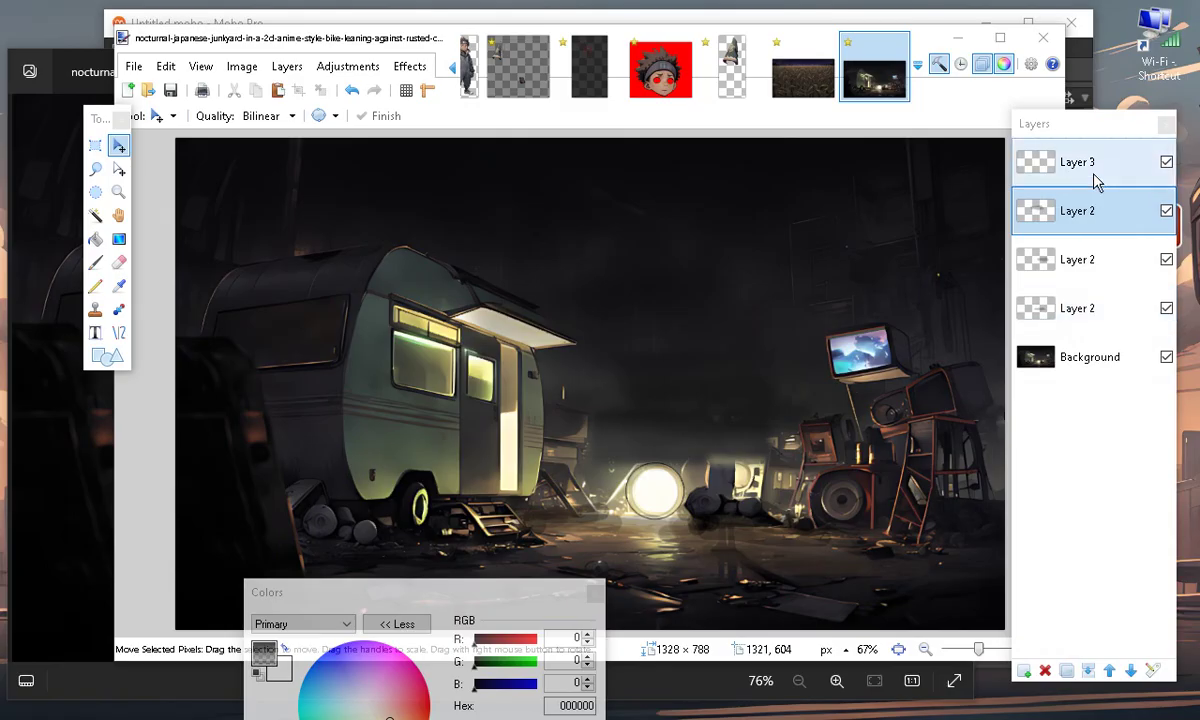
Add a new layer above the existing layers and activate the Line/Curve tool
left_click(1025, 669)
left_click_drag(467, 667, 559, 653)
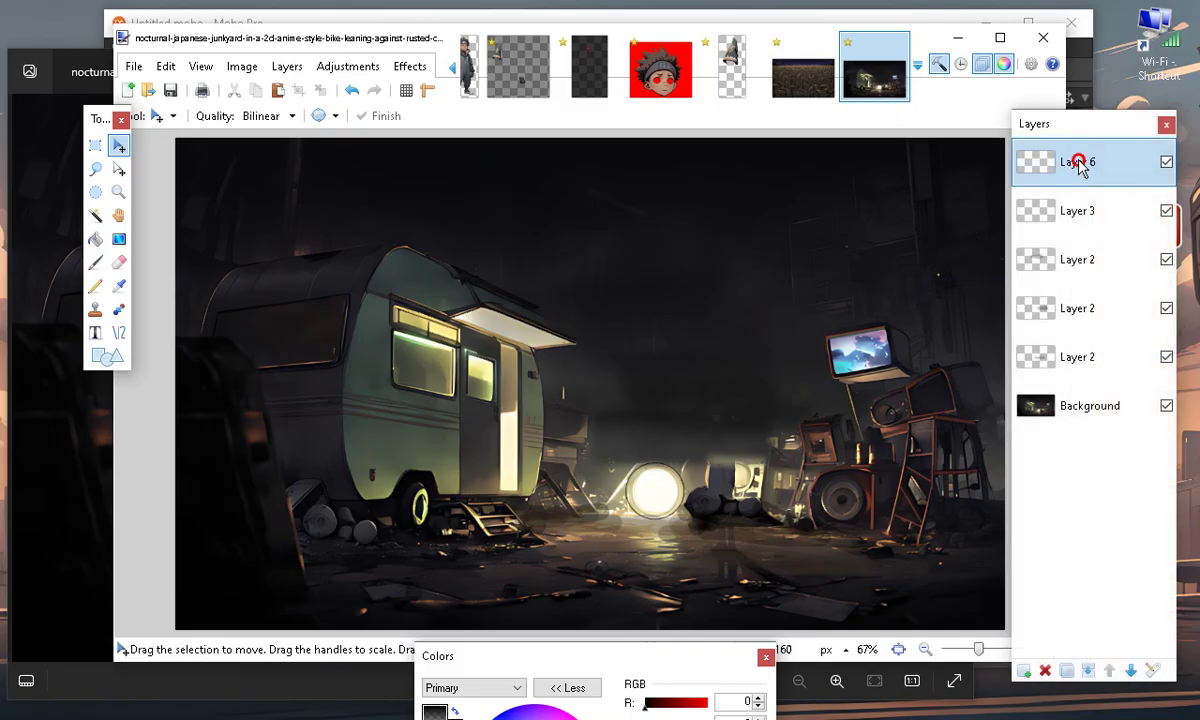
left_click(119, 332)
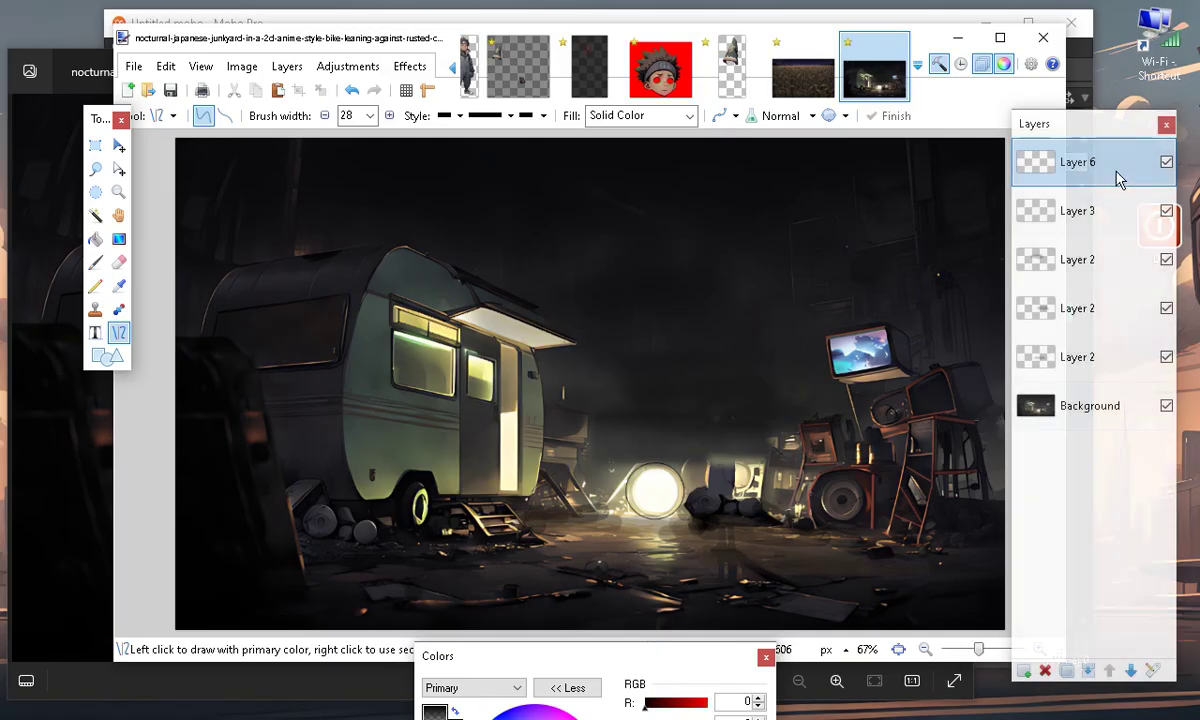
Arrange the floating windows around the canvas, view the caravan at 100%, and set the primary colour's HSV value to 77
left_click_drag(1045, 124, 1073, 41)
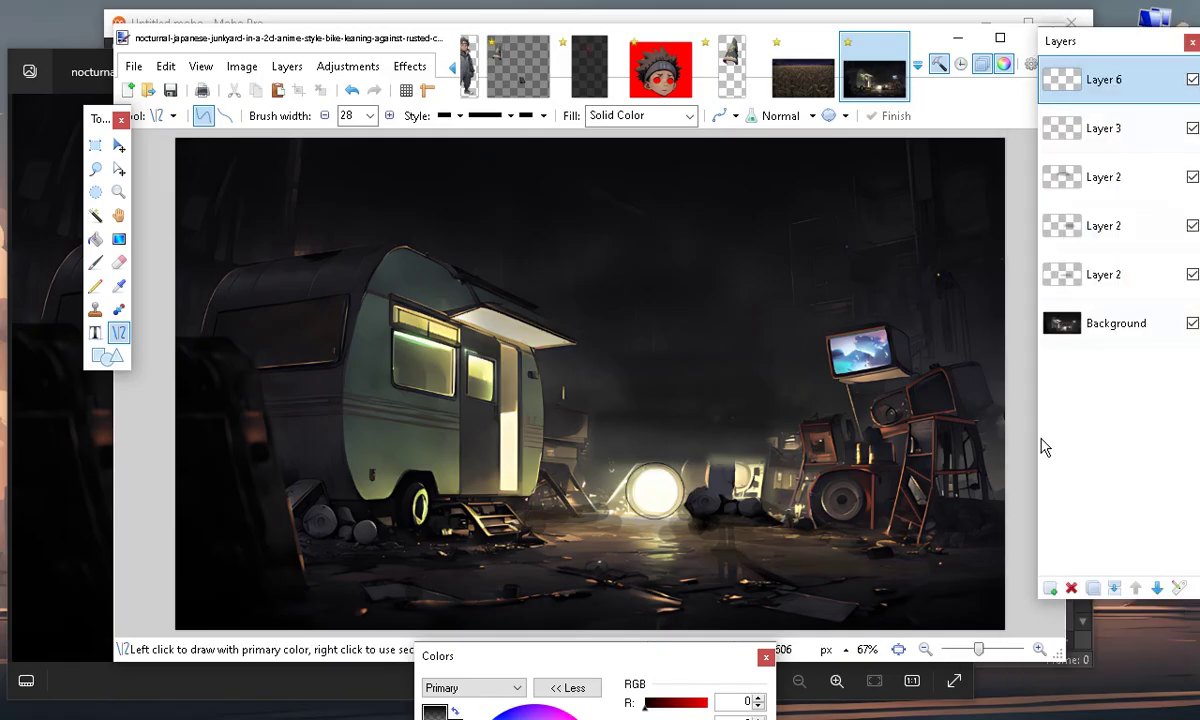
left_click(1040, 650)
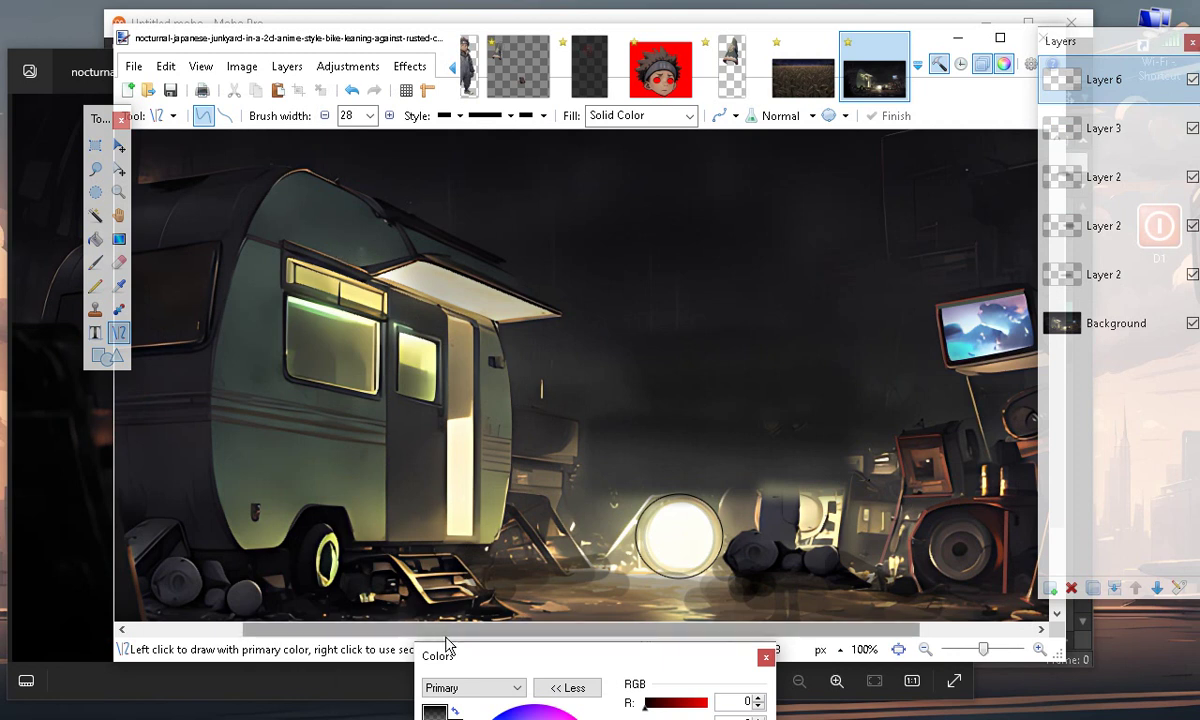
left_click_drag(613, 634, 461, 630)
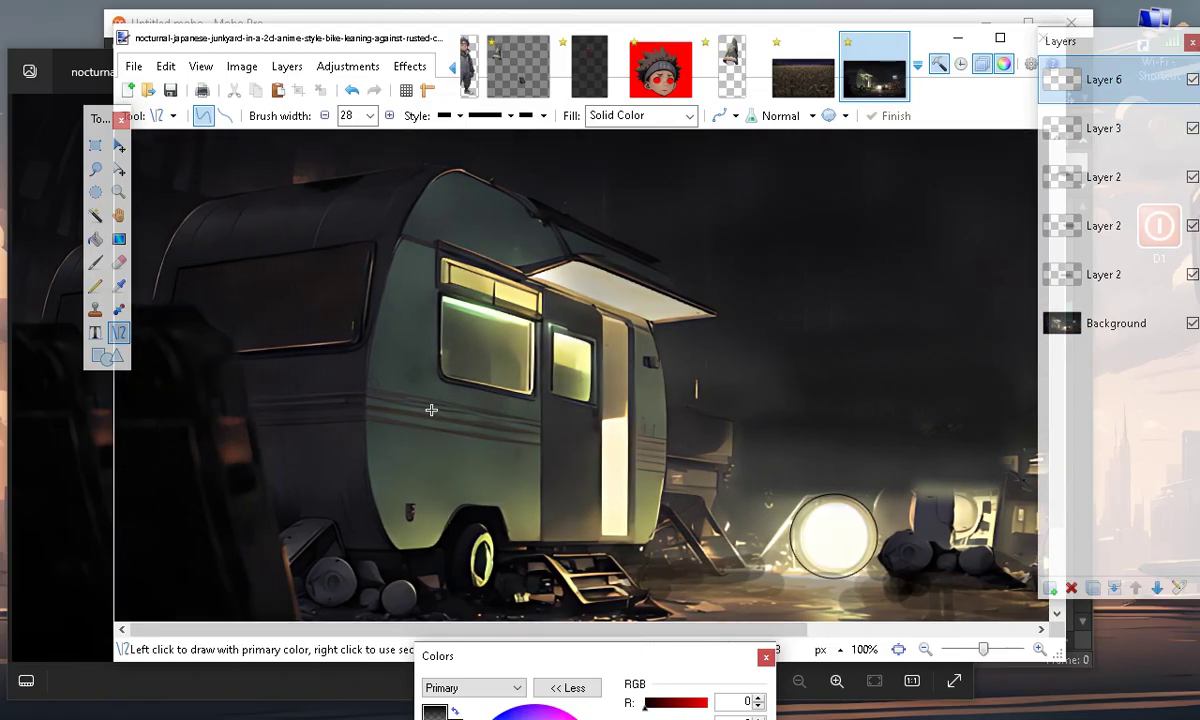
left_click_drag(1110, 48, 1056, 93)
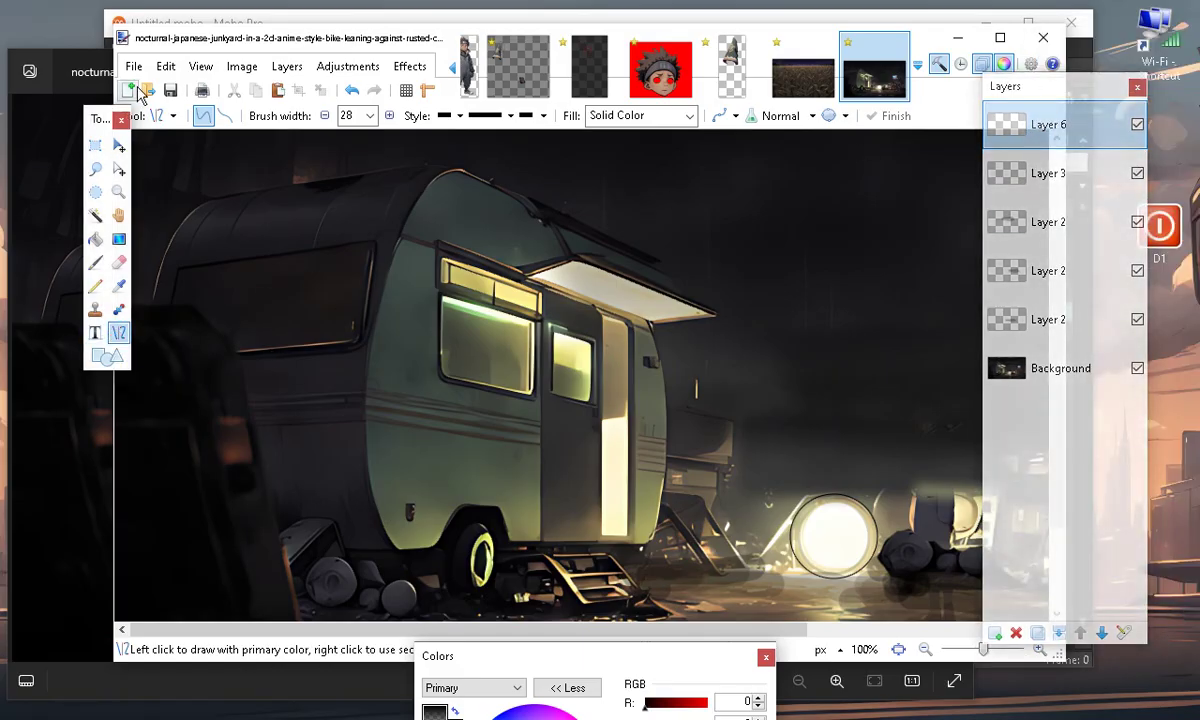
left_click_drag(97, 118, 93, 295)
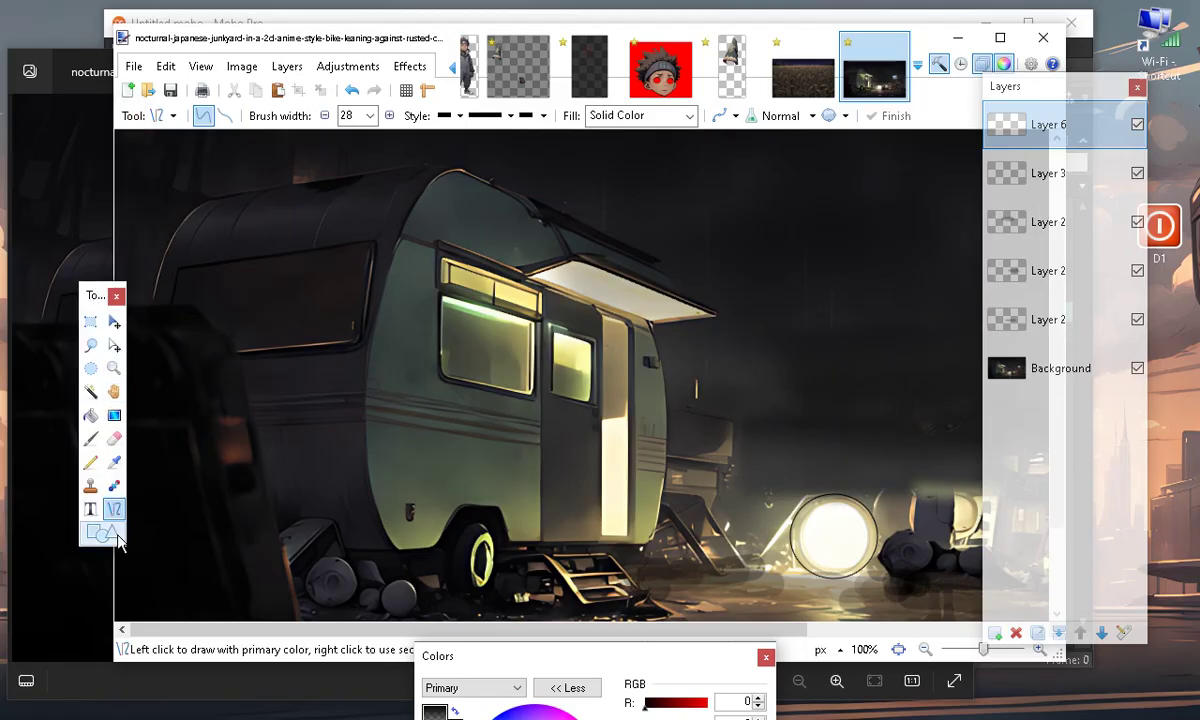
left_click_drag(488, 656, 781, 464)
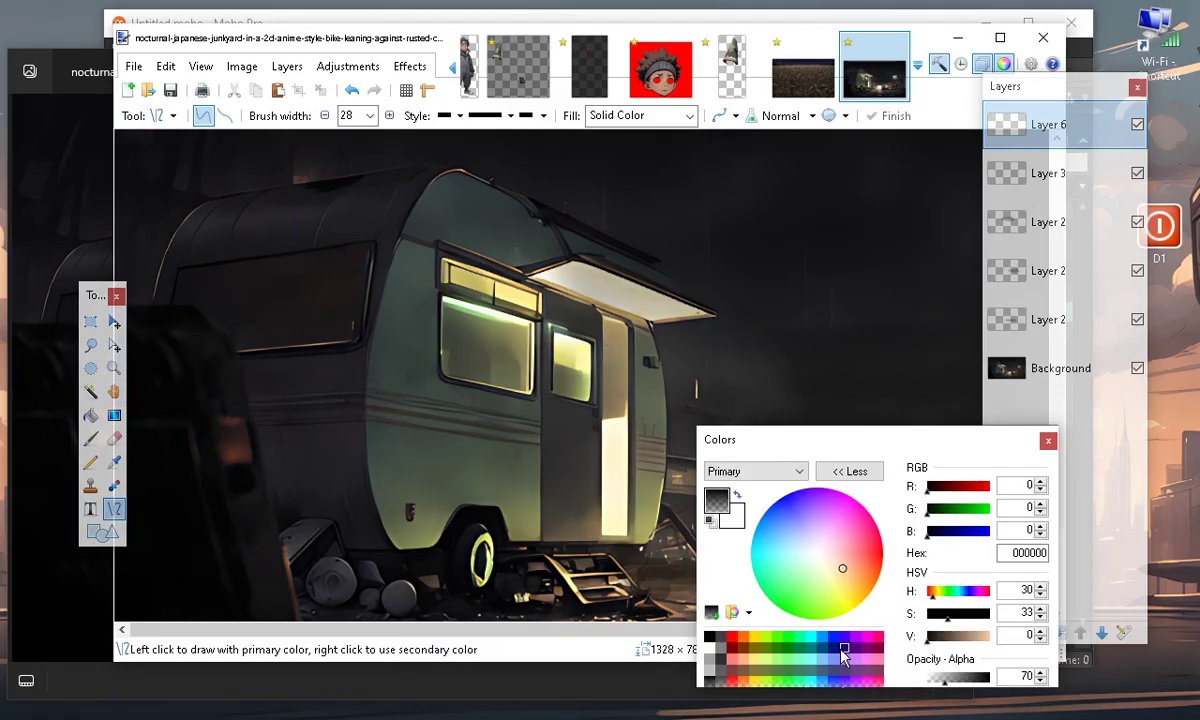
left_click_drag(968, 648, 977, 645)
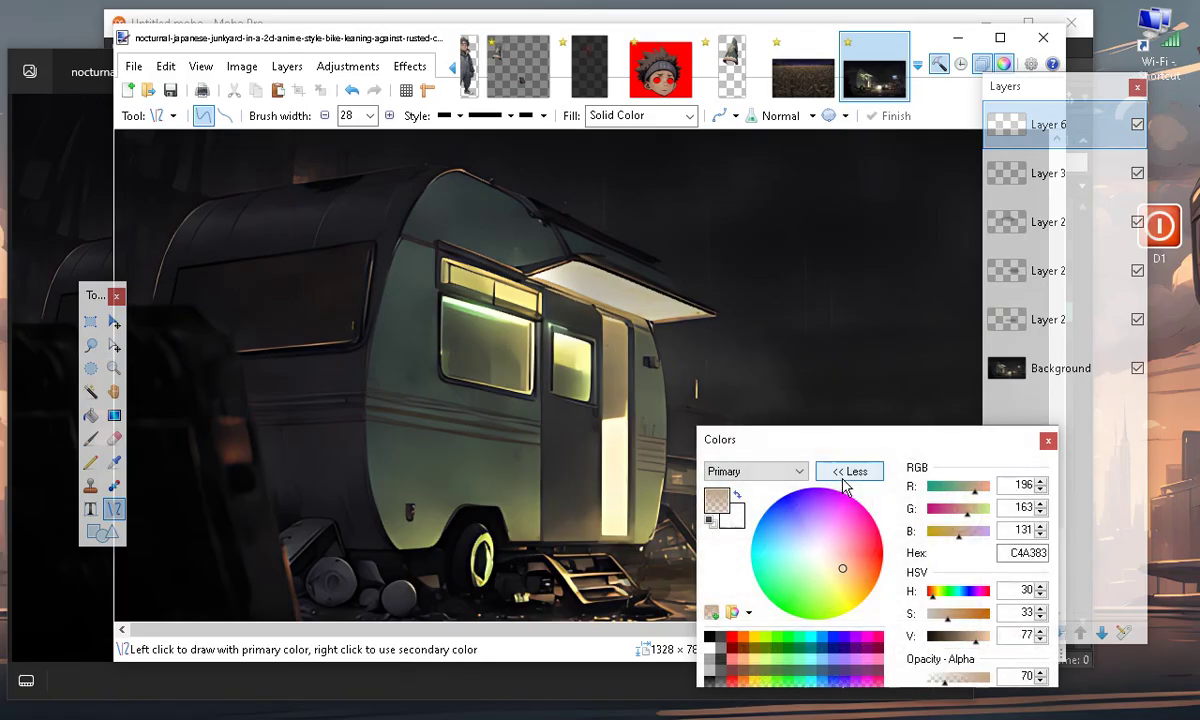
left_click_drag(812, 439, 622, 609)
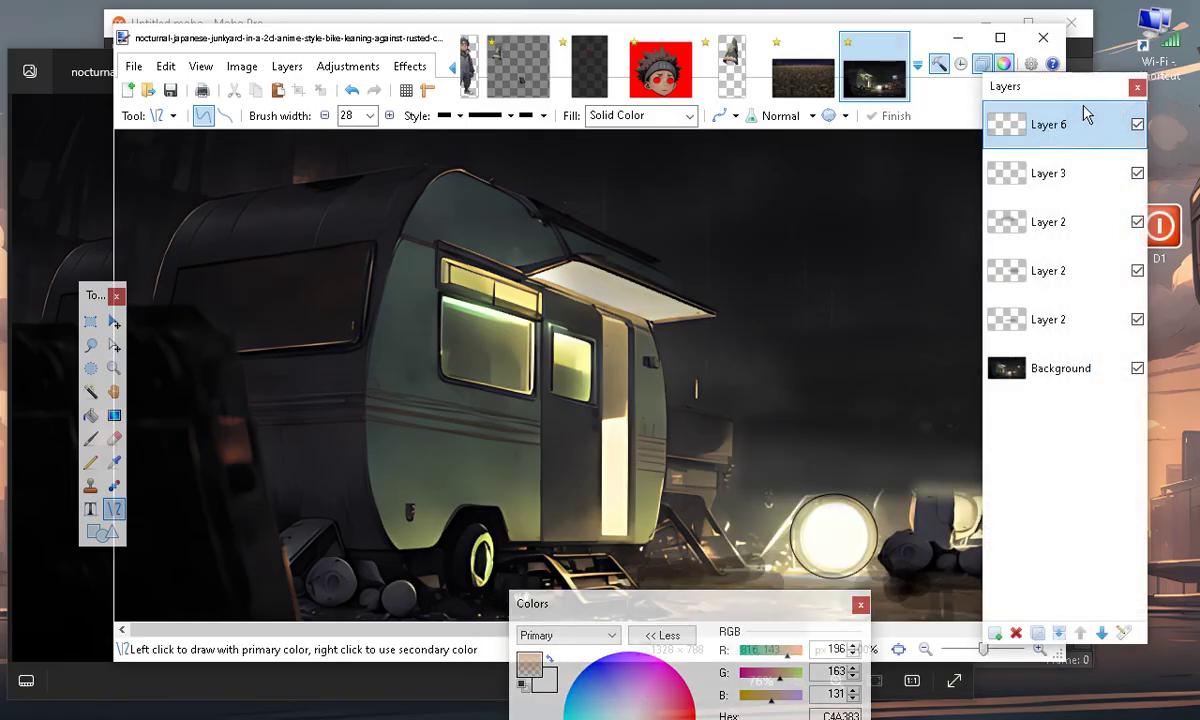
Add another layer on top and try a diagonal line about 305 pixels long across the caravan at brush width 28
left_click(995, 633)
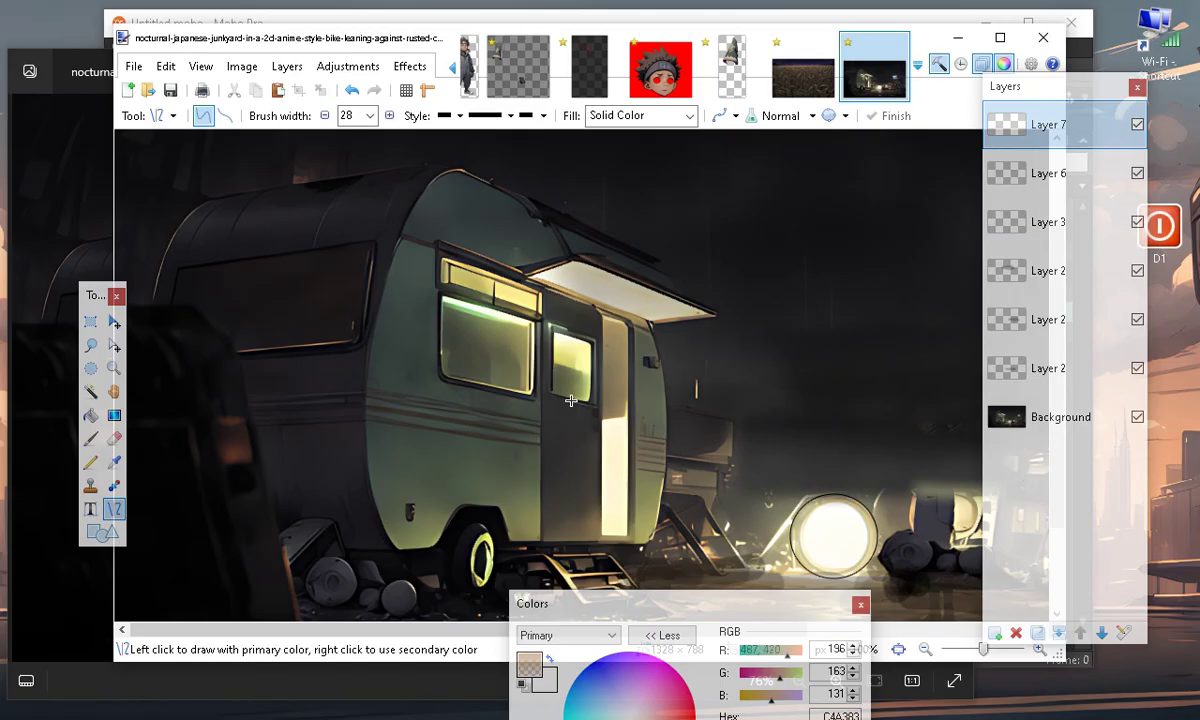
left_click_drag(317, 213, 453, 463)
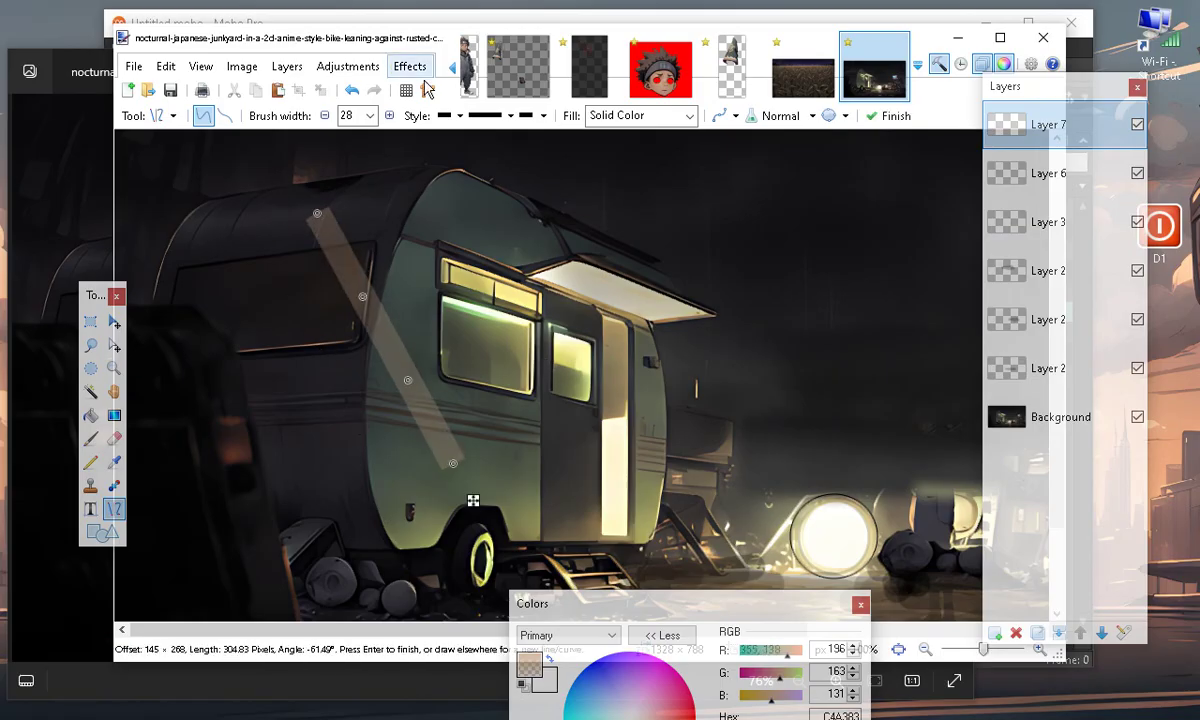
key("Escape")
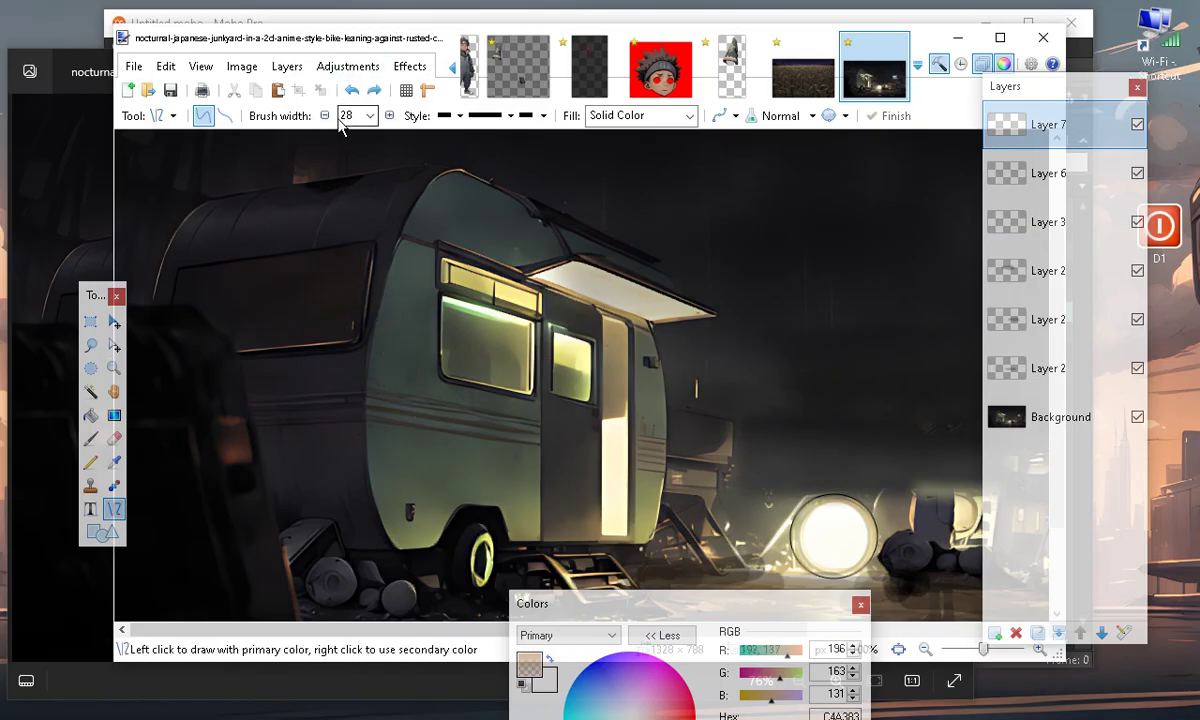
Draw a line about 200 pixels long along the upper edge of the caravan's dark side window at brush width 5
left_click(320, 114)
left_click(320, 114)
left_click(320, 114)
left_click(320, 114)
left_click(320, 114)
left_click(322, 115)
left_click(322, 115)
left_click(322, 115)
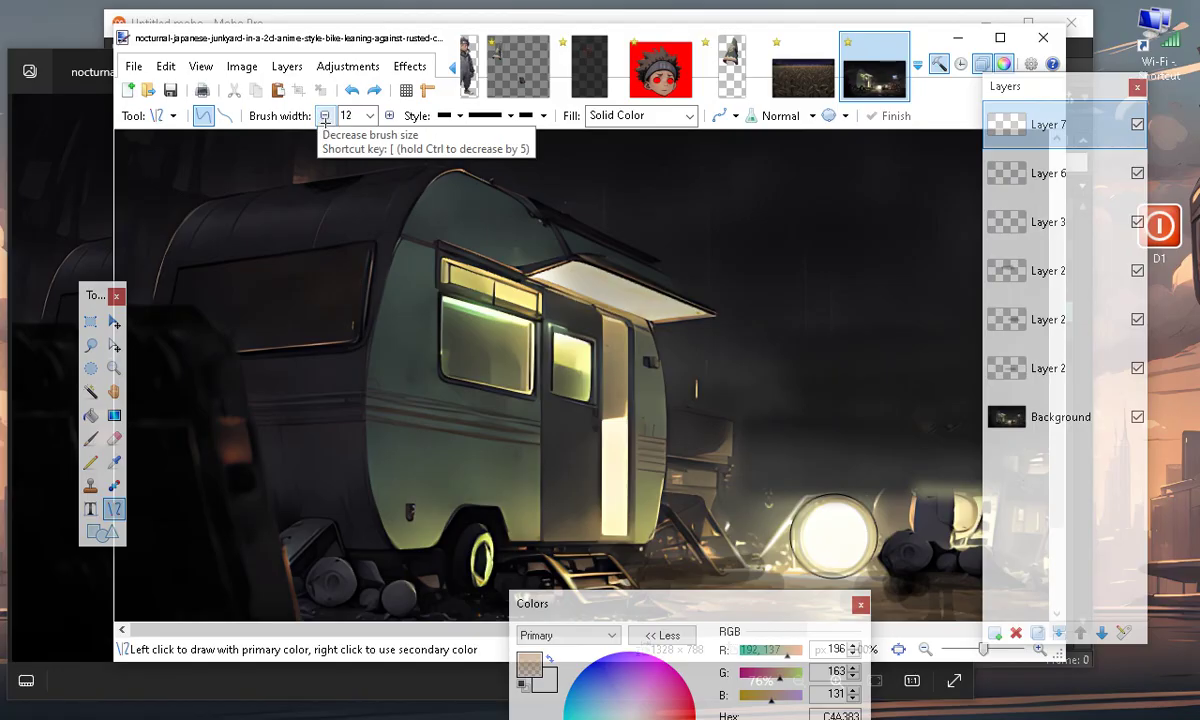
left_click(322, 115)
left_click_drag(183, 265, 368, 247)
left_click(325, 116)
left_click(325, 116)
left_click(325, 116)
left_click(325, 116)
left_click(325, 116)
left_click(325, 116)
left_click(325, 116)
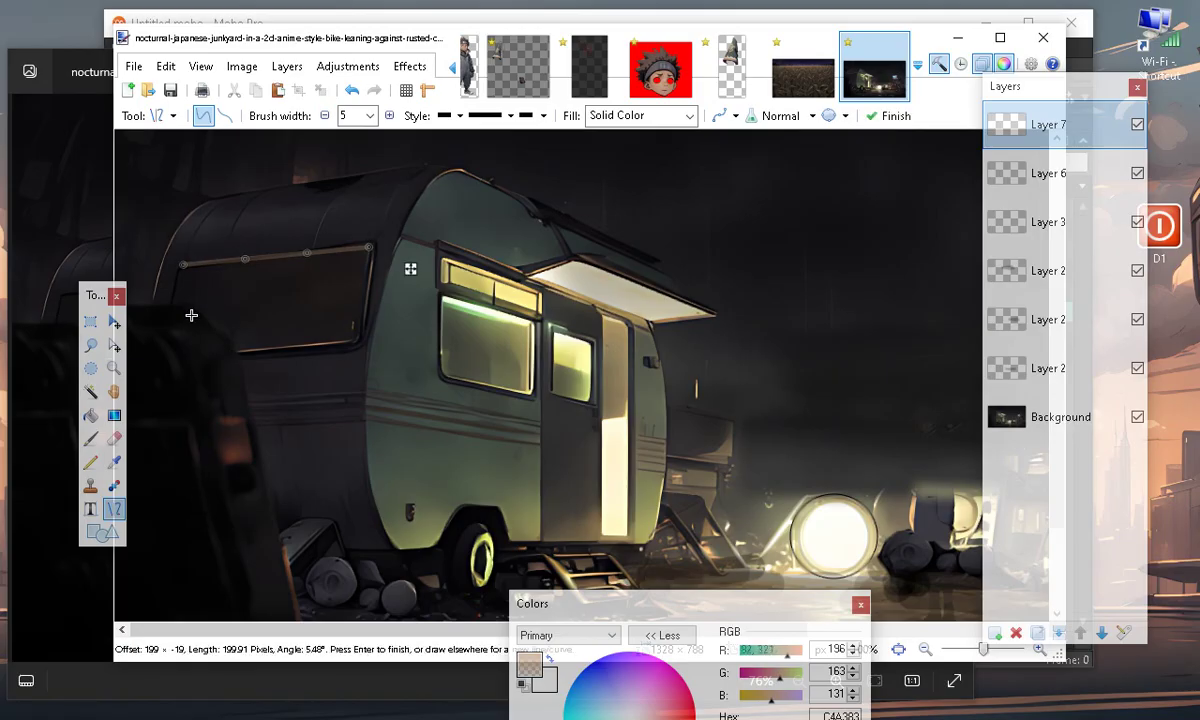
key("Return")
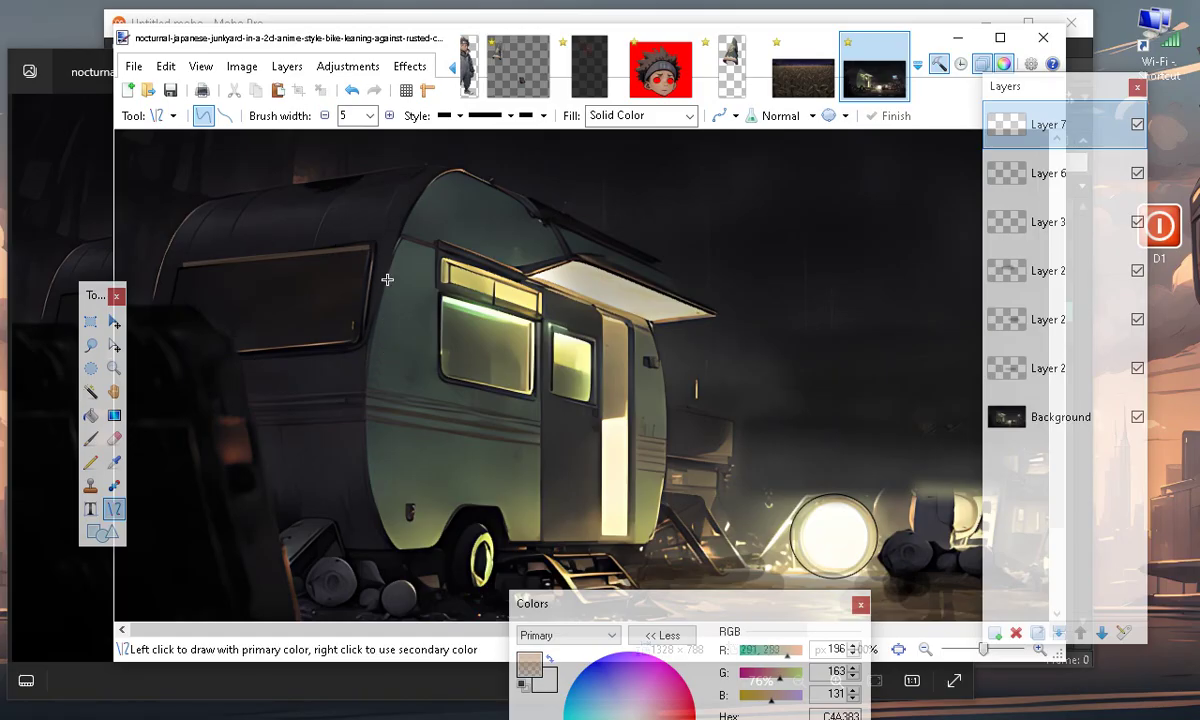
Draw lines along the right and left edges of the dark side window at brush width 3
left_click(325, 116)
left_click_drag(356, 341, 367, 249)
key("Return")
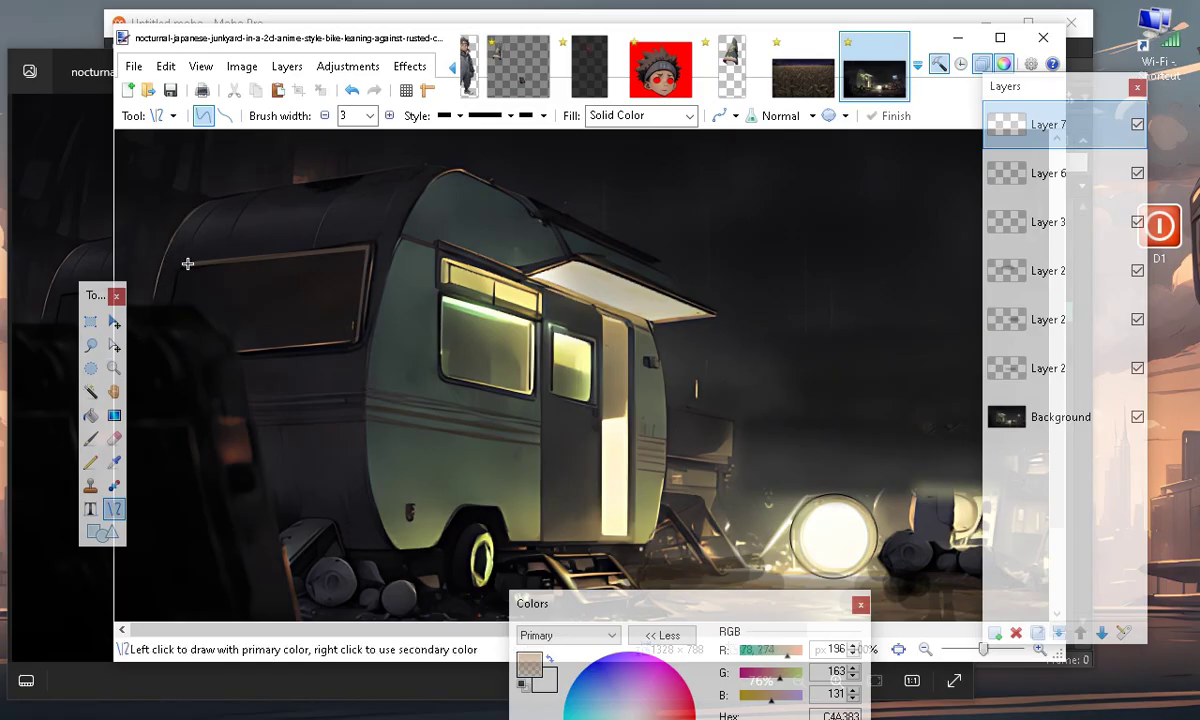
left_click_drag(185, 263, 175, 304)
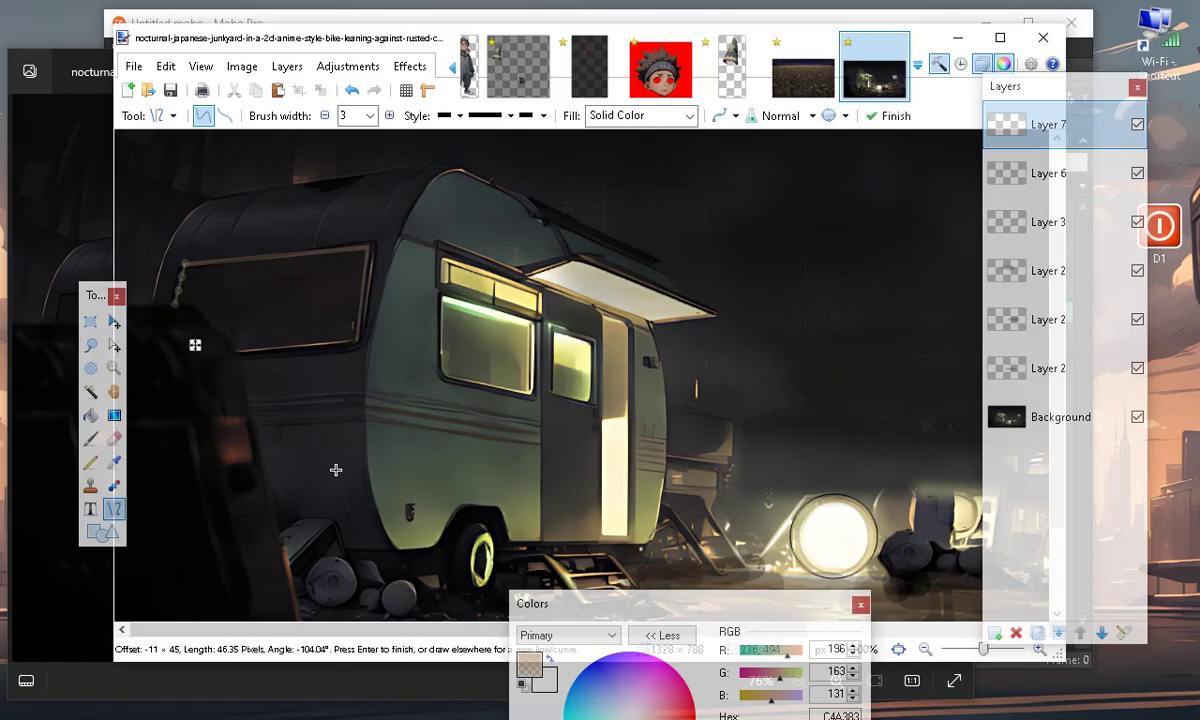
key("Return")
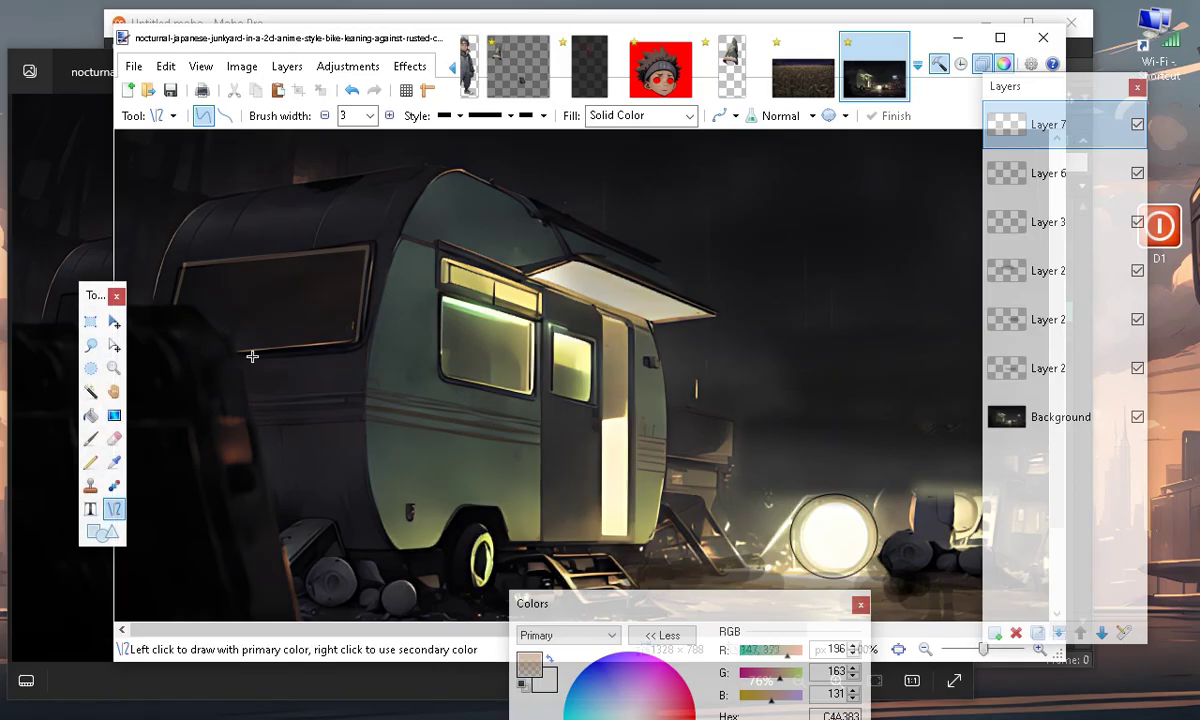
Draw a line about 205 pixels long down the upper corner edge of the green caravan wall, with saturation 27 and opacity 170
left_click_drag(442, 198, 405, 374)
left_click(351, 90)
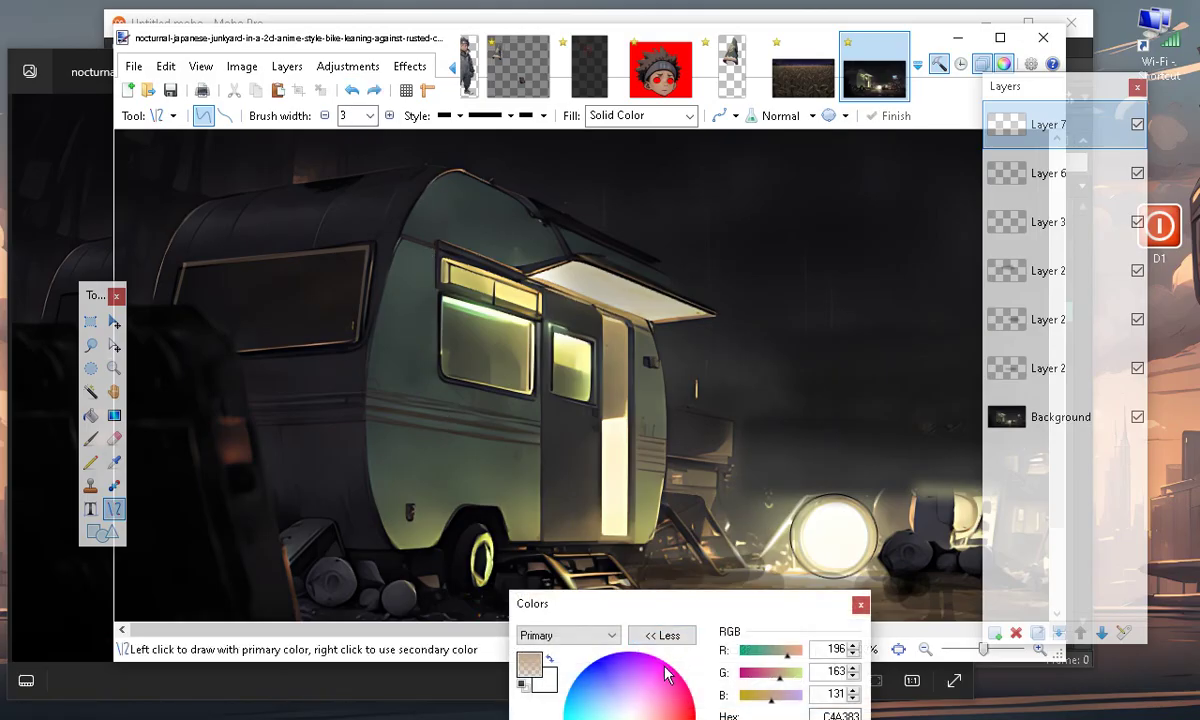
left_click_drag(613, 603, 692, 31)
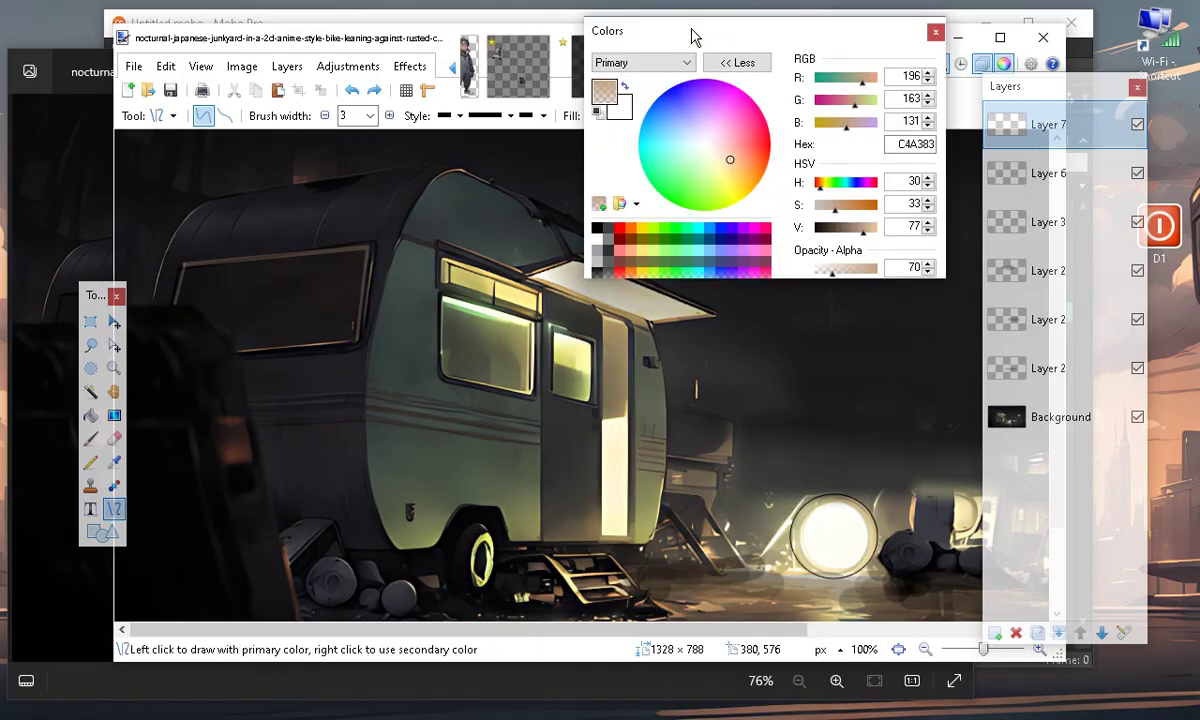
left_click_drag(838, 204, 865, 207)
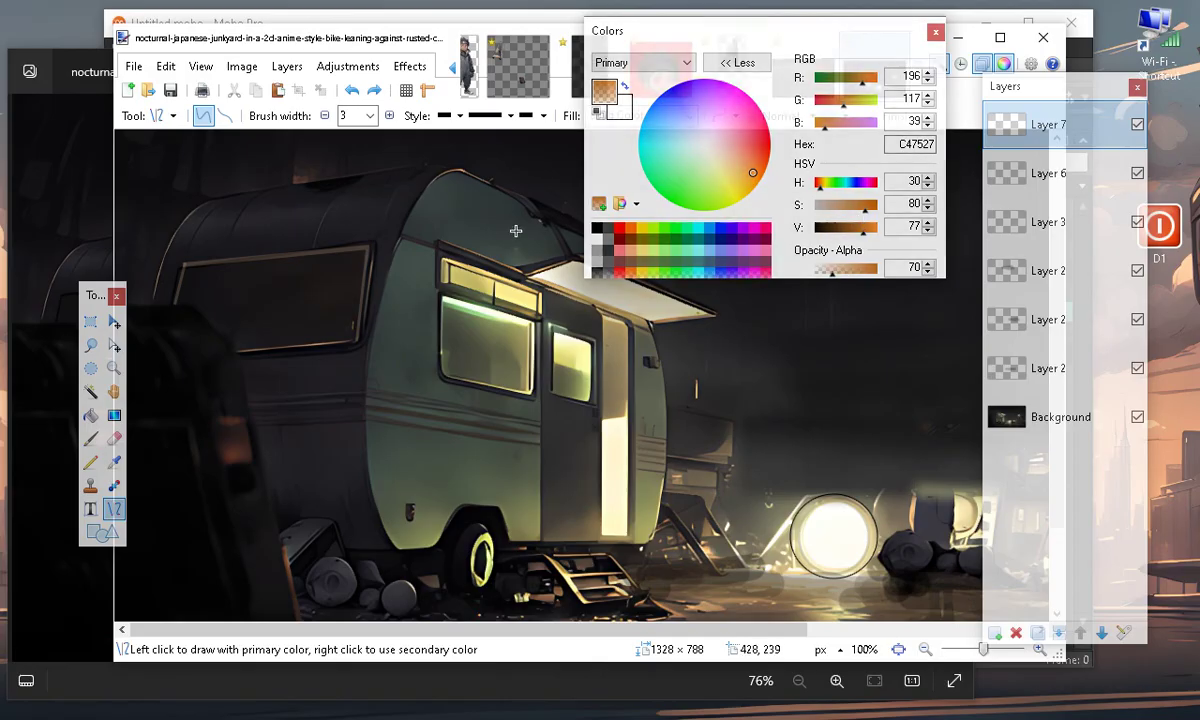
left_click_drag(433, 181, 371, 357)
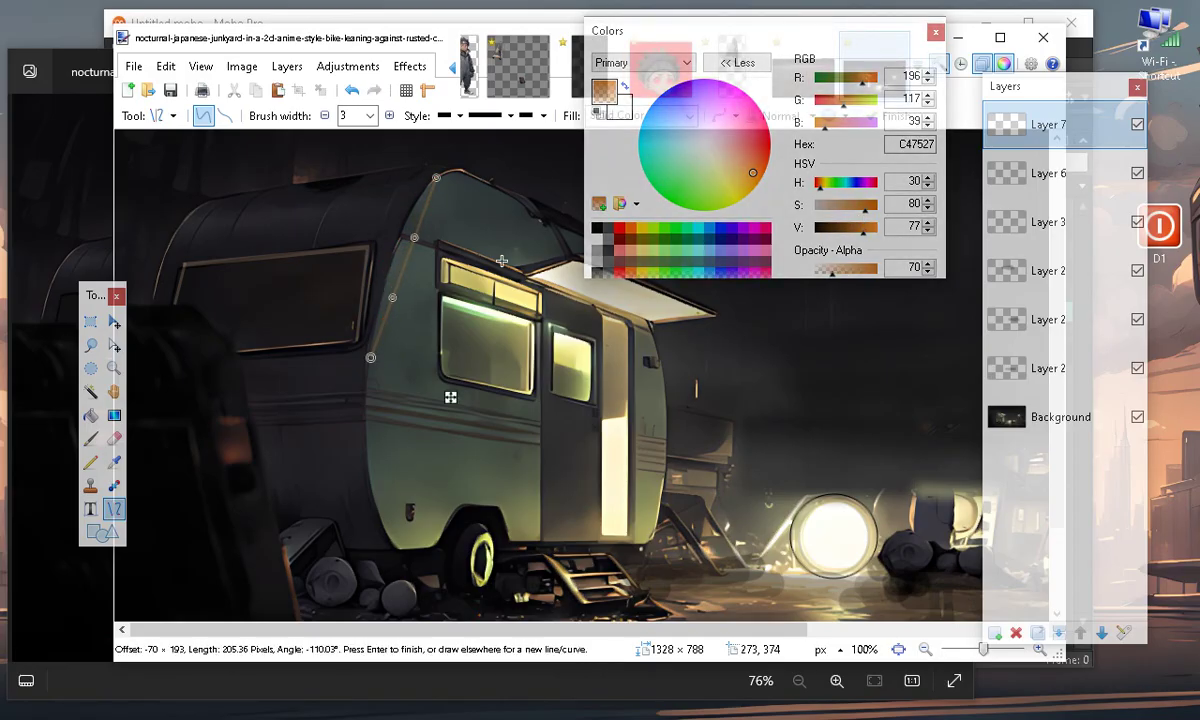
left_click_drag(843, 211, 833, 213)
left_click_drag(836, 268, 856, 268)
Bend the line to follow the caravan's curved corner edge and extend it down to about 240 pixels long
left_click_drag(414, 237, 408, 228)
left_click_drag(392, 297, 380, 300)
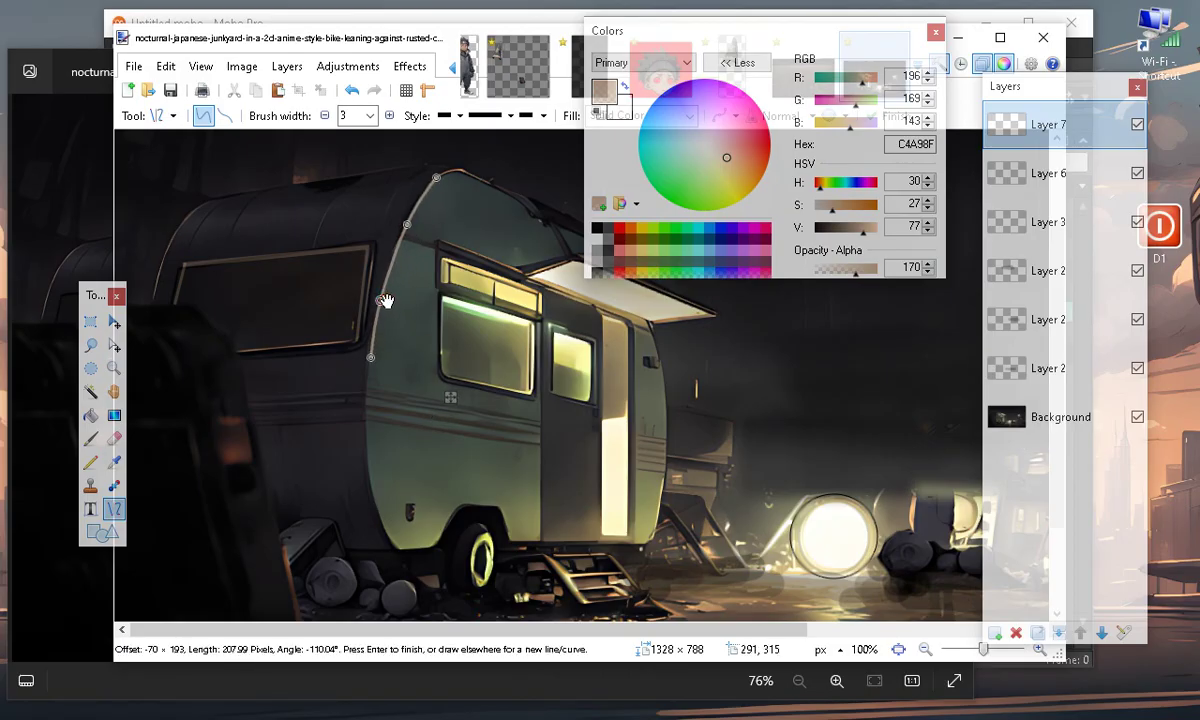
left_click_drag(369, 356, 367, 387)
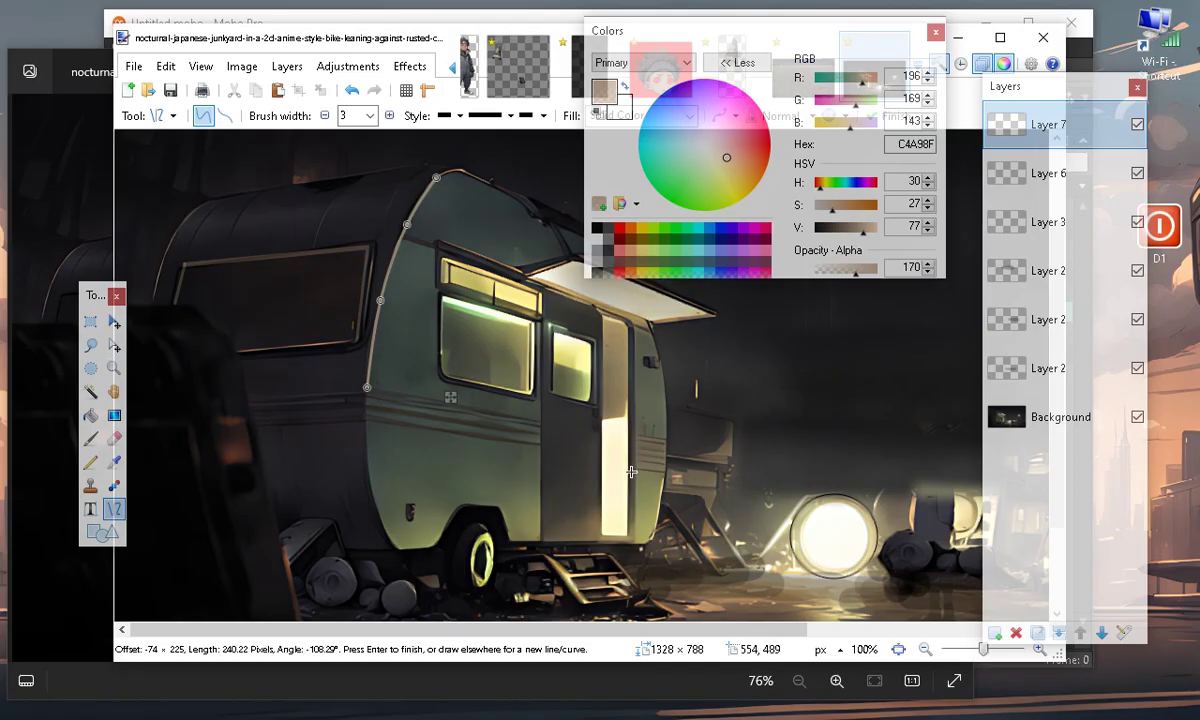
key("Return")
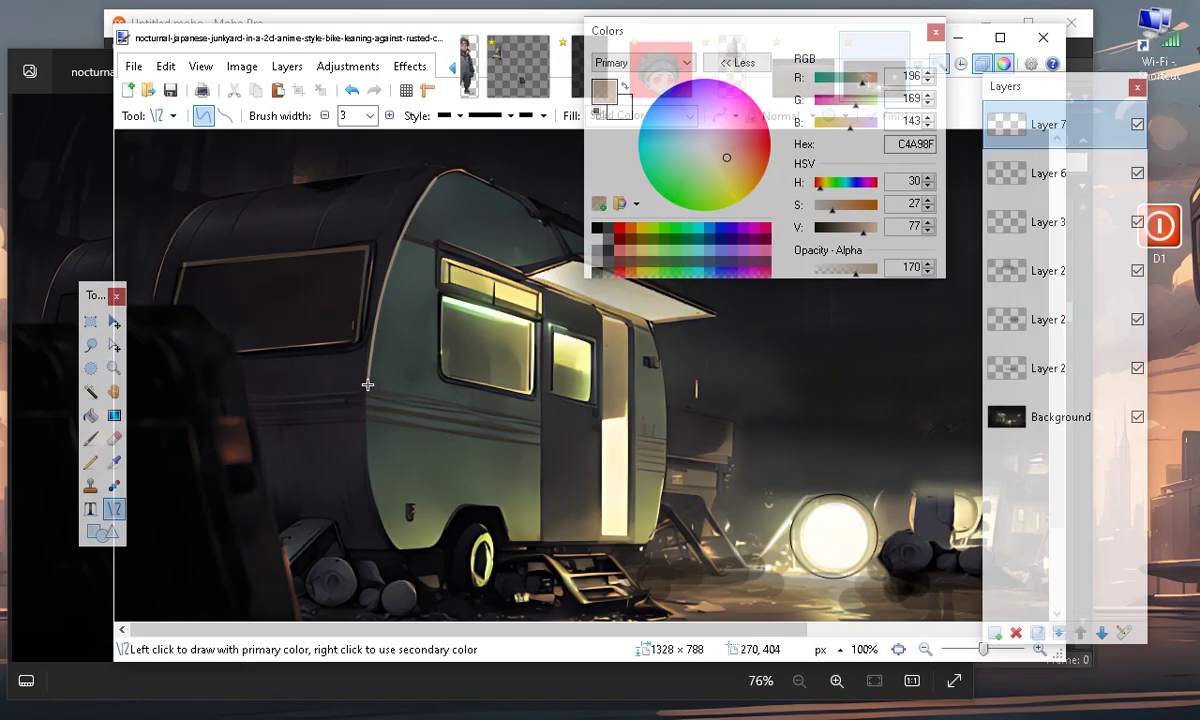
Draw a curved line about 198 pixels long down the lower corner edge of the green wall to the caravan's base
left_click_drag(367, 387, 404, 549)
mouse_move(384, 447)
left_mouse_down()
mouse_move(365, 464)
mouse_move(394, 497)
mouse_move(390, 565)
mouse_move(411, 553)
left_mouse_up()
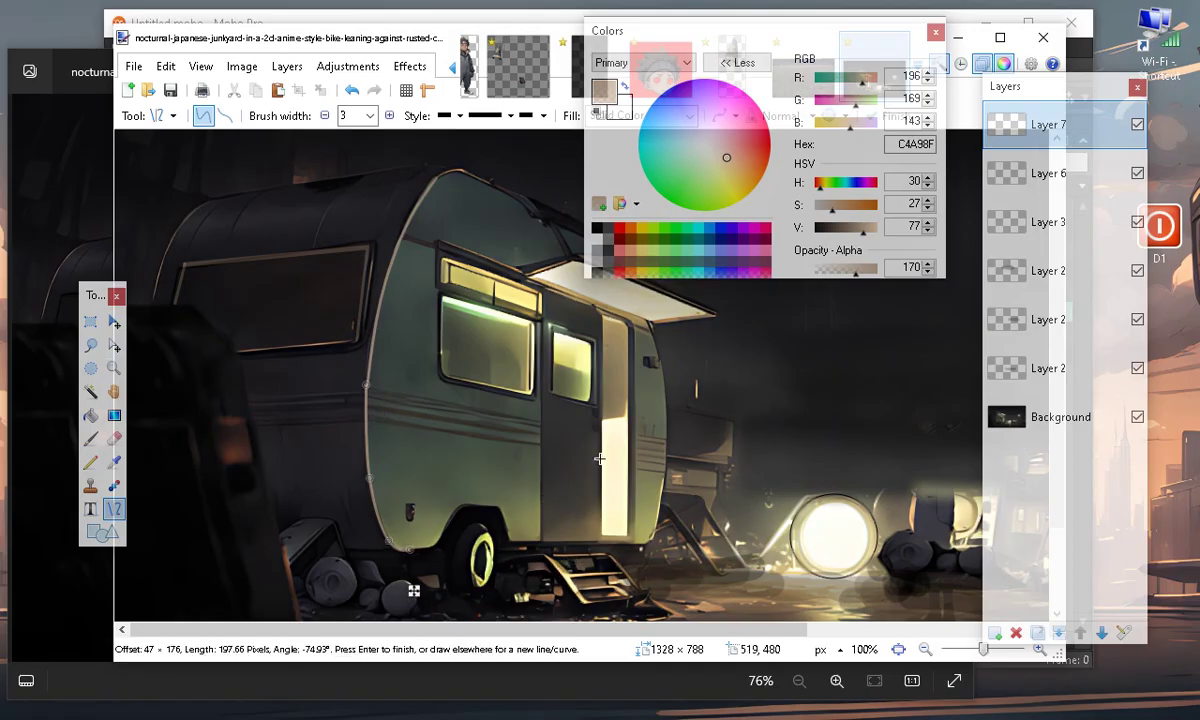
key("Return")
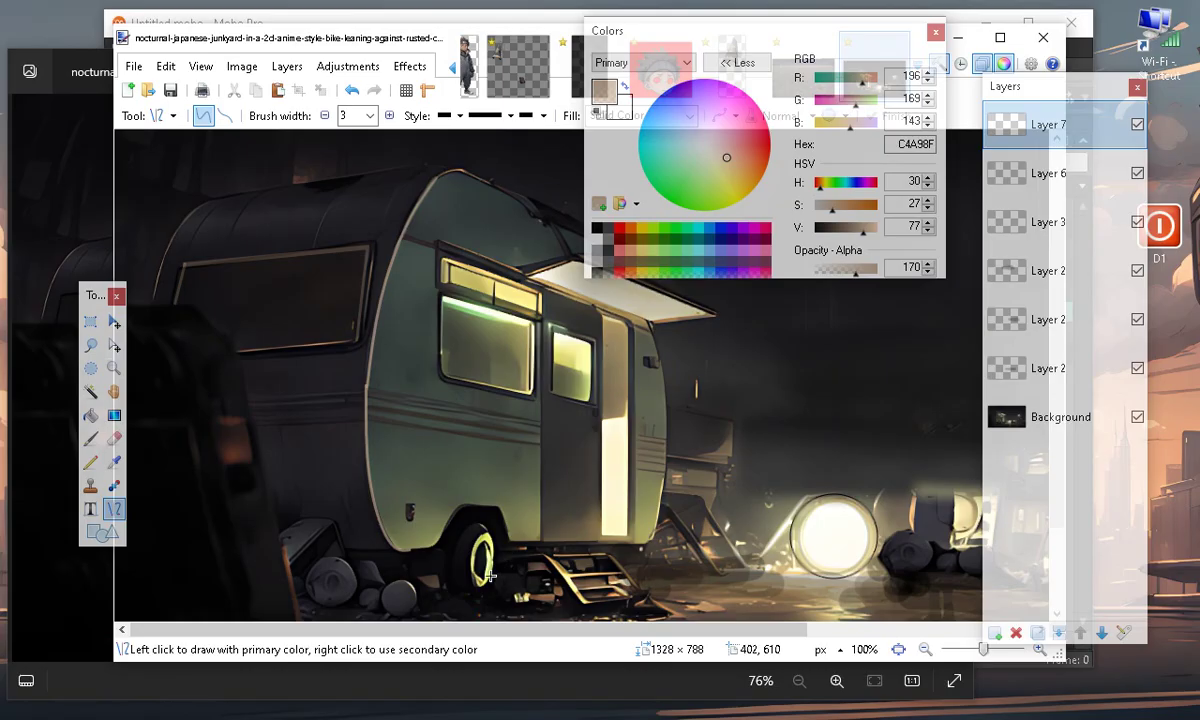
Trace the upper edge of the caravan's wheel arch with short highlight lines
left_click_drag(462, 504, 462, 506)
key("Return")
left_click_drag(460, 507, 497, 511)
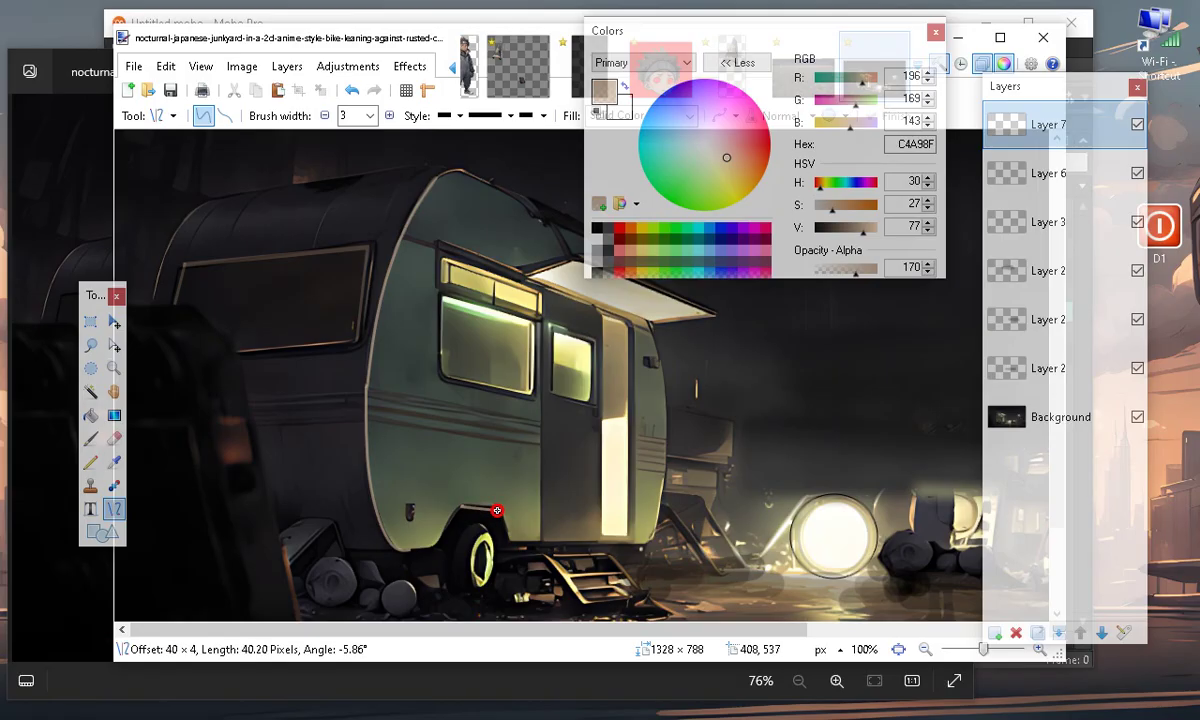
key("Return")
left_click(553, 489)
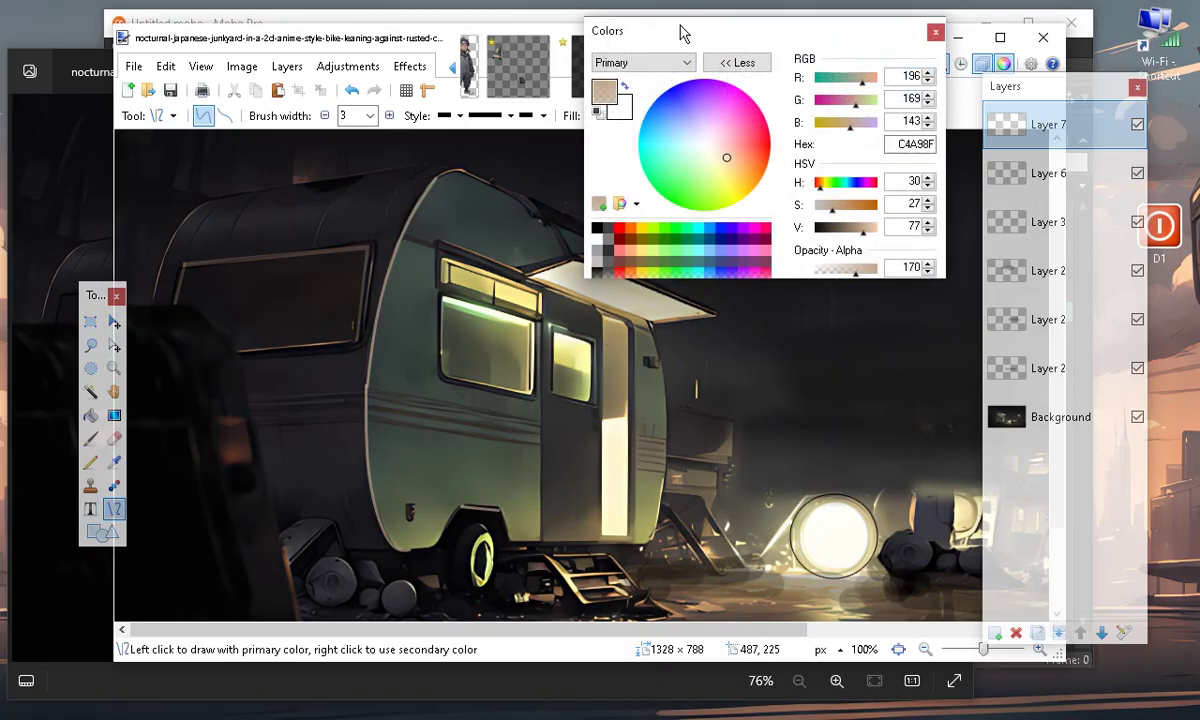
Draw highlight lines along the caravan's bottom edge on both sides of the wheel, about 149 pixels long on the door side
left_click_drag(670, 32, 966, 547)
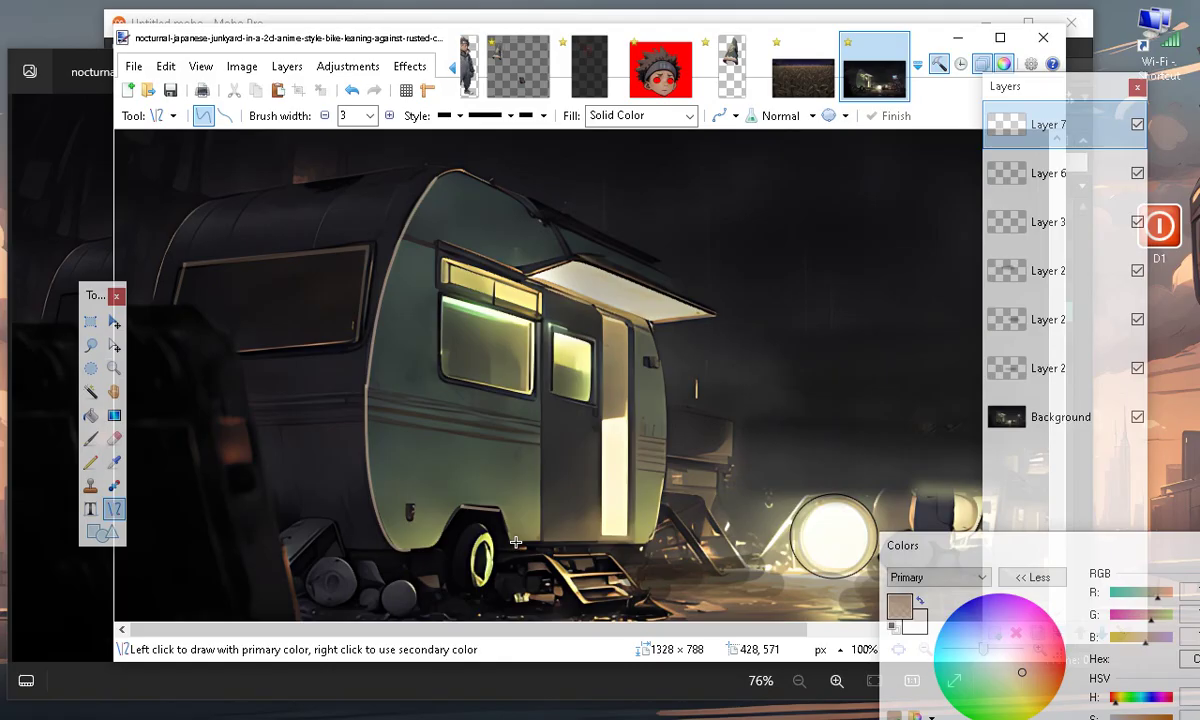
mouse_move(510, 541)
left_mouse_down()
mouse_move(635, 528)
mouse_move(642, 516)
mouse_move(648, 543)
left_mouse_up()
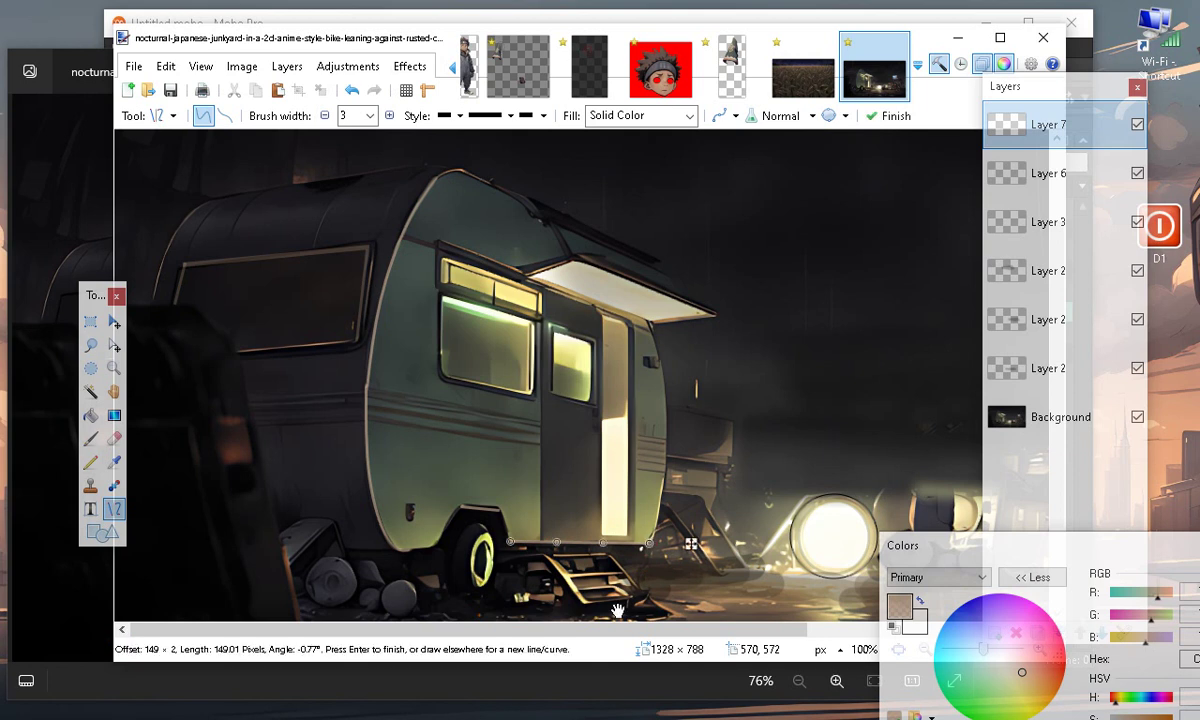
key("Return")
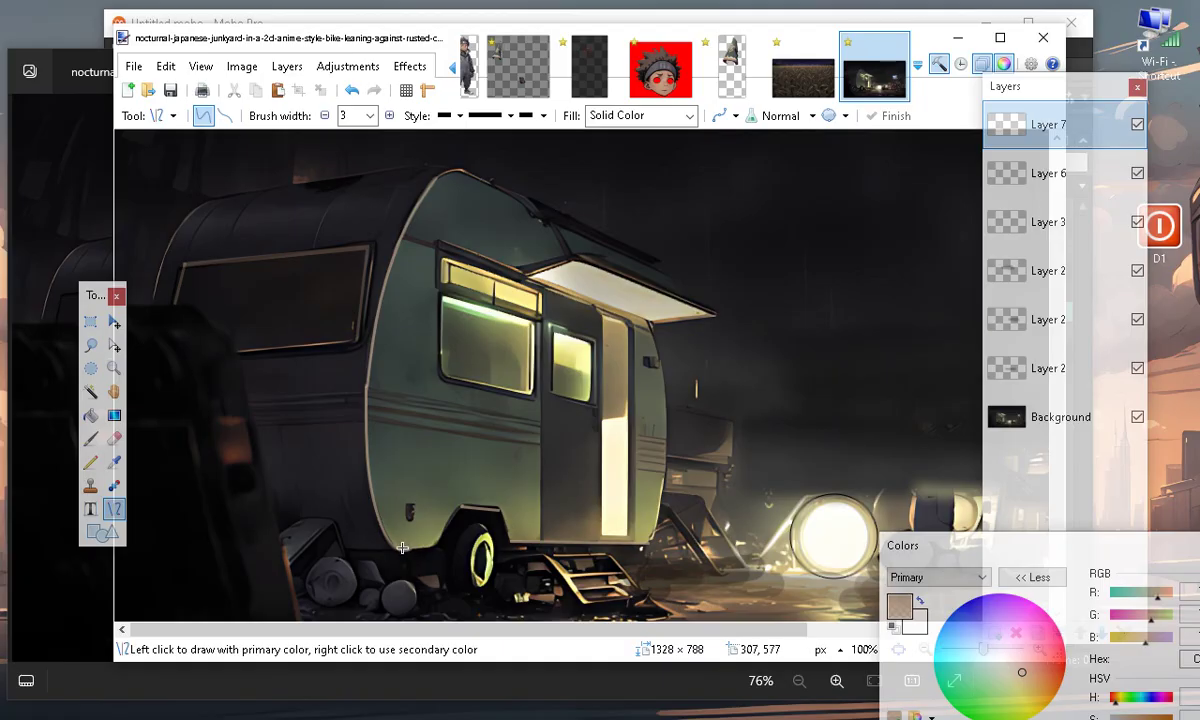
left_click_drag(404, 549, 443, 549)
key("Return")
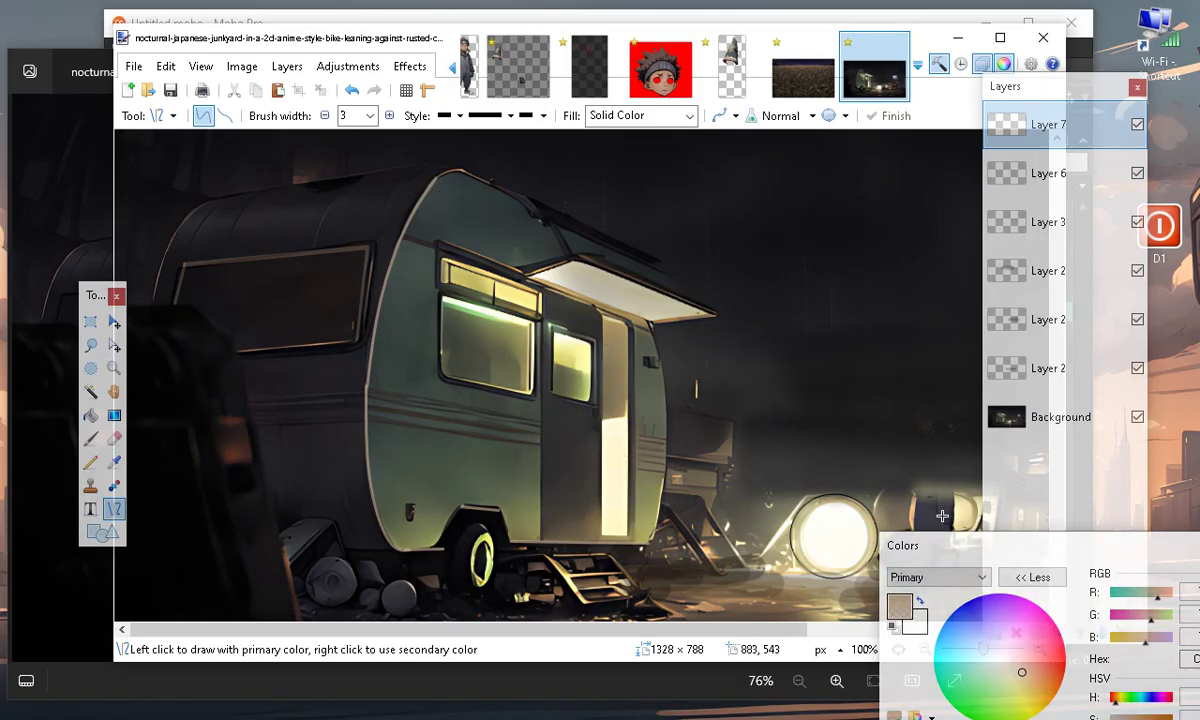
Change the primary color to a saturated orange, hex C47221, with opacity 170
left_click_drag(959, 549, 987, 454)
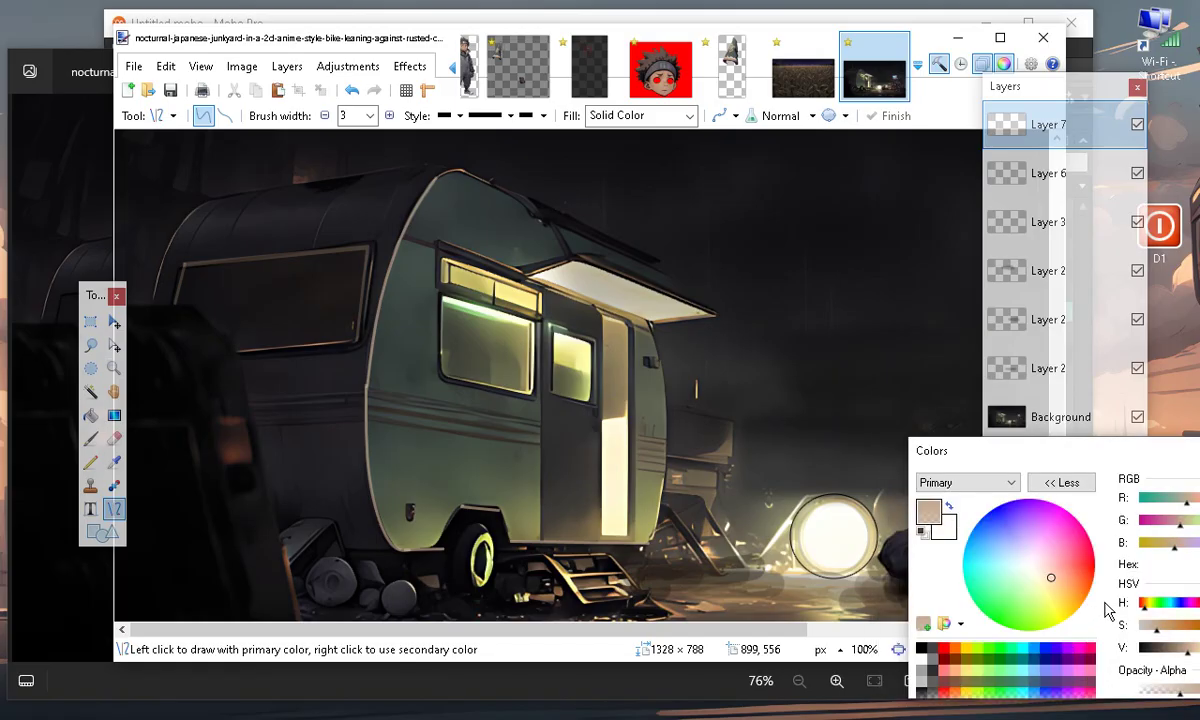
left_click(1177, 628)
left_click_drag(1177, 628, 1193, 628)
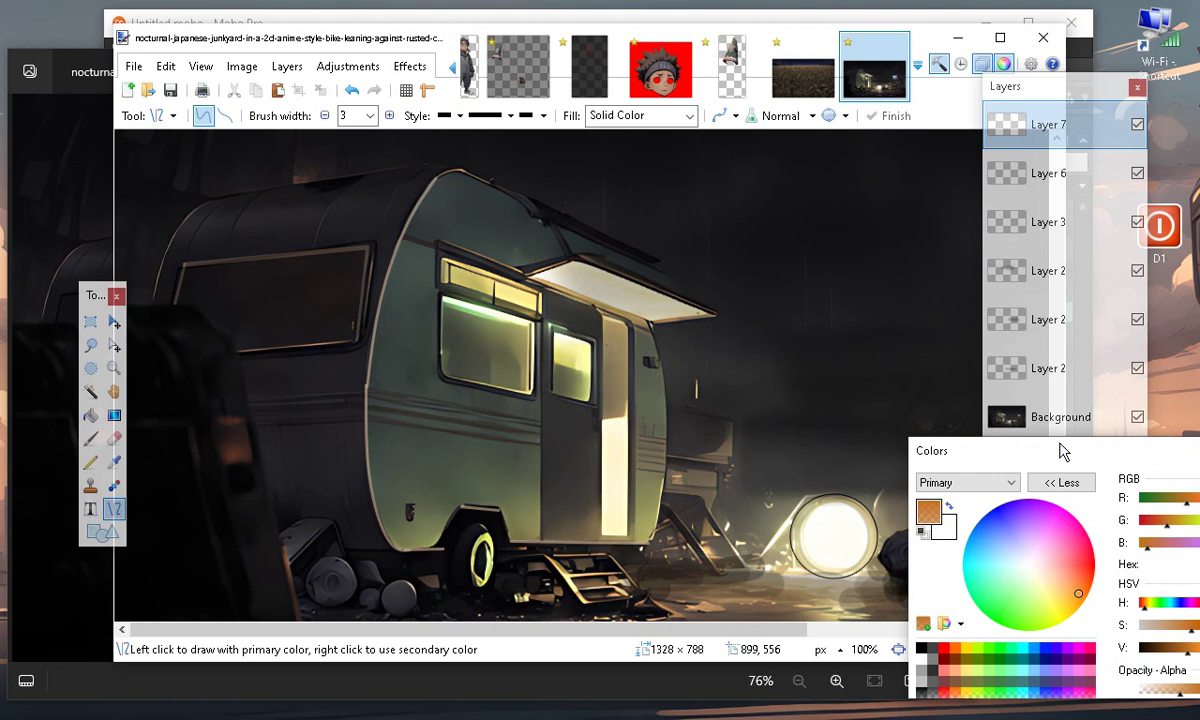
left_click_drag(977, 452, 859, 476)
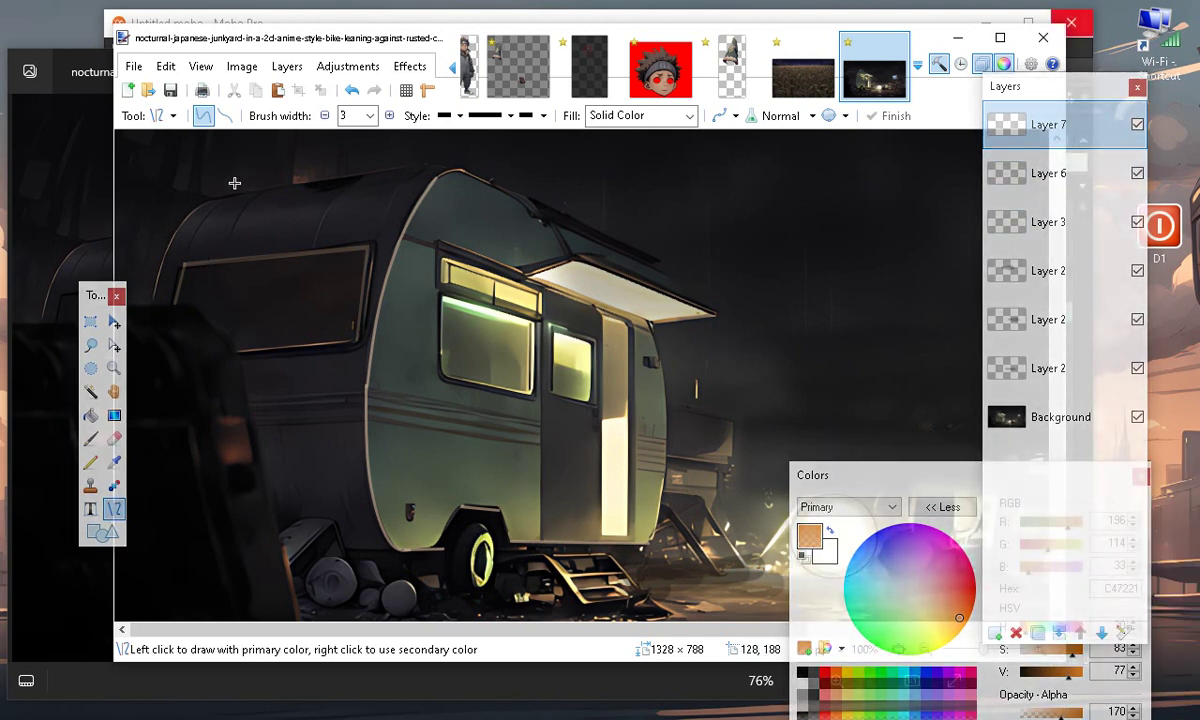
Draw a 2-pixel-wide orange line about 246 pixels long along the caravan's upper roof edge
left_click_drag(208, 199, 436, 172)
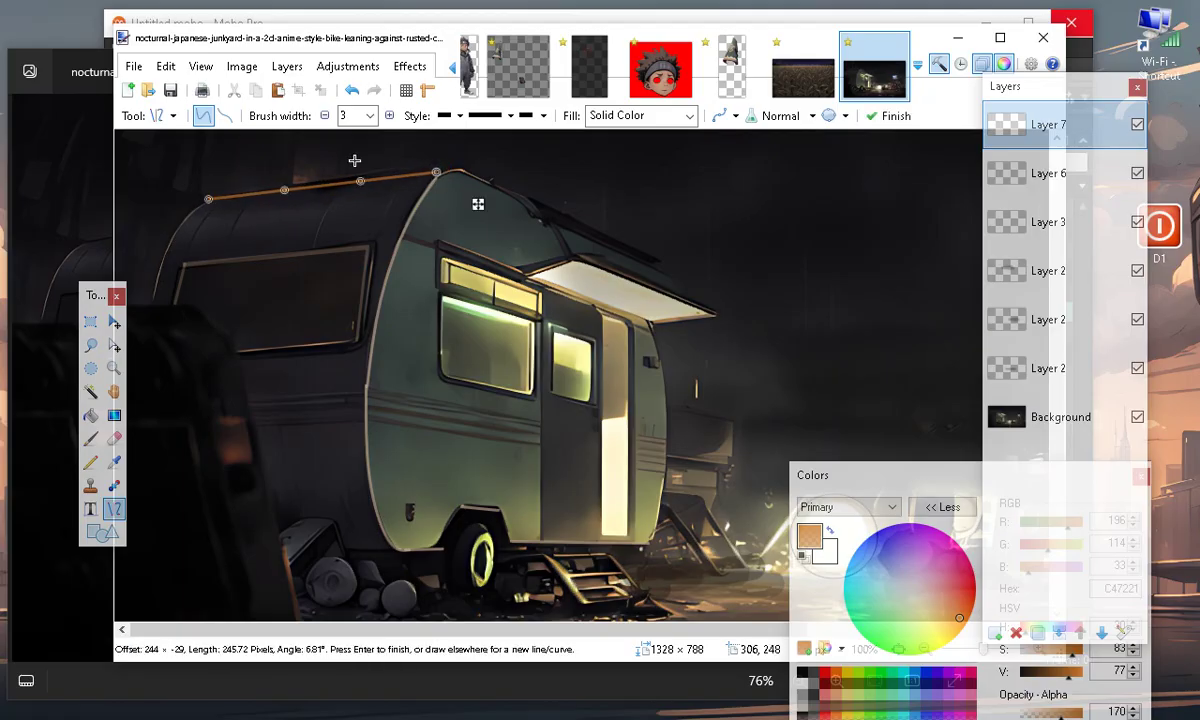
left_click(324, 115)
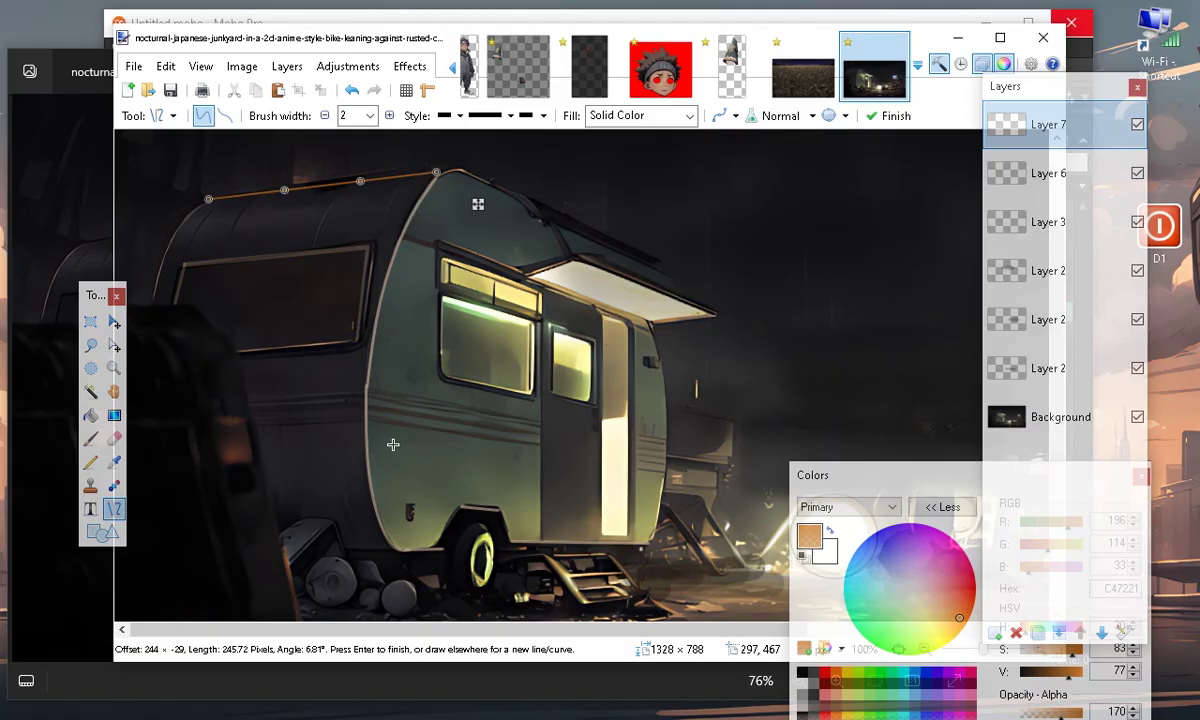
scroll(393, 444, "up", 2)
scroll(526, 440, "down", 4)
scroll(486, 414, "up", 2)
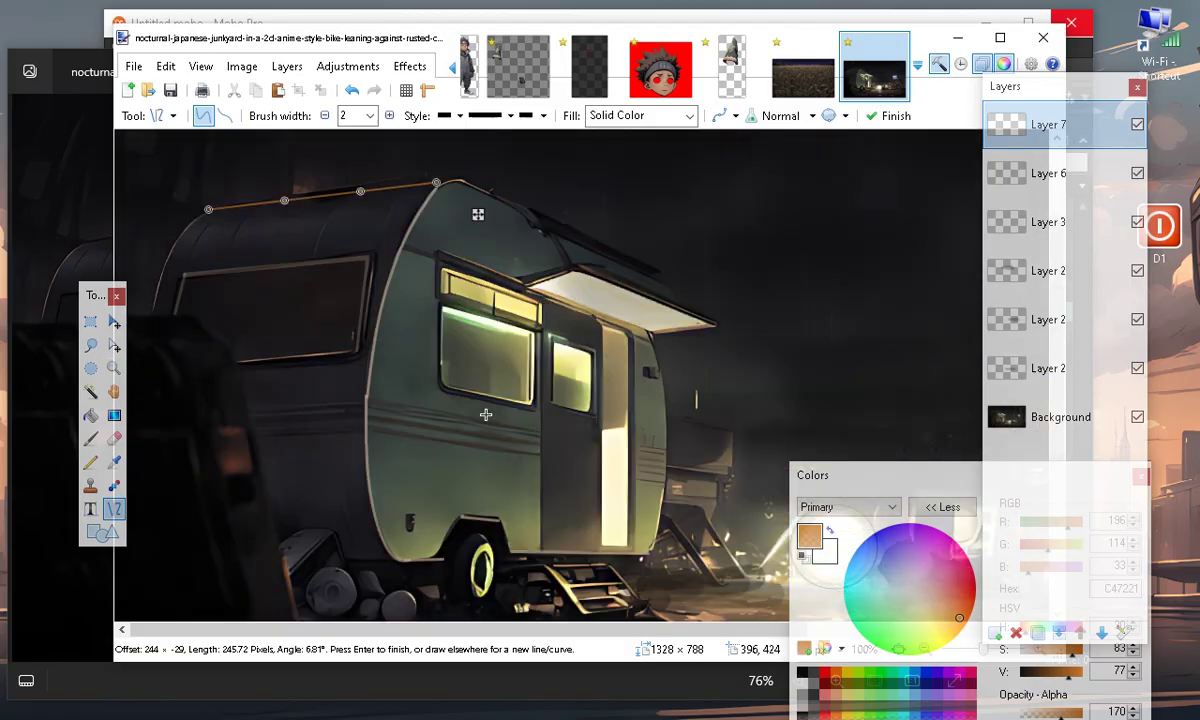
key("Return")
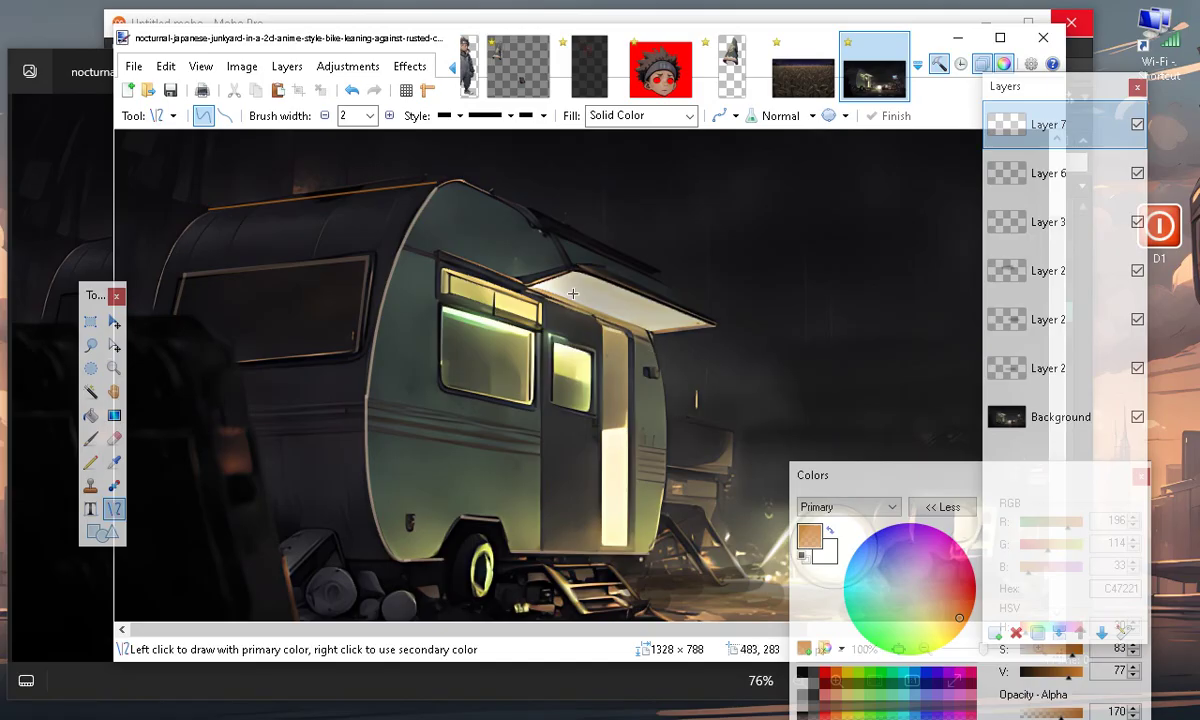
Draw 2-pixel orange highlights along the trim above the lit window and the awning's short outer edge
mouse_move(523, 274)
left_mouse_down()
mouse_move(490, 182)
mouse_move(501, 206)
mouse_move(487, 196)
left_mouse_up()
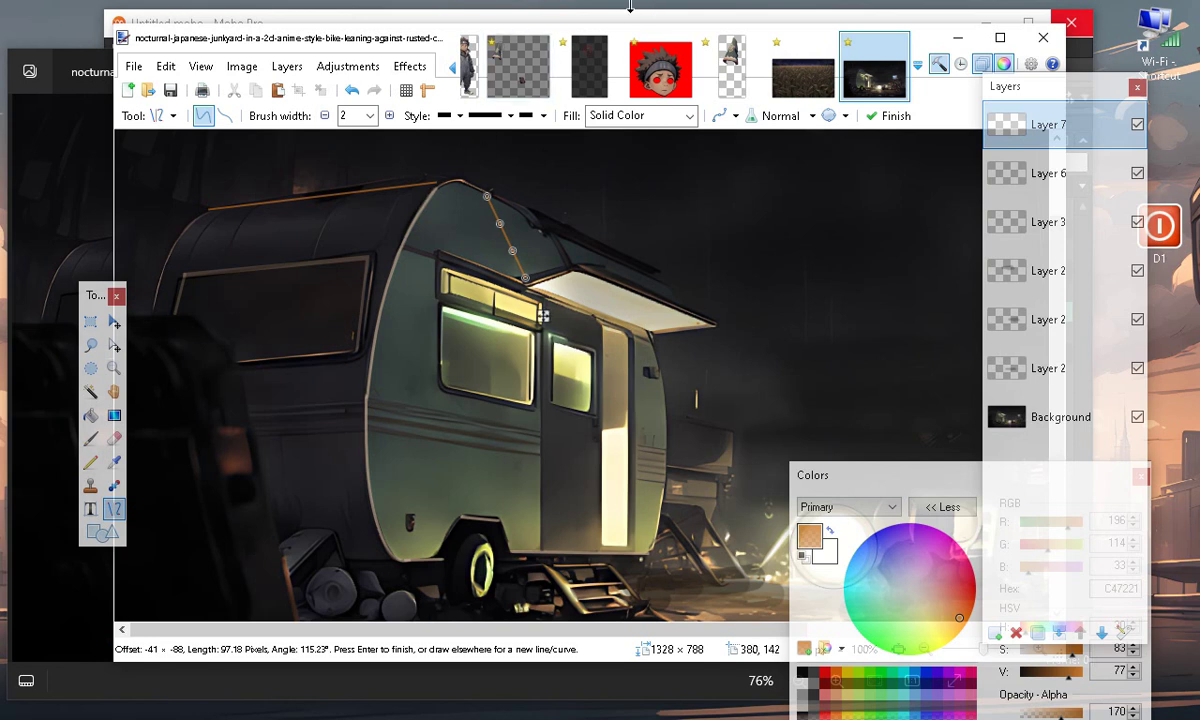
left_click(353, 91)
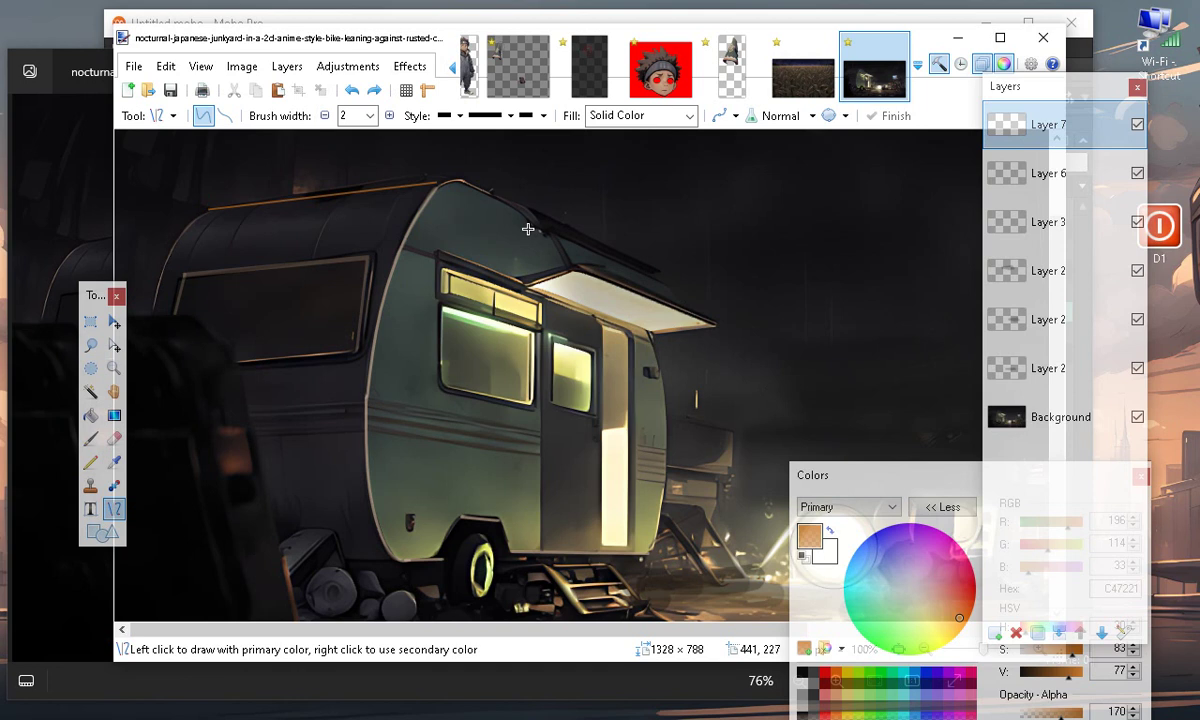
mouse_move(430, 248)
left_mouse_down()
mouse_move(450, 252)
mouse_move(438, 253)
left_mouse_up()
key("Return")
left_click_drag(654, 333, 714, 325)
key("Return")
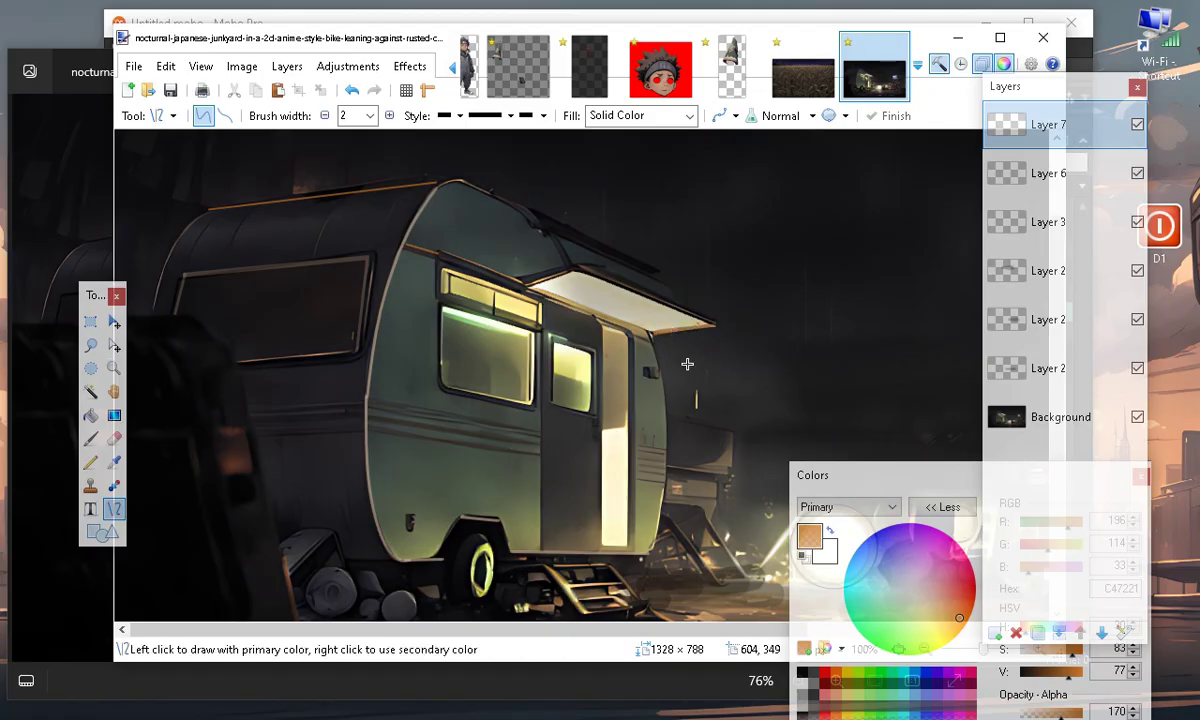
Trace the awning's long upper edge with a 1-pixel orange line
left_click(324, 115)
left_click_drag(582, 268, 719, 324)
key("Return")
Outline the large lit window with 1-pixel lines: about 86 pixels down its left edge, about 106 along its top, and down its right edge
mouse_move(439, 309)
left_mouse_down()
mouse_move(425, 386)
mouse_move(437, 385)
left_mouse_up()
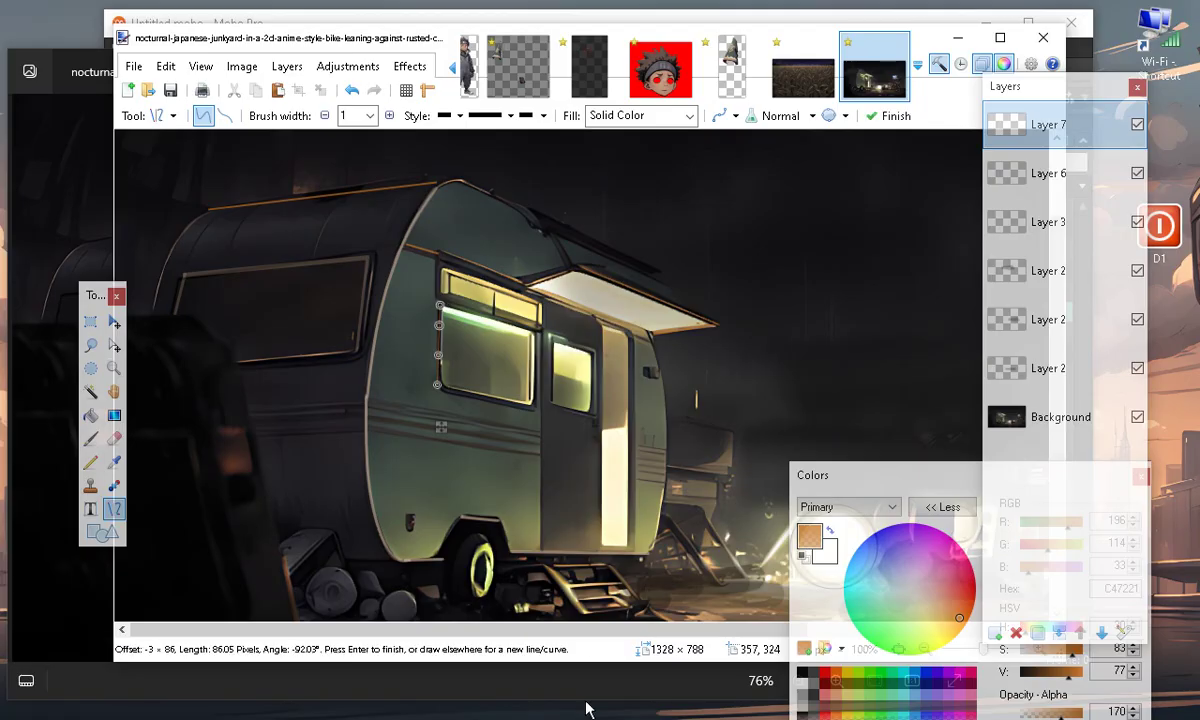
key("Return")
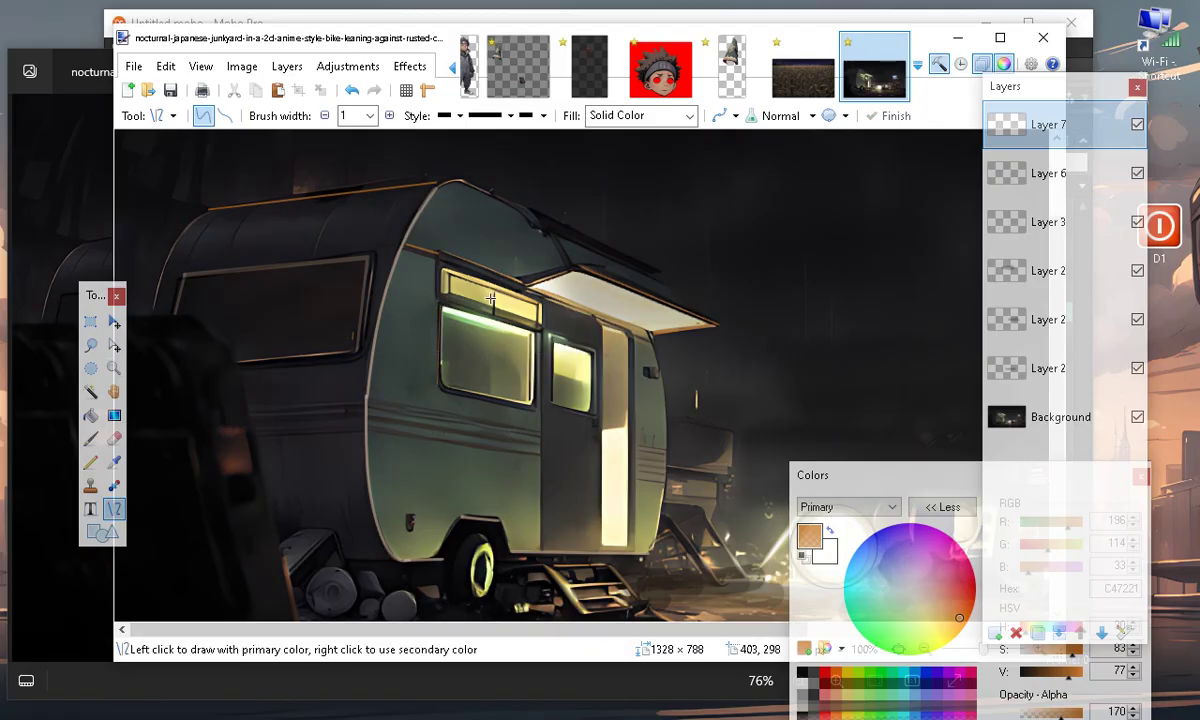
left_click_drag(445, 301, 540, 328)
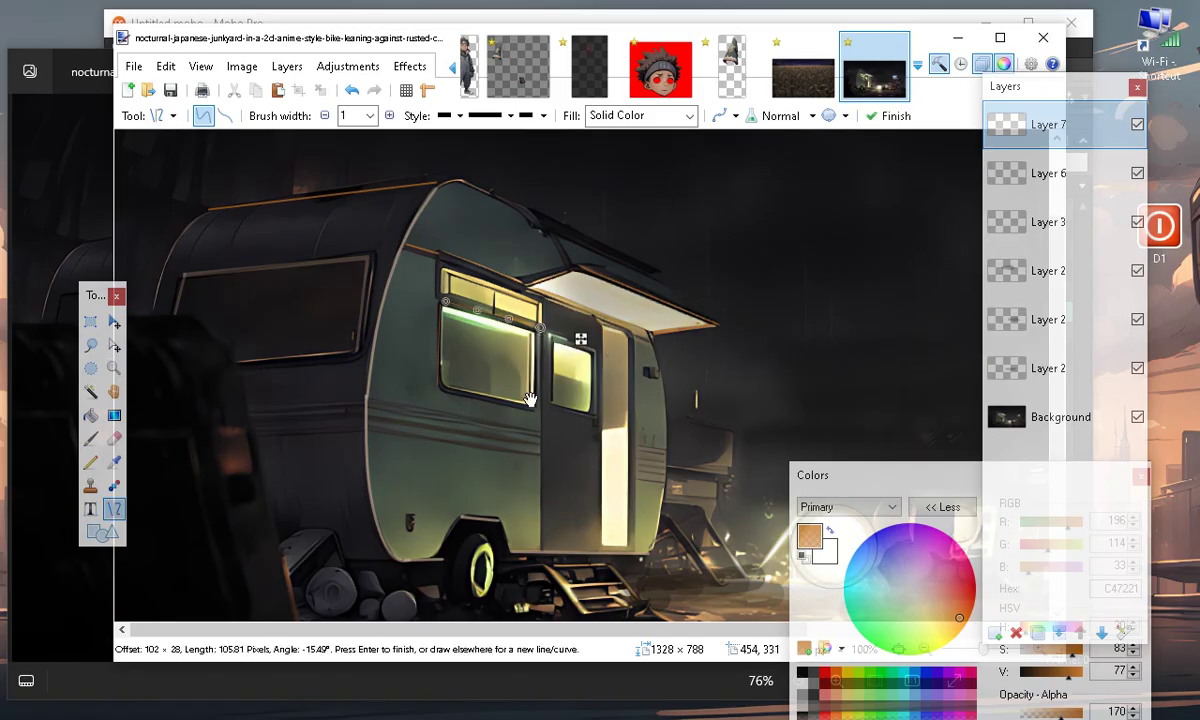
key("Return")
left_click_drag(538, 330, 535, 409)
key("Return")
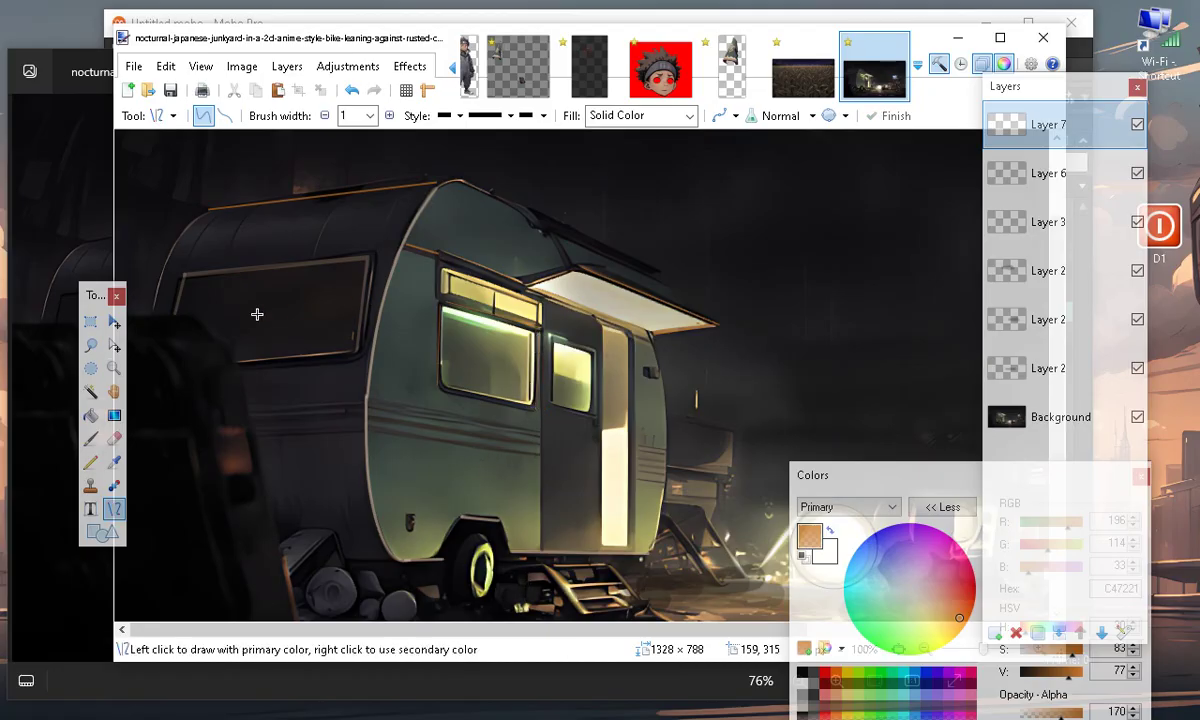
Add 1-pixel orange highlights to the dark side window's left edge, the wheel arch's left slope and the dark side's lower edge
left_click_drag(175, 316, 184, 275)
key("Return")
left_click_drag(439, 561, 462, 517)
key("Return")
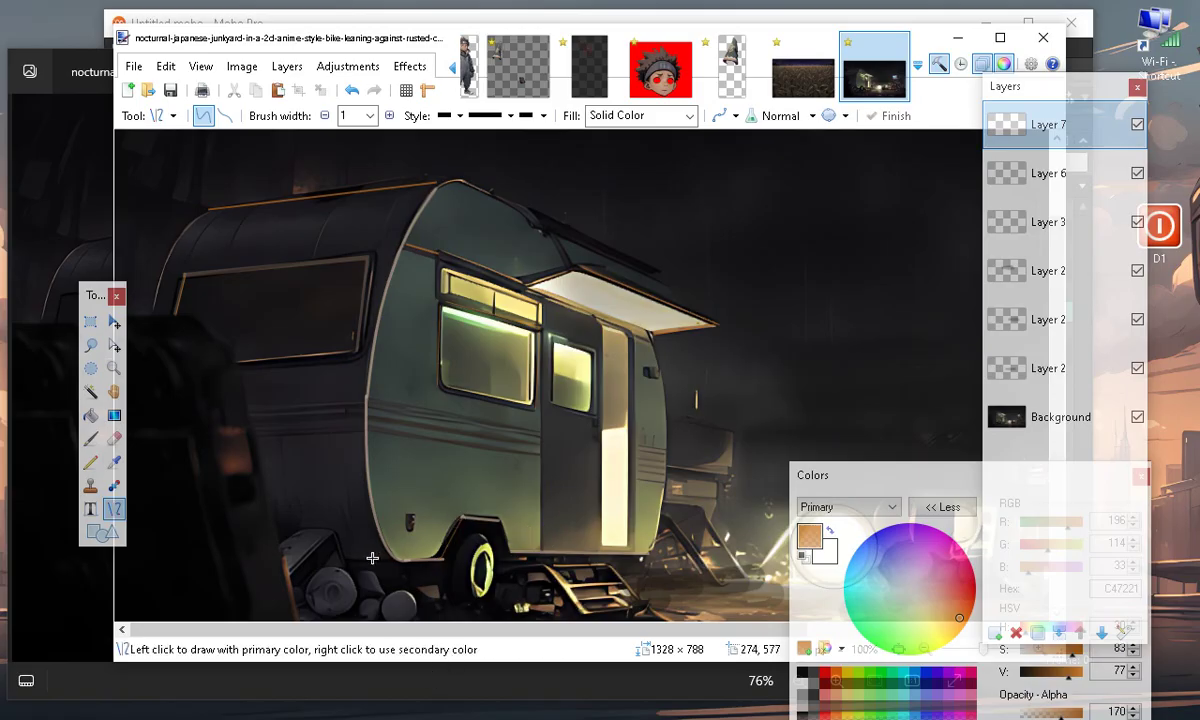
left_click_drag(345, 561, 397, 561)
key("Return")
Add short 2-pixel orange highlights to the lower part of the entrance steps
left_click(389, 115)
scroll(410, 480, "down", 2)
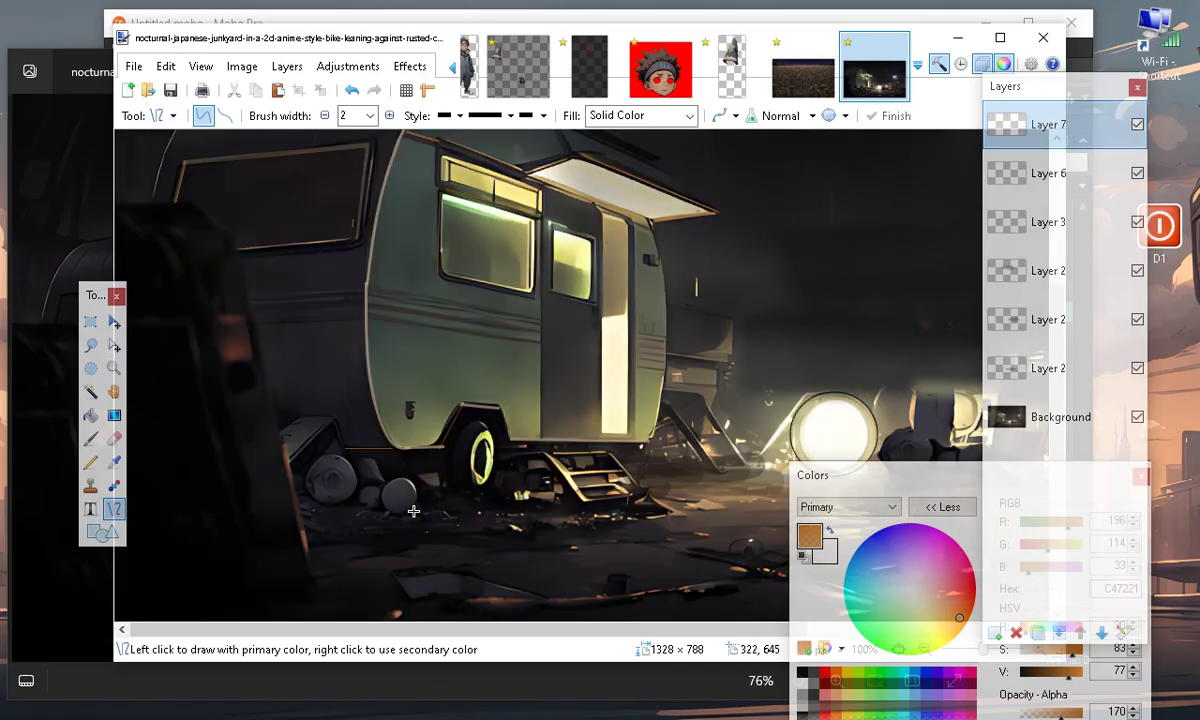
left_click(589, 502)
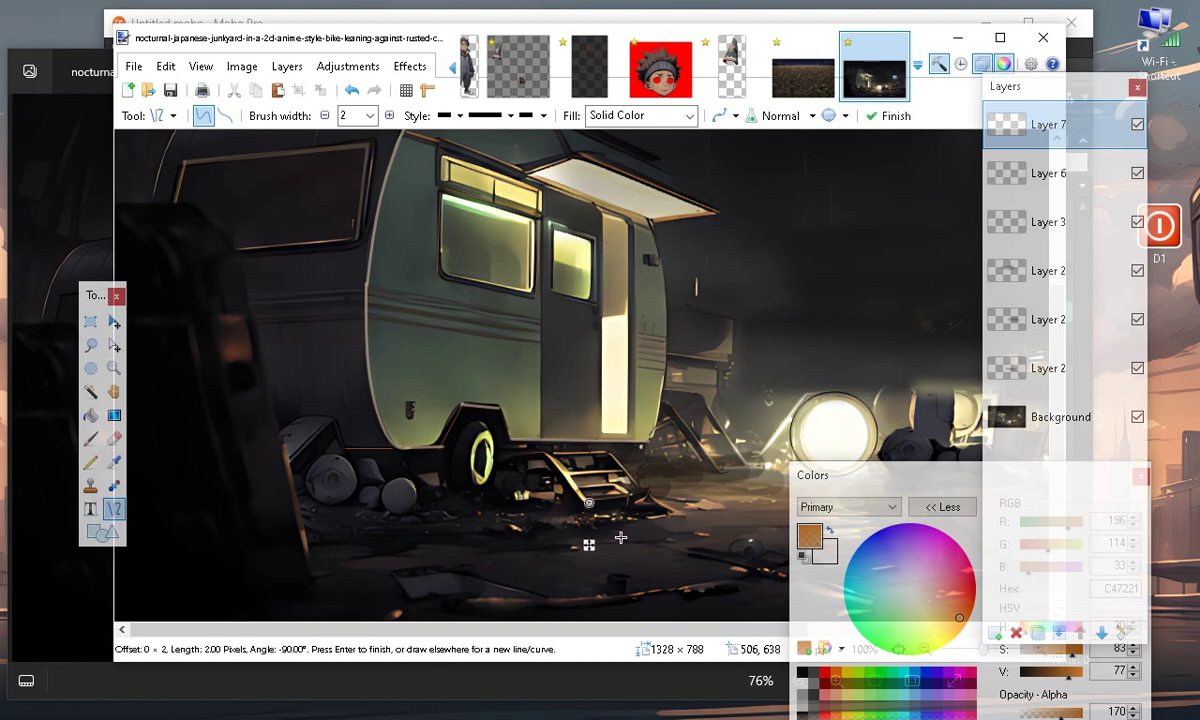
key("Return")
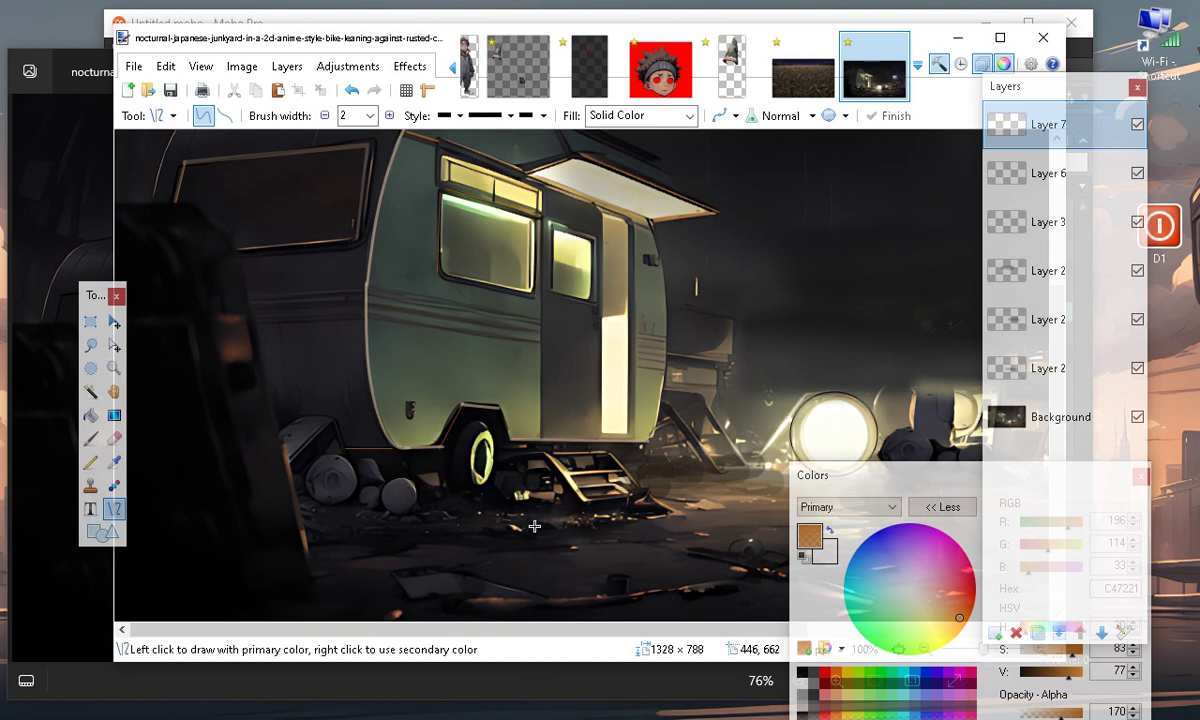
left_click_drag(614, 497, 650, 497)
key("Return")
Draw a softer 4-pixel highlight along a middle tread of the entrance steps with the opacity at 97
left_click(391, 116)
left_click(391, 116)
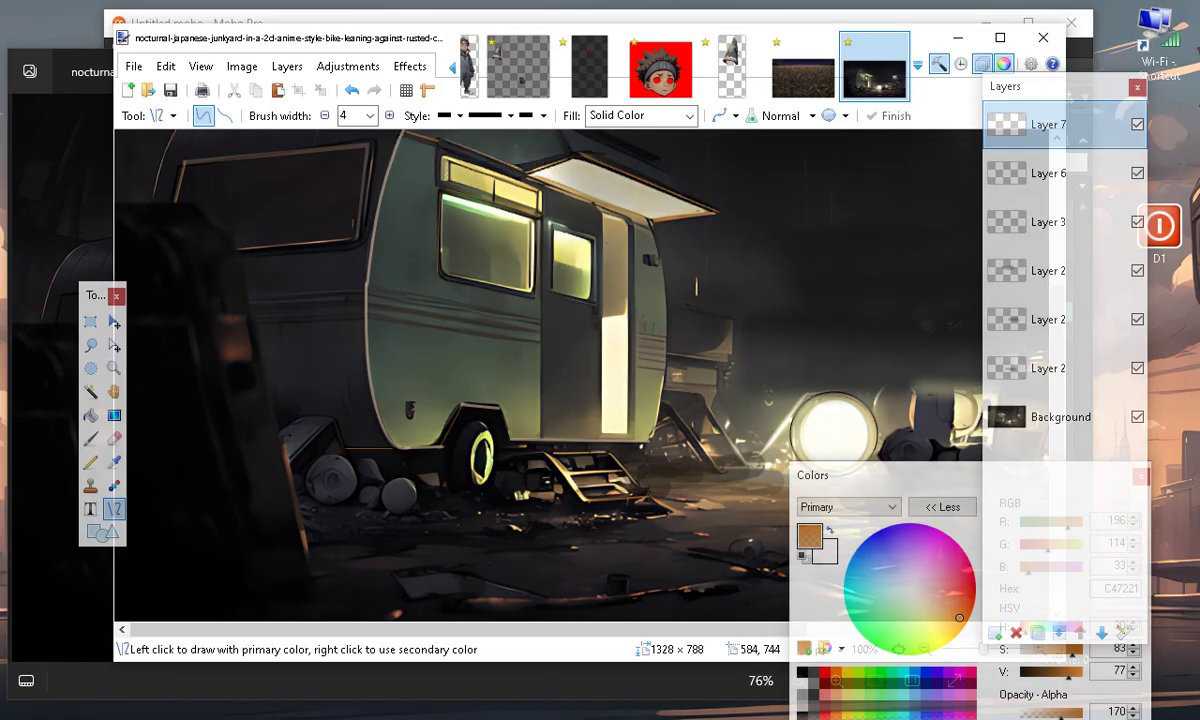
left_click(1045, 711)
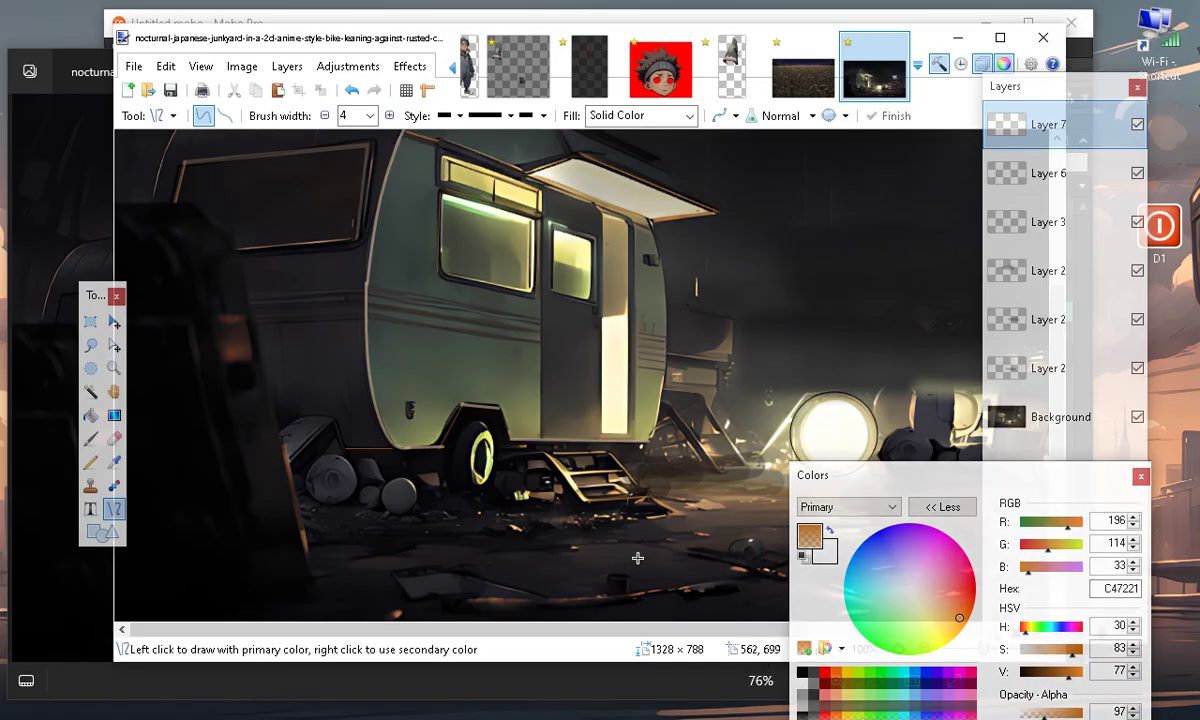
left_click_drag(580, 488, 633, 482)
left_click(484, 522)
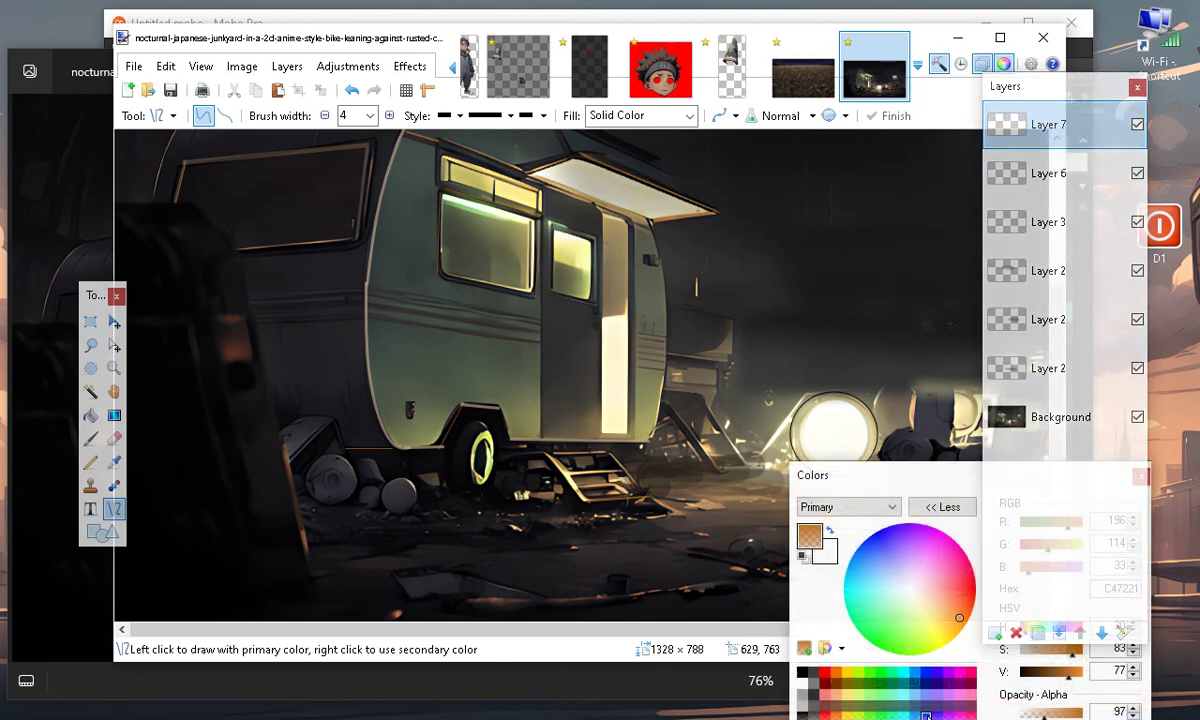
Raise the orange's opacity to 178 and draw a 4-pixel highlight along the lower tread of the entrance steps
left_click_drag(900, 480, 220, 430)
left_click_drag(309, 680, 321, 670)
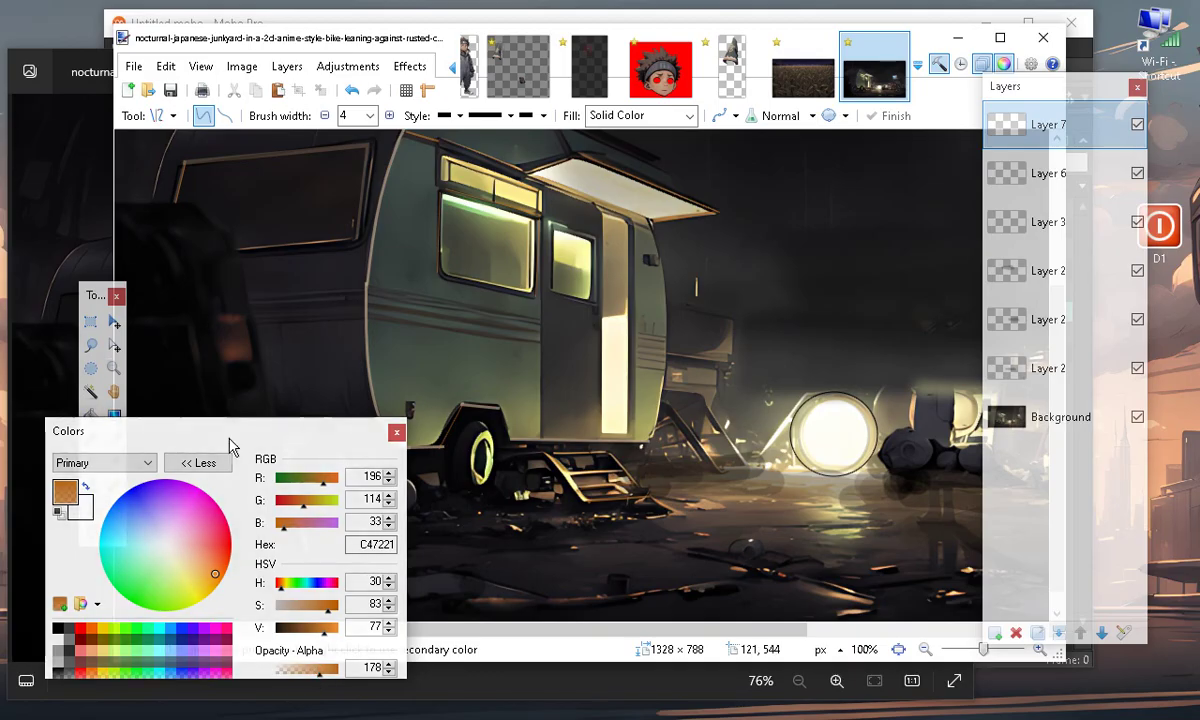
left_click_drag(229, 432, 284, 567)
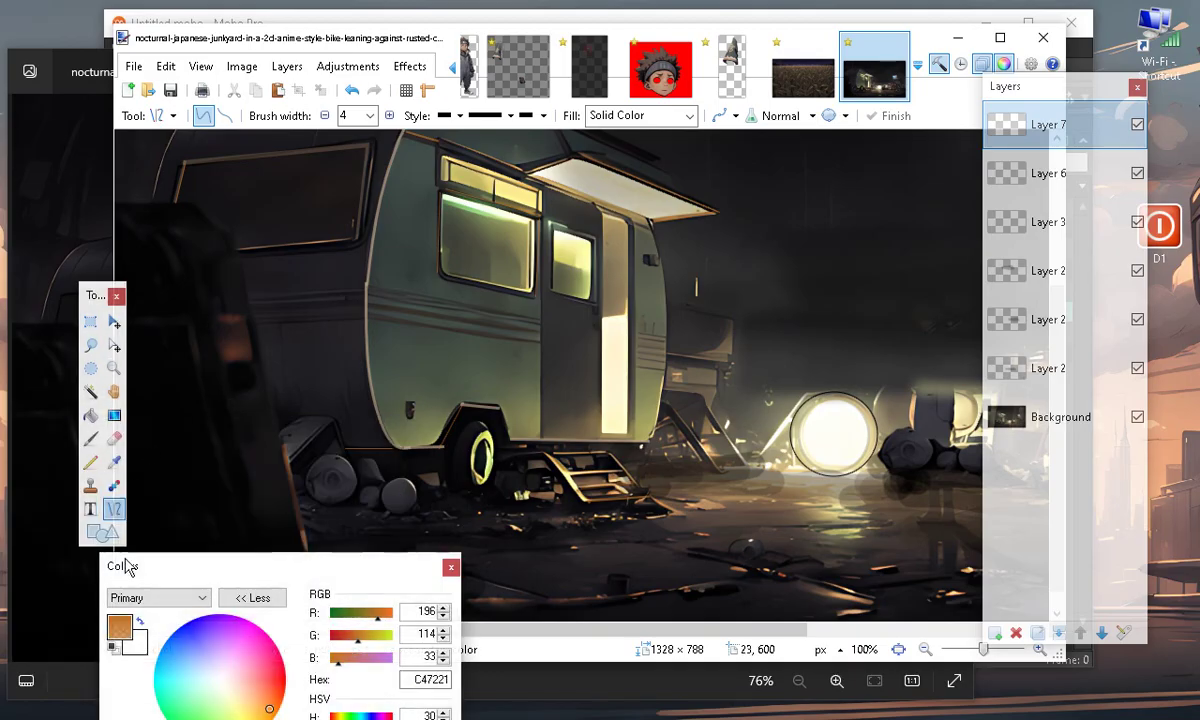
left_click_drag(388, 349, 495, 357)
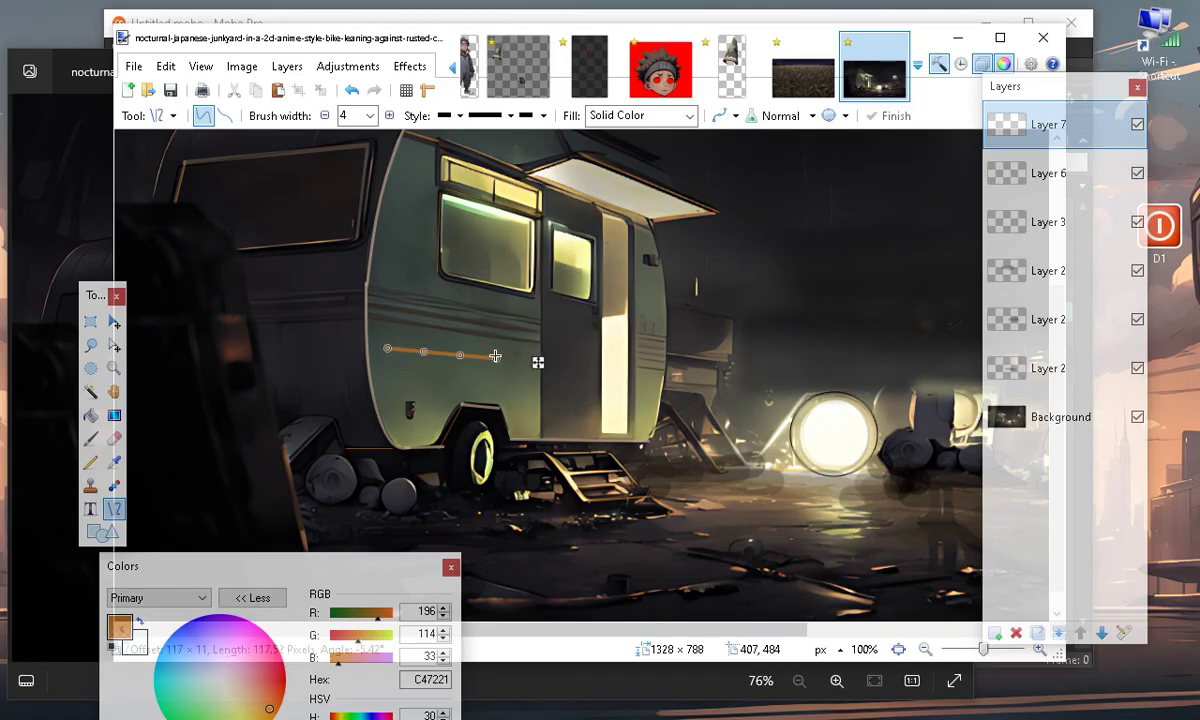
left_click(353, 92)
mouse_move(585, 502)
left_mouse_down()
mouse_move(652, 487)
mouse_move(645, 494)
left_mouse_up()
left_click(561, 588)
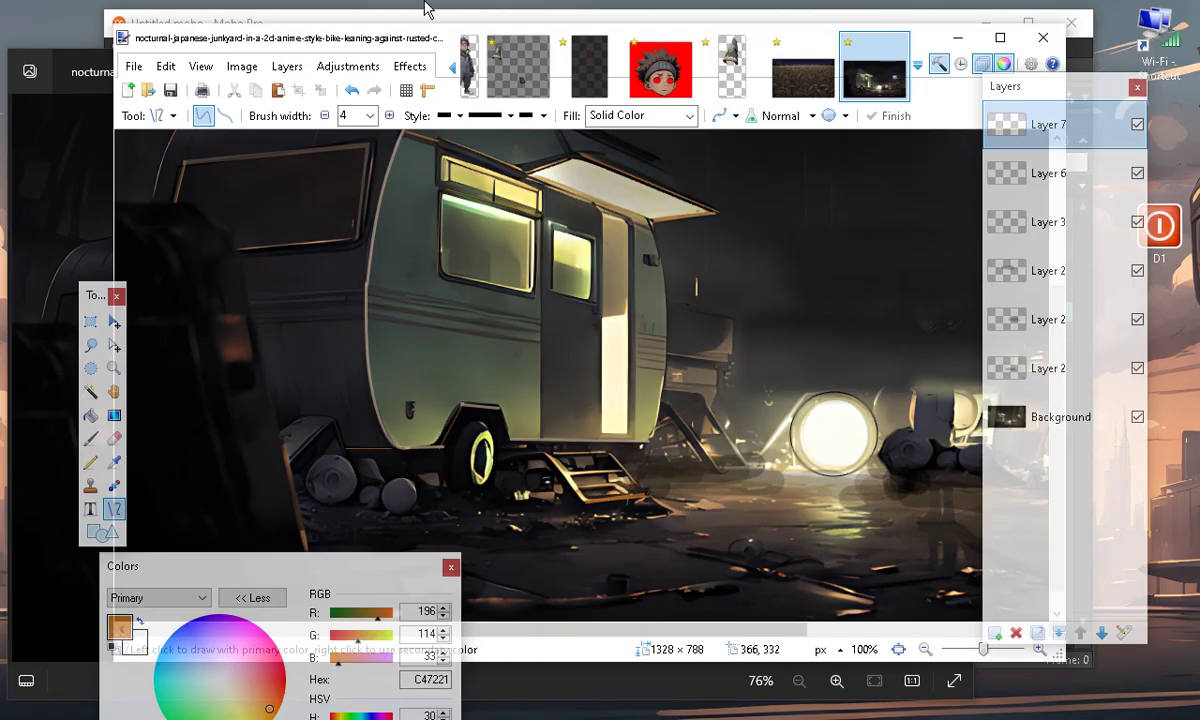
Draw 2-pixel orange lines along the steps' middle tread and down their left rail, about 75 pixels long
left_click(324, 115)
left_click(324, 115)
left_click_drag(585, 486, 634, 482)
left_click(568, 547)
left_click_drag(555, 458, 596, 520)
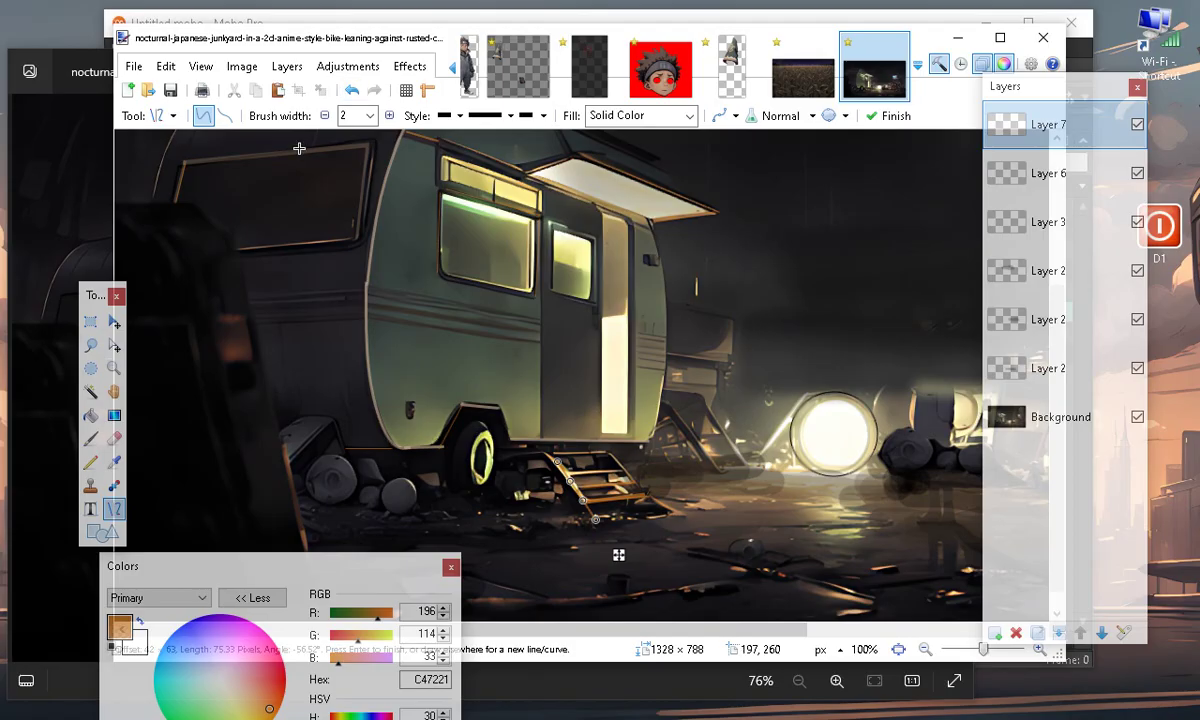
Draw an orange line about 120 pixels long along the caravan's bottom edge below the door, with a final width of 3
left_click(389, 115)
left_click(389, 115)
left_click(389, 115)
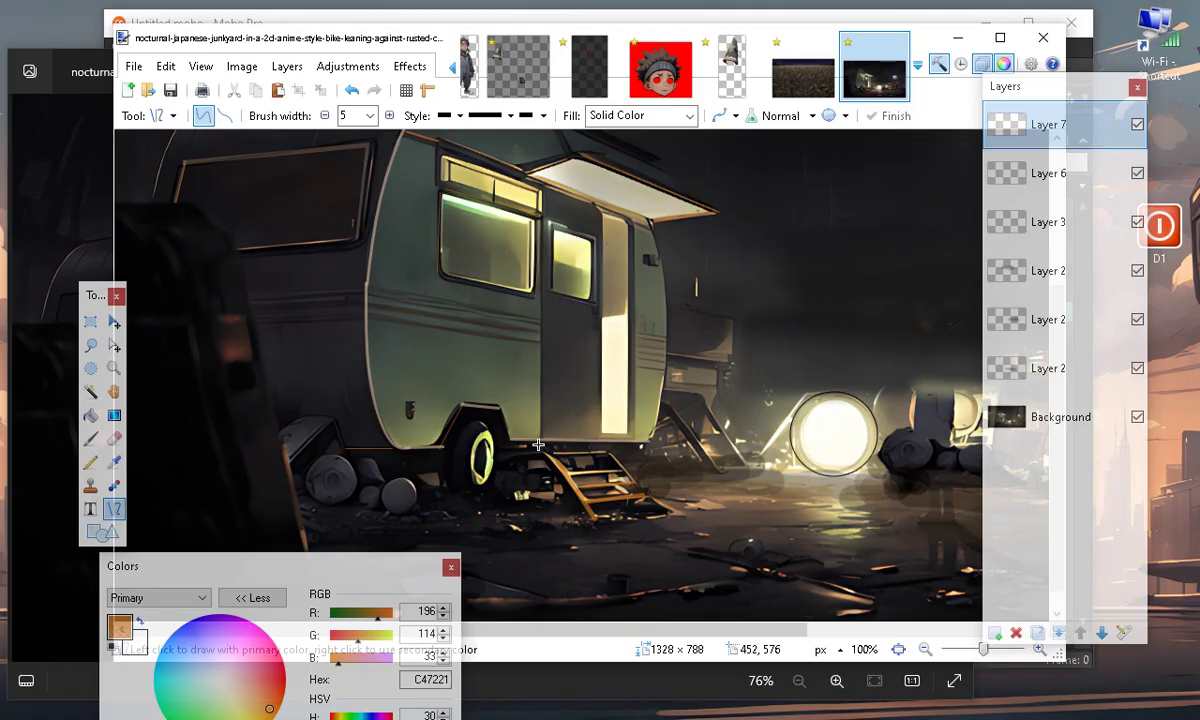
mouse_move(534, 445)
left_mouse_down()
mouse_move(659, 450)
mouse_move(646, 447)
left_mouse_up()
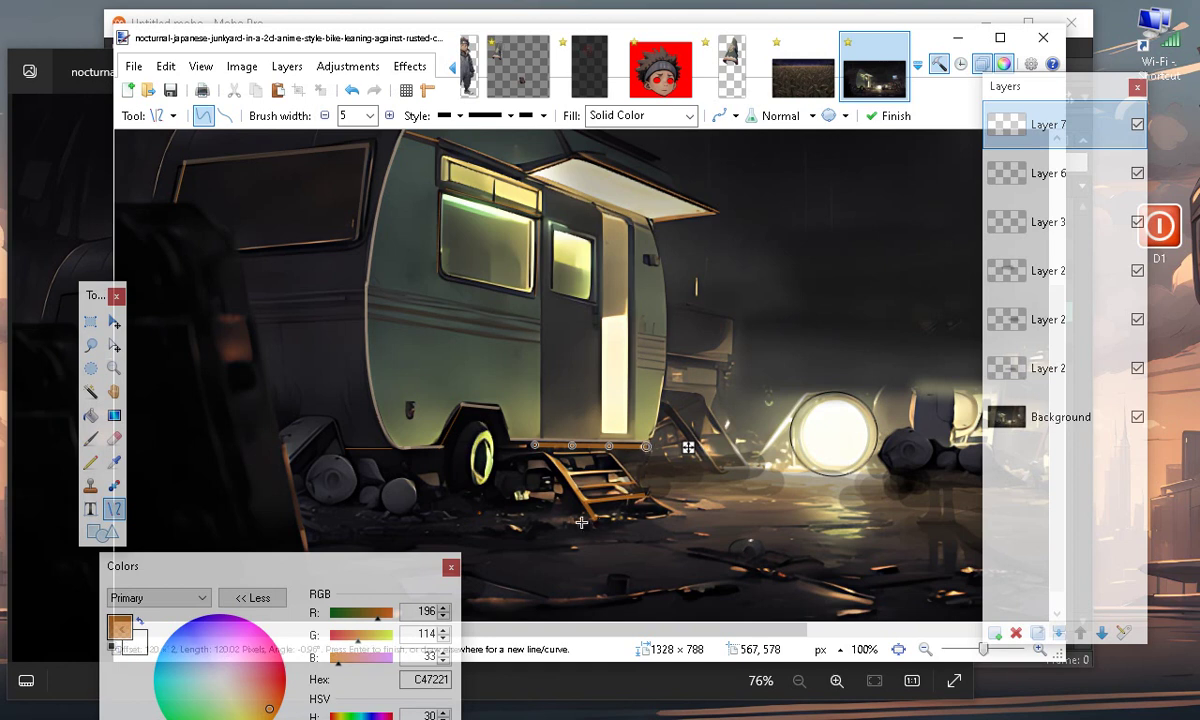
left_click(326, 116)
left_click(326, 116)
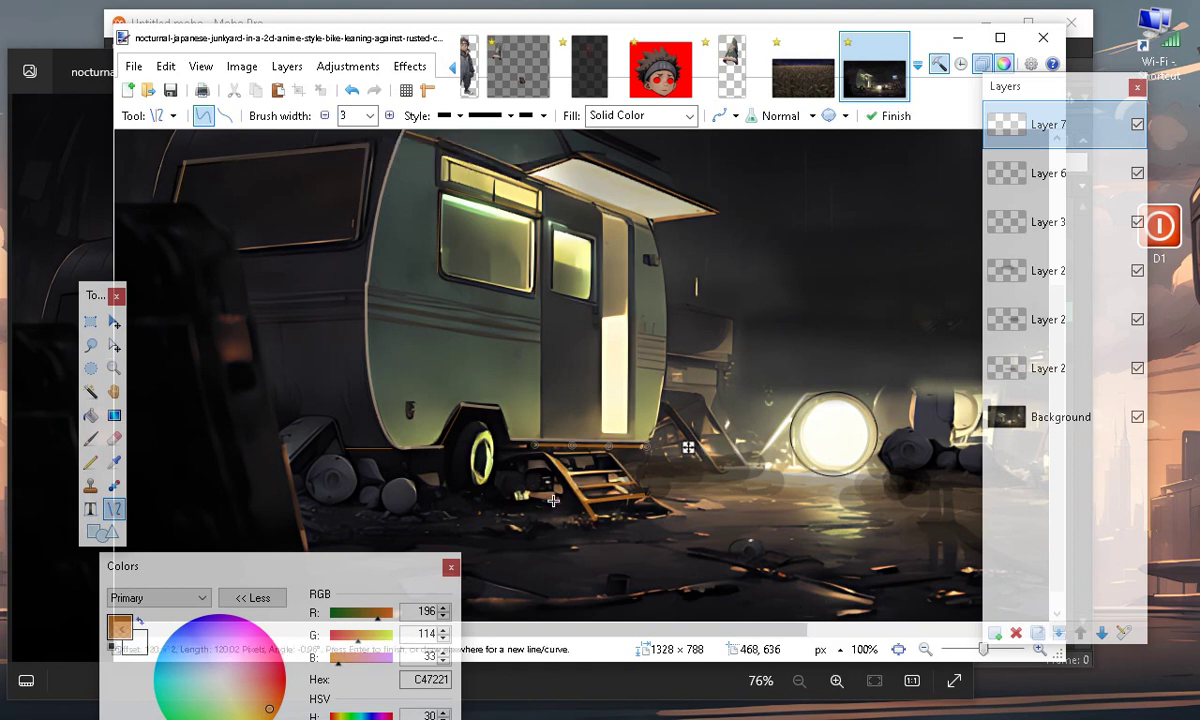
key("Return")
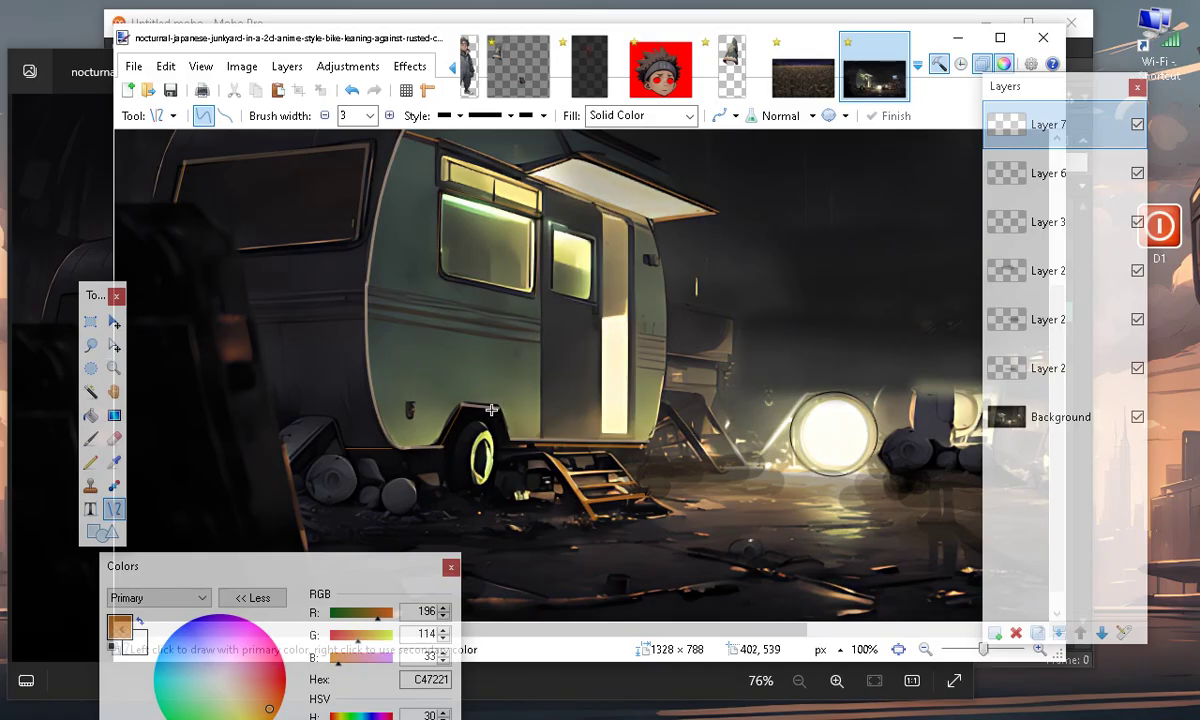
Trace the wheel arch's right slope and the entrance steps' right rail with 3-pixel orange lines
left_click_drag(497, 408, 508, 449)
key("Return")
mouse_move(612, 453)
left_mouse_down()
mouse_move(626, 481)
mouse_move(665, 504)
mouse_move(650, 504)
mouse_move(673, 507)
mouse_move(682, 532)
mouse_move(673, 517)
left_mouse_up()
left_click(535, 519)
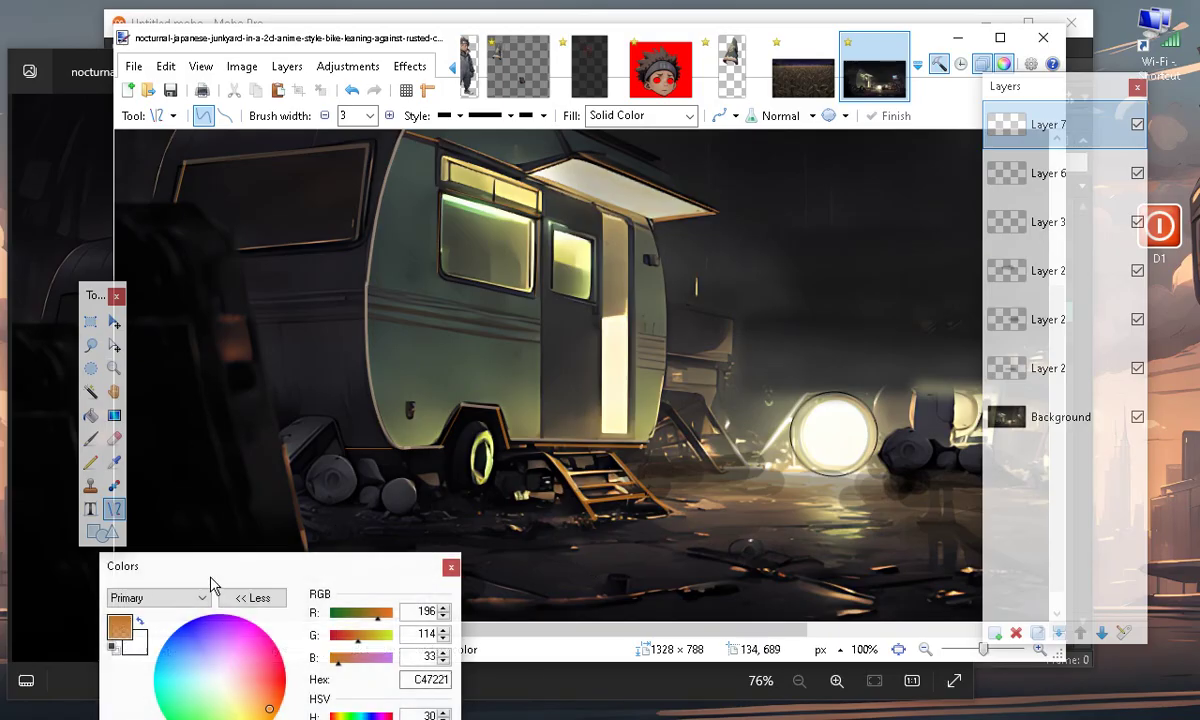
Draw a 3-pixel line along the foot of the entrance steps and colour it orange C45921
left_click_drag(367, 642, 376, 641)
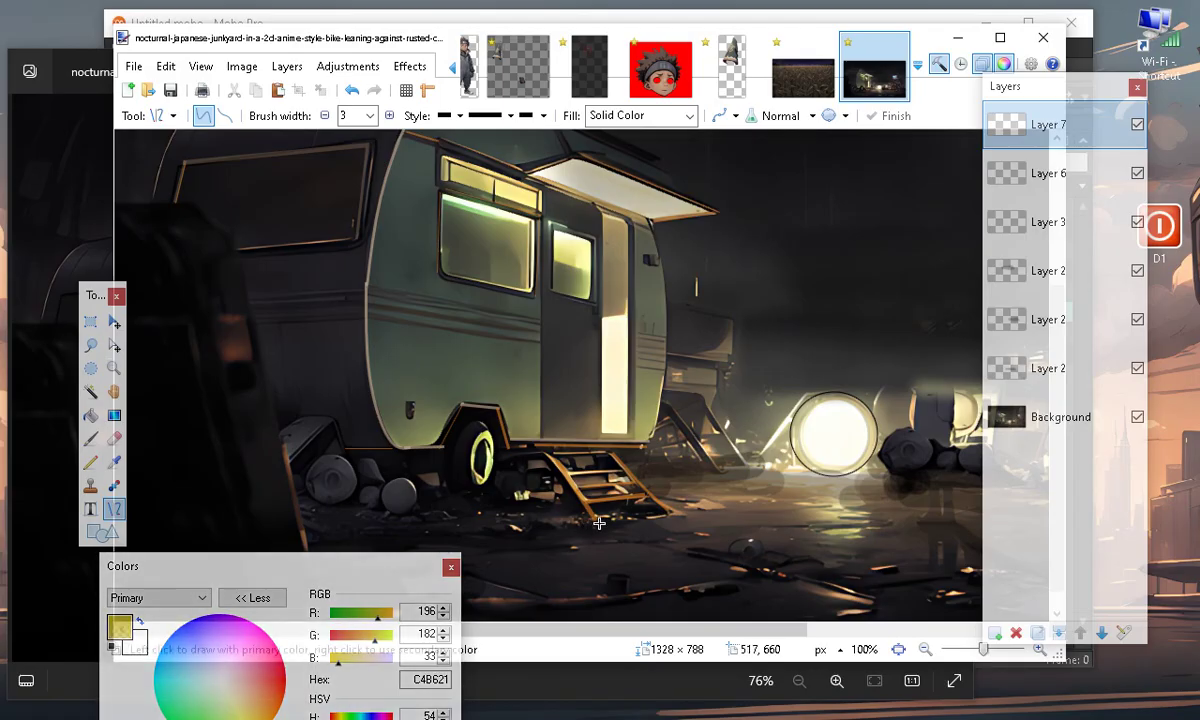
left_click_drag(596, 521, 646, 517)
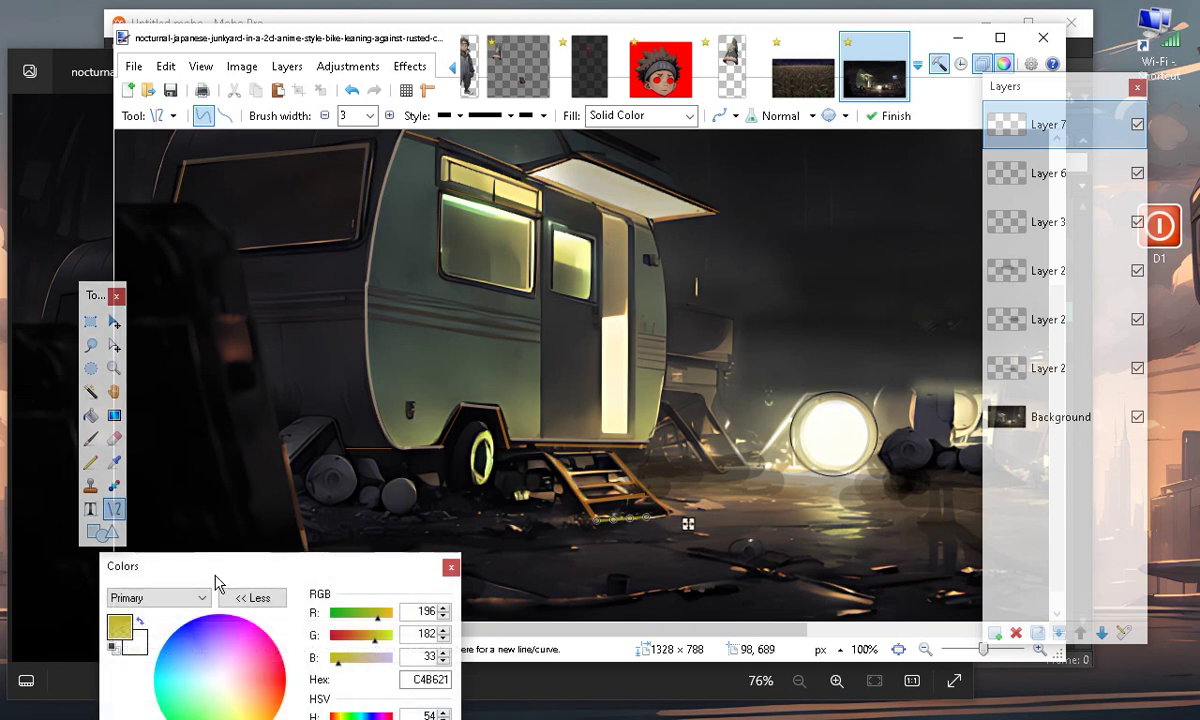
left_click_drag(212, 540, 231, 449)
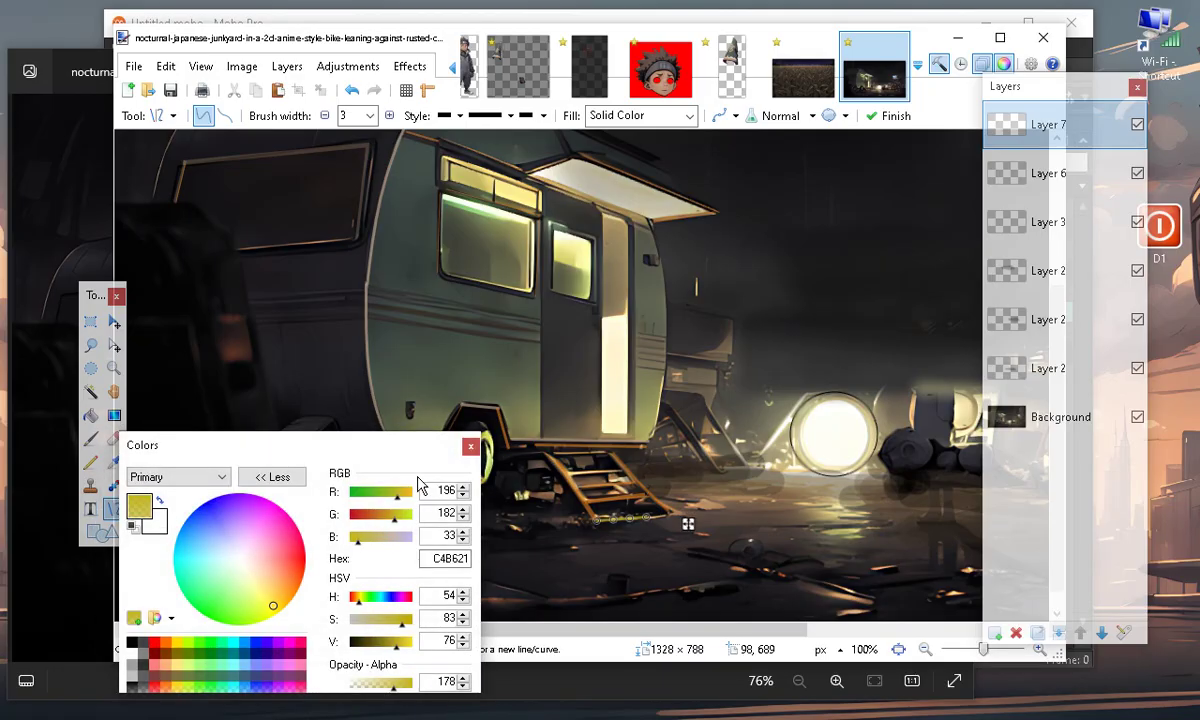
left_click_drag(393, 521, 372, 521)
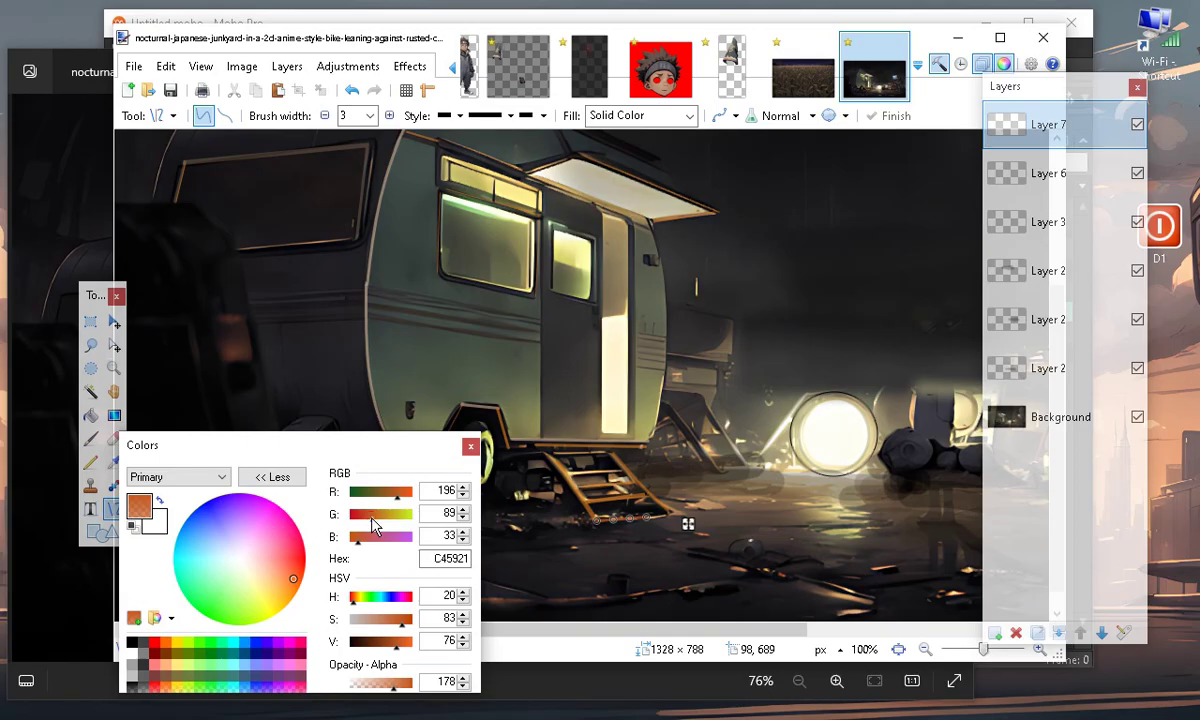
key("Return")
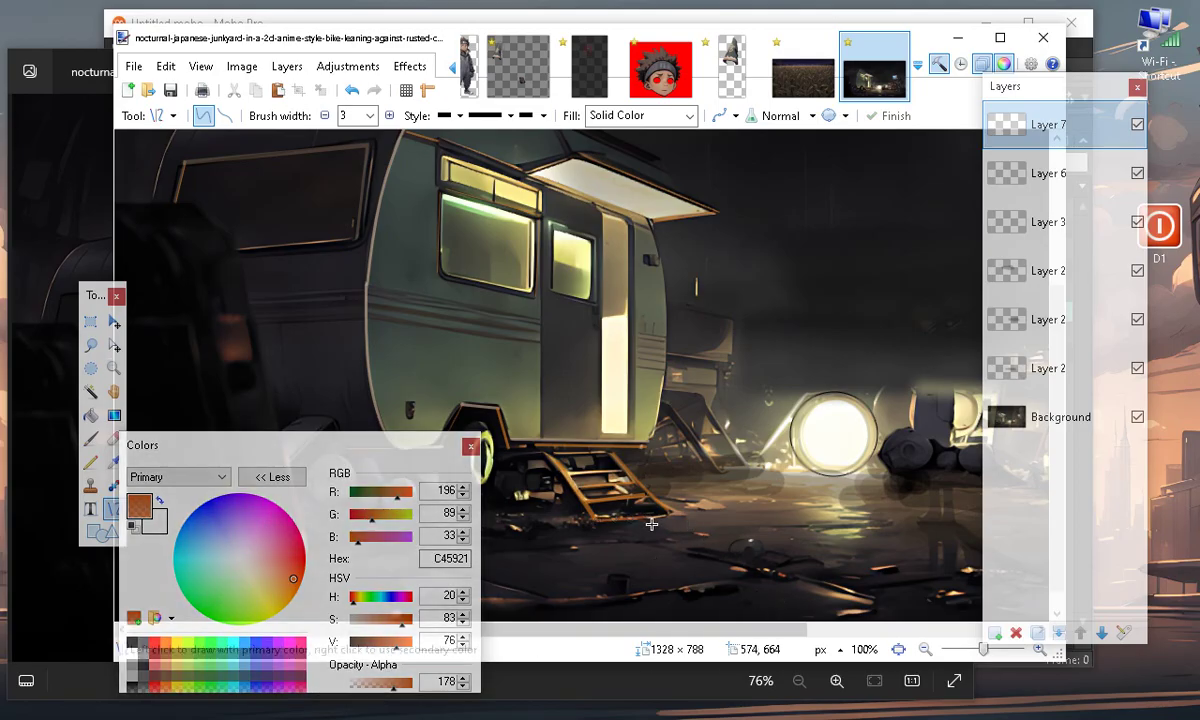
Draw a 3-pixel orange line about 60 pixels long across the entrance steps' upper tread
left_click_drag(563, 472, 624, 470)
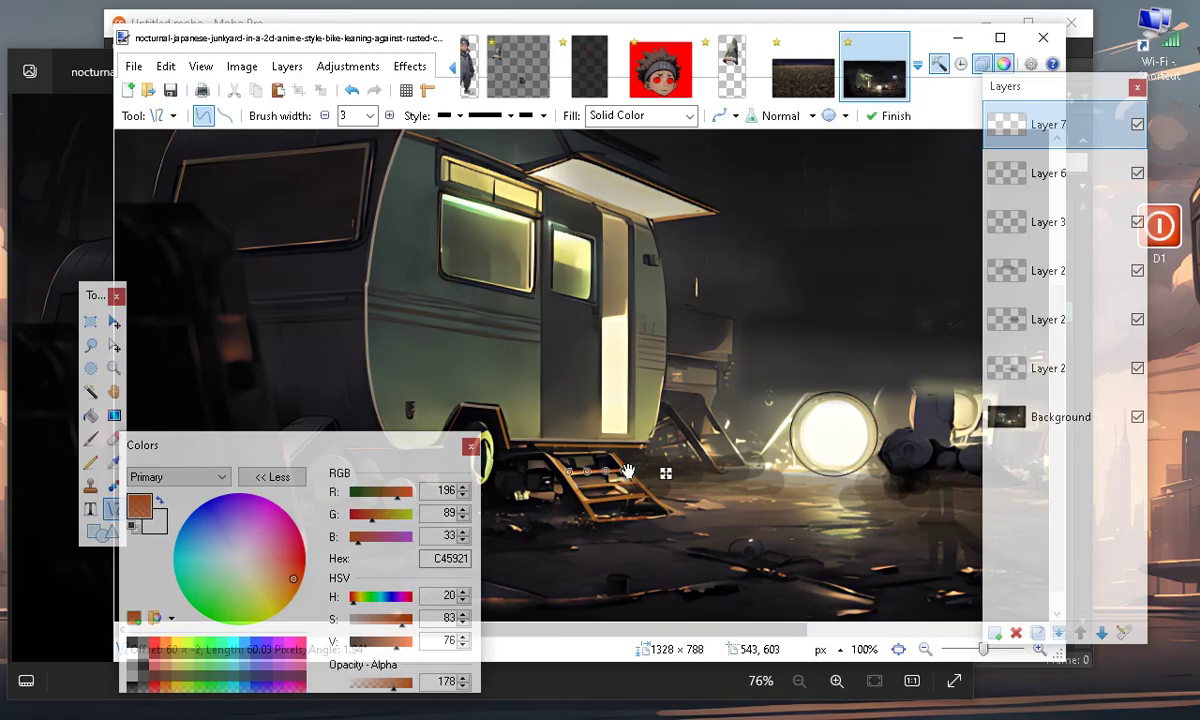
key("Return")
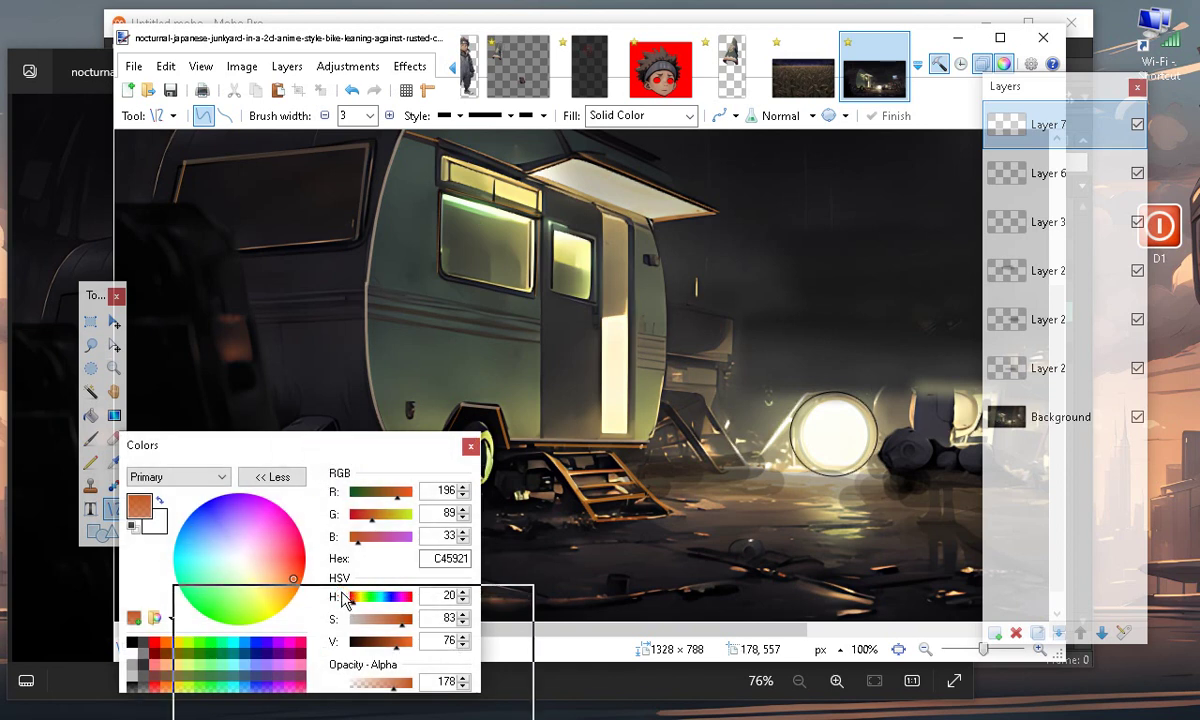
left_click_drag(343, 598, 343, 598)
Draw an orange line about 195 pixels long along the top edge of the dark side window, with a final width of 1
scroll(372, 452, "up", 3)
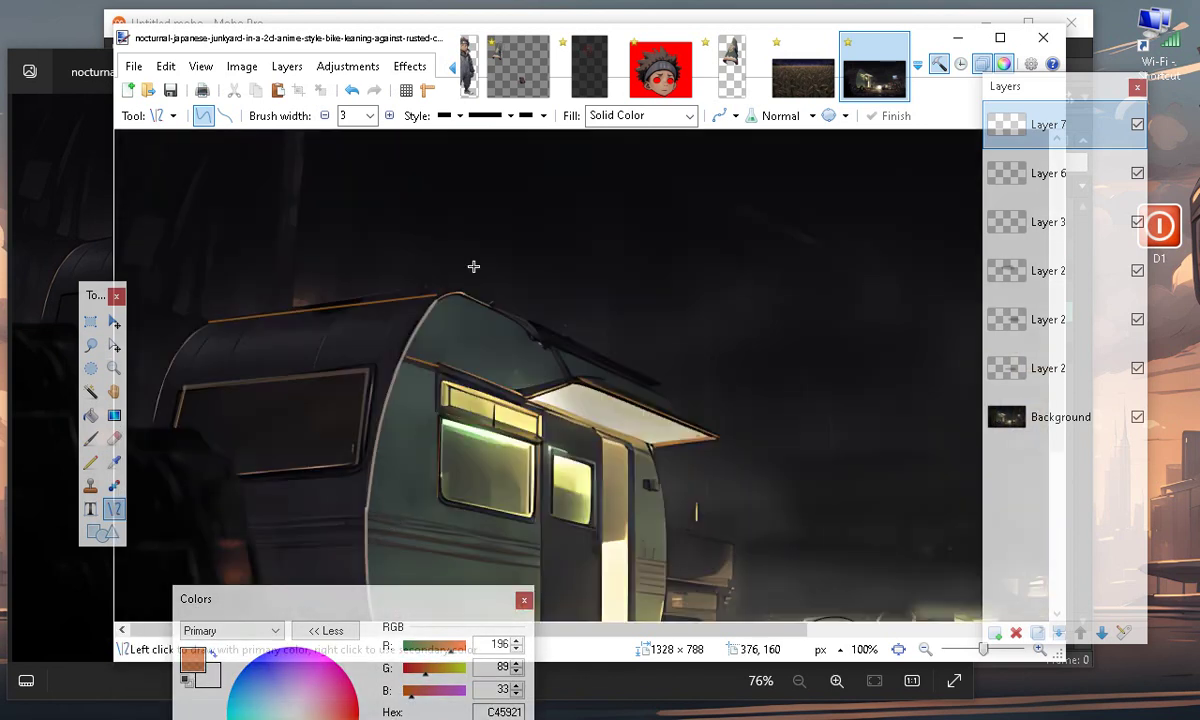
mouse_move(183, 387)
left_mouse_down()
mouse_move(252, 370)
mouse_move(365, 371)
left_mouse_up()
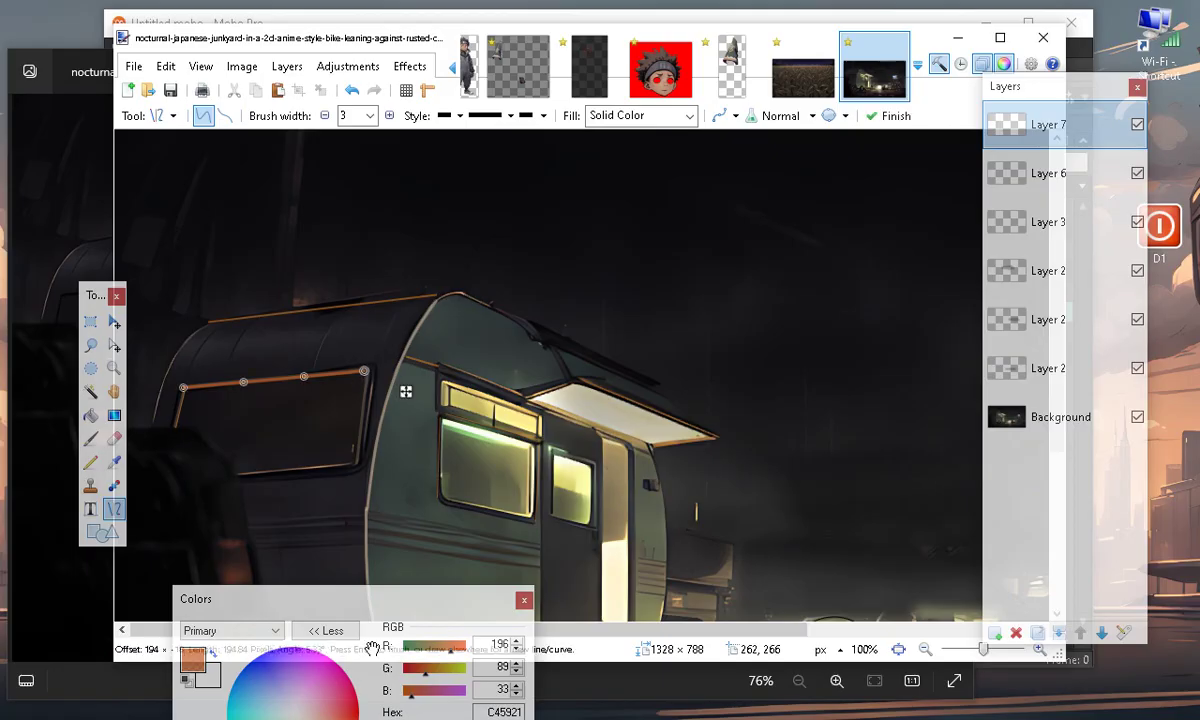
left_click(324, 115)
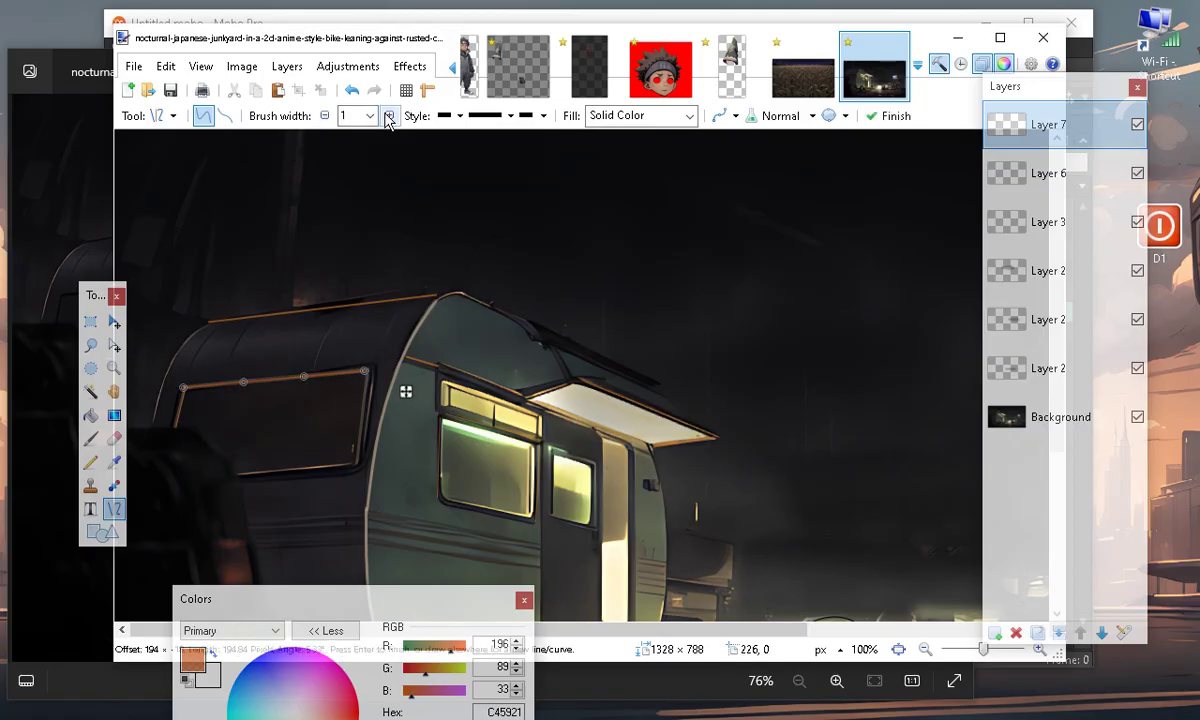
left_click(324, 115)
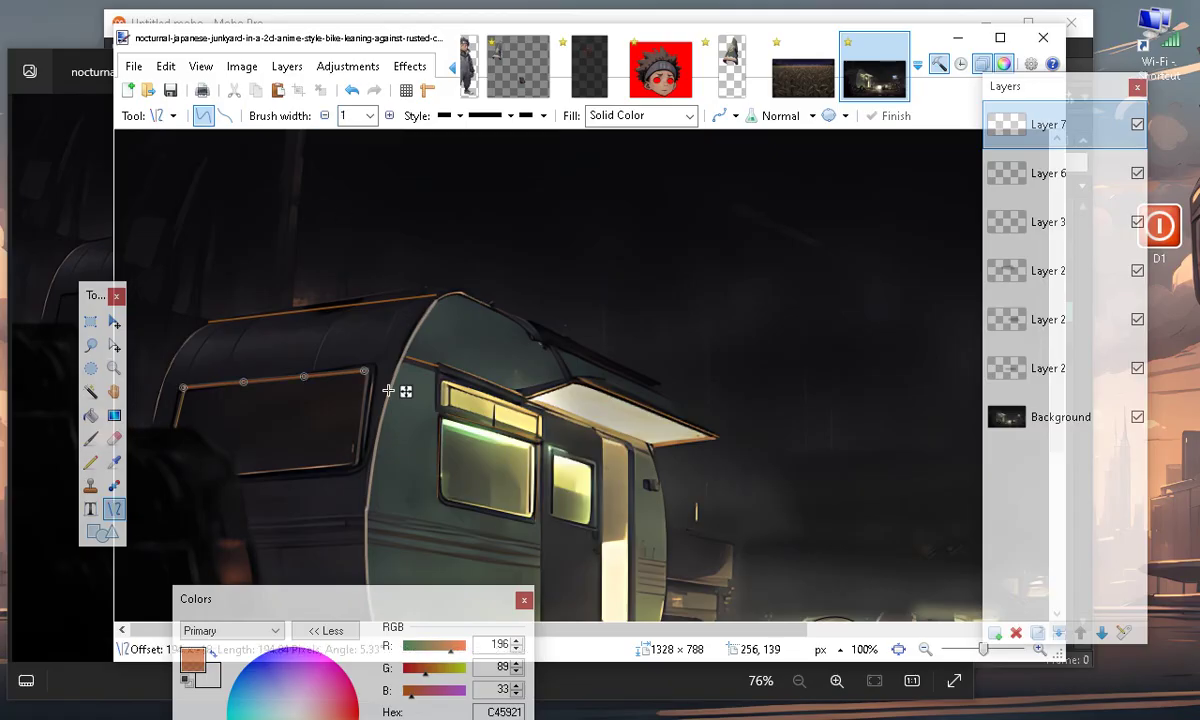
key("Return")
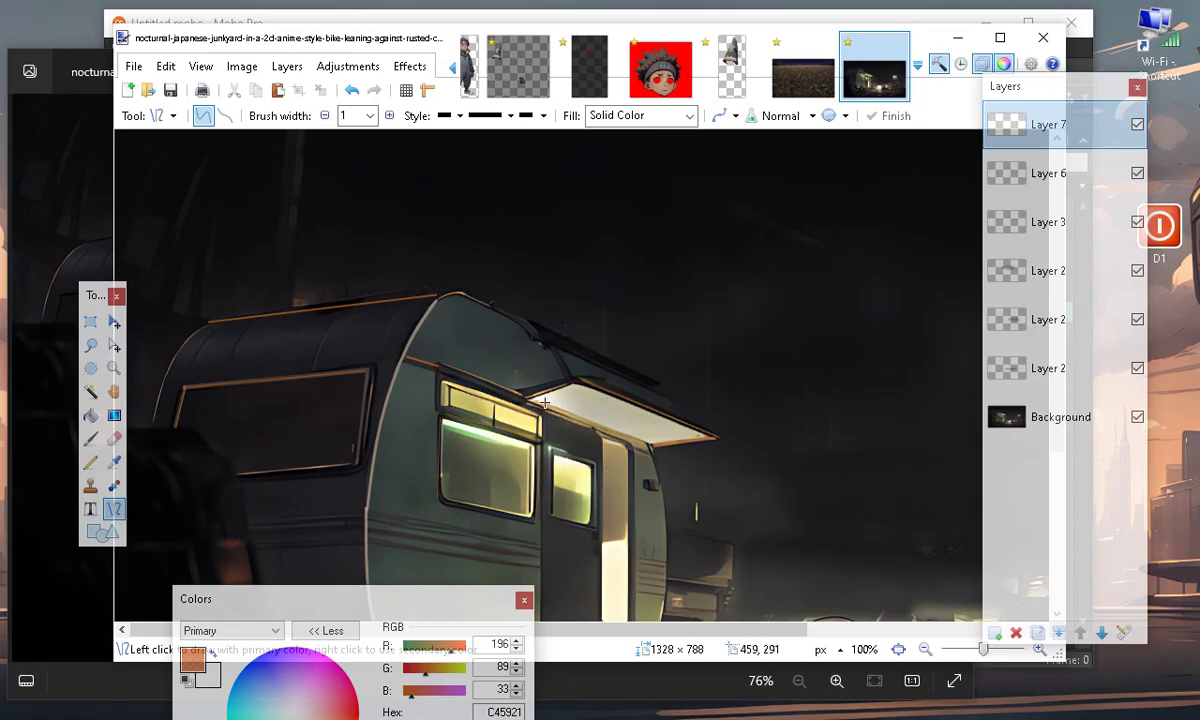
Switch to black and draw 2-pixel lines along the trim under the roof, about 275 pixels, and down the large window's left edge, about 89 pixels
left_click(186, 679)
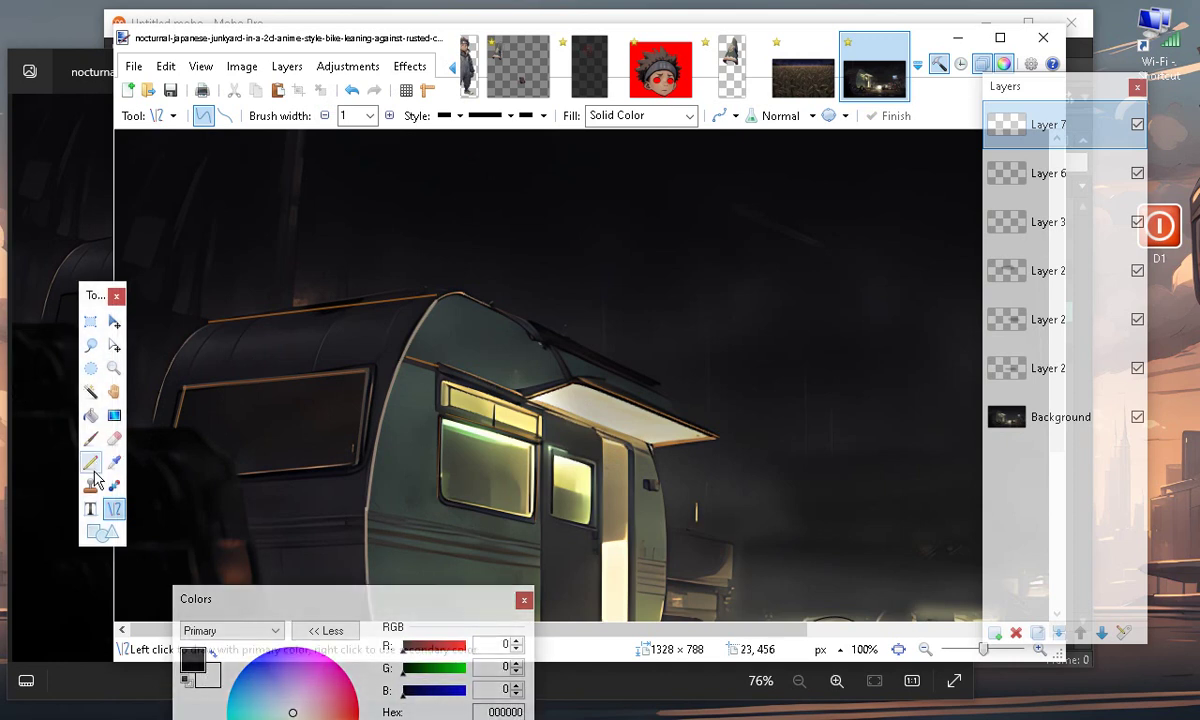
left_click(389, 115)
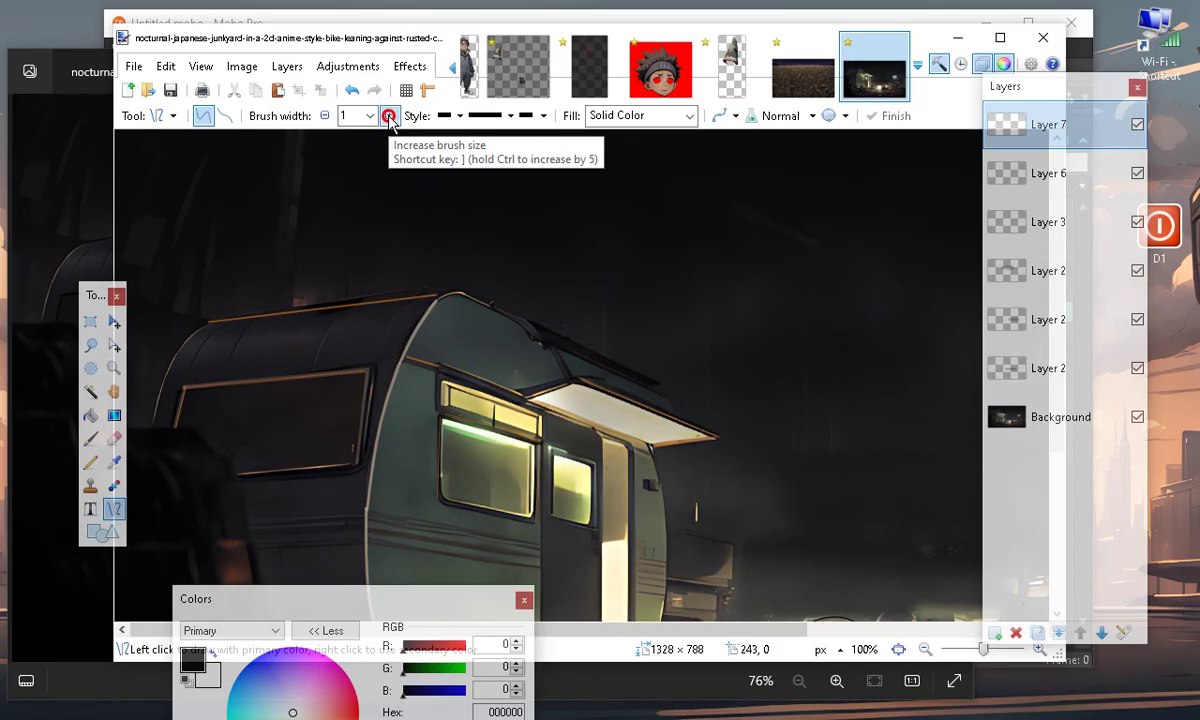
left_click(408, 363)
left_click_drag(408, 363, 649, 449)
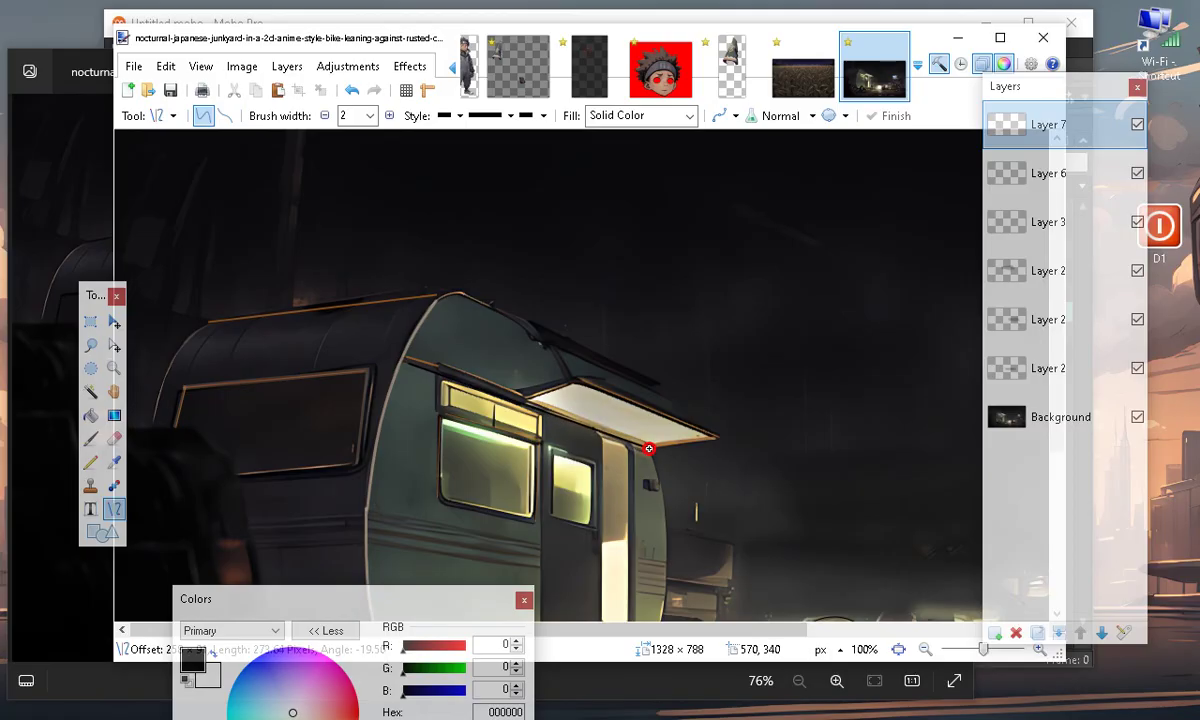
left_click_drag(649, 448, 649, 452)
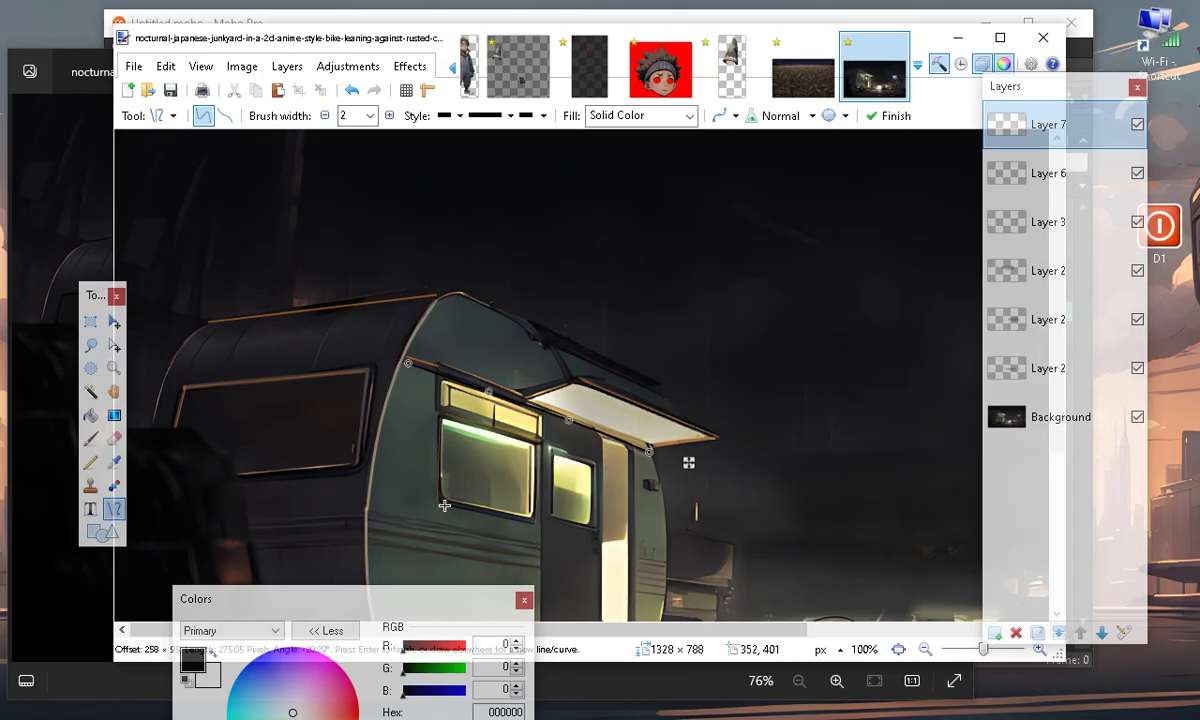
key("Return")
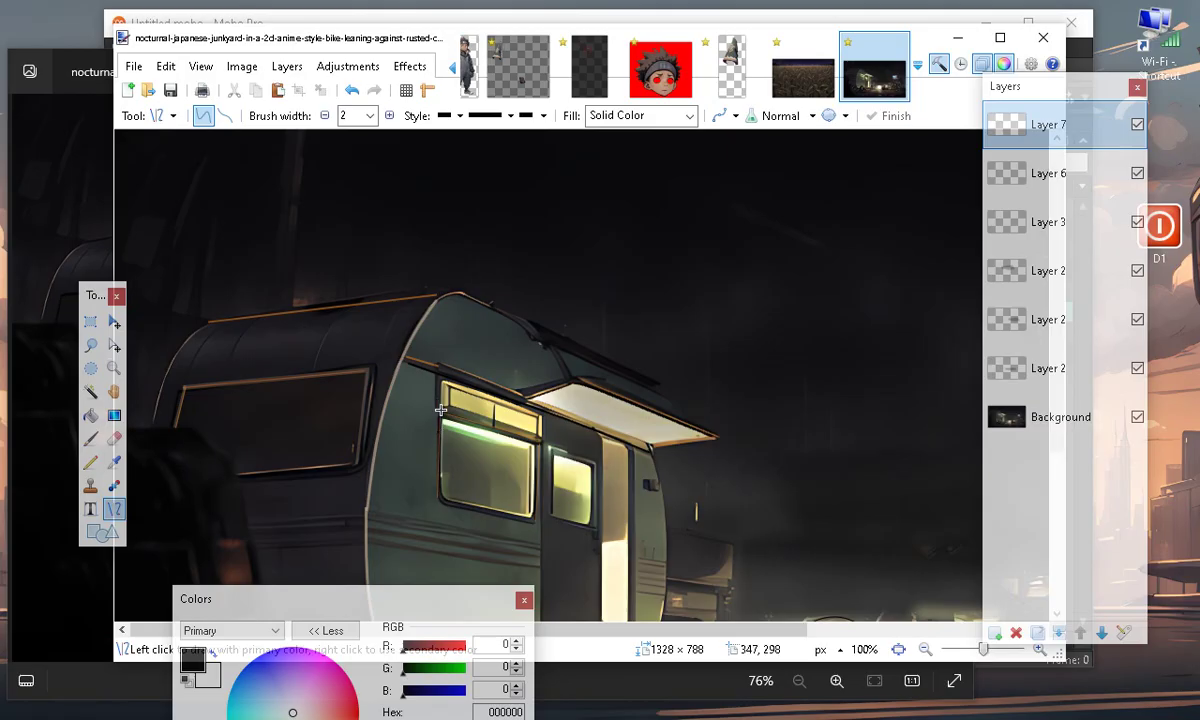
left_click_drag(439, 413, 437, 496)
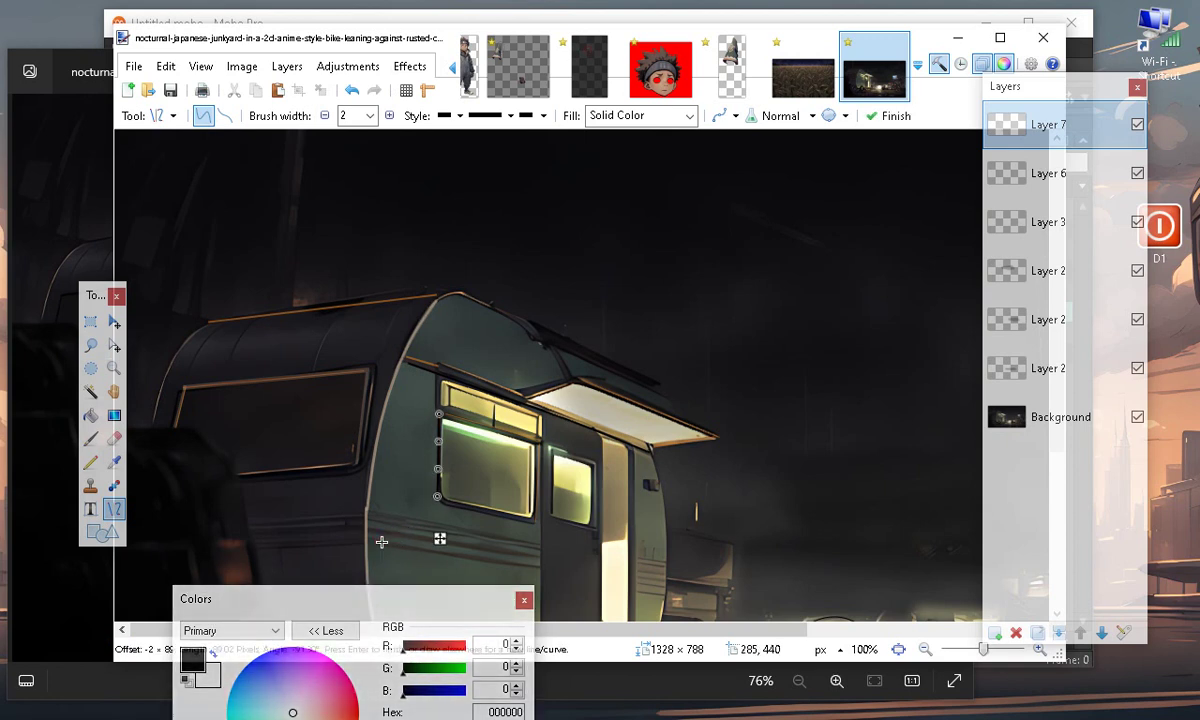
left_click(383, 541)
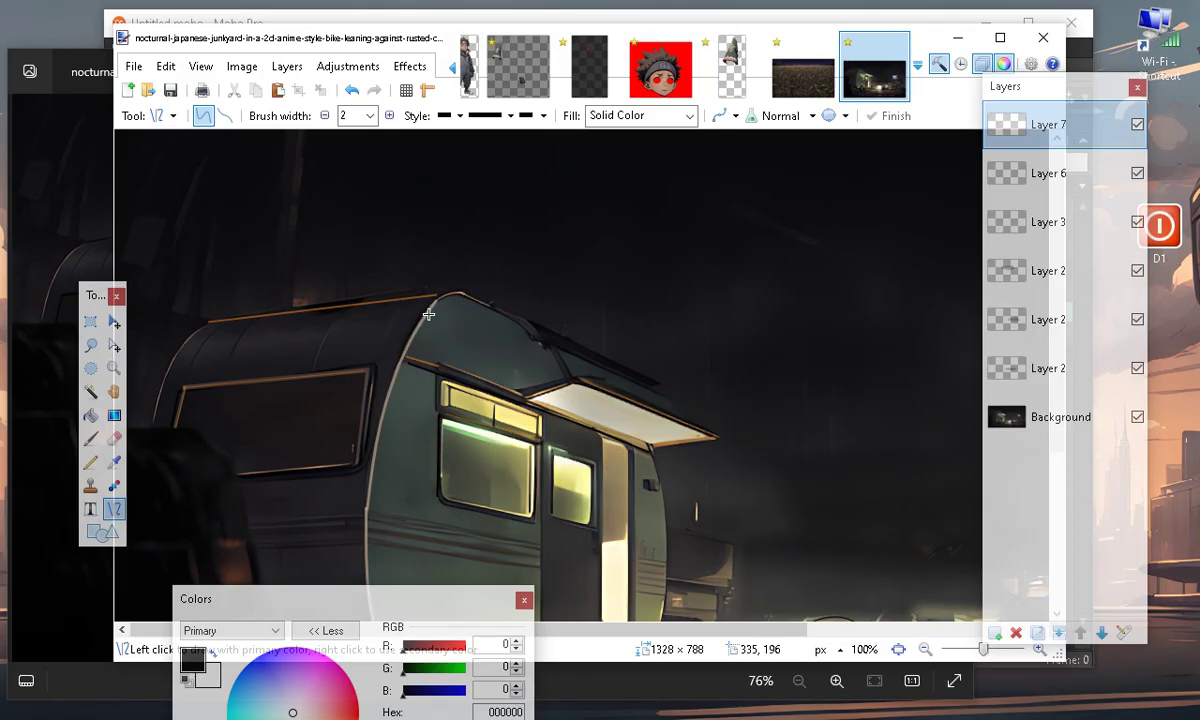
Trace the curved corner edge between the caravan's dark side and green front with a bent 2-pixel black line about 271 pixels long
left_click_drag(442, 298, 371, 536)
left_click_drag(420, 378, 405, 375)
left_click_drag(398, 461, 374, 477)
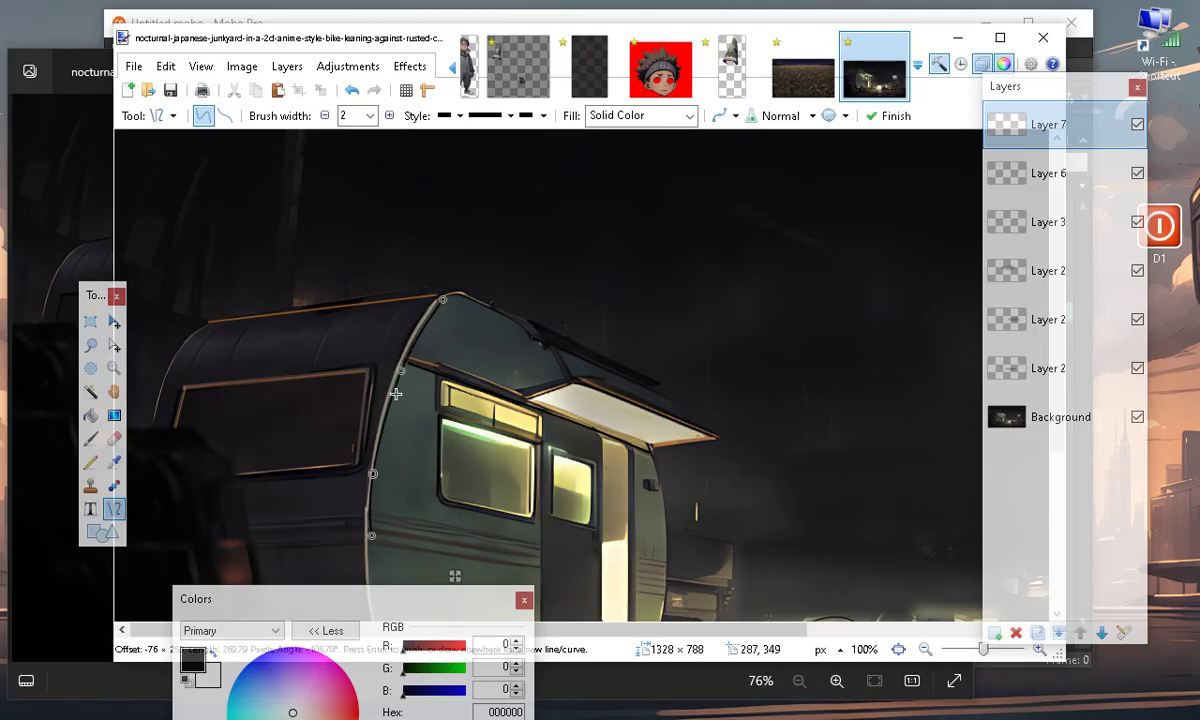
left_click_drag(402, 371, 405, 365)
scroll(390, 400, "down", 3)
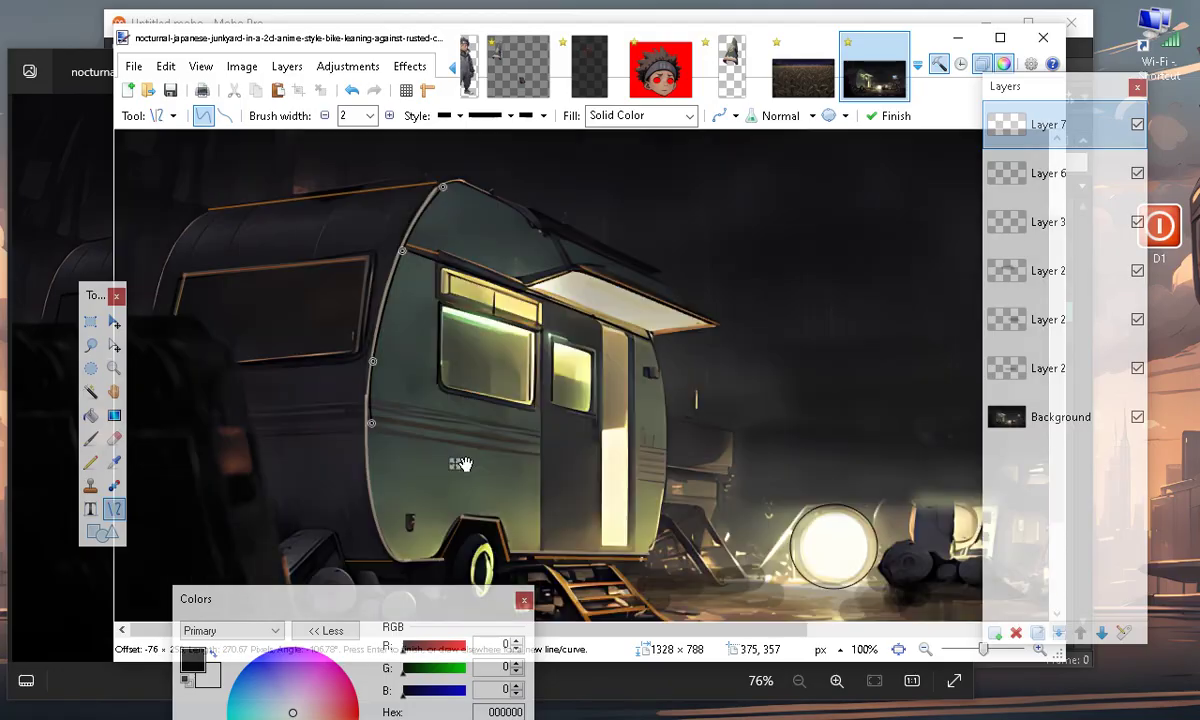
key("Return")
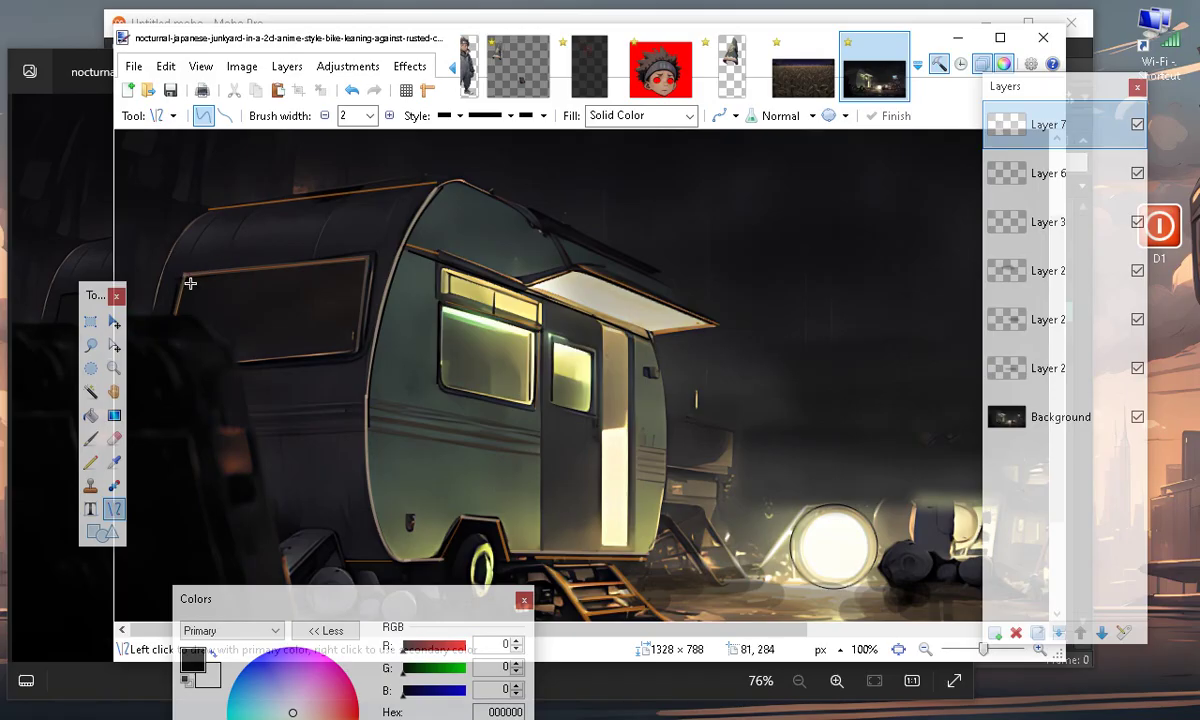
Draw 2-pixel black lines along the dark side window's top edge and down the lower part of the caravan's corner edge
mouse_move(182, 279)
left_mouse_down()
mouse_move(332, 311)
mouse_move(368, 260)
left_mouse_up()
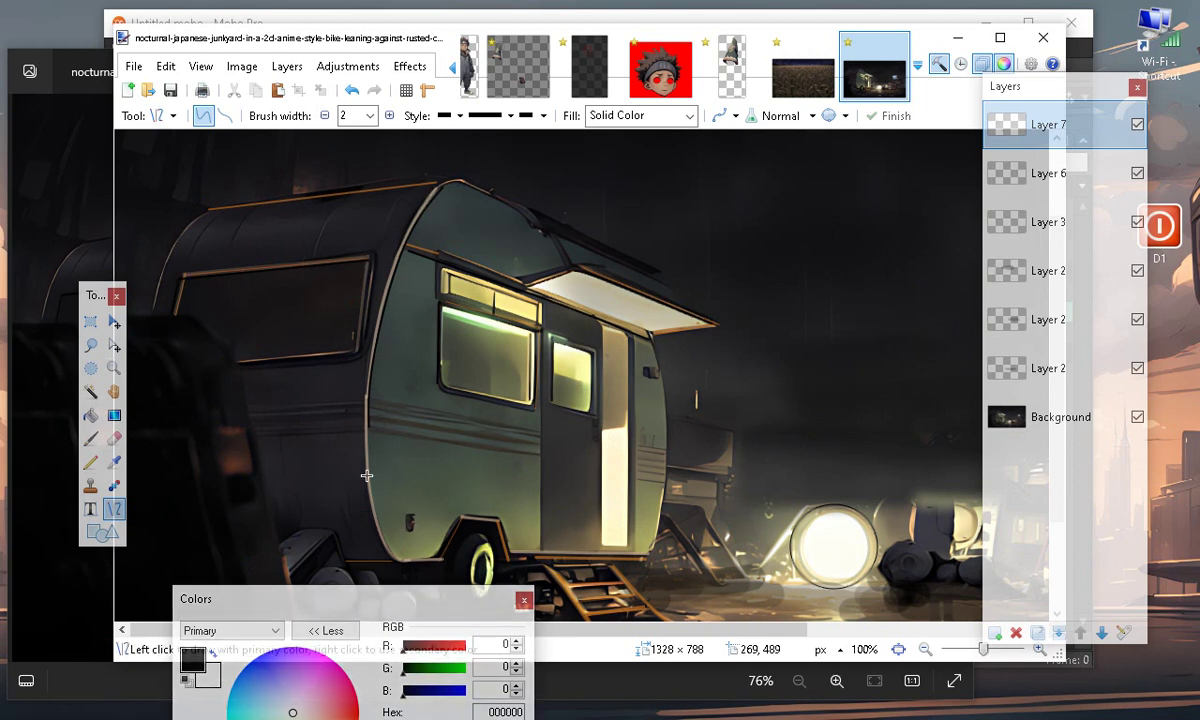
mouse_move(364, 390)
left_mouse_down()
mouse_move(361, 506)
mouse_move(375, 541)
left_mouse_up()
key("Return")
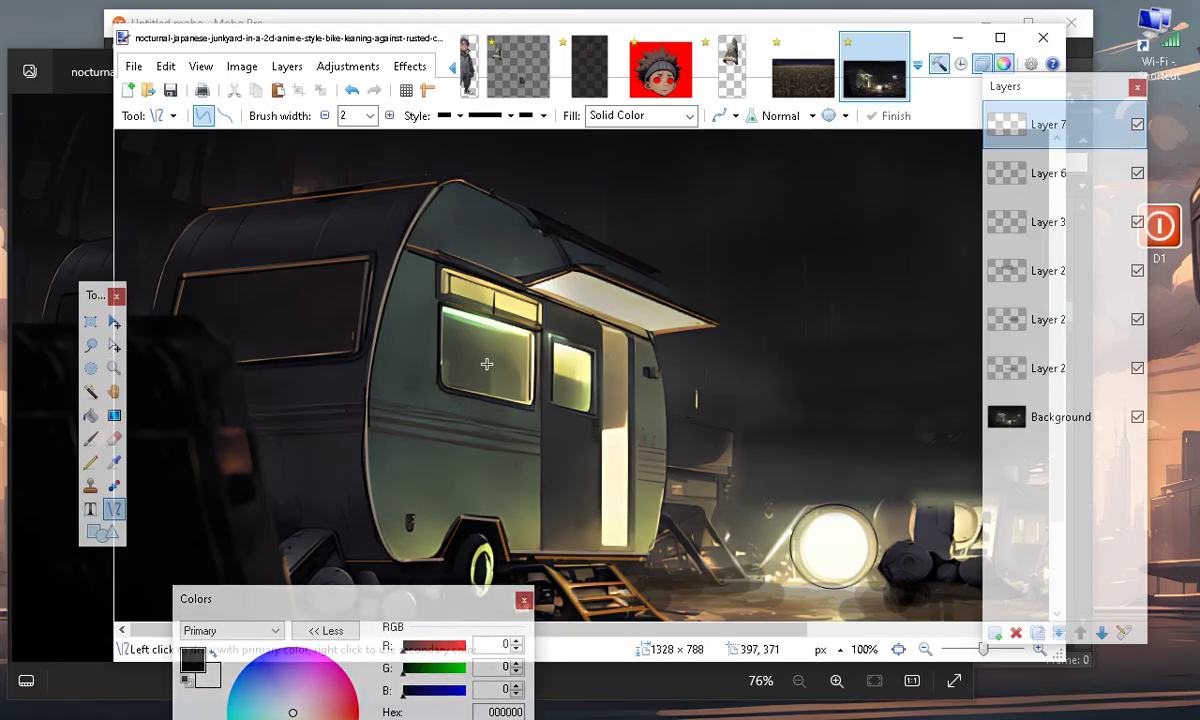
Draw 2-pixel black lines down the large window's left edge and along the door's left edge, the latter about 261 pixels long
left_click_drag(438, 304, 435, 385)
left_click(582, 403)
left_click_drag(542, 550, 542, 304)
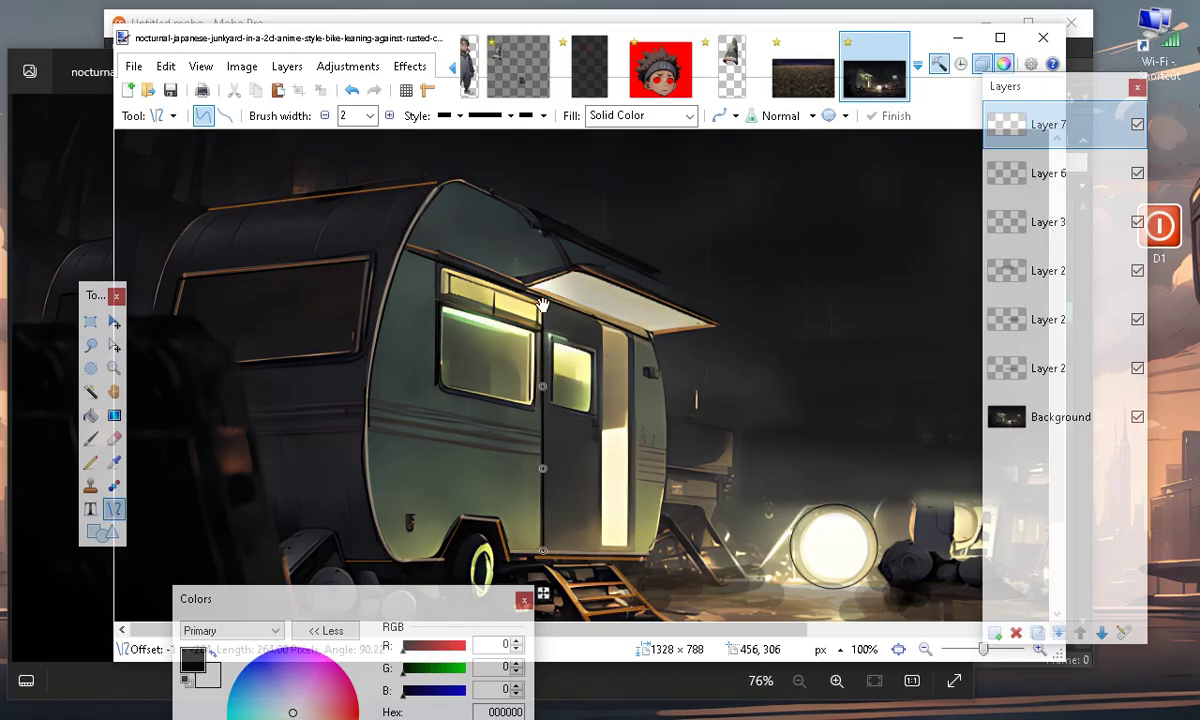
left_click(488, 491)
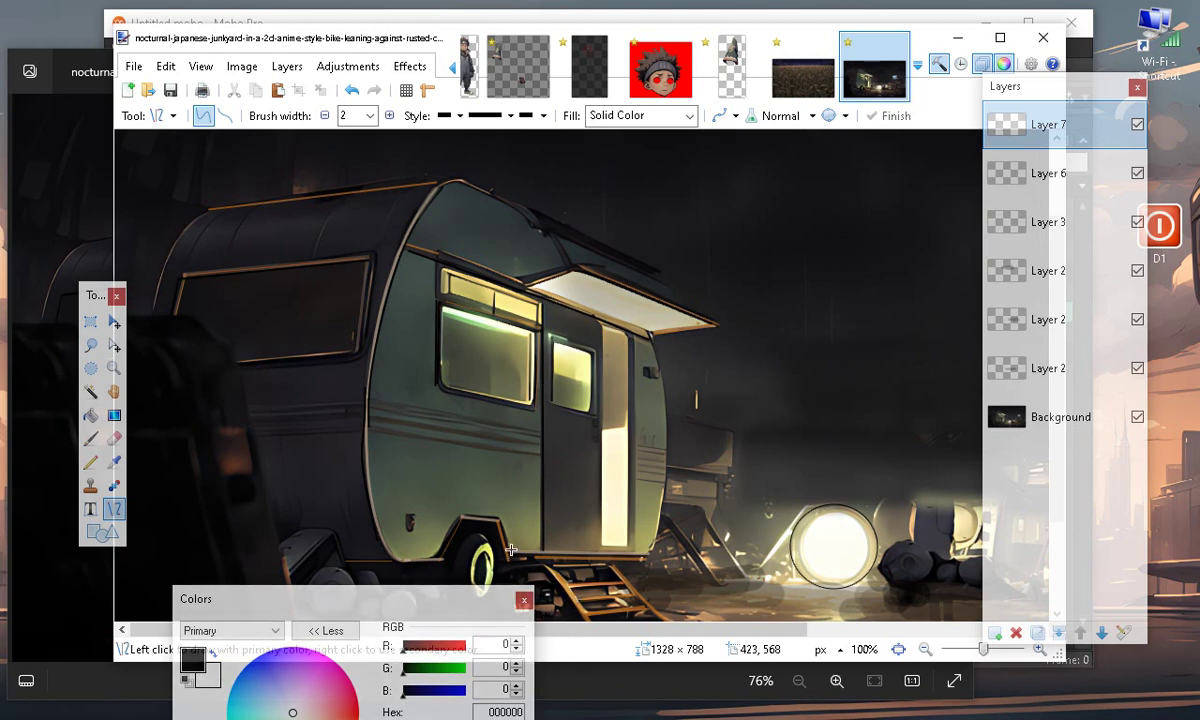
Draw 2-pixel black lines along the caravan's bottom edge below the door, about 153 pixels, and up the wheel arch's left slope, about 21 pixels
left_click_drag(509, 549, 652, 551)
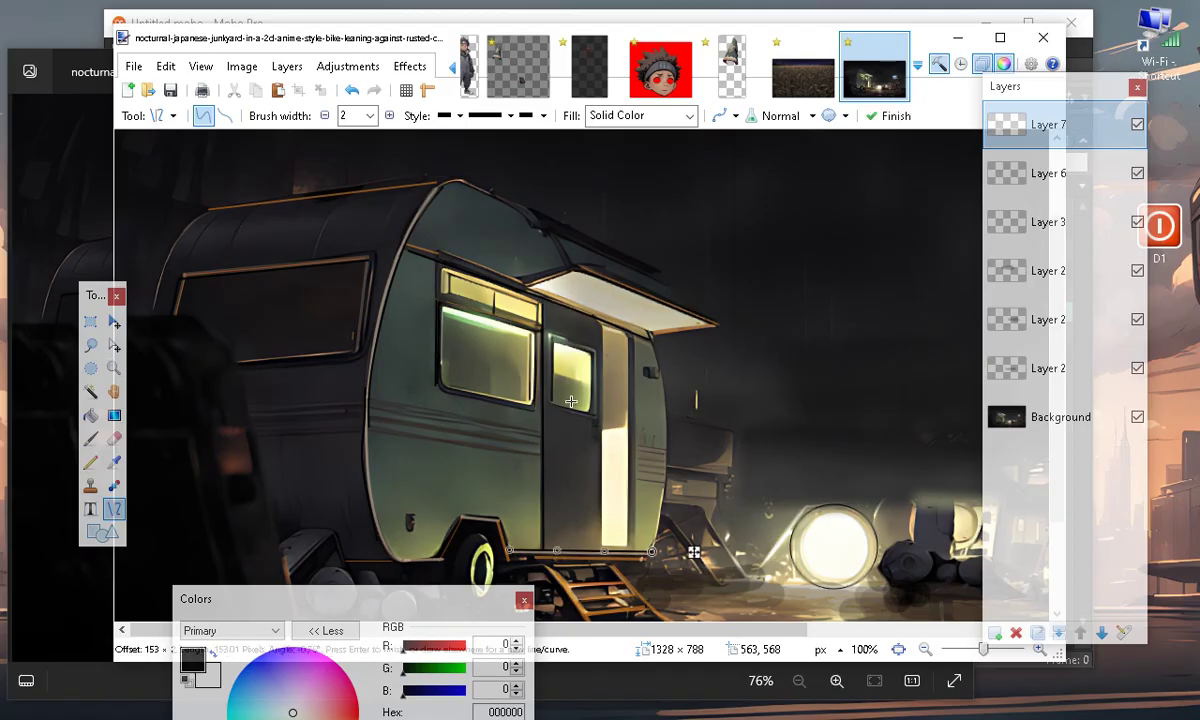
left_click(578, 399)
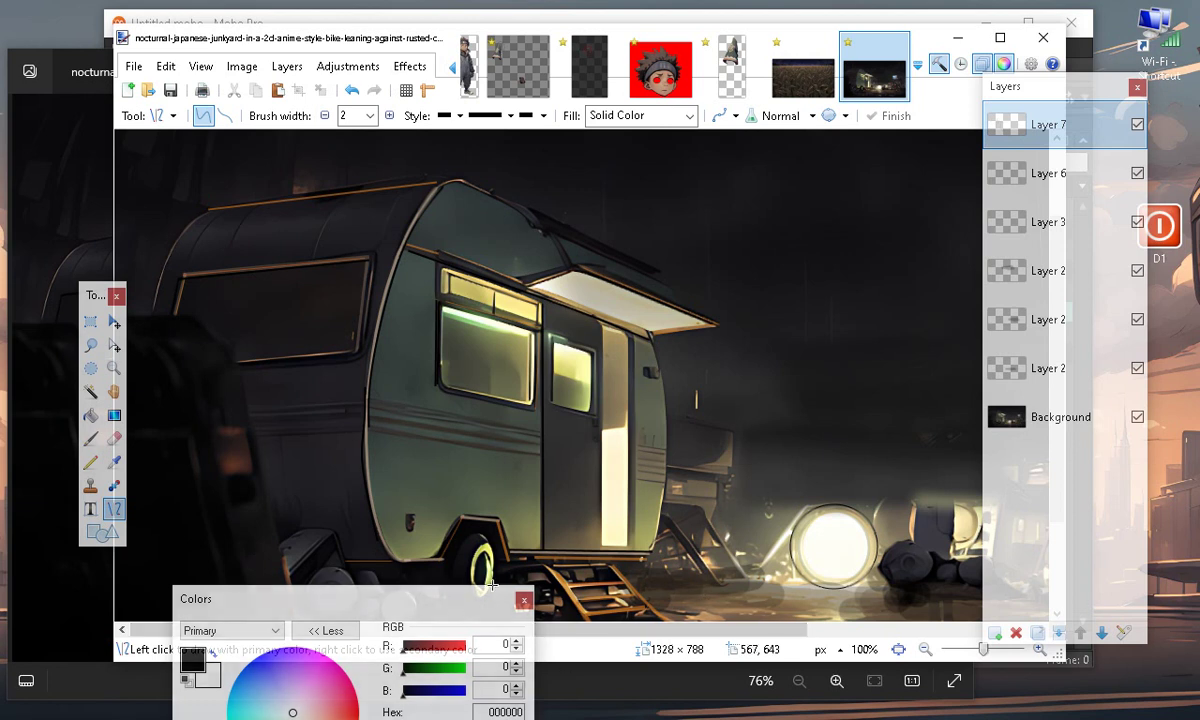
scroll(437, 468, "down", 1)
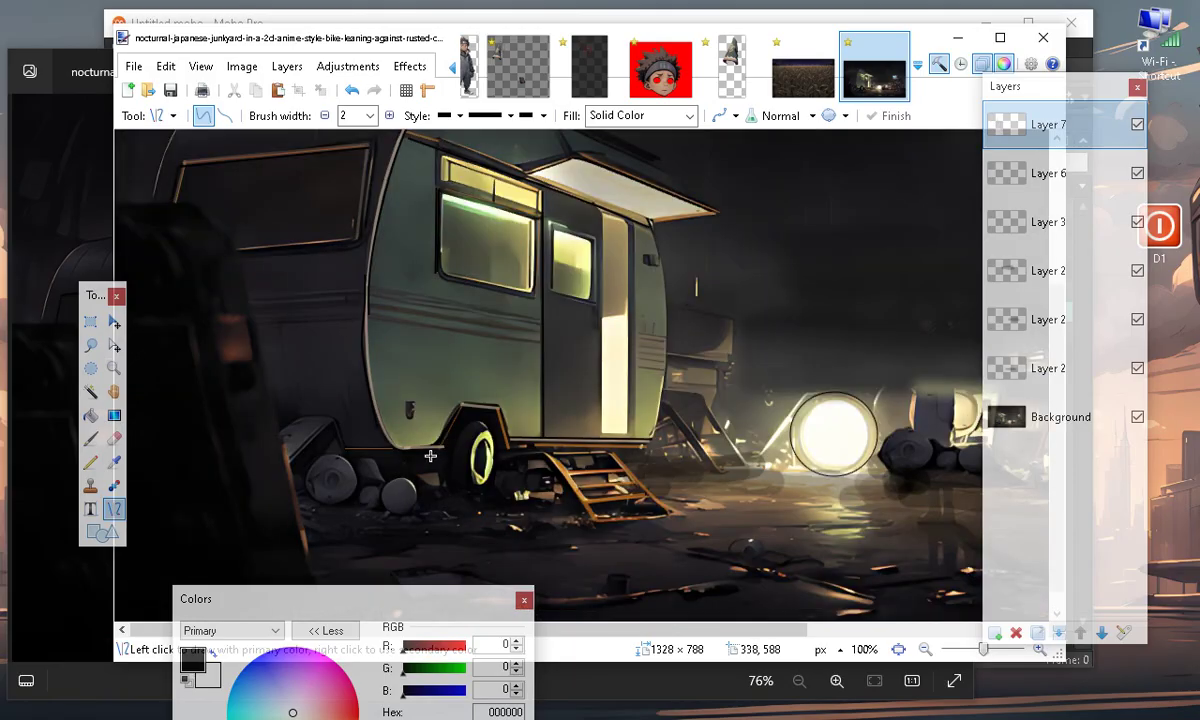
left_click_drag(438, 455, 448, 440)
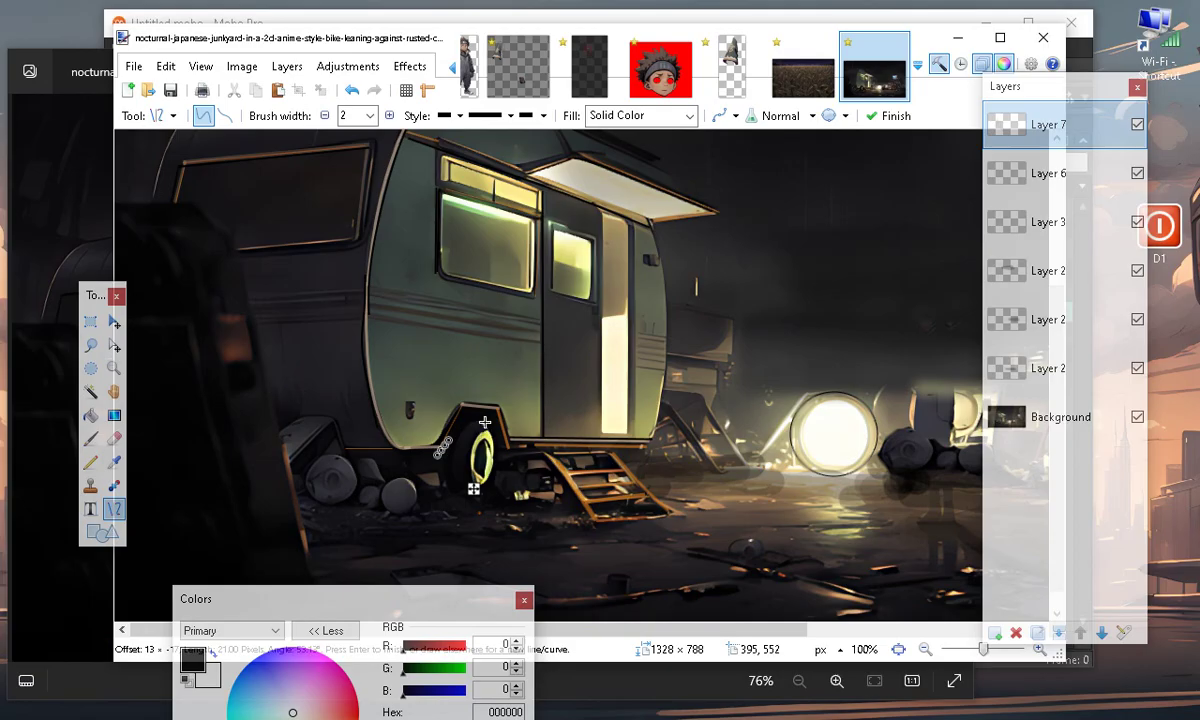
key("Return")
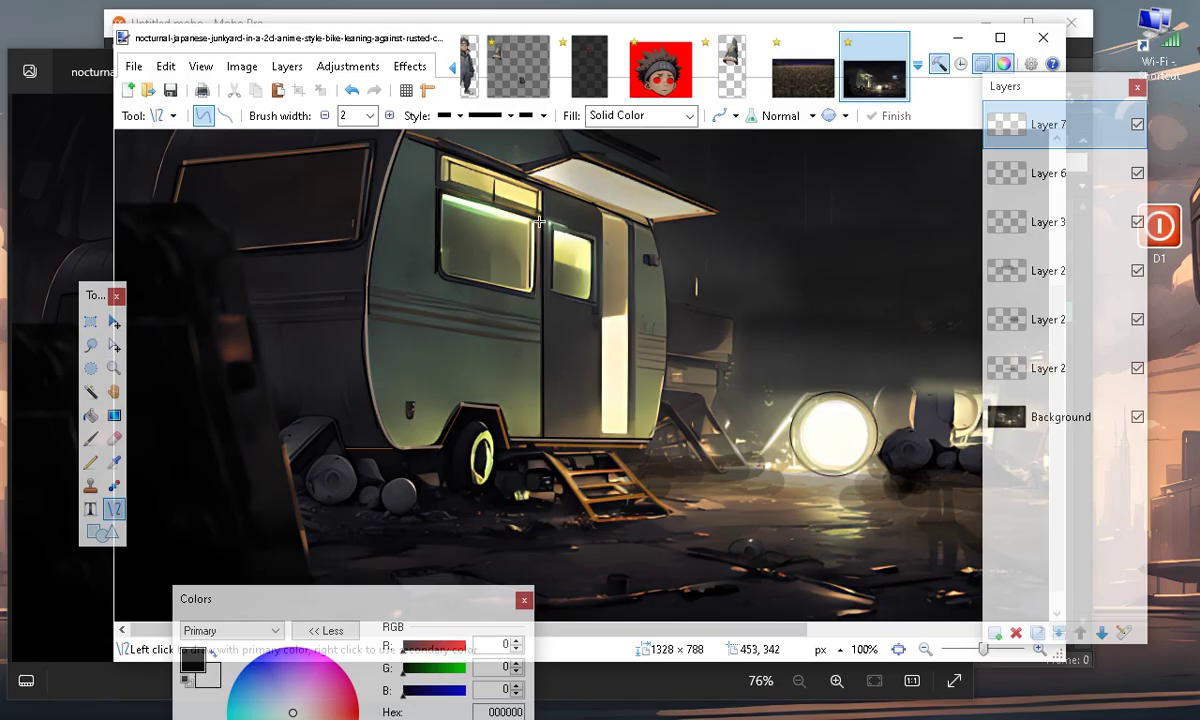
Draw 2-pixel black lines down the door's left edge, about 266 pixels, and along the caravan's lower corner edge, about 161 pixels
mouse_move(545, 194)
left_mouse_down()
mouse_move(554, 381)
mouse_move(541, 438)
left_mouse_up()
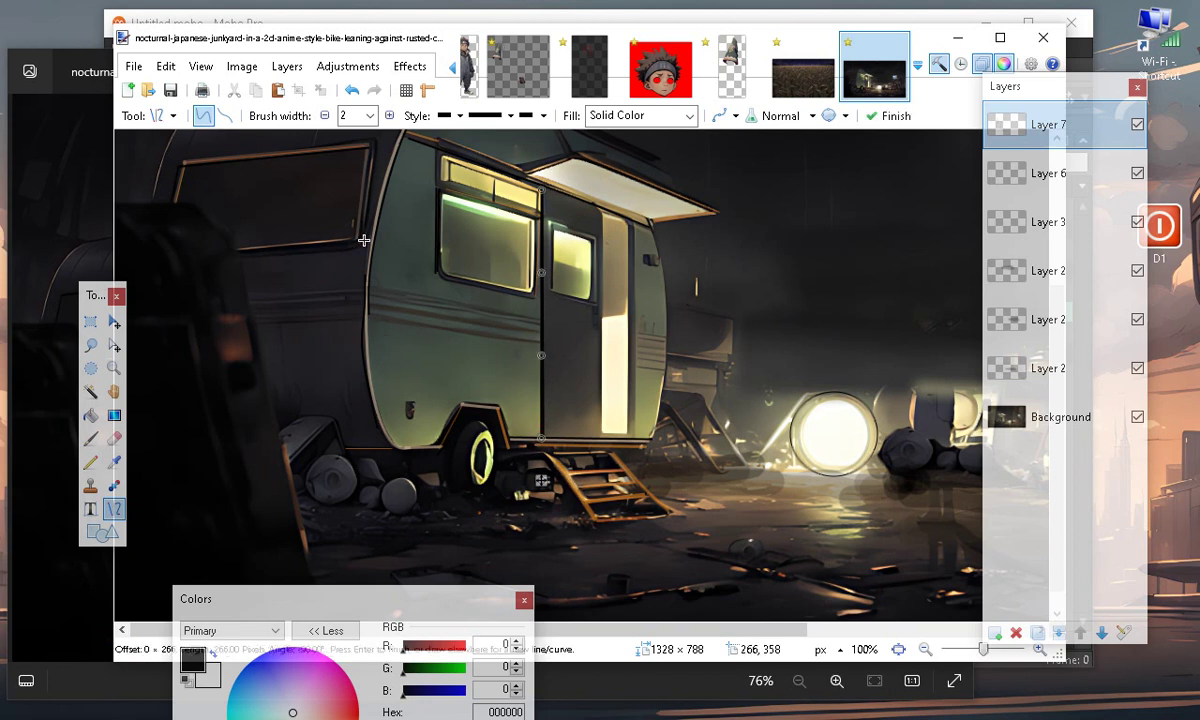
left_click_drag(358, 301, 383, 451)
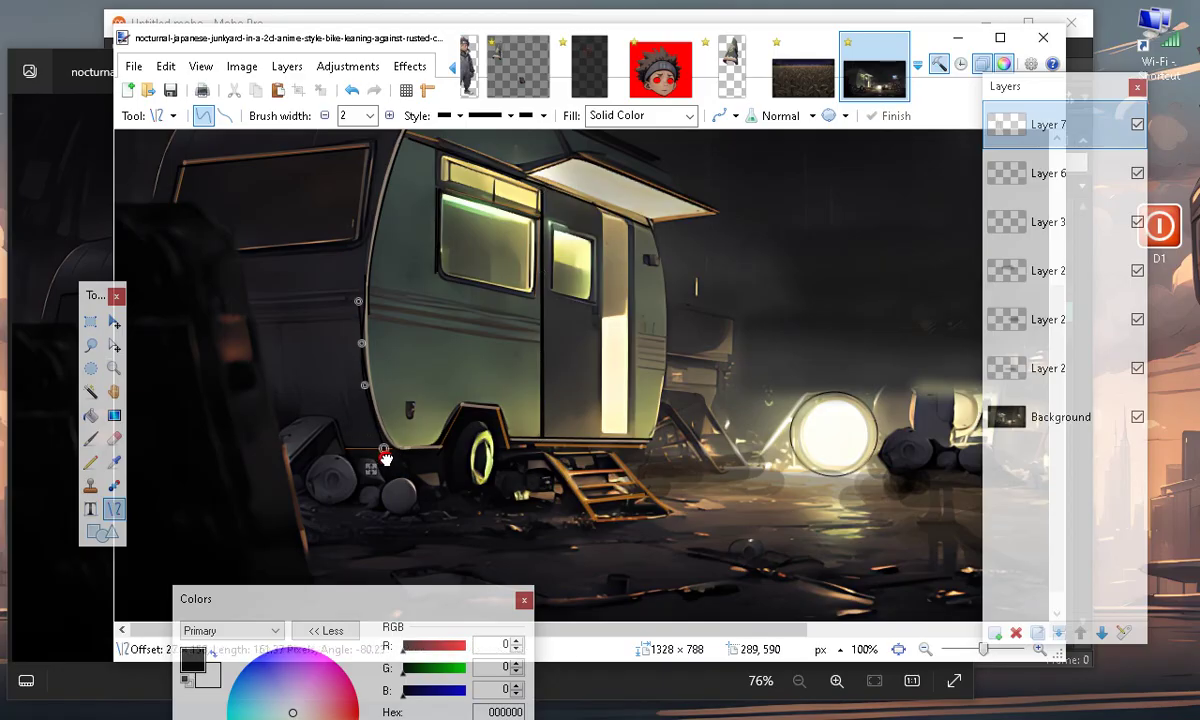
scroll(421, 310, "up", 3)
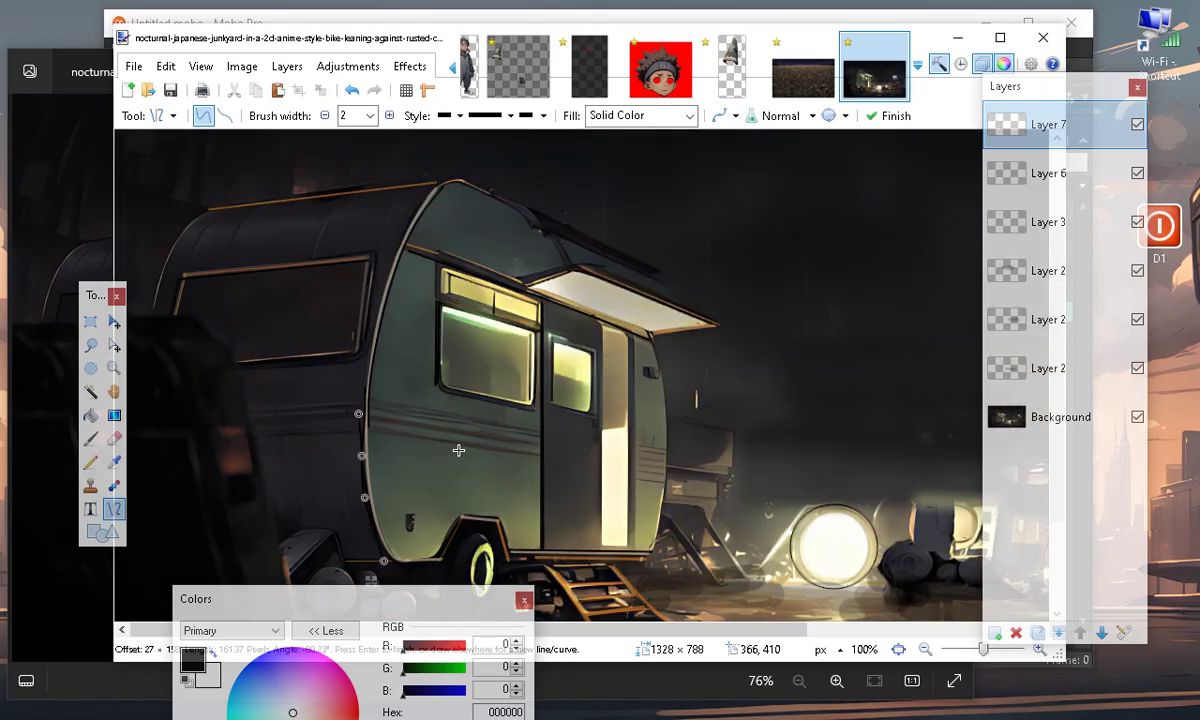
key("Return")
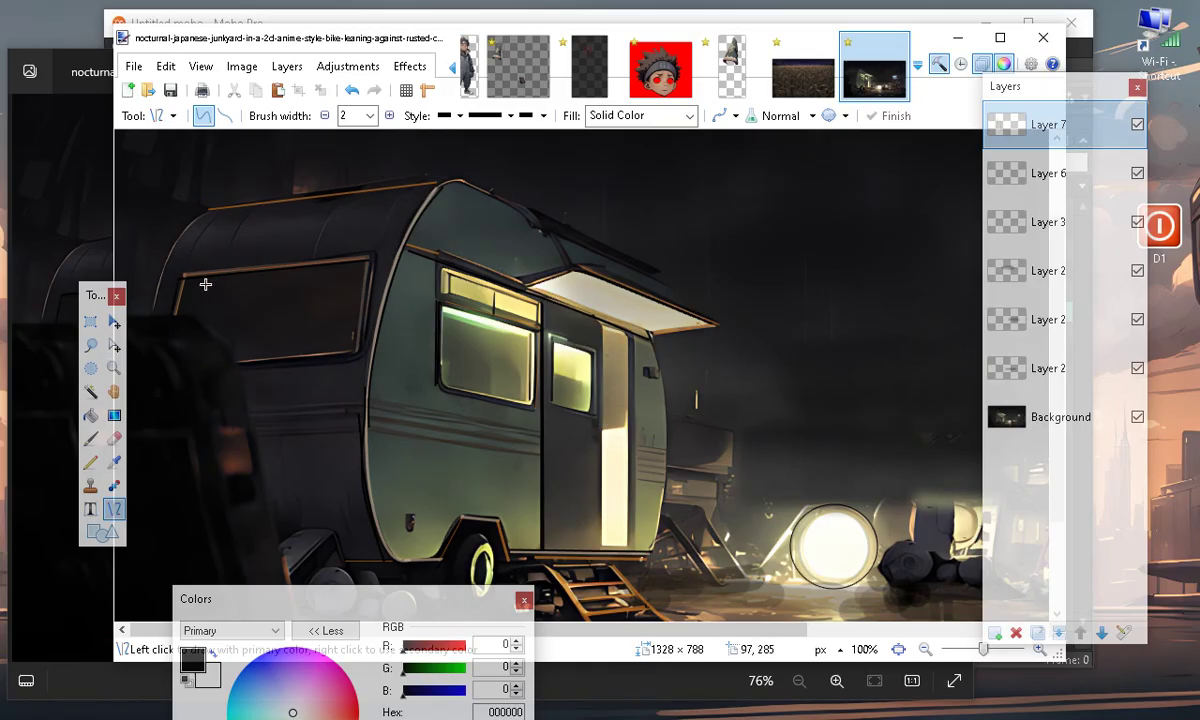
Draw 2-pixel black lines along the dark side window's top edge, about 212 pixels, and just below its bottom edge, about 136 pixels
mouse_move(180, 279)
left_mouse_down()
mouse_move(321, 278)
mouse_move(378, 259)
left_mouse_up()
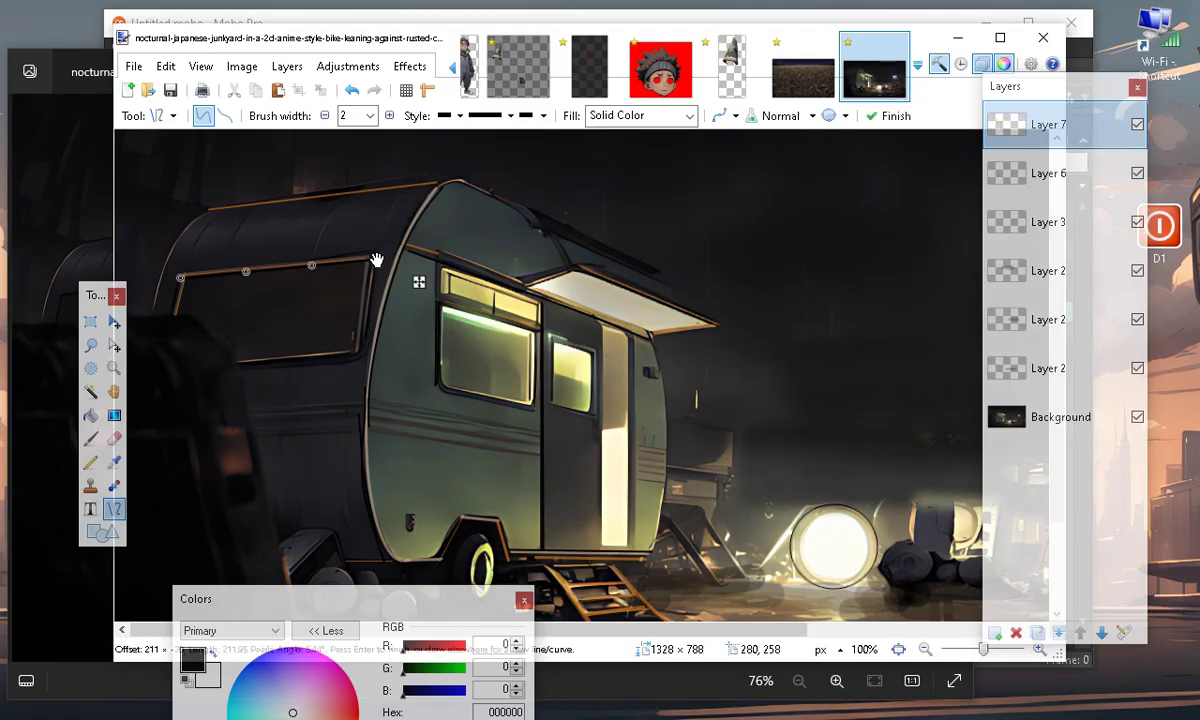
left_click(340, 442)
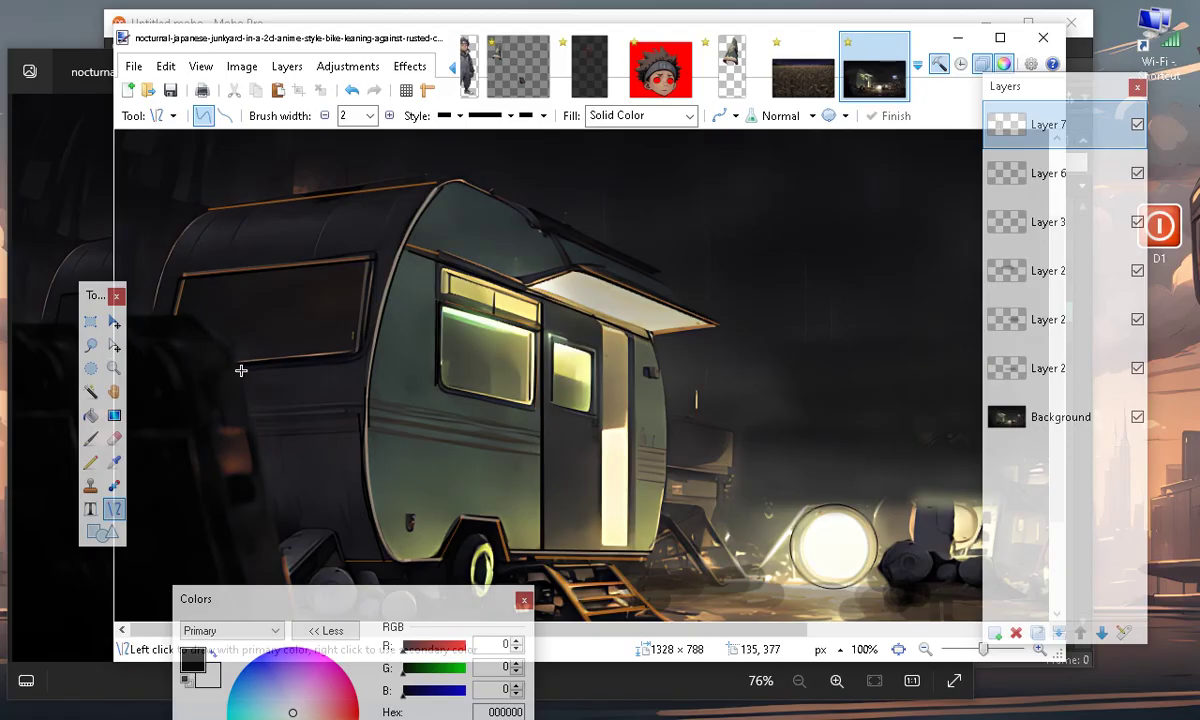
left_click_drag(238, 371, 363, 362)
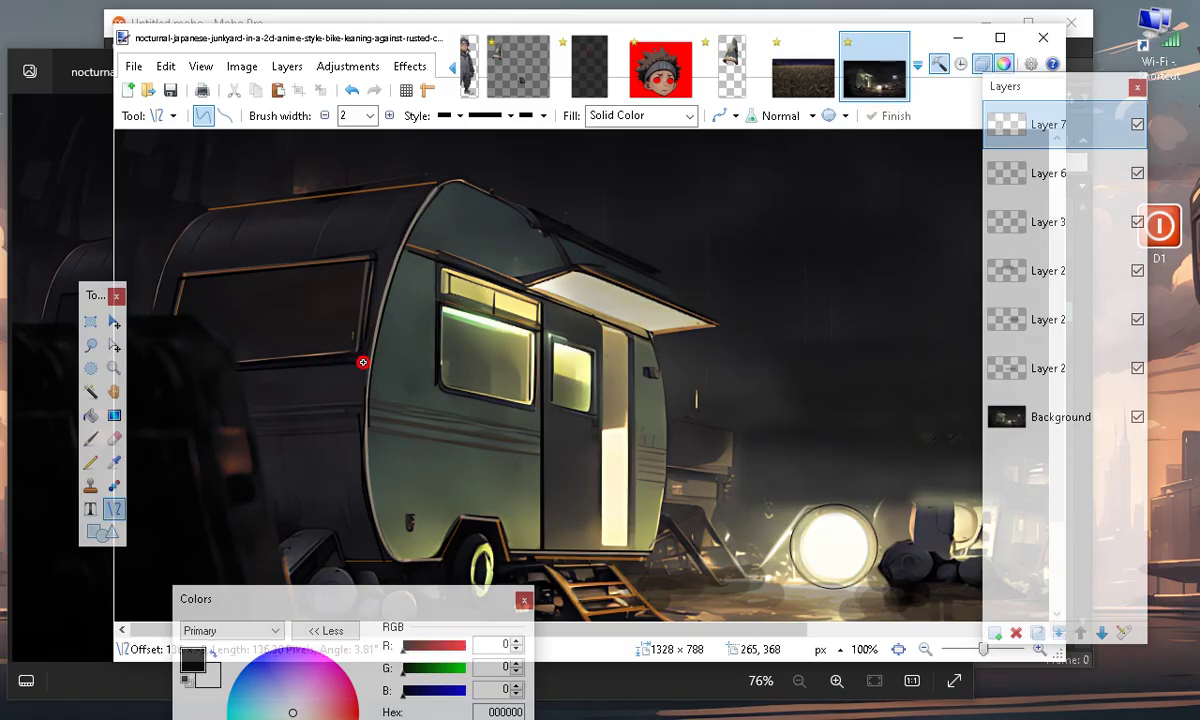
left_click(321, 485)
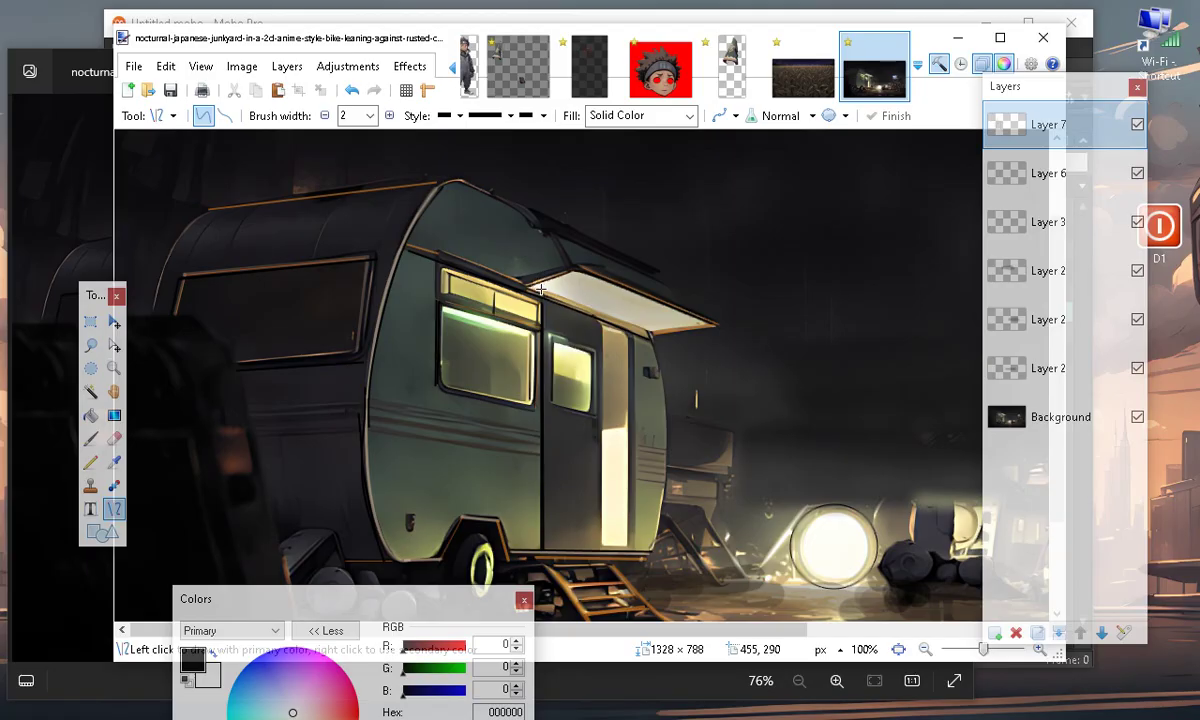
Draw a 2-pixel black line about 147 pixels long along the caravan's edge under the awning, adjusting its end points to fit
mouse_move(532, 285)
left_mouse_down()
mouse_move(660, 334)
mouse_move(647, 421)
mouse_move(664, 459)
mouse_move(606, 436)
left_mouse_up()
scroll(656, 332, "up", 2)
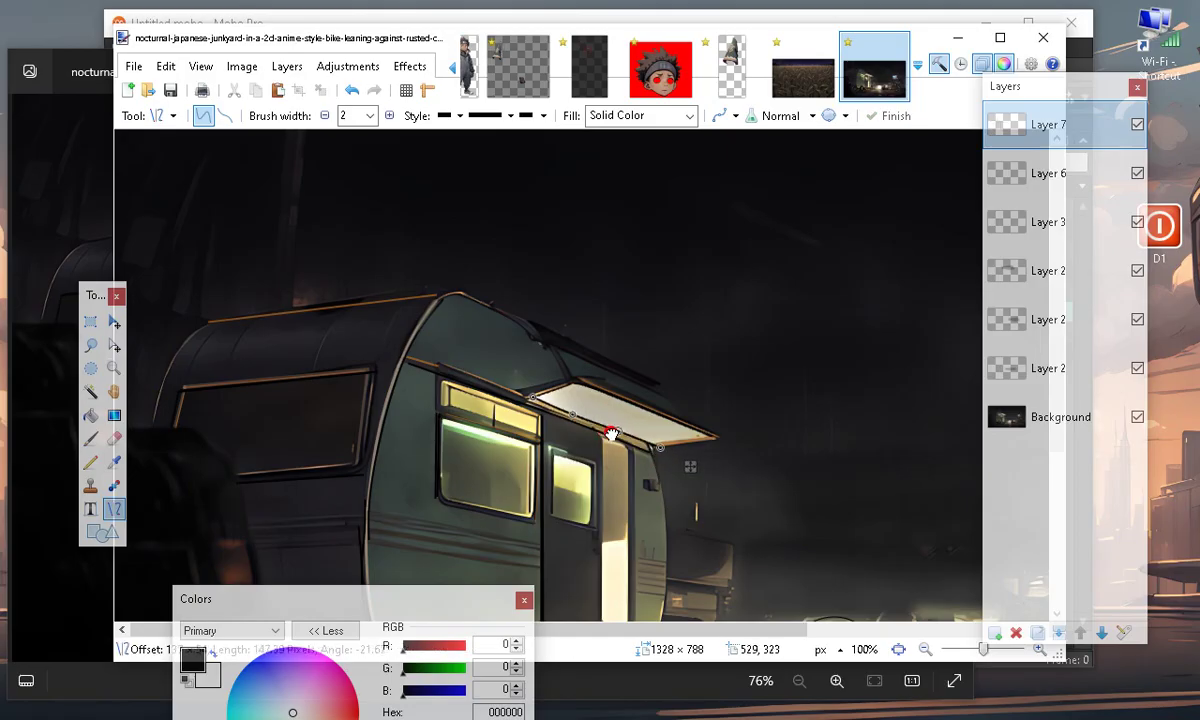
left_click(611, 433)
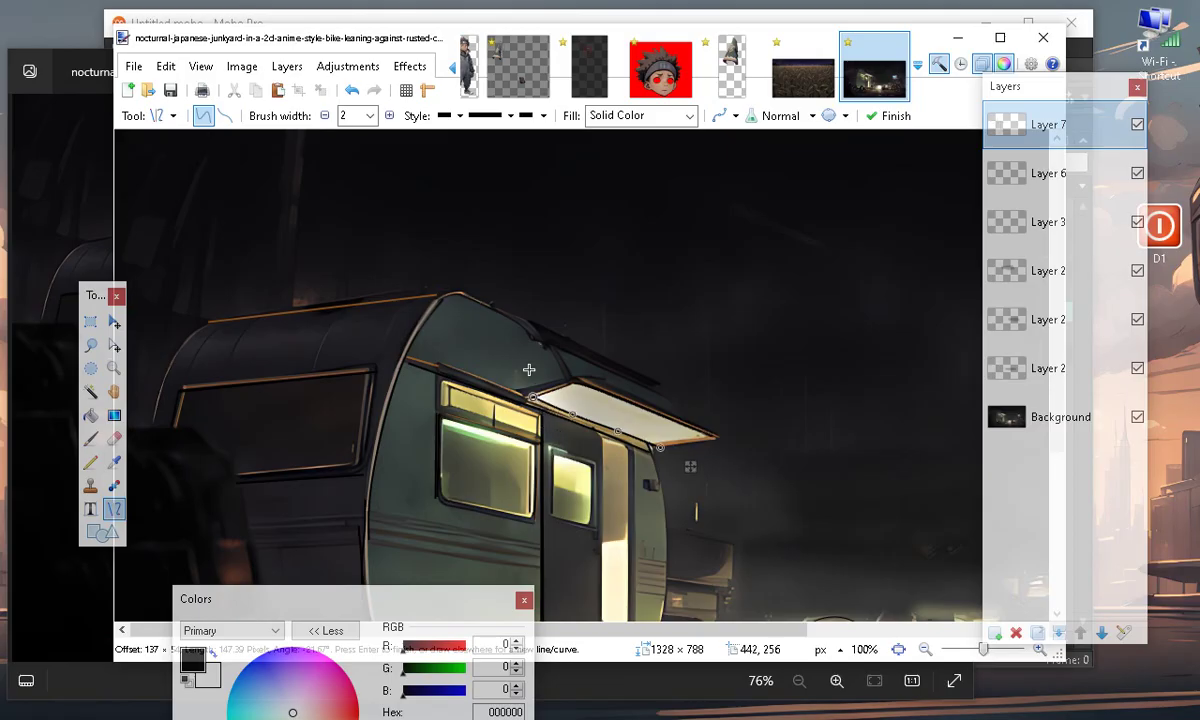
left_click_drag(530, 400, 531, 399)
left_click_drag(663, 449, 617, 434)
left_click(466, 552)
scroll(564, 490, "down", 2)
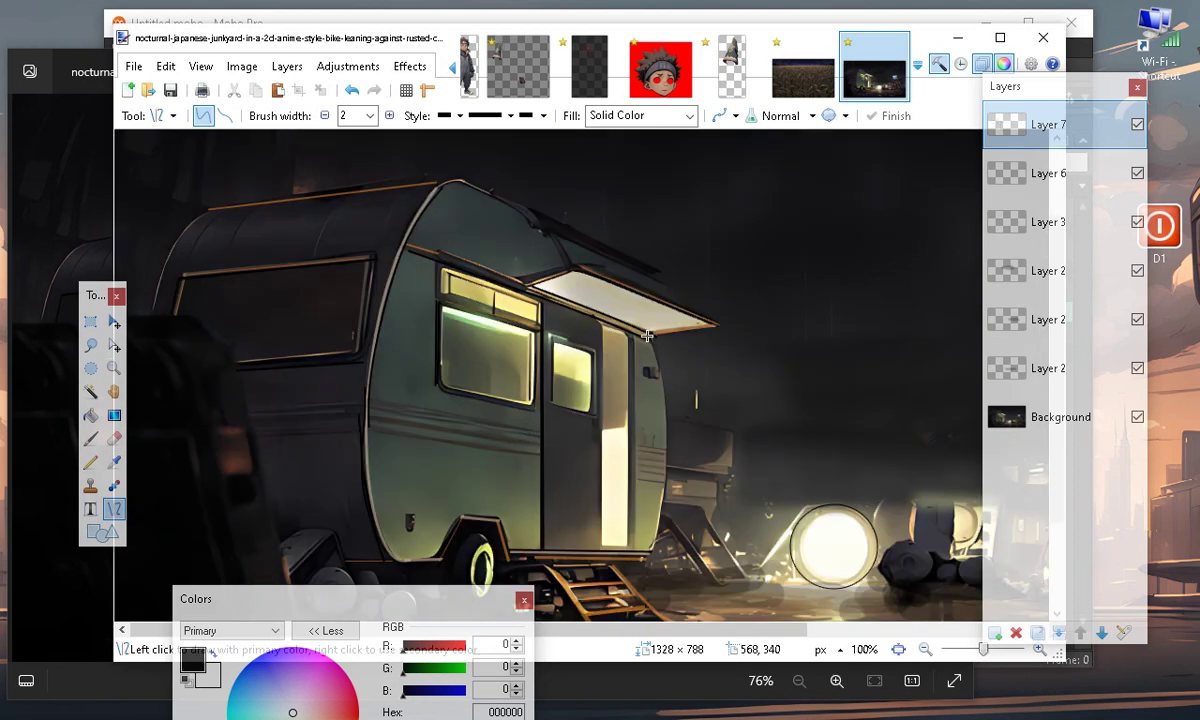
Draw a 2-pixel black line about 238 pixels long down the caravan's right edge and bend it to follow the curve
left_click_drag(652, 335, 650, 555)
mouse_move(651, 412)
left_mouse_down()
mouse_move(672, 413)
mouse_move(667, 422)
left_mouse_up()
left_click_drag(652, 481, 663, 501)
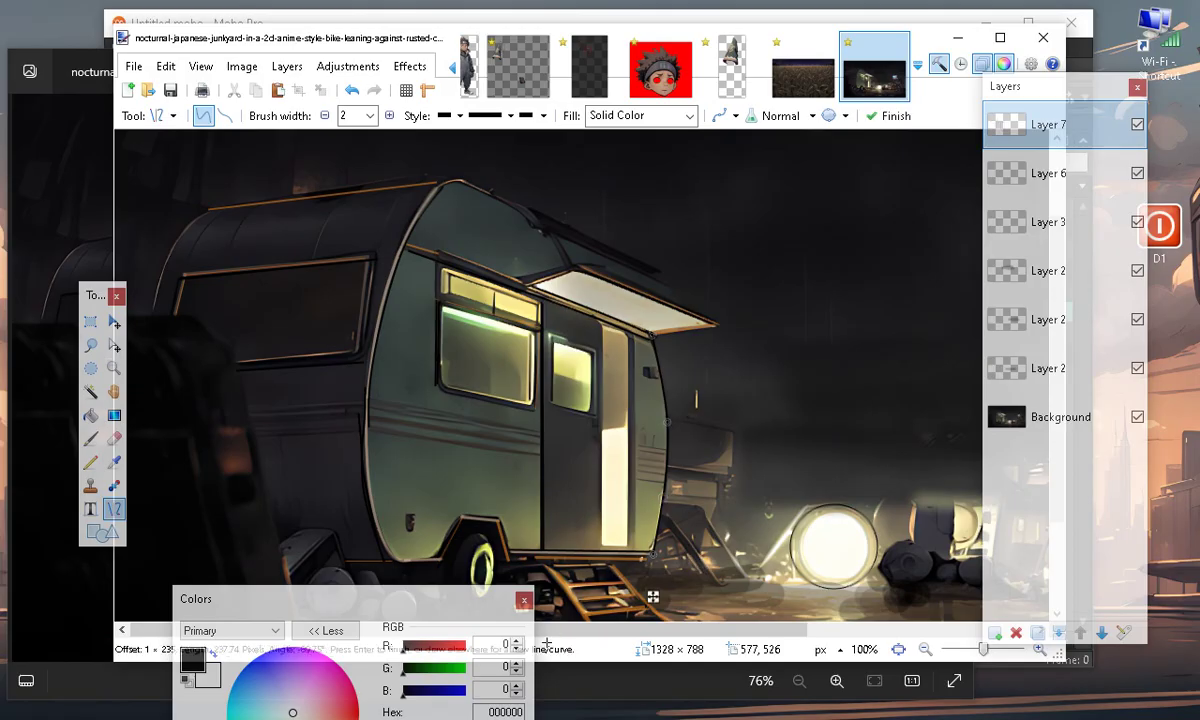
left_click(555, 550)
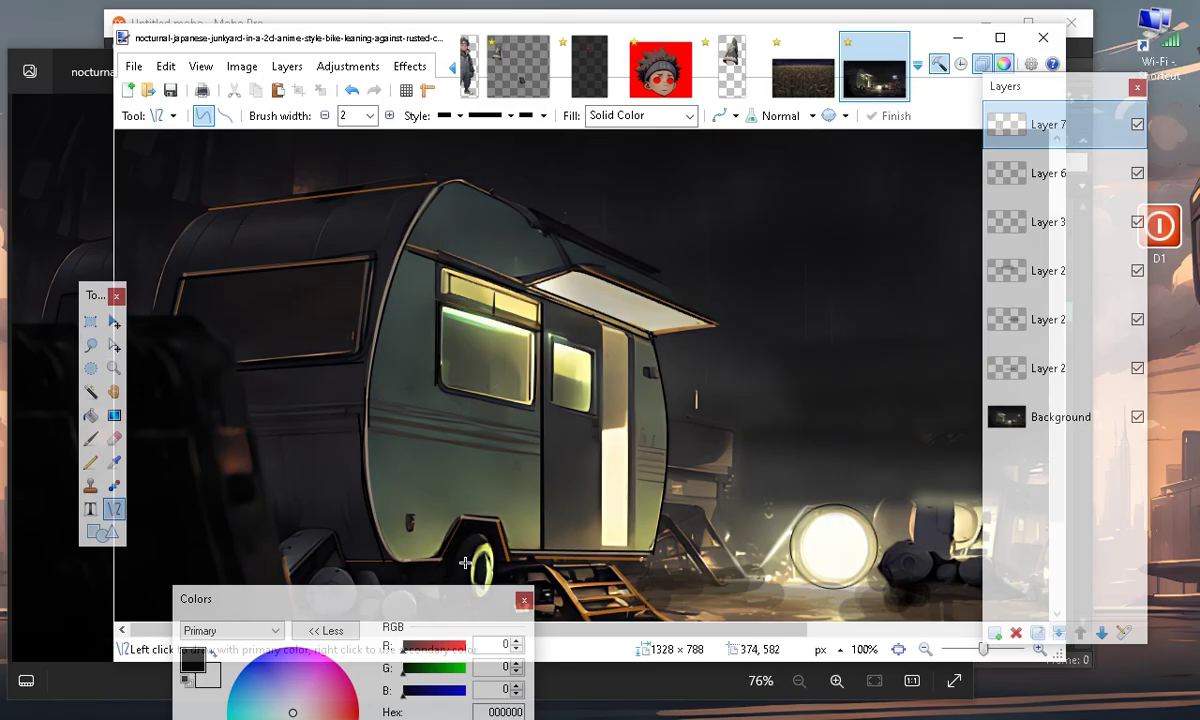
Draw 2-pixel black lines down the two side rails of the caravan's steps
scroll(555, 490, "down", 3)
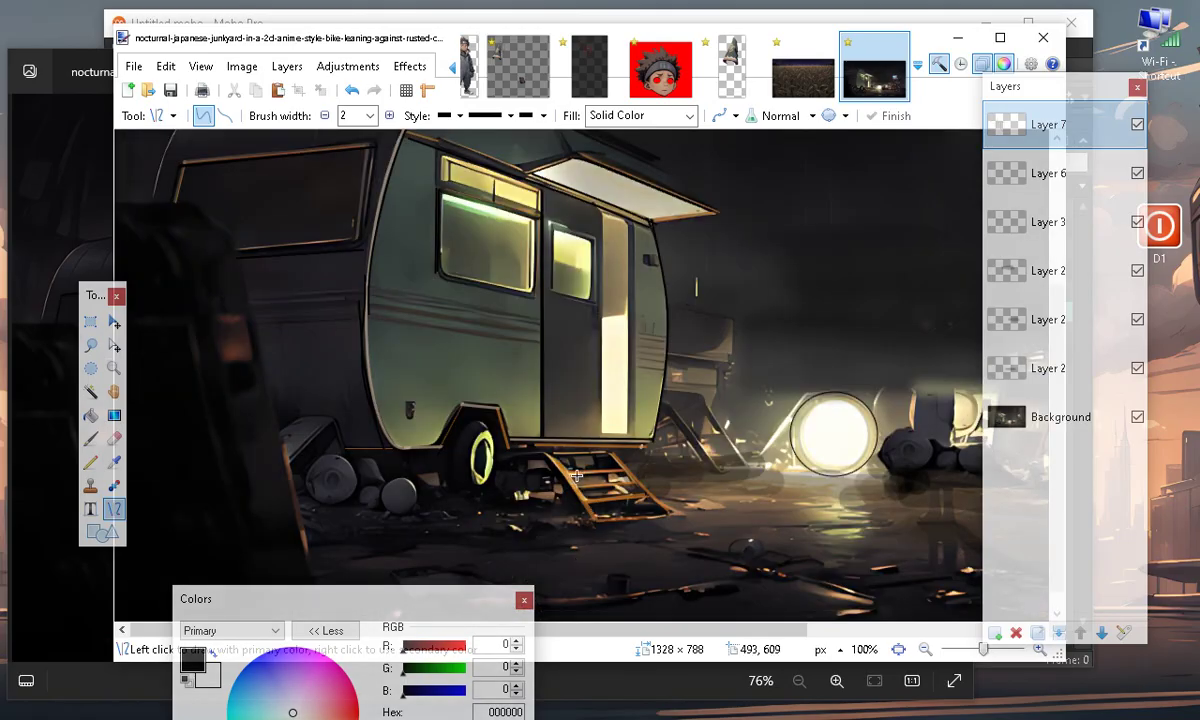
left_click_drag(551, 452, 600, 517)
left_click(520, 525)
left_click_drag(607, 452, 713, 558)
left_click(576, 542)
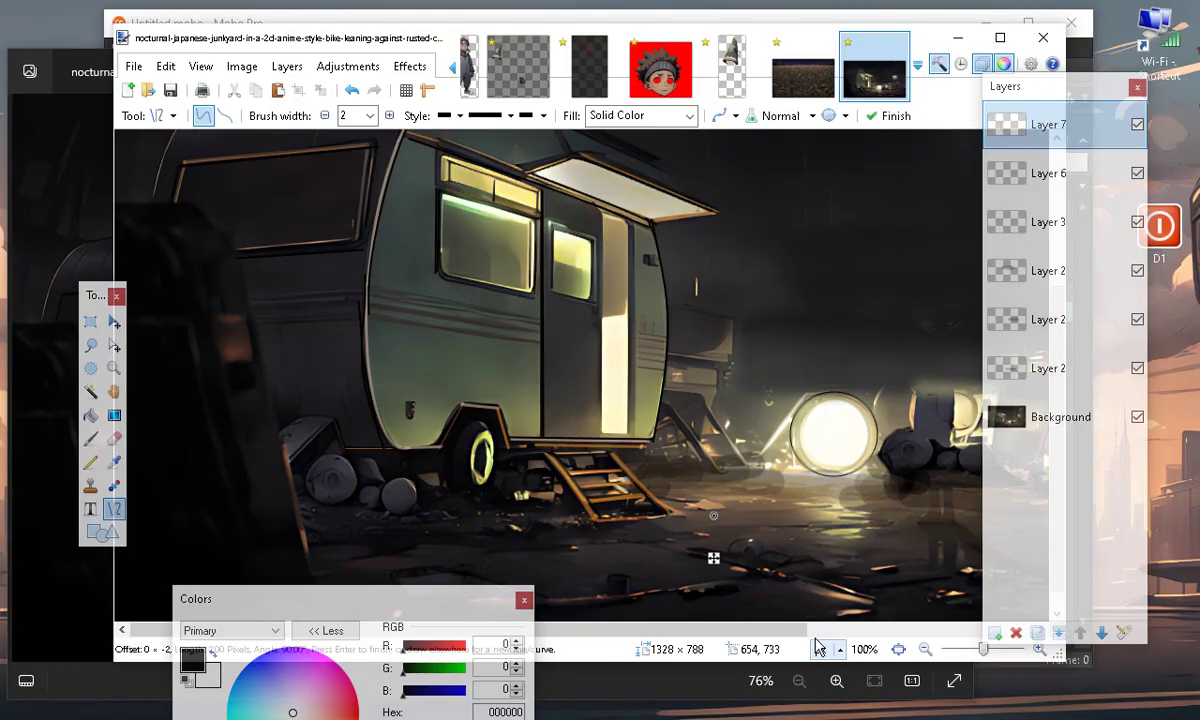
key("Return")
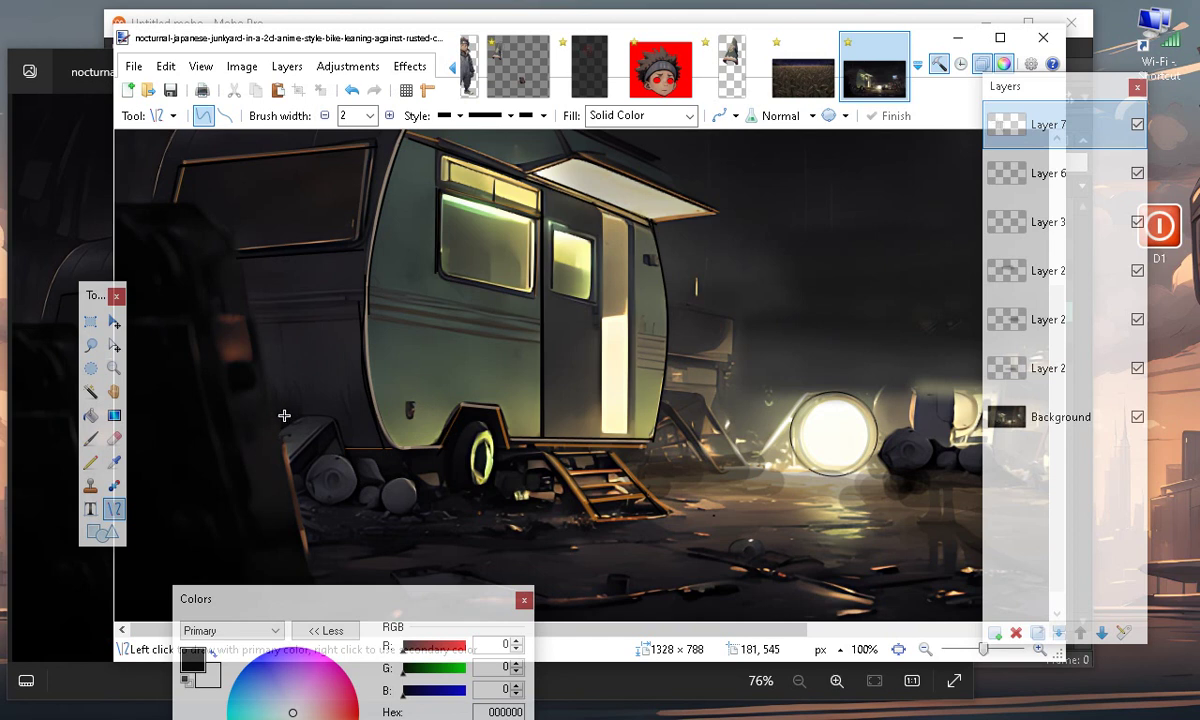
Draw 2-pixel black lines along the top of the crate behind the caravan and along the caravan's bottom edge below the door
left_click_drag(284, 417, 334, 417)
left_click(461, 457)
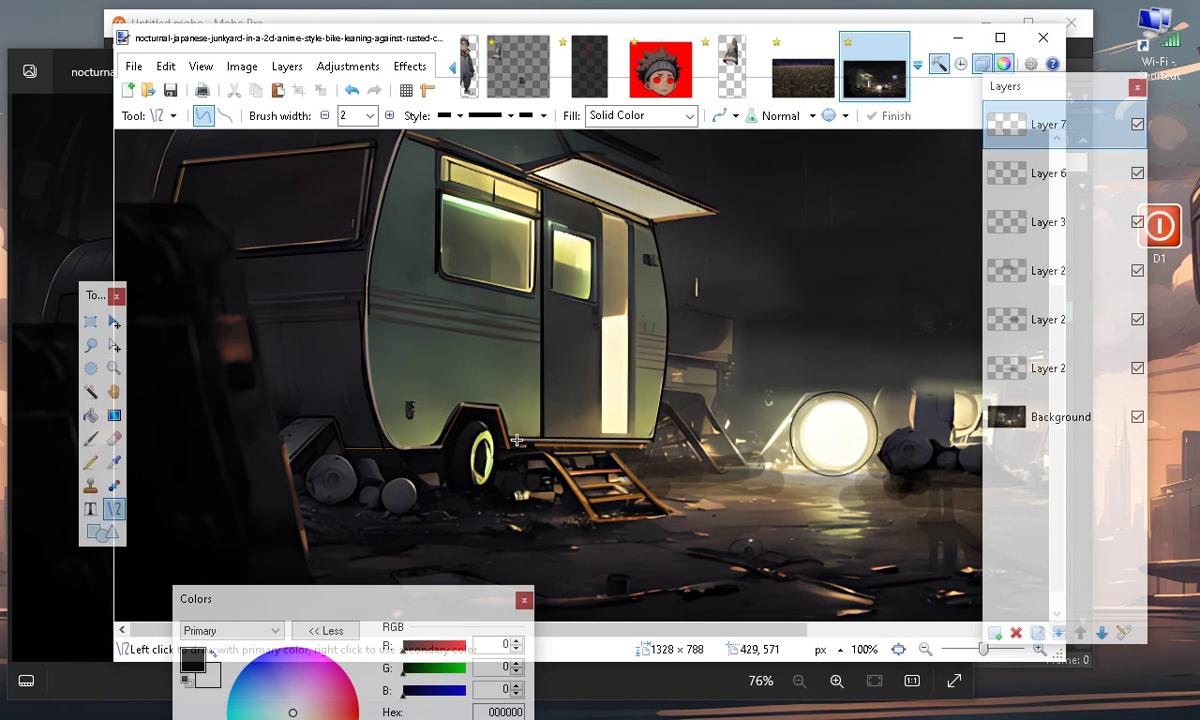
left_click_drag(516, 441, 653, 444)
left_click(555, 543)
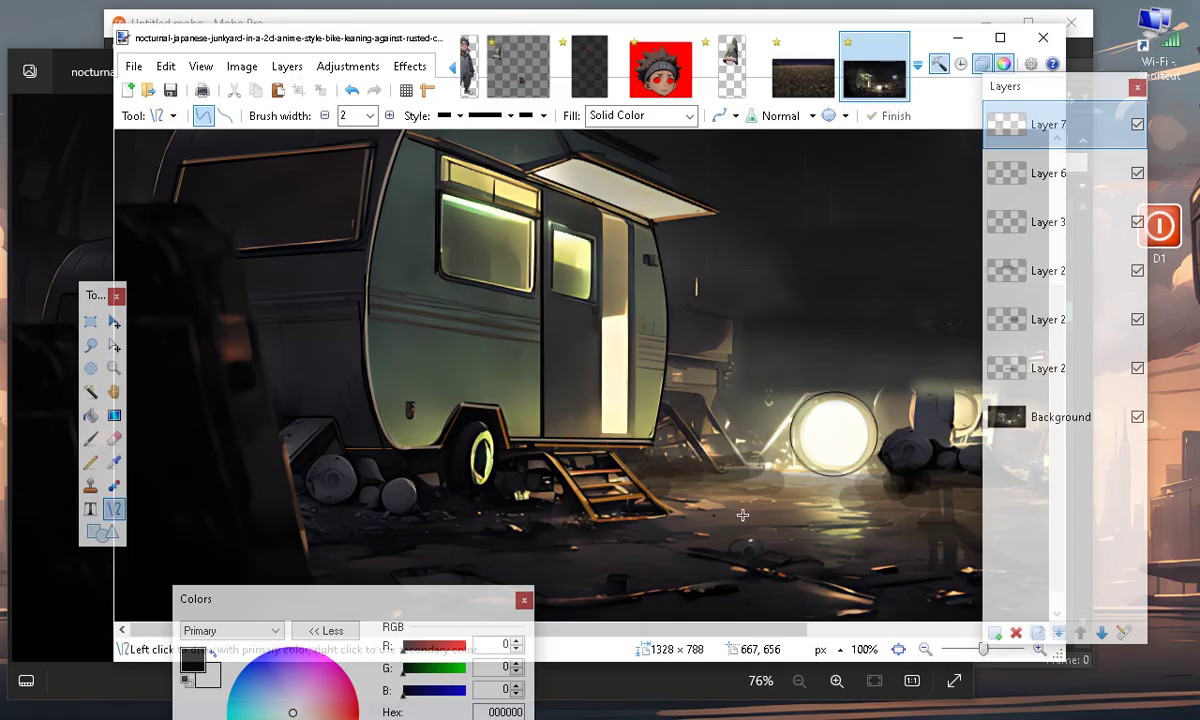
Draw a 2-pixel black line about 232 pixels long up the right edge of the lit doorway
left_click_drag(678, 628, 843, 634)
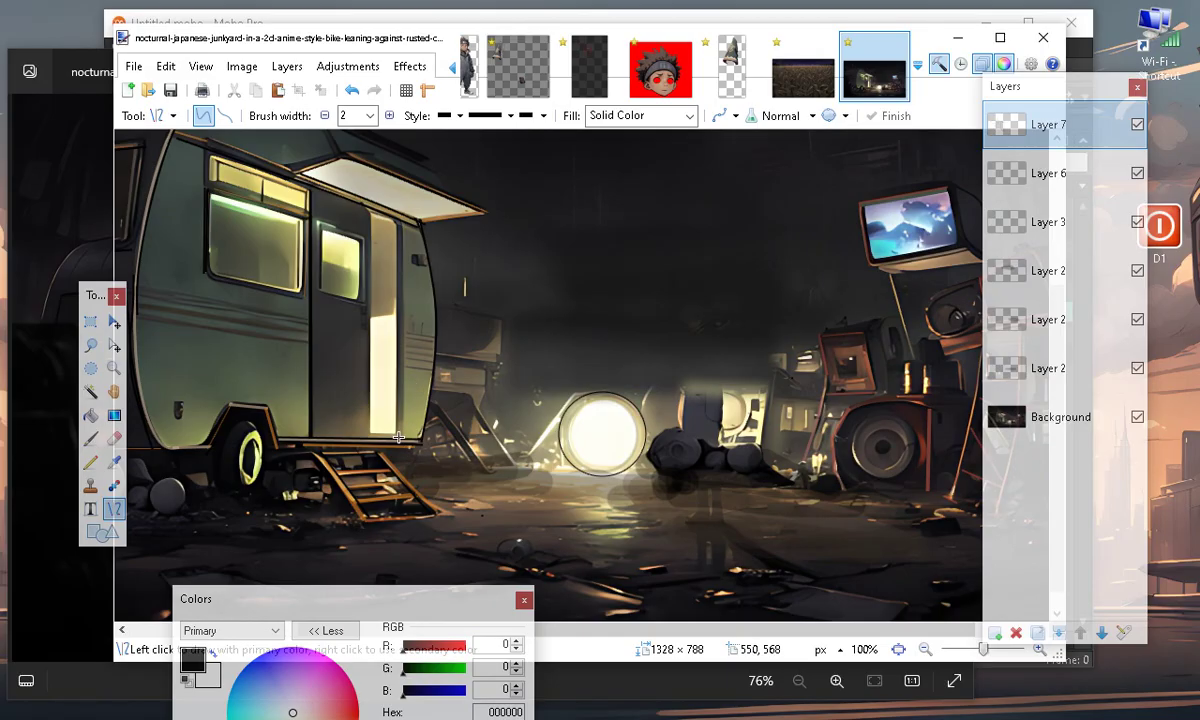
left_click_drag(372, 410, 400, 219)
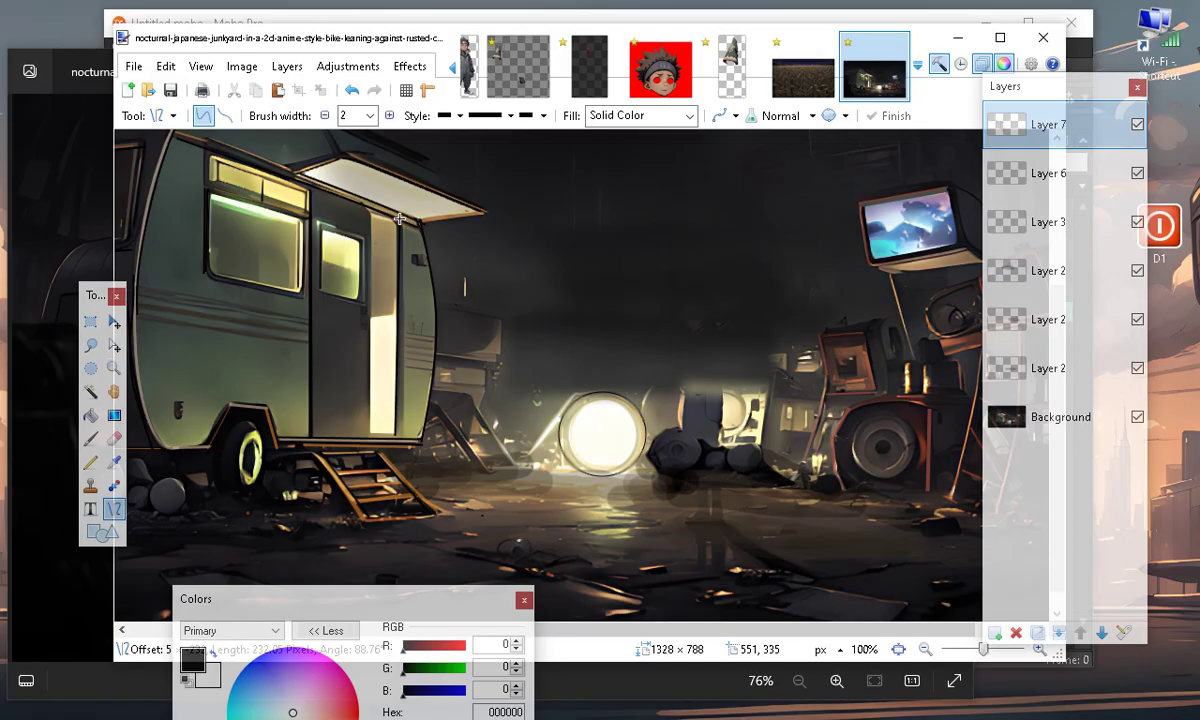
key("Return")
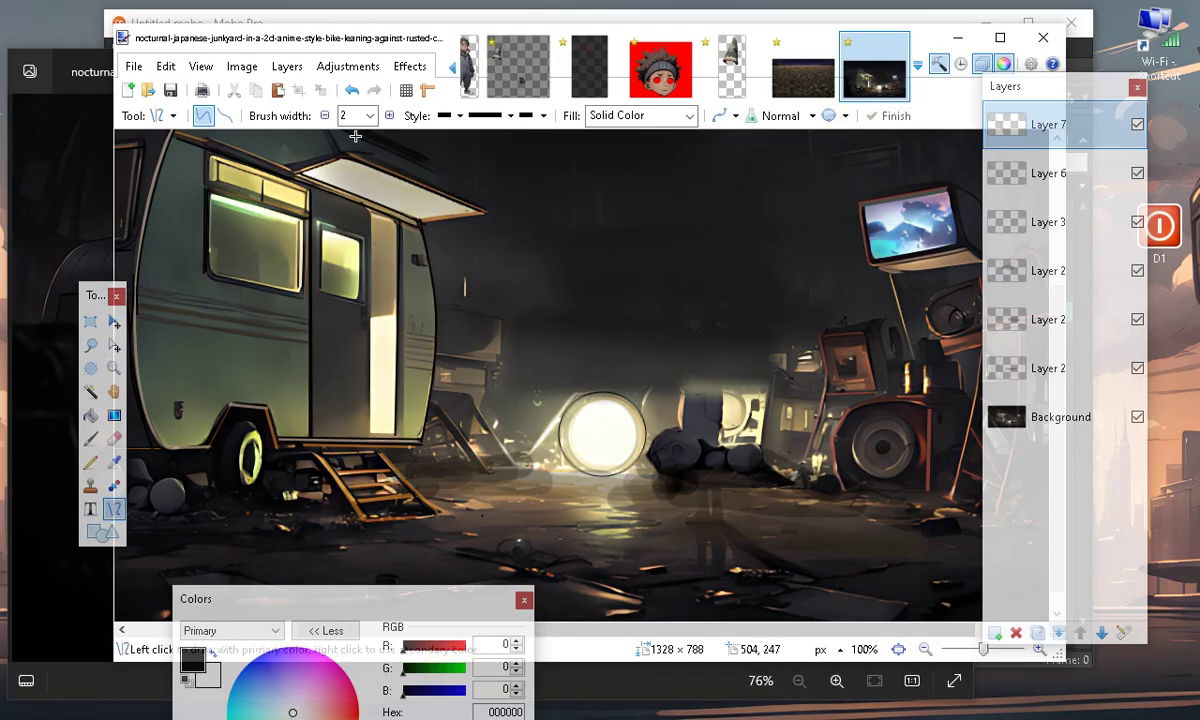
scroll(325, 285, "up", 2)
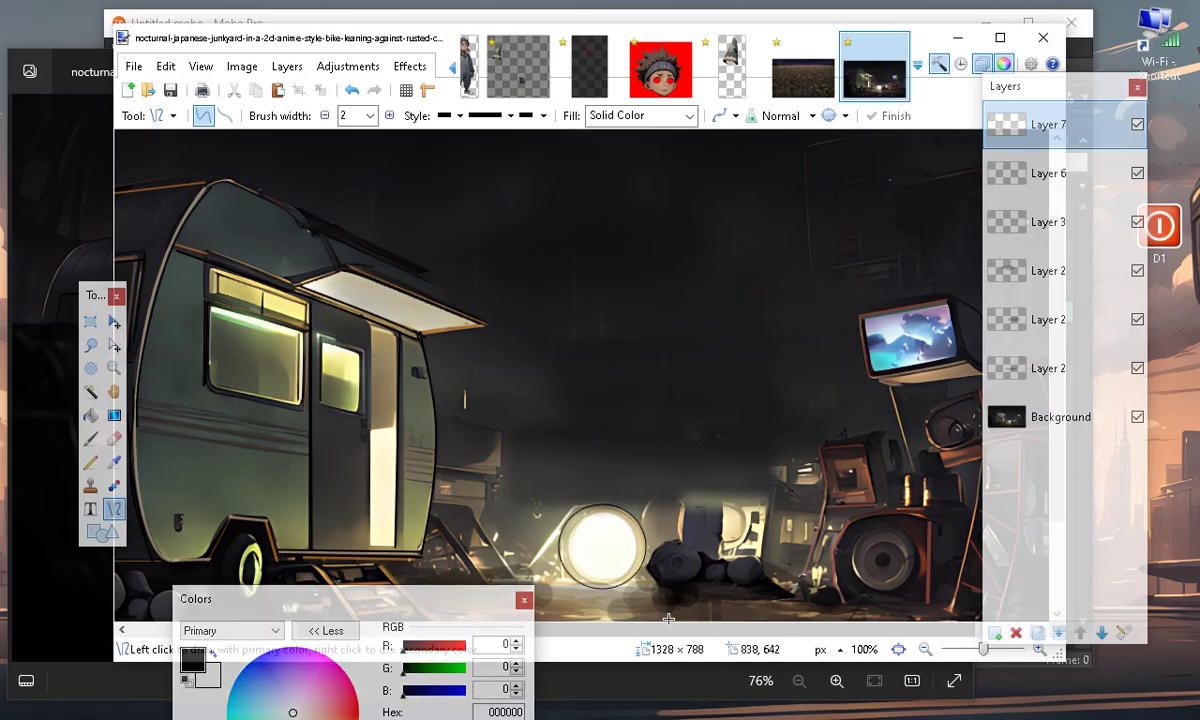
Draw 2-pixel black lines along the lower stripe left of the door and down the upper panel seam beside the awning
left_click_drag(655, 635, 496, 640)
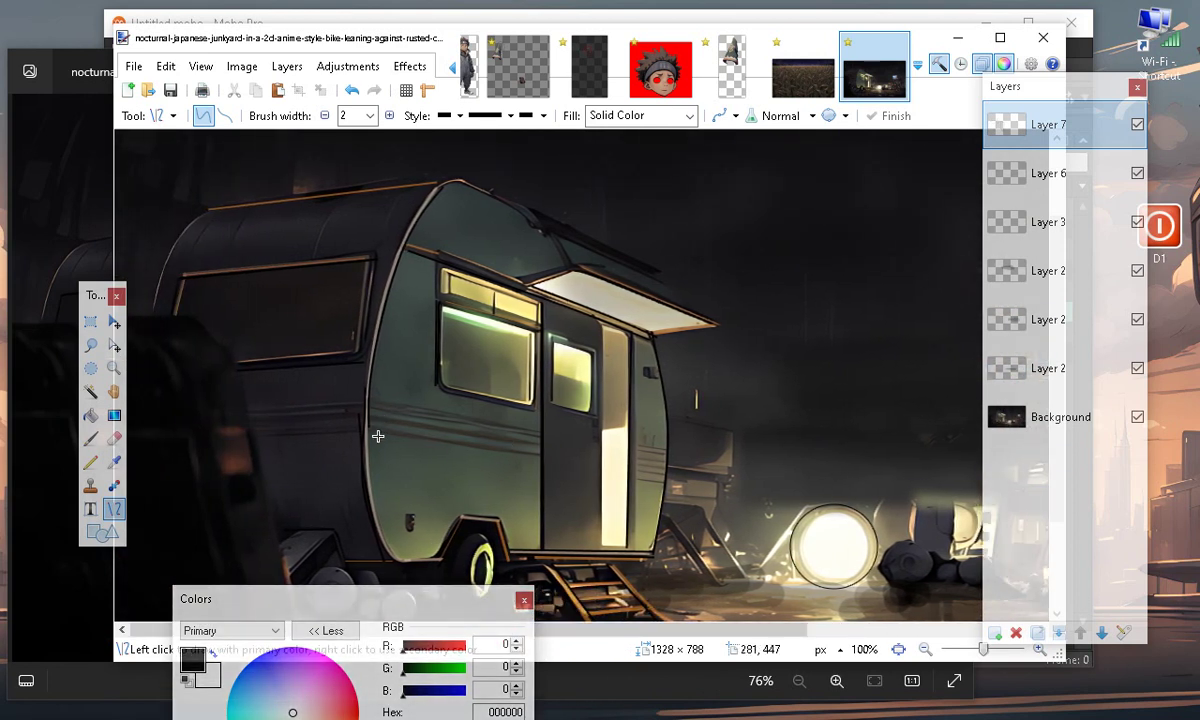
left_click_drag(371, 432, 542, 458)
left_click(404, 525)
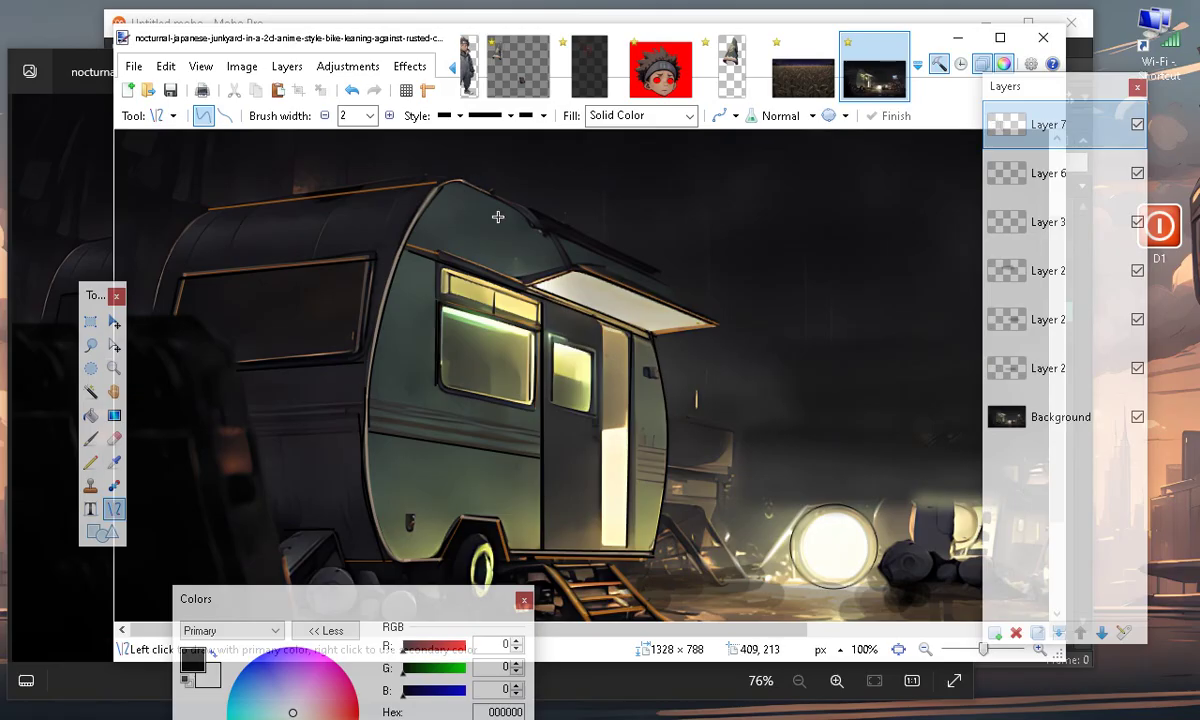
left_click_drag(522, 214, 520, 281)
Draw two 2-pixel black horizontal lines across the caravan's dark side panel below the window
left_click_drag(364, 394, 247, 399)
left_click(236, 509)
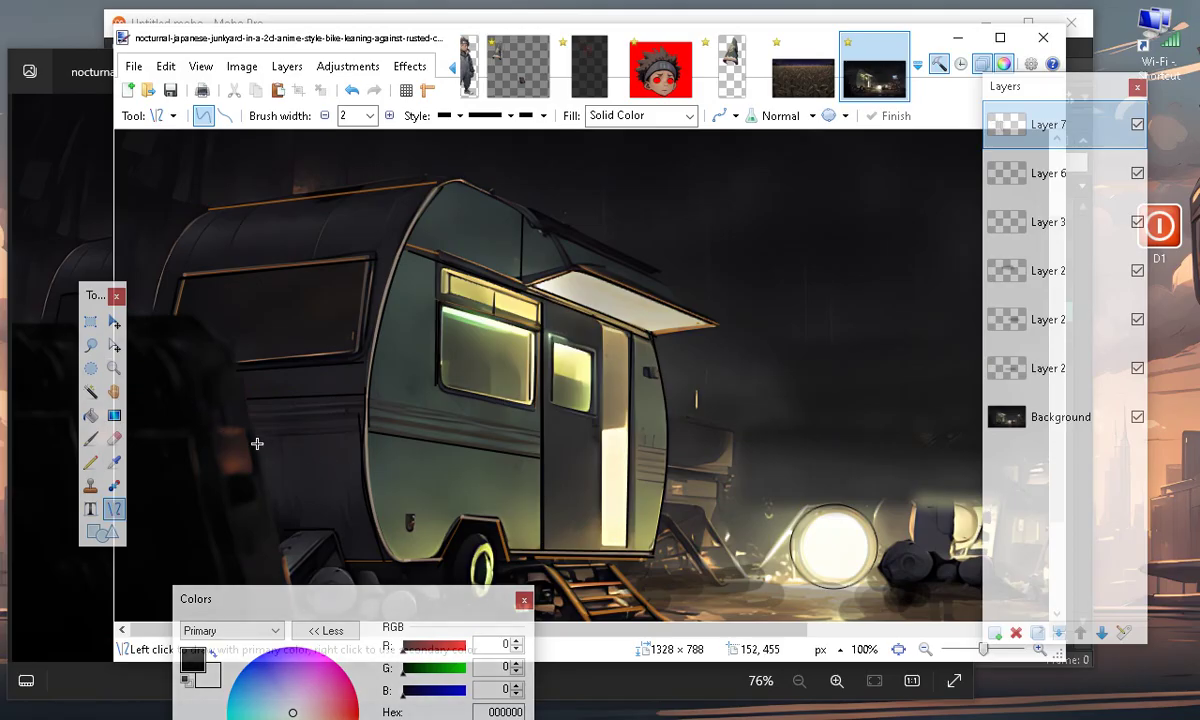
left_click_drag(256, 434, 359, 436)
scroll(530, 480, "down", 2)
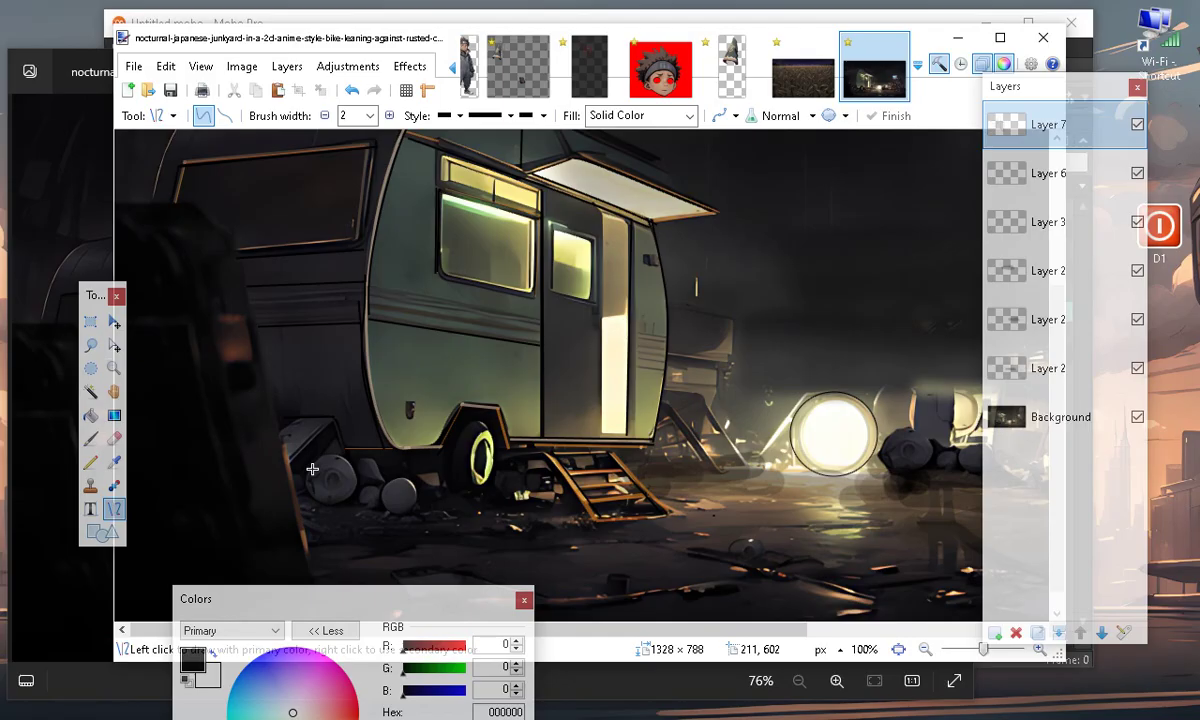
scroll(312, 469, "up", 3)
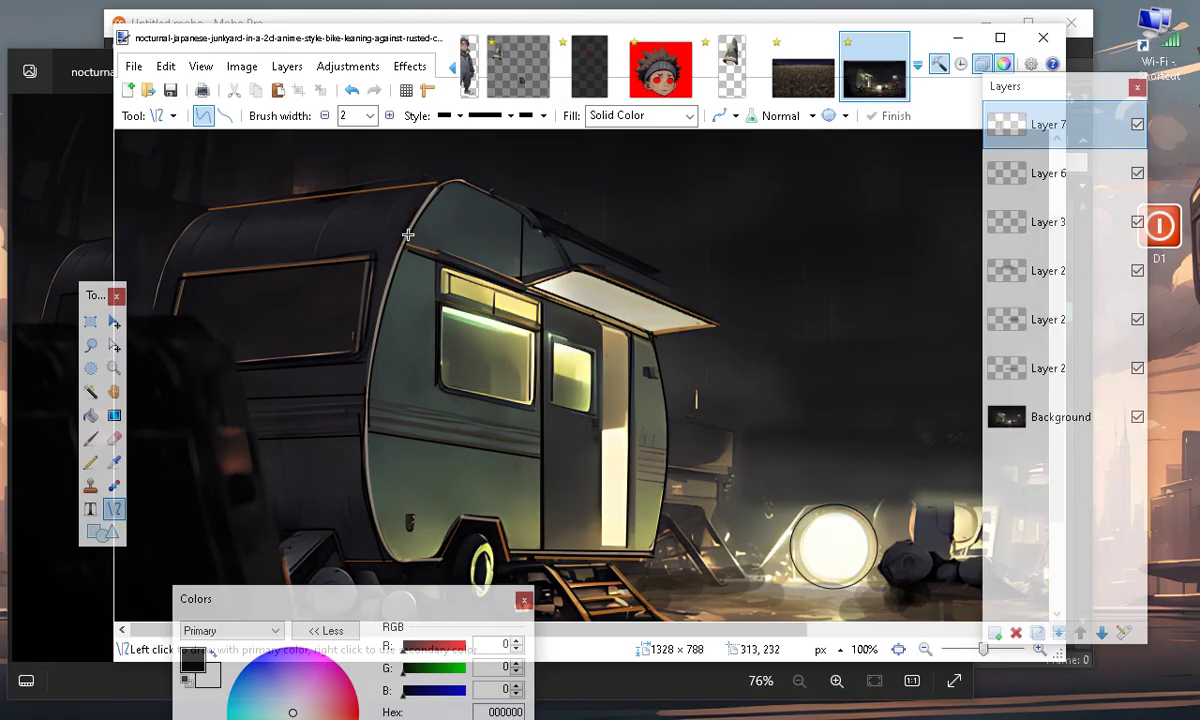
Draw 2-pixel black lines along the trim above the large window, about 132 pixels, and along the upper stripe left of the door
mouse_move(410, 237)
left_mouse_down()
mouse_move(486, 286)
mouse_move(525, 288)
left_mouse_up()
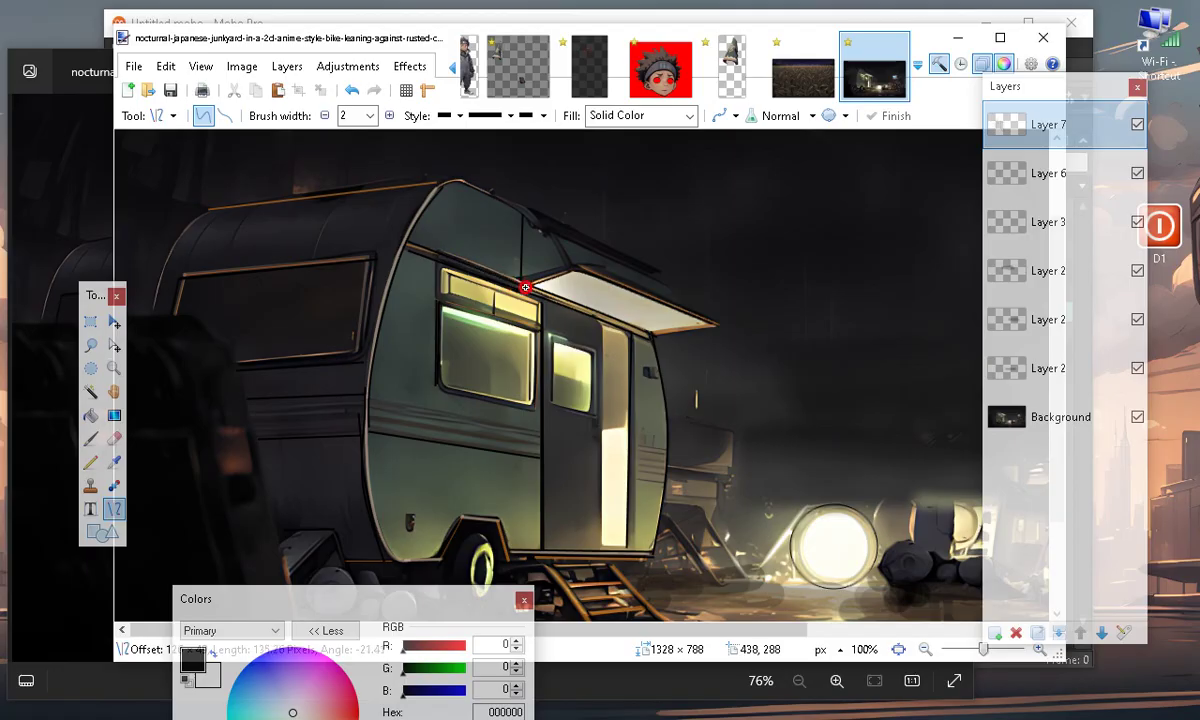
left_click_drag(525, 288, 523, 287)
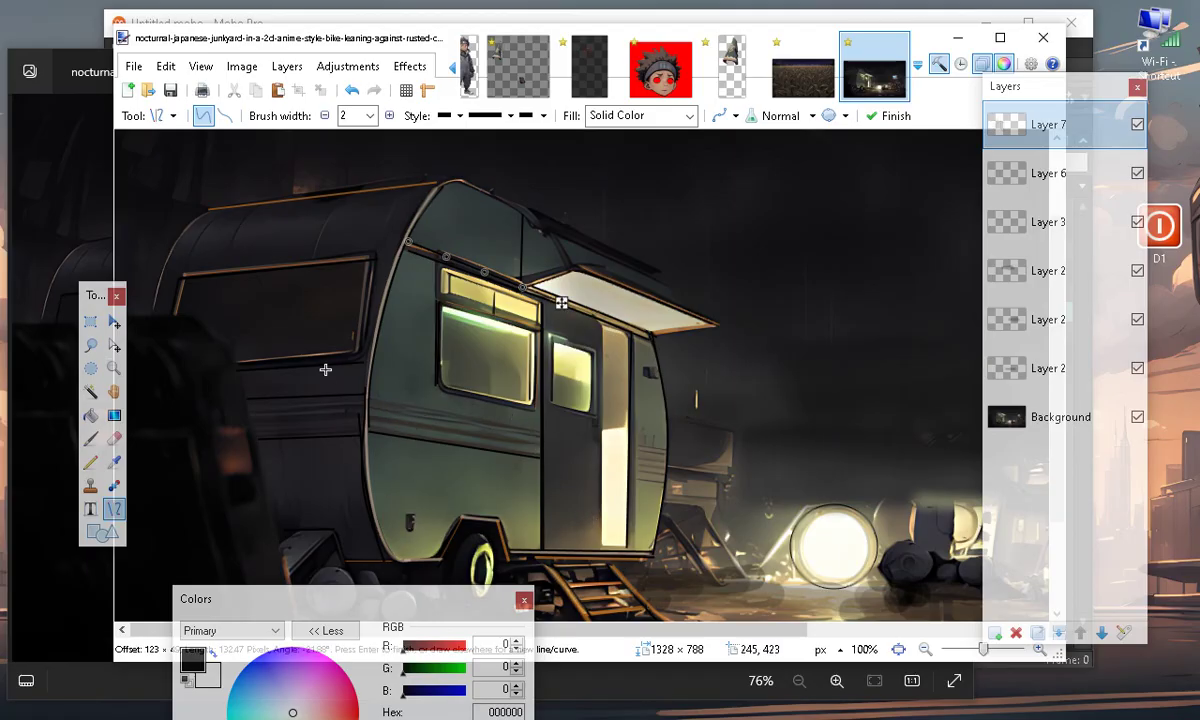
left_click_drag(367, 396, 543, 425)
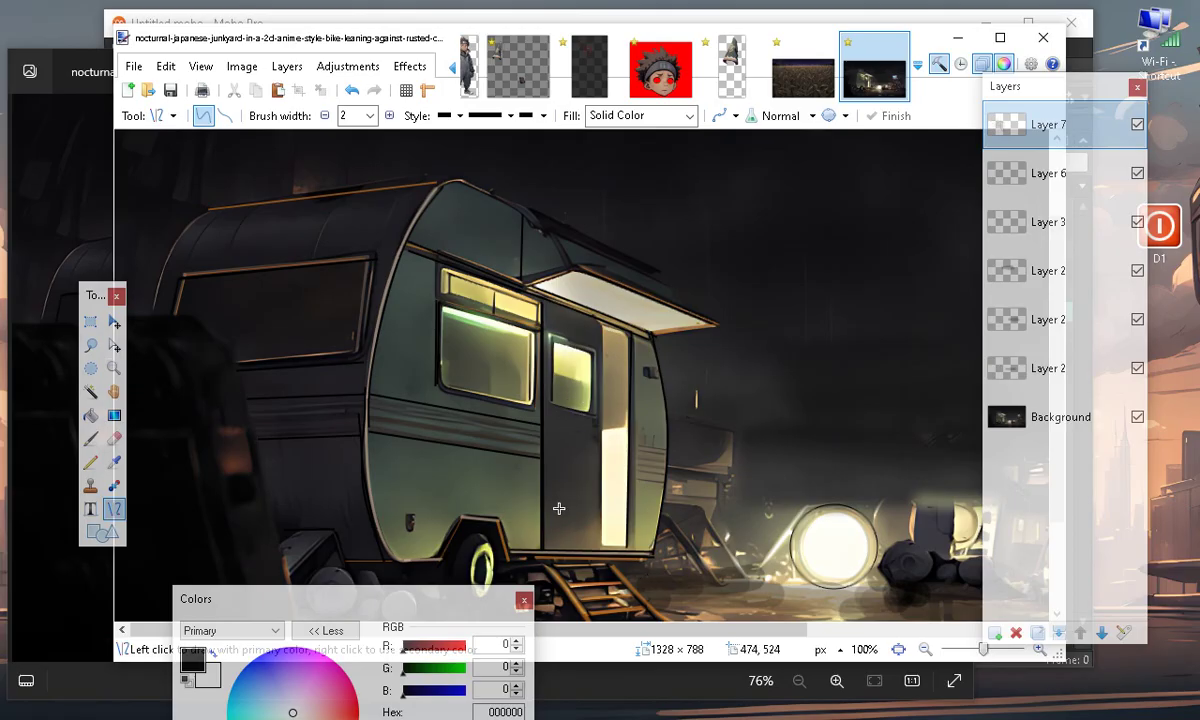
Draw 2-pixel black lines along the outer part of the awning's lower edge and down the large window's left edge
left_click_drag(655, 343, 655, 350)
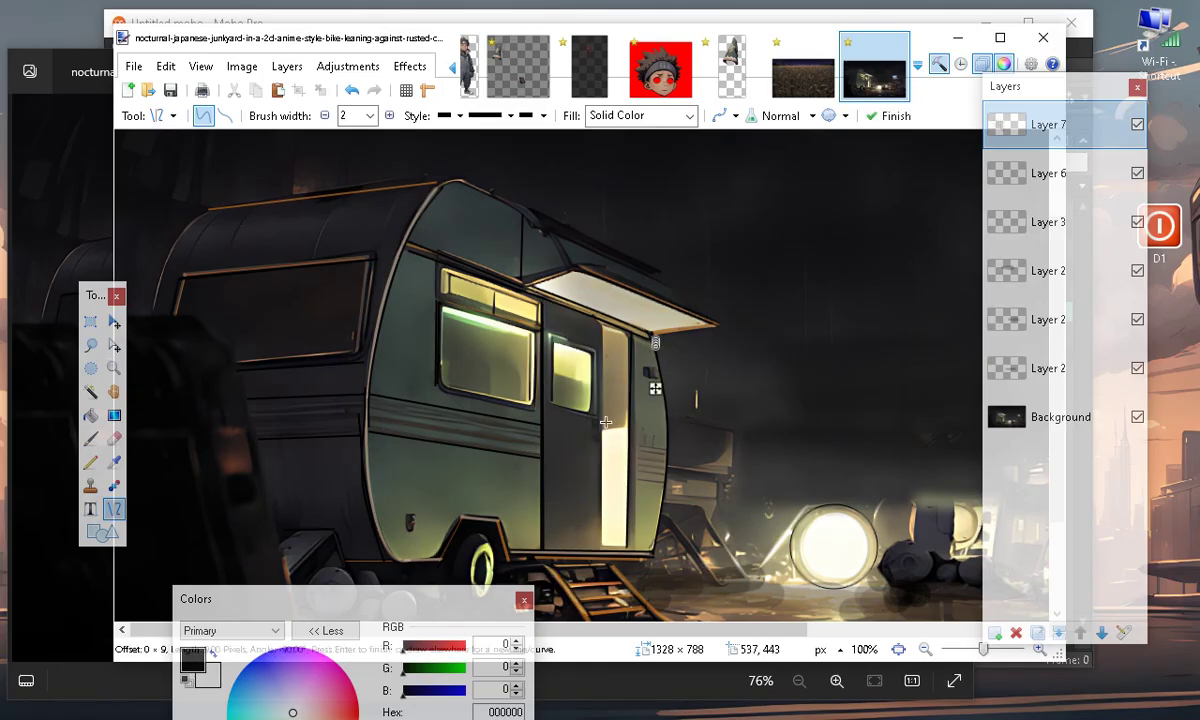
left_click(352, 90)
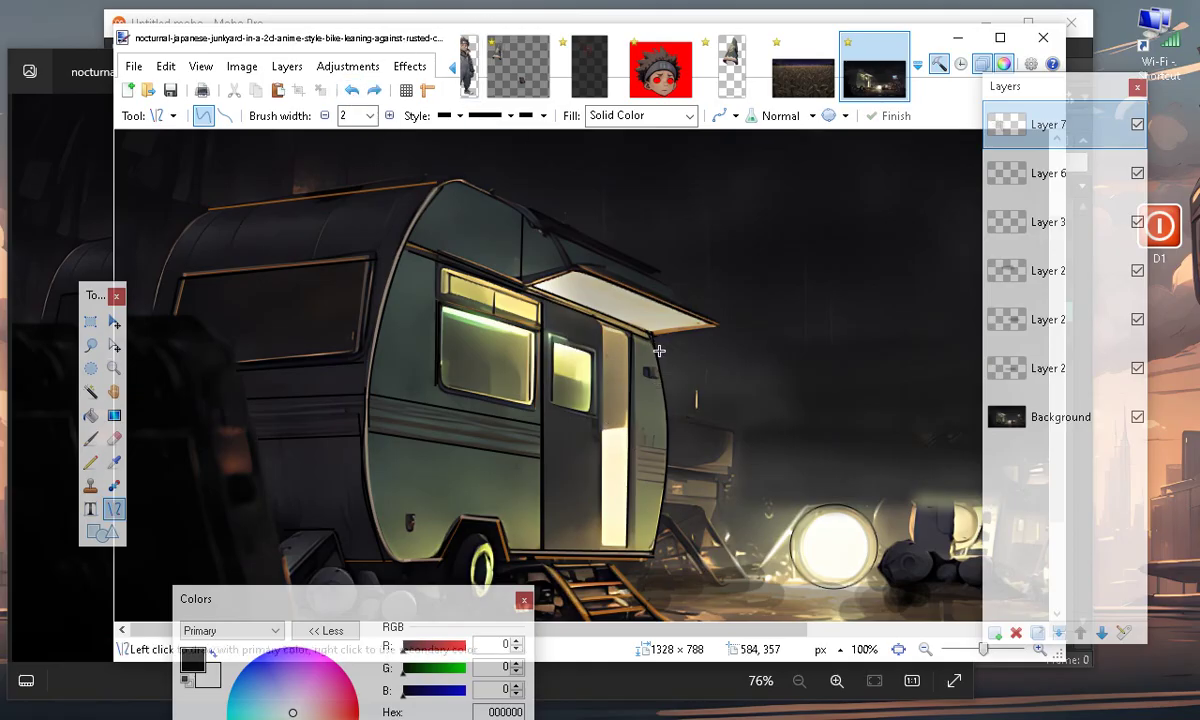
mouse_move(646, 353)
left_mouse_down()
mouse_move(659, 332)
mouse_move(700, 346)
mouse_move(719, 328)
left_mouse_up()
left_click(419, 552)
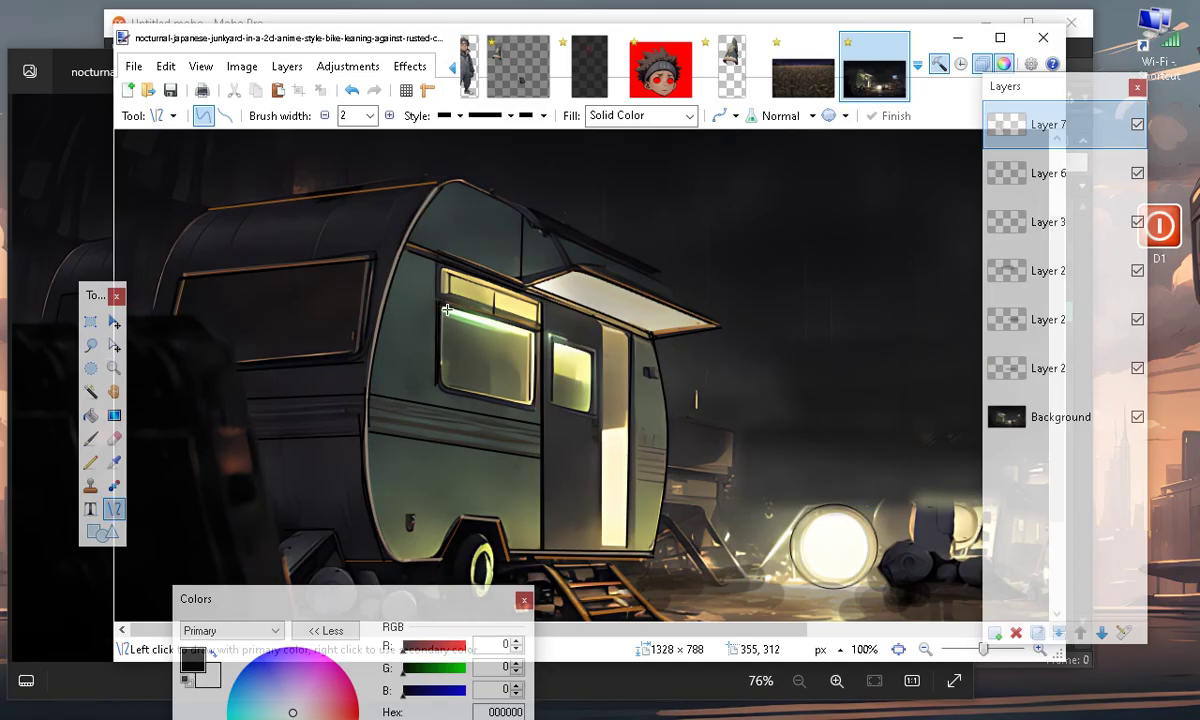
left_click_drag(445, 310, 444, 381)
left_click(390, 446)
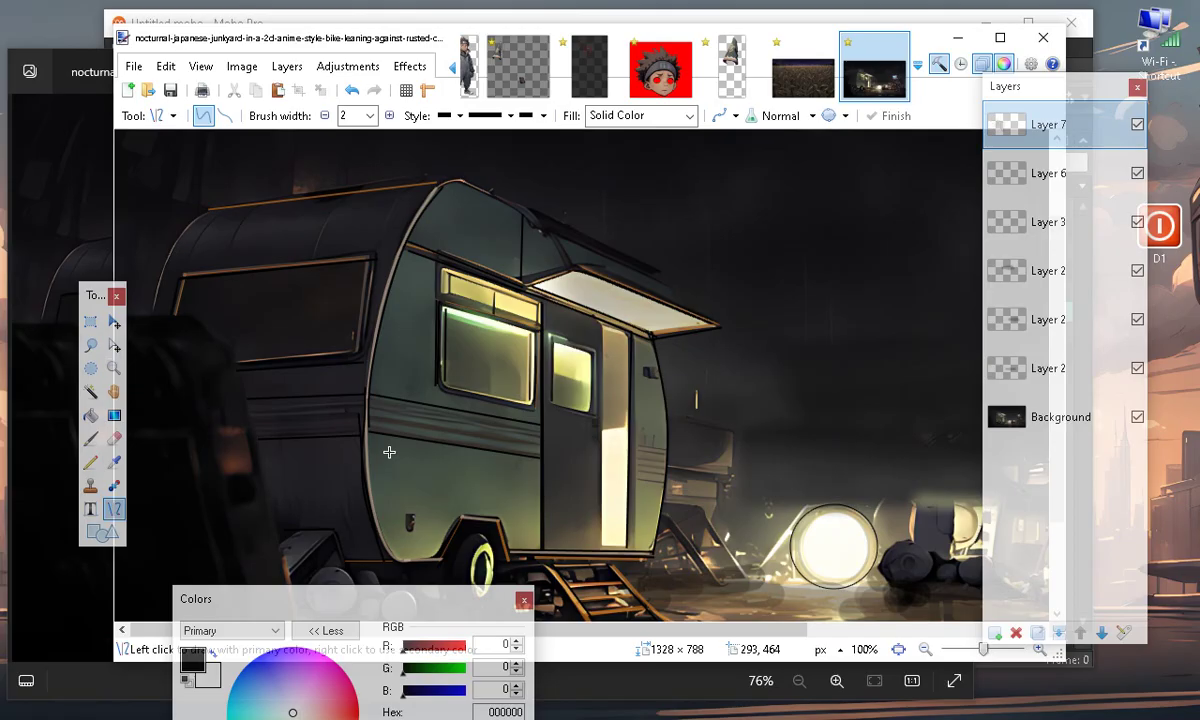
Draw a 2-pixel black line about 90 pixels long down the slanted support leg to the right of the caravan
scroll(389, 452, "down", 2)
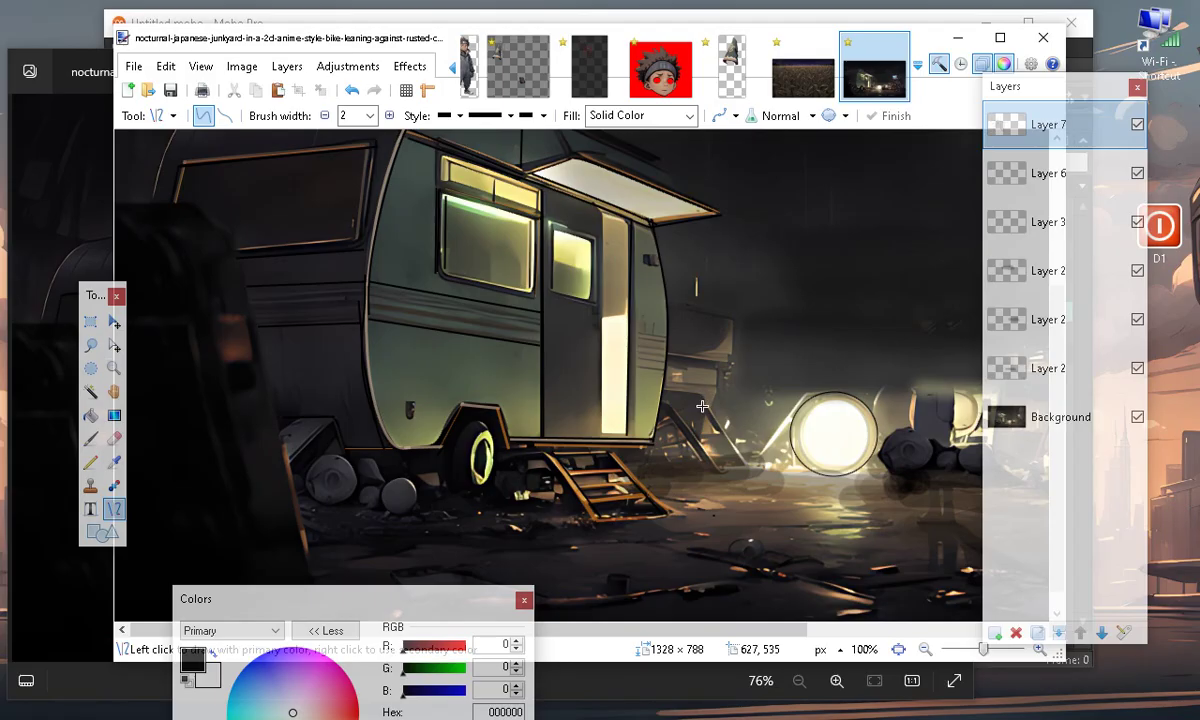
left_click_drag(697, 398, 742, 468)
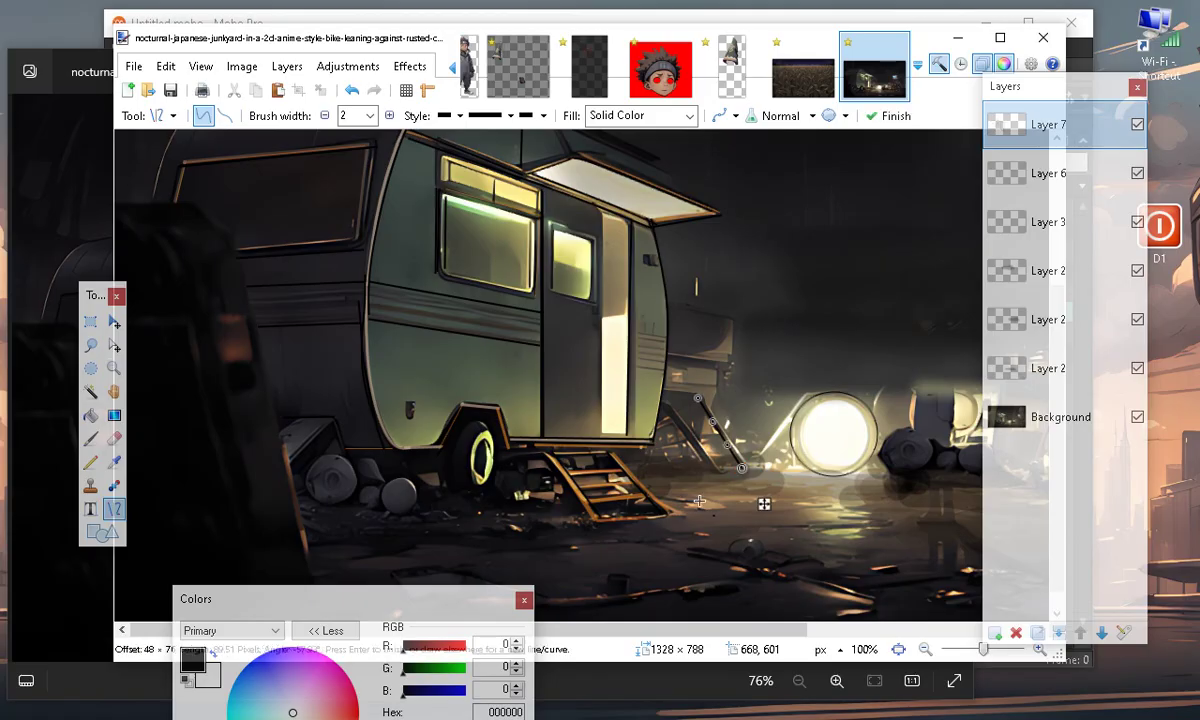
left_click(664, 555)
Draw 2-pixel black lines along the bottom edge of the steps and move the Colors window lower, clear of the canvas
left_click_drag(595, 525, 681, 519)
left_click(627, 569)
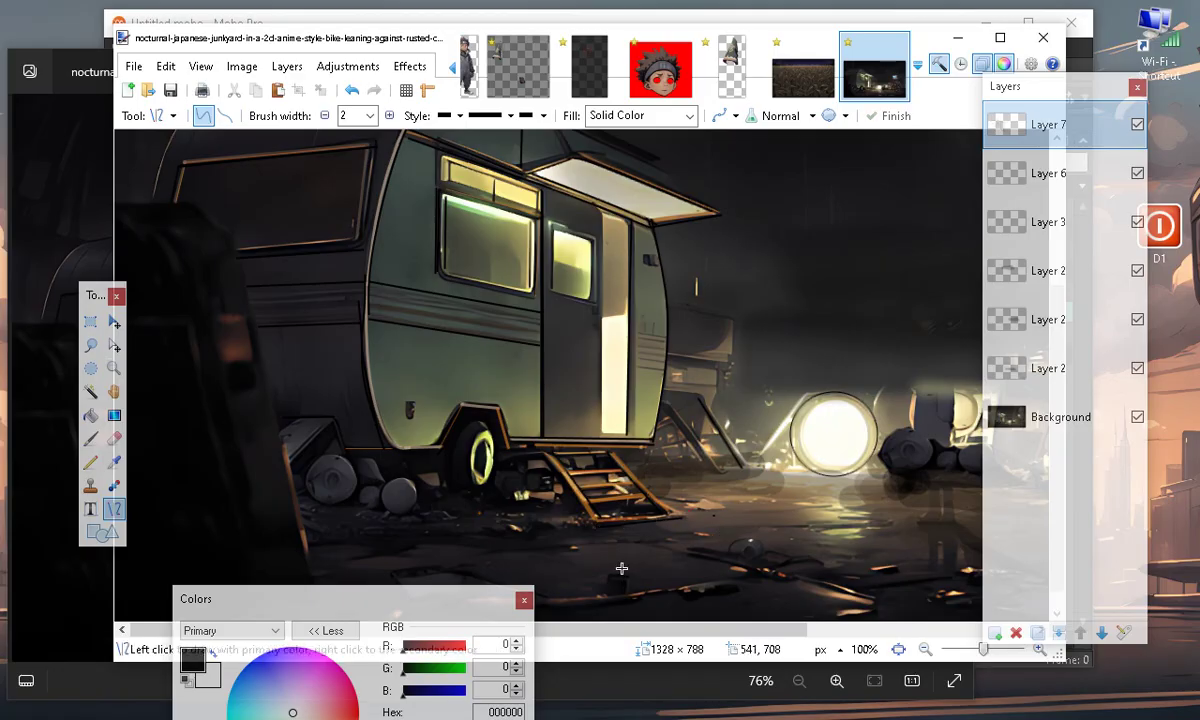
left_click_drag(601, 527, 684, 519)
scroll(552, 547, "down", 1)
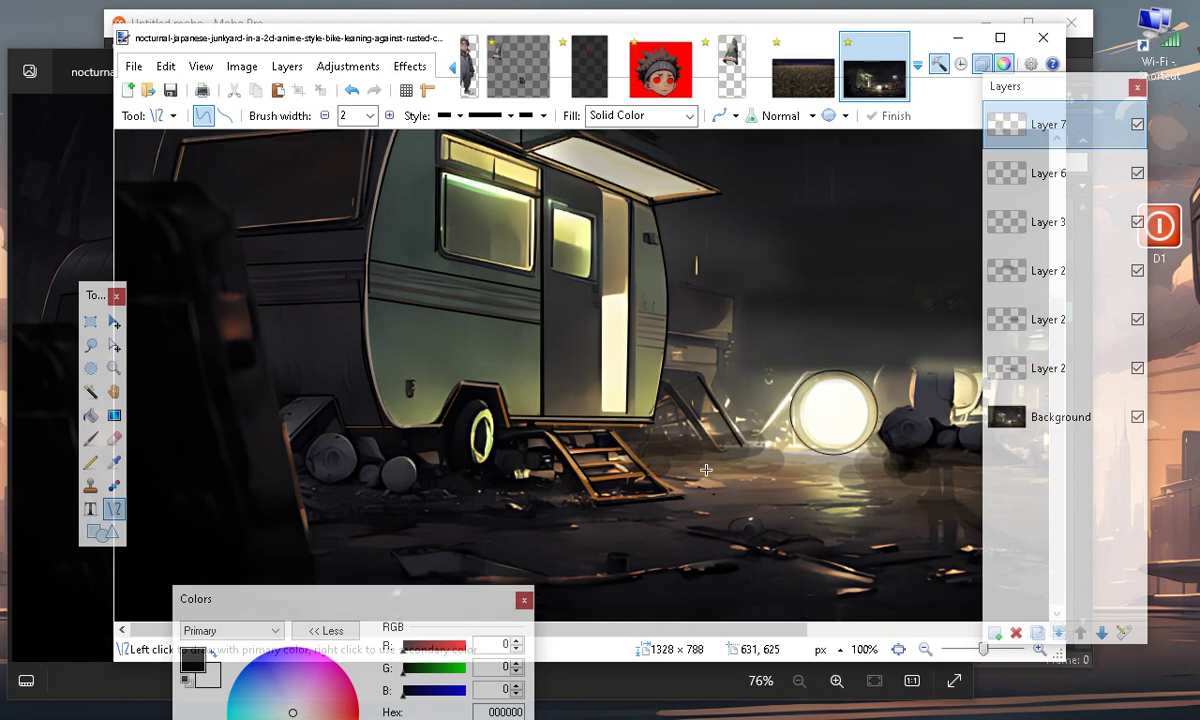
left_click_drag(388, 598, 364, 648)
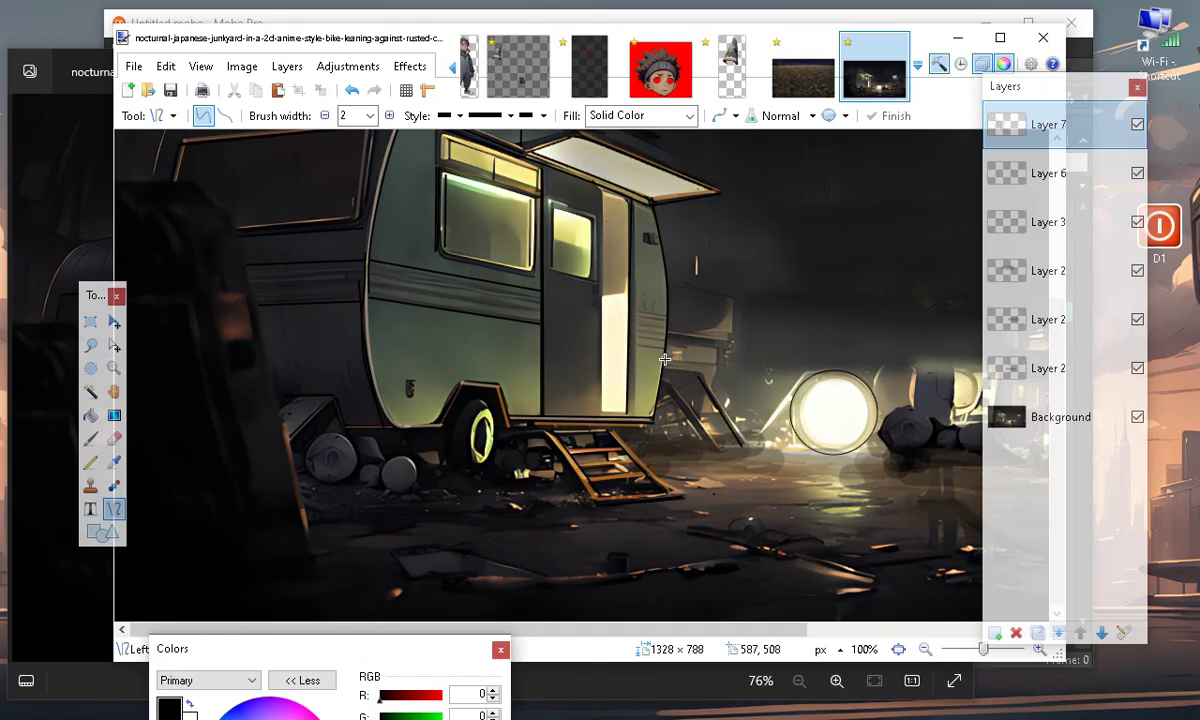
Draw 2-pixel black lines along the ledge protruding behind the caravan's rear and along the ground under the large wheel
left_click_drag(665, 357, 717, 365)
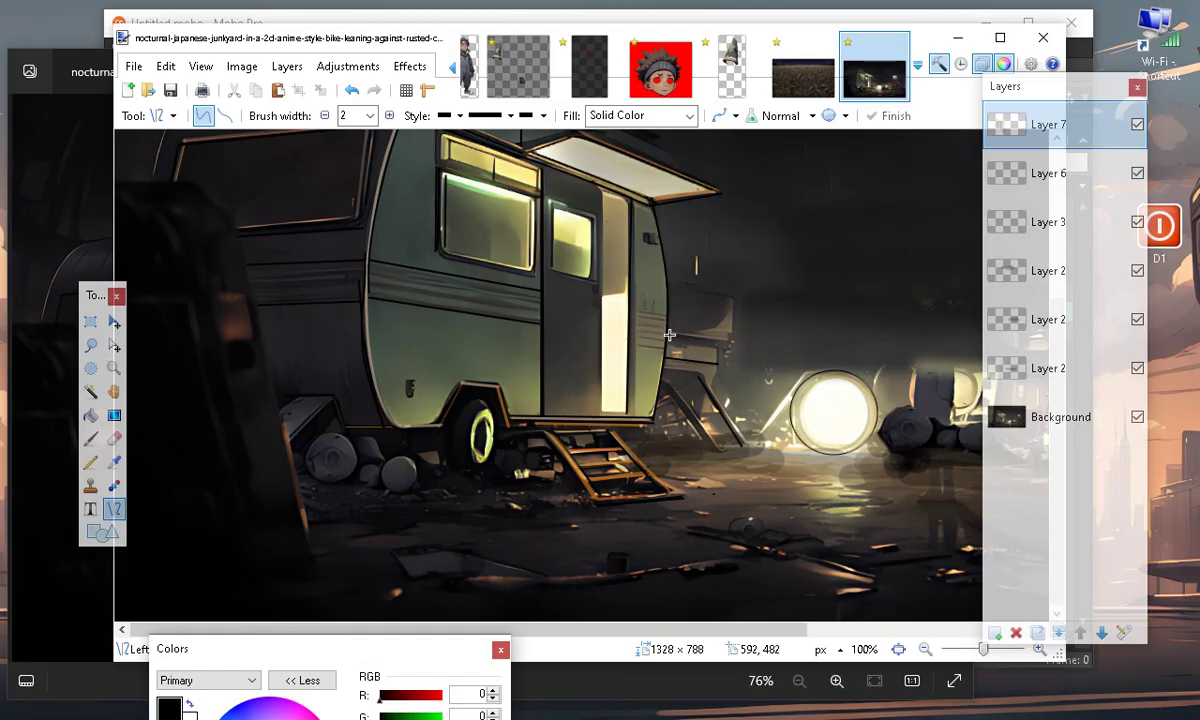
left_click(731, 342)
left_click_drag(675, 625, 912, 613)
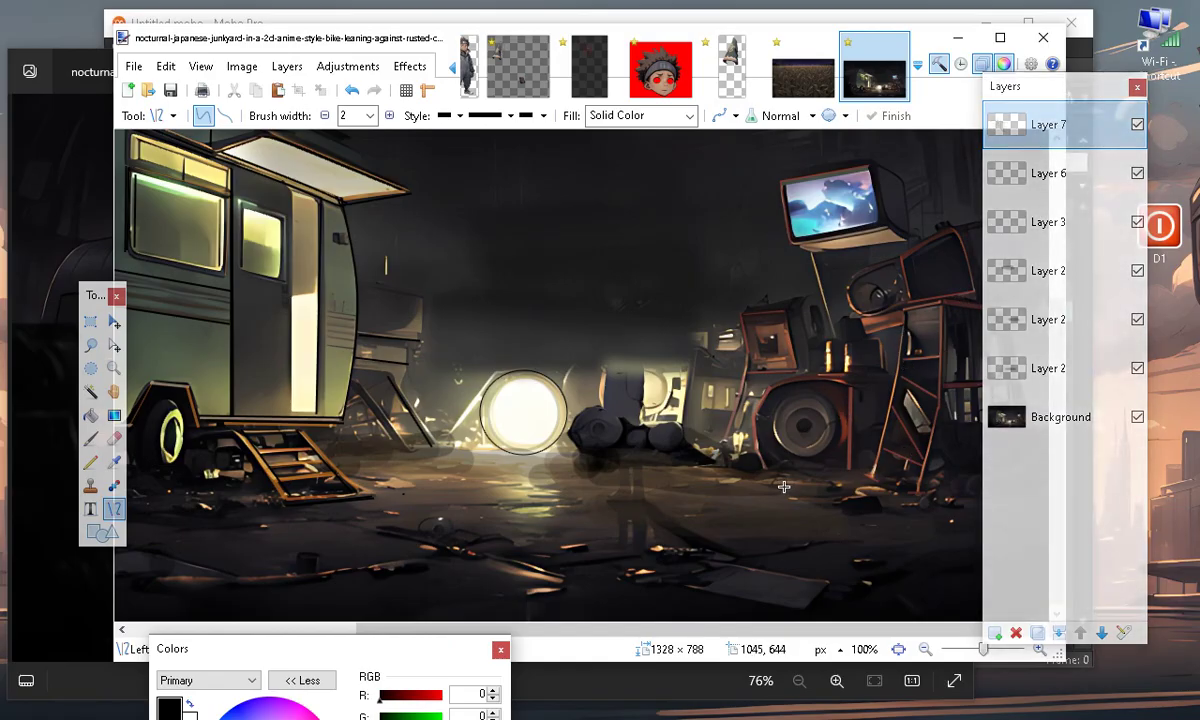
left_click_drag(774, 467, 841, 472)
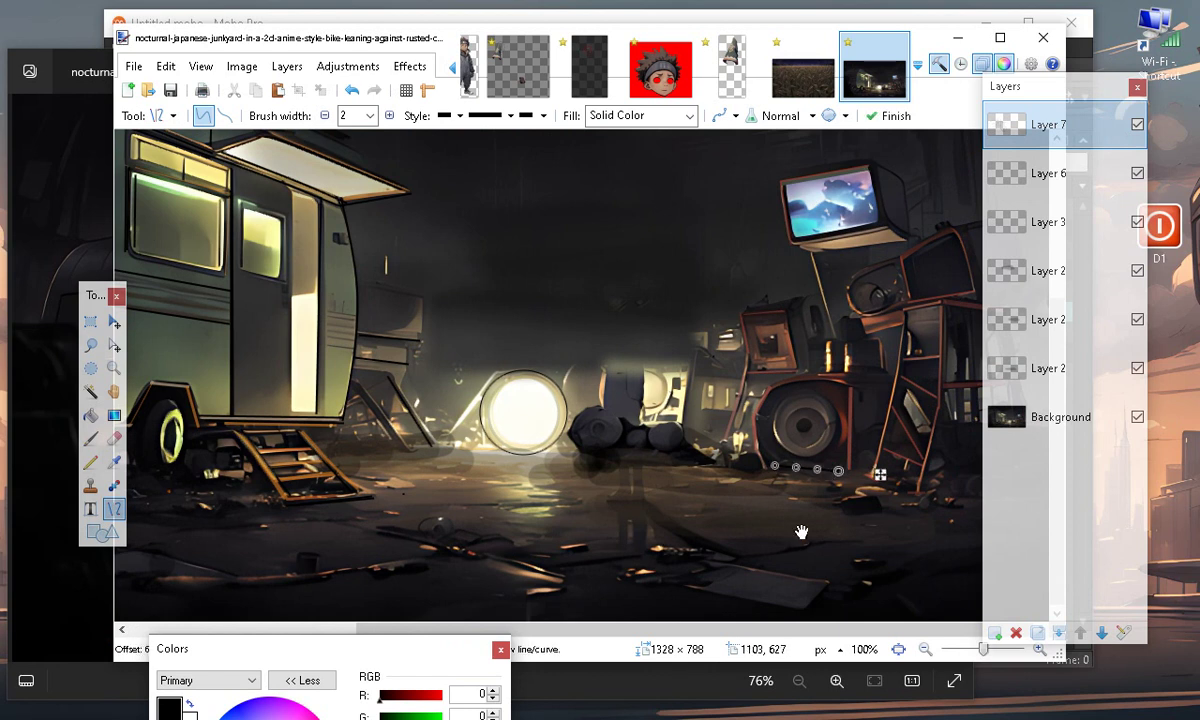
left_click_drag(845, 475, 846, 475)
key("Escape")
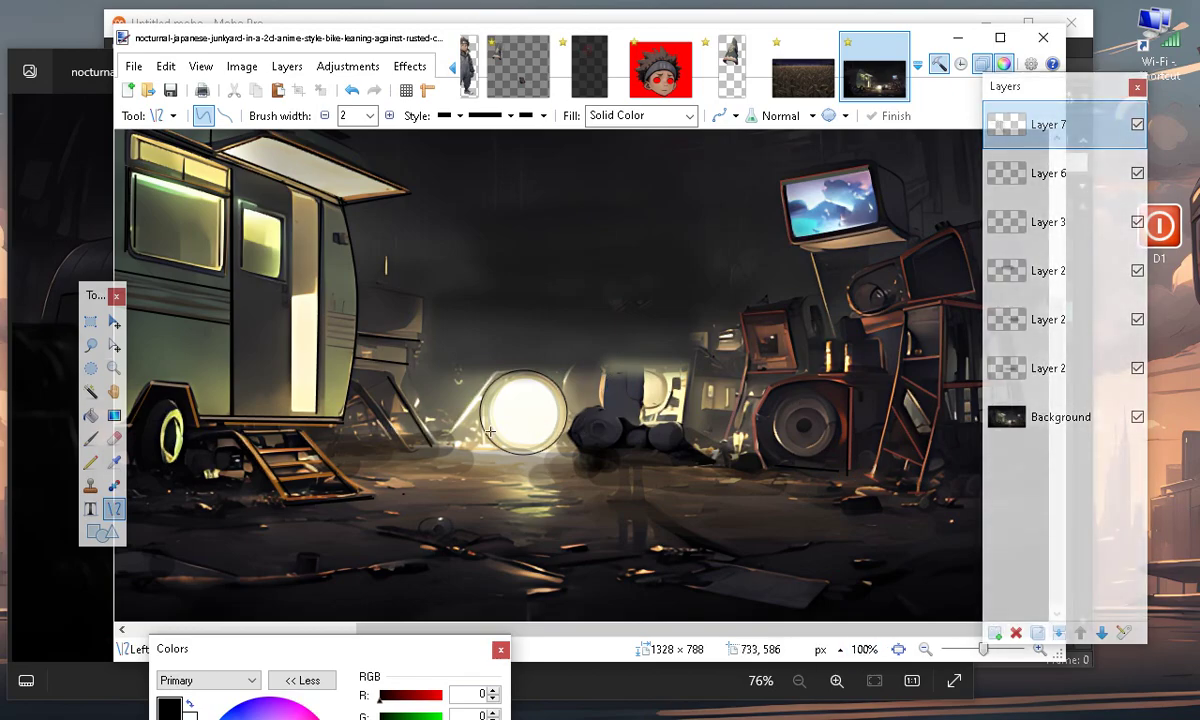
Draw 2-pixel black lines up the bright wreck frame's right edge and along the slanted pole beside the large wheel
scroll(618, 390, "up", 3)
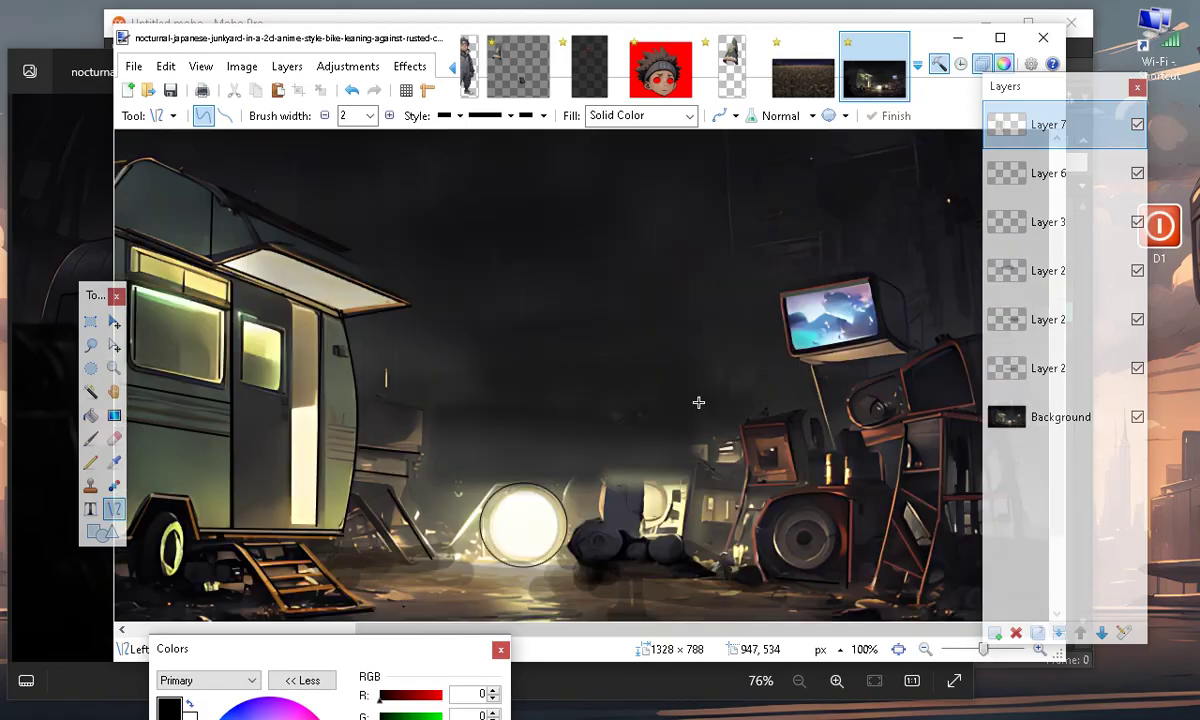
left_click(1040, 649)
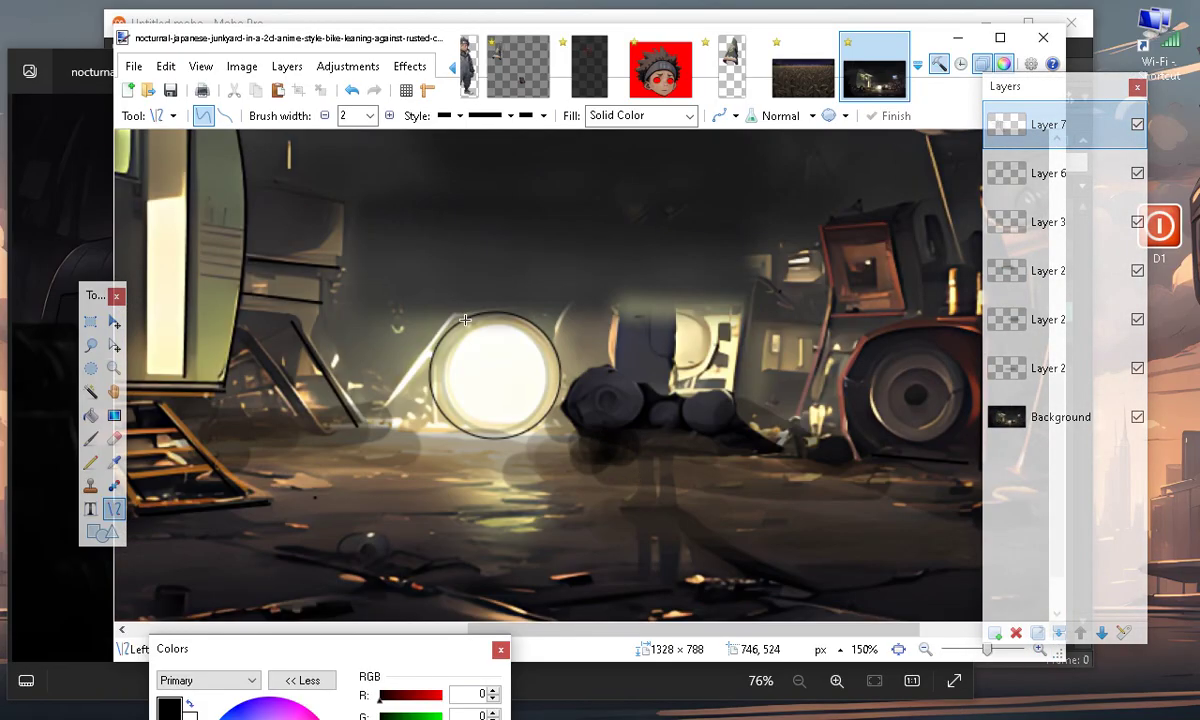
left_click_drag(731, 401, 748, 287)
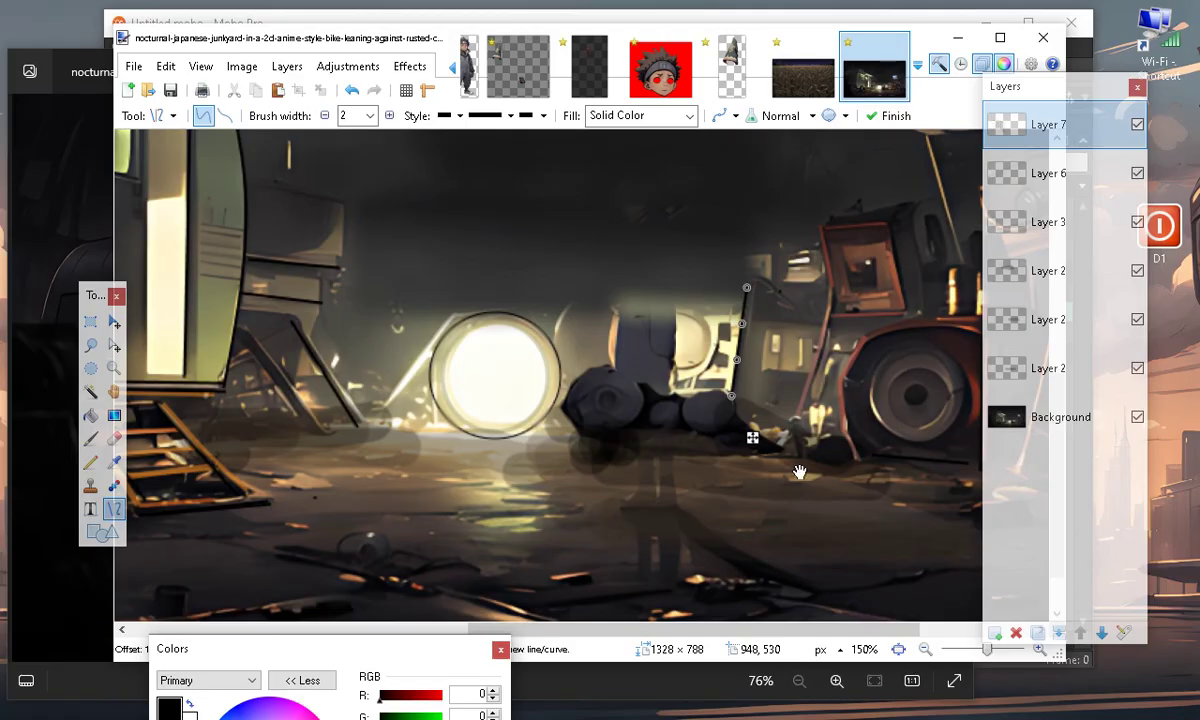
left_click(855, 415)
left_click_drag(830, 329, 800, 428)
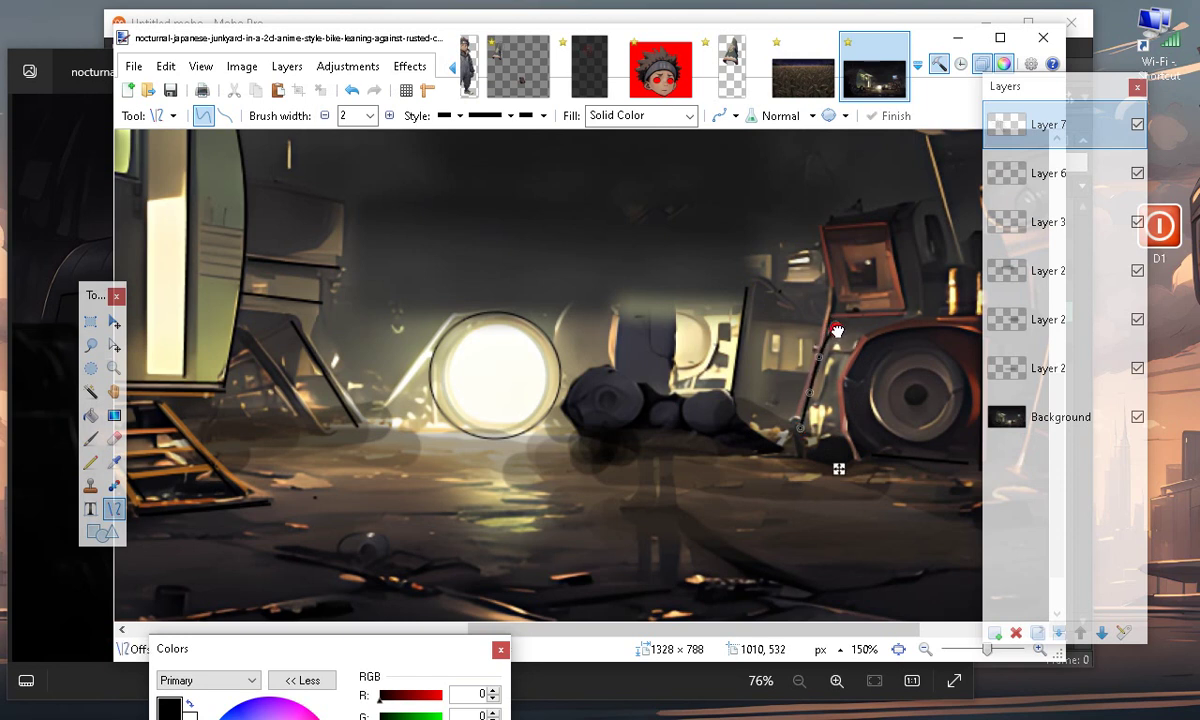
left_click_drag(832, 326, 832, 329)
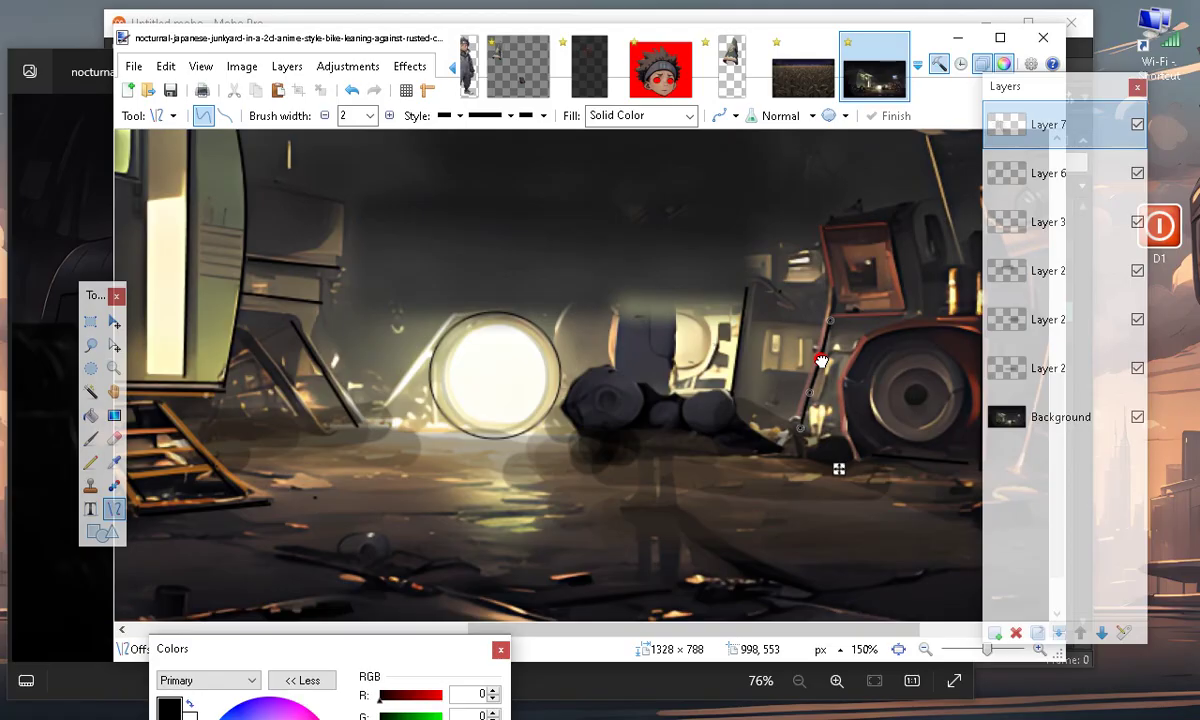
key("Return")
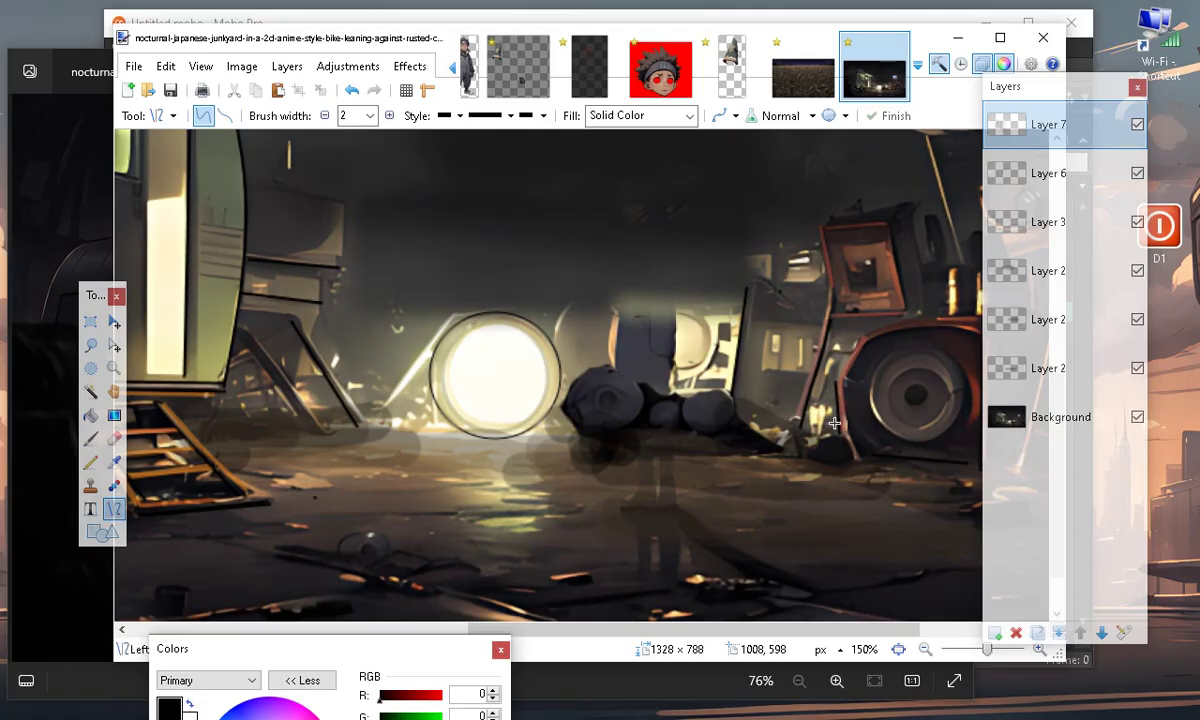
Reduce the brush width to 1 and draw a black line along the top of the large wheel's orange arch
left_click(324, 116)
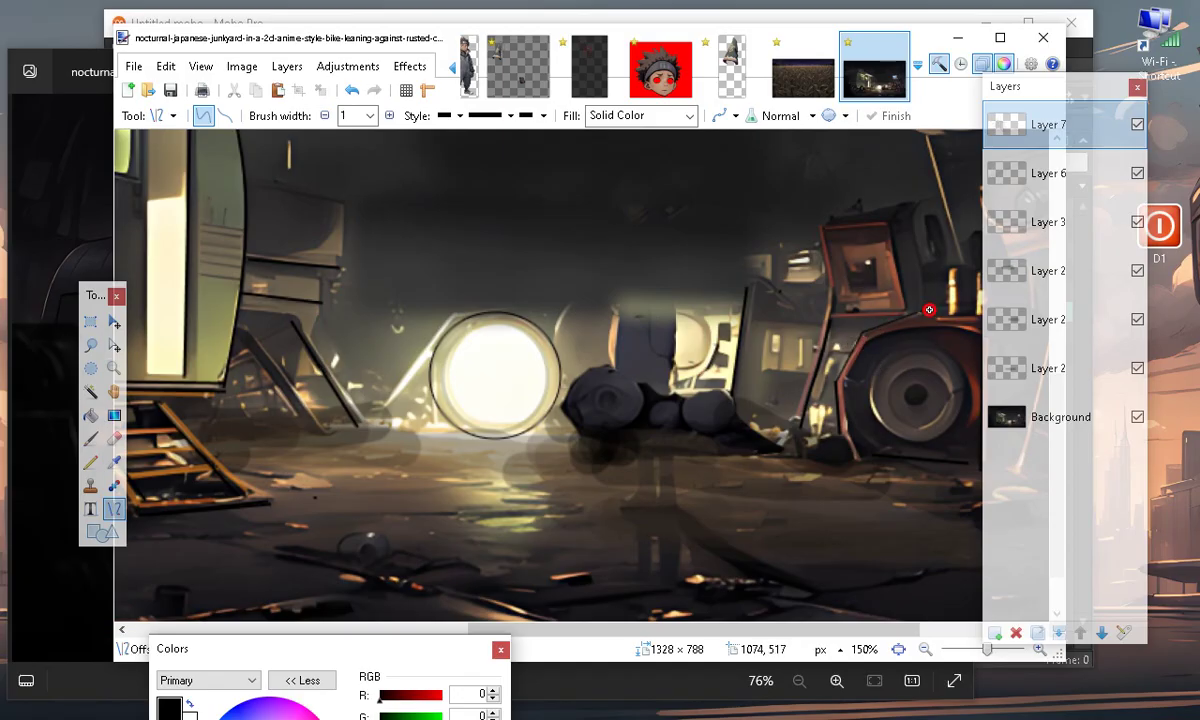
mouse_move(936, 316)
left_mouse_down()
mouse_move(948, 324)
mouse_move(940, 317)
left_mouse_up()
left_click(905, 490)
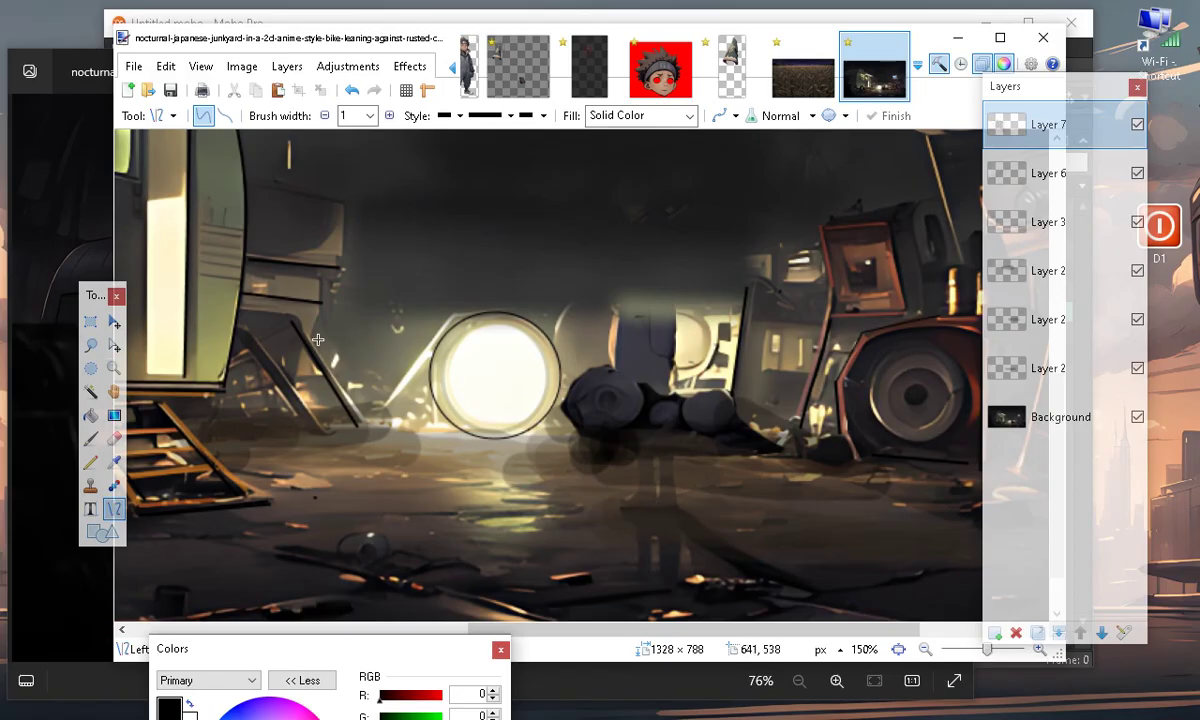
Draw 1-pixel black lines along the lower ledge beside the caravan and down the slanted support legs beneath it
left_click_drag(242, 303, 298, 308)
left_click_drag(300, 311, 299, 311)
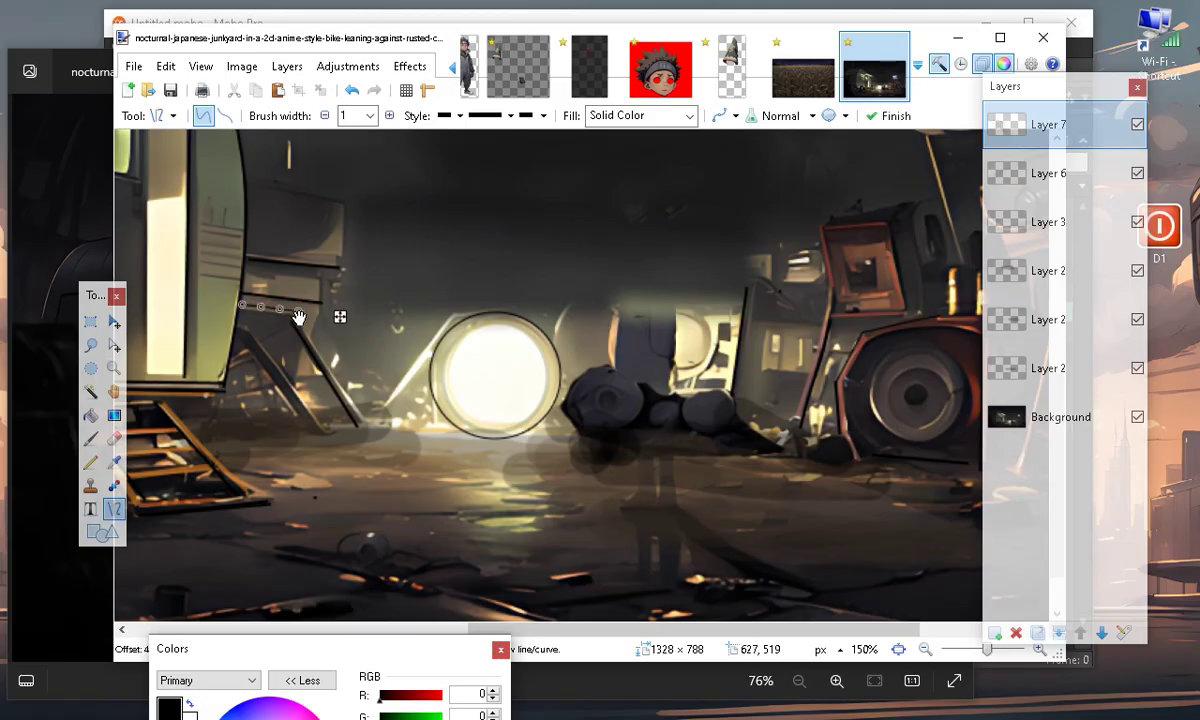
left_click(283, 414)
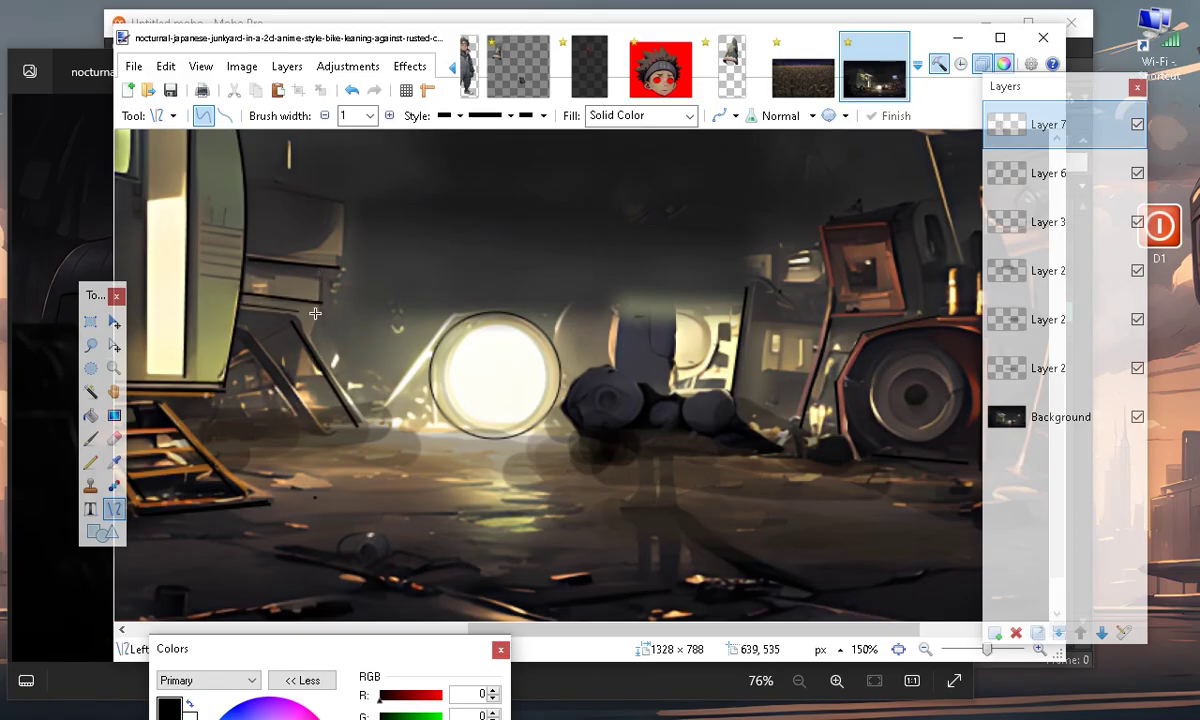
left_click_drag(318, 316, 310, 343)
left_click_drag(299, 312, 372, 427)
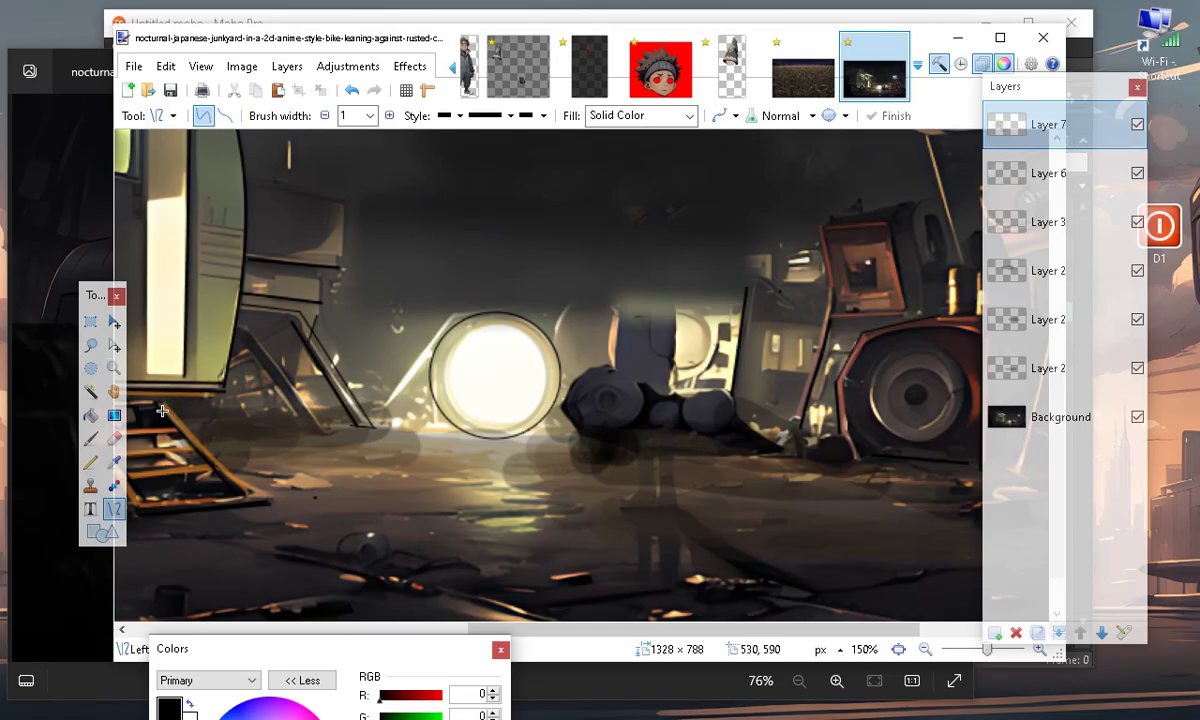
Draw 1-pixel black lines down both edges of the steps' slanted side rail and around its foot
left_click_drag(155, 401, 228, 482)
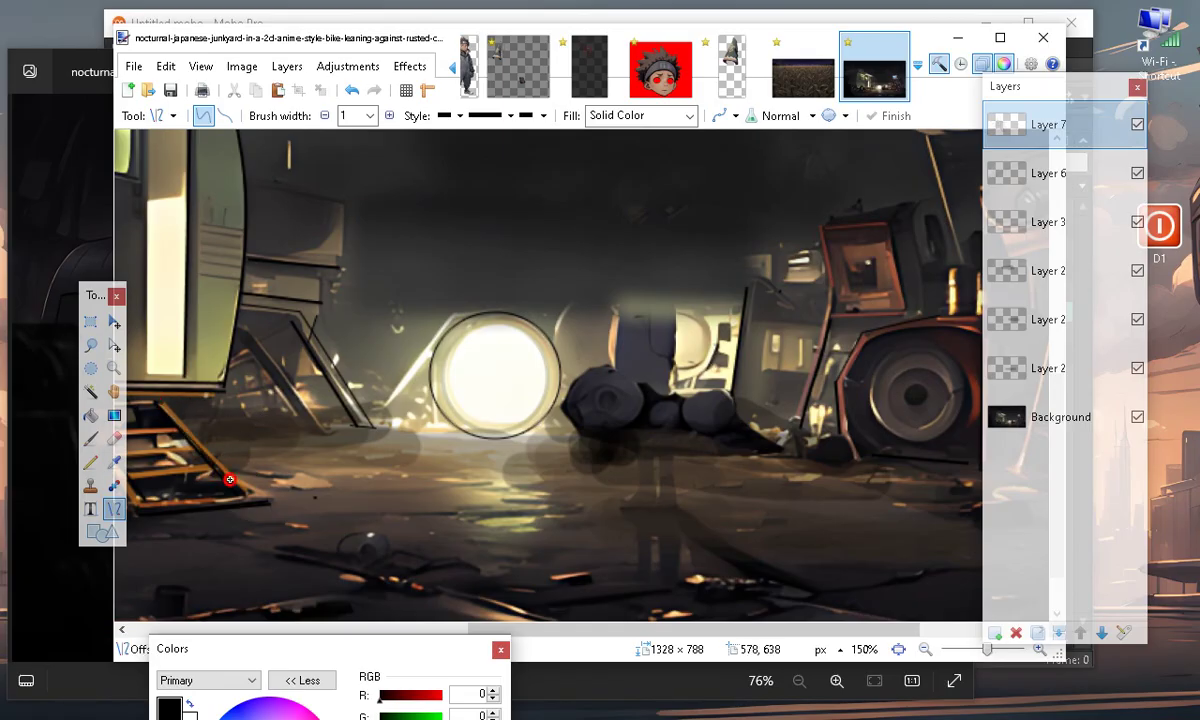
key("Return")
left_click_drag(164, 401, 229, 471)
left_click(250, 540)
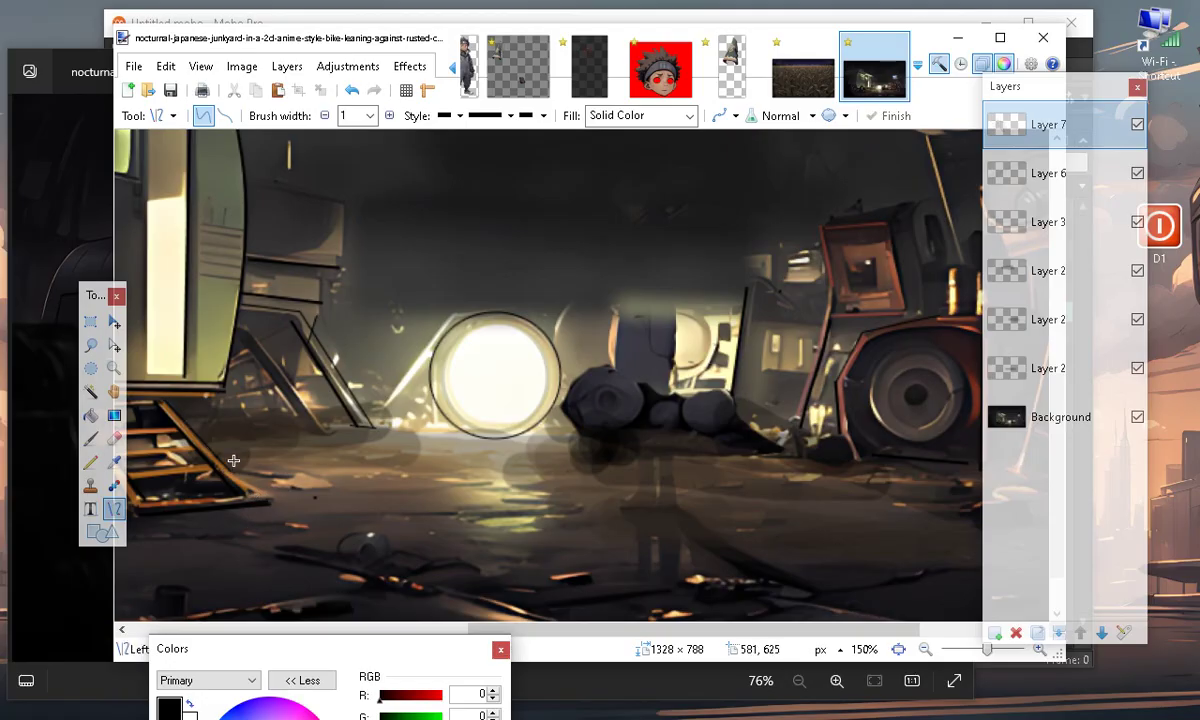
left_click_drag(231, 470, 280, 499)
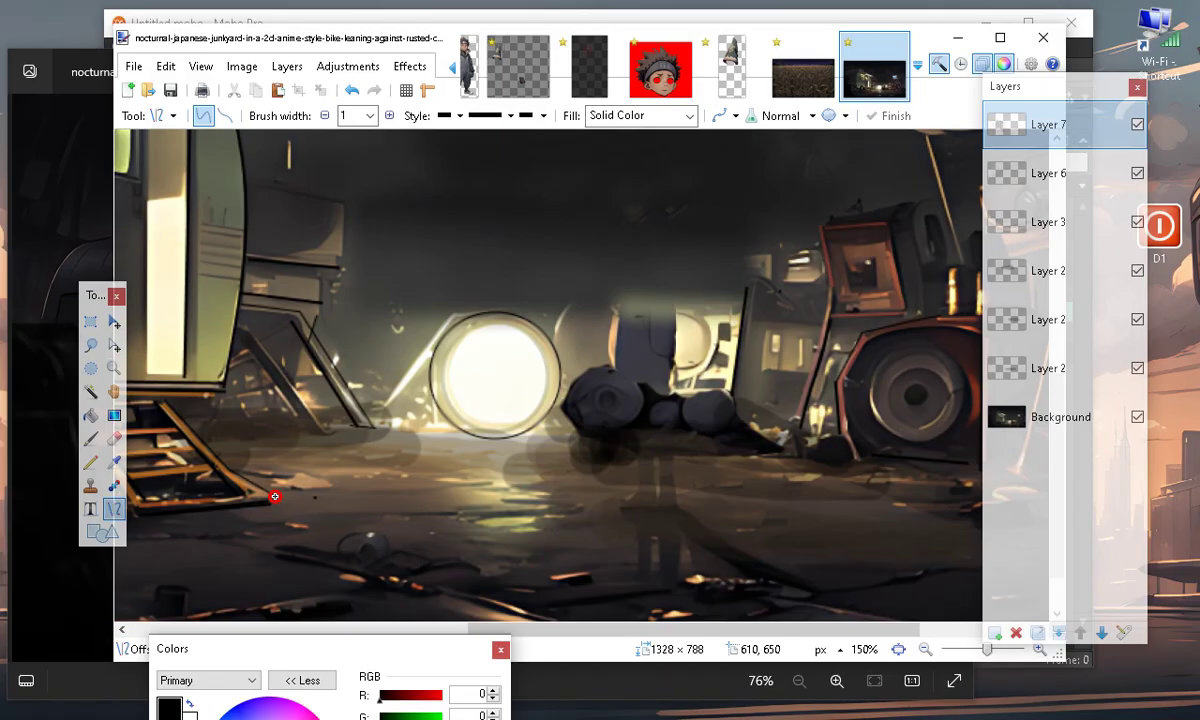
key("Return")
left_click(268, 502)
key("Return")
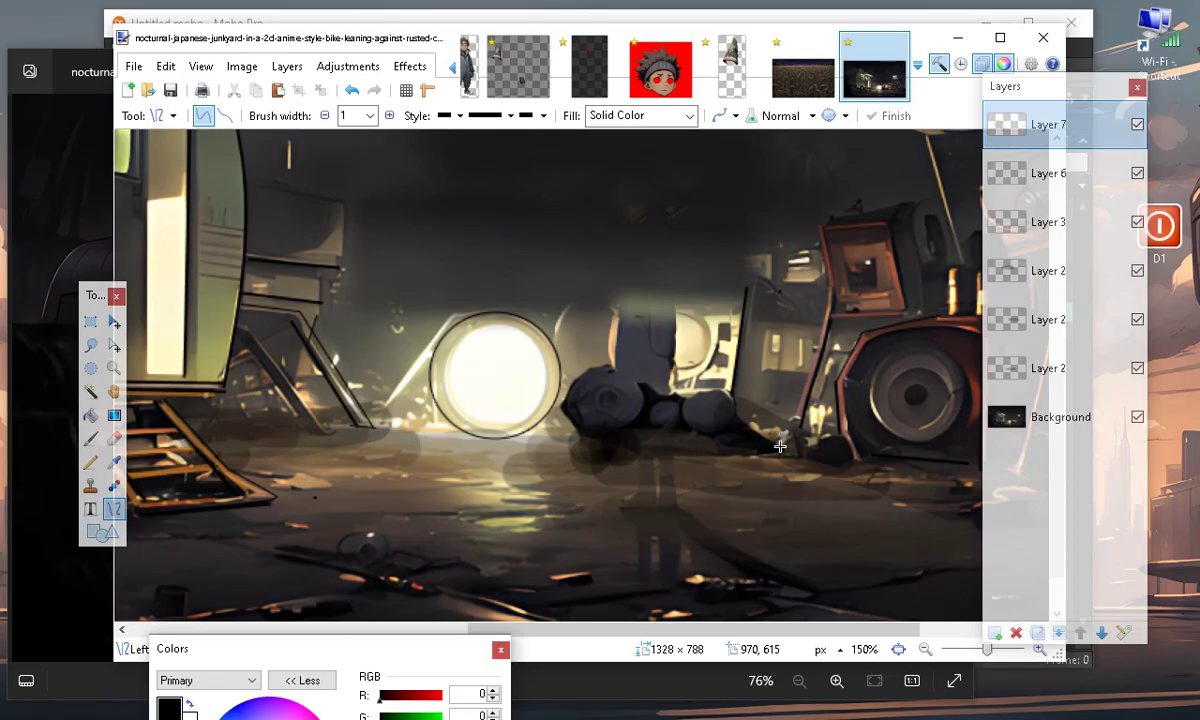
Draw a 1-pixel black line up the left side of the slanted pole and bend it to follow the pole's curve
left_click_drag(781, 430, 826, 282)
left_click_drag(812, 331, 815, 356)
left_click_drag(798, 380, 816, 354)
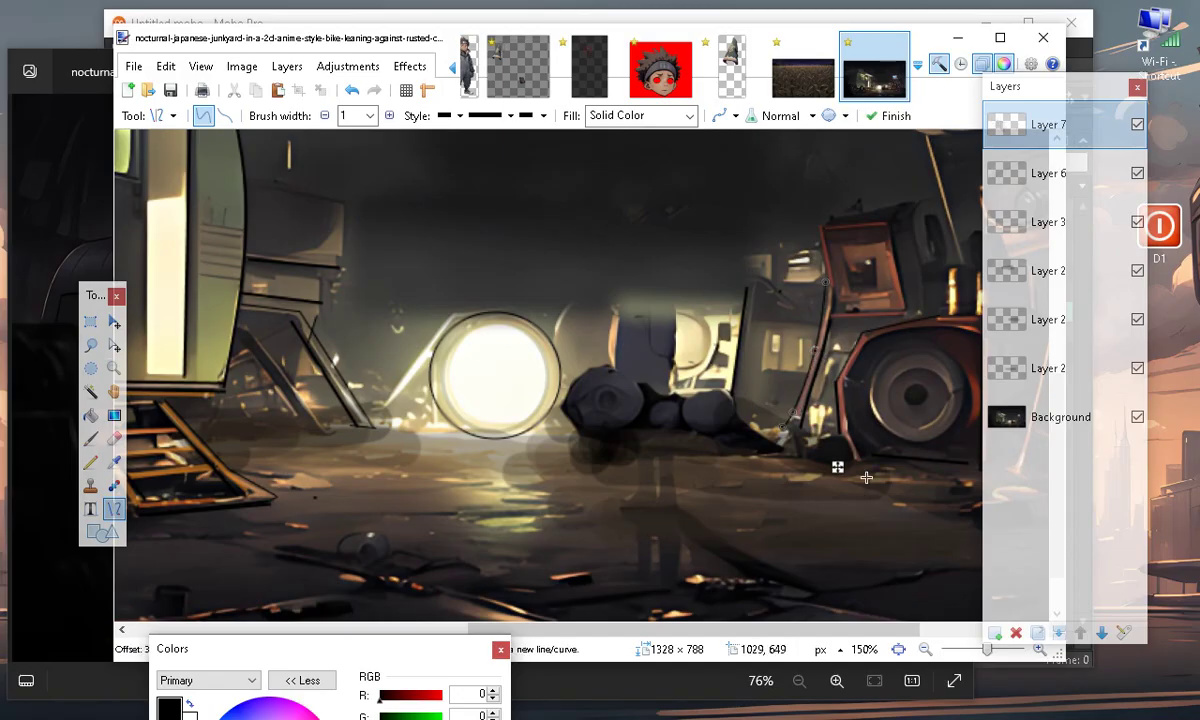
key("Return")
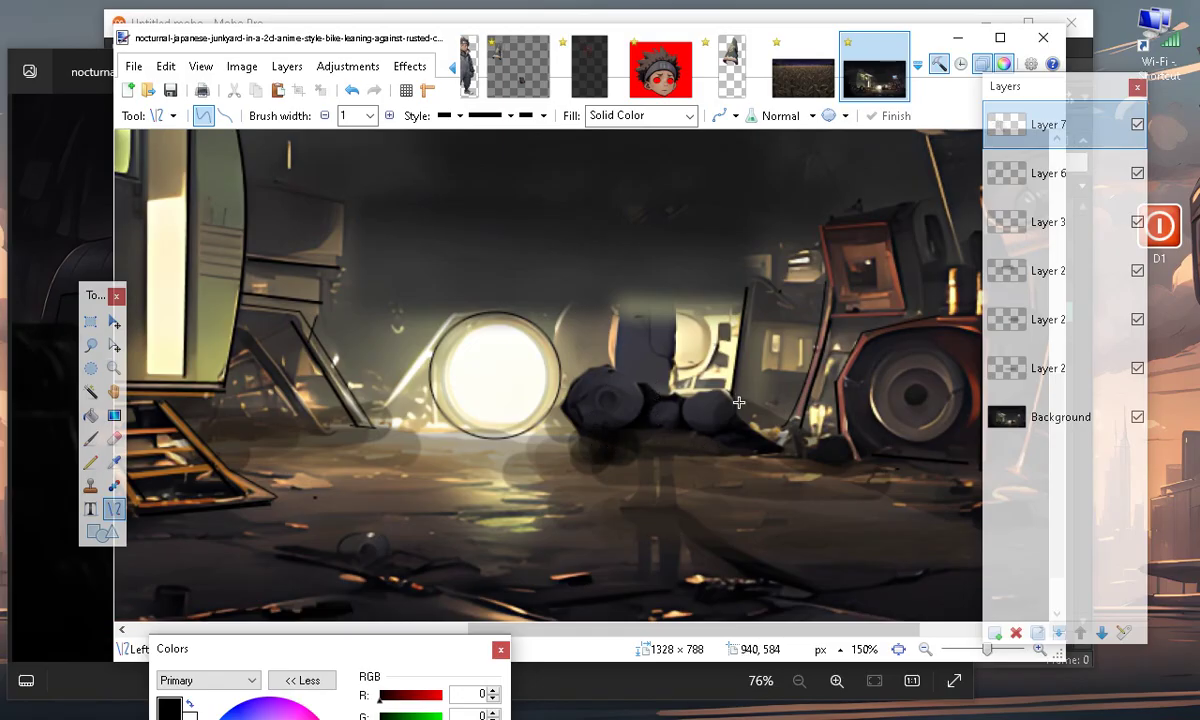
Draw 1-pixel black lines along the edges of the dark boulders and under the leftmost boulder
mouse_move(683, 395)
left_mouse_down()
mouse_move(710, 383)
mouse_move(735, 396)
mouse_move(684, 406)
left_mouse_up()
left_click(751, 461)
left_click_drag(563, 405, 590, 434)
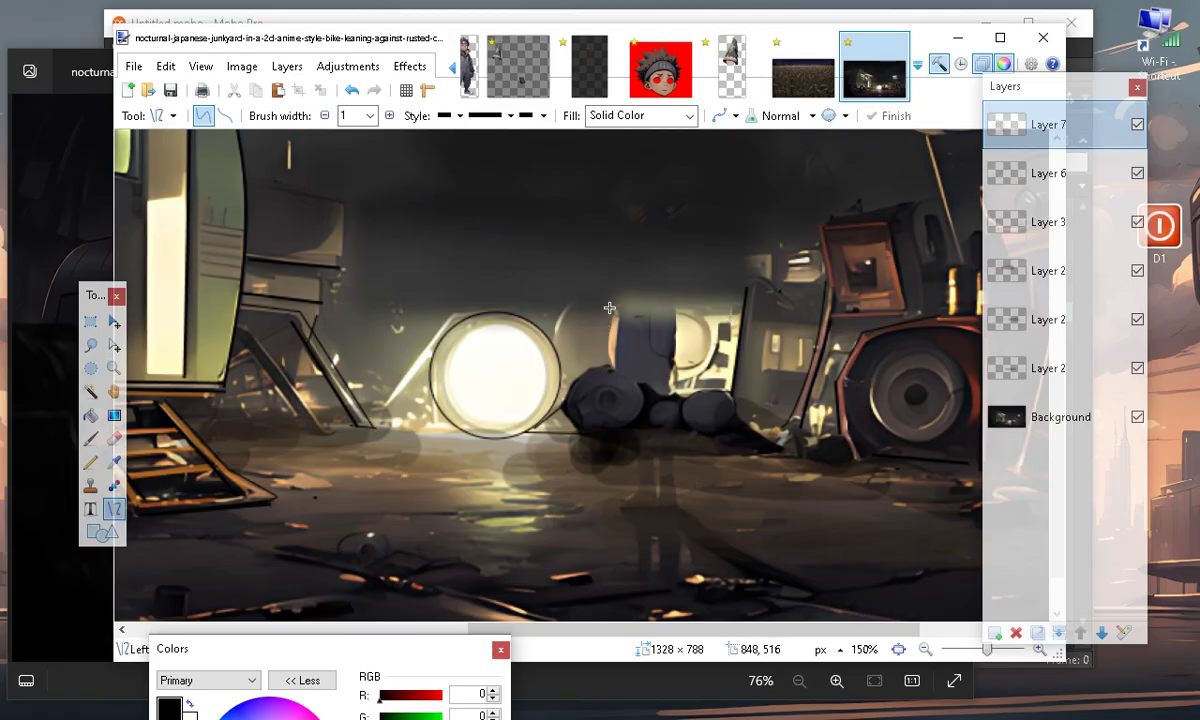
Draw 1-pixel black lines down the bright wreck frame's left edge and across its top, about 94 pixels
left_click_drag(612, 288, 601, 369)
left_click(699, 409)
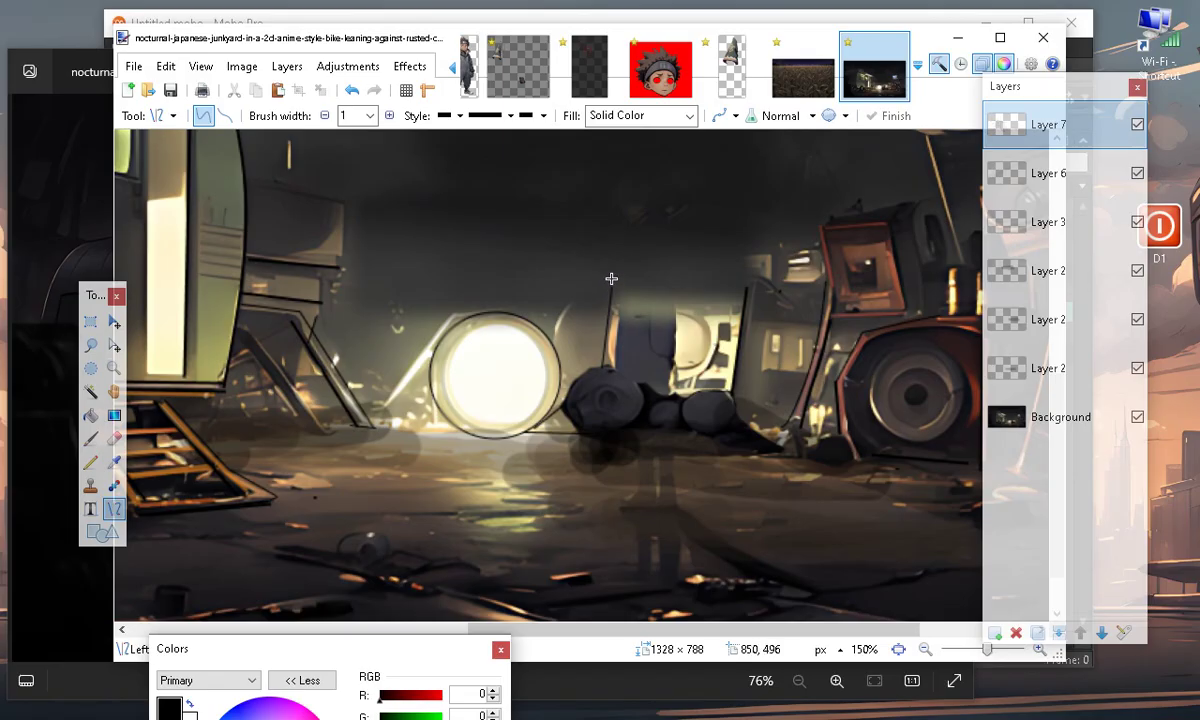
left_click_drag(616, 287, 746, 287)
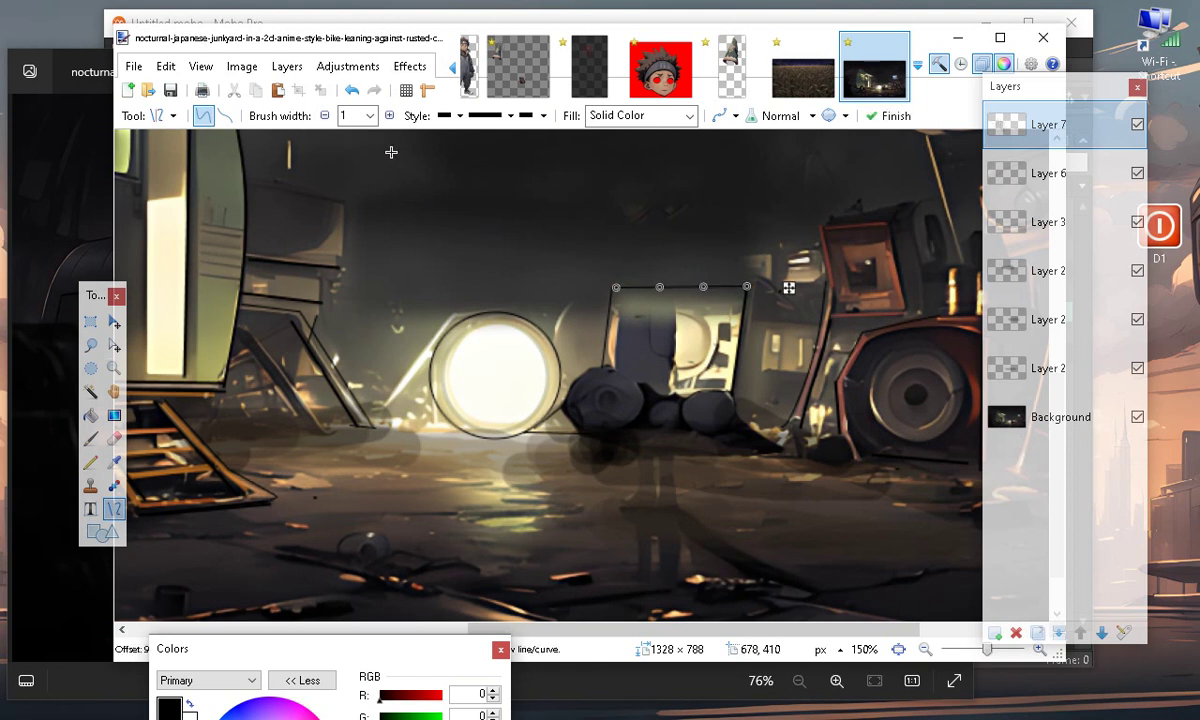
Set the black's opacity to 170 and draw outer outline lines along the wreck frame's right, top and left sides, the left one about 67 pixels
left_click(1008, 65)
left_click(1008, 65)
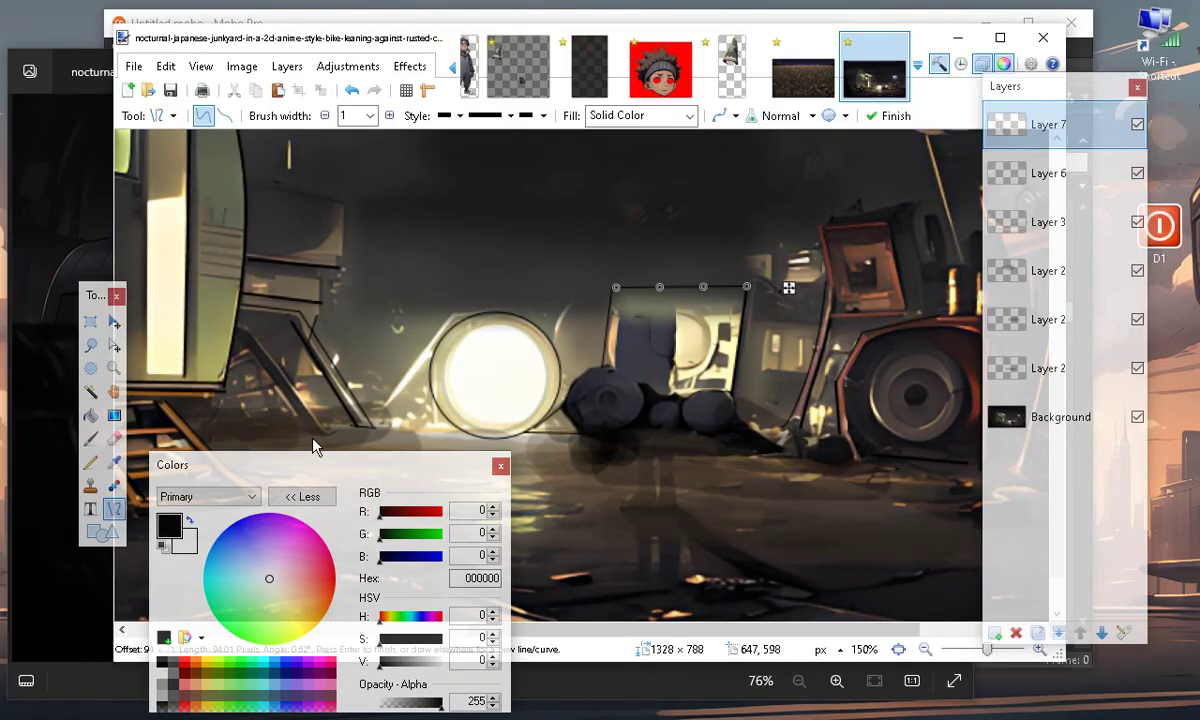
left_click_drag(245, 466, 127, 370)
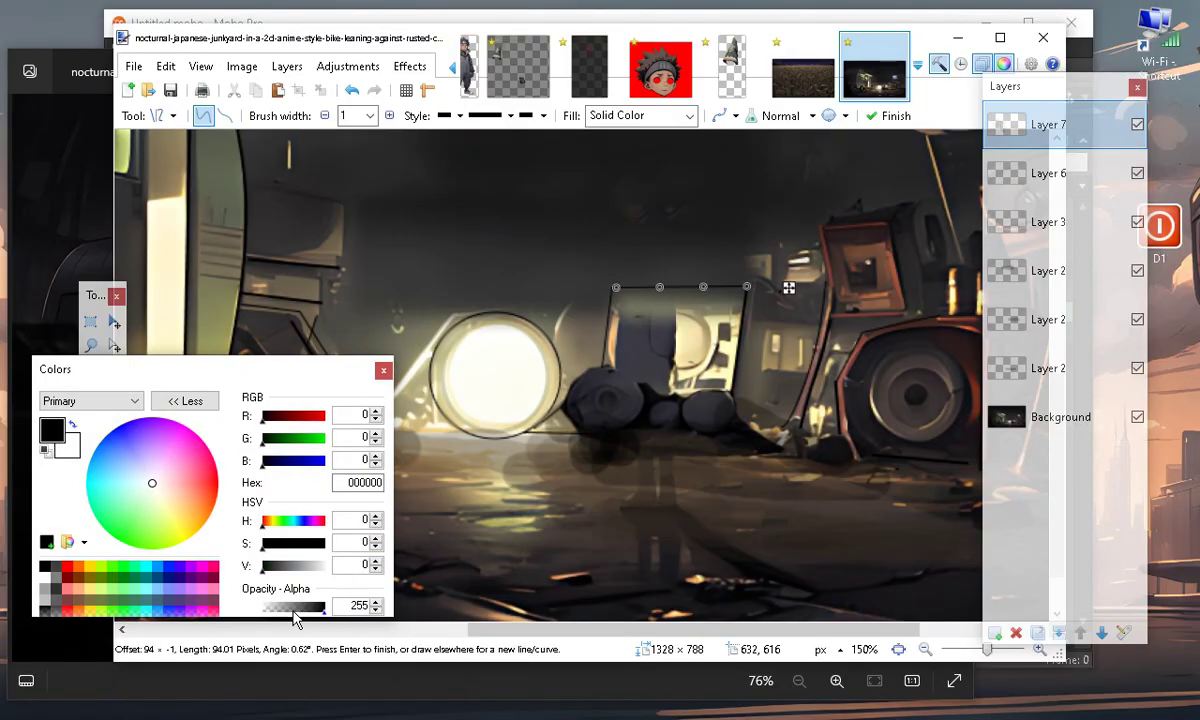
left_click(272, 608)
left_click_drag(272, 612, 304, 611)
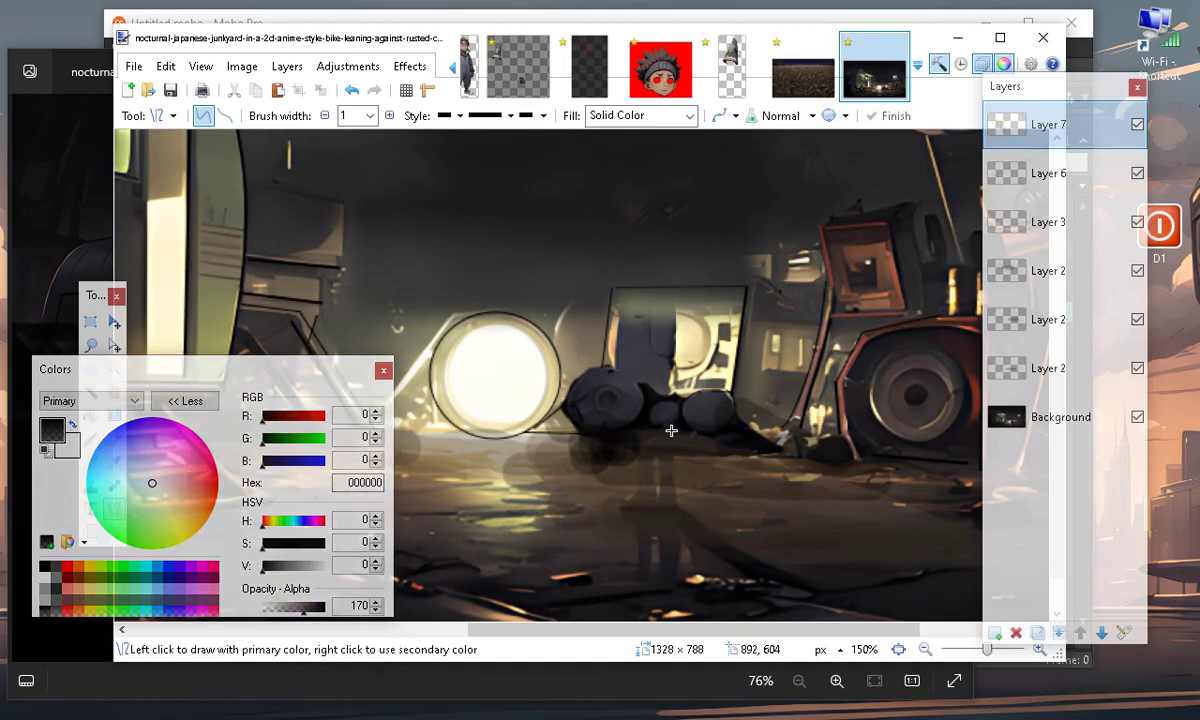
mouse_move(756, 284)
left_mouse_down()
mouse_move(735, 405)
mouse_move(744, 397)
left_mouse_up()
key("Return")
left_click_drag(613, 277, 756, 276)
left_click_drag(609, 280, 589, 372)
key("Return")
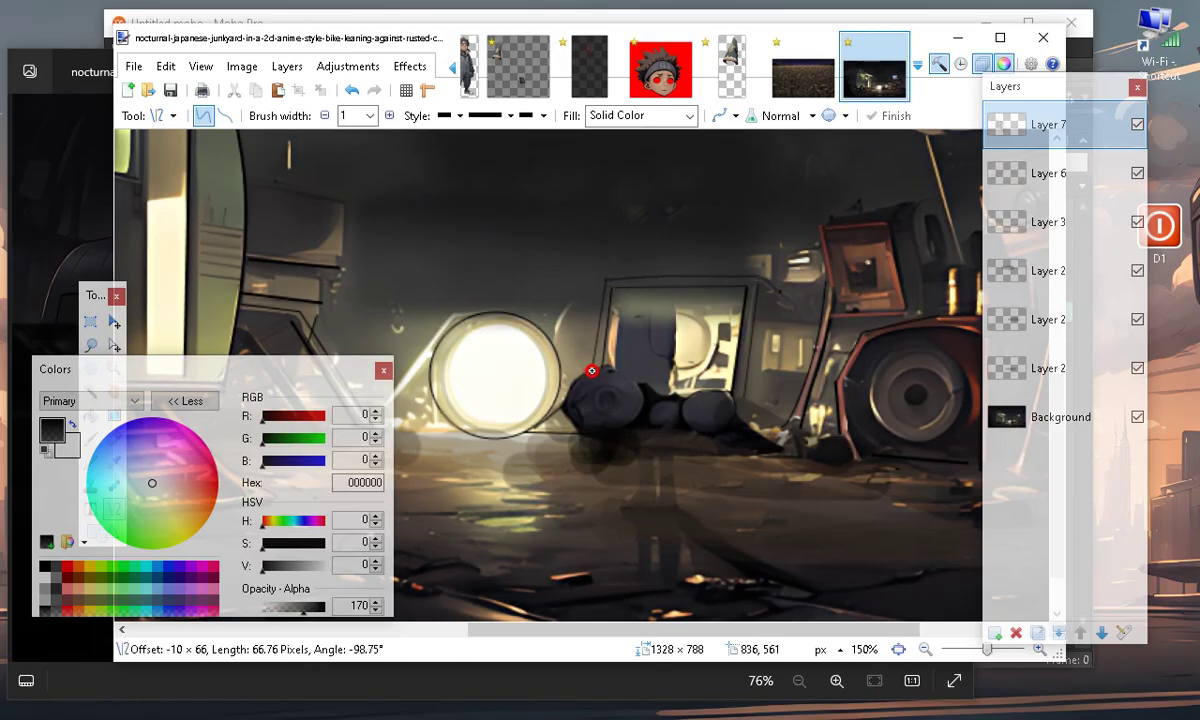
key("Return")
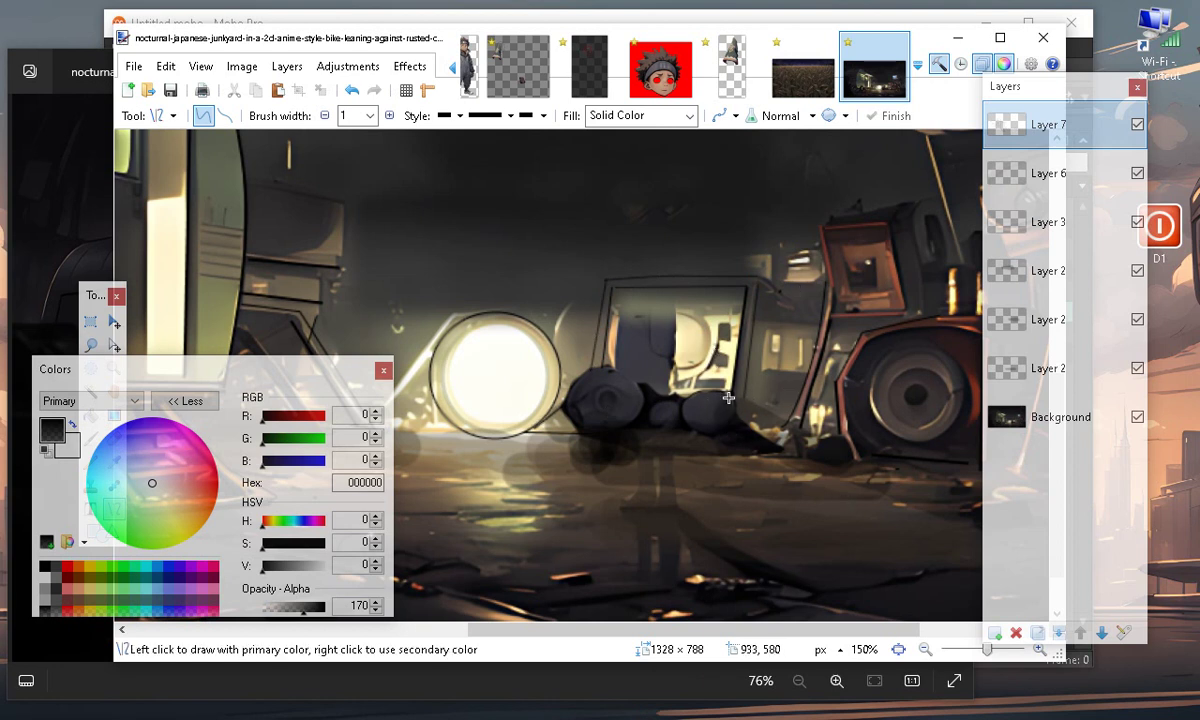
Draw 1-pixel semi-transparent black lines along the slope below the wreck frame and around the leftmost boulder's contours
left_click_drag(733, 393, 789, 418)
key("Return")
mouse_move(615, 387)
left_mouse_down()
mouse_move(630, 408)
mouse_move(637, 400)
mouse_move(628, 406)
left_mouse_up()
key("Return")
left_click_drag(565, 403, 611, 366)
key("Return")
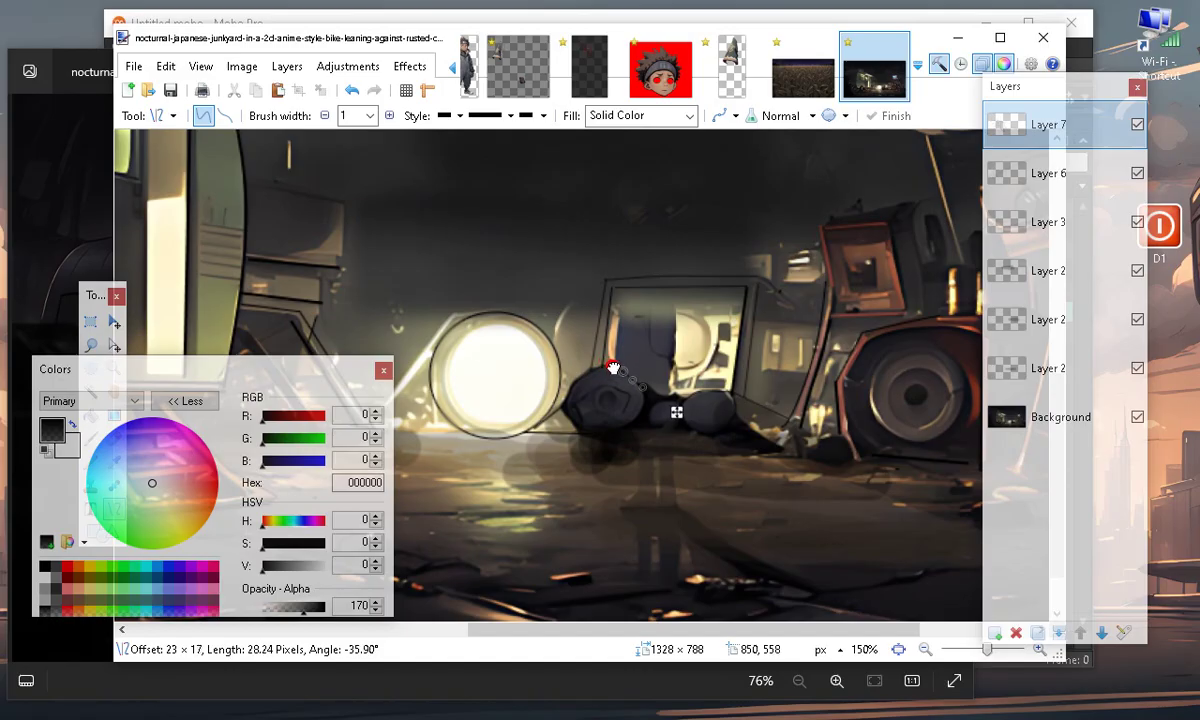
key("Return")
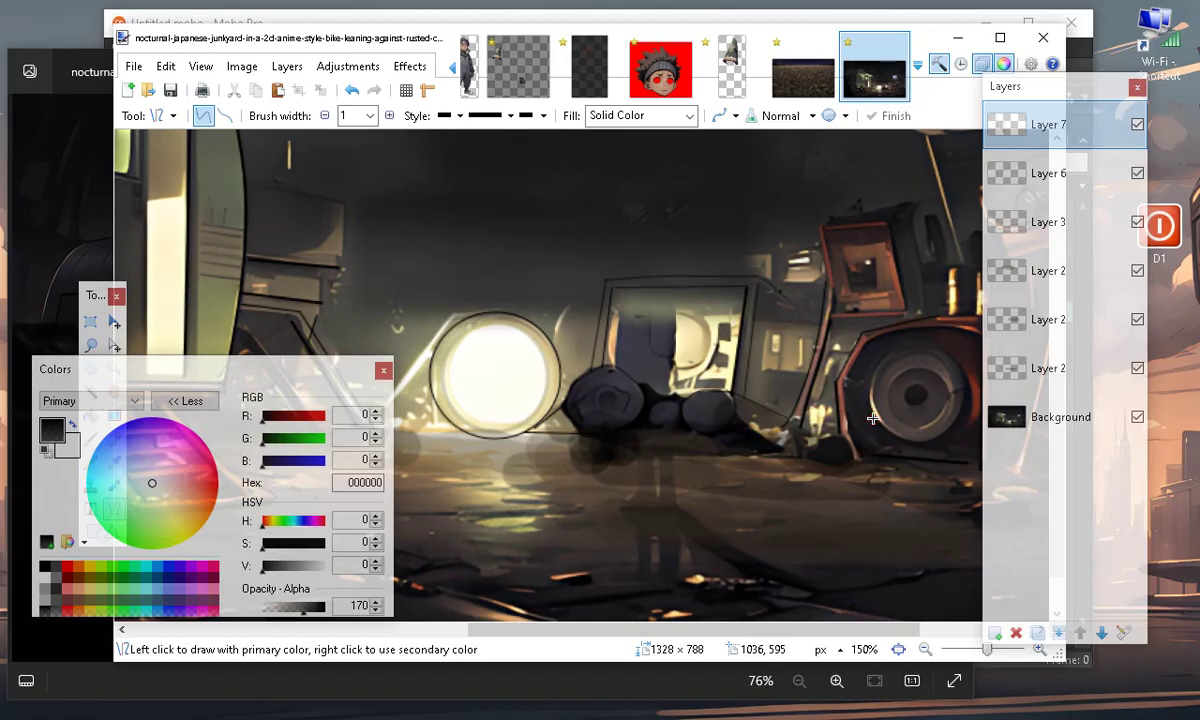
Draw 1-pixel semi-transparent black lines on the orange box's left edge, the boulder top, the slope and the ground beside the round light
left_click_drag(826, 232, 841, 301)
key("Return")
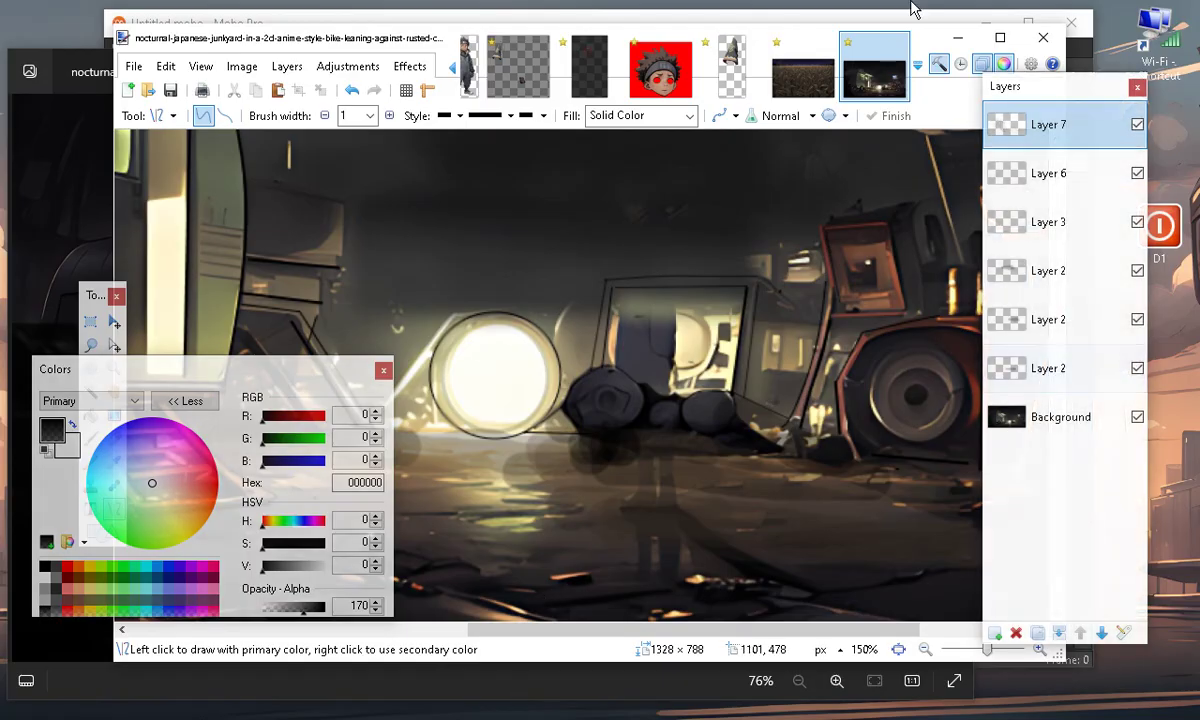
mouse_move(618, 365)
left_mouse_down()
mouse_move(650, 394)
mouse_move(614, 370)
left_mouse_up()
key("Return")
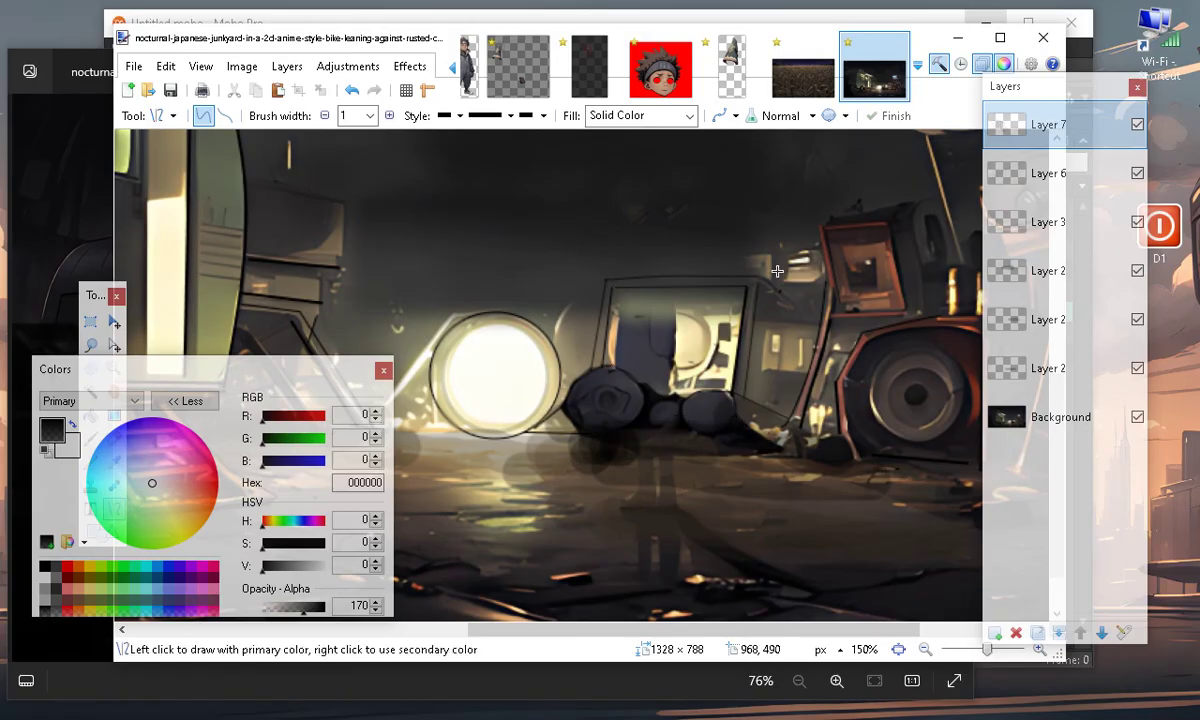
left_click_drag(730, 392, 779, 414)
key("Return")
left_click_drag(521, 433, 595, 437)
key("Return")
Move the Colors window below the caravan steps and swap the primary color to white (FFFFFF)
left_click_drag(150, 369, 258, 529)
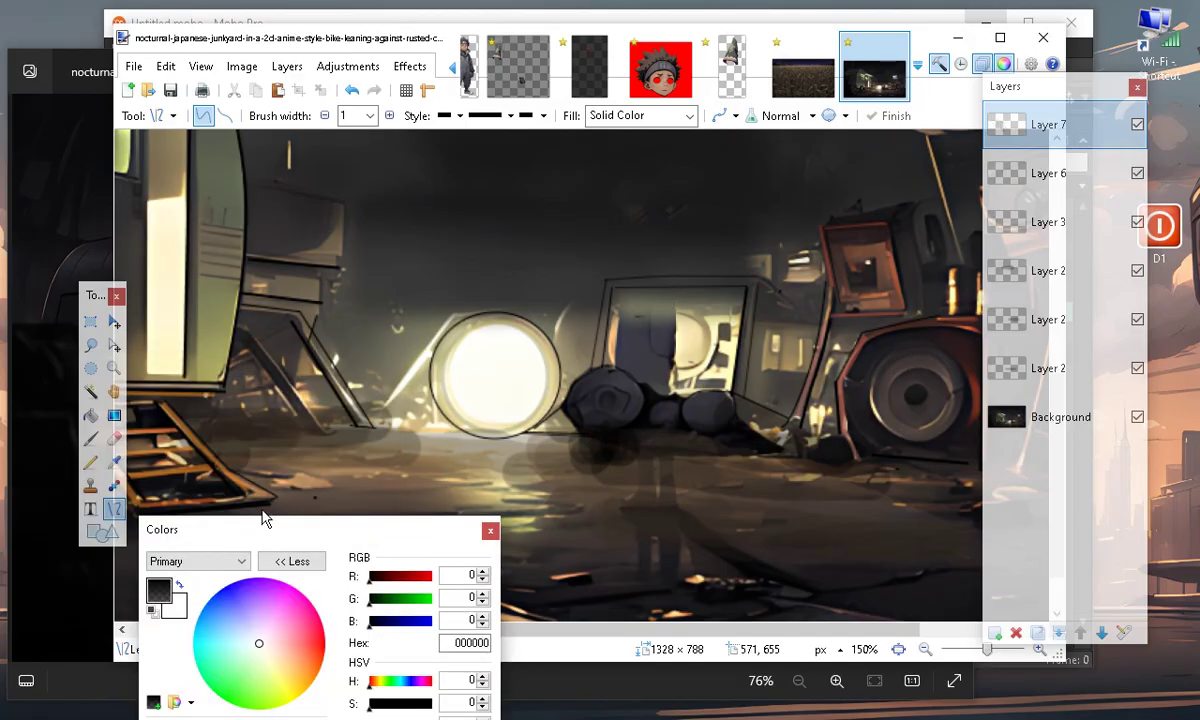
left_click(179, 585)
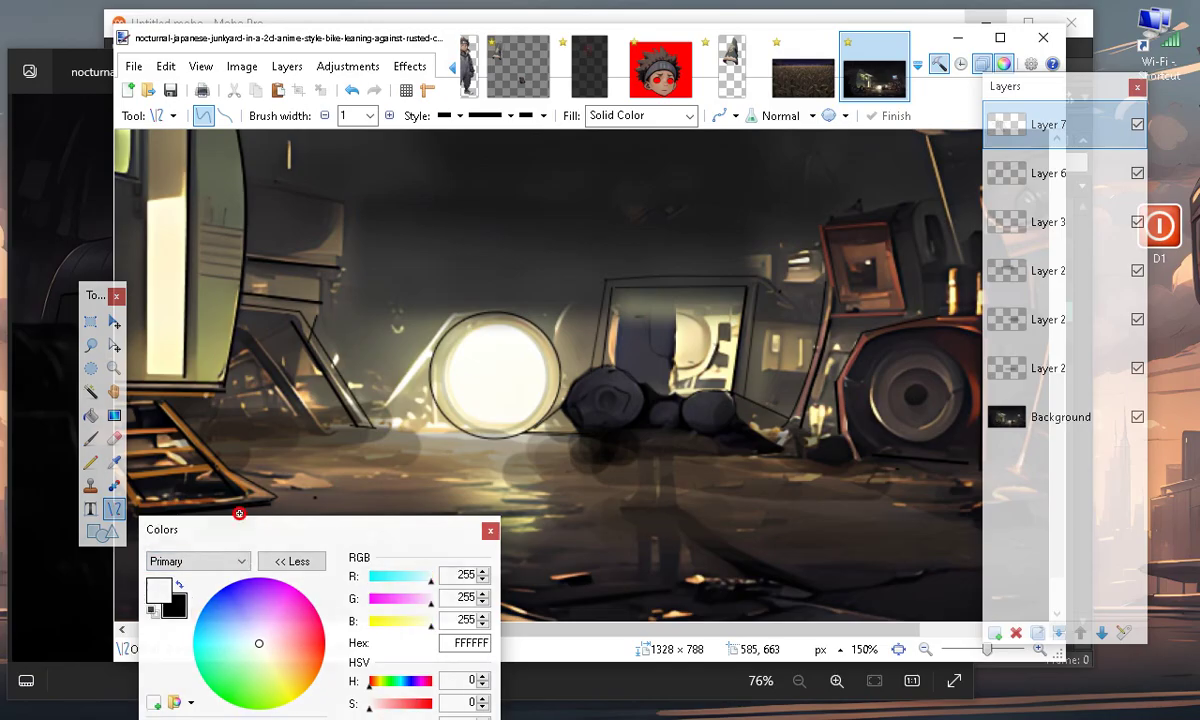
Undo a trial 1-pixel white line on the caravan steps and set the Line/Curve brush width to 3
left_click_drag(240, 513, 229, 477)
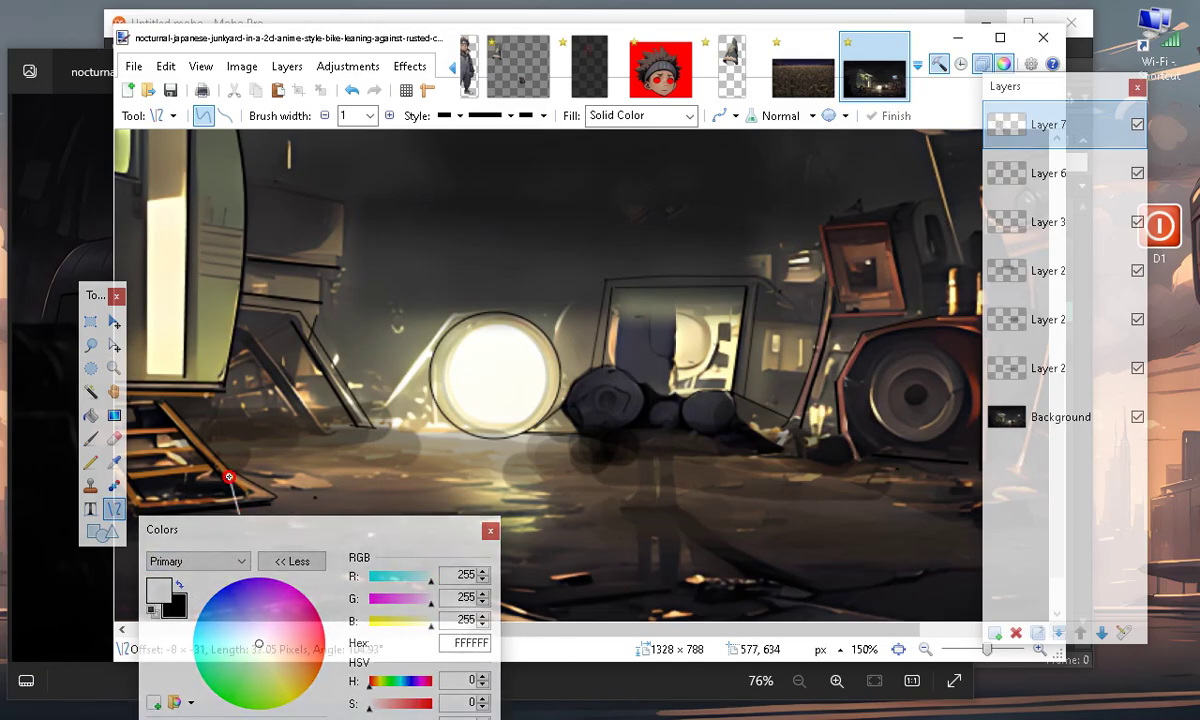
left_click(352, 90)
left_click(389, 115)
left_click(389, 115)
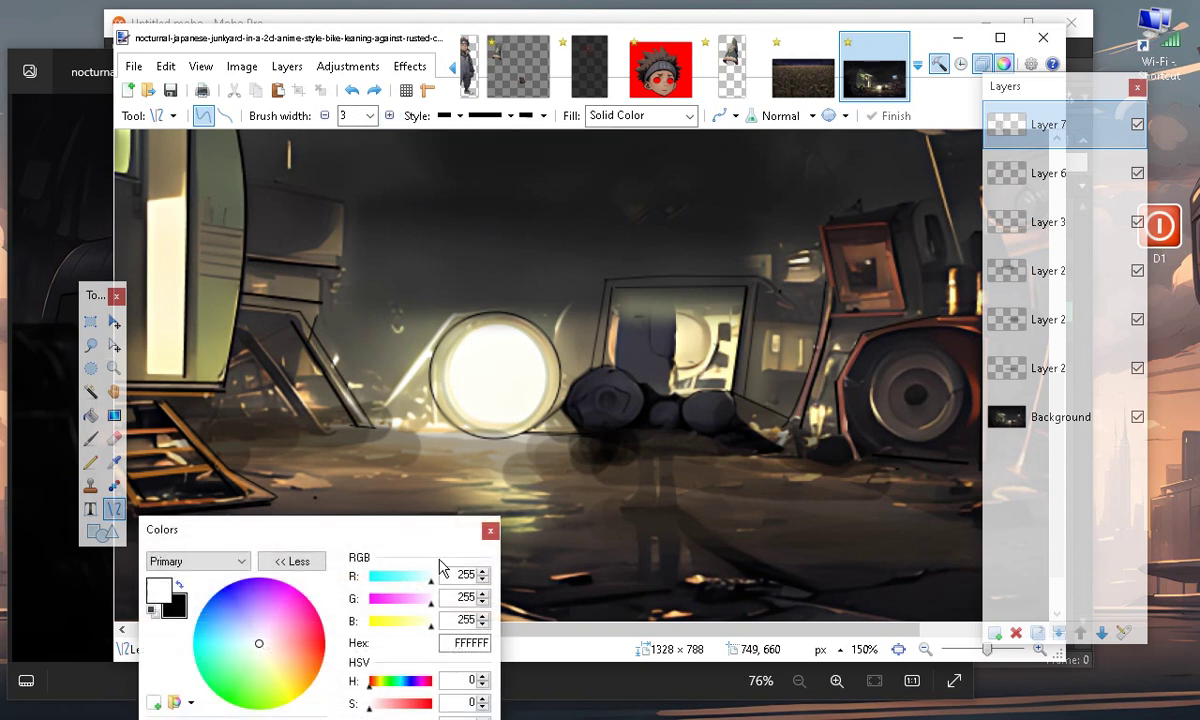
Lower the white primary color's opacity so it is semi-transparent, and move the Colors window clear of the caravan steps
left_click_drag(400, 541, 394, 477)
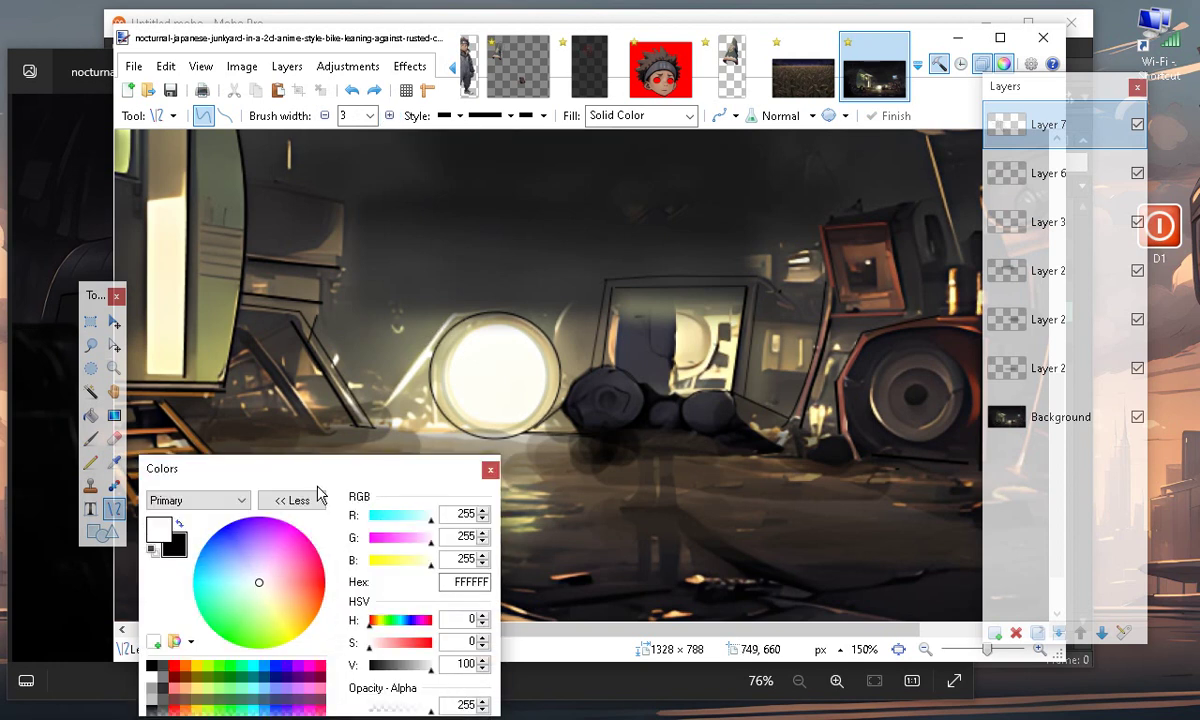
left_click_drag(306, 470, 306, 444)
left_click(416, 681)
mouse_move(416, 681)
left_mouse_down()
mouse_move(396, 687)
mouse_move(405, 680)
left_mouse_up()
left_click_drag(247, 447, 317, 635)
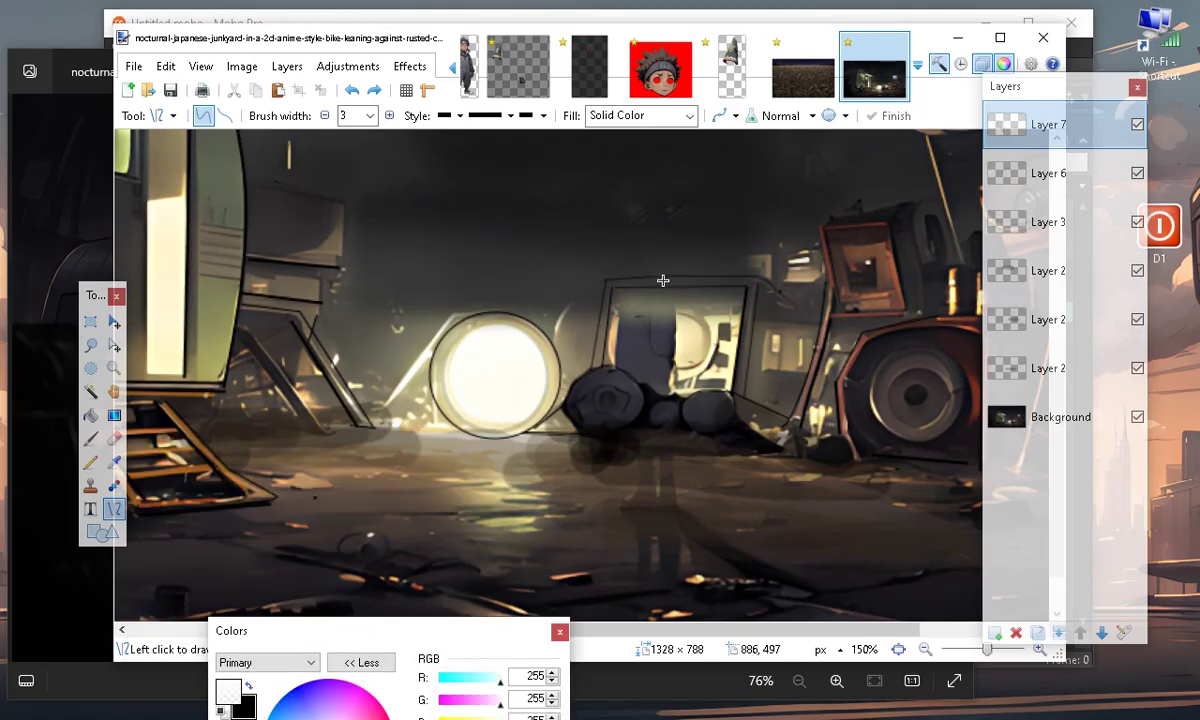
Draw 3-pixel semi-transparent white highlight lines along both slanted struts and the top bar of the frame beside the caravan
left_click(389, 115)
mouse_move(249, 336)
left_mouse_down()
mouse_move(314, 428)
mouse_move(252, 338)
left_mouse_up()
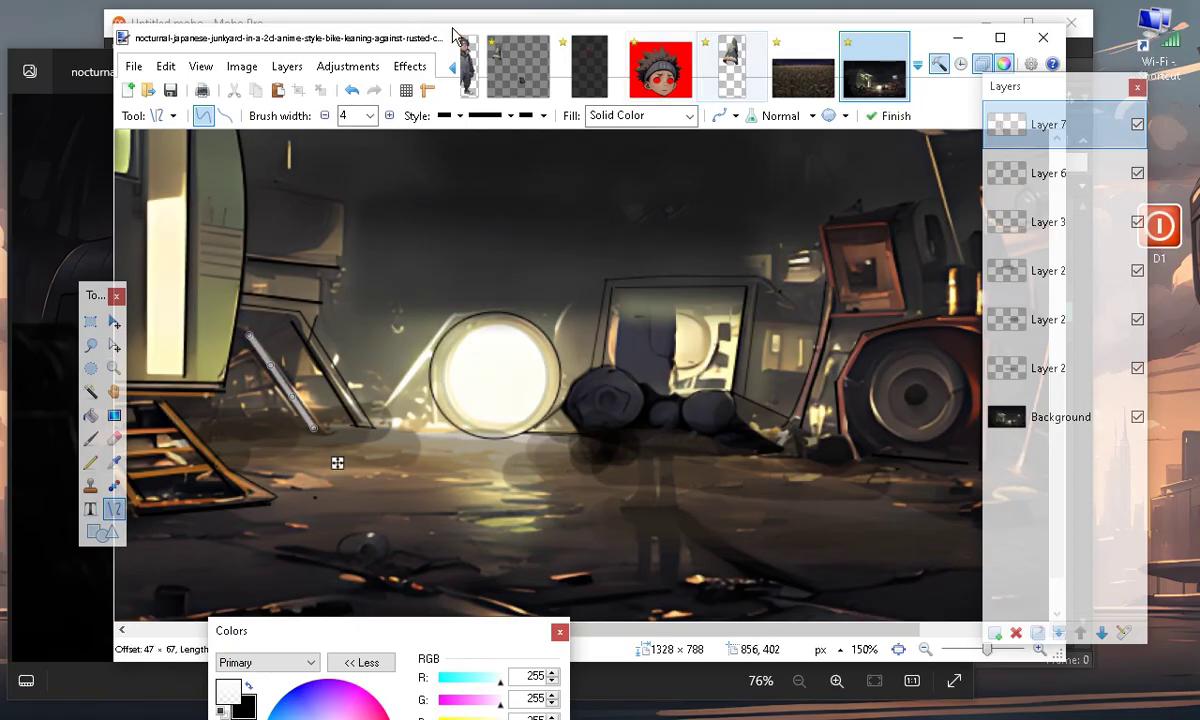
left_click(324, 115)
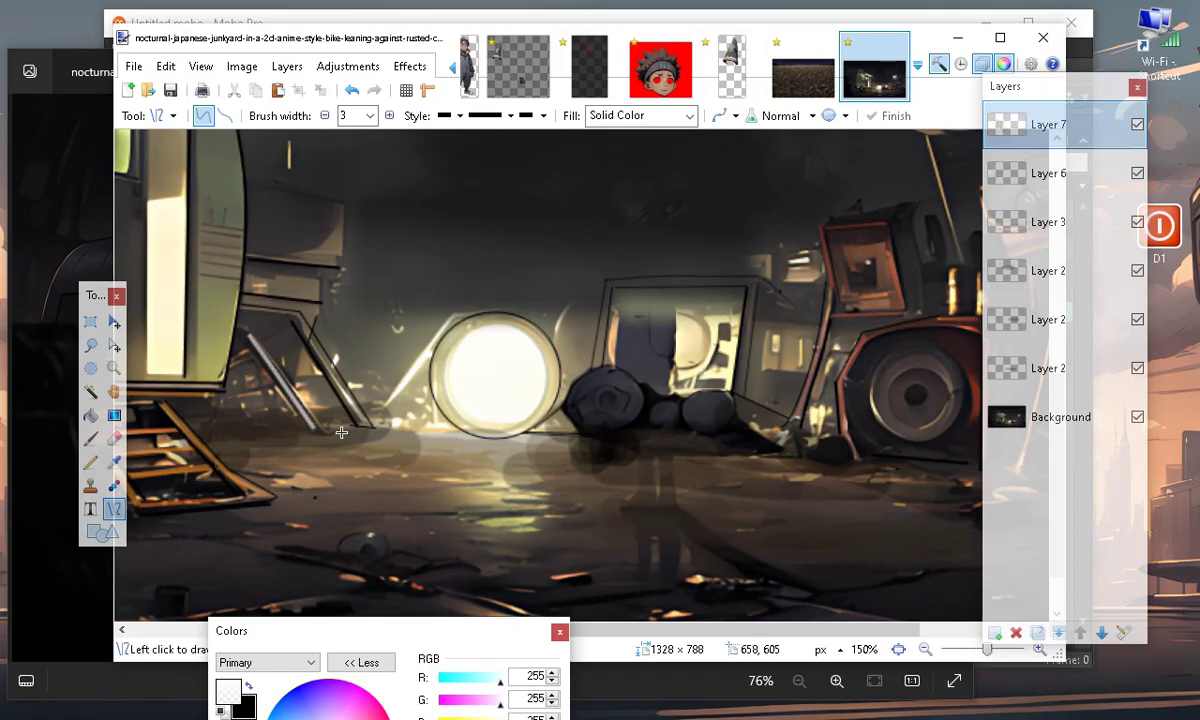
mouse_move(296, 317)
left_mouse_down()
mouse_move(361, 378)
mouse_move(361, 423)
left_mouse_up()
left_click_drag(360, 423, 362, 423)
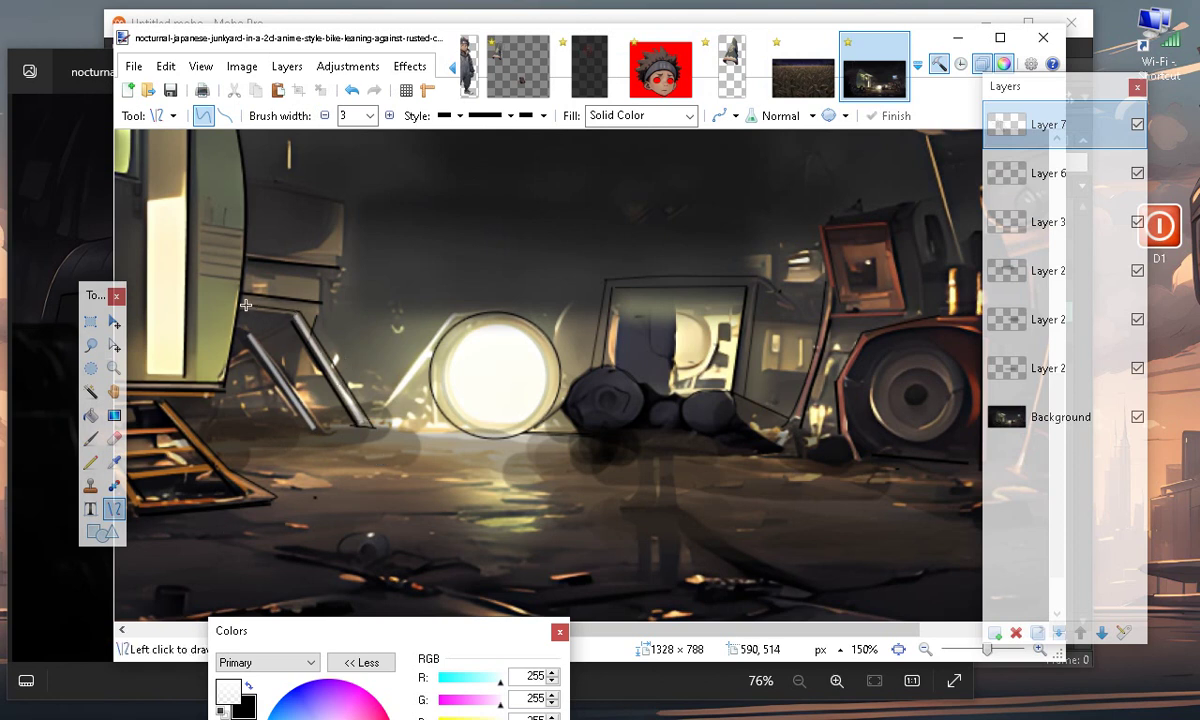
left_click_drag(242, 311, 294, 316)
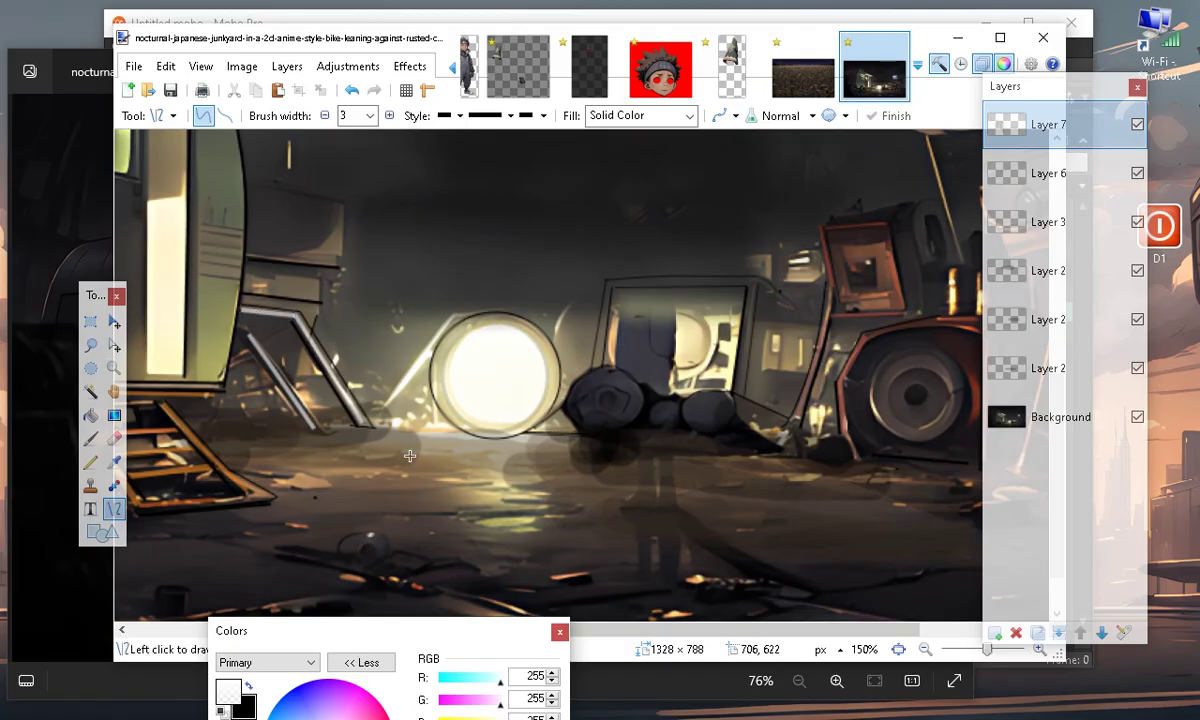
Draw a white highlight about 100 pixels long along the wreck frame's top edge and set its opacity to 89
scroll(260, 492, "up", 3)
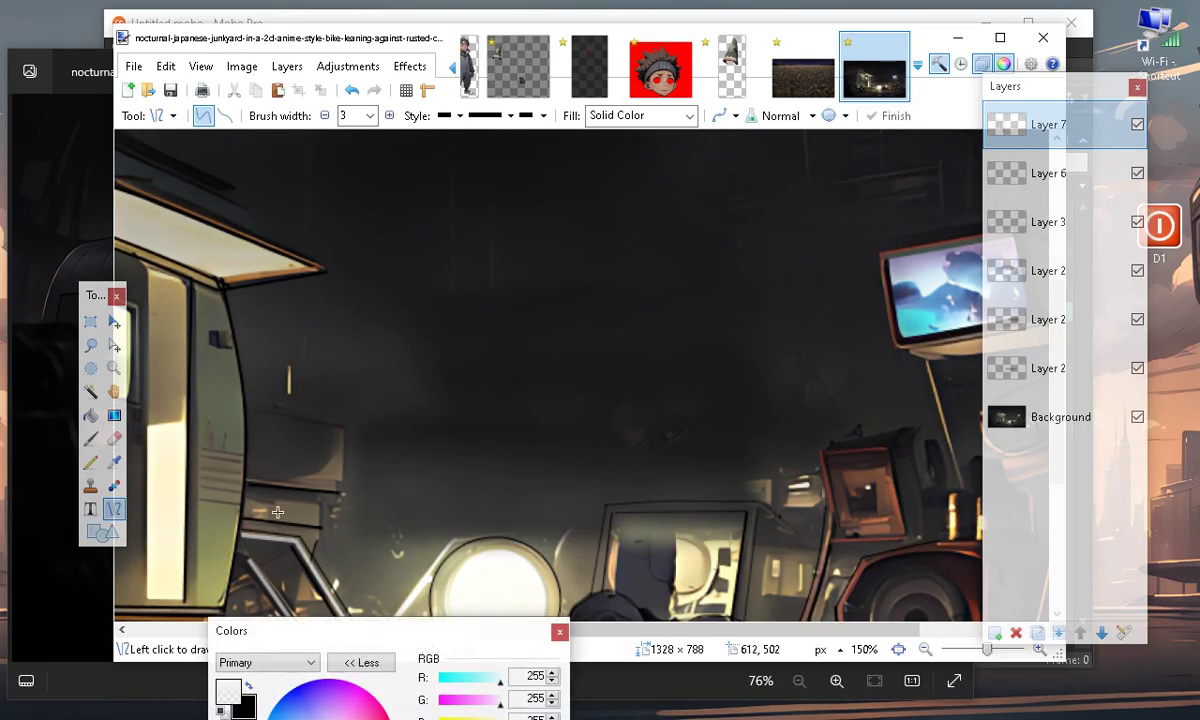
scroll(265, 492, "down", 3)
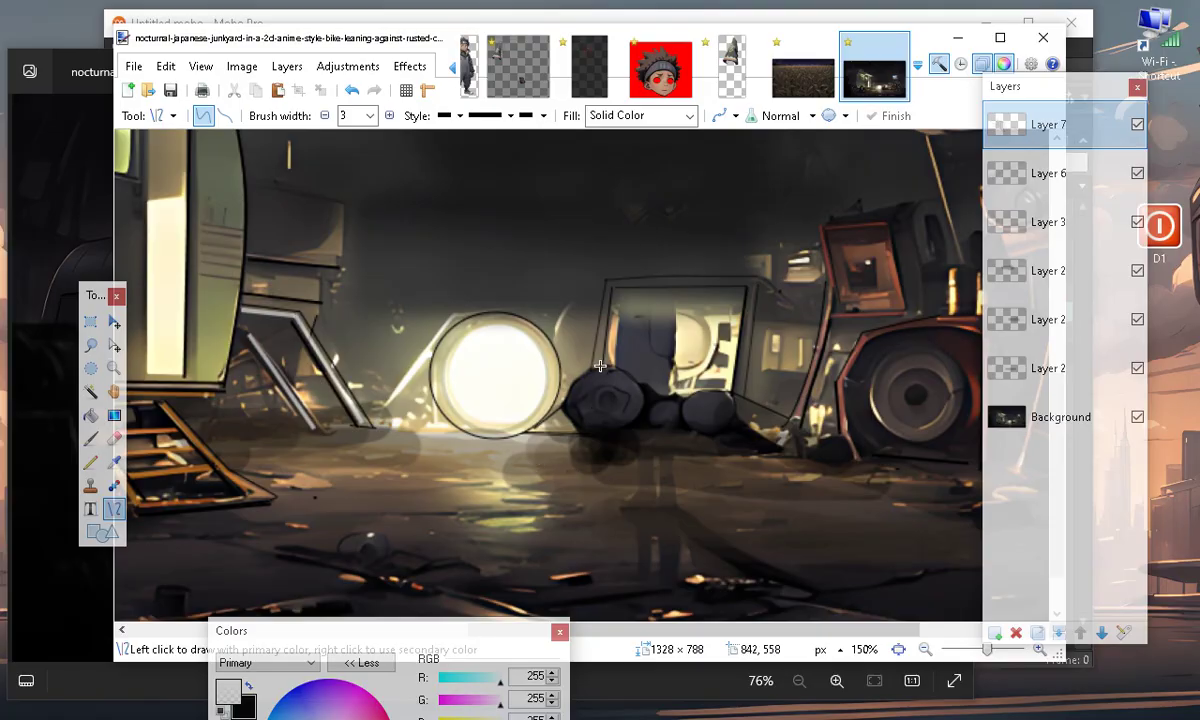
left_click_drag(610, 281, 750, 282)
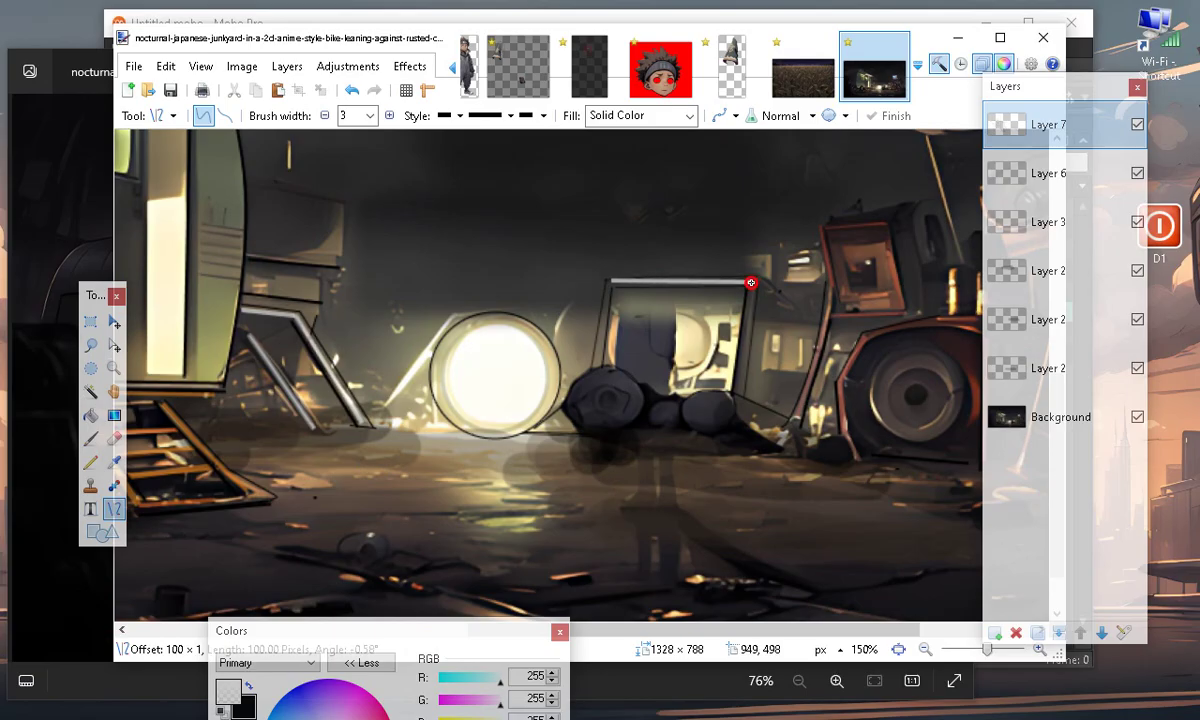
left_click_drag(324, 634, 289, 455)
left_click(380, 694)
left_click_drag(380, 694, 371, 697)
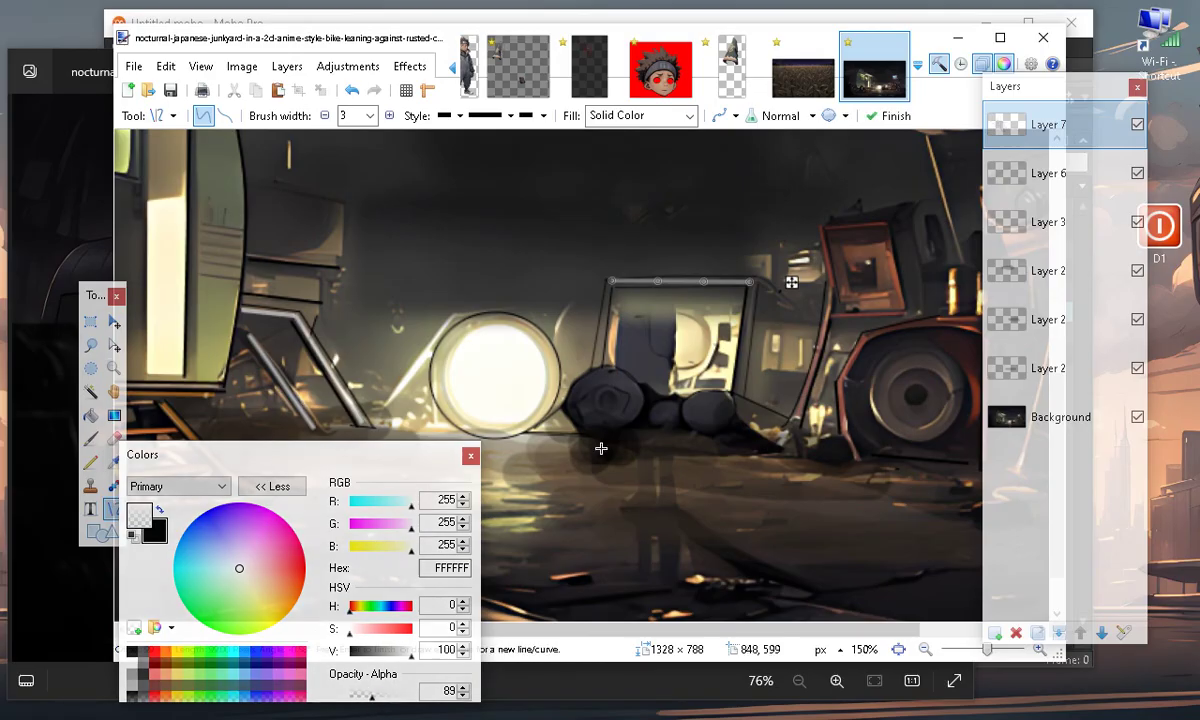
Highlight the wreck frame in white: left side 5 pixels wide, right side 3 pixels, and the diagonal bar on its right 2 pixels
left_click(390, 116)
left_click(390, 116)
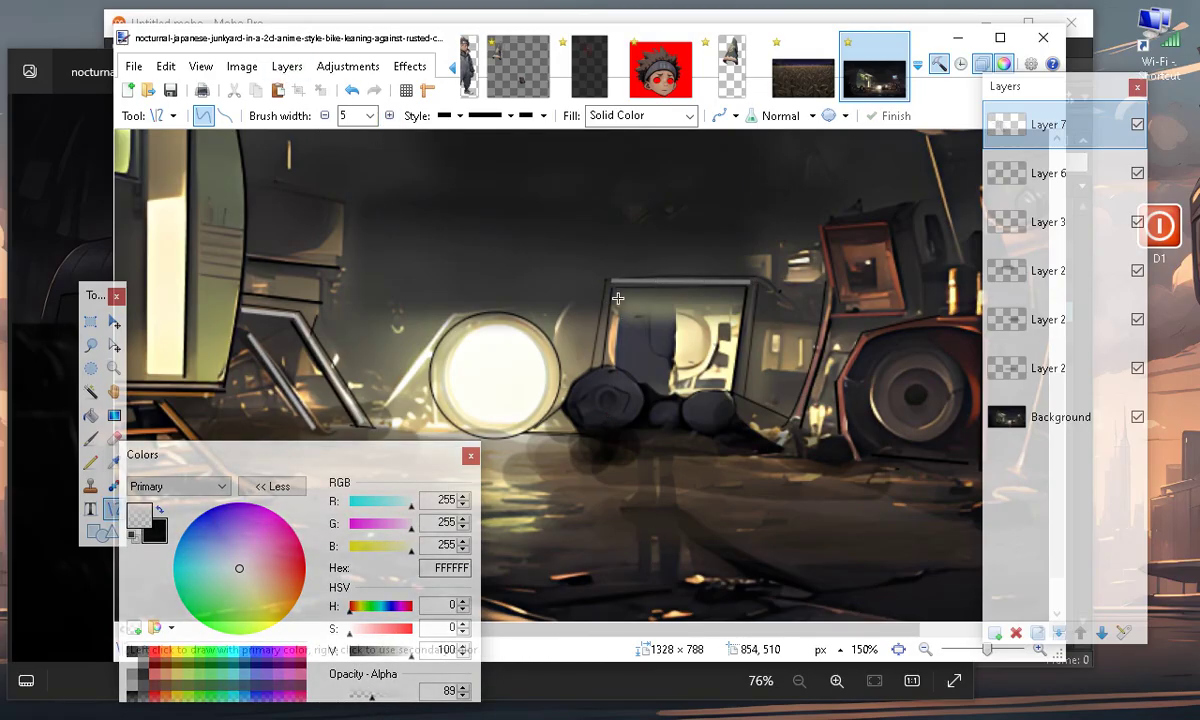
left_click_drag(612, 280, 598, 365)
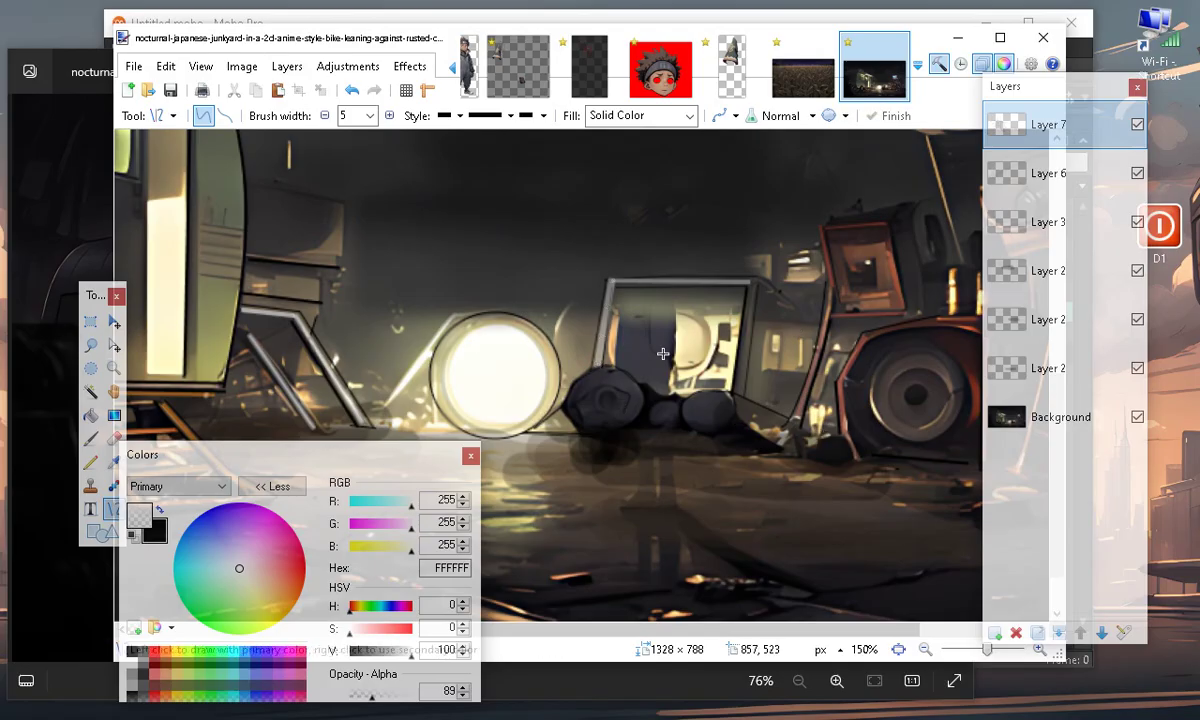
left_click(324, 115)
left_click(324, 115)
left_click_drag(752, 280, 737, 390)
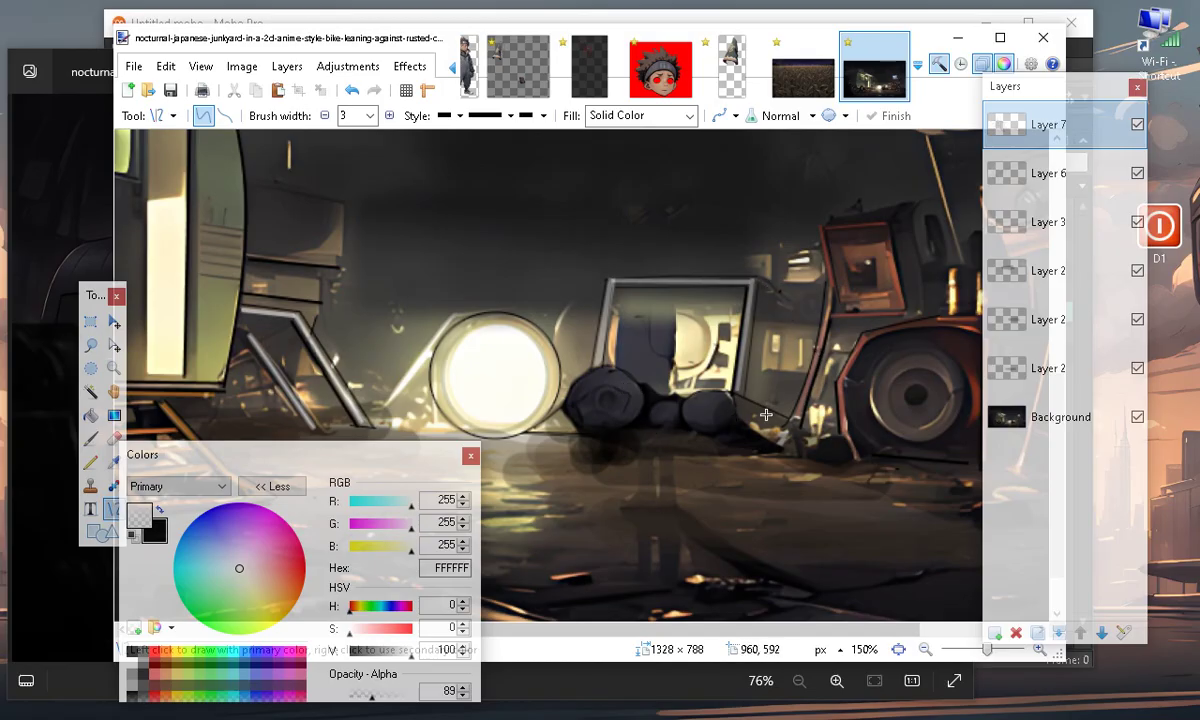
left_click(324, 115)
left_click_drag(757, 282, 805, 321)
Draw thin white lines on the leftmost boulder's face at brush width 1, with the opacity set to 101
left_click_drag(616, 369, 640, 388)
key("ctrl+z")
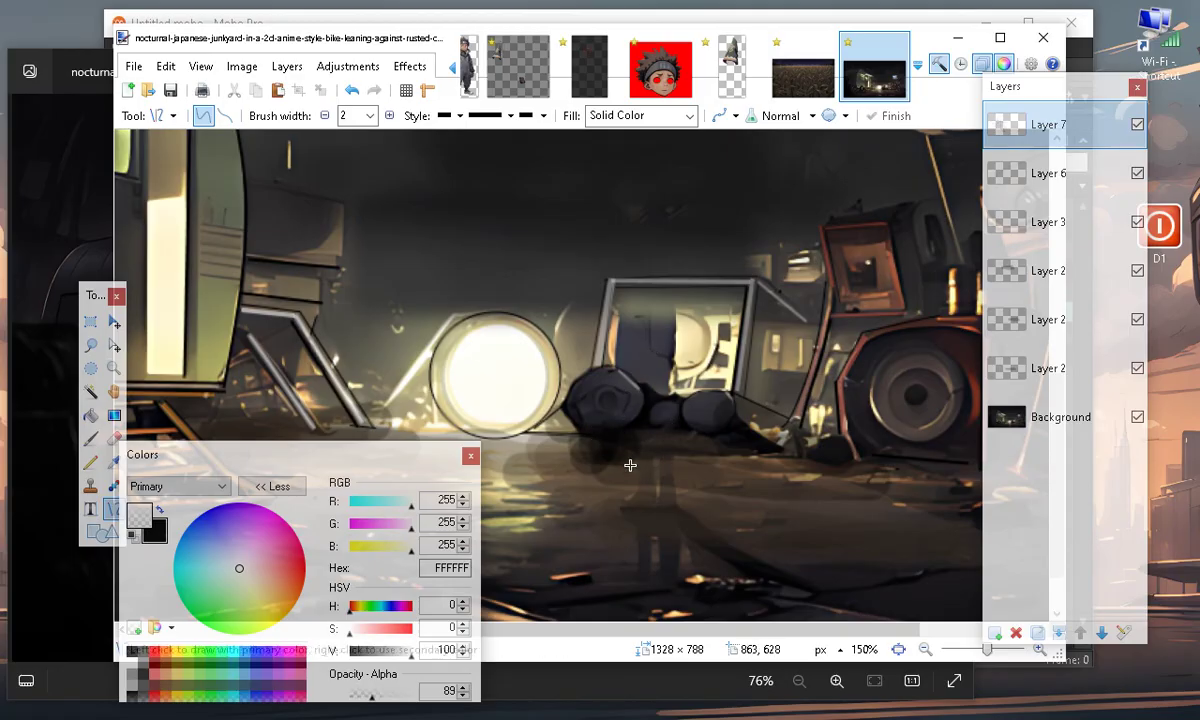
left_click_drag(620, 418, 629, 400)
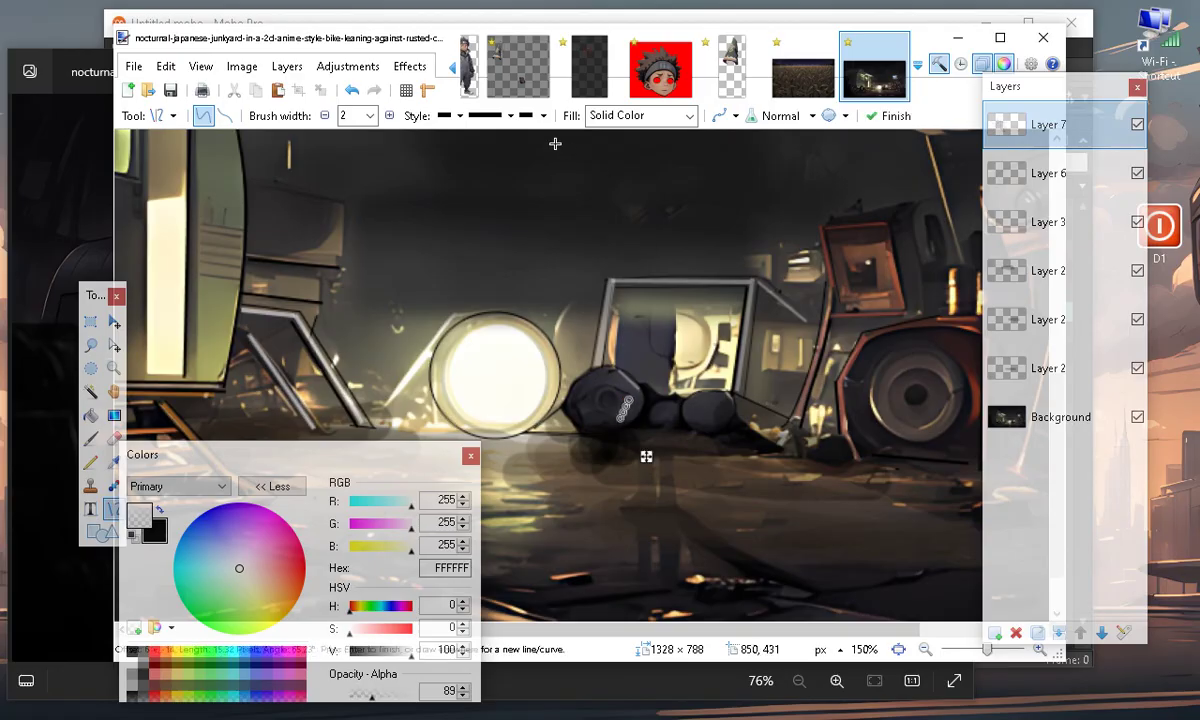
left_click(324, 115)
left_click_drag(372, 696, 359, 697)
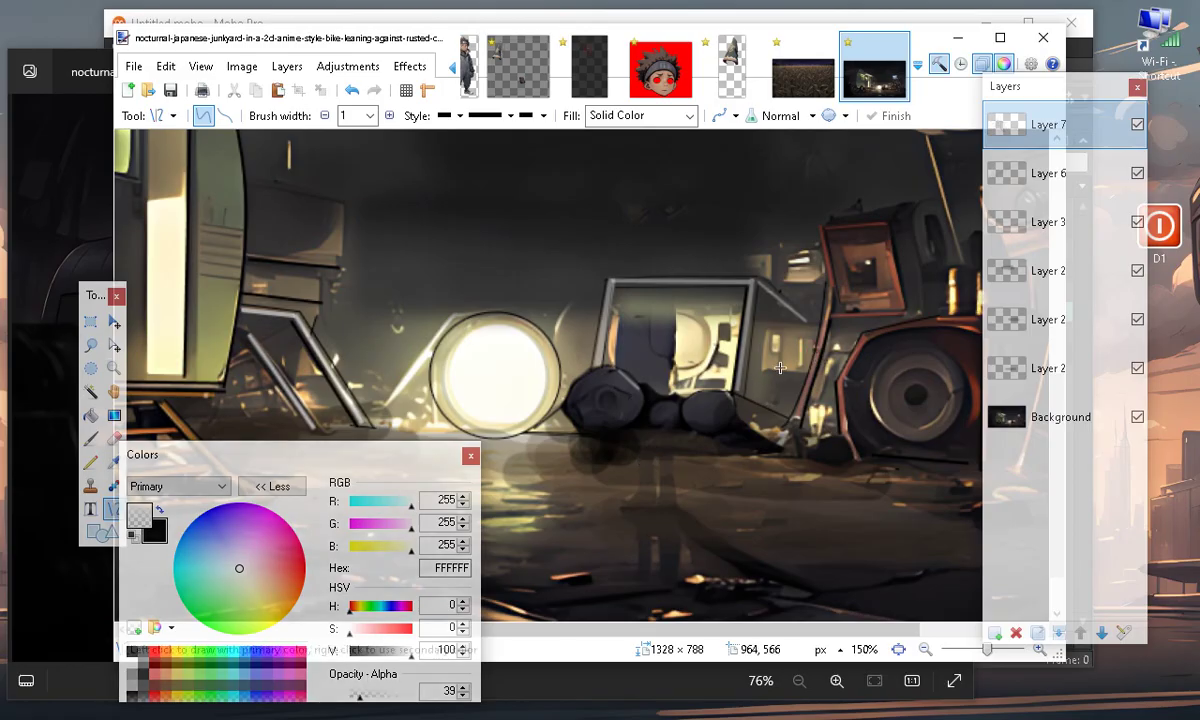
left_click_drag(362, 697, 375, 697)
left_click_drag(605, 412, 618, 418)
key("Return")
Add a new layer and dab small white dots on the leftmost boulder and the round light's rim with a 4-pixel Paintbrush
left_click(90, 438)
left_click(336, 115)
left_click(336, 115)
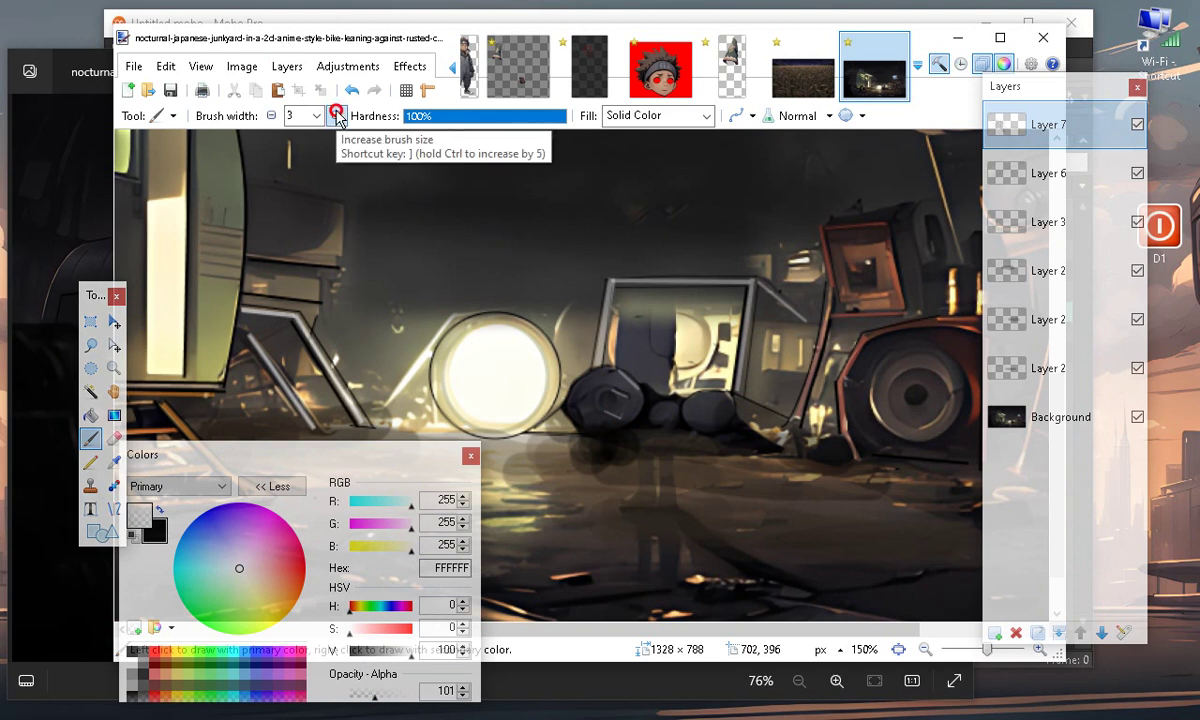
left_click(336, 115)
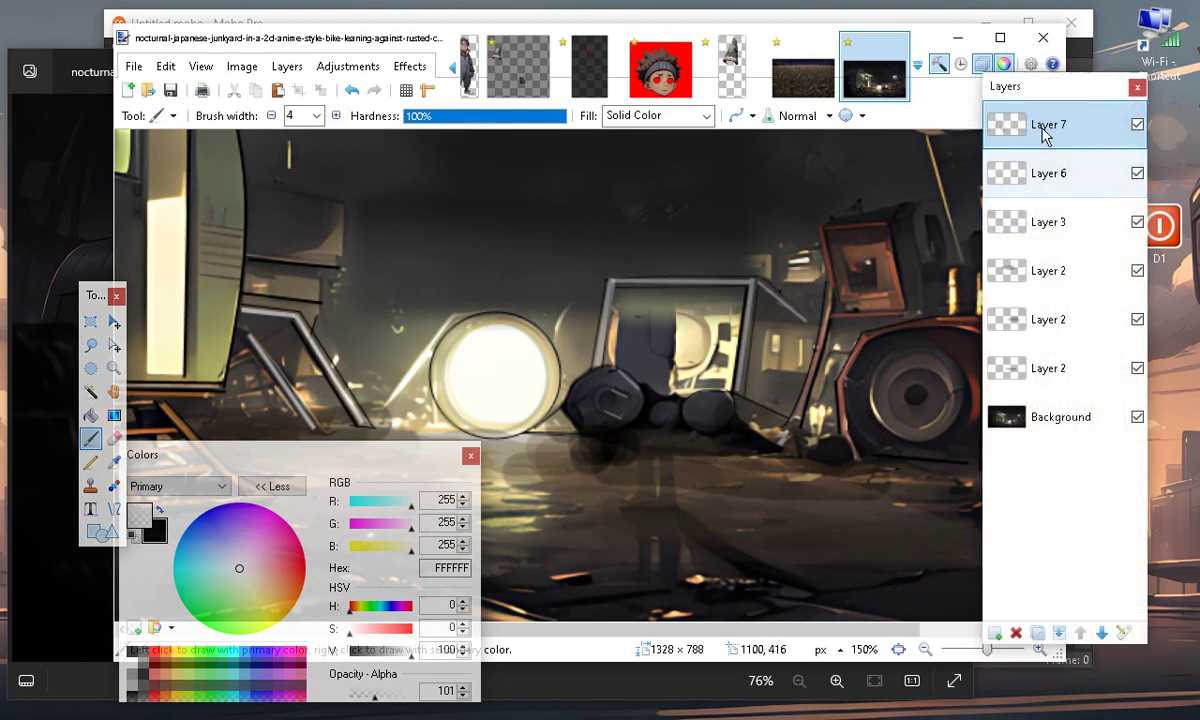
left_click(995, 633)
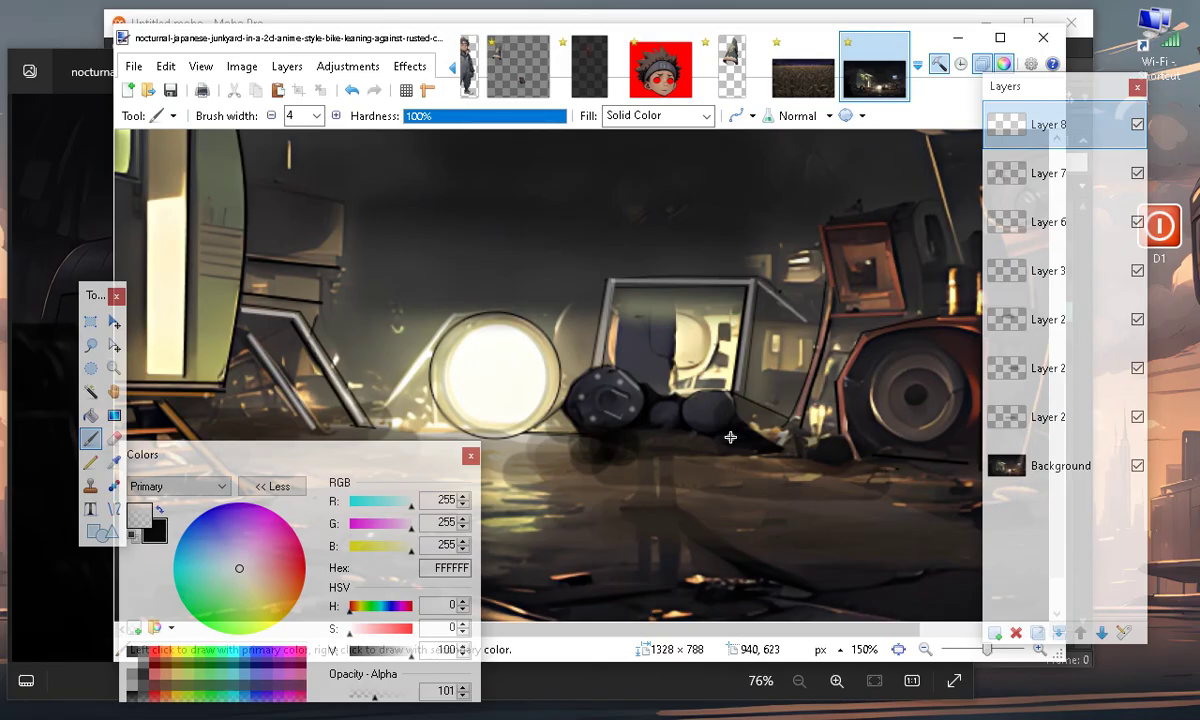
left_click_drag(691, 630, 725, 628)
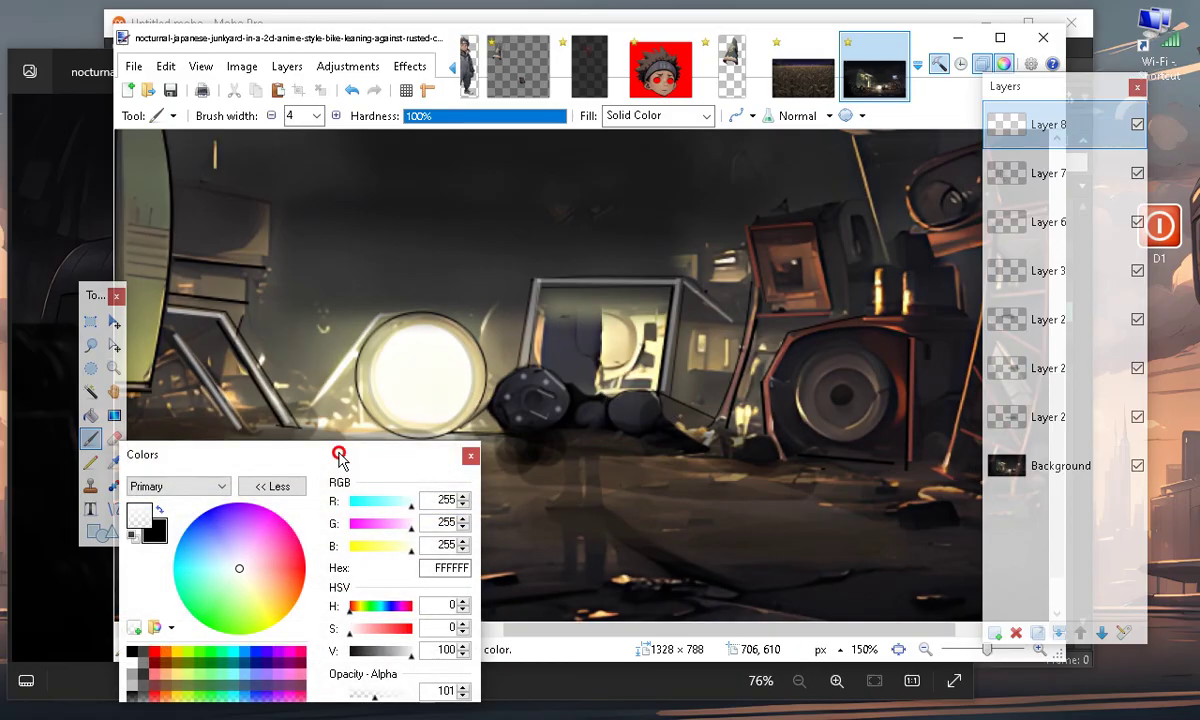
left_click_drag(336, 458, 389, 493)
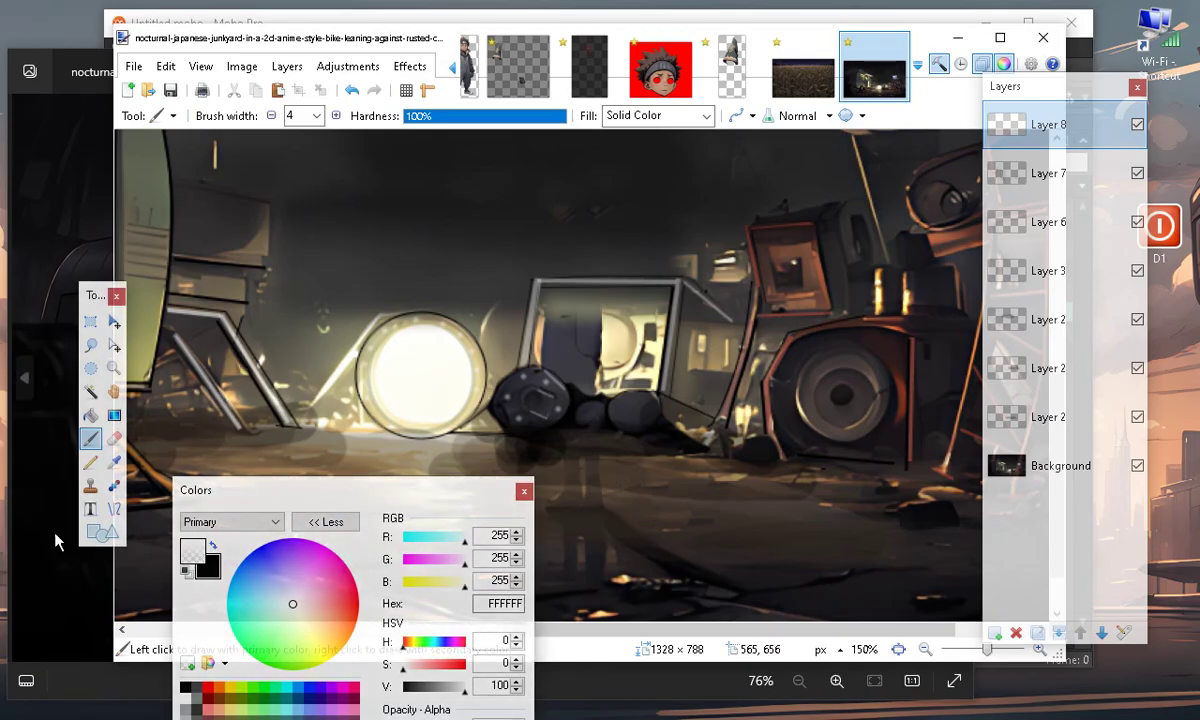
Add another new layer for ellipse shapes and set the Shapes tool's brush width to 2
left_click(101, 531)
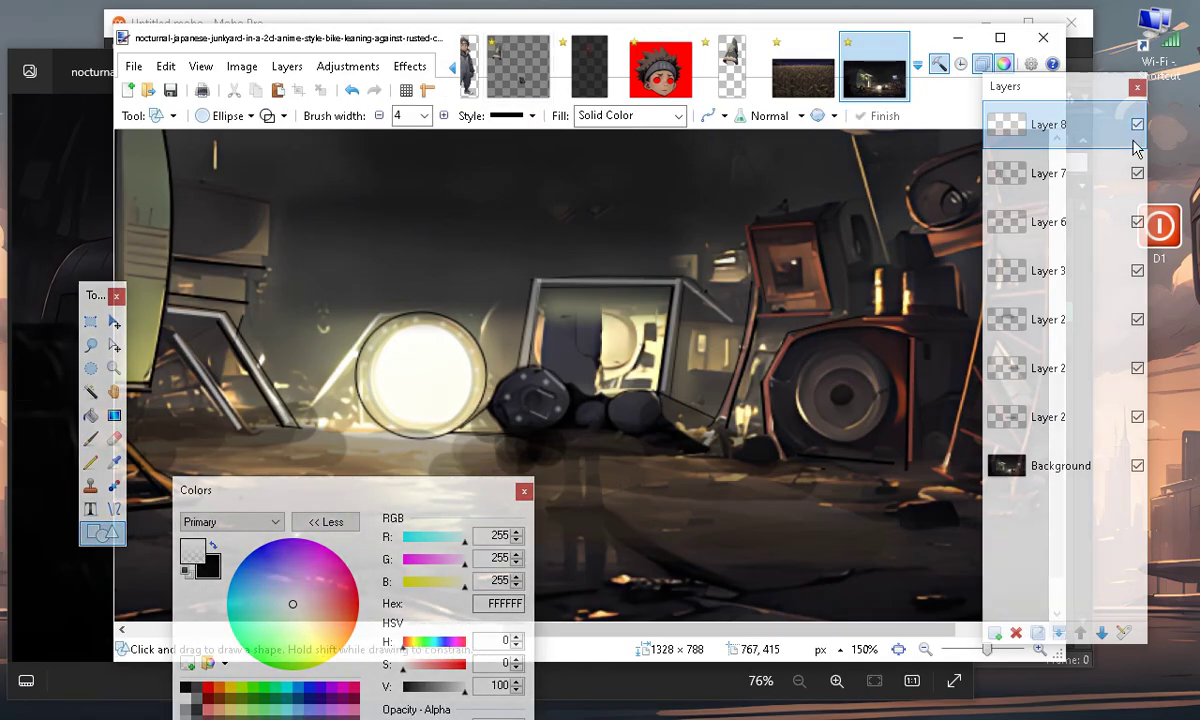
left_click(995, 633)
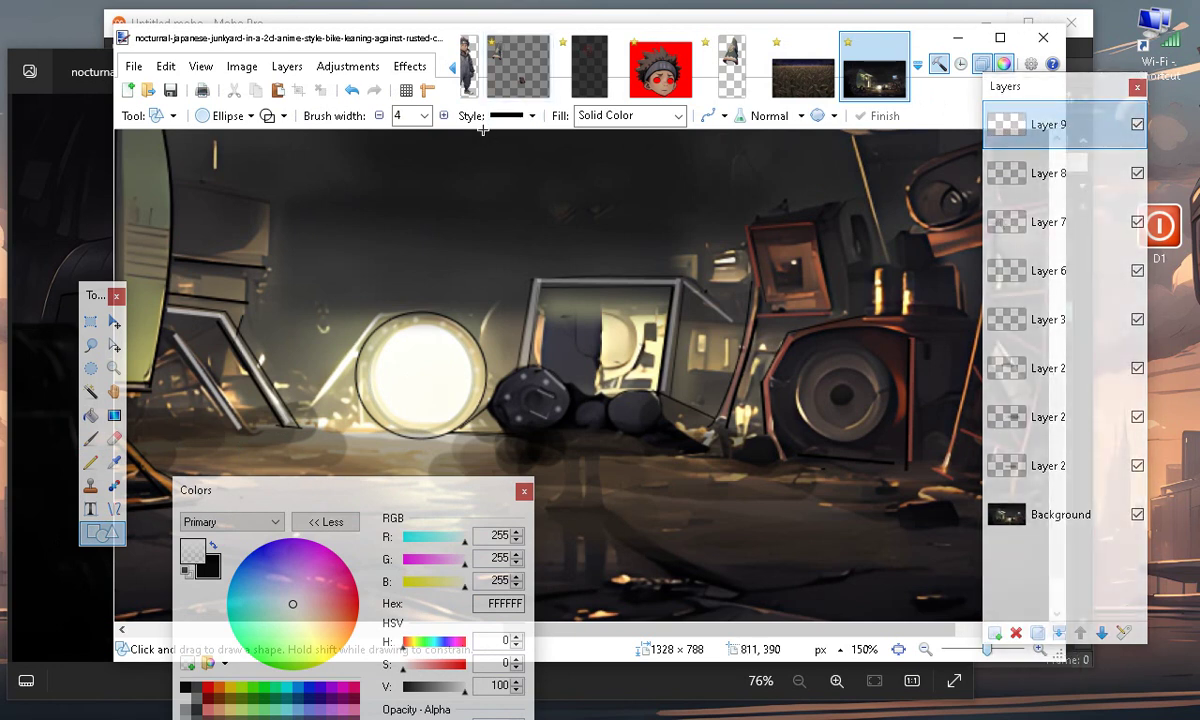
left_click(380, 116)
left_click(380, 116)
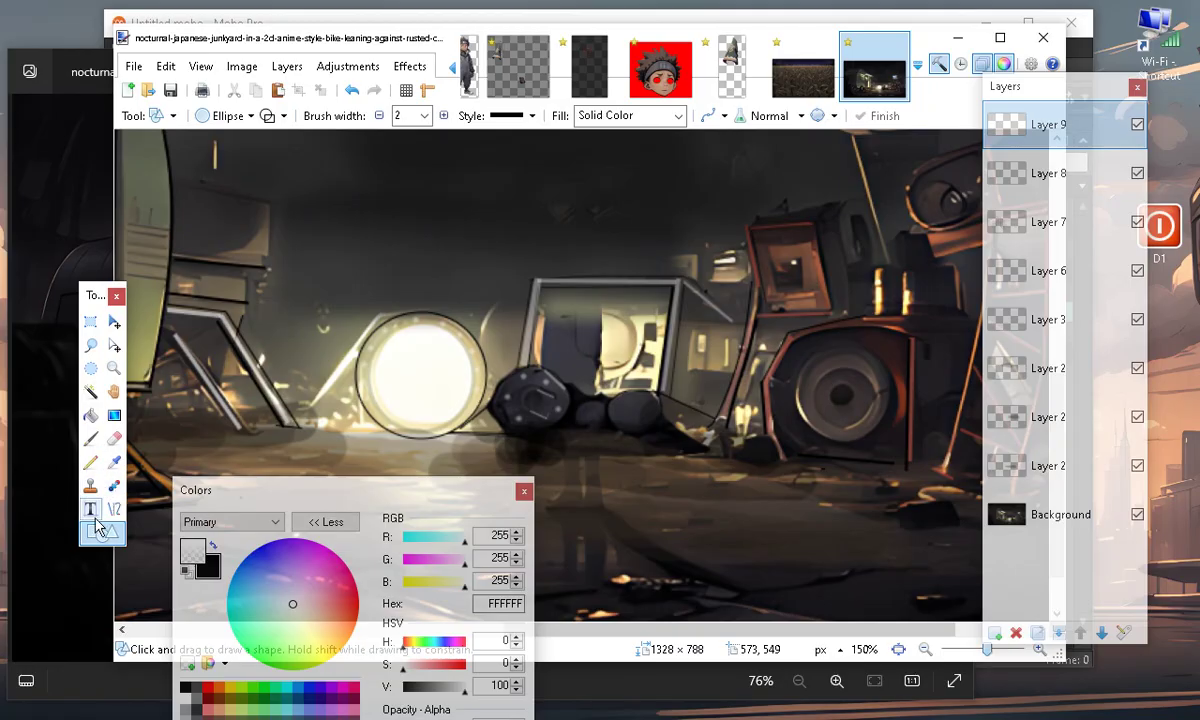
Set the ellipse outline to 1-pixel black and undo the trial ellipses drawn above the round light
left_click_drag(348, 157, 465, 295)
left_click(348, 90)
left_click(380, 116)
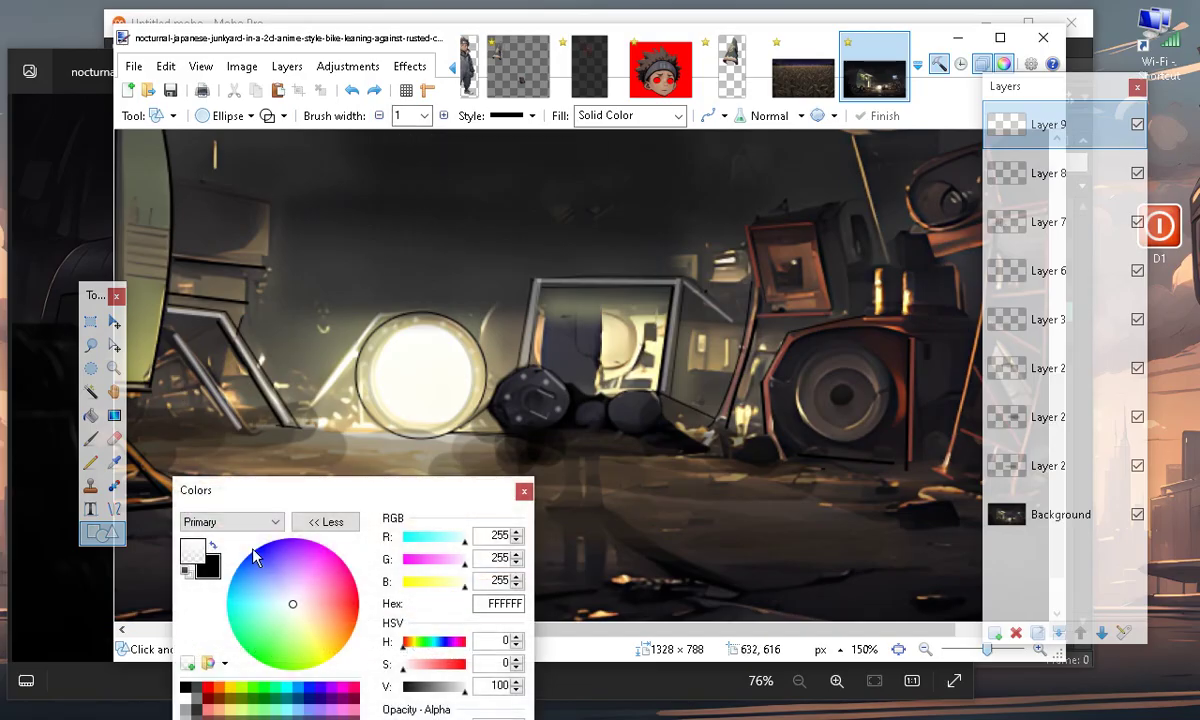
left_click_drag(357, 156, 477, 270)
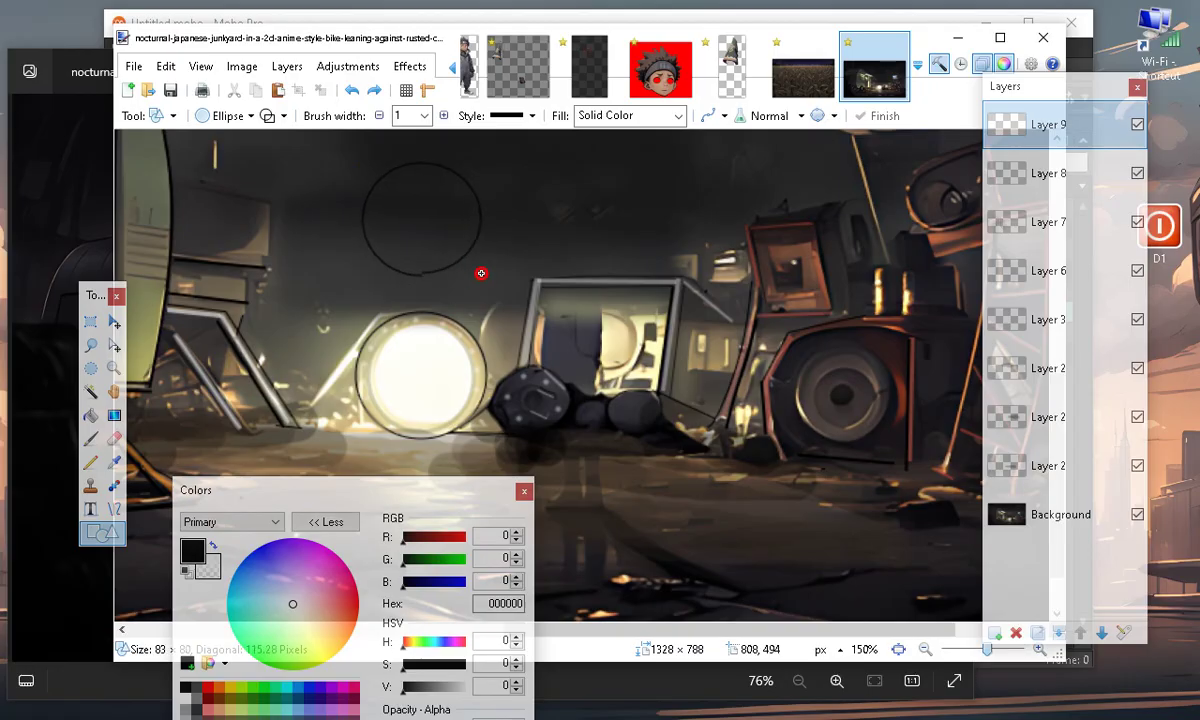
left_click(354, 91)
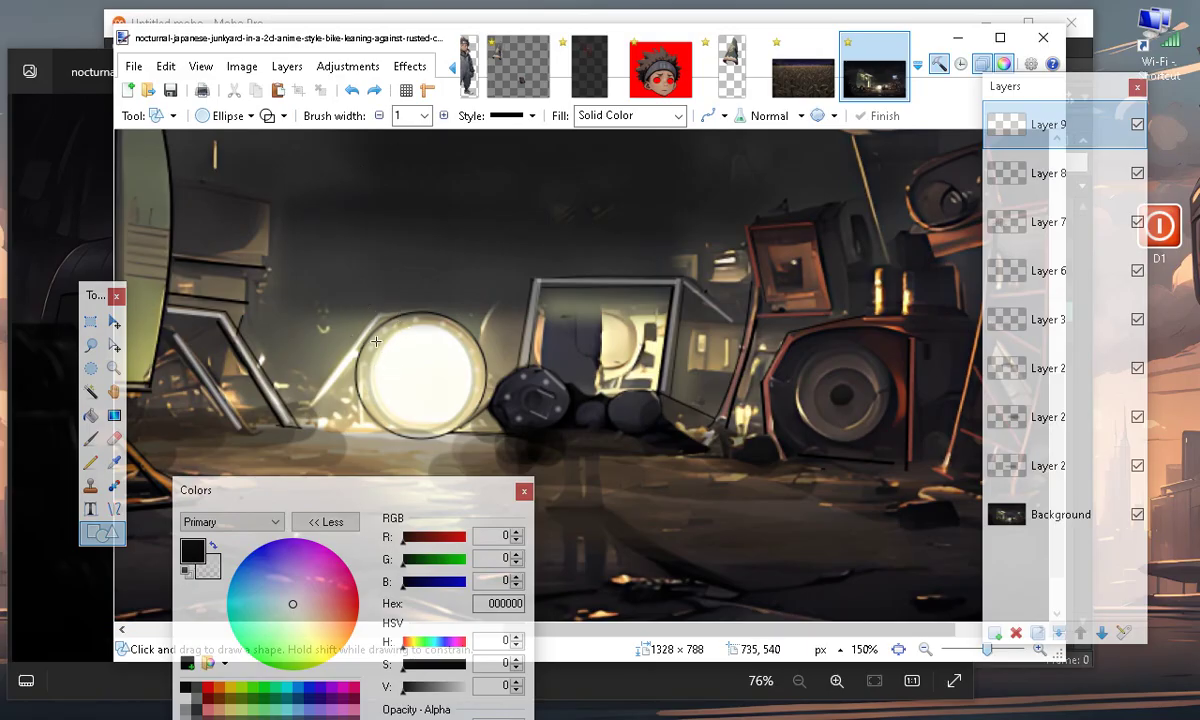
Draw 1-pixel black ellipses around the round light's inner disc, about 74 × 73 pixels, and around the disc inside the wreck frame
left_click_drag(362, 322, 471, 427)
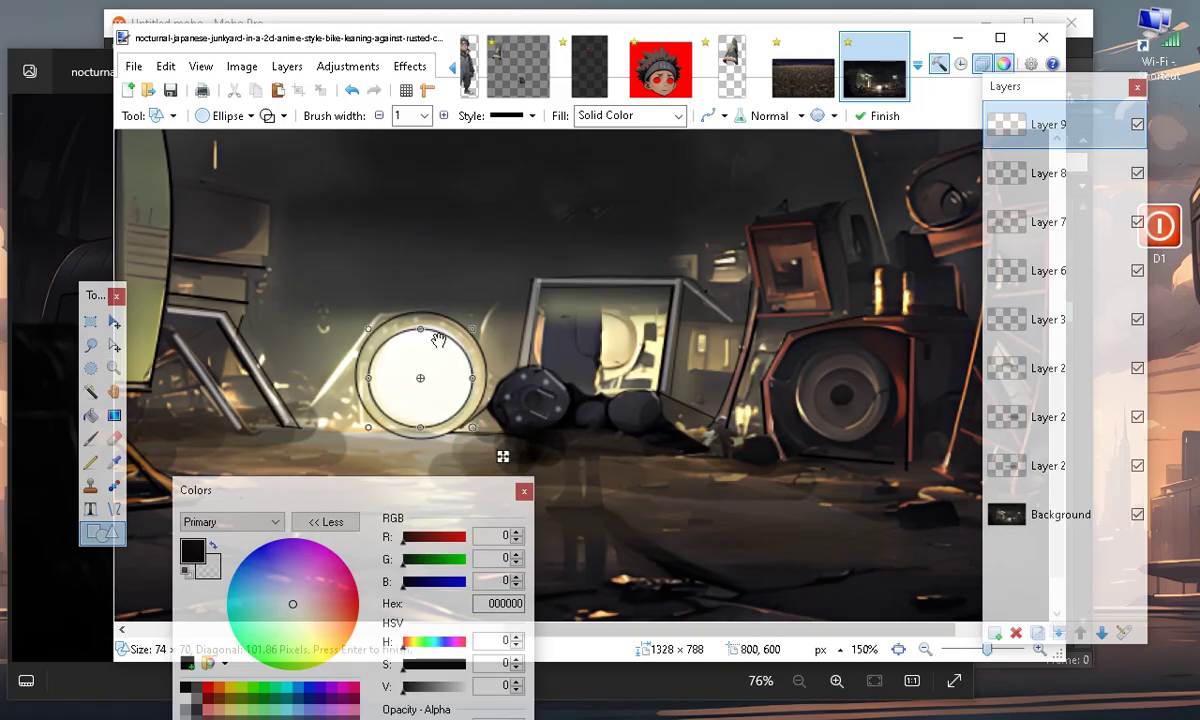
left_click_drag(424, 323, 423, 322)
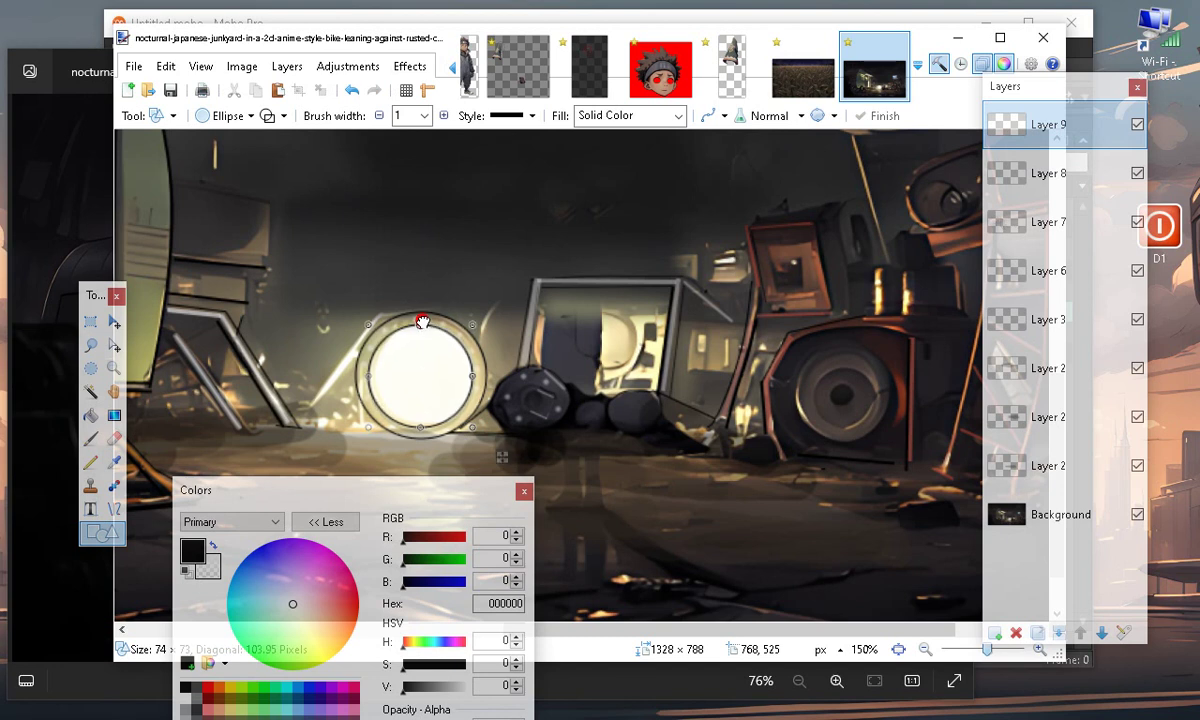
left_click_drag(370, 380, 369, 380)
key("Return")
mouse_move(569, 298)
left_mouse_down()
mouse_move(581, 337)
mouse_move(643, 371)
left_mouse_up()
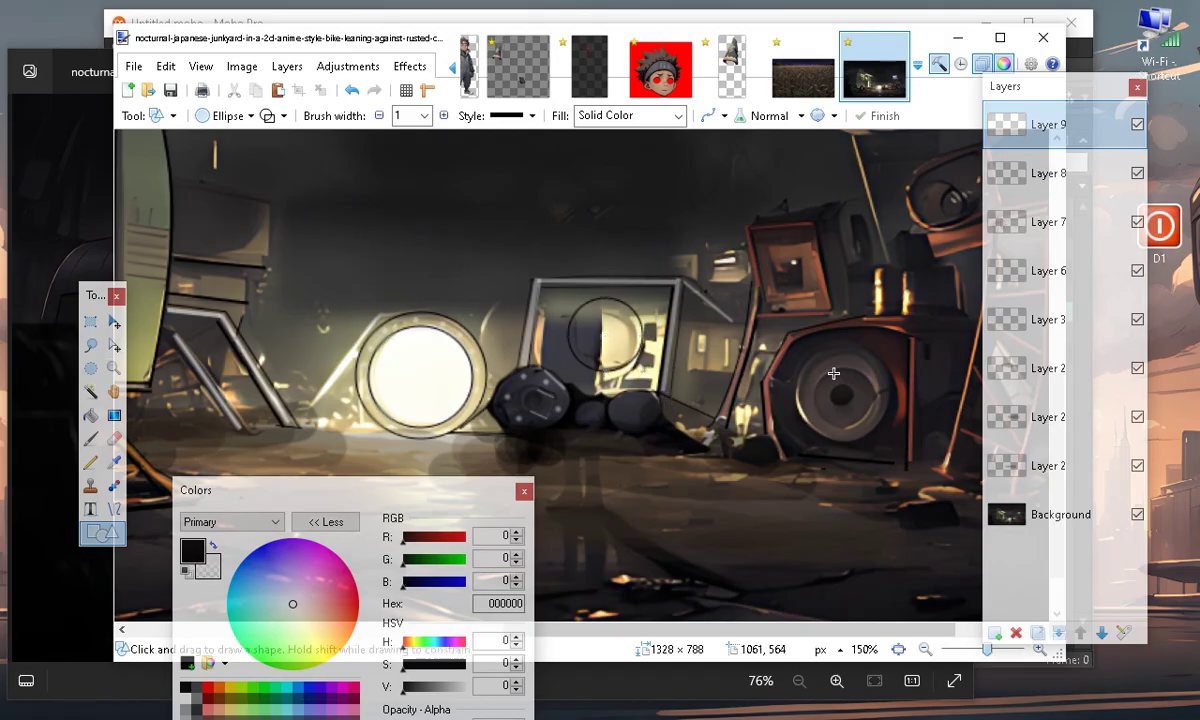
Draw a 2-pixel black line along the ledge of the structure just right of the caravan with the Line/Curve tool
left_click(114, 508)
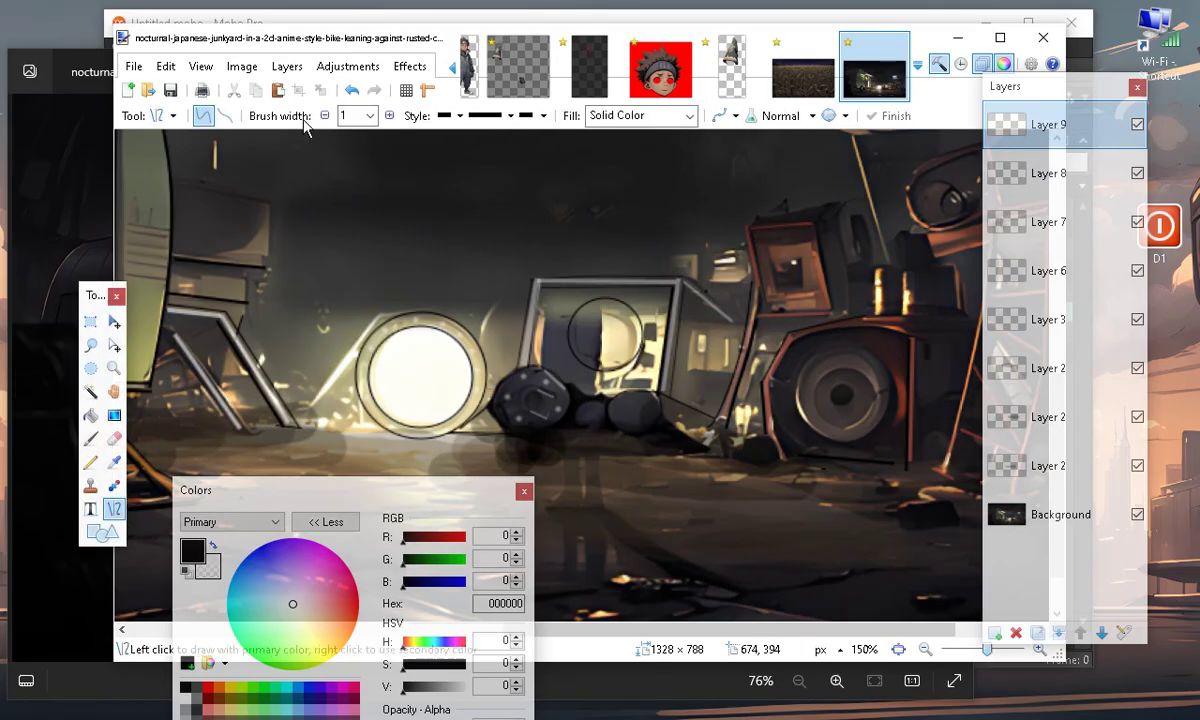
left_click(389, 116)
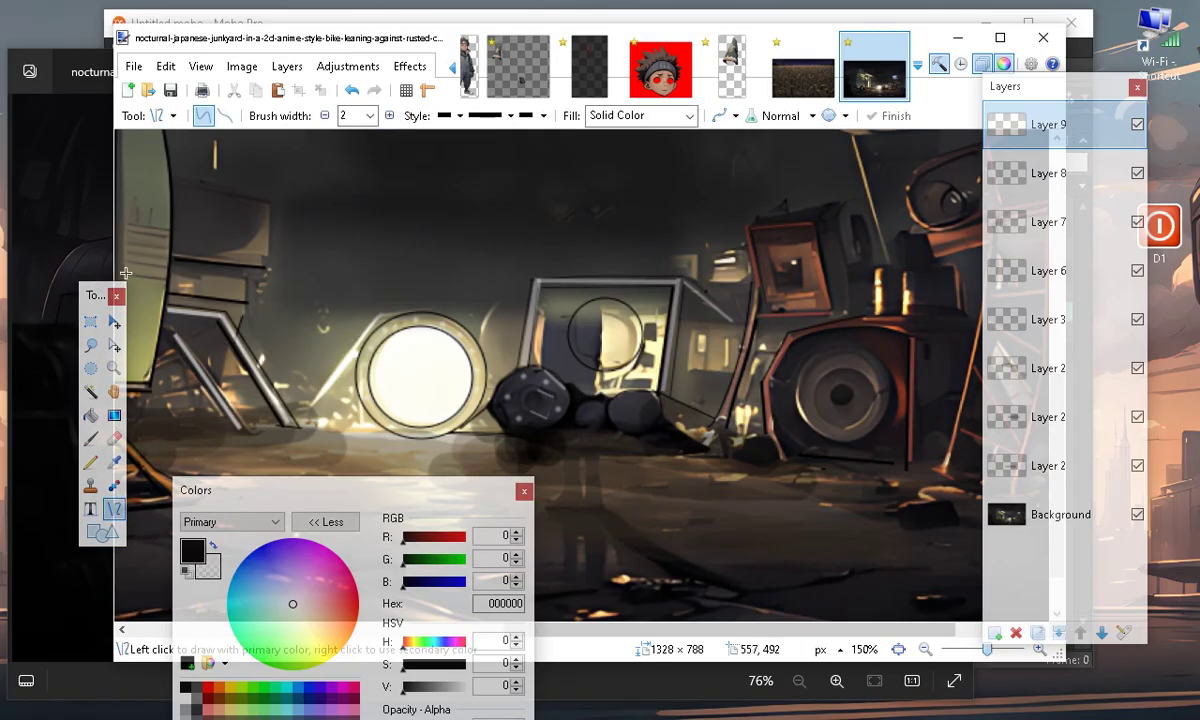
left_click_drag(171, 251, 262, 259)
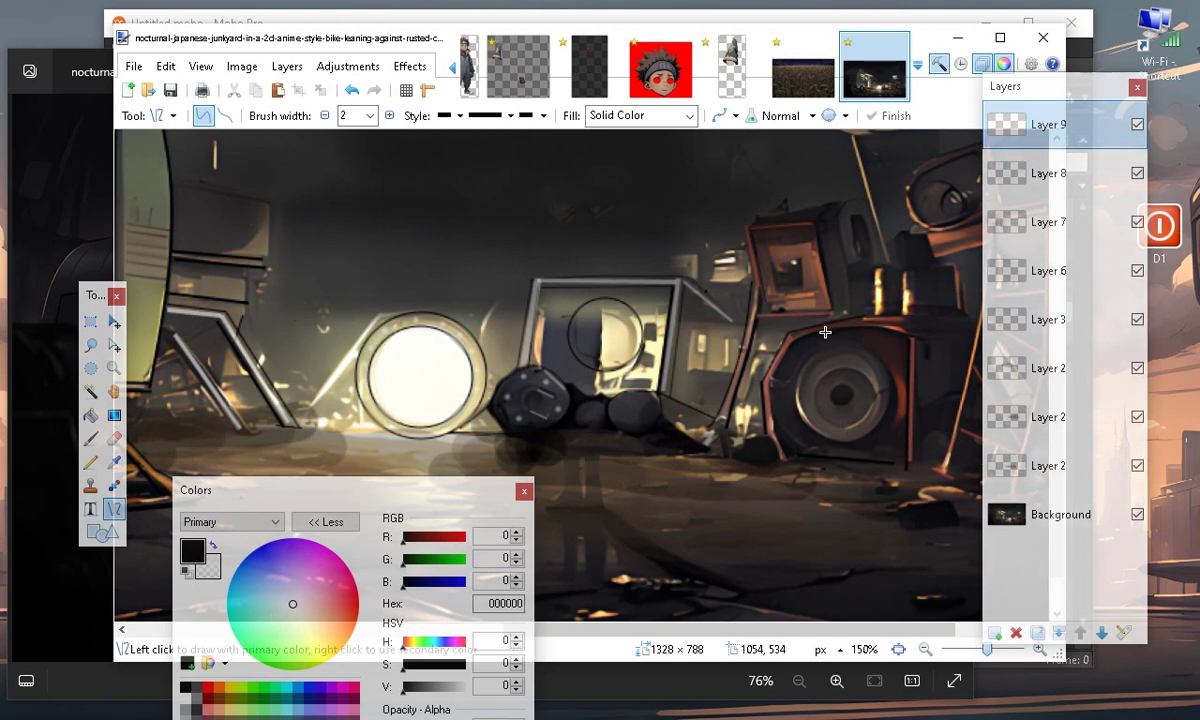
Draw 2-pixel black lines along the large speaker's top edge and upper-left bevel, with the bevel line about 42 pixels long
left_click_drag(763, 320, 829, 321)
left_click(851, 371)
left_click_drag(826, 321, 787, 333)
key("Return")
left_click_drag(767, 379, 795, 338)
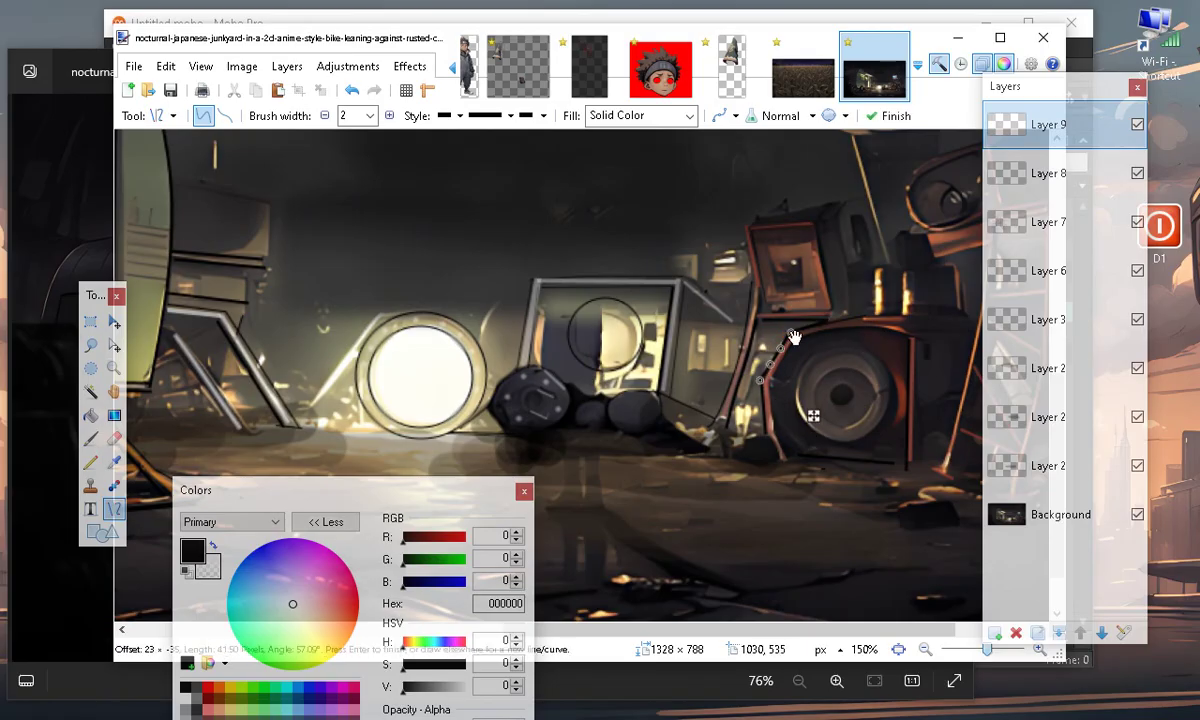
key("Return")
Draw 2-pixel black lines down the large speaker's left side, about 41 pixels, and along its lower-left bevel, about 27 pixels
left_click_drag(760, 381, 768, 438)
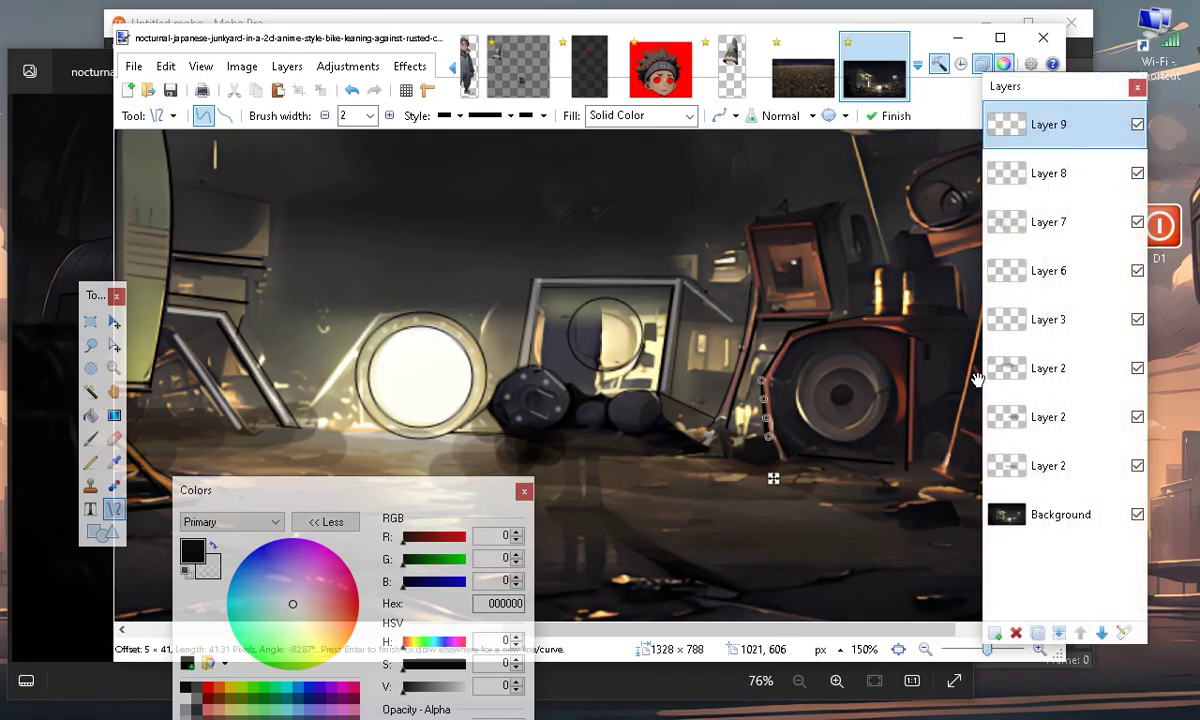
key("Return")
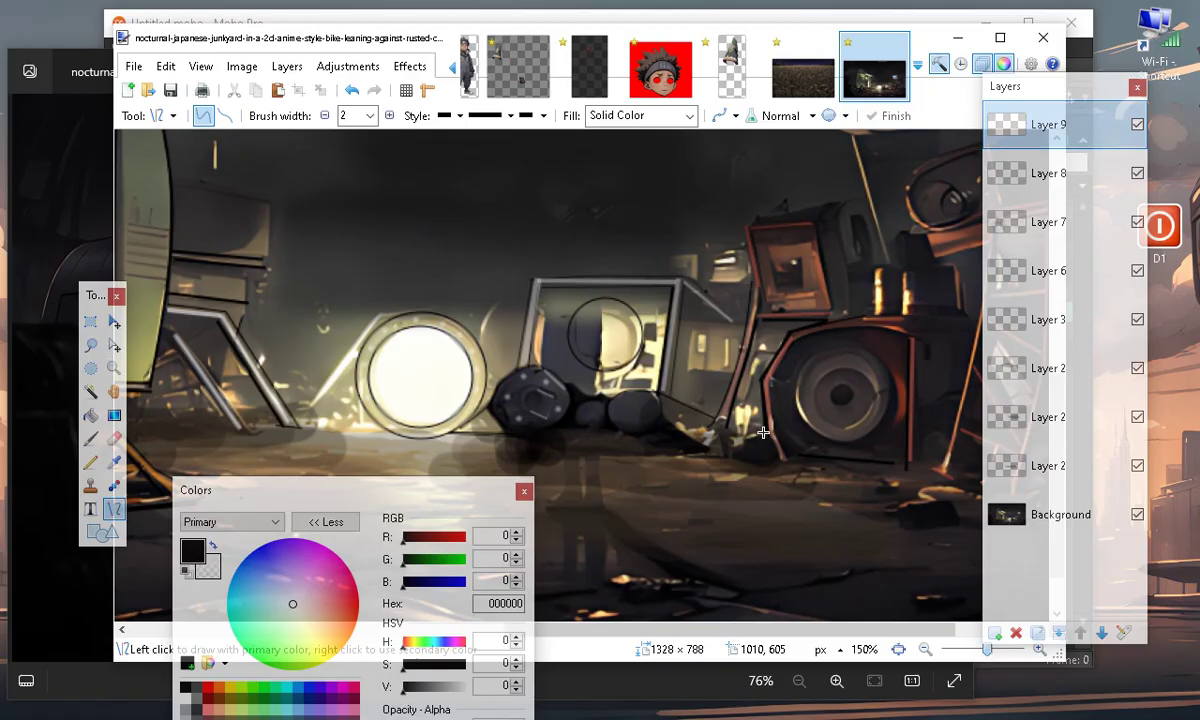
left_click_drag(763, 432, 782, 463)
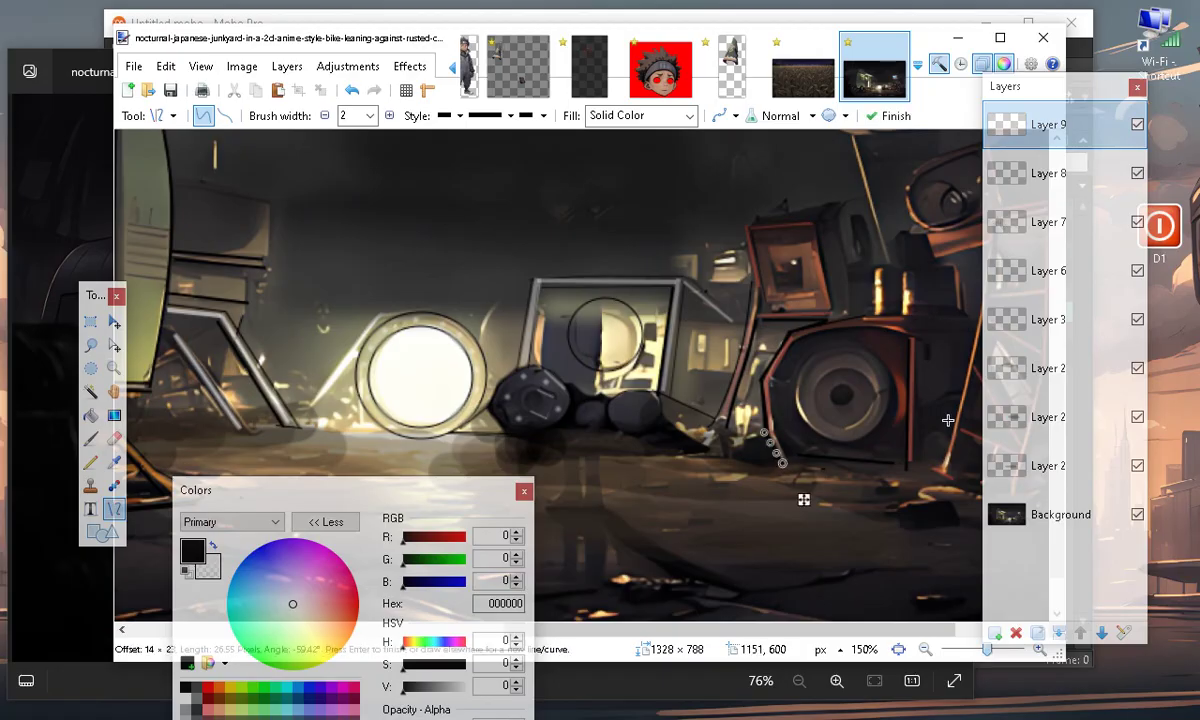
key("Return")
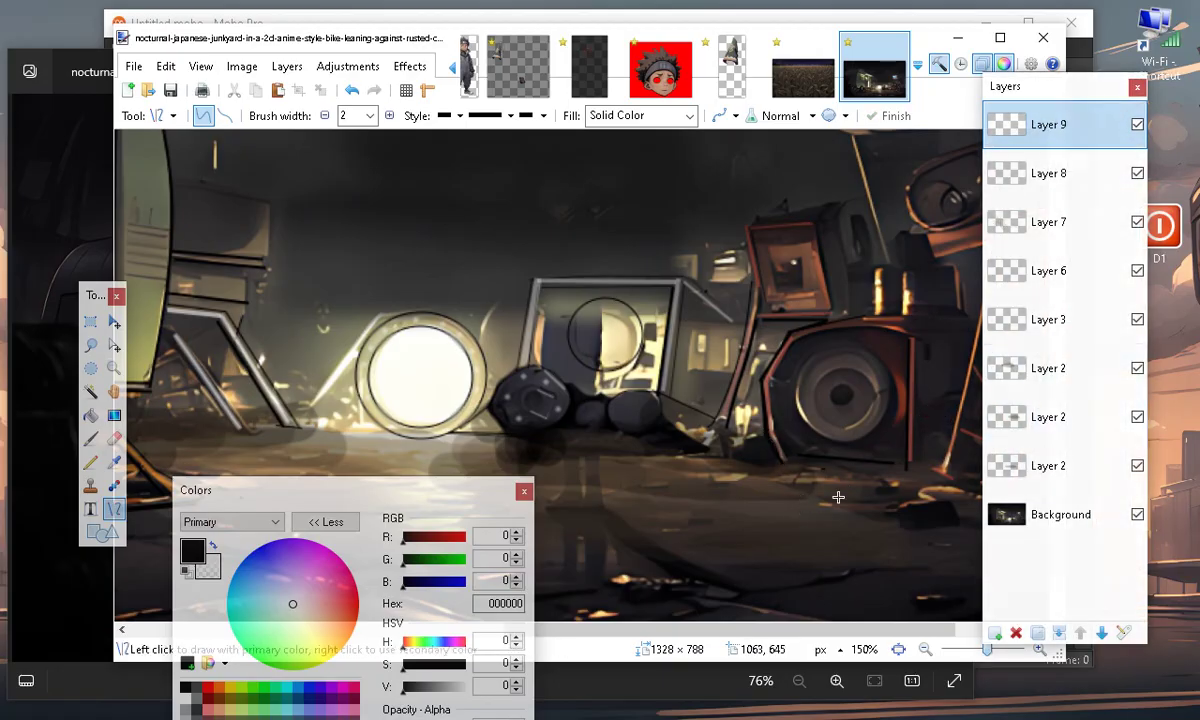
Outline the large speaker's right side and upper-right edge, and draw a line about 52 pixels long along the small box's base
left_click_drag(918, 342, 916, 470)
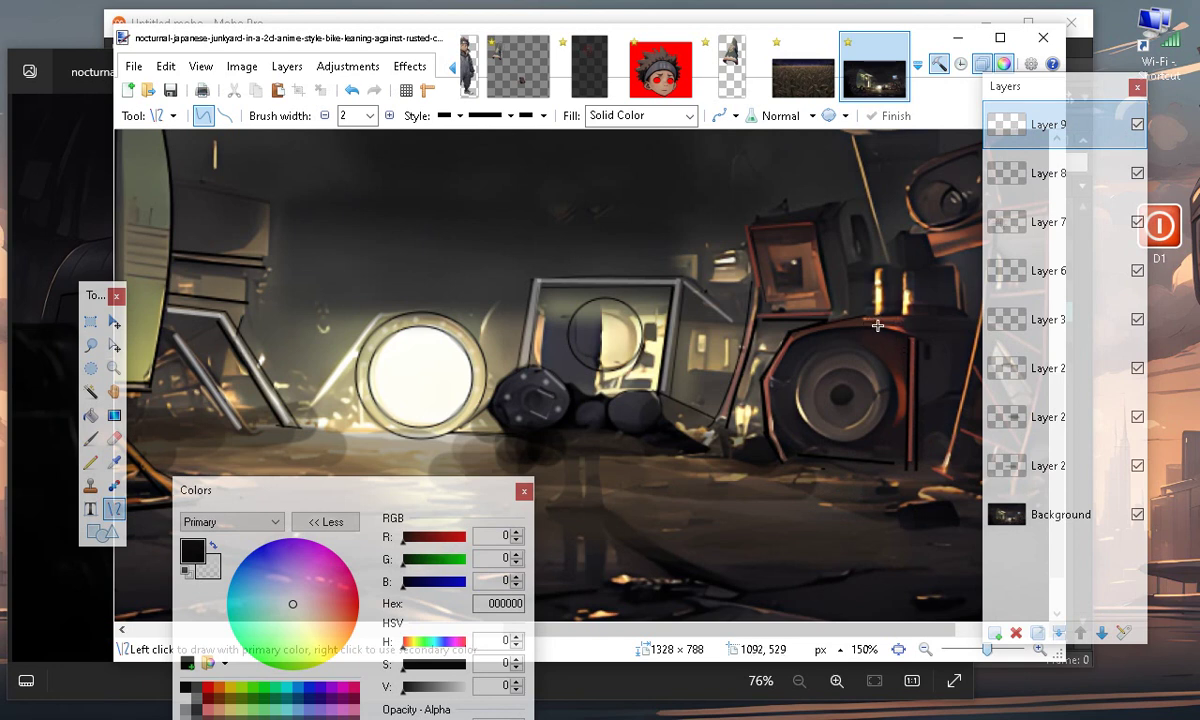
left_click_drag(868, 321, 920, 322)
left_click_drag(761, 312, 833, 311)
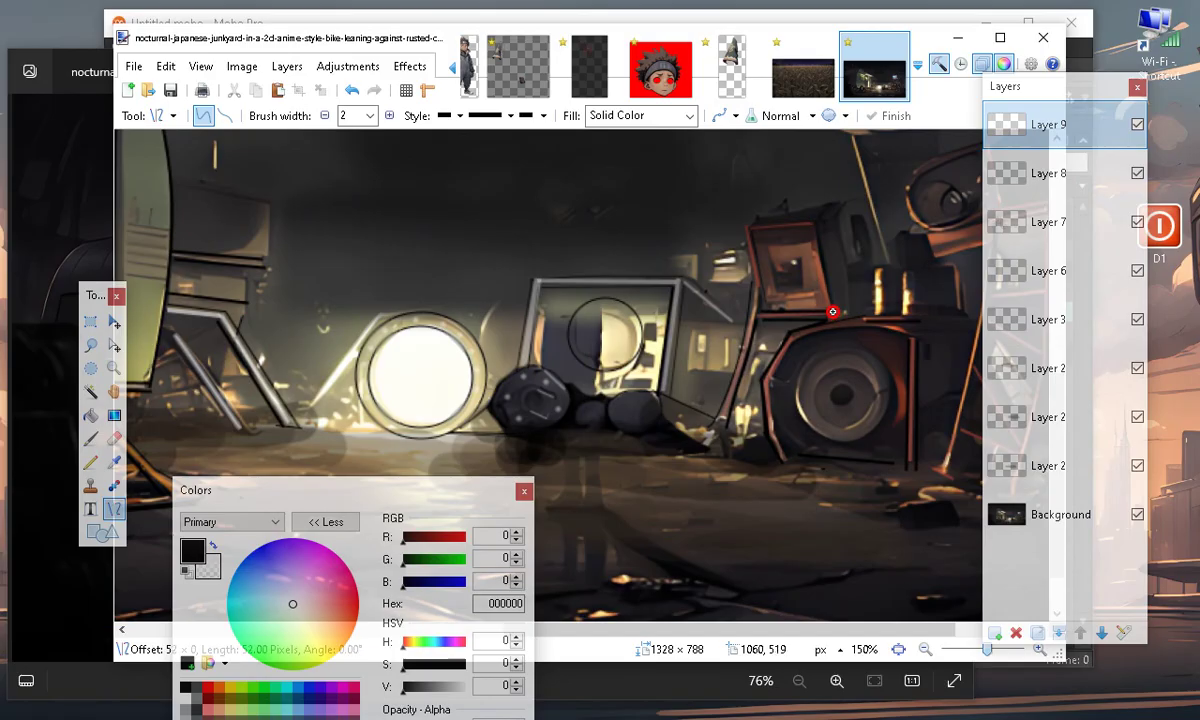
left_click(904, 420)
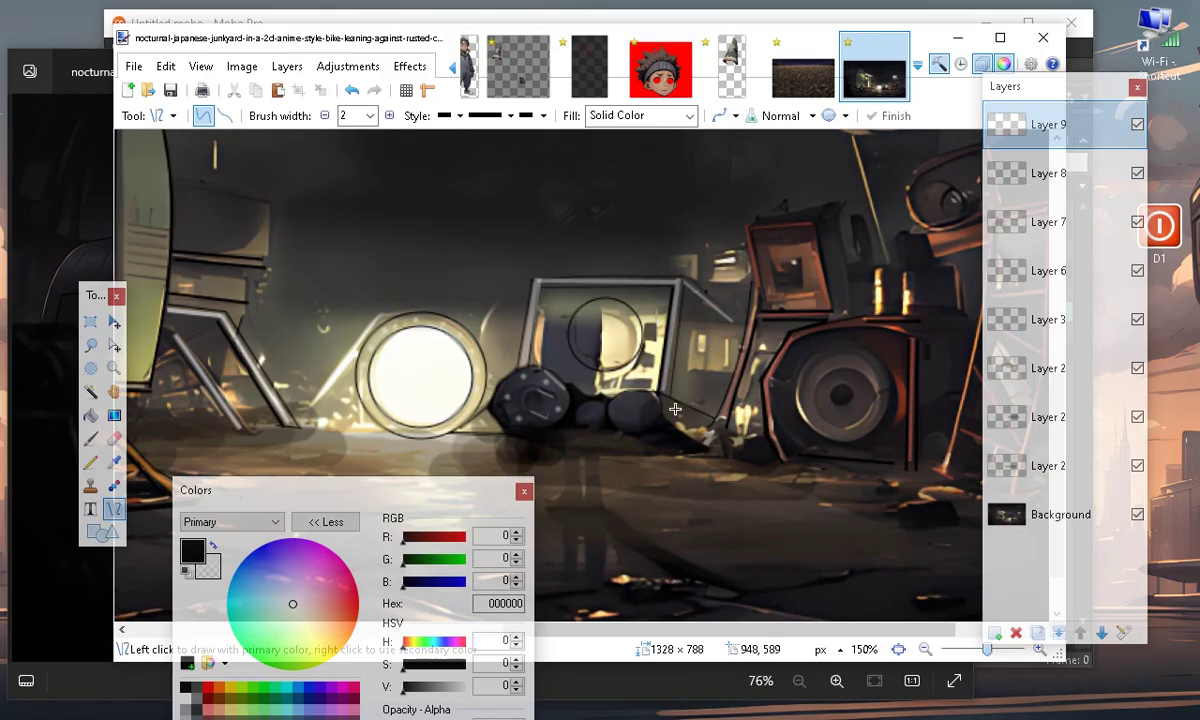
Draw 2-pixel black lines from the wreck frame's lower-right corner, about 35 pixels, and along the leaning post, including one about 45 pixels
left_click_drag(661, 397, 703, 429)
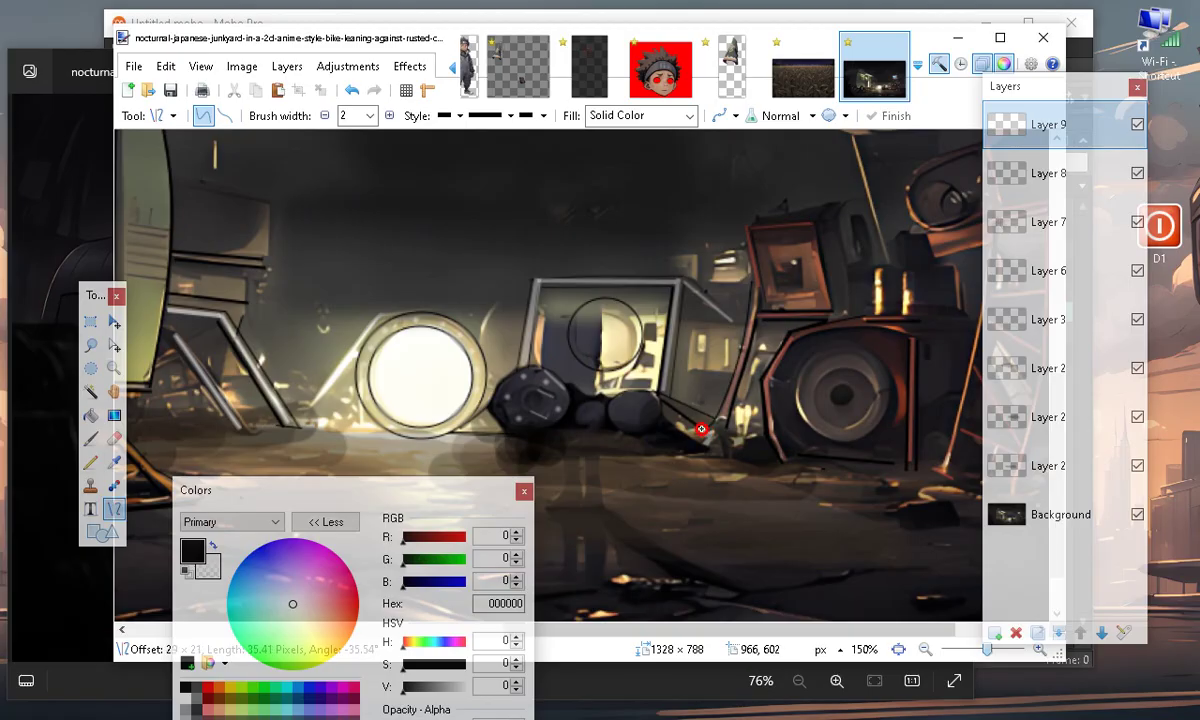
key("Return")
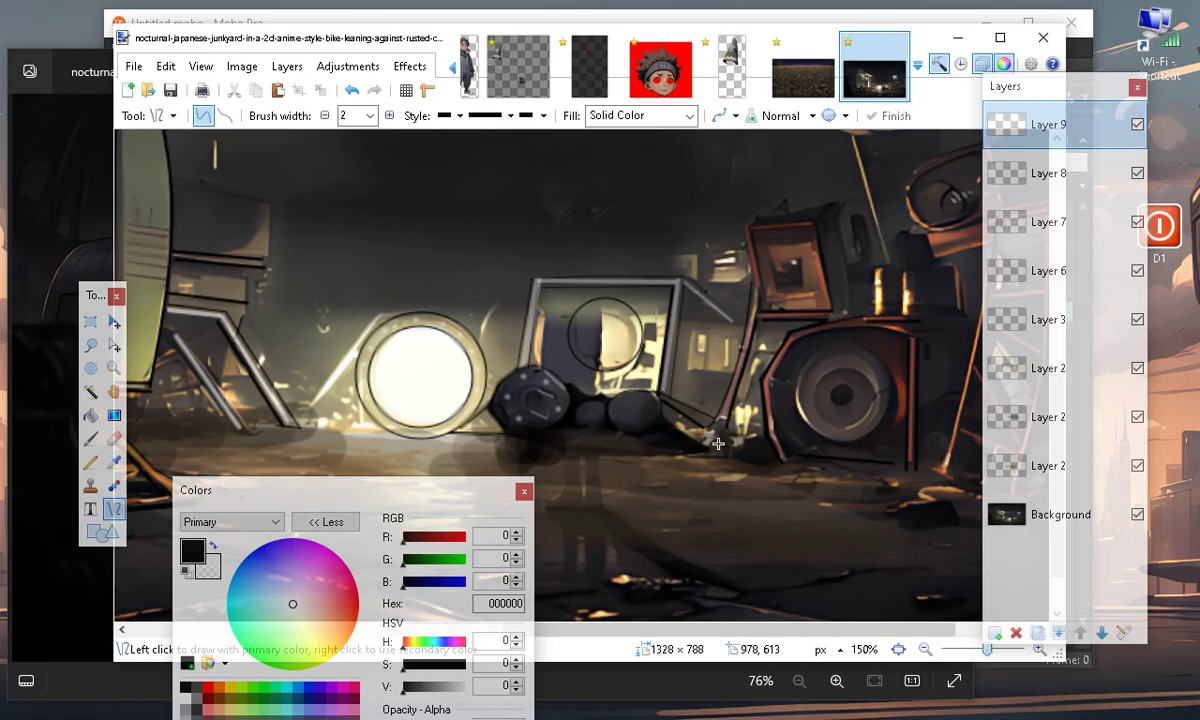
left_click_drag(740, 389, 721, 449)
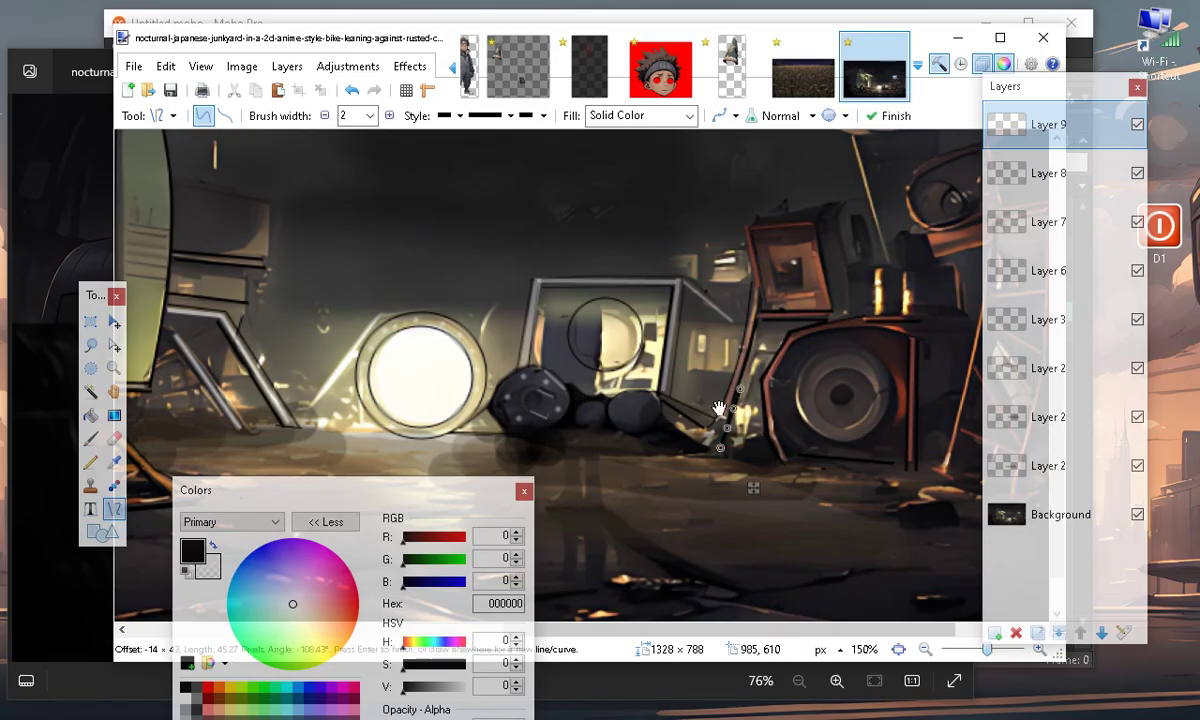
key("Return")
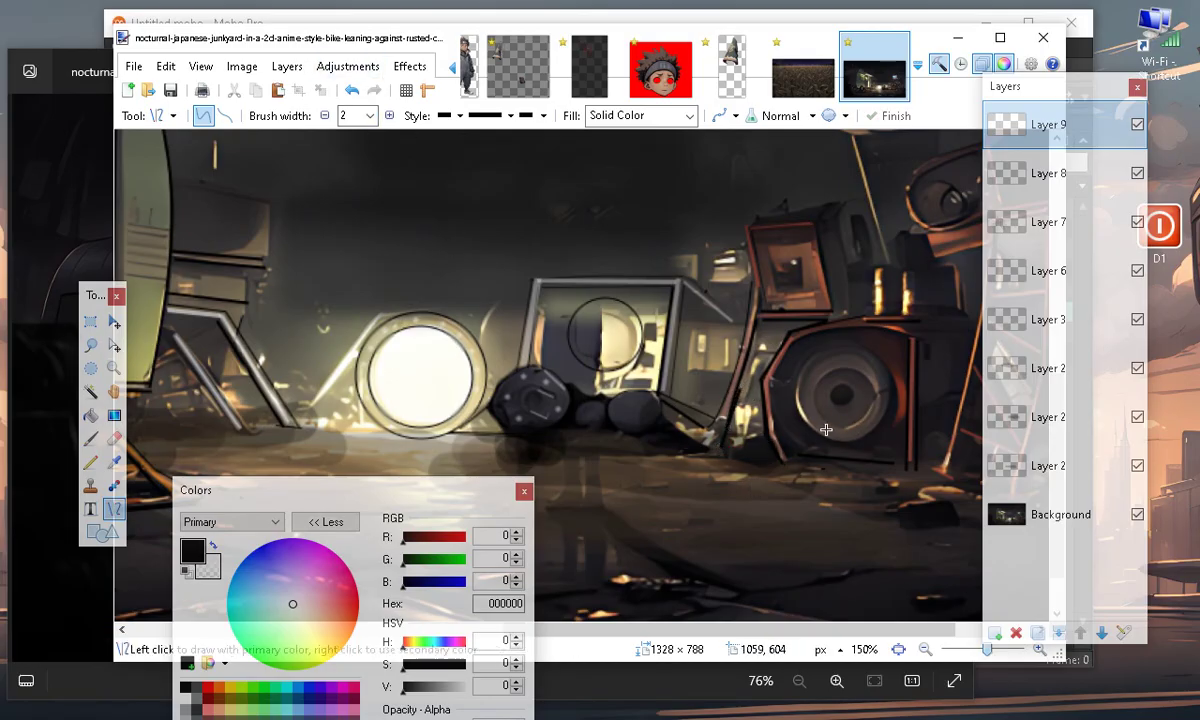
left_click_drag(761, 319, 779, 437)
Draw two 2-pixel black lines across the lower inner ledge of the small box above the large speaker
left_click_drag(767, 294, 813, 289)
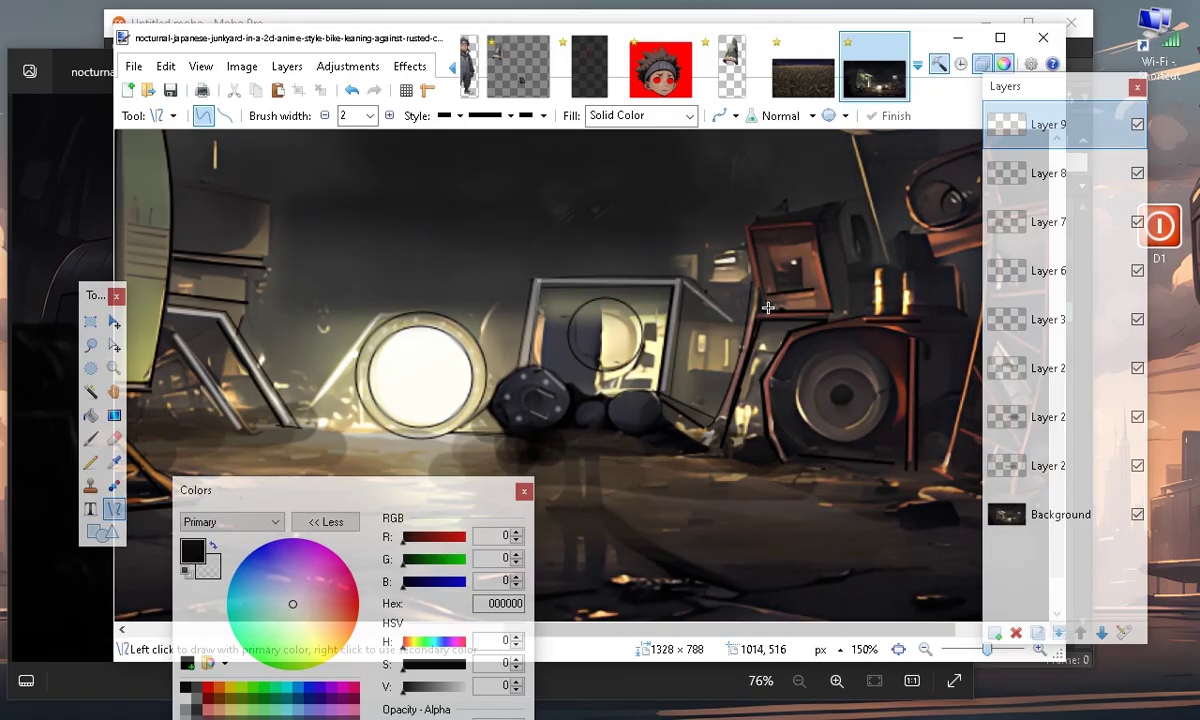
left_click_drag(766, 305, 818, 299)
left_click(866, 370)
Set the brush width to 1 and line the small box's inner right edge and the bolted boulder's upper-right edge, about 33 pixels
left_click(324, 115)
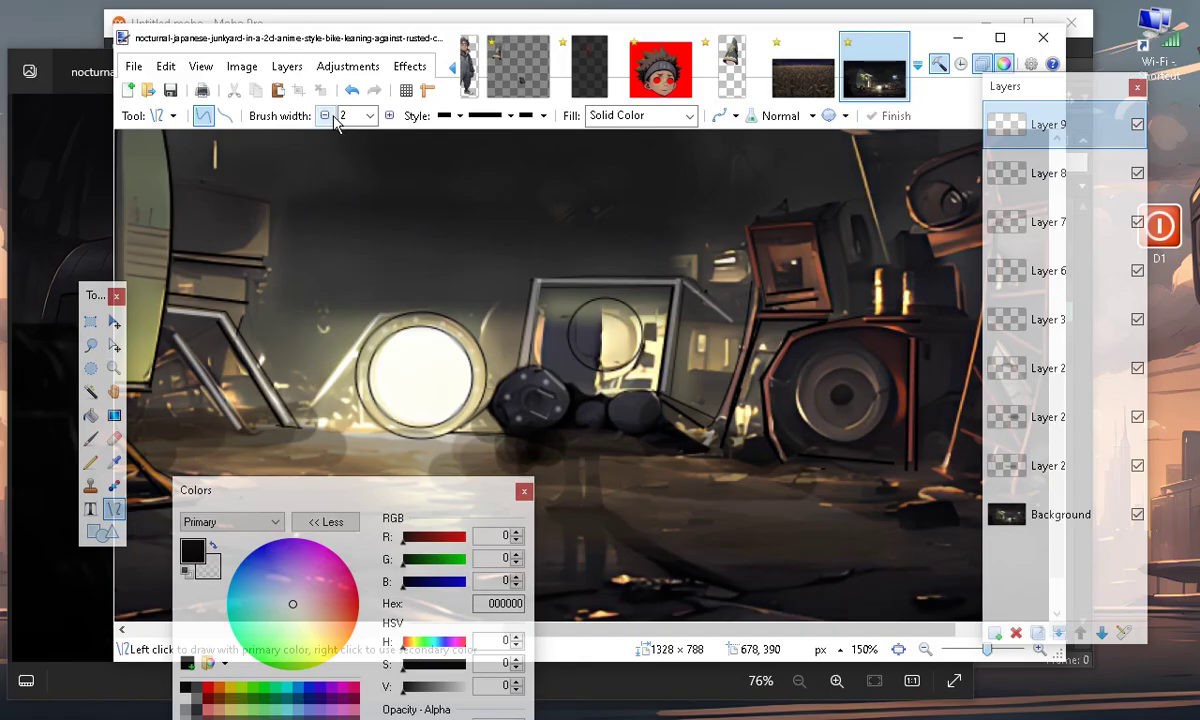
left_click_drag(811, 242, 829, 310)
key("Return")
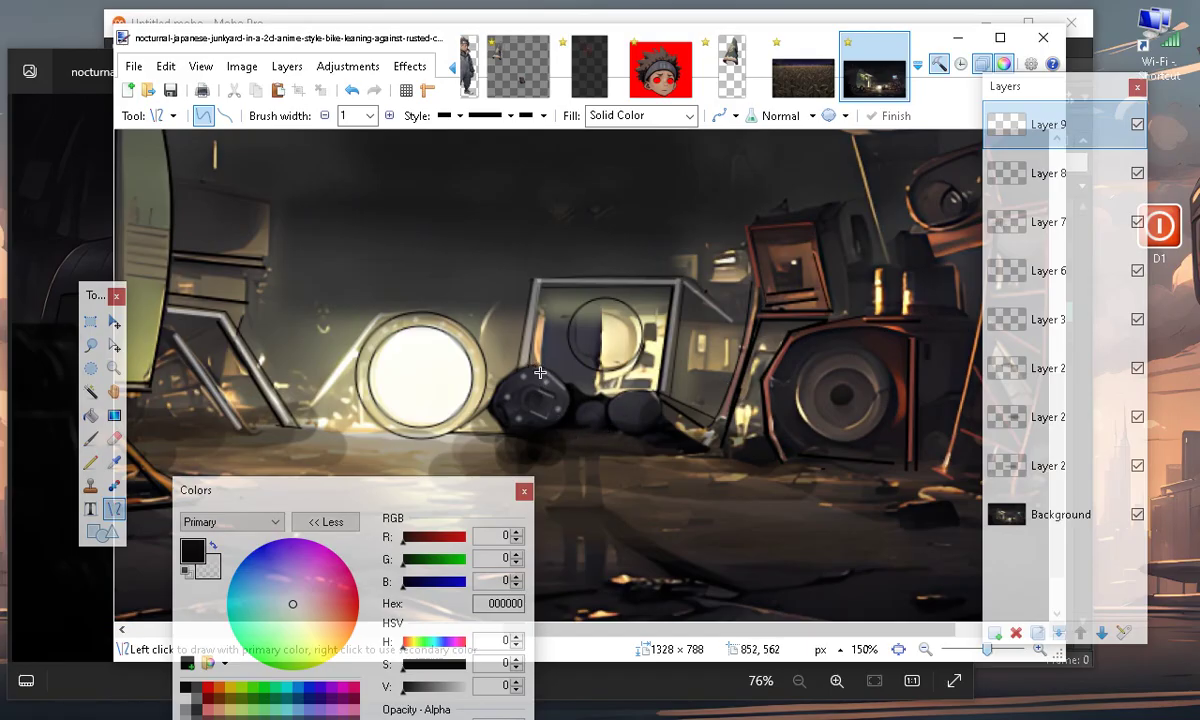
left_click_drag(537, 370, 573, 399)
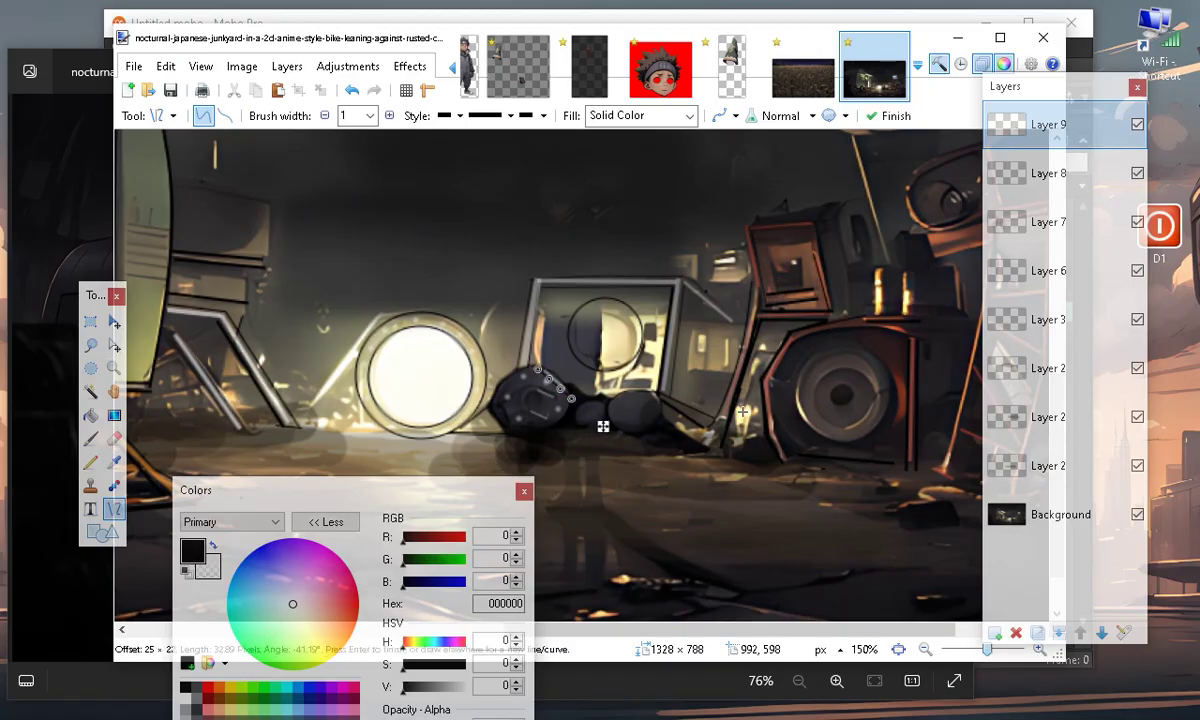
left_click(840, 369)
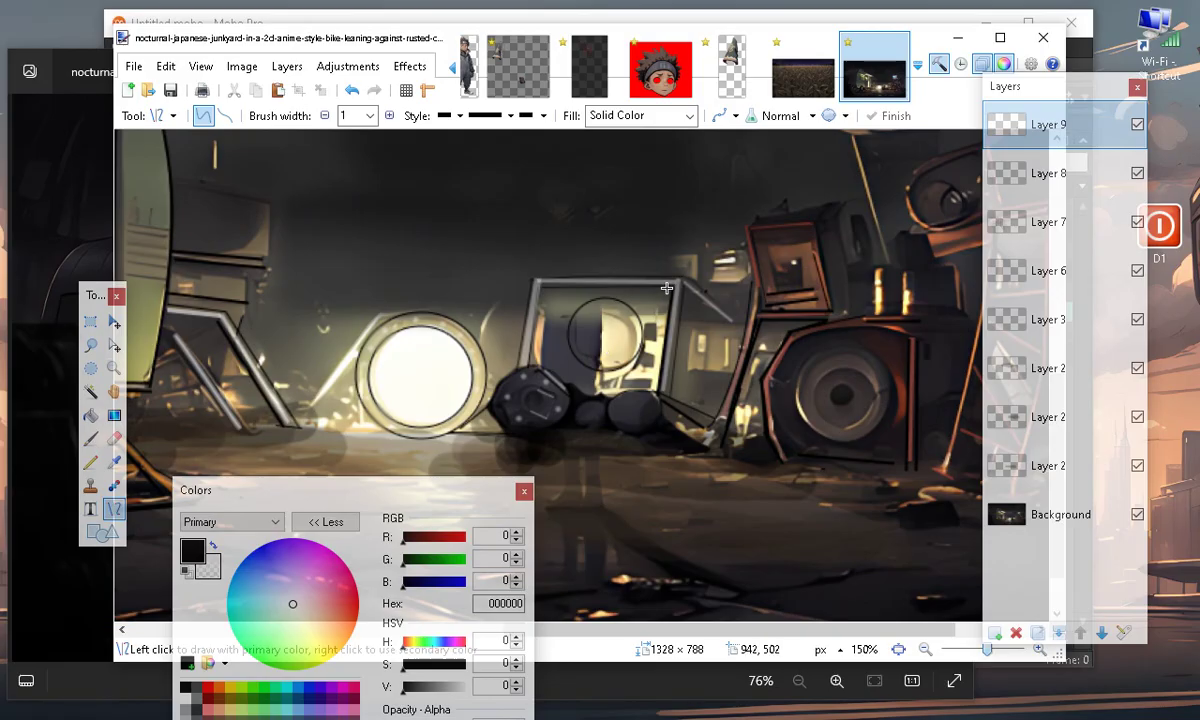
Draw 1-pixel black lines along both edges of the slanted strut beside the wreck frame and on the boxy structure beside the caravan
left_click_drag(684, 288, 745, 341)
left_click(785, 234)
mouse_move(684, 279)
left_mouse_down()
mouse_move(706, 315)
mouse_move(765, 325)
mouse_move(790, 361)
left_mouse_up()
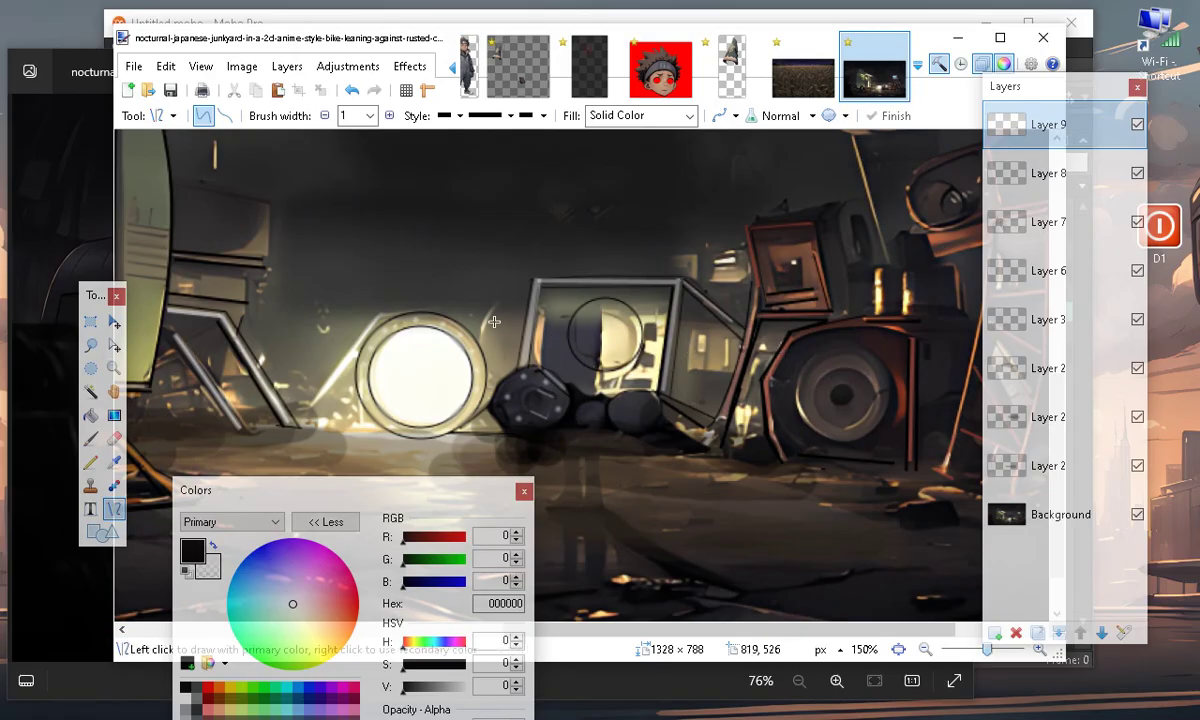
mouse_move(200, 192)
left_mouse_down()
mouse_move(271, 204)
mouse_move(263, 266)
left_mouse_up()
key("Return")
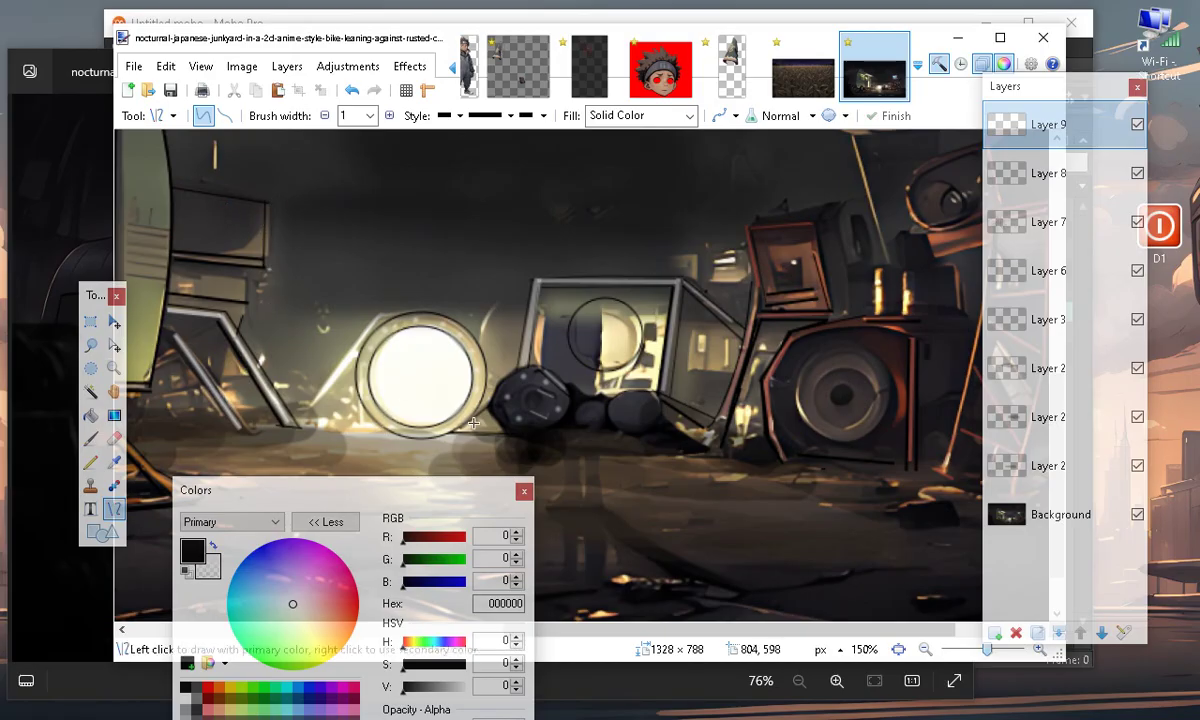
Draw 1-pixel black lines along the lower and upper edges of the television's underside, with the upper line about 96 pixels long
scroll(707, 420, "up", 3)
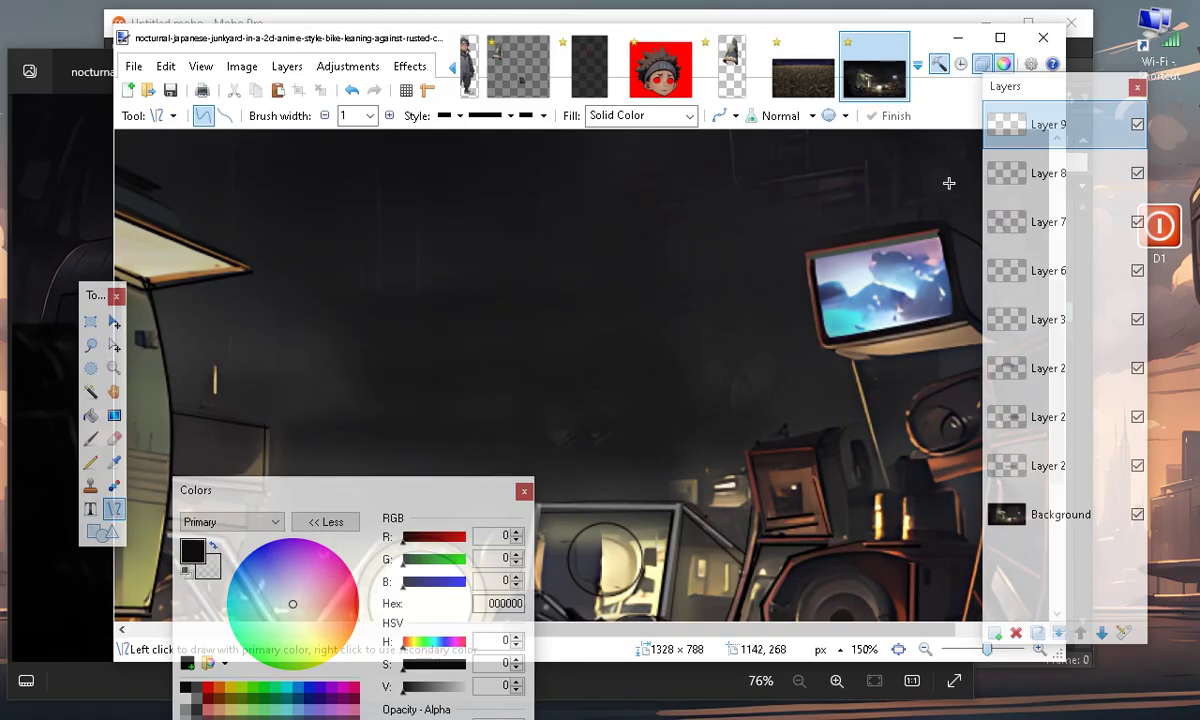
scroll(949, 183, "down", 3)
left_click_drag(649, 632, 716, 638)
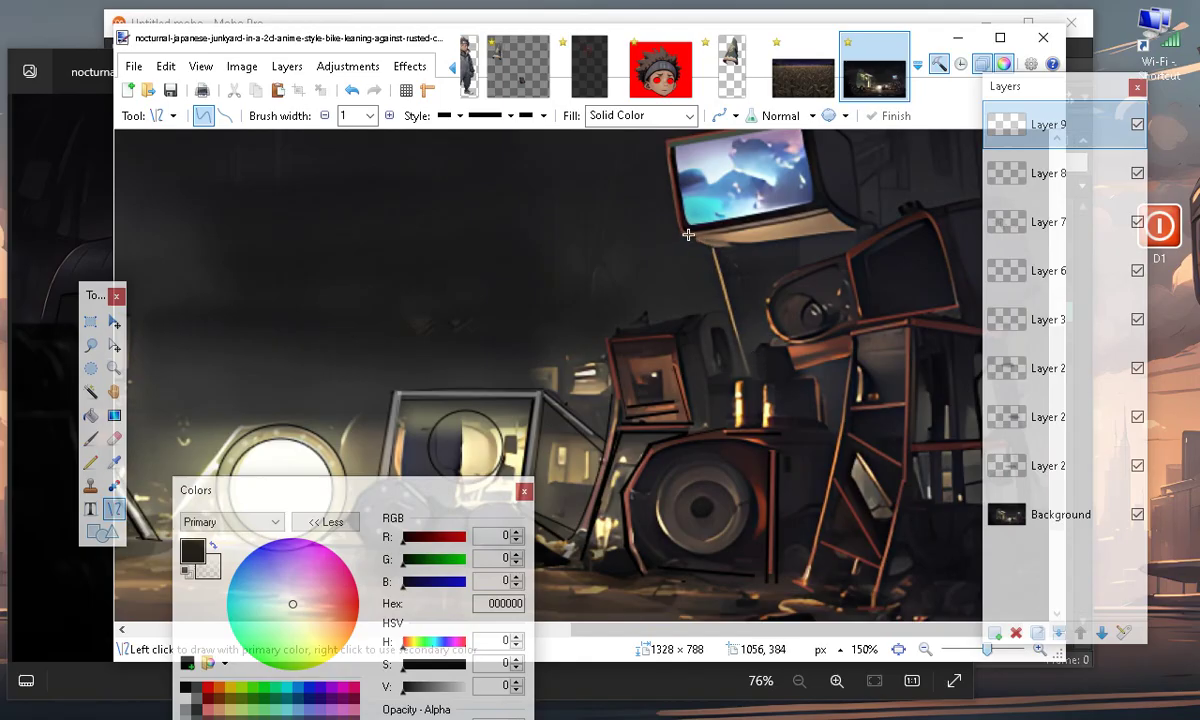
mouse_move(680, 234)
left_mouse_down()
mouse_move(730, 253)
mouse_move(774, 234)
mouse_move(853, 230)
left_mouse_up()
key("Return")
left_click(889, 295)
left_click_drag(695, 237, 830, 218)
key("Return")
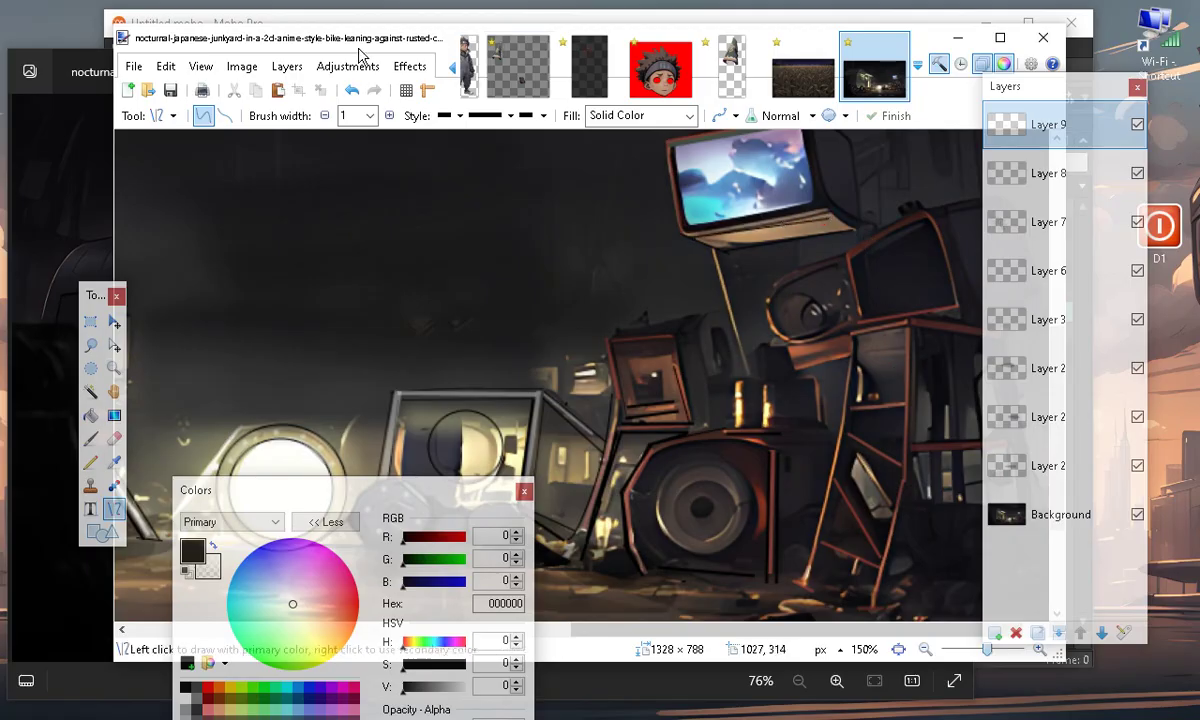
Reopen the last television line, raise its right end slightly, and draw a short black line along the television's lower-left edge
left_click(350, 89)
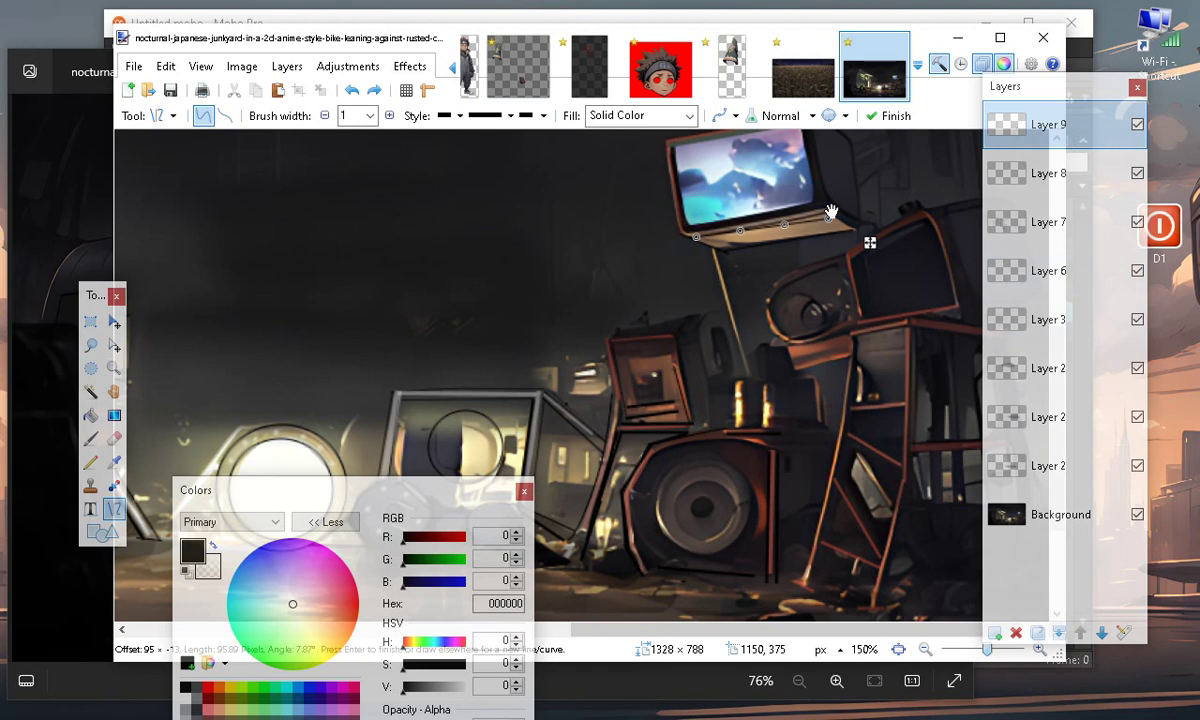
left_click_drag(830, 218, 830, 215)
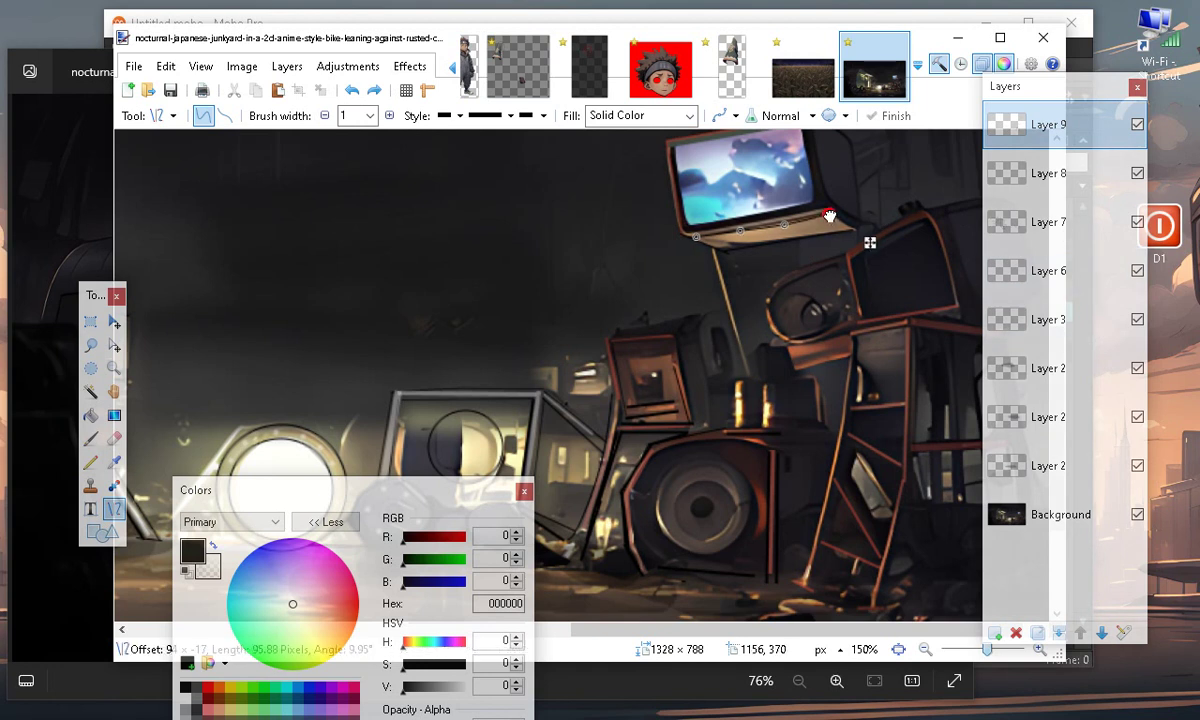
key("Return")
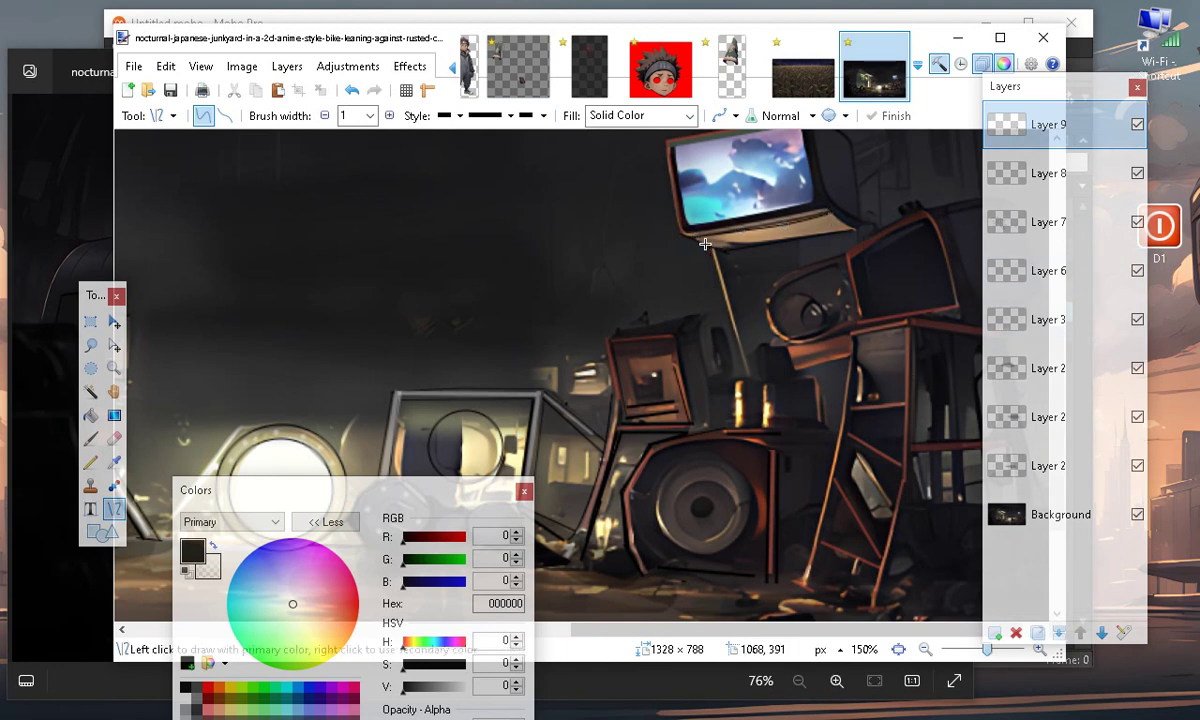
left_click_drag(690, 238, 742, 249)
key("Return")
key("Return")
Draw 1-pixel black lines along both edges of the thin pole under the television, with the left one about 95 pixels long
mouse_move(717, 249)
left_mouse_down()
mouse_move(740, 365)
mouse_move(755, 378)
left_mouse_up()
key("Return")
left_click_drag(708, 249, 746, 377)
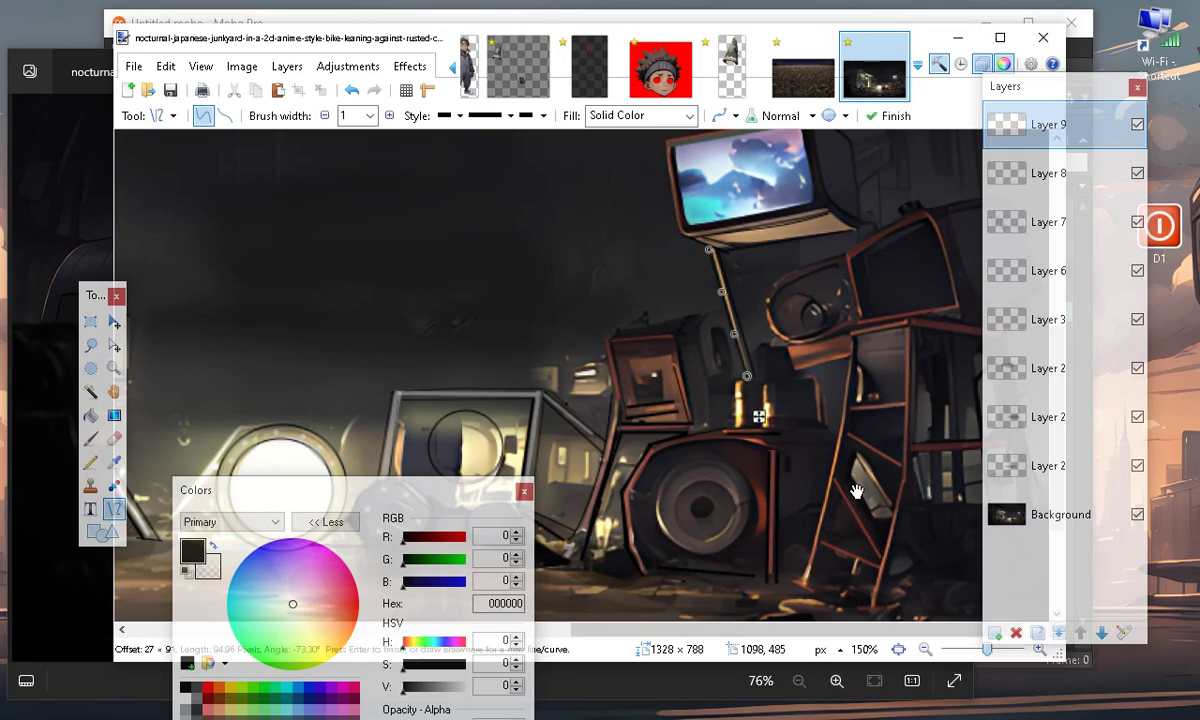
key("Return")
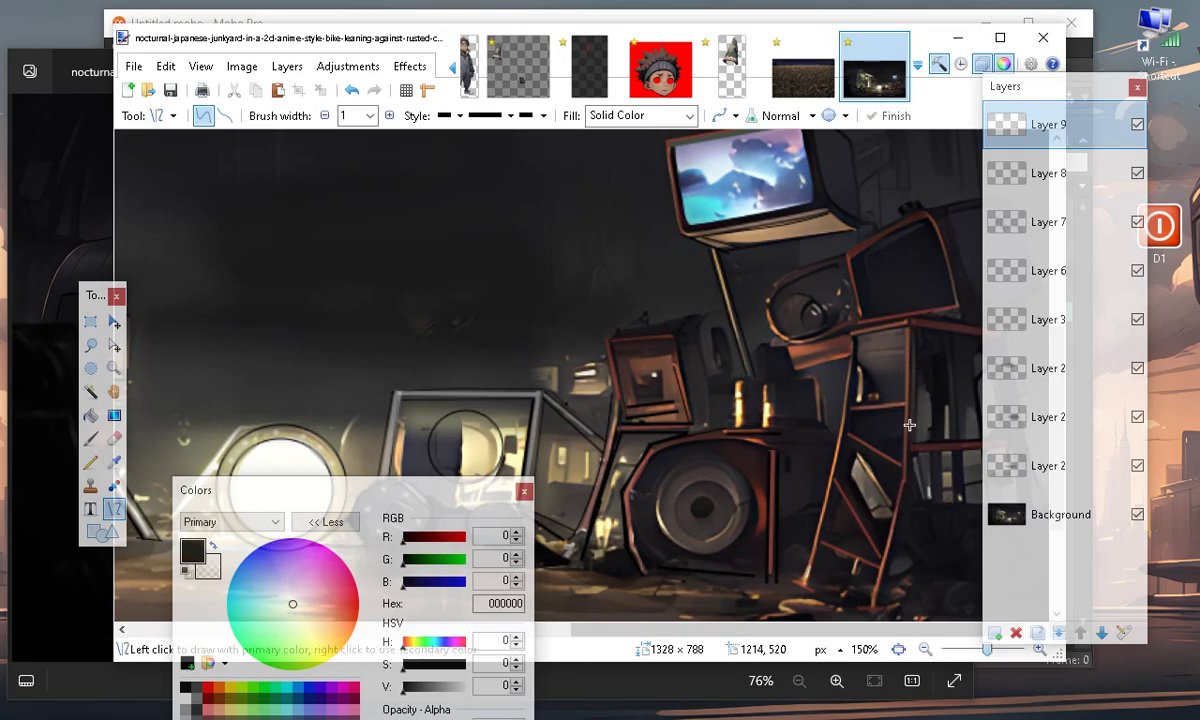
Draw two 1-pixel black lines, about 37 and 36 pixels long, across the upper compartment of the tall shelf unit
left_click_drag(855, 364, 903, 357)
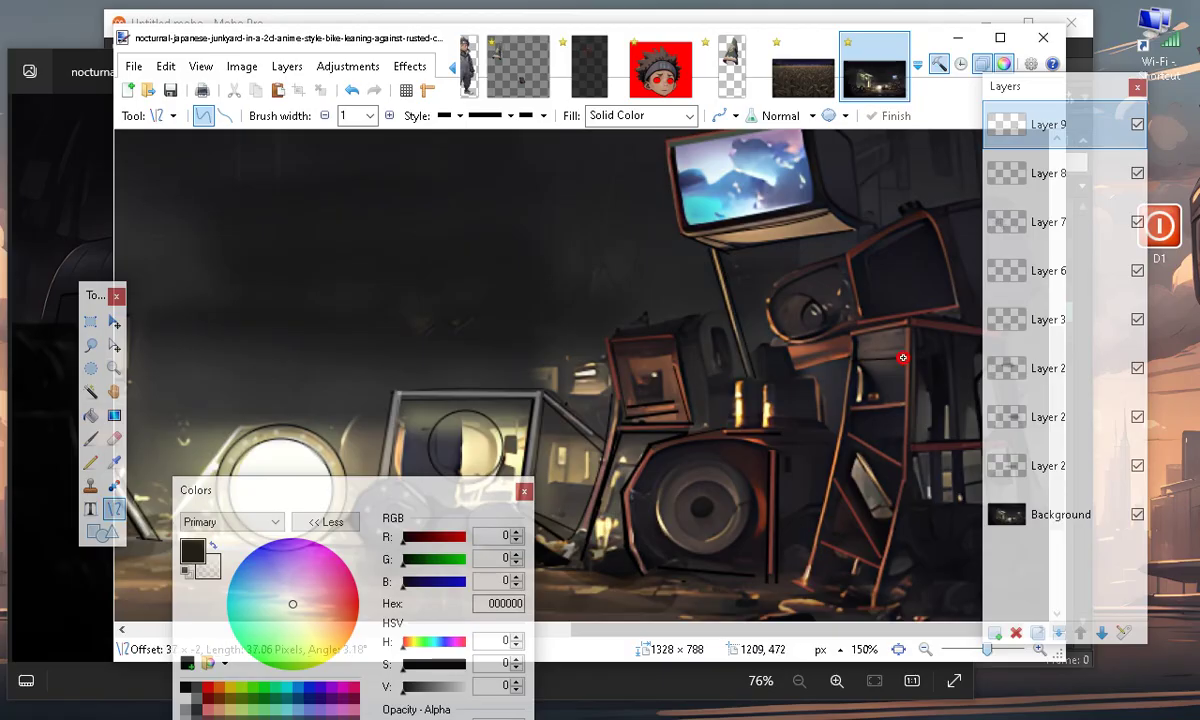
key("Return")
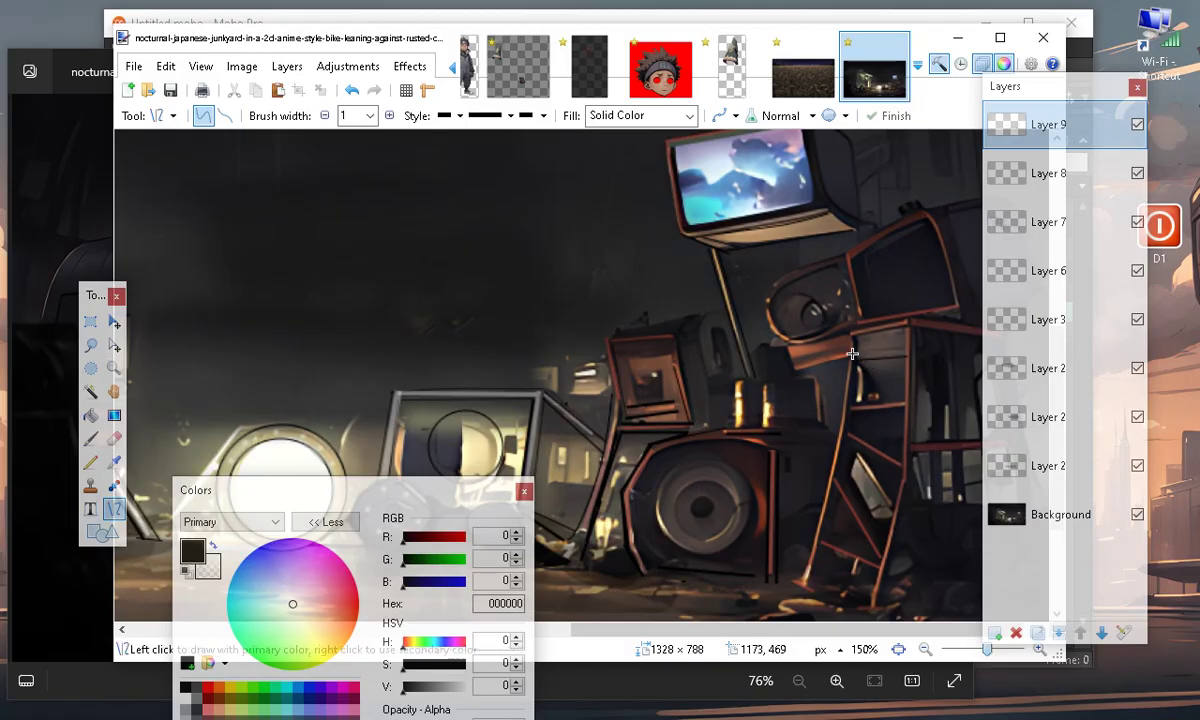
left_click_drag(855, 349, 904, 343)
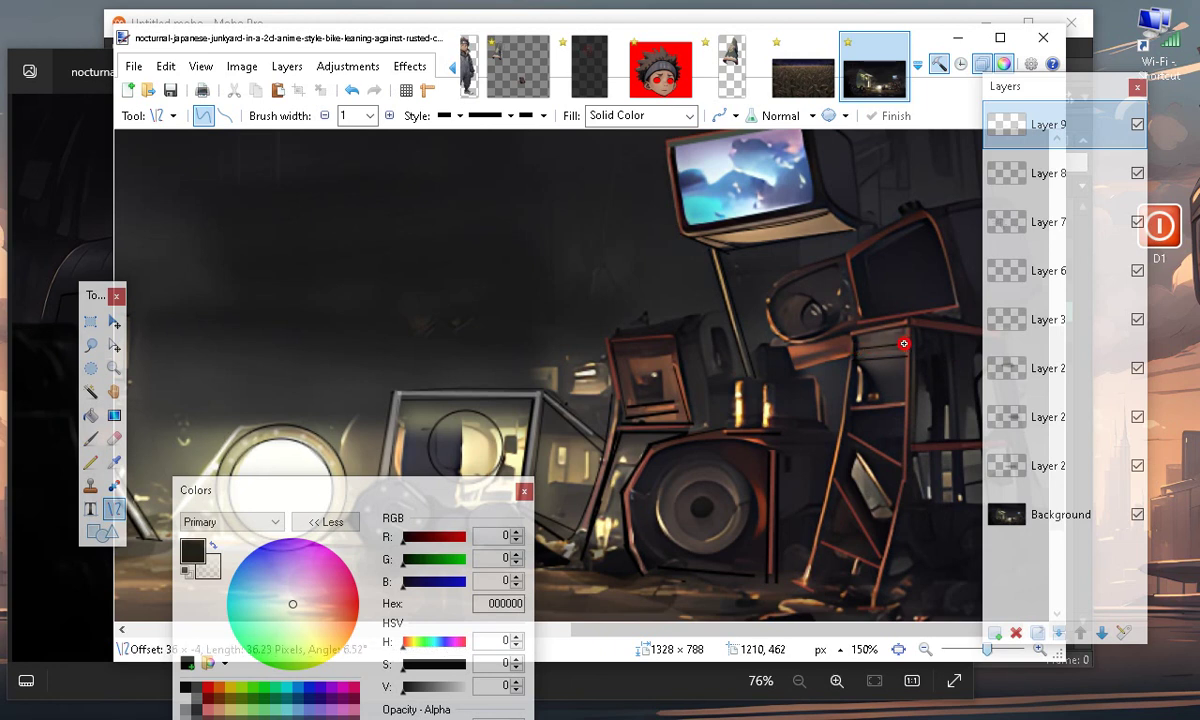
key("Return")
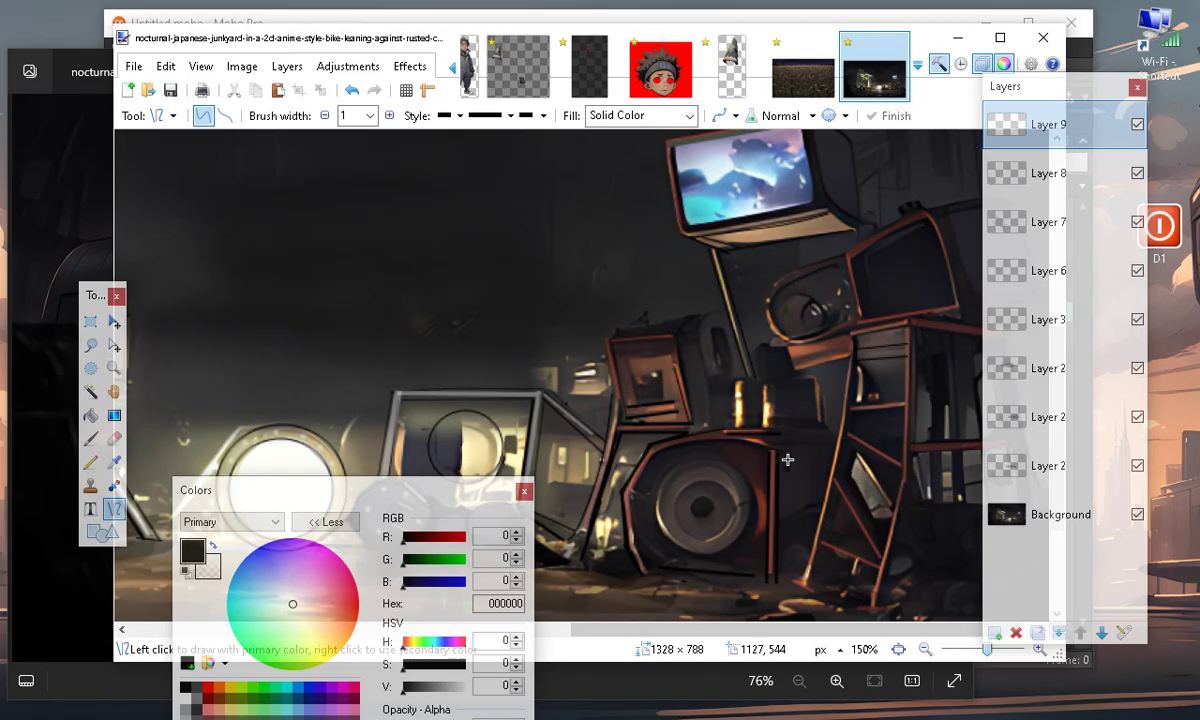
Outline the panel between the large speaker and the shelf's leg: top edge, leg-side lines up to about 91 pixels, and 21-pixel base
left_click_drag(770, 444, 835, 444)
key("Return")
left_click_drag(811, 580, 833, 483)
key("Return")
left_click_drag(801, 577, 830, 454)
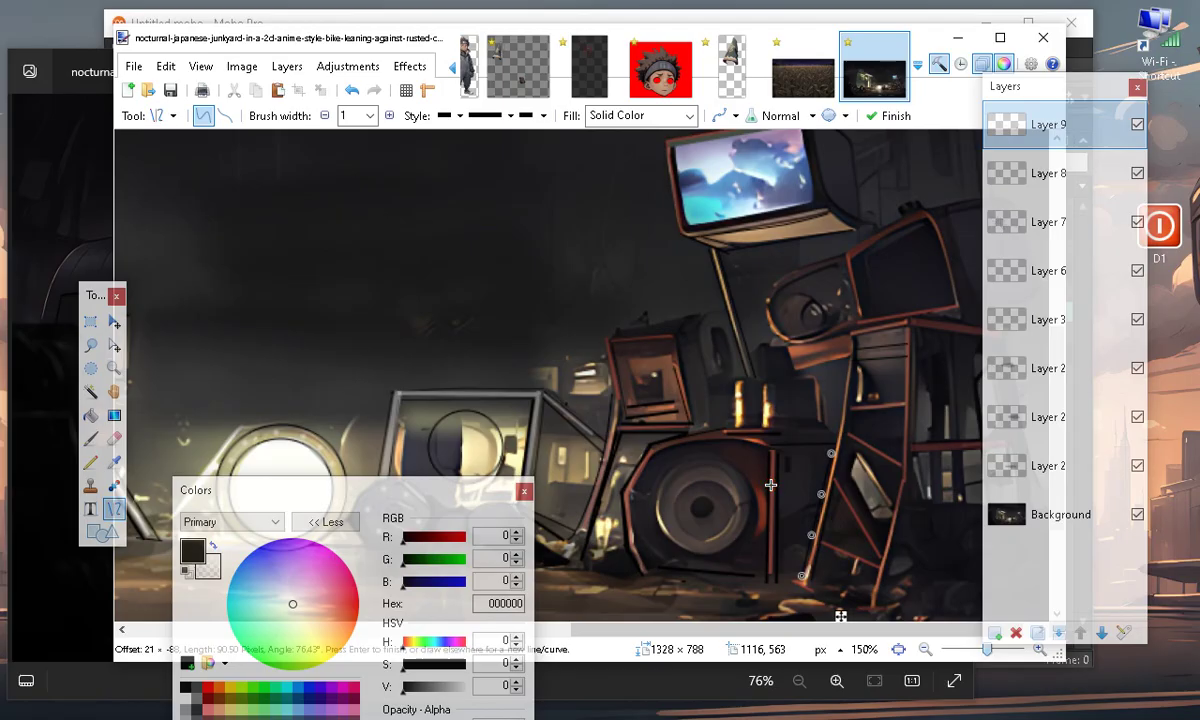
left_click_drag(768, 583, 797, 581)
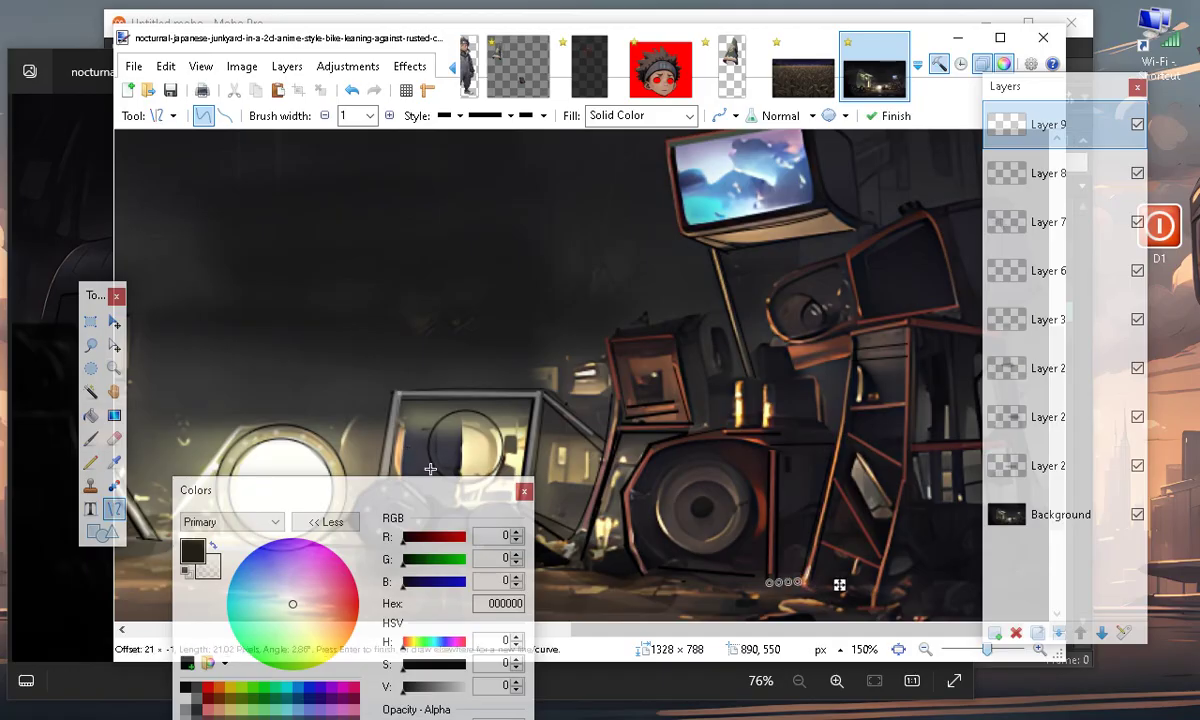
Move the Colors window clear of the boulders and draw a 1-pixel black line about 39 pixels long along the wreck frame's base
left_click_drag(389, 686, 313, 627)
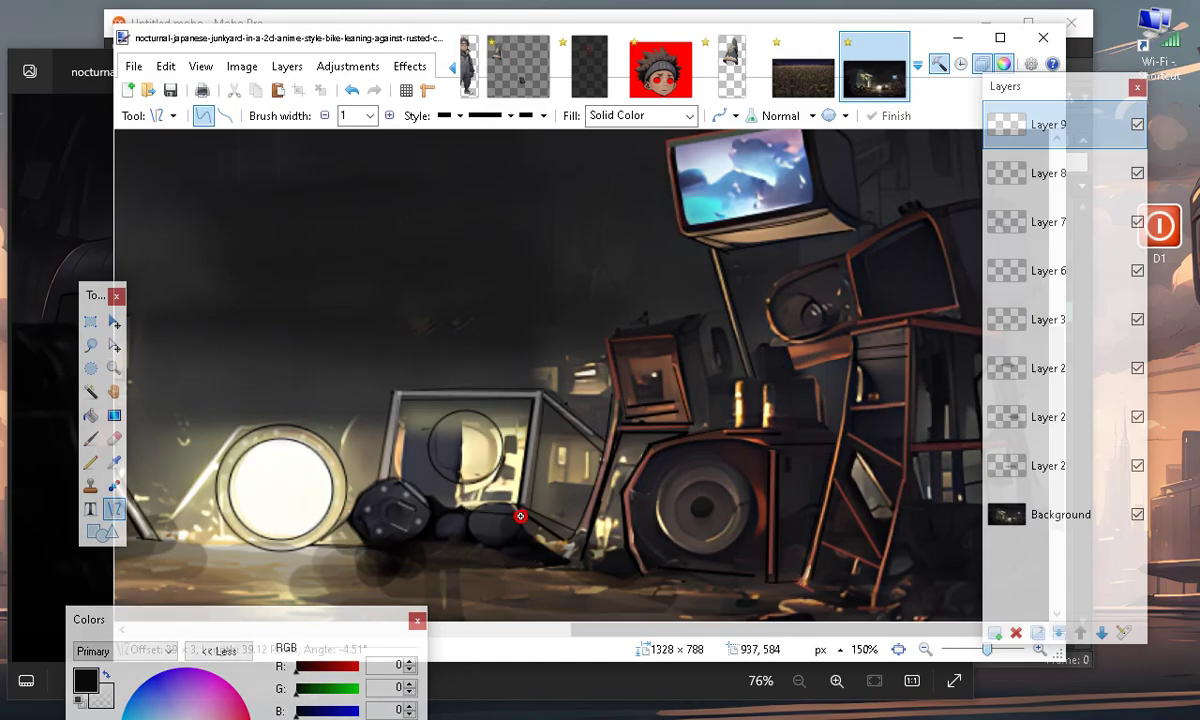
left_click_drag(468, 511, 508, 505)
key("Return")
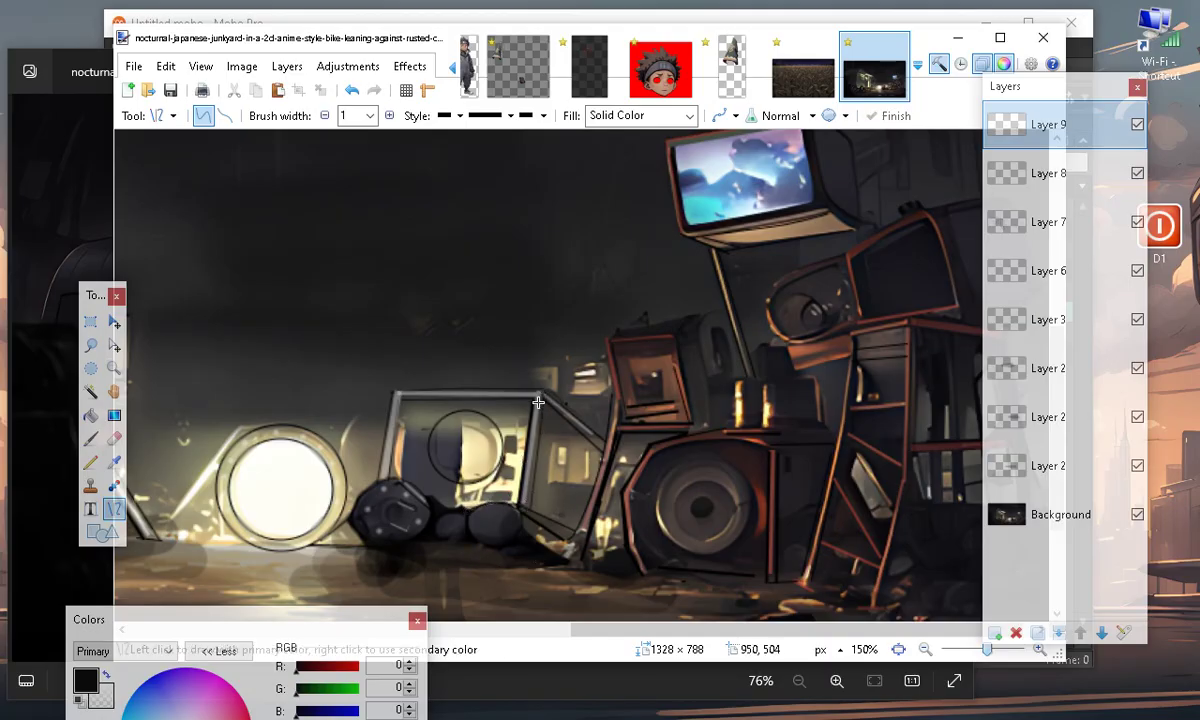
Draw two 1-pixel black lines, about 79 and 64 pixels long, down the wreck frame's far-side and near-light uprights
left_click_drag(544, 399, 528, 507)
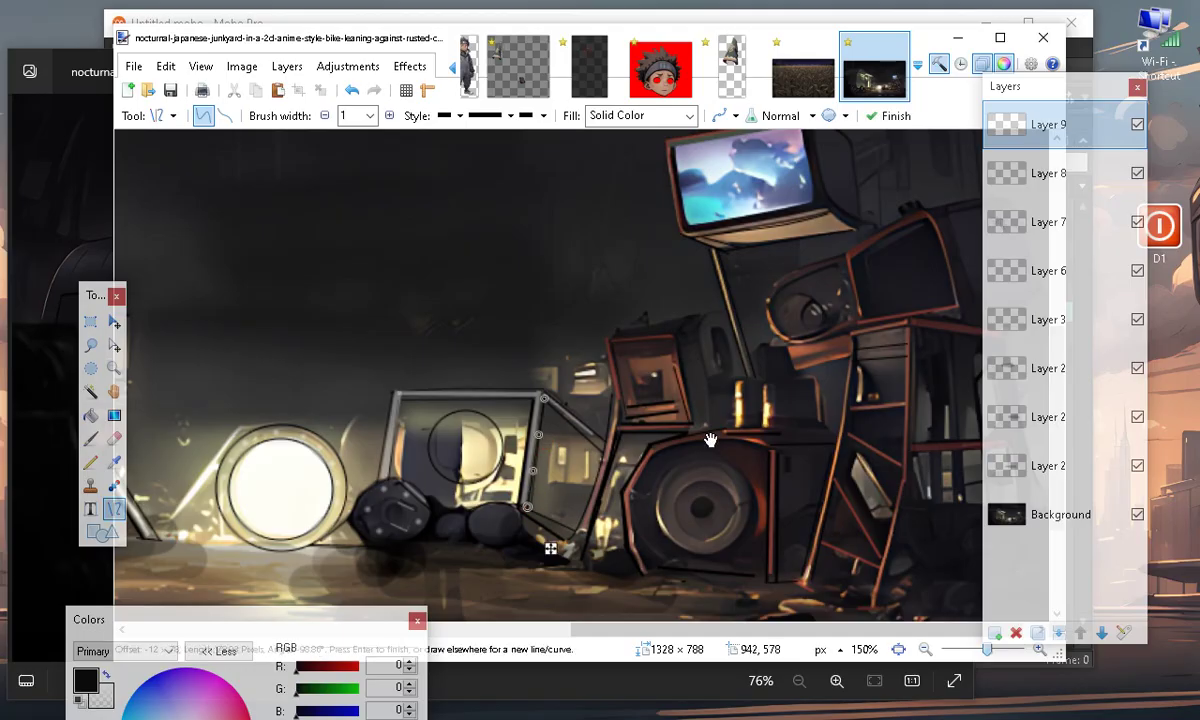
key("Return")
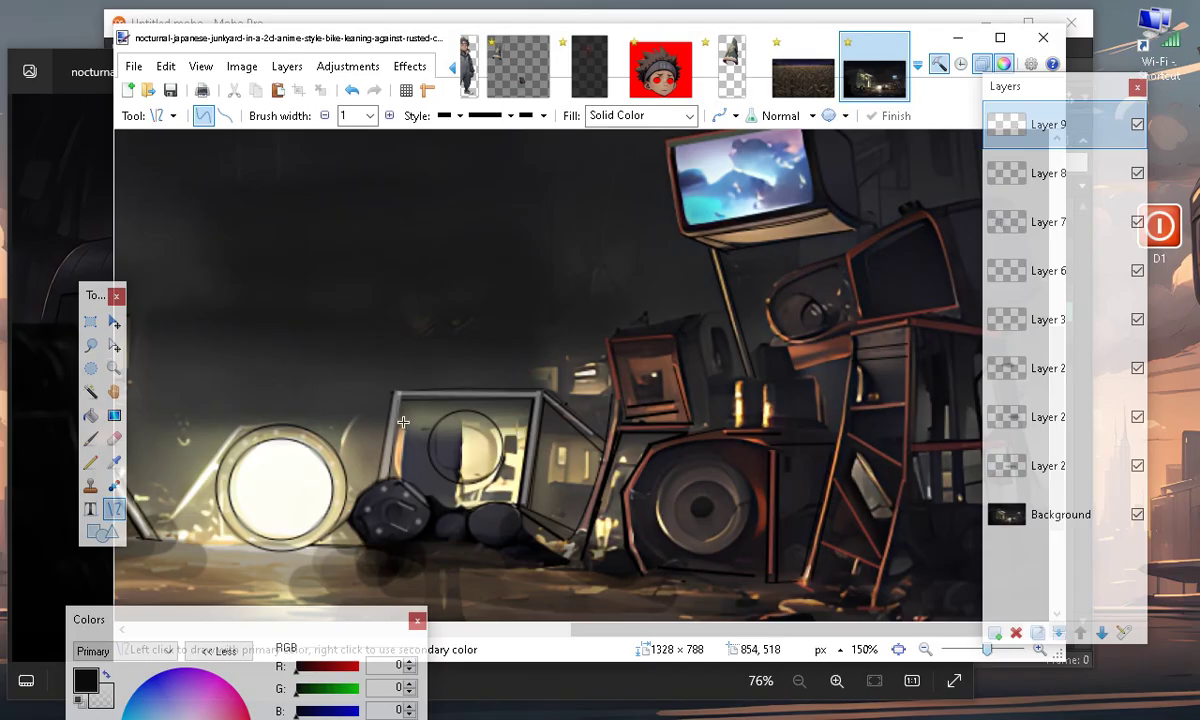
left_click_drag(401, 396, 390, 482)
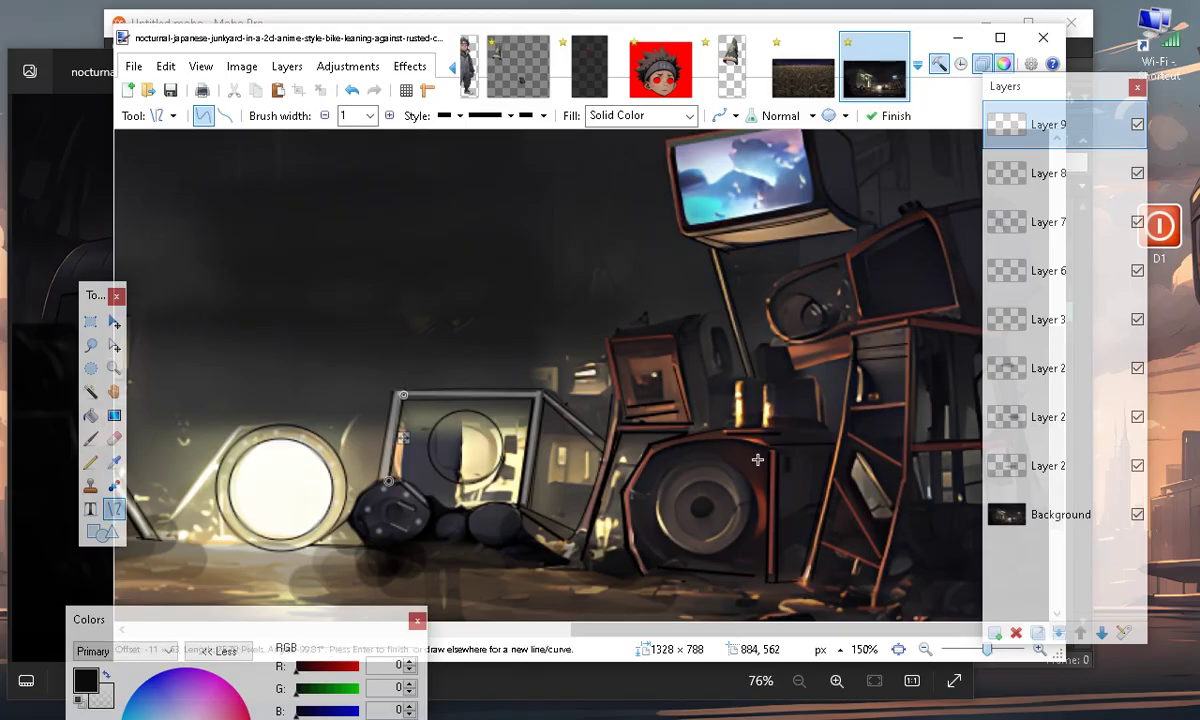
Check the outlined scene, viewing the whole picture and examining the caravan, ground and night sky up close
scroll(715, 450, "down", 3)
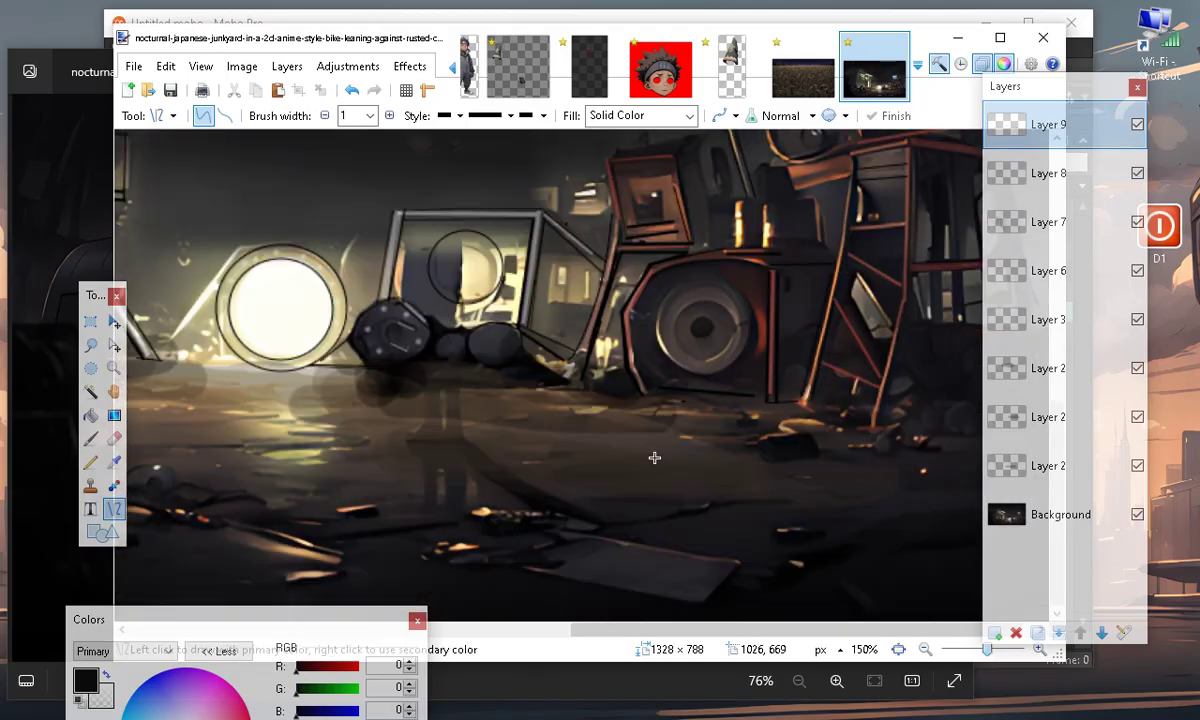
left_click(924, 650)
left_click(924, 650)
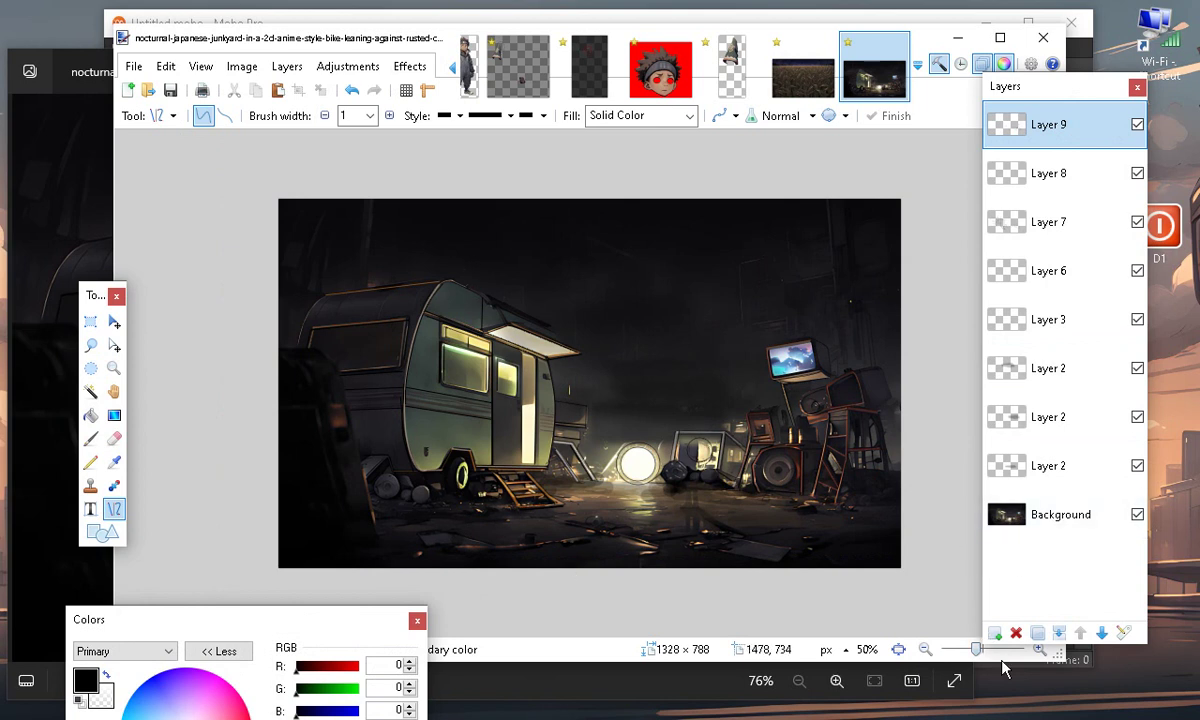
scroll(970, 612, "up", 2)
scroll(446, 380, "down", 2)
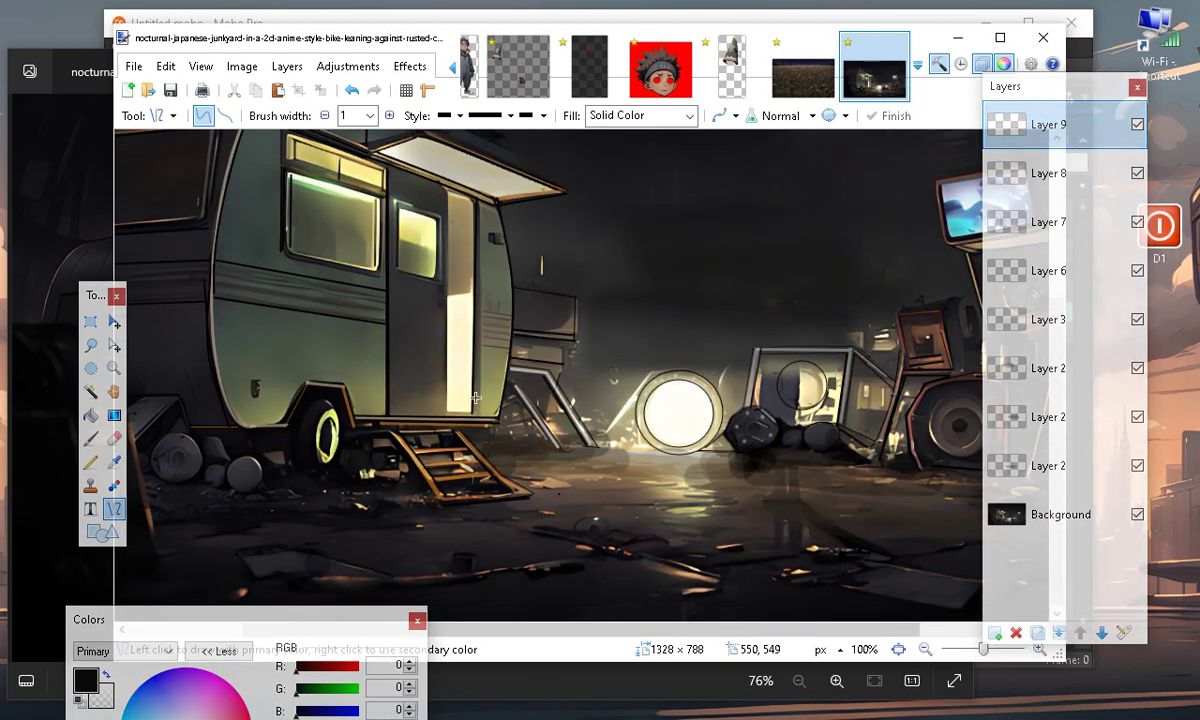
scroll(492, 423, "up", 2)
scroll(845, 441, "up", 2)
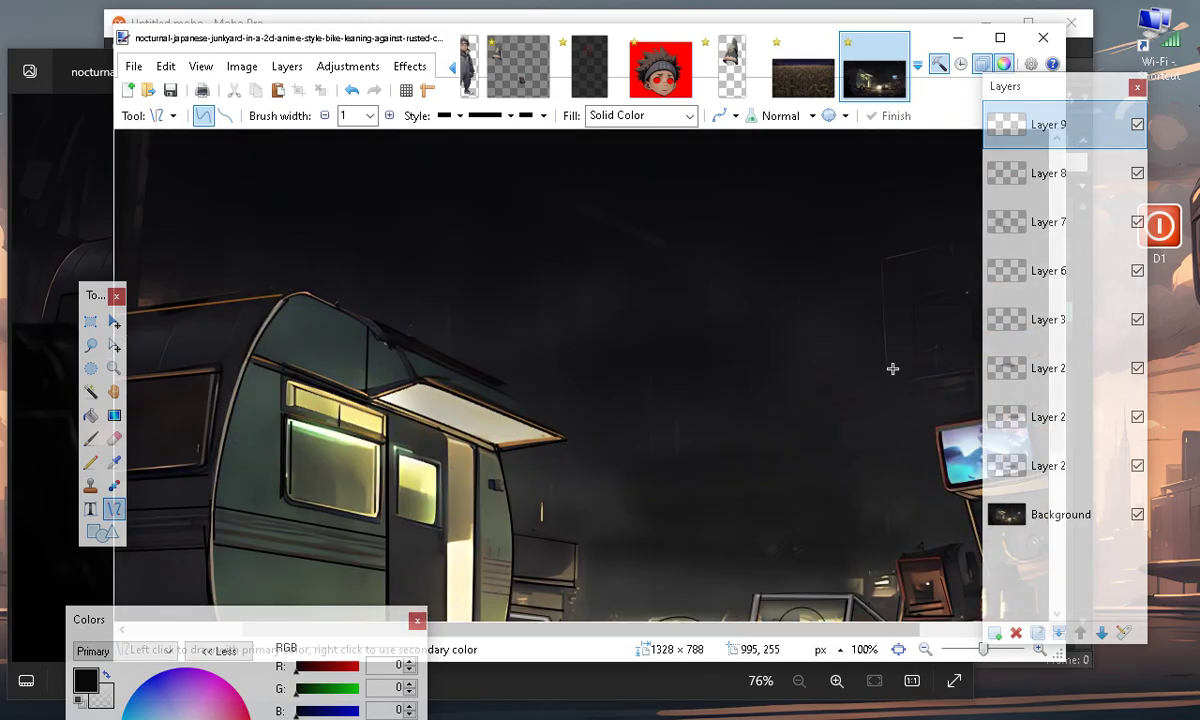
scroll(910, 600, "down", 3)
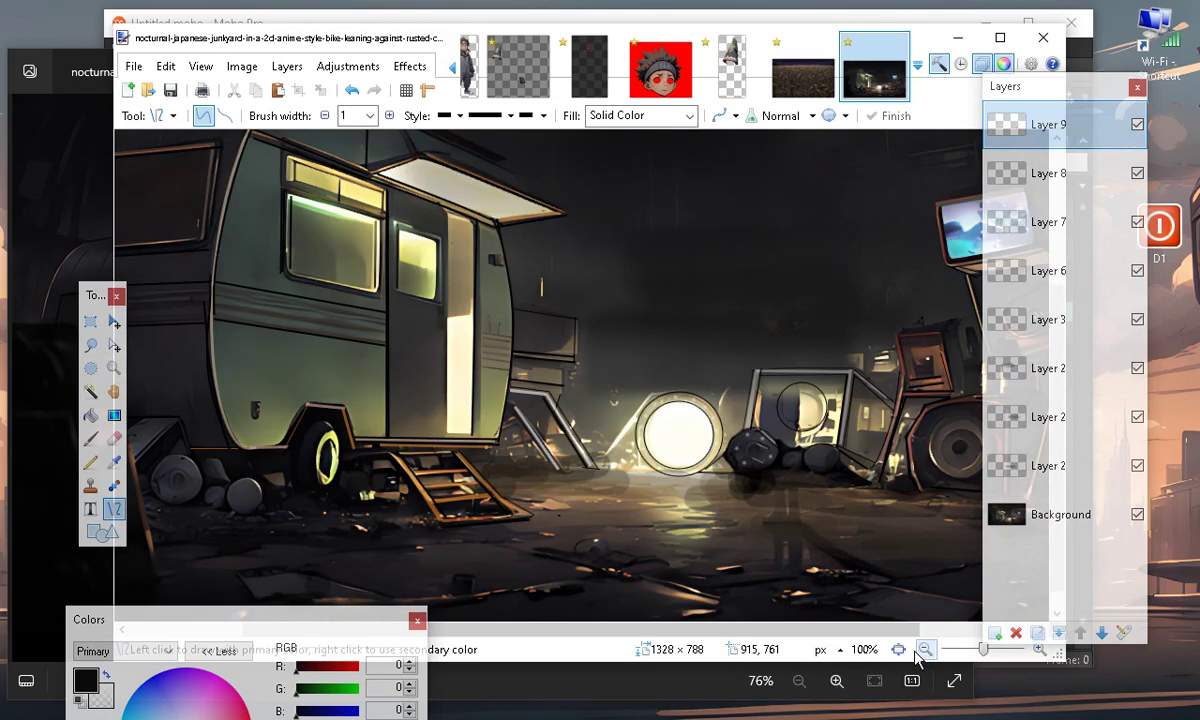
left_click(904, 650)
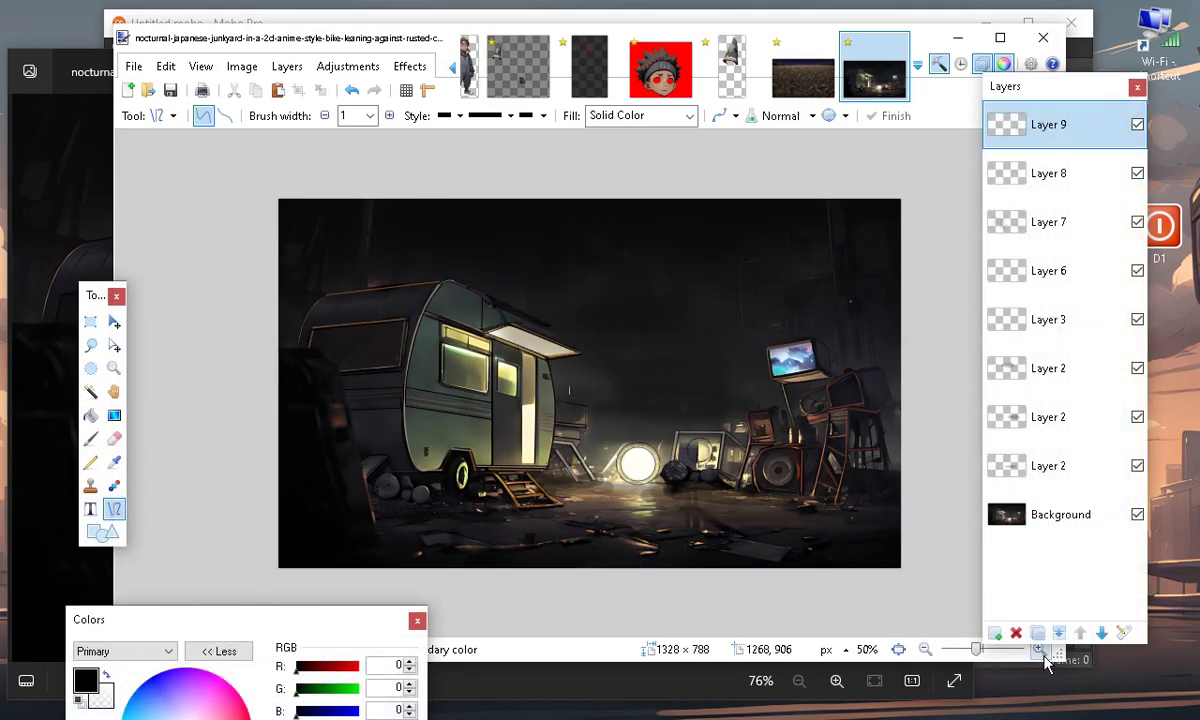
left_click(1040, 650)
scroll(571, 681, "up", 2)
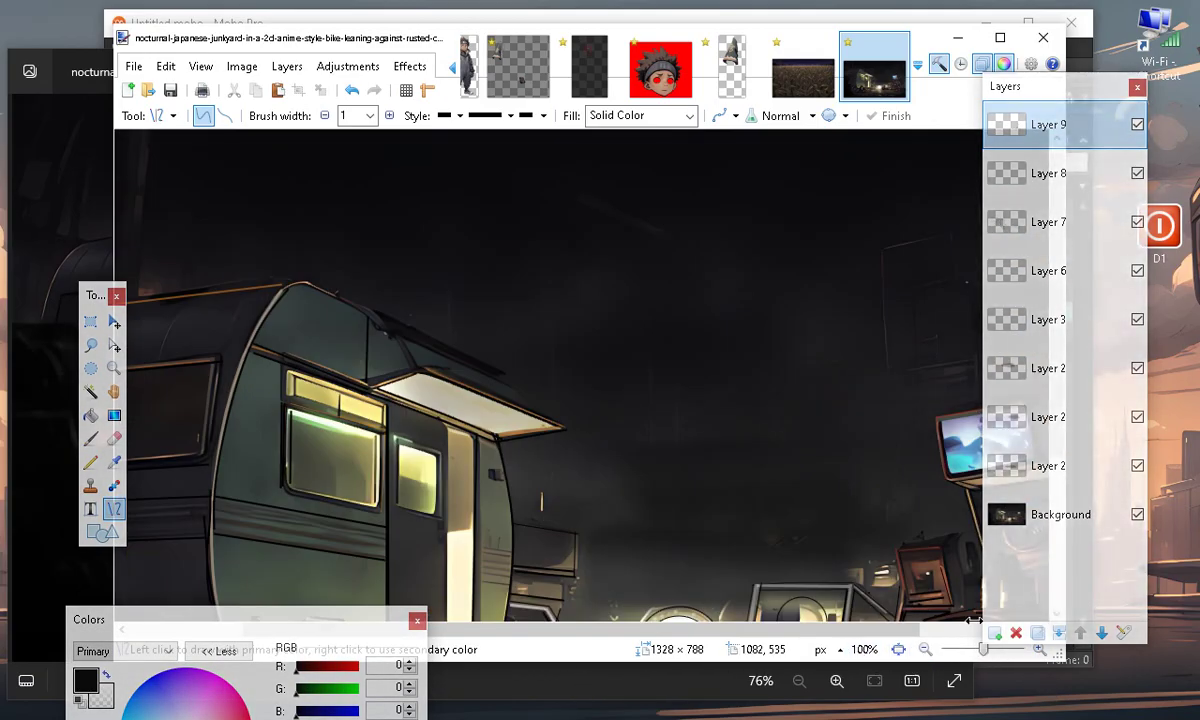
left_click(925, 649)
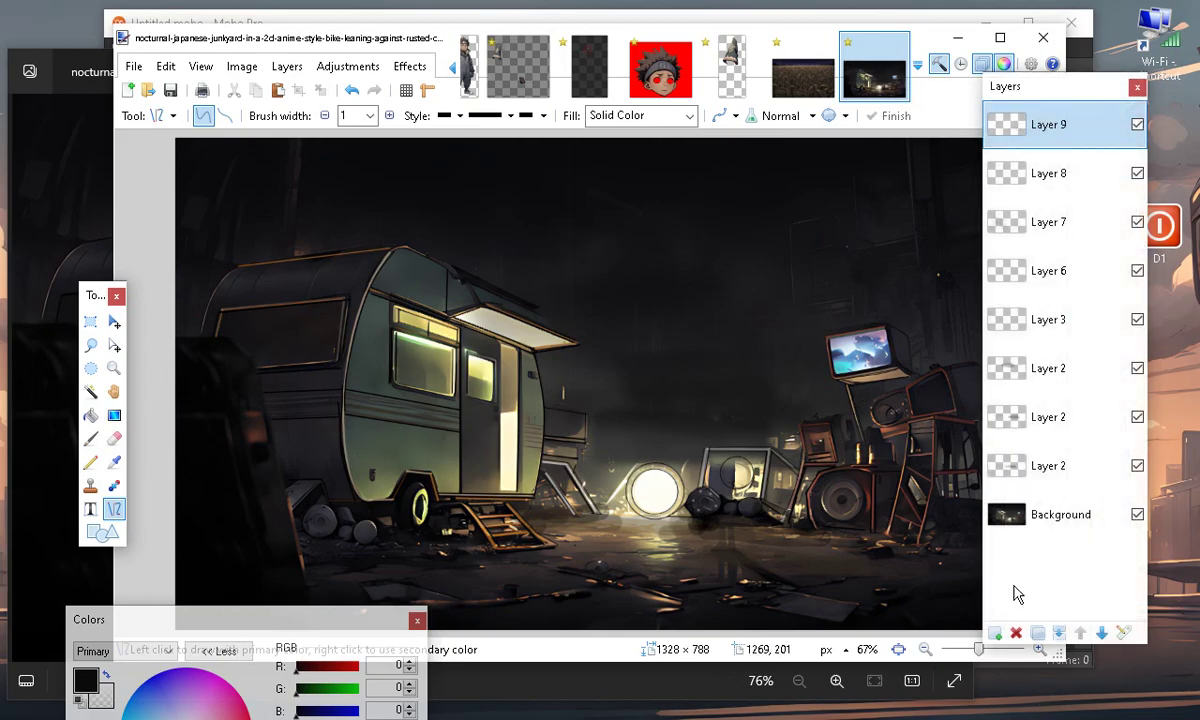
Add a new layer and set the primary colour to dark red 780000 with an opacity of 132
left_click(995, 633)
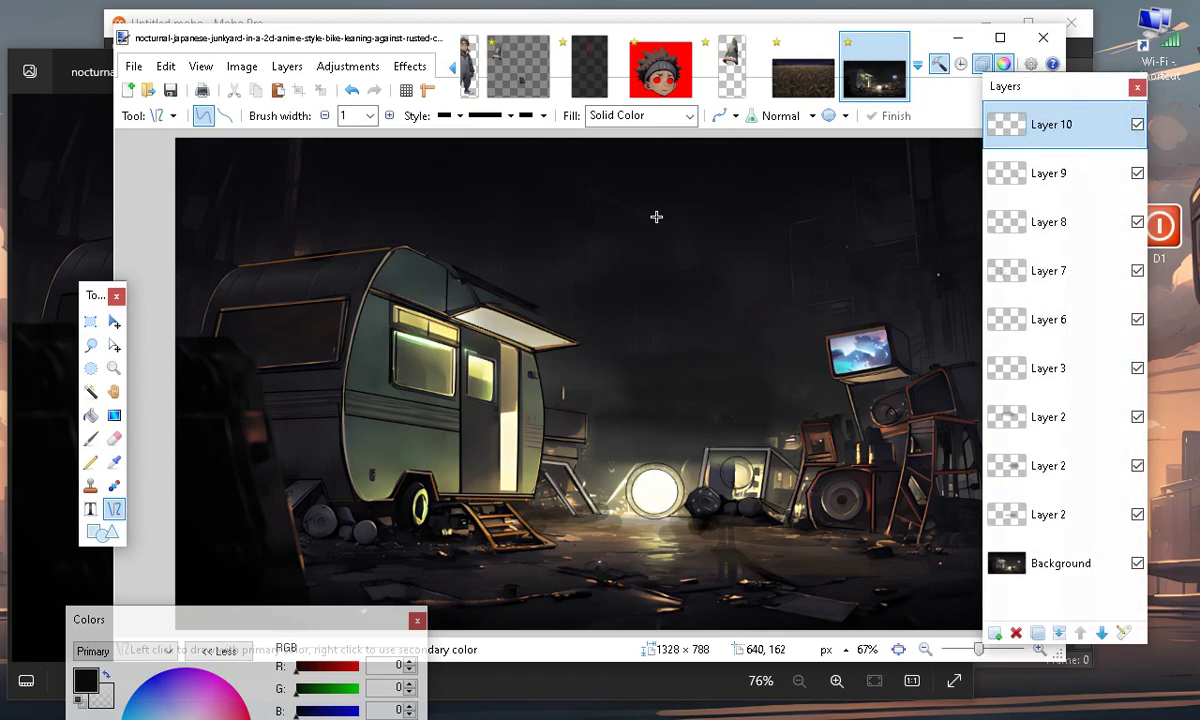
left_click_drag(217, 624, 255, 498)
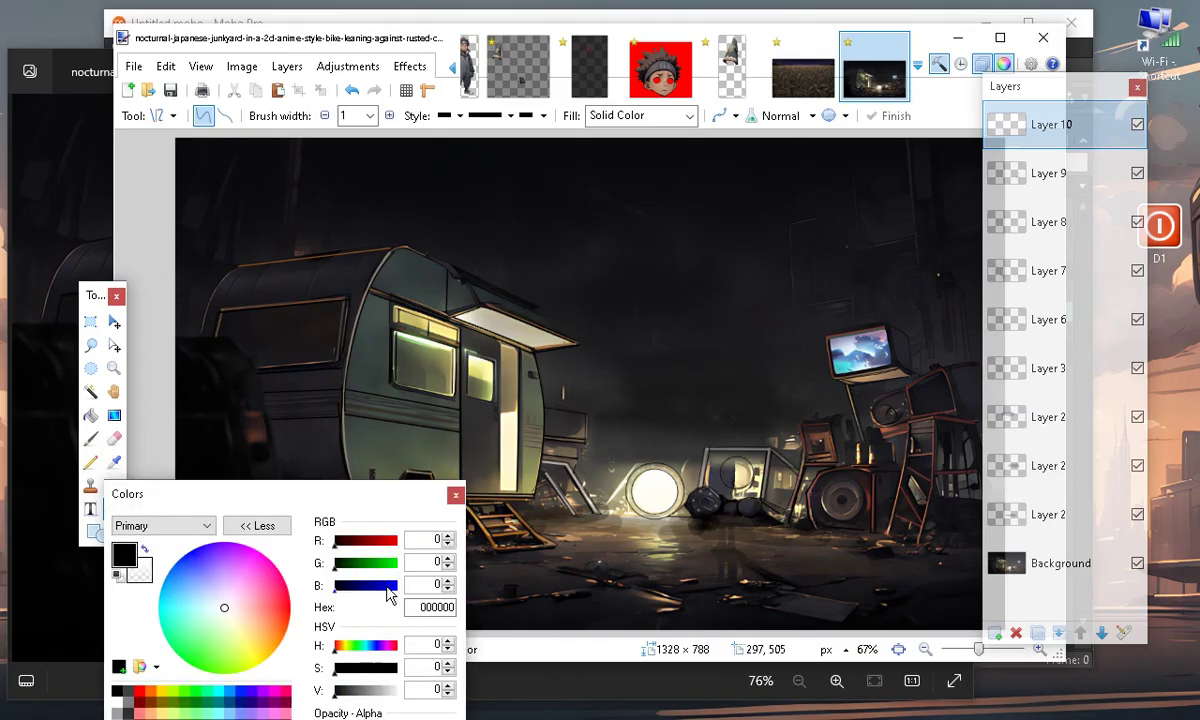
left_click(364, 541)
left_click_drag(95, 294, 121, 149)
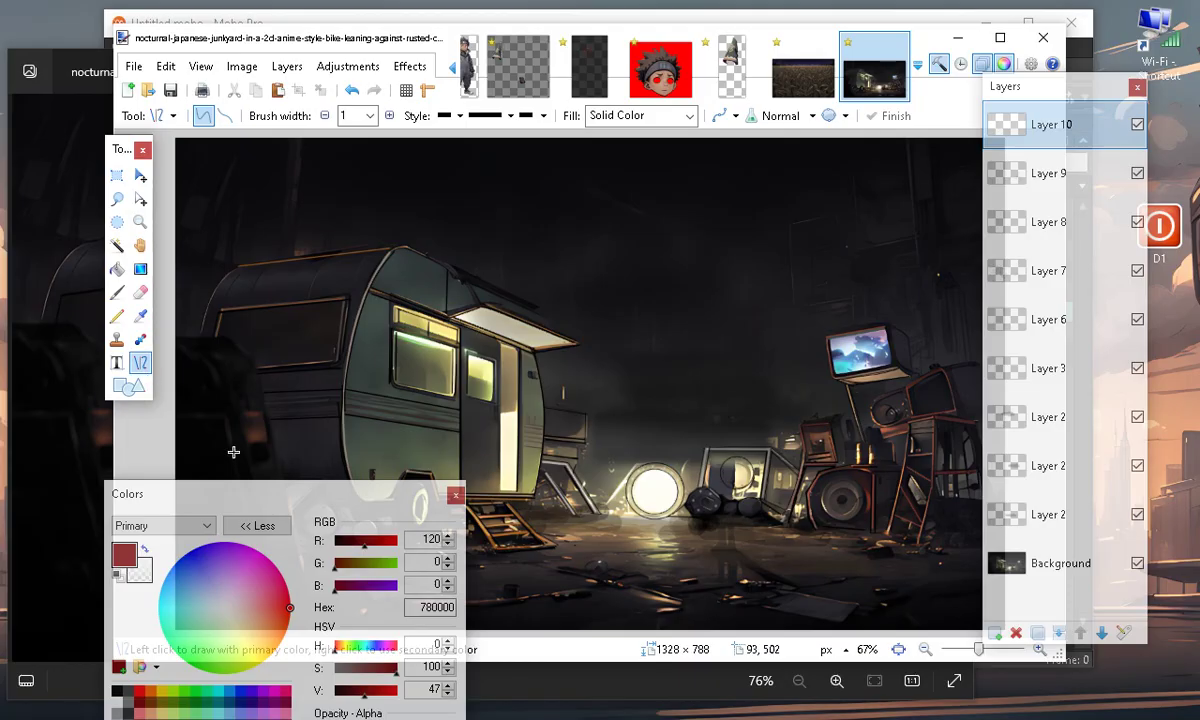
left_click_drag(220, 495, 206, 407)
left_click_drag(361, 640, 354, 651)
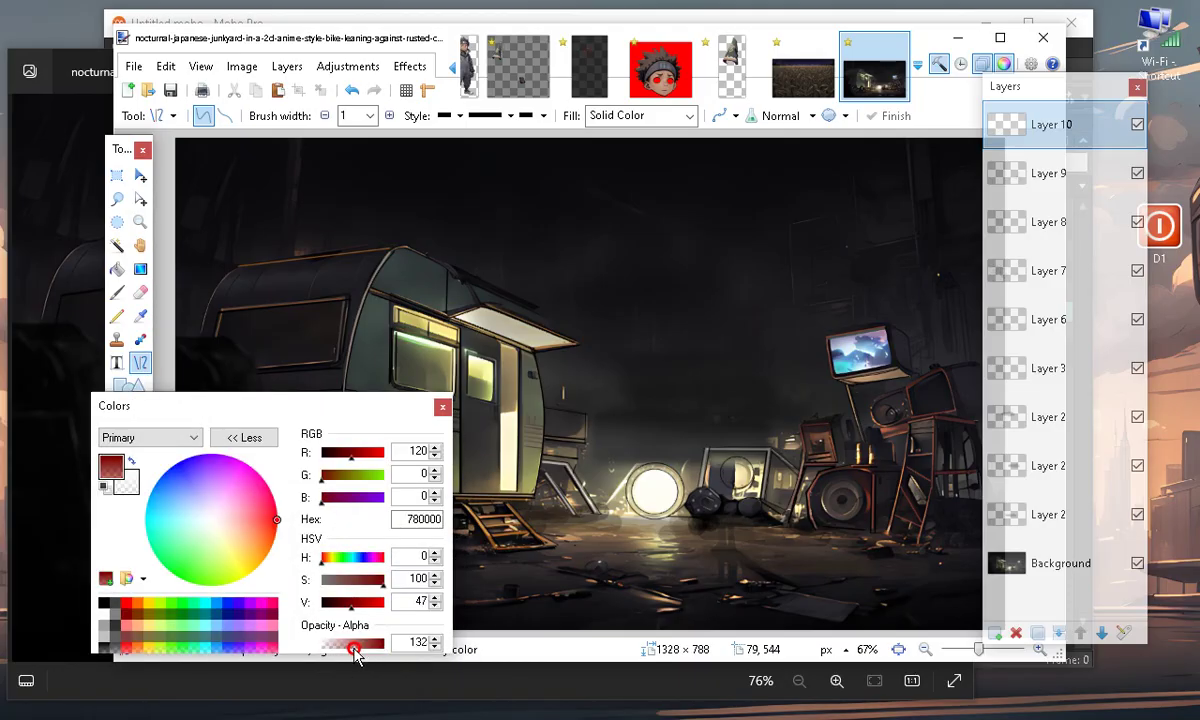
left_click_drag(228, 397, 219, 552)
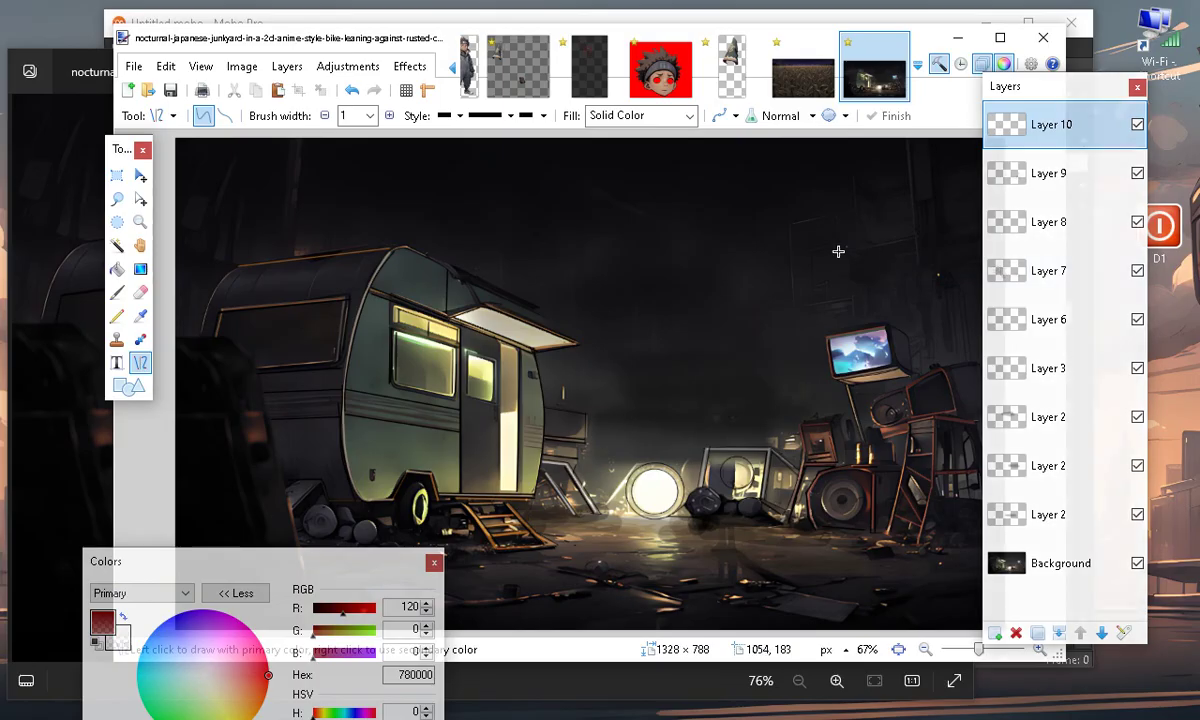
Draw 1-pixel dark red lines over the faint background structure above the television, the lower one about 107 pixels long
left_click_drag(797, 219, 840, 218)
key("Return")
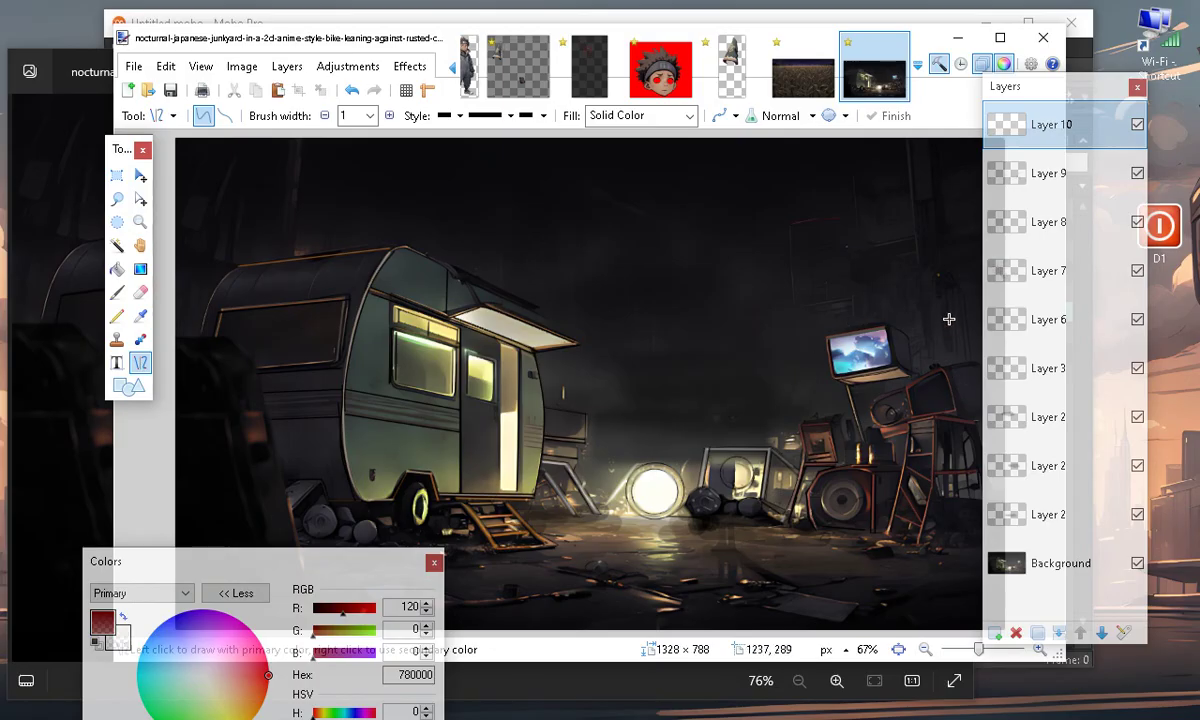
mouse_move(848, 251)
left_mouse_down()
mouse_move(912, 249)
mouse_move(912, 239)
left_mouse_up()
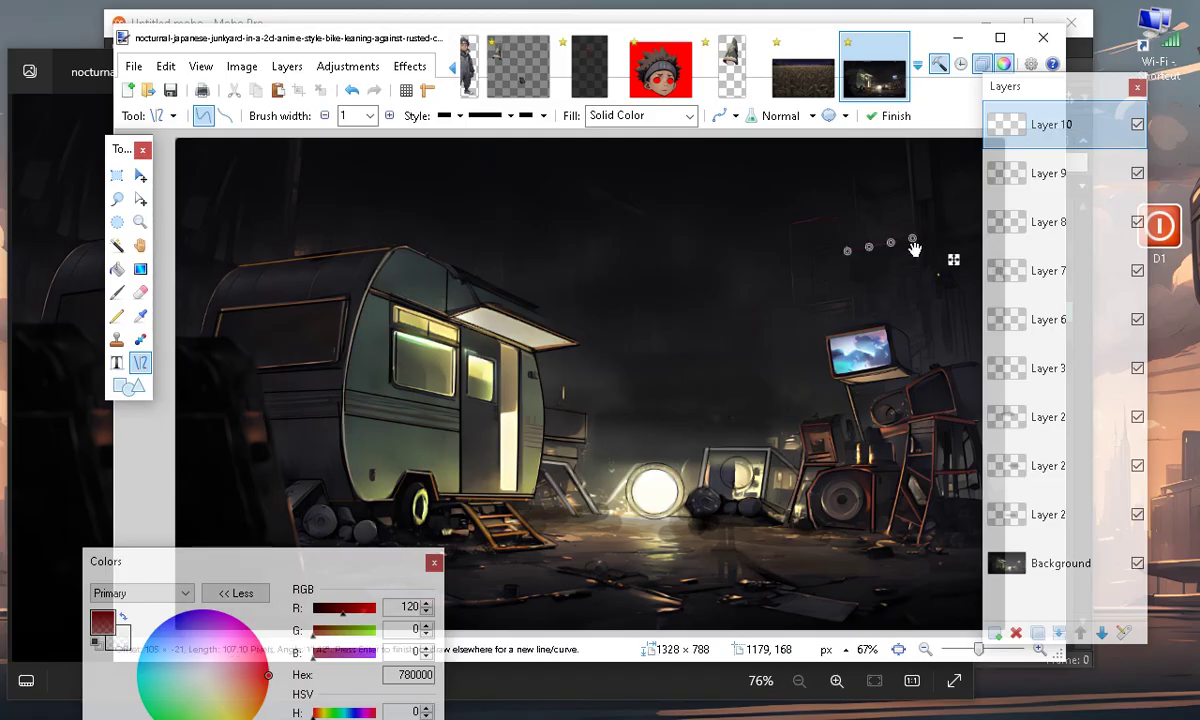
key("Return")
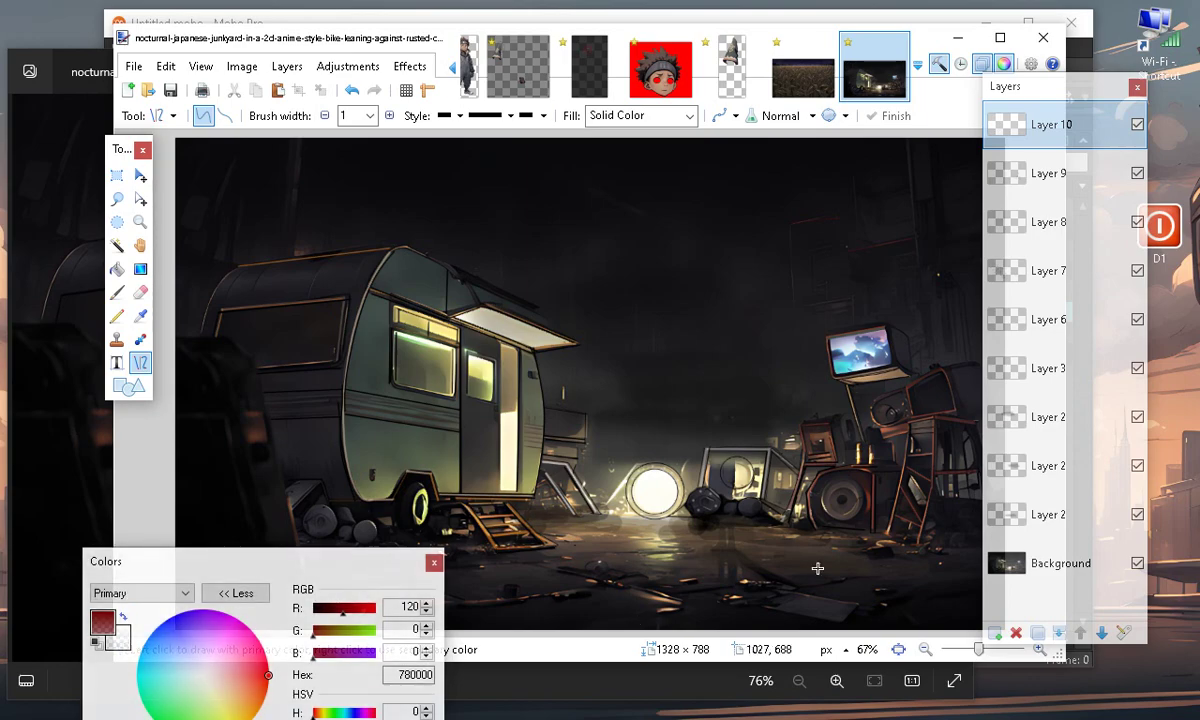
left_click(925, 649)
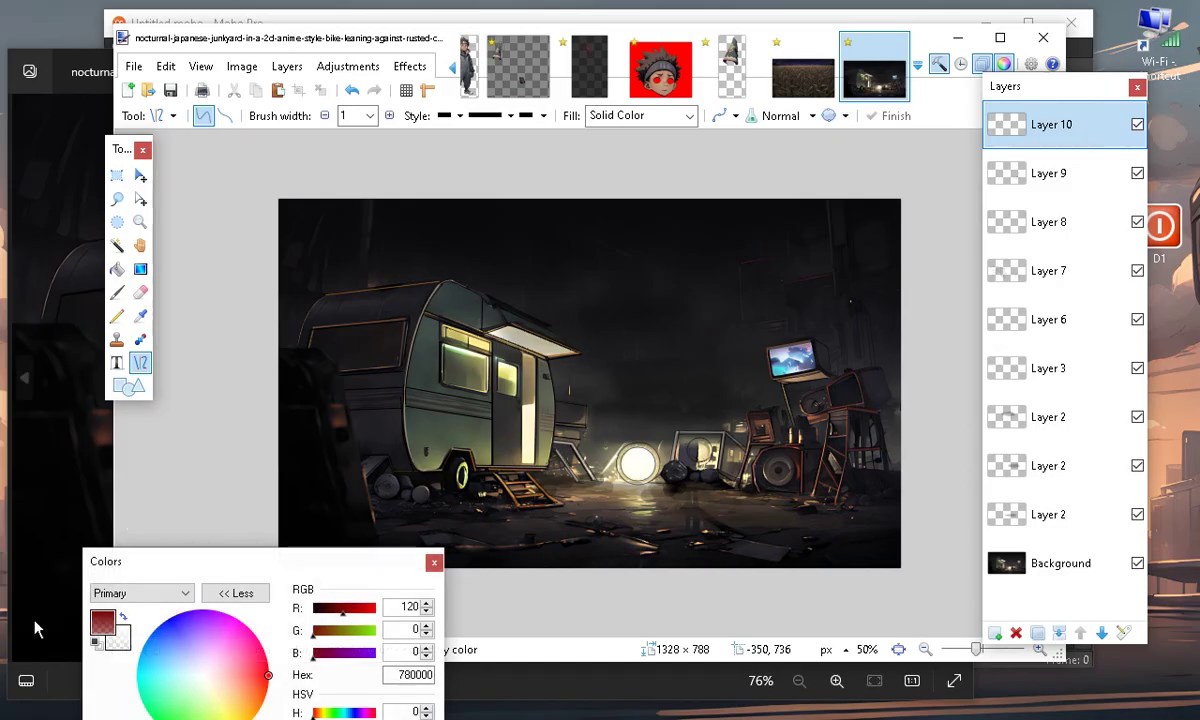
left_click_drag(179, 563, 190, 615)
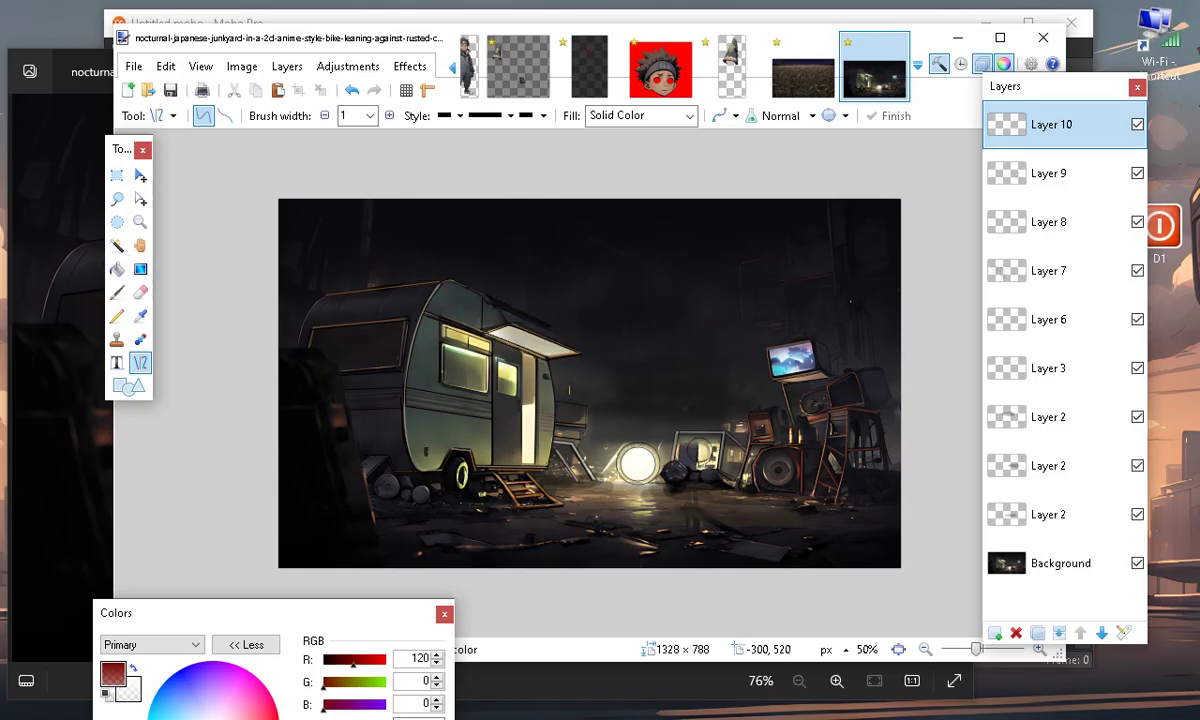
Merge the topmost layer and every layer beneath it down into the Background layer
left_click(1077, 122)
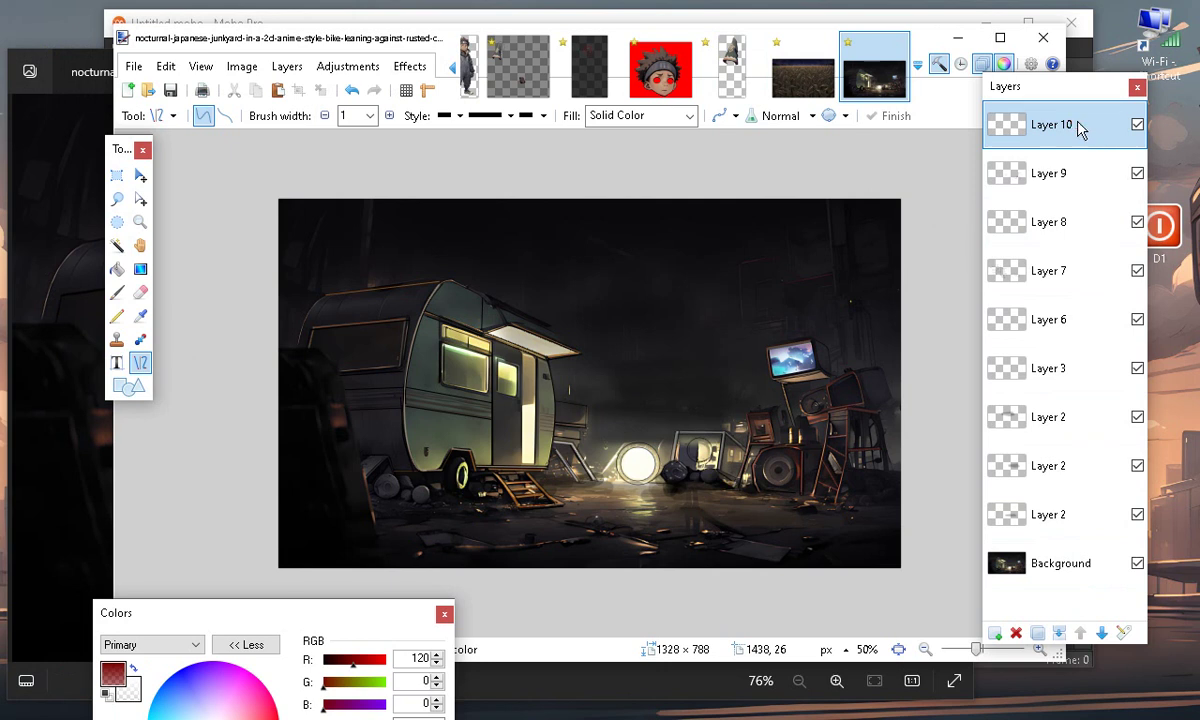
left_click(1060, 634)
left_click(1060, 634)
left_click(1060, 634)
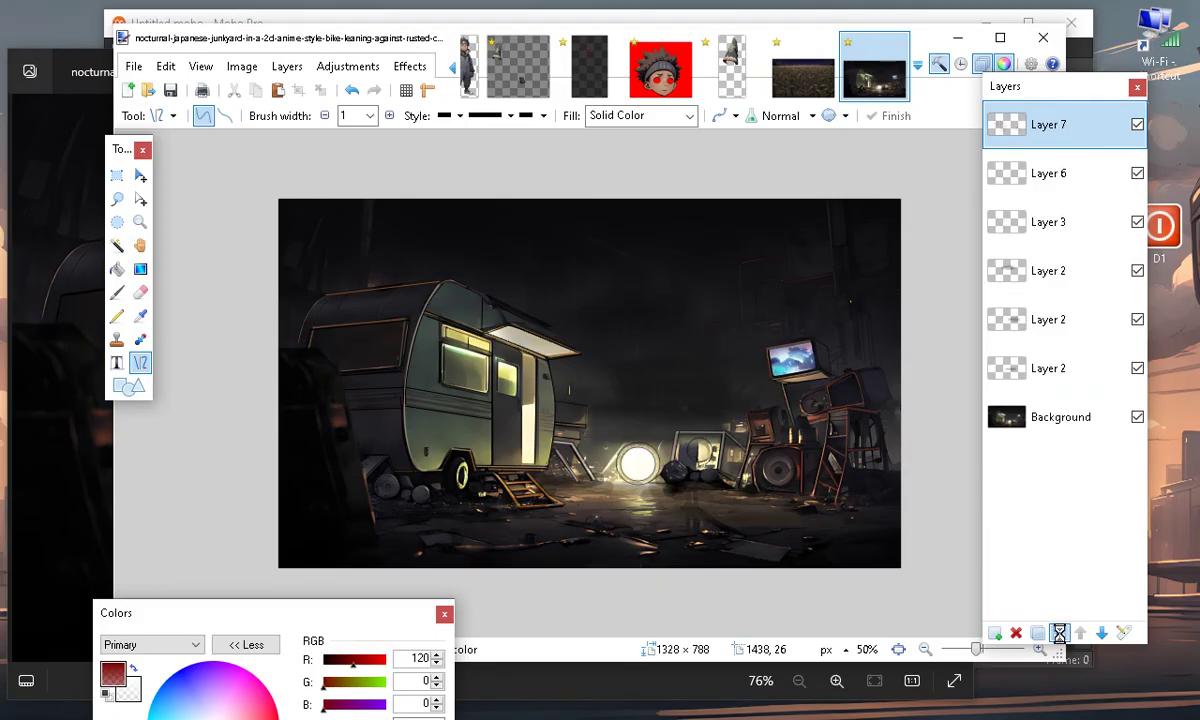
left_click(1060, 634)
left_click(1060, 634)
left_click(1060, 634)
left_click(1060, 634)
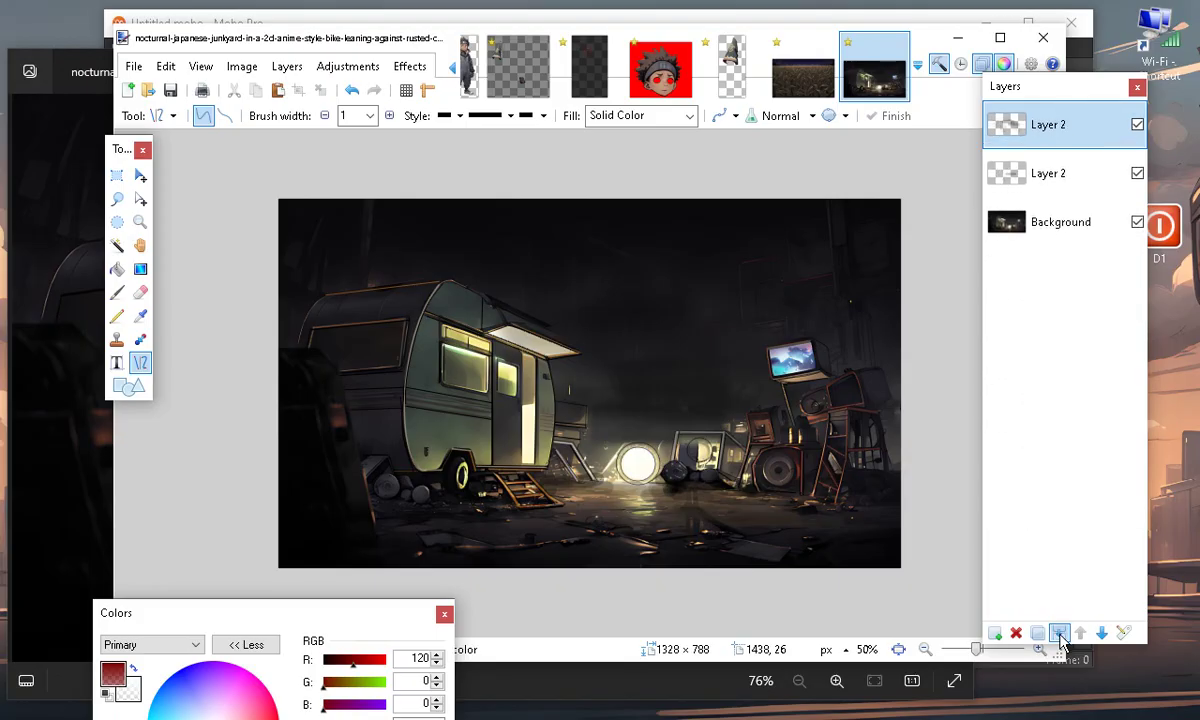
left_click(1060, 634)
left_click(1060, 634)
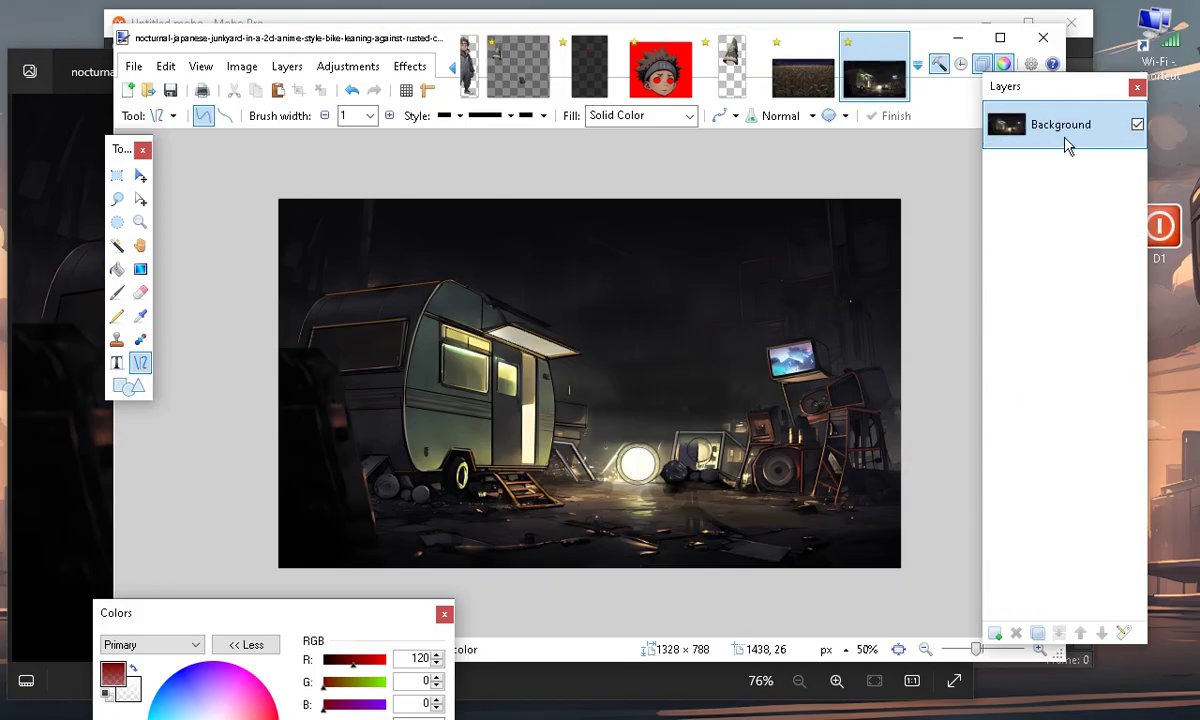
Select the entire flattened junkyard image and copy it to the clipboard
left_click(166, 67)
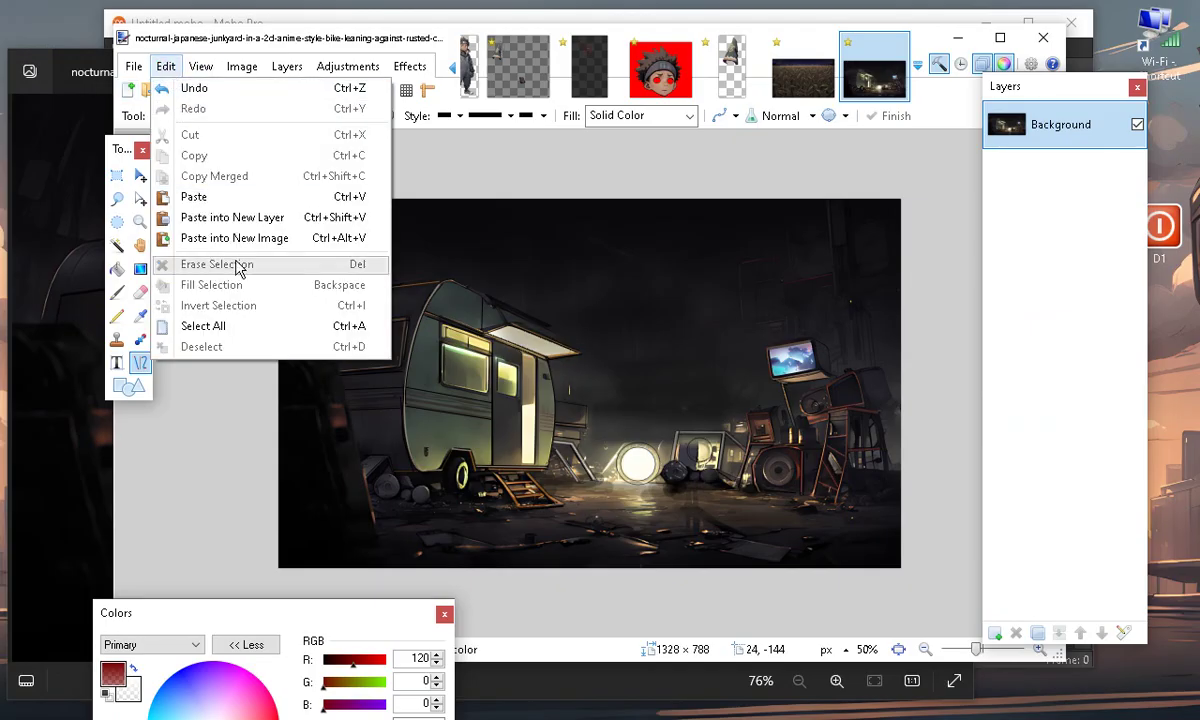
left_click(205, 326)
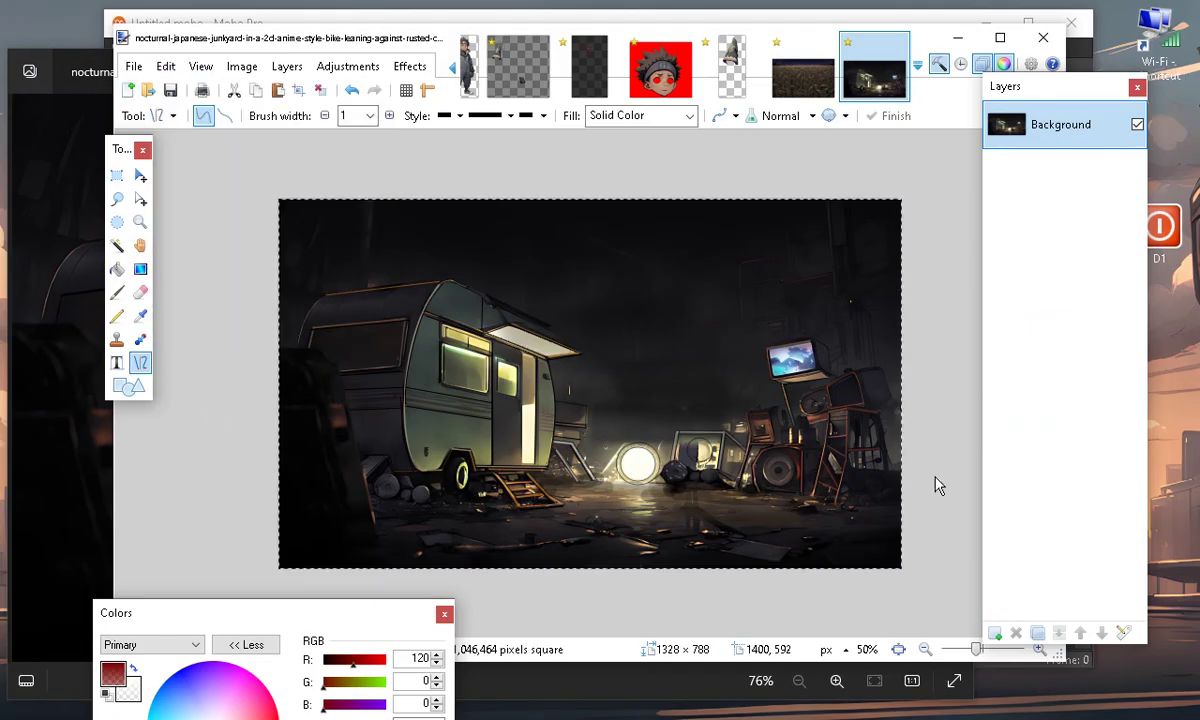
left_click(166, 67)
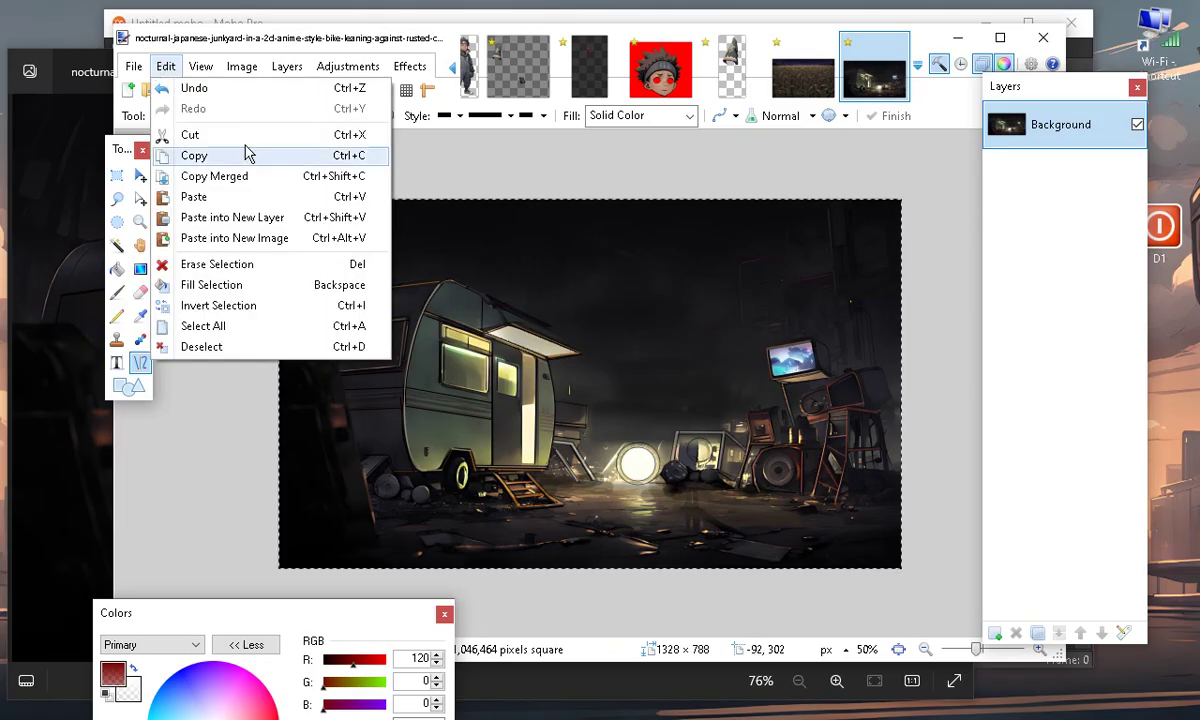
left_click(193, 178)
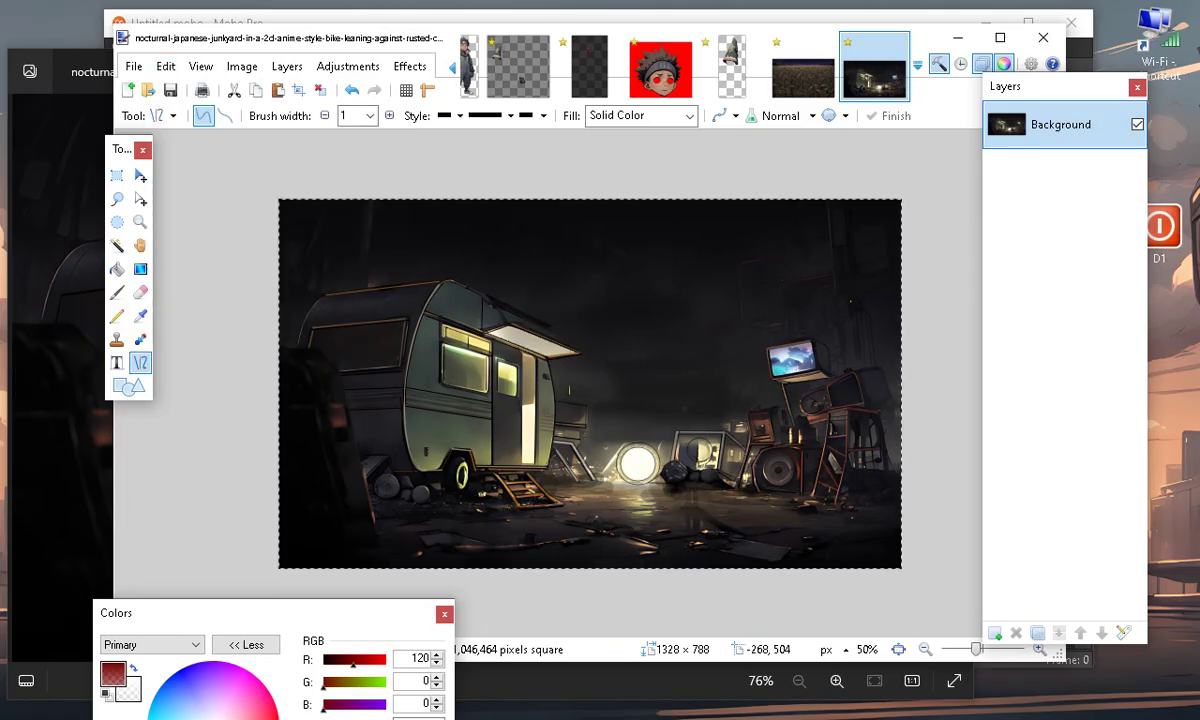
Switch to Inkscape and paste the copied junkyard scene into New document 1, over the dreadlocked character's head
key("alt+Tab")
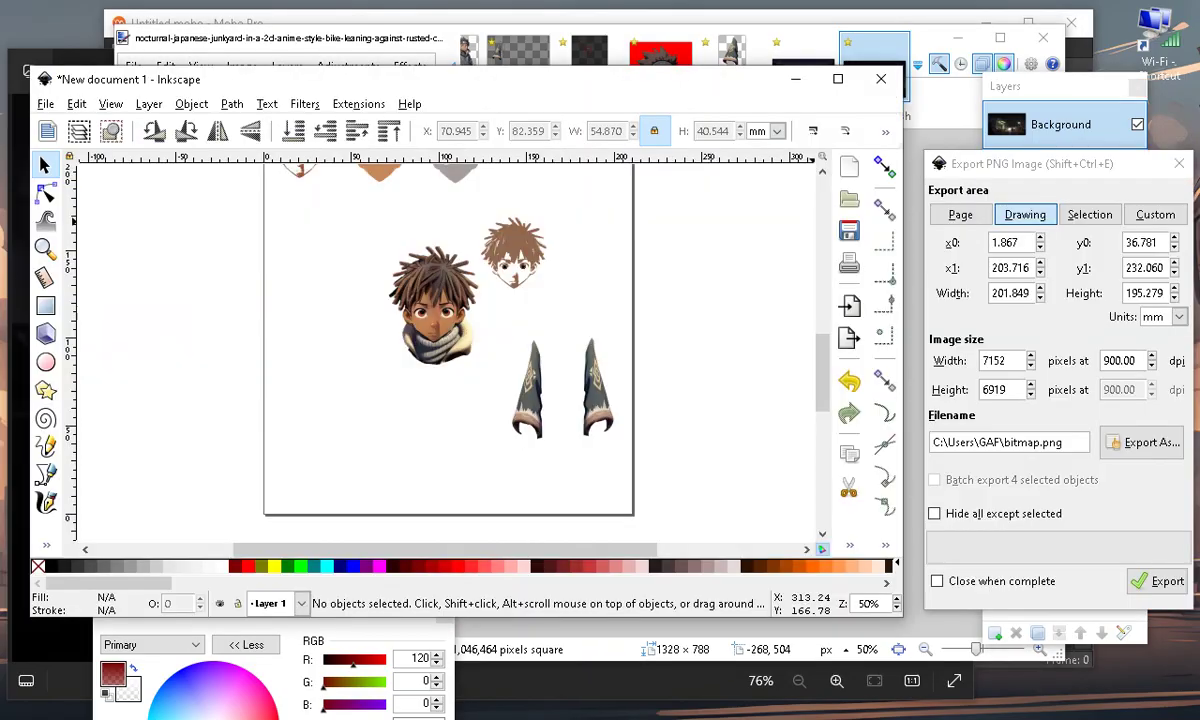
scroll(450, 490, "down", 4)
scroll(699, 343, "up", 4)
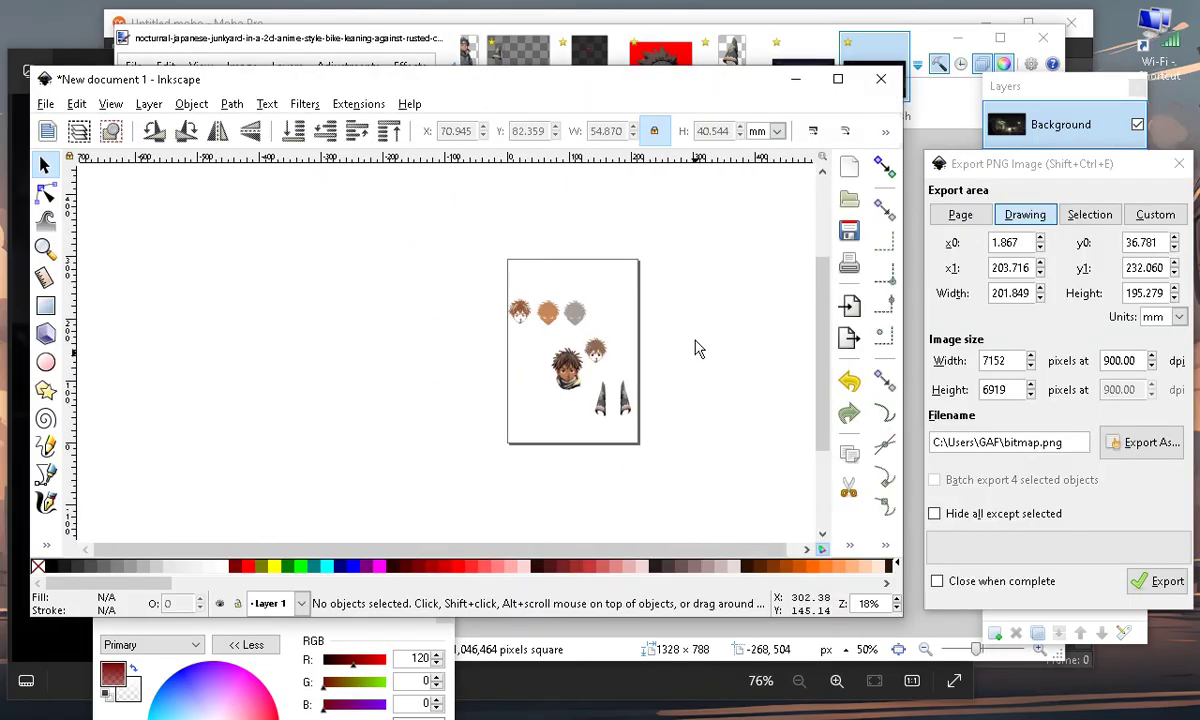
scroll(489, 398, "up", 3)
scroll(710, 375, "down", 2)
scroll(611, 327, "up", 5)
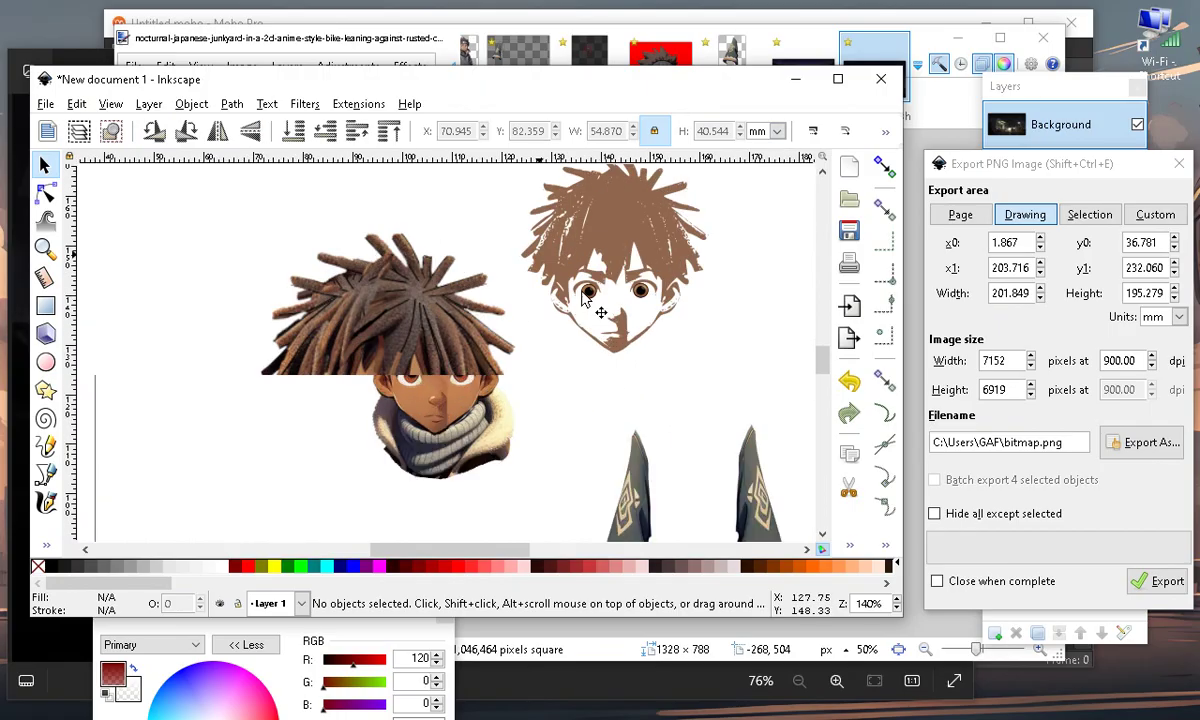
scroll(376, 450, "down", 6)
scroll(540, 370, "up", 1)
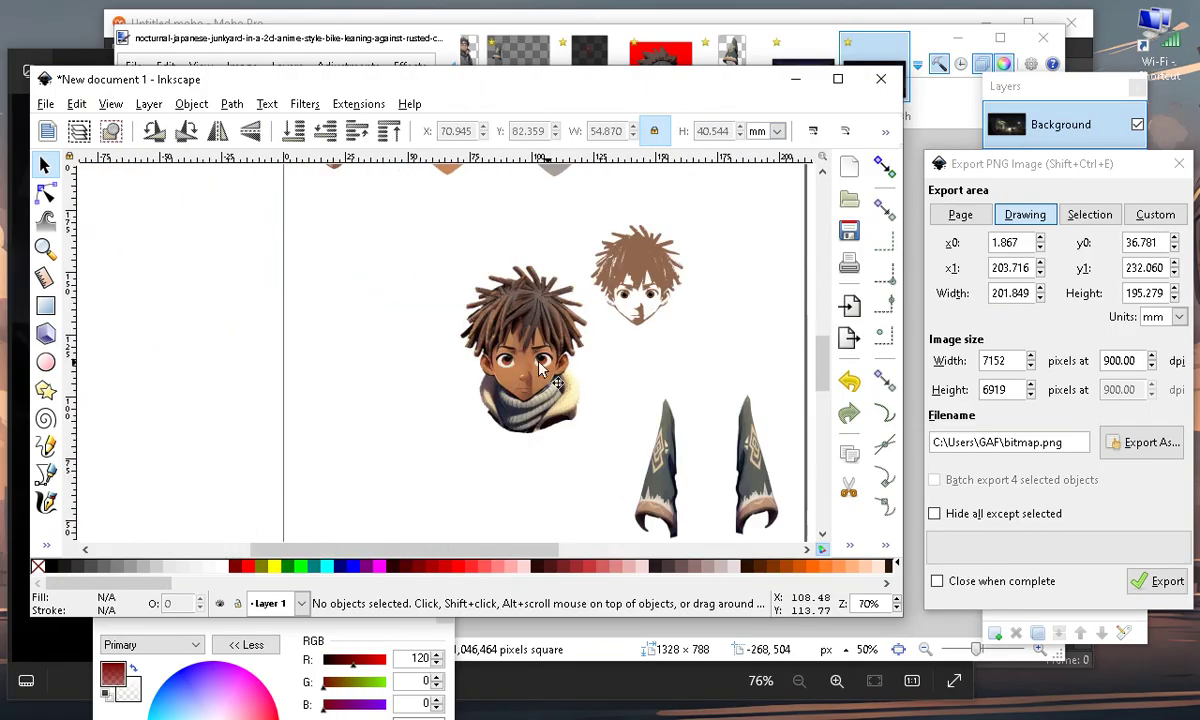
left_click(77, 104)
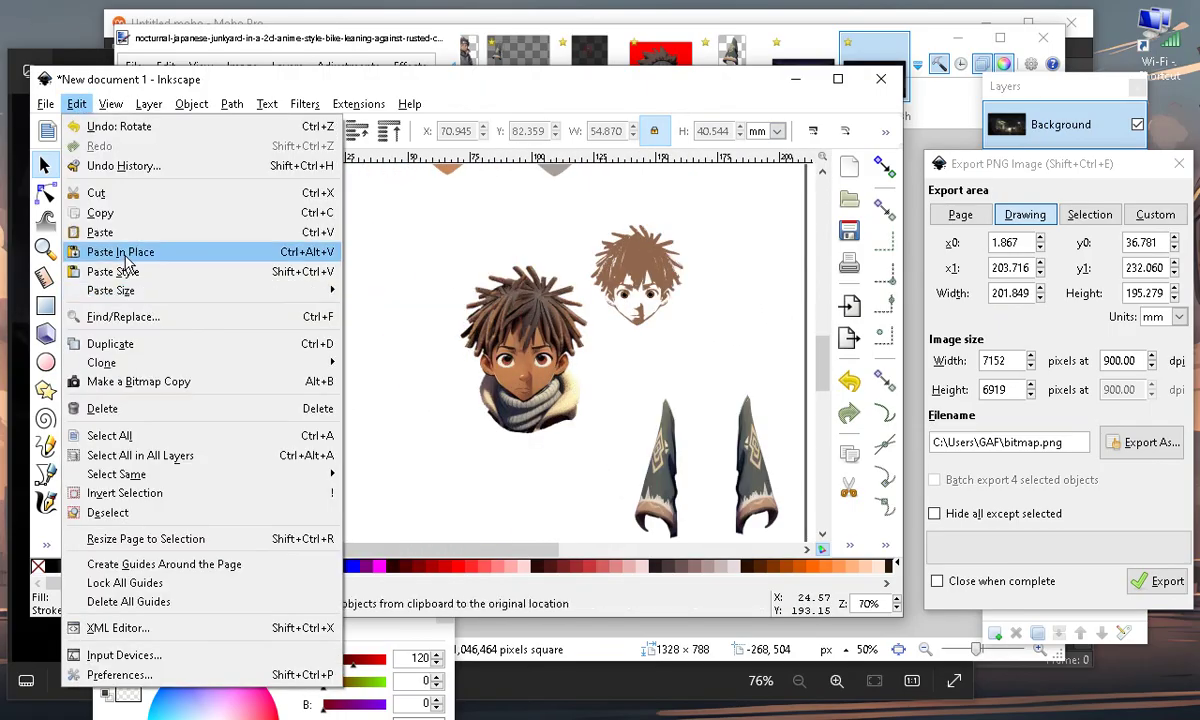
key("Escape")
key("ctrl+v")
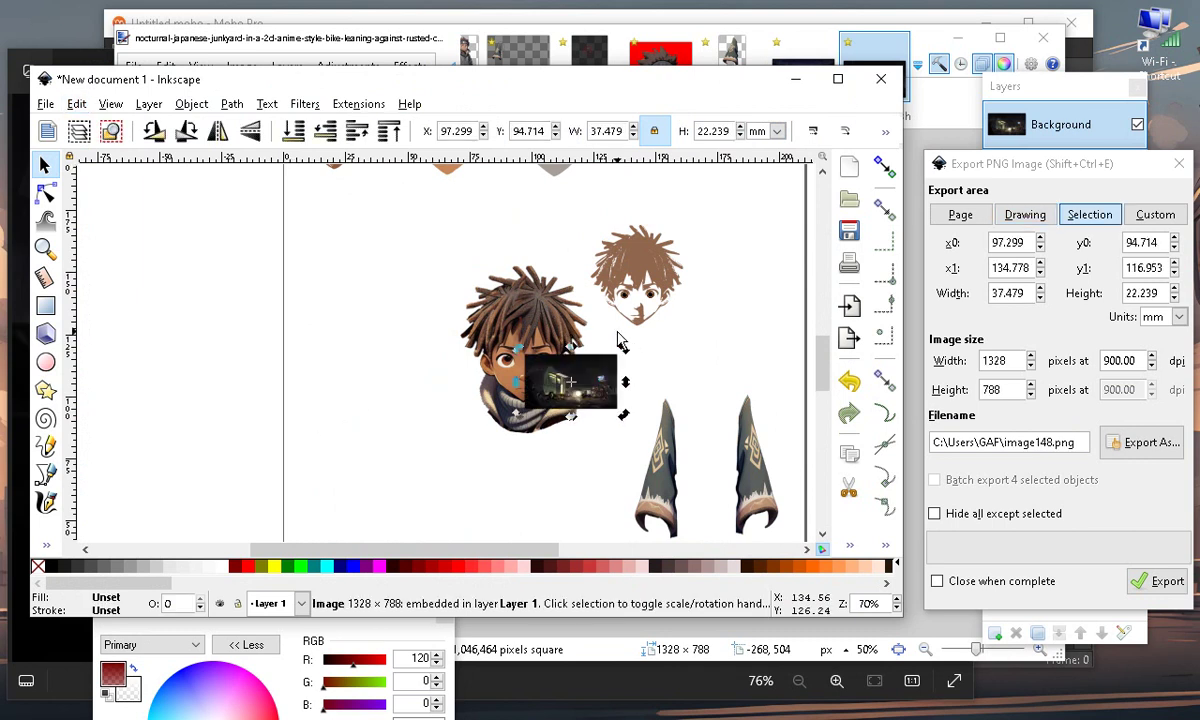
Move the pasted junkyard image off the dreadlocked character onto the empty canvas left of the page
left_click_drag(586, 398, 200, 305)
scroll(241, 268, "down", 3)
left_click(212, 278)
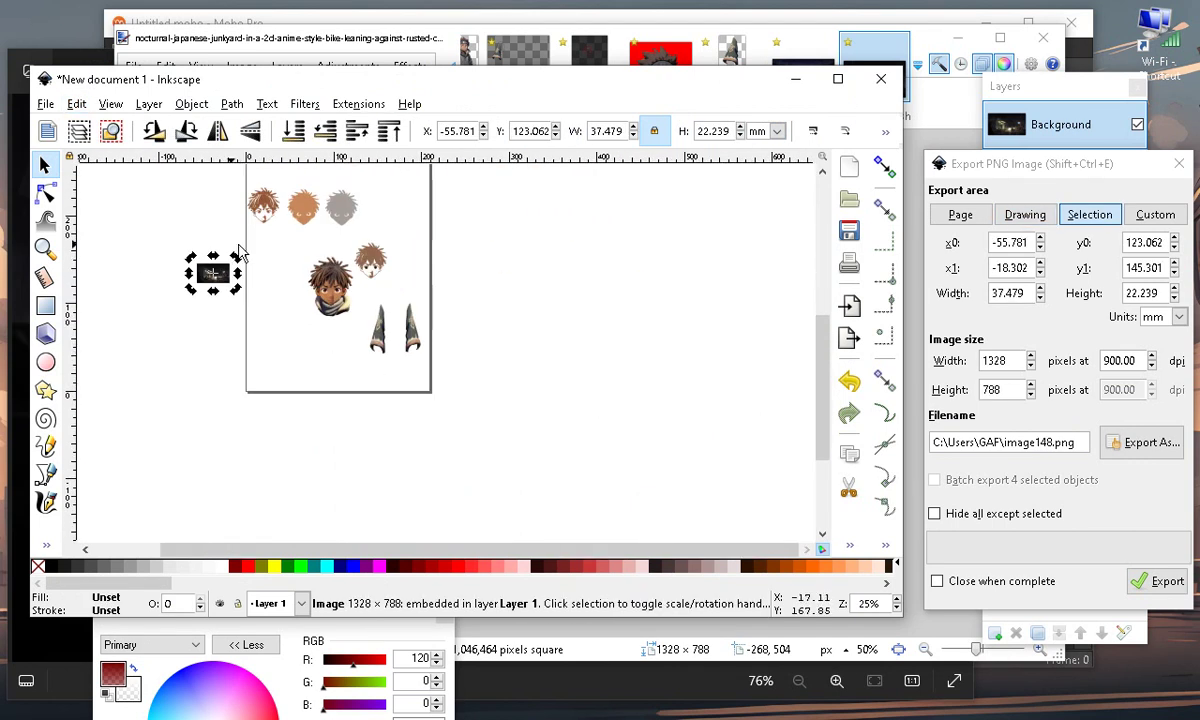
key("Escape")
left_click(213, 275)
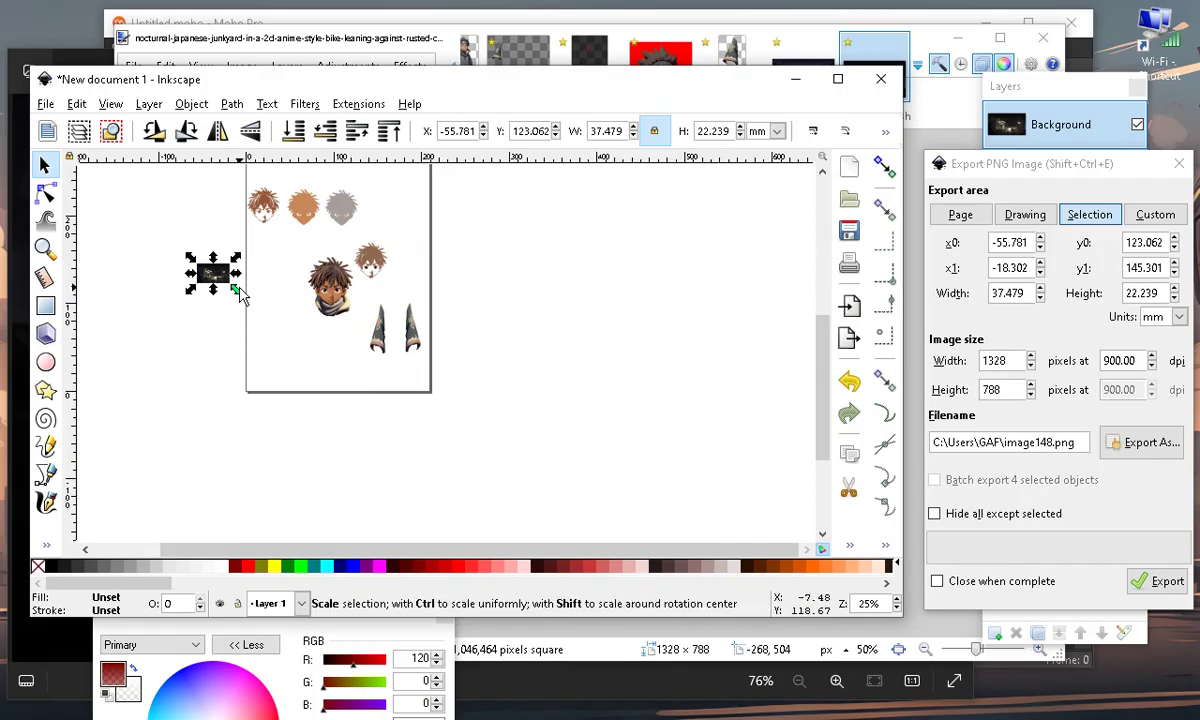
Enlarge the junkyard image to about 434 × 257 mm, place it over the page and send it behind all other objects
left_click_drag(233, 292, 600, 490)
left_click_drag(380, 345, 341, 266)
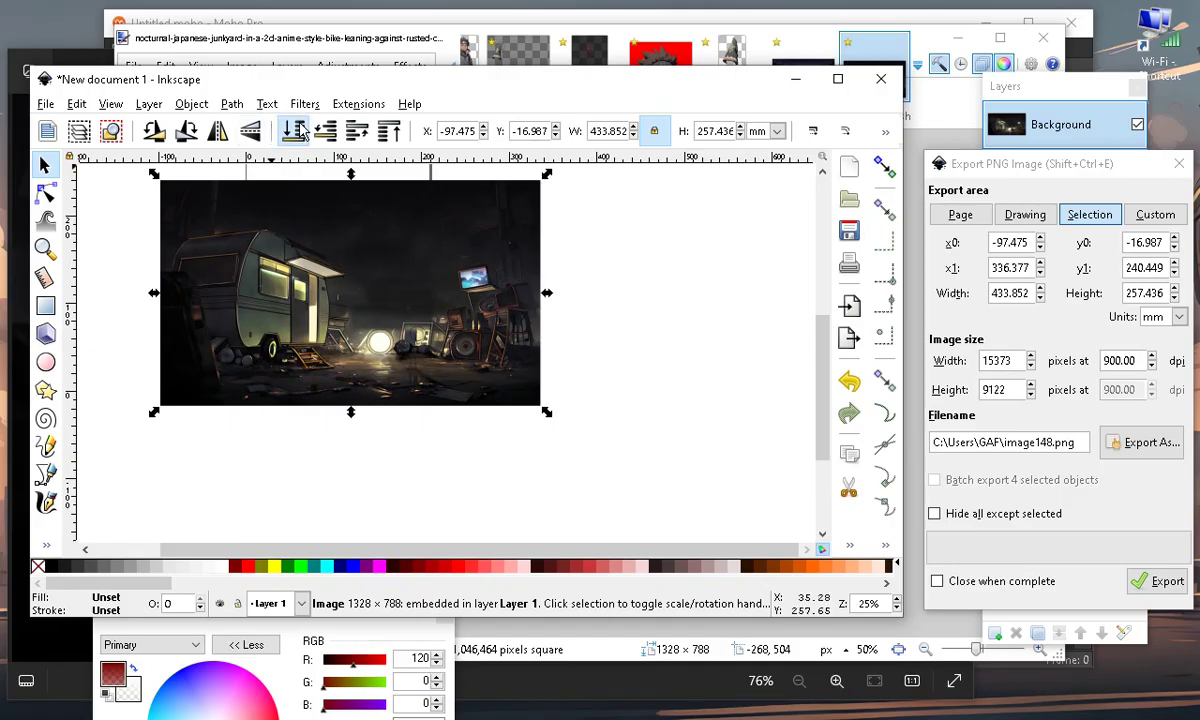
scroll(318, 296, "up", 4)
scroll(238, 382, "down", 2)
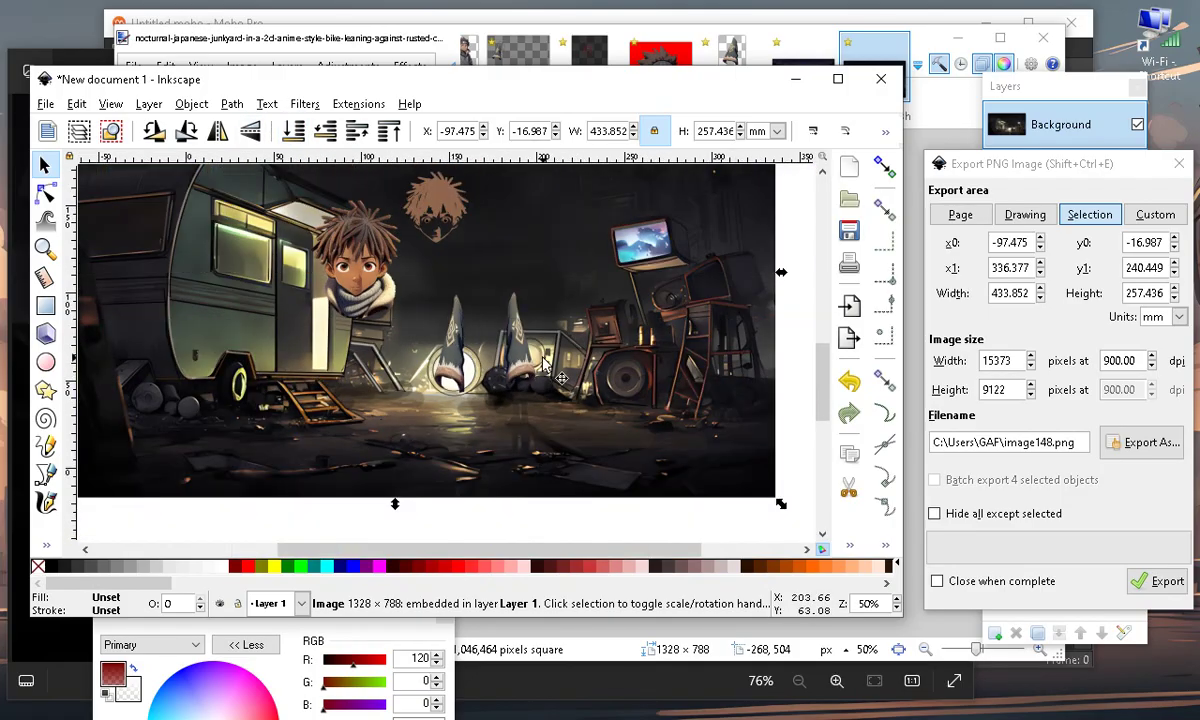
scroll(370, 349, "down", 1)
Move the two sleeve pieces and the dreadlocked head out of the scene onto the blank canvas to its right
left_click(362, 426)
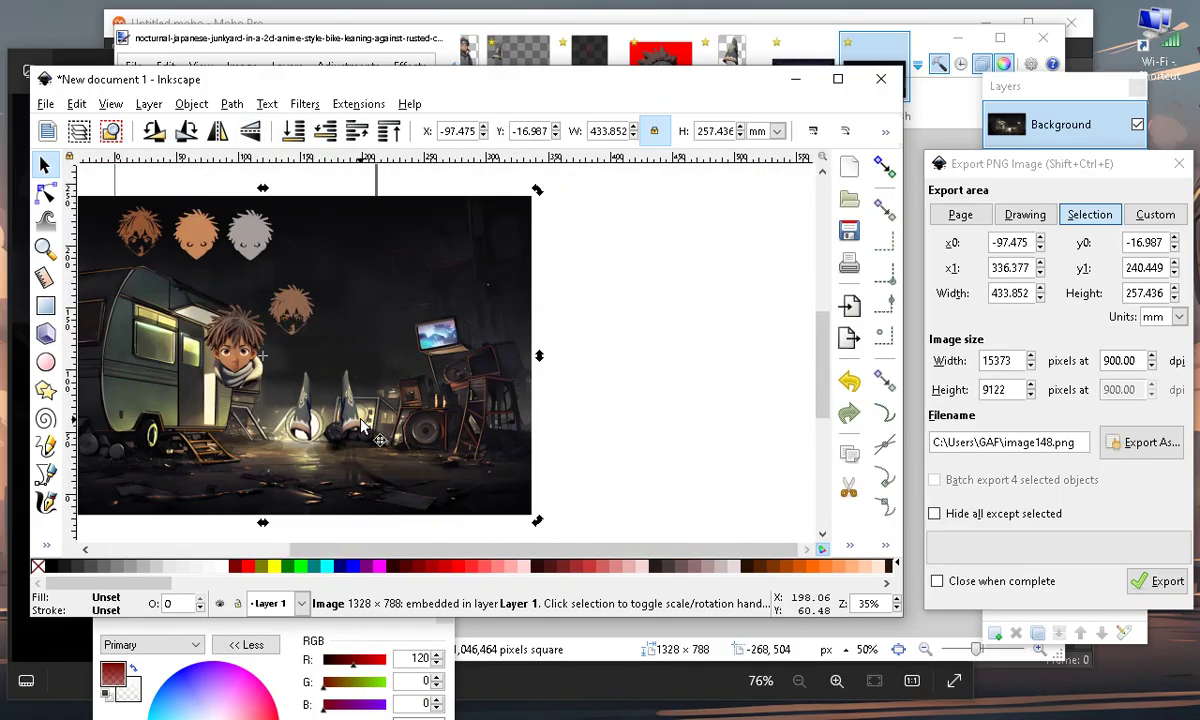
left_click_drag(349, 410, 722, 364)
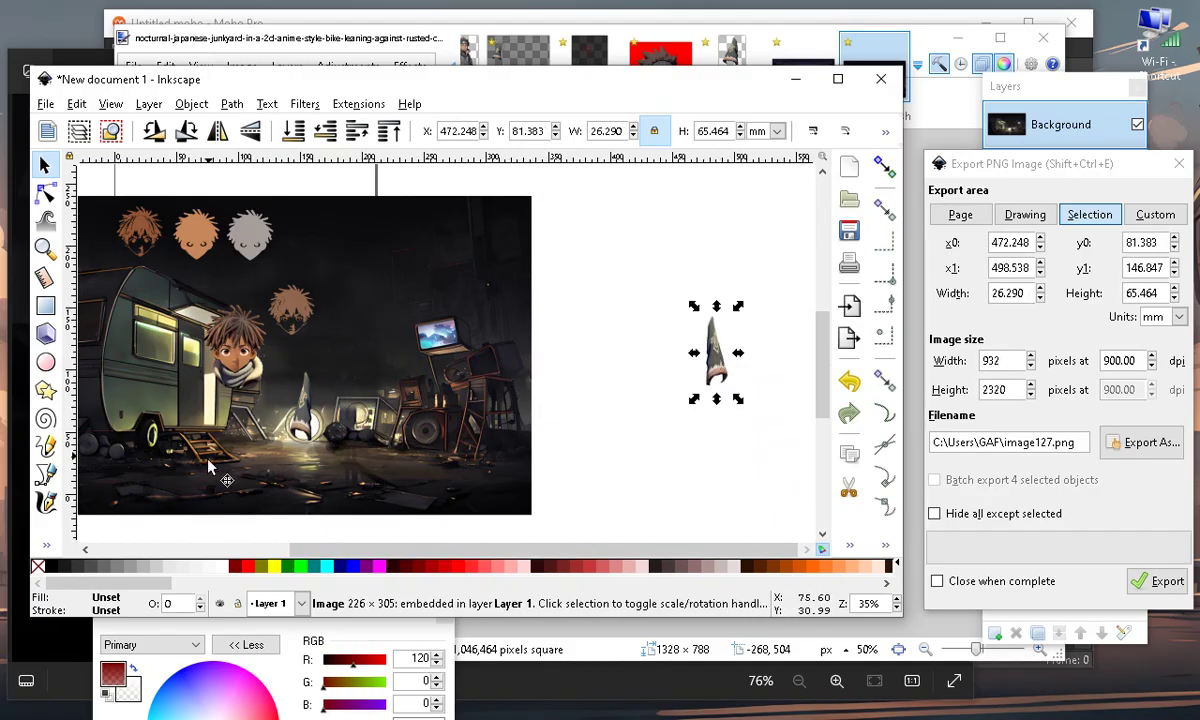
left_click_drag(326, 438, 641, 388)
left_click(266, 370)
left_click_drag(266, 370, 696, 306)
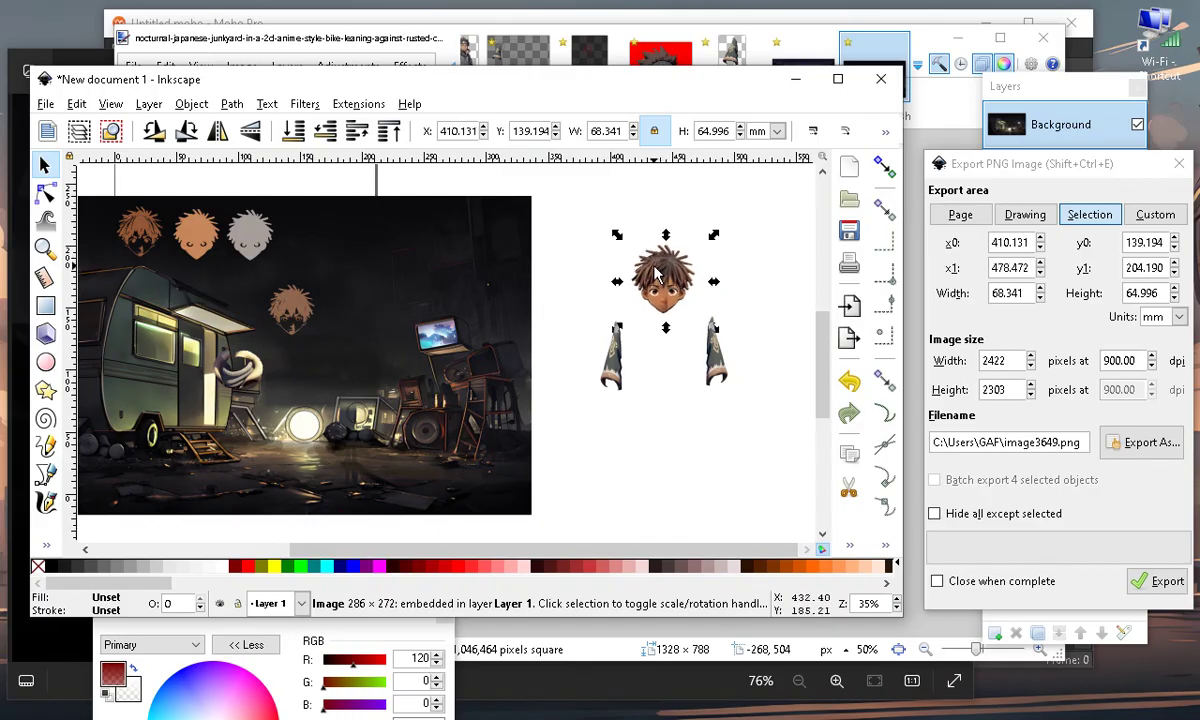
Line up the four flat face silhouettes on the blank canvas above the head, and move the scarf below the head
left_click_drag(140, 230, 582, 197)
left_click_drag(195, 240, 637, 205)
left_click_drag(247, 250, 687, 210)
left_click_drag(300, 307, 742, 205)
left_click(250, 380)
left_click_drag(250, 380, 676, 354)
scroll(286, 393, "up", 3)
scroll(477, 300, "down", 4)
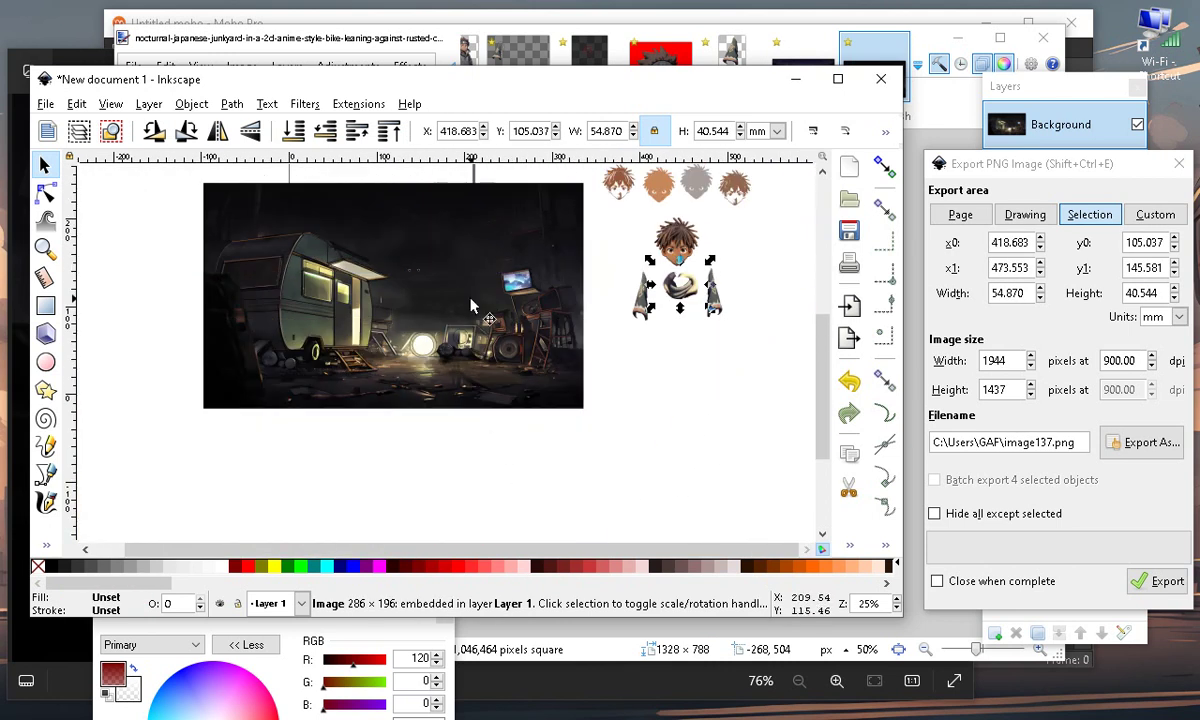
Place the dreadlocked head back on the junkyard scene, in the dark area between the caravan and the television
scroll(576, 316, "up", 4)
scroll(576, 316, "down", 2)
left_click_drag(690, 365, 239, 411)
scroll(555, 315, "down", 3)
scroll(459, 331, "up", 4)
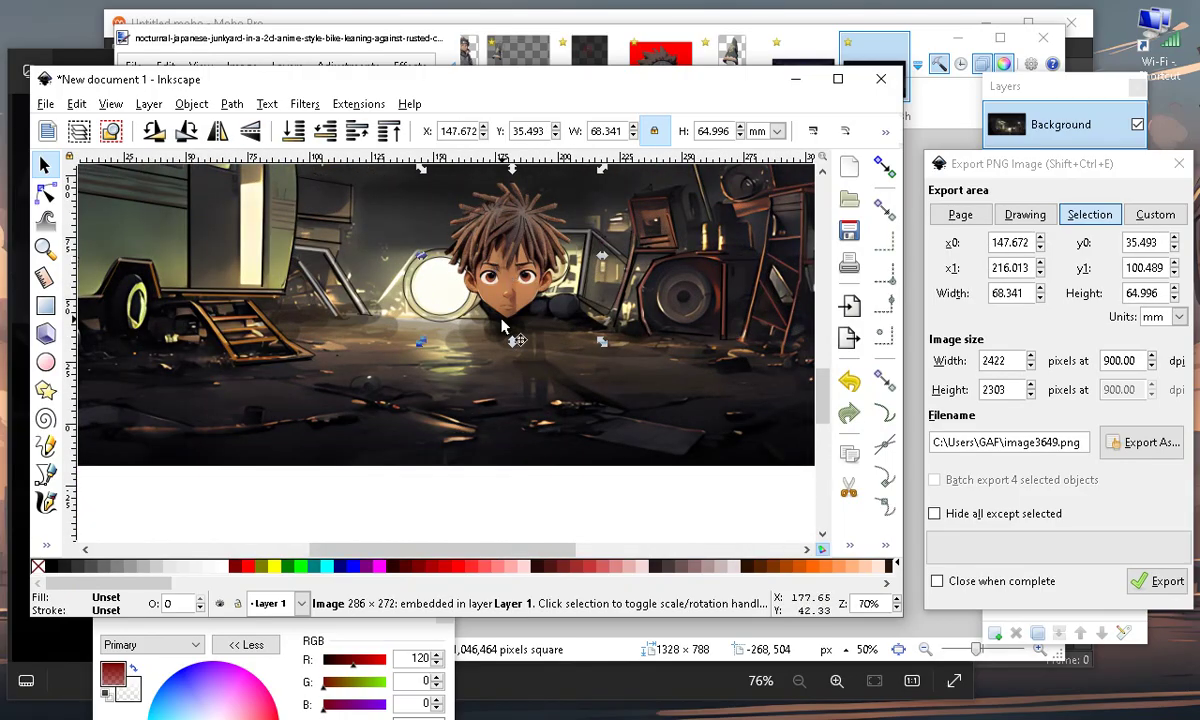
scroll(459, 331, "up", 2)
scroll(550, 480, "down", 2)
left_click_drag(448, 423, 461, 279)
scroll(461, 279, "up", 2)
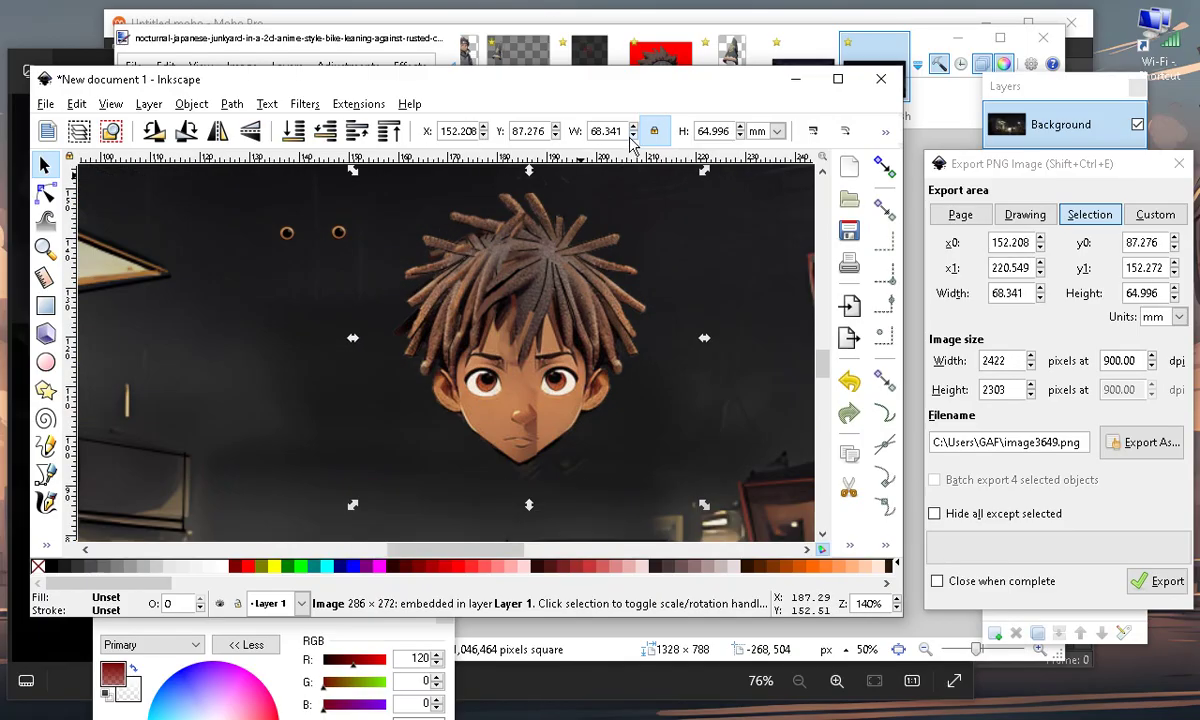
Move the left one of the two loose brown irises onto the face's left-hand eye, at about 5.9 mm wide
left_click(287, 233)
left_click_drag(301, 251, 322, 414)
scroll(282, 240, "up", 2)
scroll(290, 240, "up", 3)
scroll(341, 499, "up", 1)
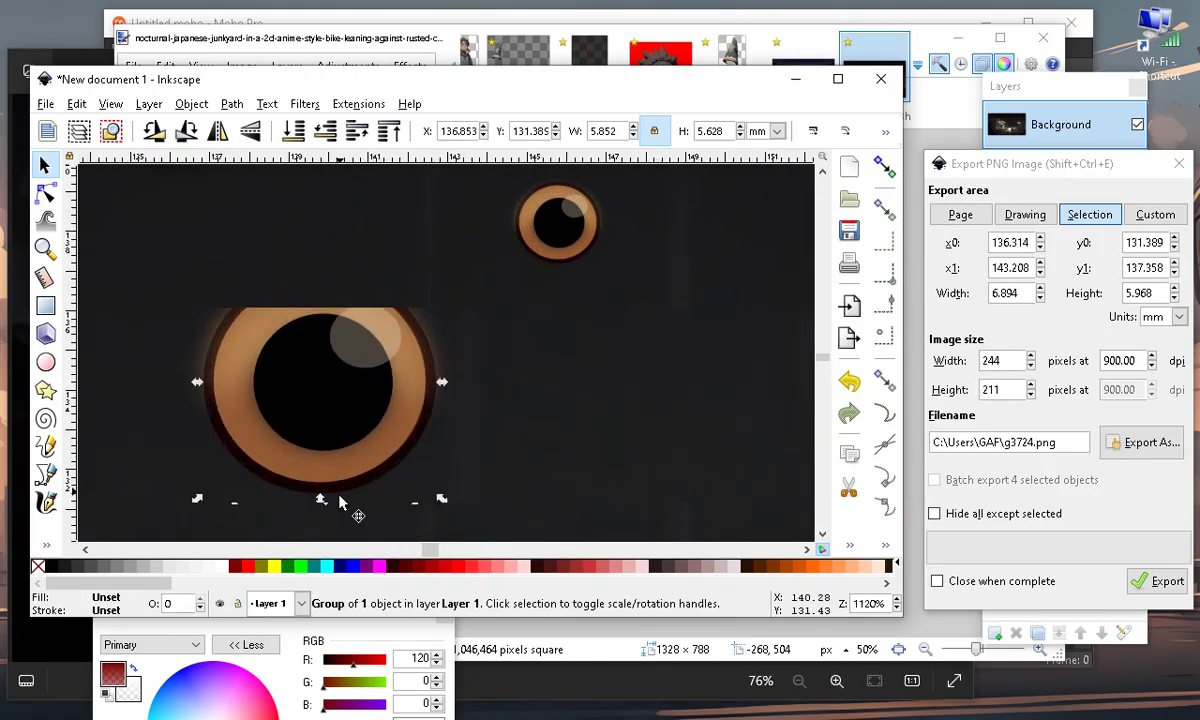
scroll(338, 296, "down", 8)
scroll(399, 345, "up", 2)
left_click_drag(203, 226, 380, 356)
scroll(380, 356, "up", 5)
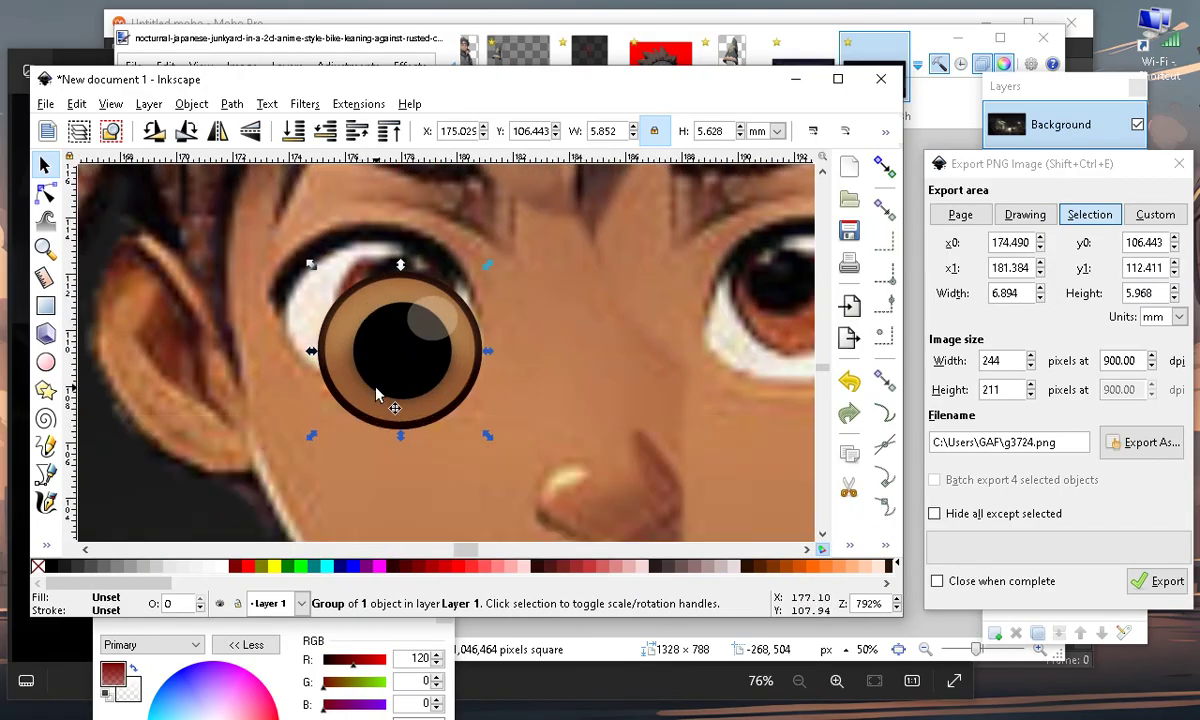
Scale the brown iris down to about 4.4 × 4.3 mm and position it over the painted iris of the left-hand eye
left_click_drag(318, 440, 332, 383)
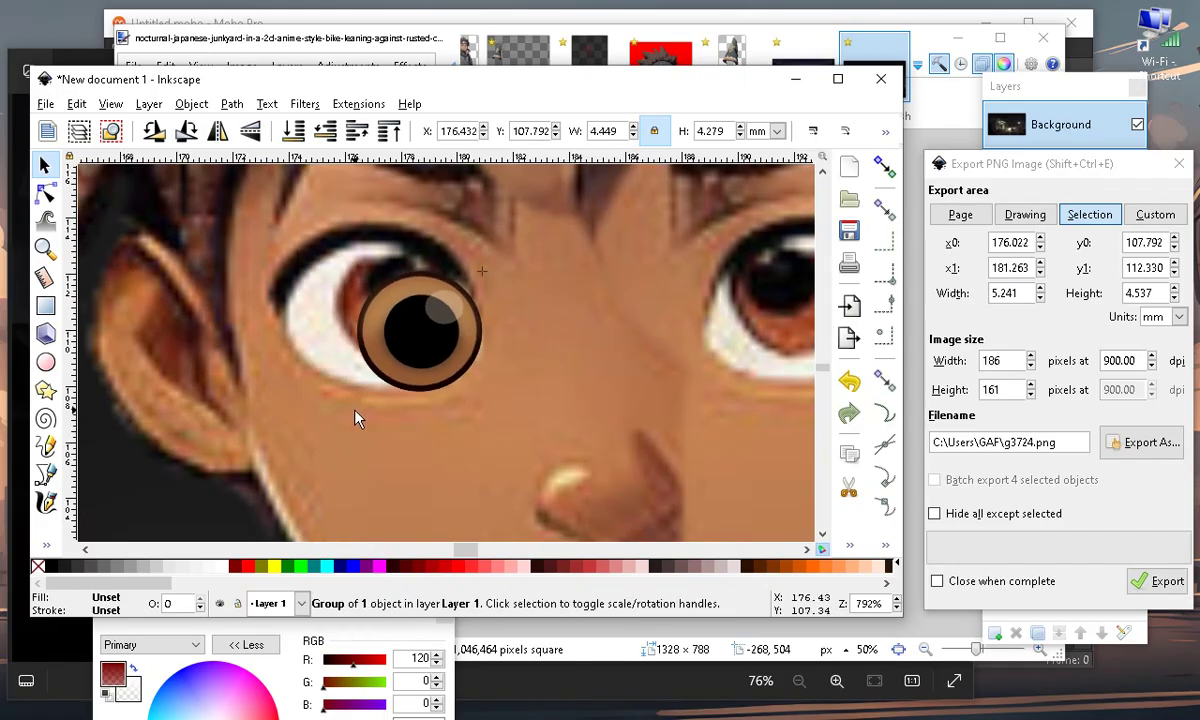
left_click_drag(466, 330, 439, 302)
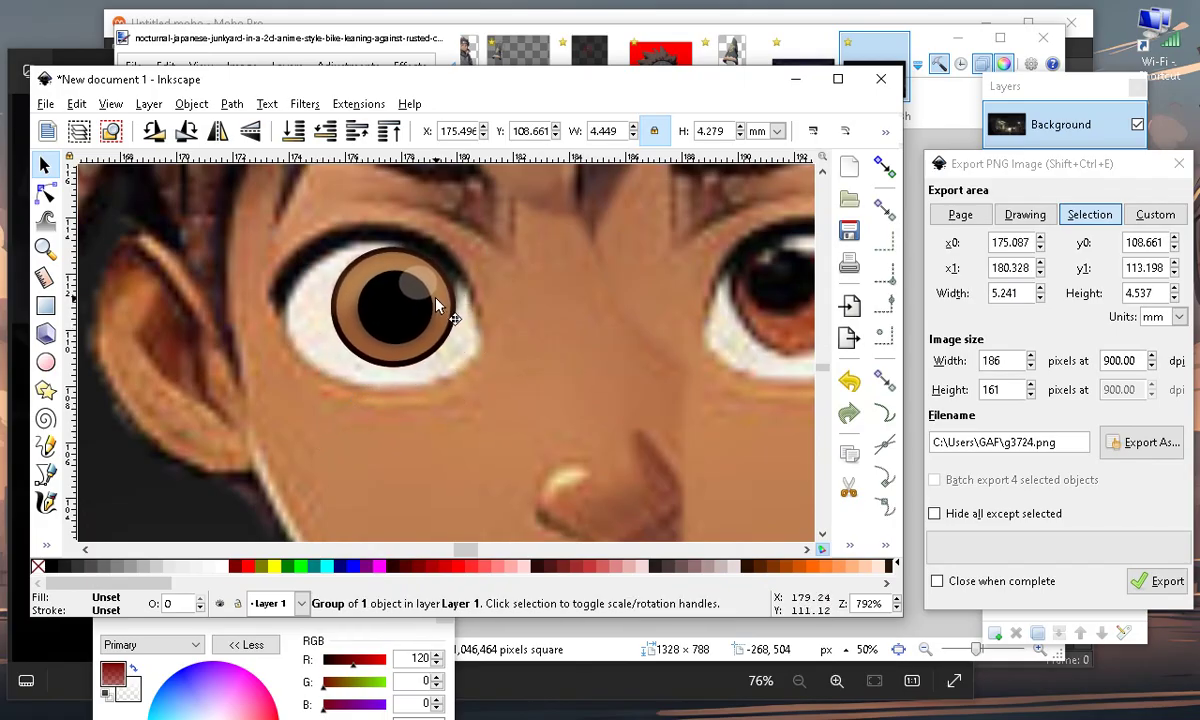
scroll(439, 302, "down", 4)
scroll(421, 218, "up", 4)
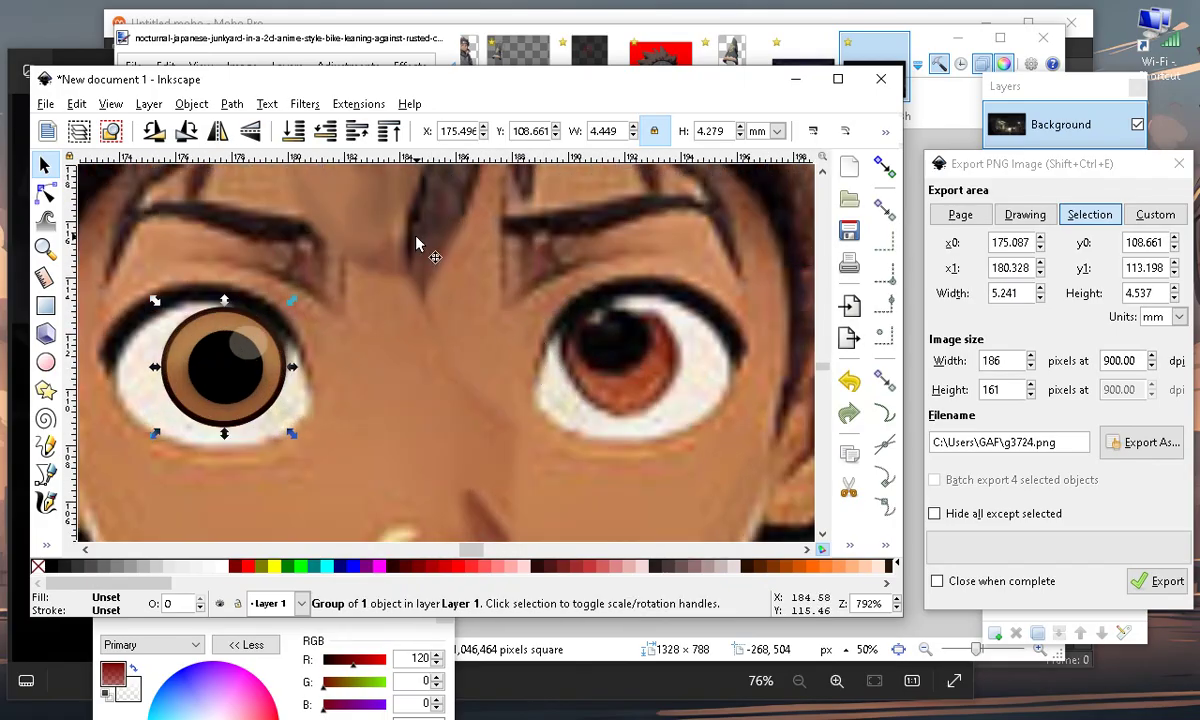
Nudge the head image slightly beneath the brown iris to refine how the eye lines up
left_click(400, 245)
scroll(400, 245, "down", 5)
scroll(410, 236, "up", 3)
left_click_drag(375, 254, 377, 251)
scroll(543, 295, "down", 5)
scroll(391, 386, "up", 5)
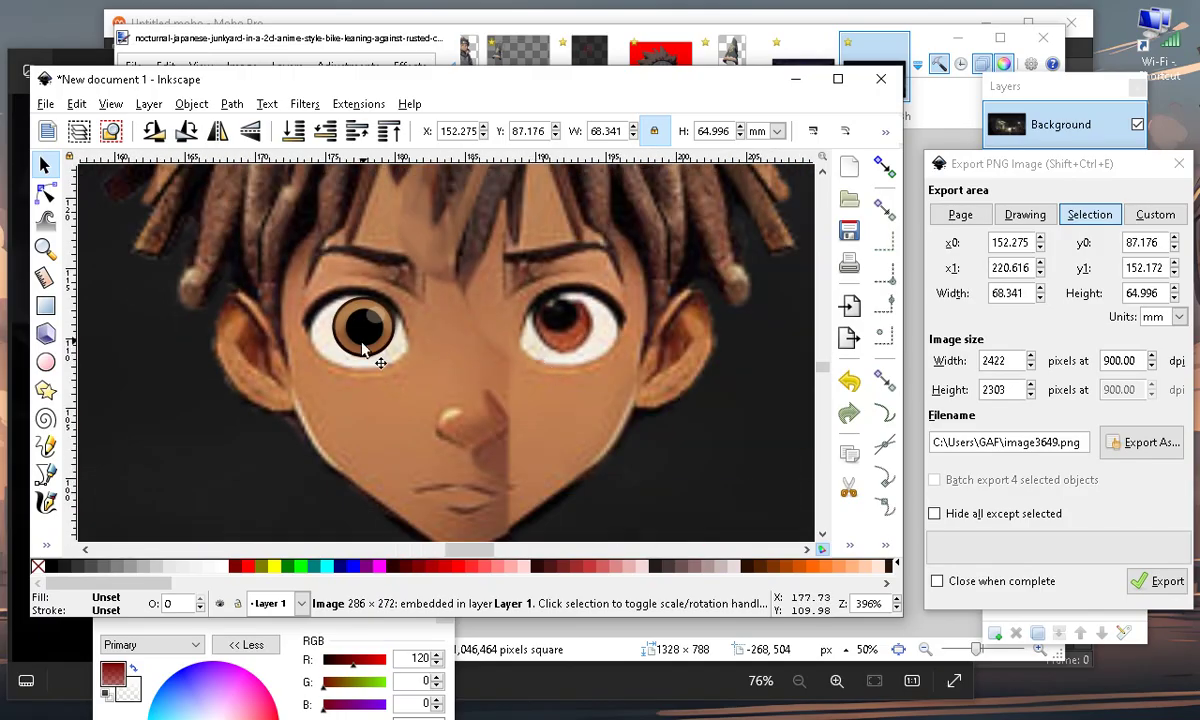
Copy the fitted brown iris and place the pasted duplicate over the painted iris of the face's right-hand eye
left_click(363, 344)
left_click(76, 103)
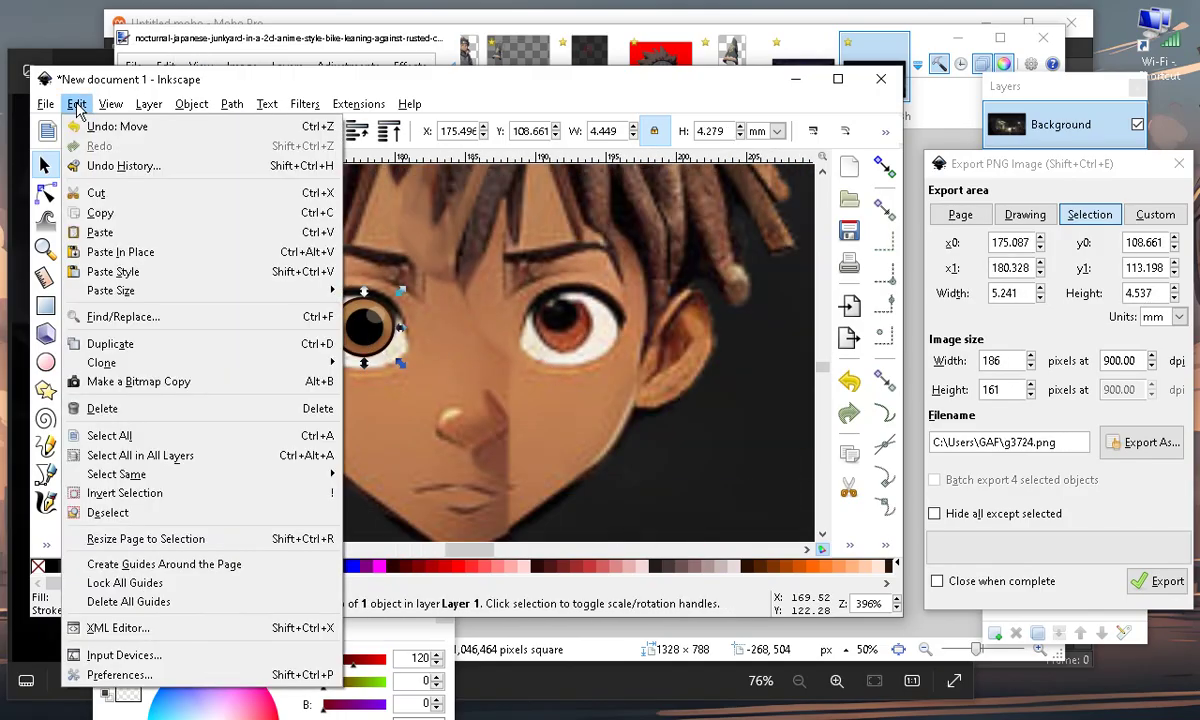
left_click(102, 213)
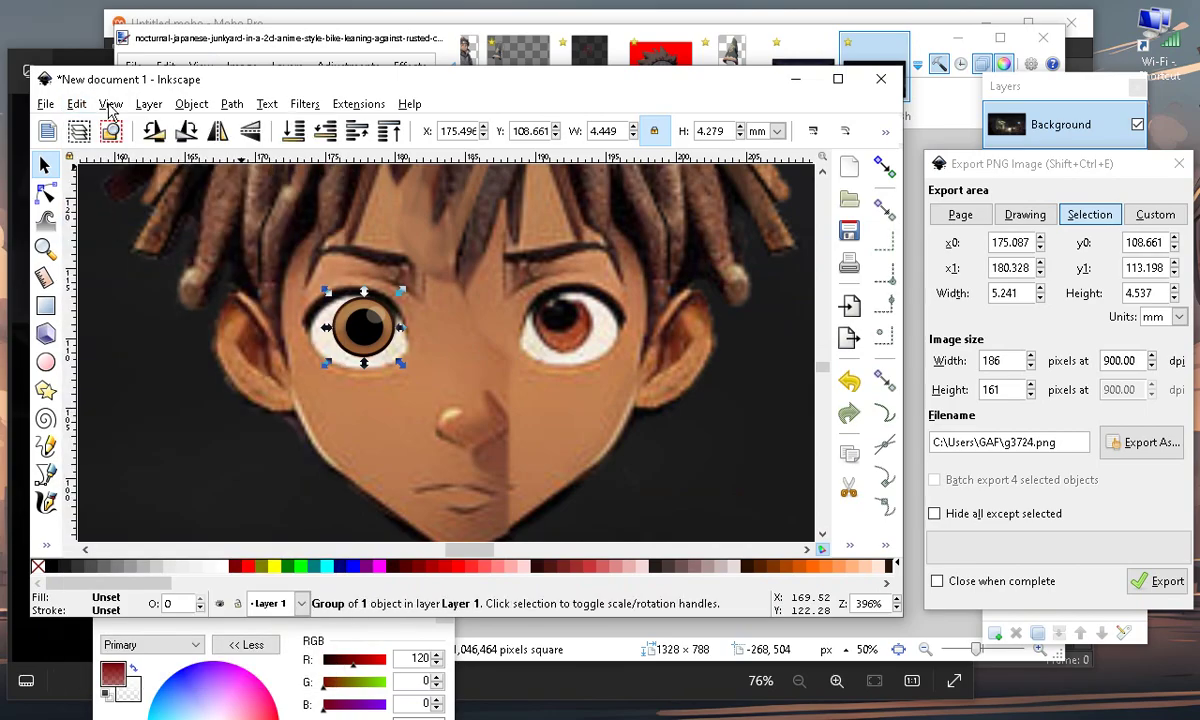
left_click(76, 103)
left_click(115, 228)
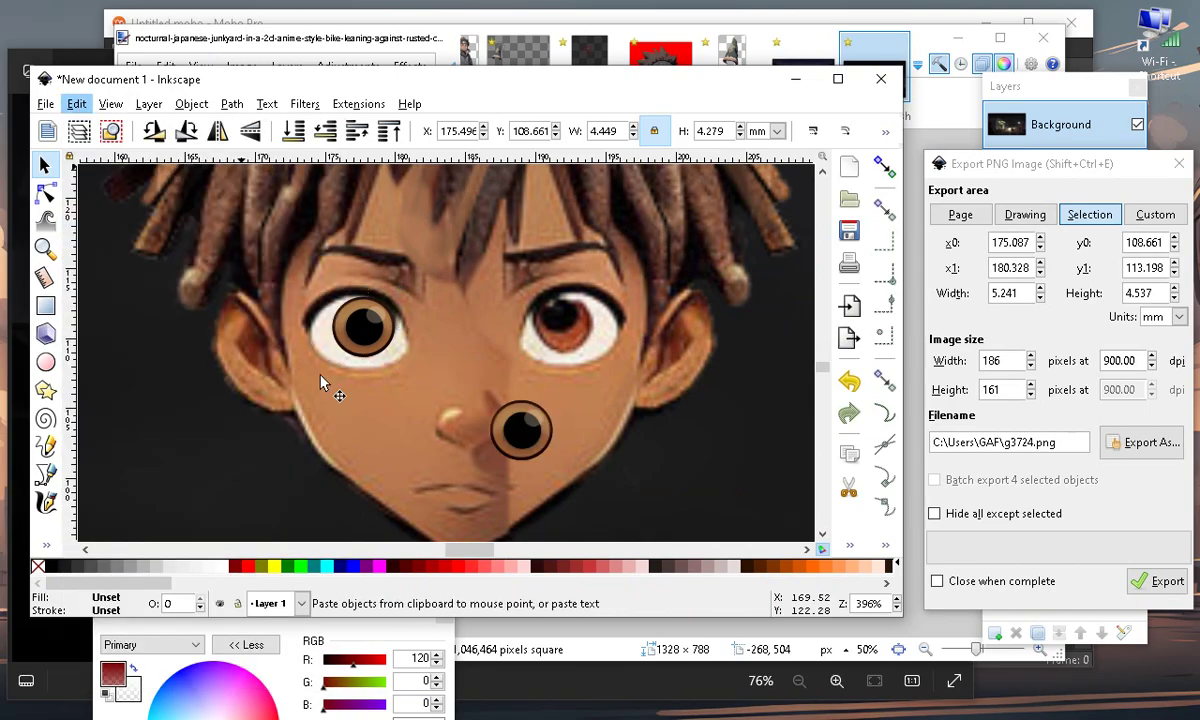
left_click_drag(540, 475, 568, 335)
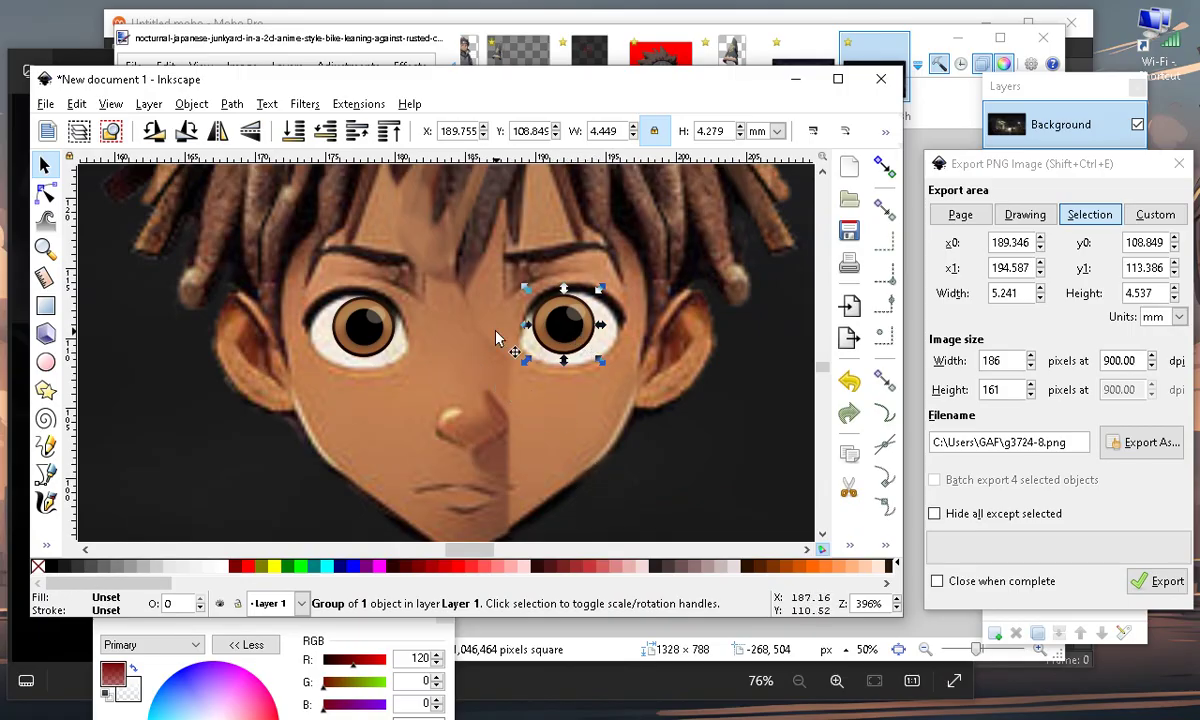
scroll(510, 341, "down", 2)
scroll(495, 336, "up", 2)
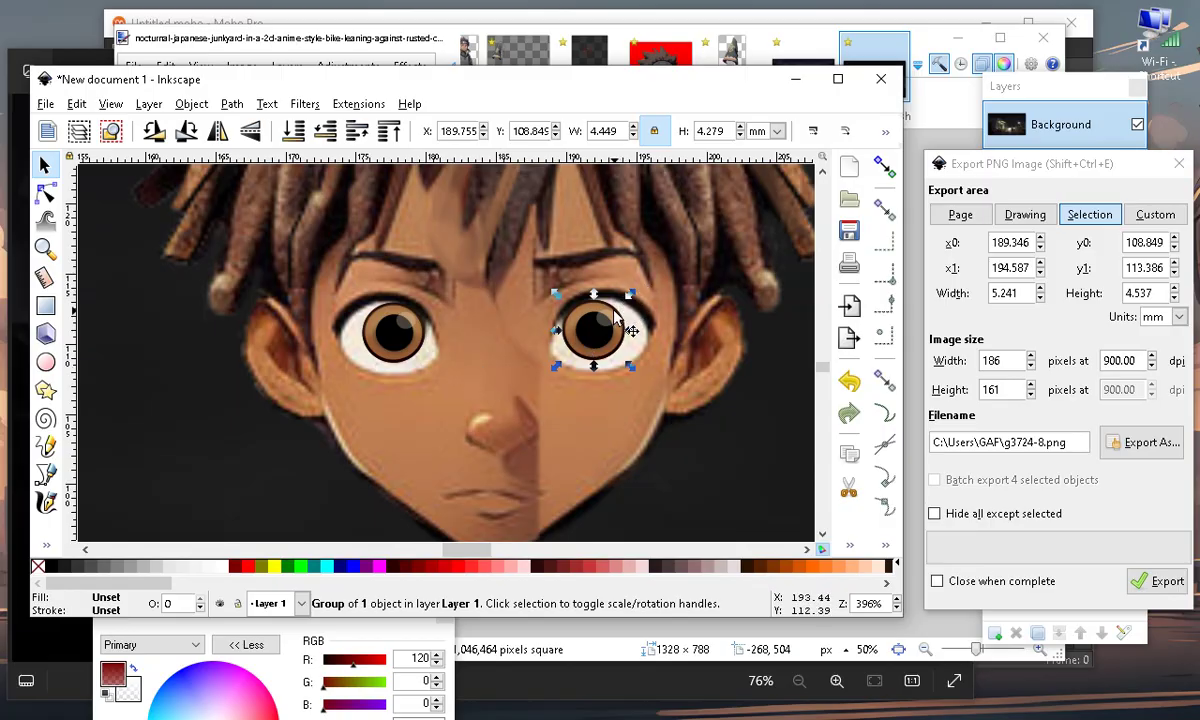
scroll(578, 291, "down", 1)
scroll(528, 385, "up", 1)
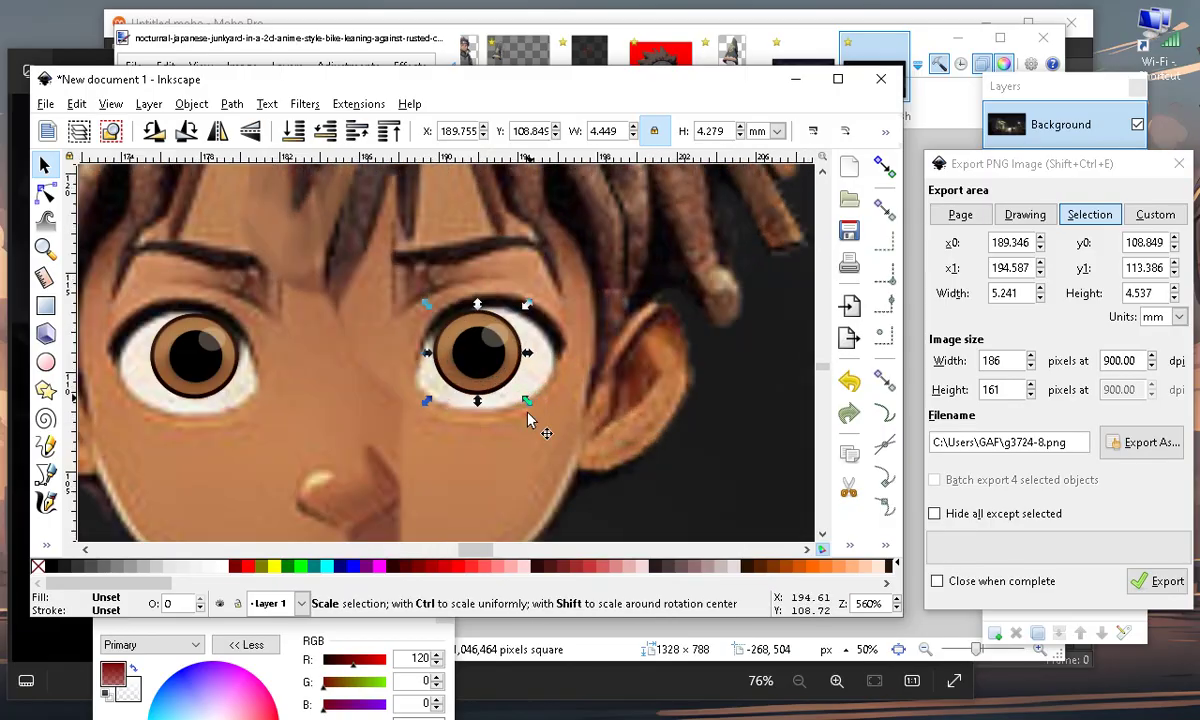
Cut the leftover small brown iris floating beside the head from the junkyard scene
scroll(566, 338, "down", 4)
scroll(566, 338, "down", 3)
scroll(549, 345, "up", 3)
scroll(535, 340, "down", 3)
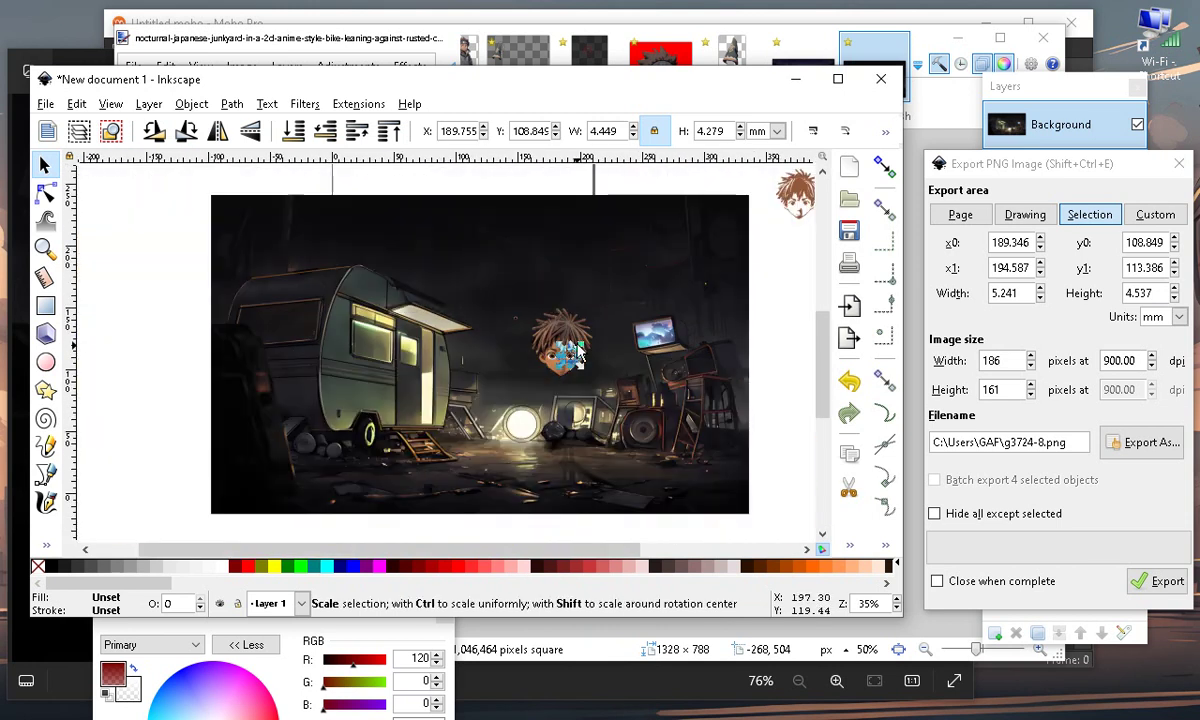
scroll(500, 230, "up", 1)
left_click_drag(485, 190, 530, 388)
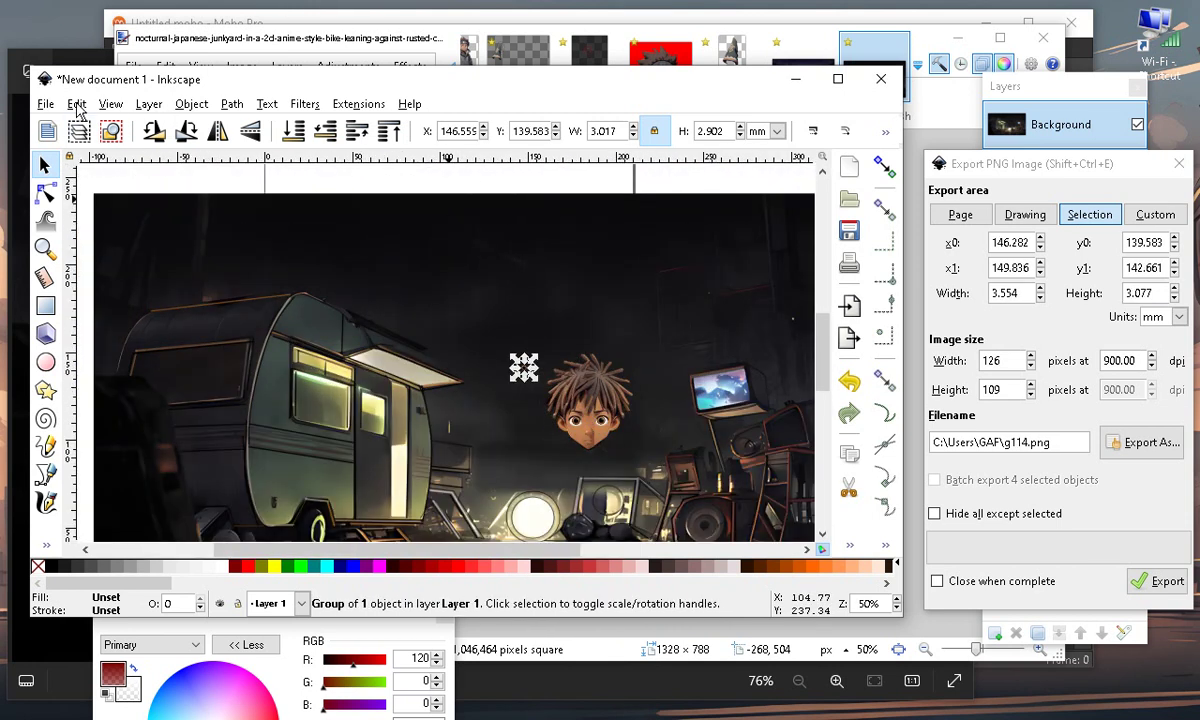
left_click(76, 103)
left_click(123, 190)
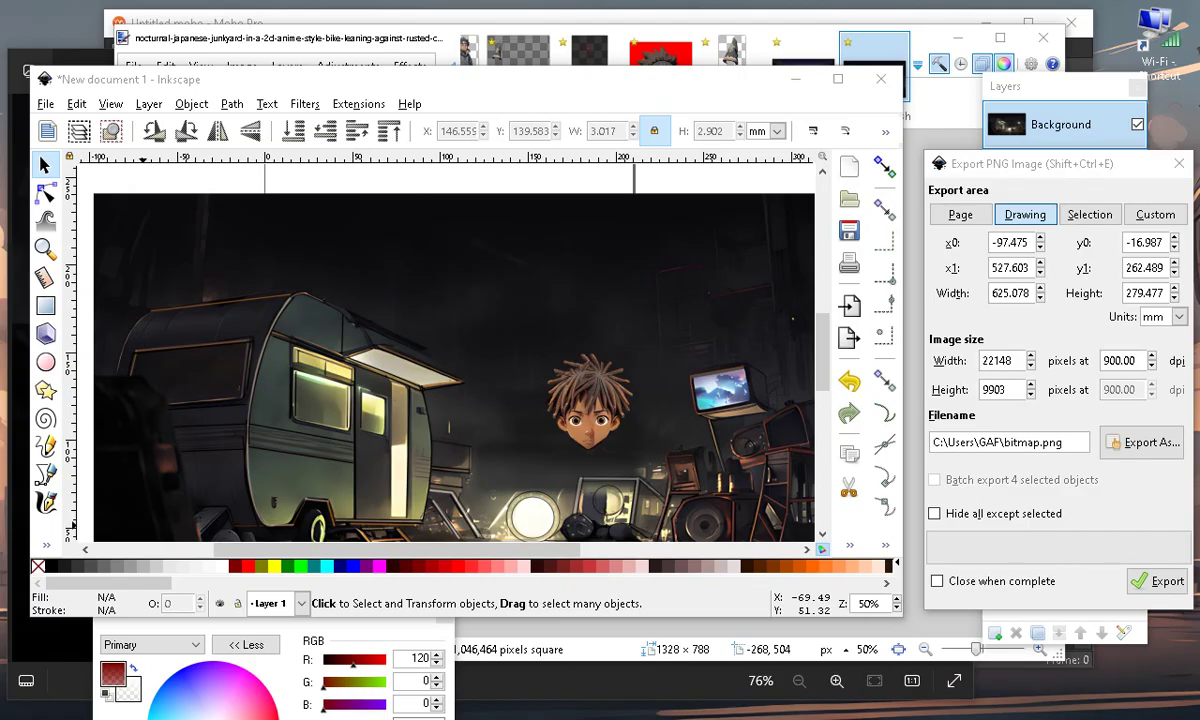
key("super")
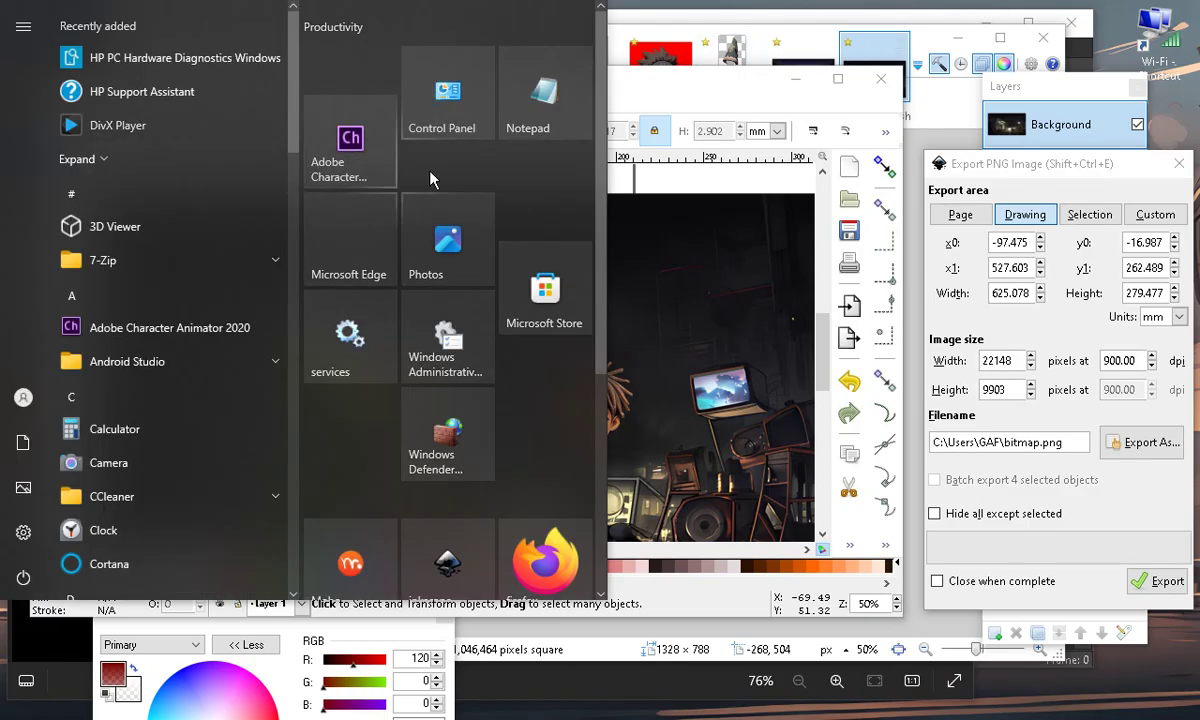
left_click(662, 80)
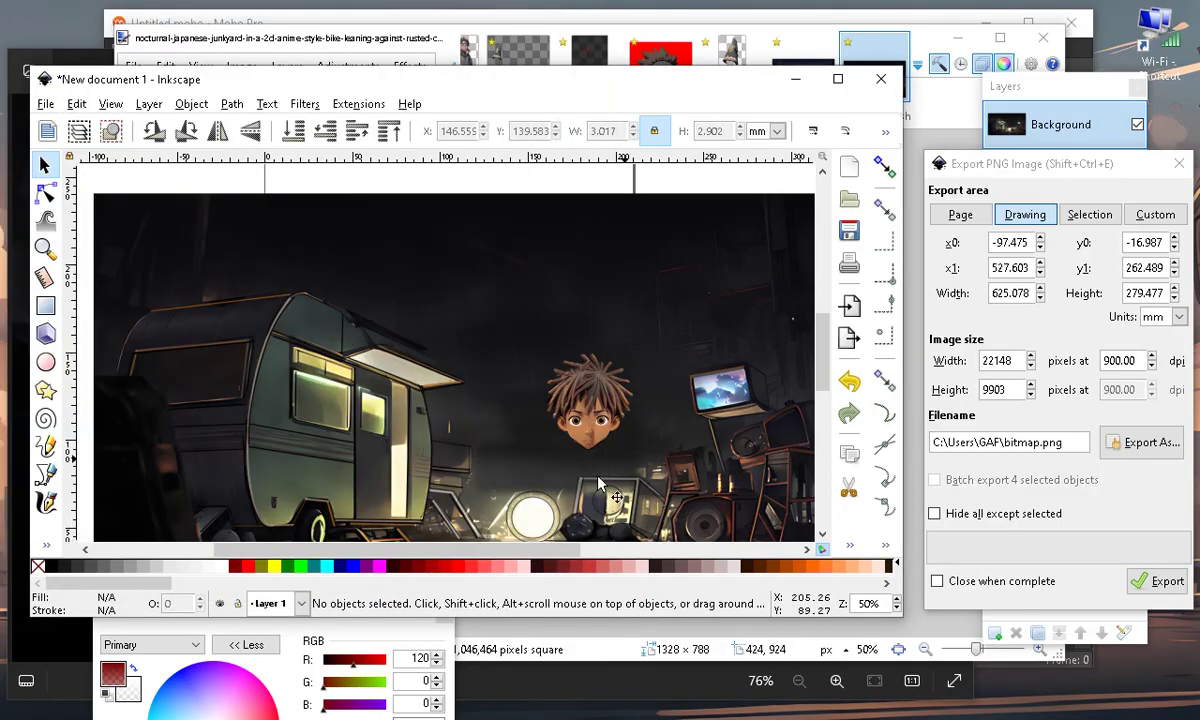
Nudge the brown iris of the right-hand eye to about X 189.6 mm, Y 108.8 mm
scroll(430, 374, "down", 3)
scroll(480, 398, "up", 7)
scroll(575, 265, "down", 4)
scroll(519, 292, "up", 7)
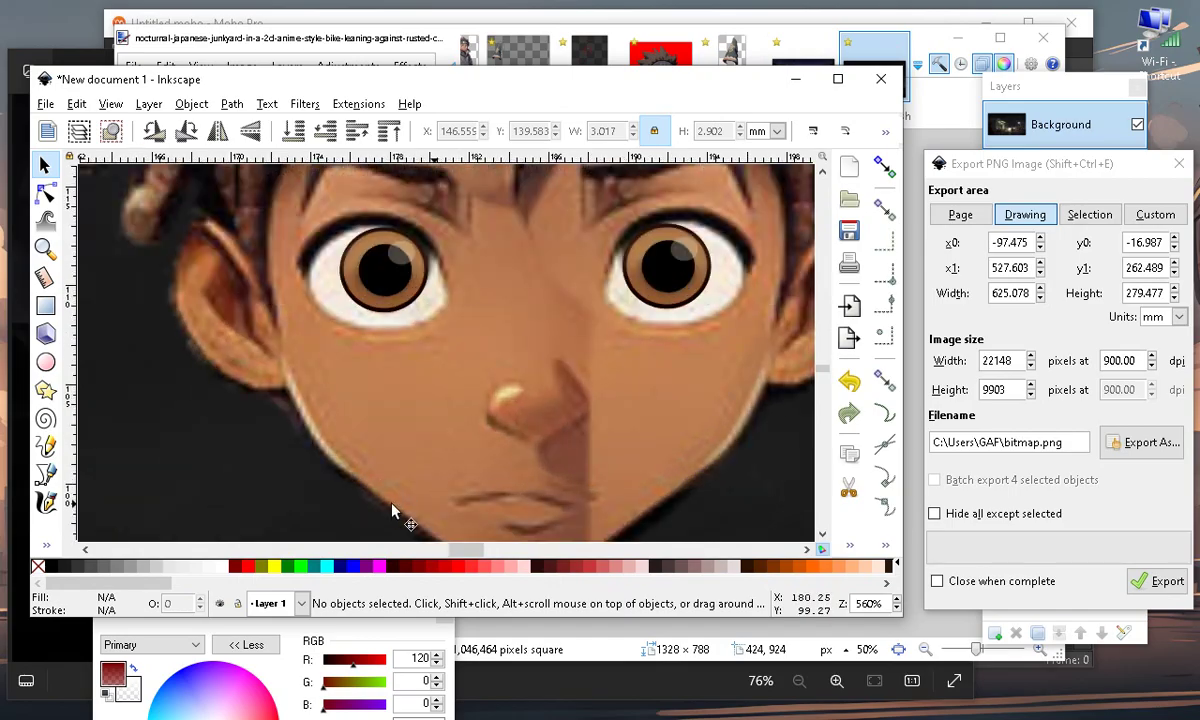
scroll(541, 426, "down", 4)
scroll(407, 329, "up", 3)
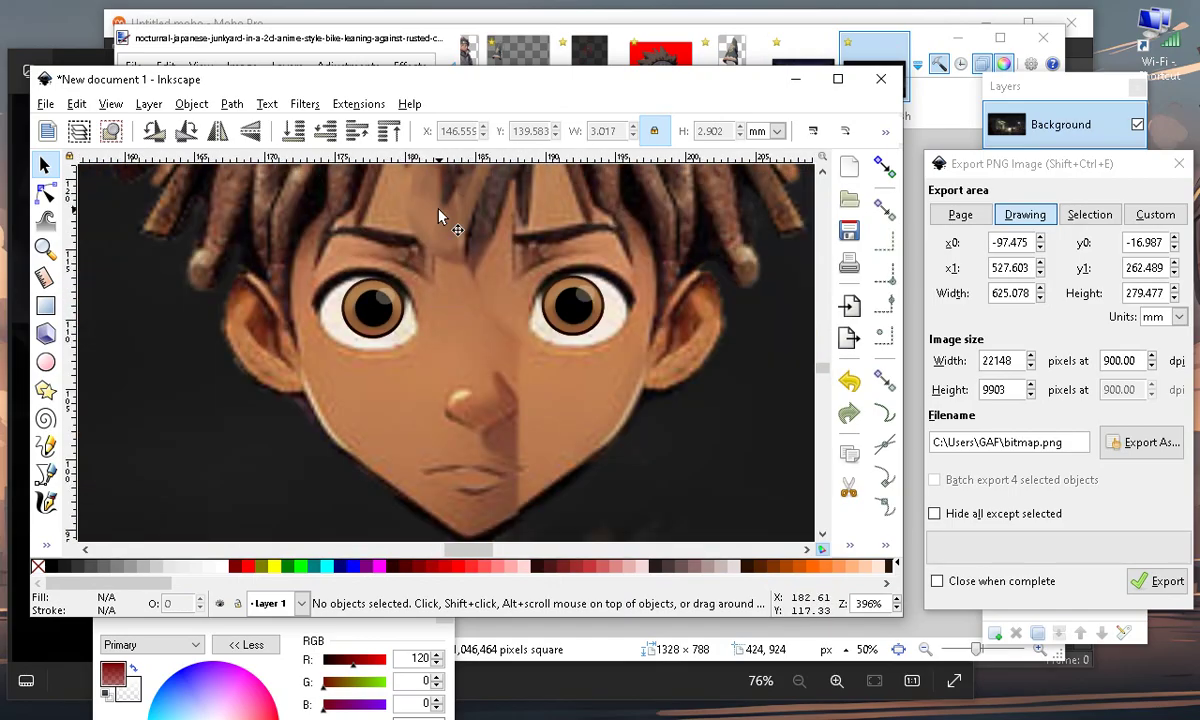
left_click(575, 318)
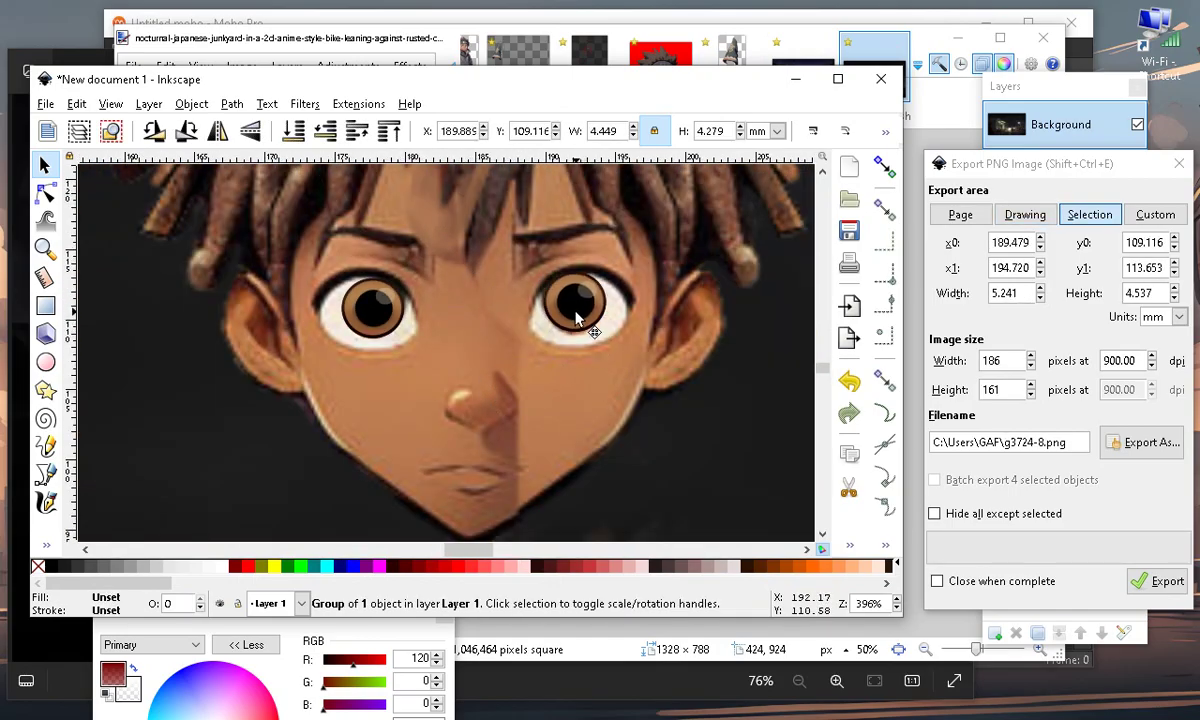
left_click_drag(574, 318, 571, 316)
scroll(483, 322, "down", 4)
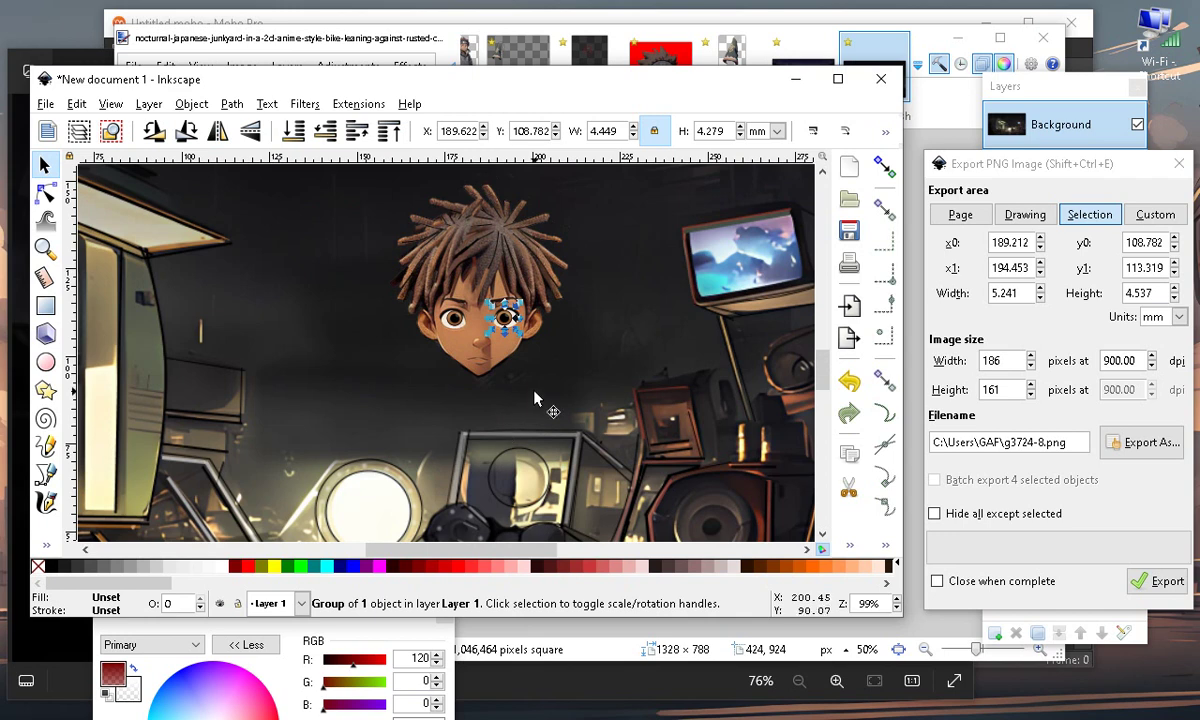
Examine the head against the dark scene, checking the placement of both irises and the nose and mouth details
left_click(467, 313)
scroll(475, 315, "up", 4)
scroll(350, 450, "down", 3)
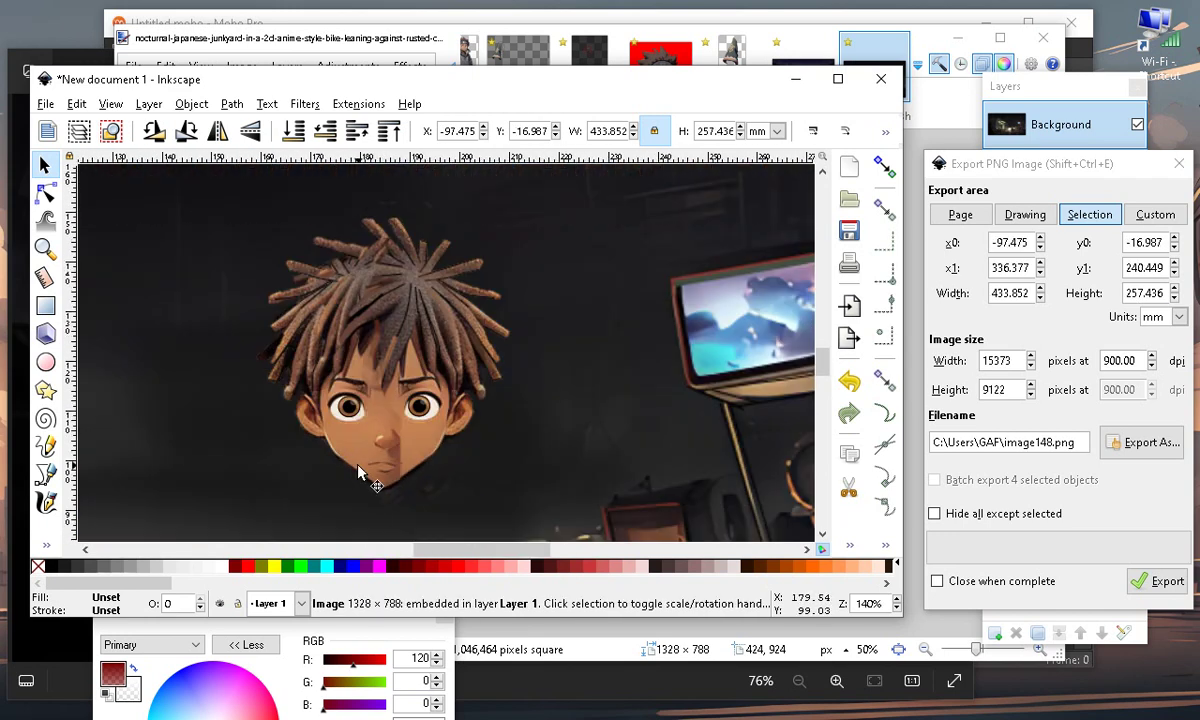
scroll(350, 450, "up", 3)
scroll(515, 389, "up", 1)
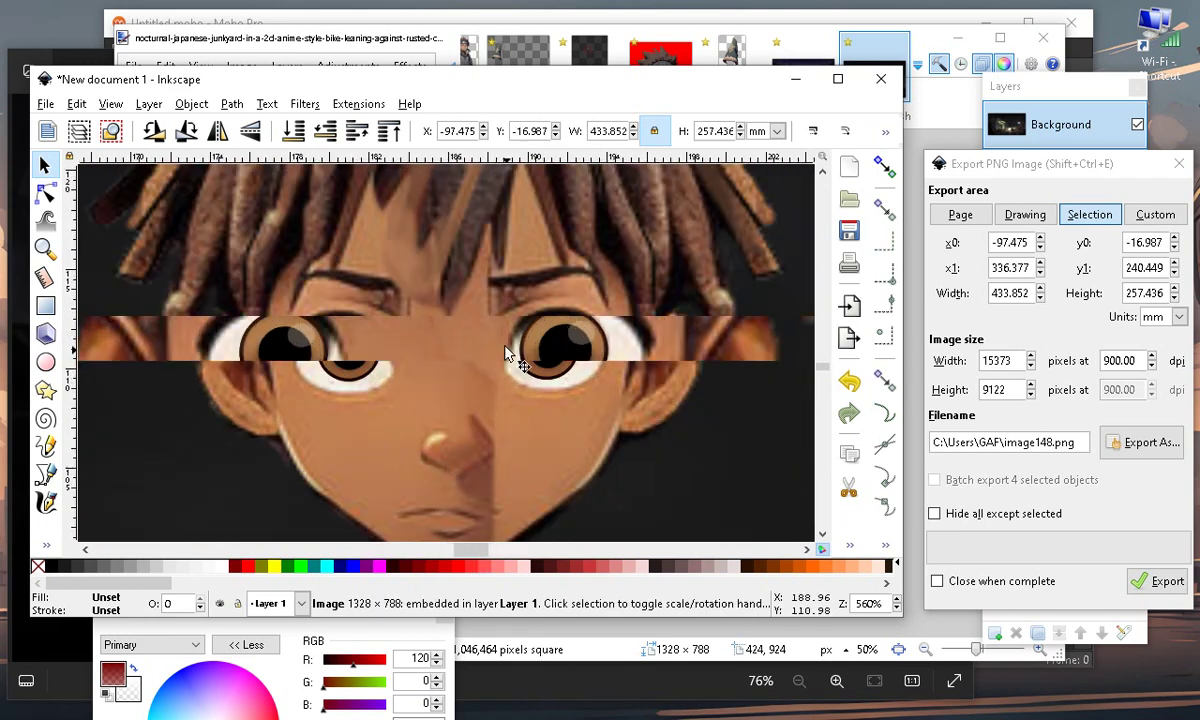
scroll(512, 325, "down", 1)
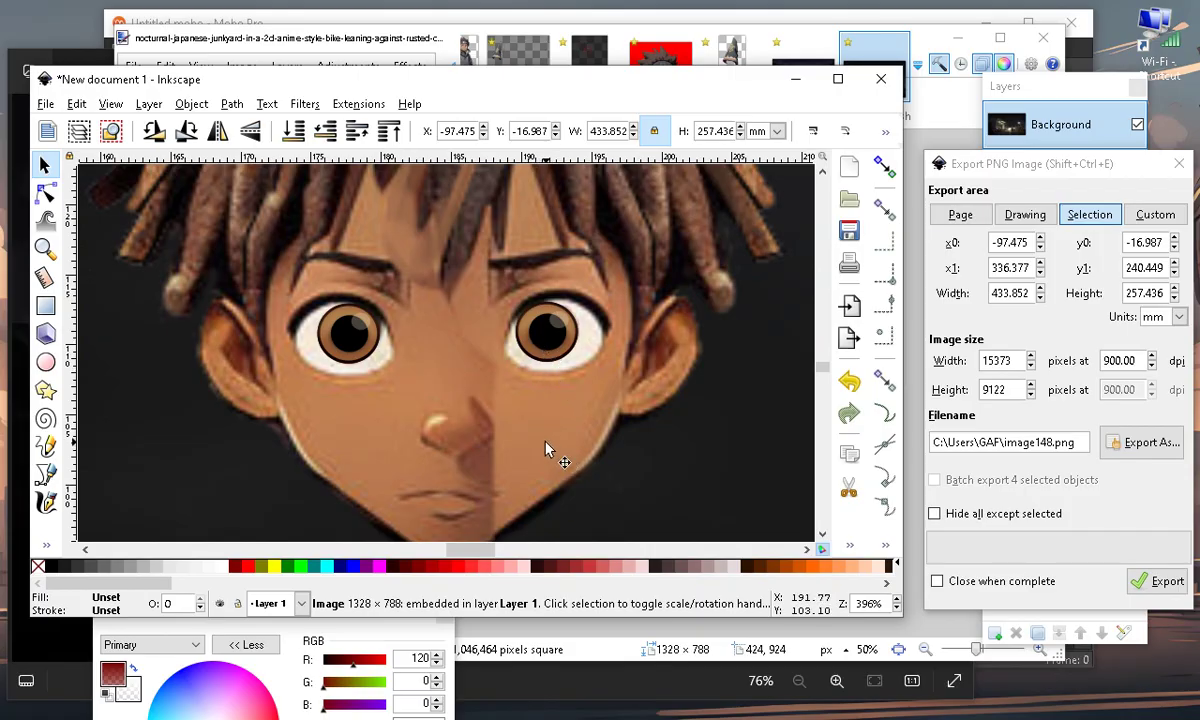
scroll(547, 450, "down", 3)
scroll(605, 397, "up", 3)
scroll(485, 420, "down", 1)
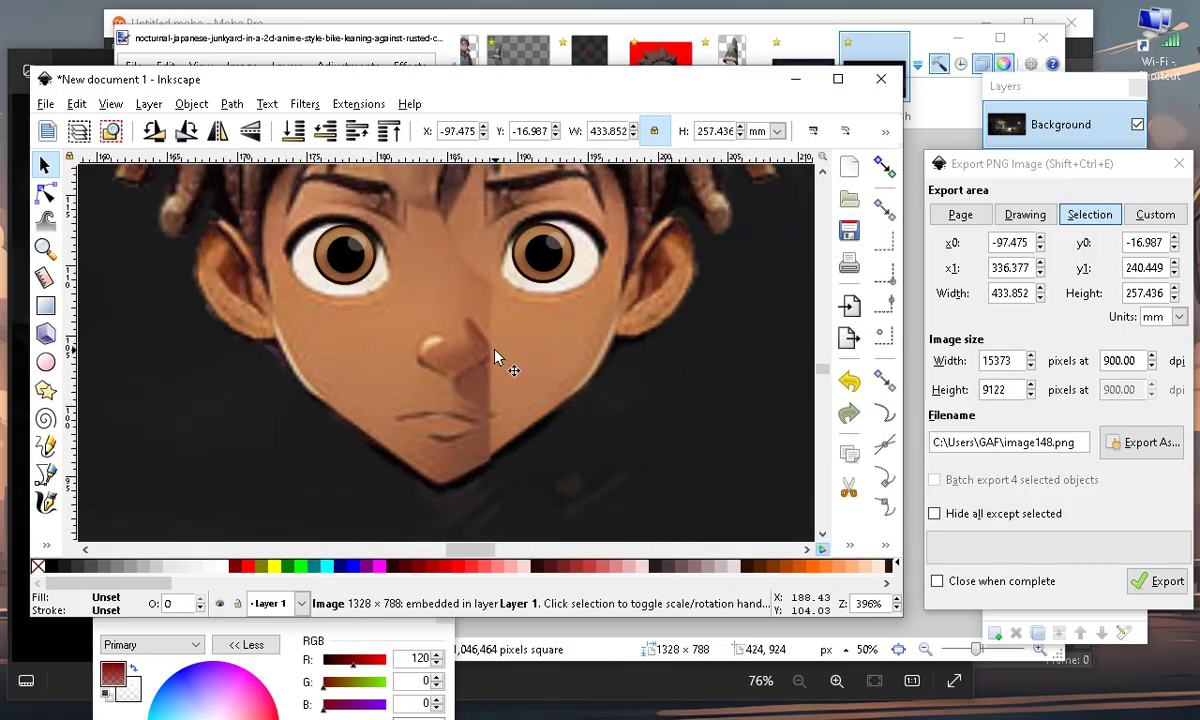
Select the dreadlocked head with both irises and move it out of the junkyard scene to about X -251.8 mm, Y 112.8 mm
scroll(497, 358, "down", 8)
left_click(563, 203)
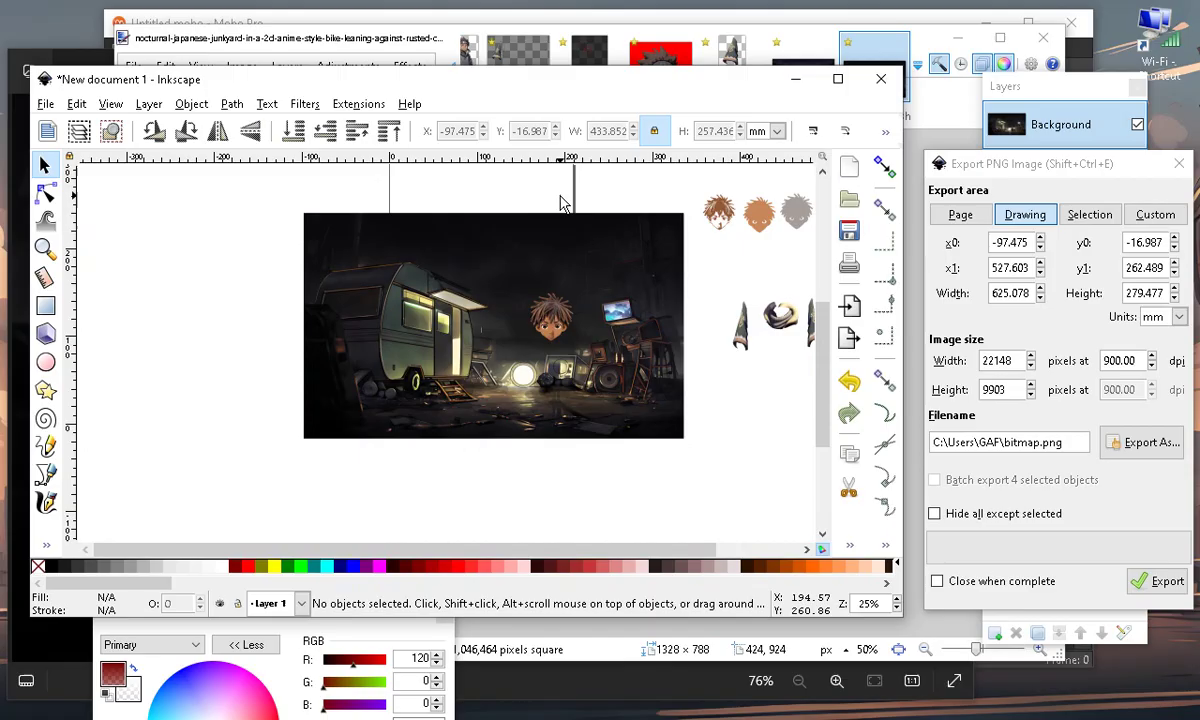
left_click_drag(509, 200, 600, 376)
left_click_drag(528, 293, 175, 274)
scroll(162, 288, "up", 6)
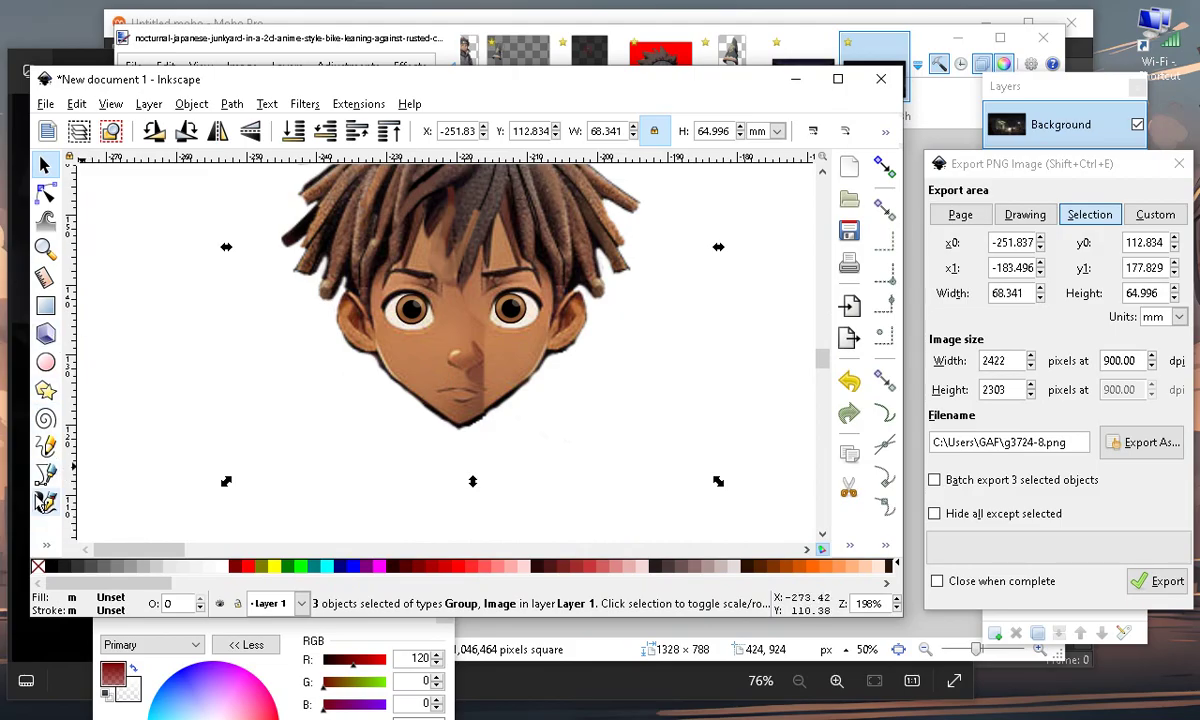
Draw a calligraphic stroke about 7.6 mm long from under the nose down to the chin and colour it red
left_click(45, 503)
scroll(500, 385, "up", 3)
left_click_drag(455, 352, 443, 486)
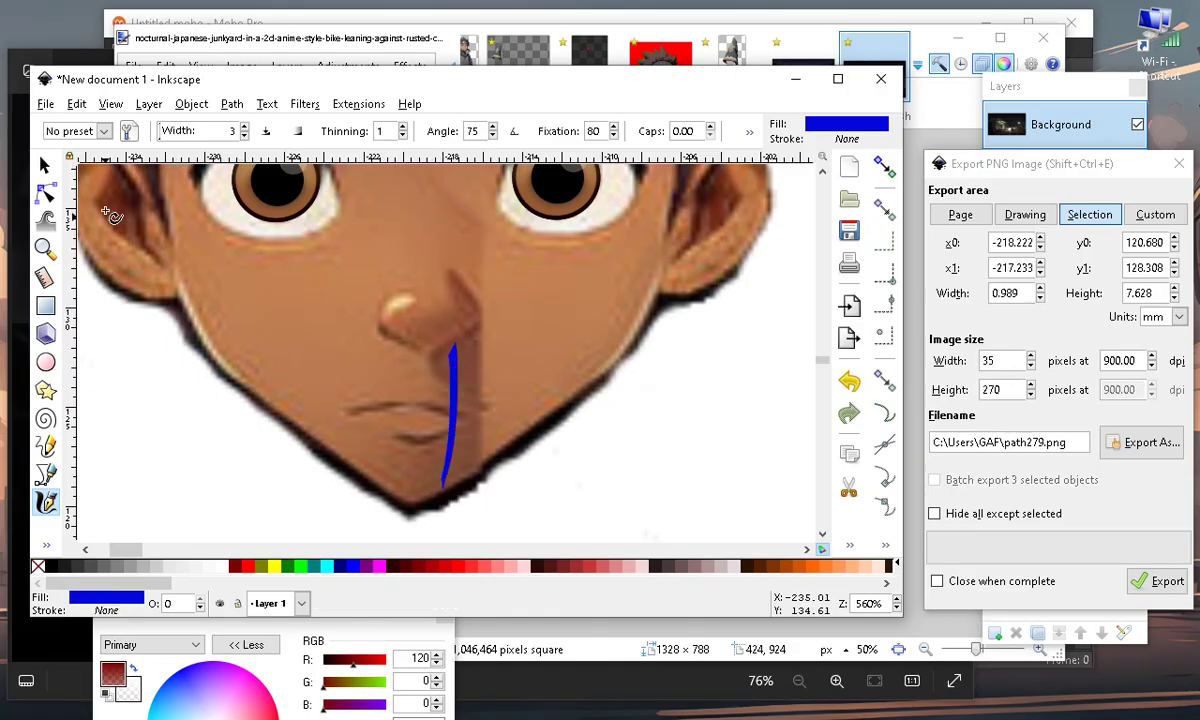
left_click(44, 165)
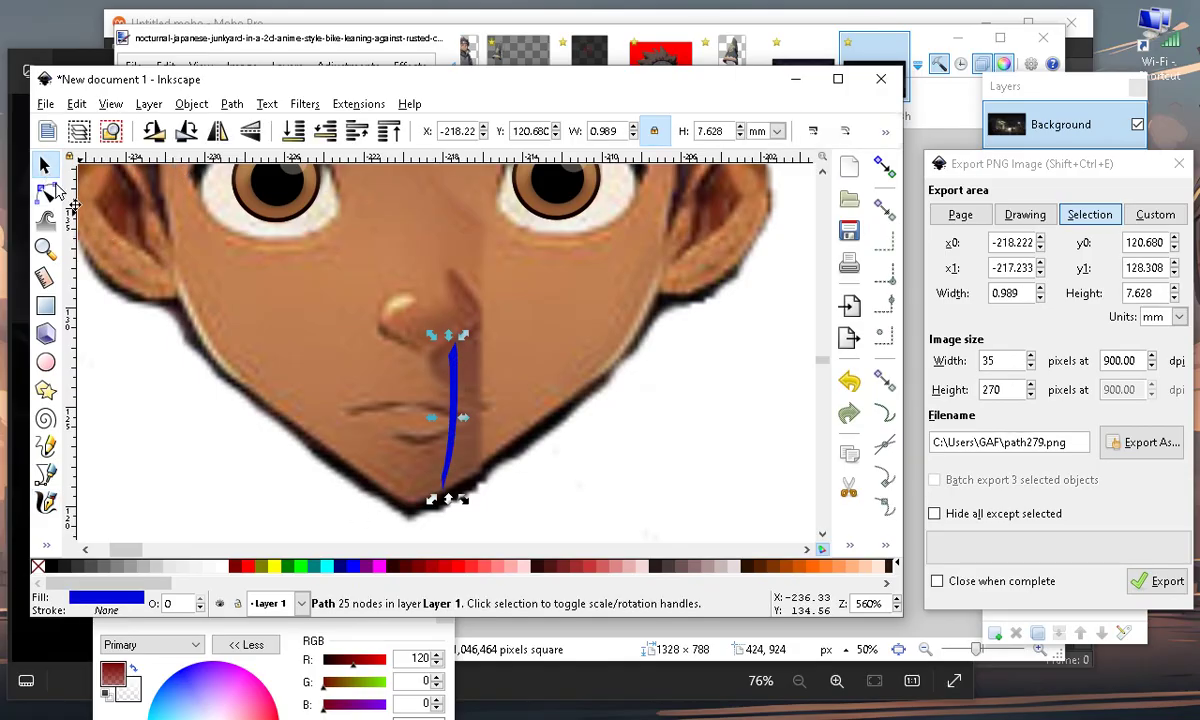
left_click(447, 567)
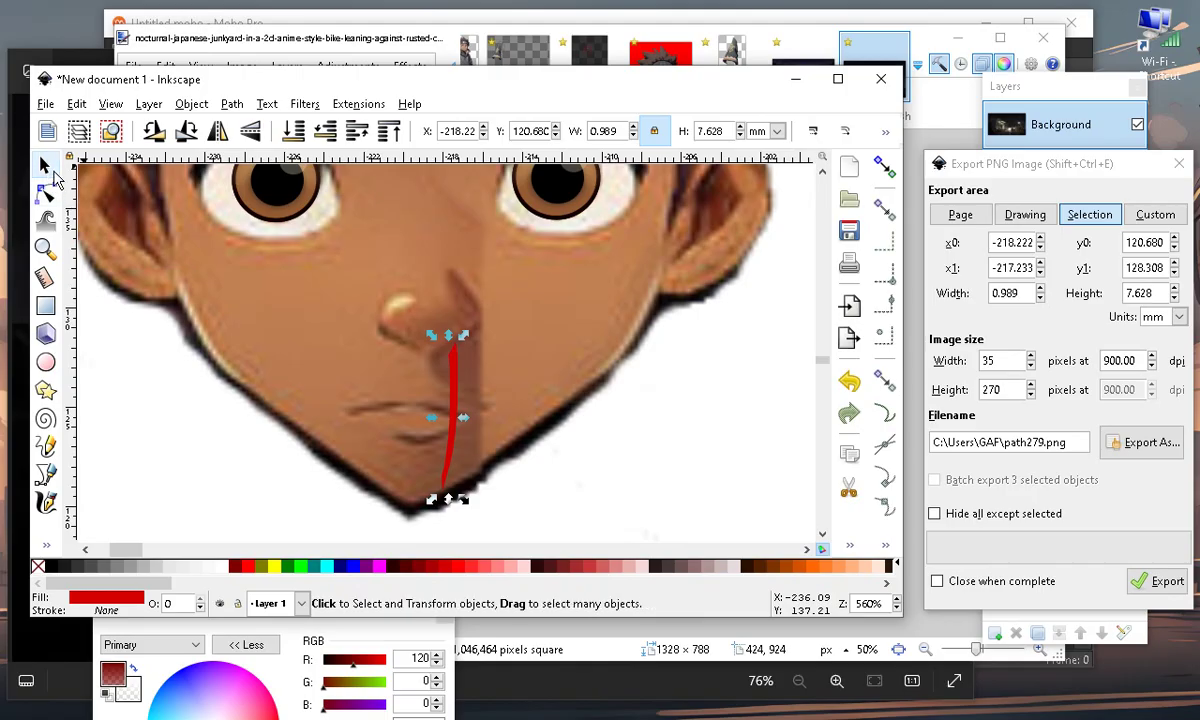
Move the paint program's Colors window and the Export PNG Image dialog aside, and return to the Inkscape drawing
left_click(182, 632)
left_click_drag(614, 492, 740, 222)
left_click(69, 81)
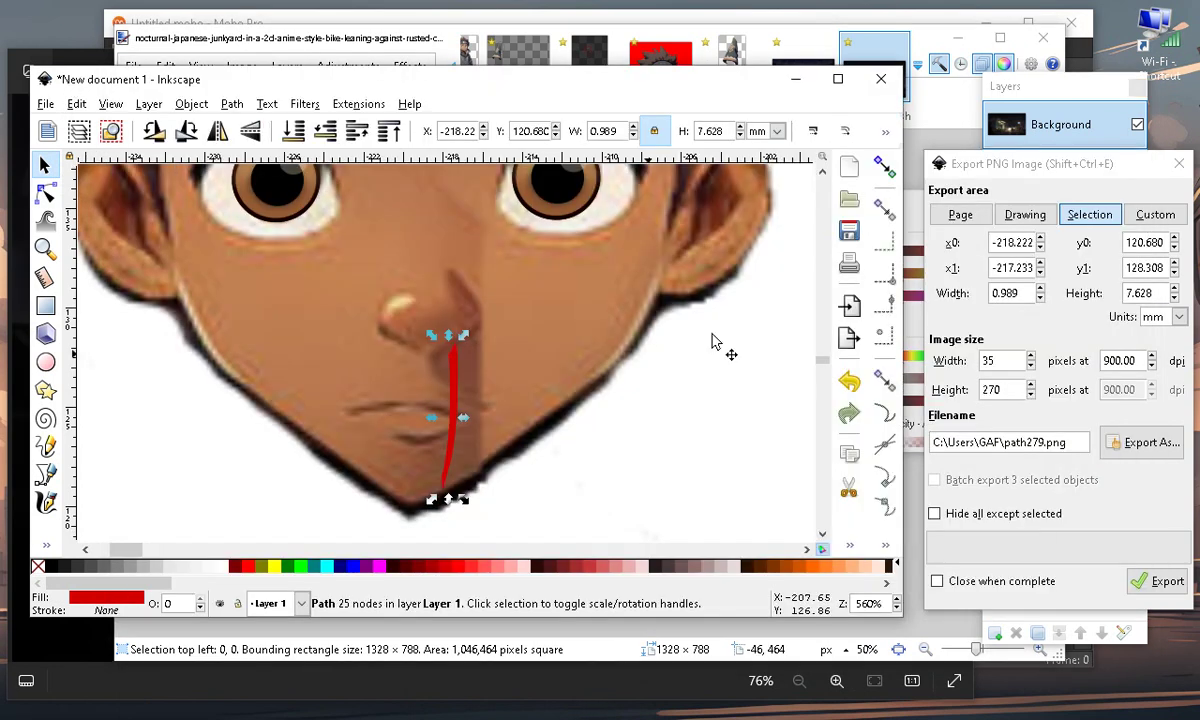
left_click_drag(988, 170, 1005, 333)
mouse_move(944, 208)
left_mouse_down()
mouse_move(812, 217)
mouse_move(1093, 241)
mouse_move(1174, 262)
left_mouse_up()
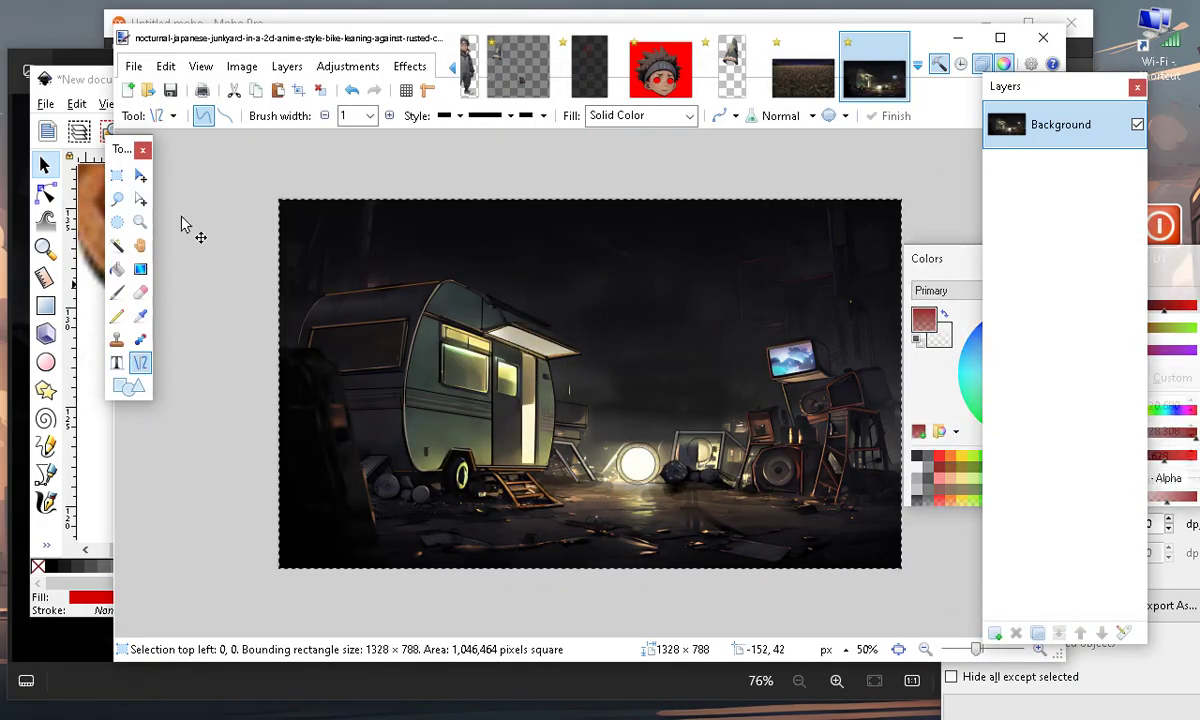
left_click(82, 80)
Select the red stroke below the nose and open its Fill and Stroke settings beside the face
scroll(404, 326, "down", 1)
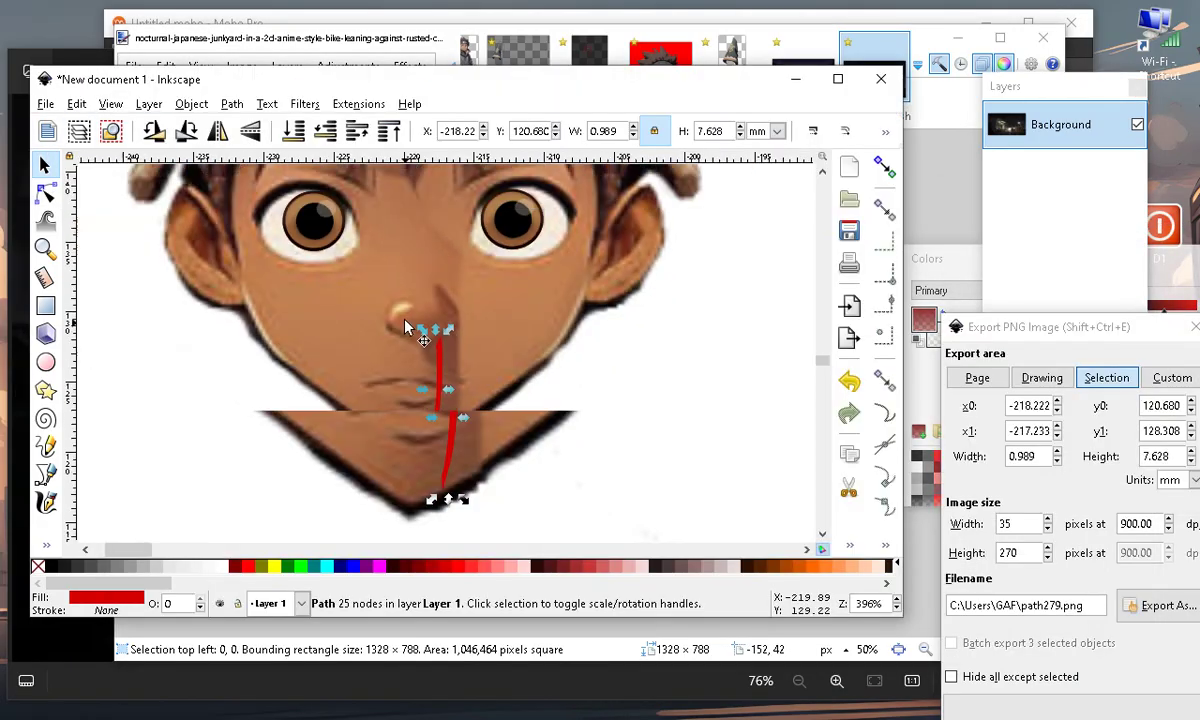
left_click(440, 378)
scroll(443, 376, "up", 1)
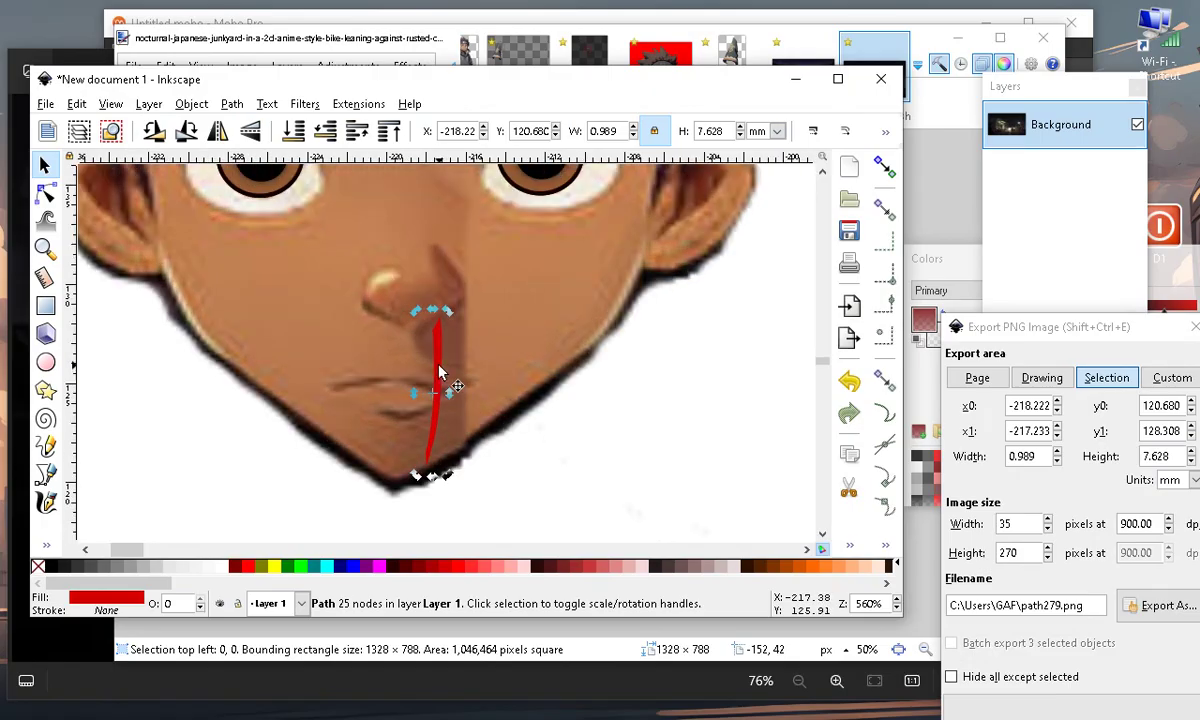
left_click(192, 103)
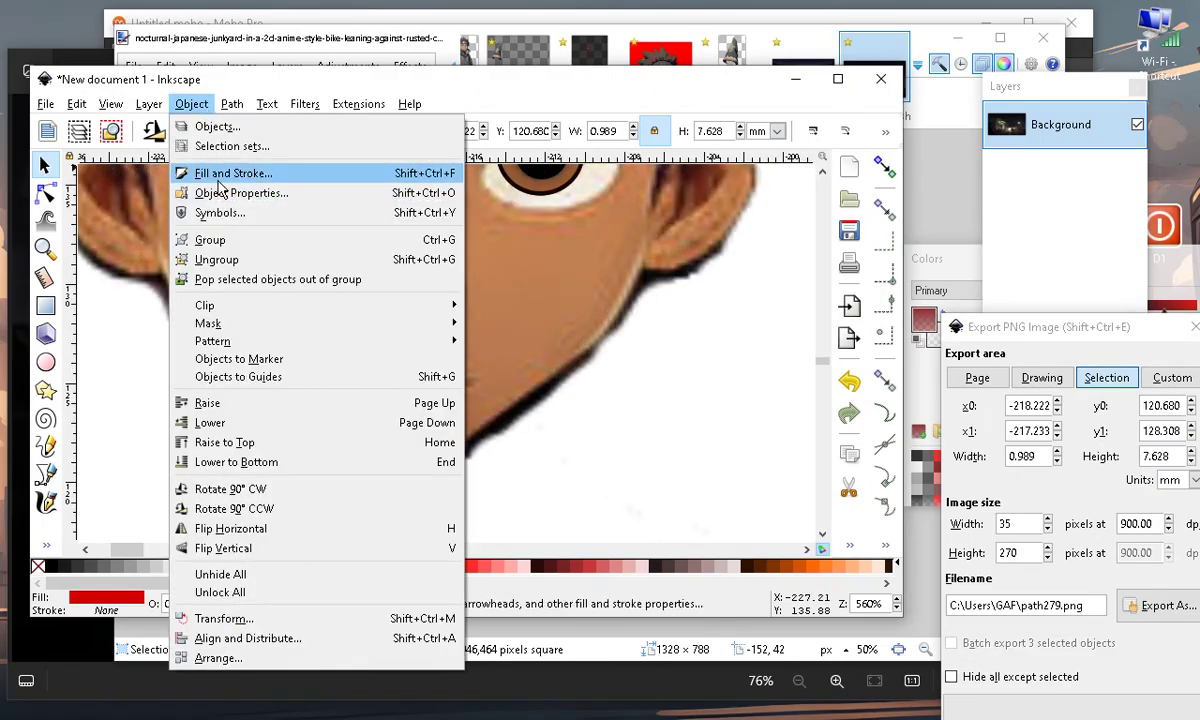
left_click(218, 178)
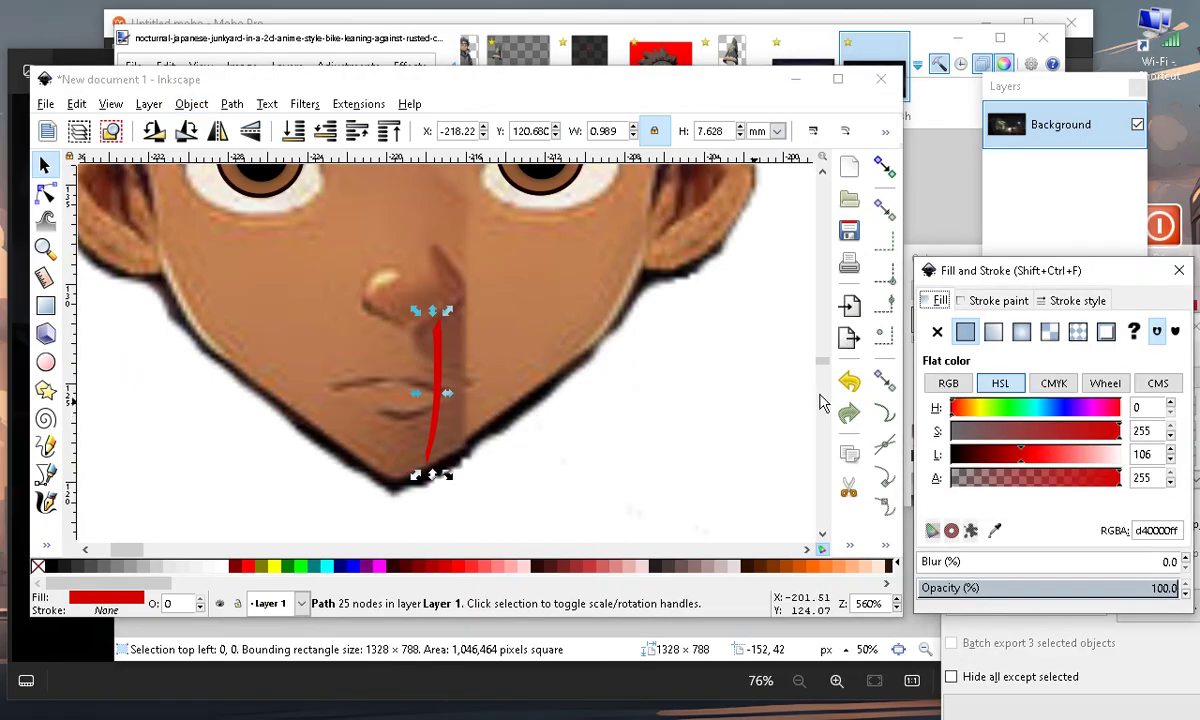
mouse_move(1037, 285)
left_mouse_down()
mouse_move(702, 107)
mouse_move(792, 113)
left_mouse_up()
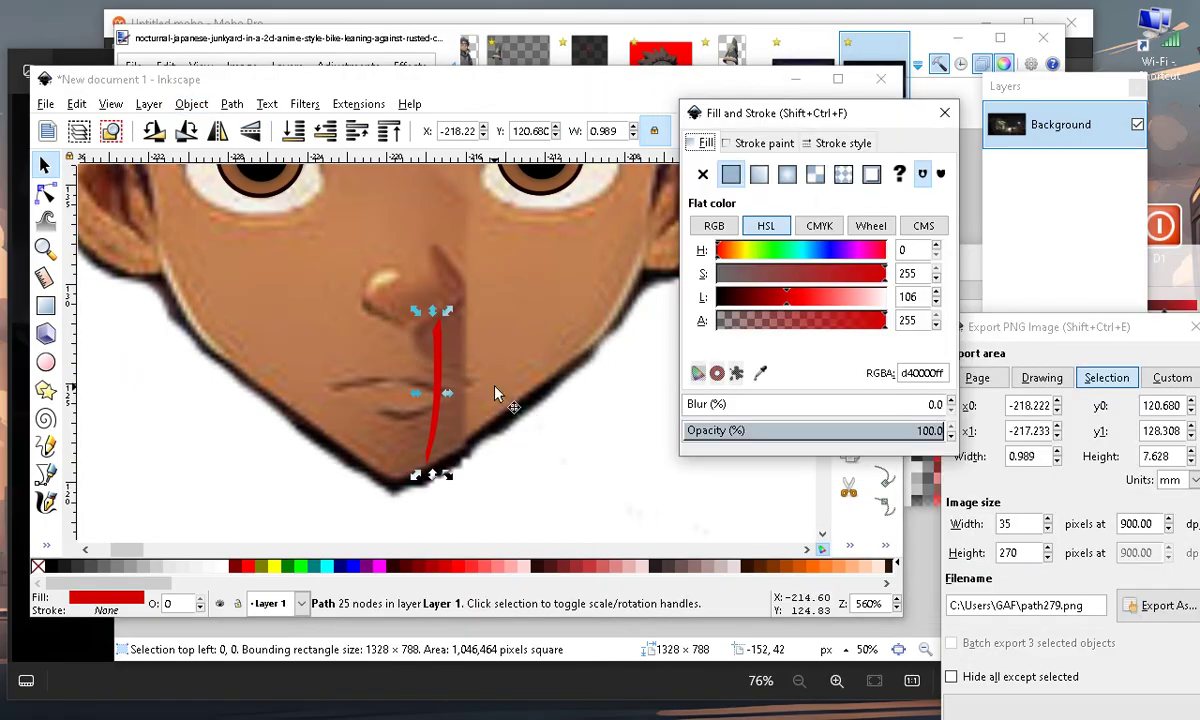
Pull the red stroke's middle node outward across the shaded strip and delete the 16 nodes along its lower part
scroll(463, 361, "up", 1)
key("n")
scroll(425, 320, "up", 1)
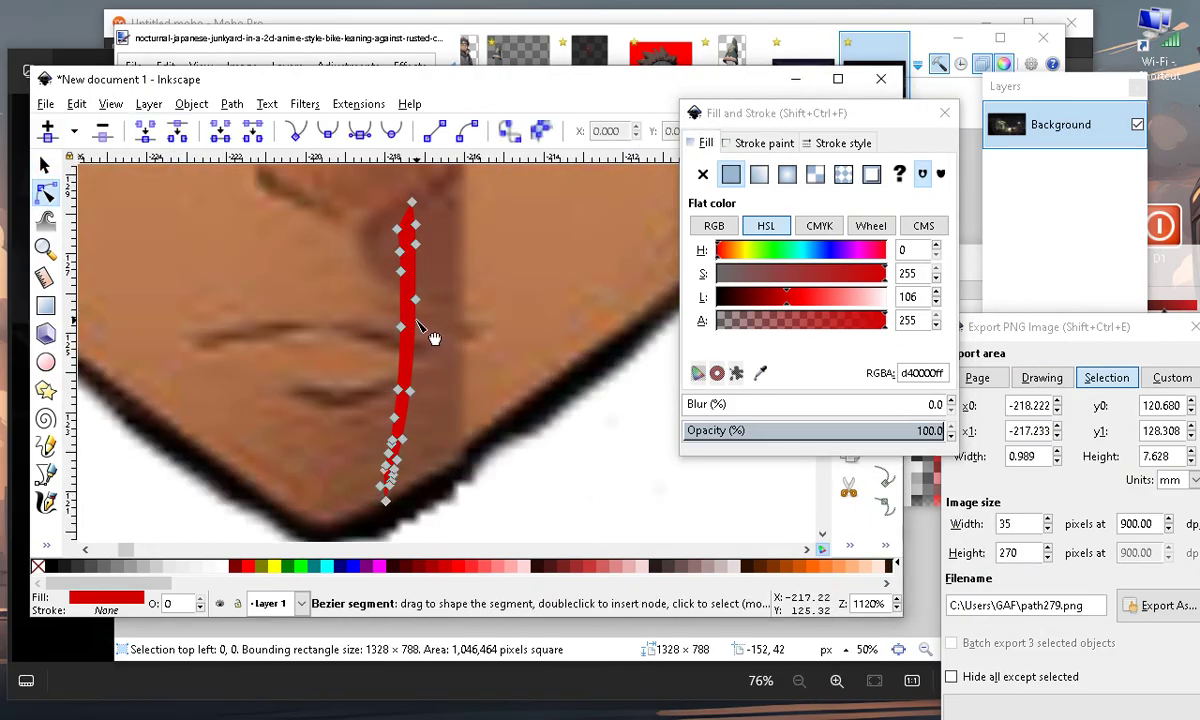
left_click_drag(415, 321, 459, 316)
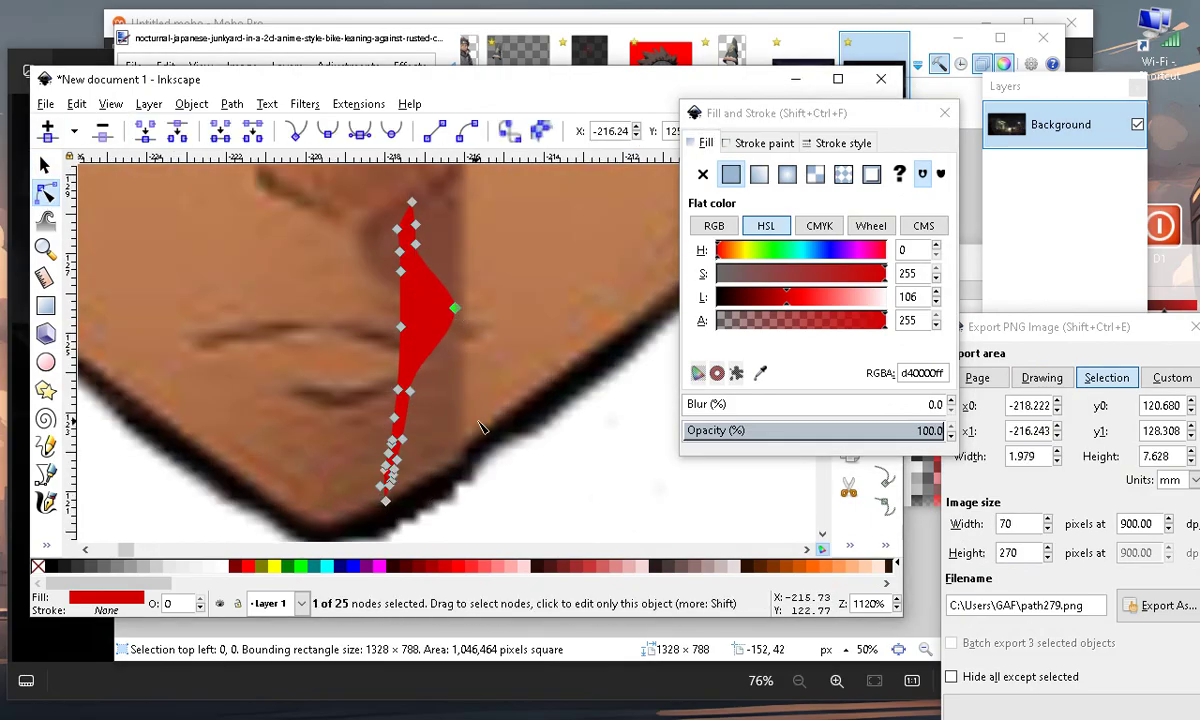
left_click_drag(455, 393, 332, 498)
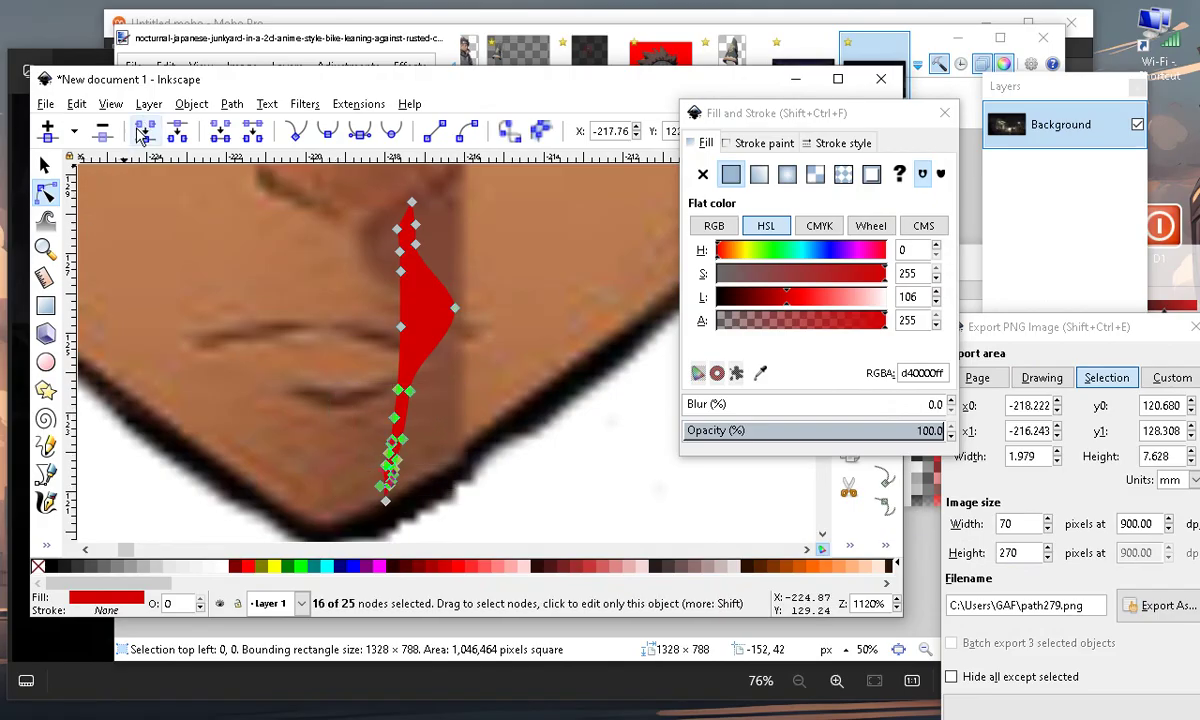
left_click(102, 136)
Reshape the red patch into a band by placing one outer node at the jawline and another just under the nostril
left_click_drag(455, 308, 455, 452)
scroll(460, 450, "down", 5)
scroll(603, 446, "up", 5)
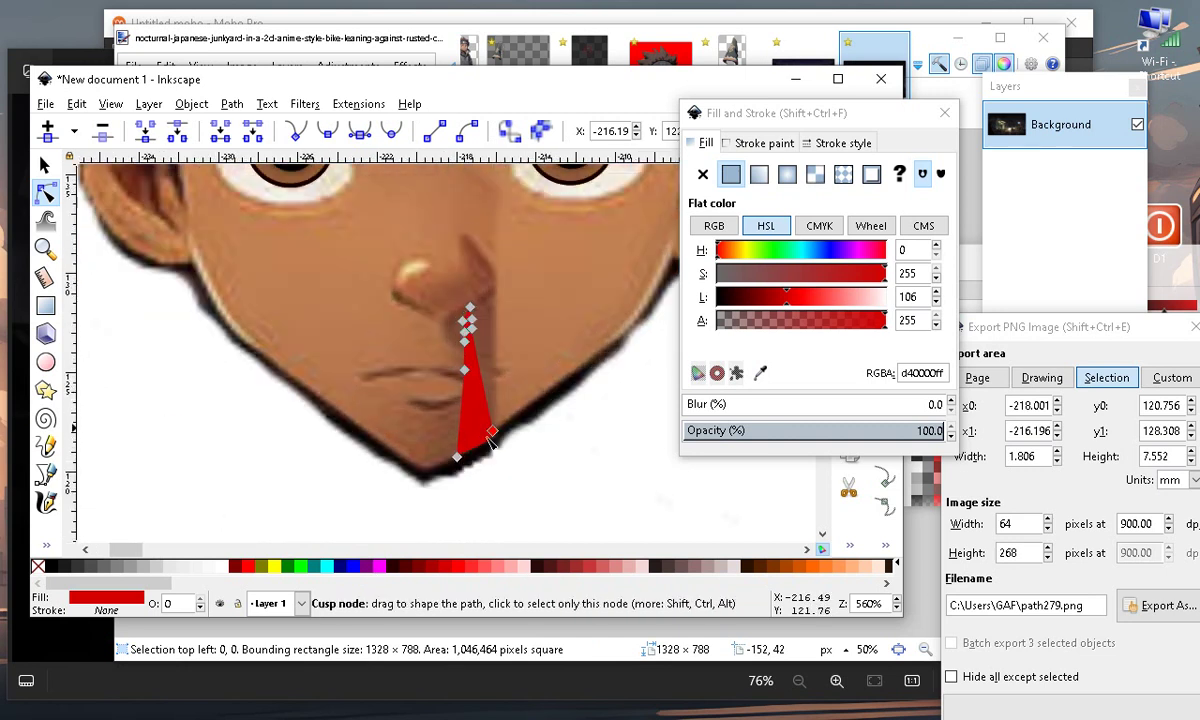
left_click_drag(518, 387, 549, 325)
scroll(514, 322, "down", 4)
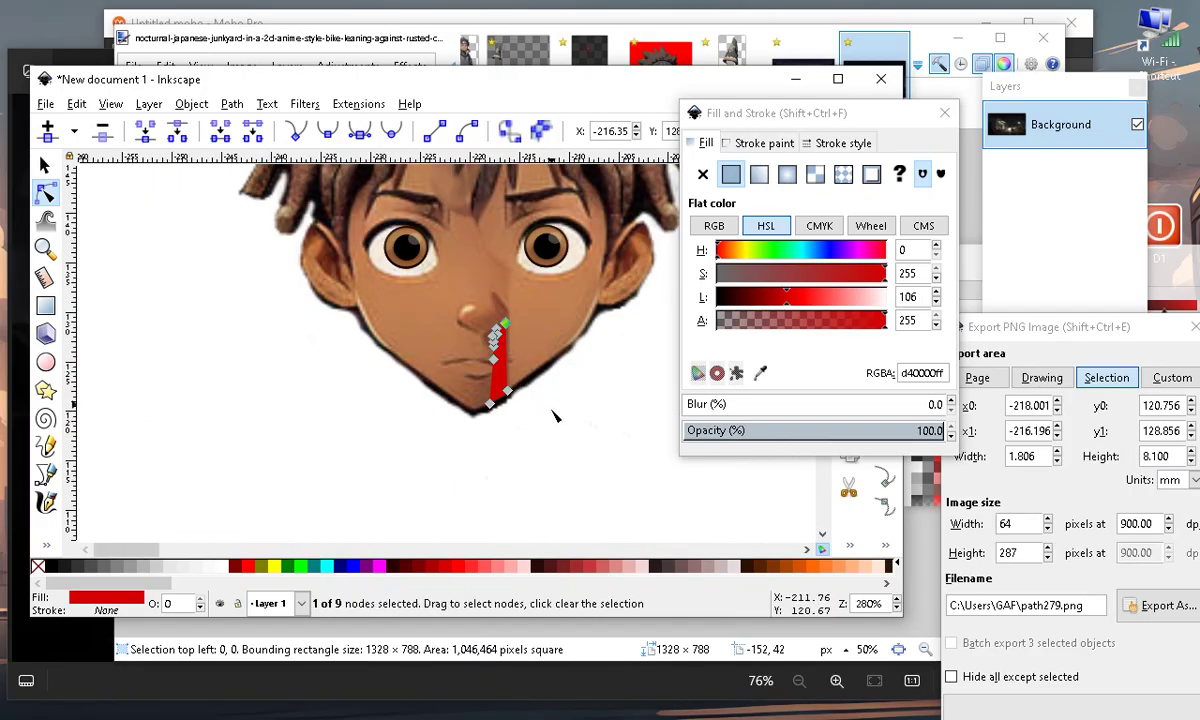
left_click(574, 420)
scroll(560, 426, "up", 3)
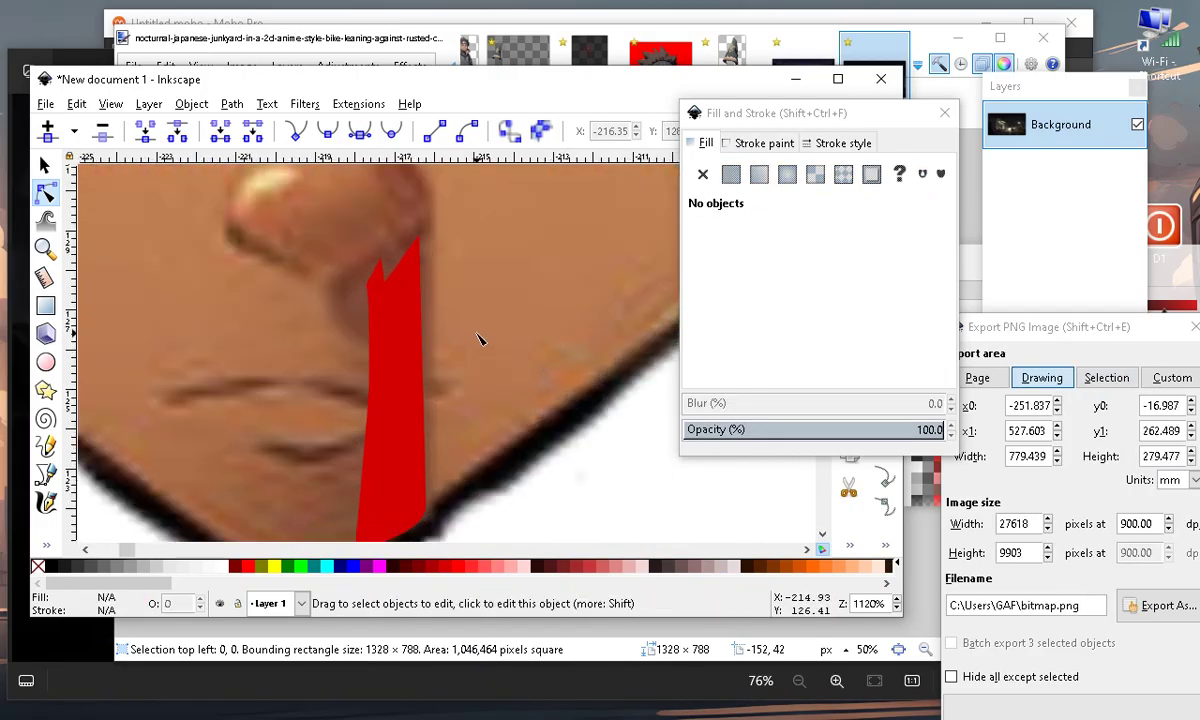
scroll(482, 340, "down", 1)
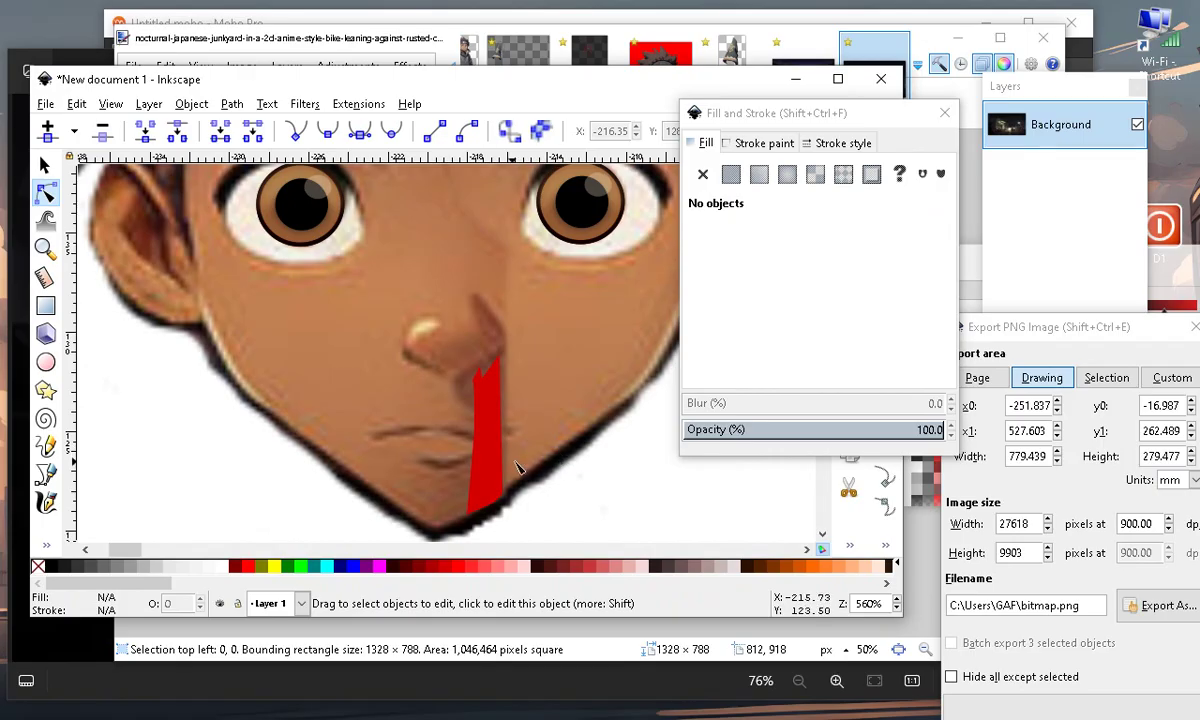
Set the red band's fill alpha to 103 and its blur to about 15.1%
left_click(493, 420)
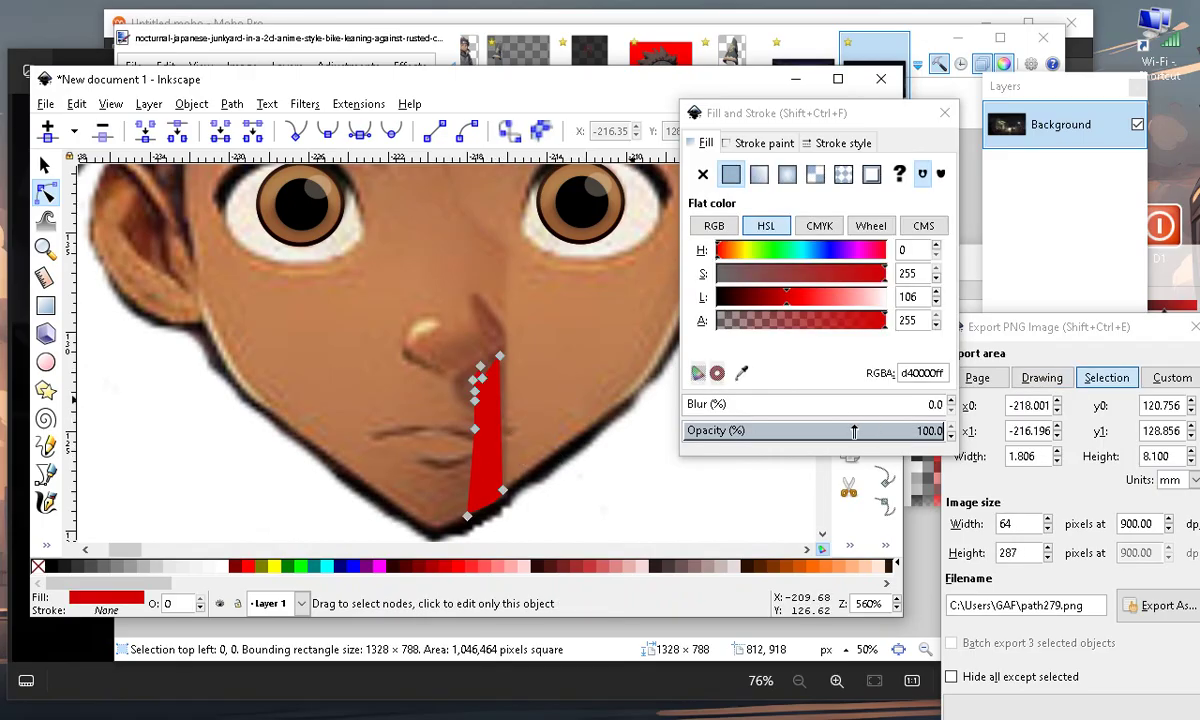
left_click_drag(838, 324, 787, 322)
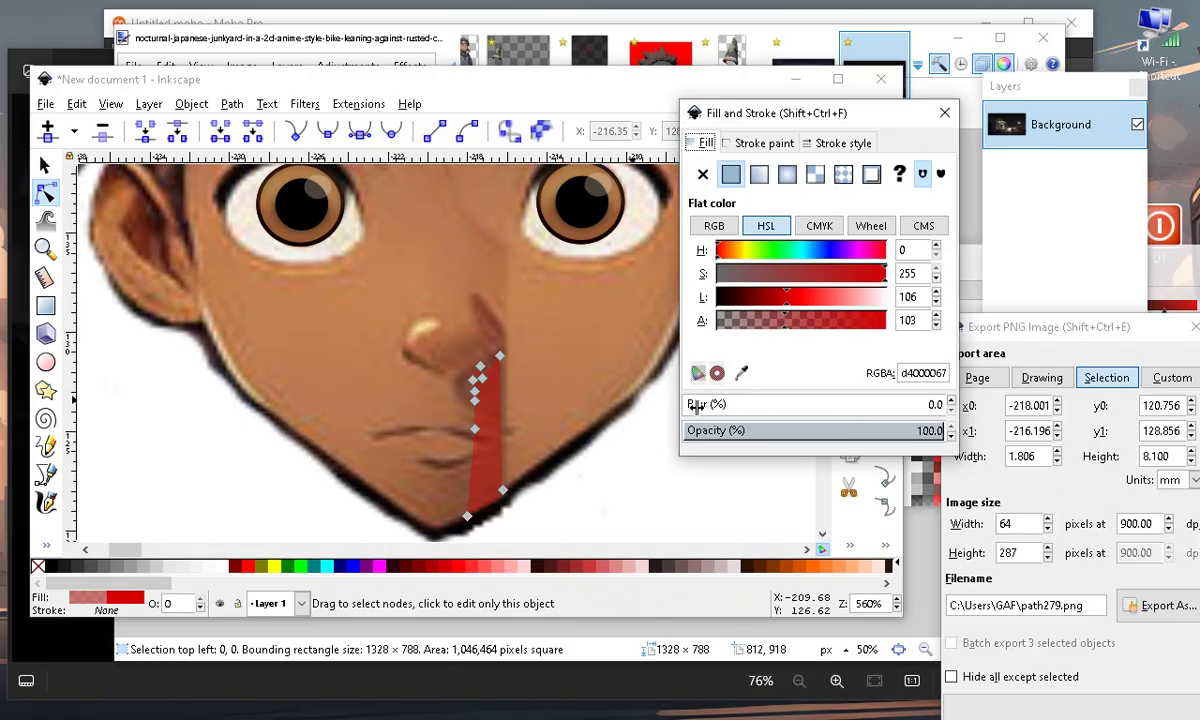
left_click_drag(695, 408, 722, 405)
scroll(489, 359, "down", 4)
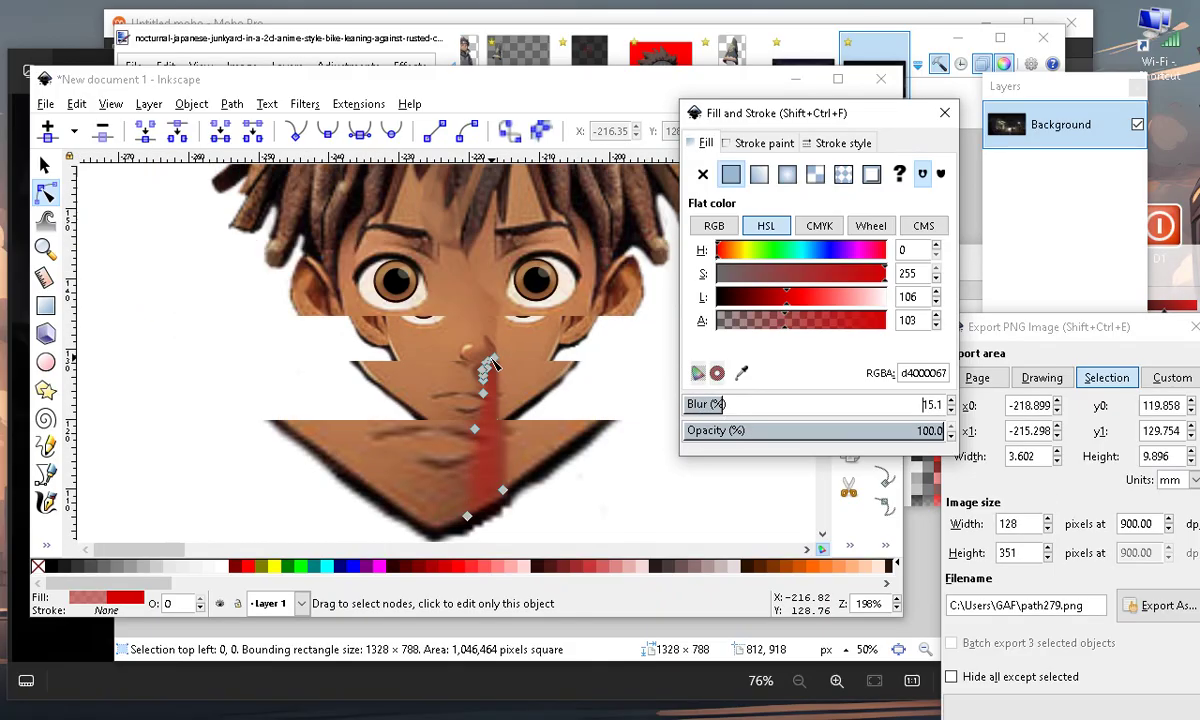
left_click(512, 406)
scroll(515, 410, "up", 4)
scroll(525, 236, "up", 2)
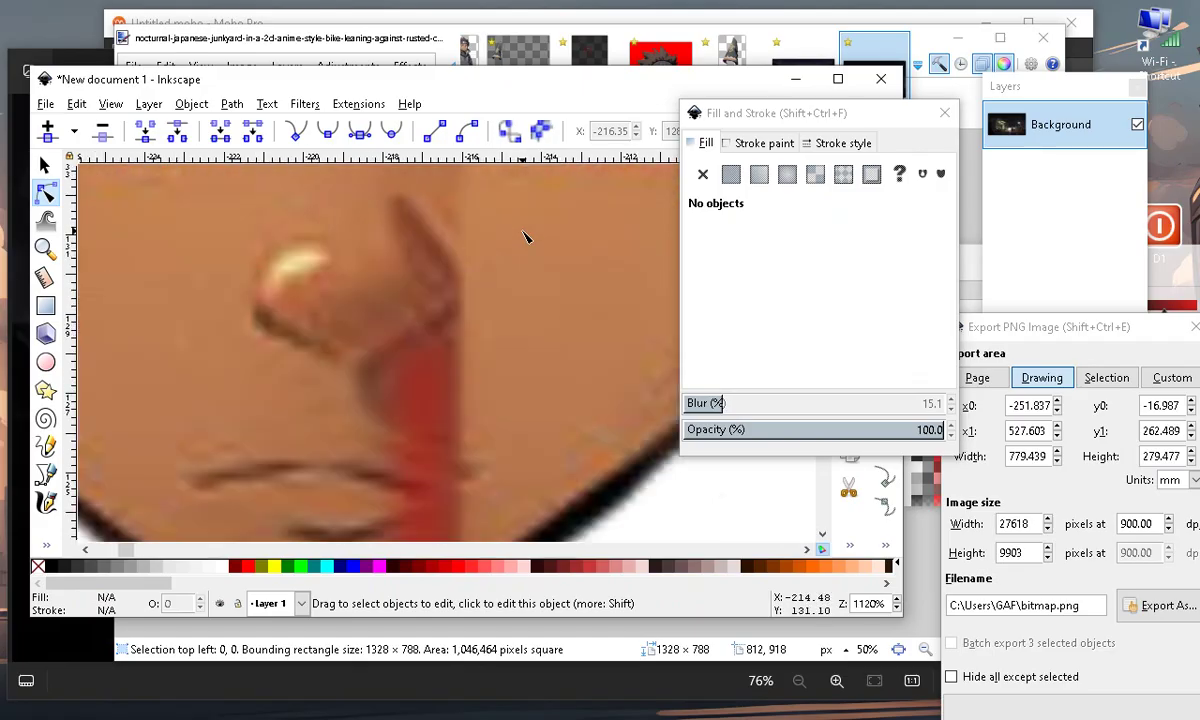
scroll(541, 277, "down", 2)
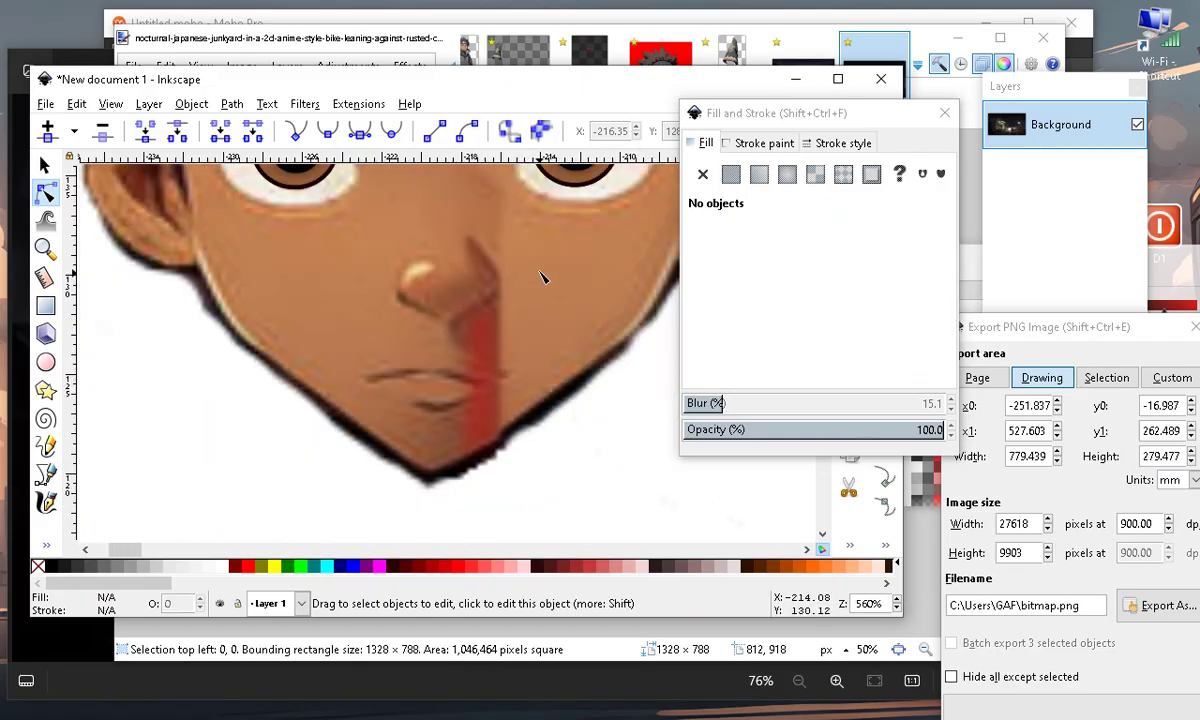
Draw a narrow red rectangle about 0.7 by 6.2 mm over the band and move it to the blank area beside the chin
left_click(45, 305)
left_click_drag(480, 310, 481, 435)
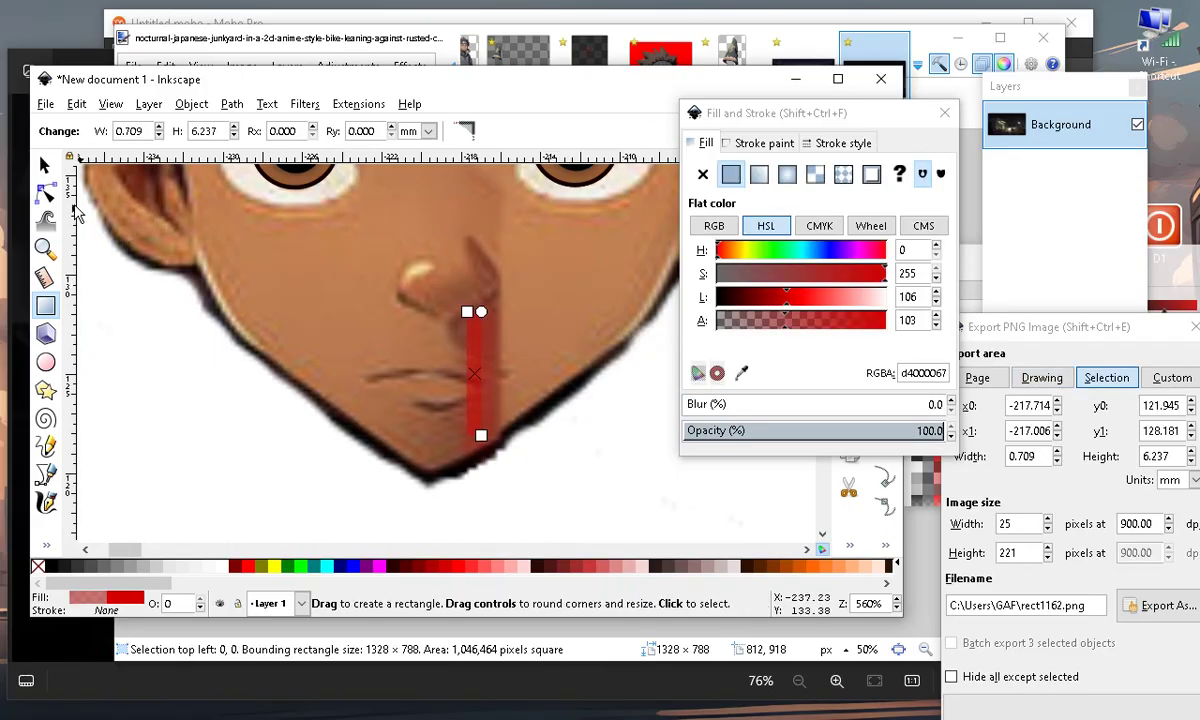
left_click(44, 165)
left_click_drag(478, 343, 180, 490)
scroll(180, 490, "up", 1, "ctrl")
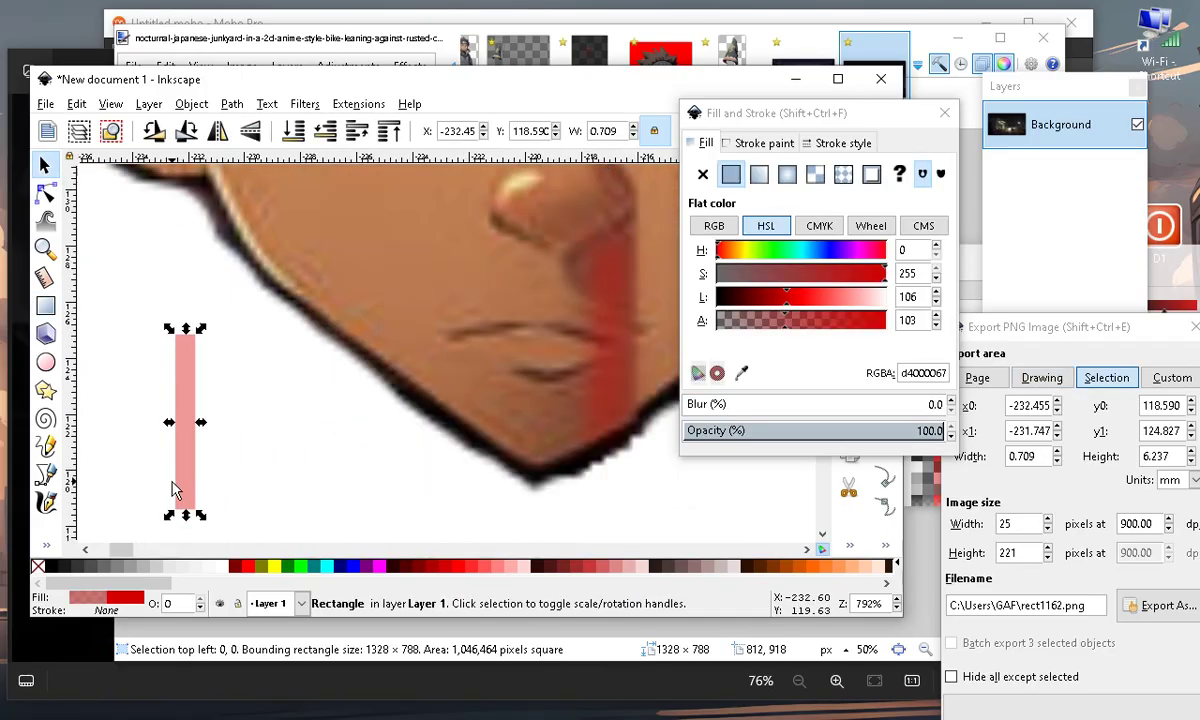
Shift the rectangle slightly toward the face and set its fill lightness to 134 and alpha to 201
left_click(45, 545)
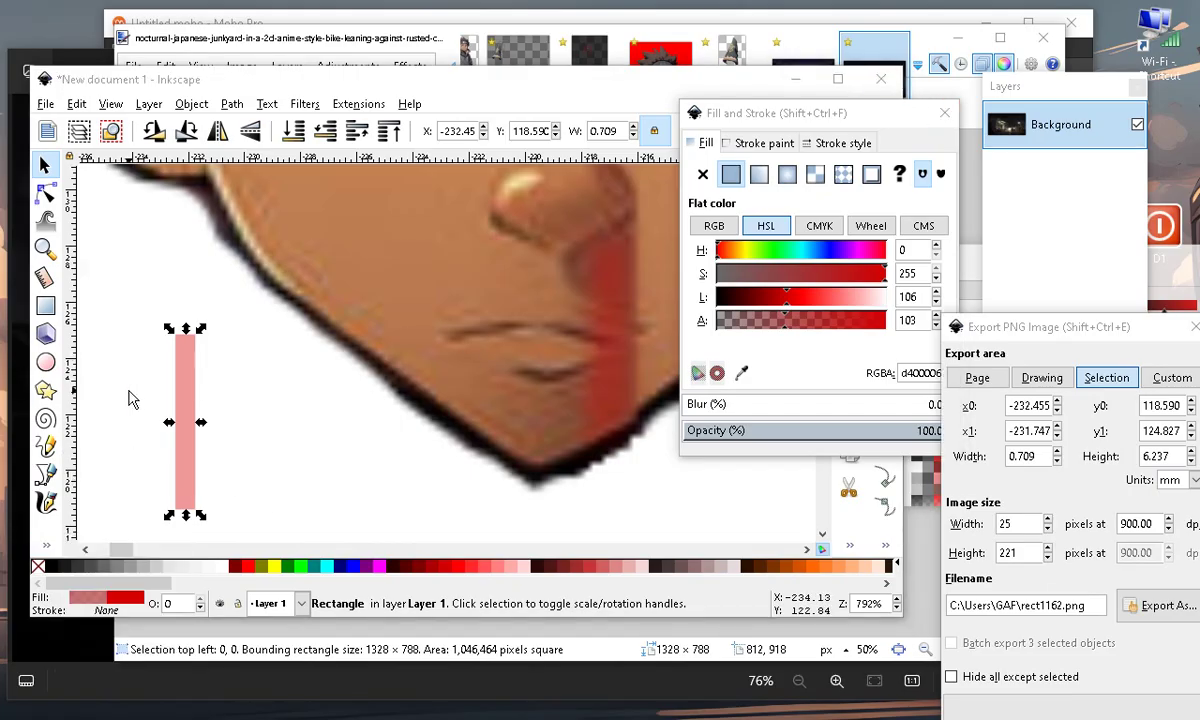
left_click_drag(187, 412, 264, 397)
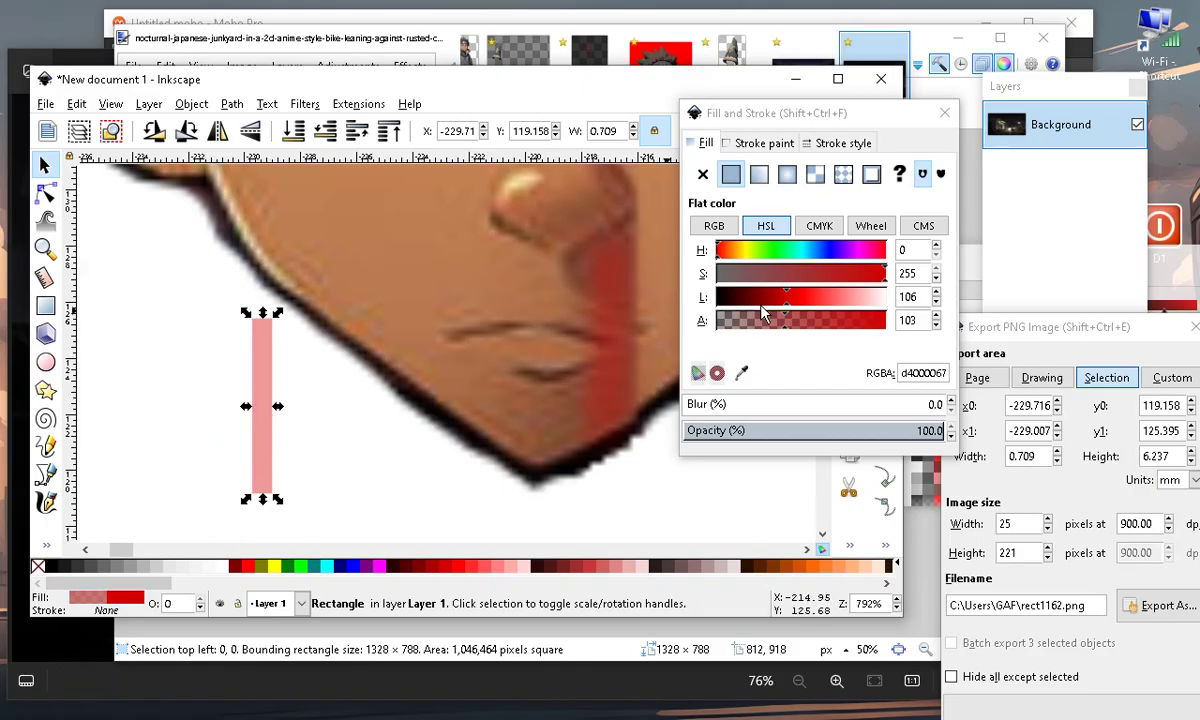
left_click_drag(787, 297, 806, 298)
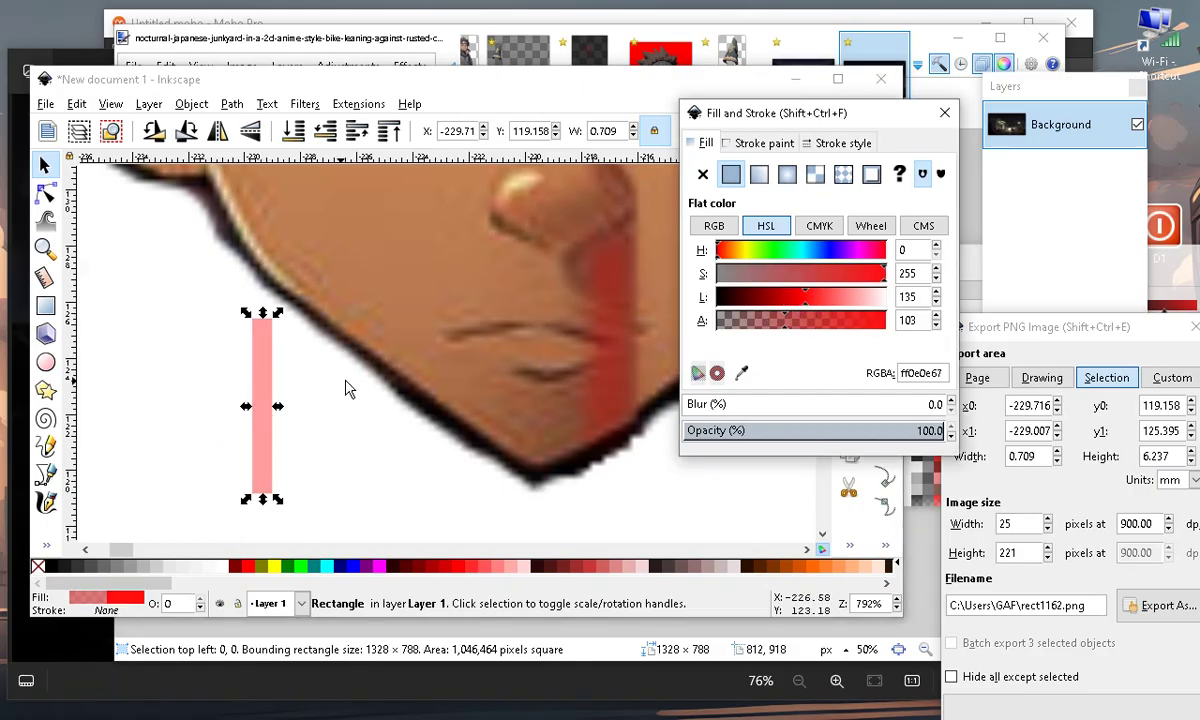
left_click_drag(773, 328, 842, 322)
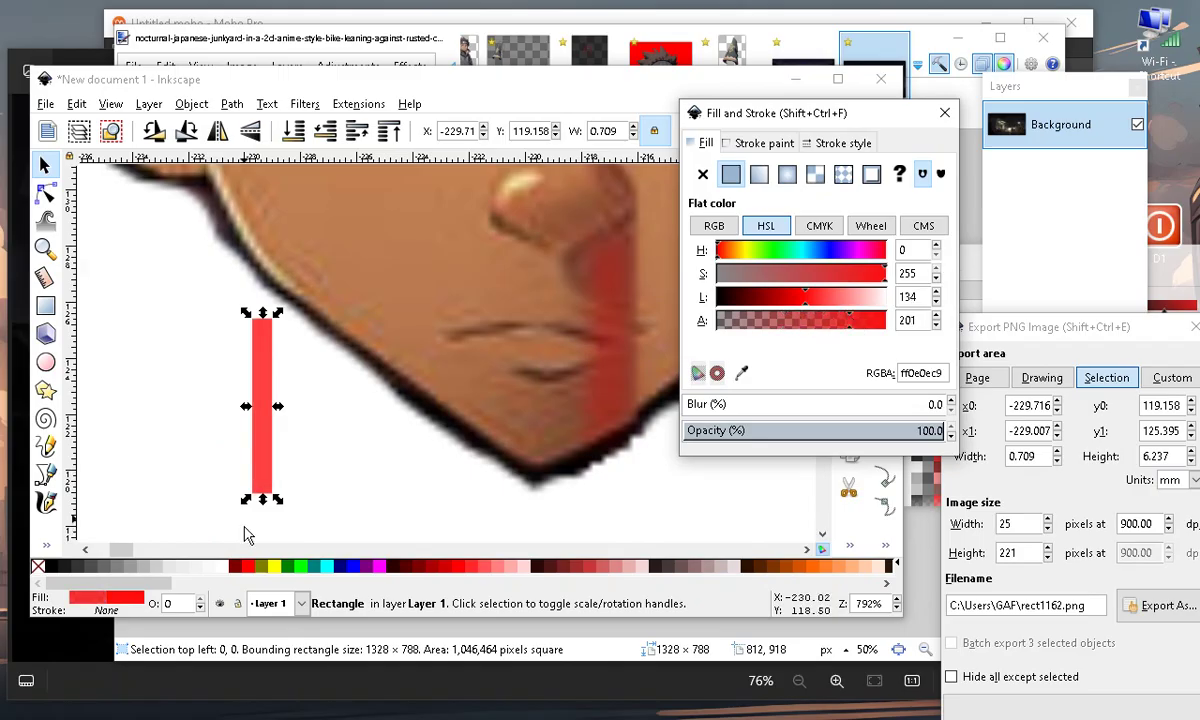
Place the red rectangle over the blurred band between nose and chin, and narrow it to about 0.5 mm
mouse_move(259, 403)
left_mouse_down()
mouse_move(549, 362)
mouse_move(605, 338)
left_mouse_up()
left_click_drag(455, 292, 317, 324)
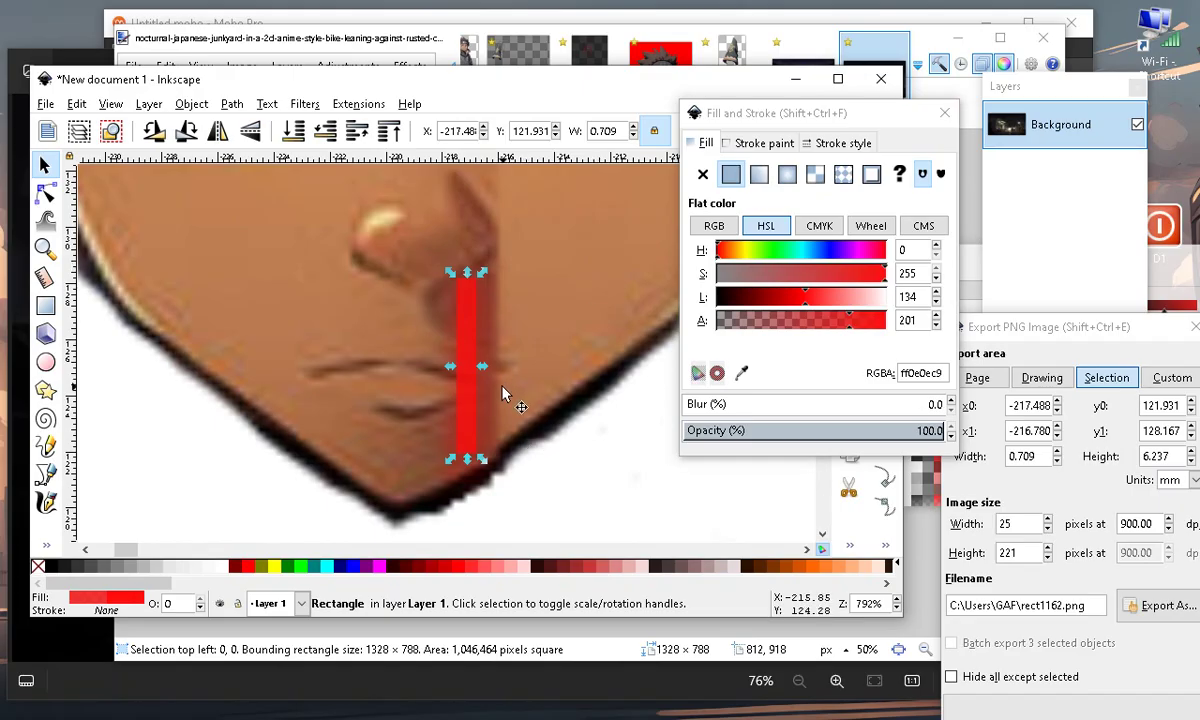
left_click_drag(484, 368, 482, 375)
scroll(484, 305, "down", 2)
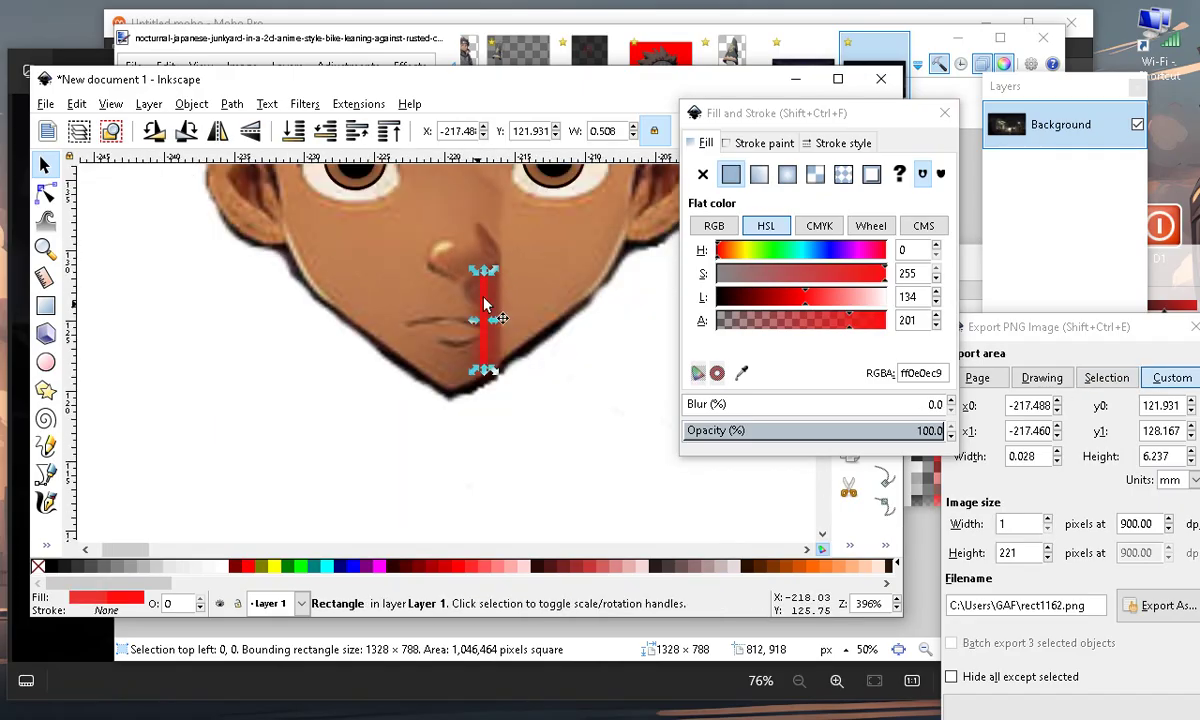
Move the narrowed red rectangle off the face to the blank area at about X -231.2 mm, Y 114.7 mm, and deselect it
scroll(478, 354, "up", 2)
scroll(520, 400, "down", 3)
left_click_drag(513, 283, 300, 366)
scroll(295, 370, "up", 2)
left_click(419, 383)
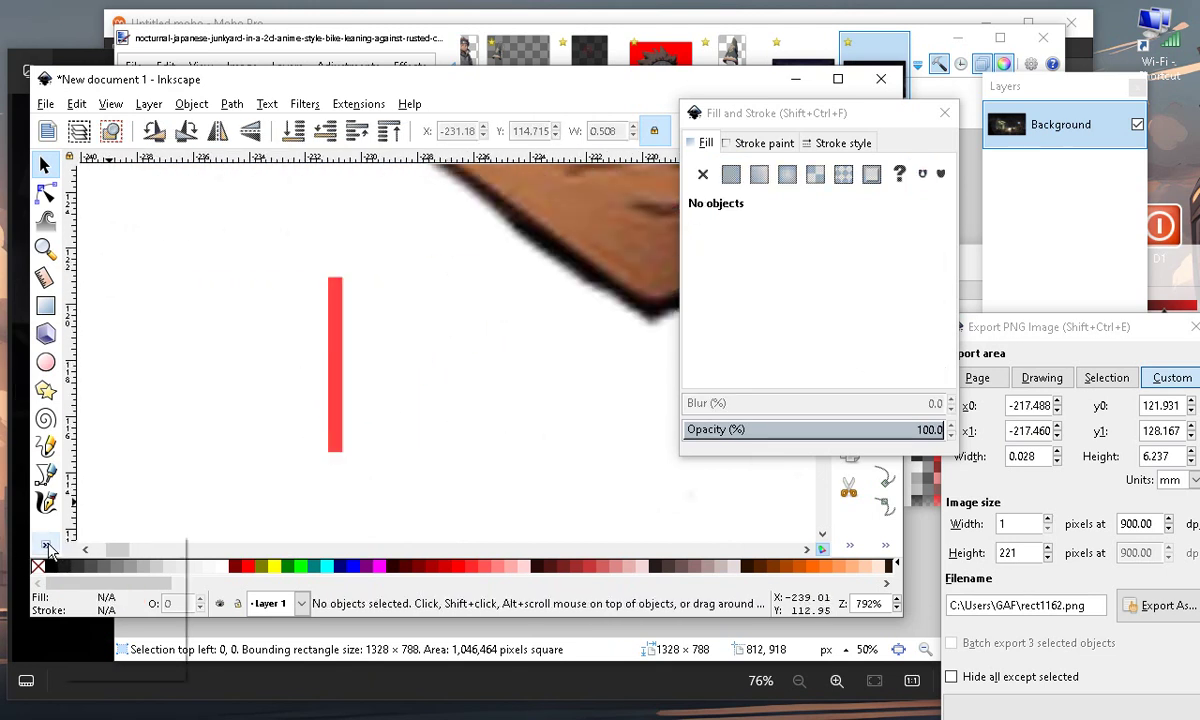
Bucket-fill the red rectangle beside the chin, with threshold 13 and grow 0.02 mm, to make a filled copy of it
left_click(46, 545)
left_click(140, 594)
scroll(398, 354, "up", 1)
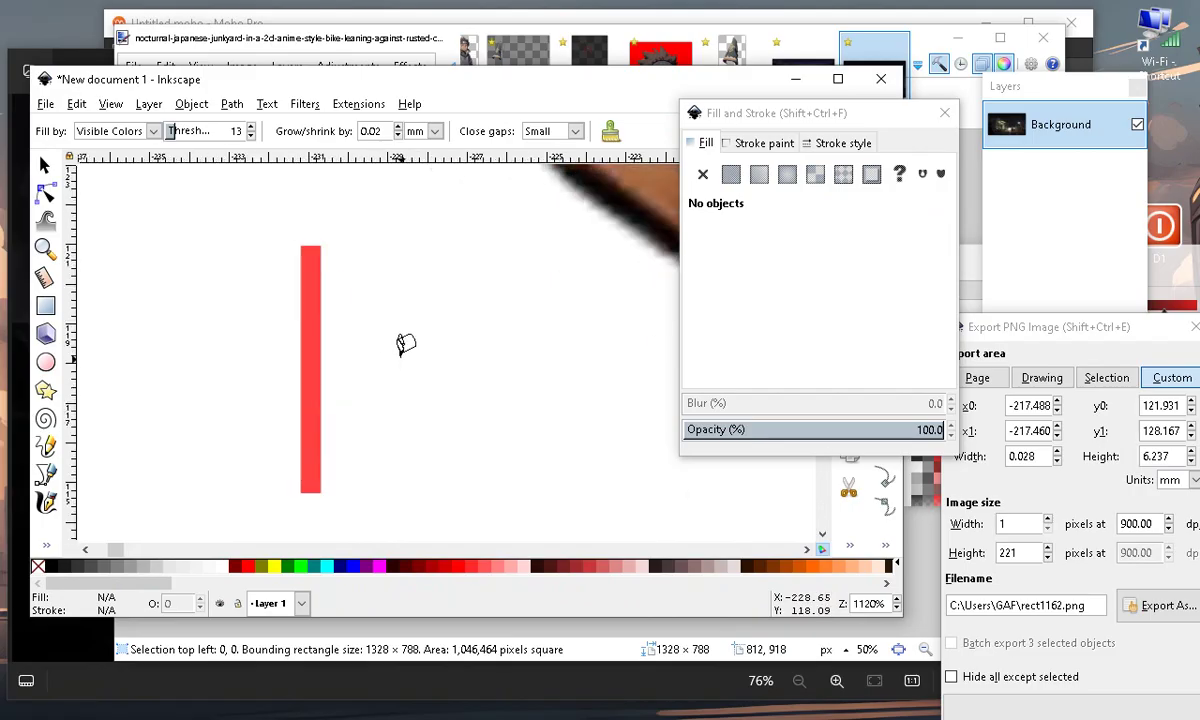
scroll(256, 260, "down", 1)
scroll(302, 258, "up", 2)
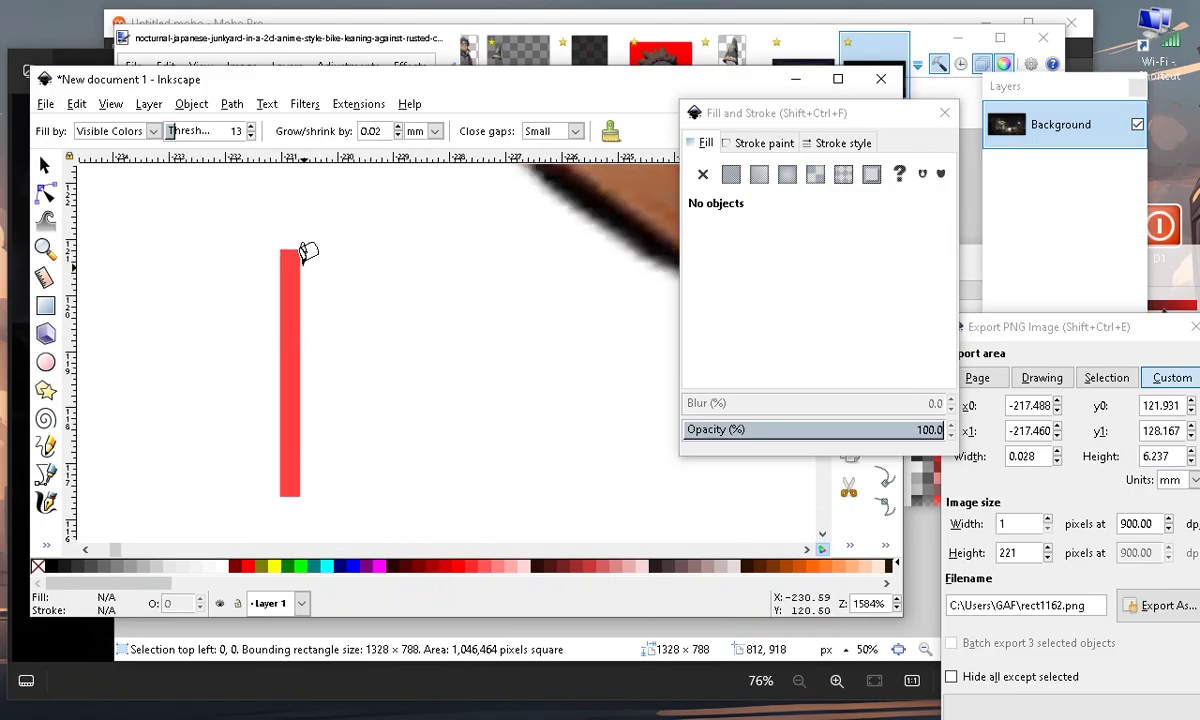
left_click(287, 313)
Move the filled red copy onto the shaded band between nose and chin, at about X -217.6 mm, Y 122.0 mm
scroll(206, 330, "down", 3)
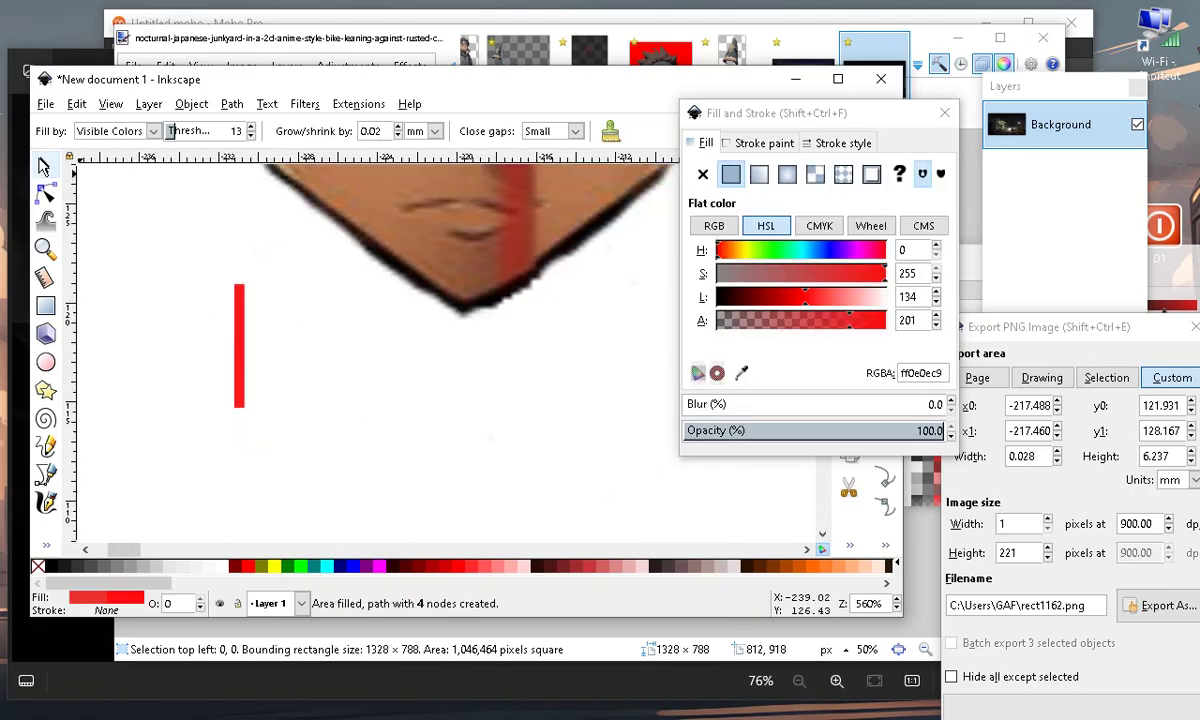
left_click(44, 165)
left_click_drag(240, 313, 523, 248)
scroll(549, 423, "down", 2)
scroll(543, 355, "up", 1)
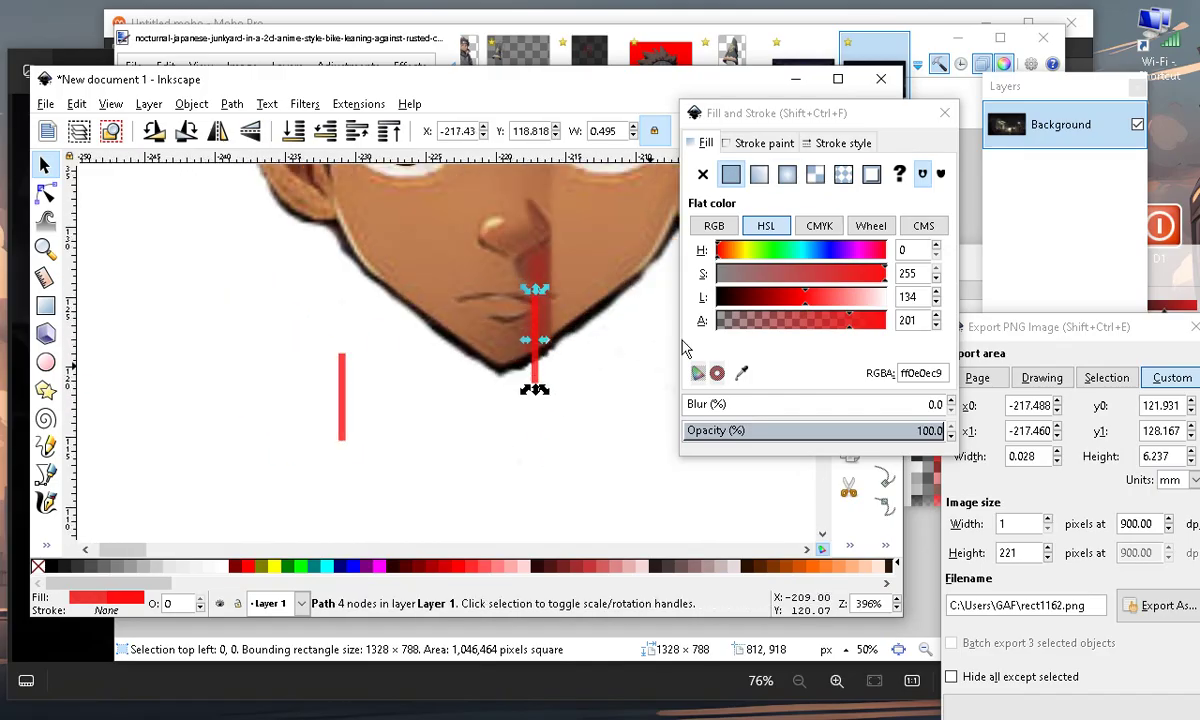
scroll(563, 241, "up", 1)
left_click_drag(482, 461, 461, 362)
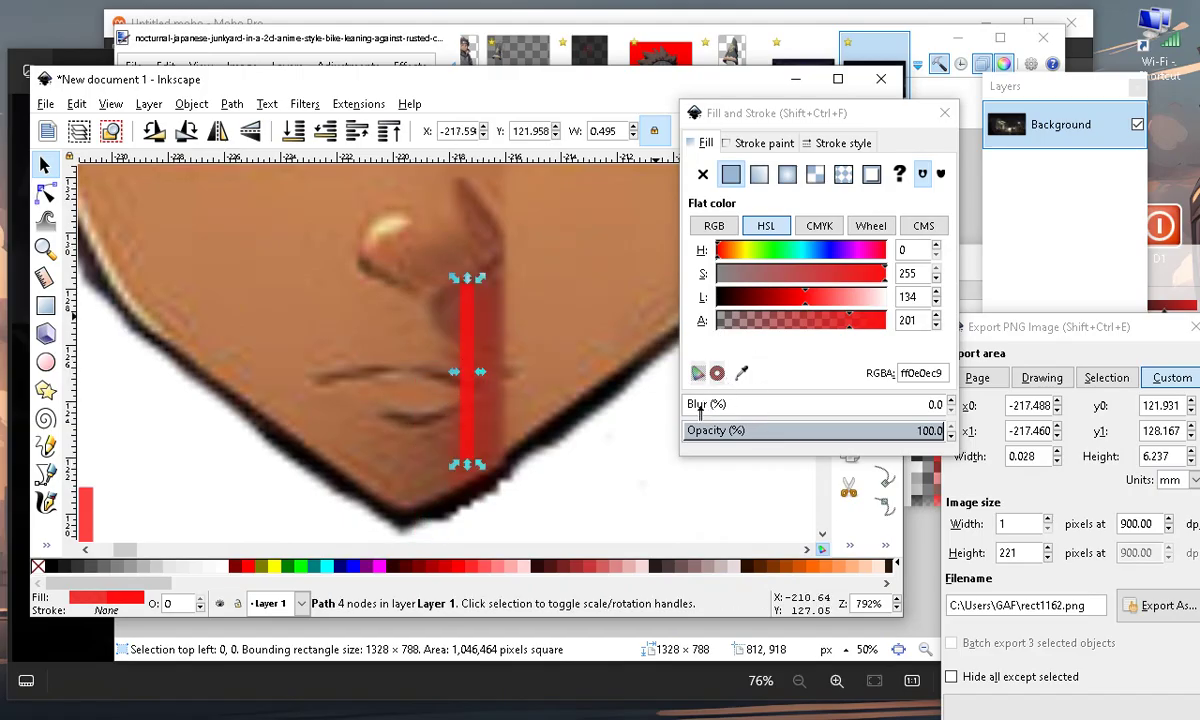
Blur the red strip on the face by 14%, deselect it, and check how it blends with the skin
left_click_drag(700, 404, 719, 405)
scroll(430, 295, "down", 3)
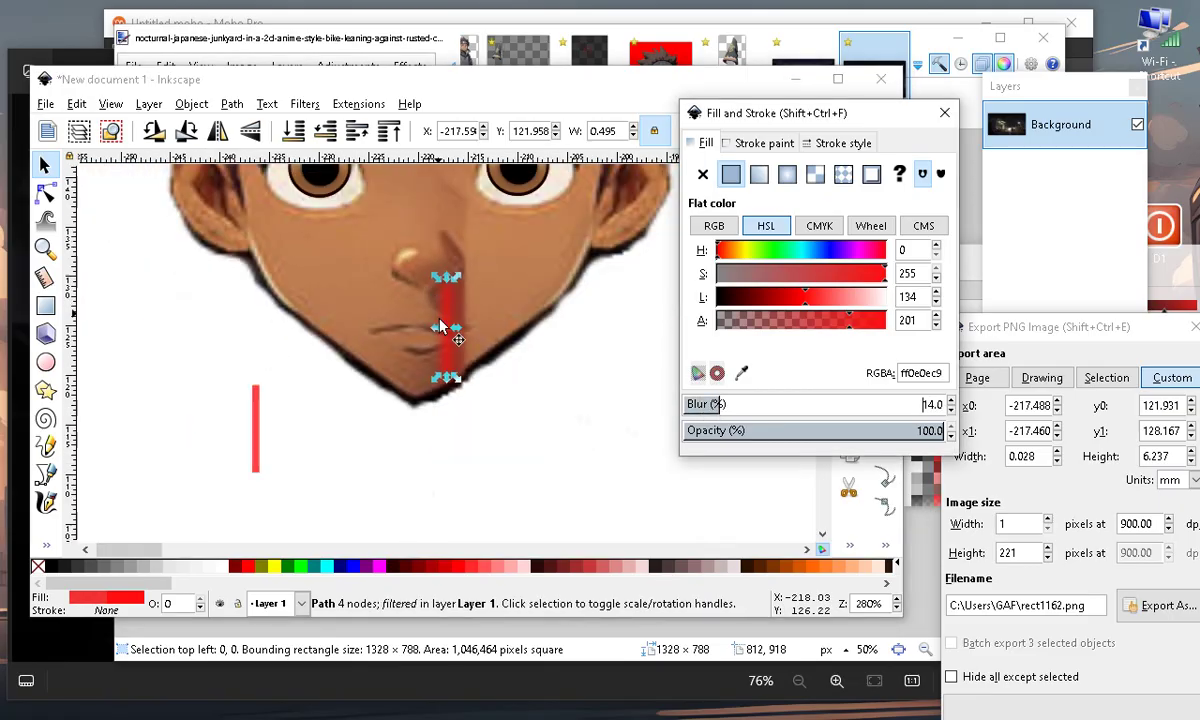
left_click(562, 351)
scroll(436, 318, "up", 2)
scroll(391, 410, "down", 2)
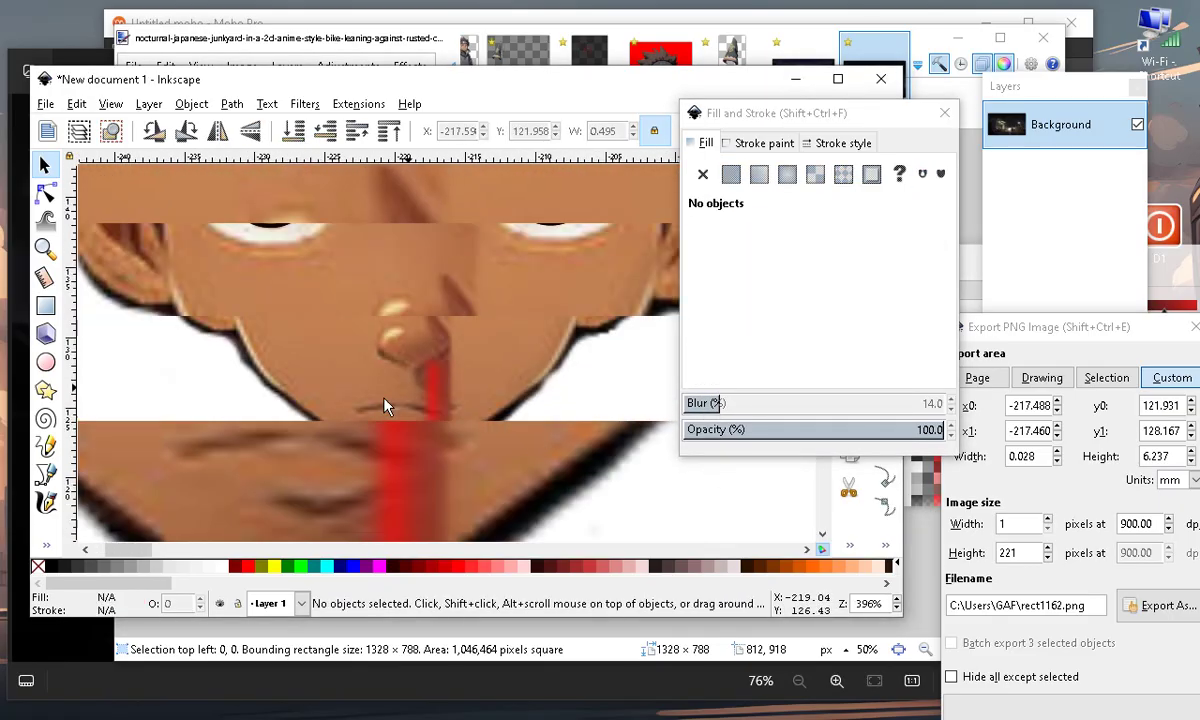
scroll(418, 474, "up", 1)
scroll(470, 427, "down", 3)
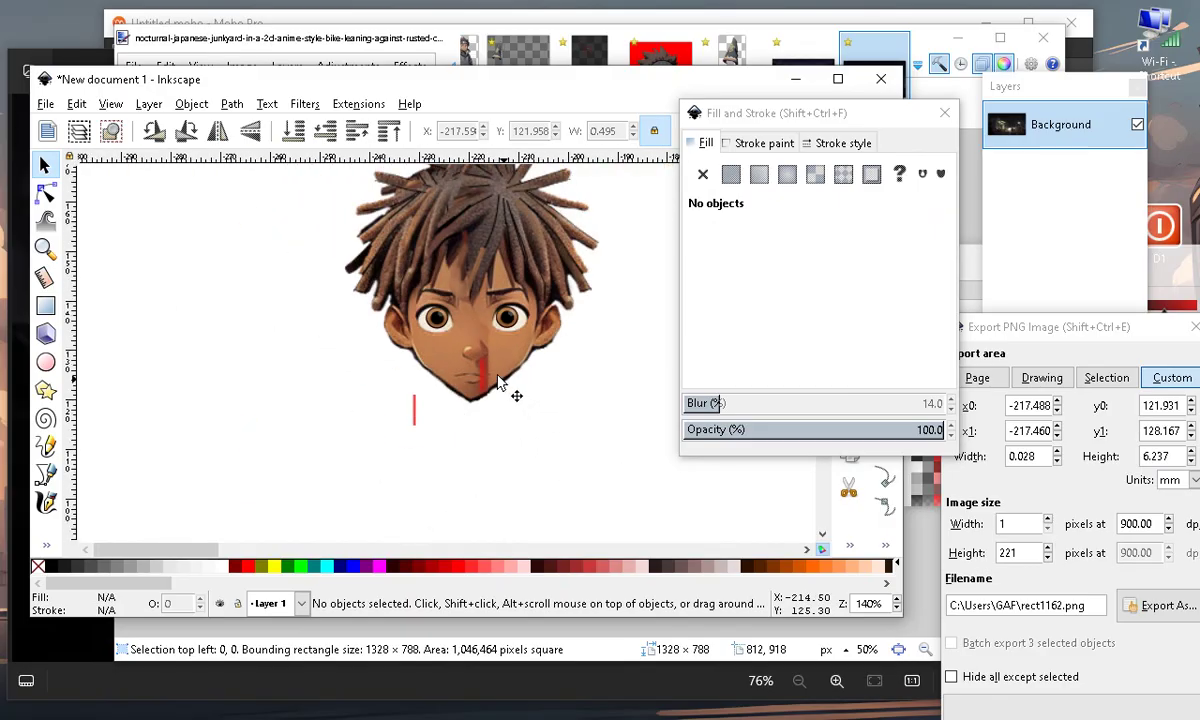
scroll(422, 316, "up", 2)
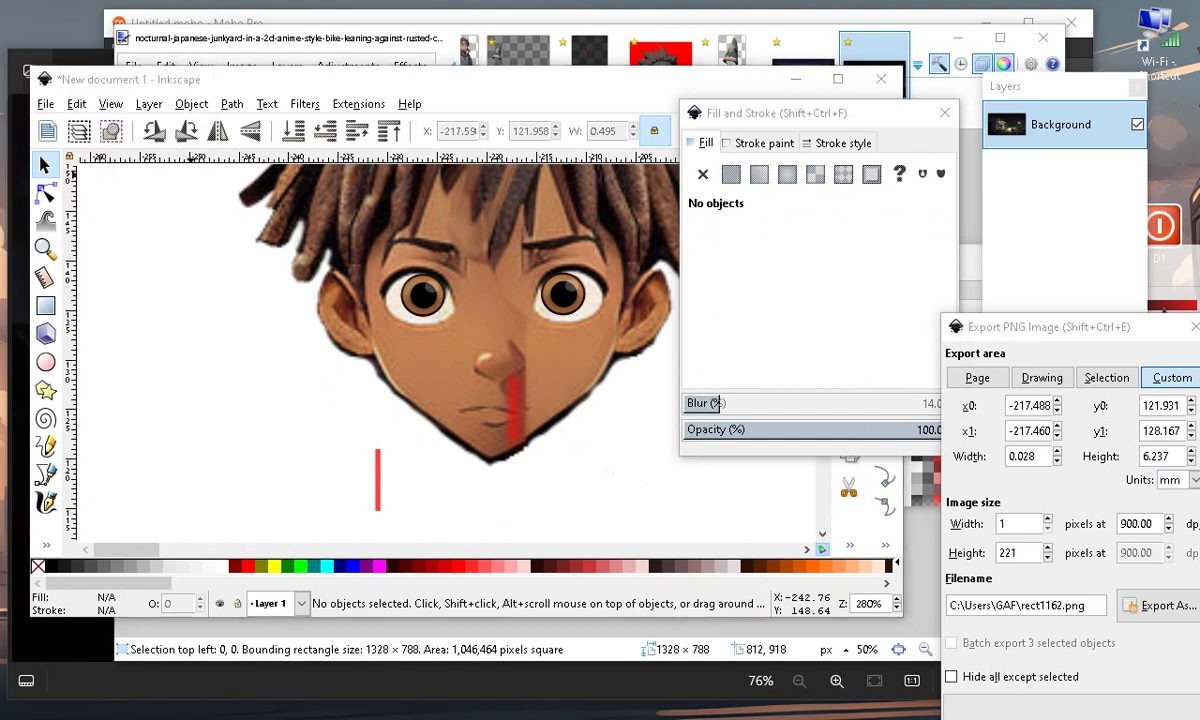
Switch to Process Hacker, sort the processes by private bytes in descending order to examine Inkscape's memory use, and return to the Inkscape drawing
key("alt+Tab")
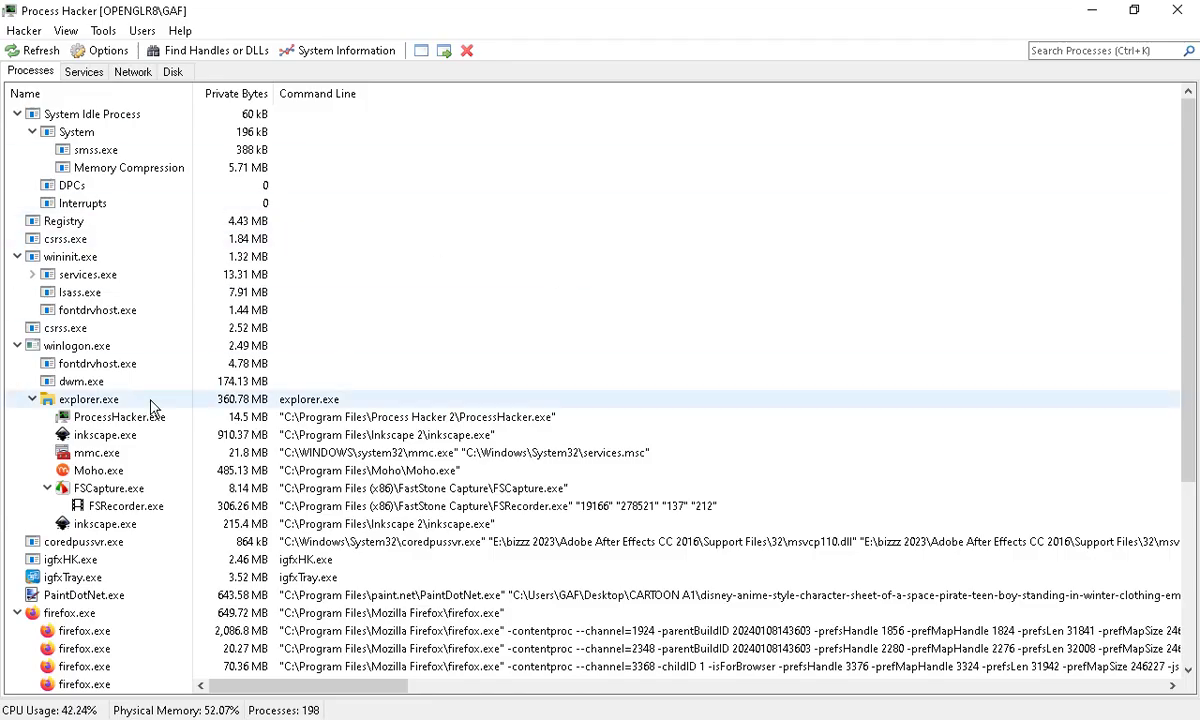
left_click(221, 93)
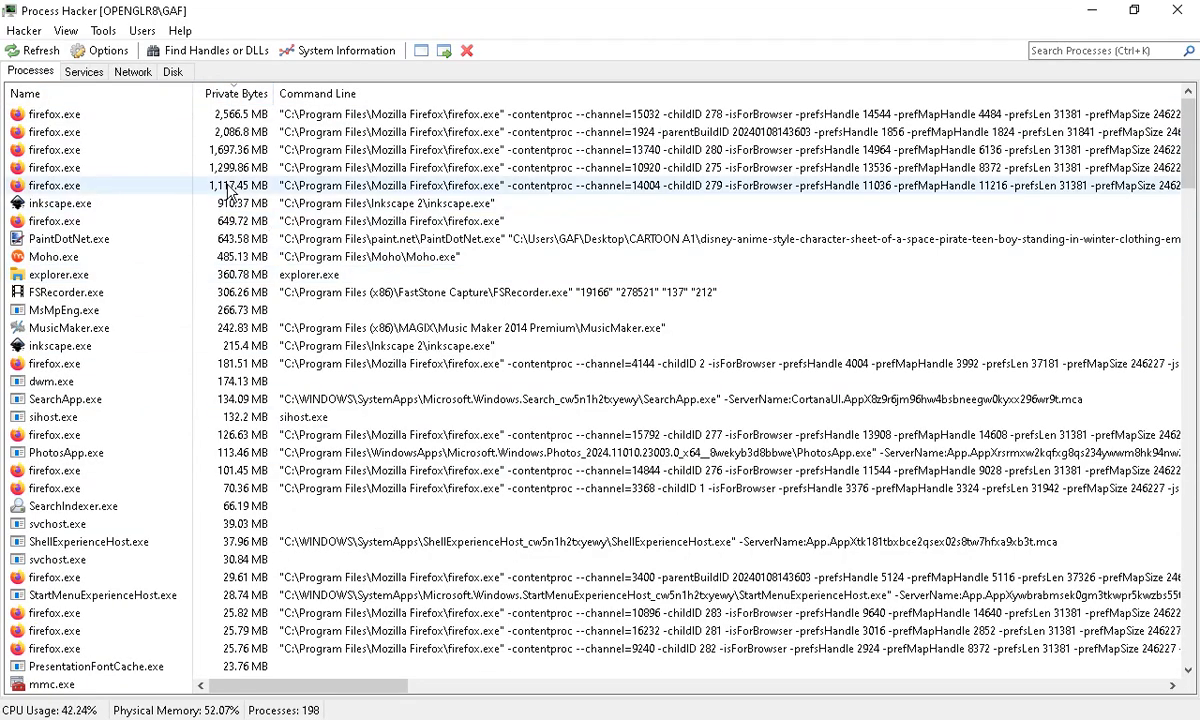
scroll(330, 390, "down", 2)
scroll(246, 480, "up", 2)
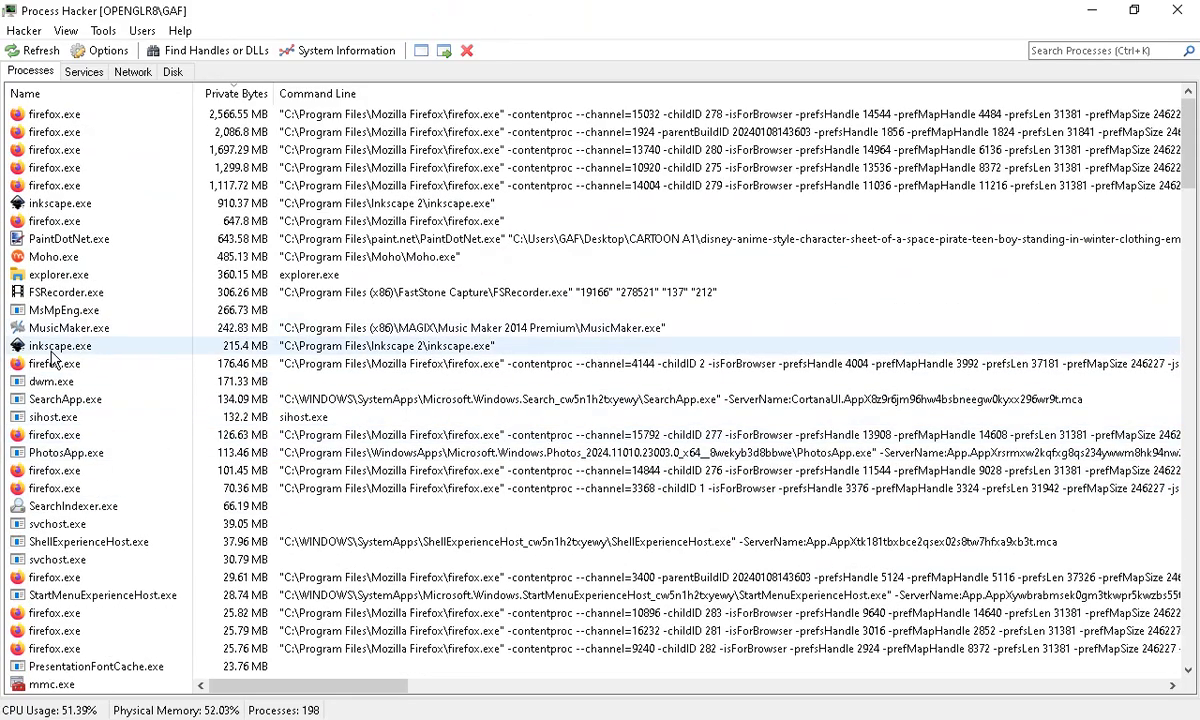
mouse_move(66, 350)
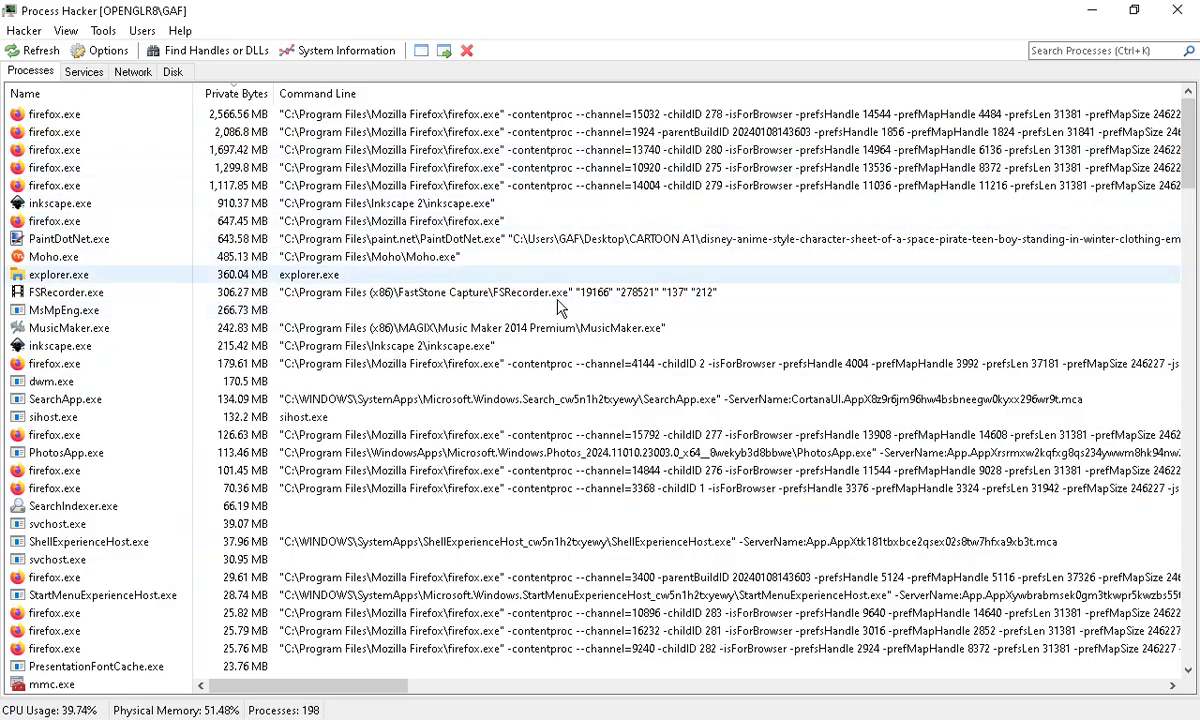
left_click(1090, 10)
scroll(348, 415, "down", 2, "ctrl")
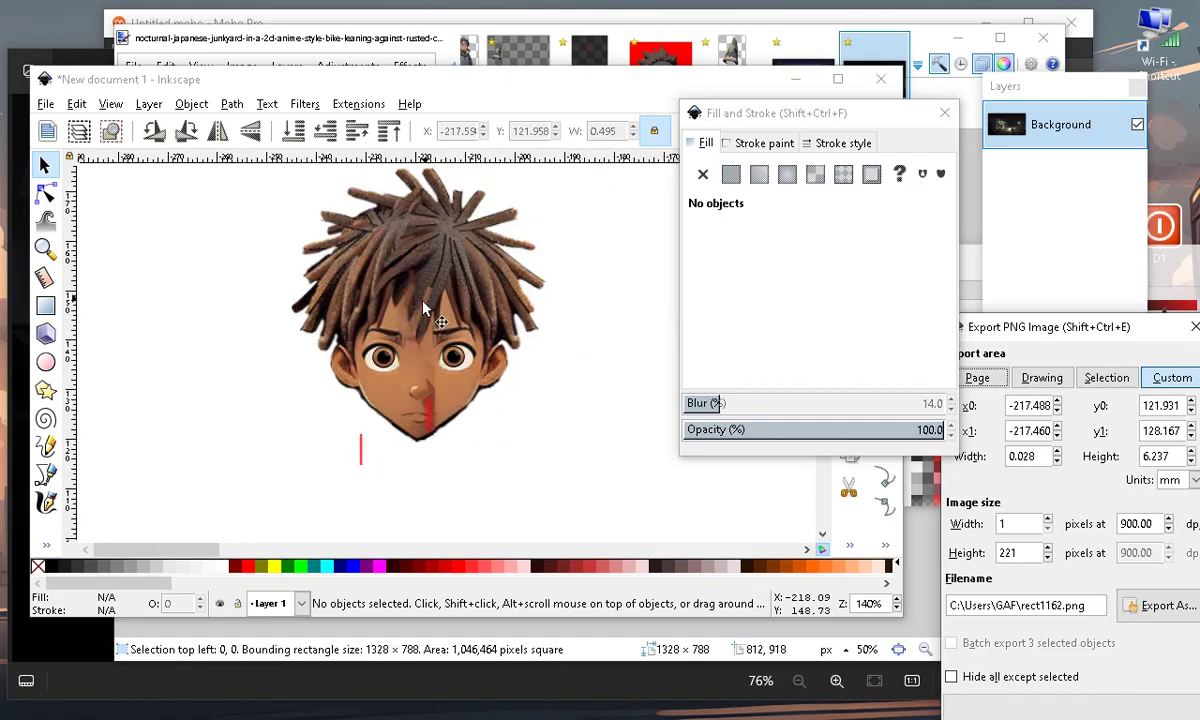
Edit the nodes of the blurred red streak below the nose and pull its upper outer node about 1.2 mm towards the nostril
scroll(424, 440, "up", 2, "ctrl")
scroll(424, 440, "up", 3, "ctrl")
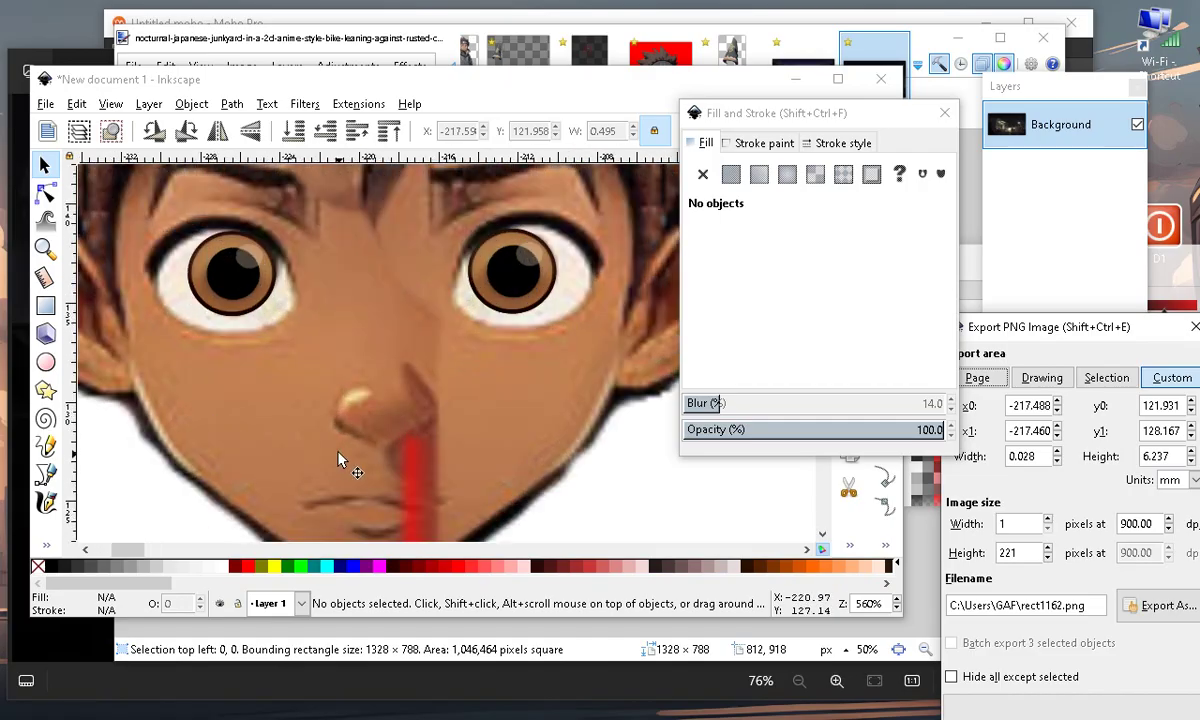
scroll(440, 230, "down", 3, "ctrl")
scroll(435, 390, "up", 3, "ctrl")
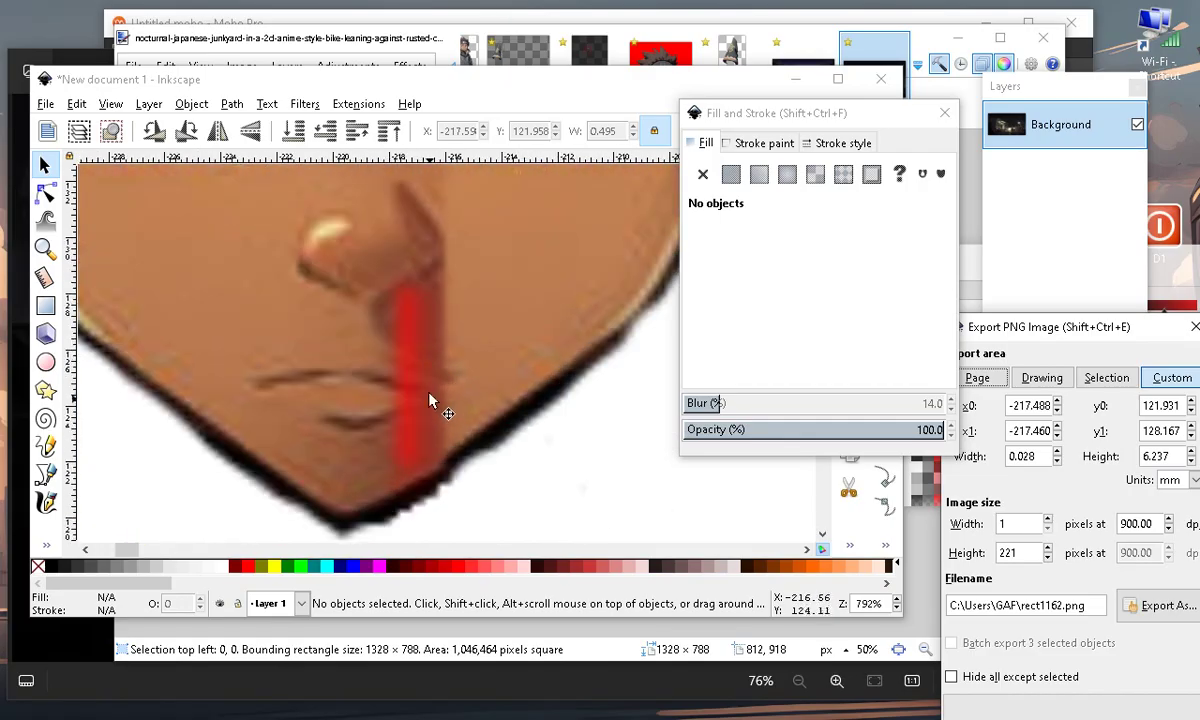
scroll(484, 342, "down", 4, "ctrl")
scroll(455, 429, "up", 2, "ctrl")
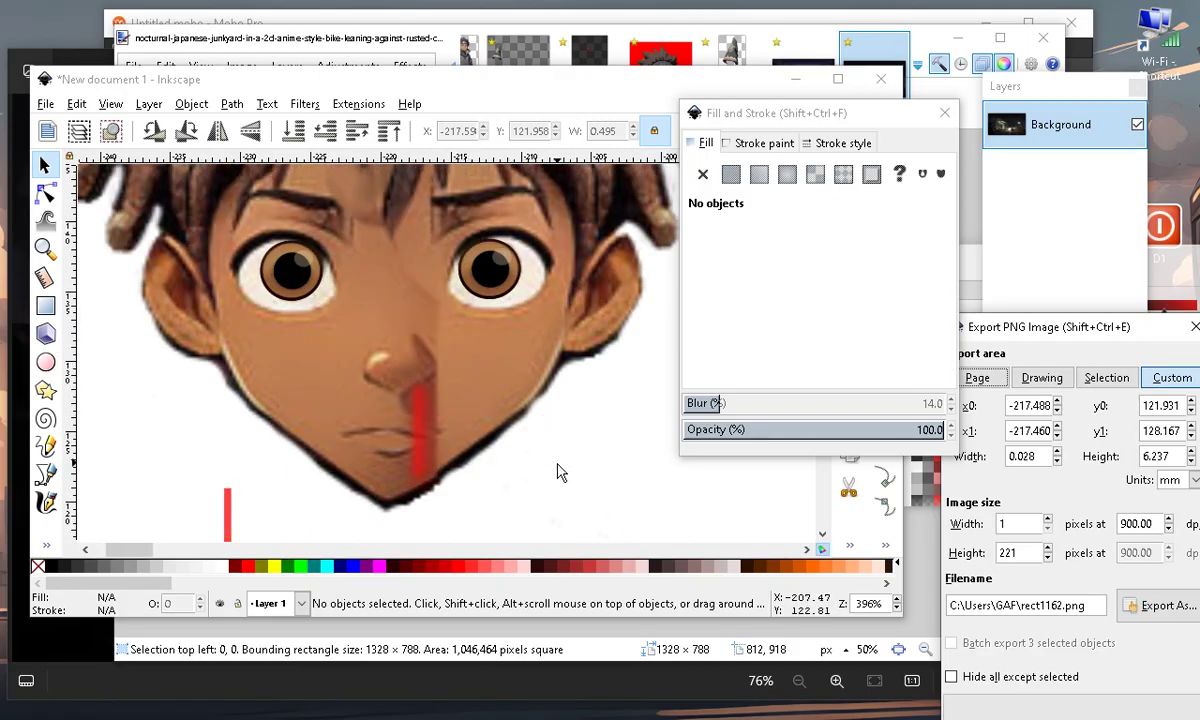
scroll(445, 420, "up", 1, "ctrl")
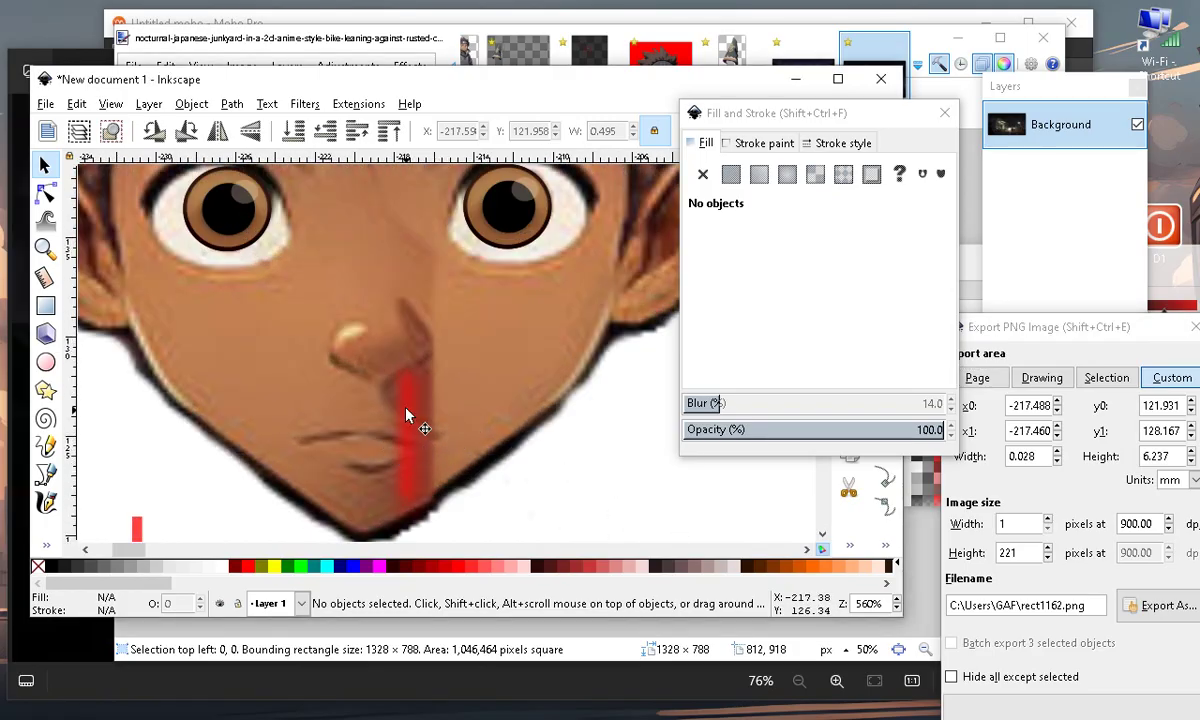
left_click(407, 415)
double_click(408, 416)
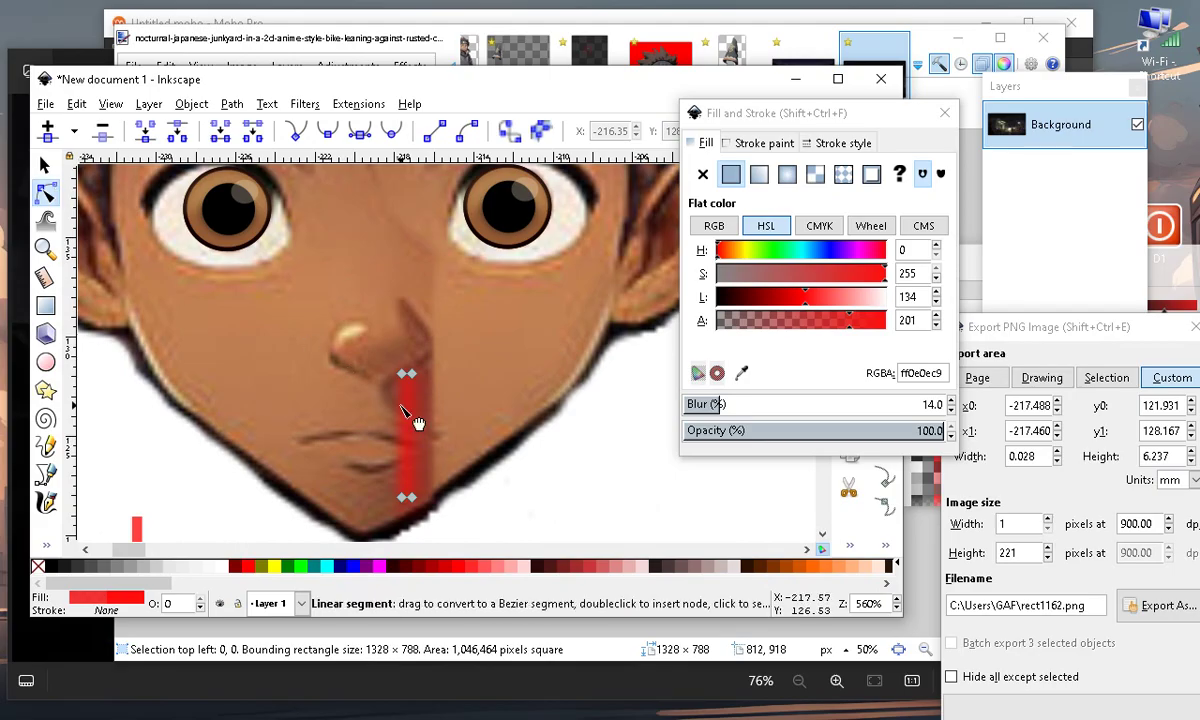
left_click_drag(401, 373, 376, 378)
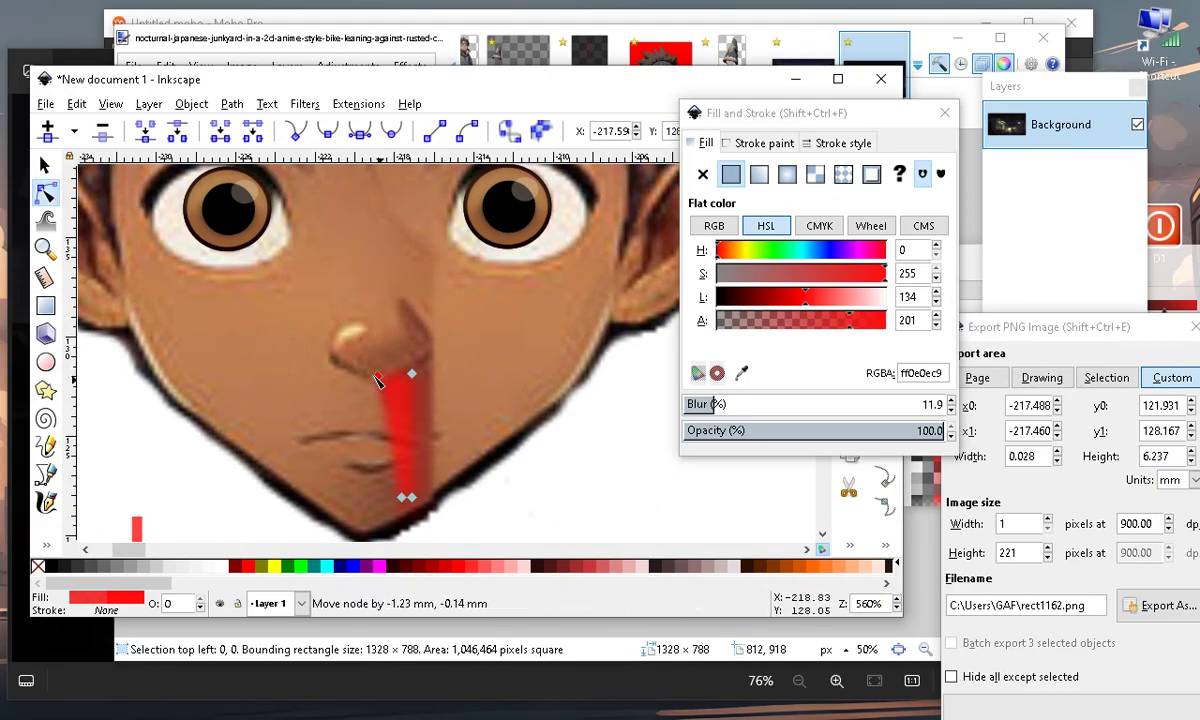
Insert a node along the blurred streak's slanted inner edge and move it upward to reshape the blood flow under the nose
double_click(390, 426)
left_click_drag(388, 426, 401, 389)
scroll(420, 400, "down", 3, "ctrl")
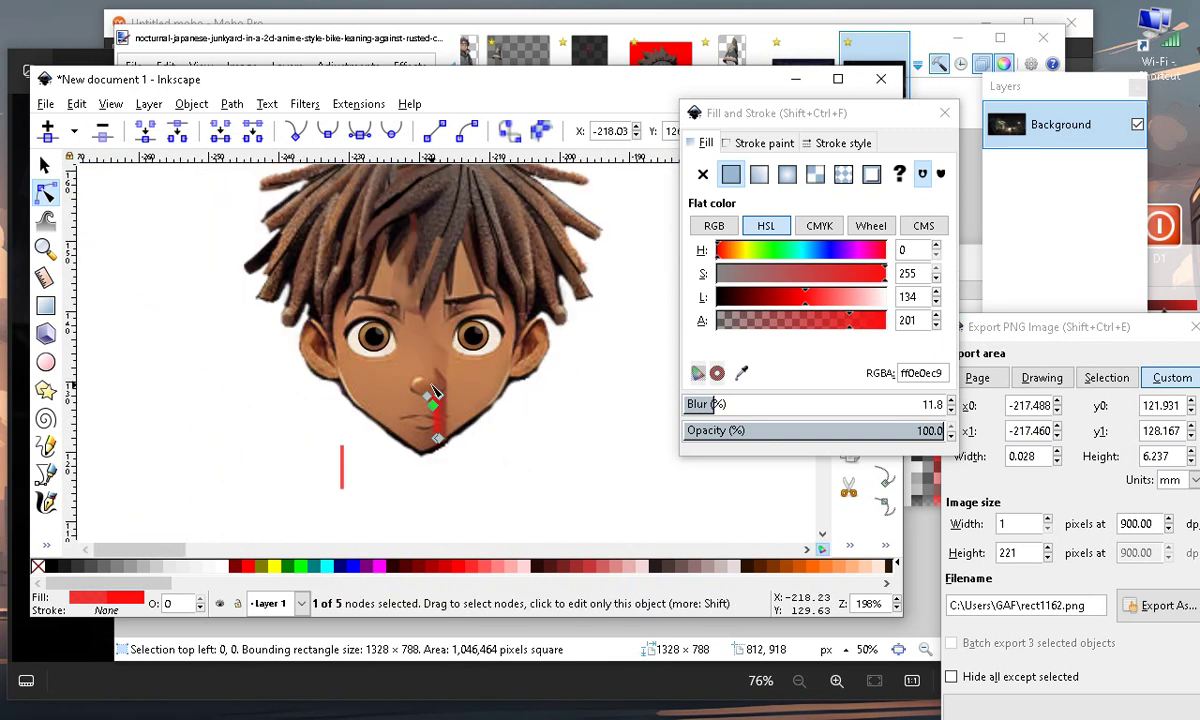
left_click(477, 480)
scroll(430, 440, "up", 2, "ctrl")
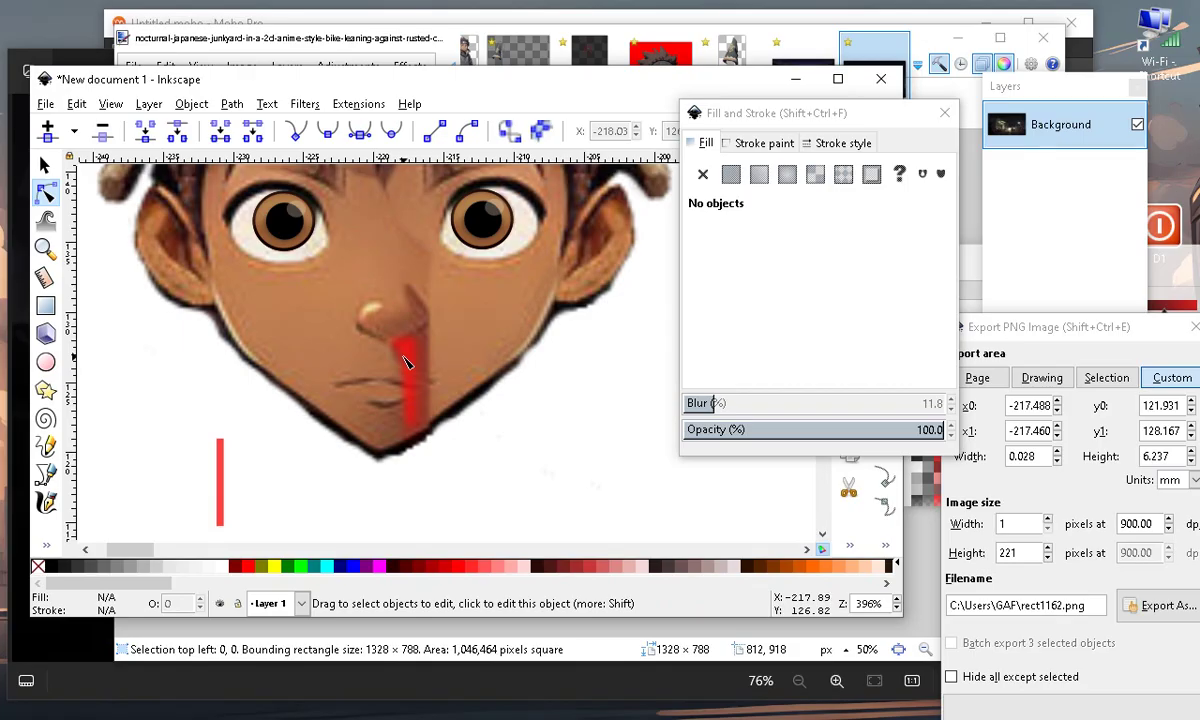
scroll(400, 440, "down", 3, "ctrl")
scroll(366, 442, "up", 2, "ctrl")
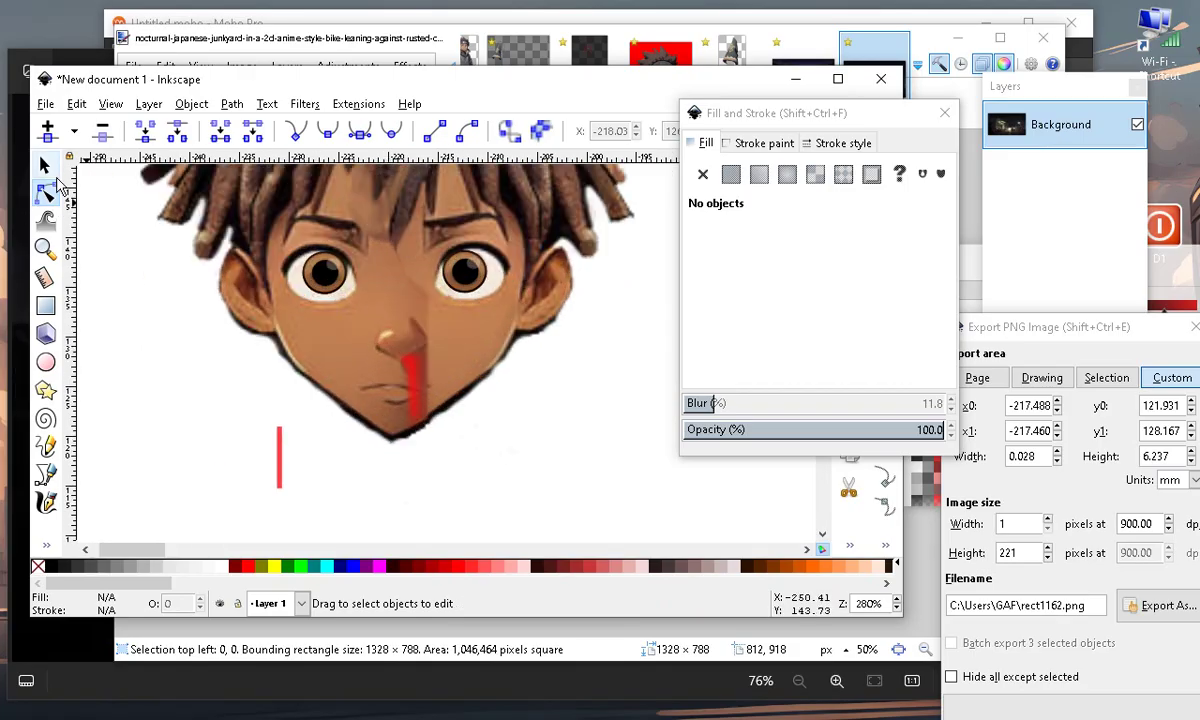
Cut the unblurred red rectangle beside the chin out of the drawing
left_click(44, 165)
left_click(279, 460)
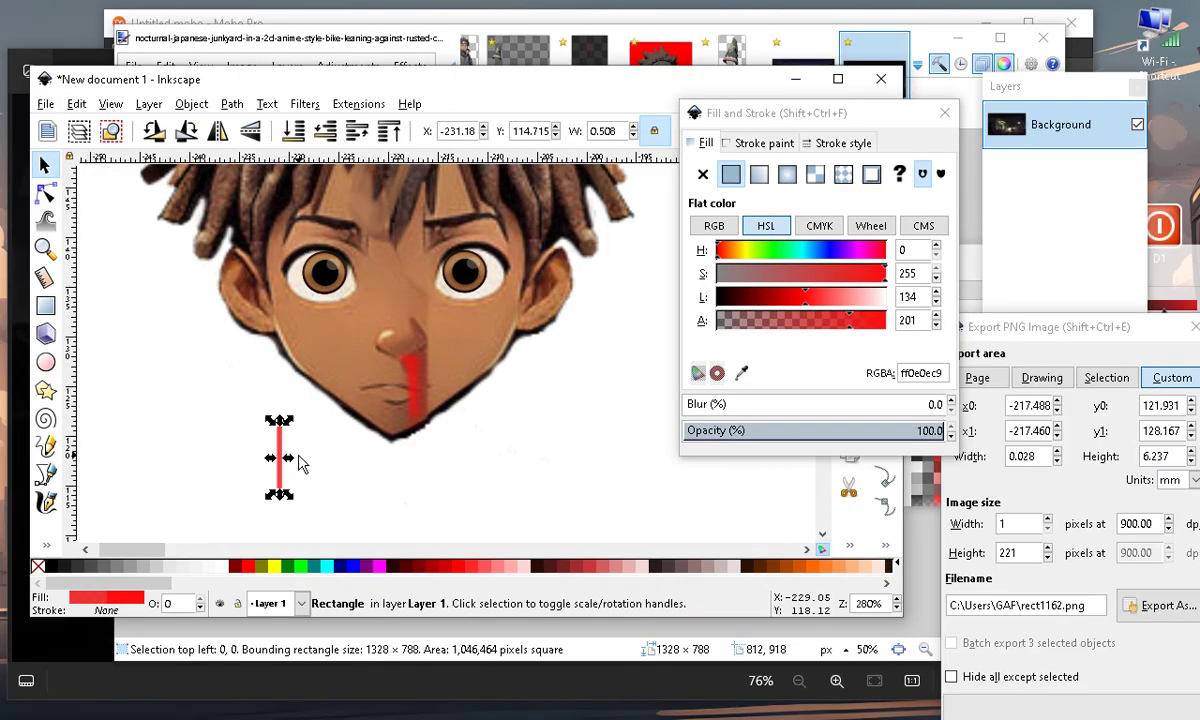
scroll(200, 512, "up", 1, "ctrl")
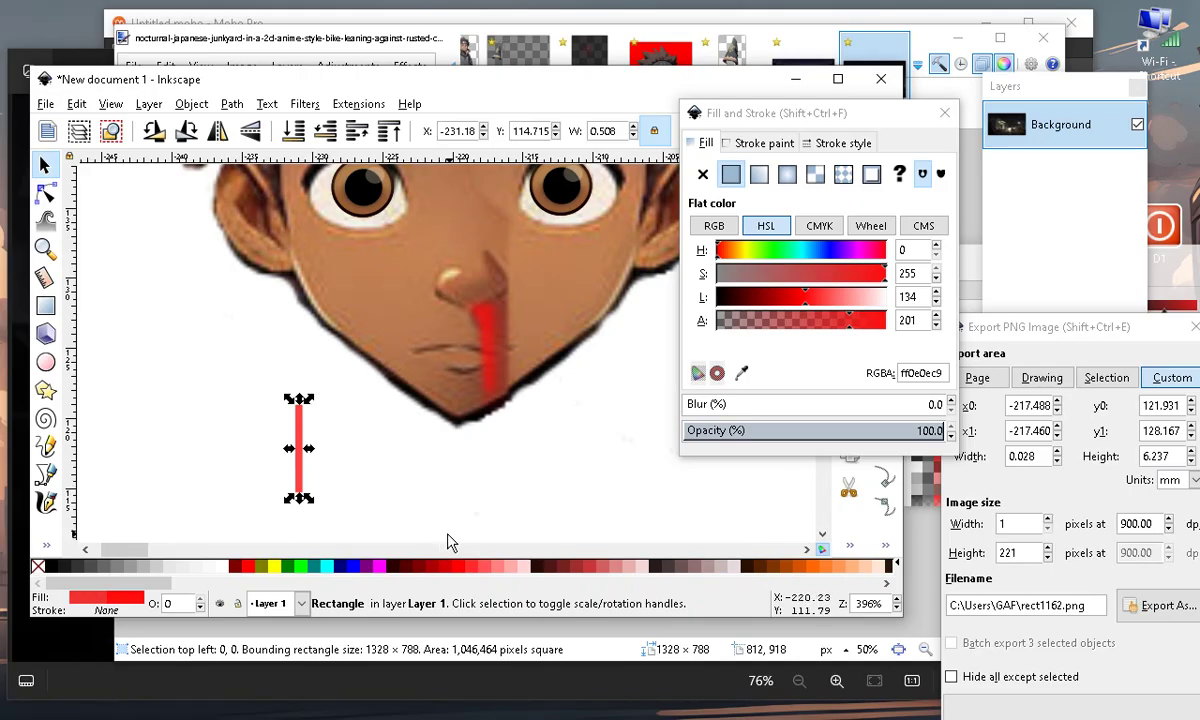
left_click(77, 104)
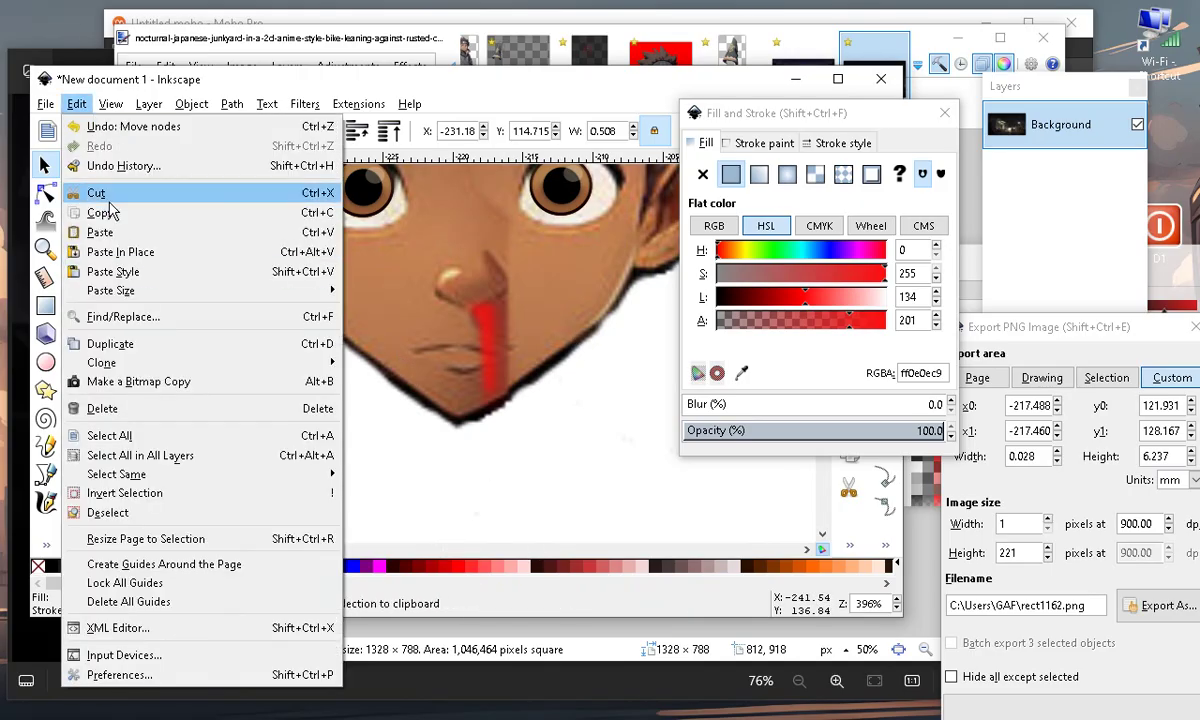
left_click(97, 193)
scroll(413, 413, "up", 2, "ctrl")
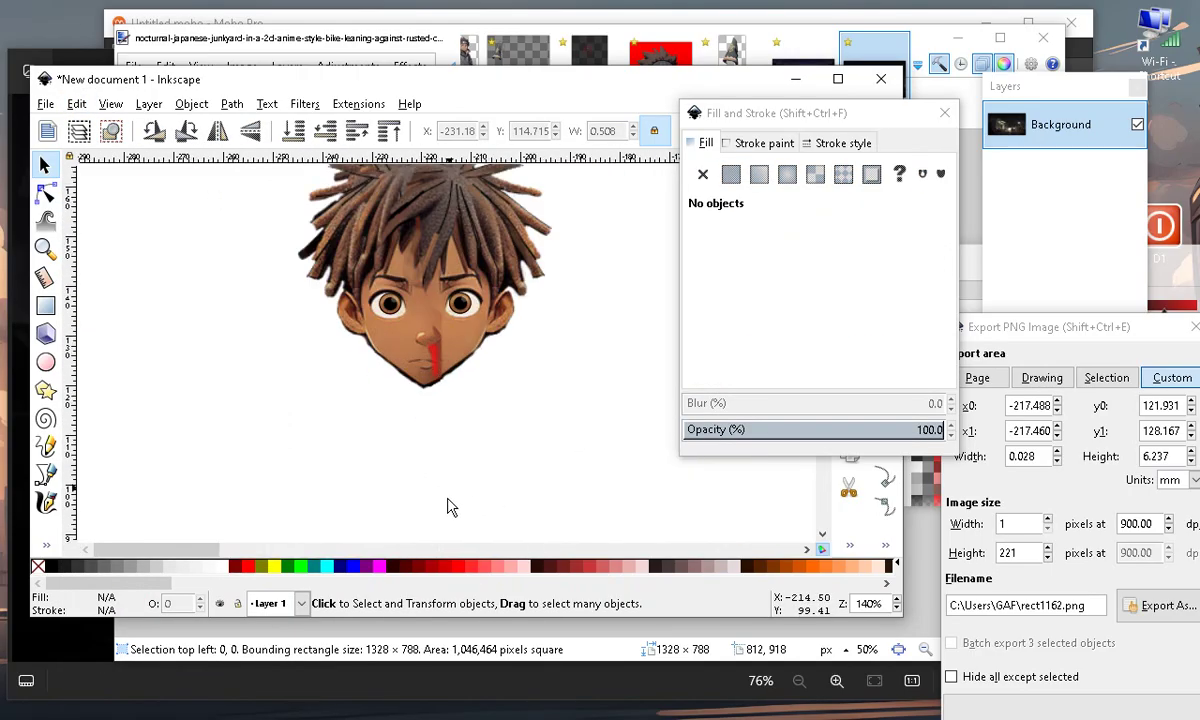
scroll(506, 351, "down", 3, "ctrl")
scroll(340, 415, "up", 4, "ctrl")
scroll(260, 390, "down", 3, "ctrl")
scroll(232, 386, "up", 2, "ctrl")
scroll(350, 322, "down", 2, "ctrl")
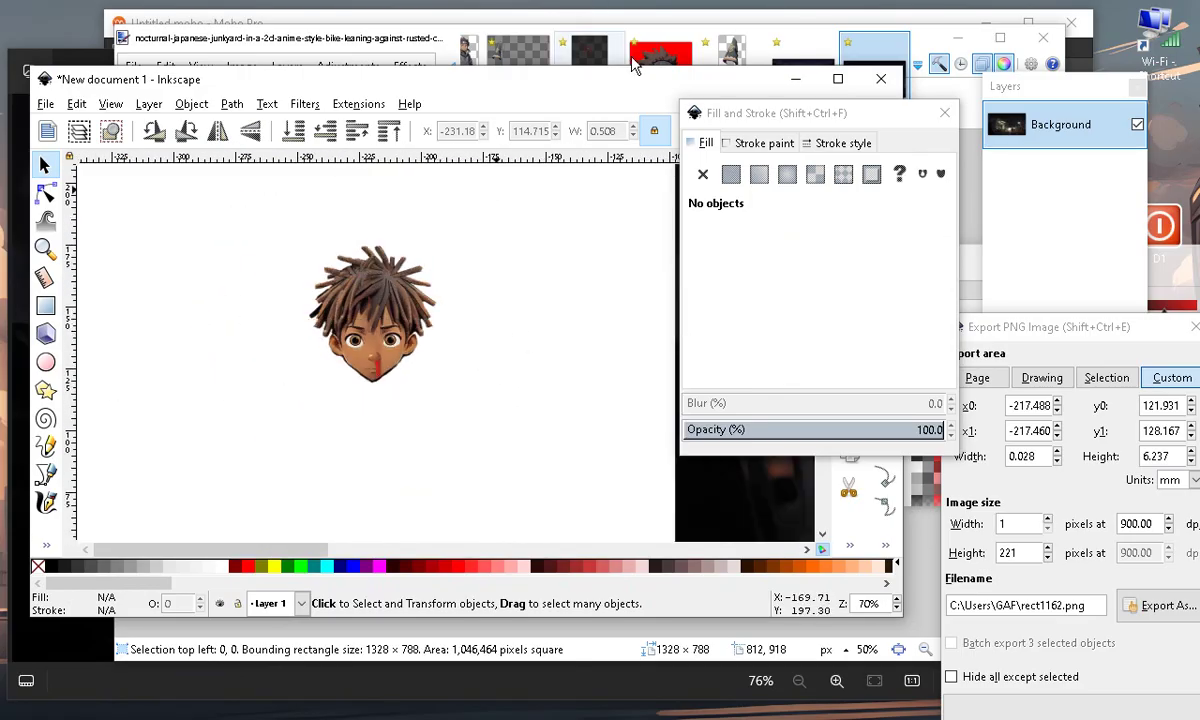
Clear the Fill and Stroke window from the canvas, select all parts of the boy's head and move them onto the trailer scene
left_click_drag(731, 117, 1094, 161)
scroll(238, 262, "down", 1, "ctrl")
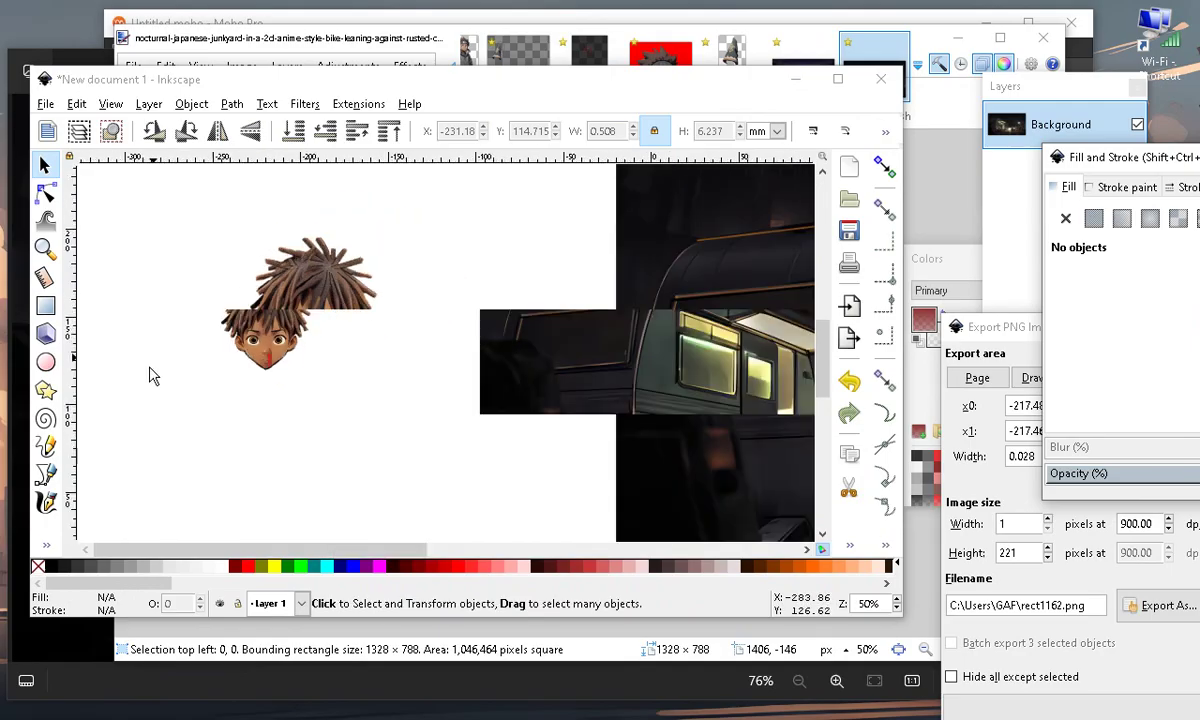
left_click_drag(206, 210, 358, 408)
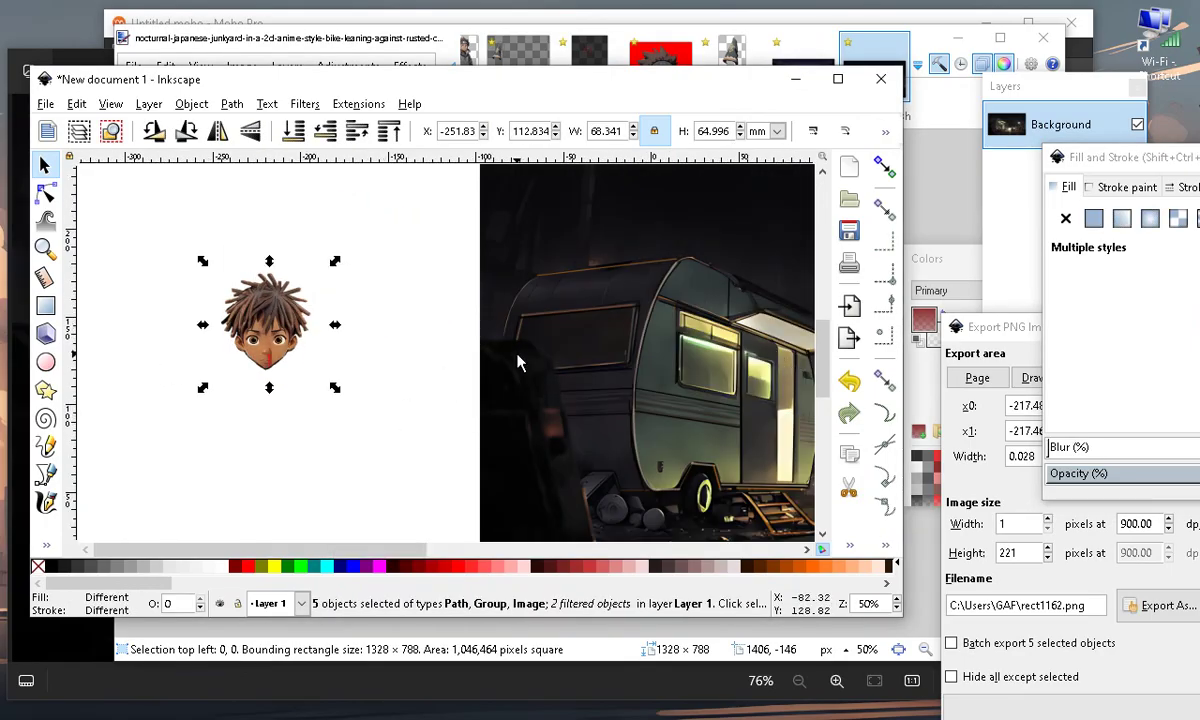
scroll(396, 360, "up", 3, "ctrl")
scroll(528, 379, "down", 5, "ctrl")
scroll(452, 362, "up", 8, "ctrl")
scroll(330, 348, "down", 5, "ctrl")
scroll(407, 420, "up", 3, "ctrl")
scroll(420, 343, "down", 3, "ctrl")
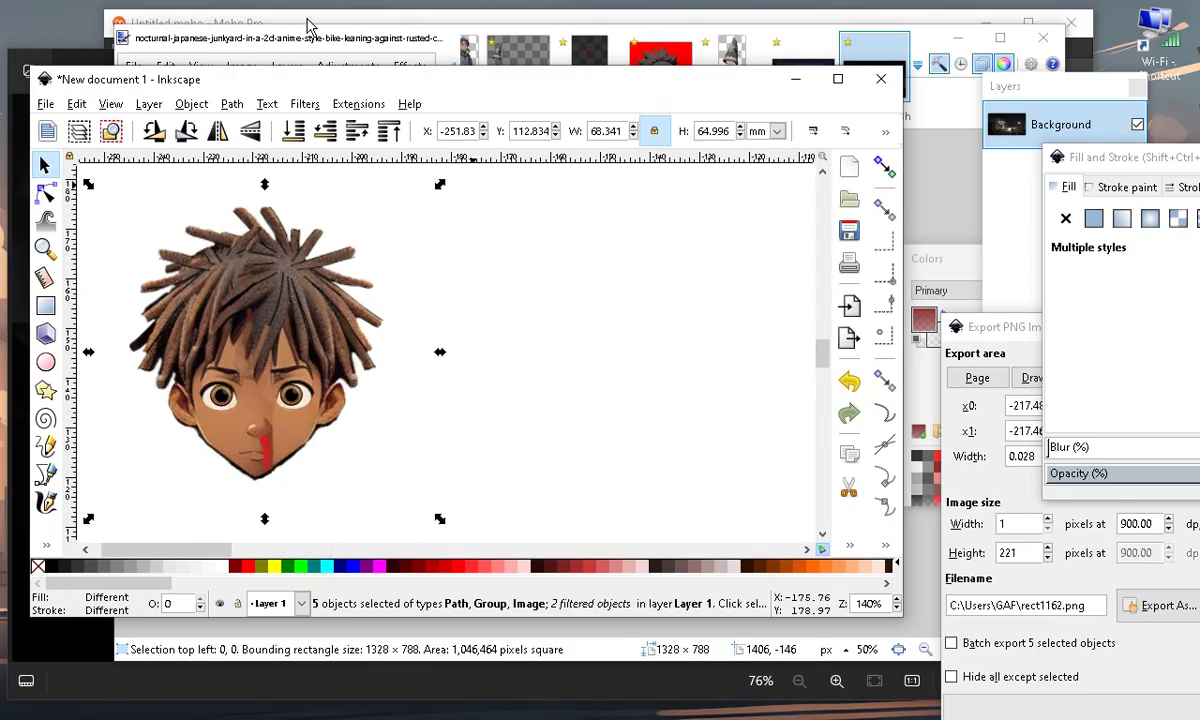
scroll(482, 297, "down", 2, "ctrl")
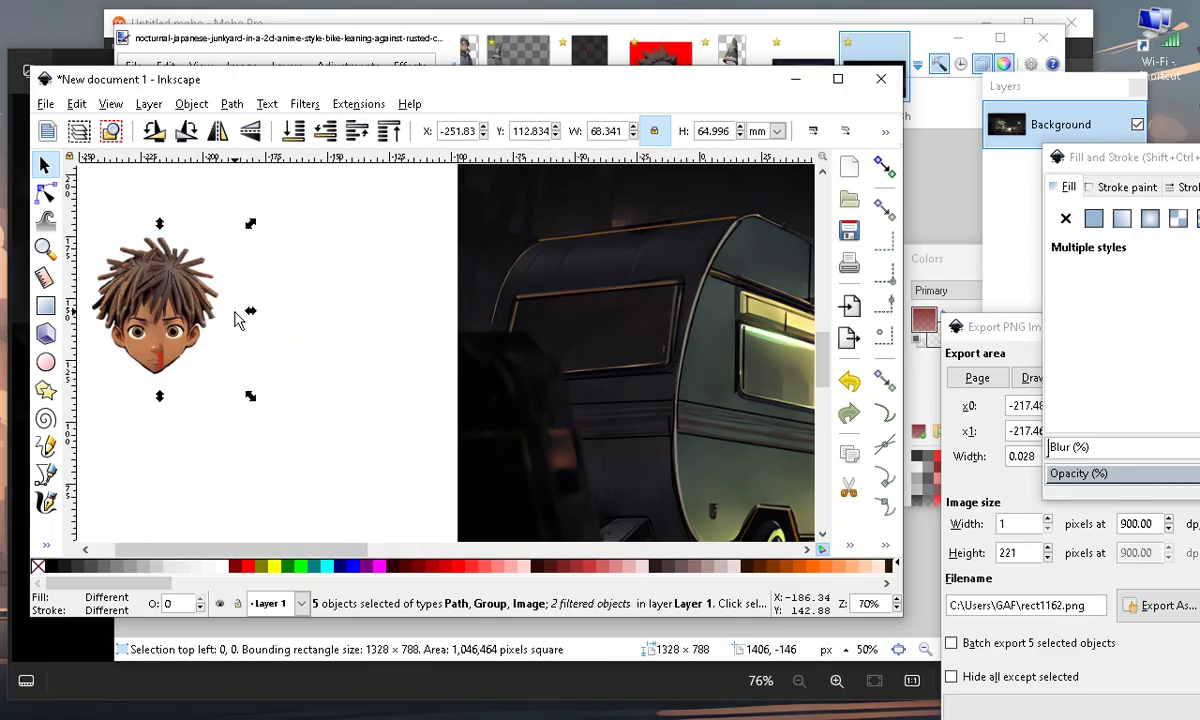
scroll(348, 335, "down", 2, "ctrl")
scroll(402, 362, "up", 1, "ctrl")
left_click_drag(150, 322, 577, 385)
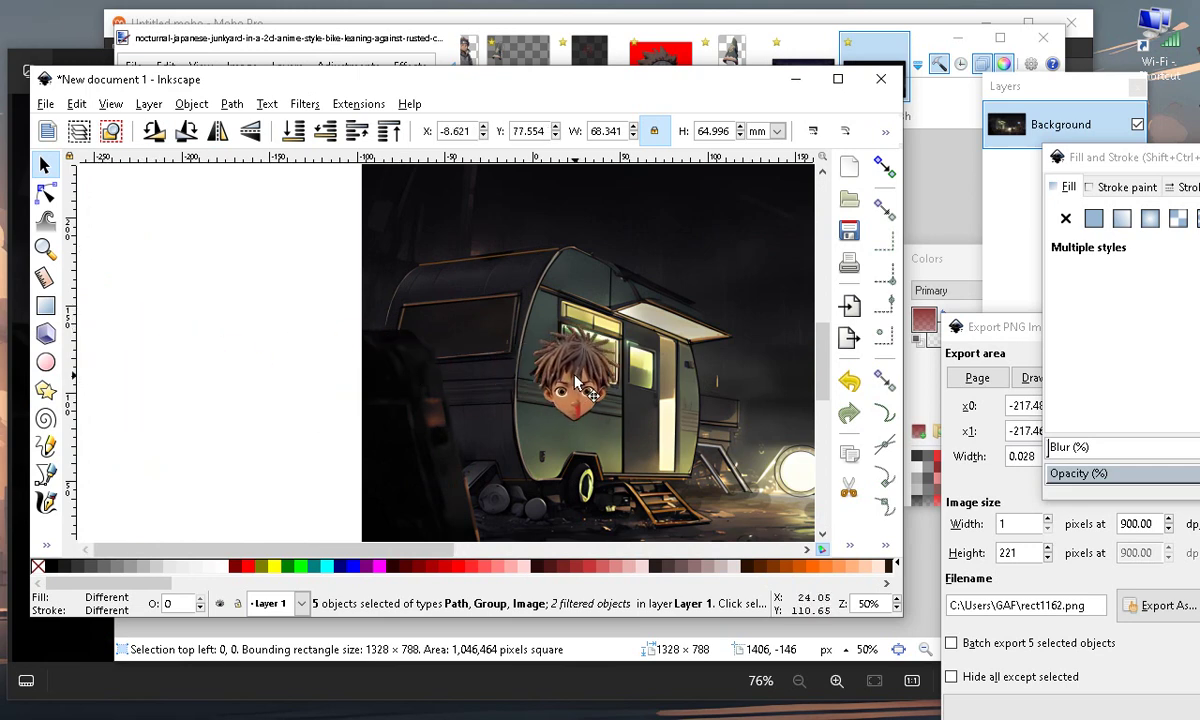
scroll(564, 386, "up", 5, "ctrl")
scroll(185, 410, "down", 4, "ctrl")
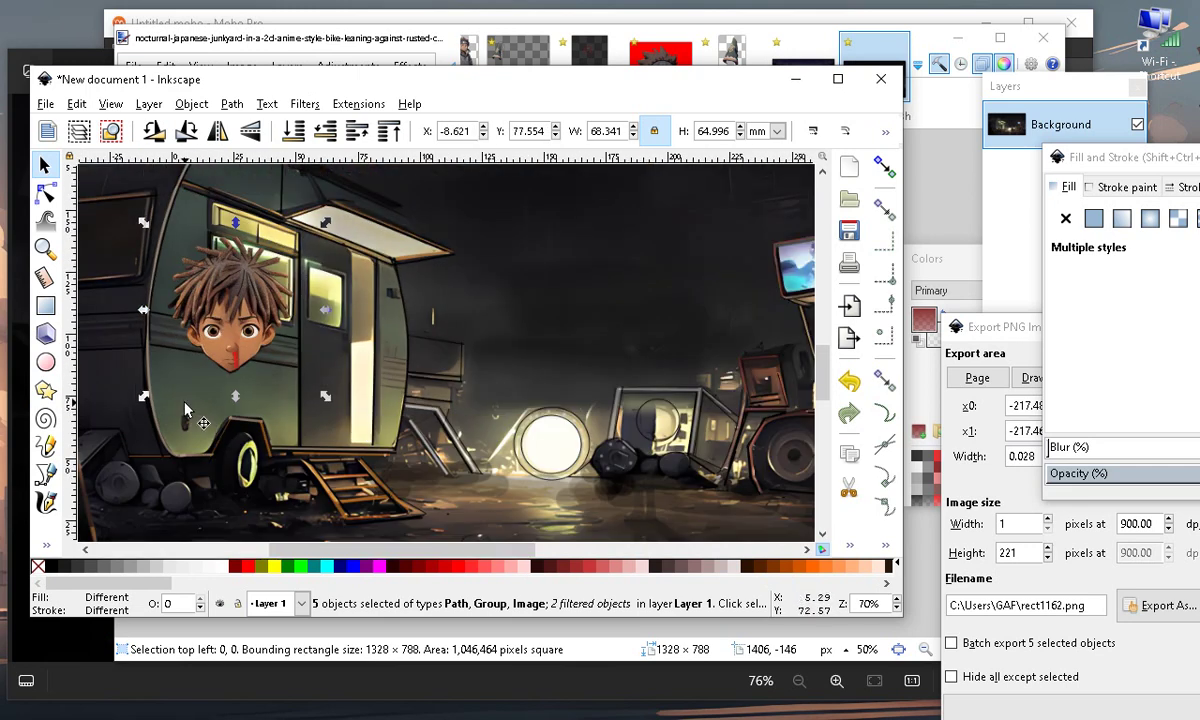
Scale the boy's head down proportionally to about 34.6 mm wide and place it above the glowing round lamp
scroll(185, 410, "up", 3, "ctrl")
scroll(220, 330, "down", 3, "ctrl")
scroll(258, 245, "up", 2, "ctrl")
left_click_drag(258, 245, 468, 415)
scroll(468, 415, "up", 2, "ctrl")
left_click_drag(336, 292, 576, 285)
scroll(429, 281, "down", 3, "ctrl")
scroll(505, 255, "up", 2, "ctrl")
left_click_drag(440, 315, 600, 340)
scroll(600, 335, "up", 4)
scroll(411, 407, "down", 4)
scroll(536, 398, "up", 2)
scroll(536, 398, "down", 2)
scroll(480, 322, "up", 1)
left_click_drag(463, 282, 533, 270)
scroll(505, 260, "up", 2)
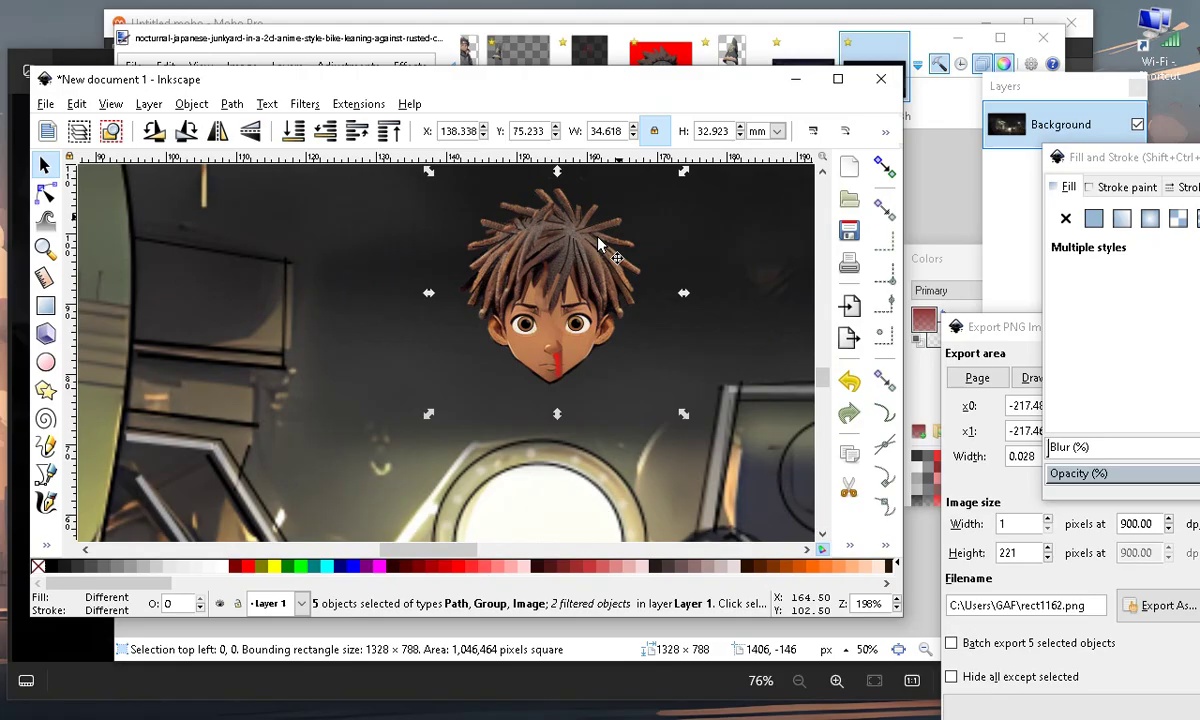
Shrink the boy's head a little more above the lamp and nudge the trailer scene image slightly
left_click_drag(688, 171, 628, 250)
left_click(410, 388)
left_click_drag(410, 388, 400, 381)
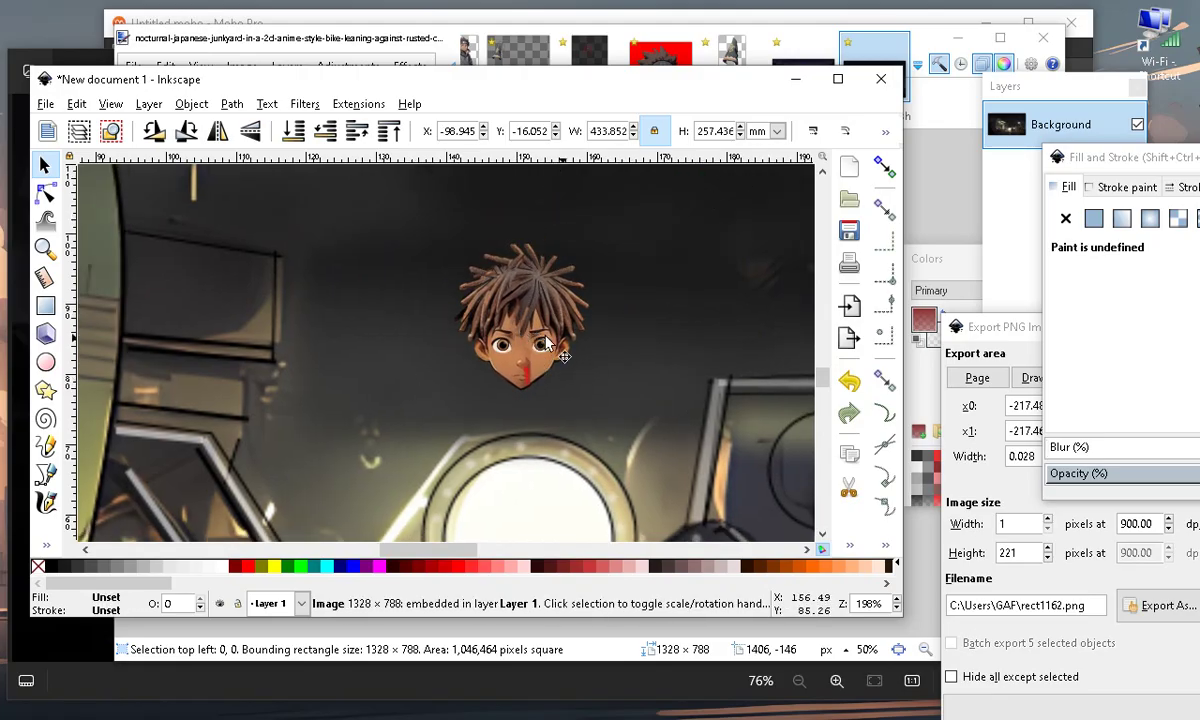
scroll(590, 310, "down", 4)
scroll(585, 332, "up", 2)
scroll(393, 332, "down", 3)
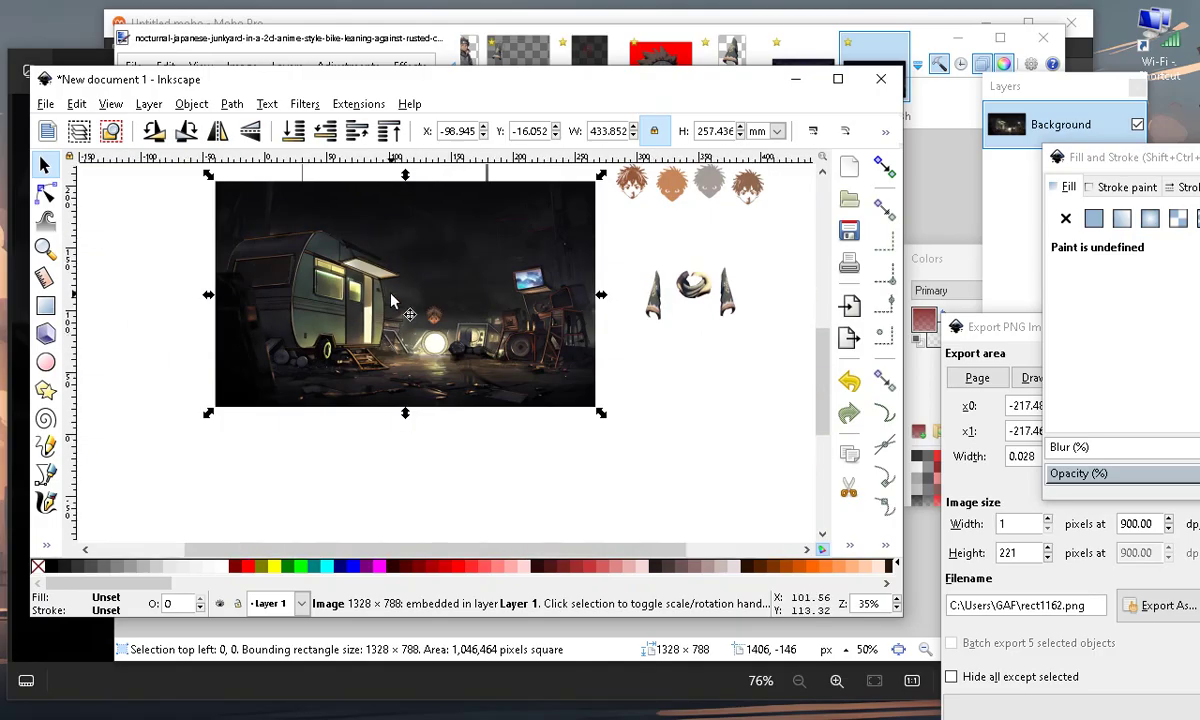
Move the trailer scene image away from the head and off the page to about X -720.9, Y -12.25 mm
scroll(468, 373, "up", 1)
left_click_drag(338, 341, 355, 363)
scroll(520, 374, "down", 3)
left_click(443, 448)
left_click(410, 402)
left_click_drag(555, 282, 310, 253)
scroll(413, 330, "down", 2)
scroll(400, 225, "up", 2)
left_click_drag(456, 291, 317, 313)
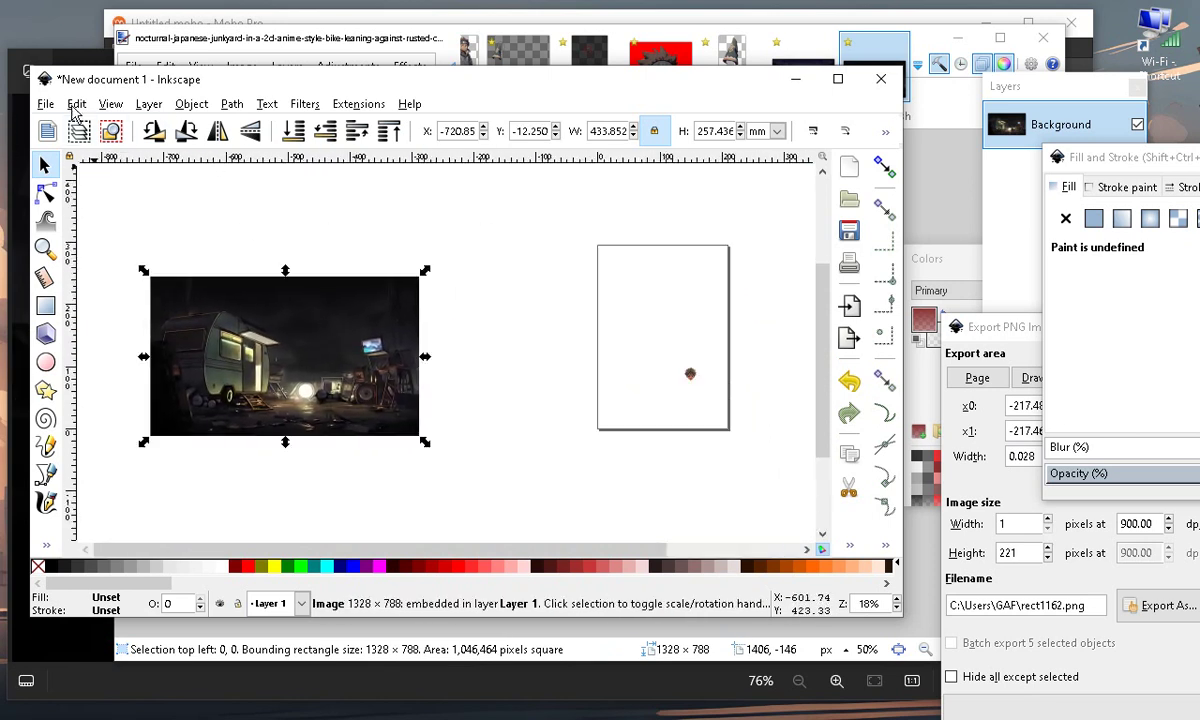
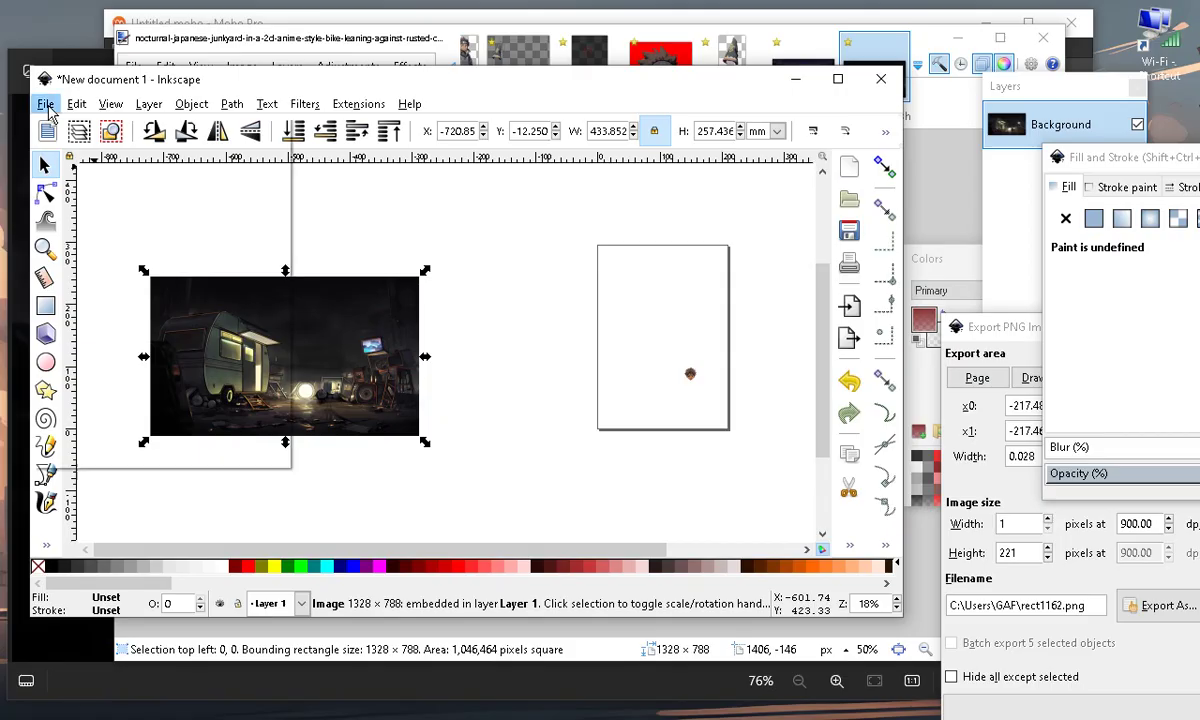
Bring up the PNG export settings beside the scene image with the export area set to the selection
left_click(46, 105)
left_click(150, 306)
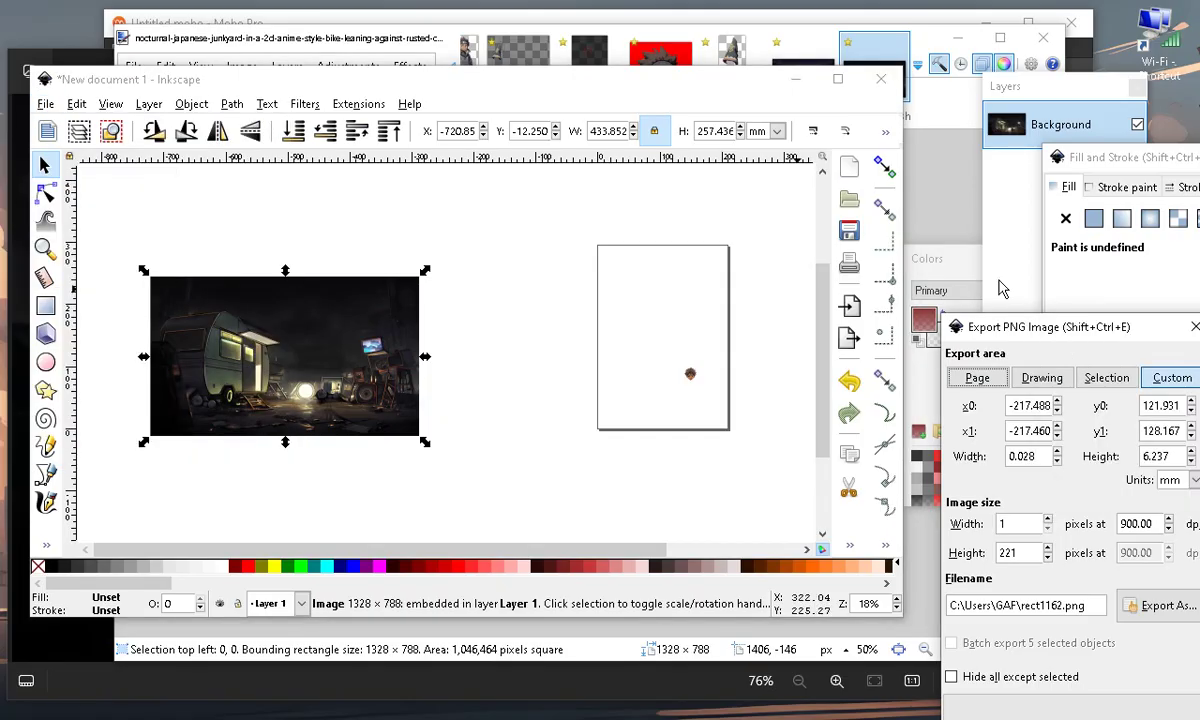
left_click_drag(1070, 340, 690, 150)
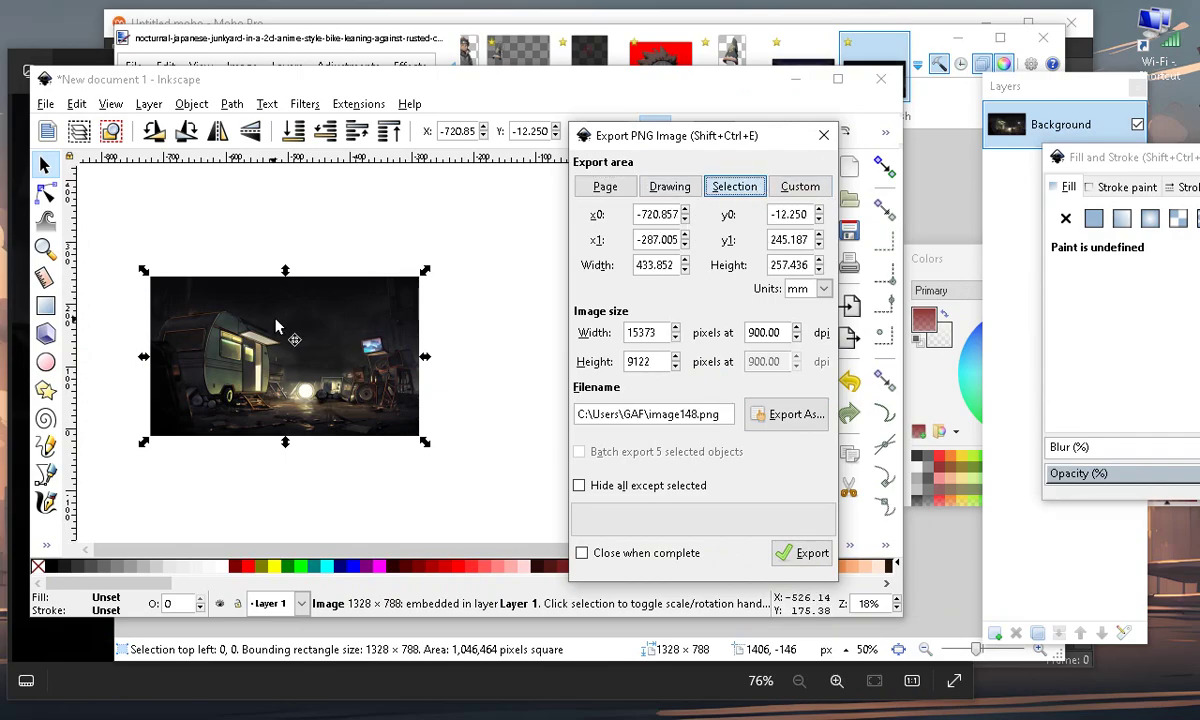
Scale the trailer scene image down to about 87.3 by 51.8 mm
left_click_drag(145, 275, 262, 390)
scroll(415, 470, "up", 3)
scroll(350, 385, "up", 4)
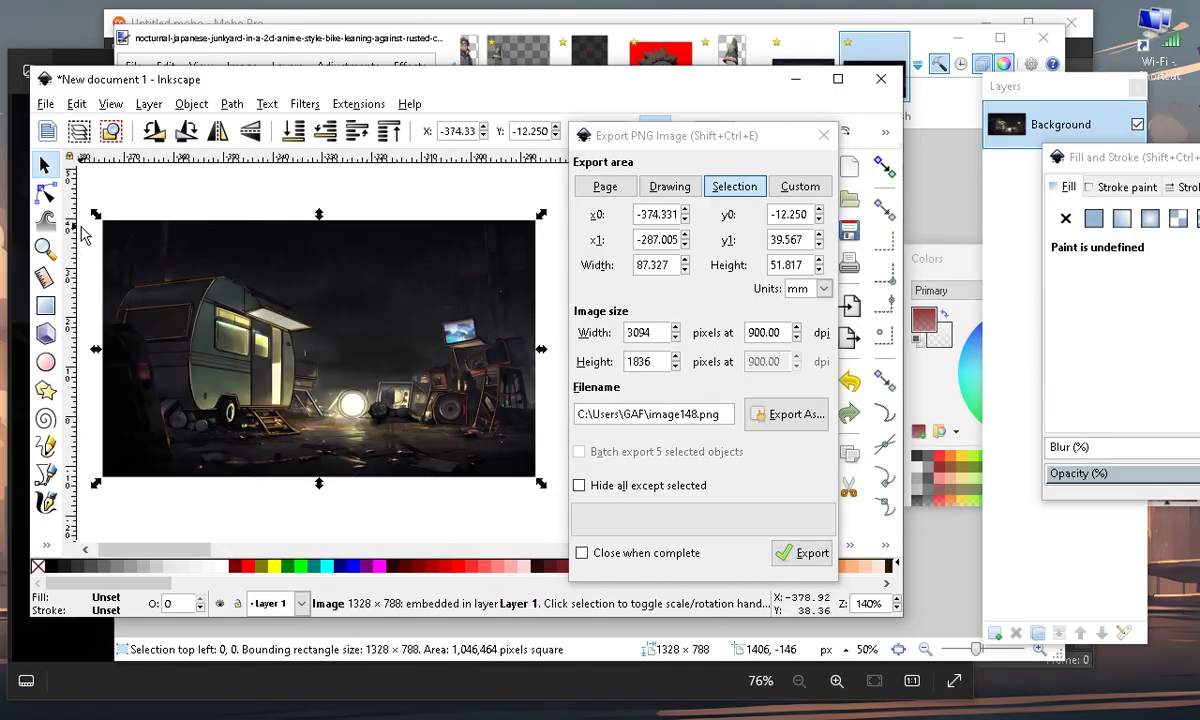
Shrink the trailer scene image further to about 17.1 by 10.1 mm and reposition it to about X -317.9, Y -9.9 mm
left_click_drag(94, 214, 264, 390)
scroll(497, 445, "up", 2)
left_click_drag(409, 388, 291, 341)
left_click_drag(157, 287, 244, 362)
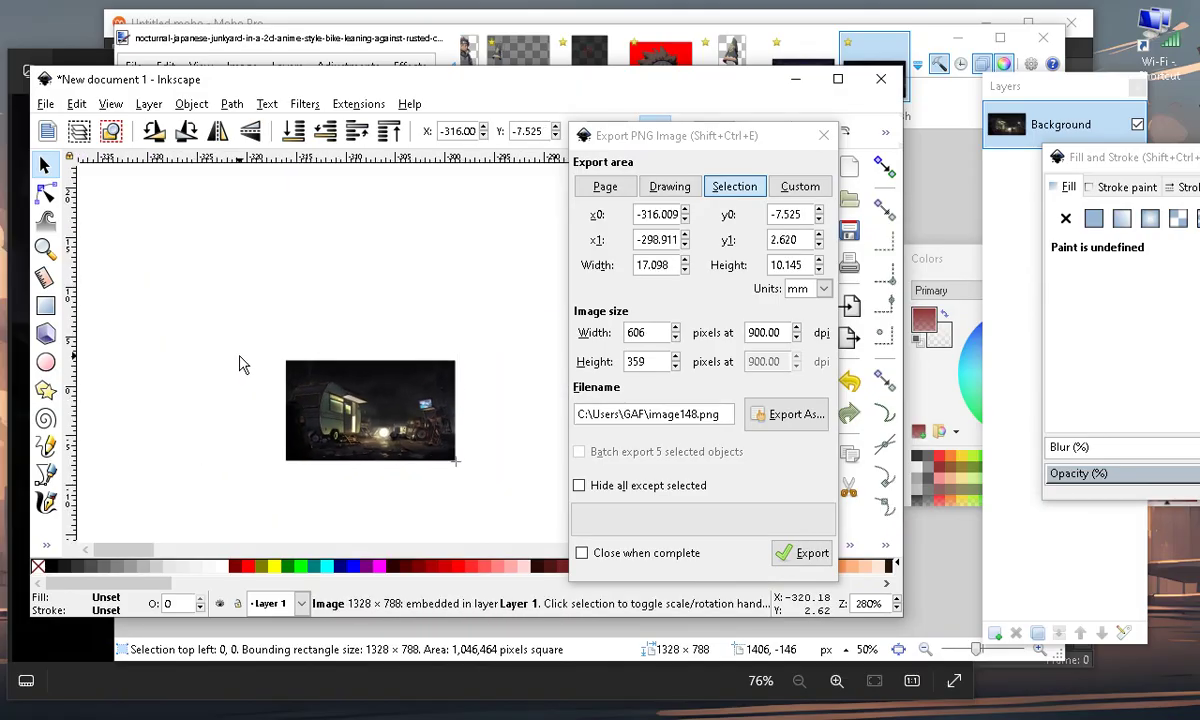
scroll(417, 441, "up", 2)
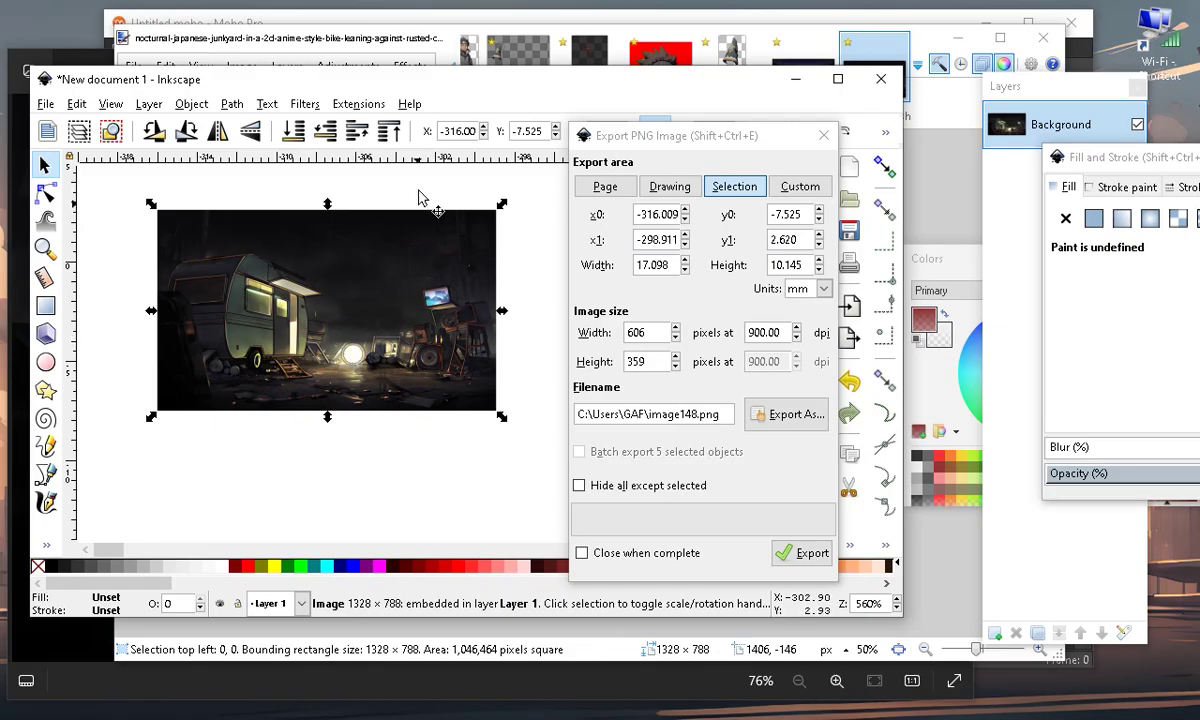
scroll(413, 362, "down", 1)
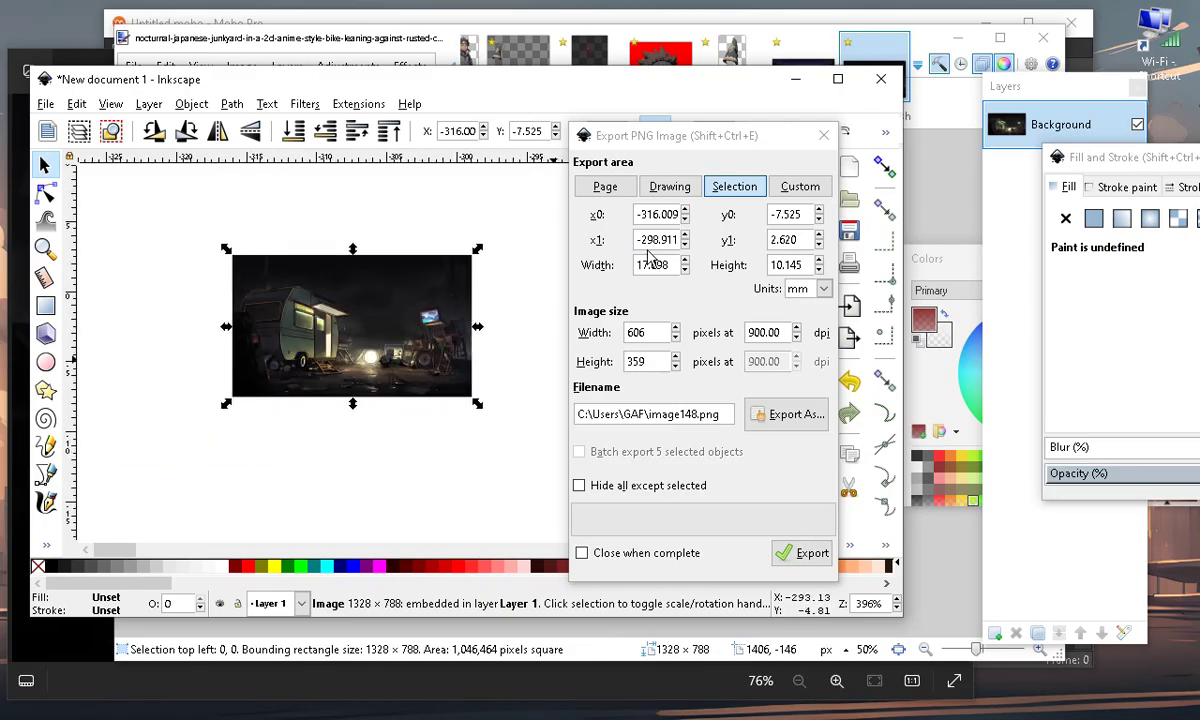
scroll(300, 450, "down", 1)
scroll(370, 412, "up", 2)
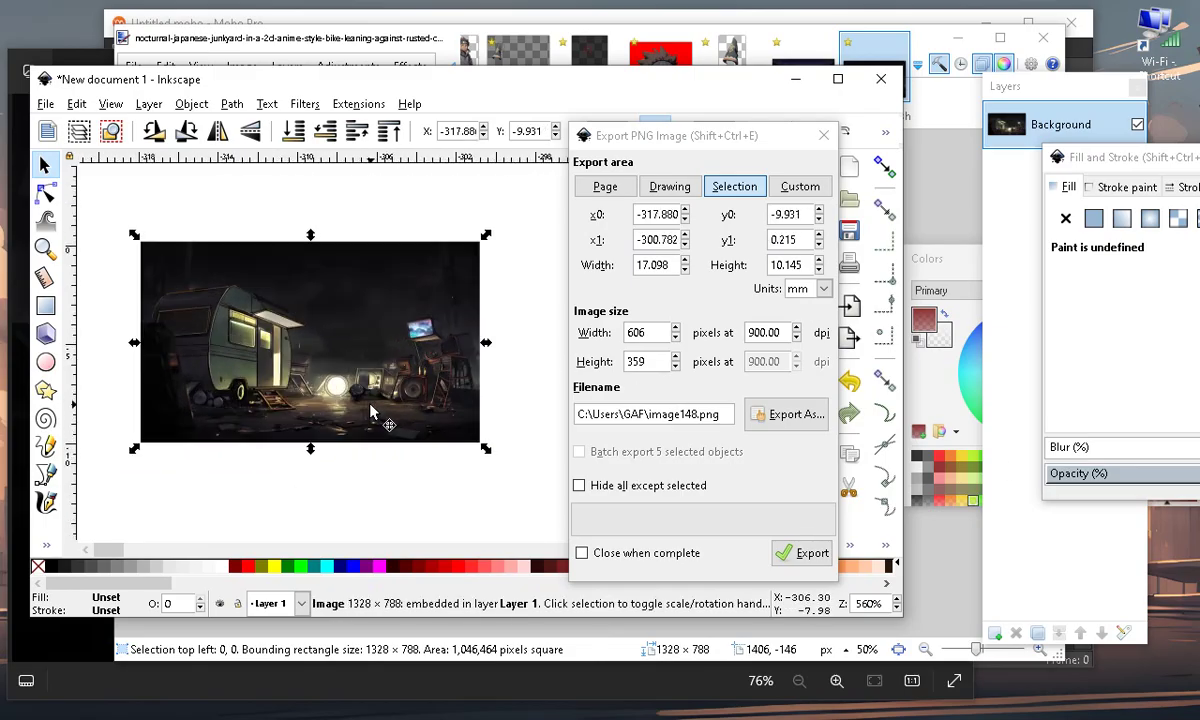
scroll(392, 414, "down", 5)
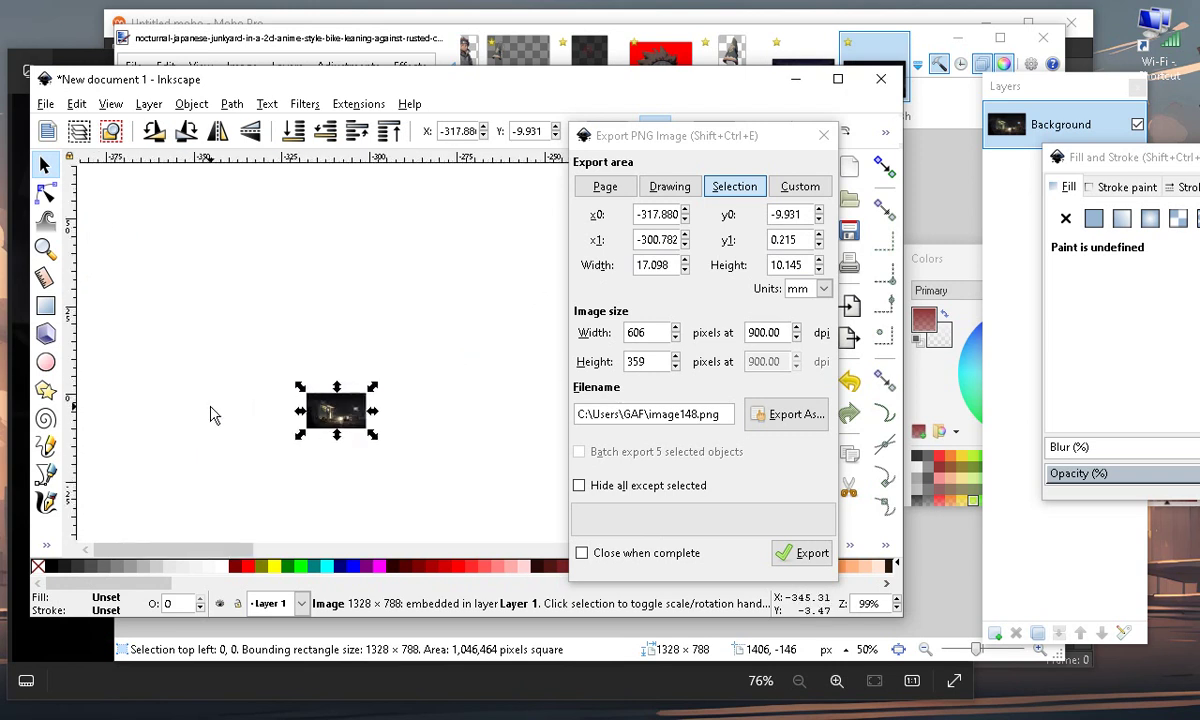
scroll(268, 362, "up", 3)
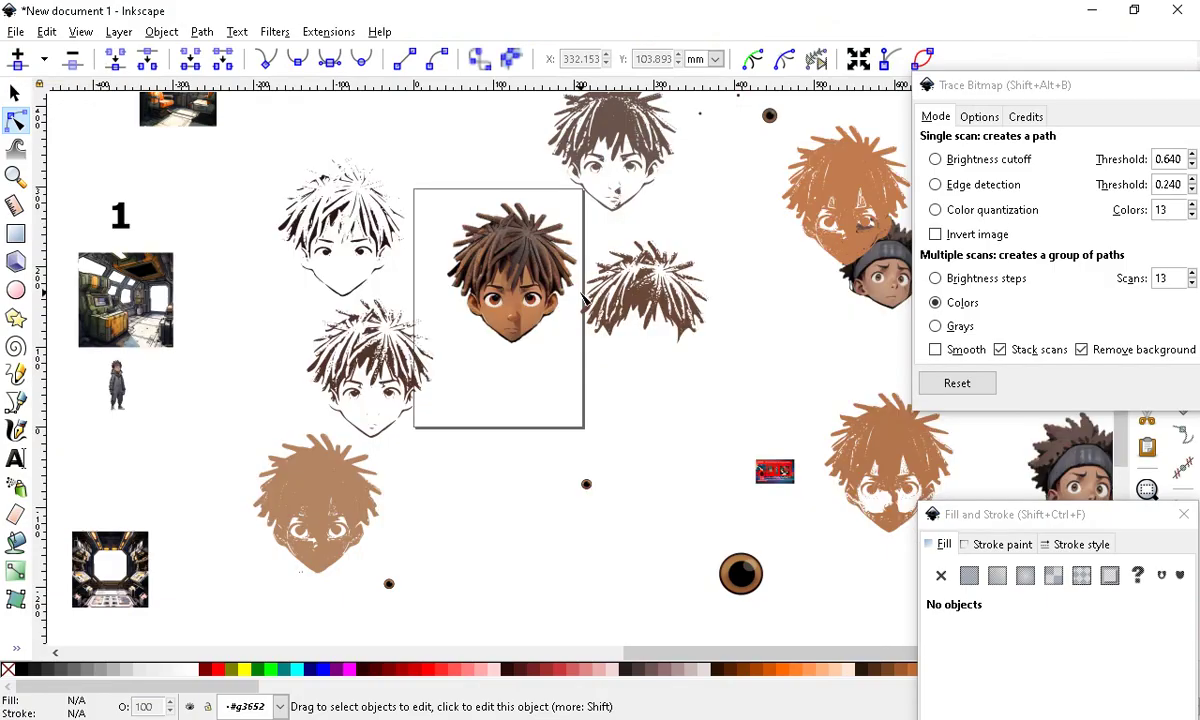
scroll(479, 334, "down", 5)
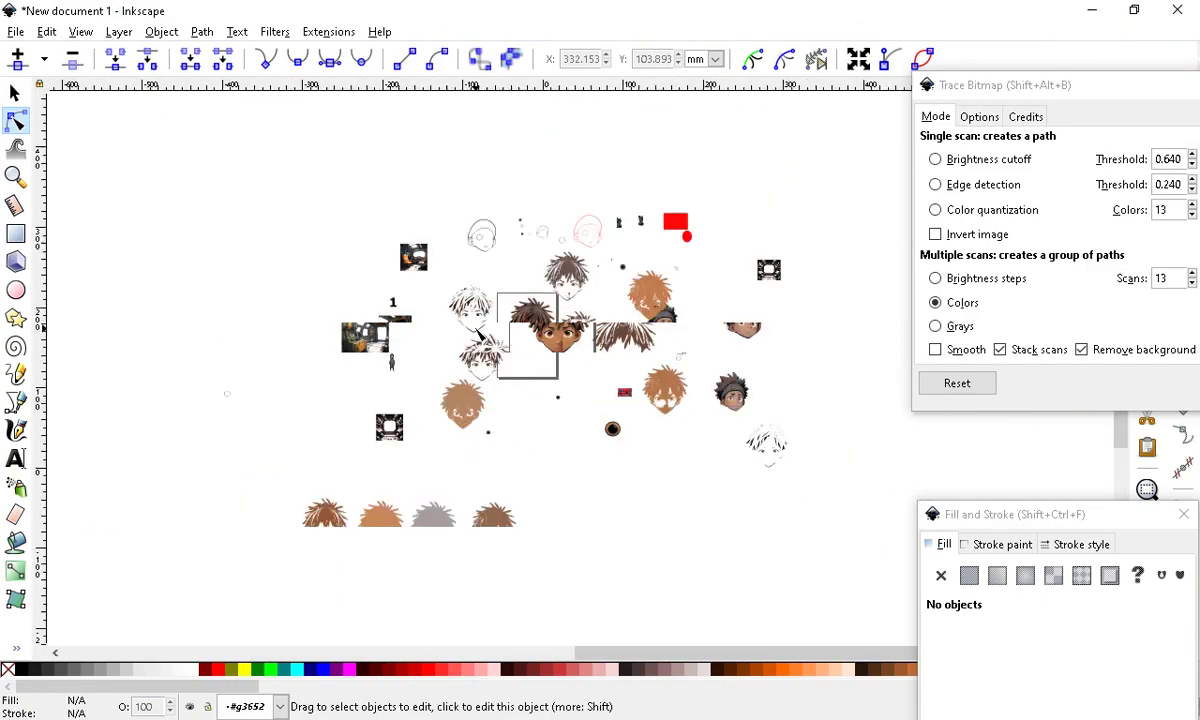
Select the standing boy image below the green and orange room scene as a whole object
scroll(479, 334, "up", 5)
scroll(490, 442, "down", 2)
scroll(337, 469, "up", 1)
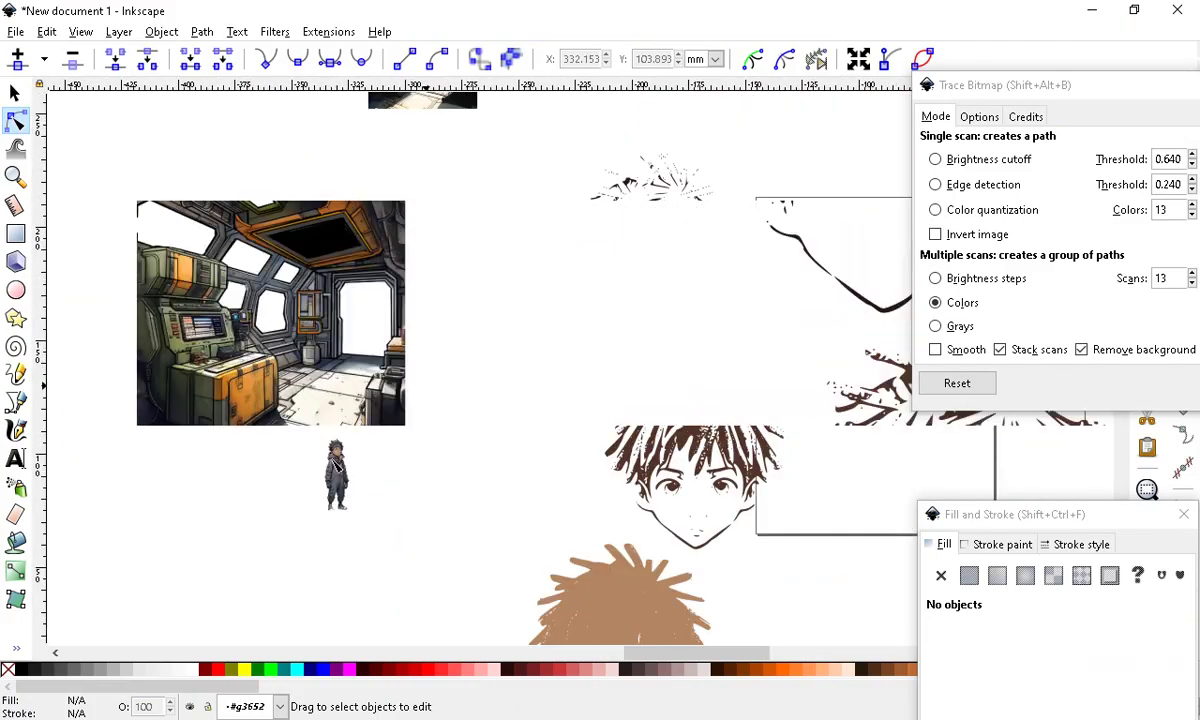
left_click(283, 624)
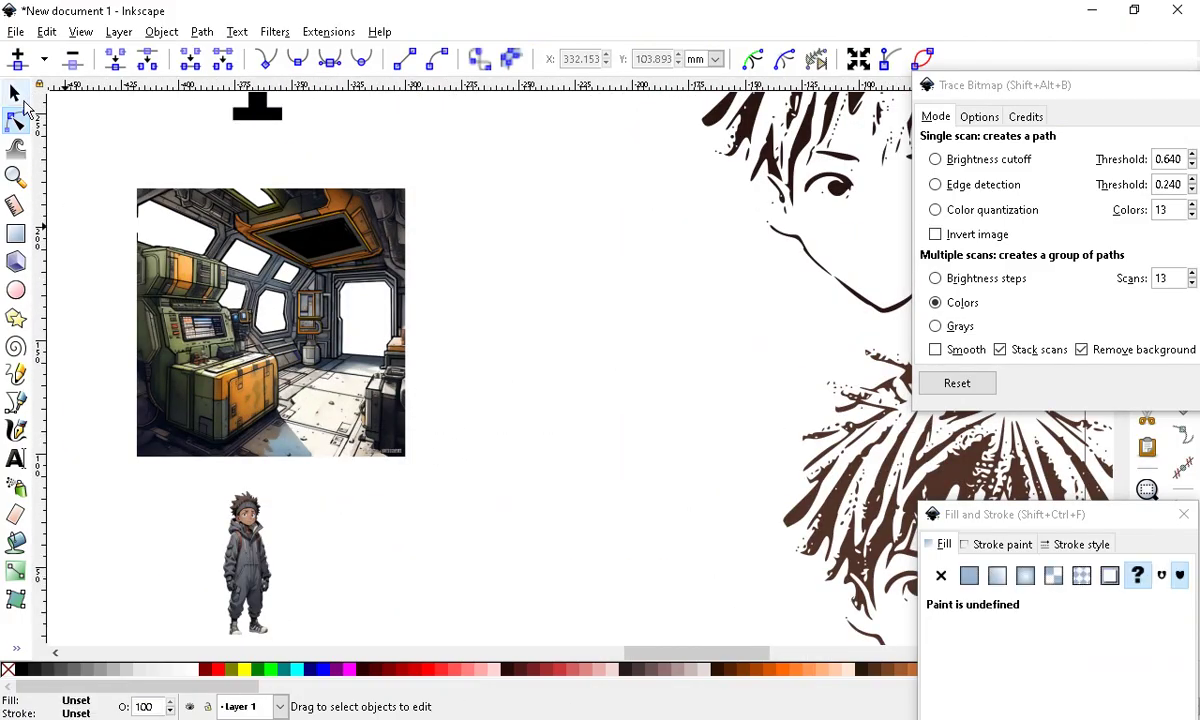
left_click(15, 92)
scroll(330, 430, "down", 5)
scroll(450, 504, "up", 2)
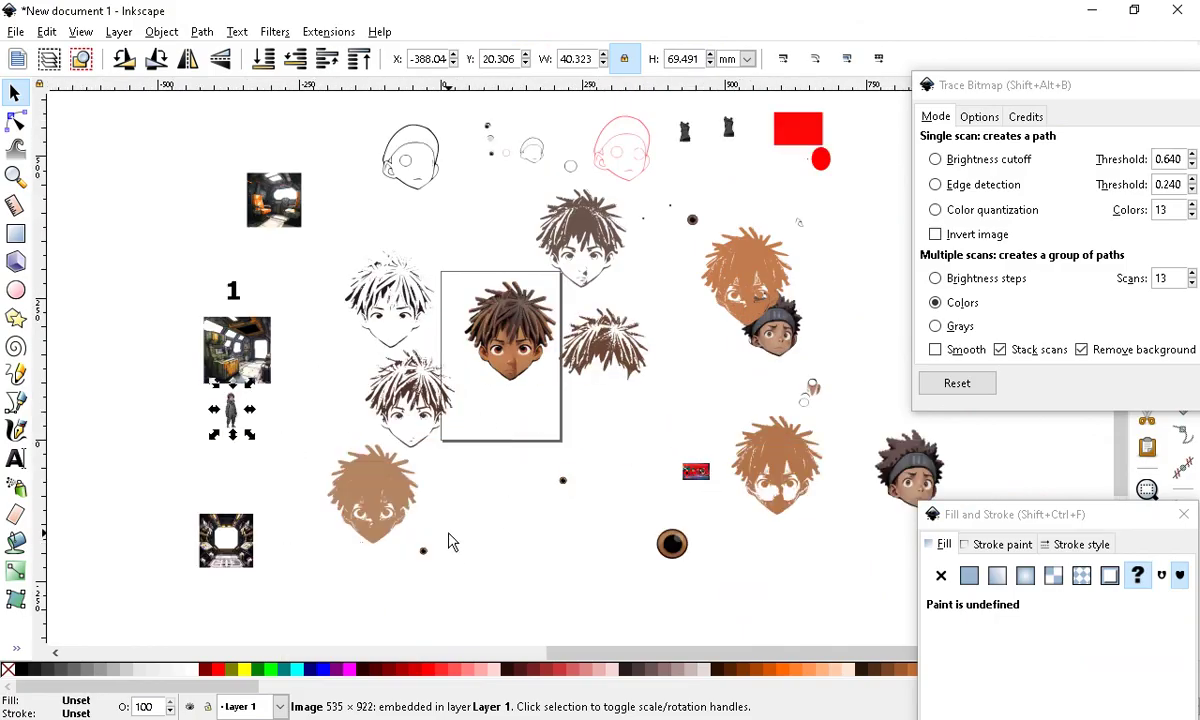
Move the traced head variants surrounding the page out to its right, clearing the area around the finished head
left_click(422, 575)
double_click(385, 505)
left_click_drag(383, 498, 85, 632)
left_click(380, 378)
mouse_move(380, 378)
left_mouse_down()
mouse_move(500, 438)
mouse_move(852, 242)
left_mouse_up()
mouse_move(382, 288)
left_mouse_down()
mouse_move(748, 197)
mouse_move(880, 178)
left_mouse_up()
mouse_move(423, 145)
left_mouse_down()
mouse_move(400, 163)
mouse_move(820, 253)
left_mouse_up()
mouse_move(597, 277)
left_mouse_down()
mouse_move(834, 342)
mouse_move(1004, 243)
mouse_move(1012, 268)
left_mouse_up()
scroll(690, 278, "down", 4)
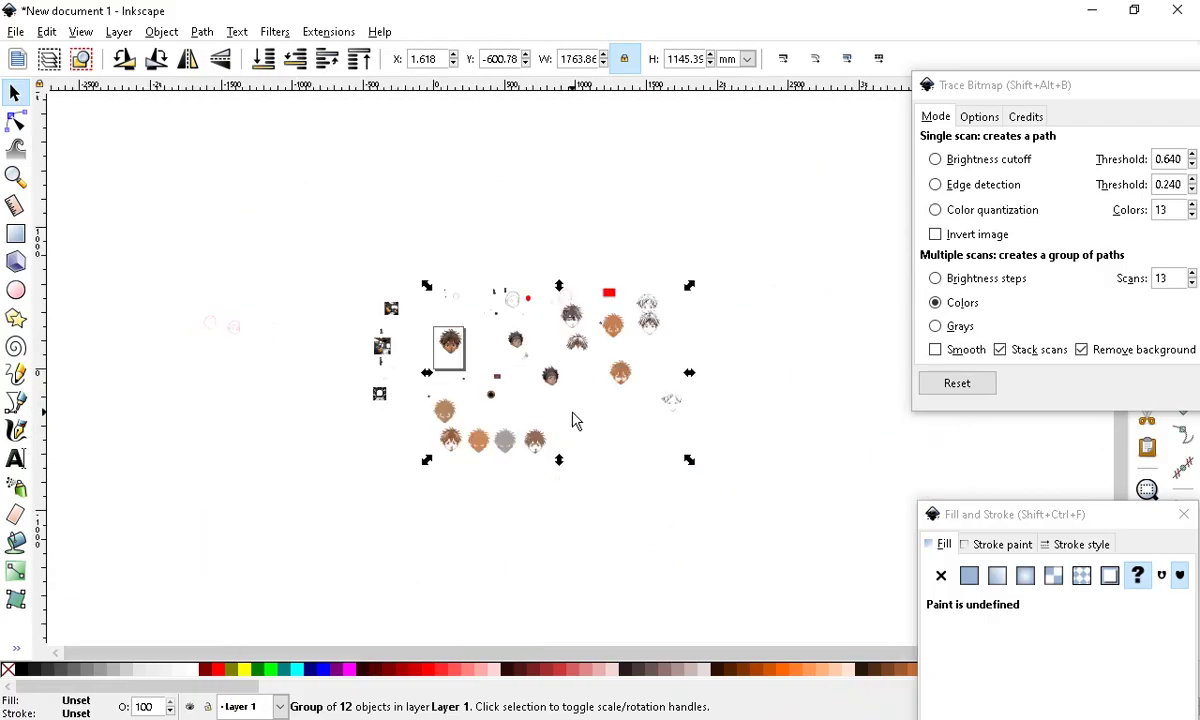
Move the finished dreadlocked head off the page and bring one headband head over beside the other
scroll(560, 430, "up", 2)
scroll(190, 340, "up", 4)
scroll(200, 320, "up", 3)
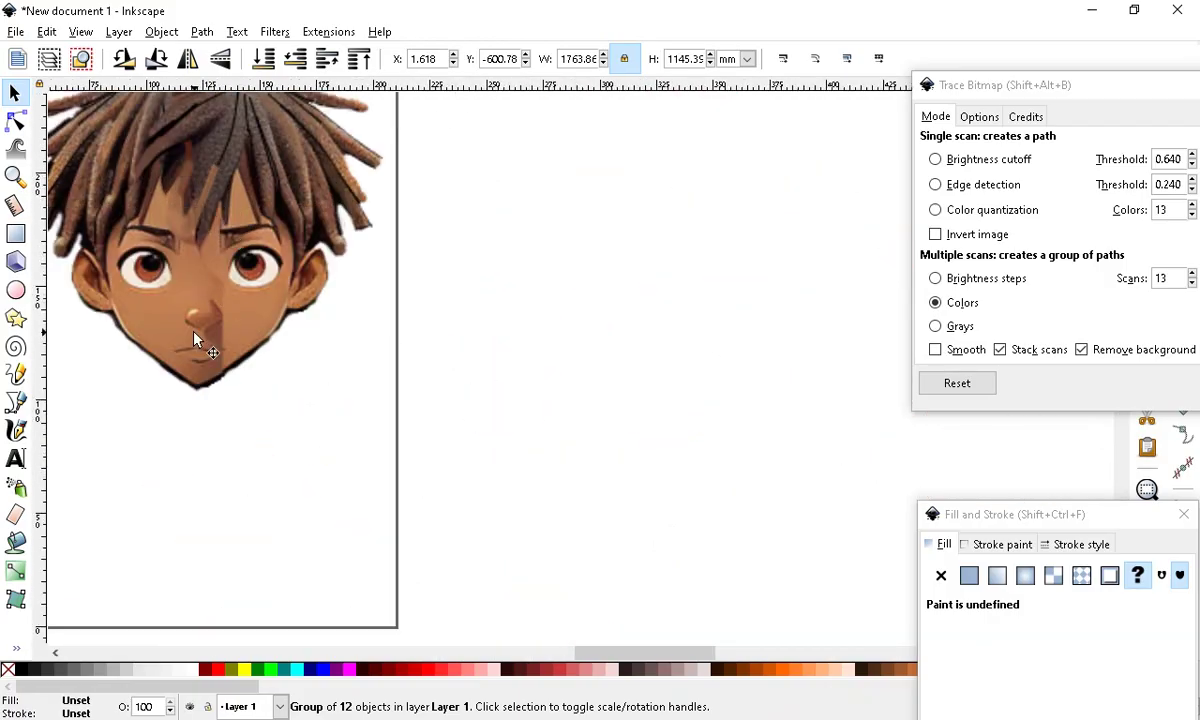
scroll(230, 310, "down", 3)
scroll(222, 286, "up", 5)
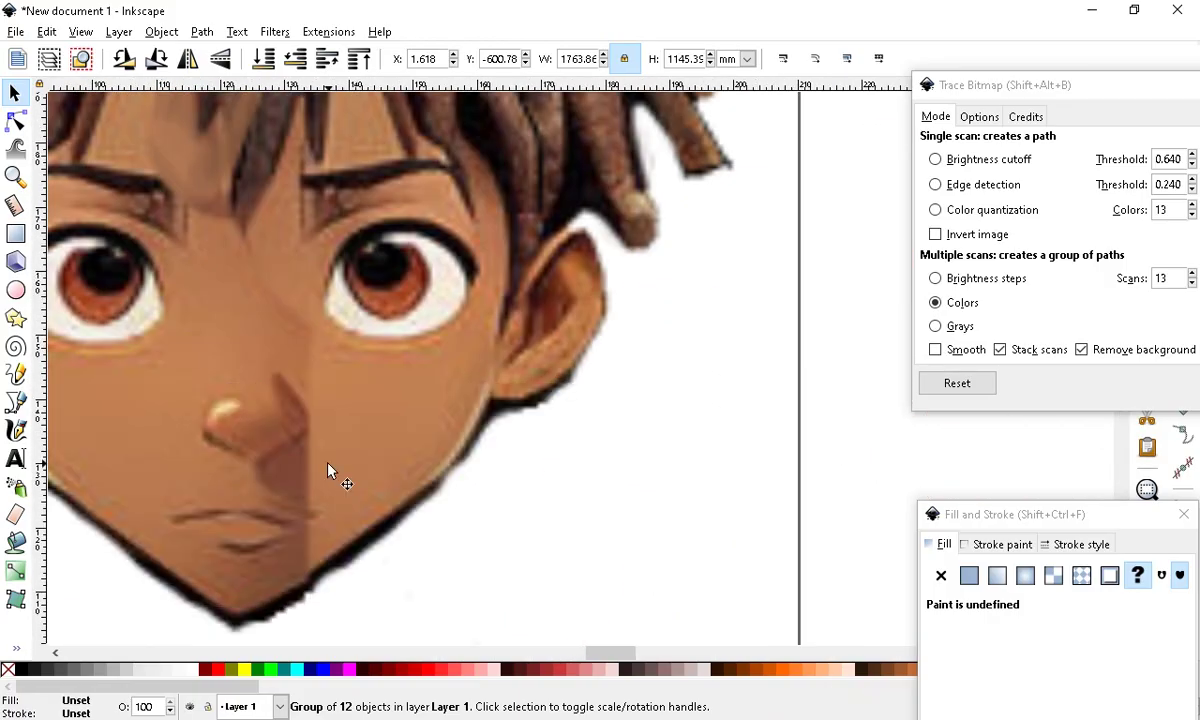
scroll(280, 490, "down", 7)
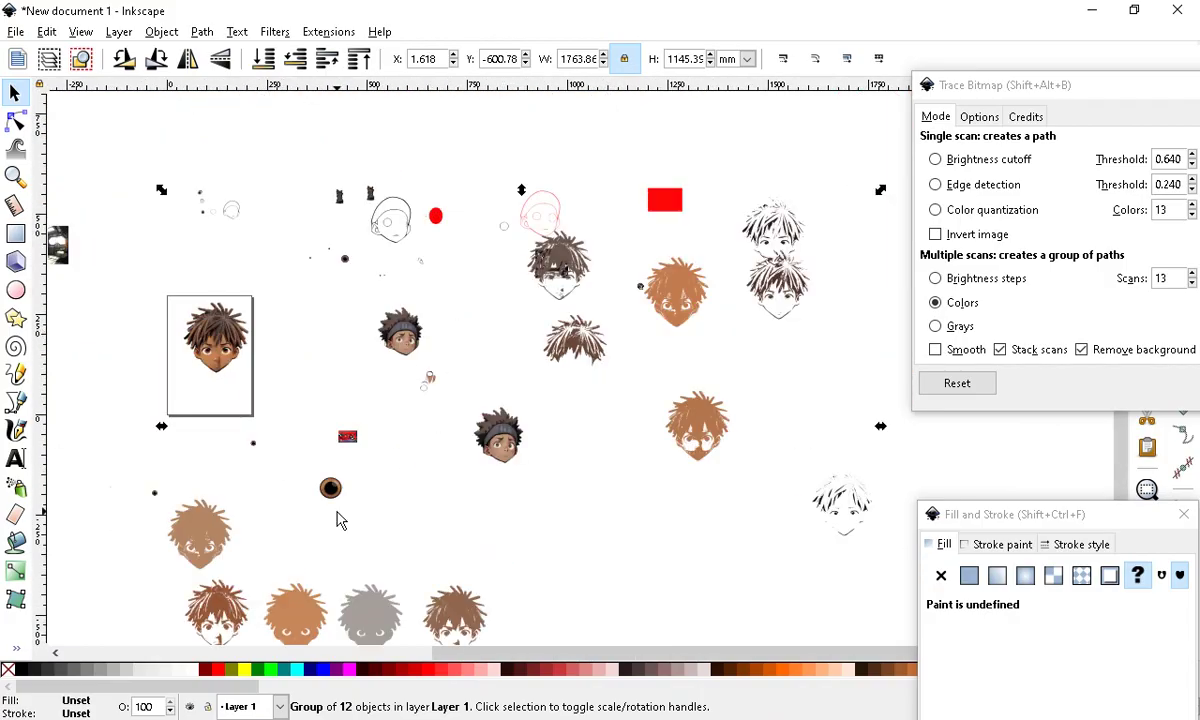
left_click_drag(195, 363, 757, 373)
left_click_drag(412, 345, 540, 420)
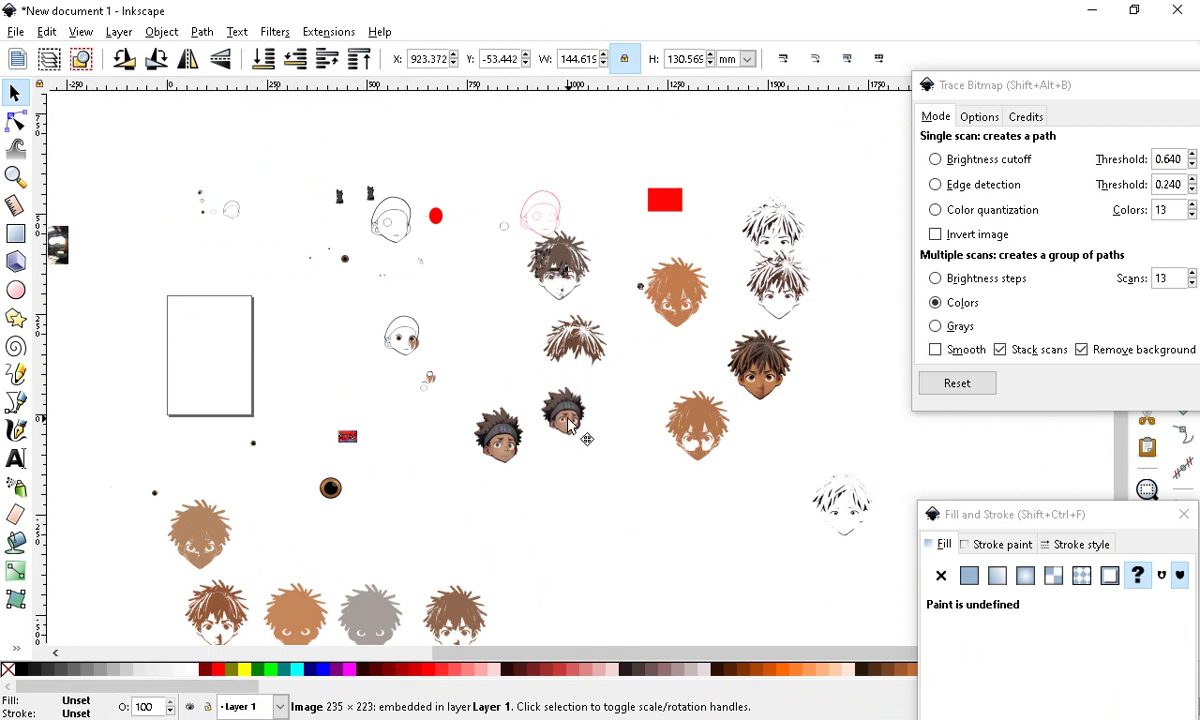
Move the 12-object group of traced heads to about X 1086.7, Y -245.3 mm
left_click_drag(185, 547, 622, 422)
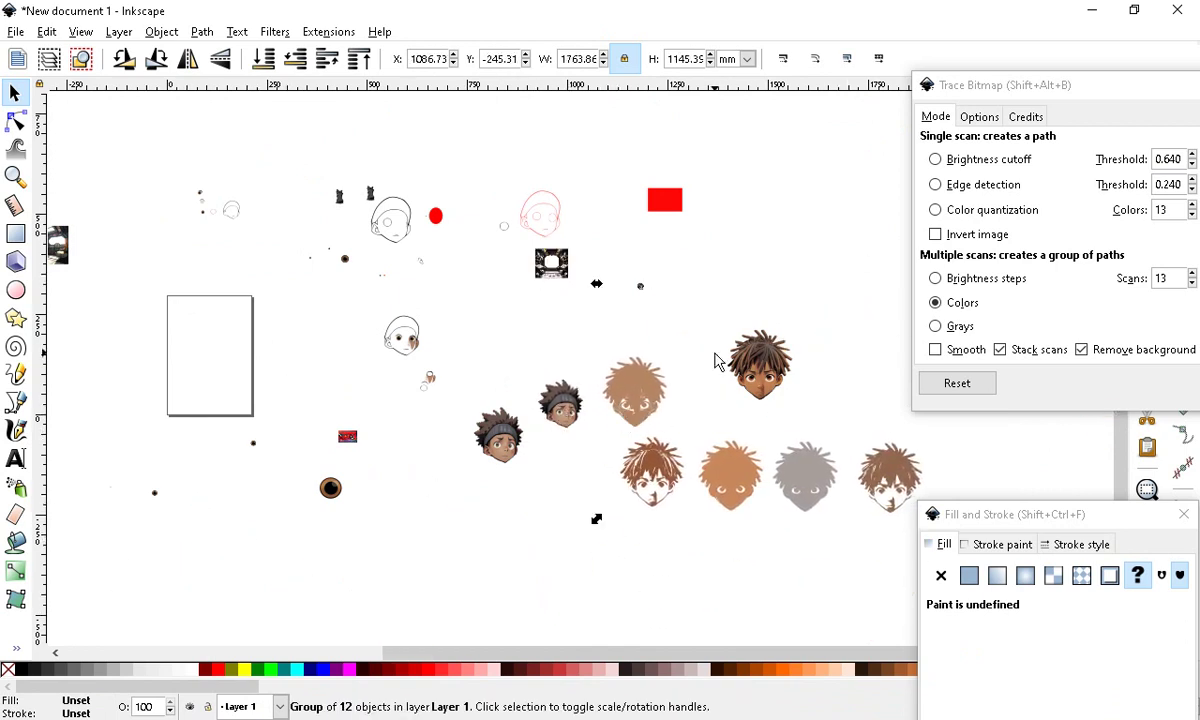
scroll(716, 361, "up", 1)
scroll(540, 370, "down", 2)
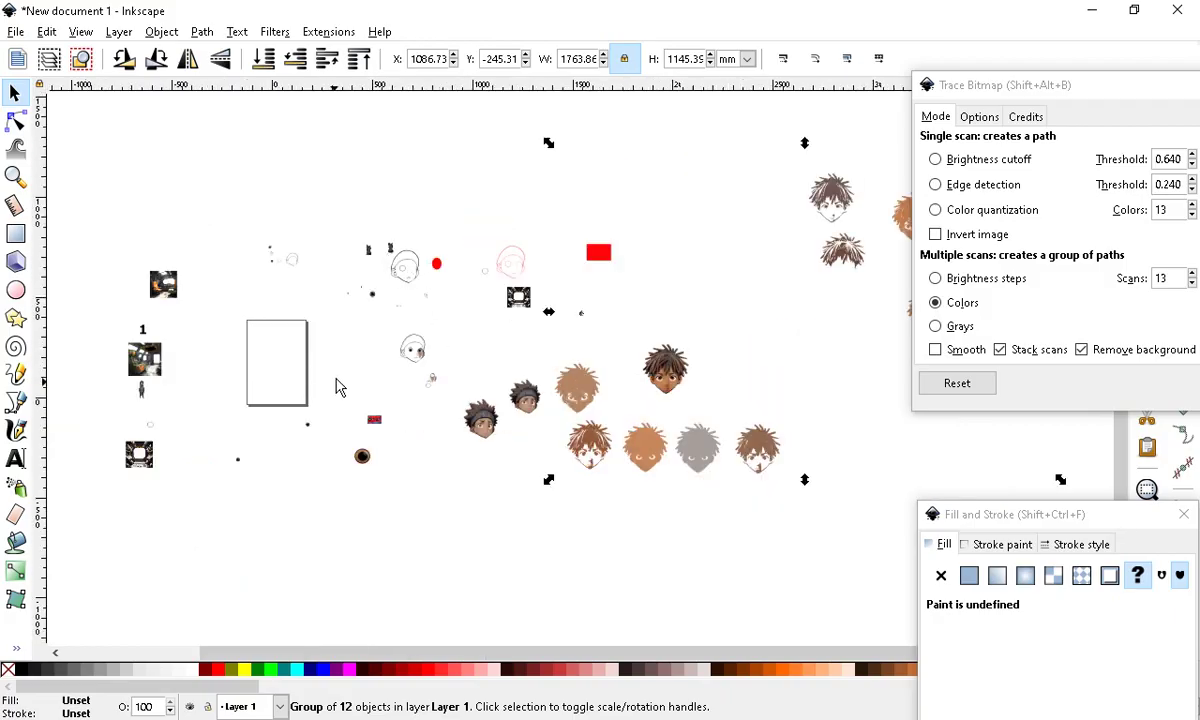
Line up the dreadlocked head at about X 1690, Y -82.7 mm and the two headband heads beside it, above the traced row
scroll(338, 388, "down", 2)
scroll(455, 475, "up", 1)
left_click_drag(465, 393, 548, 505)
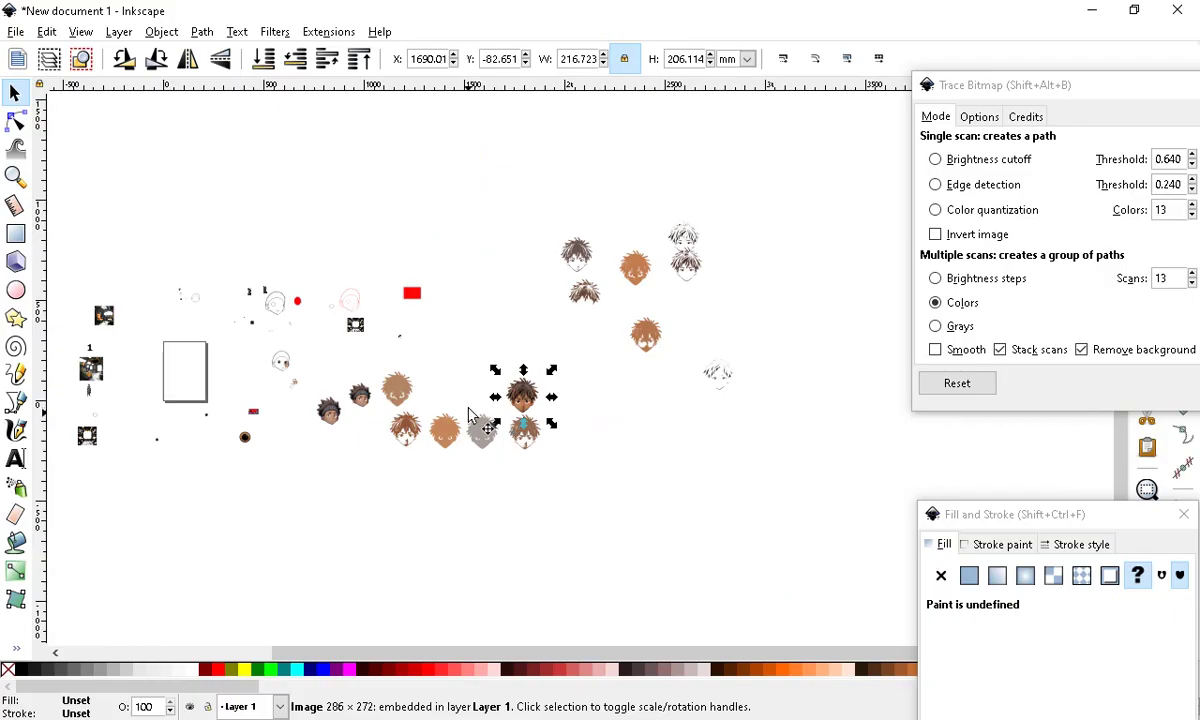
scroll(465, 424, "up", 2)
left_click_drag(195, 418, 510, 445)
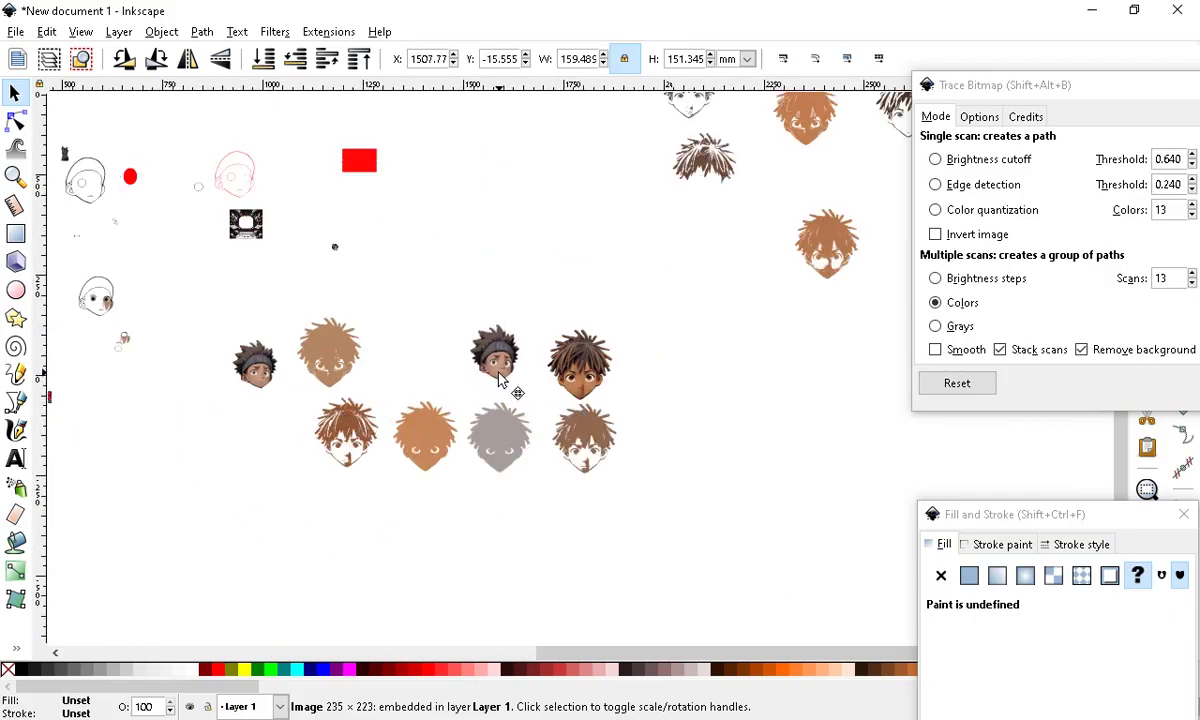
left_click_drag(265, 373, 393, 380)
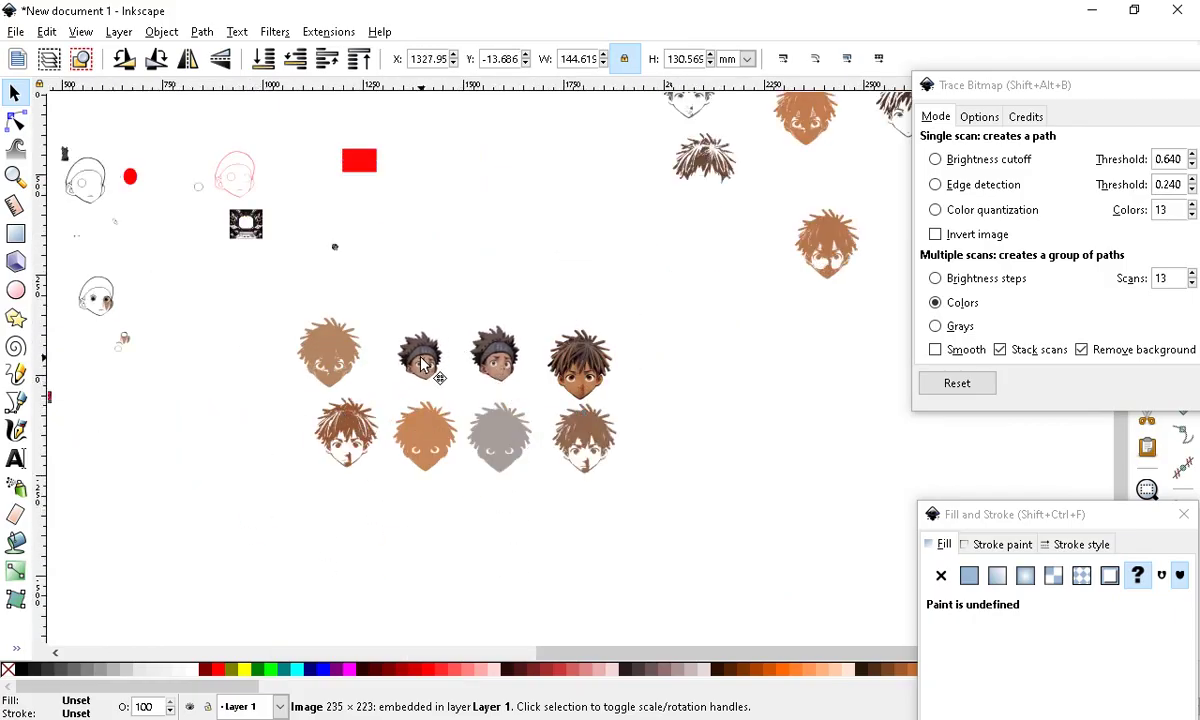
Check the brown traced heads in the far cluster and in the lined-up rows by selecting them individually
scroll(645, 377, "down", 3)
scroll(643, 260, "up", 3)
left_click_drag(545, 157, 826, 463)
left_click(732, 415)
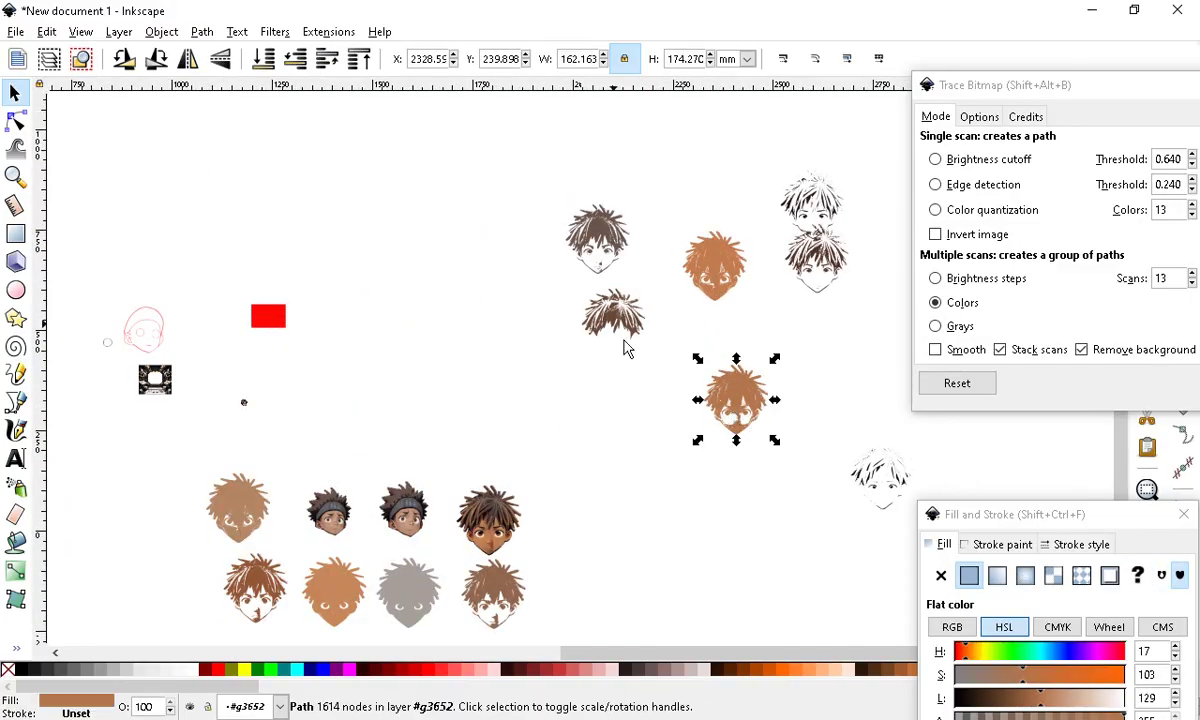
scroll(562, 246, "down", 2)
left_click(637, 434)
scroll(459, 386, "up", 5)
scroll(690, 468, "down", 3)
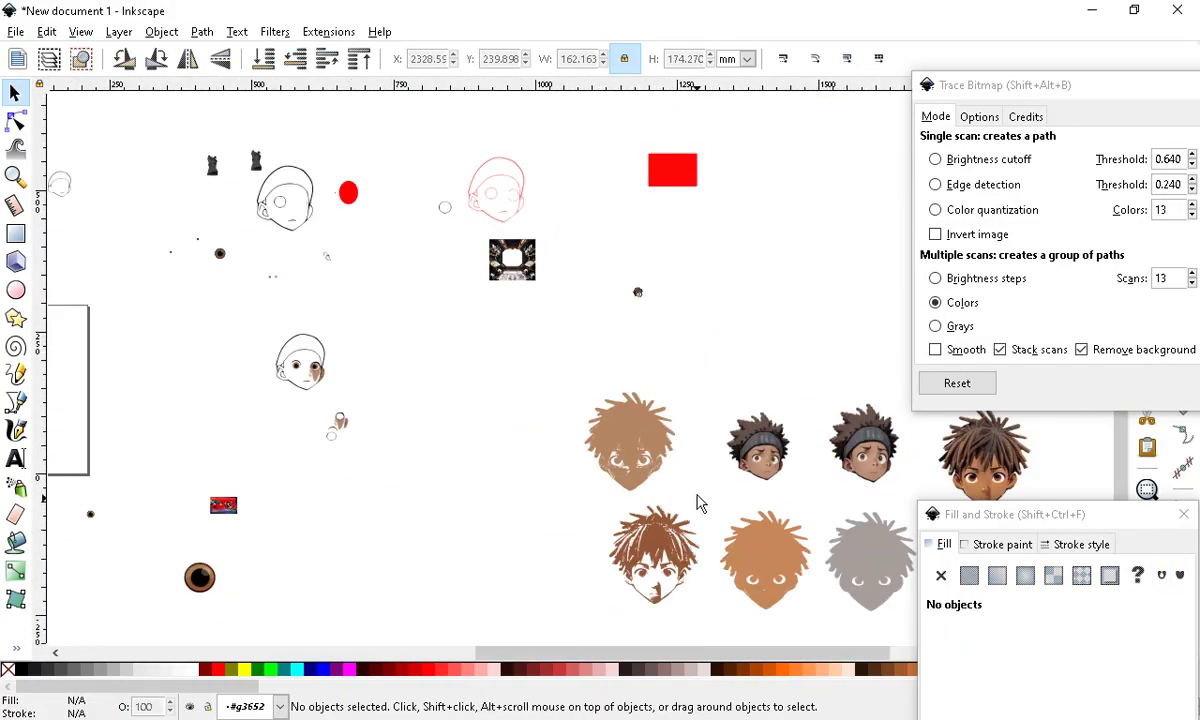
left_click(650, 462)
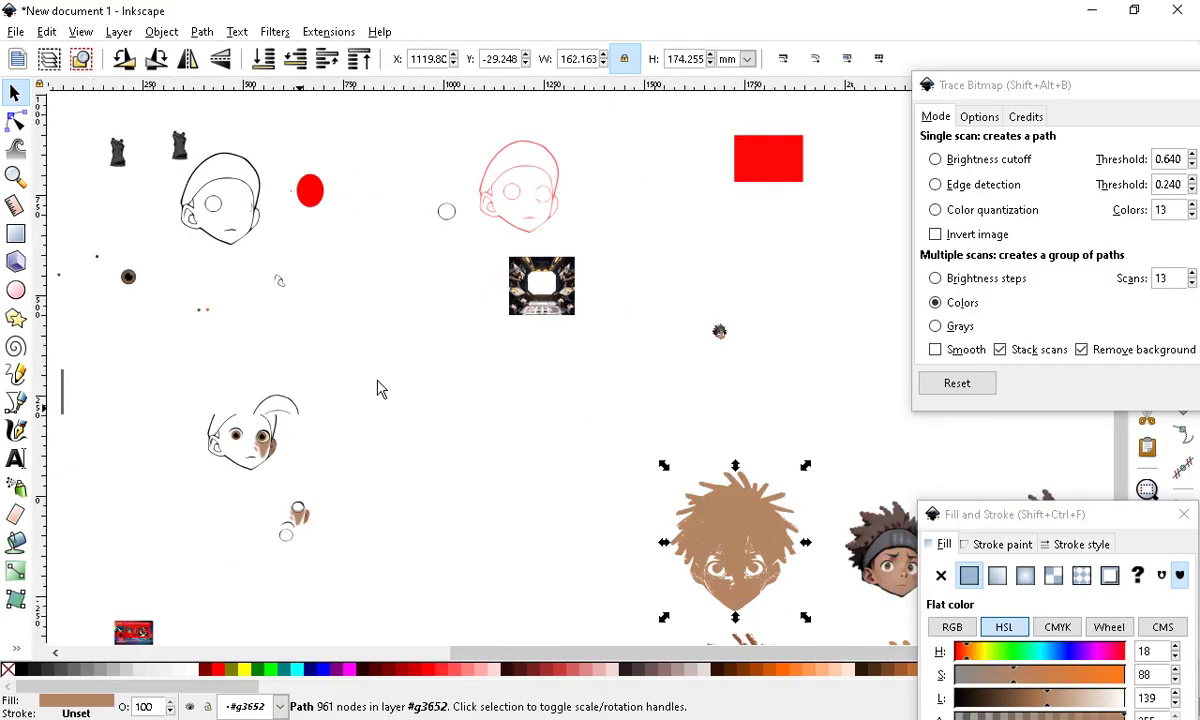
Move the 9-object group with the black and red head outlines to about X -2074.6, Y -415.1 mm and deselect it
scroll(378, 388, "down", 4)
scroll(522, 336, "up", 2)
left_click_drag(757, 245, 570, 376)
scroll(301, 447, "up", 2)
scroll(541, 268, "down", 4)
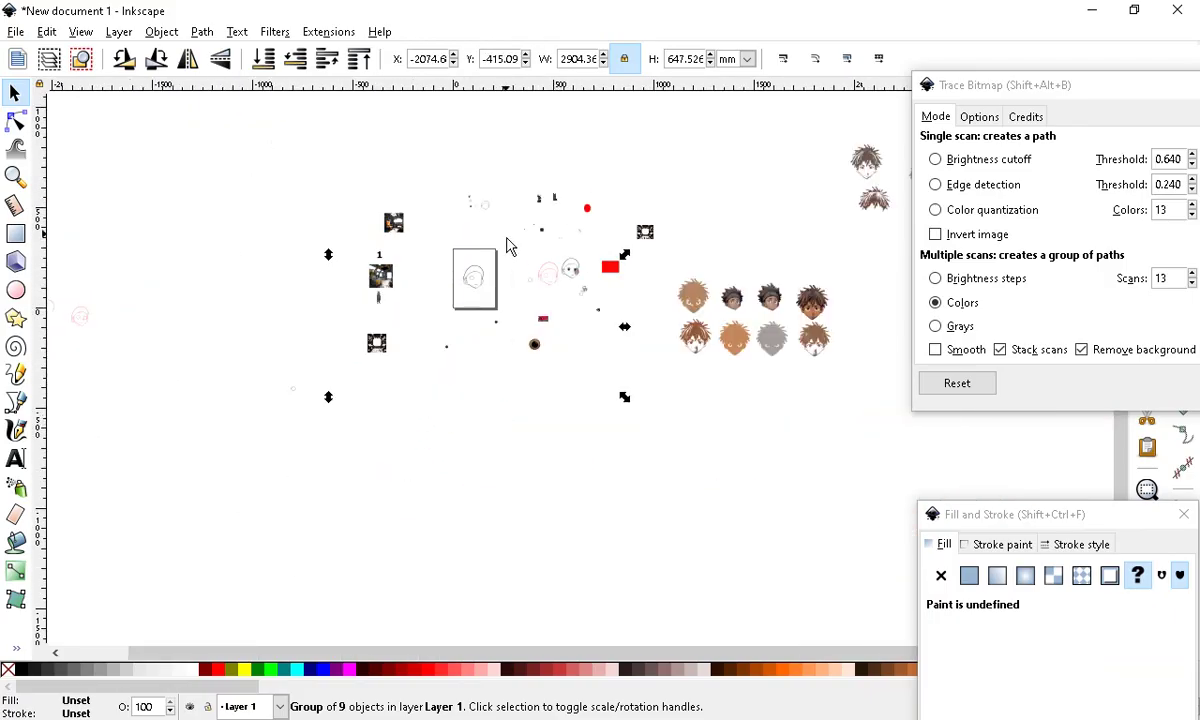
scroll(462, 236, "up", 2)
left_click(231, 584)
scroll(390, 340, "down", 3)
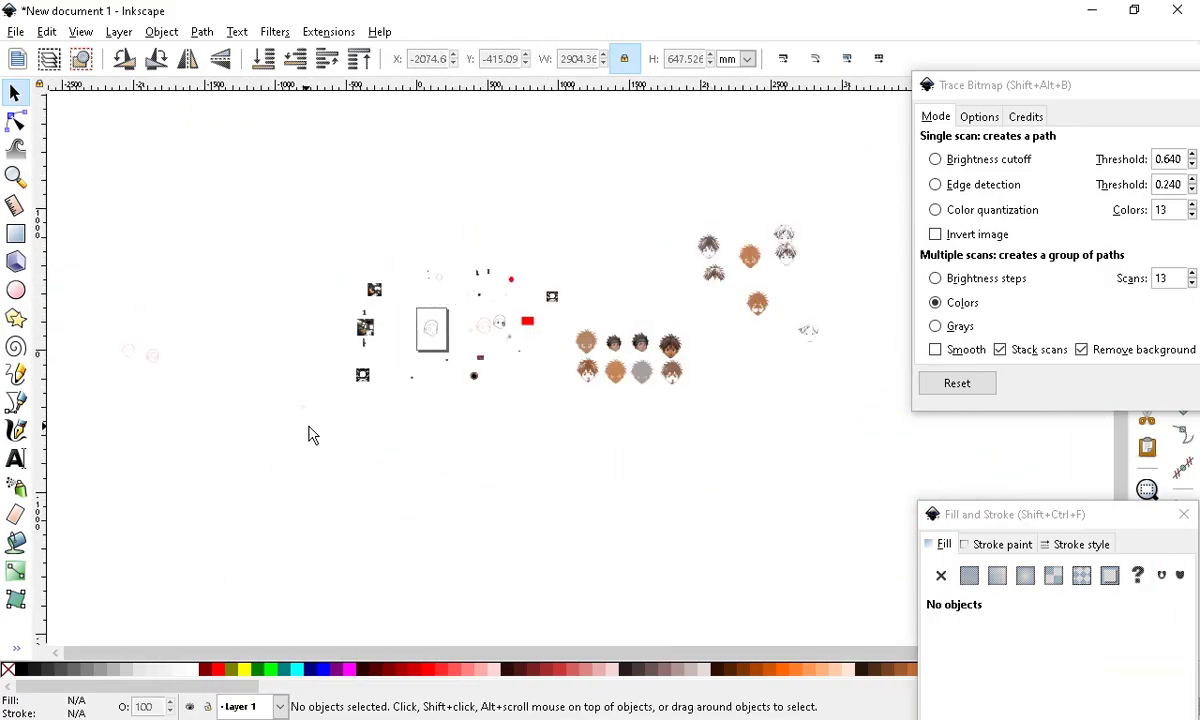
Move the orange-seat cockpit image beside the room scene, to about X -236.6, Y 117.1 mm
scroll(400, 330, "up", 5)
scroll(502, 390, "down", 3)
scroll(383, 380, "up", 2)
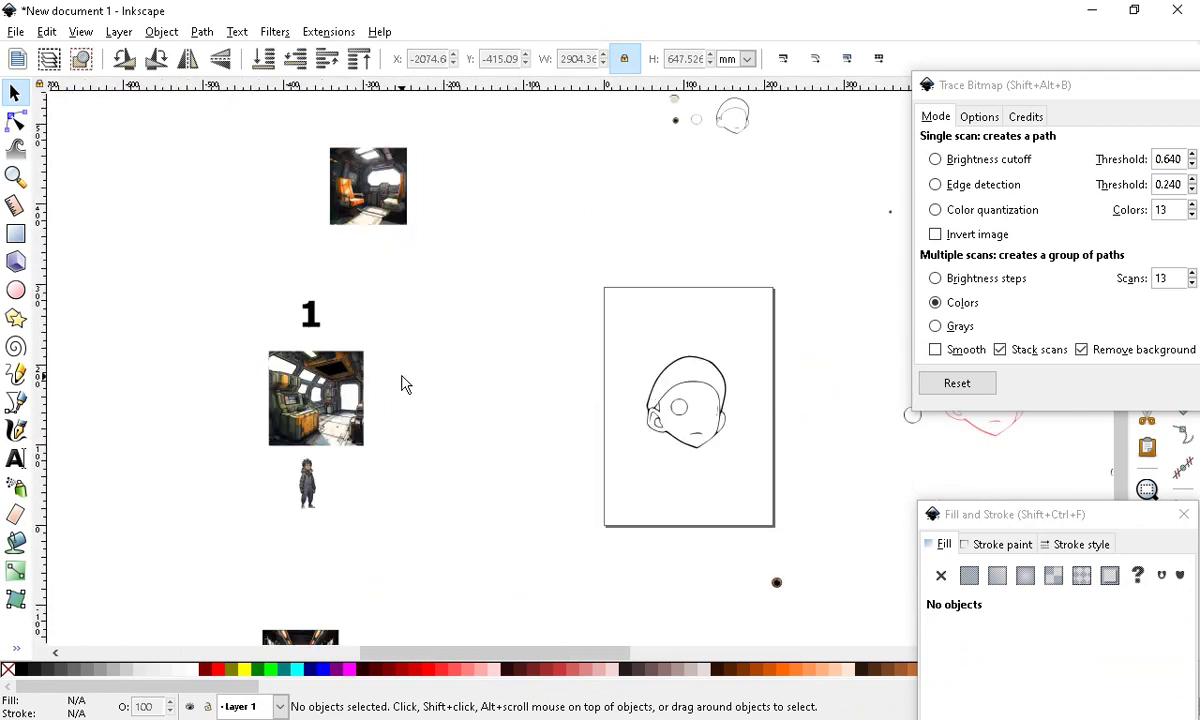
left_click(378, 221)
left_click_drag(378, 221, 462, 410)
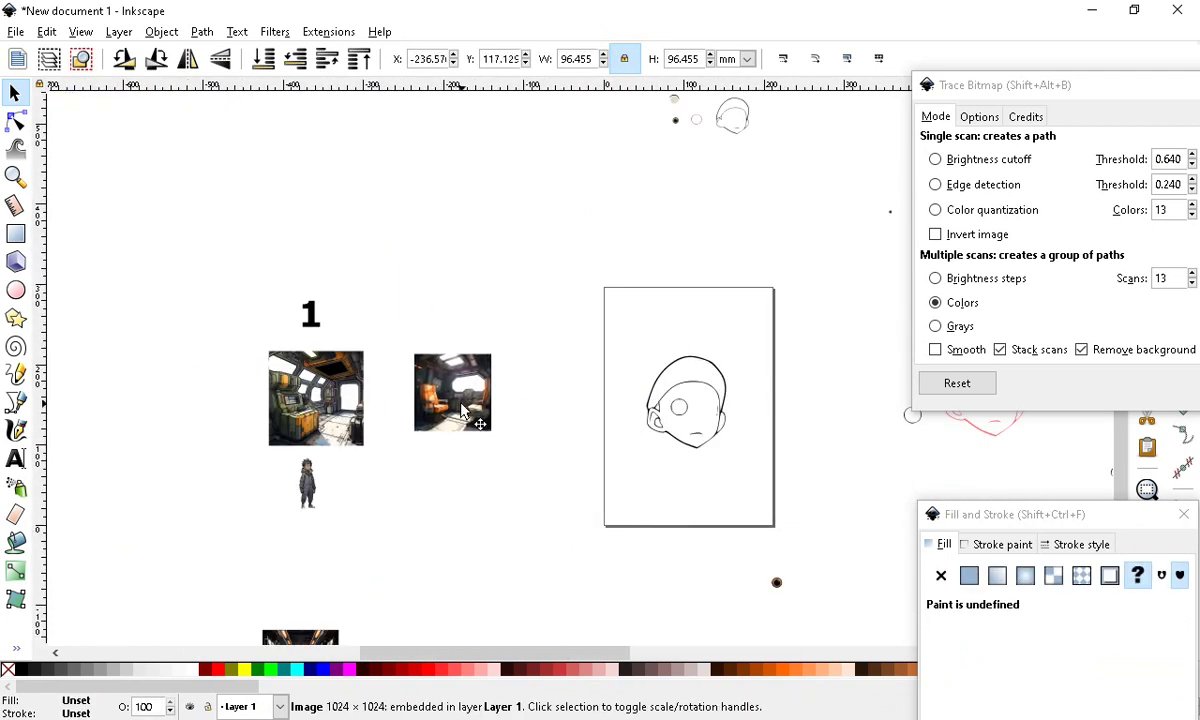
Enlarge the orange-seat cockpit image to about 121.3 mm square and position it at about X -250.6, Y 99.8 mm
scroll(405, 440, "up", 3)
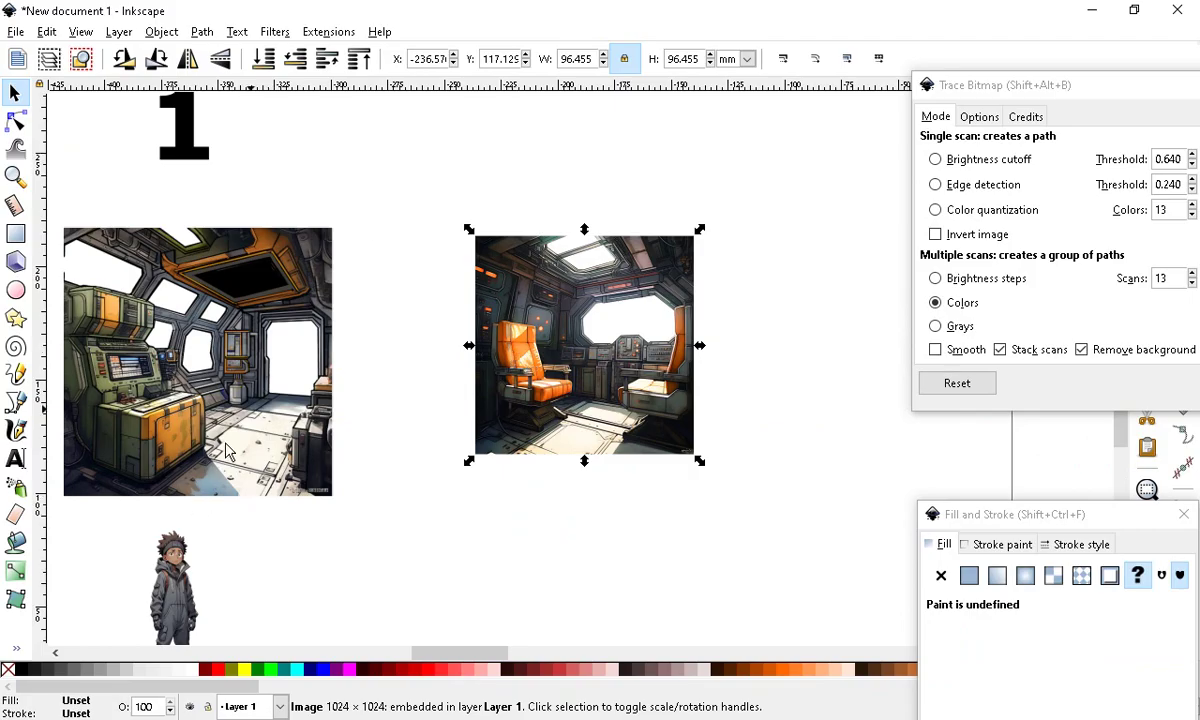
scroll(226, 450, "down", 4)
scroll(528, 327, "up", 2)
left_click_drag(529, 323, 549, 340)
left_click_drag(486, 281, 475, 291)
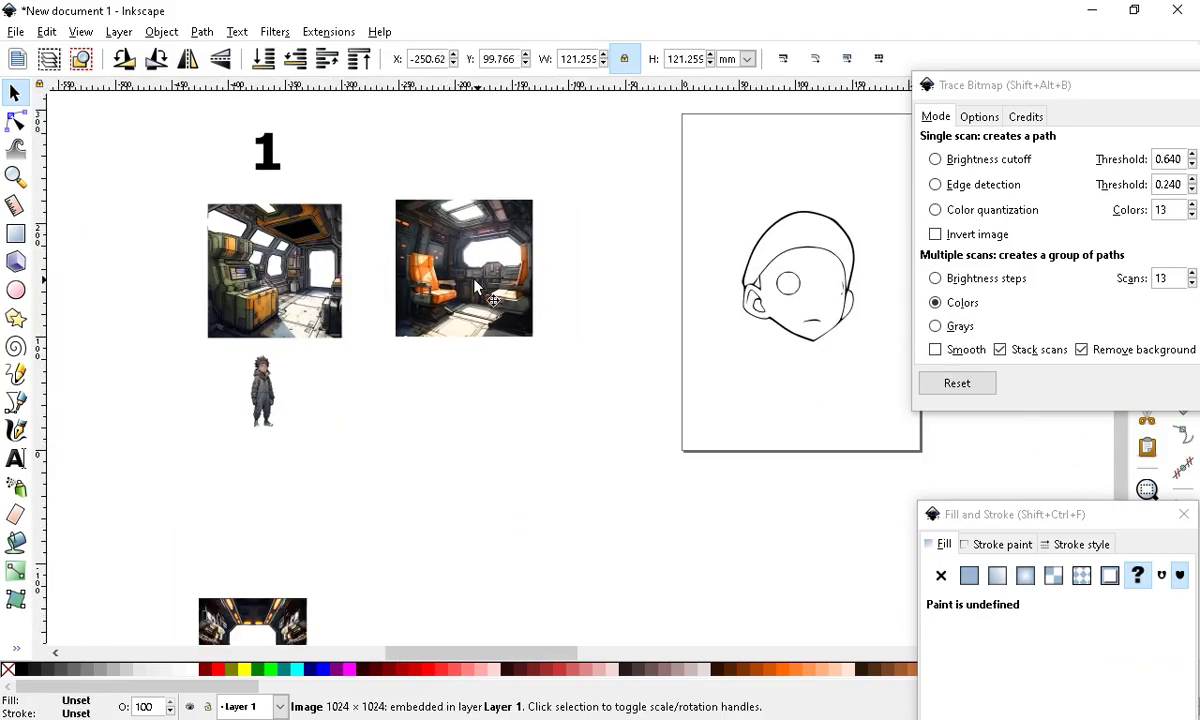
Place the symmetrical corridor image beside the cockpit image at about X -105.9, Y 96.1 mm and enlarge it to about 121.6 by 121.5 mm
left_click_drag(270, 630, 634, 270)
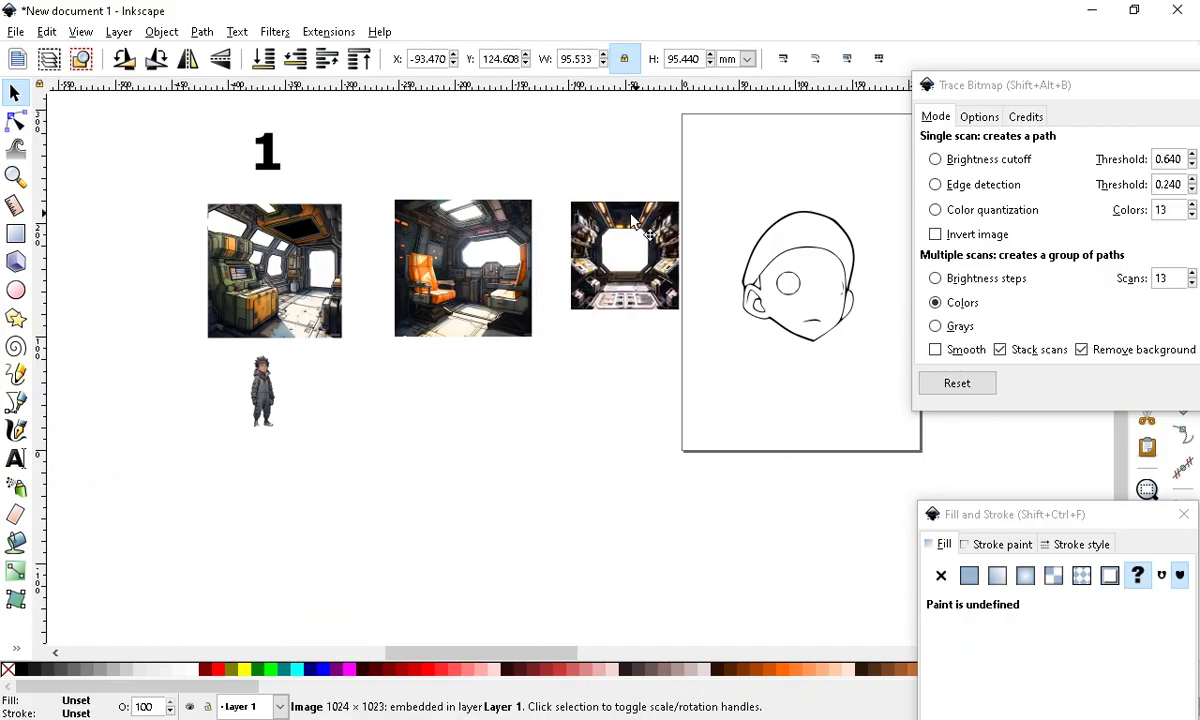
left_click(830, 257)
scroll(536, 370, "down", 2)
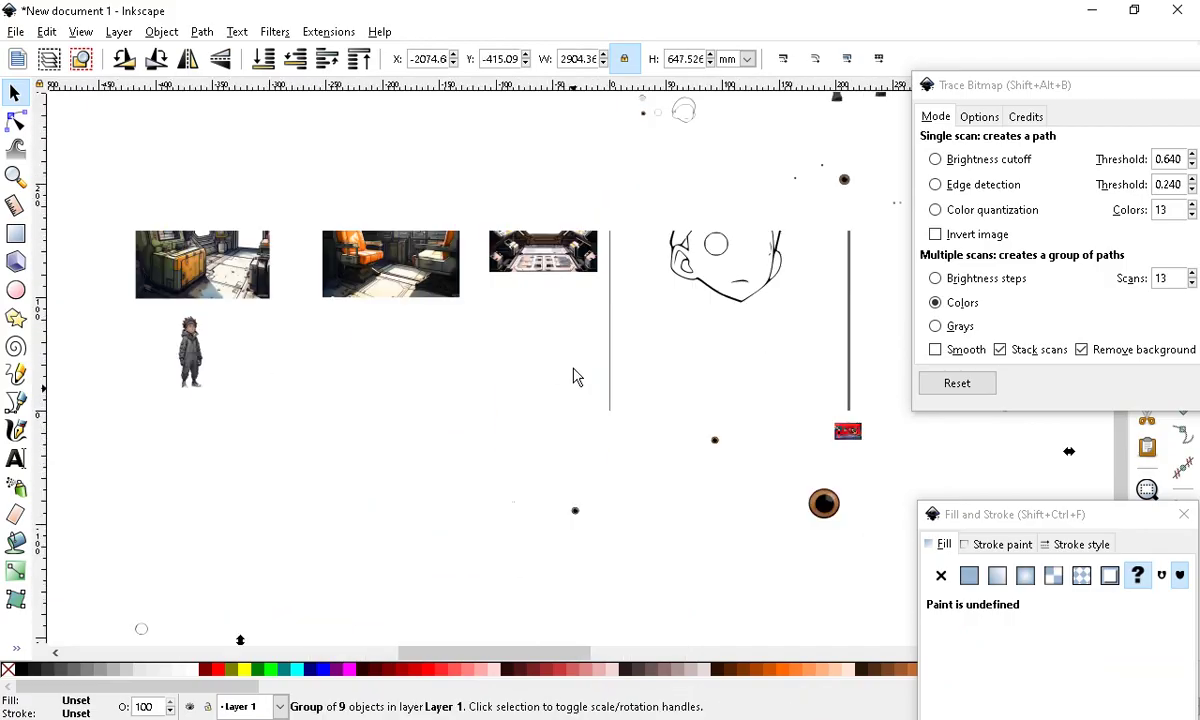
scroll(586, 372, "up", 4)
left_click(533, 205)
left_click_drag(643, 259, 700, 335)
scroll(641, 435, "down", 3)
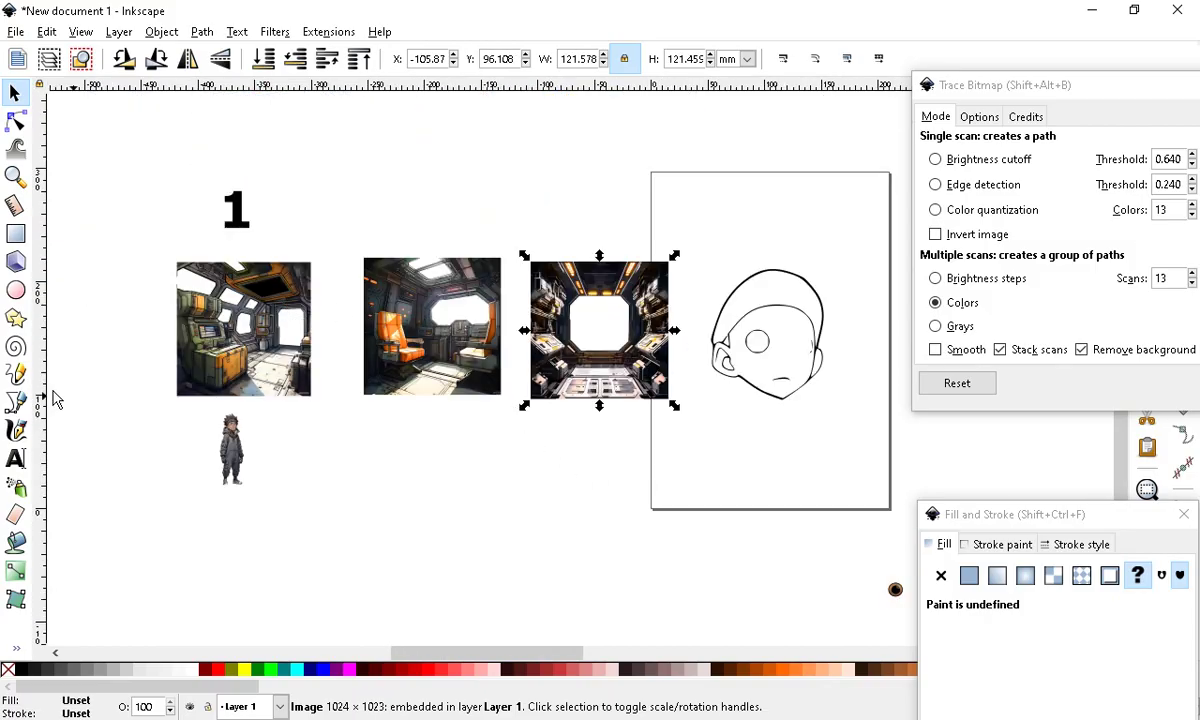
scroll(456, 247, "up", 1)
scroll(466, 355, "down", 3)
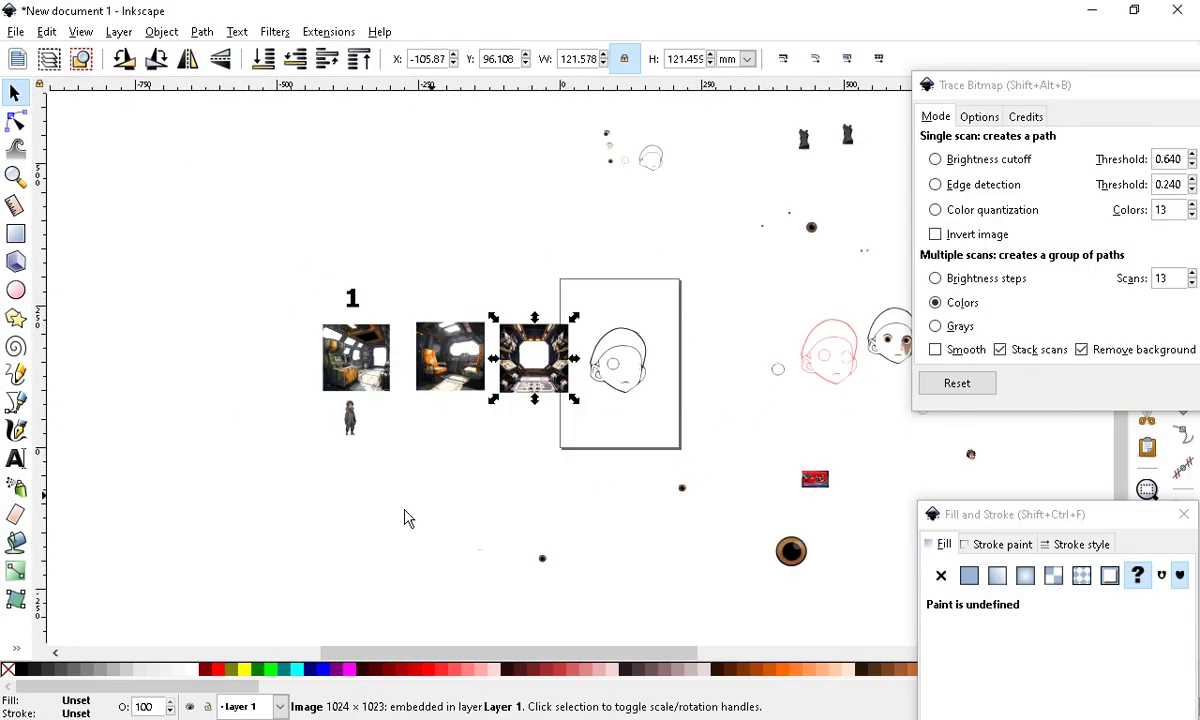
Move the three small eye groups below the page to about X 124.7, Y -54.9 mm, and cut them from the drawing
left_click(802, 112)
scroll(238, 296, "down", 2)
scroll(541, 348, "up", 2)
scroll(363, 418, "down", 2)
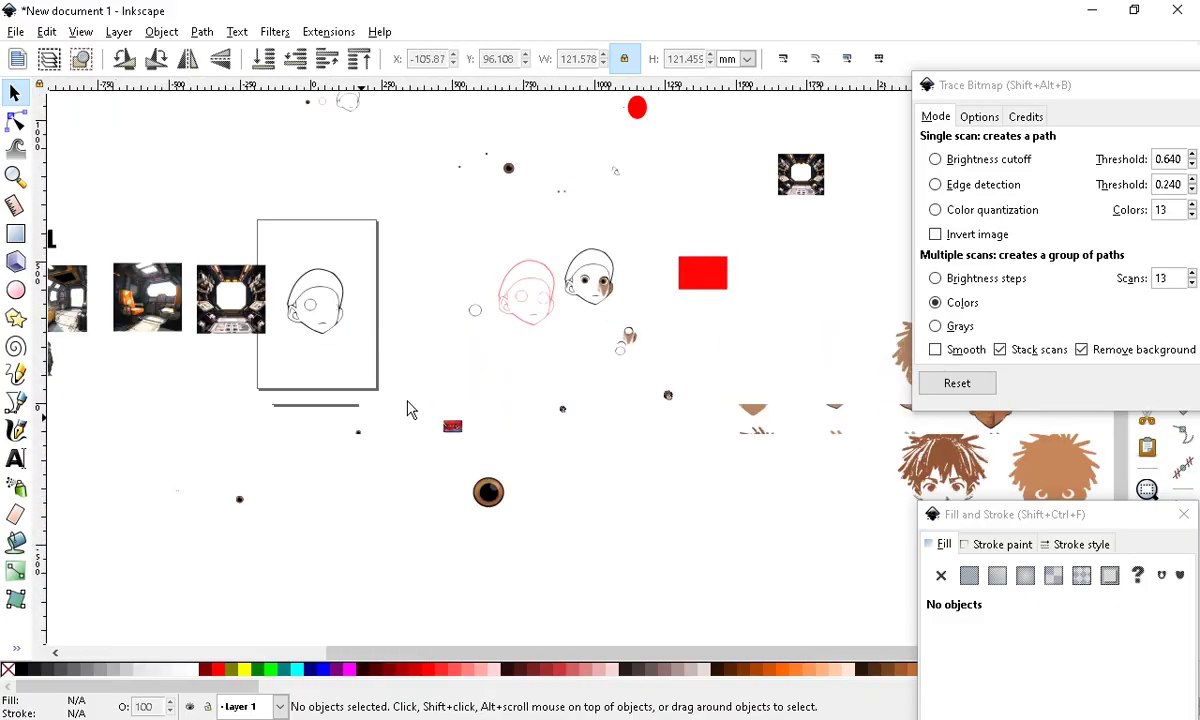
scroll(214, 450, "up", 3)
left_click_drag(214, 363, 247, 460)
left_click(287, 466)
left_click(283, 331)
left_click_drag(230, 340, 554, 548)
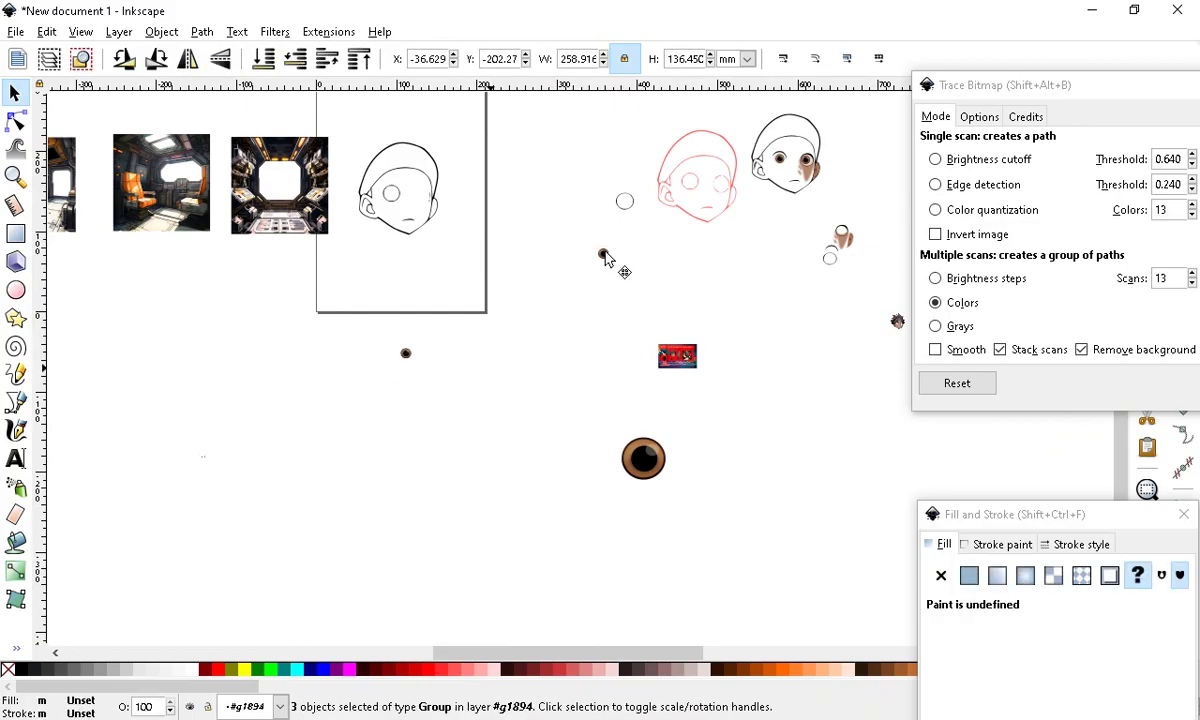
left_click(46, 32)
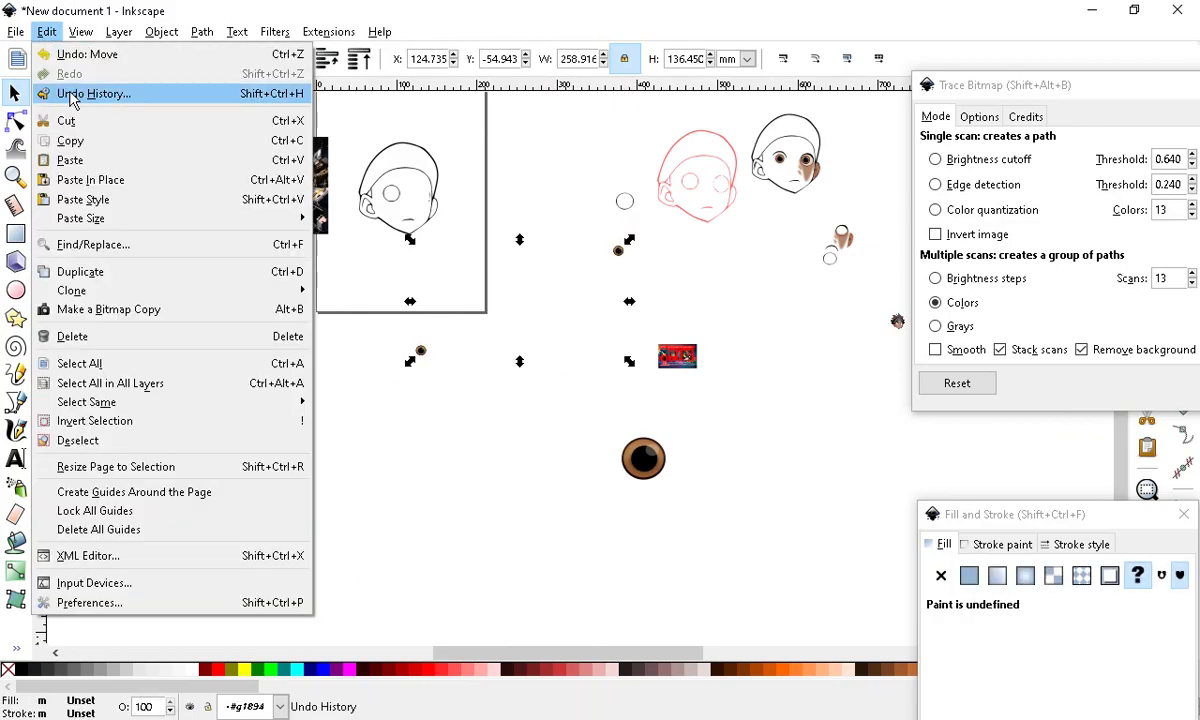
left_click(62, 119)
Move the seven small eye parts and miniature head sketch above the page to about X 361, Y 291.4 mm
scroll(604, 388, "down", 2)
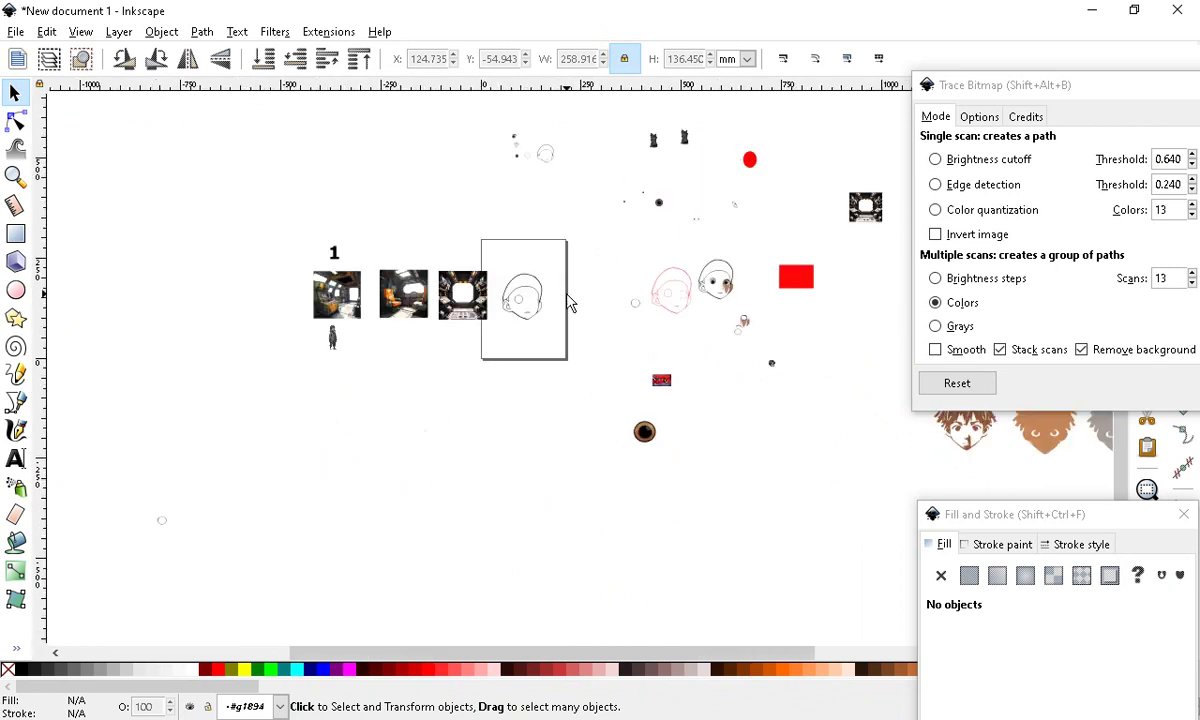
scroll(520, 320, "up", 3)
scroll(447, 340, "down", 2)
scroll(566, 215, "down", 1)
scroll(563, 153, "up", 2)
left_click_drag(362, 136, 583, 292)
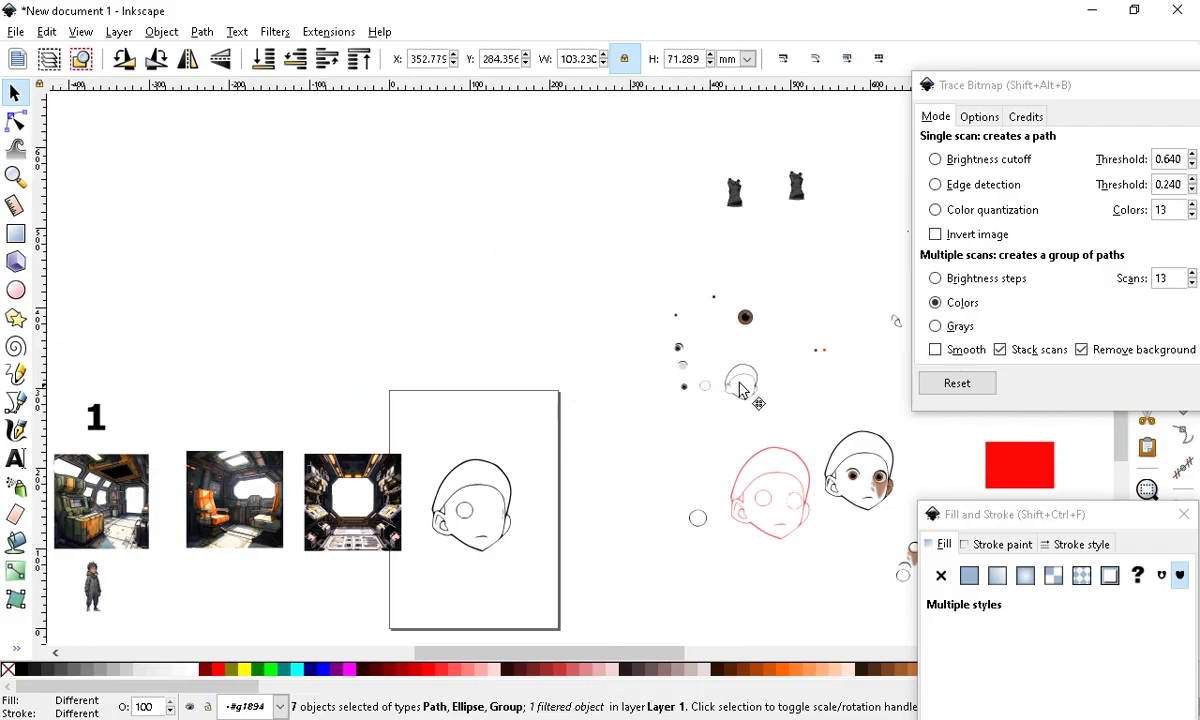
Move the two dark clothing images below the cockpit and corridor scenes, one under each
scroll(643, 142, "down", 3)
scroll(683, 167, "up", 2)
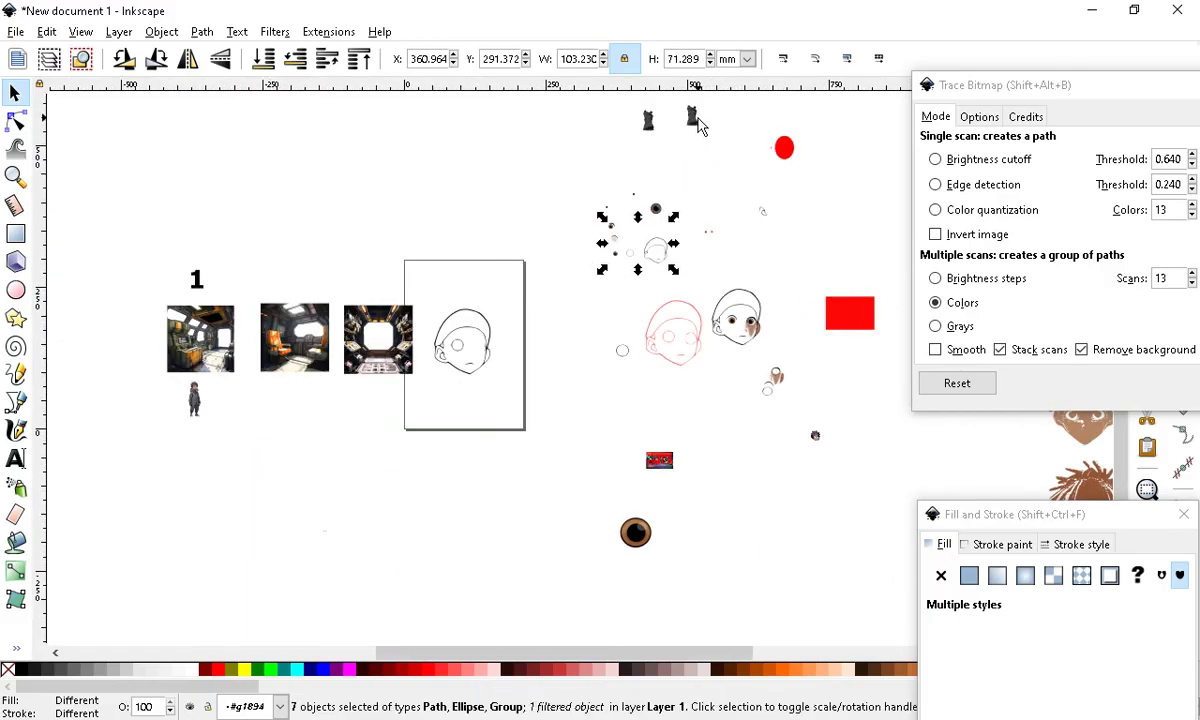
left_click(700, 124)
left_click_drag(692, 119, 240, 458)
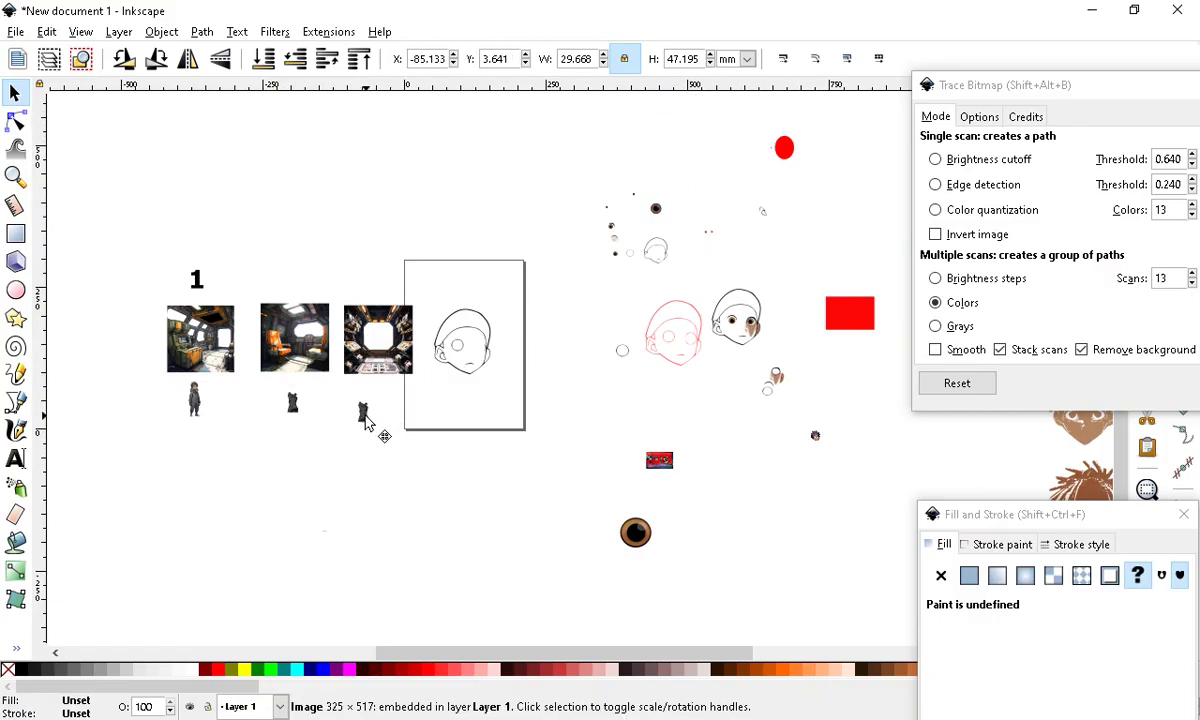
Move the black head outline off the page to about X 291.4, Y 164.9 mm, beside the red head outline
double_click(474, 370)
left_click(484, 360)
left_click_drag(481, 333, 499, 392)
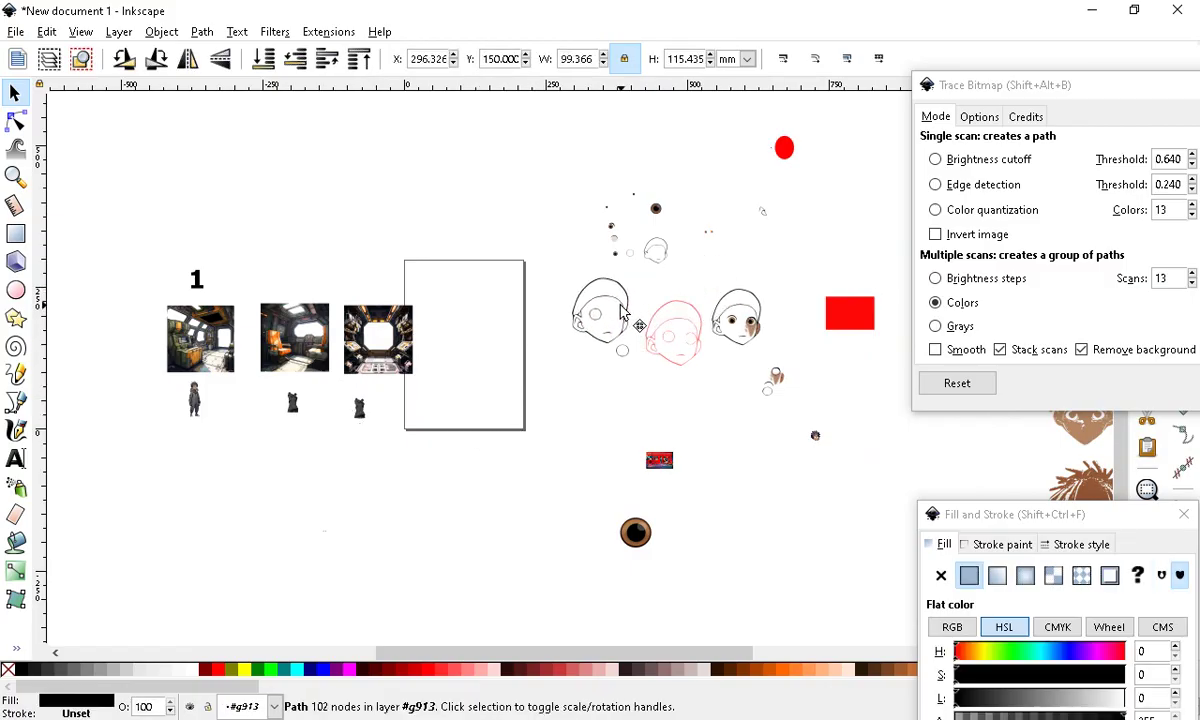
scroll(626, 307, "up", 2)
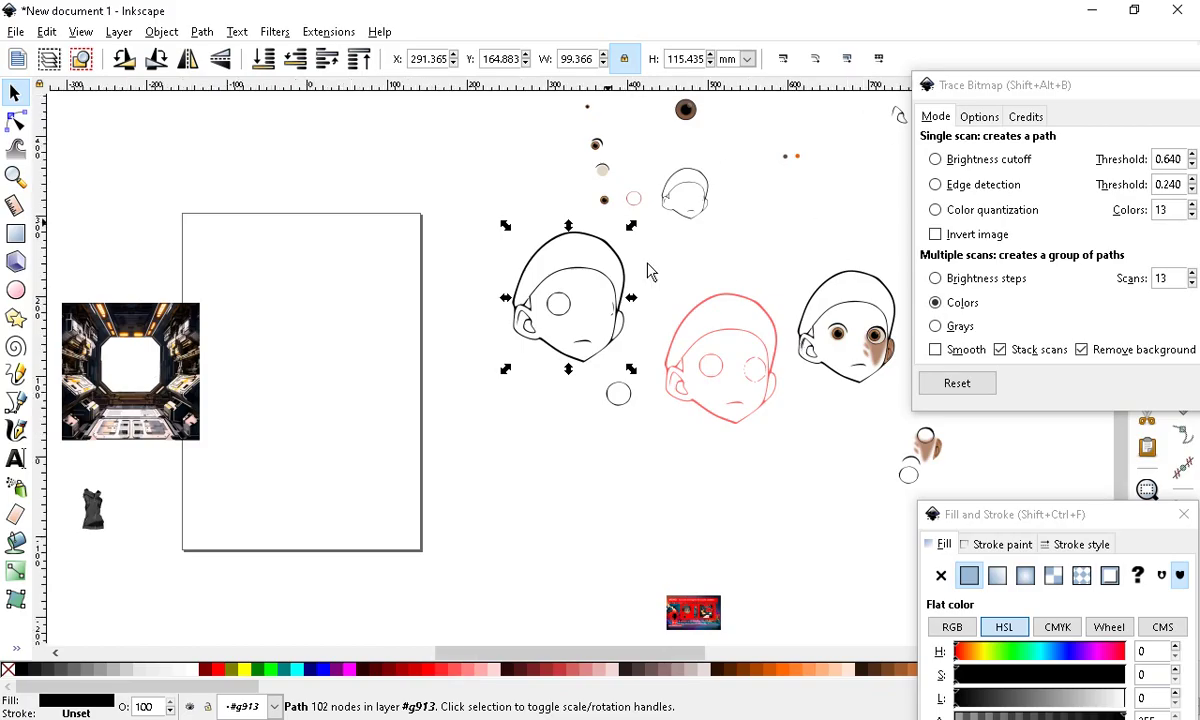
Move the small red banner group from below the head outlines onto the page at about X 99.7, Y 90.3 mm
scroll(714, 212, "down", 4)
scroll(646, 295, "up", 2)
scroll(796, 410, "up", 1)
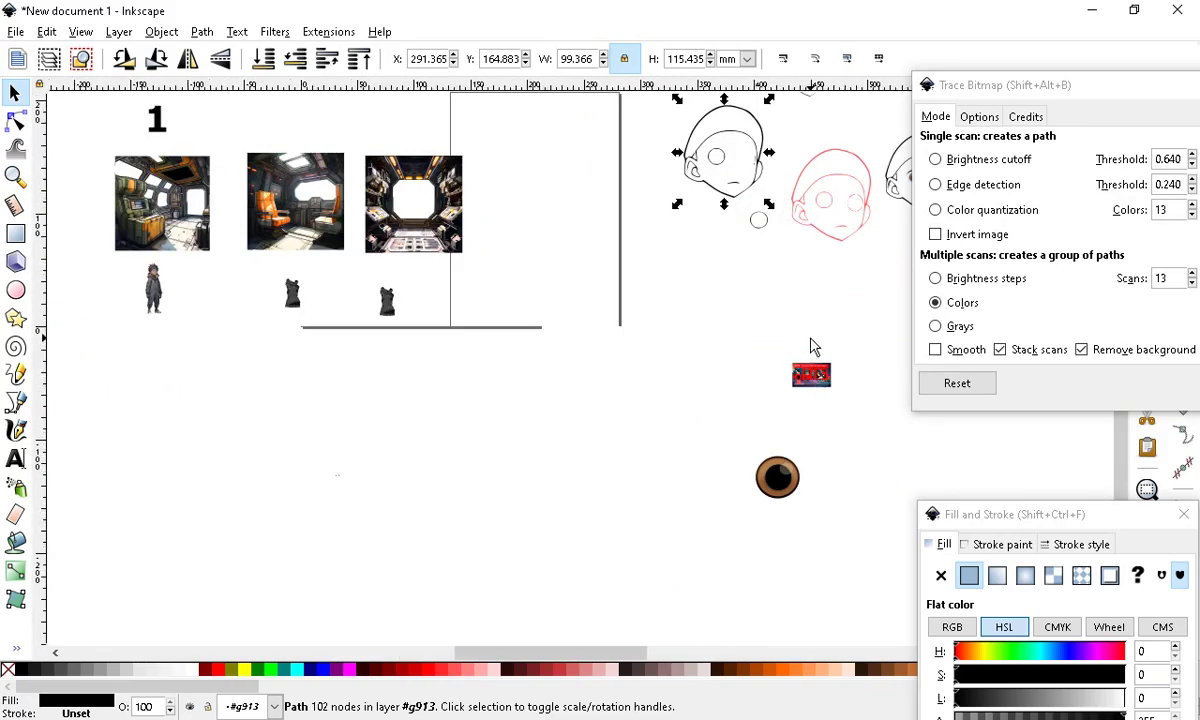
scroll(675, 362, "up", 3)
left_click(813, 410)
left_click_drag(833, 413, 308, 155)
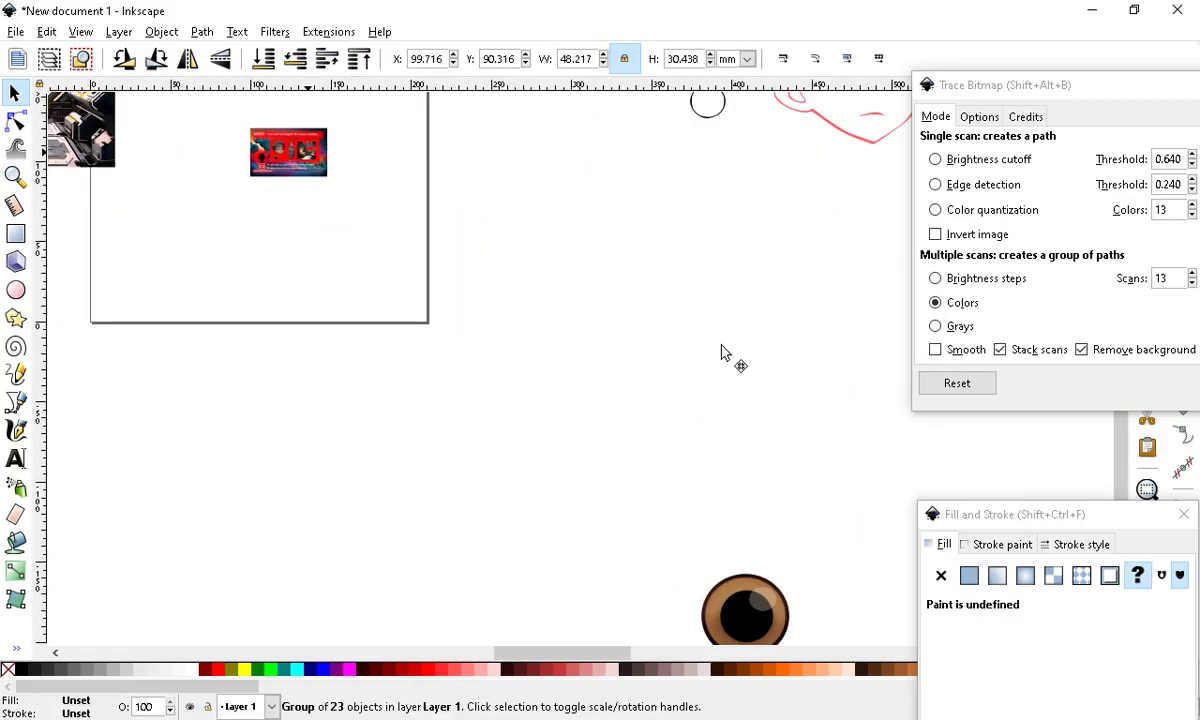
left_click(687, 393)
scroll(700, 470, "down", 2)
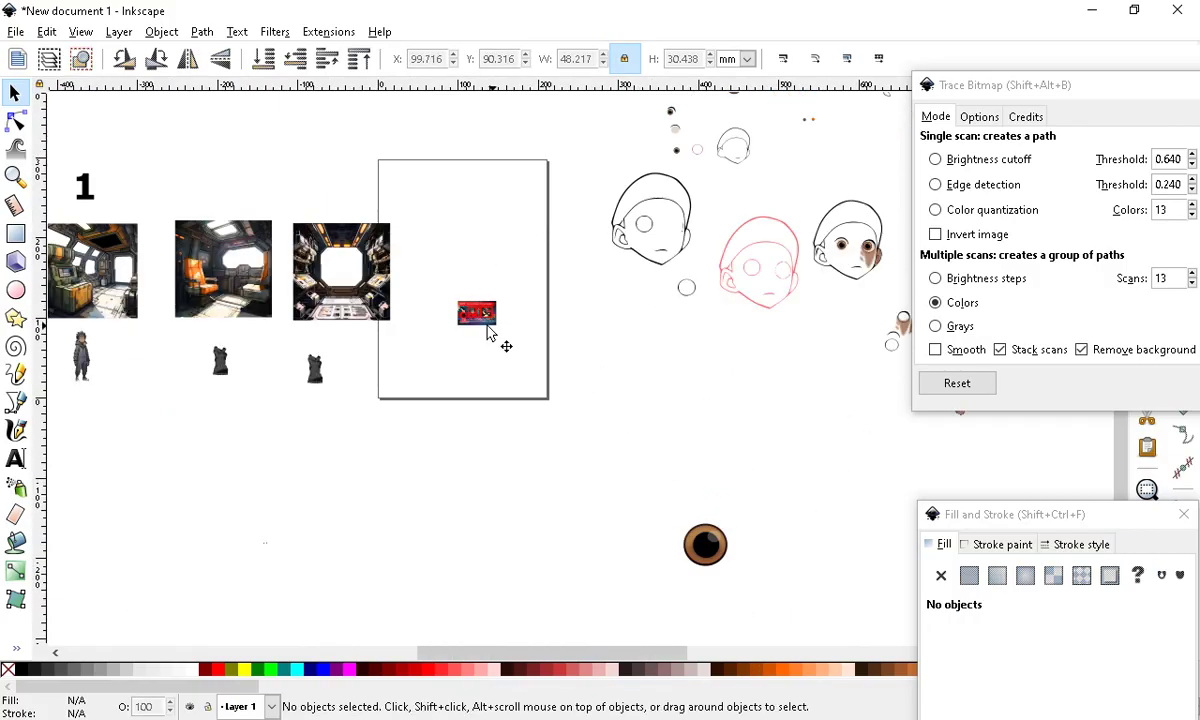
scroll(505, 327, "up", 1)
scroll(700, 425, "down", 2)
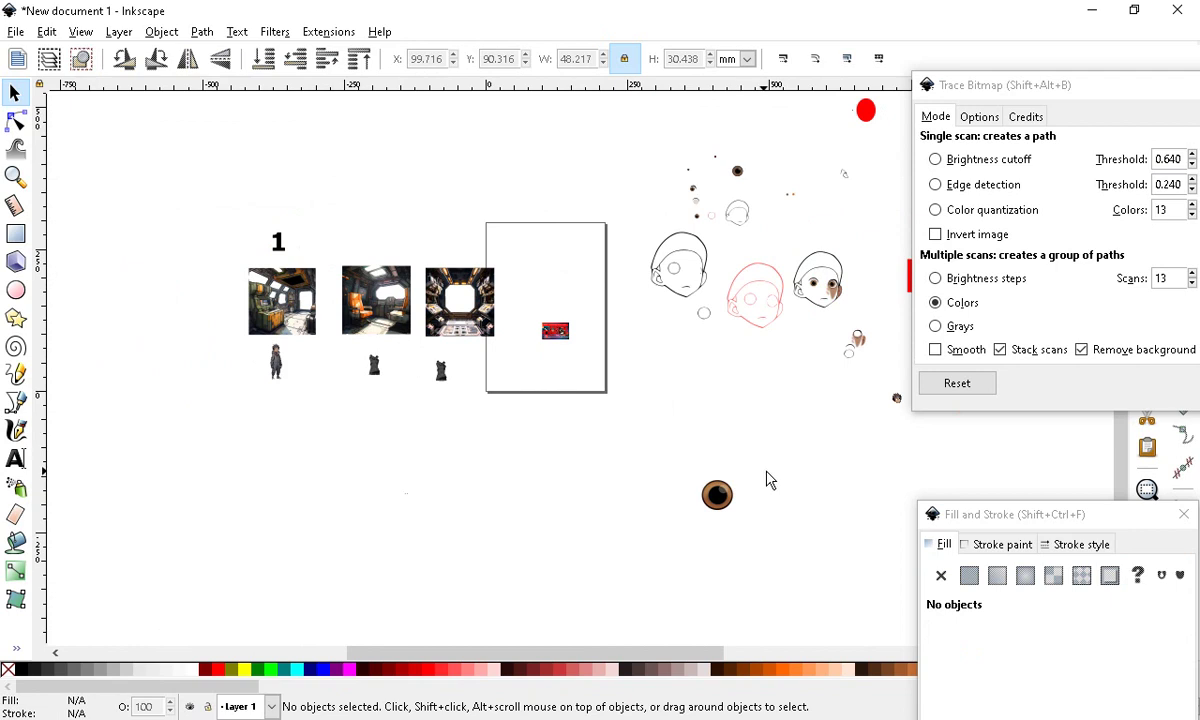
Move the large brown eye group onto the page, just above the red banner, at about X 94.4, Y 143 mm
scroll(711, 524, "up", 4)
left_click_drag(506, 394, 750, 582)
left_click(688, 528)
left_click(611, 549)
left_click_drag(594, 440, 835, 625)
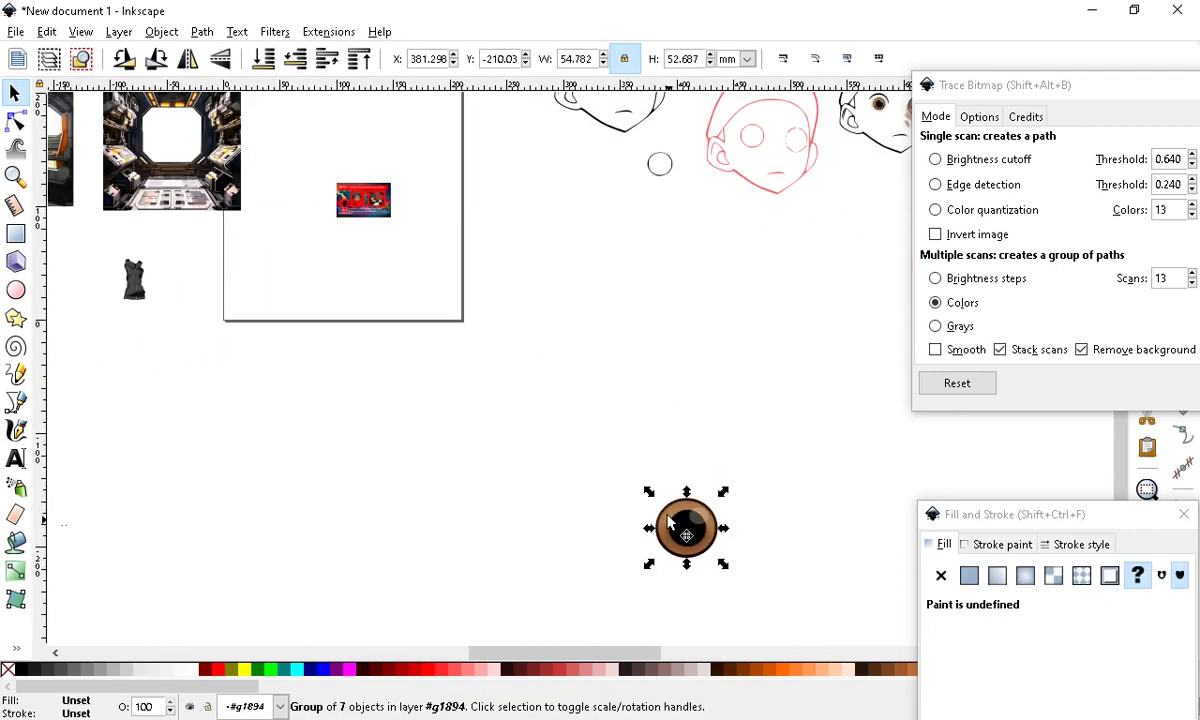
left_click_drag(707, 525, 440, 174)
left_click_drag(381, 131, 382, 137)
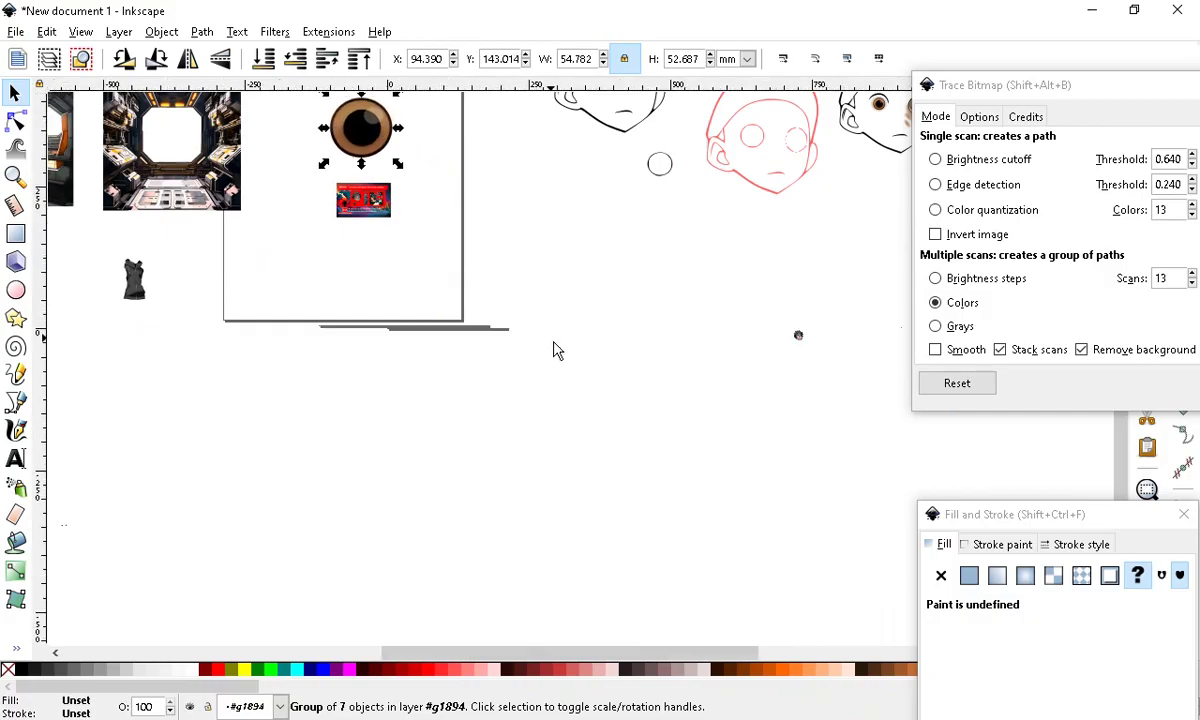
Shrink the brown eye to about 23.8 × 22.9 mm and place it at about X 81, Y 162.6 mm on the page
scroll(554, 346, "down", 3)
scroll(492, 283, "up", 5)
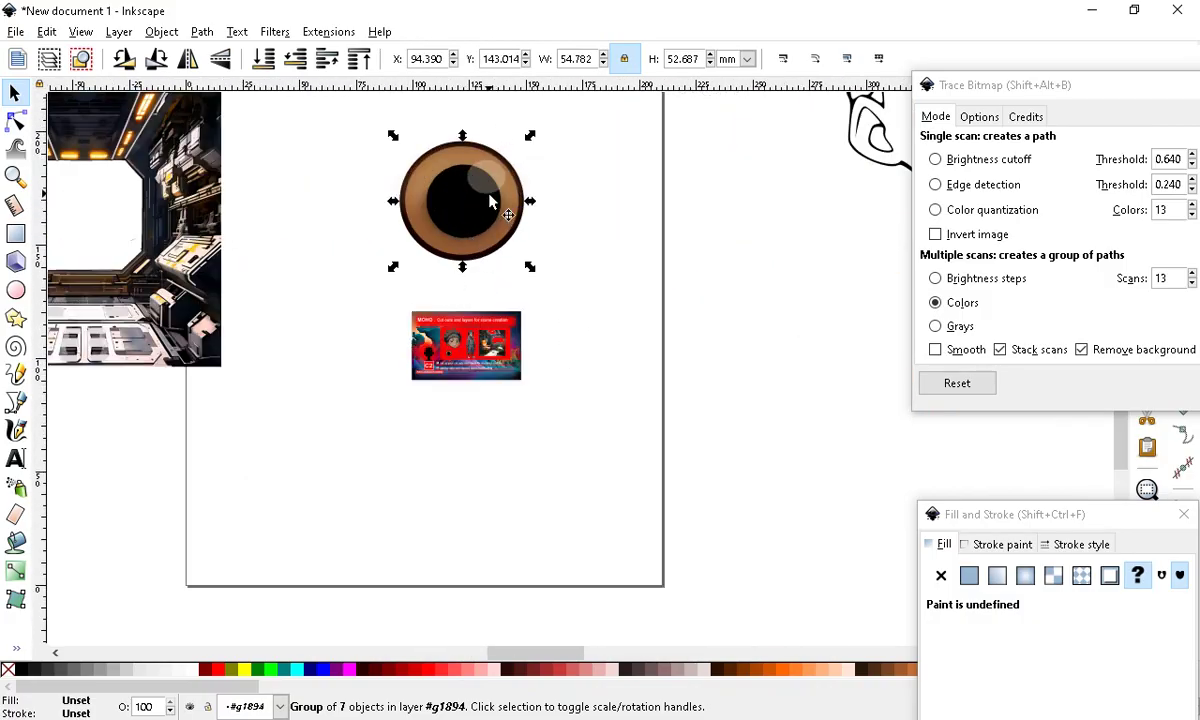
scroll(376, 128, "up", 1)
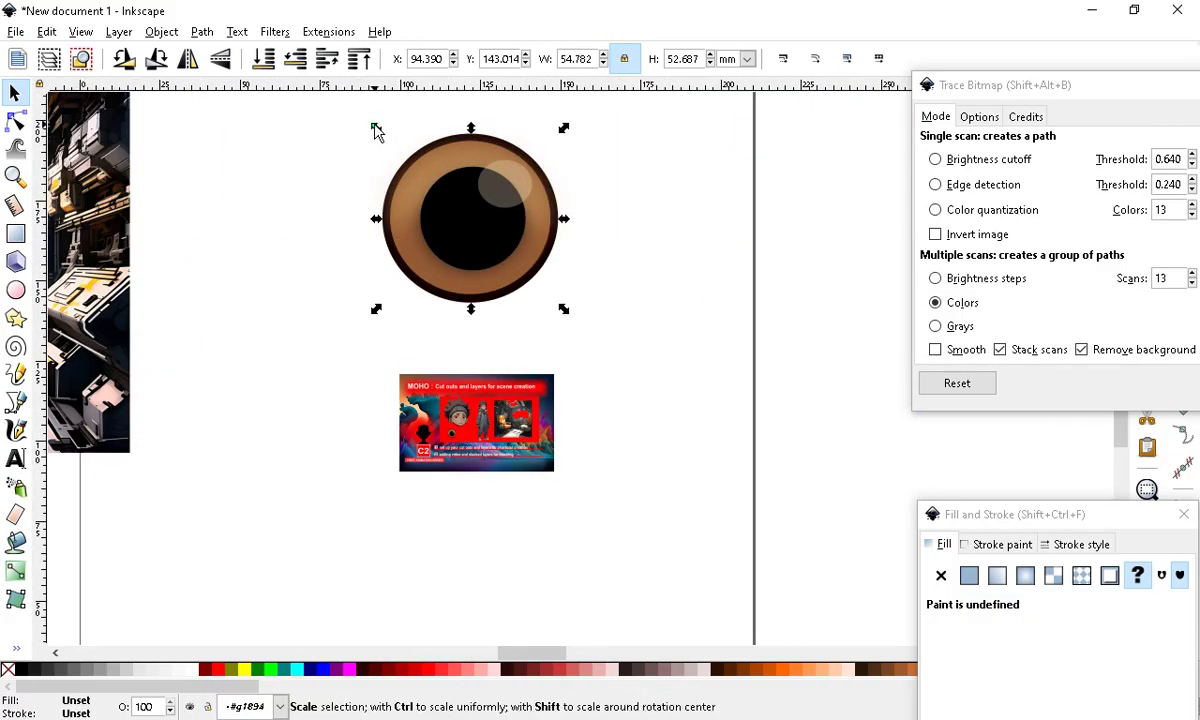
left_click_drag(378, 133, 463, 236)
left_click_drag(504, 276, 375, 208)
scroll(520, 337, "down", 5)
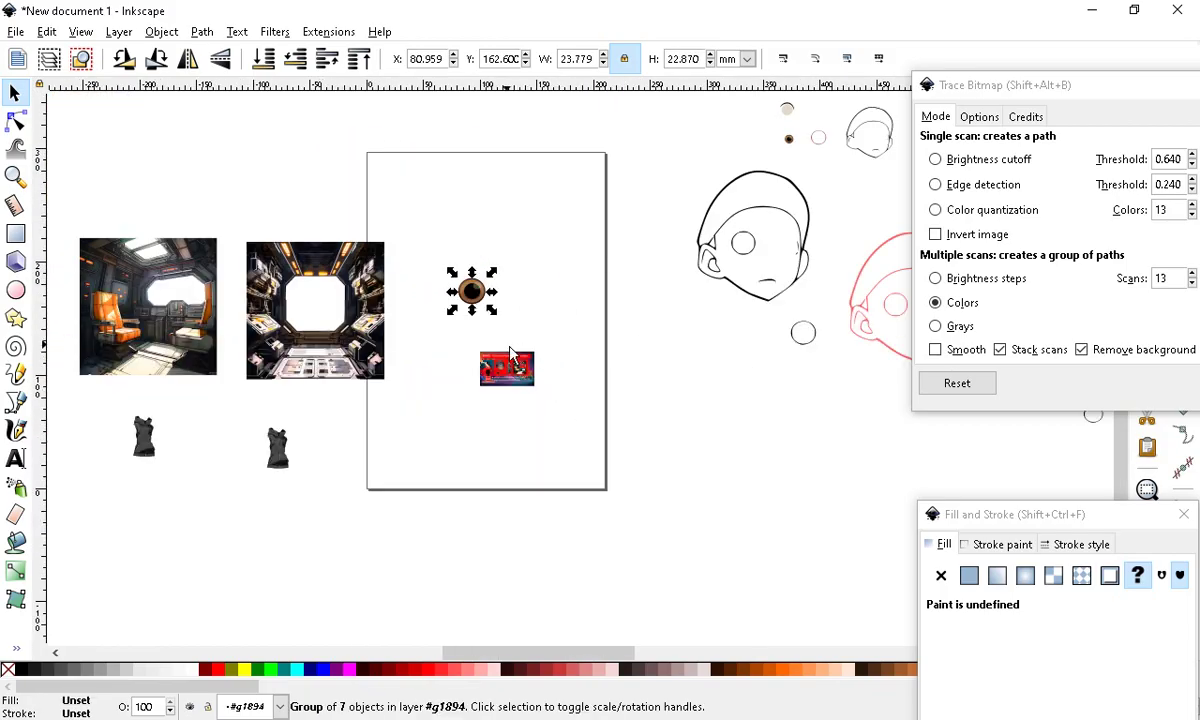
Move the stray small corridor image to just above the page at about X 60.6, Y 303.6 mm
scroll(725, 222, "down", 3)
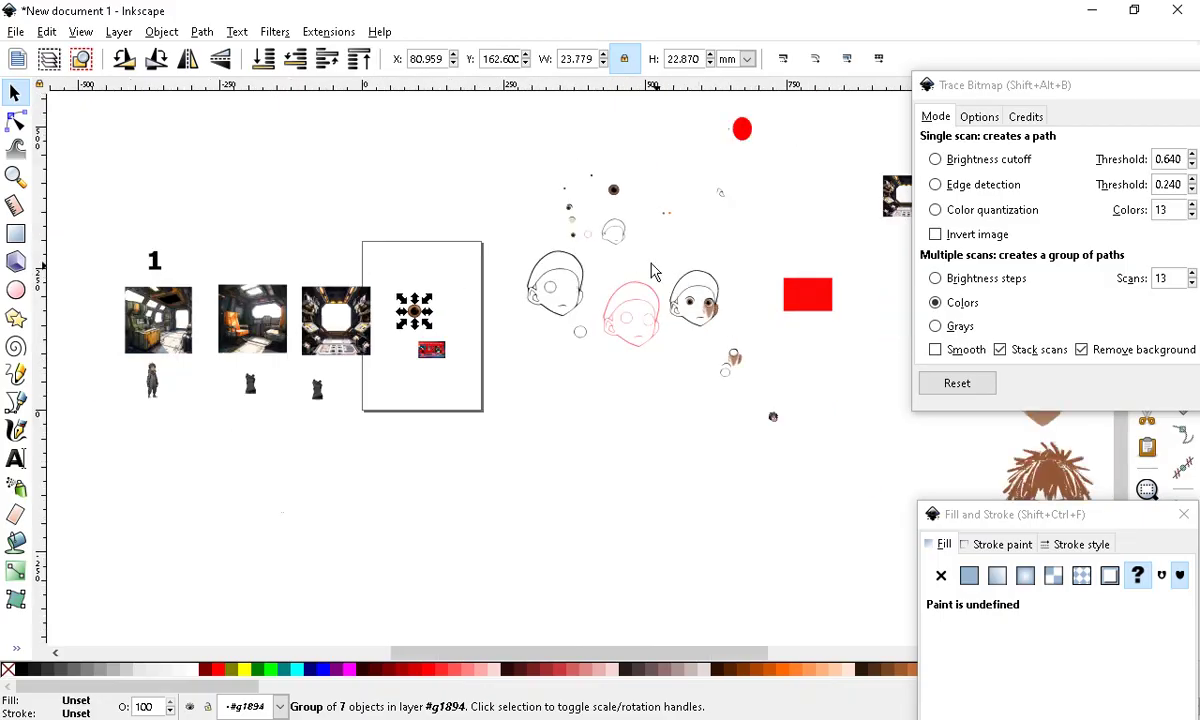
scroll(613, 177, "up", 2)
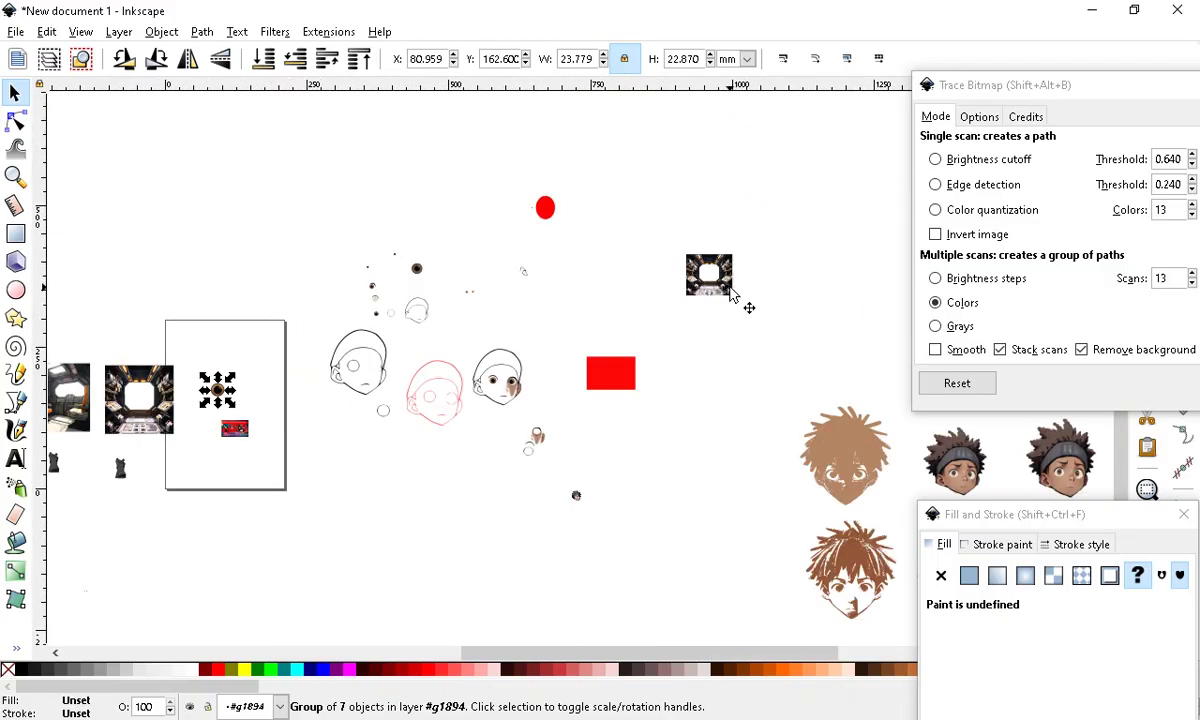
left_click(709, 275)
left_click_drag(722, 290, 240, 313)
left_click_drag(691, 177, 776, 277)
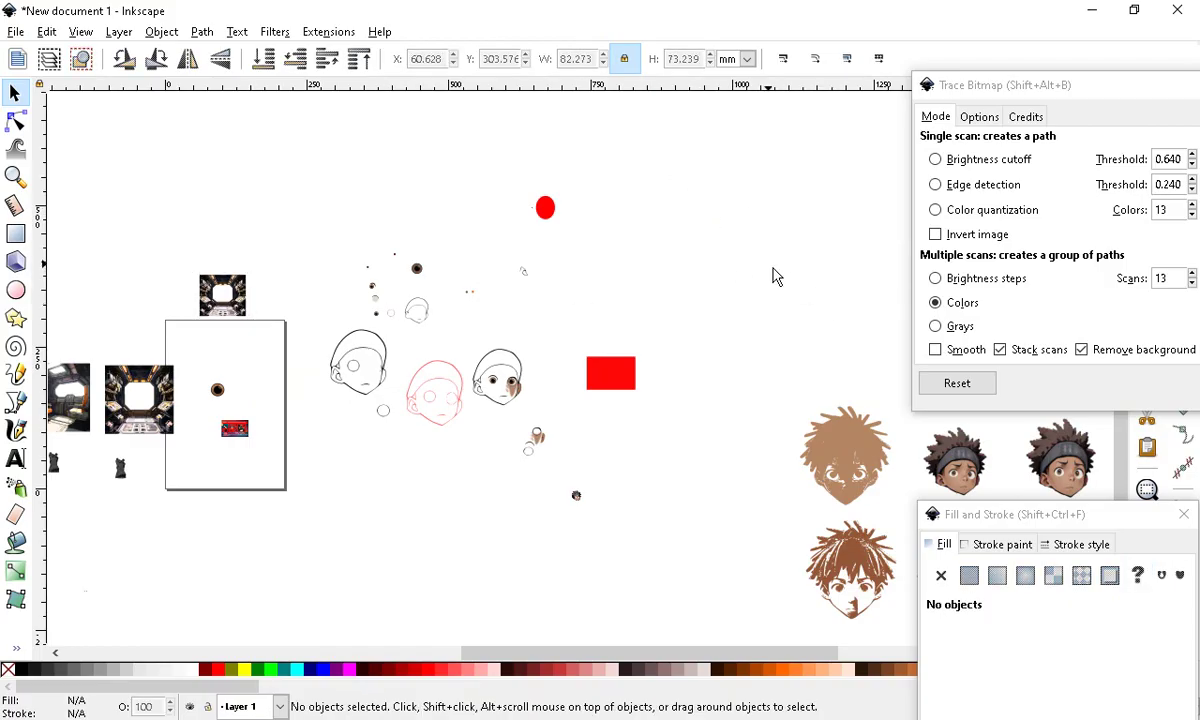
Move the twelve loose eye, ear and skin-shading pieces onto the coloured face outline at about X 554.7, Y 149 mm
scroll(422, 436, "up", 1)
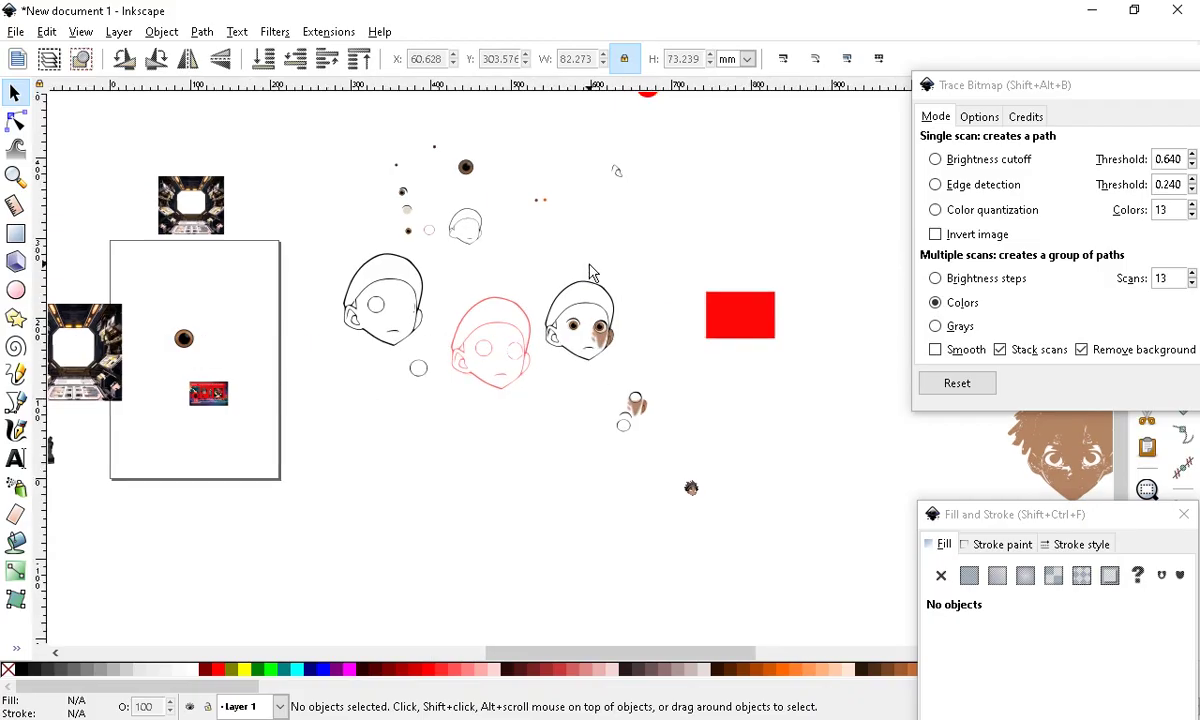
scroll(520, 438, "up", 7)
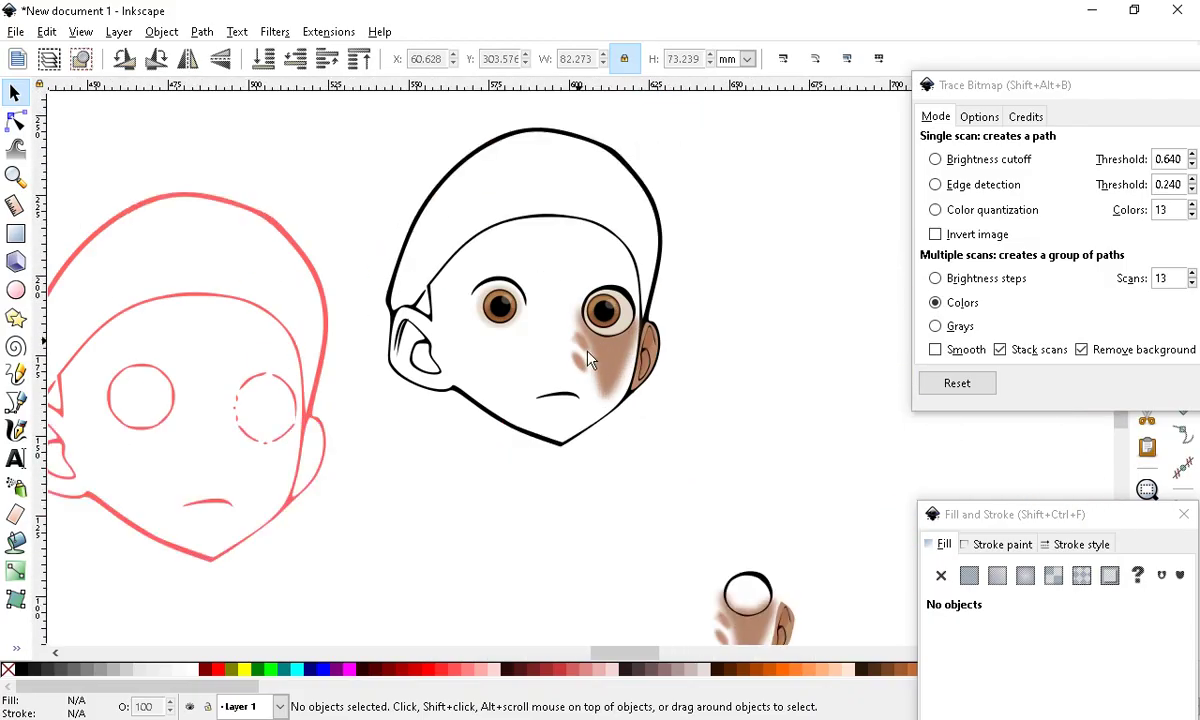
scroll(655, 348, "down", 9)
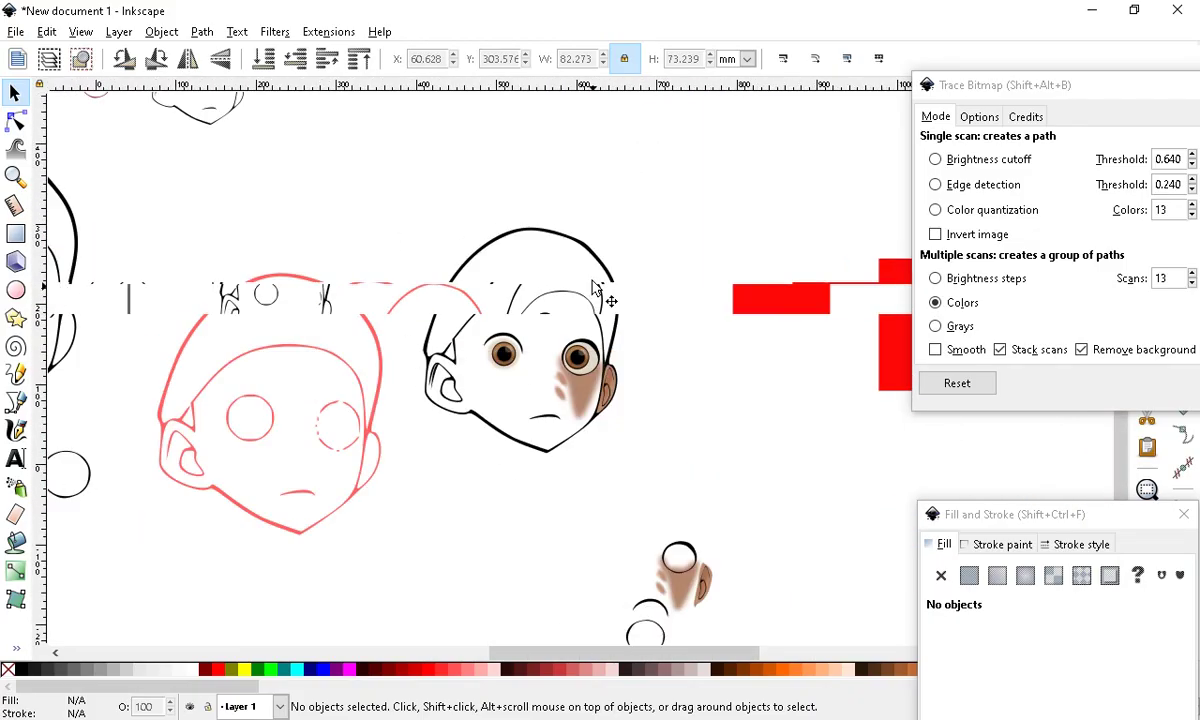
scroll(519, 325, "up", 1)
left_click_drag(525, 356, 768, 530)
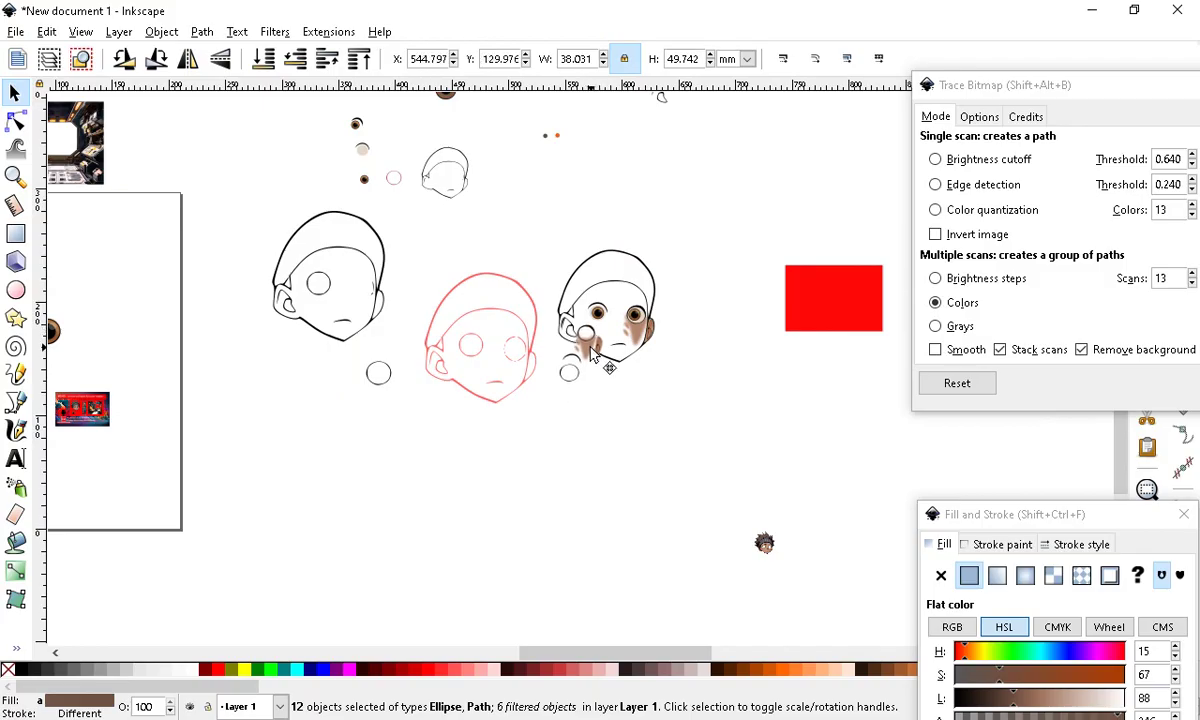
scroll(643, 455, "down", 1)
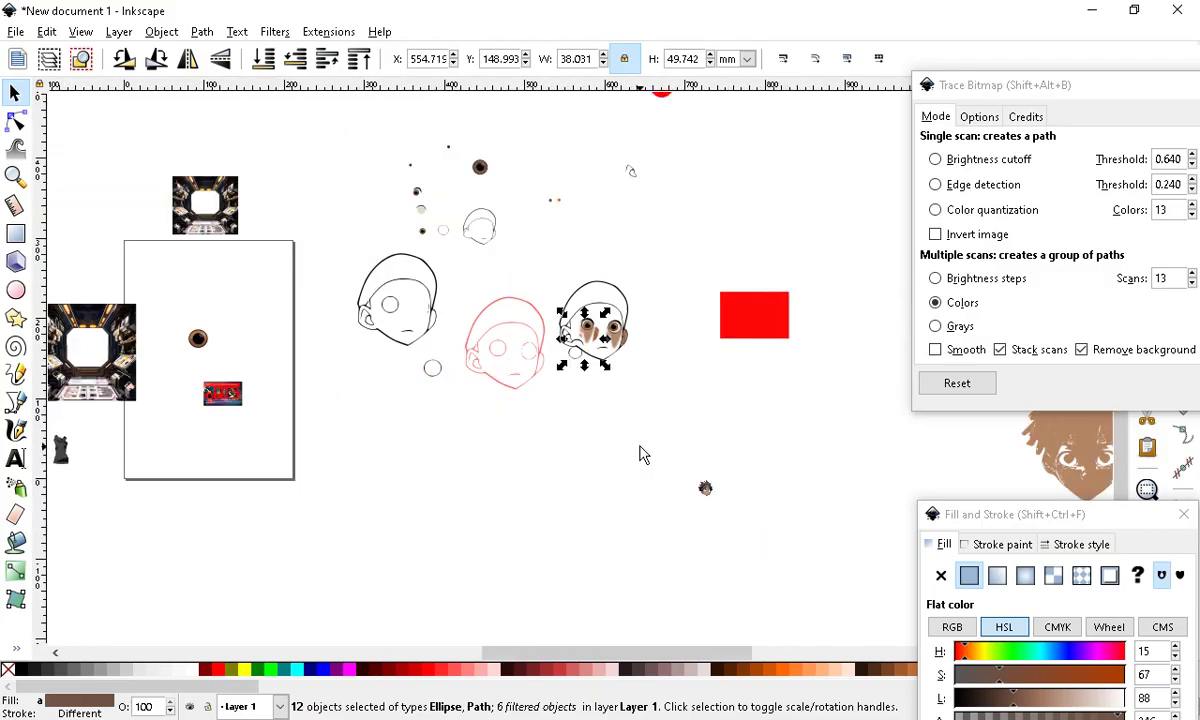
Enlarge the tiny headband head image to about 146.8 × 132.5 mm and place it beside the head variants at about X 984.5, Y -6.2 mm
scroll(694, 455, "up", 1)
left_click_drag(654, 442, 740, 520)
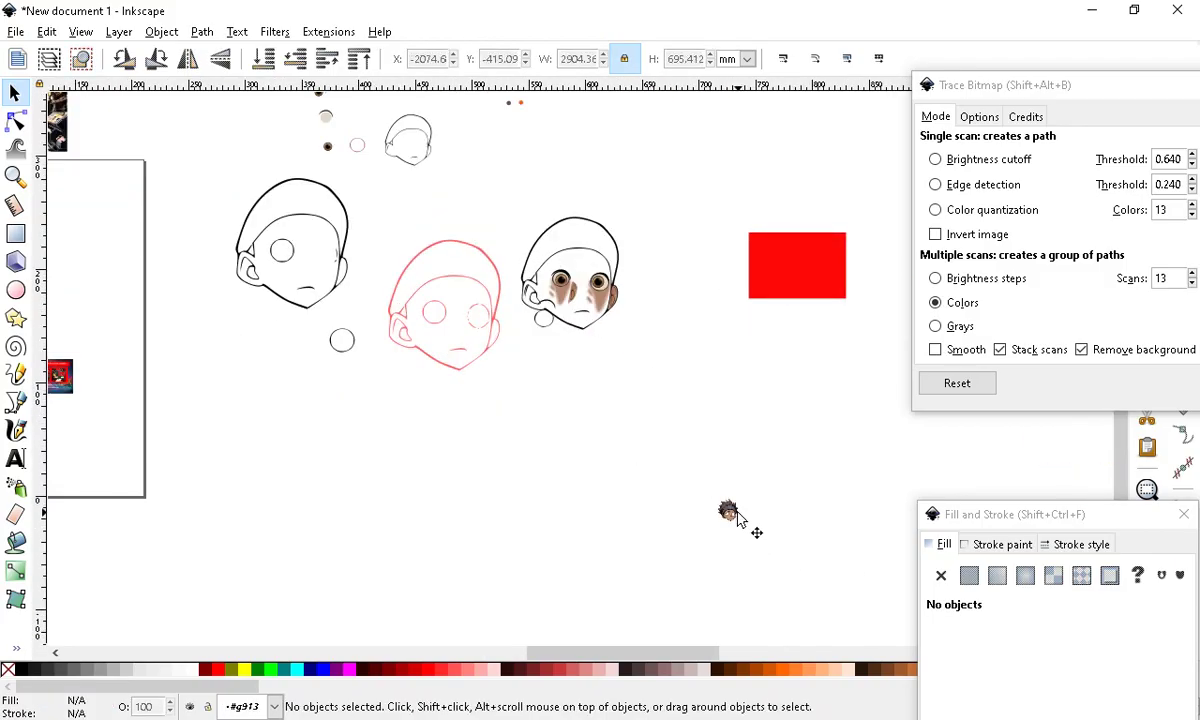
left_click(731, 512)
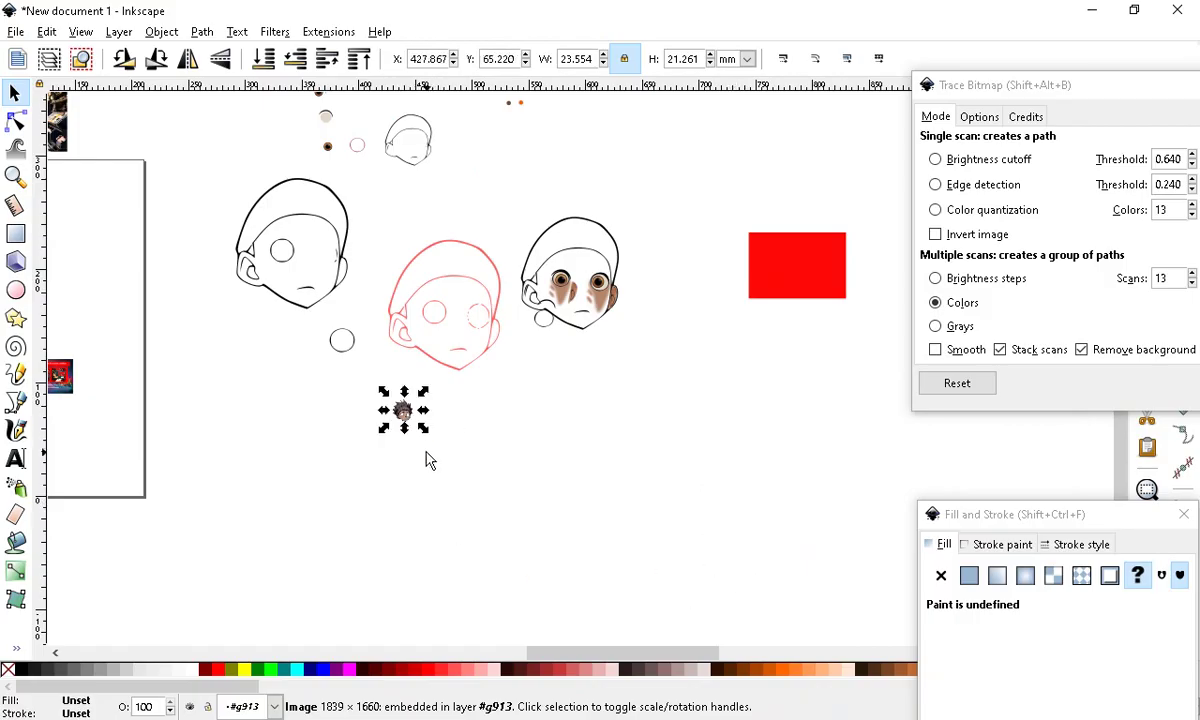
left_click_drag(423, 428, 548, 608)
scroll(420, 447, "down", 3)
scroll(718, 375, "down", 2)
scroll(600, 352, "up", 2)
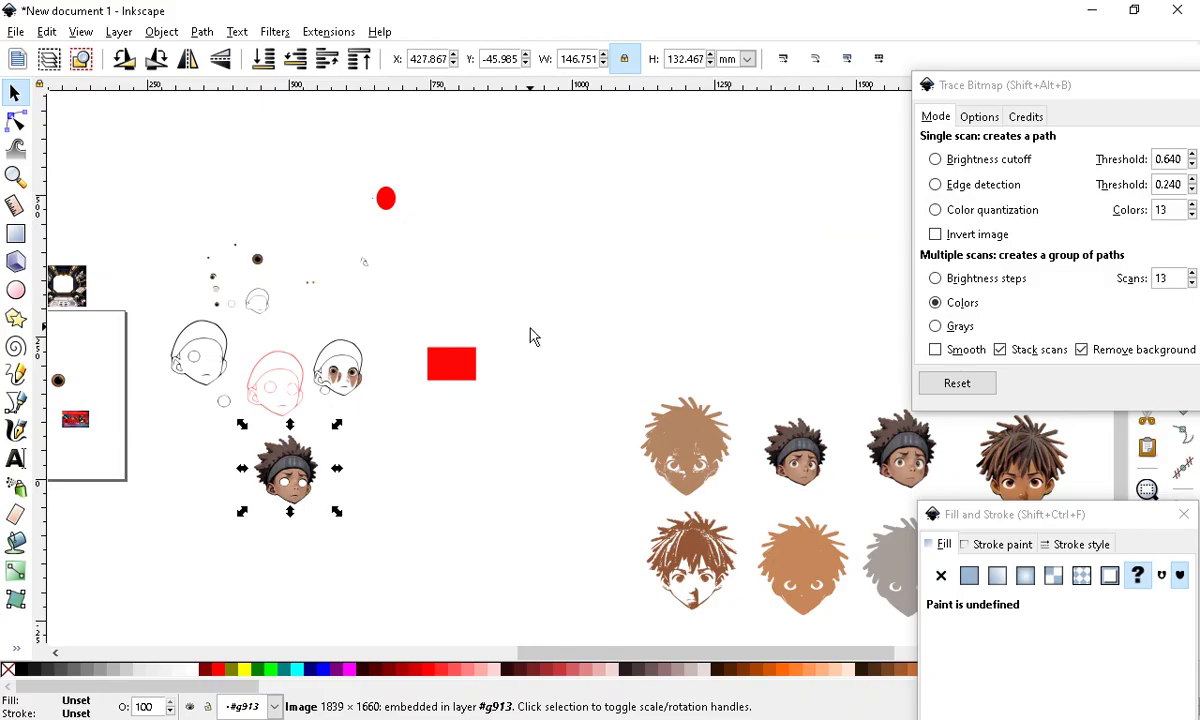
scroll(533, 337, "down", 1)
scroll(352, 418, "up", 2)
left_click_drag(365, 432, 815, 403)
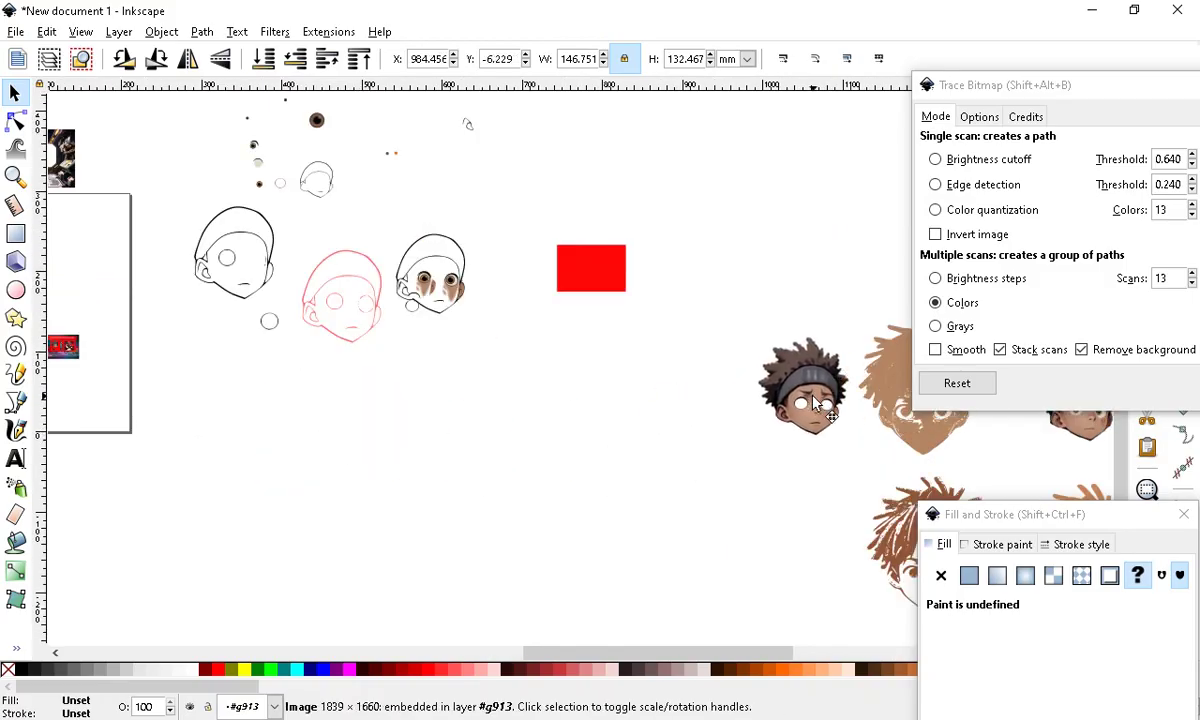
Move the small corridor image below the page and the red banner below the head outlines at about X 397.9, Y 19 mm
scroll(581, 391, "down", 2)
scroll(407, 343, "up", 1)
scroll(432, 428, "up", 1)
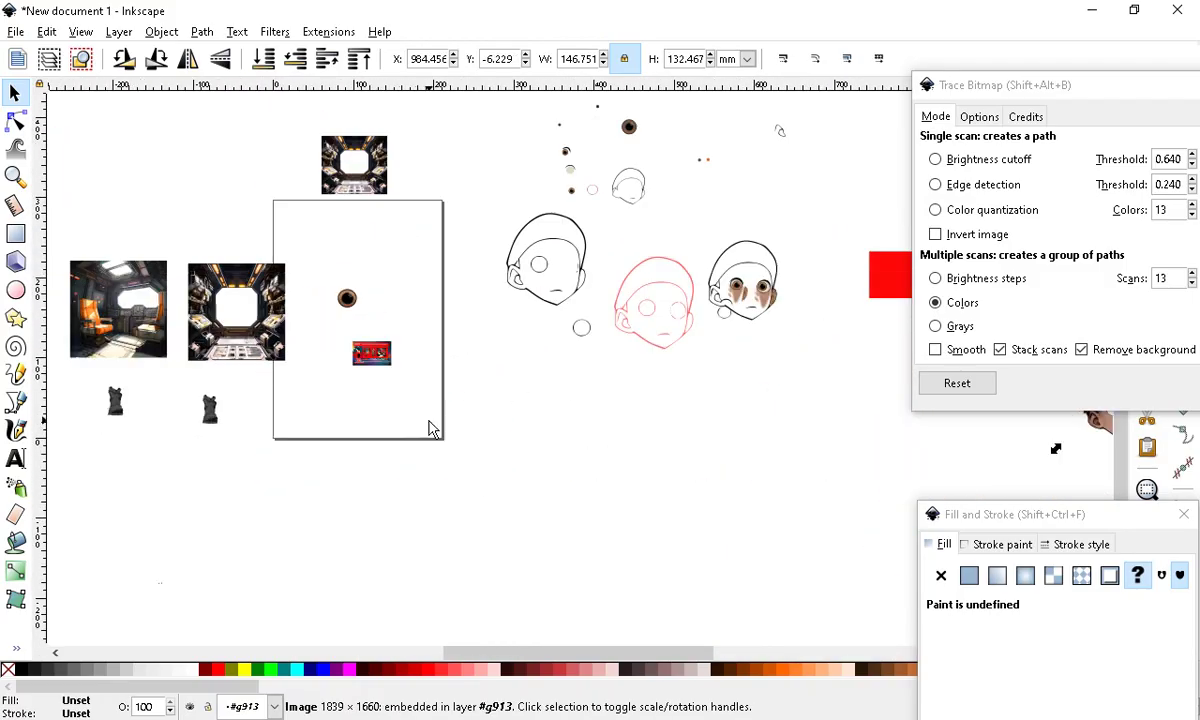
scroll(470, 304, "up", 2)
scroll(505, 396, "down", 2)
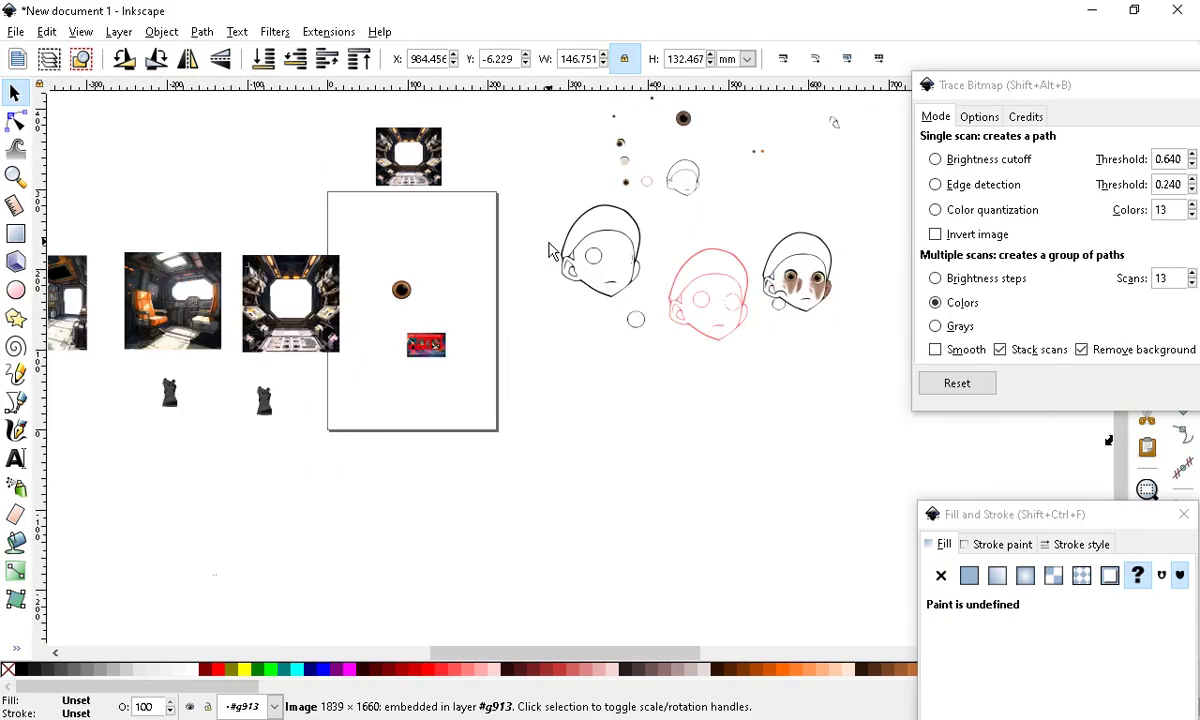
scroll(545, 260, "down", 1)
scroll(360, 268, "up", 1)
left_click(470, 188)
left_click_drag(470, 188, 406, 514)
left_click_drag(429, 248, 575, 436)
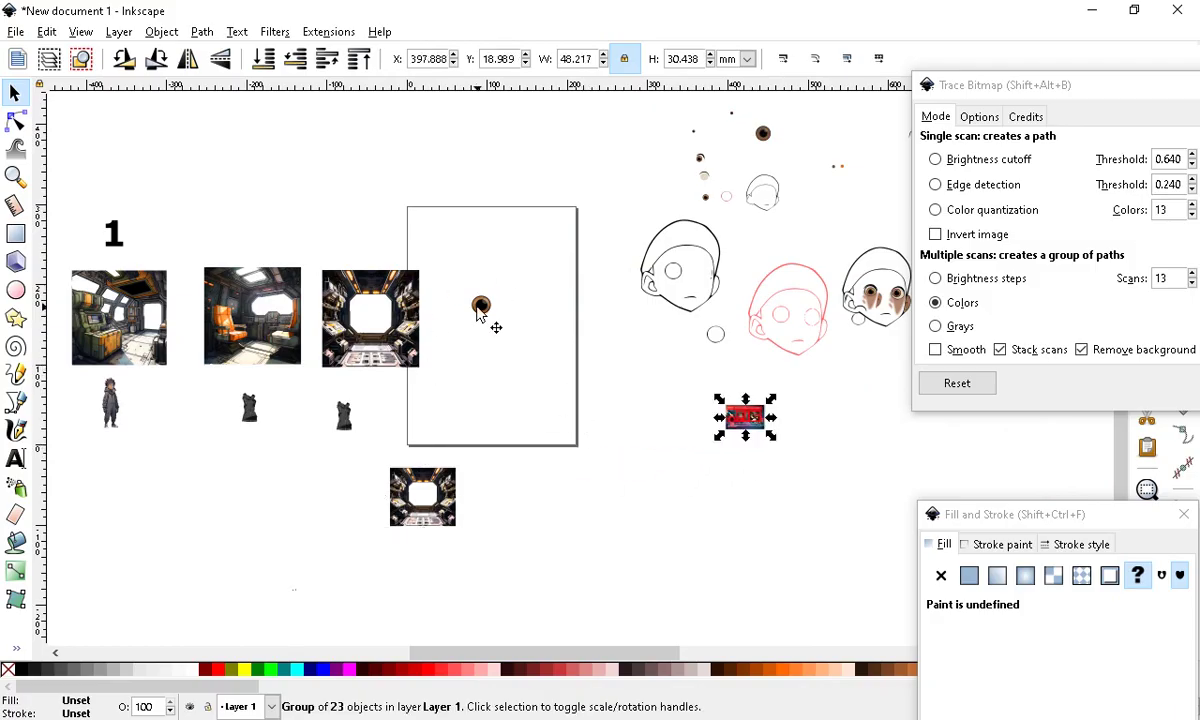
Move the small brown eye off the page to about X 289.1, Y 3.6 mm, beside the red banner
left_click(478, 310)
double_click(480, 308)
left_click(480, 306)
left_click(460, 267)
double_click(449, 258)
mouse_move(448, 257)
left_mouse_down()
mouse_move(583, 351)
mouse_move(449, 280)
mouse_move(486, 346)
left_mouse_up()
left_click_drag(465, 304, 469, 306)
left_click(508, 354)
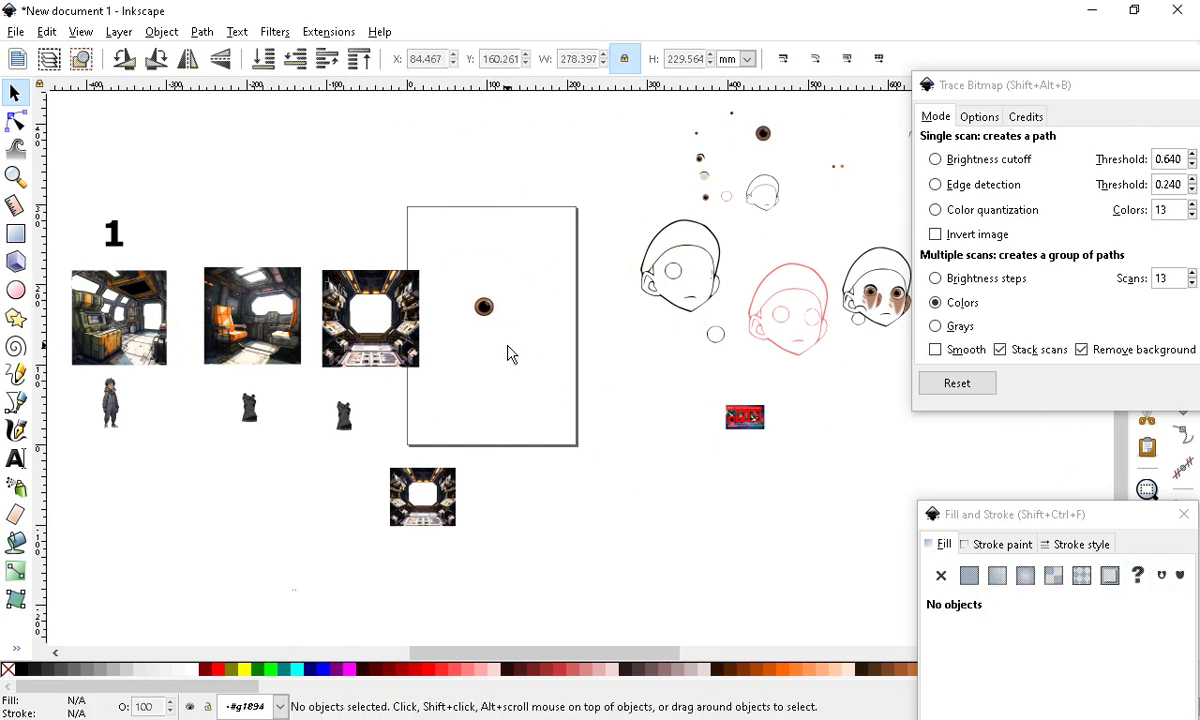
left_click(491, 333)
left_click(444, 262)
left_click_drag(432, 251, 531, 340)
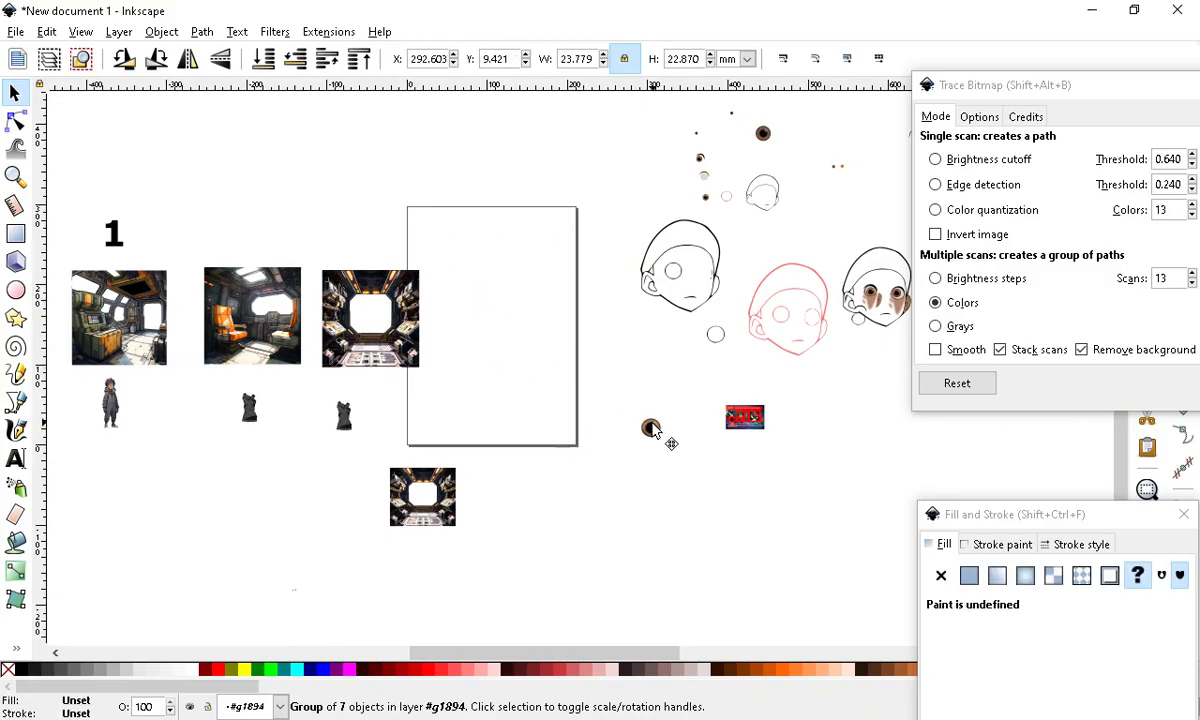
Move the small corridor image beside the third scene and enlarge it to about 133.1 × 118.5 mm at X 24.4, Y 101 mm
scroll(771, 195, "down", 2)
scroll(362, 262, "up", 1)
scroll(635, 246, "up", 2)
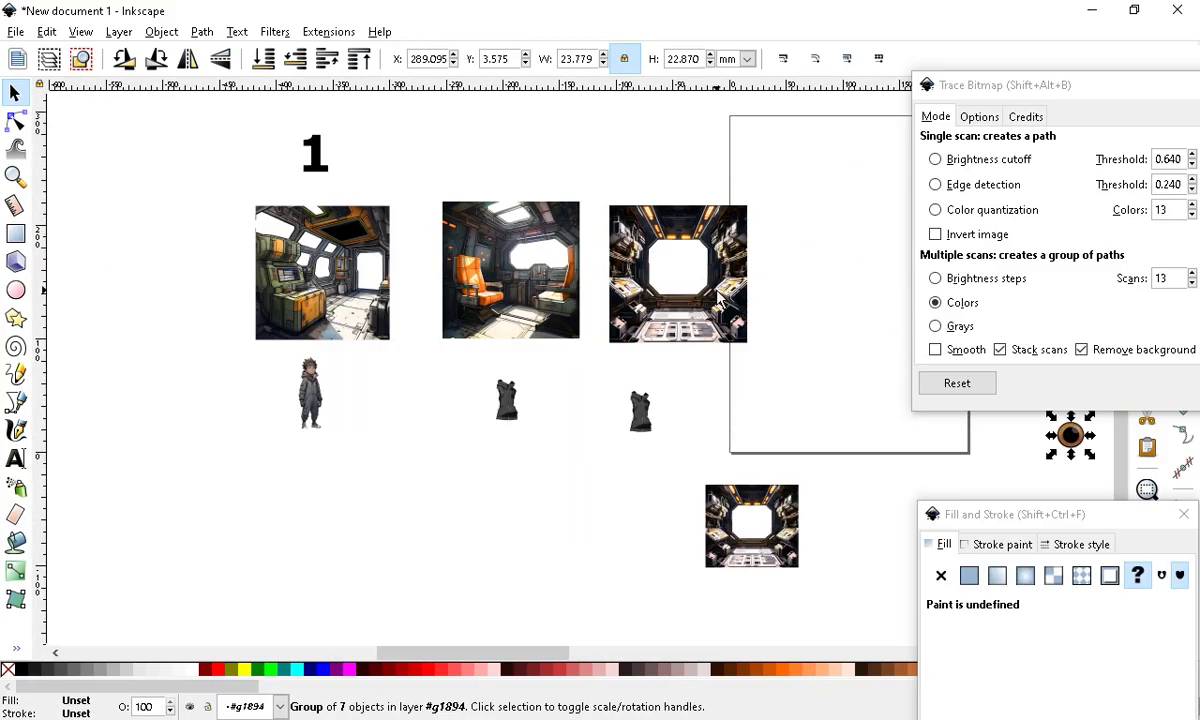
scroll(657, 300, "down", 2)
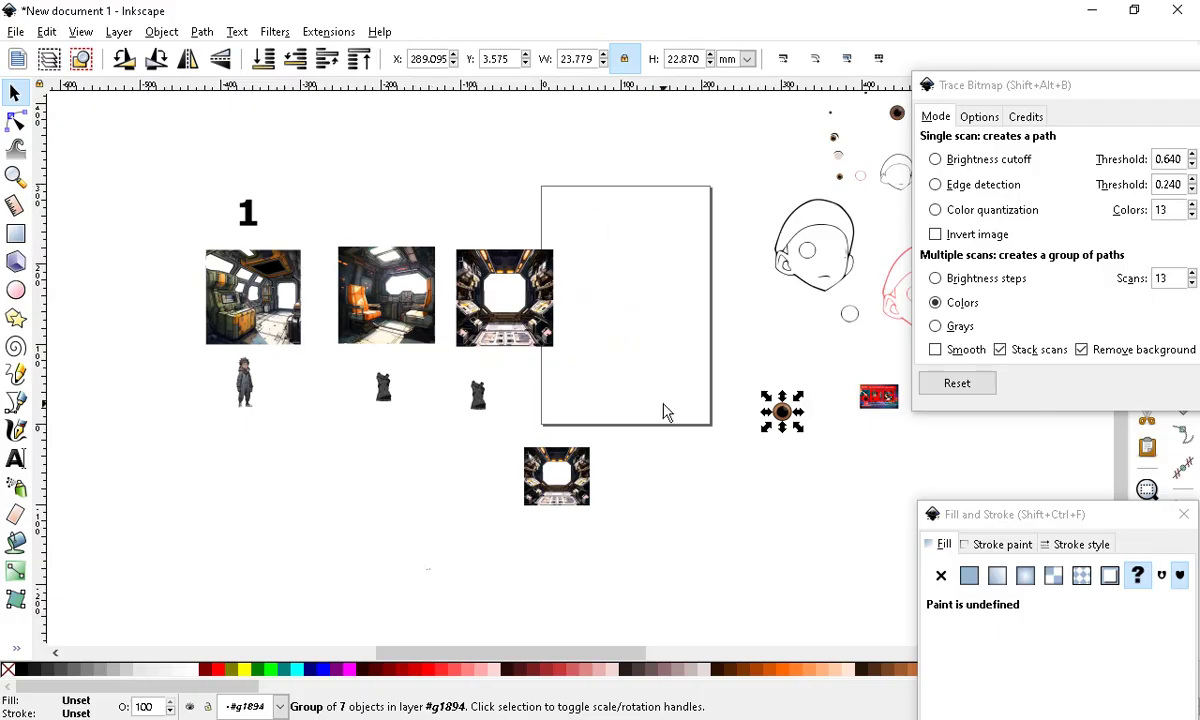
scroll(603, 370, "up", 2)
left_click_drag(590, 643, 662, 245)
left_click_drag(725, 369, 798, 445)
left_click(680, 340)
mouse_move(685, 370)
left_mouse_down()
mouse_move(691, 362)
mouse_move(677, 368)
left_mouse_up()
scroll(298, 282, "down", 3)
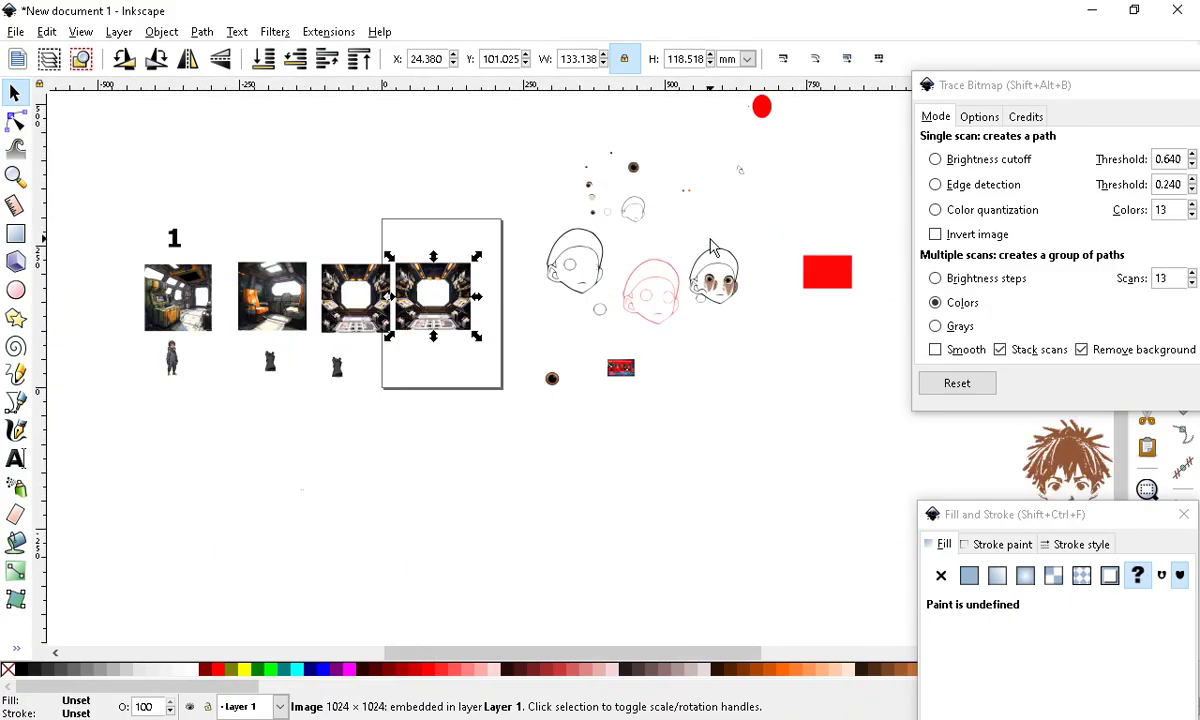
scroll(718, 270, "up", 2, "ctrl")
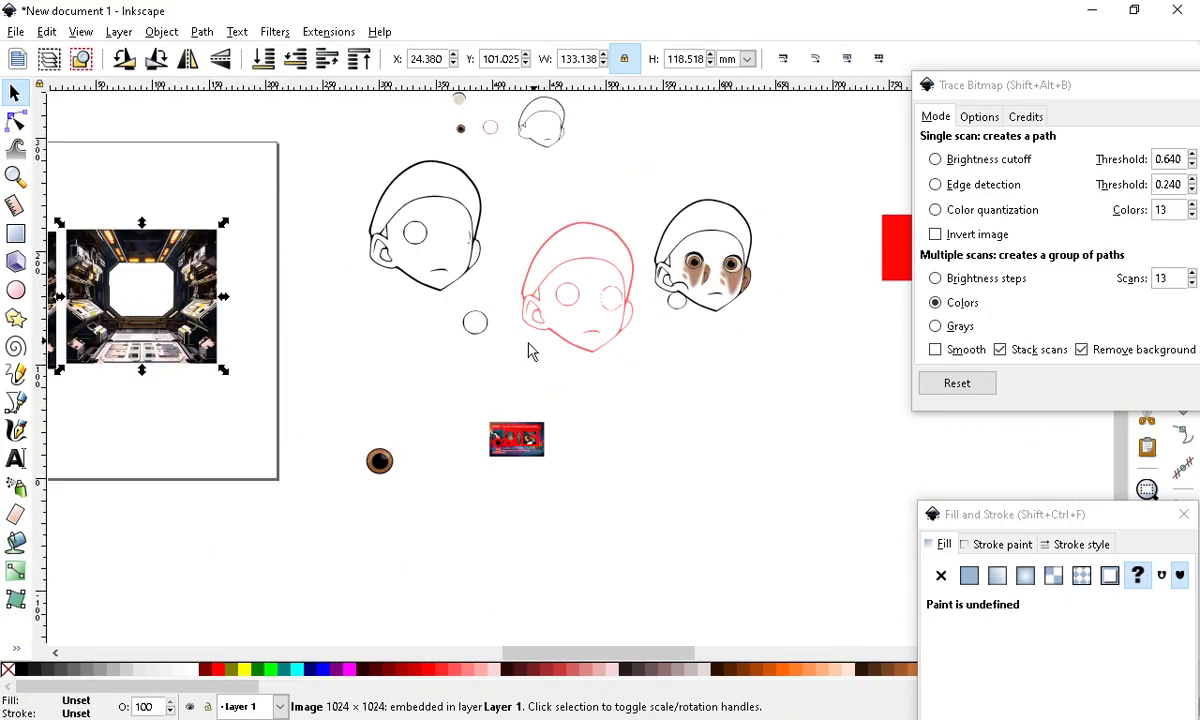
scroll(530, 350, "down", 2, "ctrl")
scroll(592, 343, "up", 1, "ctrl")
scroll(612, 292, "down", 1, "ctrl")
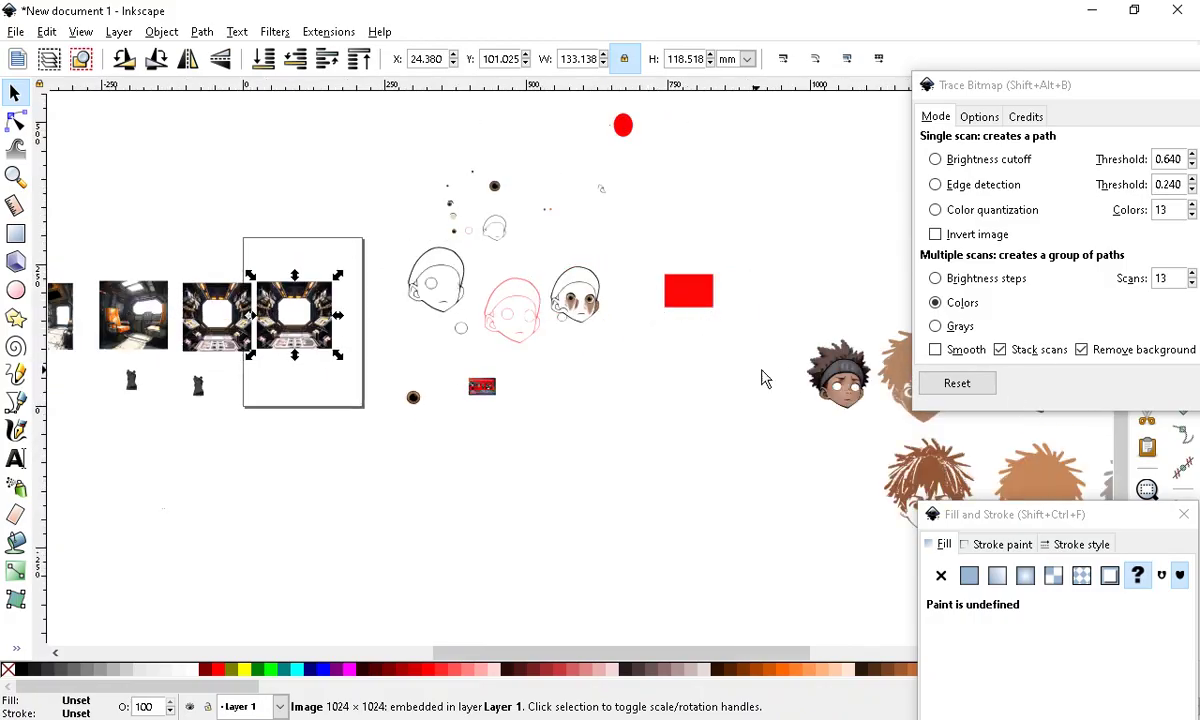
scroll(761, 378, "up", 3, "ctrl")
scroll(740, 345, "down", 2, "ctrl")
left_click(824, 376)
mouse_move(824, 376)
left_mouse_down()
mouse_move(690, 385)
mouse_move(840, 395)
mouse_move(832, 378)
left_mouse_up()
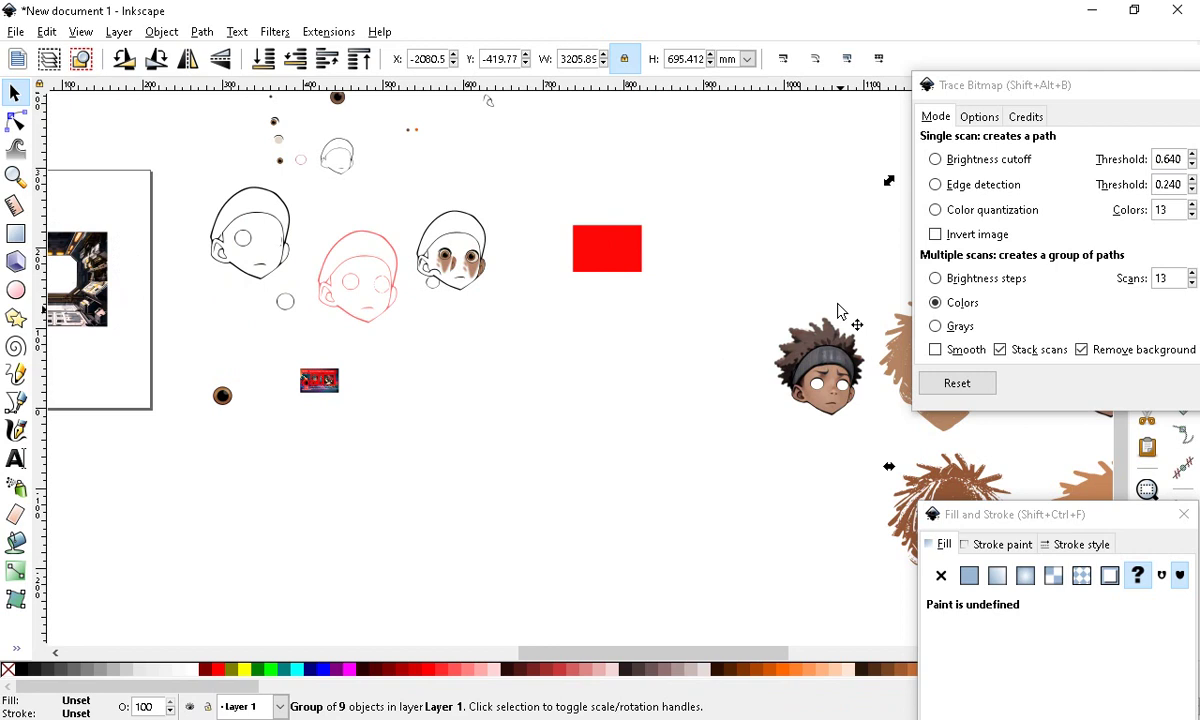
left_click(790, 481)
double_click(826, 394)
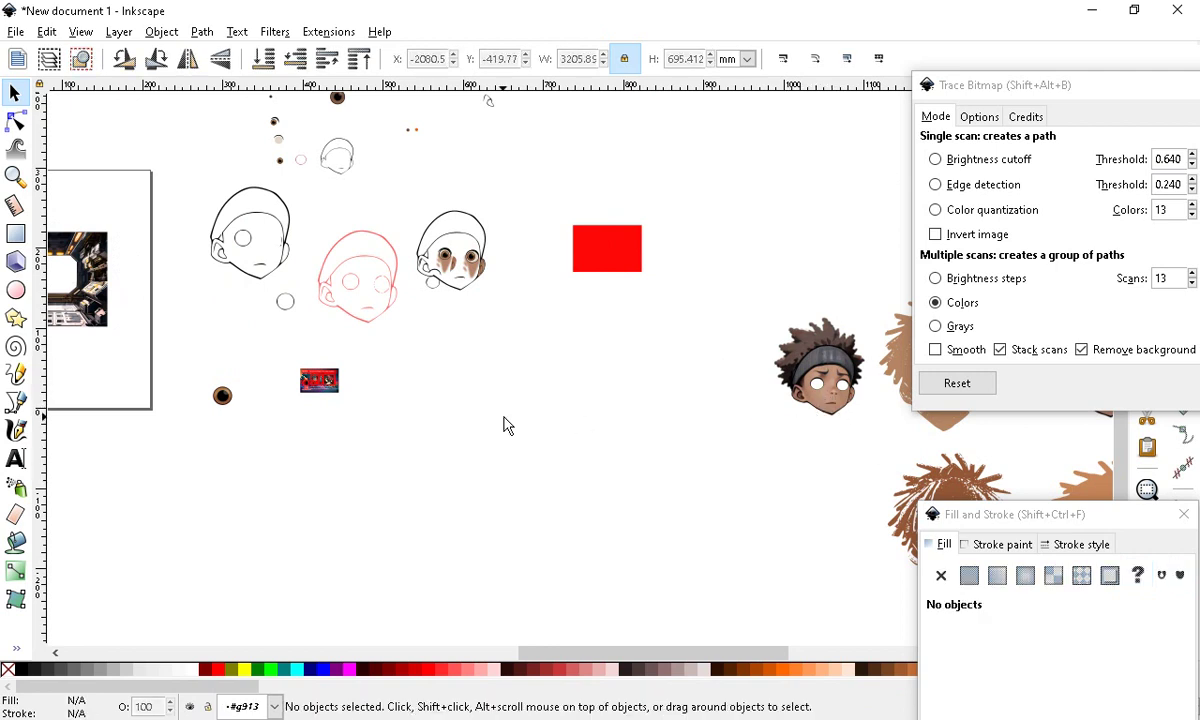
Move the red ellipse down beside the head outlines, to about X 515.3, Y 269.8 mm
scroll(527, 471, "down", 3)
scroll(321, 343, "up", 2)
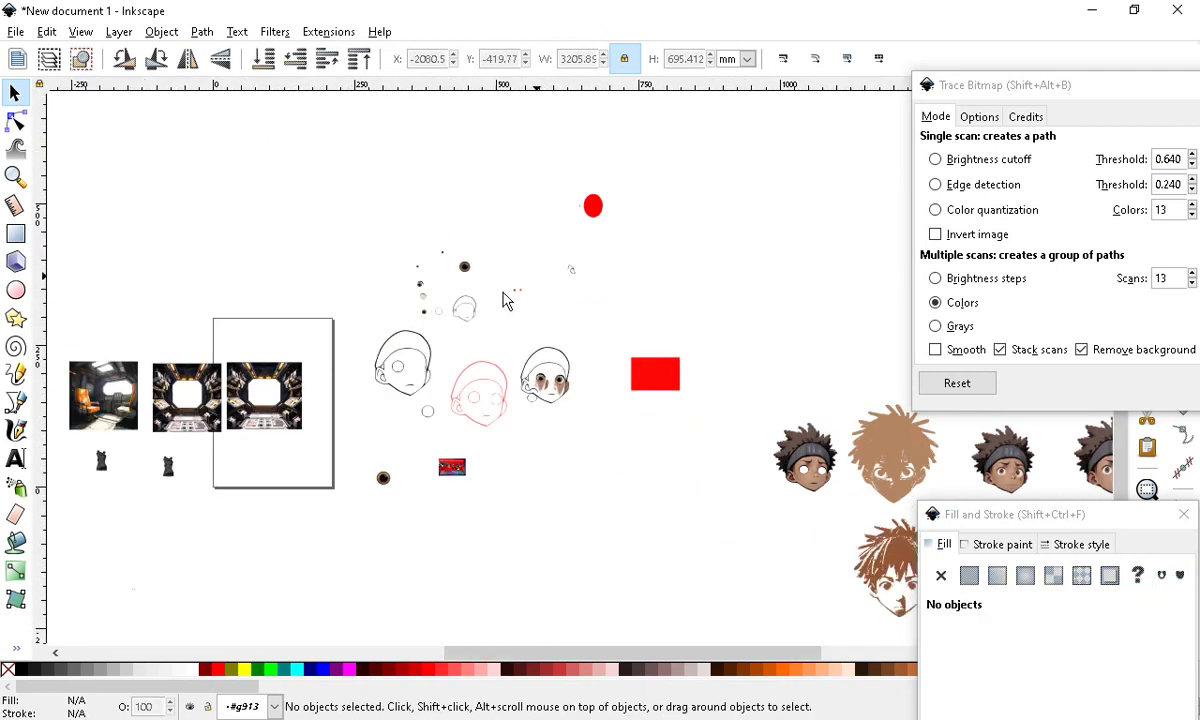
left_click(594, 208)
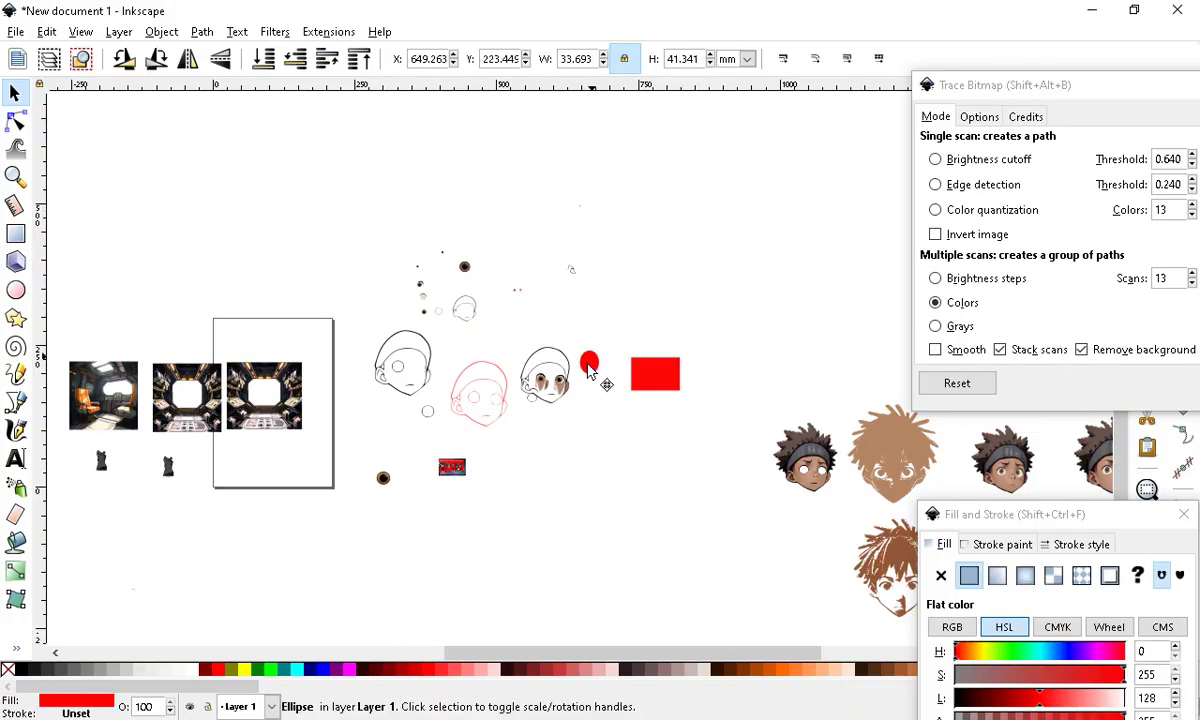
scroll(544, 421, "down", 3)
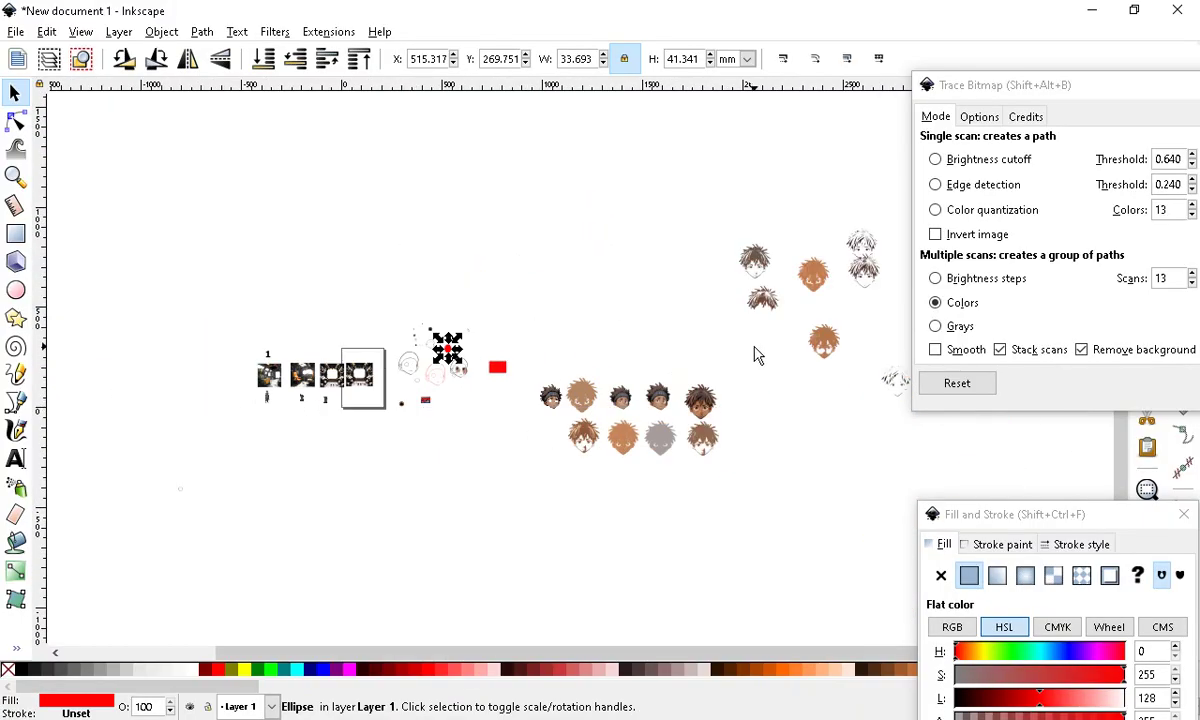
Move the lower stray orange-brown head to the start of the second row of head variants
scroll(555, 250, "down", 1)
scroll(838, 482, "up", 4)
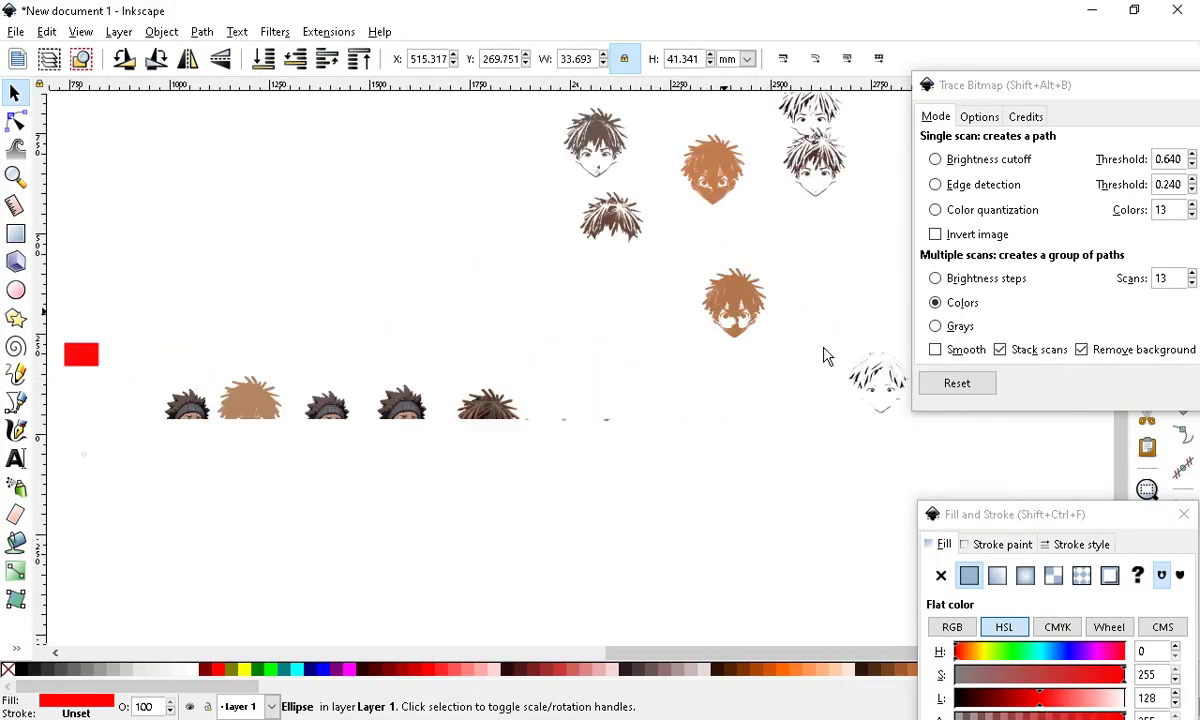
left_click(735, 308)
left_click(742, 318, "ctrl")
left_click_drag(742, 318, 190, 500)
left_click(873, 377, "ctrl")
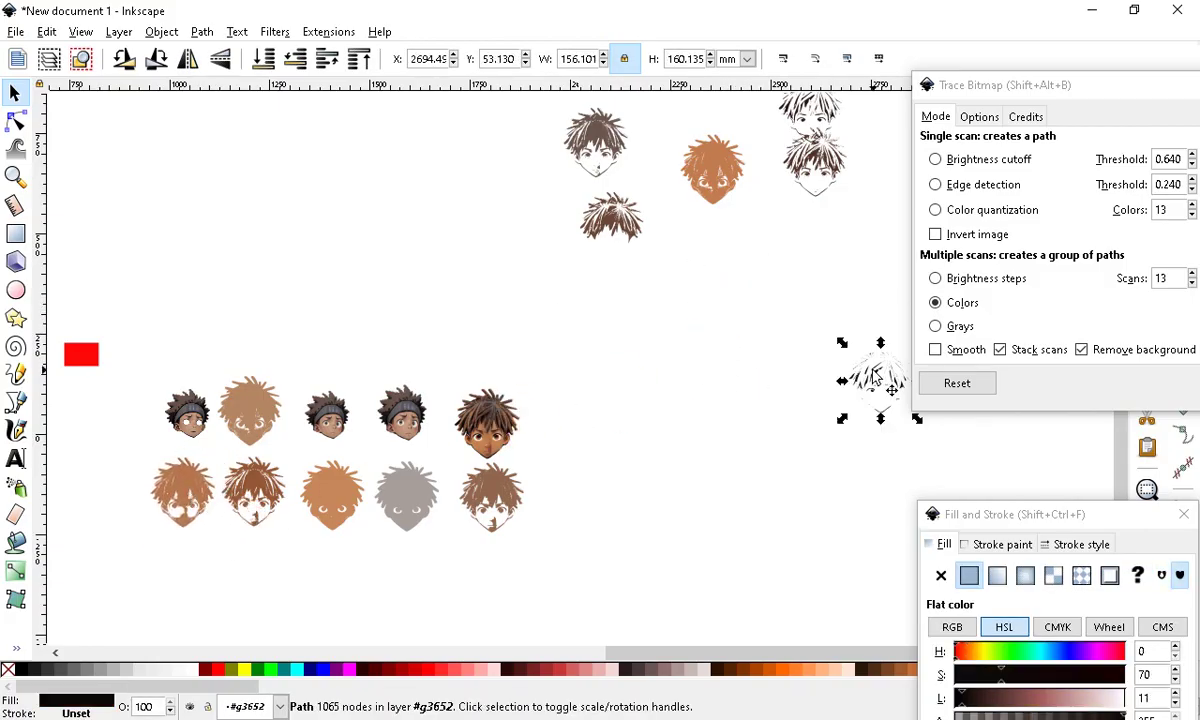
key("n")
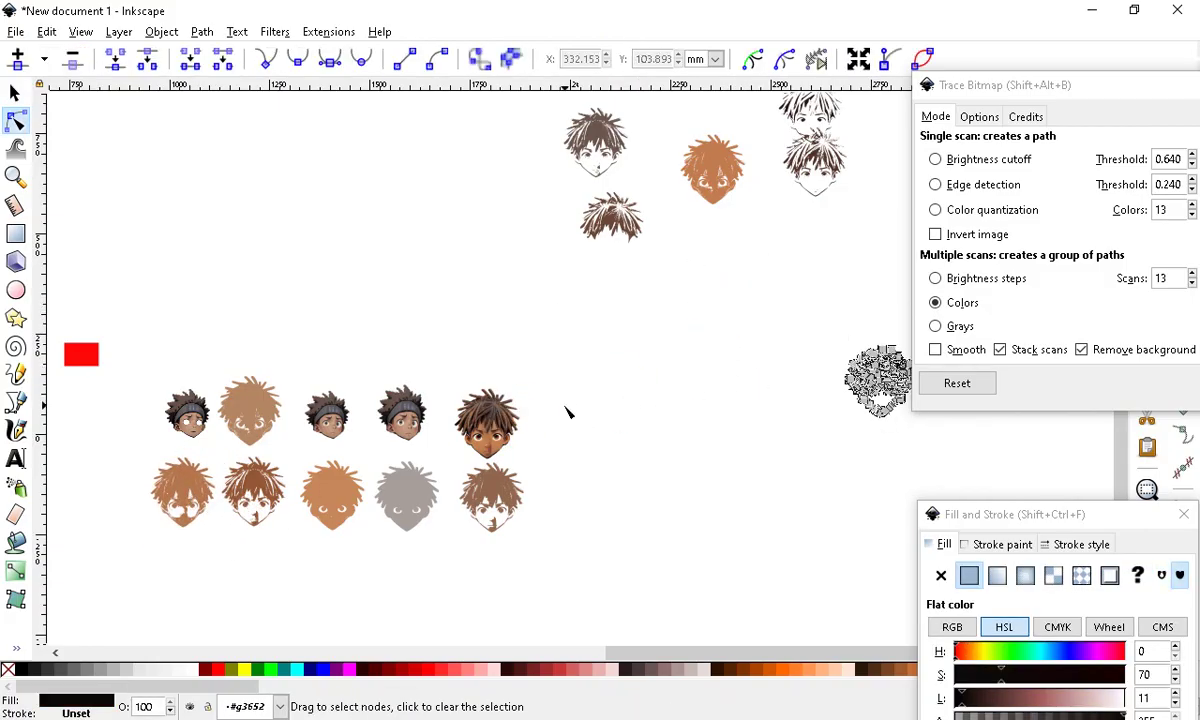
left_click(13, 95)
left_click(632, 351)
scroll(622, 343, "down", 2)
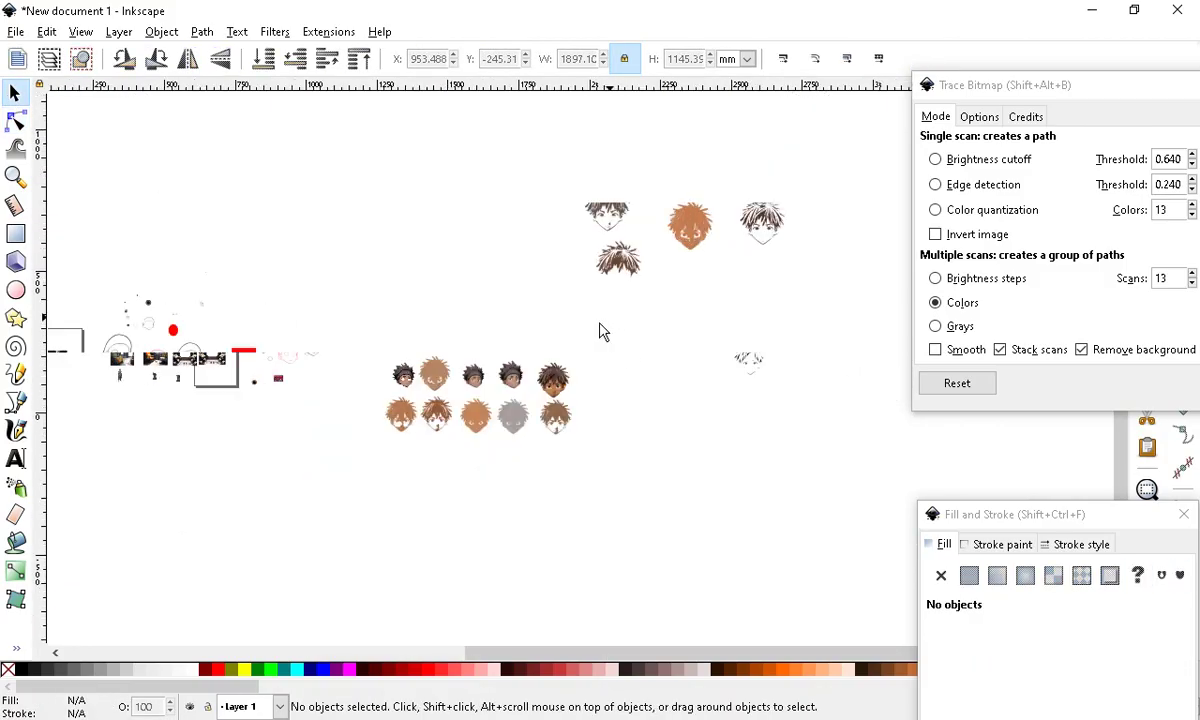
Move the stray brown hair piece to the left of the head variants, beside the second row
scroll(606, 320, "up", 1)
left_click(617, 270)
left_click(624, 265, "ctrl")
left_click_drag(622, 264, 378, 425)
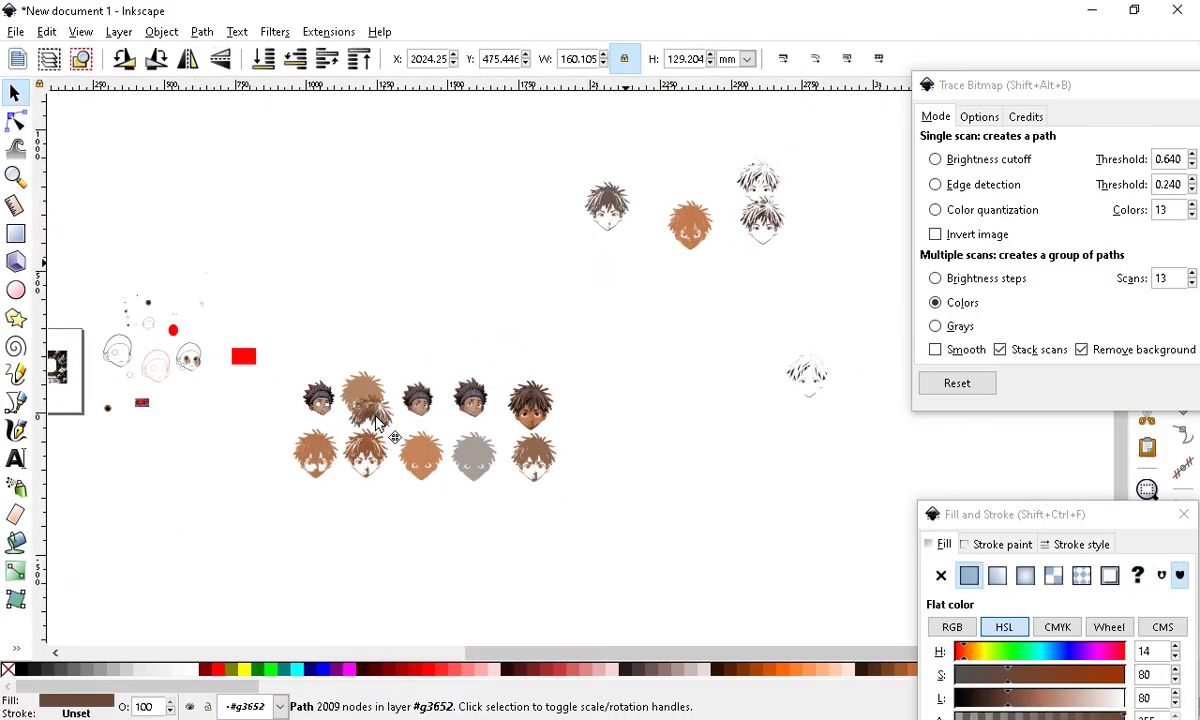
left_click(360, 290)
Cut the stray heads above the head variants and the black line-art head to their right
left_click_drag(541, 147, 857, 284)
left_click(46, 31)
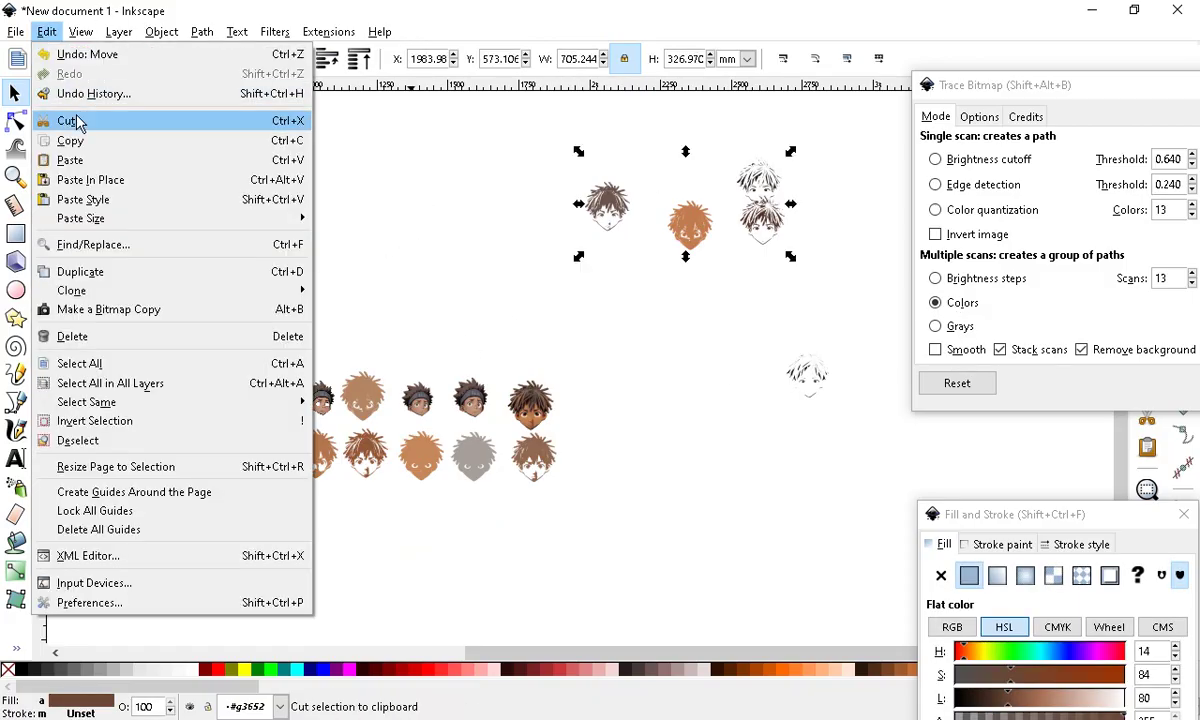
left_click(72, 119)
left_click(806, 374)
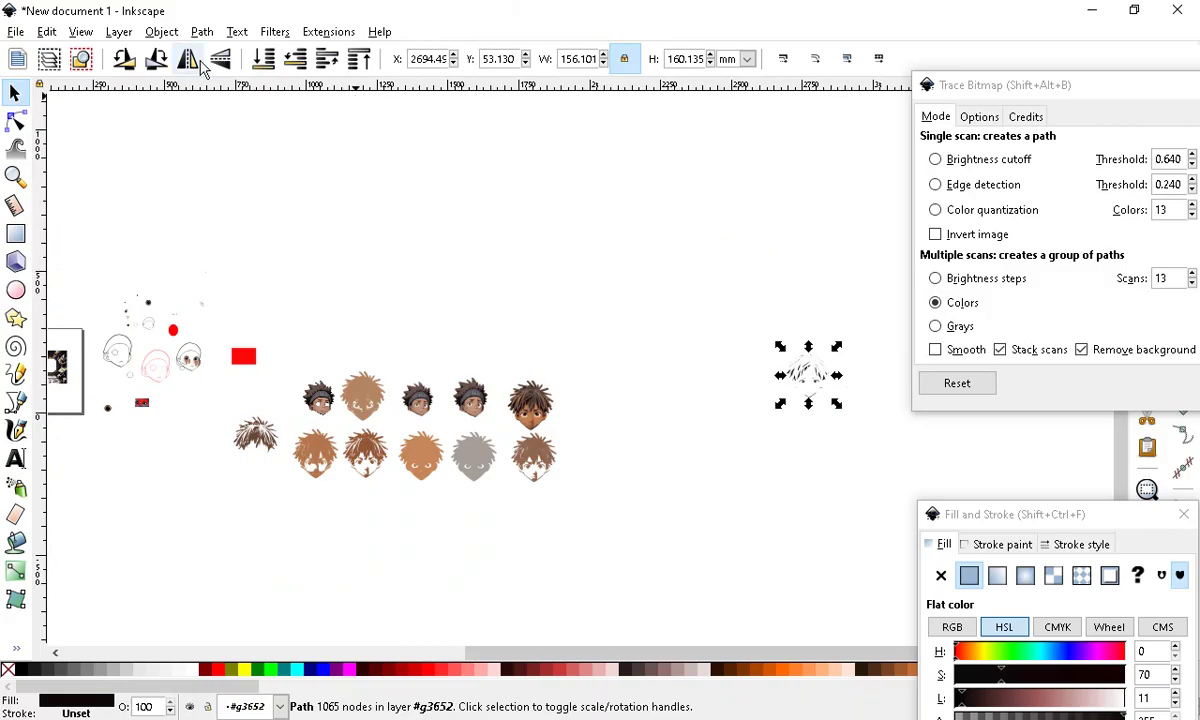
left_click(46, 31)
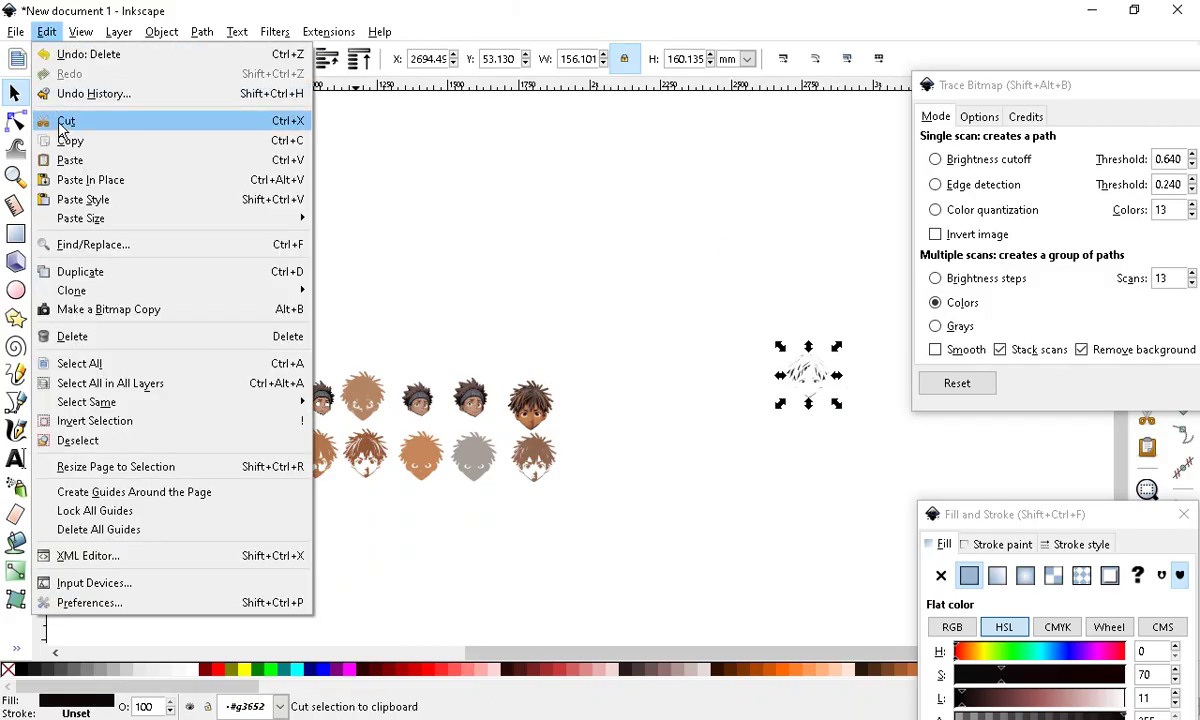
left_click(72, 118)
scroll(428, 390, "down", 1)
scroll(265, 463, "up", 5)
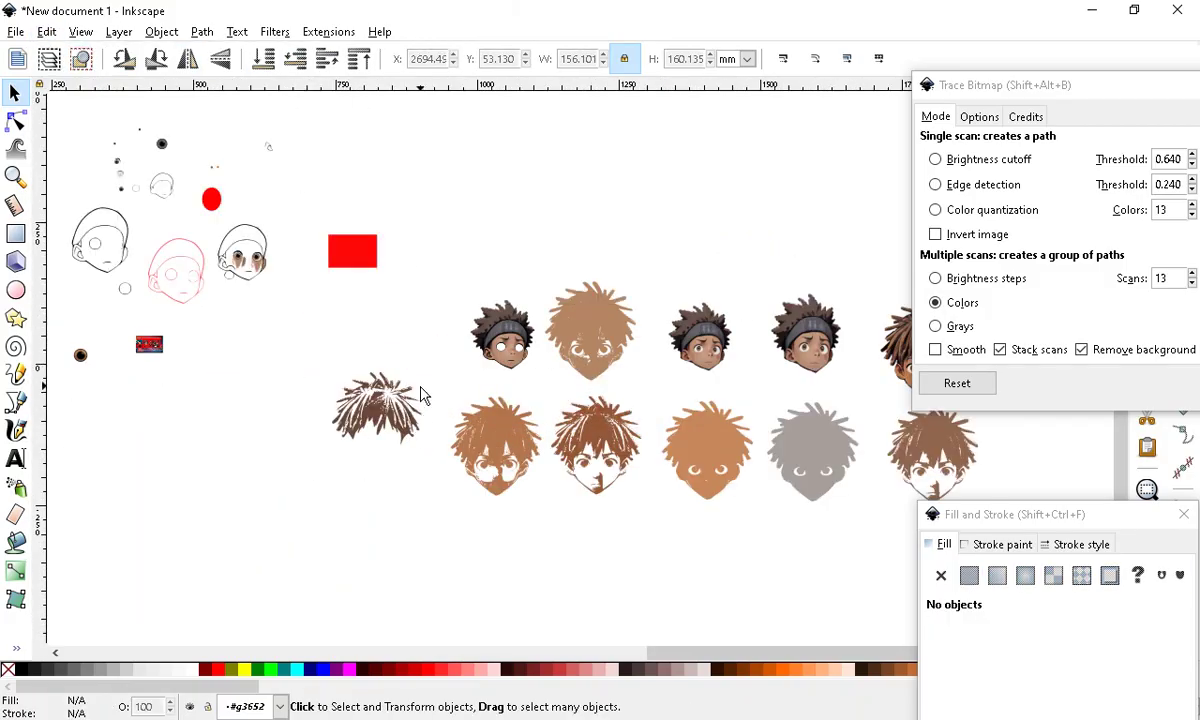
Enlarge the red rectangle to about 1127.6 × 699.9 mm as a backdrop for the head variants, at about X 809.2, Y -432.5 mm
left_click(280, 478)
left_click_drag(280, 478, 268, 298)
left_click_drag(214, 236, 241, 276)
scroll(370, 347, "down", 2)
left_click(285, 242)
double_click(282, 243)
left_click(282, 243)
left_click_drag(308, 261, 790, 552)
left_click_drag(438, 476, 228, 433)
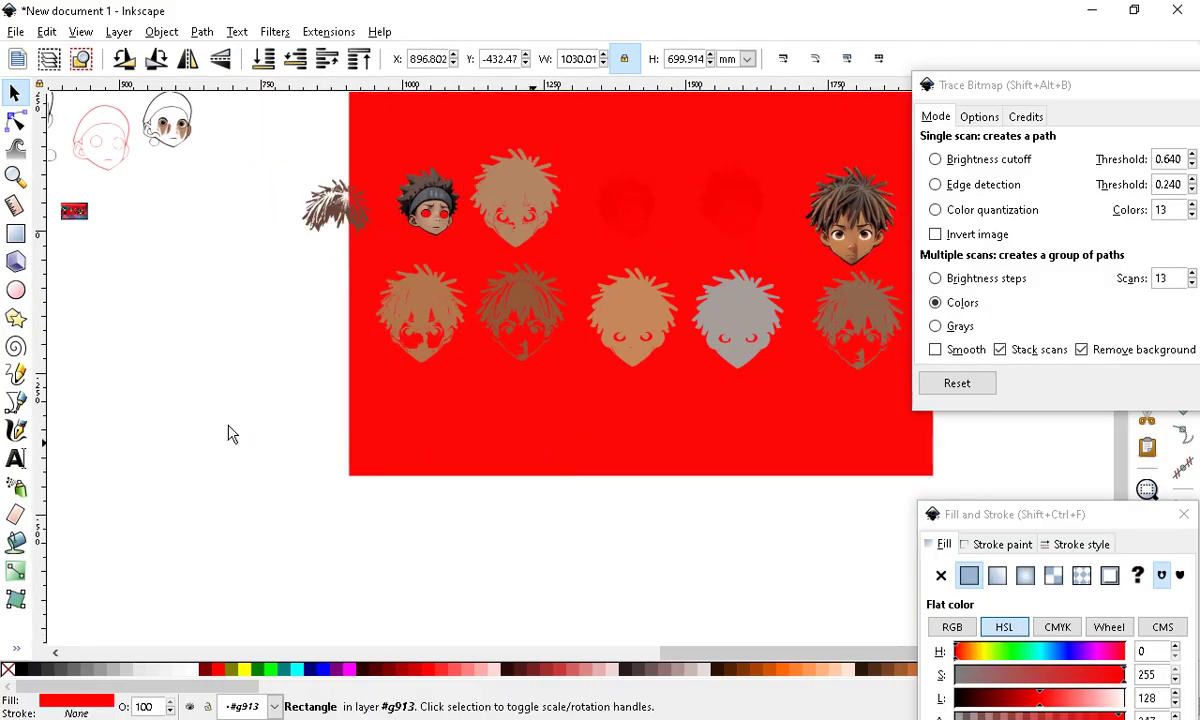
left_click_drag(341, 280, 288, 277)
scroll(529, 374, "down", 3)
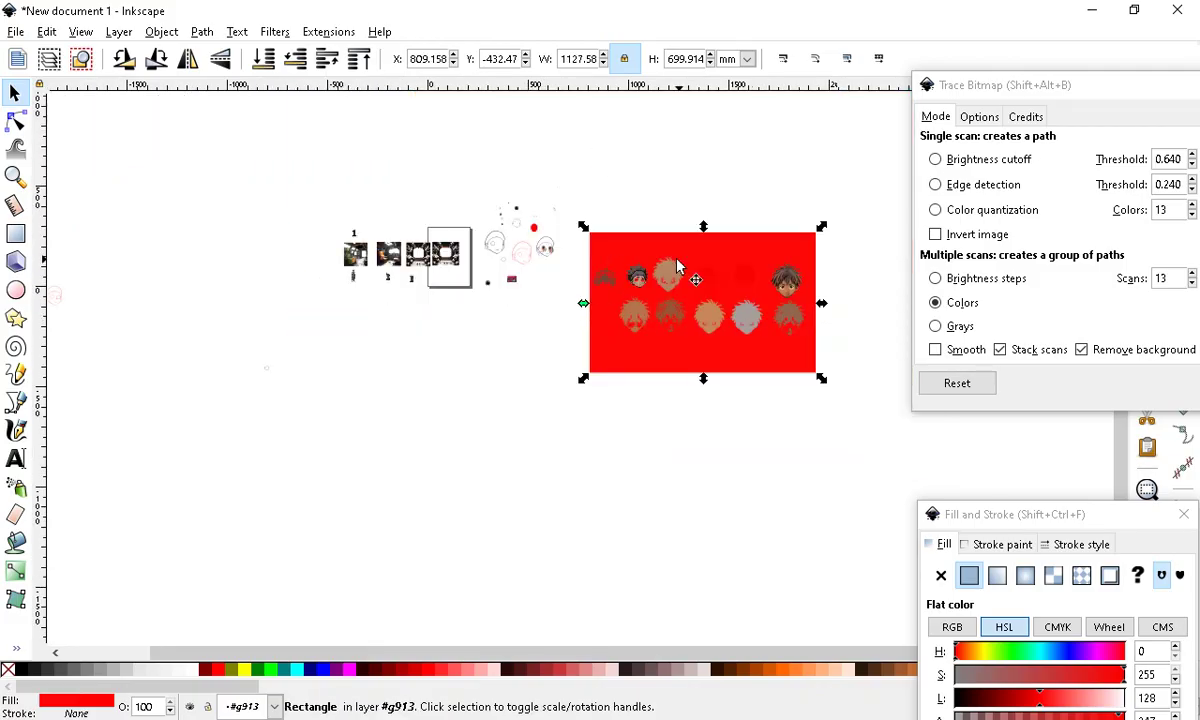
Move the loose circle outline to the right of the head outline with coloured eyes, at about X 650.3, Y 170.9 mm
scroll(513, 260, "up", 5)
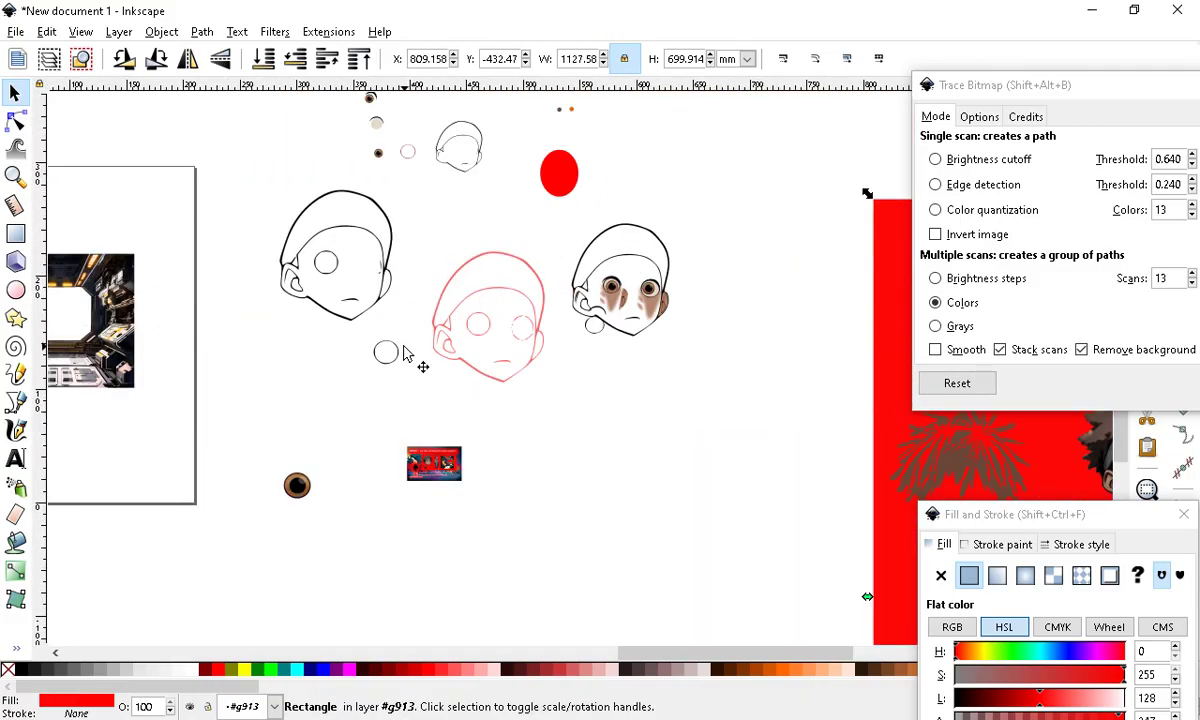
left_click(388, 352)
left_click_drag(700, 338, 718, 313)
scroll(581, 326, "down", 1)
scroll(578, 142, "up", 1)
scroll(534, 326, "down", 2)
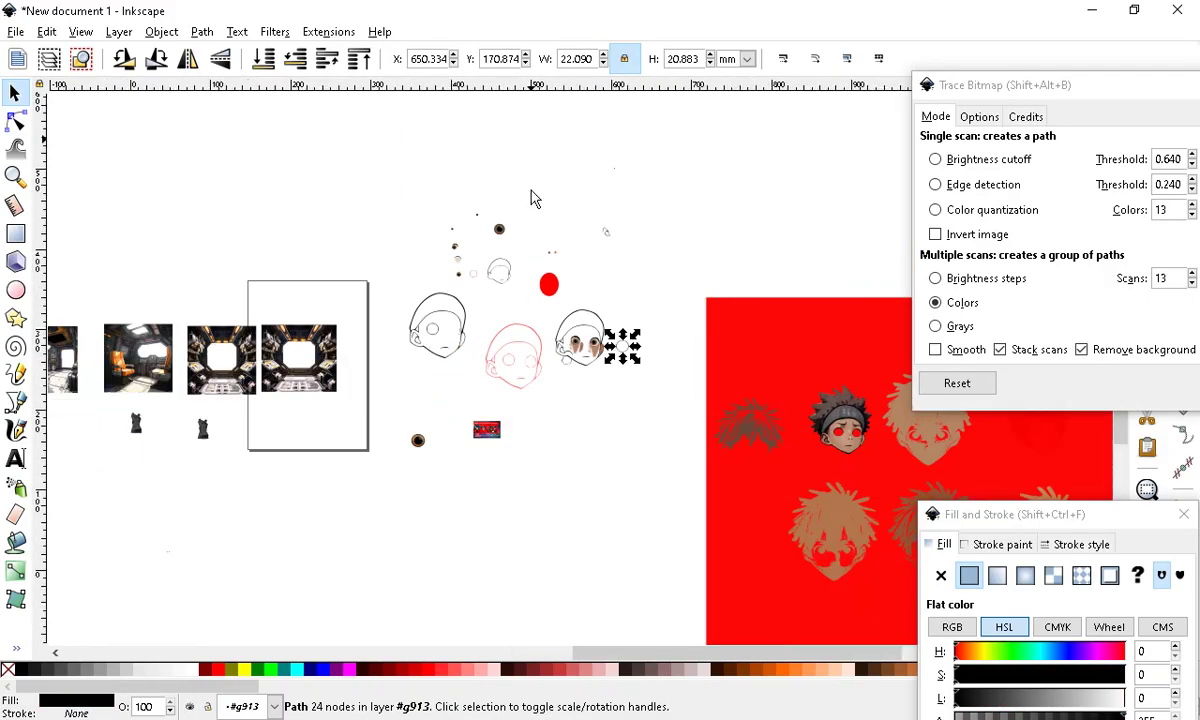
Cut the small eye parts, small head sketch, coloured dots and red ellipse above the head outlines, leaving the large brown eye
scroll(531, 197, "up", 3)
left_click_drag(209, 171, 711, 476)
left_click_drag(570, 430, 649, 426)
left_click(509, 260)
scroll(515, 268, "up", 1)
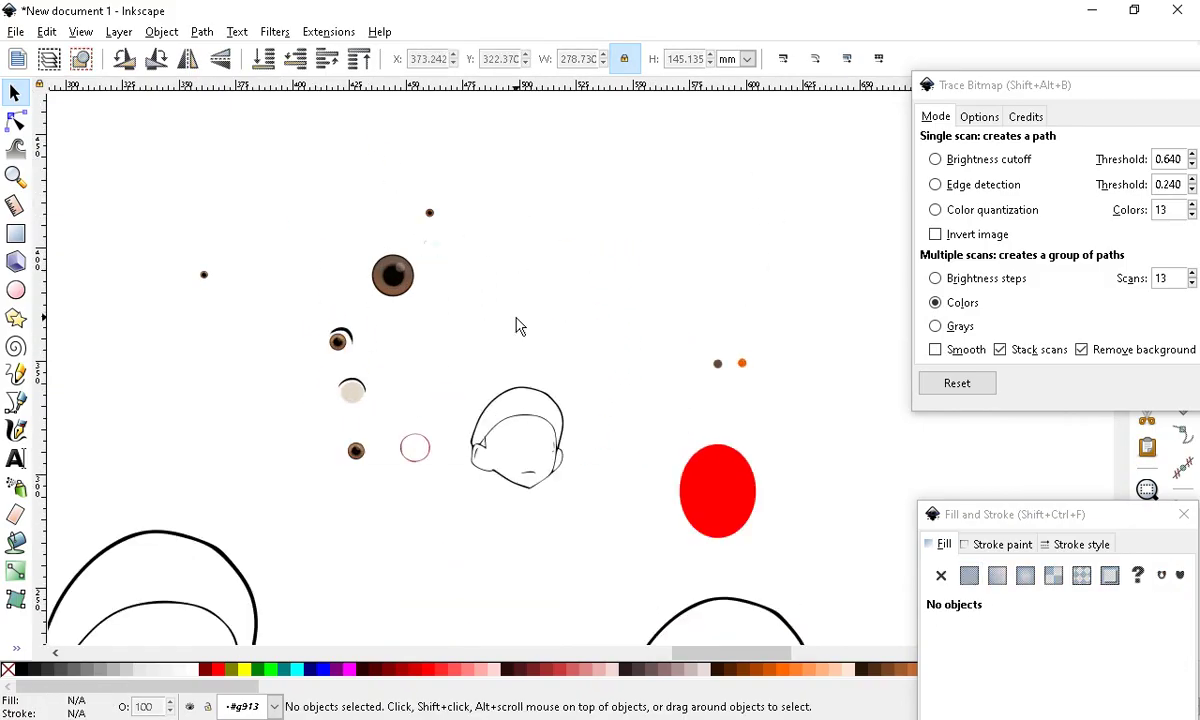
left_click_drag(116, 152, 882, 540)
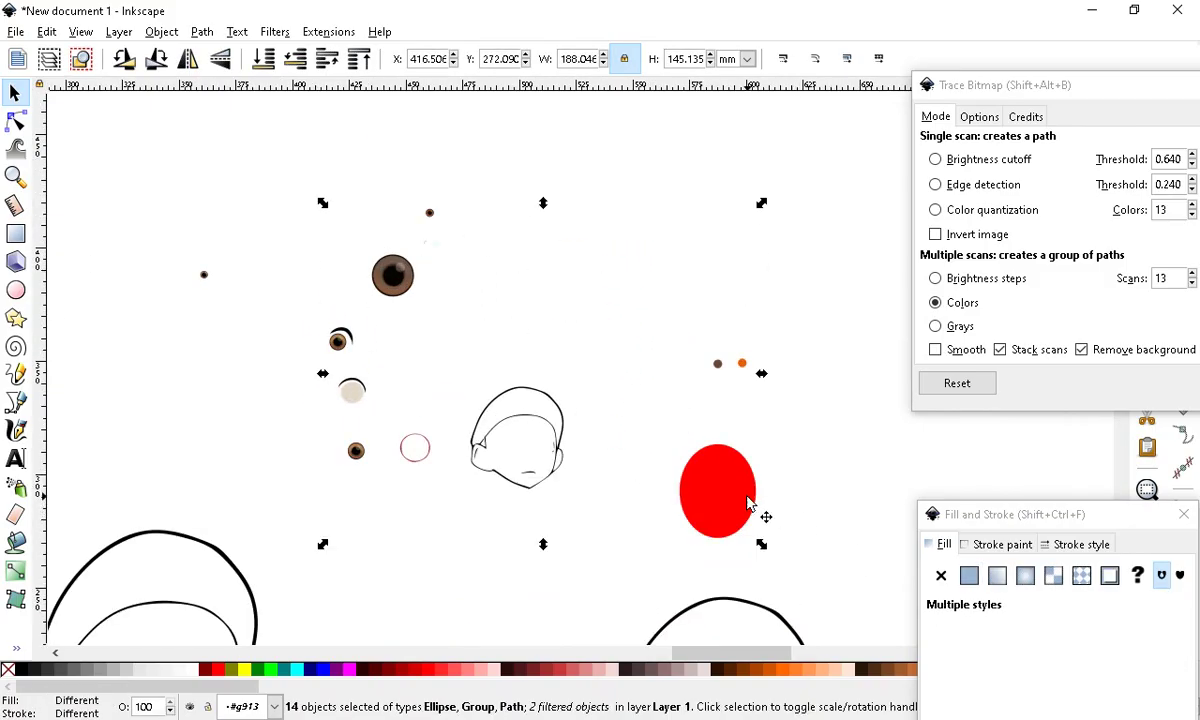
left_click_drag(750, 505, 743, 430)
left_click(47, 31)
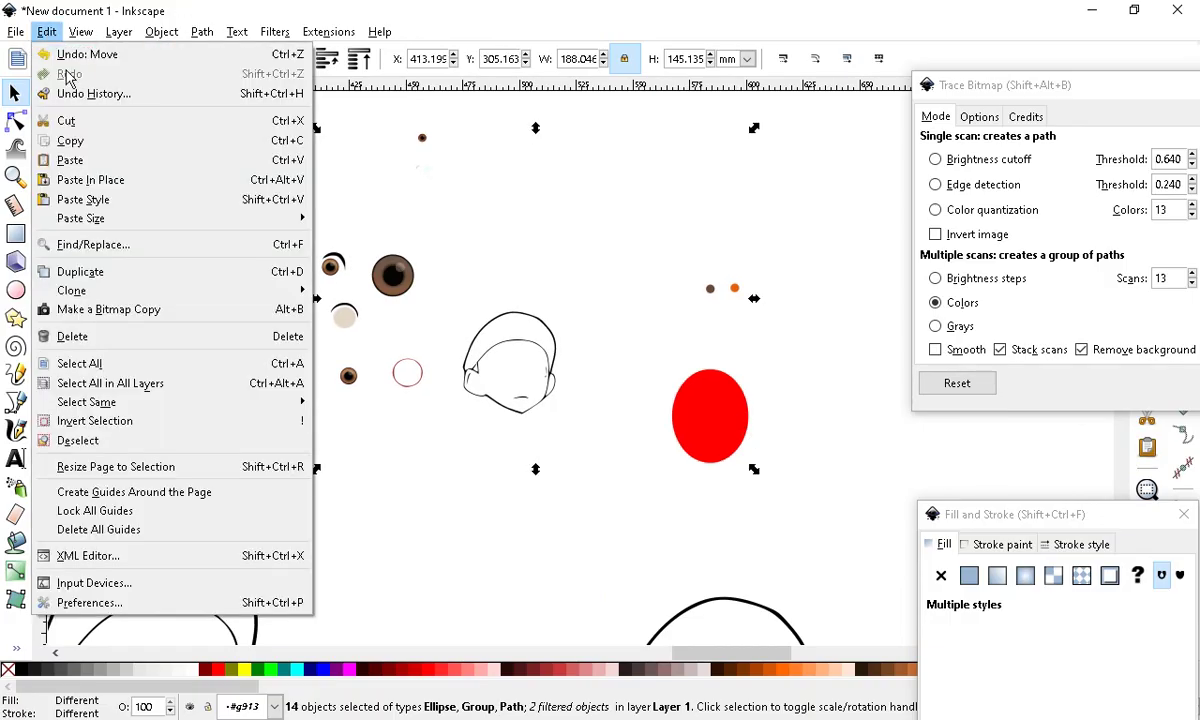
left_click(75, 115)
Cut the tiny eye to the left of the large brown eye above the head outlines
left_click_drag(74, 162, 505, 366)
left_click(385, 265)
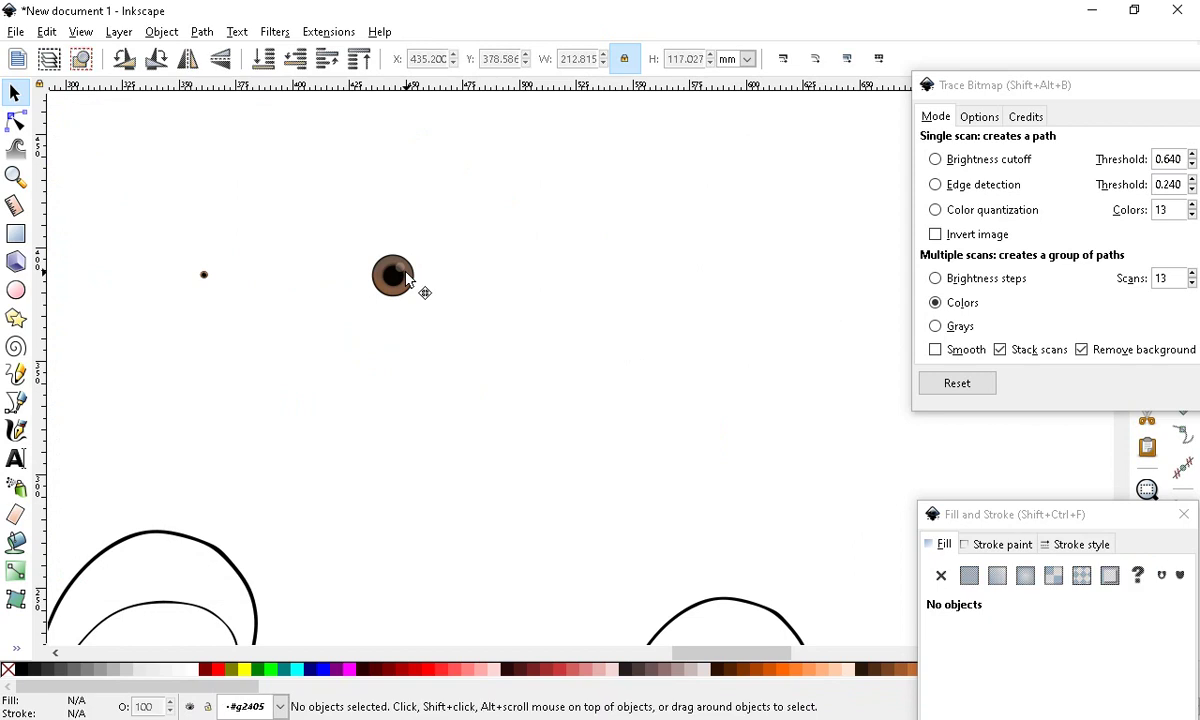
left_click(380, 392)
scroll(388, 275, "up", 7)
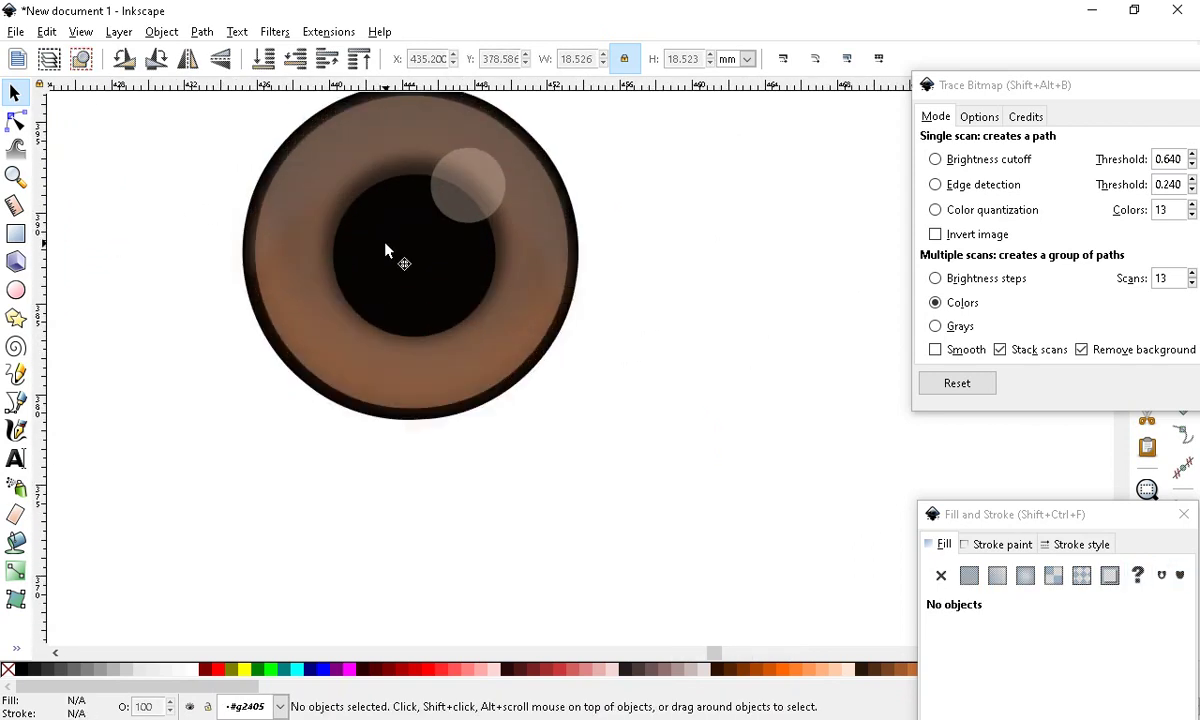
scroll(525, 319, "down", 6)
left_click_drag(268, 241, 376, 330)
scroll(376, 324, "up", 2)
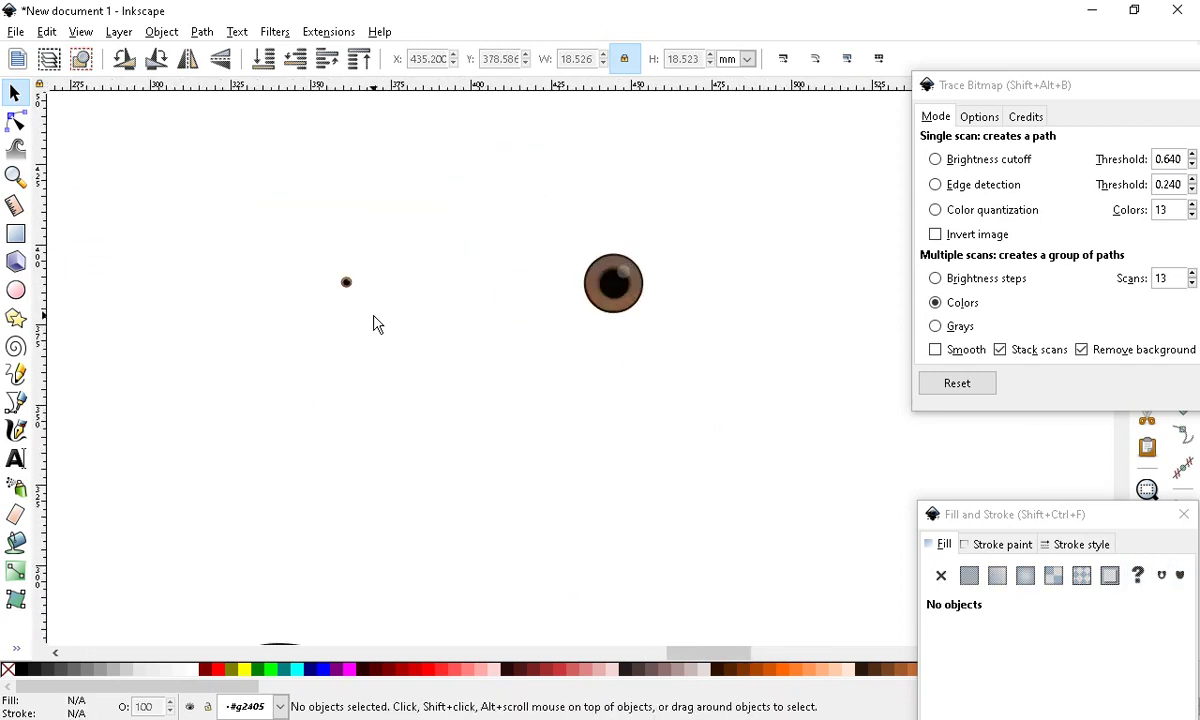
scroll(376, 324, "up", 1)
left_click_drag(276, 181, 500, 428)
left_click(46, 32)
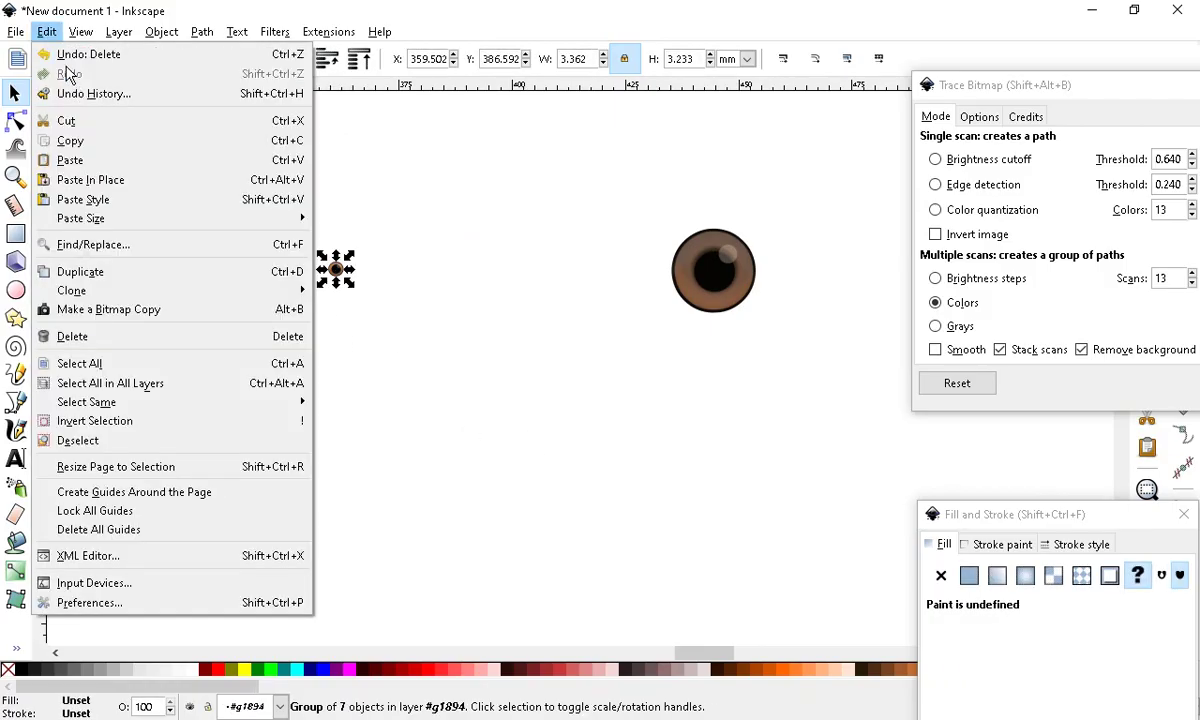
left_click(88, 120)
Move all parts of the brown eye above the head outlines beside the other eye near the page, at about X 248.1, Y 12.6 mm
scroll(675, 361, "down", 5)
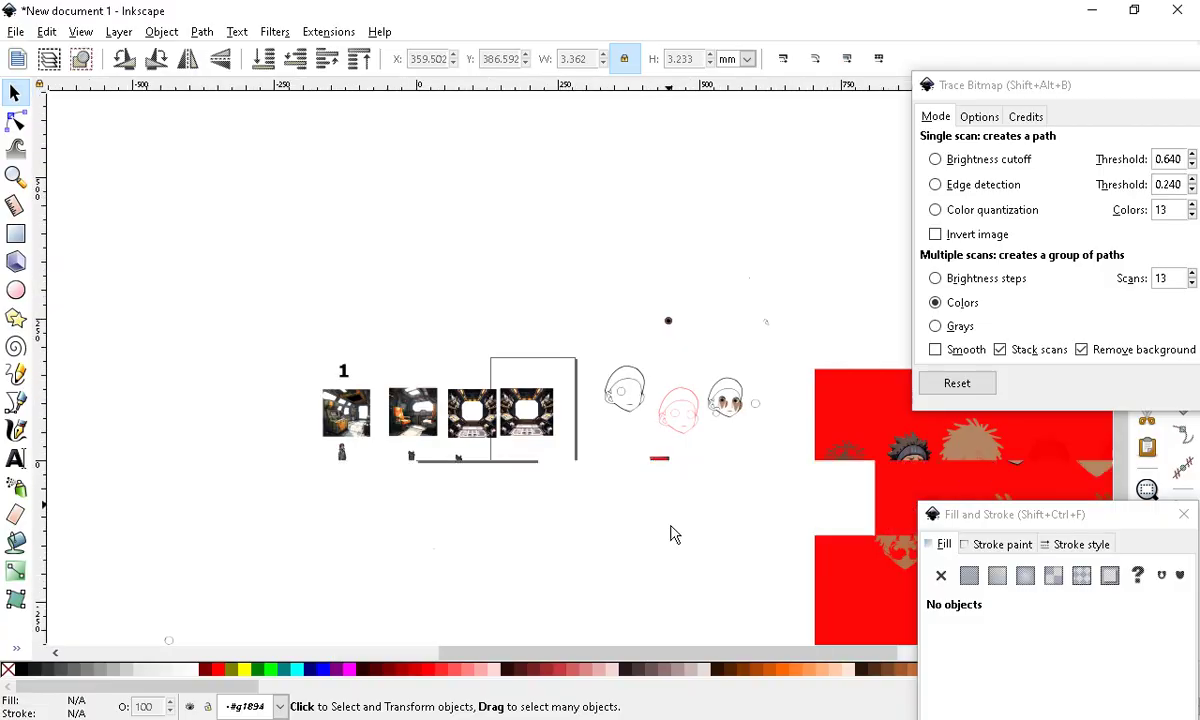
scroll(672, 535, "up", 2)
left_click_drag(632, 106, 669, 153)
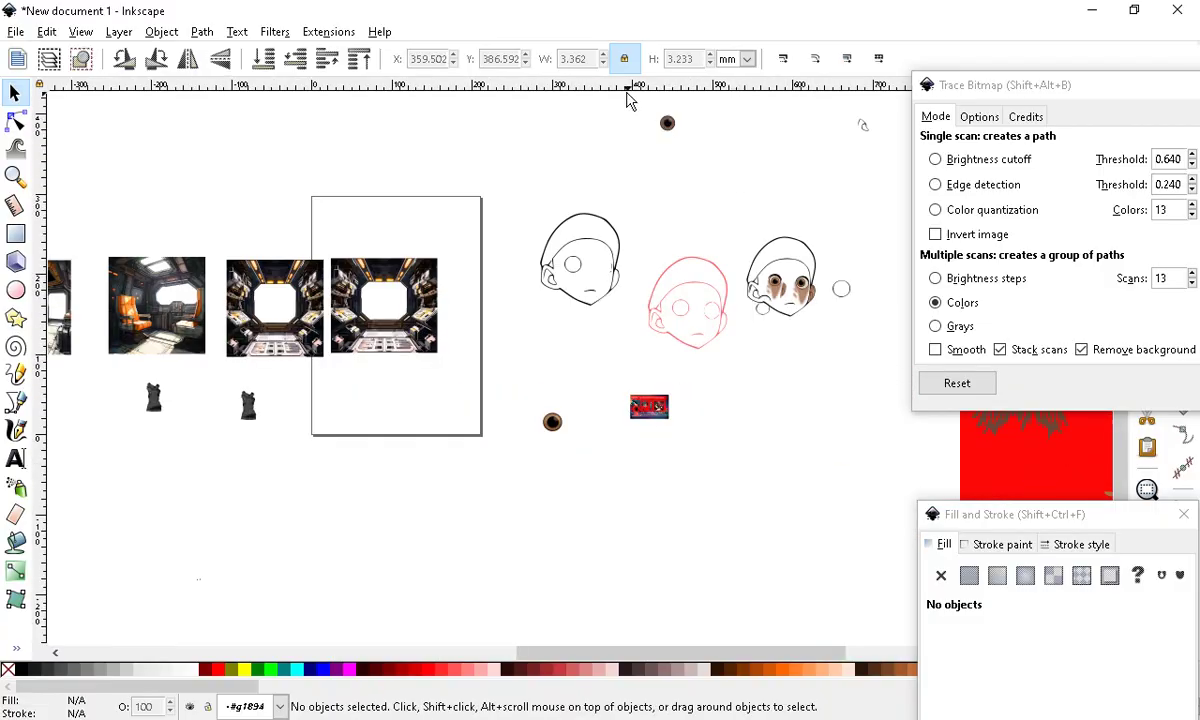
double_click(668, 123)
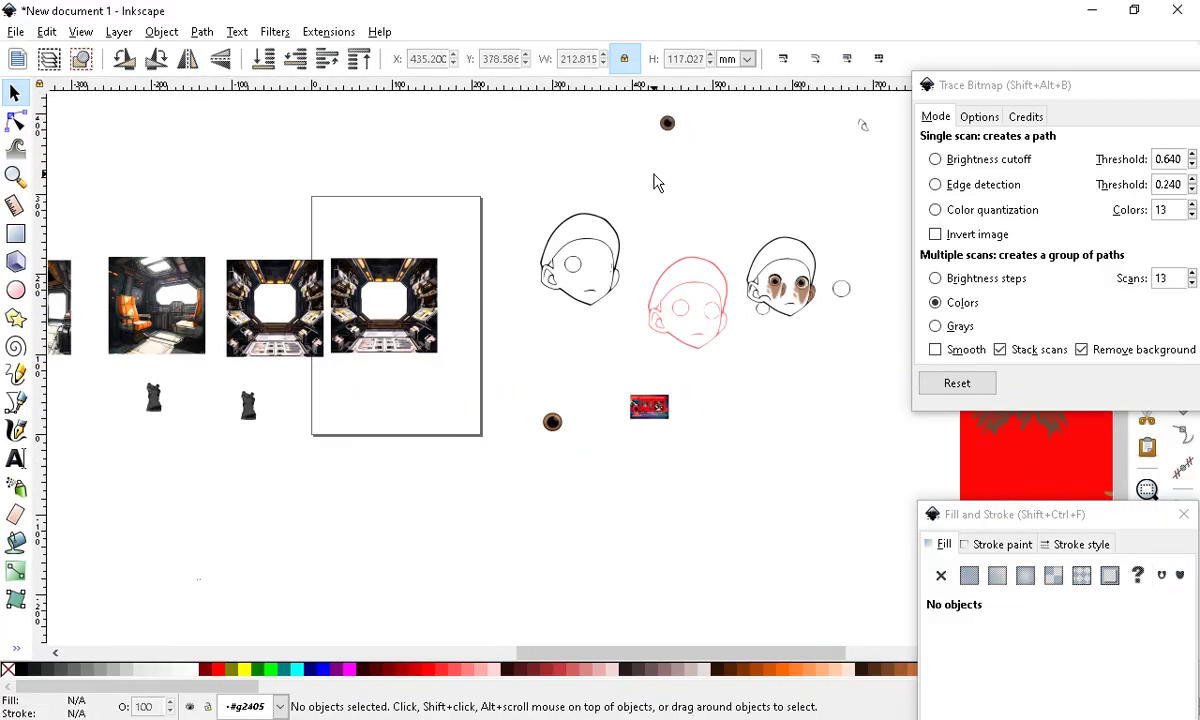
double_click(667, 123)
double_click(667, 123)
left_click_drag(624, 178, 688, 136)
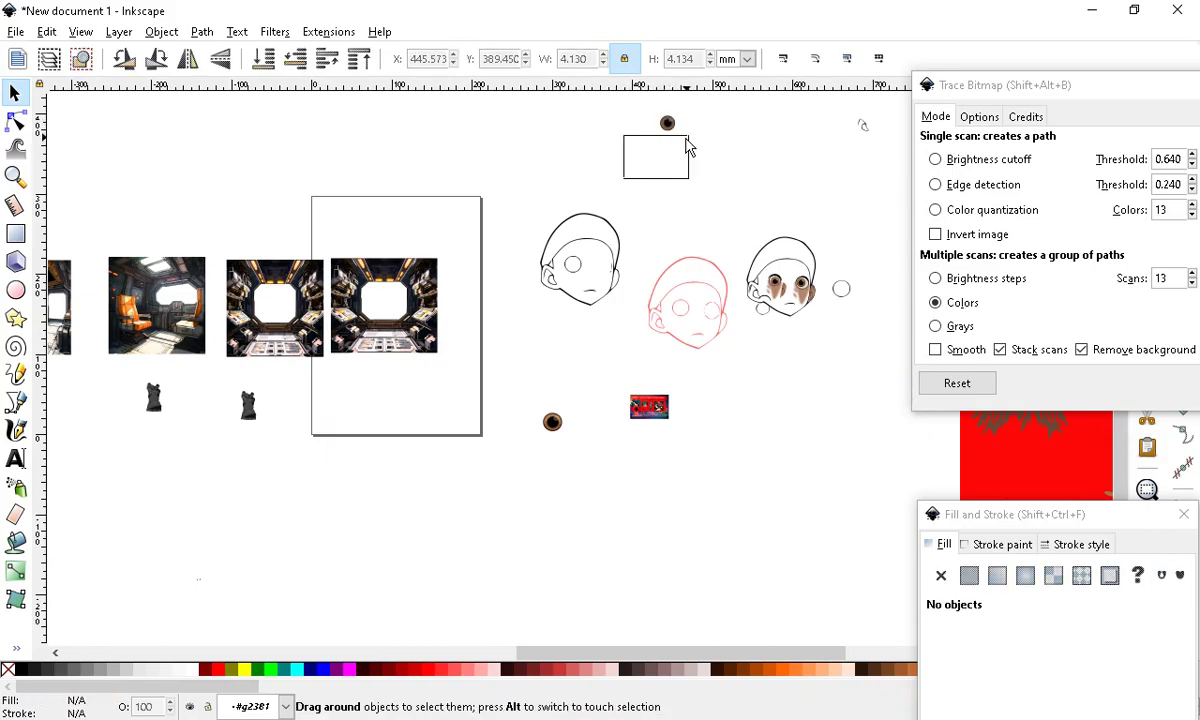
left_click_drag(729, 94, 686, 145)
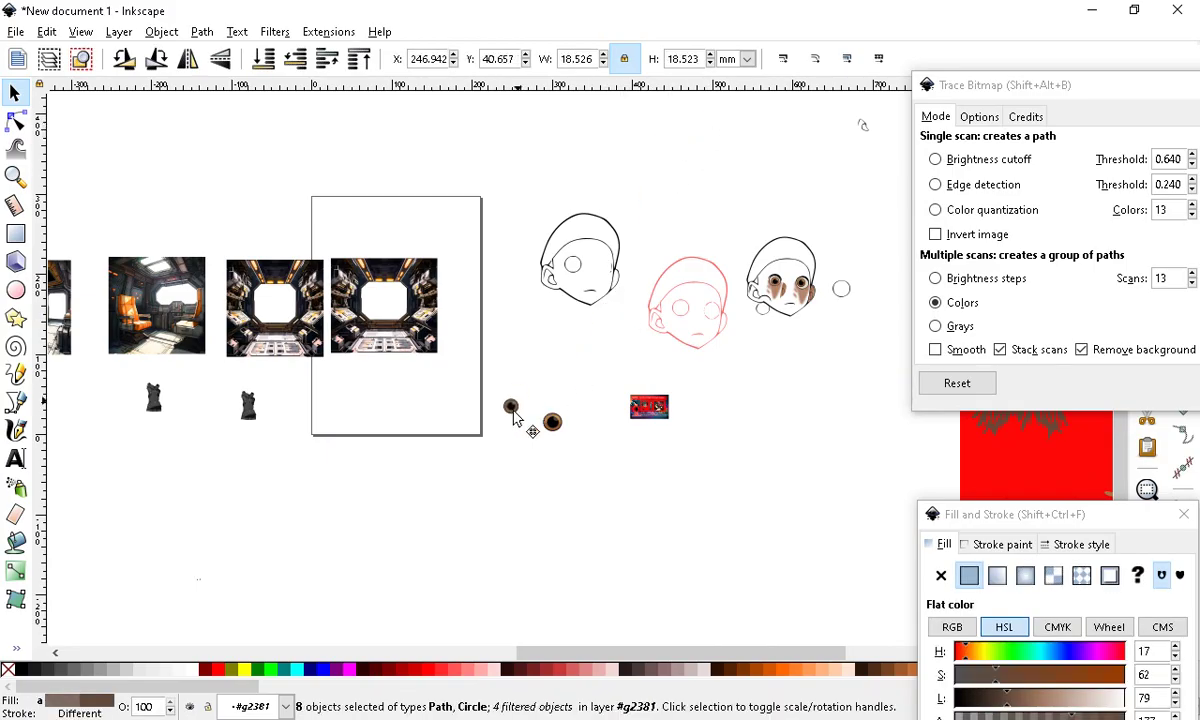
scroll(728, 222, "down", 1)
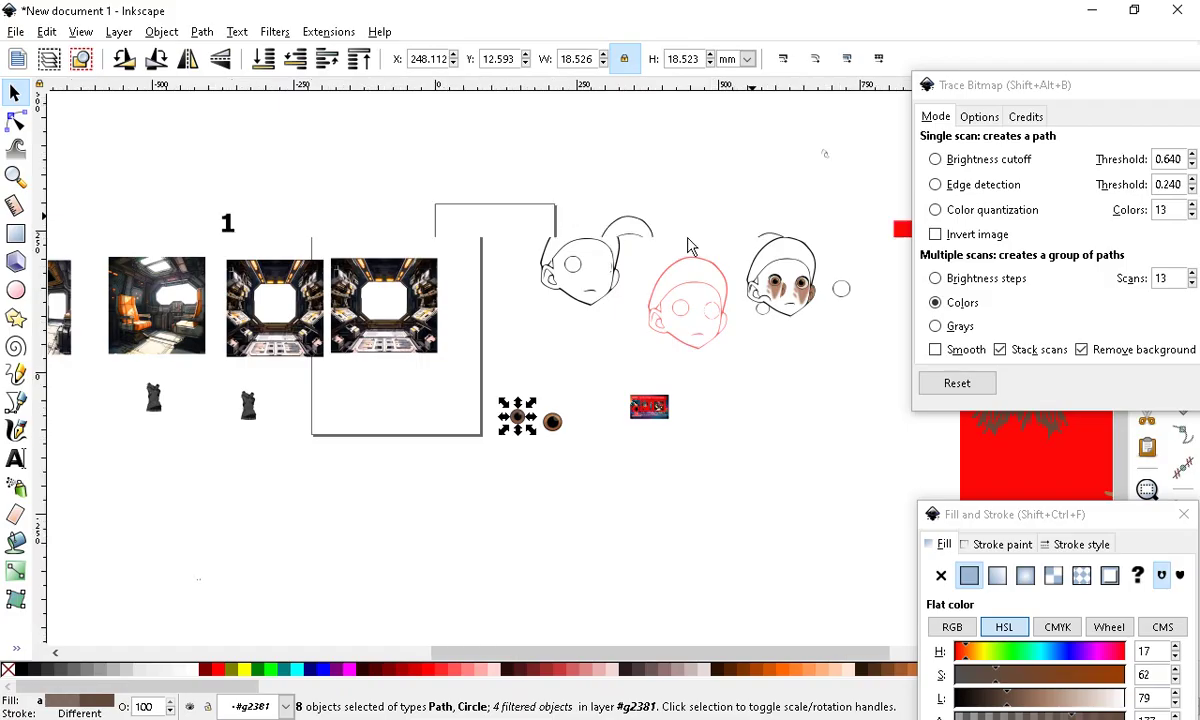
Cut the small stray black path above and to the right of the head outlines
scroll(839, 149, "up", 2)
left_click_drag(872, 127, 764, 204)
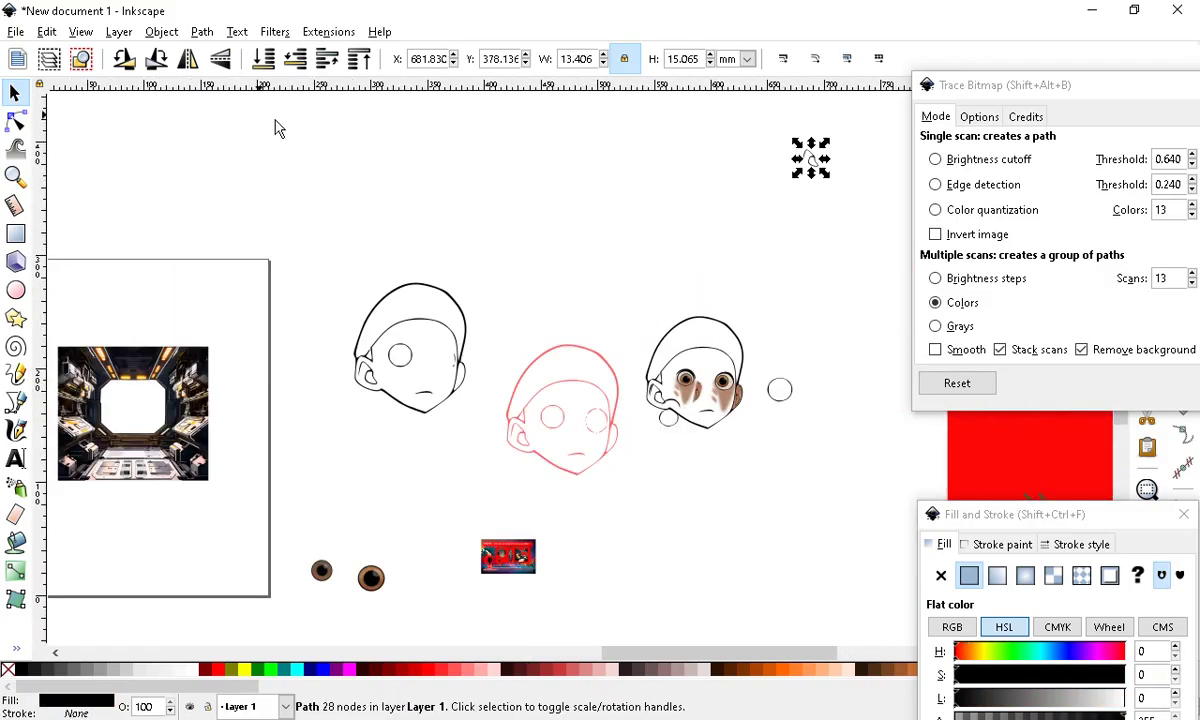
left_click(40, 32)
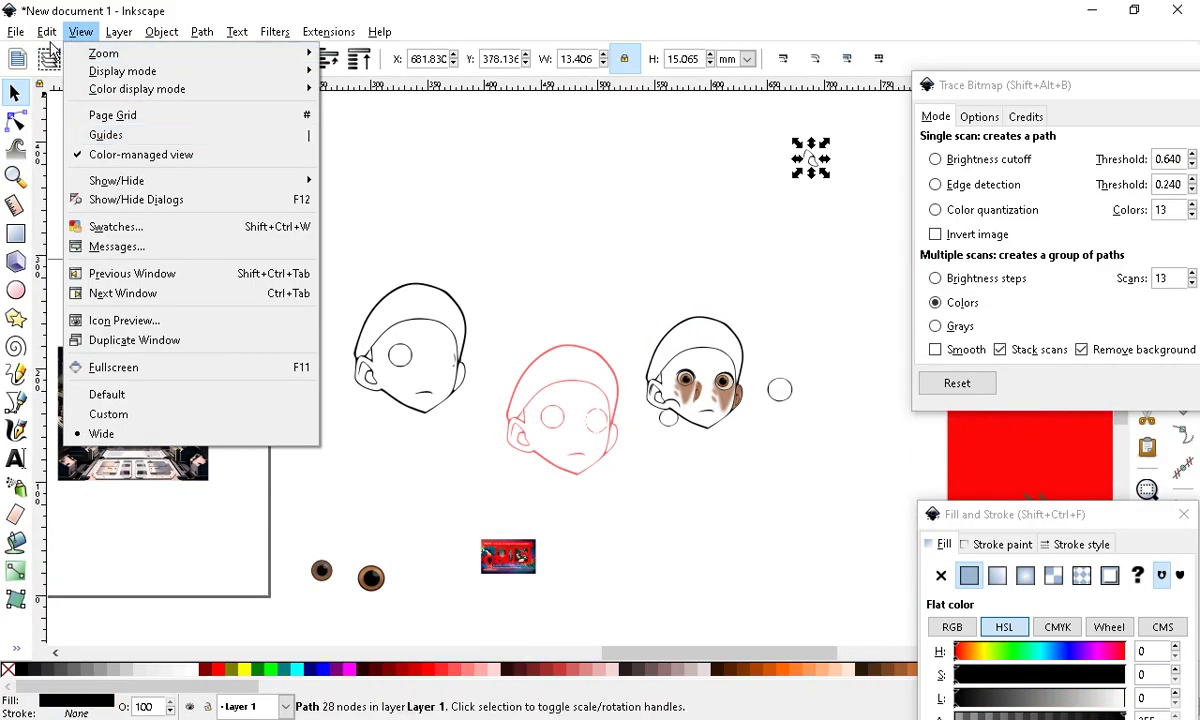
left_click(75, 115)
scroll(612, 345, "down", 4)
scroll(764, 258, "up", 3)
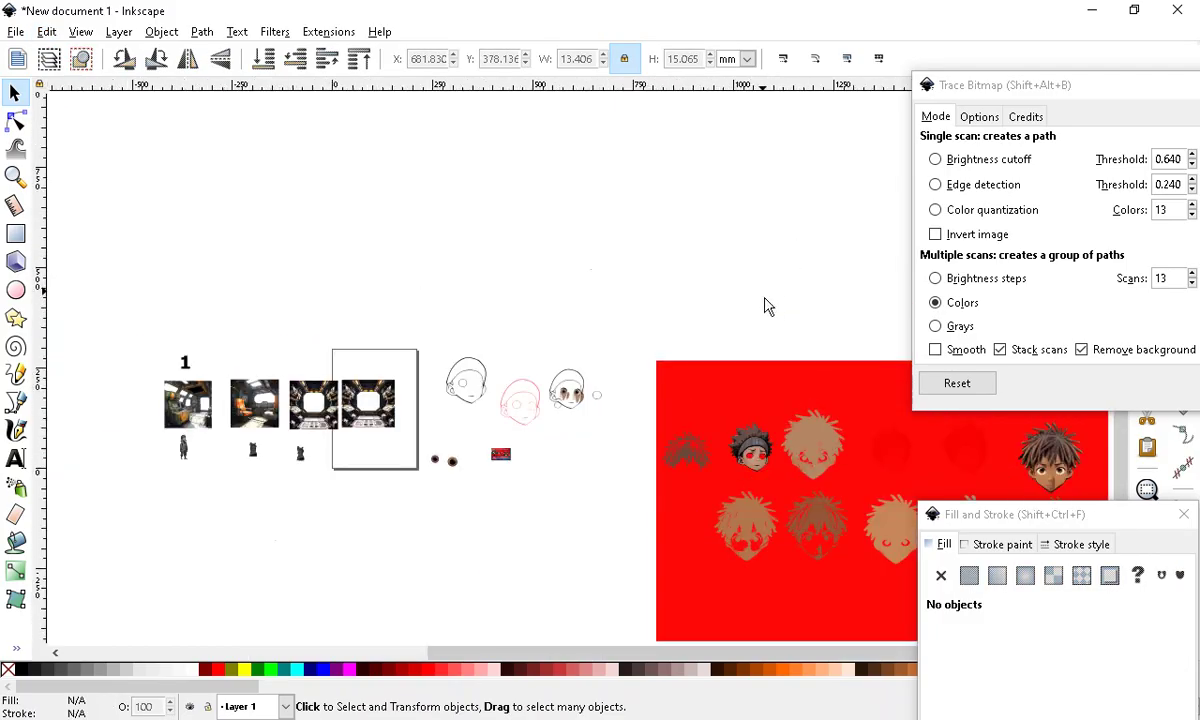
Move the small dark torso image below the orange-seat cockpit scene to about X -232.0, Y 34.6 mm
scroll(691, 200, "down", 3)
scroll(771, 402, "down", 1)
scroll(308, 340, "up", 5)
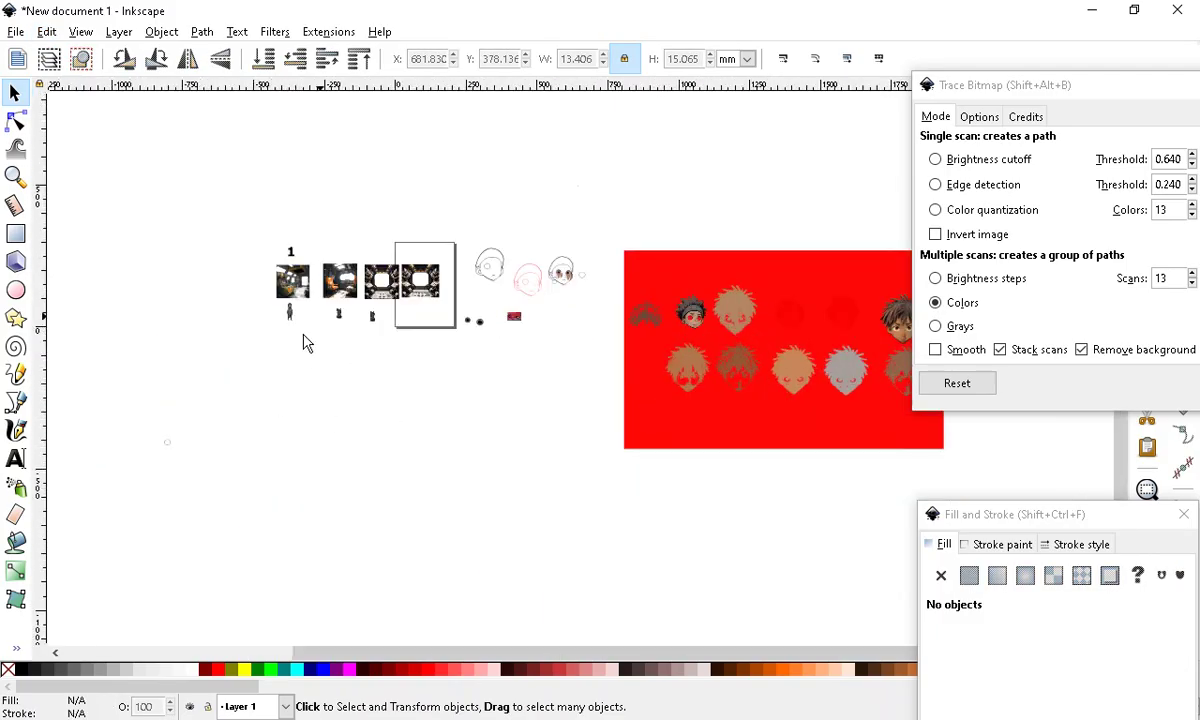
scroll(560, 430, "down", 3)
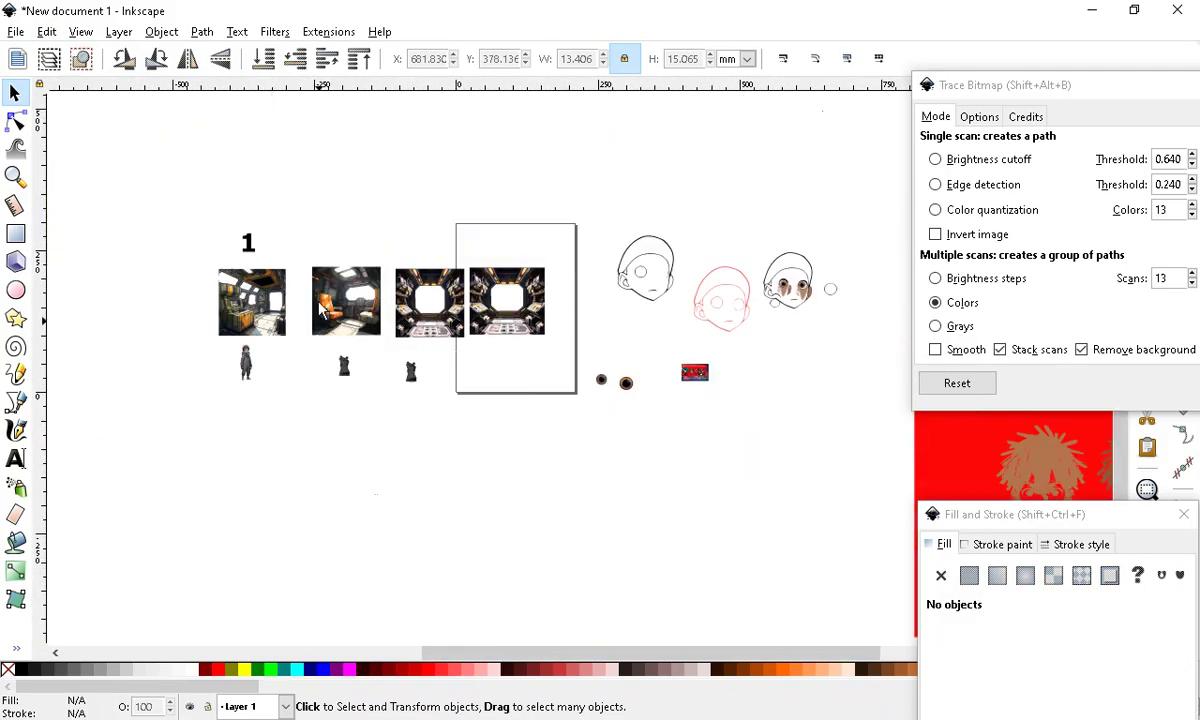
scroll(320, 310, "up", 3)
left_click(268, 326)
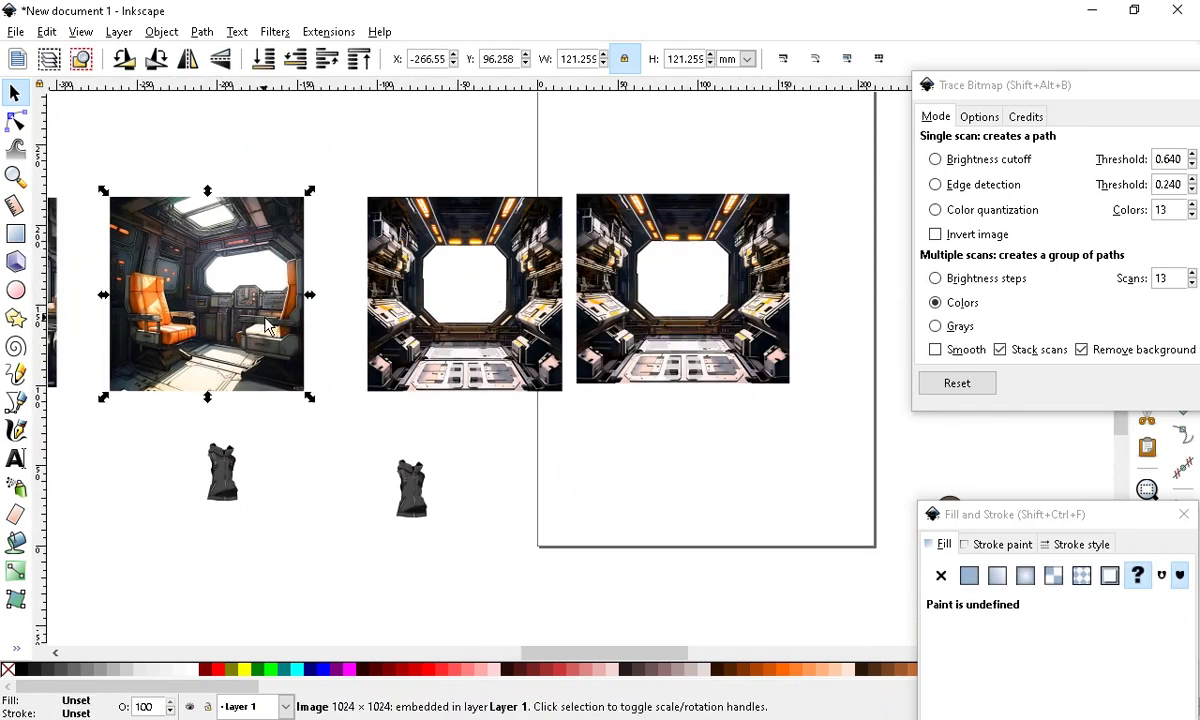
scroll(429, 415, "down", 2)
scroll(429, 415, "up", 1)
left_click(490, 472)
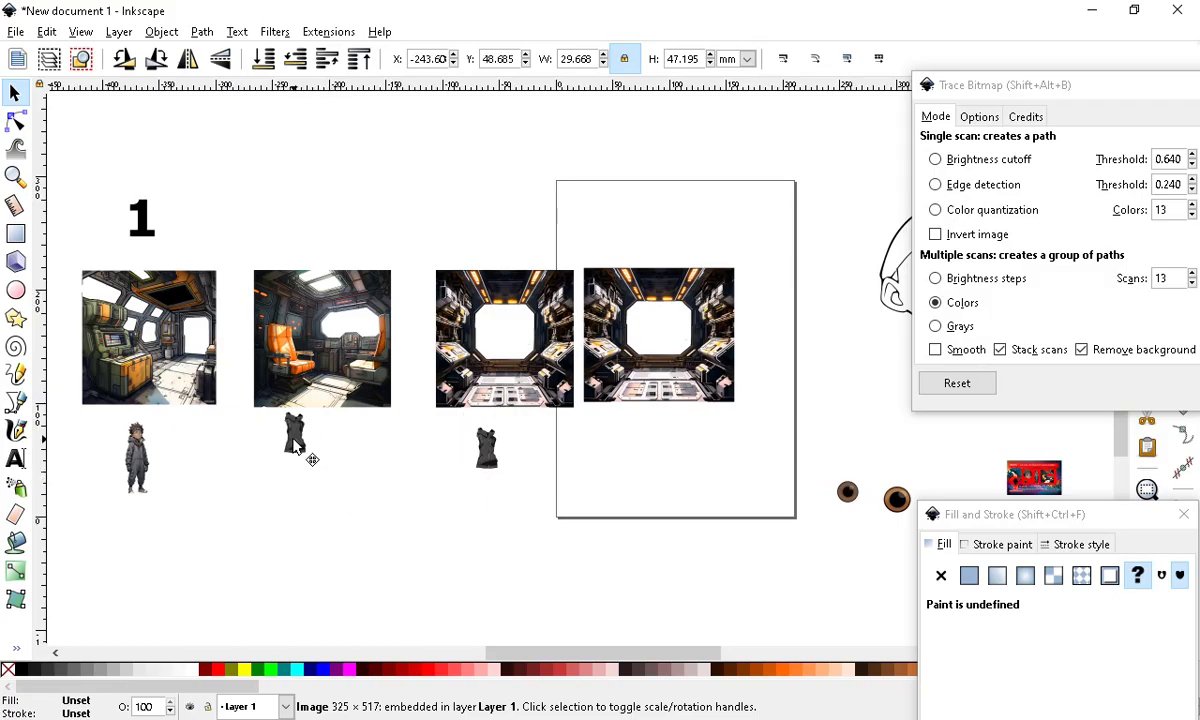
scroll(313, 425, "down", 2)
scroll(509, 490, "up", 4)
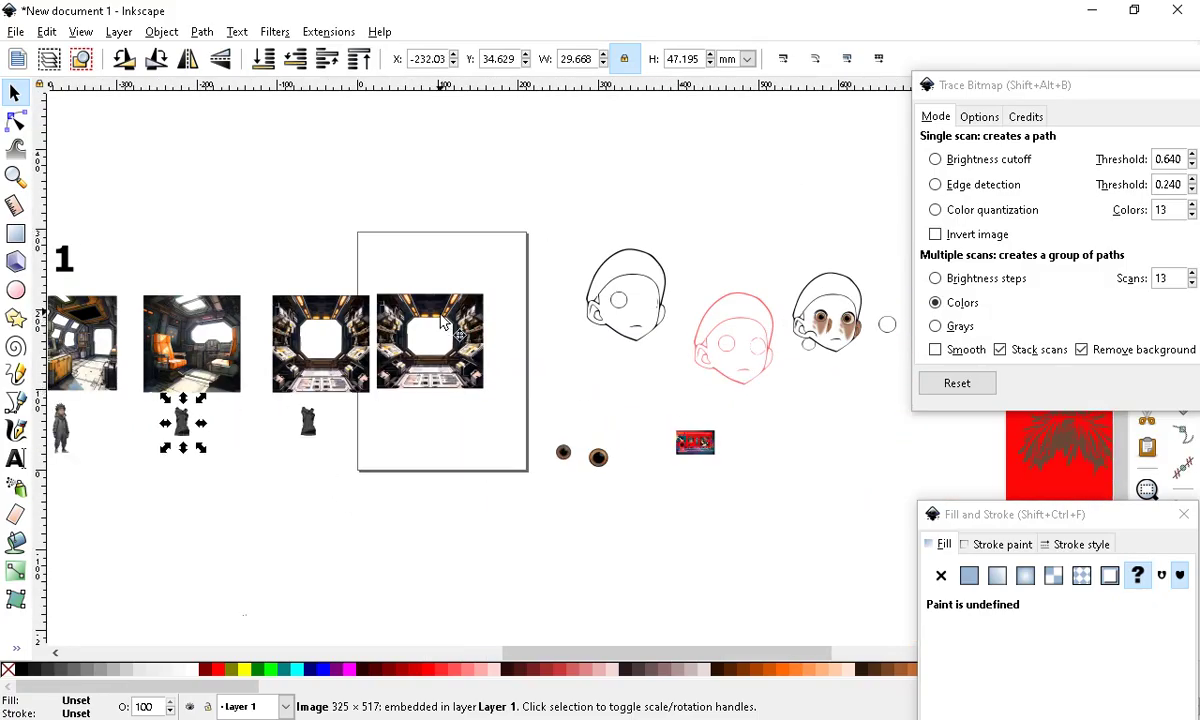
Enlarge the cockpit image on the page to about 142.5 by 126.8 mm and rotate it by about 45 degrees
left_click(470, 450)
mouse_move(563, 486)
left_mouse_down()
mouse_move(579, 512)
mouse_move(560, 496)
left_mouse_up()
mouse_move(507, 463)
left_mouse_down()
mouse_move(531, 465)
mouse_move(520, 458)
left_mouse_up()
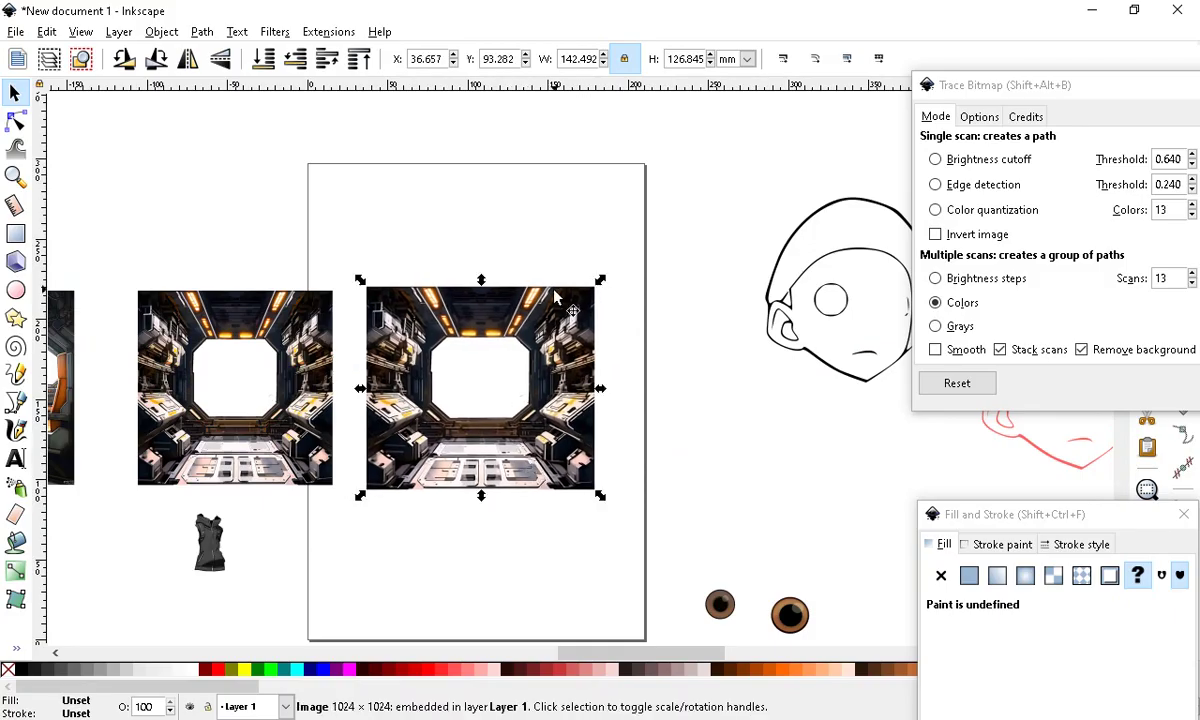
left_click_drag(597, 284, 620, 389)
left_click_drag(483, 445, 503, 449)
scroll(337, 430, "down", 3)
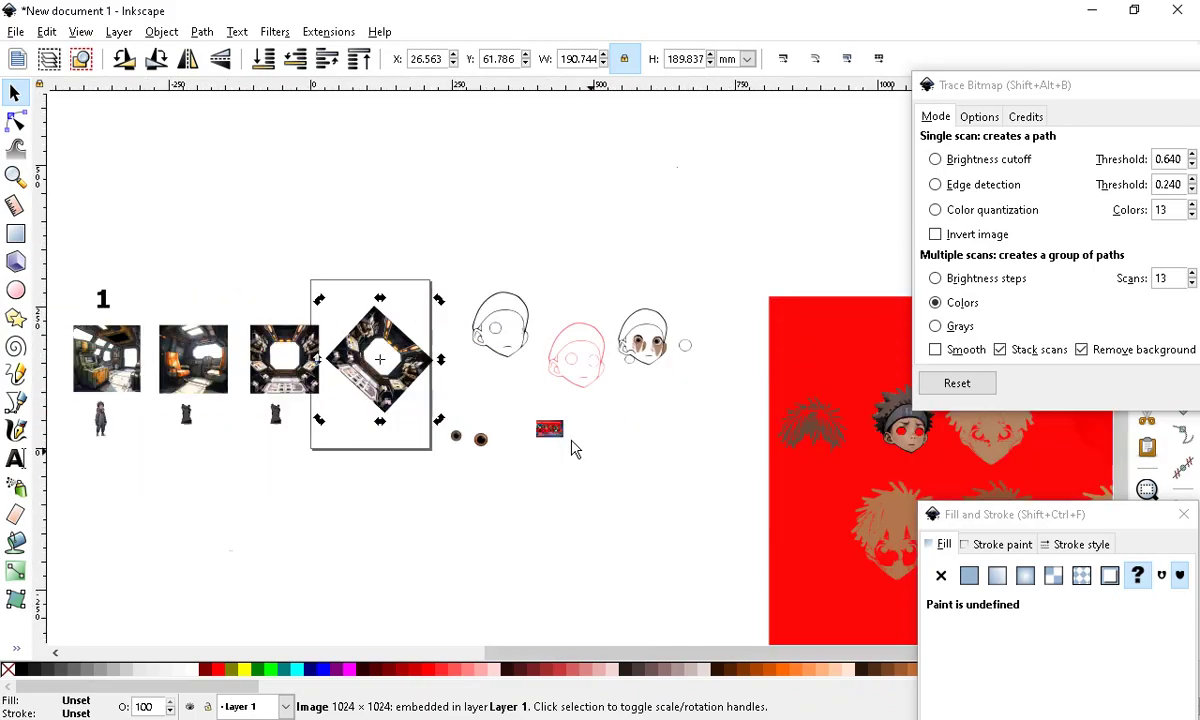
scroll(540, 420, "up", 2)
left_click(473, 557)
Move the black circle outline beside the third head sketch above the red head outline, at about X 460.2, Y 236.2 mm
scroll(415, 340, "down", 5)
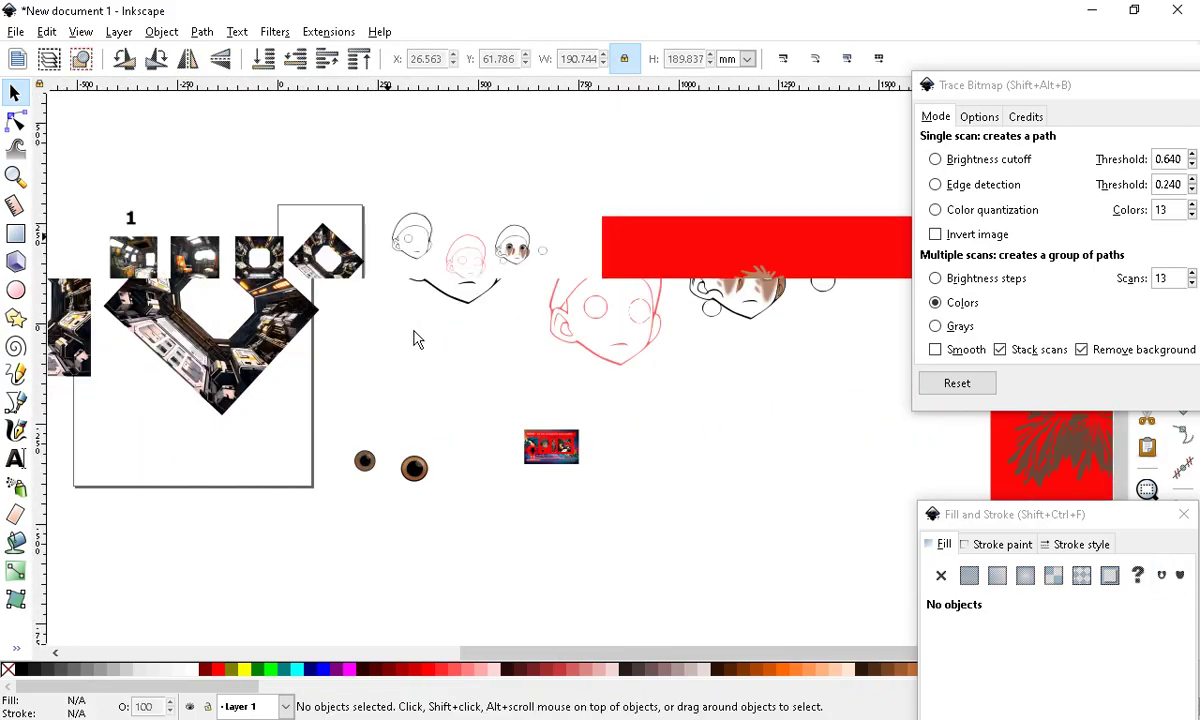
scroll(325, 332, "up", 3)
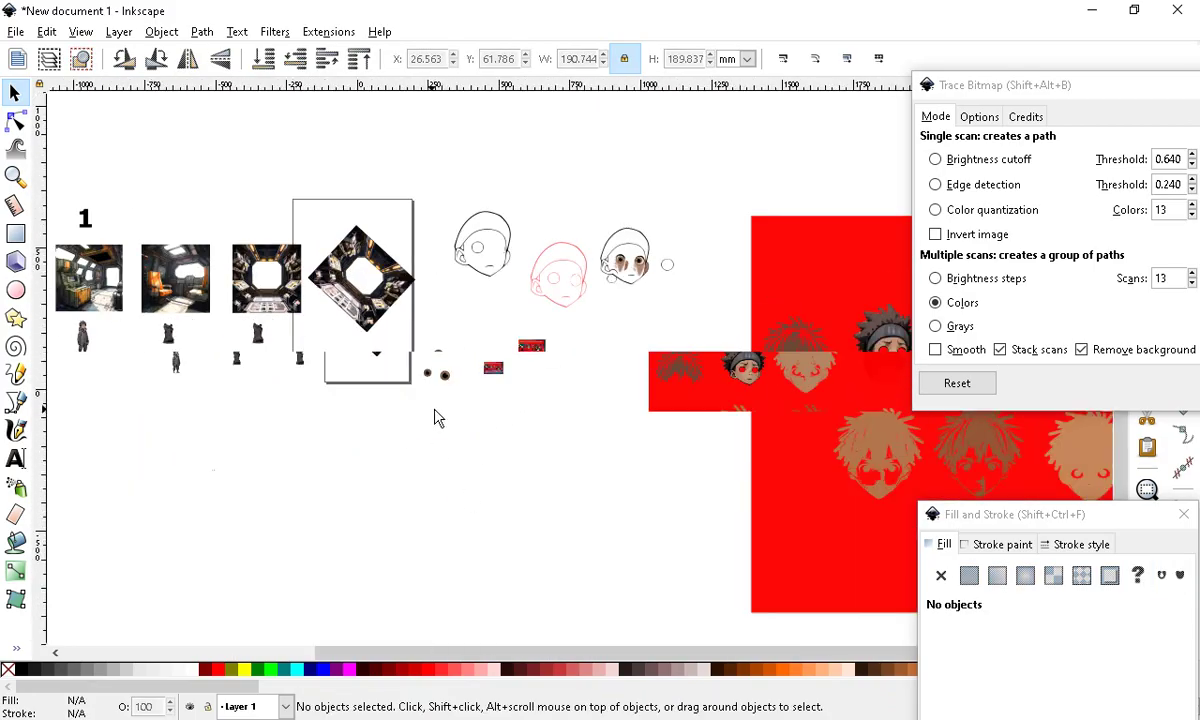
scroll(616, 415, "down", 3)
scroll(552, 388, "up", 2)
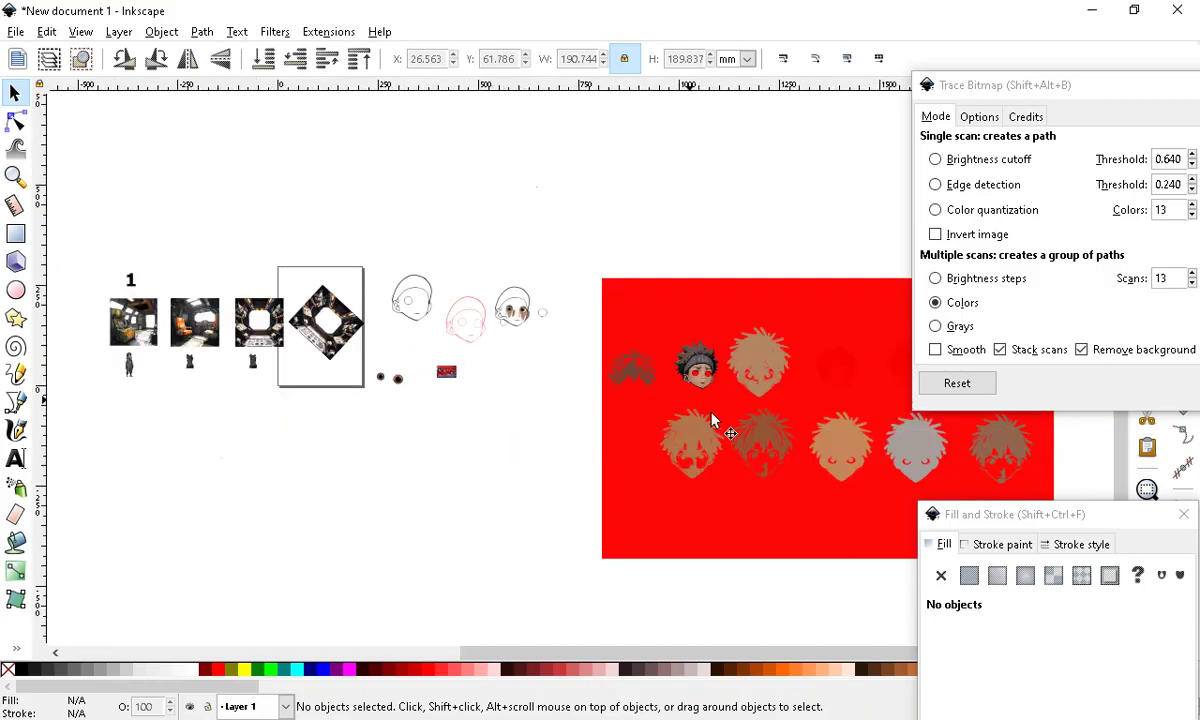
scroll(432, 324, "up", 1)
scroll(440, 325, "up", 2)
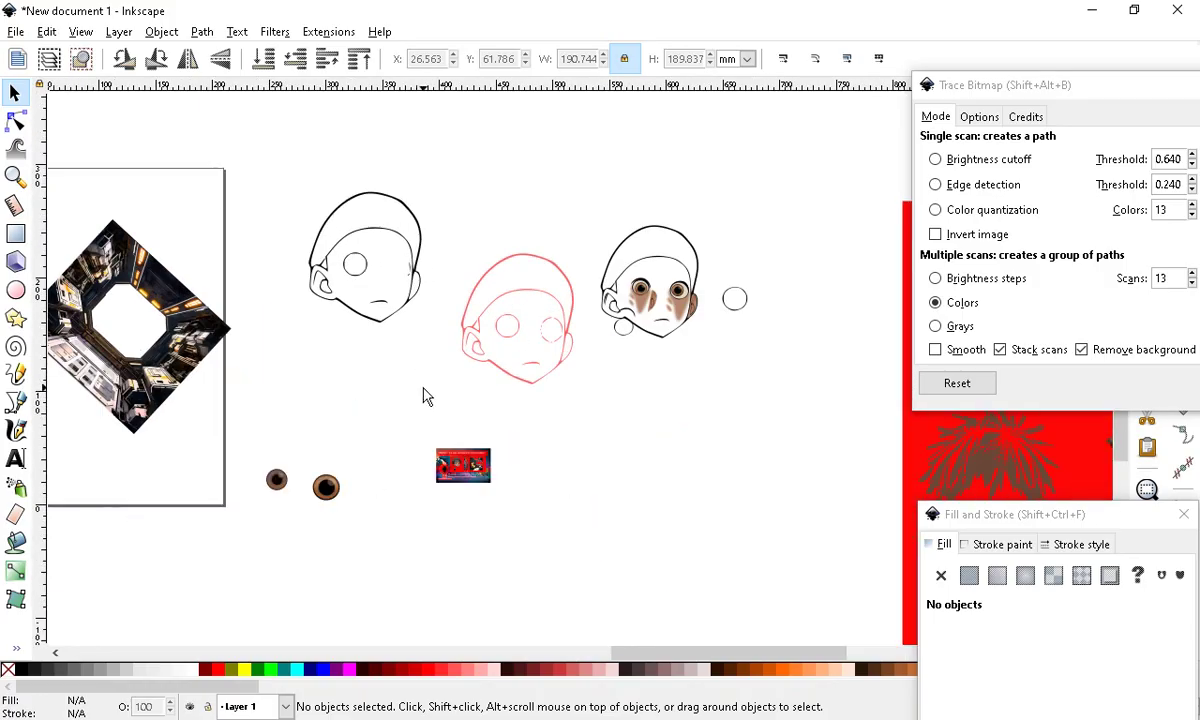
double_click(733, 309)
left_click_drag(733, 309, 528, 240)
scroll(667, 364, "up", 2)
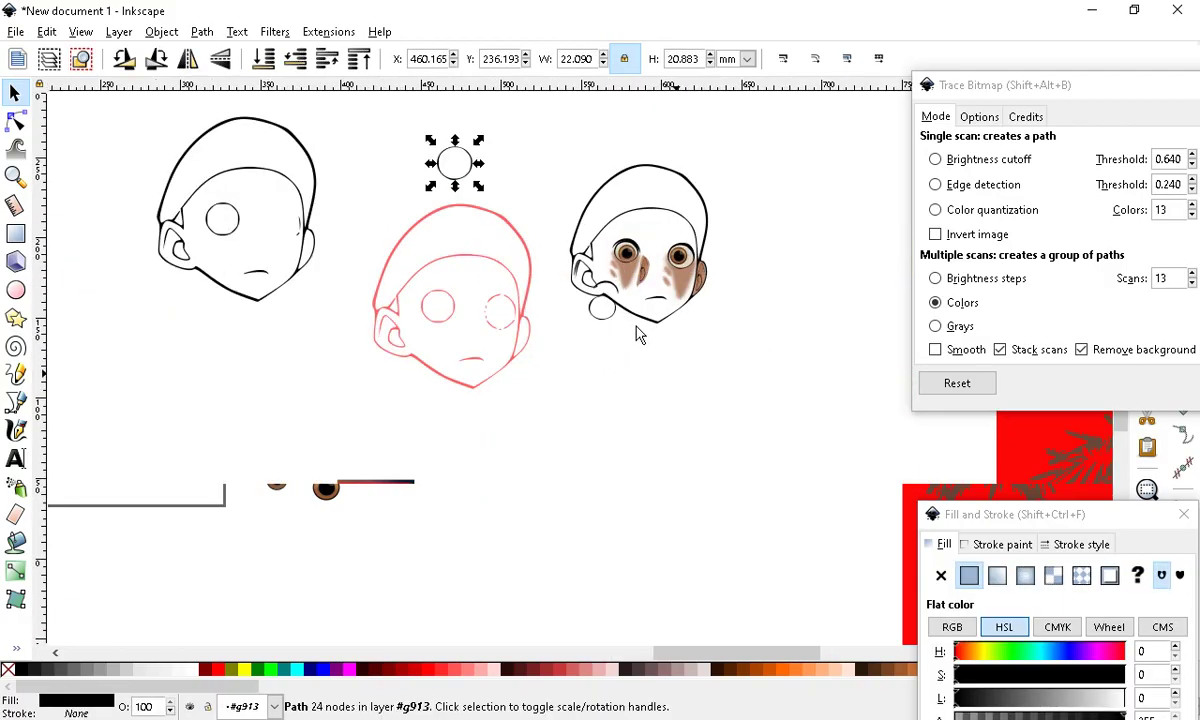
Move the headband boy's head off the red backdrop onto the empty canvas above, at about X 591.1, Y 495.1 mm
scroll(700, 378, "down", 4)
scroll(284, 323, "down", 1)
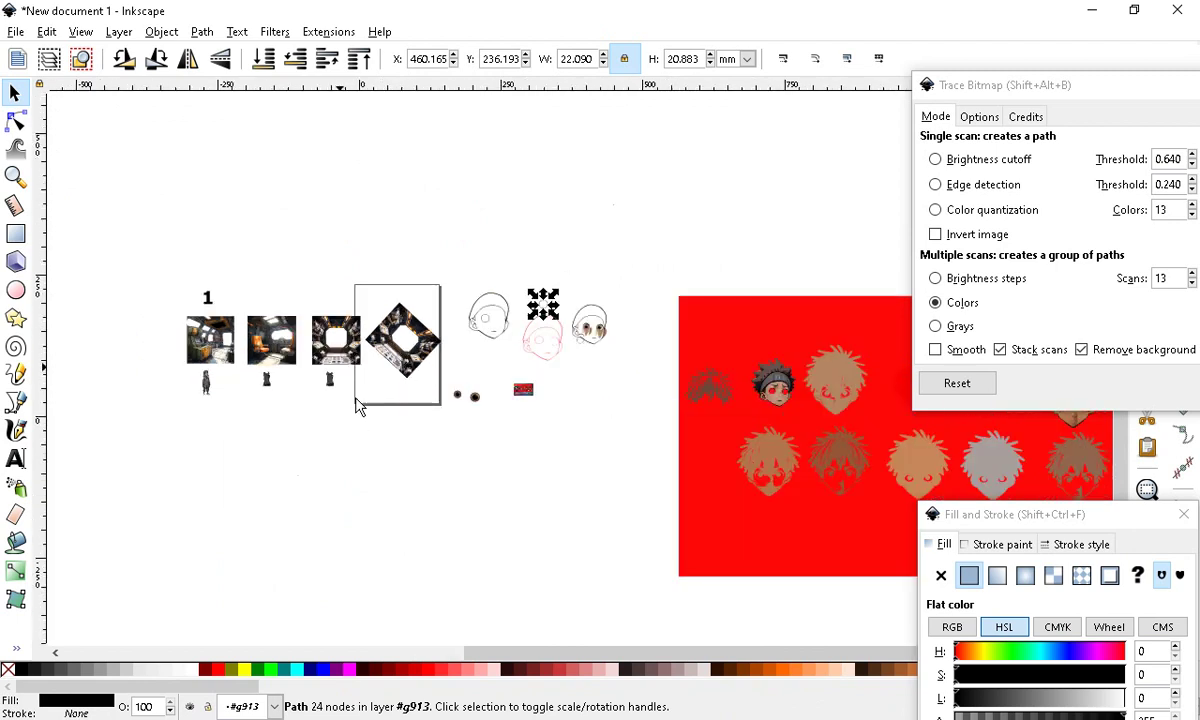
scroll(345, 380, "up", 1)
scroll(271, 422, "down", 2)
scroll(642, 312, "up", 1)
scroll(630, 400, "up", 5)
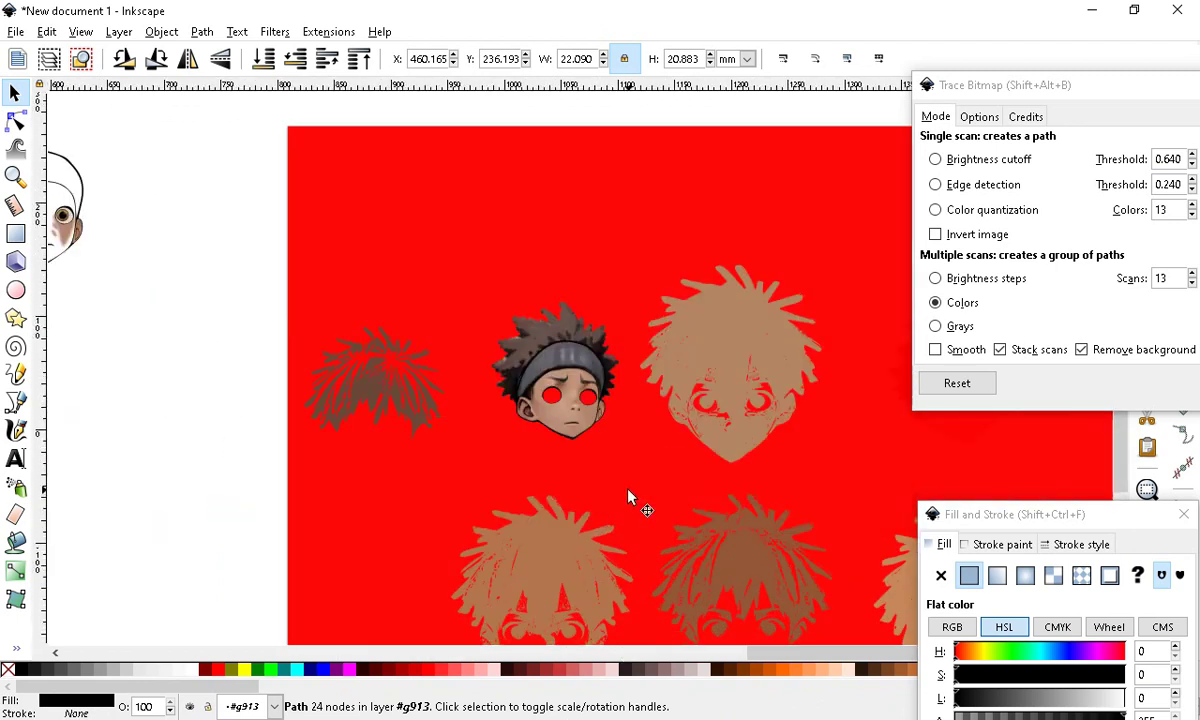
scroll(740, 500, "down", 4)
left_click(688, 447)
left_click_drag(688, 445, 485, 195)
scroll(500, 185, "up", 5)
left_click_drag(652, 436, 497, 234)
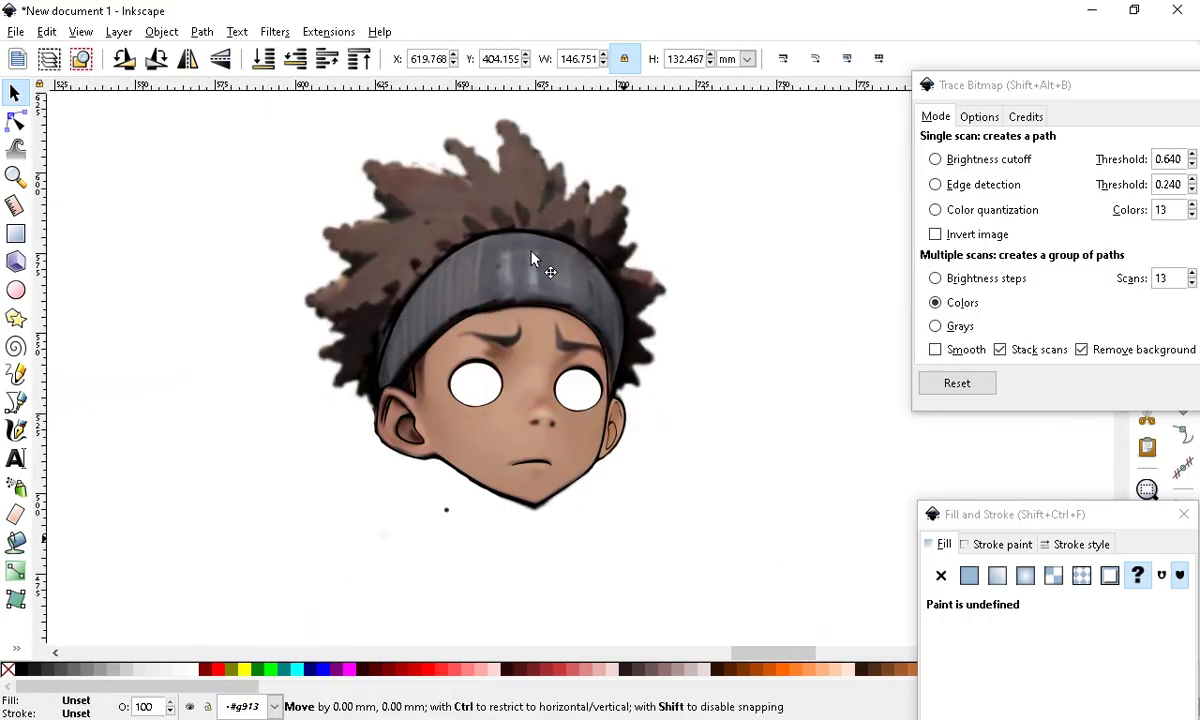
scroll(700, 340, "down", 2)
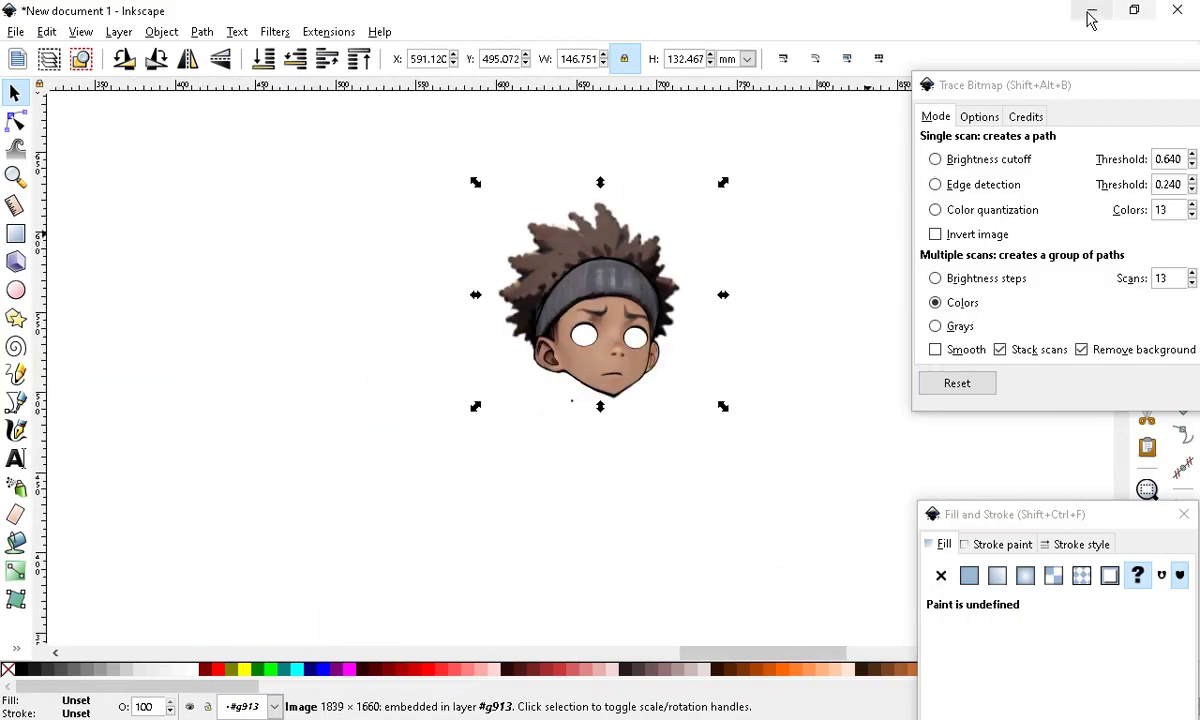
Bring the Trace Bitmap dialog fully into view and shift the headband head clear of it to about X 483.5, Y 516.7 mm
mouse_move(1023, 88)
left_mouse_down()
mouse_move(871, 118)
mouse_move(767, 80)
left_mouse_up()
left_click_drag(562, 265, 400, 237)
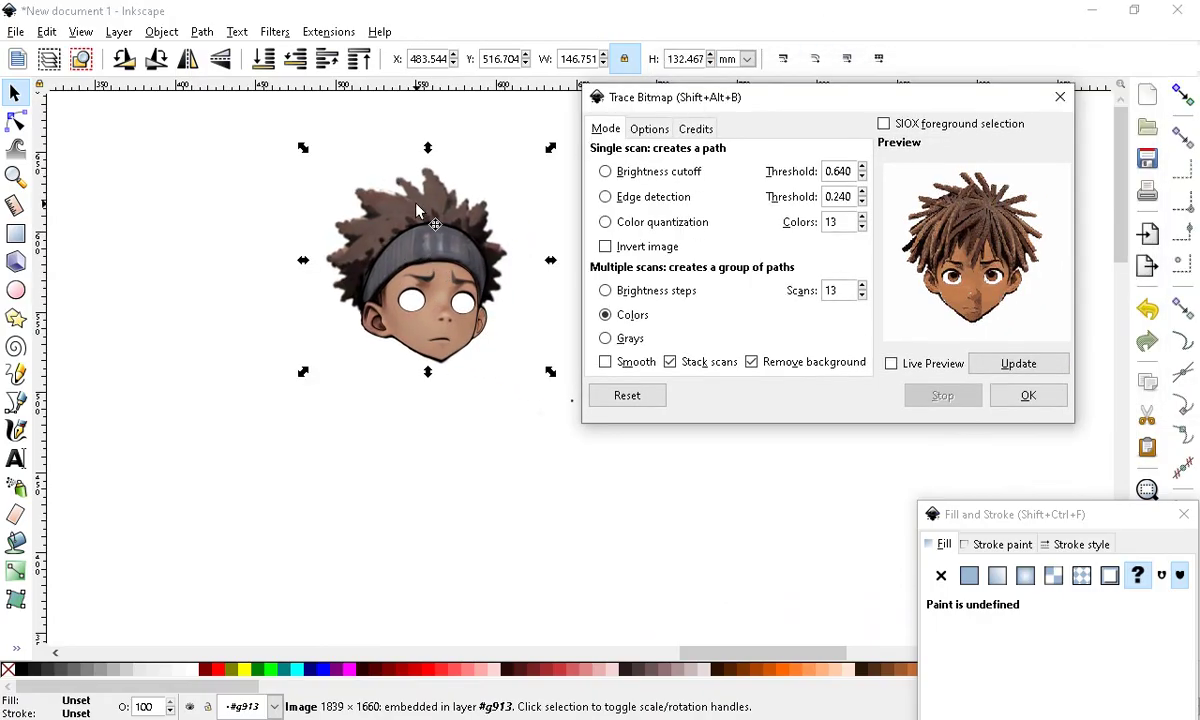
scroll(300, 335, "up", 3)
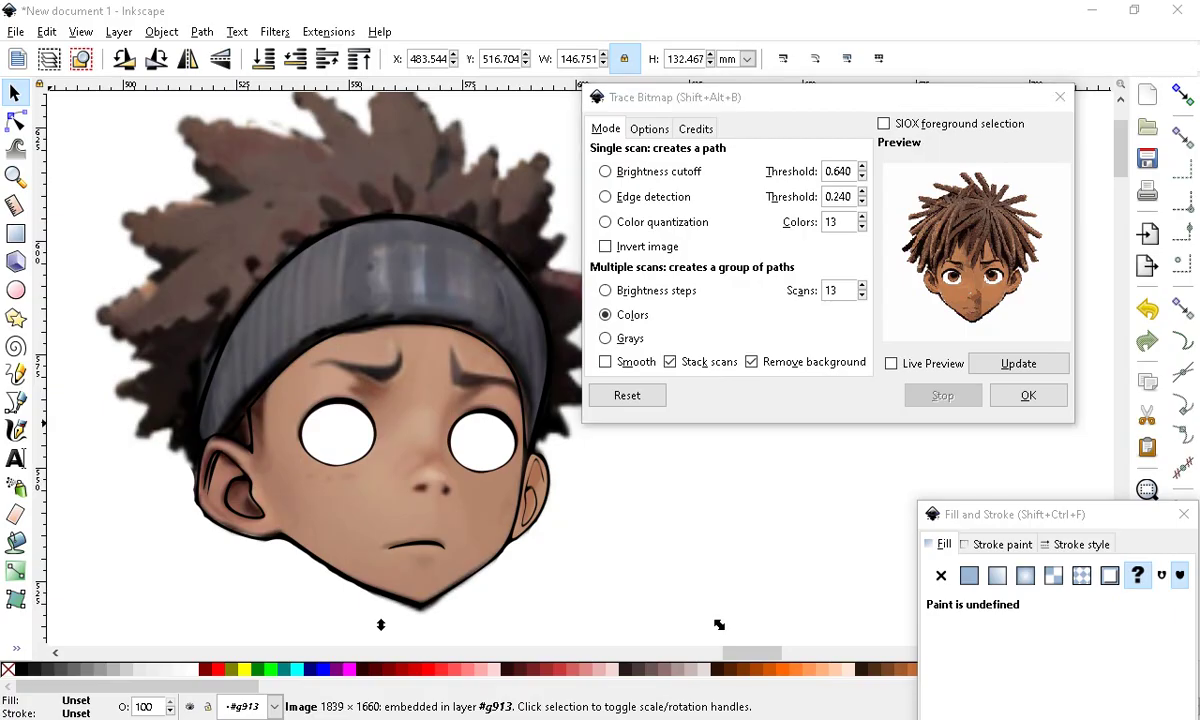
key("alt+Tab")
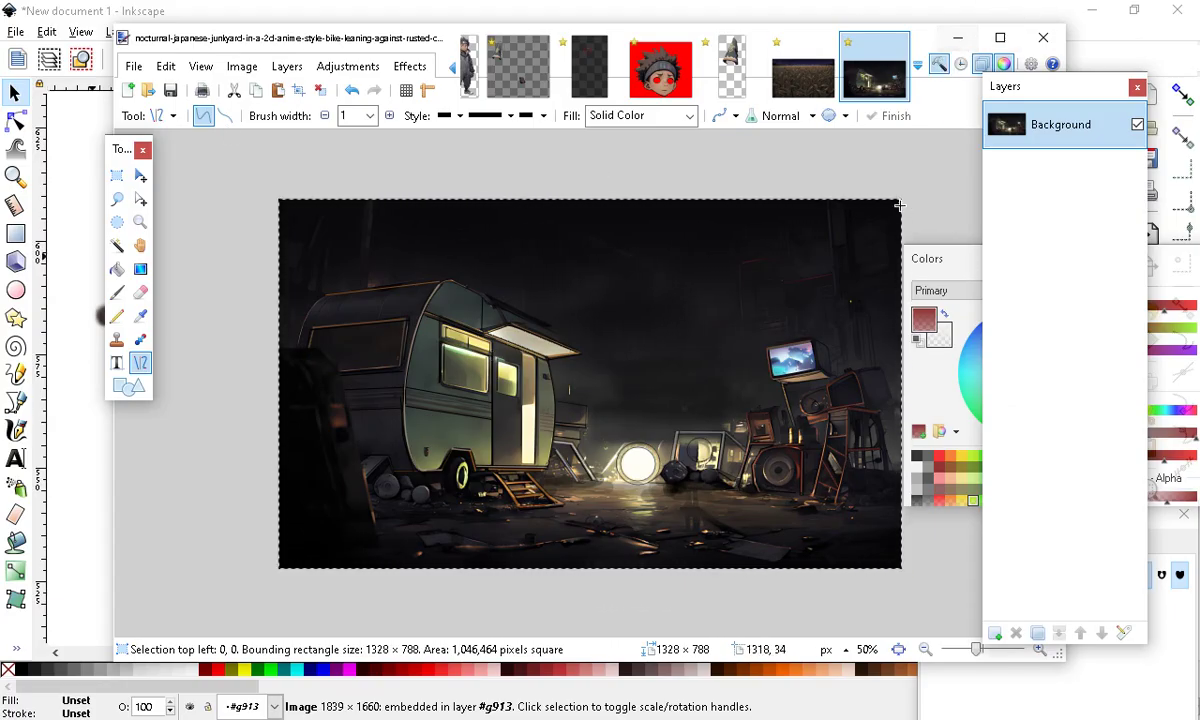
left_click(962, 45)
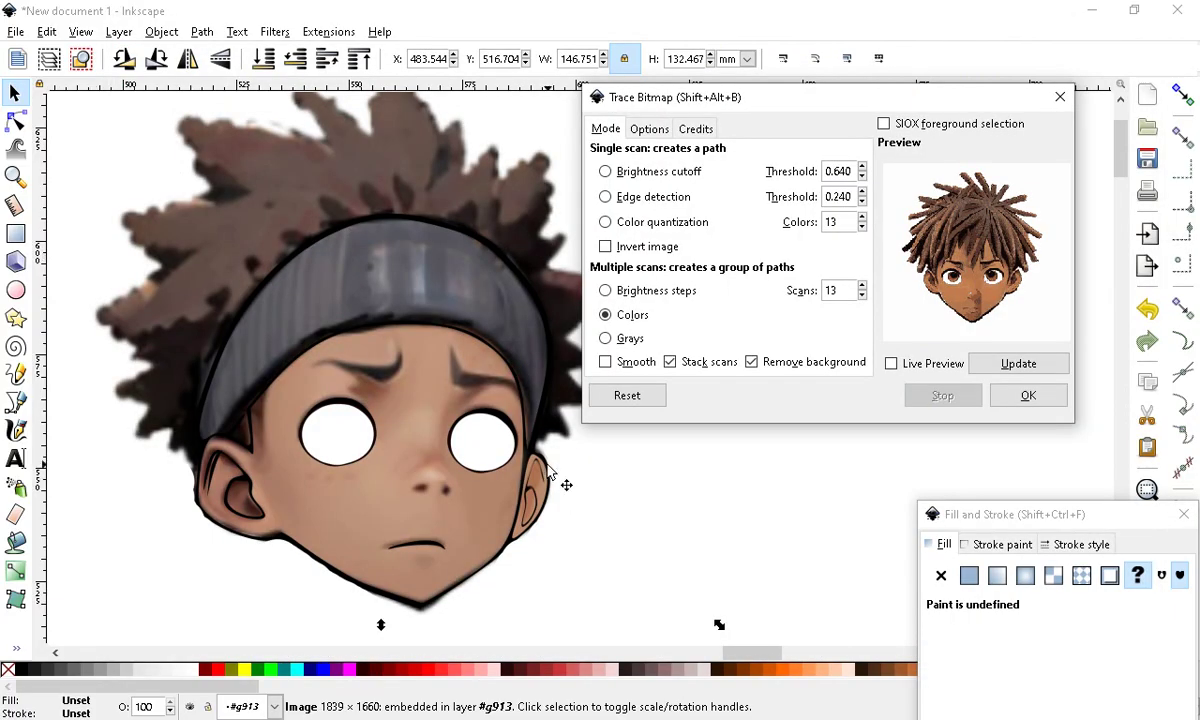
Move the headband head farther from the Trace Bitmap dialog, to about X 350.2, Y 530.4 mm
key("minus")
key("minus")
key("minus")
left_click_drag(481, 328, 386, 338)
key("plus")
key("plus")
key("plus")
scroll(358, 376, "down", 3)
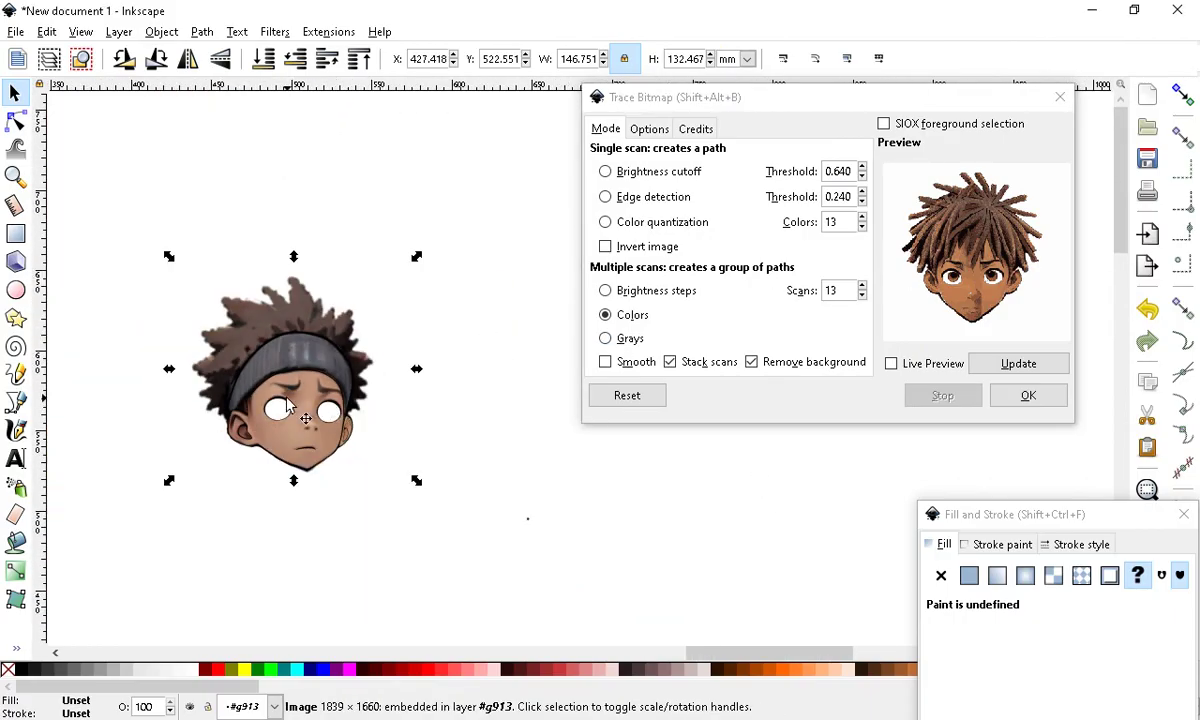
scroll(299, 403, "up", 1)
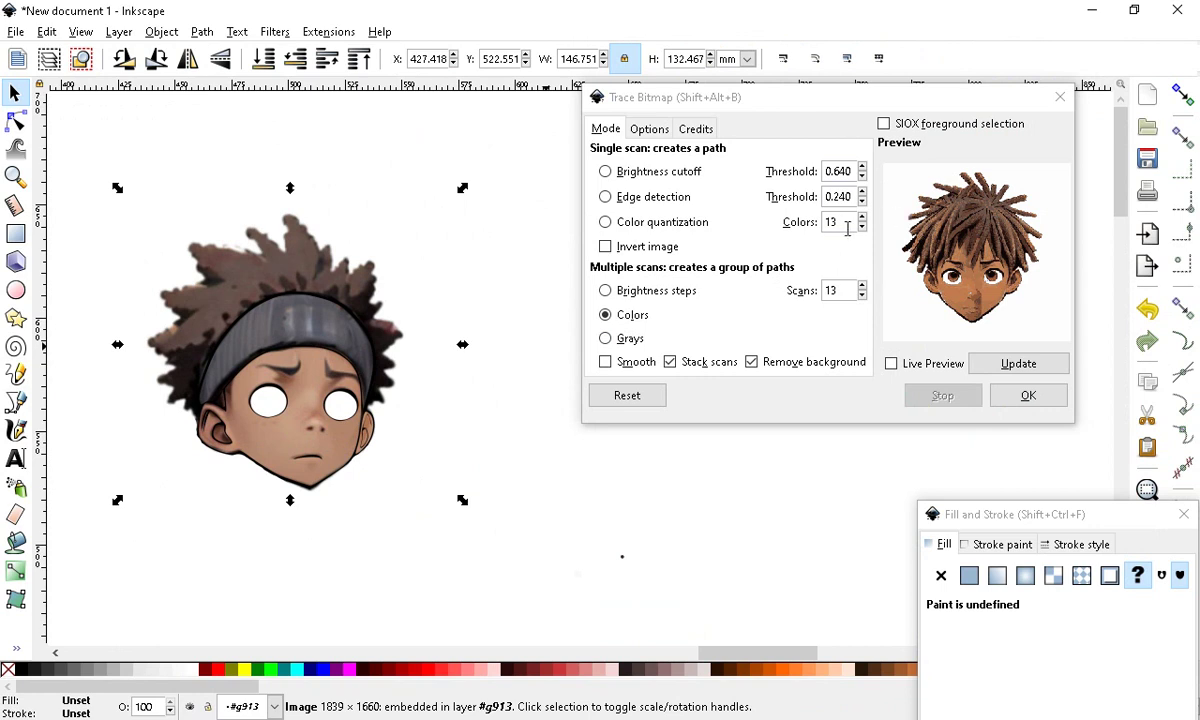
key("plus")
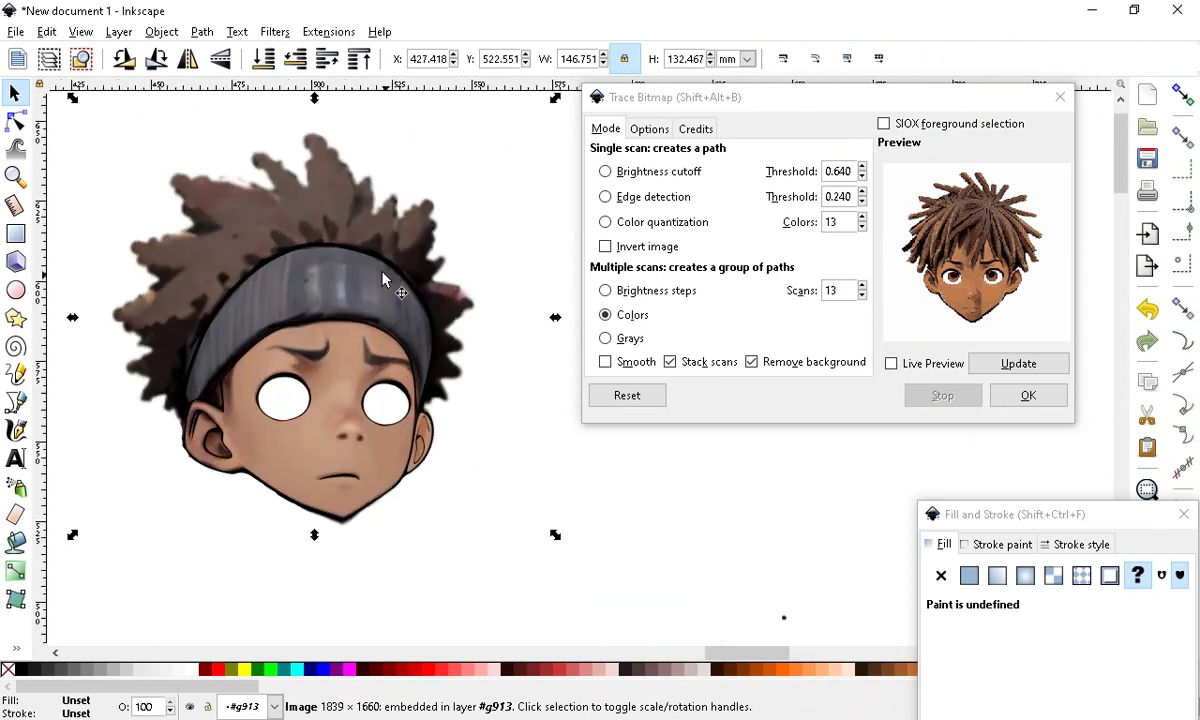
key("Escape")
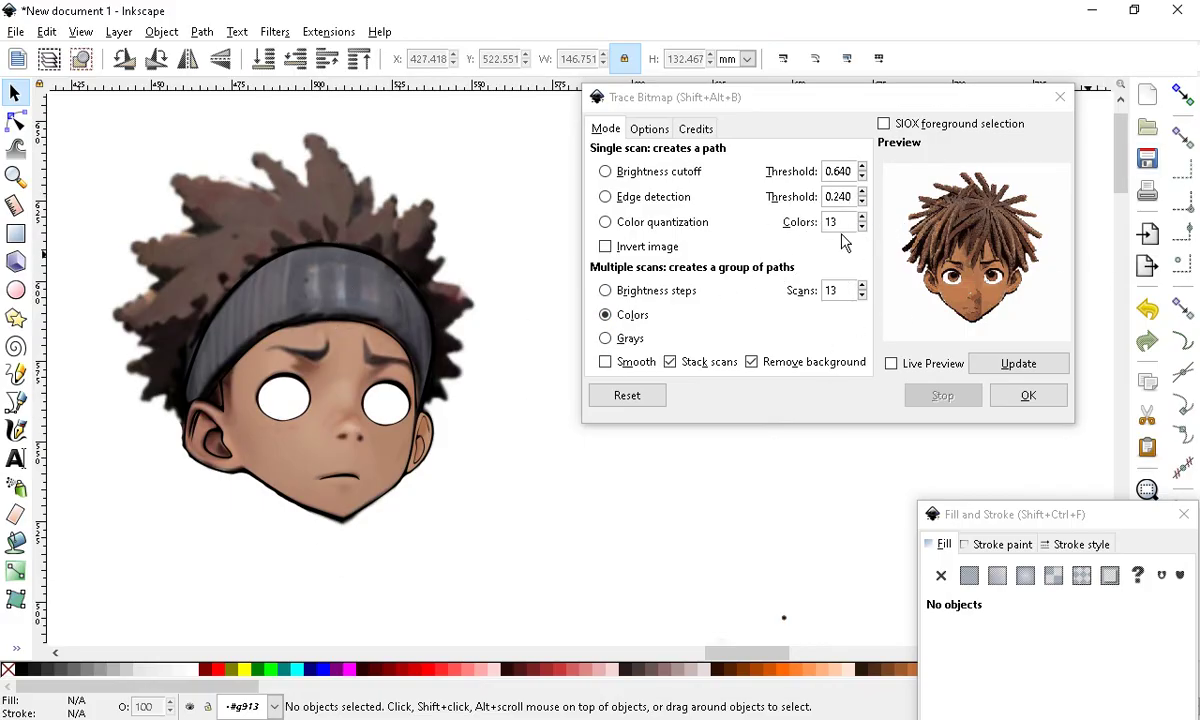
scroll(350, 310, "down", 2)
scroll(326, 330, "up", 1)
left_click_drag(326, 273, 223, 280)
key("Escape")
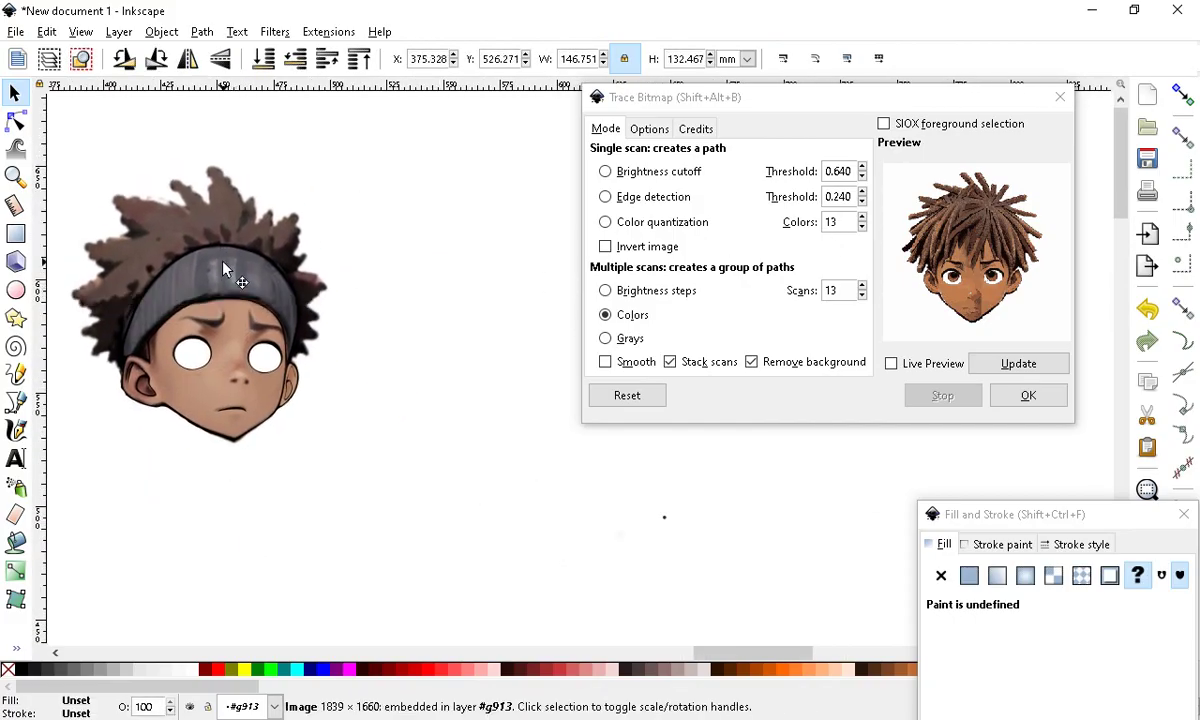
scroll(415, 287, "down", 1)
left_click_drag(286, 254, 244, 247)
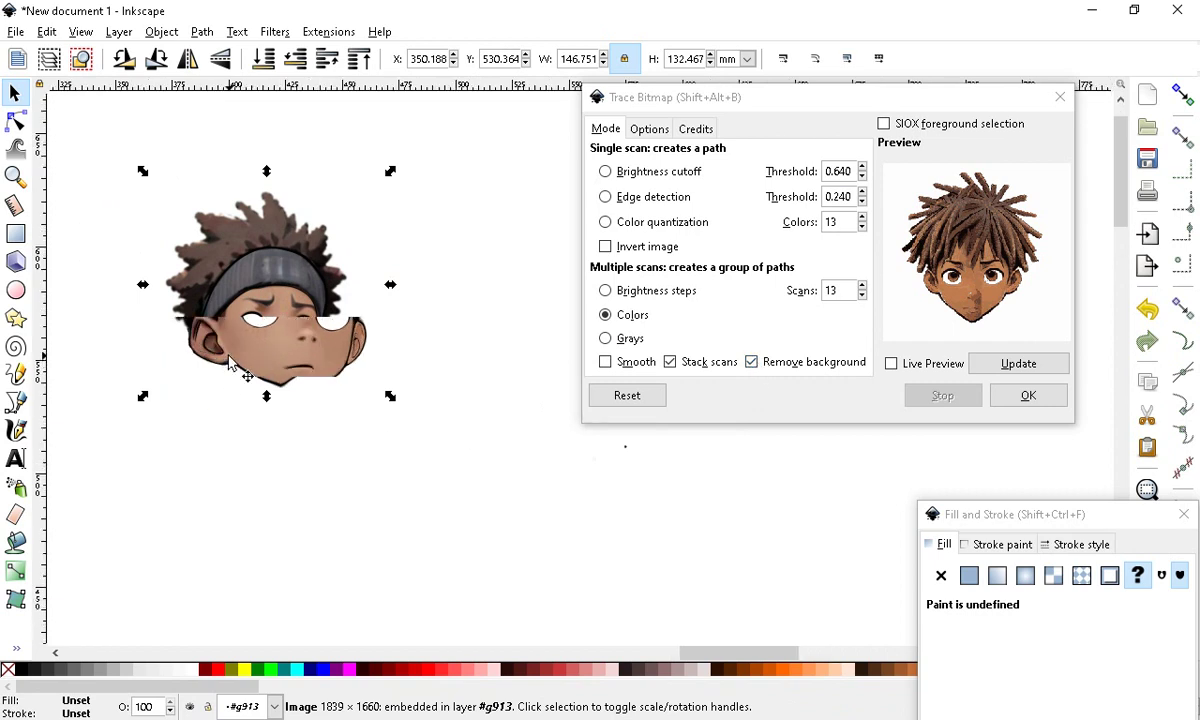
scroll(220, 366, "up", 1)
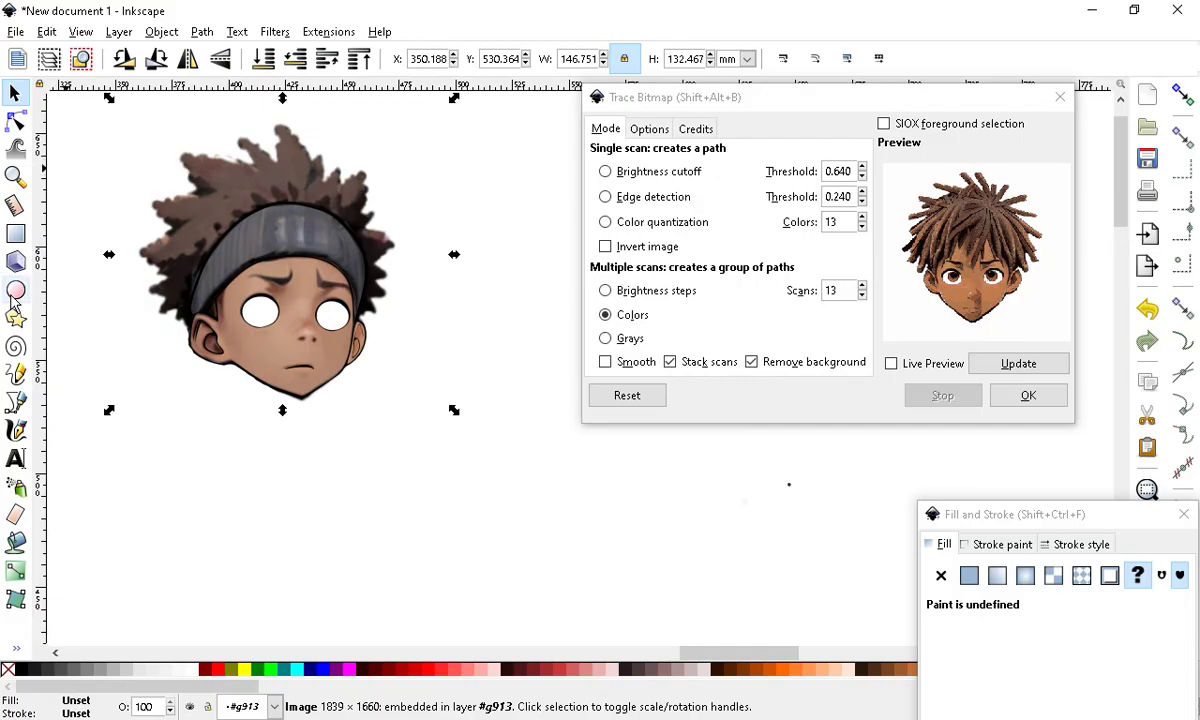
Draw a red ellipse about 105.8 by 51.3 mm over the headband head's eyes and send it behind the head
left_click(16, 290)
mouse_move(140, 252)
left_mouse_down()
mouse_move(469, 375)
mouse_move(379, 365)
left_mouse_up()
left_click(14, 93)
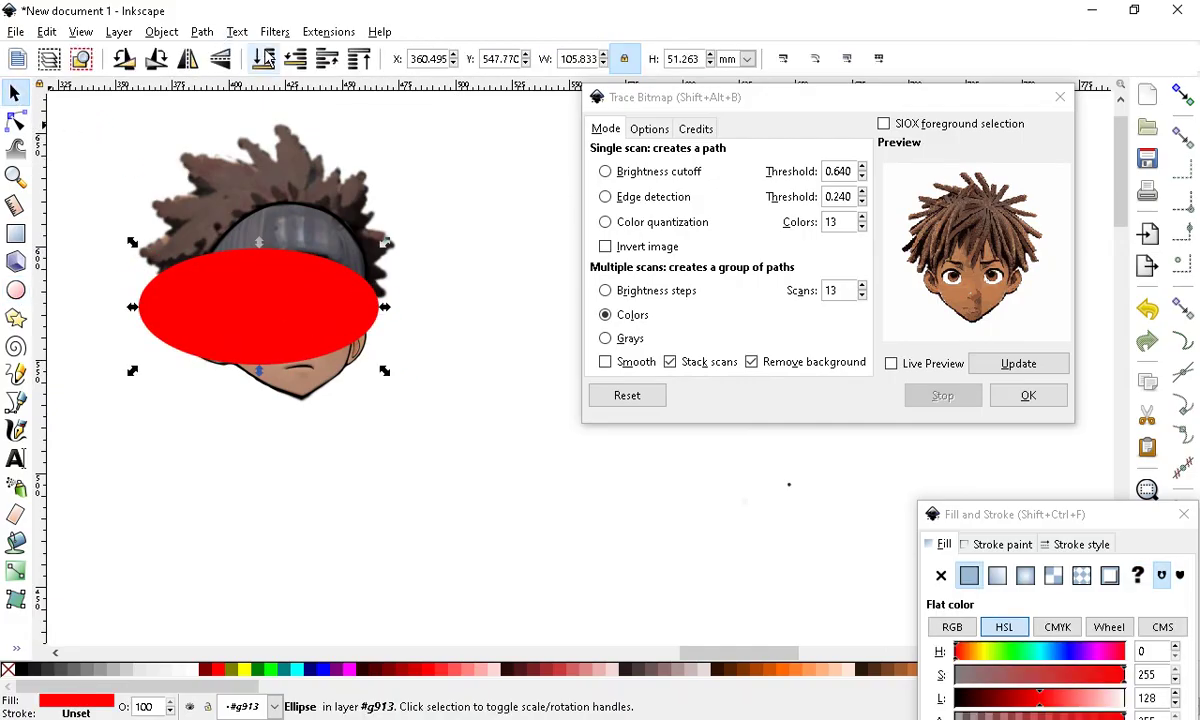
left_click(262, 59)
scroll(295, 284, "up", 2)
scroll(294, 350, "up", 1)
scroll(338, 317, "down", 2)
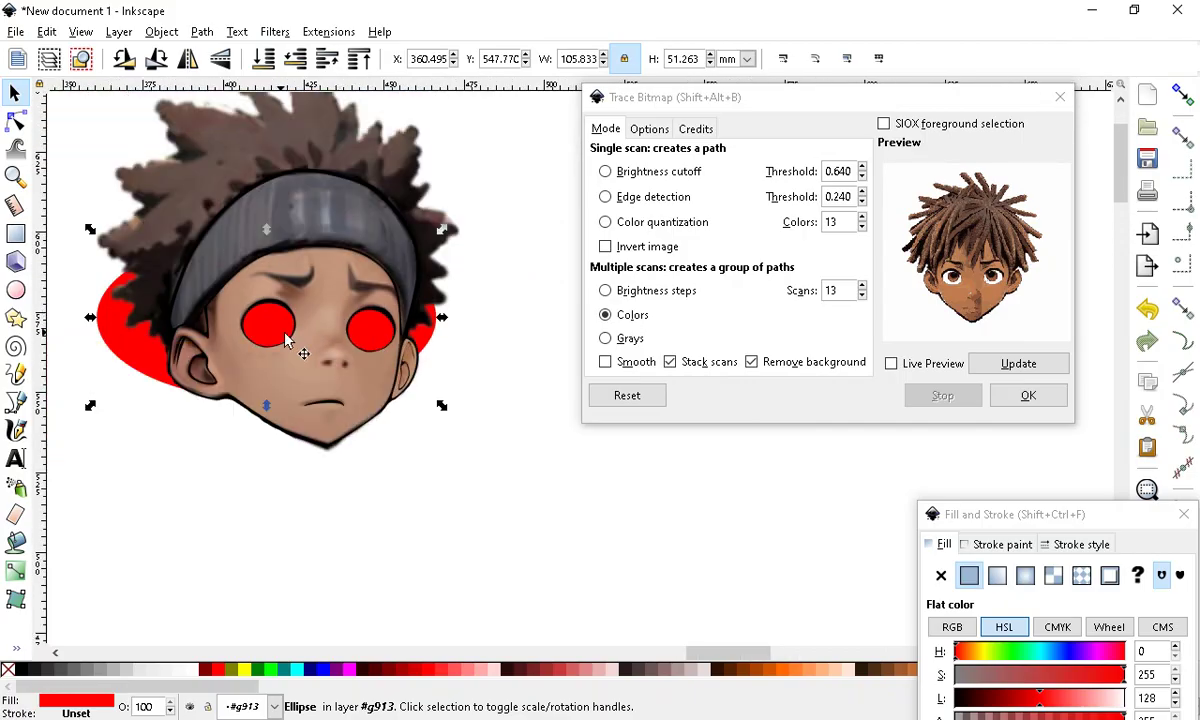
scroll(272, 326, "up", 1)
scroll(130, 340, "down", 2)
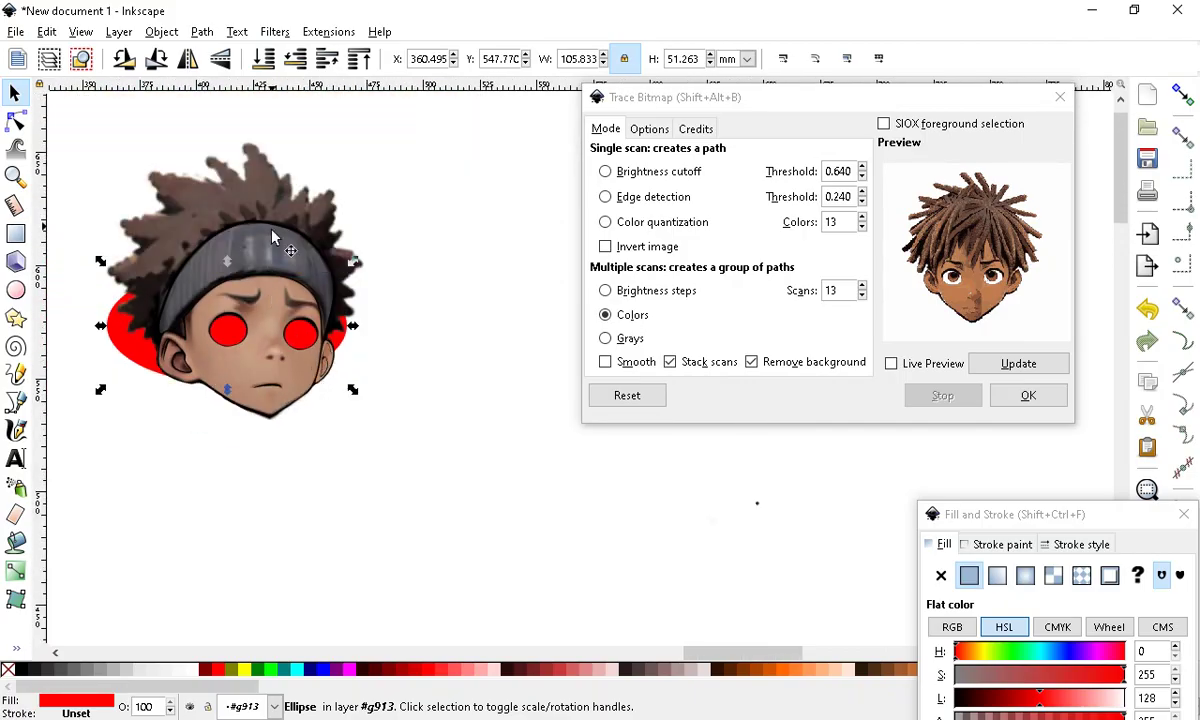
scroll(258, 334, "up", 2)
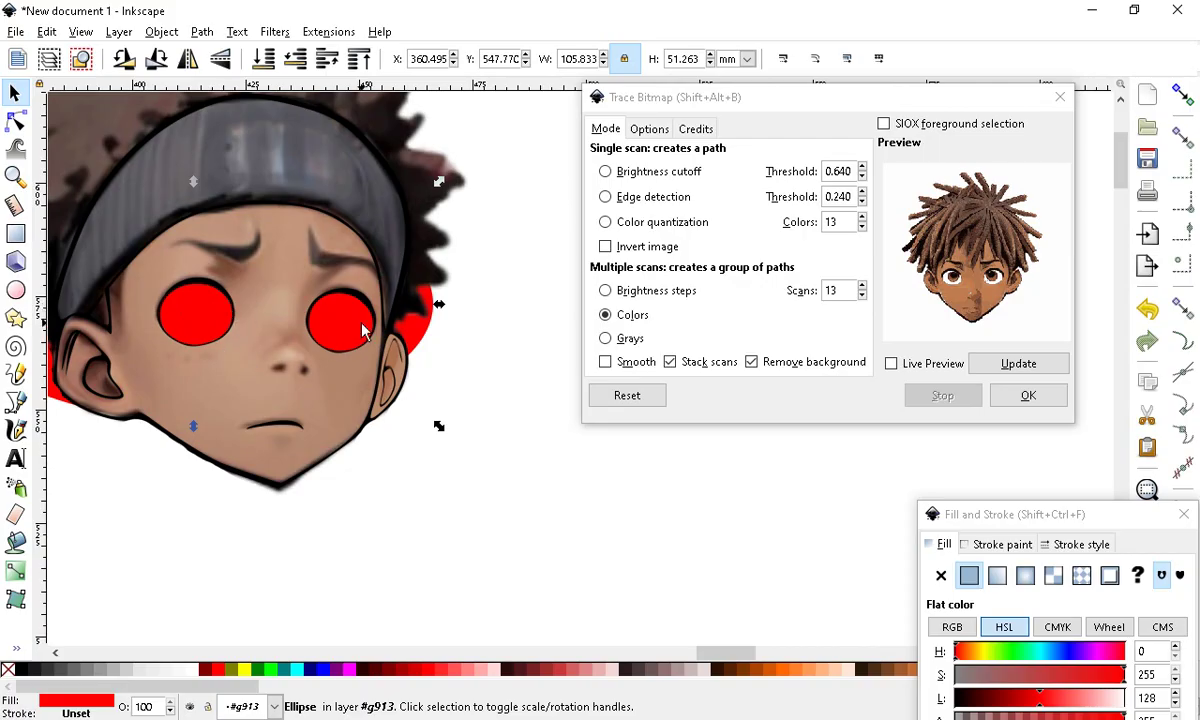
Move the dreadlocked boy's head off the red backdrop to the empty canvas near the headband head, at about X 658.6, Y 584.3 mm
scroll(262, 440, "down", 9)
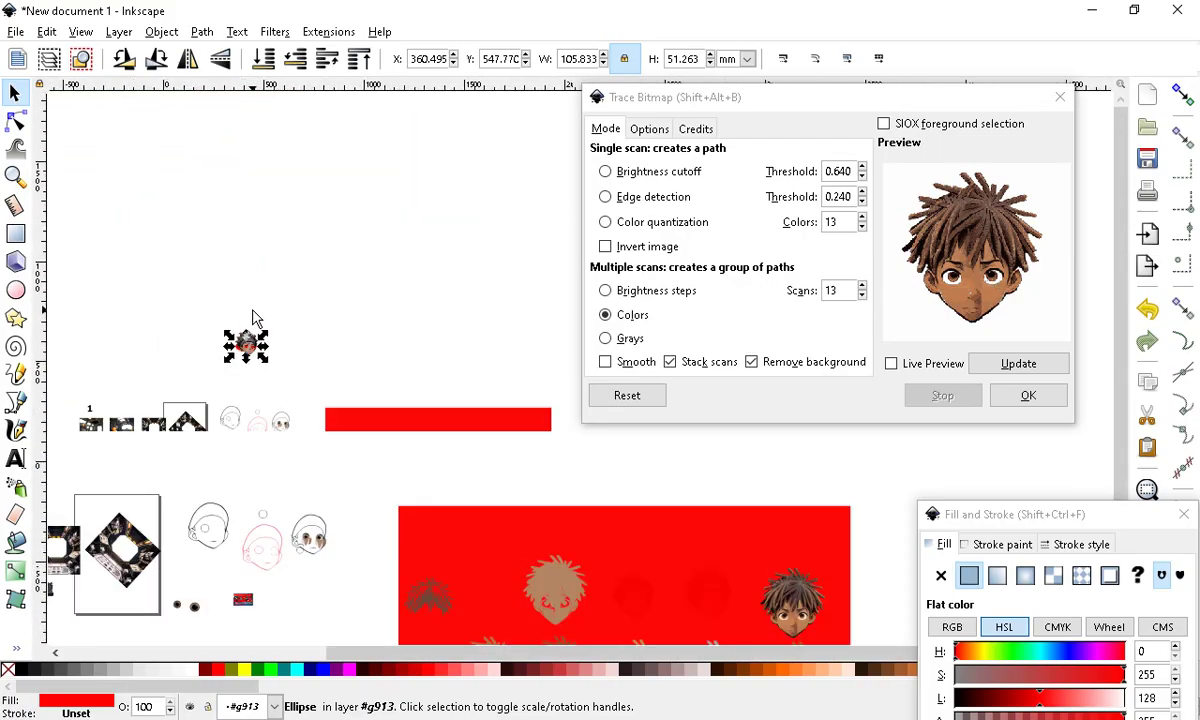
scroll(345, 466, "up", 1)
left_click_drag(617, 479, 359, 292)
scroll(390, 350, "up", 4)
scroll(390, 350, "up", 3)
scroll(437, 380, "down", 6)
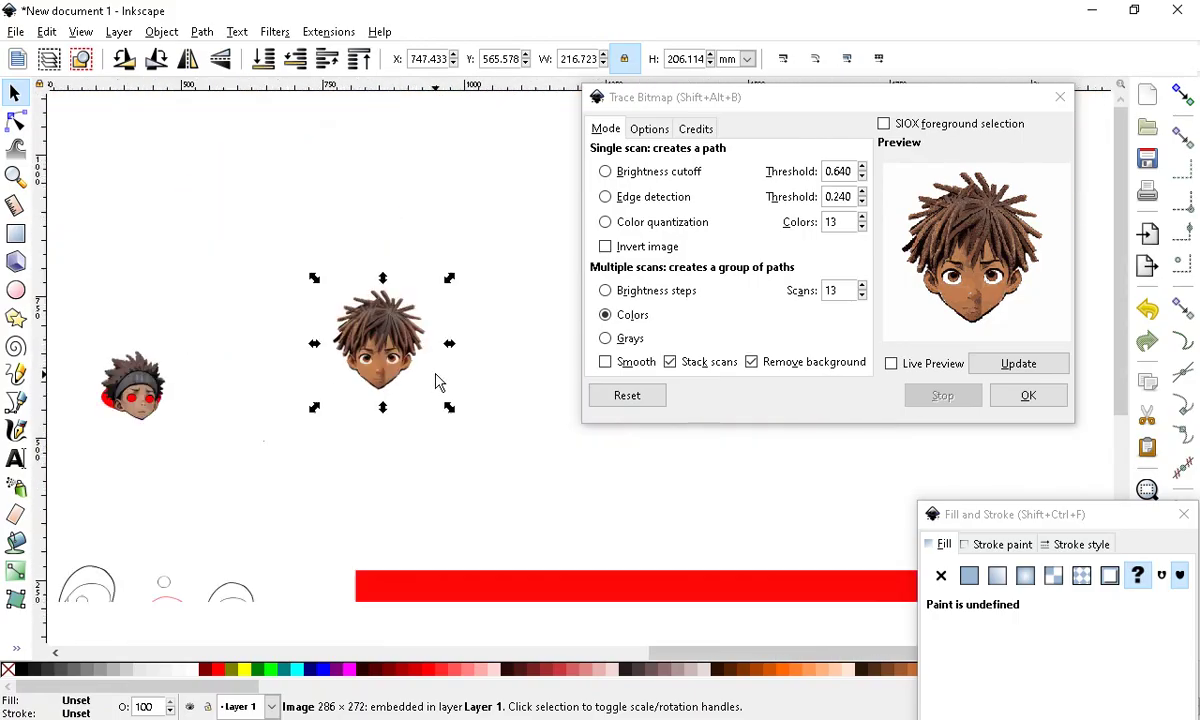
scroll(437, 380, "up", 1)
left_click_drag(388, 312, 317, 297)
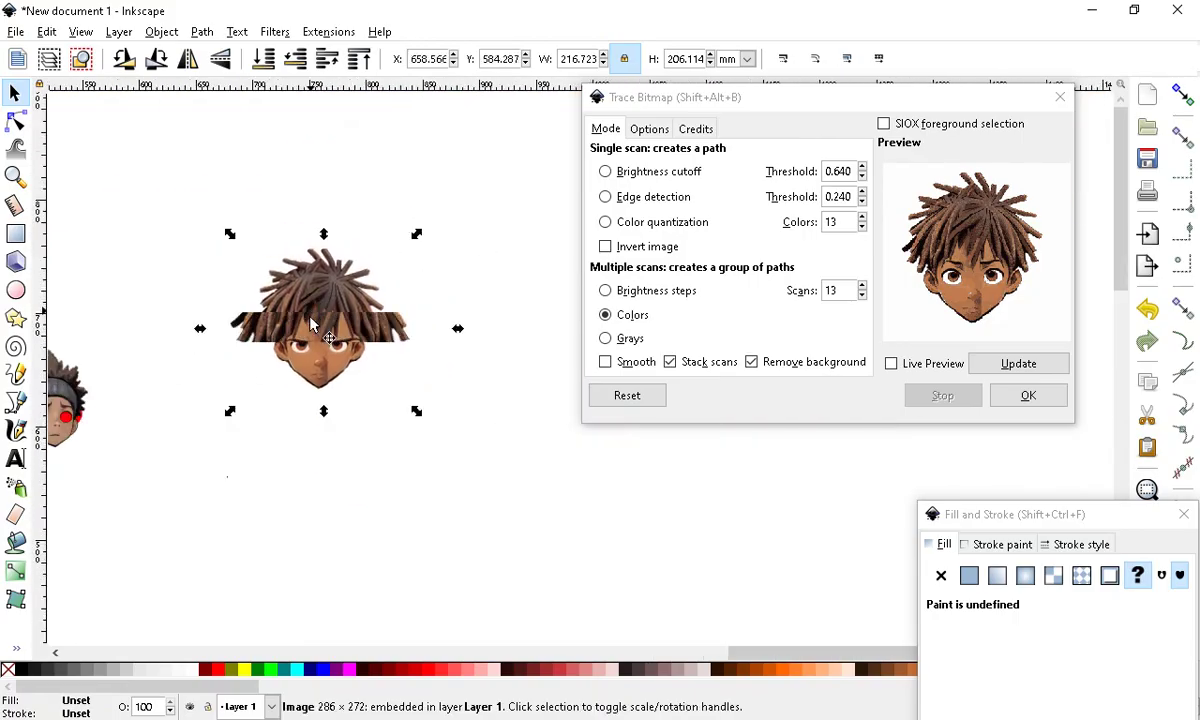
scroll(310, 339, "up", 5)
scroll(352, 332, "down", 3)
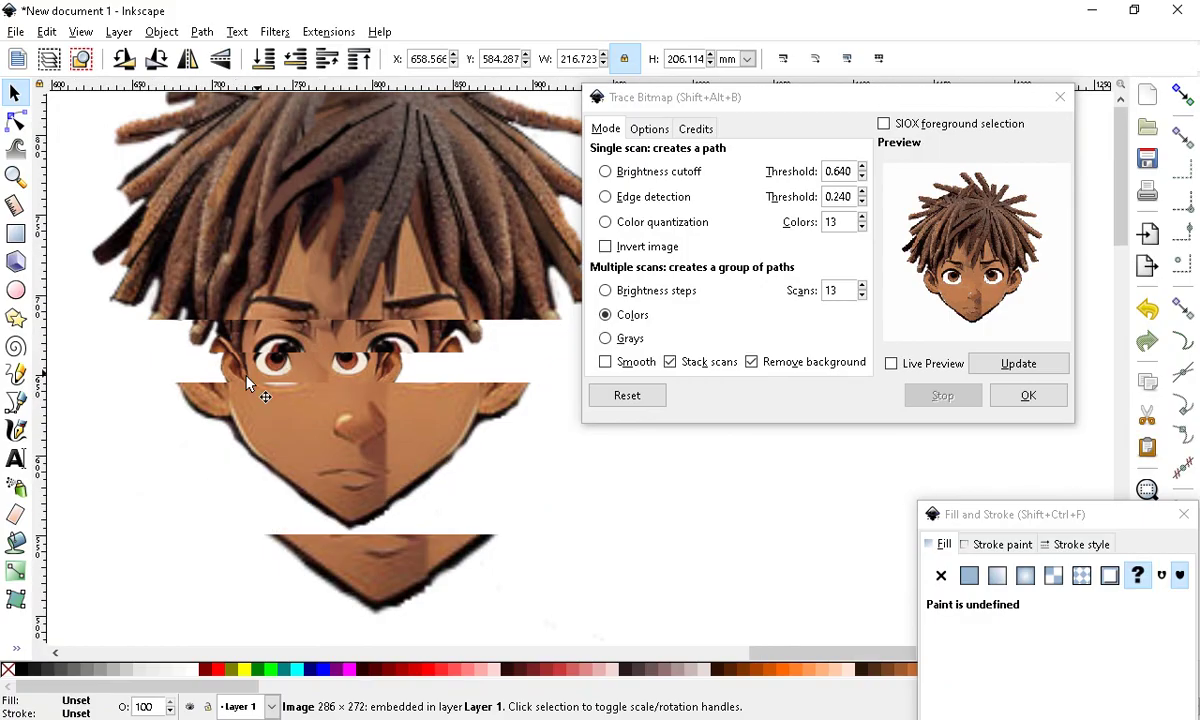
Look over the Trace Bitmap options and reposition the dreadlocked head clear of the dialog, at about X 639.3, Y 584.3 mm
left_click_drag(327, 281, 276, 275)
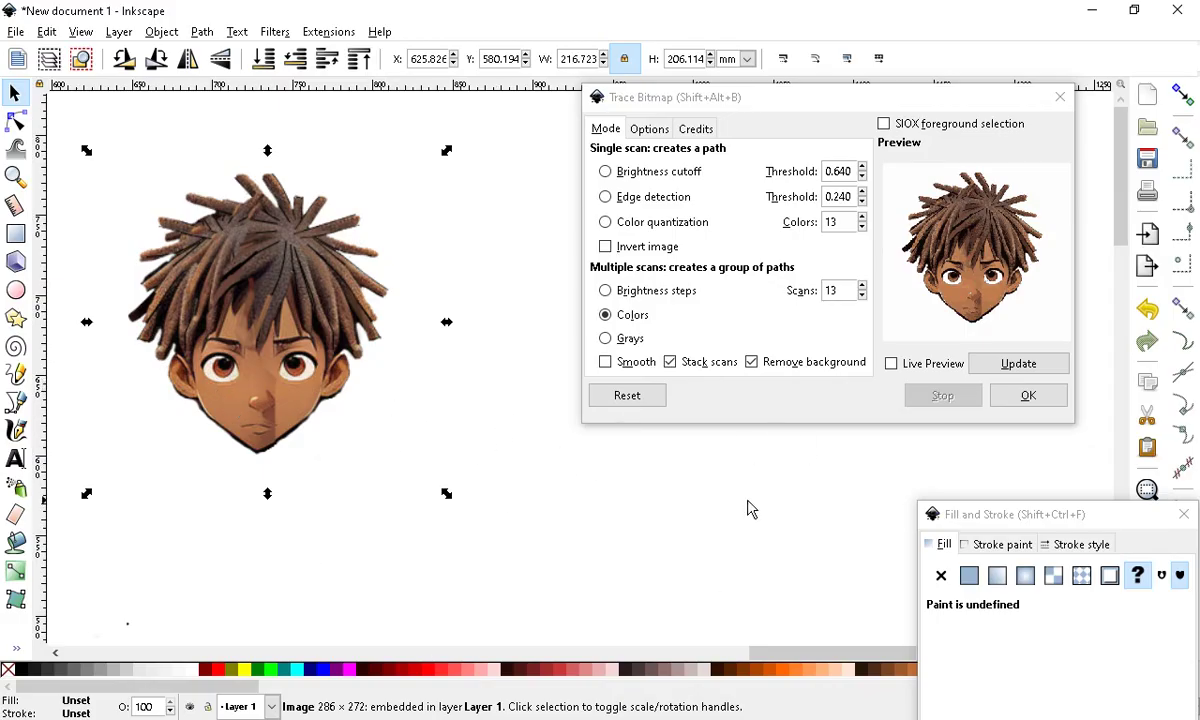
left_click(648, 129)
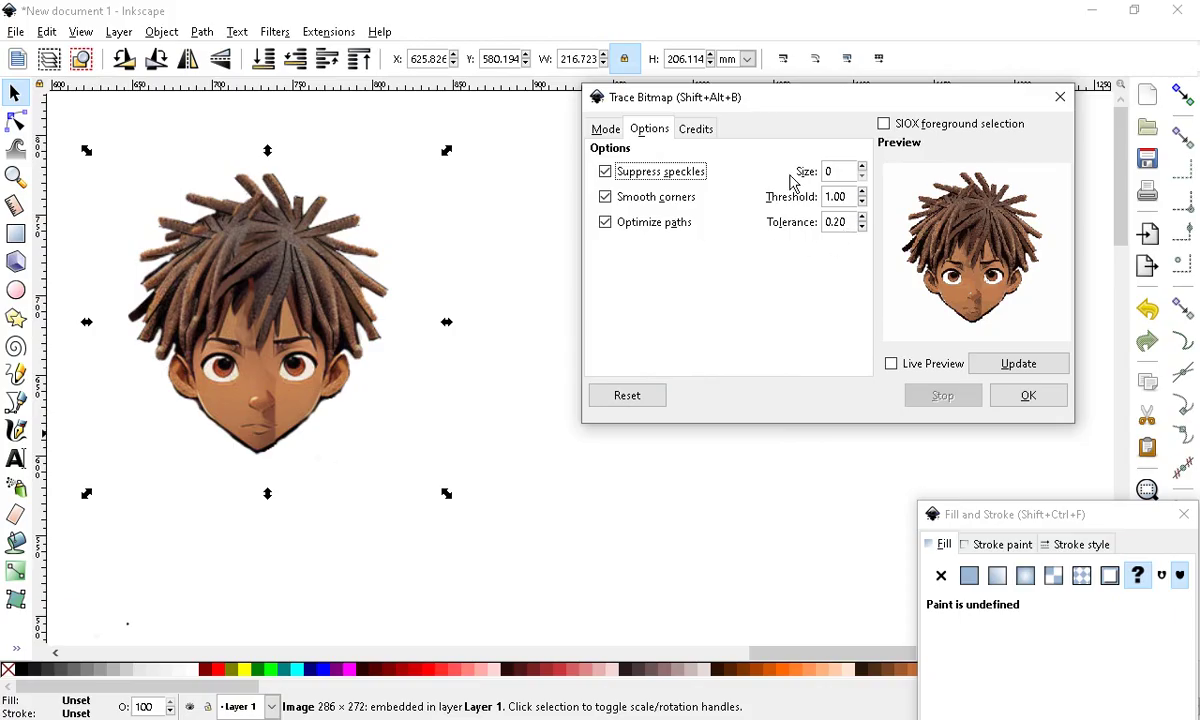
left_click(605, 130)
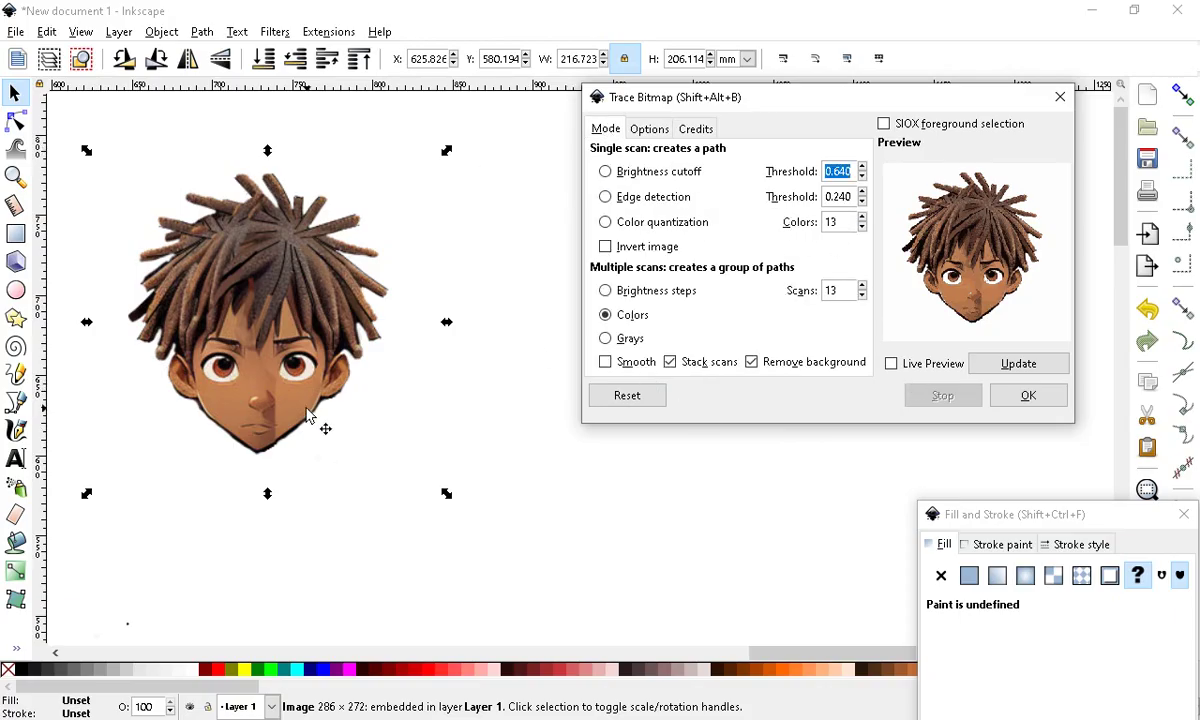
scroll(350, 275, "down", 1)
scroll(345, 305, "up", 1)
scroll(450, 210, "down", 1)
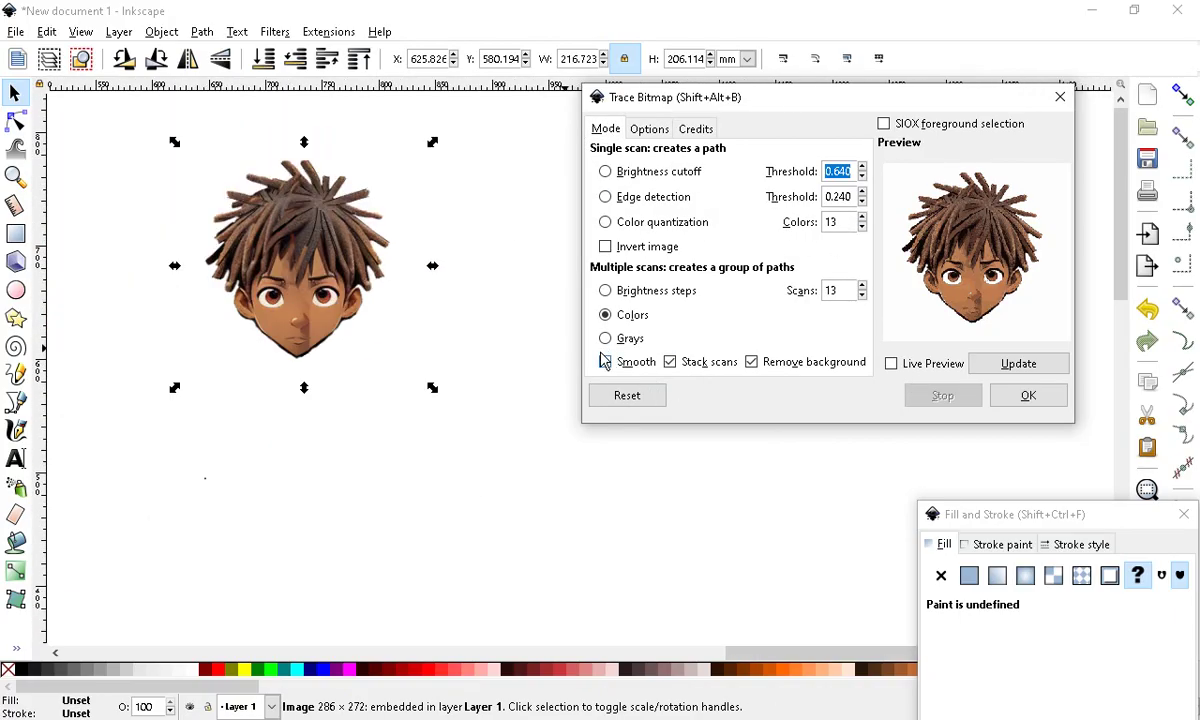
scroll(141, 245, "down", 1)
scroll(254, 232, "up", 4)
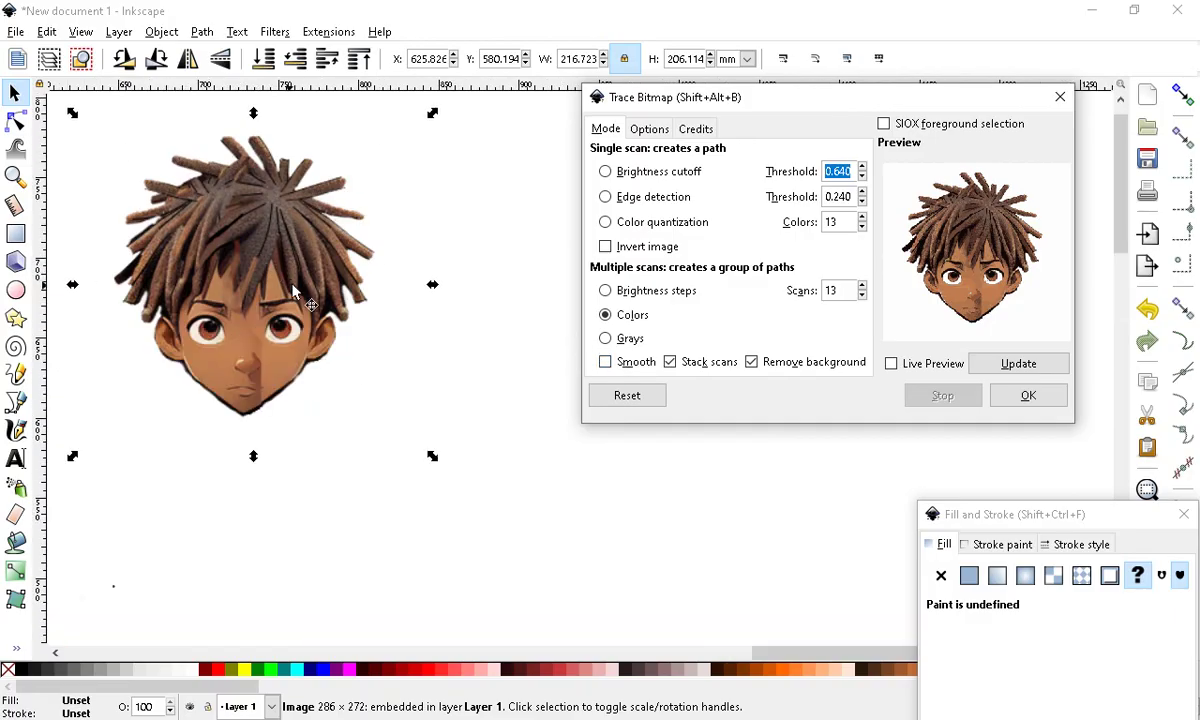
scroll(252, 284, "down", 3)
scroll(221, 270, "up", 1)
left_click_drag(252, 223, 274, 217)
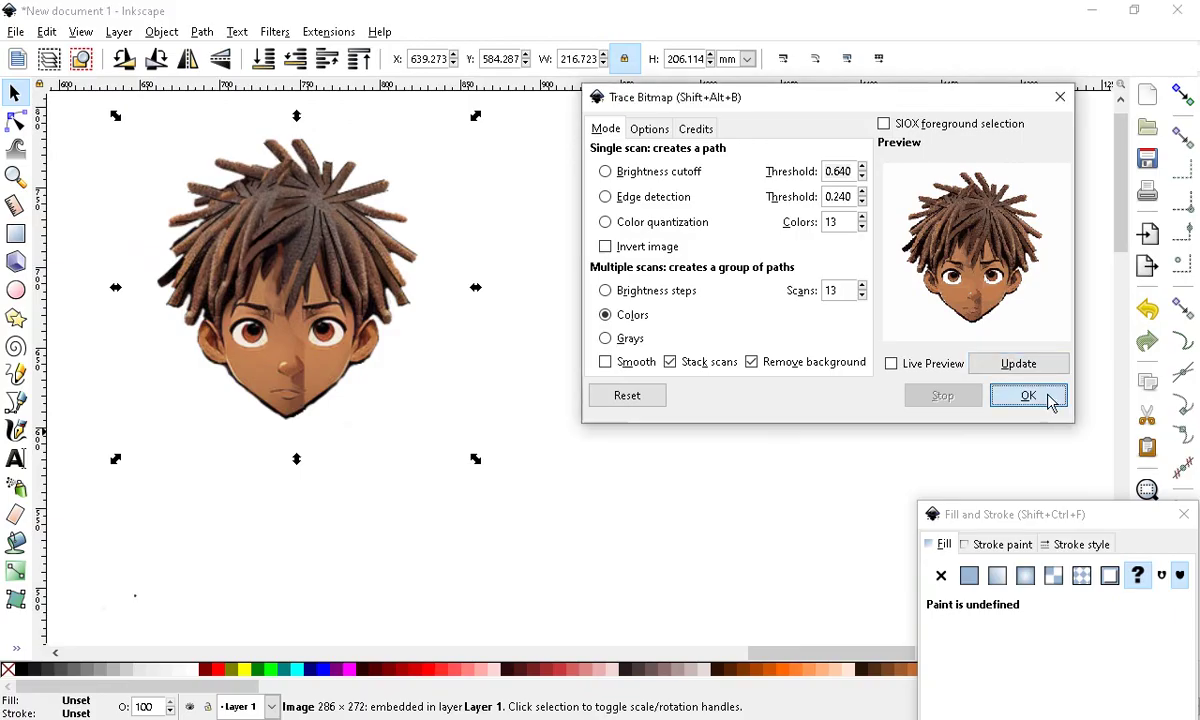
Trace the dreadlocked head with 13 stacked color scans, clear the dialog aside, and move the traced group to about X 859.4, Y 586.7 mm
left_click(1045, 397)
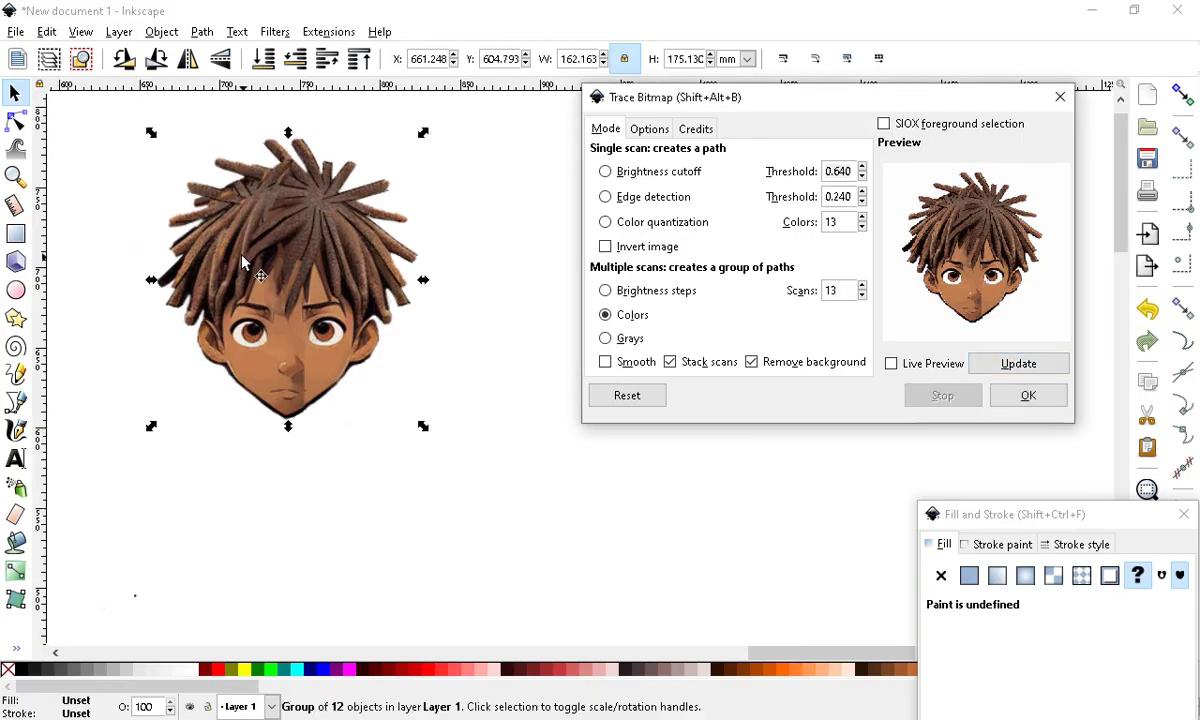
left_click_drag(657, 108, 950, 65)
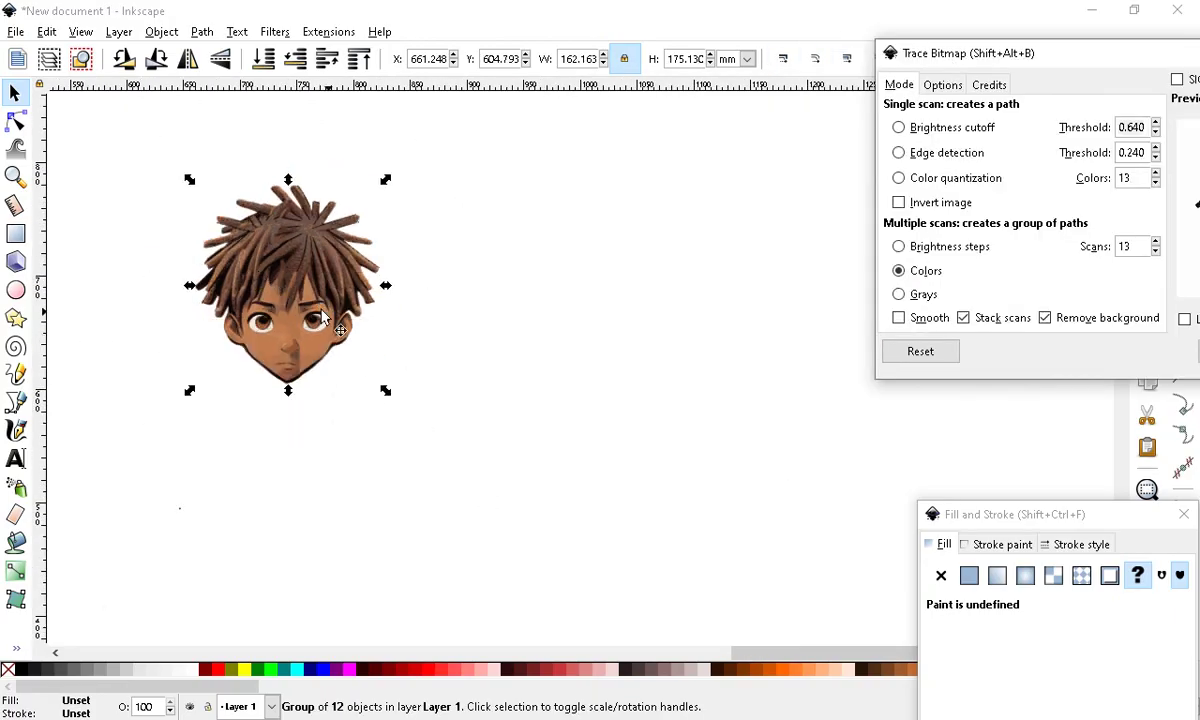
mouse_move(281, 291)
left_mouse_down()
mouse_move(397, 314)
mouse_move(564, 265)
left_mouse_up()
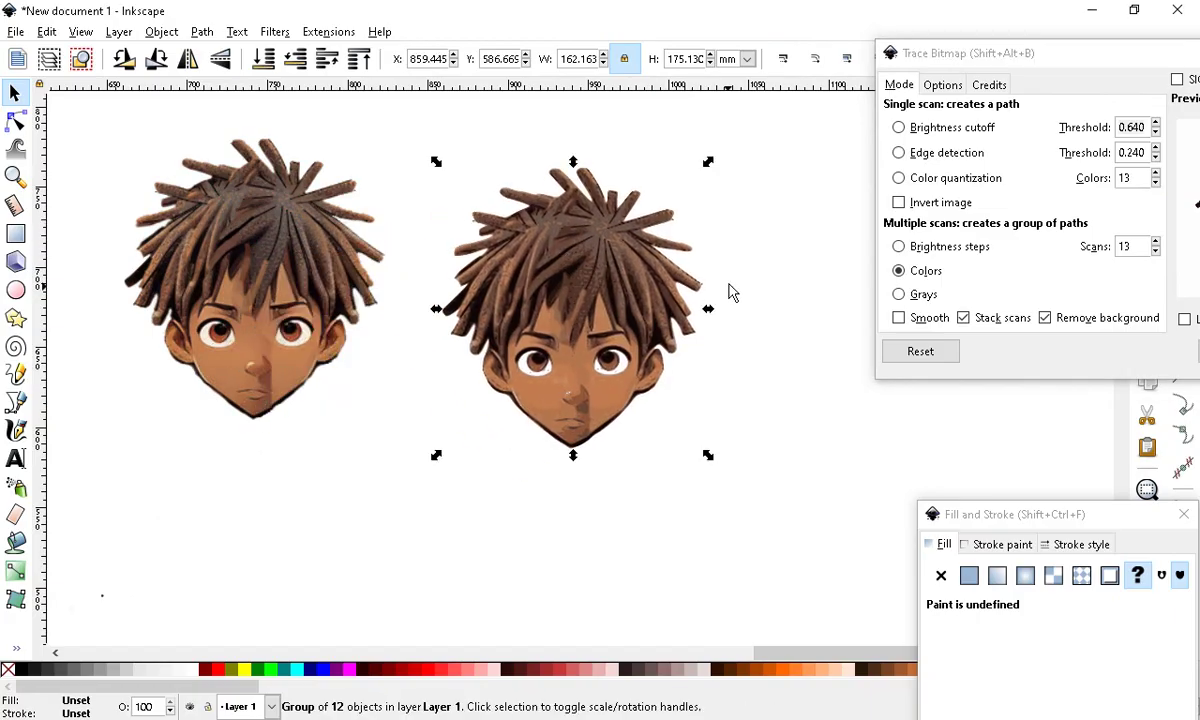
scroll(400, 300, "up", 8, "ctrl")
scroll(419, 291, "down", 8, "ctrl")
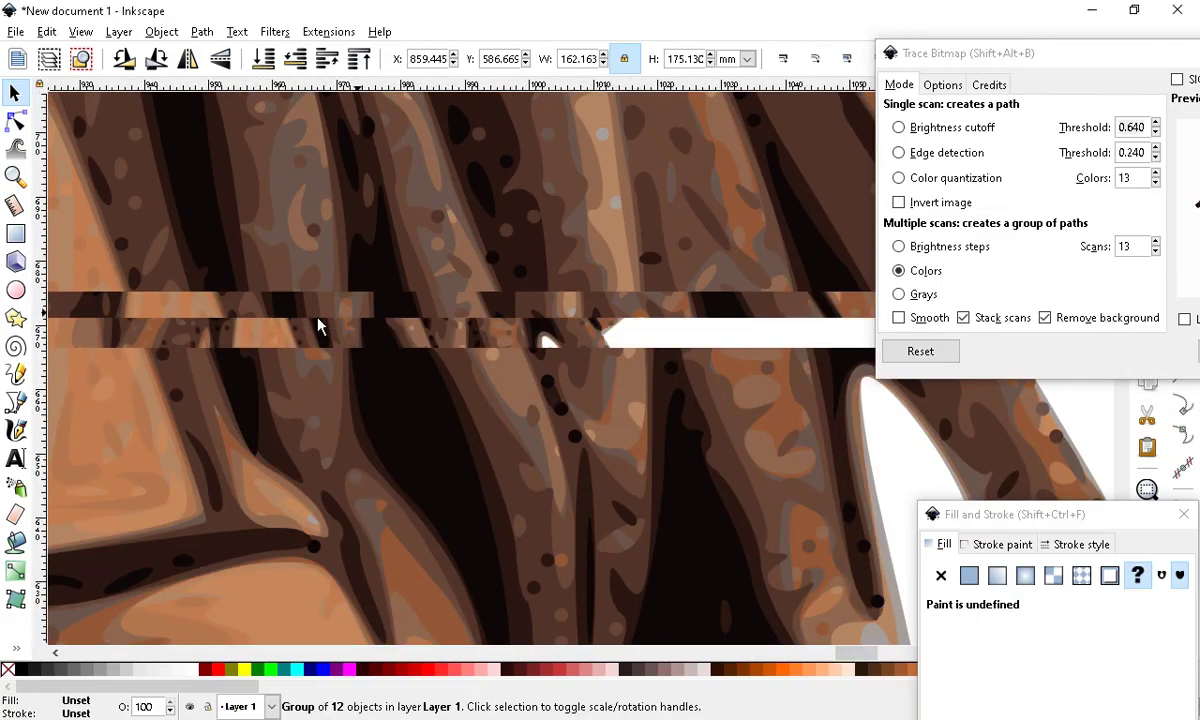
left_click(419, 460)
scroll(415, 290, "up", 1, "ctrl")
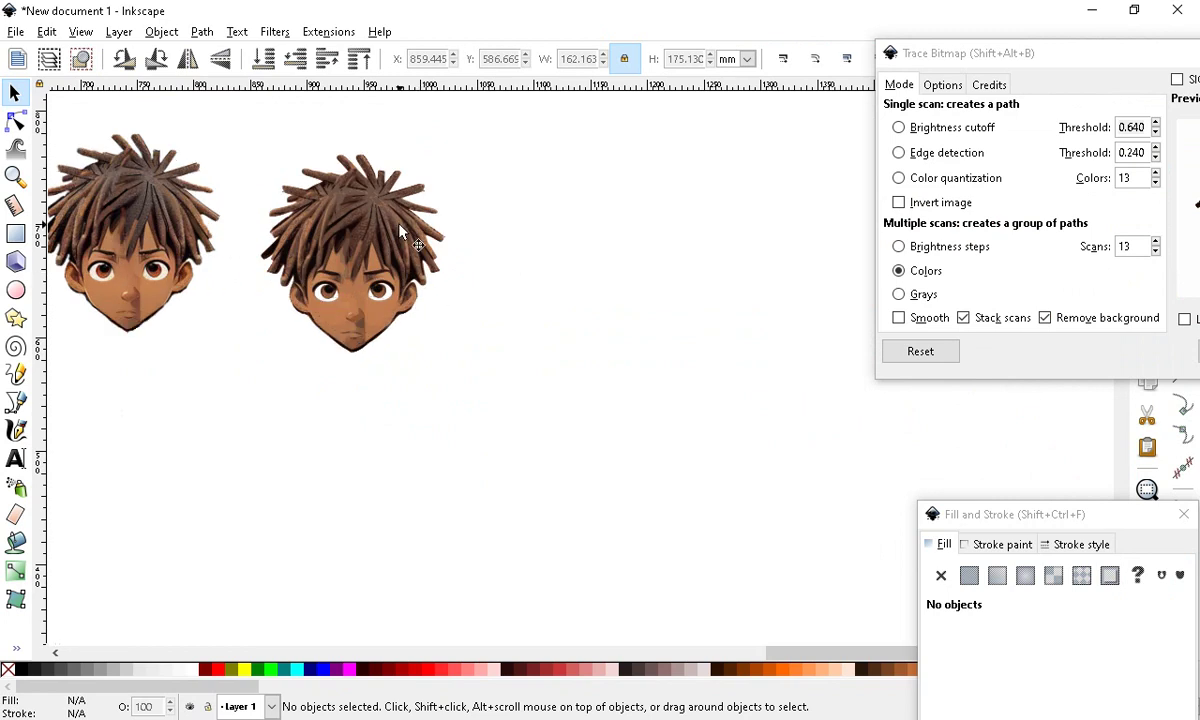
Pull the darkest scan layers out of the traced group onto empty canvas, placing the dark brown one at about X 1204.8, Y 435.6 mm
mouse_move(358, 215)
left_mouse_down()
mouse_move(661, 240)
mouse_move(737, 178)
mouse_move(524, 385)
mouse_move(579, 350)
mouse_move(539, 92)
left_mouse_up()
mouse_move(346, 250)
left_mouse_down()
mouse_move(505, 378)
mouse_move(560, 355)
left_mouse_up()
mouse_move(321, 236)
left_mouse_down()
mouse_move(688, 455)
mouse_move(707, 406)
left_mouse_up()
scroll(702, 474, "up", 5)
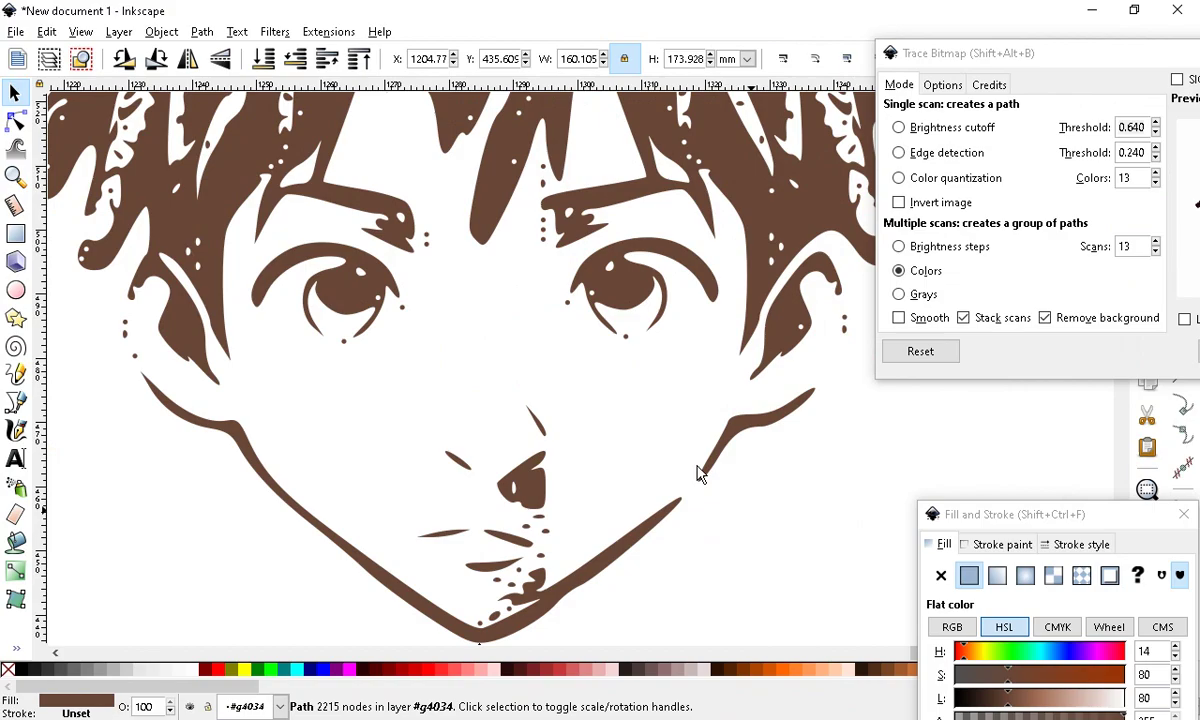
Move the gray-brown scan layer below the traced group to about X 859.9, Y 396.6 mm and inspect its facial details
scroll(796, 410, "down", 3)
scroll(816, 440, "down", 4)
mouse_move(495, 274)
left_mouse_down()
mouse_move(507, 415)
mouse_move(495, 428)
left_mouse_up()
scroll(474, 481, "up", 5)
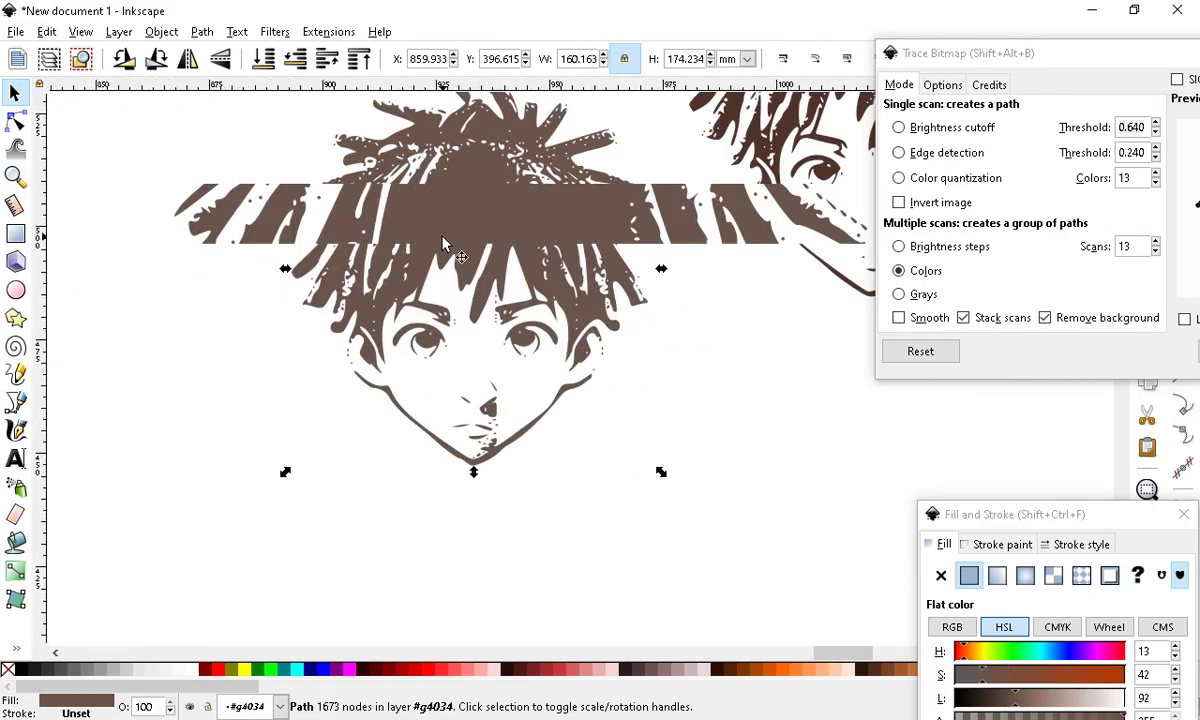
scroll(443, 243, "up", 2)
scroll(587, 490, "down", 2)
scroll(455, 528, "up", 3)
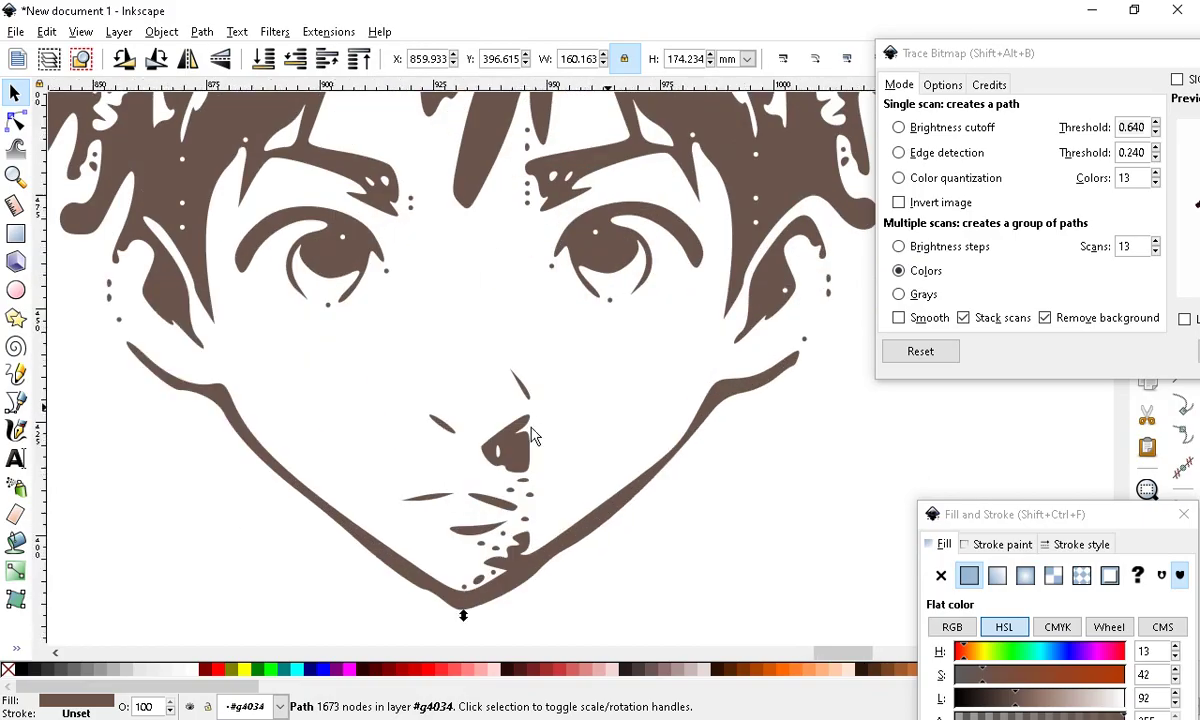
scroll(533, 436, "down", 5)
scroll(560, 300, "up", 2)
Place the reddish-brown scan layer below the original head at about X 624.9, Y 389.6 mm and examine its shapes
left_click(365, 395)
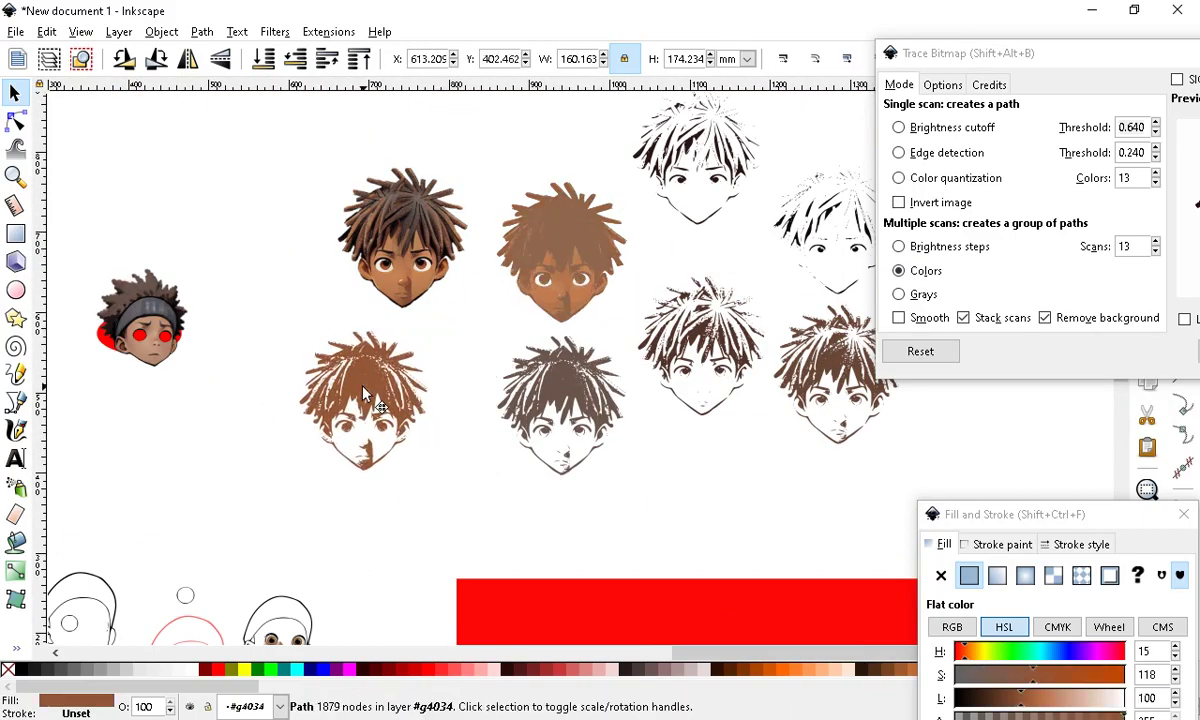
left_click_drag(365, 395, 374, 405)
scroll(420, 388, "up", 4)
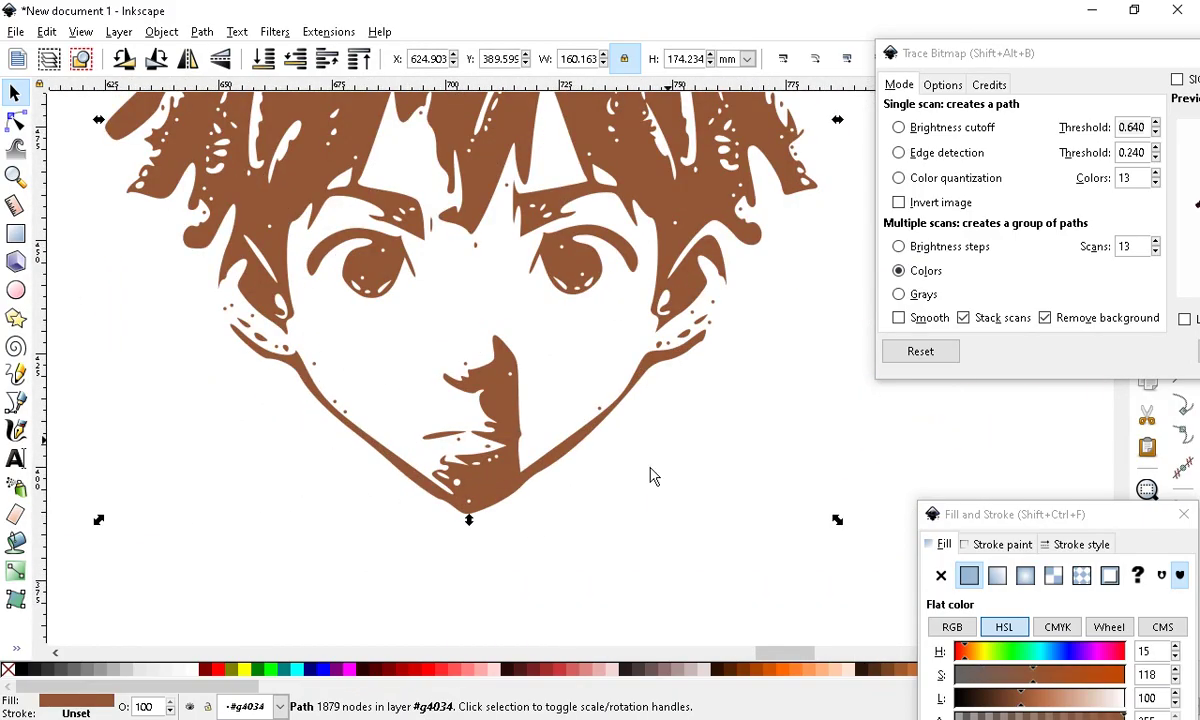
scroll(504, 466, "down", 7)
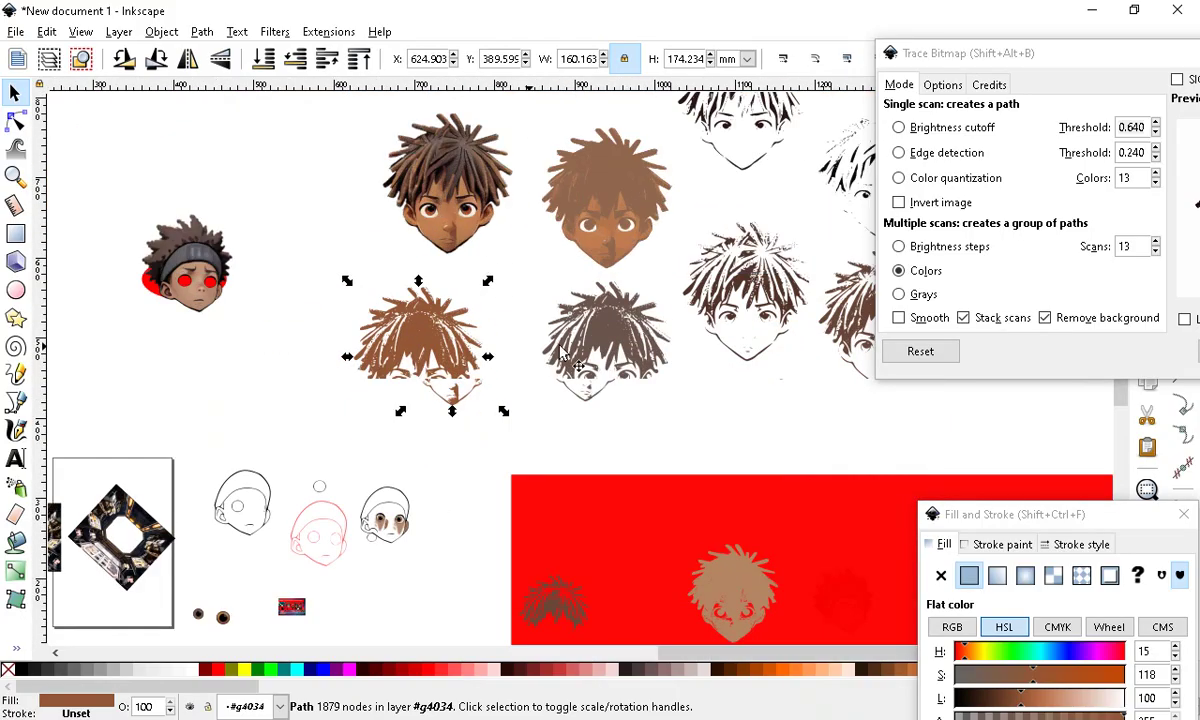
scroll(560, 348, "up", 1)
scroll(466, 340, "down", 2)
scroll(645, 160, "up", 1)
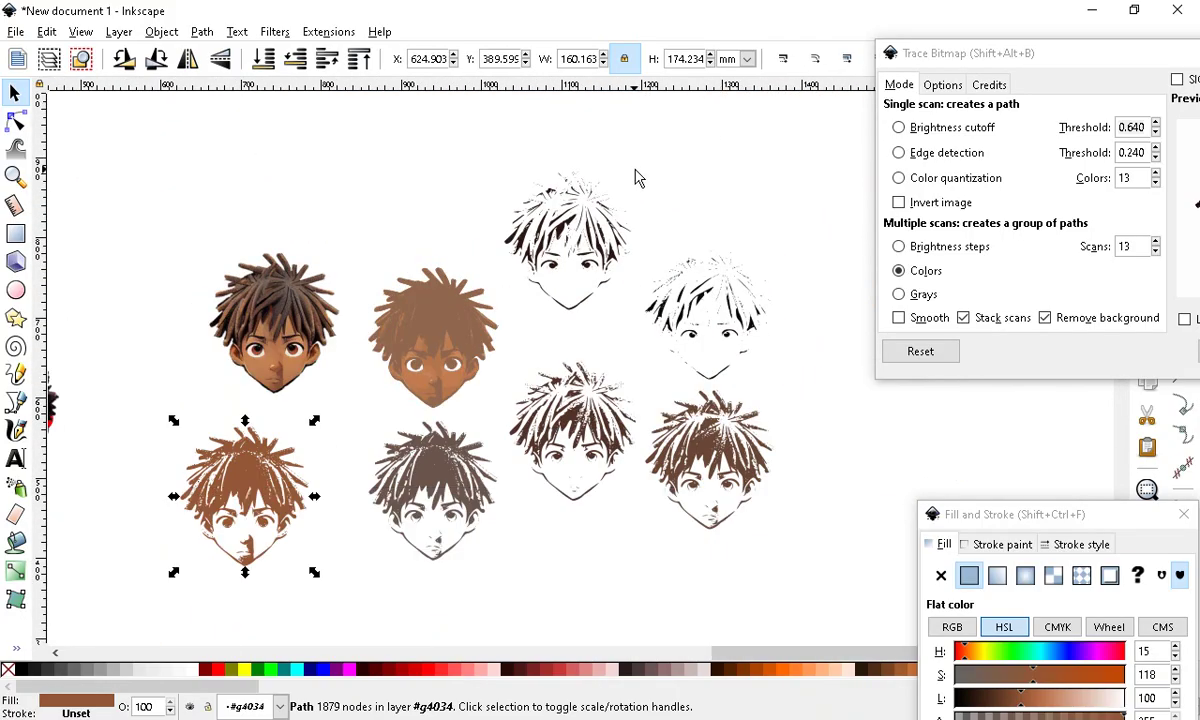
Pull the orange-brown and medium-brown scan layers off the stack to above the original head, the medium-brown one at about X 549.1, Y 756.3 mm
scroll(373, 350, "up", 2)
mouse_move(423, 282)
left_mouse_down()
mouse_move(700, 240)
mouse_move(690, 265)
left_mouse_up()
scroll(360, 383, "down", 2)
mouse_move(391, 388)
left_mouse_down()
mouse_move(322, 313)
mouse_move(290, 228)
left_mouse_up()
scroll(290, 228, "up", 1)
mouse_move(672, 381)
left_mouse_down()
mouse_move(131, 211)
mouse_move(156, 185)
left_mouse_up()
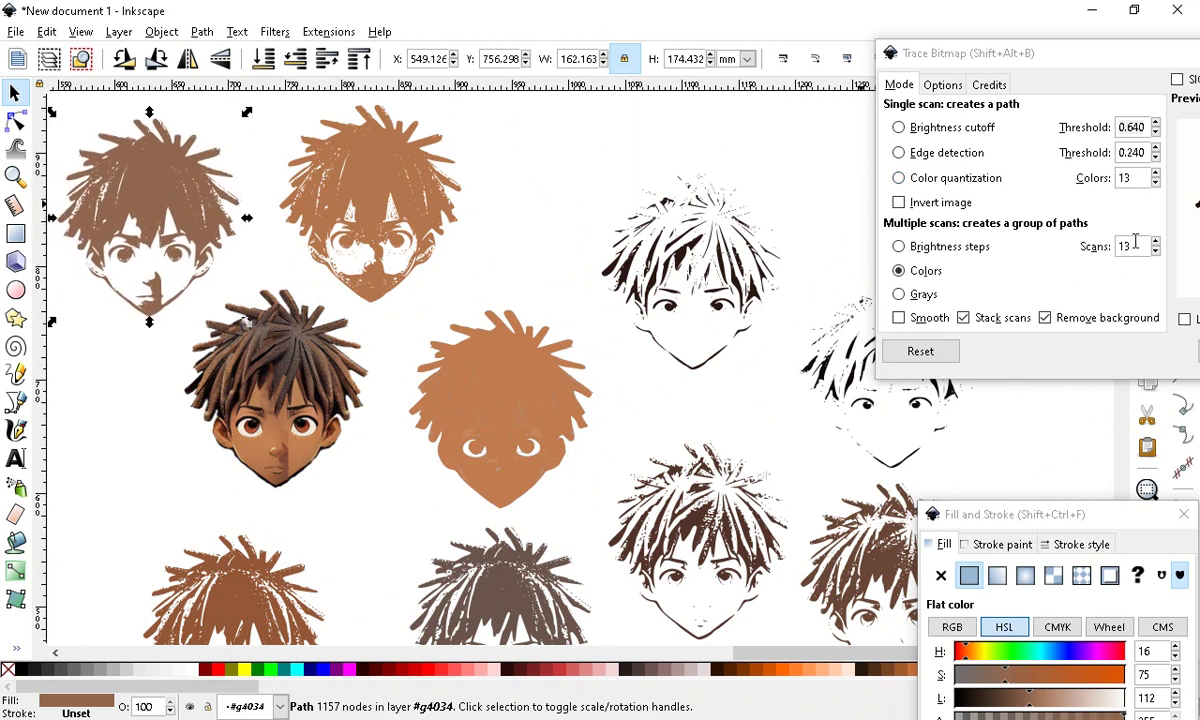
Move the medium-brown scan layer beside the original head at about X 515.2, Y 692.0 mm and compare it with the original hair
scroll(124, 329, "up", 2)
scroll(590, 350, "down", 1)
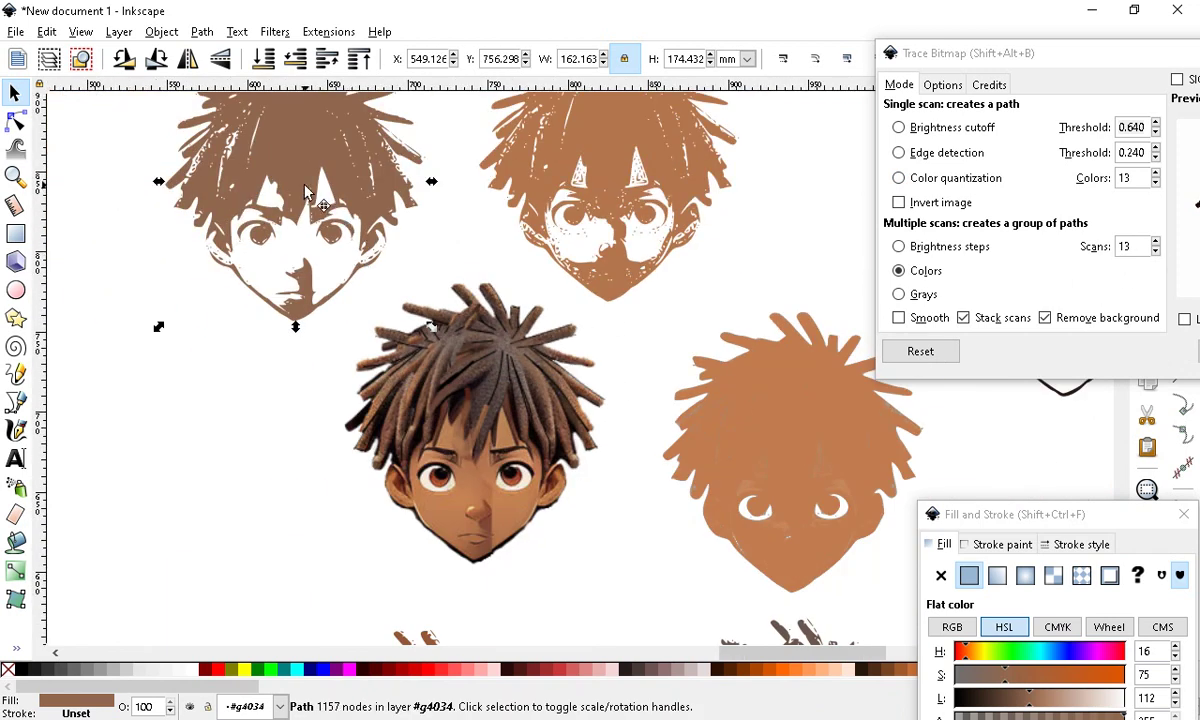
left_click_drag(286, 175, 230, 283)
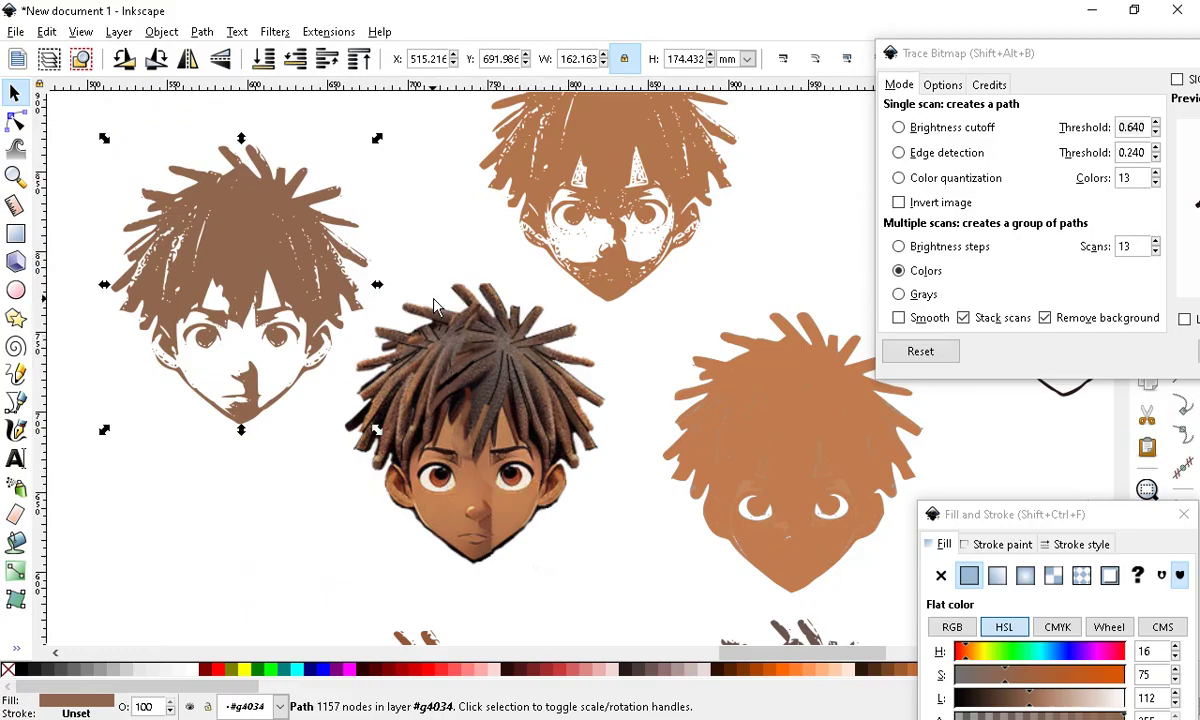
scroll(434, 307, "down", 3, "ctrl")
scroll(460, 330, "up", 6, "ctrl")
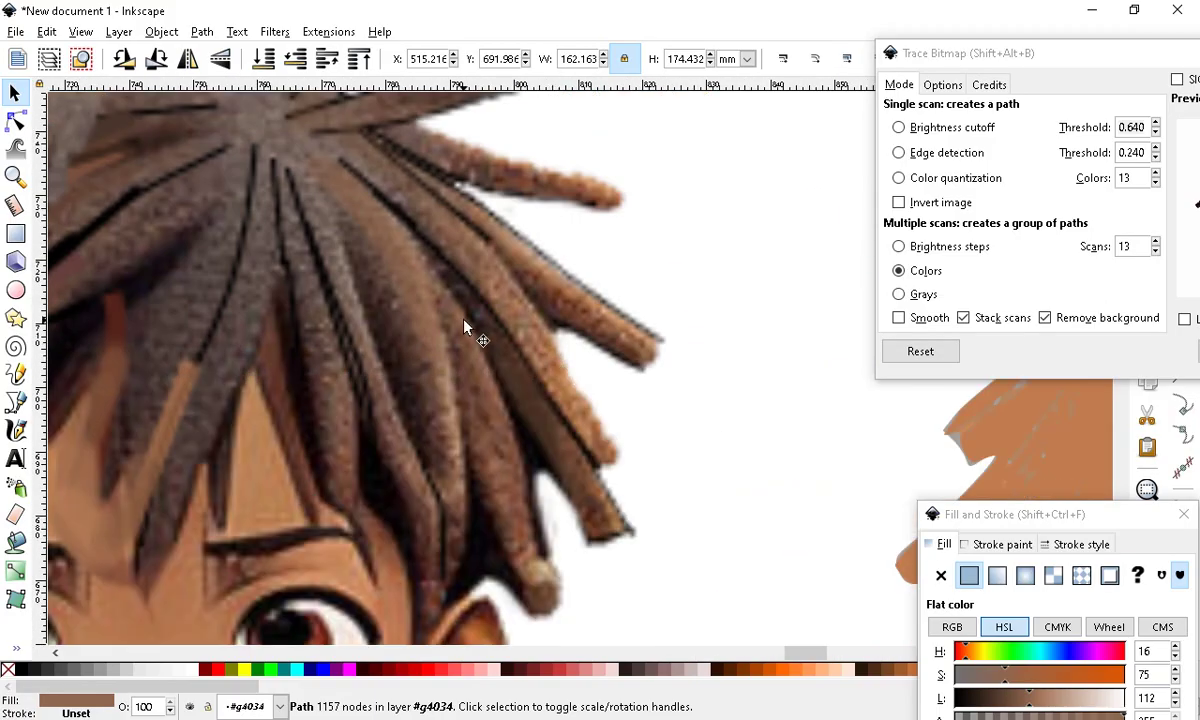
scroll(397, 270, "down", 5, "ctrl")
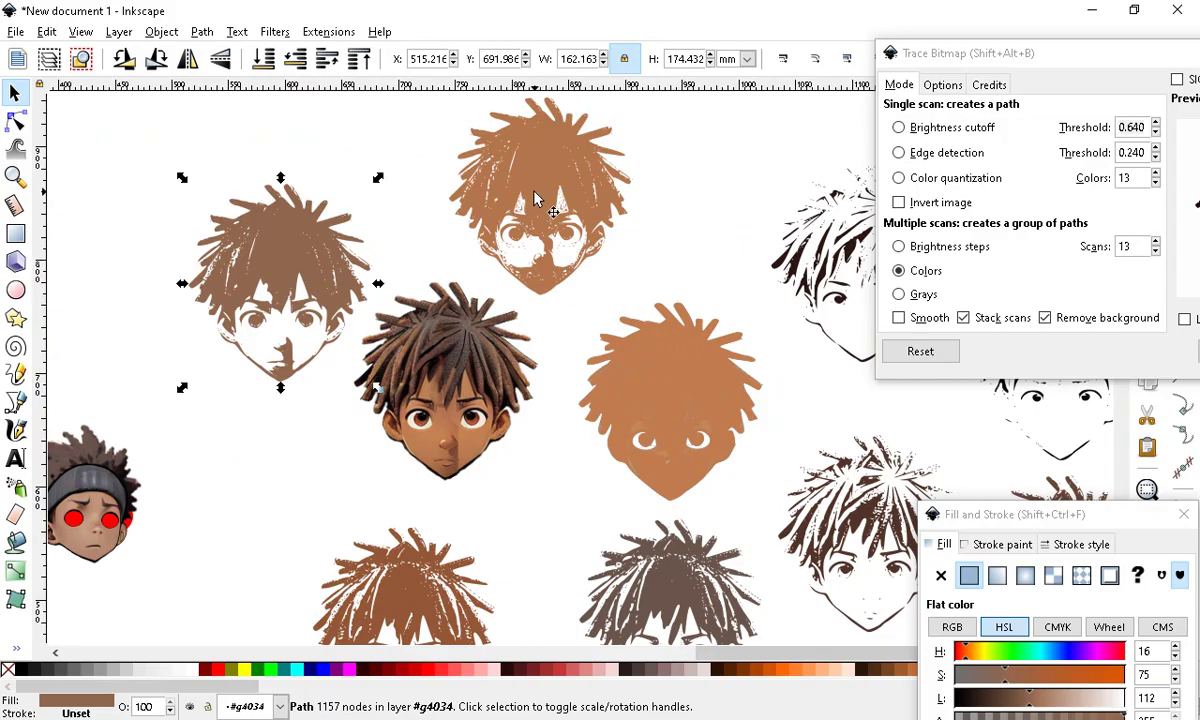
Move the reddish-brown scan layer directly below the medium-brown one, then reselect the medium-brown layer
left_click(400, 566)
left_click_drag(400, 566, 293, 482)
left_click(316, 269)
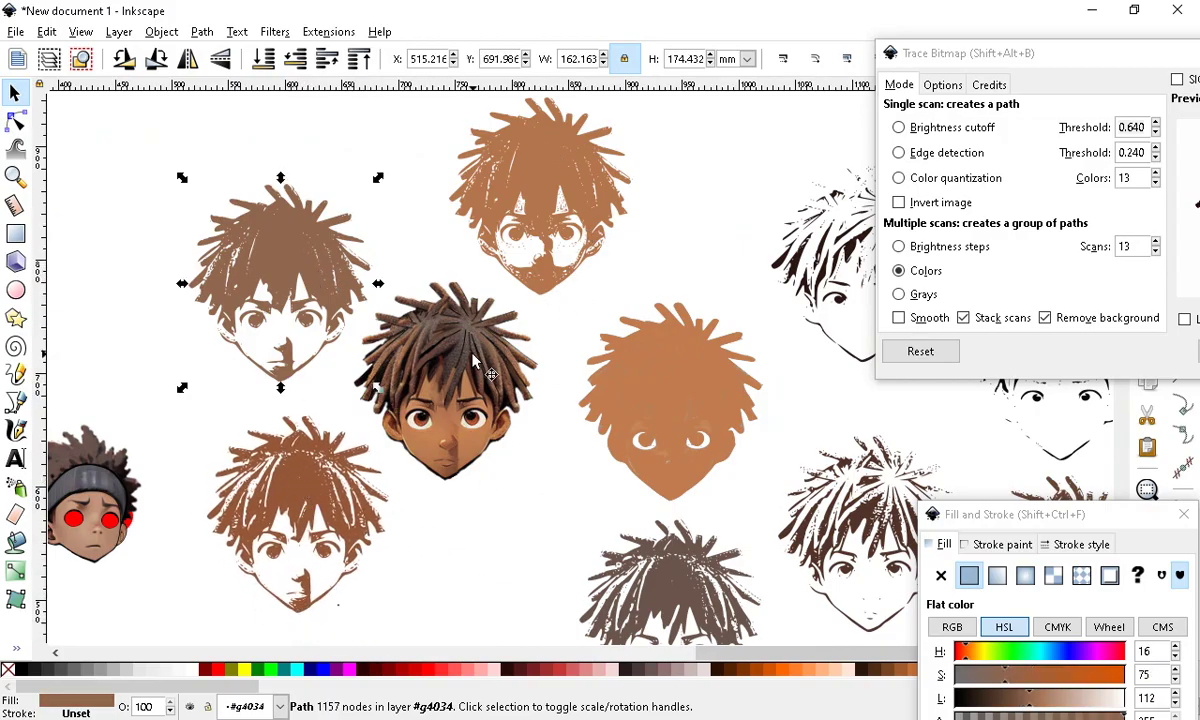
scroll(483, 368, "up", 1, "ctrl")
scroll(449, 298, "down", 1, "ctrl")
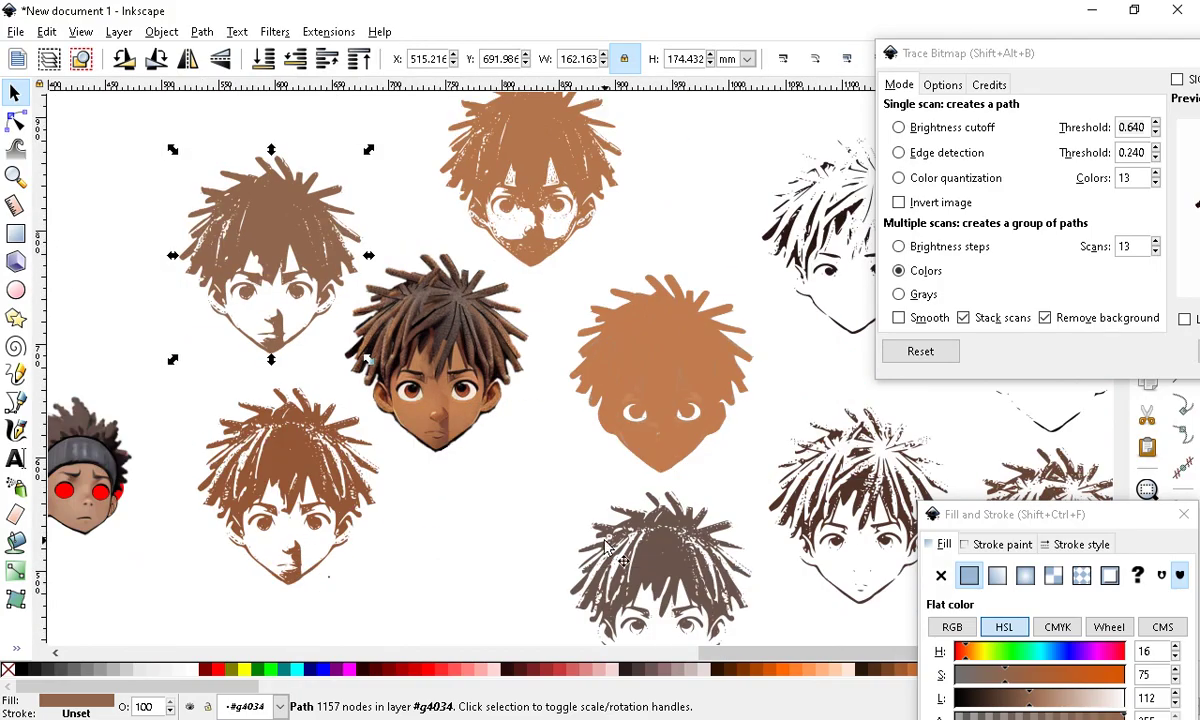
scroll(551, 375, "down", 2, "ctrl")
scroll(527, 315, "up", 2, "ctrl")
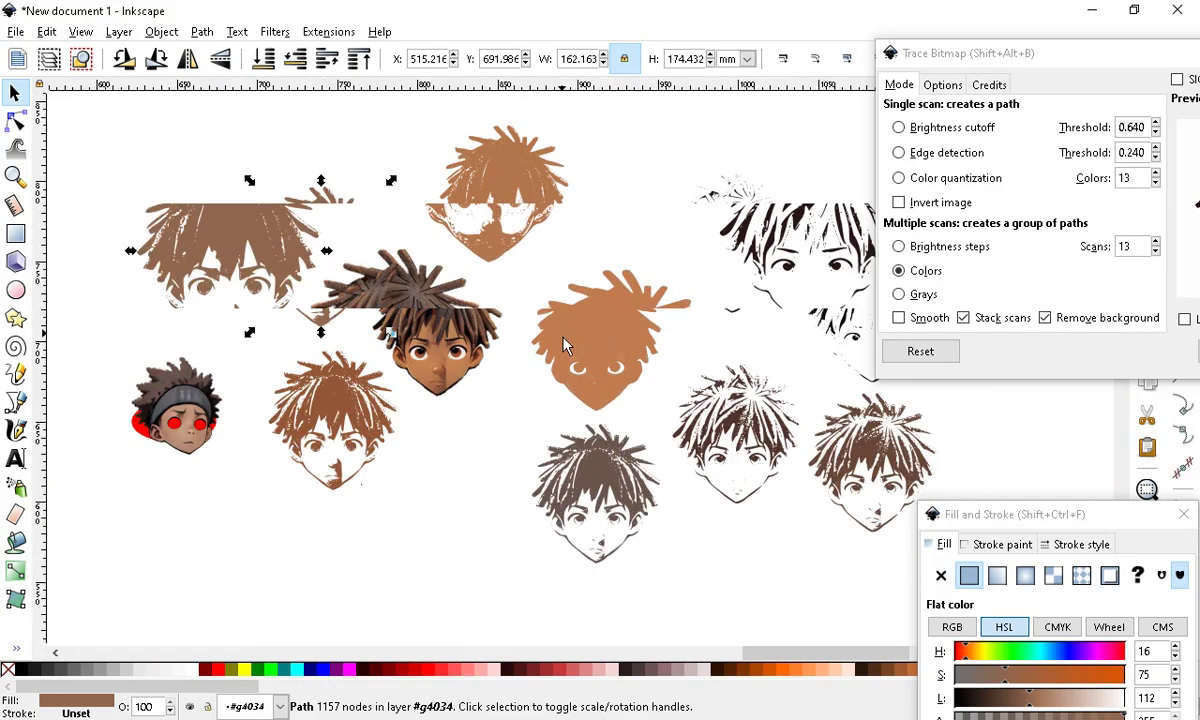
scroll(667, 458, "up", 1, "ctrl")
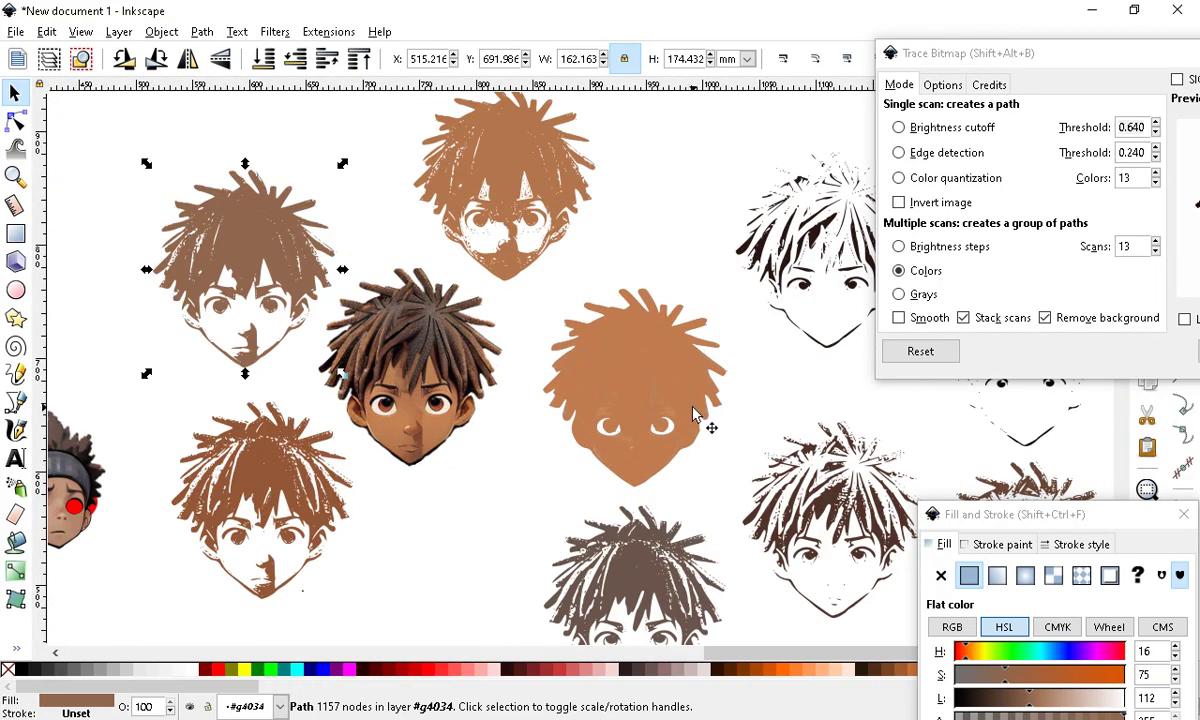
Move the original dreadlocked head image onto the red backdrop at about X 818.4, Y 103.4 mm
scroll(477, 348, "down", 3, "ctrl")
scroll(536, 249, "up", 3, "ctrl")
left_click_drag(535, 168, 546, 362)
scroll(450, 246, "down", 2, "ctrl")
scroll(592, 390, "up", 1, "ctrl")
left_click_drag(458, 251, 595, 513)
scroll(498, 403, "down", 3)
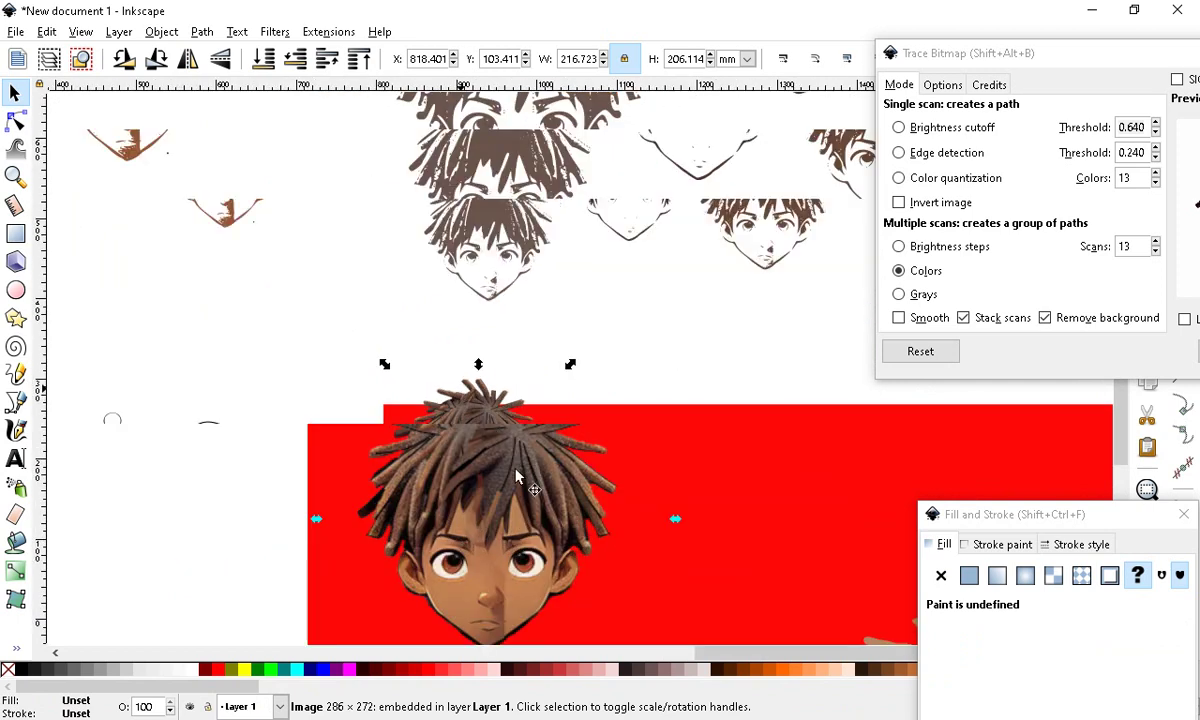
scroll(455, 236, "down", 2, "ctrl")
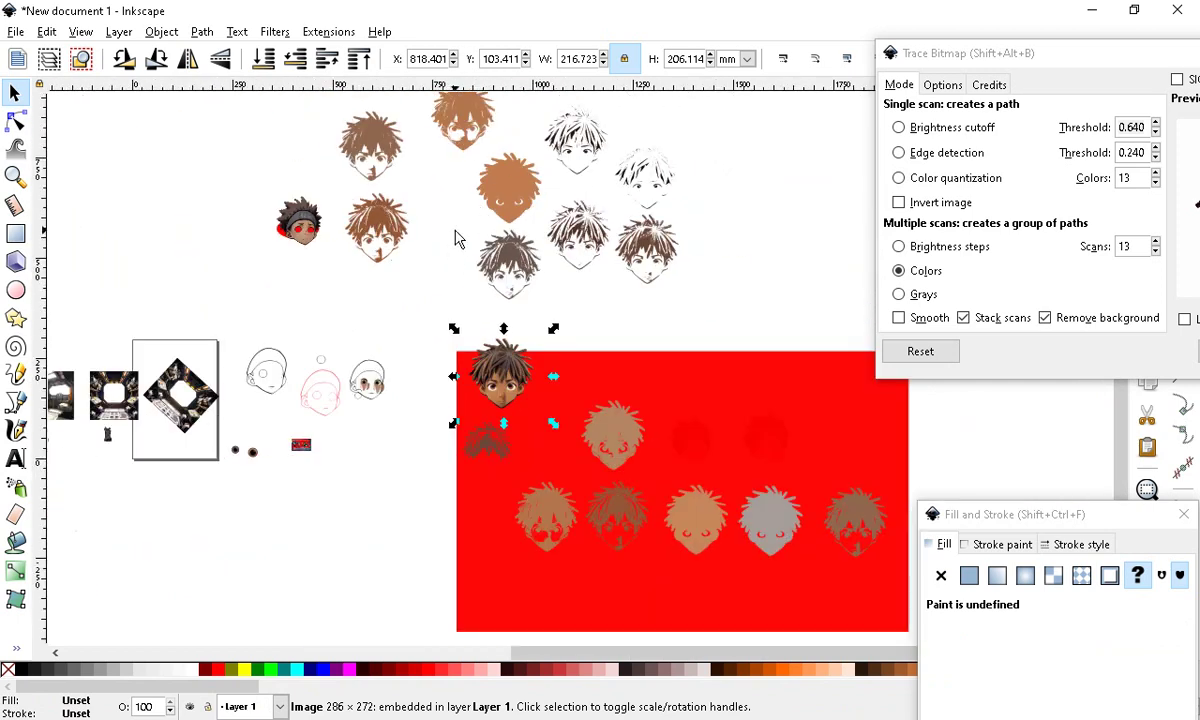
scroll(520, 210, "up", 2, "ctrl")
Select the solid orange scan layer inside the traced group and move it onto the red backdrop at about X 1001.7, Y 137.4 mm
left_click(525, 195)
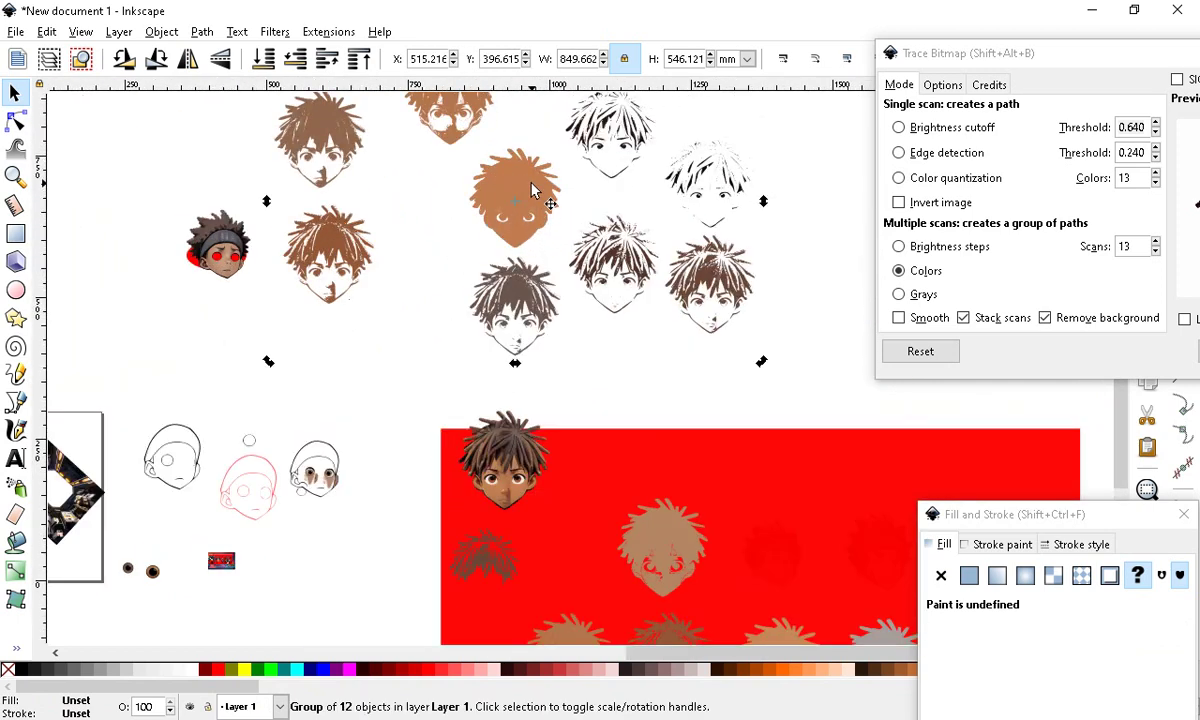
double_click(522, 185)
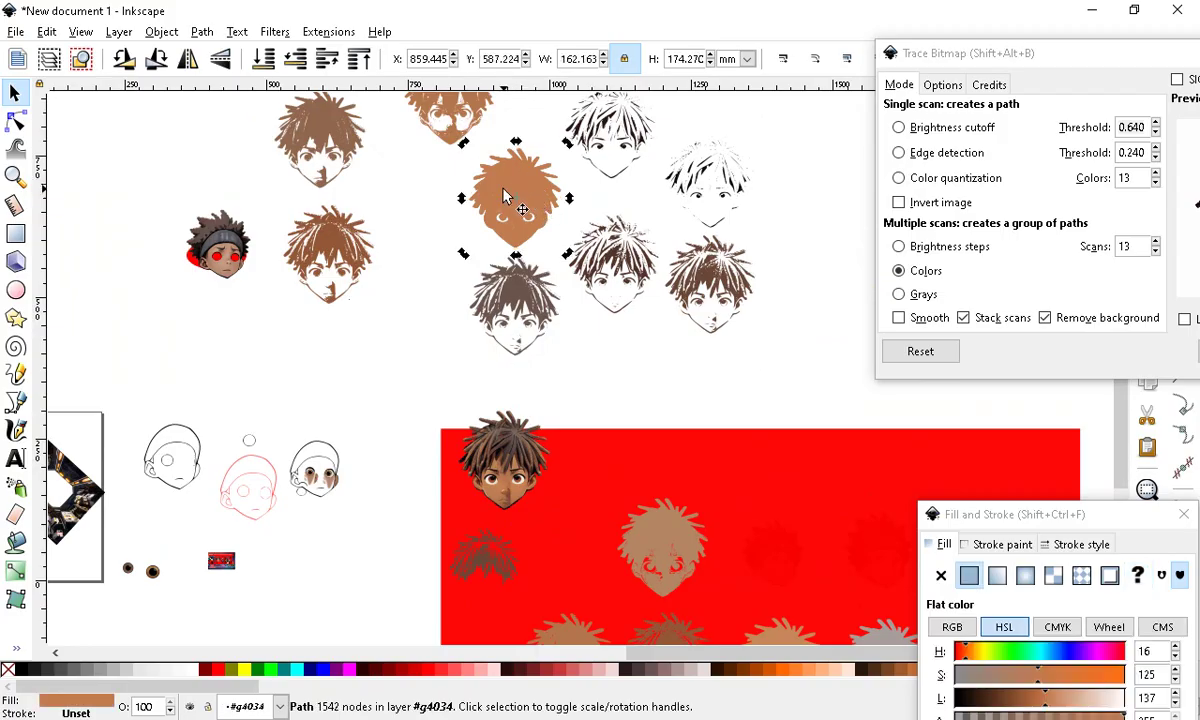
left_click_drag(517, 205, 521, 468)
scroll(521, 468, "up", 2, "ctrl")
scroll(521, 468, "up", 2, "ctrl")
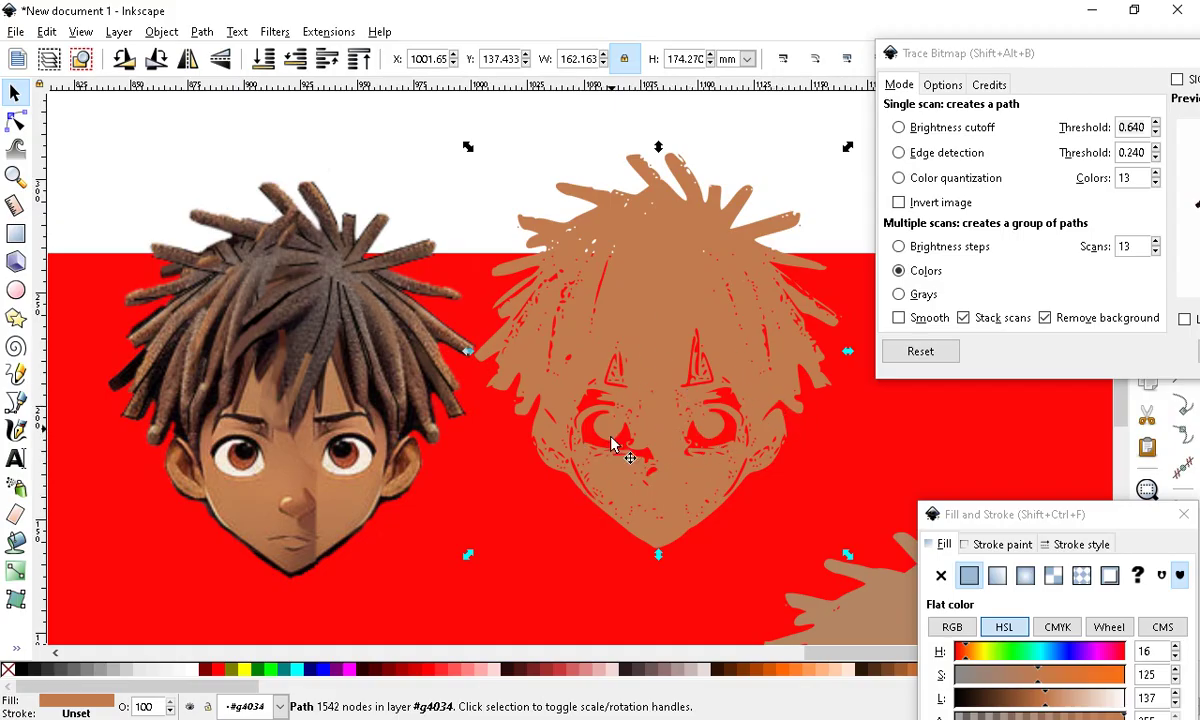
scroll(499, 390, "down", 2, "ctrl")
scroll(745, 378, "down", 2, "ctrl")
scroll(643, 243, "up", 3, "ctrl")
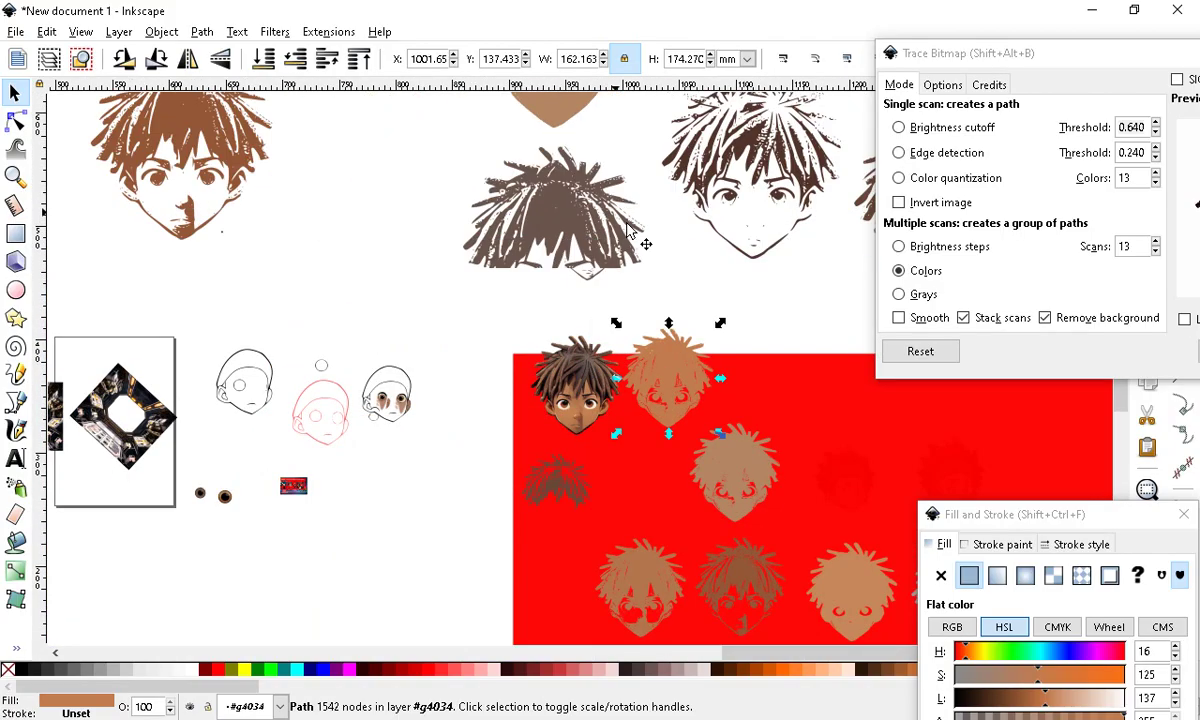
Move the original dreadlocked head off the red backdrop beside the gray-brown scan layer, at about X 676.2, Y 315.1 mm
scroll(669, 306, "down", 3, "ctrl")
scroll(375, 405, "up", 2, "ctrl")
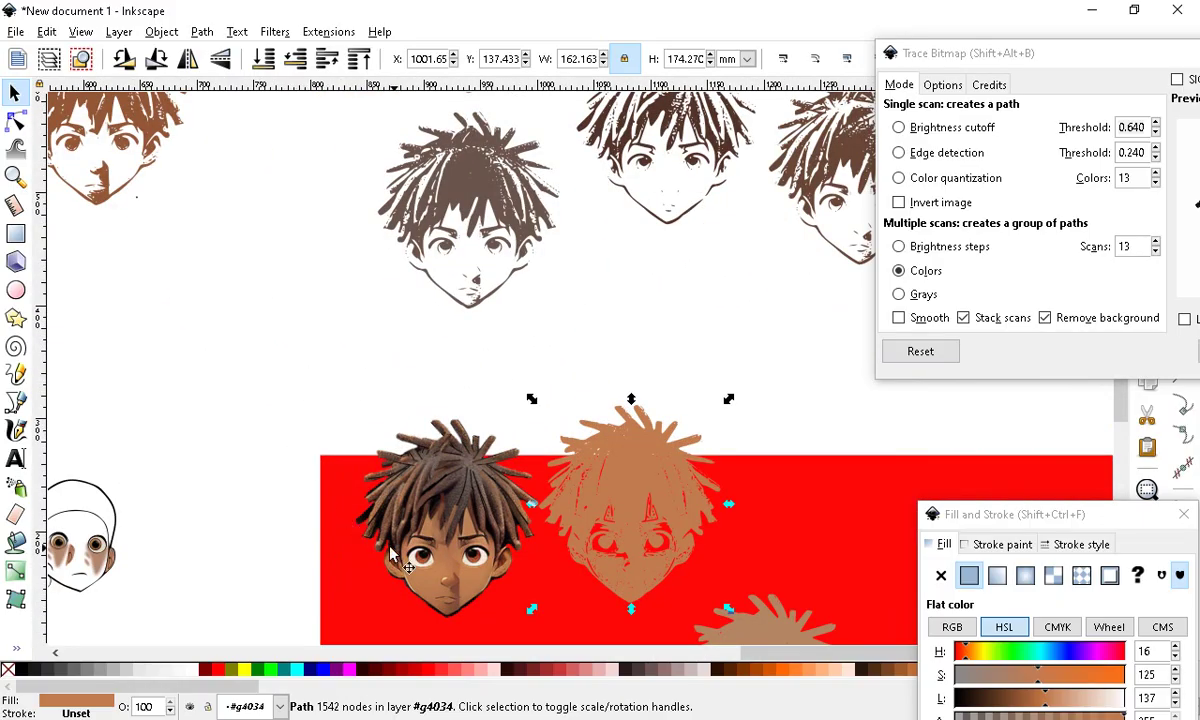
left_click(440, 530)
left_click_drag(410, 451, 305, 220)
scroll(375, 169, "up", 2, "ctrl")
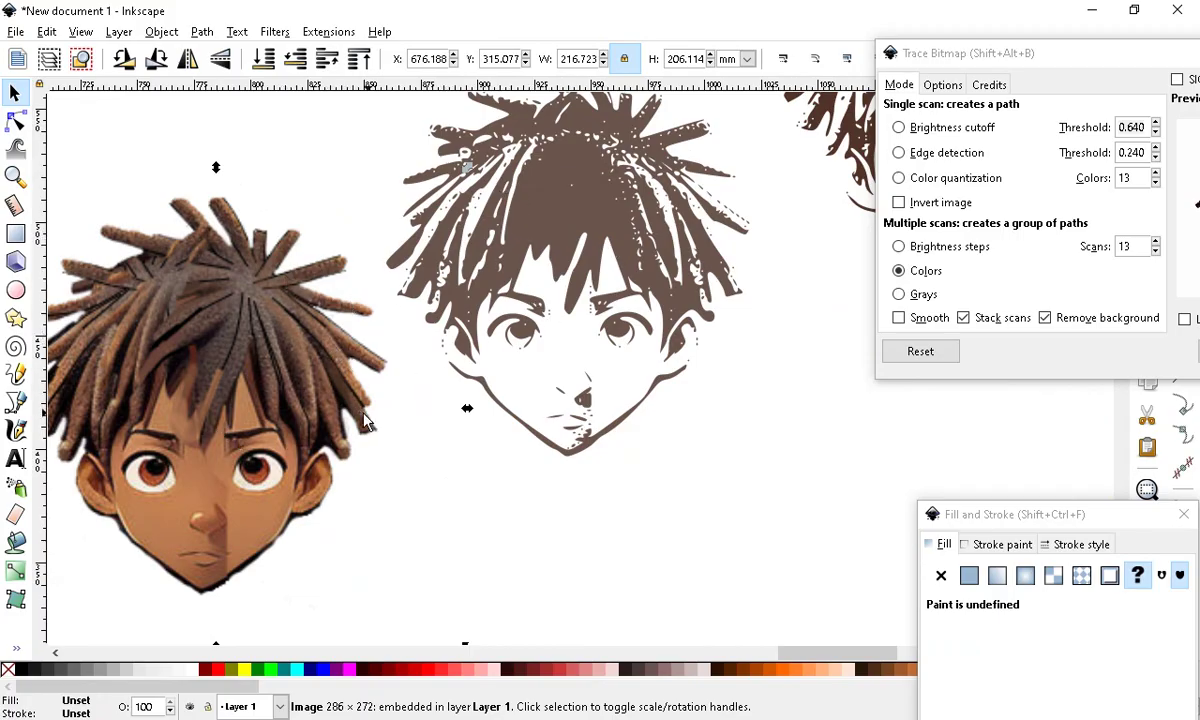
Compare the original dreadlocked head with the surrounding gray-brown, medium-brown and reddish-brown scan layers at different magnifications
key("minus")
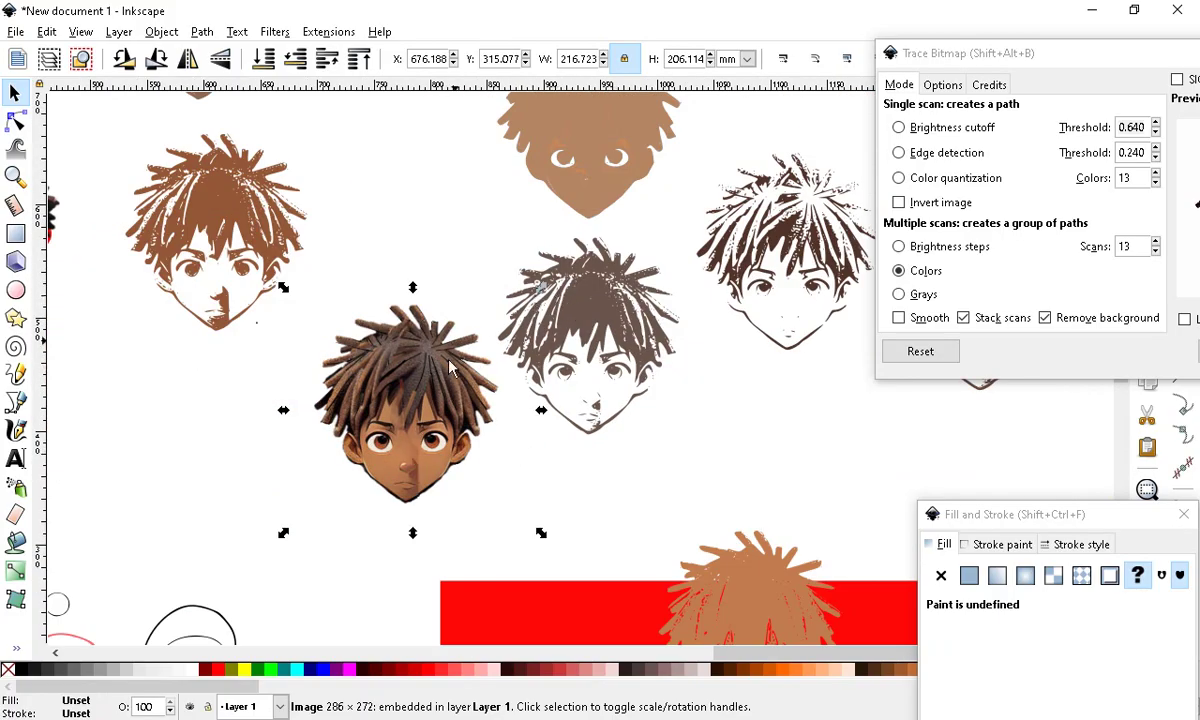
key("plus")
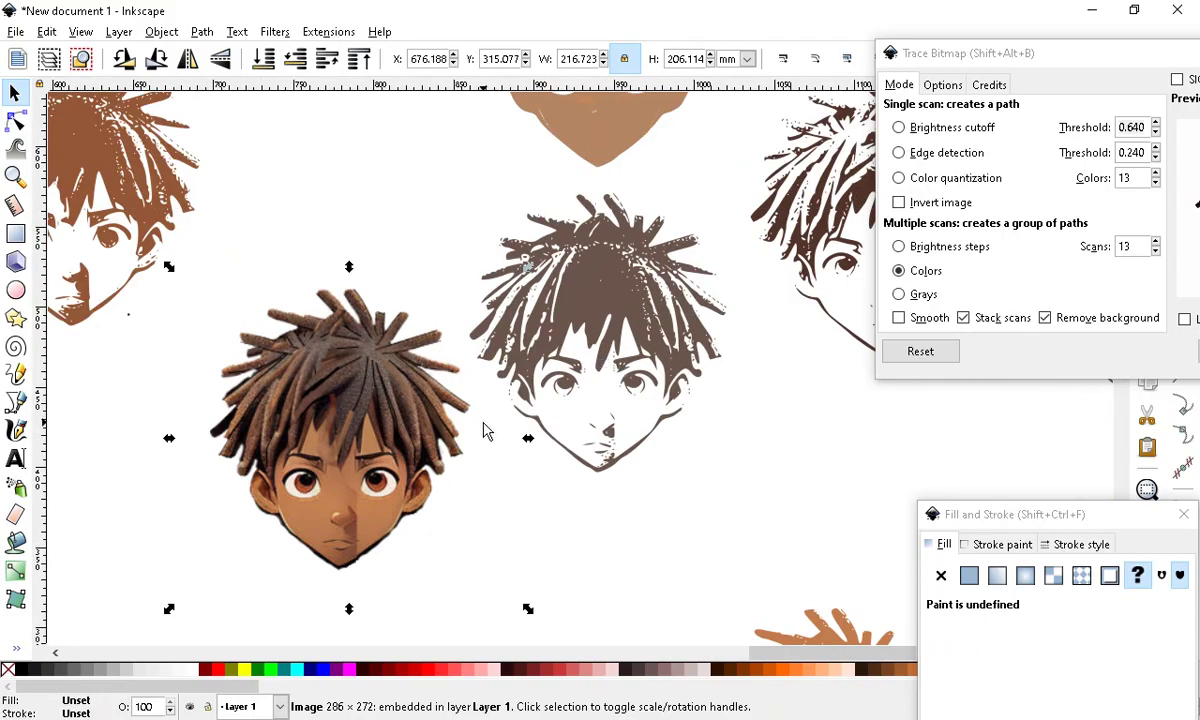
scroll(637, 220, "down", 2)
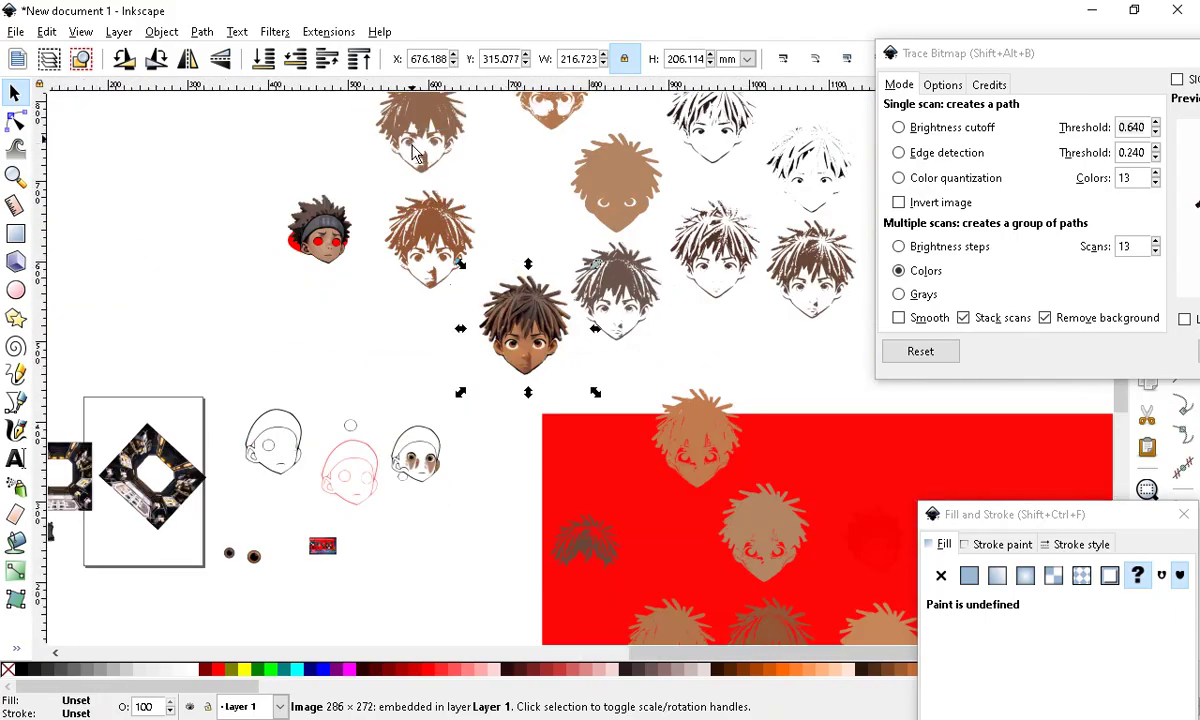
scroll(405, 180, "up", 2)
scroll(460, 400, "up", 3)
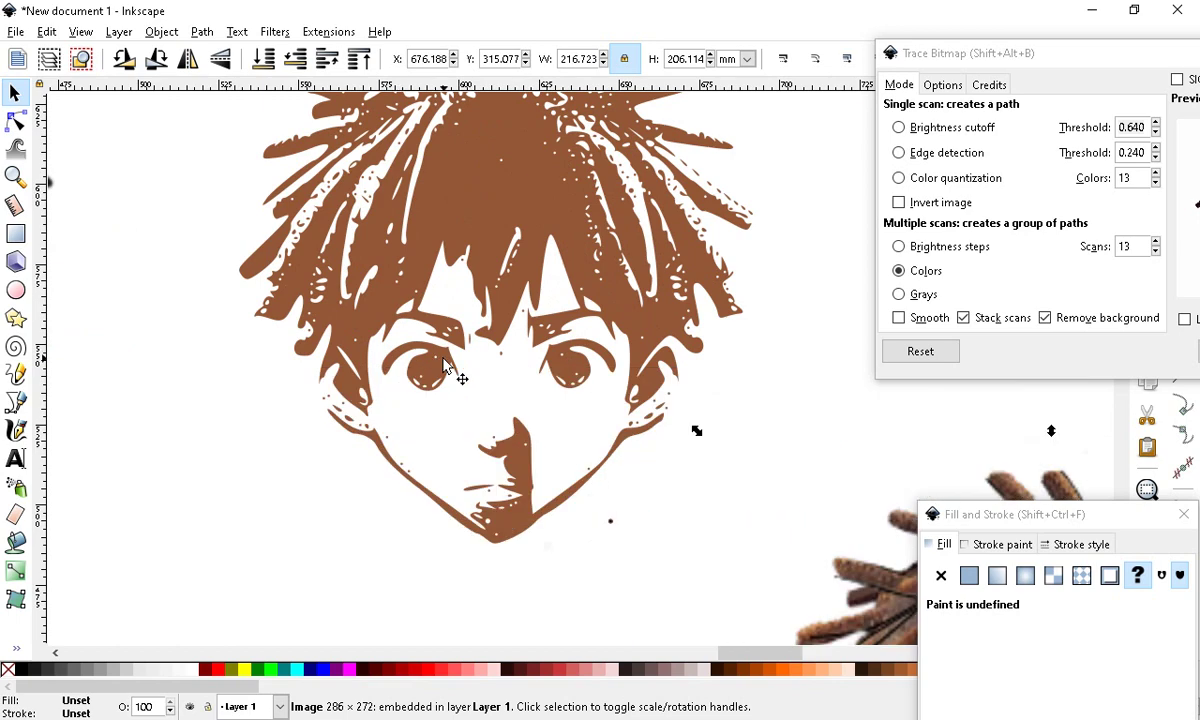
scroll(393, 333, "down", 3)
scroll(407, 340, "up", 3)
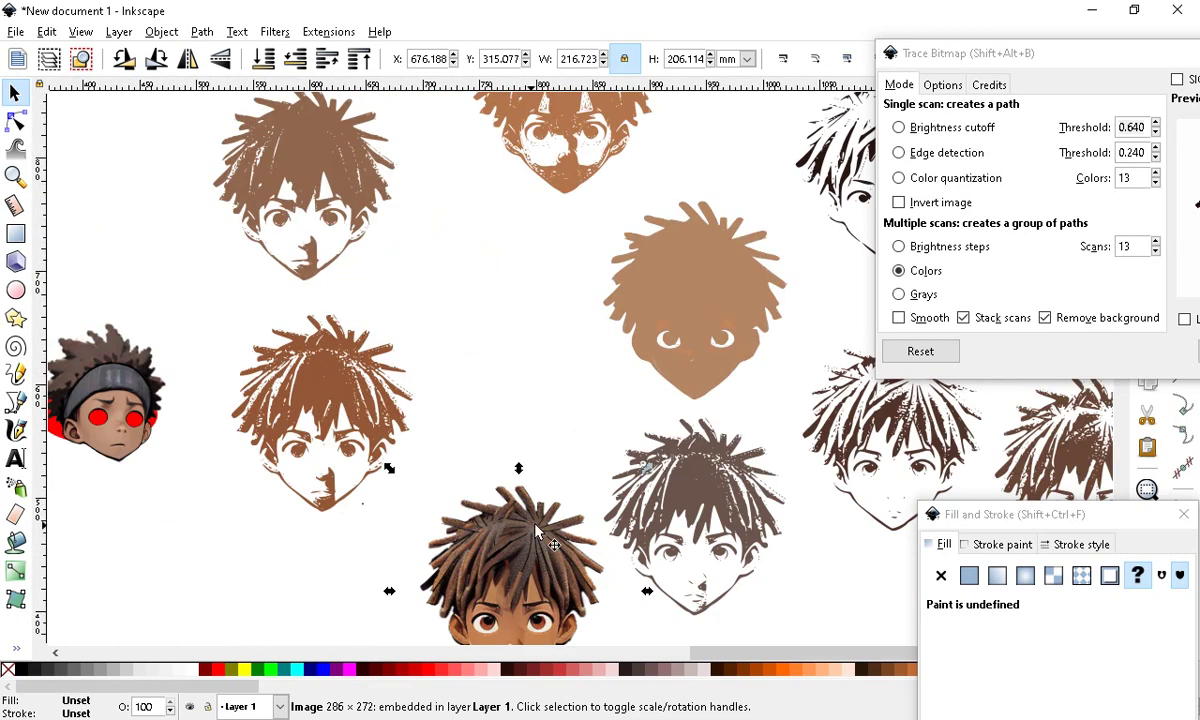
scroll(440, 337, "down", 3)
scroll(420, 340, "up", 4)
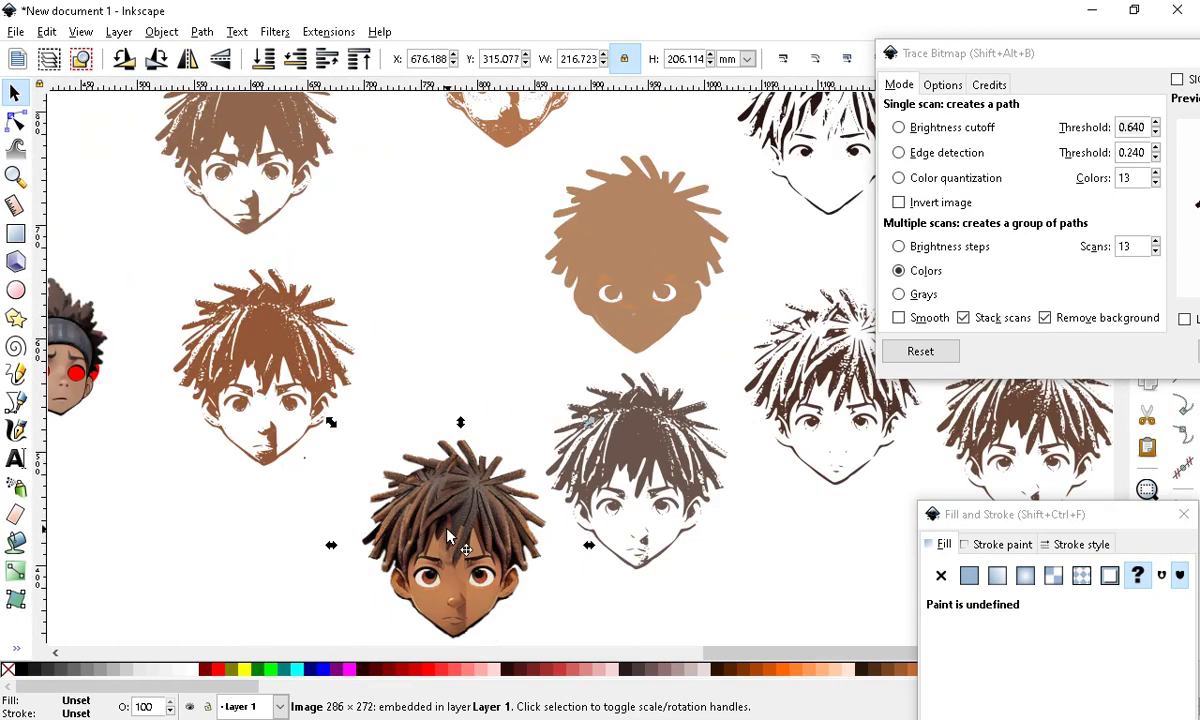
scroll(800, 255, "down", 1)
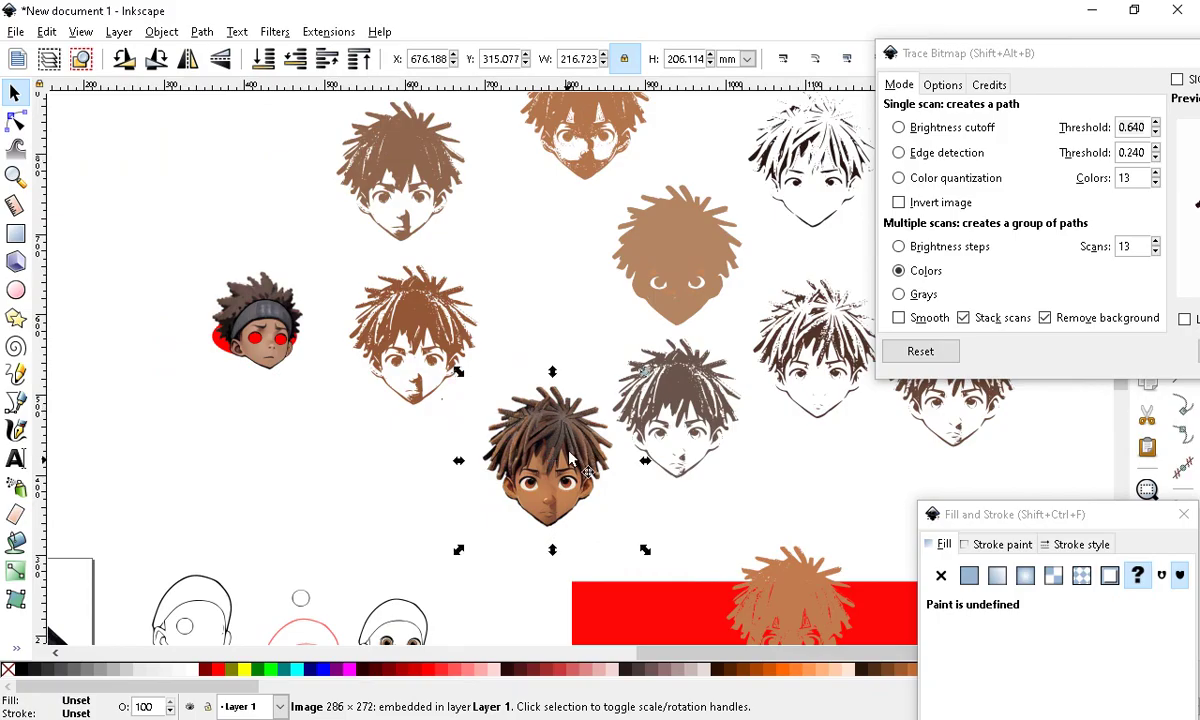
Move the original dreadlocked head beside the medium-brown scan layer, at about X 183.9, Y 668.2 mm, and deselect it
left_click_drag(539, 423, 184, 150)
scroll(183, 305, "down", 1)
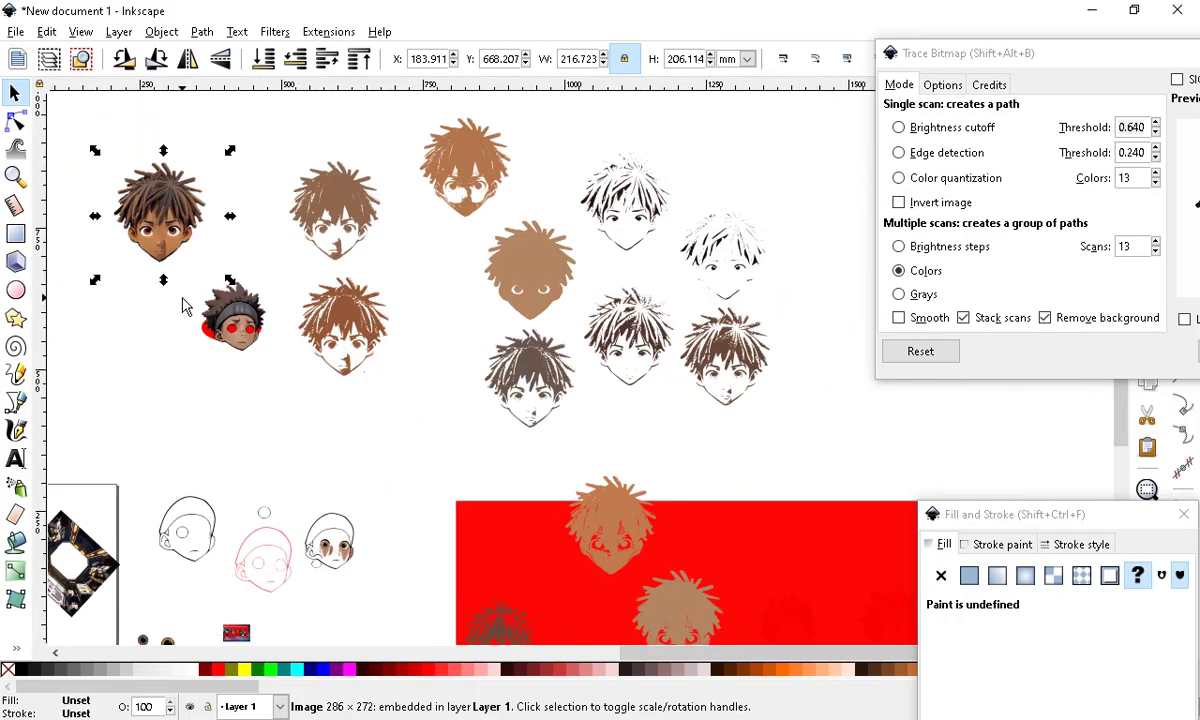
scroll(188, 201, "up", 1)
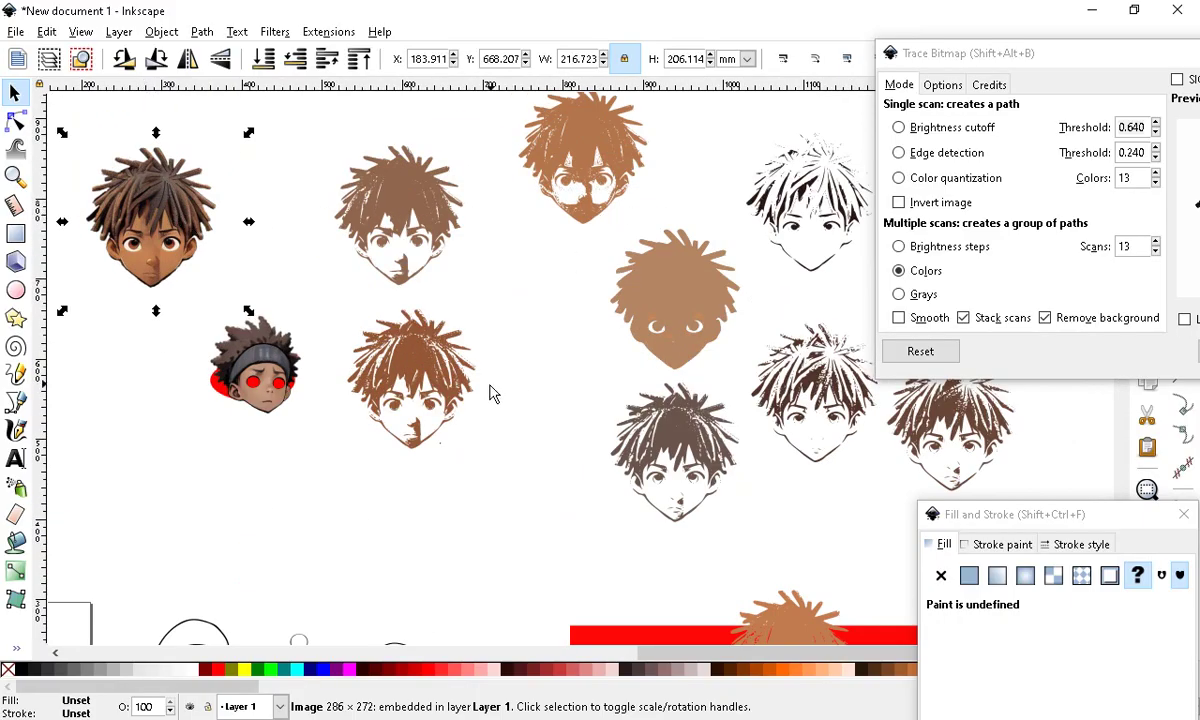
scroll(322, 400, "up", 1)
scroll(355, 362, "down", 1)
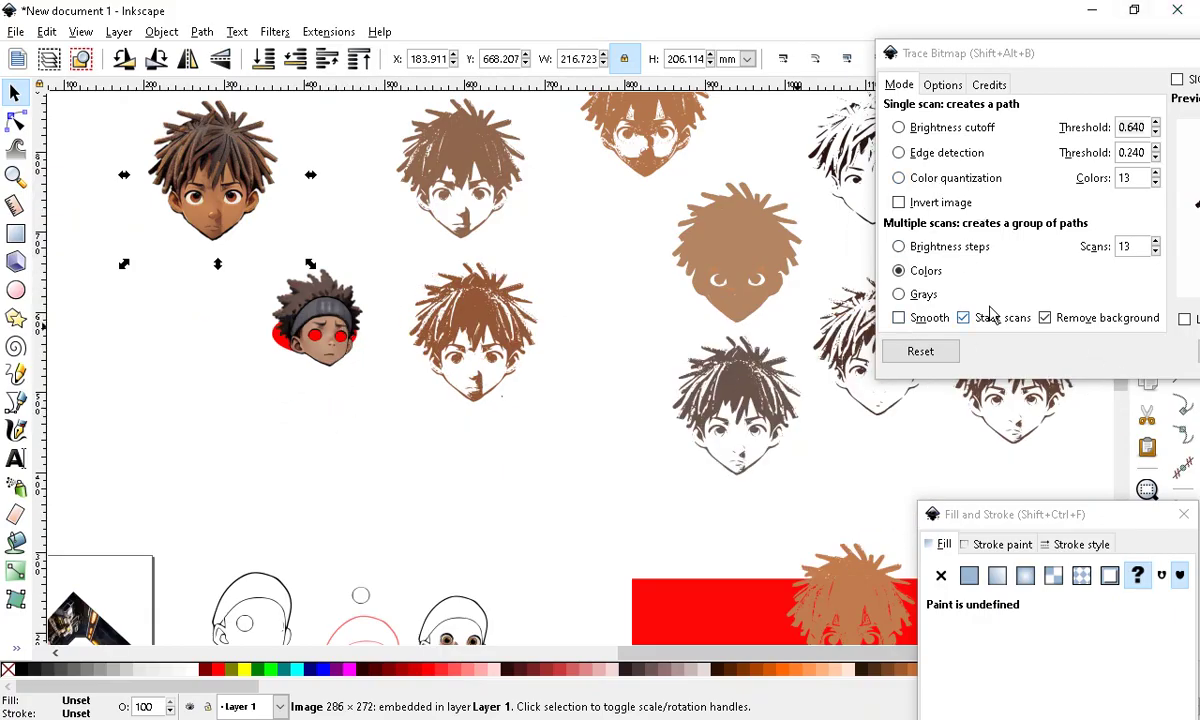
left_click(546, 367)
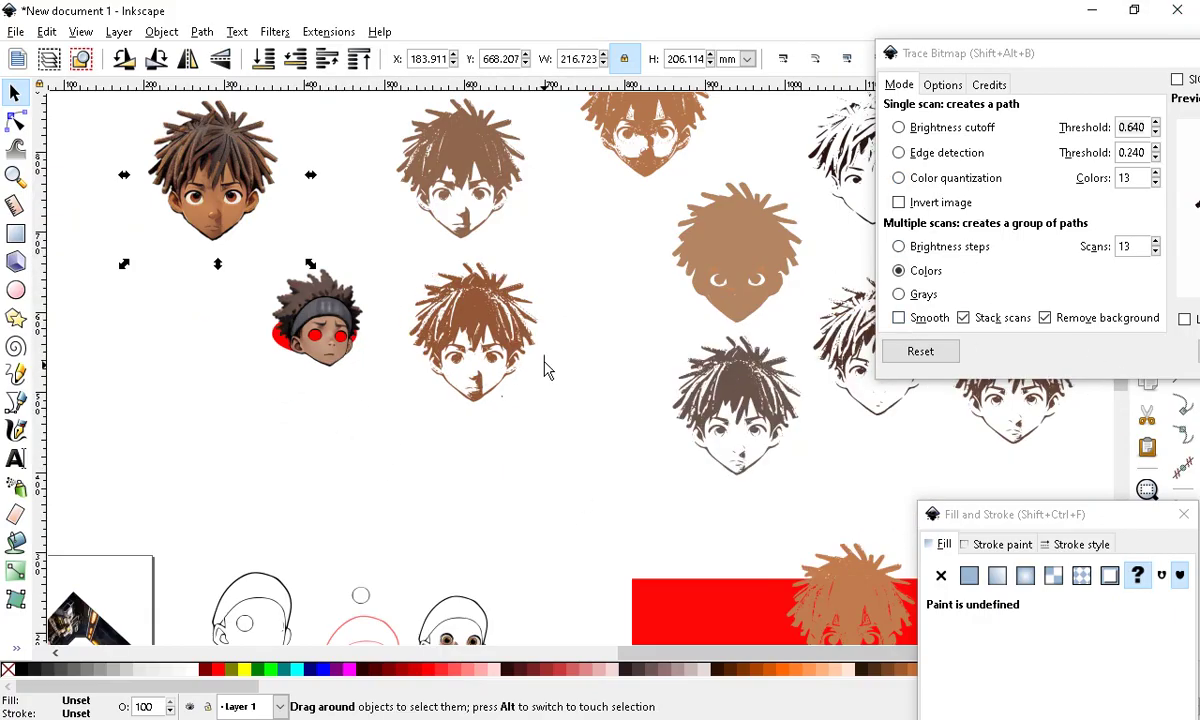
Select the headband head image inside its group and move it off the red ellipse to about X -140.9, Y 408.8 mm
scroll(307, 382, "up", 4)
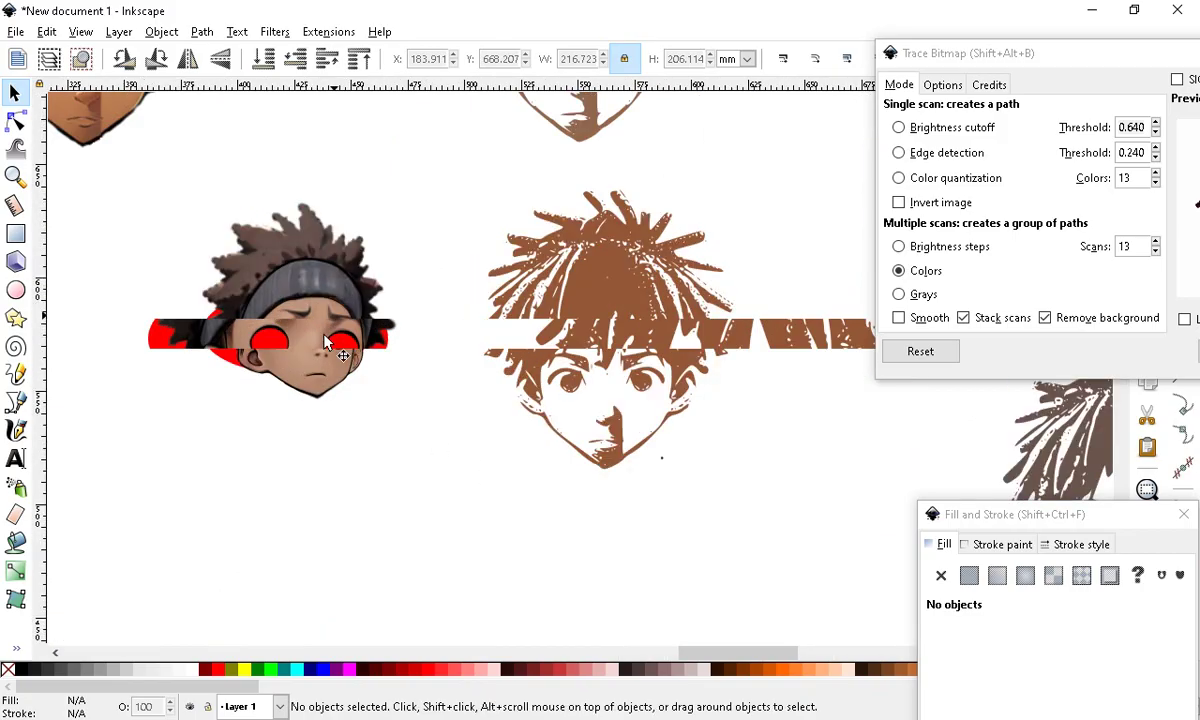
scroll(278, 310, "down", 4)
scroll(440, 420, "up", 3)
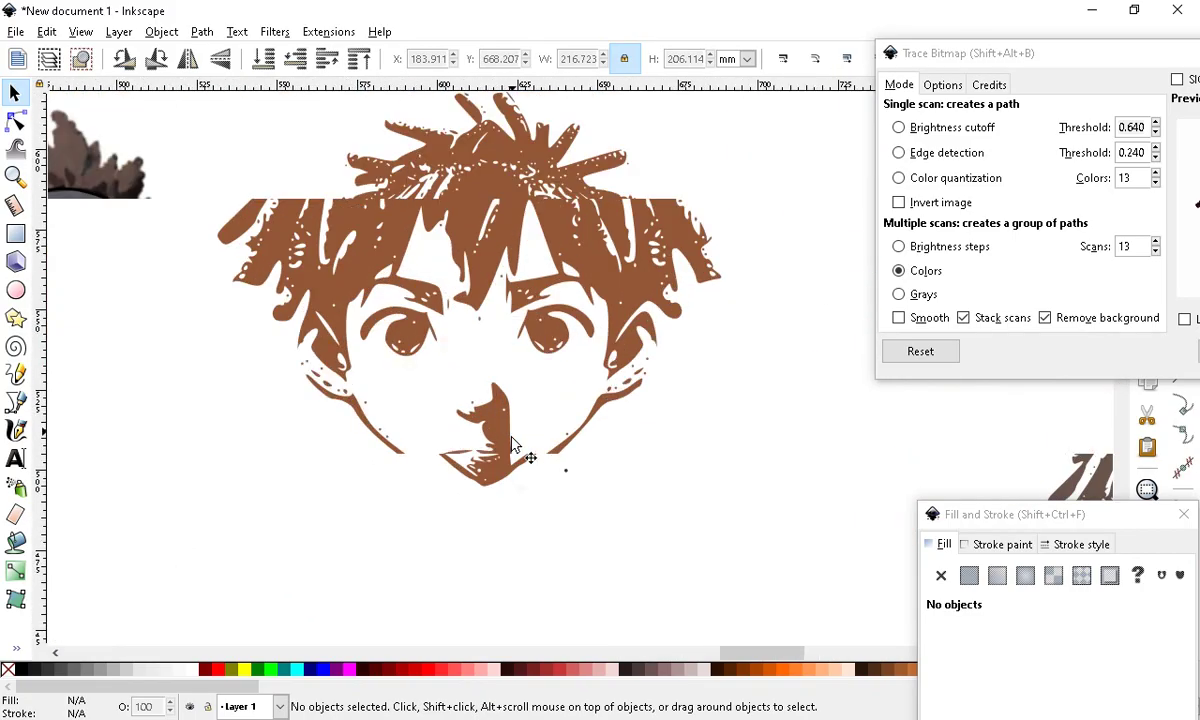
scroll(479, 383, "down", 4)
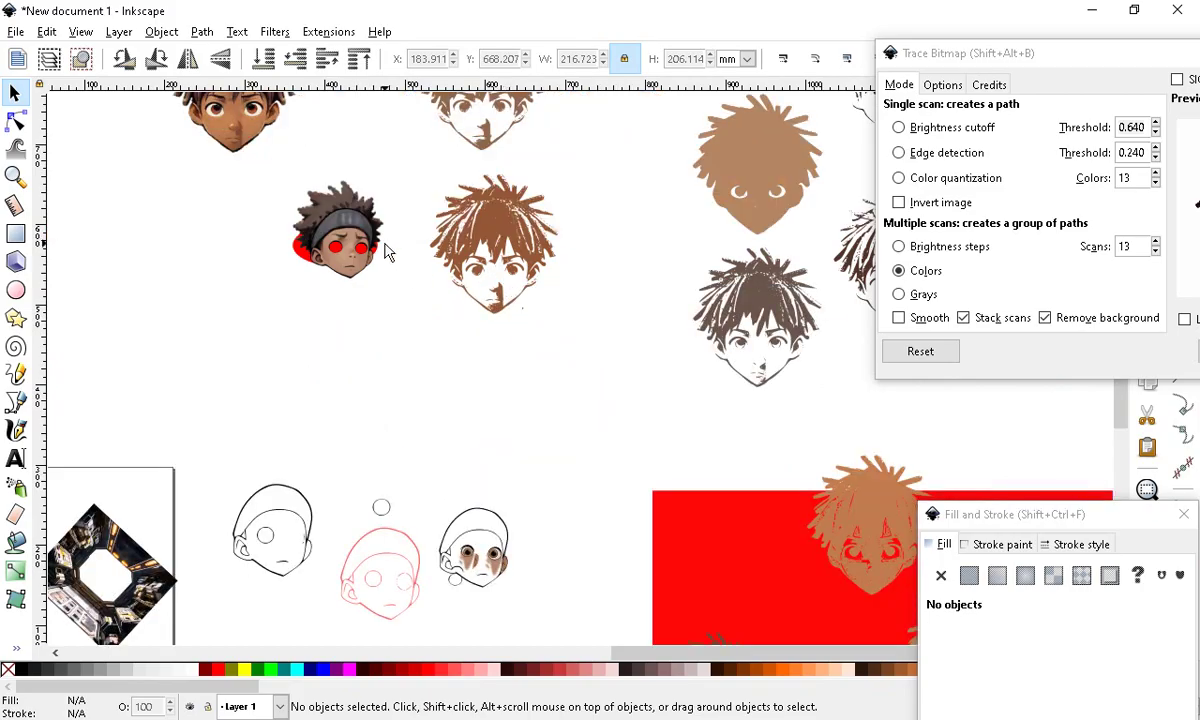
scroll(300, 185, "up", 1)
scroll(430, 300, "down", 3)
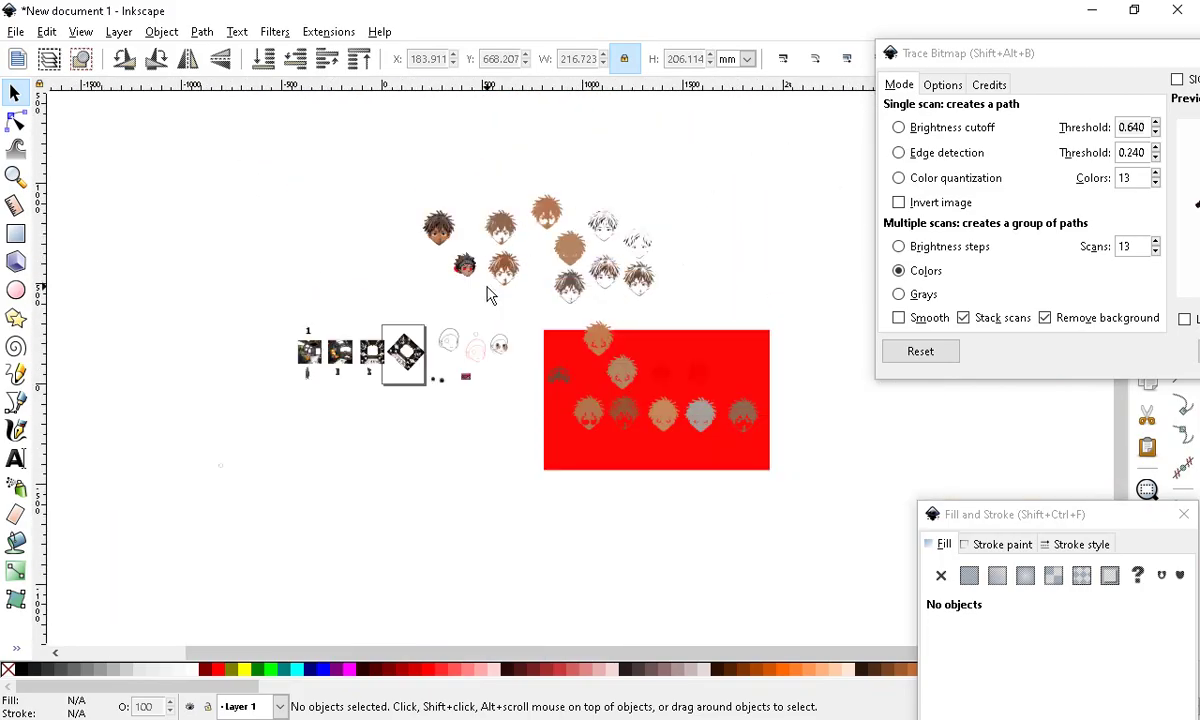
scroll(472, 220, "up", 2)
left_click(484, 218)
double_click(482, 215)
left_click(481, 213)
left_click_drag(481, 213, 281, 262)
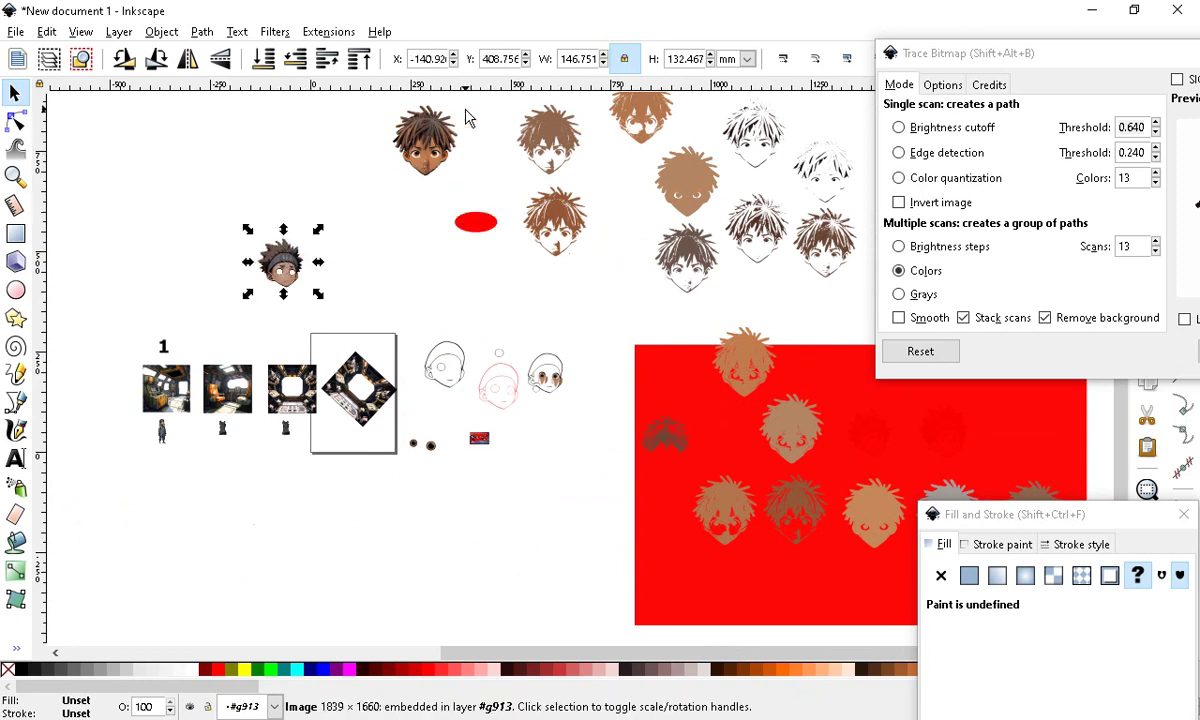
Move the original dreadlocked head beside the headband head, at about X -10.2, Y 371.2 mm, and deselect it
left_click_drag(421, 140, 346, 257)
left_click(492, 278)
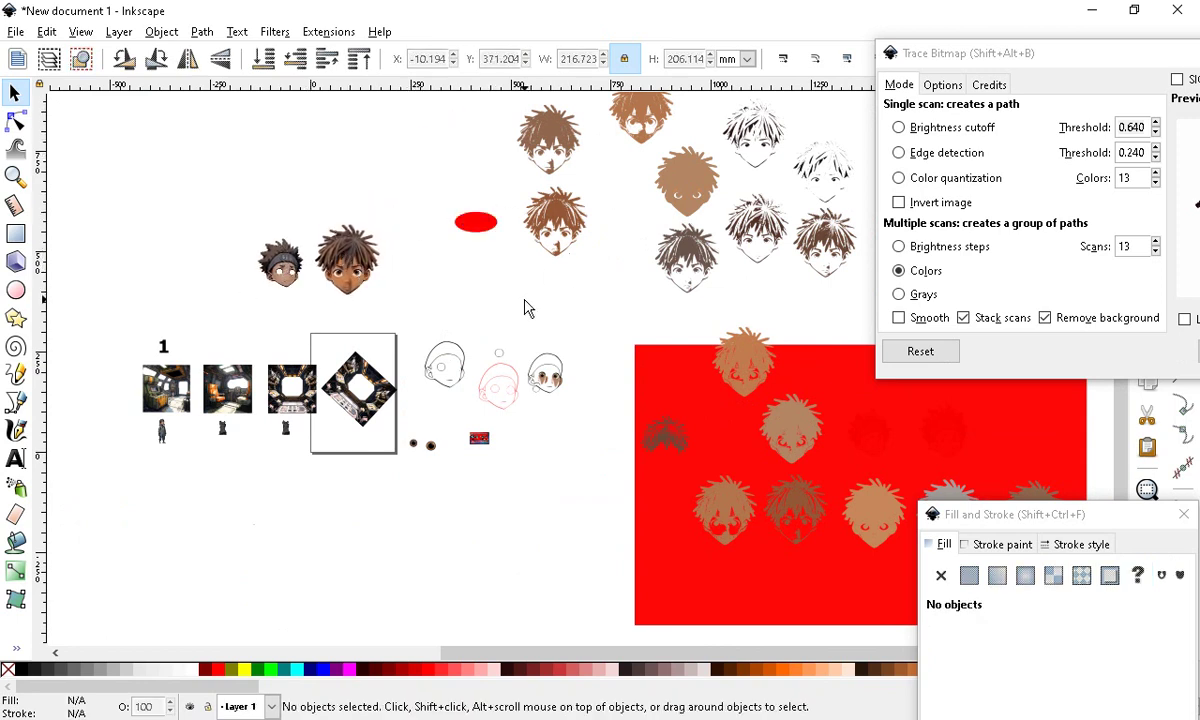
left_click_drag(940, 53, 911, 470)
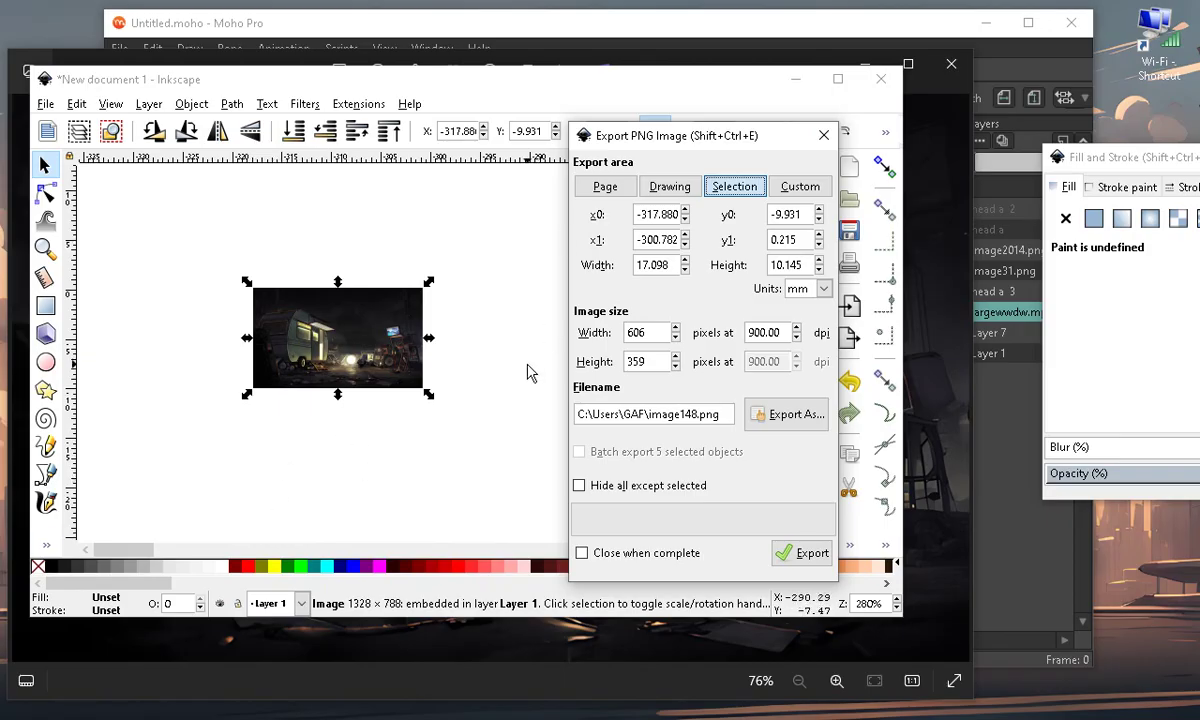
Enable the Wi-Fi connection from its desktop shortcut
right_click(1155, 20)
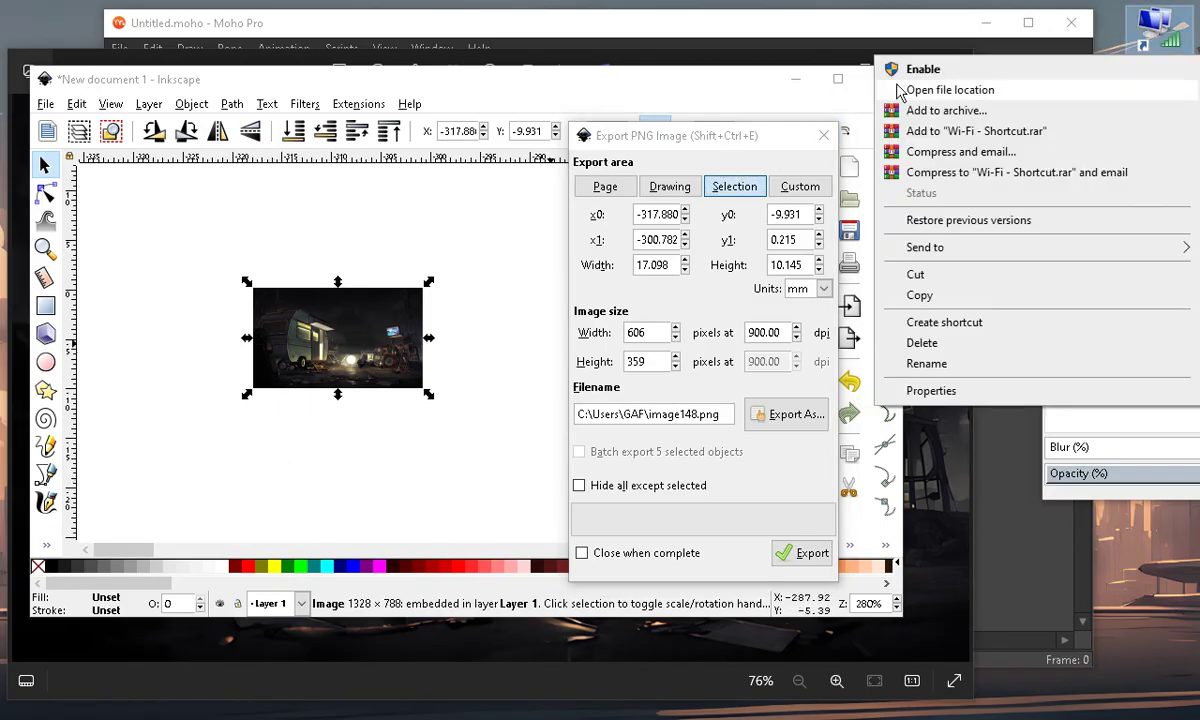
left_click(946, 77)
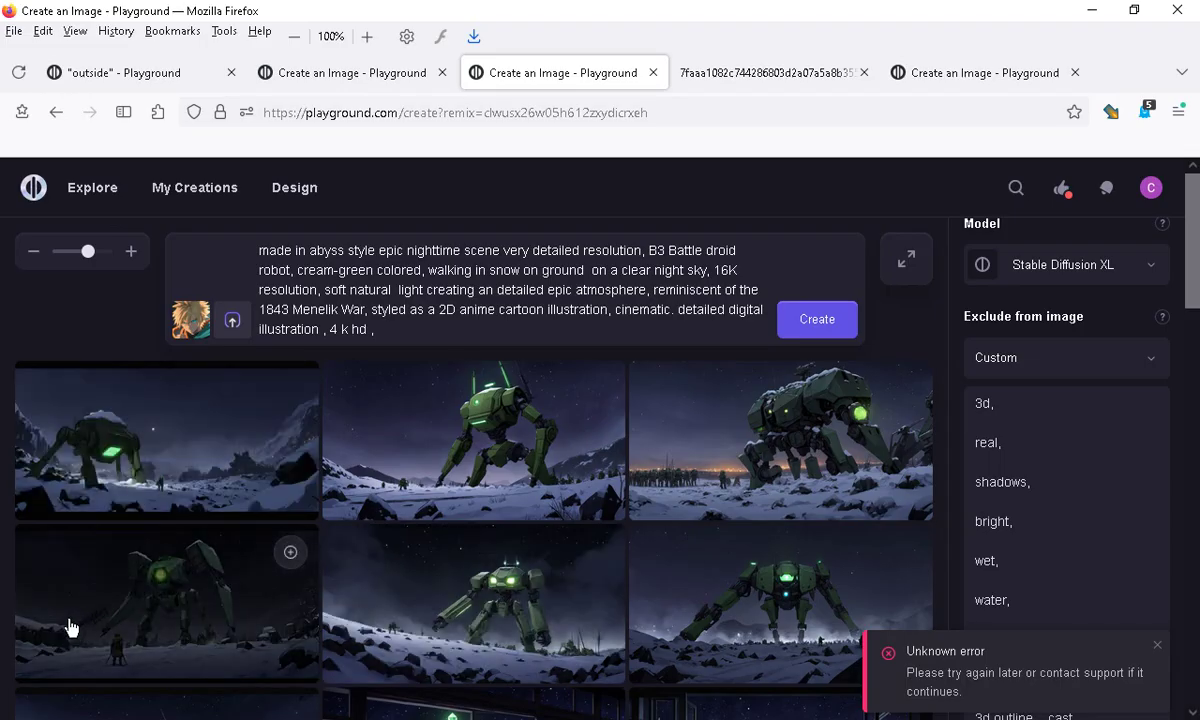
Look through the generated robot images on the Playground page in Firefox and dismiss the error notification
scroll(544, 375, "down", 4)
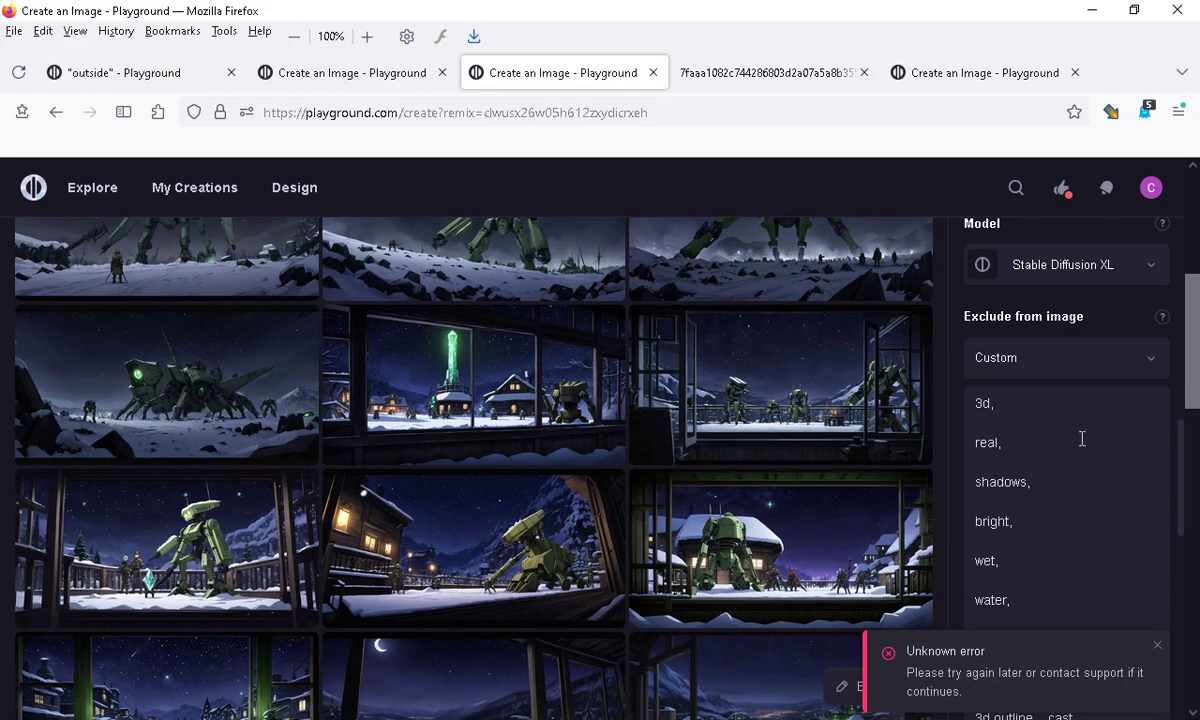
scroll(835, 437, "up", 1)
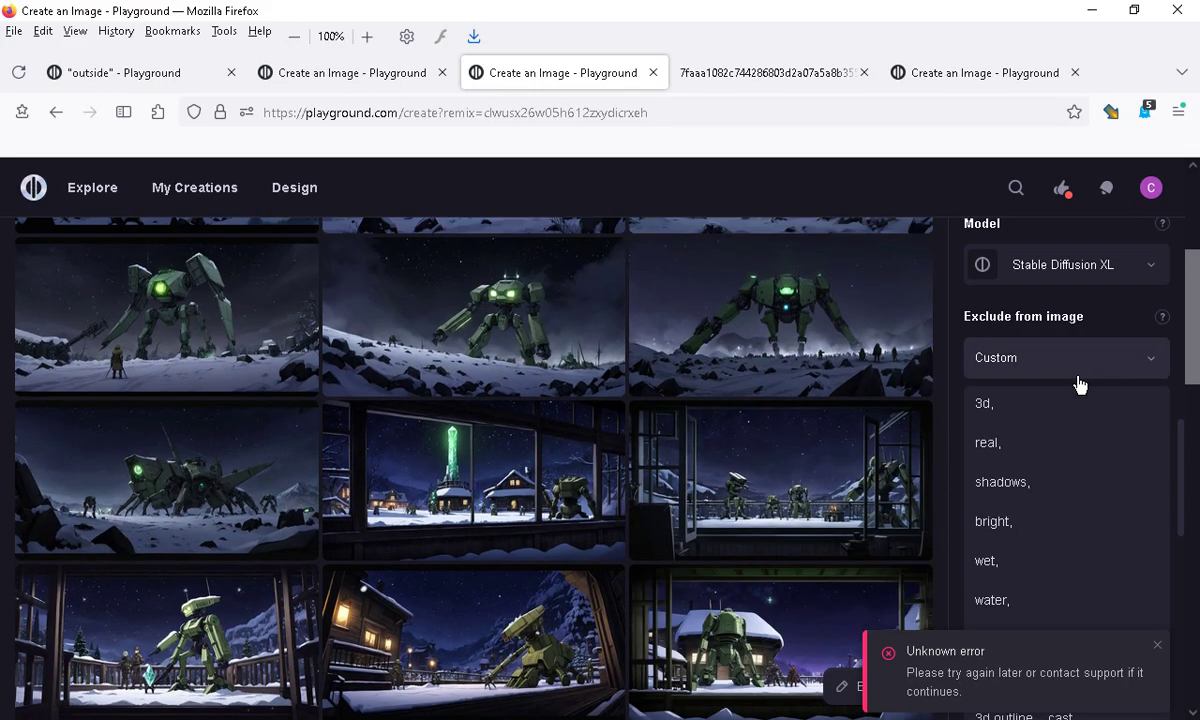
scroll(1080, 385, "up", 4)
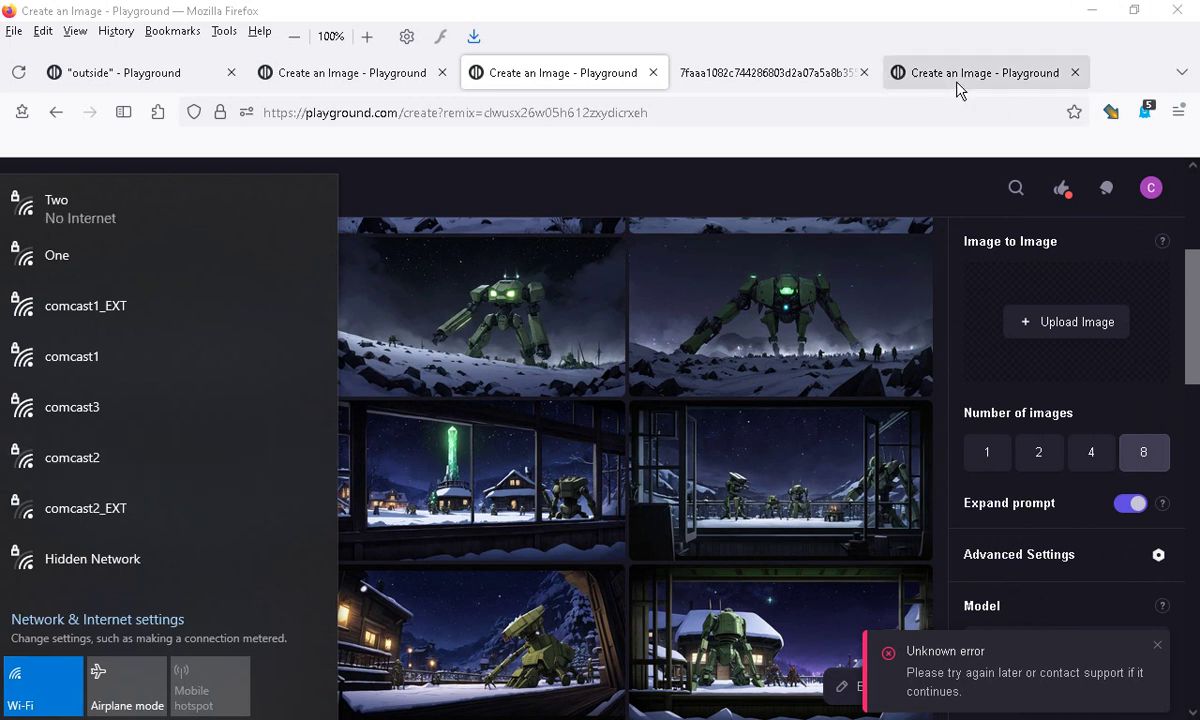
left_click(942, 40)
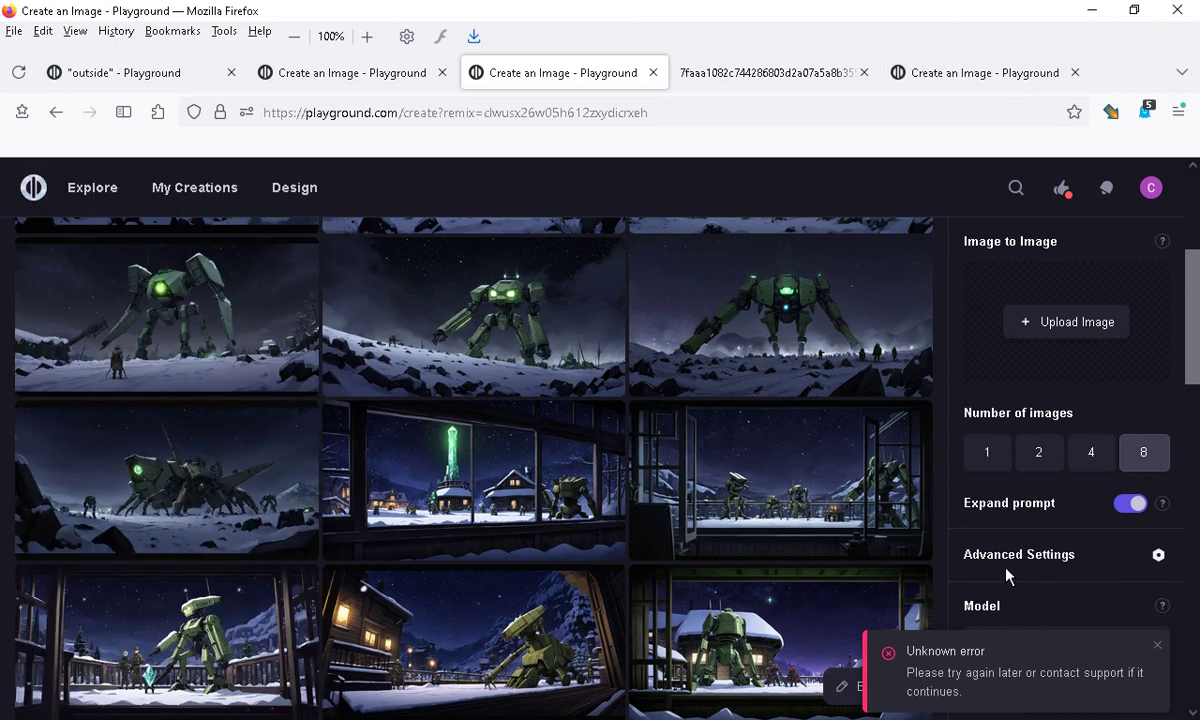
left_click(1157, 646)
scroll(729, 546, "up", 3)
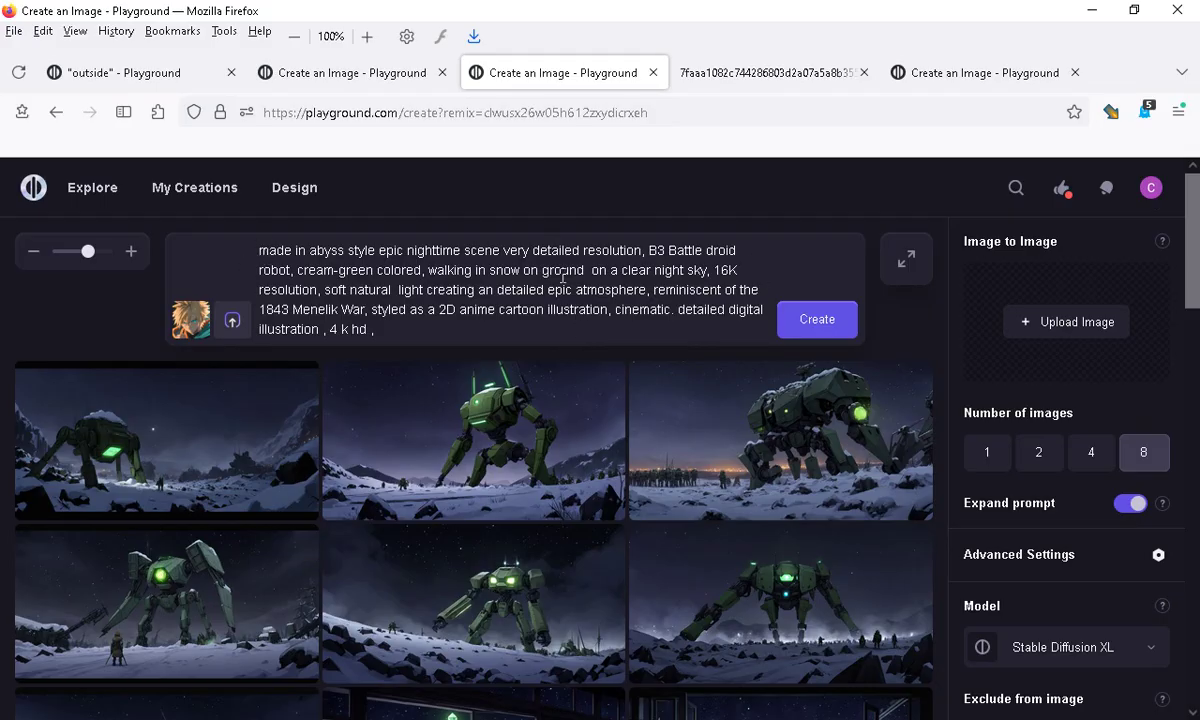
scroll(531, 393, "down", 5)
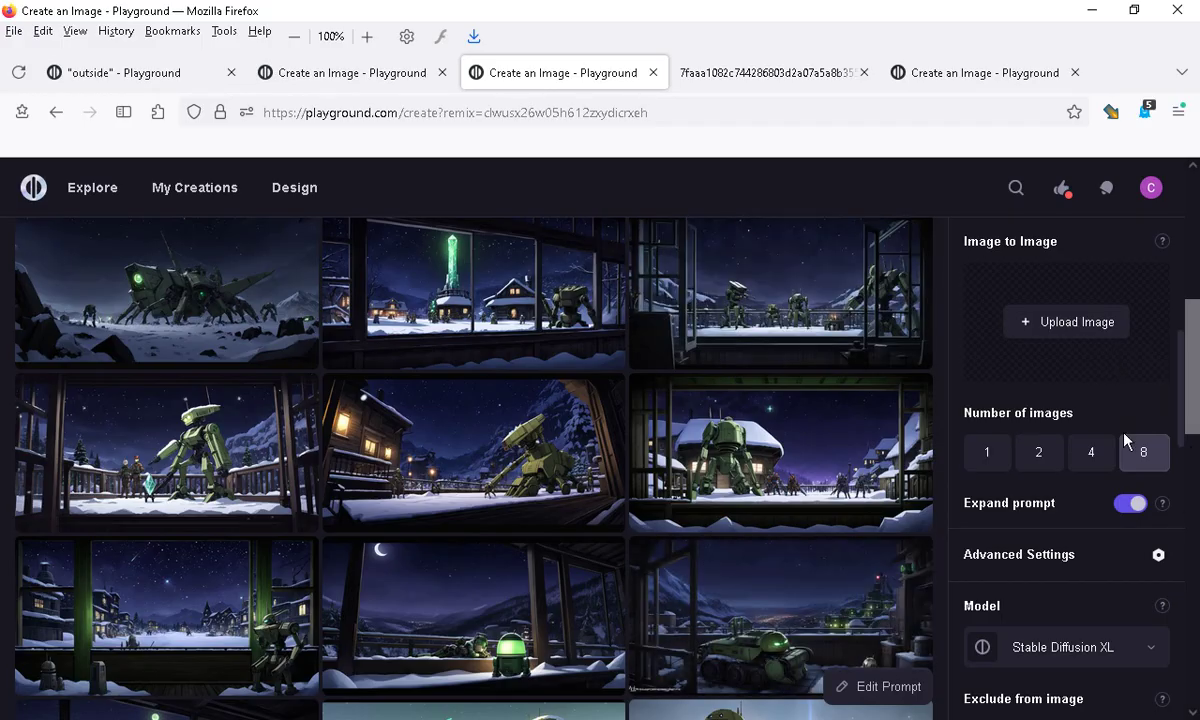
Start an Image to Image upload and browse the D1, GAF and Downloads folders for a source picture
left_click(1061, 330)
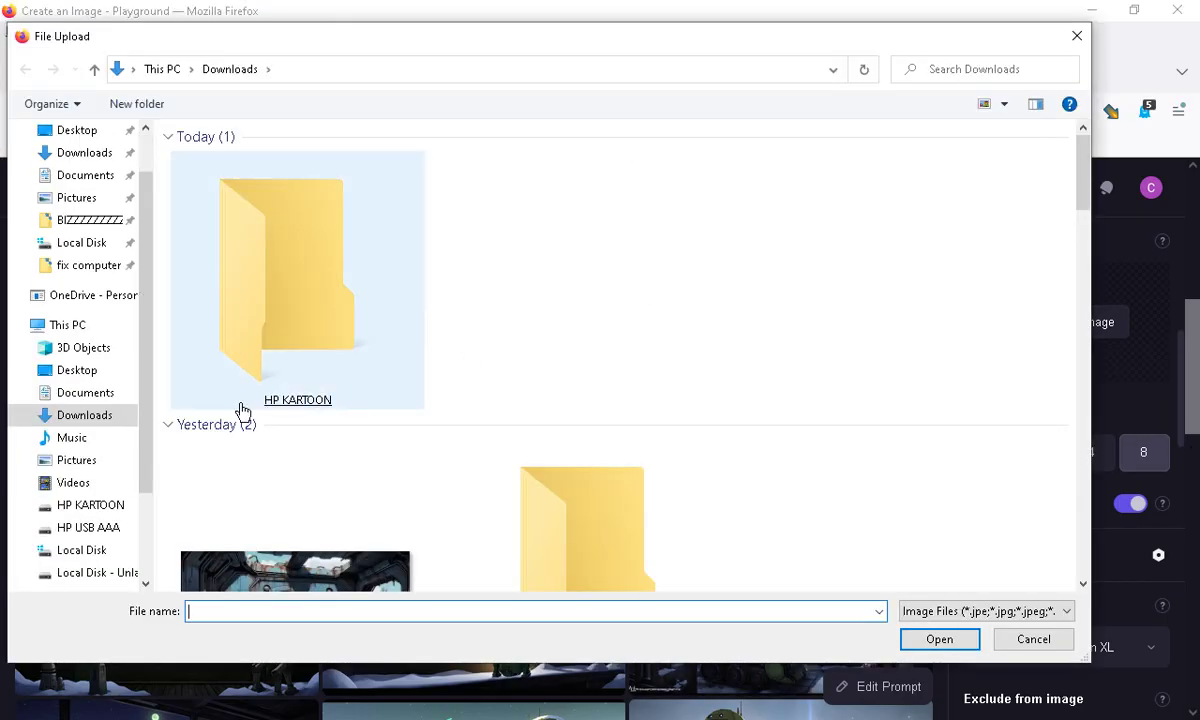
left_click_drag(1080, 172, 1070, 148)
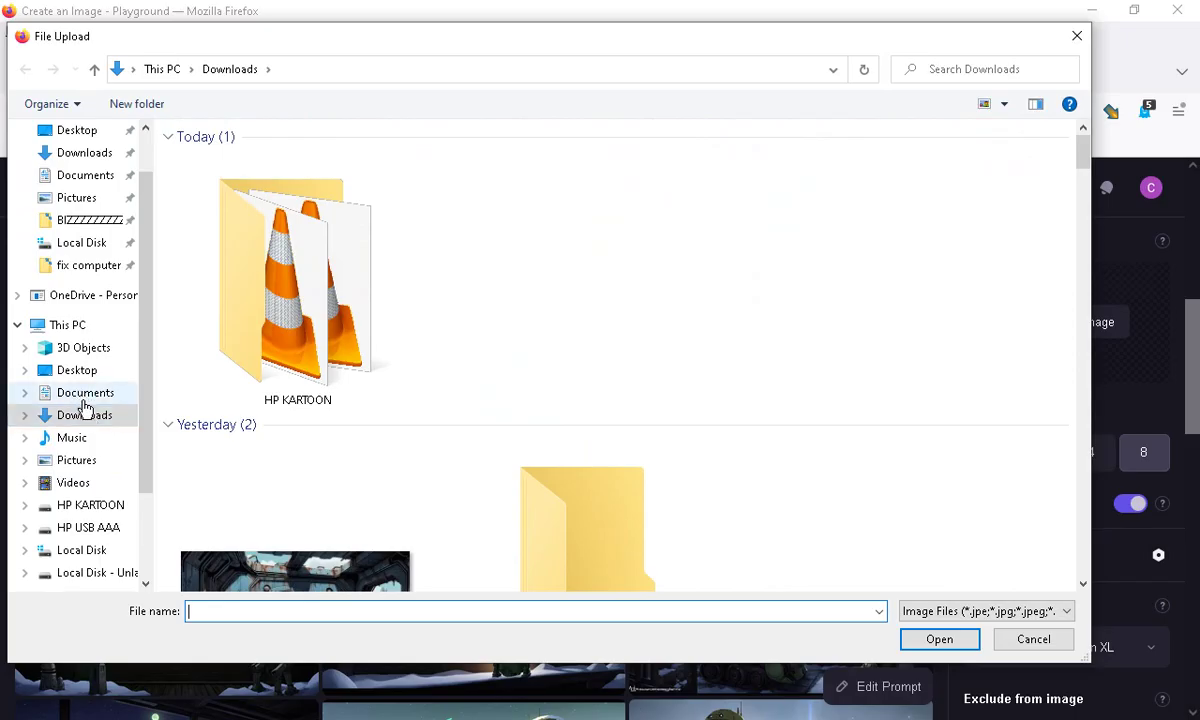
left_click(80, 371)
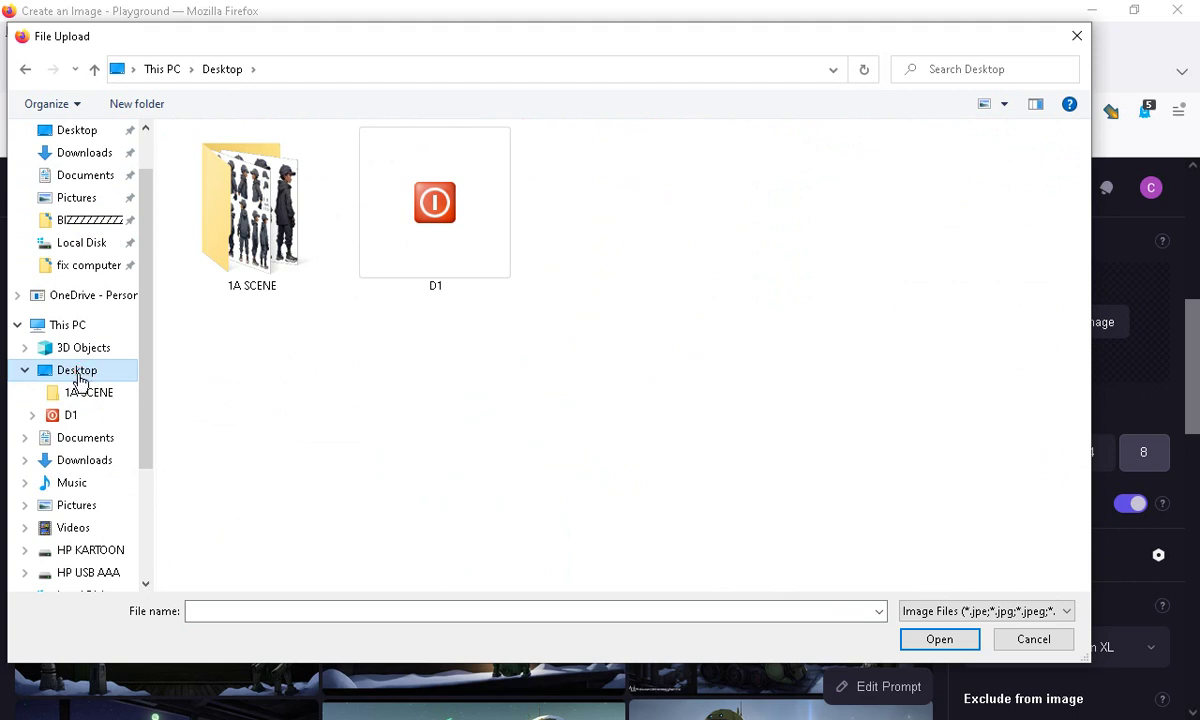
double_click(413, 200)
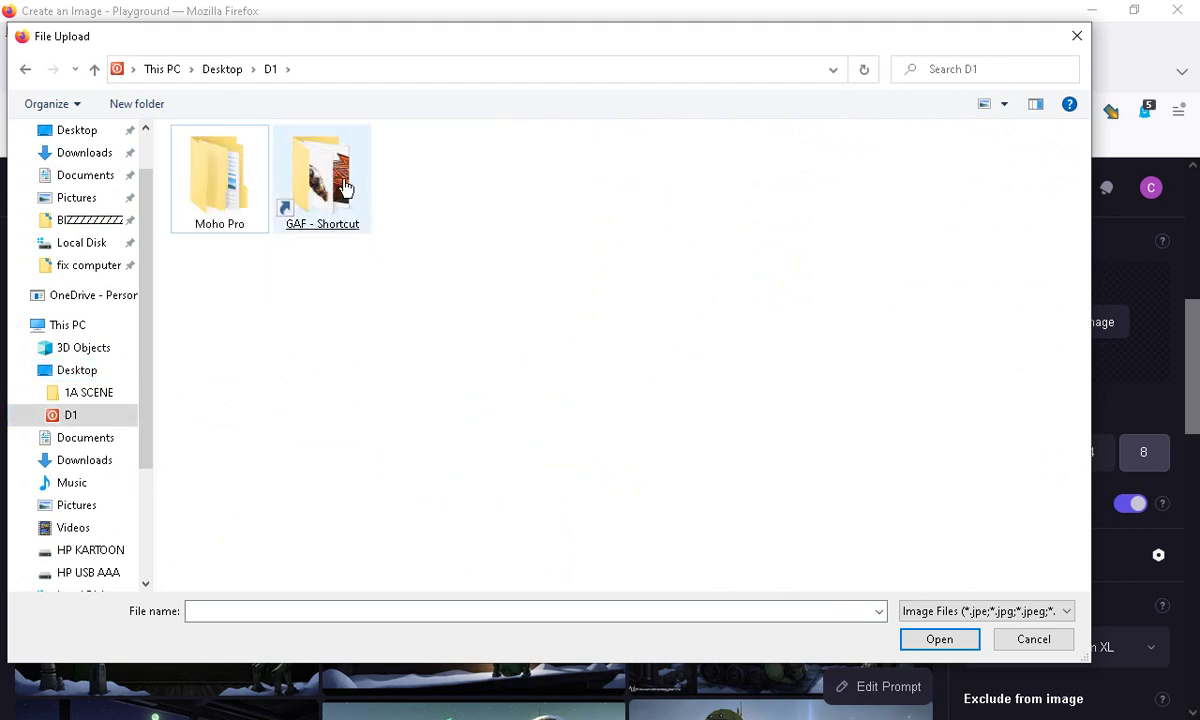
double_click(343, 188)
left_click_drag(1084, 218, 1048, 113)
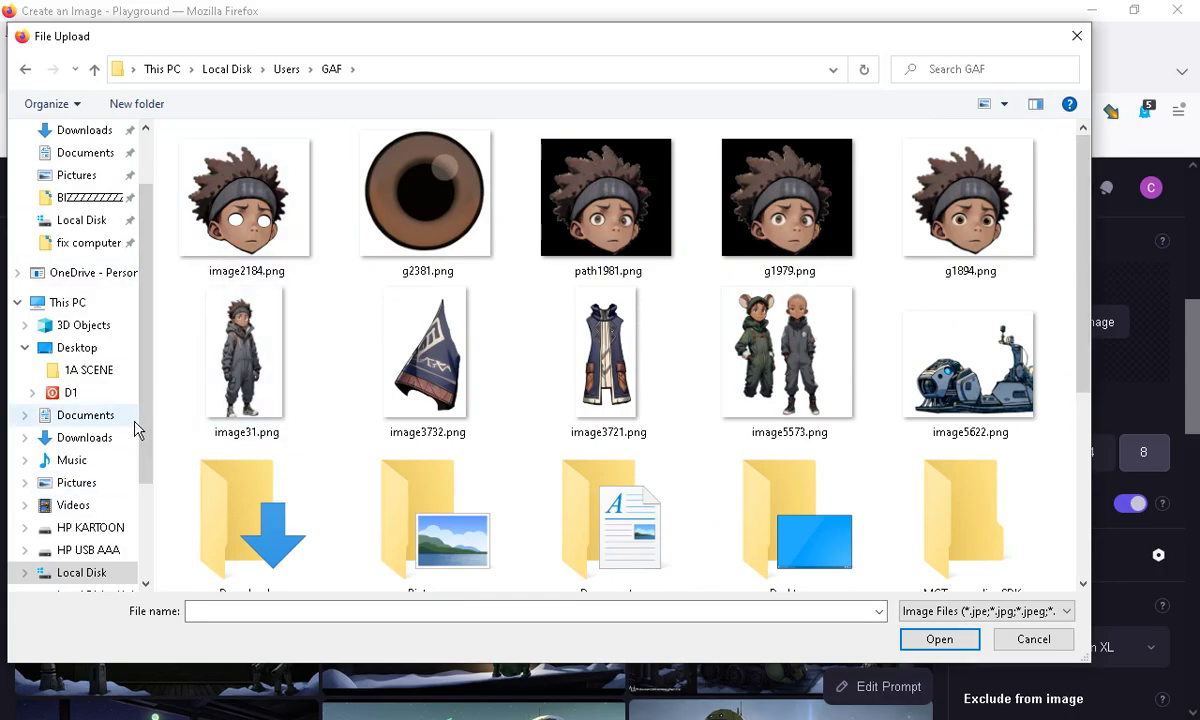
left_click(80, 440)
left_click_drag(1084, 180, 1072, 134)
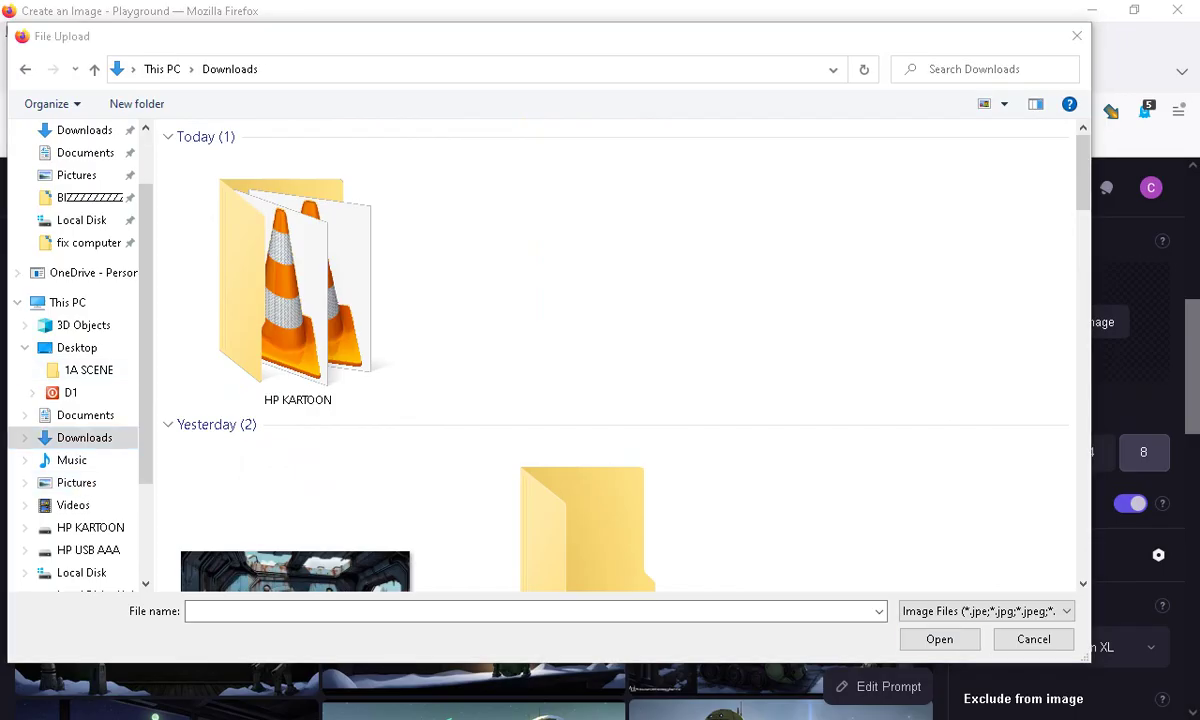
Switch to Inkscape, export the selected night trailer image to C:\Users\GAF\image148.png, and return to Firefox's file upload dialog
key("alt+Tab")
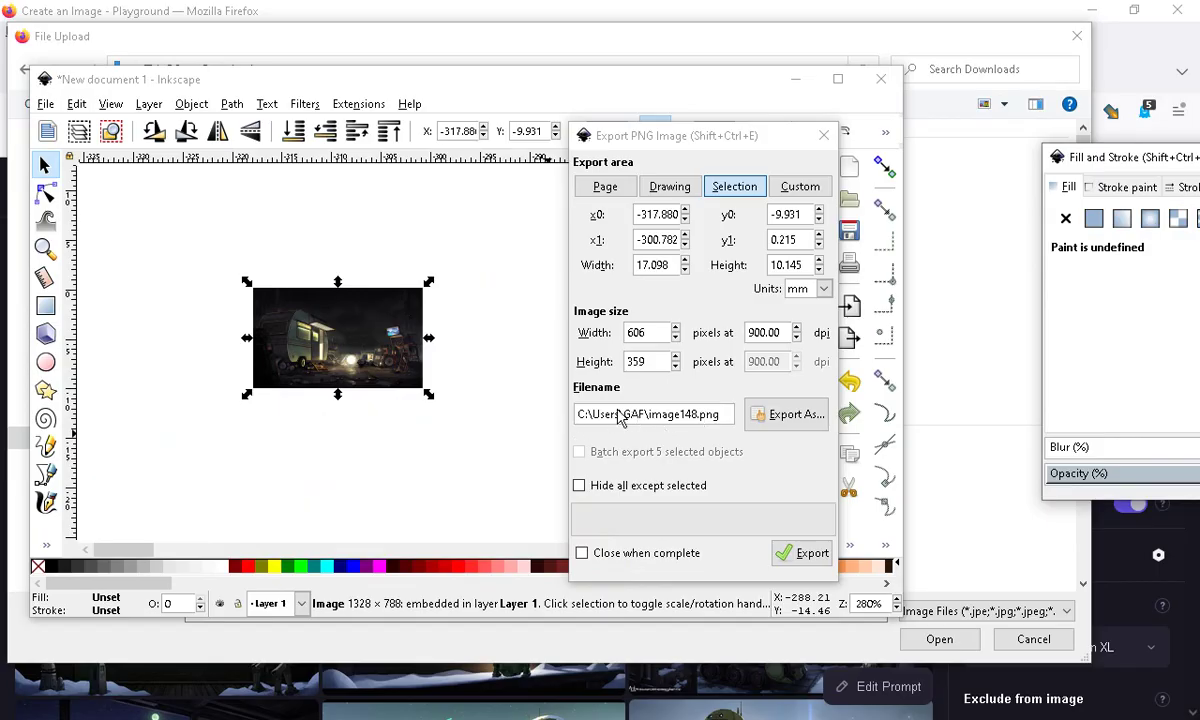
left_click(803, 553)
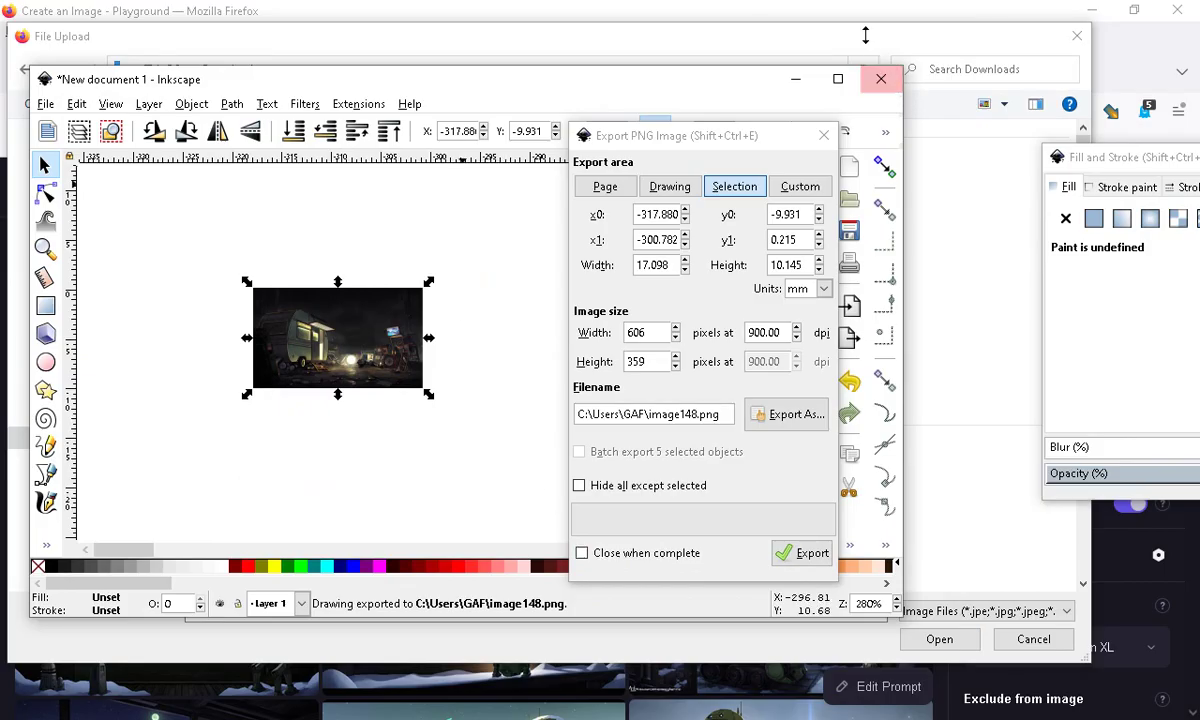
left_click(772, 36)
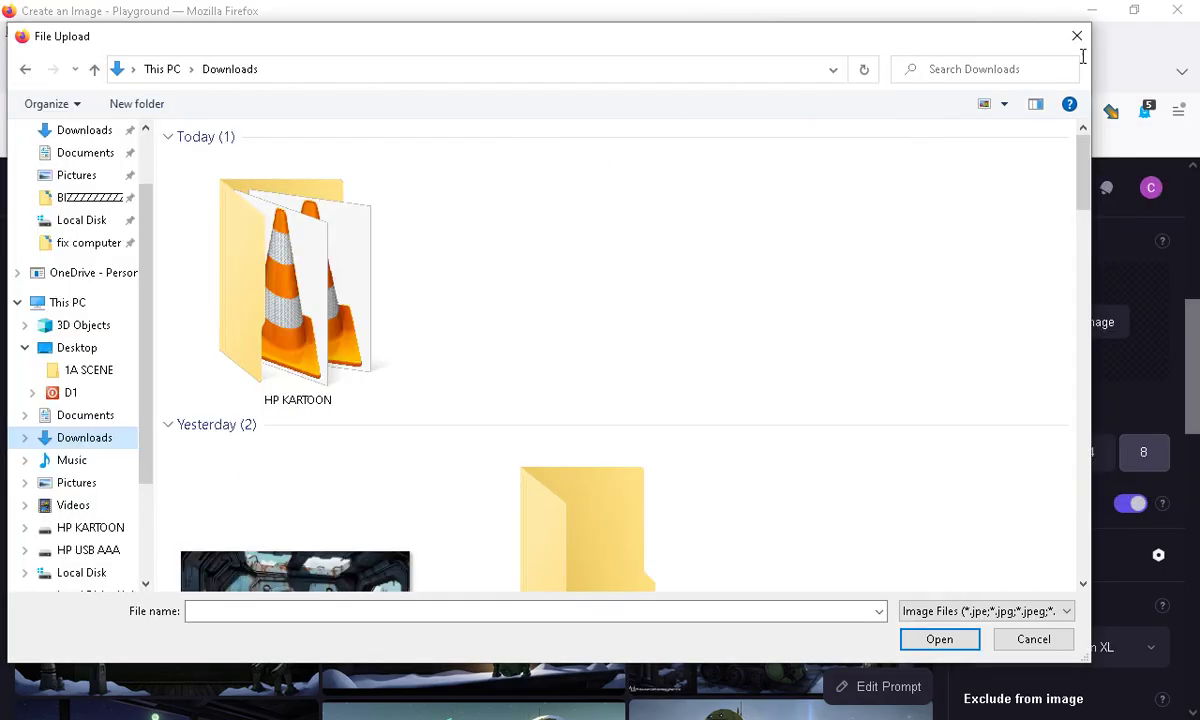
Reopen the Image to Image upload and load the exported night trailer image through the GAF shortcut in the desktop D1 folder
left_click(1077, 37)
left_click(1037, 316)
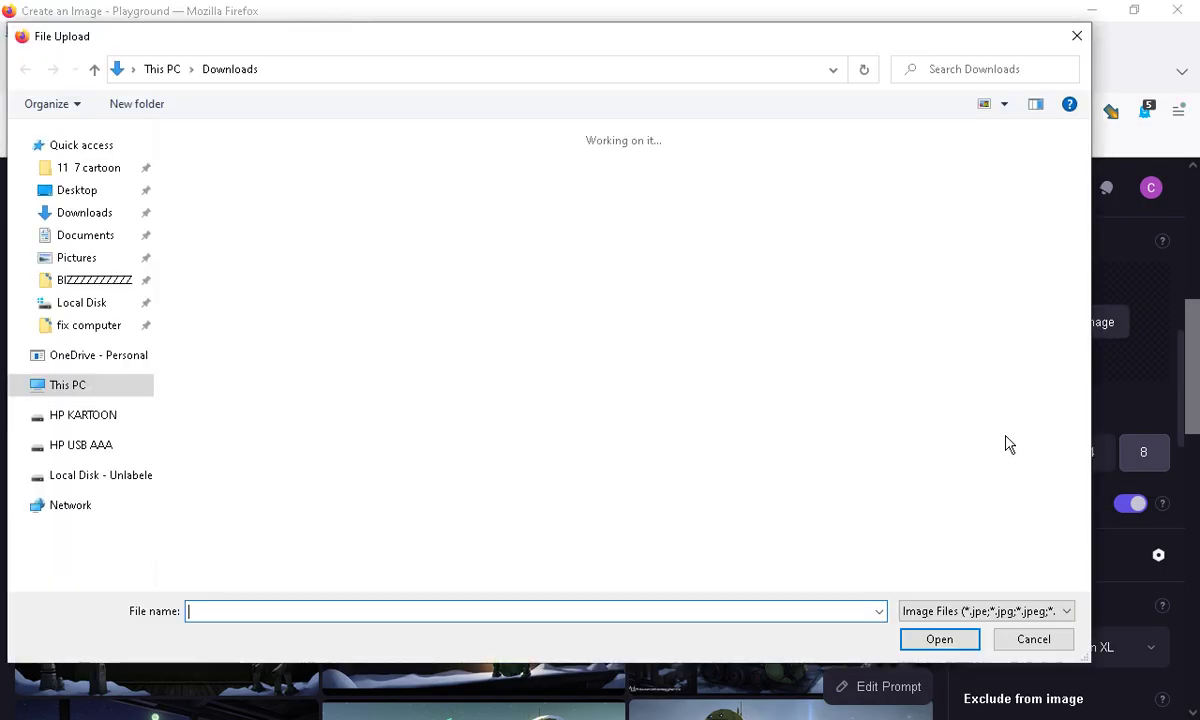
left_click_drag(1083, 180, 1083, 540)
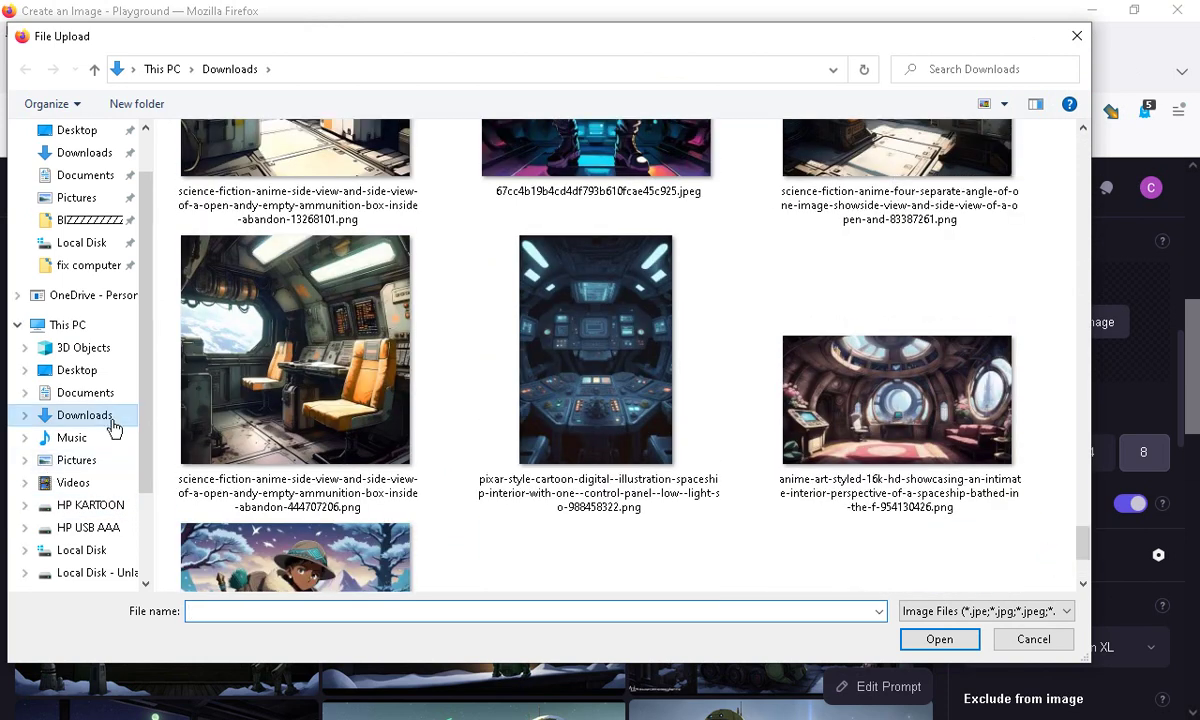
left_click(80, 380)
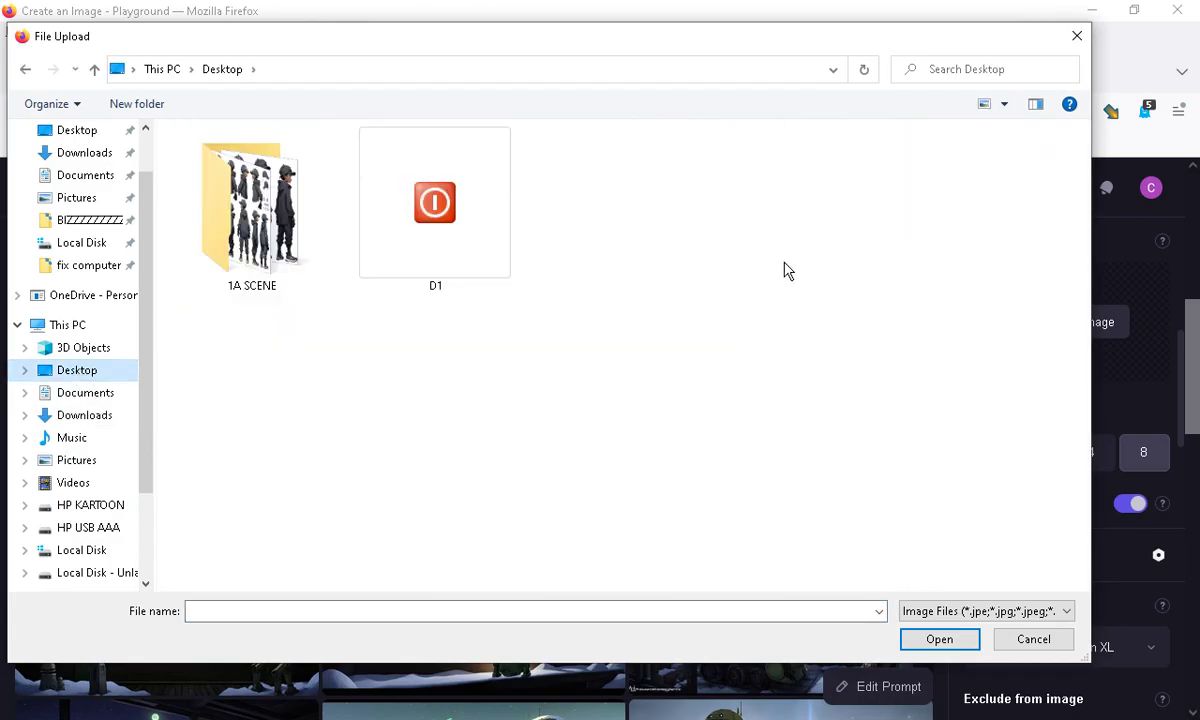
double_click(440, 200)
double_click(318, 210)
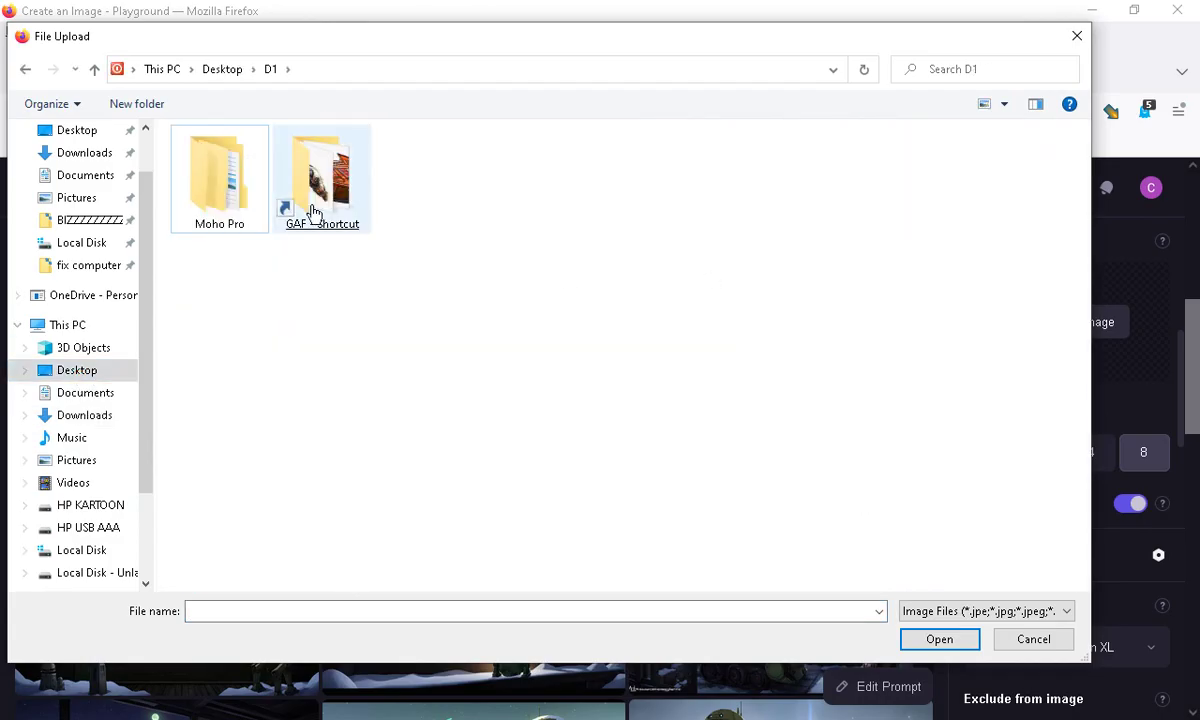
double_click(246, 262)
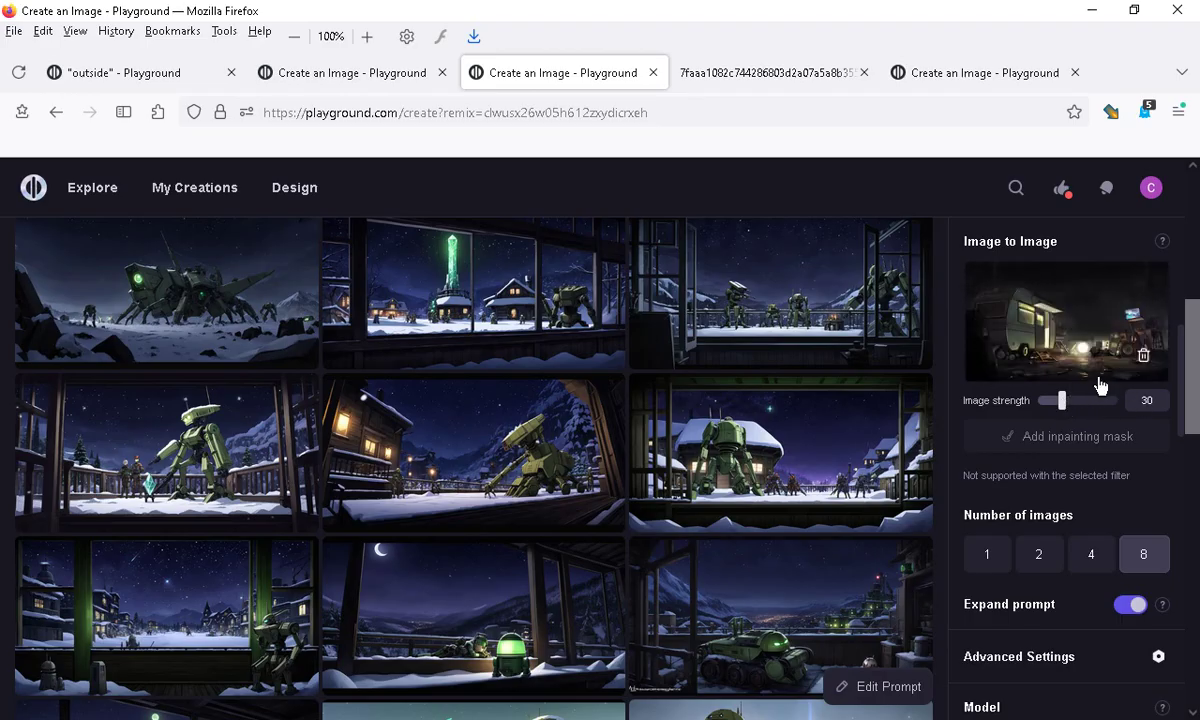
Set the Image to Image strength to 49 and the number of images to 4
mouse_move(1062, 400)
left_mouse_down()
mouse_move(1082, 410)
mouse_move(1075, 402)
left_mouse_up()
left_click(1043, 563)
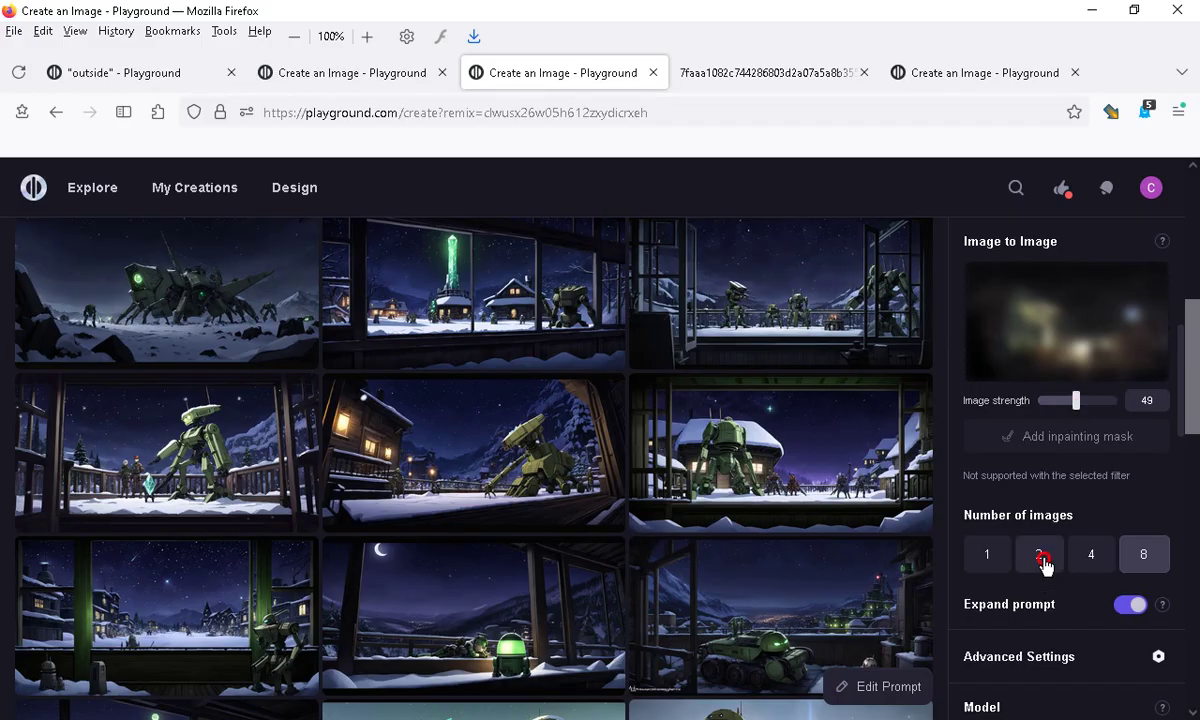
scroll(1092, 530, "down", 3)
left_click(1080, 365)
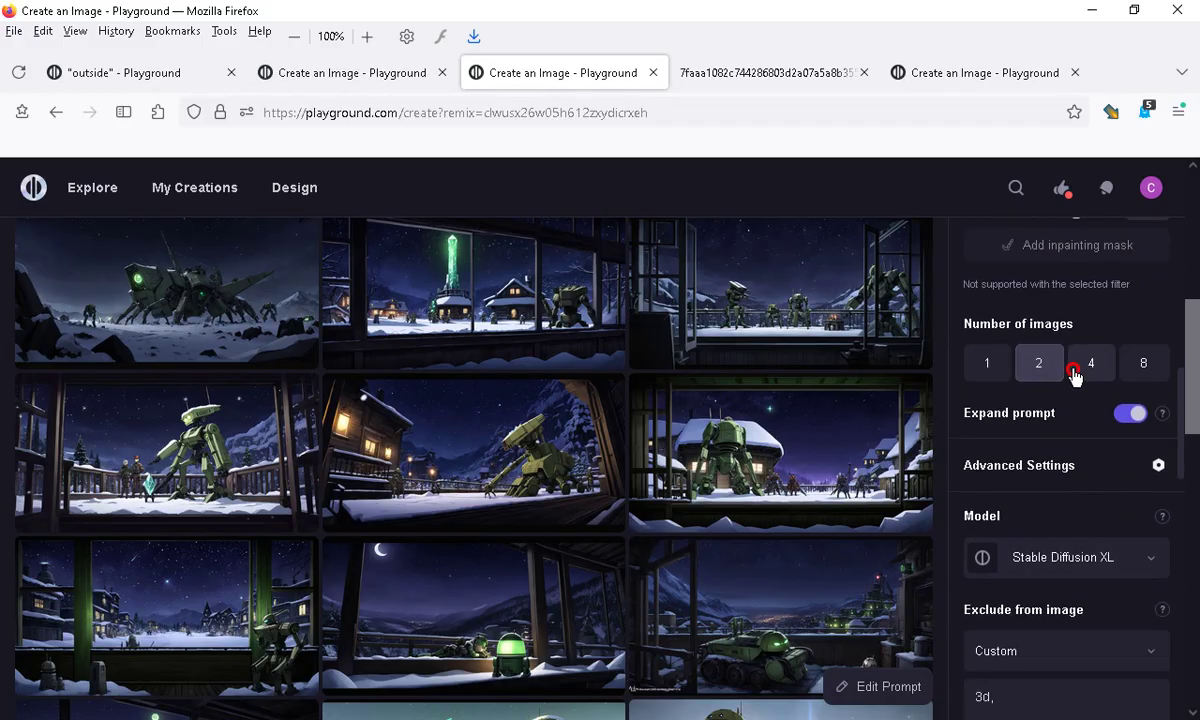
Look through the model, exclusion and seed settings, and browse the list of available samplers without choosing another one
scroll(1098, 455, "down", 3)
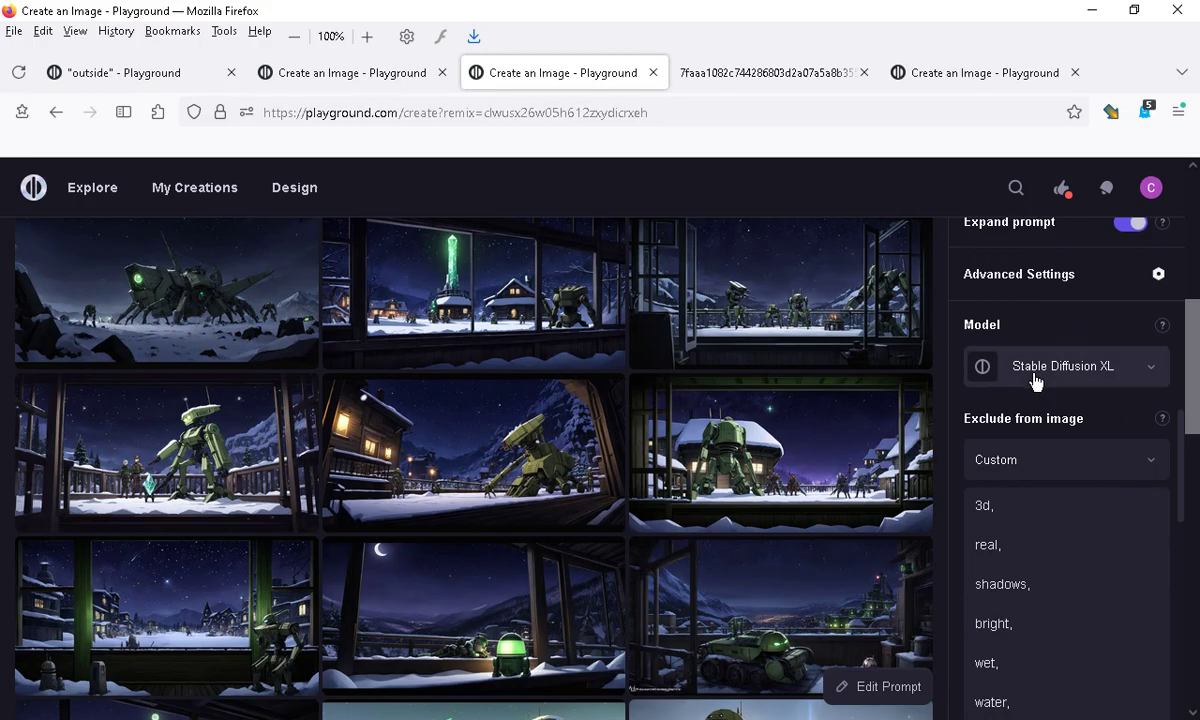
scroll(1069, 487, "down", 2)
scroll(1085, 308, "up", 1)
scroll(1128, 485, "down", 4)
scroll(1110, 560, "down", 6)
scroll(568, 417, "down", 3)
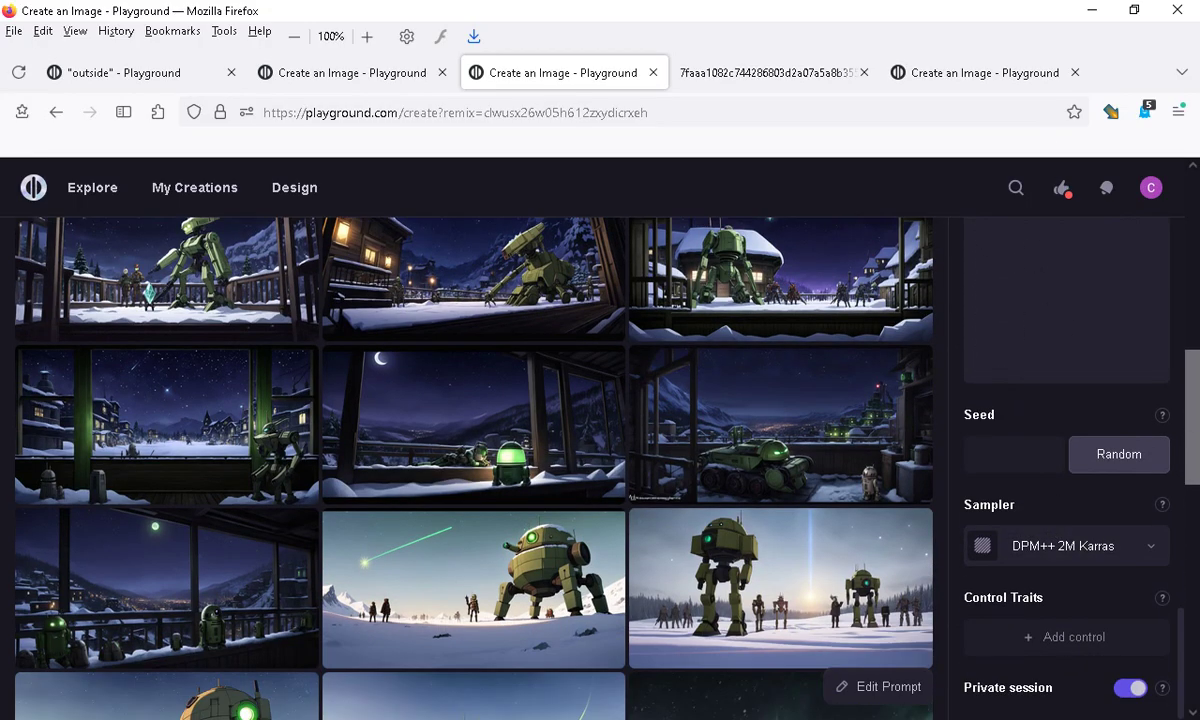
scroll(568, 417, "down", 5)
left_click(1120, 548)
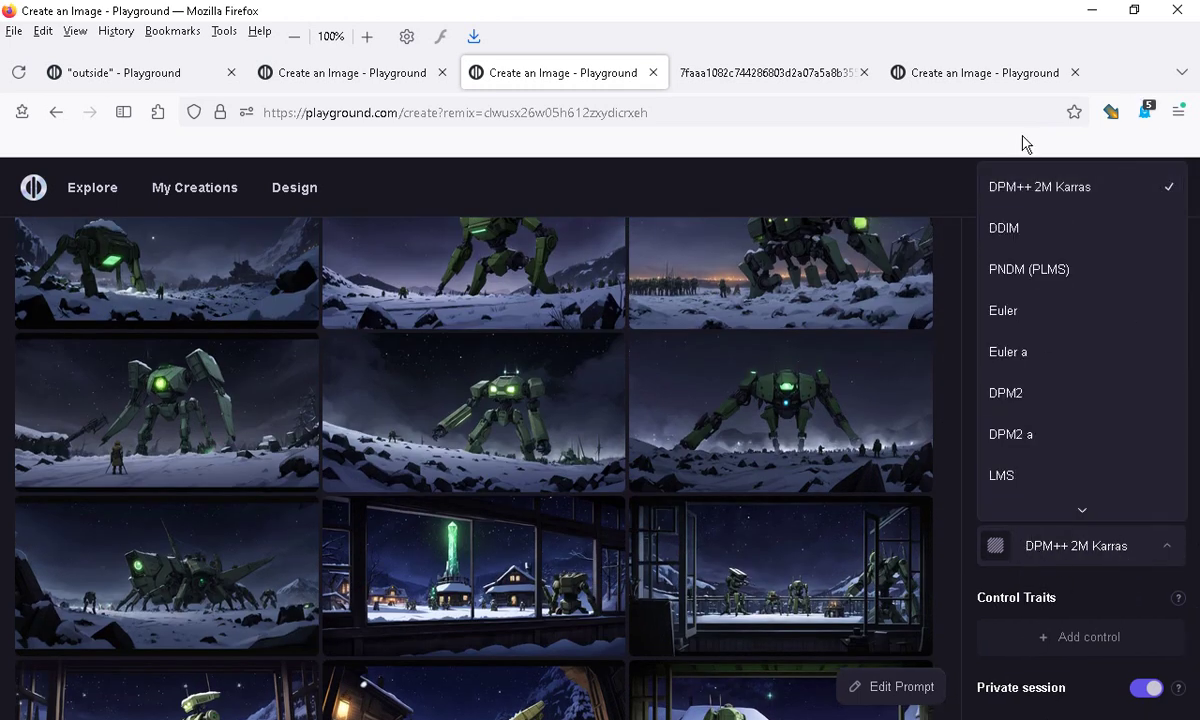
scroll(1128, 445, "down", 1)
scroll(1070, 470, "up", 1)
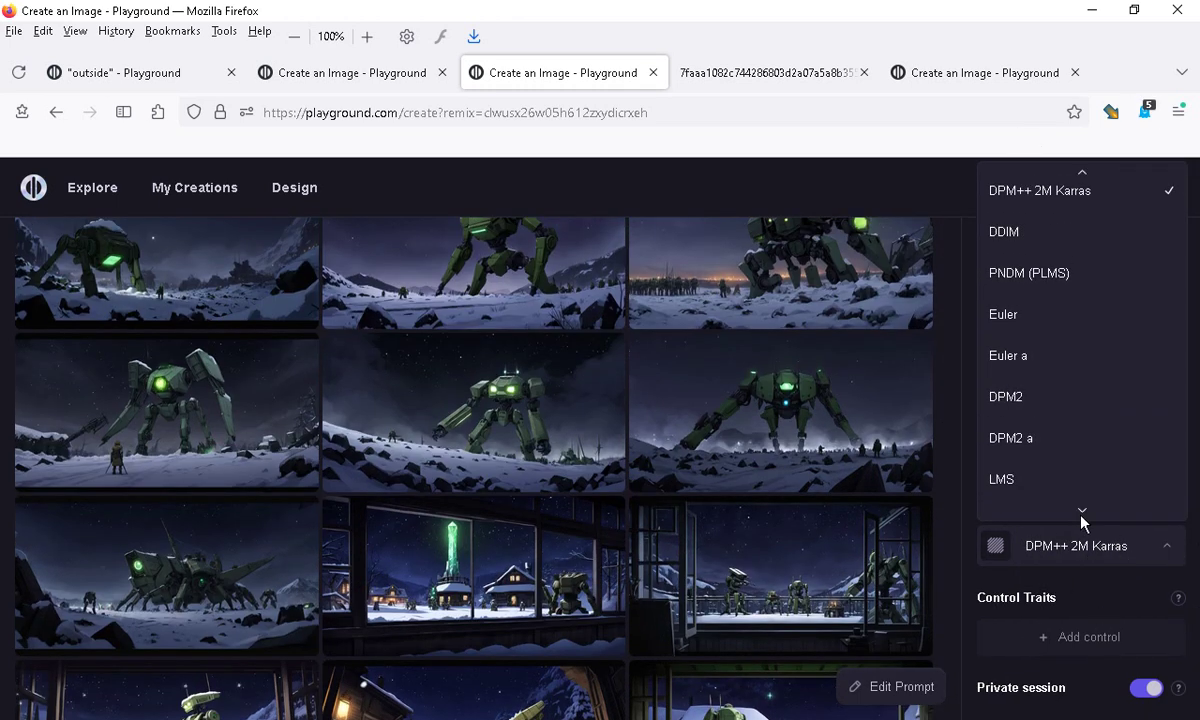
scroll(1058, 370, "down", 2)
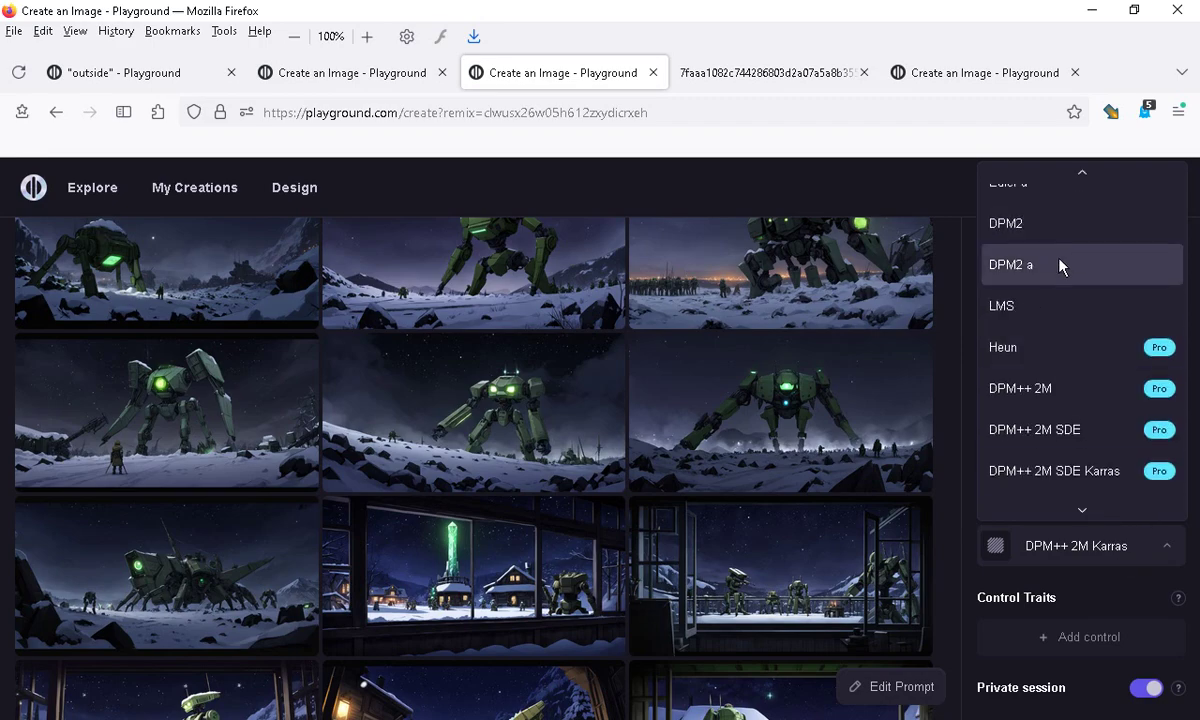
scroll(1060, 300, "up", 3)
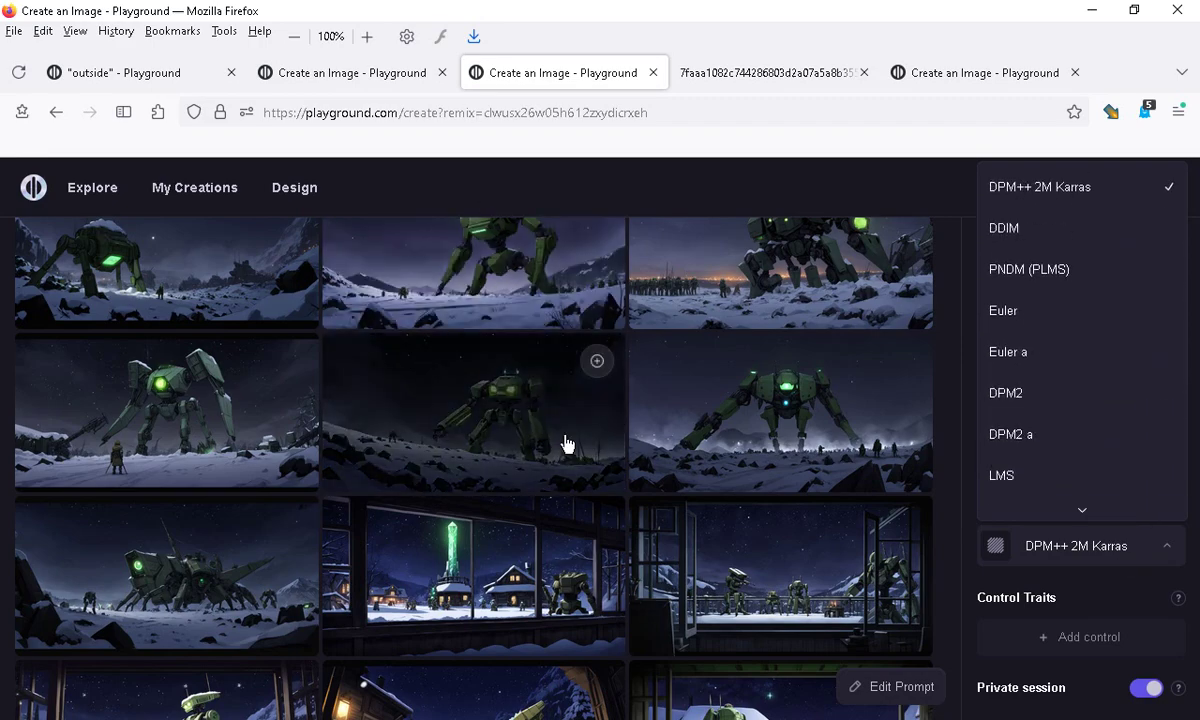
scroll(1060, 400, "down", 2)
scroll(1090, 405, "up", 3)
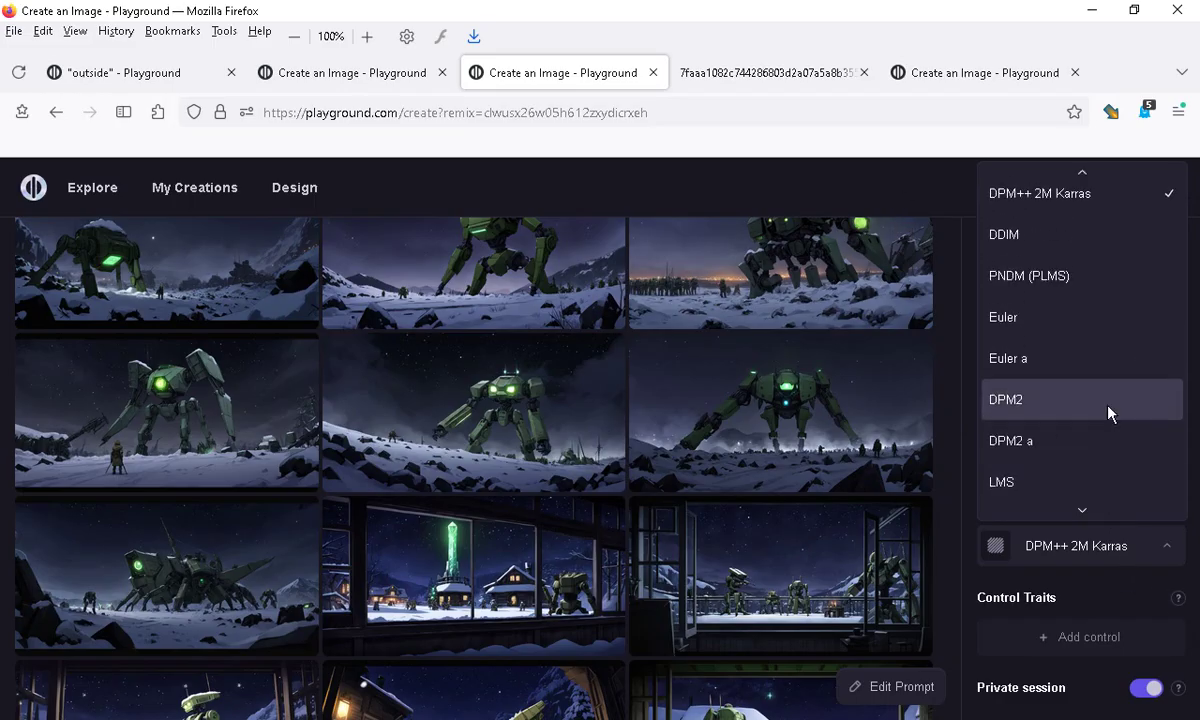
left_click(1064, 558)
Review the robot prompt, the generated images and the generation settings from the sampler up to the aspect ratio
scroll(1076, 546, "down", 4)
scroll(890, 480, "up", 6)
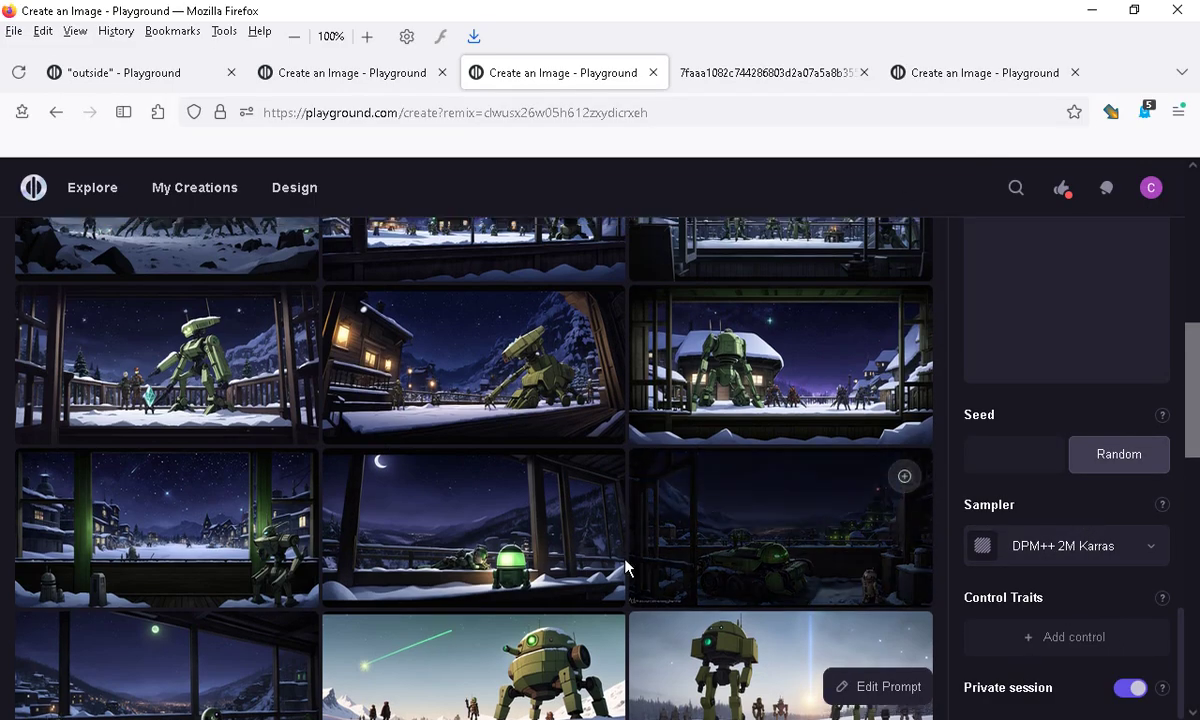
left_click(1197, 316)
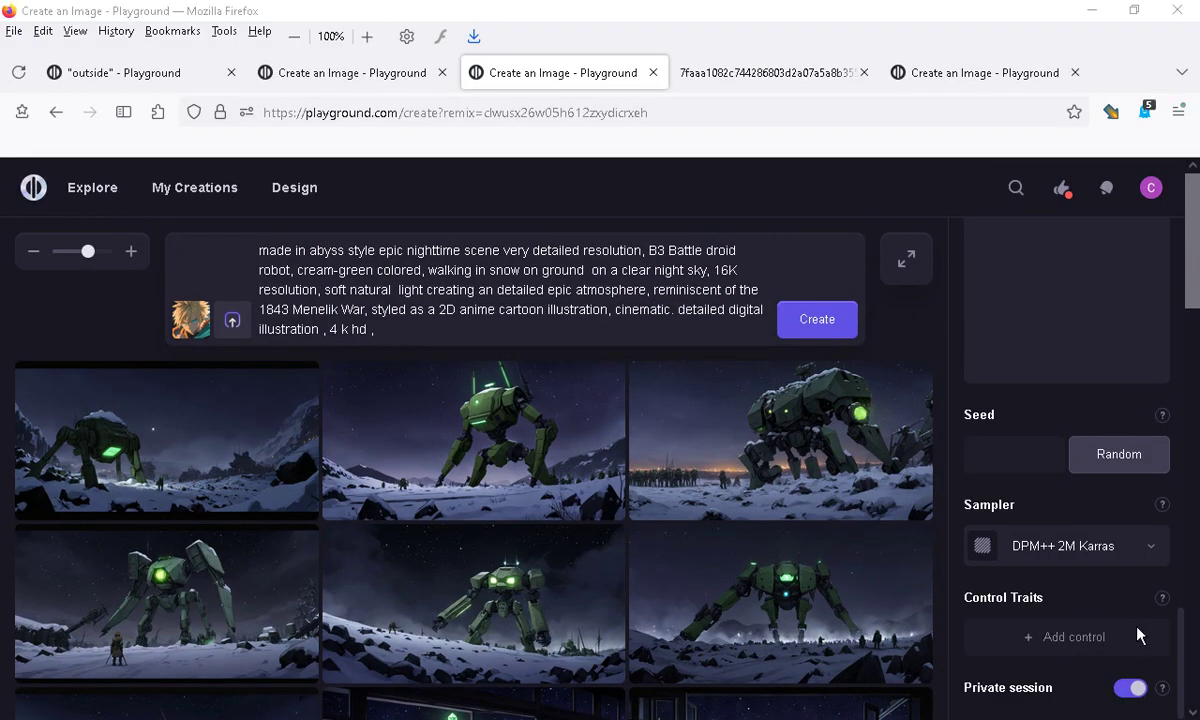
scroll(1196, 277, "down", 1)
scroll(1192, 169, "up", 1)
scroll(1193, 640, "down", 3)
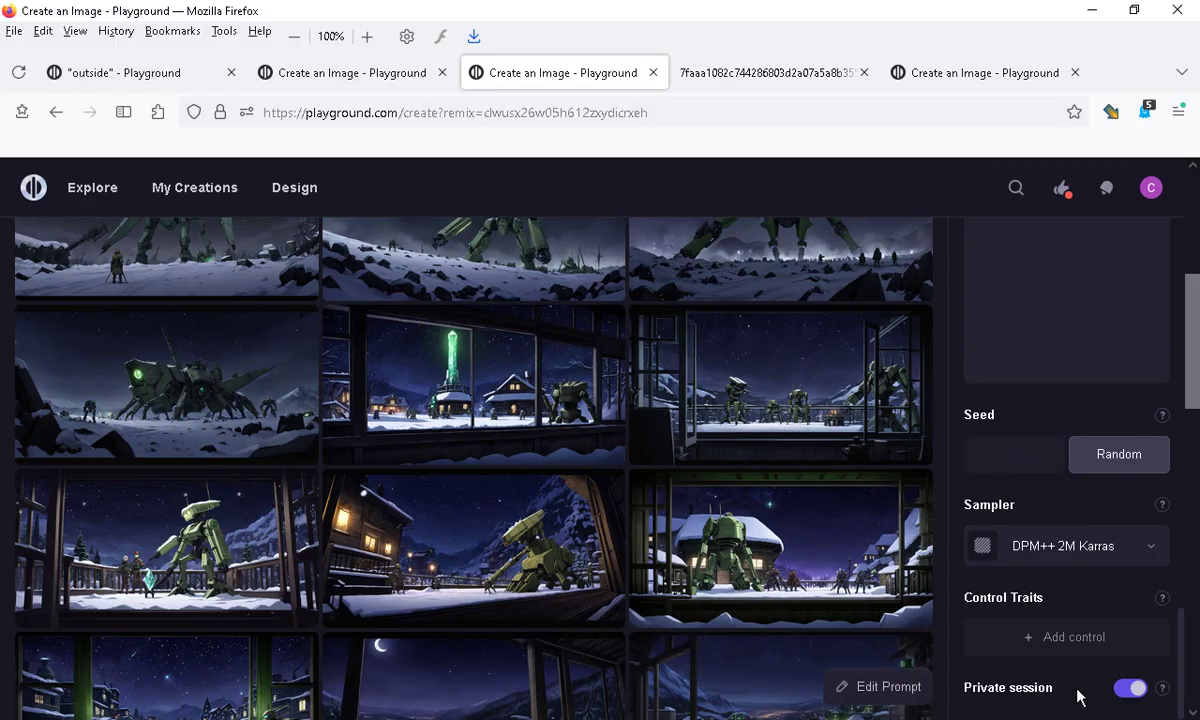
scroll(1082, 554, "up", 10)
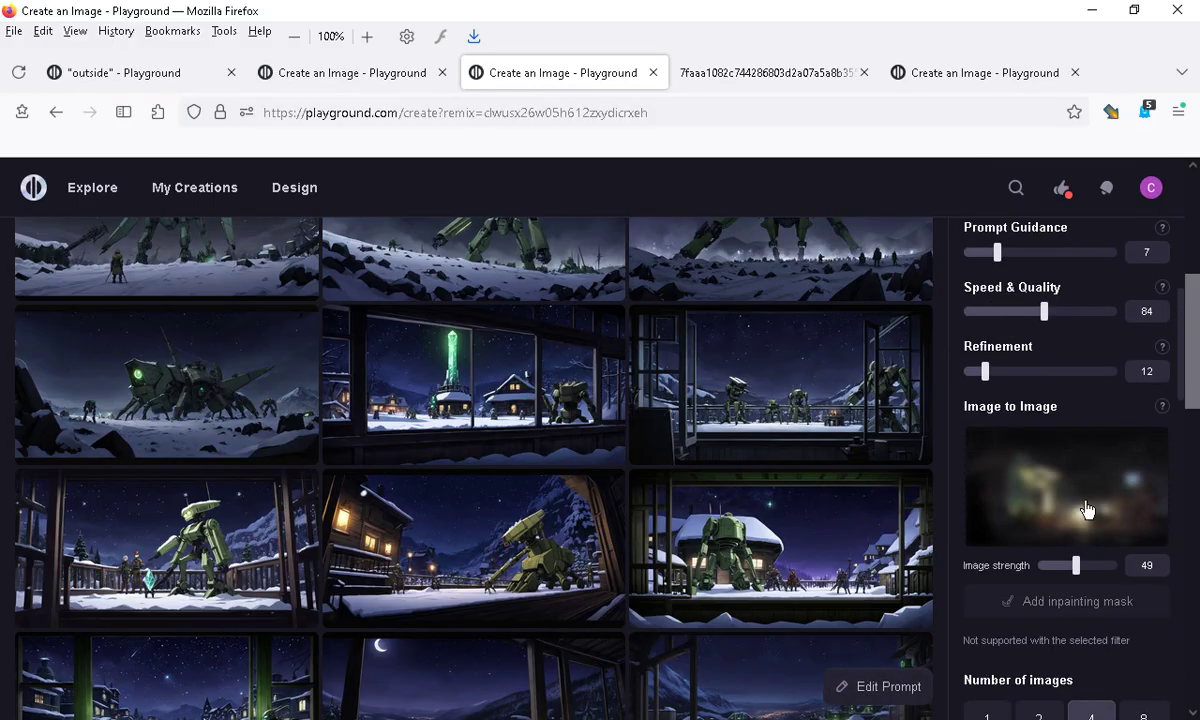
scroll(1040, 460, "up", 5)
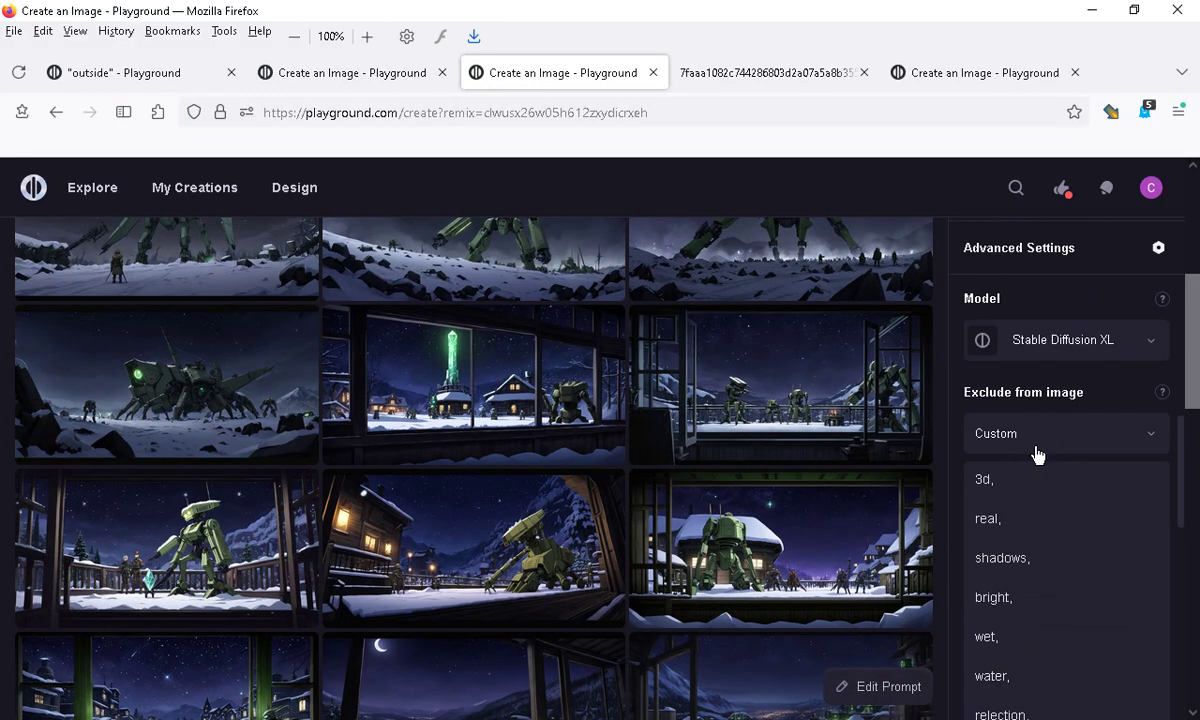
scroll(1034, 466, "down", 6)
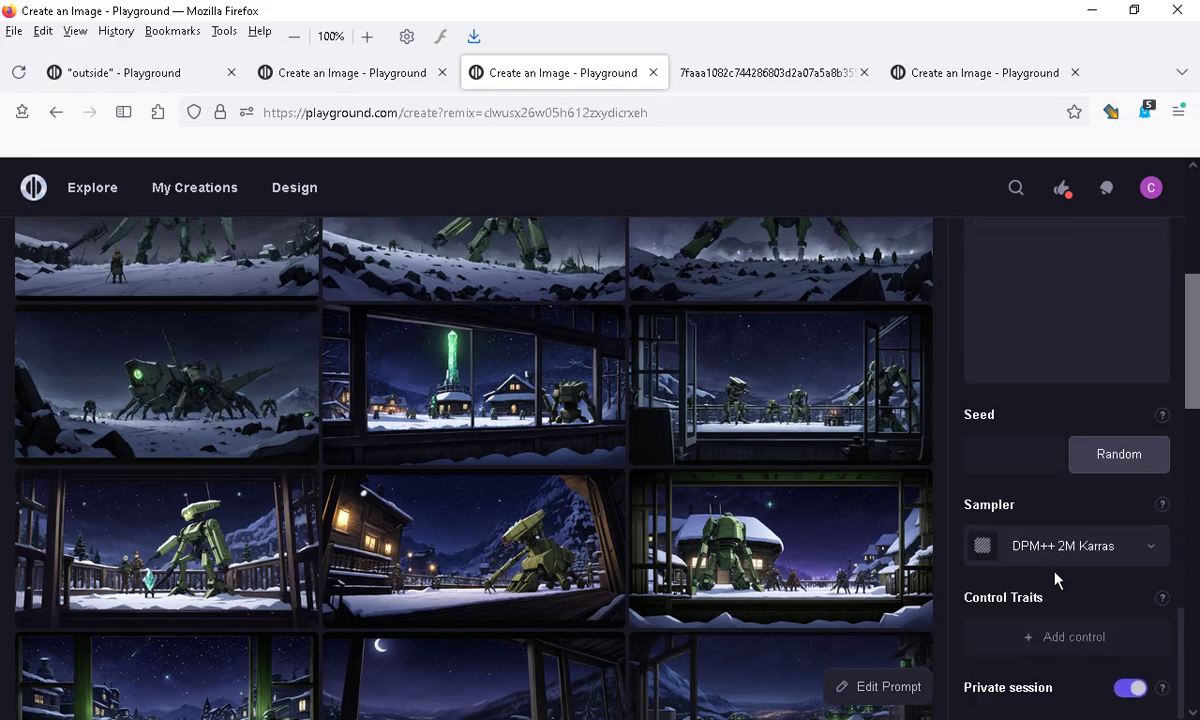
scroll(1058, 405, "up", 8)
scroll(1090, 397, "down", 4)
scroll(1110, 385, "up", 1)
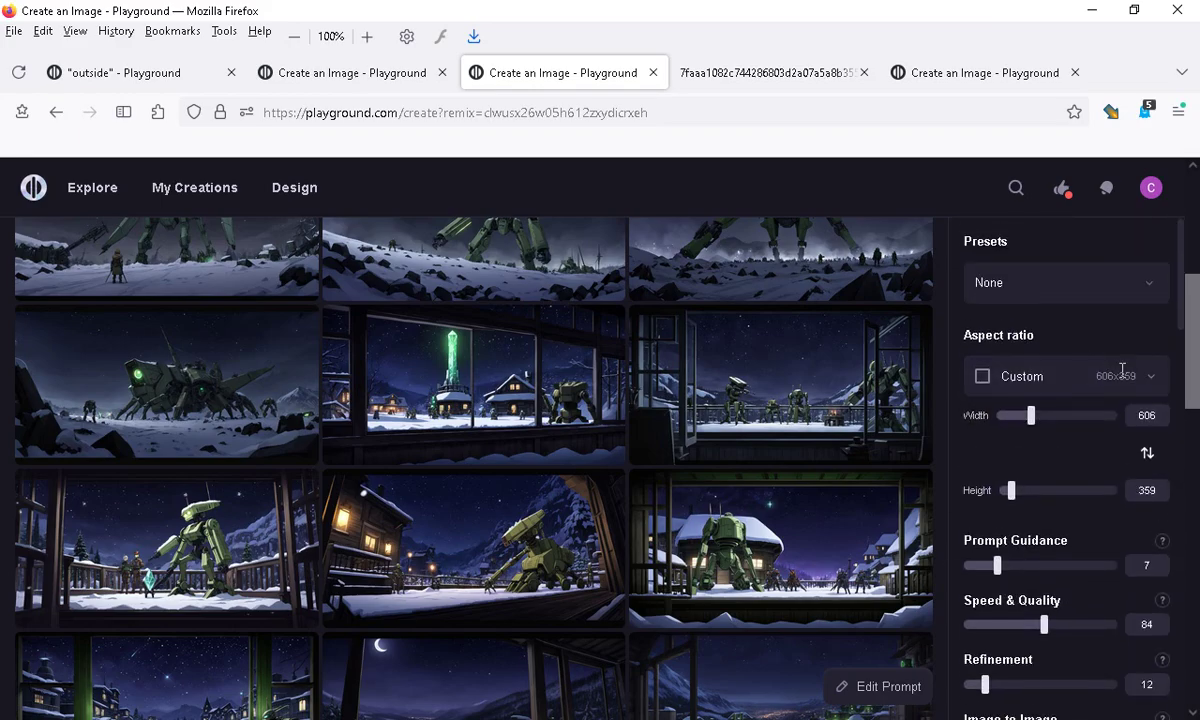
Set the custom image size to a width of 1216 and a height of 768
left_click_drag(1063, 415, 1087, 420)
left_click_drag(1021, 488, 1043, 506)
scroll(746, 505, "up", 3)
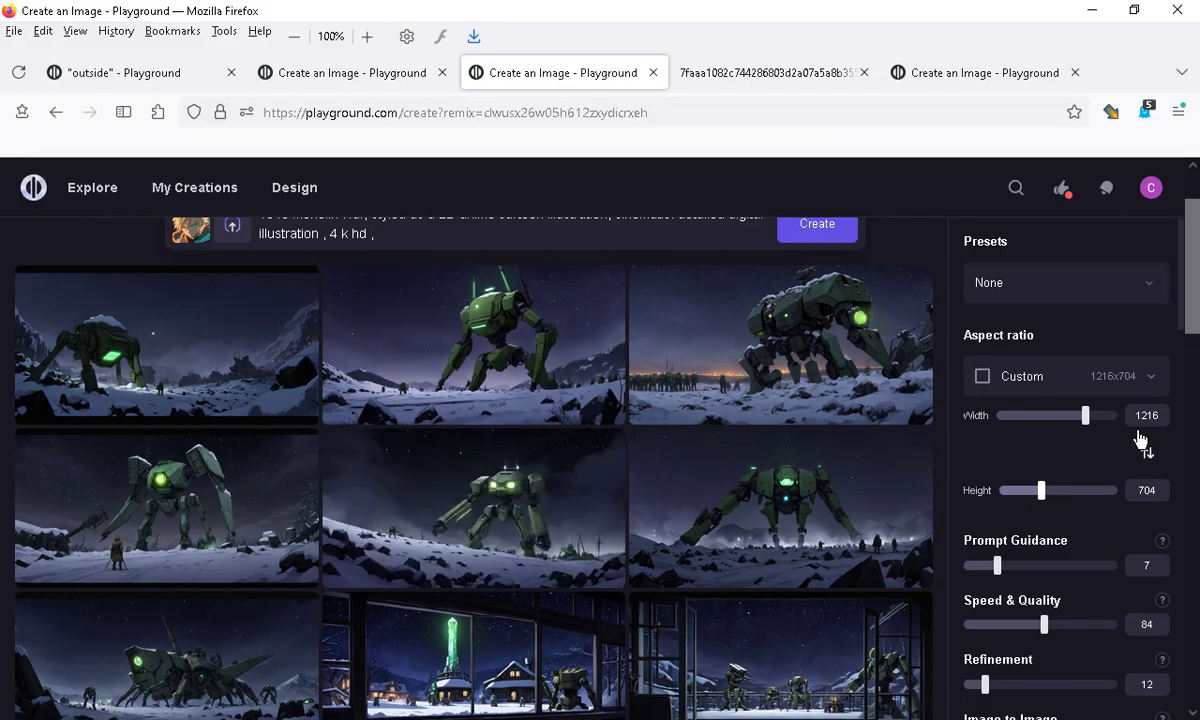
left_click_drag(1046, 498, 1051, 501)
scroll(434, 417, "up", 1)
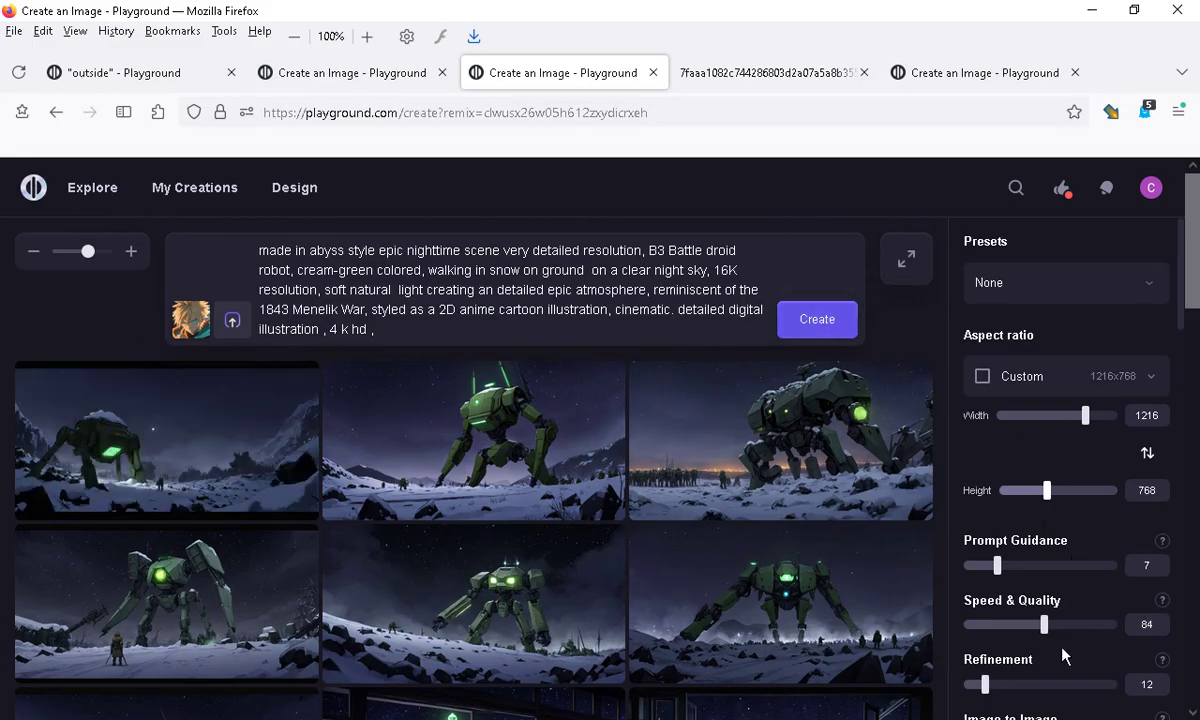
Check the Image to Image source preview and lower the Prompt Guidance to 5
scroll(1063, 655, "down", 5)
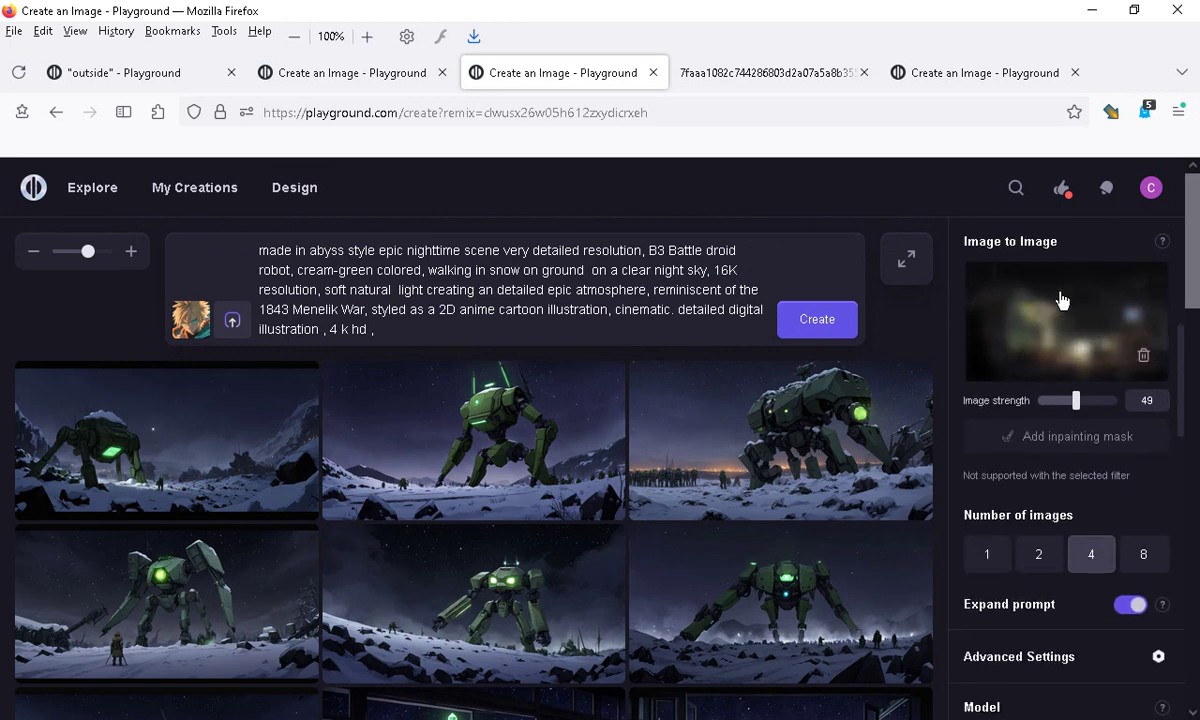
scroll(1073, 441, "up", 1)
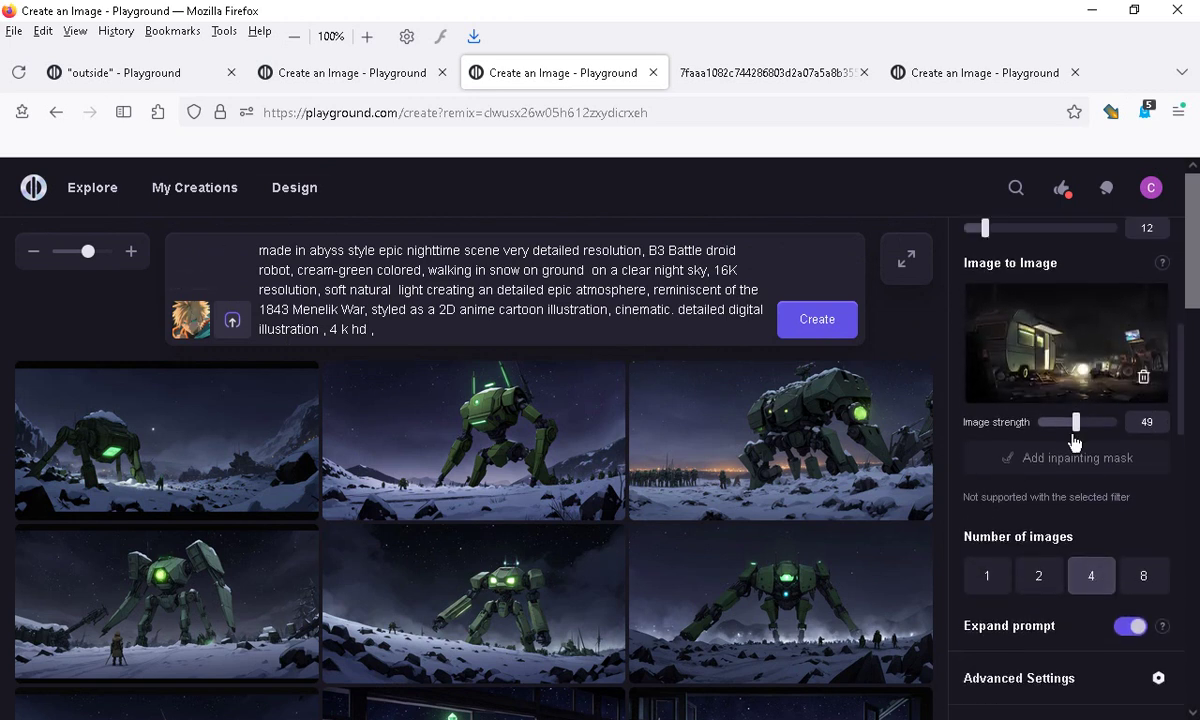
scroll(1060, 455, "up", 5)
scroll(1026, 565, "down", 2)
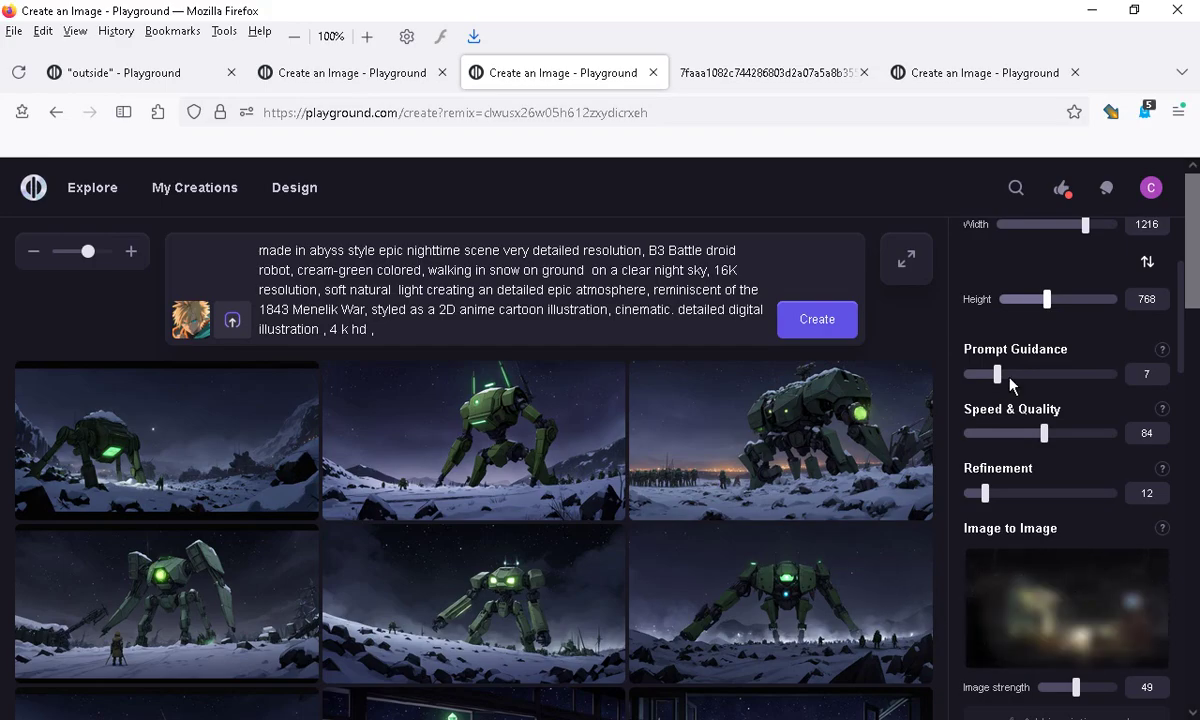
left_click_drag(997, 376, 987, 381)
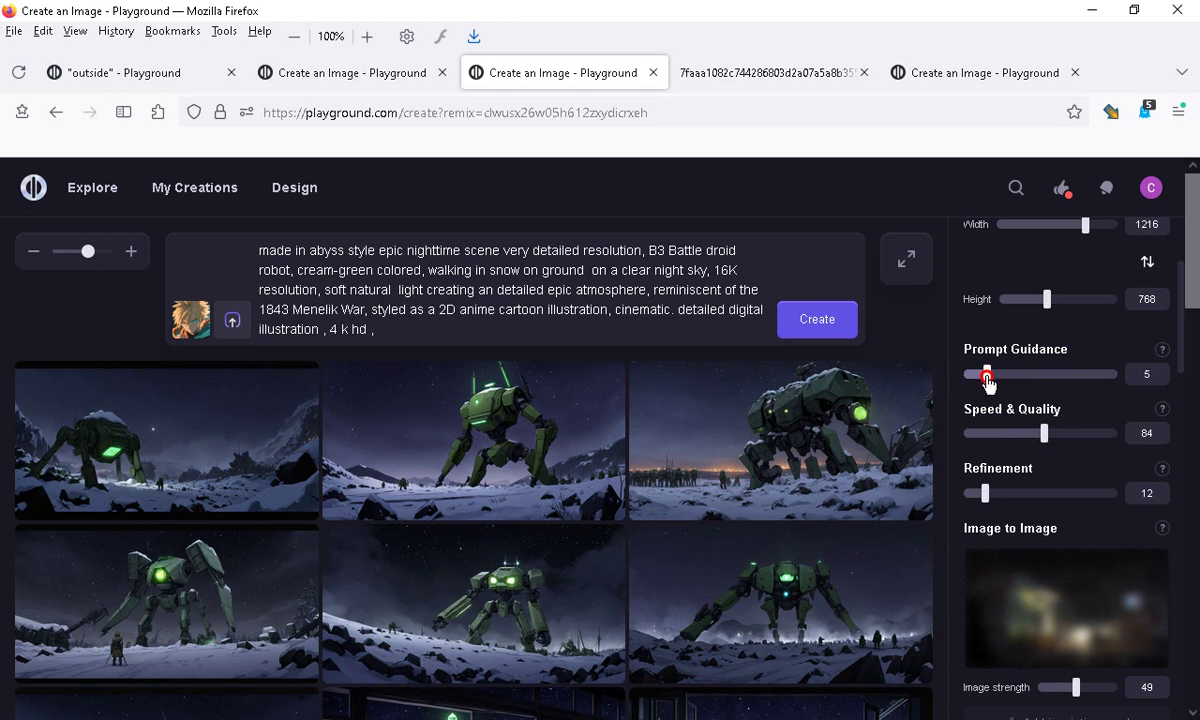
Go over the quality, refinement and Image to Image settings, and set the number of images to 8
scroll(985, 470, "down", 5)
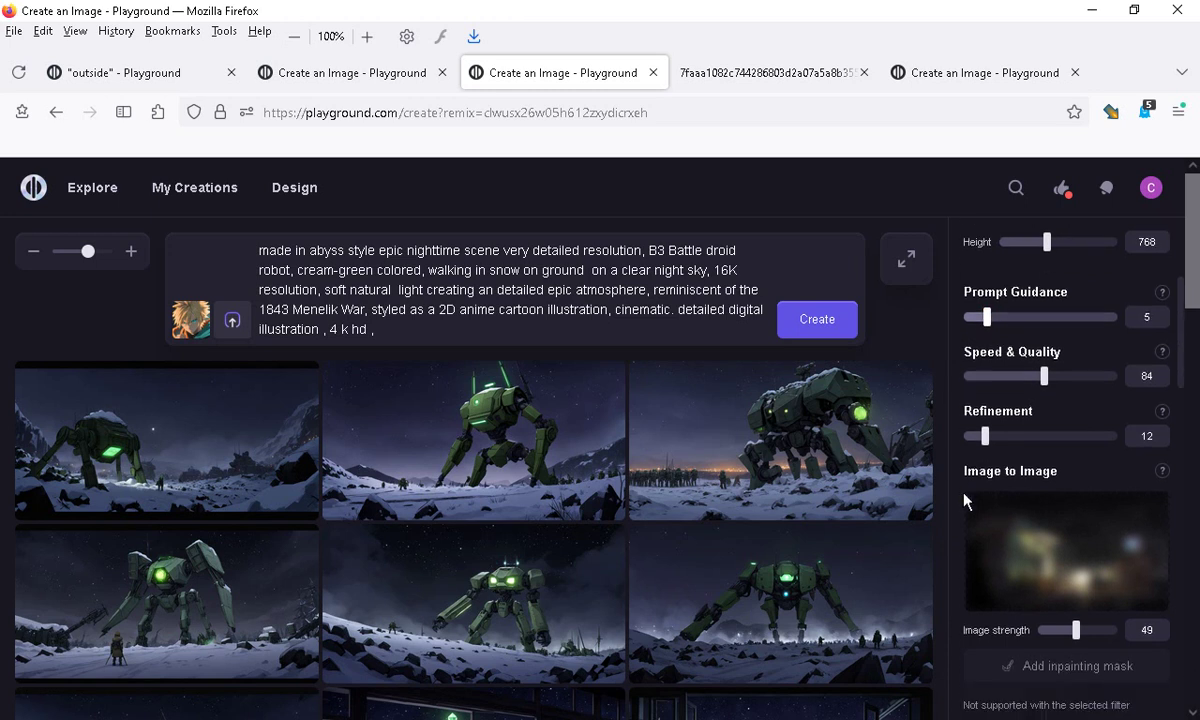
scroll(989, 472, "up", 3)
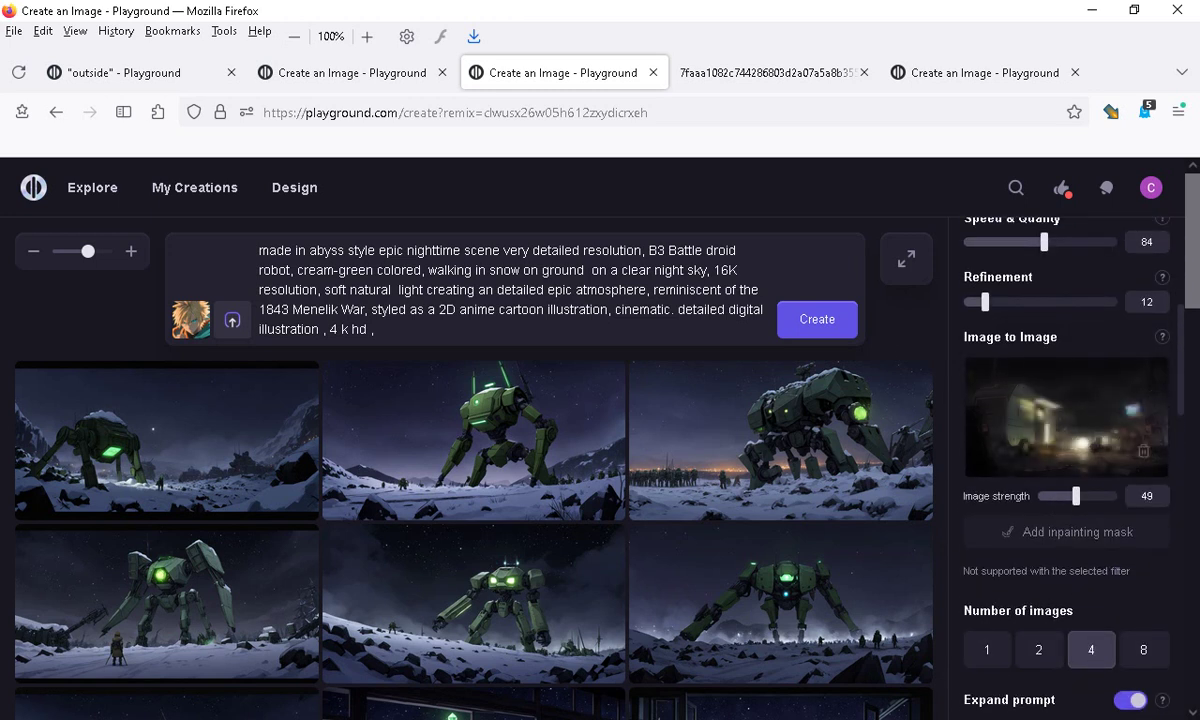
scroll(1060, 392, "up", 1)
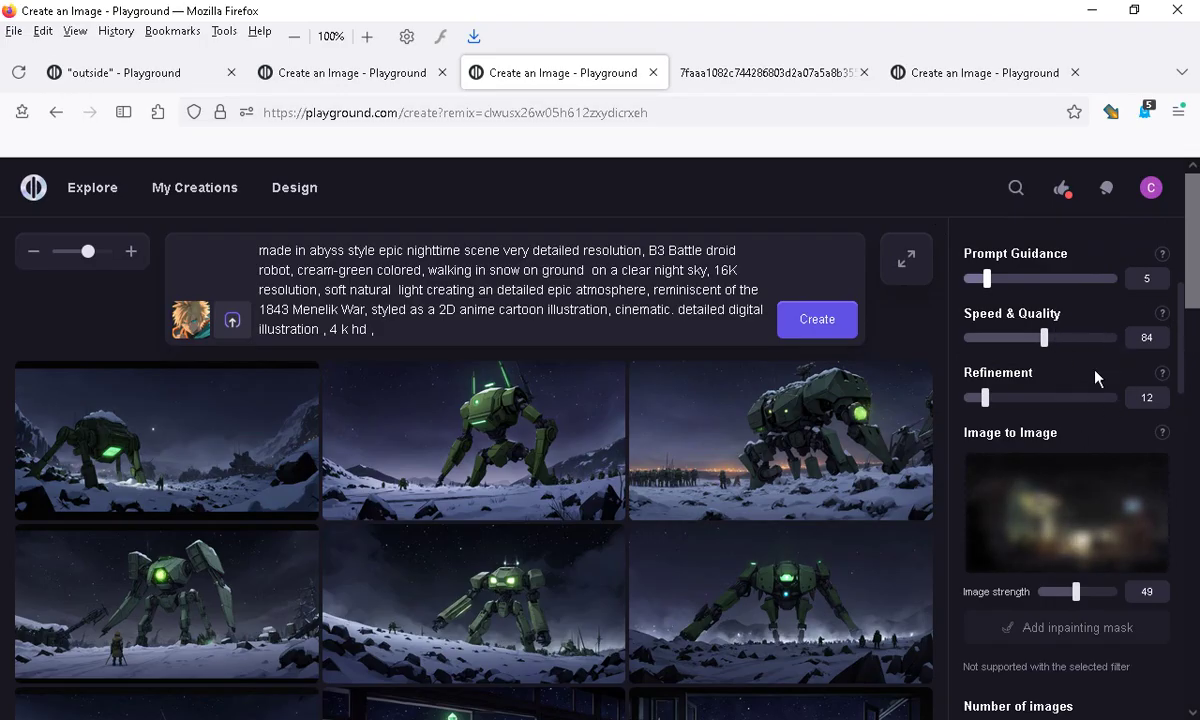
scroll(1085, 390, "down", 2)
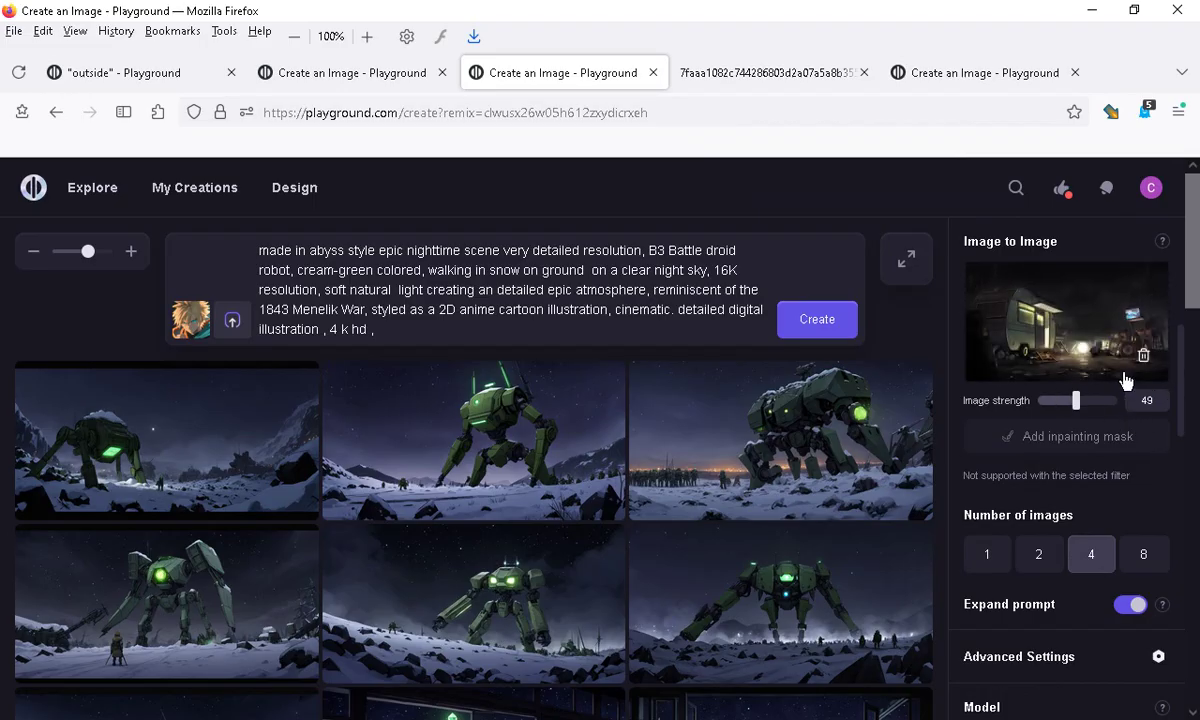
scroll(1103, 395, "up", 2)
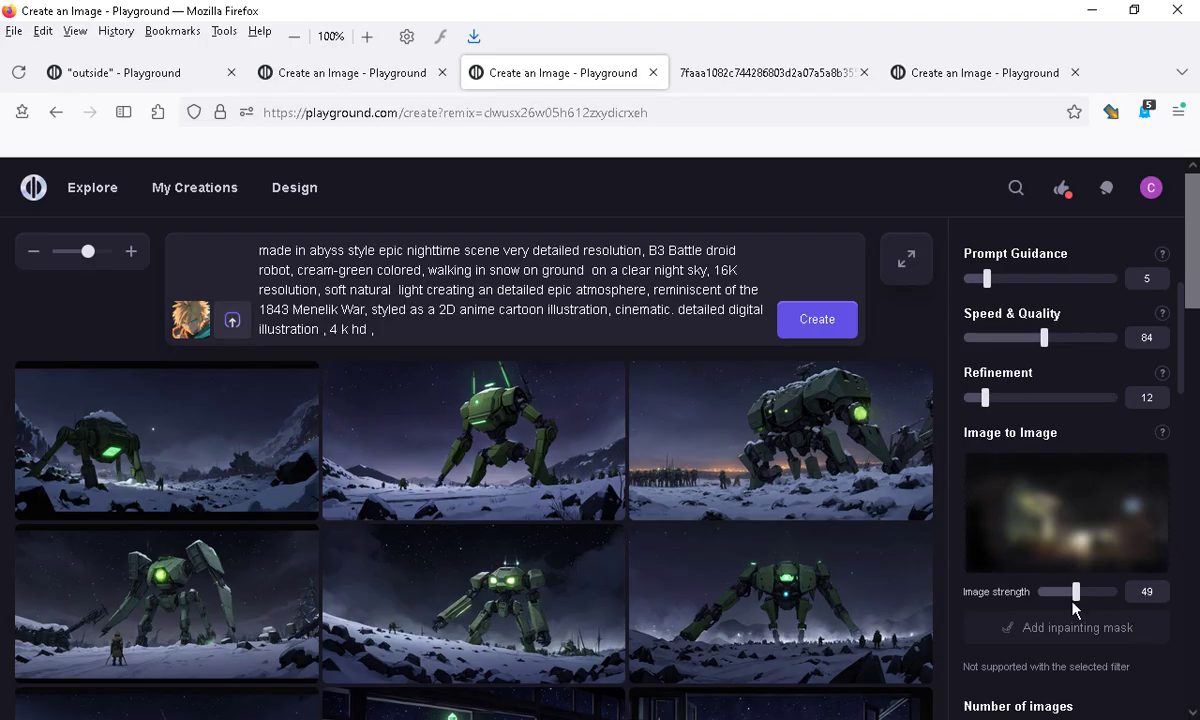
mouse_move(1056, 512)
left_click_drag(1186, 258, 1163, 204)
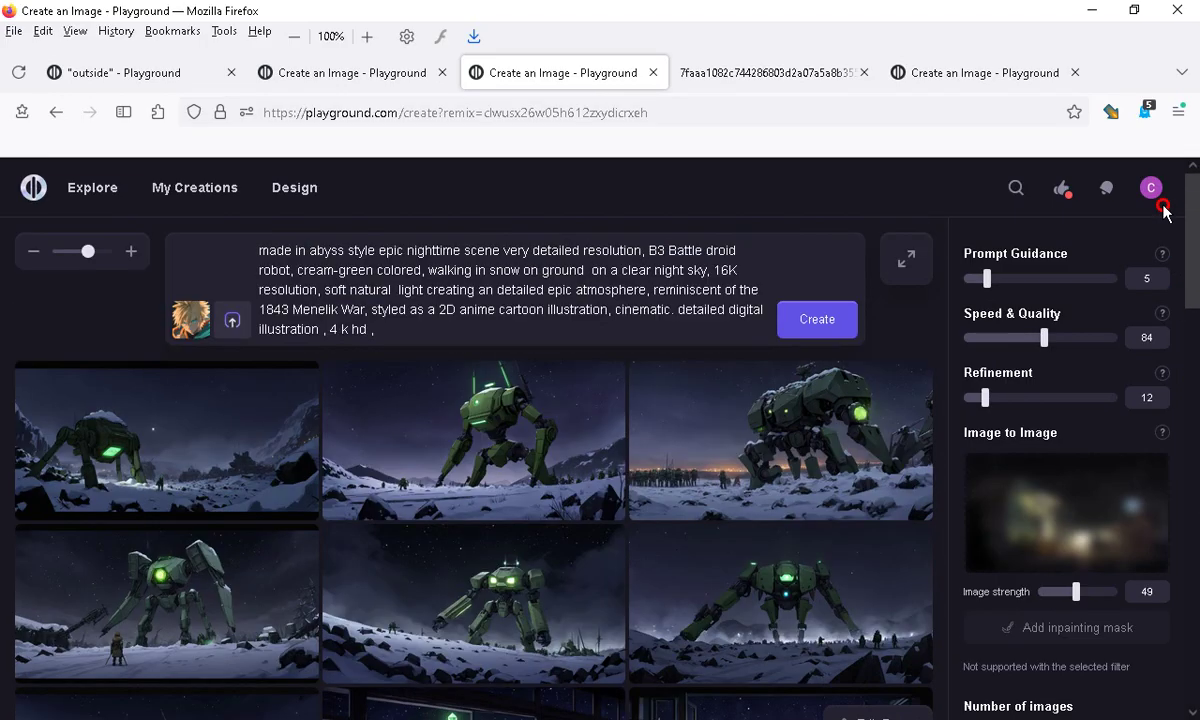
scroll(1110, 560, "down", 3)
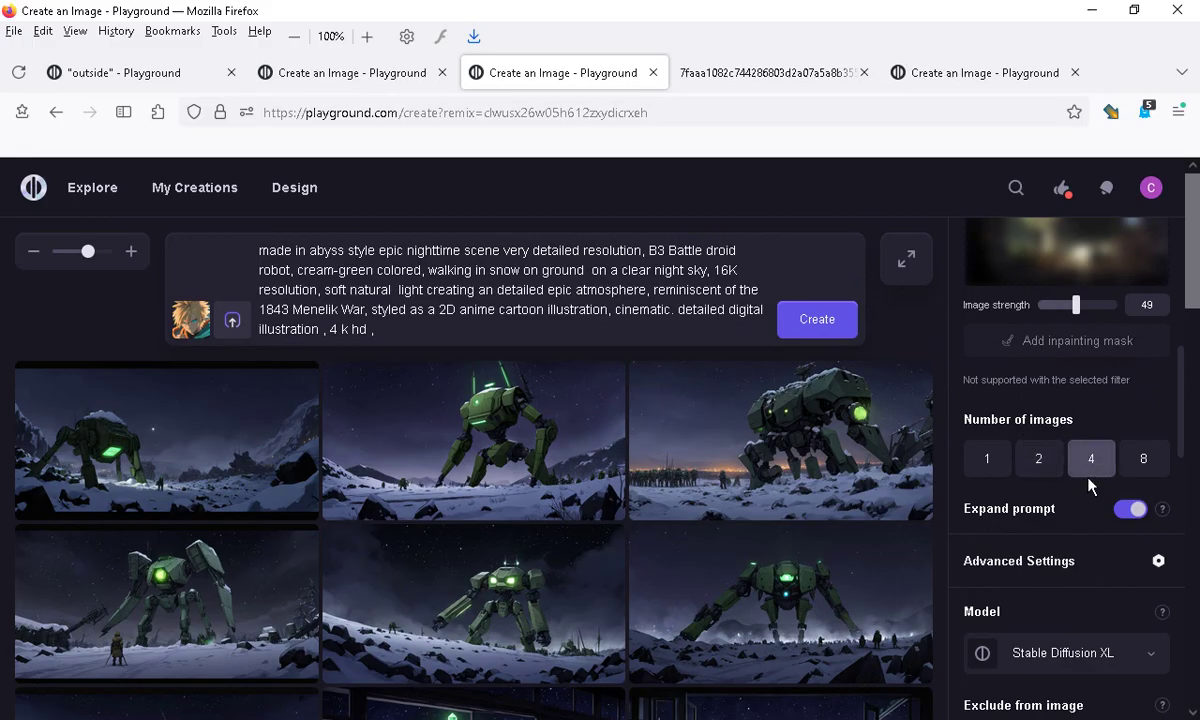
mouse_move(1141, 457)
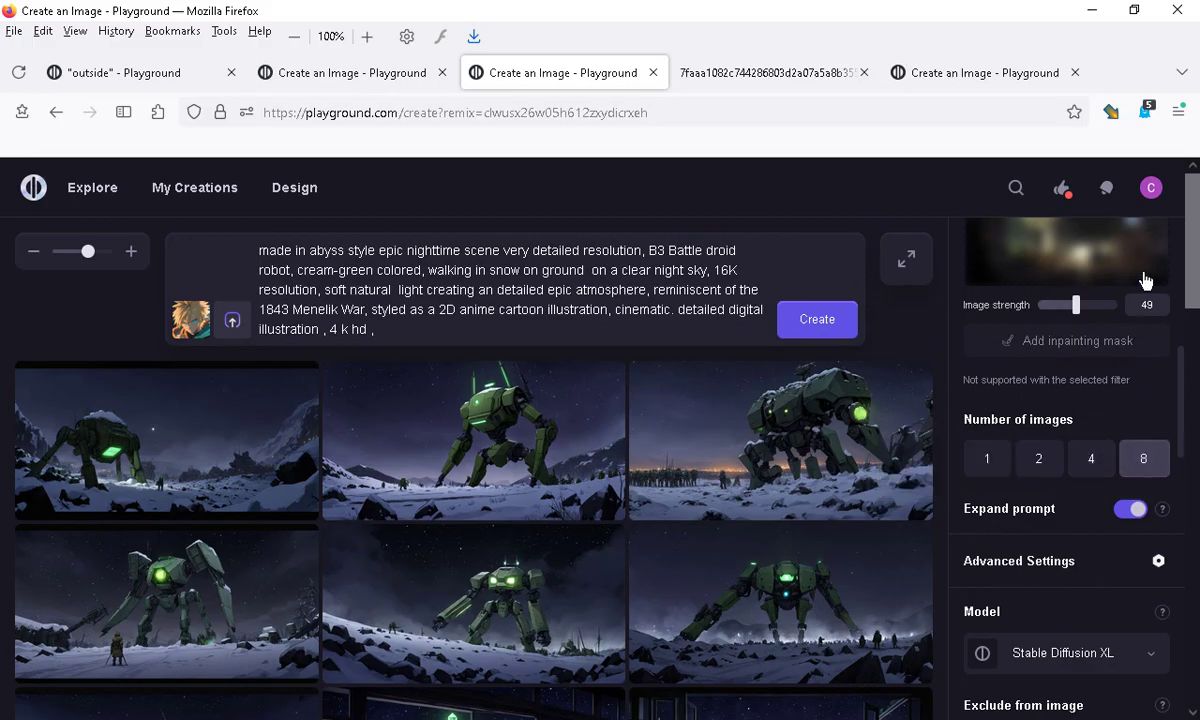
Set the number of images to 4 and generate a set from the blurred trailer source image
right_click(1083, 452)
left_click(1088, 477)
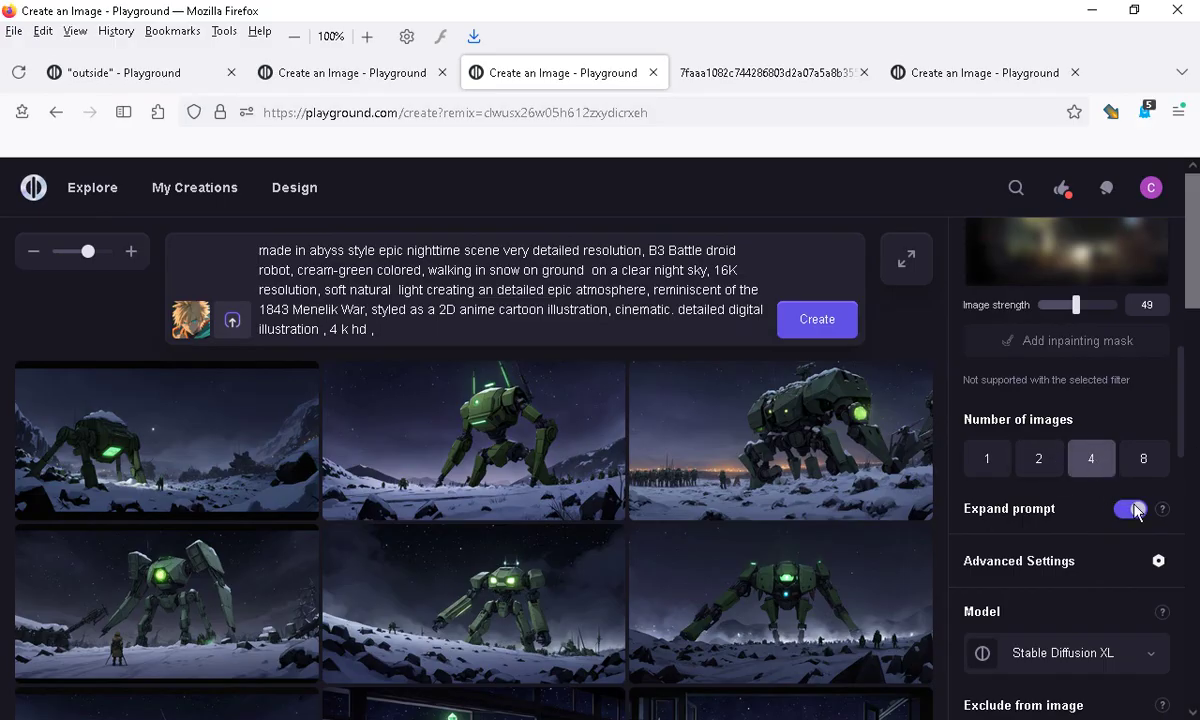
left_click(813, 320)
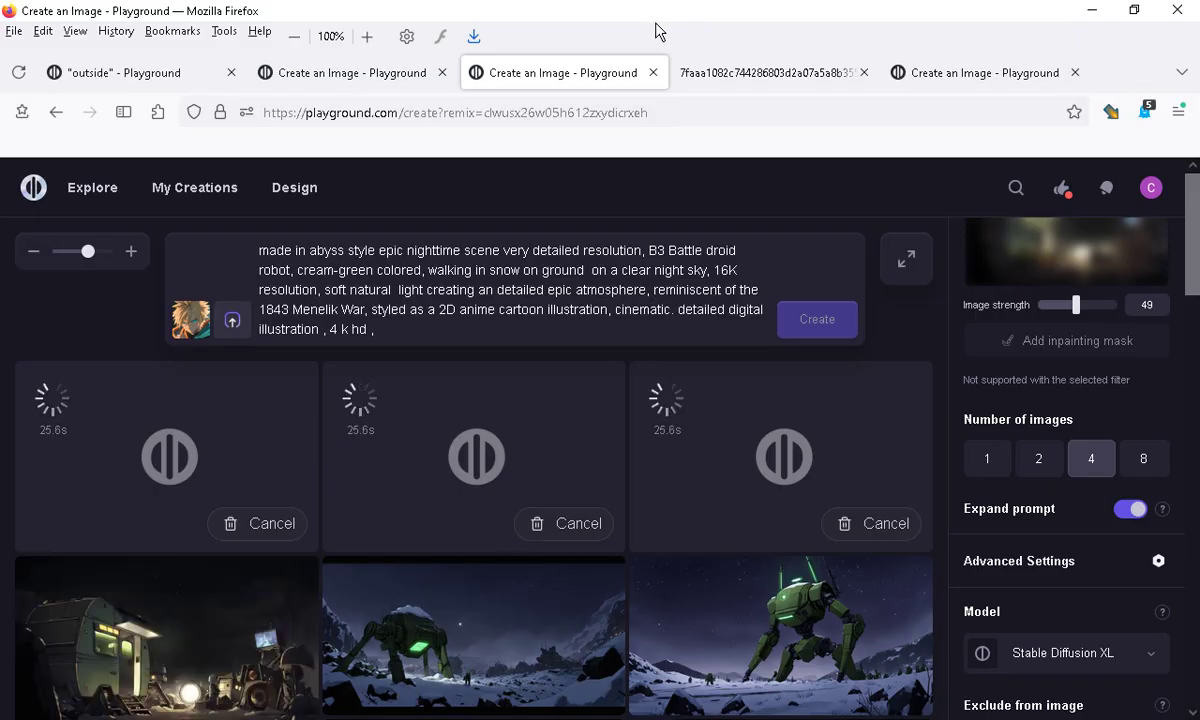
Enlarge the newly generated trailer images and page back and forth to compare them with each other and the earlier robot scenes
scroll(249, 650, "down", 3)
scroll(206, 704, "up", 2)
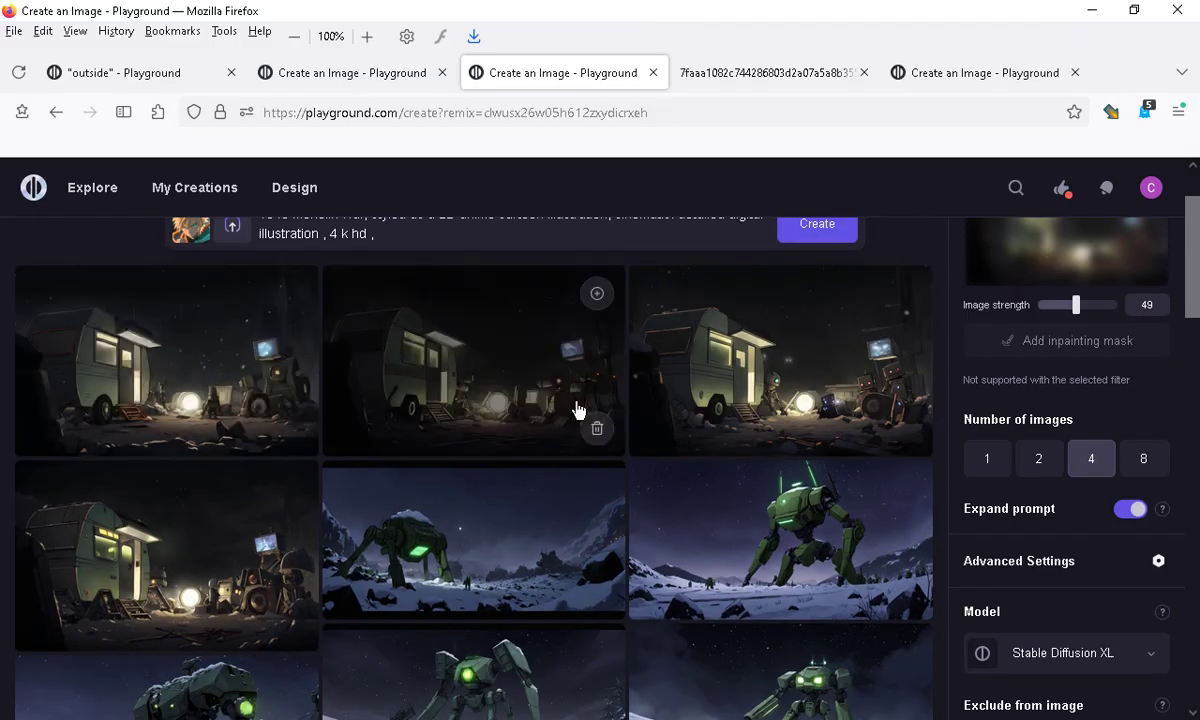
left_click(528, 356)
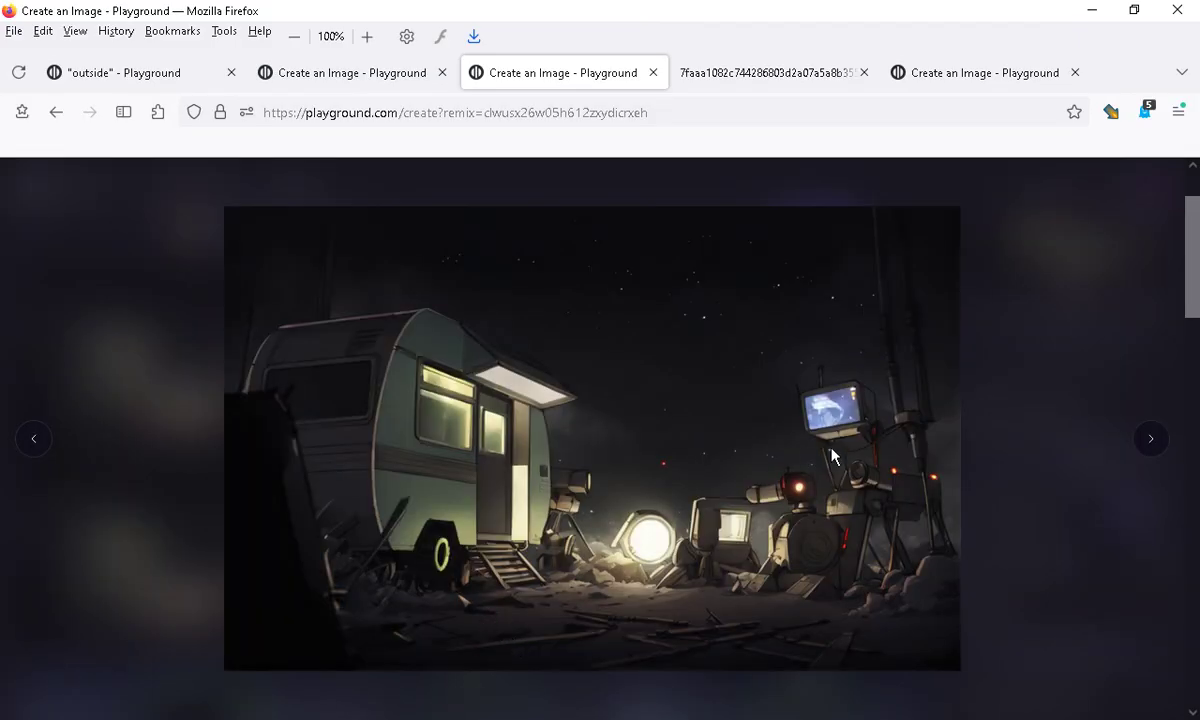
left_click(1152, 442)
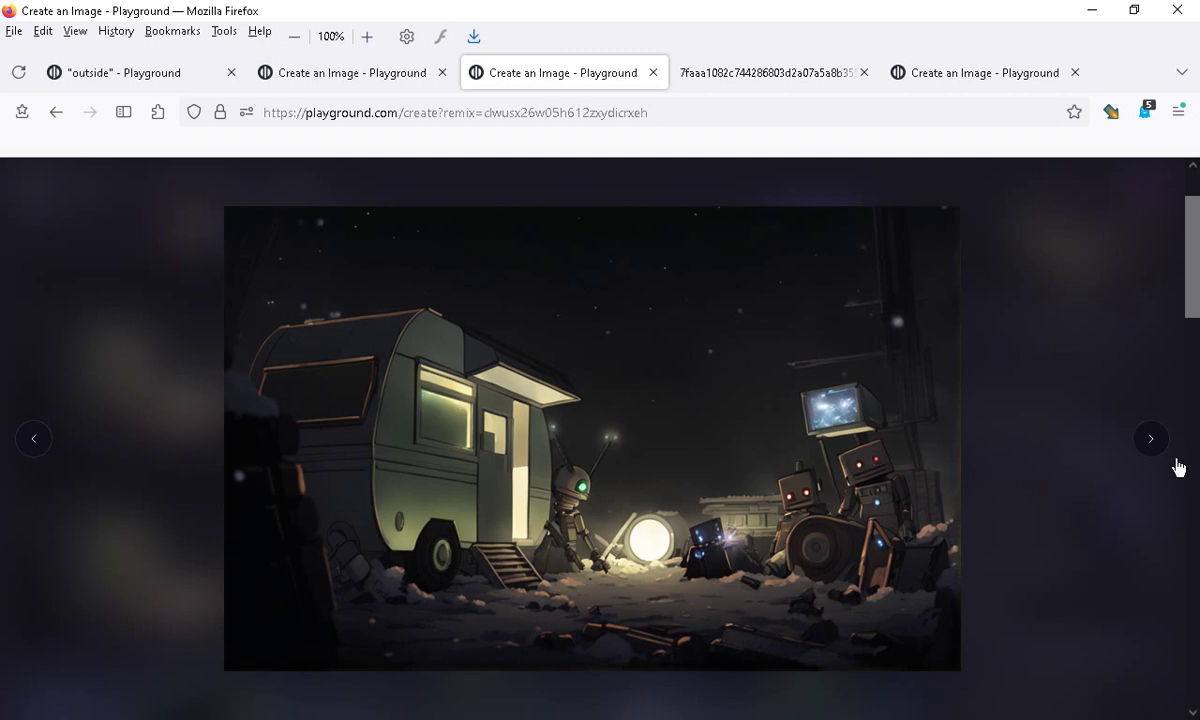
left_click(1152, 442)
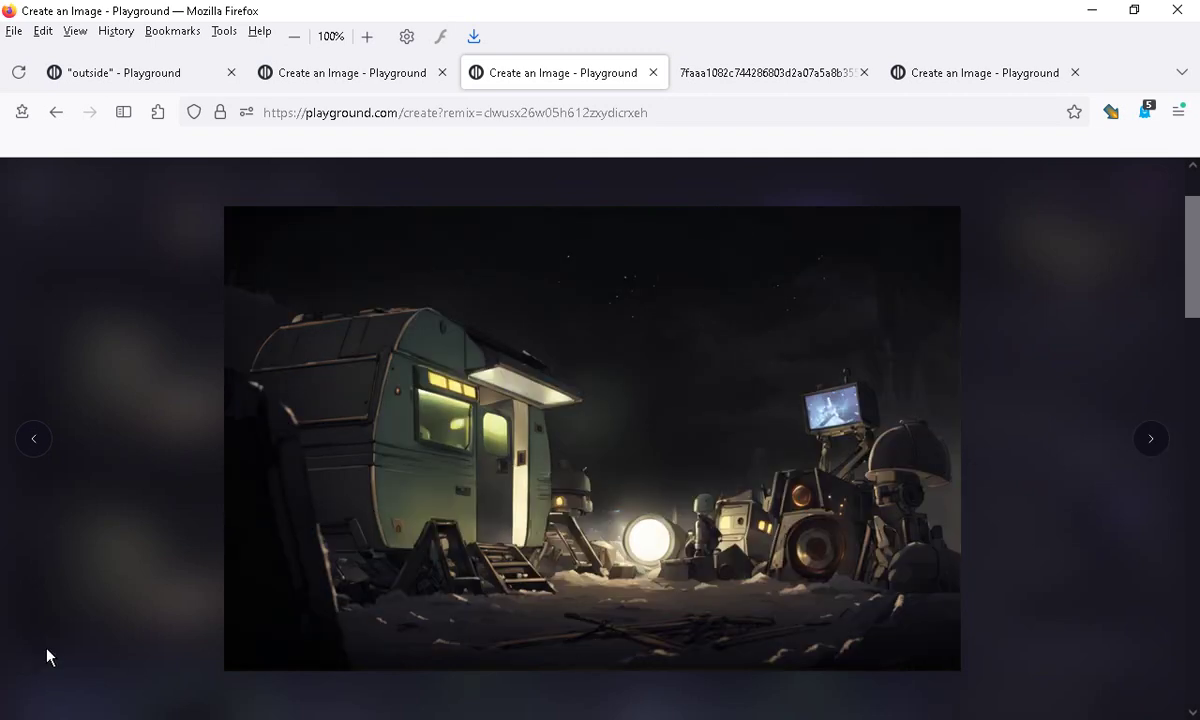
left_click(35, 441)
left_click(35, 441)
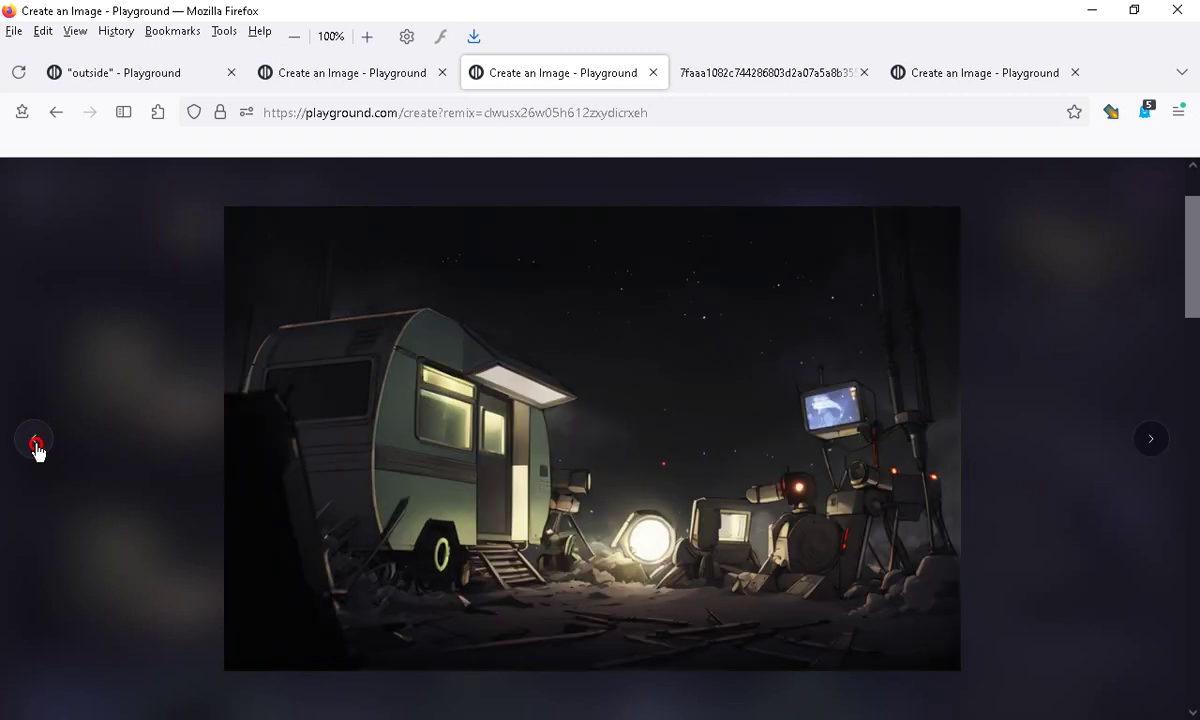
left_click(35, 441)
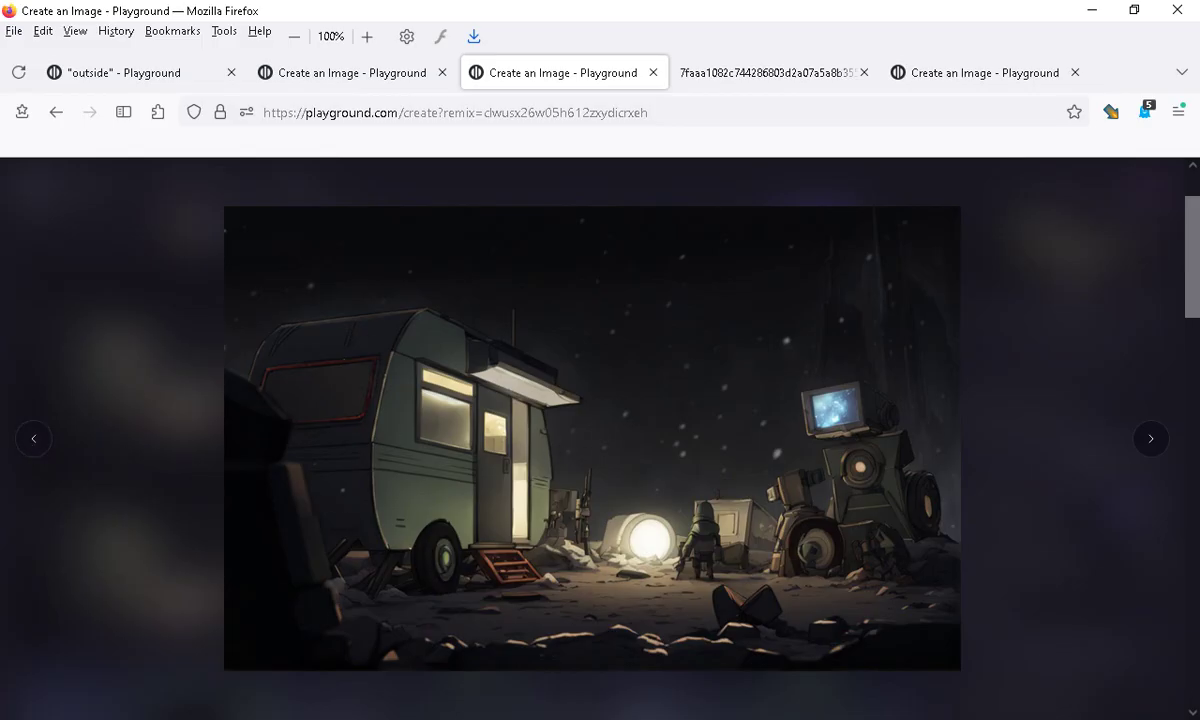
left_click(1153, 443)
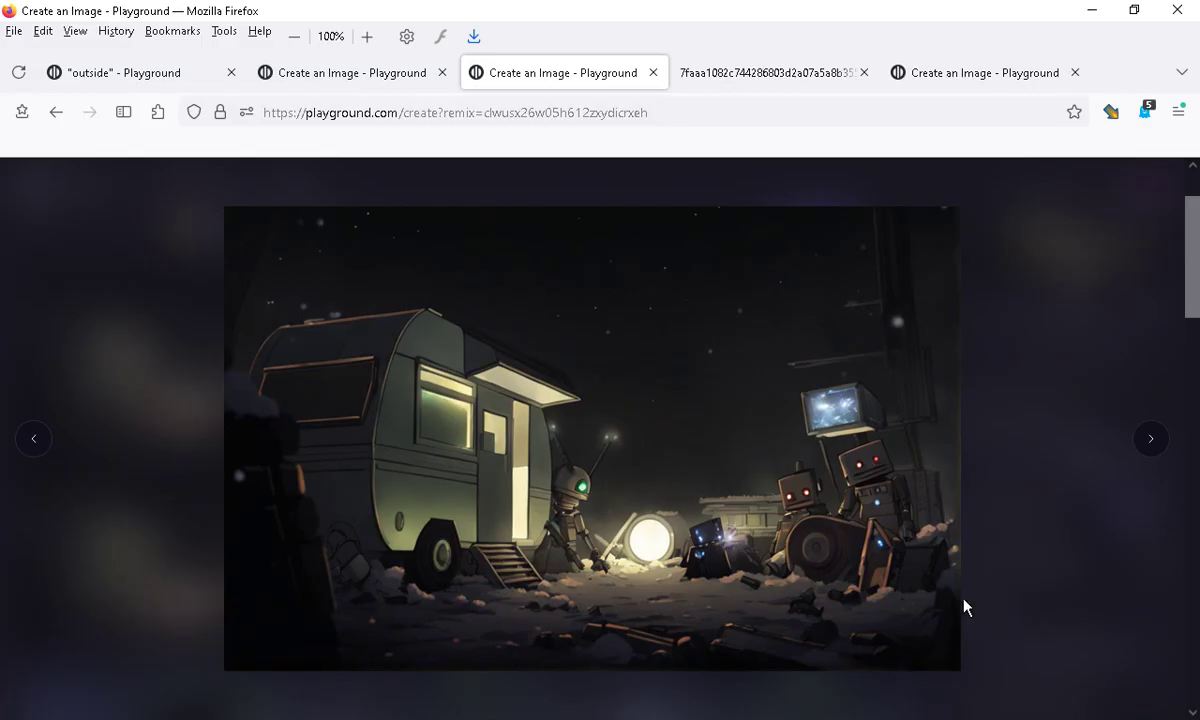
left_click(1147, 448)
left_click(1153, 446)
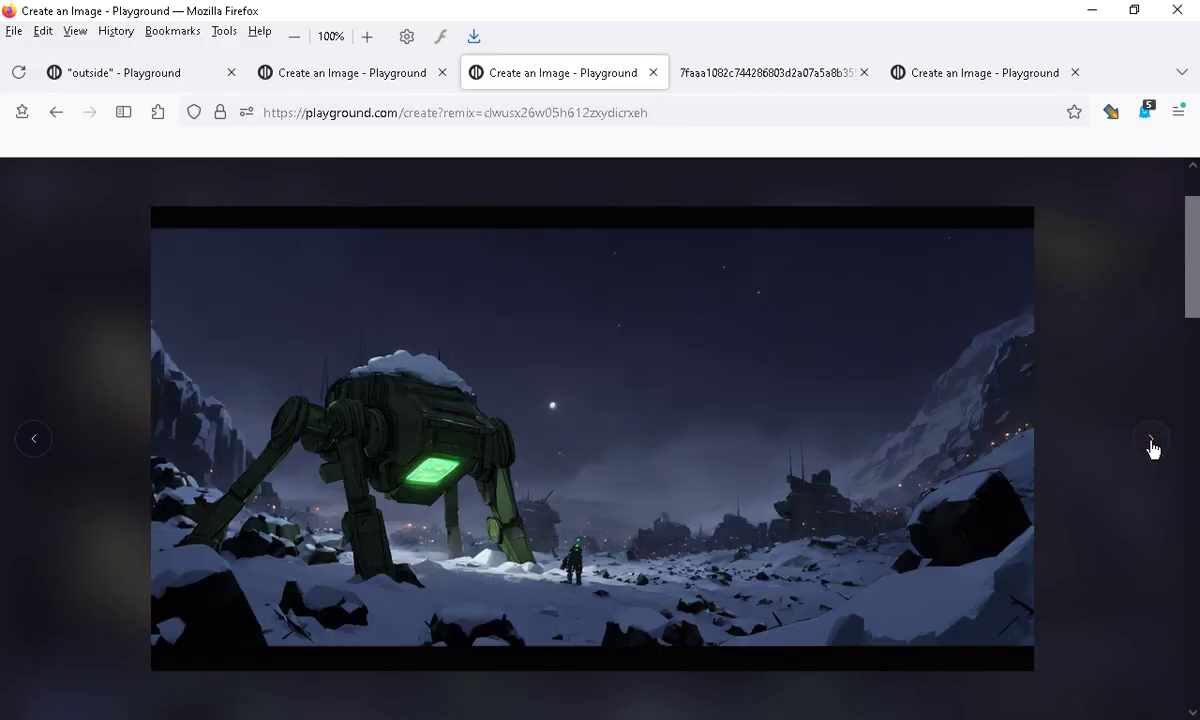
left_click(1151, 446)
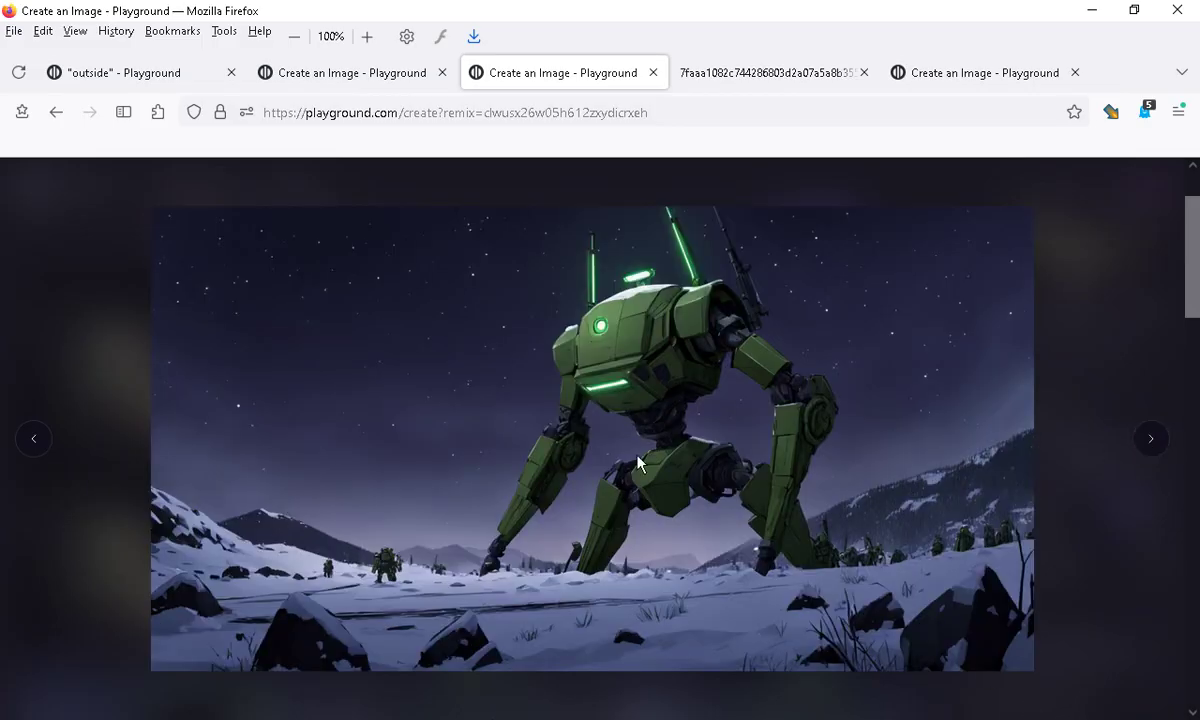
left_click(35, 439)
left_click(36, 443)
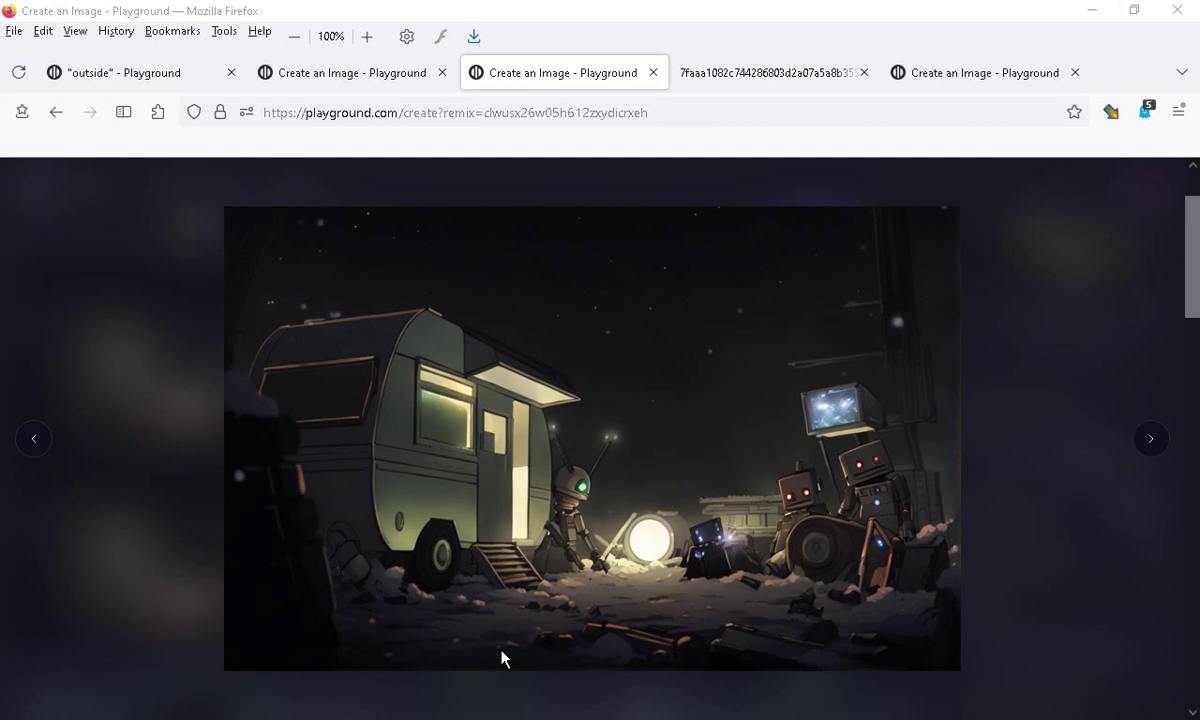
right_click(484, 422)
left_click(371, 490)
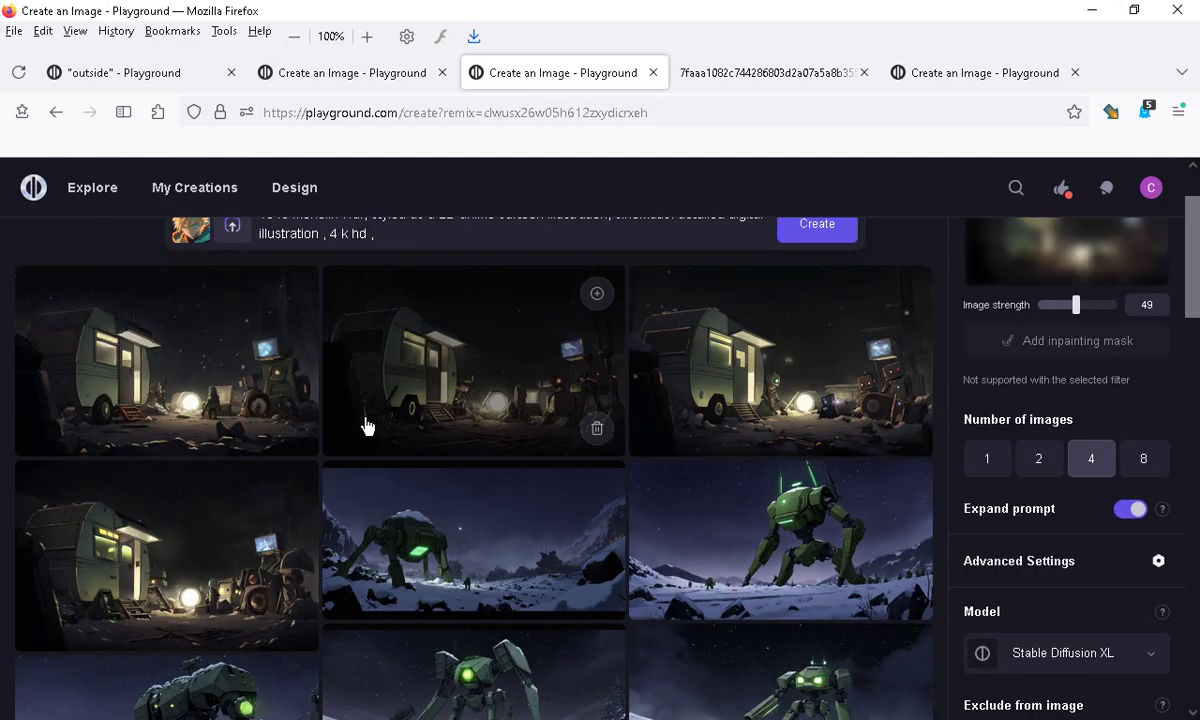
Inspect the fourth trailer image at full size and look over the gallery of generated images
scroll(420, 391, "up", 1)
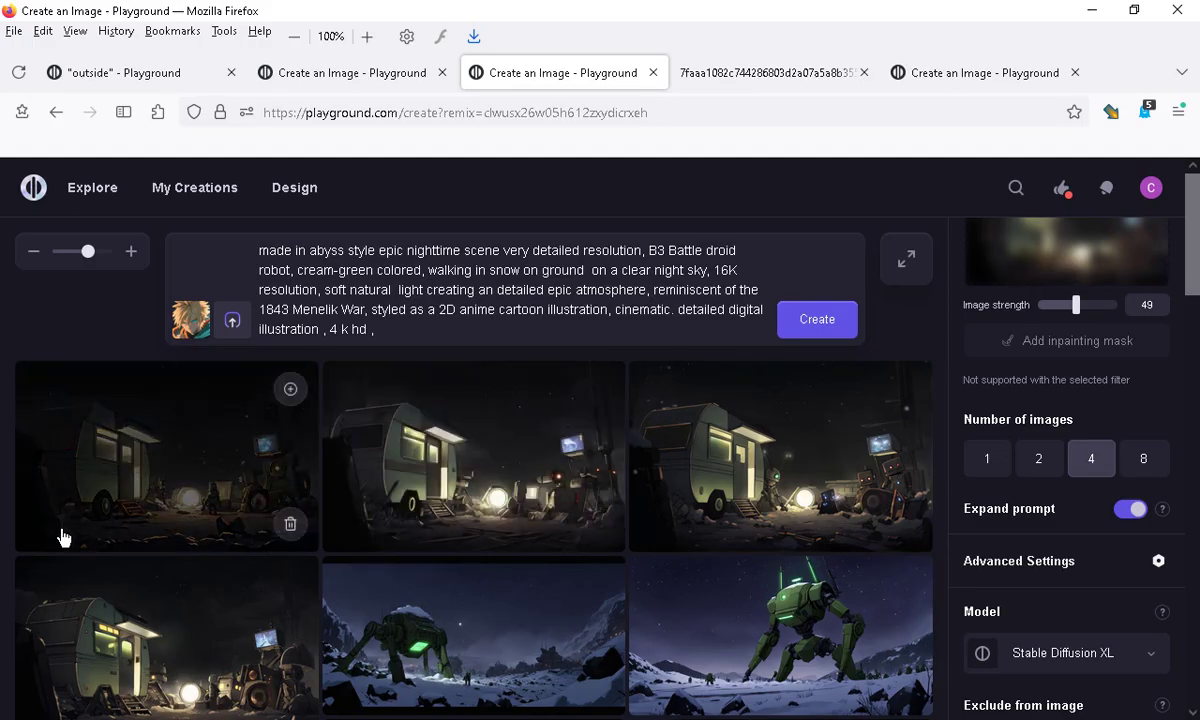
scroll(134, 620, "down", 2)
left_click(147, 583)
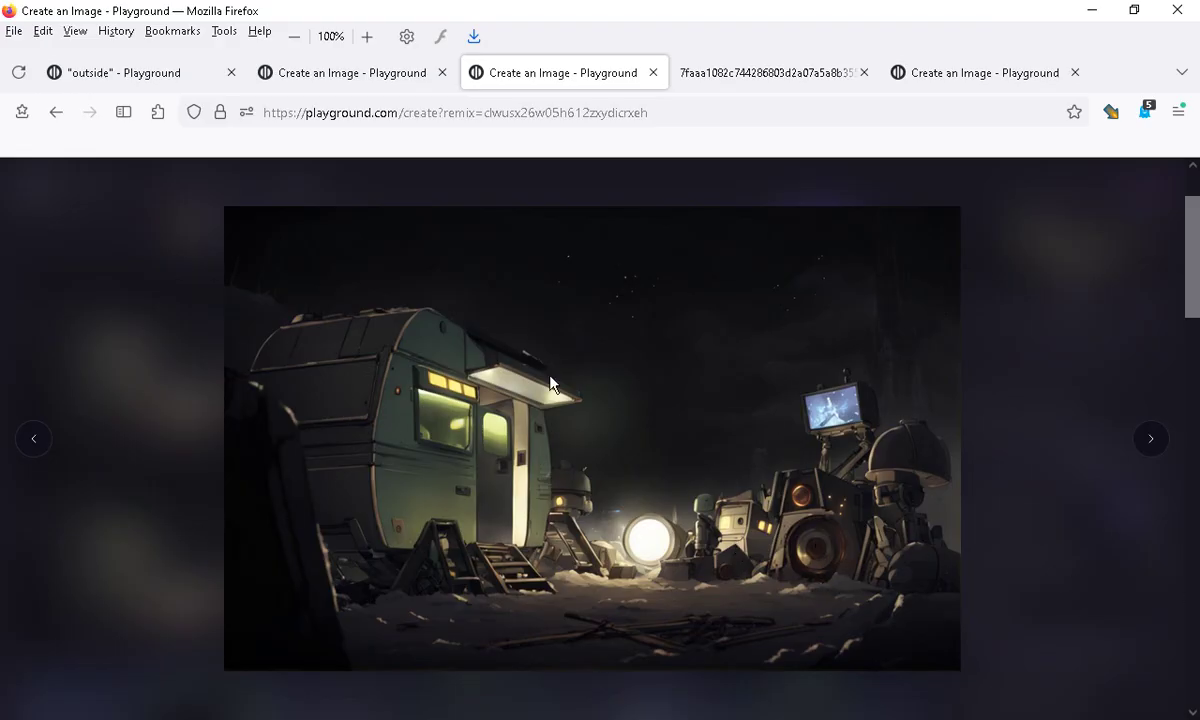
left_click(1060, 331)
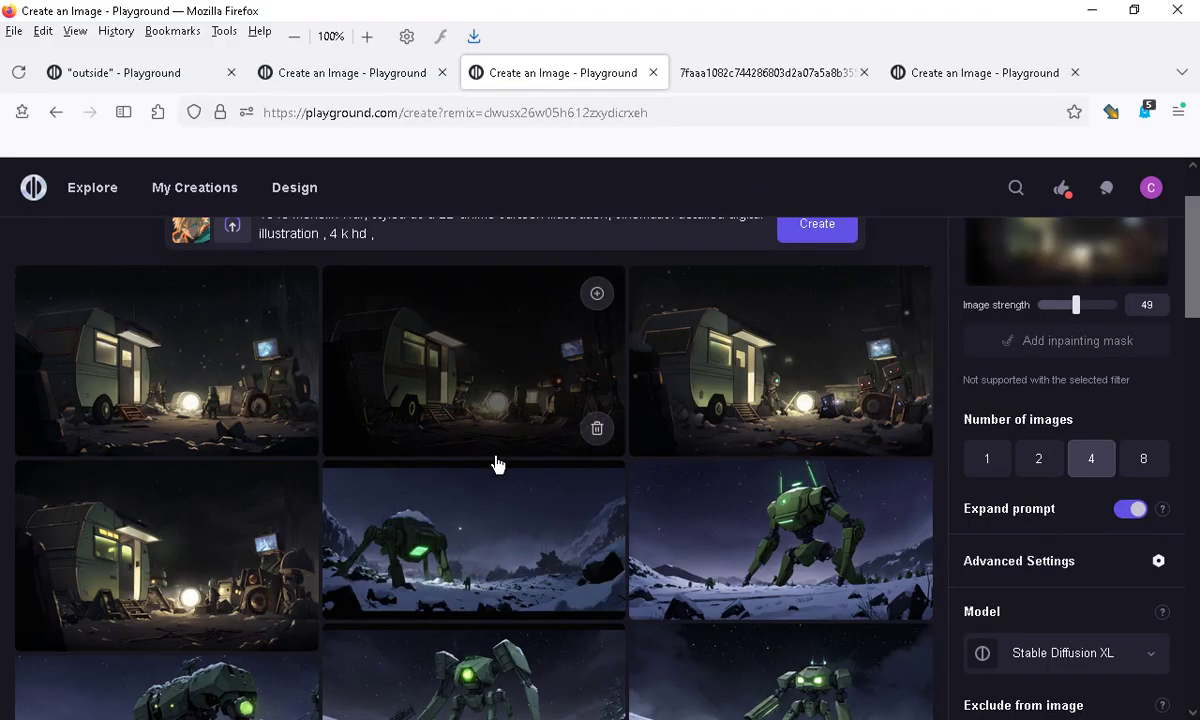
scroll(600, 640, "up", 2)
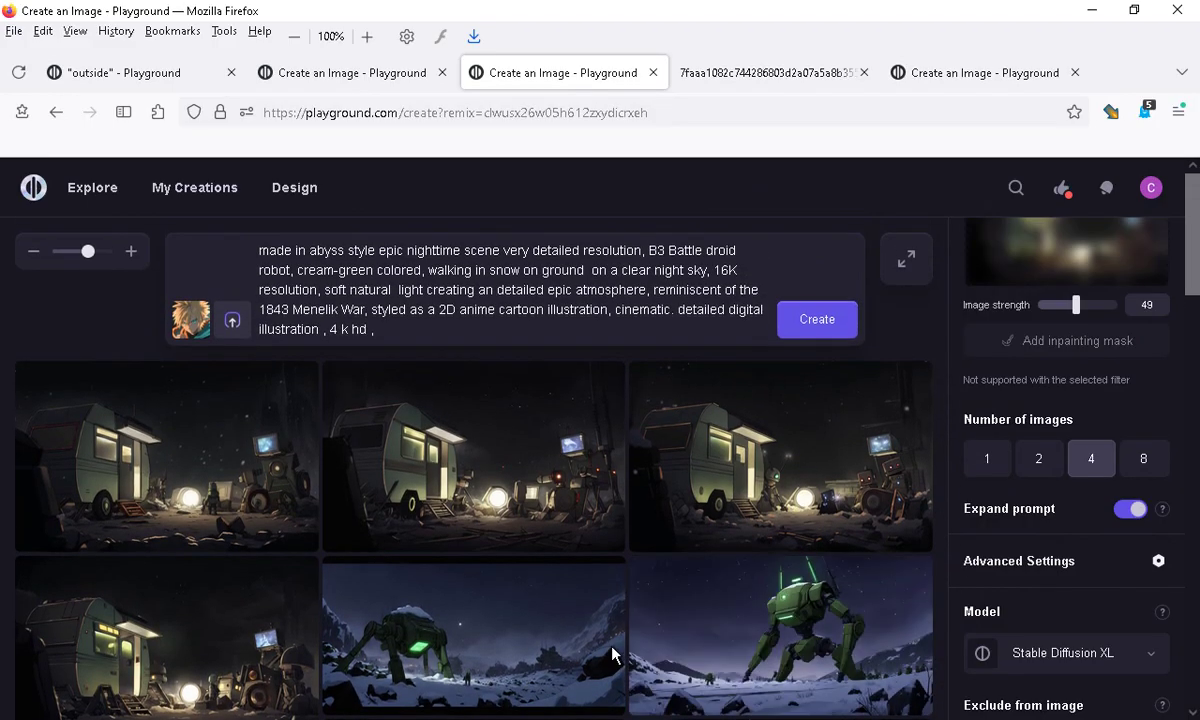
scroll(769, 458, "down", 4)
scroll(656, 561, "up", 2)
scroll(996, 368, "up", 2)
scroll(996, 368, "up", 1)
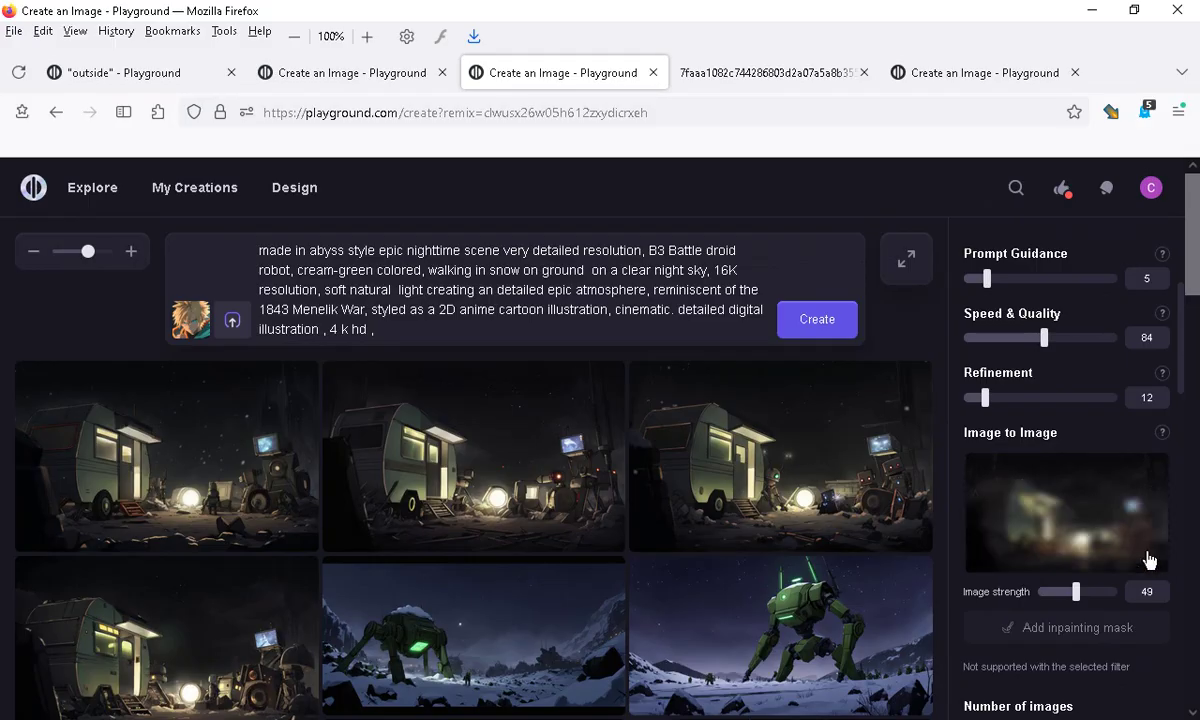
Replace the Image to Image source with 2c960dcc70724f8ba8aaa4425ca6ea3e.jpeg from the 1A SCENE folder on the Desktop
left_click(1145, 548)
left_click(1020, 510)
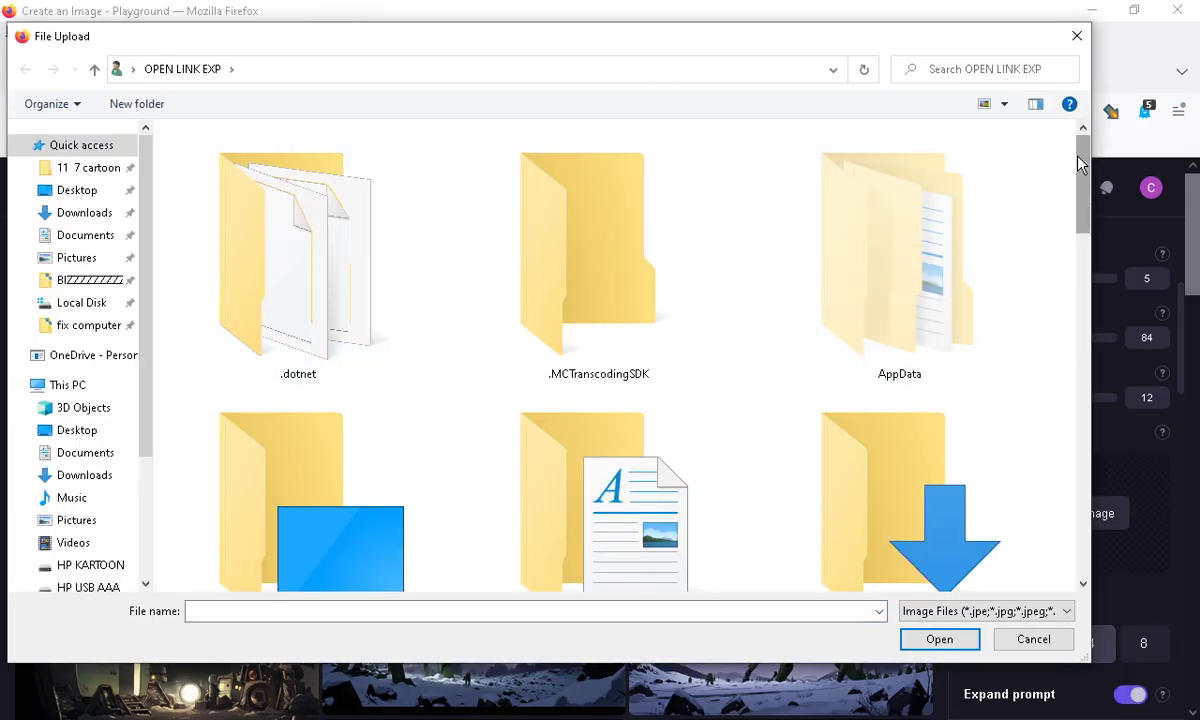
scroll(1058, 303, "down", 10)
scroll(1060, 380, "down", 3)
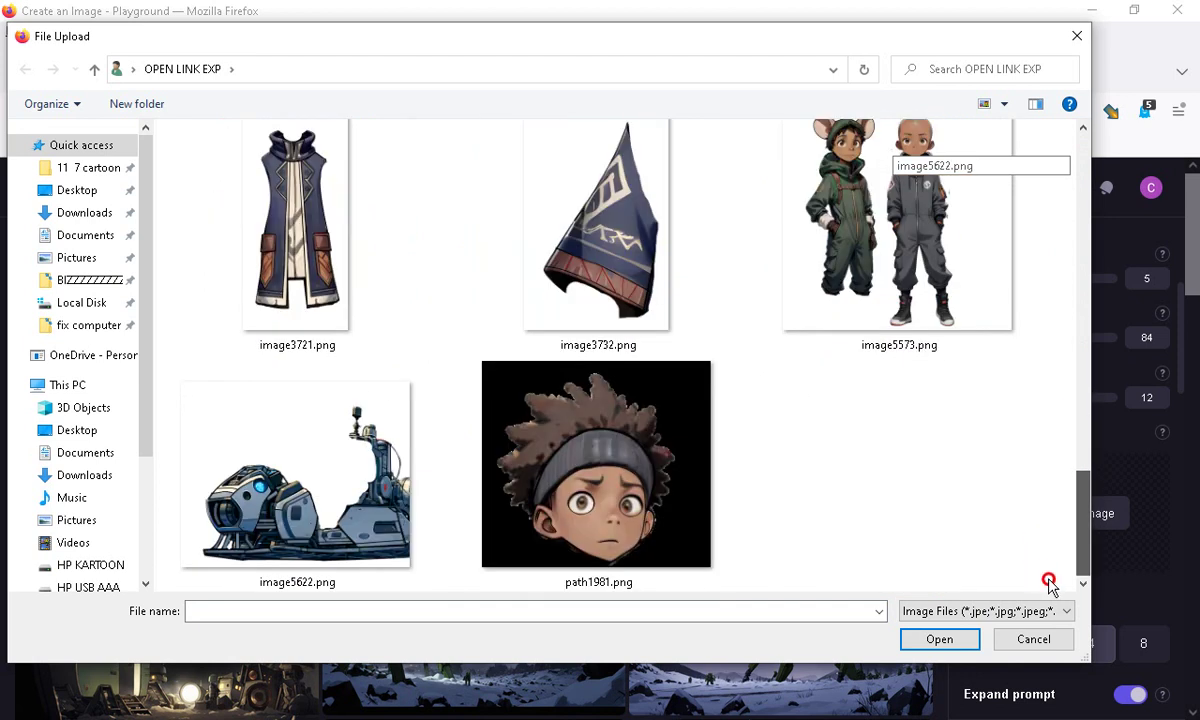
scroll(1055, 370, "up", 13)
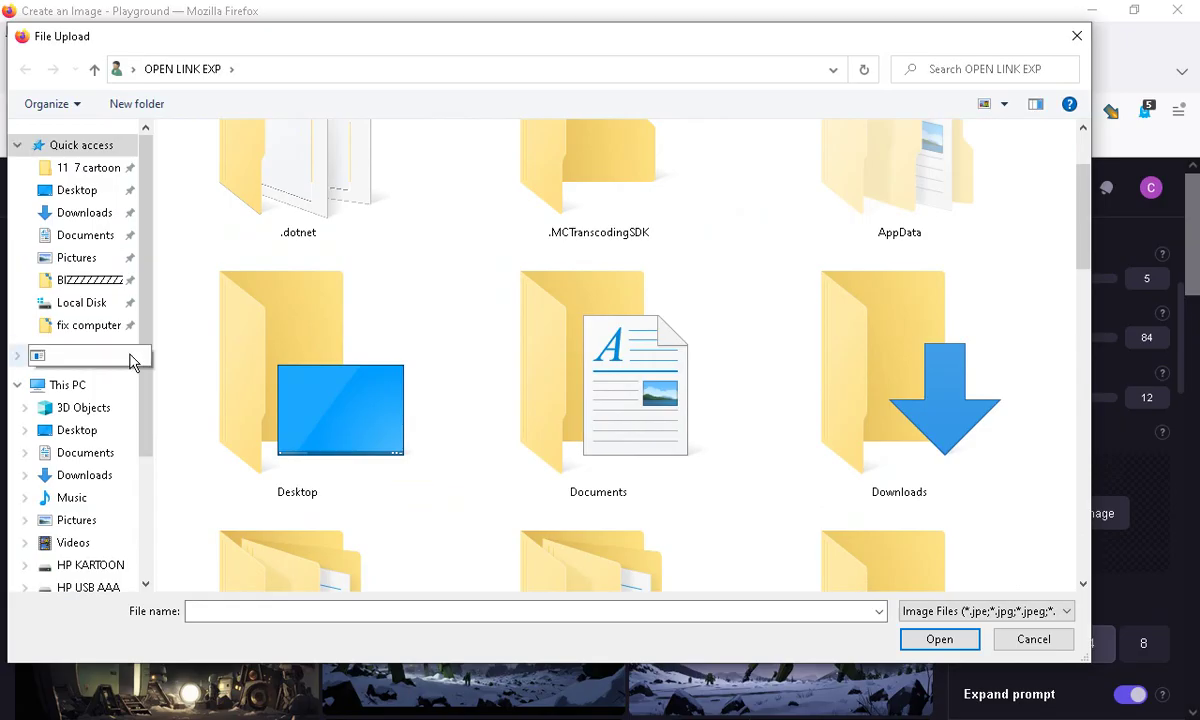
left_click(96, 432)
left_click(305, 278)
double_click(305, 278)
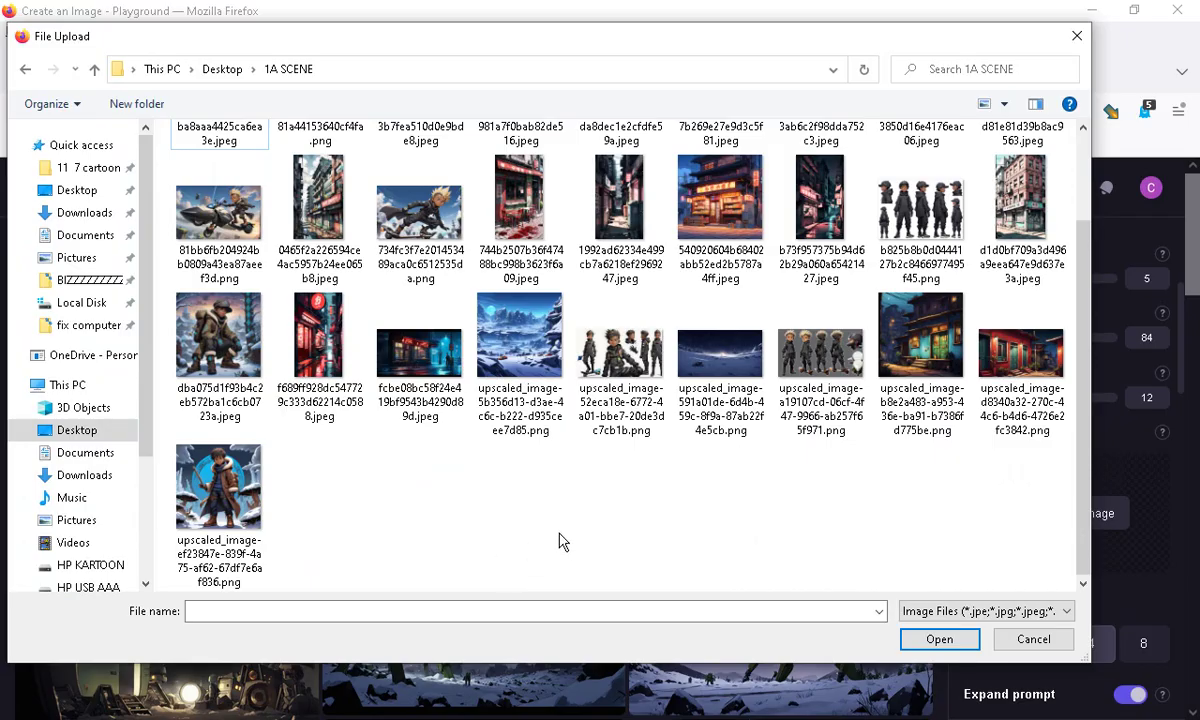
scroll(490, 512, "up", 1)
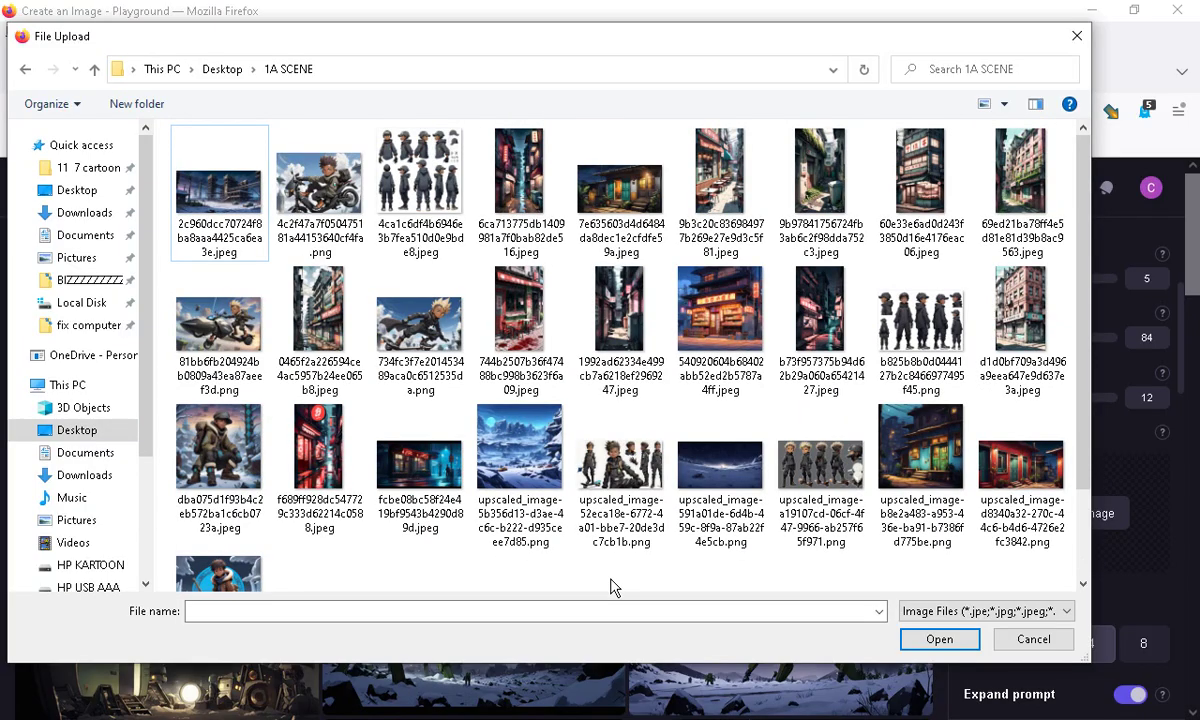
left_click(577, 515)
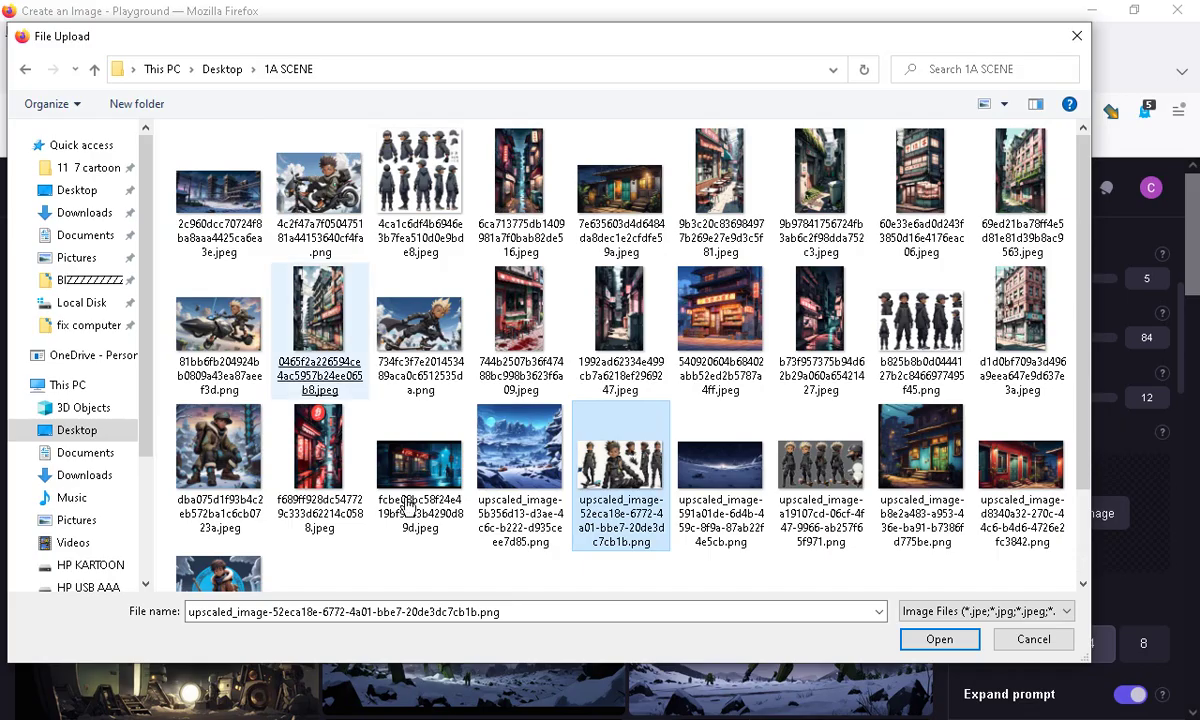
double_click(185, 219)
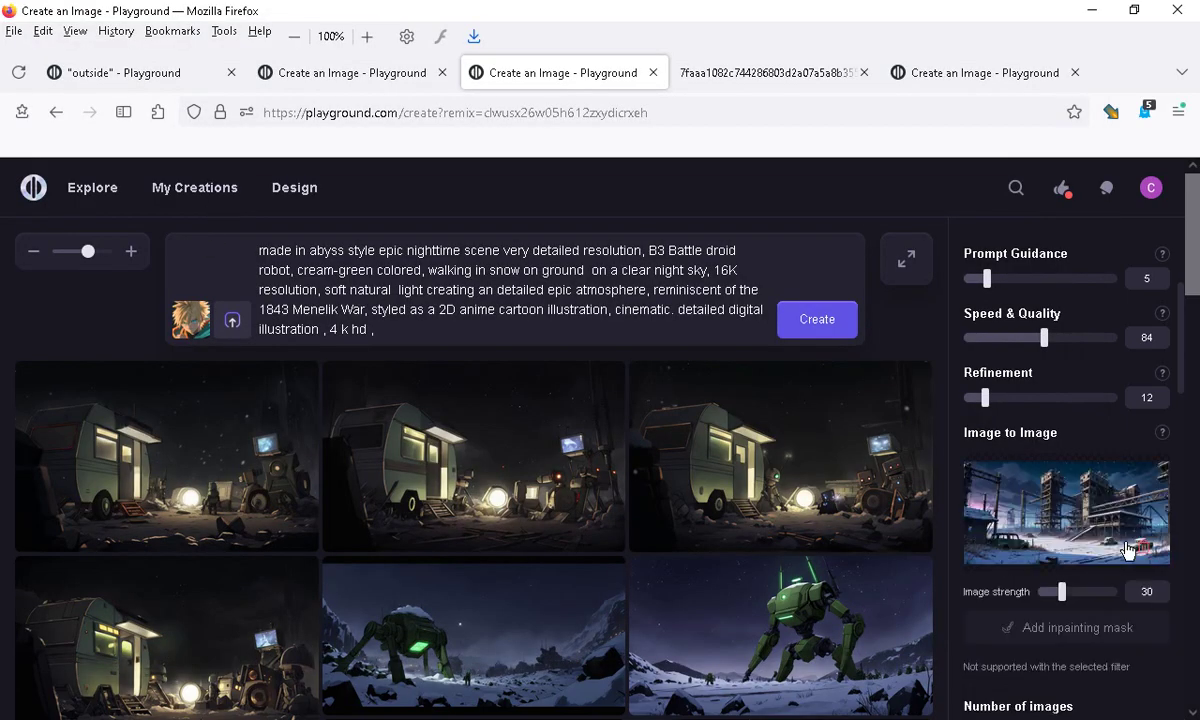
Set the image strength to 53 and generate images from the snowy industrial source, dismissing any error notice
left_click_drag(1062, 592, 1082, 604)
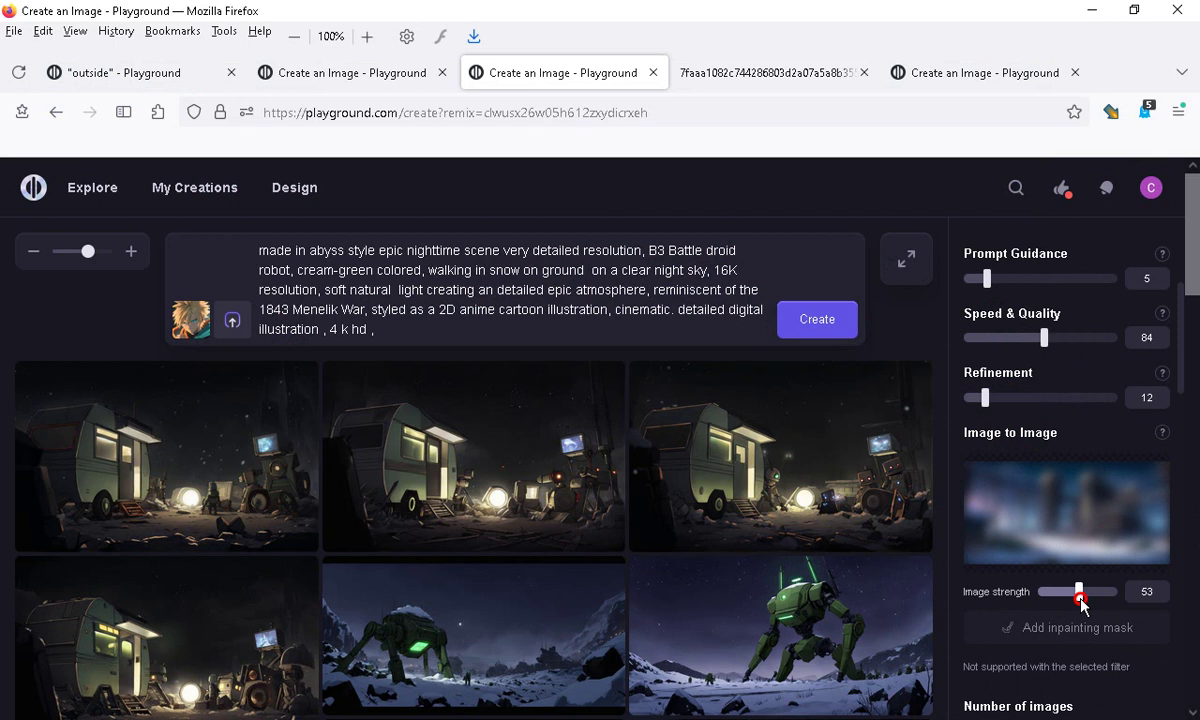
left_click(834, 320)
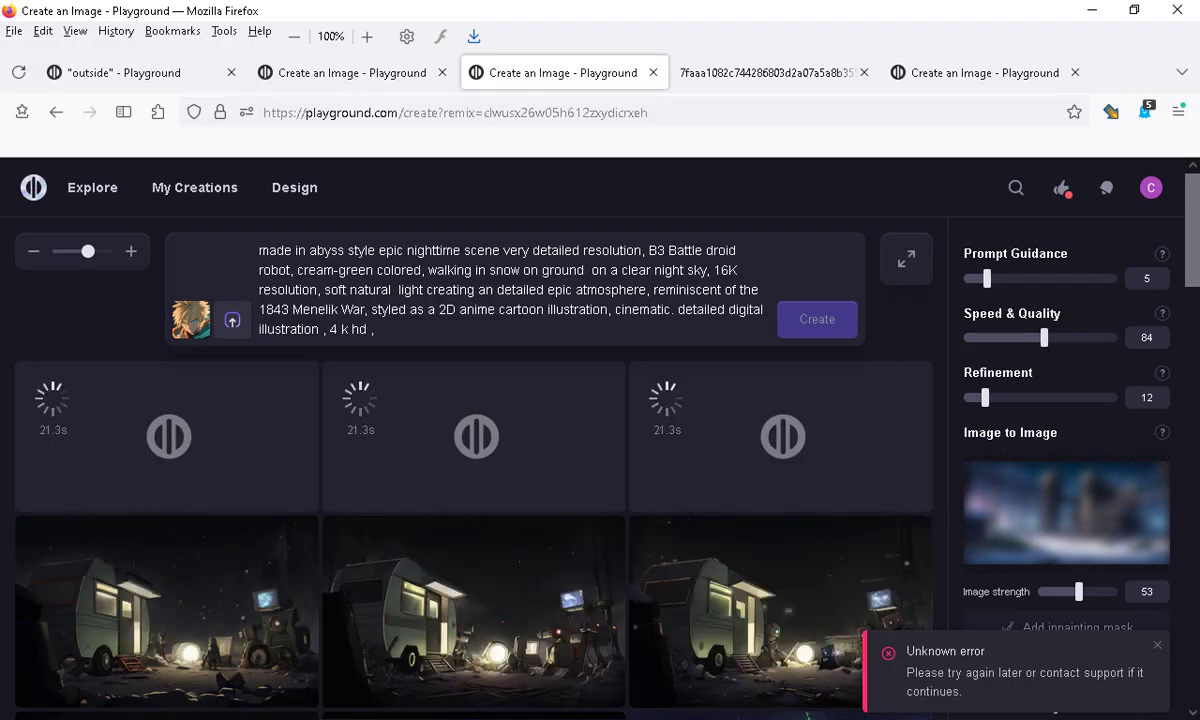
left_click(1157, 645)
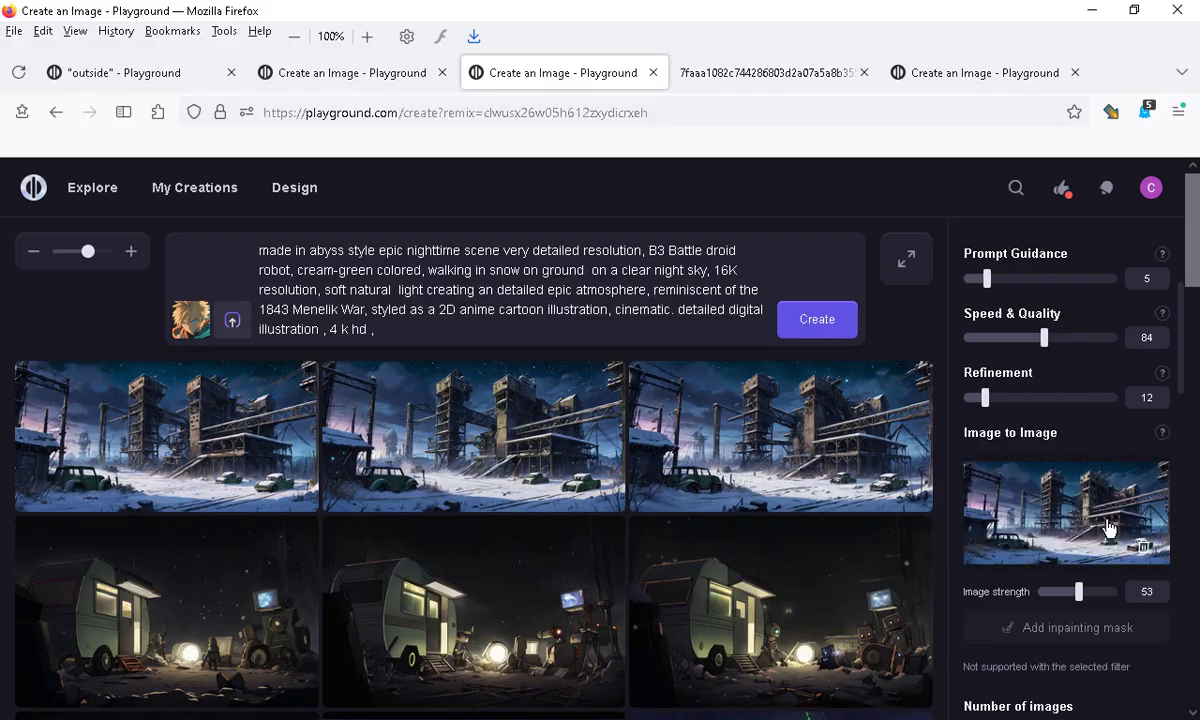
Lower the image strength to 16, raise the Prompt Guidance to 12 and generate another set from the industrial source image
left_click(1141, 546)
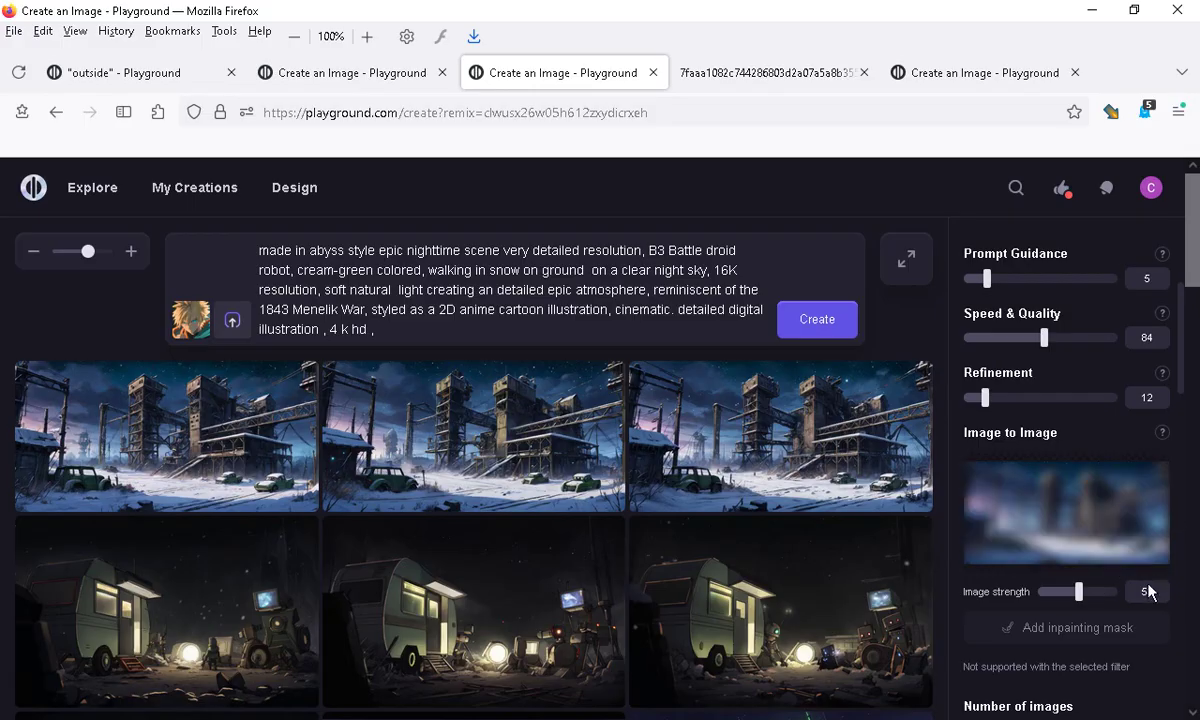
mouse_move(1106, 527)
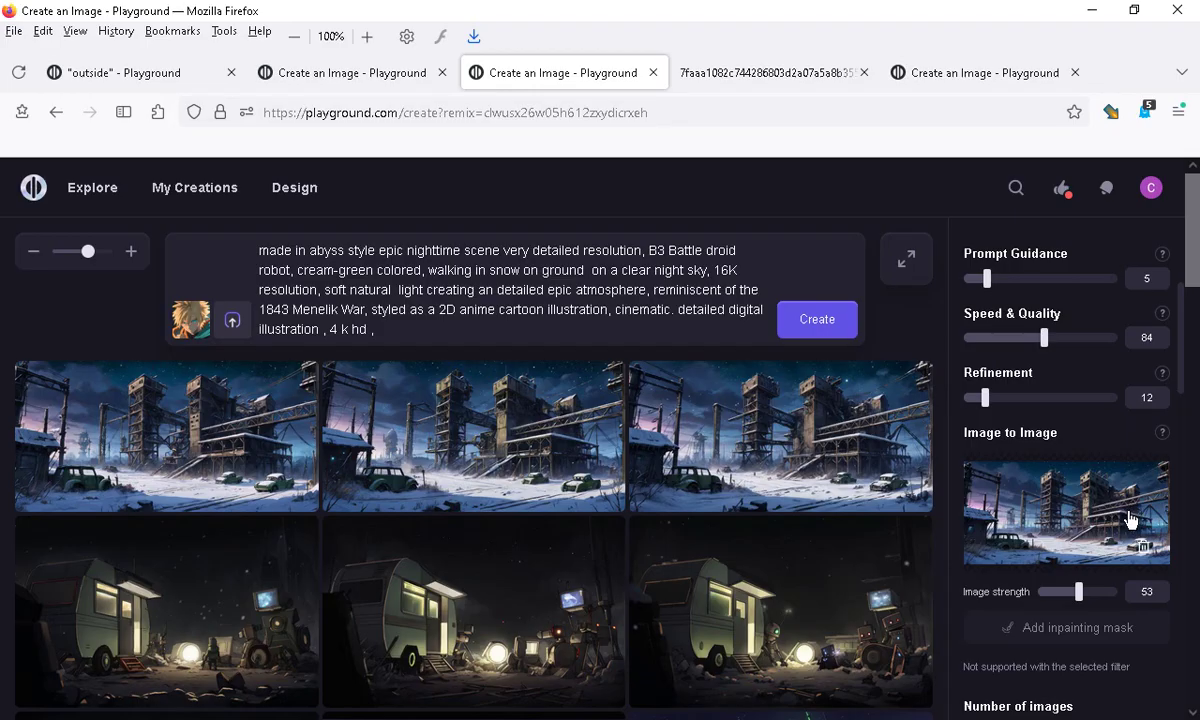
left_click(1141, 546)
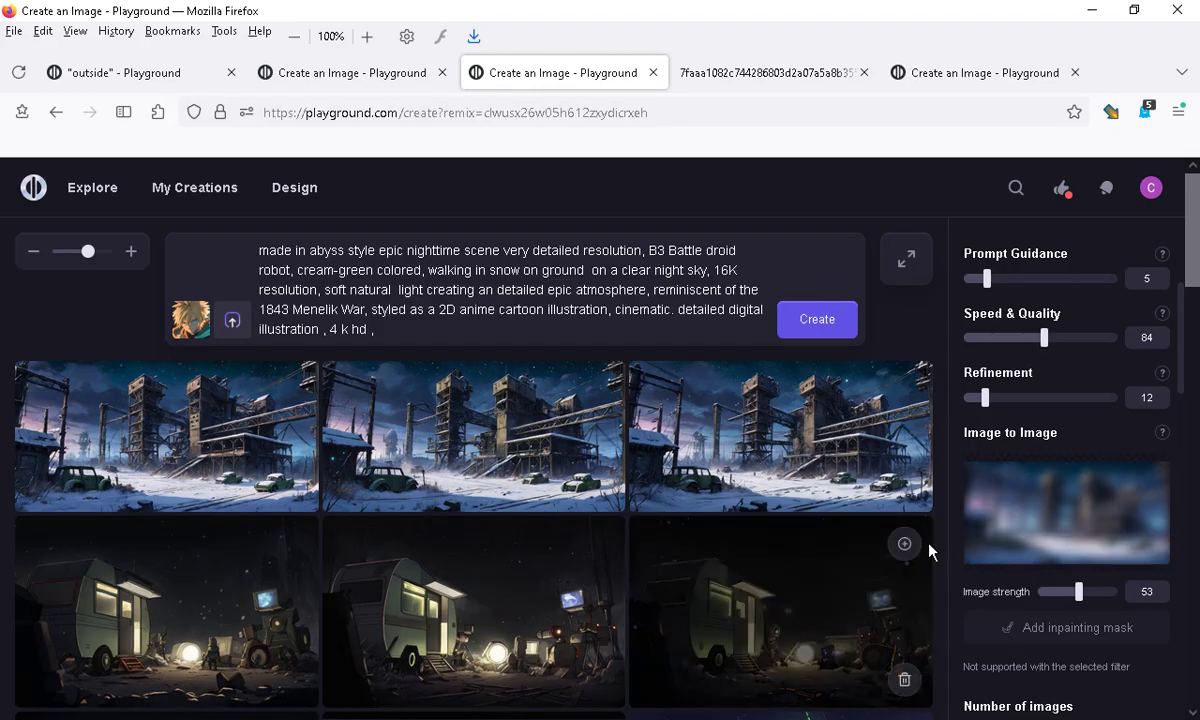
left_click_drag(1079, 599, 1051, 605)
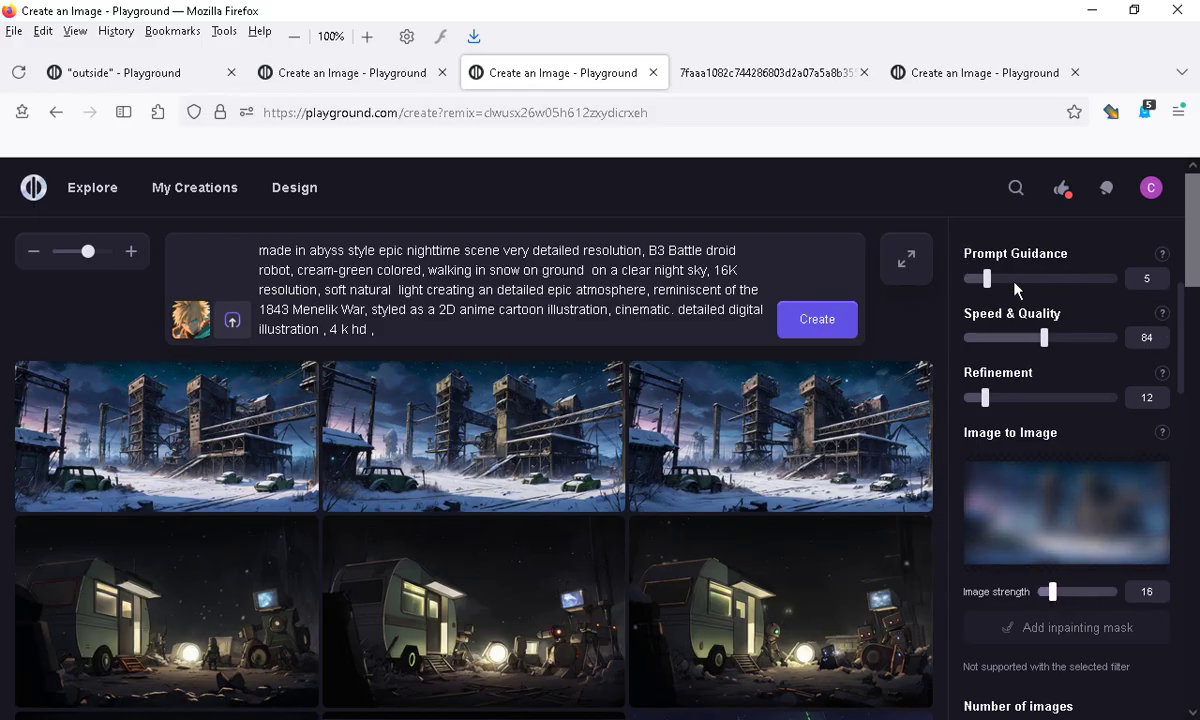
mouse_move(990, 280)
left_mouse_down()
mouse_move(1034, 281)
mouse_move(1021, 295)
left_mouse_up()
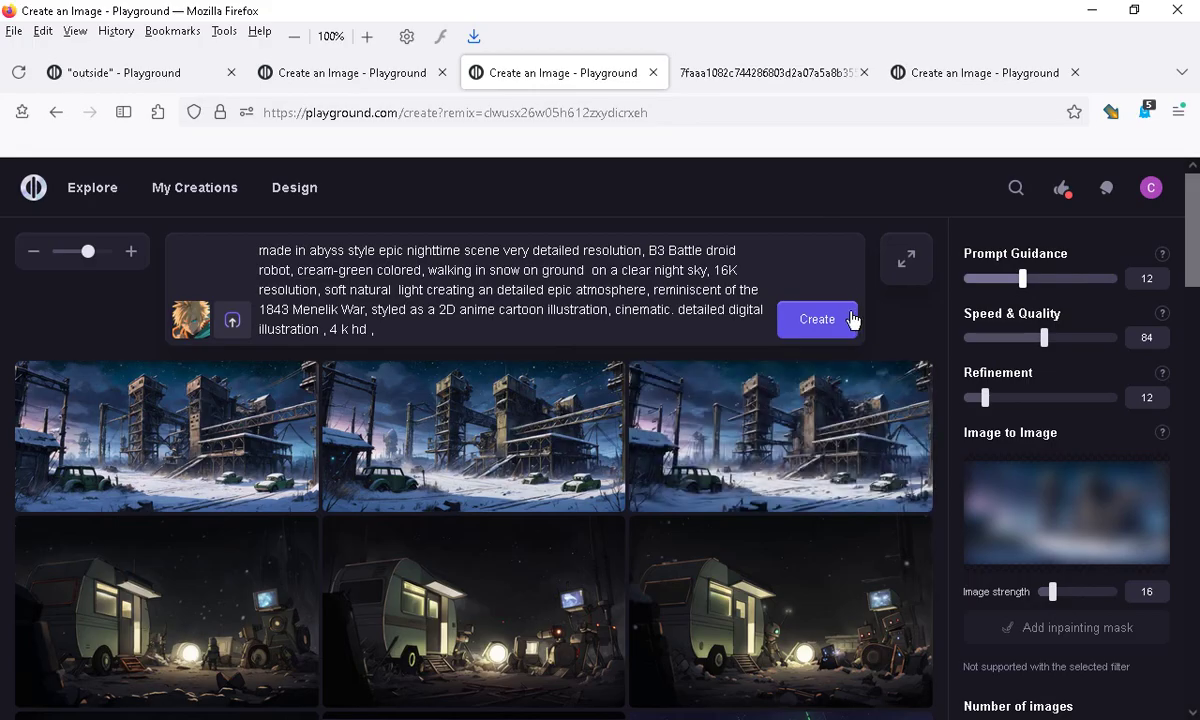
left_click(818, 326)
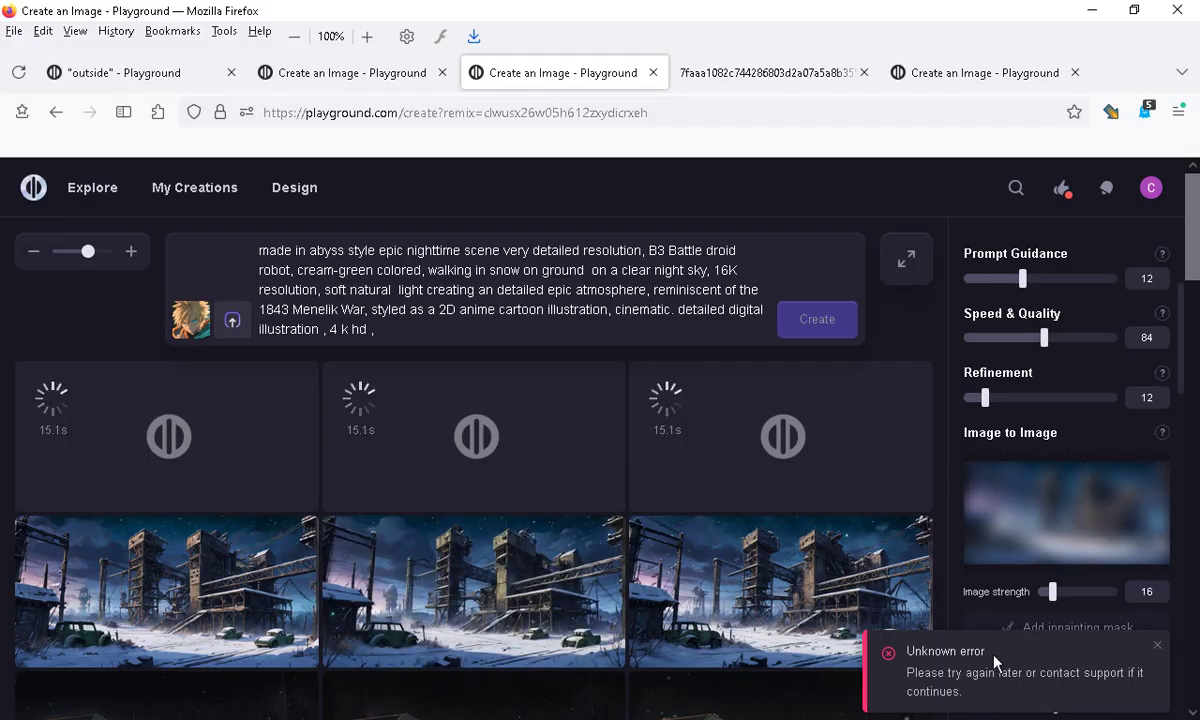
left_click(1158, 656)
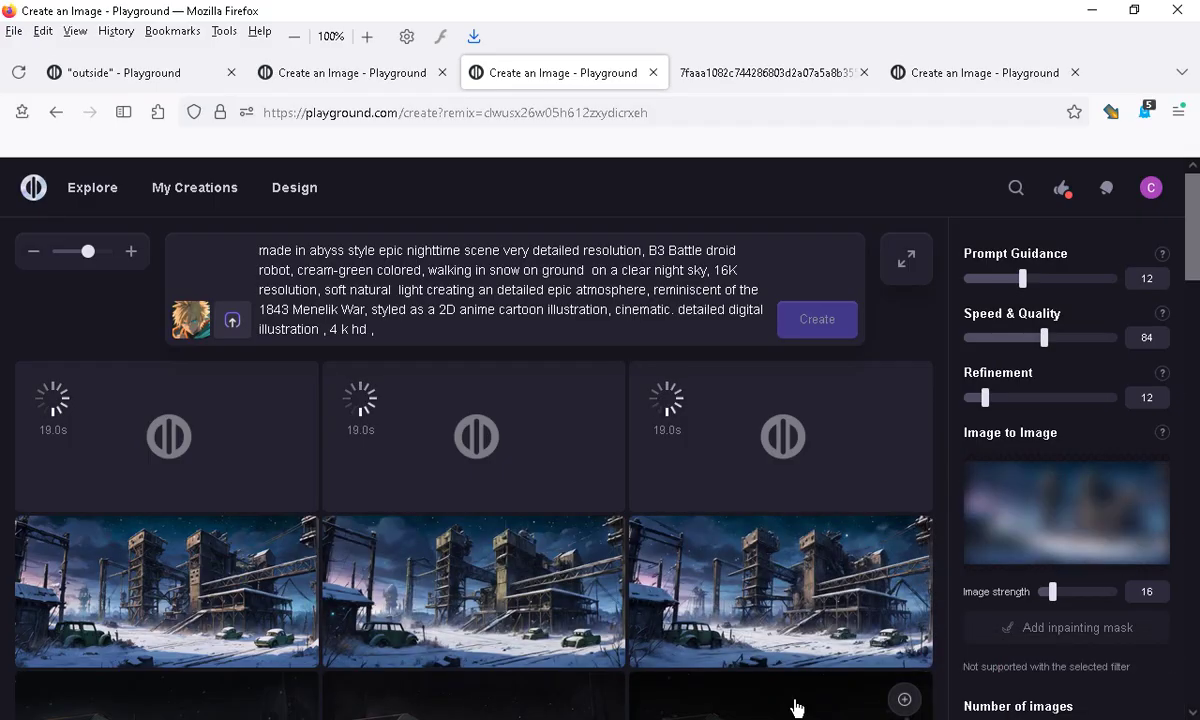
Inspect the generated snowy industrial and robot images at full size and compare them in the gallery
scroll(905, 276, "down", 2)
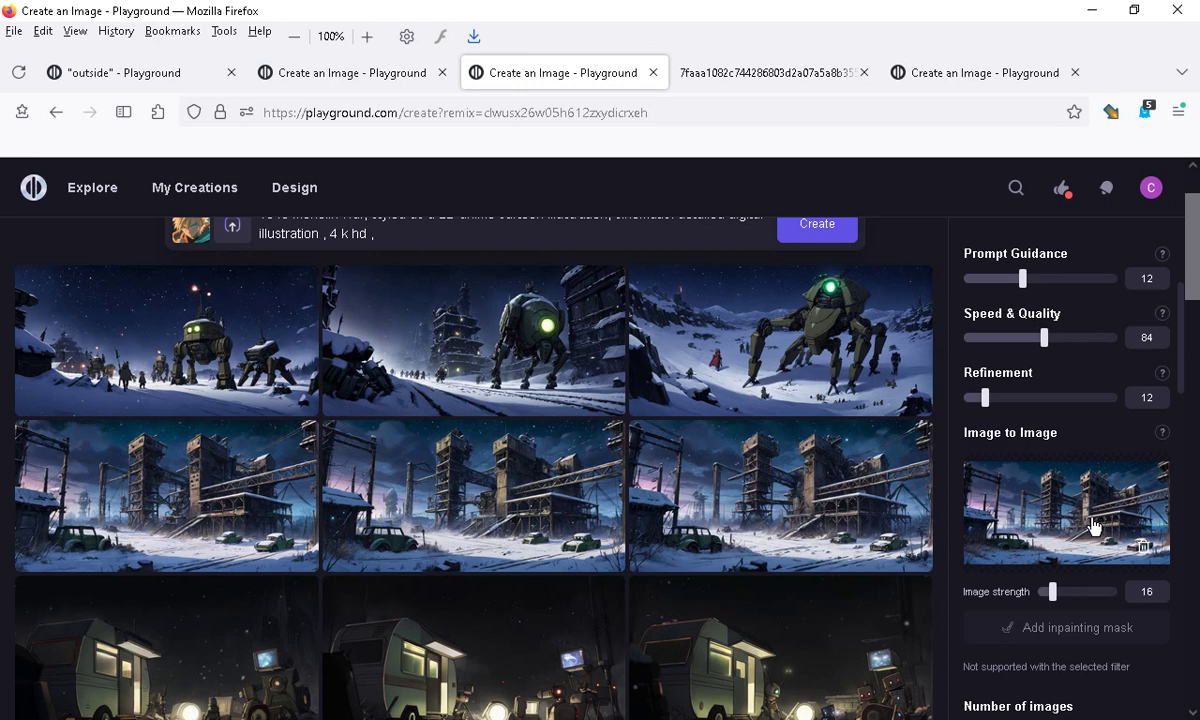
left_click(410, 520)
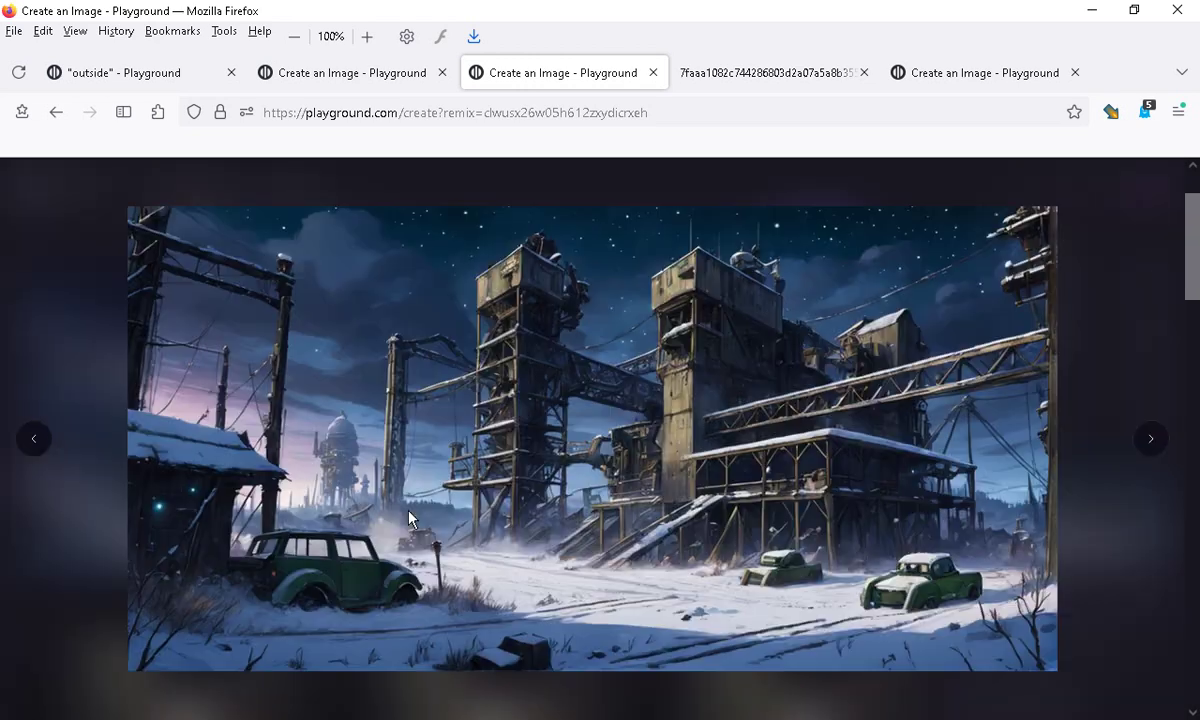
left_click(88, 278)
scroll(440, 600, "up", 1)
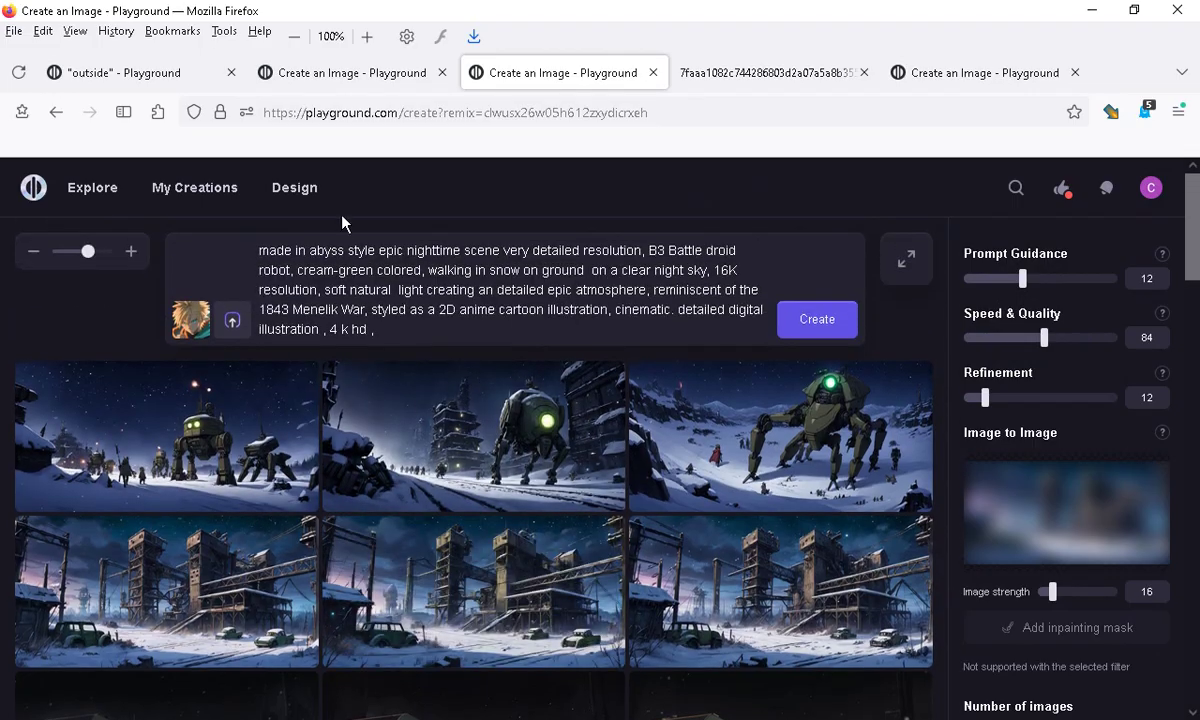
scroll(555, 263, "down", 1)
scroll(498, 437, "up", 1)
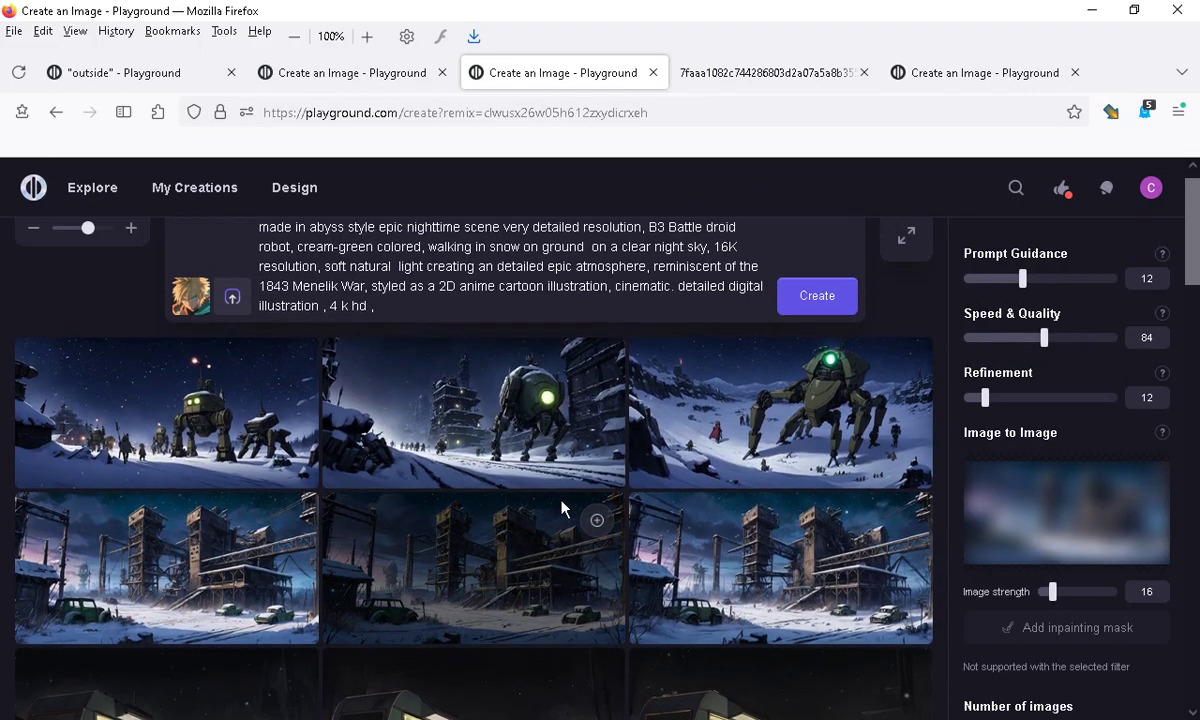
left_click(400, 440)
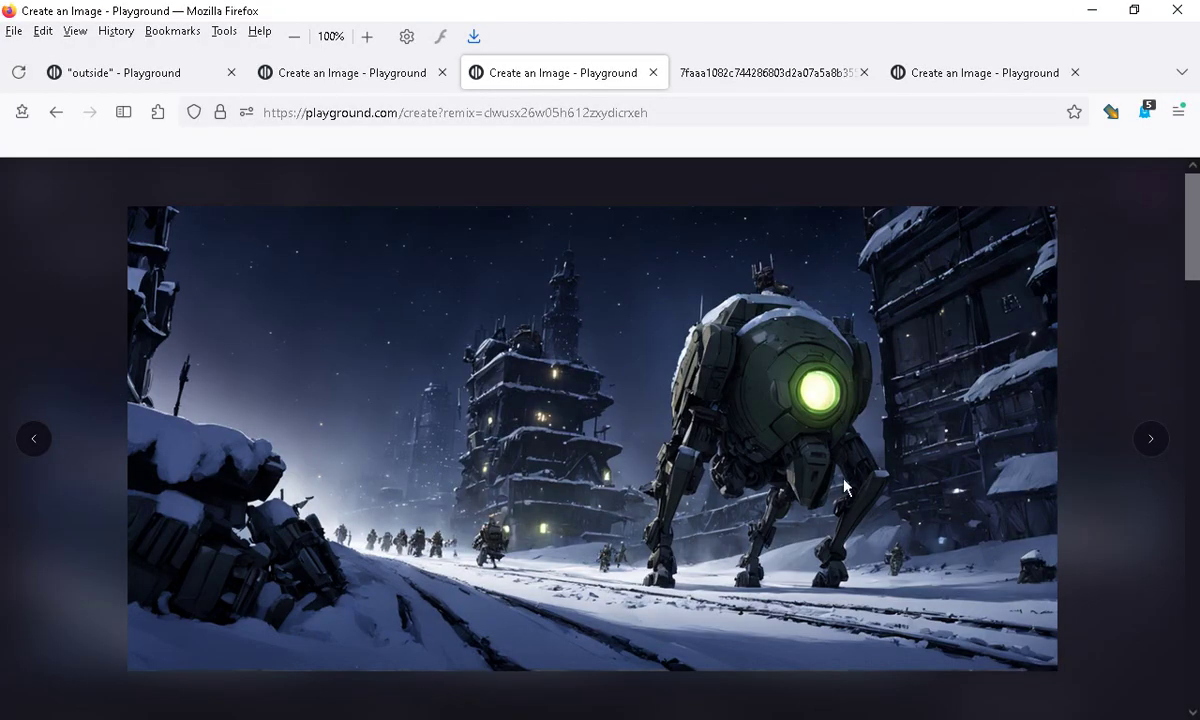
left_click(1134, 285)
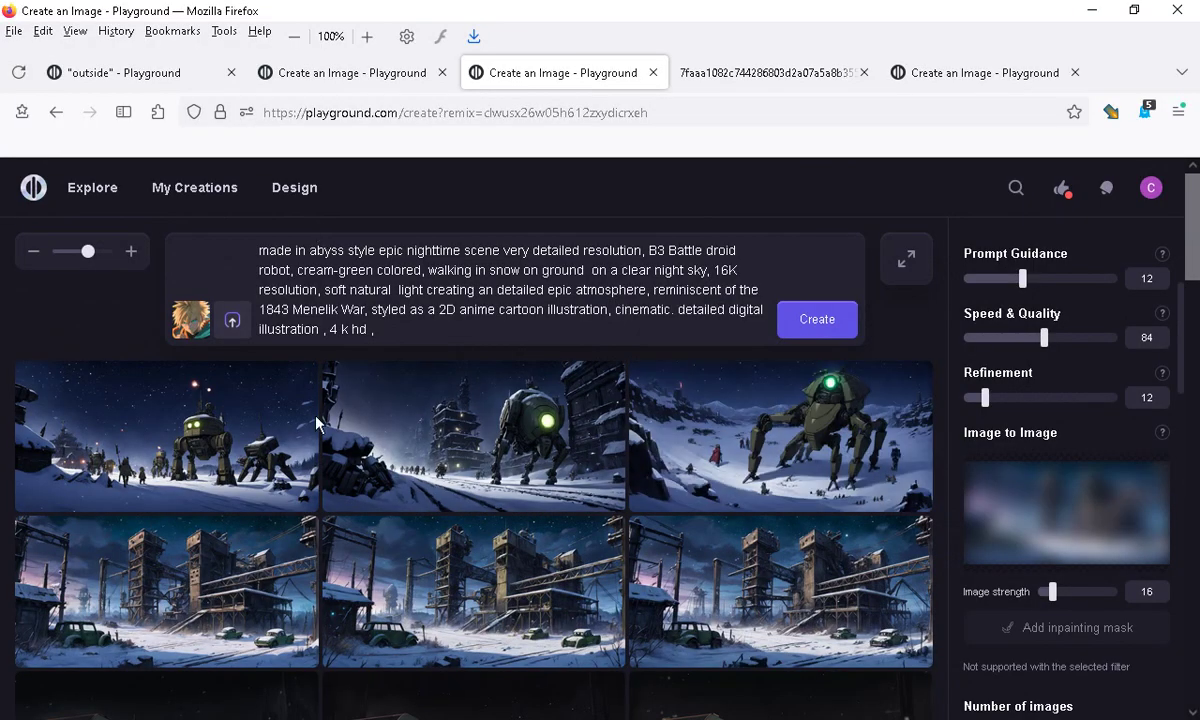
left_click(169, 423)
left_click(1134, 353)
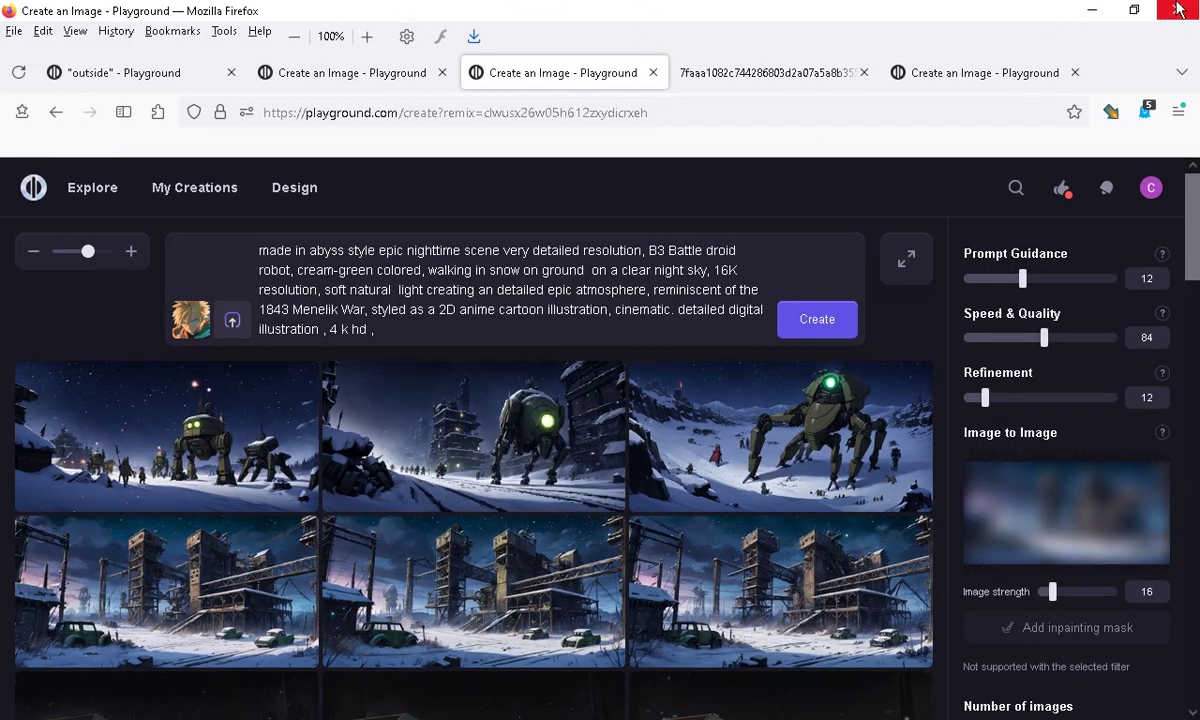
Switch from the browser to Inkscape, deselect the trailer image and close the image viewer window behind it
left_click(1092, 14)
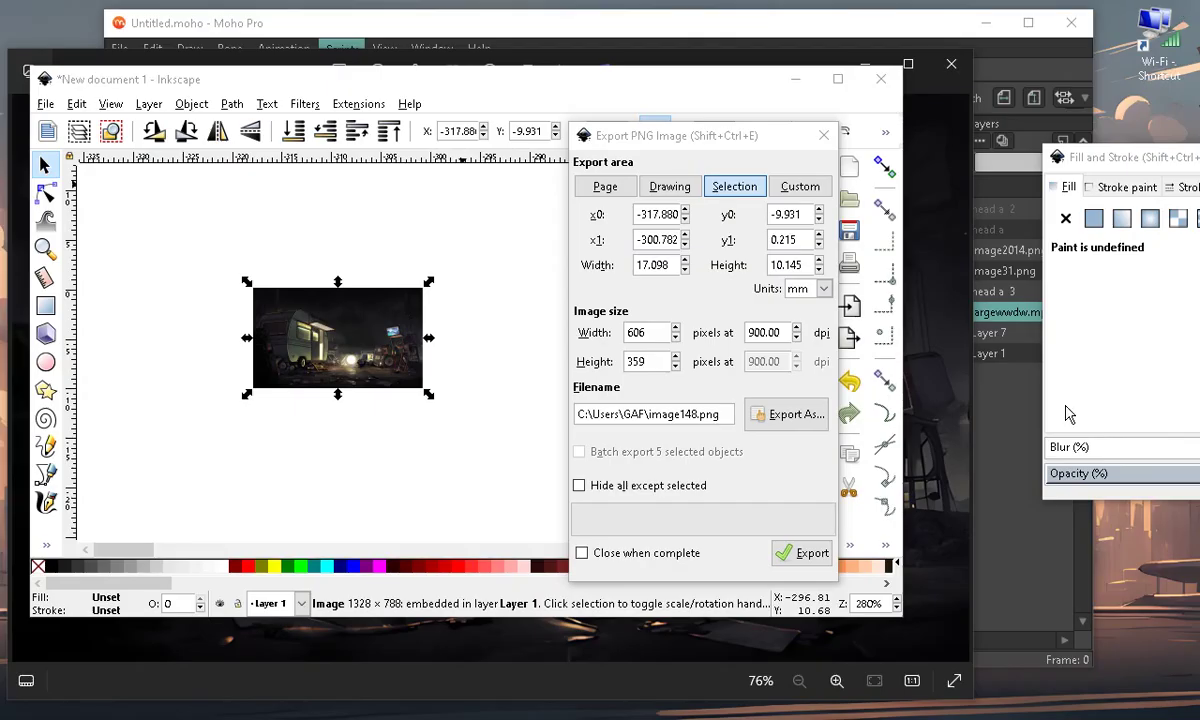
left_click(233, 495)
scroll(398, 314, "up", 2)
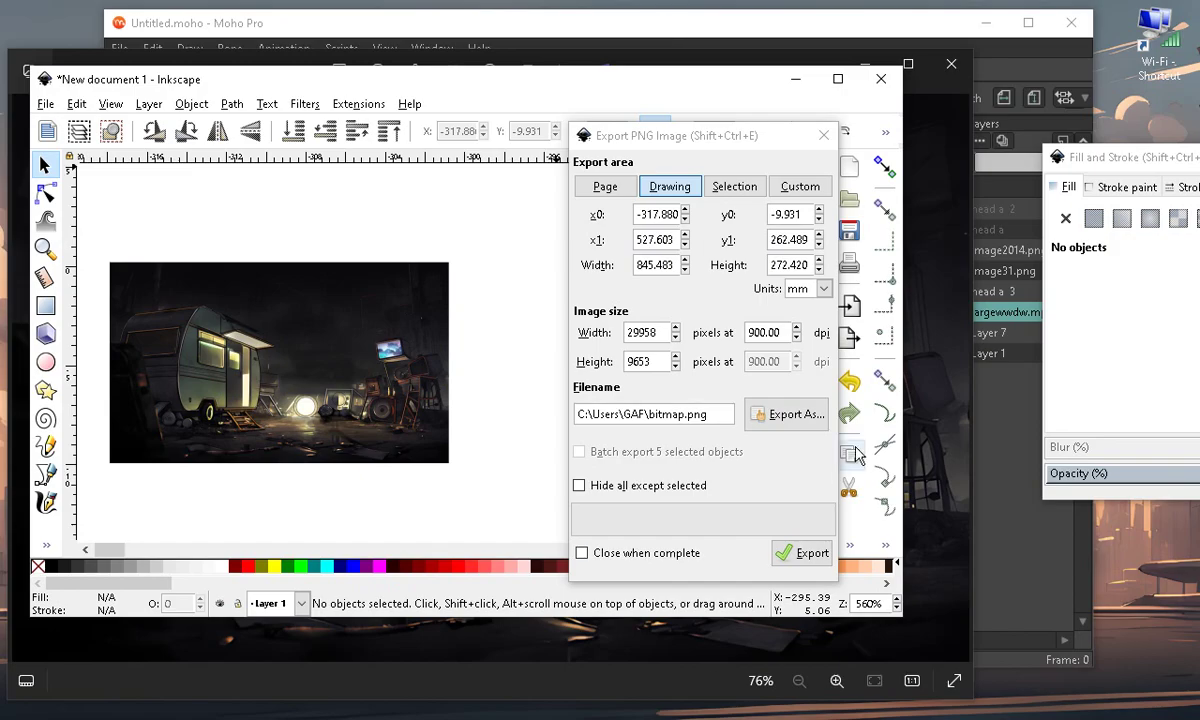
left_click(954, 375)
left_click(955, 65)
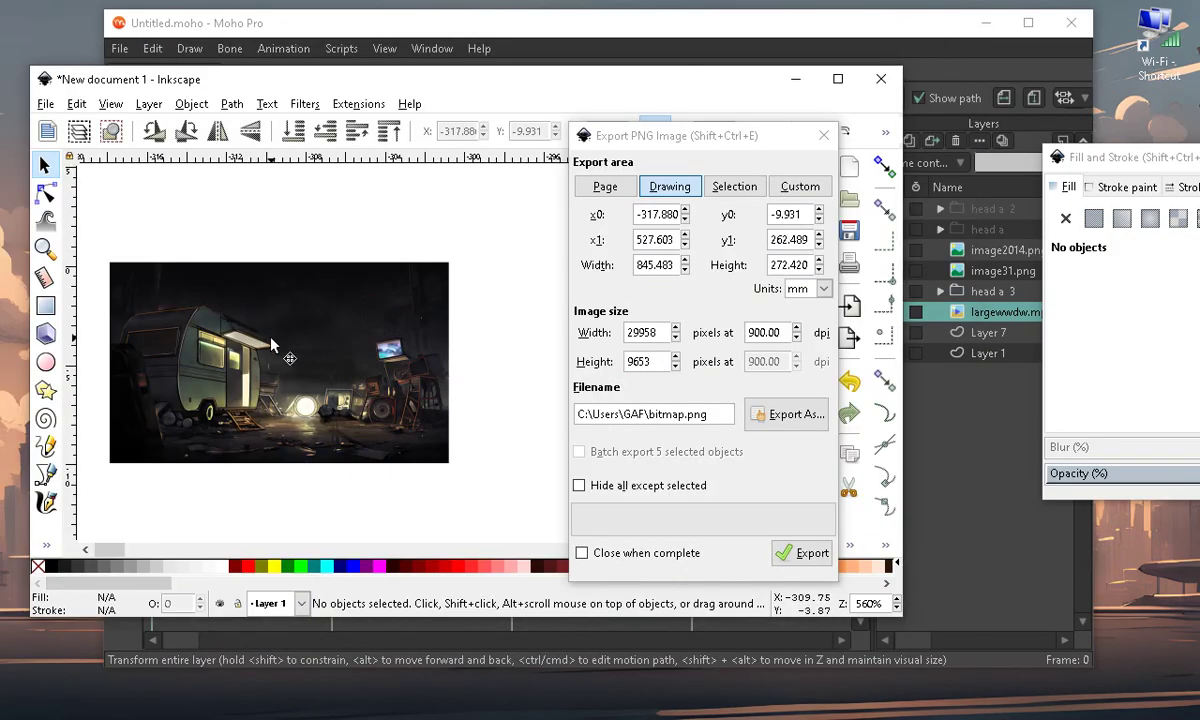
Move the Export PNG Image dialog clear of the Inkscape canvas and switch to the Moho Pro project
scroll(270, 338, "down", 2)
scroll(153, 388, "up", 3)
scroll(270, 366, "down", 2)
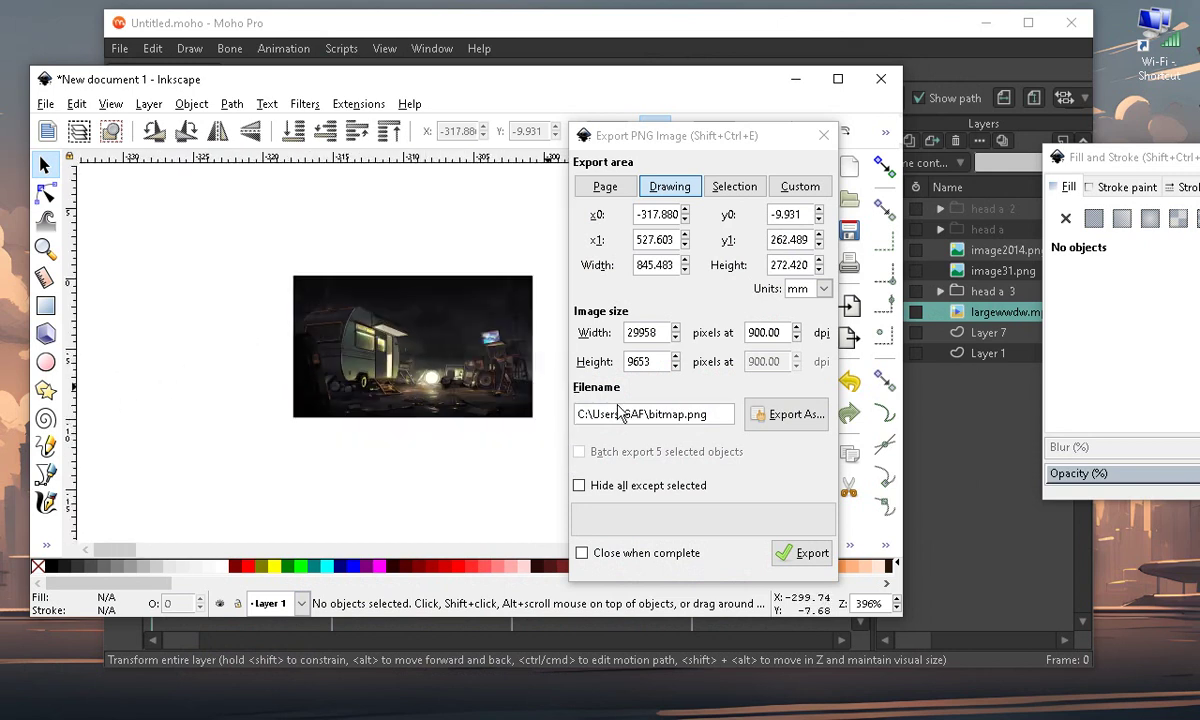
scroll(463, 407, "up", 1)
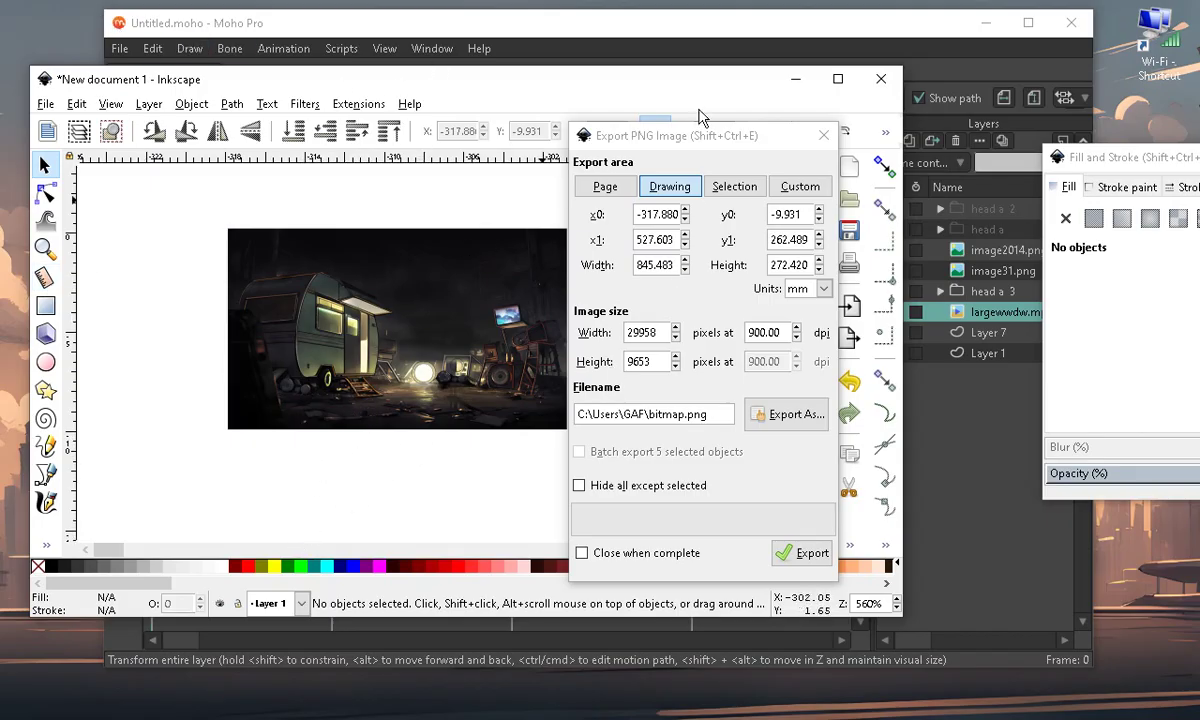
left_click_drag(645, 143, 845, 450)
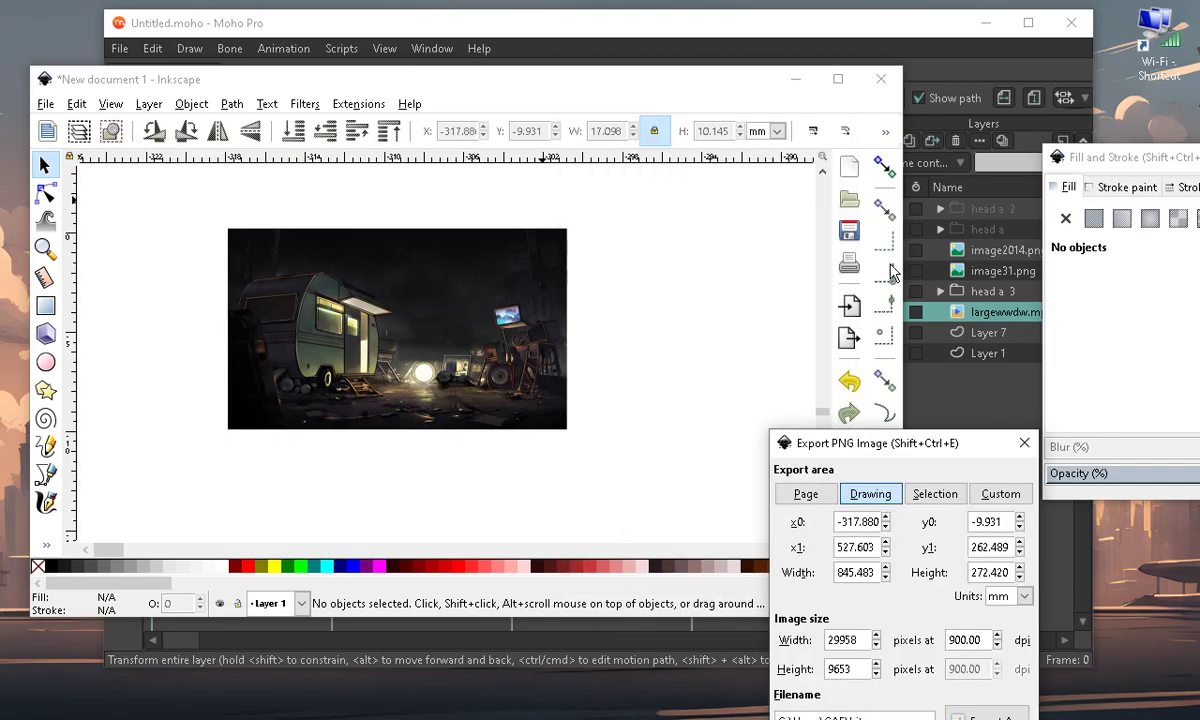
left_click(795, 79)
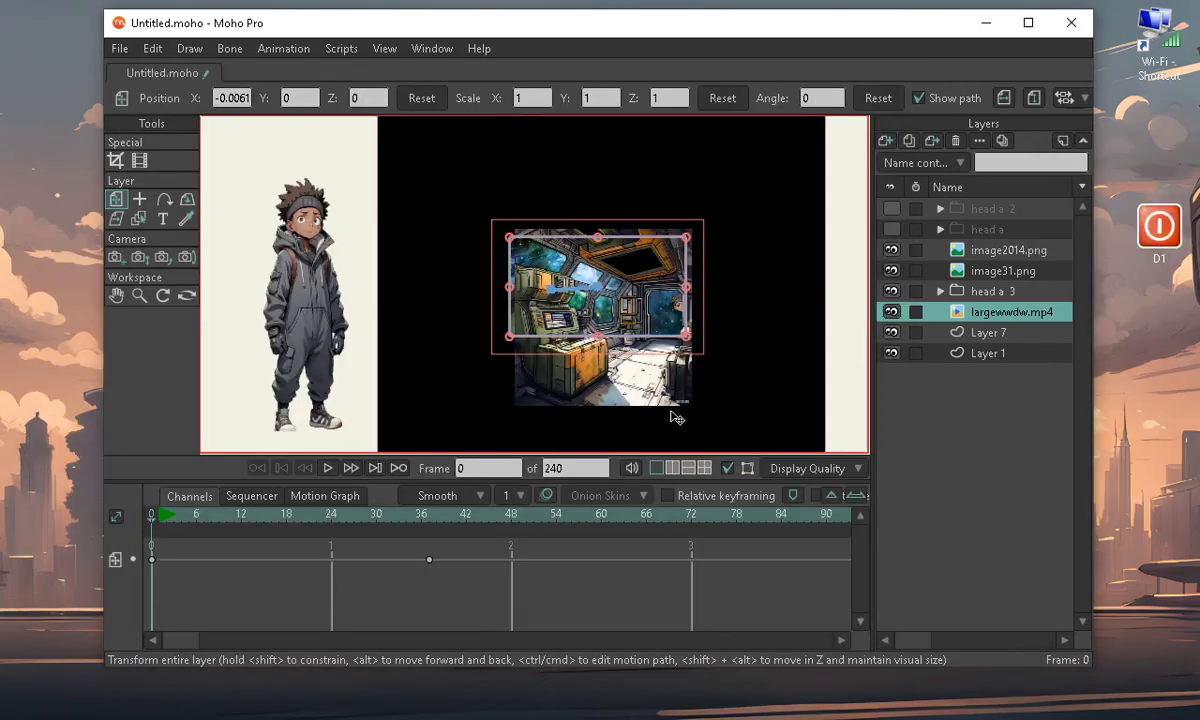
Delete the image2014.png, image31.png, head a 3 and largewwdw.mp4 layers, and nudge Layer 7 slightly along X
left_click(965, 257)
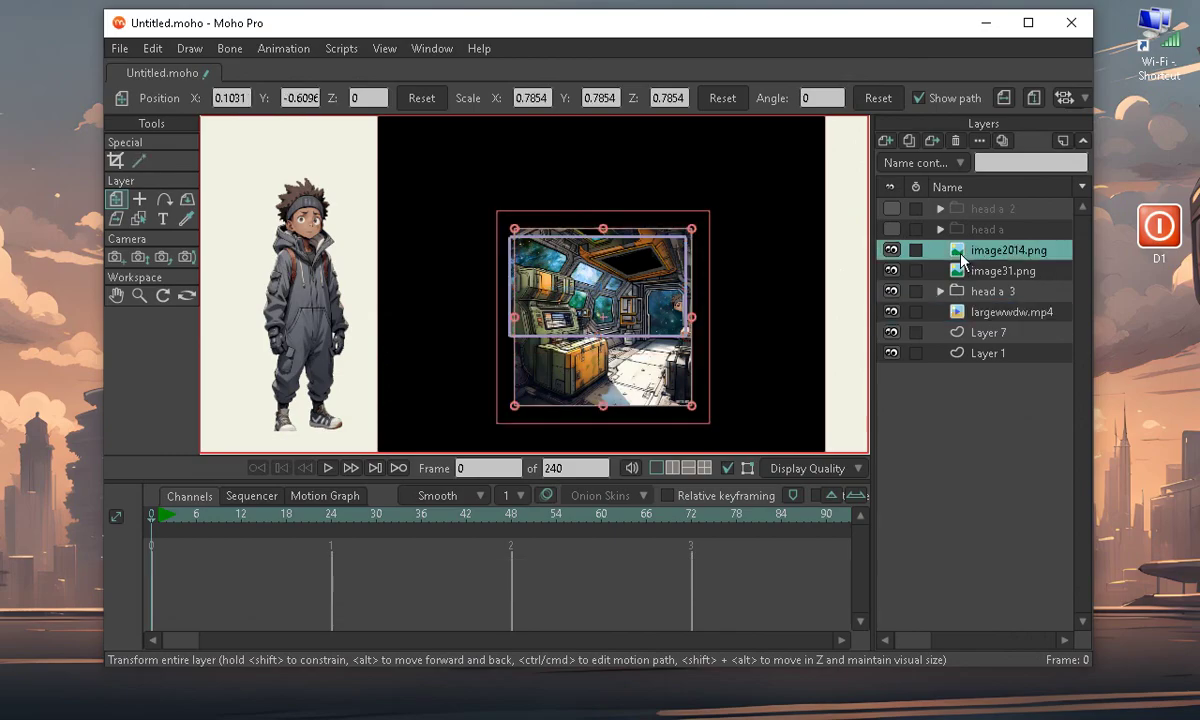
left_click(955, 140)
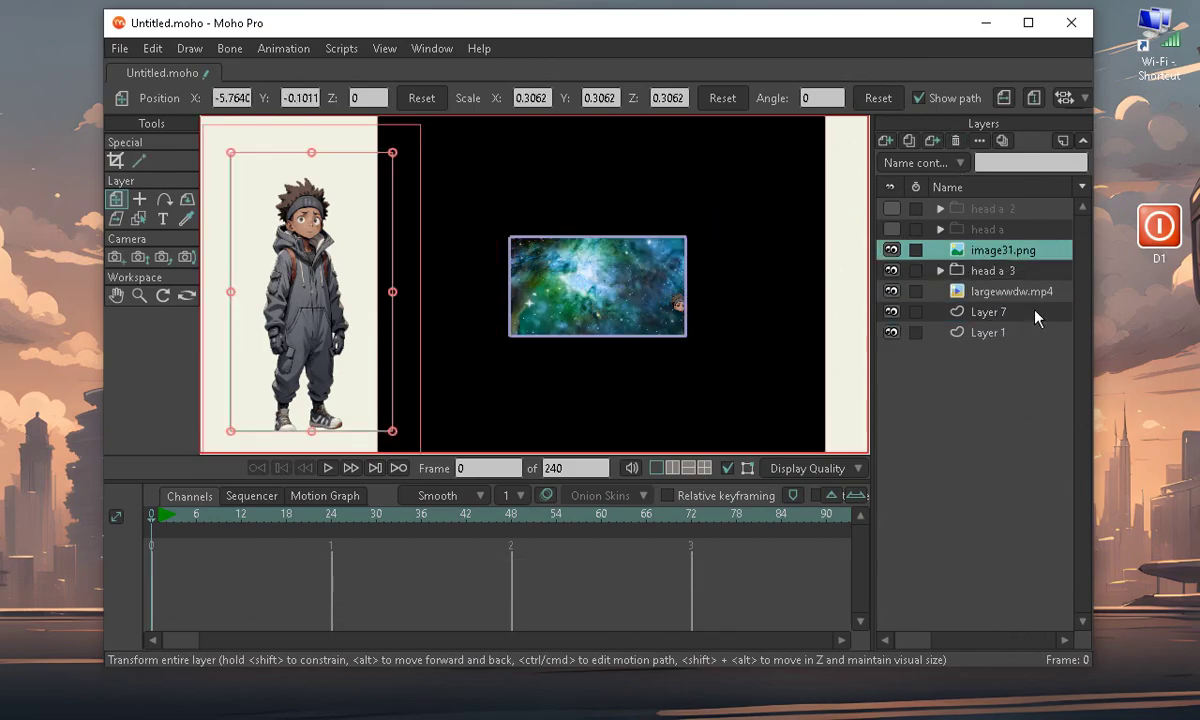
left_click(956, 140)
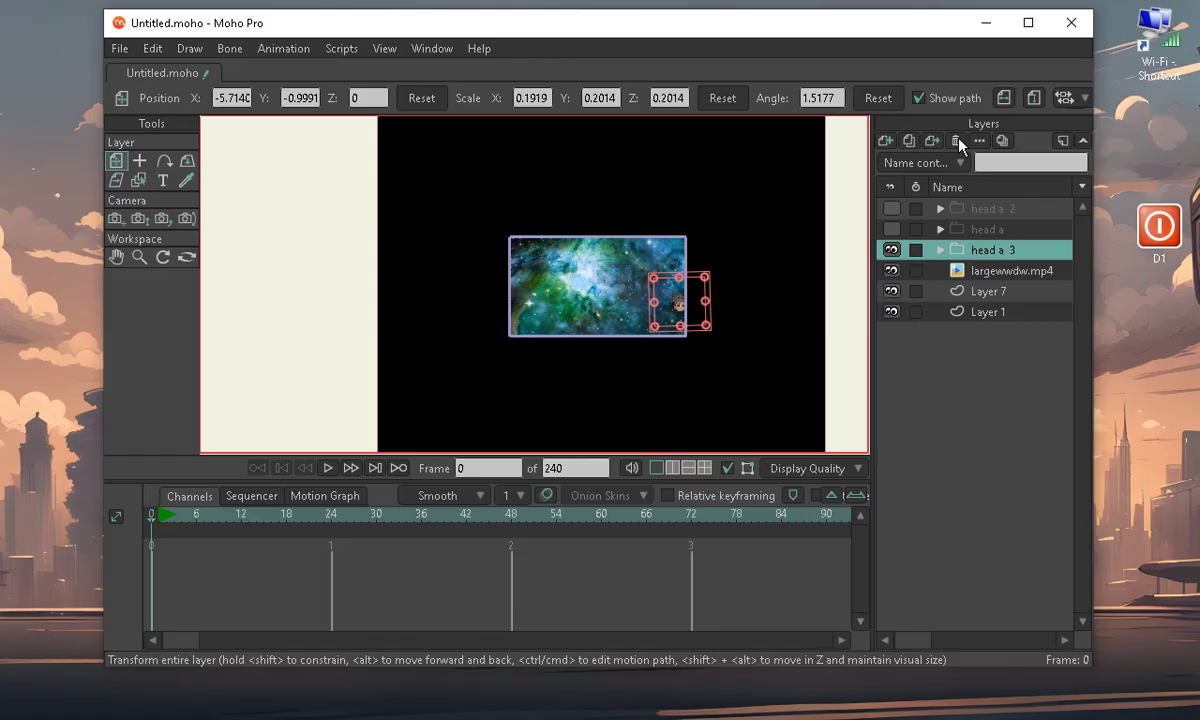
left_click(957, 141)
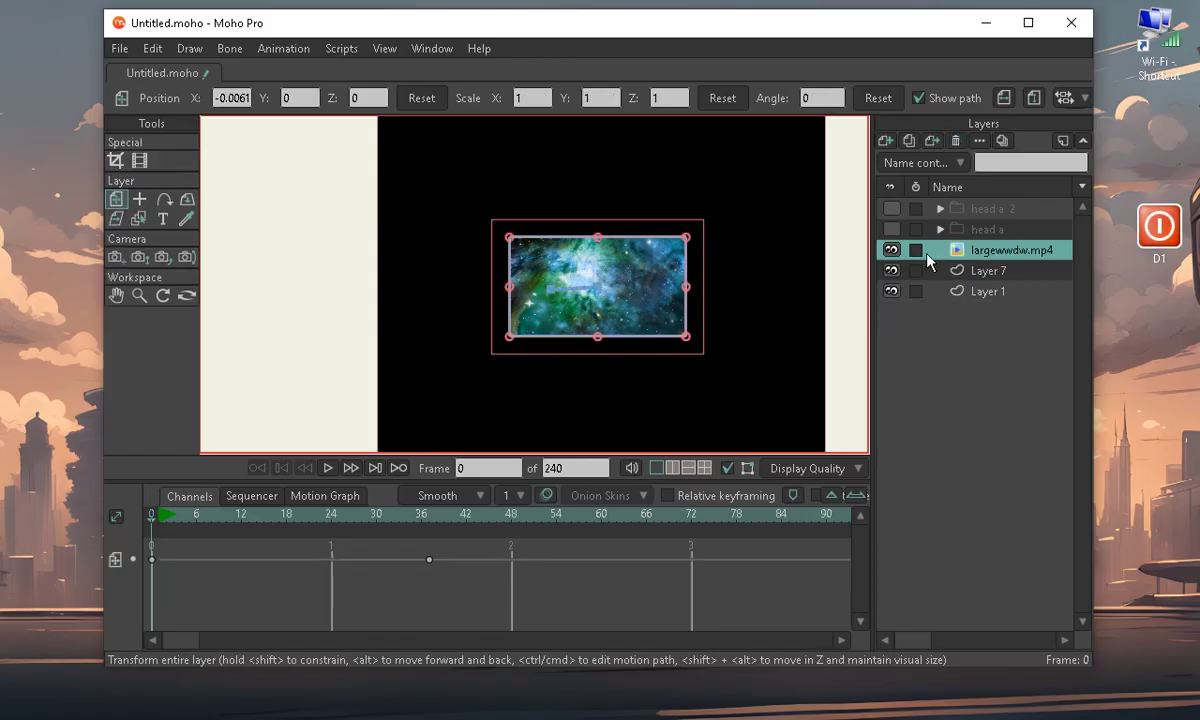
left_click(955, 140)
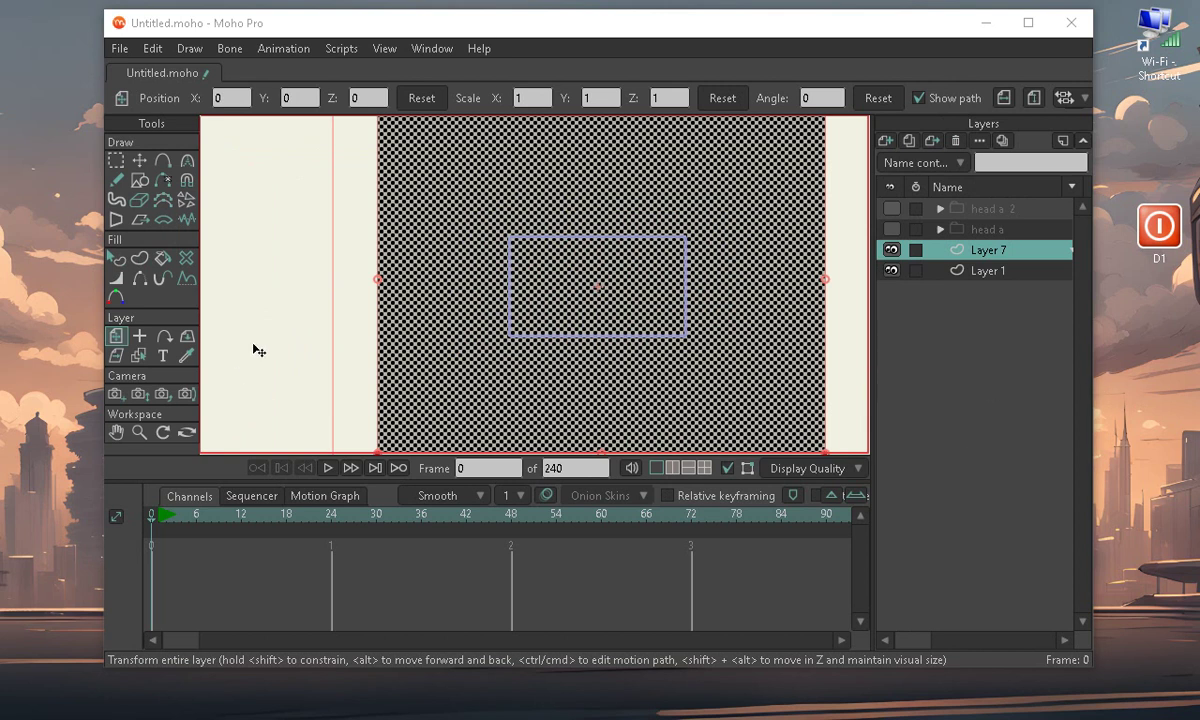
left_click_drag(545, 355, 547, 355)
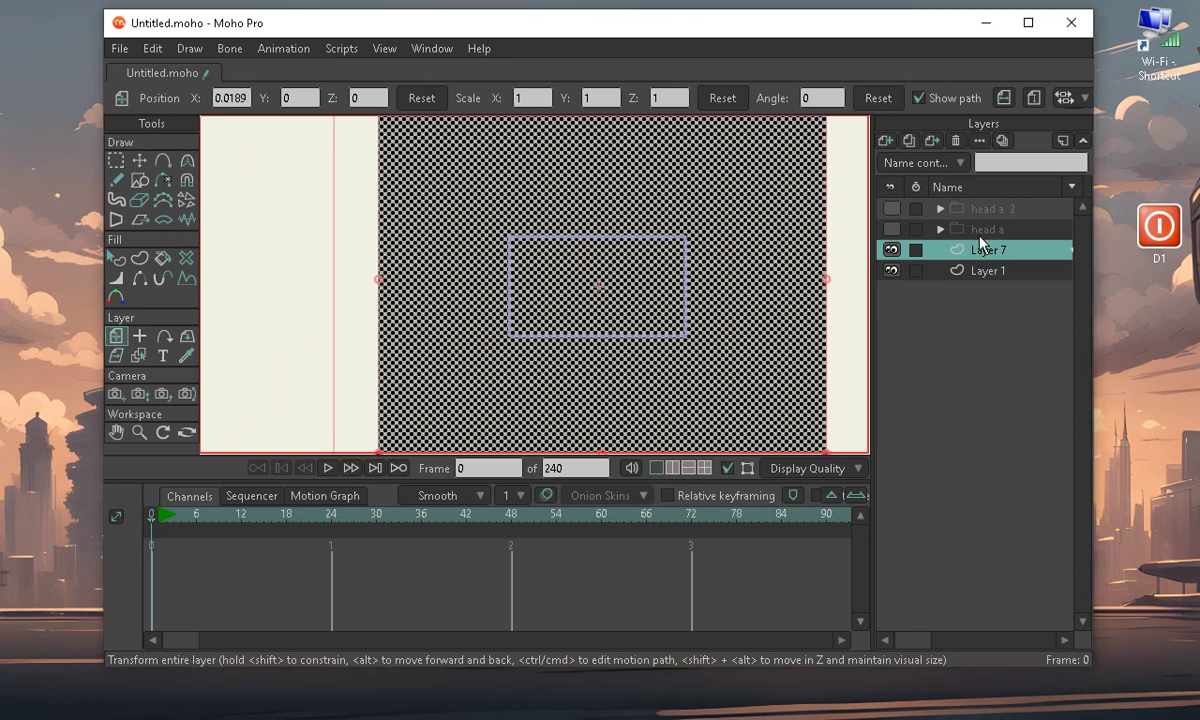
Make the hidden head a and head a 2 groups visible
left_click(982, 230)
left_click(891, 230)
scroll(650, 340, "up", 5)
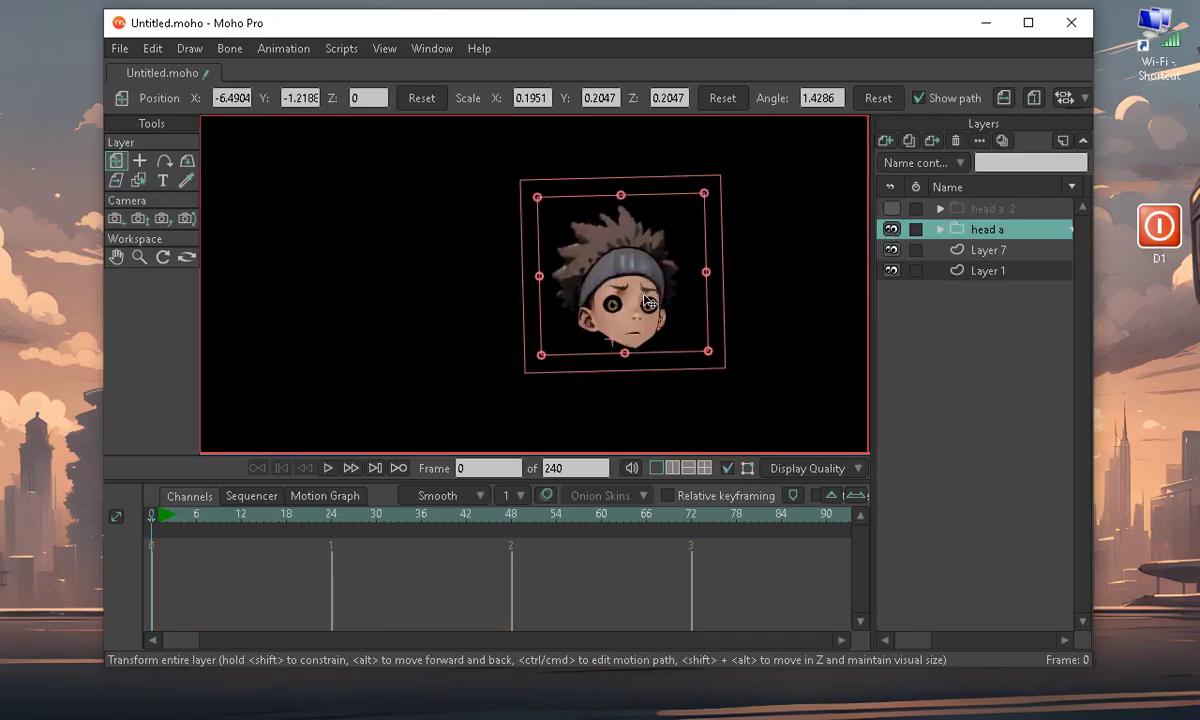
left_click(892, 208)
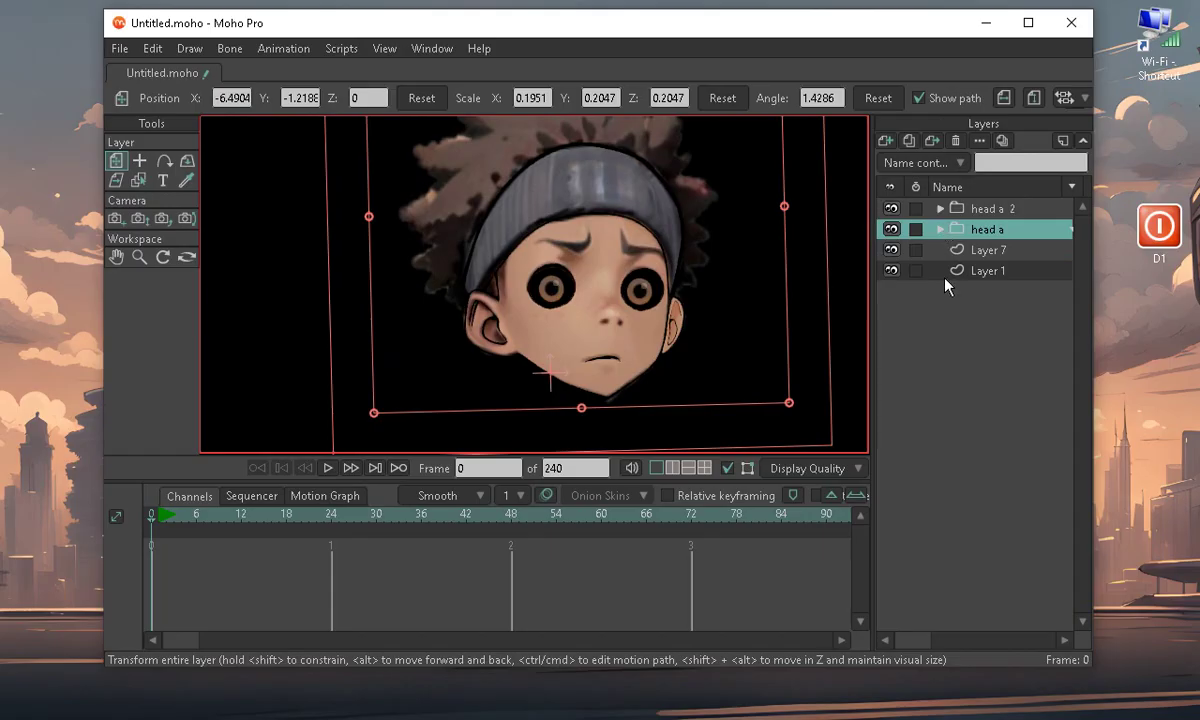
scroll(840, 387, "down", 1)
Expand the head a 2 group and delete its group head subgroup
left_click(962, 210)
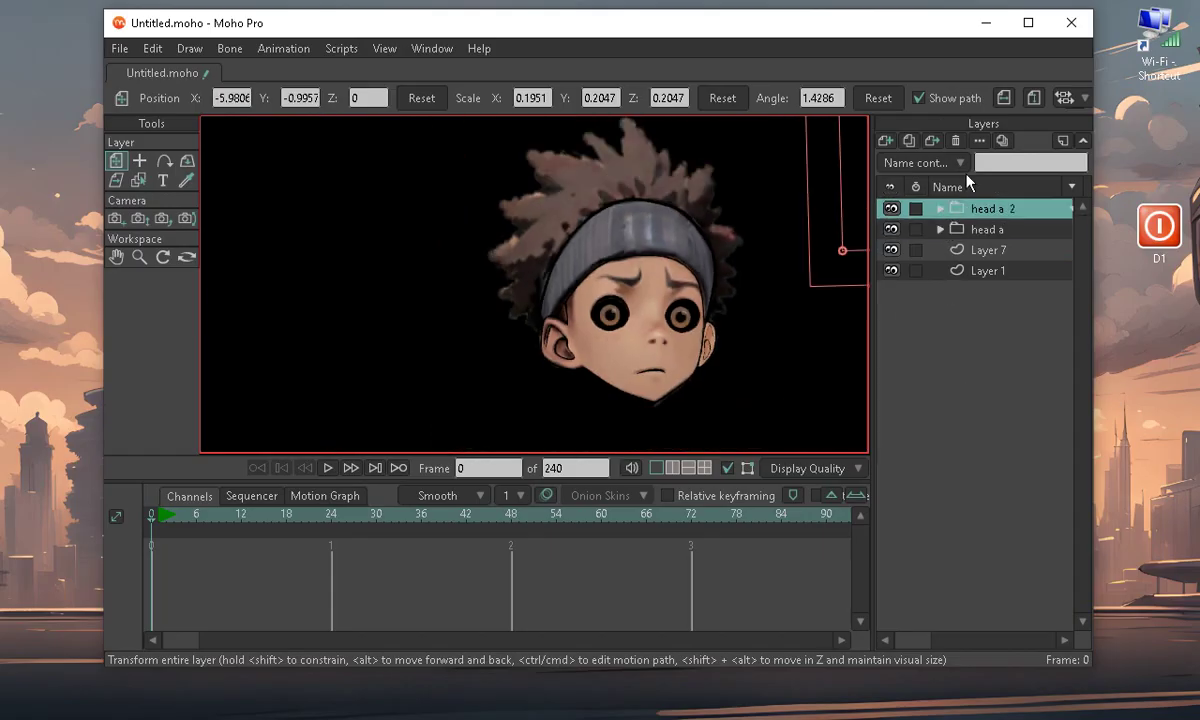
left_click(940, 209)
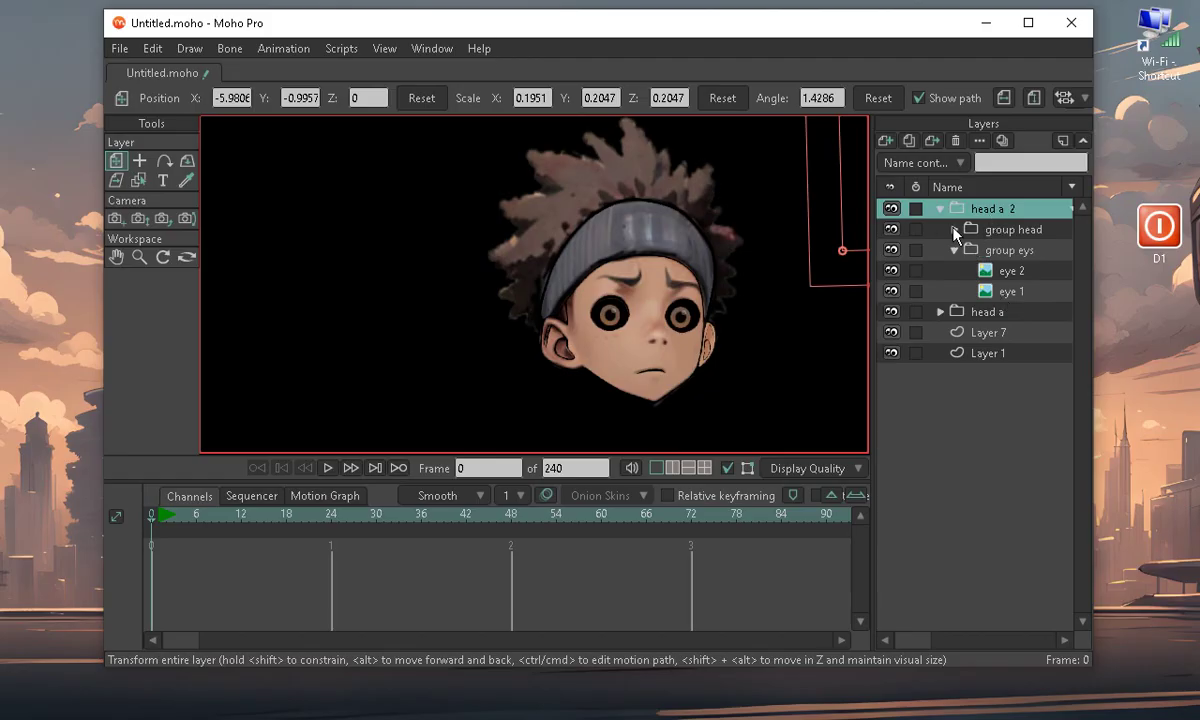
left_click(954, 229)
left_click(1027, 232)
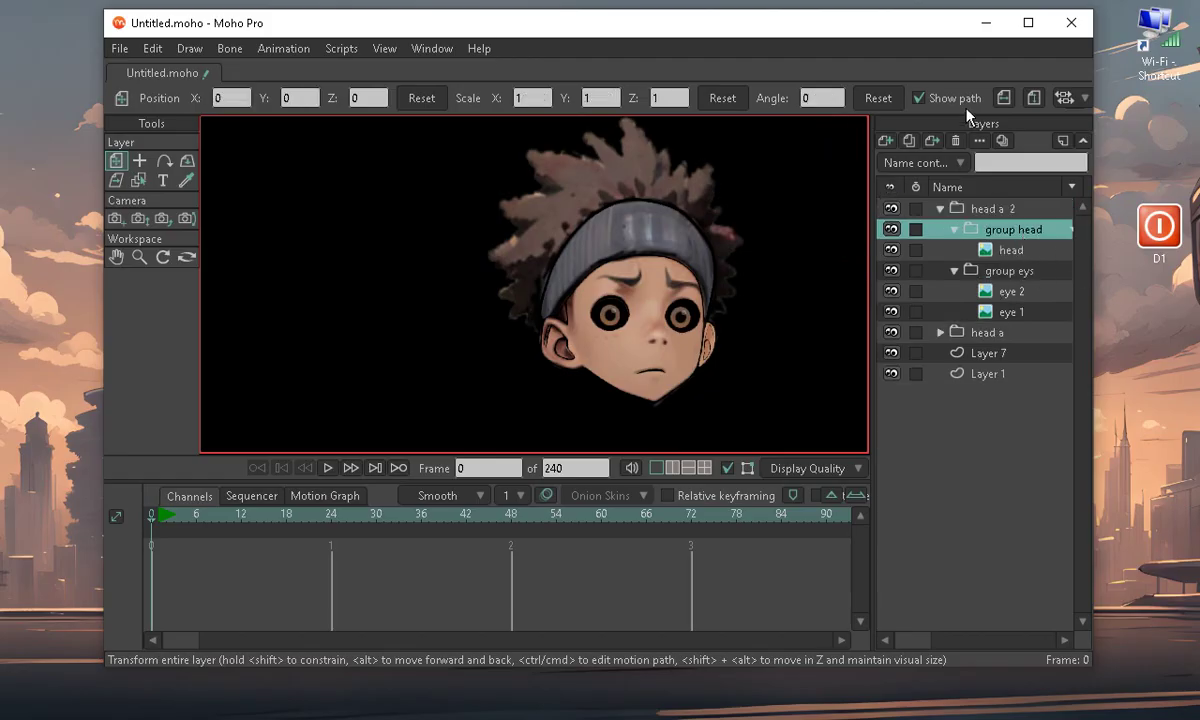
left_click(955, 140)
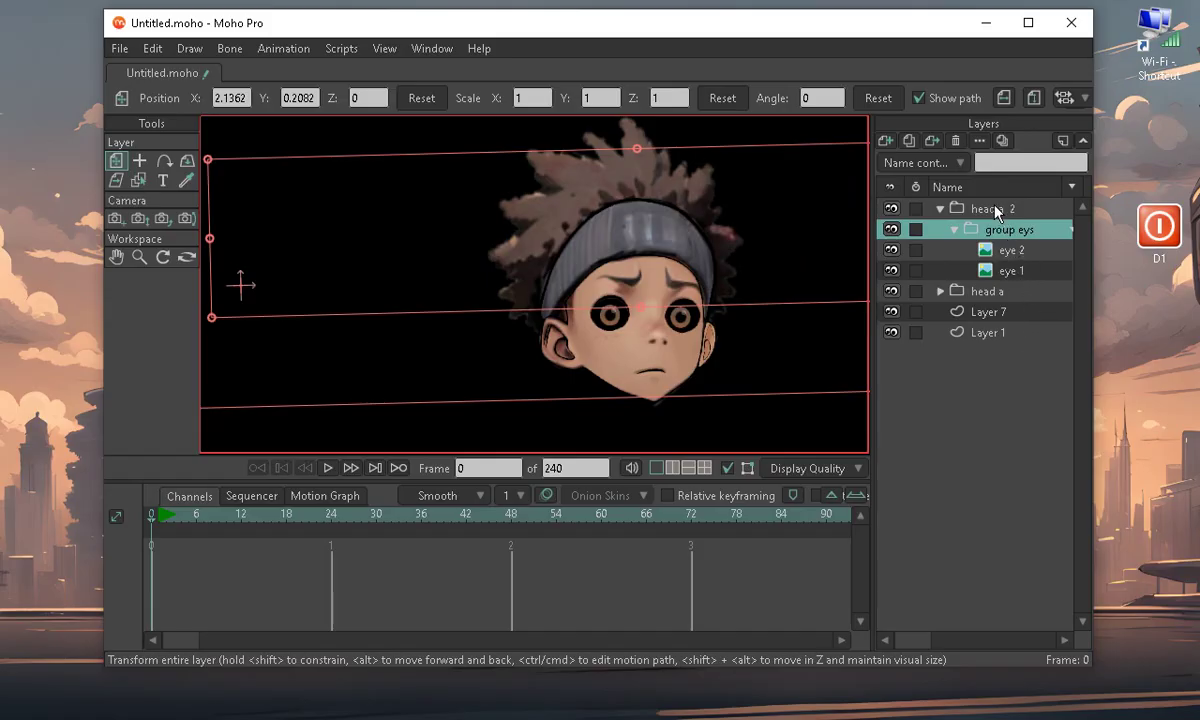
Check the visibility of head a 2, then move its group eys subgroup out to the end of the layer stack
left_click(997, 210)
left_click(894, 206)
left_click(894, 206)
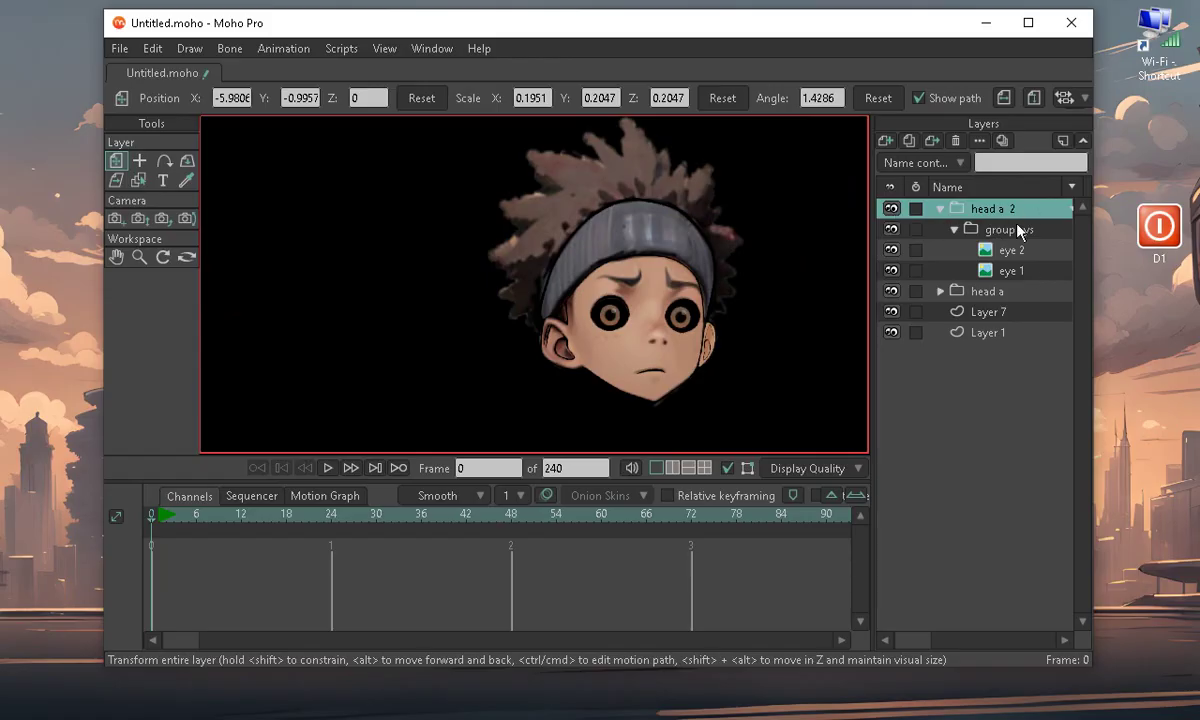
left_click(1018, 232)
left_click_drag(1018, 232, 990, 358)
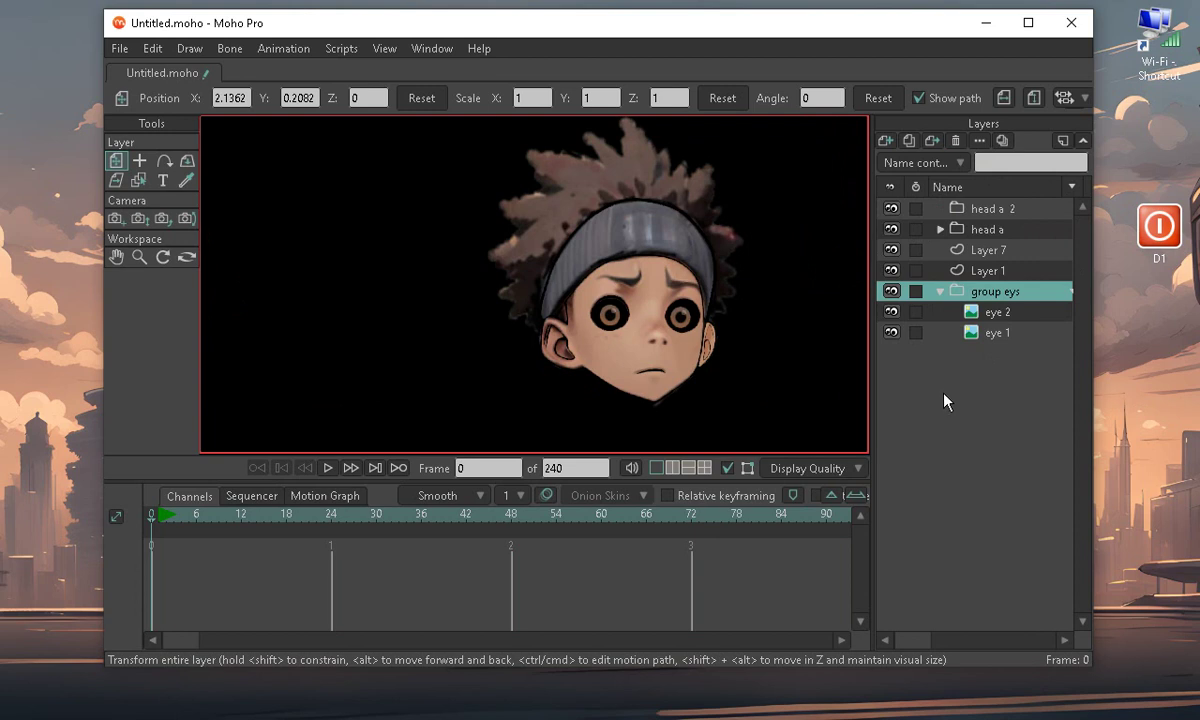
Delete the head a group and the emptied head a 2 group
left_click(964, 231)
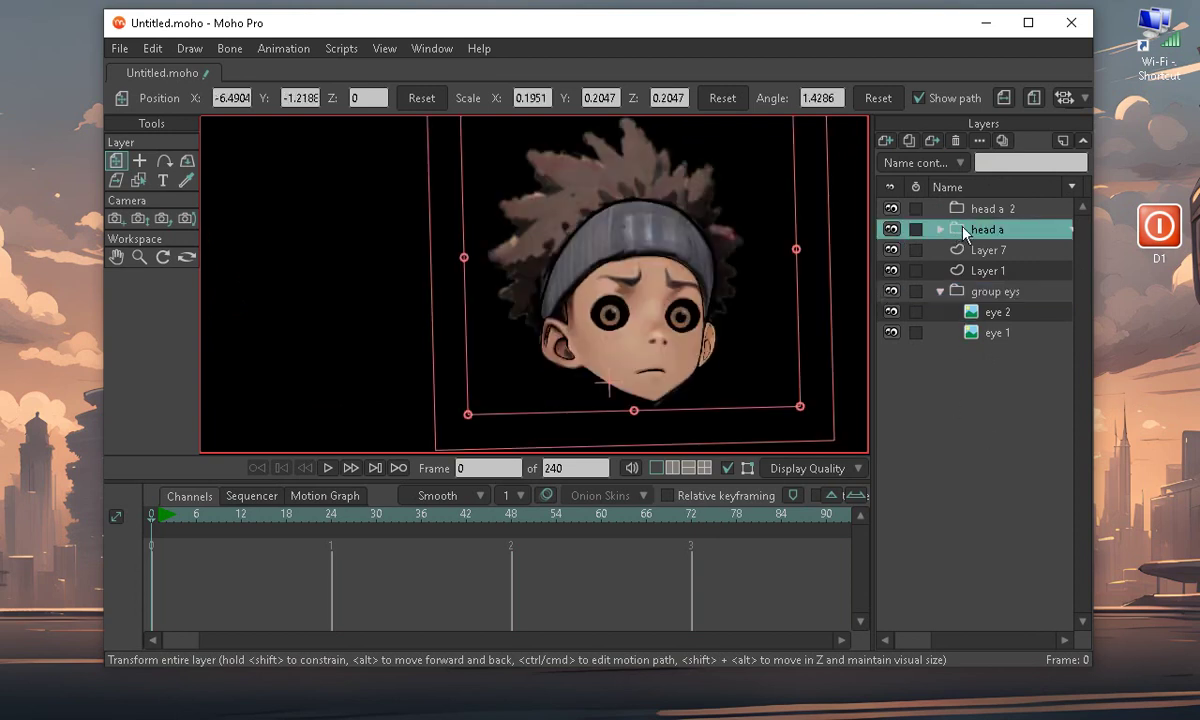
left_click(955, 142)
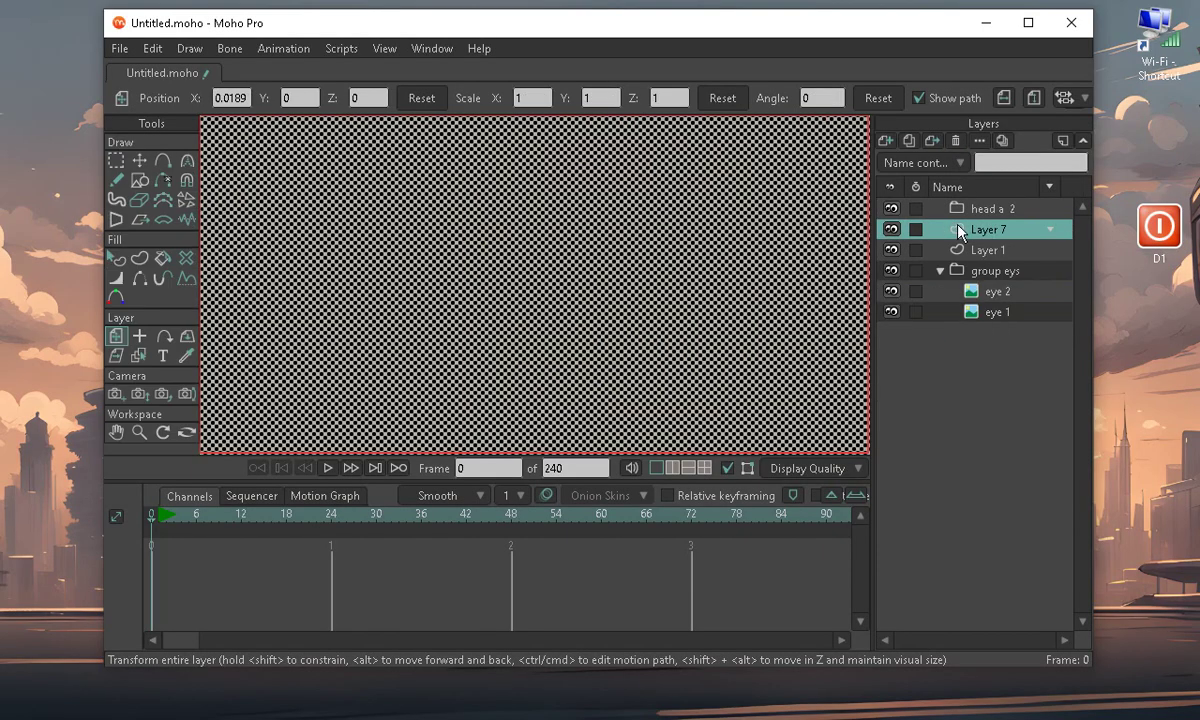
left_click(975, 209)
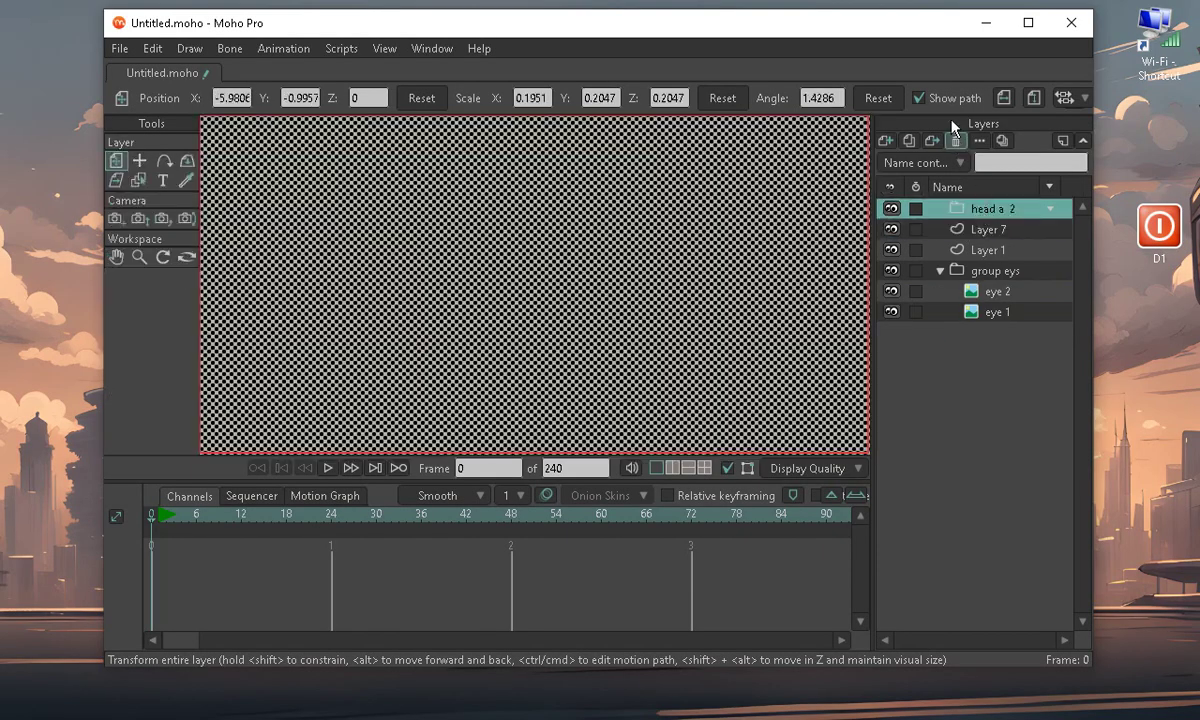
left_click(955, 140)
Reorder Layer 1 and Layer 7 beneath group eys, dismissing Layer 7's settings without changes
left_click(980, 231)
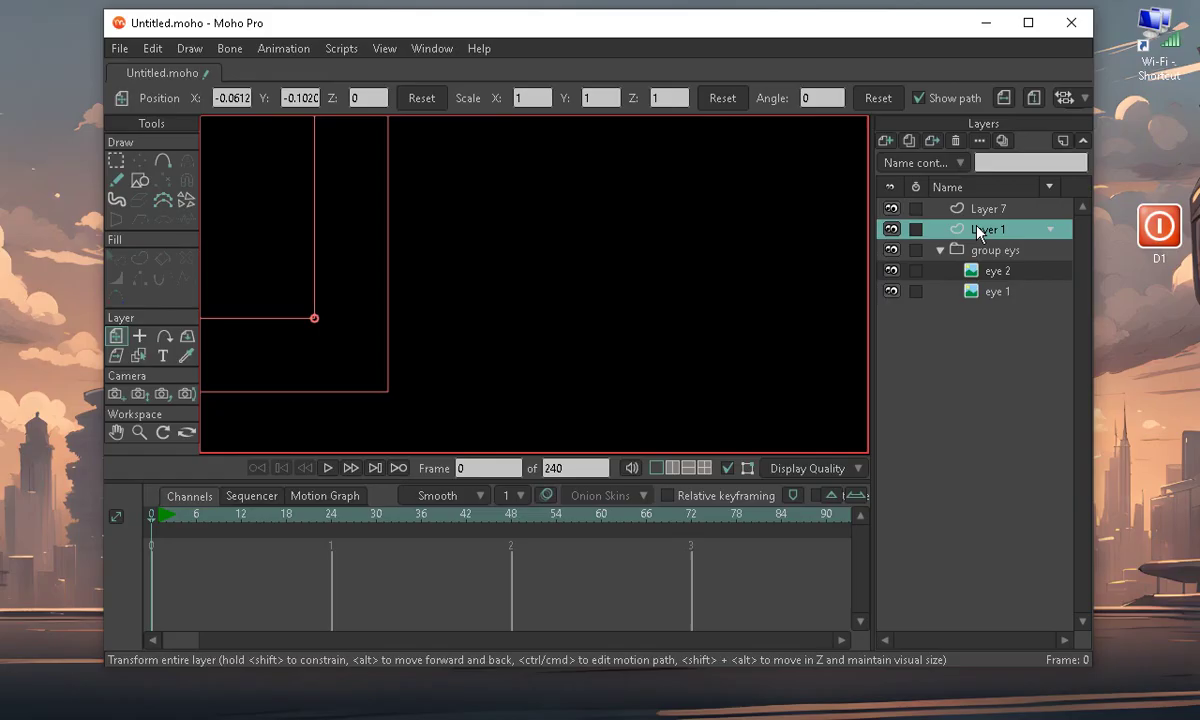
left_click_drag(988, 230, 990, 315)
double_click(988, 208)
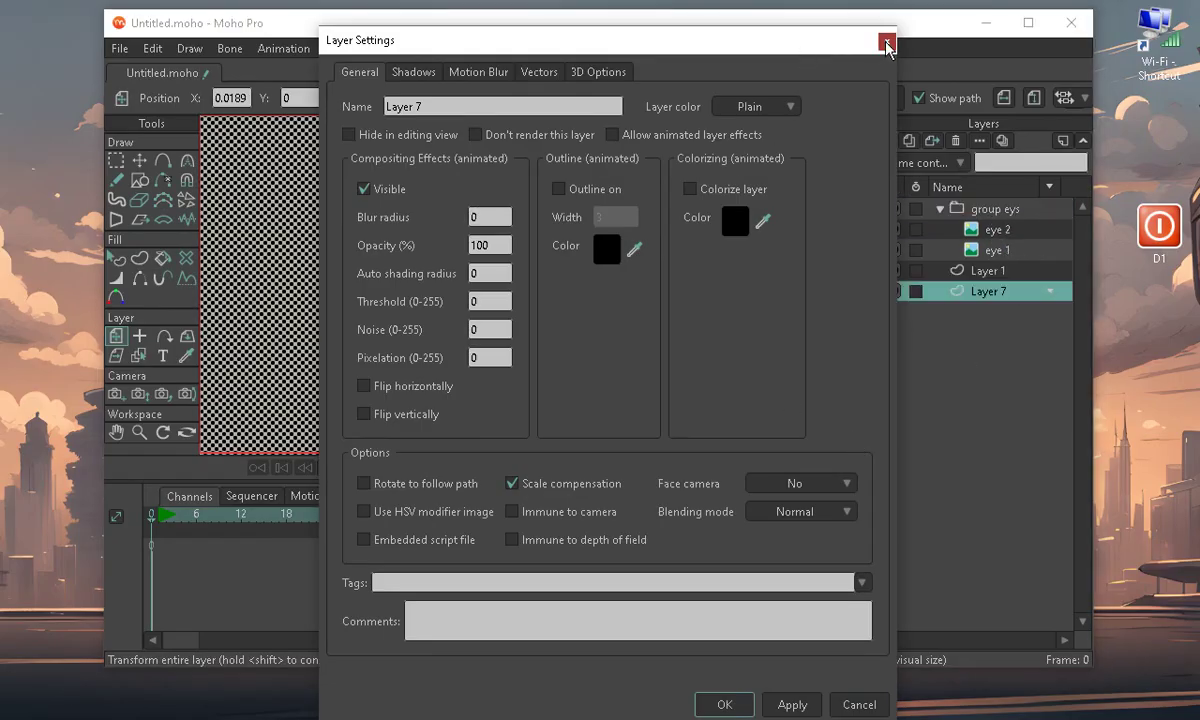
left_click(886, 41)
Toggle the visibility of Layer 7 and Layer 1 off and back on to check the backgrounds
left_click(900, 289)
left_click(900, 289)
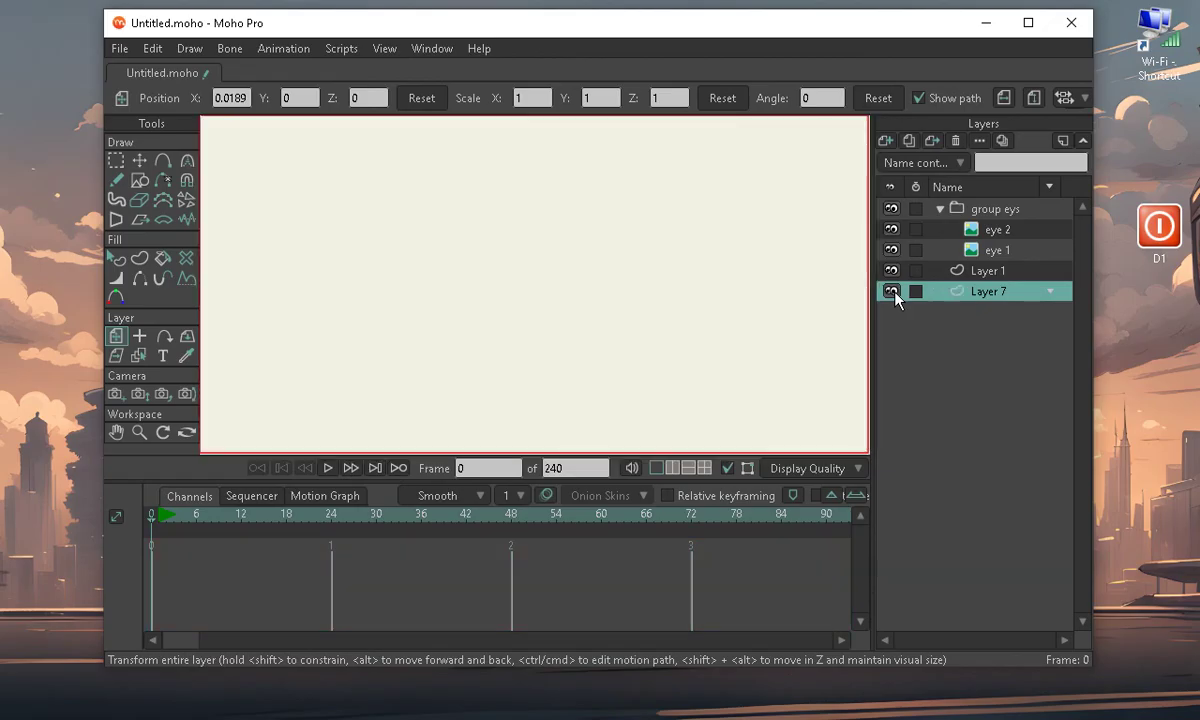
left_click(890, 271)
left_click(890, 271)
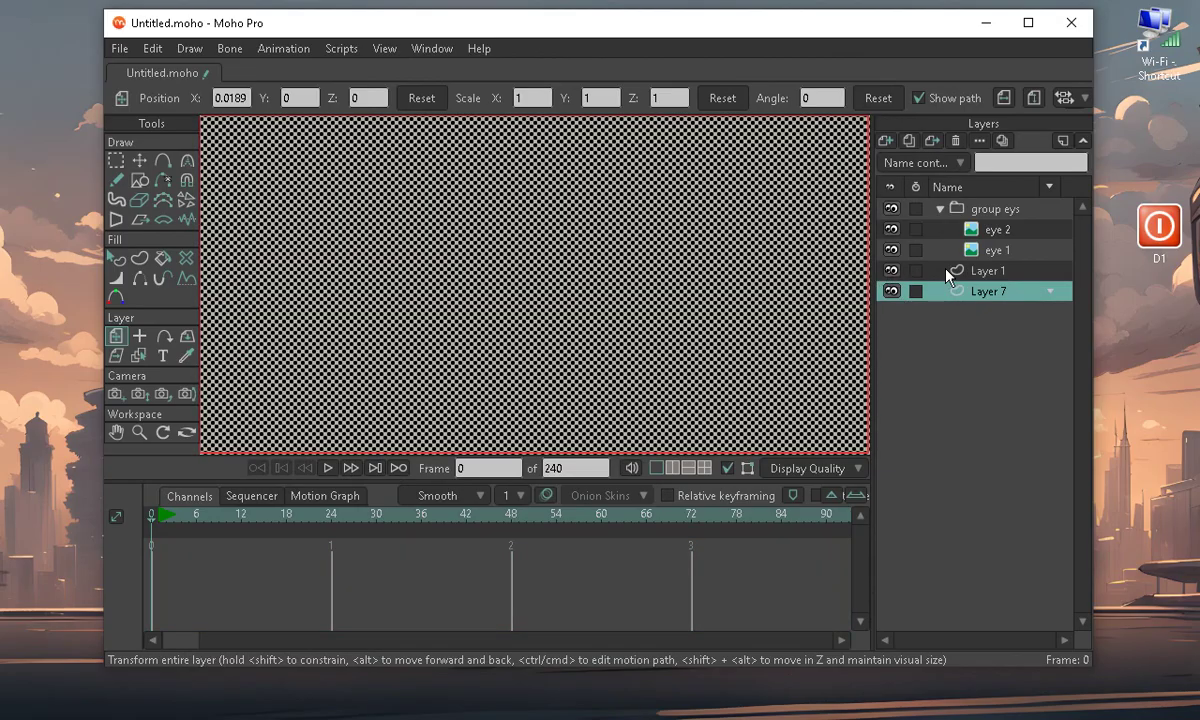
Delete Layer 1 from the layer stack
left_click(950, 271)
left_click(955, 142)
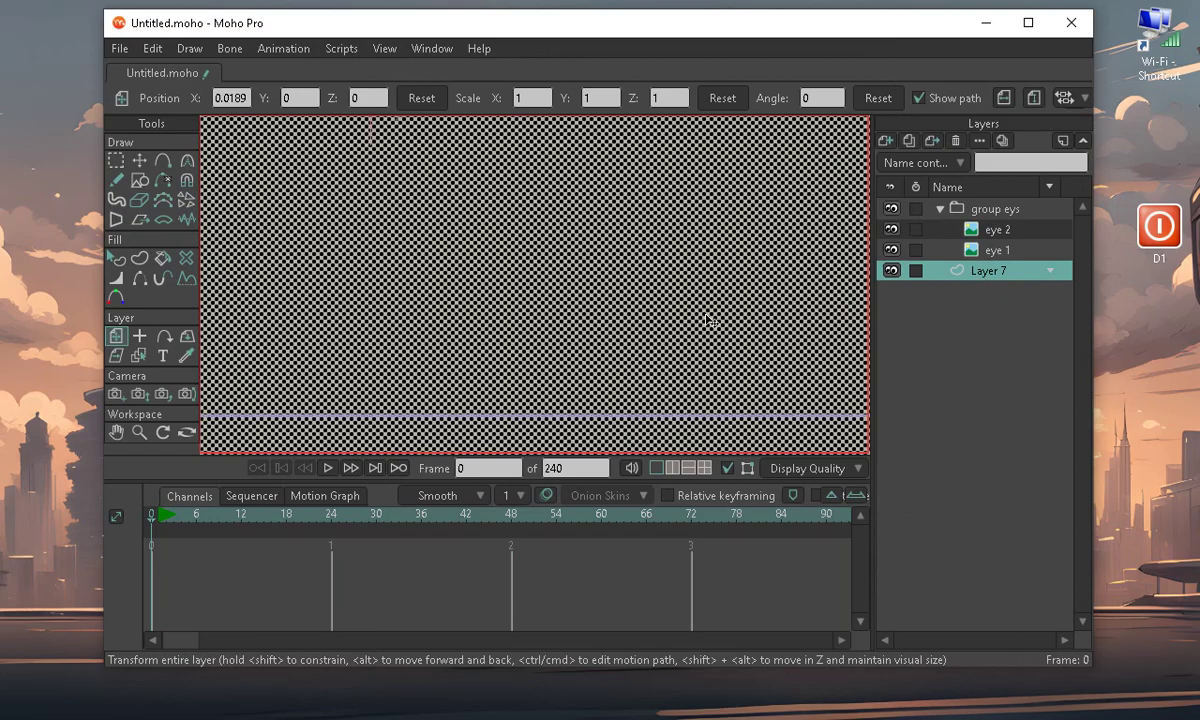
Move group eys so both eyes sit inside the camera frame, at about X -4.96, Y -0.69
left_click(991, 210)
scroll(590, 334, "down", 9)
scroll(755, 356, "up", 2)
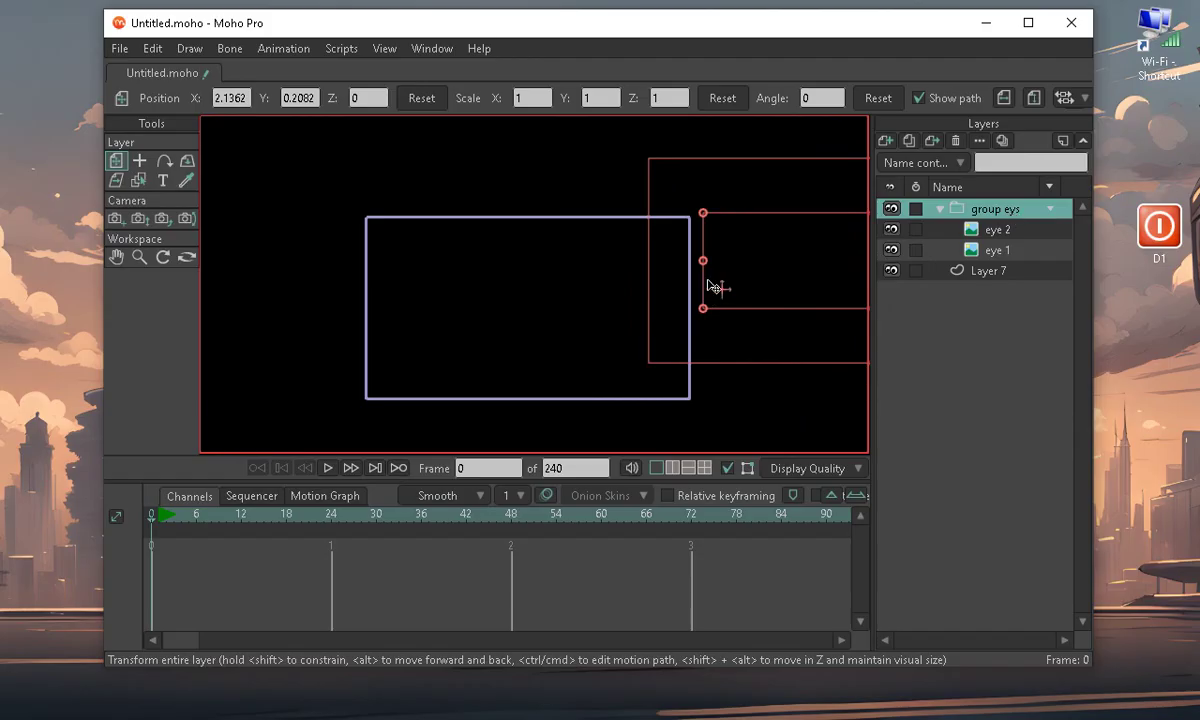
left_click(142, 161)
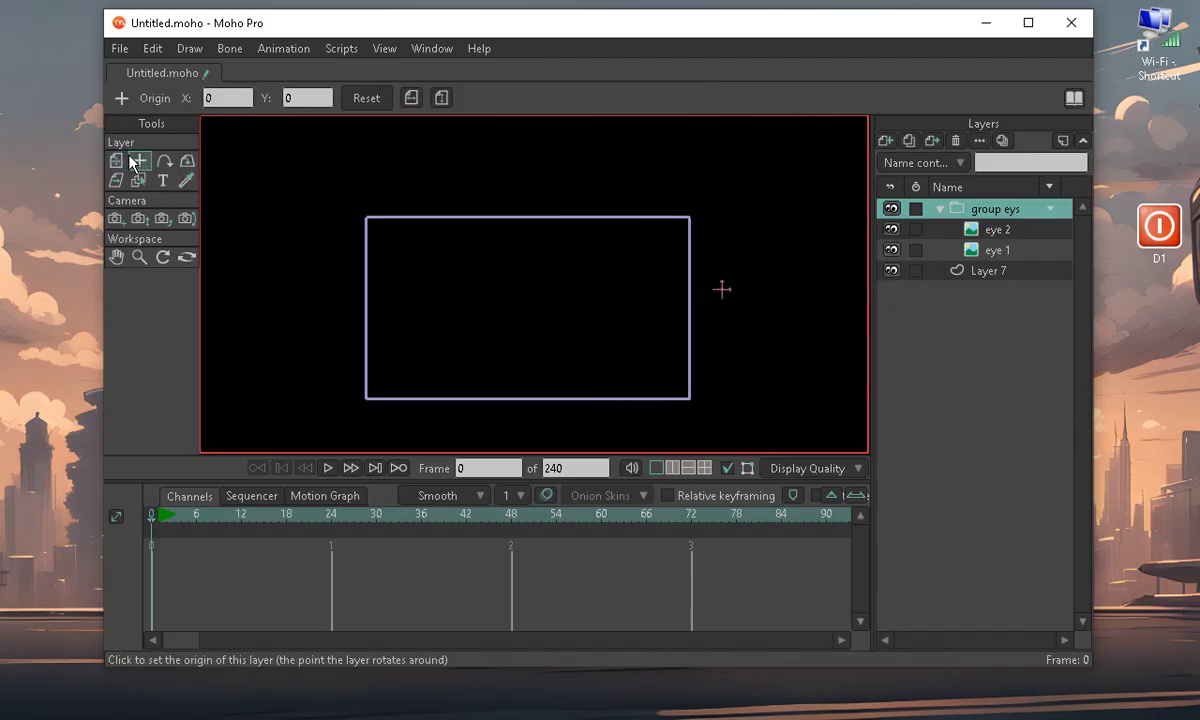
left_click(116, 161)
left_click_drag(170, 386, 123, 362)
scroll(420, 368, "up", 11)
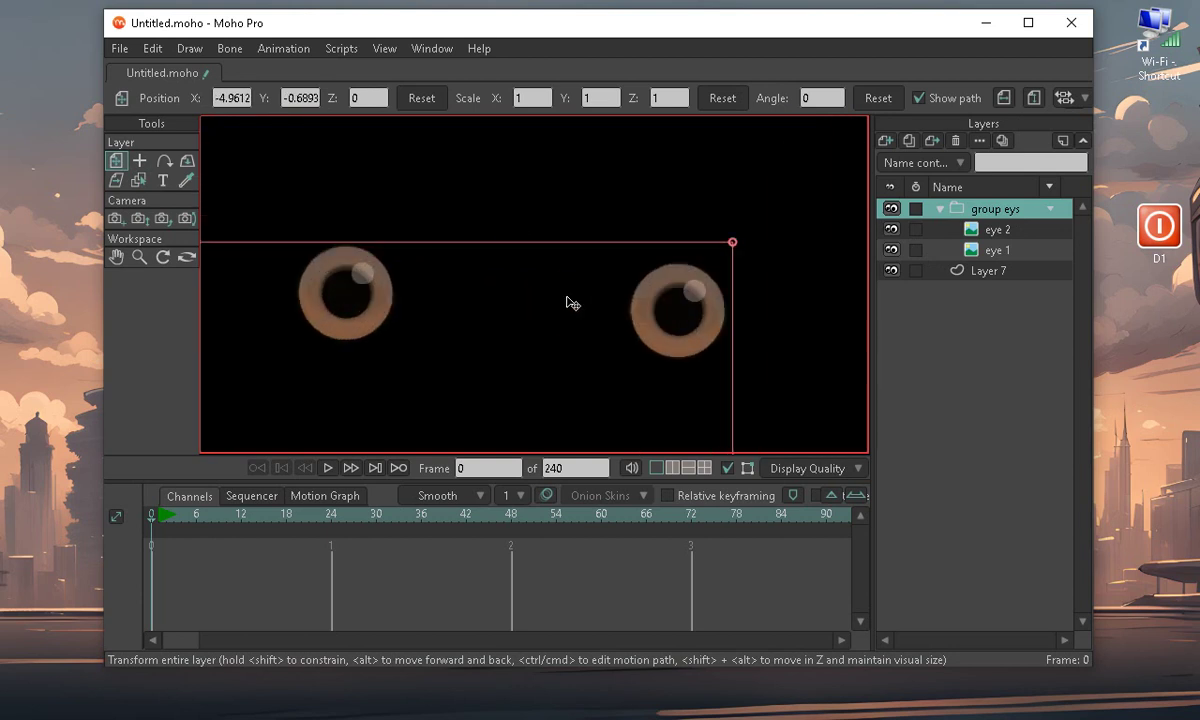
scroll(555, 310, "down", 2)
scroll(758, 383, "up", 3)
scroll(621, 244, "down", 8)
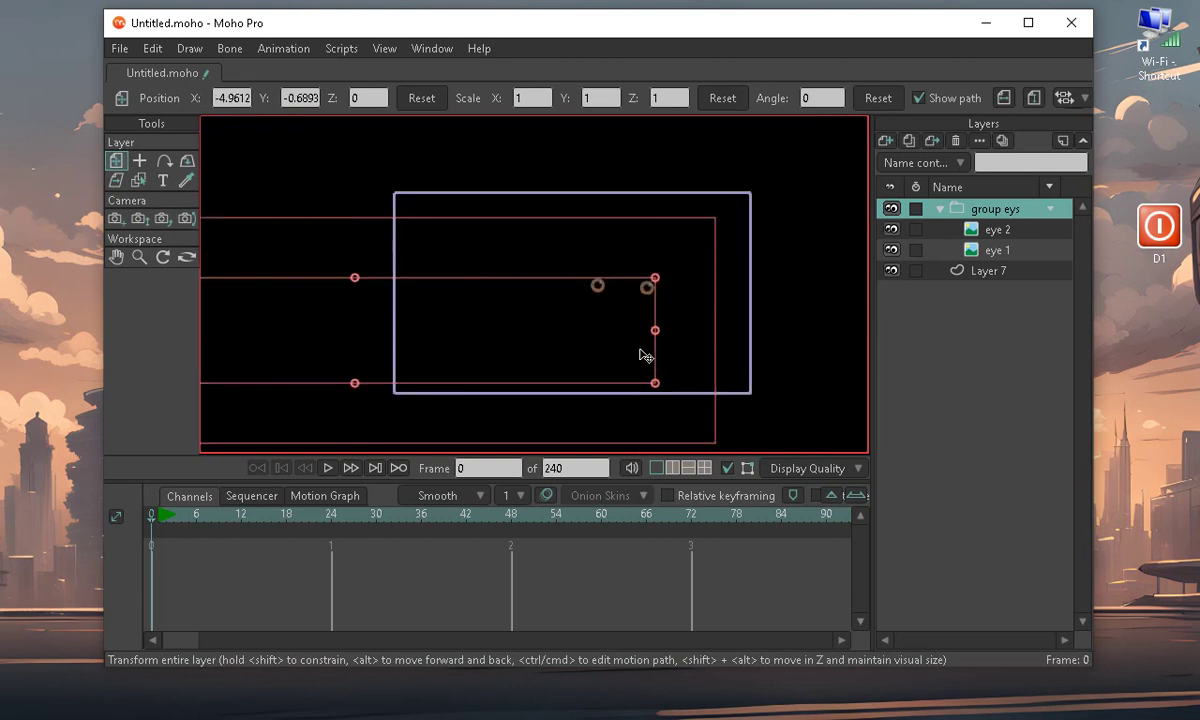
scroll(645, 355, "down", 4)
scroll(723, 305, "up", 5)
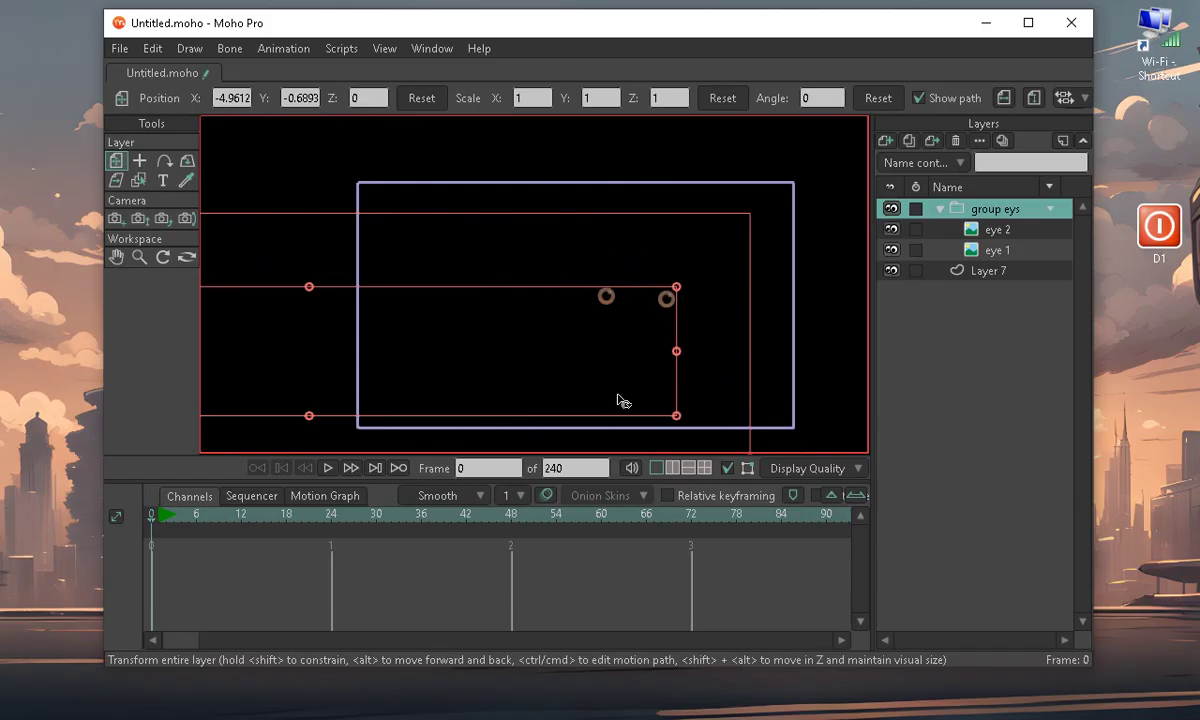
Import image148.png as a new image layer above group eys
left_click(967, 278)
left_click(978, 212)
left_click(886, 143)
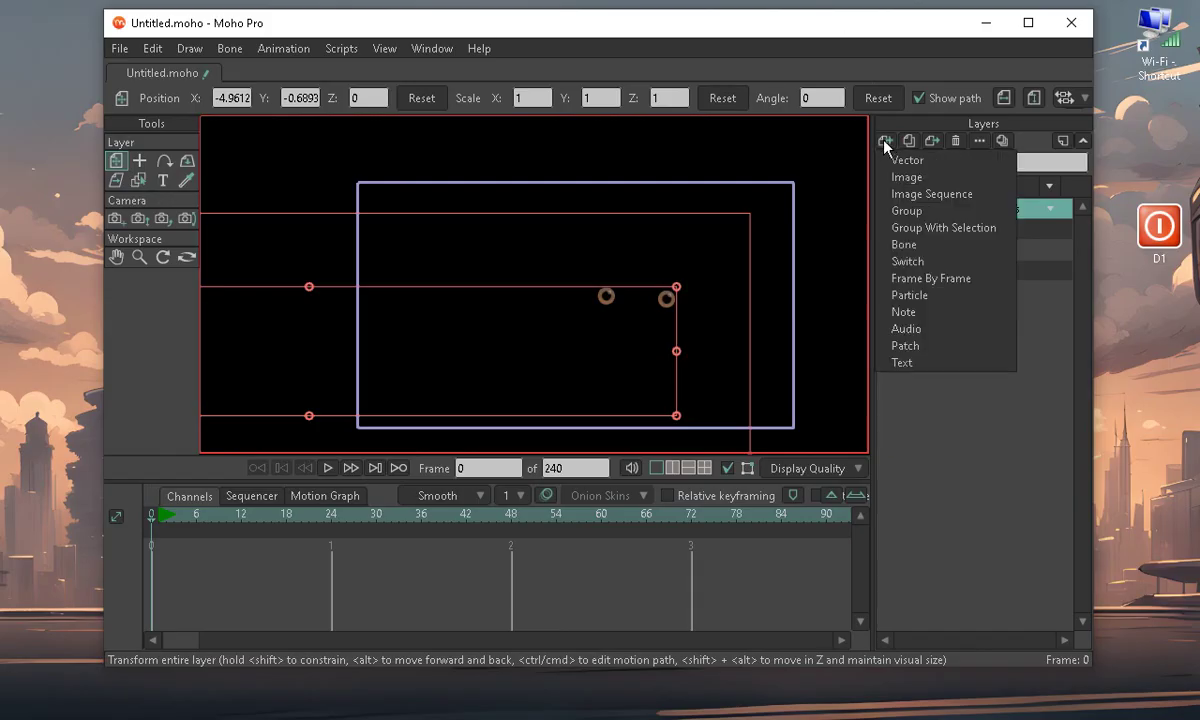
left_click(920, 178)
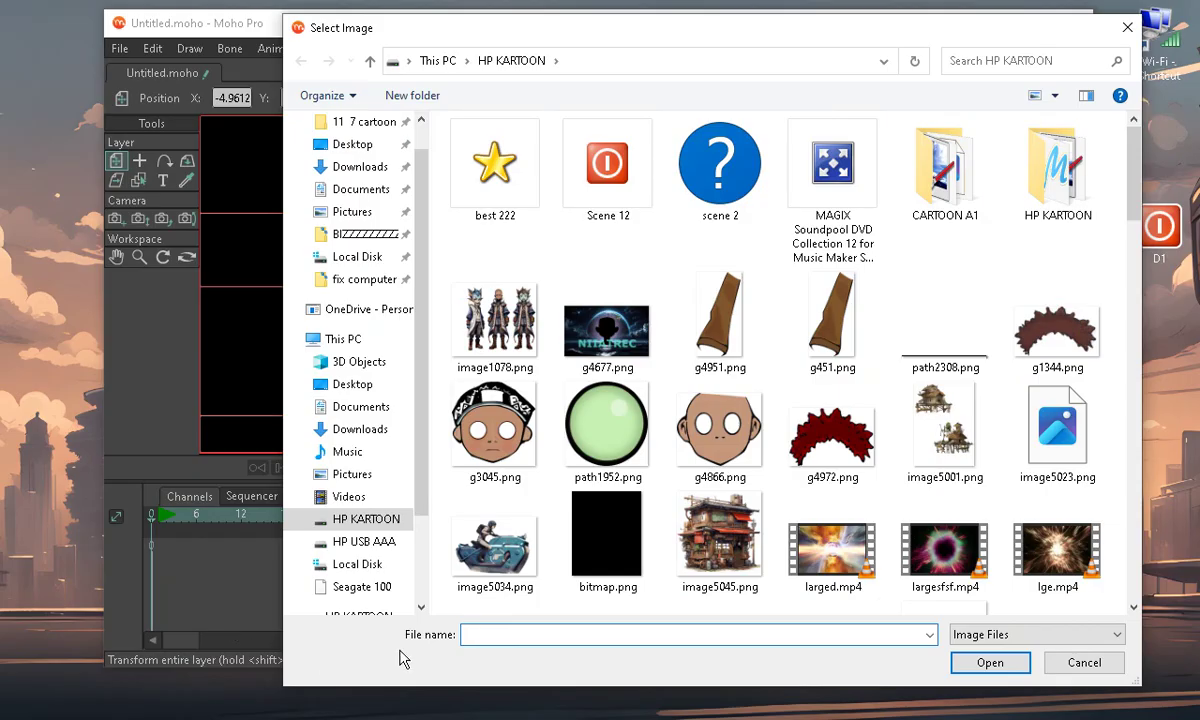
left_click_drag(423, 210, 428, 187)
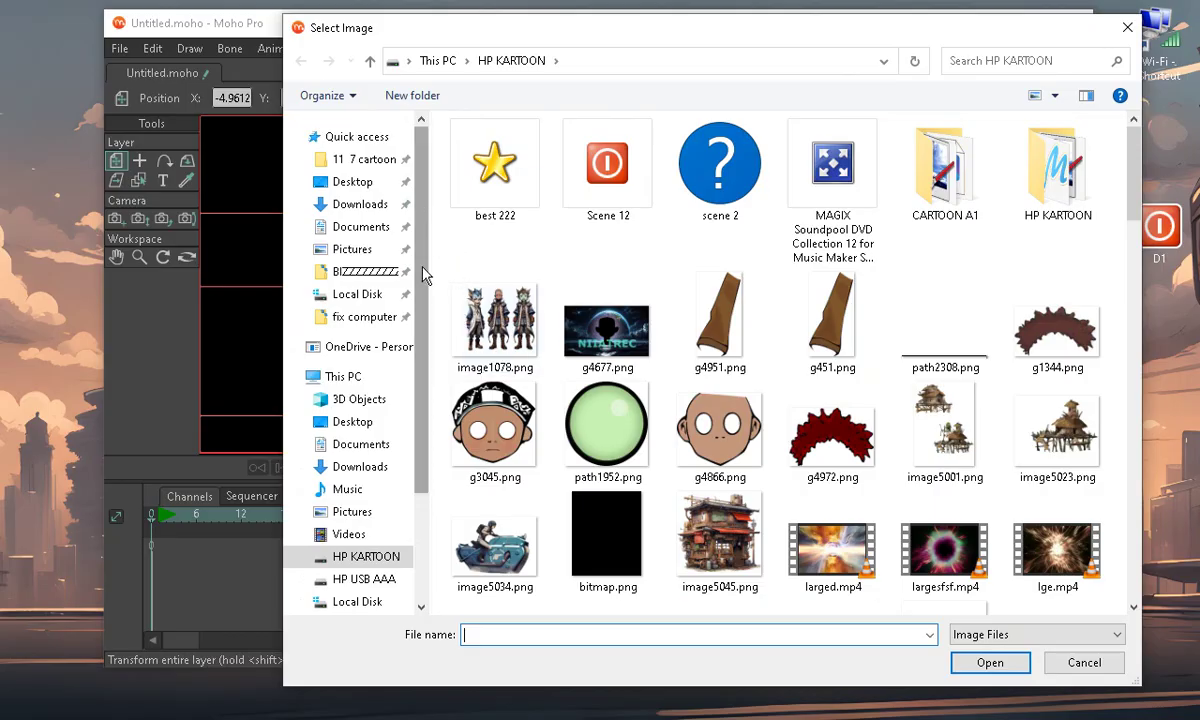
left_click(360, 425)
double_click(667, 190)
left_click(608, 190)
double_click(608, 190)
left_click(517, 205)
double_click(517, 205)
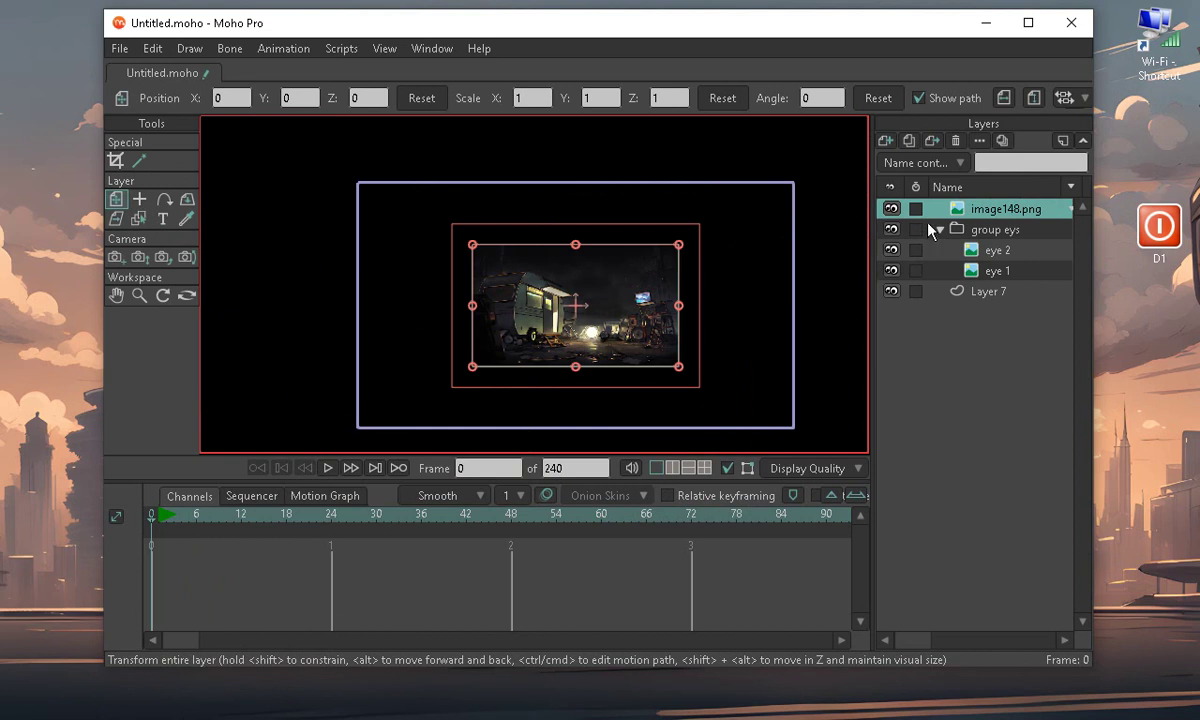
Reorder image148.png beneath group eys and place Layer 7 below it at the end of the layer stack
left_click_drag(998, 313, 992, 336)
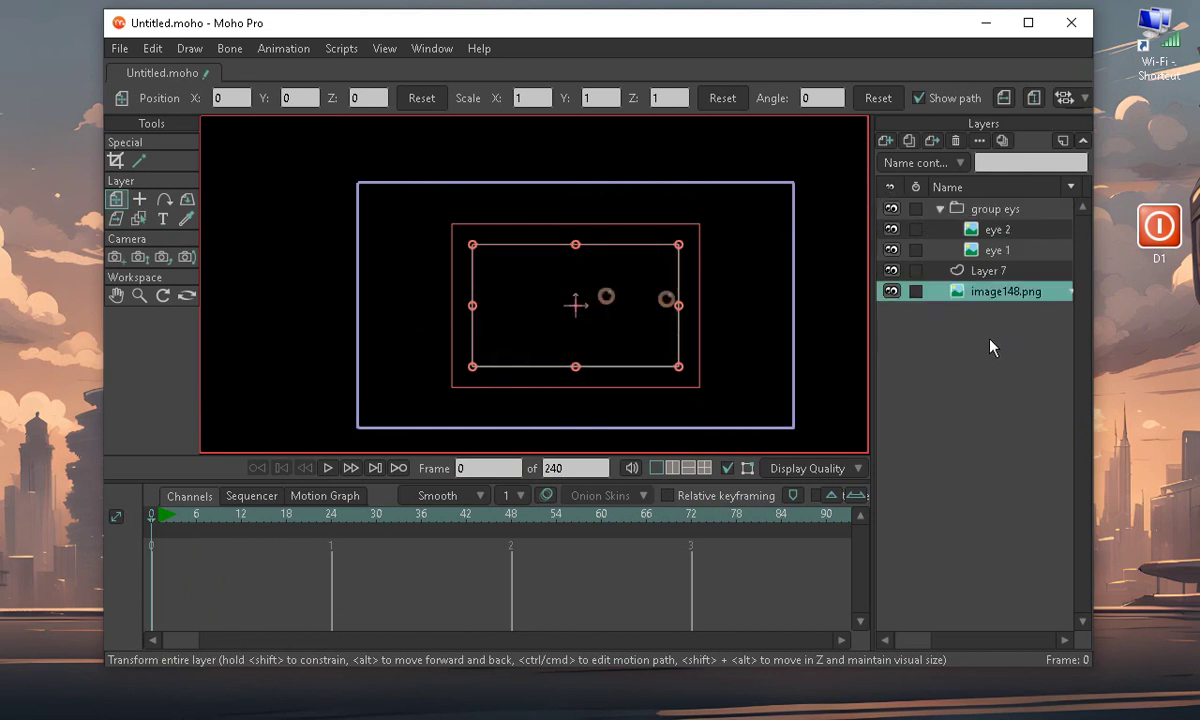
left_click(986, 276)
left_click_drag(985, 275, 990, 300)
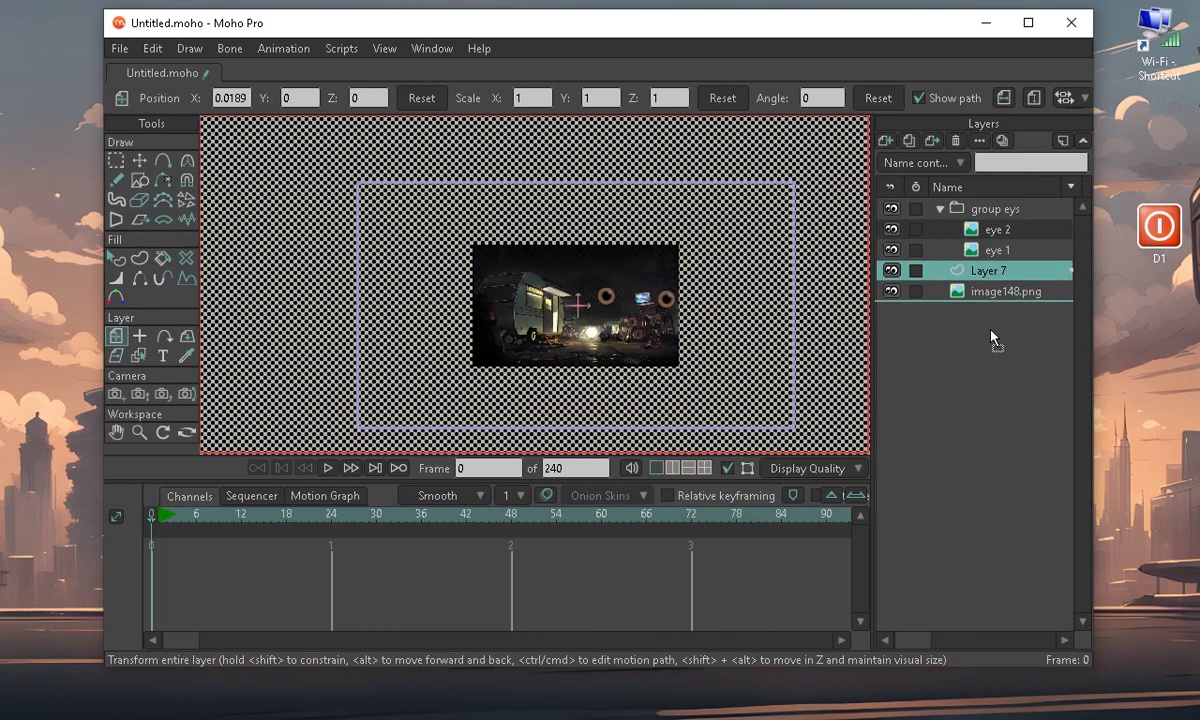
Hide the group eys layer and scale the image148.png background to about 2.14 so it fills the camera frame
left_click(892, 210)
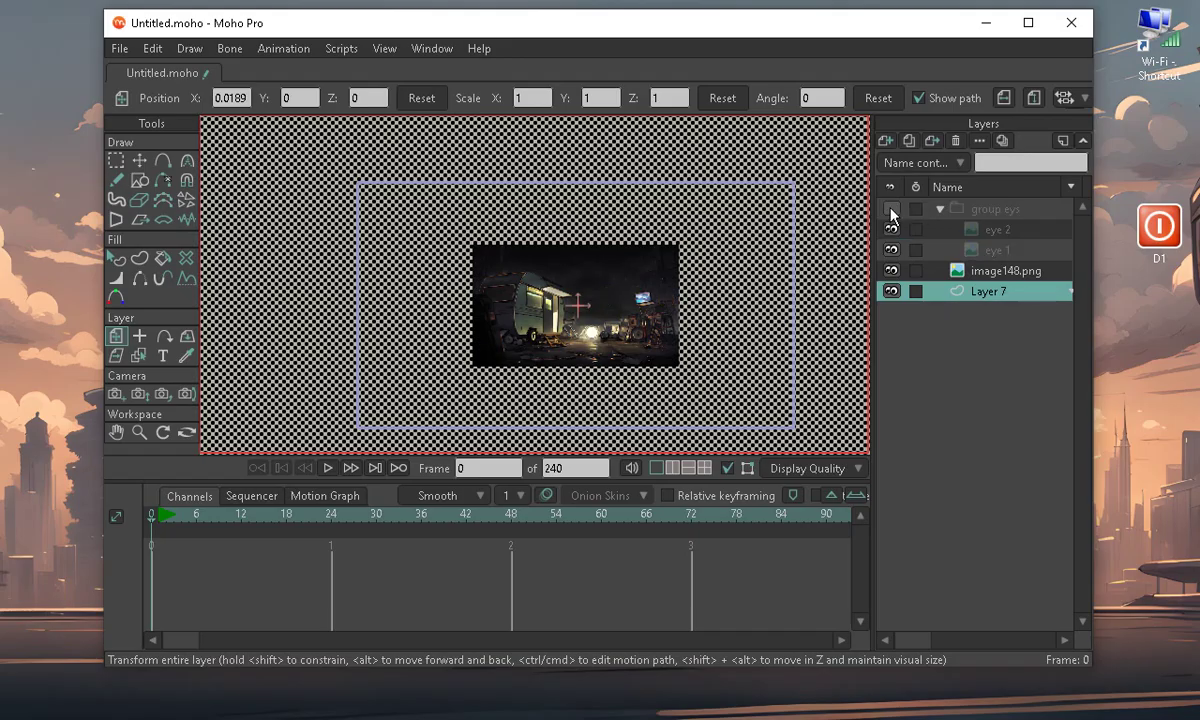
left_click(977, 274)
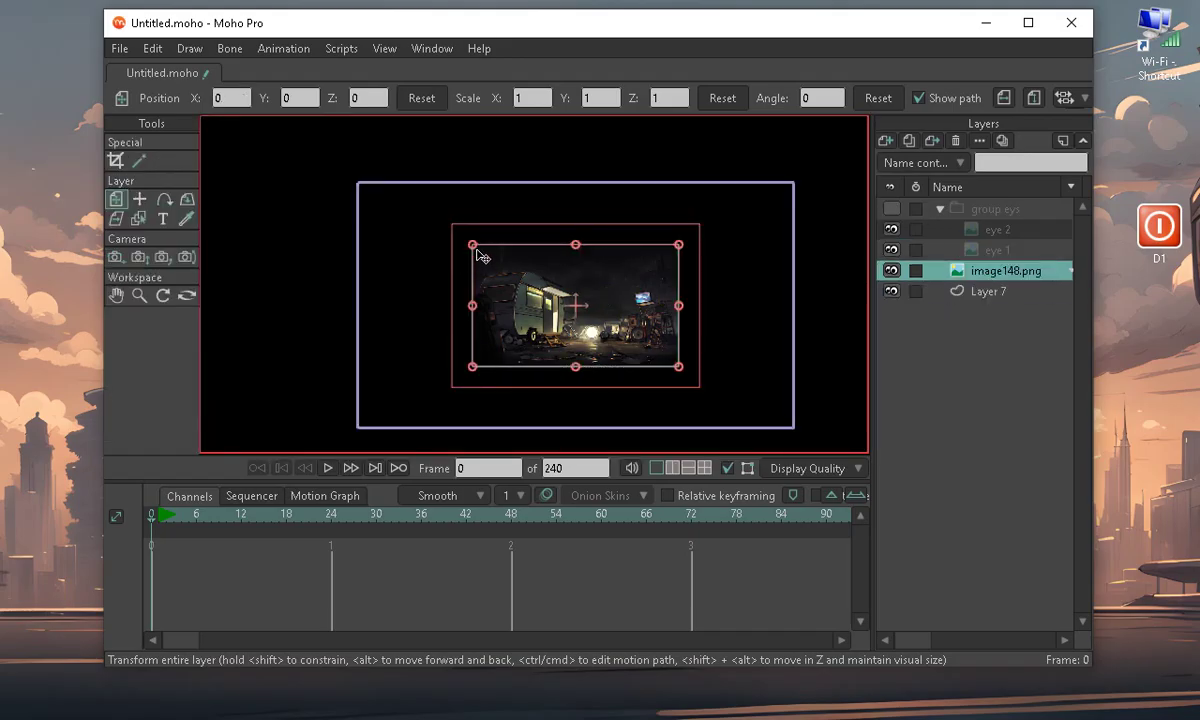
left_click_drag(478, 249, 296, 214)
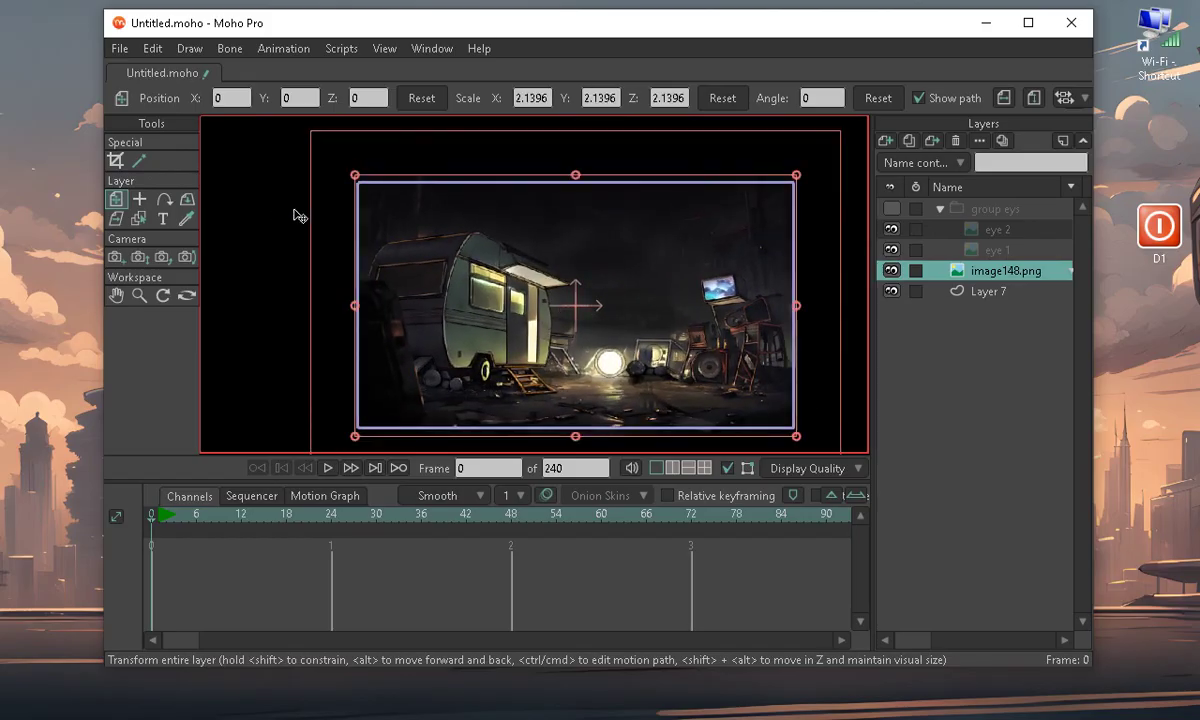
scroll(600, 334, "up", 4)
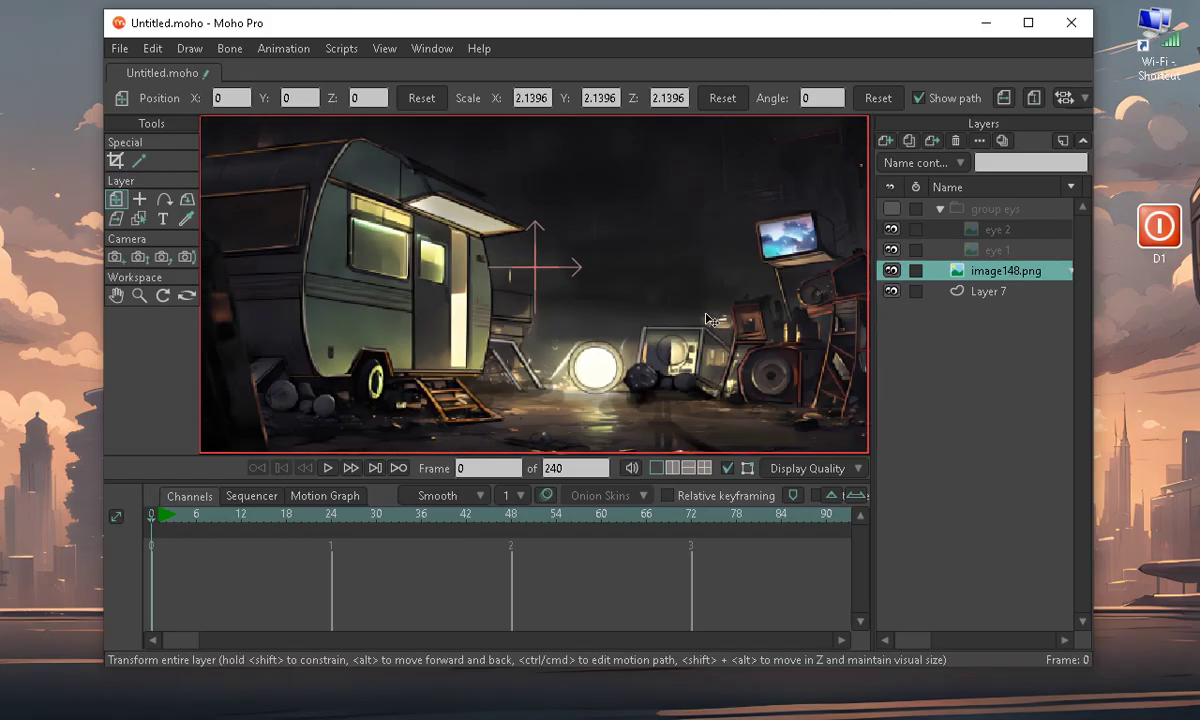
scroll(790, 360, "down", 5)
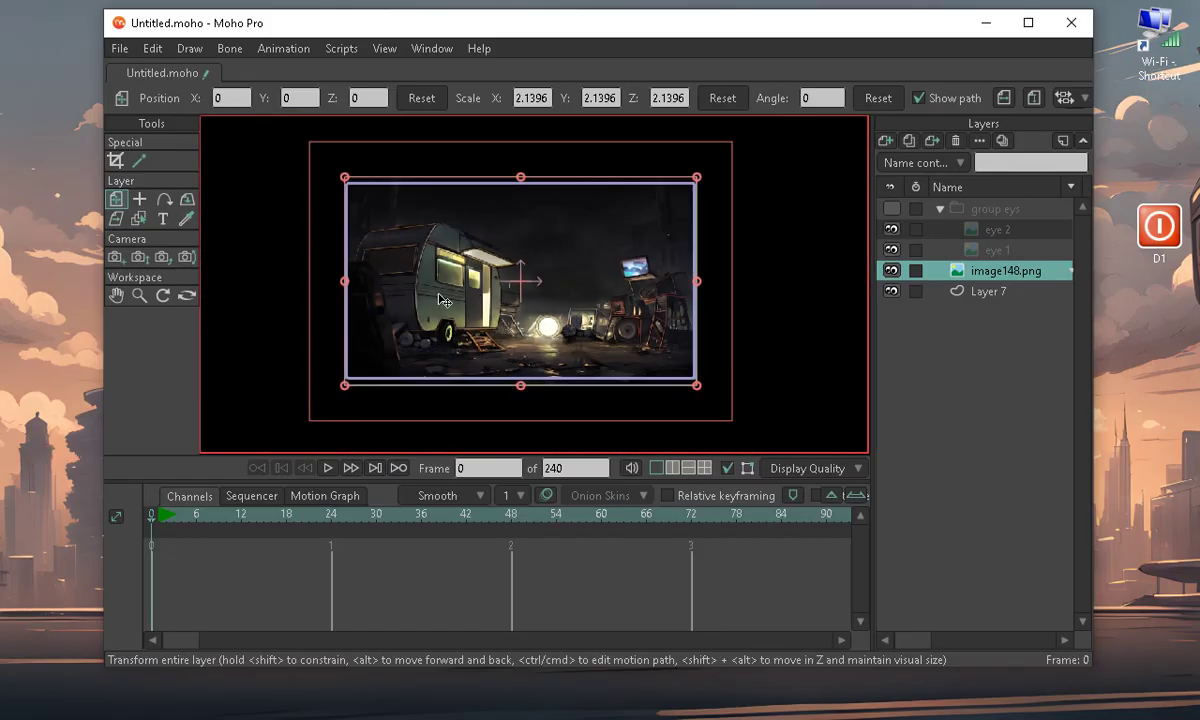
scroll(614, 328, "up", 2)
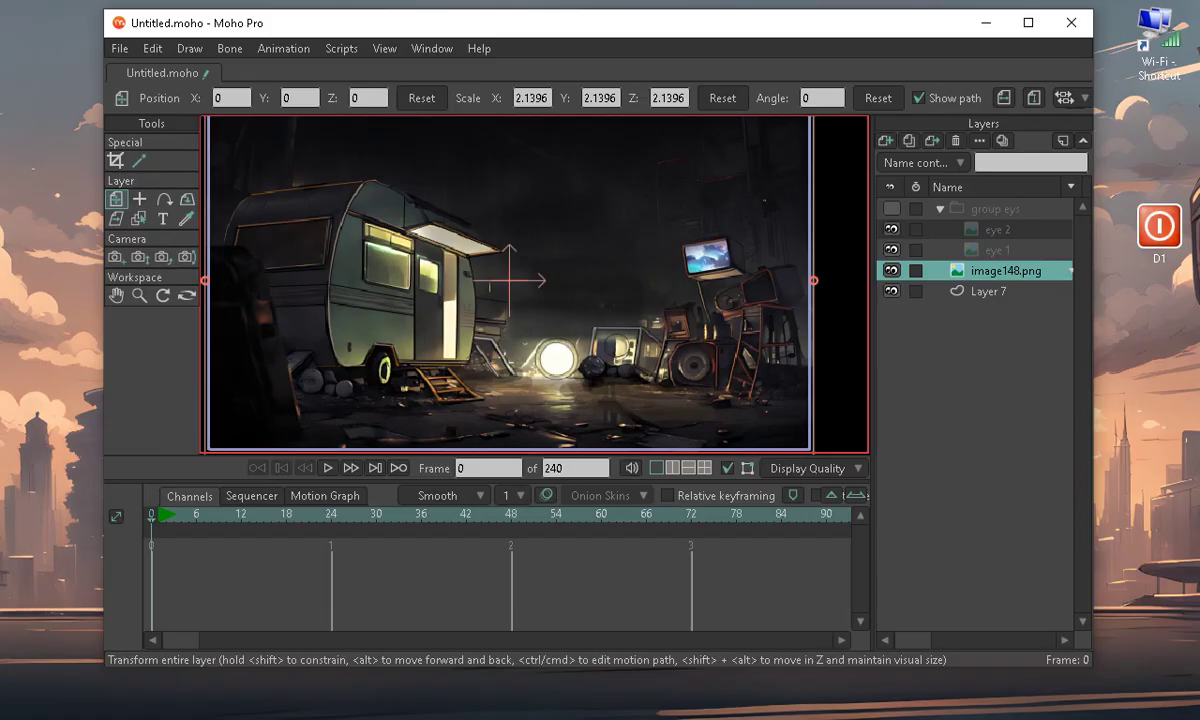
Switch to Inkscape and look over the artwork scattered across the open document
key("alt+Tab")
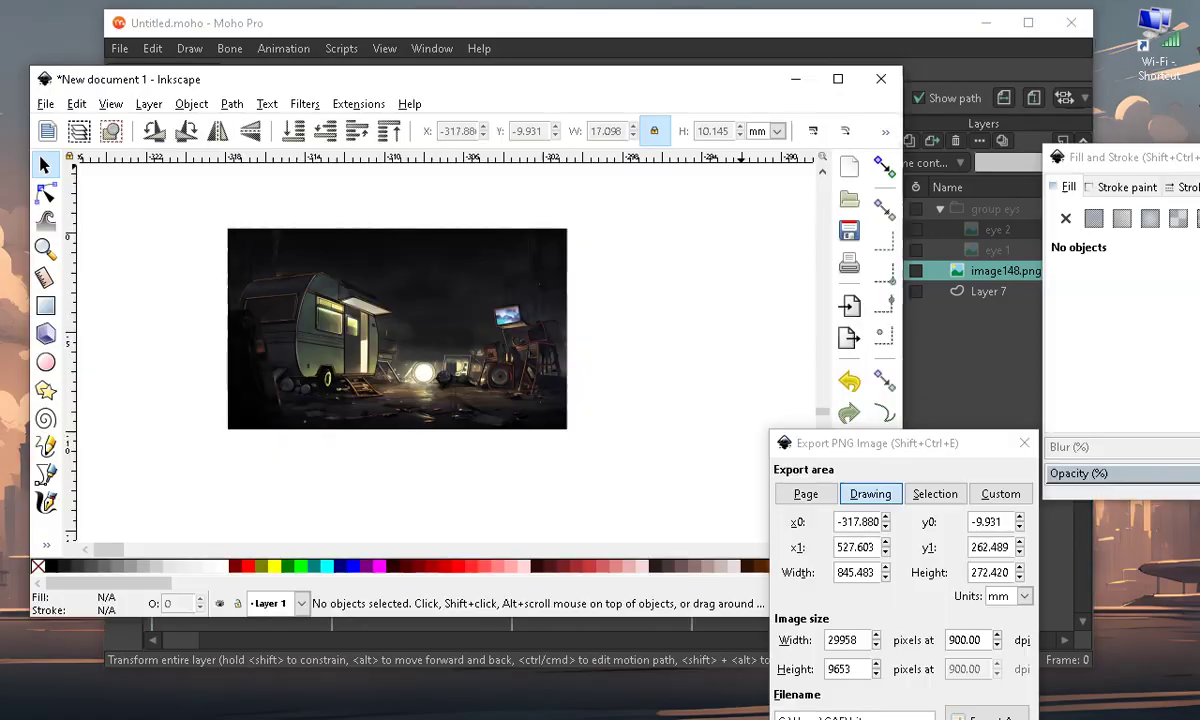
scroll(492, 316, "down", 4)
scroll(305, 311, "down", 4)
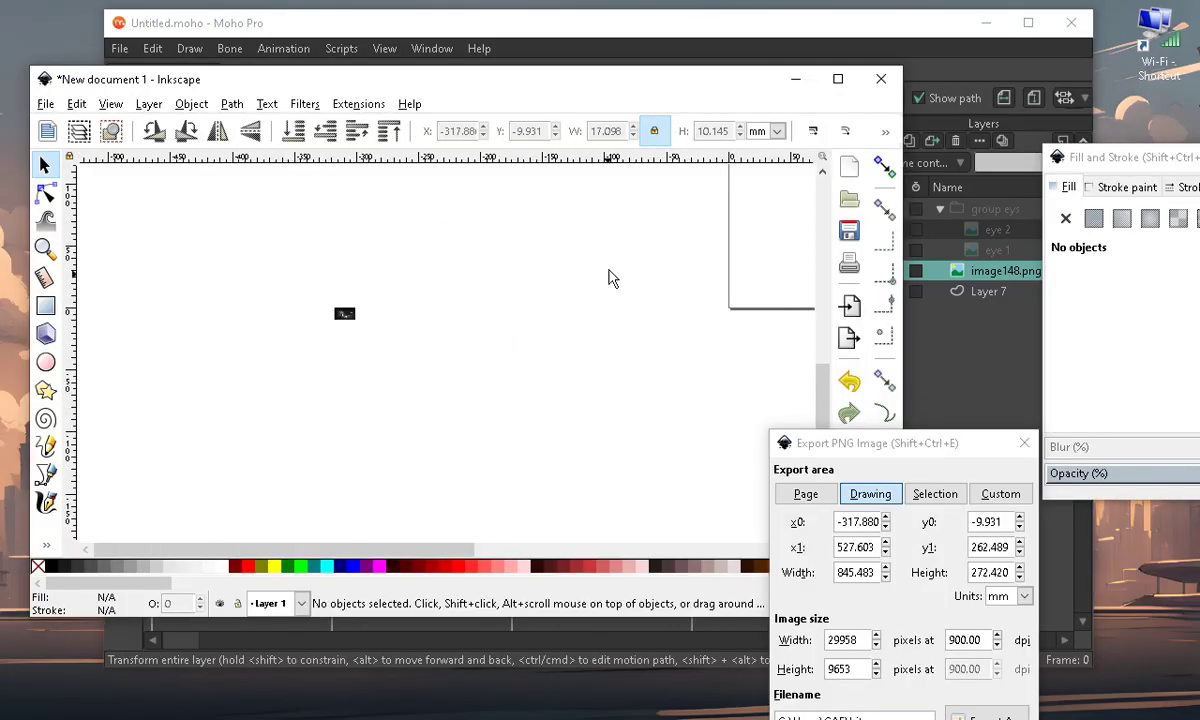
scroll(375, 356, "up", 3)
scroll(504, 335, "up", 2)
scroll(465, 345, "up", 2)
scroll(446, 330, "down", 3)
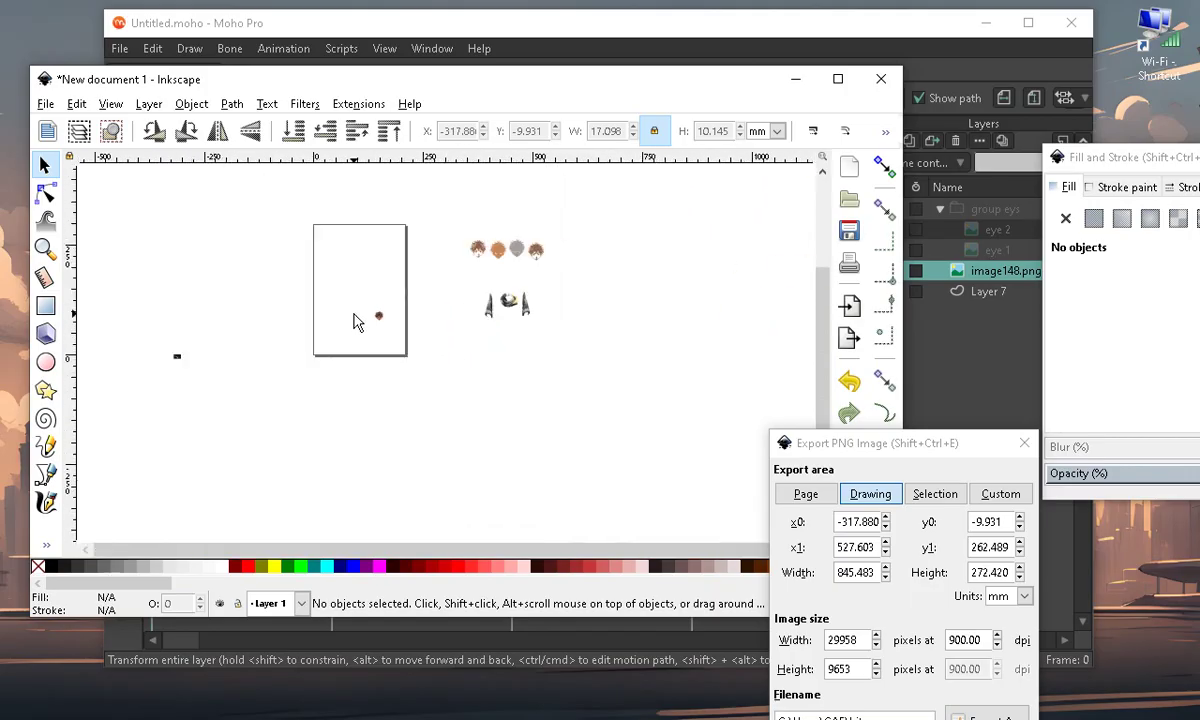
scroll(470, 315, "up", 2)
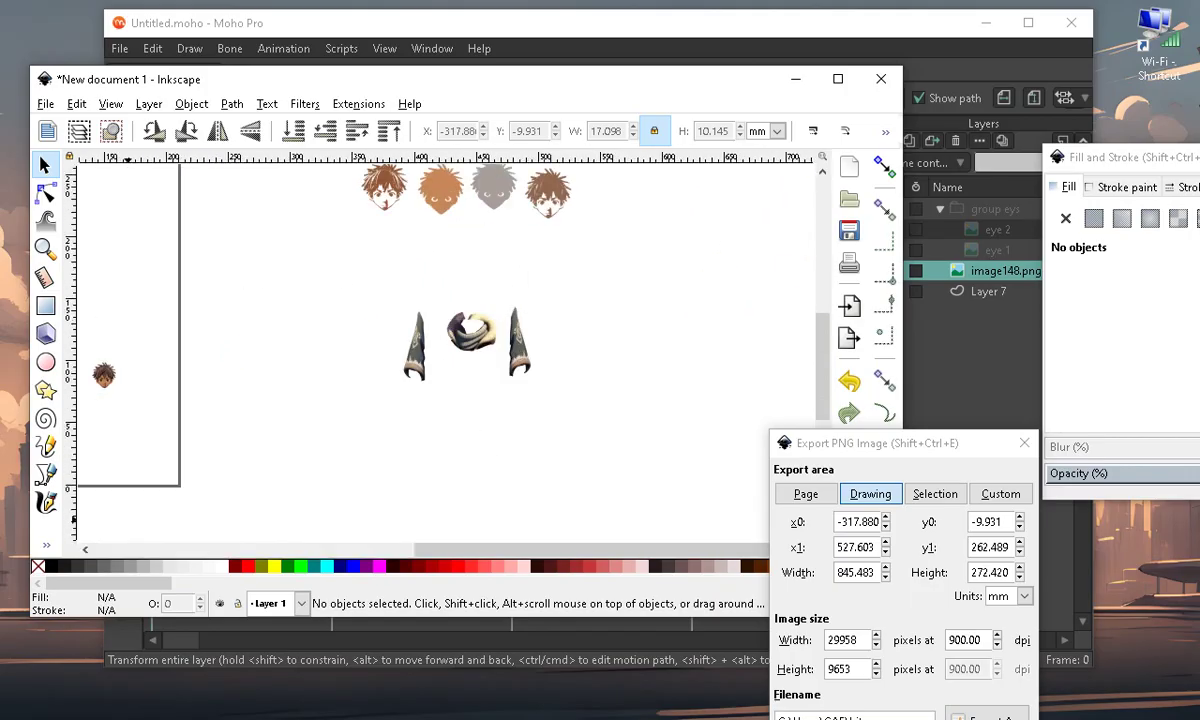
Switch to the other Inkscape document and enlarge the darker brown iris to about 24.5 mm, placing it beside the orange one
key("alt+Tab")
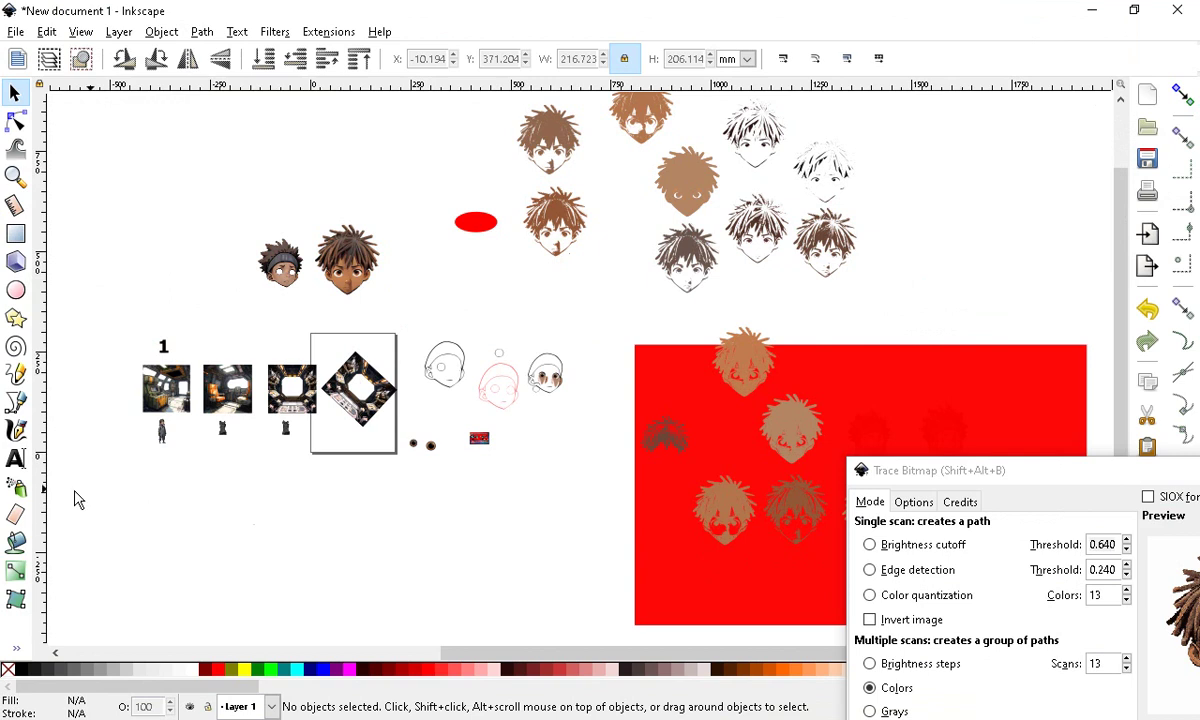
scroll(268, 527, "up", 2)
scroll(205, 475, "up", 5)
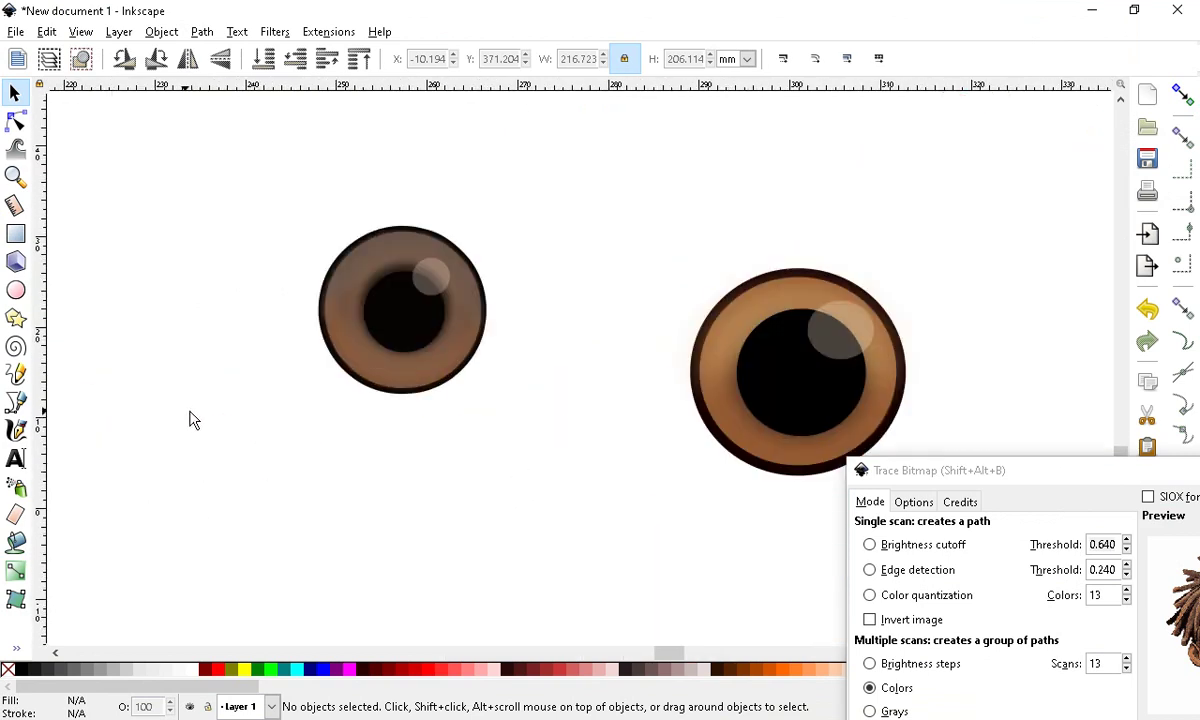
scroll(823, 347, "up", 1)
left_click(270, 309)
scroll(328, 270, "down", 3)
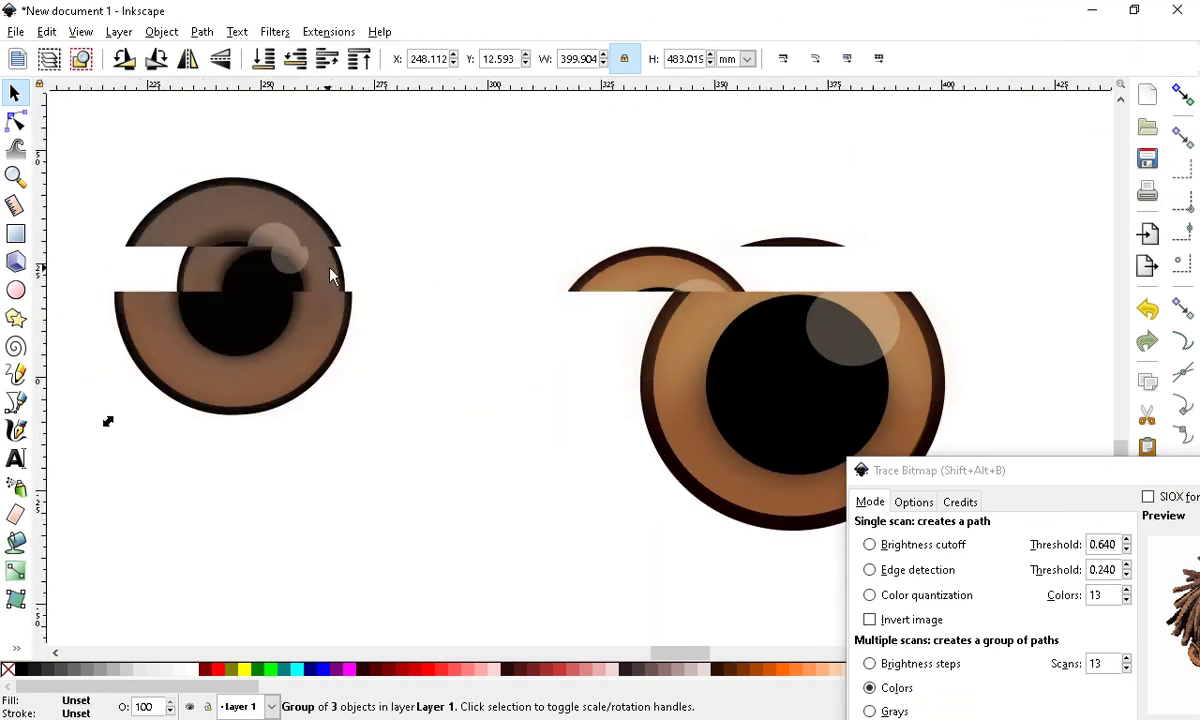
double_click(306, 272)
left_click(292, 318)
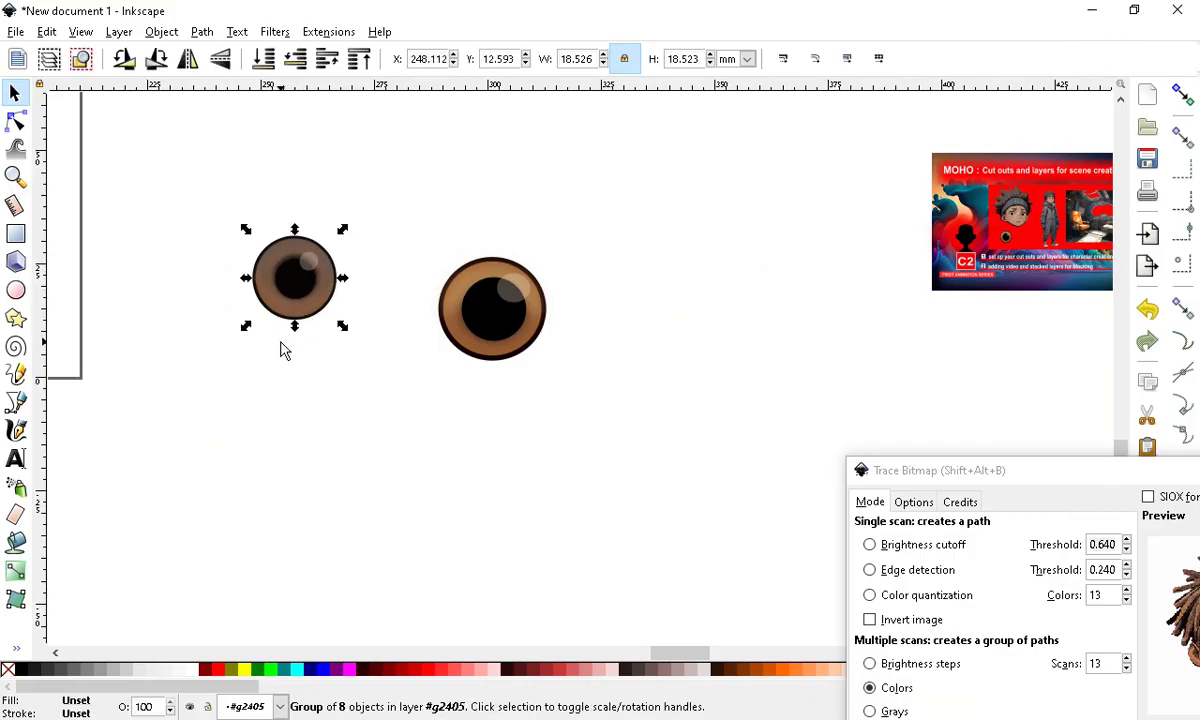
left_click_drag(249, 332, 348, 321)
scroll(490, 300, "up", 4)
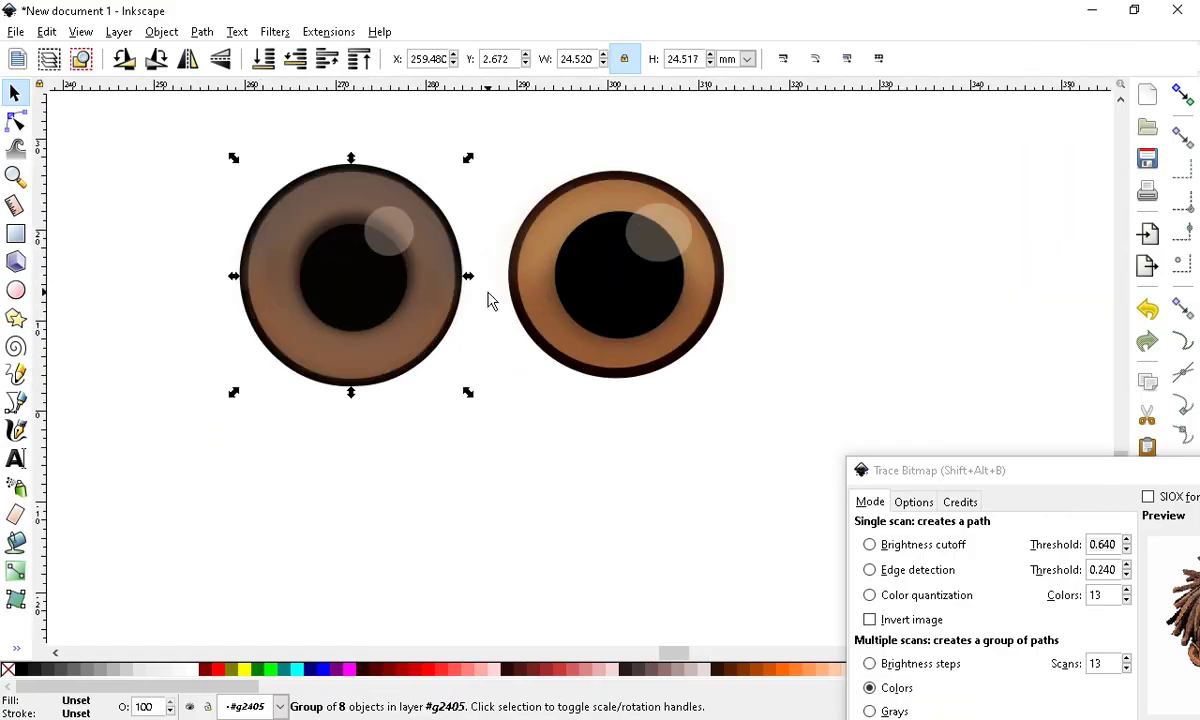
Move the dreadlocked face image to the empty area just below the two irises
scroll(530, 316, "down", 7)
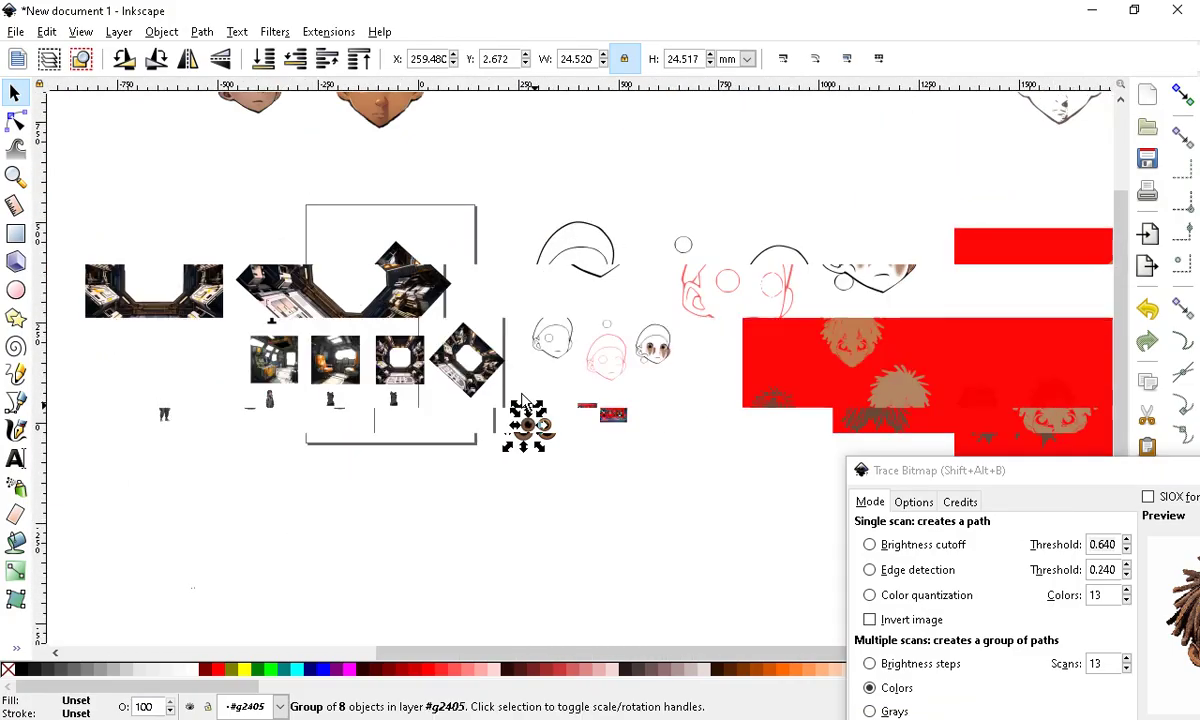
left_click(440, 170)
left_click_drag(440, 170, 610, 490)
scroll(606, 494, "up", 3)
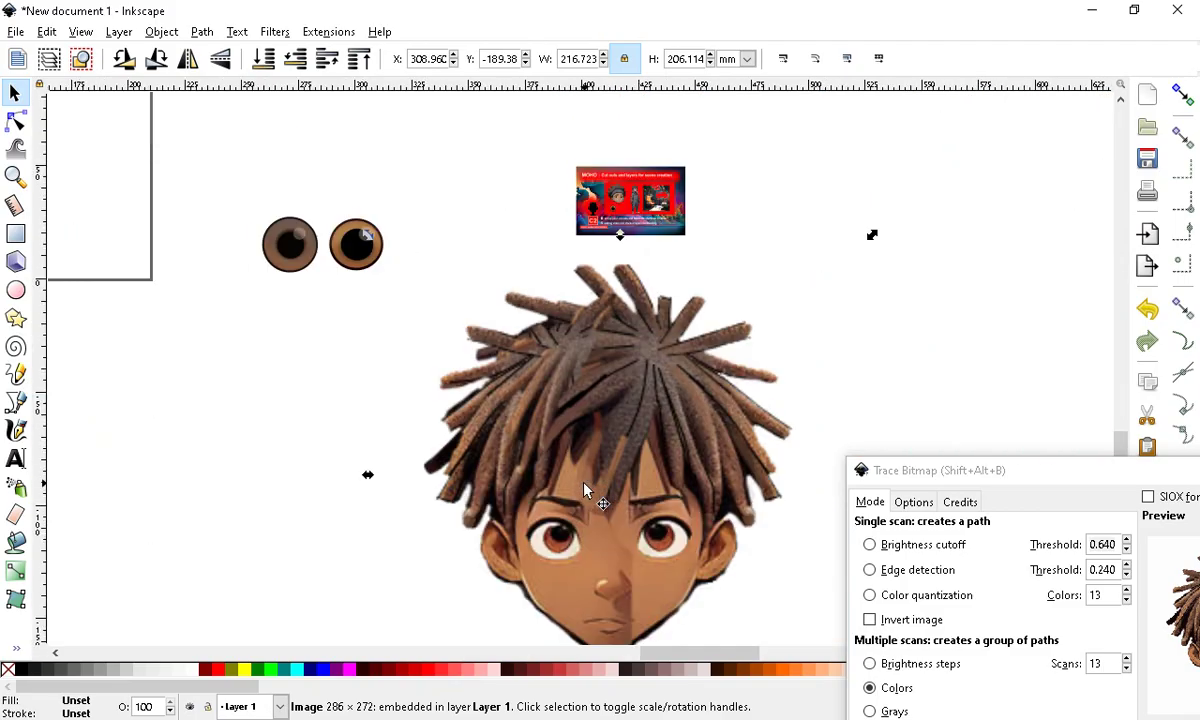
Select the darker iris inside its group and move it down beside the dreadlocked face
left_click(307, 268)
double_click(270, 235)
left_click(270, 242)
left_click_drag(225, 142, 343, 402)
left_click_drag(282, 256, 302, 415)
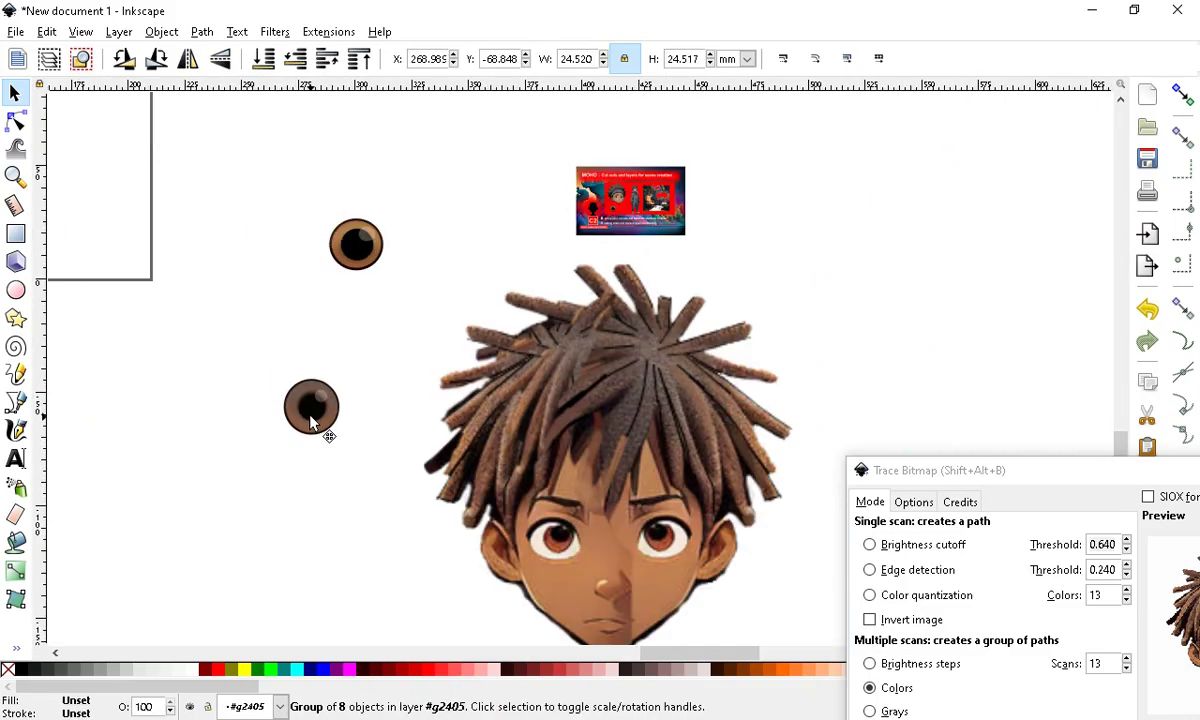
Shrink the darker iris to about 17 mm and move it onto the left eye of the face
scroll(305, 481, "up", 2)
left_click_drag(260, 279, 281, 321)
scroll(248, 369, "down", 4)
scroll(220, 250, "up", 5)
left_click_drag(104, 273, 220, 348)
scroll(239, 224, "down", 4)
scroll(240, 232, "down", 3)
scroll(105, 260, "up", 2)
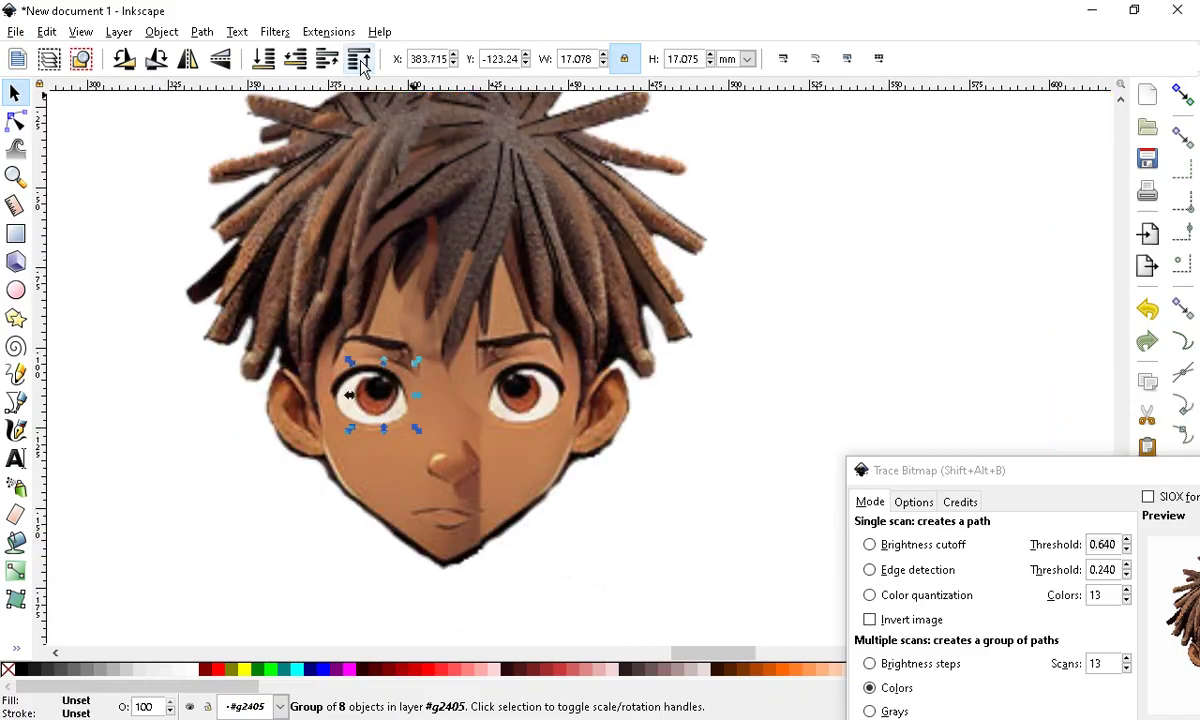
Lower the face image to the bottom of the stacking order and reposition the iris over the left eye
left_click(456, 267)
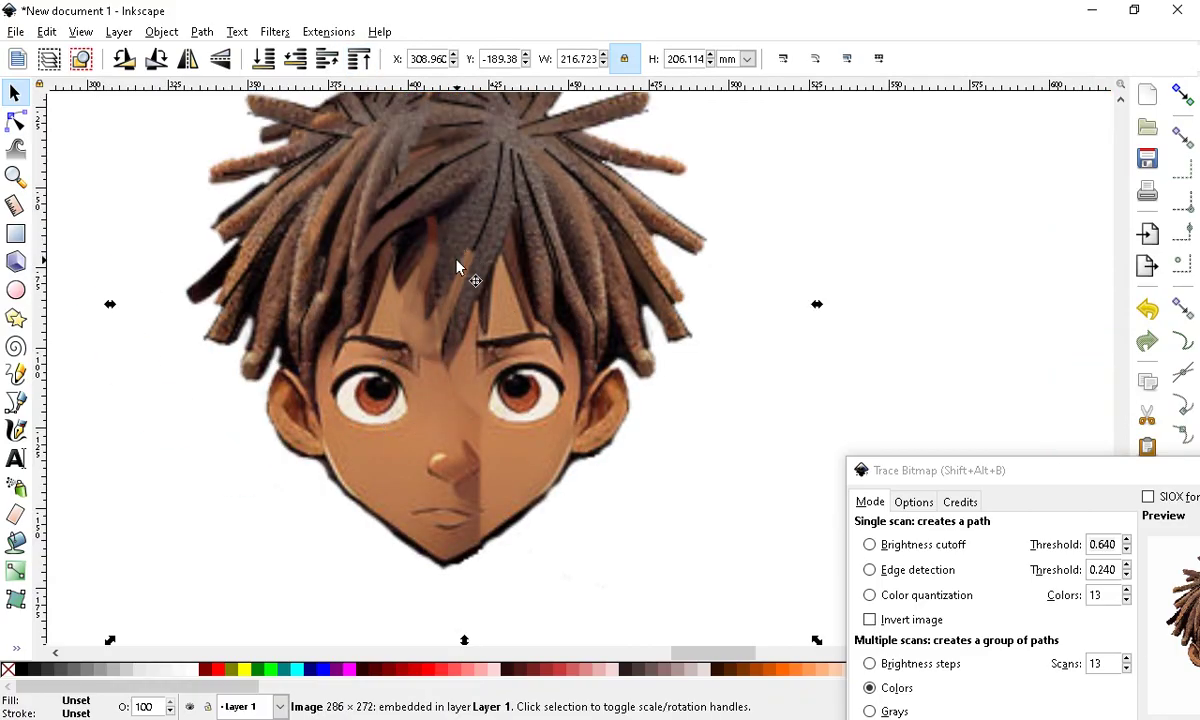
left_click(270, 62)
scroll(405, 440, "up", 3)
left_click_drag(405, 440, 310, 352)
scroll(310, 352, "down", 5)
scroll(404, 367, "up", 5)
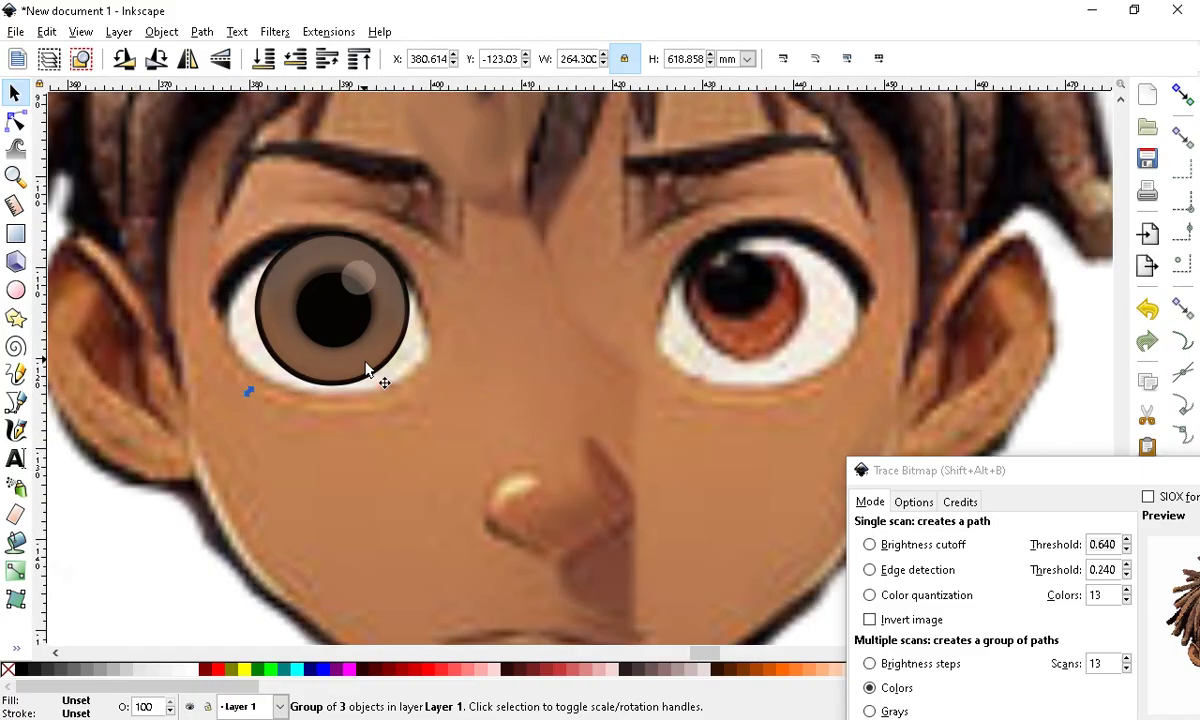
Shrink the iris to about 12.3 mm and centre it over the left eye's original pupil
double_click(313, 294)
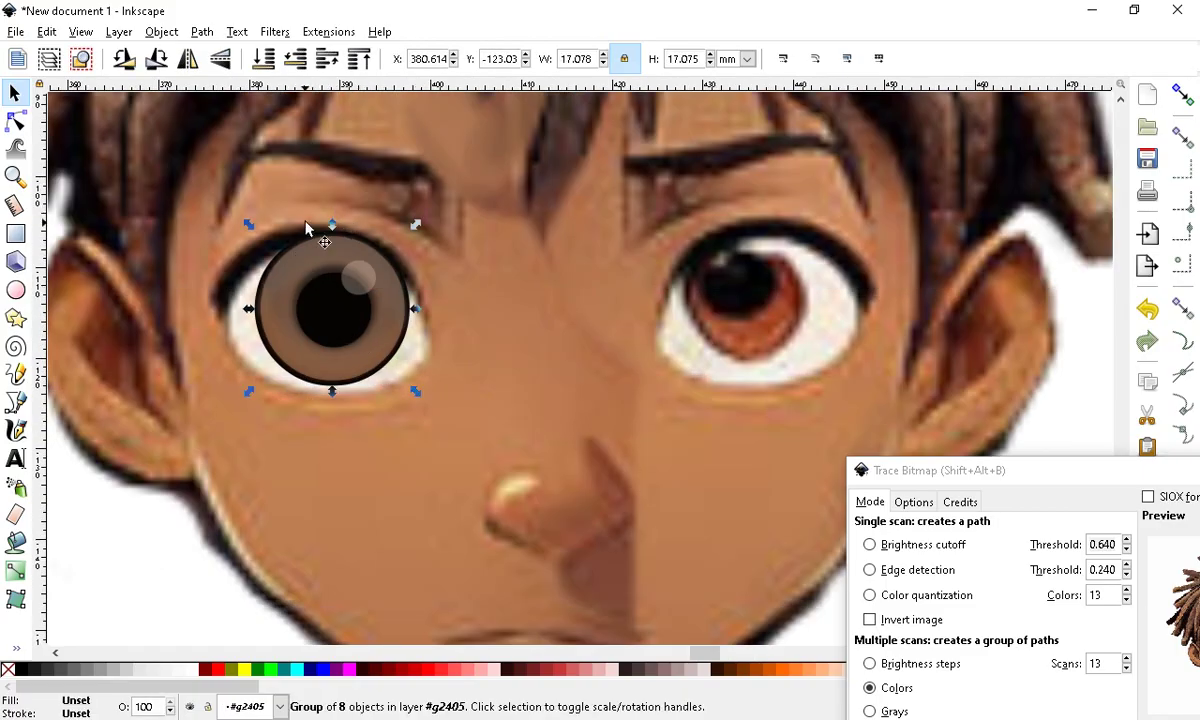
left_click_drag(250, 226, 270, 276)
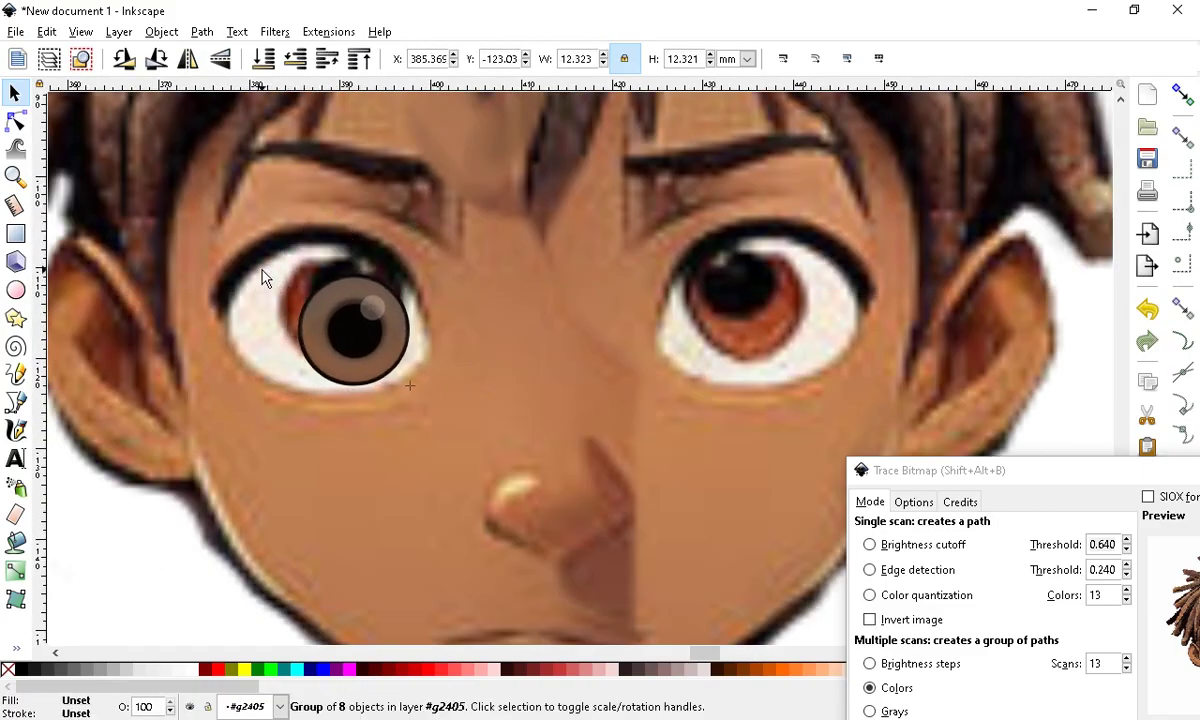
left_click_drag(352, 345, 336, 322)
scroll(440, 270, "down", 5)
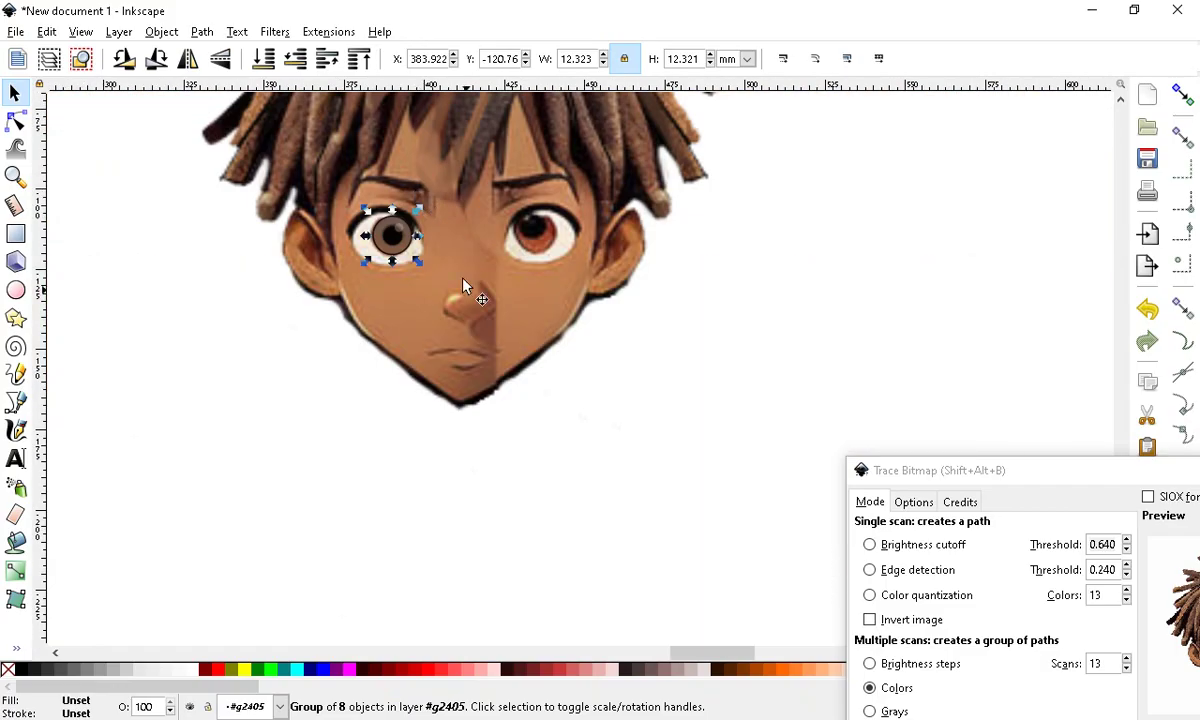
key("Escape")
Duplicate the left iris and place the copy over the right eye
scroll(420, 440, "up", 5)
left_click(362, 448)
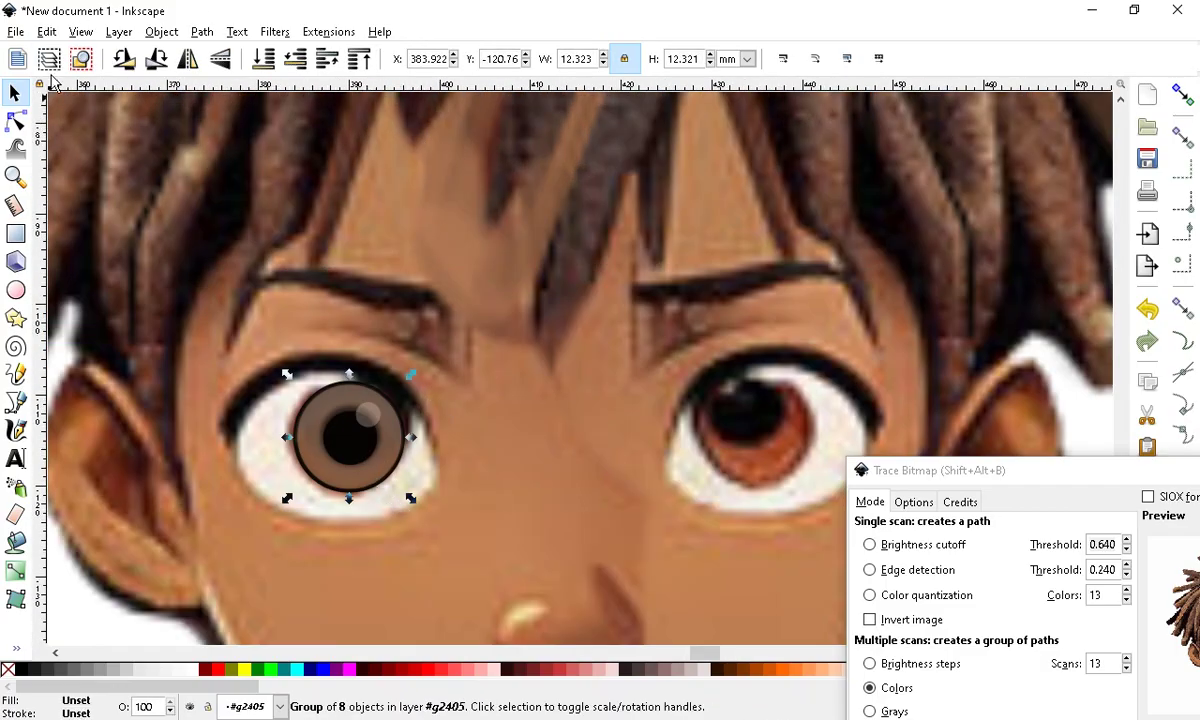
left_click(47, 32)
left_click(100, 271)
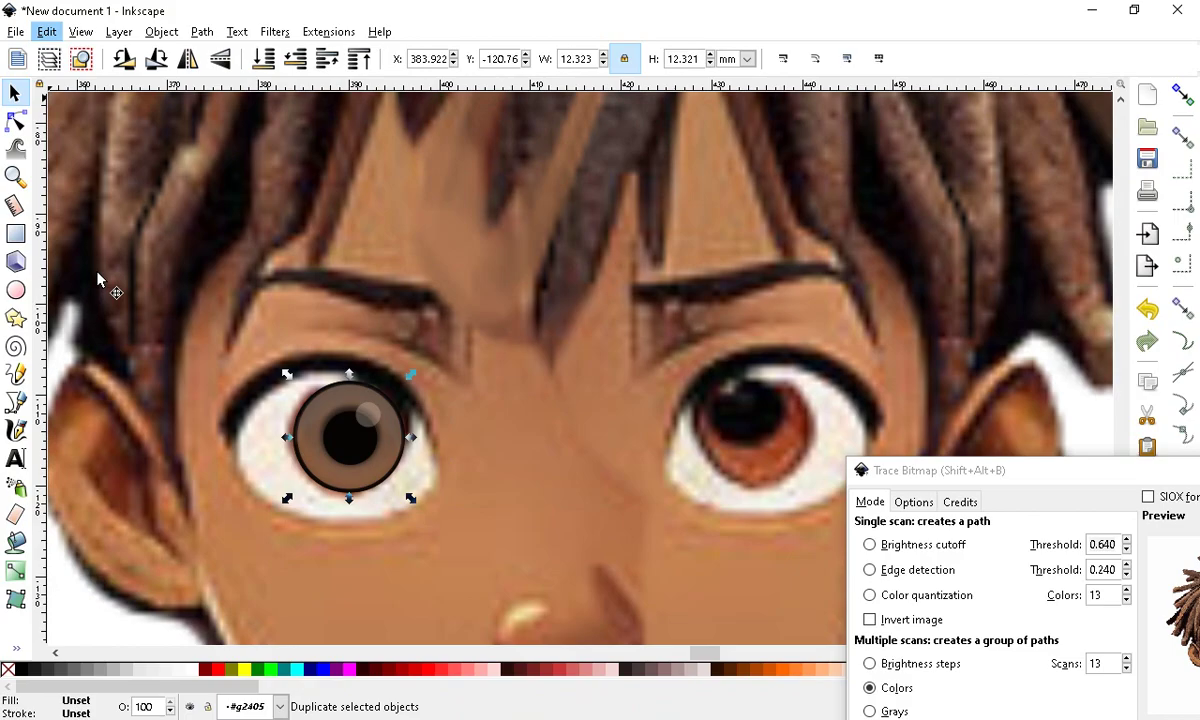
scroll(423, 450, "down", 4)
scroll(116, 341, "up", 2)
left_click_drag(279, 466, 385, 325)
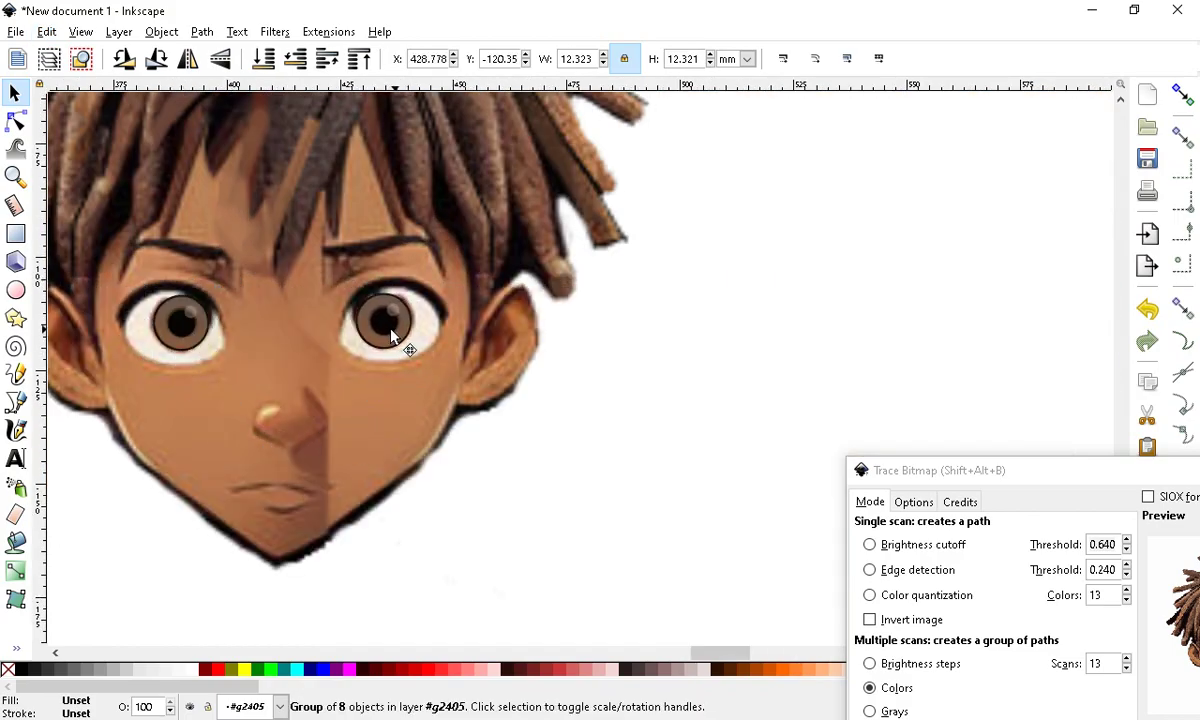
Enlarge the right iris to about 13 mm so it covers the original one, and compare both eyes
scroll(532, 330, "up", 2)
mouse_move(489, 330)
left_mouse_down()
mouse_move(512, 351)
mouse_move(497, 344)
left_mouse_up()
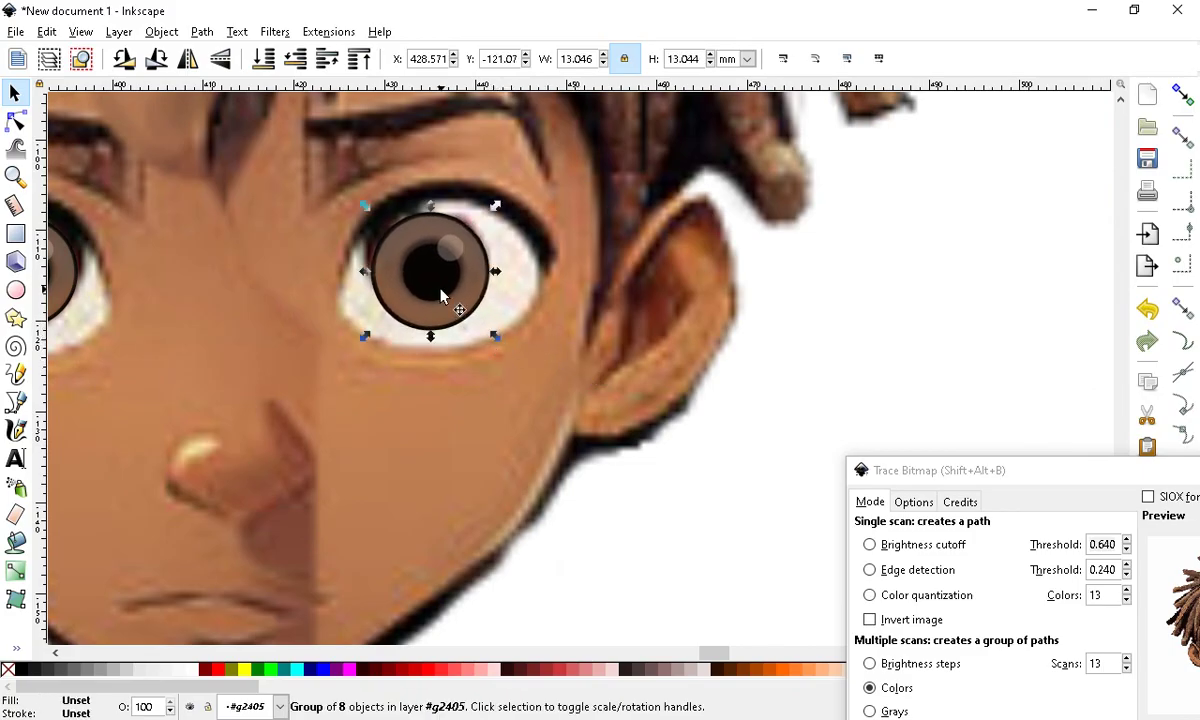
scroll(490, 270, "down", 2)
left_click(501, 415)
scroll(395, 320, "up", 2)
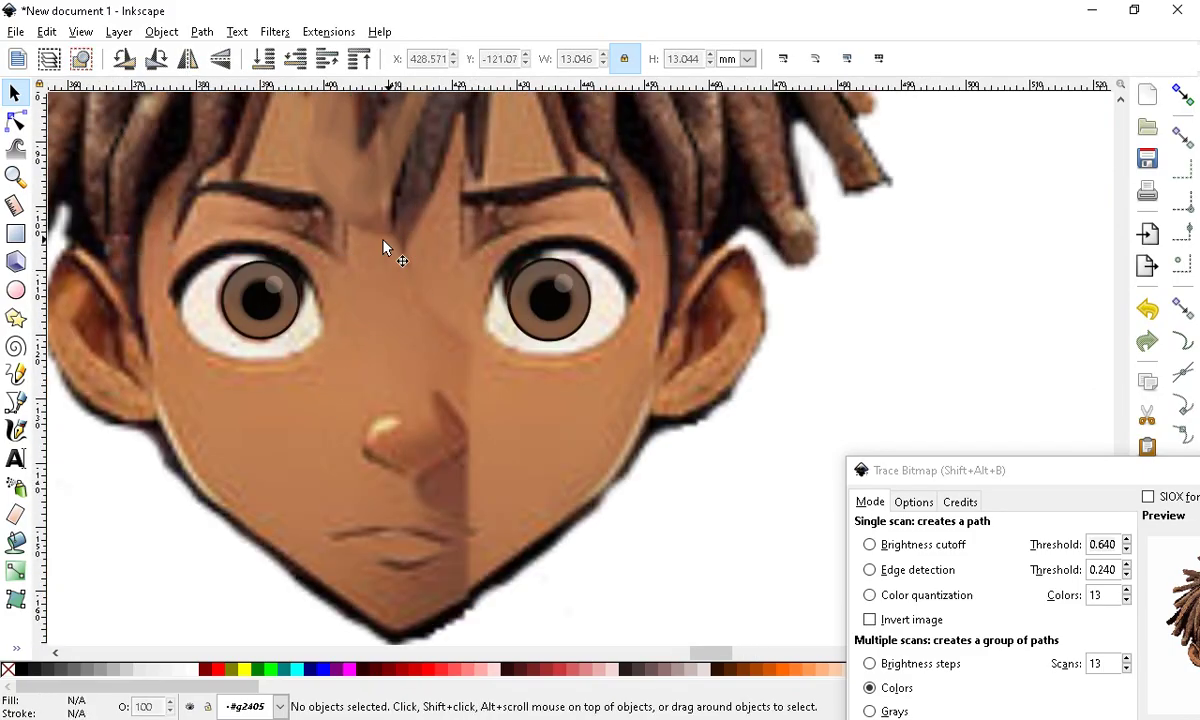
scroll(383, 247, "down", 2)
scroll(320, 300, "up", 2)
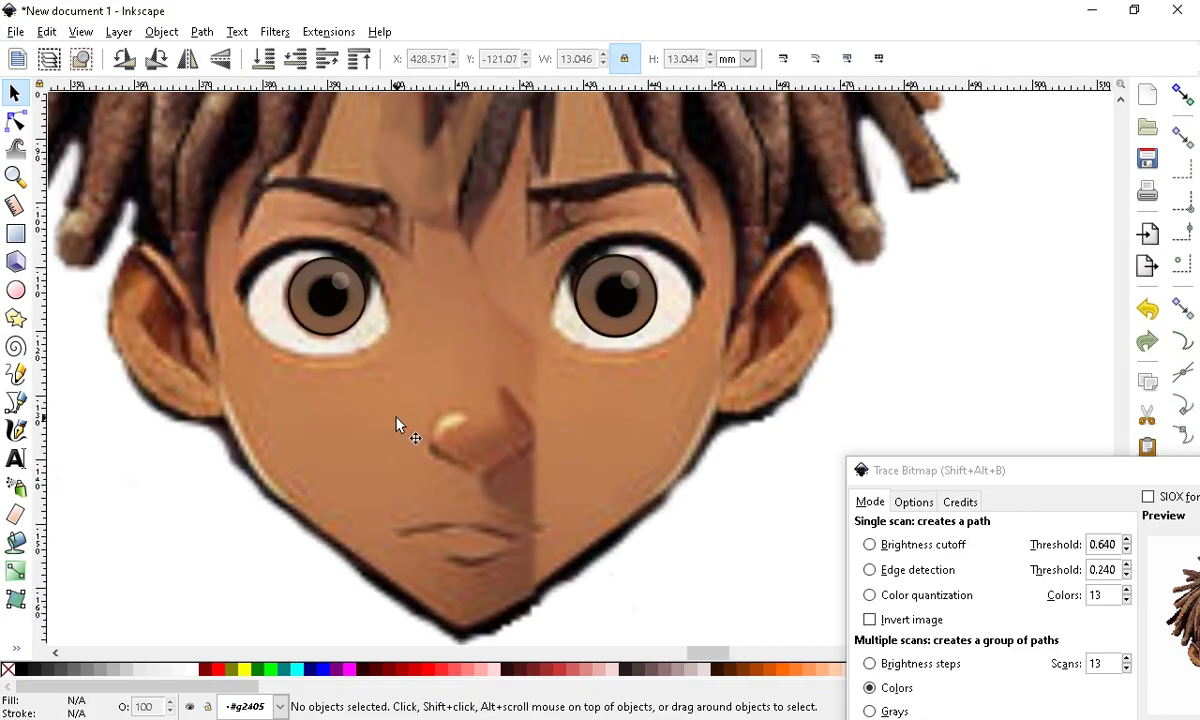
Enlarge the left iris to about 14.7 mm and recentre it within the eye
left_click(333, 311)
left_click_drag(275, 343, 264, 361)
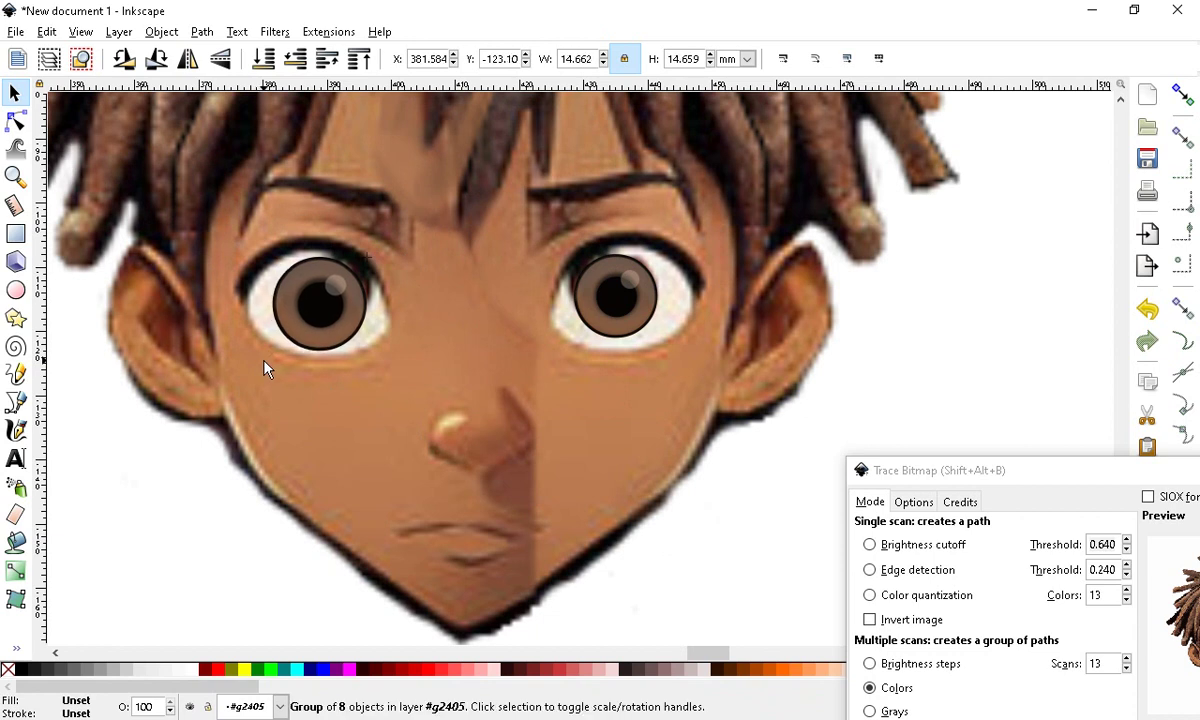
left_click_drag(328, 316, 336, 309)
scroll(579, 348, "down", 2, "ctrl")
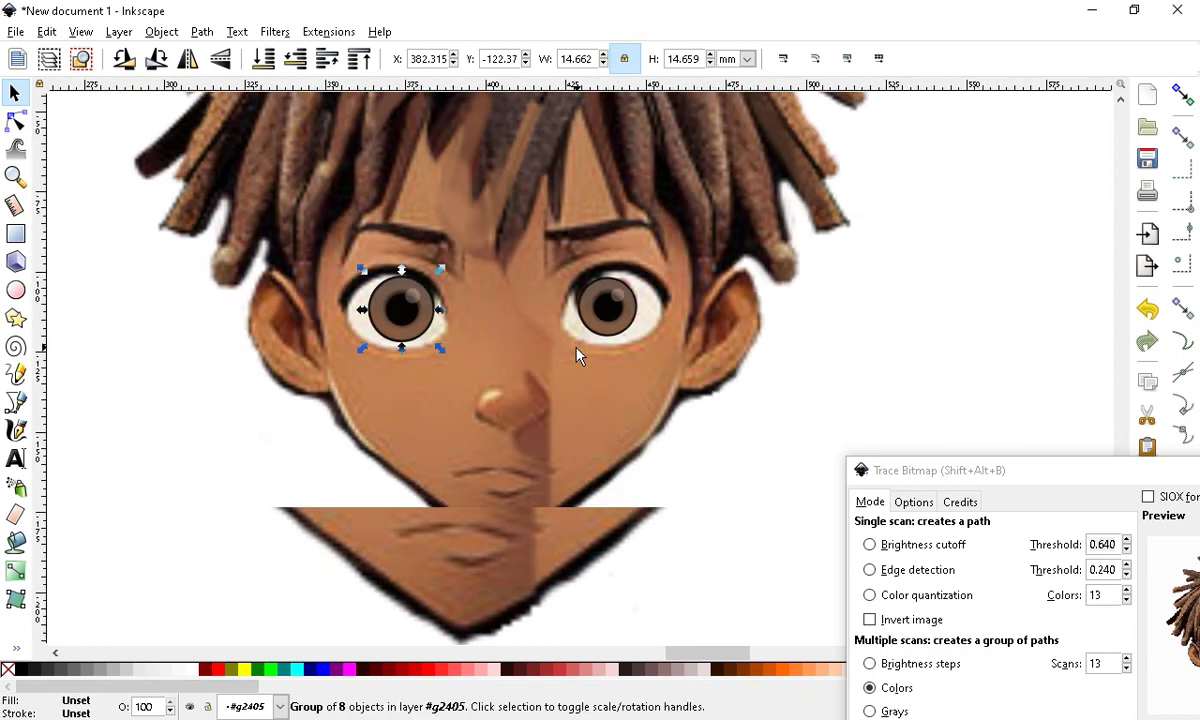
Shrink the left iris to about 11.8 mm over the original one
scroll(539, 320, "up", 2, "ctrl")
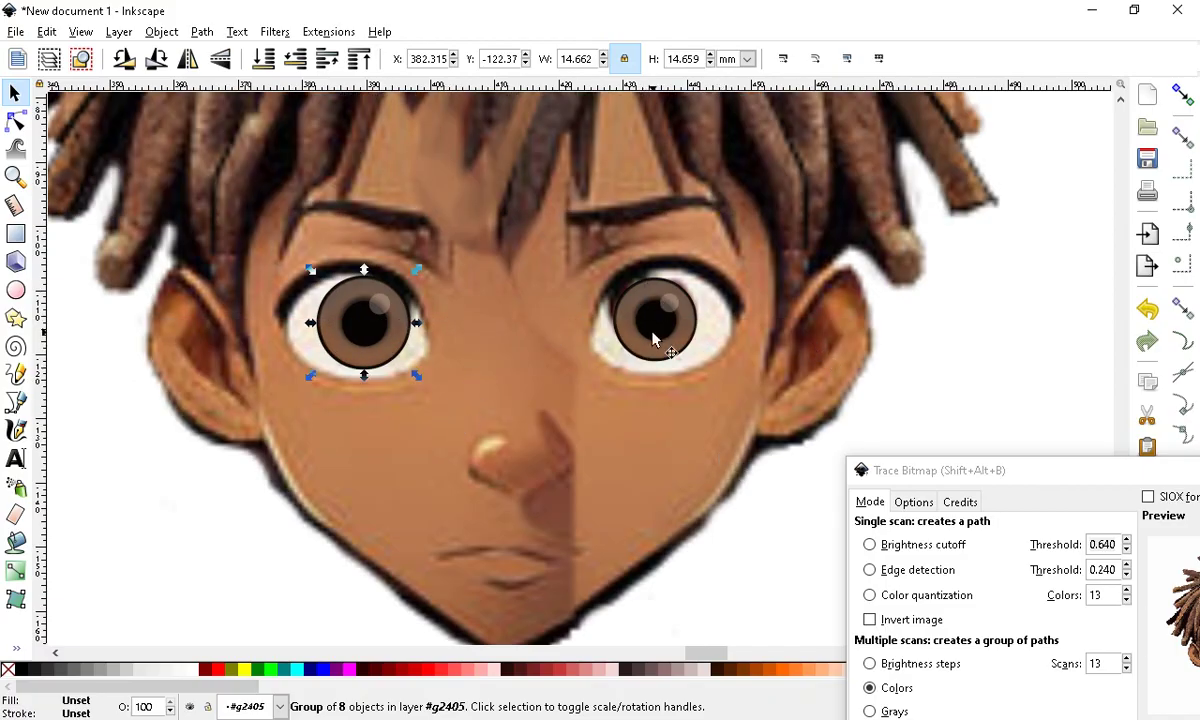
scroll(330, 300, "up", 1, "ctrl")
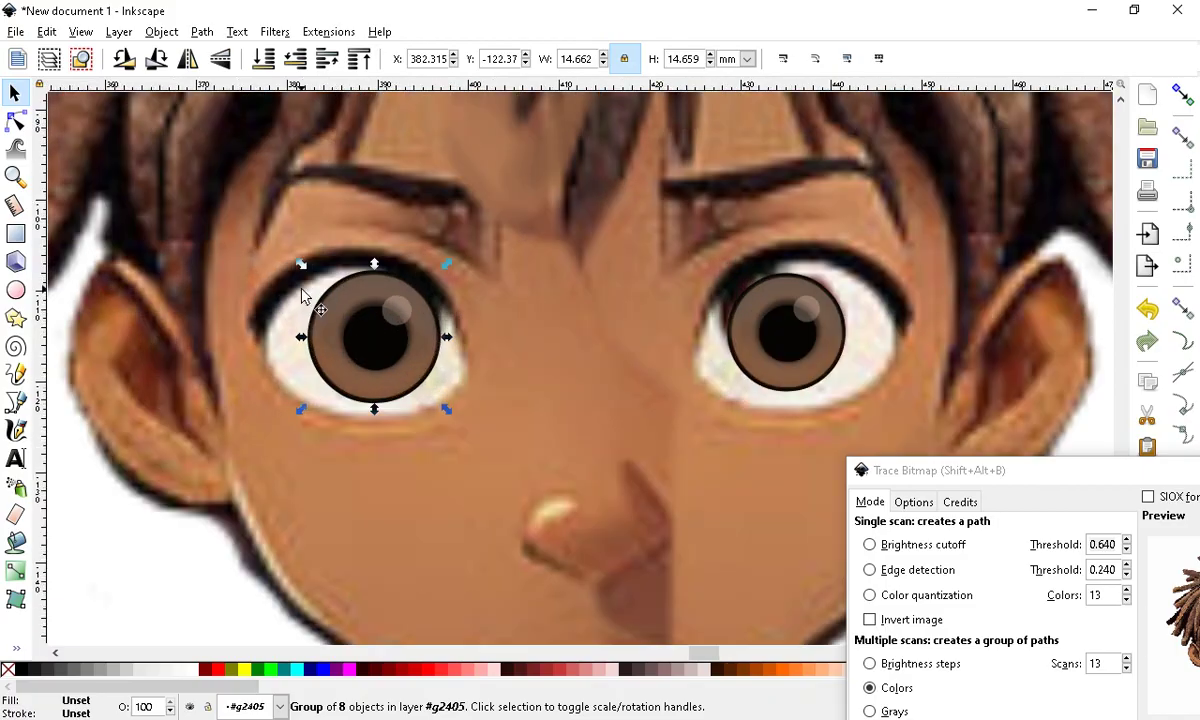
left_click_drag(302, 265, 354, 331)
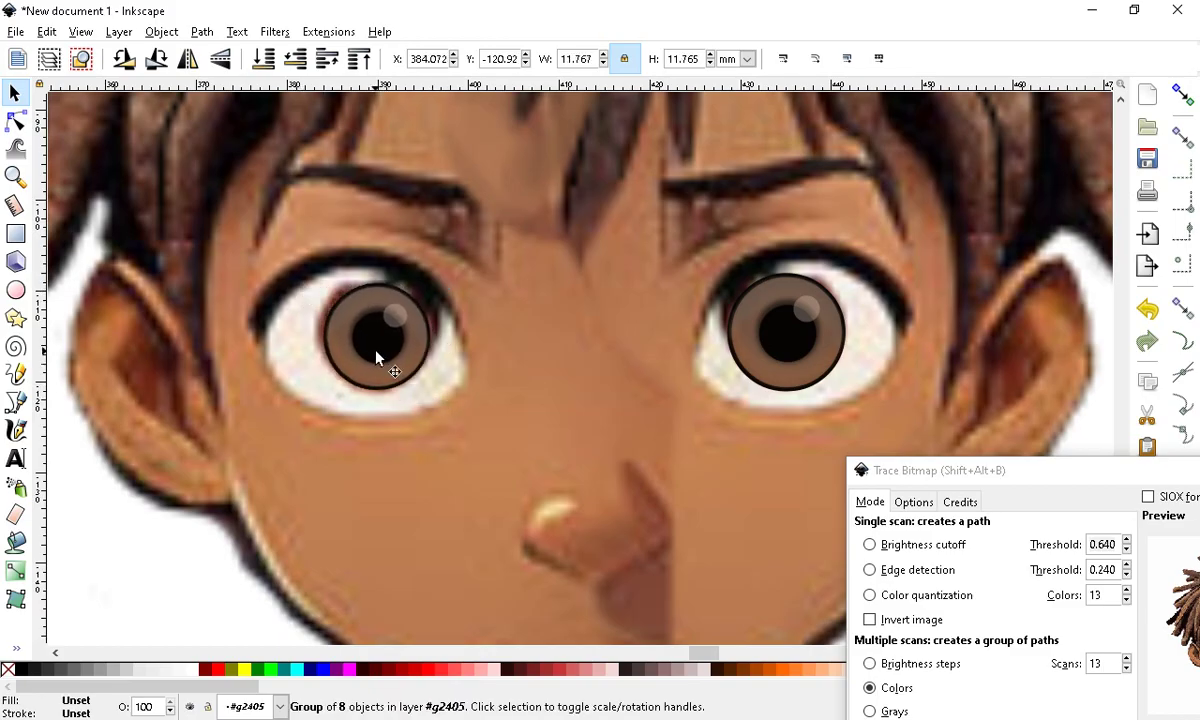
Compare both eyes against the whole face and enlarge the left iris to about 13.1 mm
scroll(352, 327, "down", 1, "ctrl")
left_click(240, 522)
scroll(405, 311, "down", 2, "ctrl")
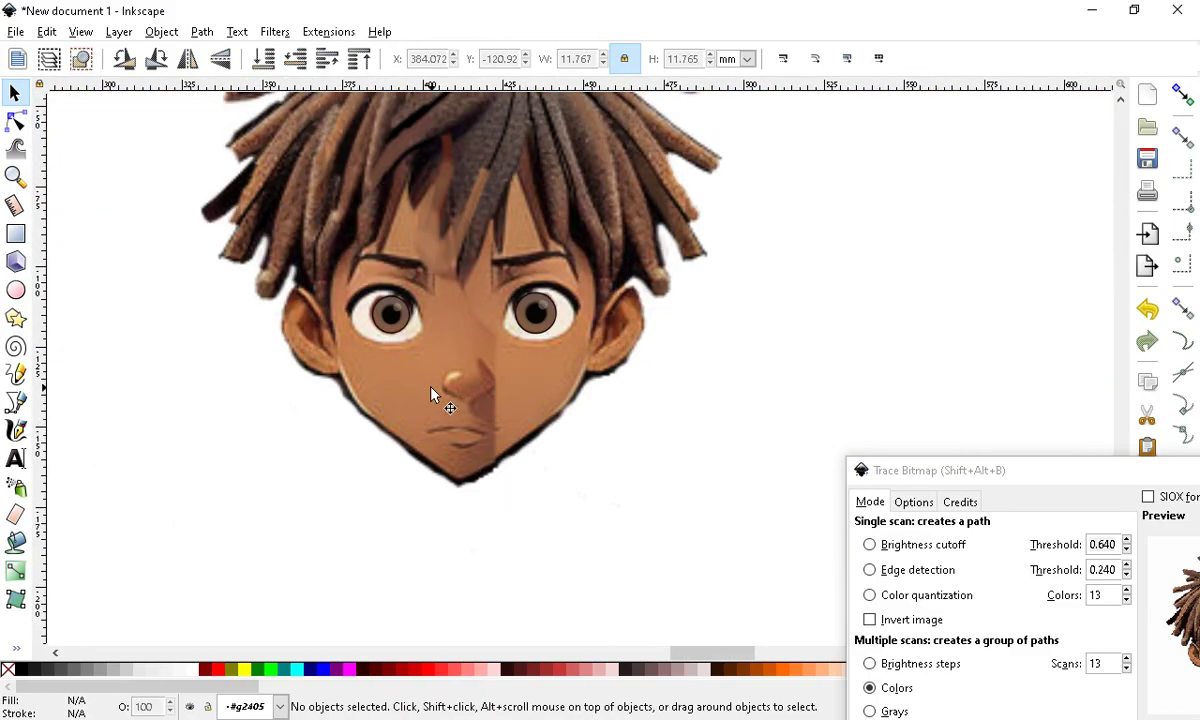
scroll(366, 305, "up", 3, "ctrl")
left_click(388, 308)
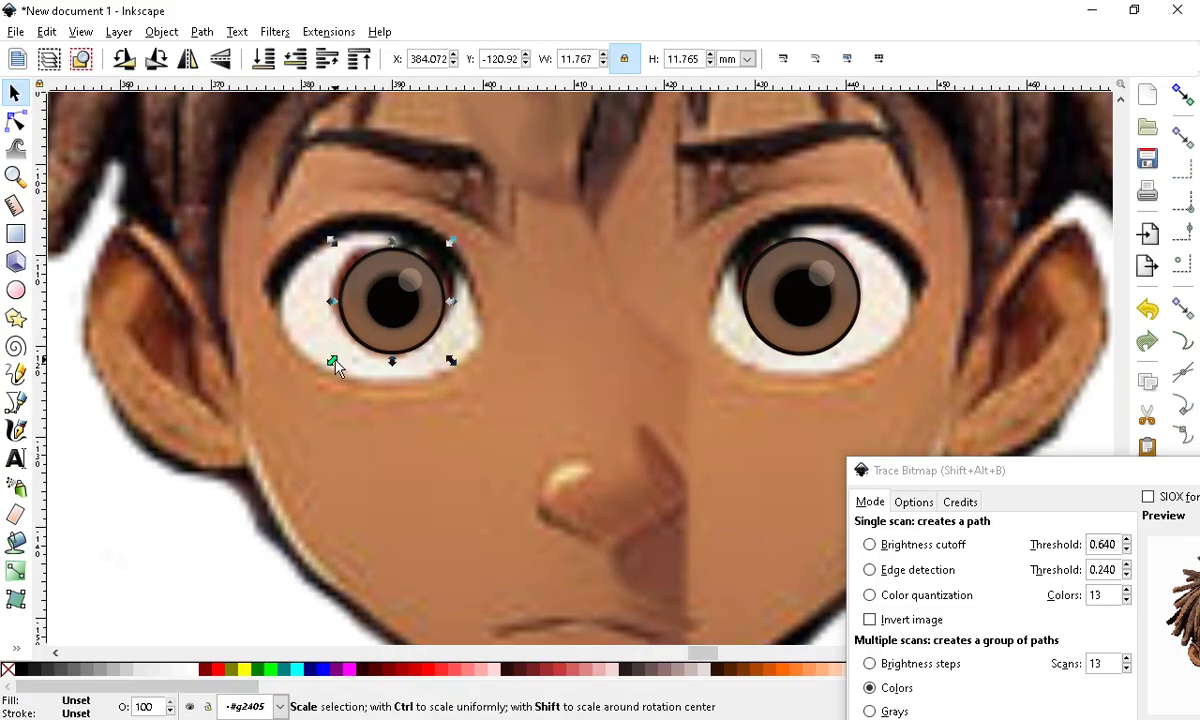
left_click_drag(333, 366, 316, 378)
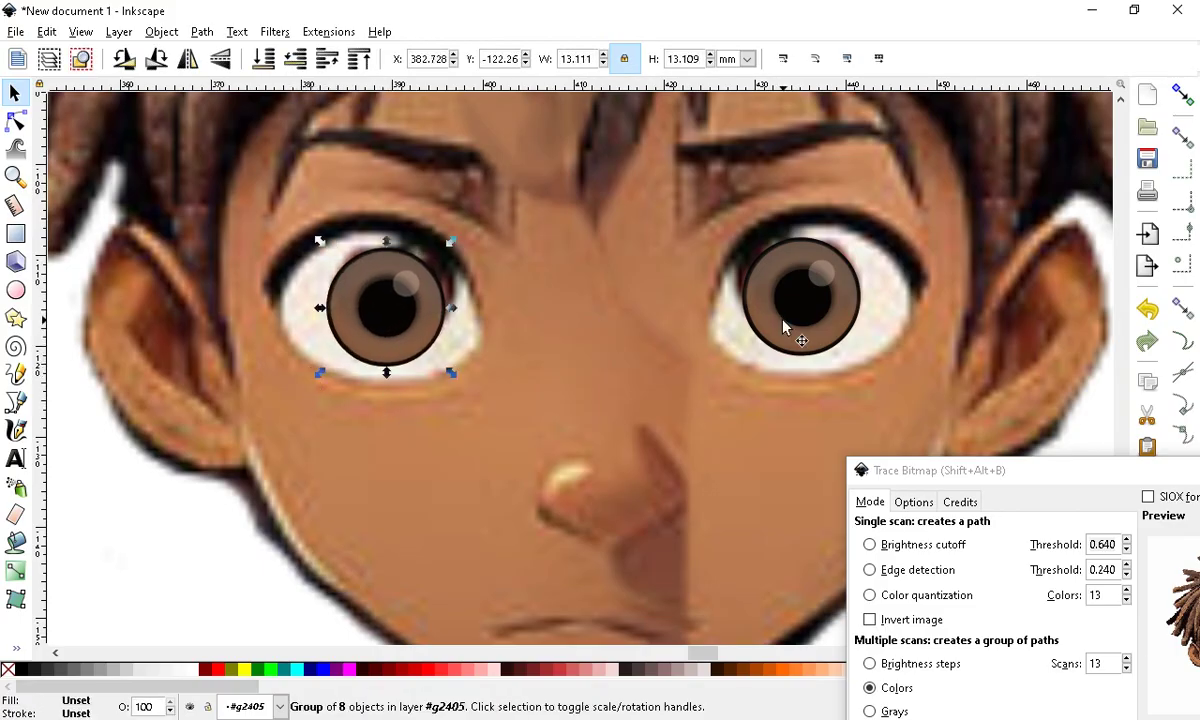
Move the 13 mm iris off the face into the empty area beside the chin
scroll(480, 355, "down", 3)
left_click_drag(592, 348, 298, 442)
scroll(478, 472, "down", 2, "ctrl")
scroll(478, 472, "down", 3, "ctrl")
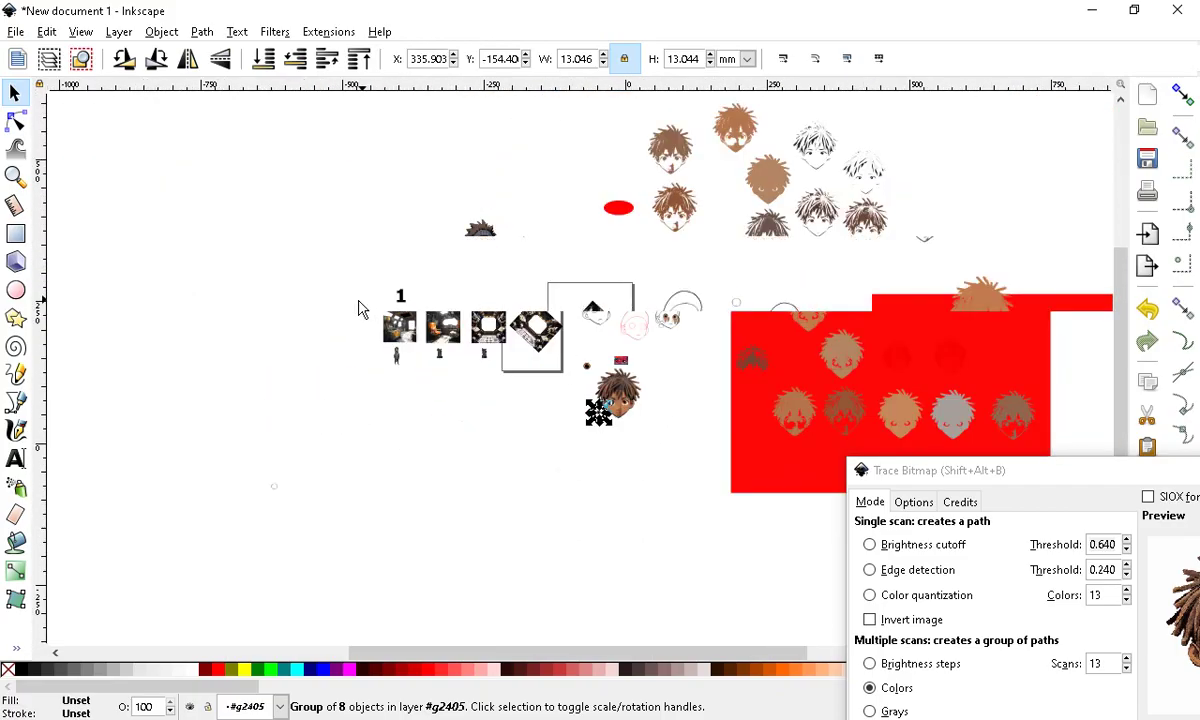
scroll(456, 343, "up", 3, "ctrl")
scroll(742, 482, "up", 2, "ctrl")
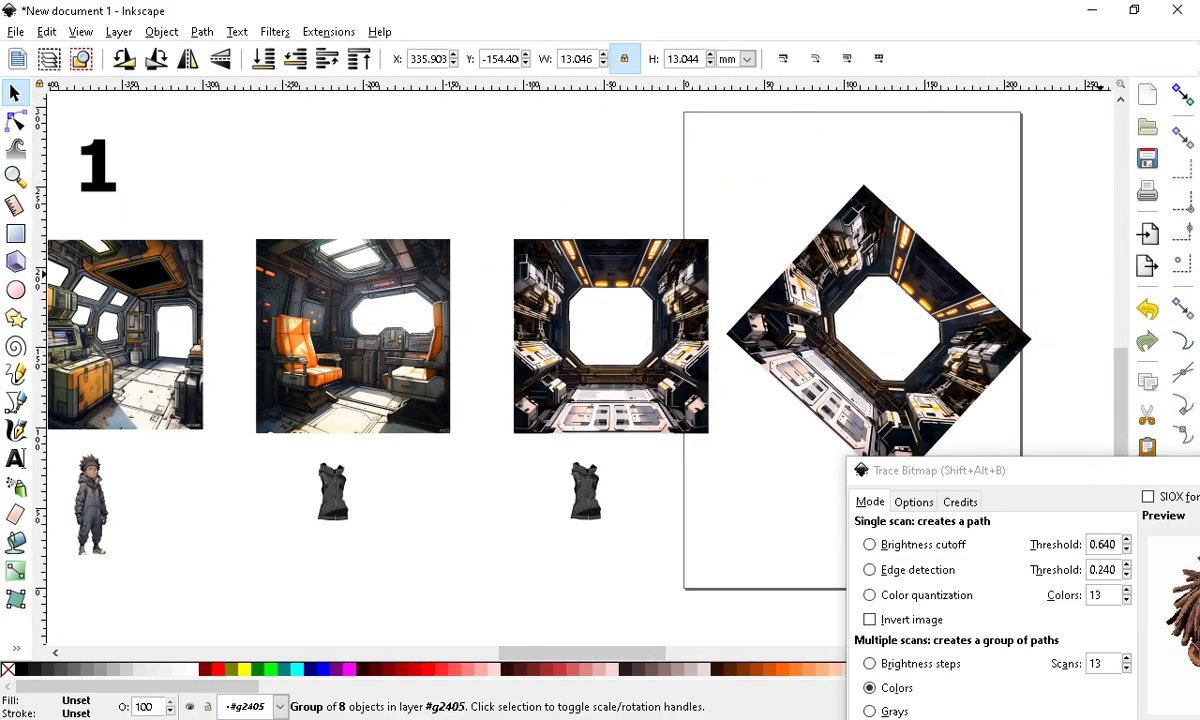
scroll(857, 433, "down", 1, "ctrl")
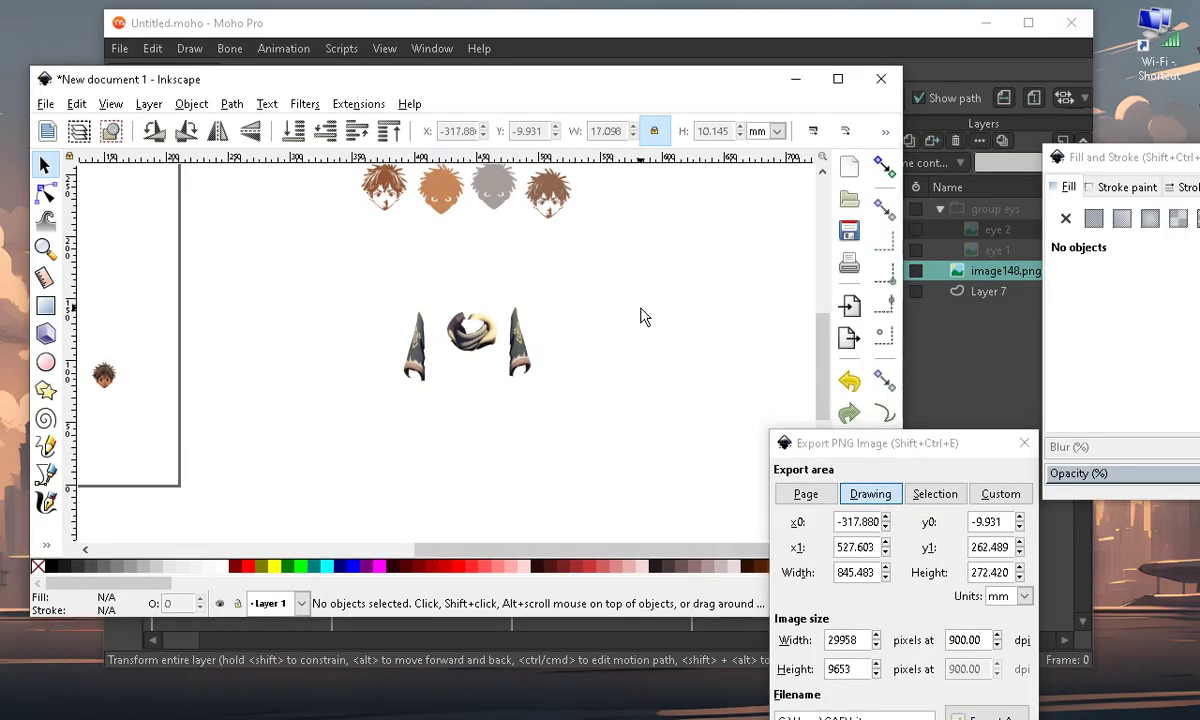
scroll(560, 270, "down", 5, "ctrl")
scroll(470, 340, "up", 4, "ctrl")
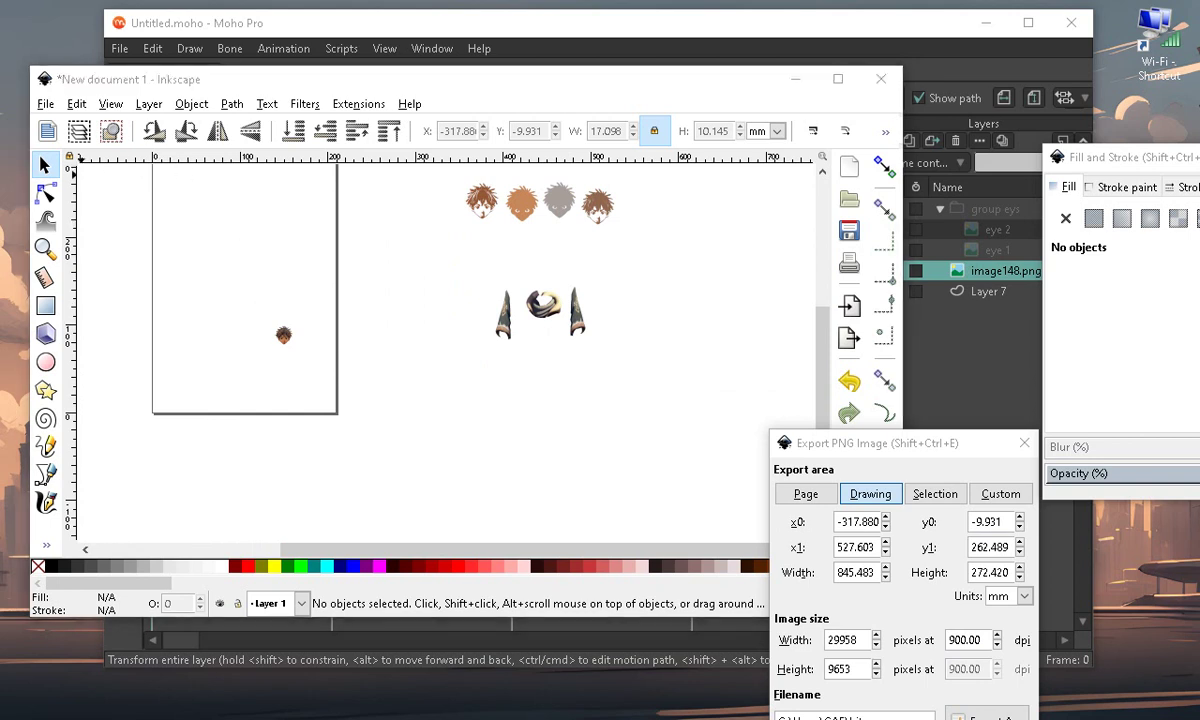
key("alt+Tab")
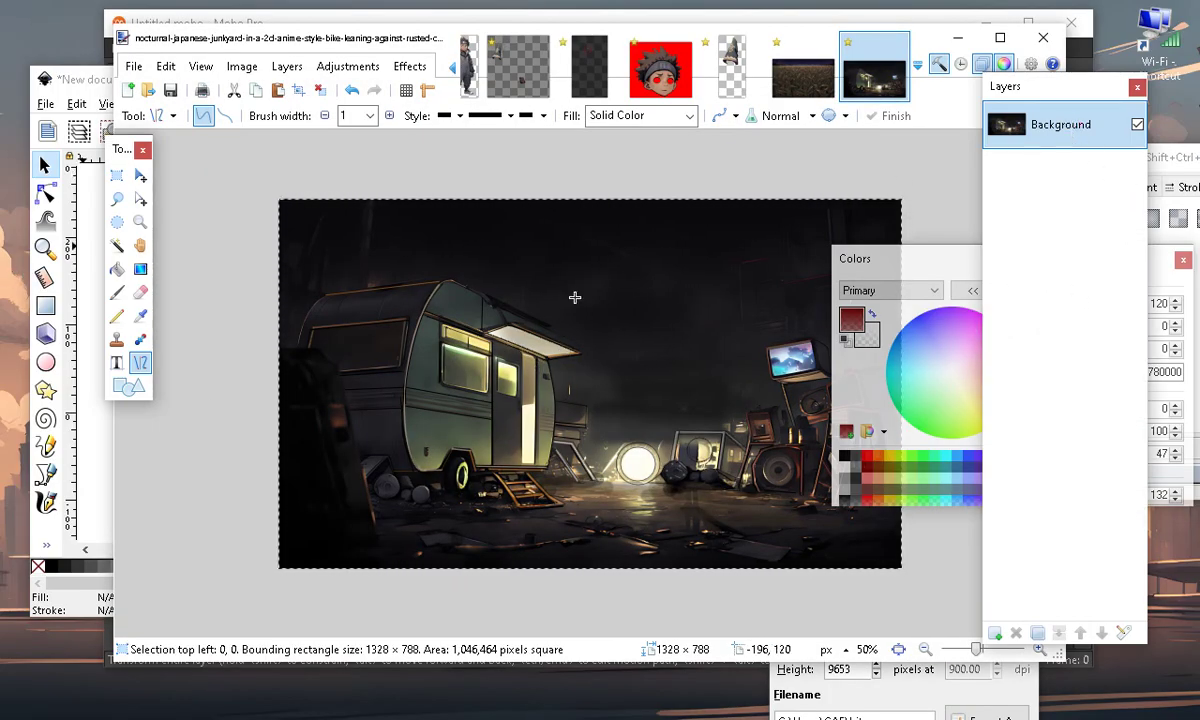
left_click(516, 96)
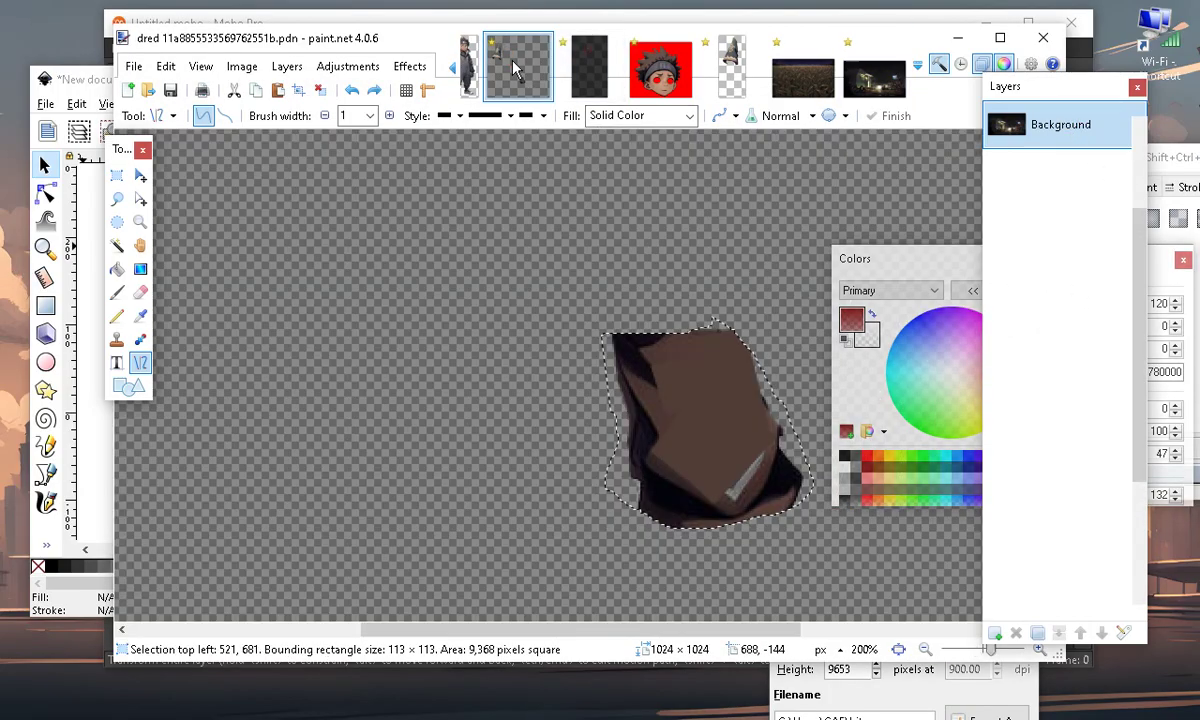
left_click(920, 272)
left_click_drag(921, 276, 263, 487)
left_click_drag(1043, 100, 938, 27)
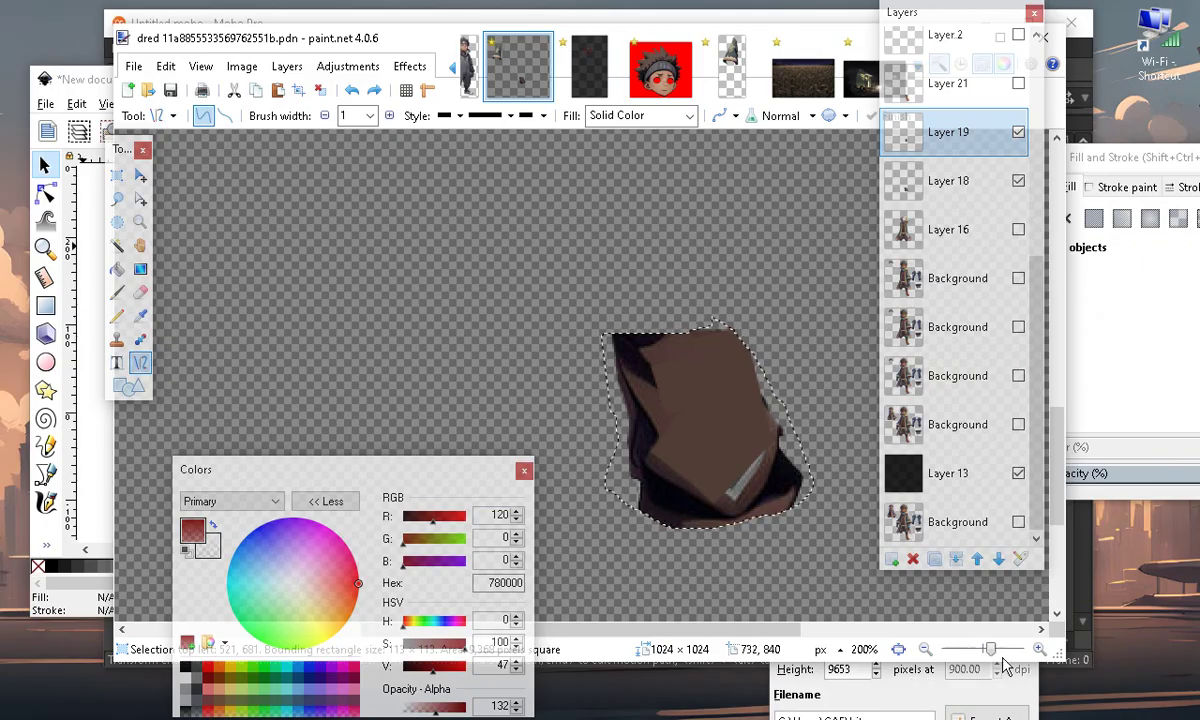
Check Layer 19 and Layer 18 by toggling their visibility, and merge Layer 19 down into Layer 18
left_click(1040, 650)
left_click_drag(614, 630, 668, 630)
scroll(632, 460, "down", 4)
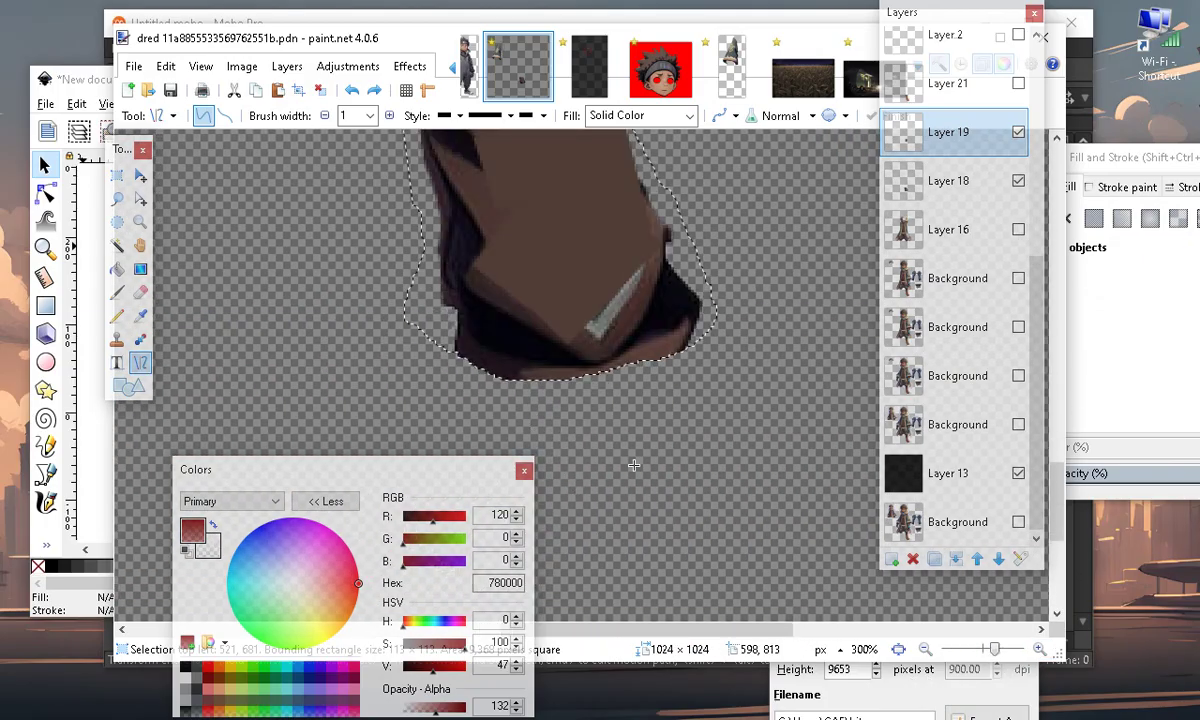
scroll(670, 436, "up", 2)
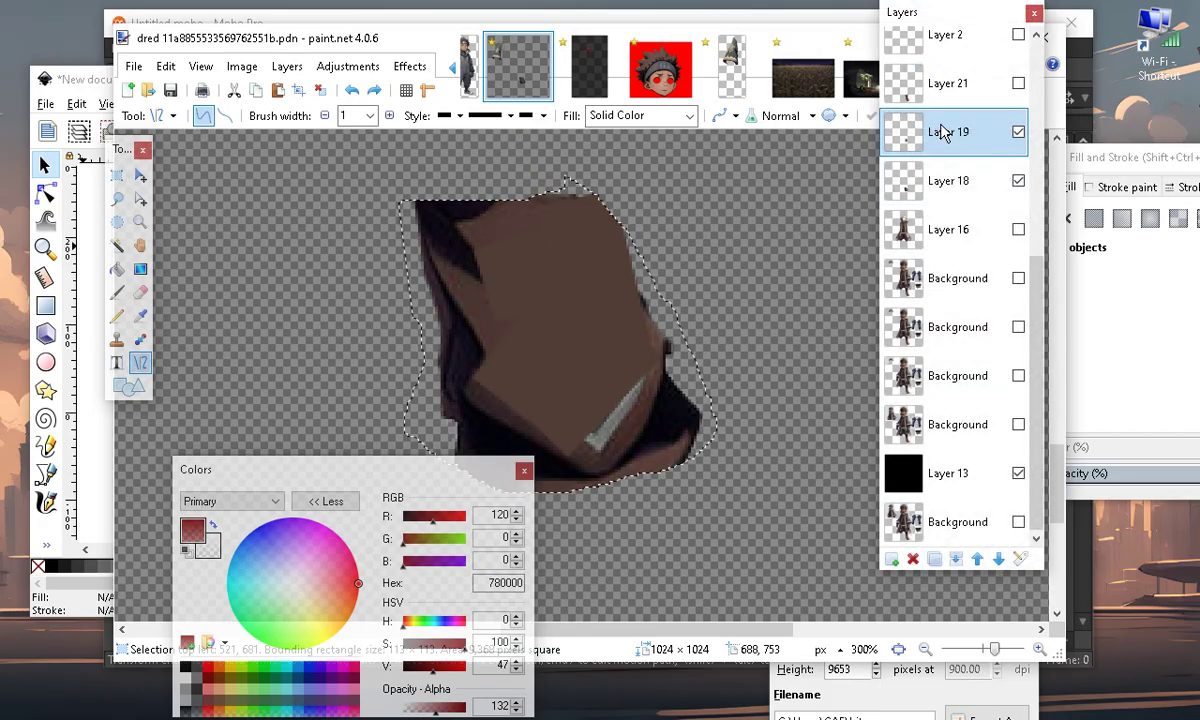
left_click(1019, 132)
left_click(1020, 131)
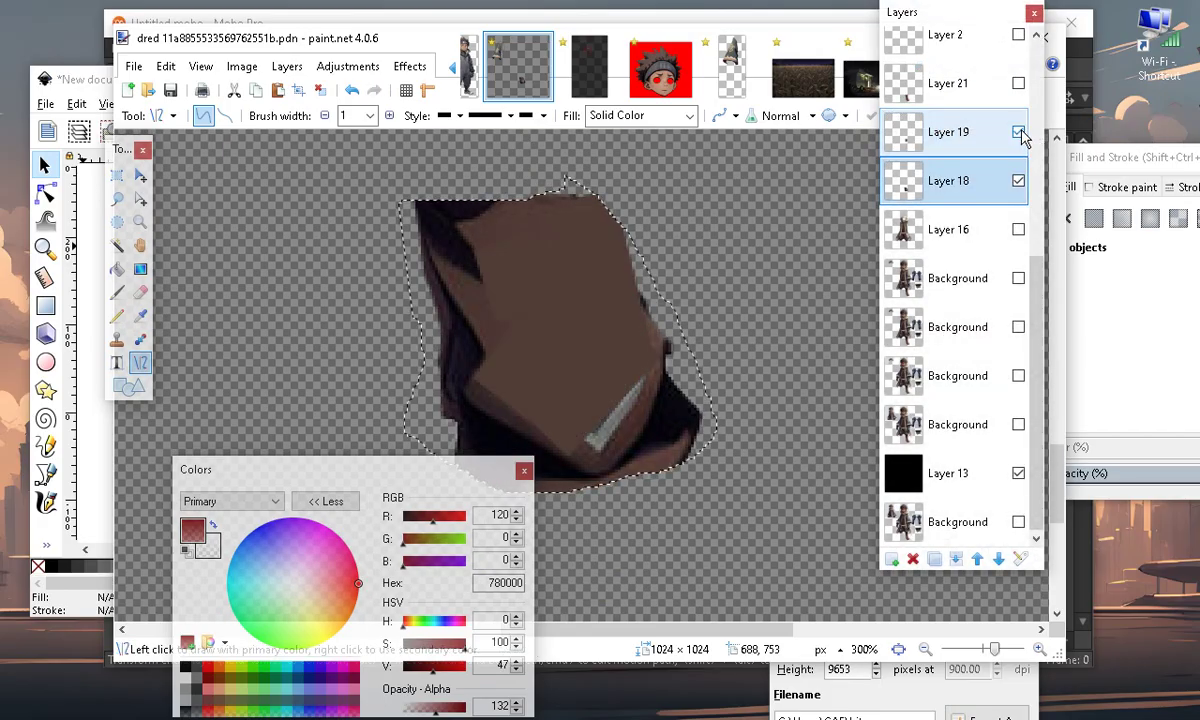
left_click(1020, 181)
left_click(1018, 181)
left_click(1019, 181)
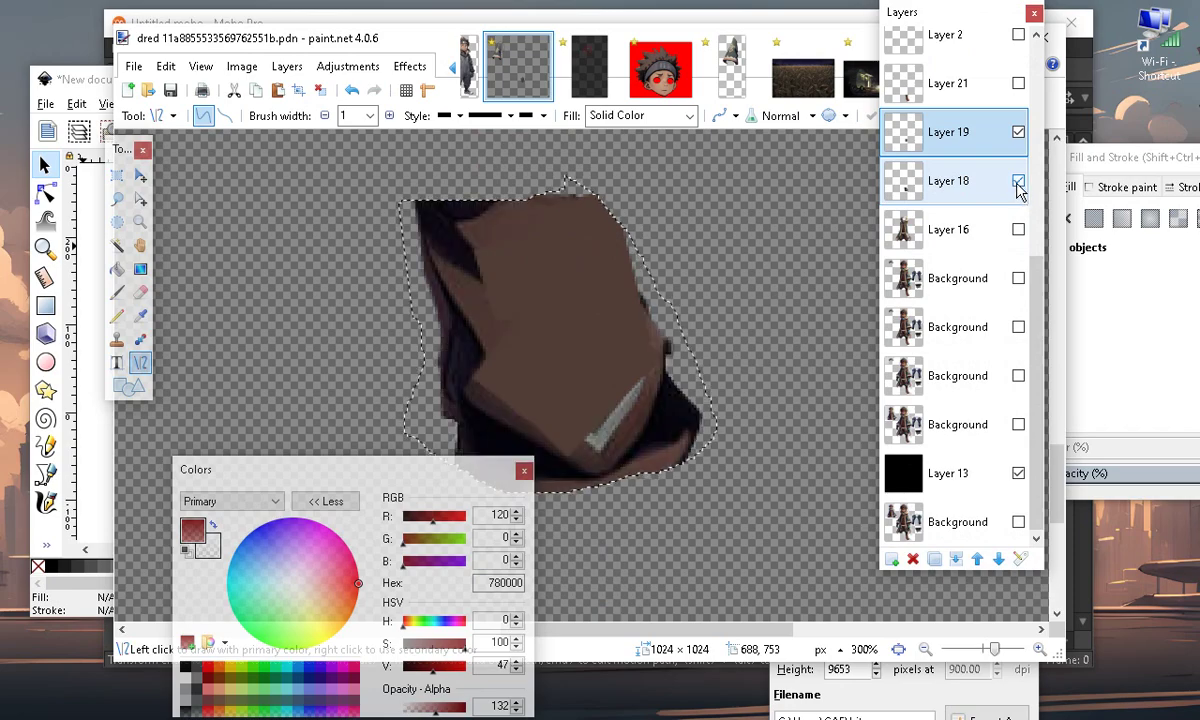
left_click(958, 136)
left_click(956, 559)
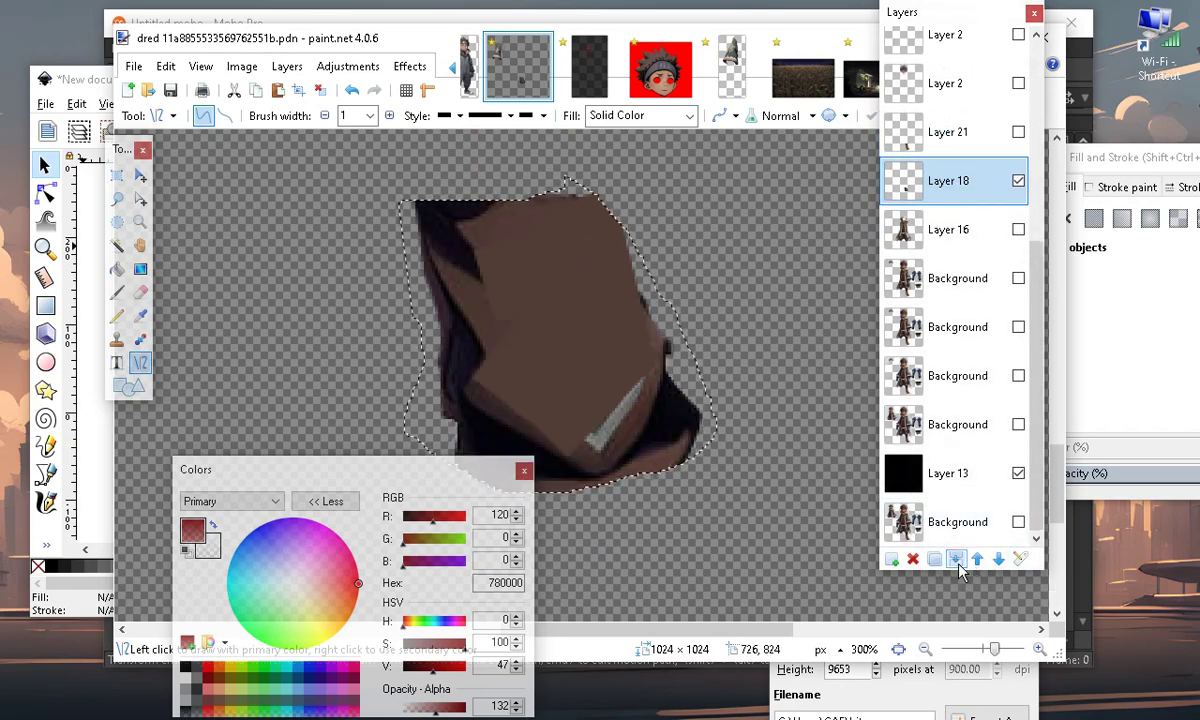
Sample the brown 513D36 from the artwork as the primary colour and set the Line/Curve tool's brush width to 8
left_click_drag(340, 470, 286, 529)
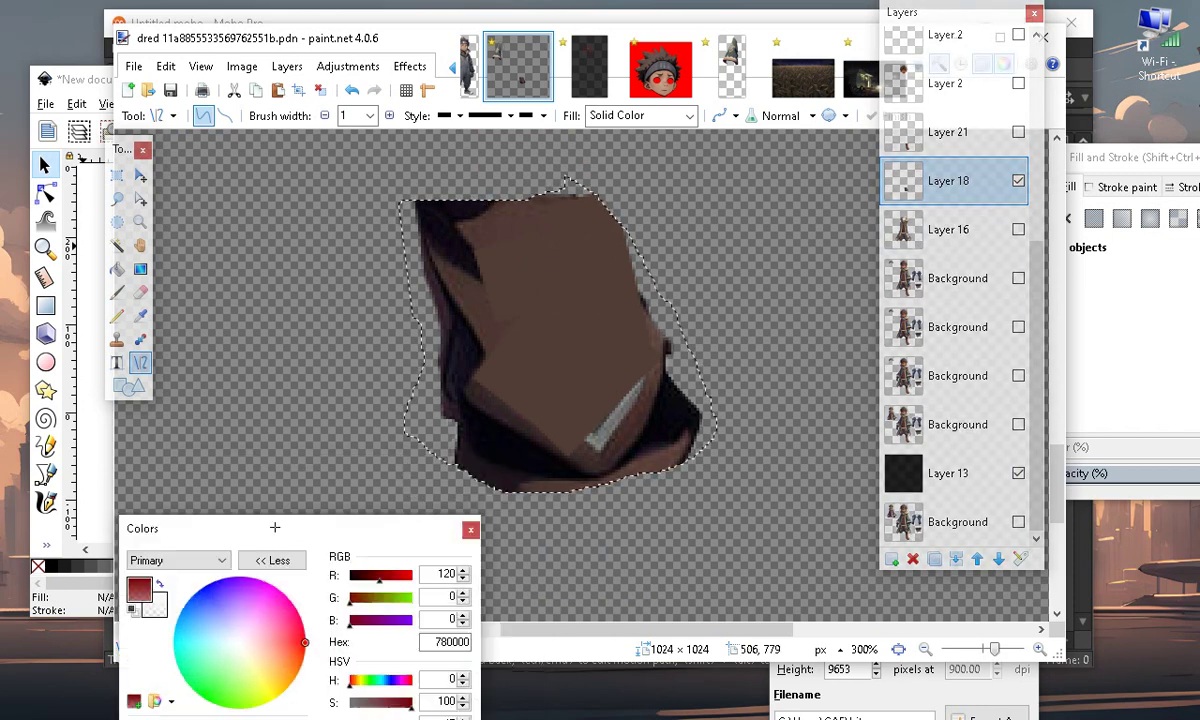
left_click(140, 318)
left_click(573, 316)
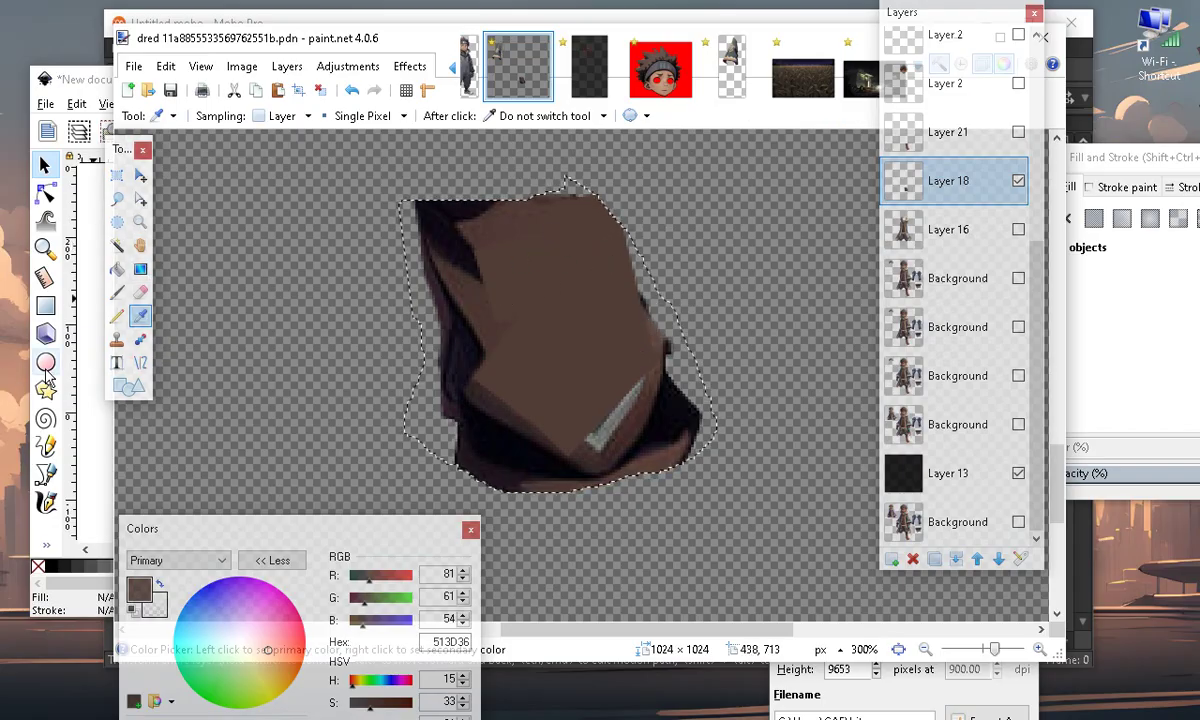
left_click(140, 362)
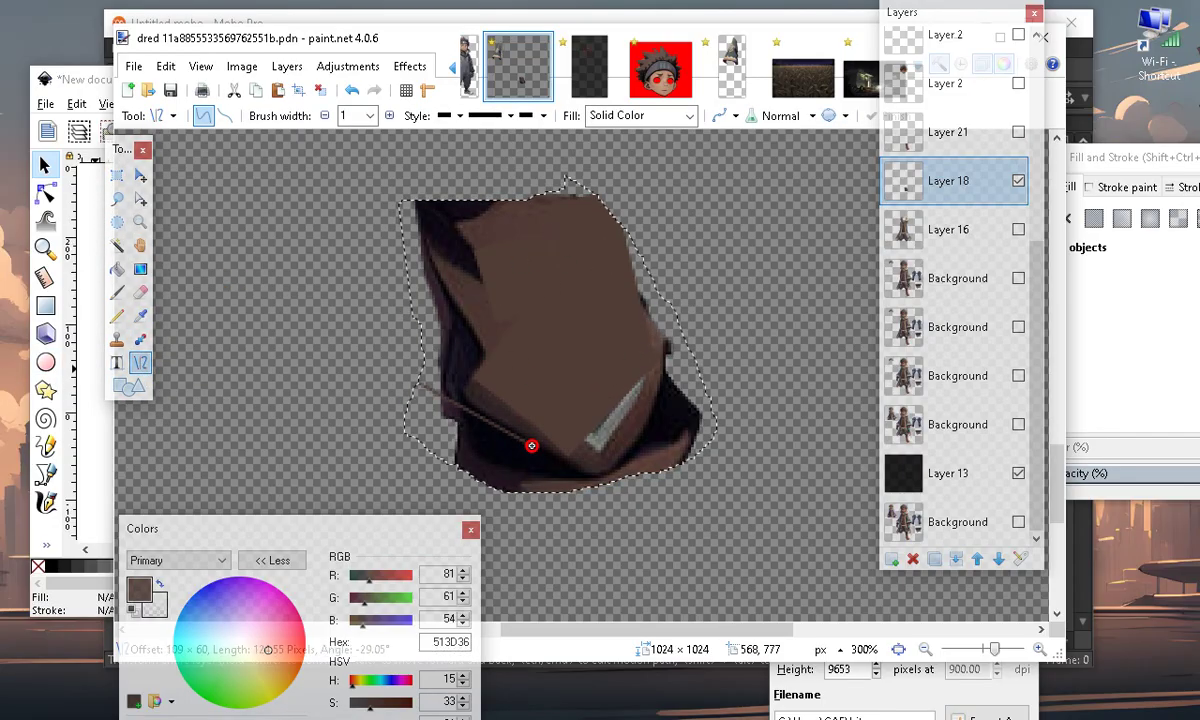
triple_click(390, 115)
left_click(390, 115)
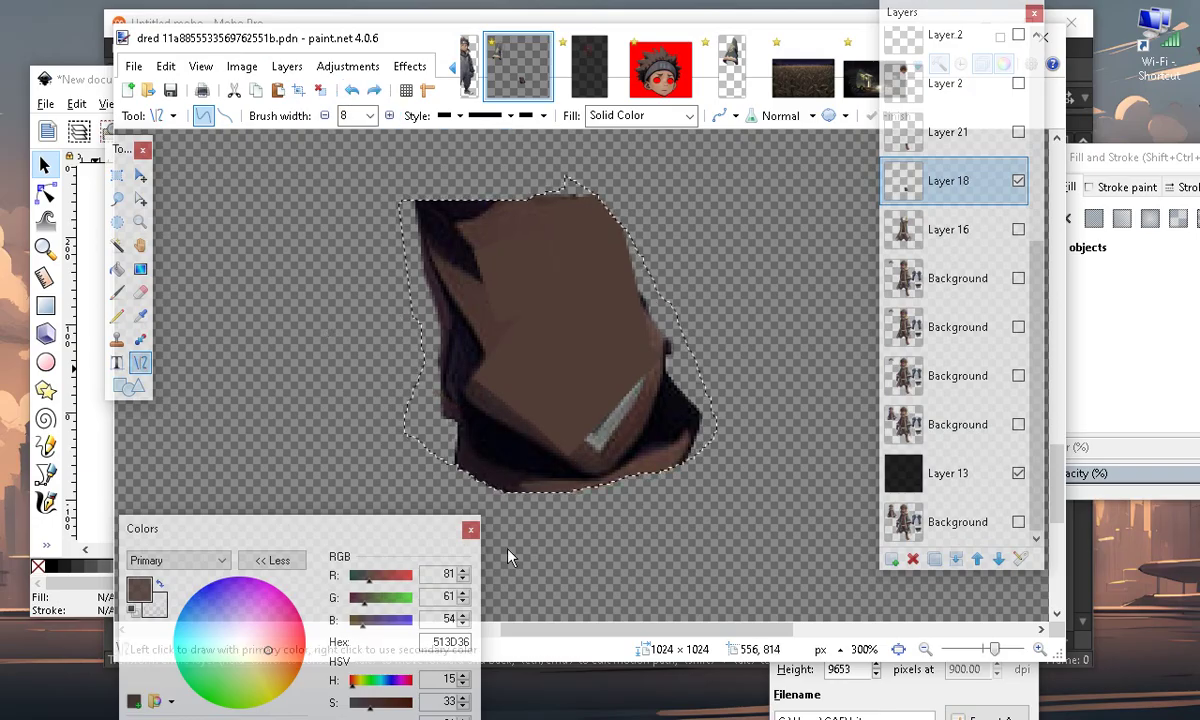
left_click_drag(455, 452, 511, 485)
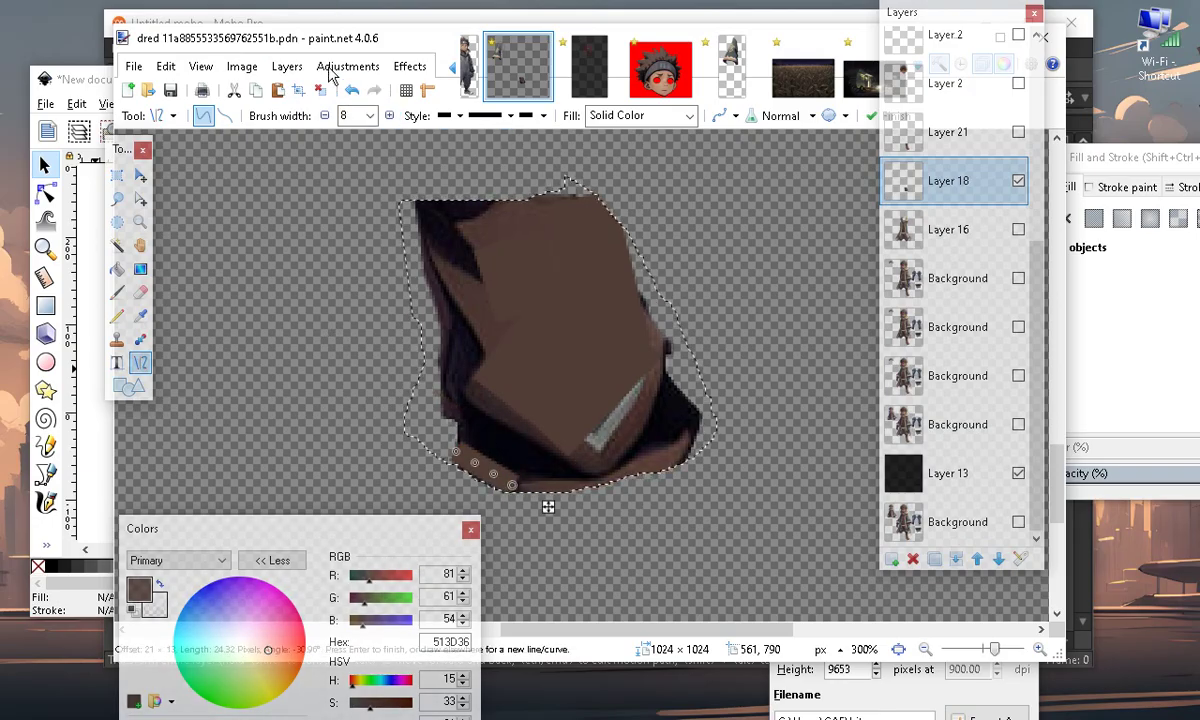
left_click(351, 90)
scroll(549, 434, "down", 3)
scroll(641, 495, "up", 4)
scroll(641, 495, "down", 2)
scroll(622, 528, "up", 1)
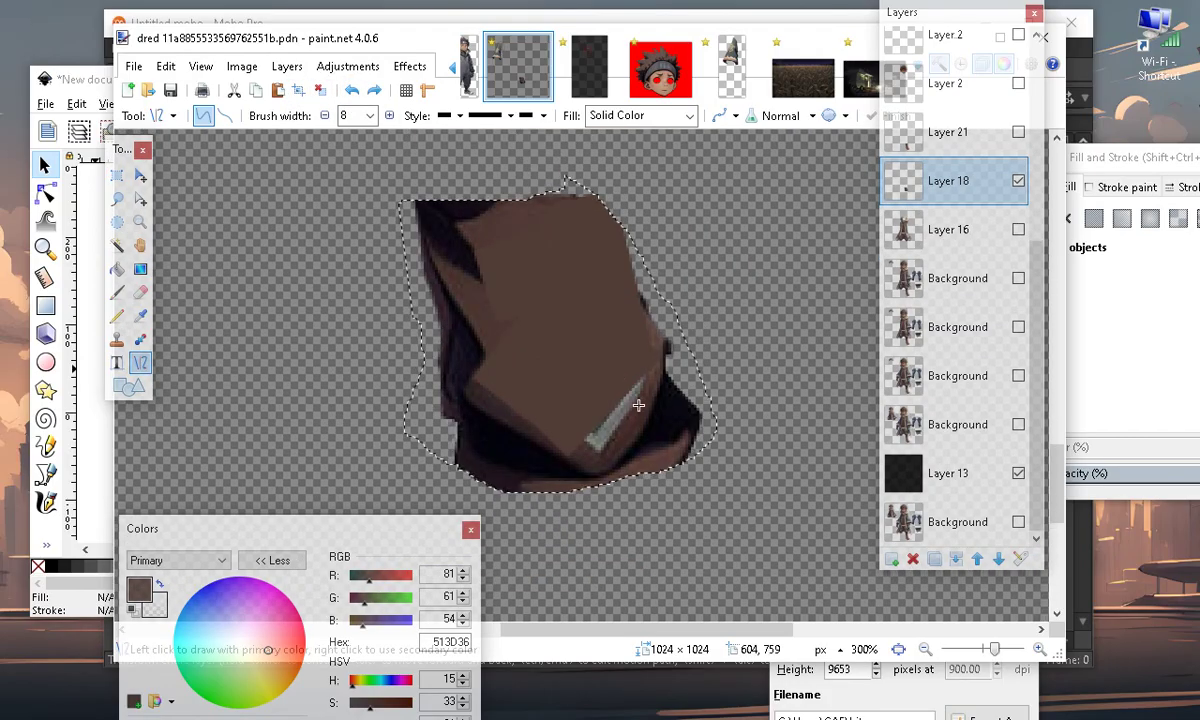
Cover the grey highlight on the brown piece's lower right side with a brown curved line
mouse_move(580, 461)
left_mouse_down()
mouse_move(678, 348)
mouse_move(662, 356)
mouse_move(688, 359)
mouse_move(667, 366)
mouse_move(663, 347)
left_mouse_up()
mouse_move(607, 431)
left_mouse_down()
mouse_move(619, 443)
mouse_move(577, 455)
mouse_move(626, 390)
left_mouse_up()
key("Return")
left_click(544, 262)
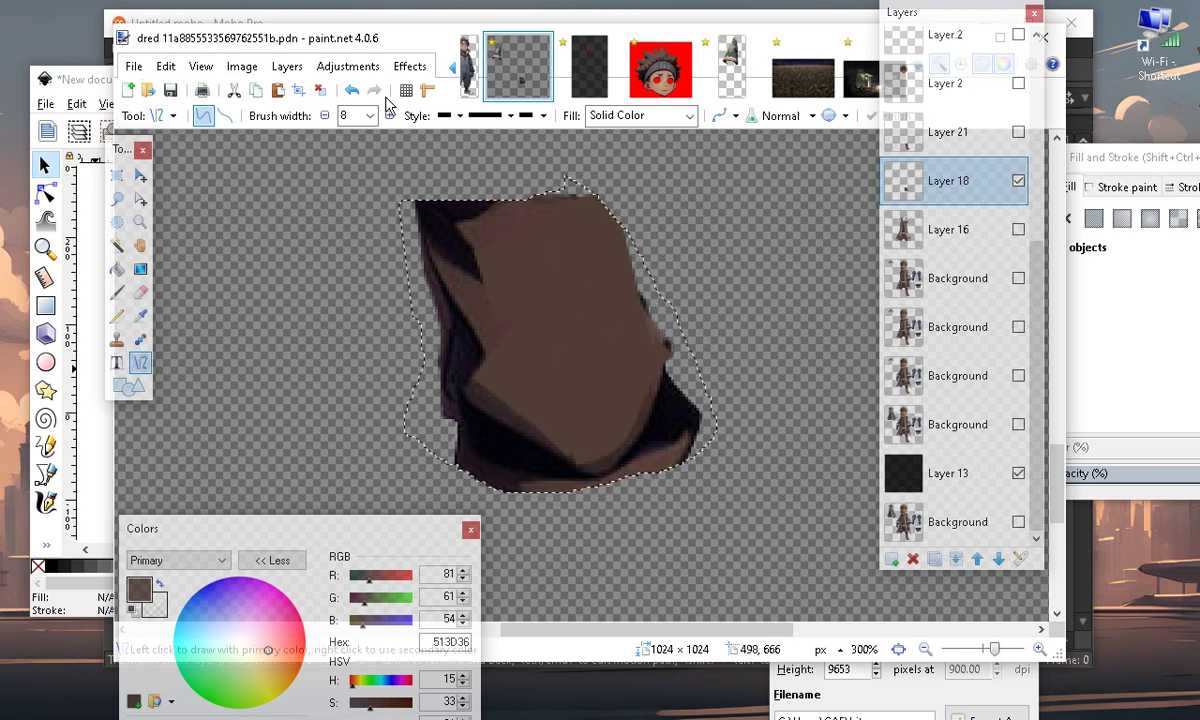
Darken the primary colour to 3F2F2A and reduce the brush width to 4 after testing a thicker line
left_click_drag(280, 528, 212, 420)
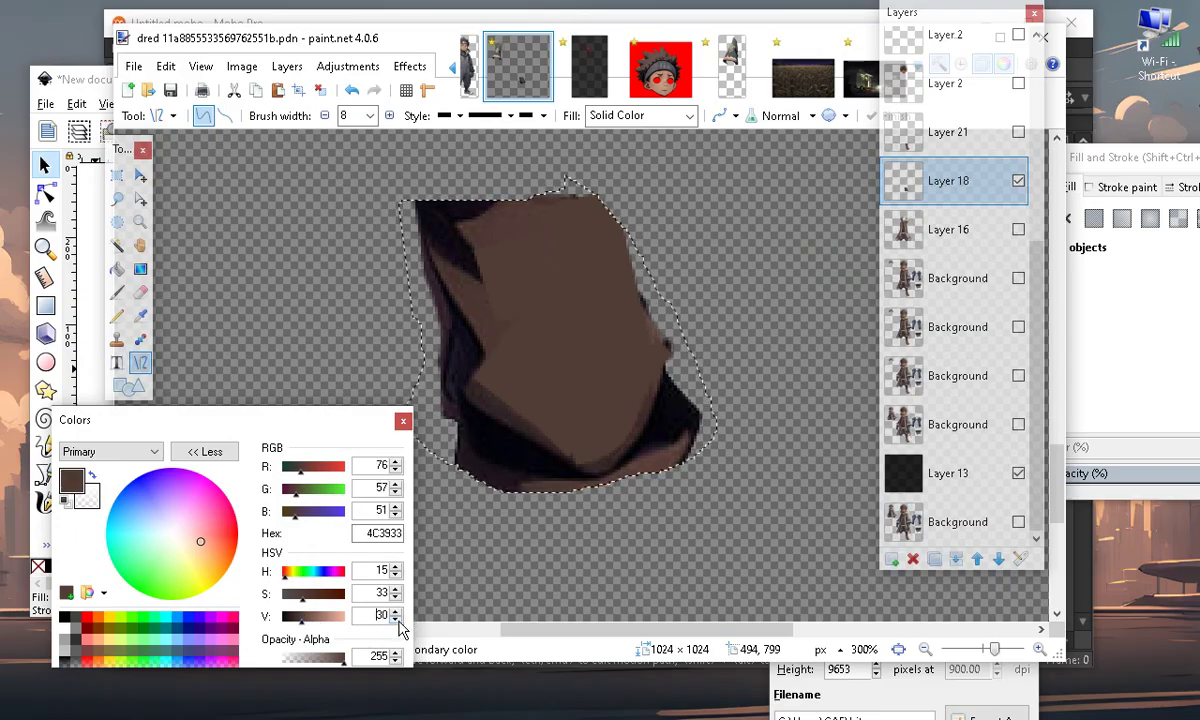
left_click_drag(229, 428, 254, 473)
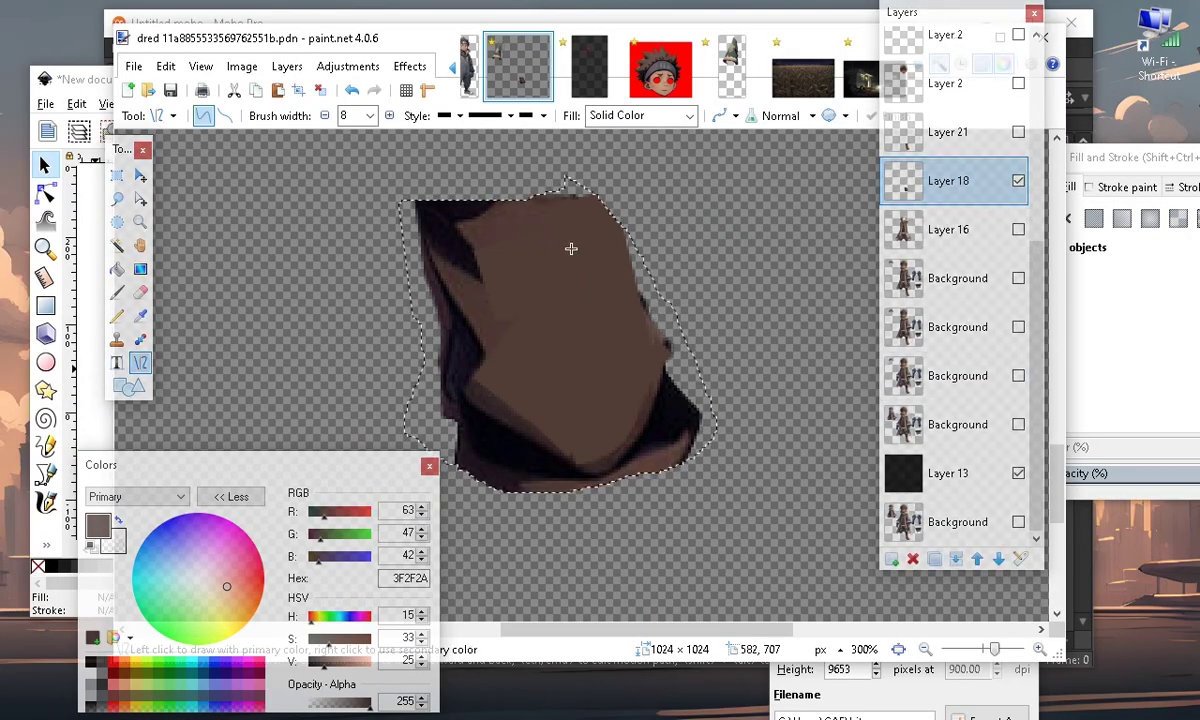
left_click_drag(600, 229, 653, 379)
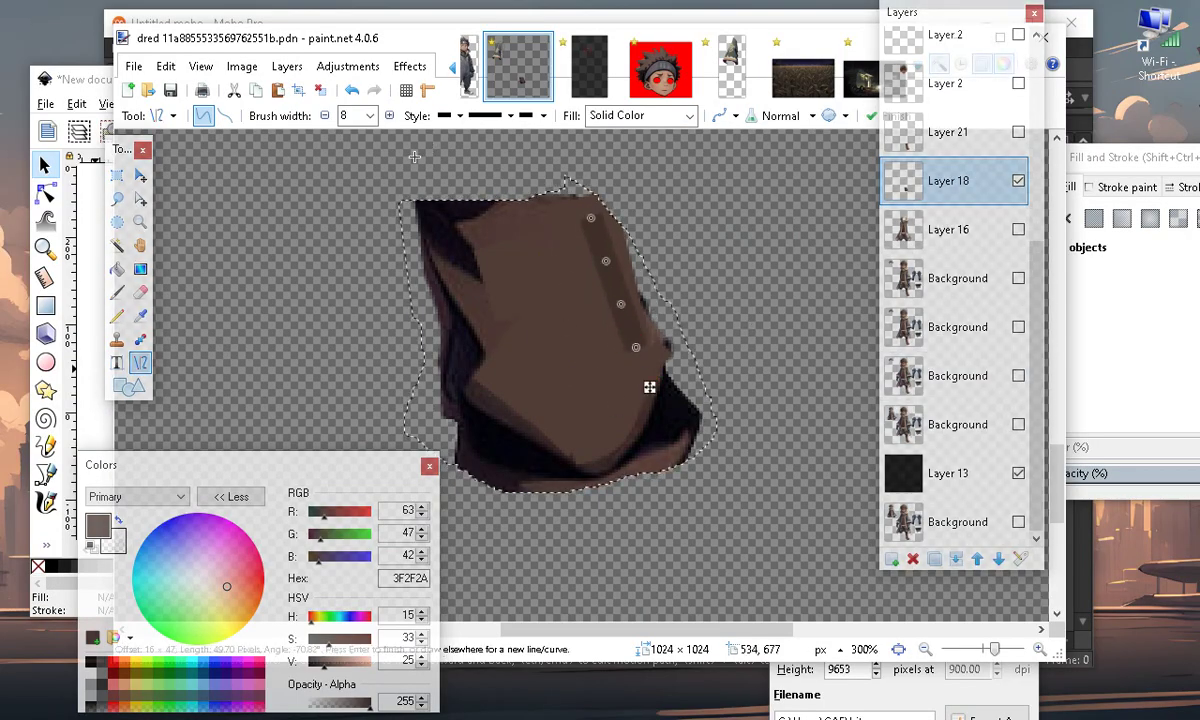
left_click(350, 89)
left_click(324, 115)
left_click(324, 115)
left_click(324, 115)
Draw a dark shading line about 66 pixels long down the brown piece's right edge
mouse_move(300, 465)
left_mouse_down()
mouse_move(250, 369)
mouse_move(225, 461)
mouse_move(284, 496)
left_mouse_up()
left_click_drag(226, 377, 318, 547)
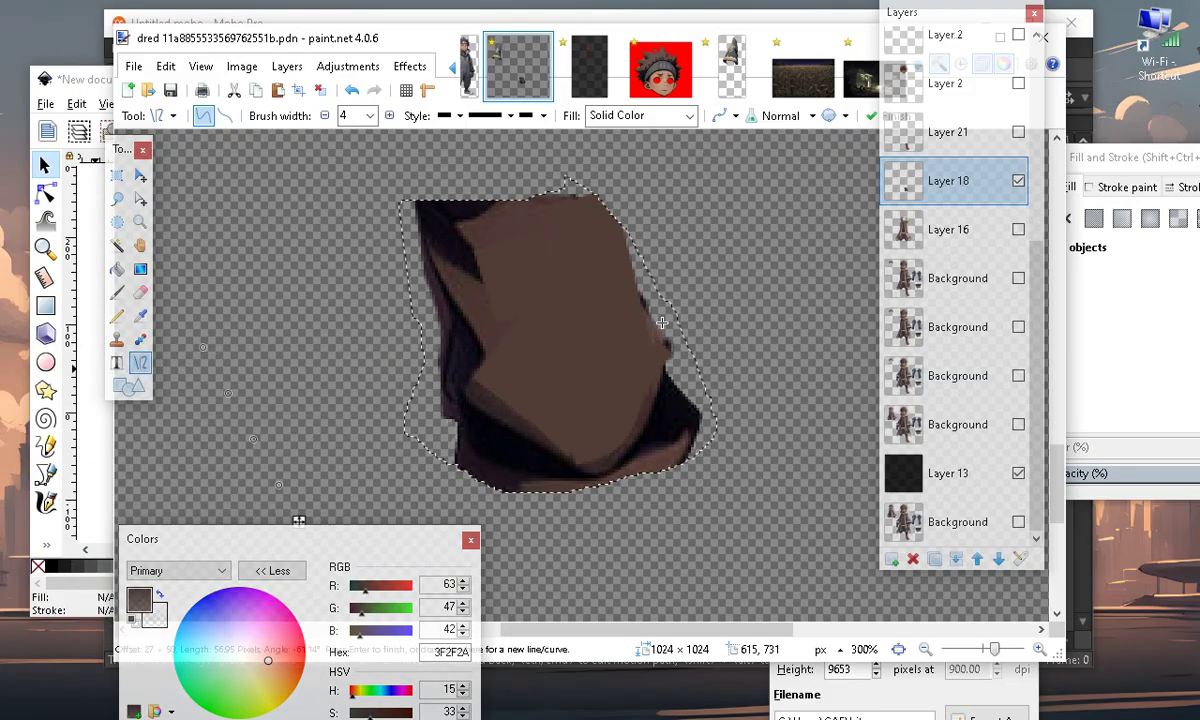
left_click_drag(659, 348, 669, 374)
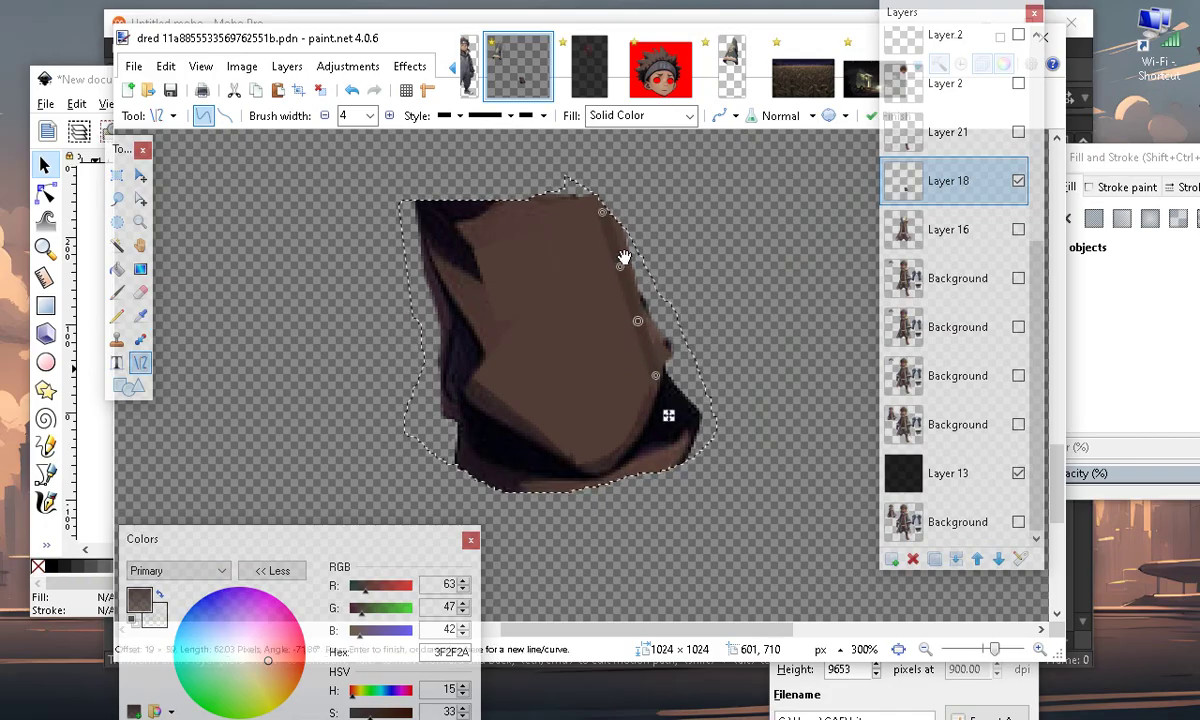
left_click_drag(604, 202, 608, 206)
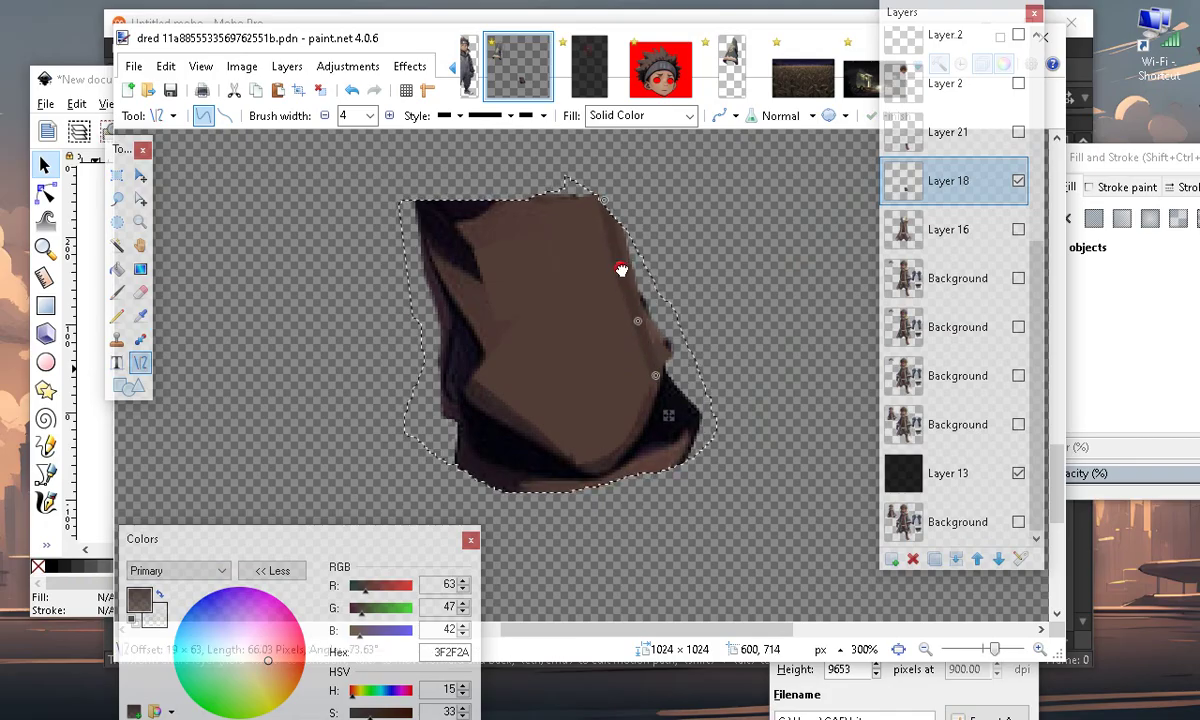
left_click(576, 508)
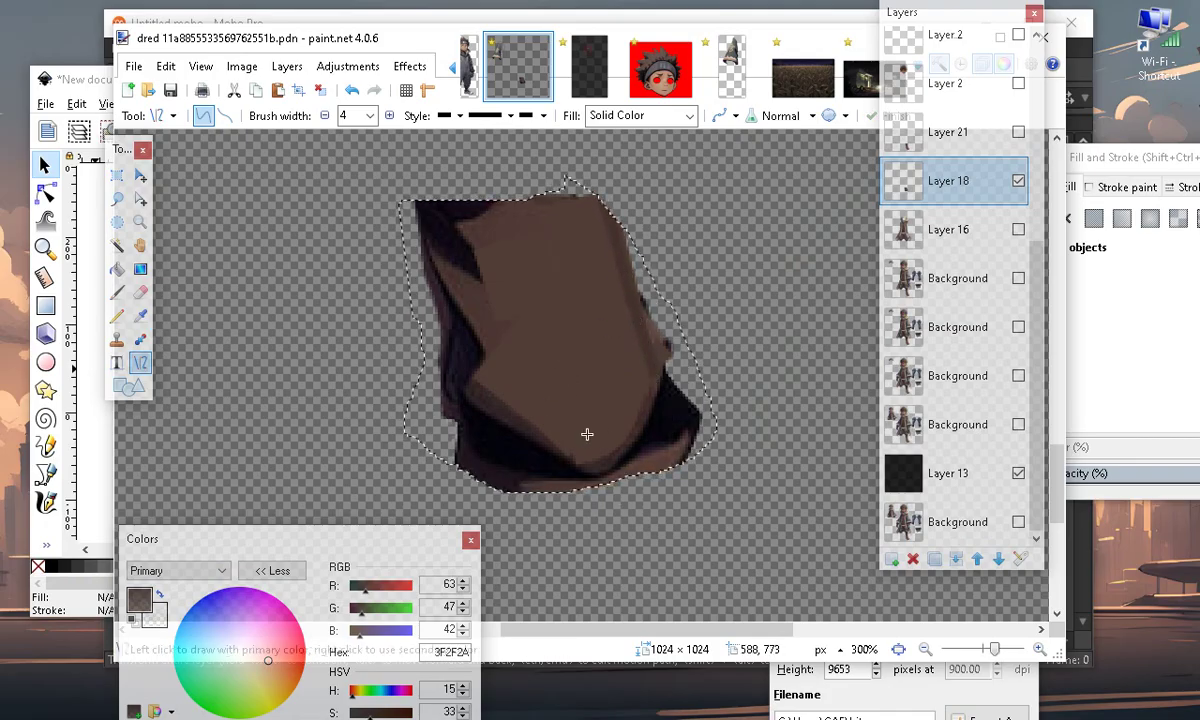
Shade the brown piece's lower left and lower right edges with dark lines, curving the right one outward
mouse_move(480, 378)
left_mouse_down()
mouse_move(580, 463)
mouse_move(651, 366)
mouse_move(653, 432)
left_mouse_up()
key("Return")
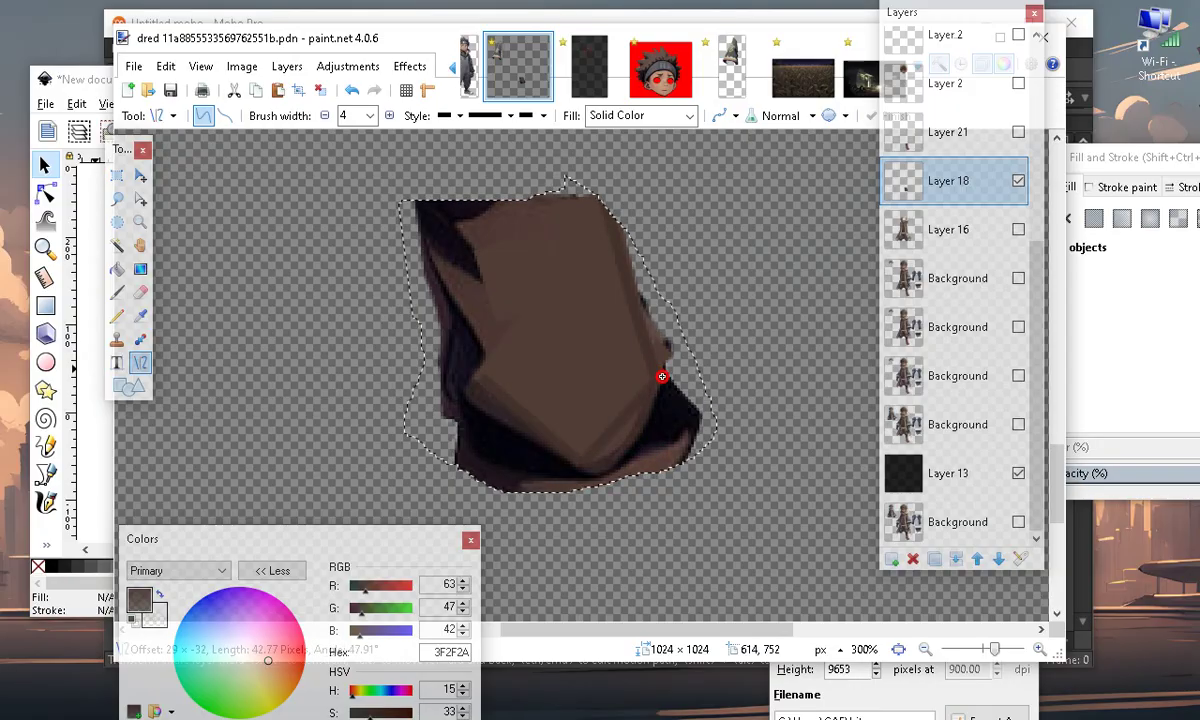
left_click_drag(662, 376, 659, 375)
left_click_drag(611, 436, 625, 450)
left_click_drag(635, 407, 647, 423)
left_click(625, 325)
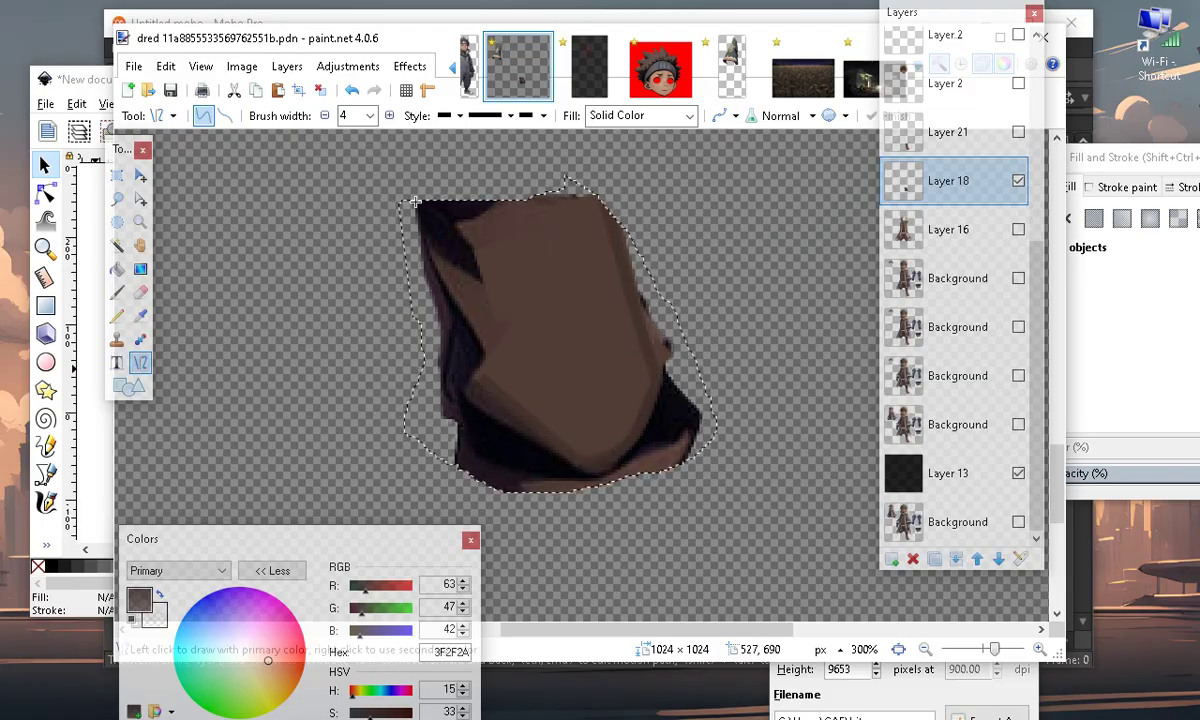
Fill the black notch at the brown piece's upper left with several dark brown 4-pixel lines
left_click_drag(458, 229, 481, 282)
left_click(451, 253)
left_click_drag(423, 222, 474, 213)
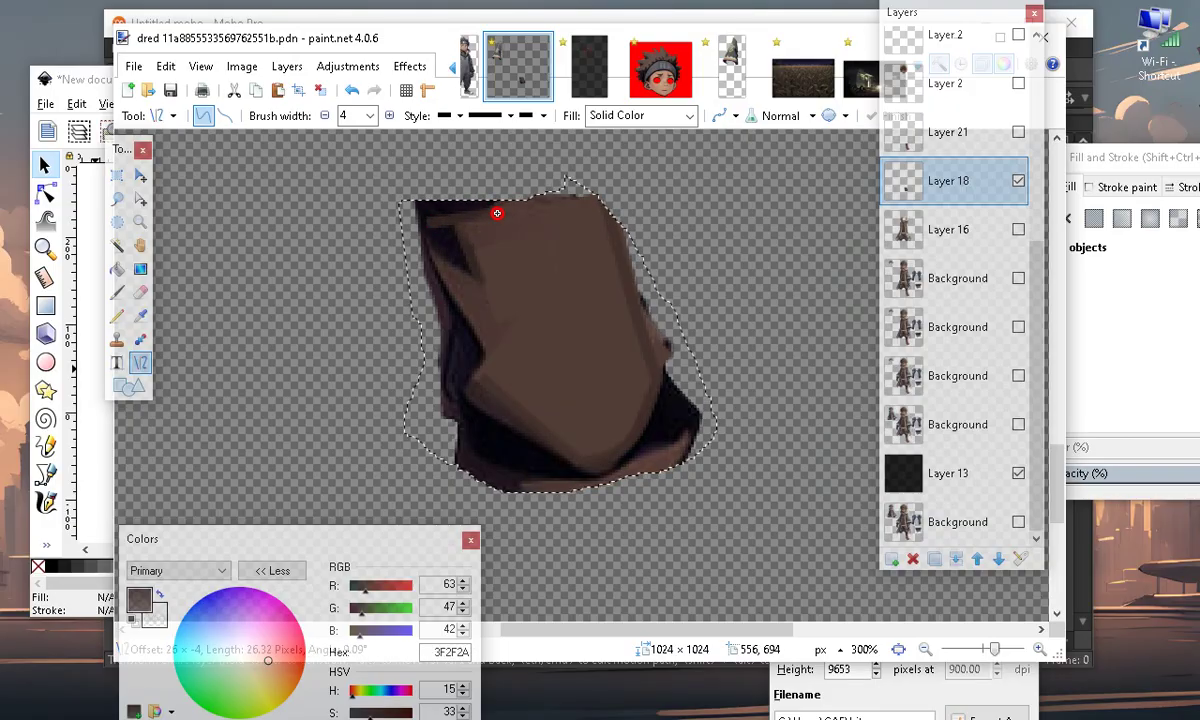
left_click_drag(496, 213, 477, 277)
key("Return")
key("Return")
left_click_drag(436, 227, 469, 265)
key("Return")
left_click_drag(433, 227, 455, 262)
key("Return")
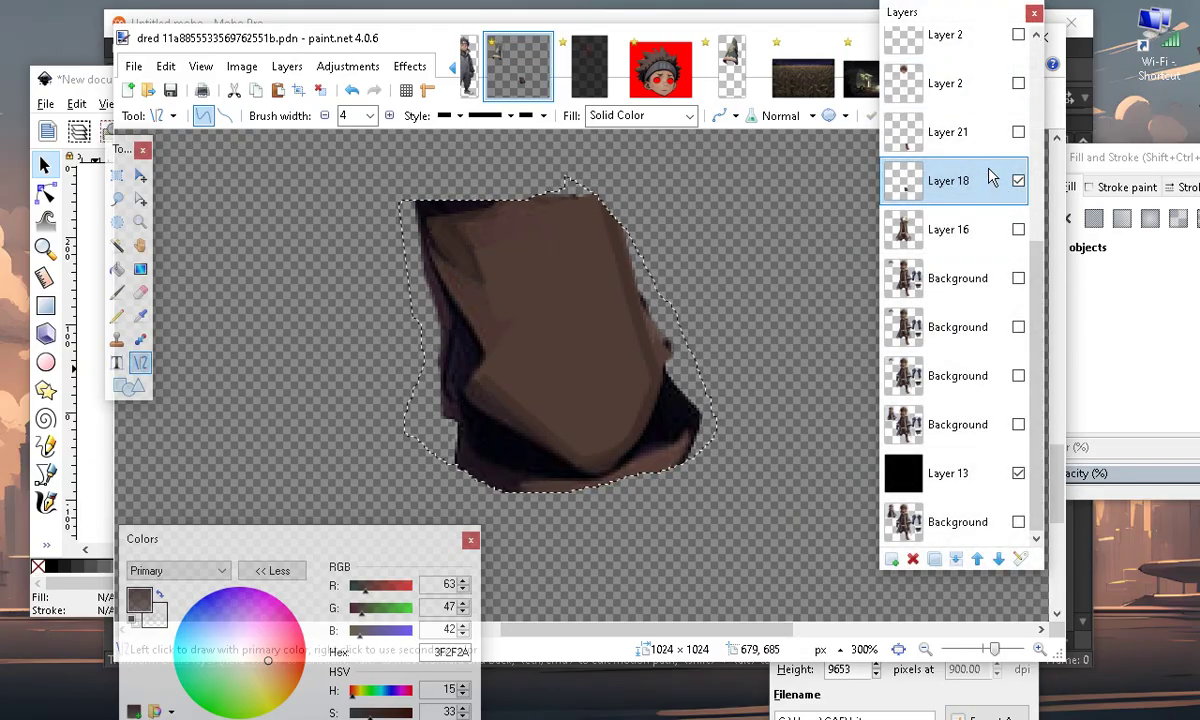
Add a new layer above Layer 18, set the primary colour to black and the line's brush width to 2
left_click(891, 558)
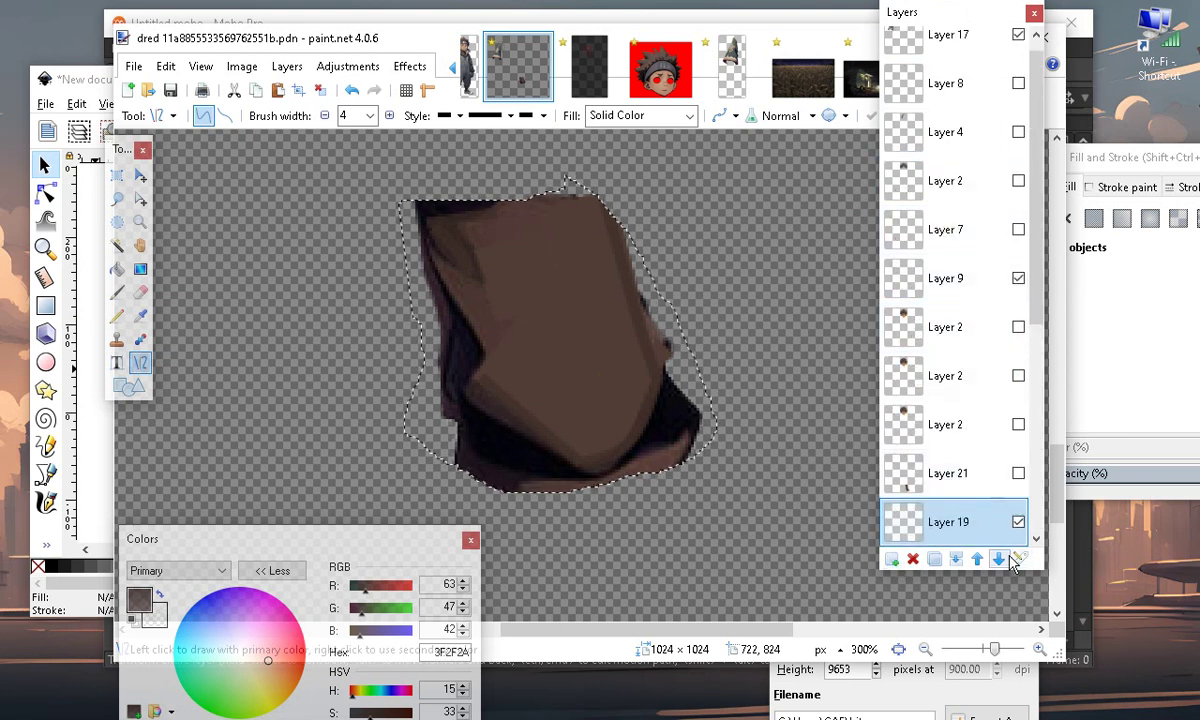
left_click(132, 620)
left_click_drag(290, 218, 566, 361)
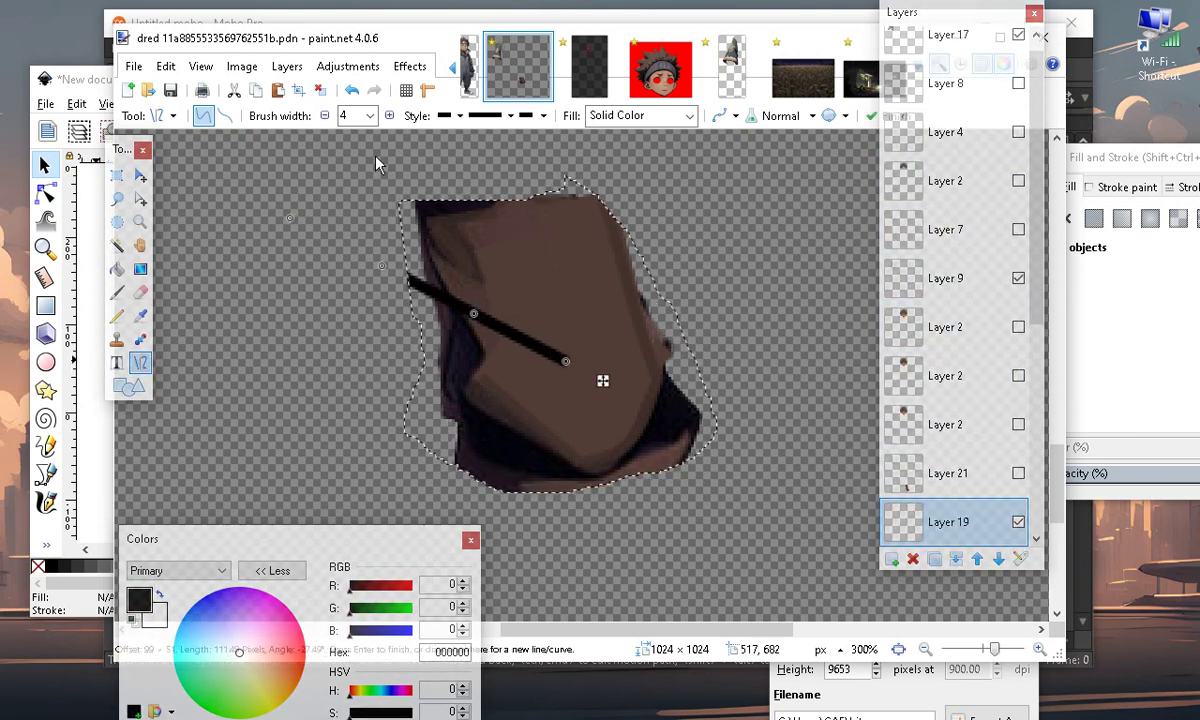
left_click(351, 90)
left_click(324, 116)
left_click(324, 116)
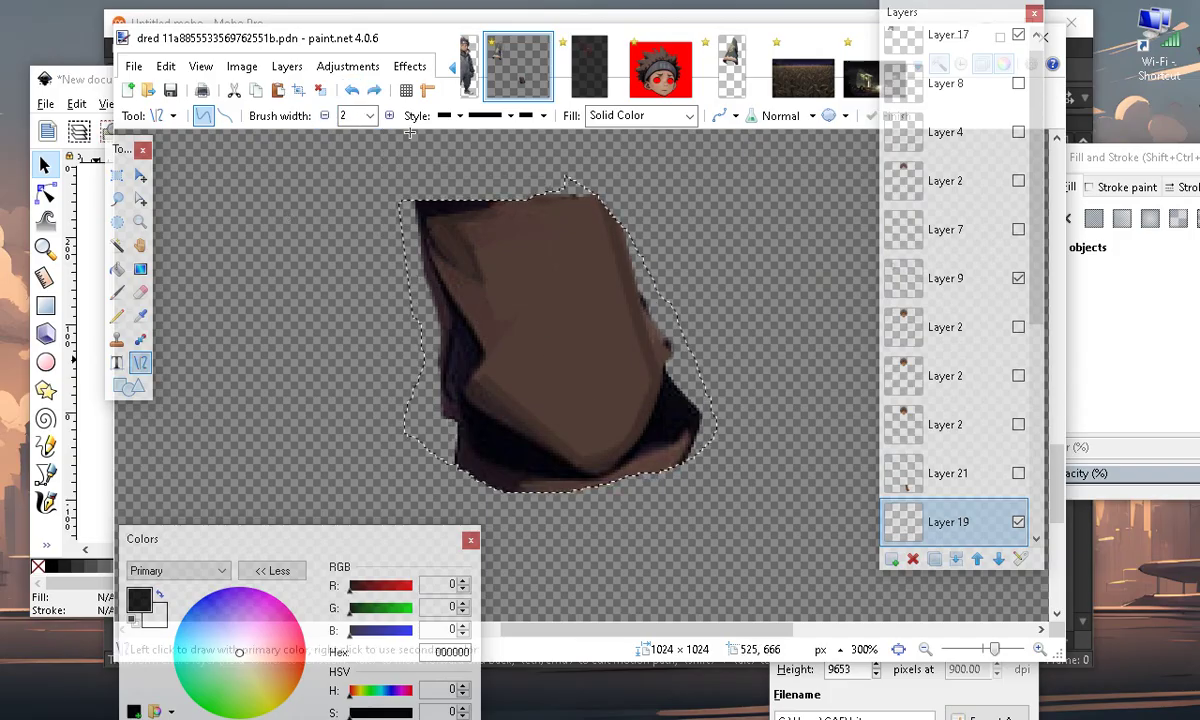
Draw a black outline about 59 pixels long beside the brown piece's right edge and a short one at its lower left, and deselect the area
left_click_drag(612, 198, 675, 350)
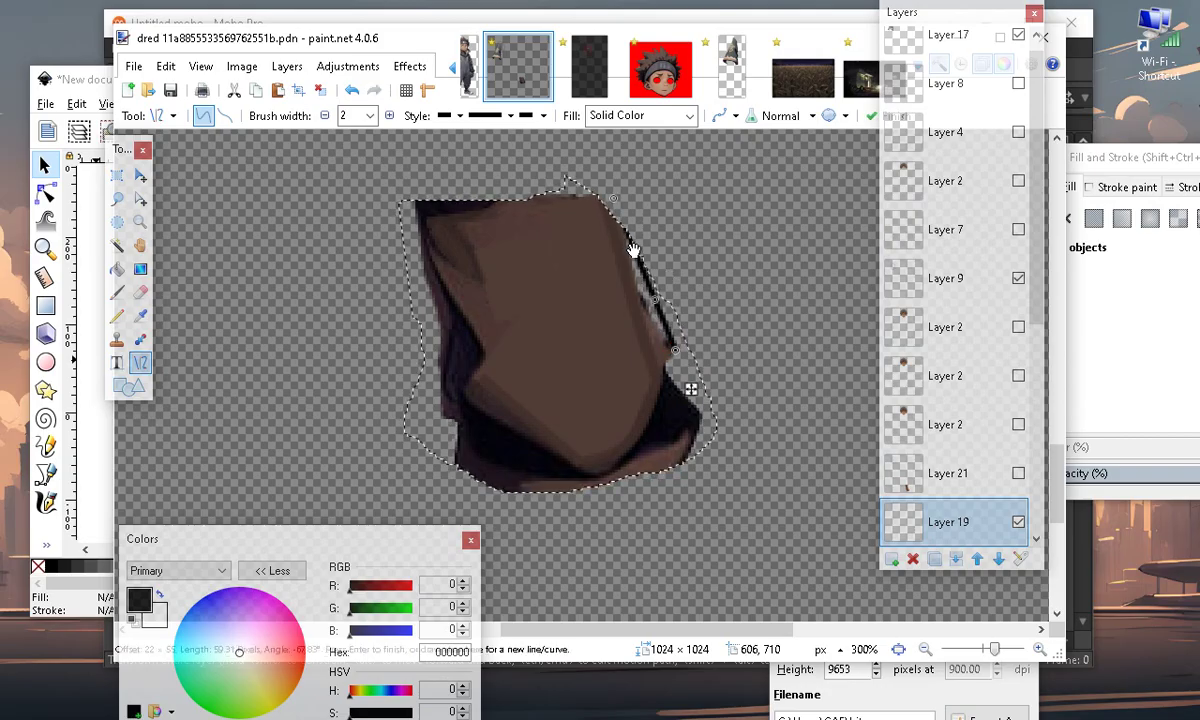
key("Return")
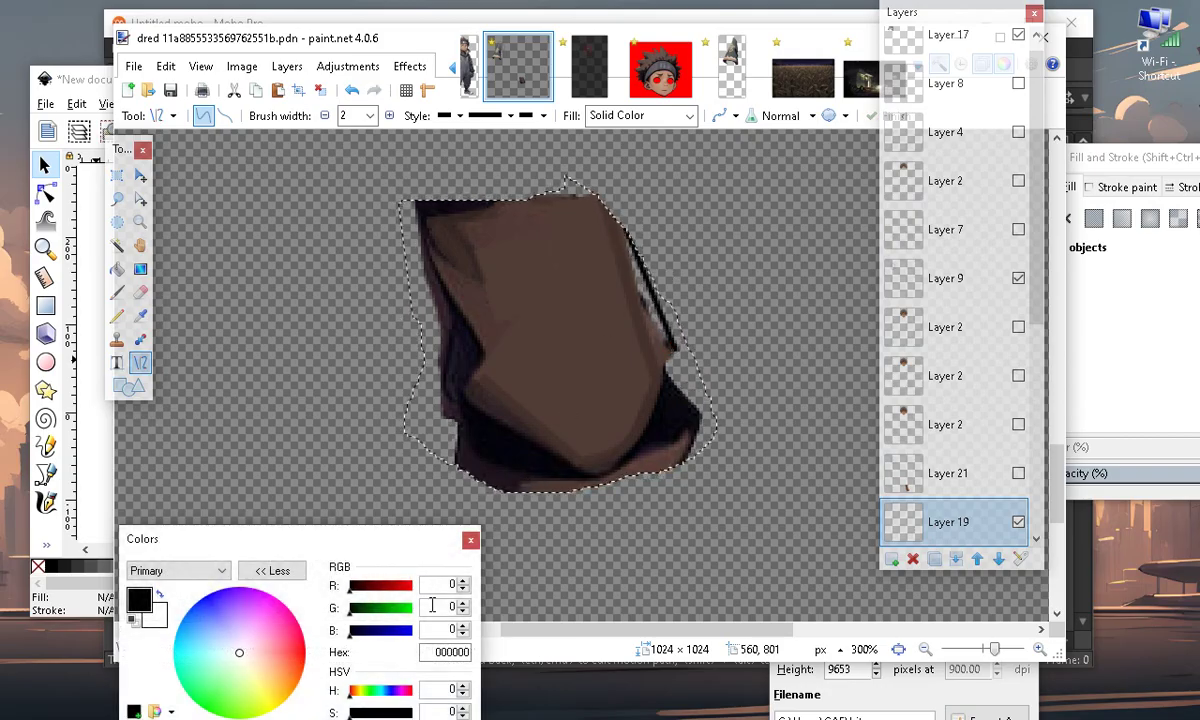
left_click_drag(457, 421, 458, 464)
key("Return")
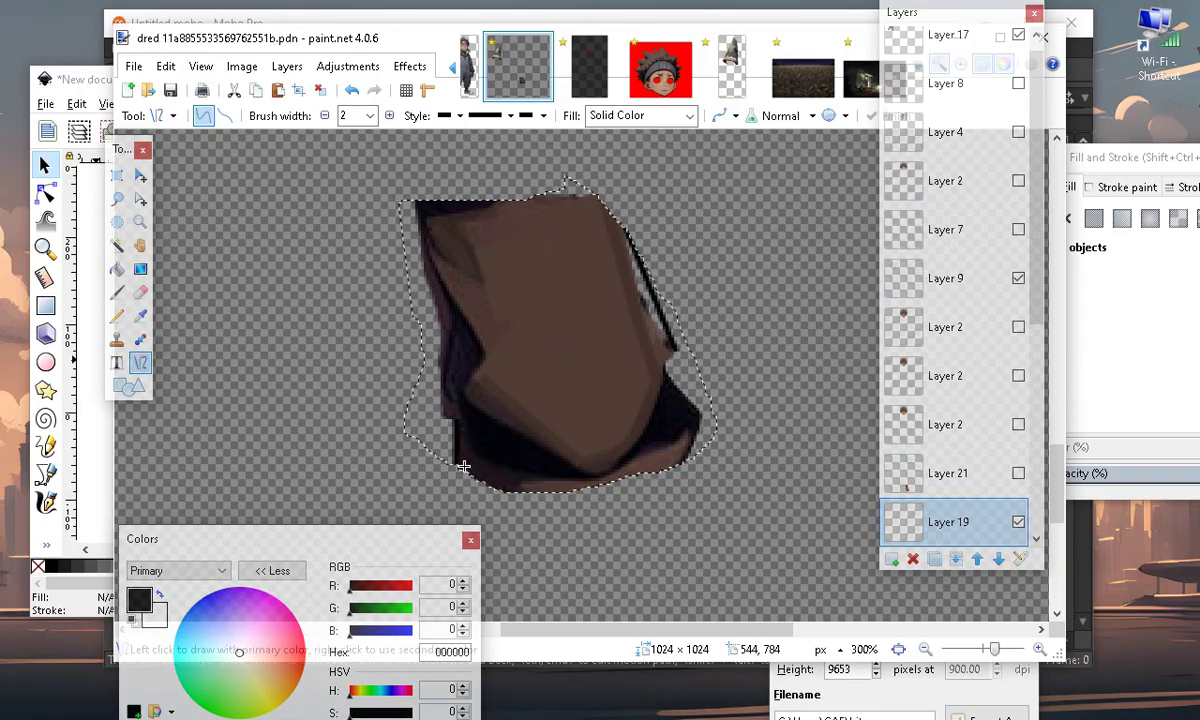
key("ctrl+d")
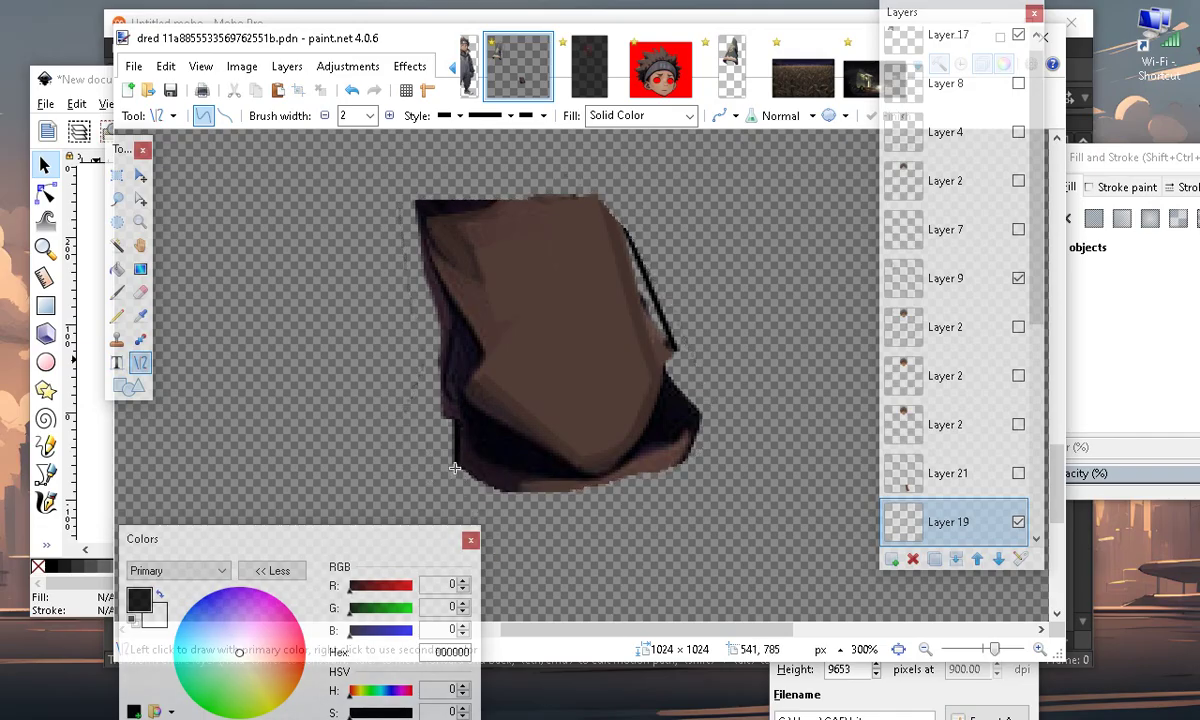
Draw a black line across the brown piece's base, bend it into a curve below the rim, and reinforce its lower left corner
left_click_drag(454, 468, 686, 457)
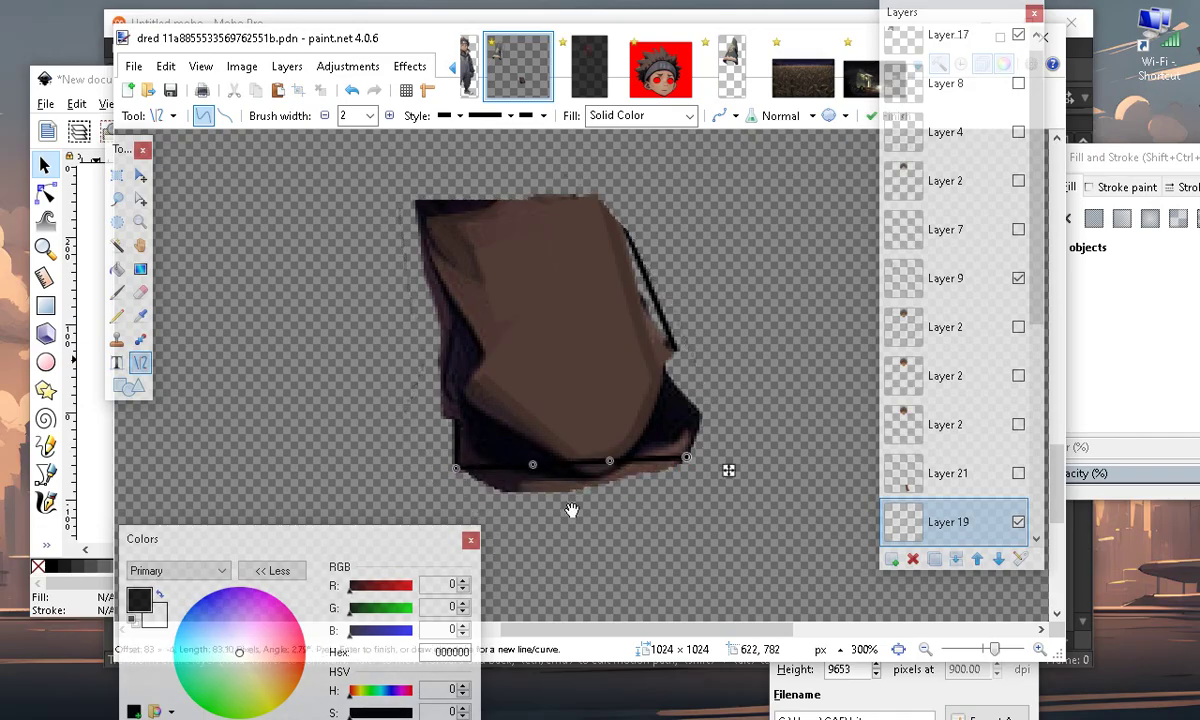
left_click_drag(544, 491, 530, 381)
left_click_drag(604, 346, 698, 299)
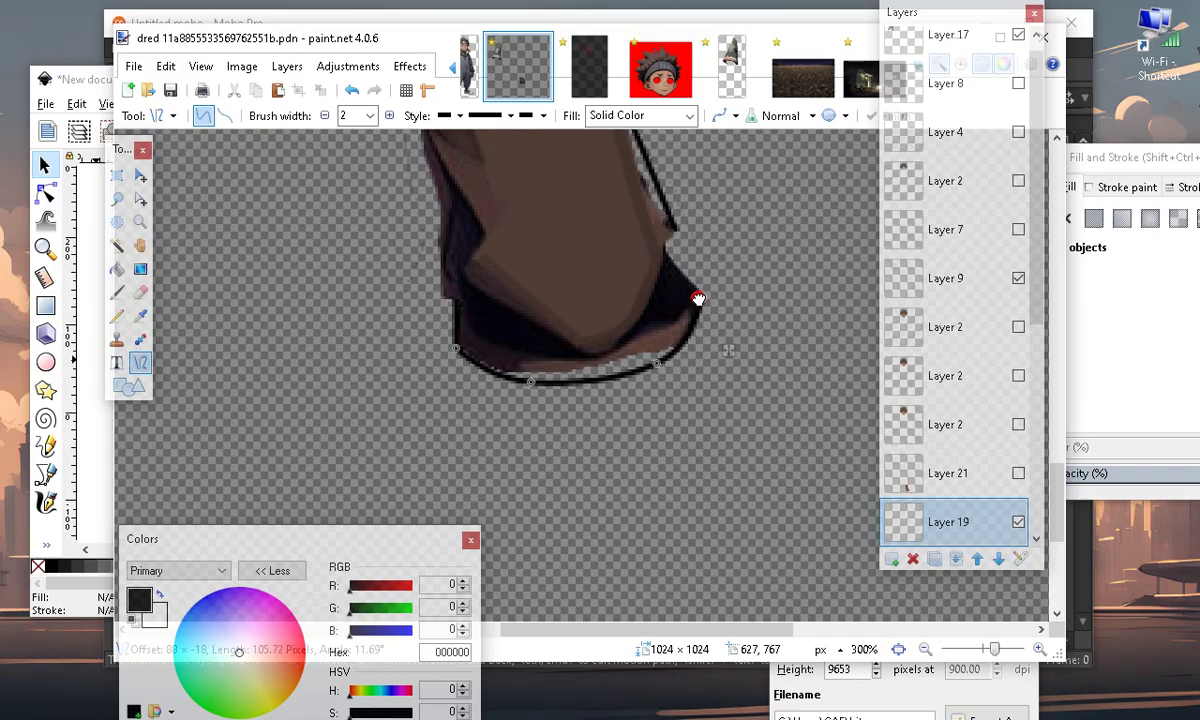
left_click(445, 235)
left_click_drag(452, 348, 509, 376)
key("Return")
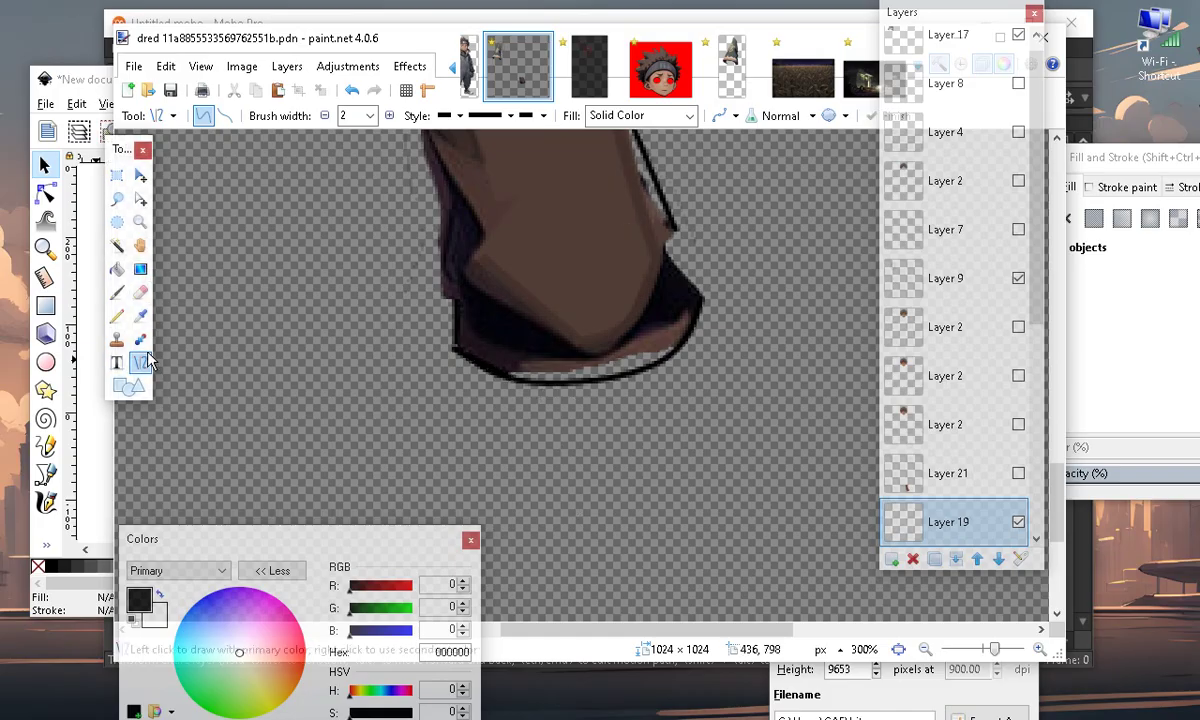
Try to sample the brown piece's colour from Layer 9 with the Color Picker
left_click(140, 315)
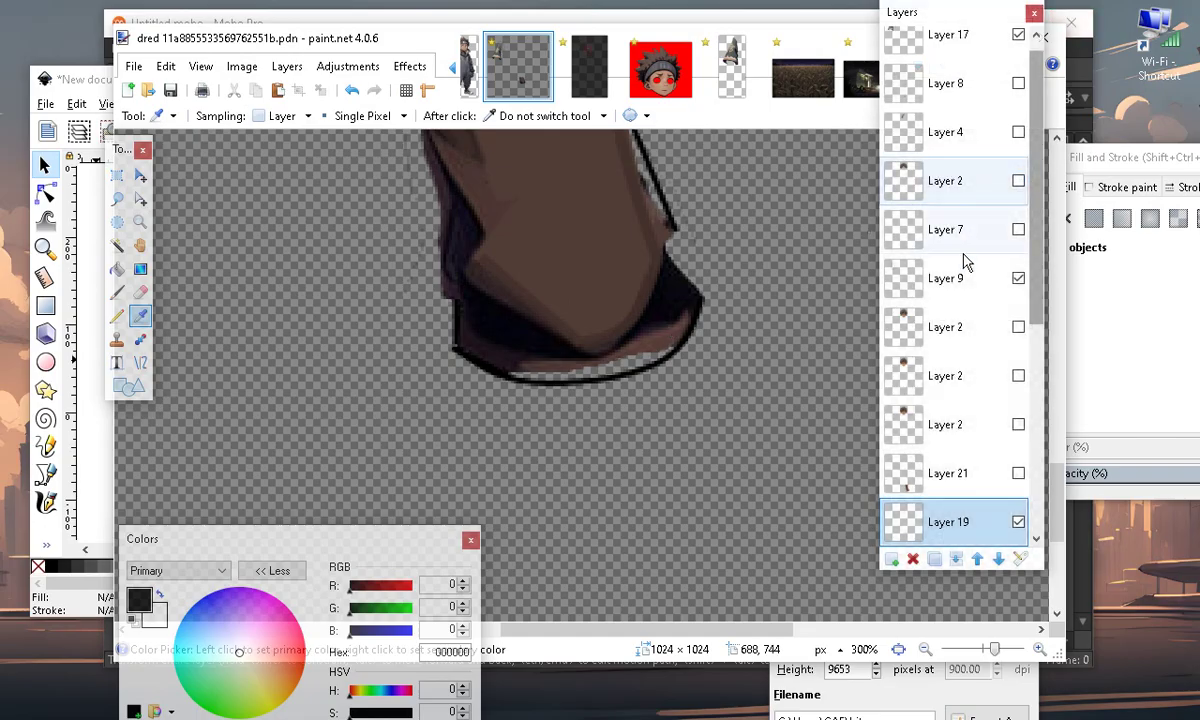
left_click(900, 280)
left_click(595, 265)
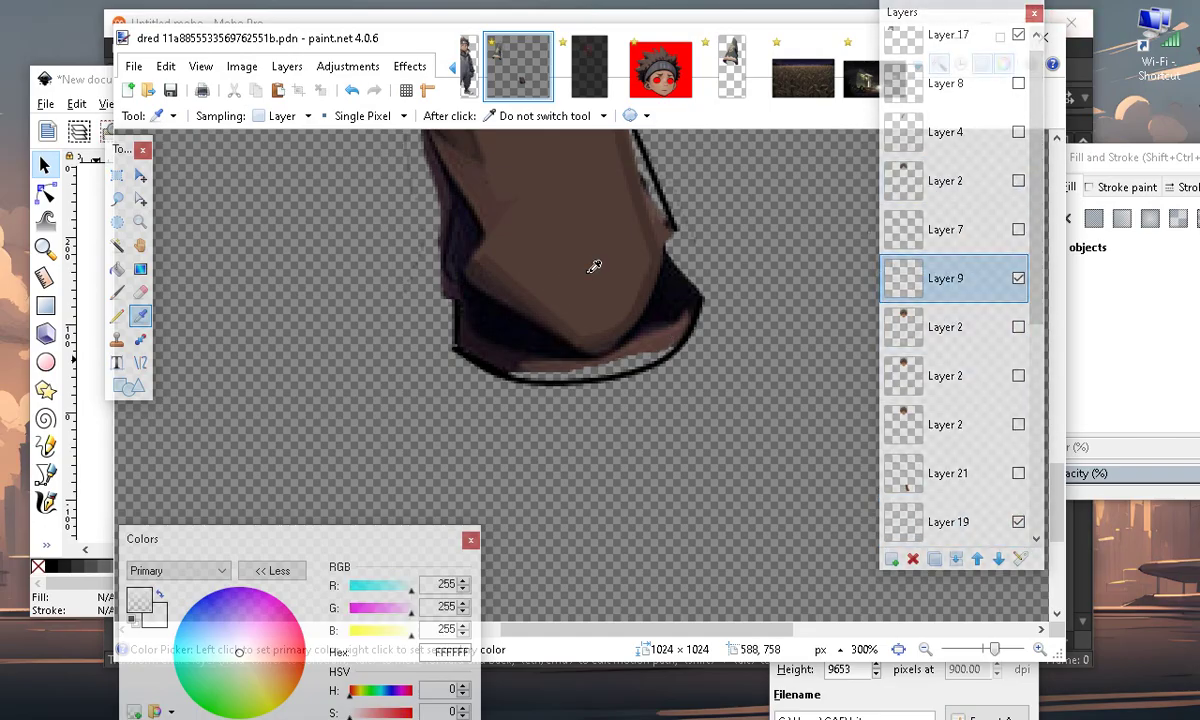
Look through the layers and toggle the visibility of Layer 19 and Layer 18 to identify which holds the brown piece
scroll(1037, 305, "up", 1)
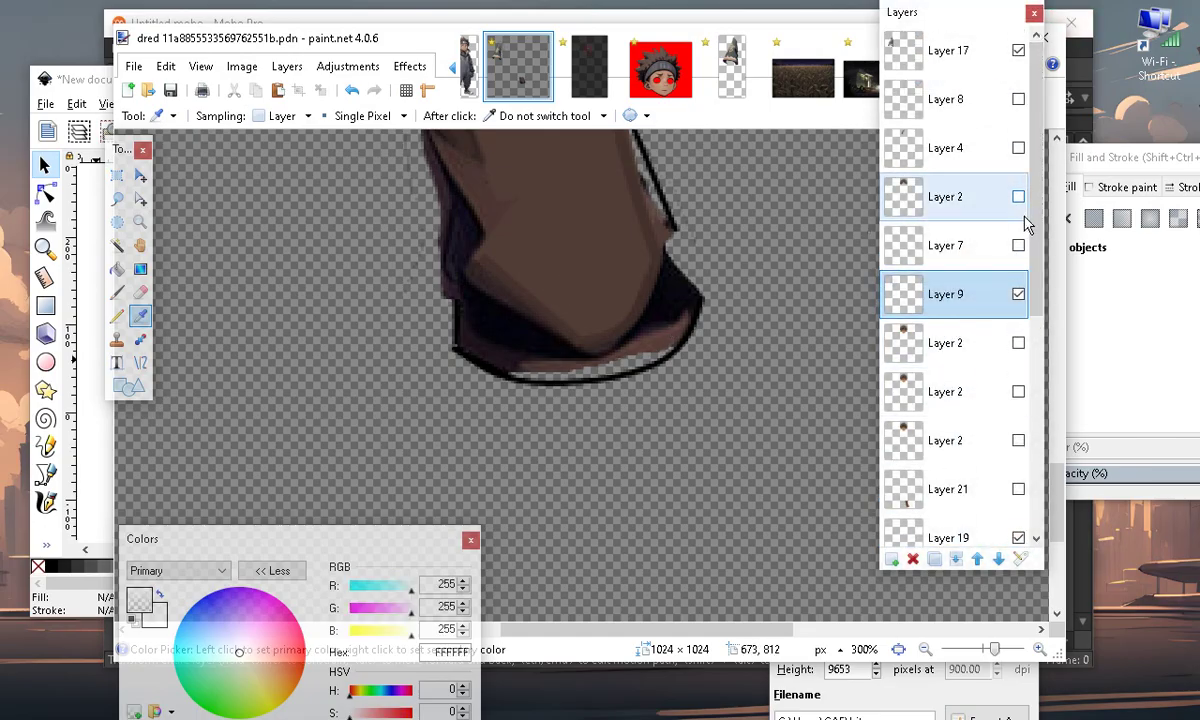
left_click(996, 55)
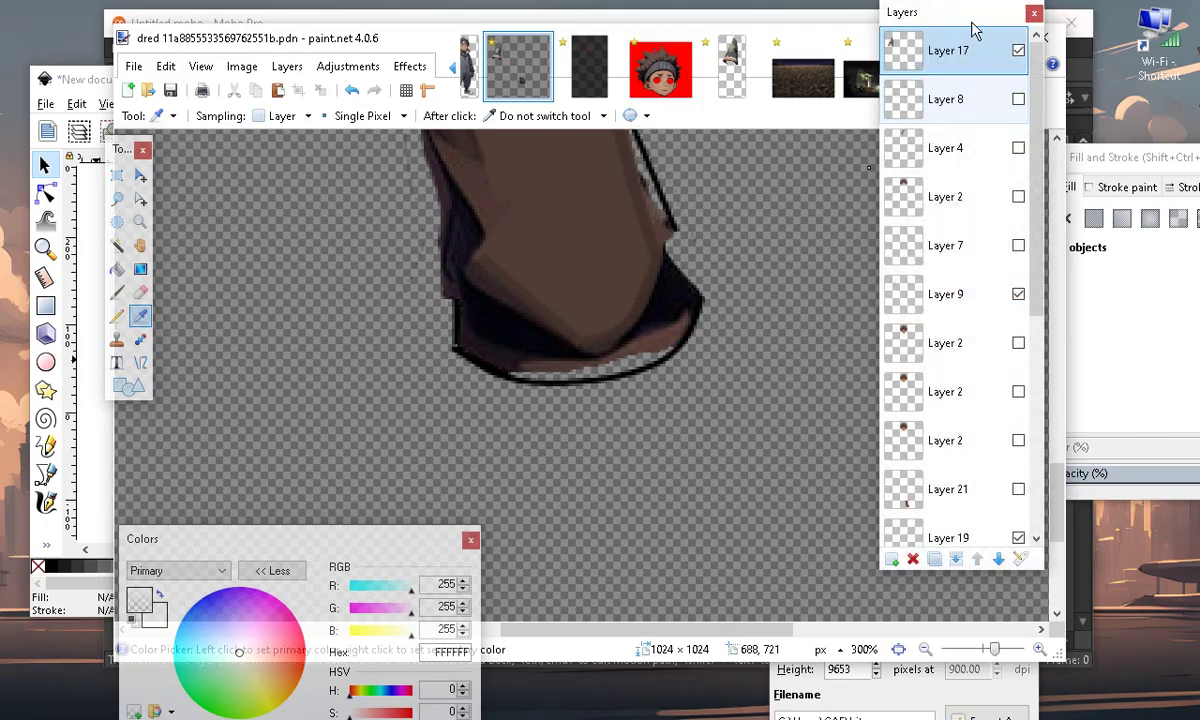
scroll(1054, 492, "down", 2)
scroll(972, 518, "down", 1)
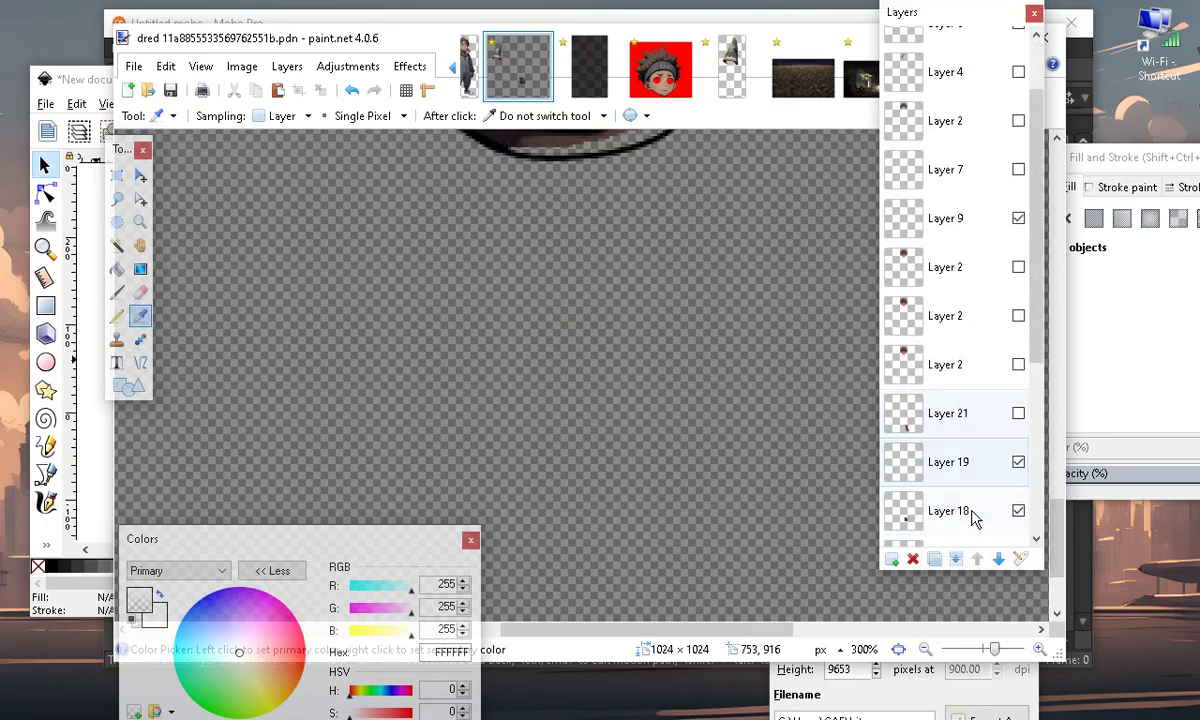
scroll(699, 471, "up", 3)
left_click(1018, 390)
left_click(1018, 440)
left_click(1018, 440)
left_click(1018, 390)
left_click(1018, 390)
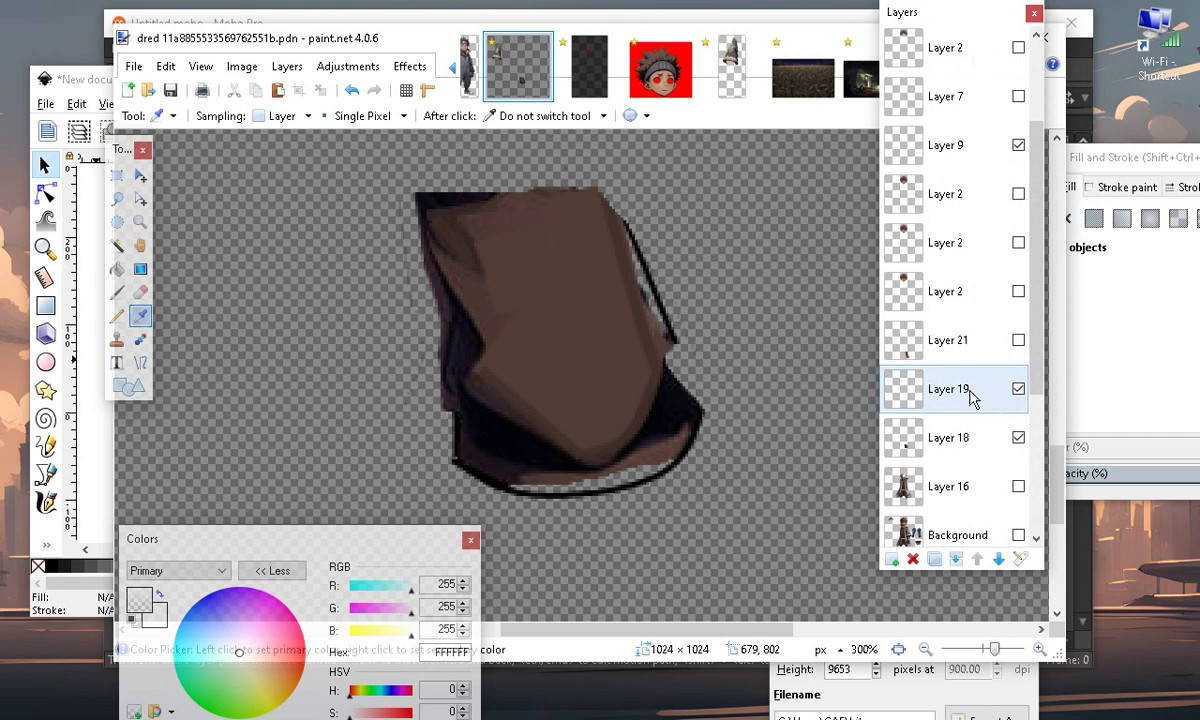
Sample brown 59403B from the lower rim on Layer 18 and set the line's brush width to 4 after a test line
left_click(965, 442)
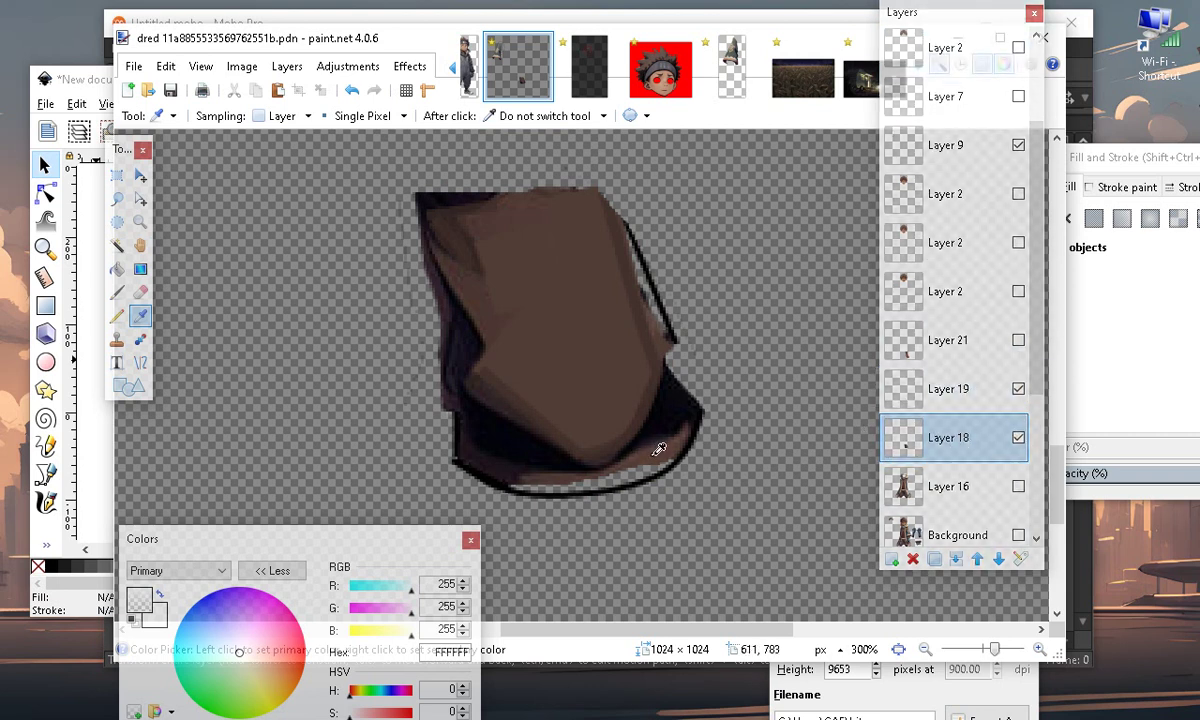
left_click(659, 449)
left_click(140, 362)
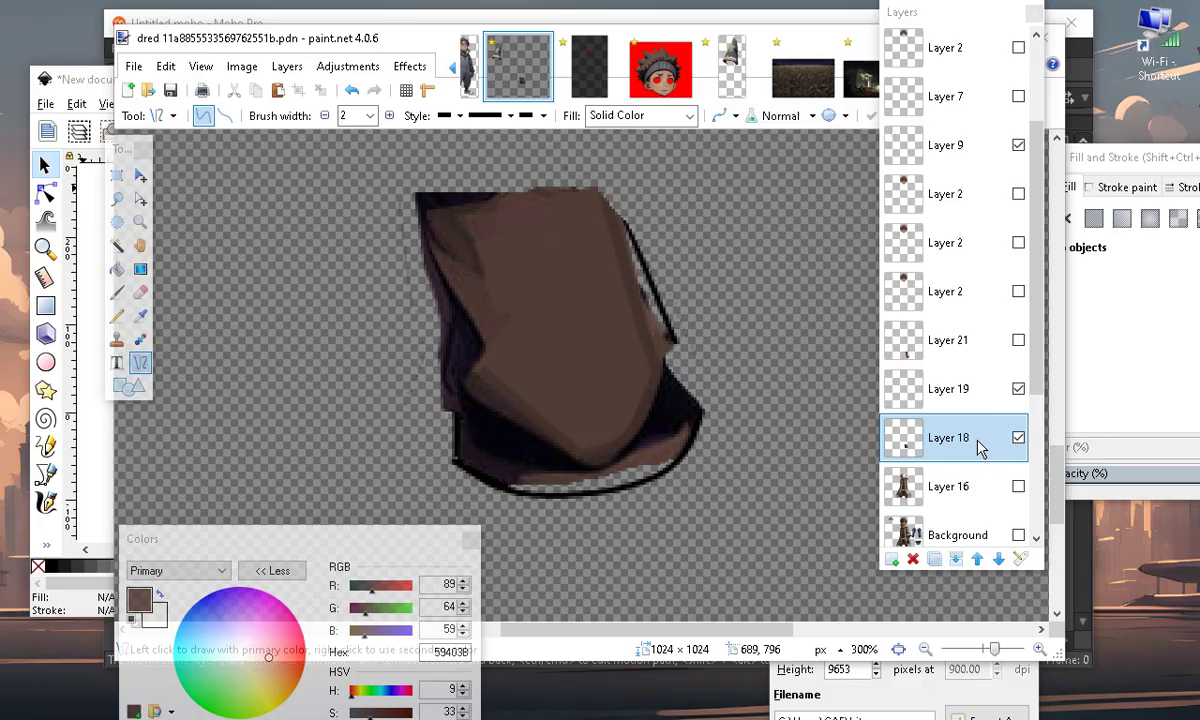
mouse_move(506, 215)
left_mouse_down()
mouse_move(576, 383)
mouse_move(568, 396)
left_mouse_up()
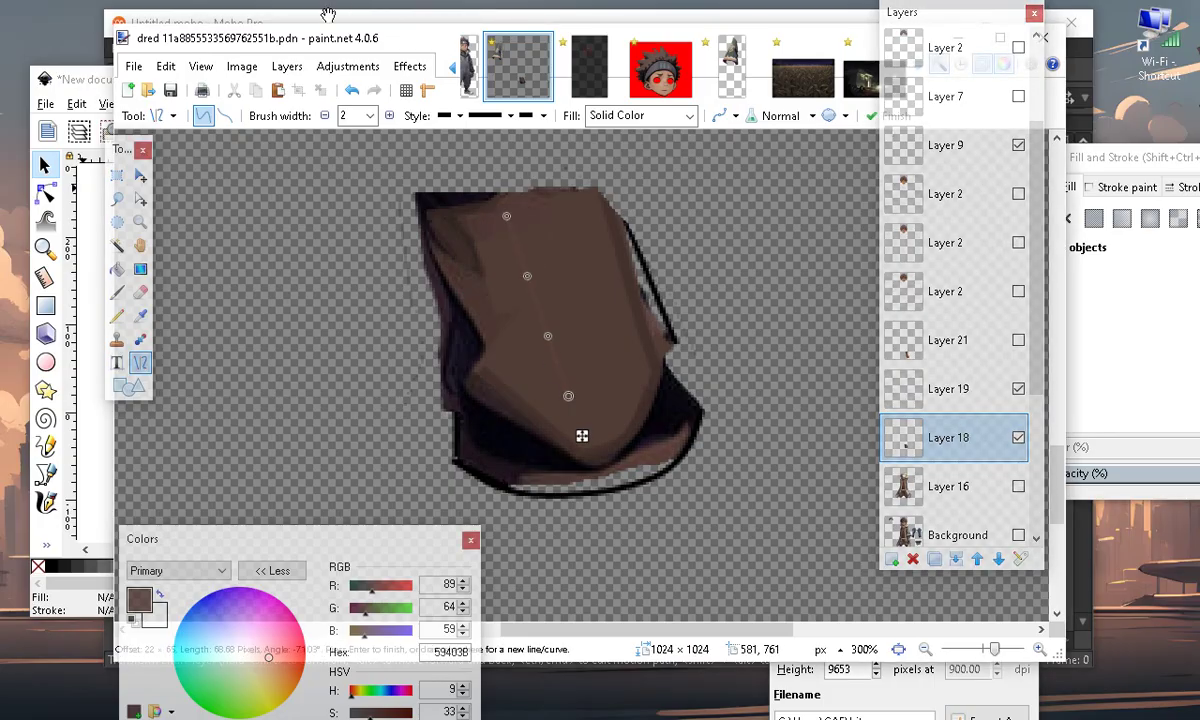
left_click(352, 90)
left_click(389, 116)
left_click(389, 116)
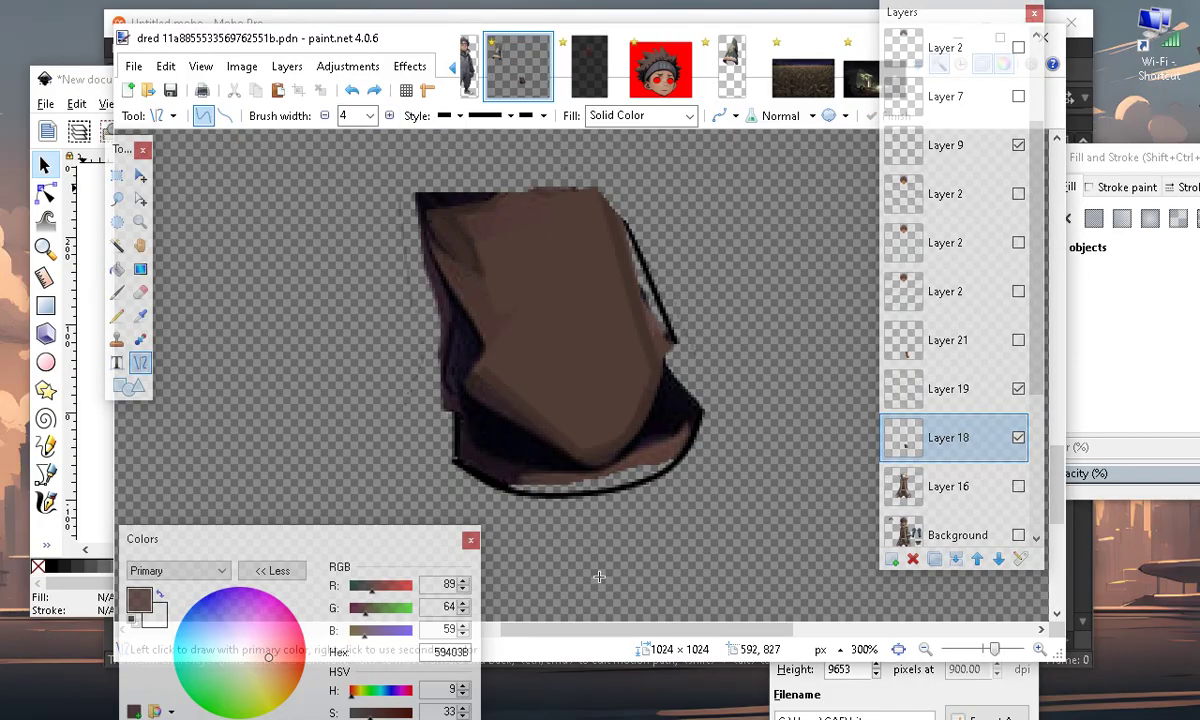
Fill the gap between the lower rim and its black outline with curved brown lines on Layer 18
mouse_move(506, 483)
left_mouse_down()
mouse_move(643, 477)
mouse_move(675, 455)
left_mouse_up()
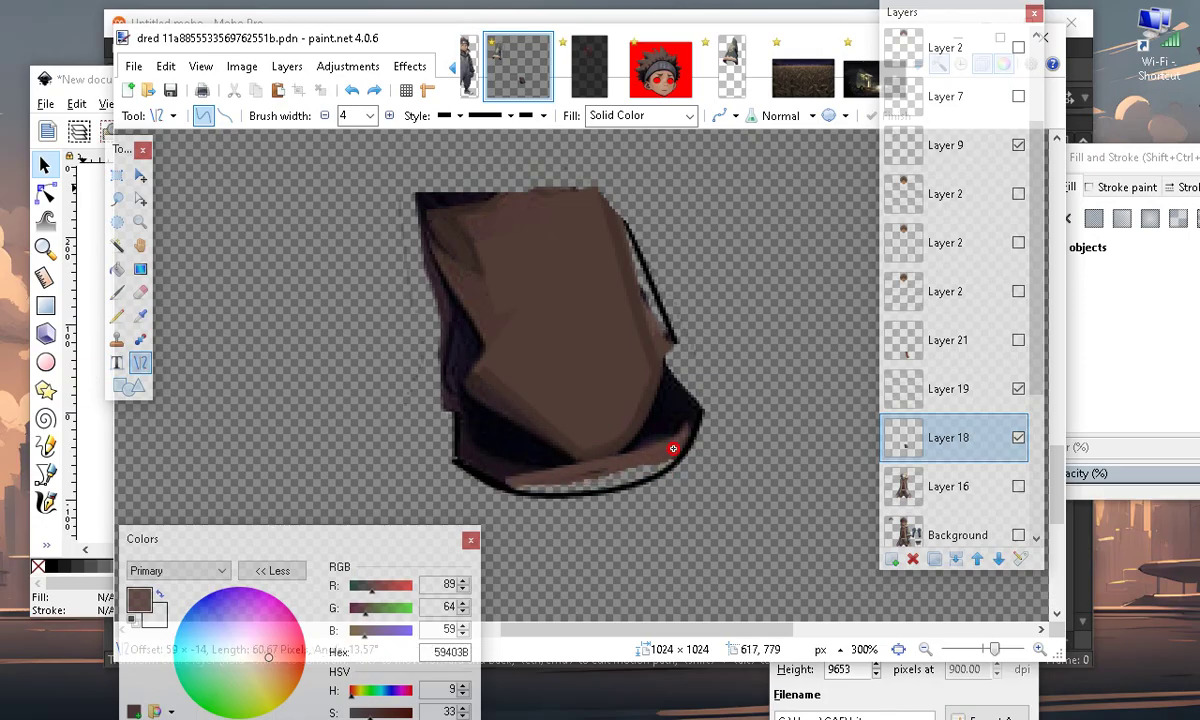
left_click_drag(574, 475, 637, 478)
left_click(569, 511)
left_click_drag(548, 493, 645, 468)
left_click(489, 466)
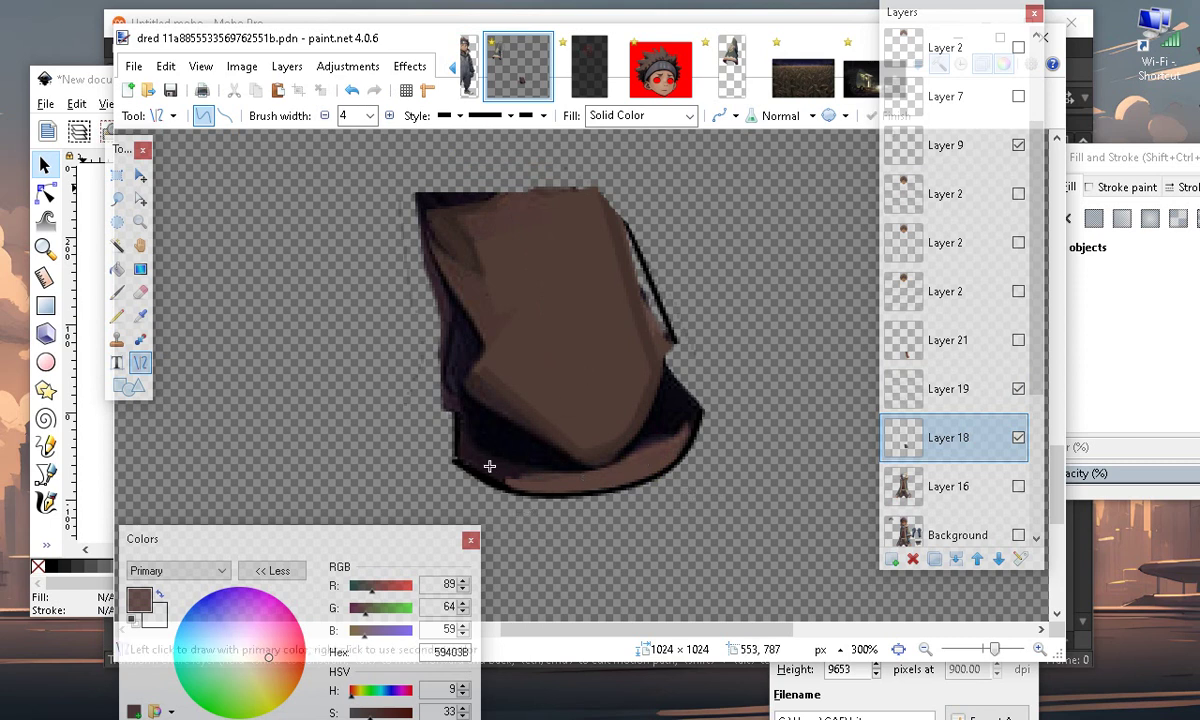
Extend the brown rim to the piece's lower left corner with short lines, the last about 14 pixels long
mouse_move(487, 472)
left_mouse_down()
mouse_move(557, 481)
mouse_move(521, 486)
left_mouse_up()
left_click(597, 405)
left_click(662, 460)
scroll(612, 462, "up", 1)
scroll(600, 440, "down", 1)
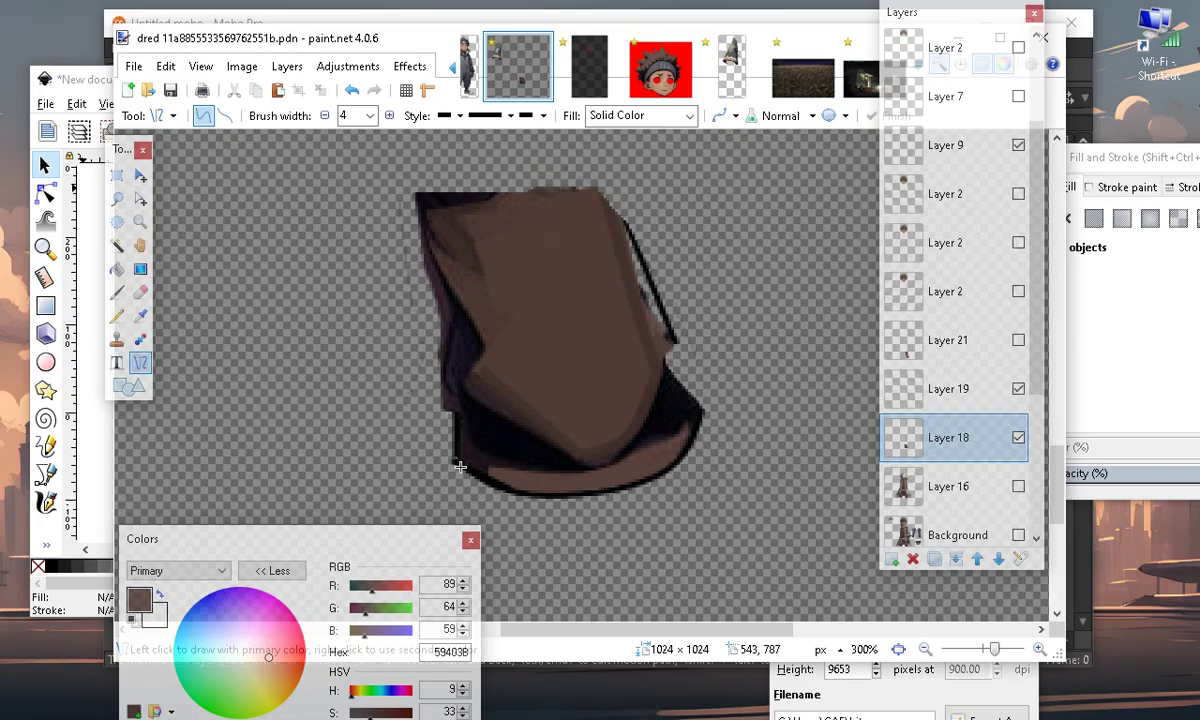
left_click_drag(455, 459, 495, 478)
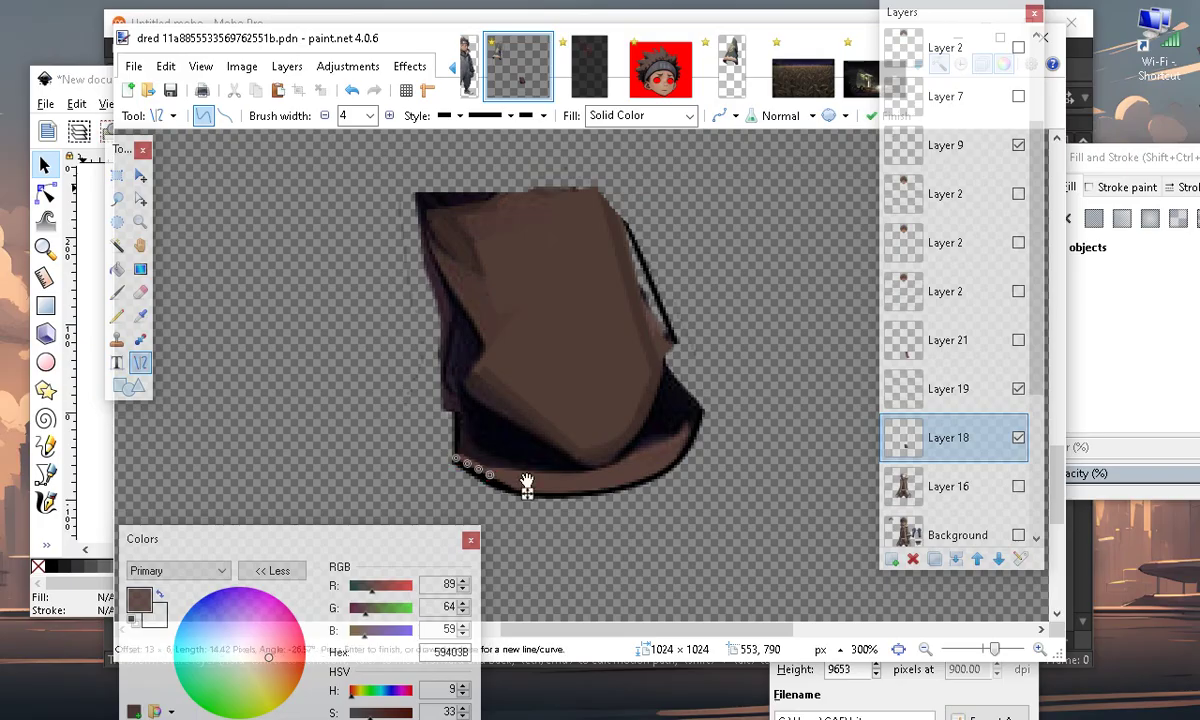
left_click(592, 477)
scroll(562, 378, "up", 2)
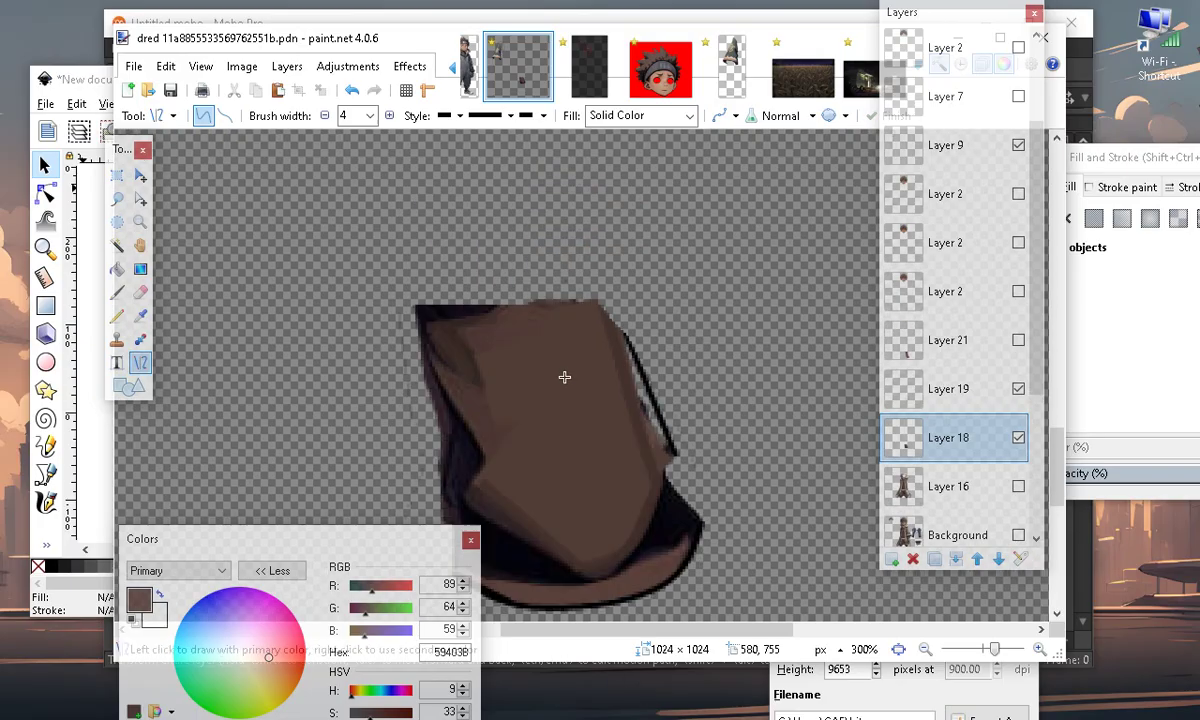
scroll(557, 568, "down", 2)
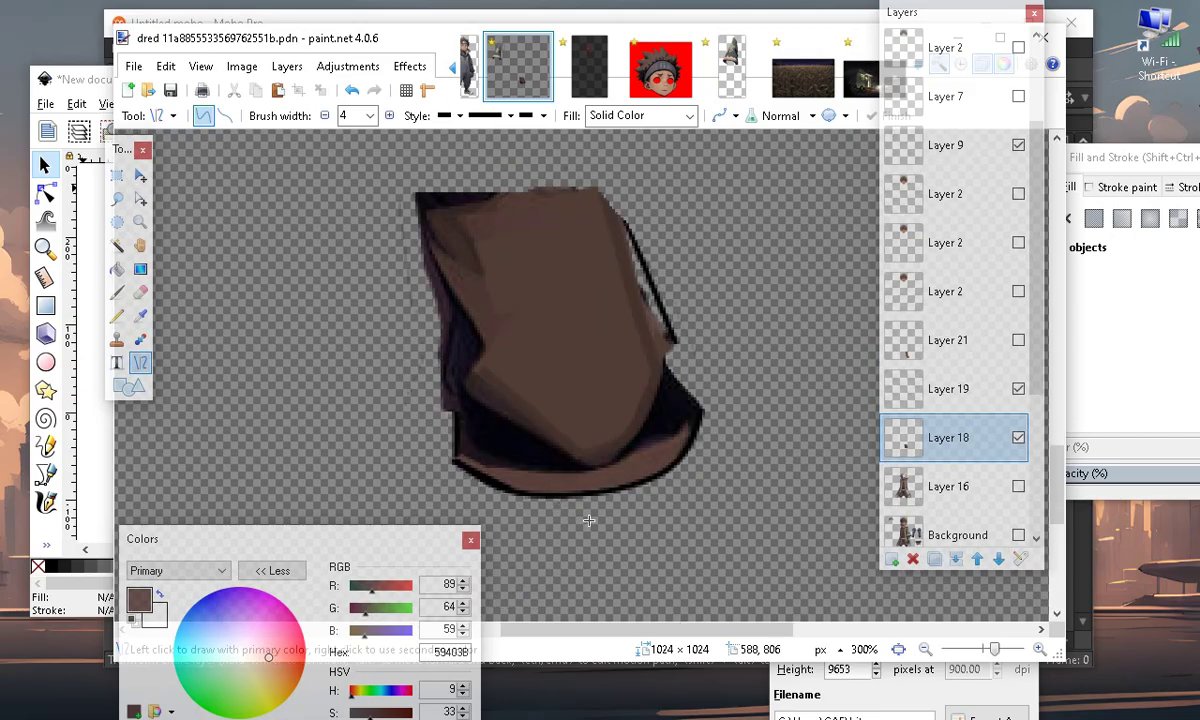
scroll(540, 560, "up", 2)
left_click_drag(540, 348, 596, 519)
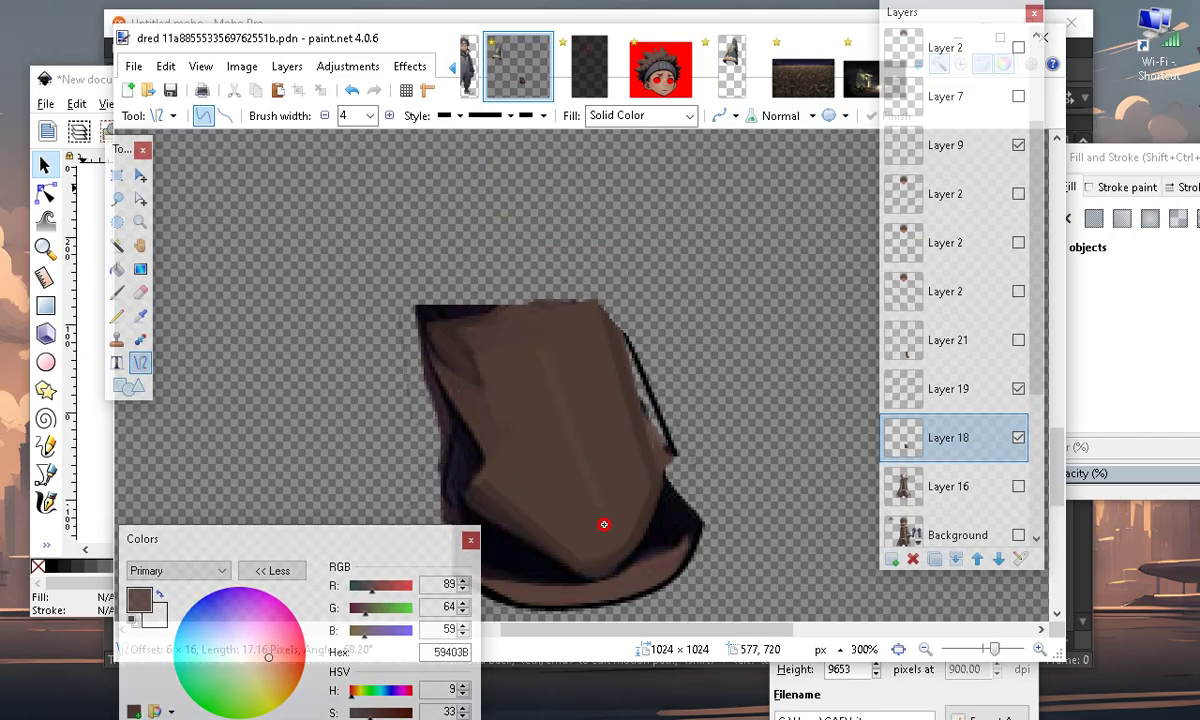
left_click(352, 90)
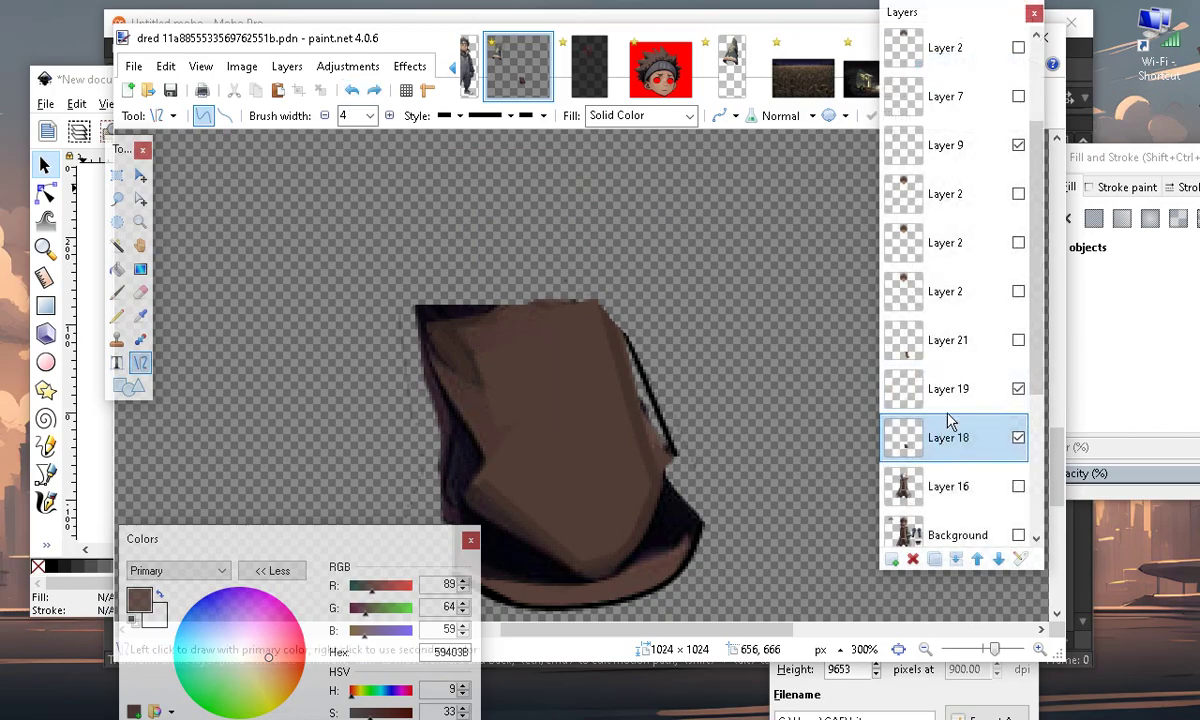
Fill the gap between the piece's right edge and its black outline with brown lines on Layer 18
left_click(950, 405)
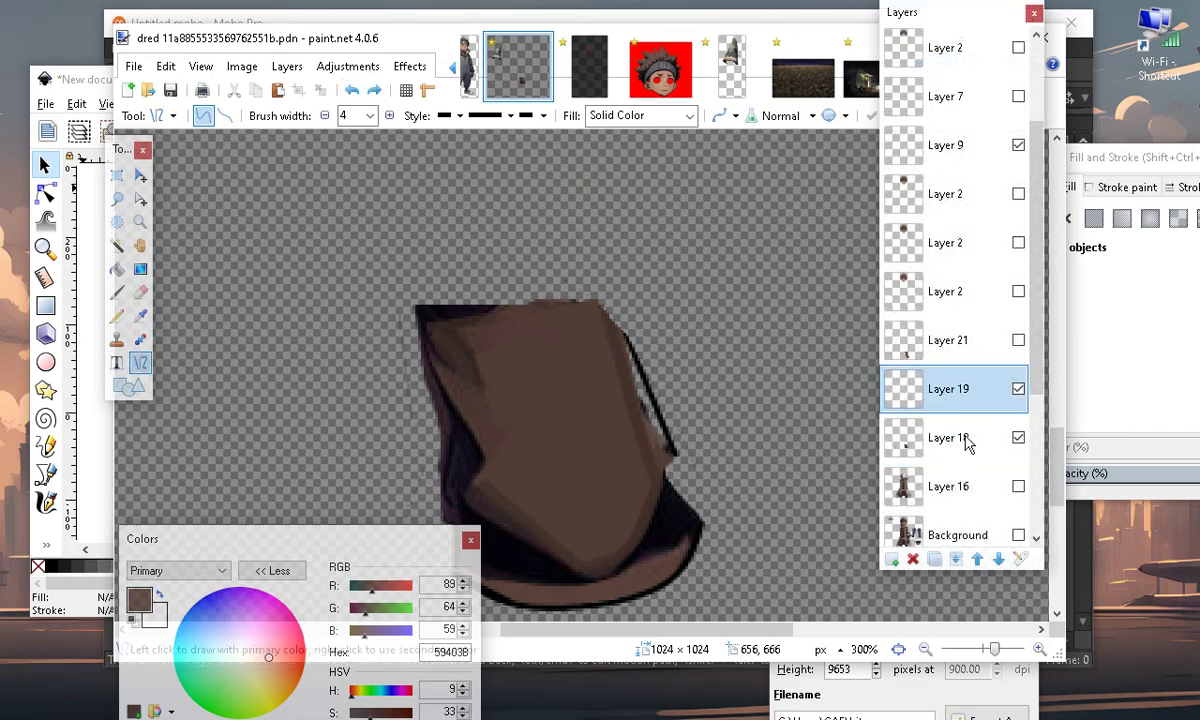
left_click(948, 443)
left_click_drag(621, 332, 665, 454)
left_click(497, 496)
left_click_drag(613, 340, 658, 466)
key("Return")
scroll(542, 474, "down", 2)
scroll(552, 305, "up", 2)
scroll(523, 397, "down", 2)
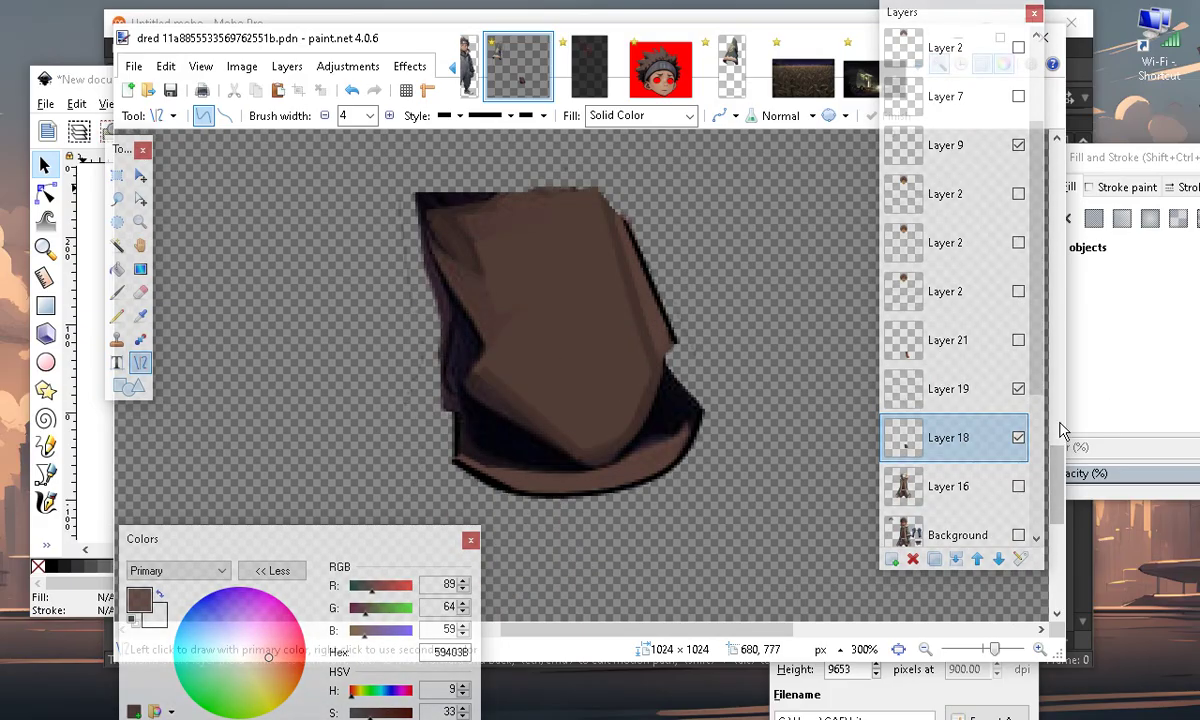
Continue the right-hand outline on Layer 19 with a black 4-pixel-wide line about 17 pixels long down into the notch
left_click(950, 398)
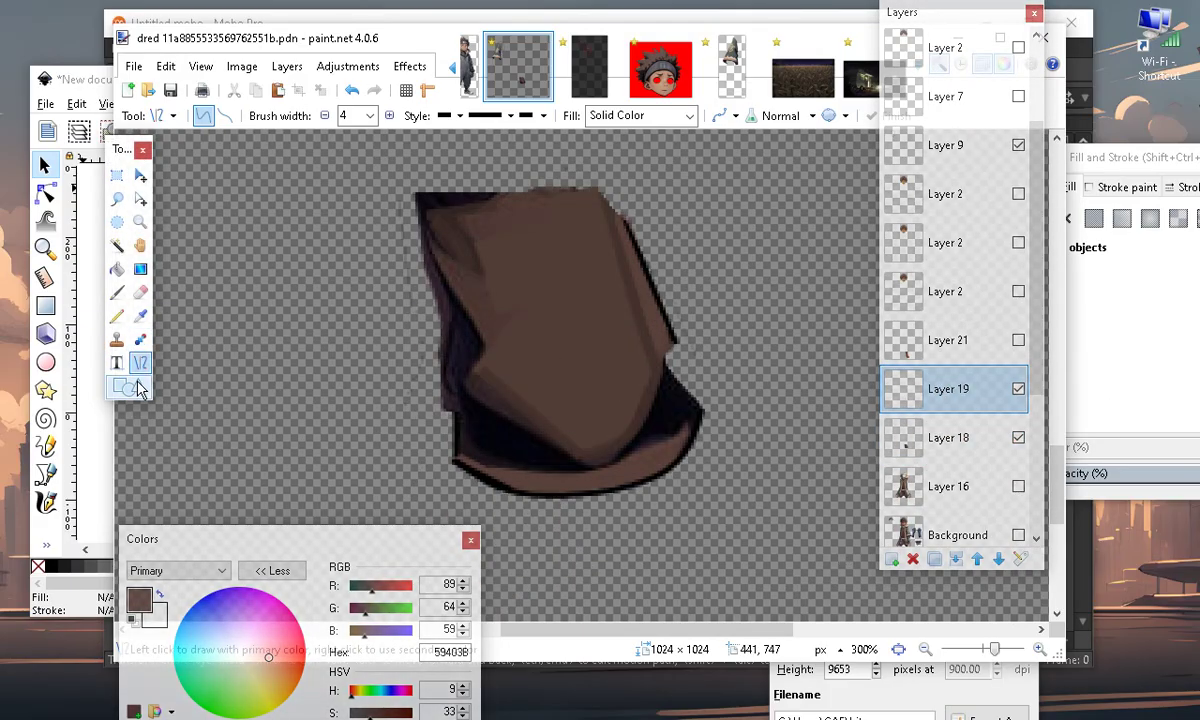
left_click(134, 620)
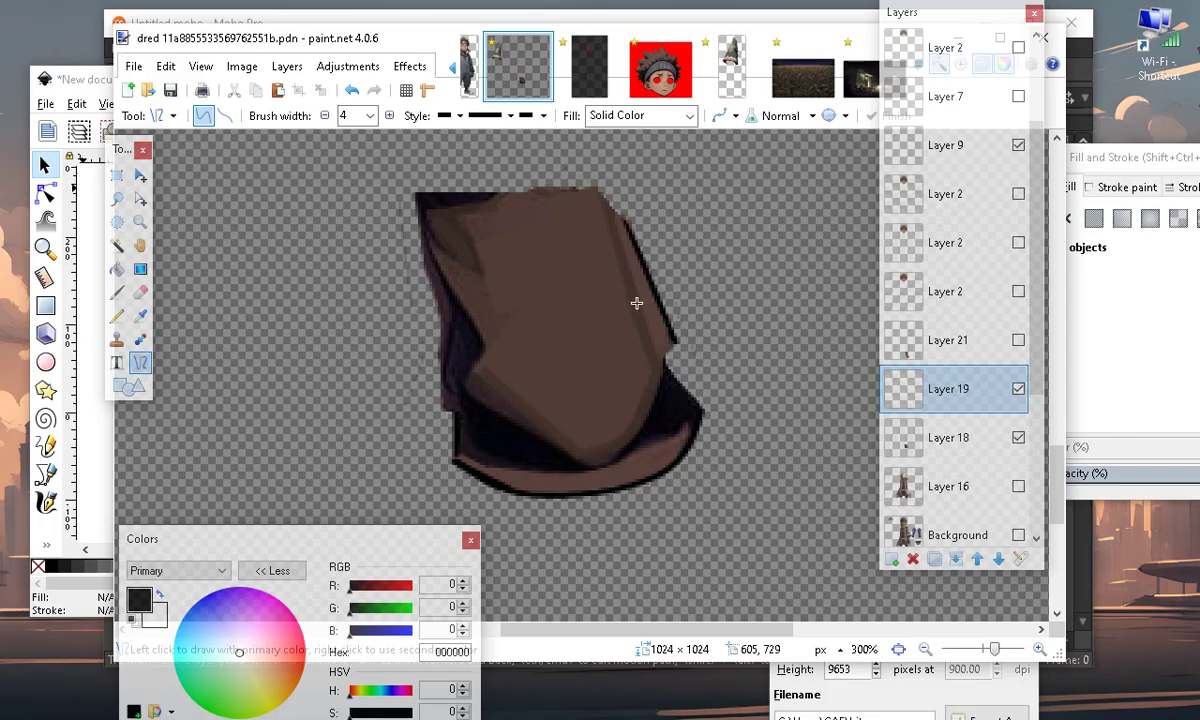
mouse_move(677, 337)
left_mouse_down()
mouse_move(659, 388)
mouse_move(674, 340)
left_mouse_up()
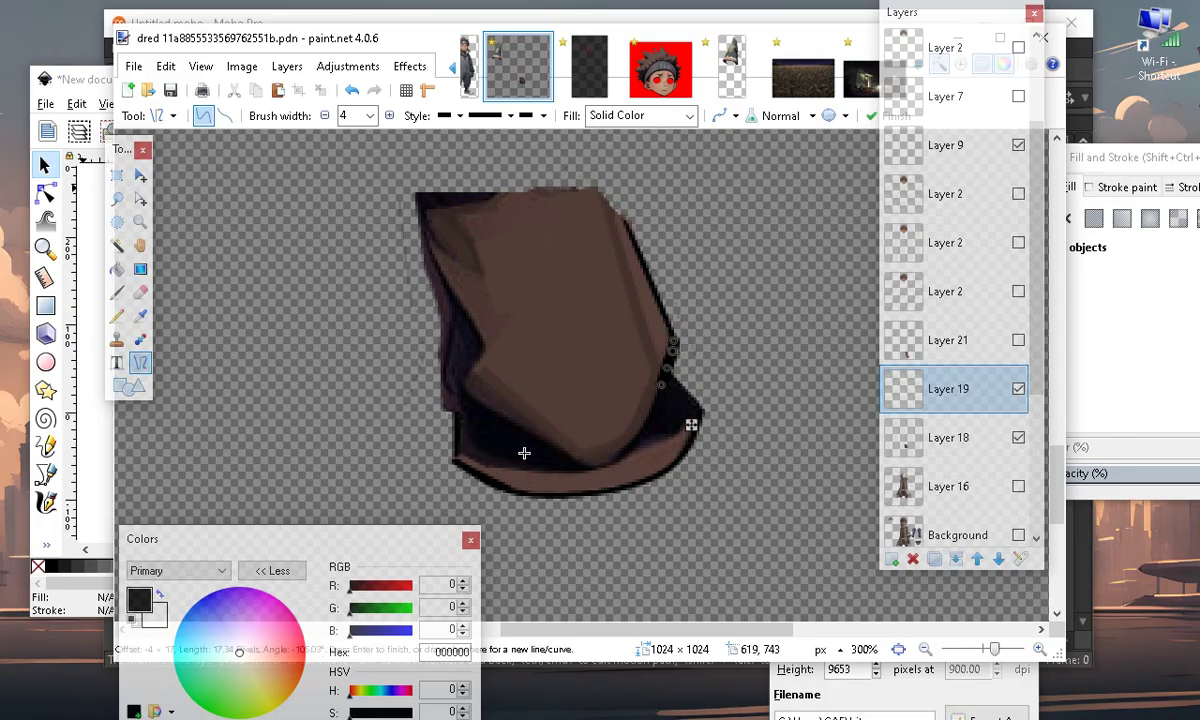
left_click(468, 457)
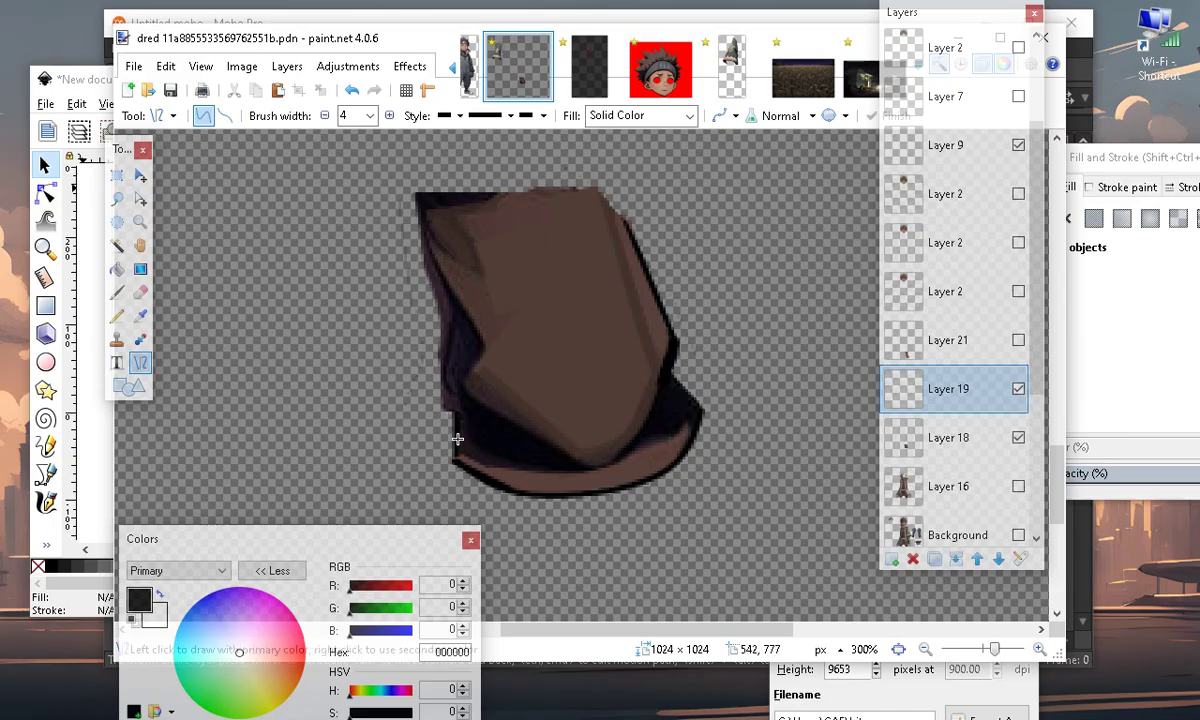
Outline the piece's left edge in black on Layer 19 and add a line about 22 pixels long inside the lower left corner
left_click_drag(458, 459, 418, 196)
mouse_move(428, 297)
left_mouse_down()
mouse_move(443, 318)
mouse_move(437, 293)
mouse_move(441, 308)
left_mouse_up()
left_click(355, 90)
left_click(355, 90)
left_click_drag(449, 385, 475, 438)
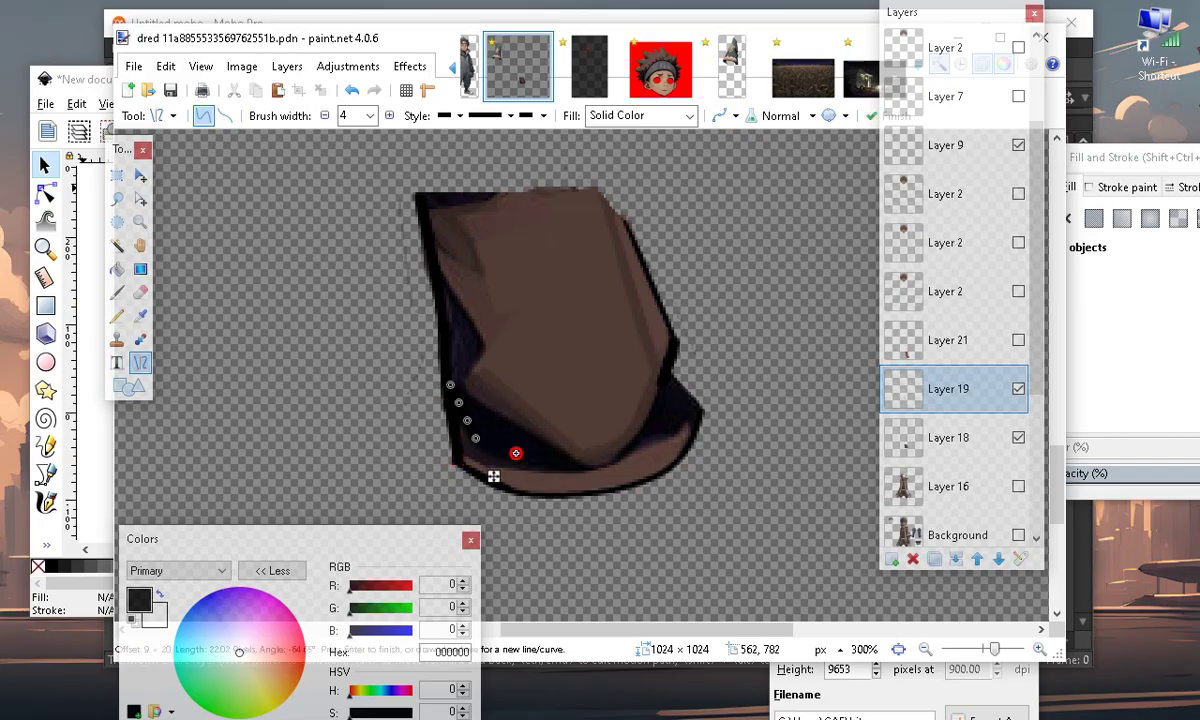
key("Return")
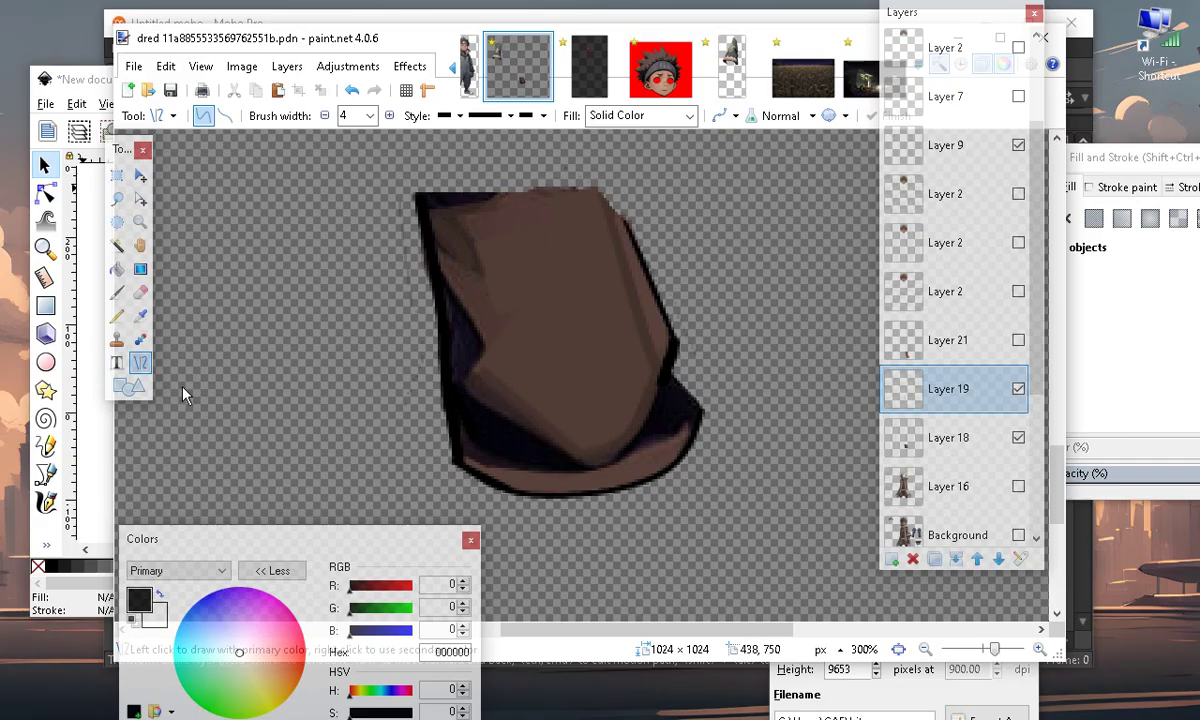
Sample dark brown 3B2C28 from Layer 18 and cover the dark left-hand fold with 4-pixel-wide lines on Layer 19
left_click(140, 316)
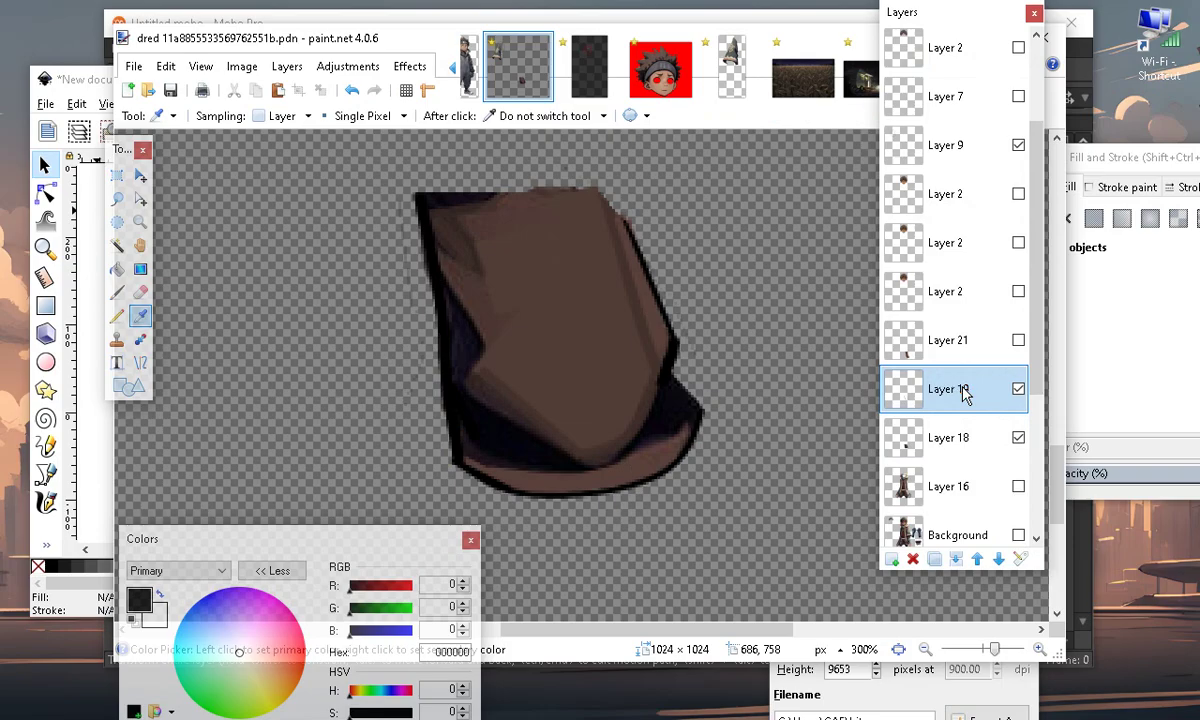
left_click(956, 448)
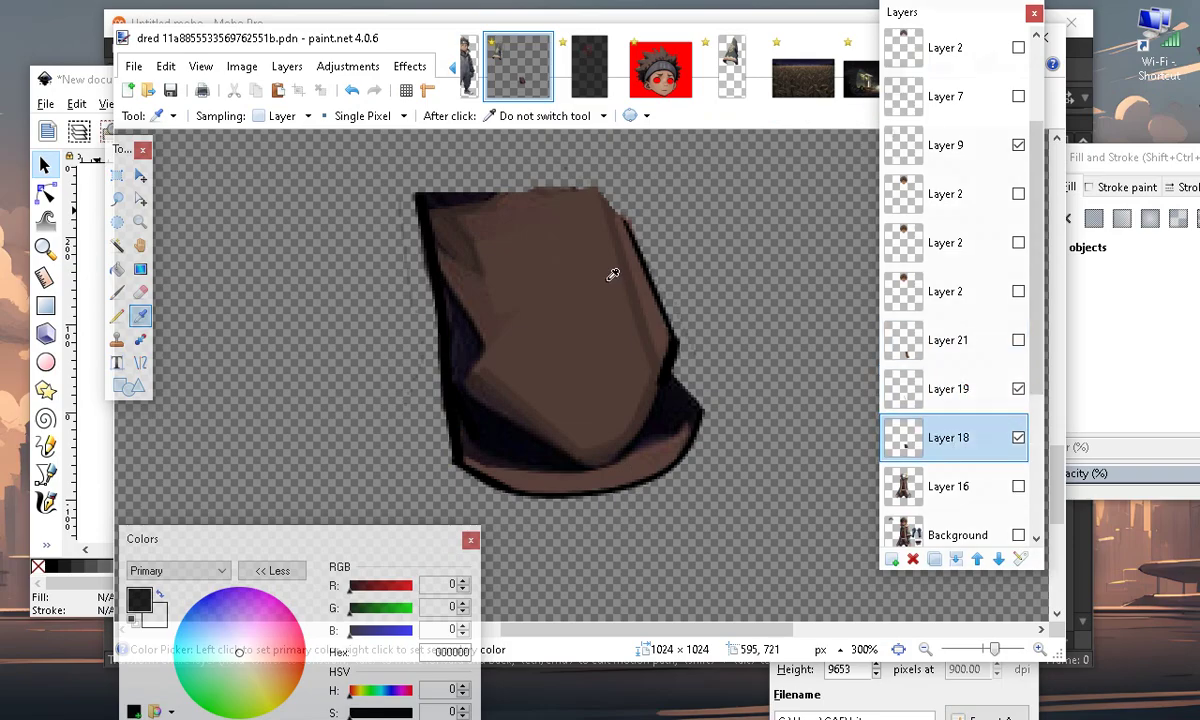
left_click(466, 241)
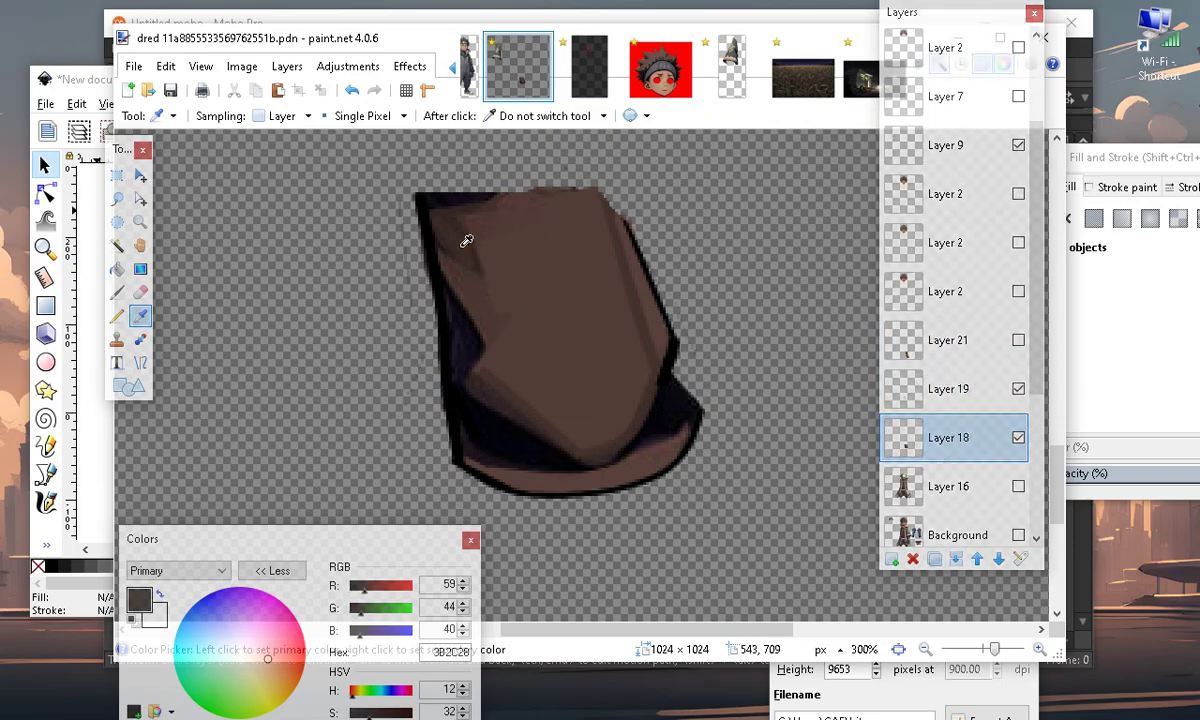
left_click(964, 390)
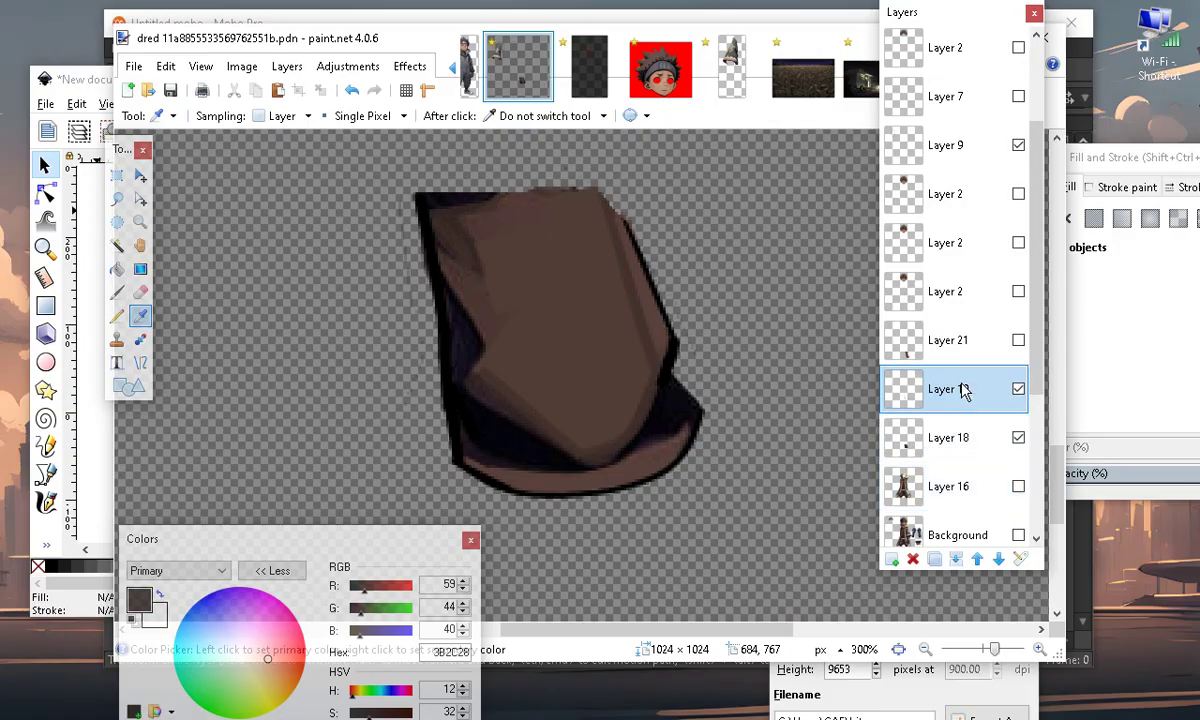
left_click(140, 362)
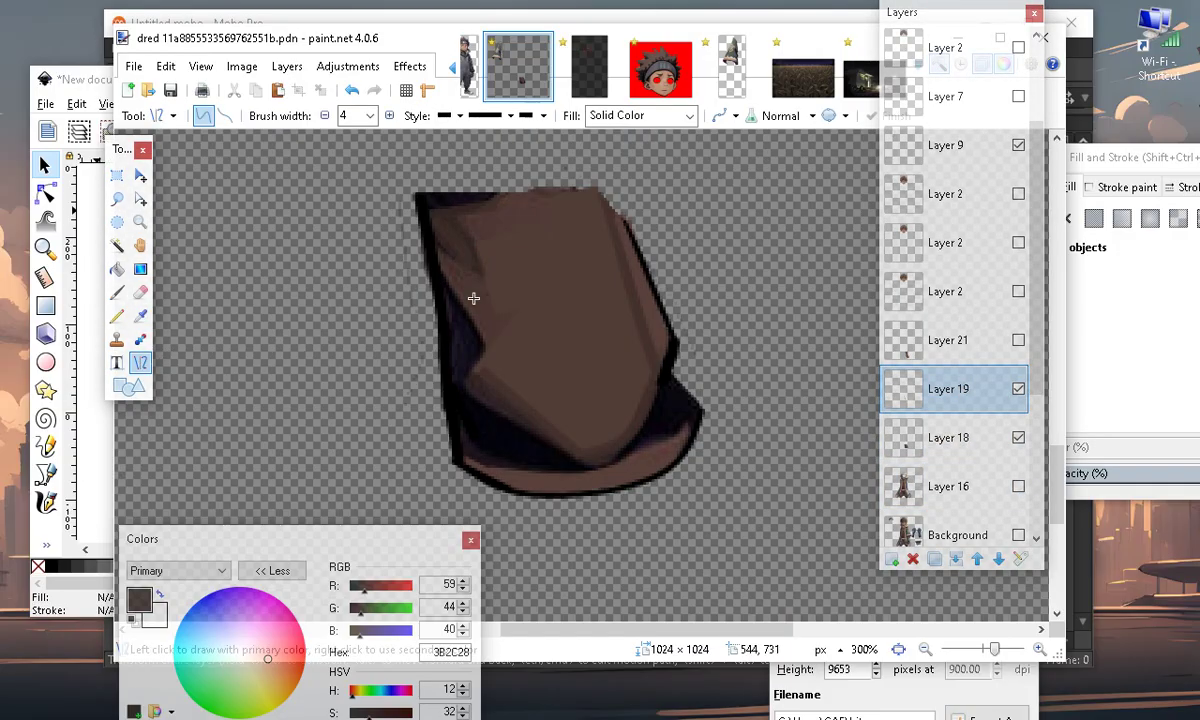
left_click_drag(441, 297, 473, 347)
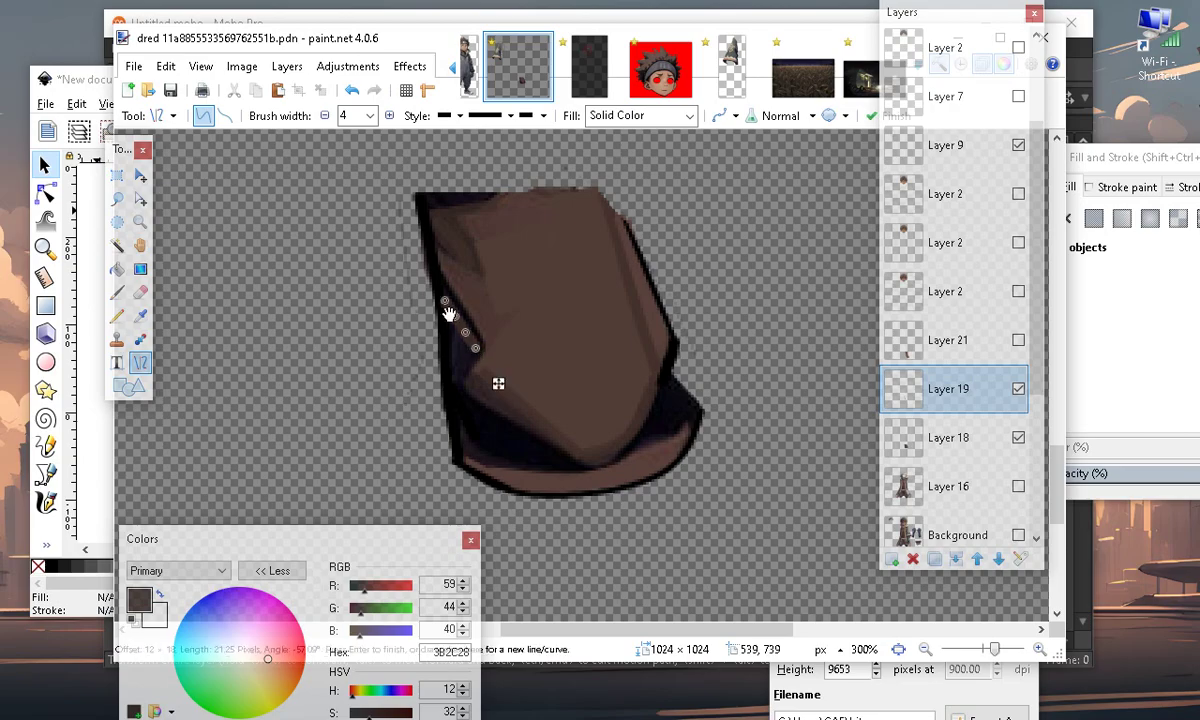
left_click_drag(443, 303, 457, 368)
left_click(655, 301)
left_click(546, 321)
mouse_move(454, 369)
left_mouse_down()
mouse_move(476, 343)
mouse_move(454, 325)
mouse_move(467, 354)
left_mouse_up()
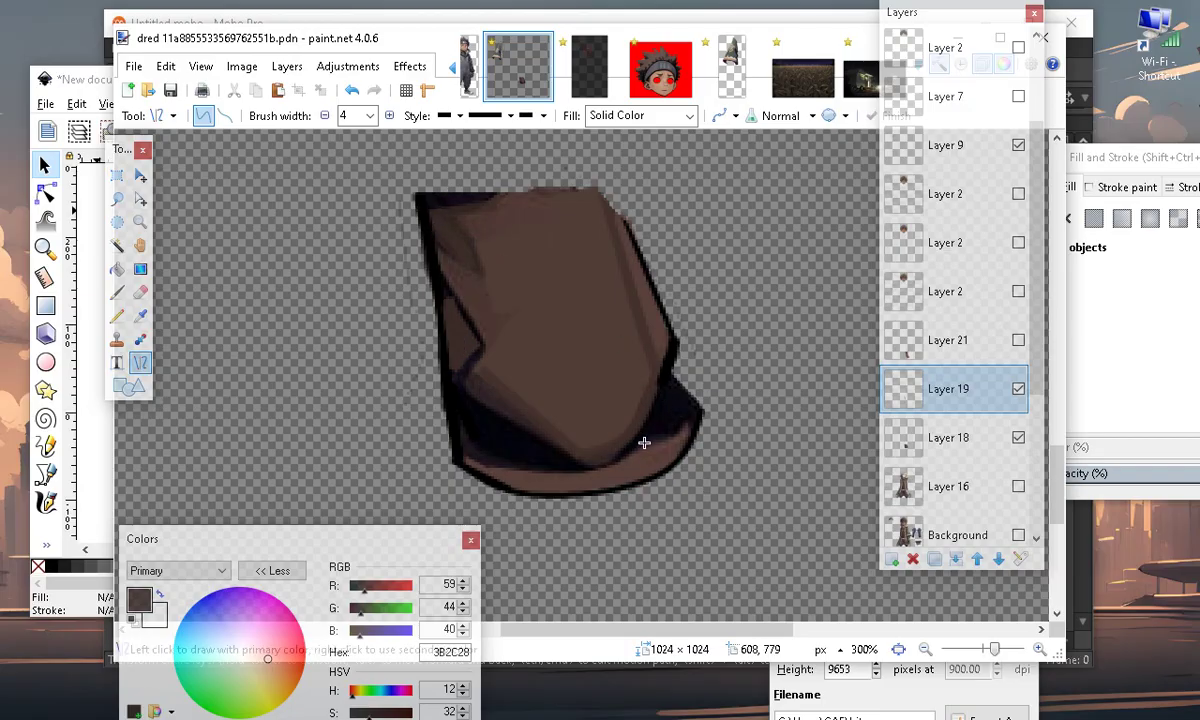
Cover the dark fold at the piece's lower right with dark brown lines on Layer 19, the last about 14 pixels long
mouse_move(632, 452)
left_mouse_down()
mouse_move(677, 402)
mouse_move(667, 390)
mouse_move(622, 456)
mouse_move(667, 388)
left_mouse_up()
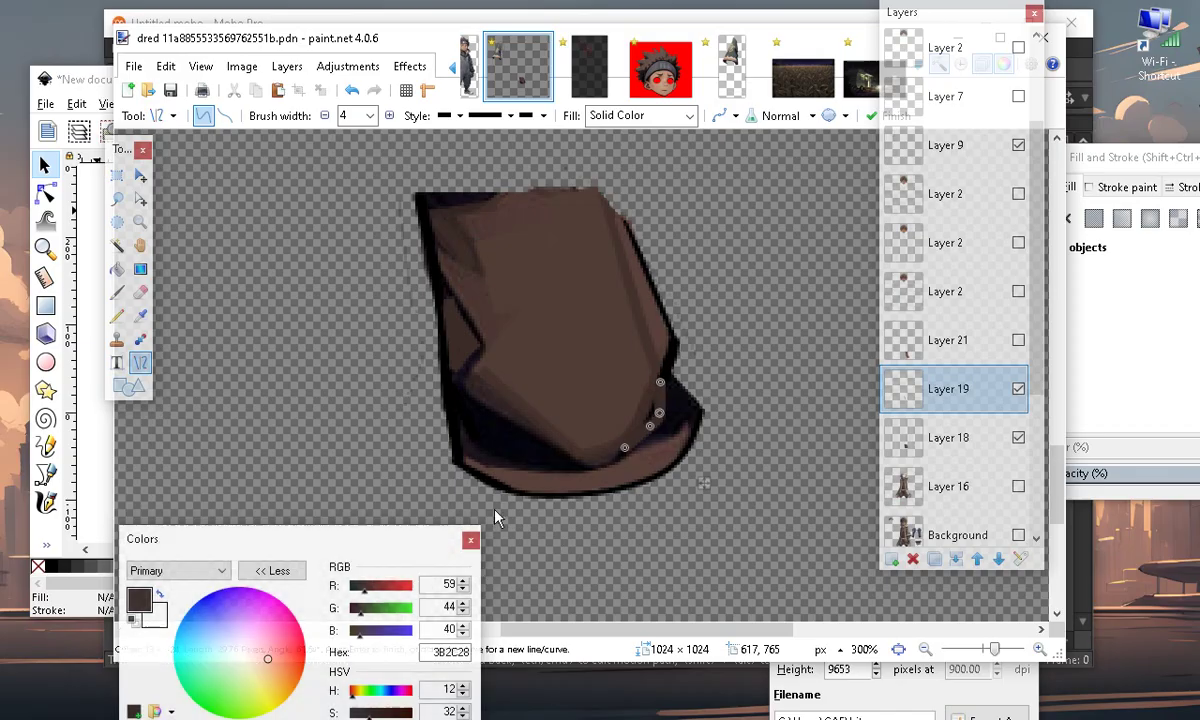
left_click(571, 474)
left_click_drag(634, 433, 660, 514)
scroll(650, 410, "up", 1)
scroll(530, 399, "down", 1)
scroll(589, 458, "up", 1)
scroll(590, 462, "down", 2)
scroll(610, 426, "up", 1)
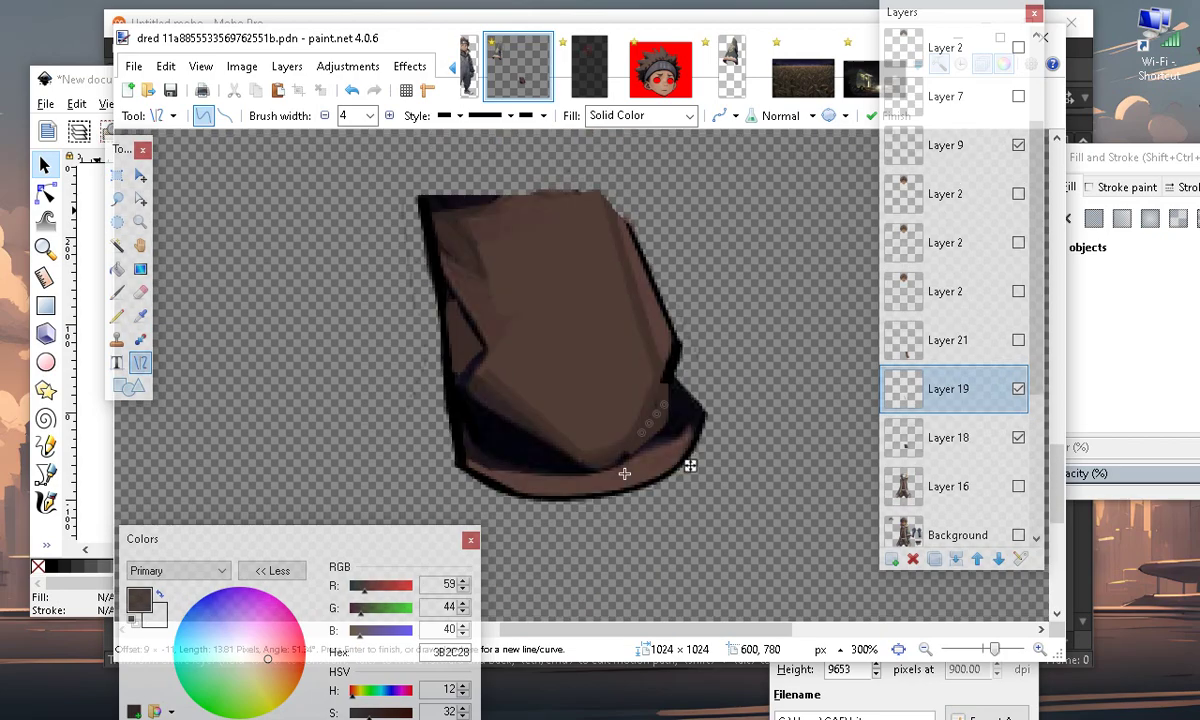
key("Return")
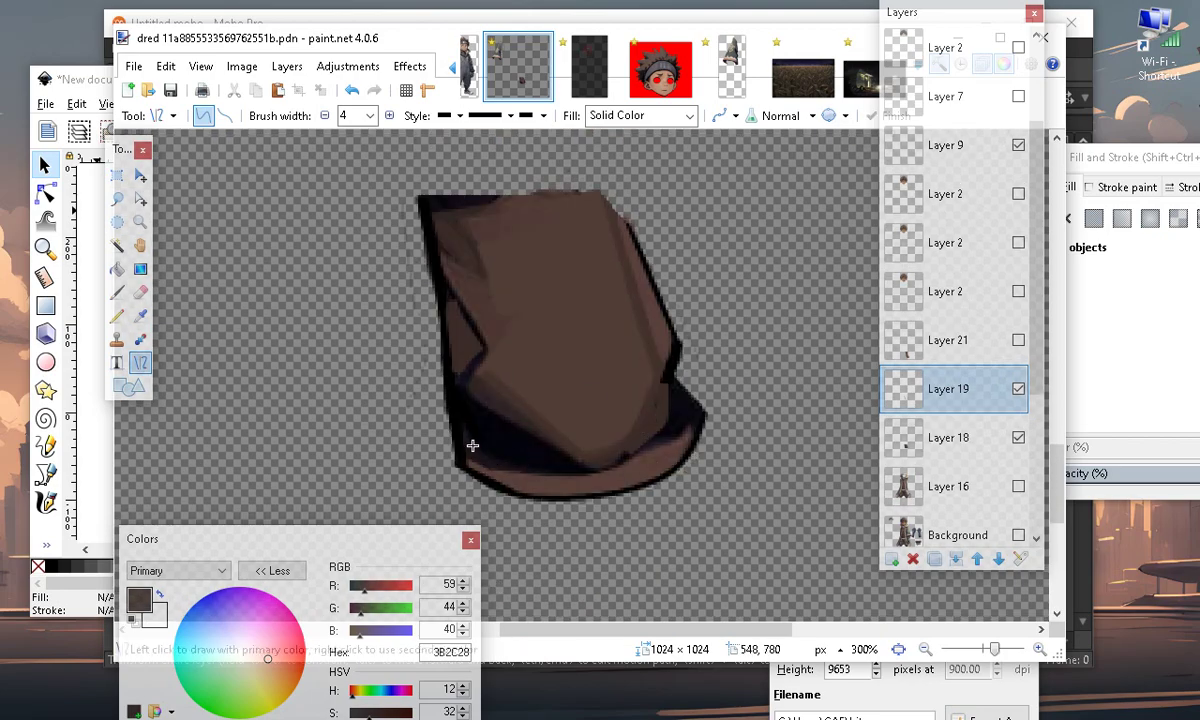
Draw a curved dark brown line about 41 pixels long down the left side and continue the shading along the lower fold
mouse_move(450, 349)
left_mouse_down()
mouse_move(466, 428)
mouse_move(447, 343)
mouse_move(466, 354)
mouse_move(458, 415)
mouse_move(474, 447)
left_mouse_up()
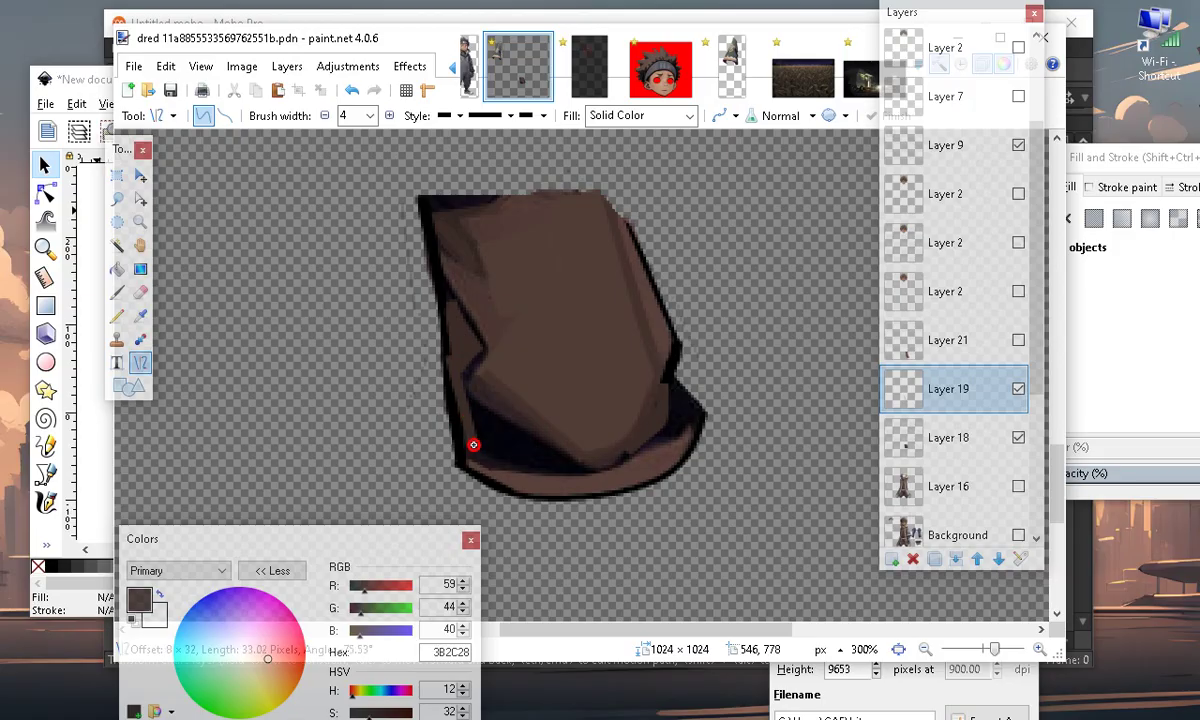
left_click_drag(474, 445, 500, 458)
scroll(501, 460, "up", 1)
scroll(430, 271, "down", 3)
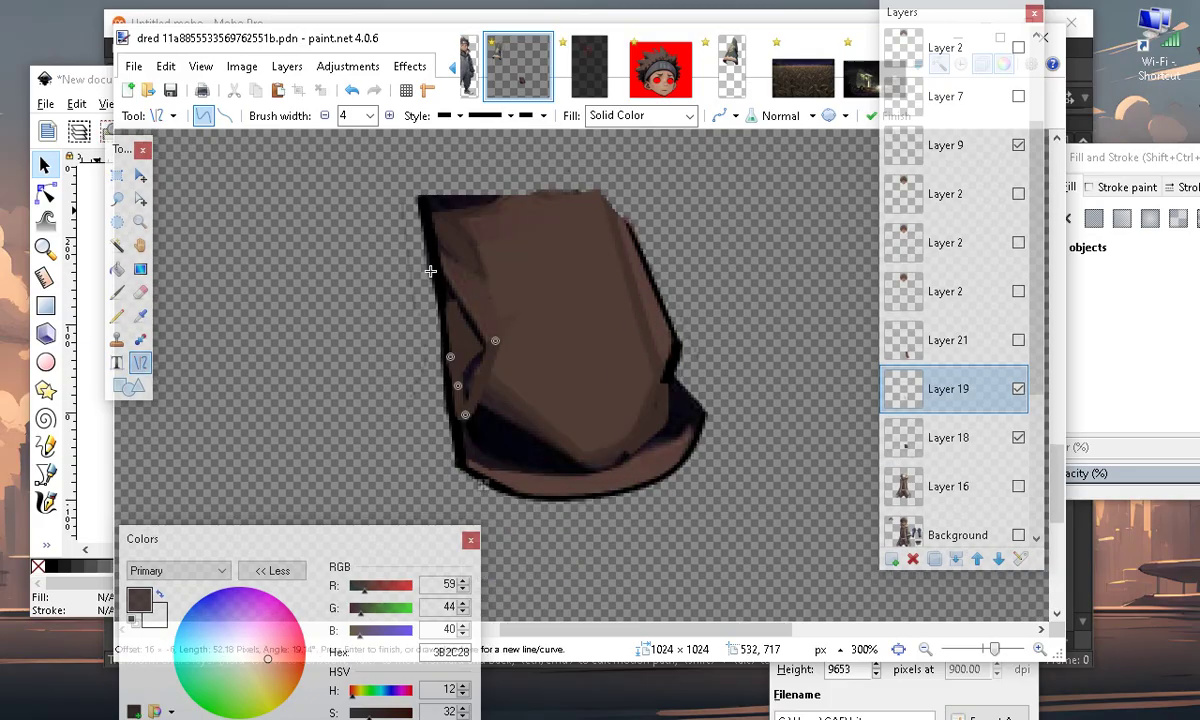
left_click(352, 90)
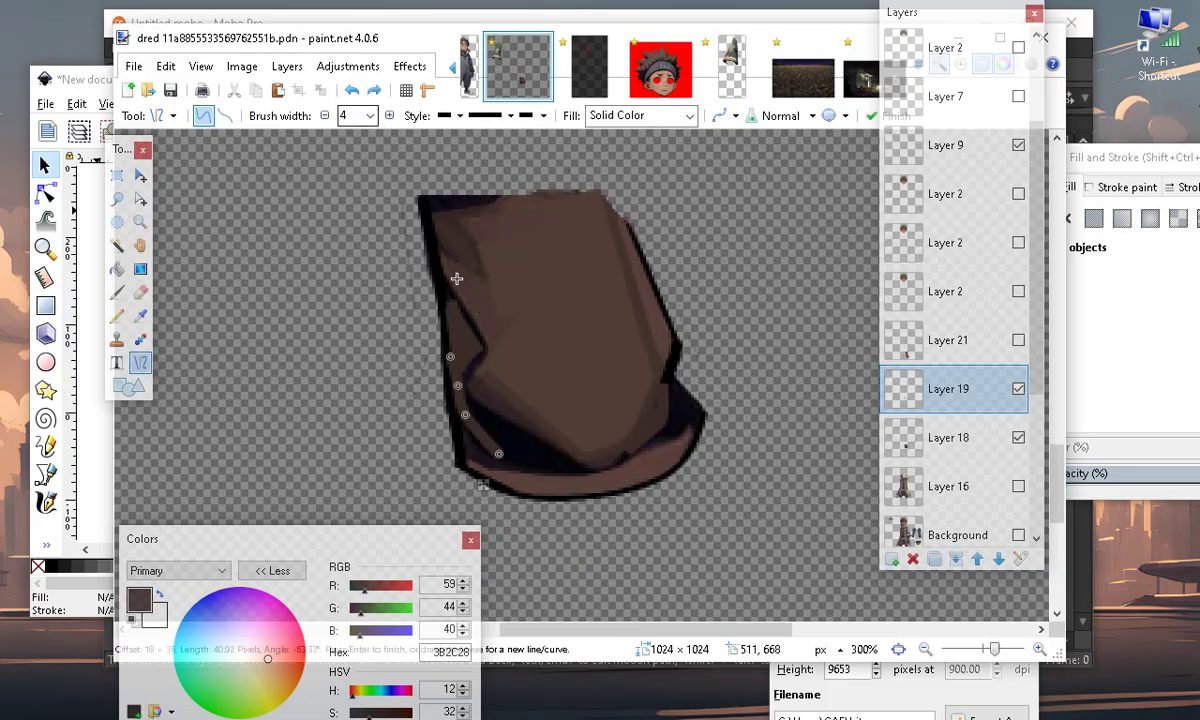
left_click_drag(501, 458, 513, 457)
left_click(614, 489)
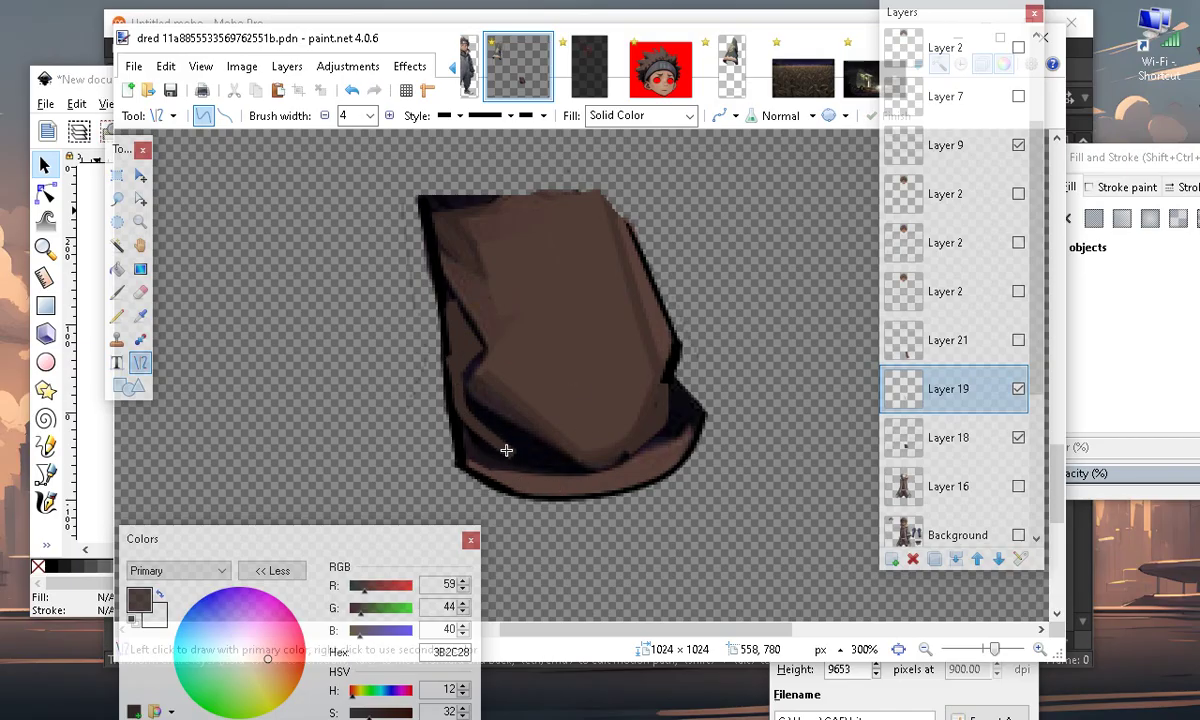
mouse_move(509, 459)
left_mouse_down()
mouse_move(645, 458)
mouse_move(644, 438)
mouse_move(607, 466)
mouse_move(549, 471)
mouse_move(559, 465)
mouse_move(508, 450)
left_mouse_up()
key("Return")
Add dark brown lines inside the piece's right edge and along its top edge, the top one about 56 pixels long
left_click_drag(667, 335, 653, 410)
key("Return")
left_click_drag(437, 210, 597, 194)
key("Return")
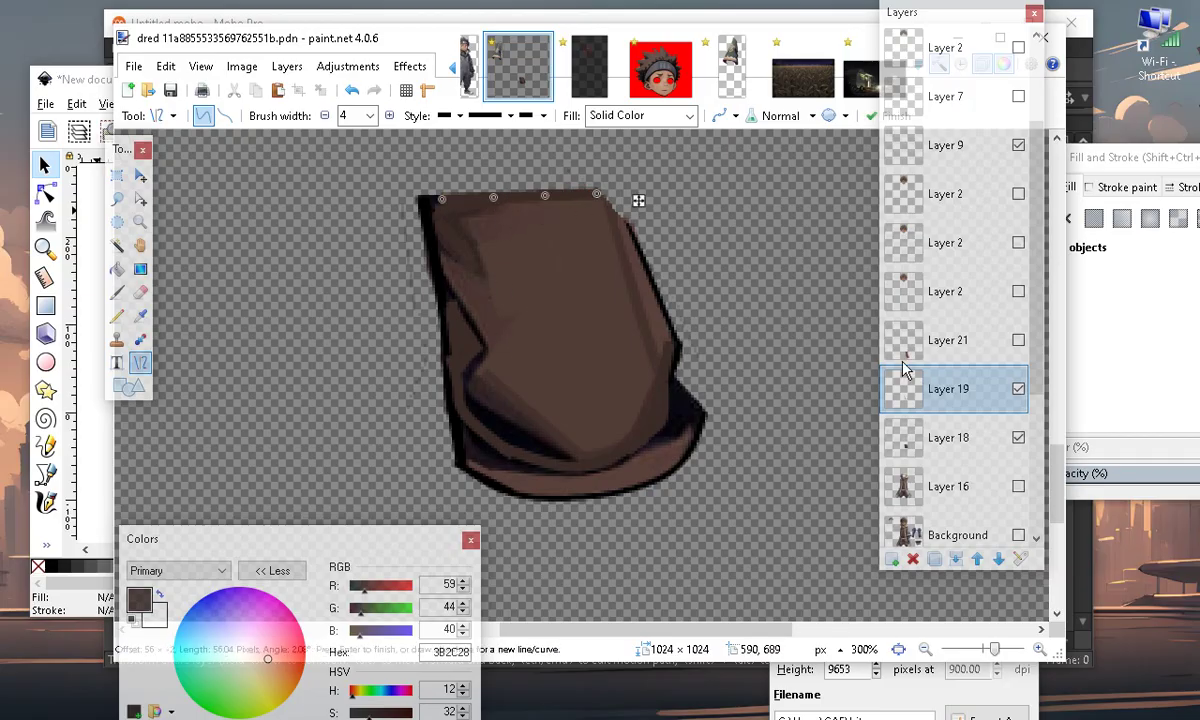
Merge Layer 19 down into Layer 18, then hide Layer 18 and show Layer 16
left_click(955, 559)
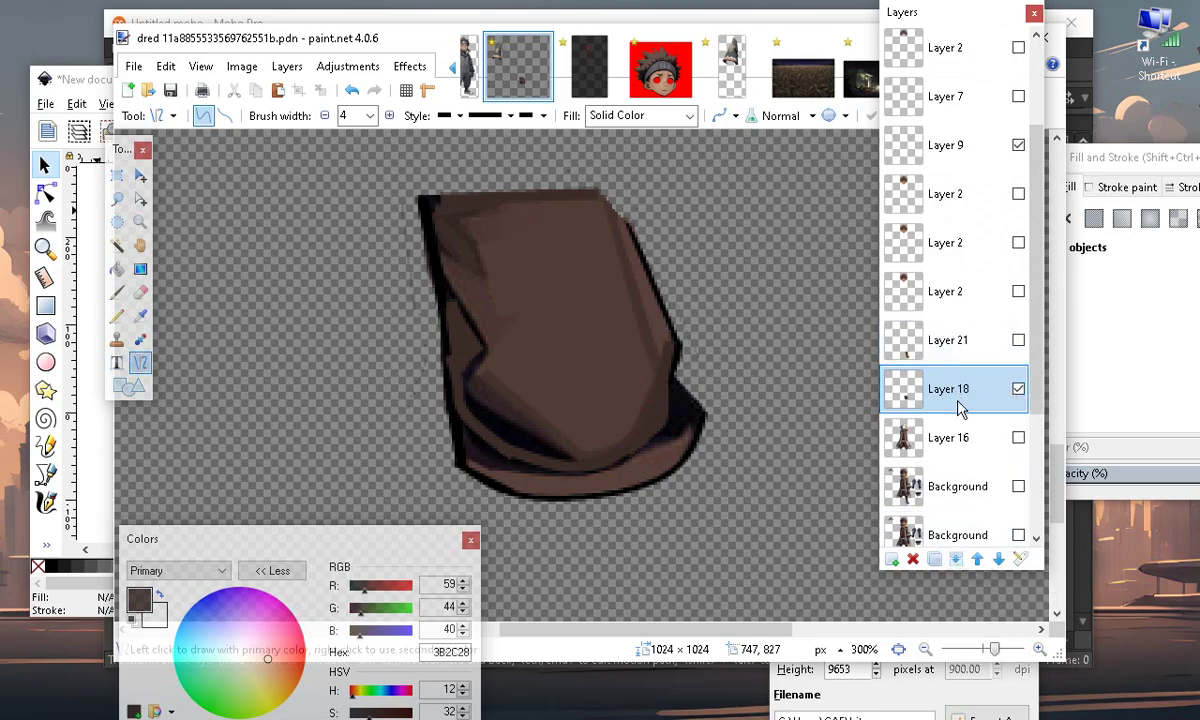
left_click(1018, 438)
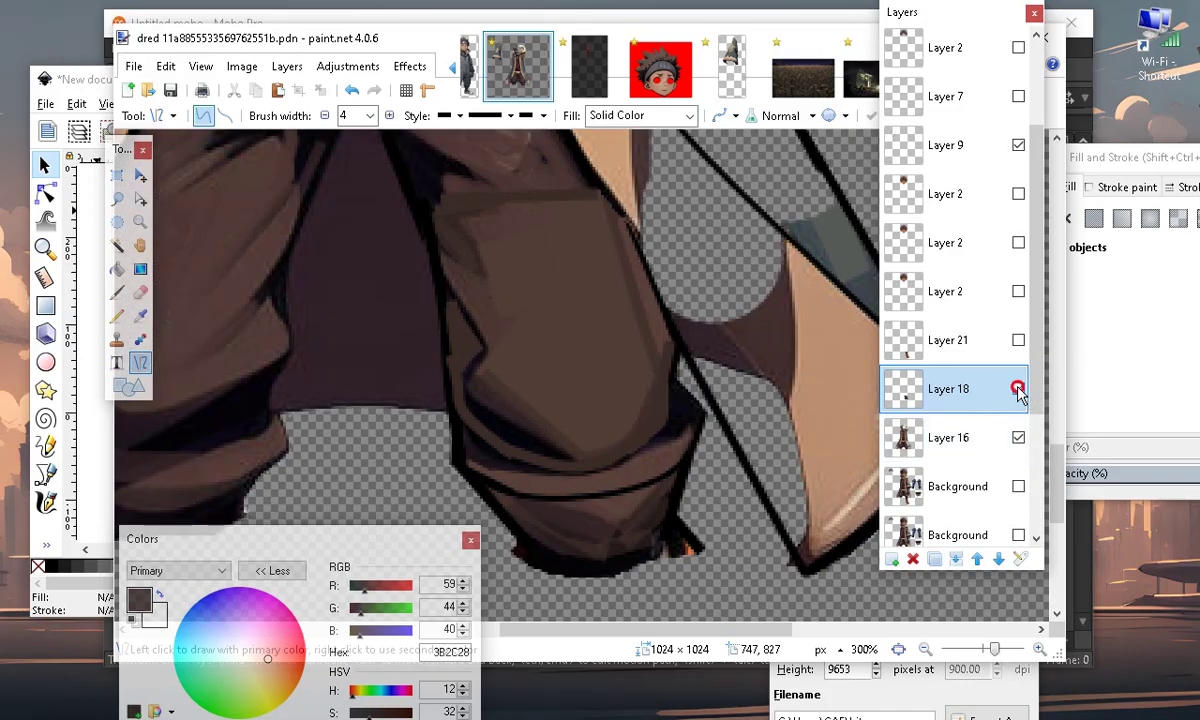
left_click(1018, 389)
scroll(639, 361, "up", 5)
scroll(336, 413, "down", 5)
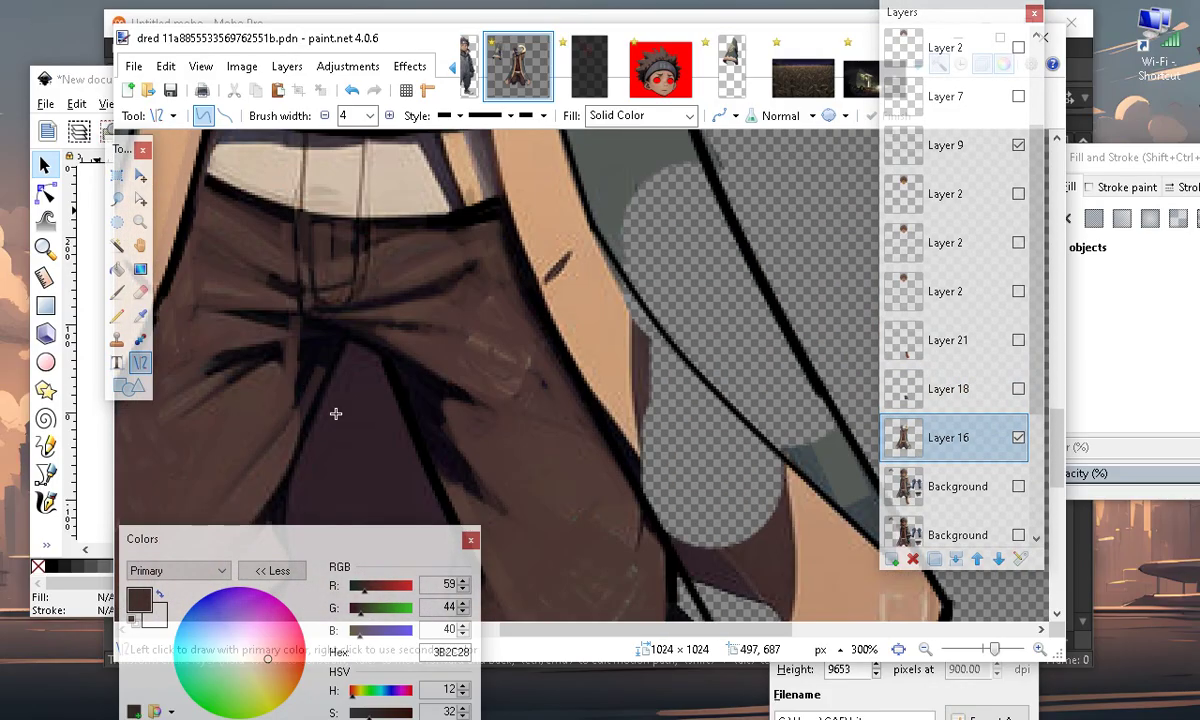
Sample tan BD9071 from the coat lining and fill the transparent gaps in the lining on Layer 16 at 25% tolerance
left_click(140, 315)
scroll(620, 208, "down", 3)
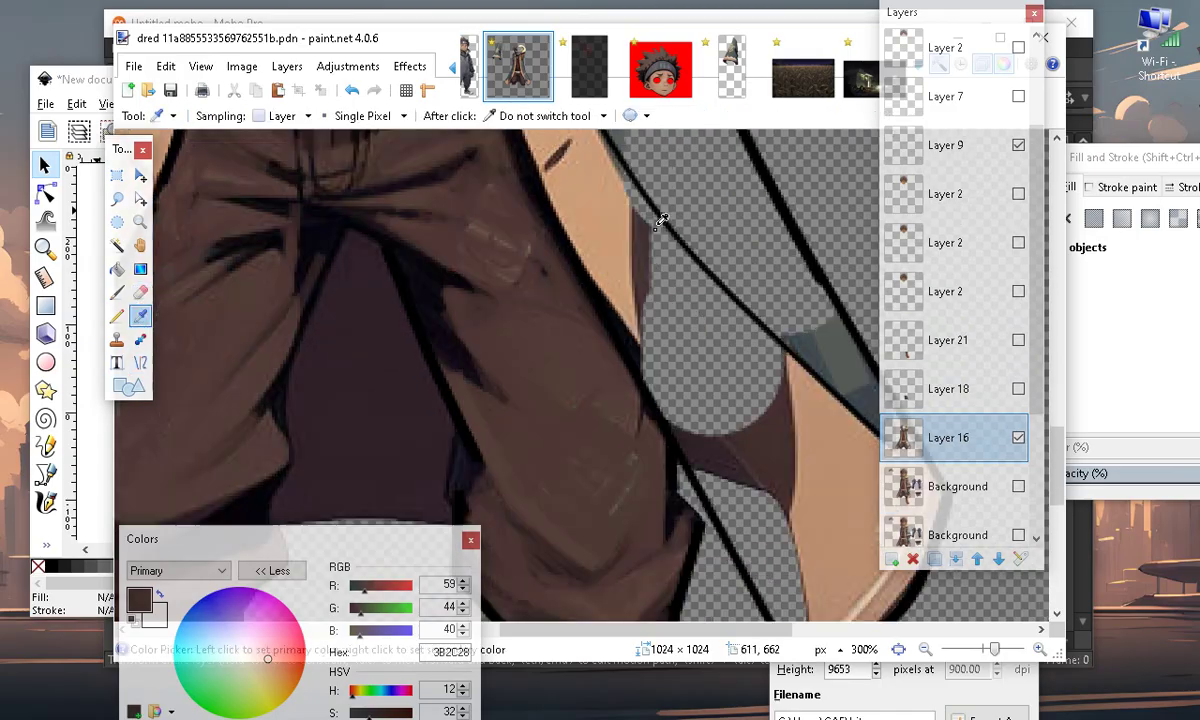
left_click(836, 442)
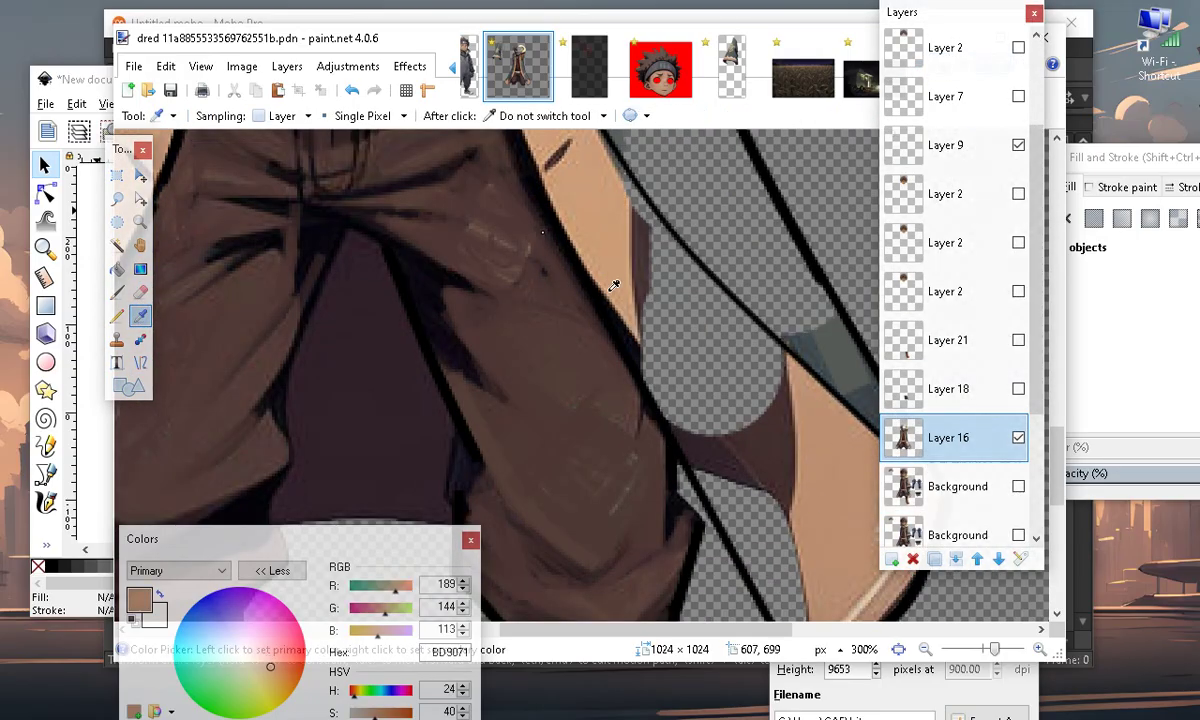
left_click(1019, 439)
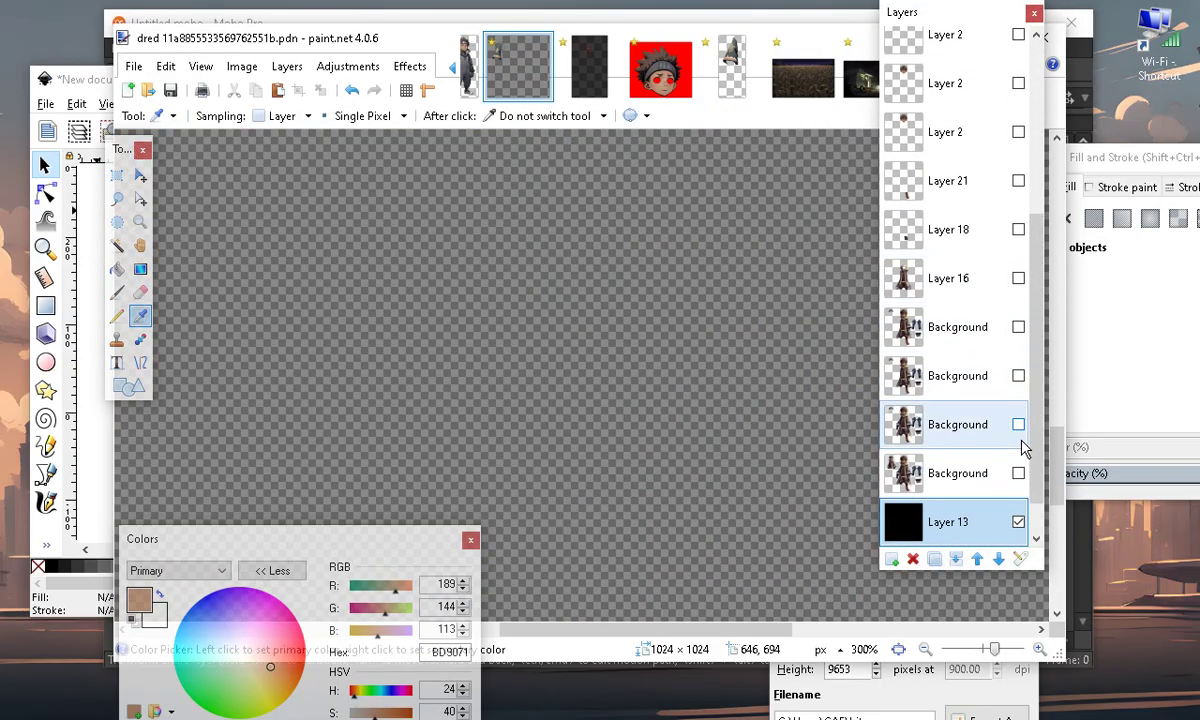
left_click(1030, 280)
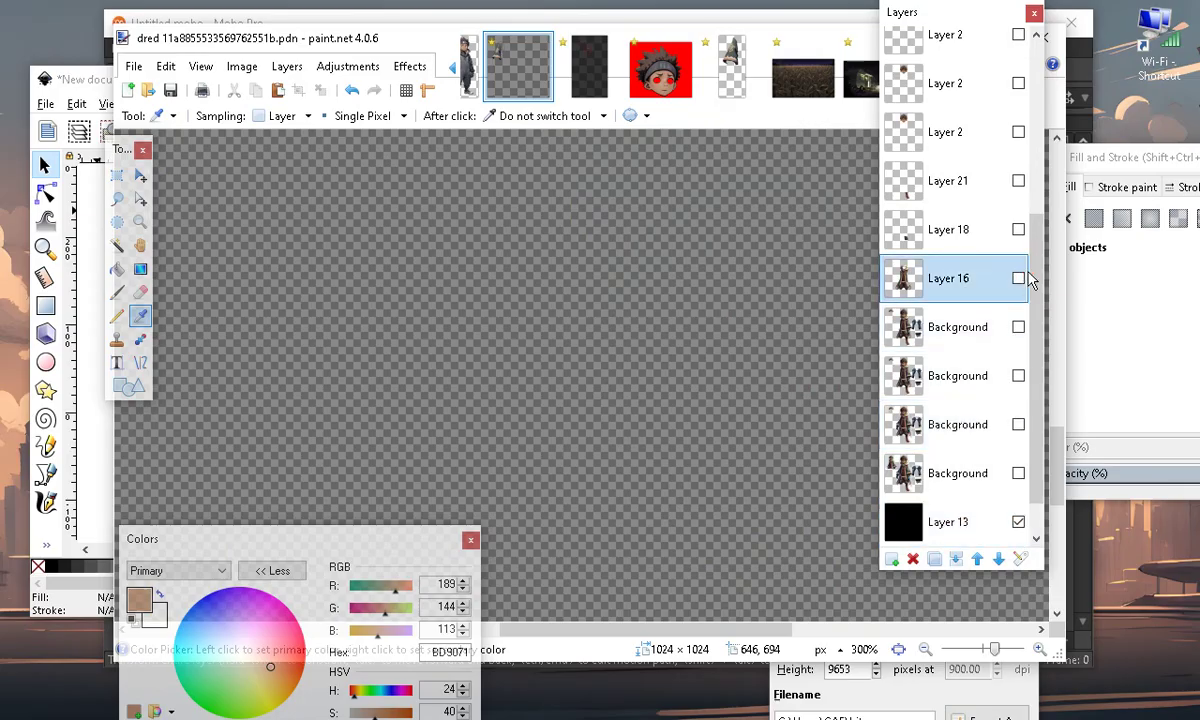
left_click(1018, 279)
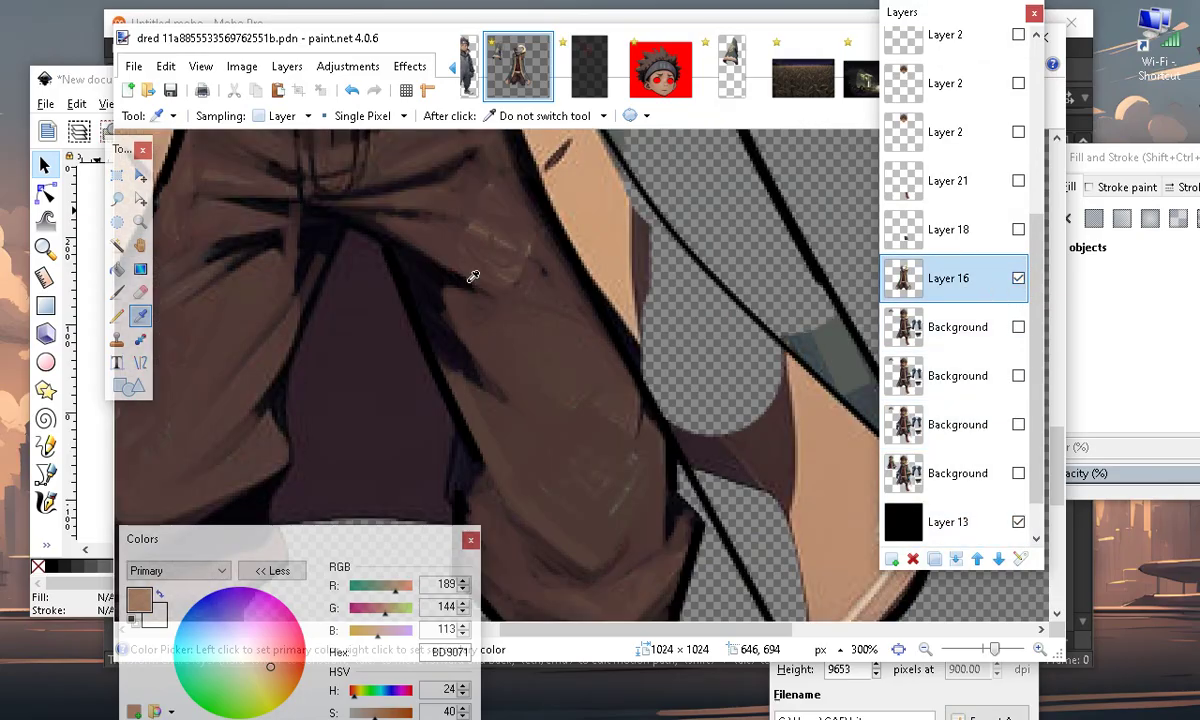
left_click(118, 270)
scroll(743, 320, "down", 3)
left_click(775, 305)
scroll(702, 530, "up", 3)
scroll(666, 490, "down", 1)
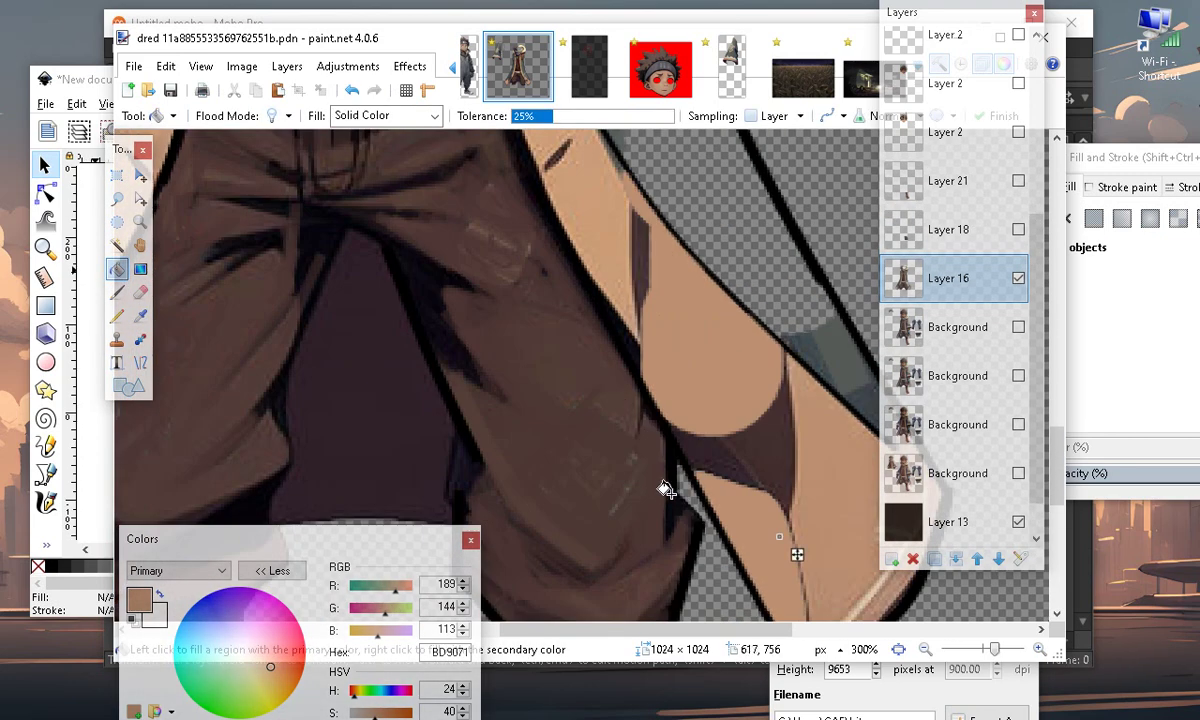
Sample grey-green 565B57 from the coat and fill the transparent gap in the coat's right-hand panel on Layer 16
scroll(666, 490, "up", 3)
left_click(141, 316)
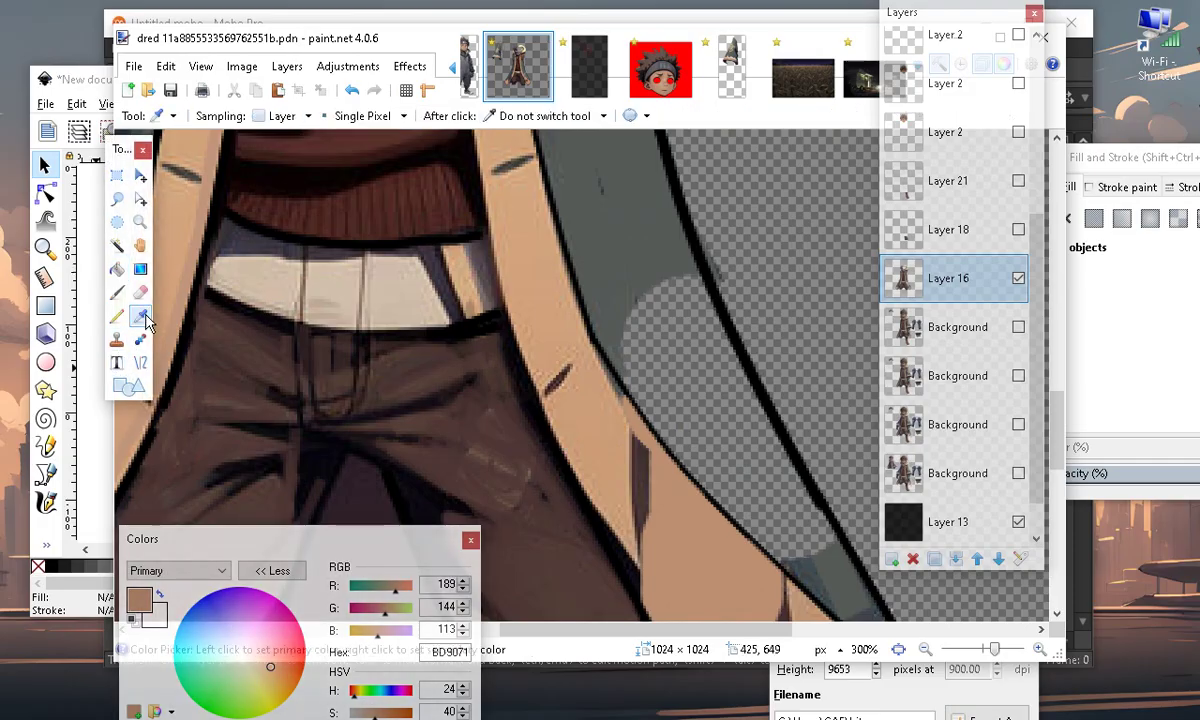
left_click(614, 220)
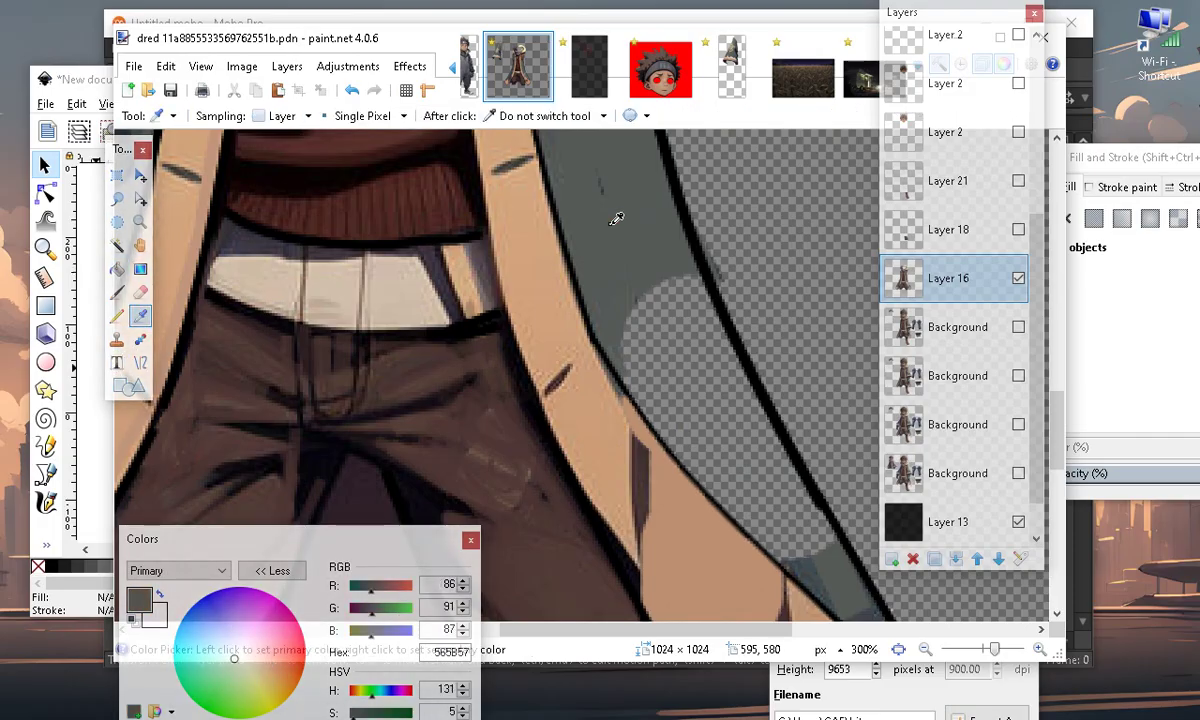
left_click(117, 268)
left_click(751, 480)
scroll(660, 415, "down", 5)
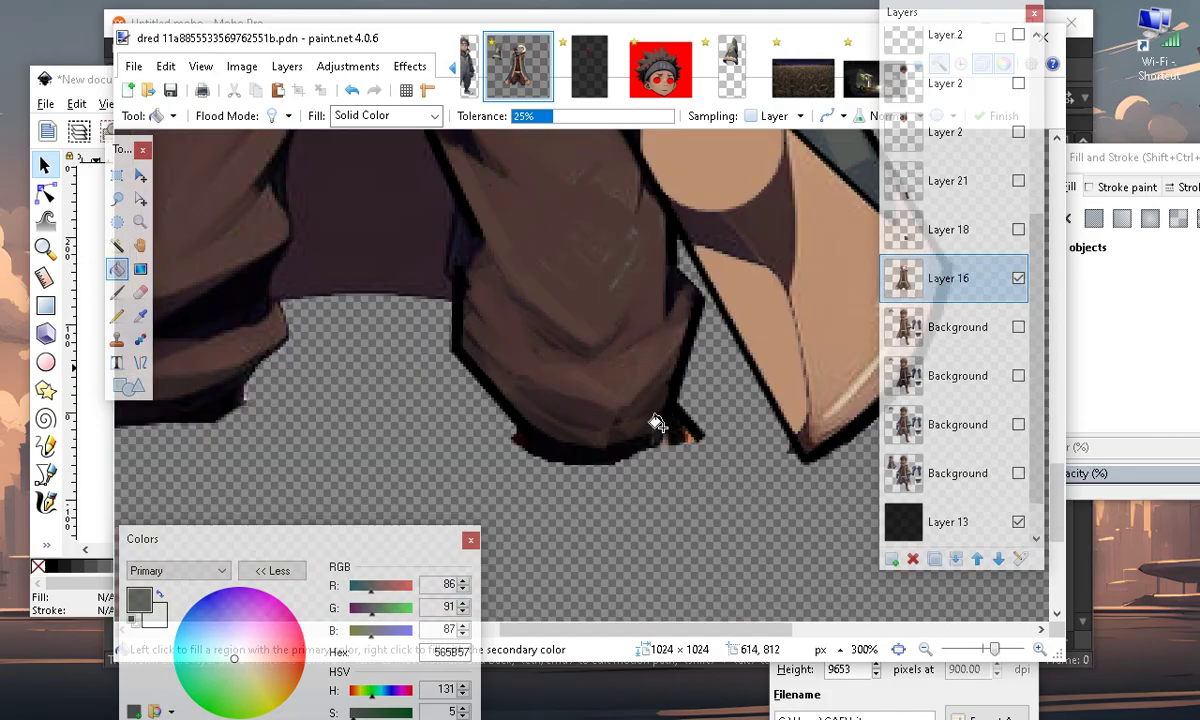
Draw a 4-pixel-wide grey-green line about 125 pixels long down the middle of the coat's right-hand panel on Layer 16
scroll(590, 430, "up", 12)
scroll(533, 500, "down", 4)
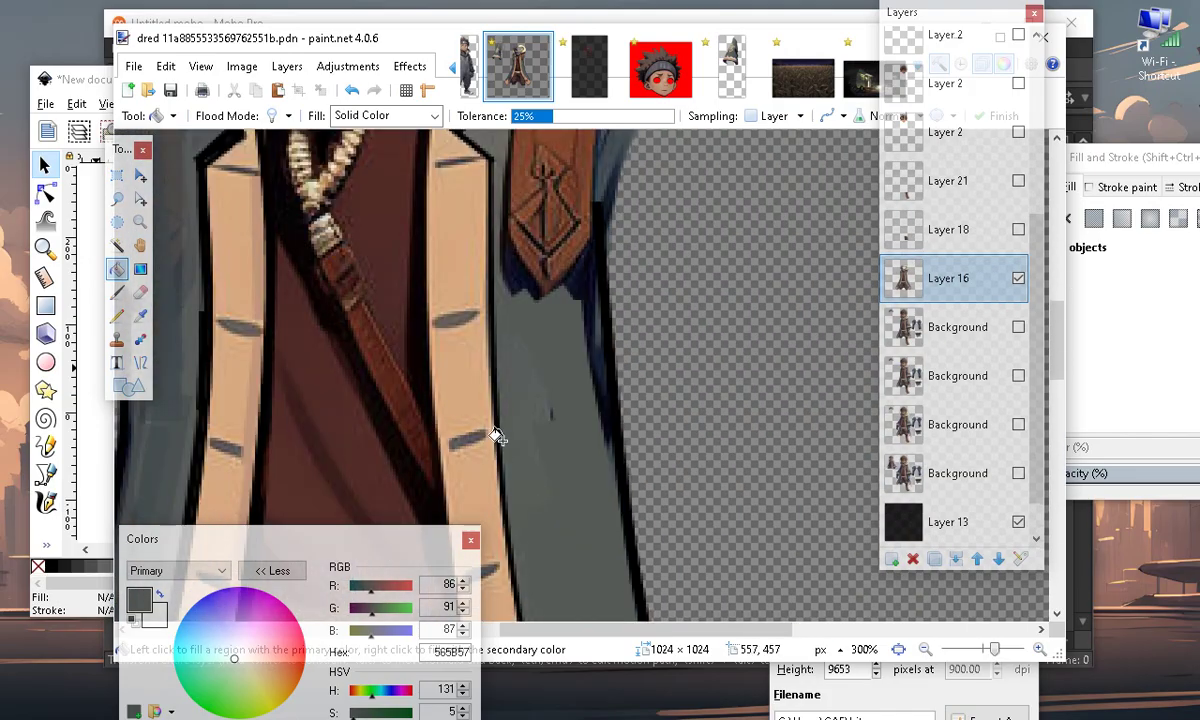
scroll(570, 418, "down", 3)
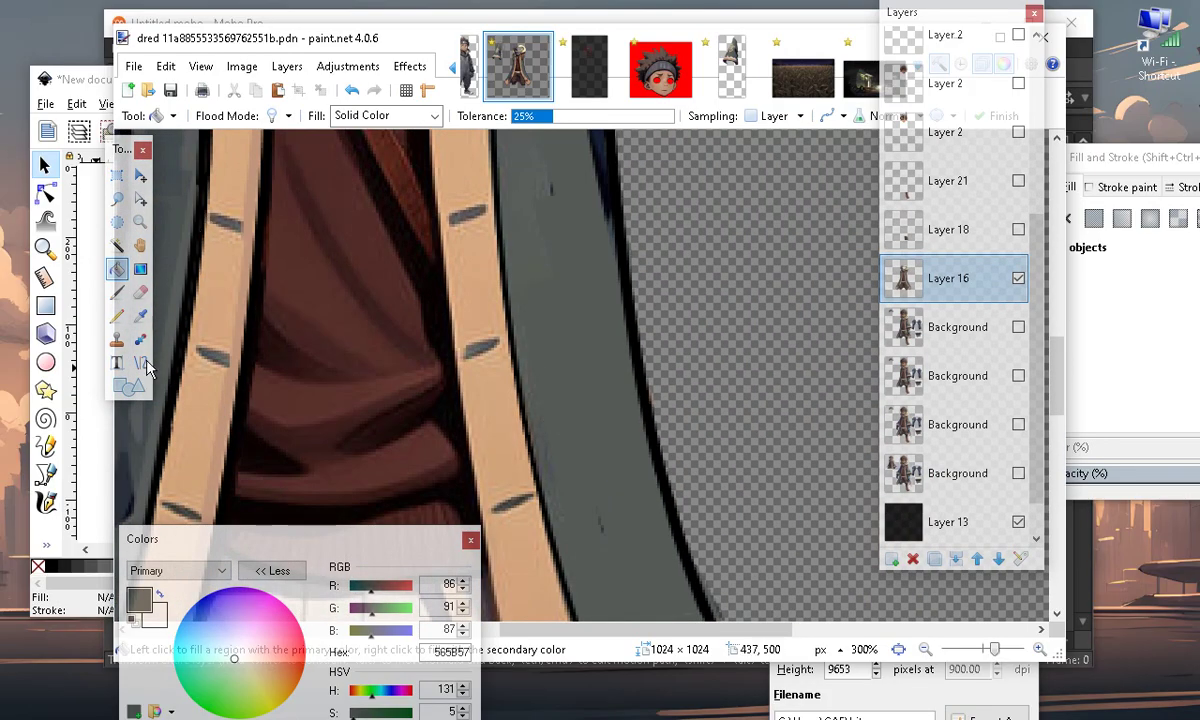
left_click(141, 316)
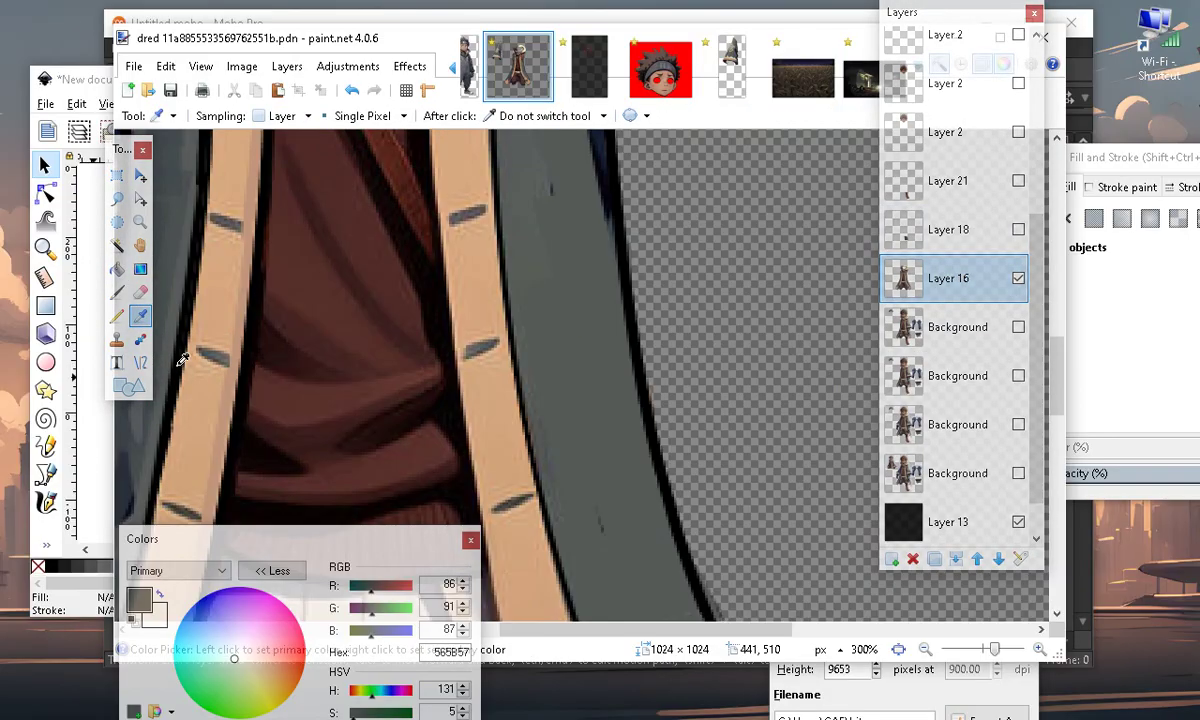
left_click(140, 362)
left_click_drag(571, 296, 610, 563)
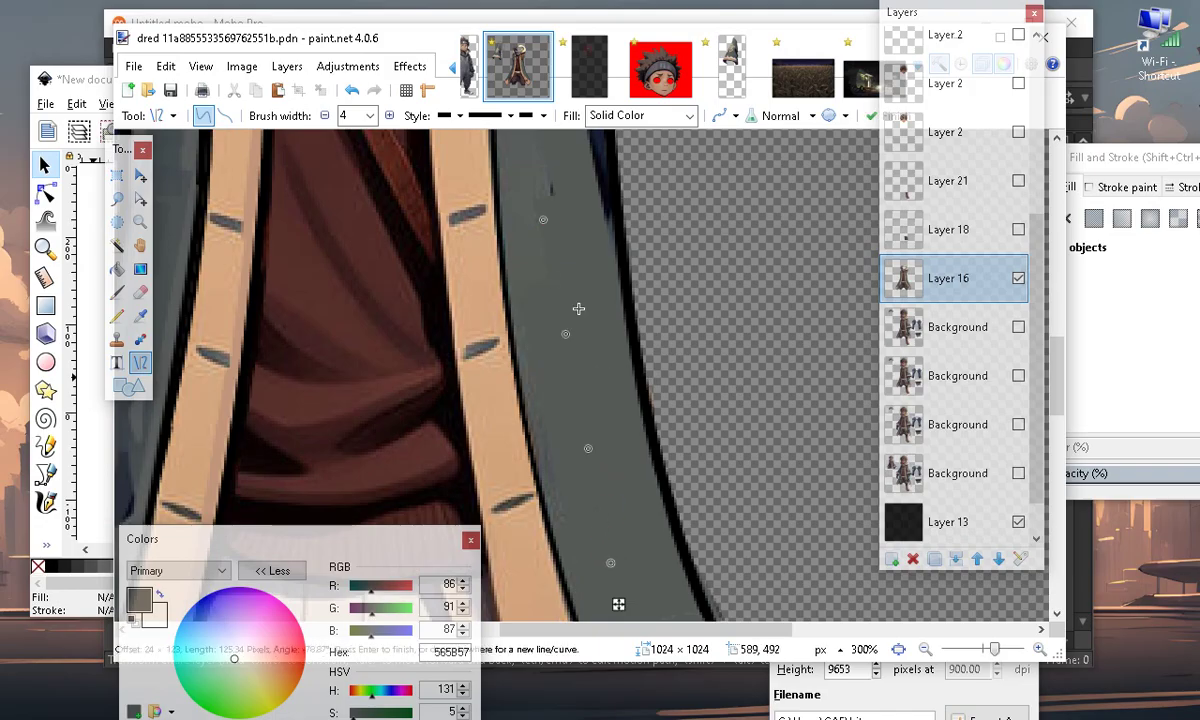
Cover the remaining marks below the shoulder strap on the coat's right-hand panel with short 4-pixel grey-green lines about 16 and 62 pixels long
scroll(568, 463, "up", 3)
left_click_drag(576, 335, 573, 383)
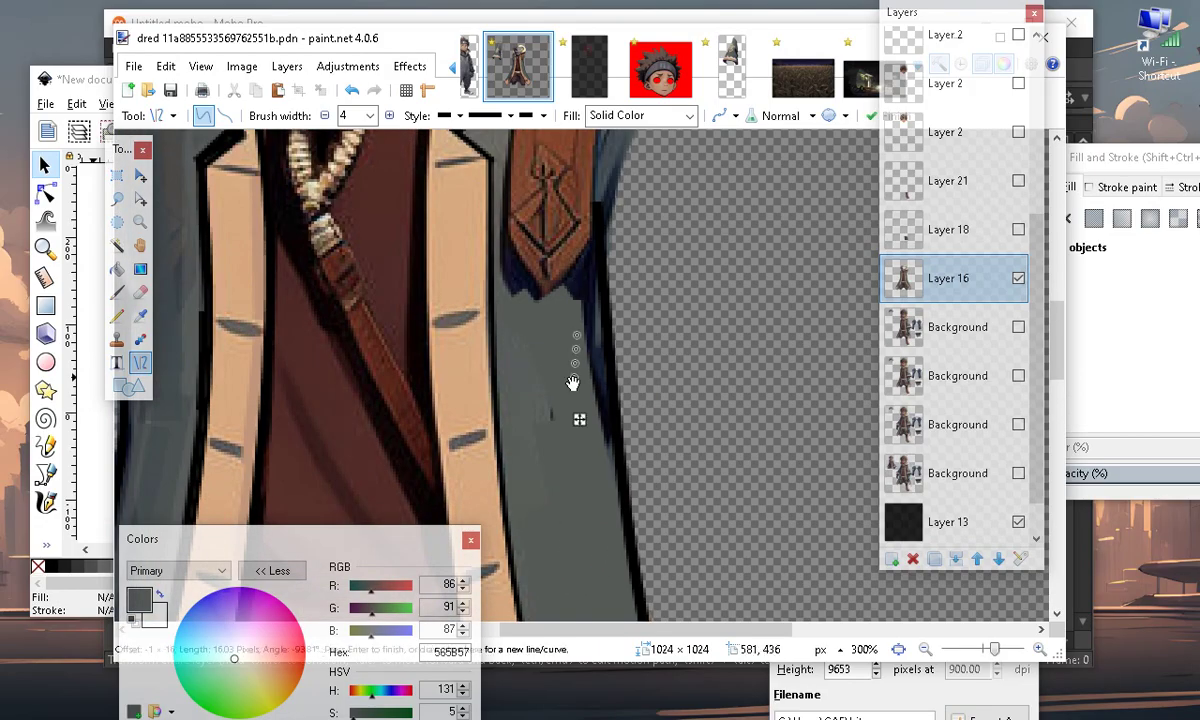
key("Return")
left_click_drag(571, 284, 597, 453)
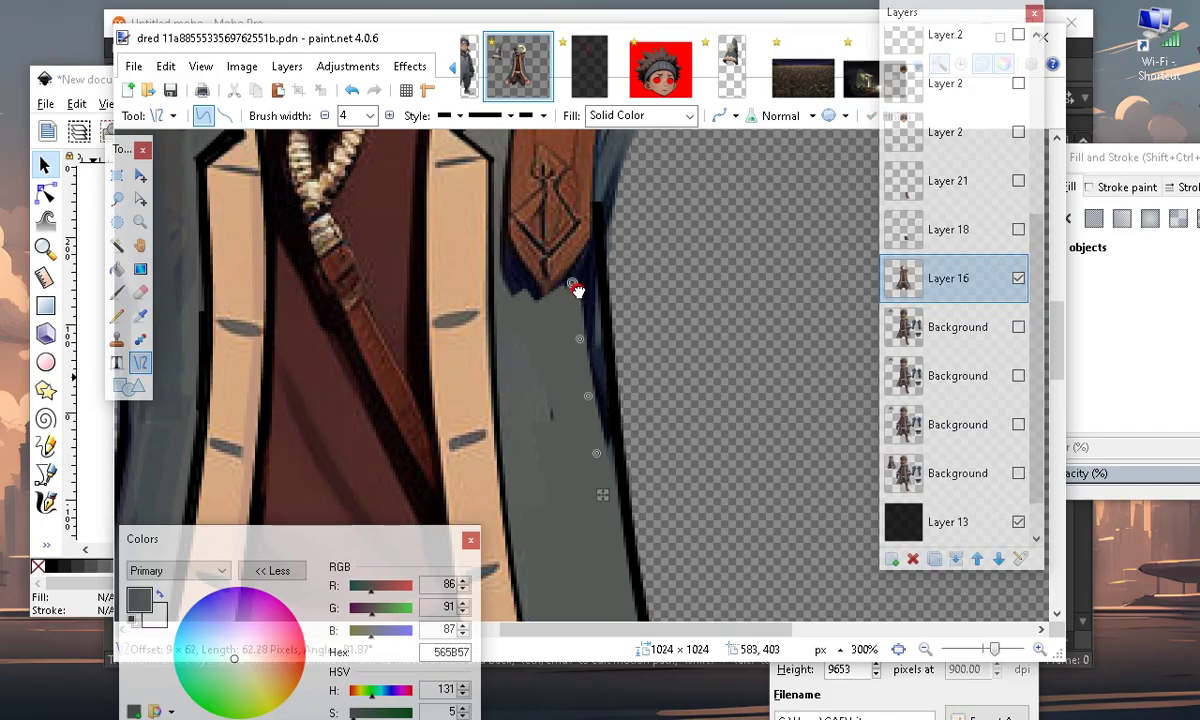
key("Return")
left_click_drag(554, 414, 558, 457)
key("Return")
Examine the coat on Layer 16 from the collar down to the hem for remaining gaps
scroll(567, 580, "up", 3)
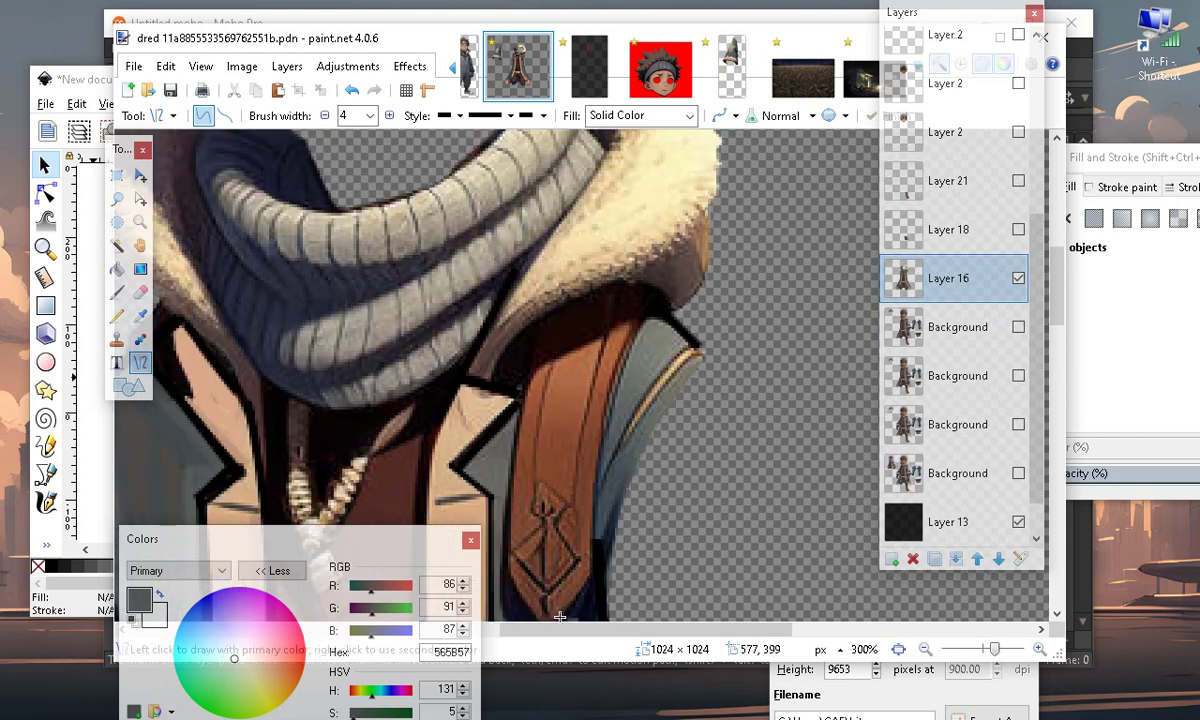
scroll(576, 529, "down", 3)
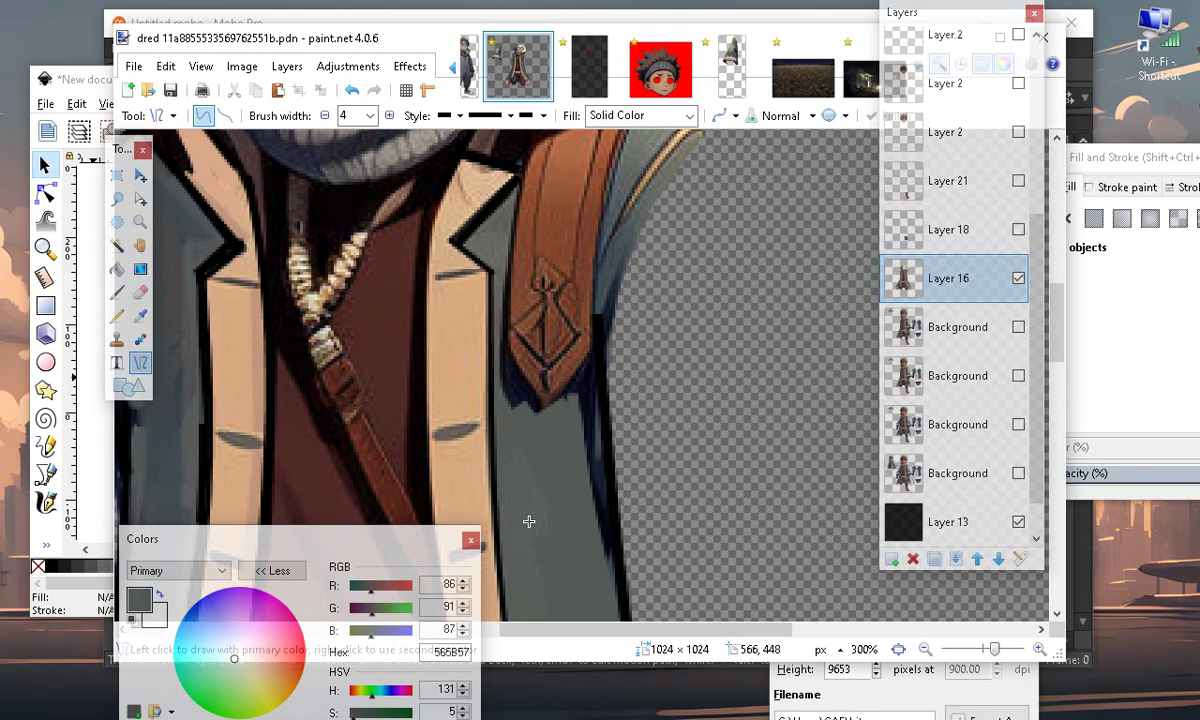
scroll(529, 521, "up", 3)
scroll(595, 447, "down", 9)
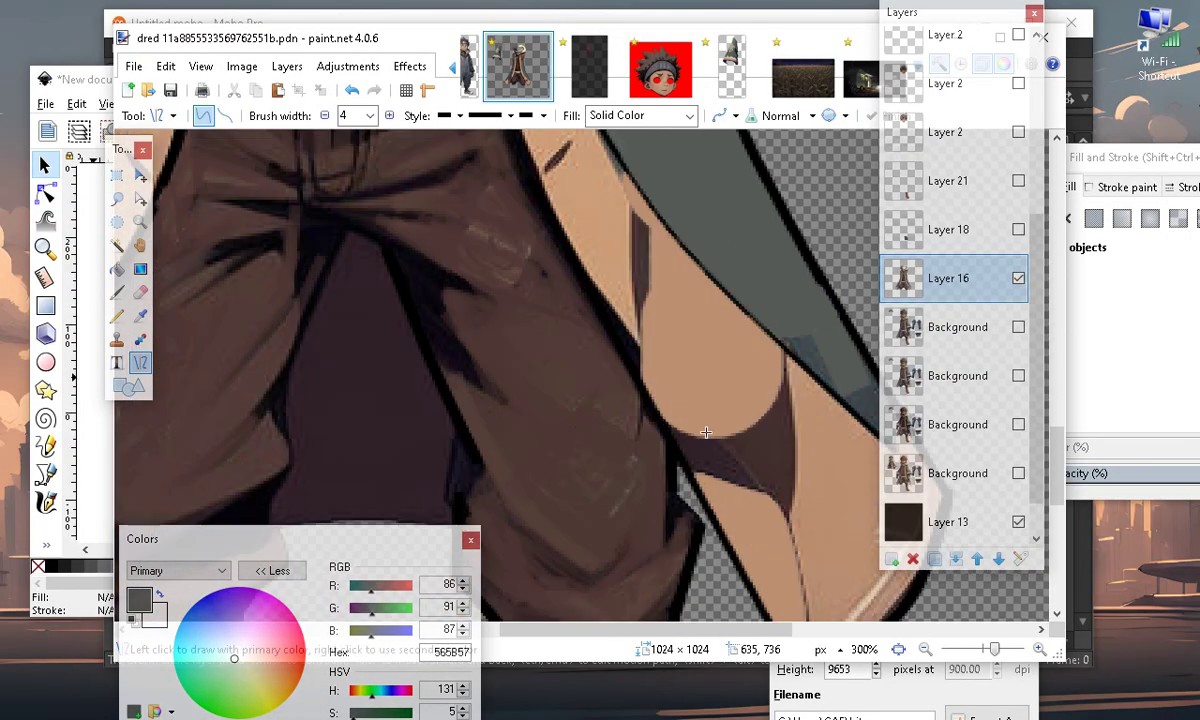
left_click(925, 649)
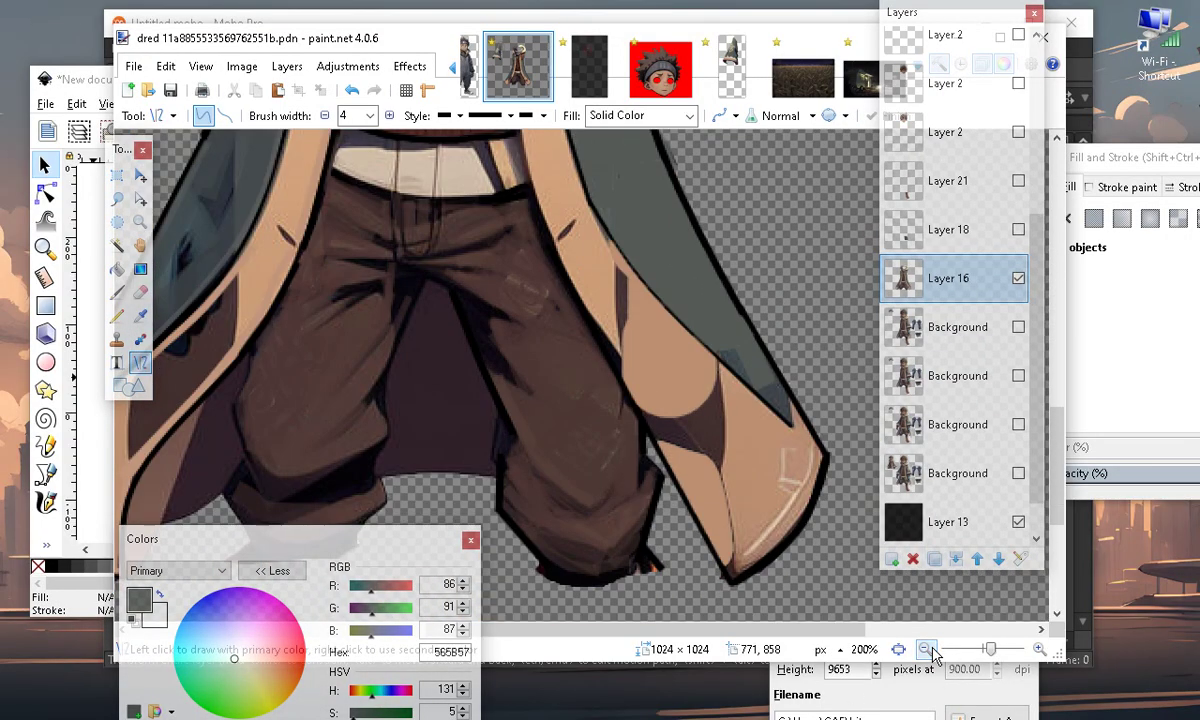
left_click(925, 649)
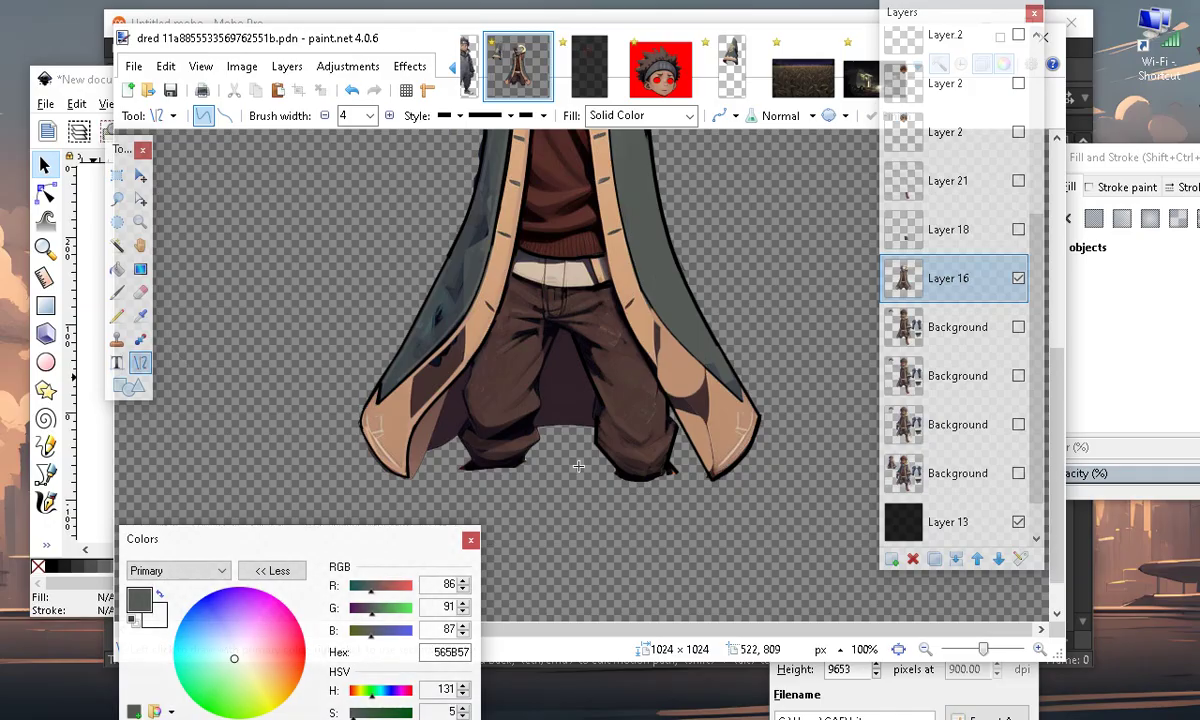
scroll(577, 528, "up", 3)
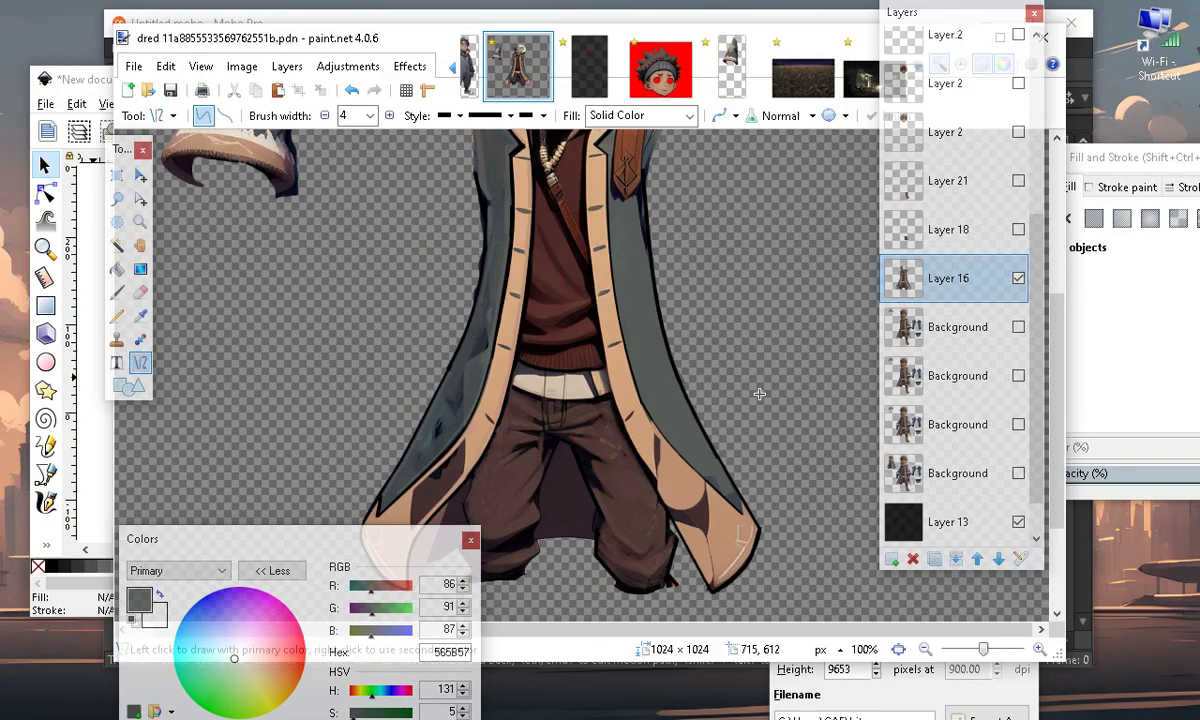
Add a new empty layer directly above Layer 16
left_click(140, 315)
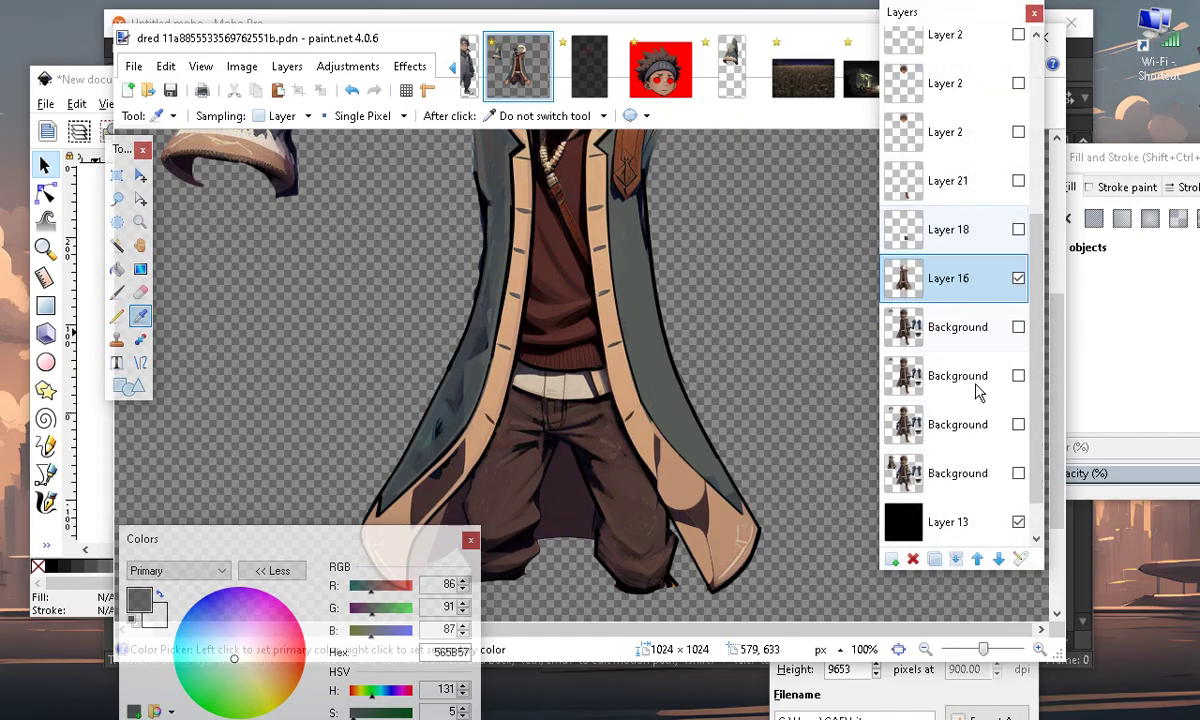
left_click(893, 560)
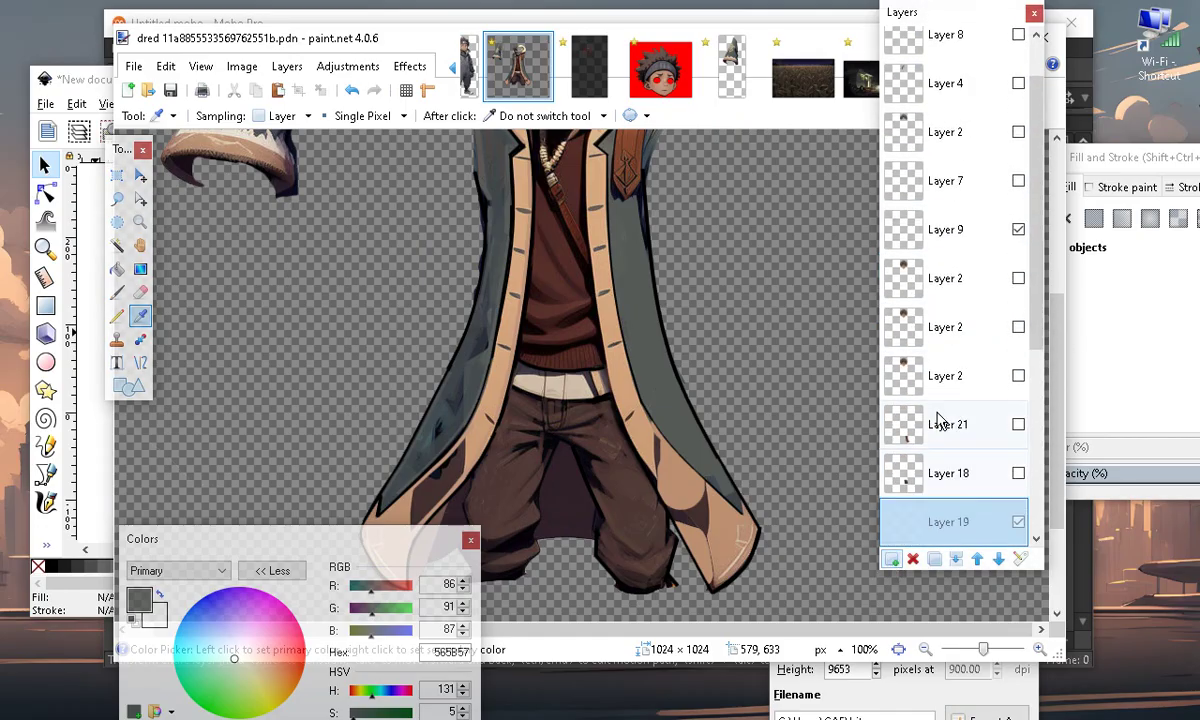
scroll(954, 382, "down", 5)
mouse_move(967, 182)
left_mouse_down()
mouse_move(970, 237)
mouse_move(957, 170)
left_mouse_up()
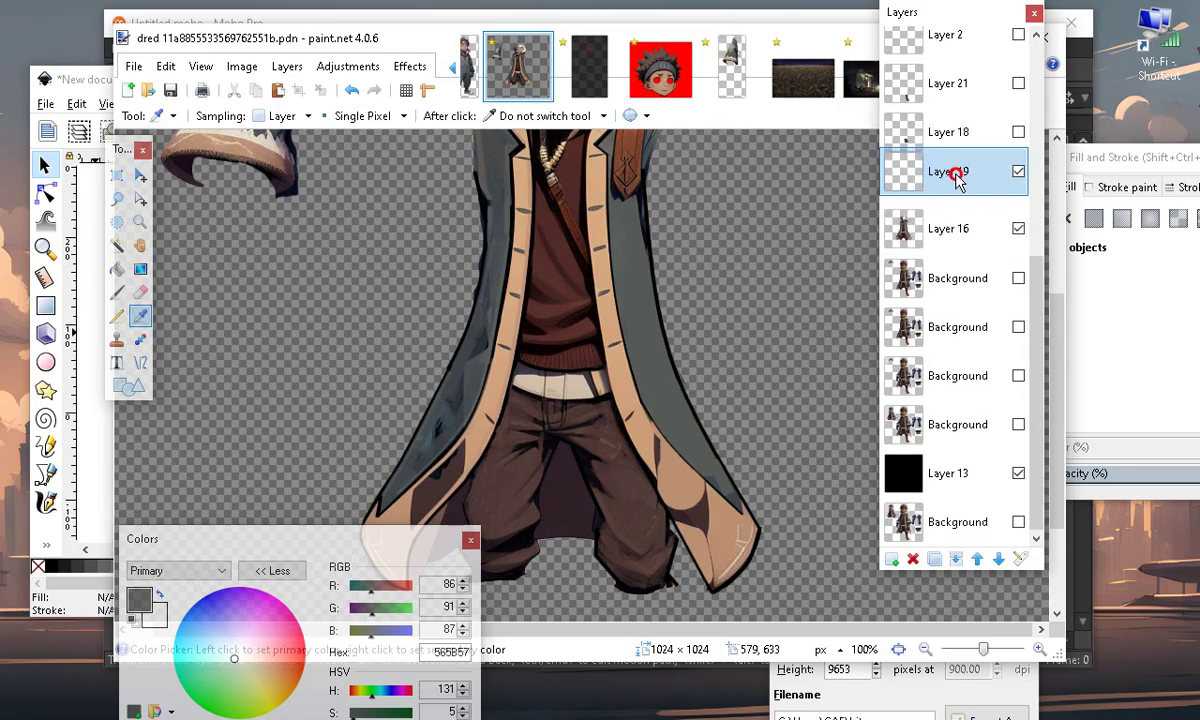
Sample grey-green 565B57 from the coat's right-hand panel on Layer 16 as the primary colour
left_click(643, 338)
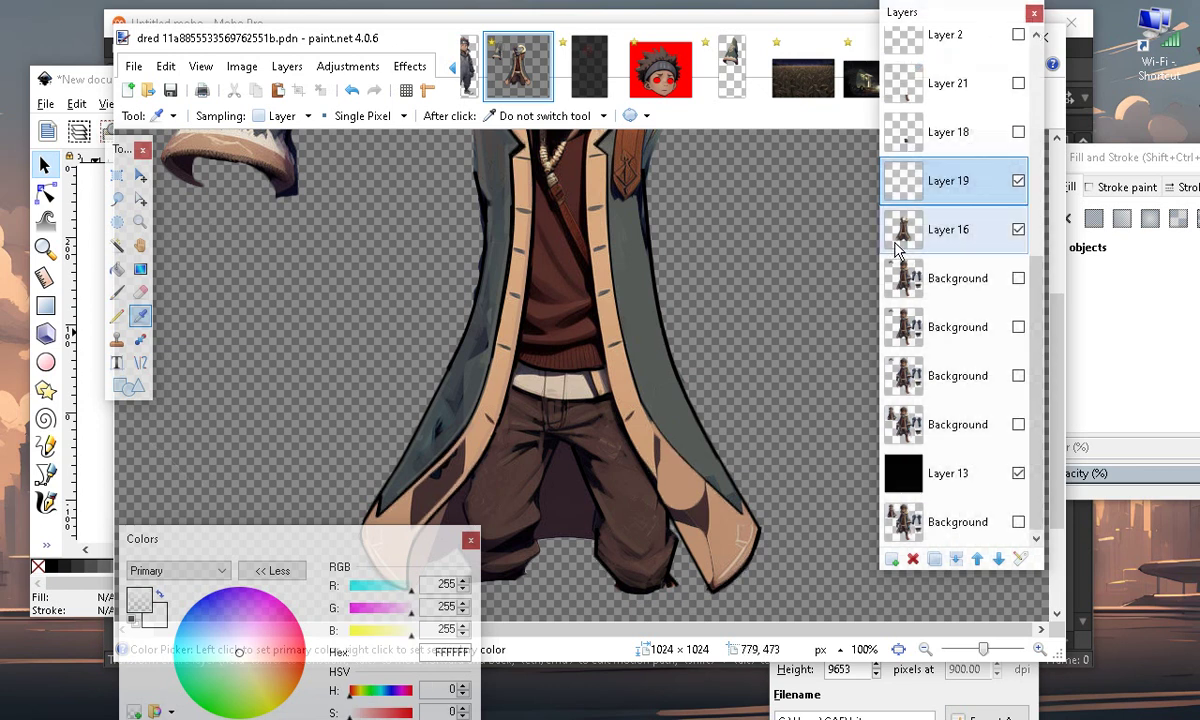
left_click(975, 230)
left_click(659, 354)
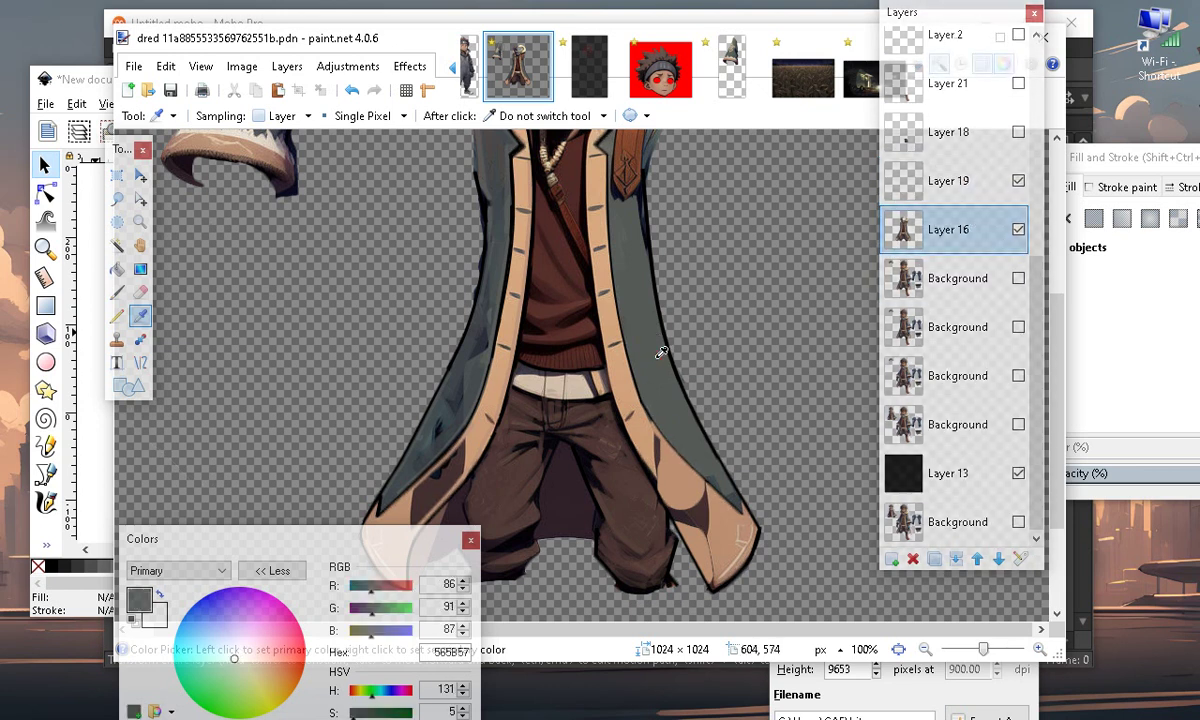
Draw a 5-pixel line about 303 pixels long at opacity 105 down the coat's right-hand panel to the hem on Layer 16
left_click(140, 362)
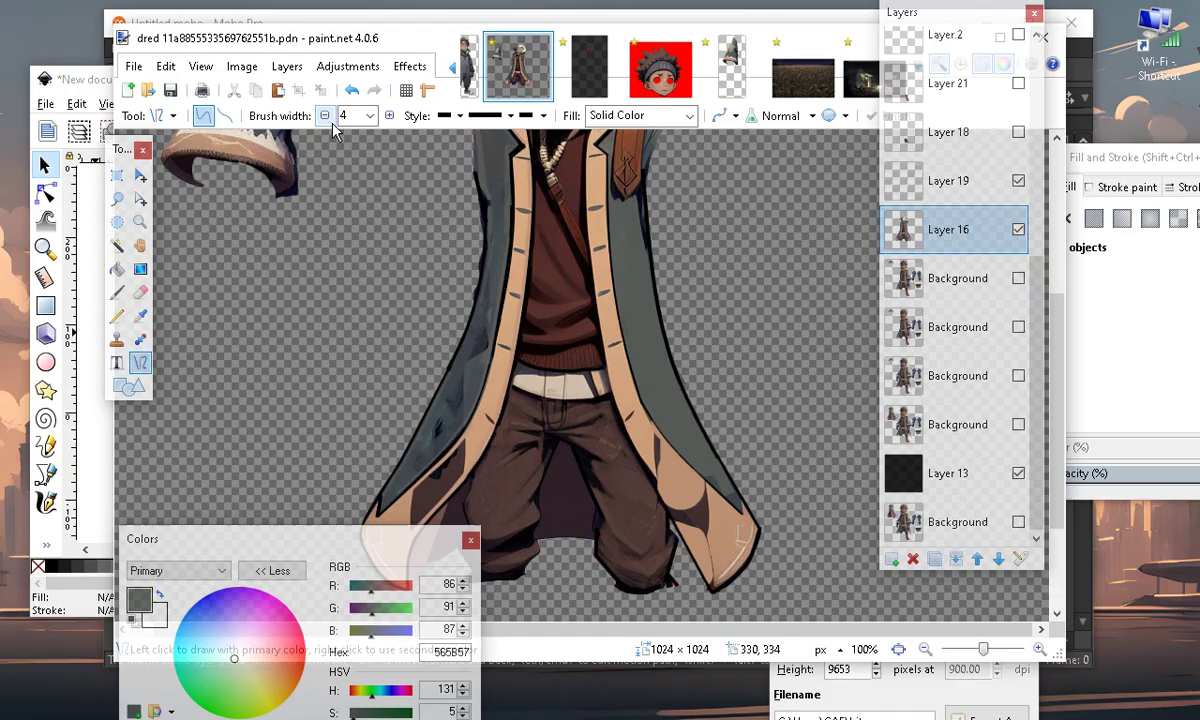
left_click(390, 116)
mouse_move(260, 538)
left_mouse_down()
mouse_move(201, 420)
mouse_move(220, 420)
left_mouse_up()
left_click_drag(347, 659, 332, 662)
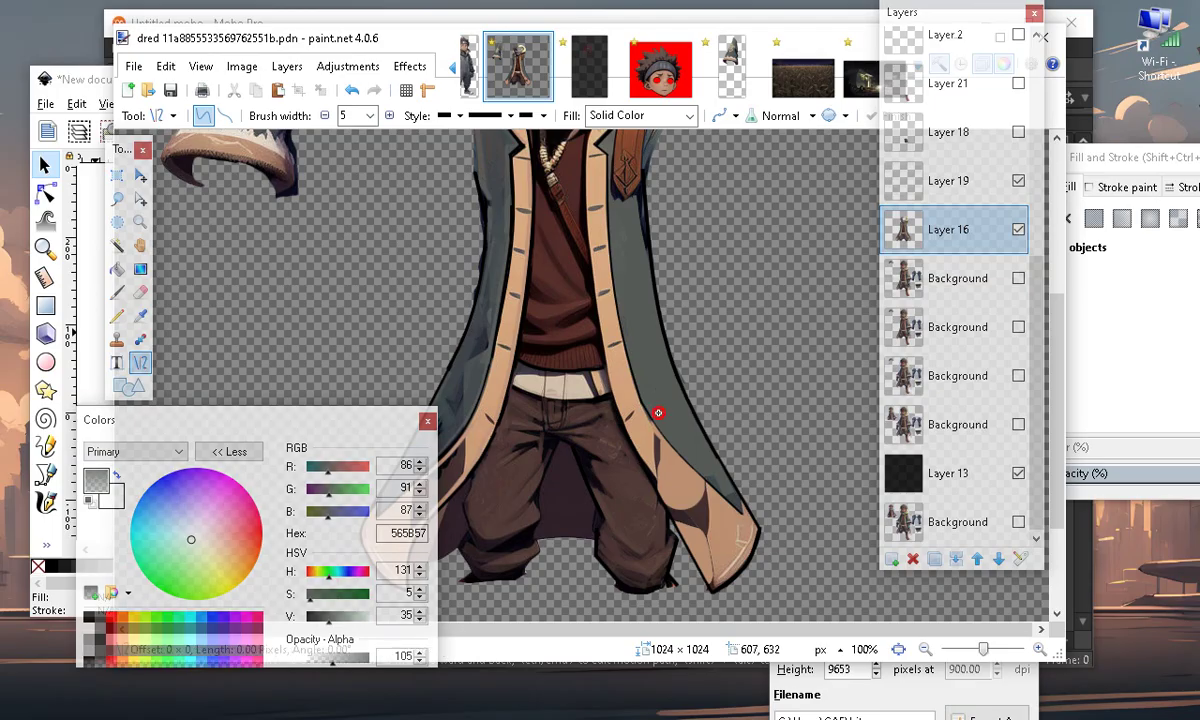
left_click_drag(612, 238, 737, 502)
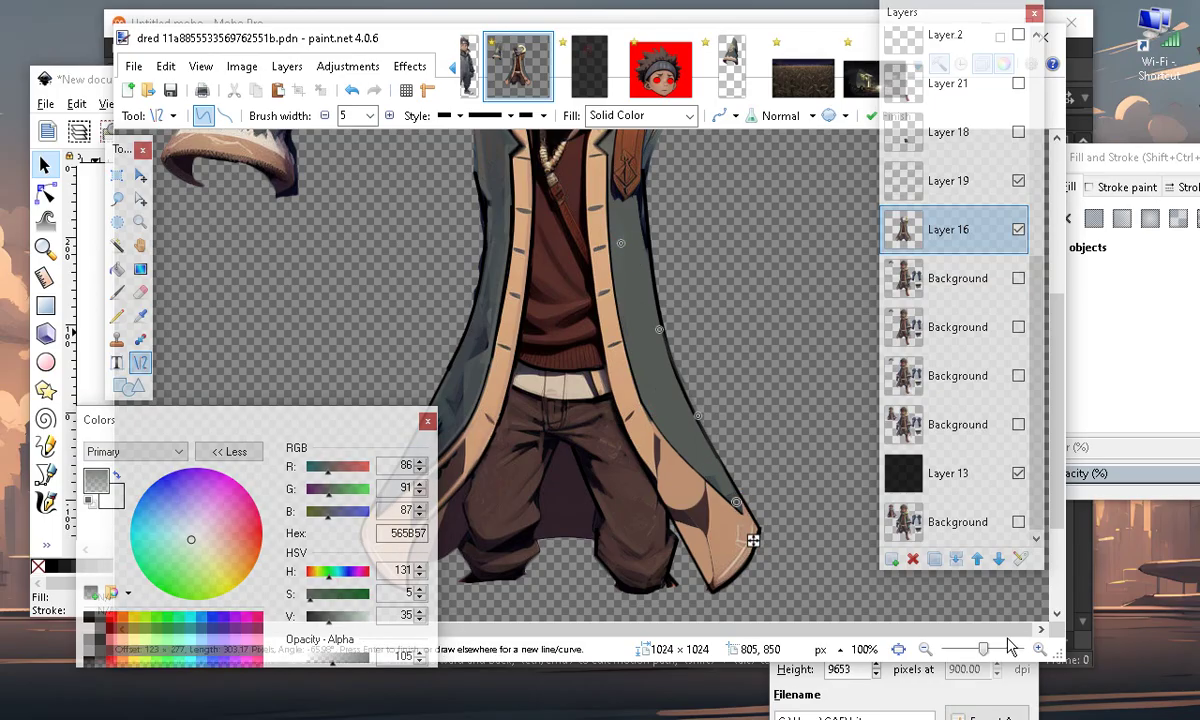
Darken the line's colour to 242624 with a brightness value of 15 and increase its width to 12 pixels
left_click(1040, 649)
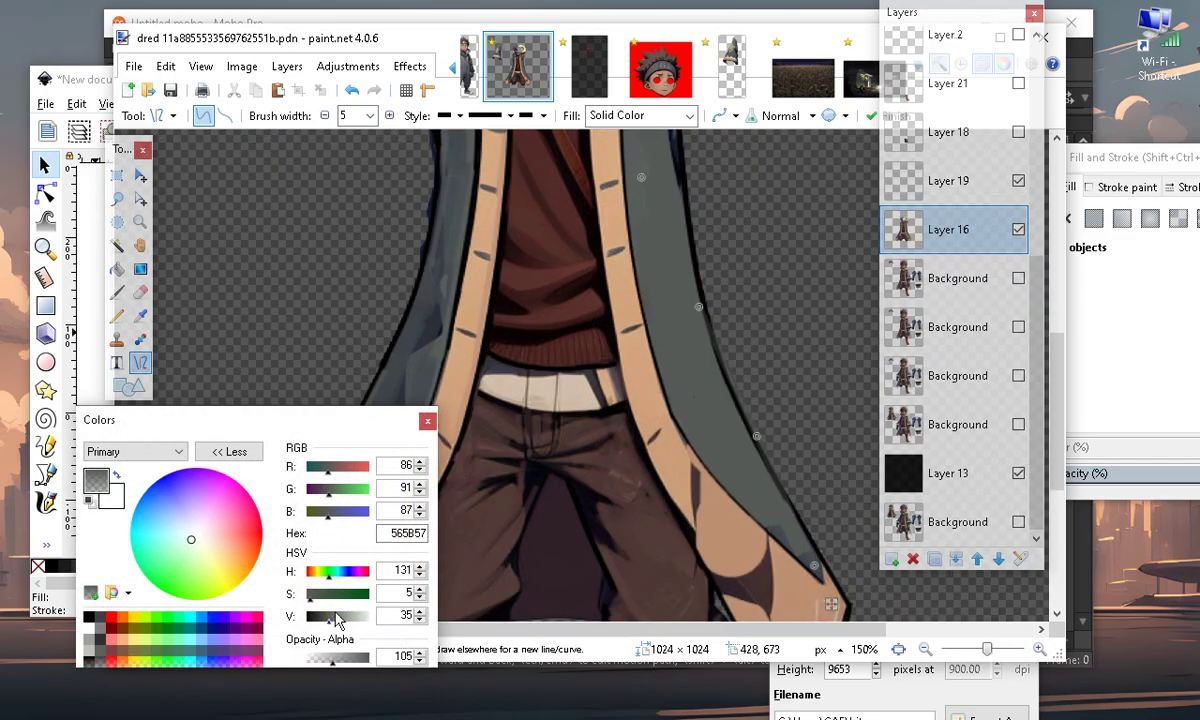
mouse_move(326, 625)
left_mouse_down()
mouse_move(308, 625)
mouse_move(318, 620)
left_mouse_up()
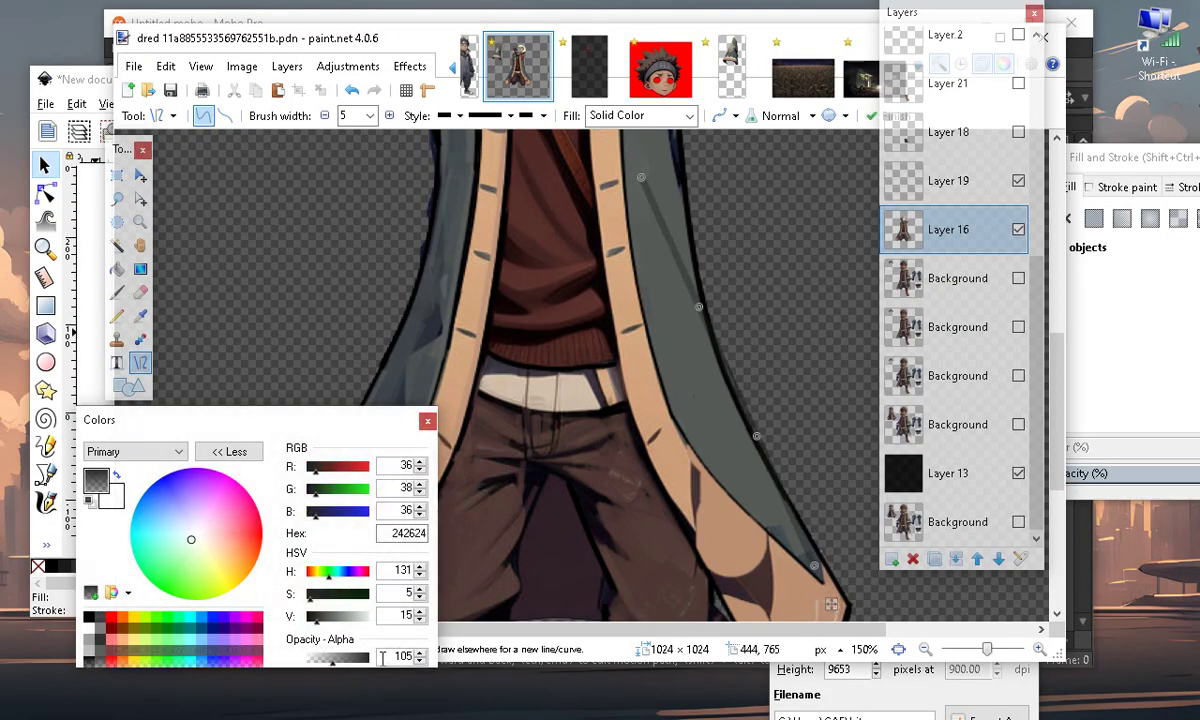
left_click(390, 116)
left_click(390, 116)
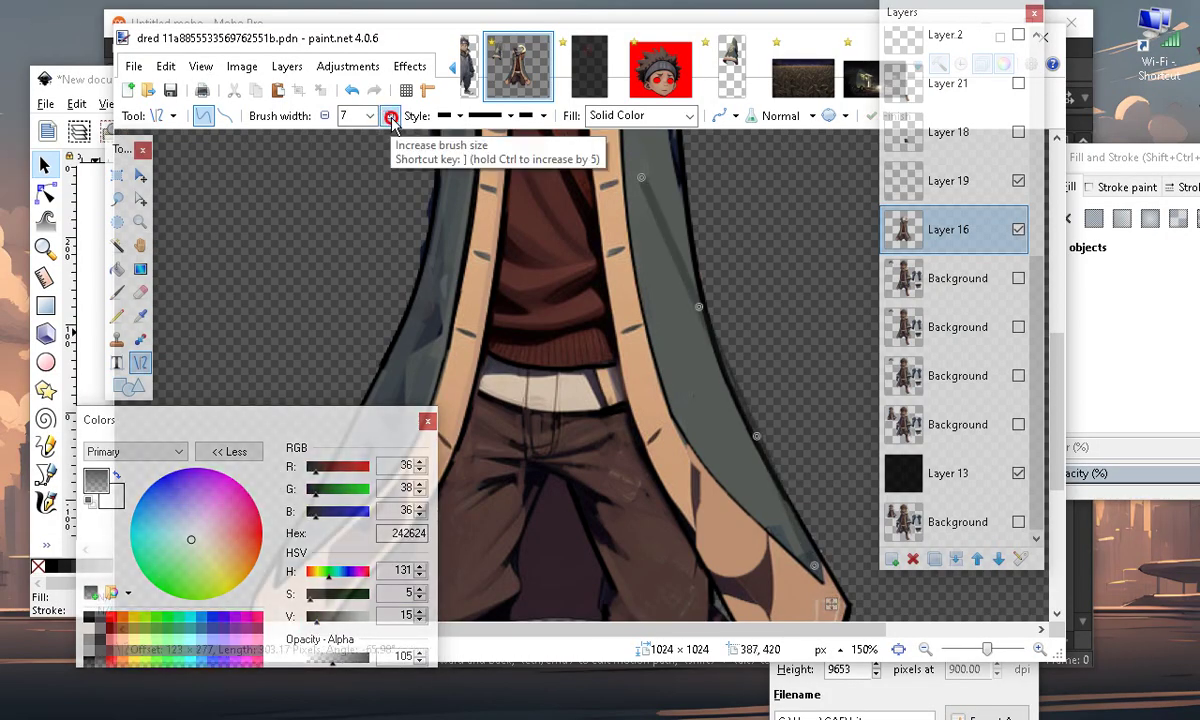
left_click(390, 116)
left_click(390, 116)
Curve the dark line along the coat's outer edge, extend its upper end to just below the shoulder strap, and finish it
mouse_move(757, 436)
left_mouse_down()
mouse_move(723, 476)
mouse_move(745, 461)
mouse_move(741, 435)
left_mouse_up()
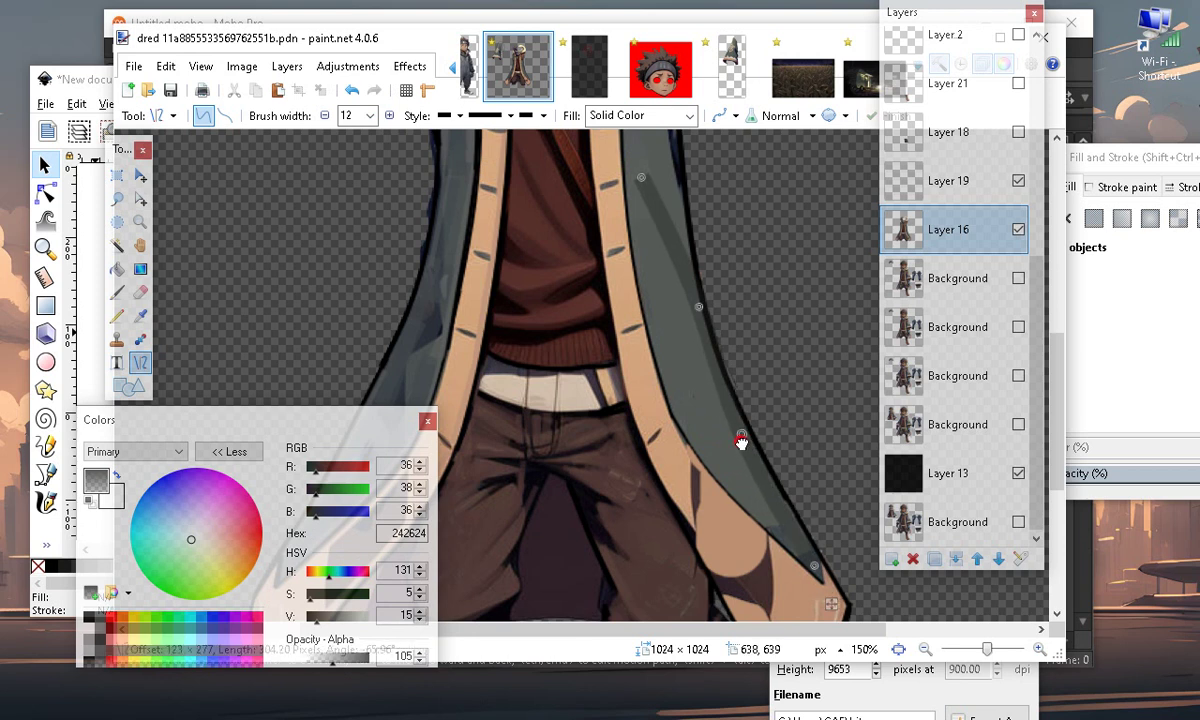
scroll(736, 460, "up", 3)
mouse_move(642, 403)
left_mouse_down()
mouse_move(645, 362)
mouse_move(666, 335)
left_mouse_up()
key("Return")
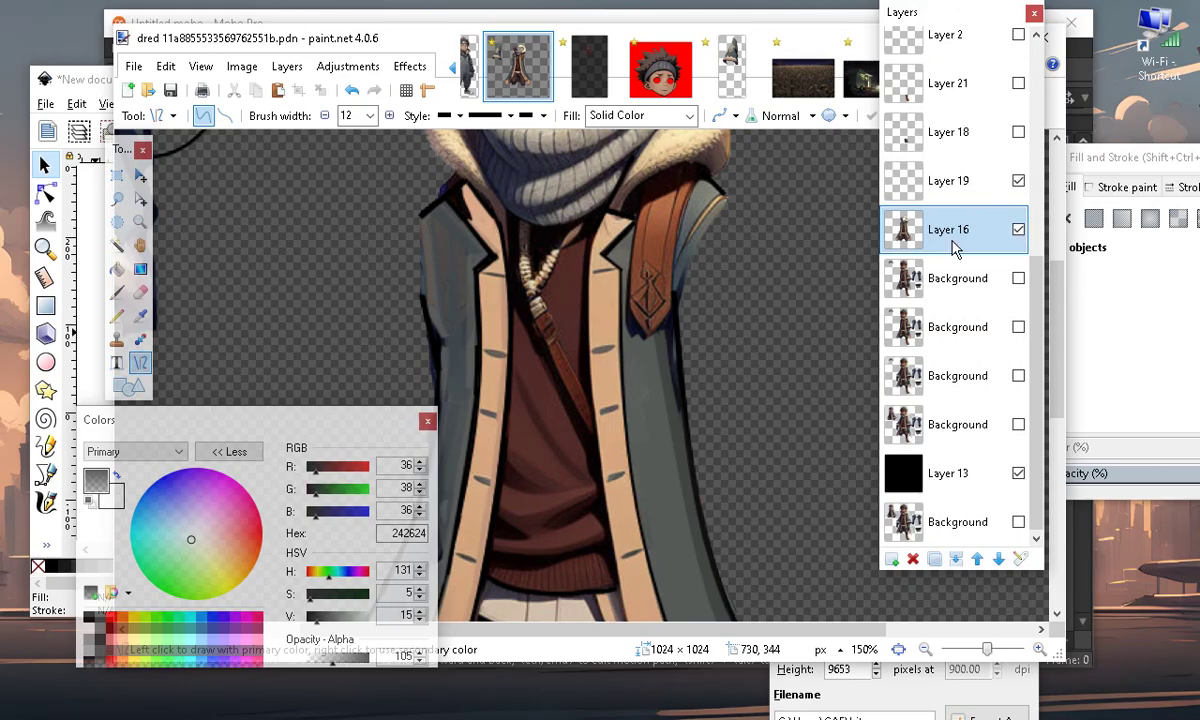
Add a new empty layer above Layer 19 and check both layers by toggling their visibility
left_click(955, 181)
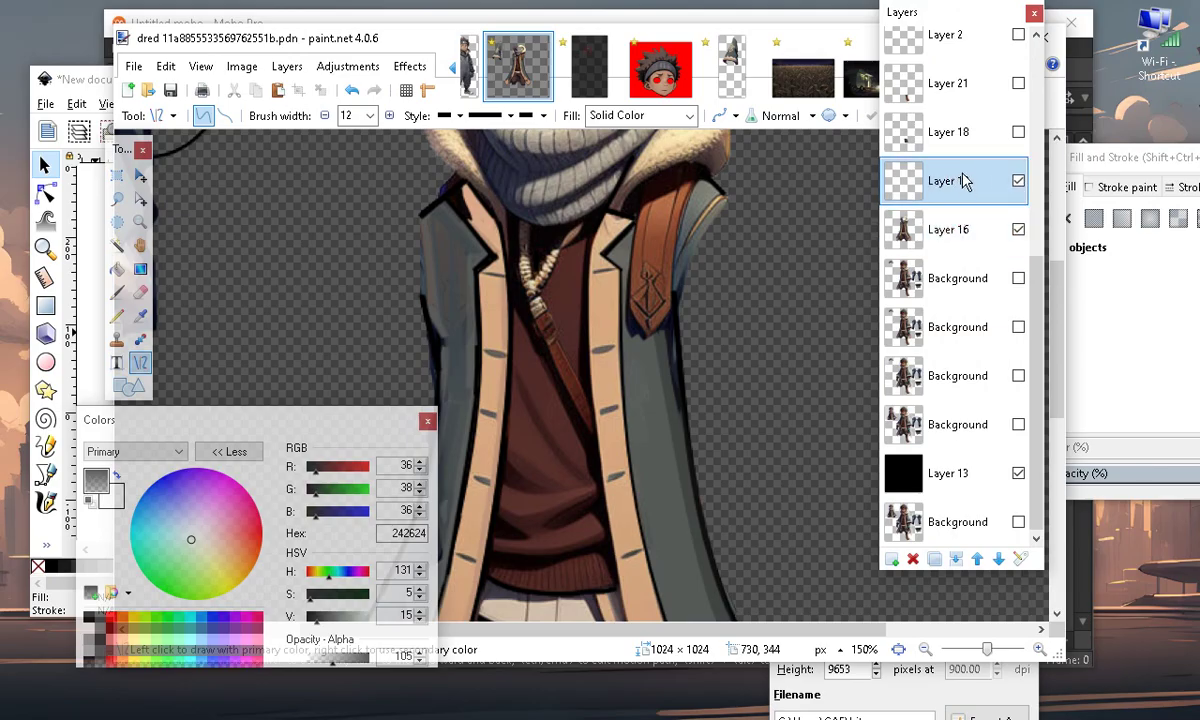
left_click(892, 559)
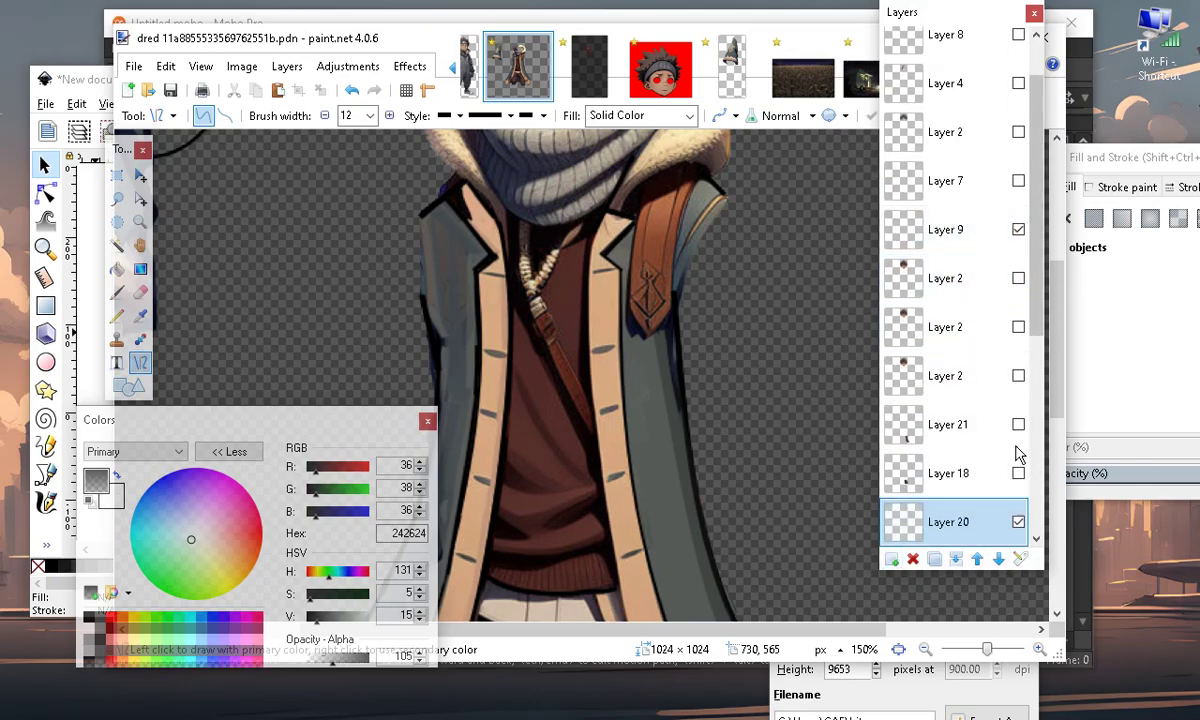
scroll(954, 520, "down", 3)
scroll(667, 368, "up", 3)
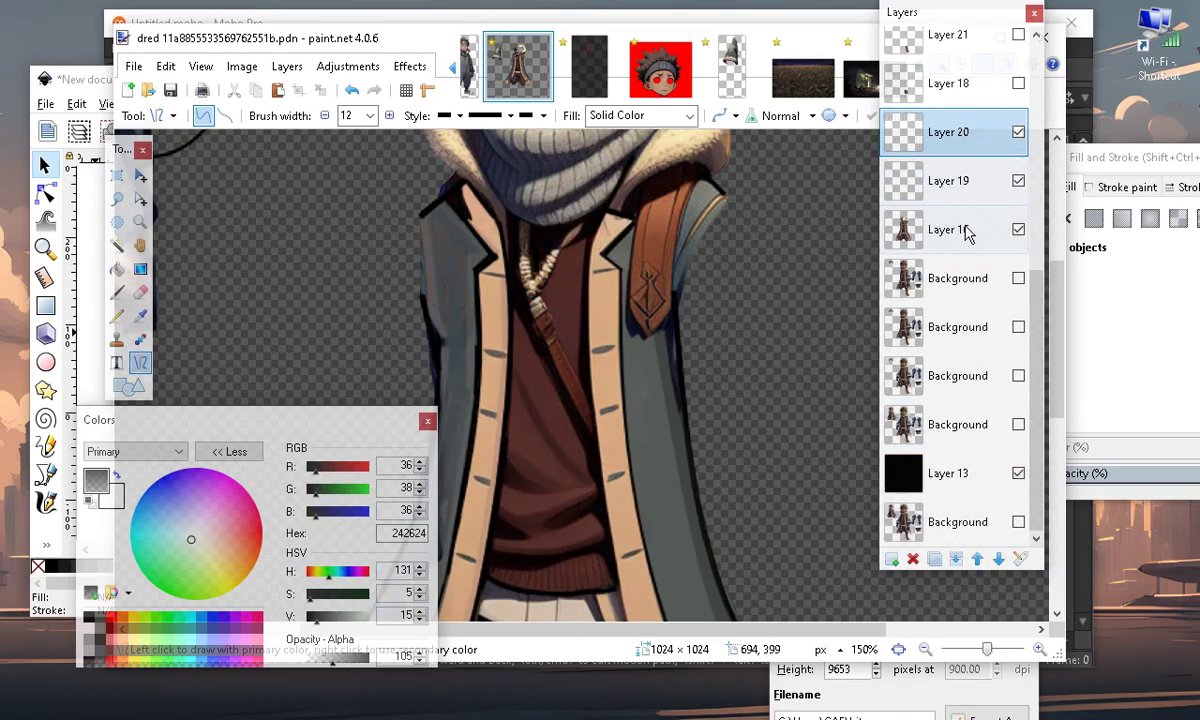
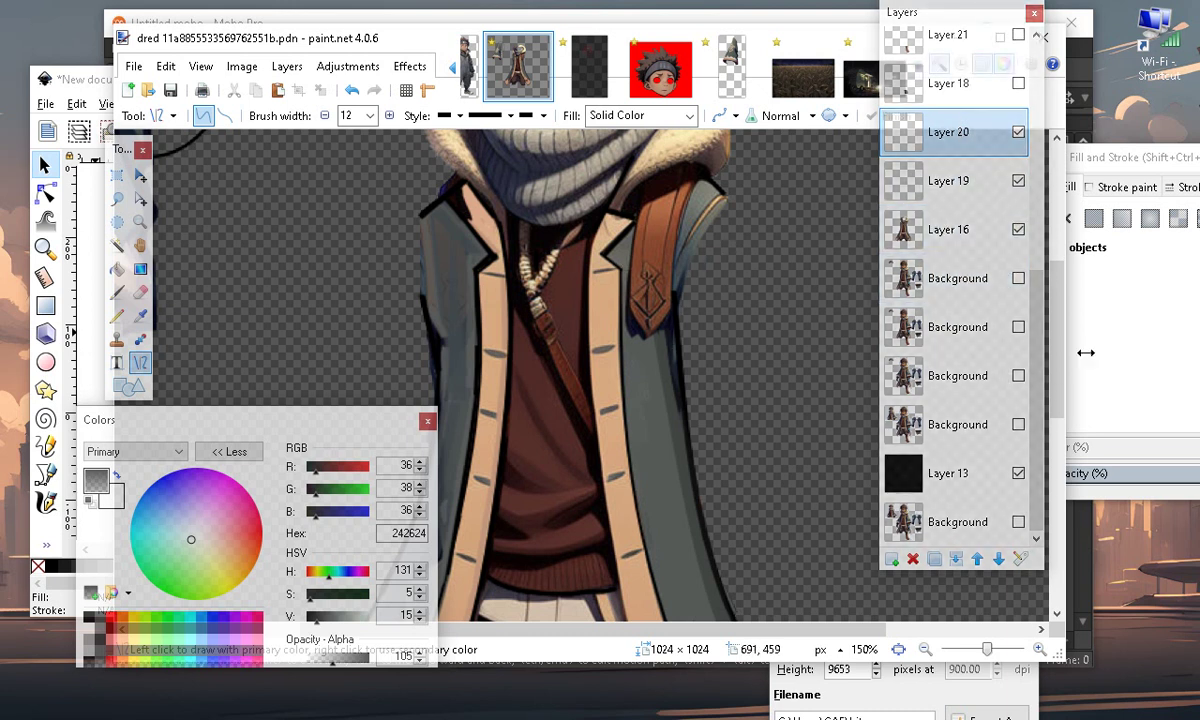
left_click(1018, 133)
left_click(1019, 131)
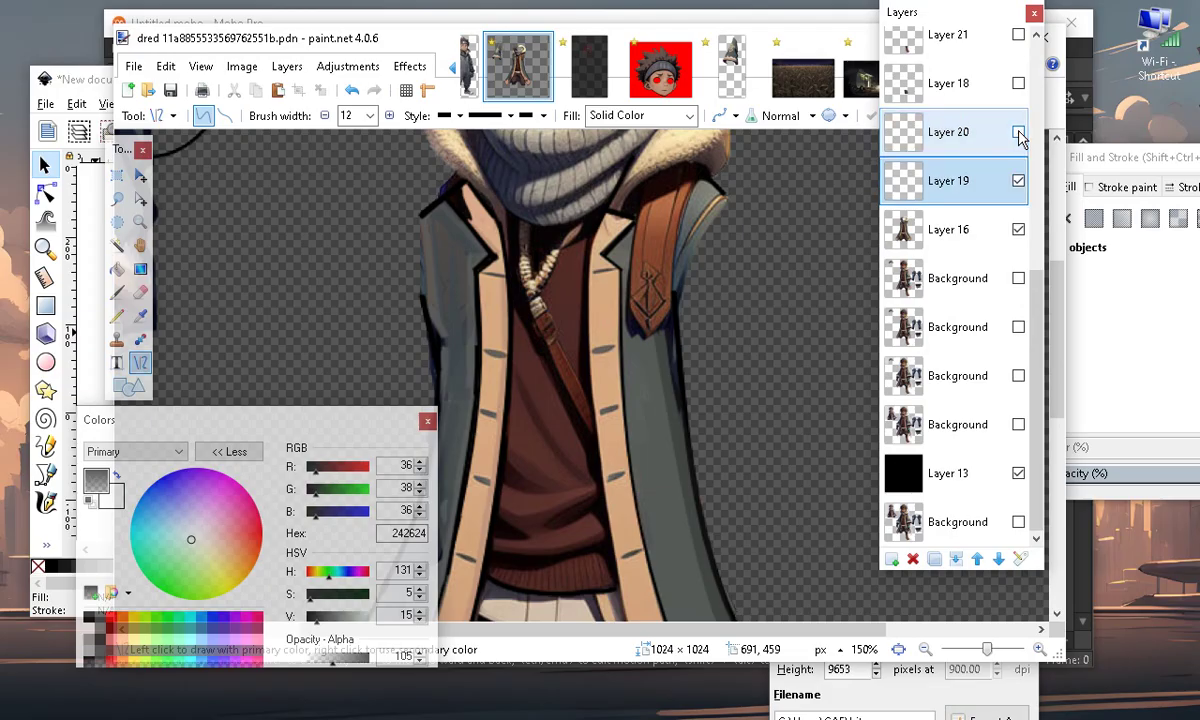
left_click(1019, 182)
left_click(1019, 182)
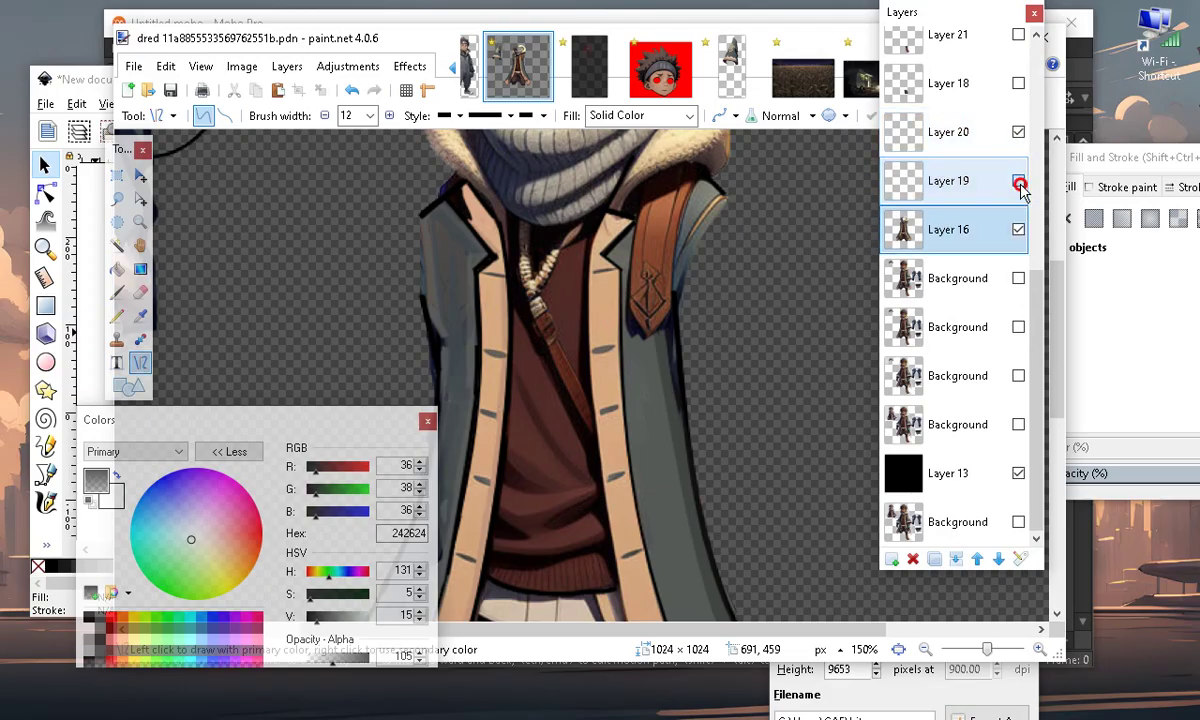
Shade the right-hand lapel, shoulder strap and upper lining edge on Layer 20 with 12-pixel translucent lines in 242624, the last about 56 pixels long
left_click(966, 150)
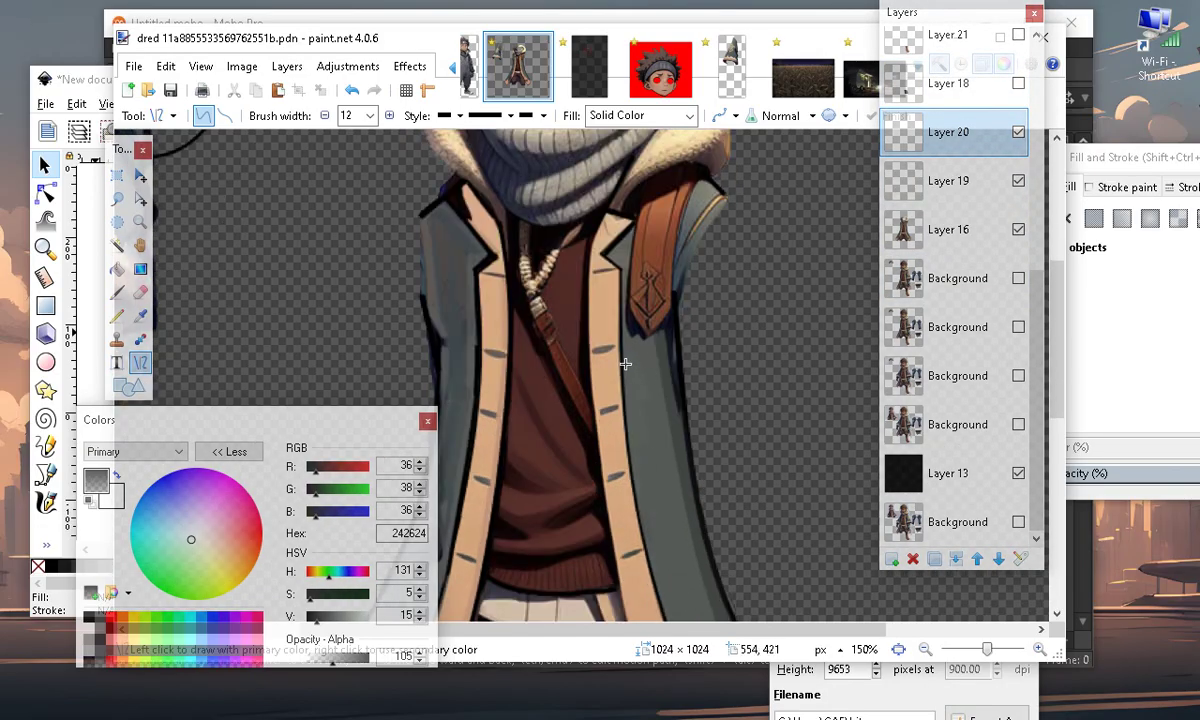
left_click_drag(645, 351, 675, 522)
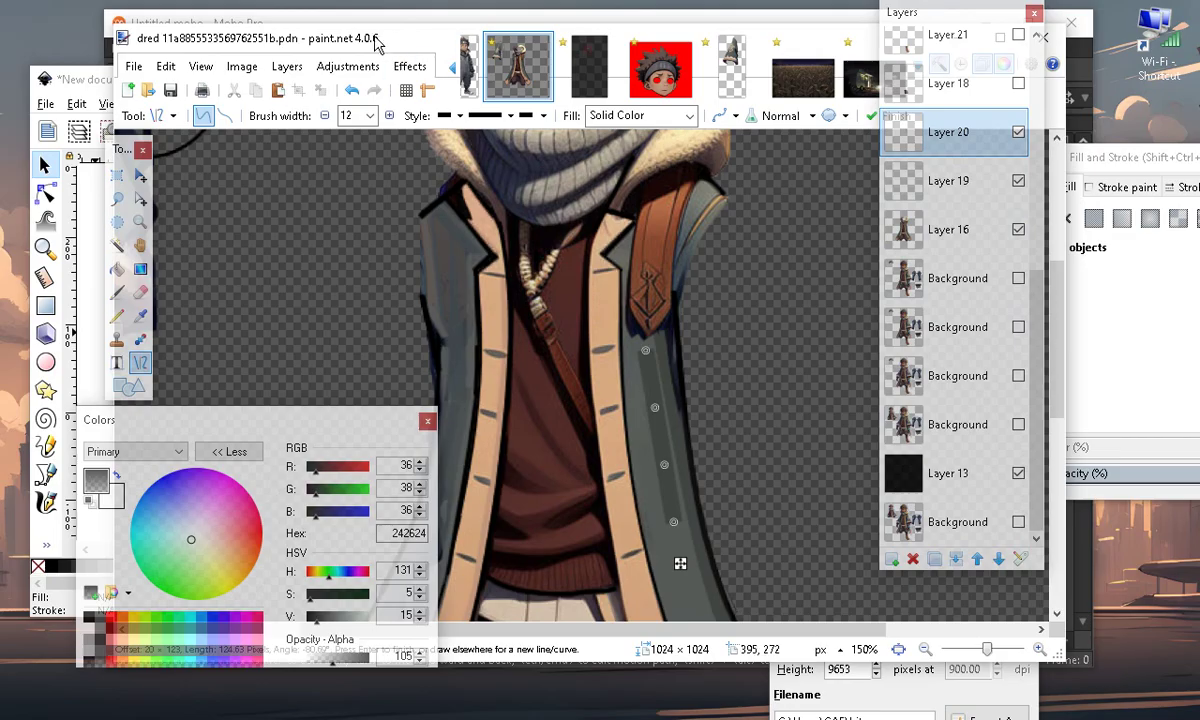
left_click(352, 91)
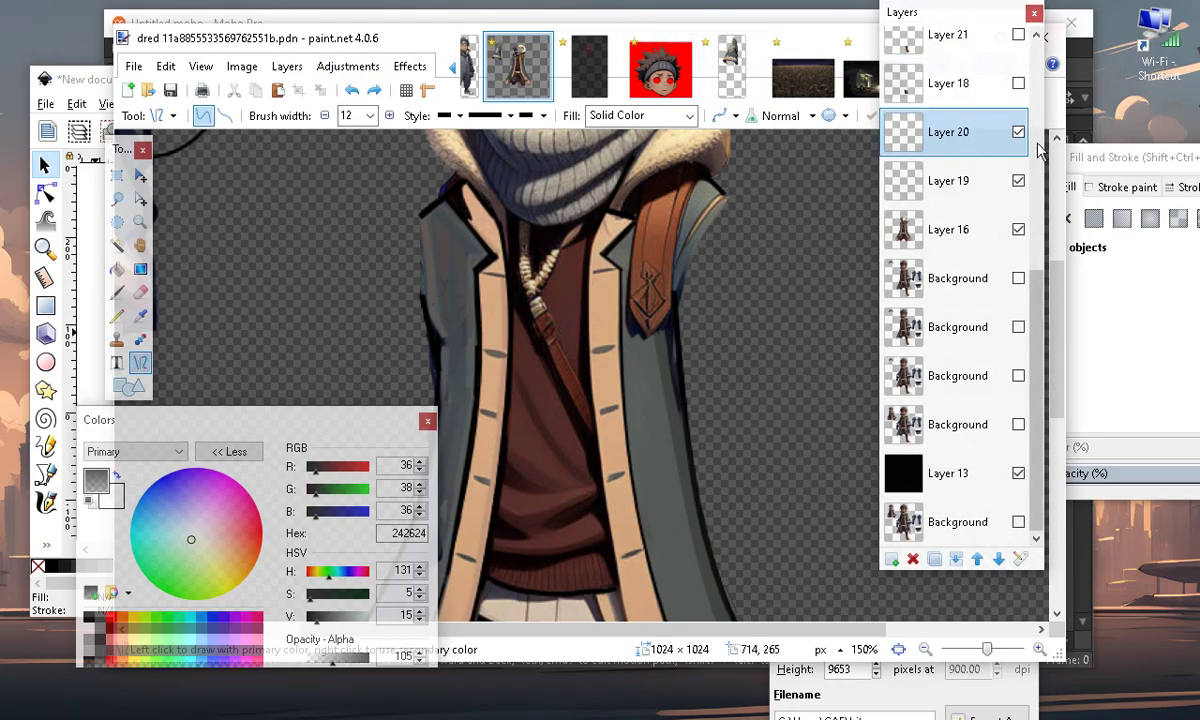
left_click_drag(603, 260, 629, 234)
left_click_drag(701, 178, 671, 288)
mouse_move(690, 220)
left_mouse_down()
mouse_move(685, 258)
mouse_move(621, 340)
left_mouse_up()
key("Return")
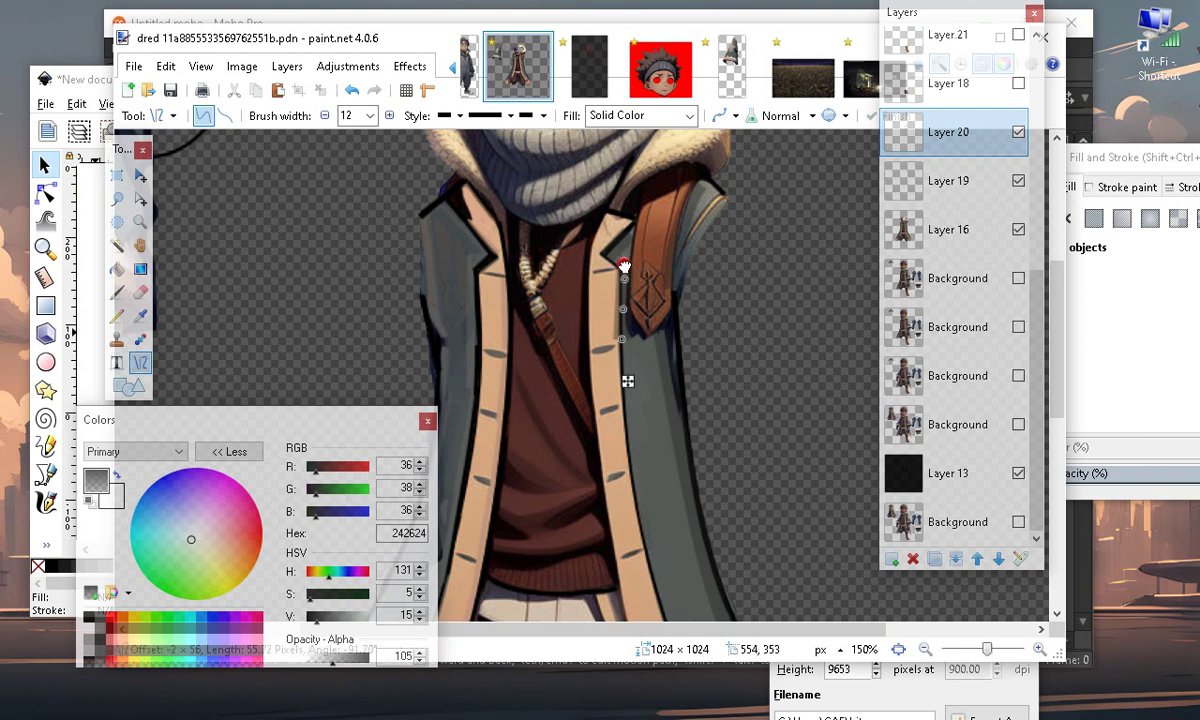
key("Return")
Draw a translucent line about 358 pixels long on Layer 20, curved along the right-hand lining's outer edge from the strap to the hem
scroll(660, 265, "down", 3)
mouse_move(630, 145)
left_mouse_down()
mouse_move(643, 316)
mouse_move(822, 570)
mouse_move(812, 557)
left_mouse_up()
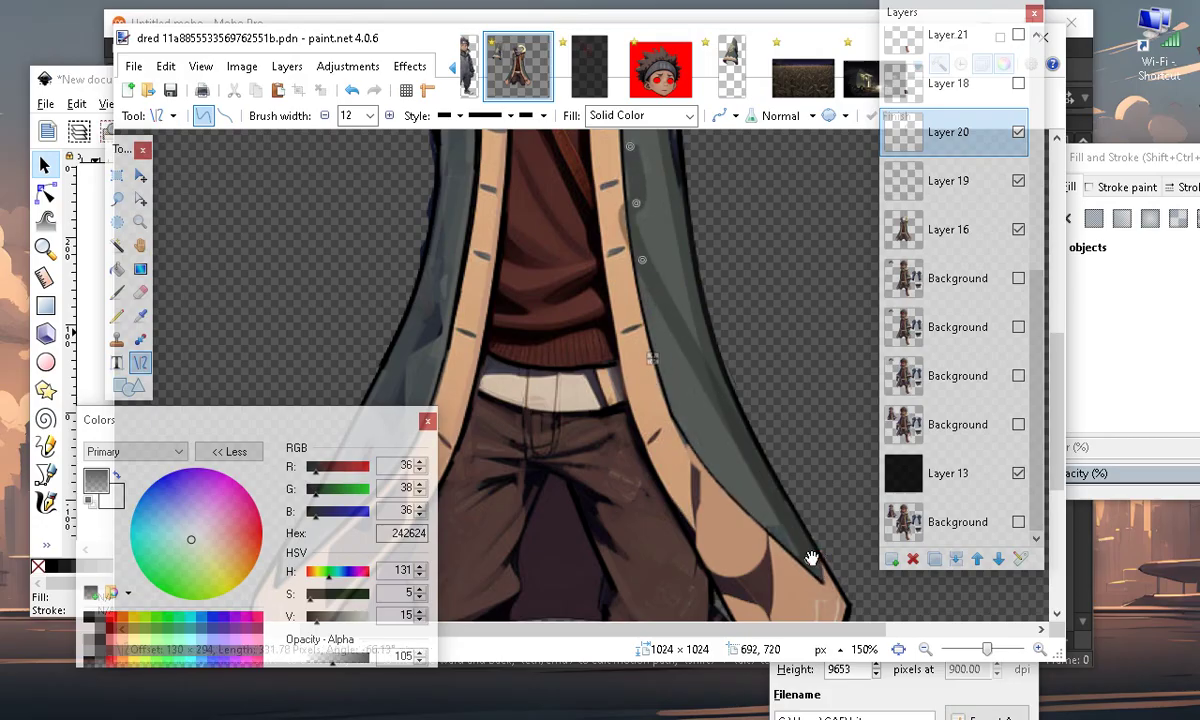
left_click_drag(642, 261, 680, 411)
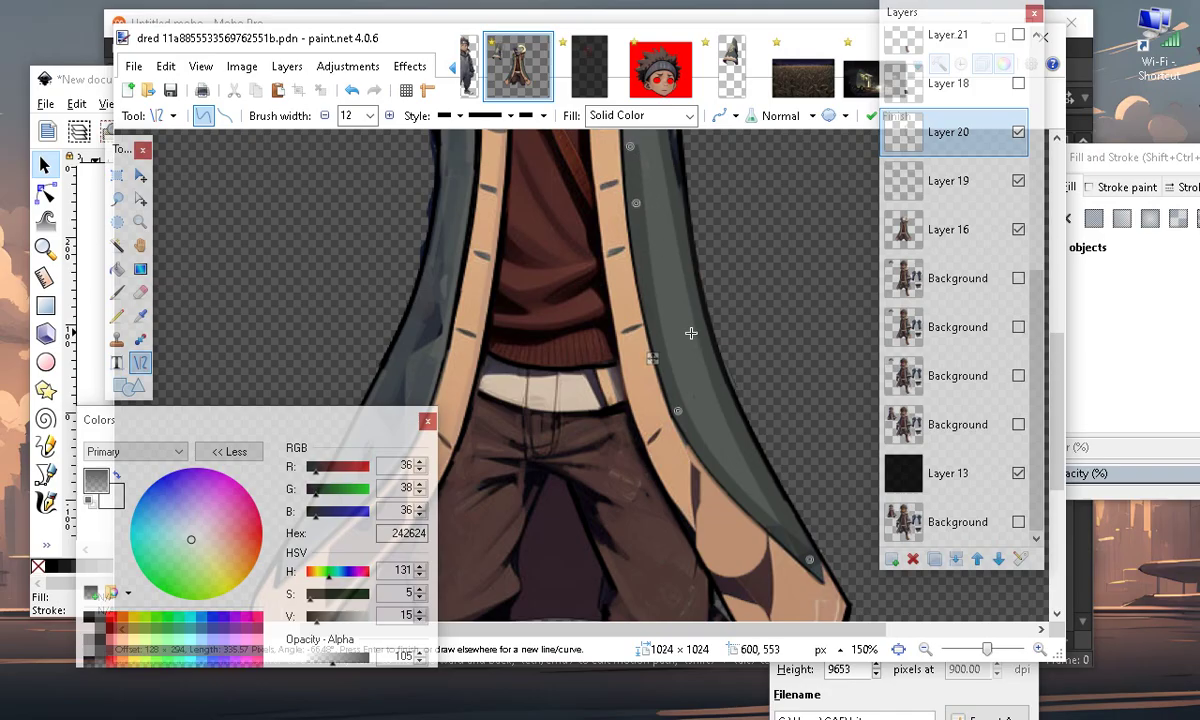
scroll(681, 440, "up", 3)
left_click_drag(628, 367, 625, 338)
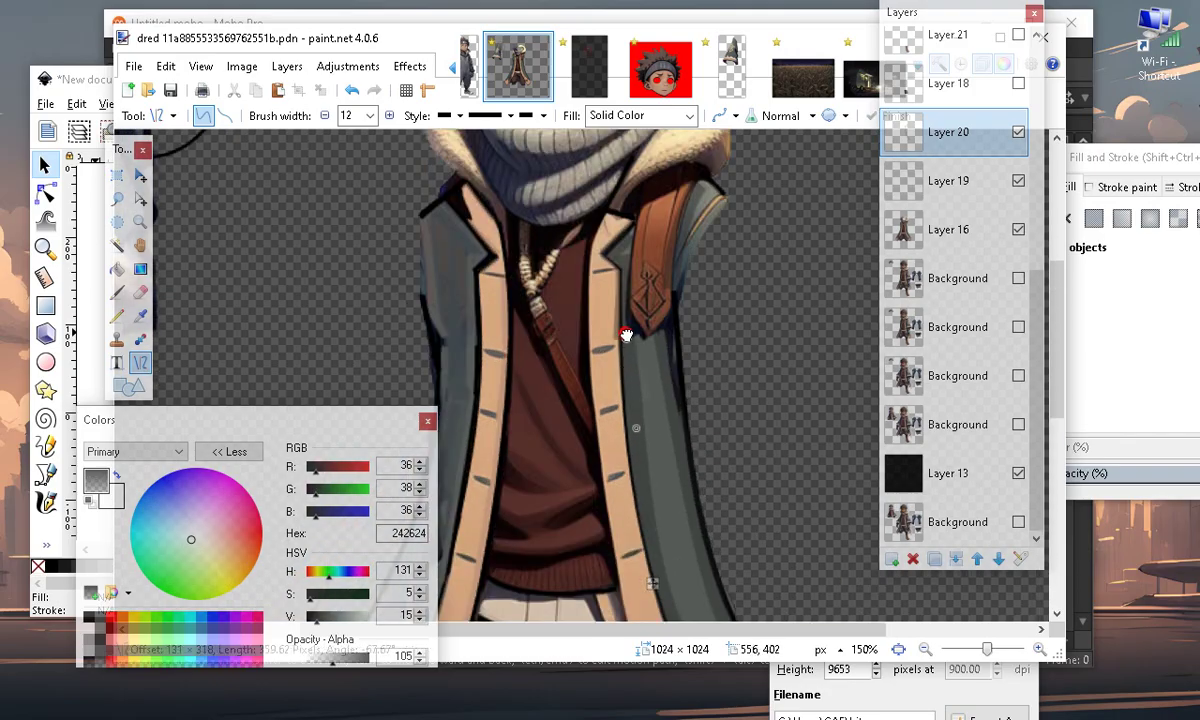
scroll(507, 358, "down", 3)
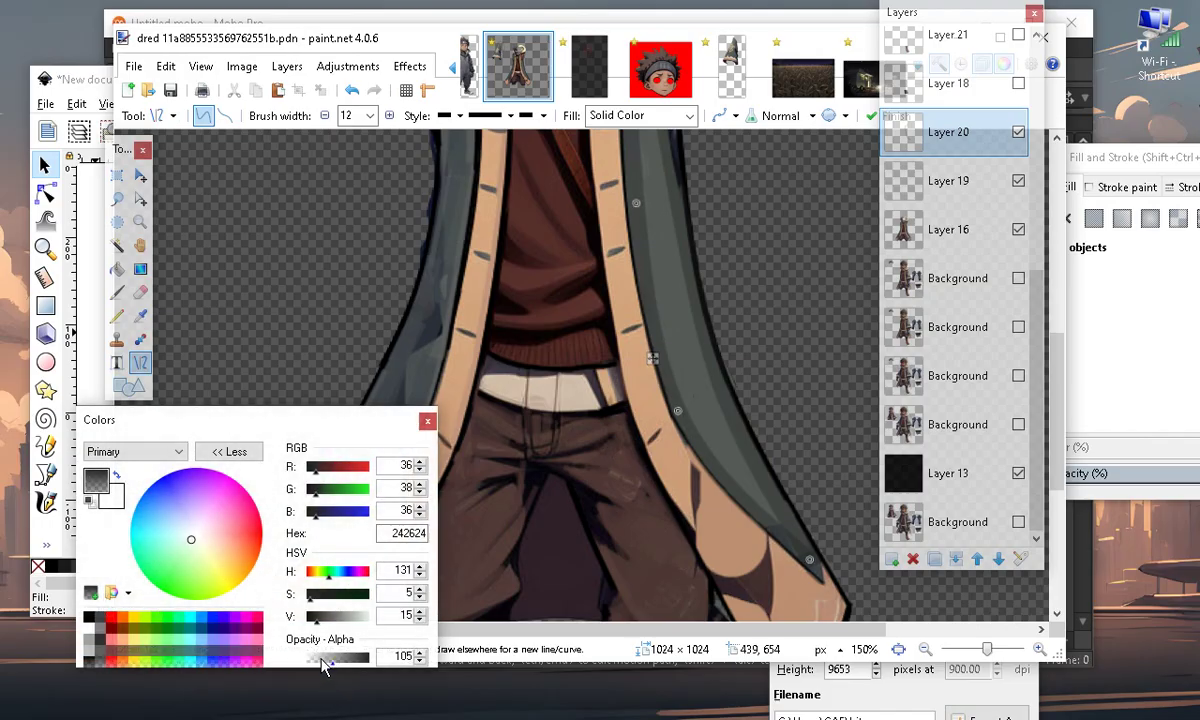
left_click(970, 140)
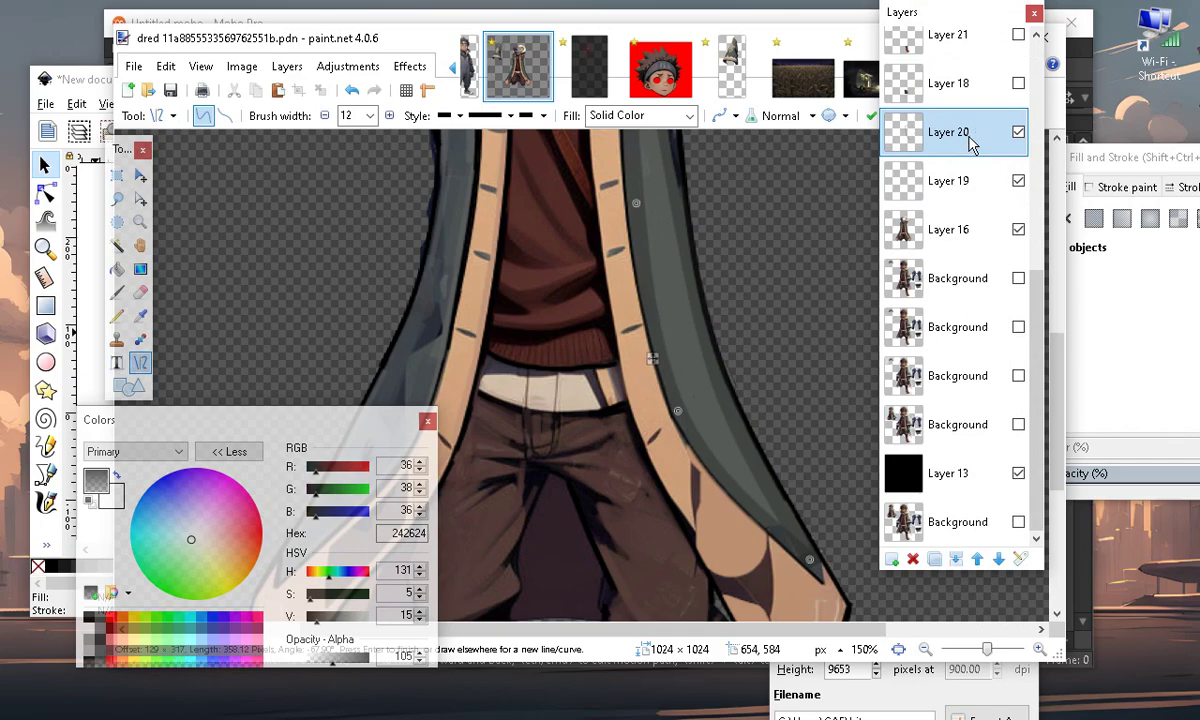
double_click(968, 138)
left_click(583, 424)
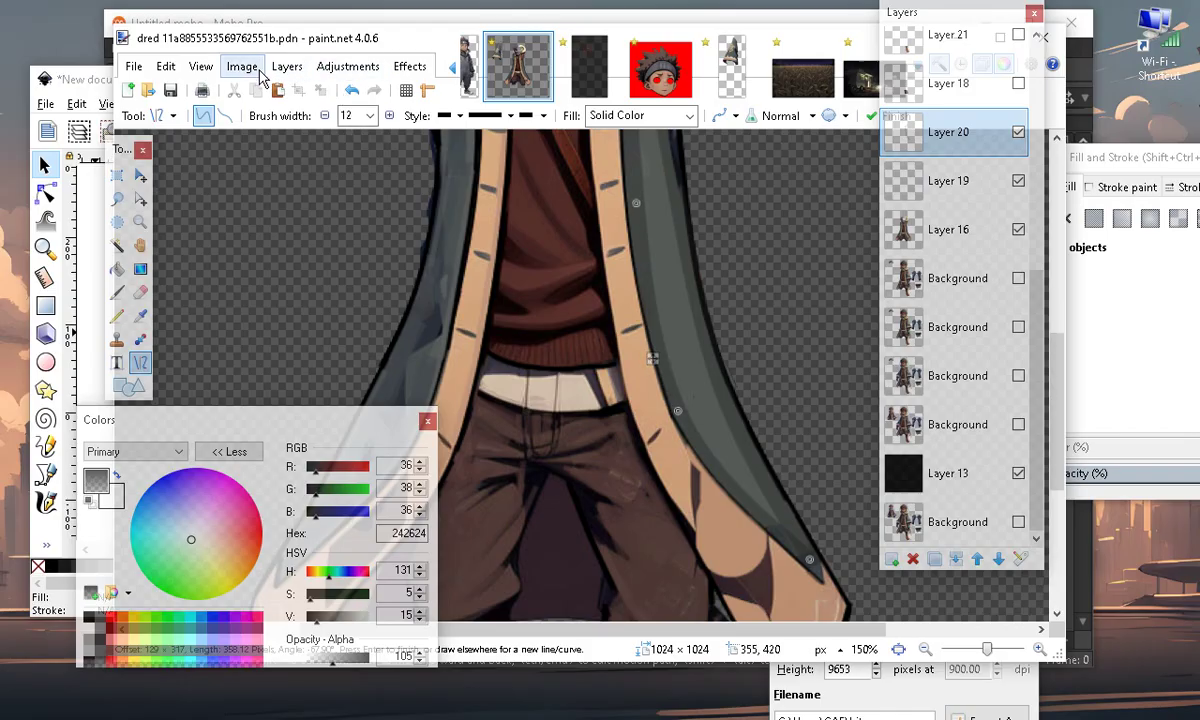
Apply a Gaussian Blur with a small radius to soften the shading on Layer 20
left_click(407, 68)
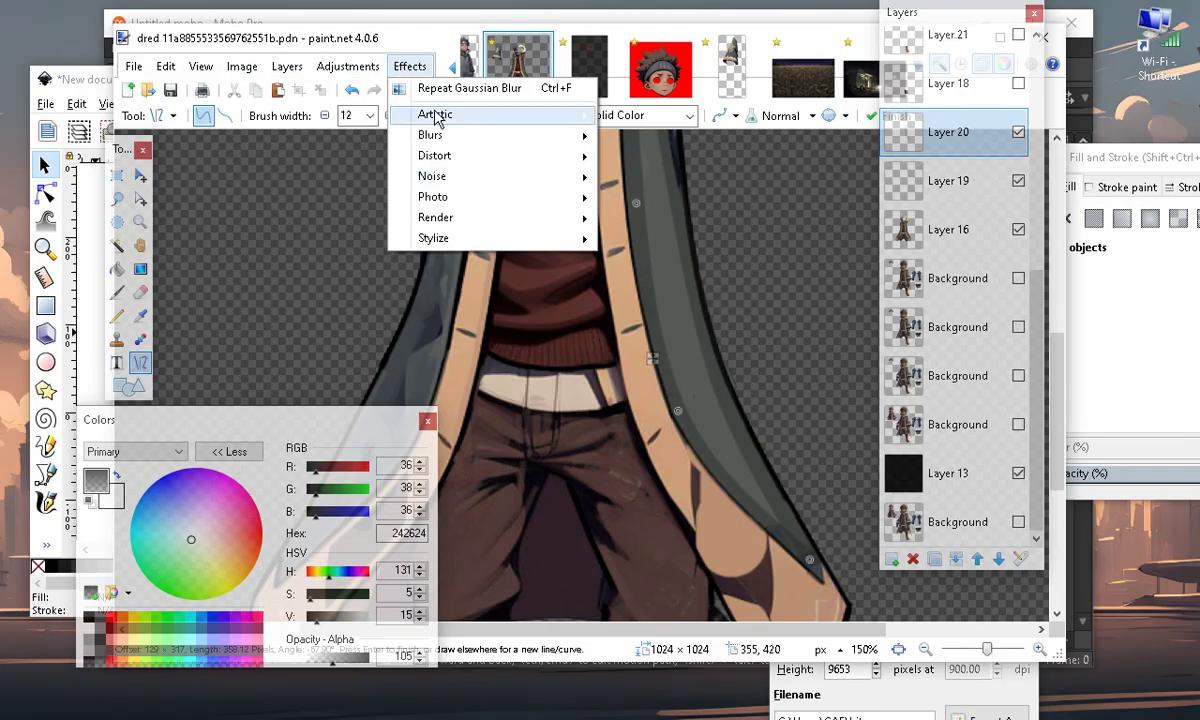
mouse_move(455, 136)
left_click(694, 160)
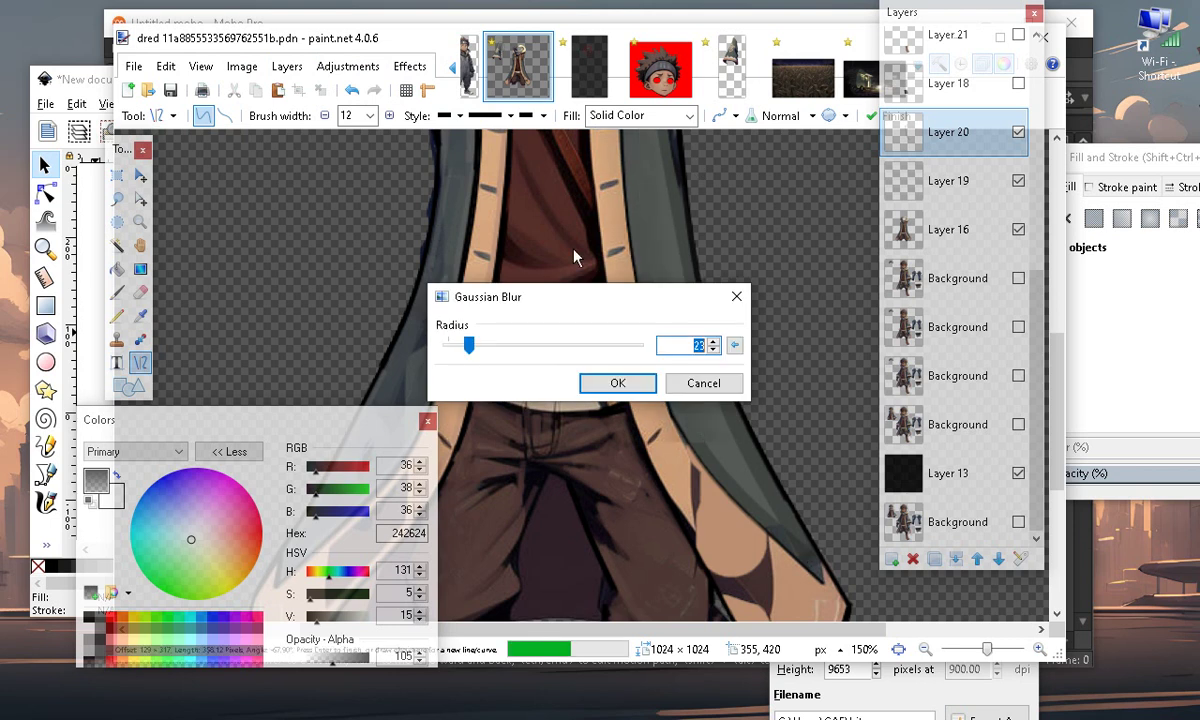
left_click_drag(510, 300, 269, 209)
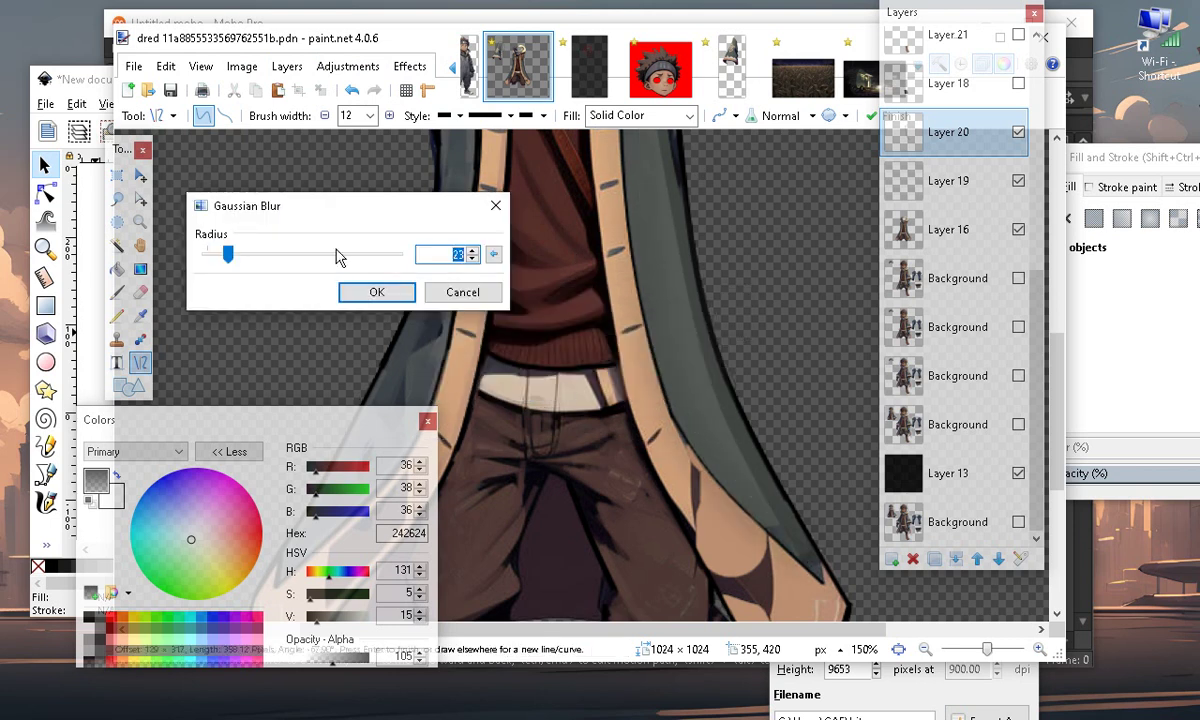
left_click_drag(230, 260, 215, 260)
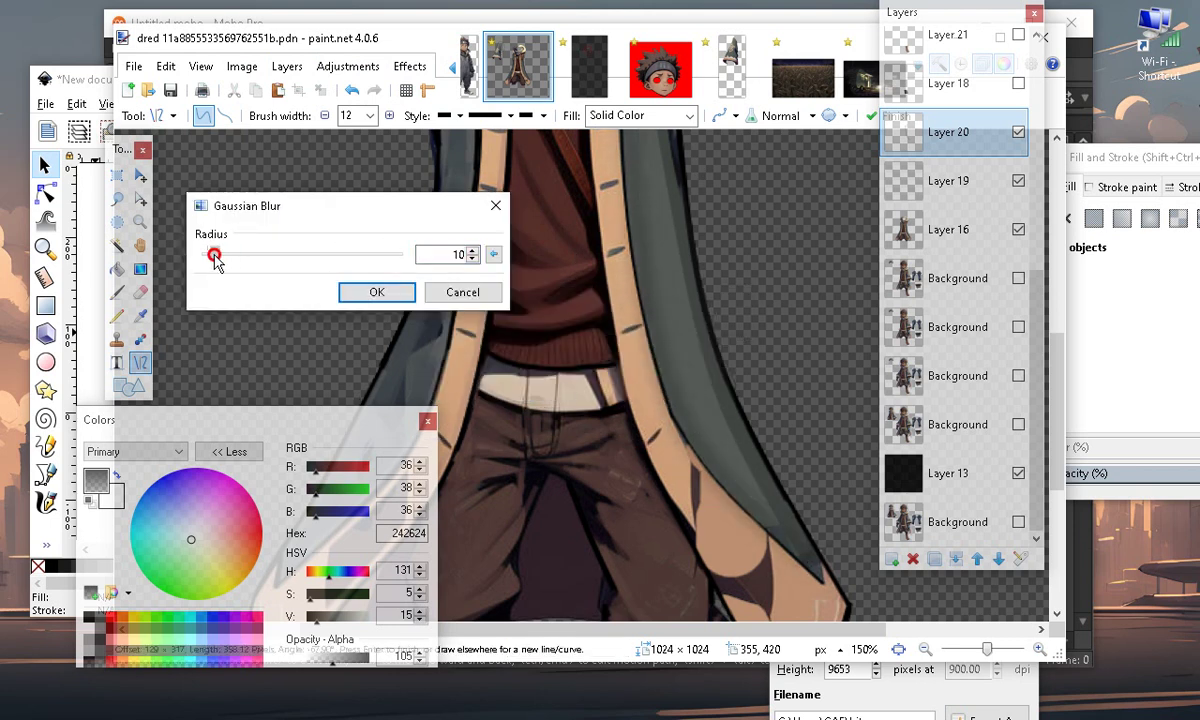
scroll(739, 479, "up", 5)
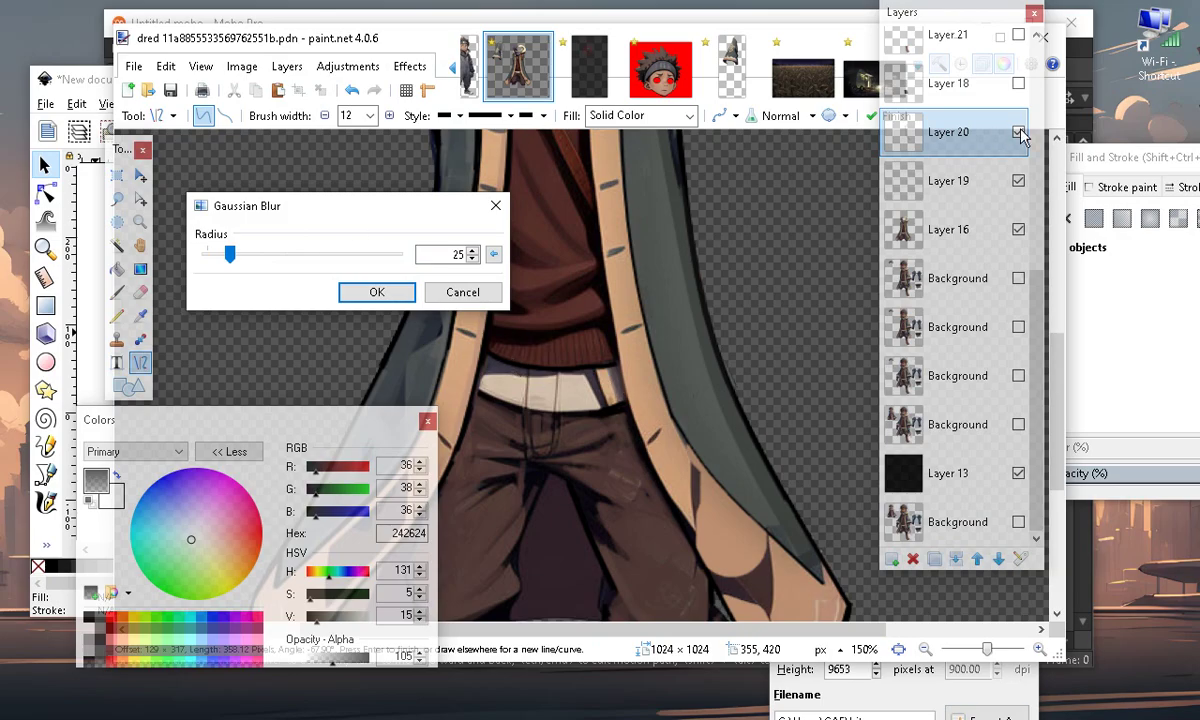
left_click_drag(229, 257, 198, 257)
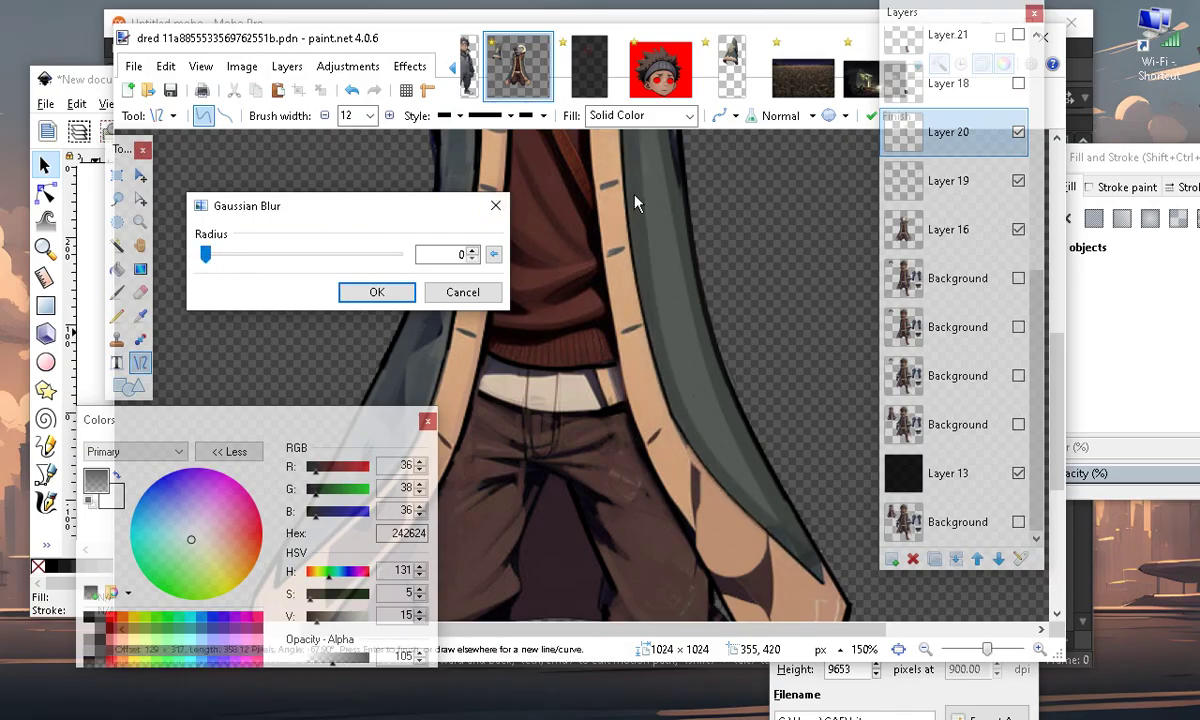
scroll(784, 553, "up", 2)
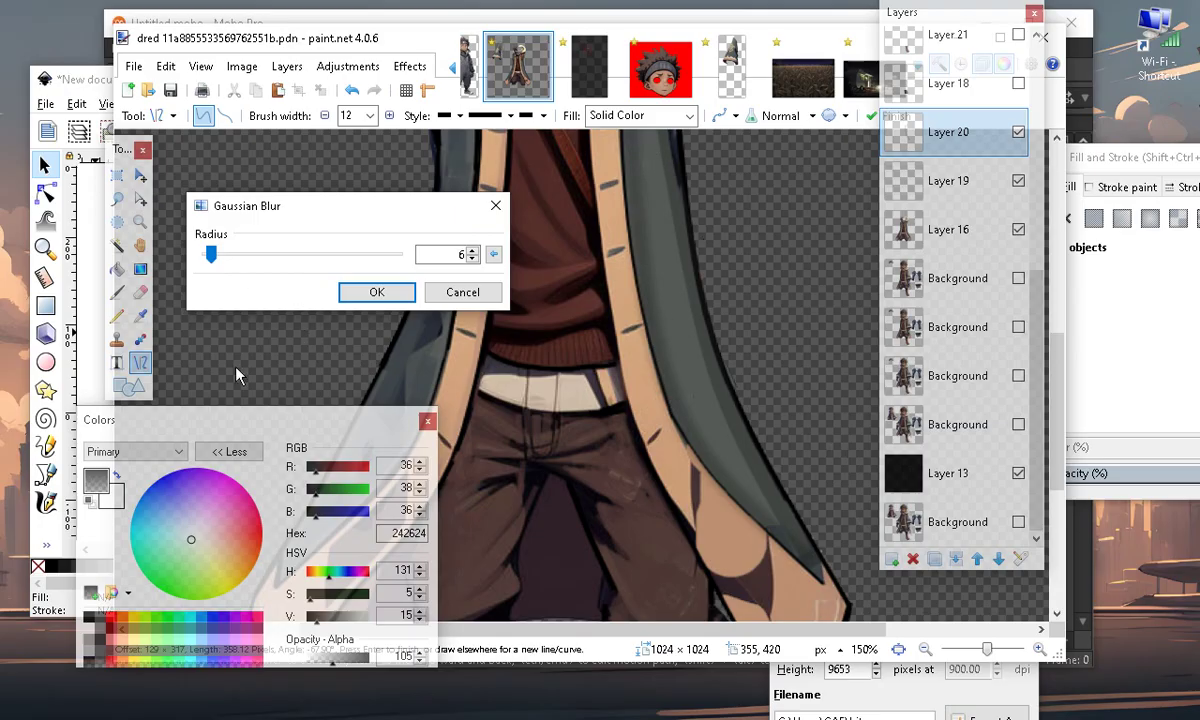
mouse_move(212, 258)
left_mouse_down()
mouse_move(219, 266)
mouse_move(205, 268)
mouse_move(262, 276)
mouse_move(200, 268)
mouse_move(217, 270)
mouse_move(213, 280)
mouse_move(215, 266)
left_mouse_up()
left_click(362, 286)
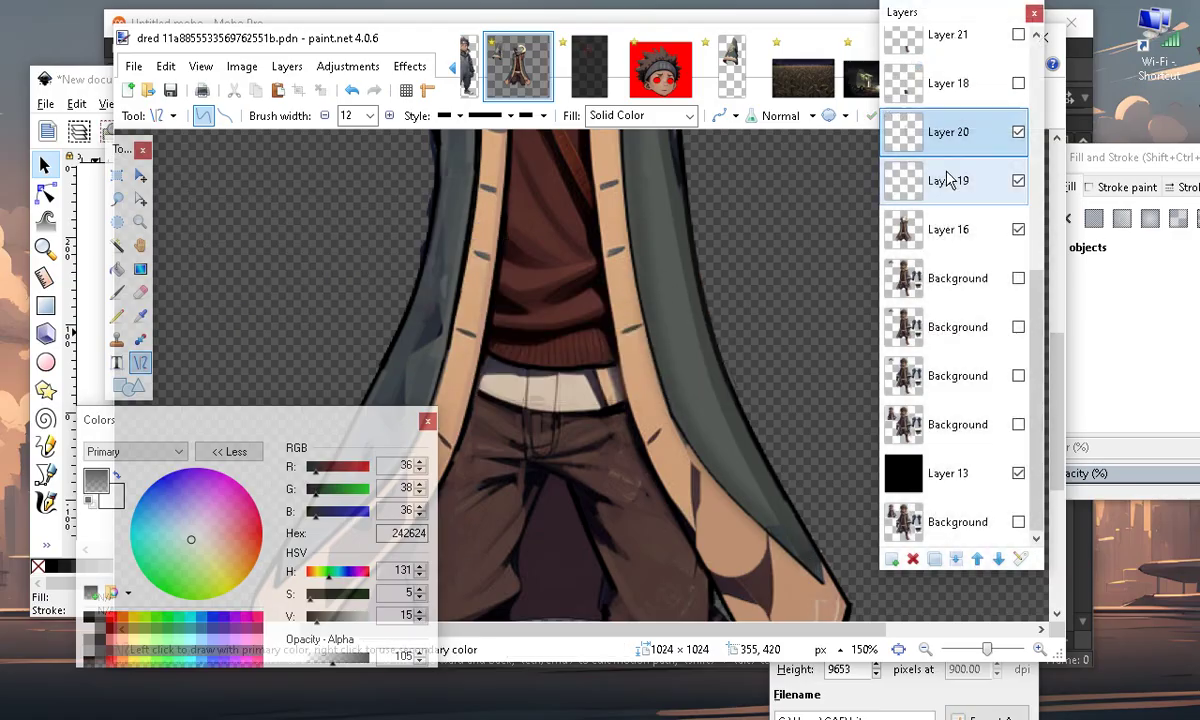
Compare the coat with and without the blurred Layer 20 shading and inspect it from the shoulders to the hem
left_click(1019, 134)
left_click(1019, 134)
left_click(1018, 135)
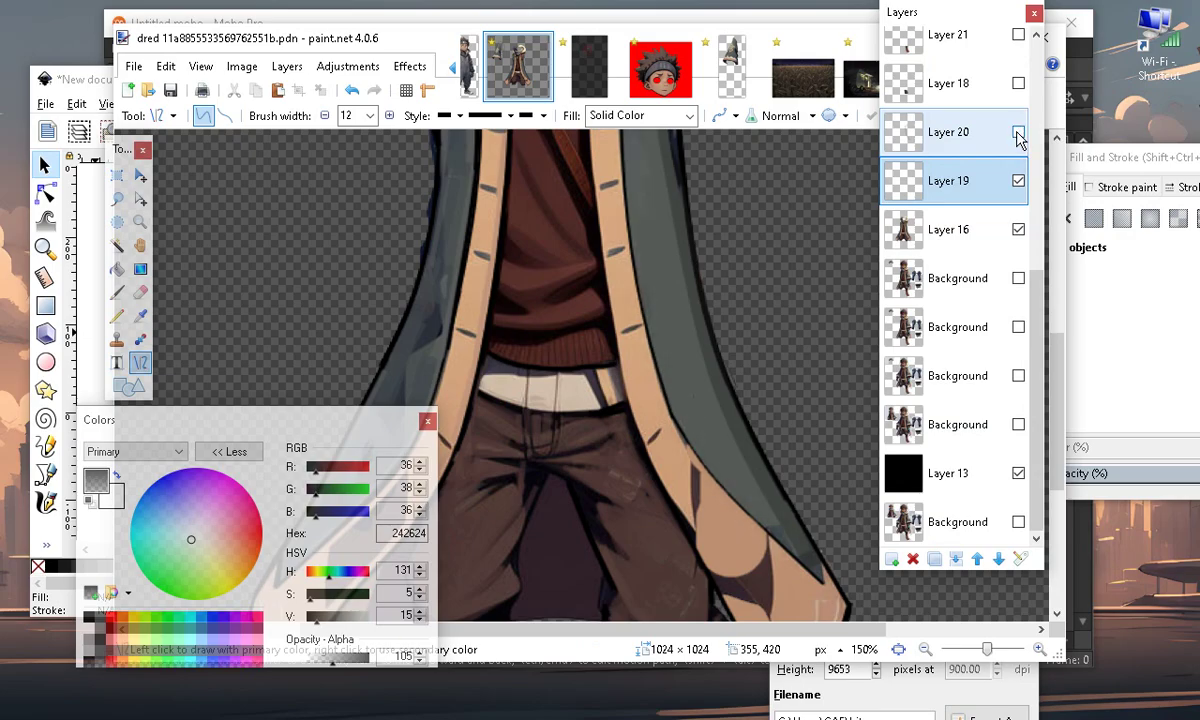
left_click(1019, 134)
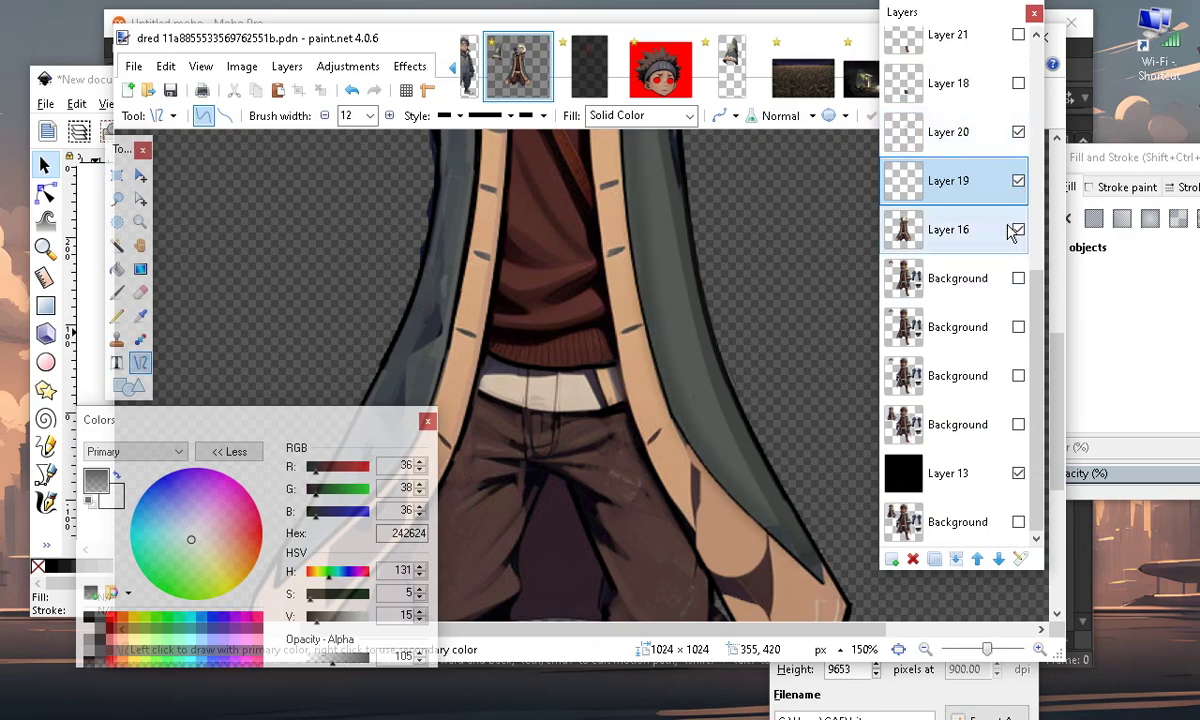
scroll(549, 455, "up", 5)
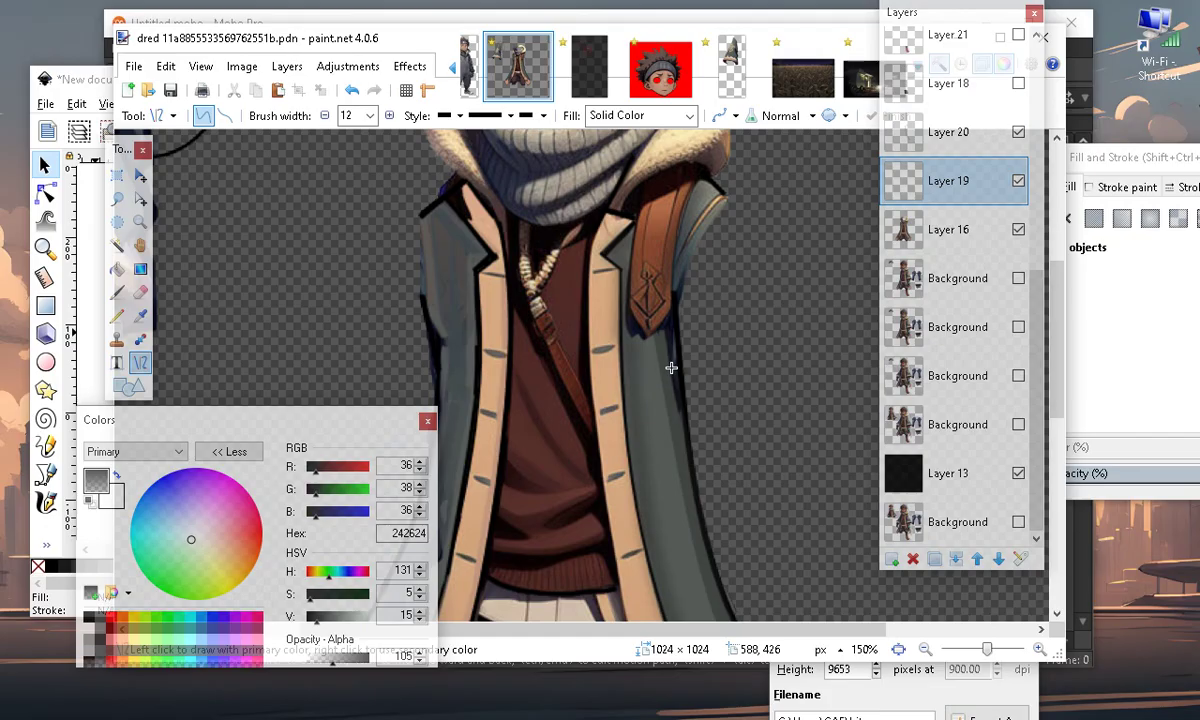
scroll(616, 381, "down", 7)
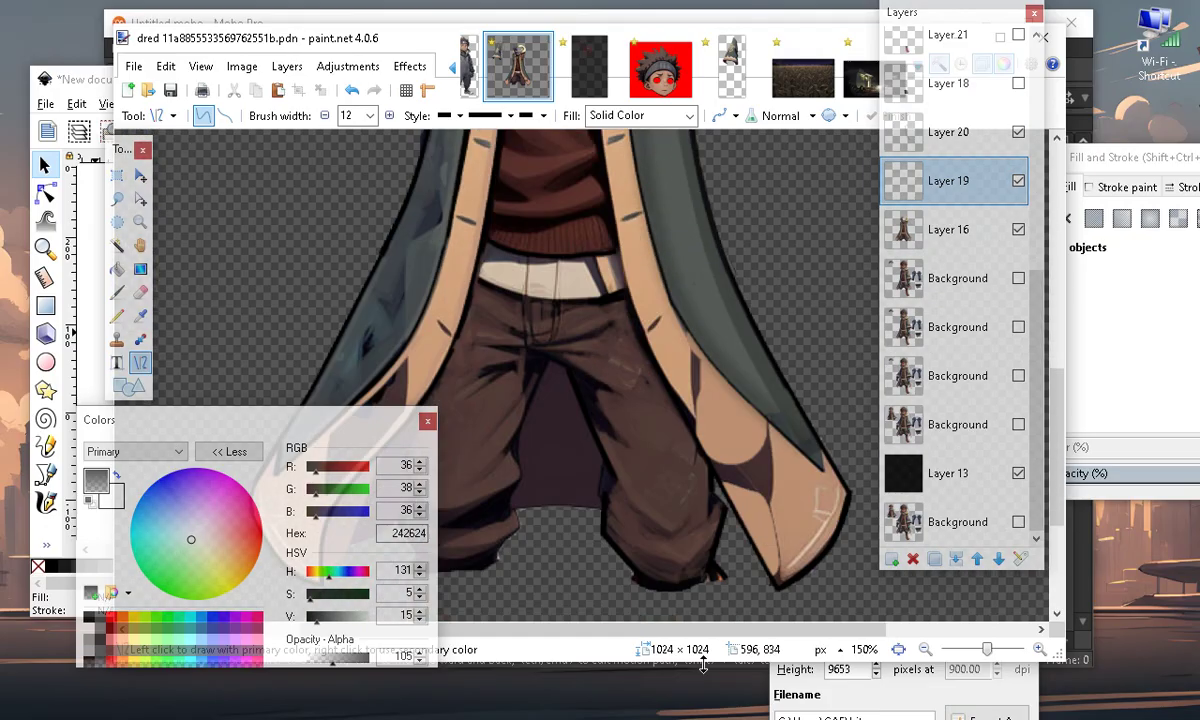
scroll(721, 436, "down", 5)
scroll(707, 402, "up", 5)
scroll(662, 461, "down", 5)
scroll(683, 418, "up", 2)
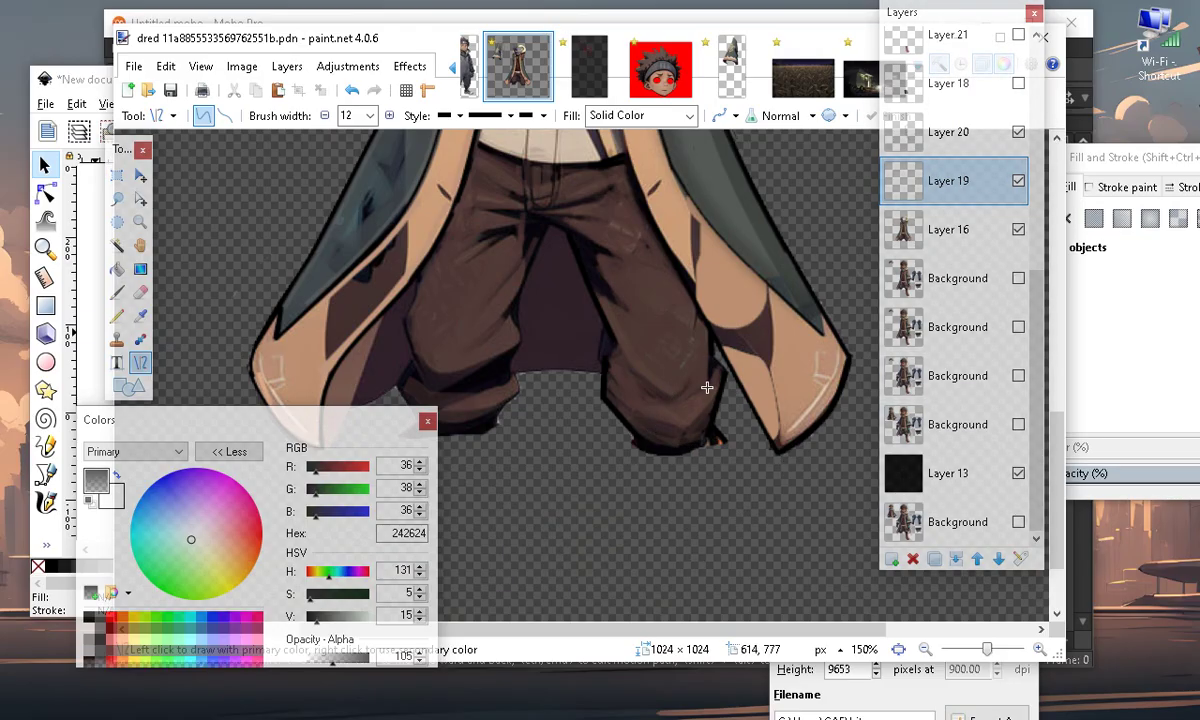
Sample the tan lining colour BC8F70 from the left-hand coat hem on Layer 16 as the primary colour
left_click_drag(291, 430, 458, 517)
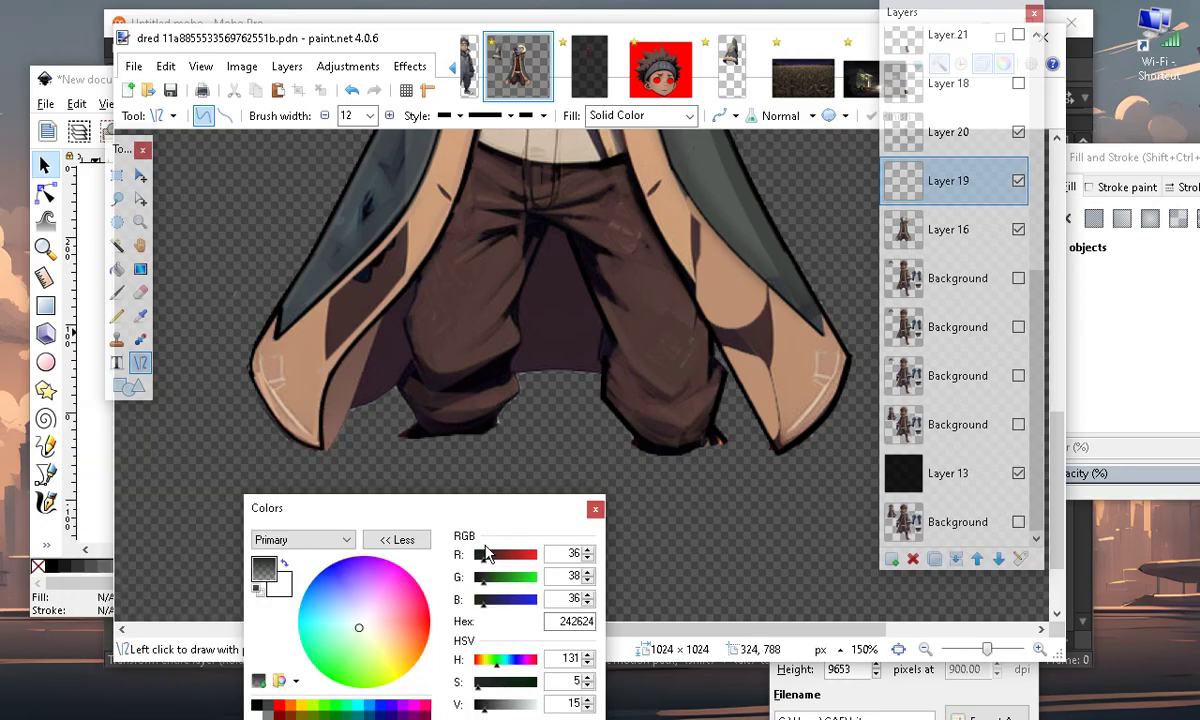
left_click(140, 315)
left_click(952, 248)
left_click(300, 376)
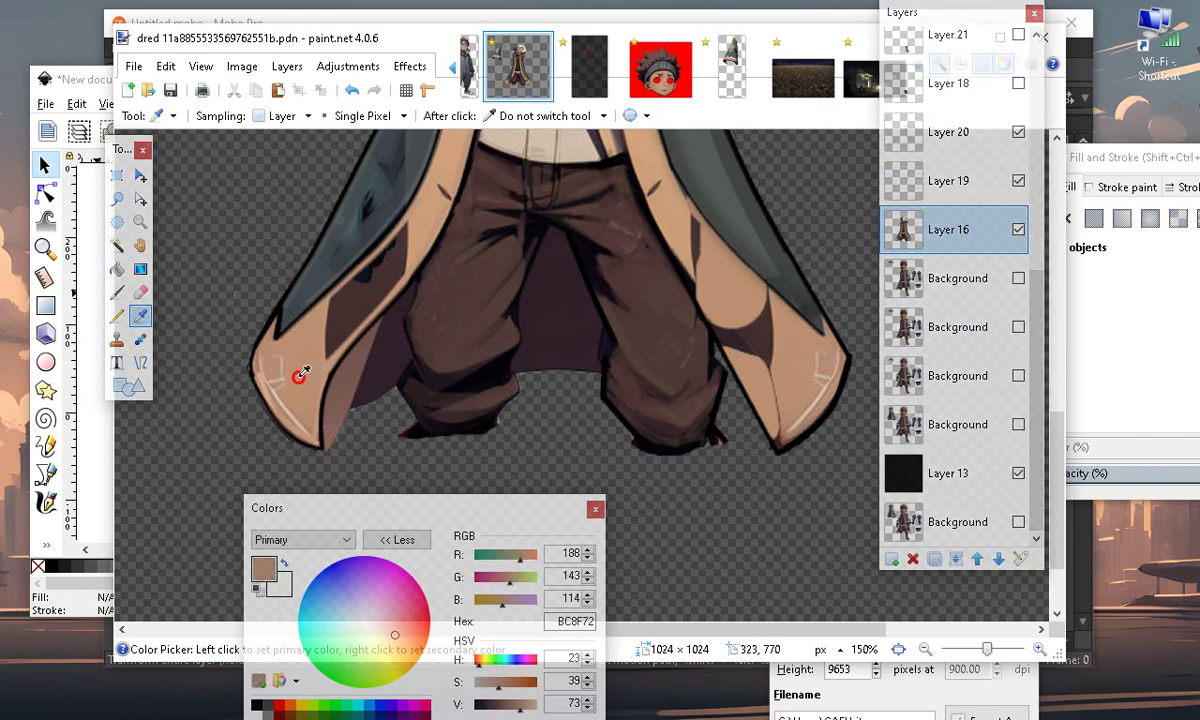
left_click(300, 376)
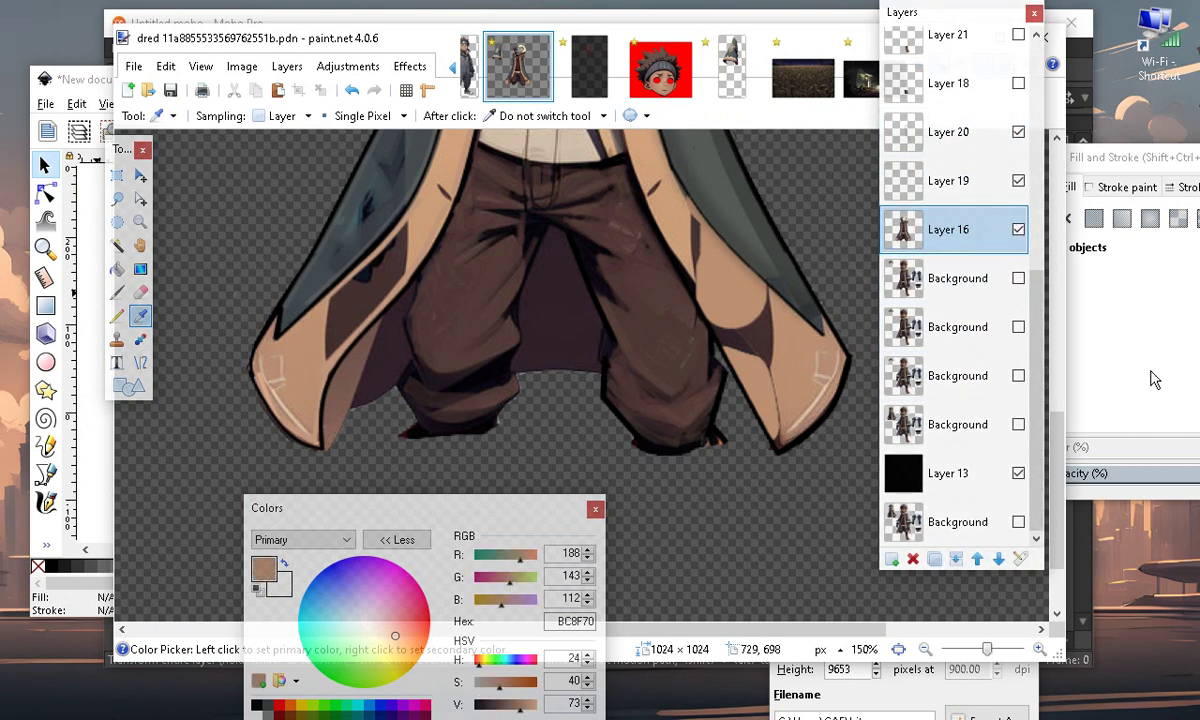
Draw a 10-pixel curved line in BC8F70 on Layer 19 down the right-hand lower lining, over its dark shadow patches
left_click(955, 183)
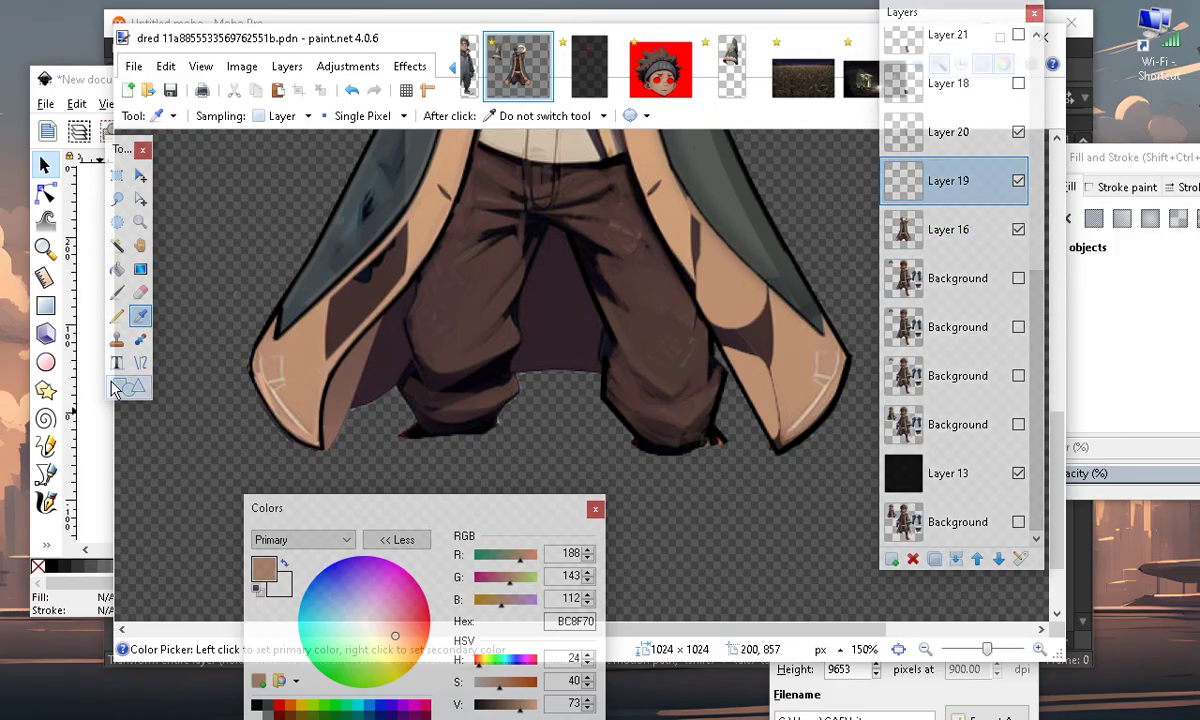
left_click(140, 362)
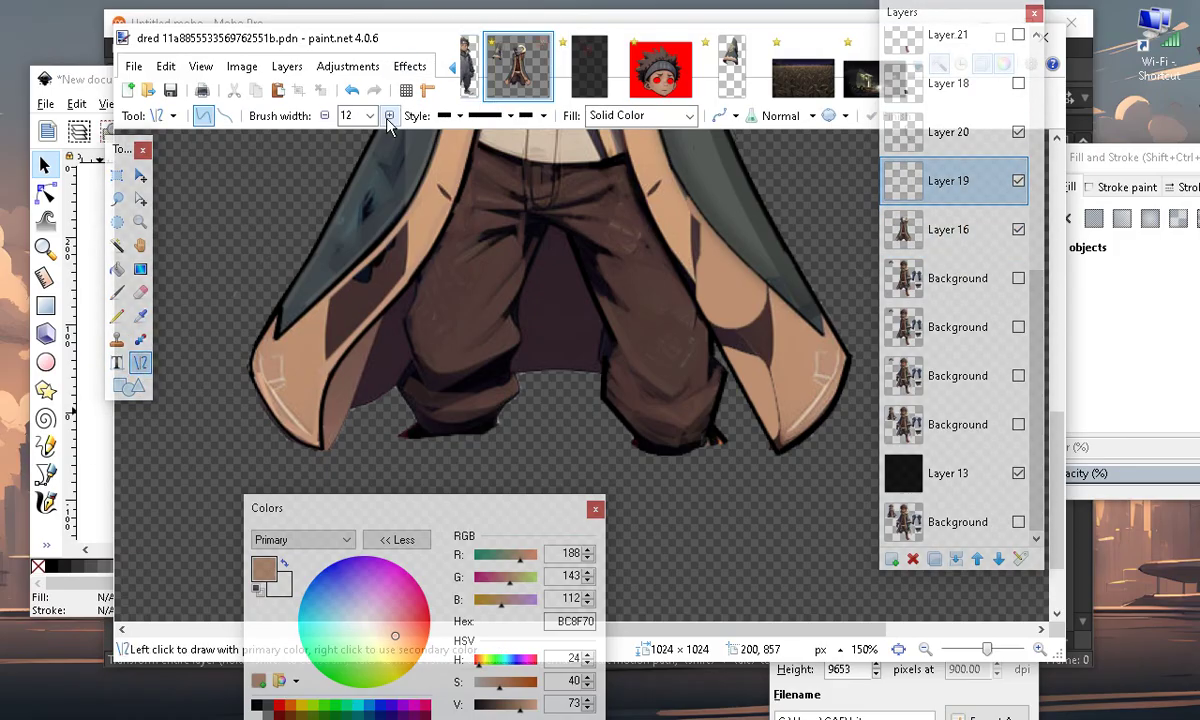
left_click(324, 115)
left_click(324, 115)
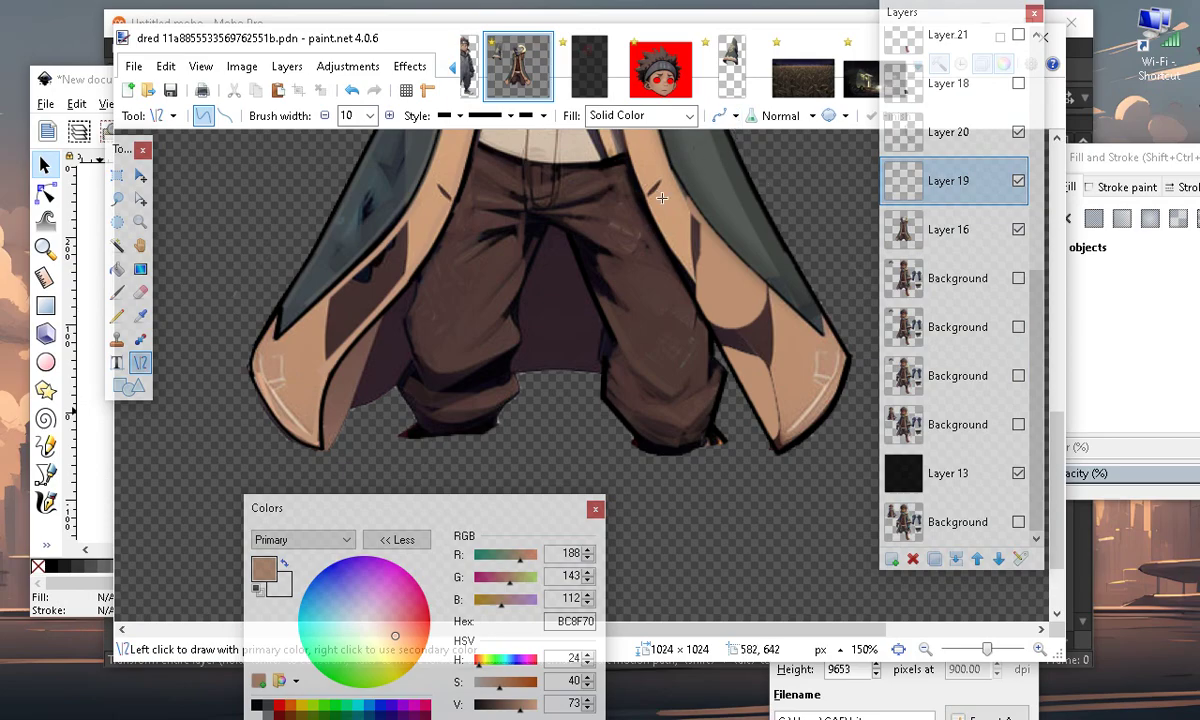
left_click_drag(656, 209, 775, 431)
left_click_drag(703, 290, 693, 279)
key("Return")
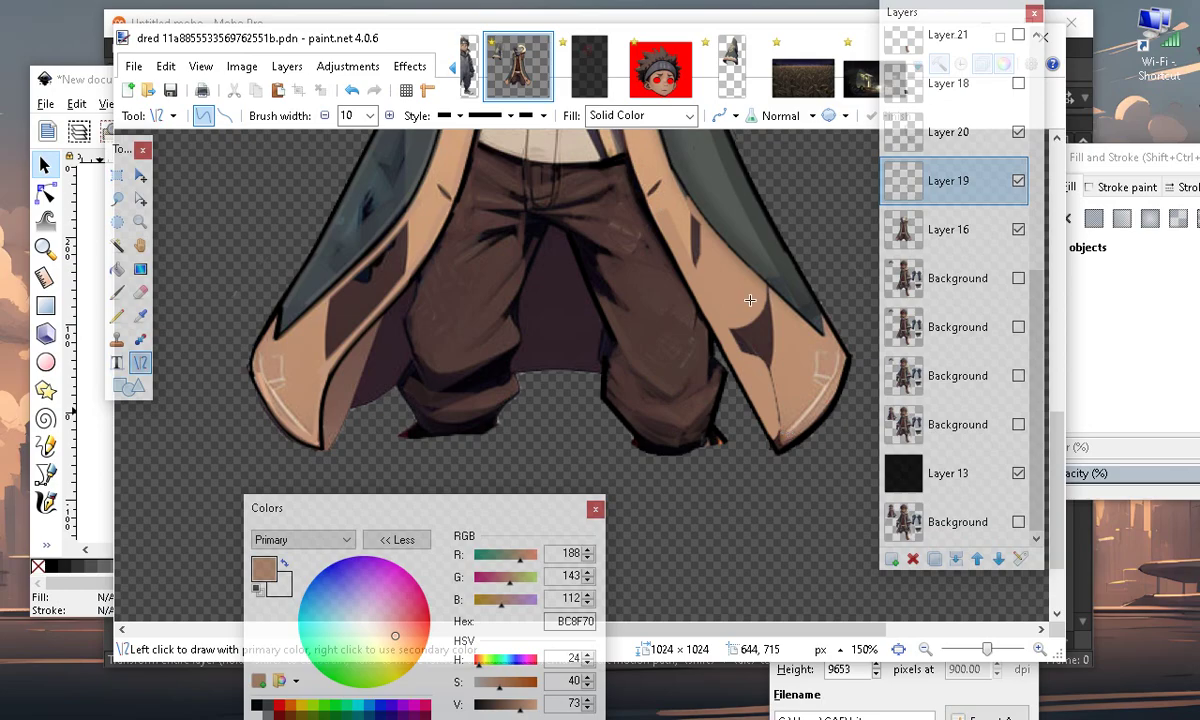
Cover the remaining dark patch on the right-hand lower lining with 10-pixel lines in BC8F70, the last about 71 pixels long
mouse_move(710, 281)
left_mouse_down()
mouse_move(670, 195)
mouse_move(713, 270)
left_mouse_up()
key("Return")
left_click_drag(671, 207, 646, 157)
key("Return")
left_click_drag(672, 201, 736, 286)
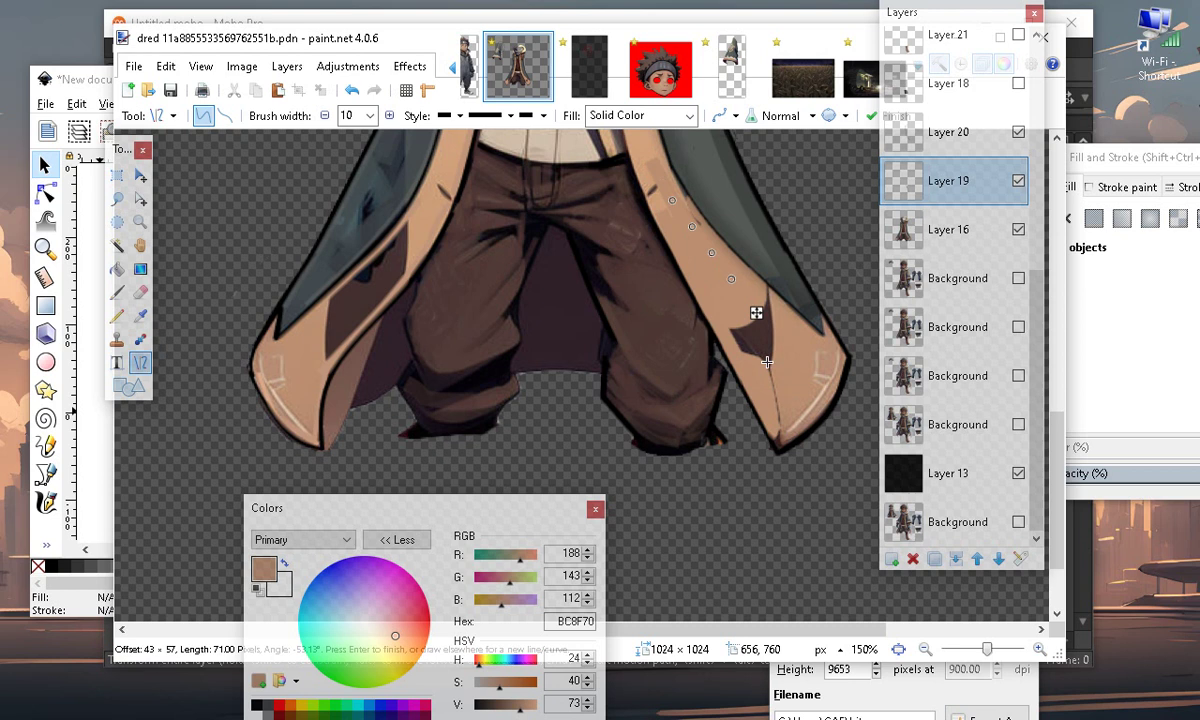
key("Return")
Extend the BC8F70 colouring up the right-hand lining beside the belt with a curved line about 97 pixels long
scroll(649, 377, "up", 3)
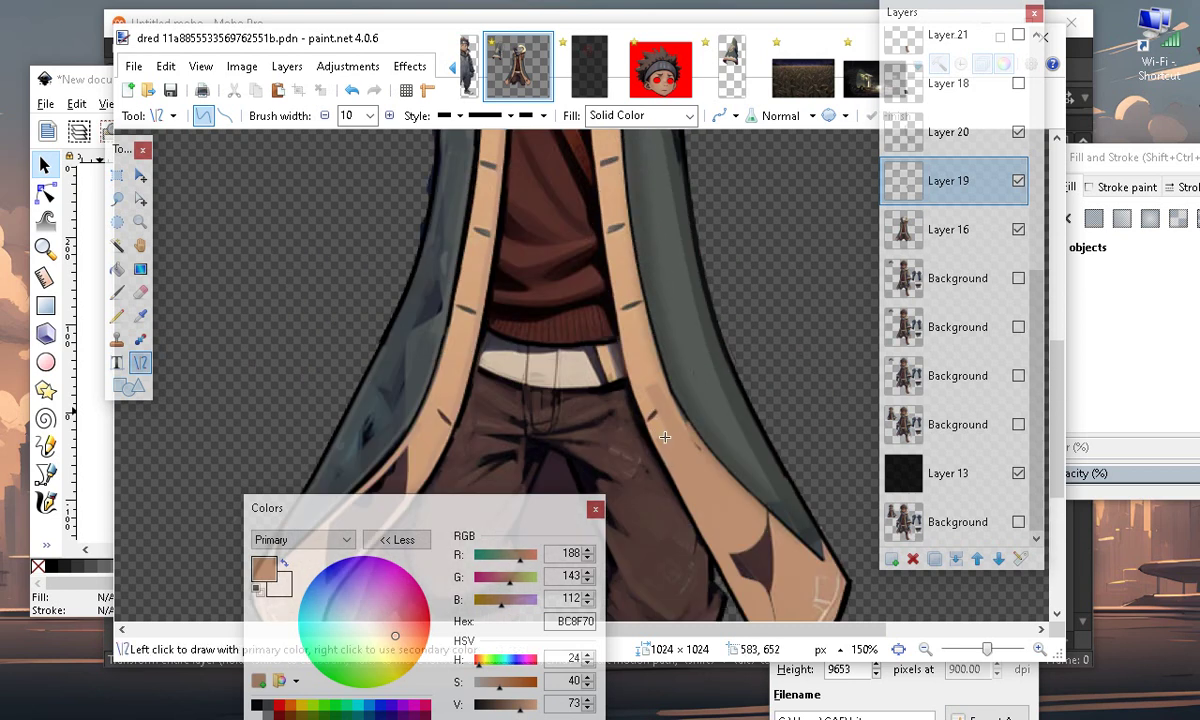
left_click_drag(654, 377, 700, 456)
left_click_drag(654, 375, 643, 336)
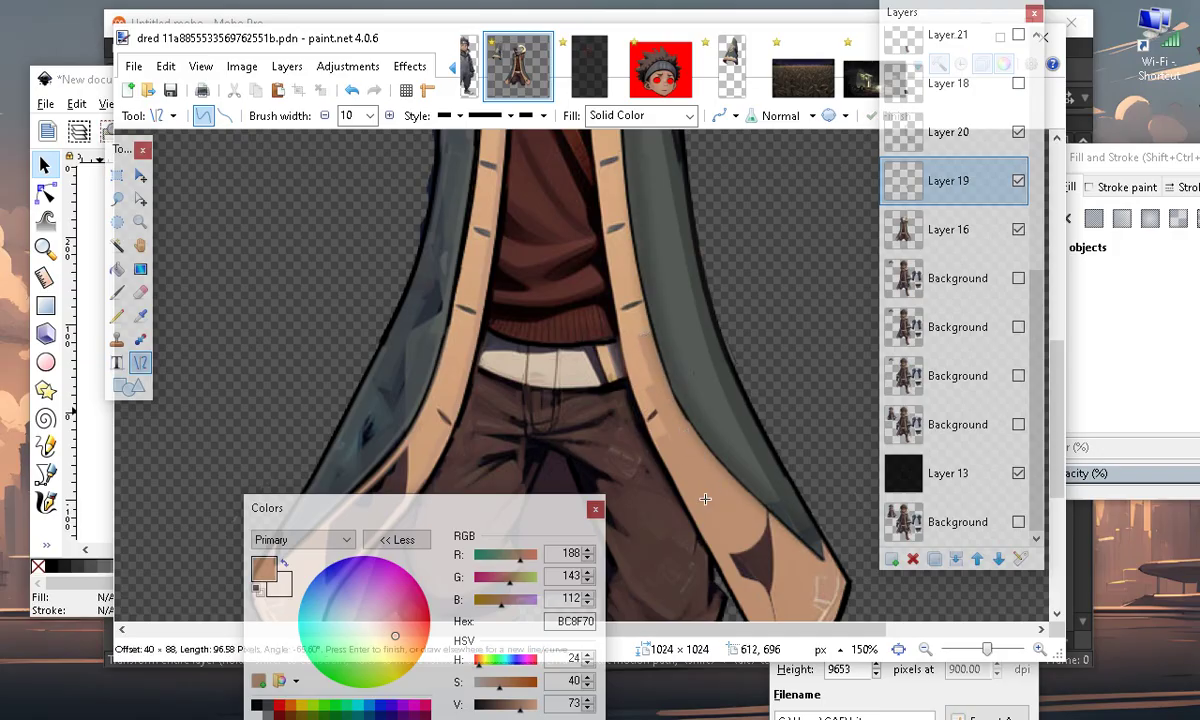
key("Return")
scroll(695, 460, "up", 3)
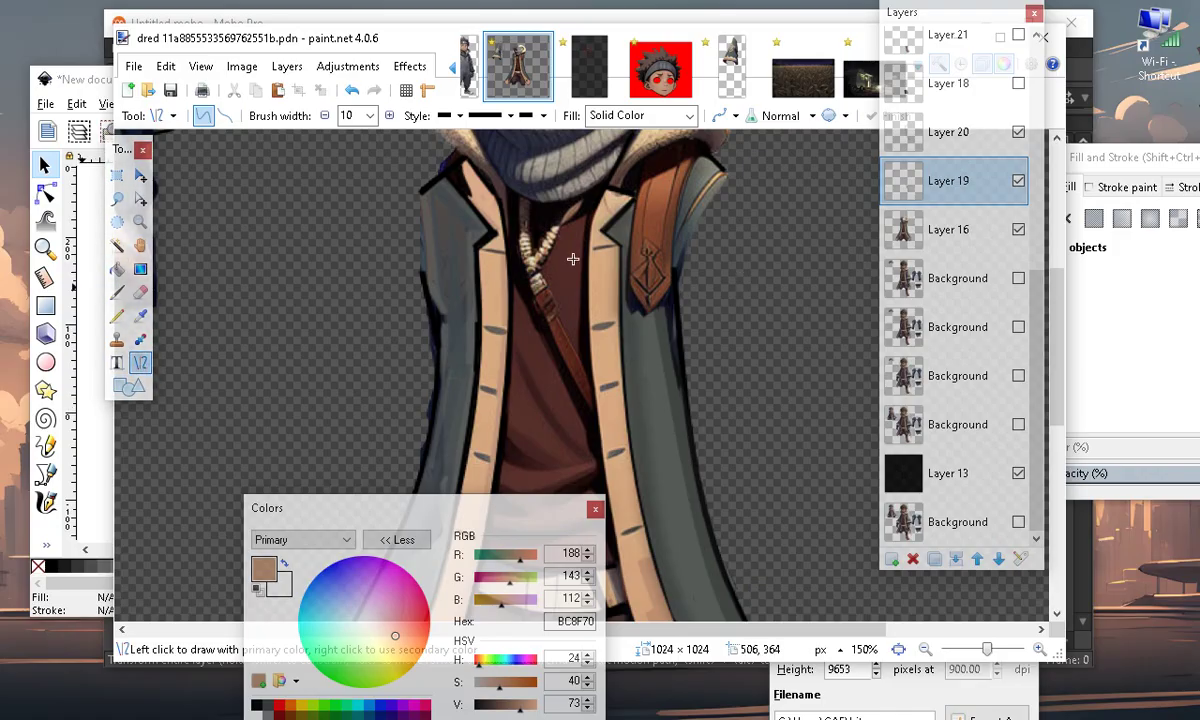
left_click_drag(527, 372, 769, 355)
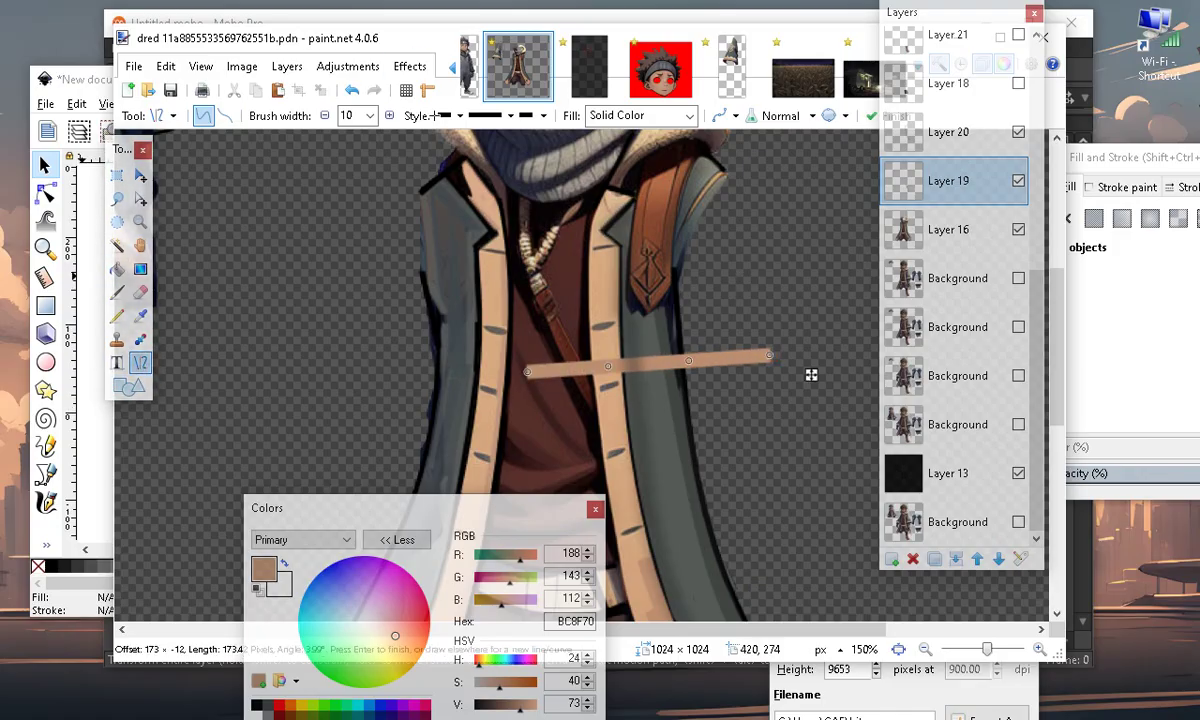
left_click(351, 89)
Reduce the line width to 6 pixels and add a new empty layer directly above Layer 20
left_click(326, 116)
left_click(355, 510)
left_click_drag(355, 510, 161, 383)
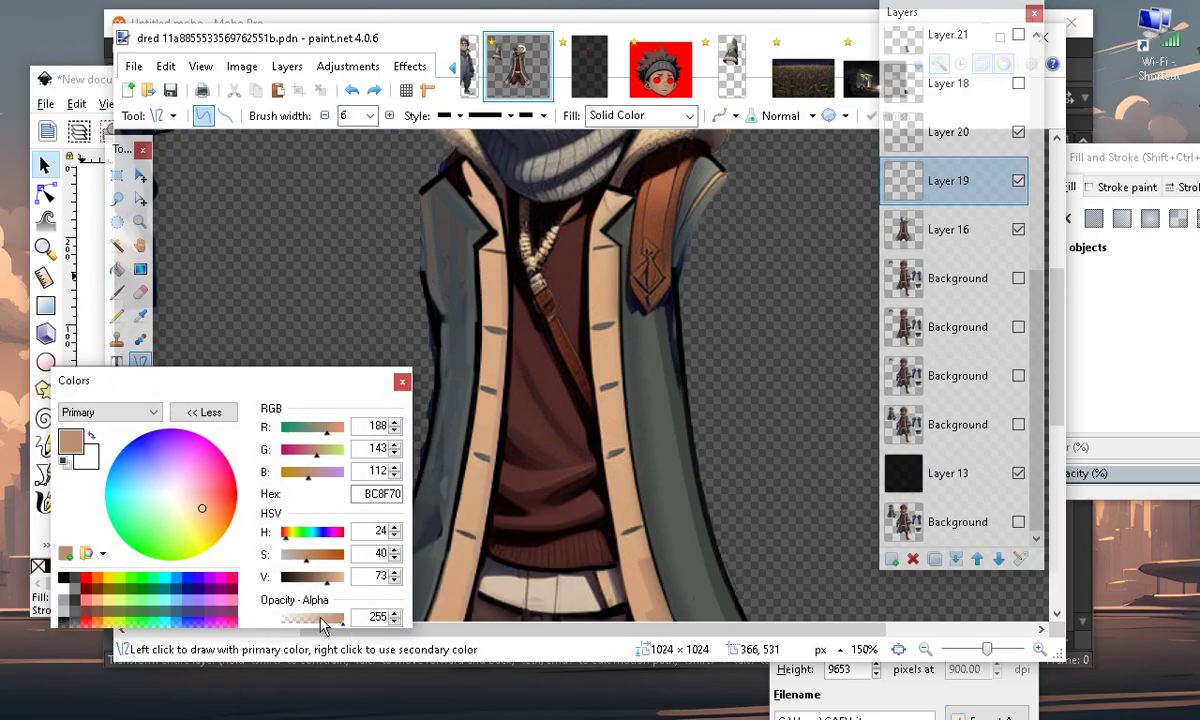
left_click(891, 560)
scroll(935, 380, "down", 5)
left_click_drag(968, 237, 990, 177)
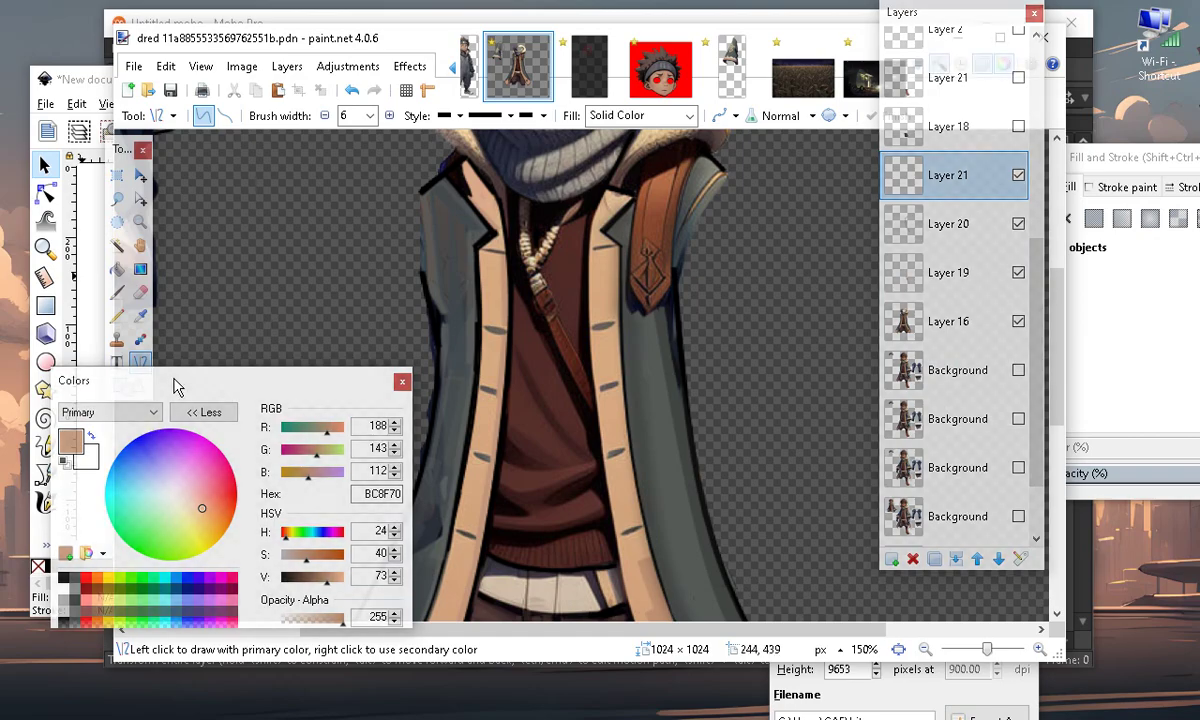
left_click_drag(175, 385, 178, 424)
On Layer 21, draw a line about 126 pixels long down the right-hand lining, recoloured to FFAD77 and thinned to 2 pixels
left_click_drag(594, 247, 613, 422)
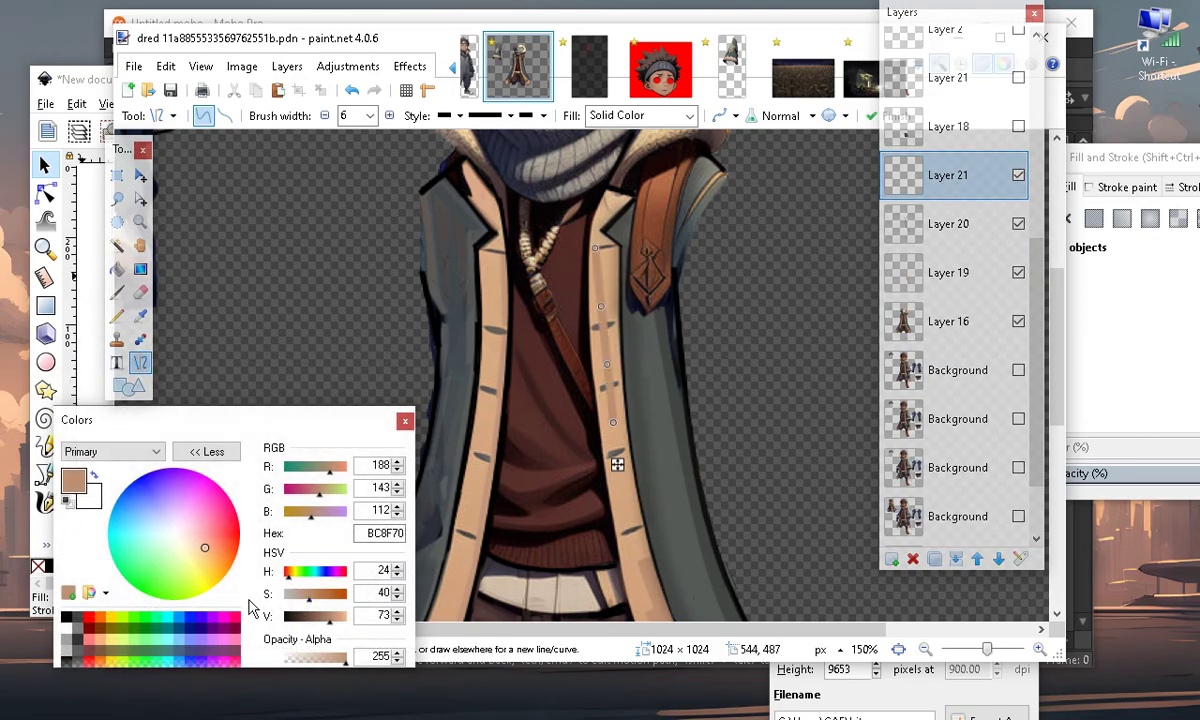
left_click_drag(328, 623, 351, 628)
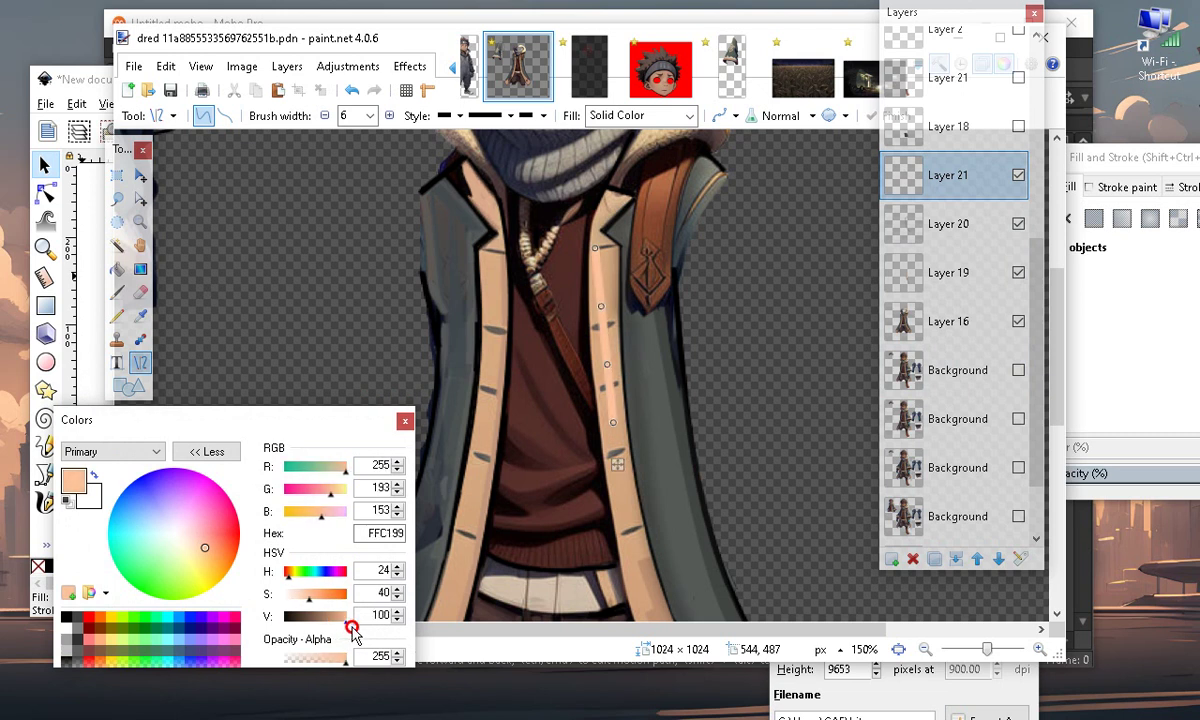
left_click_drag(309, 600, 317, 606)
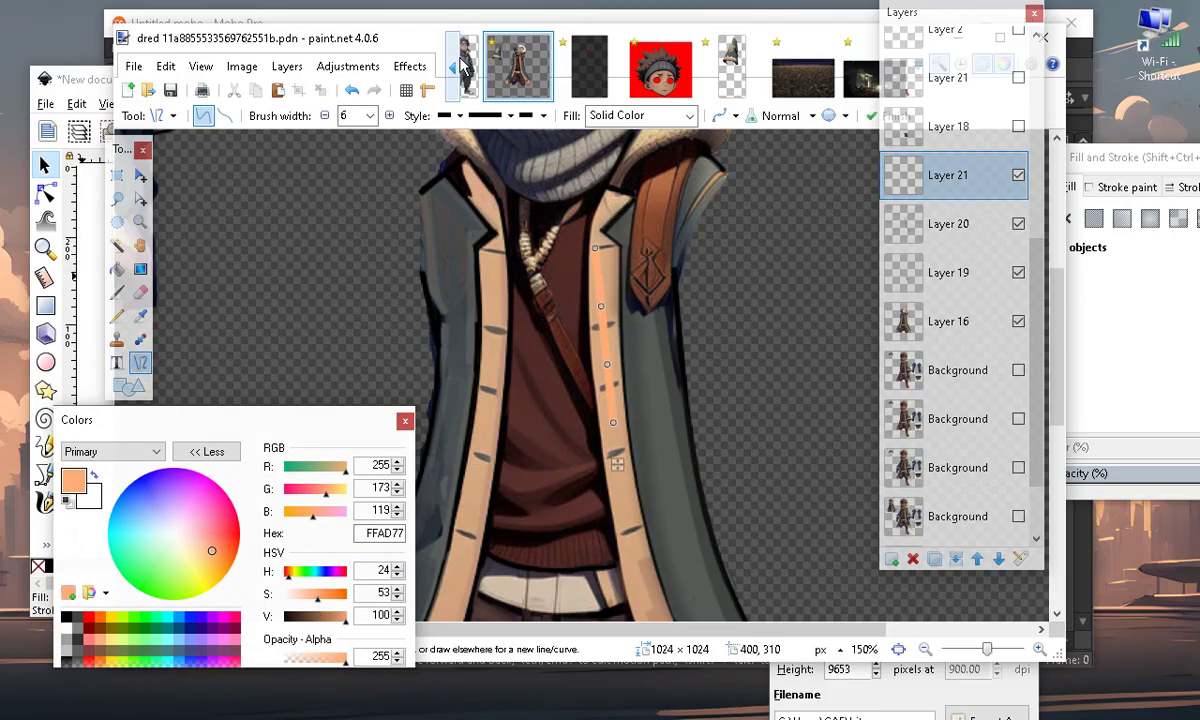
left_click(325, 116)
left_click(325, 116)
left_click(325, 116)
left_click(325, 116)
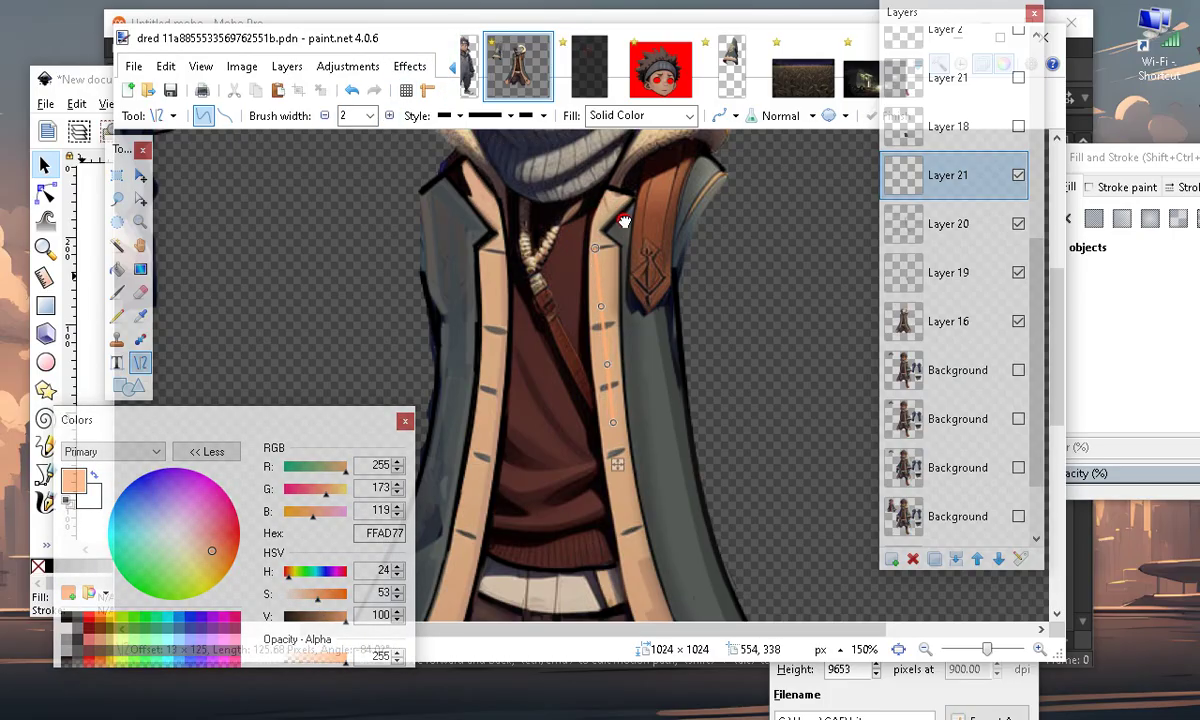
Extend the highlight line down to the sweater hem, about 210 pixels long, and bend it along the right-hand lining's inner edge
left_click_drag(601, 305, 595, 338)
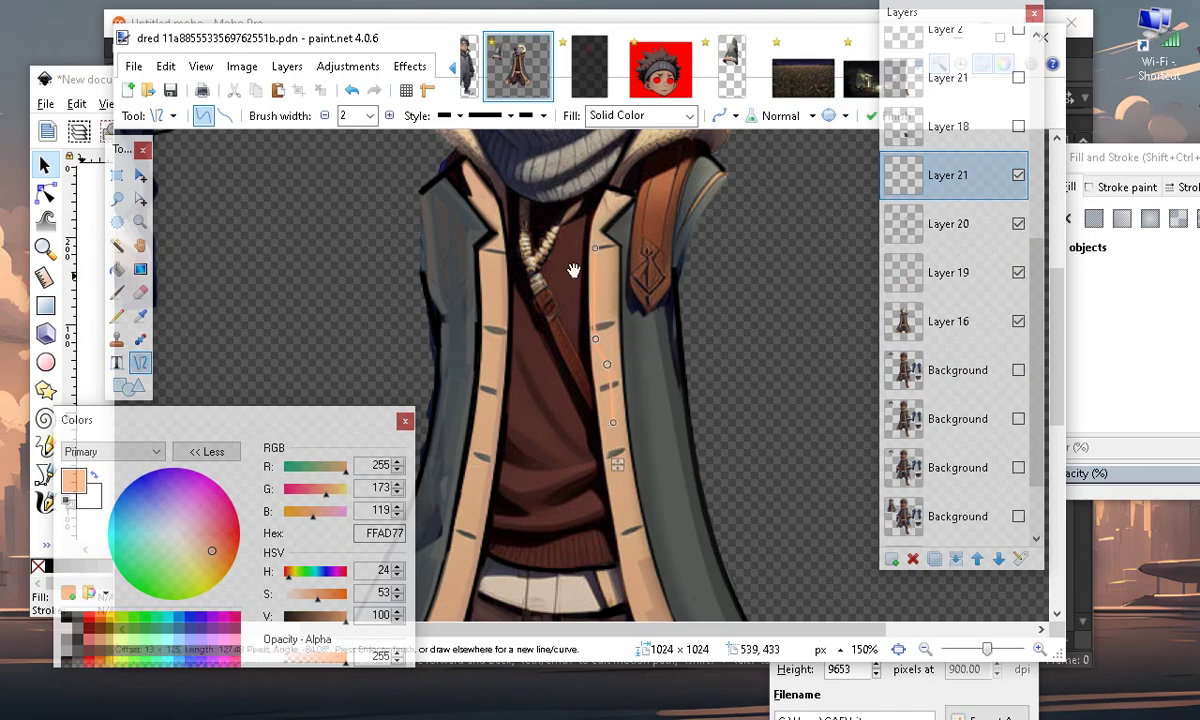
scroll(573, 270, "down", 3)
left_click(1040, 649)
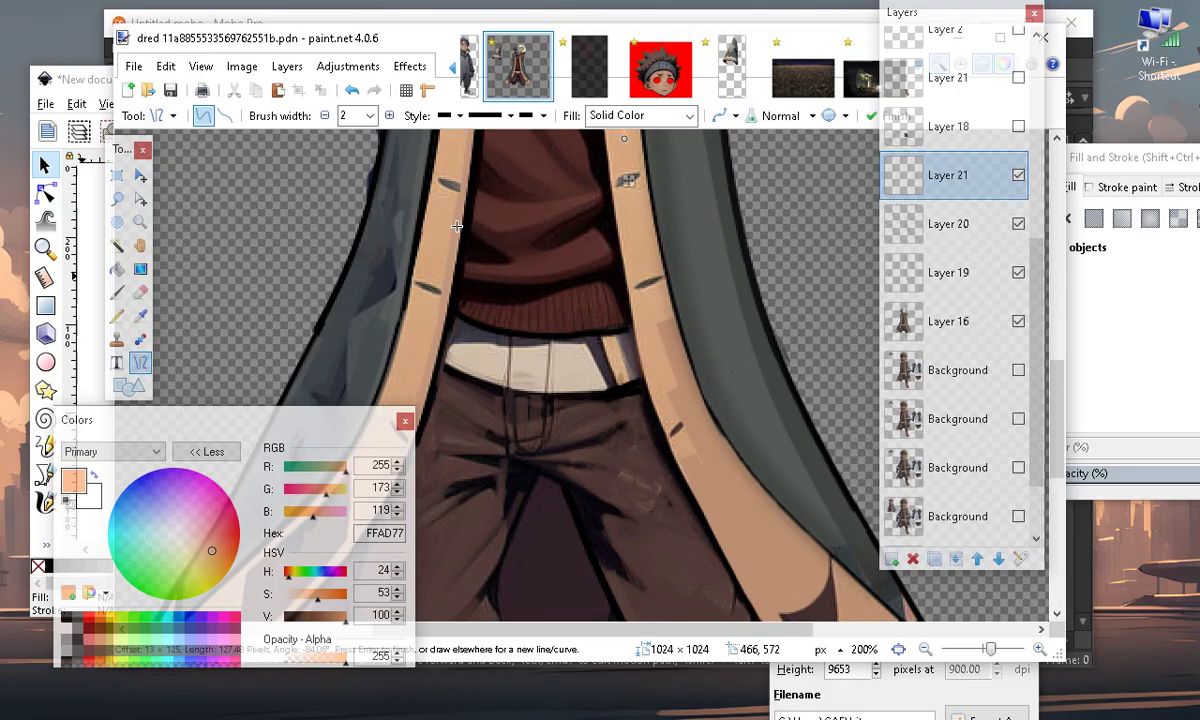
scroll(560, 380, "up", 5)
scroll(589, 304, "down", 3)
left_click_drag(623, 297, 632, 522)
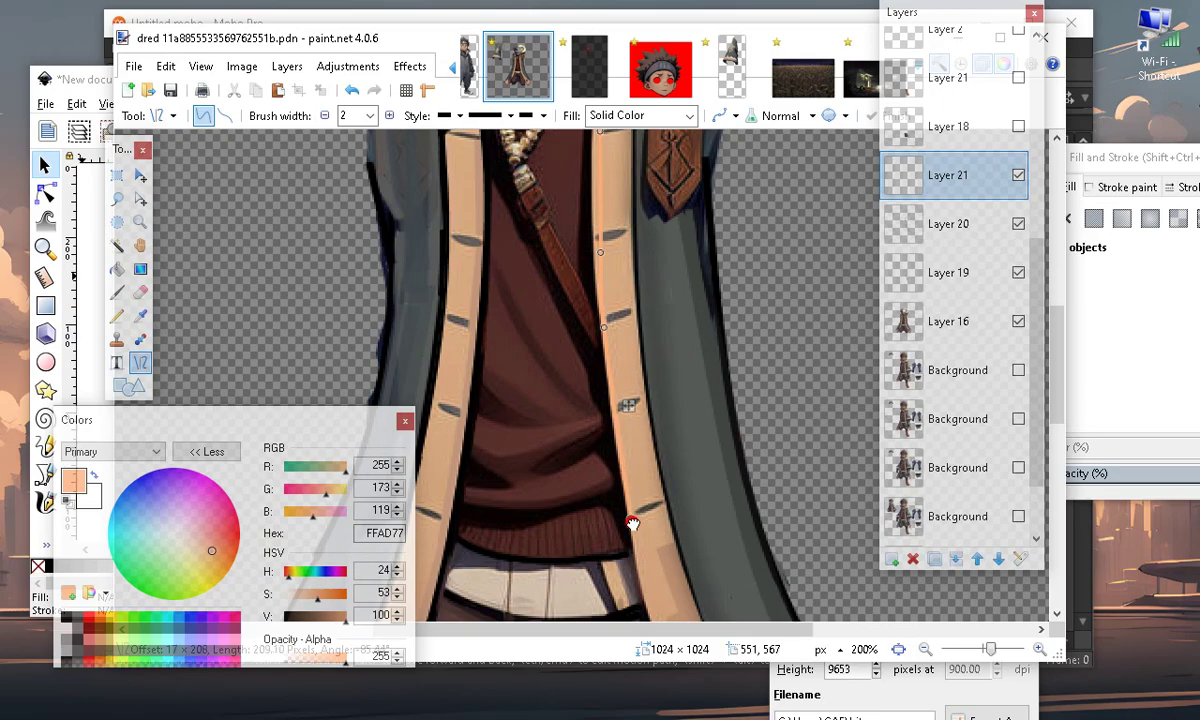
scroll(611, 432, "up", 2)
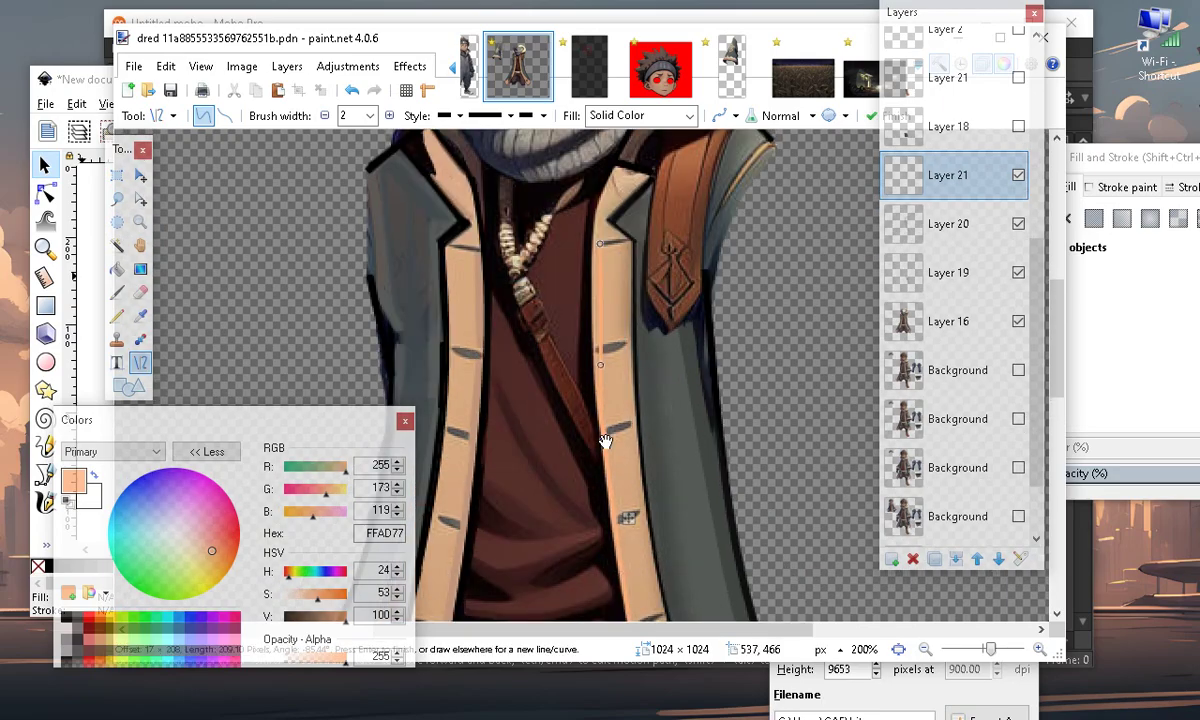
scroll(605, 441, "up", 2)
left_click_drag(607, 577, 602, 578)
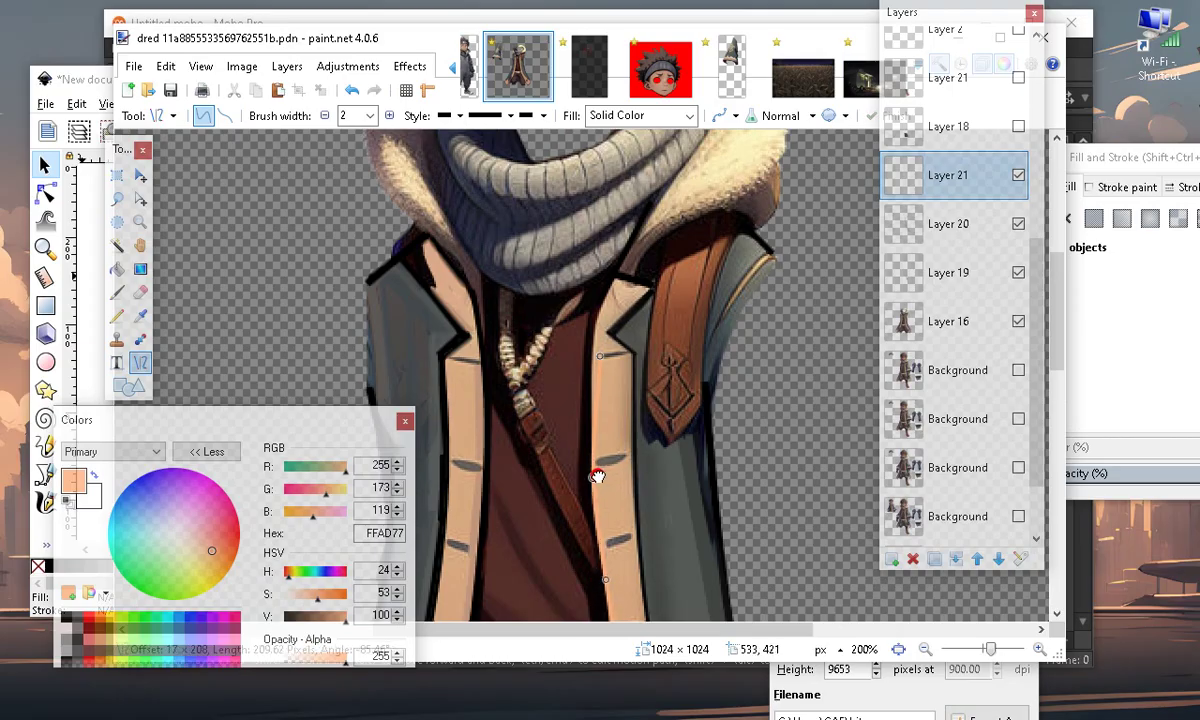
left_click(599, 358)
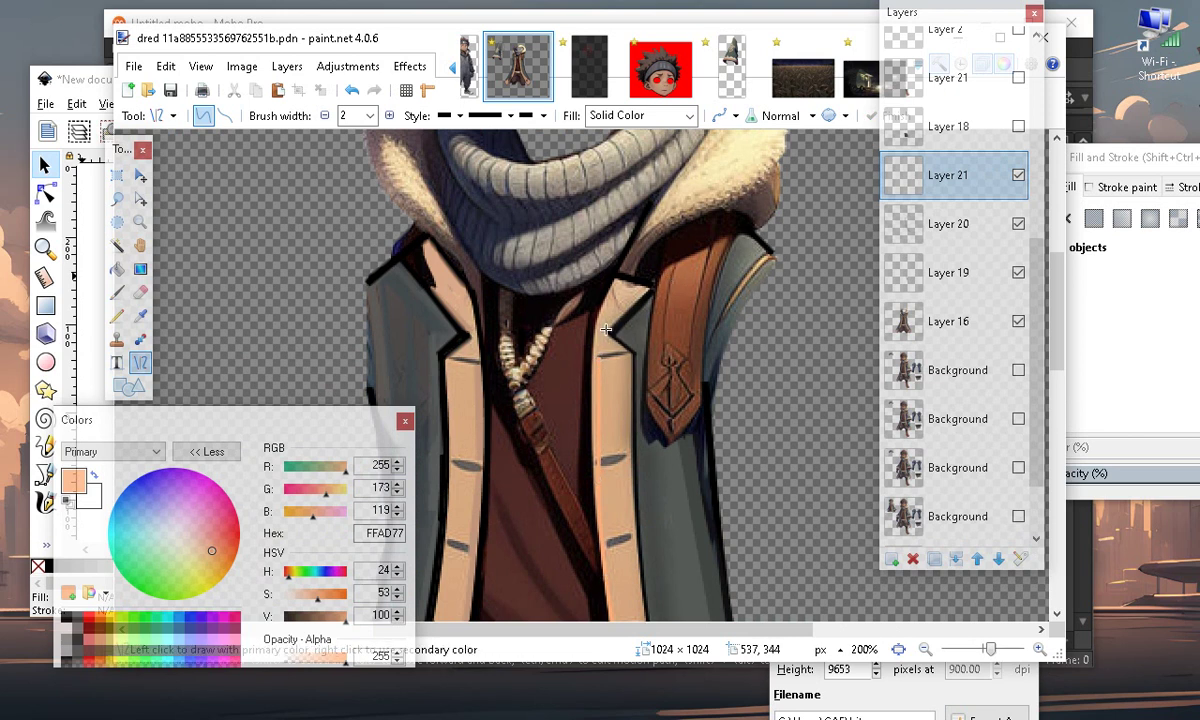
Add a 2-pixel FFAD77 highlight about 29 pixels long diagonally along the right-hand lapel edge above the lining
mouse_move(606, 330)
left_mouse_down()
mouse_move(630, 280)
mouse_move(650, 318)
left_mouse_up()
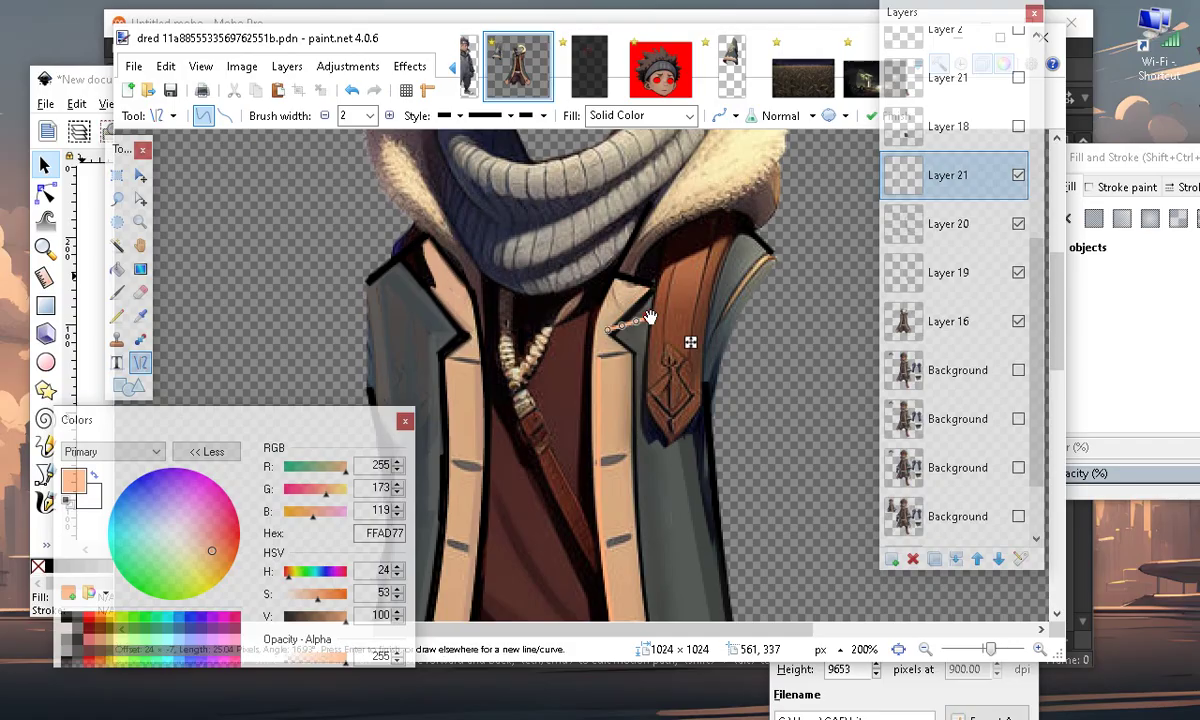
left_click(352, 92)
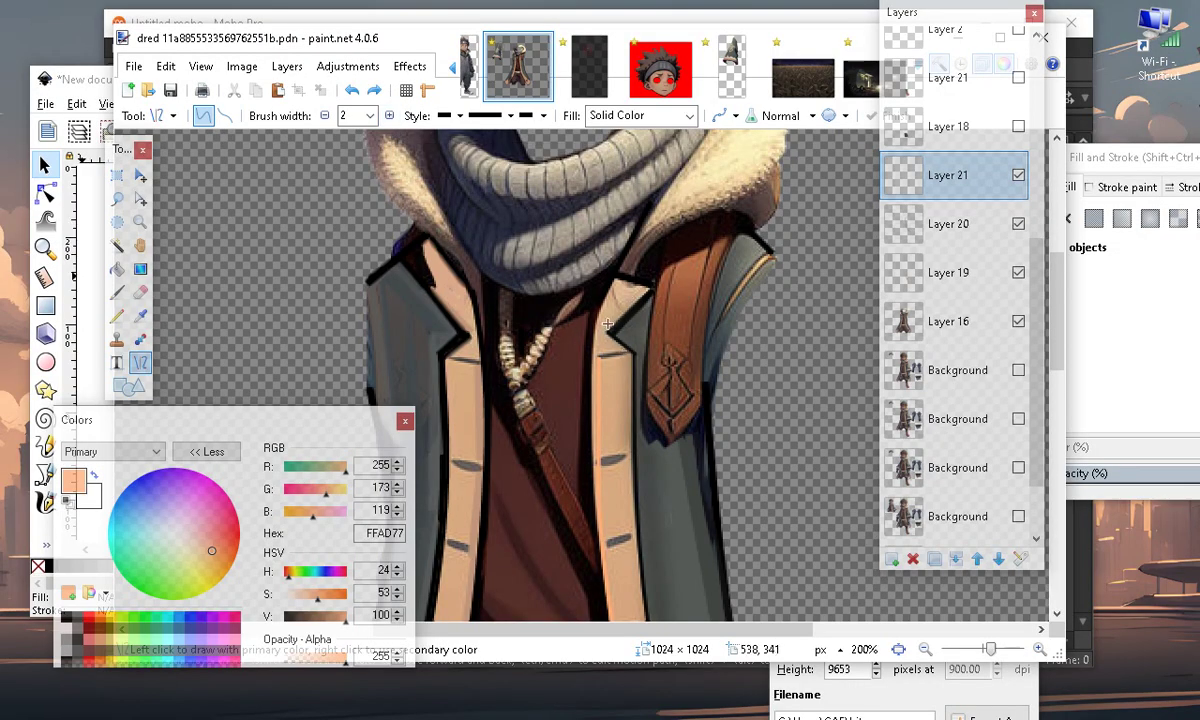
left_click_drag(609, 329, 646, 292)
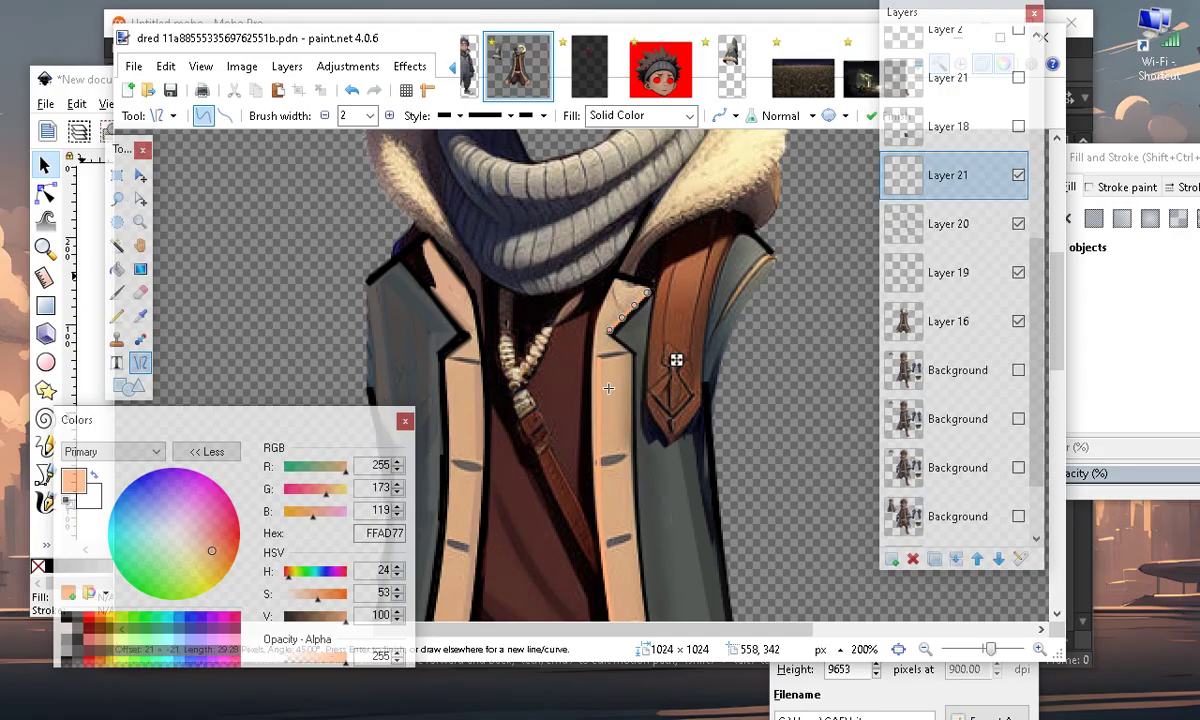
scroll(579, 310, "down", 3)
key("Return")
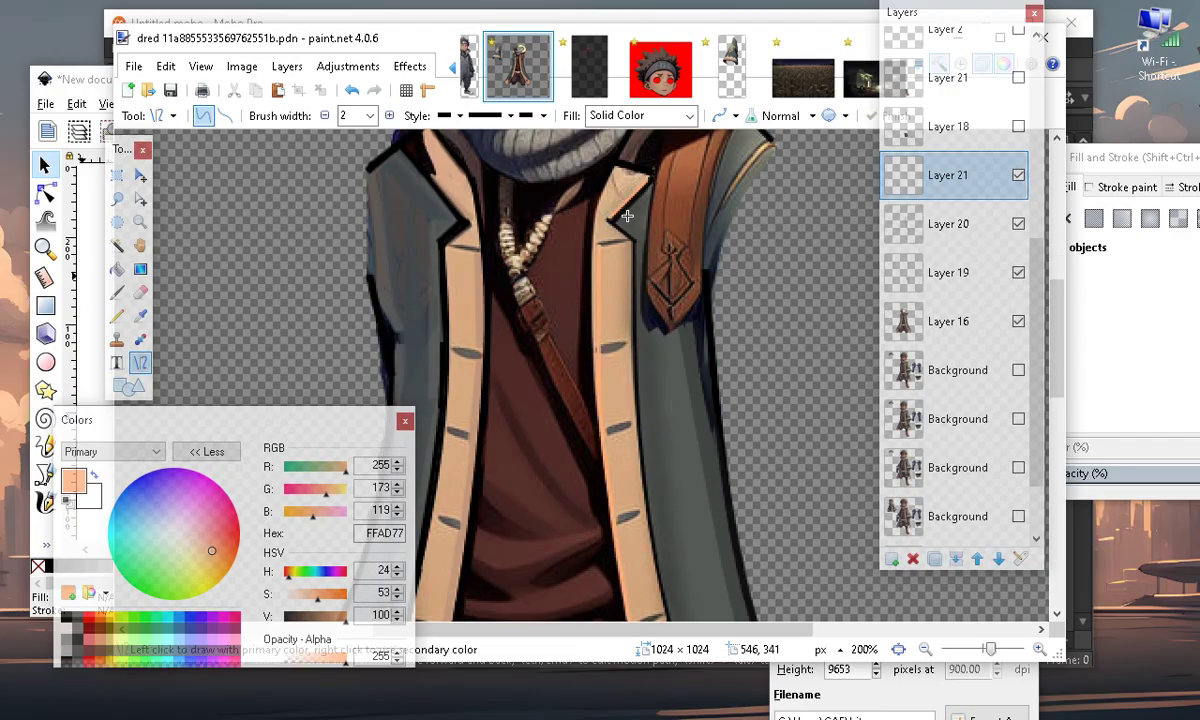
Draw a 2-pixel FFAD77 curve about 237 pixels long along the right-hand lower lining's inner edge, from the belt to the coat tip
scroll(640, 270, "down", 15)
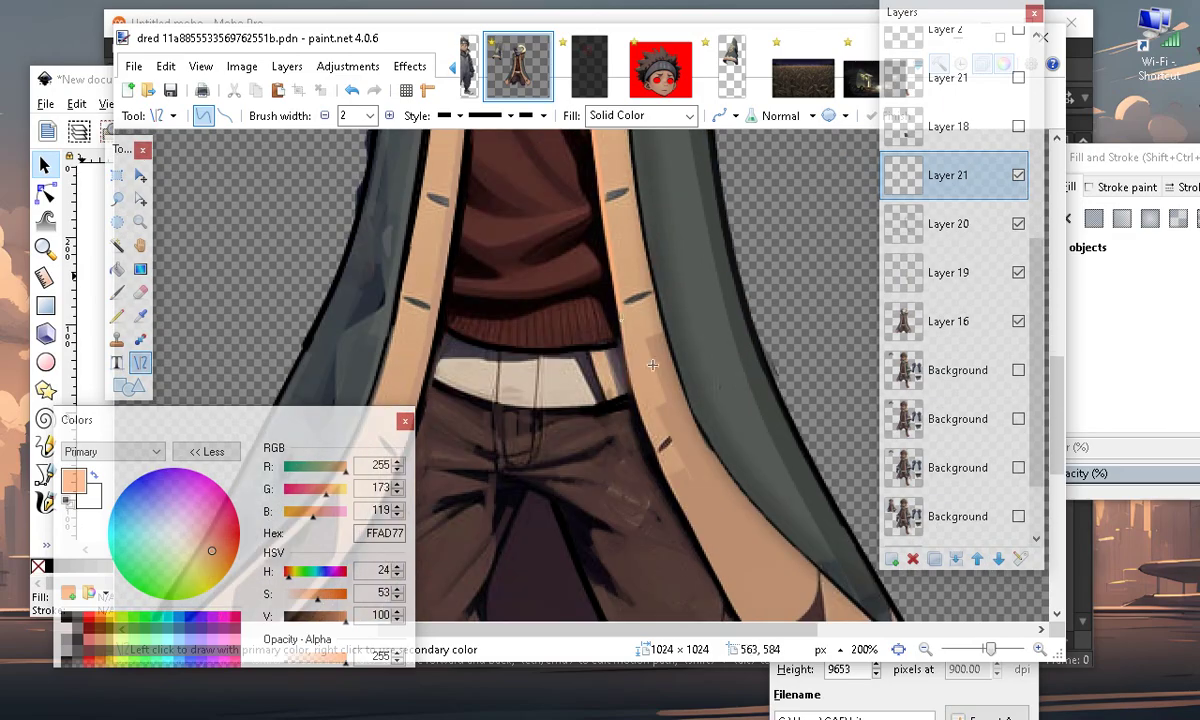
scroll(755, 460, "up", 3)
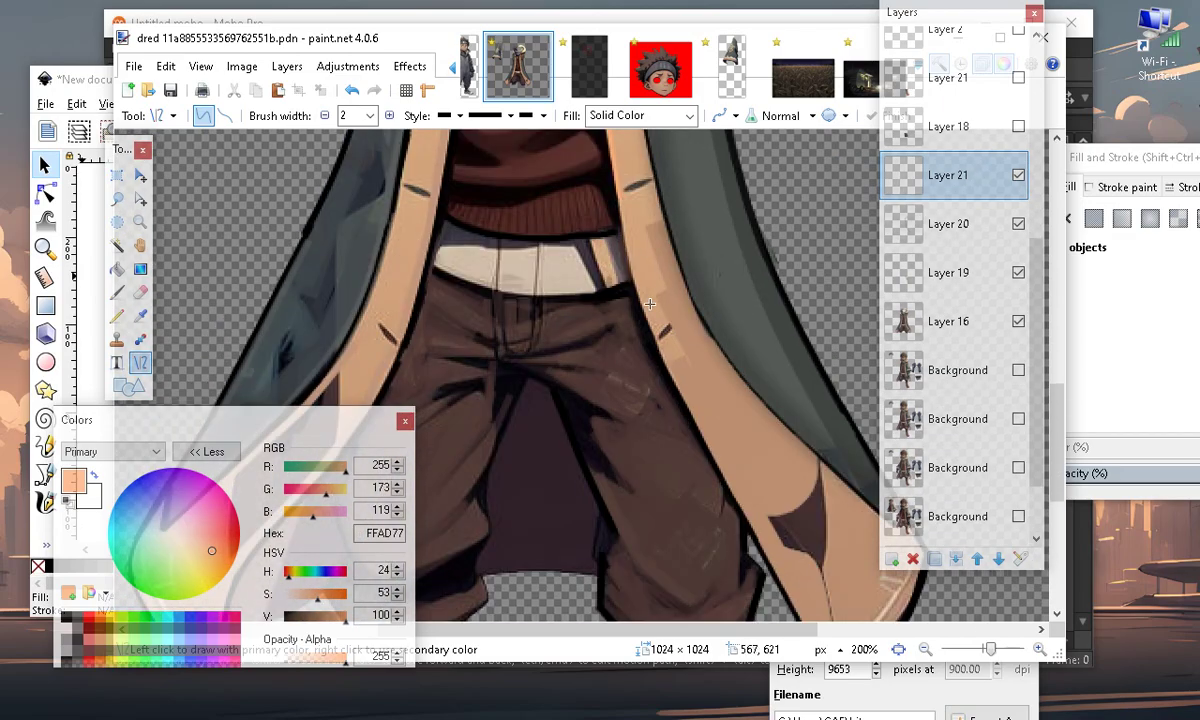
mouse_move(643, 281)
left_mouse_down()
mouse_move(748, 500)
mouse_move(766, 575)
mouse_move(817, 603)
left_mouse_up()
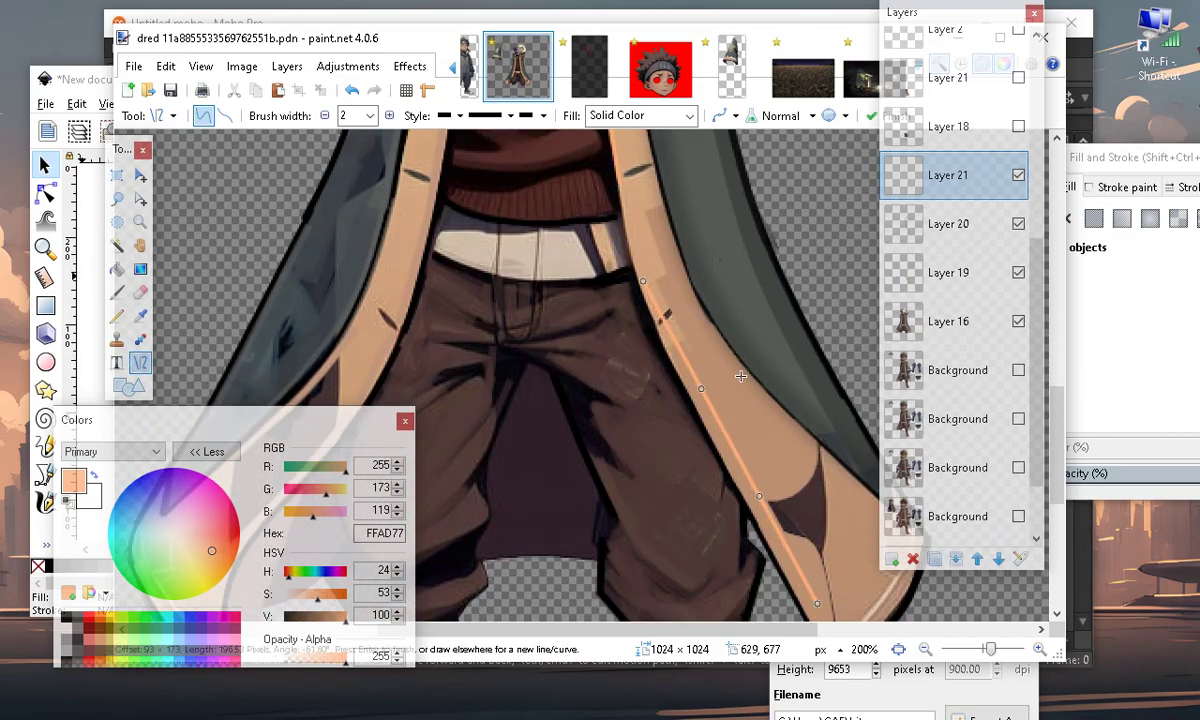
scroll(741, 376, "down", 4)
left_click_drag(817, 372, 834, 432)
left_click_drag(758, 271, 751, 274)
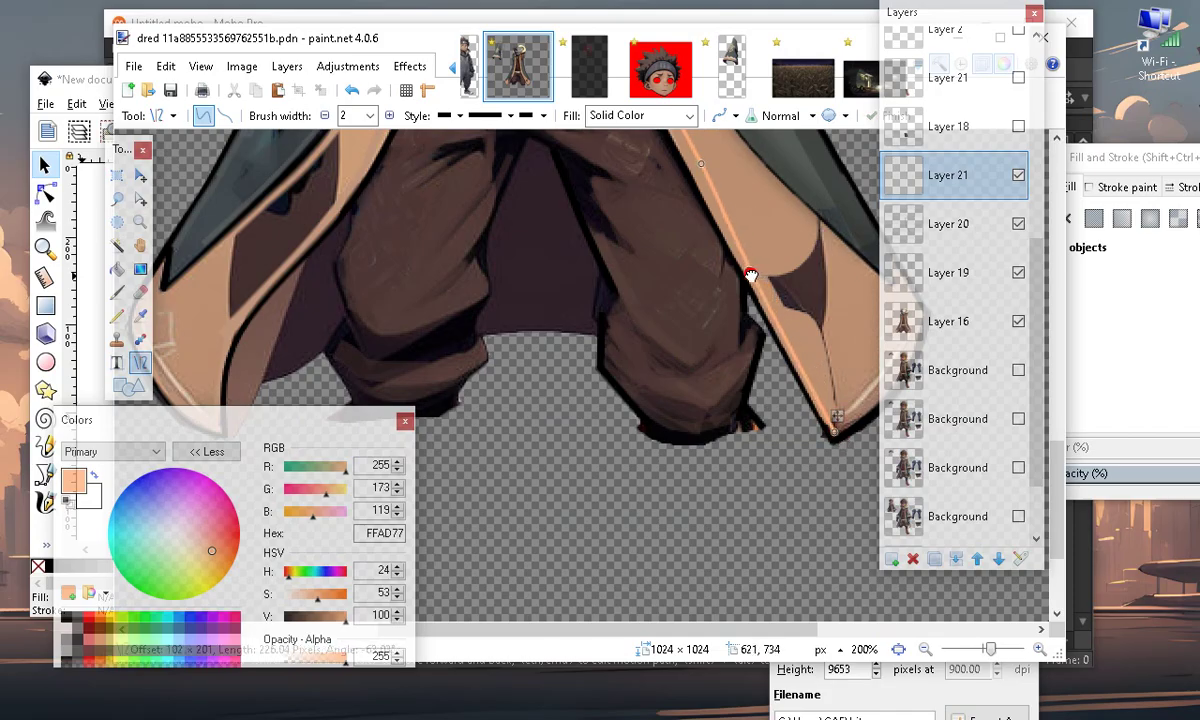
scroll(685, 492, "up", 4)
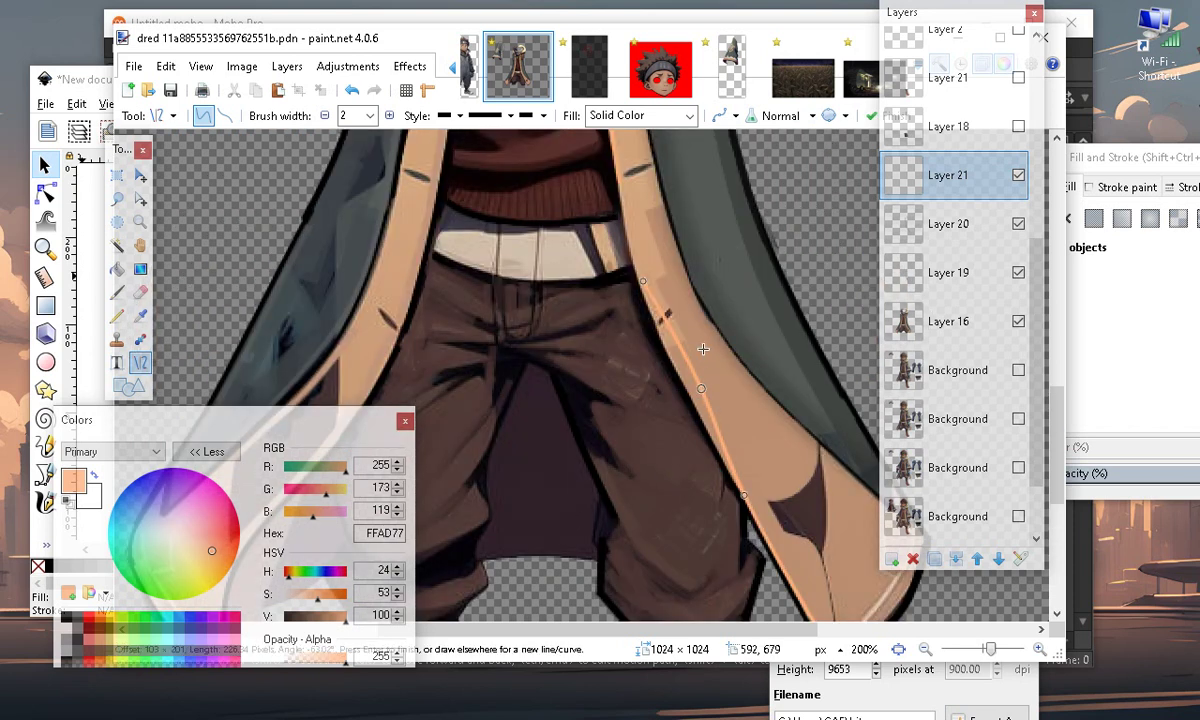
left_click_drag(705, 387, 670, 352)
left_click_drag(643, 281, 634, 264)
scroll(723, 340, "up", 2)
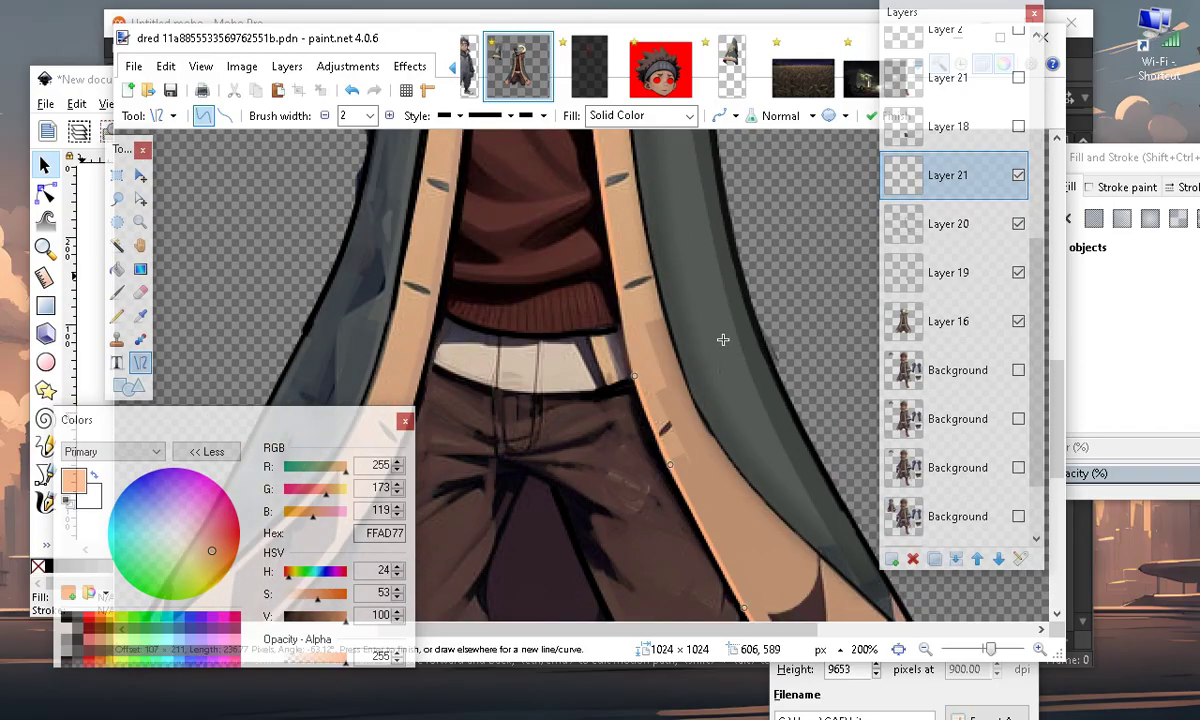
Bridge the highlight gap beside the sweater hem and belt with a short 2-pixel line on the right-hand lining's inner edge
left_click_drag(614, 265, 638, 384)
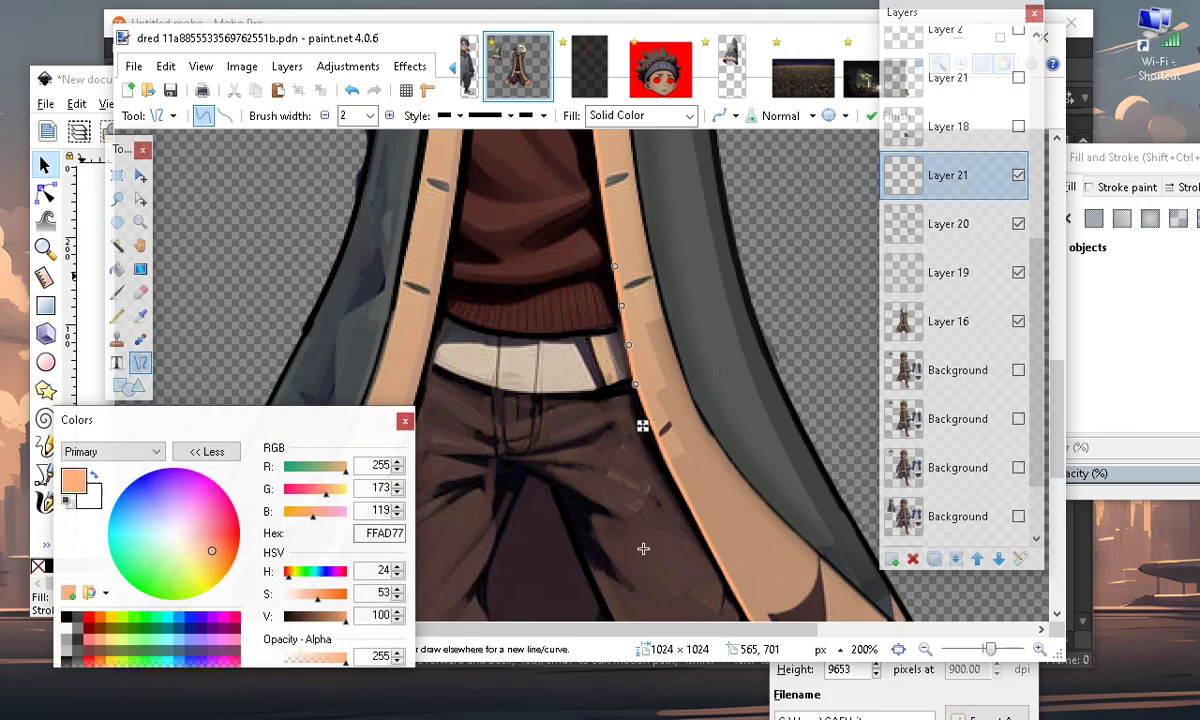
left_click(634, 537)
scroll(583, 463, "up", 8)
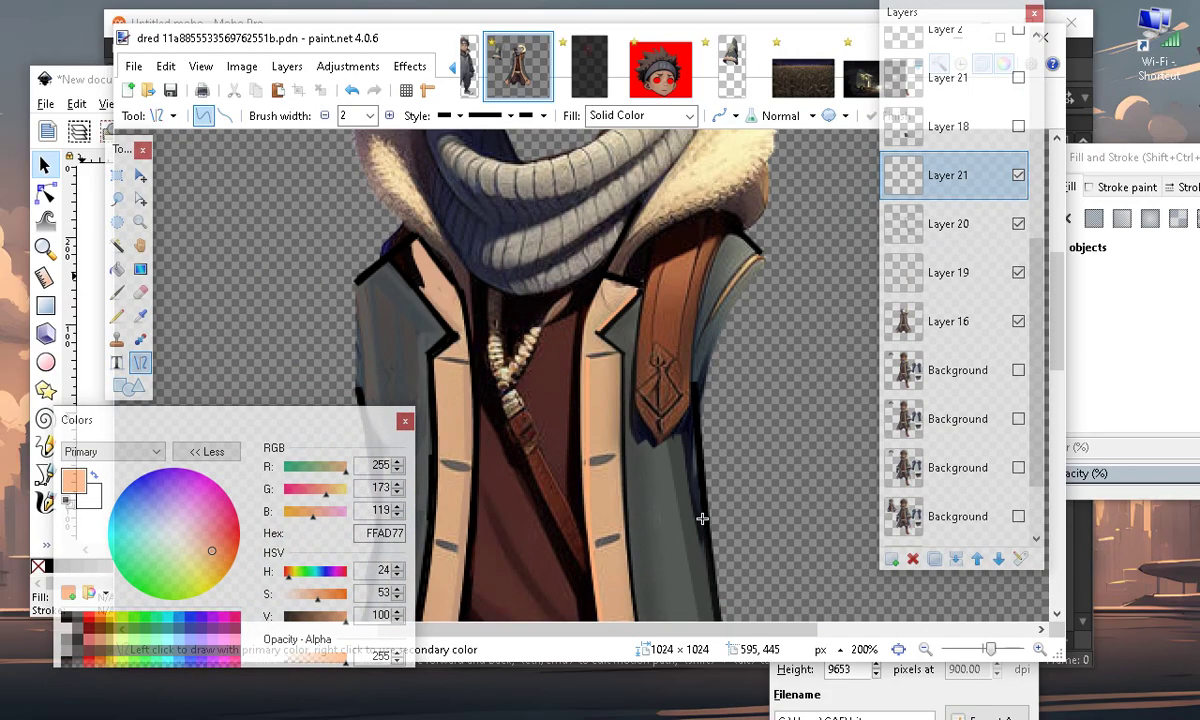
scroll(523, 366, "down", 7)
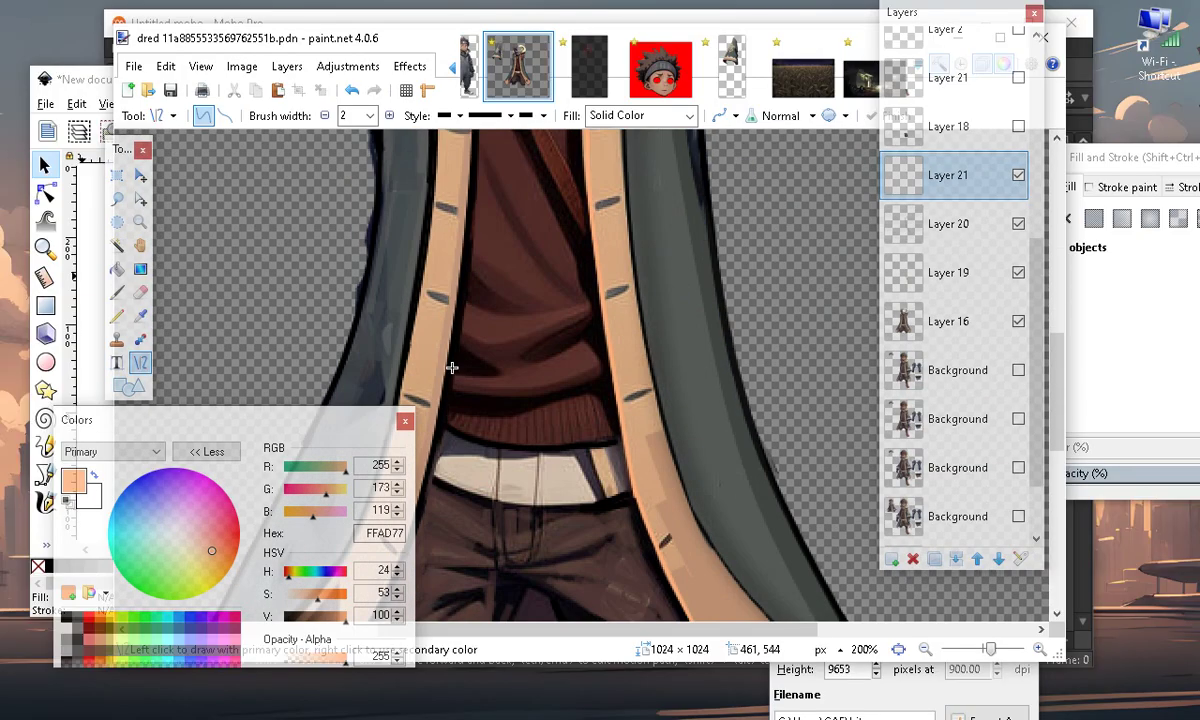
Draw a 2-pixel FFAD77 curve about 147 pixels long following the left-hand lower lining's inner edge beside the trousers
left_click_drag(297, 428, 257, 675)
scroll(455, 378, "down", 5)
scroll(435, 517, "up", 12)
scroll(435, 517, "down", 12)
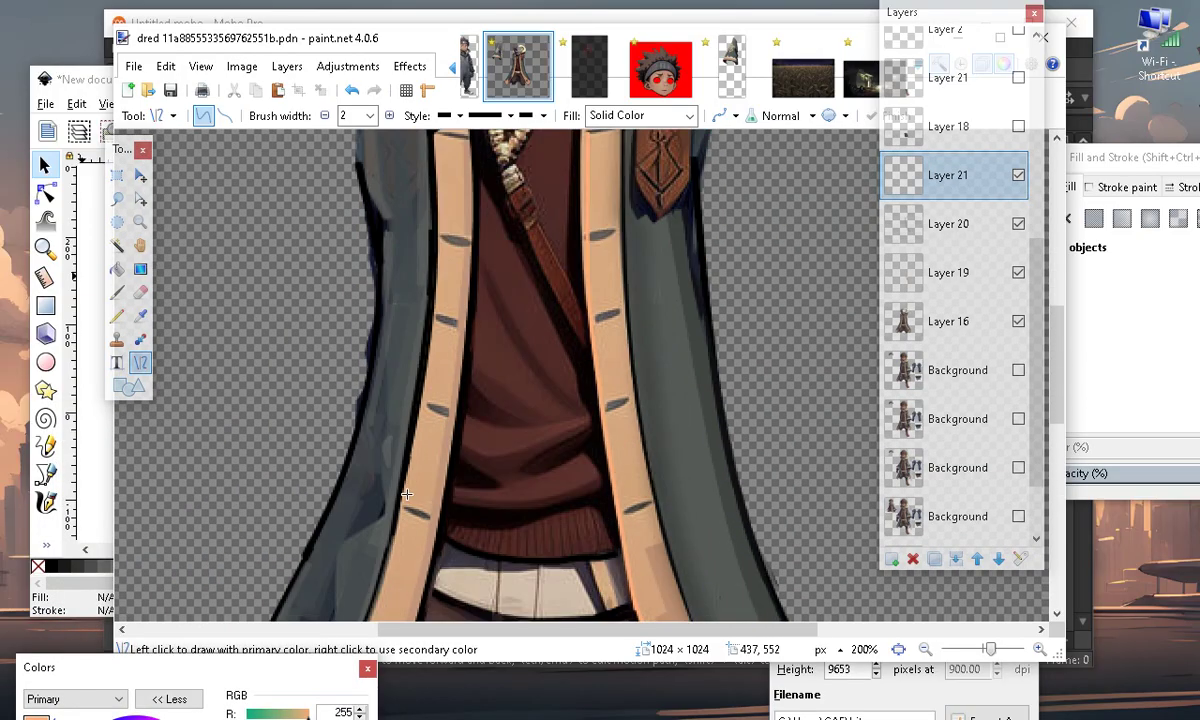
scroll(241, 456, "down", 2)
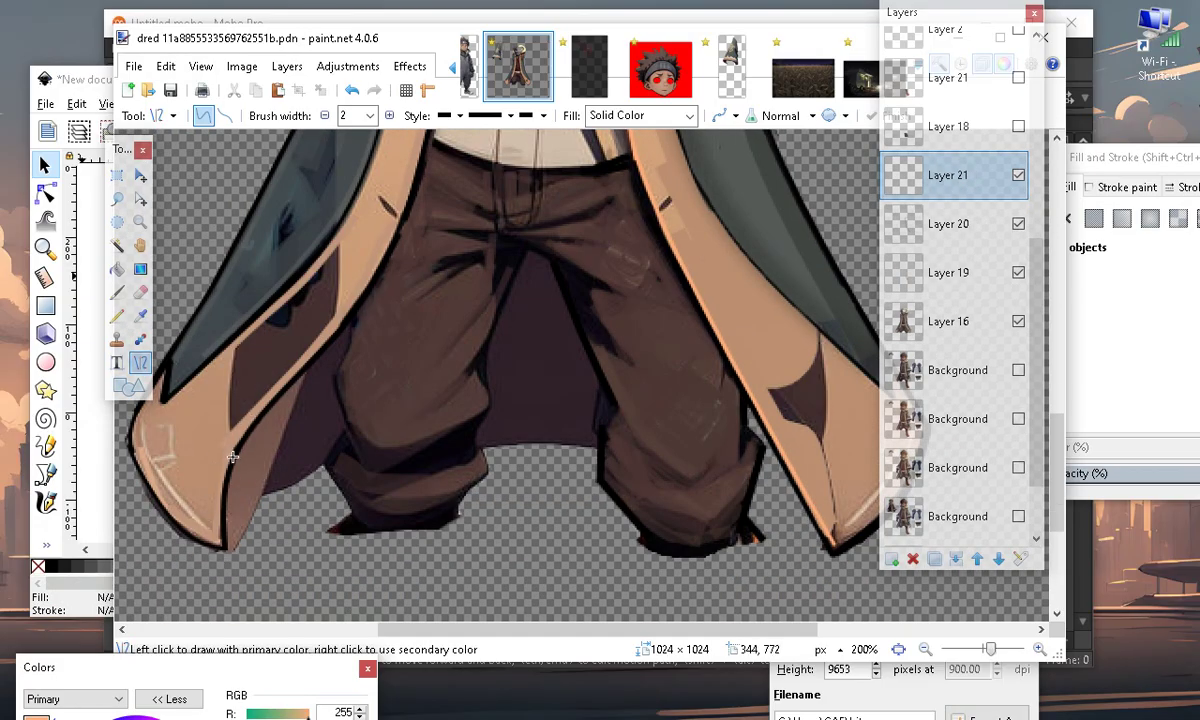
left_click_drag(239, 434, 397, 213)
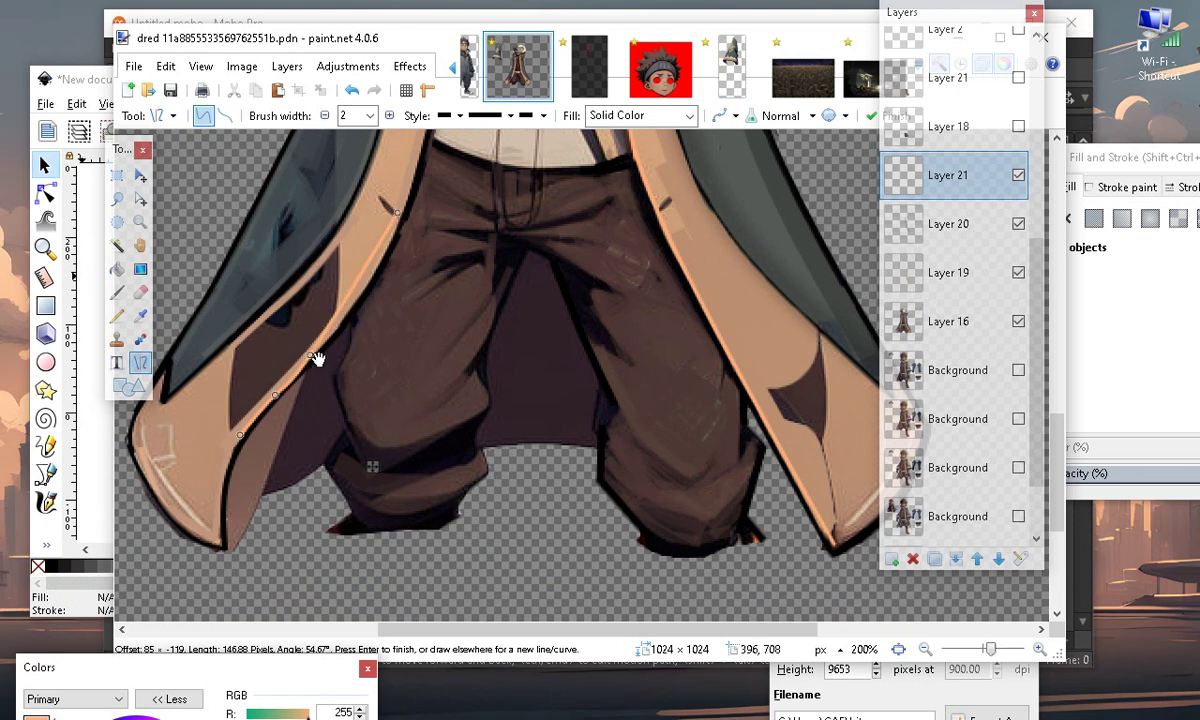
left_click_drag(315, 353, 342, 322)
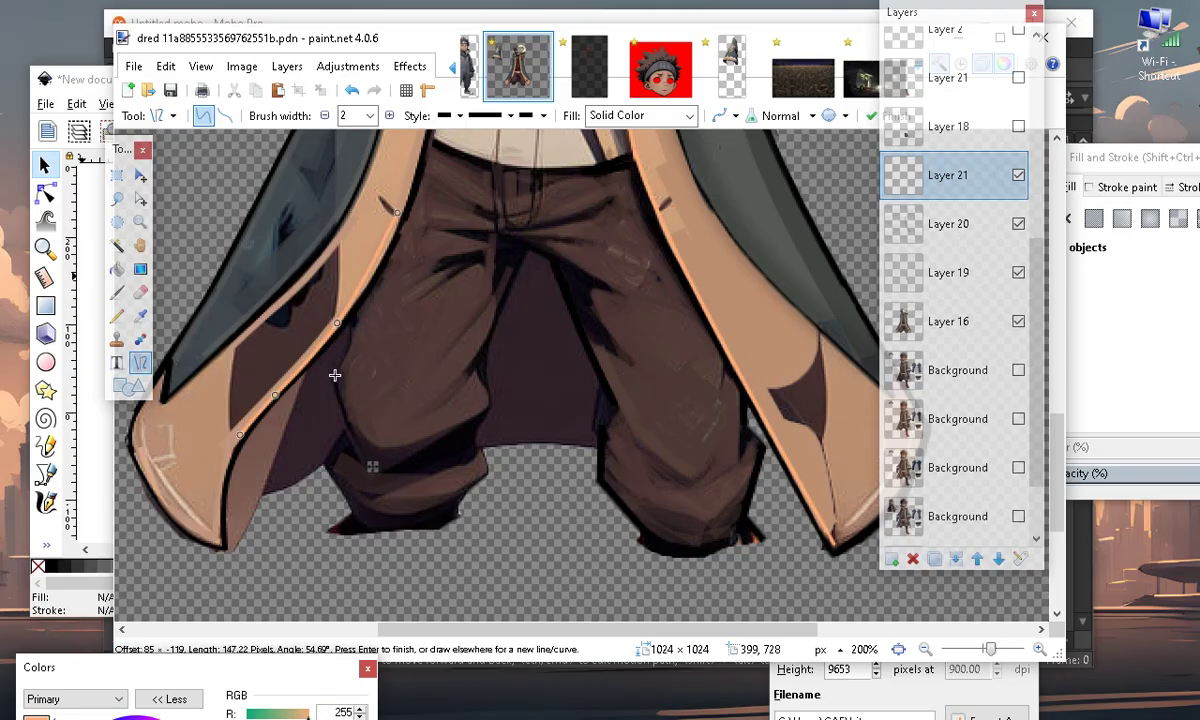
scroll(415, 413, "up", 3)
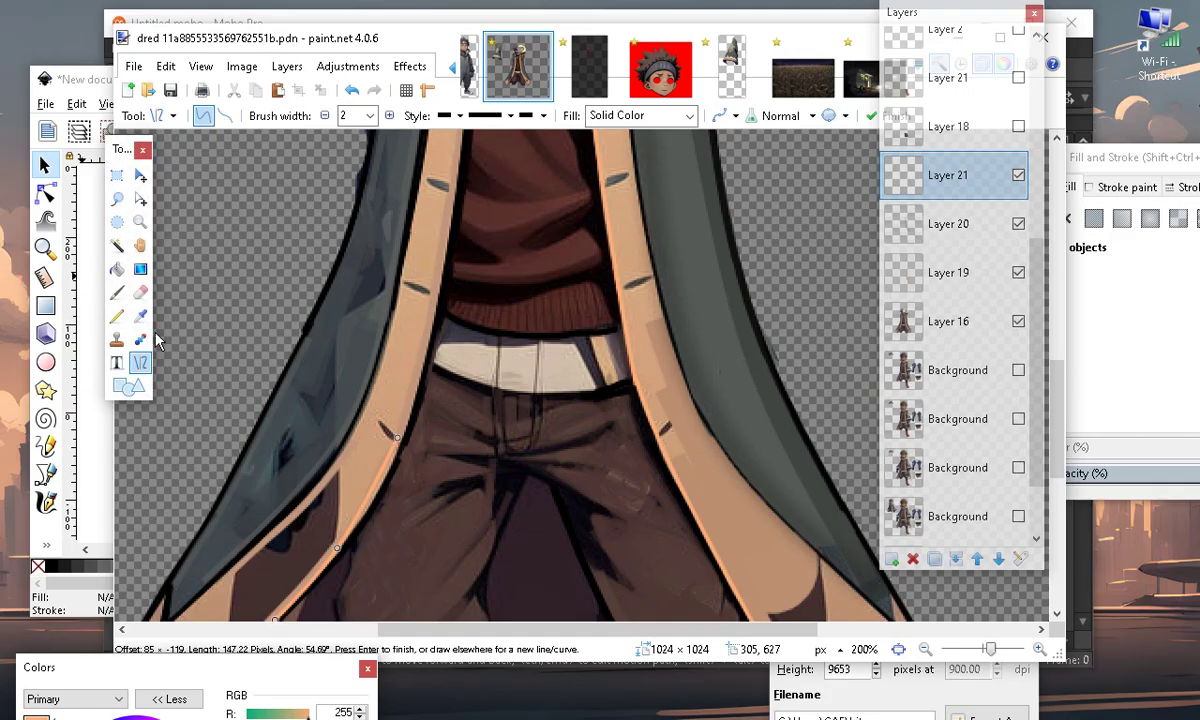
left_click(140, 366)
Draw a highlight line about 88 pixels long on the left-hand lining's outer edge beside the belt and thicken it to 8 pixels
left_click_drag(347, 457, 404, 305)
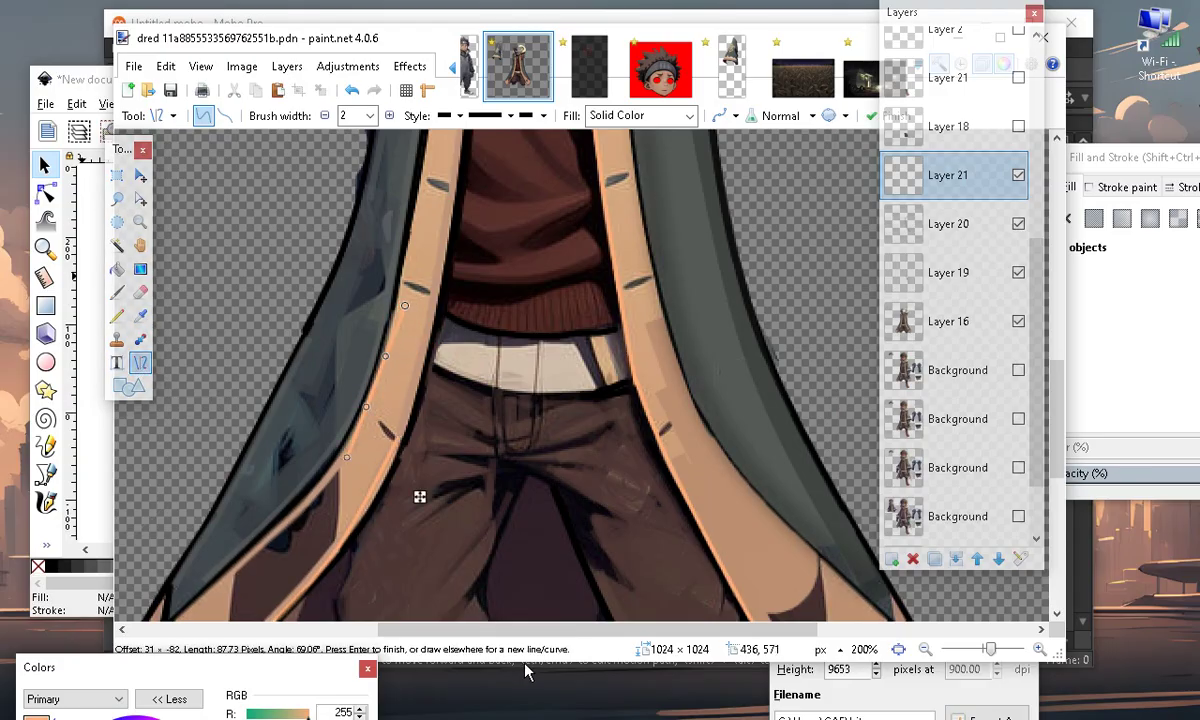
left_click_drag(107, 677, 622, 71)
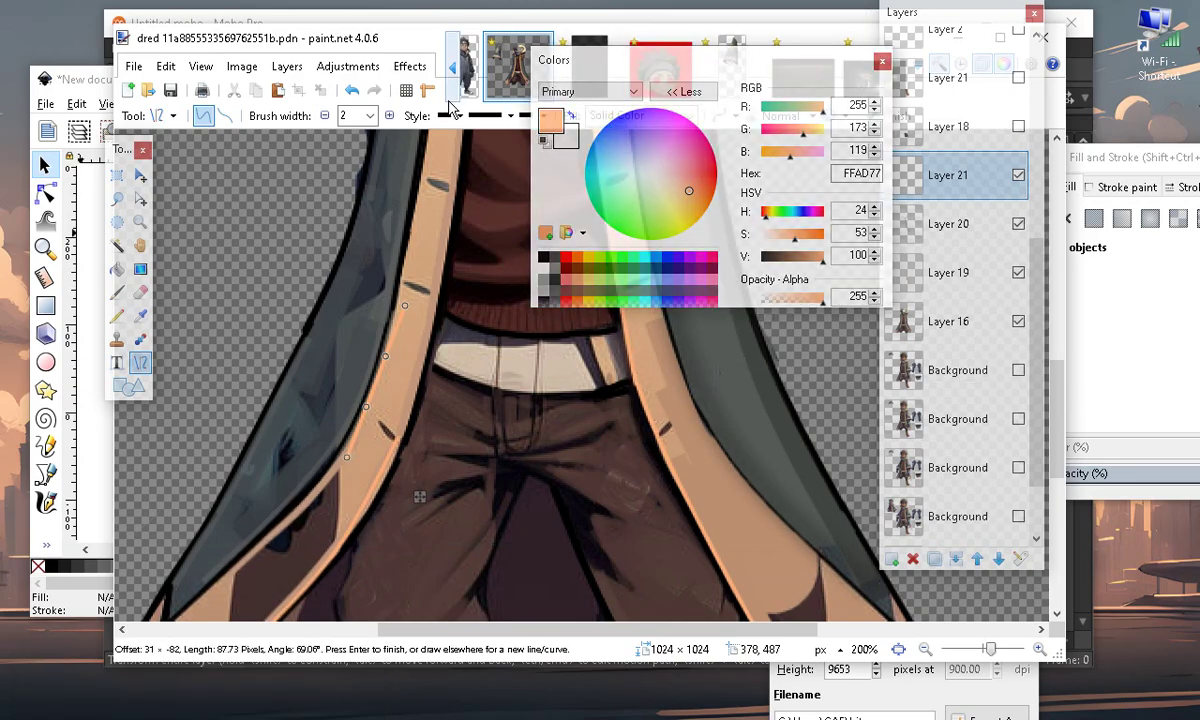
left_click(394, 111)
left_click(394, 116)
left_click(394, 116)
left_click(394, 117)
left_click(394, 117)
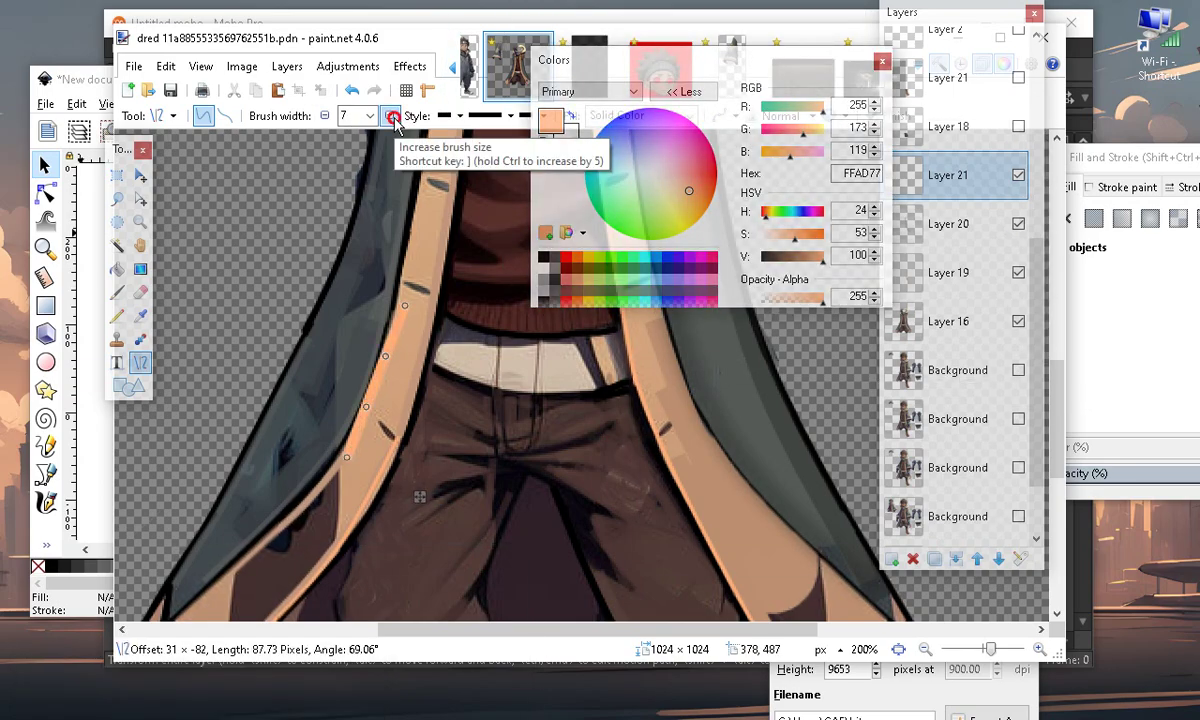
left_click(392, 116)
Bend the 8-pixel highlight to follow the left-hand lining's outer edge and finish the line
left_click_drag(364, 407, 373, 414)
left_click_drag(383, 346, 391, 358)
left_click_drag(384, 414, 382, 416)
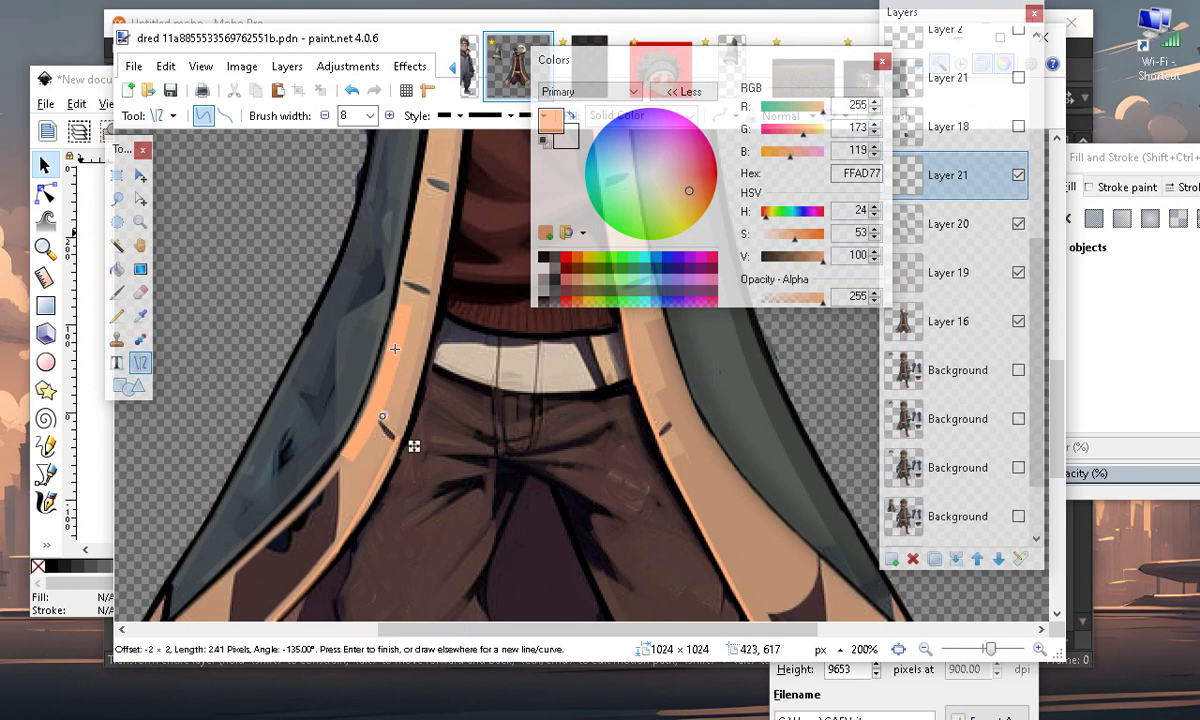
key("Return")
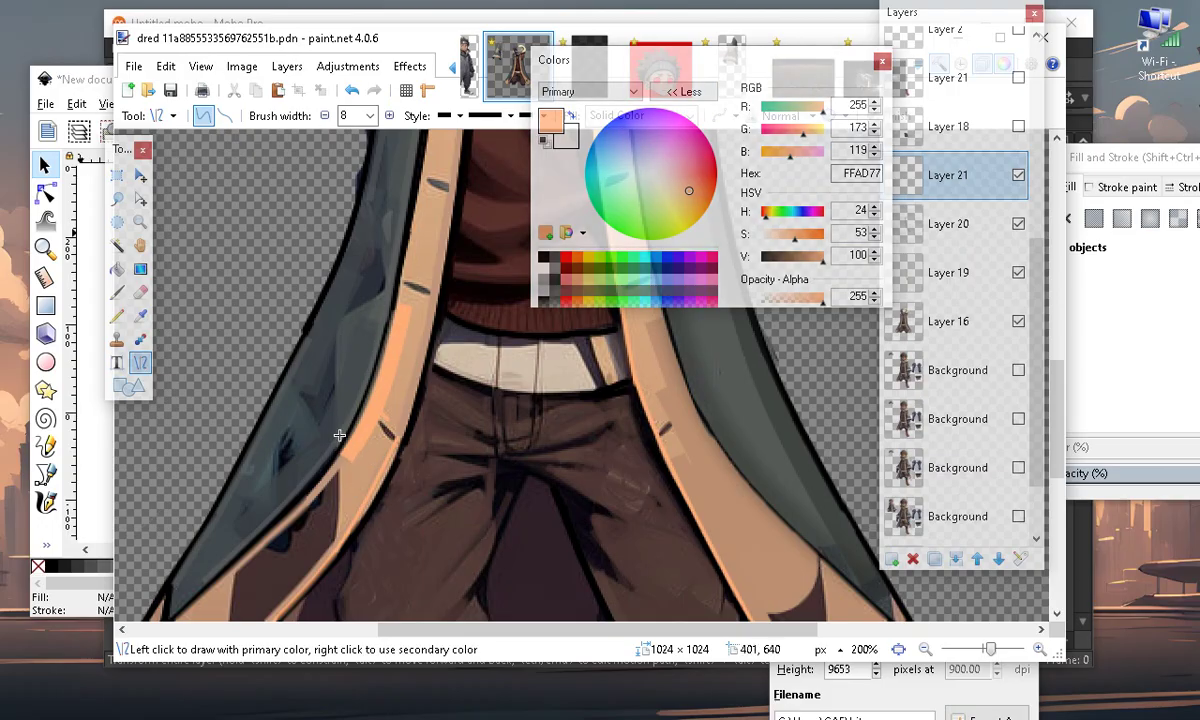
Sample the dark coat colour 444B4D beside the left-hand lining on Layer 16 for the Line/Curve tool
left_click(985, 322)
left_click(139, 318)
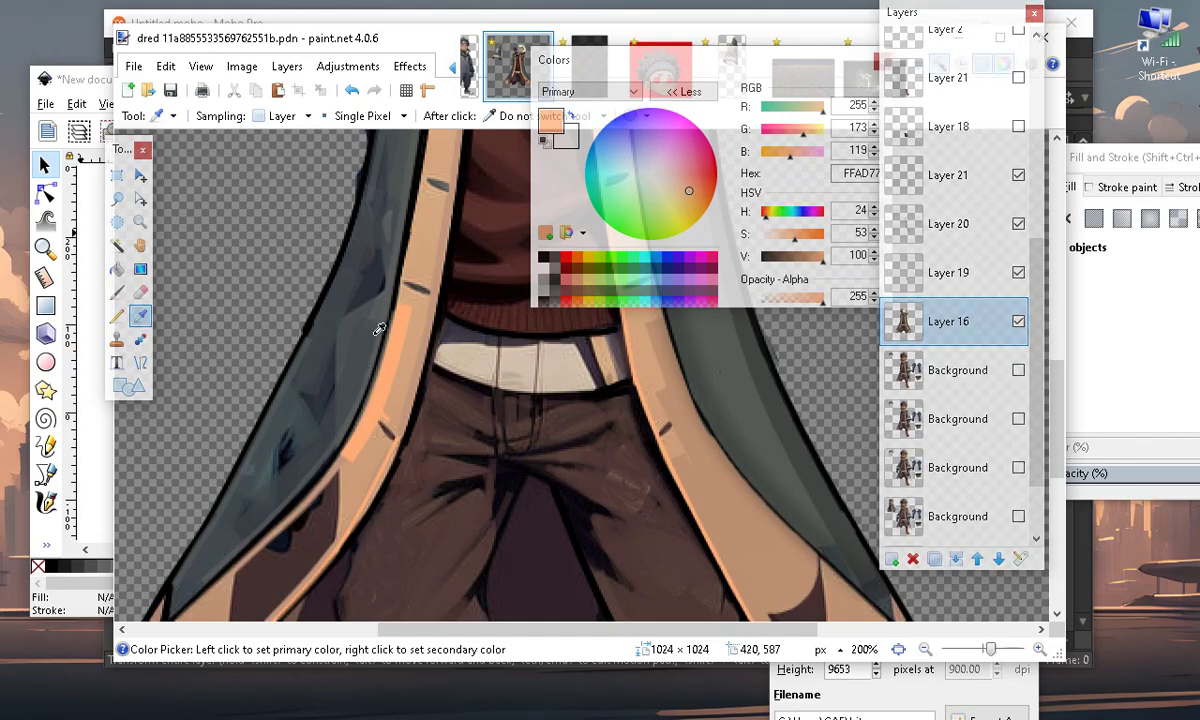
left_click(362, 364)
left_click(140, 362)
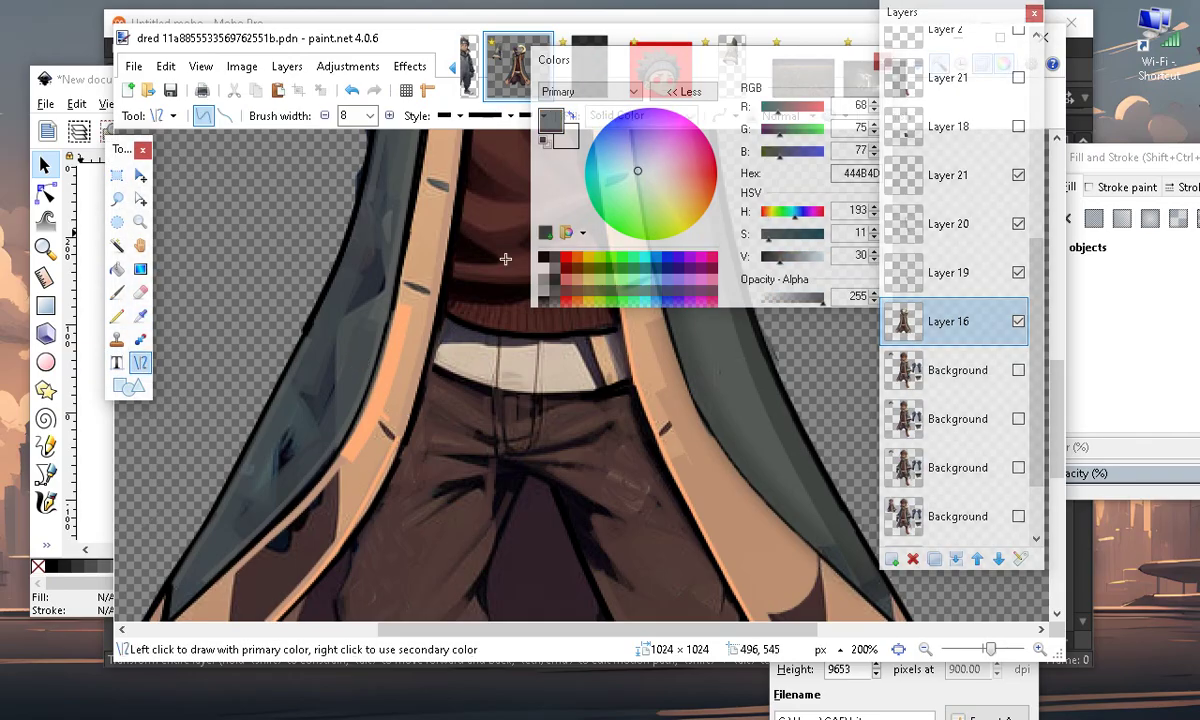
Lighten the sampled coat colour to 6A7477 at opacity 159 and try an 8-pixel line beside the left-hand lining on Layer 21
left_click_drag(782, 262, 800, 298)
left_click(964, 178)
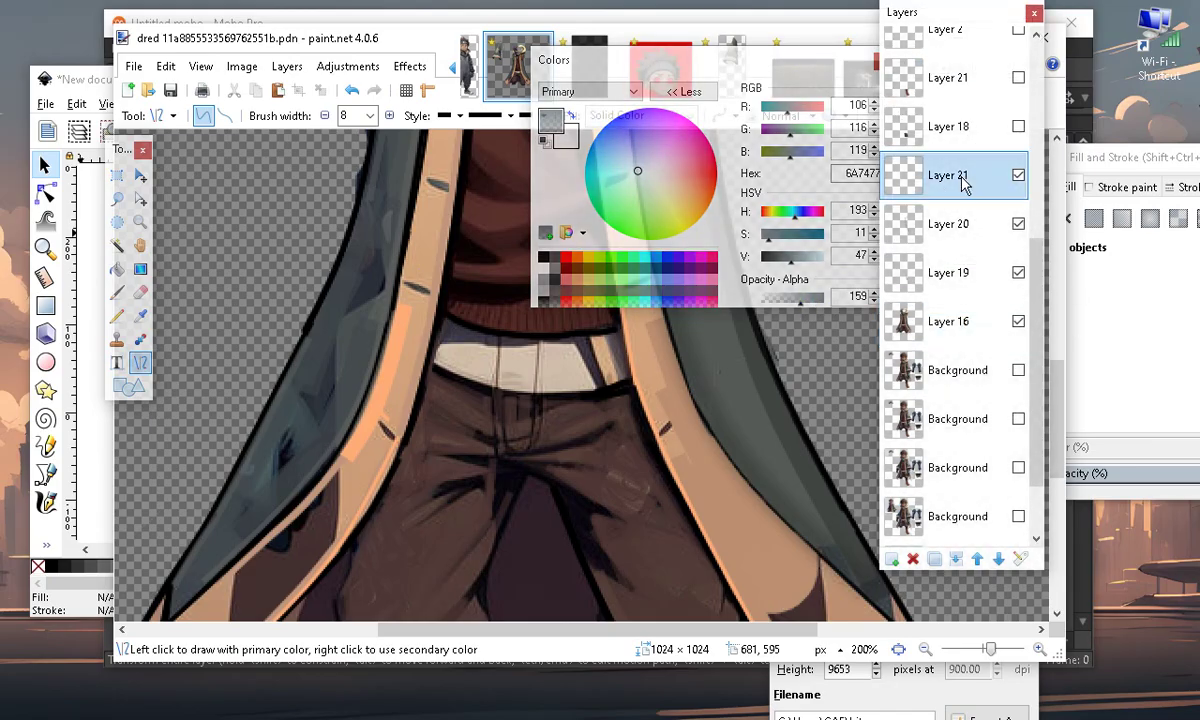
mouse_move(333, 445)
left_mouse_down()
mouse_move(408, 278)
mouse_move(392, 274)
mouse_move(404, 166)
left_mouse_up()
left_click_drag(366, 342, 366, 345)
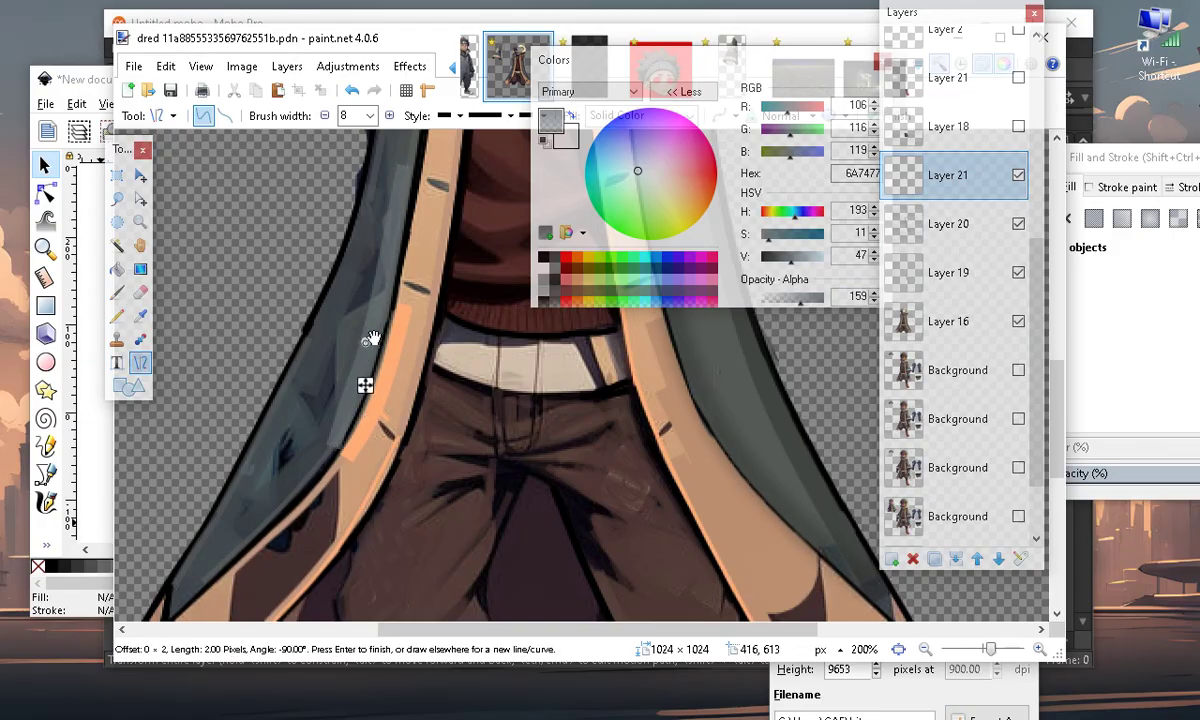
left_click(350, 91)
left_click(350, 91)
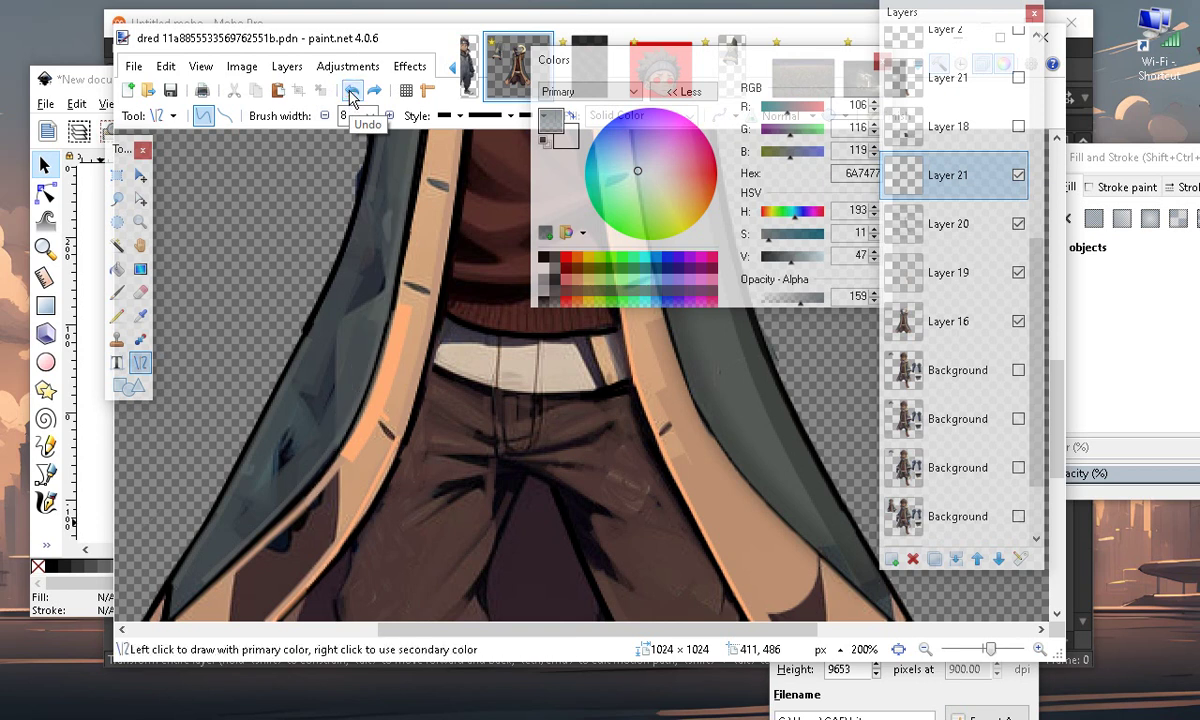
Draw a 3-pixel highlight about 138 pixels long on the dark coat beside the left-hand lining and lighten it to 95A4A8
left_click(325, 116, "ctrl")
mouse_move(345, 427)
left_mouse_down()
mouse_move(383, 337)
mouse_move(408, 180)
left_mouse_up()
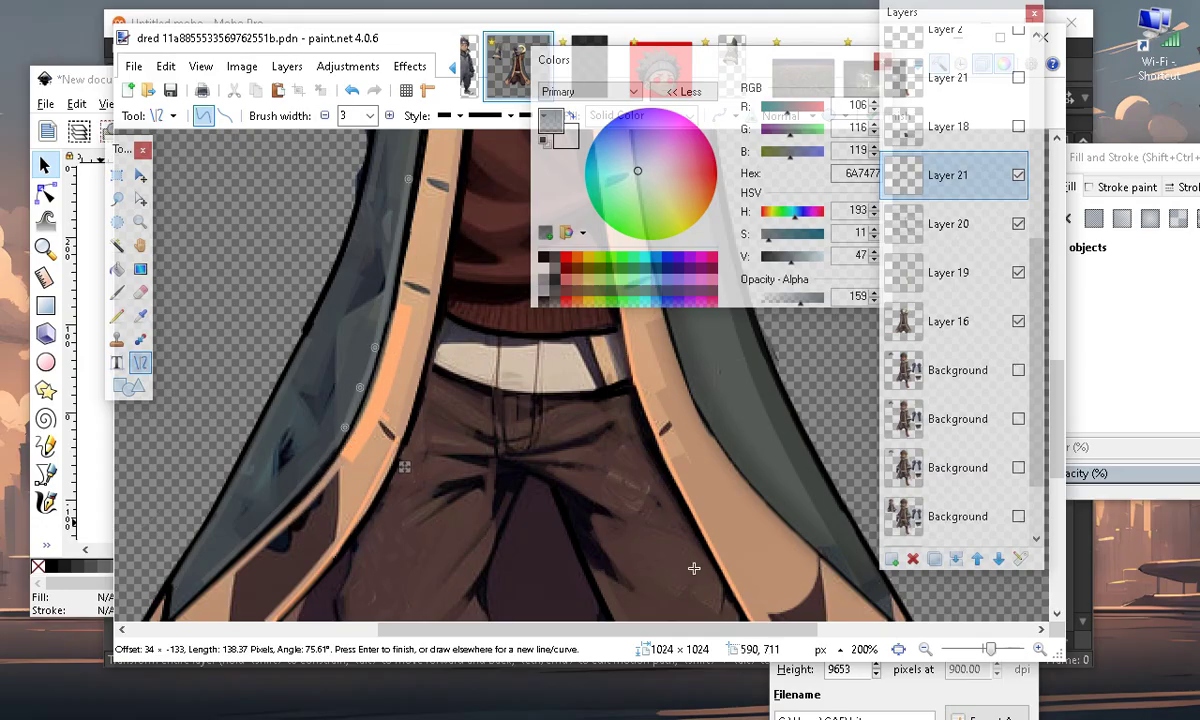
left_click(1040, 649)
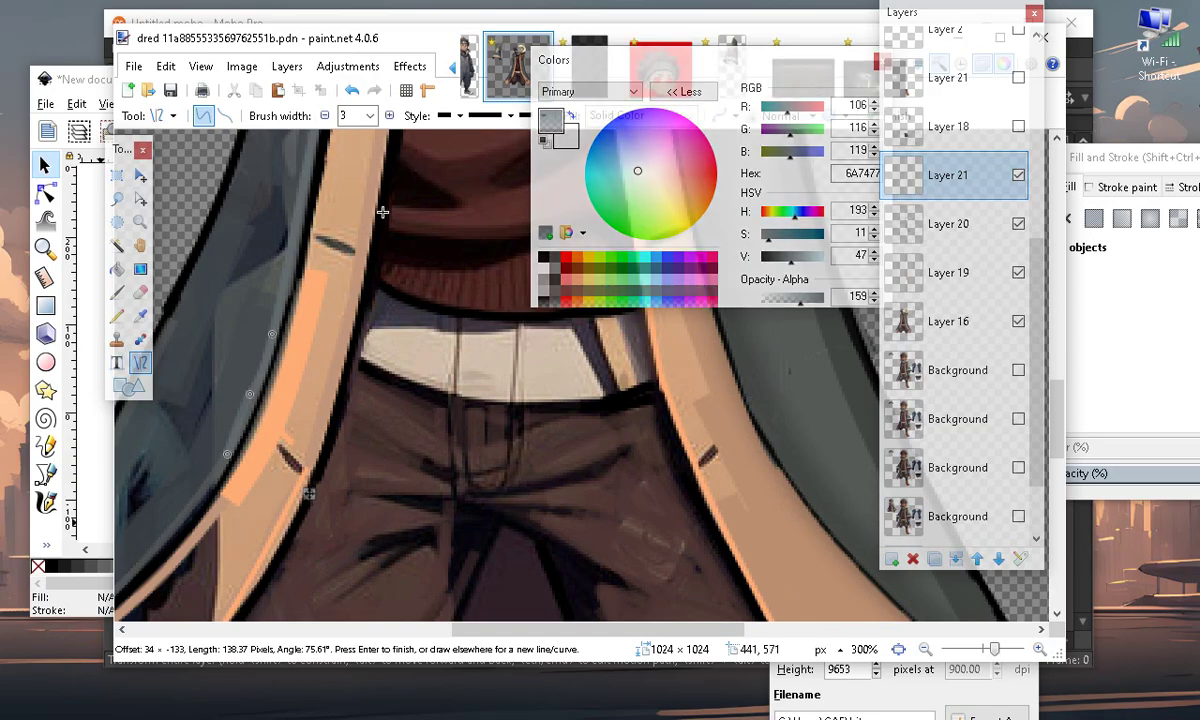
mouse_move(791, 258)
left_mouse_down()
mouse_move(810, 262)
mouse_move(800, 262)
left_mouse_up()
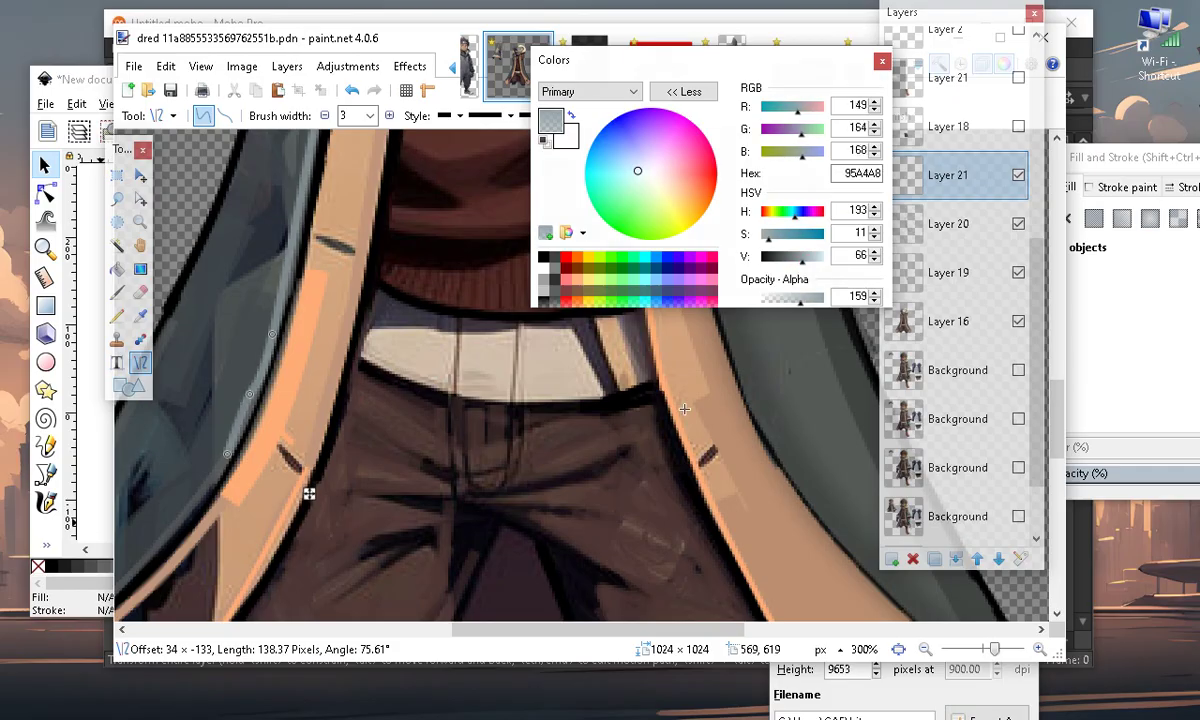
left_click(926, 650)
left_click(926, 650)
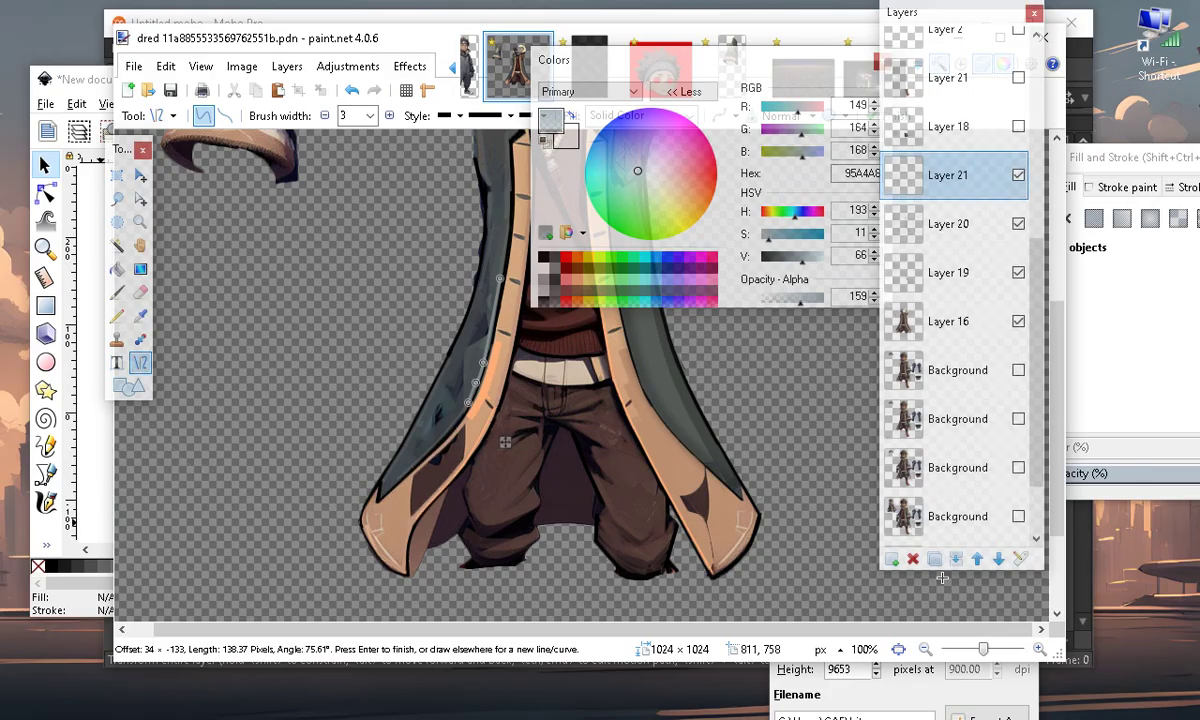
left_click(1040, 650)
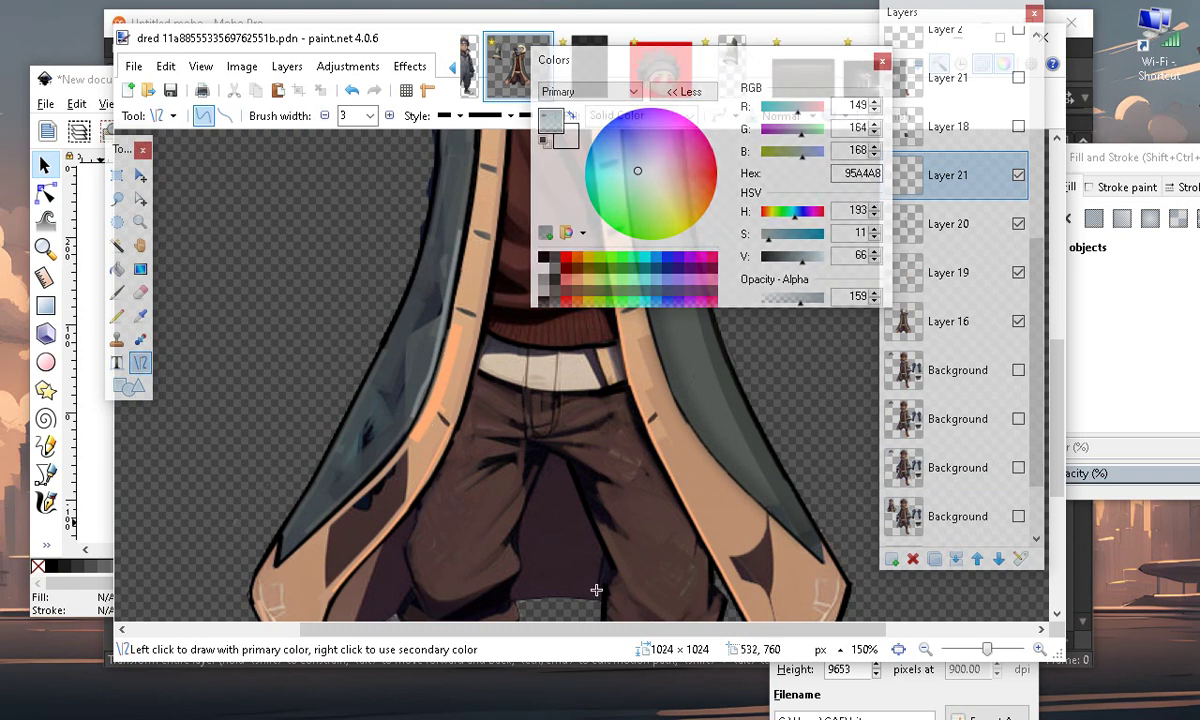
Examine the coat's edges and lining from the collar to the hem, with the Colors window moved off the artwork
scroll(725, 512, "up", 3)
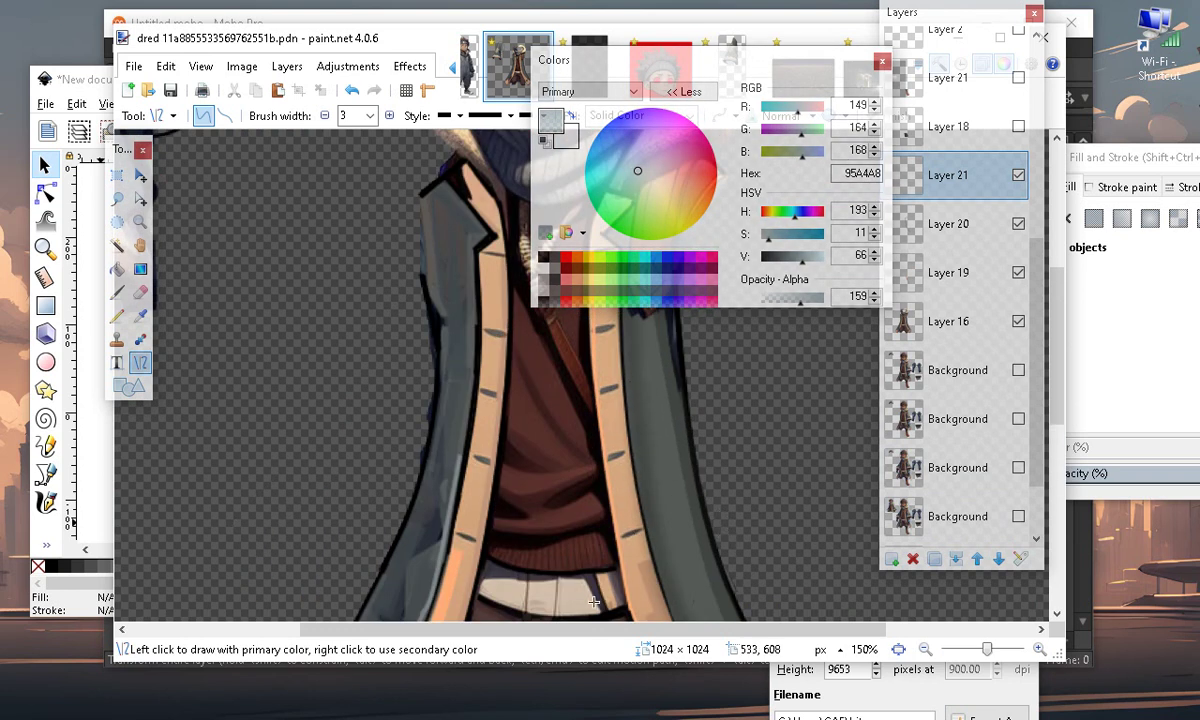
scroll(545, 540, "down", 2)
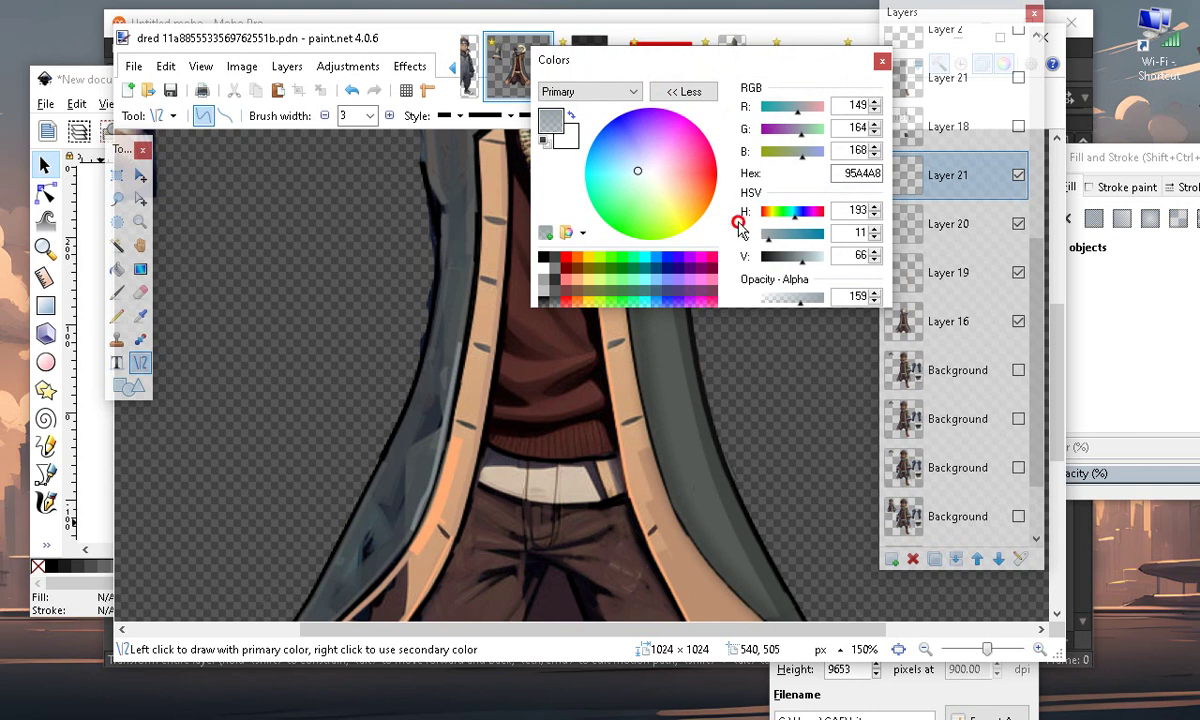
left_click_drag(606, 62, 996, 43)
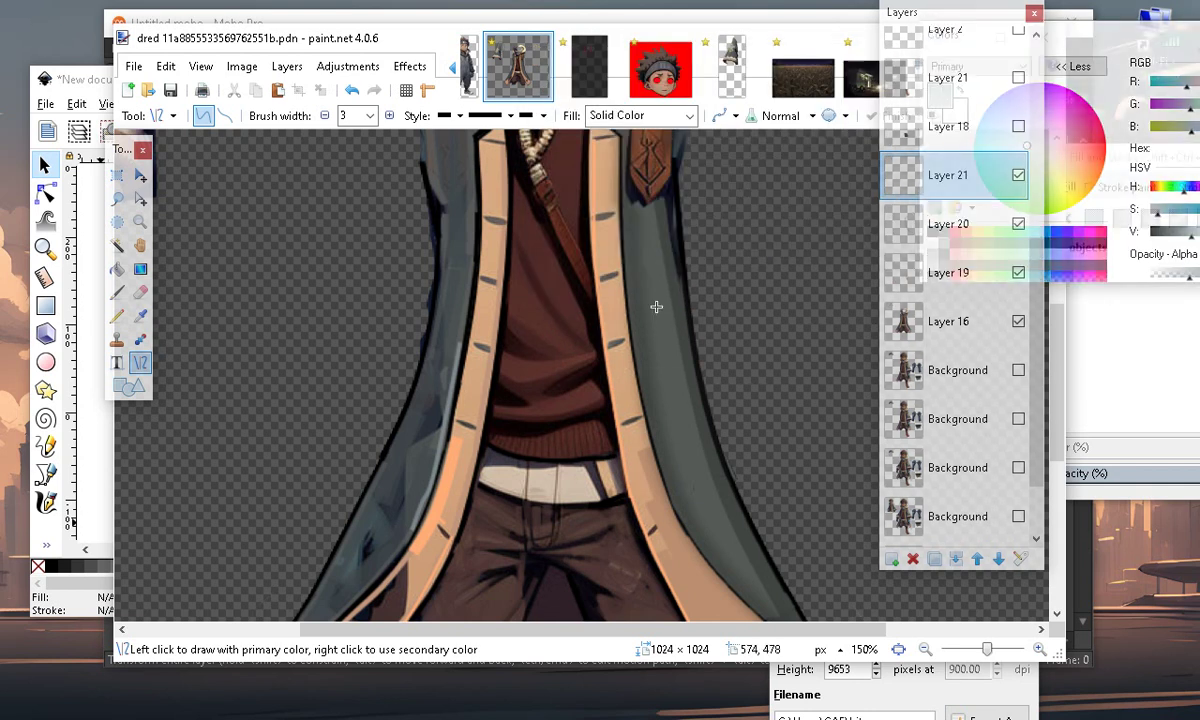
scroll(680, 450, "up", 3)
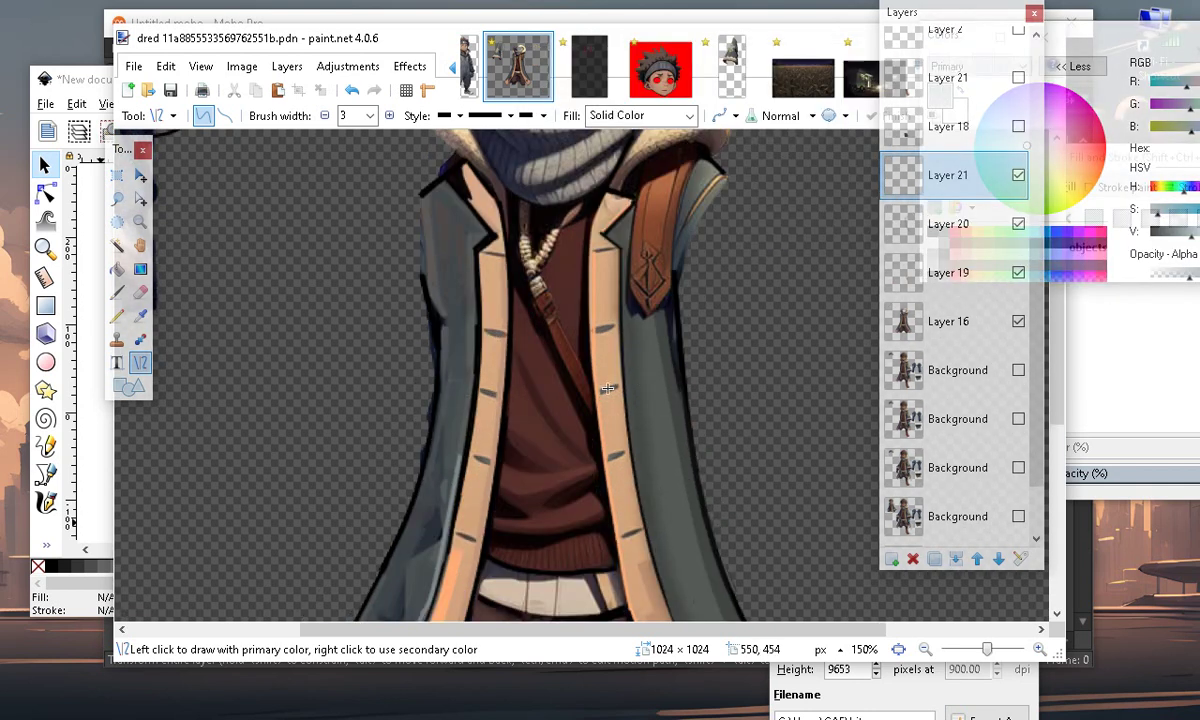
scroll(620, 330, "down", 2)
scroll(601, 451, "up", 1)
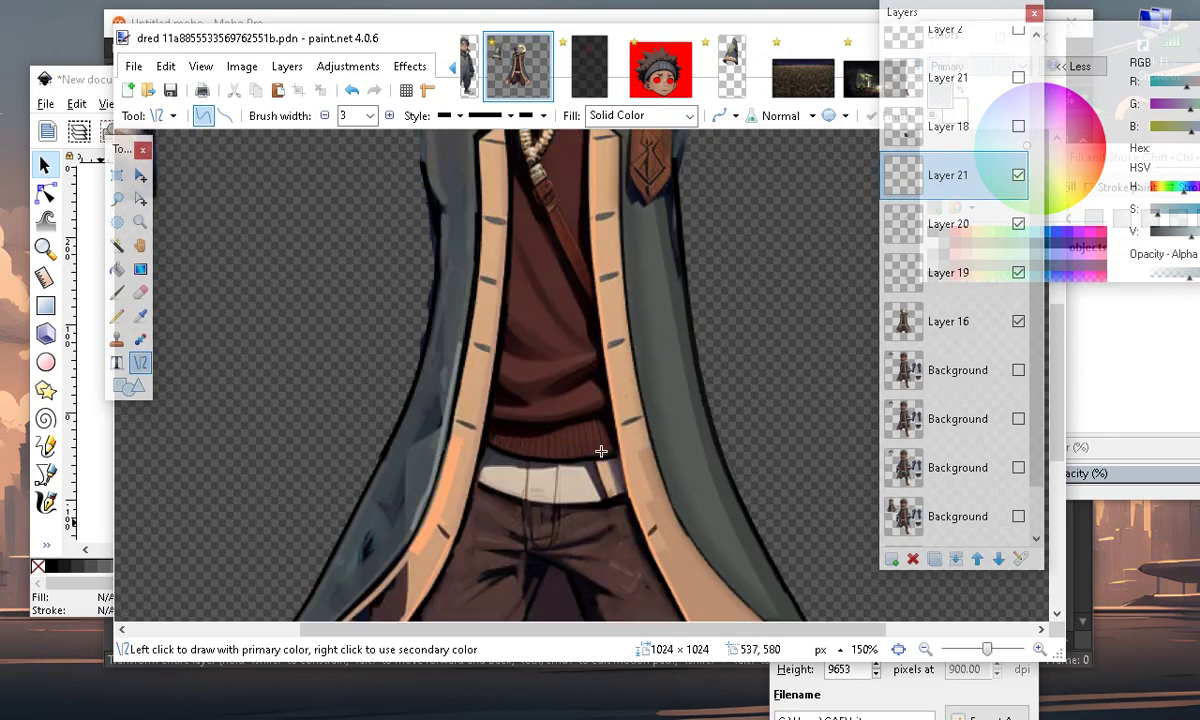
scroll(651, 469, "down", 1)
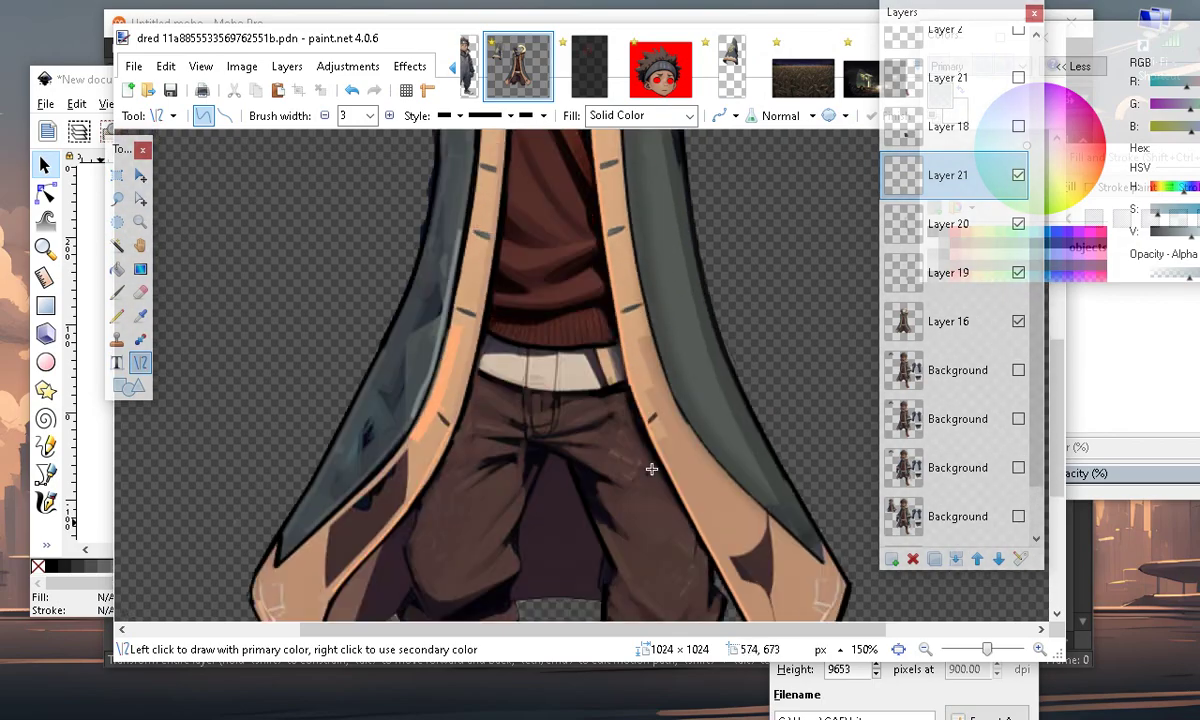
scroll(626, 427, "down", 1)
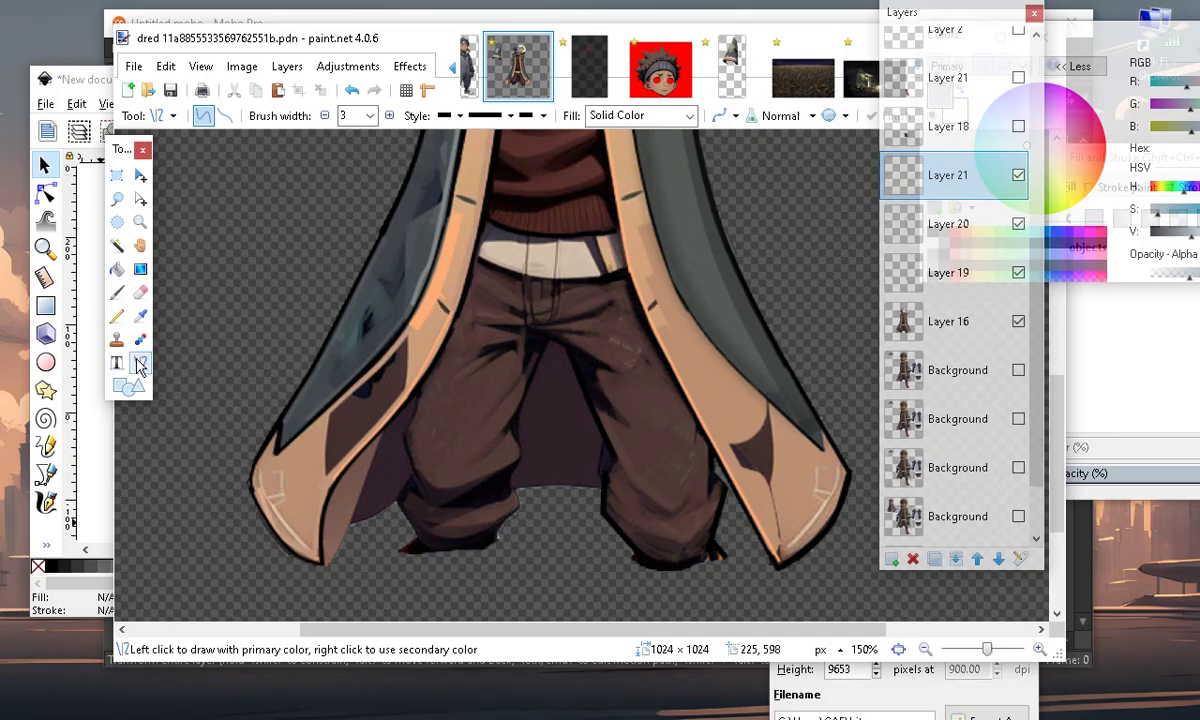
scroll(712, 532, "up", 1)
scroll(577, 393, "up", 2)
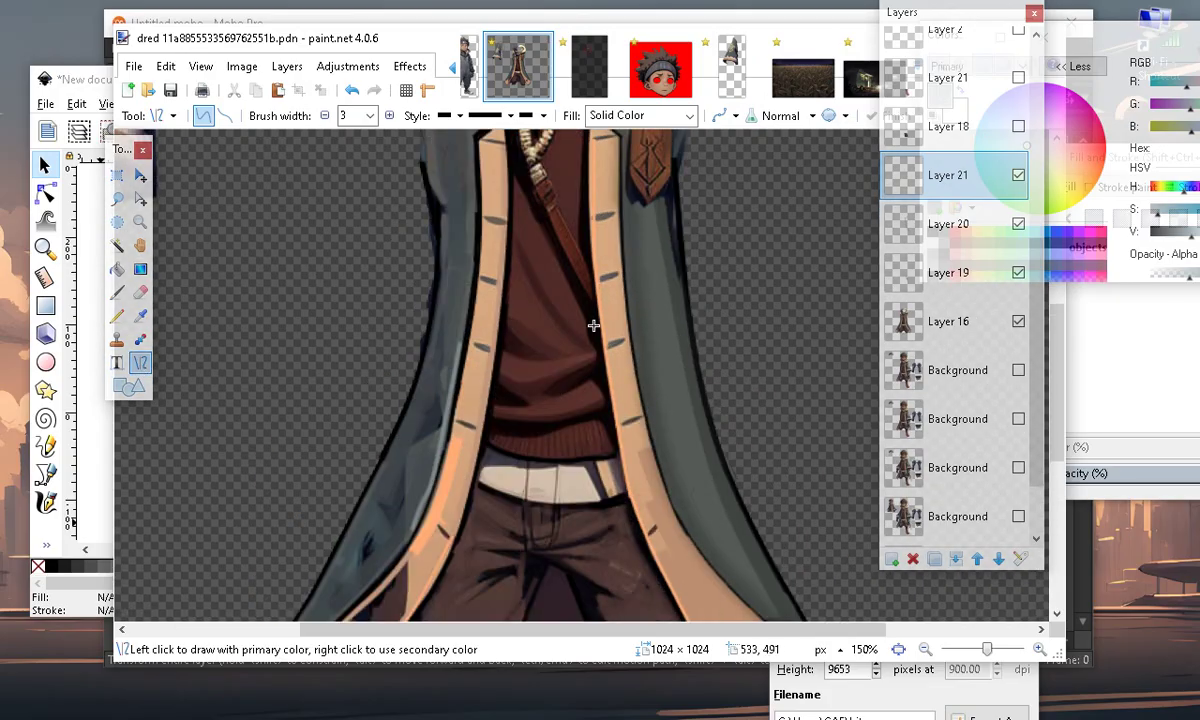
scroll(523, 349, "down", 1)
Draw a 3-pixel line about 266 pixels long down the left-hand lining, coloured C1A351 at opacity 85, and finish it
left_click_drag(456, 532, 507, 162)
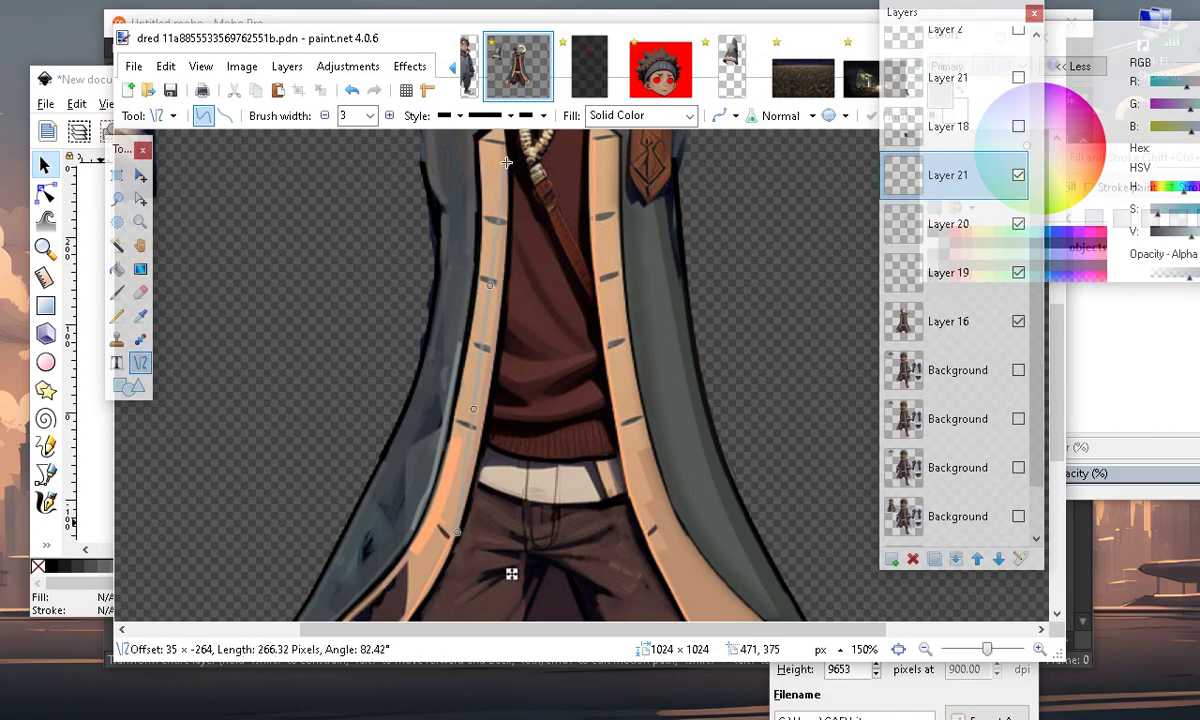
left_click_drag(1088, 39, 966, 8)
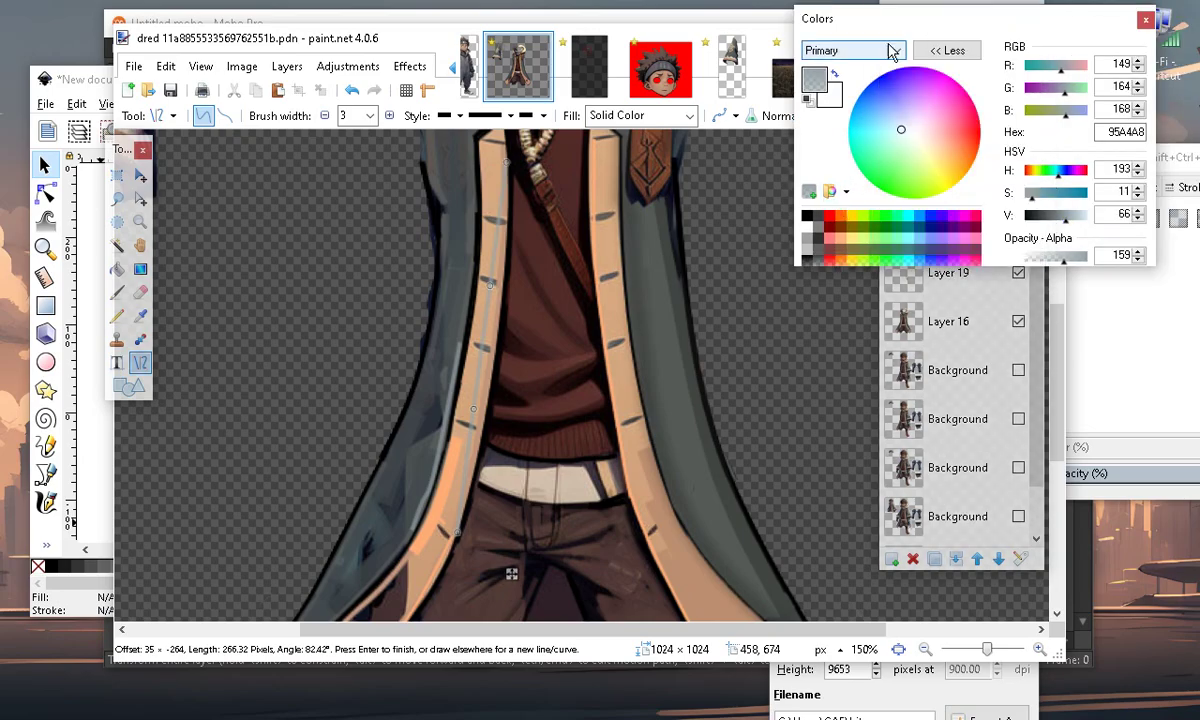
left_click(850, 216)
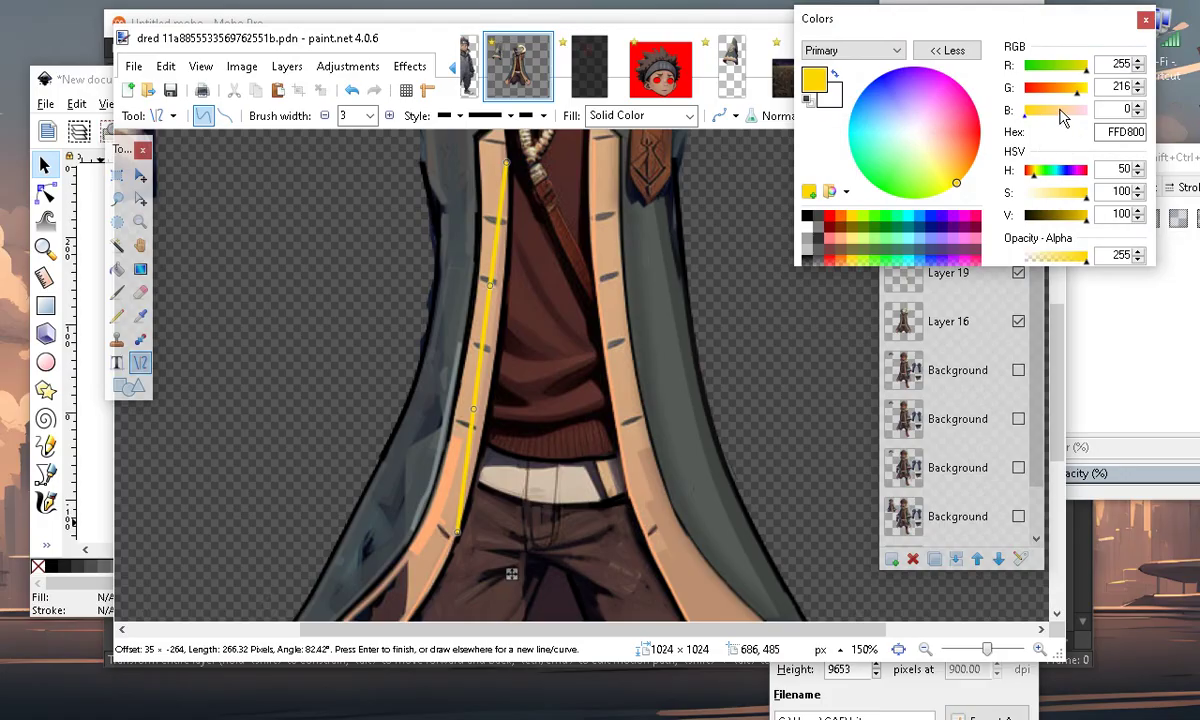
left_click_drag(1035, 113, 1051, 116)
left_click_drag(1068, 218, 1040, 258)
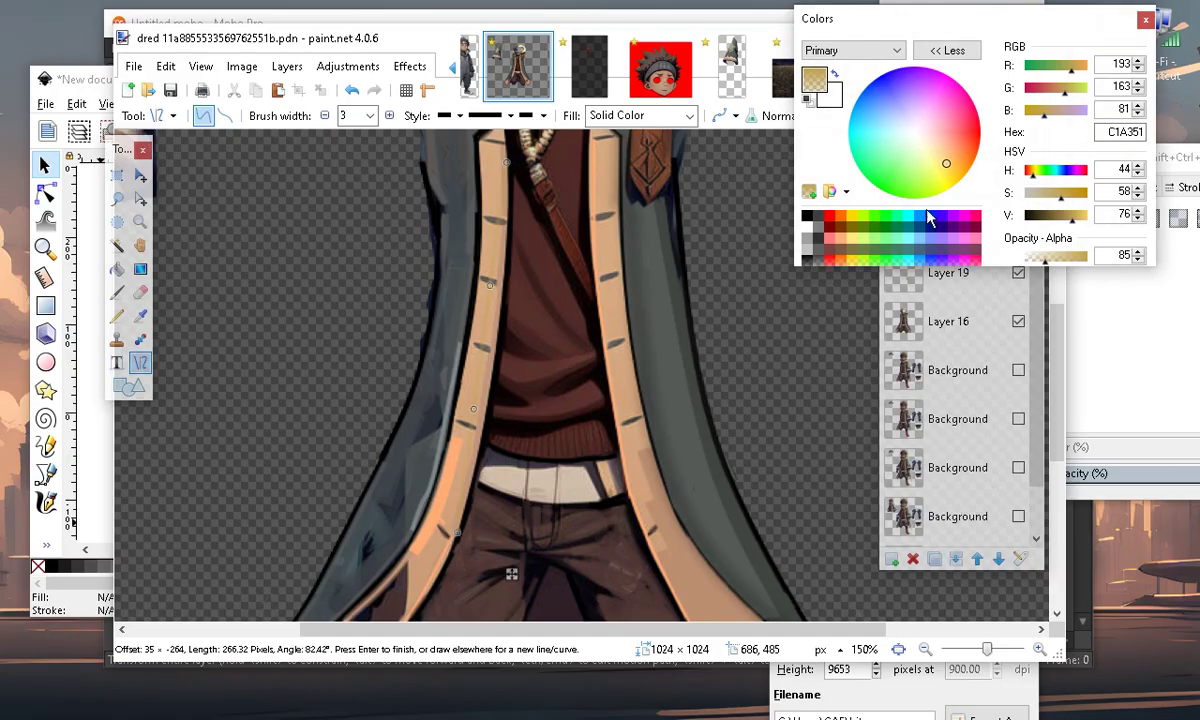
key("Return")
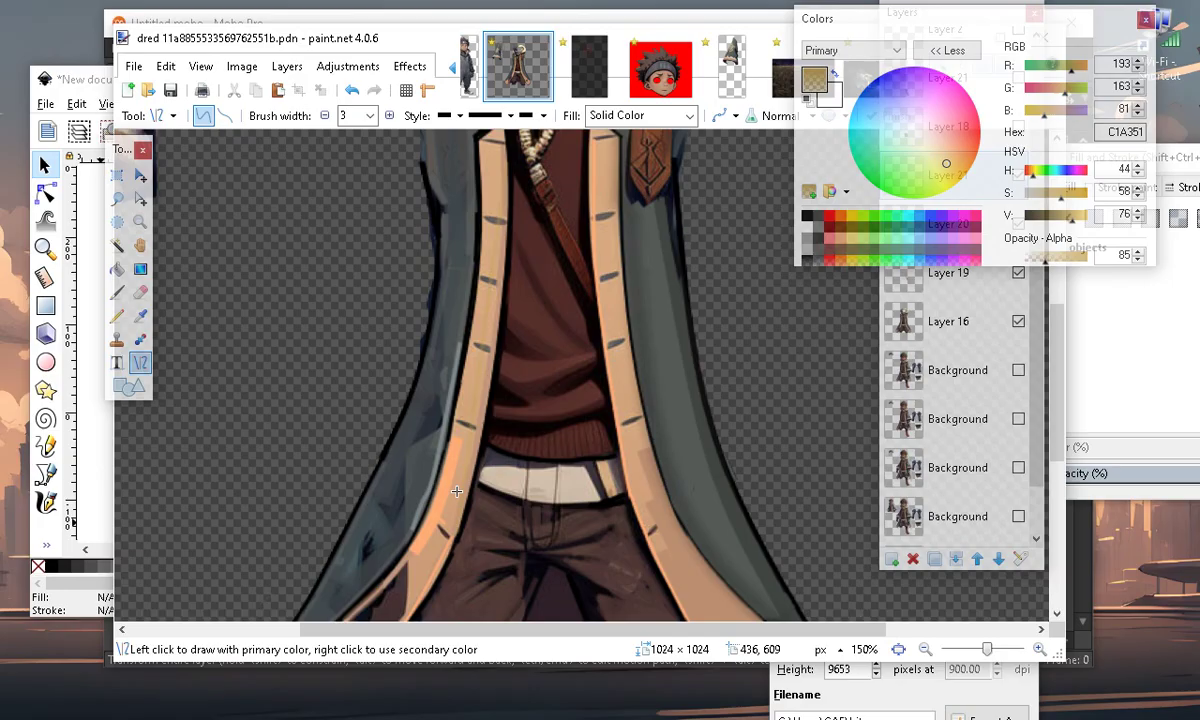
Undo the gold lining line, the grey coat highlights and the stray 8-pixel mark on the left-hand lining
left_click(351, 91)
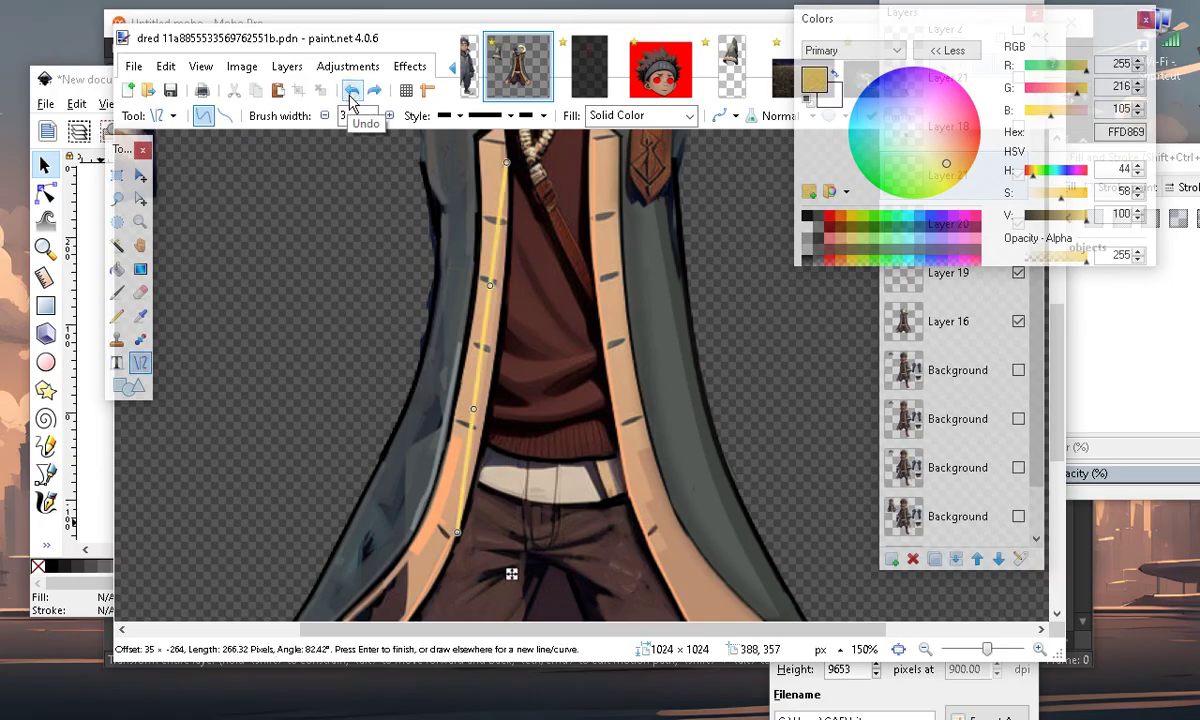
left_click(351, 91)
left_click(351, 91)
left_click(351, 91)
left_click(351, 91)
left_click(351, 91)
left_click(351, 91)
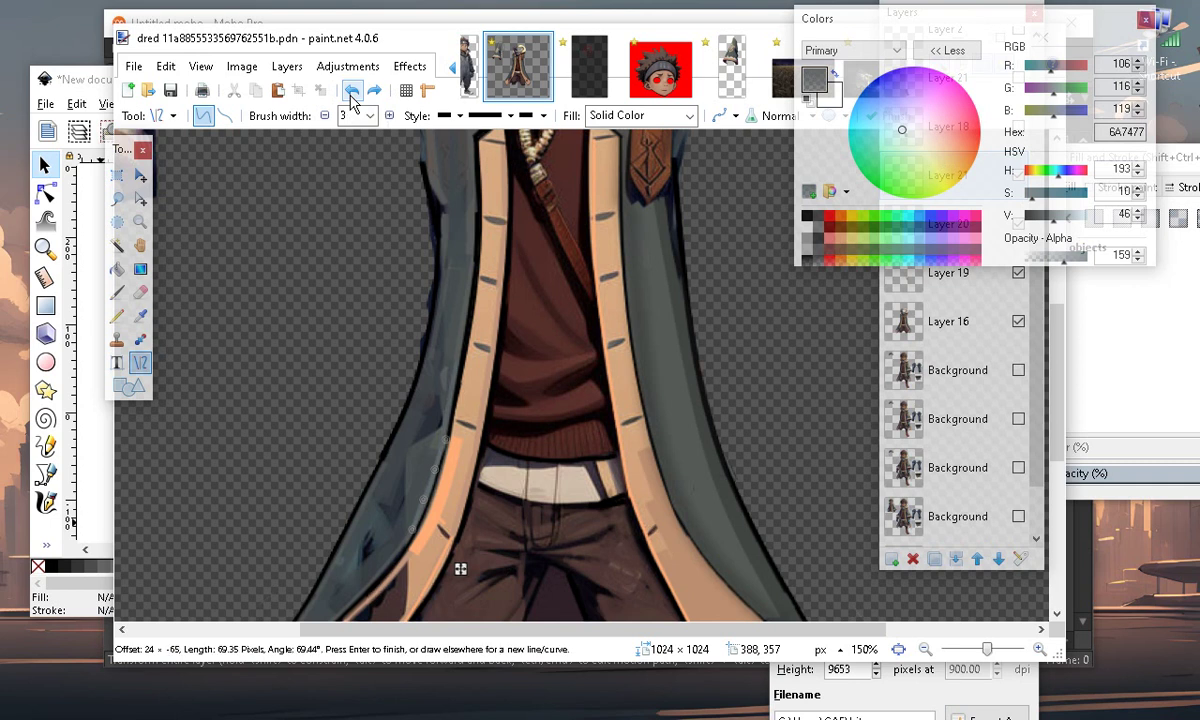
left_click(351, 91)
left_click(351, 91)
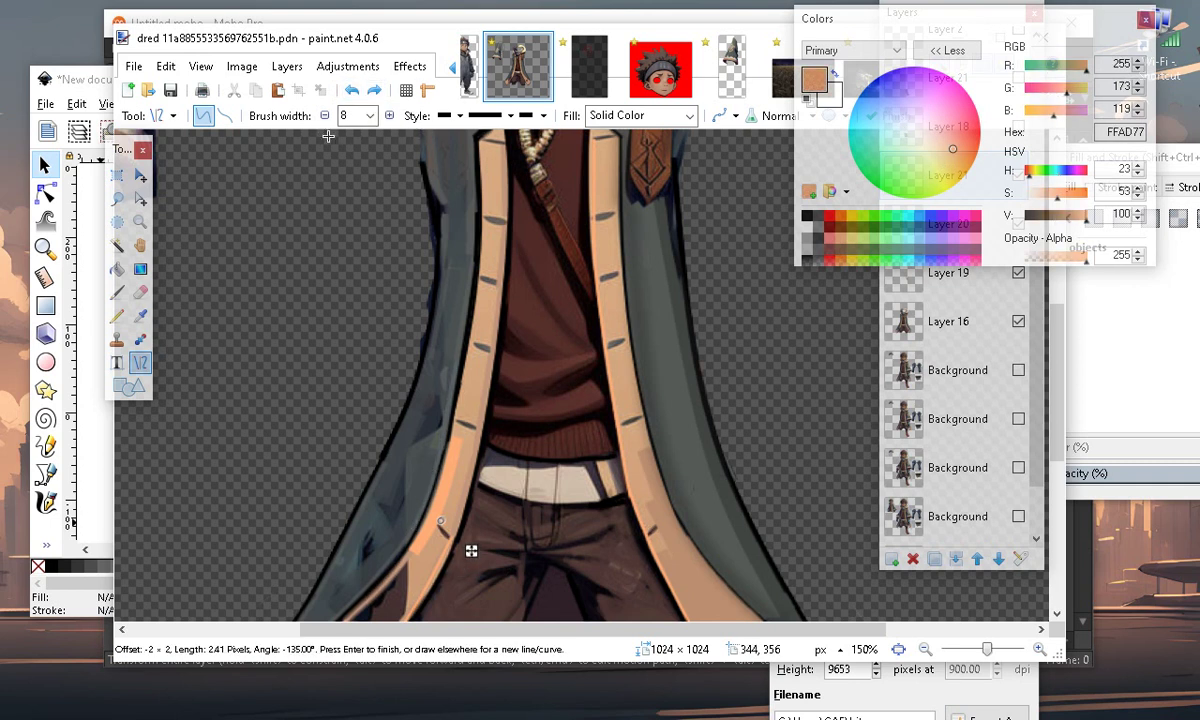
scroll(427, 407, "down", 3)
scroll(427, 407, "down", 3)
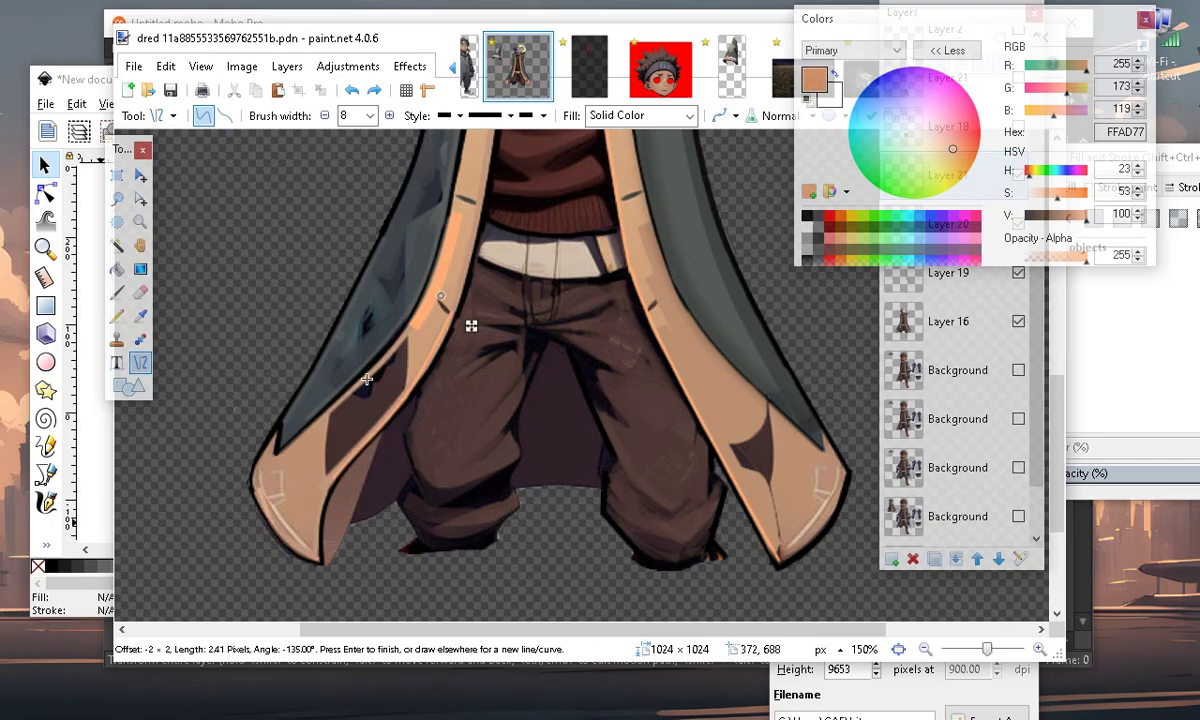
left_click(351, 95)
Draw an 8-pixel shadow curve about 80 pixels long along the right-hand lining's lower hem, darken it to 966546 and finish it
mouse_move(780, 560)
left_mouse_down()
mouse_move(843, 490)
mouse_move(840, 468)
mouse_move(804, 543)
mouse_move(775, 545)
mouse_move(801, 543)
left_mouse_up()
left_click_drag(925, 15, 1039, 334)
left_click_drag(1086, 224, 1062, 228)
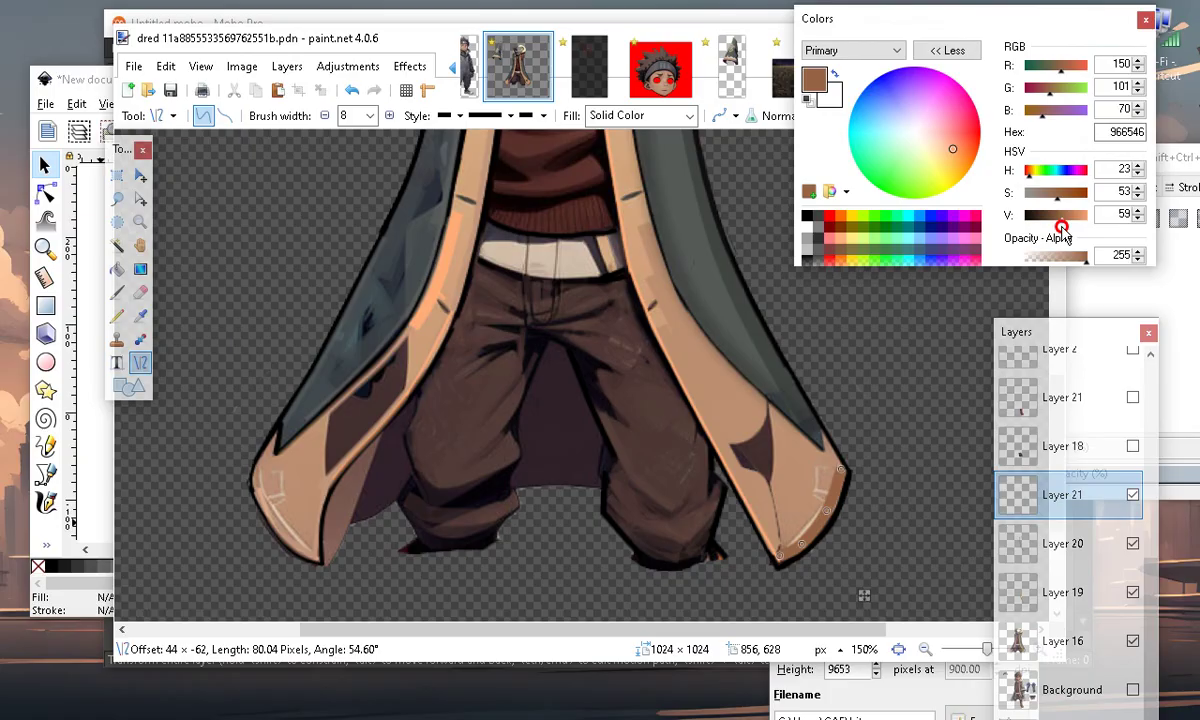
left_click(581, 594)
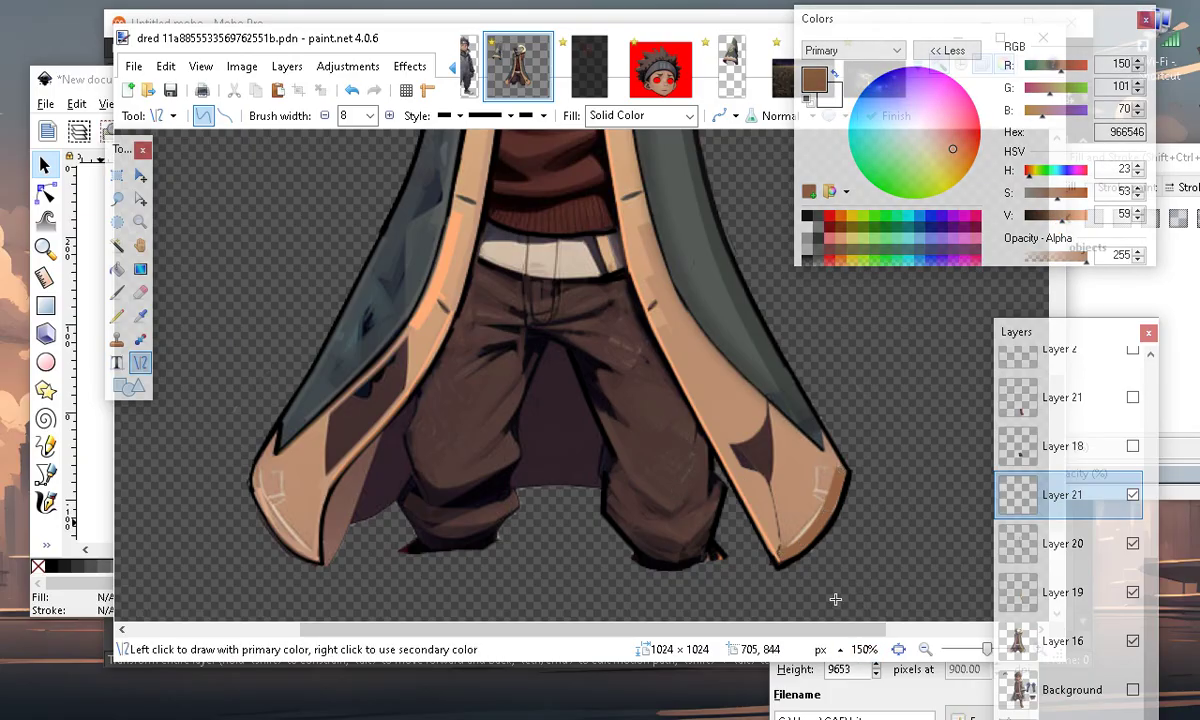
Draw a matching 8-pixel 966546 shadow curve along the left-hand lining's lower hem and finish it
left_click_drag(251, 476, 314, 547)
left_click(312, 547)
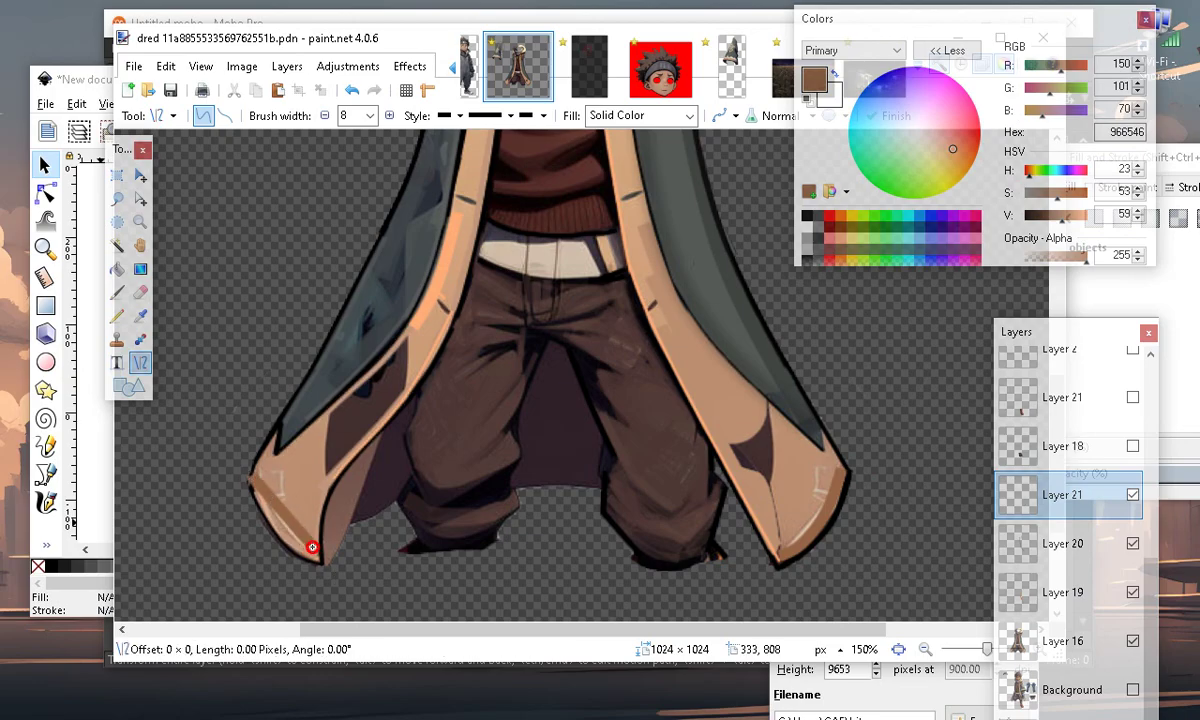
left_click(352, 90)
left_click_drag(276, 513, 316, 555)
mouse_move(253, 478)
left_mouse_down()
mouse_move(278, 488)
mouse_move(256, 482)
left_mouse_up()
key("Return")
Try a 966546 shadow line about 35 pixels long on the left-hand lapel, thinned to 5 pixels, and undo it
scroll(890, 516, "up", 5)
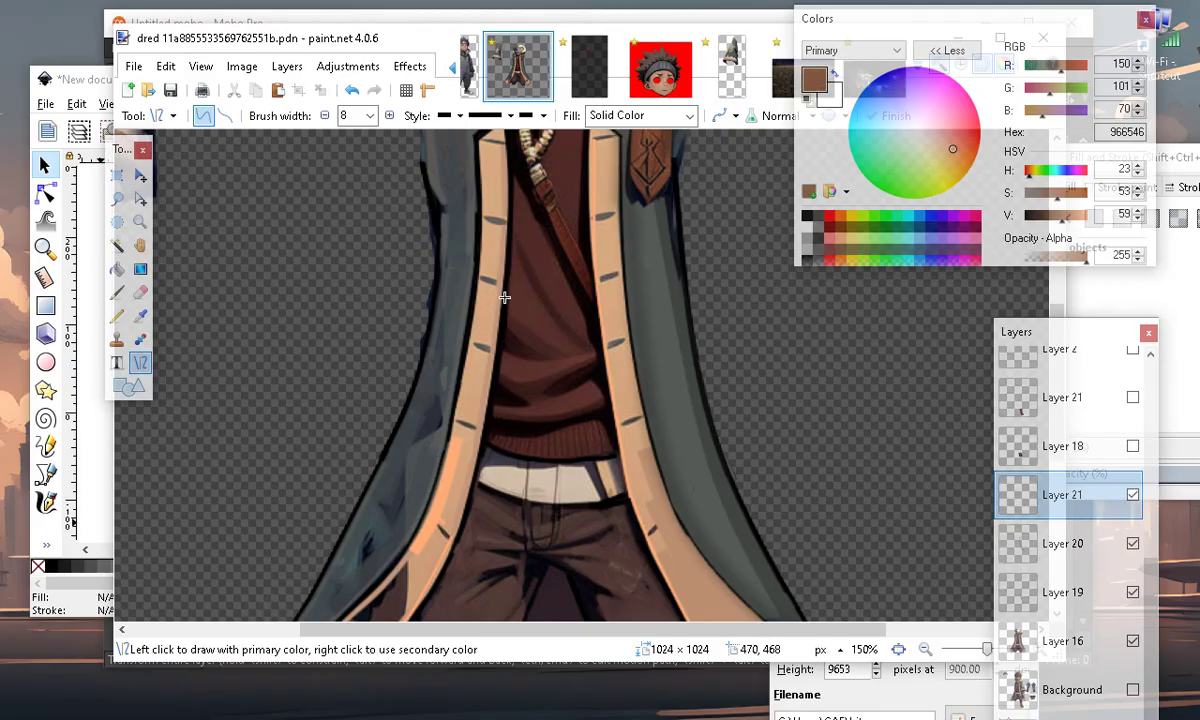
scroll(505, 297, "up", 7)
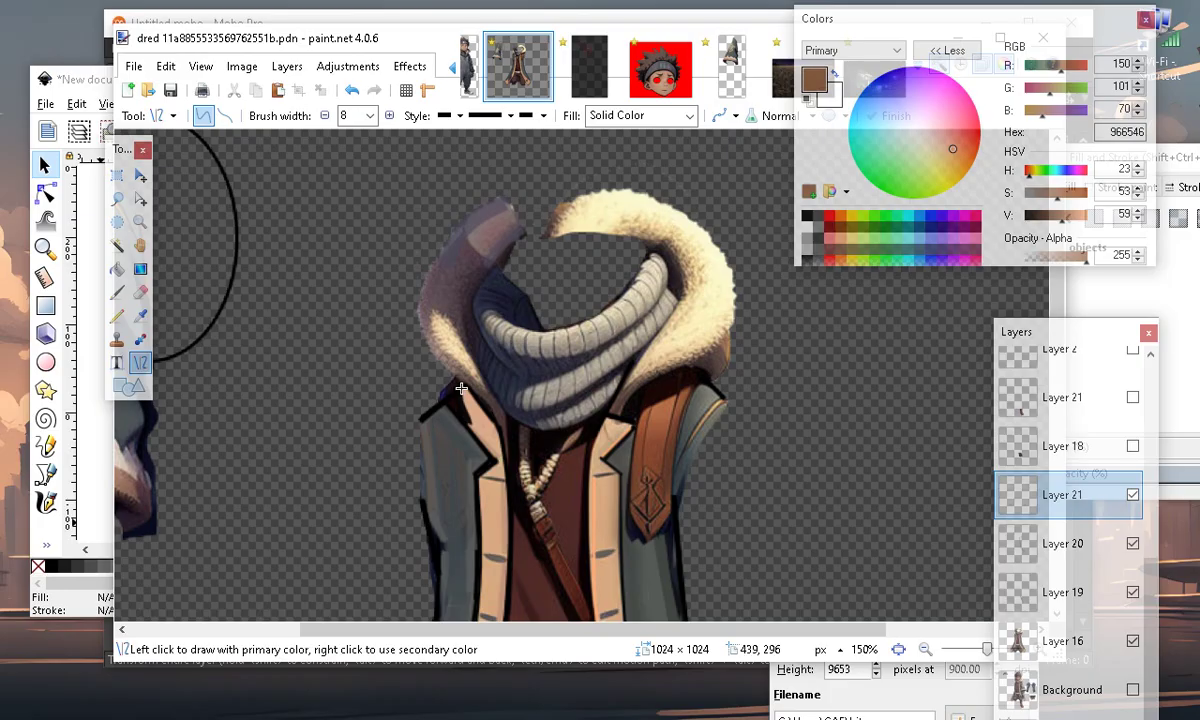
left_click_drag(460, 395, 481, 438)
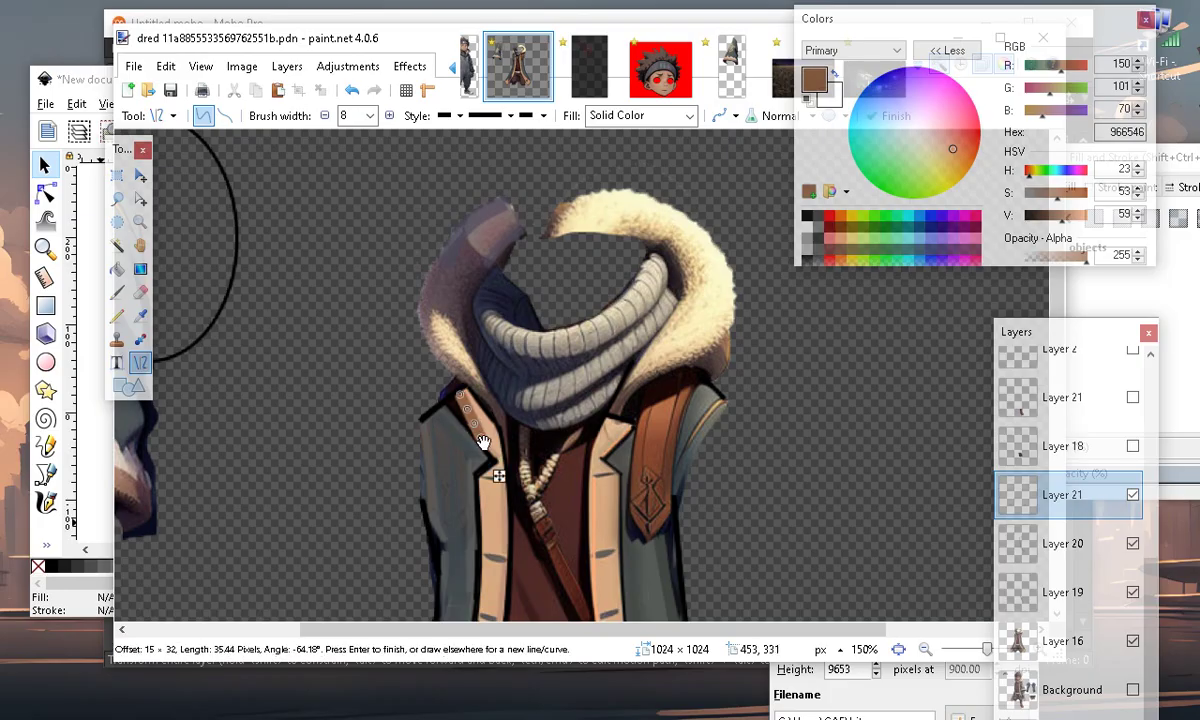
left_click(324, 115)
left_click(324, 115)
left_click(324, 115)
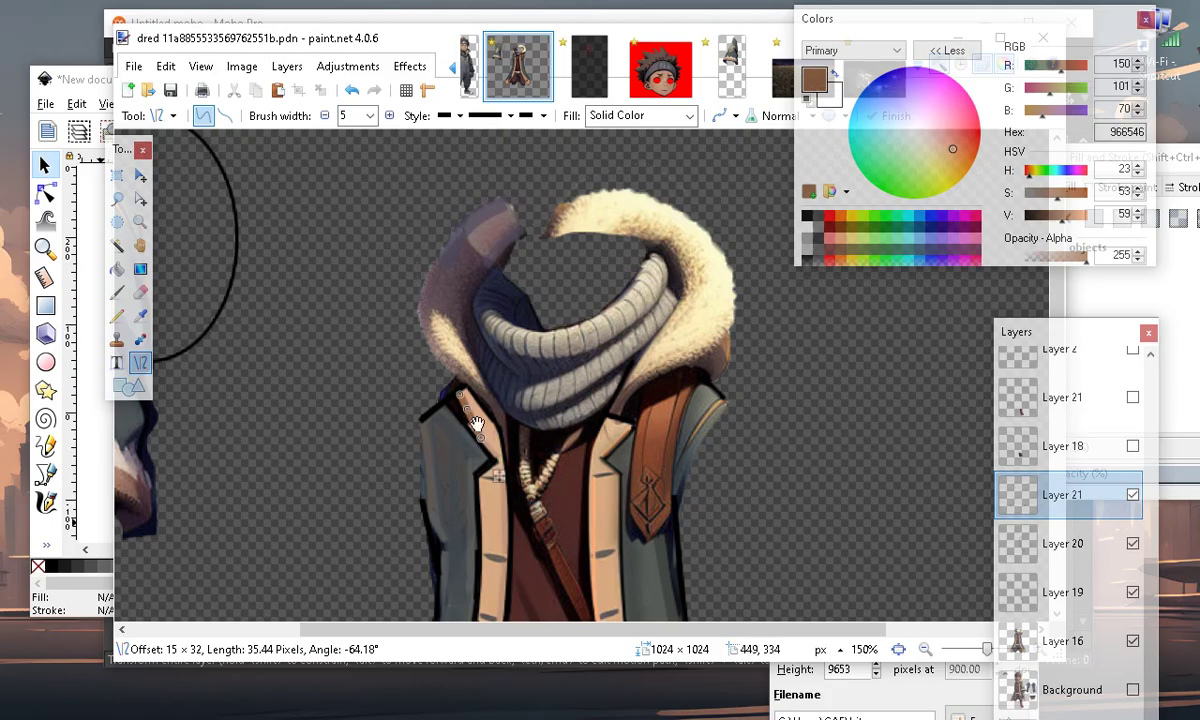
left_click_drag(462, 398, 459, 401)
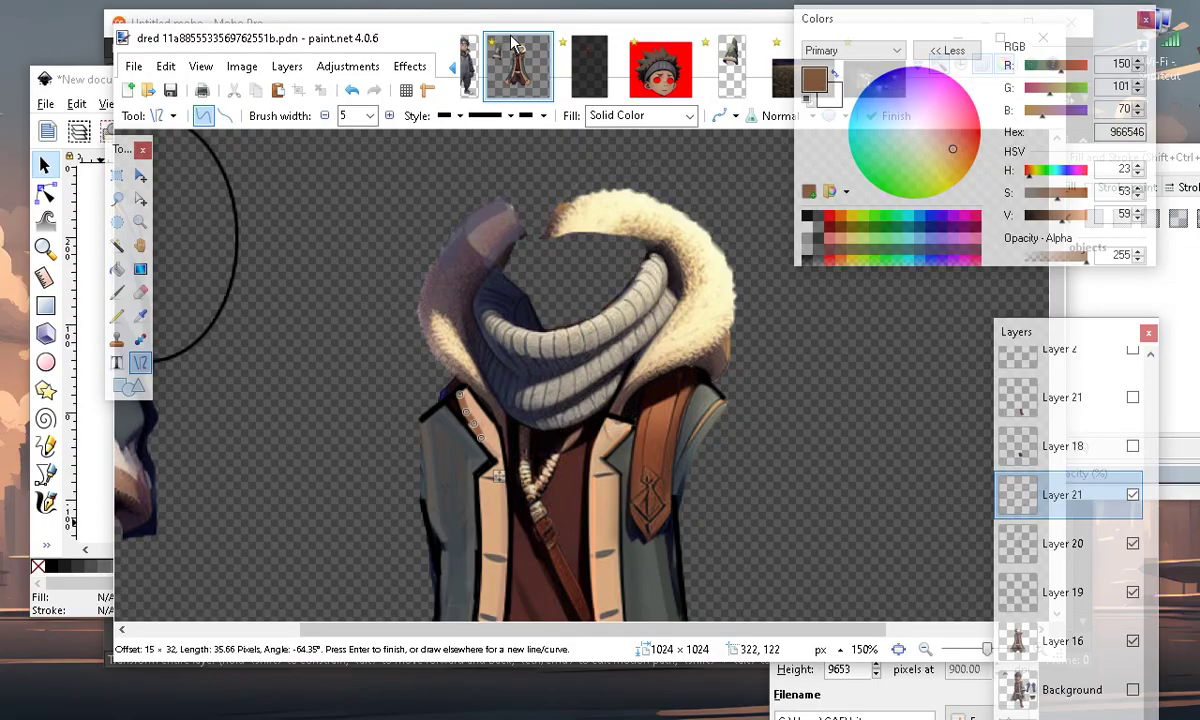
left_click(354, 91)
left_click(355, 91)
left_click(355, 91)
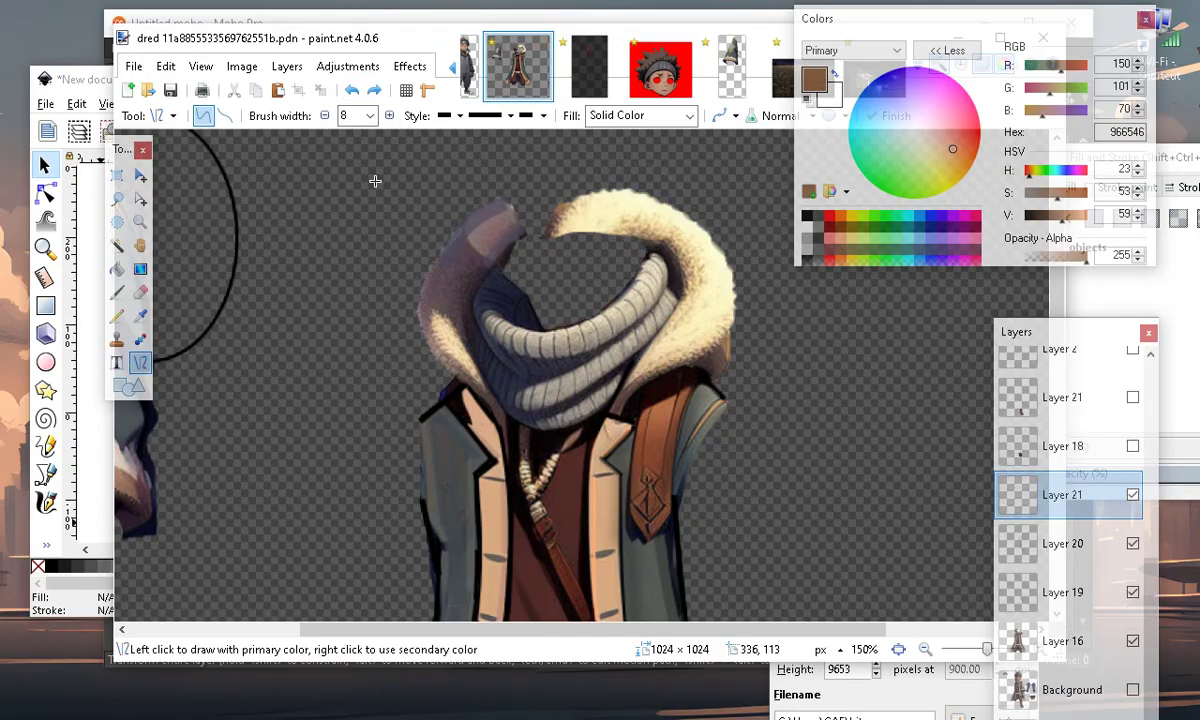
scroll(591, 421, "down", 5)
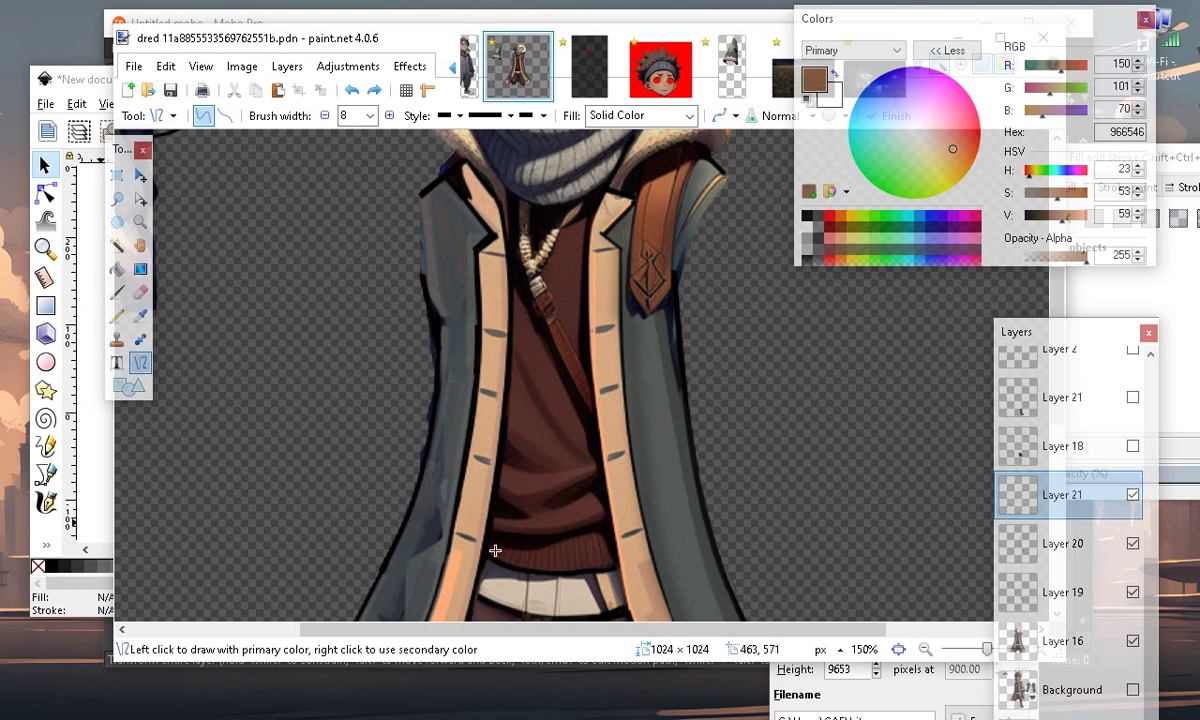
Set the primary colour to 110C08 and the brush width to 3, and undo a test stroke with the Recolor tool
scroll(495, 550, "down", 7)
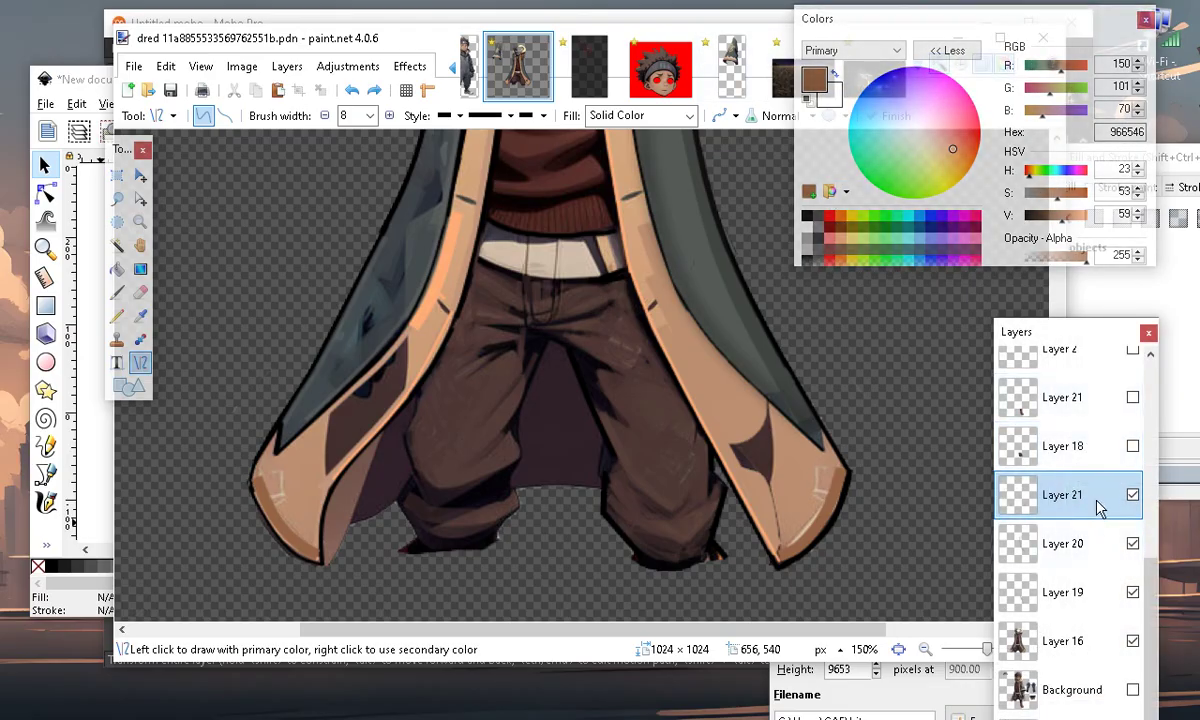
left_click(140, 339)
left_click(273, 116)
left_click(273, 116)
left_click(273, 116)
left_click(273, 116)
left_click(273, 116)
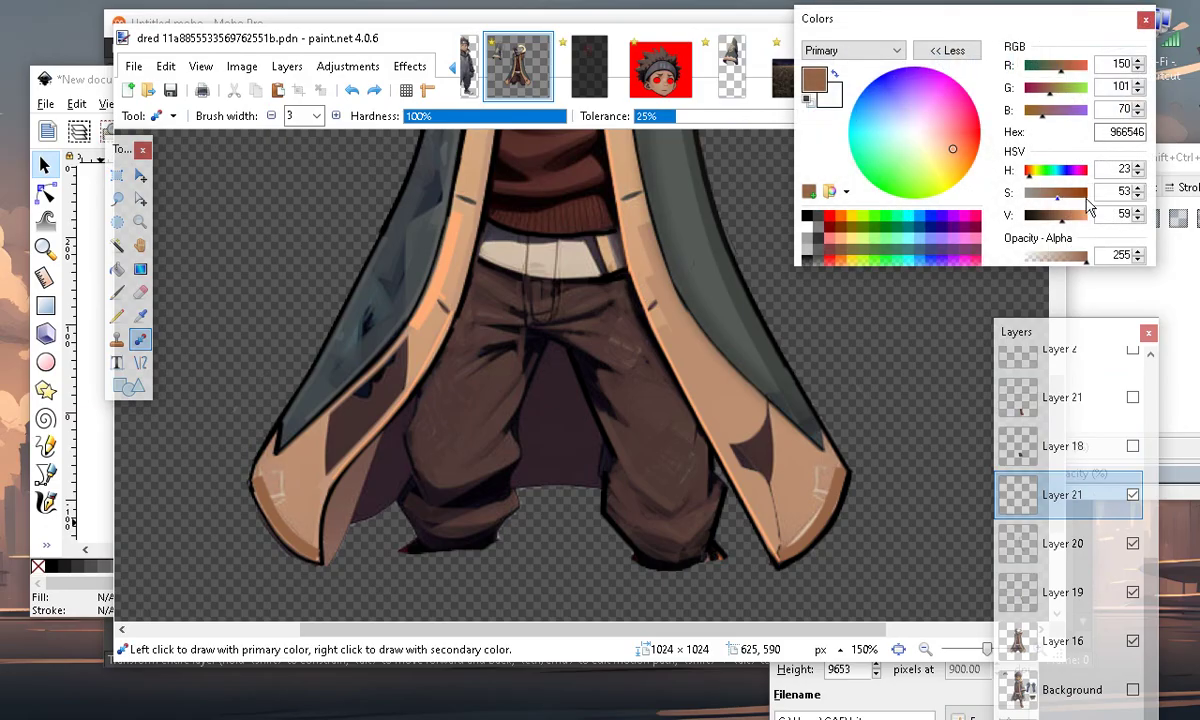
left_click(1029, 214)
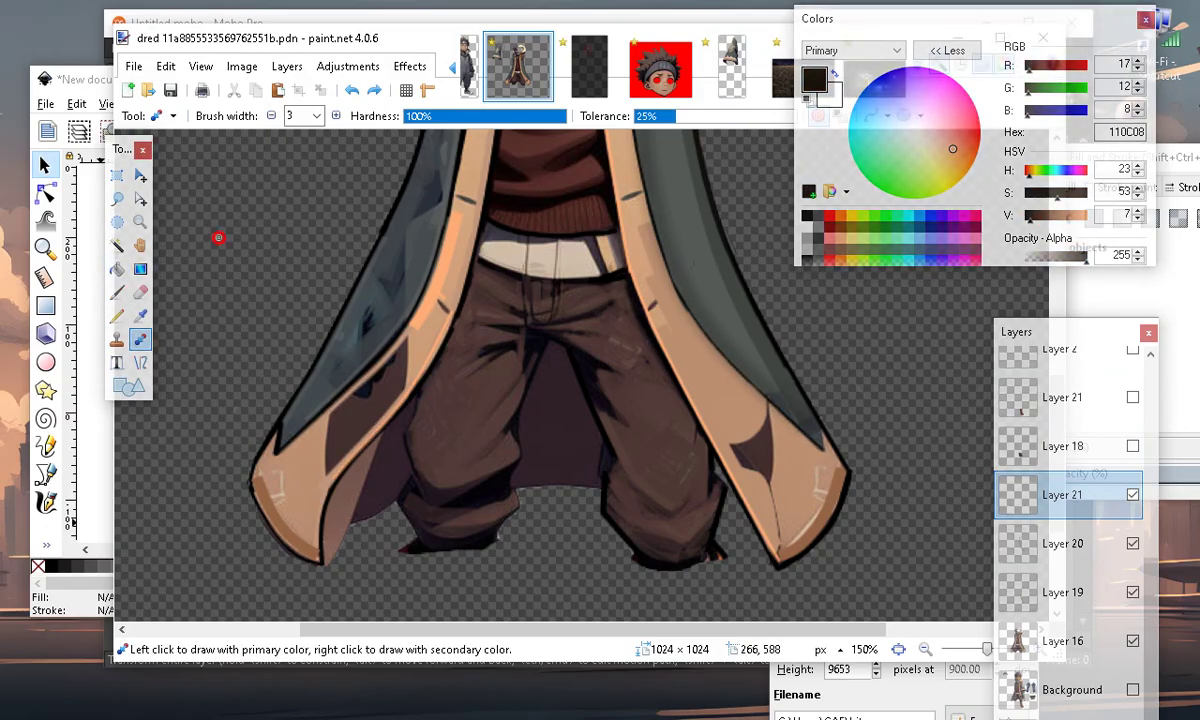
left_click_drag(218, 237, 476, 286)
left_click(352, 90)
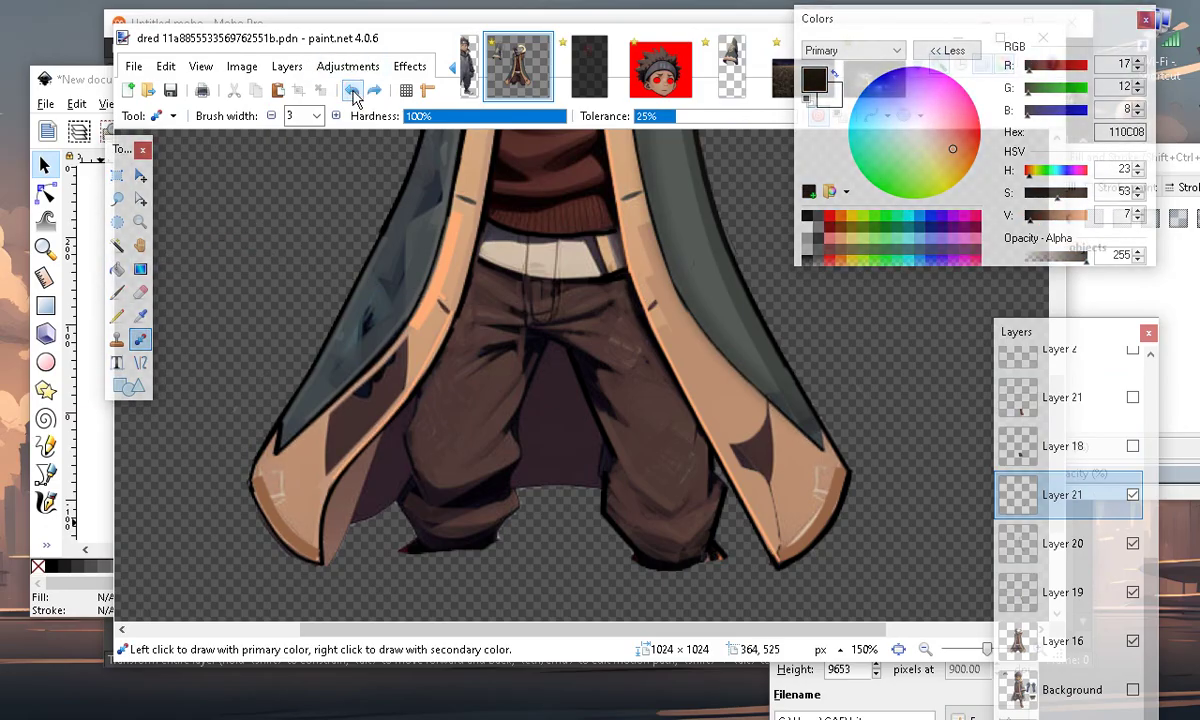
Try a 3-pixel 110C08 line about 213 pixels long across the left-hand coat panel and undo it
left_click(140, 361)
left_click_drag(162, 190, 414, 346)
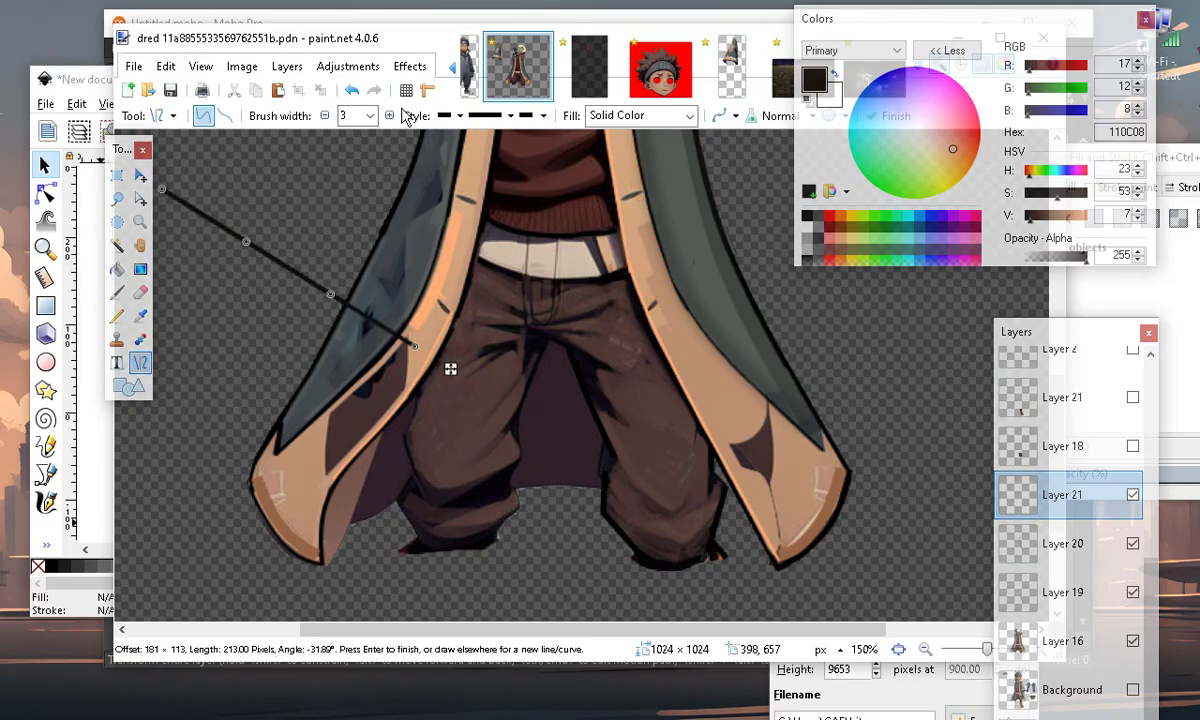
left_click(351, 89)
Draw a 2-pixel 110C08 curve about 83 pixels long along the inner edge of the right-hand hem's shadow band and finish it
left_click(324, 115)
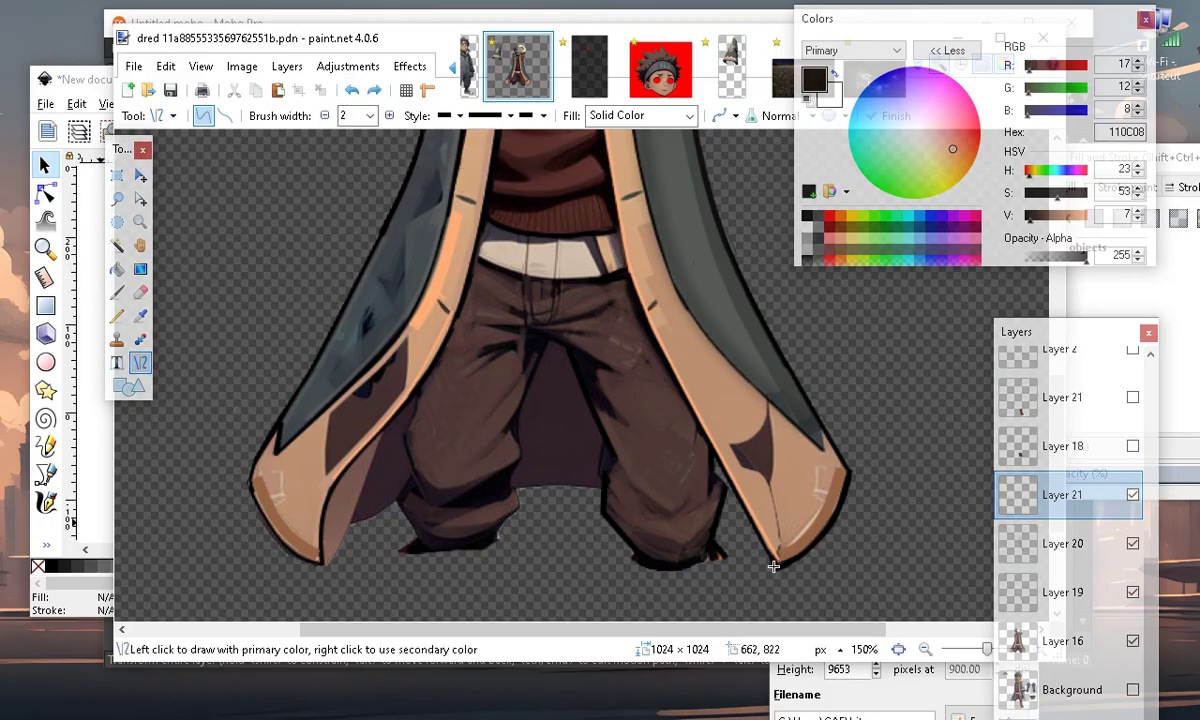
left_click_drag(776, 553, 800, 537)
left_click_drag(1052, 329, 1090, 10)
left_click(1037, 651)
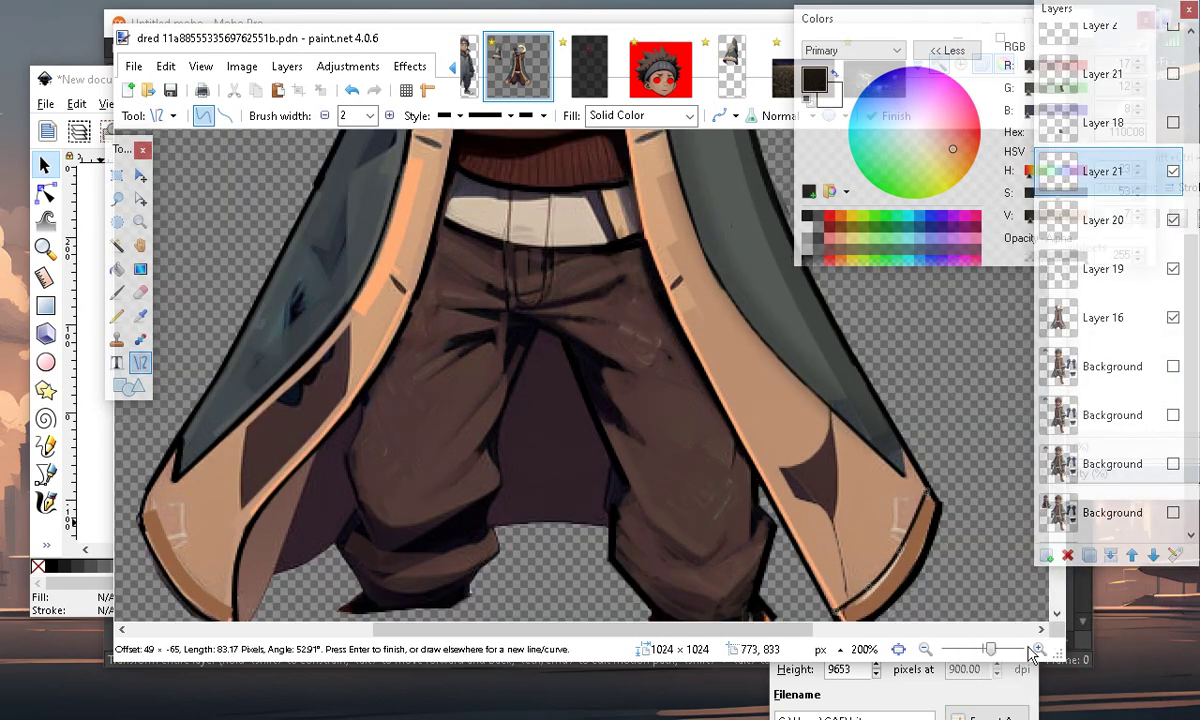
scroll(860, 540, "down", 1)
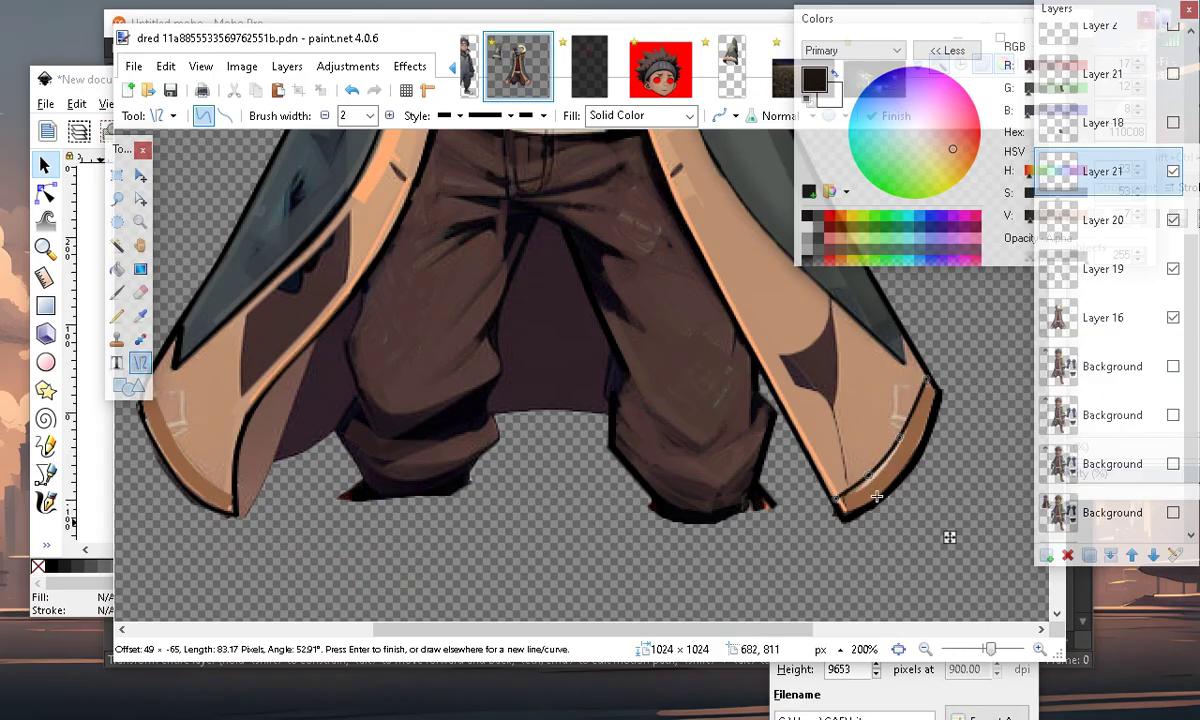
mouse_move(928, 382)
left_mouse_down()
mouse_move(932, 404)
mouse_move(918, 388)
mouse_move(927, 370)
left_mouse_up()
key("Return")
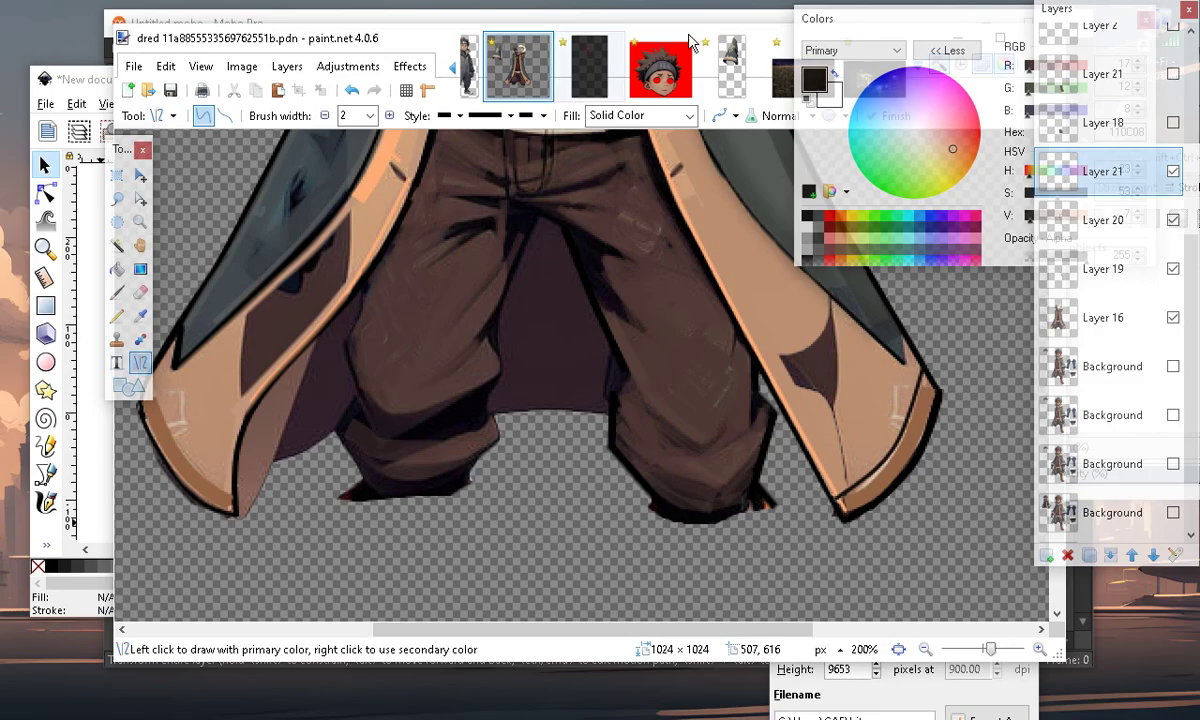
Try a C4845C line about 22 pixels long at opacity 78 across the right-hand hem band and undo it
left_click_drag(895, 37, 674, 51)
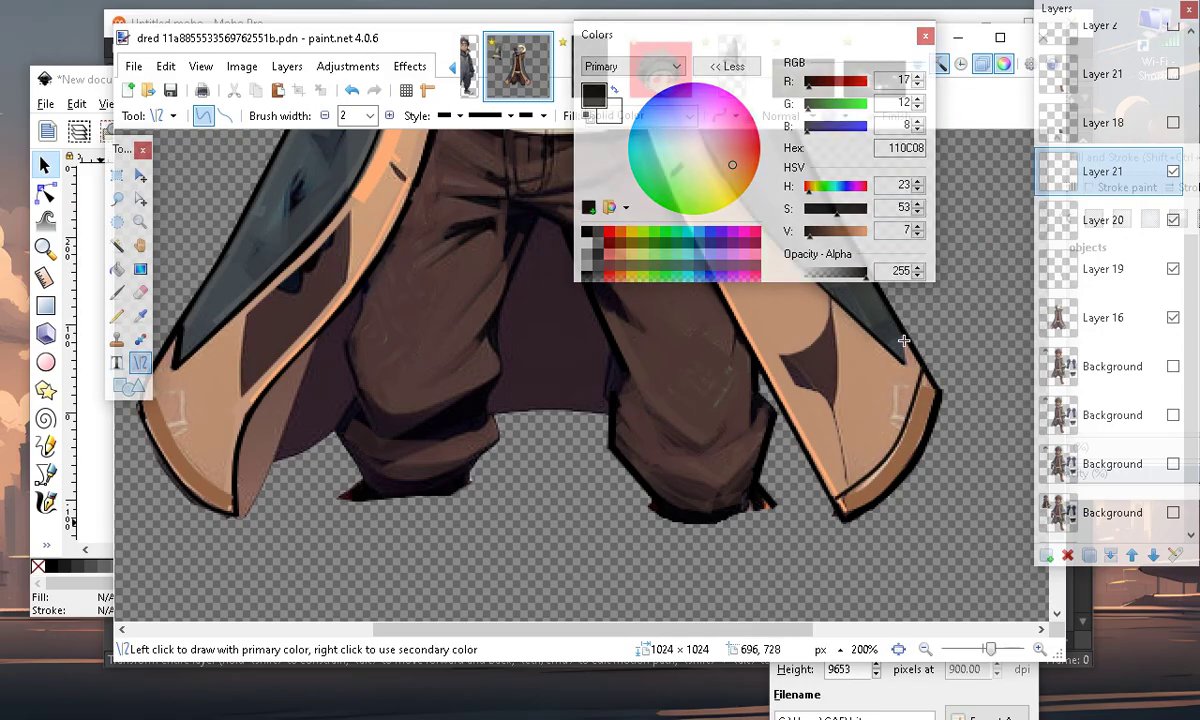
left_click_drag(838, 231, 824, 270)
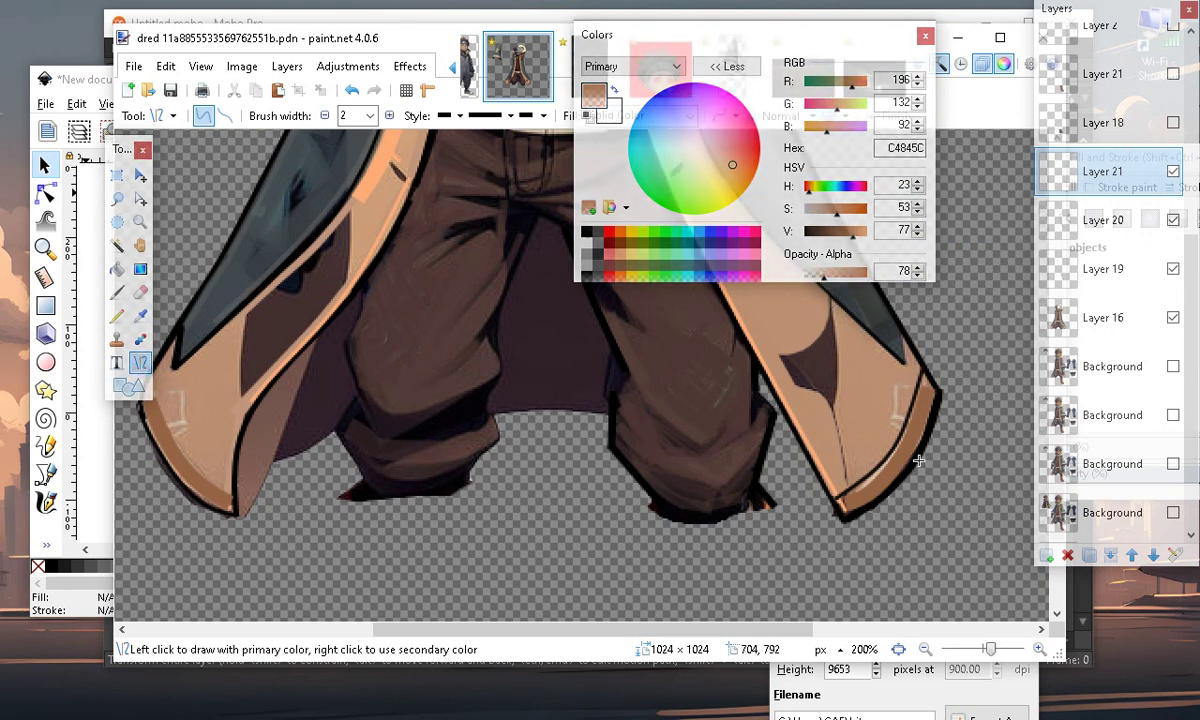
left_click_drag(903, 446, 924, 484)
left_click(350, 89)
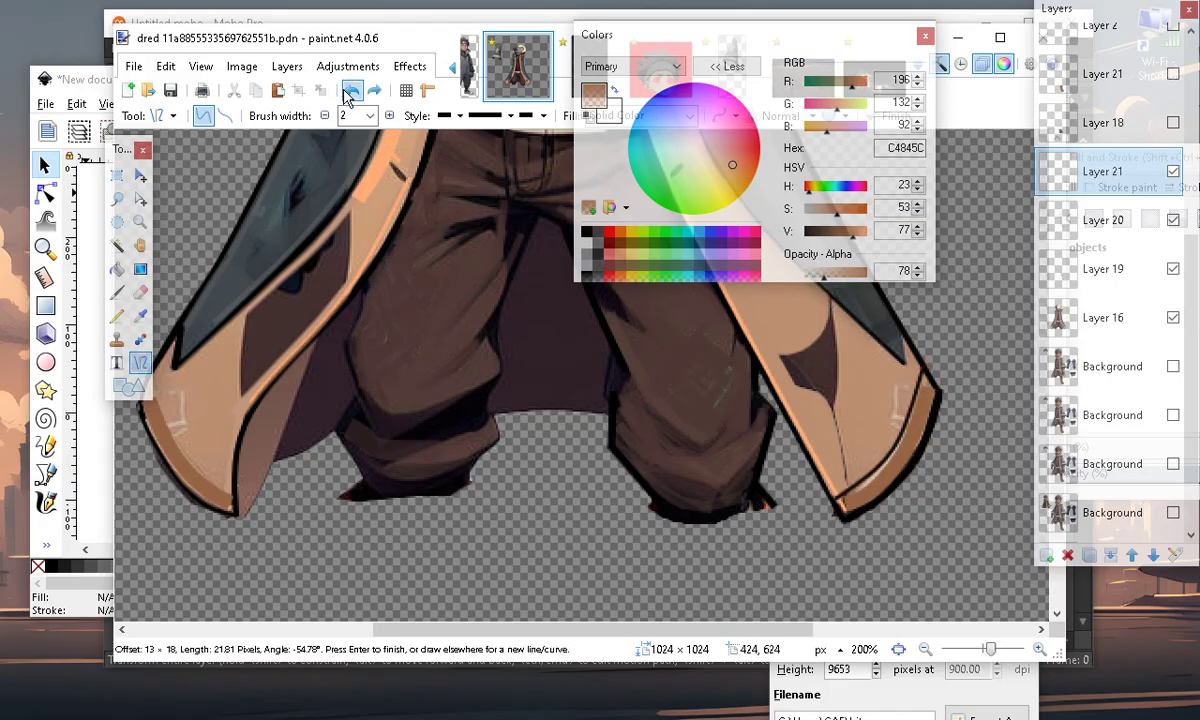
Draw a 2-pixel highlight curve about 55 pixels long along the right-hand hem band at opacity 255, recolour it to E5C6B3 and finish it
left_click_drag(838, 281, 868, 272)
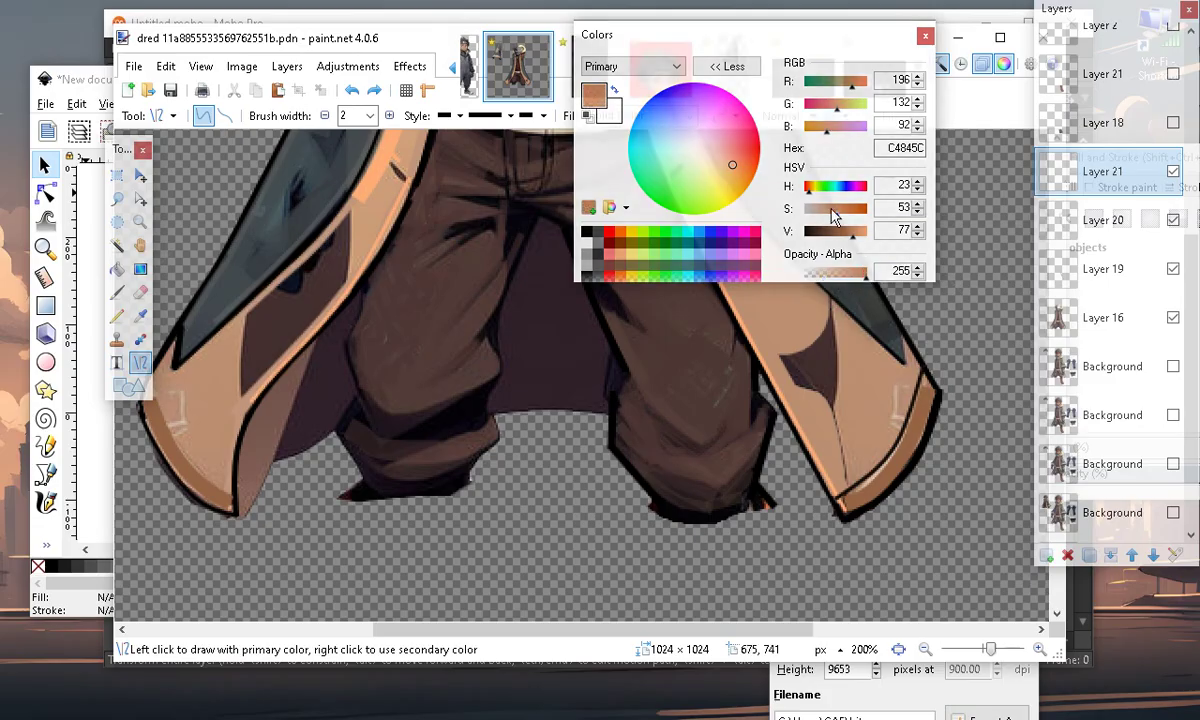
left_click_drag(927, 380, 908, 432)
left_click_drag(853, 238, 863, 240)
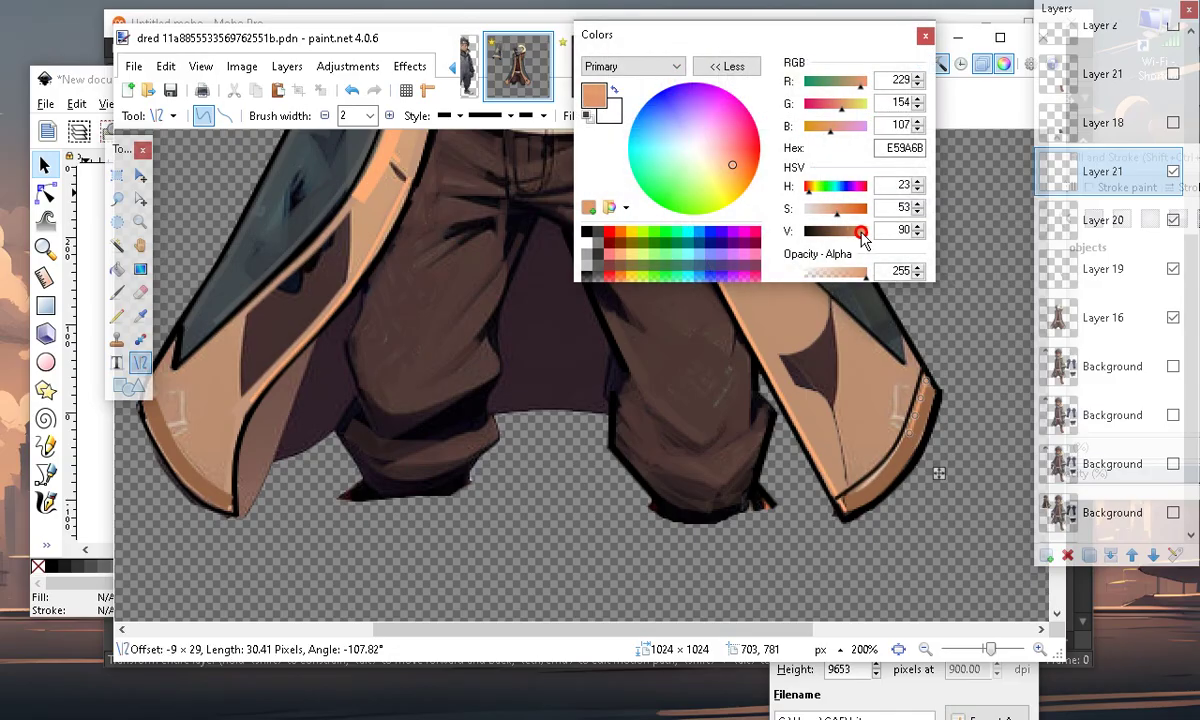
left_click_drag(908, 434, 880, 479)
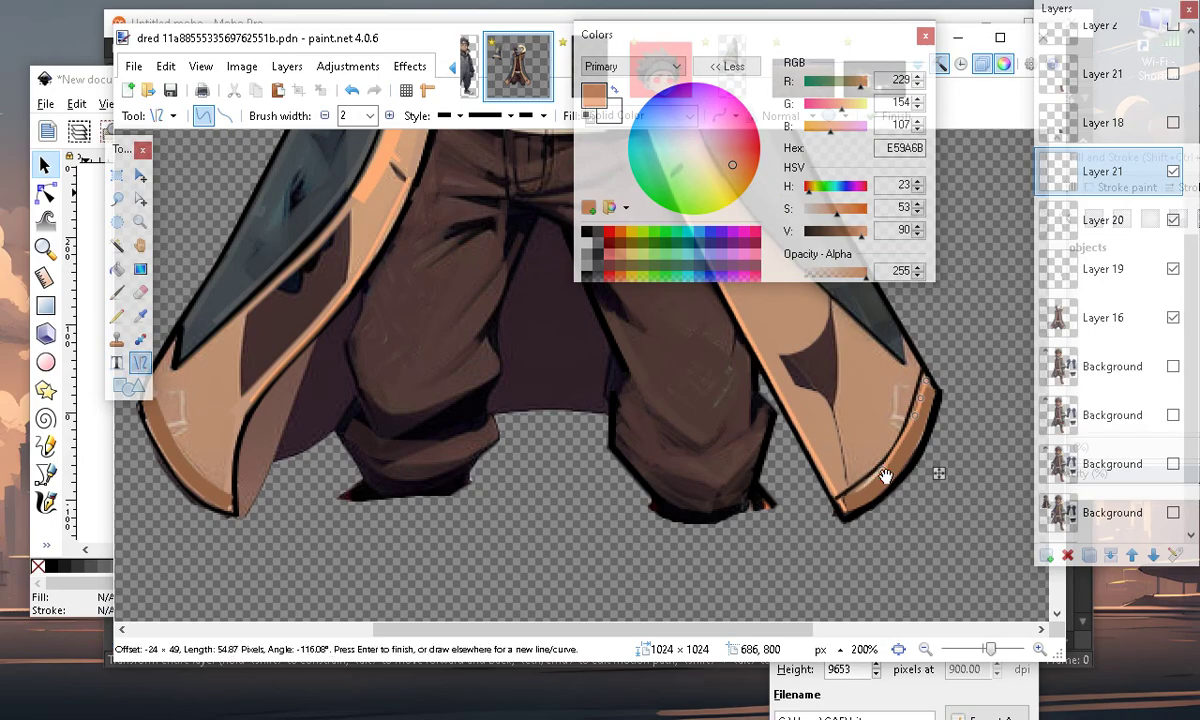
left_click_drag(921, 404, 920, 410)
left_click_drag(887, 474, 884, 472)
left_click_drag(830, 220, 818, 220)
left_click(680, 617)
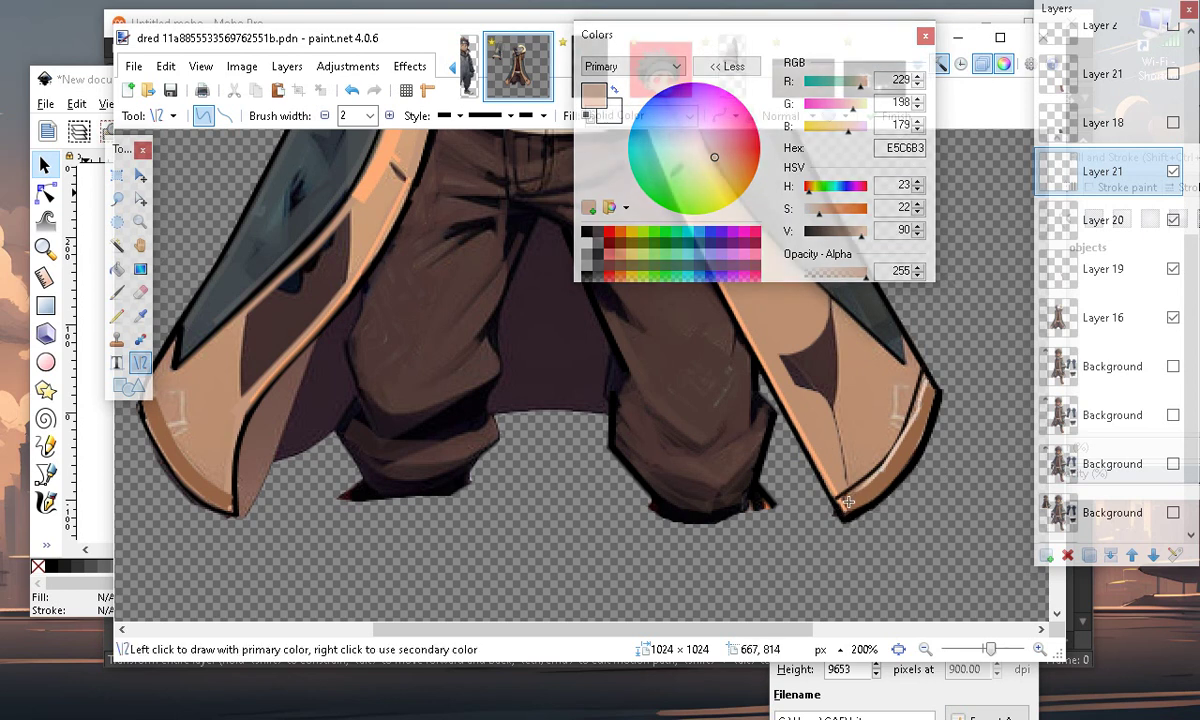
Add two short 2-pixel E5C6B3 highlight lines, about 15 and 9 pixels long, at the lower tip of the right-hand hem band
left_click_drag(841, 503, 865, 483)
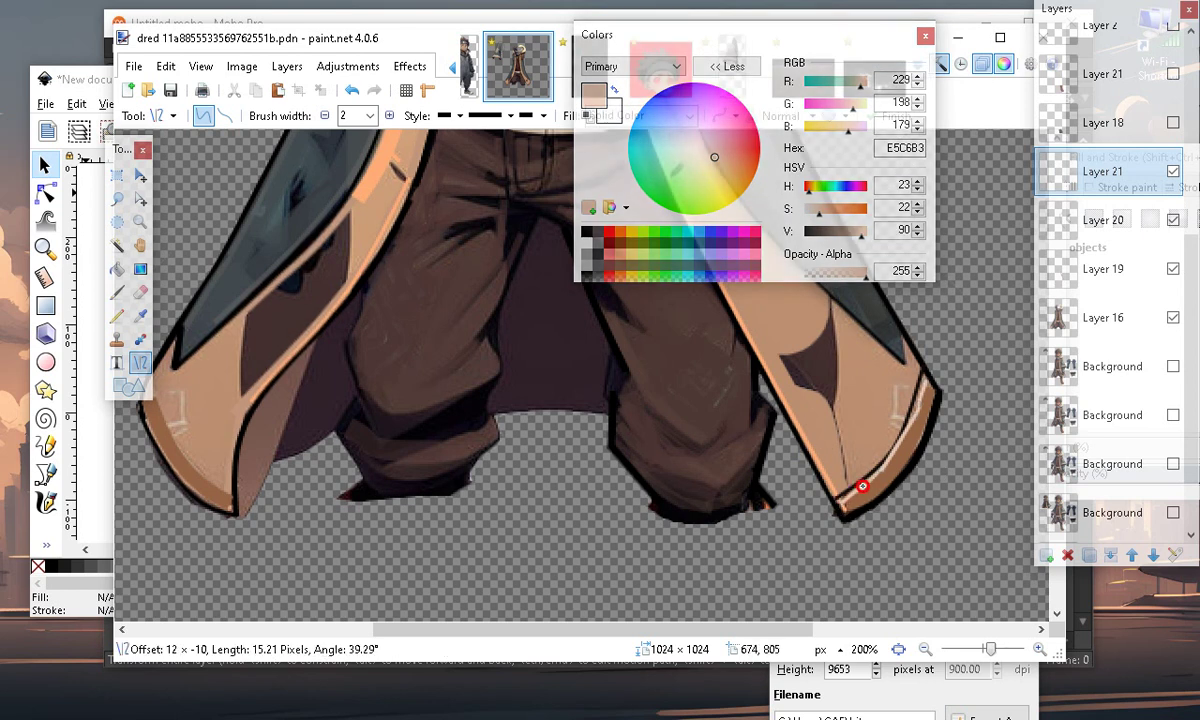
key("Return")
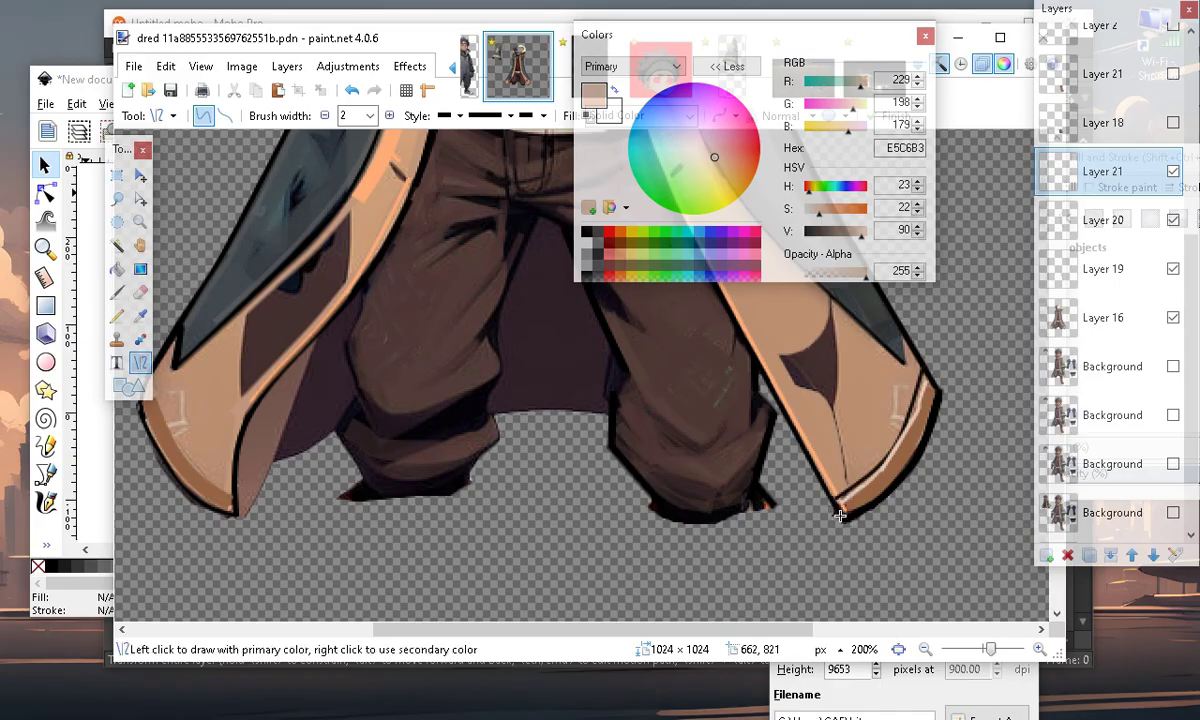
left_click_drag(840, 500, 846, 518)
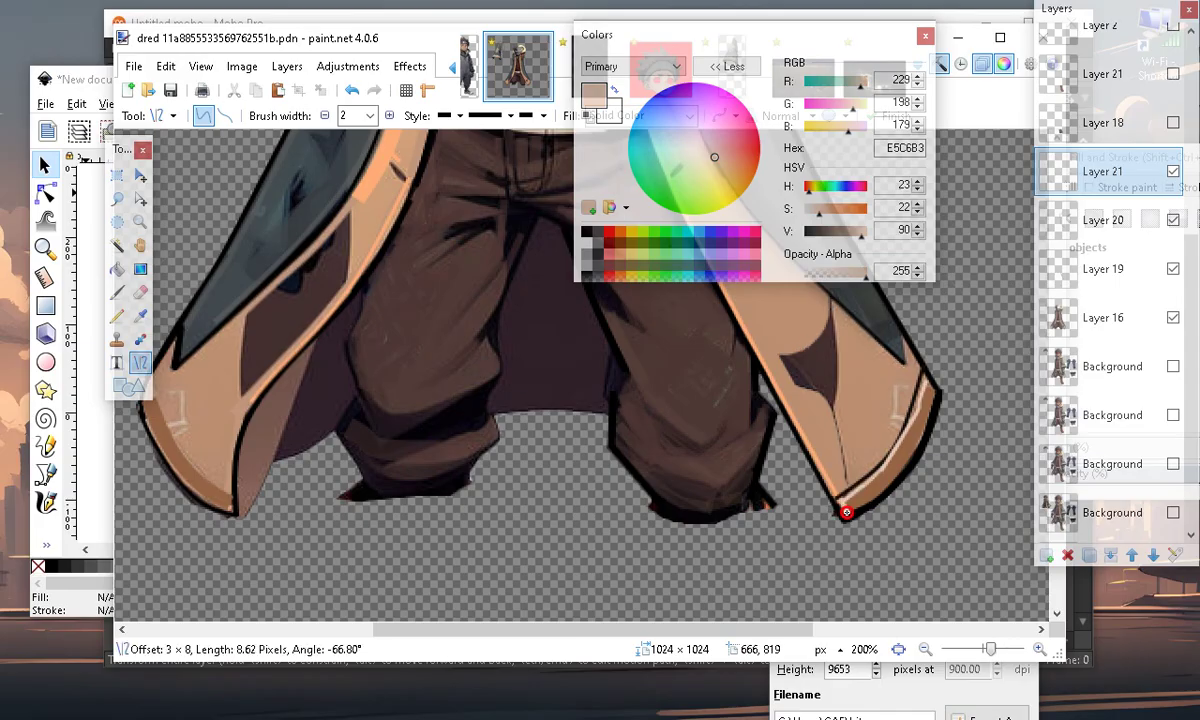
key("Return")
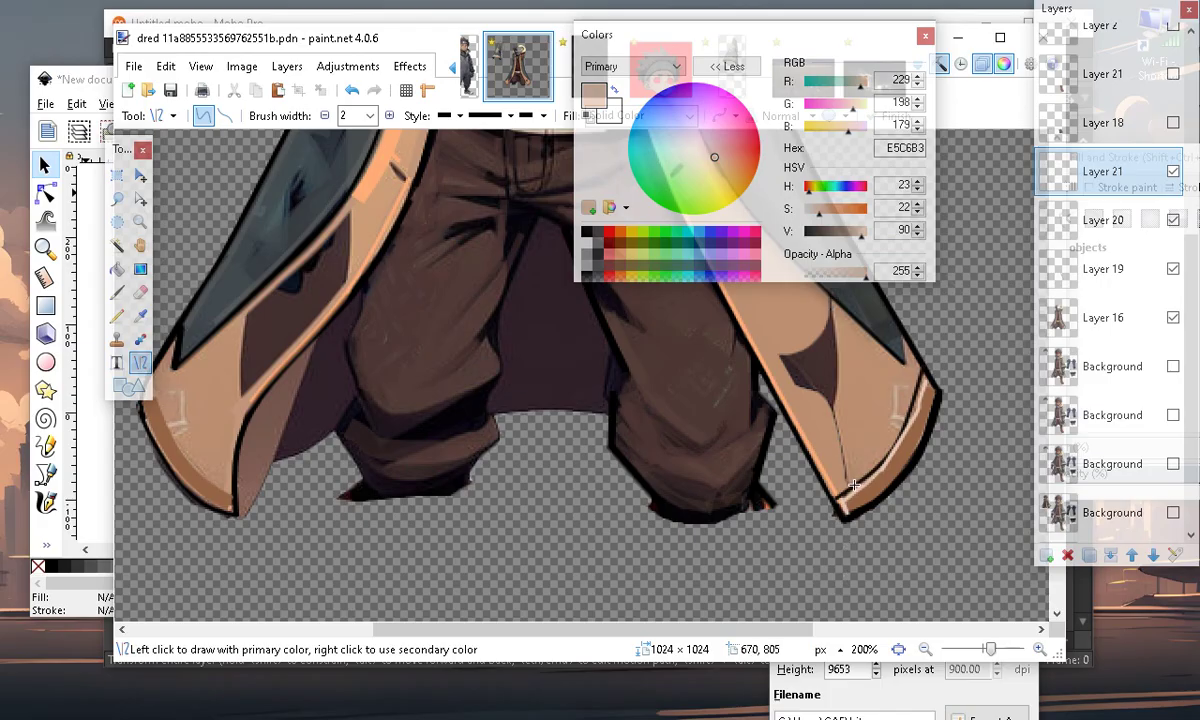
Draw a 2-pixel line about 27 pixels long at the right-hand end of the sweater's ribbed hem, recoloured to 650000 at opacity 101
scroll(933, 452, "up", 1)
scroll(924, 410, "down", 2)
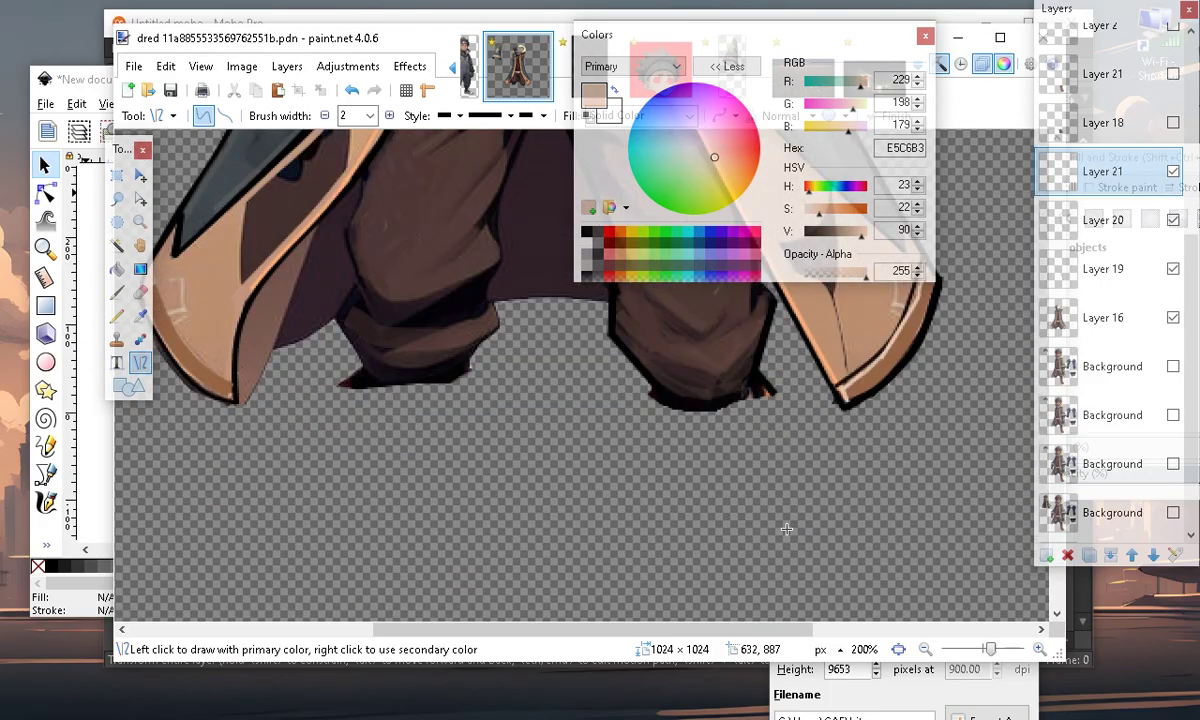
scroll(924, 410, "up", 2)
scroll(933, 470, "down", 1)
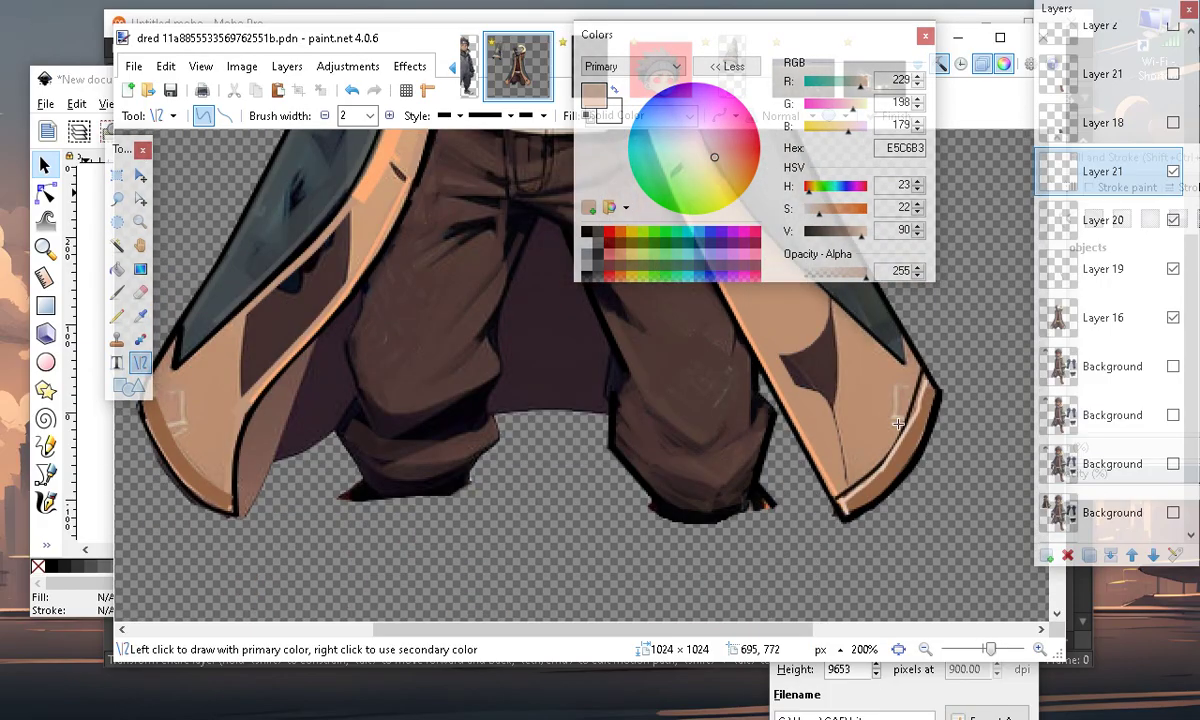
scroll(703, 461, "up", 3)
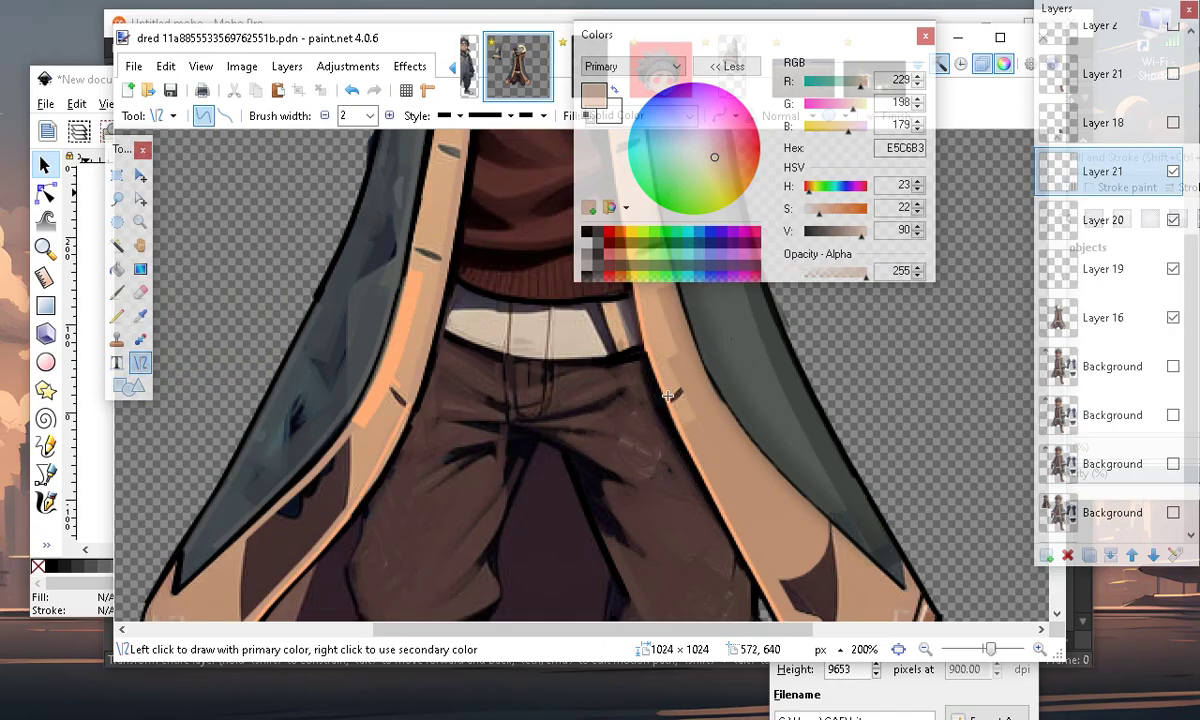
scroll(600, 424, "up", 1)
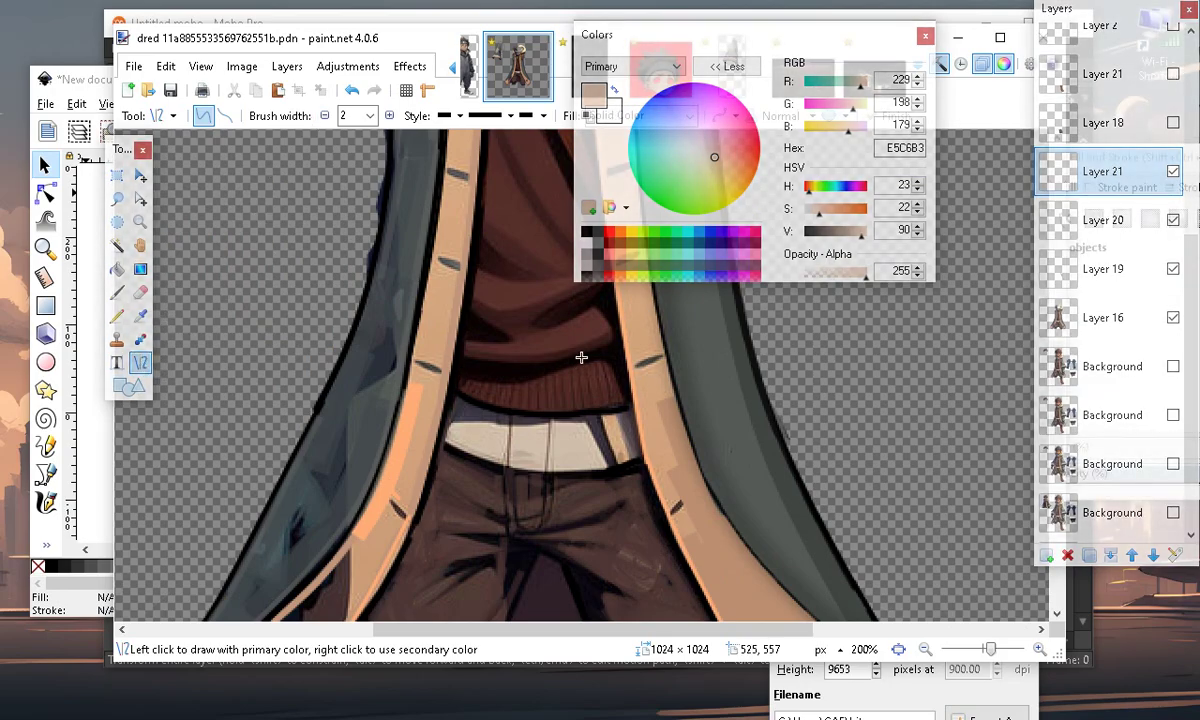
left_click_drag(603, 355, 617, 407)
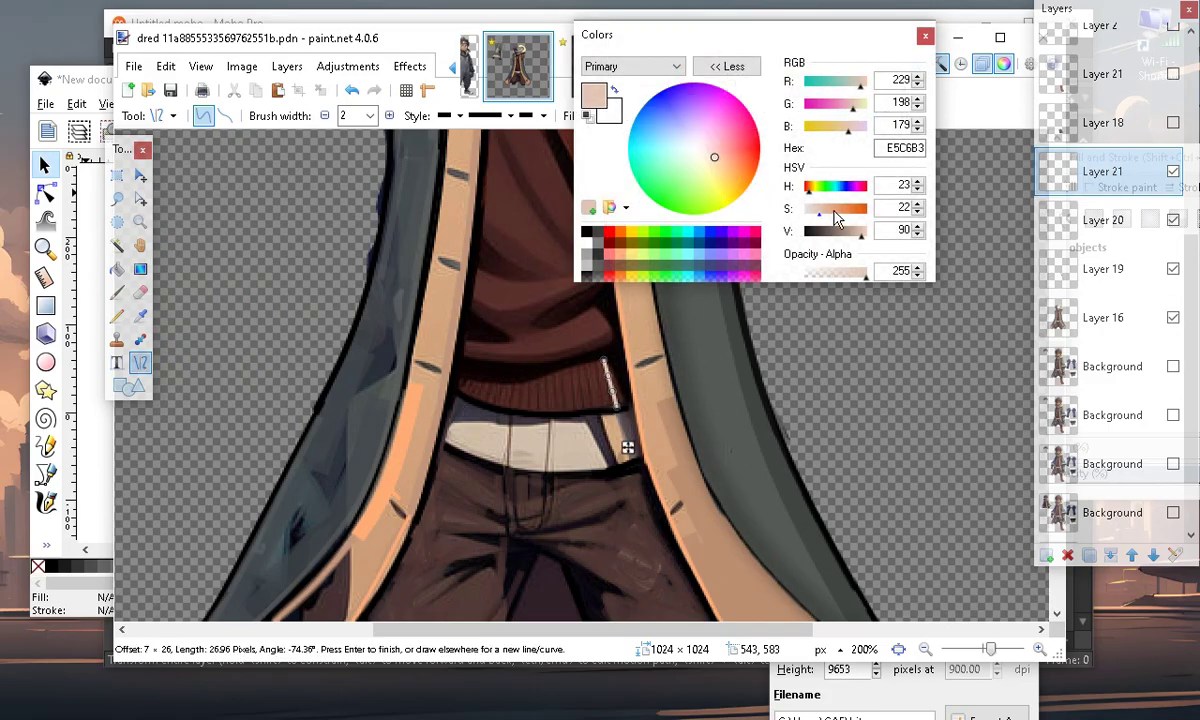
left_click(851, 216)
left_click_drag(851, 216, 855, 214)
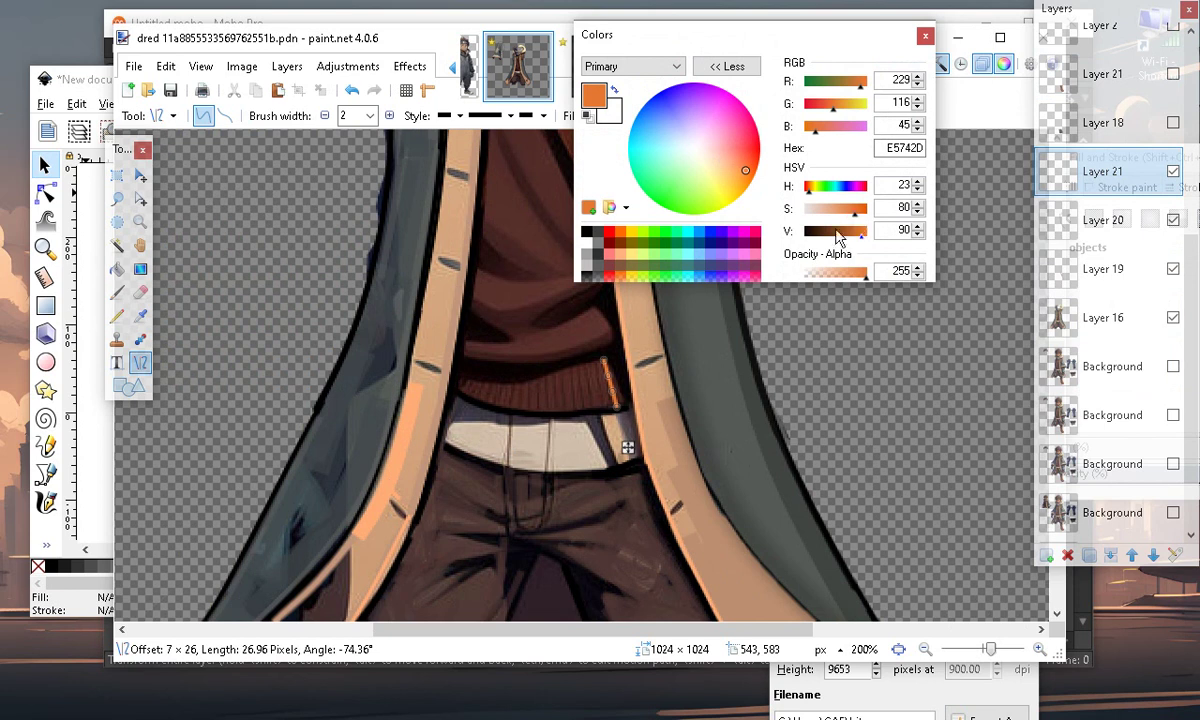
left_click(610, 233)
left_click_drag(862, 84, 830, 88)
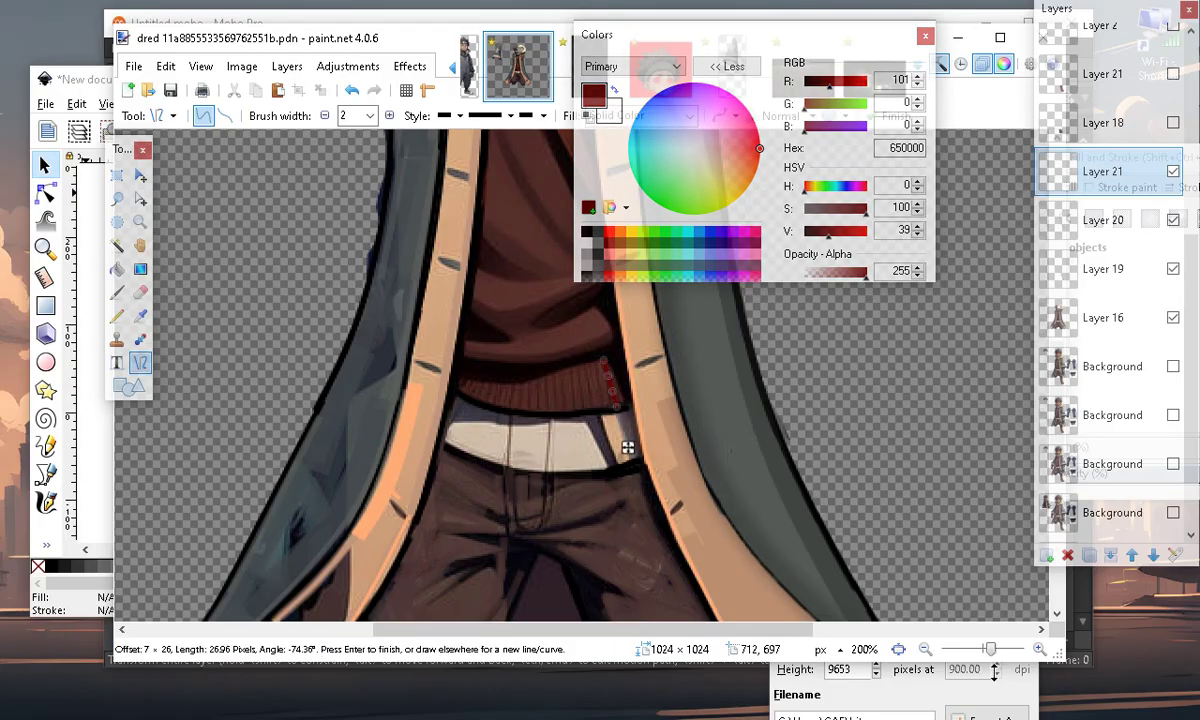
left_click(1040, 651)
mouse_move(820, 274)
left_mouse_down()
mouse_move(855, 279)
mouse_move(830, 276)
left_mouse_up()
left_click(718, 470)
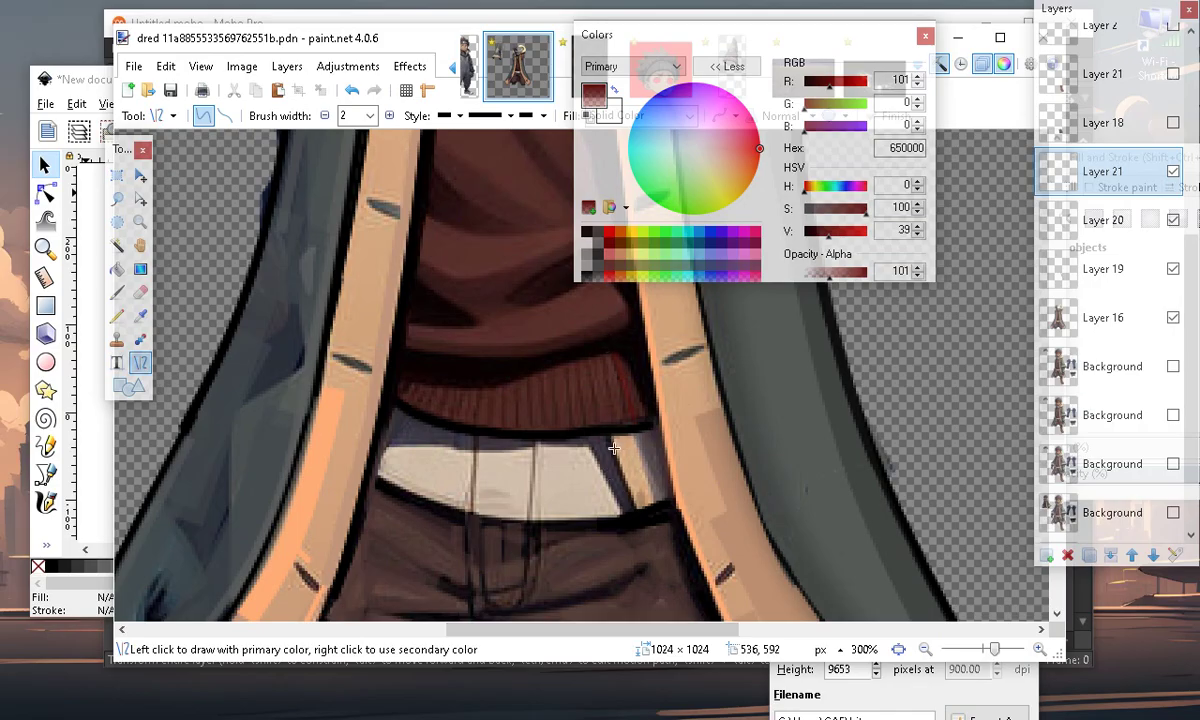
Draw four more near-vertical 650000 rib lines across the right-hand half of the sweater's hem, finishing each one
left_click_drag(599, 358, 606, 420)
key("Return")
left_click_drag(578, 362, 584, 426)
key("Return")
left_click_drag(566, 368, 568, 426)
key("Return")
left_click_drag(557, 434, 558, 373)
key("Return")
Darken the line colour to 490000 and continue the rib lines across the left-hand half of the sweater's hem
left_click_drag(826, 234, 821, 232)
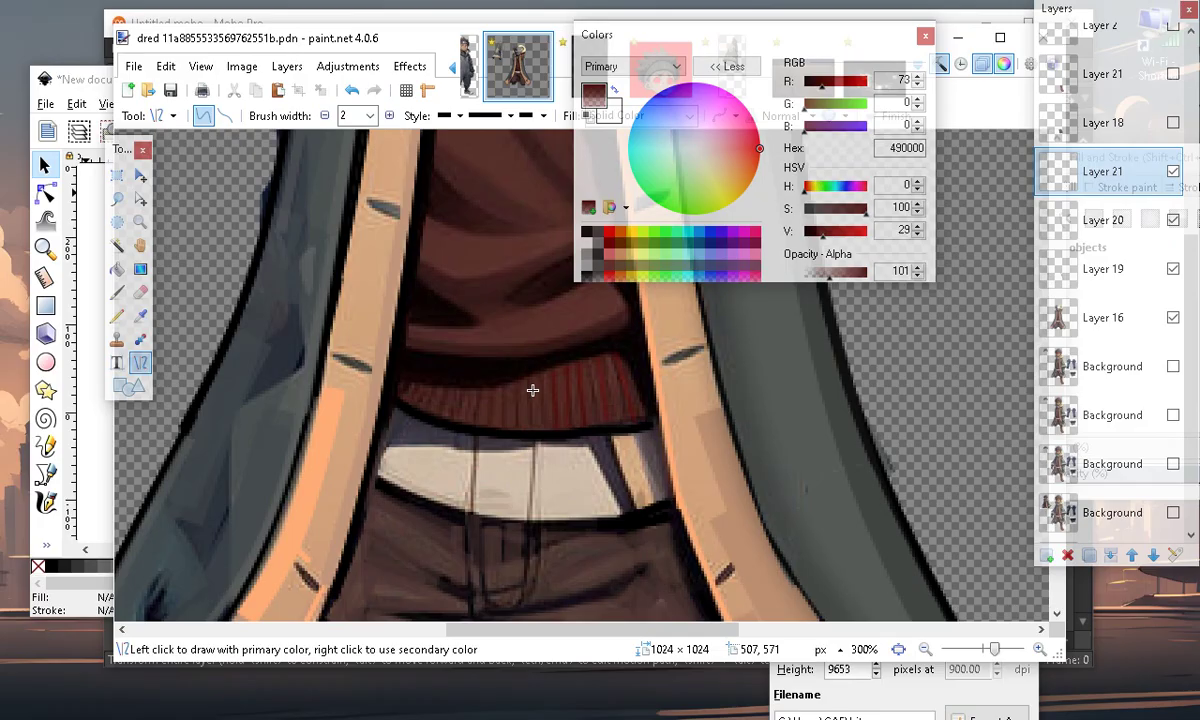
left_click_drag(532, 372, 530, 431)
key("Return")
mouse_move(544, 372)
left_mouse_down()
mouse_move(544, 434)
mouse_move(519, 384)
mouse_move(506, 432)
mouse_move(496, 418)
mouse_move(493, 429)
left_mouse_up()
key("Return")
key("Return")
key("Return")
key("Return")
left_click_drag(405, 396, 410, 362)
key("Return")
mouse_move(470, 428)
left_mouse_down()
mouse_move(477, 383)
mouse_move(475, 415)
left_mouse_up()
key("Return")
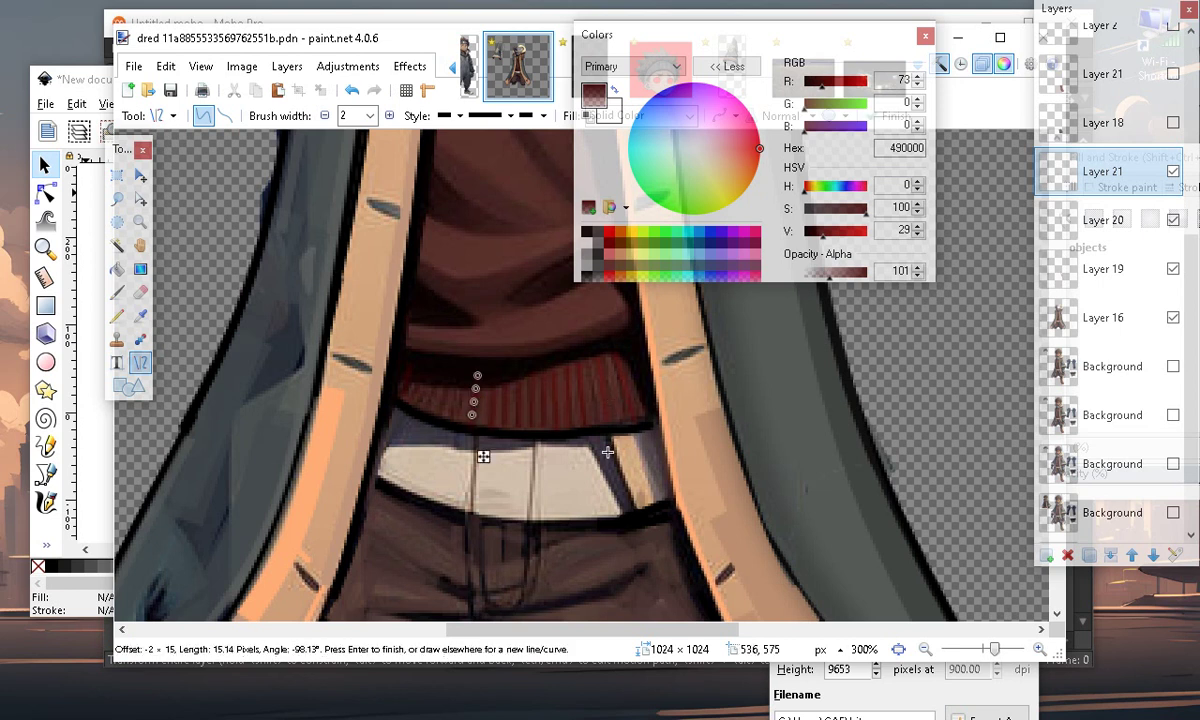
key("Return")
Hide and reshow the visible Layer 21 to compare the artwork with and without the new lines
mouse_move(756, 42)
left_mouse_down()
mouse_move(810, 135)
mouse_move(888, 135)
left_mouse_up()
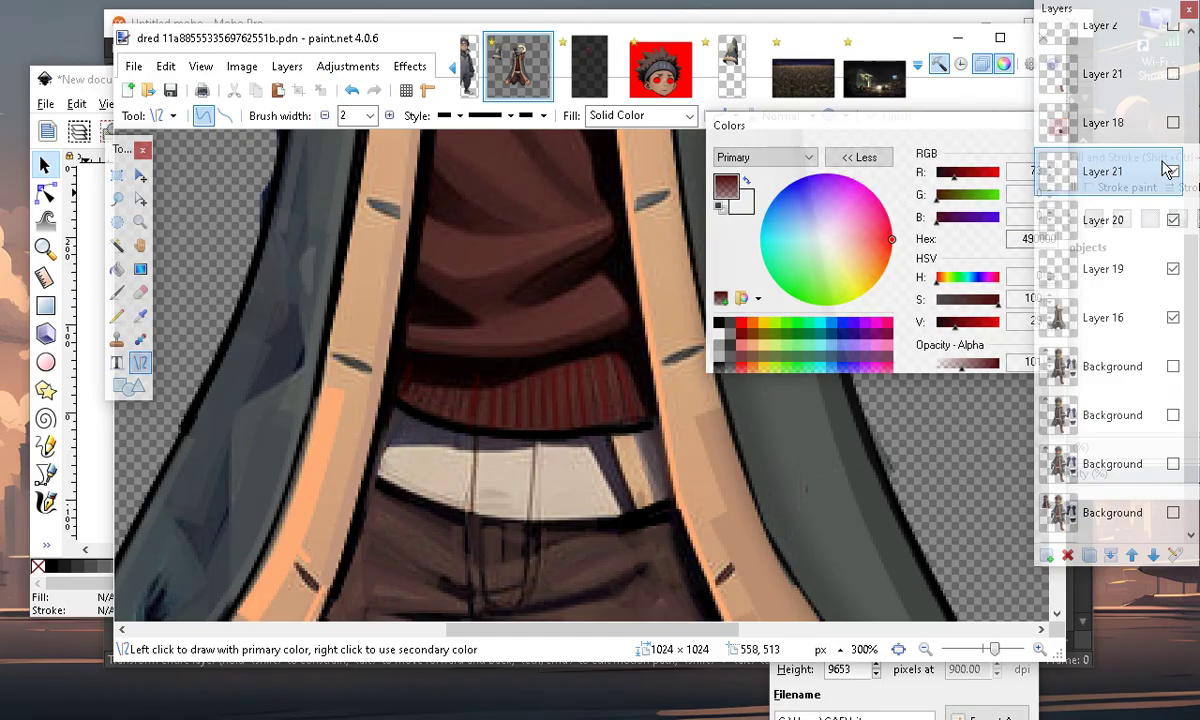
left_click_drag(1088, 14, 891, 65)
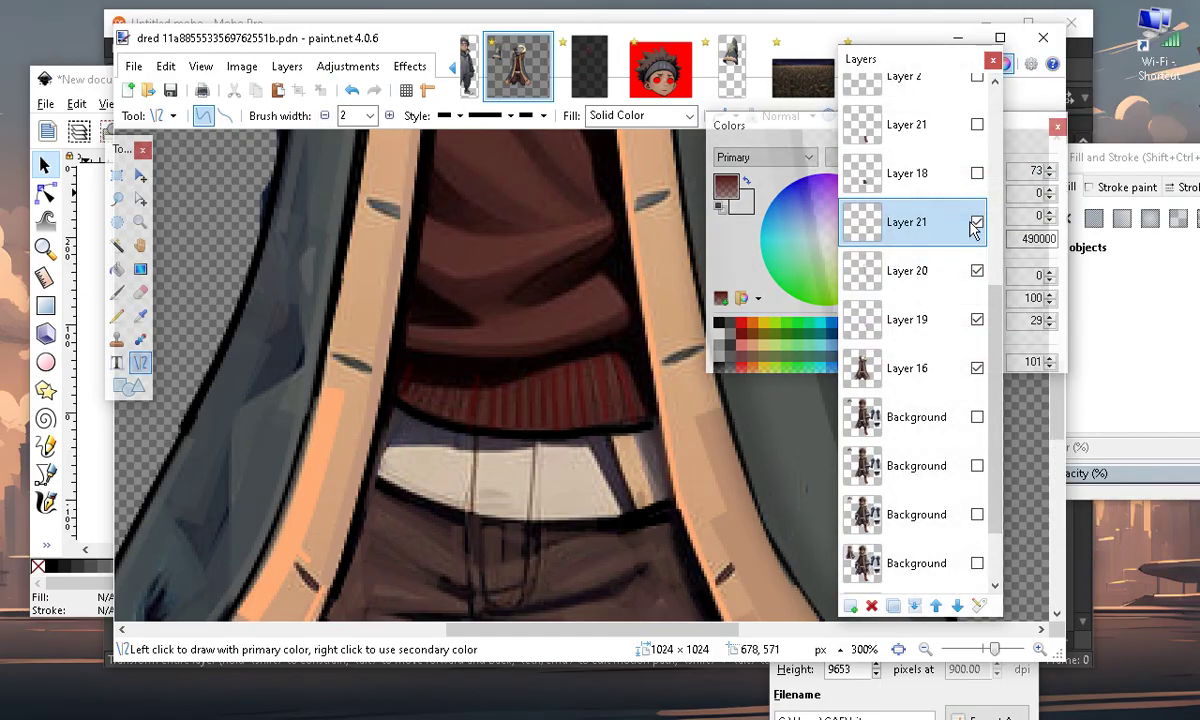
left_click(976, 223)
left_click(977, 224)
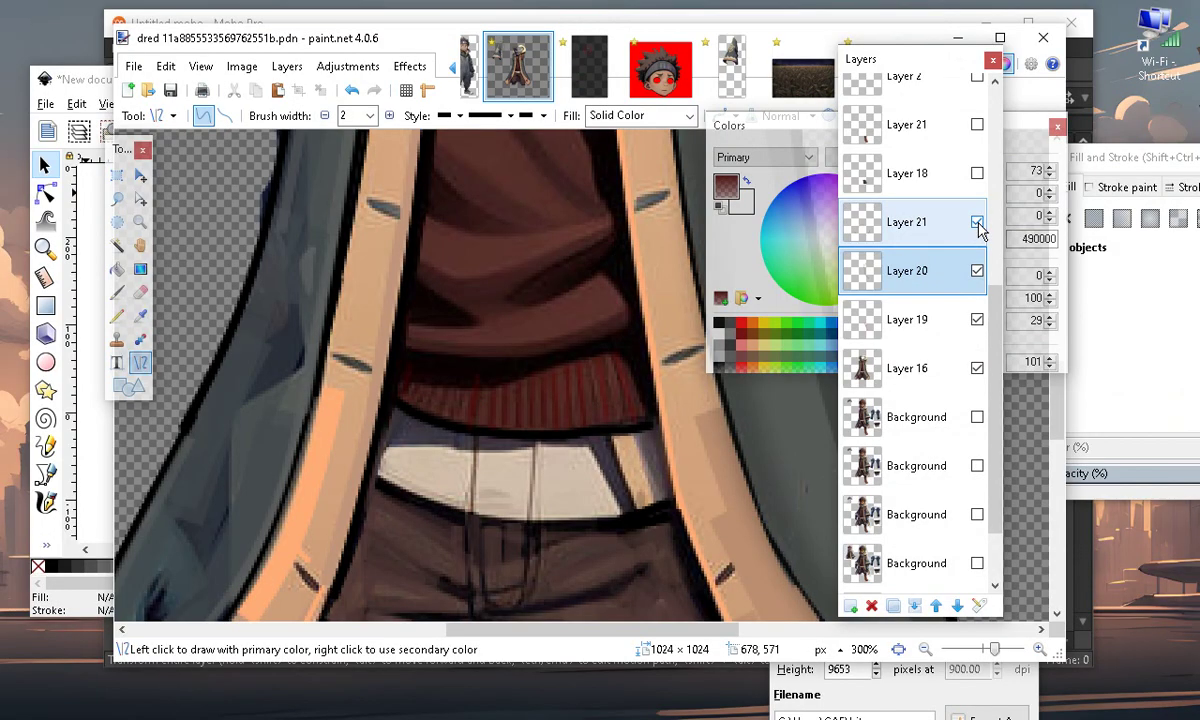
Apply a Gaussian Blur of radius 3 to the visible Layer 21 holding the sweater's rib lines
left_click(920, 222)
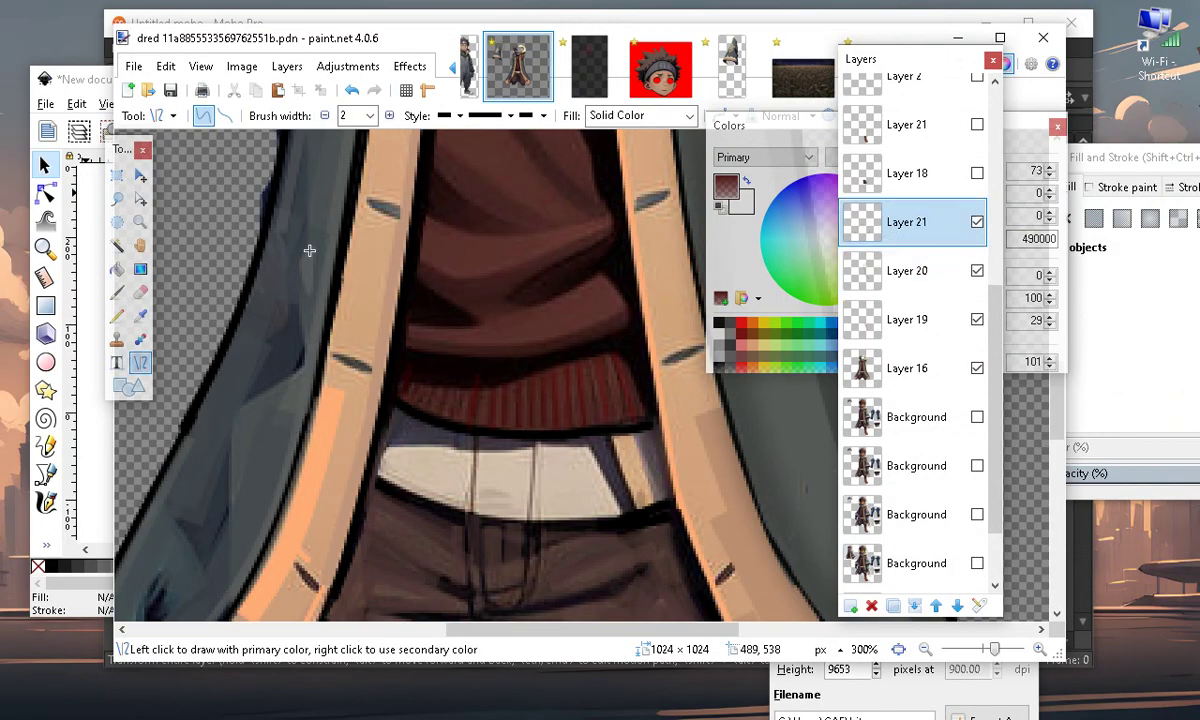
left_click(345, 67)
mouse_move(409, 66)
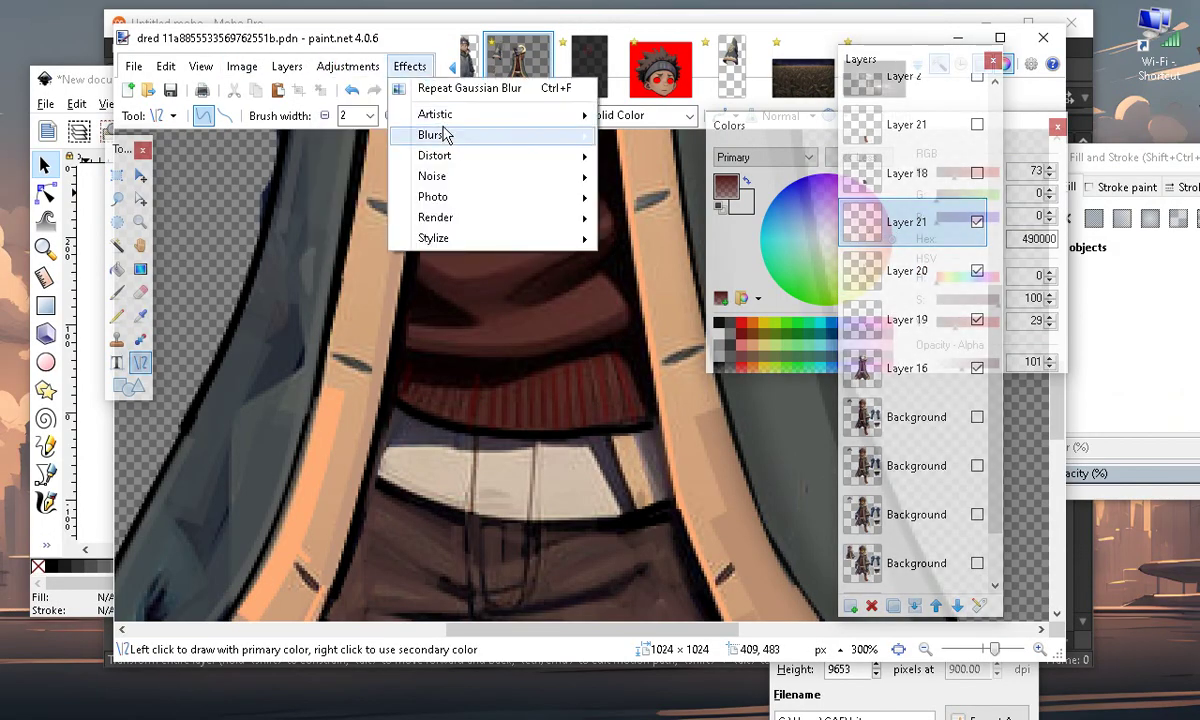
mouse_move(443, 136)
left_click(680, 157)
left_click_drag(513, 297, 409, 185)
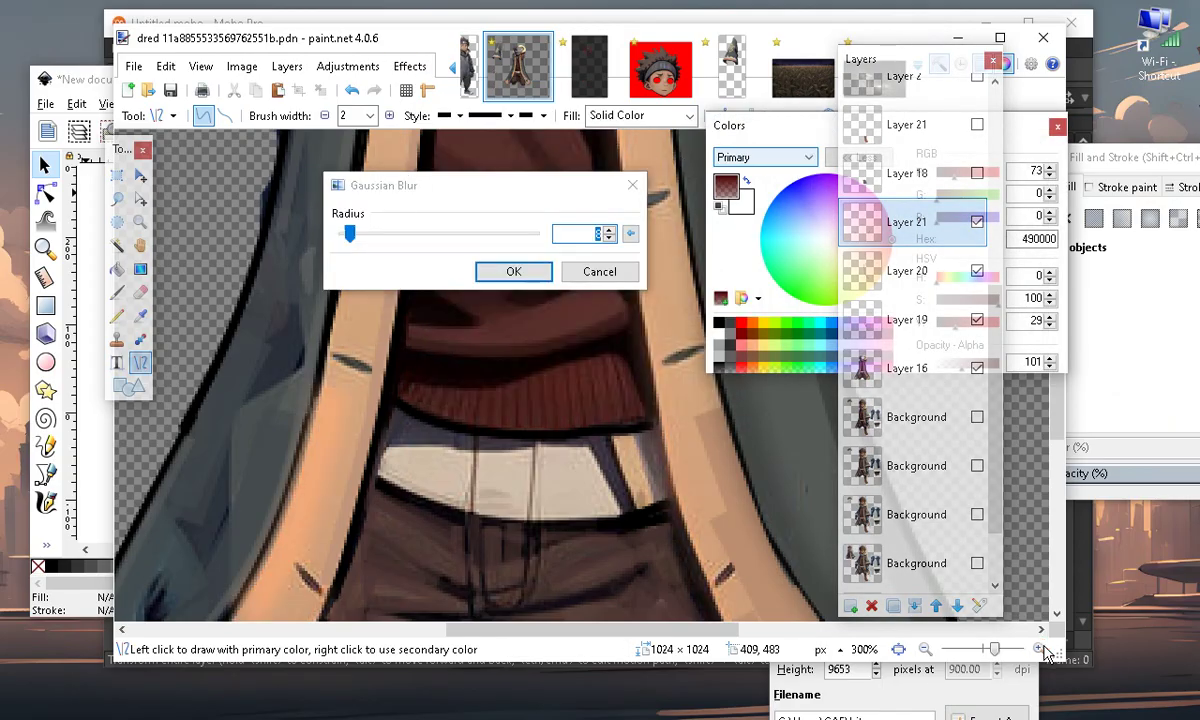
mouse_move(356, 235)
left_mouse_down()
mouse_move(322, 236)
mouse_move(346, 249)
left_mouse_up()
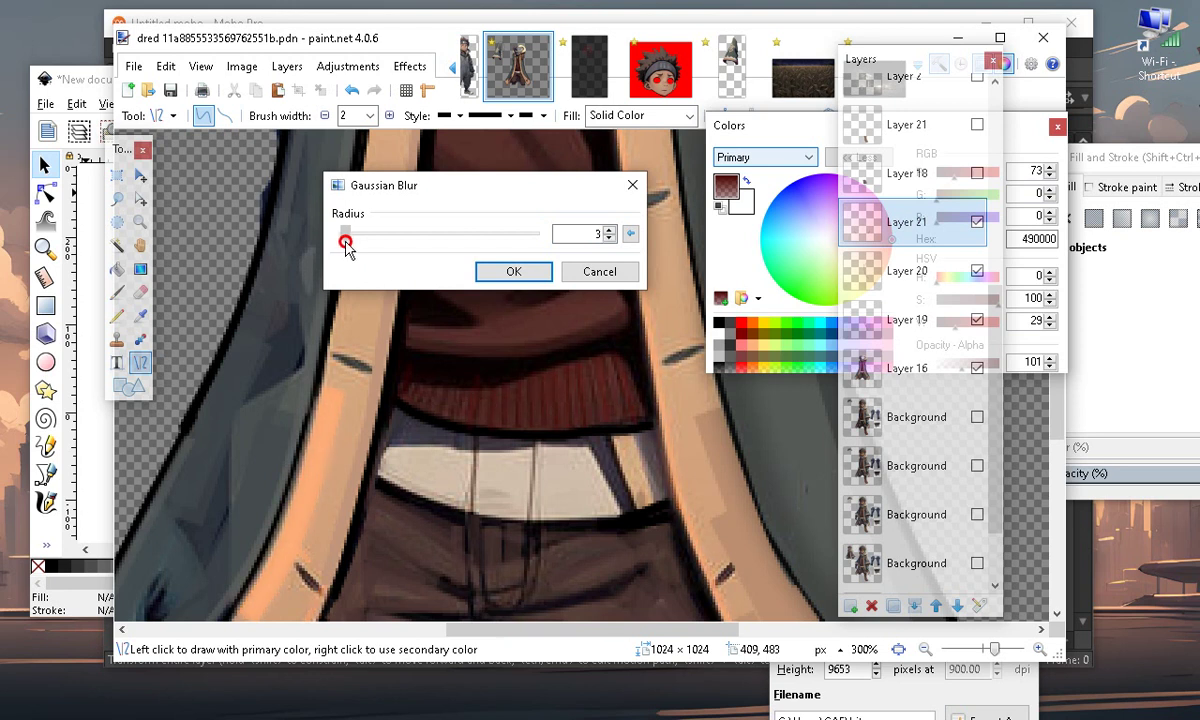
left_click(512, 271)
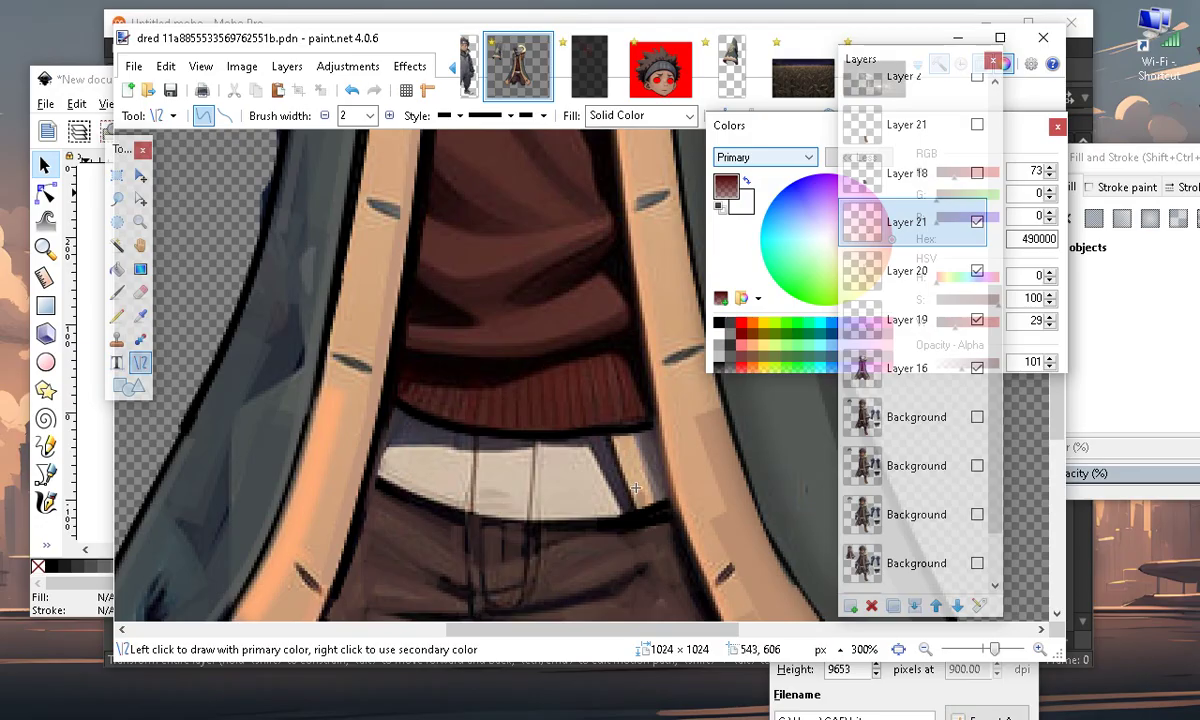
Brighten the primary colour to B60000, switch to the Paintbrush tool and adjust the colour's opacity
left_click(975, 163)
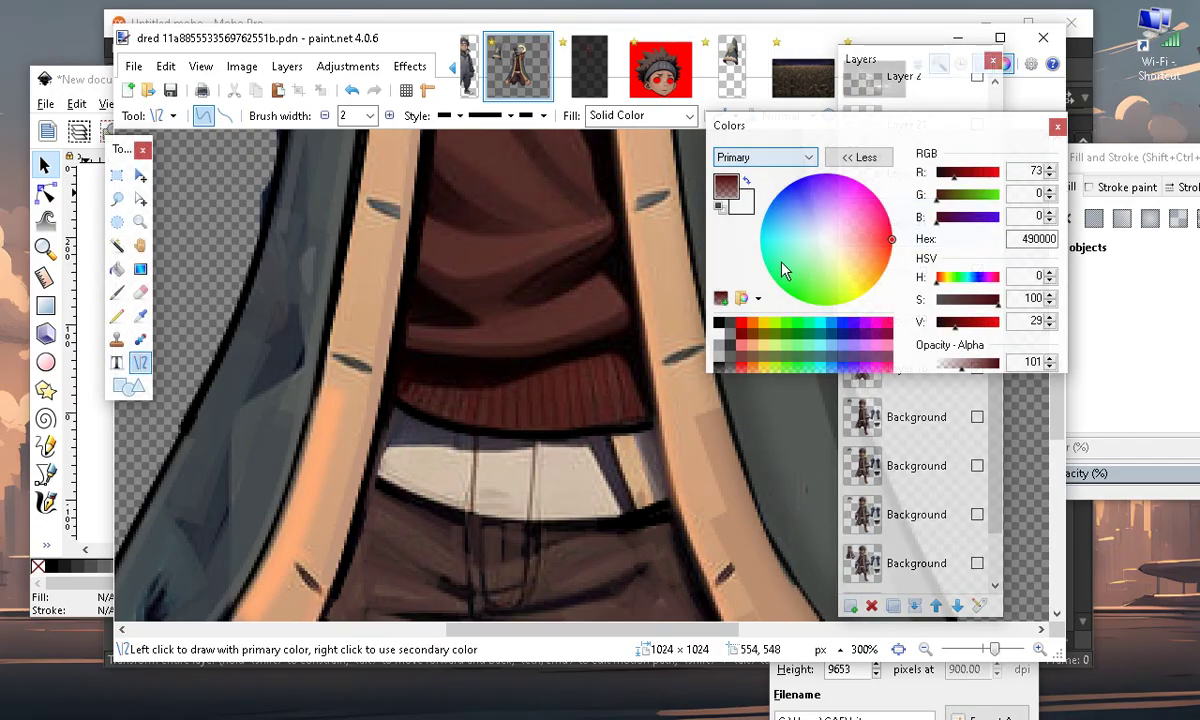
left_click(985, 174)
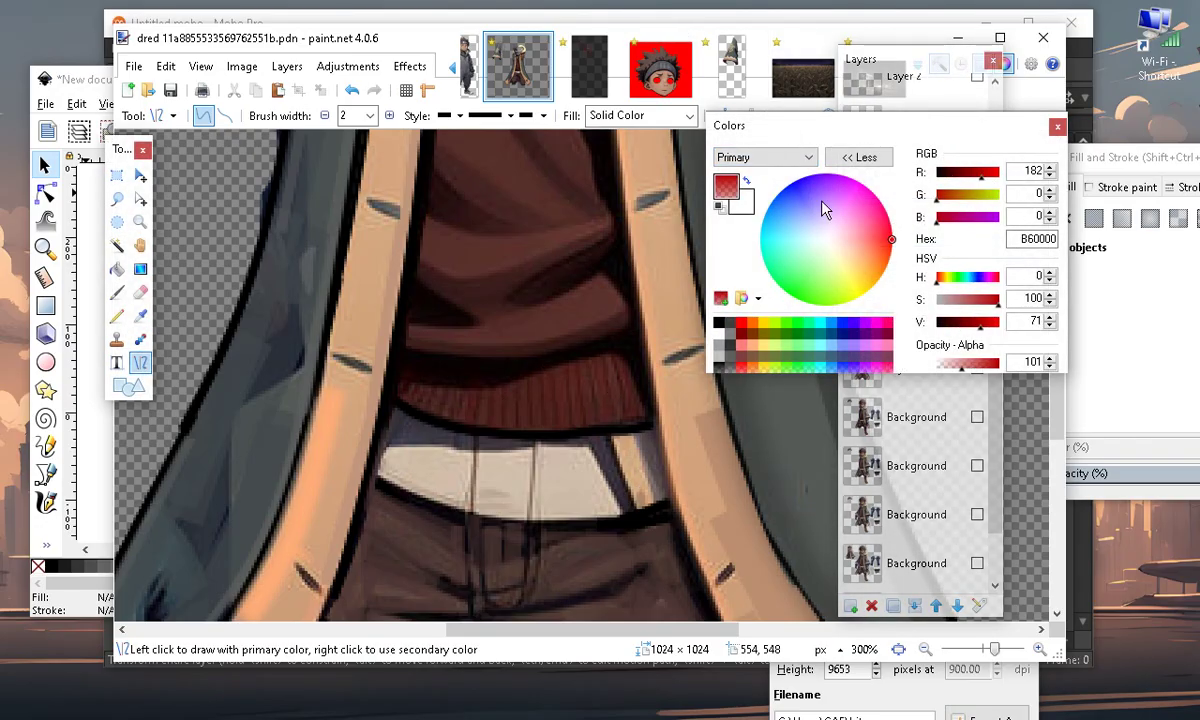
left_click_drag(906, 57, 1100, 79)
left_click(117, 291)
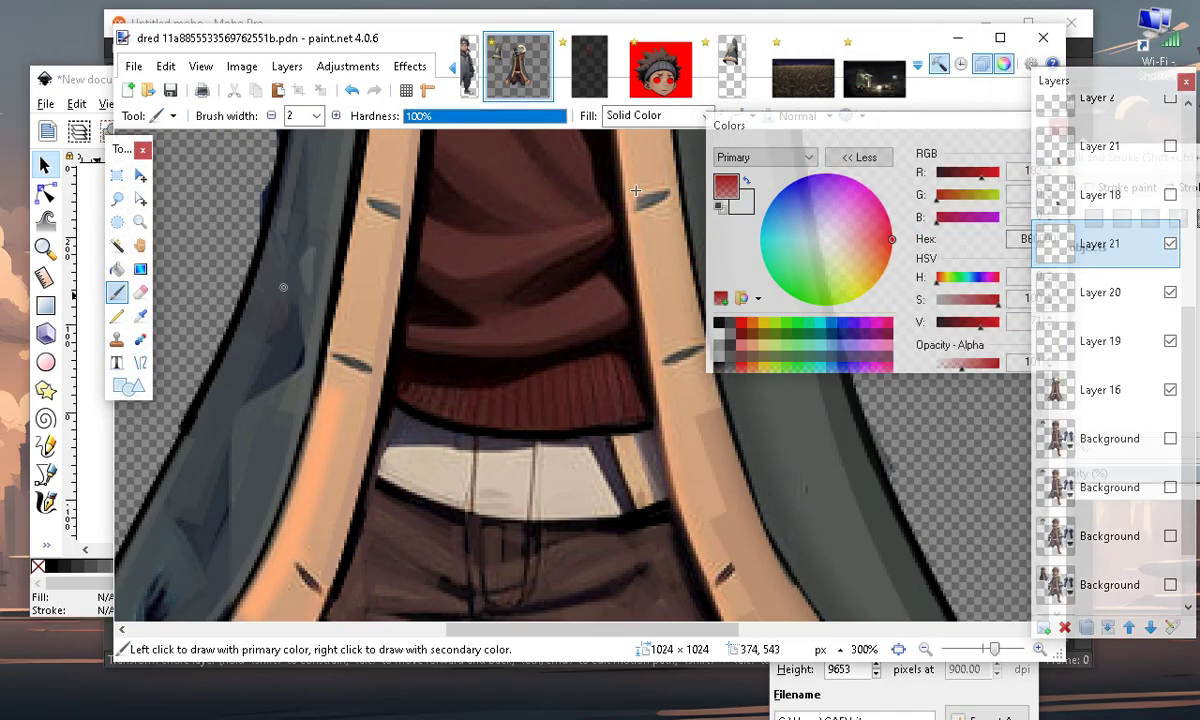
left_click(953, 366)
left_click_drag(953, 366, 936, 366)
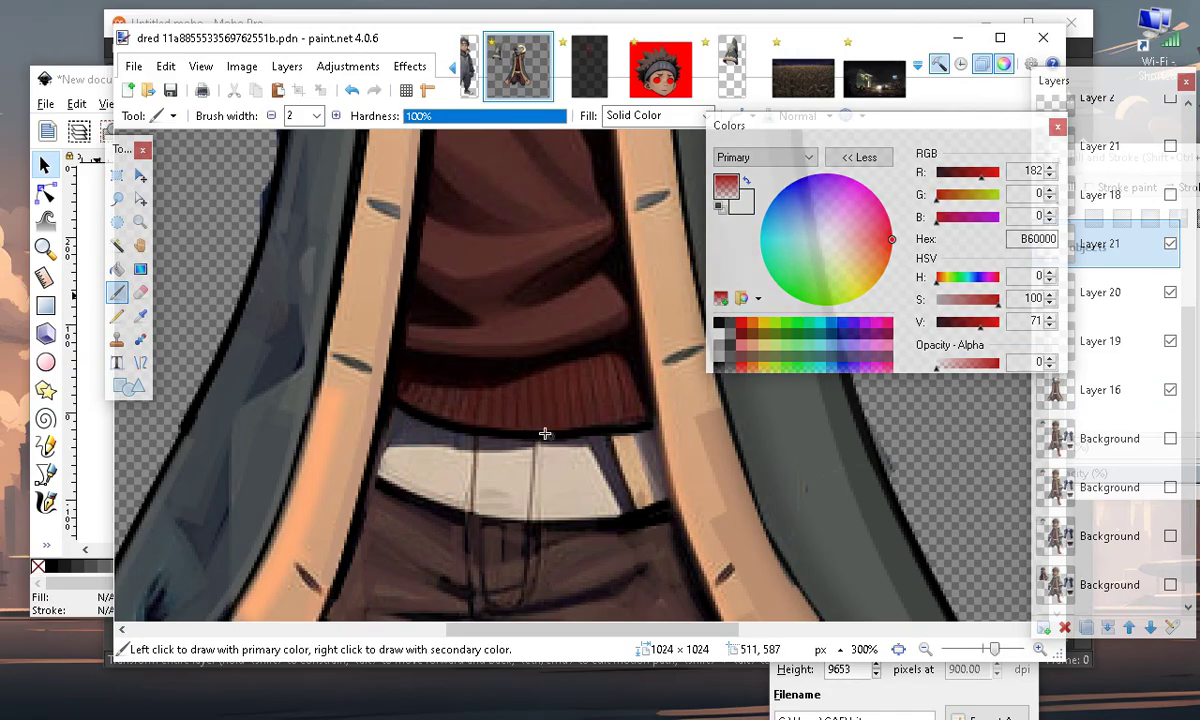
left_click(893, 340)
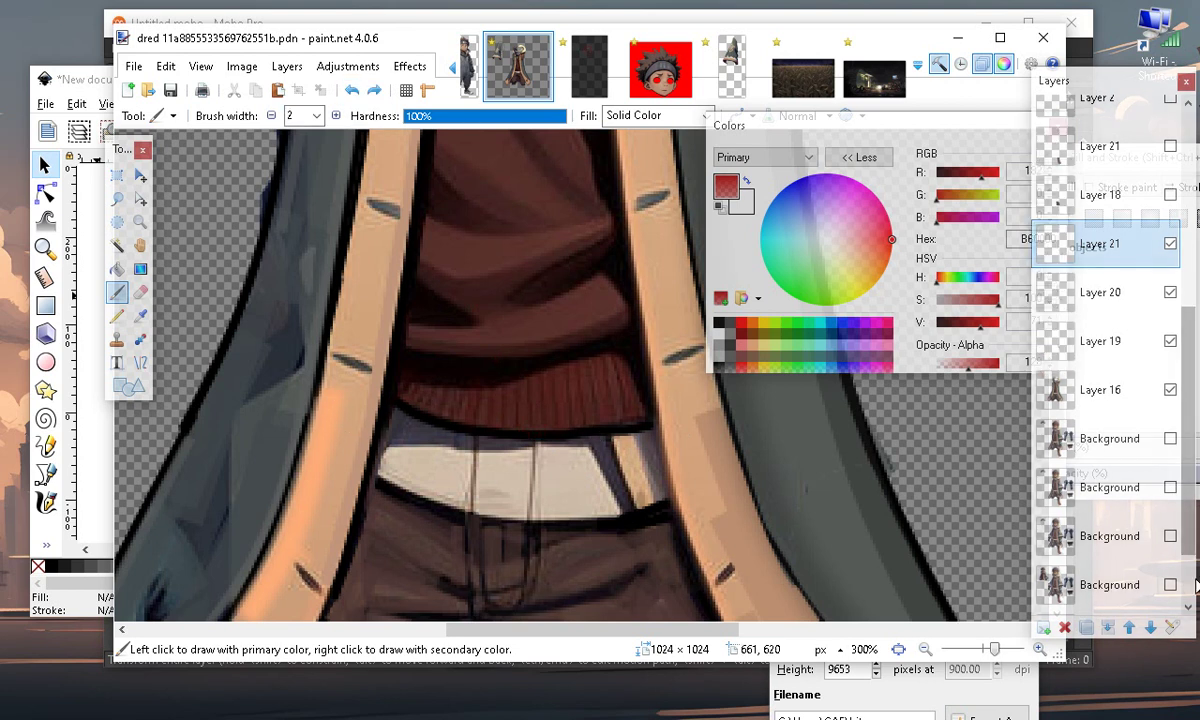
Examine the whole character from scarf to coat hem, and the sweater's ribbed hem up close
left_click(925, 649)
left_click(925, 649)
left_click(925, 649)
left_click(925, 649)
scroll(502, 515, "up", 1)
scroll(442, 469, "down", 2)
scroll(444, 484, "up", 2)
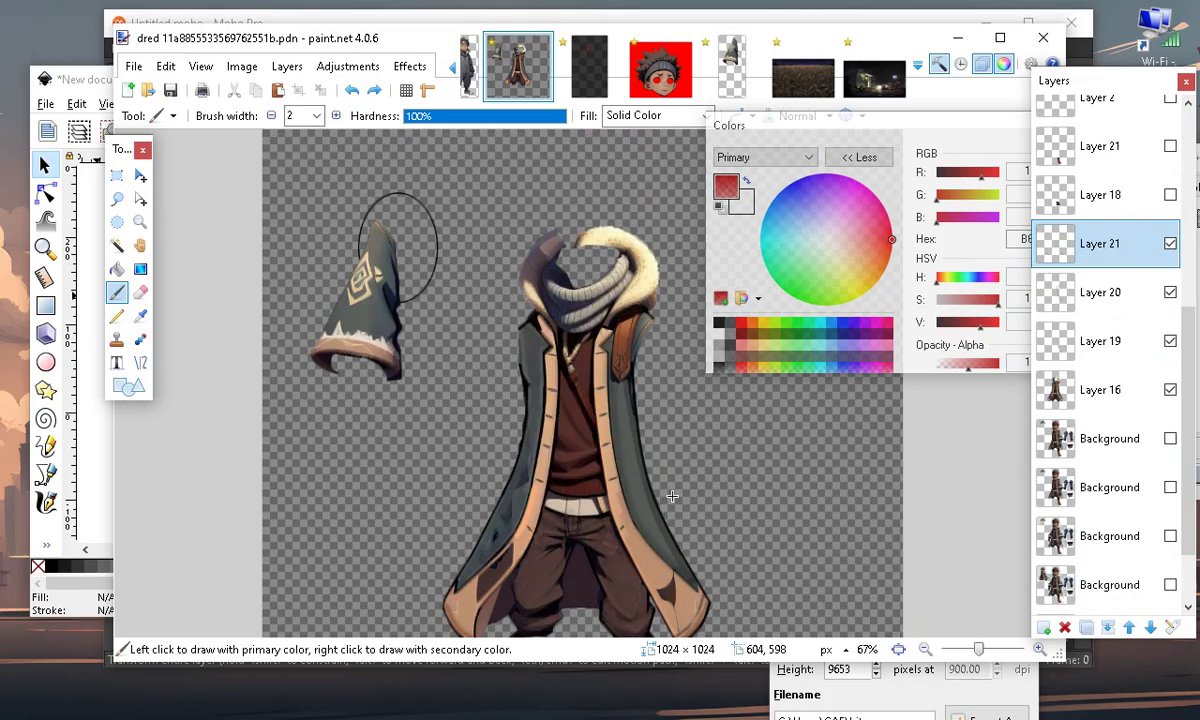
scroll(517, 541, "down", 2)
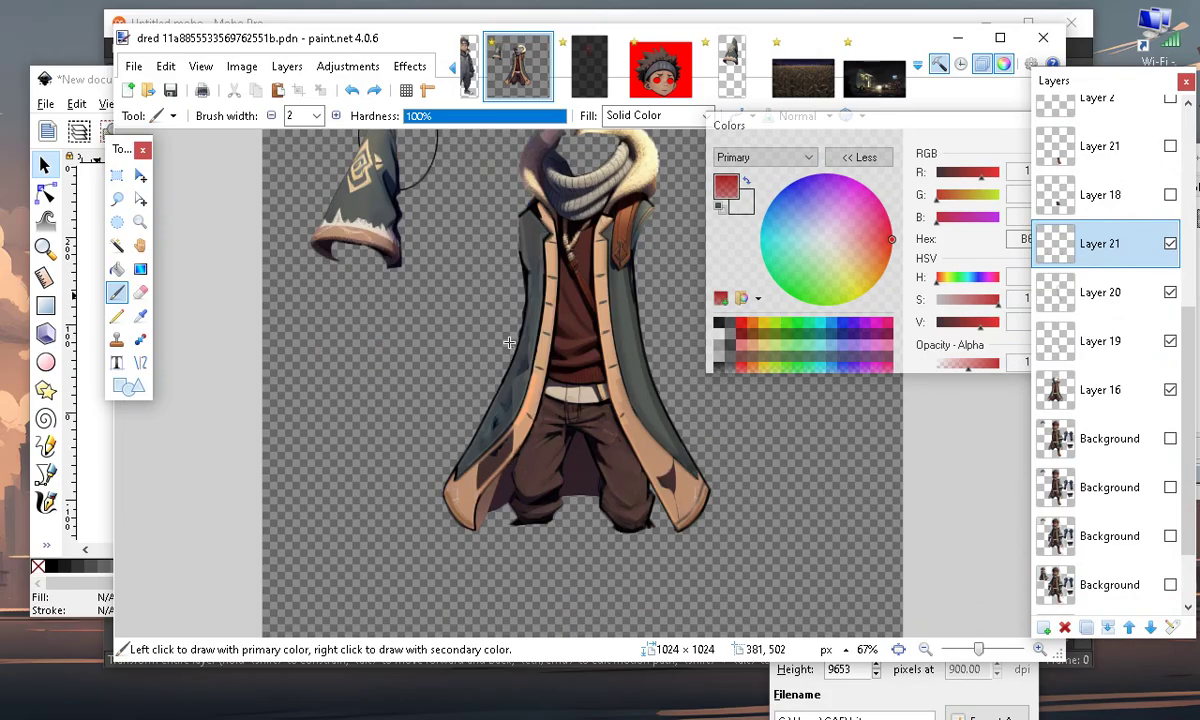
scroll(455, 287, "up", 1)
scroll(566, 440, "down", 1)
scroll(749, 453, "up", 2)
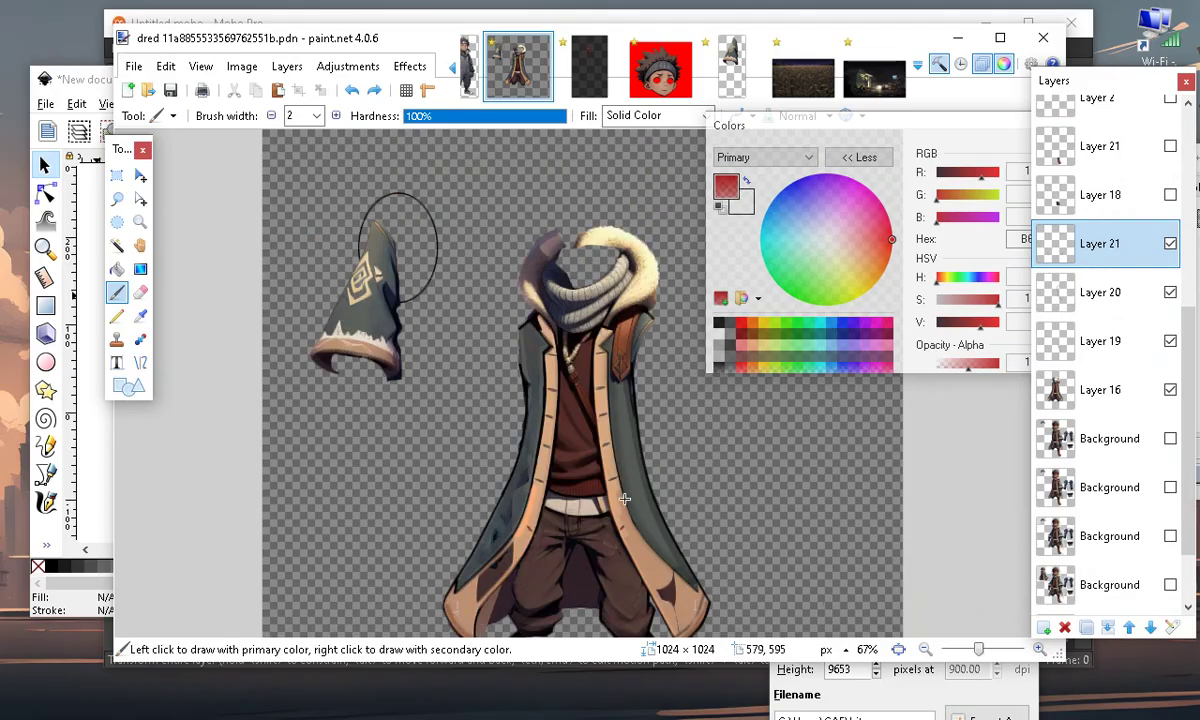
left_click(1038, 650)
left_click(1038, 650)
left_click(1038, 650)
scroll(509, 477, "up", 2)
scroll(457, 481, "down", 4)
scroll(415, 447, "down", 2)
scroll(415, 482, "up", 2)
scroll(420, 460, "down", 2)
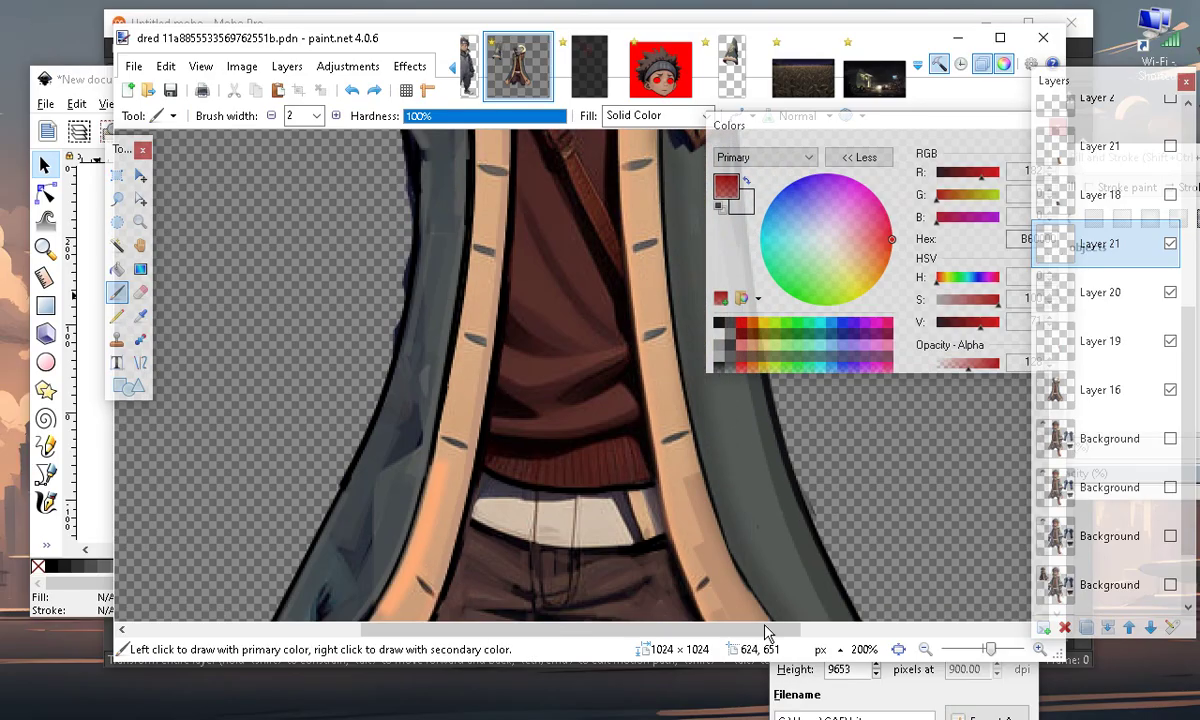
Add a new layer directly above the visible Layer 21
scroll(525, 469, "up", 4)
left_click_drag(1103, 87, 1022, 62)
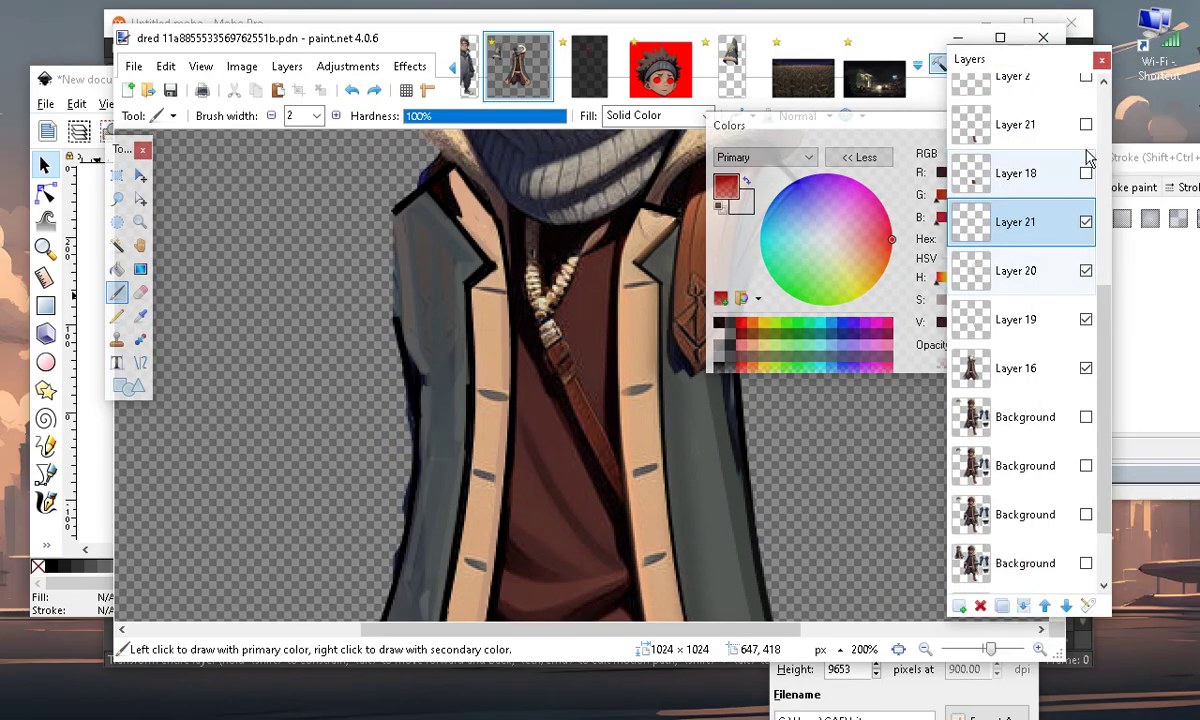
left_click(959, 607)
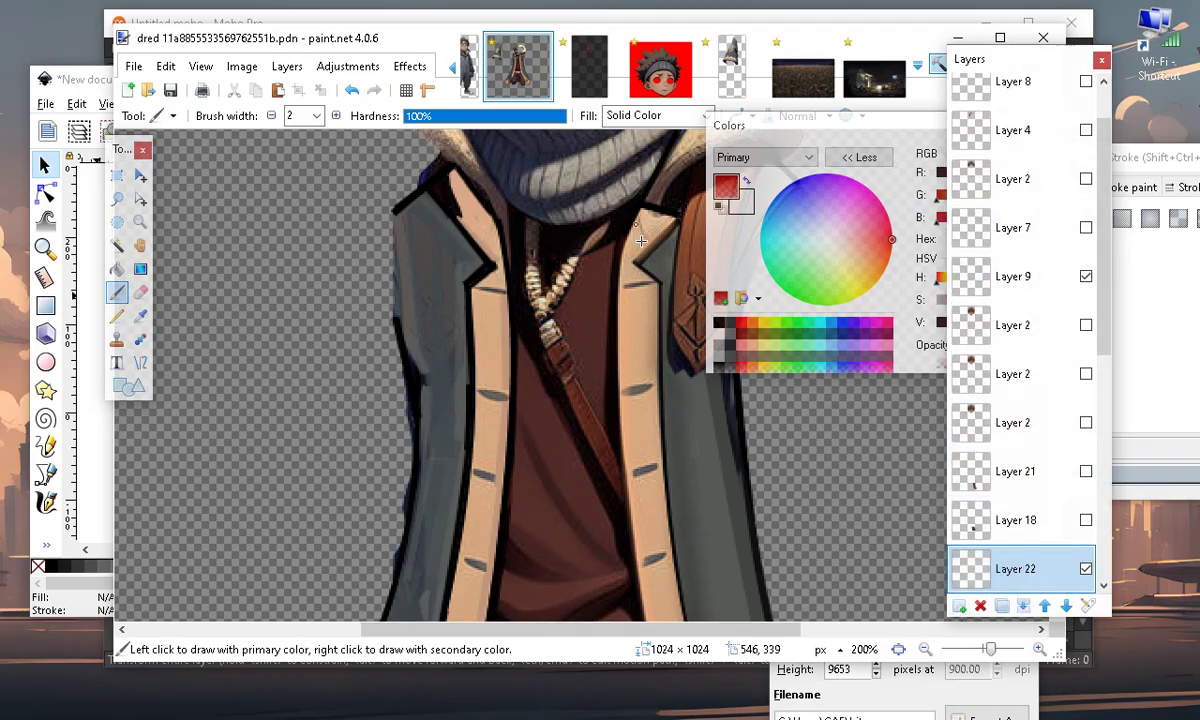
Set the primary colour to dark red A30000 with an opacity of 132, keeping the canvas clear of the floating windows
left_click(722, 273)
left_click(719, 208)
left_click_drag(820, 120, 215, 4)
left_click_drag(357, 58, 362, 56)
left_click_drag(363, 250, 351, 249)
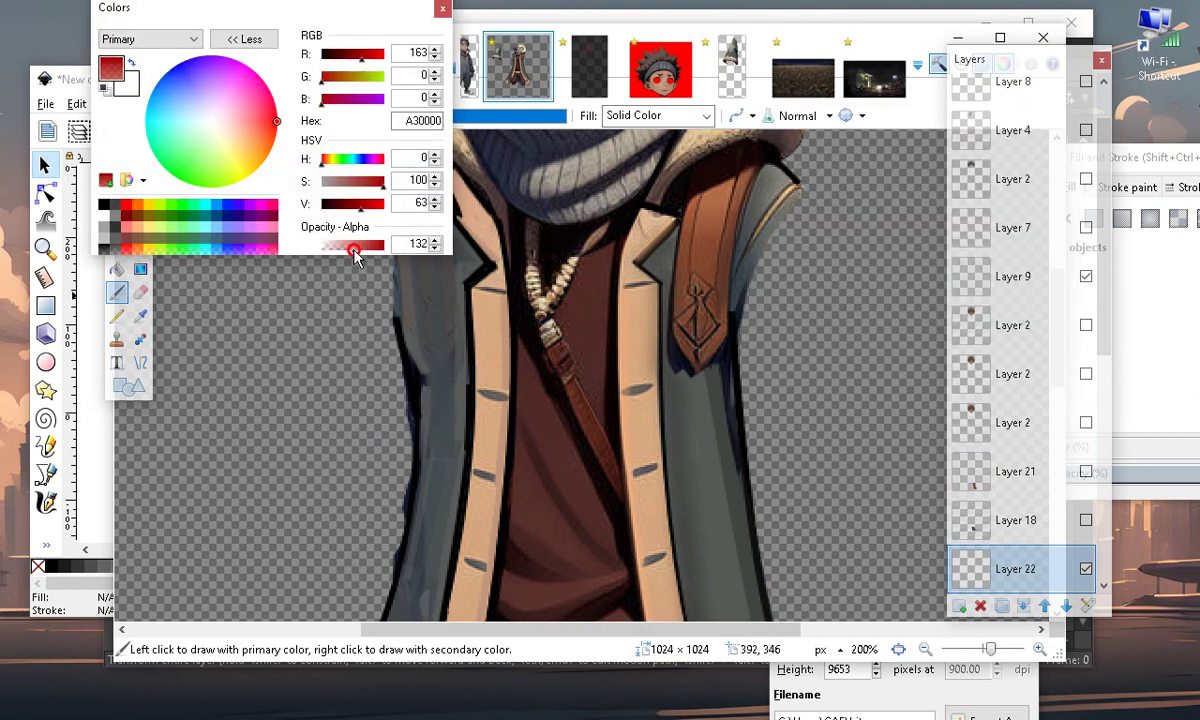
left_click_drag(152, 14, 778, 20)
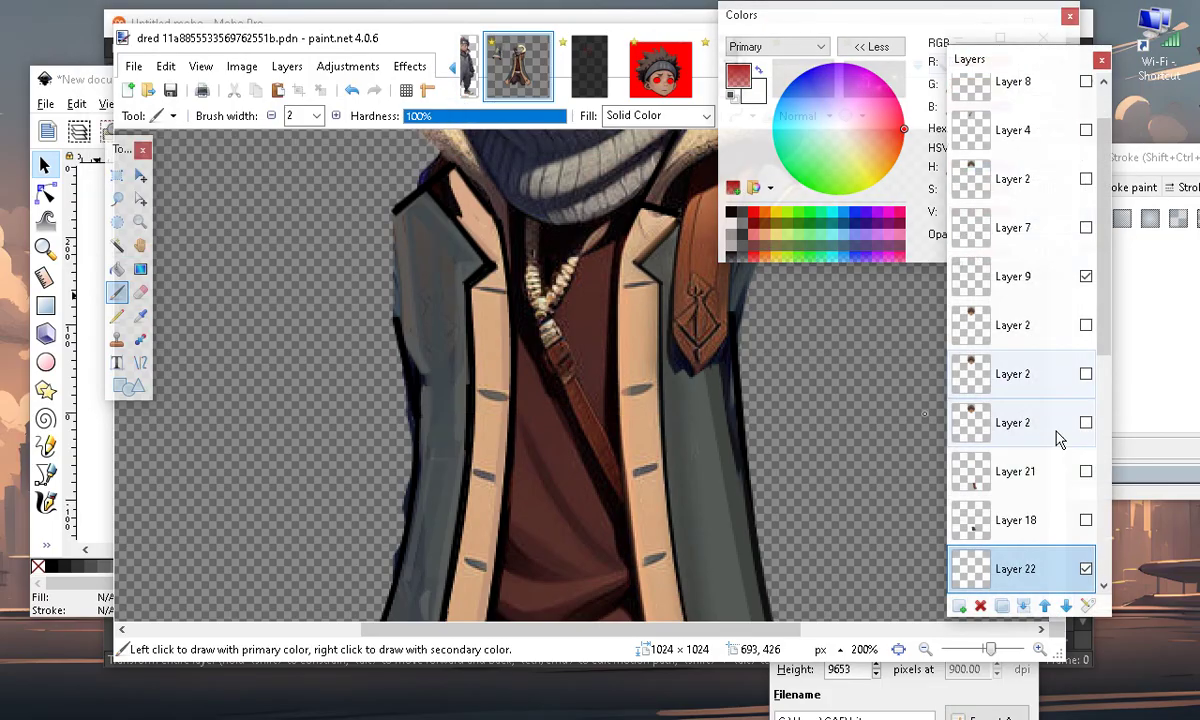
left_click_drag(1019, 64, 1073, 42)
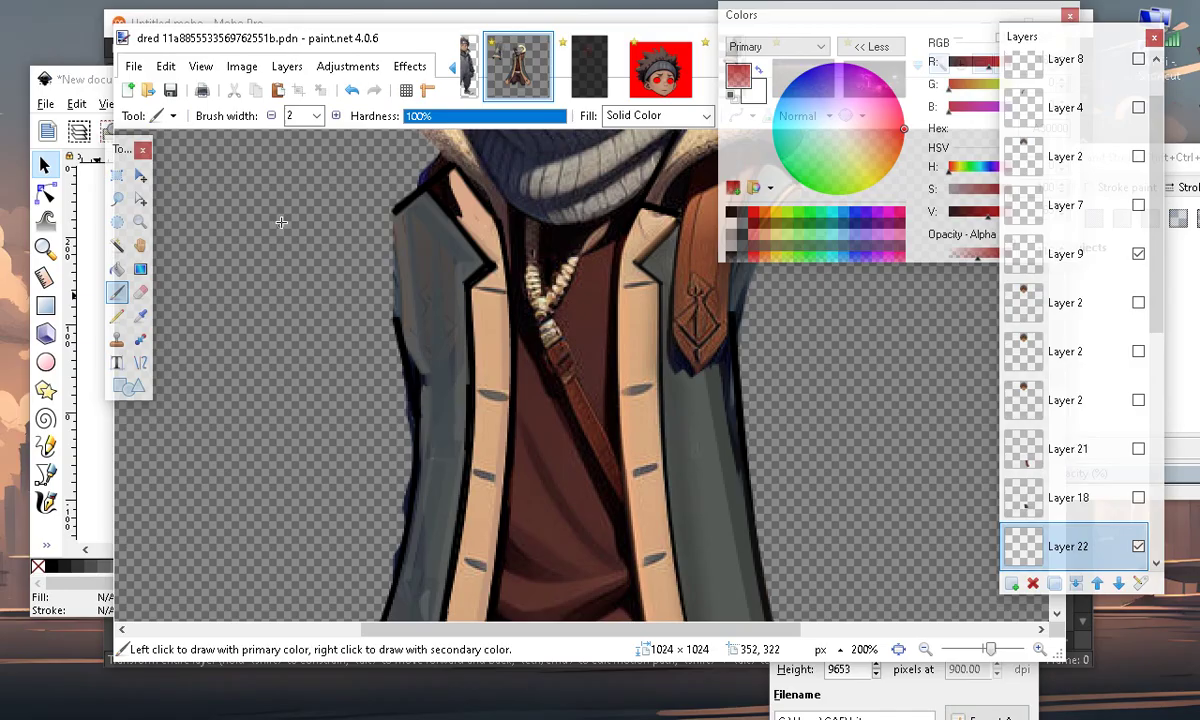
Try a 2-pixel line about 98 pixels long down the coat's left-hand front and undo it
left_click(140, 362)
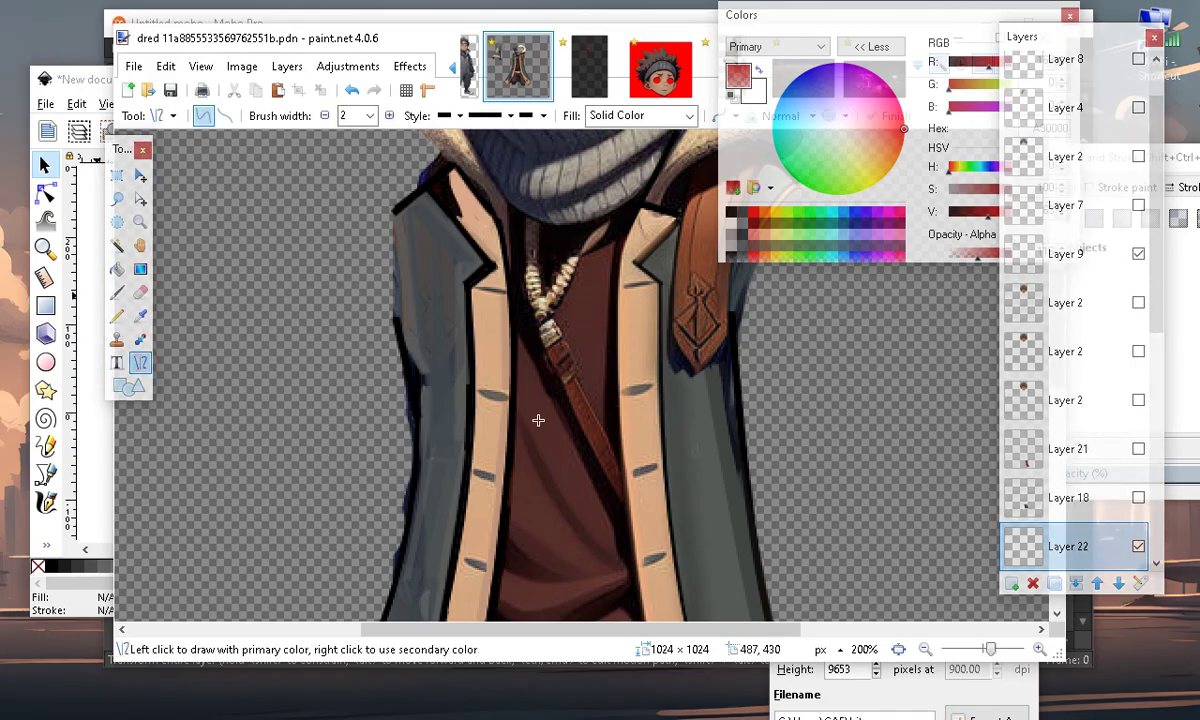
left_click_drag(429, 235, 452, 415)
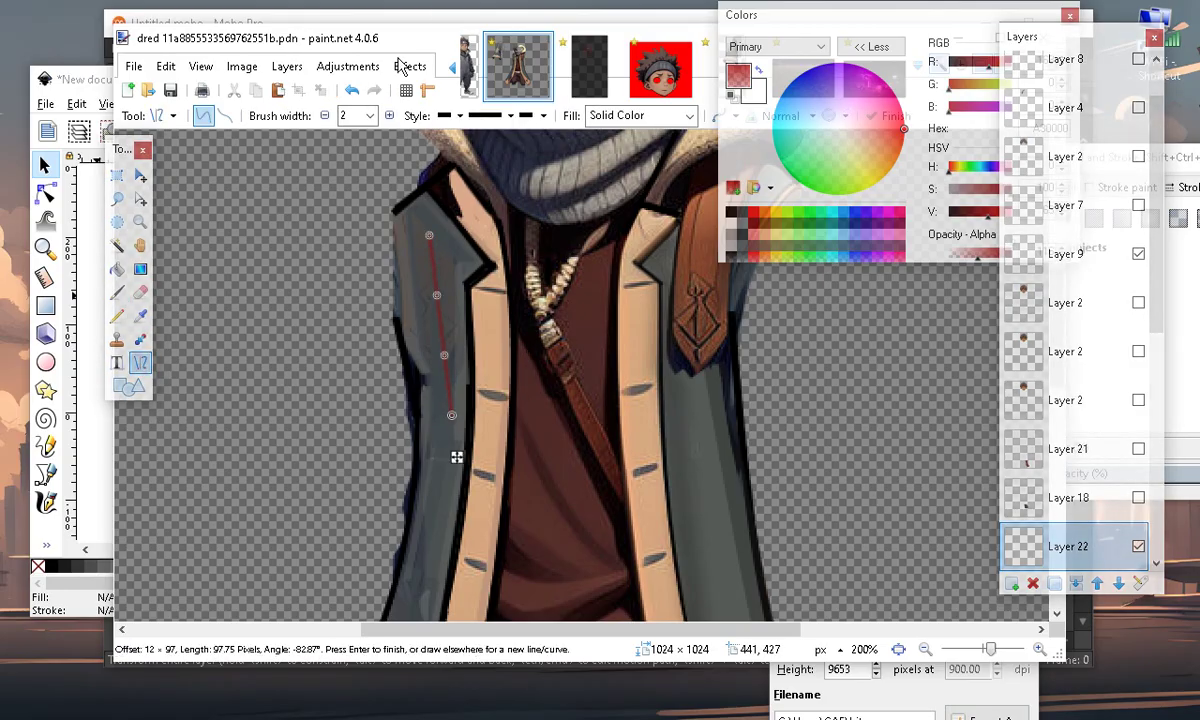
left_click(352, 90)
Draw a red line 8 pixels wide and about 57 pixels long over the chest strap below the buckle
left_click(390, 116)
left_click(390, 116)
left_click(390, 116)
left_click(390, 116)
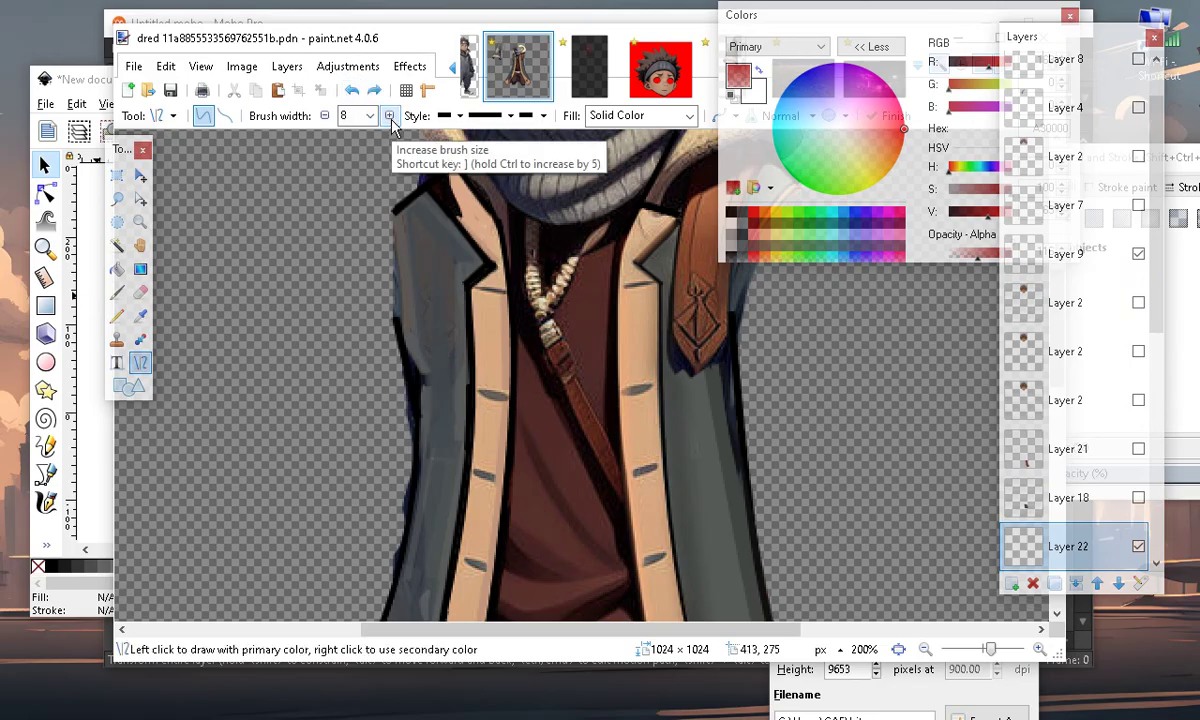
left_click(390, 116)
left_click(390, 116)
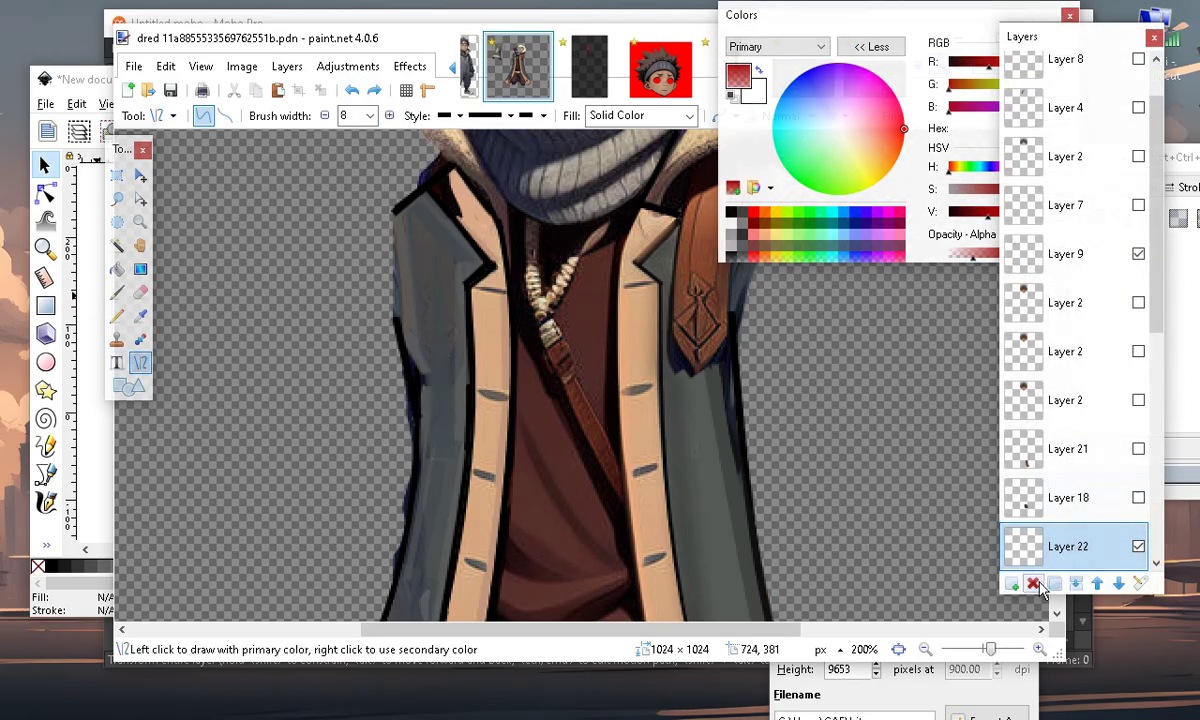
left_click(1039, 650)
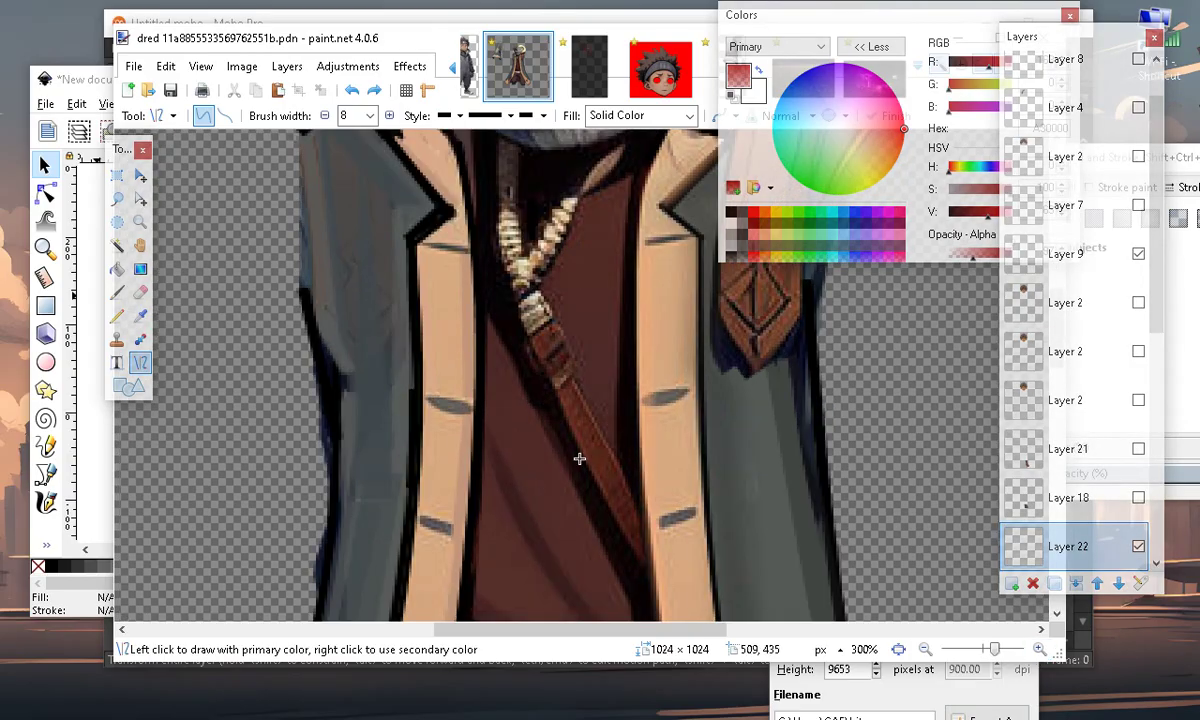
left_click_drag(557, 371, 630, 522)
scroll(605, 429, "down", 3)
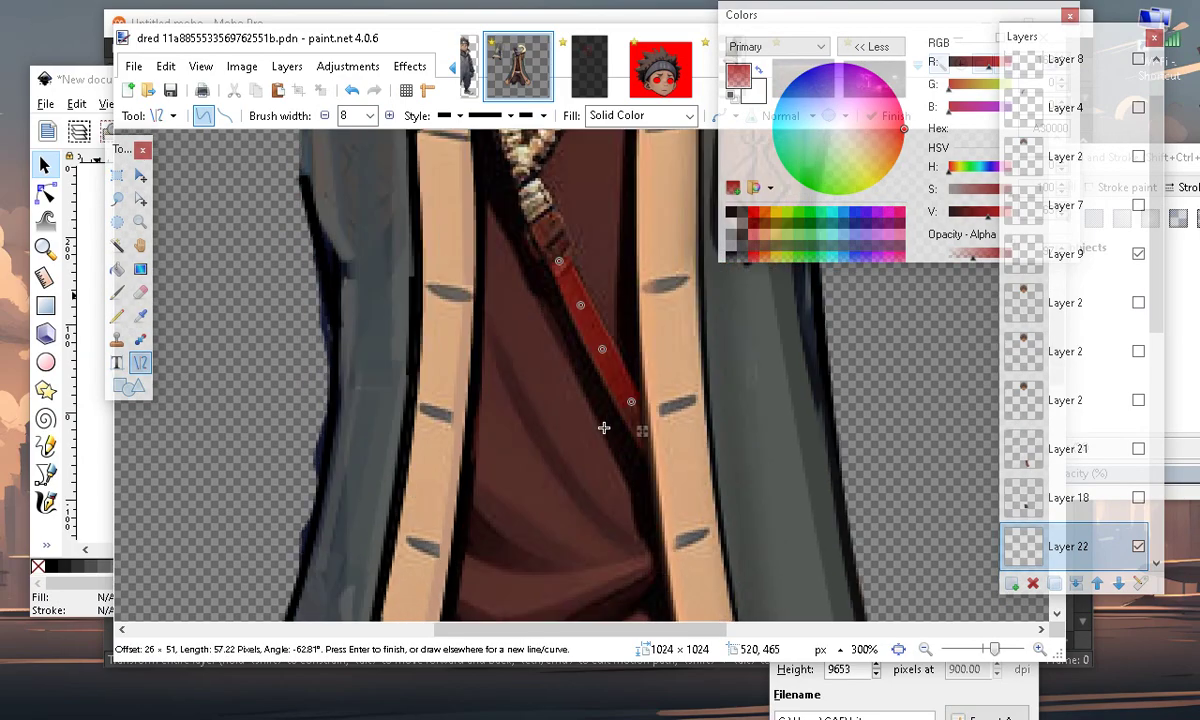
key("Return")
Draw two short red lines over the pale strap piece above the buckle and one about 50 pixels long over the lower strap
scroll(722, 578, "up", 6)
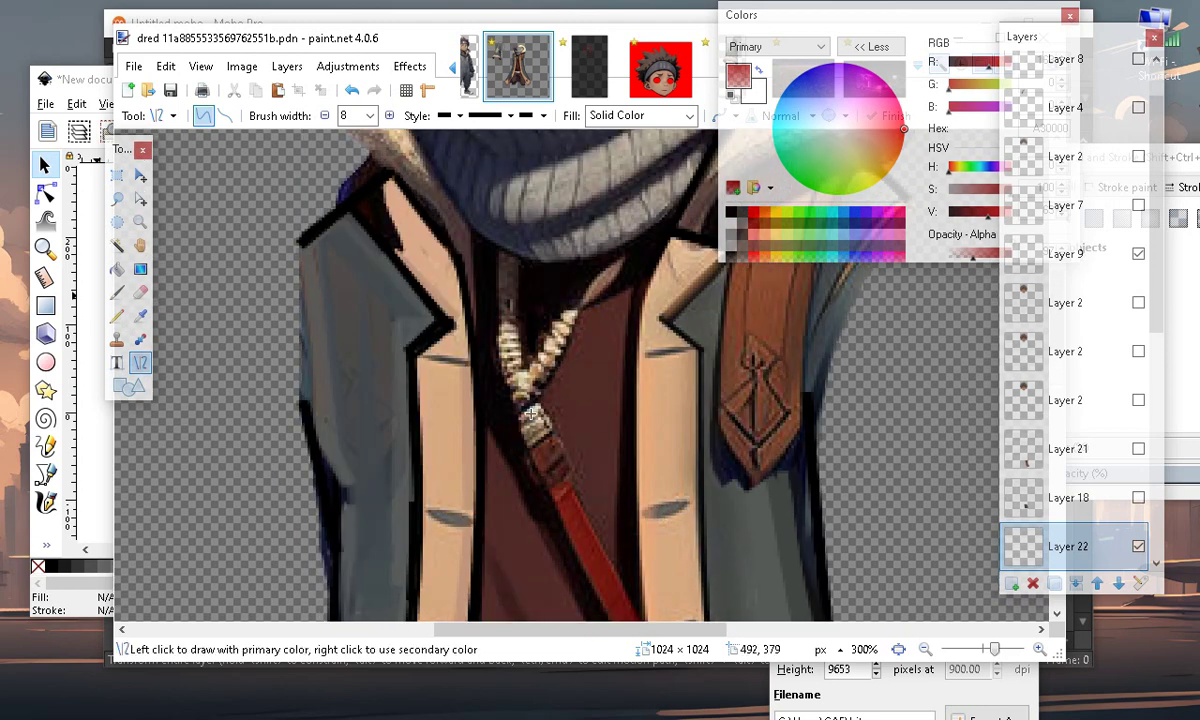
scroll(540, 350, "down", 3)
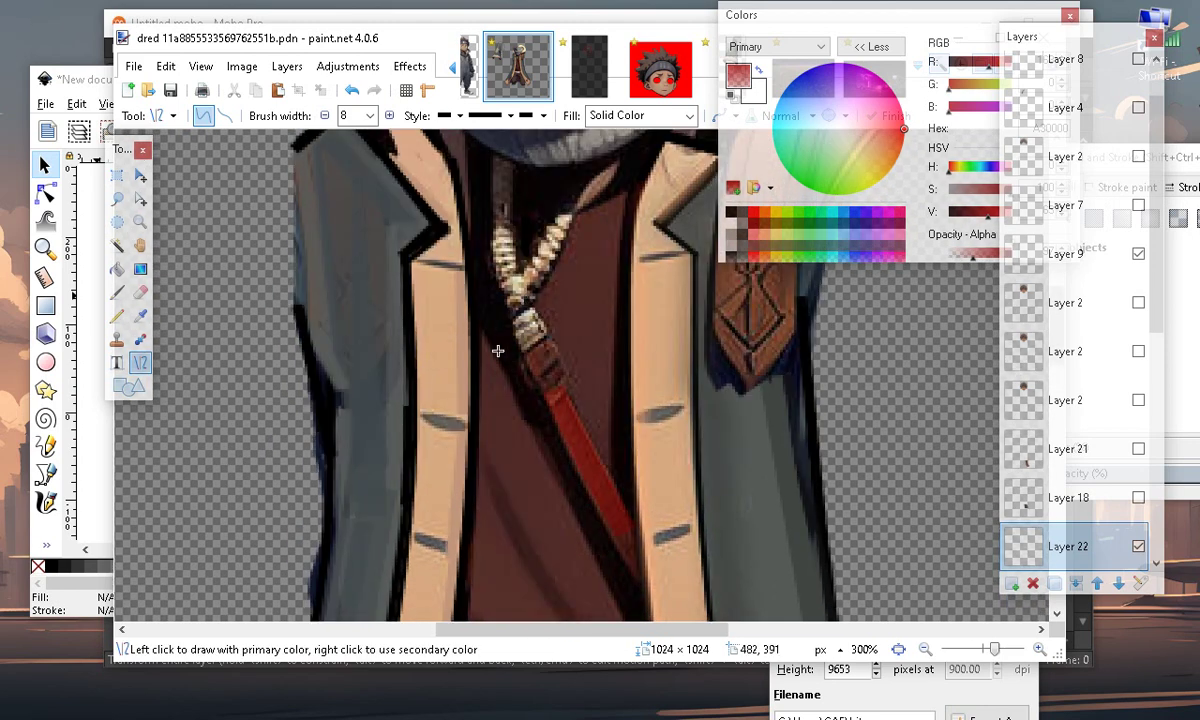
mouse_move(516, 313)
left_mouse_down()
mouse_move(528, 352)
mouse_move(529, 342)
left_mouse_up()
key("Return")
mouse_move(532, 316)
left_mouse_down()
mouse_move(533, 345)
mouse_move(534, 315)
mouse_move(545, 335)
left_mouse_up()
key("Return")
key("Return")
key("Return")
key("Return")
left_click_drag(553, 395, 616, 519)
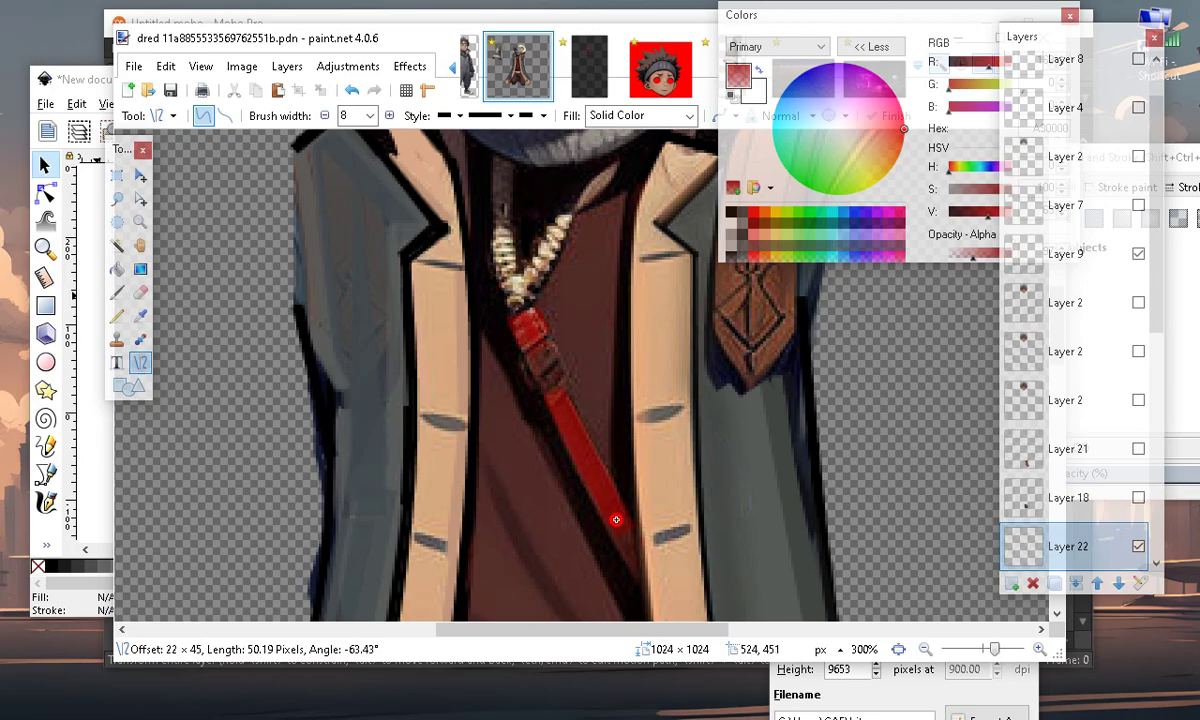
key("Return")
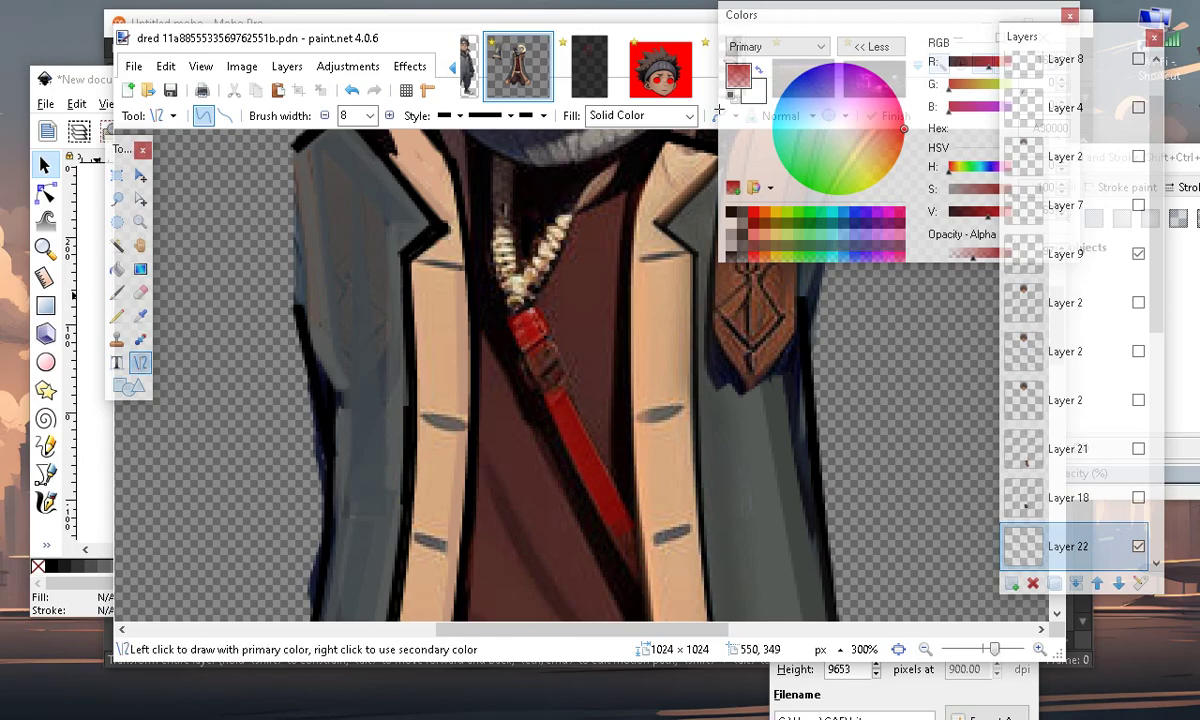
Switch the primary colour to black 000000 and reduce the line's brush width to 2
left_click(734, 96)
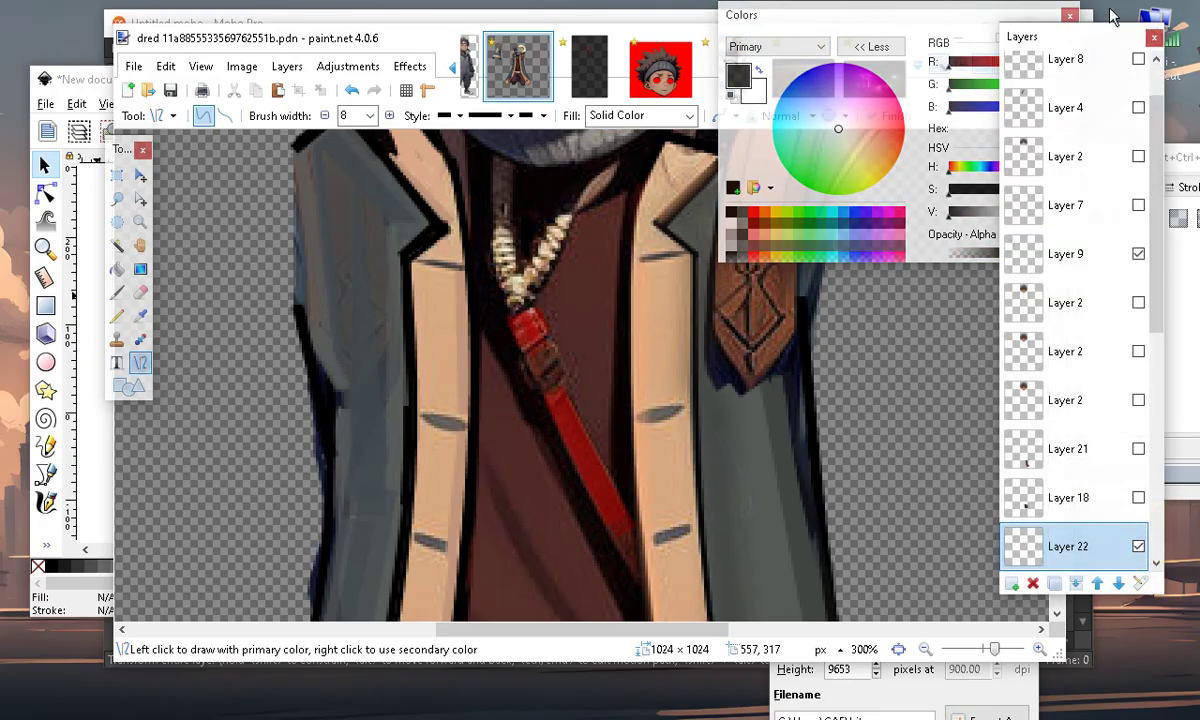
scroll(1112, 509, "down", 3)
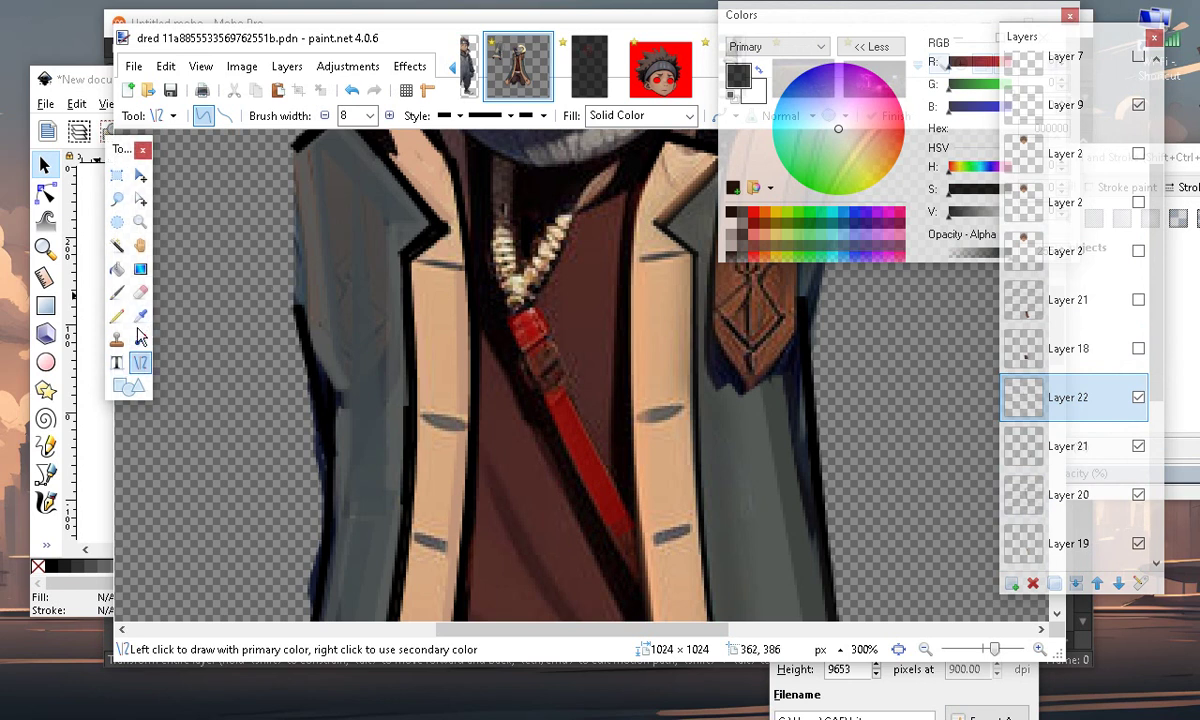
left_click(326, 116)
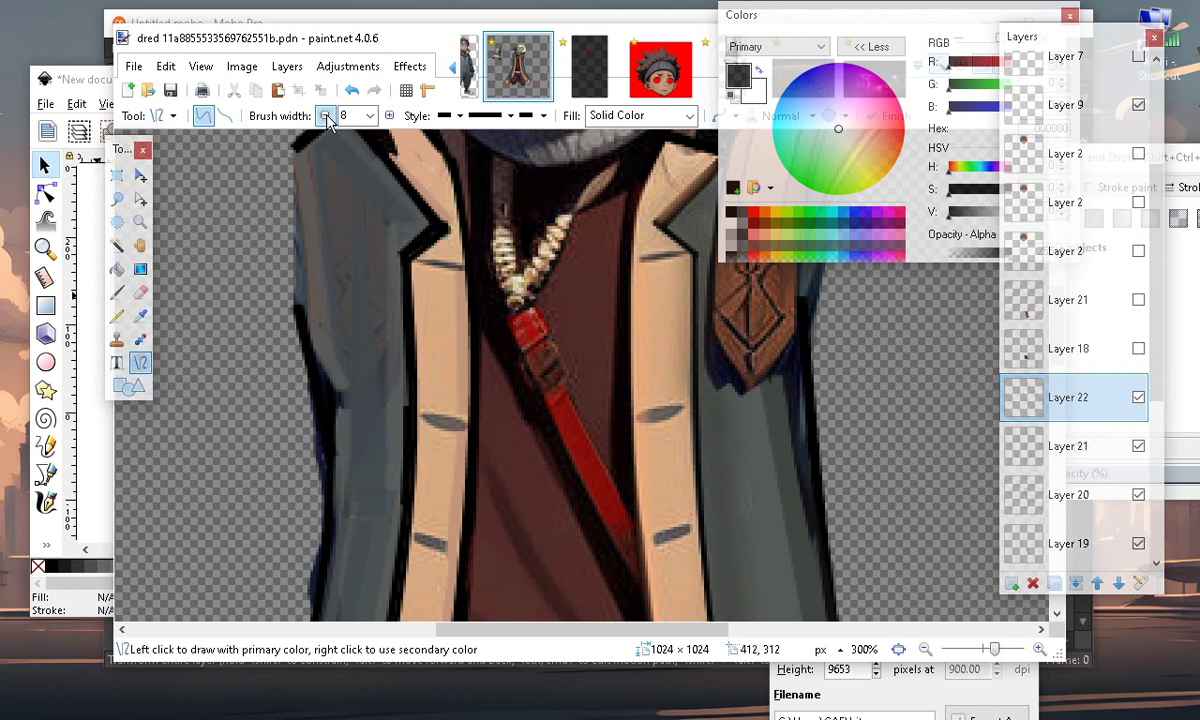
left_click(327, 115)
left_click(327, 115)
left_click(325, 116)
Try a black line about 75 pixels long across the strap, undo it and reduce the brush width to 1
left_click_drag(511, 461, 598, 271)
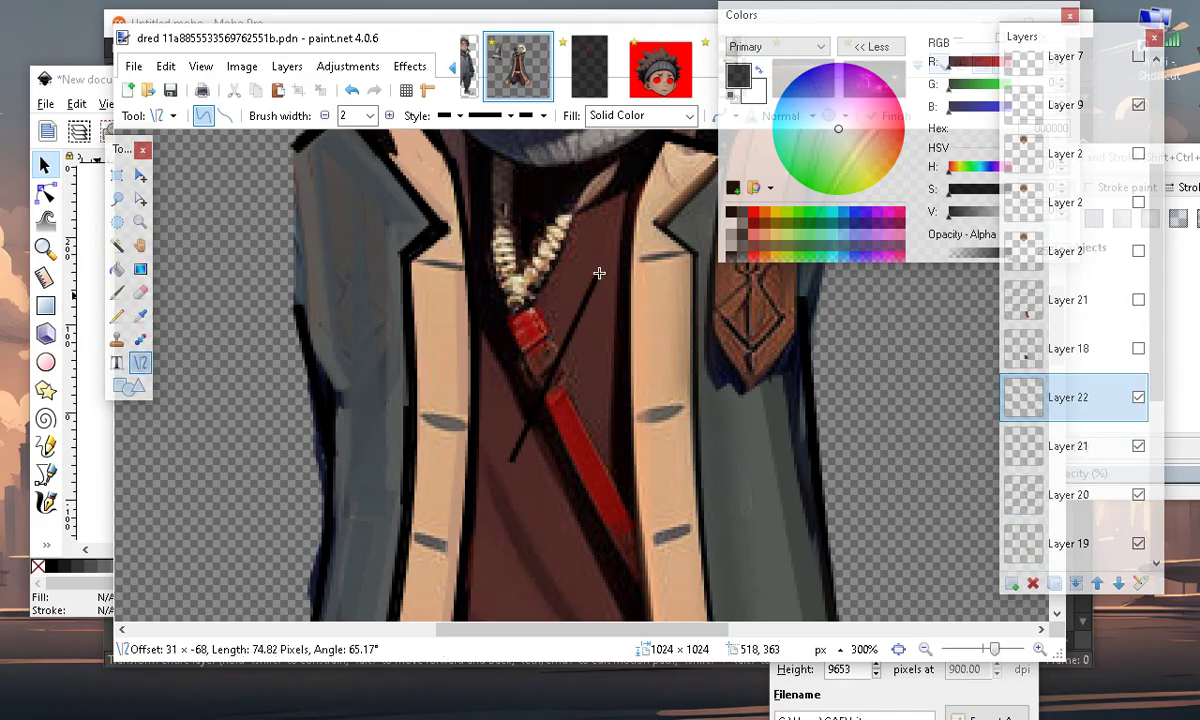
left_click(351, 90)
left_click(325, 116)
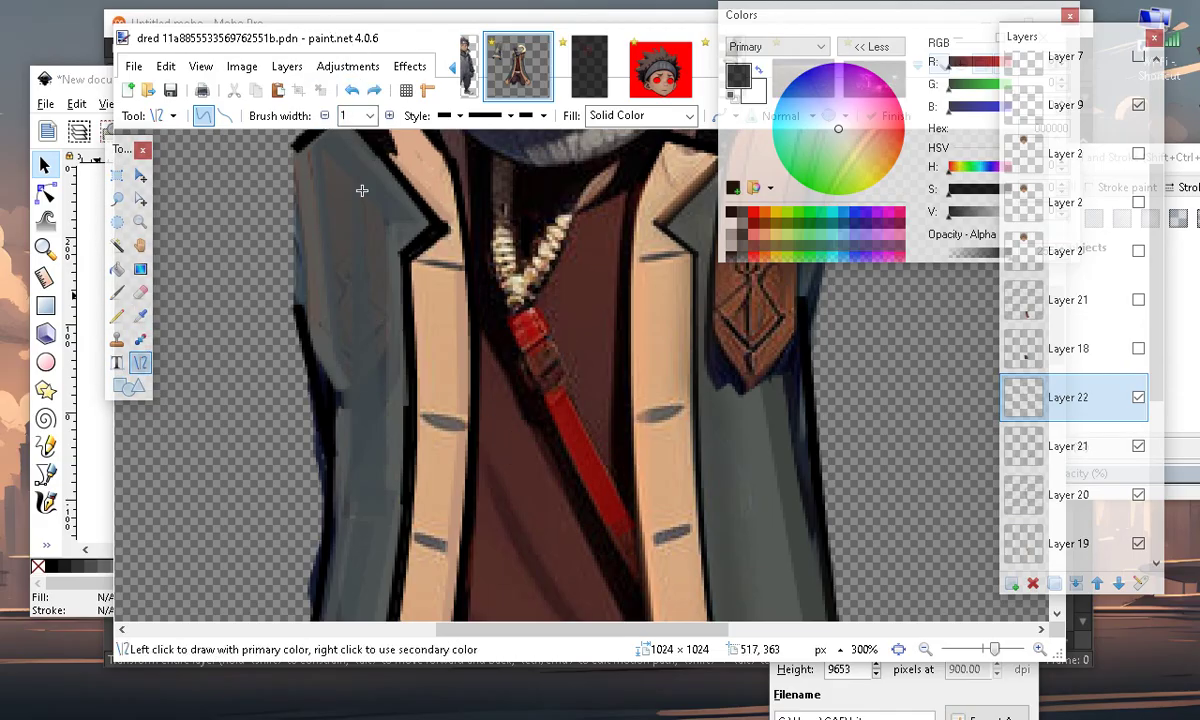
left_click(1039, 649)
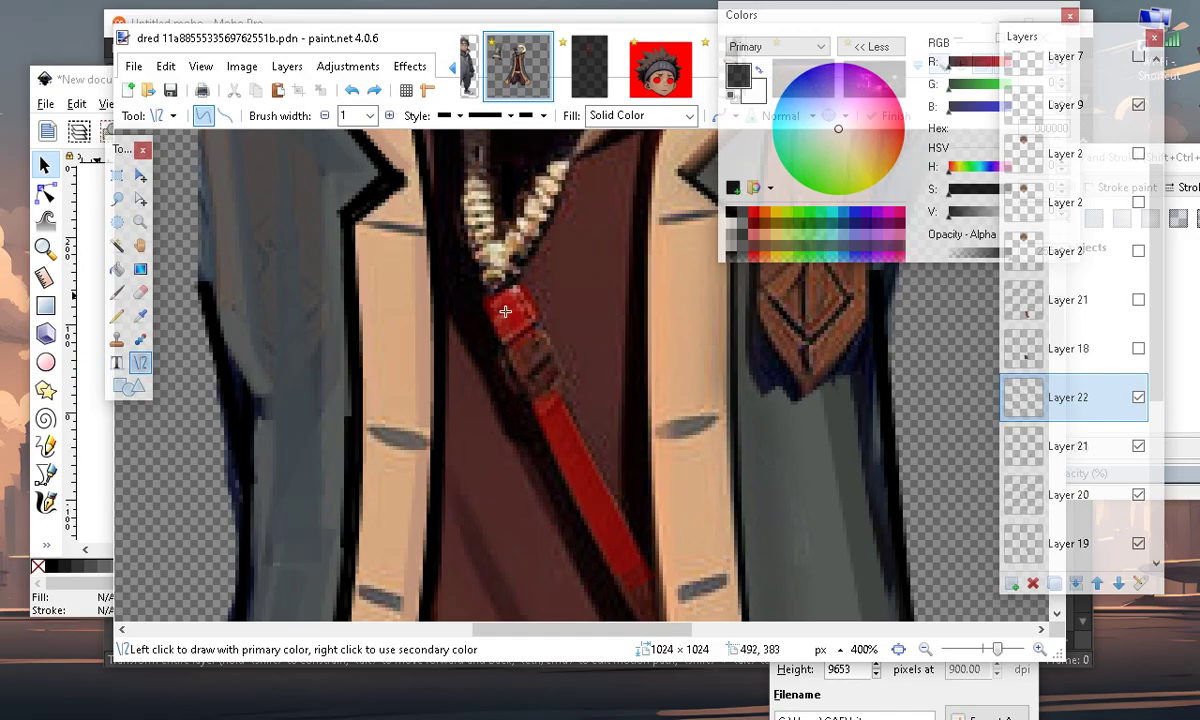
Draw a black line 1 pixel wide and about 14 pixels long across the strap at the buckle's upper edge
left_click_drag(482, 307, 522, 277)
key("ctrl+z")
left_click_drag(506, 352, 543, 323)
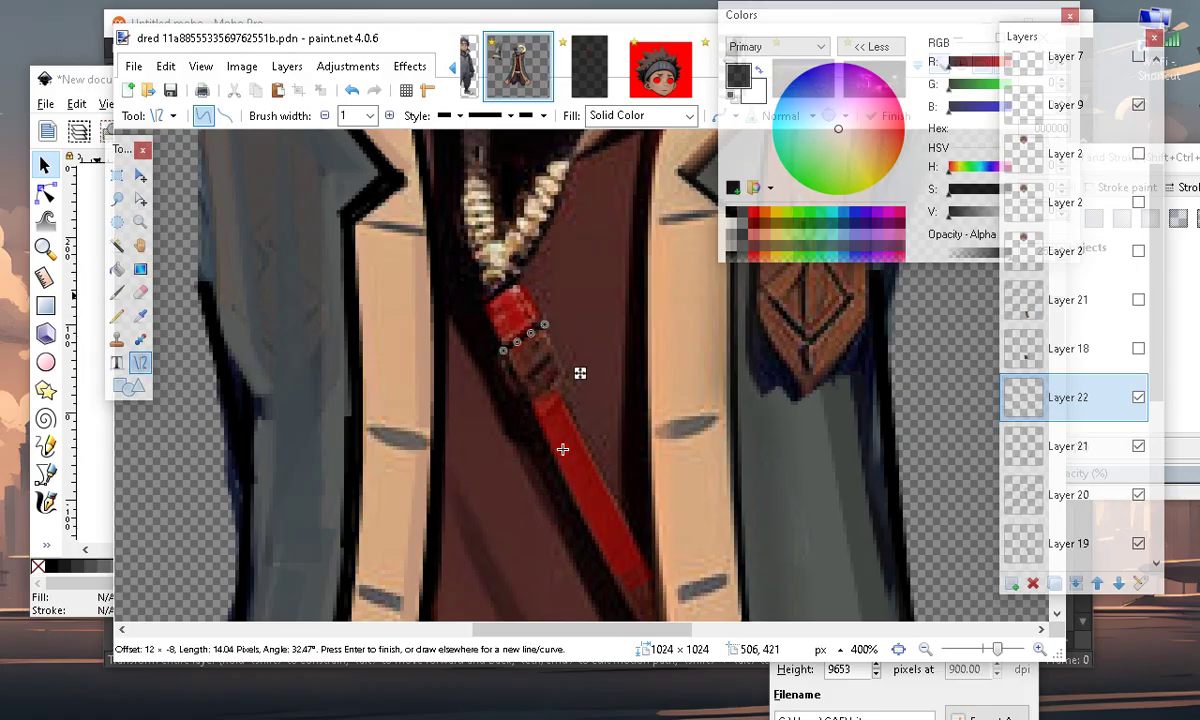
key("Return")
Draw a black line along the red strap's right edge below the buckle, undoing the stray short line on it
scroll(579, 367, "down", 4)
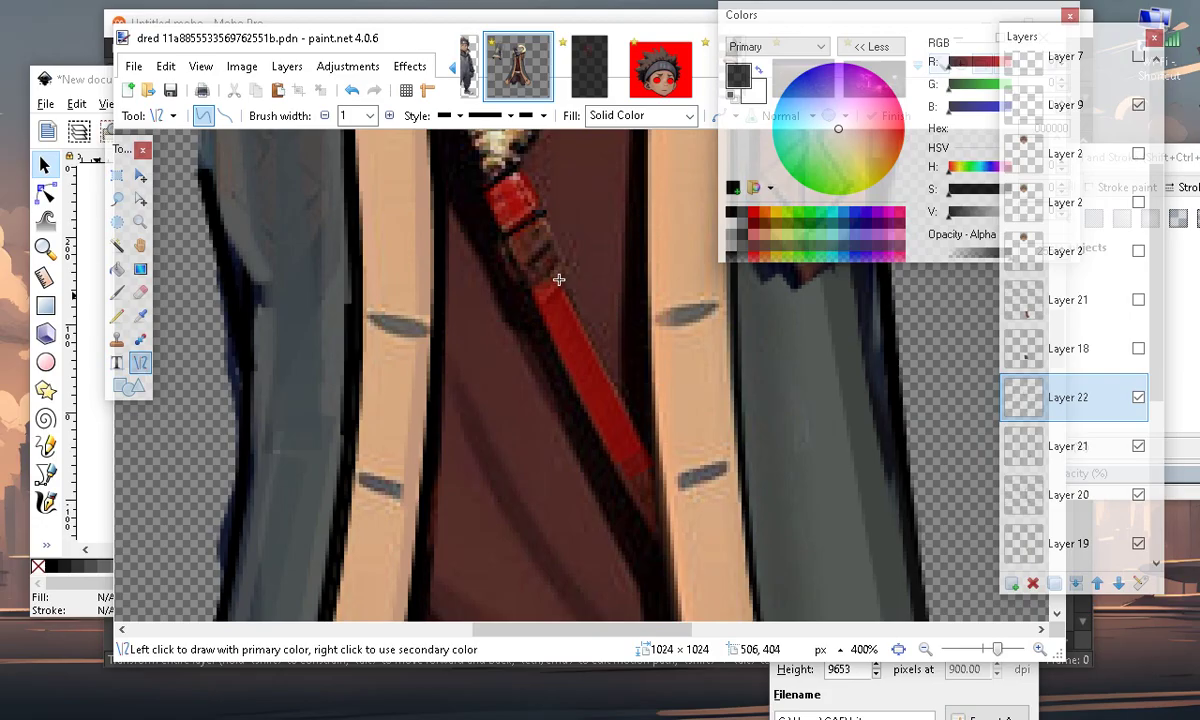
mouse_move(560, 270)
left_mouse_down()
mouse_move(644, 458)
mouse_move(656, 458)
left_mouse_up()
mouse_move(560, 277)
left_mouse_down()
mouse_move(544, 295)
mouse_move(556, 270)
left_mouse_up()
left_click_drag(597, 342, 600, 354)
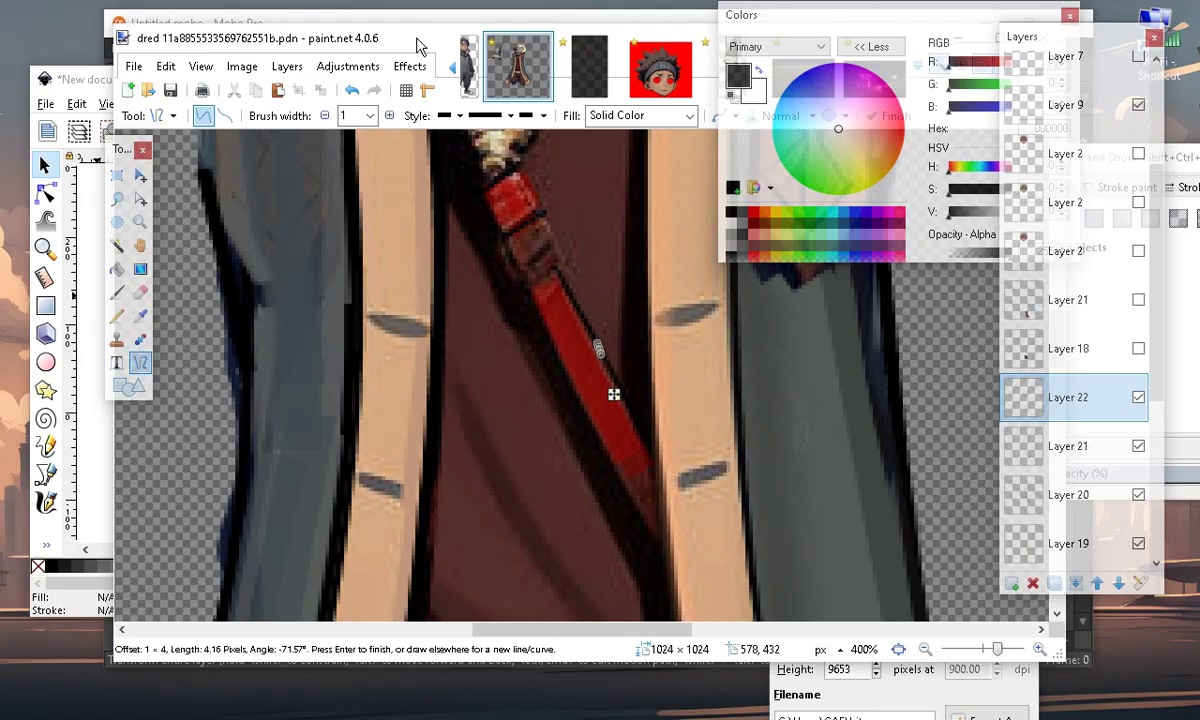
left_click(352, 90)
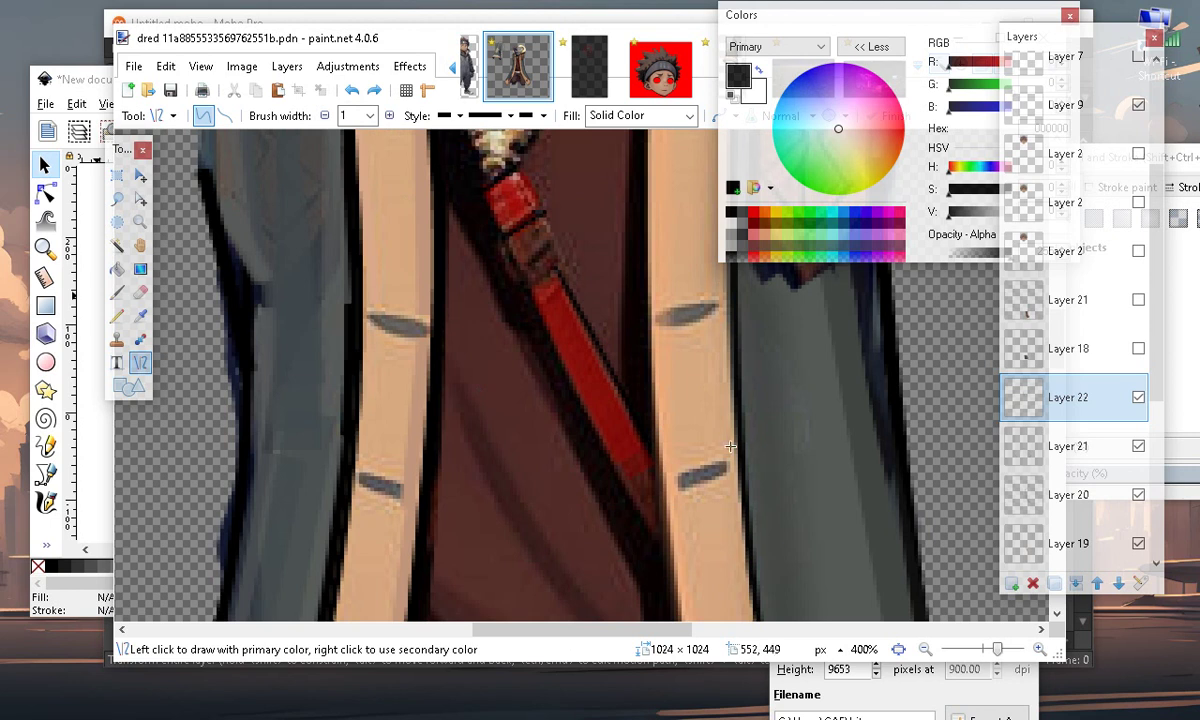
Draw a muted red 893B3B line about 65 pixels long along the left edge of the strap below the buckle
scroll(528, 437, "up", 1)
scroll(500, 401, "down", 1)
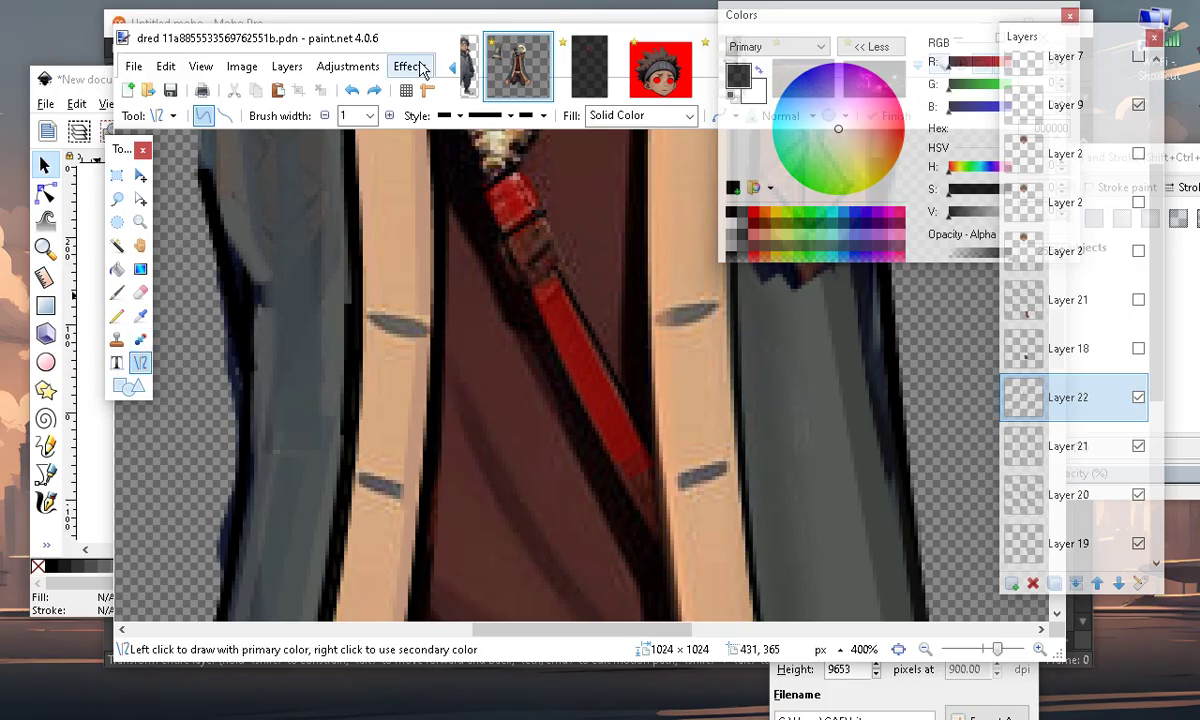
left_click_drag(967, 24, 890, 8)
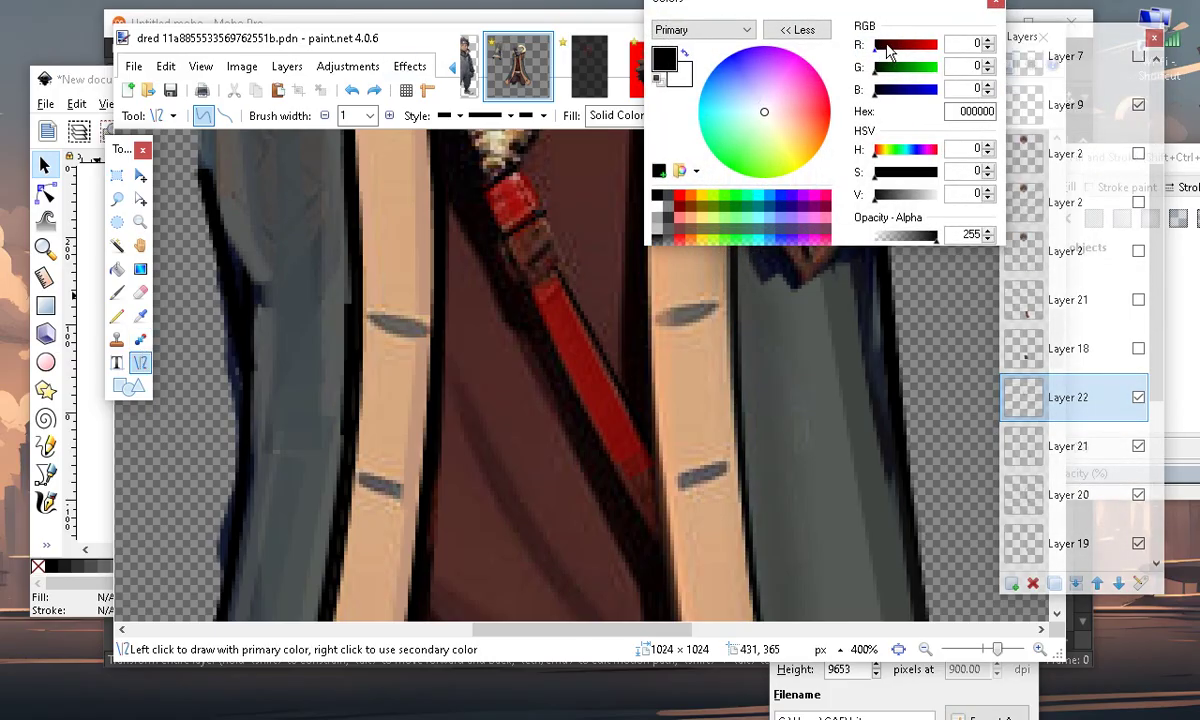
left_click_drag(885, 52, 909, 52)
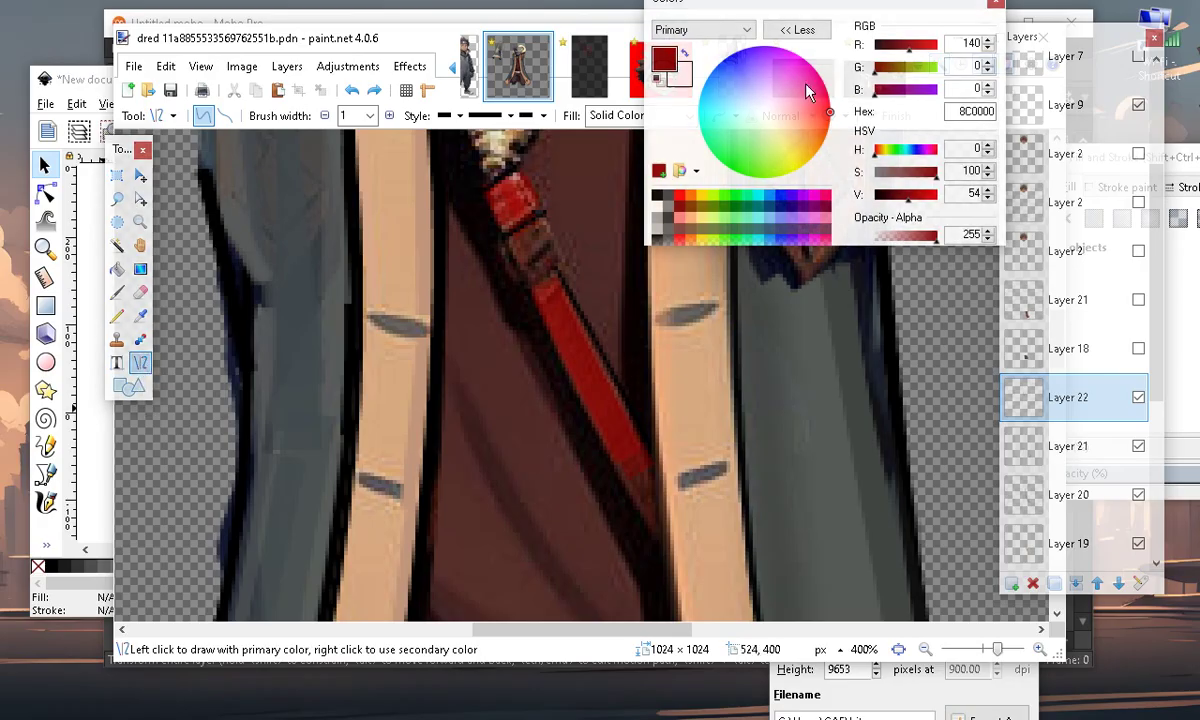
left_click_drag(532, 300, 623, 470)
left_click_drag(930, 178, 912, 183)
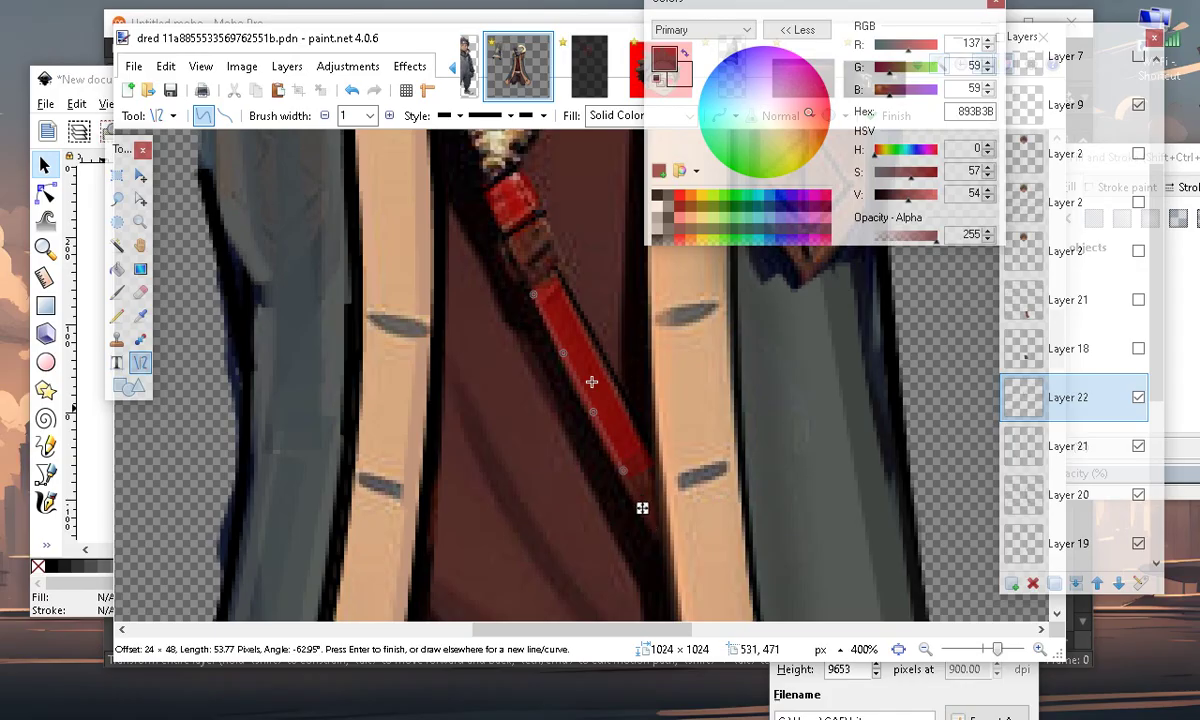
left_click_drag(627, 479, 646, 508)
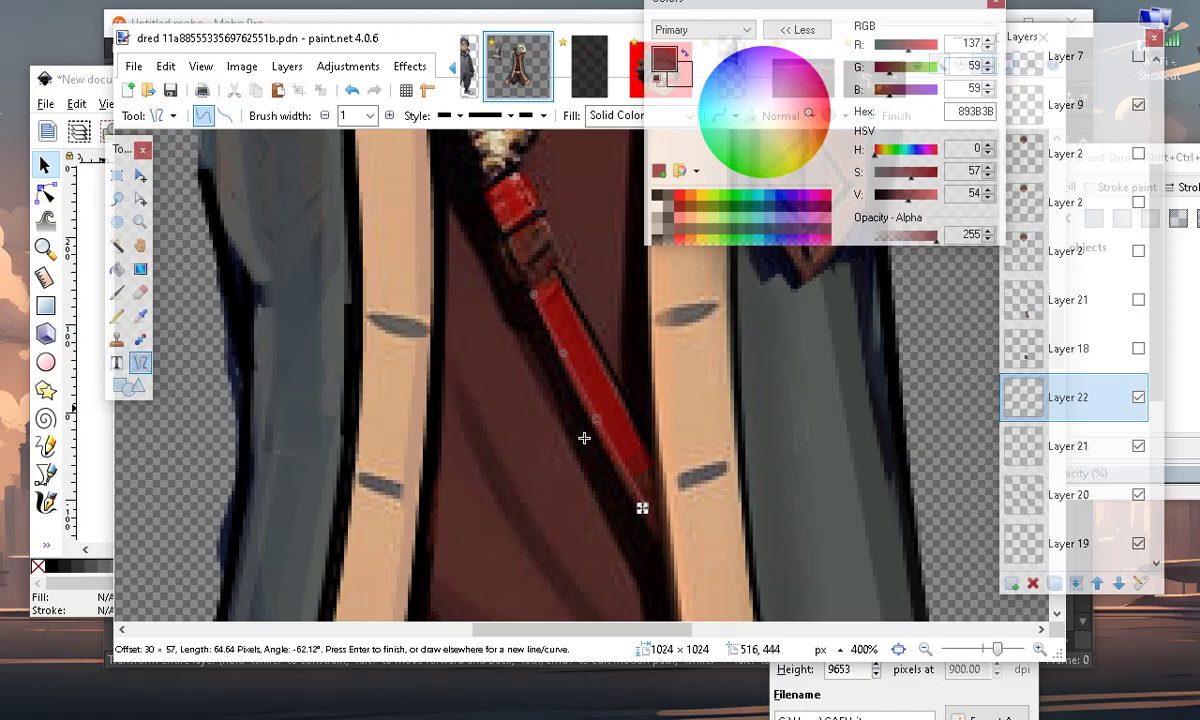
key("Return")
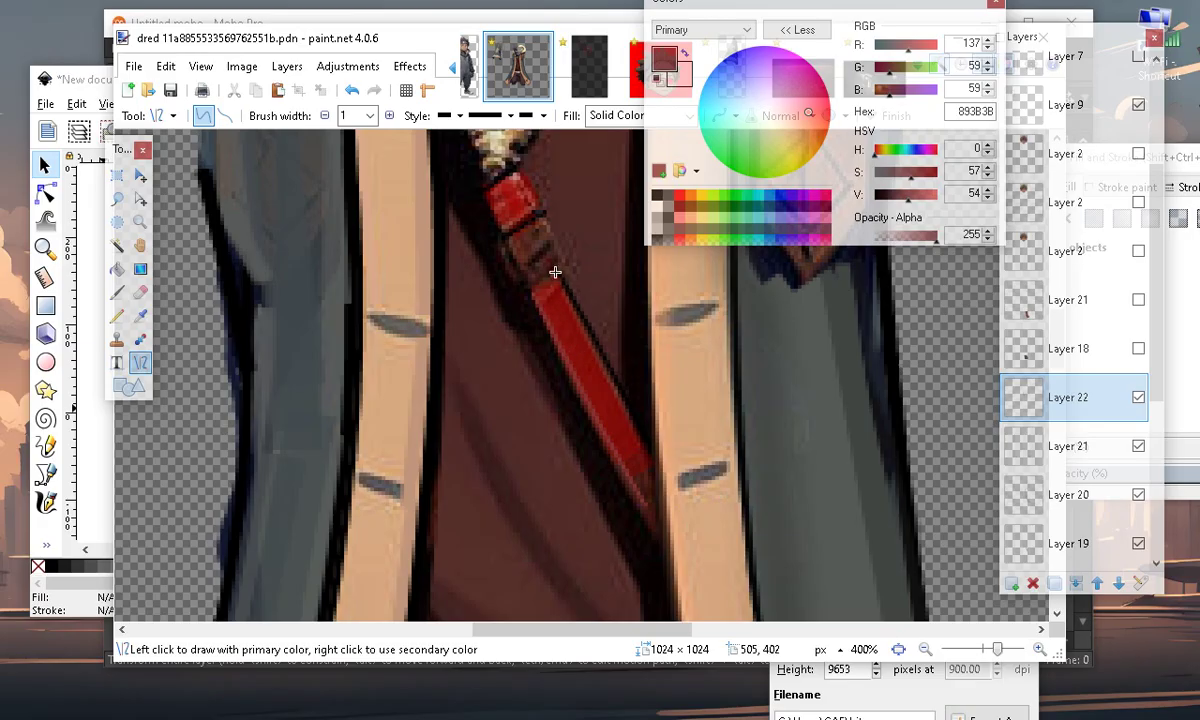
left_click_drag(565, 291, 637, 426)
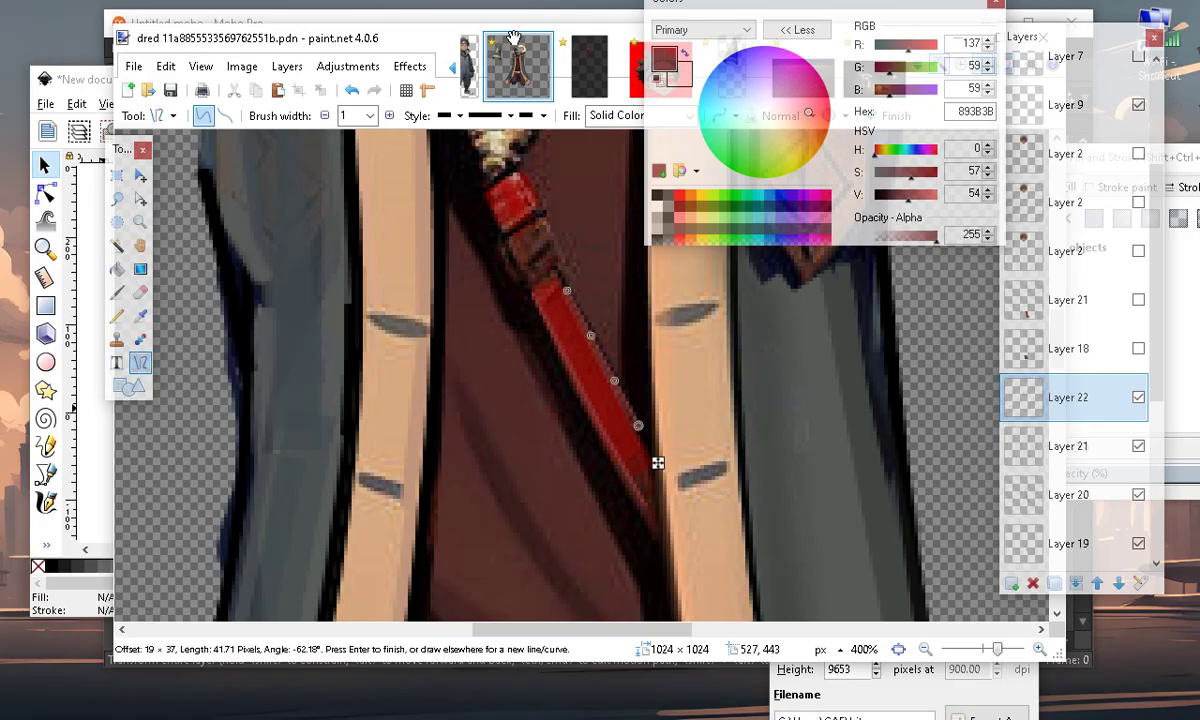
left_click_drag(566, 298, 561, 293)
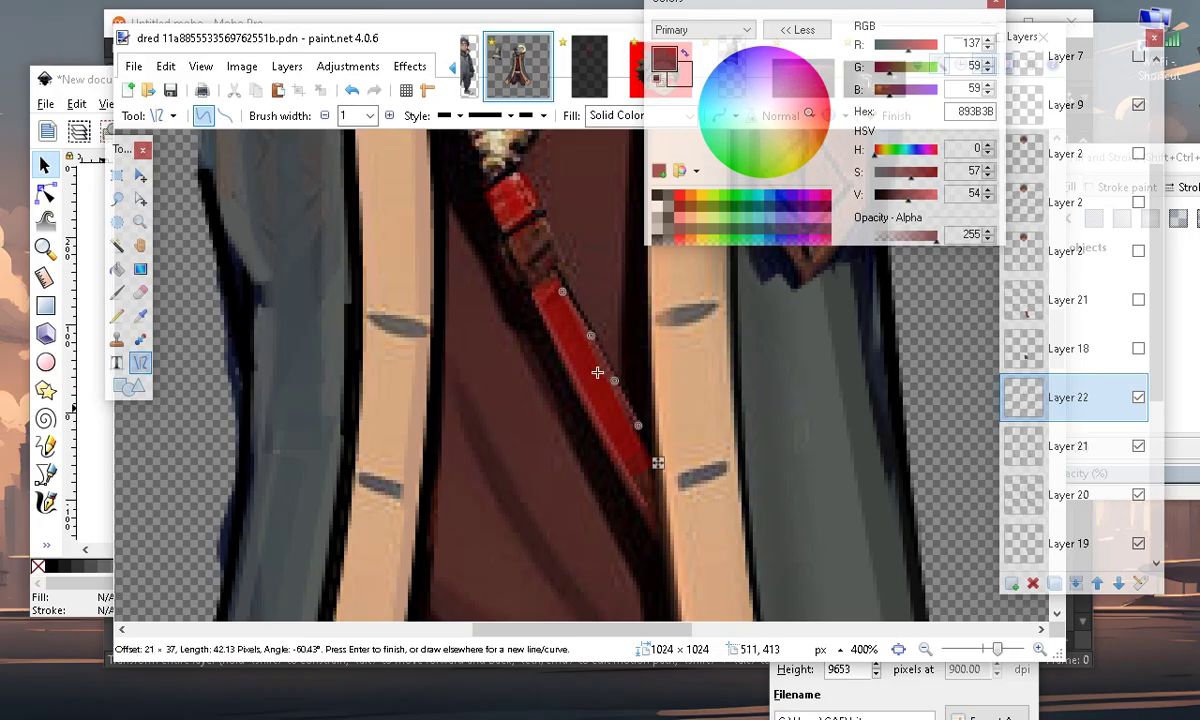
left_click(352, 90)
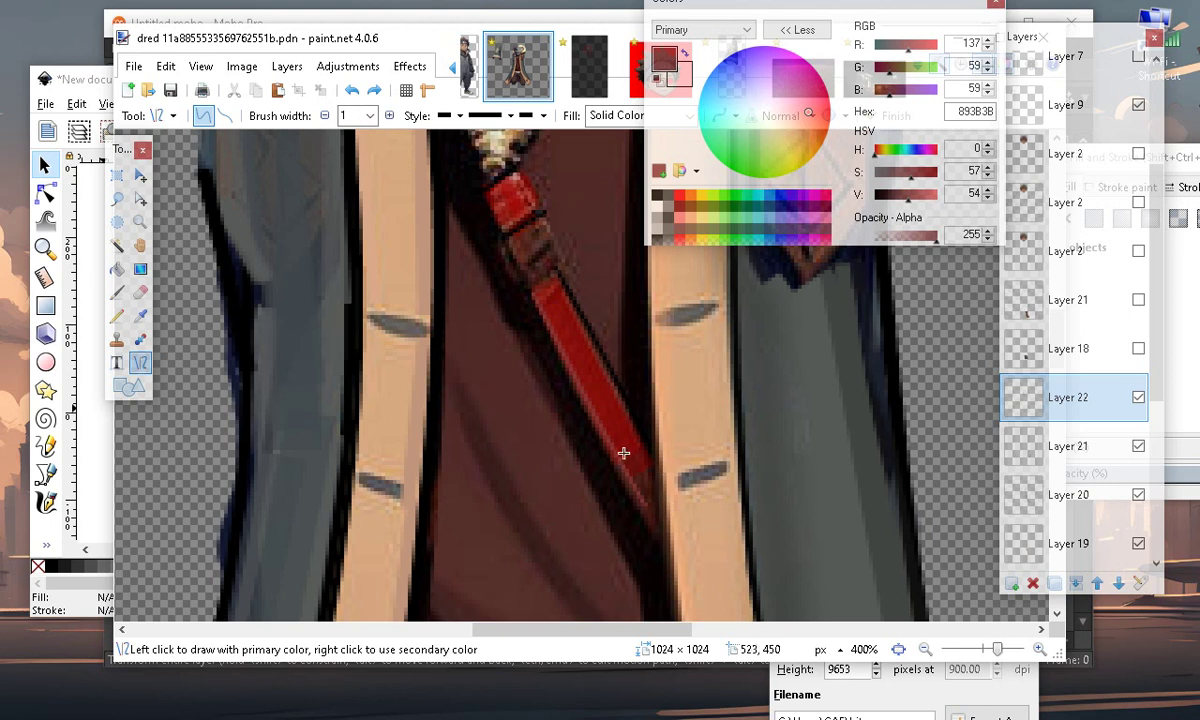
Switch the primary colour to black 000000 and outline both long sides of the red strap piece above the buckle
scroll(608, 530, "up", 3)
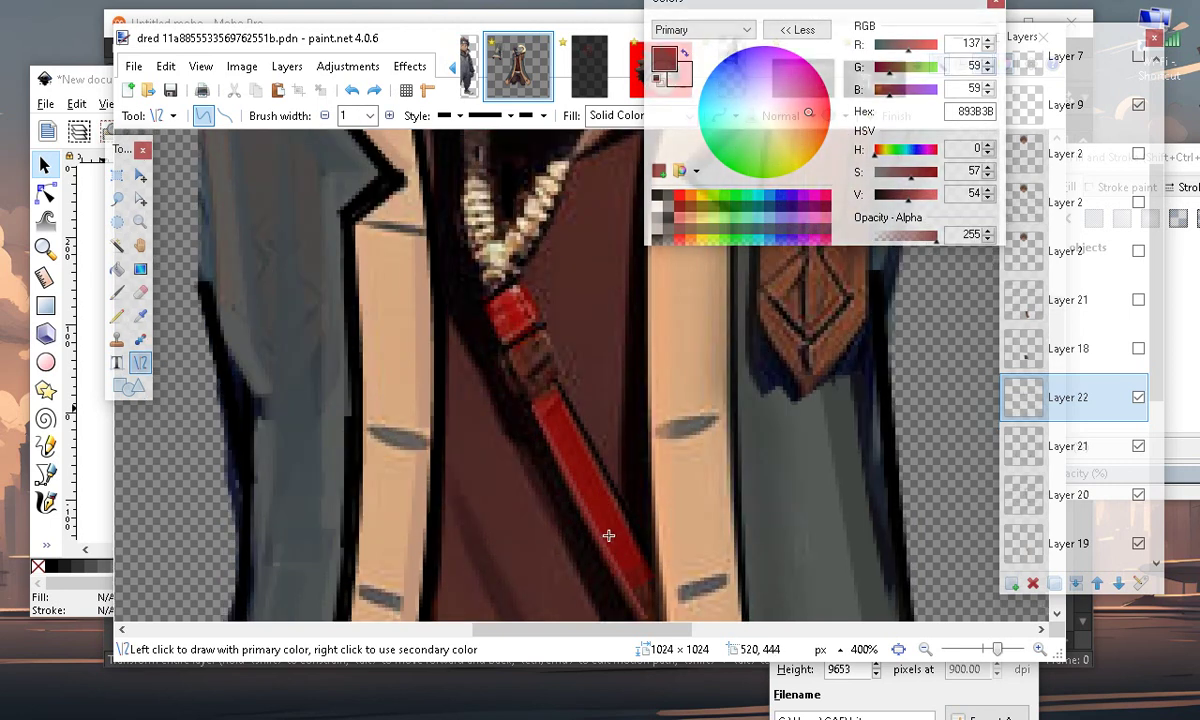
left_click(657, 78)
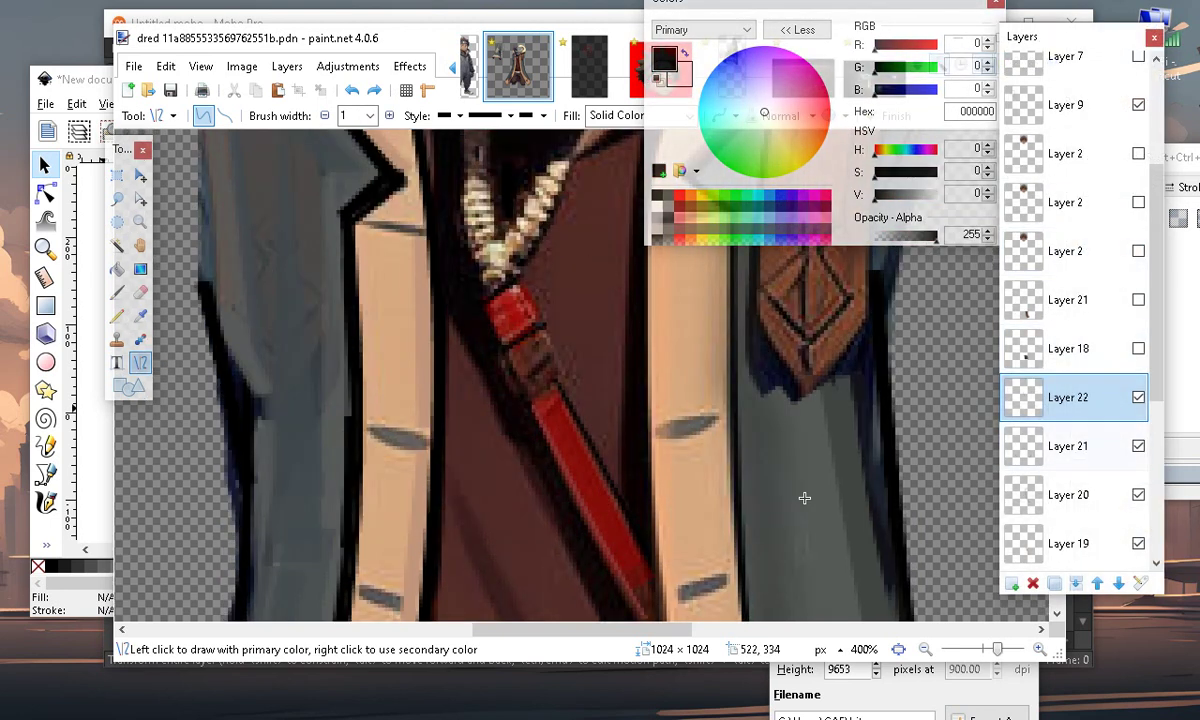
mouse_move(498, 352)
left_mouse_down()
mouse_move(562, 313)
mouse_move(498, 355)
left_mouse_up()
left_click_drag(476, 298, 502, 348)
left_click(560, 388)
left_click_drag(521, 280, 548, 328)
key("Return")
Draw black outline lines along the lower edge and the right edge of the brown strap buckle
mouse_move(519, 413)
left_mouse_down()
mouse_move(555, 381)
mouse_move(571, 383)
mouse_move(544, 402)
mouse_move(570, 384)
left_mouse_up()
key("Return")
key("Return")
mouse_move(545, 325)
left_mouse_down()
mouse_move(568, 391)
mouse_move(570, 381)
left_mouse_up()
key("Return")
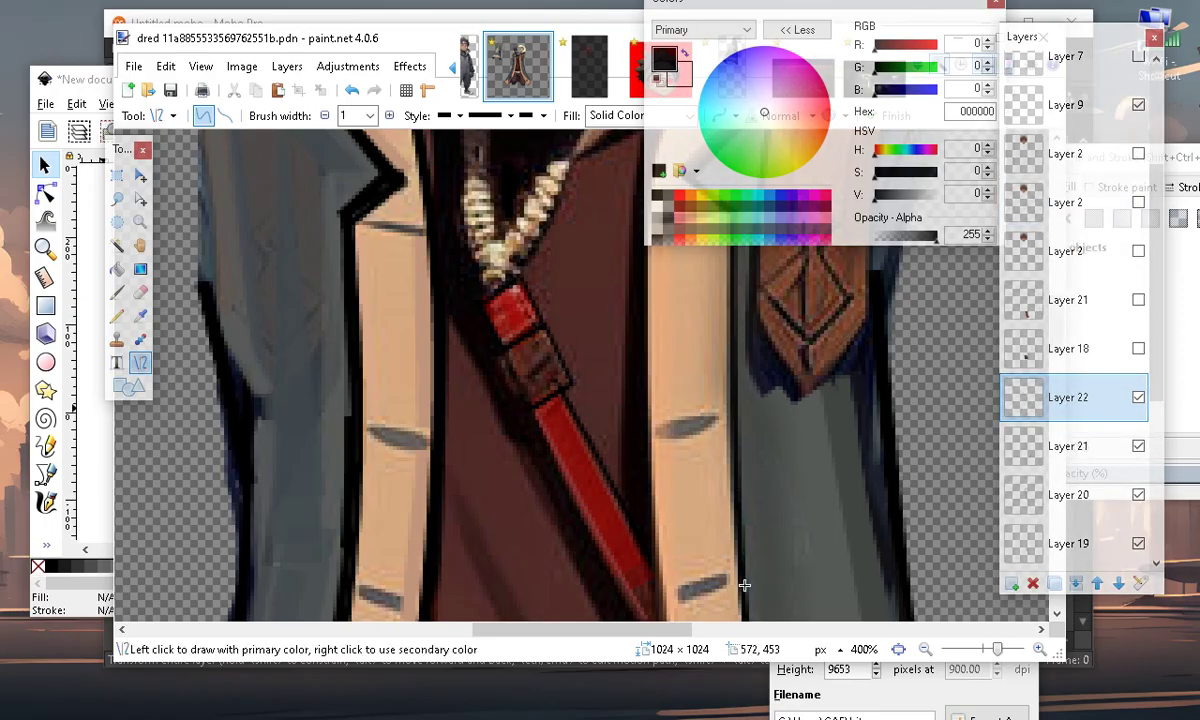
Add a new layer above Layer 22 and set the primary colour to light grey D3D3D3 with an opacity of 151
left_click(140, 315)
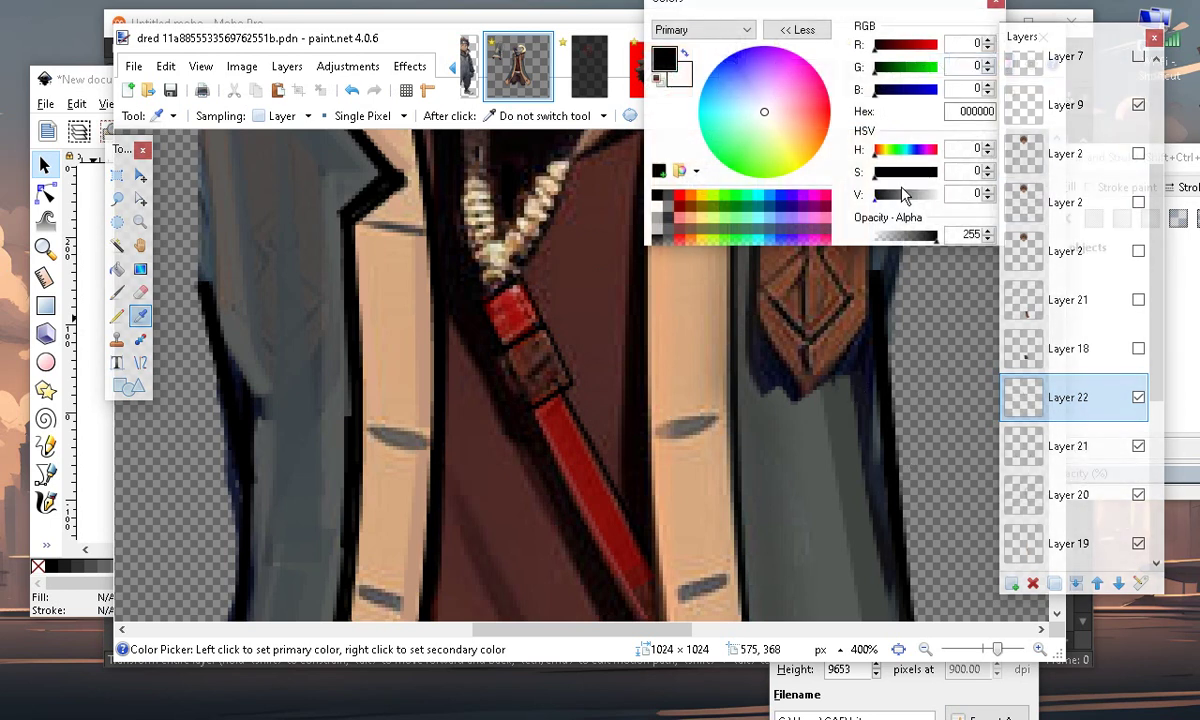
left_click_drag(903, 196, 927, 195)
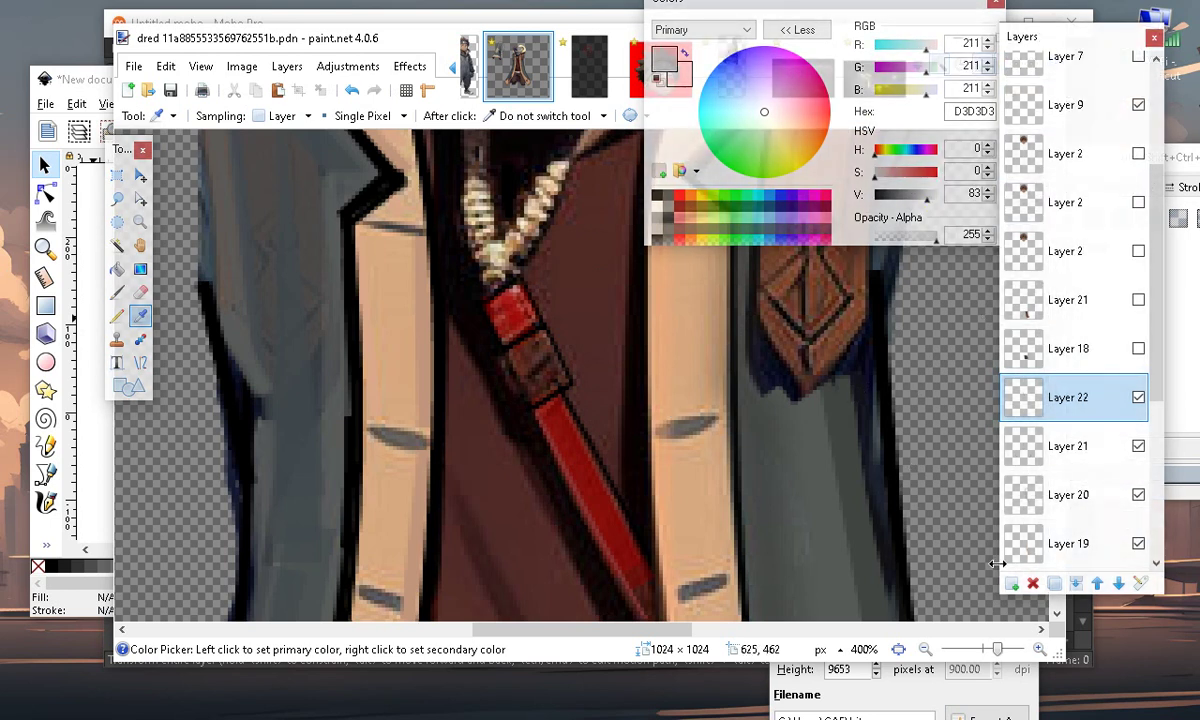
left_click(1012, 583)
scroll(1030, 480, "down", 3)
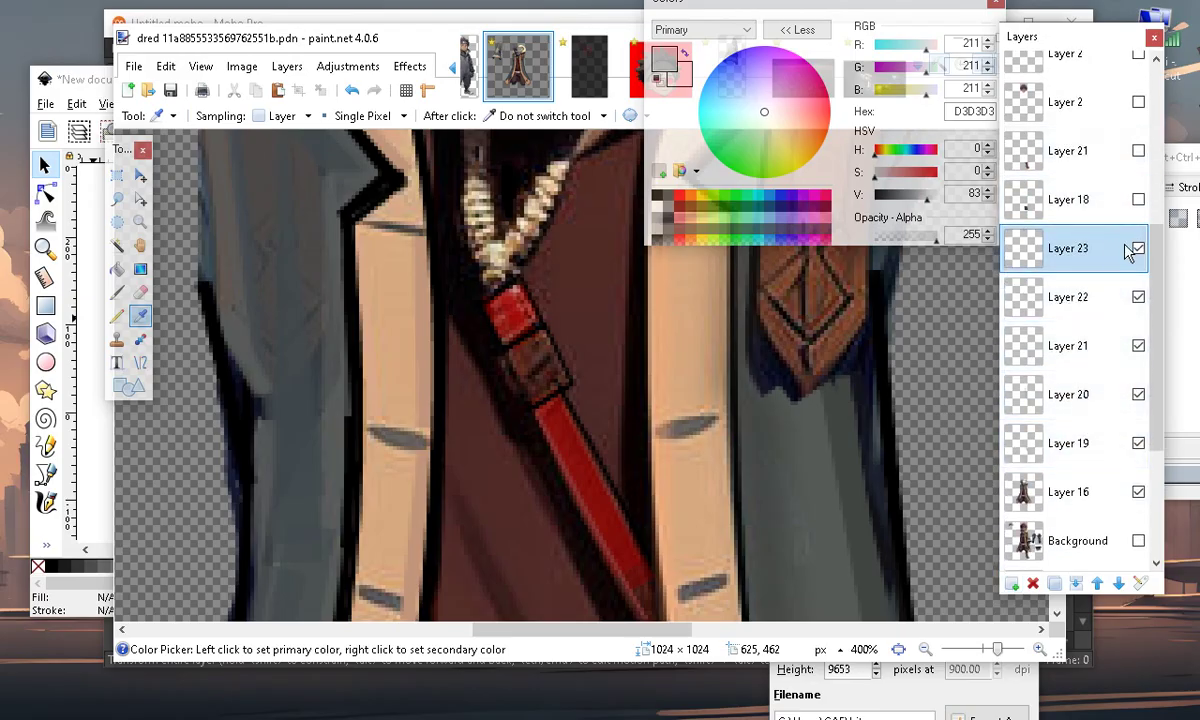
left_click_drag(895, 233, 911, 236)
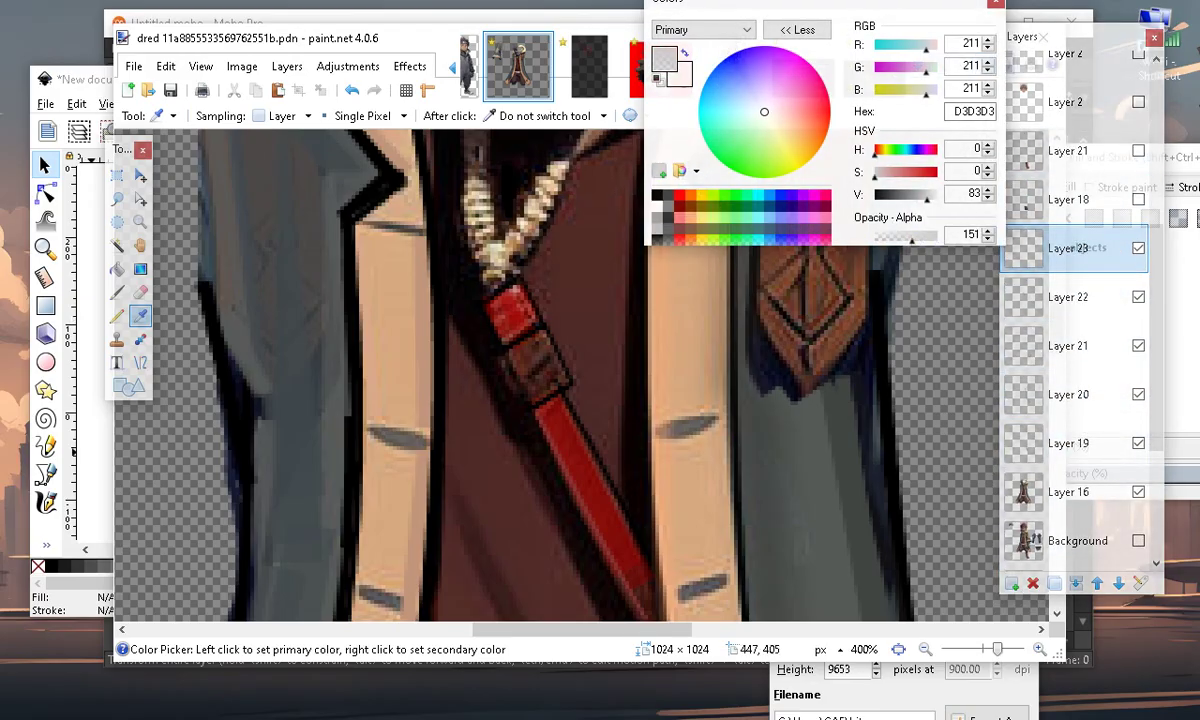
Draw a 3-pixel-wide light grey line at opacity 74 across the upper edge of the strap's buckle
left_click(140, 362)
left_click_drag(509, 366, 548, 344)
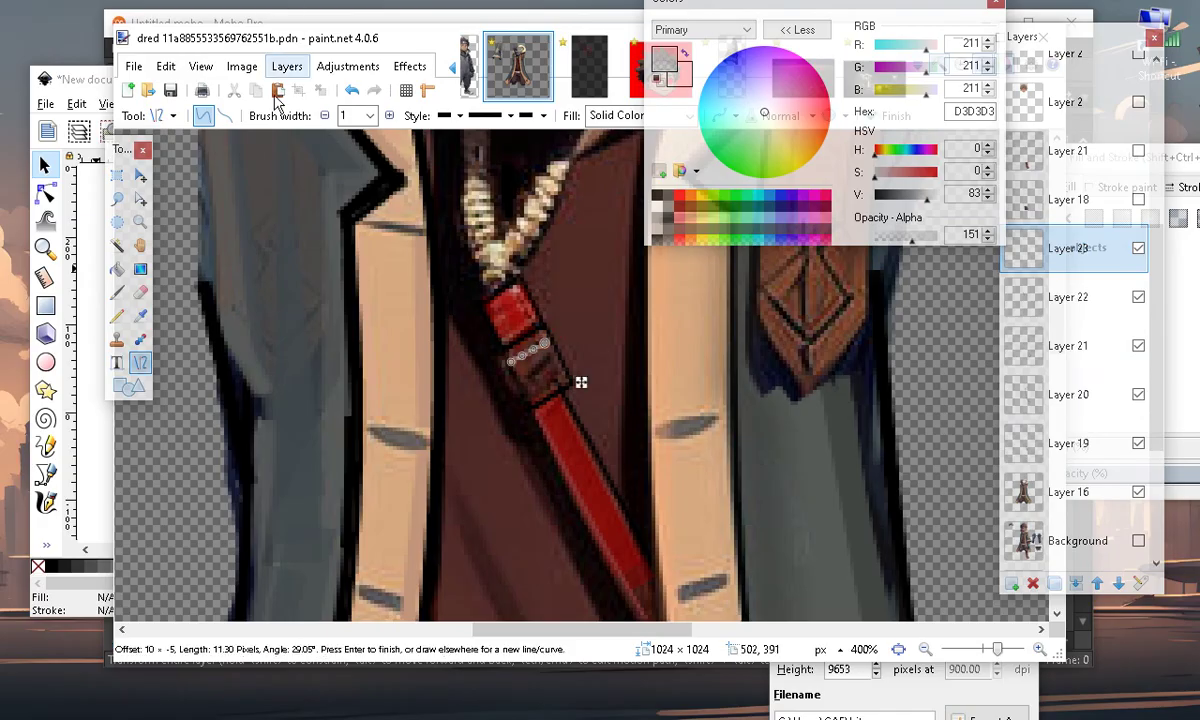
left_click(350, 92)
left_click(389, 115)
left_click(389, 115)
left_click_drag(911, 236, 893, 236)
left_click_drag(506, 362, 549, 338)
key("Return")
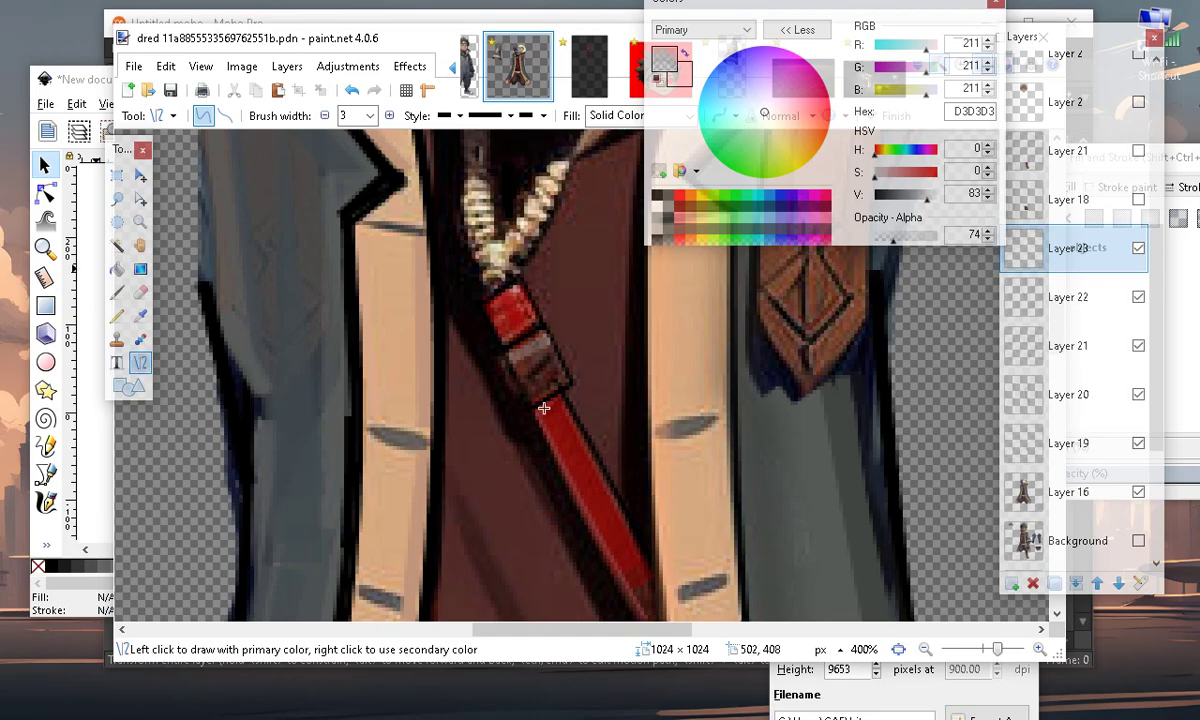
Draw a curved light grey line about 16 pixels long along the buckle's lower edge
mouse_move(525, 400)
left_mouse_down()
mouse_move(568, 380)
mouse_move(520, 402)
mouse_move(511, 384)
mouse_move(499, 436)
mouse_move(526, 525)
mouse_move(515, 507)
mouse_move(534, 518)
mouse_move(541, 508)
mouse_move(533, 515)
left_mouse_up()
scroll(511, 384, "up", 1)
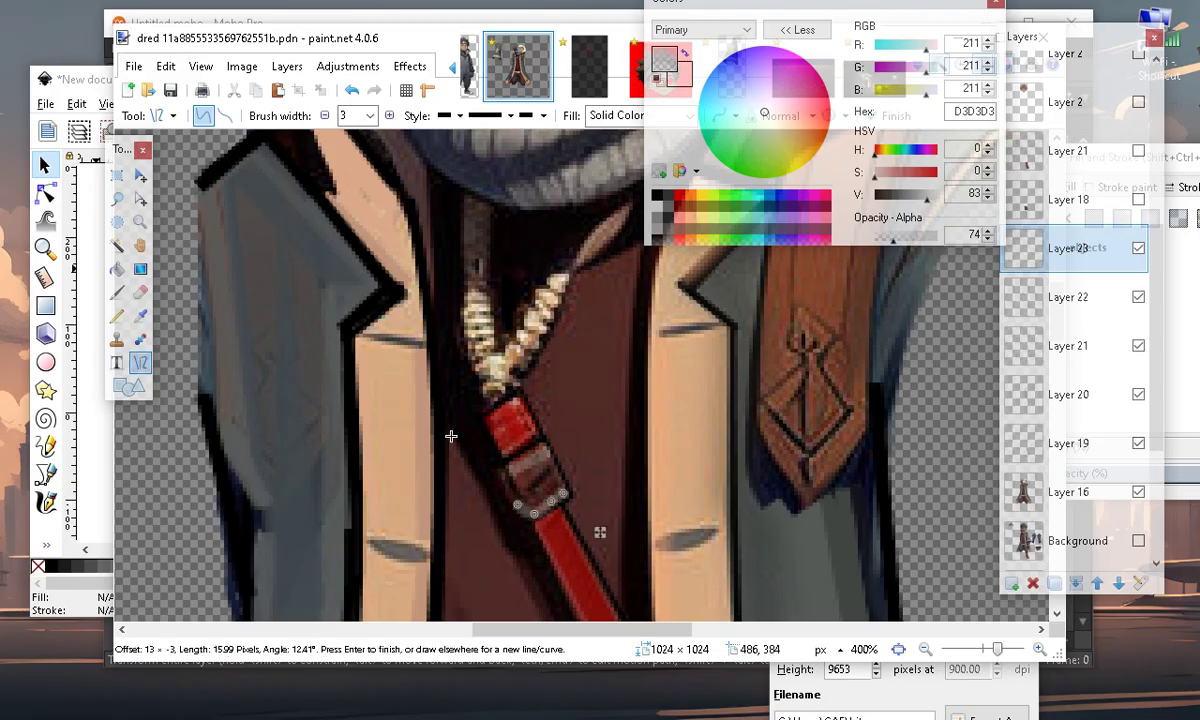
key("Return")
scroll(451, 436, "down", 3)
scroll(541, 381, "up", 1)
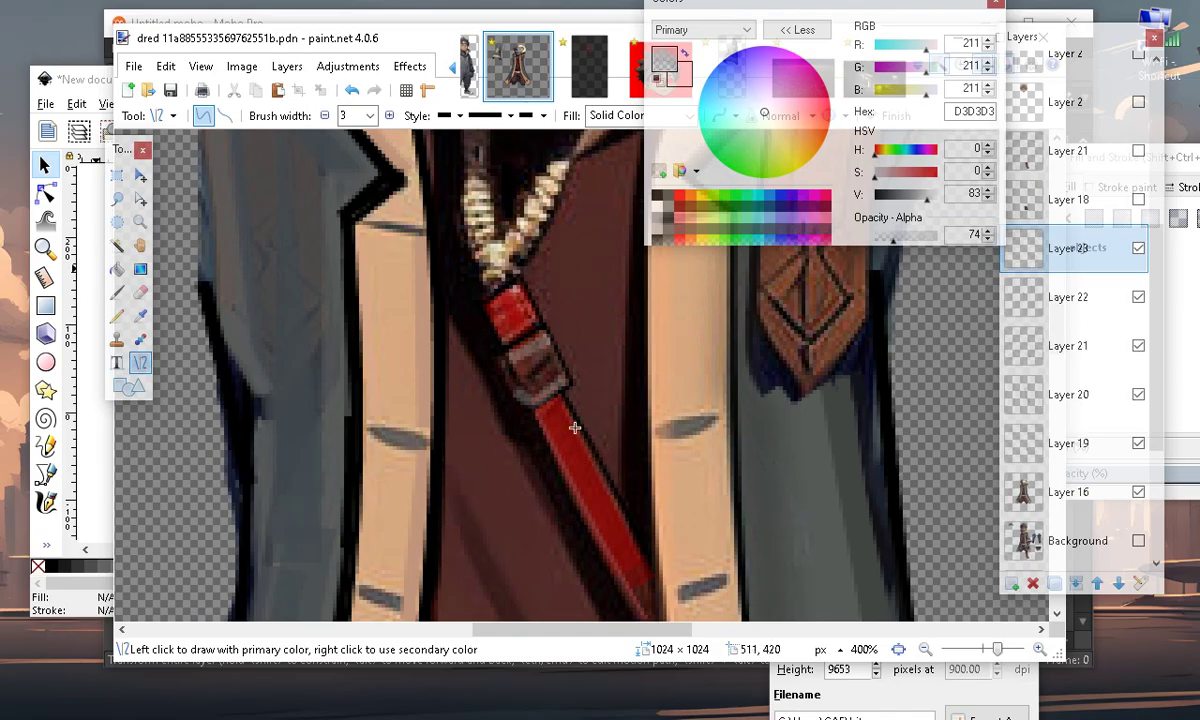
Draw a 1-pixel-wide light grey diagonal line about 8 pixels long in the middle of the buckle
left_click(324, 115)
left_click(324, 115)
left_click_drag(527, 375, 547, 352)
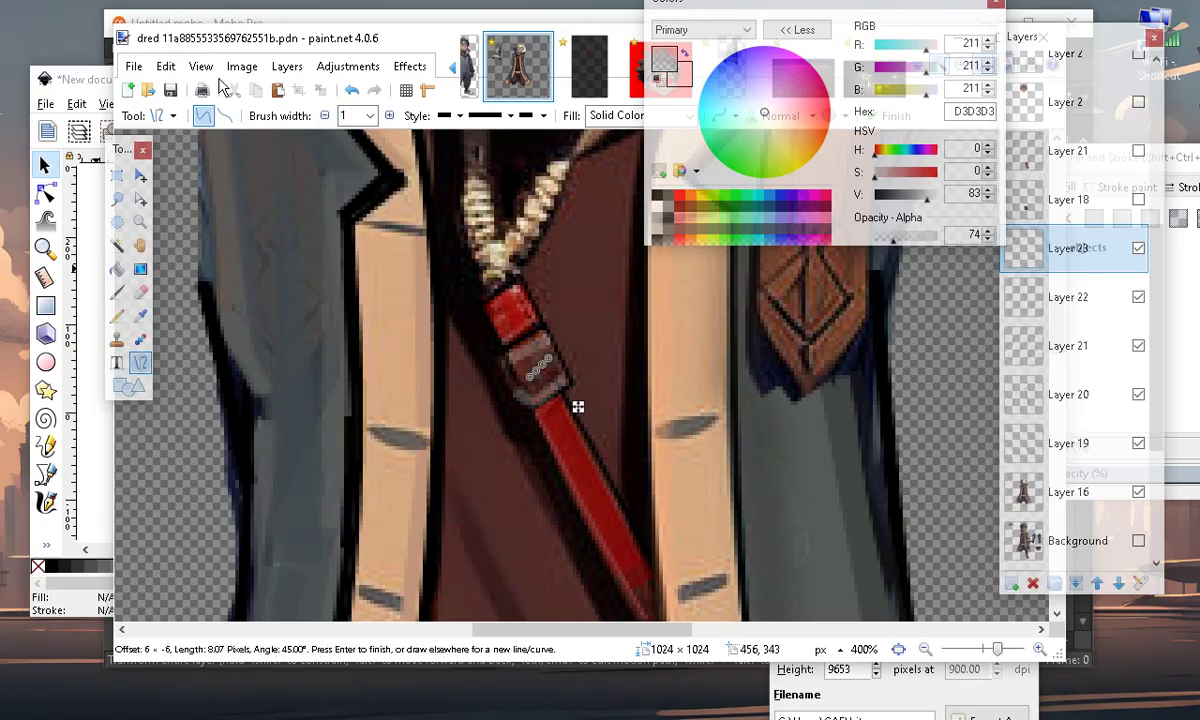
key("Return")
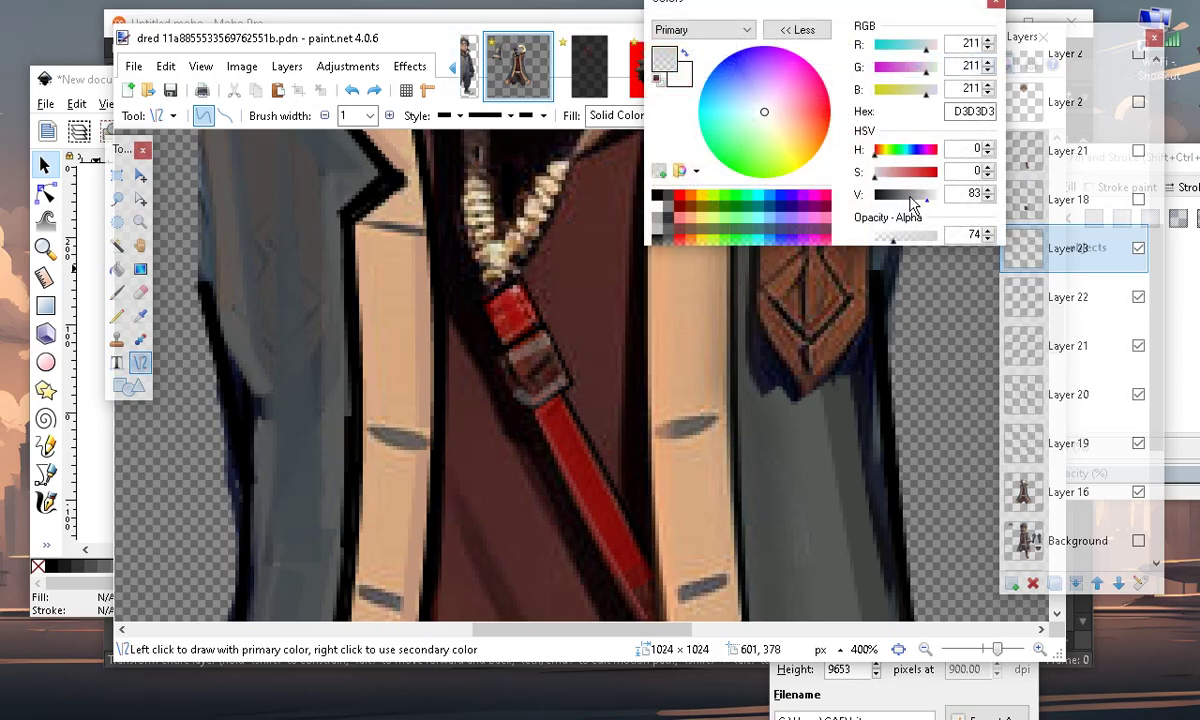
Draw white FFFFFF highlight lines at opacity 225 across the buckle's centre and along its right edge
left_click_drag(924, 198, 950, 192)
left_click(929, 238)
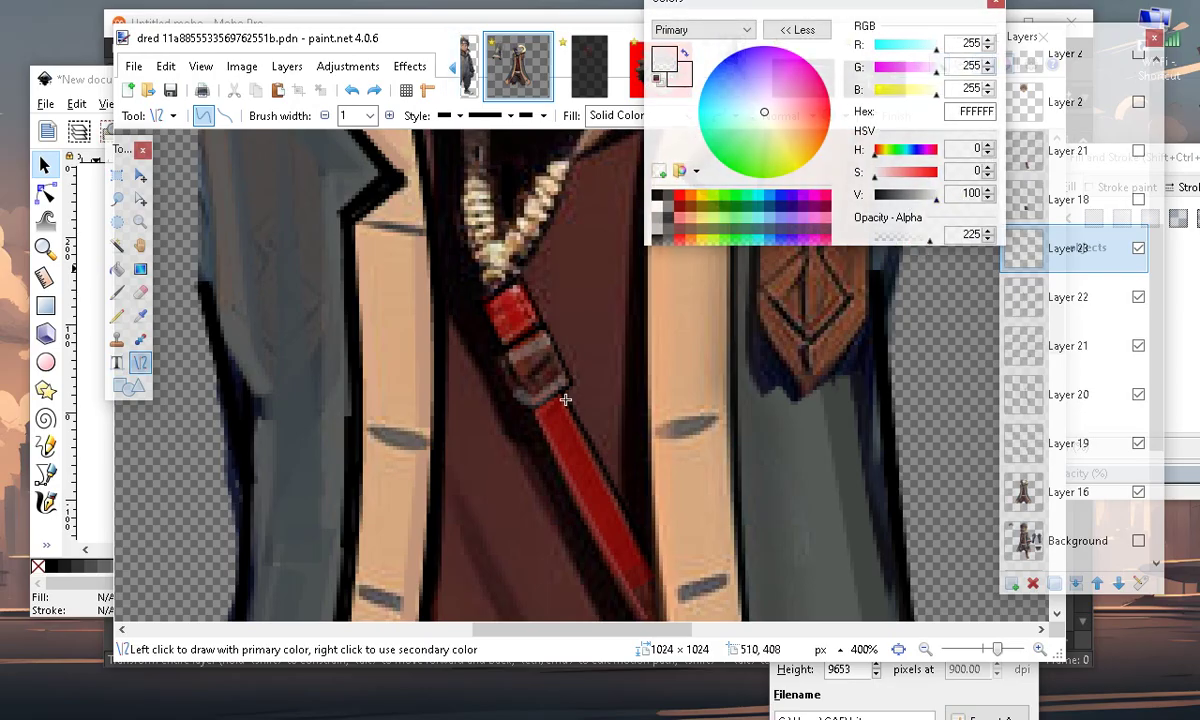
left_click_drag(524, 376, 548, 355)
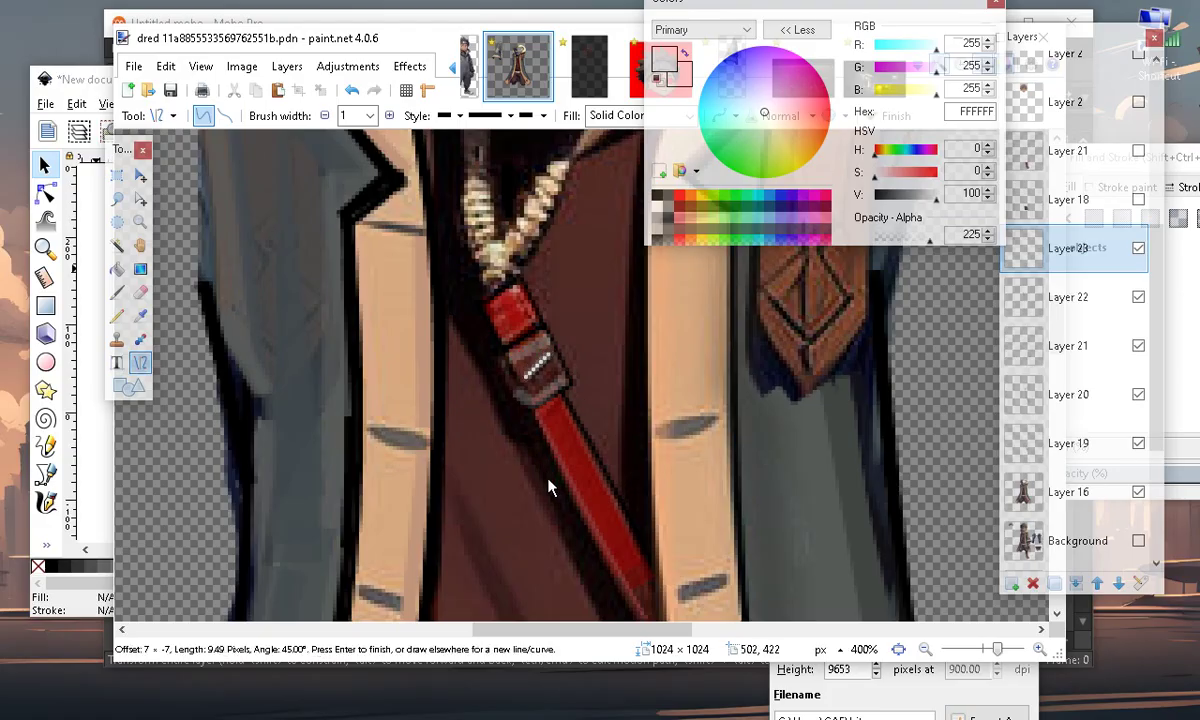
key("Return")
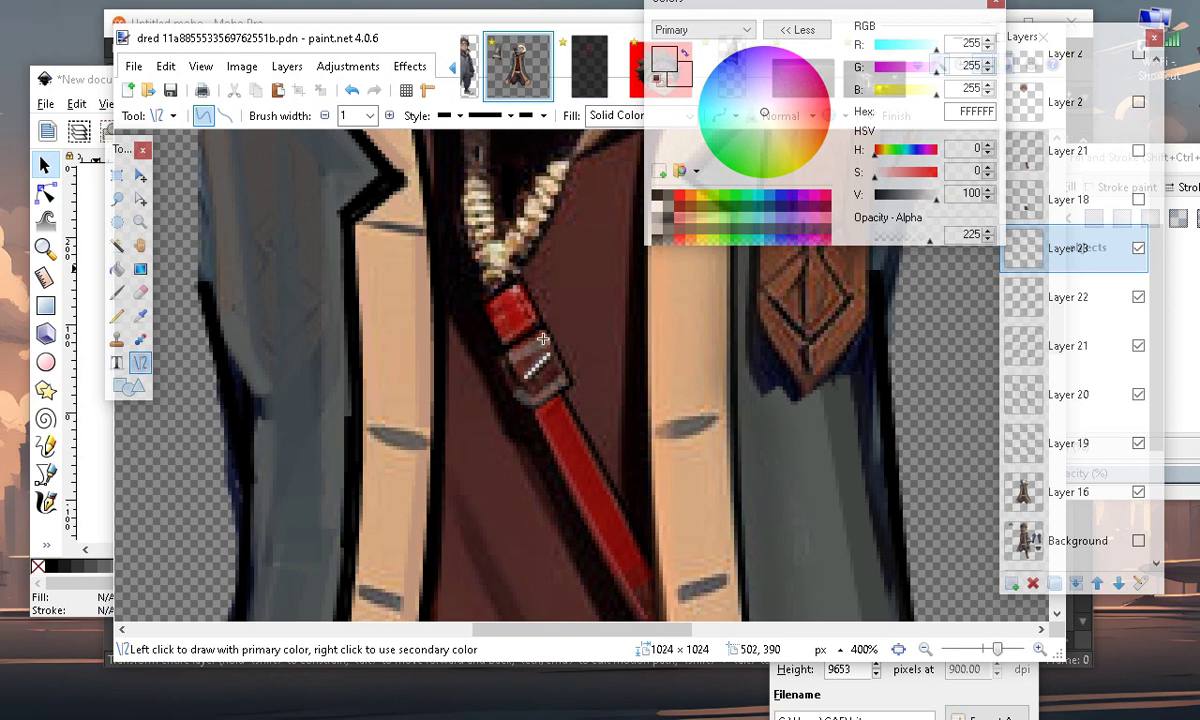
left_click_drag(539, 327, 565, 375)
key("Return")
Draw 1-pixel lines in grey 898989 on the buckle's upper left corner and along its upper edge
left_click_drag(935, 194, 908, 194)
mouse_move(498, 360)
left_mouse_down()
mouse_move(516, 394)
mouse_move(505, 351)
left_mouse_up()
key("Return")
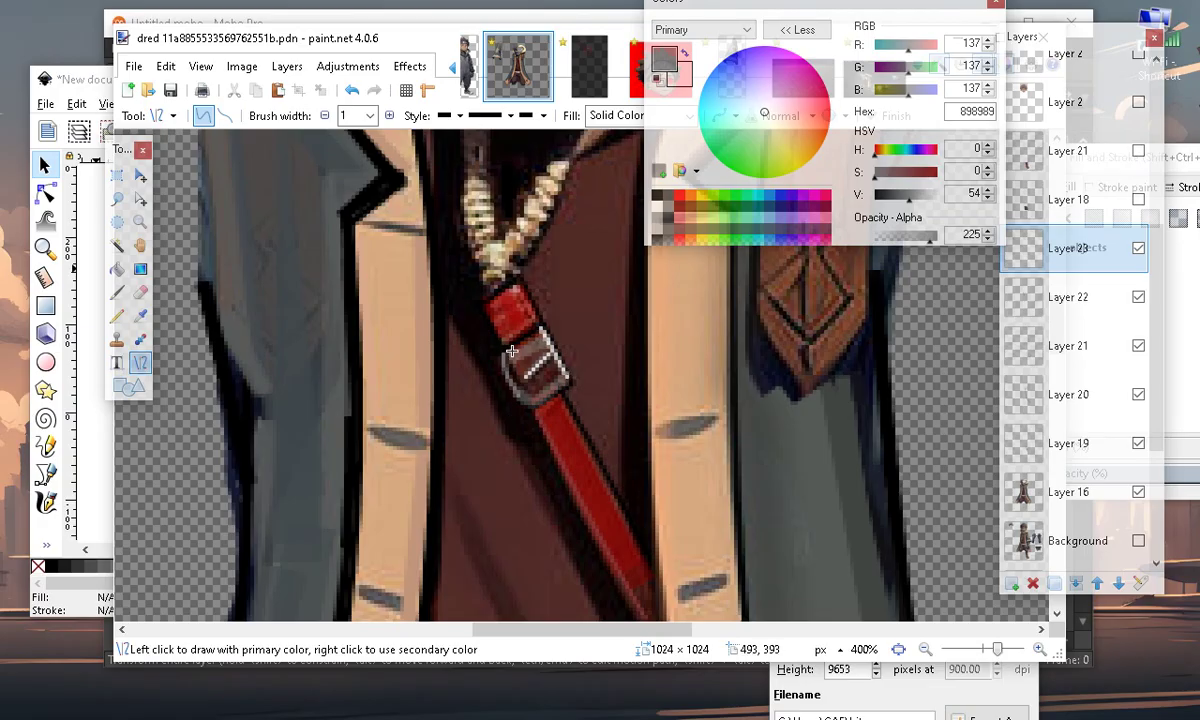
left_click_drag(503, 350, 525, 402)
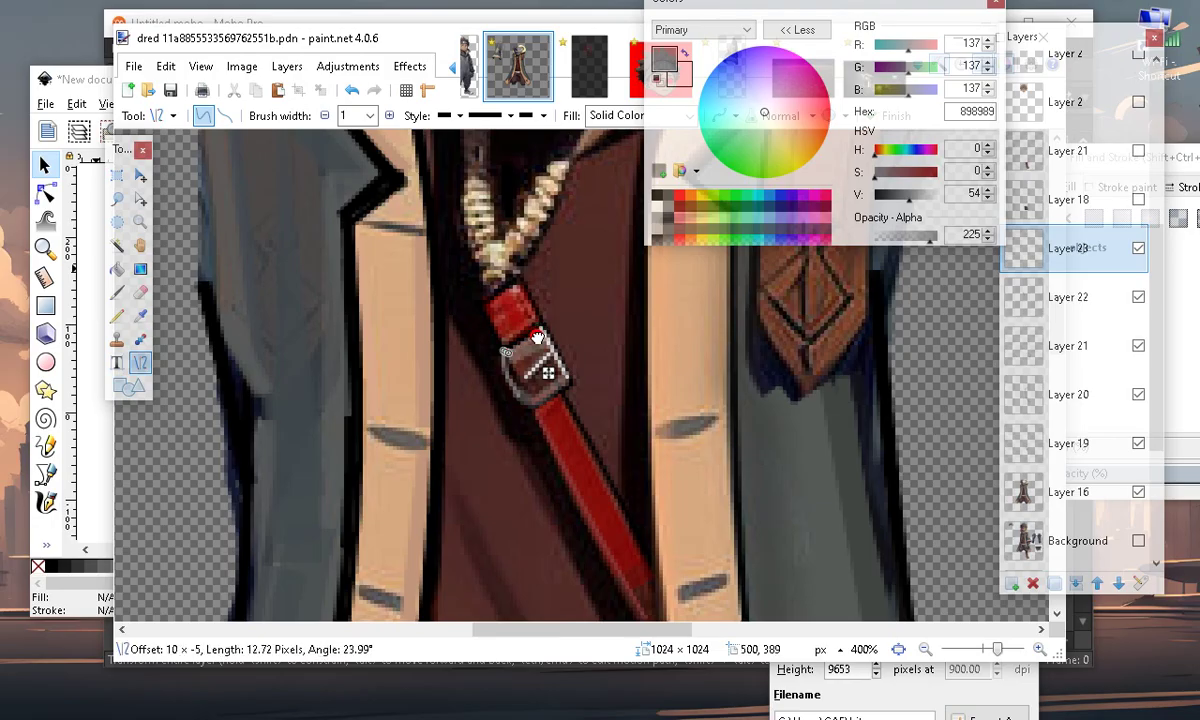
key("Return")
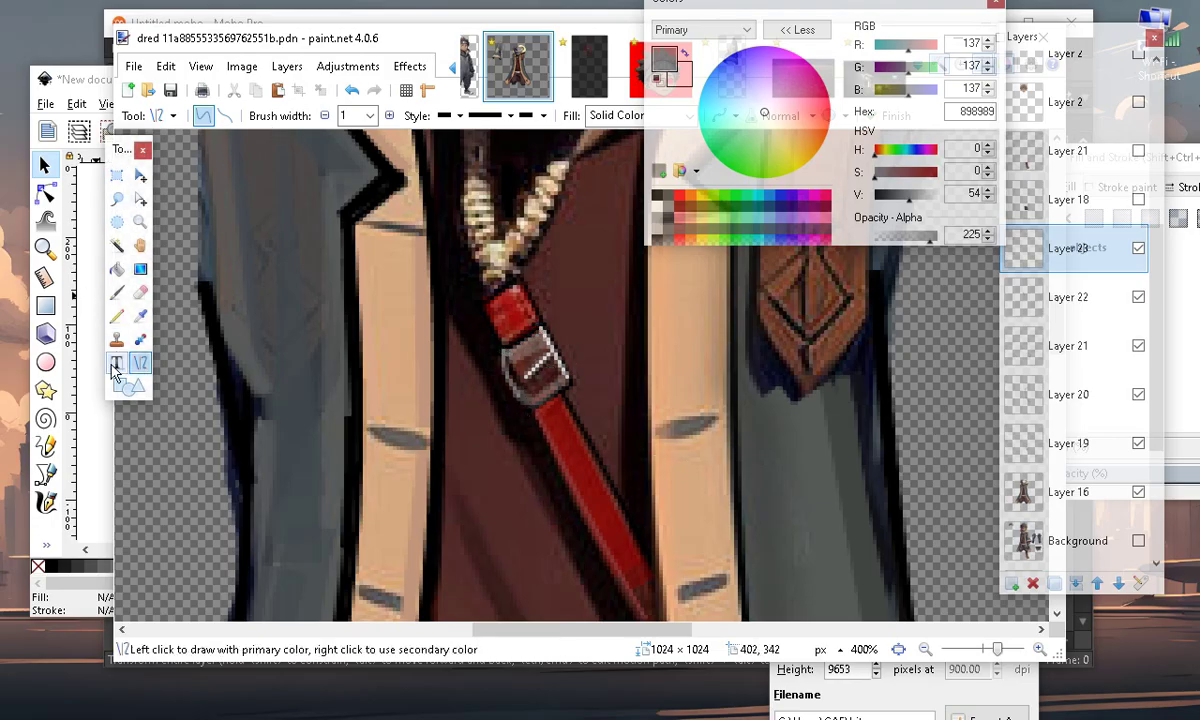
Draw dark 212121 shading lines inside the buckle, just within its upper and lower edges
left_click_drag(908, 194, 877, 194)
left_click_drag(505, 366, 546, 349)
key("Return")
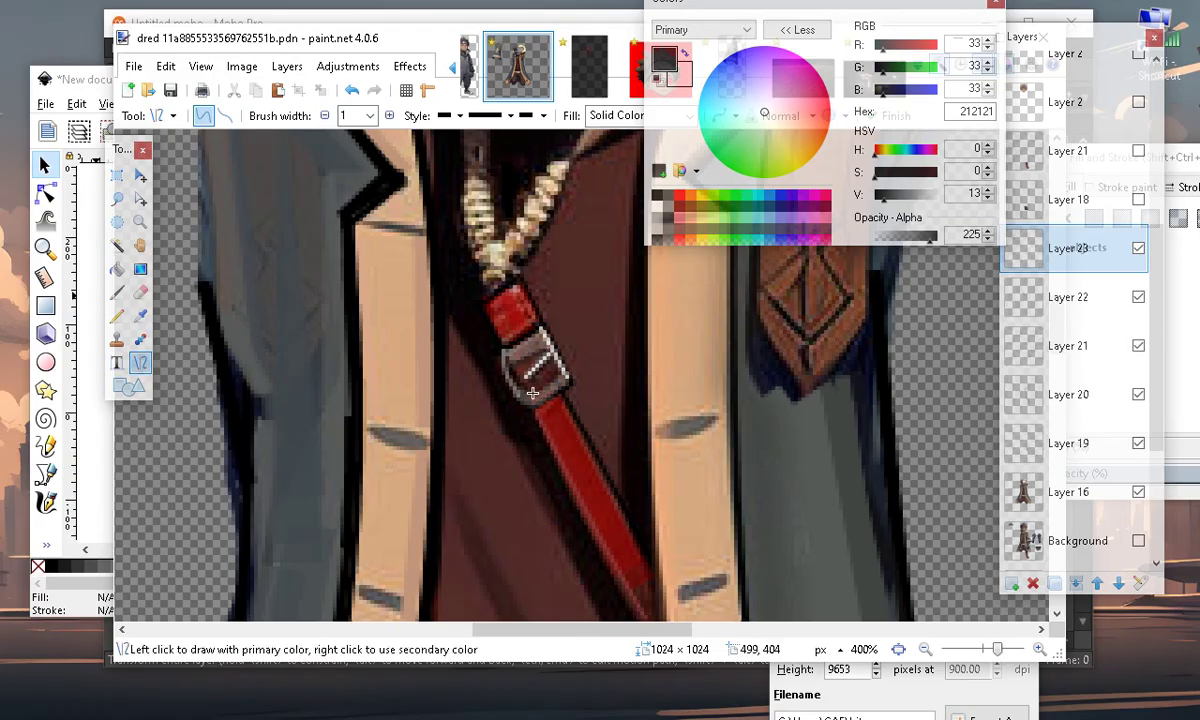
left_click_drag(537, 392, 557, 372)
key("Return")
Draw a dark line at opacity 255 down the inner right side of the buckle
left_click_drag(925, 236, 950, 236)
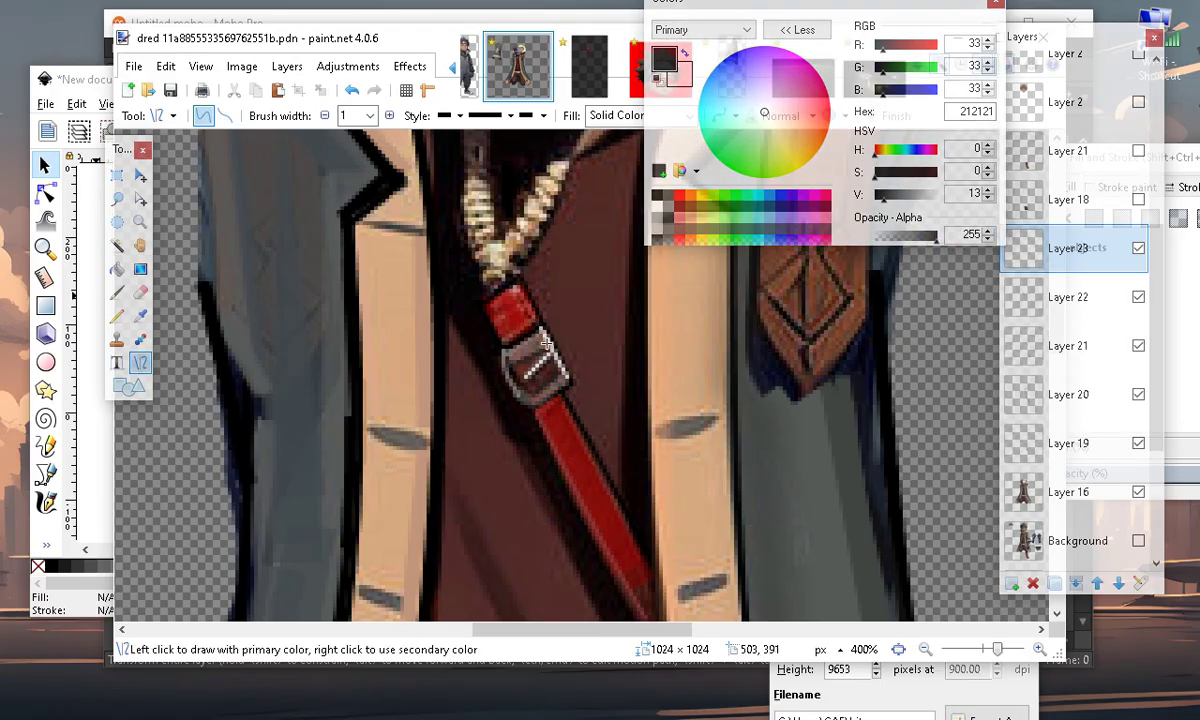
left_click_drag(541, 354, 557, 390)
key("Return")
scroll(590, 460, "up", 2)
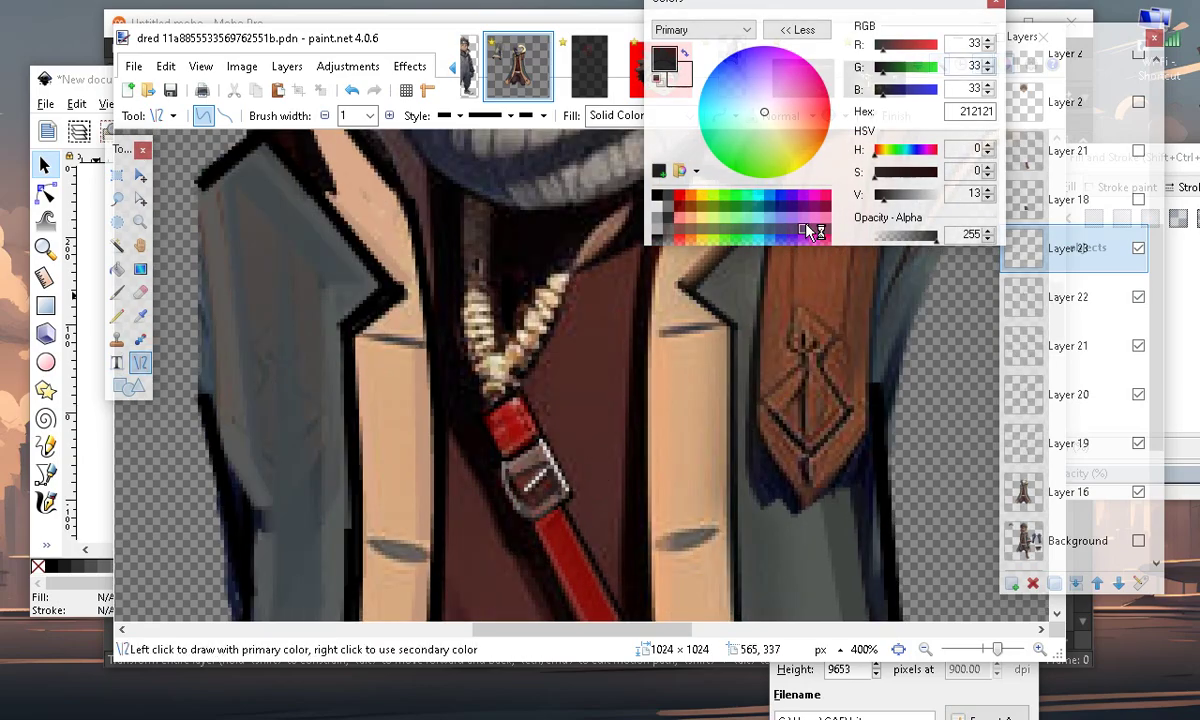
Draw a 5-pixel-wide line in colour BFAB76 at opacity 128, about 45 pixels long, along the necklace's left cord
left_click(703, 197)
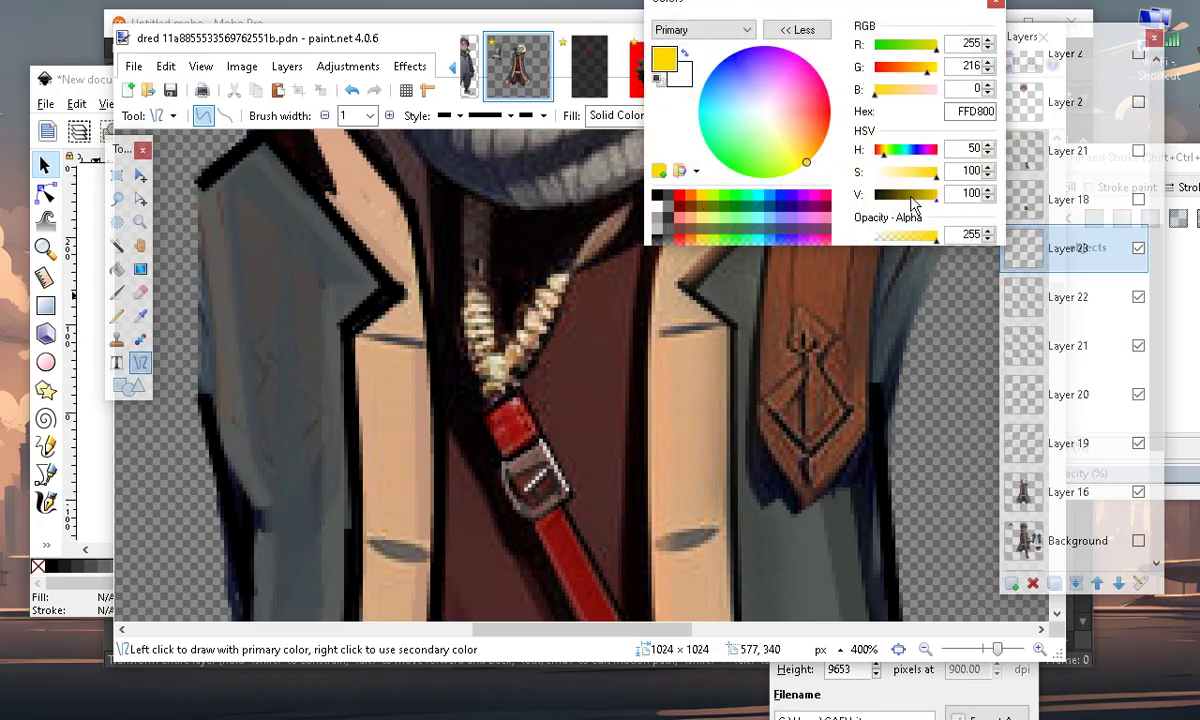
left_click_drag(931, 197, 922, 200)
left_click(907, 77)
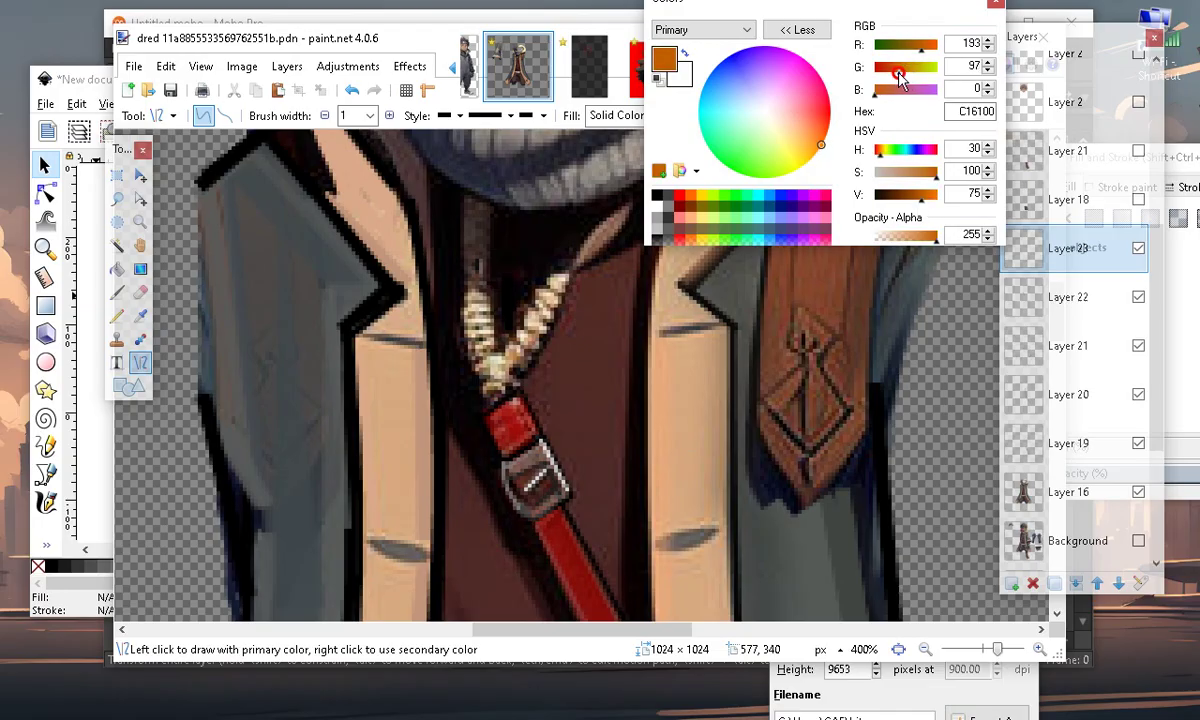
left_click_drag(920, 176, 899, 182)
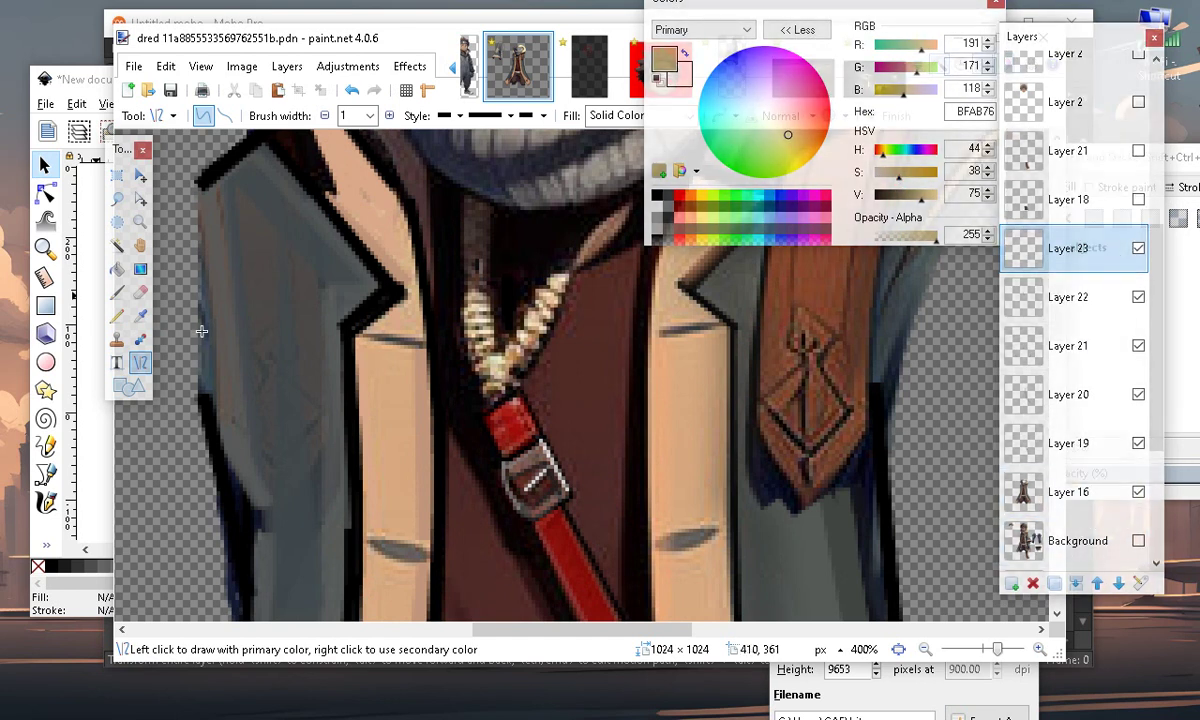
left_click(392, 115)
left_click(392, 115)
left_click(392, 115)
left_click(392, 115)
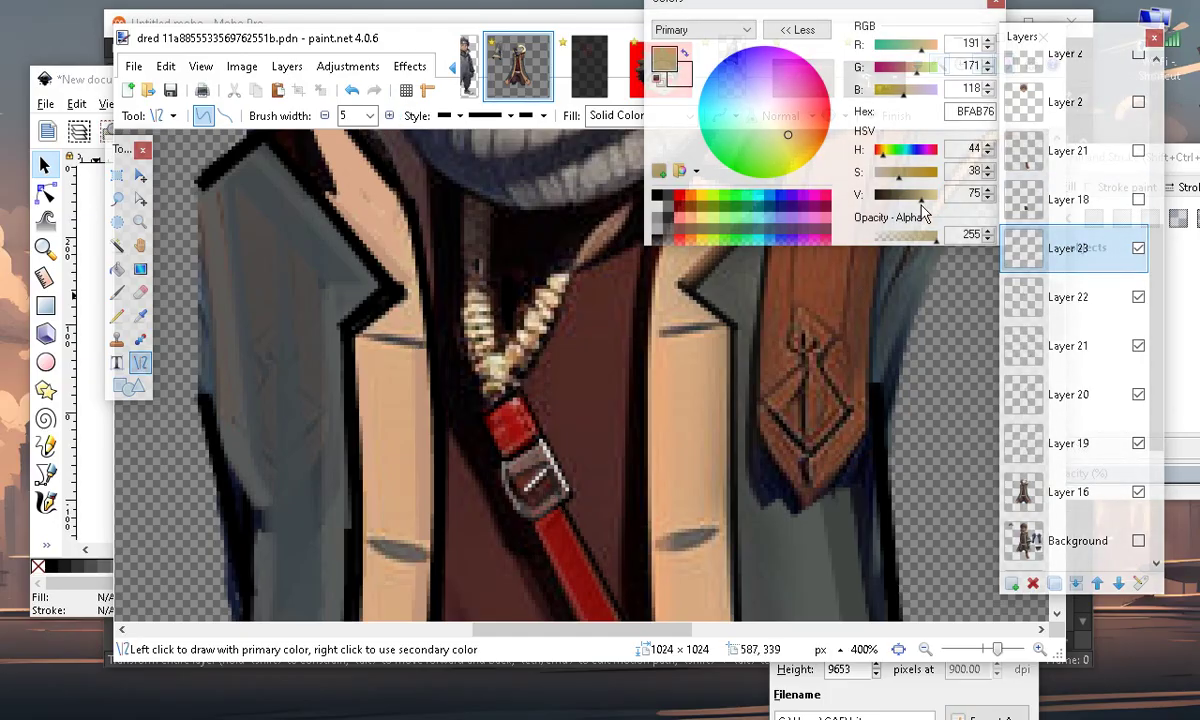
left_click_drag(935, 237, 906, 237)
left_click_drag(477, 186, 489, 375)
left_click_drag(483, 257, 462, 209)
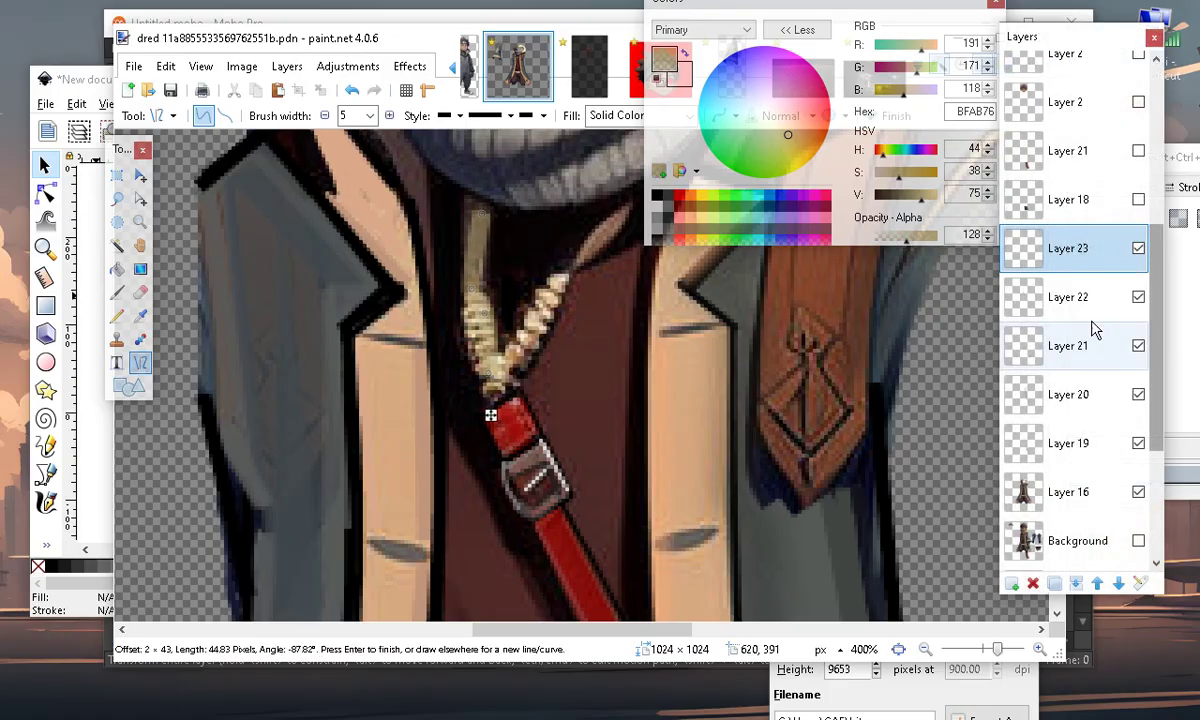
Recolour the line on the left cord to grey A09D9A
left_click(917, 181)
left_click_drag(916, 180, 913, 178)
left_click_drag(905, 80, 938, 56)
scroll(938, 55, "up", 1)
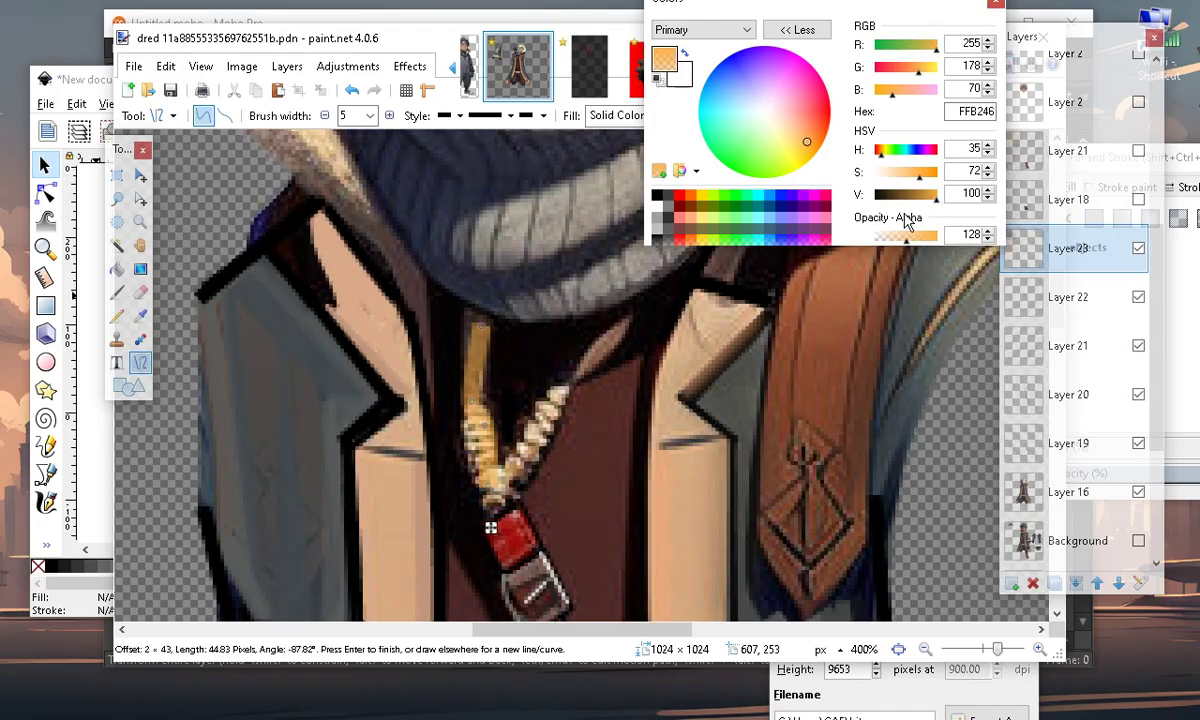
left_click_drag(870, 194, 914, 207)
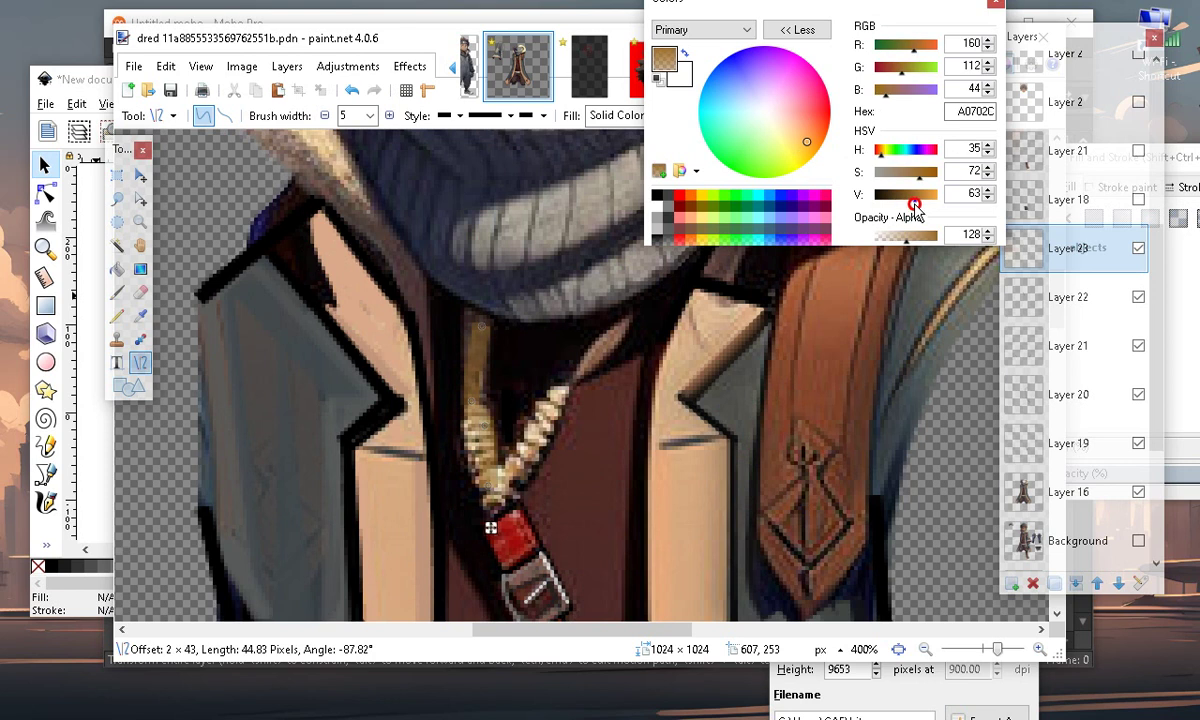
mouse_move(918, 173)
left_mouse_down()
mouse_move(845, 178)
mouse_move(878, 178)
left_mouse_up()
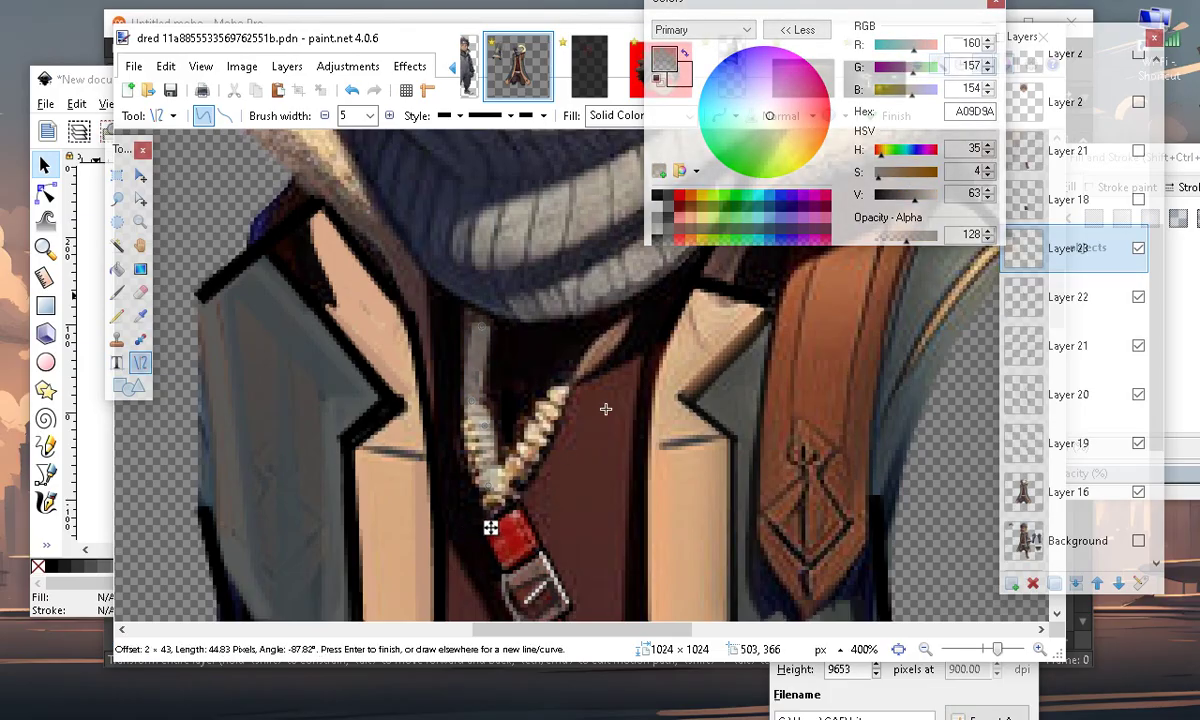
Draw a bent grey line about 41 pixels long along the necklace's right cord
left_click_drag(551, 396, 622, 316)
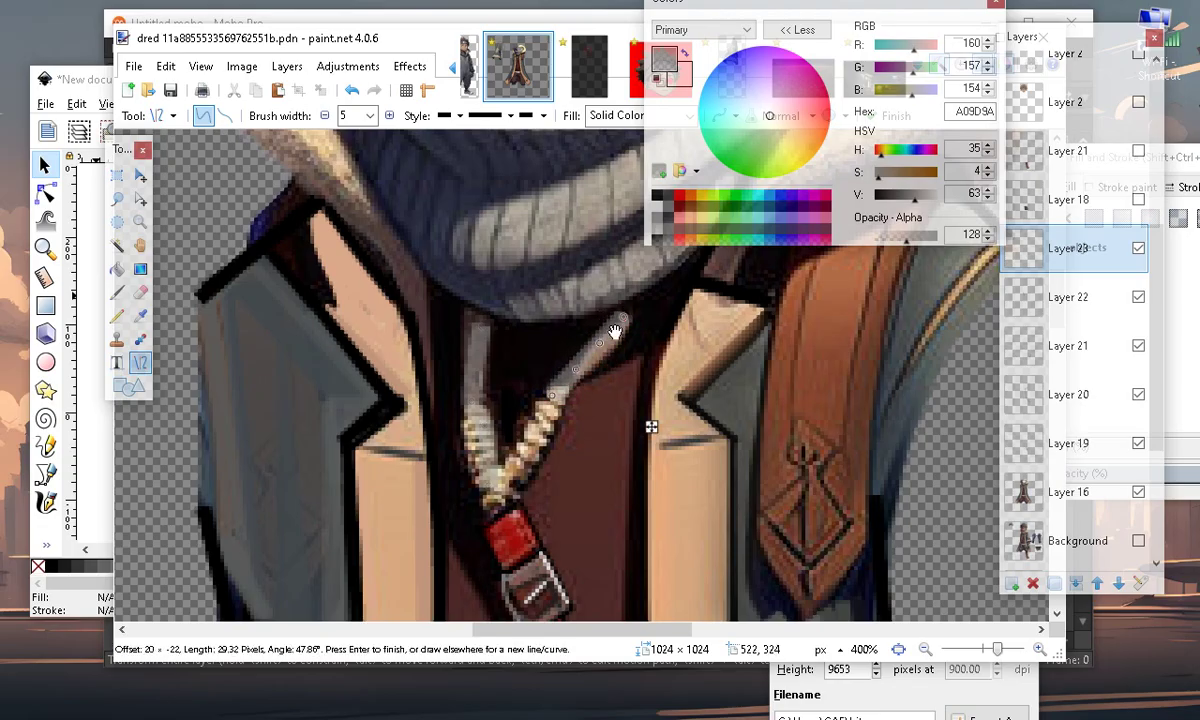
left_click_drag(550, 400, 545, 431)
mouse_move(621, 318)
left_mouse_down()
mouse_move(639, 345)
mouse_move(628, 319)
left_mouse_up()
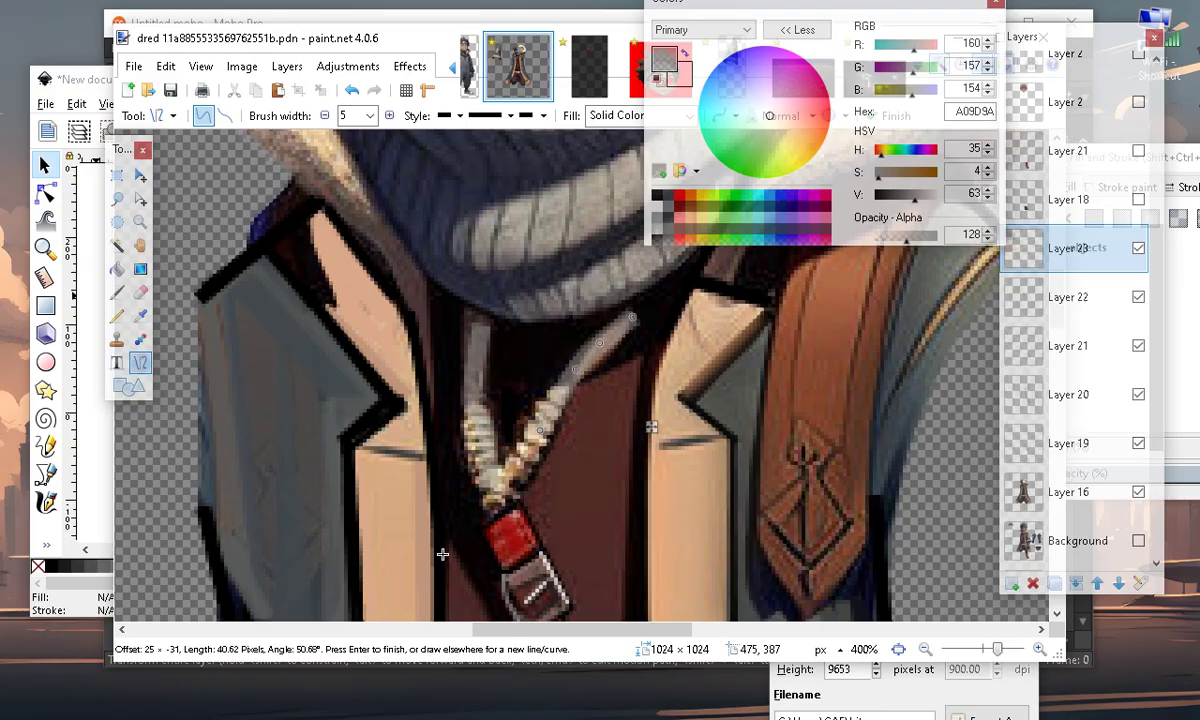
scroll(470, 470, "down", 2)
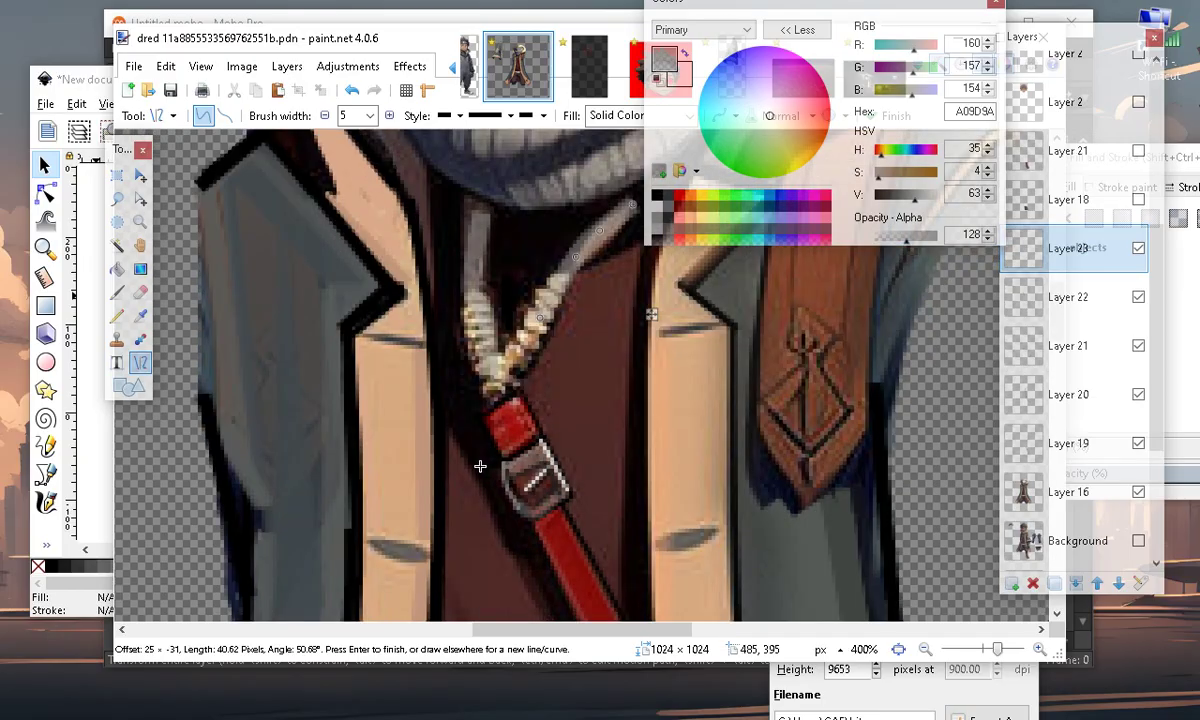
Add a short grey stroke at the top of the necklace's left cord
mouse_move(463, 196)
left_mouse_down()
mouse_move(485, 218)
mouse_move(472, 237)
mouse_move(481, 223)
left_mouse_up()
key("Return")
scroll(645, 563, "up", 1)
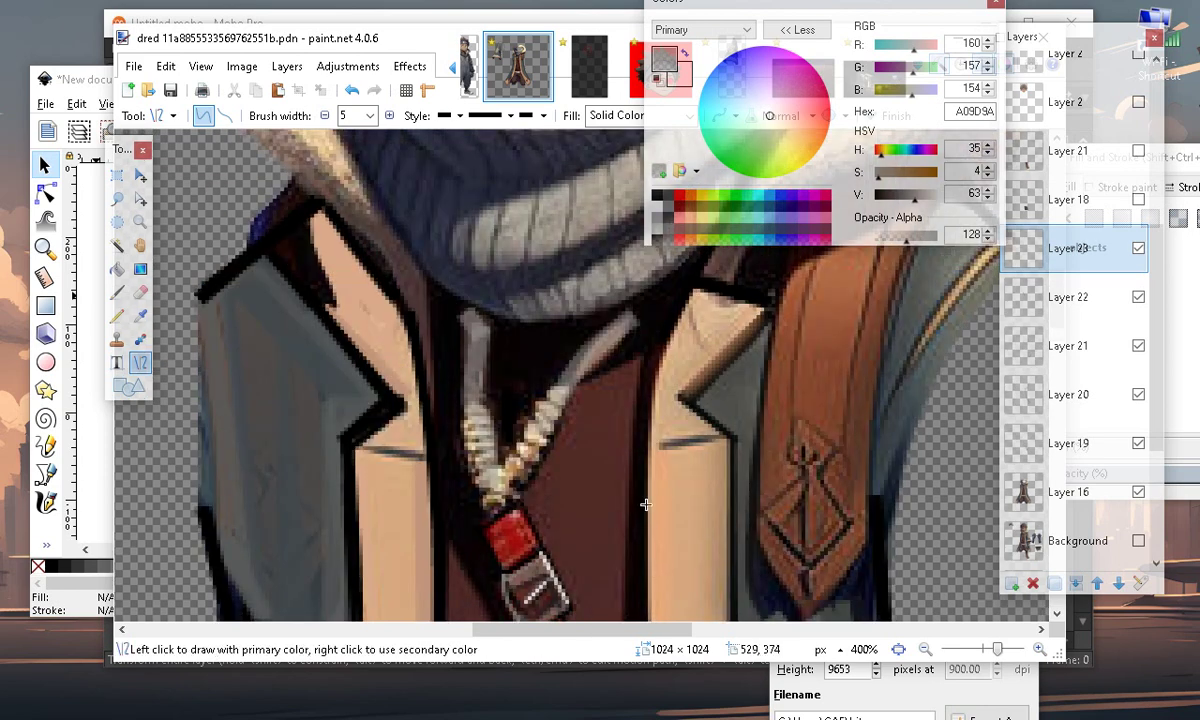
scroll(572, 525, "down", 1)
scroll(509, 482, "up", 1)
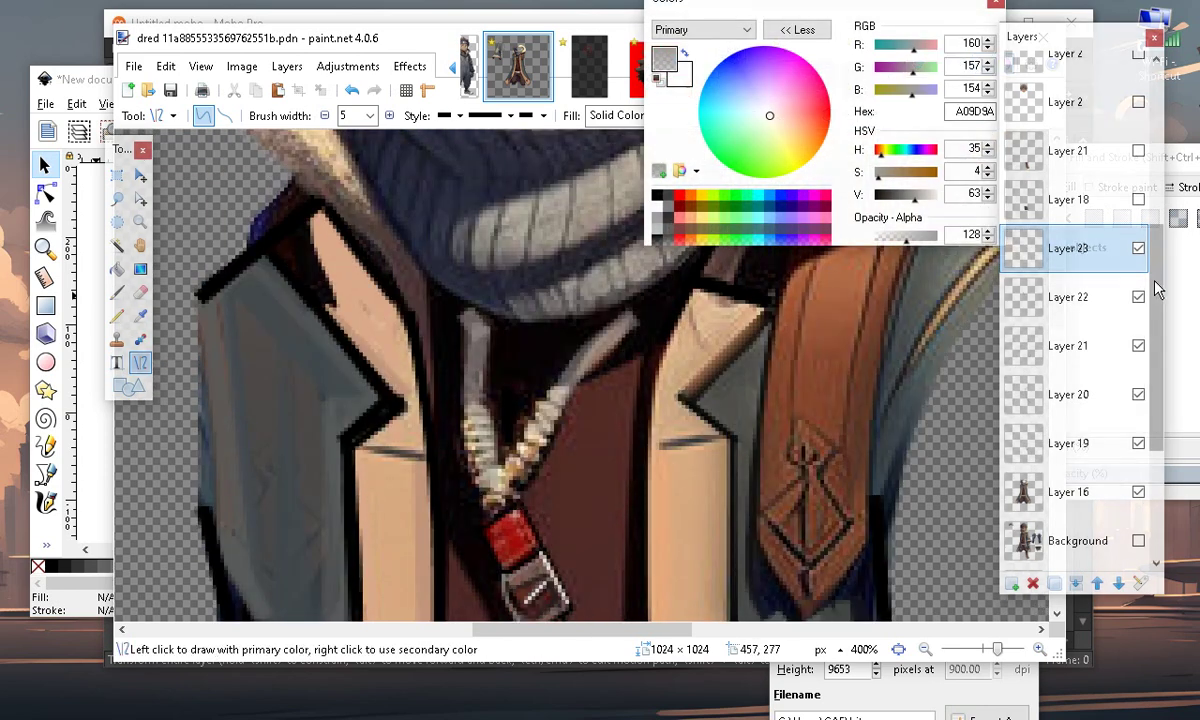
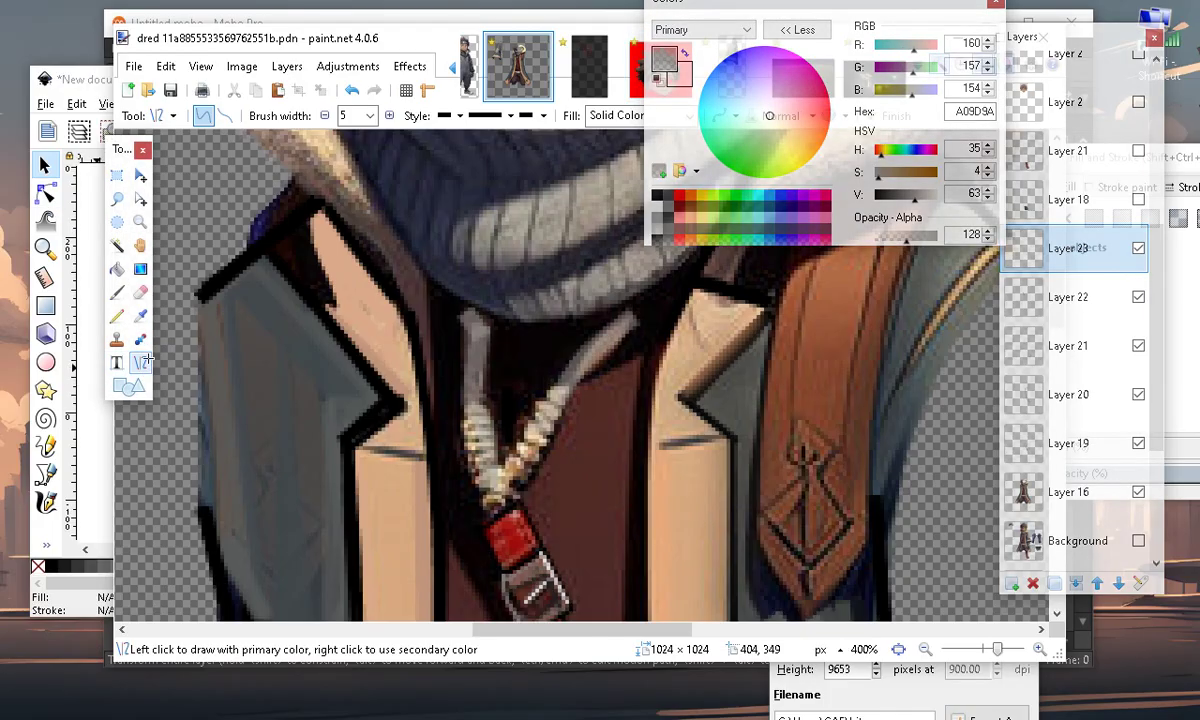
Draw a 2-pixel-wide black line at opacity 255, about 21 pixels long, along the inner edge of the left cord
left_click_drag(388, 147, 640, 330)
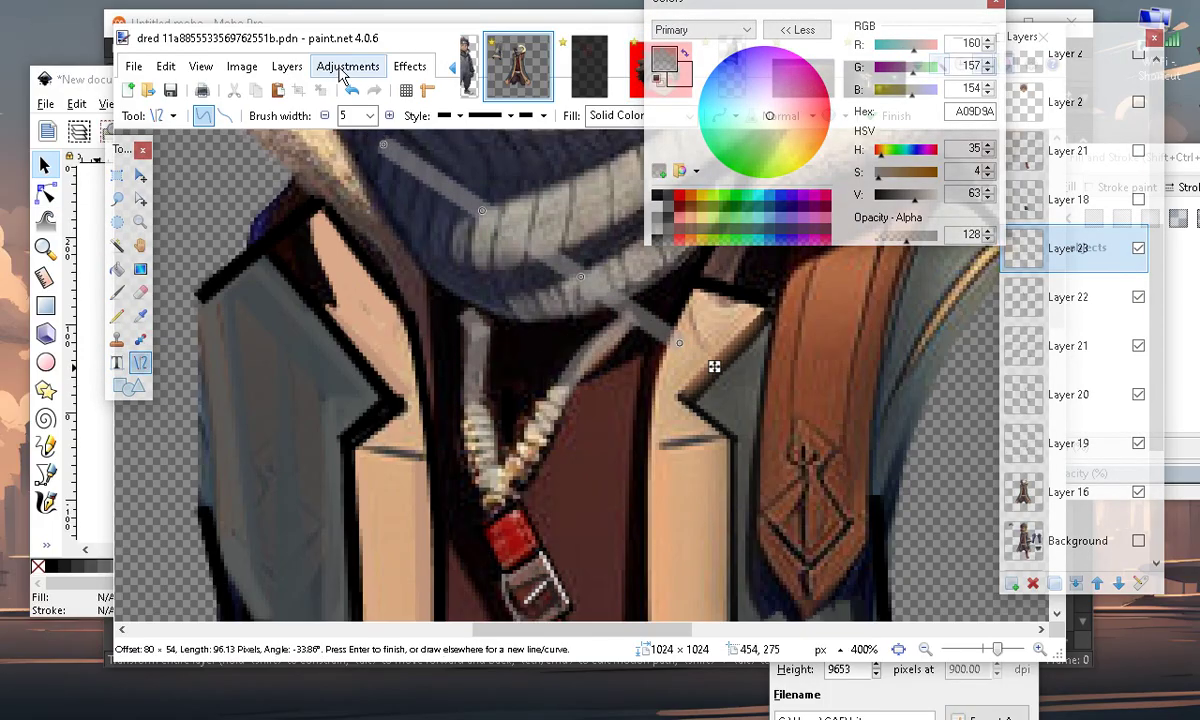
left_click(351, 90)
left_click(326, 115)
left_click(326, 115)
left_click(326, 115)
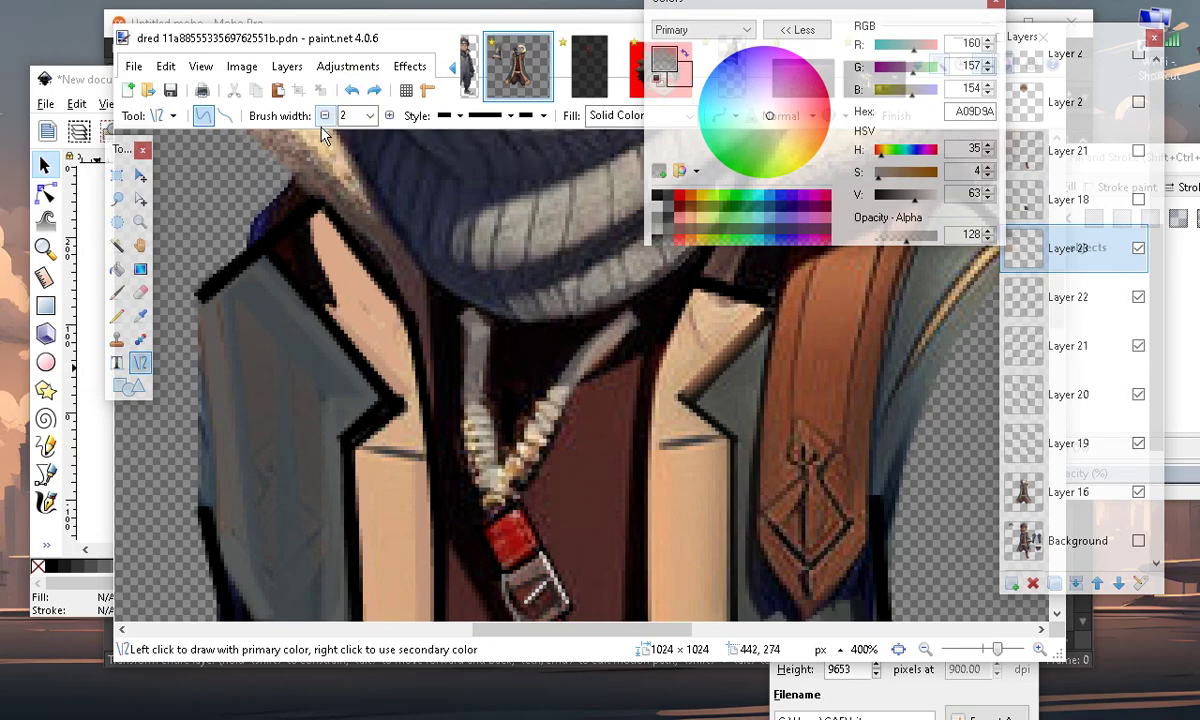
left_click_drag(895, 195, 858, 197)
left_click_drag(932, 236, 956, 244)
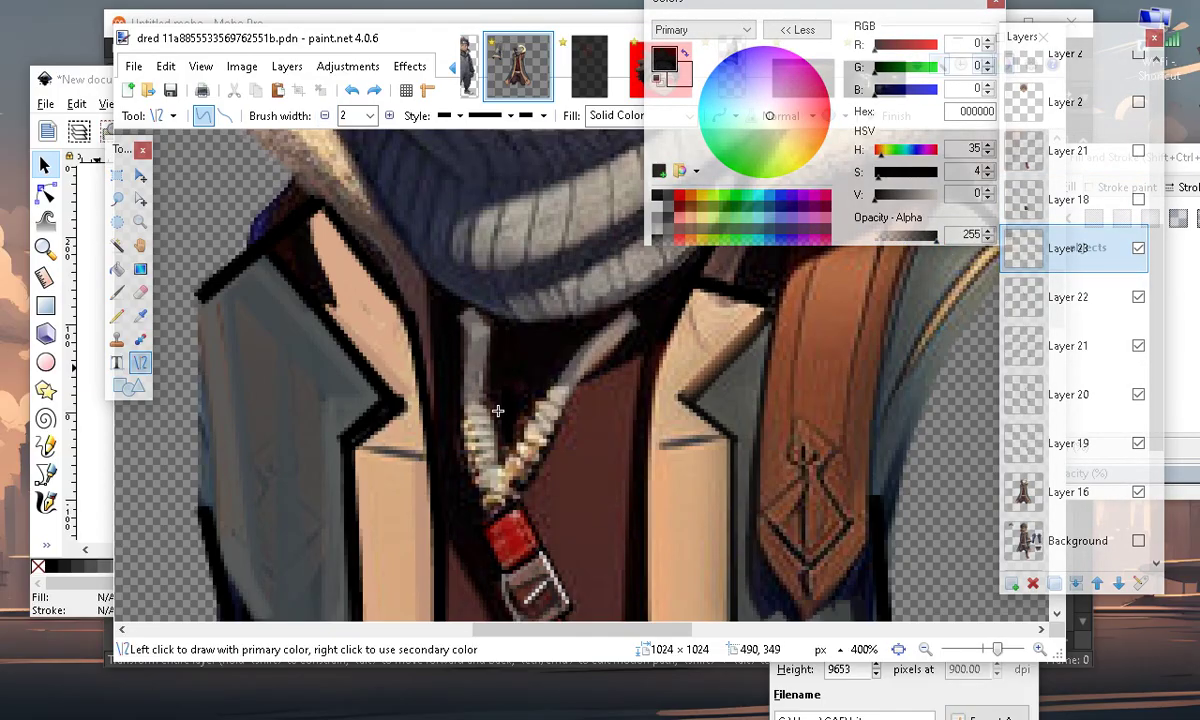
left_click_drag(489, 330, 491, 413)
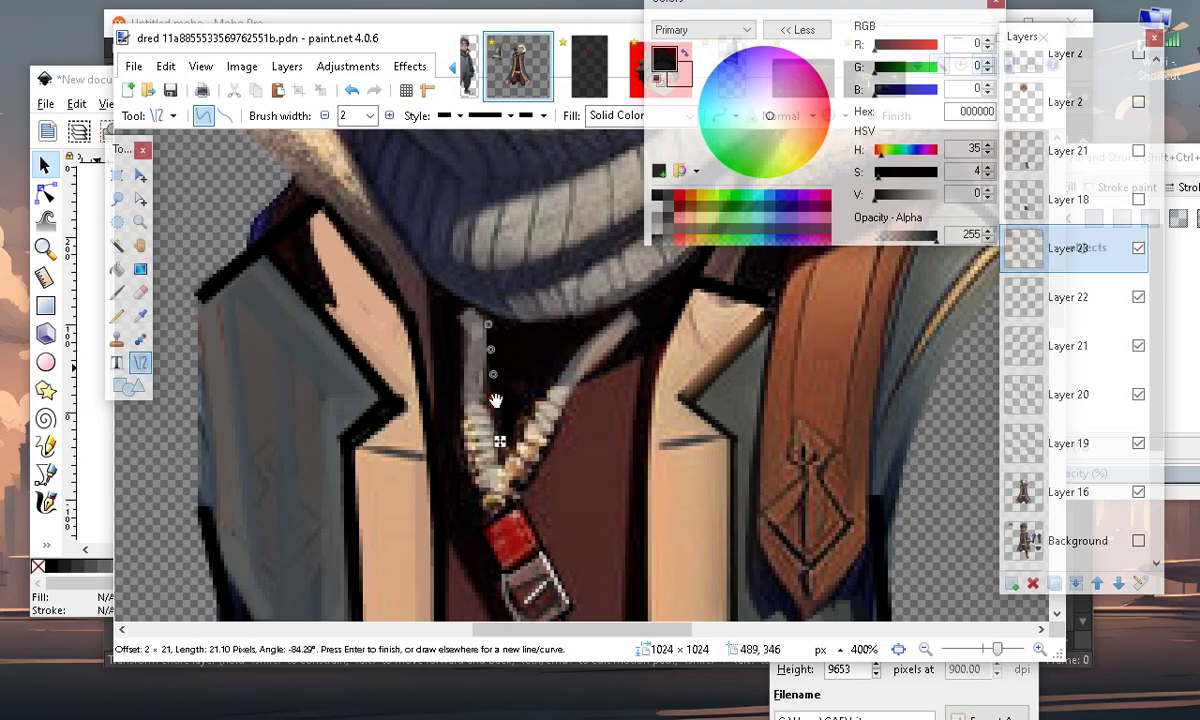
key("Return")
Draw a black line about 16 pixels long along the inner edge of the right cord
left_click_drag(490, 393, 533, 401)
key("Return")
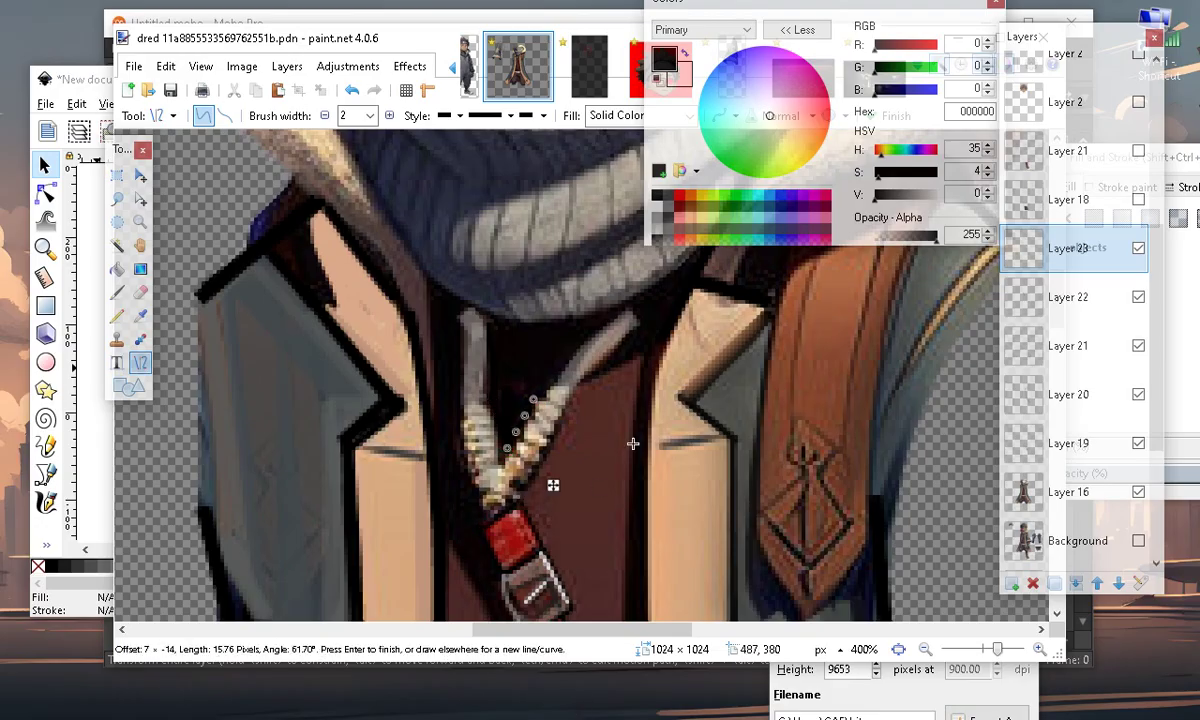
key("Return")
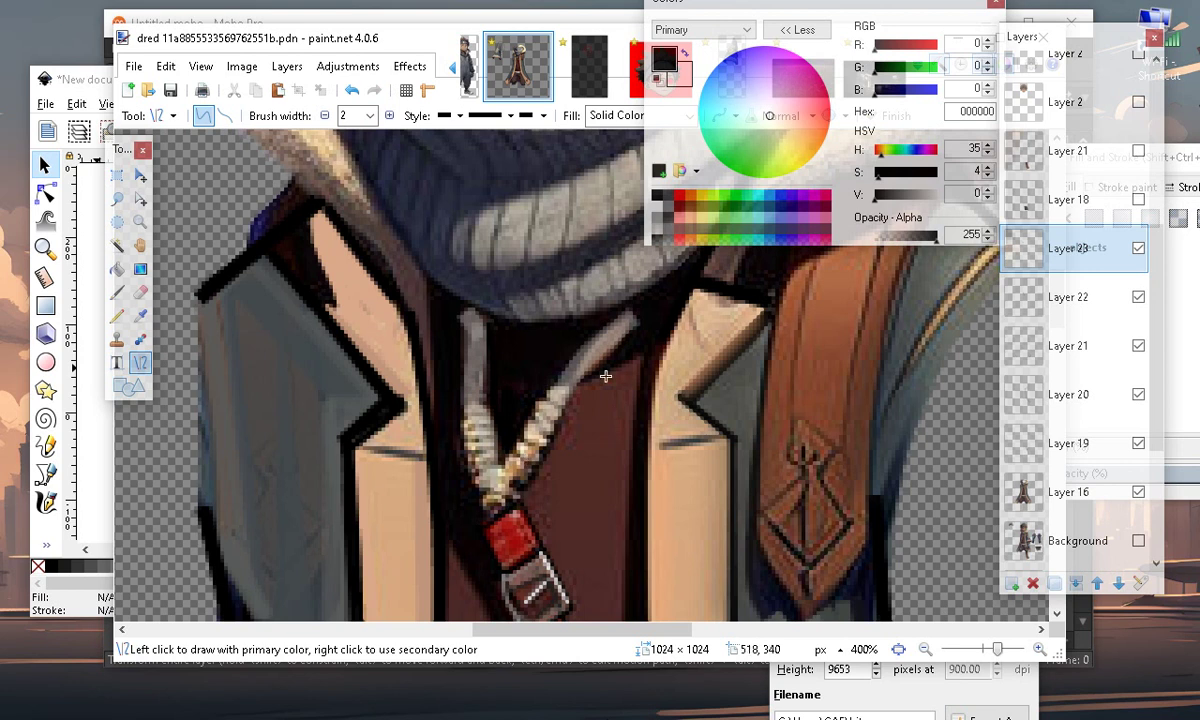
Draw 2-pixel-wide black lines along the outer edge of the necklace's right cord
left_click_drag(525, 492, 643, 327)
left_click_drag(567, 415, 584, 388)
key("Return")
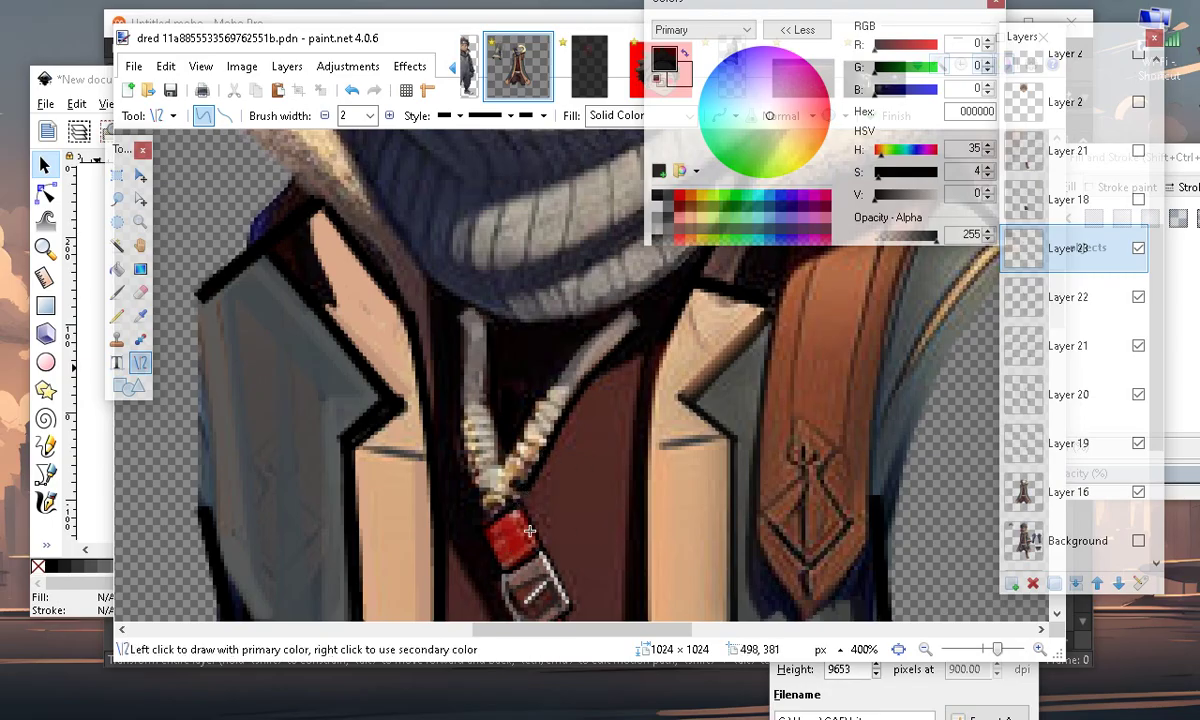
Outline the left cord's lower outer edge in black and add a black line about 14 pixels long inside the cord junction
left_click_drag(455, 440, 489, 511)
key("Return")
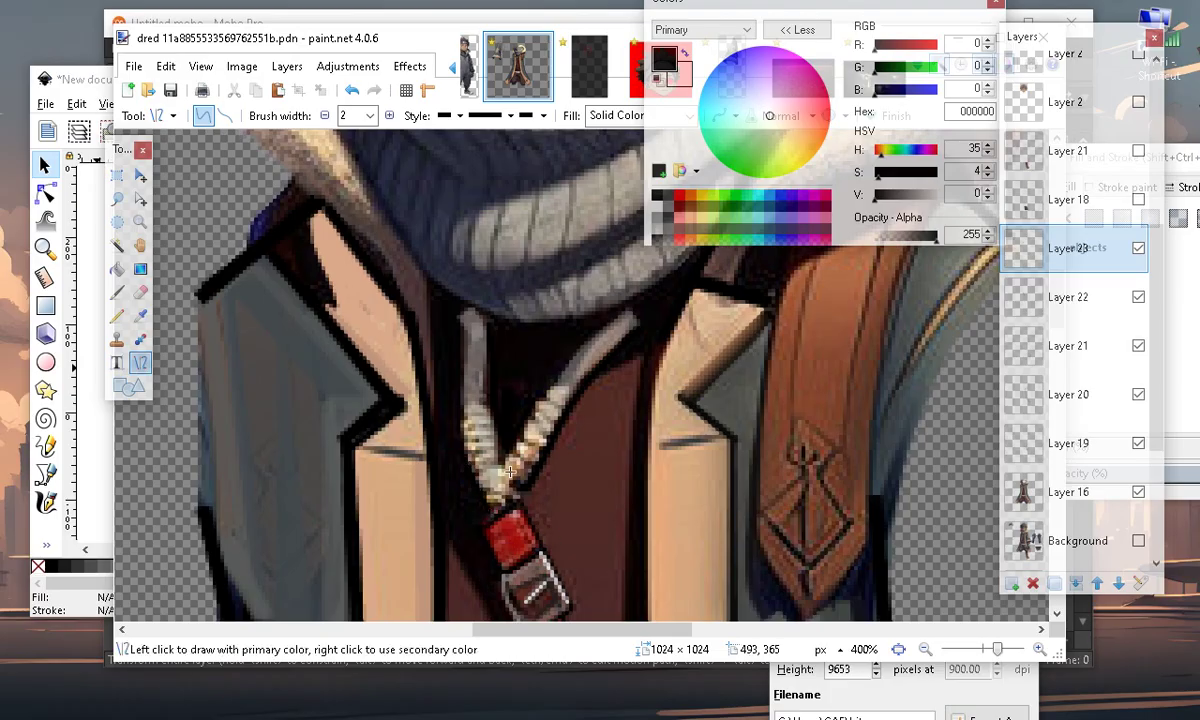
mouse_move(495, 464)
left_mouse_down()
mouse_move(492, 403)
mouse_move(509, 423)
left_mouse_up()
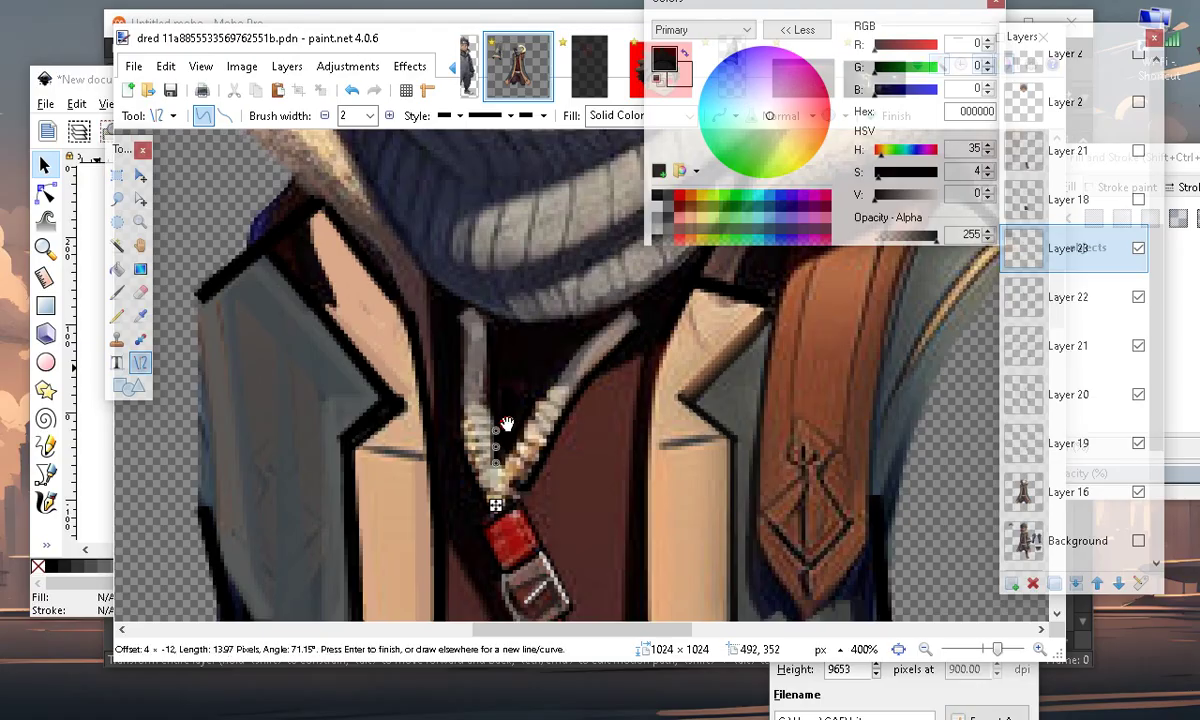
key("Return")
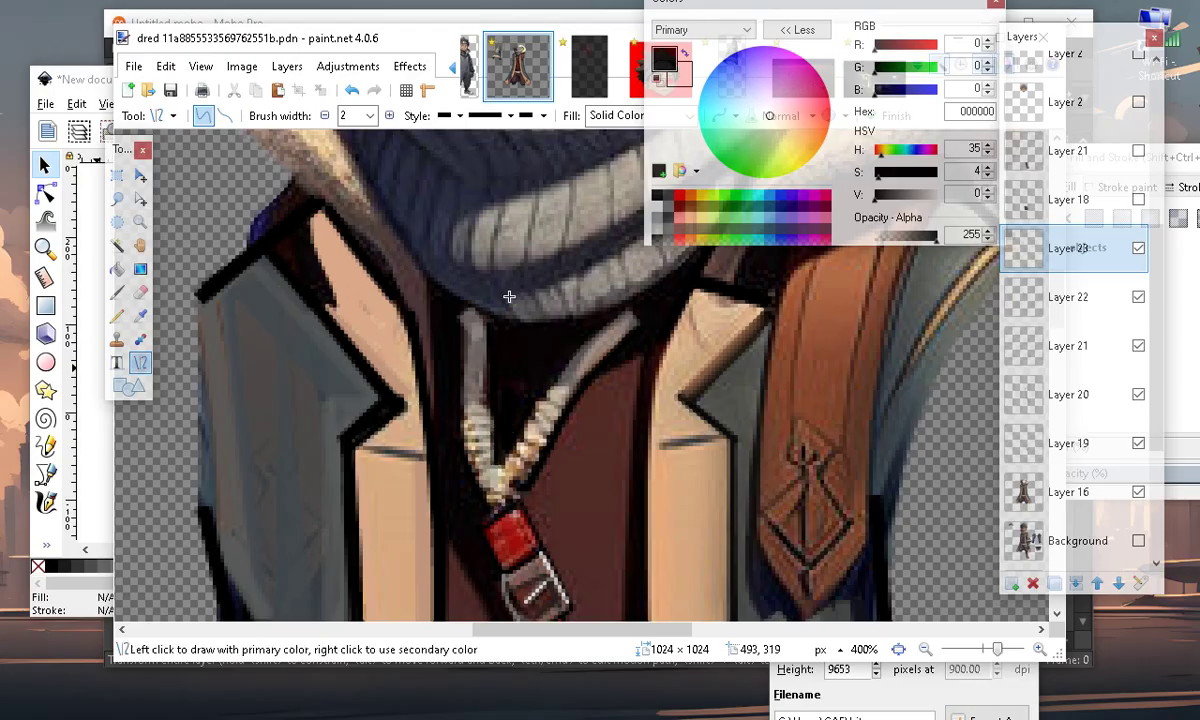
Draw black lines along the scarf's lower edge, above the tops of the necklace cords
mouse_move(597, 315)
left_mouse_down()
mouse_move(645, 323)
mouse_move(650, 305)
left_mouse_up()
left_click_drag(457, 299, 513, 440)
scroll(490, 324, "up", 3)
key("Return")
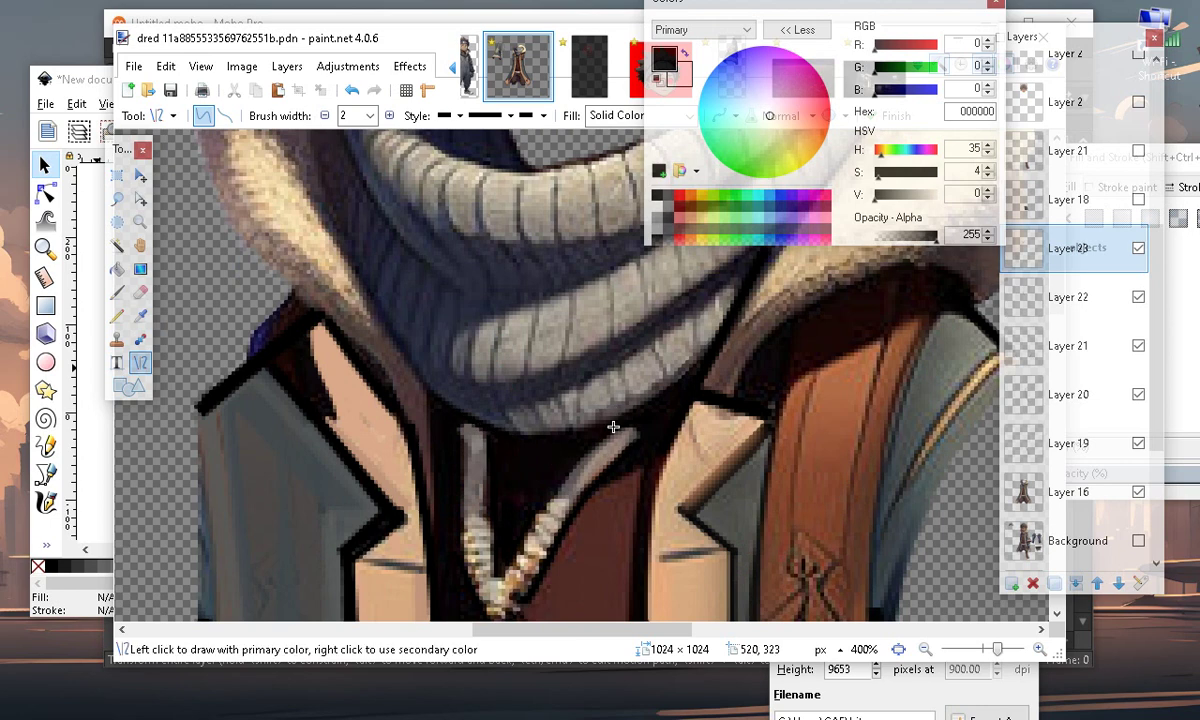
Draw a black line about 9 pixels long beside the outer top end of the right cord
scroll(570, 450, "down", 5)
scroll(568, 452, "up", 3)
left_click_drag(628, 331, 649, 315)
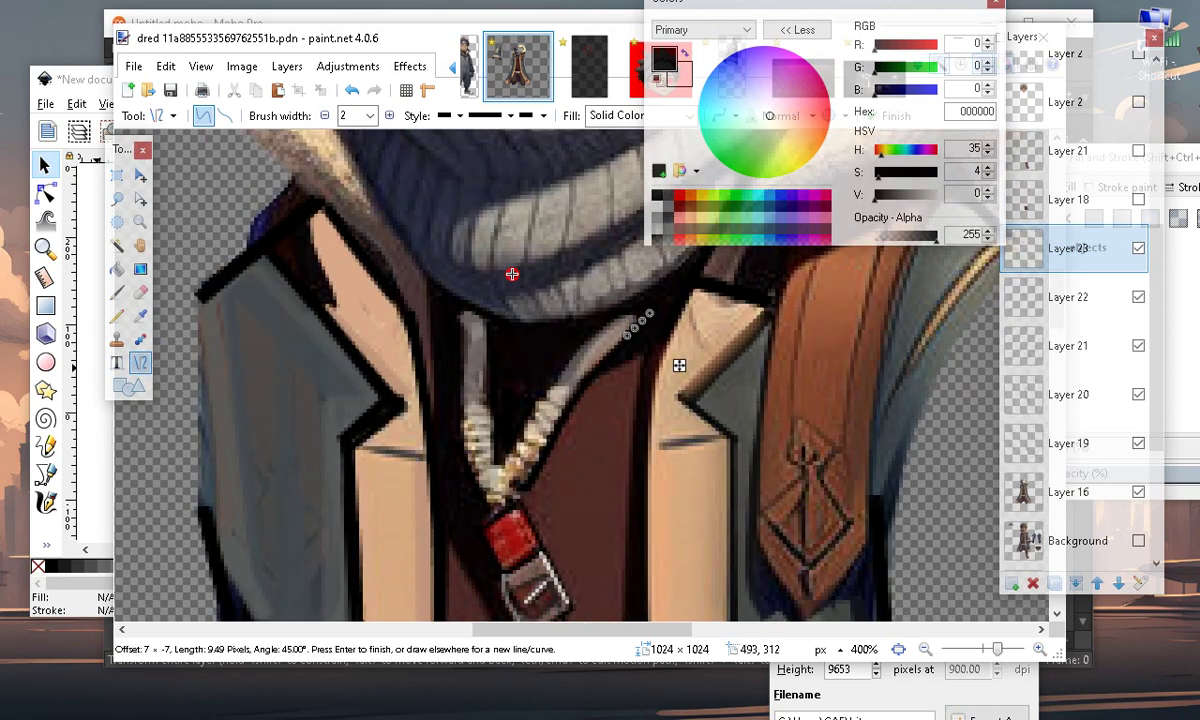
key("Return")
Set the primary colour to pale yellow FFF0AD with an opacity of 78
scroll(463, 496, "down", 3)
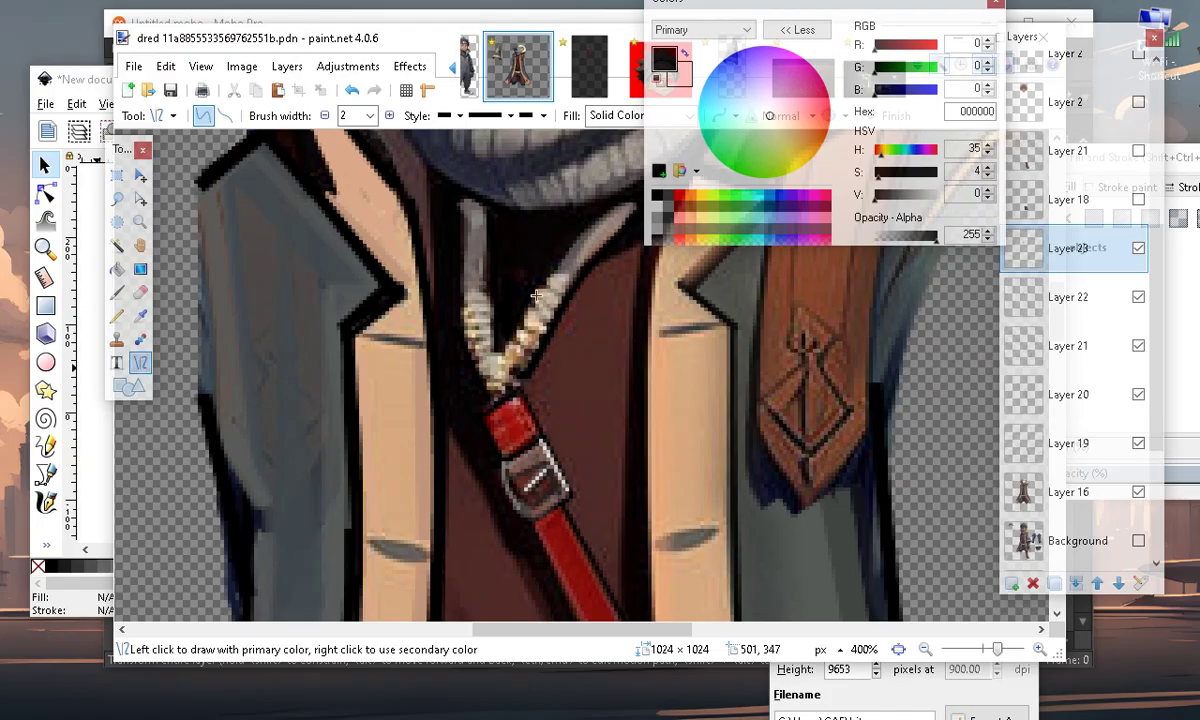
left_click(731, 168)
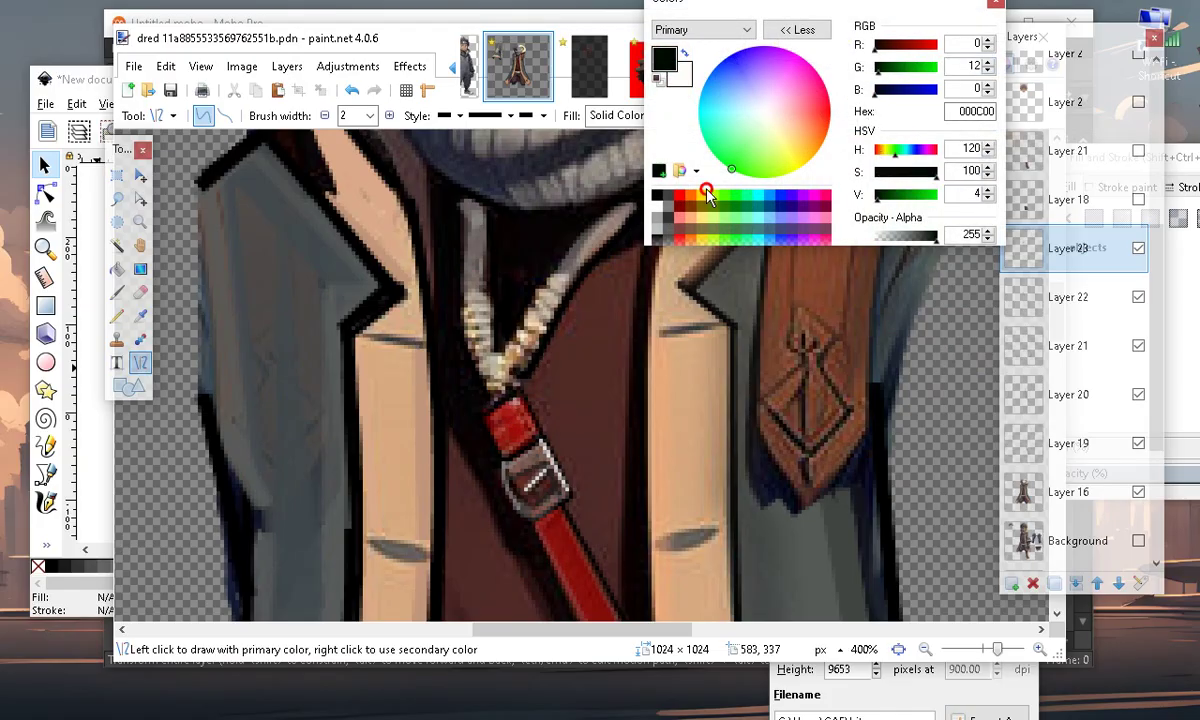
left_click(928, 67)
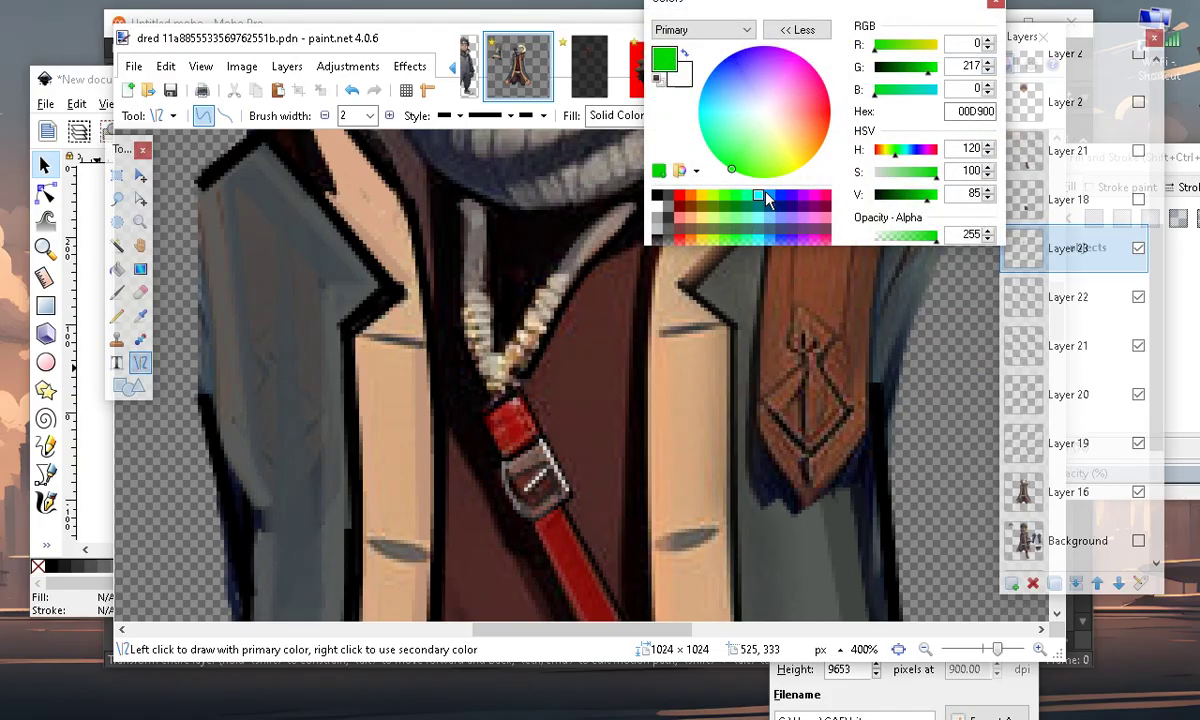
left_click(703, 214)
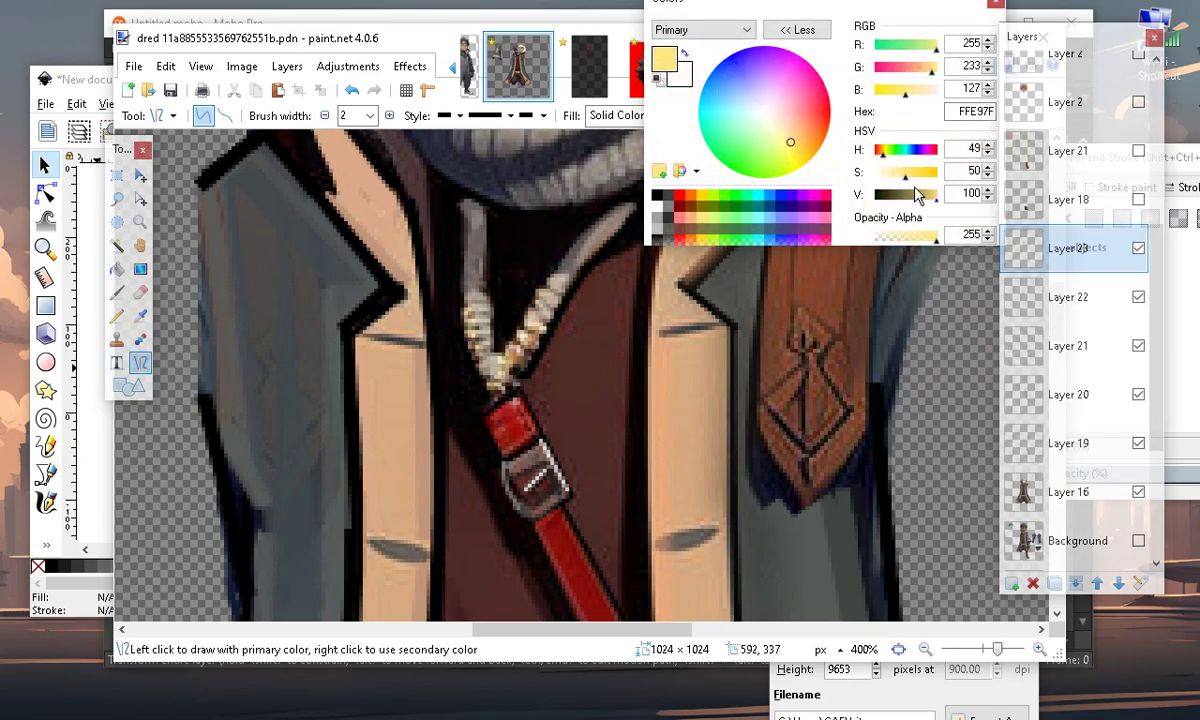
left_click_drag(908, 177, 895, 175)
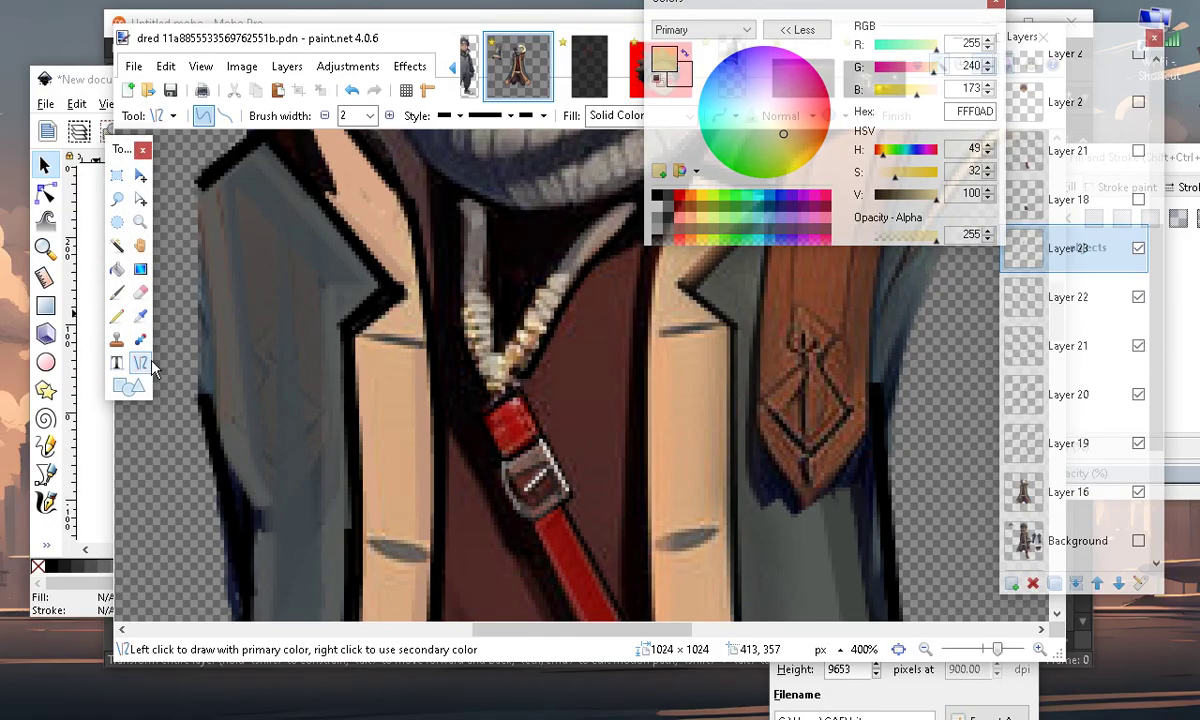
left_click_drag(868, 236, 893, 240)
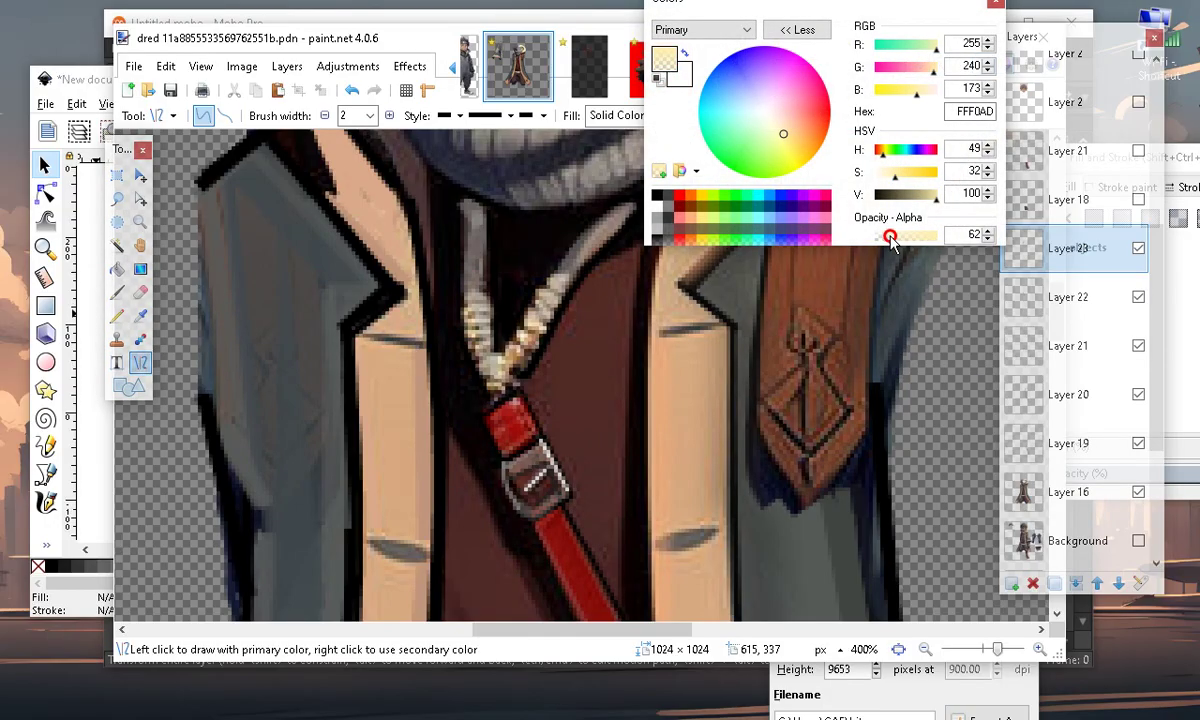
Paint translucent pale yellow strokes over the lower part of the necklace's left cord
left_click_drag(465, 289, 489, 403)
key("Return")
key("Return")
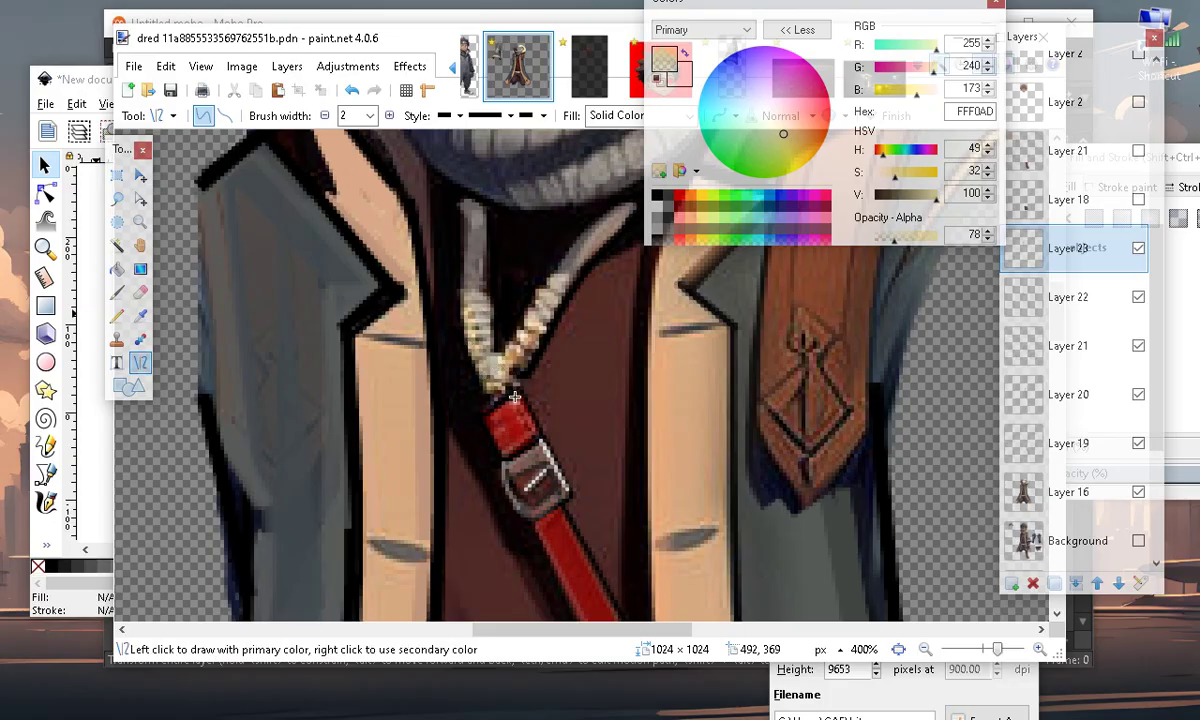
left_click_drag(469, 351, 492, 399)
key("Return")
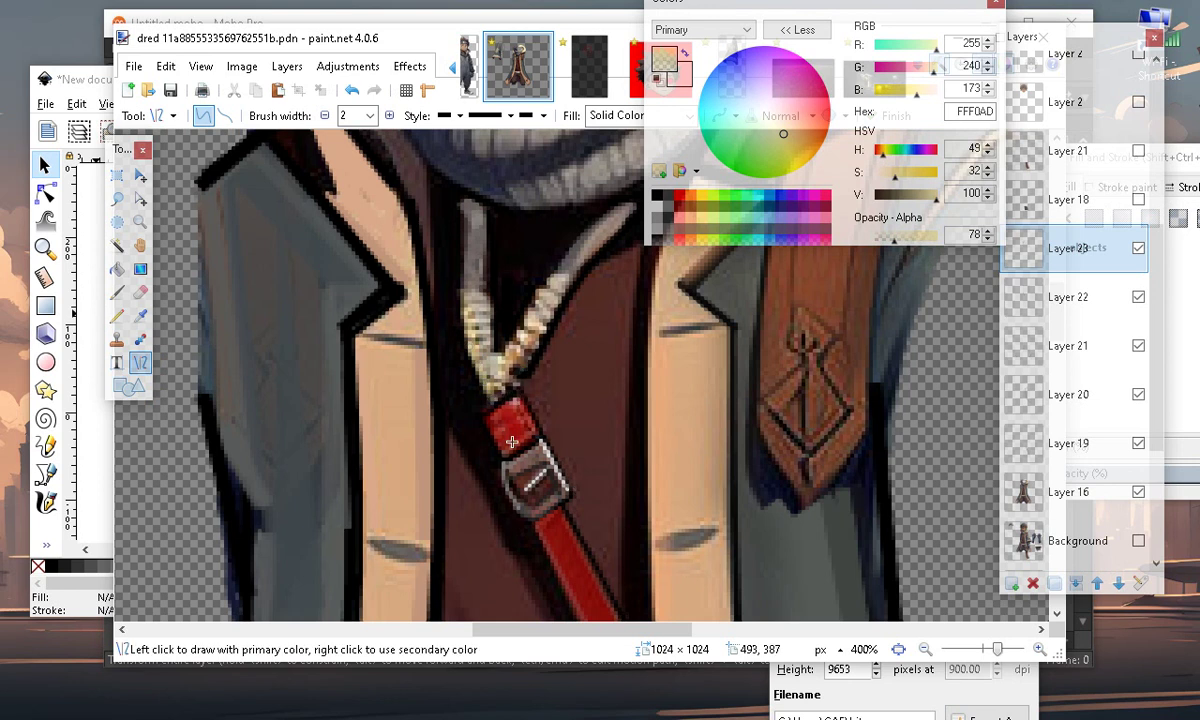
Add pale yellow strokes at the cord junction and on the left cord's middle, and undo the last stray stroke
mouse_move(492, 360)
left_mouse_down()
mouse_move(524, 392)
mouse_move(524, 375)
left_mouse_up()
key("Return")
mouse_move(464, 286)
left_mouse_down()
mouse_move(494, 281)
mouse_move(457, 285)
mouse_move(504, 310)
mouse_move(500, 326)
left_mouse_up()
key("Return")
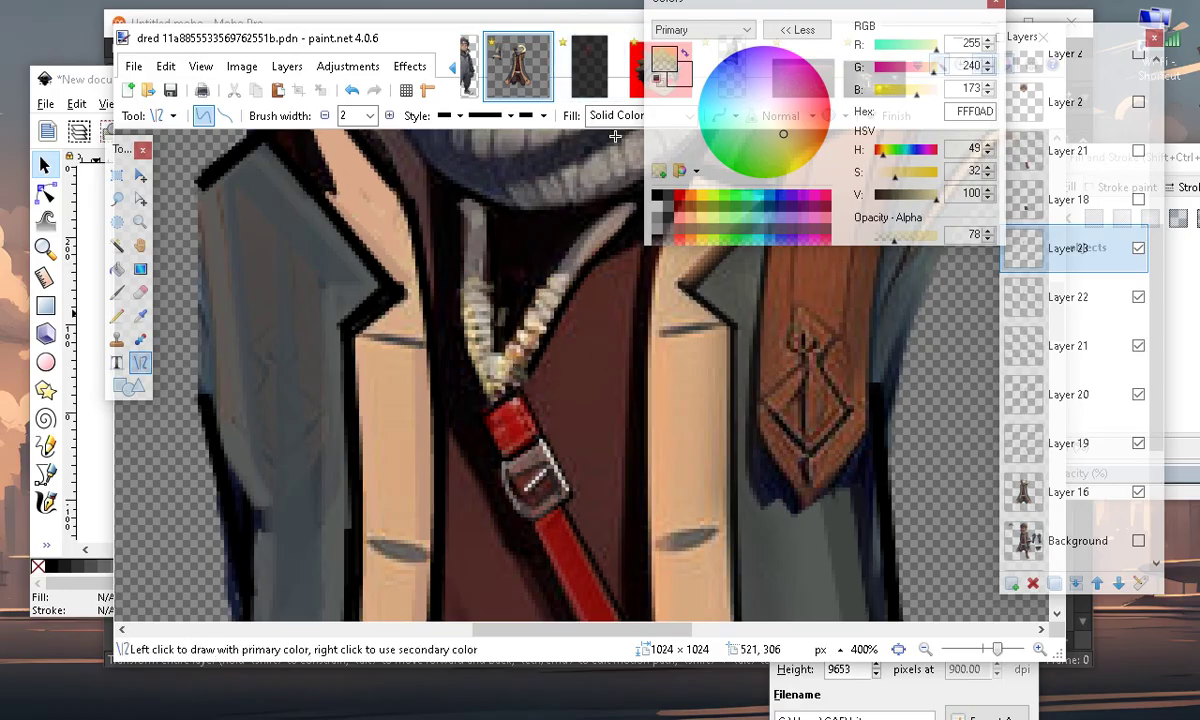
left_click(350, 90)
left_click(352, 90)
Paint short pale yellow cross strokes, about 7 pixels long, up the left cord to its top end
mouse_move(459, 276)
left_mouse_down()
mouse_move(483, 260)
mouse_move(490, 273)
left_mouse_up()
key("Return")
mouse_move(462, 263)
left_mouse_down()
mouse_move(493, 266)
mouse_move(483, 266)
left_mouse_up()
key("Return")
mouse_move(465, 246)
left_mouse_down()
mouse_move(487, 251)
mouse_move(481, 238)
mouse_move(491, 239)
left_mouse_up()
key("Return")
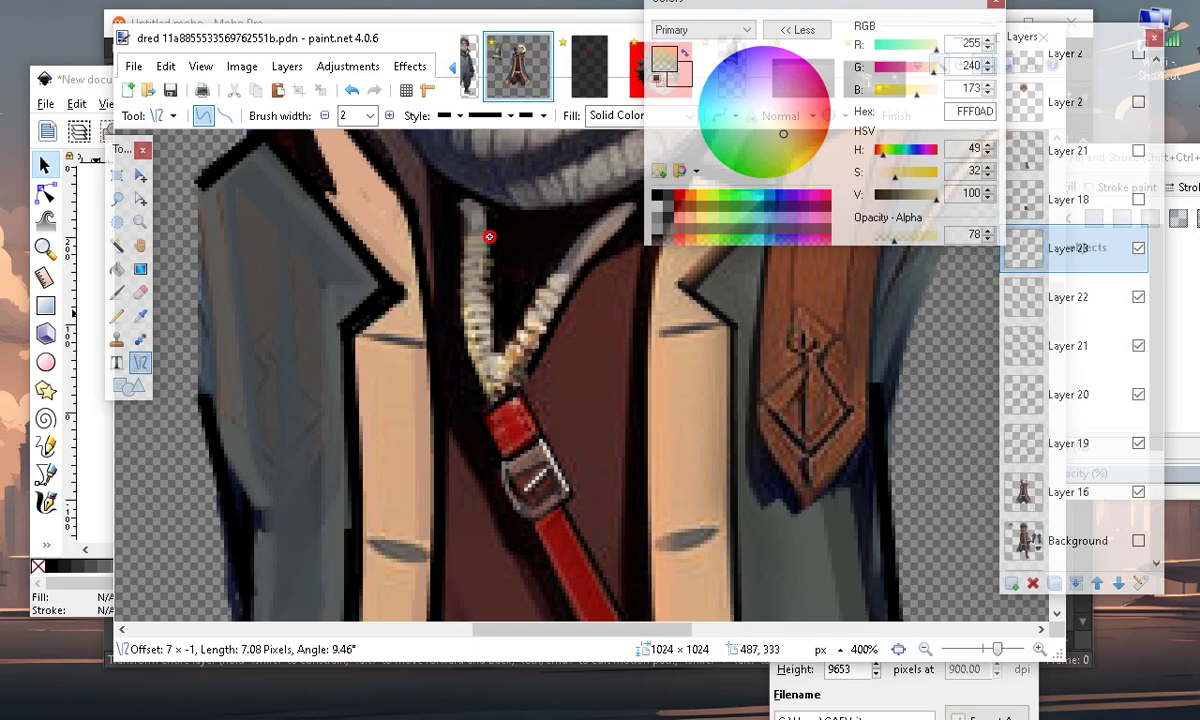
key("Return")
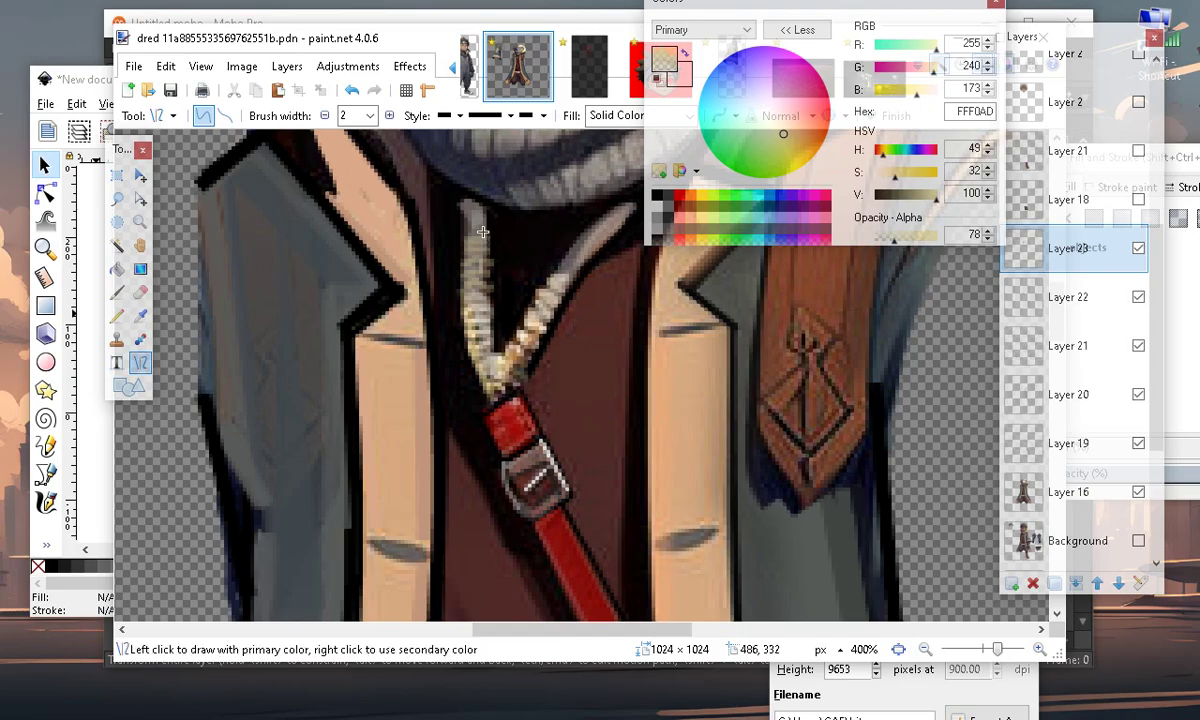
mouse_move(462, 230)
left_mouse_down()
mouse_move(494, 226)
mouse_move(468, 210)
mouse_move(483, 208)
left_mouse_up()
key("Return")
key("Return")
key("Return")
left_click(506, 386)
Add pale yellow cross strokes to the middle of the right cord and undo the last one
scroll(596, 572, "up", 2)
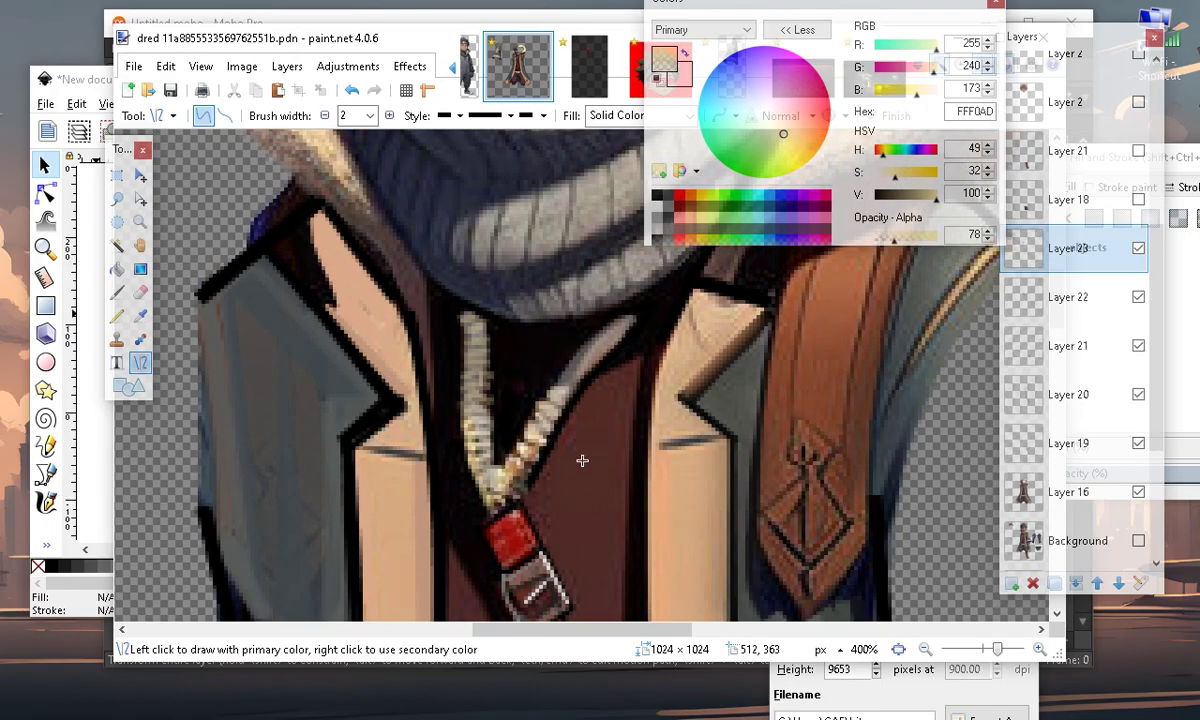
left_click_drag(549, 386, 588, 391)
key("Return")
key("Return")
key("Return")
left_click_drag(531, 339, 538, 327)
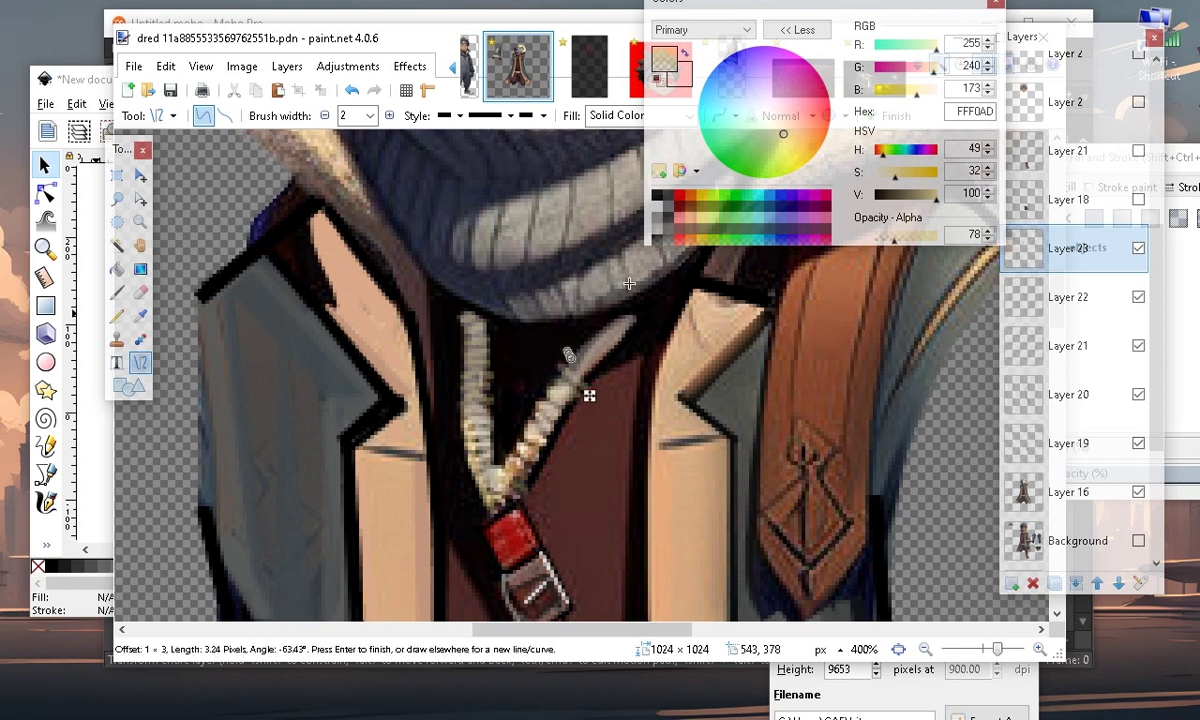
left_click(352, 91)
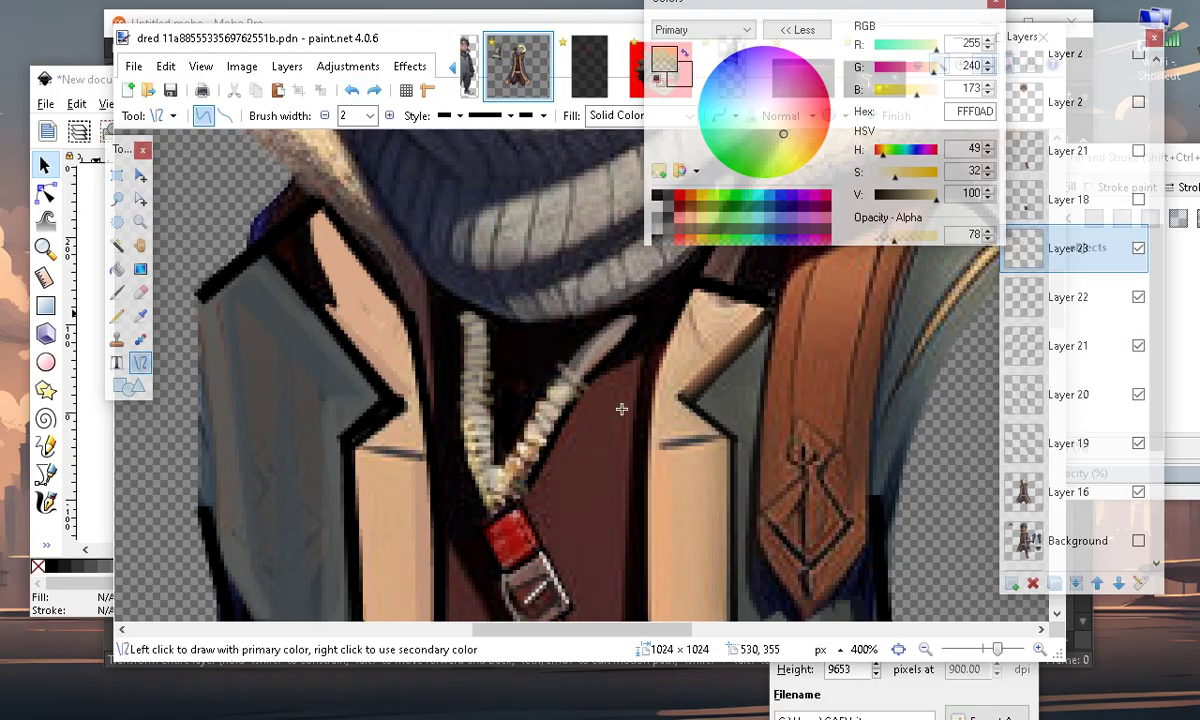
Paint pale yellow cross strokes up the right cord to its top end, starting with one about 10 pixels long
left_click_drag(567, 356, 594, 381)
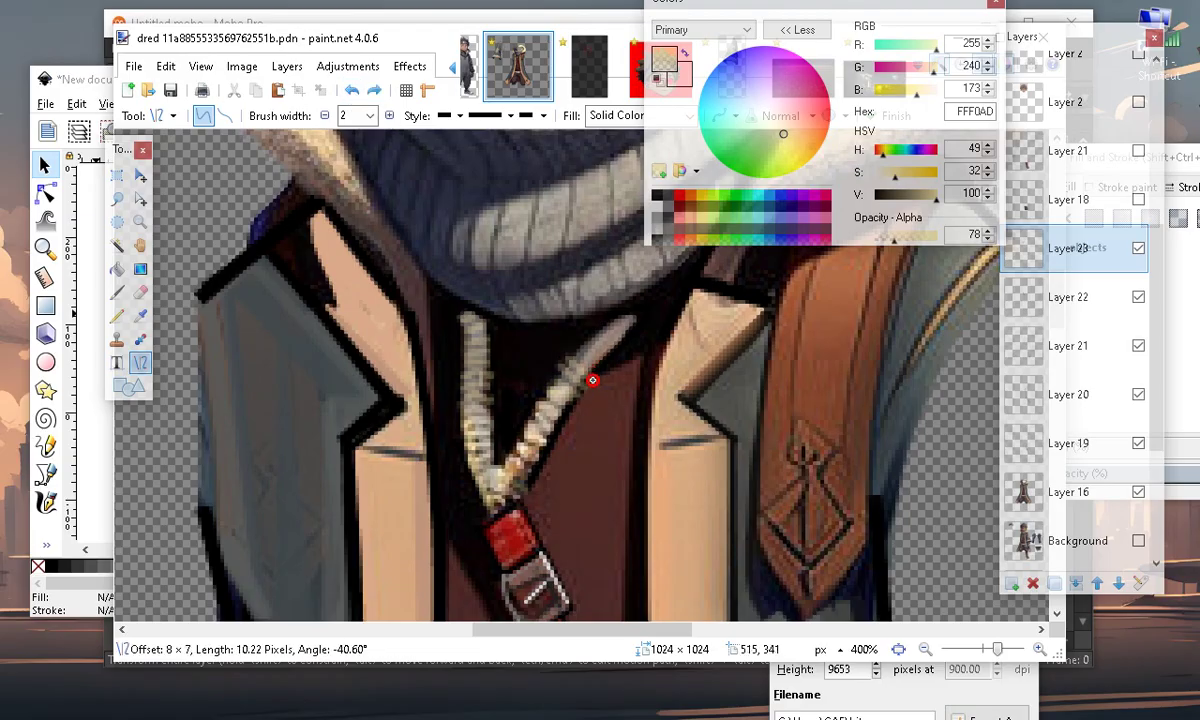
key("Return")
mouse_move(574, 349)
left_mouse_down()
mouse_move(606, 317)
mouse_move(609, 356)
mouse_move(628, 352)
mouse_move(634, 329)
mouse_move(635, 339)
left_mouse_up()
key("Return")
key("Return")
key("Return")
key("Return")
key("Return")
key("Return")
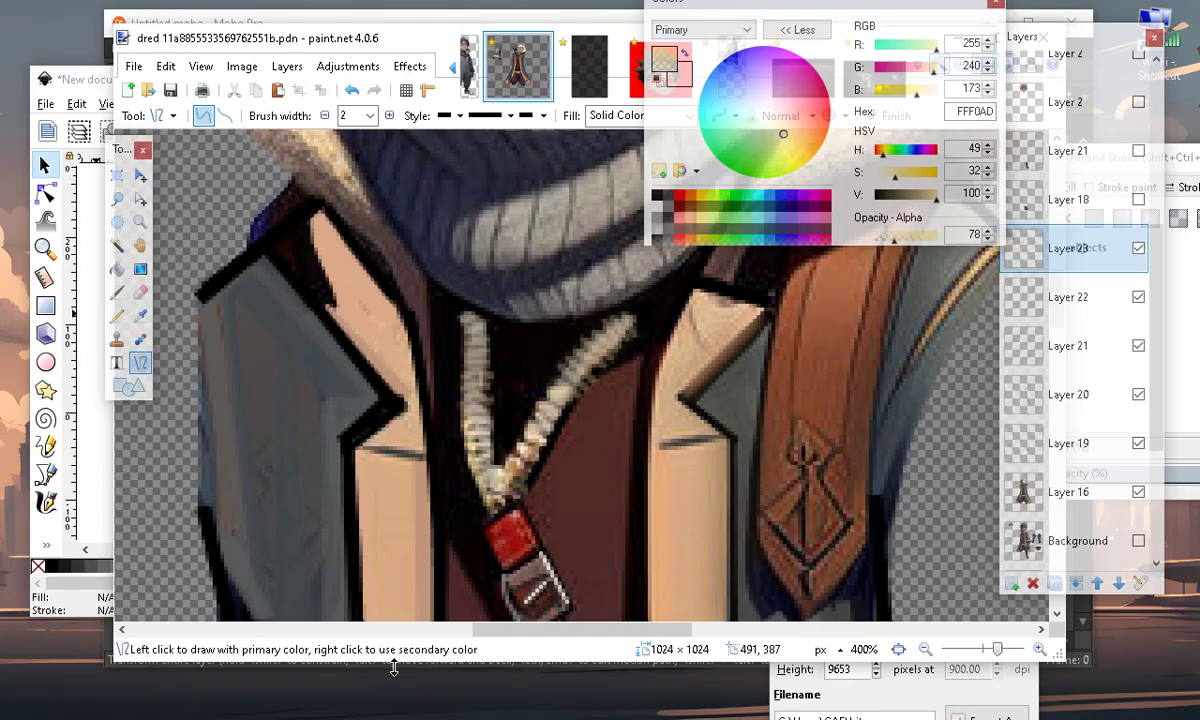
Draw 1-pixel-wide black lines about 10 pixels long at opacity 255 to separate the two cords at their junction
scroll(497, 441, "down", 2)
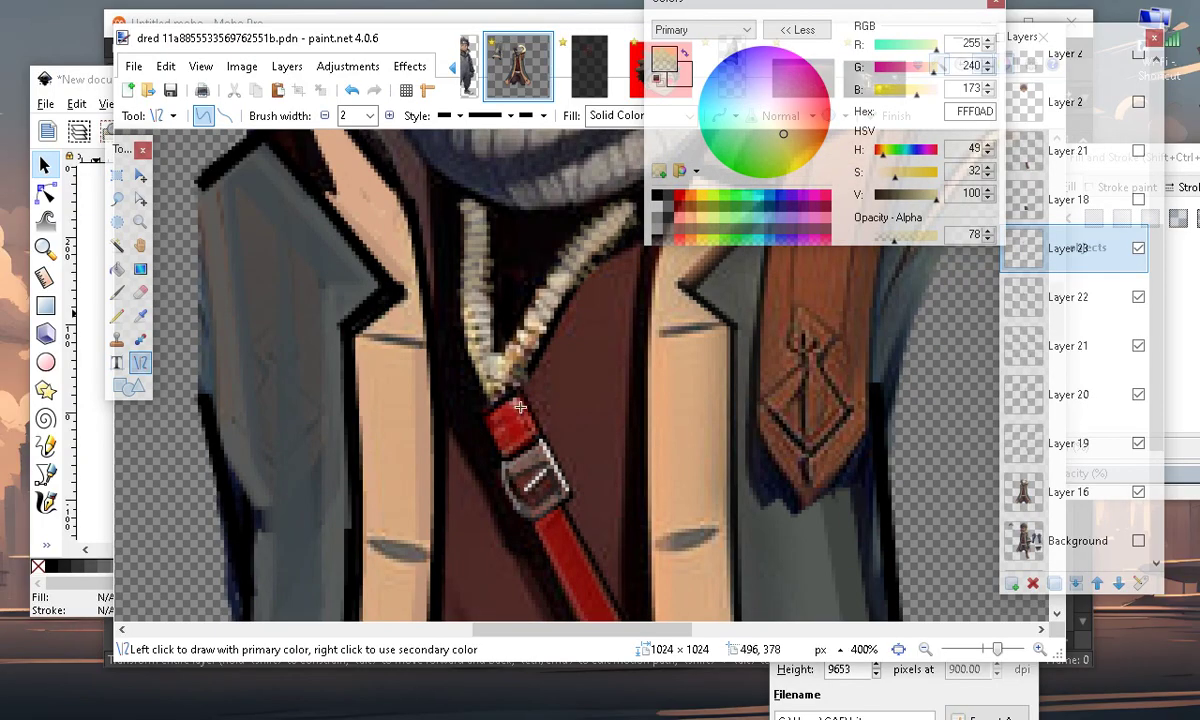
left_click_drag(903, 193, 860, 196)
left_click(323, 115)
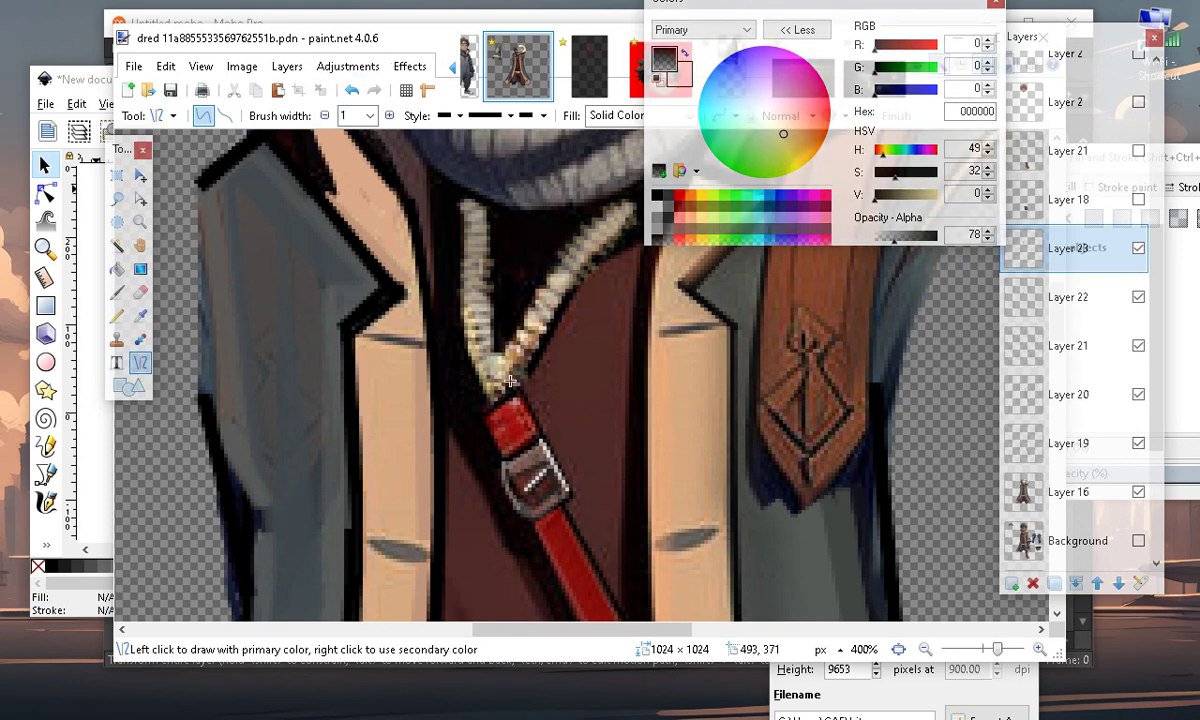
left_click_drag(493, 358, 505, 394)
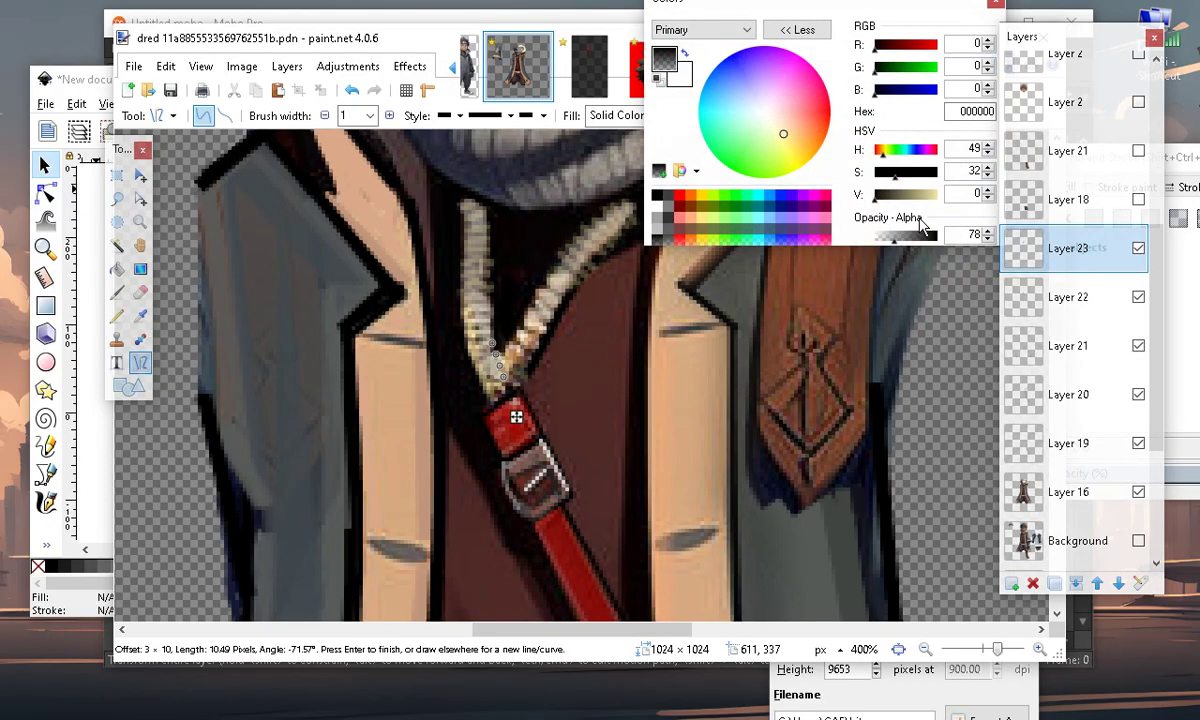
left_click(936, 235)
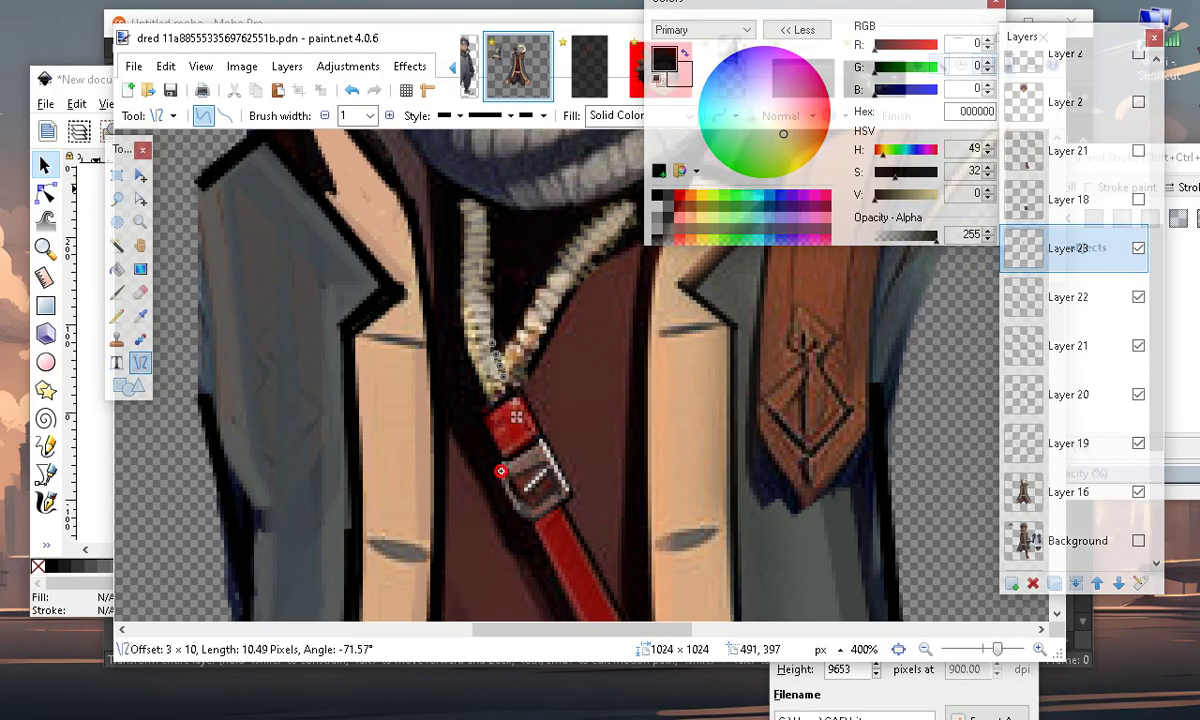
key("Return")
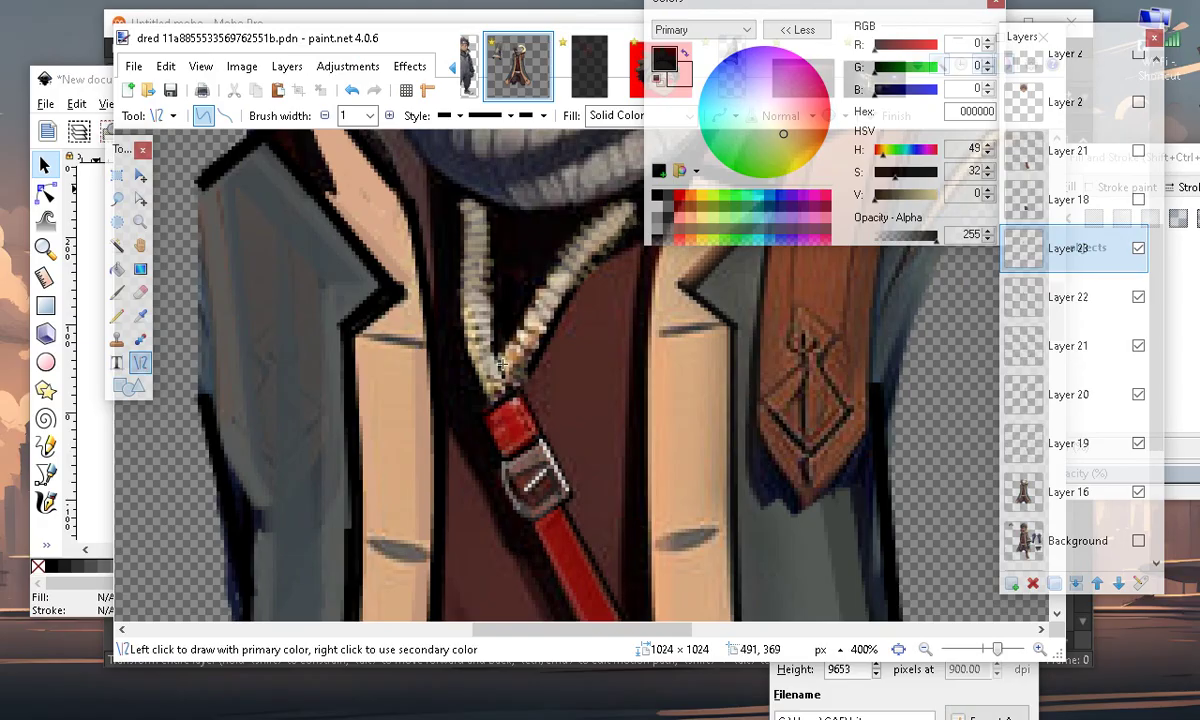
left_click_drag(492, 352, 511, 392)
key("Return")
Draw a thin black line about 7 pixels long across the top end of the left cord
scroll(540, 490, "up", 4)
scroll(555, 500, "down", 4)
left_click_drag(458, 216, 482, 200)
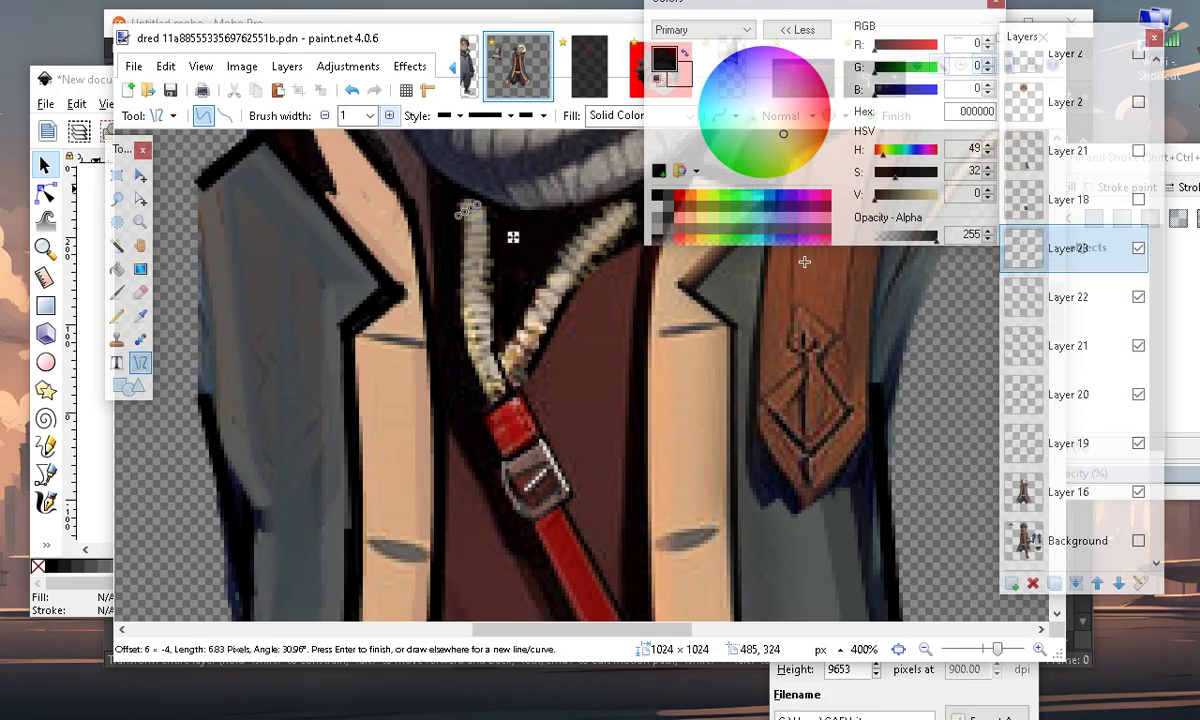
key("Return")
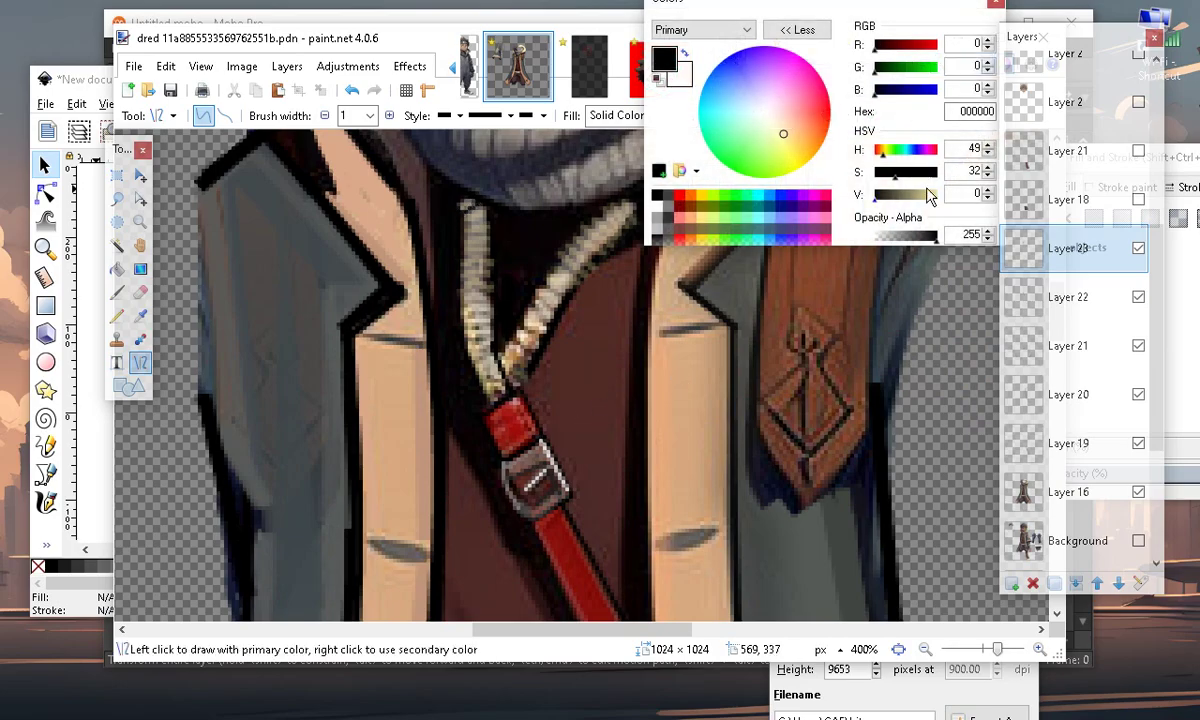
Draw 1-pixel-wide cross strokes about 6 pixels long in C6BB87 near the top of the left cord
left_click_drag(898, 195, 923, 195)
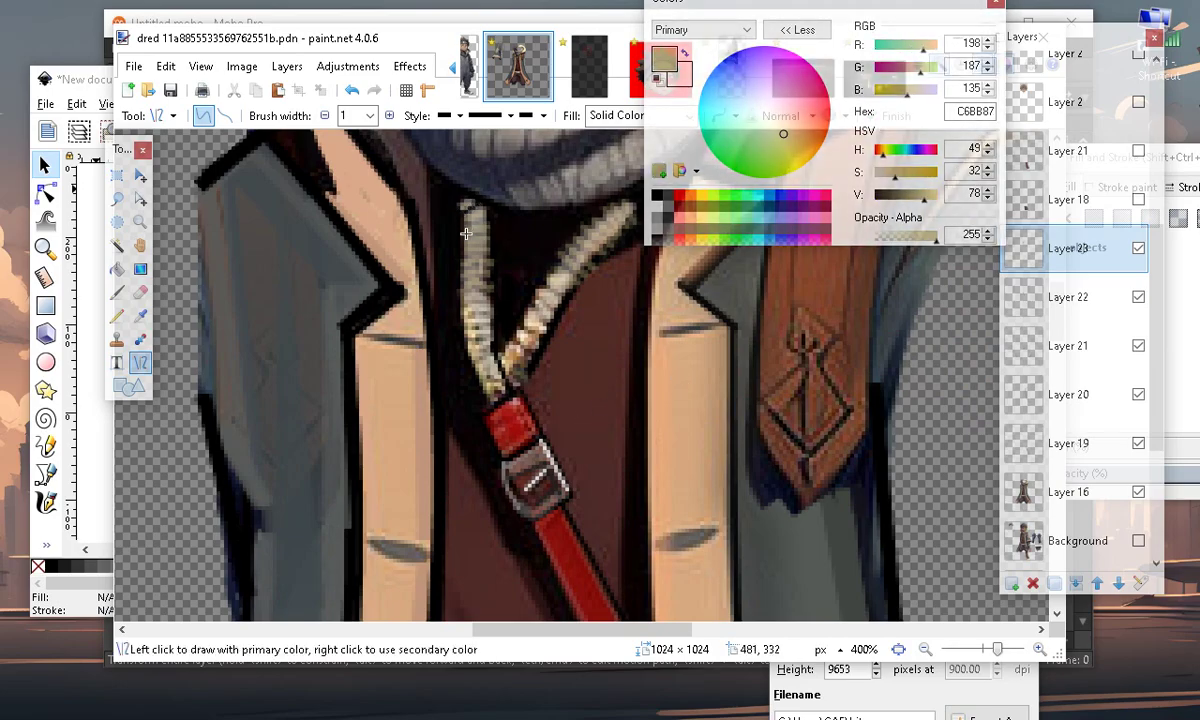
left_click_drag(464, 222, 491, 222)
key("Return")
left_click_drag(466, 234, 486, 233)
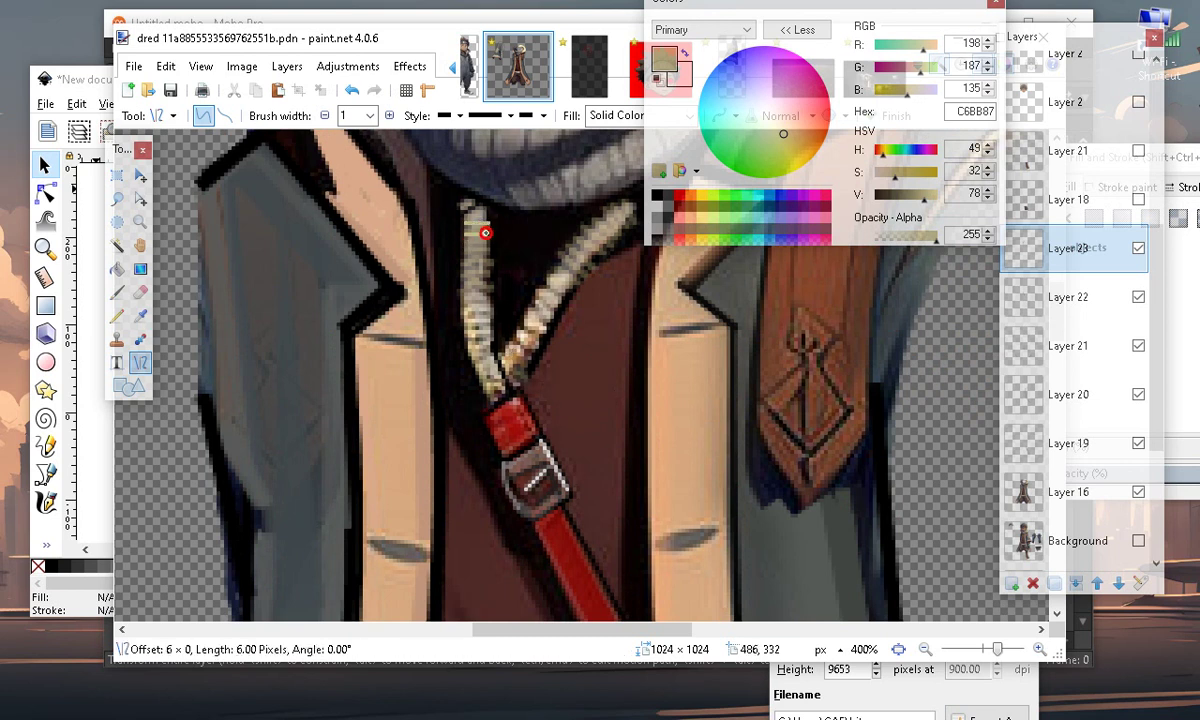
key("Return")
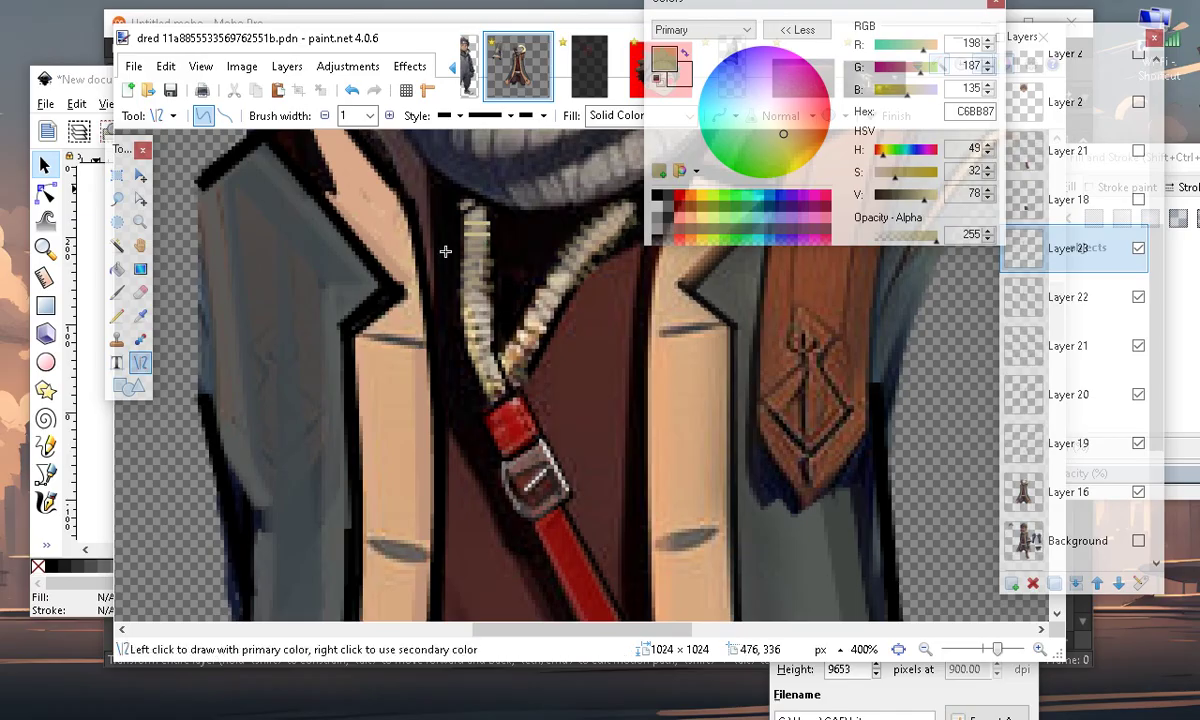
Continue the thin C6BB87 cross strokes down the upper half of the left cord
mouse_move(466, 244)
left_mouse_down()
mouse_move(487, 244)
mouse_move(460, 255)
mouse_move(491, 255)
mouse_move(476, 276)
mouse_move(491, 269)
mouse_move(462, 280)
mouse_move(492, 284)
mouse_move(449, 276)
mouse_move(465, 276)
left_mouse_up()
key("Return")
key("Return")
key("Return")
key("Return")
key("Return")
Add thin C6BB87 cross strokes along the left cord's lower half down to the red strap
mouse_move(470, 372)
left_mouse_down()
mouse_move(494, 356)
mouse_move(453, 352)
mouse_move(466, 340)
left_mouse_up()
key("Return")
key("Return")
mouse_move(472, 394)
left_mouse_down()
mouse_move(490, 380)
mouse_move(495, 395)
left_mouse_up()
key("Return")
key("Return")
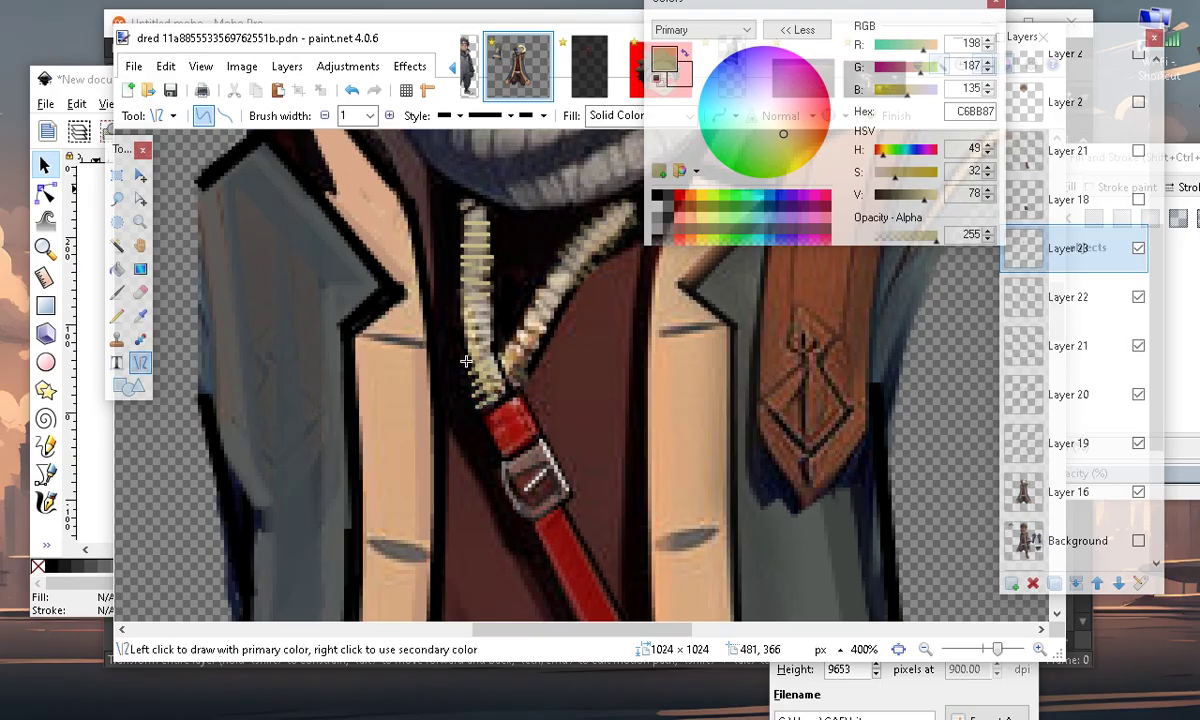
Fill in more thin C6BB87 strokes on the left cord's lower part and start them on the right cord's lower end
mouse_move(463, 364)
left_mouse_down()
mouse_move(487, 344)
mouse_move(464, 362)
mouse_move(479, 375)
mouse_move(503, 361)
mouse_move(518, 383)
mouse_move(530, 345)
mouse_move(552, 450)
mouse_move(533, 467)
mouse_move(543, 450)
left_mouse_up()
key("Return")
key("Return")
scroll(532, 350, "up", 2)
key("Return")
key("Return")
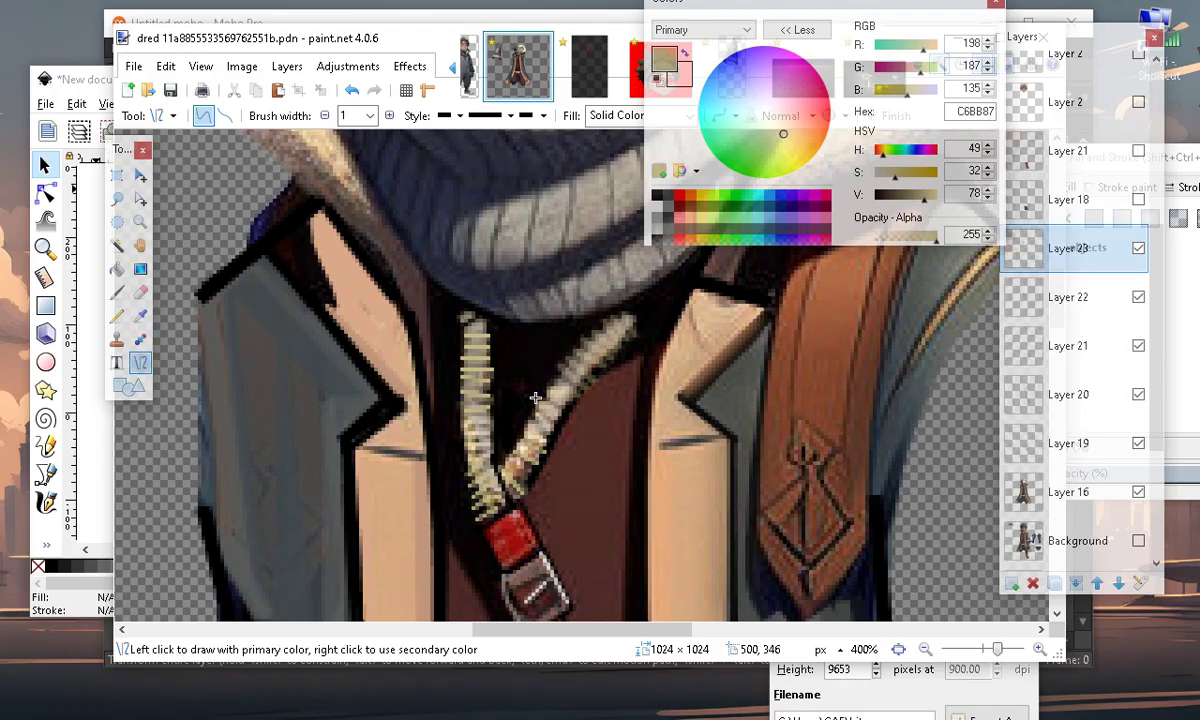
Add thin C6BB87 cross strokes along the middle of the right cord
left_click_drag(544, 399, 564, 413)
key("Return")
left_click_drag(562, 365, 592, 370)
key("Return")
key("Return")
scroll(594, 427, "down", 2)
scroll(520, 410, "up", 1)
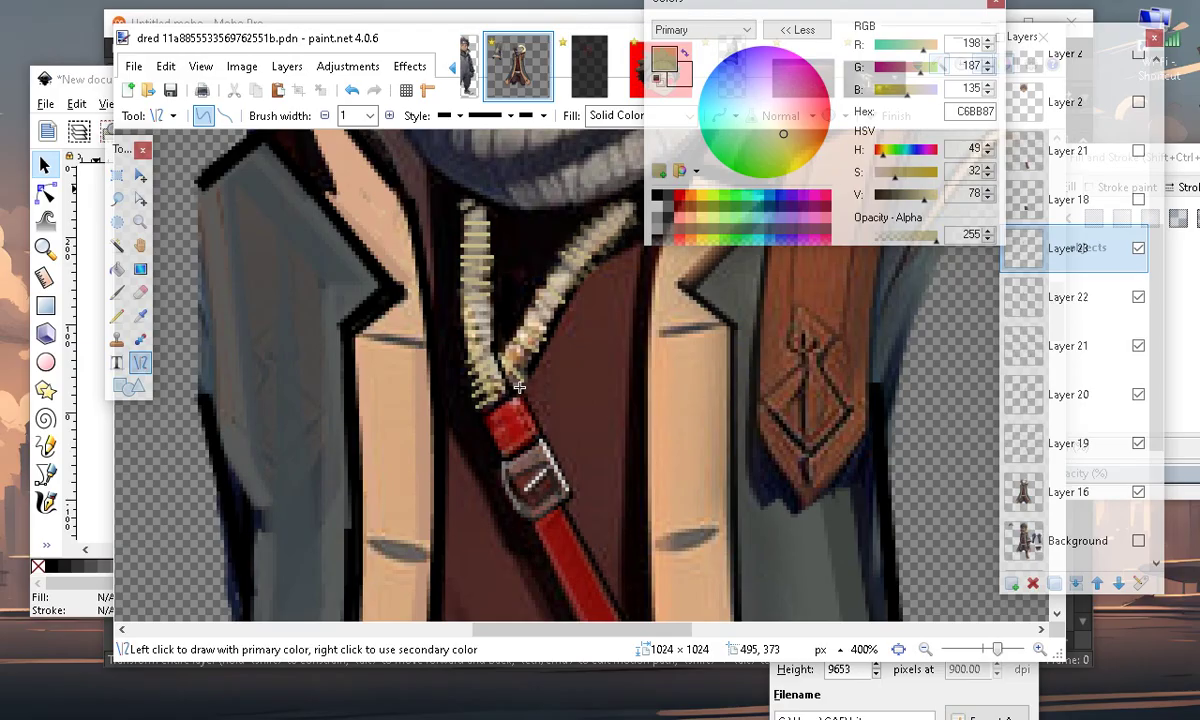
Set the primary colour to black and draw thin outline strokes along the lower end of the right cord above the red strap
left_click(928, 66)
left_click(658, 79)
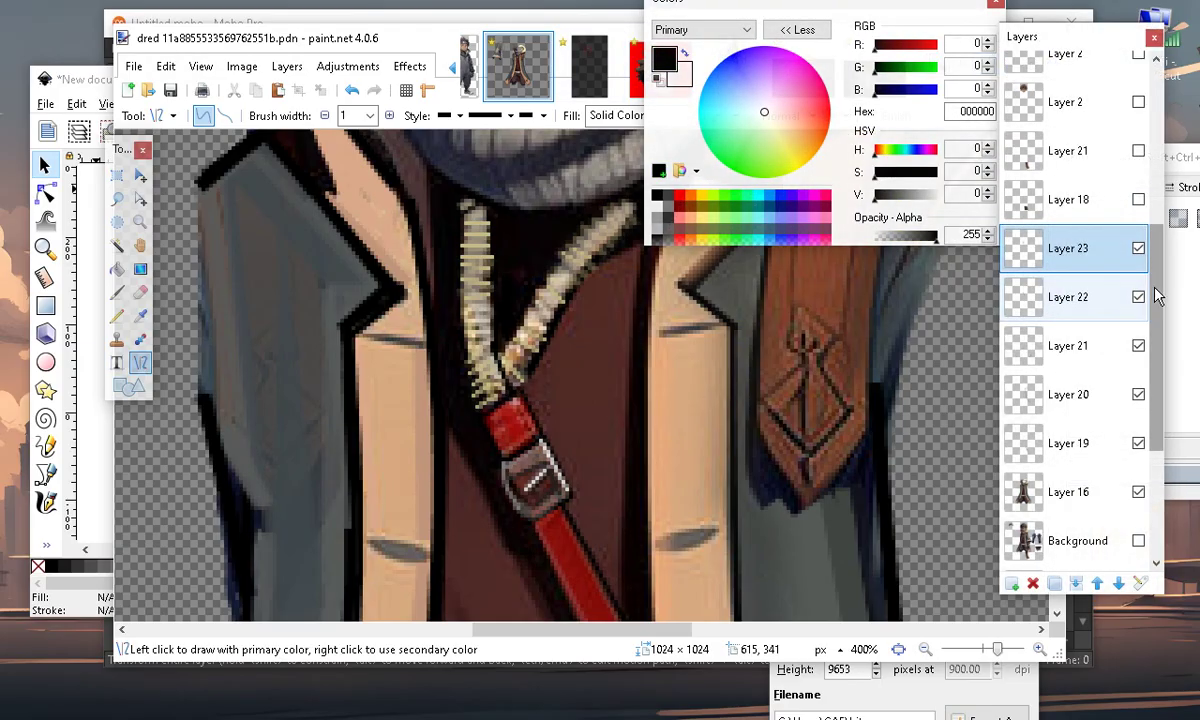
left_click(520, 389)
mouse_move(517, 394)
left_mouse_down()
mouse_move(549, 469)
mouse_move(540, 456)
left_mouse_up()
scroll(518, 399, "up", 1)
key("Return")
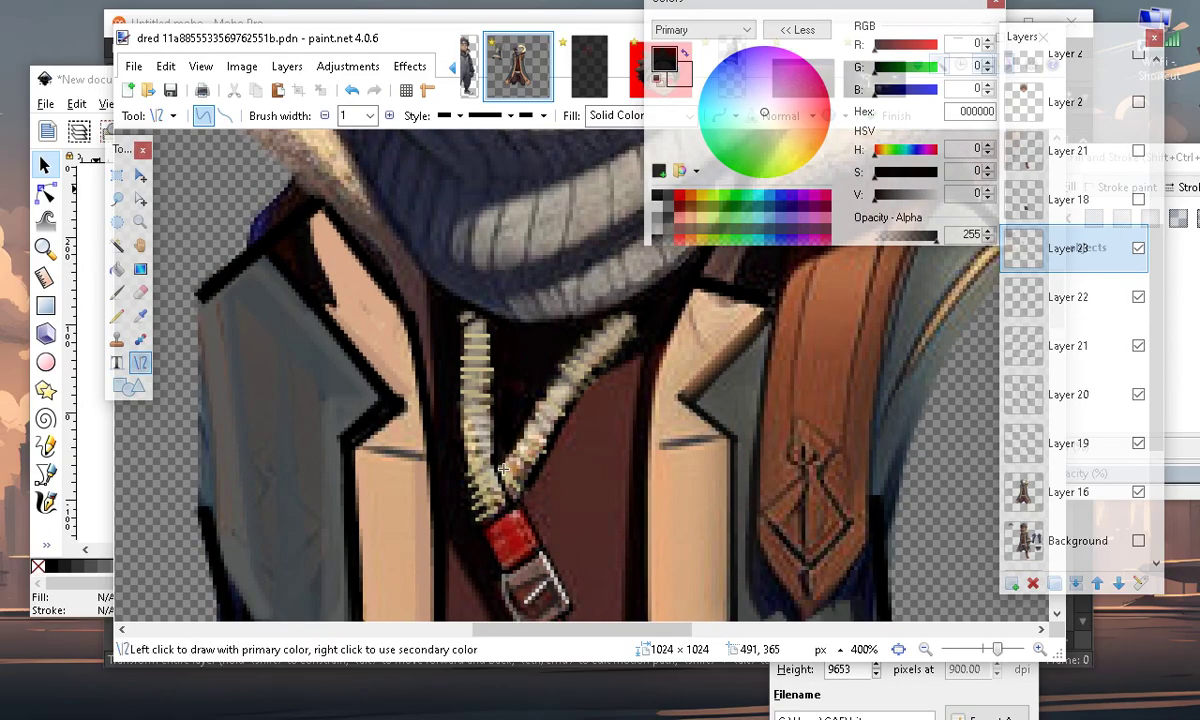
left_click_drag(517, 507, 547, 456)
key("Return")
Draw a thin black curve along the scarf's upper inner edge, bending it to follow the neck opening
scroll(665, 440, "up", 2)
scroll(818, 444, "up", 4)
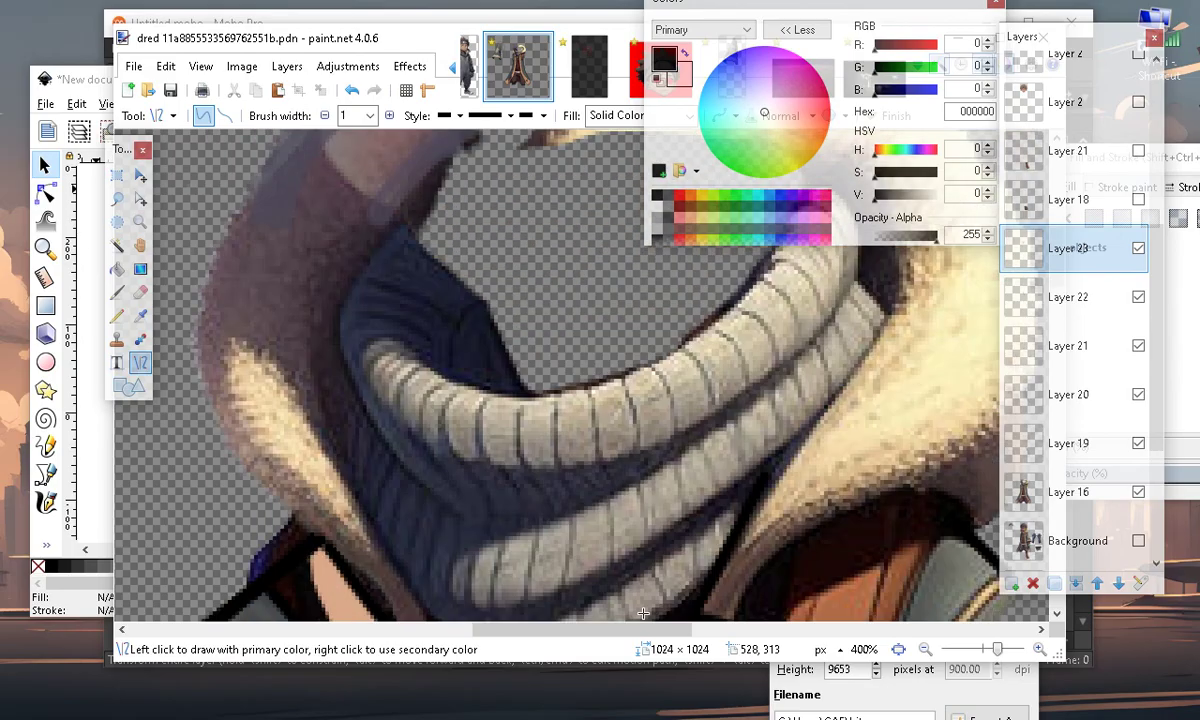
left_click_drag(407, 350, 771, 236)
scroll(719, 511, "up", 2)
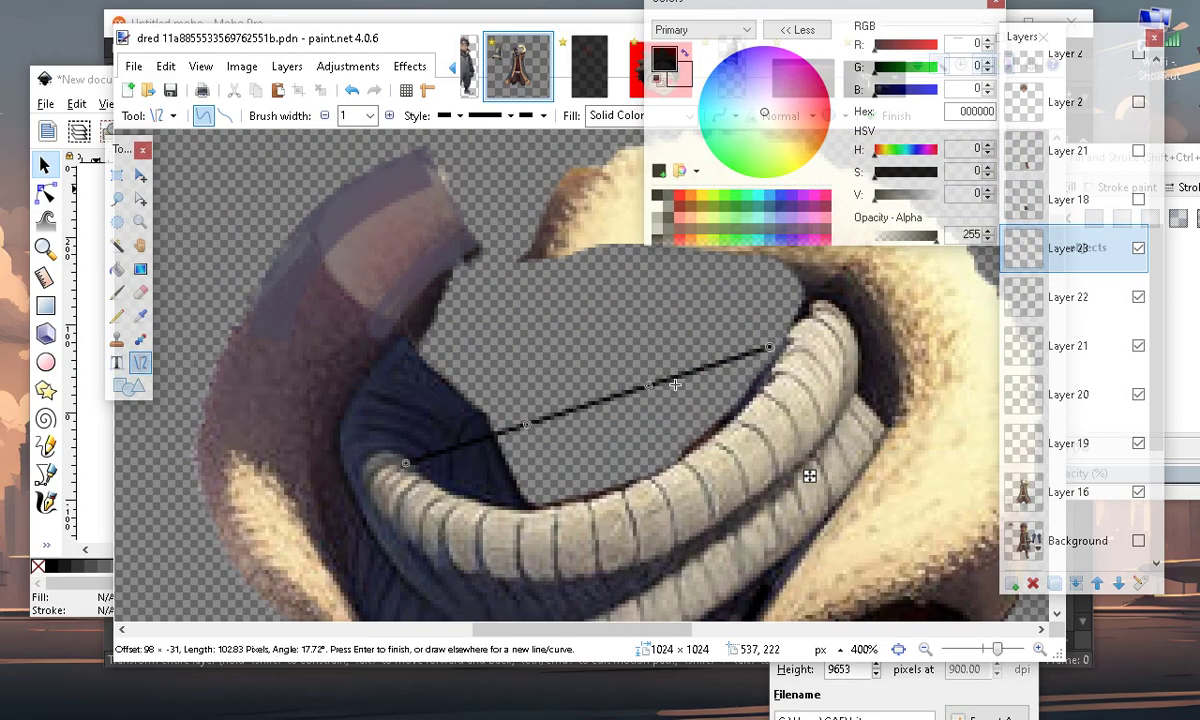
left_click_drag(648, 385, 684, 447)
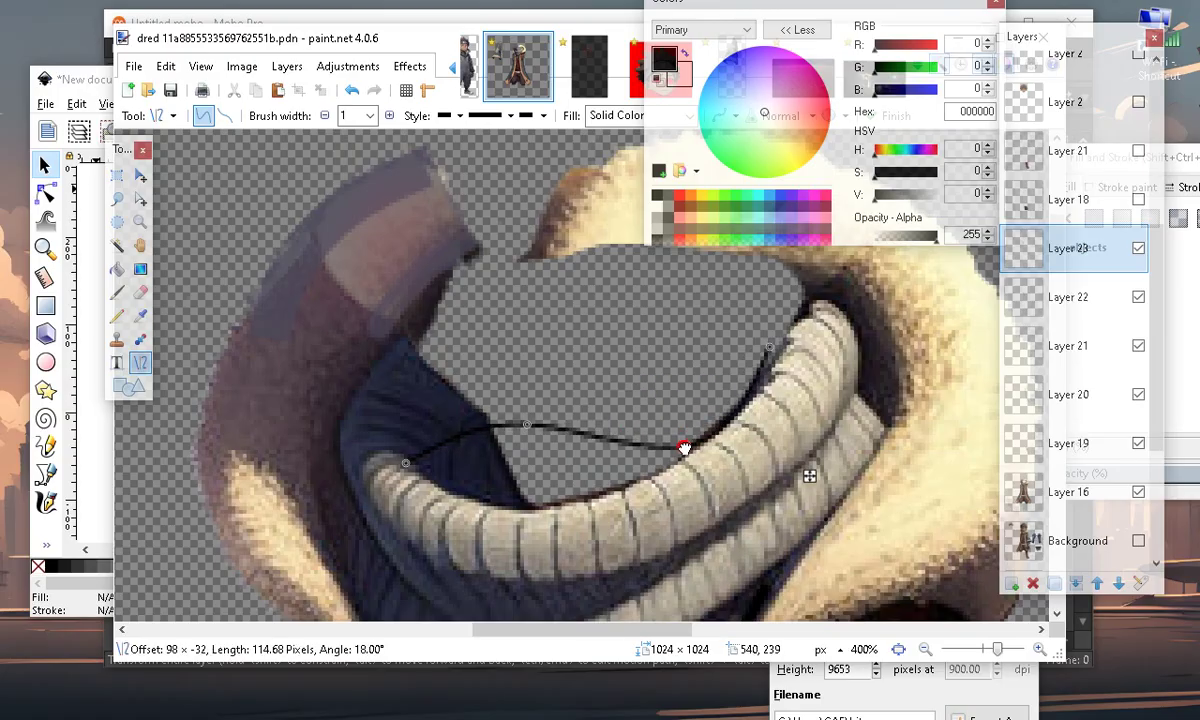
left_click_drag(770, 346, 800, 330)
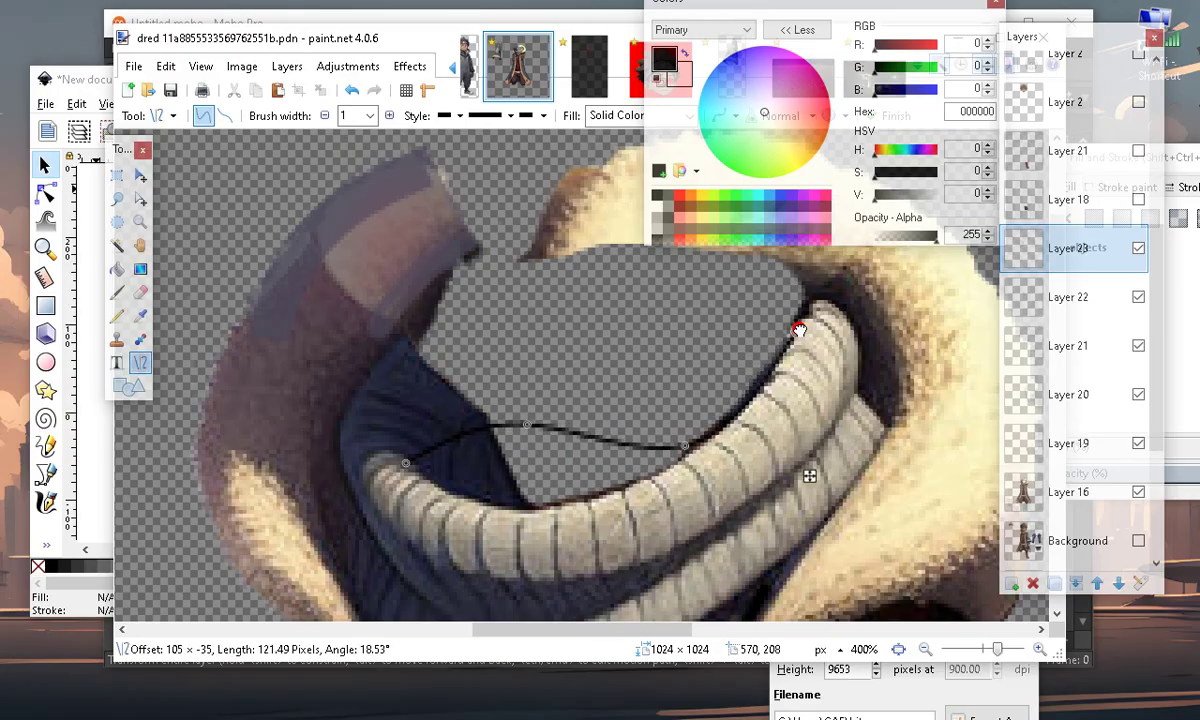
left_click_drag(536, 424, 532, 505)
left_click_drag(684, 446, 688, 453)
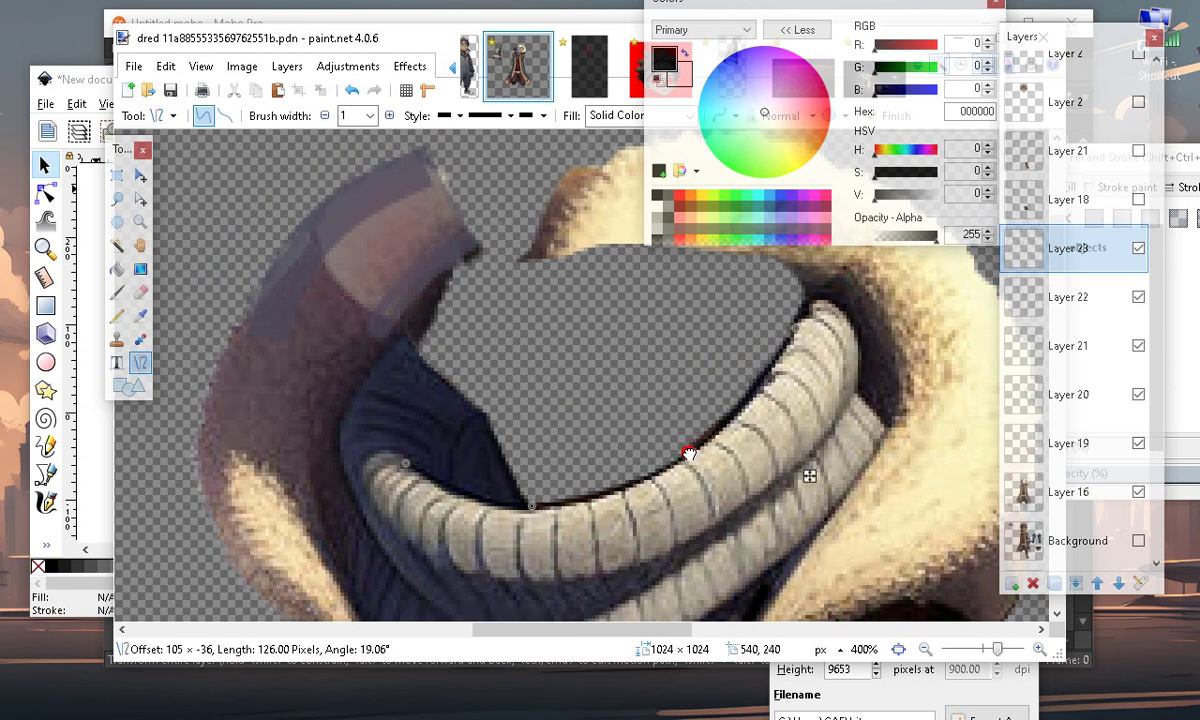
left_click_drag(402, 467, 402, 468)
key("Return")
Examine the whole outfit at 100% zoom, then return to the chest area at 300%
scroll(563, 450, "down", 3)
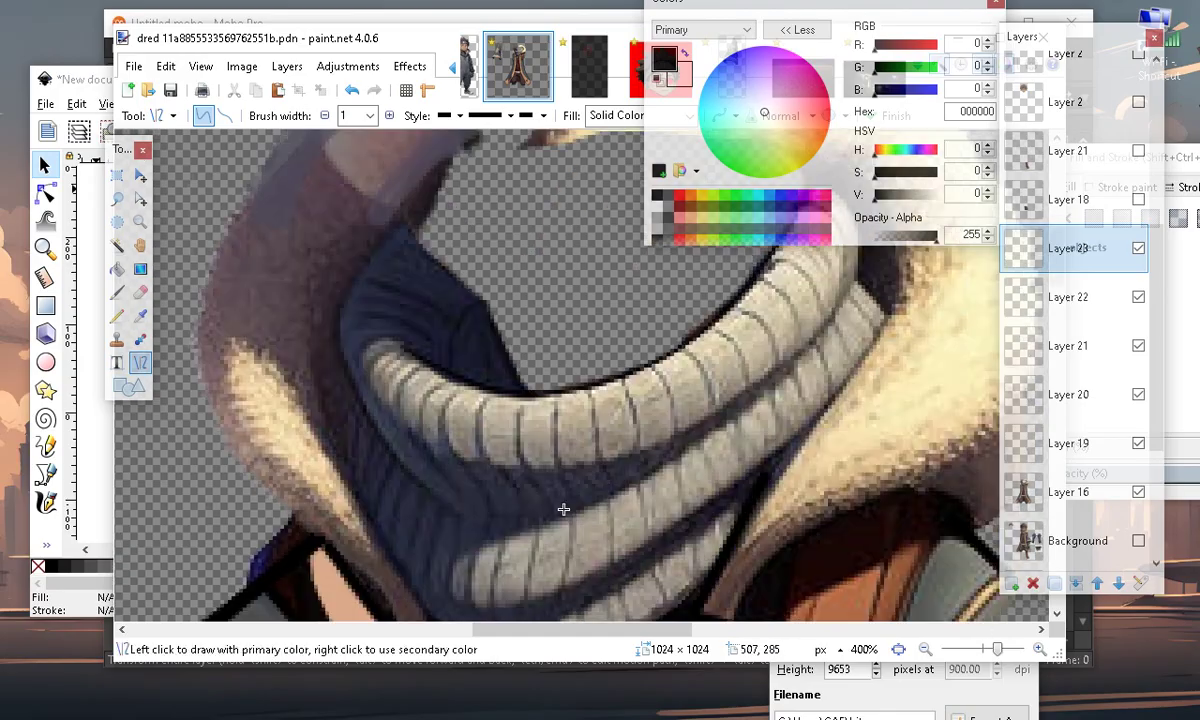
scroll(563, 509, "down", 12)
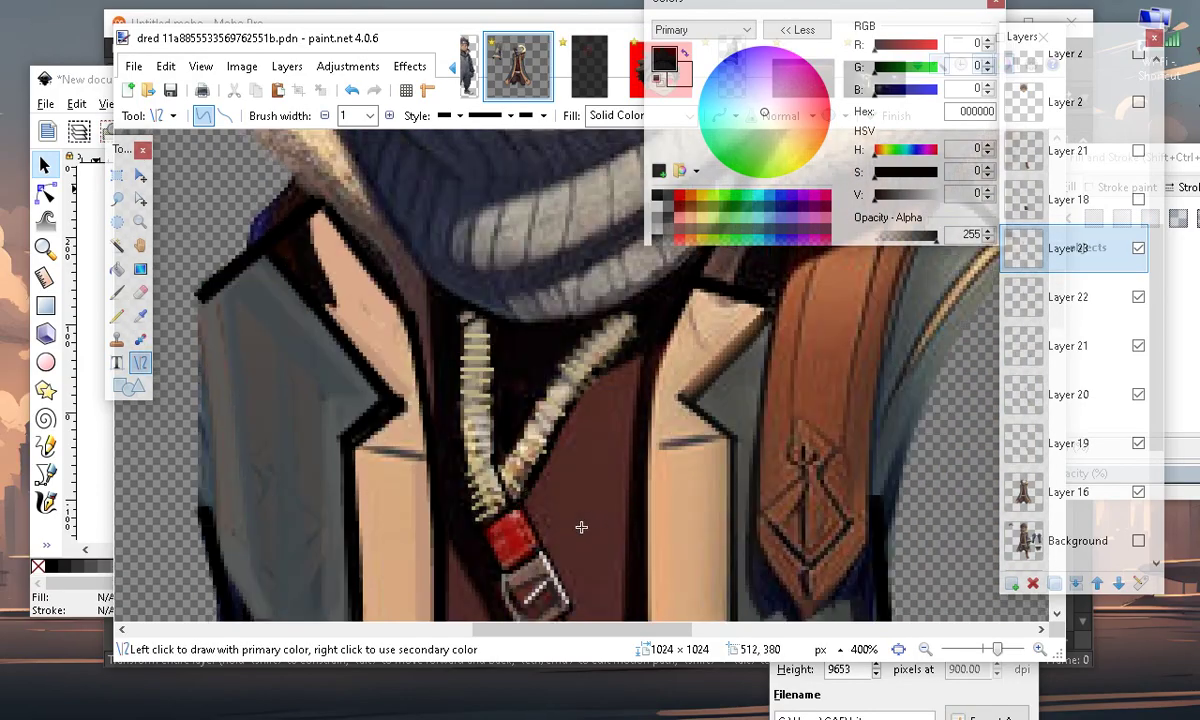
scroll(501, 407, "down", 10)
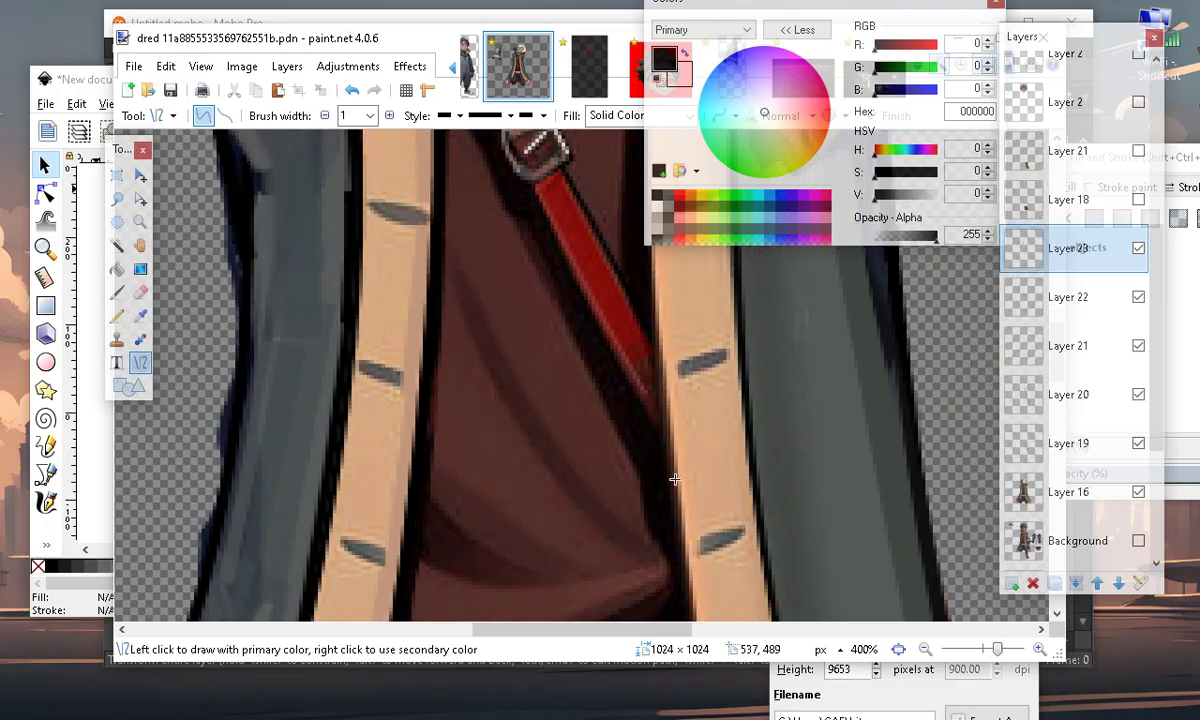
left_click(925, 649)
left_click(925, 649)
left_click(925, 649)
left_click(925, 649)
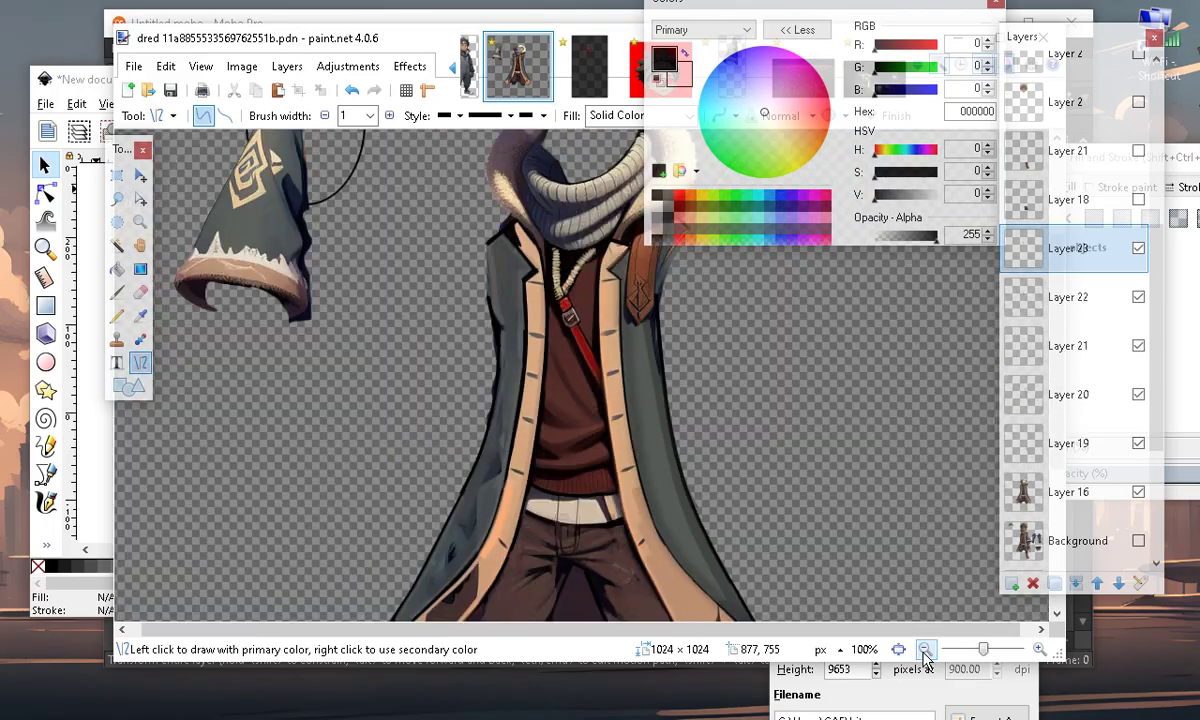
left_click(1039, 649)
left_click(1039, 649)
left_click(1039, 649)
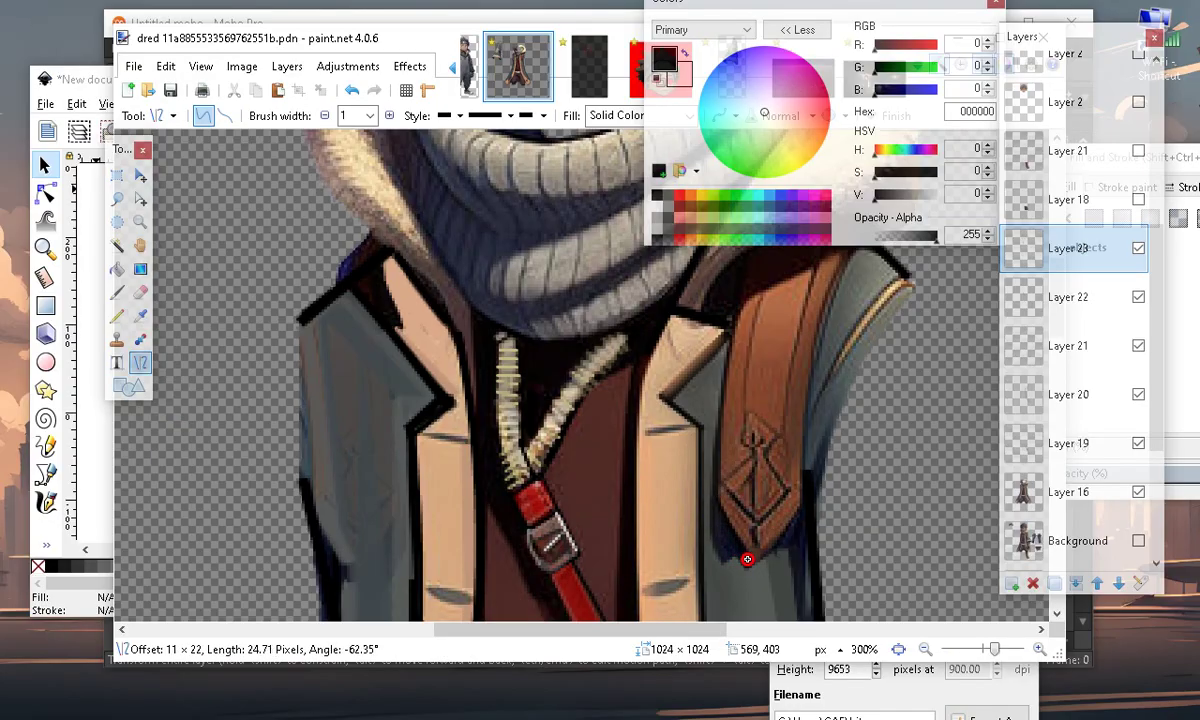
scroll(702, 530, "up", 2)
scroll(680, 500, "down", 8)
scroll(700, 450, "up", 3)
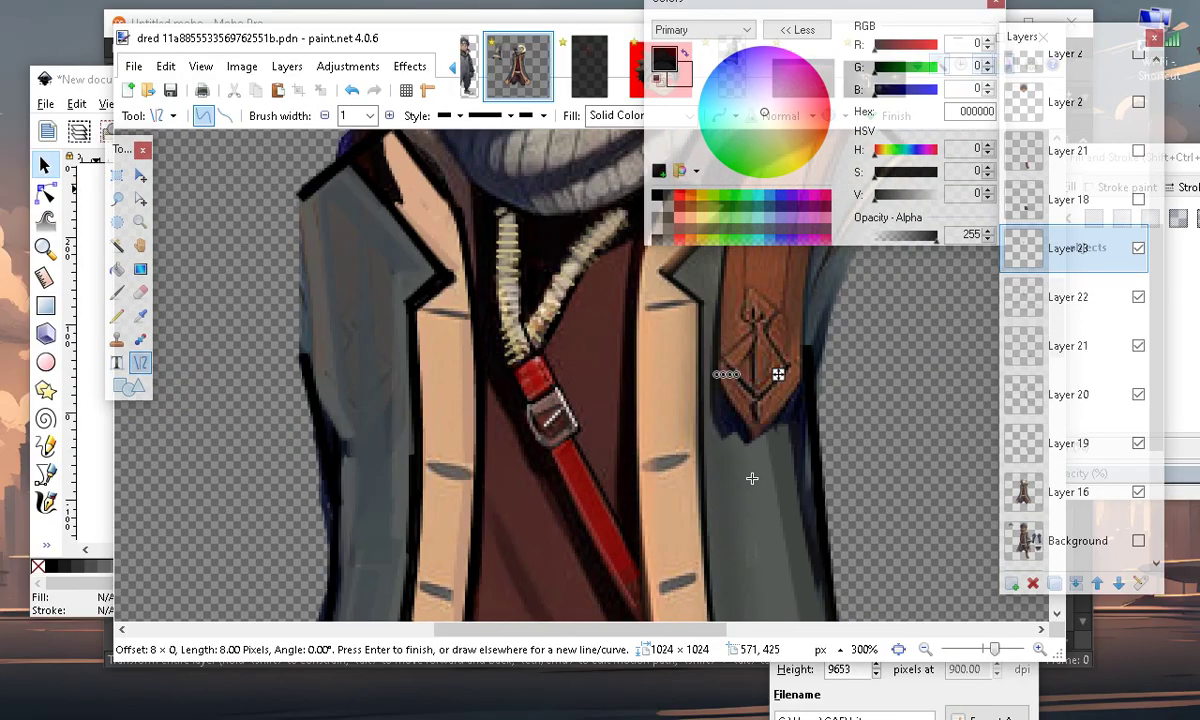
left_click(351, 90)
scroll(758, 458, "up", 5)
scroll(785, 431, "down", 2)
scroll(766, 546, "up", 2)
scroll(765, 545, "down", 2)
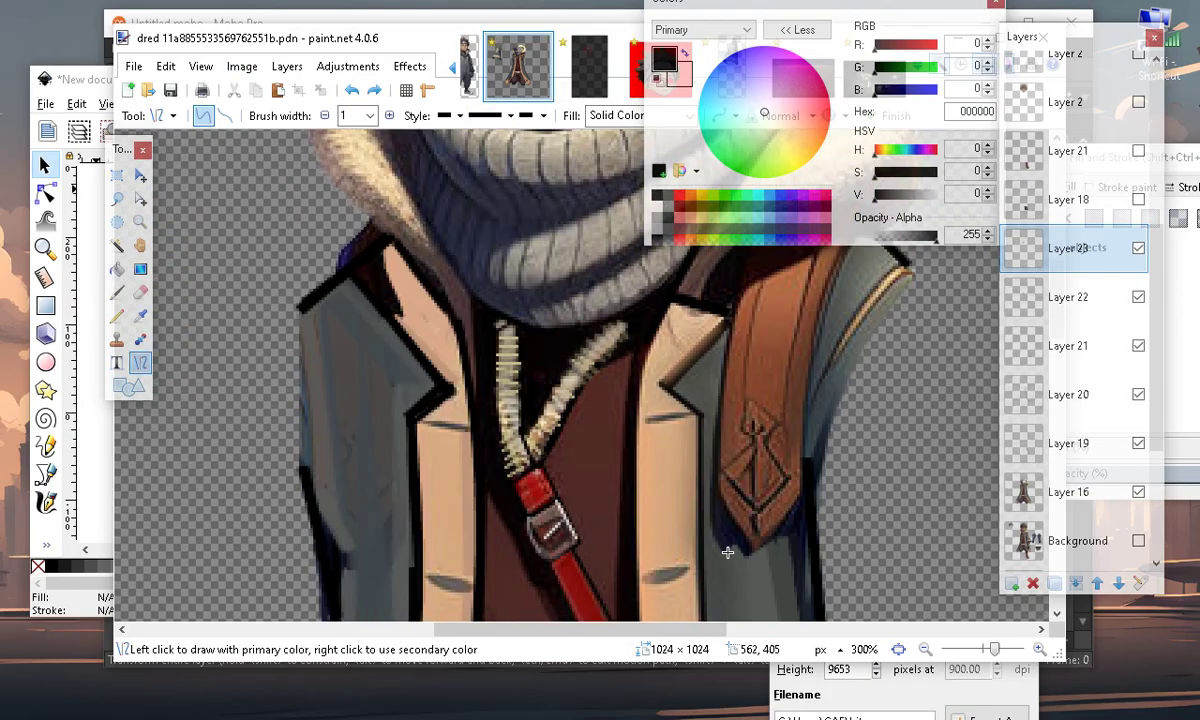
Outline the brown leather strap's pointed tip and left edge with thin black lines
mouse_move(710, 482)
left_mouse_down()
mouse_move(741, 560)
mouse_move(752, 548)
left_mouse_up()
key("Return")
mouse_move(717, 495)
left_mouse_down()
mouse_move(716, 274)
mouse_move(732, 283)
left_mouse_up()
key("Return")
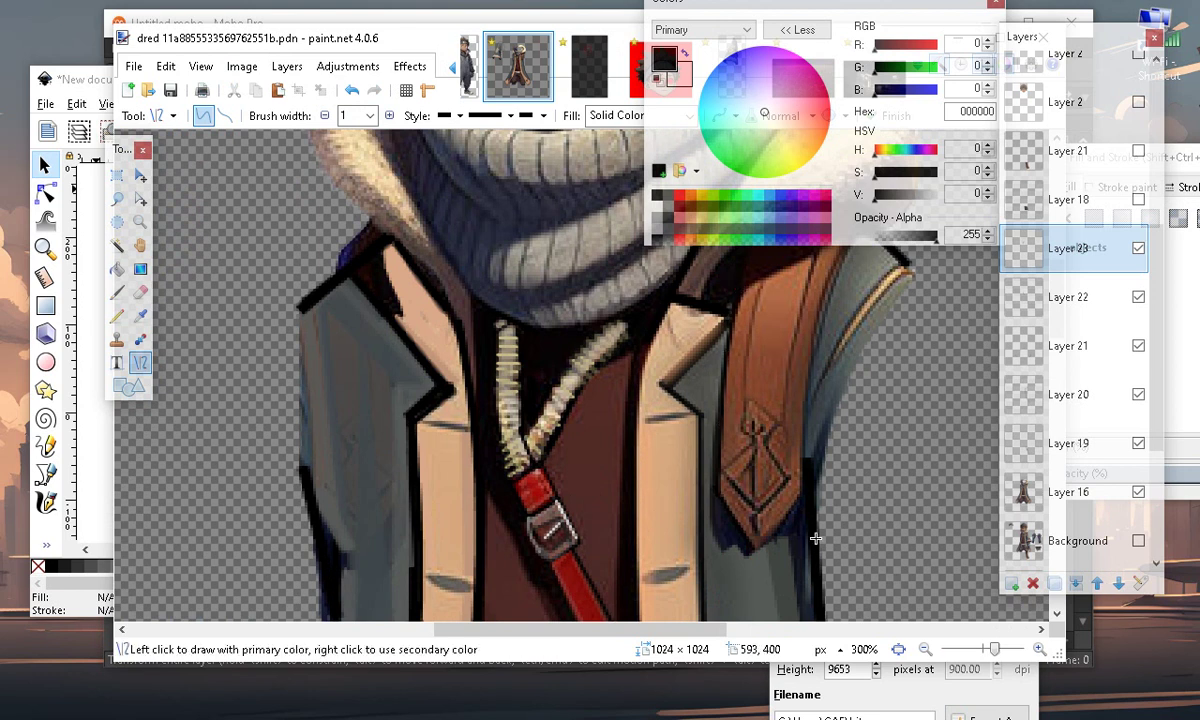
Outline the brown leather strap's right edge with a thin black curve bent to match the strap
left_click_drag(805, 506, 845, 251)
mouse_move(838, 332)
left_mouse_down()
mouse_move(820, 328)
mouse_move(871, 400)
mouse_move(855, 349)
left_mouse_up()
scroll(840, 420, "up", 3)
scroll(840, 345, "down", 3)
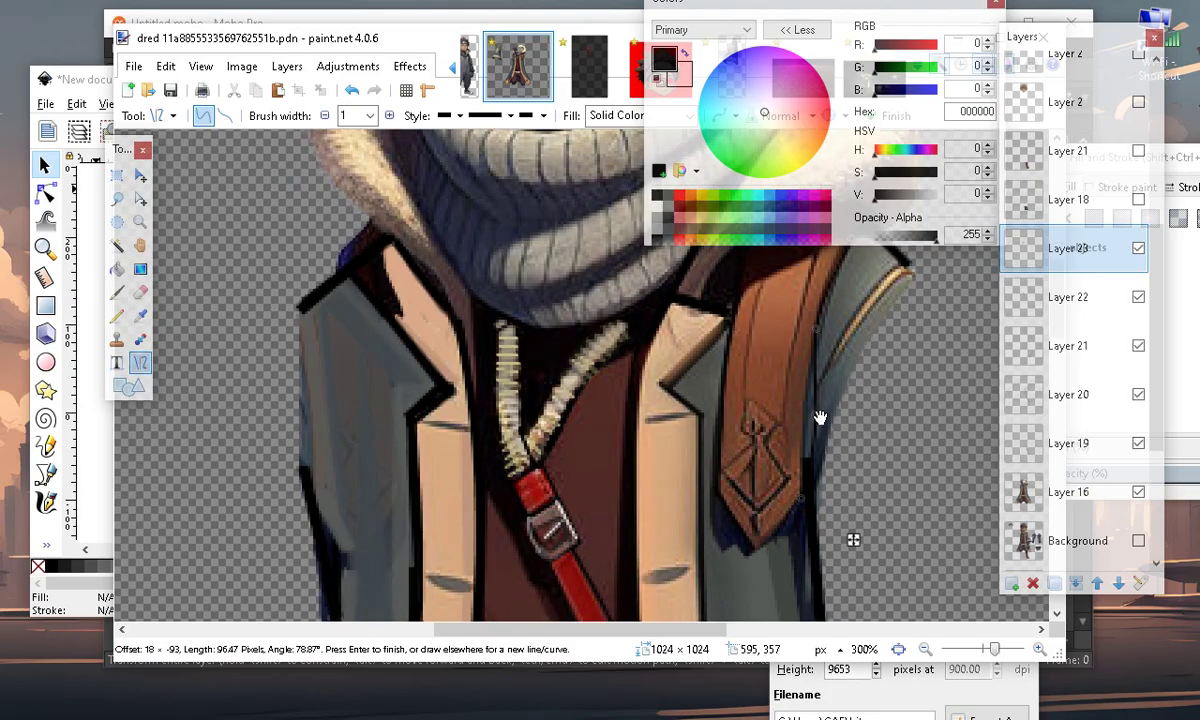
left_click_drag(808, 441, 806, 442)
key("Return")
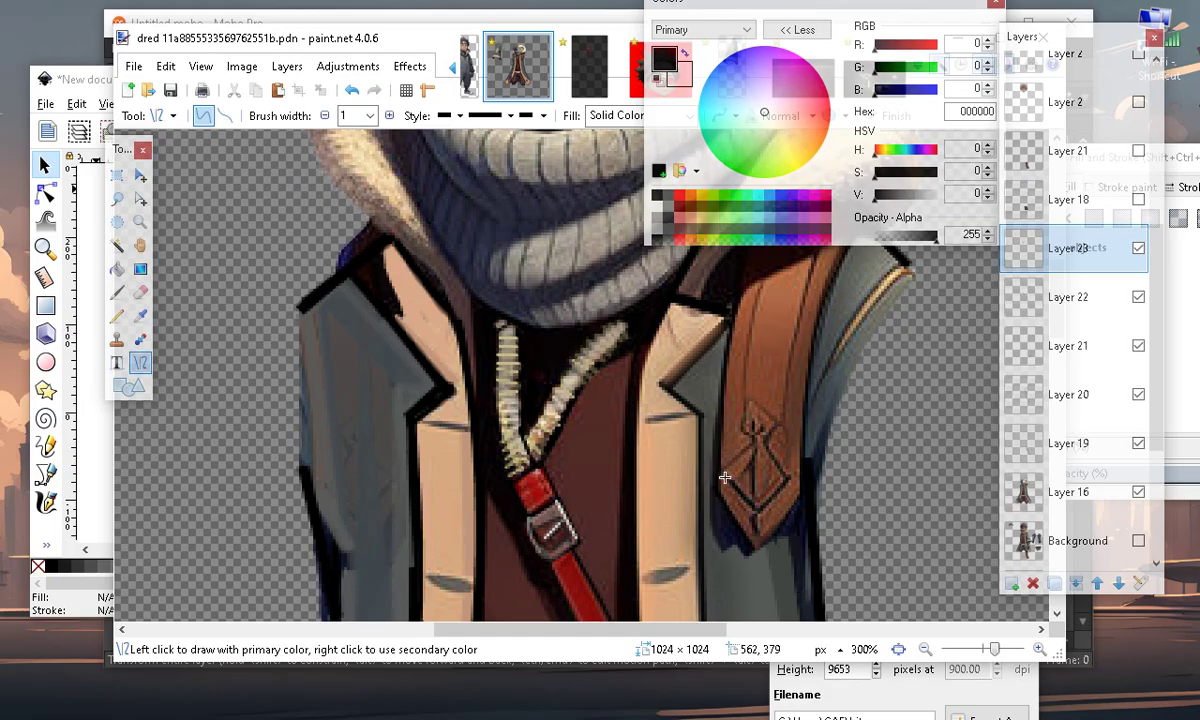
Trace the lower part of the leather strap's emblem in black and start a black stroke above its centre
mouse_move(721, 472)
left_mouse_down()
mouse_move(758, 513)
mouse_move(788, 481)
left_mouse_up()
key("Return")
key("Return")
mouse_move(751, 440)
left_mouse_down()
mouse_move(728, 410)
mouse_move(737, 423)
left_mouse_up()
key("Return")
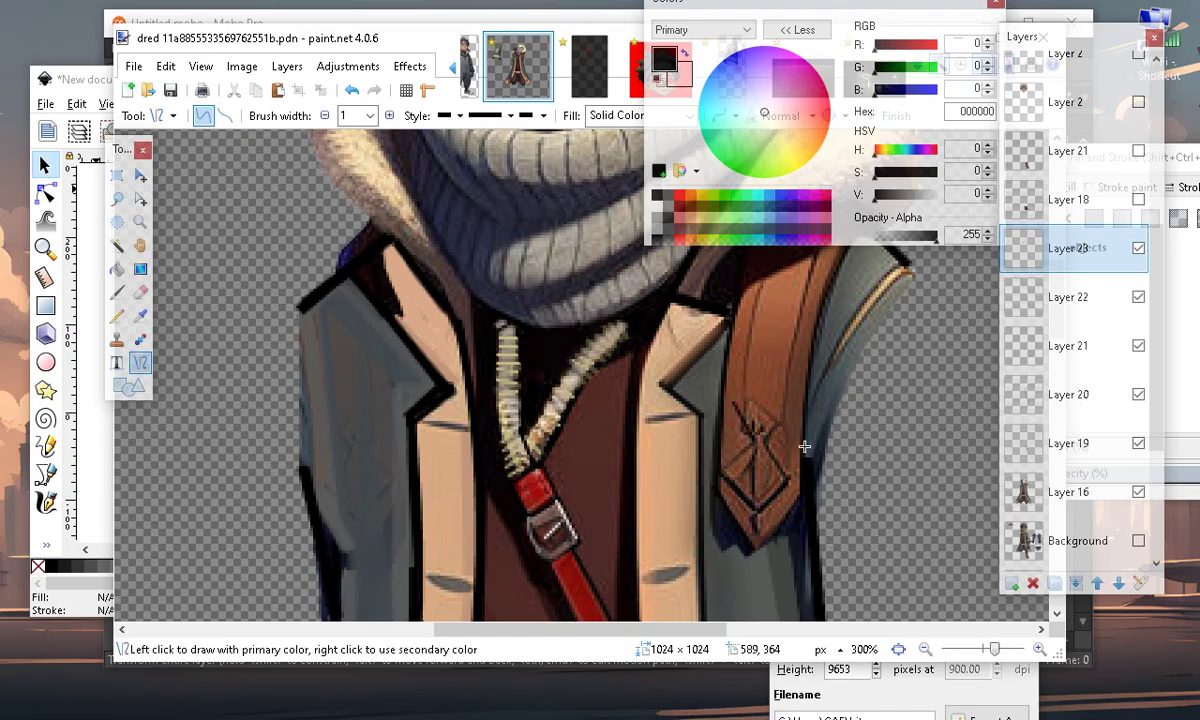
Add thin black strokes forming the upper diamond of the strap's emblem
mouse_move(769, 440)
left_mouse_down()
mouse_move(793, 404)
mouse_move(776, 419)
mouse_move(782, 404)
mouse_move(736, 405)
mouse_move(755, 381)
mouse_move(733, 407)
mouse_move(729, 398)
mouse_move(731, 411)
mouse_move(769, 367)
mouse_move(759, 376)
left_mouse_up()
key("Return")
key("Return")
left_click_drag(757, 371, 760, 373)
key("Return")
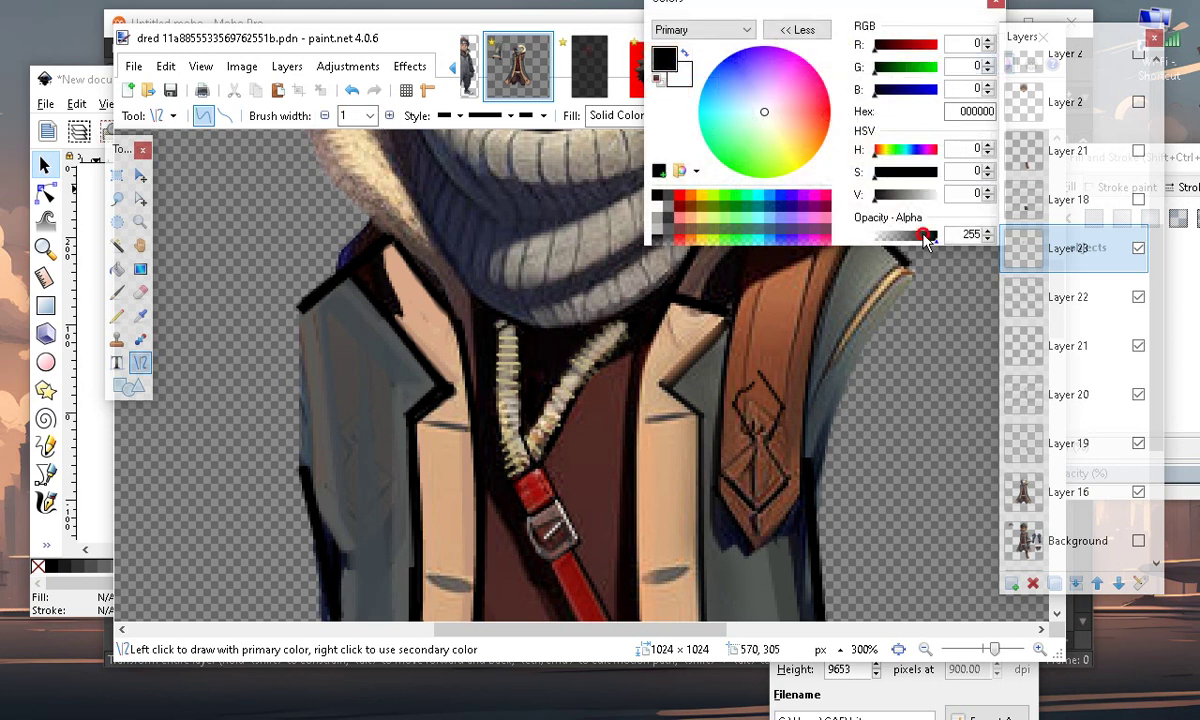
Set the black's opacity to 97 and draw faint shading strokes beside the emblem's centre
left_click_drag(924, 238, 898, 237)
left_click_drag(743, 441, 752, 439)
key("Return")
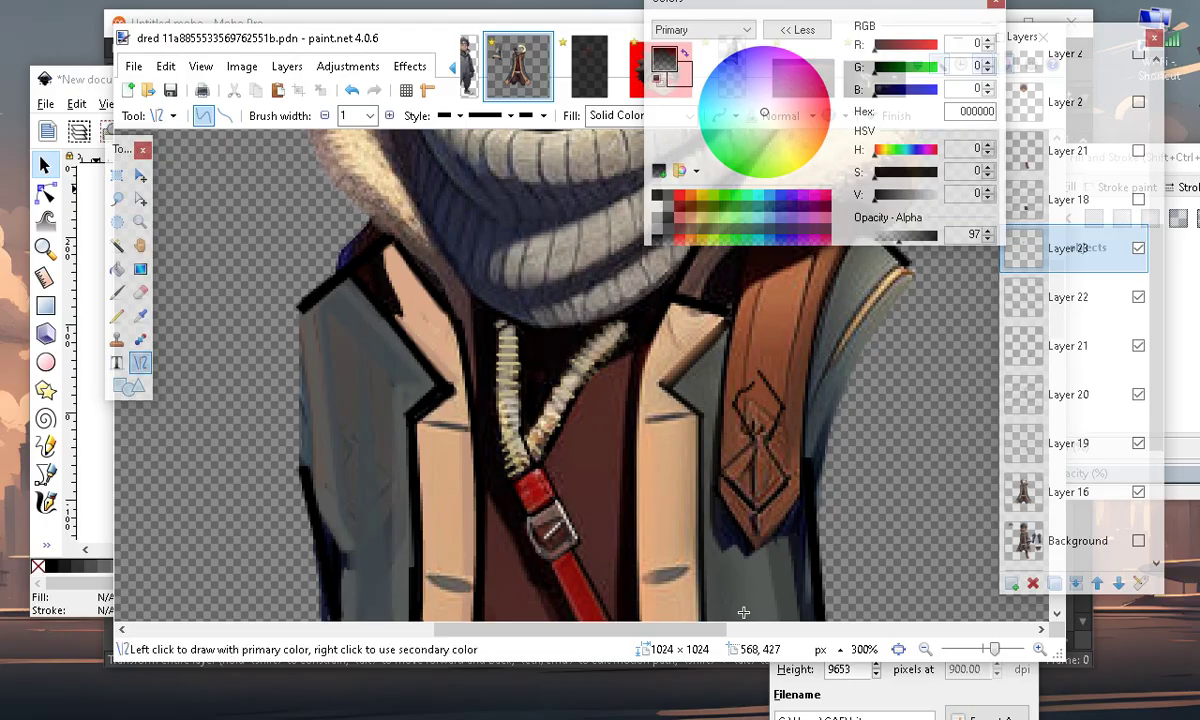
scroll(776, 552, "up", 1)
scroll(769, 496, "down", 3)
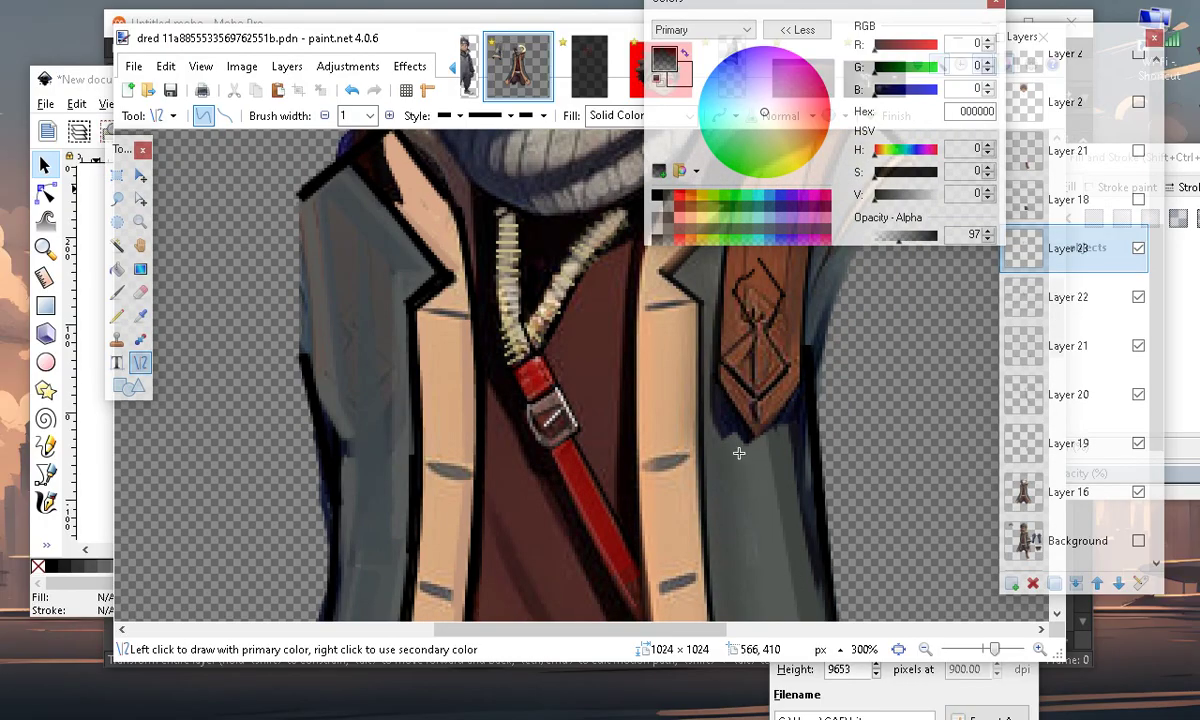
scroll(768, 415, "up", 3)
left_click_drag(730, 405, 752, 440)
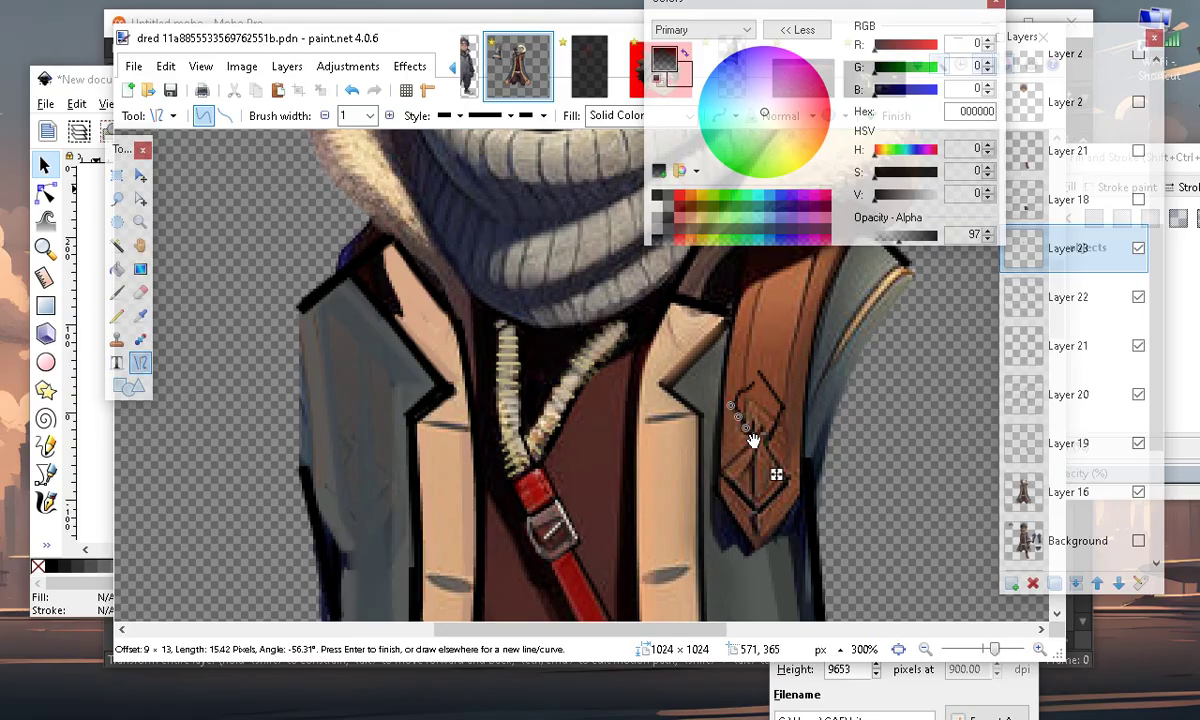
key("Return")
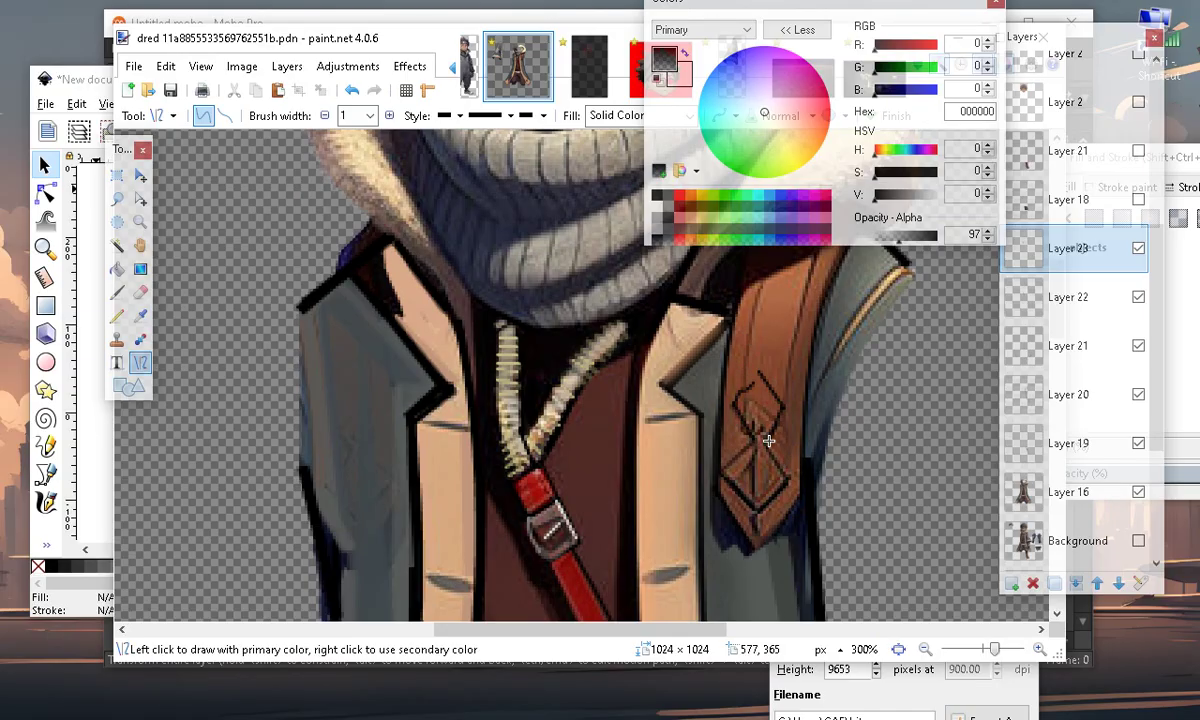
Add more semi-transparent black strokes around the emblem's upper diamond and across its lower left part
left_click_drag(766, 443, 780, 511)
scroll(788, 420, "up", 3)
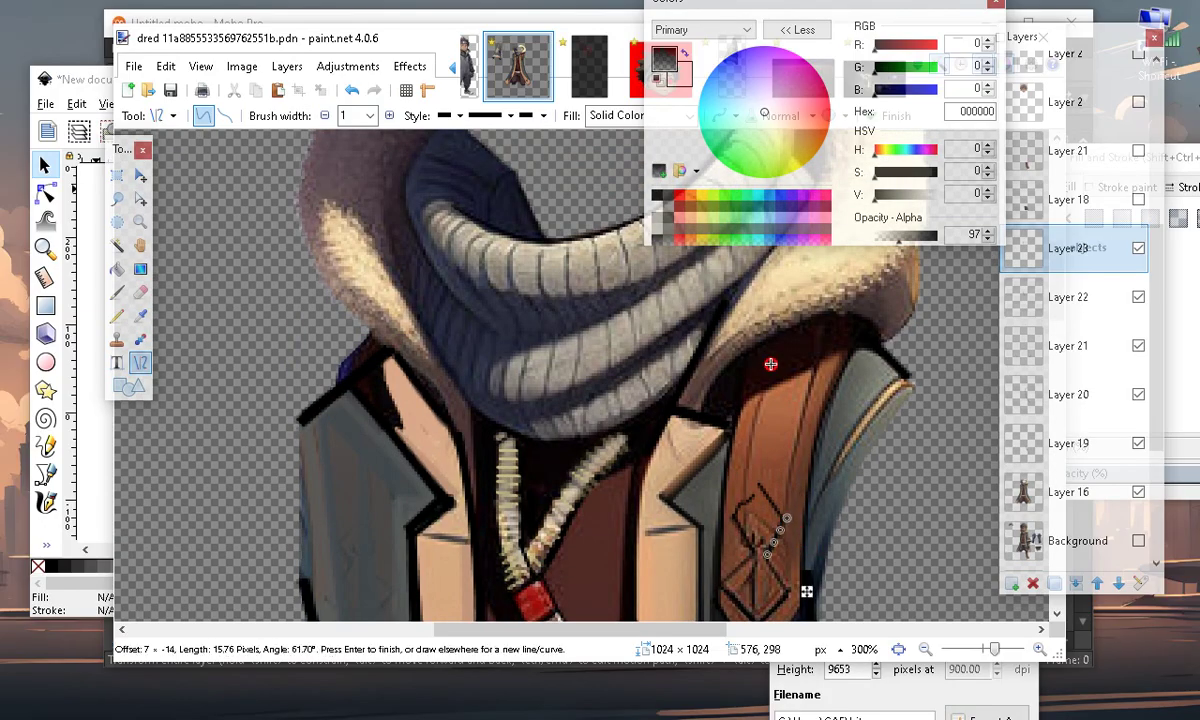
scroll(757, 555, "down", 3)
mouse_move(736, 397)
left_mouse_down()
mouse_move(769, 367)
mouse_move(732, 406)
mouse_move(765, 382)
mouse_move(758, 375)
mouse_move(775, 404)
left_mouse_up()
key("Return")
key("Return")
key("Return")
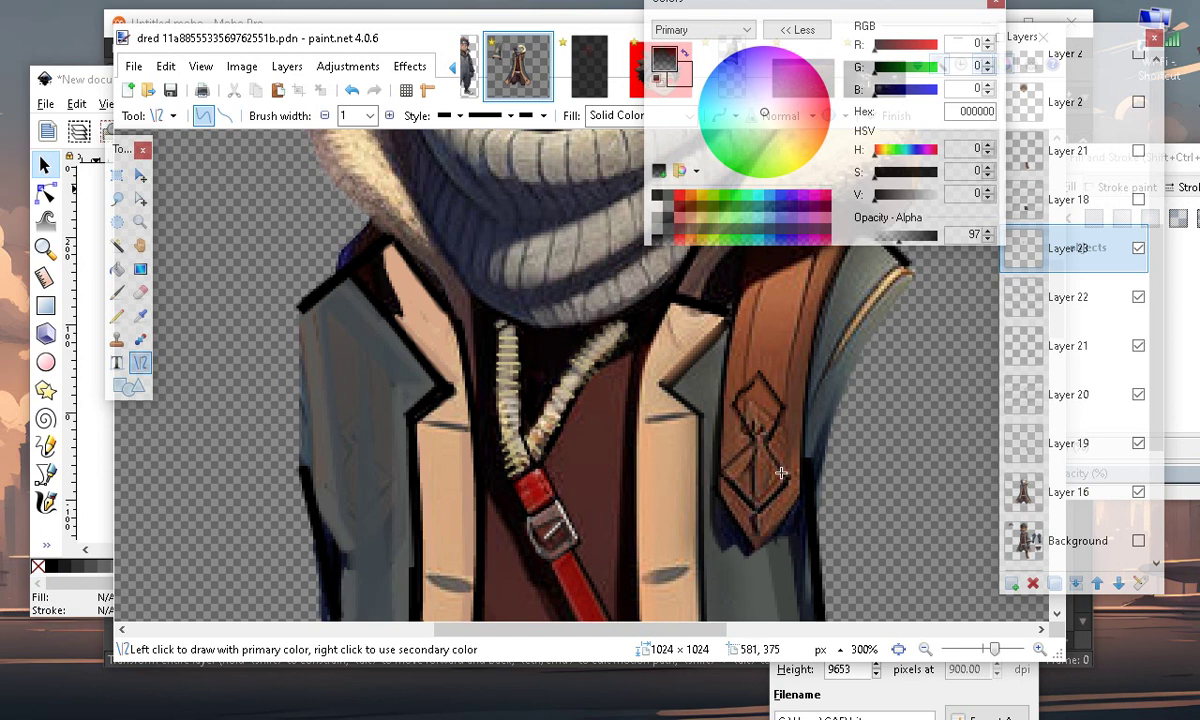
left_click_drag(729, 470, 756, 443)
key("Return")
Set the primary colour to 882300 with opacity 228, and undo the test stroke drawn down the middle of the leather strap
left_click(899, 66)
mouse_move(898, 44)
left_mouse_down()
mouse_move(930, 45)
mouse_move(881, 65)
mouse_move(907, 45)
left_mouse_up()
left_click(923, 64)
left_click(930, 66)
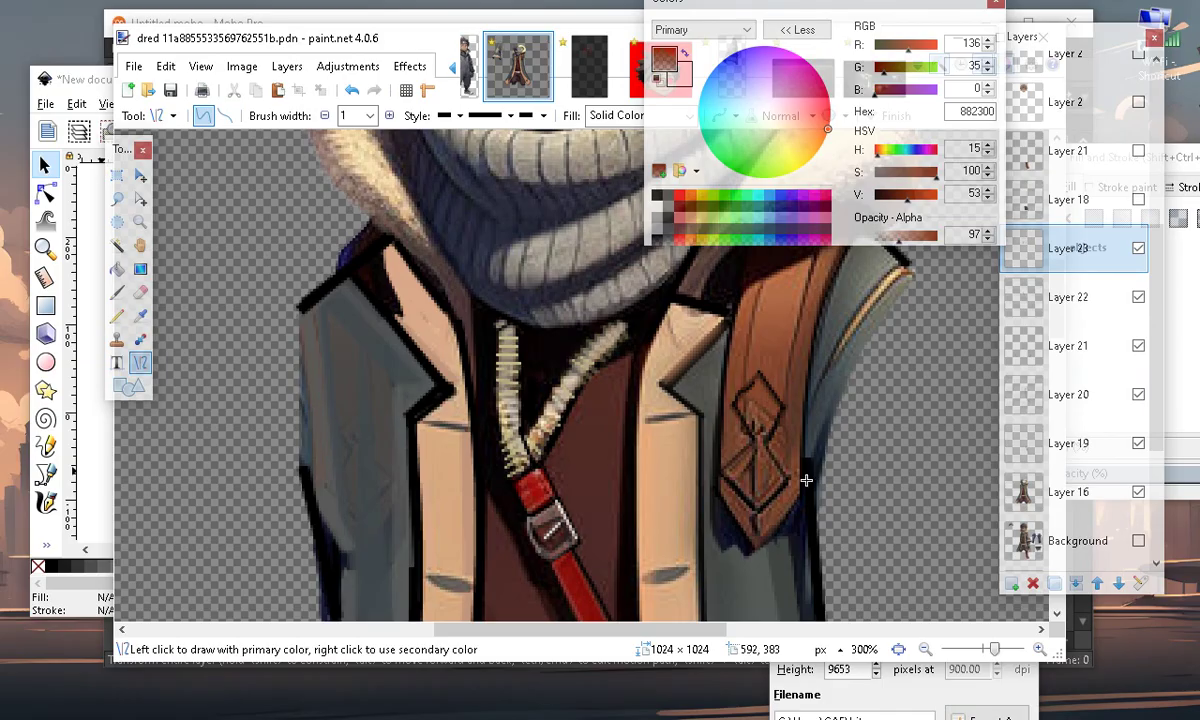
left_click_drag(761, 311, 761, 476)
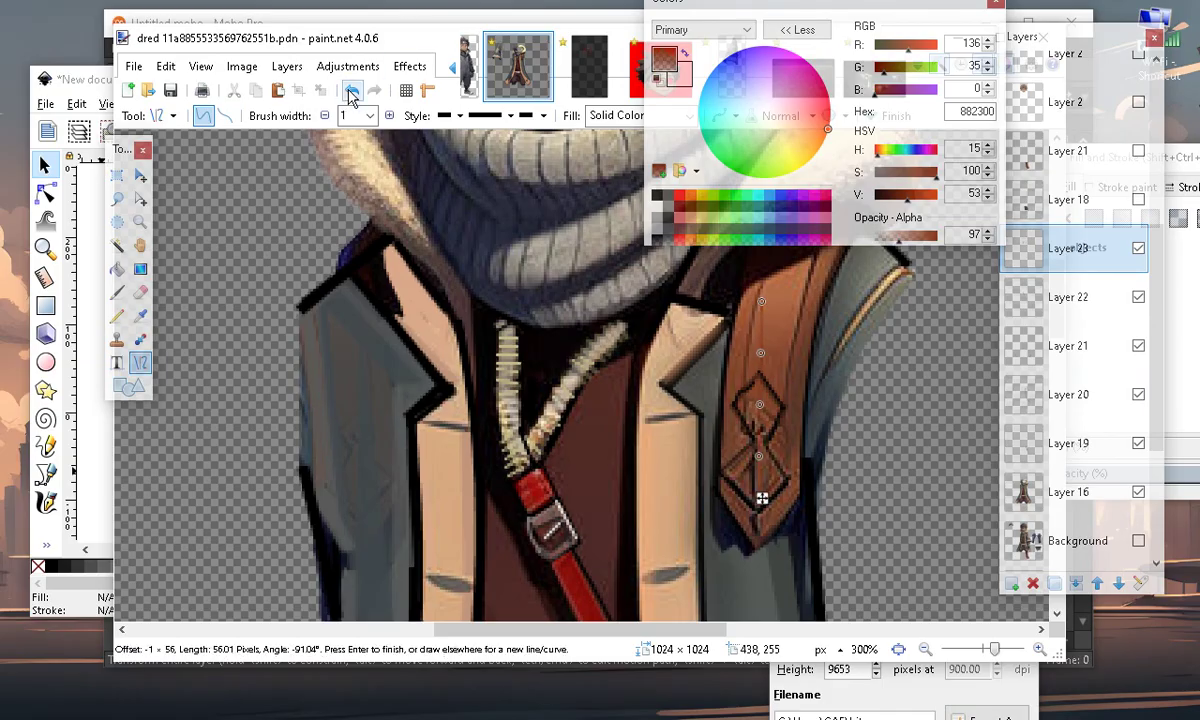
key("Return")
left_click(931, 236)
mouse_move(767, 288)
left_mouse_down()
mouse_move(774, 449)
mouse_move(738, 461)
left_mouse_up()
left_click(354, 90)
Draw a thin 882300 seam line along the leather strap's right side, from the hood down beside the emblem
scroll(718, 442, "up", 3)
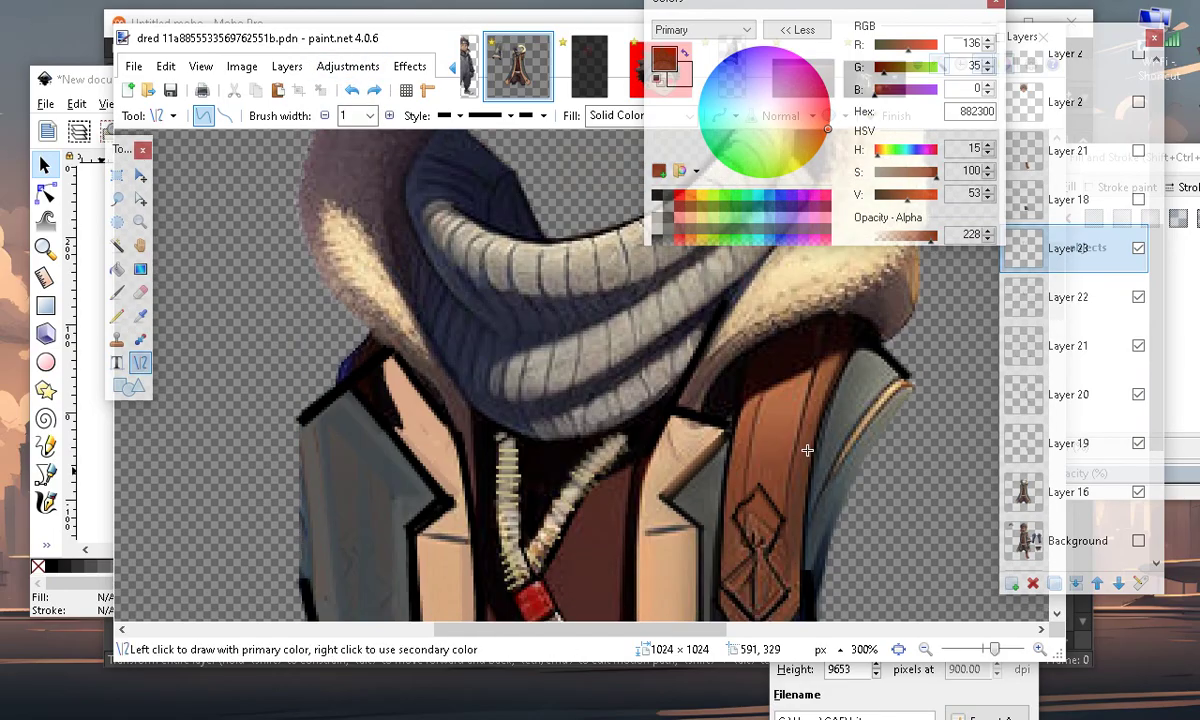
left_click_drag(789, 520, 821, 366)
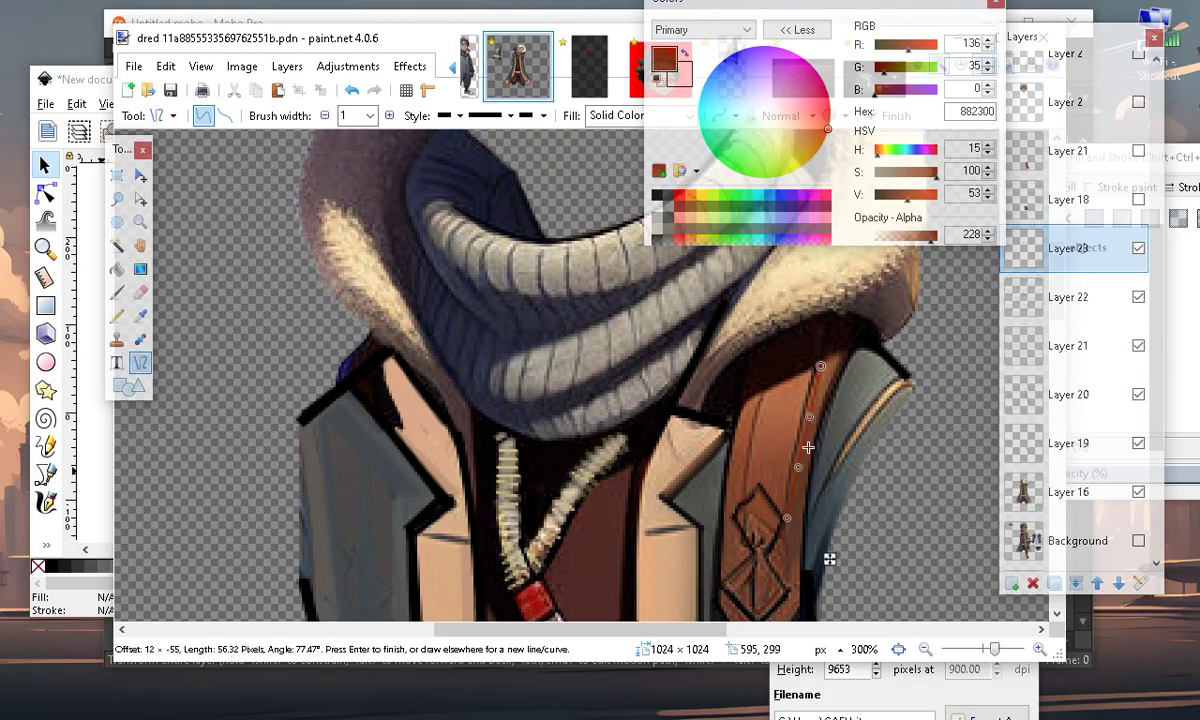
left_click_drag(805, 422, 795, 488)
left_click(735, 282)
scroll(734, 426, "down", 2)
scroll(750, 532, "up", 2)
scroll(796, 489, "down", 1)
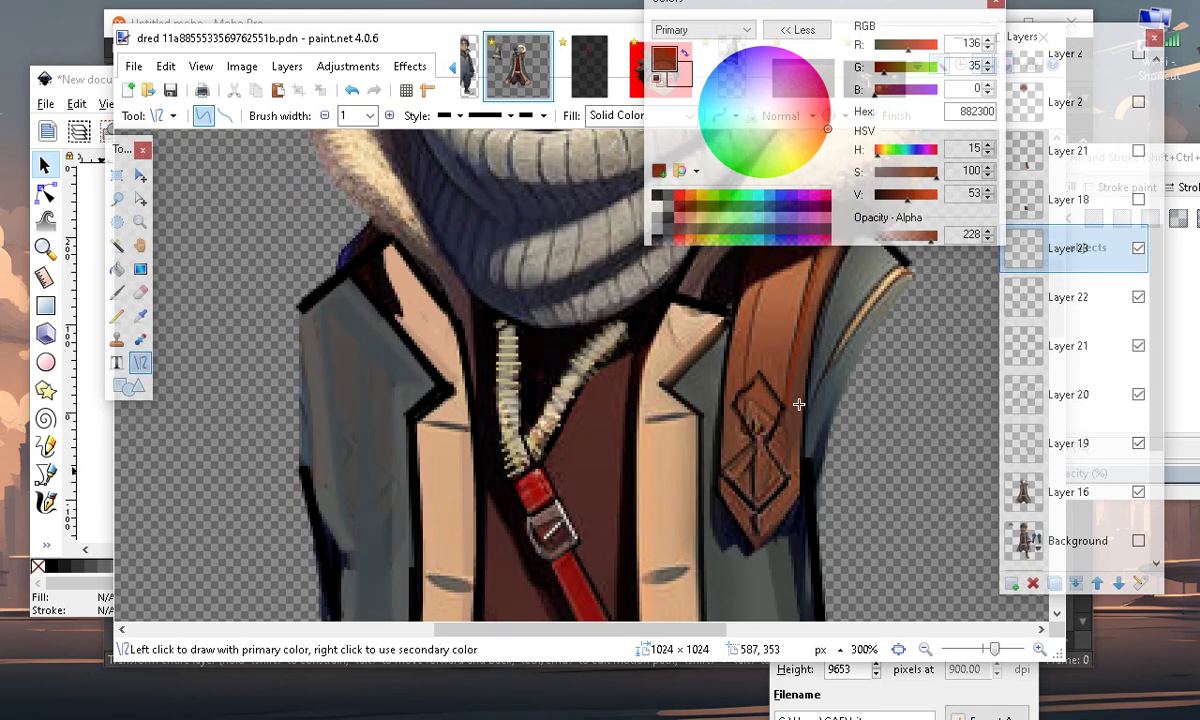
left_click_drag(788, 384, 793, 476)
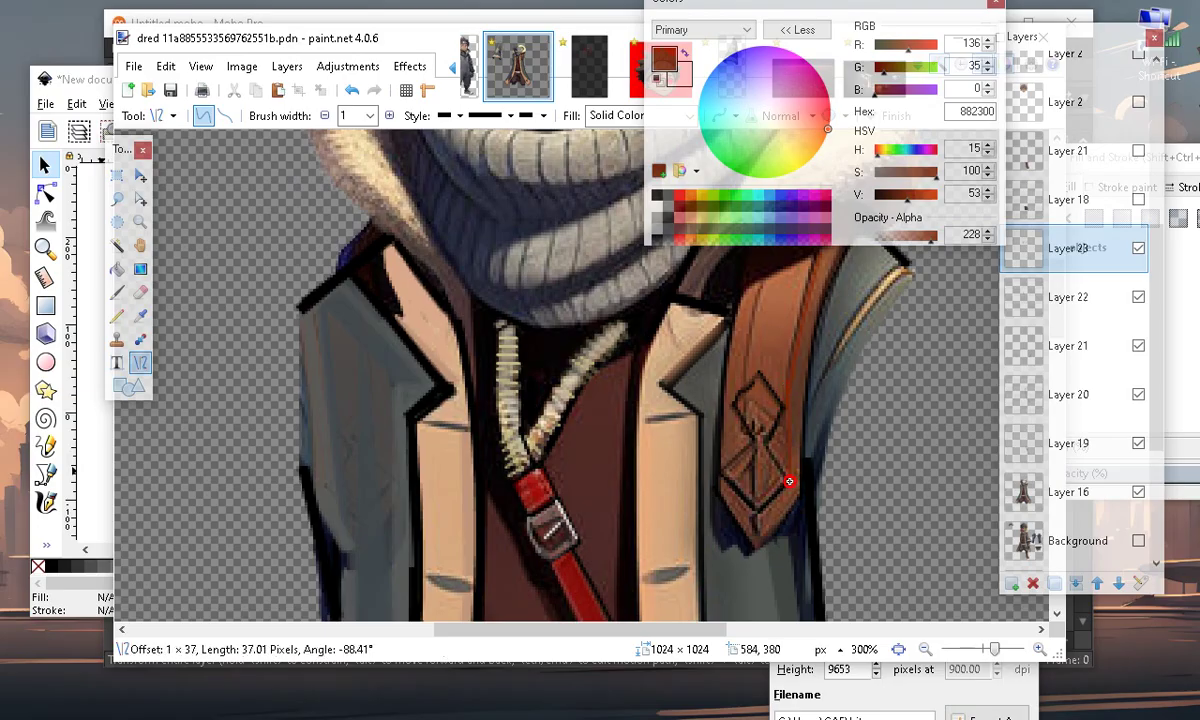
key("Return")
Draw a thin 882300 seam line up the strap's left side, undo the stray short line, and adjust the seam's upper end
scroll(782, 566, "up", 1)
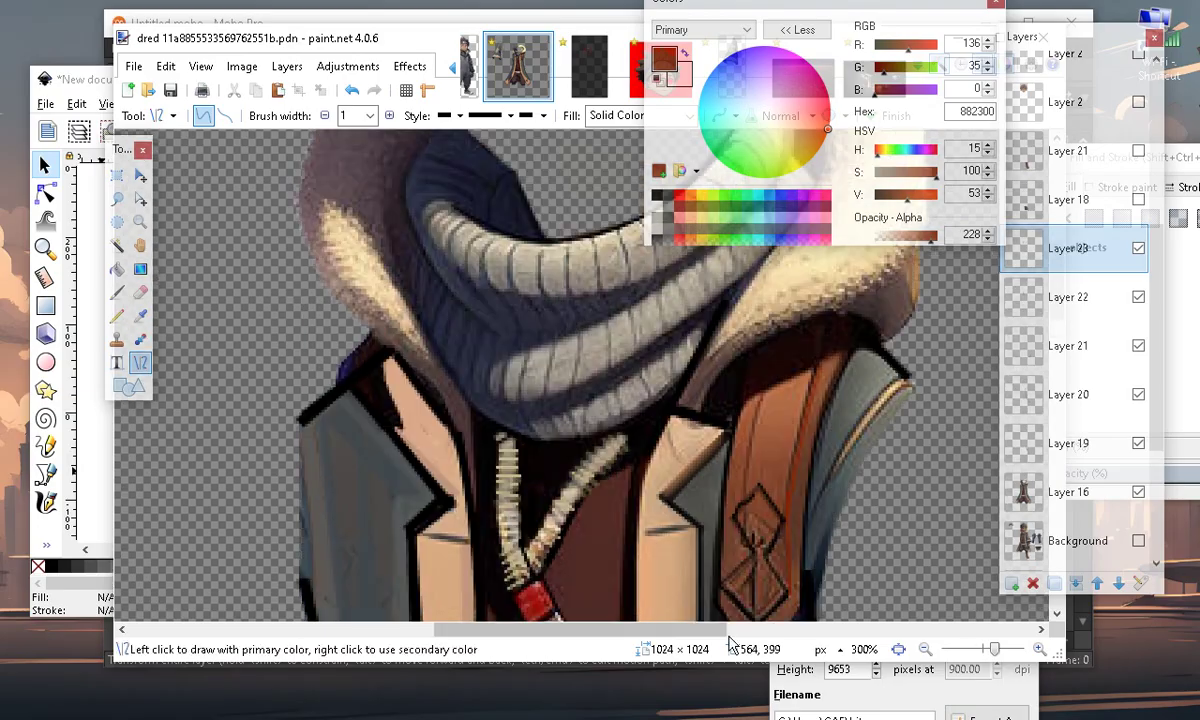
left_click_drag(738, 505, 787, 369)
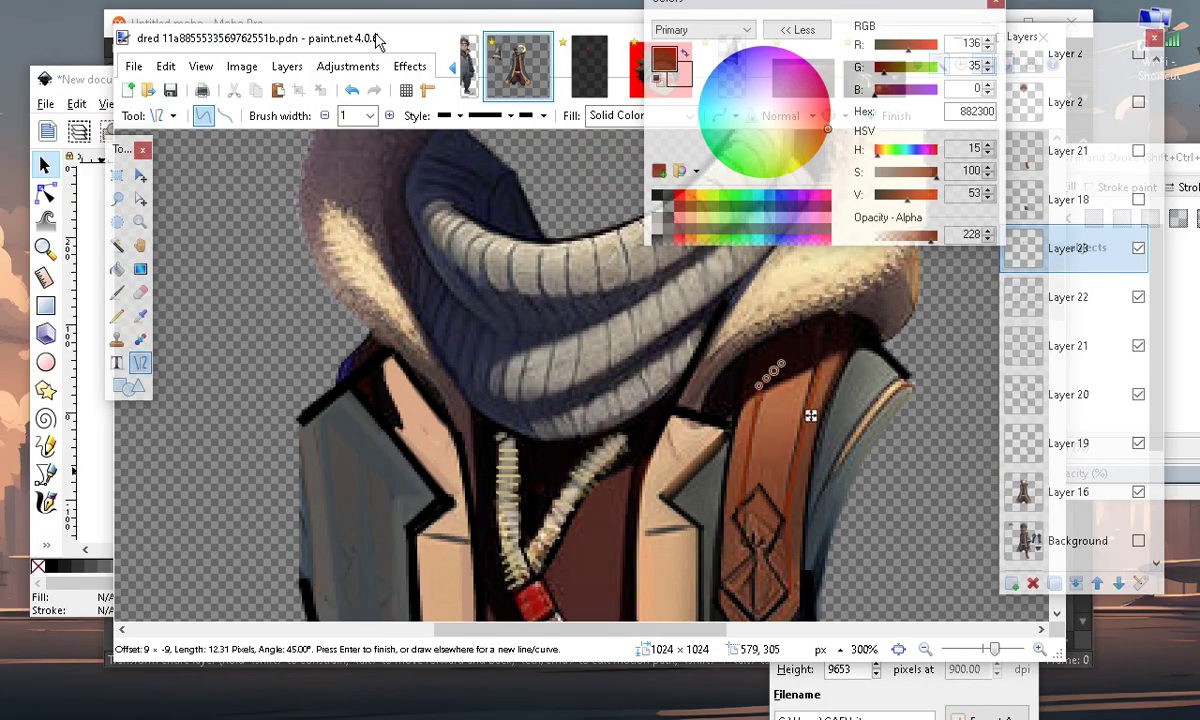
left_click(353, 91)
left_click(353, 91)
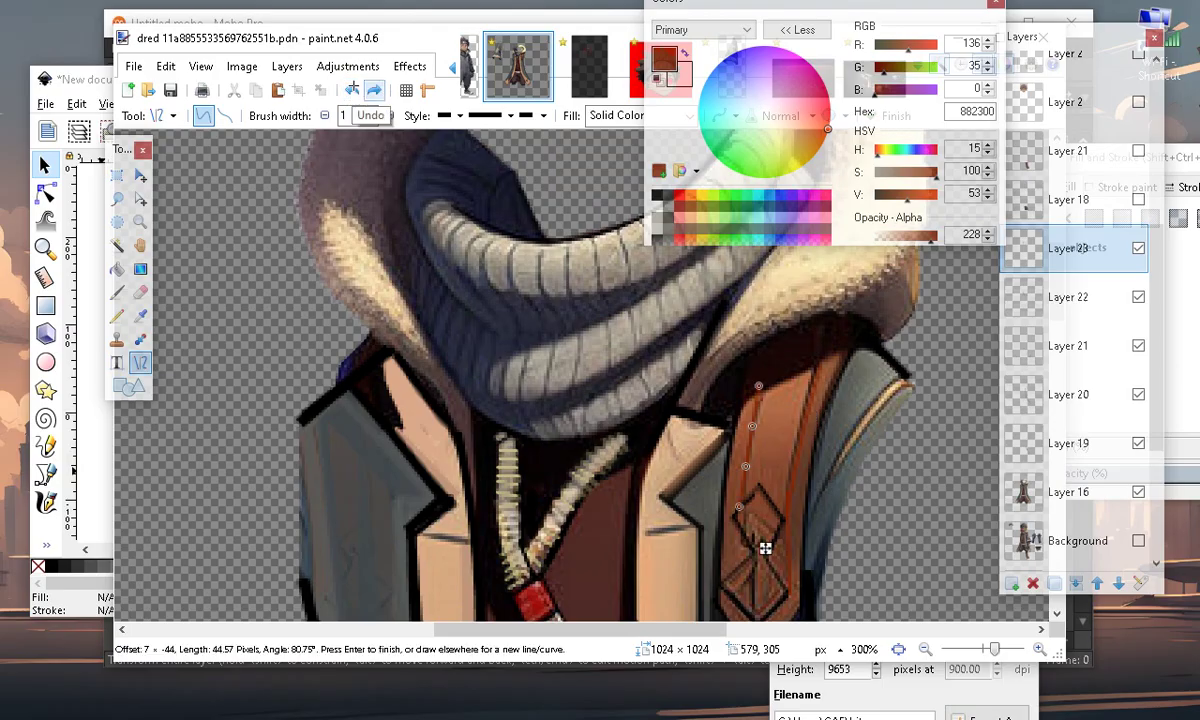
mouse_move(758, 386)
left_mouse_down()
mouse_move(769, 407)
mouse_move(763, 393)
left_mouse_up()
key("Return")
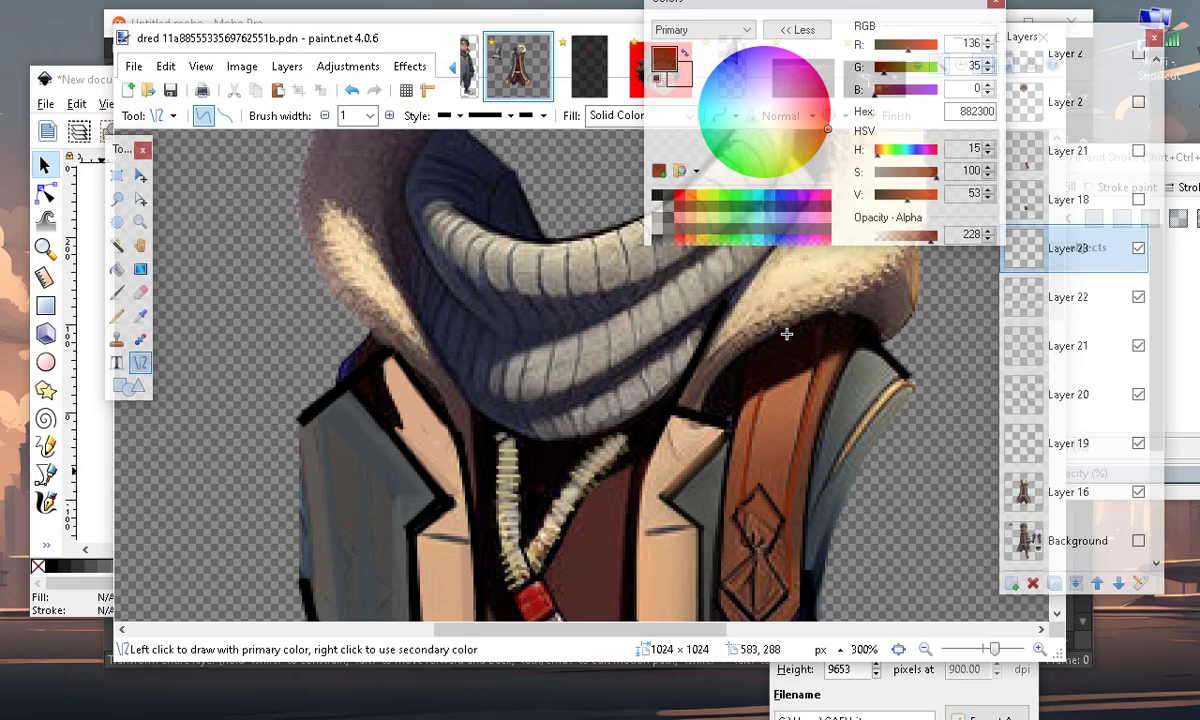
Draw a thin 882300 line about 23 pixels long along the lower left edge of the strap's pointed end
scroll(785, 330, "down", 3)
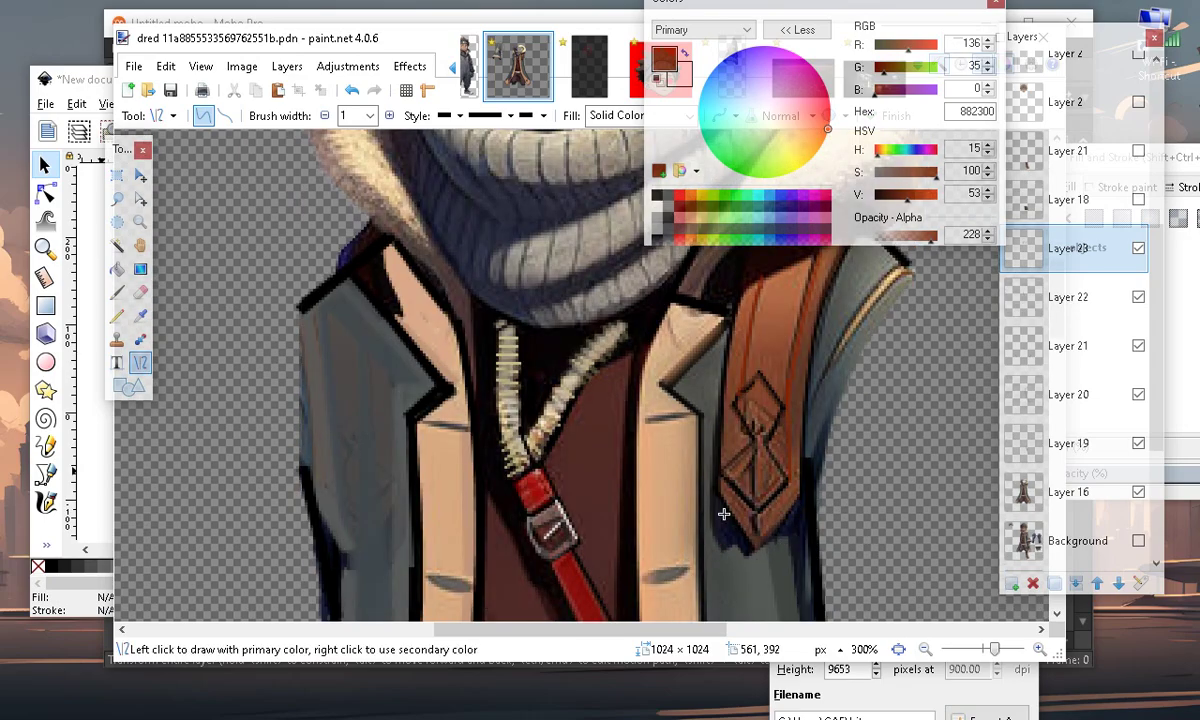
left_click_drag(722, 492, 756, 546)
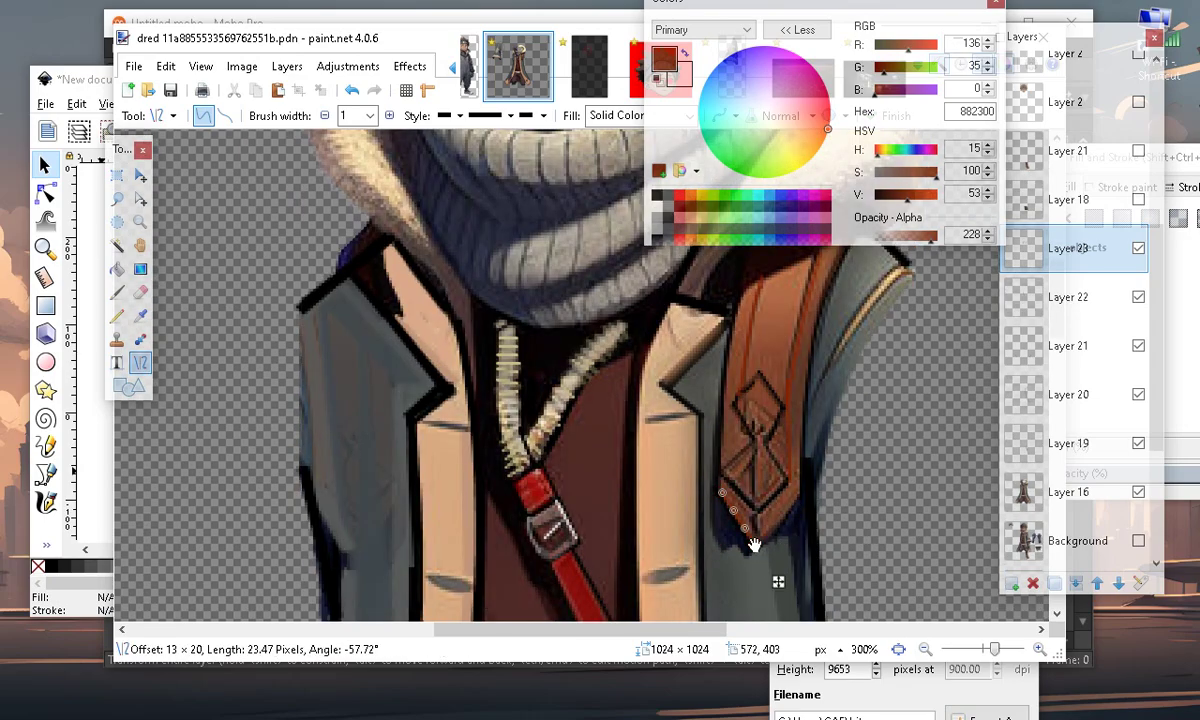
key("Return")
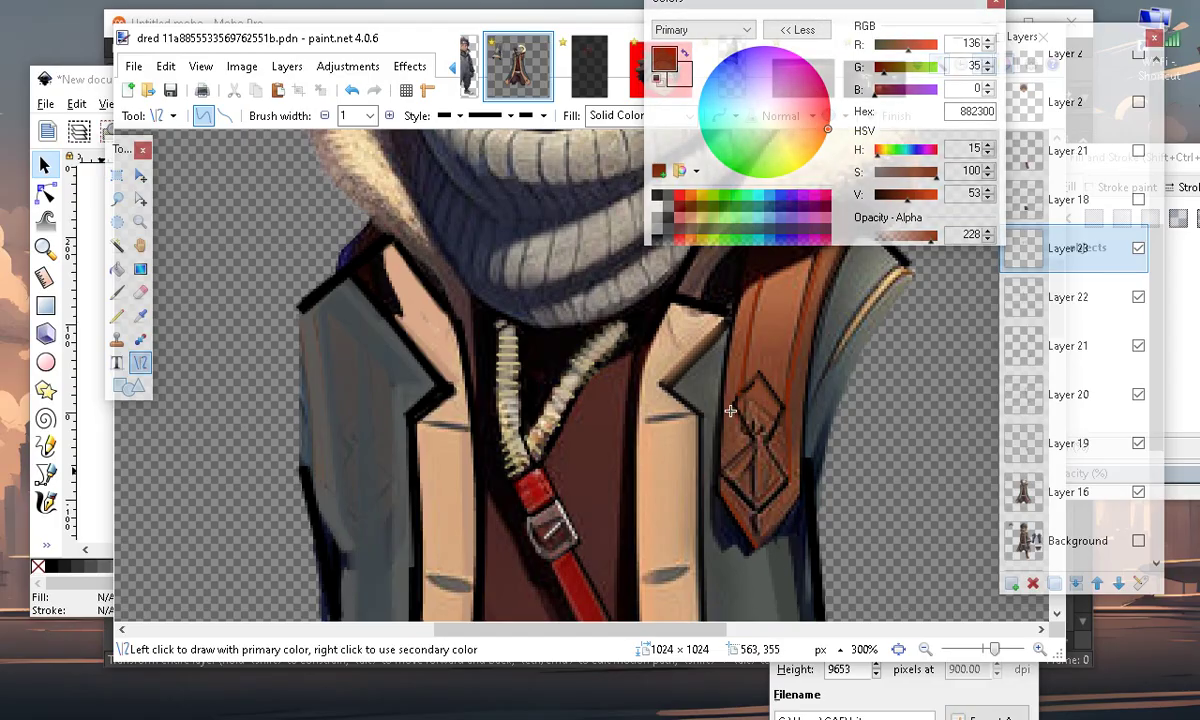
scroll(696, 533, "up", 1)
scroll(709, 505, "down", 1)
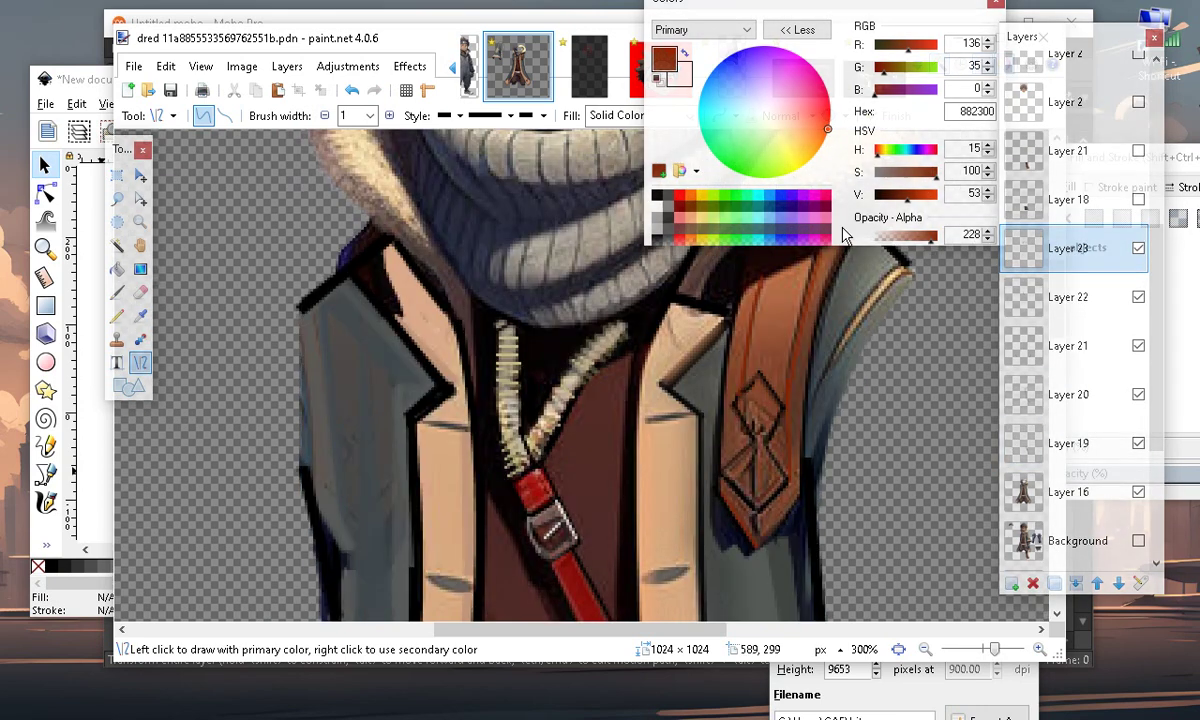
Set the primary colour to 87685E with opacity 140 and draw a line about 42 pixels long diagonally across the strap above the emblem
left_click_drag(916, 176, 894, 178)
left_click(908, 236)
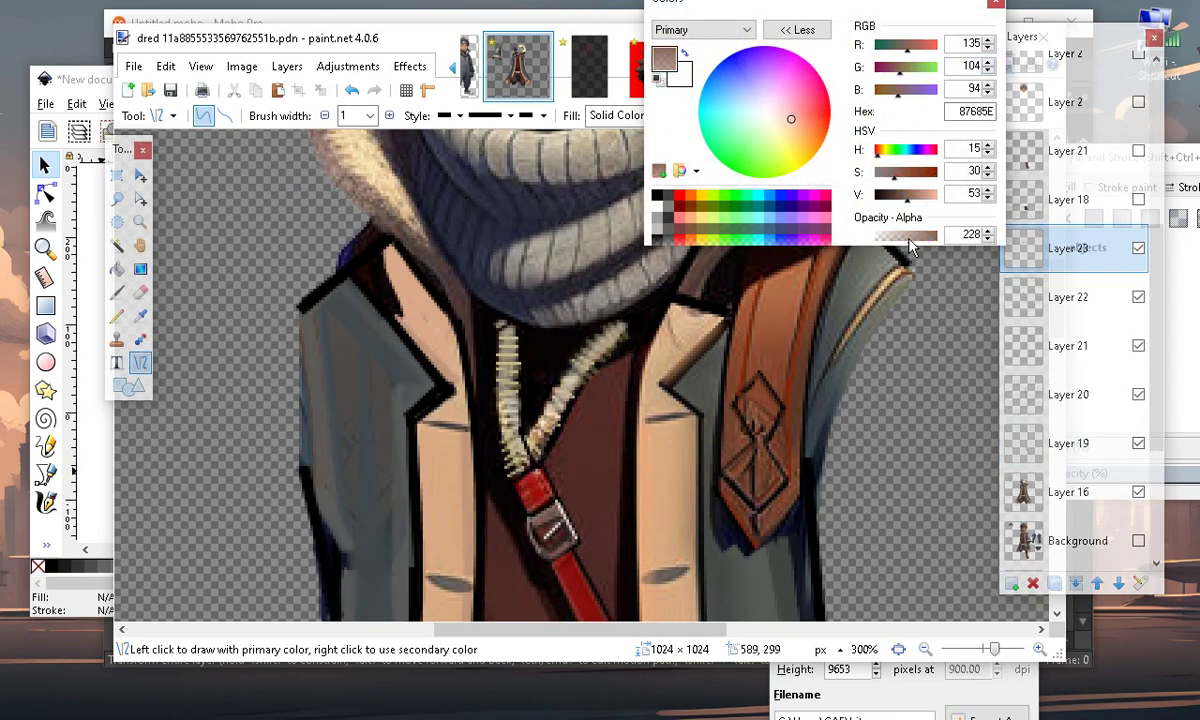
left_click_drag(756, 282, 809, 431)
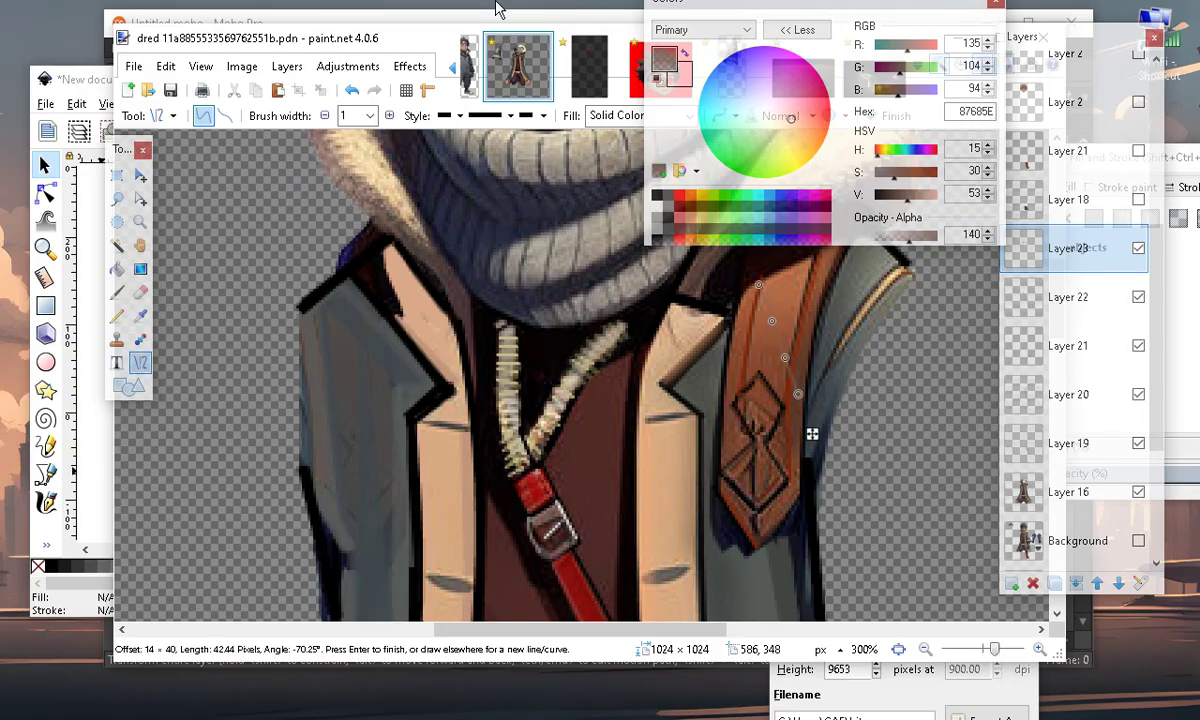
key("Return")
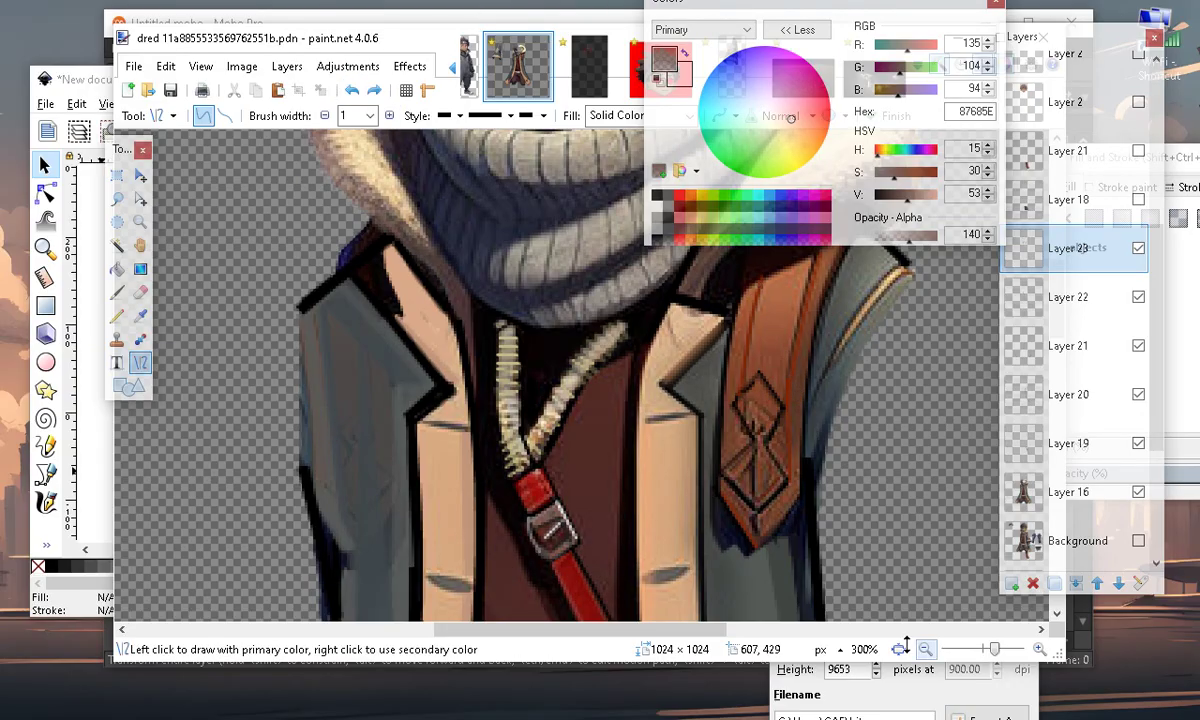
Draw a short 87685E diagonal line about 11 pixels long inside the emblem's upper diamond
left_click(1039, 649)
left_click_drag(587, 631, 672, 629)
scroll(497, 418, "down", 2)
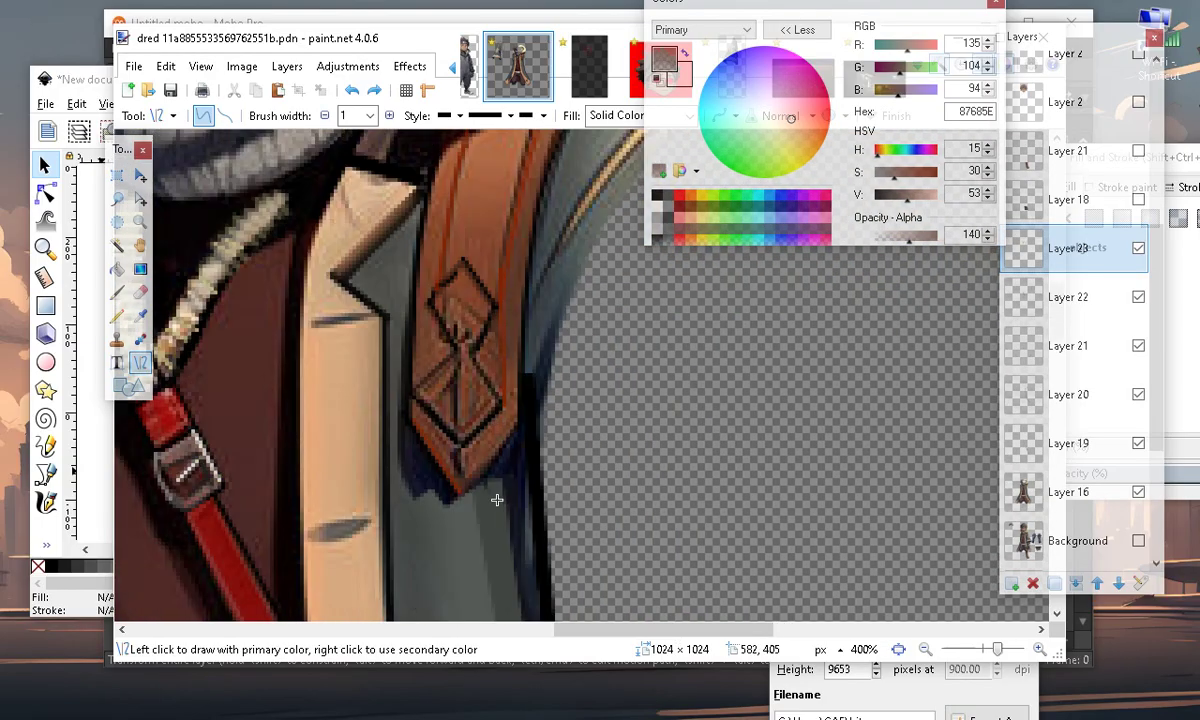
mouse_move(453, 300)
left_mouse_down()
mouse_move(447, 340)
mouse_move(443, 328)
mouse_move(478, 326)
left_mouse_up()
key("Return")
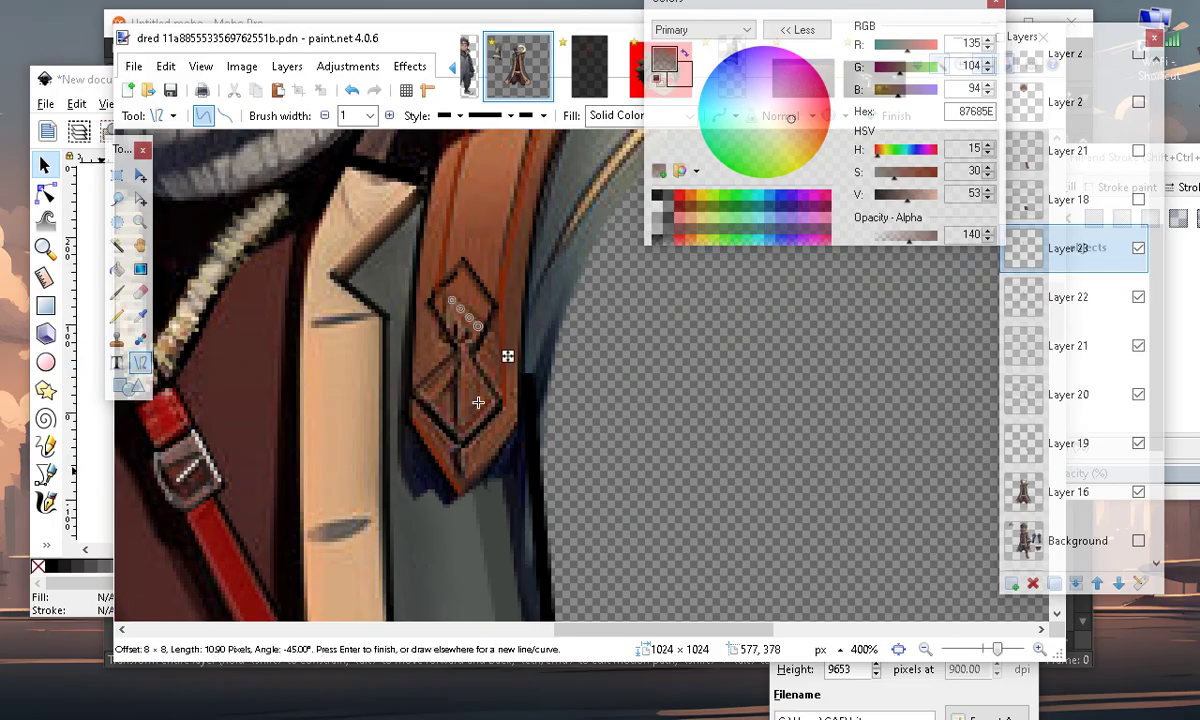
key("Return")
scroll(479, 598, "up", 2)
scroll(529, 518, "down", 2)
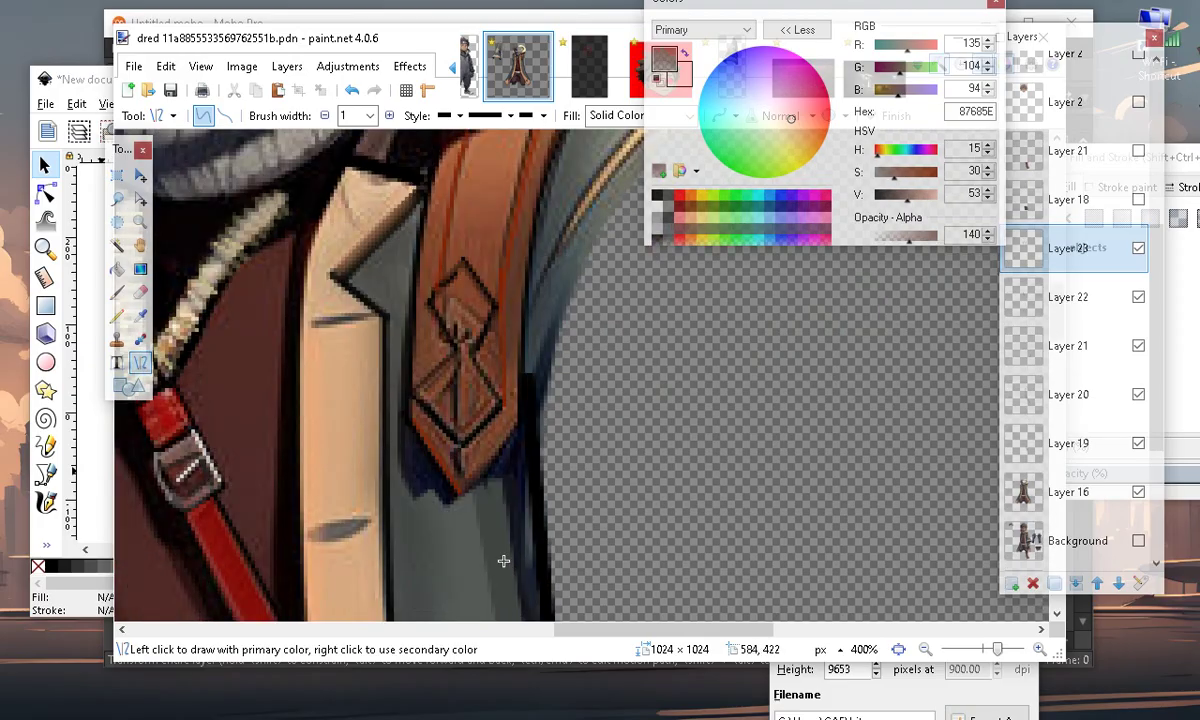
Draw thin semi-transparent 87685E lines along the strap's right edge, from its pointed tip up to the hood
scroll(478, 507, "up", 2)
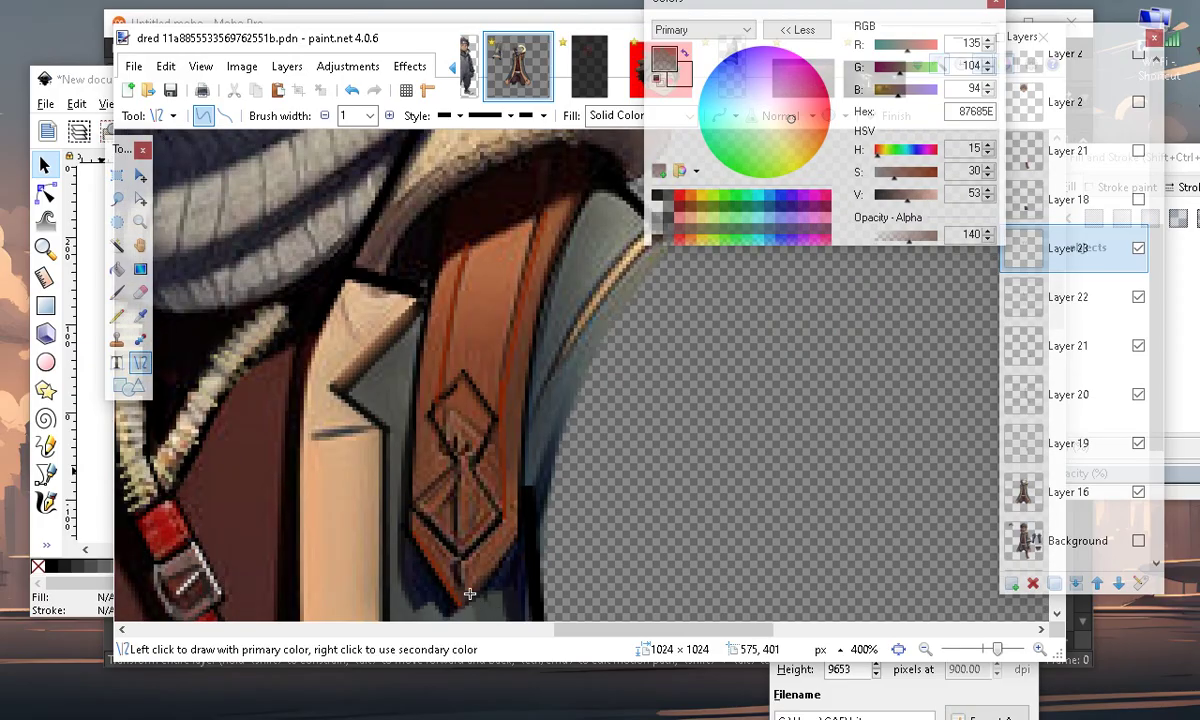
mouse_move(466, 597)
left_mouse_down()
mouse_move(528, 509)
mouse_move(511, 538)
mouse_move(517, 394)
mouse_move(530, 392)
left_mouse_up()
key("Return")
key("Return")
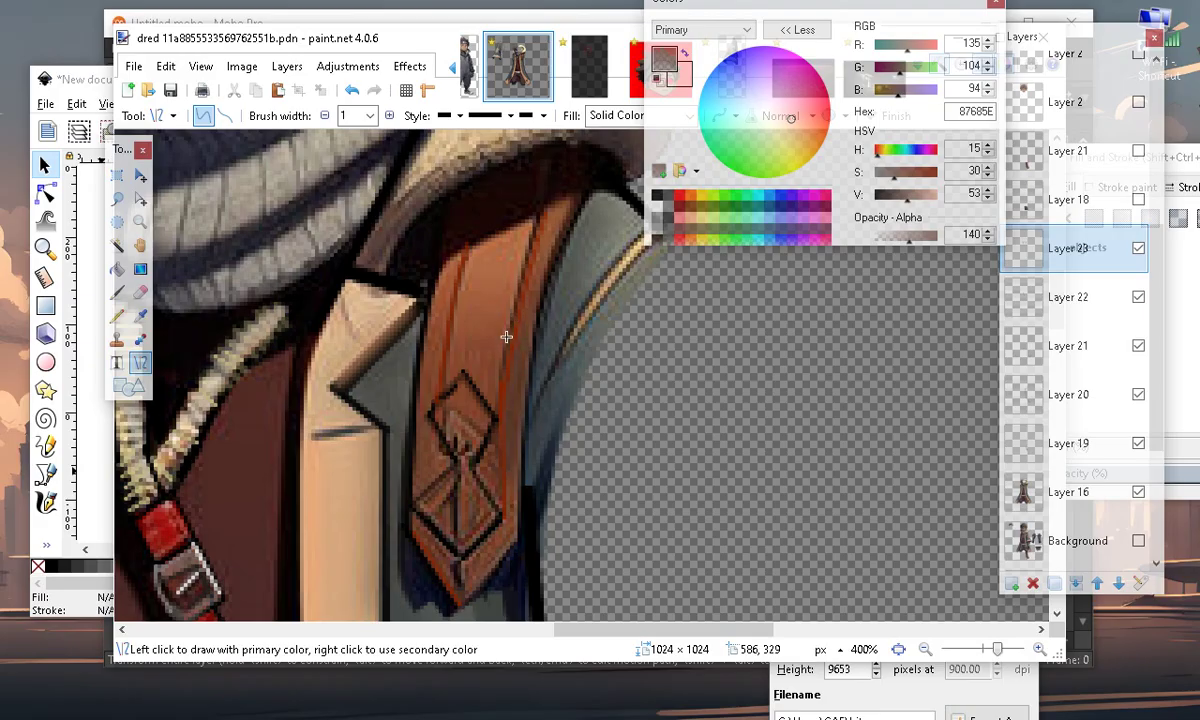
mouse_move(534, 327)
left_mouse_down()
mouse_move(564, 200)
mouse_move(575, 198)
left_mouse_up()
key("Return")
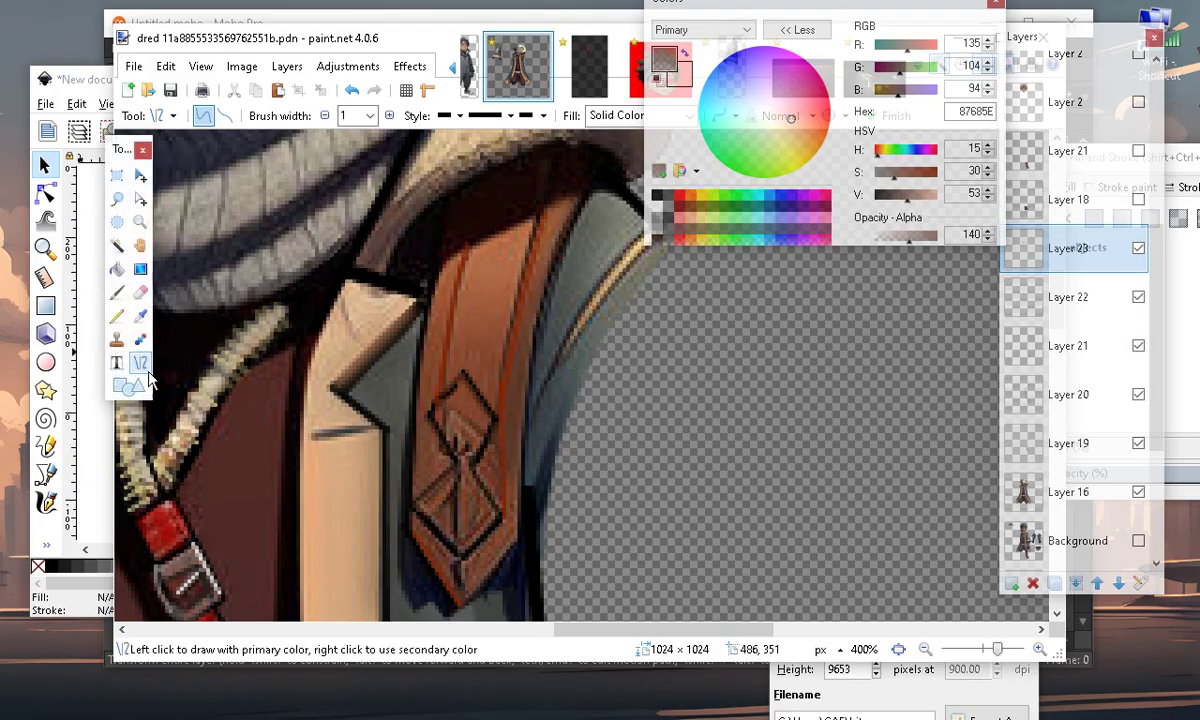
Undo the test line drawn down the middle of the strap, and set the primary colour to 000000 with opacity 174
left_click_drag(884, 196, 940, 236)
left_click_drag(485, 232, 493, 424)
left_click(351, 90)
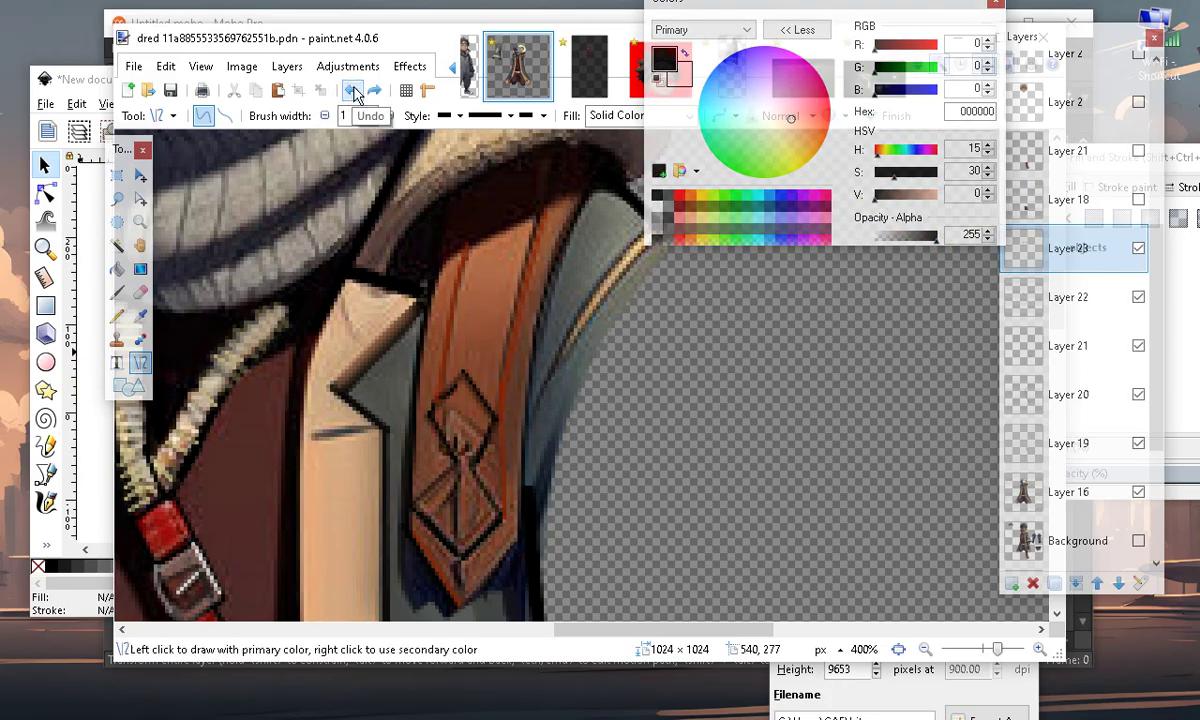
left_click_drag(923, 238, 917, 237)
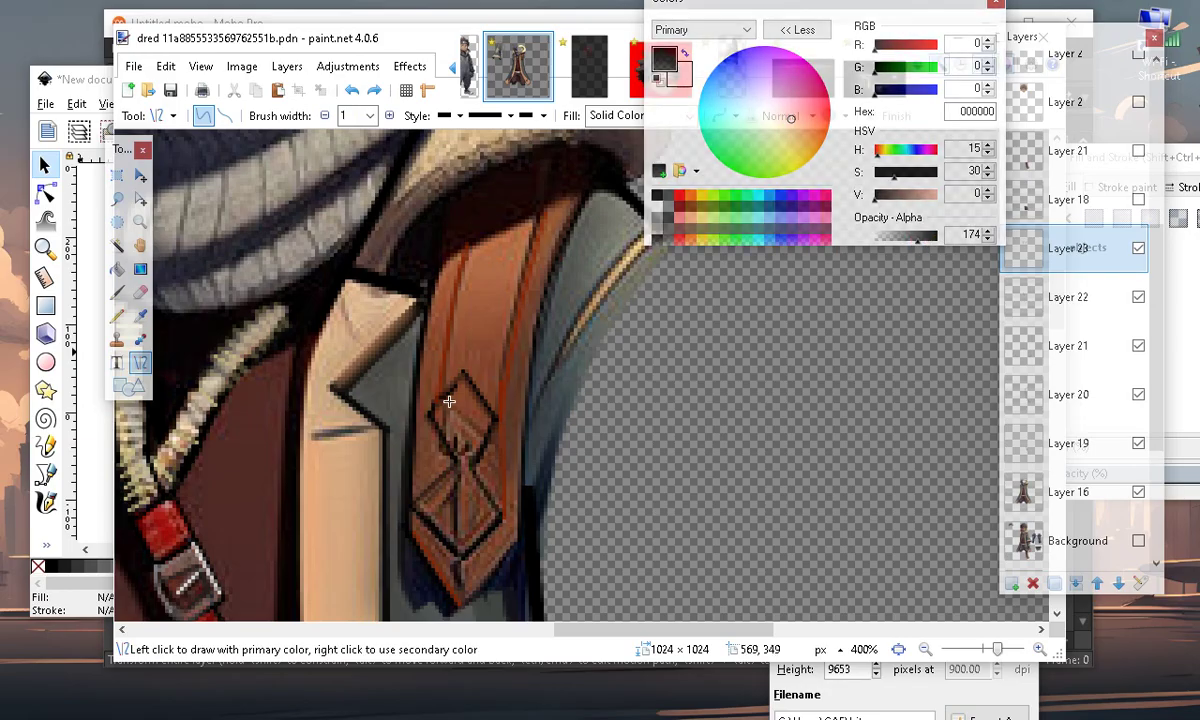
Draw two thin semi-transparent black lines beside the strap's left seam, from the emblem's upper diamond up to the hood
left_click_drag(432, 398, 469, 224)
key("Return")
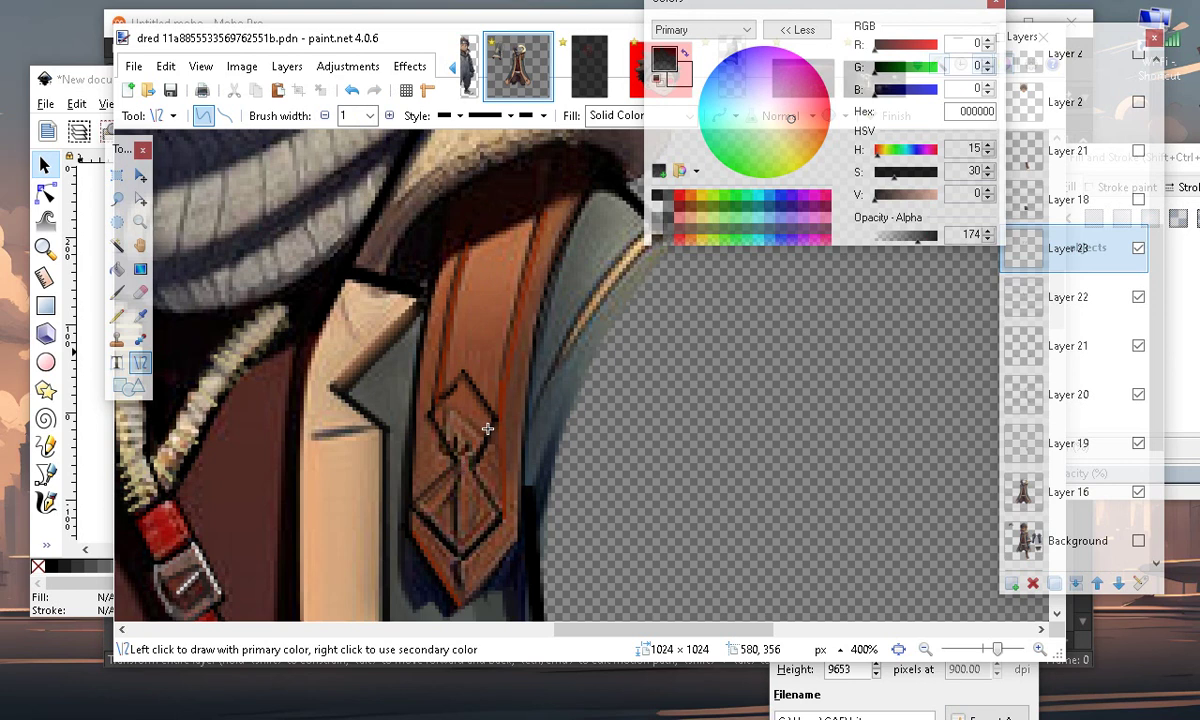
left_click_drag(443, 400, 471, 242)
key("Return")
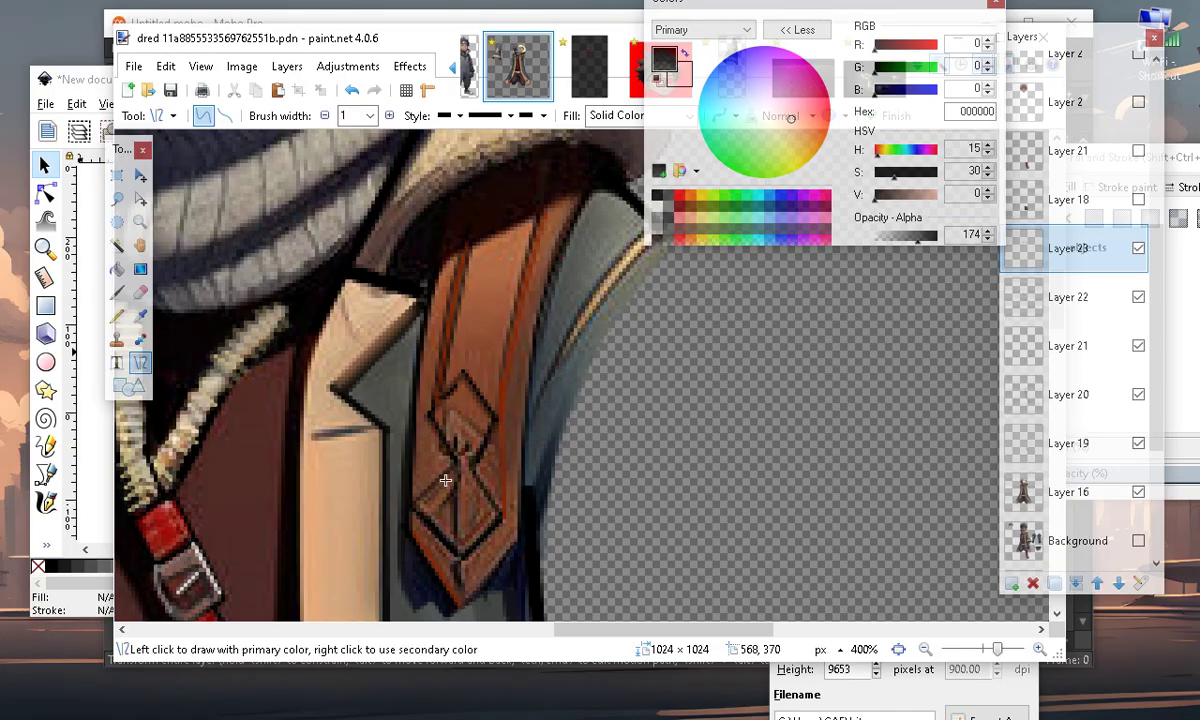
Undo the stray short line, draw a black line about 66 pixels long along the strap's right seam, and adjust its curve to follow the seam
left_click_drag(502, 412, 509, 418)
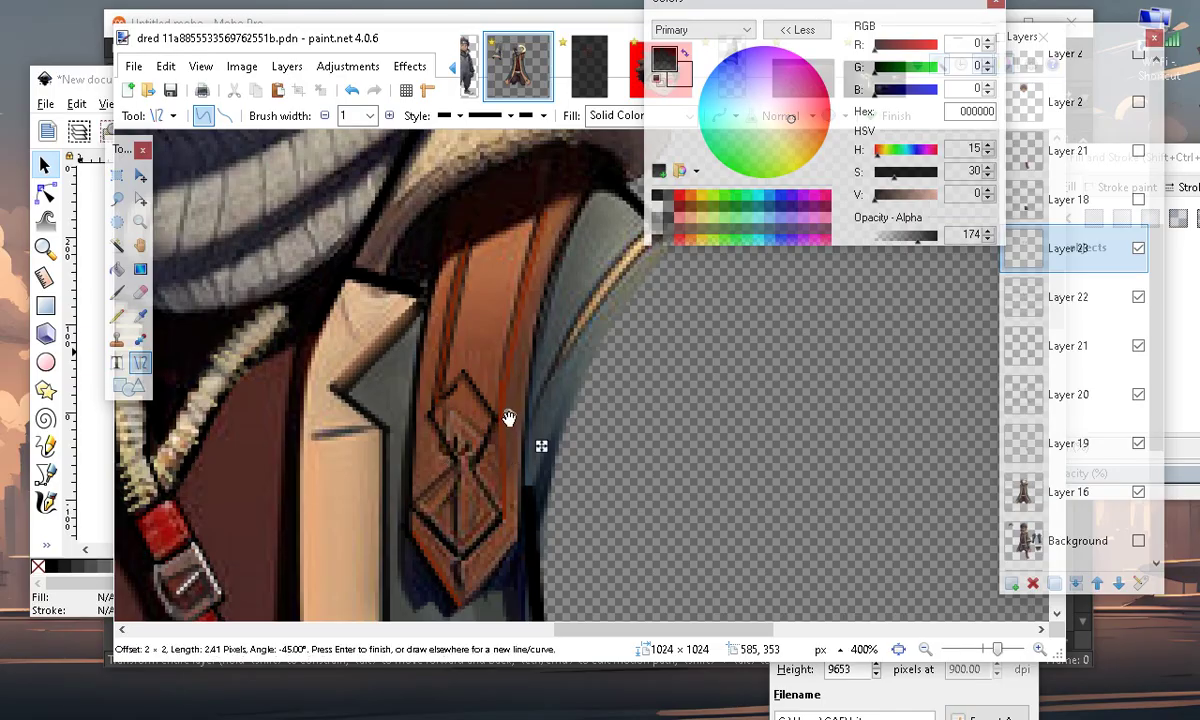
left_click(351, 90)
left_click_drag(502, 417, 563, 180)
left_click_drag(541, 276, 545, 266)
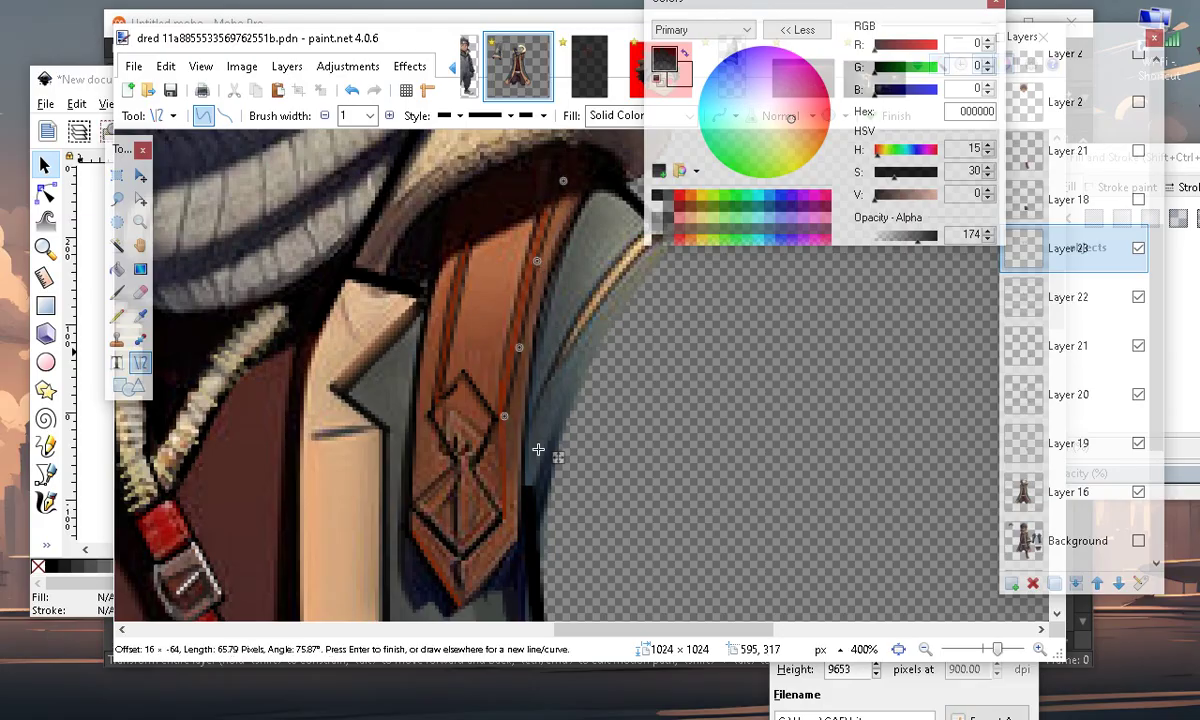
mouse_move(512, 424)
left_mouse_down()
mouse_move(520, 431)
mouse_move(509, 434)
left_mouse_up()
left_click_drag(520, 343, 528, 352)
key("Return")
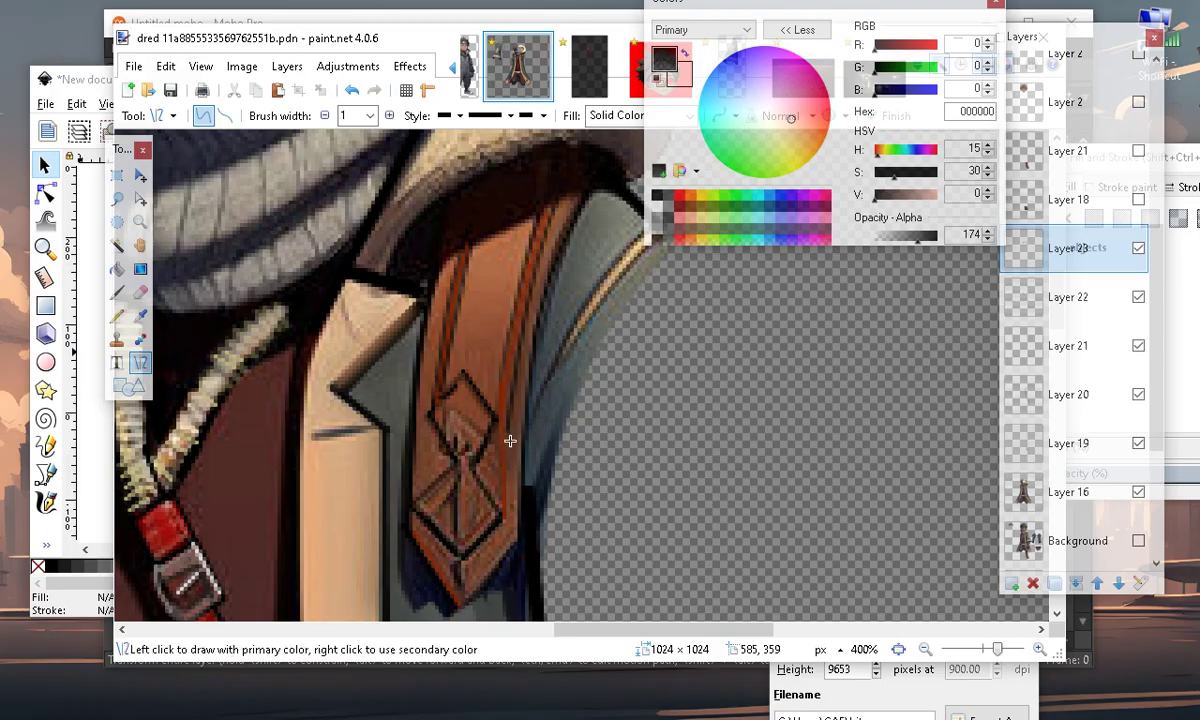
Extend the black right seam line down beside the emblem, and draw two black lines forming a V beneath the lower diamond
left_click_drag(506, 530, 508, 421)
key("Return")
scroll(509, 529, "down", 3)
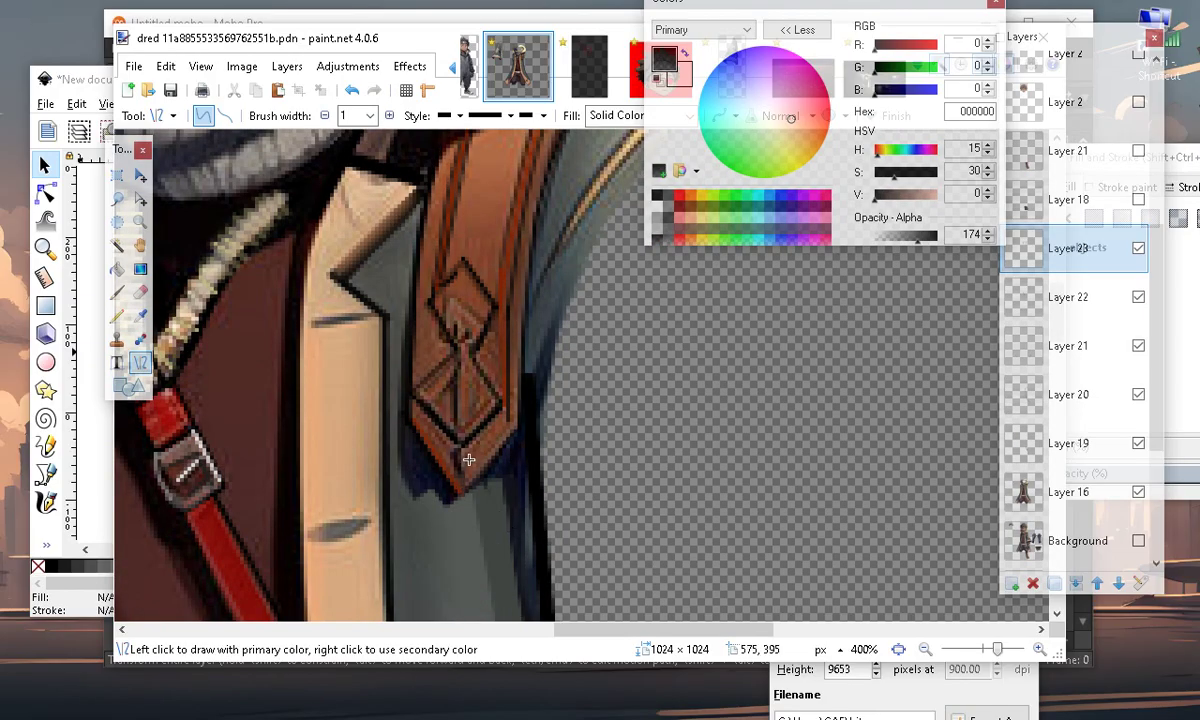
left_click_drag(462, 459, 509, 417)
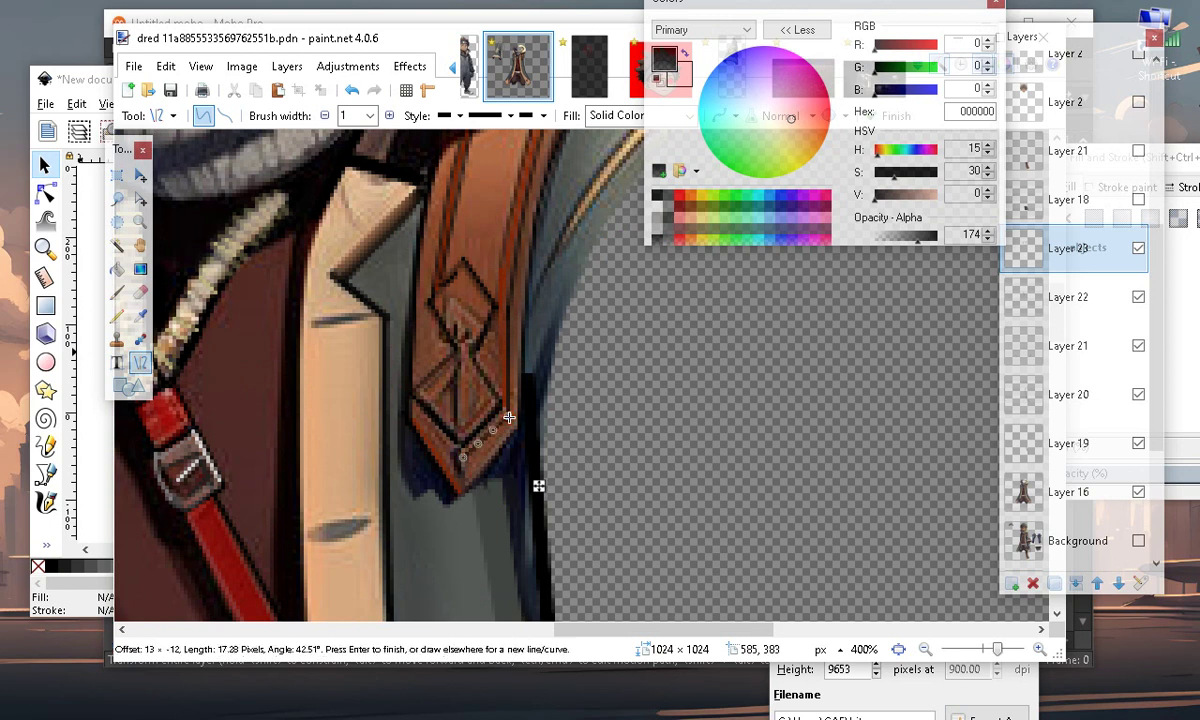
key("Return")
left_click_drag(451, 453, 409, 409)
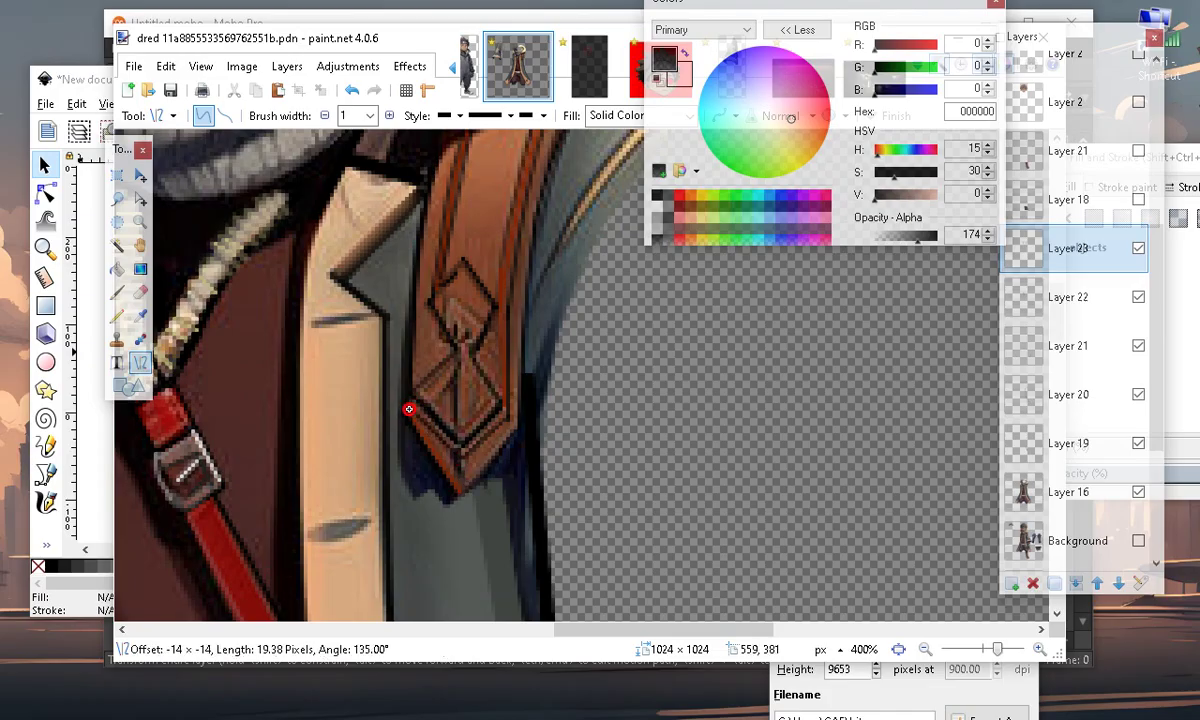
key("Return")
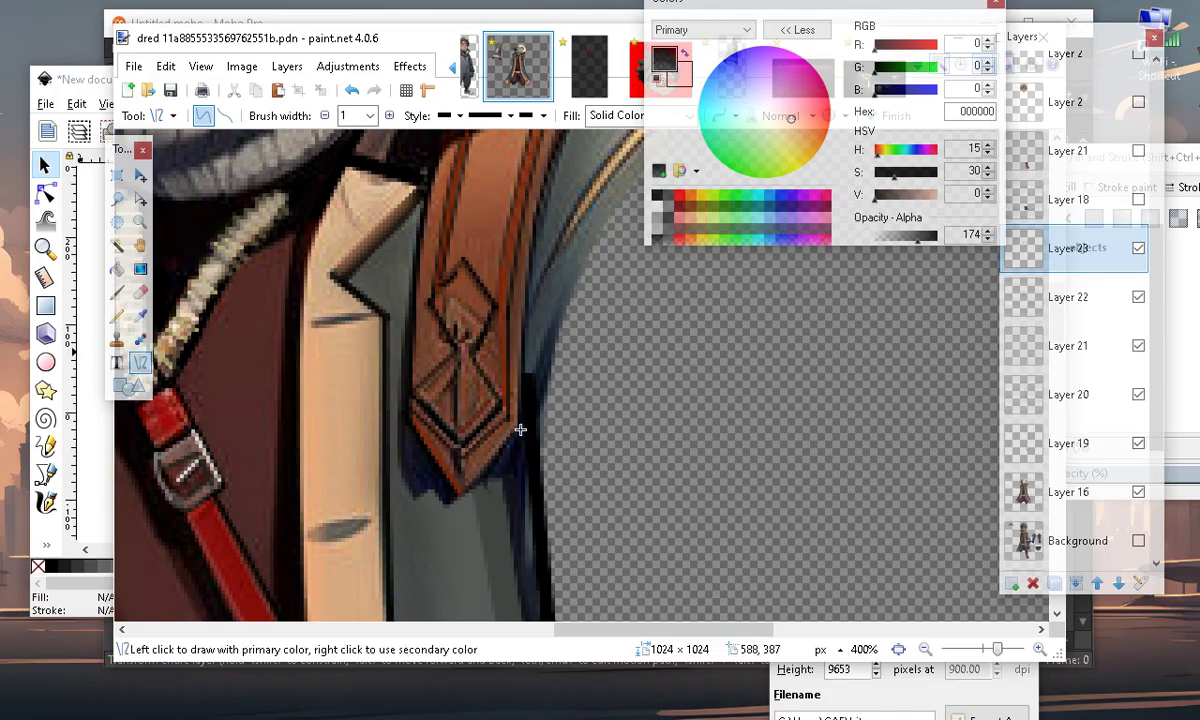
Try a black line about 70 pixels long up the strap's left edge from the lower diamond to the hood, and undo it
scroll(664, 311, "up", 2)
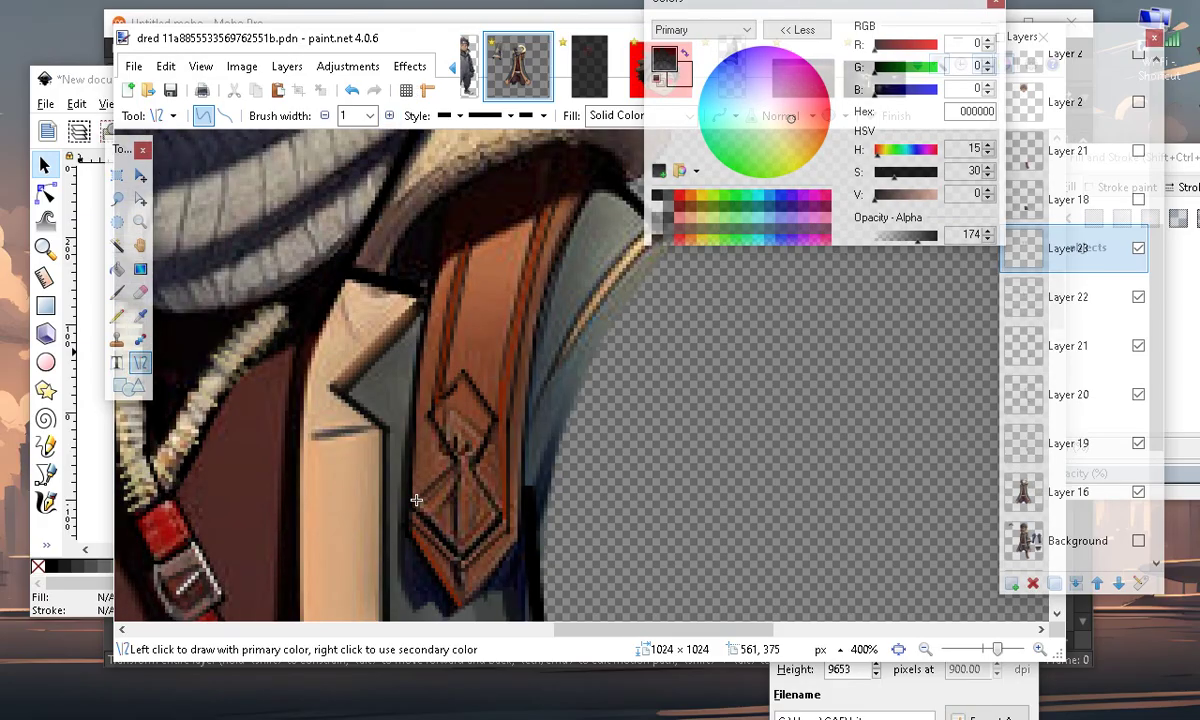
left_click_drag(418, 500, 450, 245)
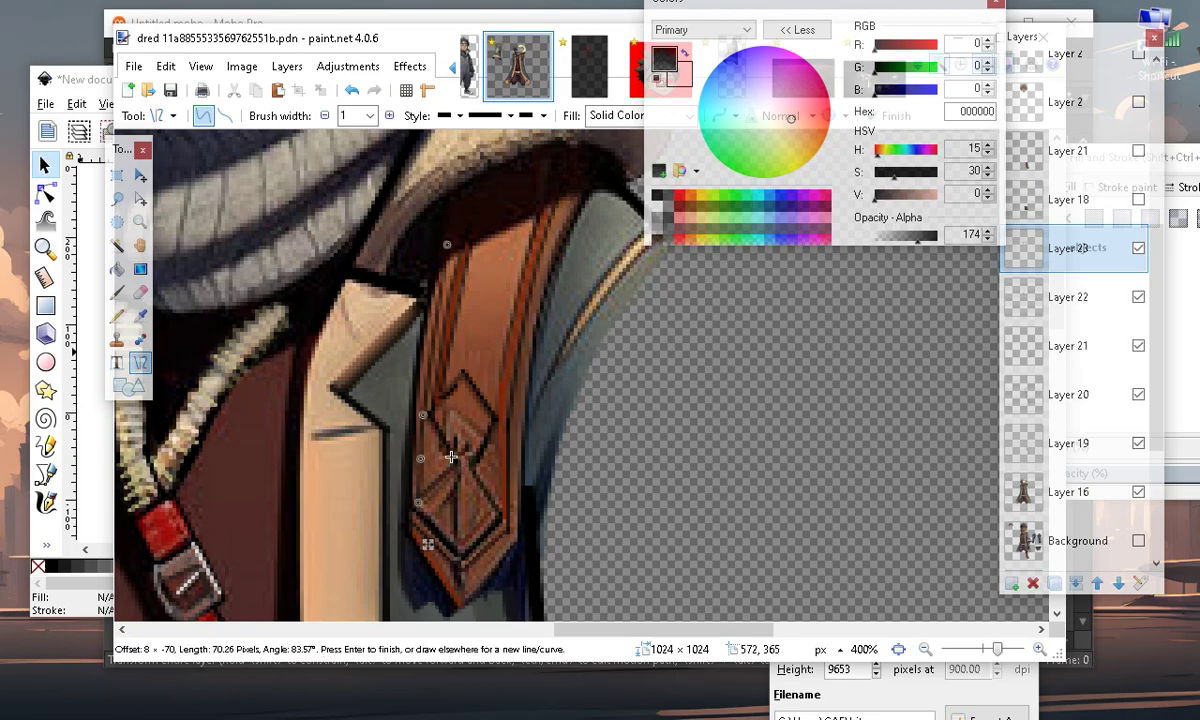
left_click_drag(421, 413, 424, 408)
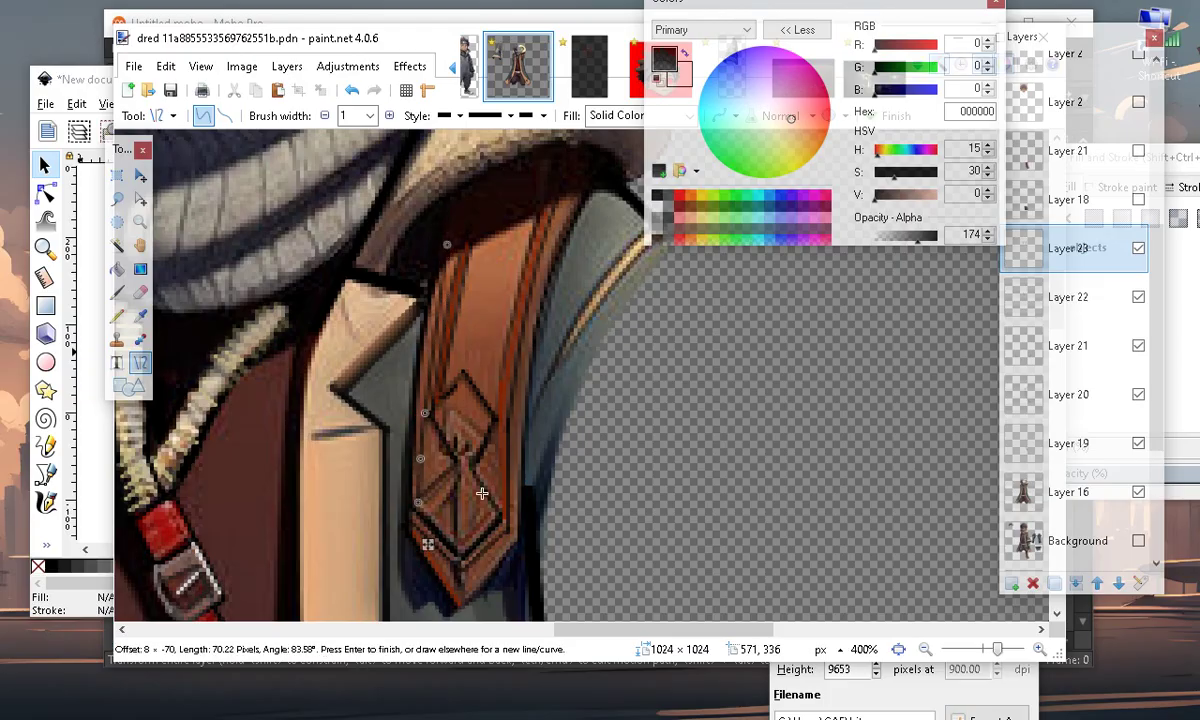
key("Return")
scroll(418, 450, "down", 2)
scroll(432, 518, "up", 1)
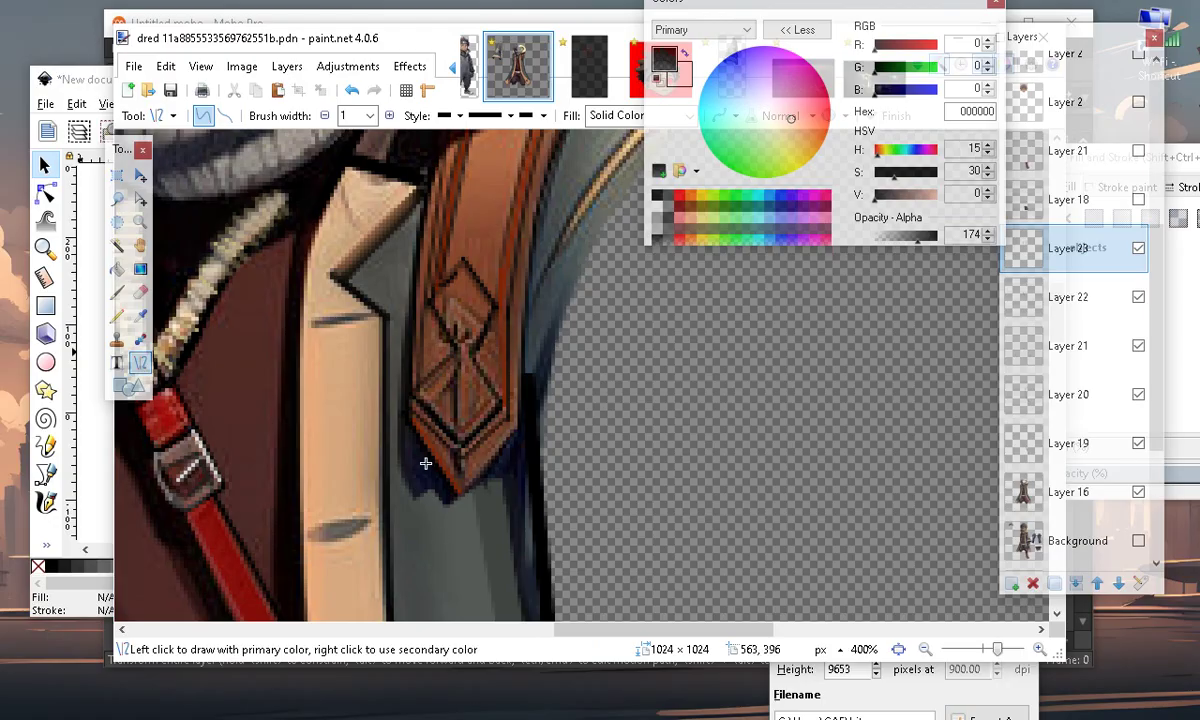
left_click(353, 91)
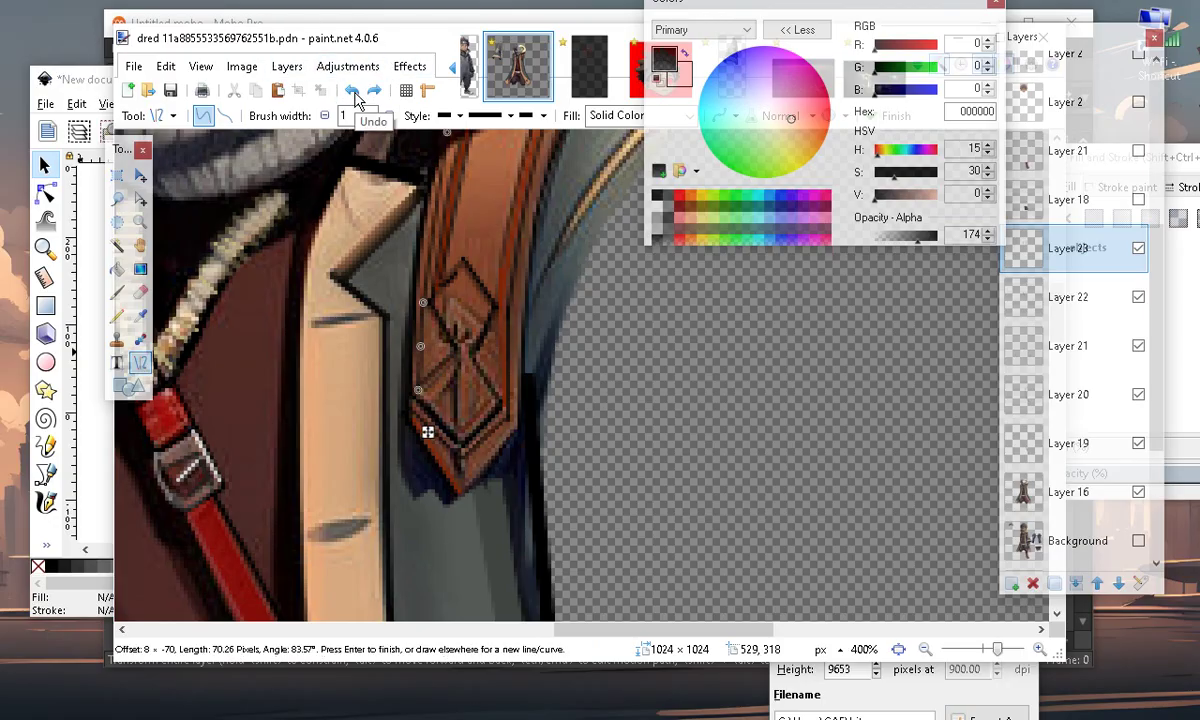
left_click(354, 91)
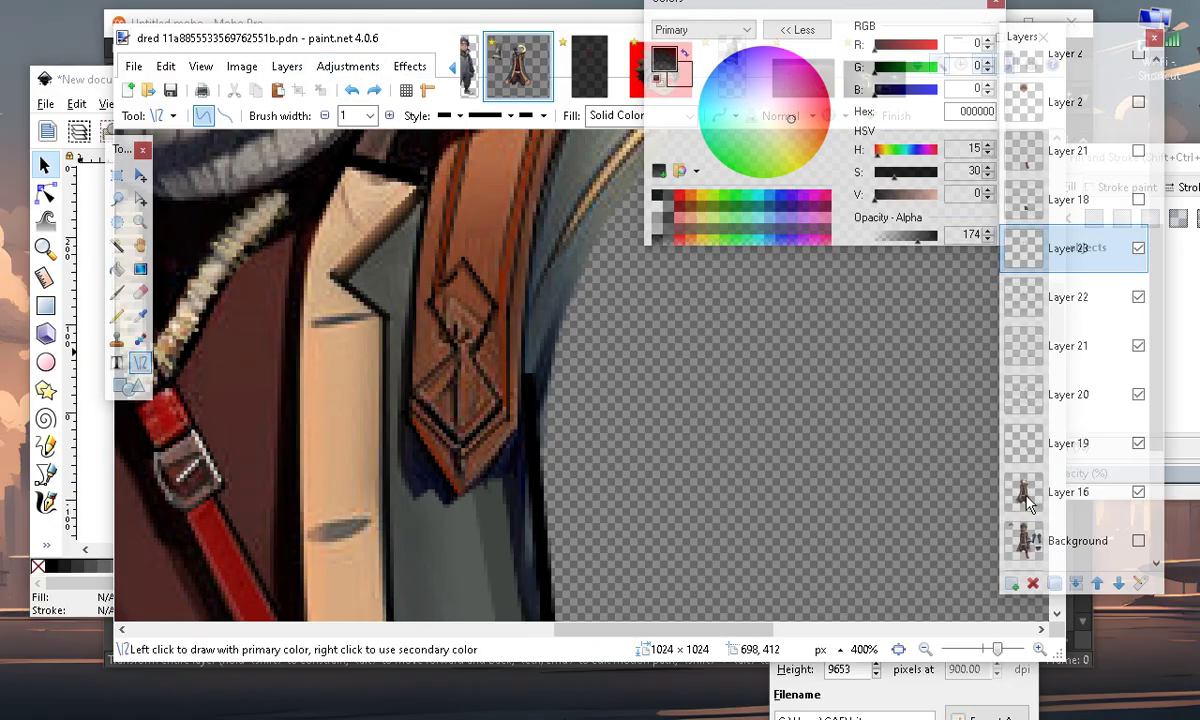
Set up the Paintbrush with width 4, colour A30000 and opacity 109, and undo the test stroke in the emblem's upper diamond
left_click(908, 45)
left_click_drag(908, 45, 915, 45)
left_click(117, 292)
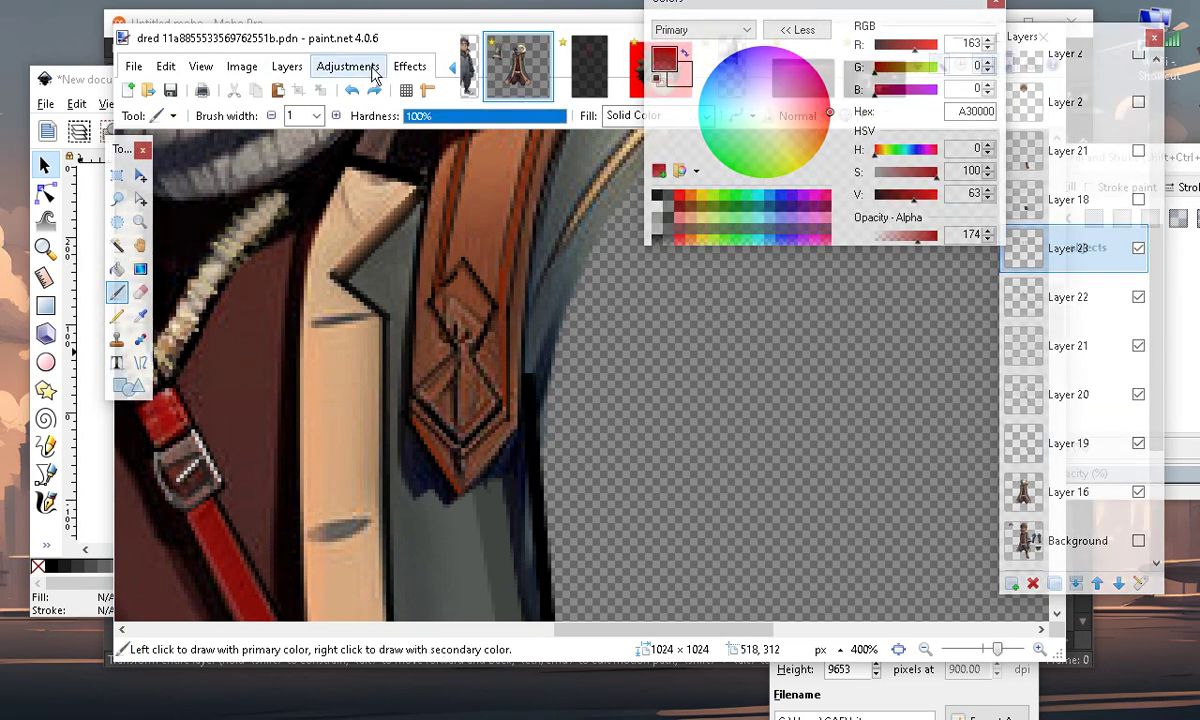
left_click(336, 115)
left_click(336, 115)
left_click(336, 115)
left_click_drag(908, 240, 901, 240)
left_click_drag(455, 278, 475, 311)
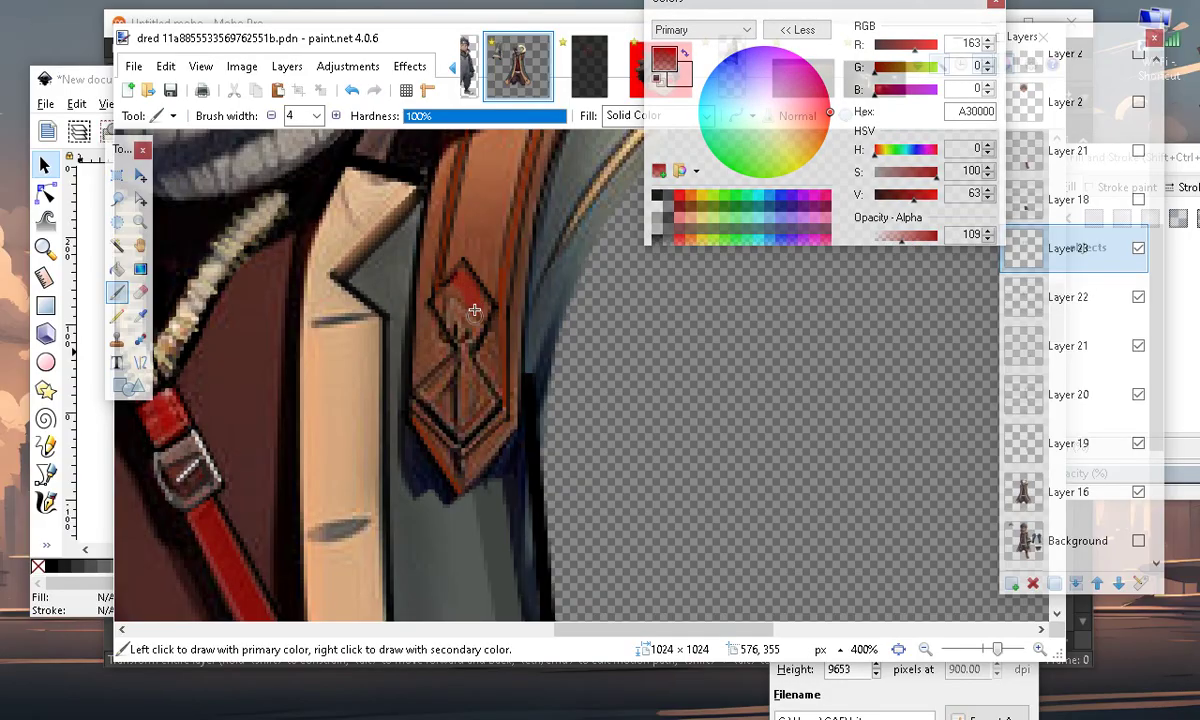
left_click(351, 90)
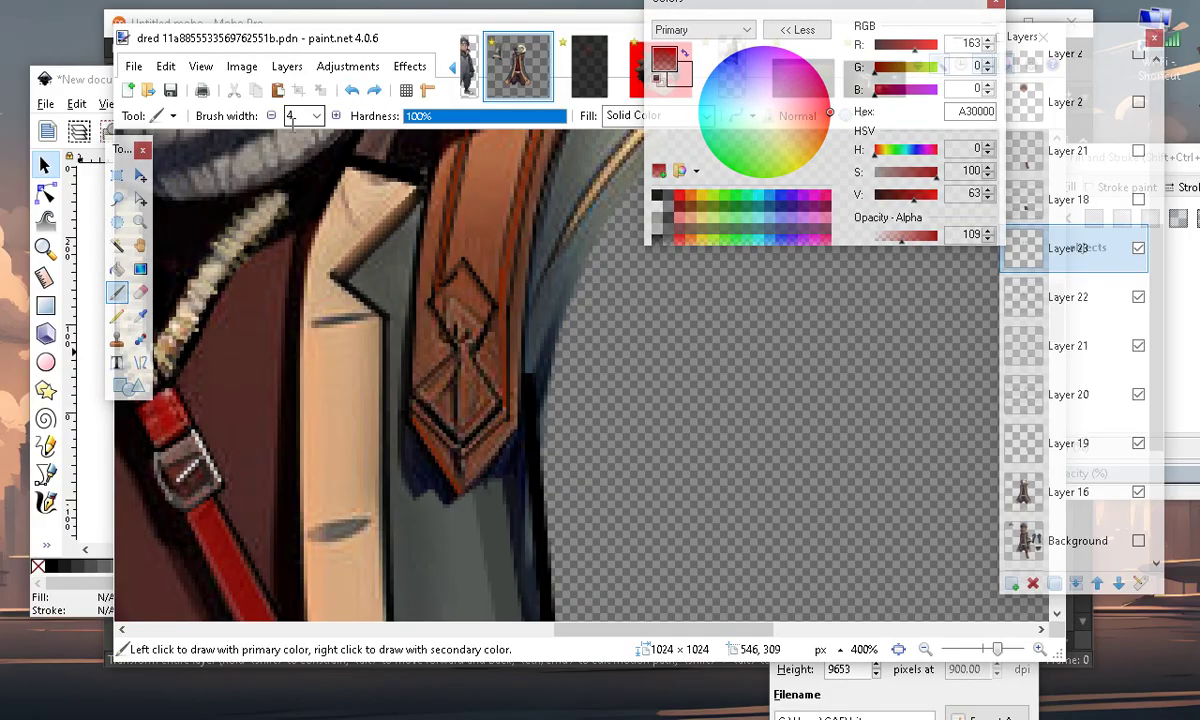
Reduce the brush width to 3 and paint semi-transparent A30000 red inside the emblem's upper diamond
left_click(271, 115)
left_click(1041, 650)
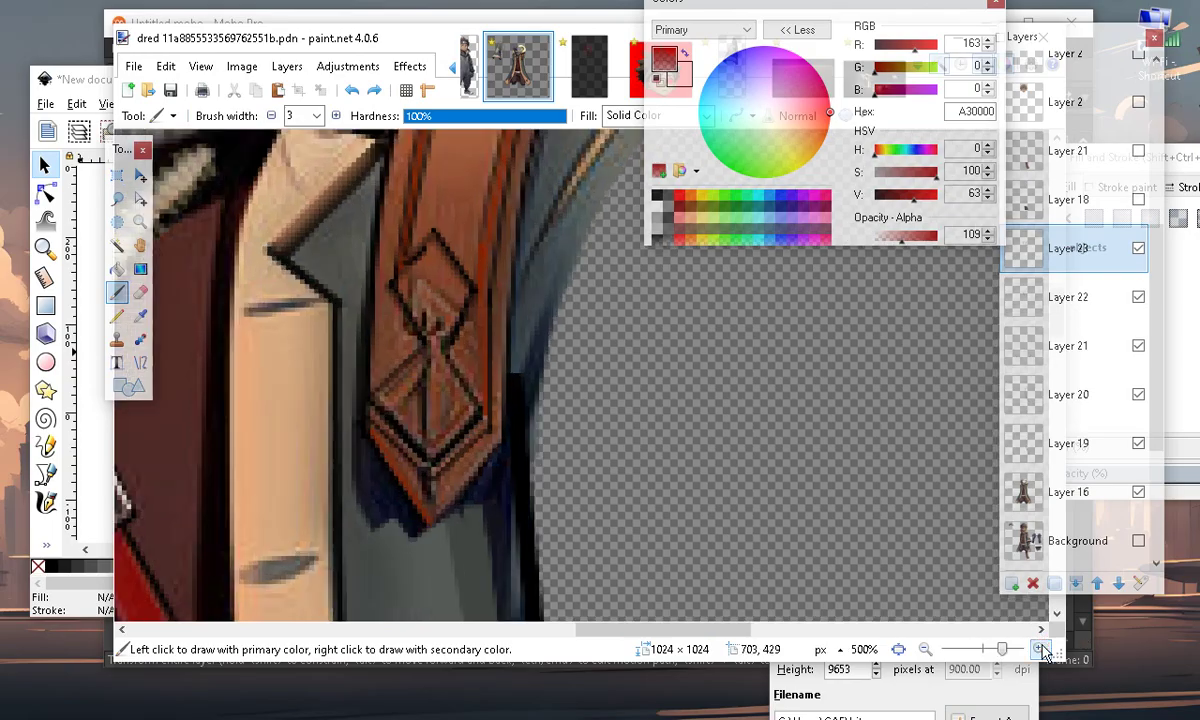
left_click_drag(436, 256, 420, 278)
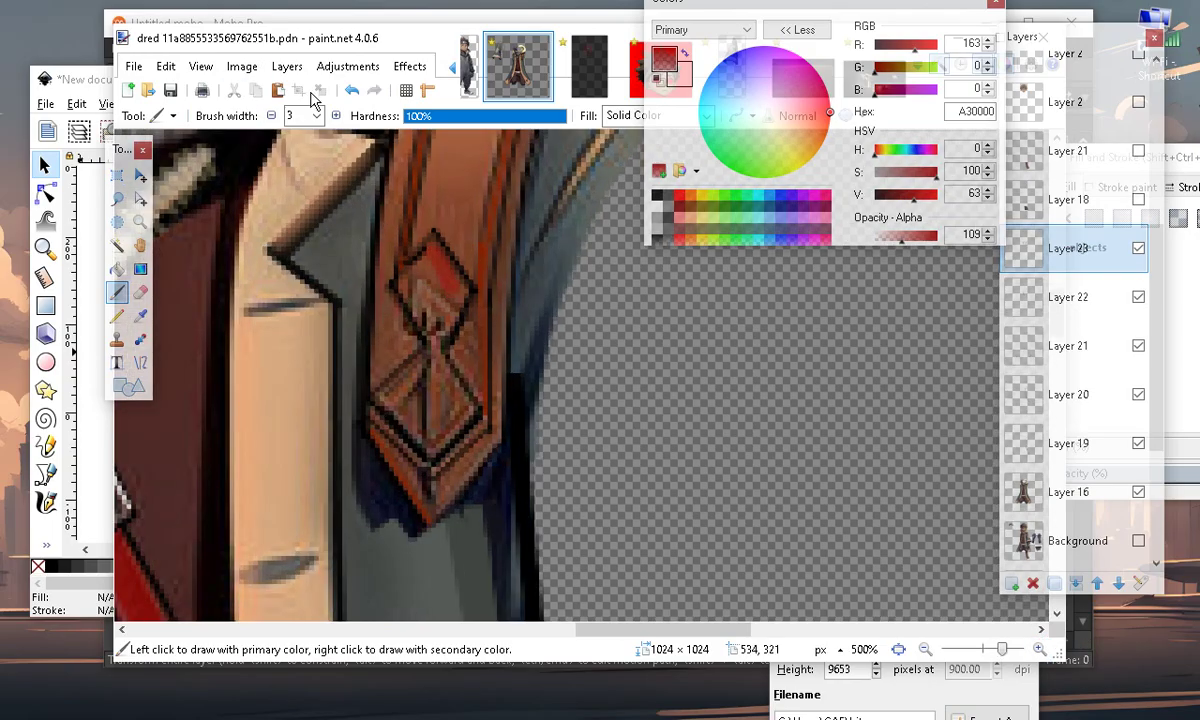
Undo the last stroke, lower the brush opacity to 58, and paint A30000 red inside the emblem's upper diamond
left_click(351, 90)
mouse_move(896, 245)
left_mouse_down()
mouse_move(878, 241)
mouse_move(889, 241)
left_mouse_up()
left_click(432, 251)
left_click_drag(451, 283, 454, 297)
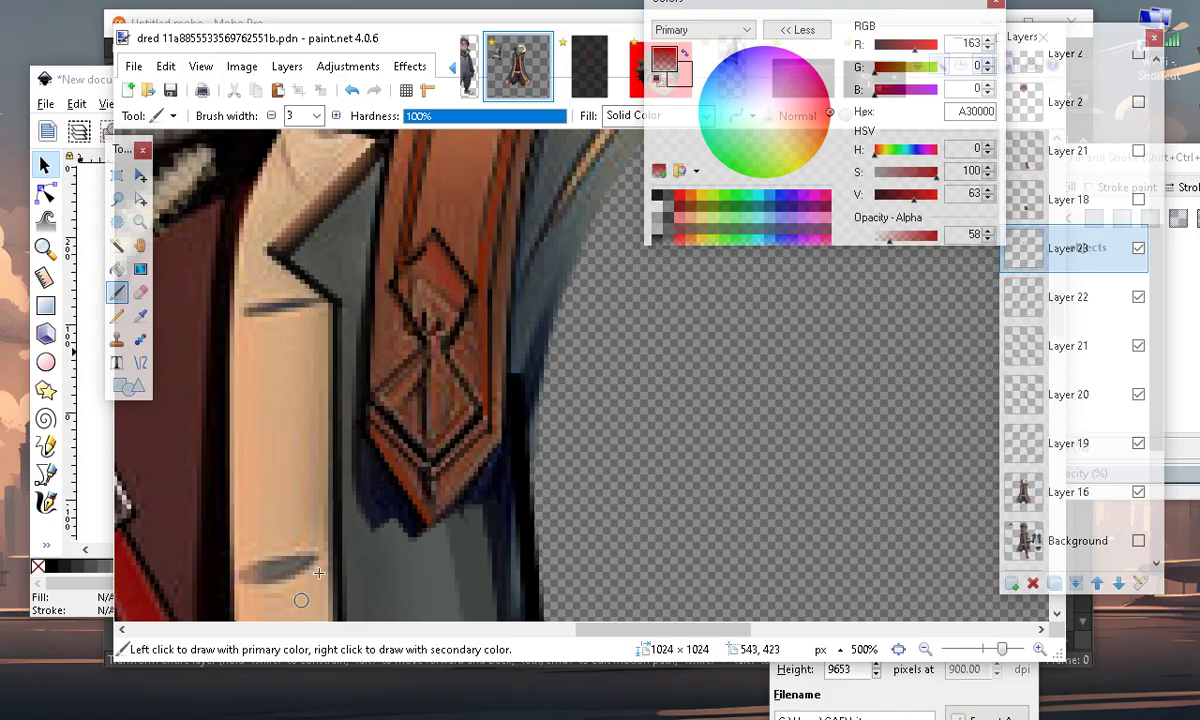
Paint semi-transparent A30000 red inside both halves of the emblem's lower diamond and touch up the upper diamond's left corner
left_click(402, 395)
left_click(437, 413)
left_click(443, 407)
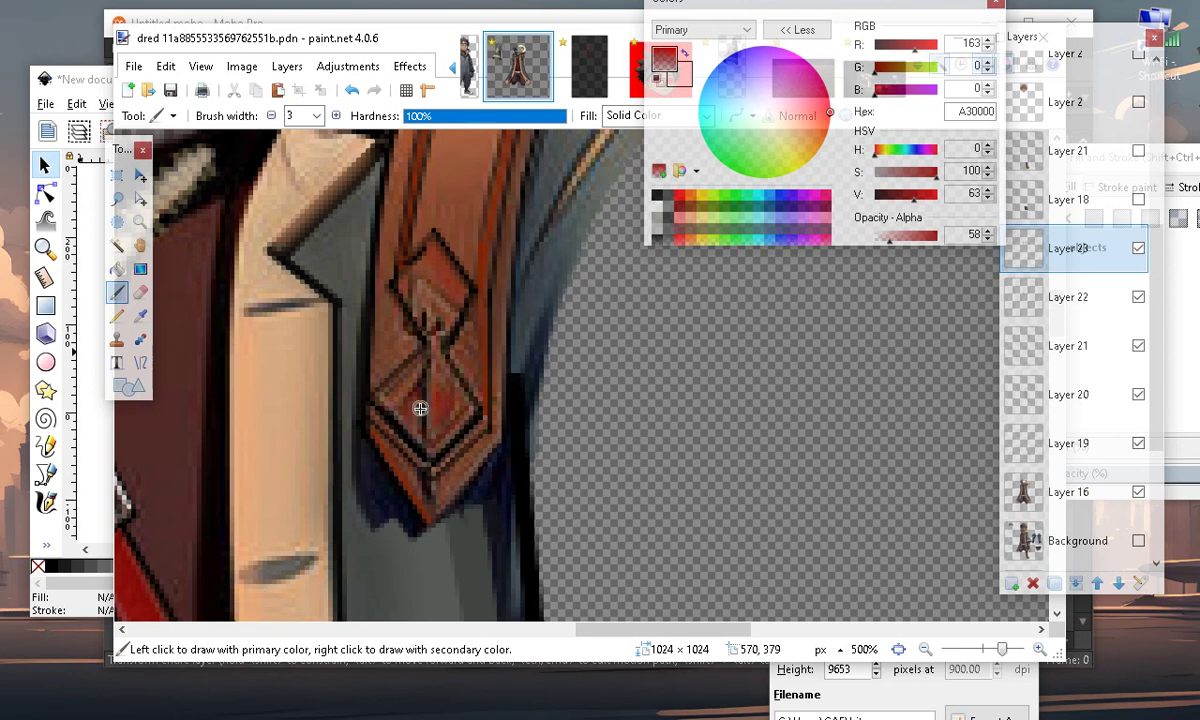
left_click_drag(414, 408, 414, 419)
left_click(409, 278)
scroll(409, 290, "down", 3)
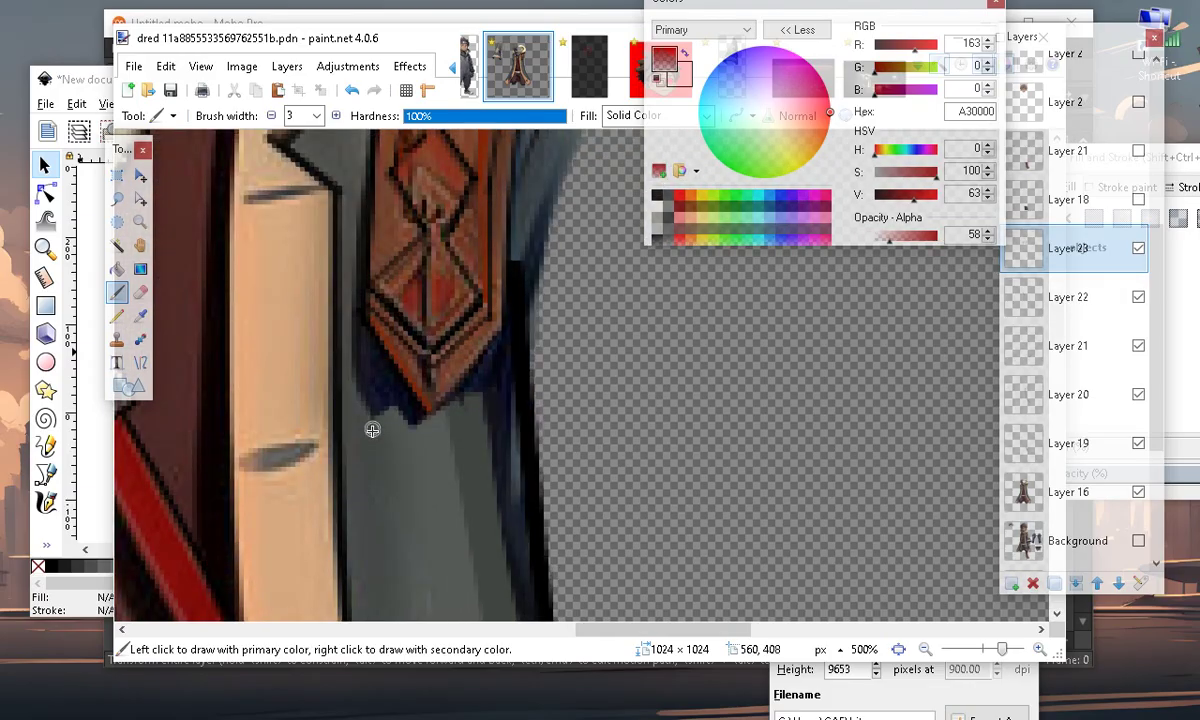
scroll(423, 399, "up", 3)
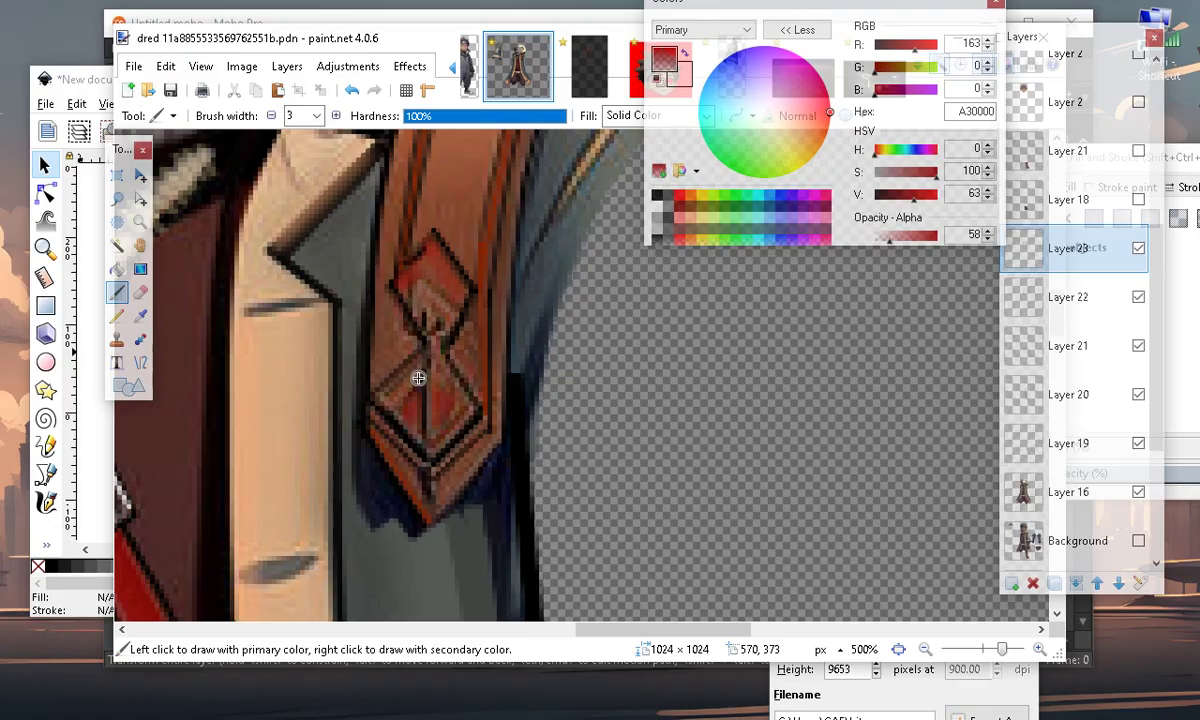
Reduce the brush width to 1 and paint fine red strokes along the upper diamond's lower-left inner edge
left_click(270, 115)
left_click(270, 115)
mouse_move(404, 290)
left_mouse_down()
mouse_move(420, 323)
mouse_move(405, 293)
left_mouse_up()
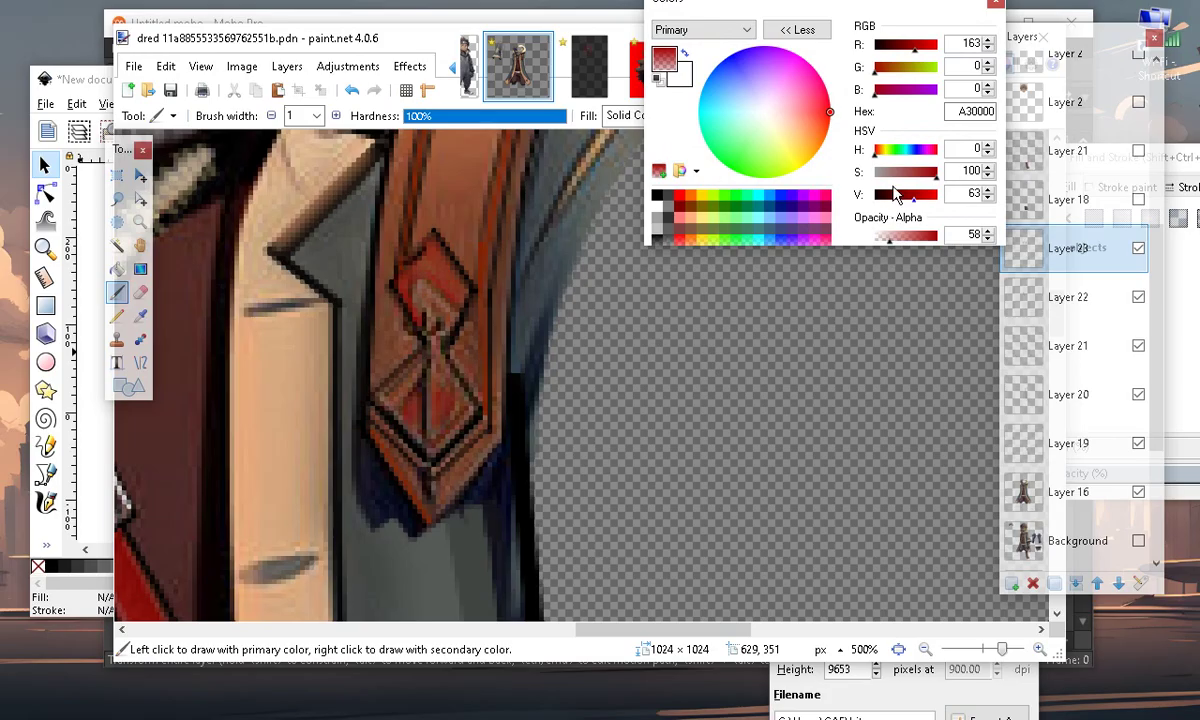
Change the brush colour to A35D00 and try strokes across the emblem's upper diamond, undoing the unwanted ones
left_click(899, 67)
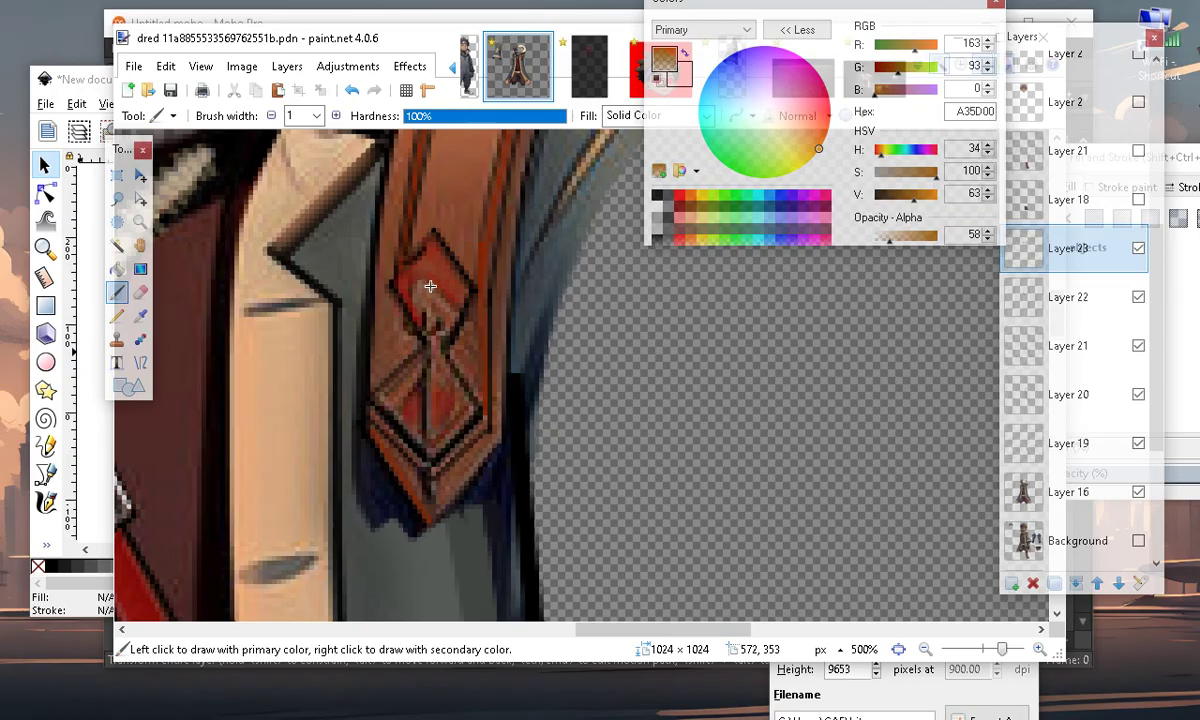
left_click_drag(421, 286, 448, 310)
key("ctrl+z")
key("ctrl+z")
key("ctrl+z")
key("ctrl+z")
key("ctrl+z")
key("ctrl+z")
key("ctrl+z")
key("ctrl+z")
key("ctrl+z")
key("ctrl+z")
key("ctrl+z")
key("ctrl+z")
key("ctrl+z")
key("ctrl+z")
key("ctrl+z")
key("ctrl+z")
key("ctrl+z")
key("ctrl+z")
key("ctrl+z")
Paint semi-transparent A35D00 orange inside the emblem's lower diamond, undoing the unwanted strokes
left_click_drag(418, 380, 418, 416)
key("ctrl+z")
key("ctrl+z")
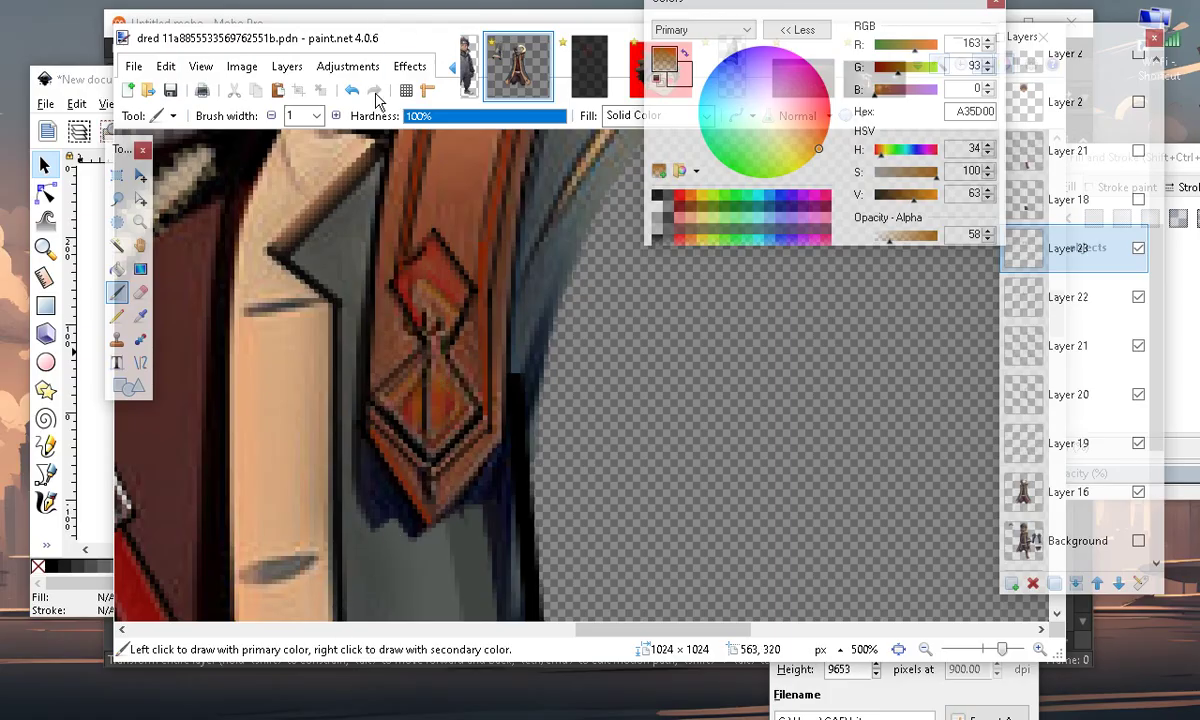
Set the brush width to 2 and paint A35D00 orange along the V-shaped band beneath the lower diamond
left_click(335, 116)
left_click(335, 116)
left_click(335, 116)
left_click(335, 116)
left_click(271, 115)
left_click(271, 115)
left_click(271, 115)
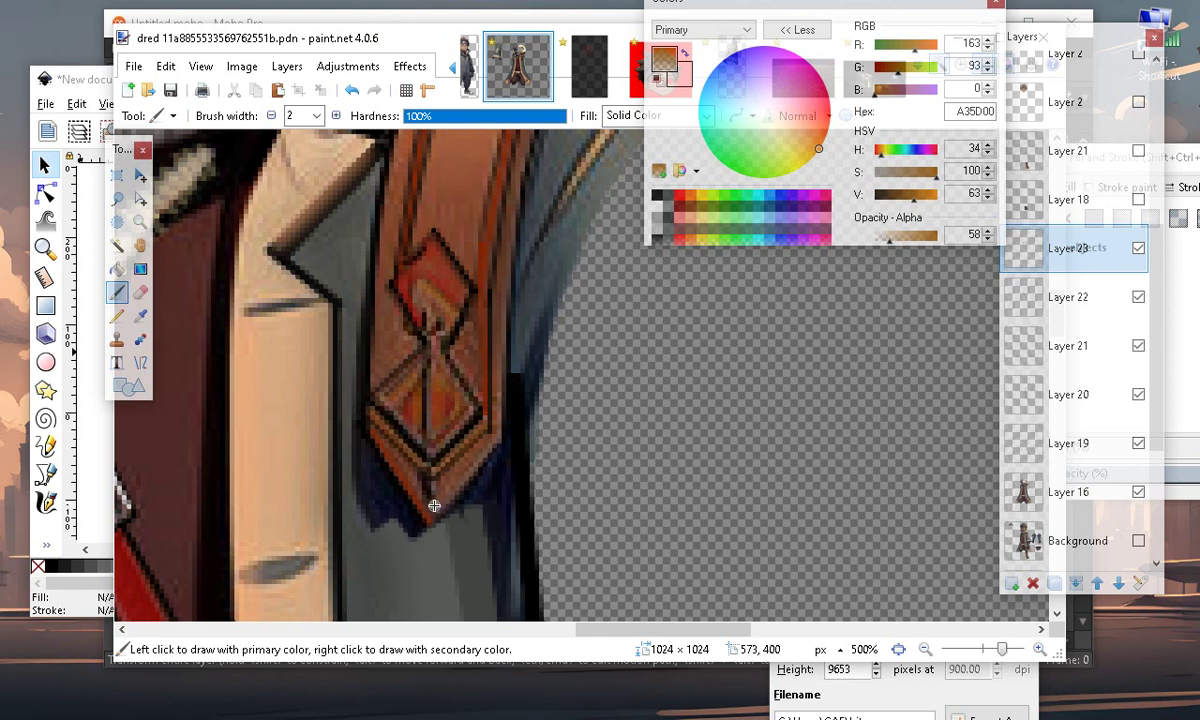
Change the brush colour to D93B30 and paint a lighter red highlight near the top of the emblem's upper diamond
scroll(445, 536, "up", 3)
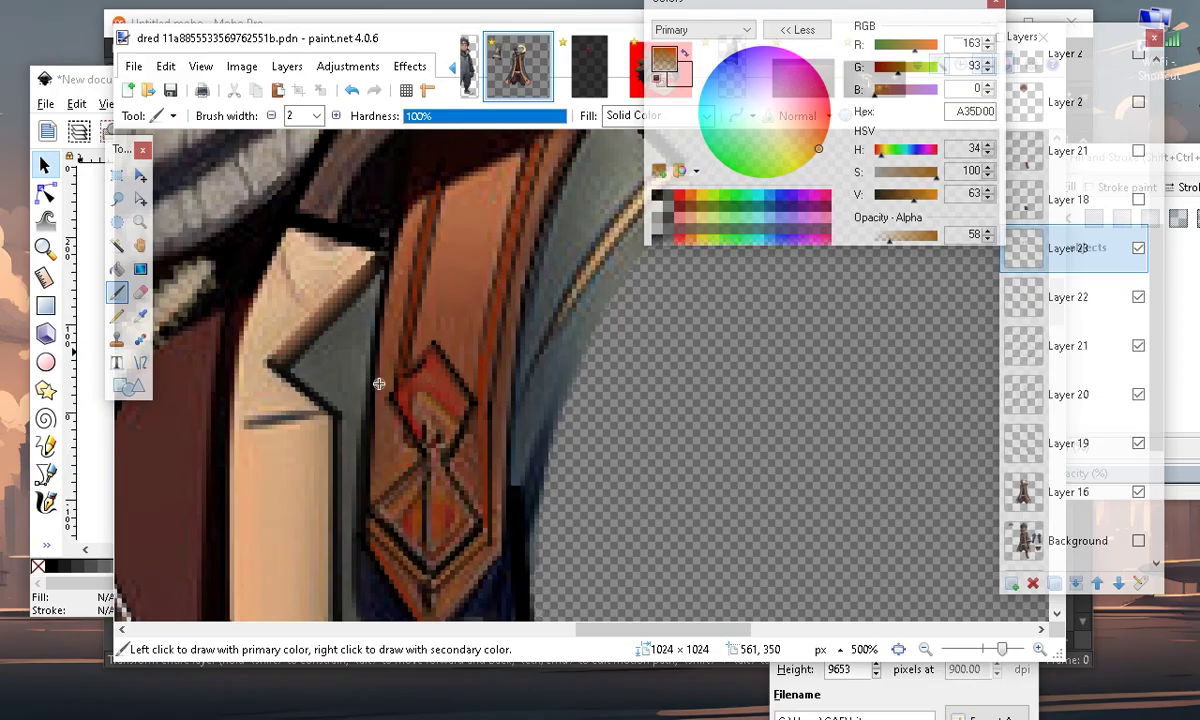
left_click(894, 172)
left_click(892, 194)
left_click(928, 46)
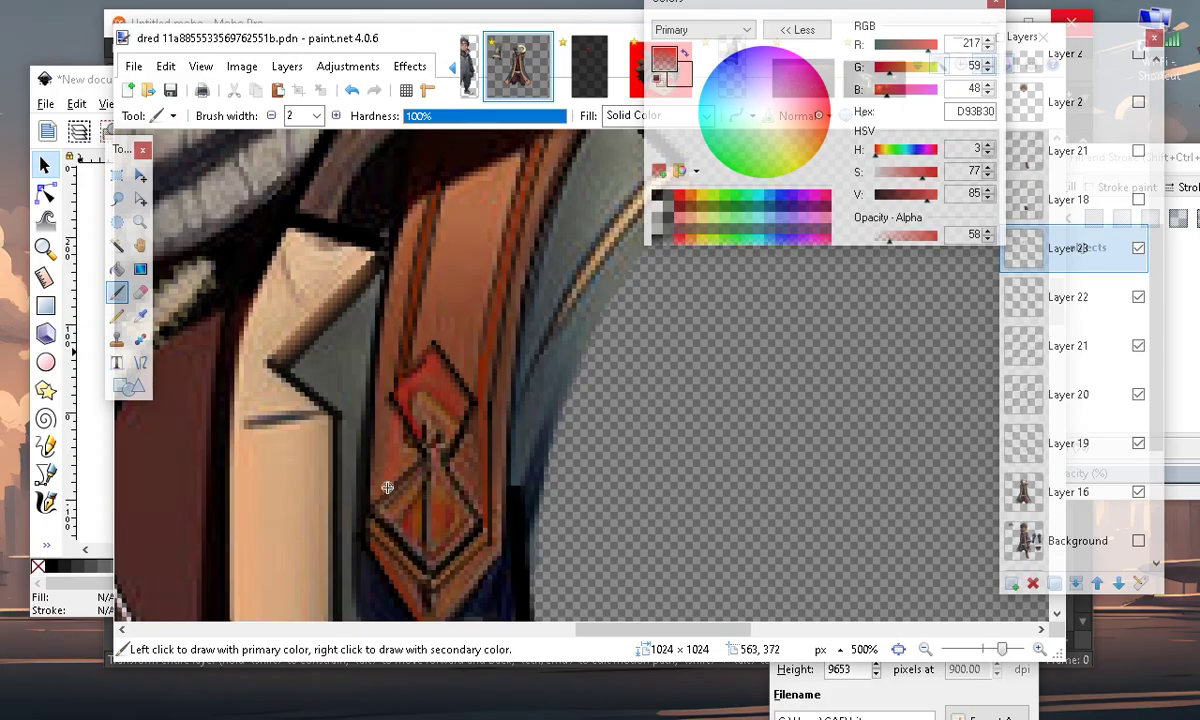
left_click_drag(425, 370, 434, 358)
scroll(437, 505, "down", 1)
scroll(431, 538, "up", 1)
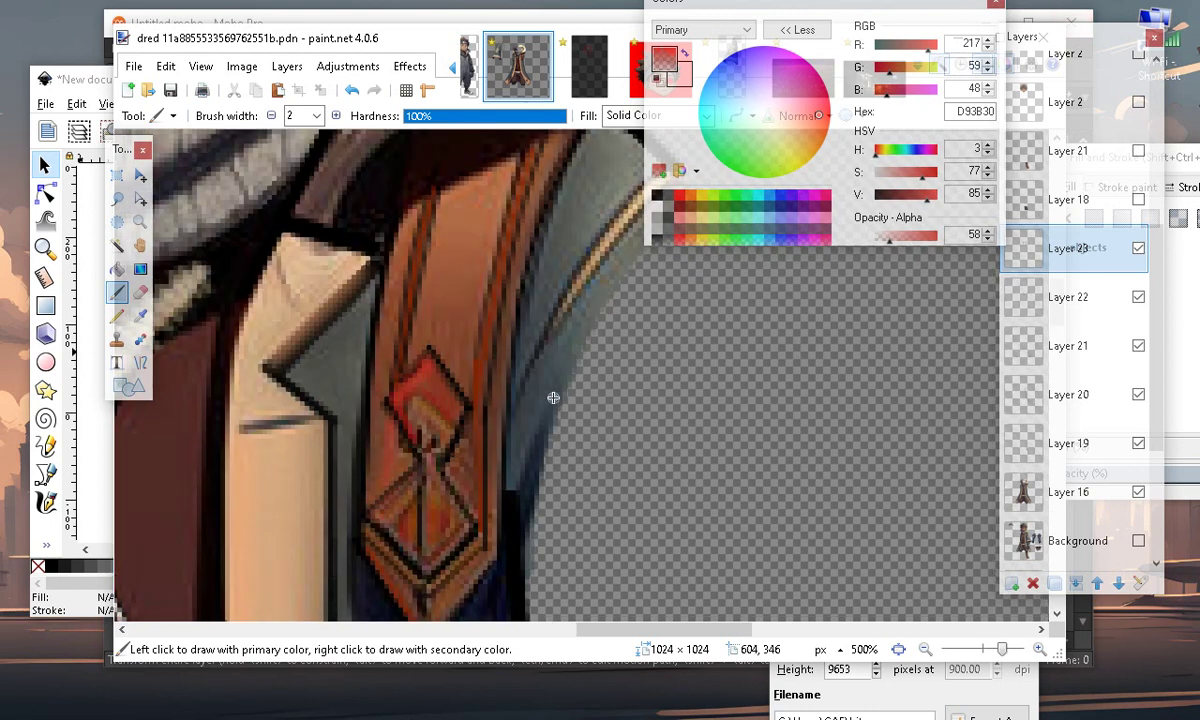
key("ctrl+z")
key("ctrl+y")
scroll(466, 501, "down", 3)
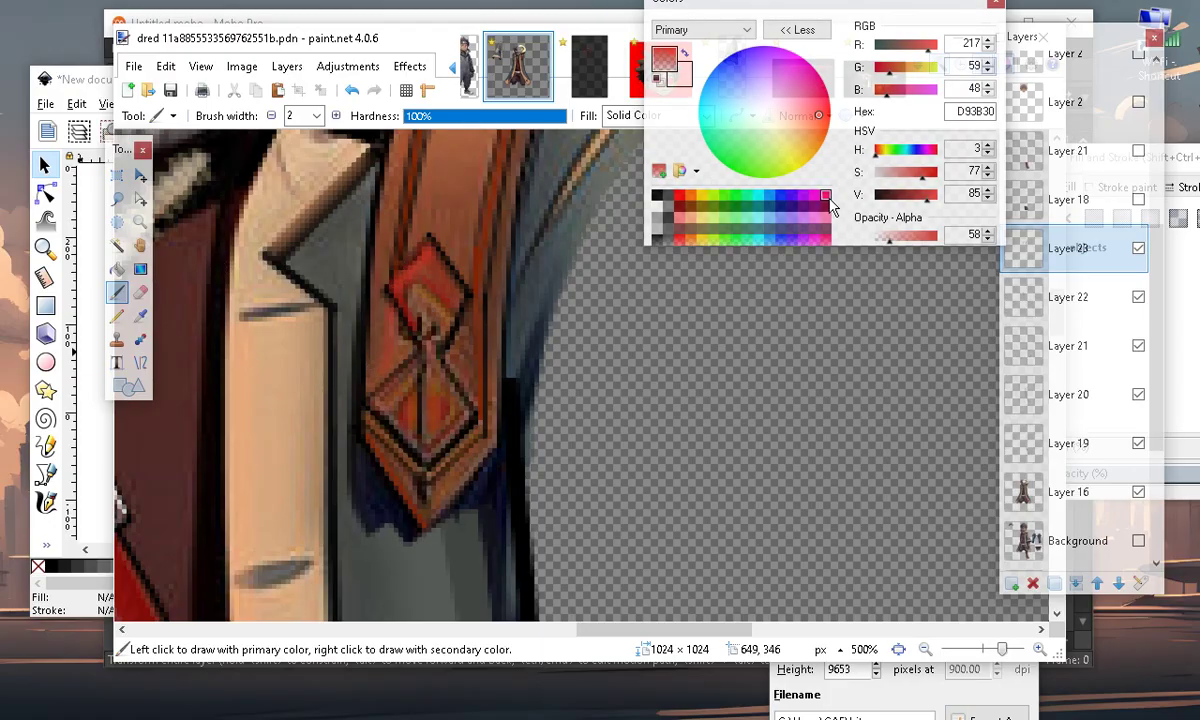
With the Line/Curve tool at width 2, draw D93B30 lines about 14 and 12 pixels long along the lower diamond's two upper edges
left_click(143, 364)
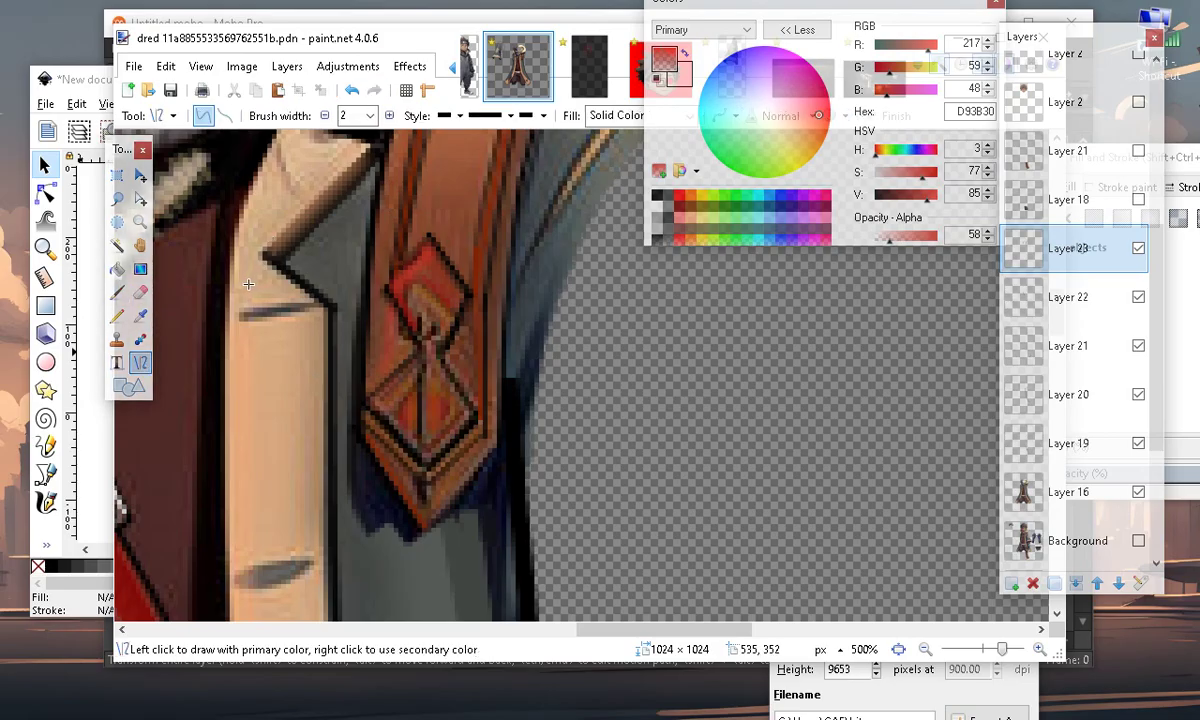
left_click_drag(231, 141, 367, 440)
scroll(444, 458, "down", 2)
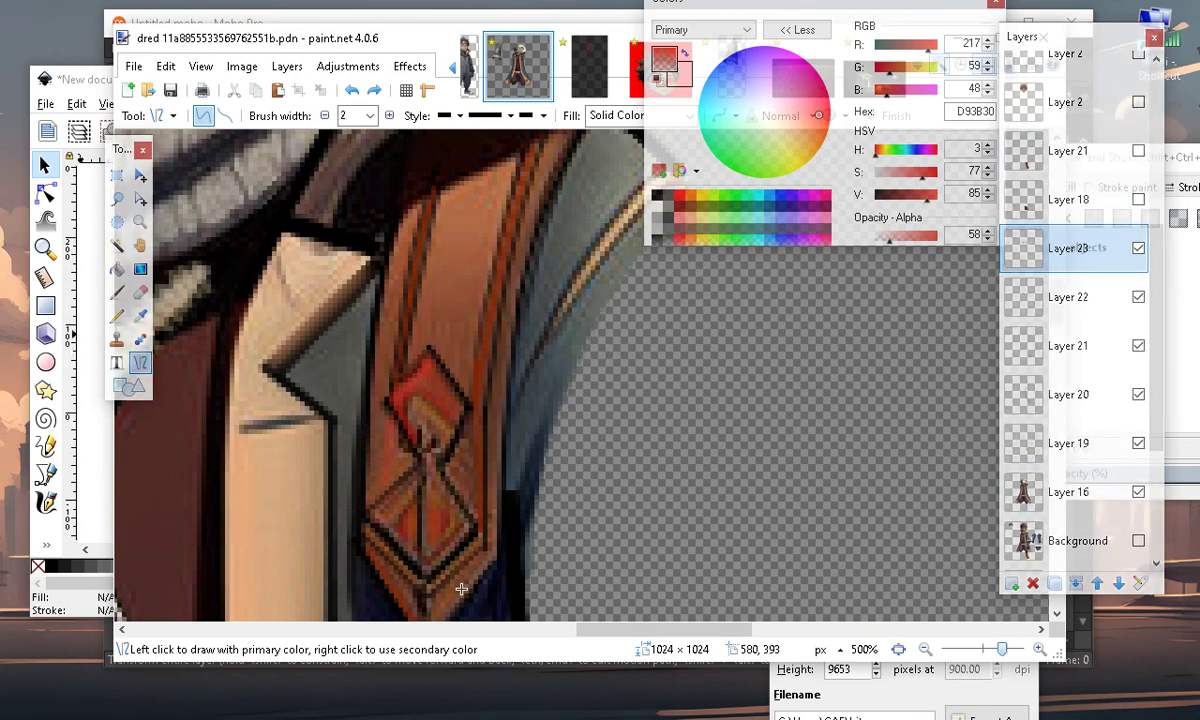
scroll(442, 446, "down", 2)
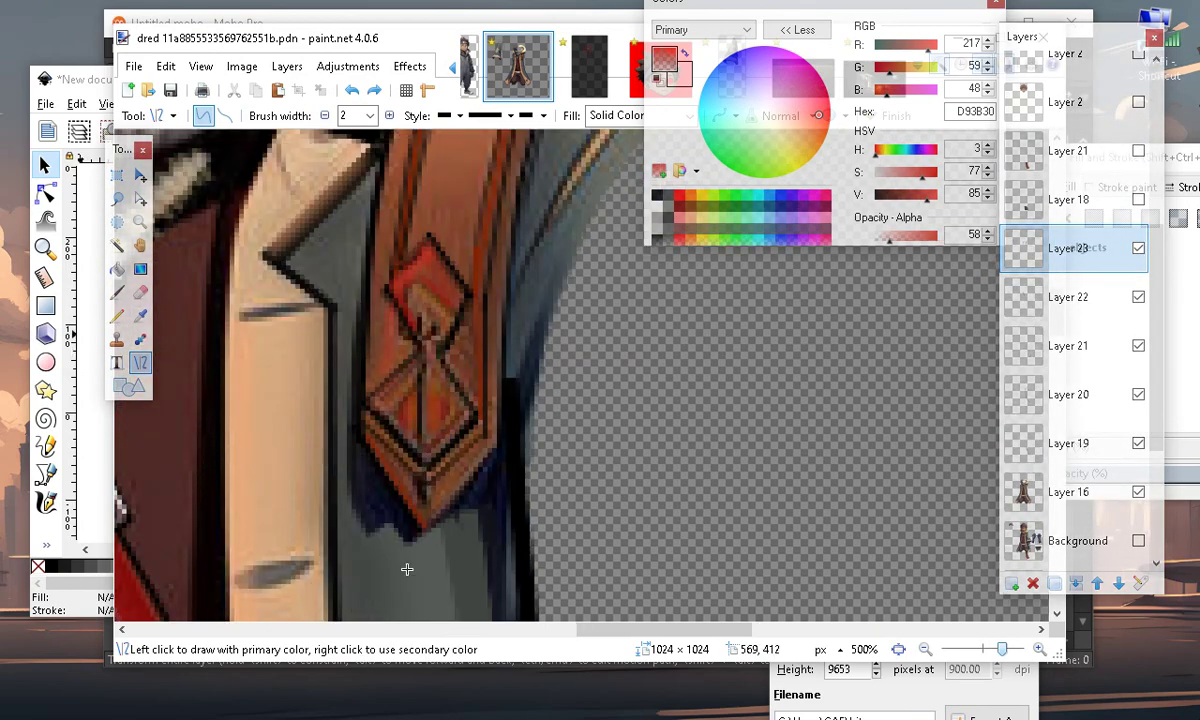
scroll(471, 446, "up", 2)
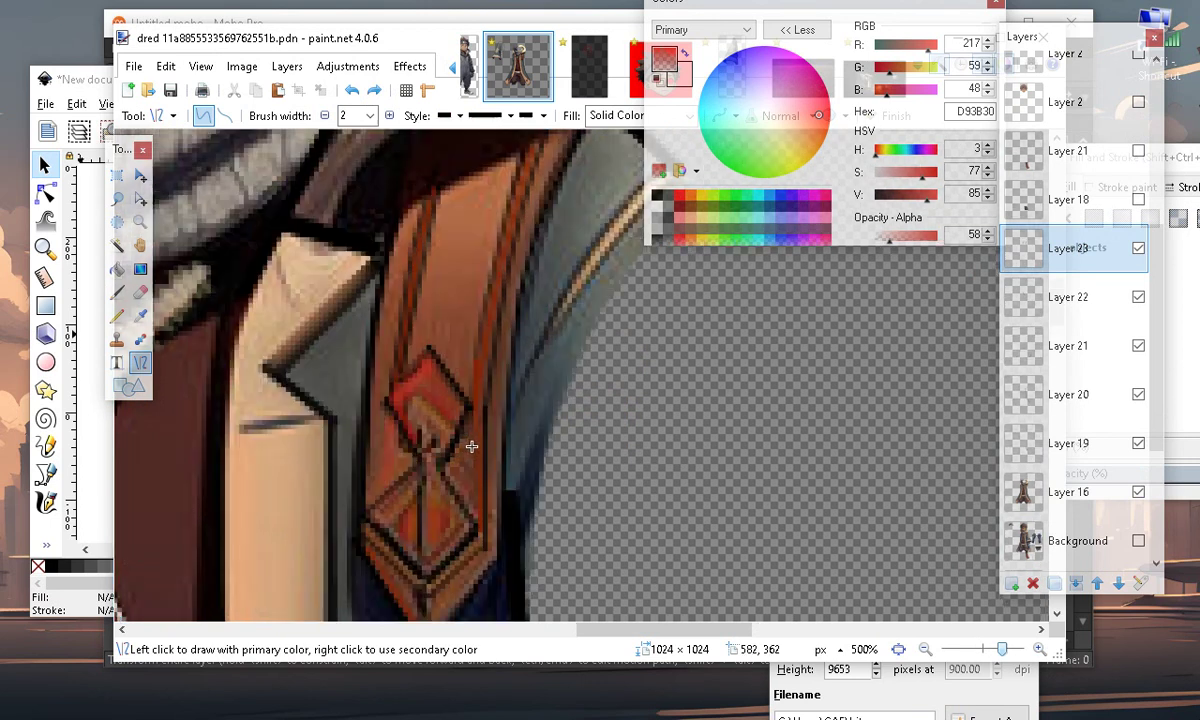
mouse_move(446, 462)
left_mouse_down()
mouse_move(479, 511)
mouse_move(470, 515)
left_mouse_up()
key("Return")
mouse_move(367, 504)
left_mouse_down()
mouse_move(392, 456)
mouse_move(471, 511)
left_mouse_up()
key("Return")
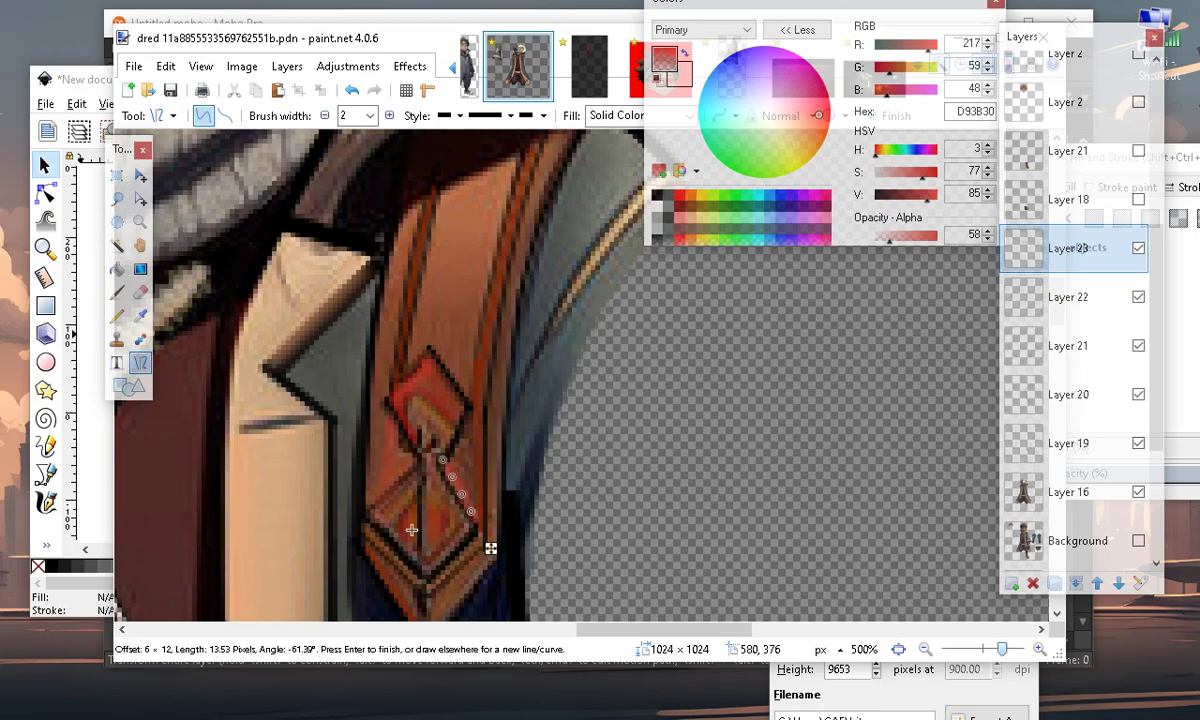
left_click_drag(372, 505, 400, 465)
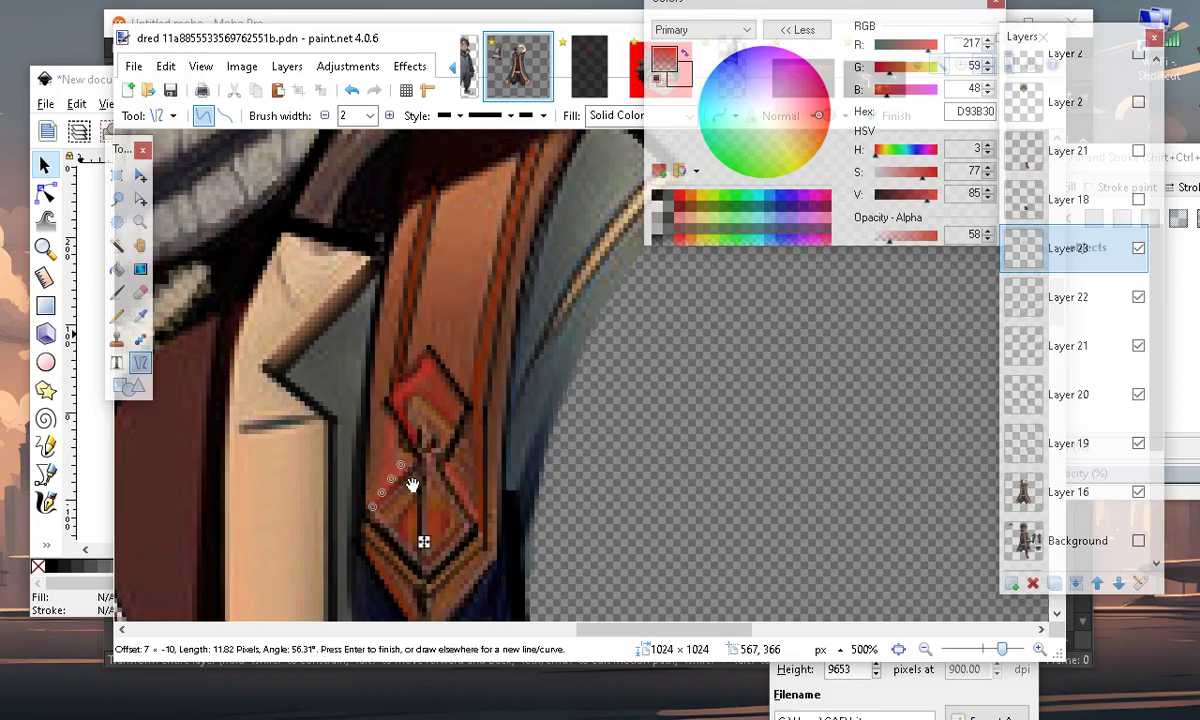
key("Return")
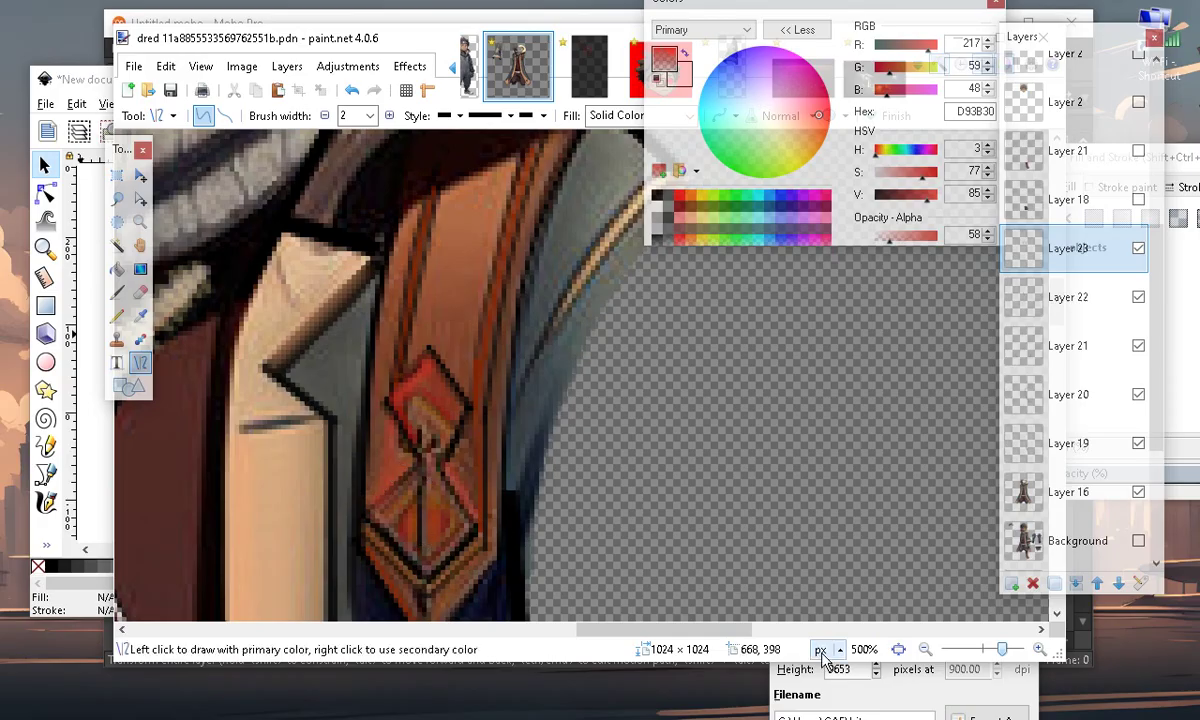
Examine the repainted scarf, strap and emblem on the whole figure at a reduced zoom
left_click(926, 649)
left_click(926, 649)
left_click(926, 649)
left_click(926, 649)
left_click(926, 649)
scroll(404, 399, "down", 3)
scroll(404, 399, "up", 5)
scroll(373, 523, "down", 3)
scroll(373, 523, "up", 3)
left_click(1039, 649)
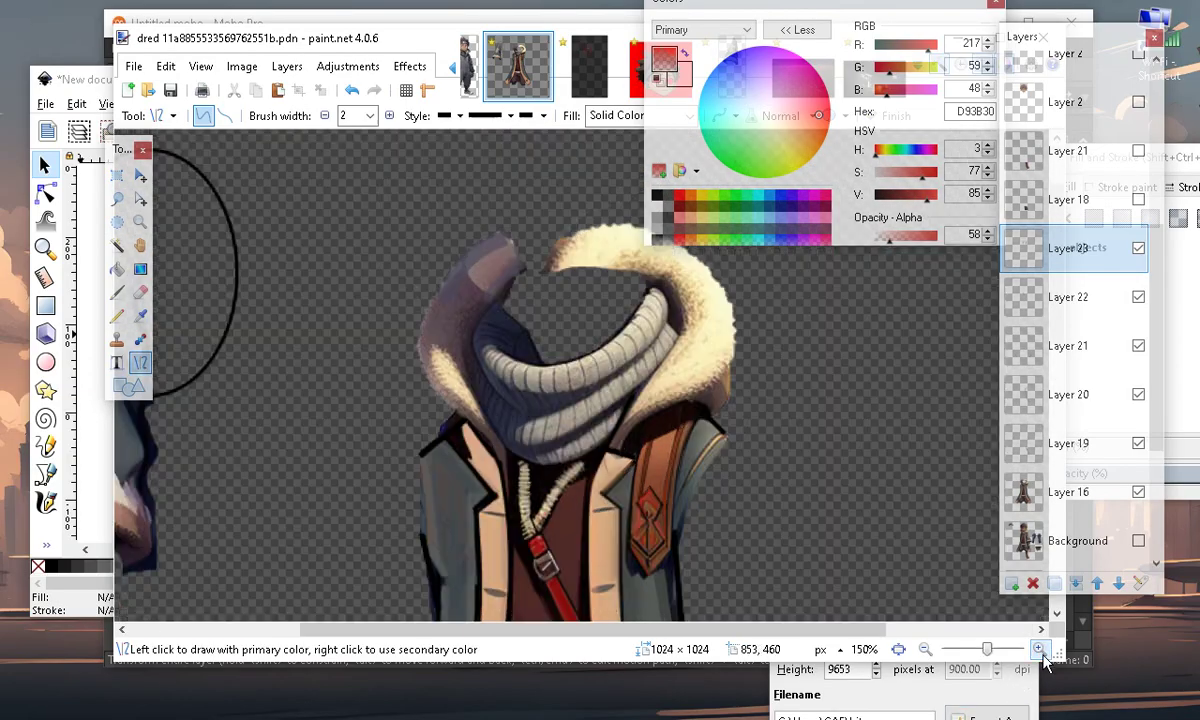
scroll(570, 380, "up", 2)
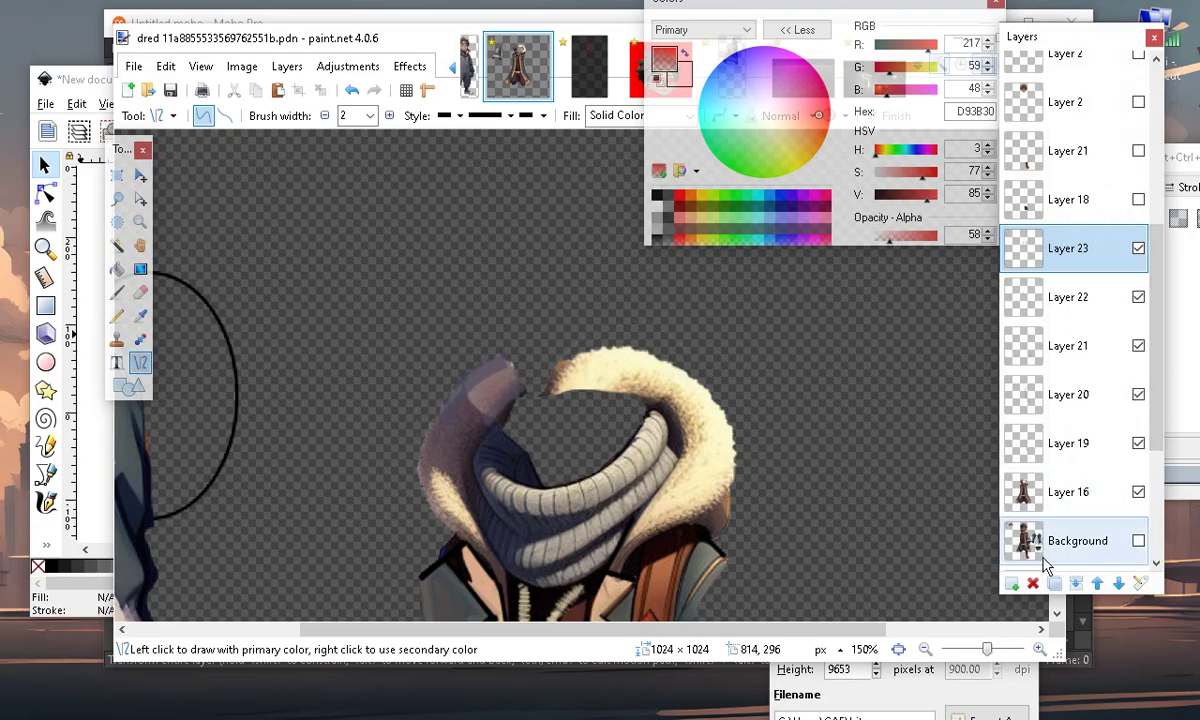
Briefly show and hide the Background, the Layer 2 below Layer 9, and the Layer 2 above Layer 7 to check their contents
left_click(1138, 541)
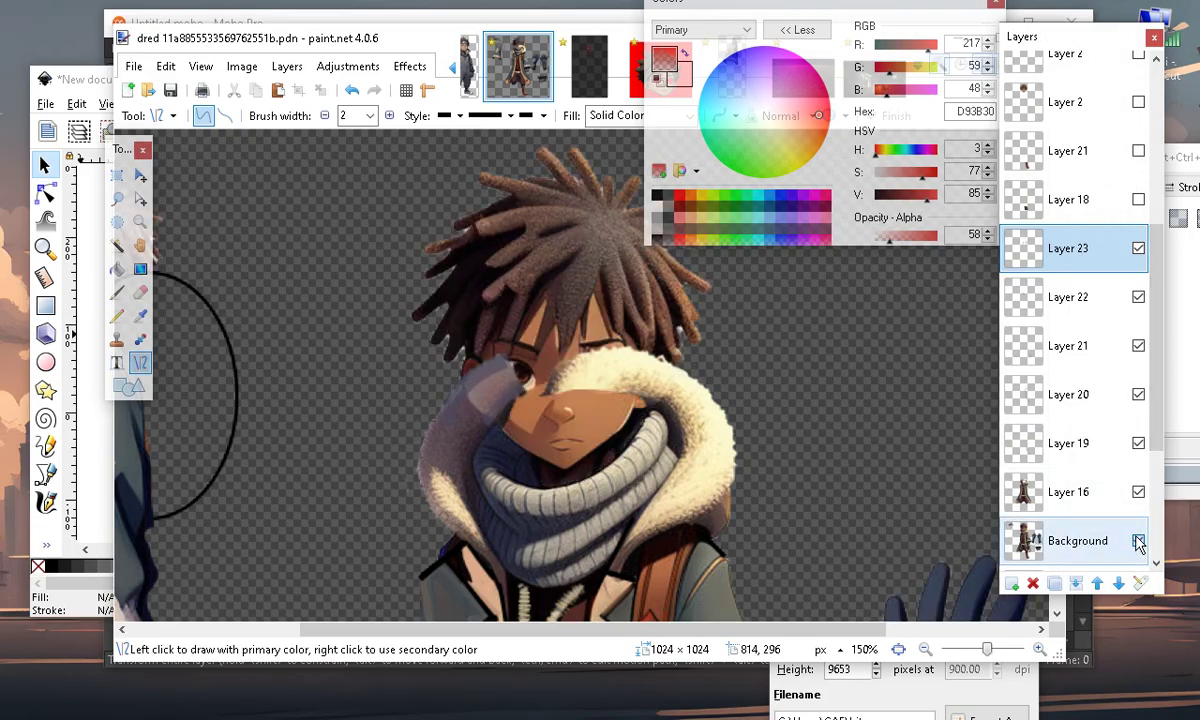
left_click(1138, 541)
scroll(1065, 300, "up", 5)
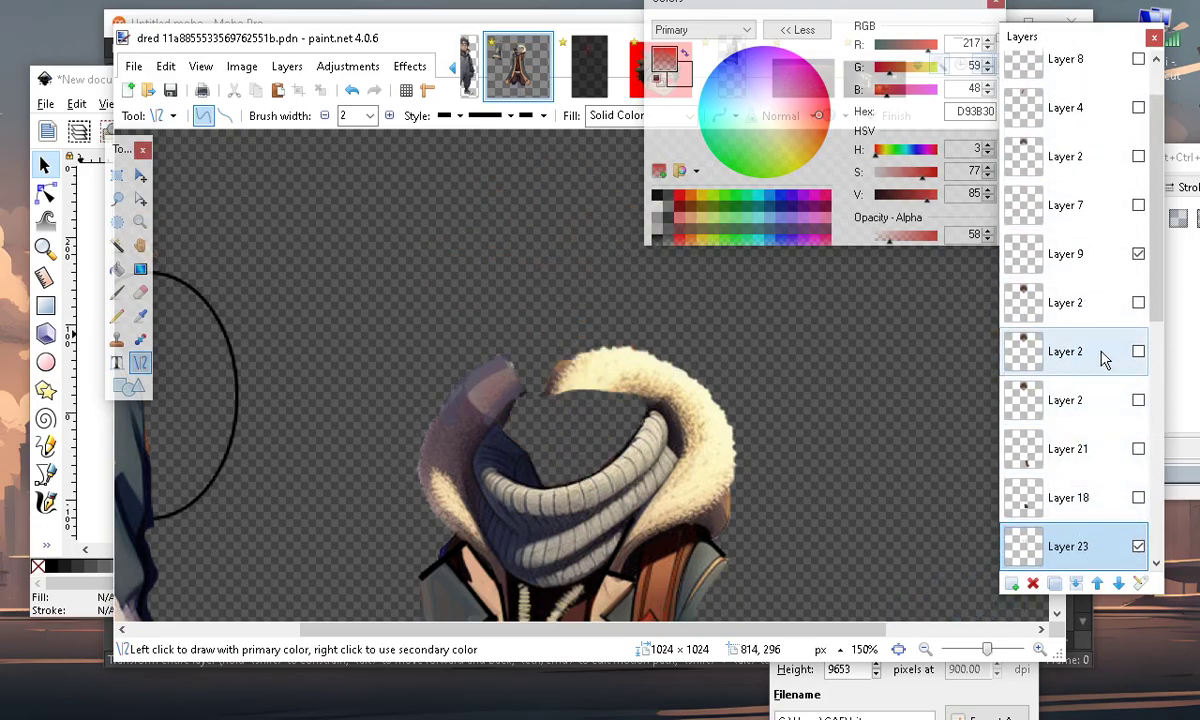
left_click(1138, 303)
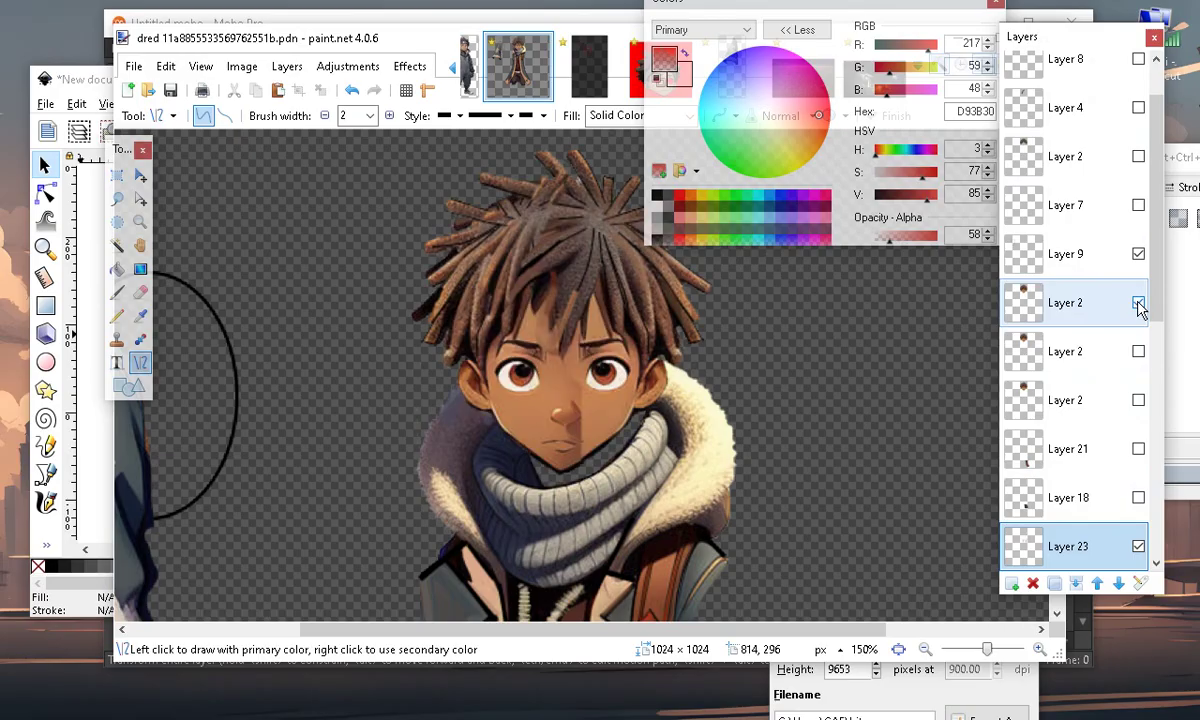
left_click(1138, 303)
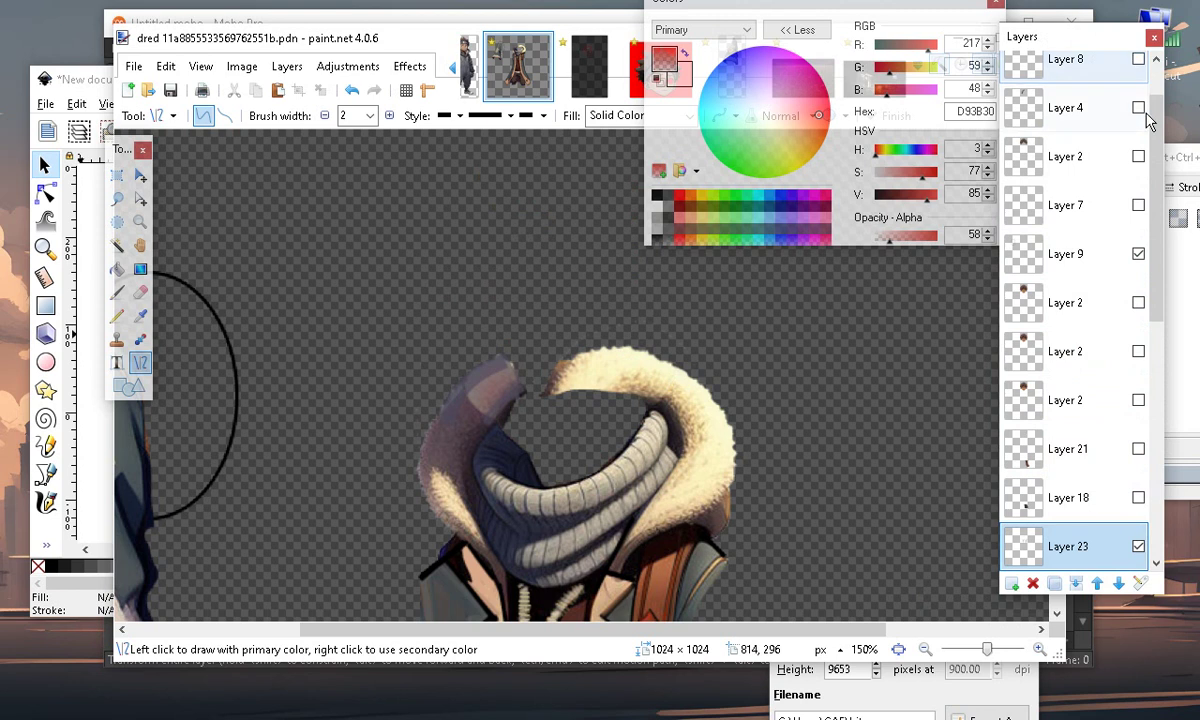
left_click(1138, 157)
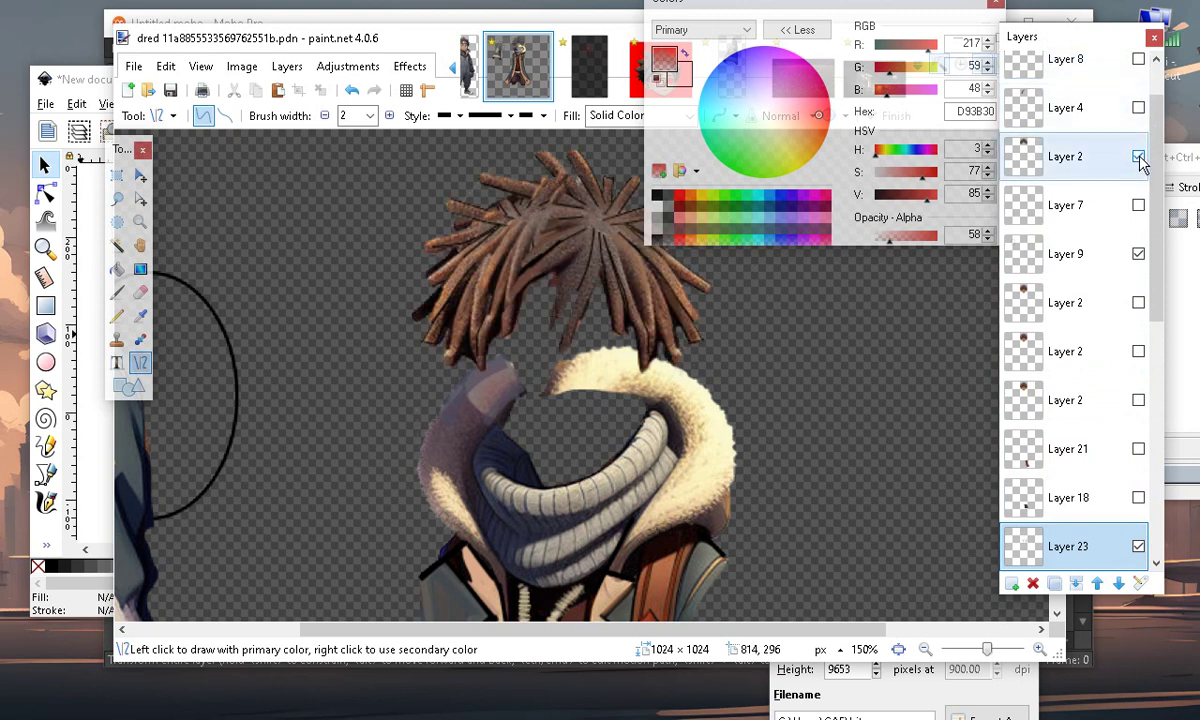
left_click(1138, 157)
left_click(1138, 157)
left_click(1138, 157)
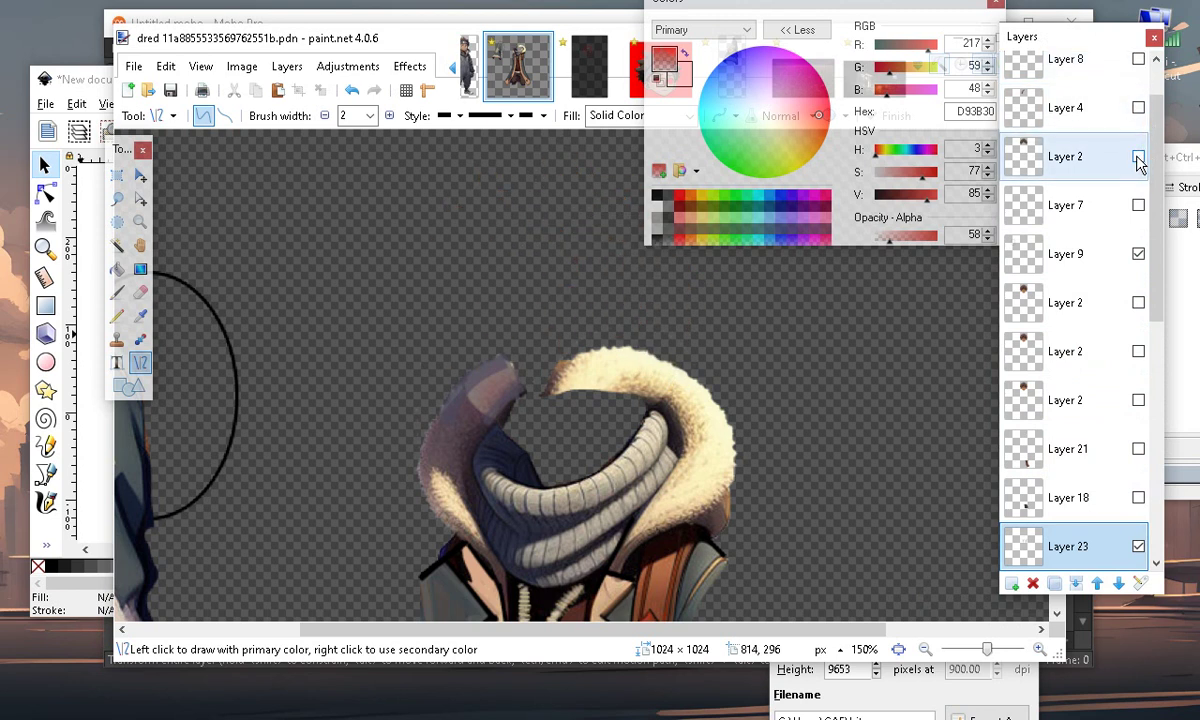
Compare the three stacked Layer 2 head layers below Layer 9 by showing and hiding each in turn
left_click(1138, 303)
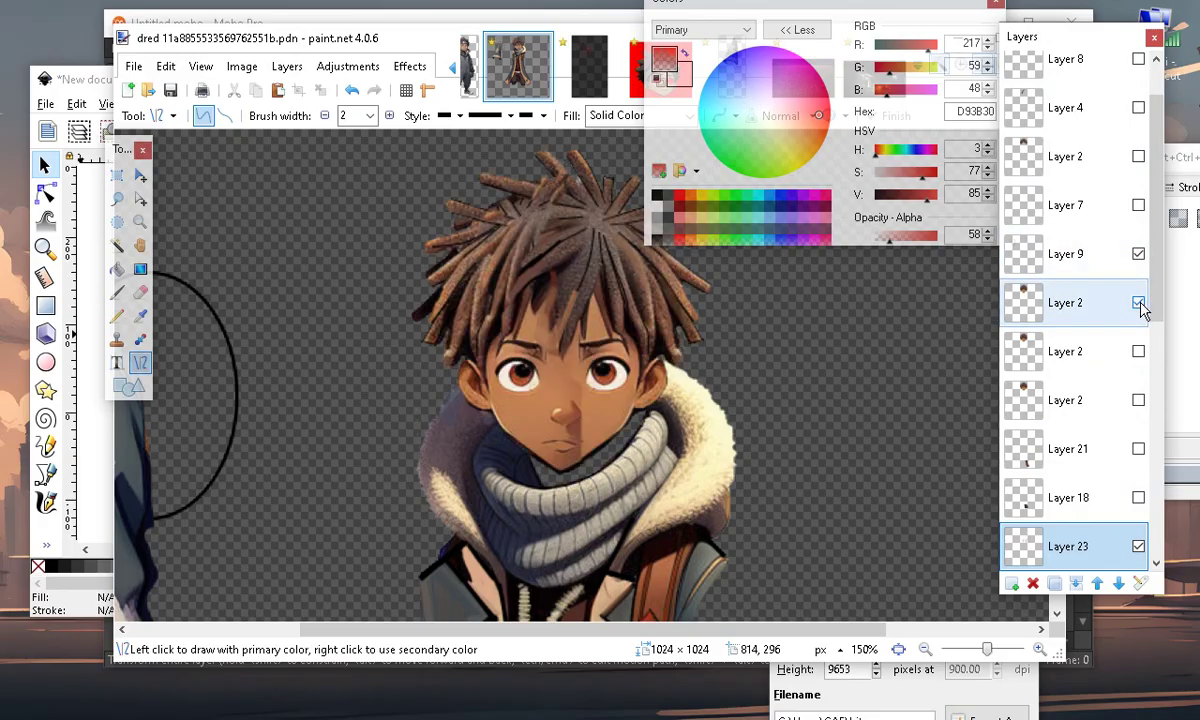
left_click(1139, 305)
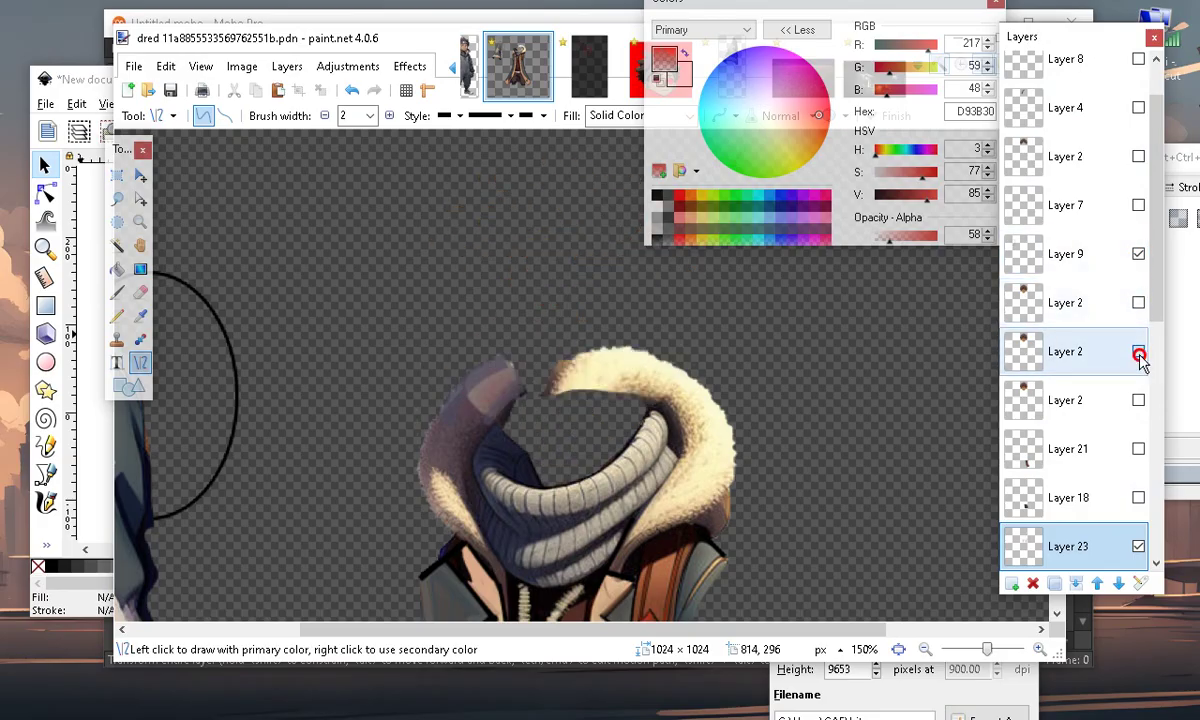
left_click(1139, 353)
left_click(1139, 352)
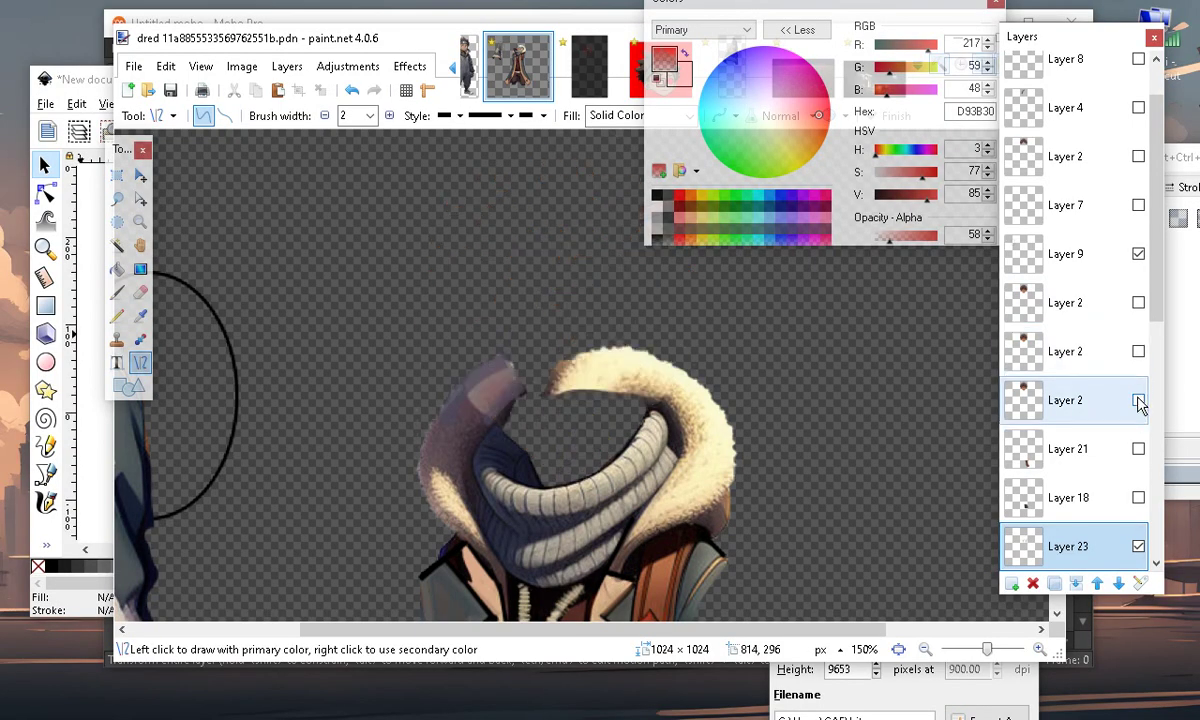
left_click(1138, 401)
left_click(1139, 401)
left_click(1138, 303)
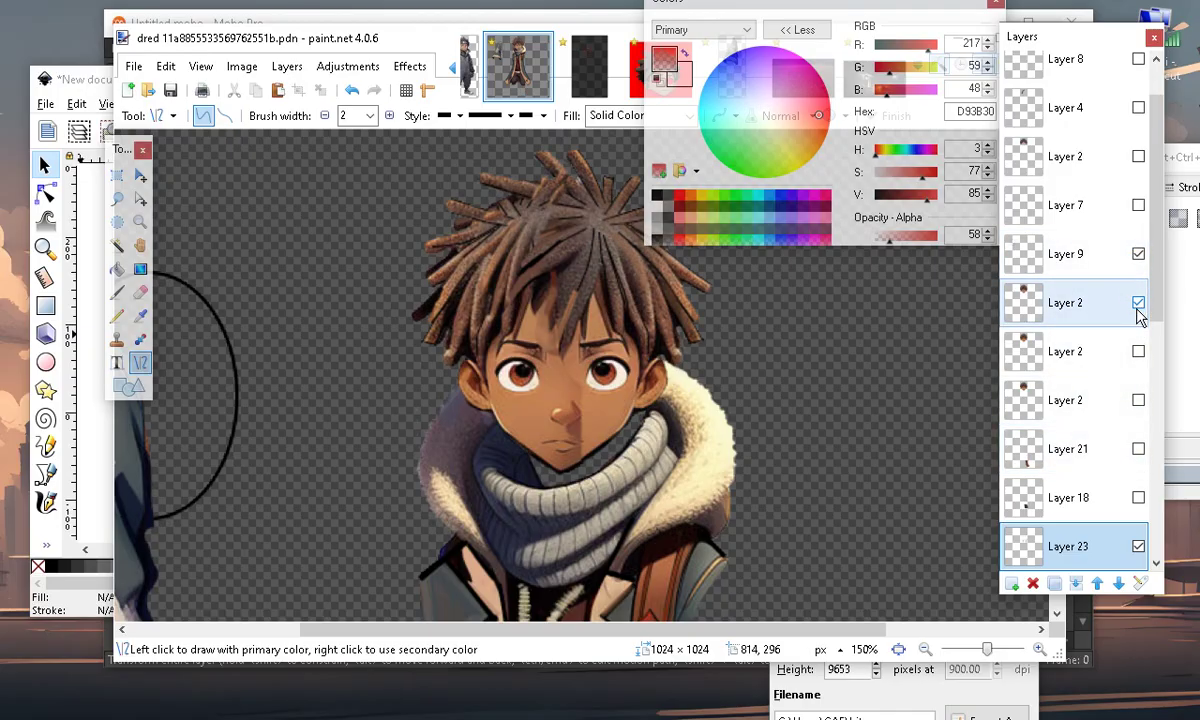
left_click(1138, 303)
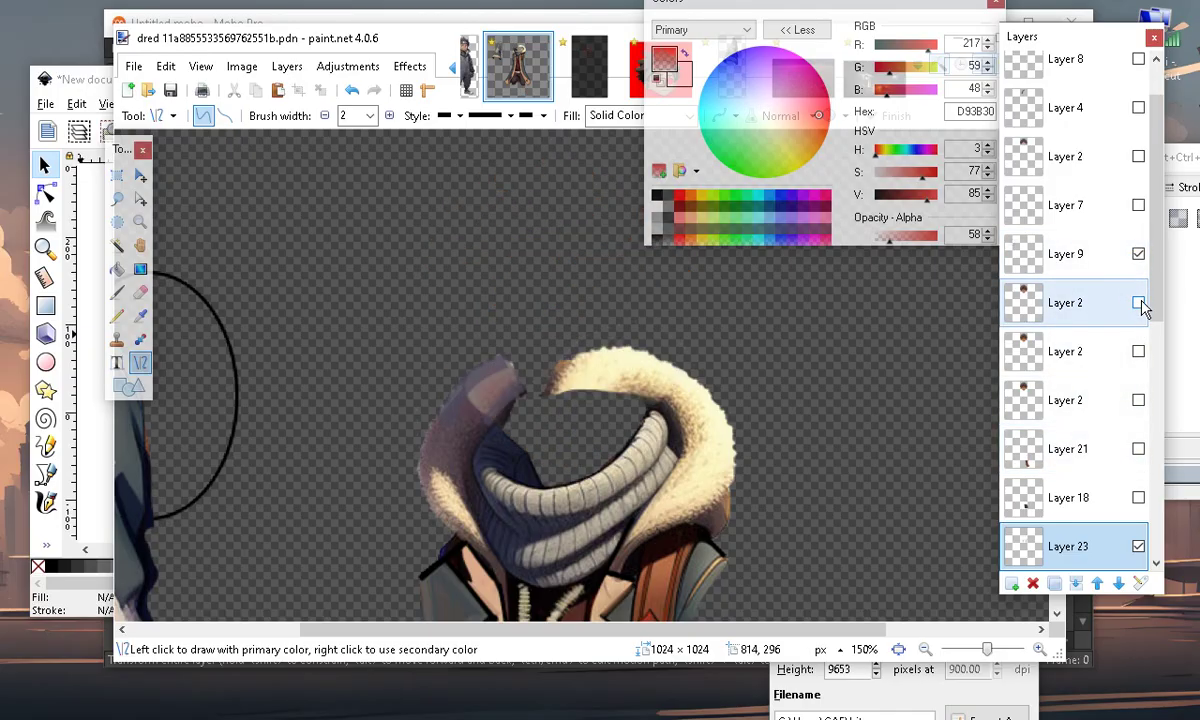
Make the hair Layer 2 above Layer 7 and the head Layer 2 directly below Layer 9 visible
left_click(1138, 303)
left_click(1138, 303)
left_click(1138, 256)
left_click(1138, 255)
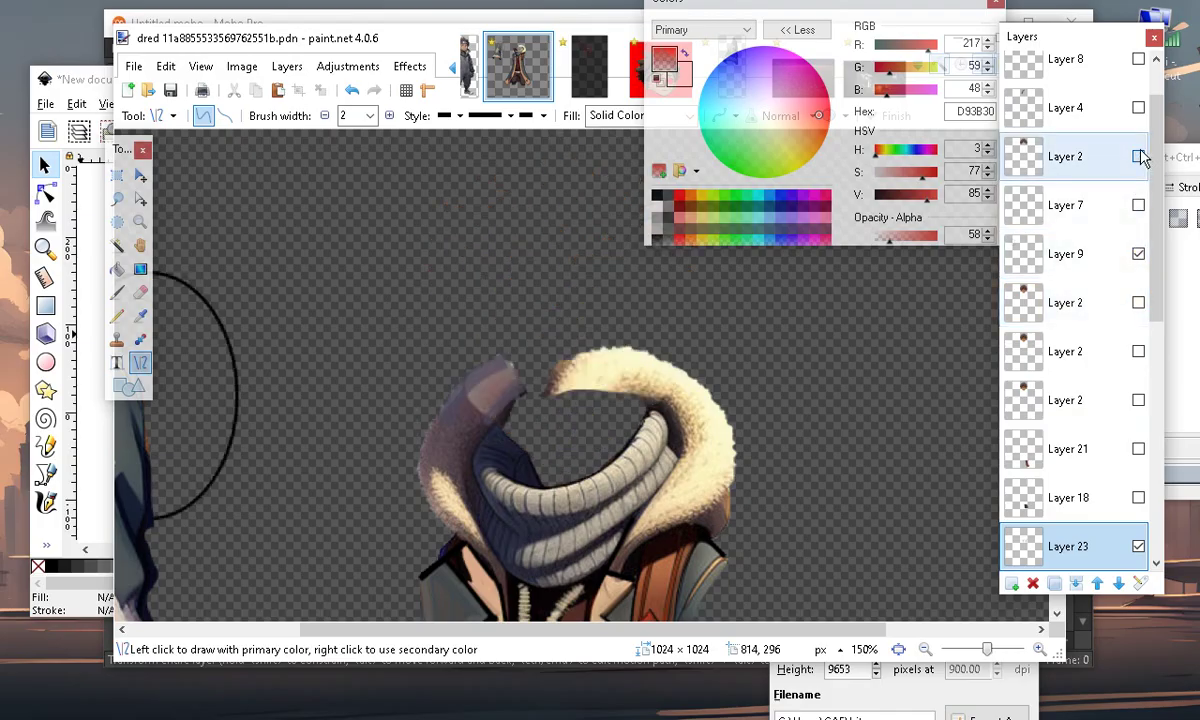
left_click(1138, 157)
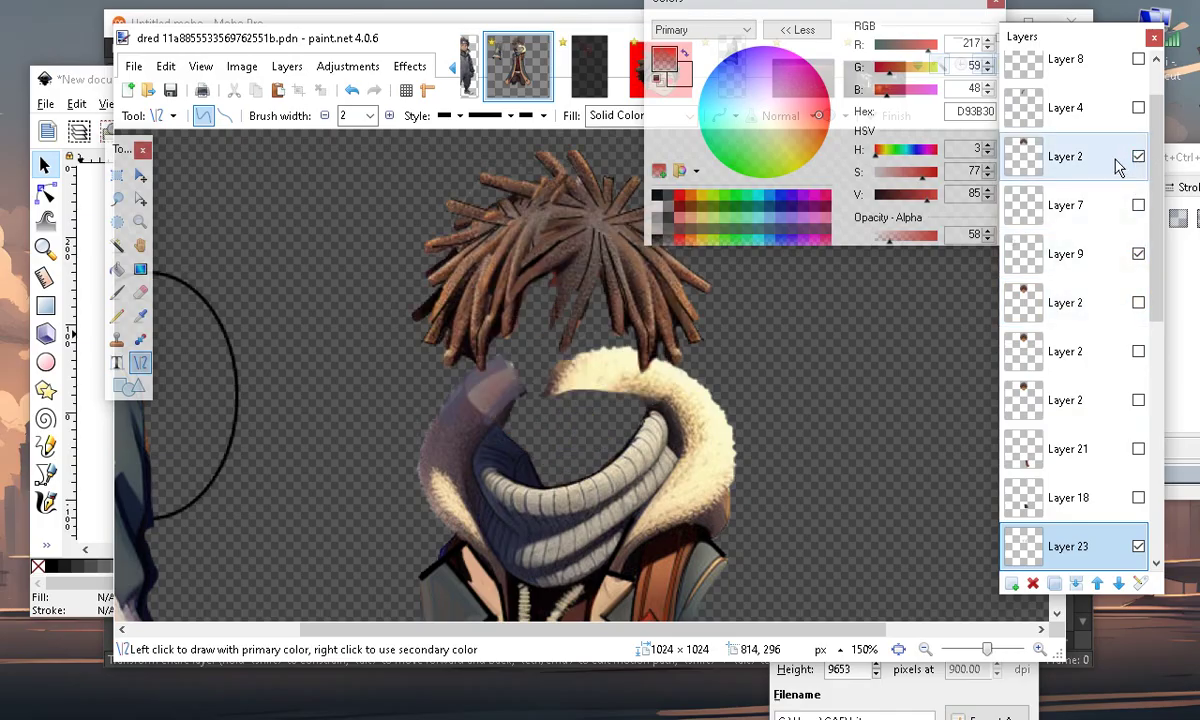
left_click(1138, 302)
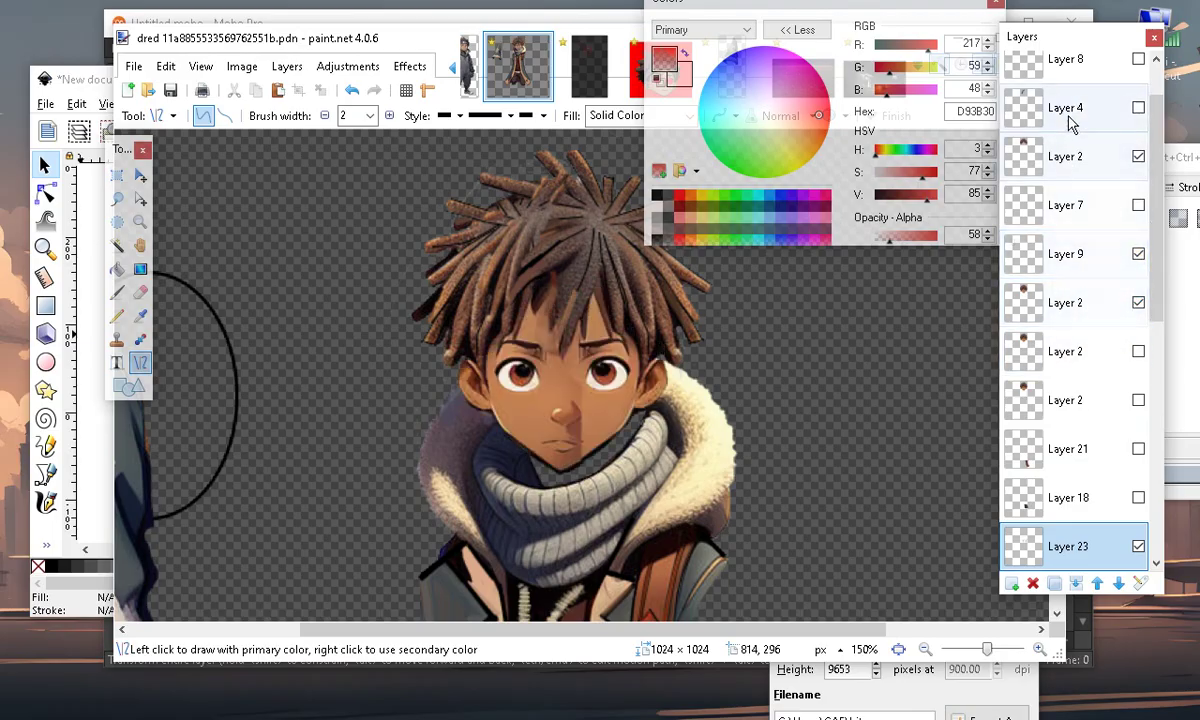
Move the black oval outline on Layer 9 over from beside the figure onto the character's face
left_click(1138, 254)
left_click(1138, 254)
left_click(1065, 254)
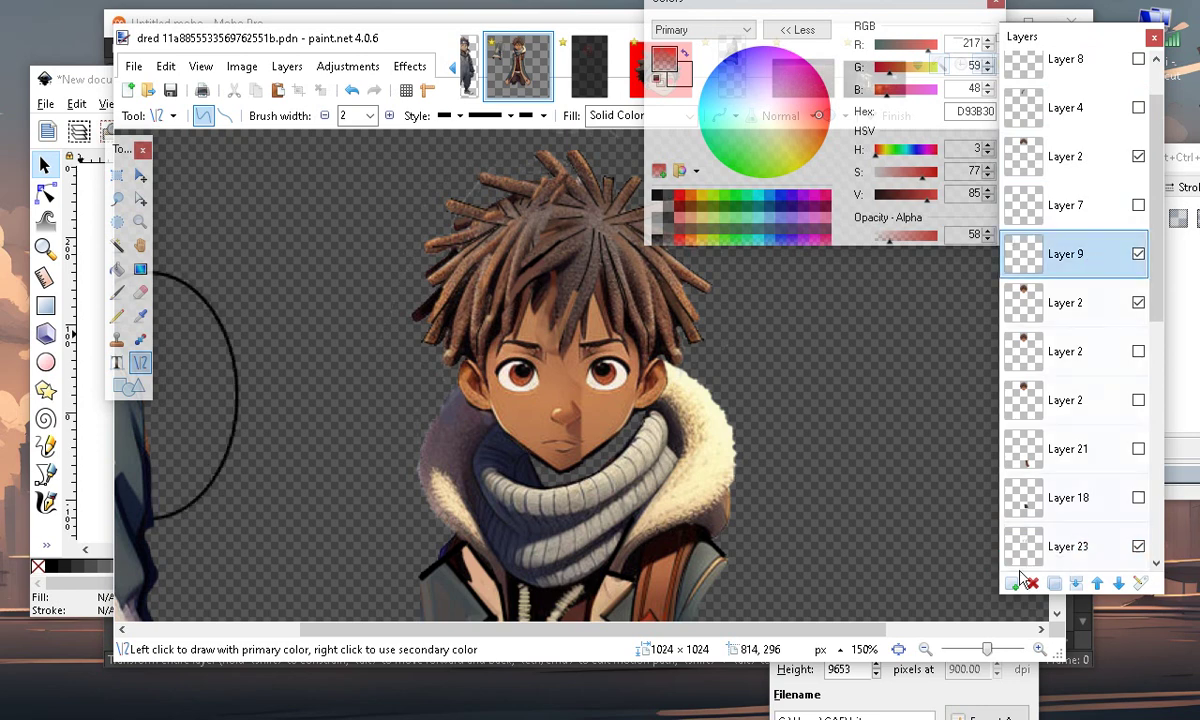
left_click(1039, 649)
left_click_drag(563, 630, 390, 611)
left_click(141, 180)
left_click_drag(420, 372, 726, 378)
left_click_drag(588, 632, 763, 638)
left_click_drag(278, 444, 456, 496)
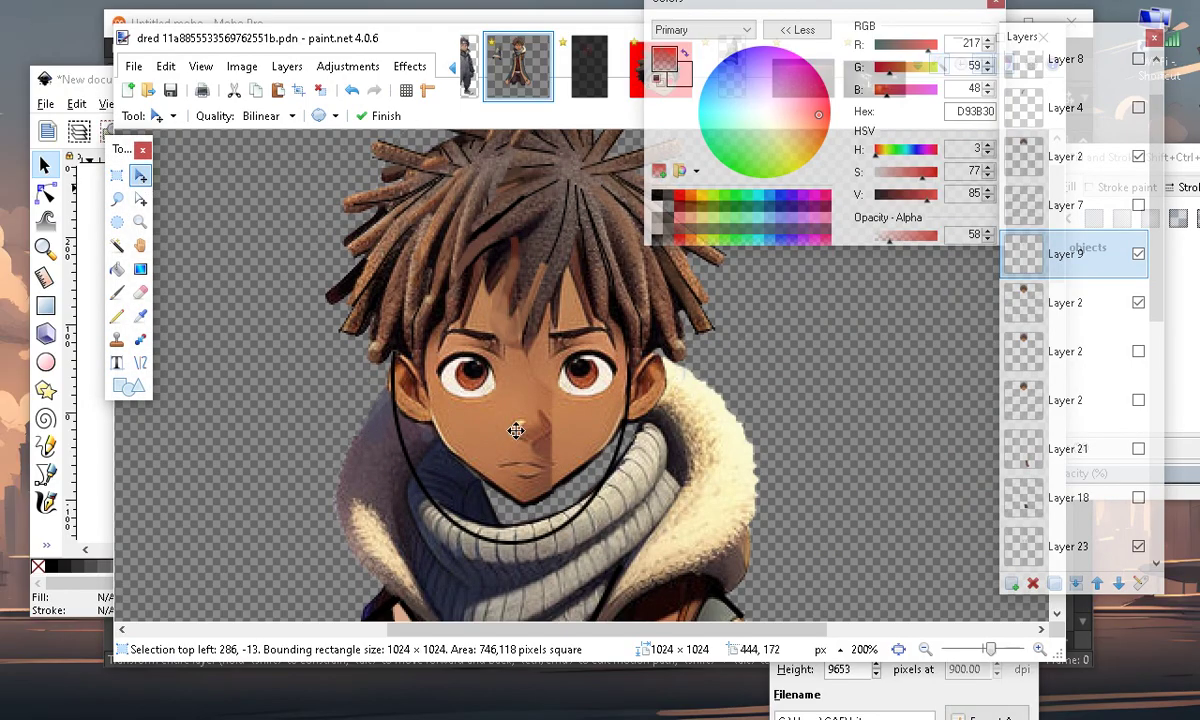
Select a rectangle about 235 × 228 px around the head on Layer 9 and narrow the oval inside it to about 209 px wide
left_click(925, 649)
left_click(925, 649)
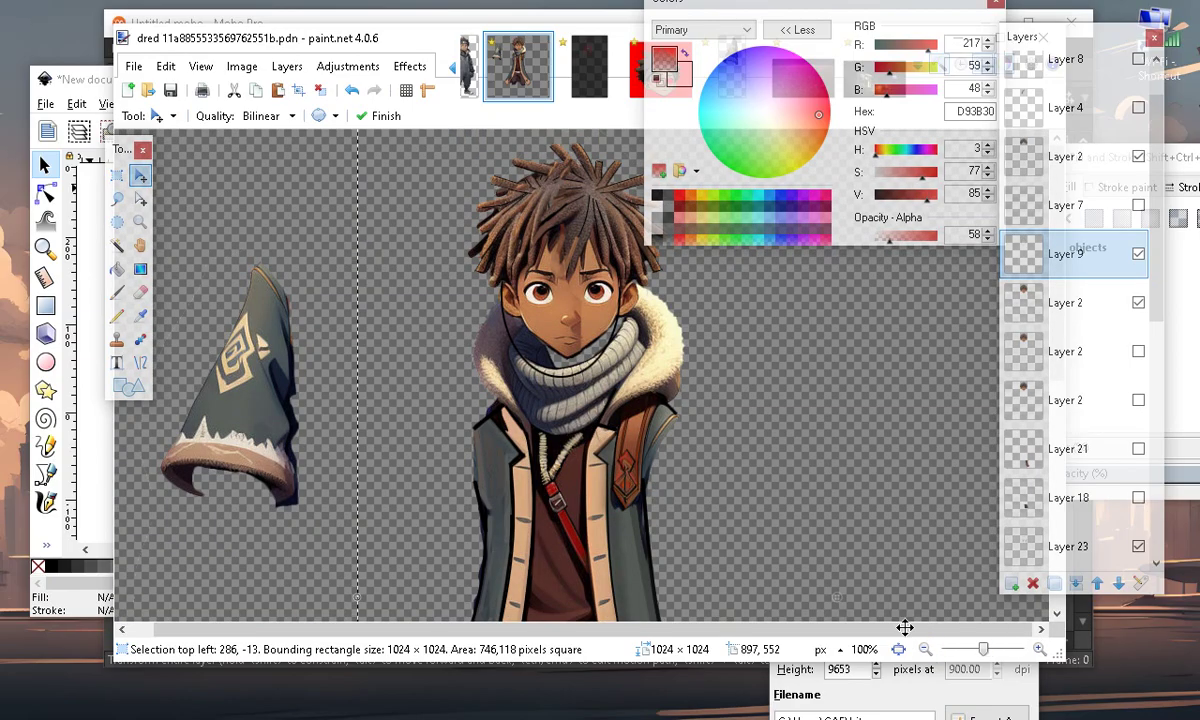
left_click(117, 175)
left_click_drag(459, 199, 681, 412)
left_click(140, 176)
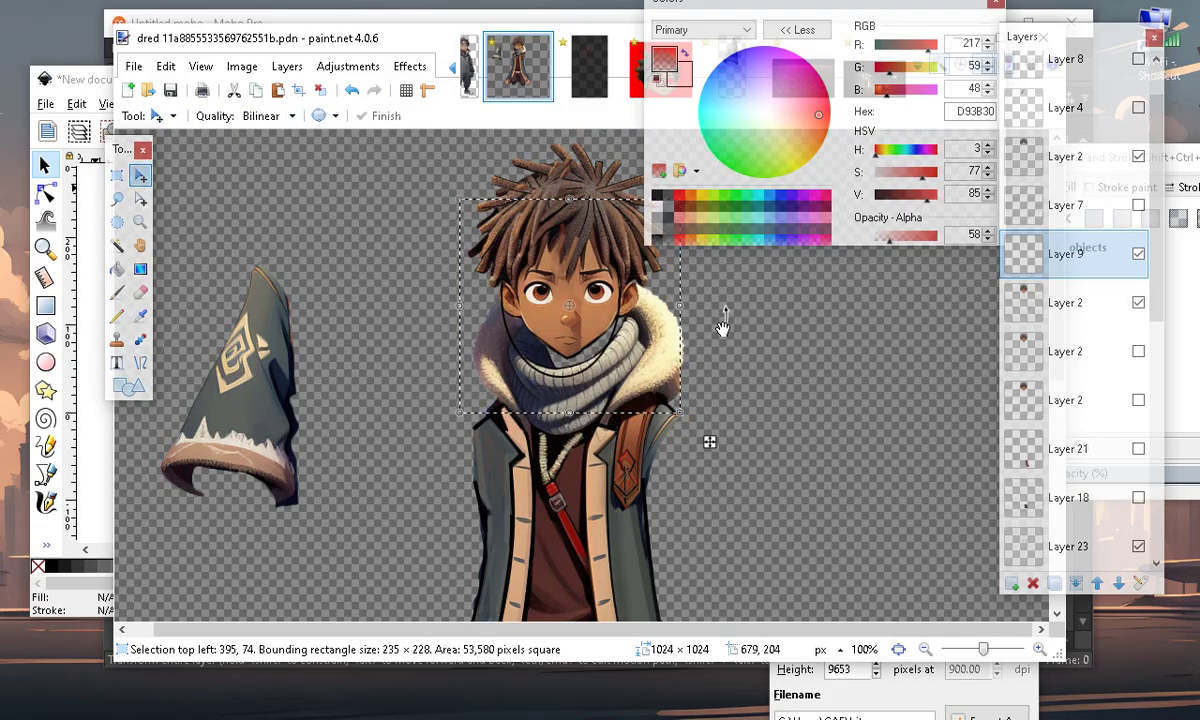
left_click(1037, 652)
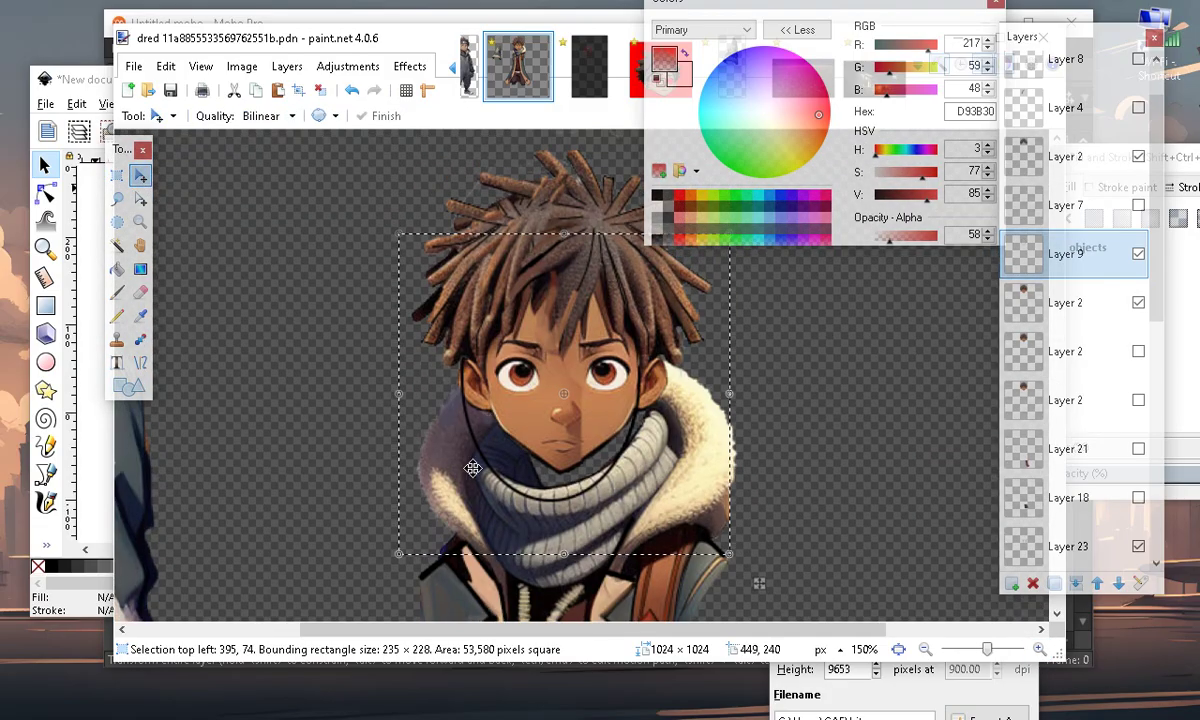
left_click_drag(398, 397, 424, 406)
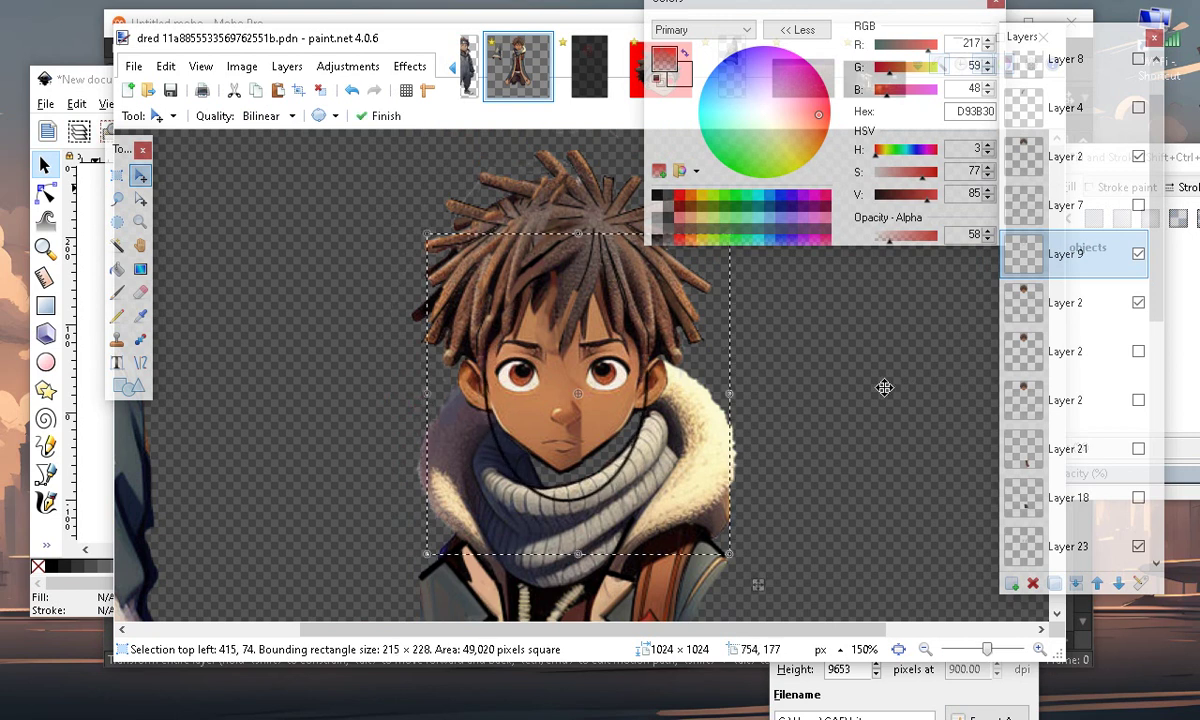
left_click_drag(733, 392, 724, 393)
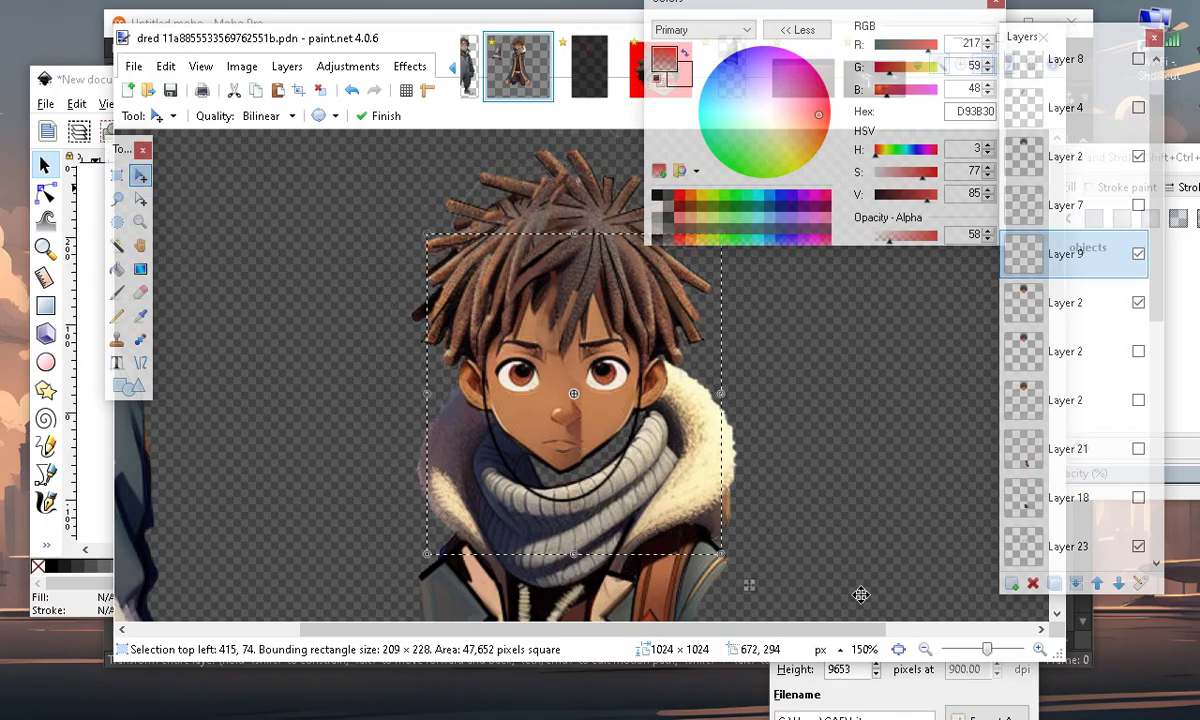
Check the oval against the head by toggling the hair Layer 2 above Layer 7, the head Layer 2 below Layer 9, and Layer 9
left_click(1040, 650)
scroll(655, 411, "up", 1)
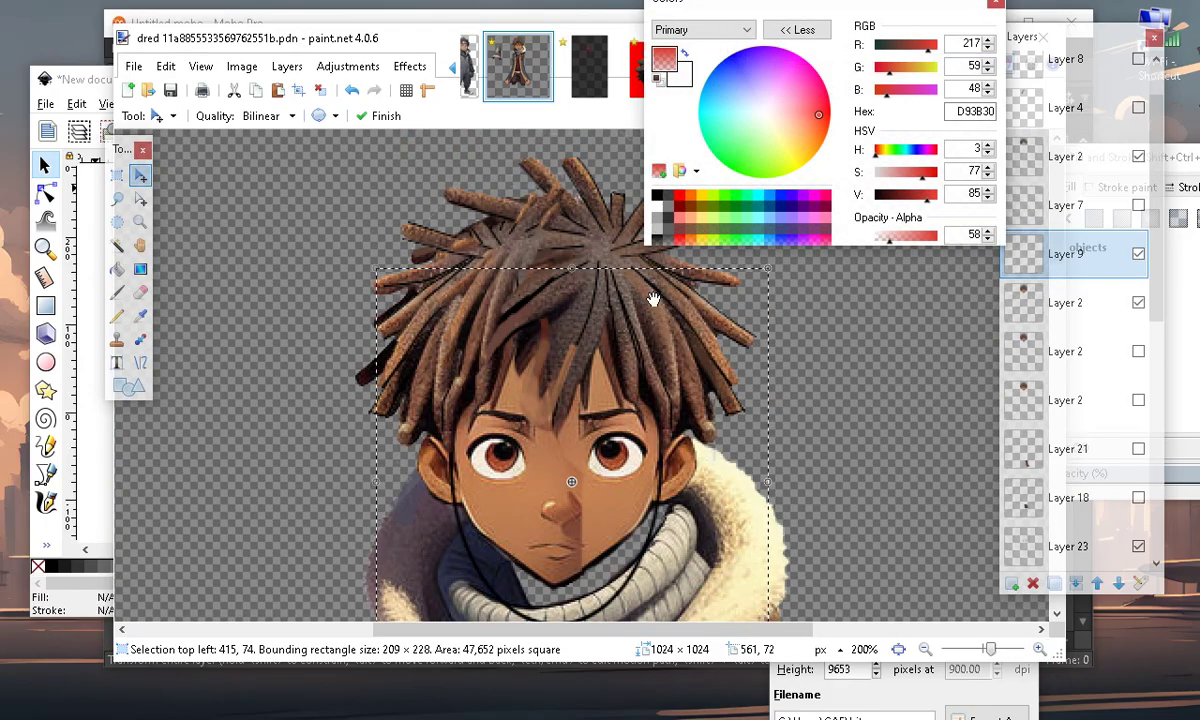
left_click(1139, 158)
left_click(1139, 158)
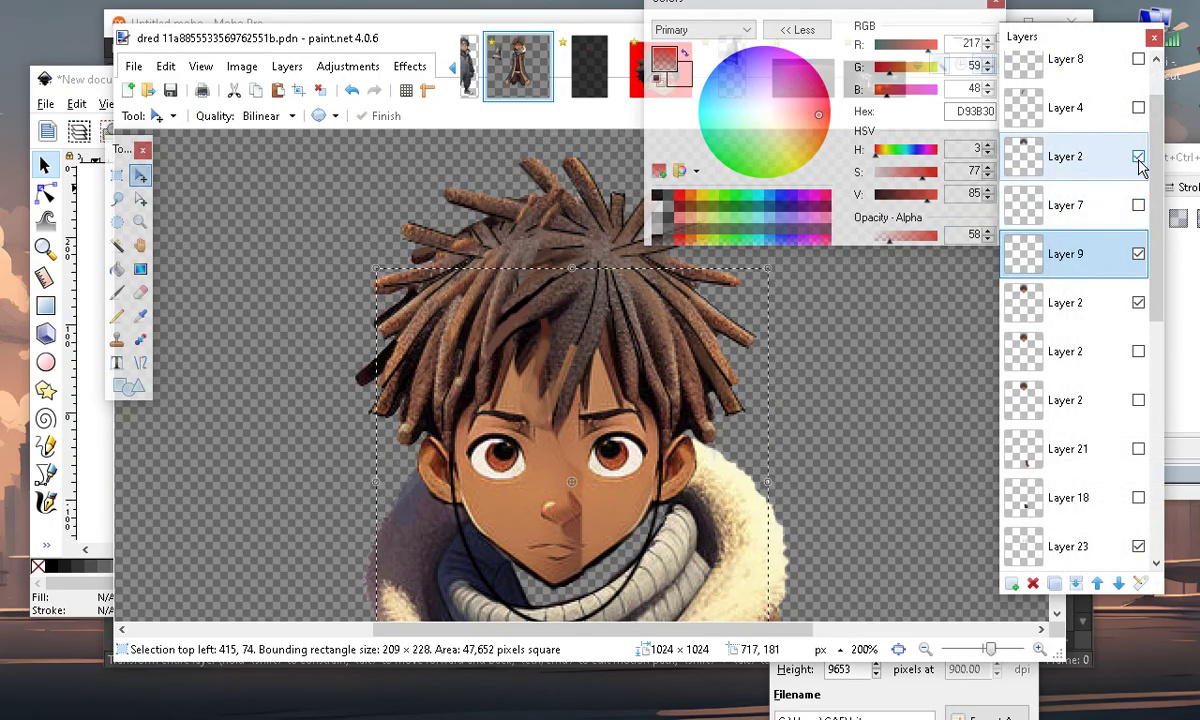
left_click(1138, 157)
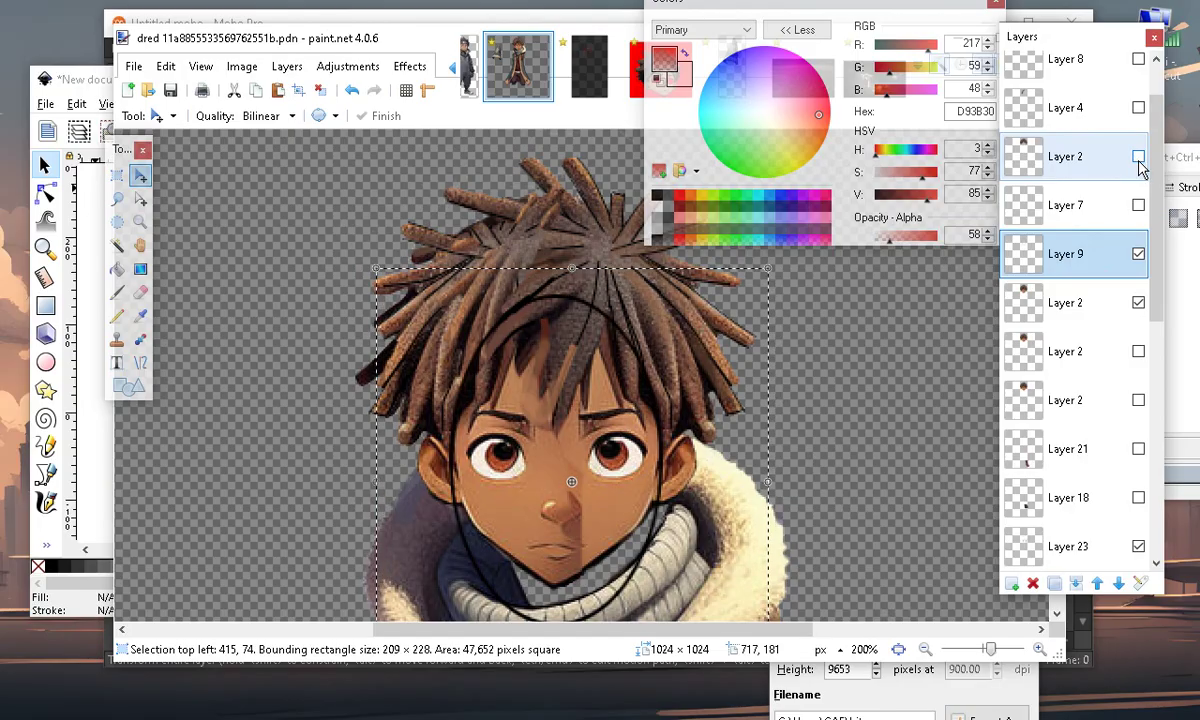
left_click(1138, 303)
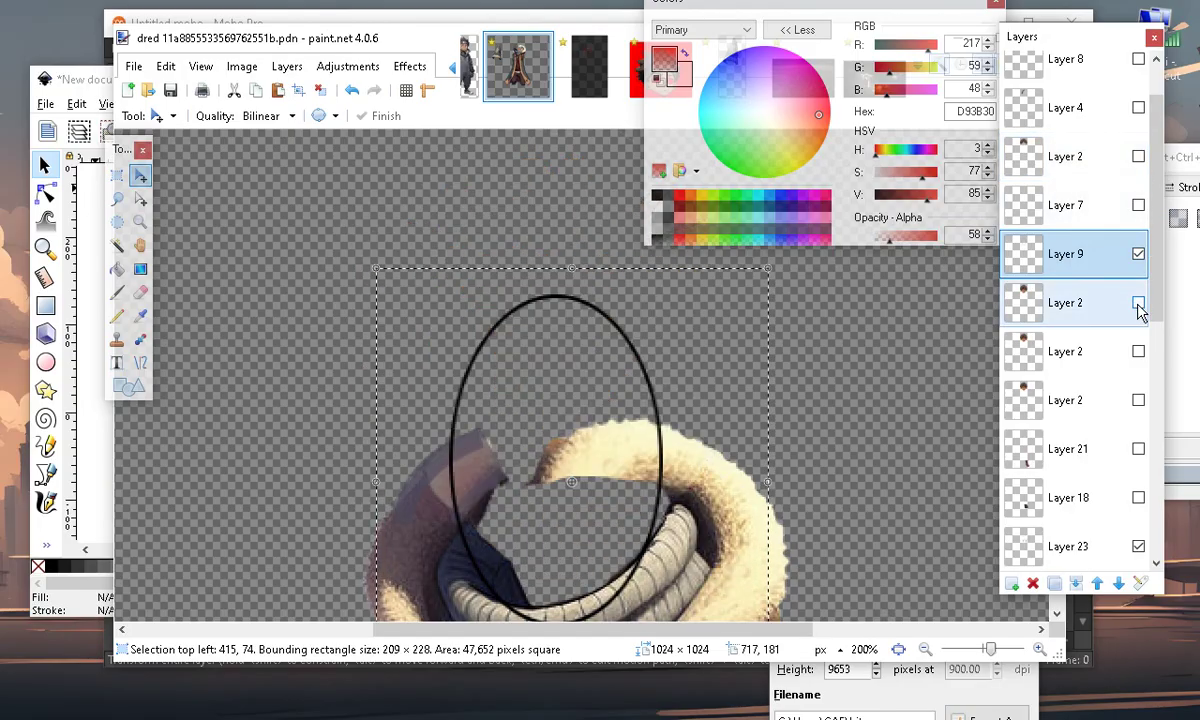
left_click(1138, 303)
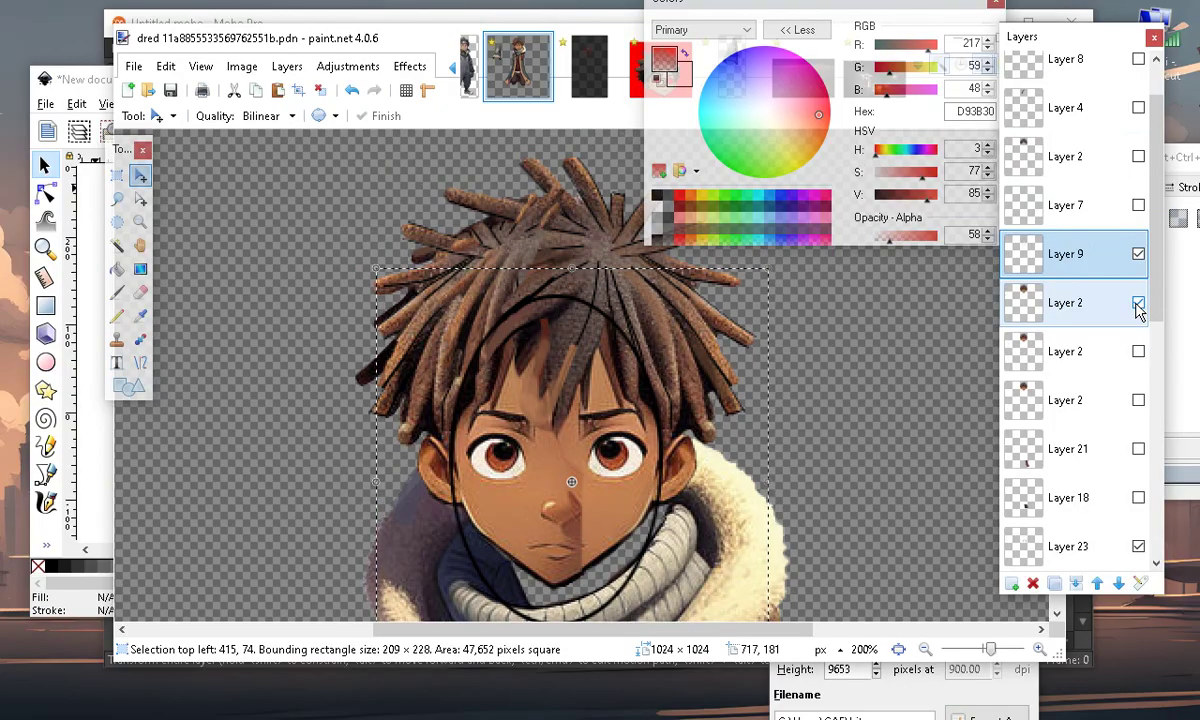
left_click(1138, 303)
left_click(1139, 255)
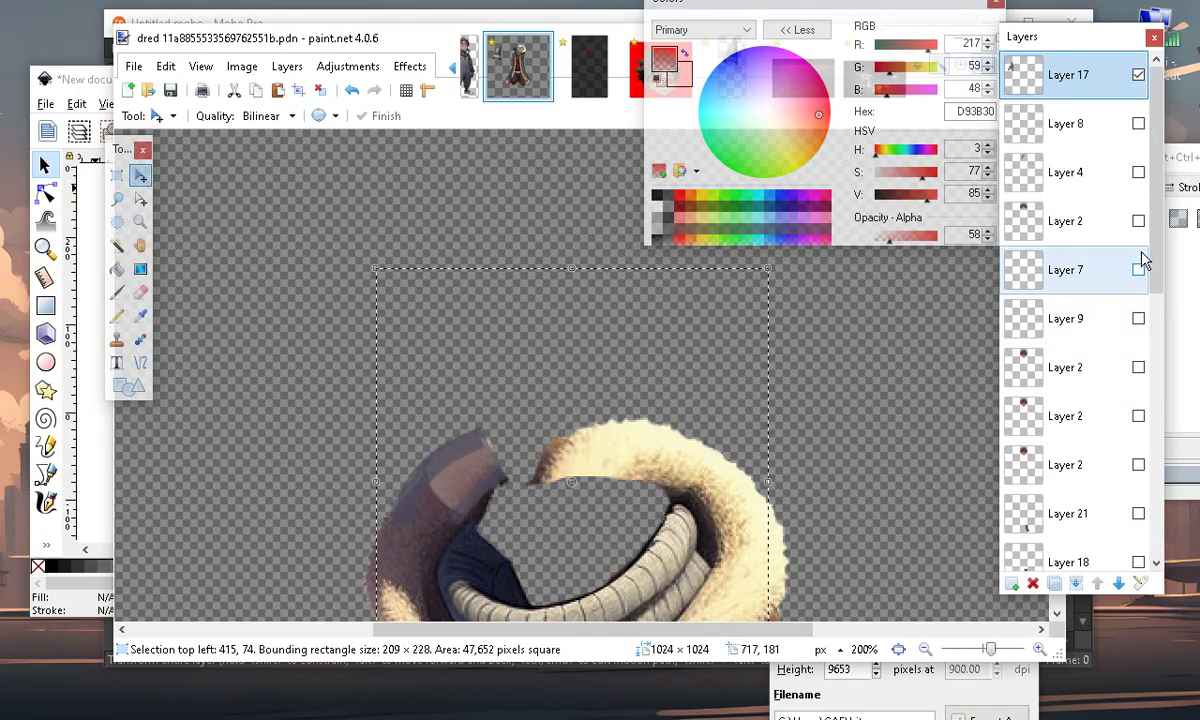
Show Layer 7, Layer 9 and the head Layer 2 directly below it, and hide the hair Layer 2 above Layer 7
left_click(1138, 222)
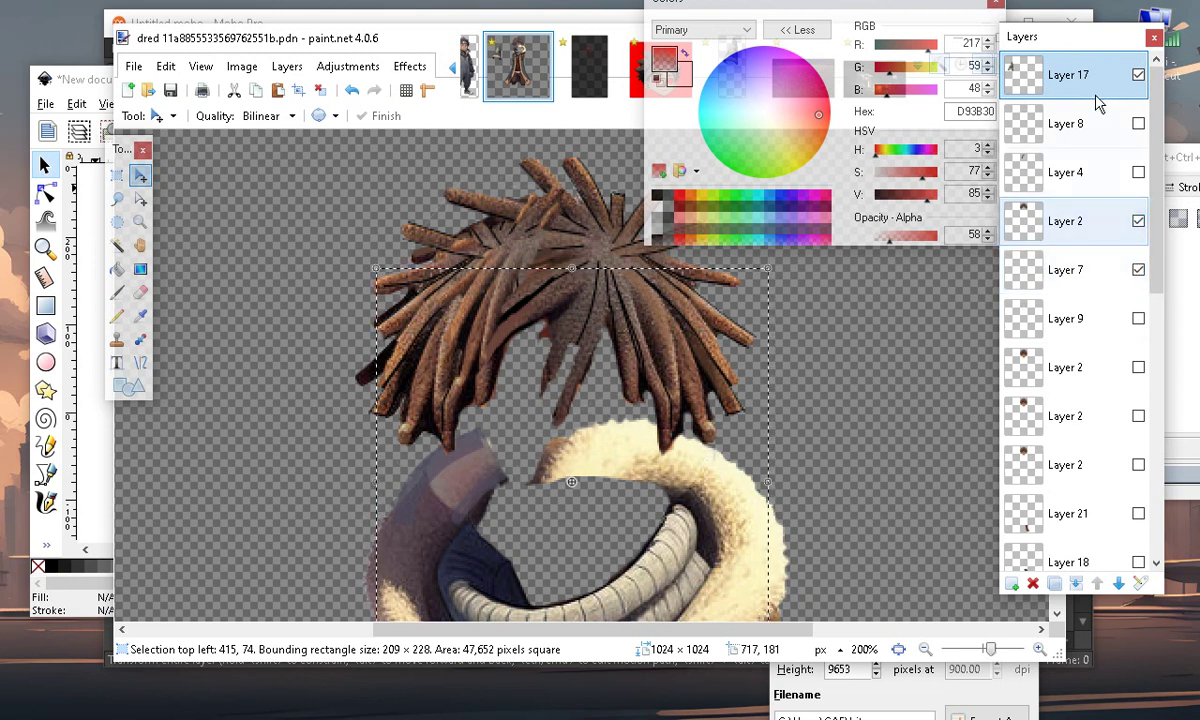
left_click(1138, 368)
left_click(1137, 368)
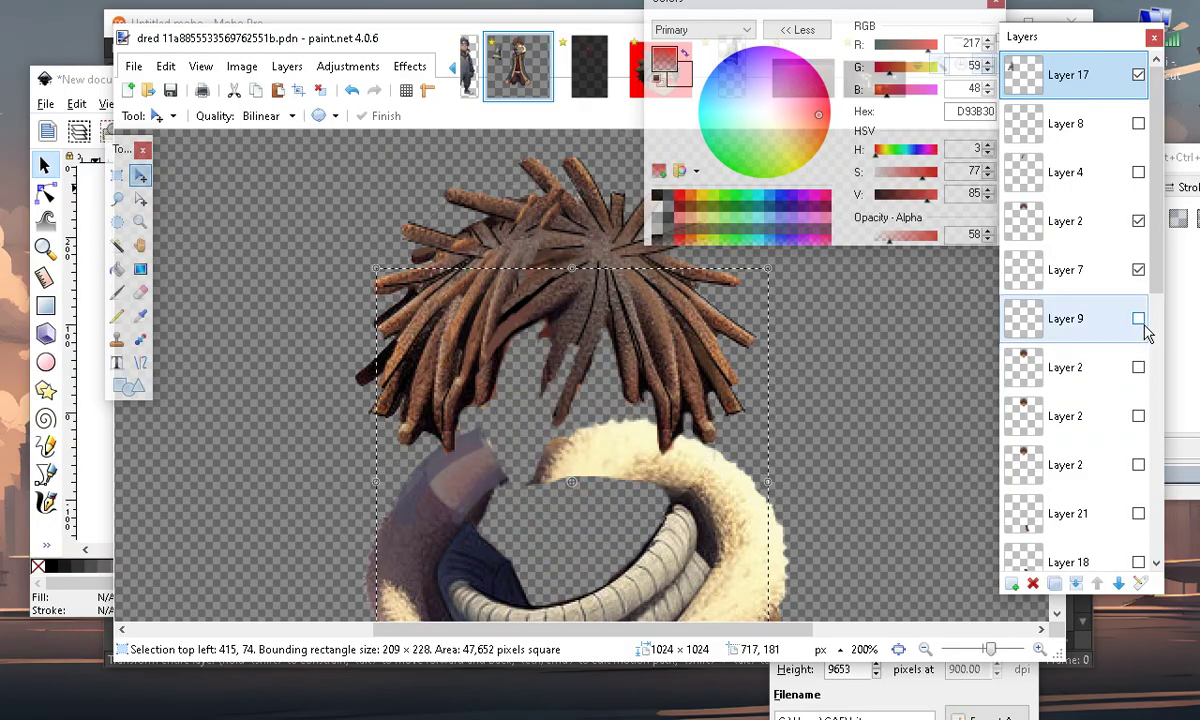
left_click(1138, 319)
left_click(1139, 369)
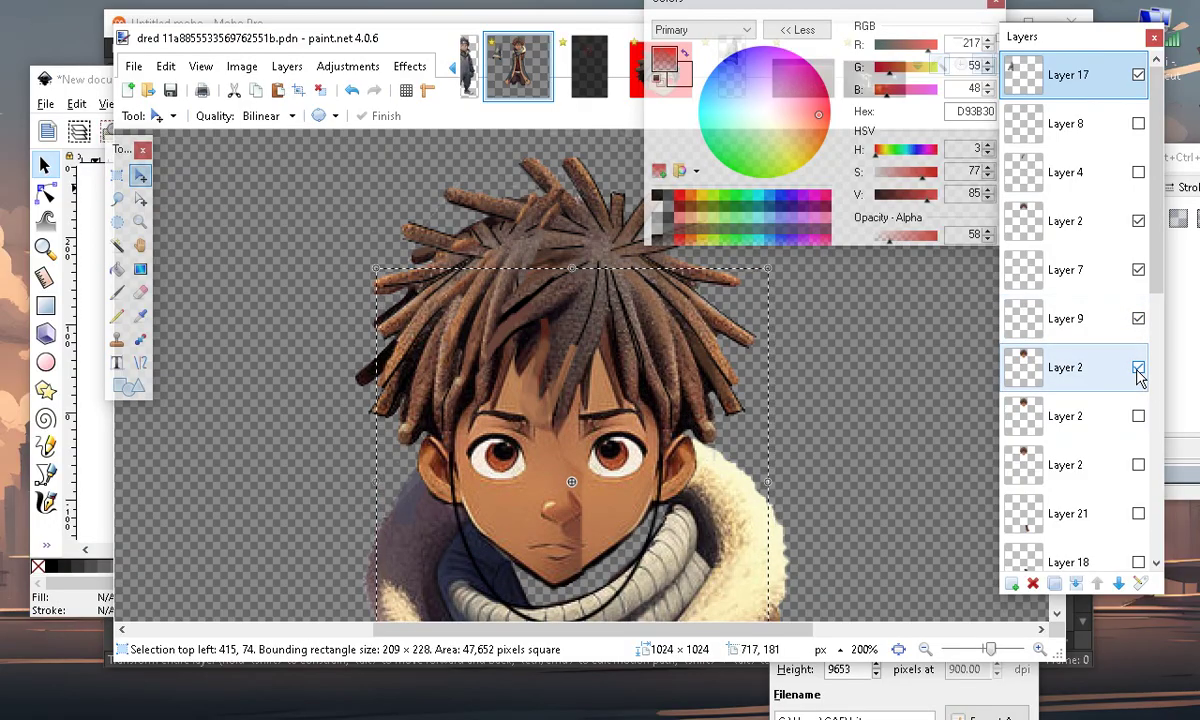
left_click(1139, 222)
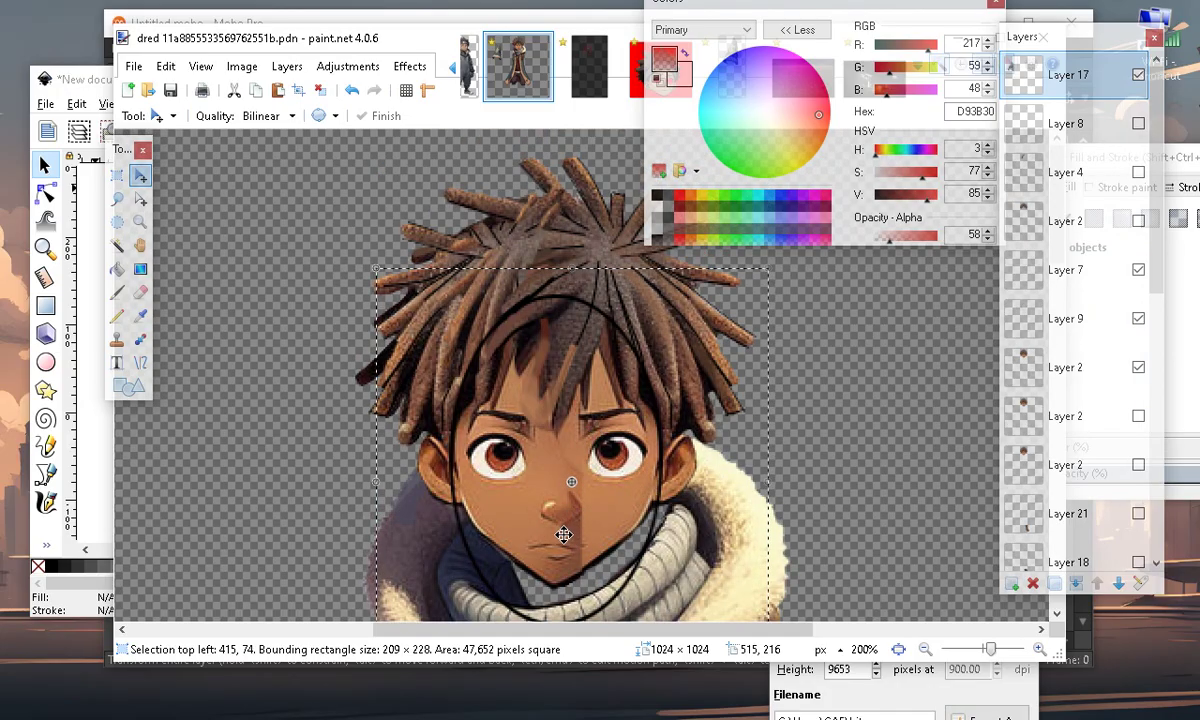
scroll(550, 354, "down", 2)
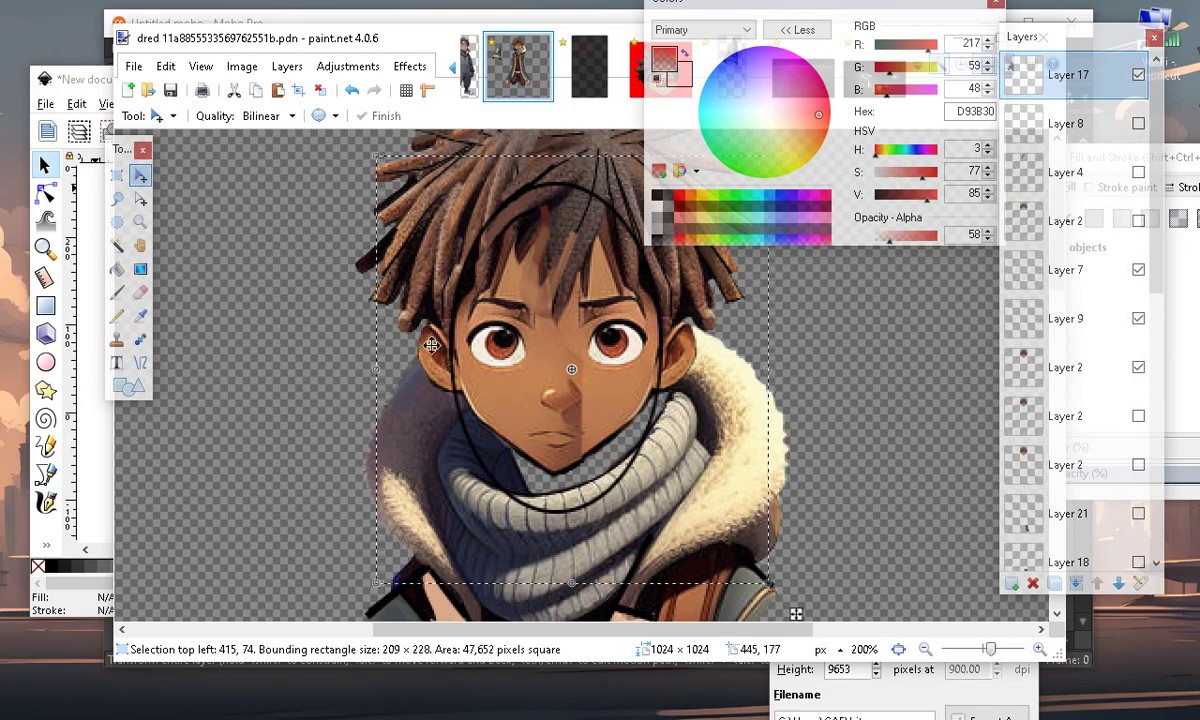
left_click_drag(571, 597, 565, 574)
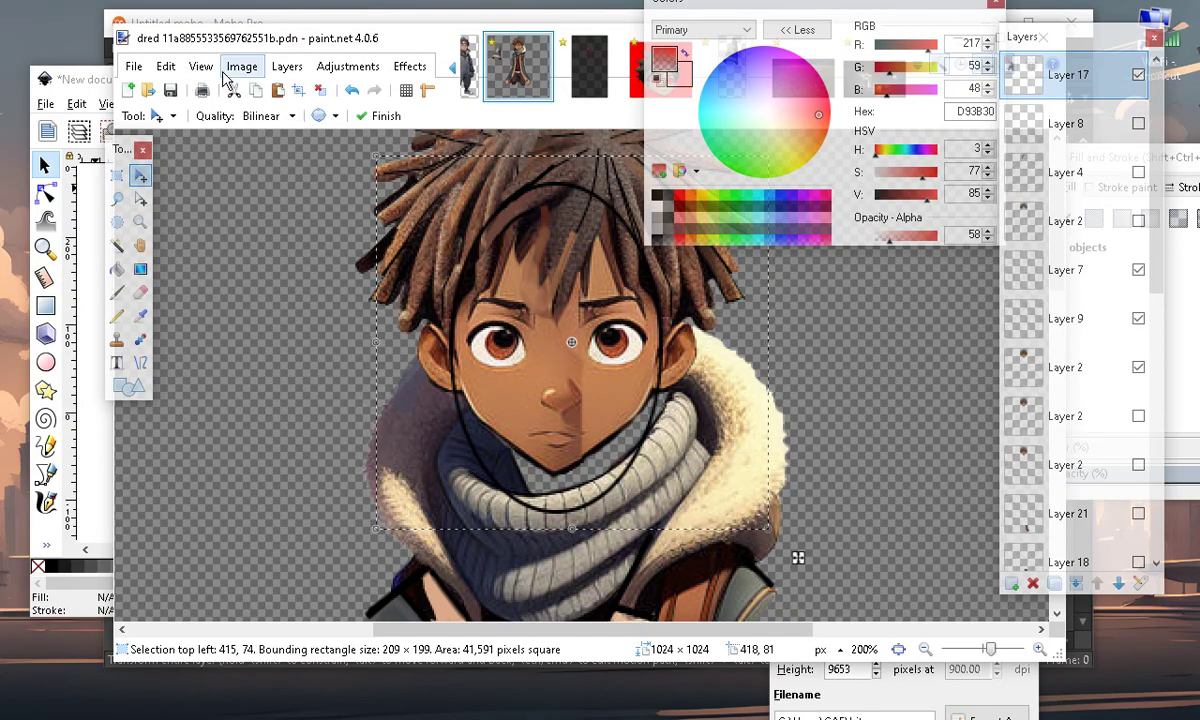
left_click(170, 68)
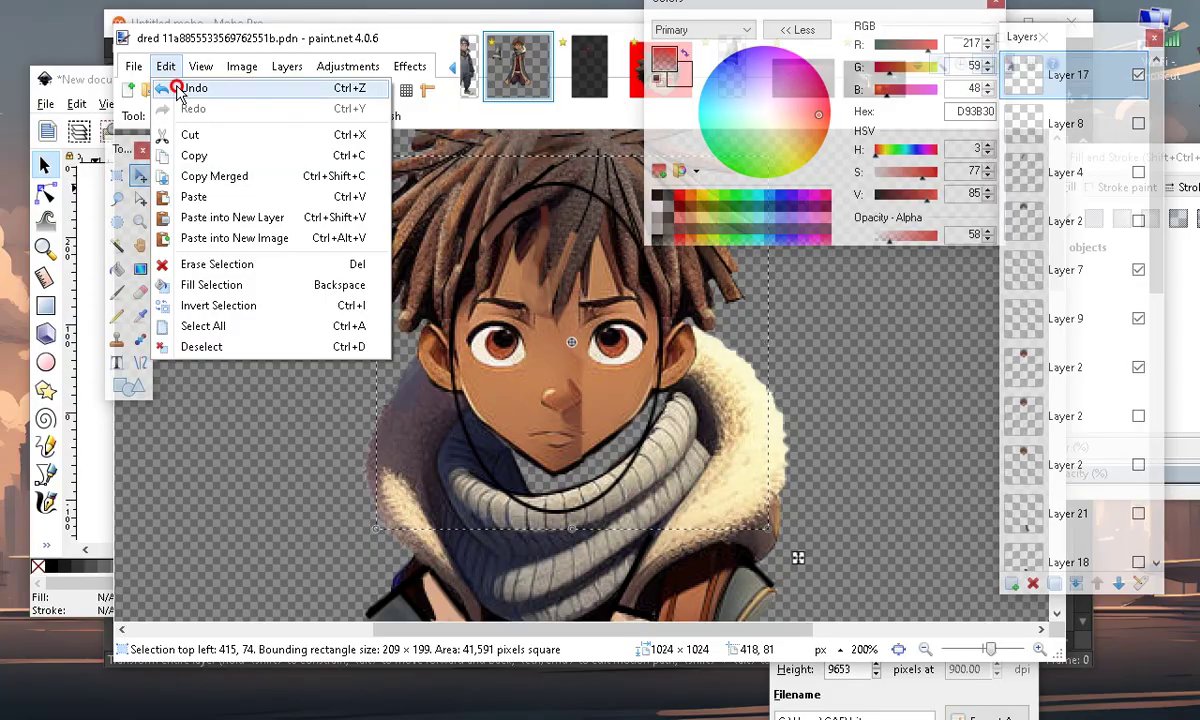
left_click(194, 88)
Shorten and slightly widen the oval on Layer 9 and rotate it to about -3.85° so it follows the face and jaw
left_click(1139, 271)
left_click(1139, 319)
left_click(1139, 319)
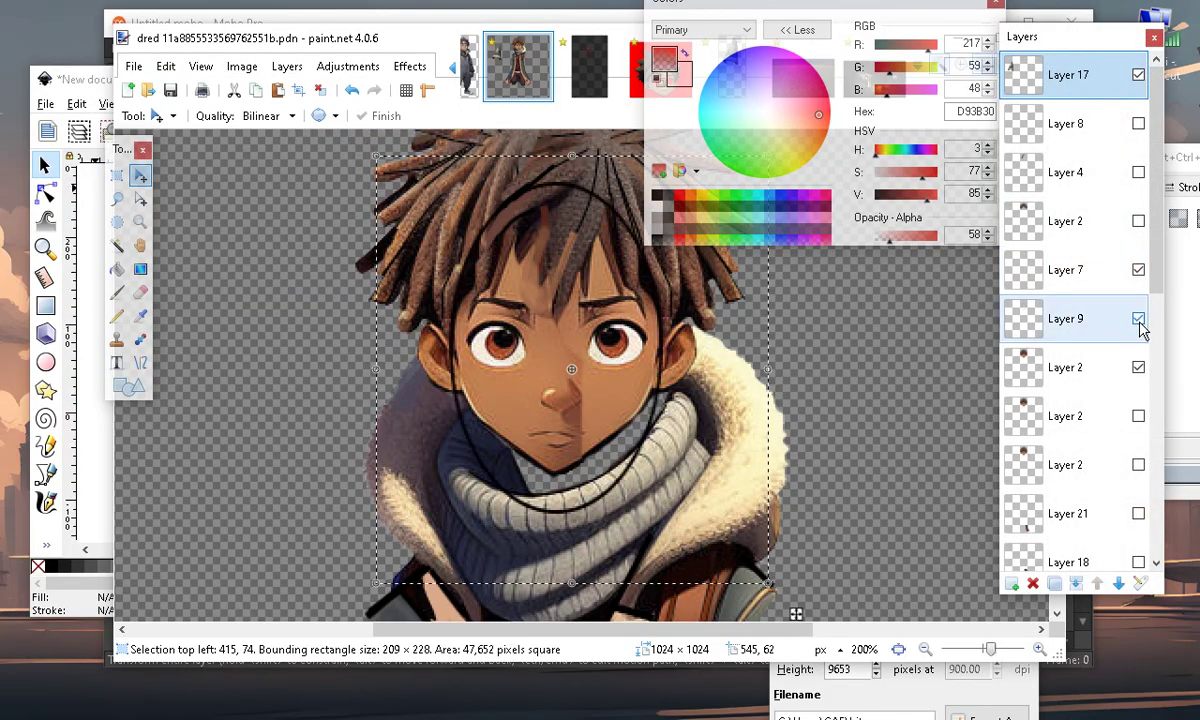
left_click(1064, 332)
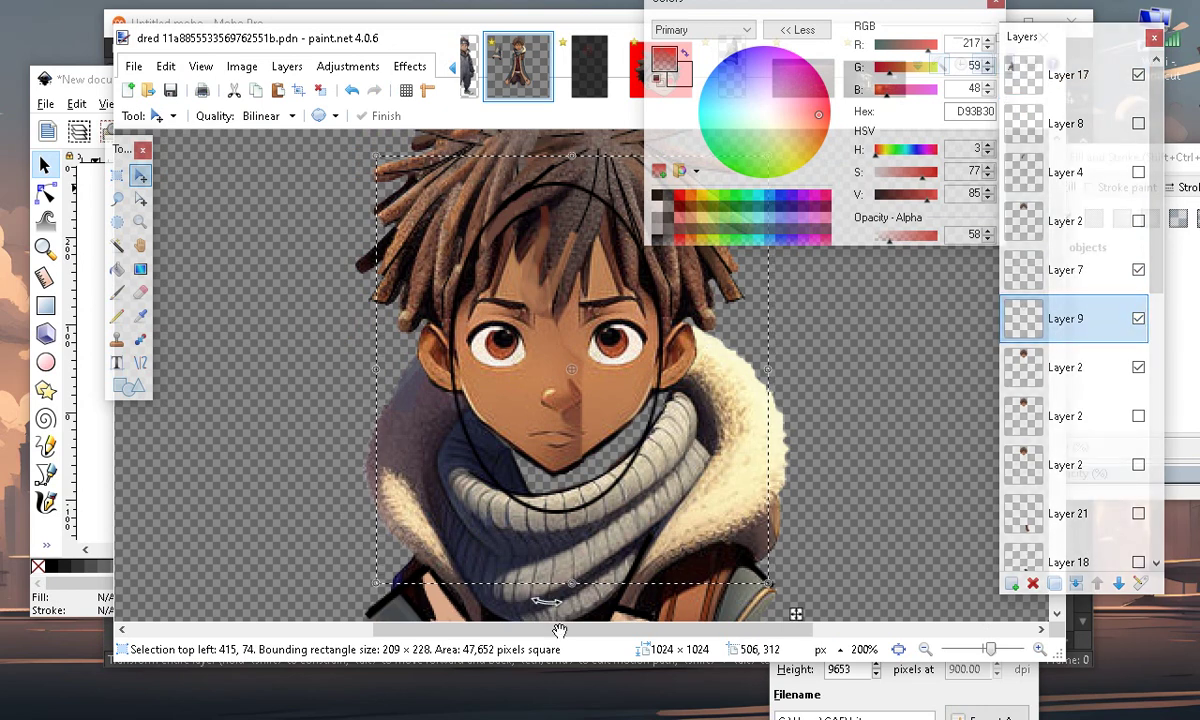
left_click_drag(563, 584, 547, 521)
scroll(547, 521, "up", 1)
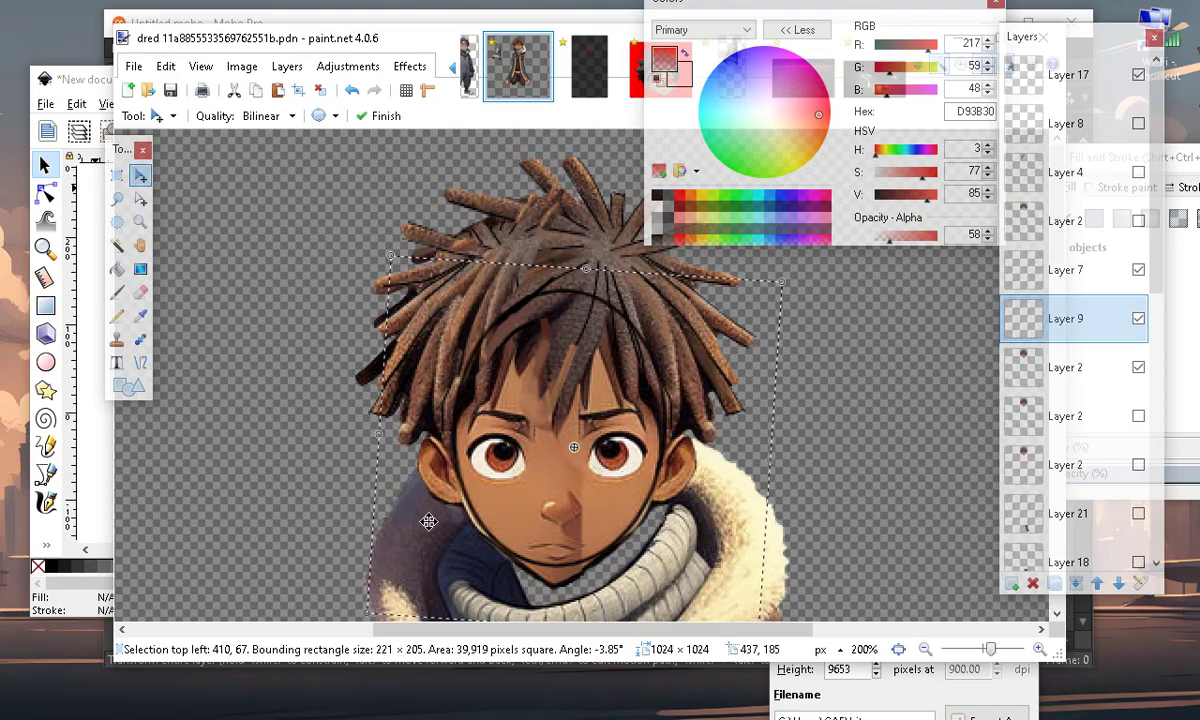
left_click_drag(382, 434, 375, 434)
mouse_move(769, 471)
left_mouse_down()
mouse_move(779, 474)
mouse_move(767, 484)
left_mouse_up()
scroll(489, 432, "down", 3)
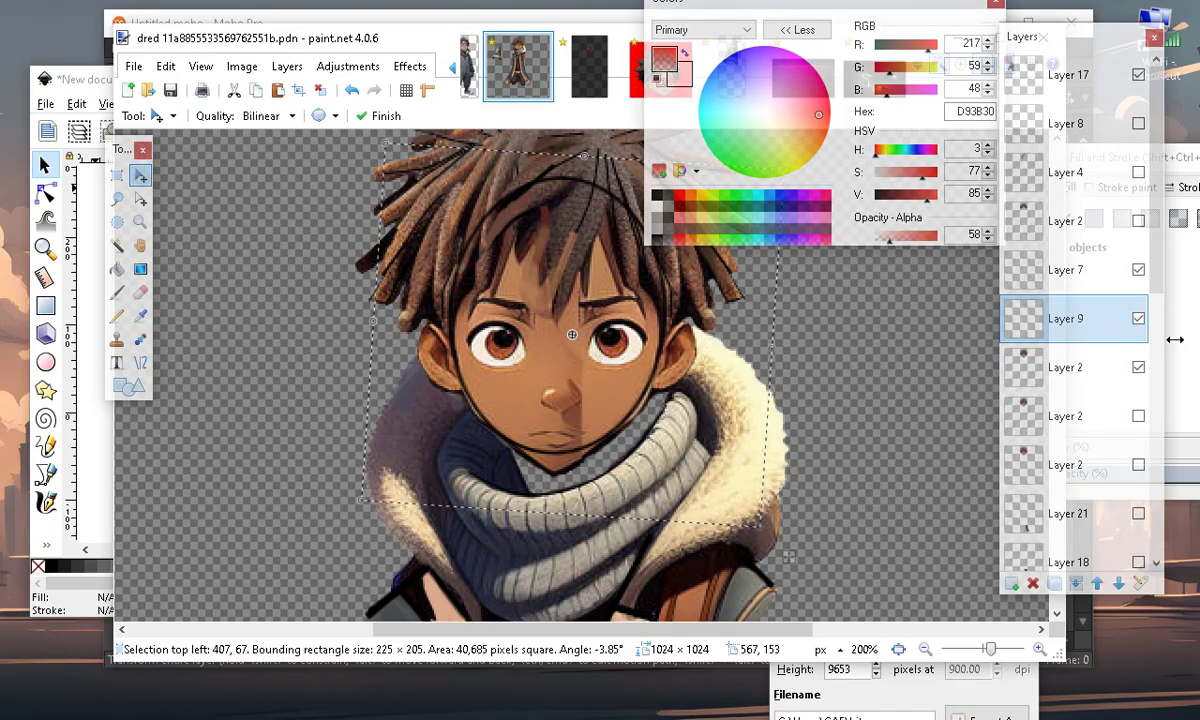
left_click(1138, 320)
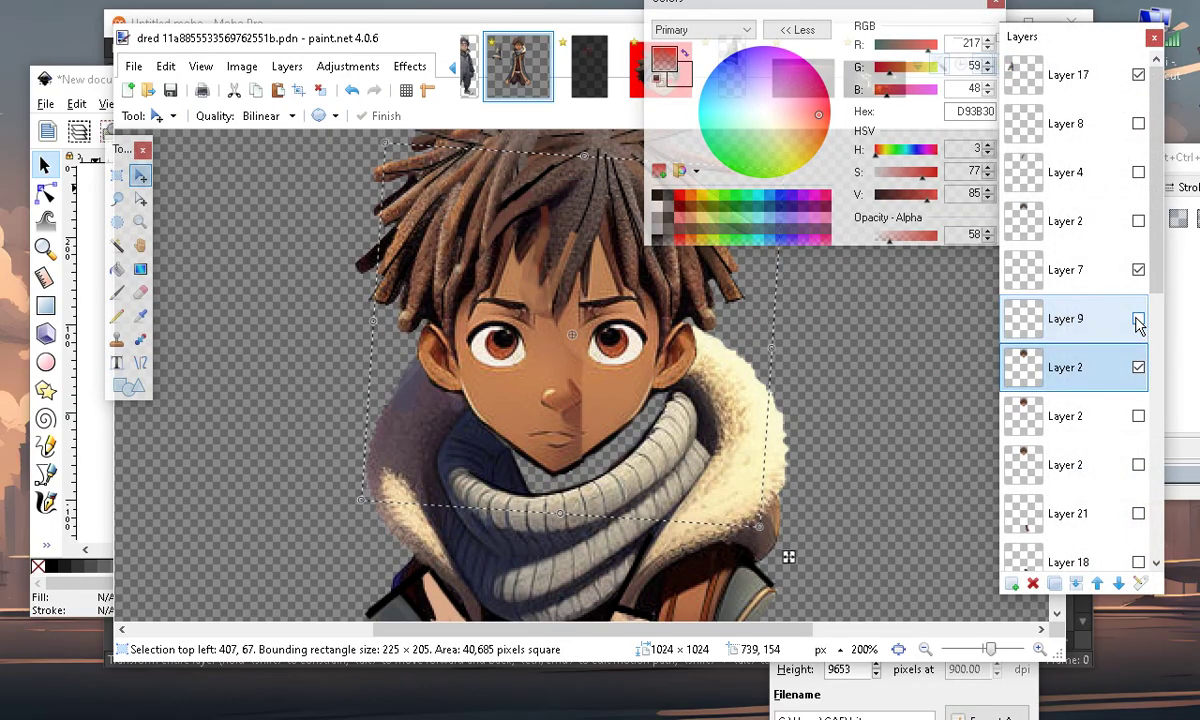
left_click(1138, 319)
left_click(1138, 320)
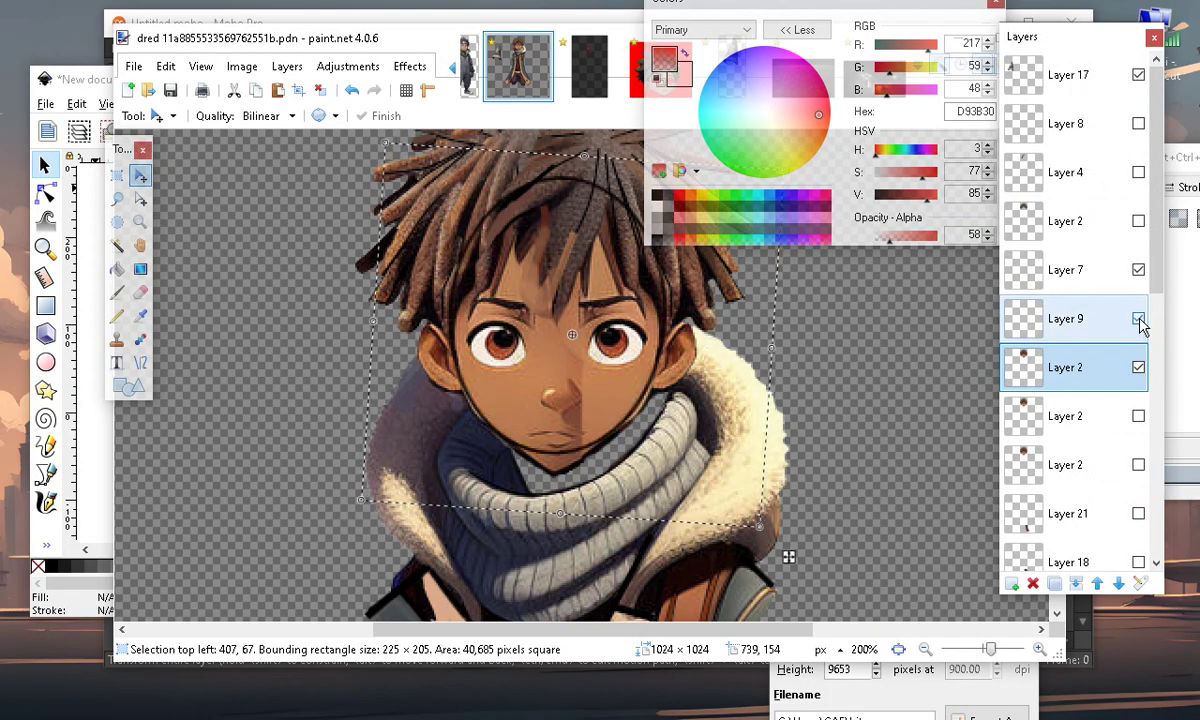
Erase the oval's lower arc across the chin on Layer 9 with the Eraser at brush width 35
left_click(1090, 330)
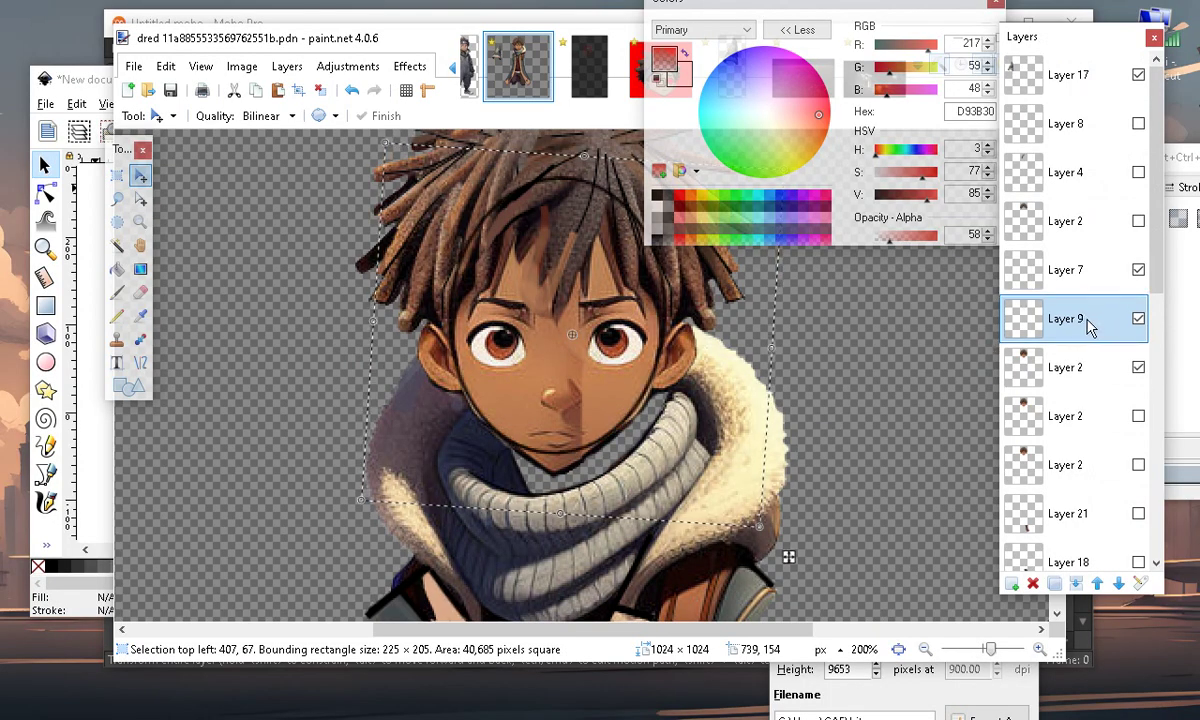
left_click(140, 291)
left_click(316, 115)
left_click(305, 355)
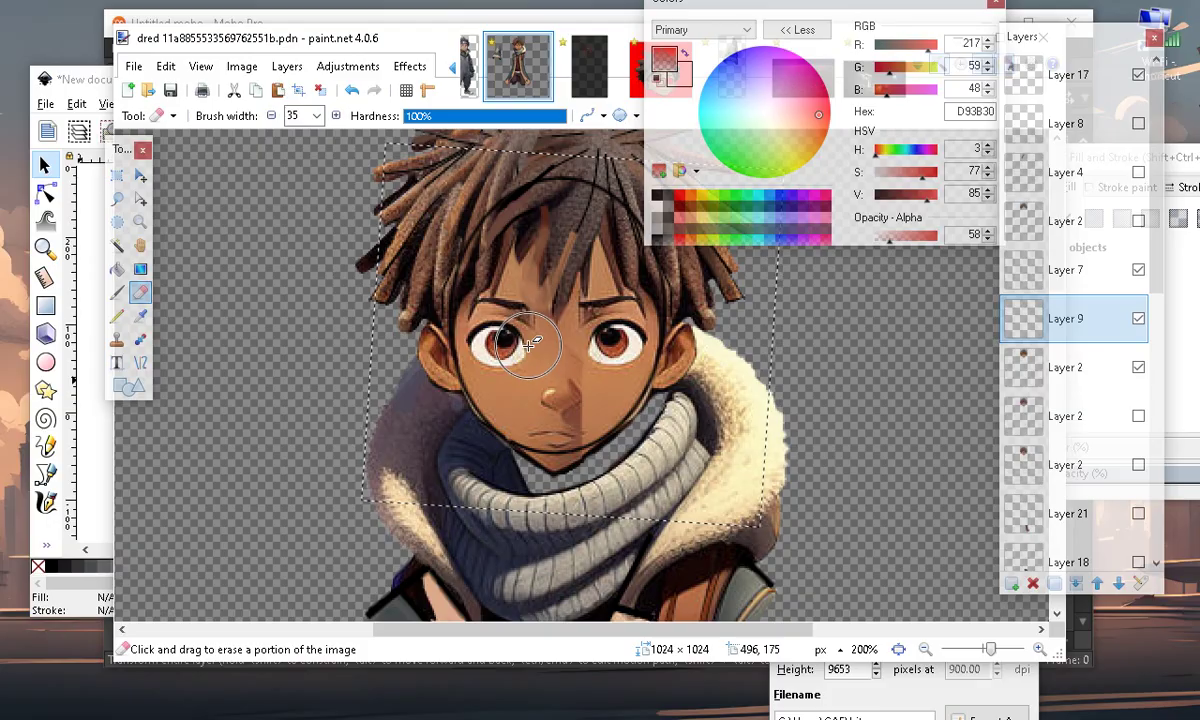
mouse_move(537, 421)
left_mouse_down()
mouse_move(557, 191)
mouse_move(659, 475)
mouse_move(568, 423)
left_mouse_up()
key("ctrl+z")
key("ctrl+z")
key("ctrl+z")
key("ctrl+z")
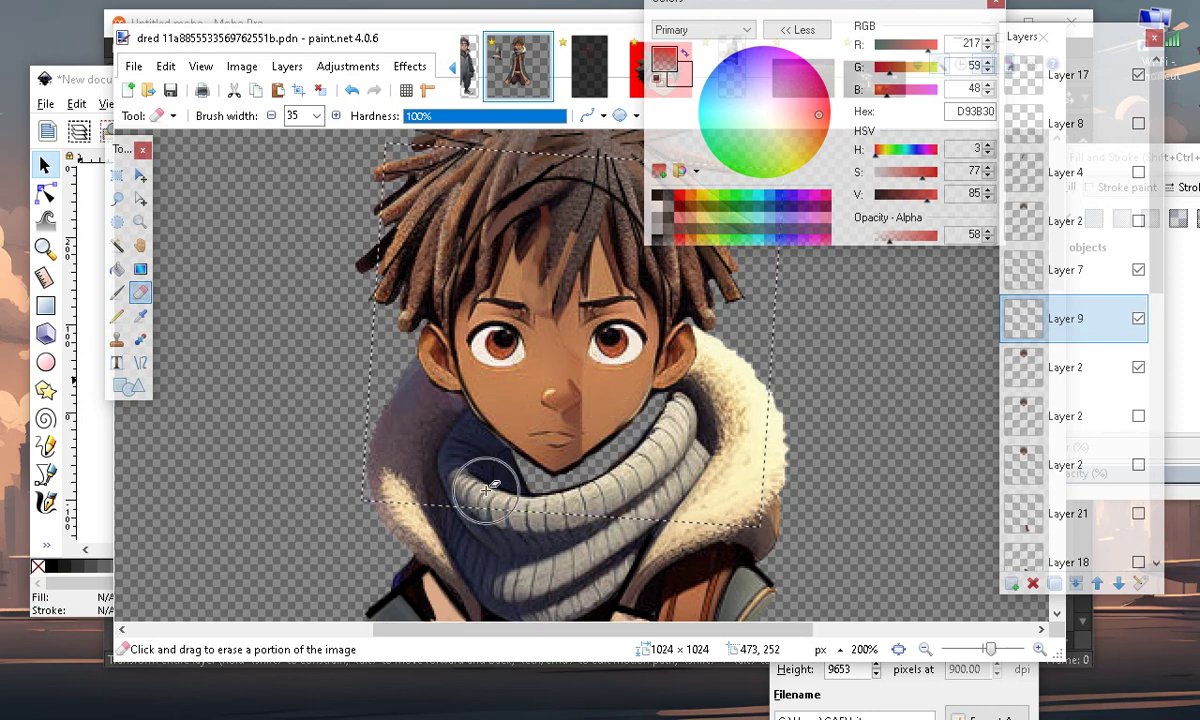
Clear the selection and erase the dreadlocks outside the oval on the head Layer 2 directly below Layer 9
scroll(495, 450, "up", 3)
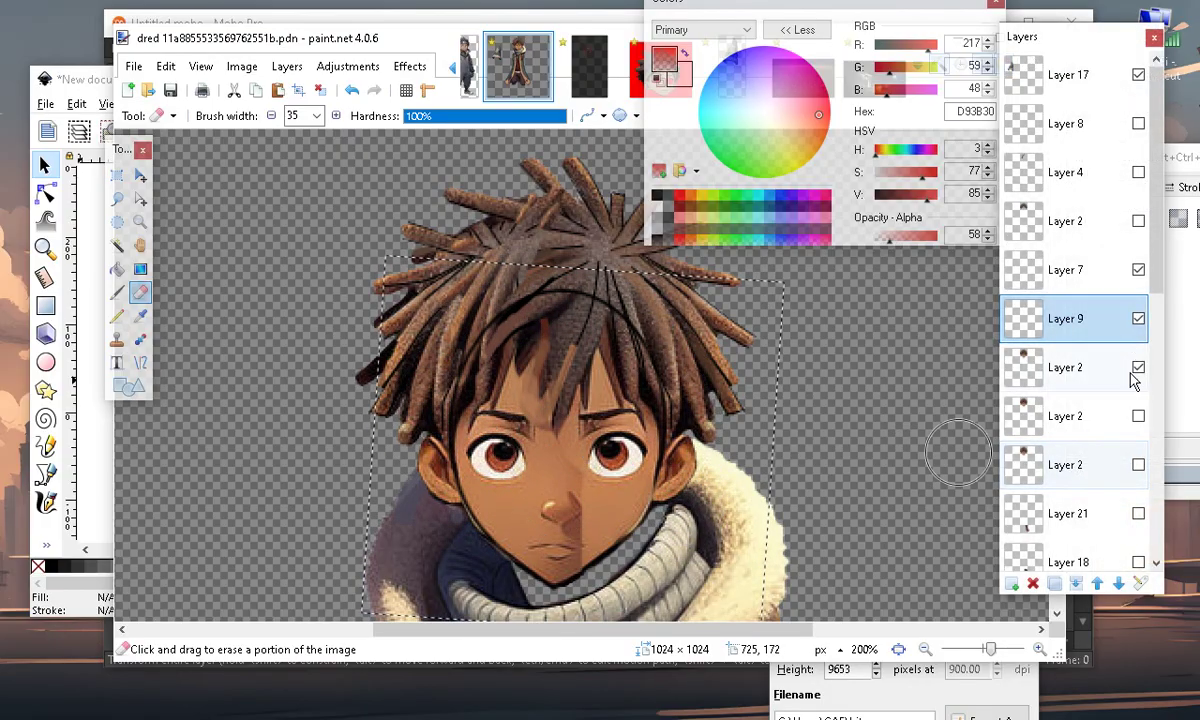
key("ctrl+d")
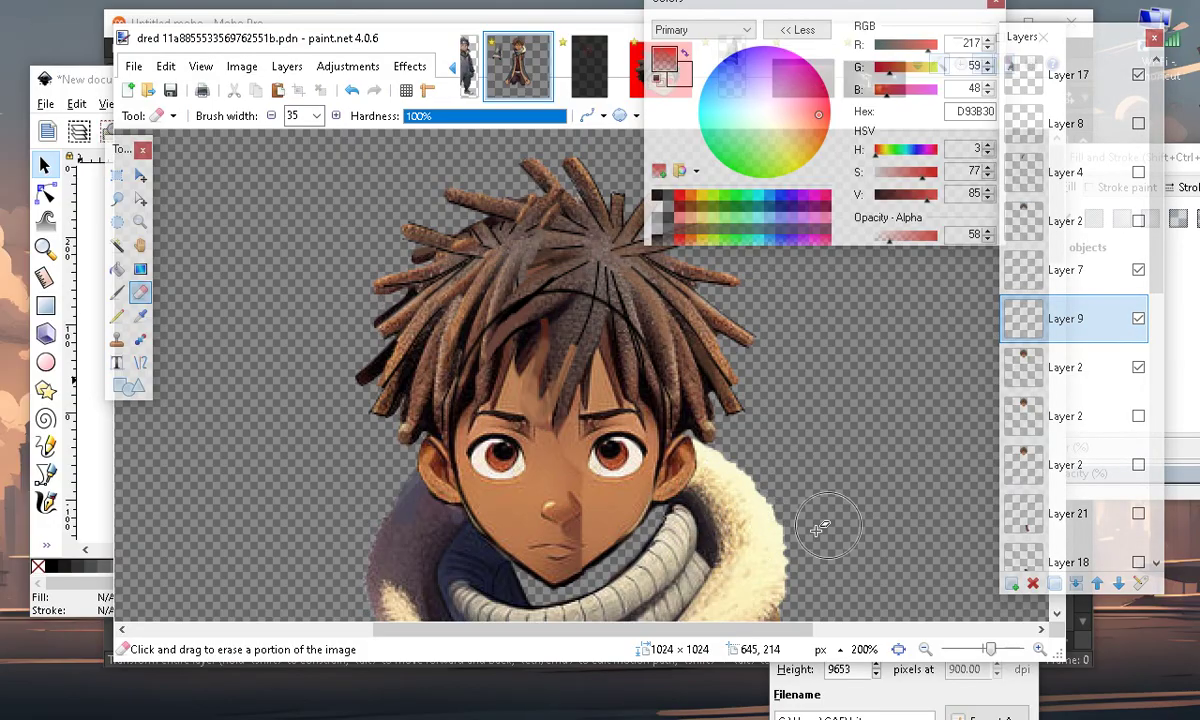
left_click(1070, 372)
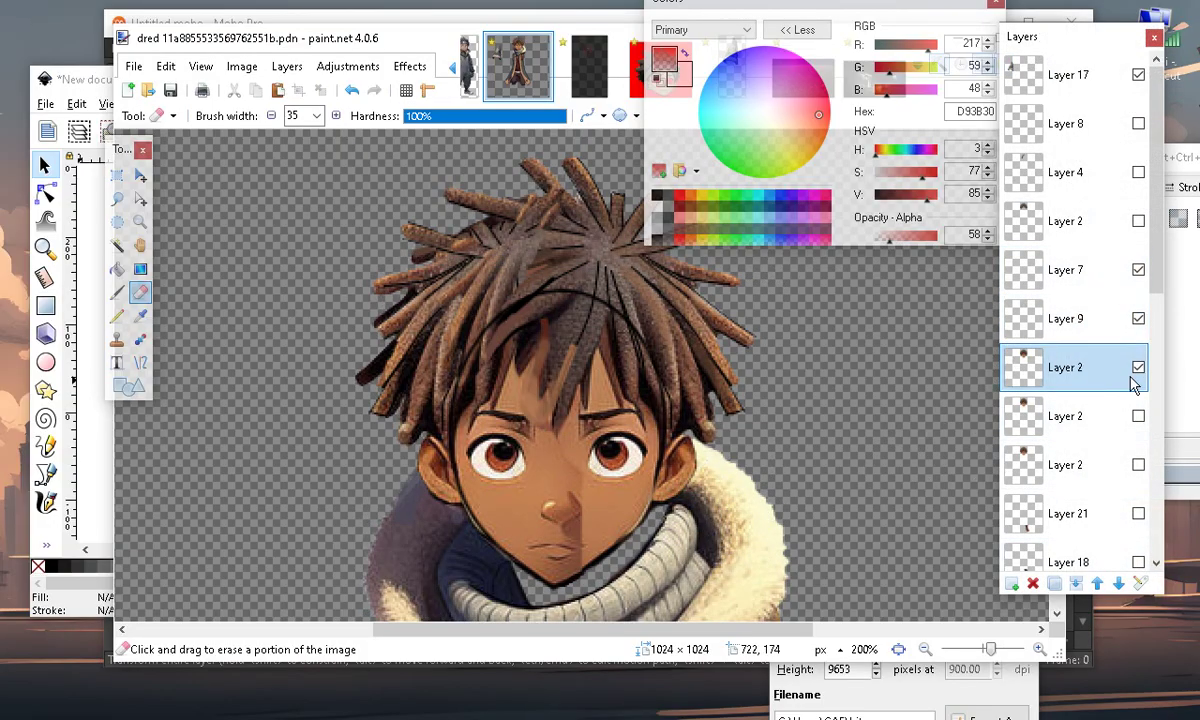
left_click(1138, 368)
left_click(1139, 368)
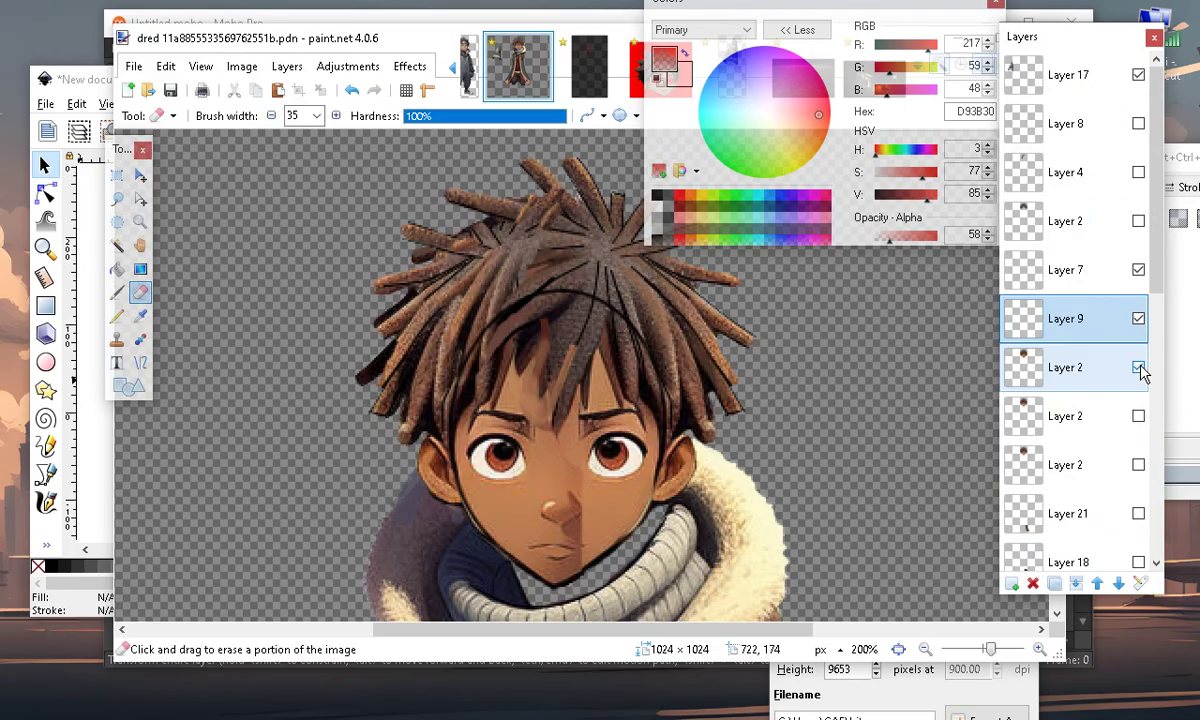
left_click(1108, 378)
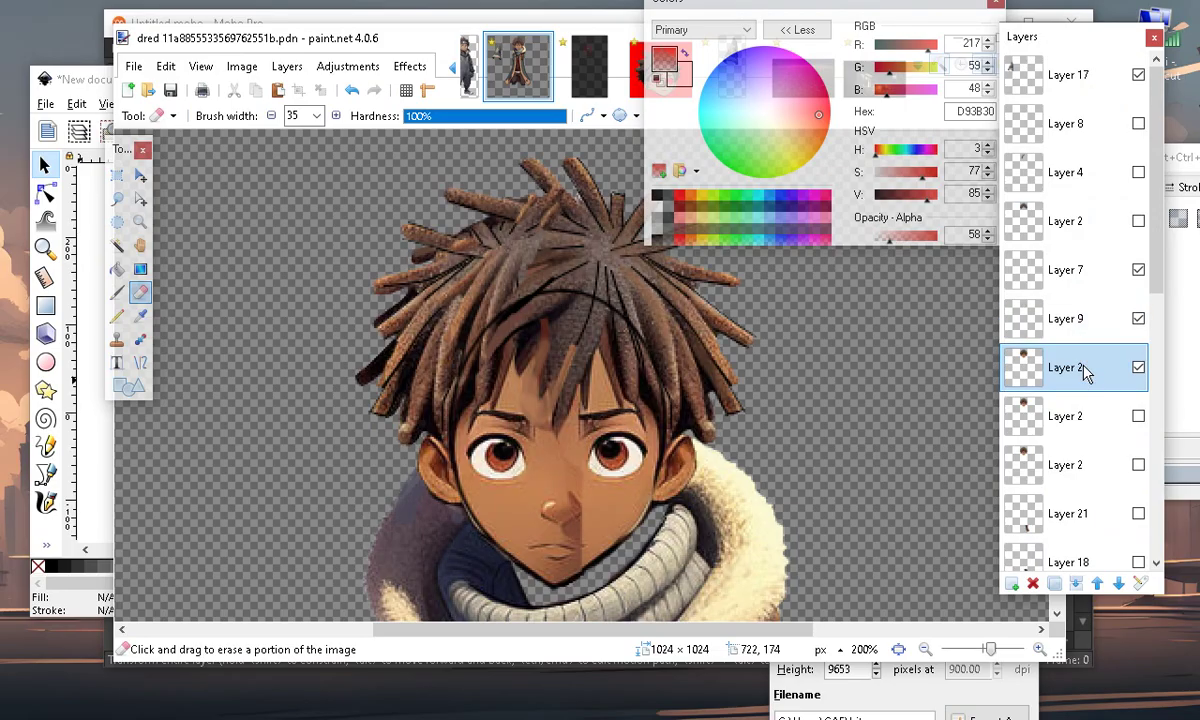
mouse_move(335, 477)
left_mouse_down()
mouse_move(402, 327)
mouse_move(610, 173)
mouse_move(313, 327)
mouse_move(460, 260)
left_mouse_up()
mouse_move(386, 416)
left_mouse_down()
mouse_move(447, 303)
mouse_move(563, 233)
mouse_move(752, 321)
left_mouse_up()
mouse_move(793, 403)
left_mouse_down()
mouse_move(762, 418)
mouse_move(732, 409)
mouse_move(689, 290)
mouse_move(565, 244)
mouse_move(482, 255)
mouse_move(414, 319)
mouse_move(416, 469)
mouse_move(394, 436)
mouse_move(455, 330)
mouse_move(526, 279)
mouse_move(621, 281)
mouse_move(654, 301)
mouse_move(709, 391)
left_mouse_up()
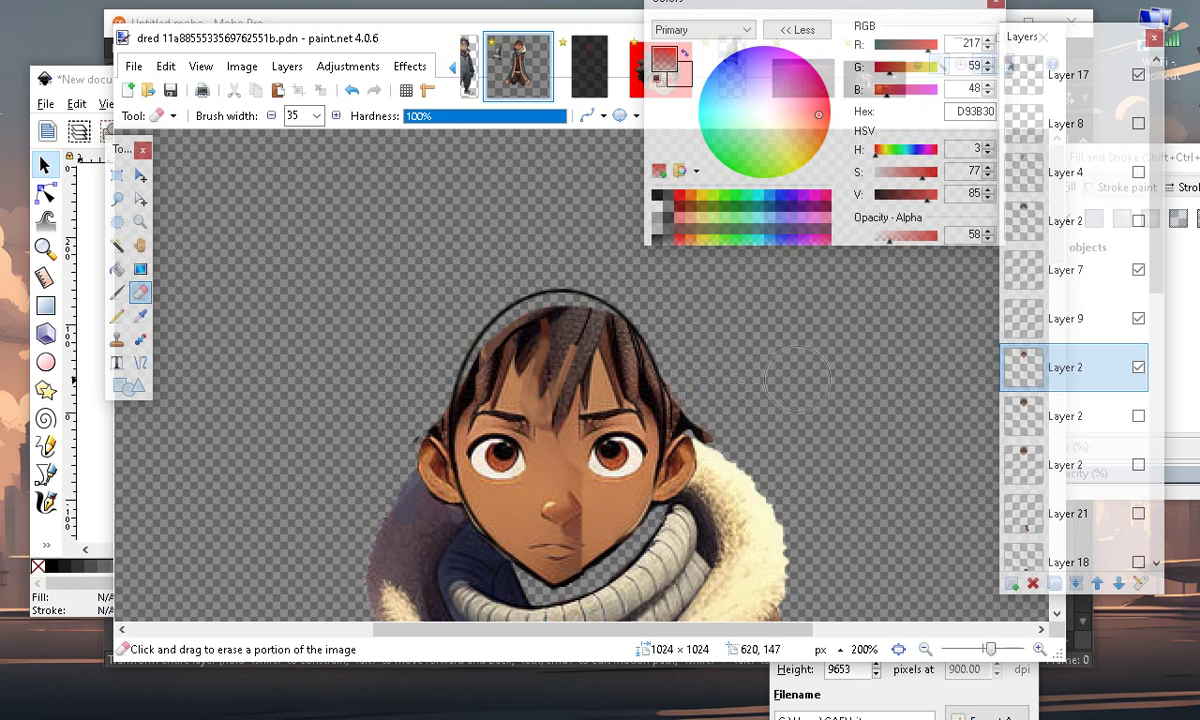
Erase the dreadlocks inside the oval down to just above the eyebrows on the head Layer 2
mouse_move(400, 392)
left_mouse_down()
mouse_move(428, 394)
mouse_move(431, 380)
left_mouse_up()
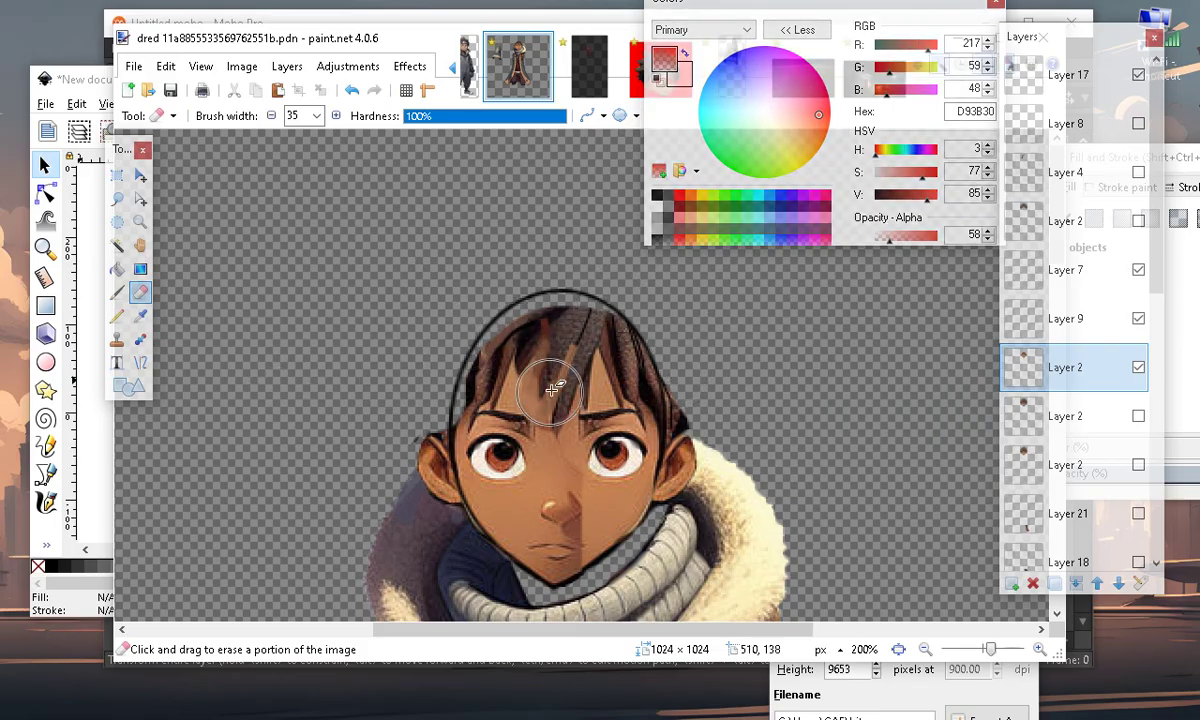
mouse_move(527, 370)
left_mouse_down()
mouse_move(435, 366)
mouse_move(471, 375)
mouse_move(496, 340)
mouse_move(565, 320)
mouse_move(702, 391)
left_mouse_up()
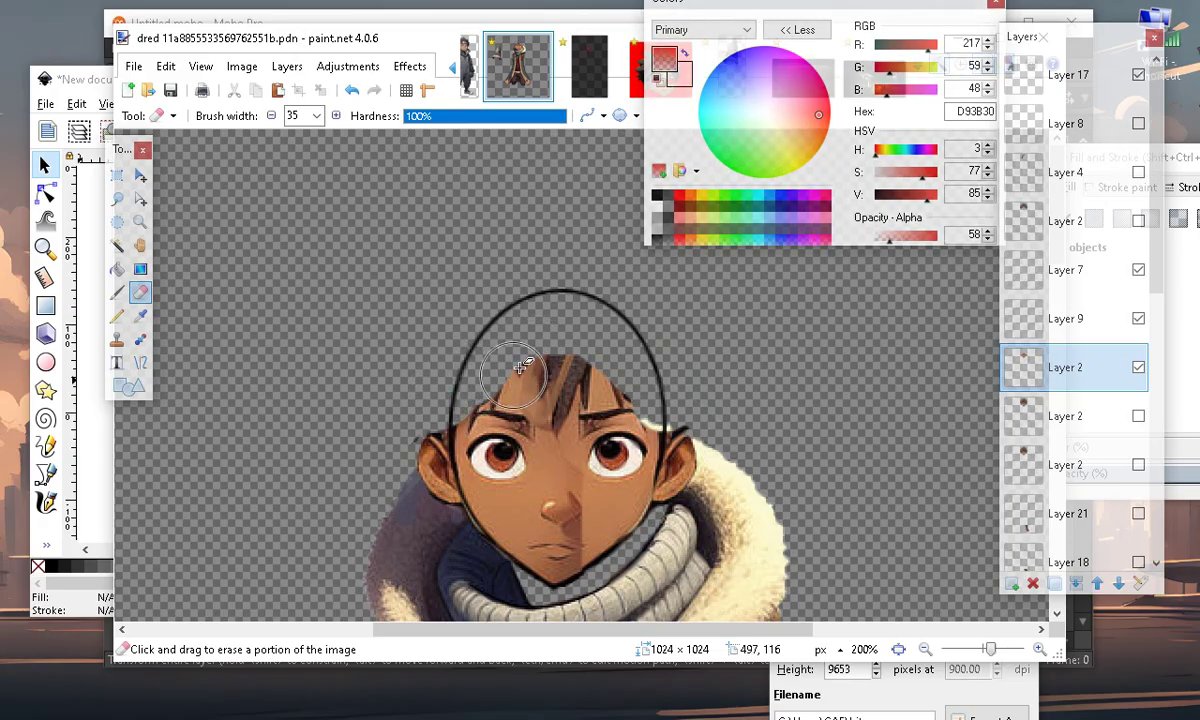
mouse_move(491, 372)
left_mouse_down()
mouse_move(592, 354)
mouse_move(547, 343)
mouse_move(547, 412)
mouse_move(551, 391)
mouse_move(624, 371)
left_mouse_up()
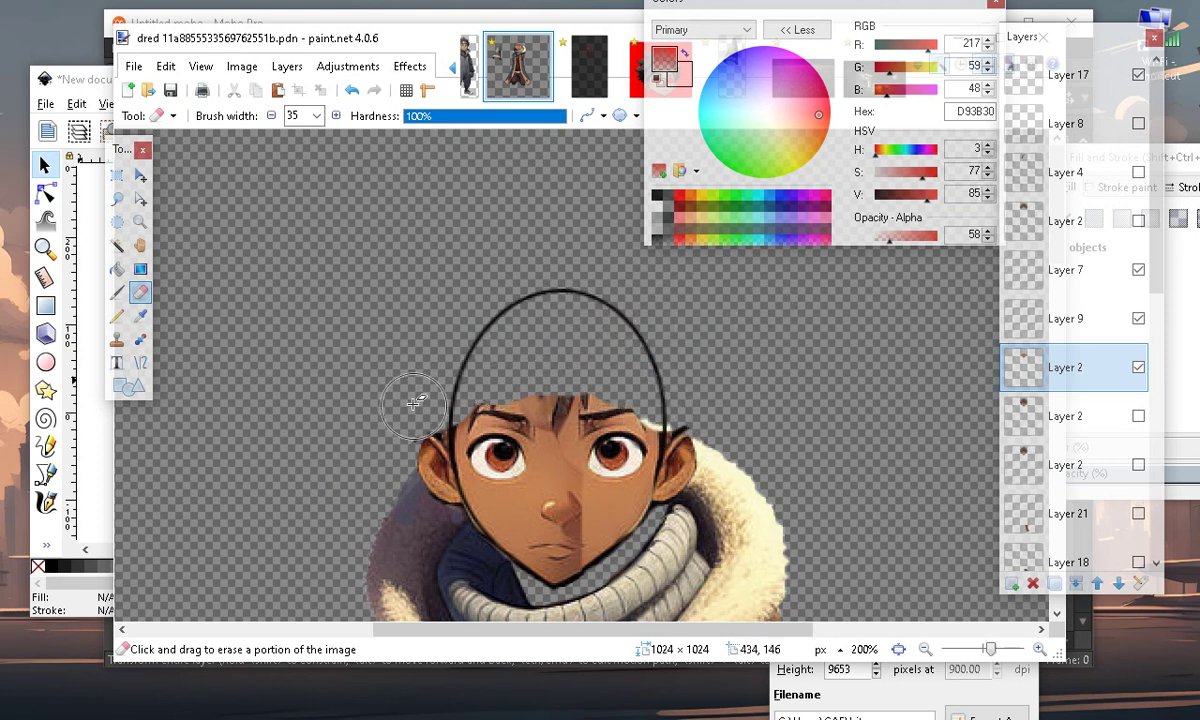
Reduce the Eraser's brush width to 5, erase the leftover hair beside the ears on the head Layer 2, and undo the last stroke
left_click(270, 116)
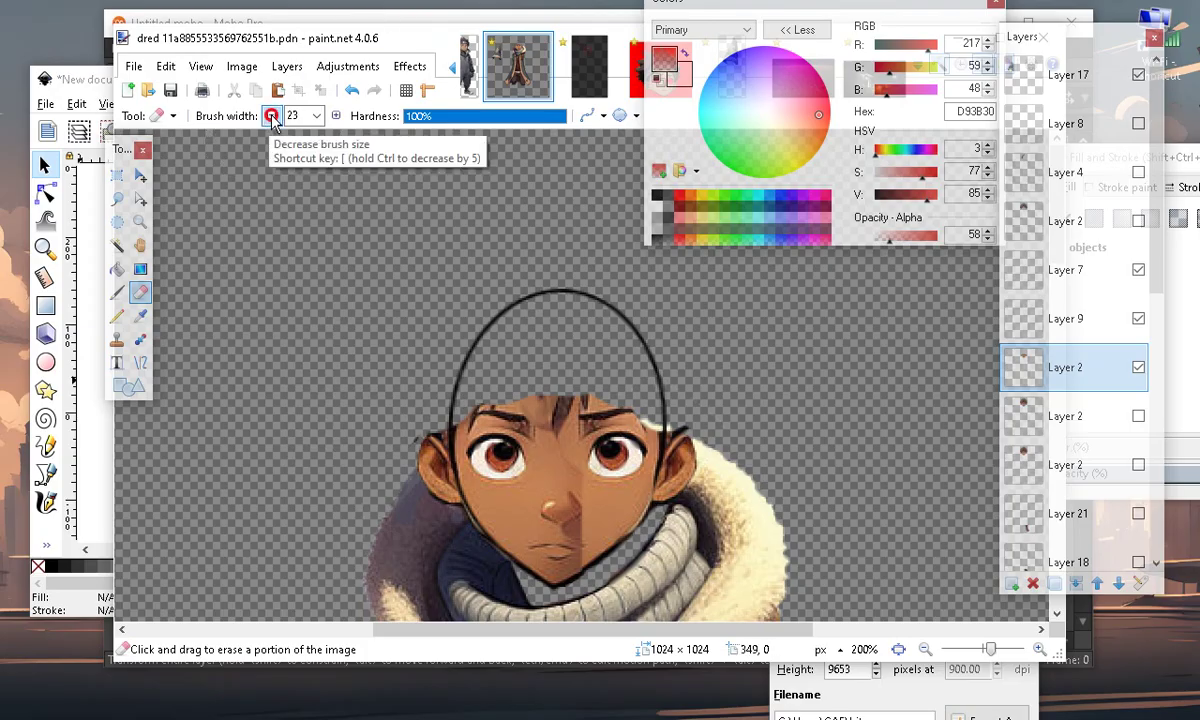
left_click(272, 116)
left_click(272, 116)
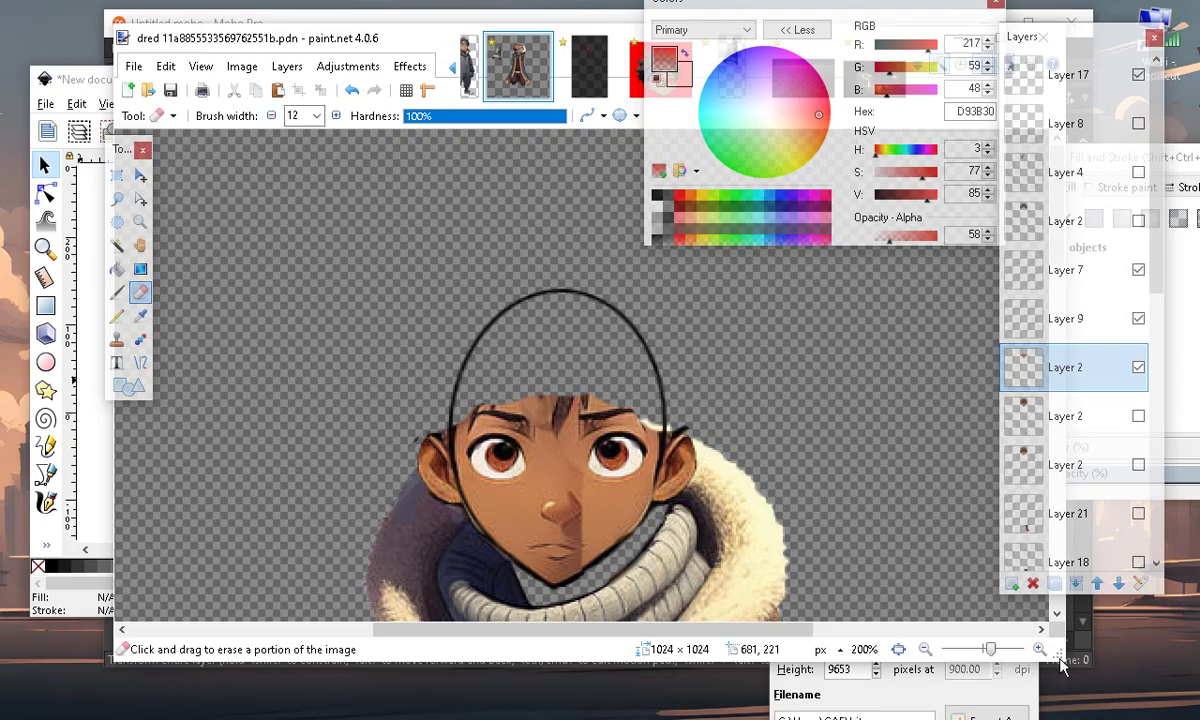
left_click(1039, 649)
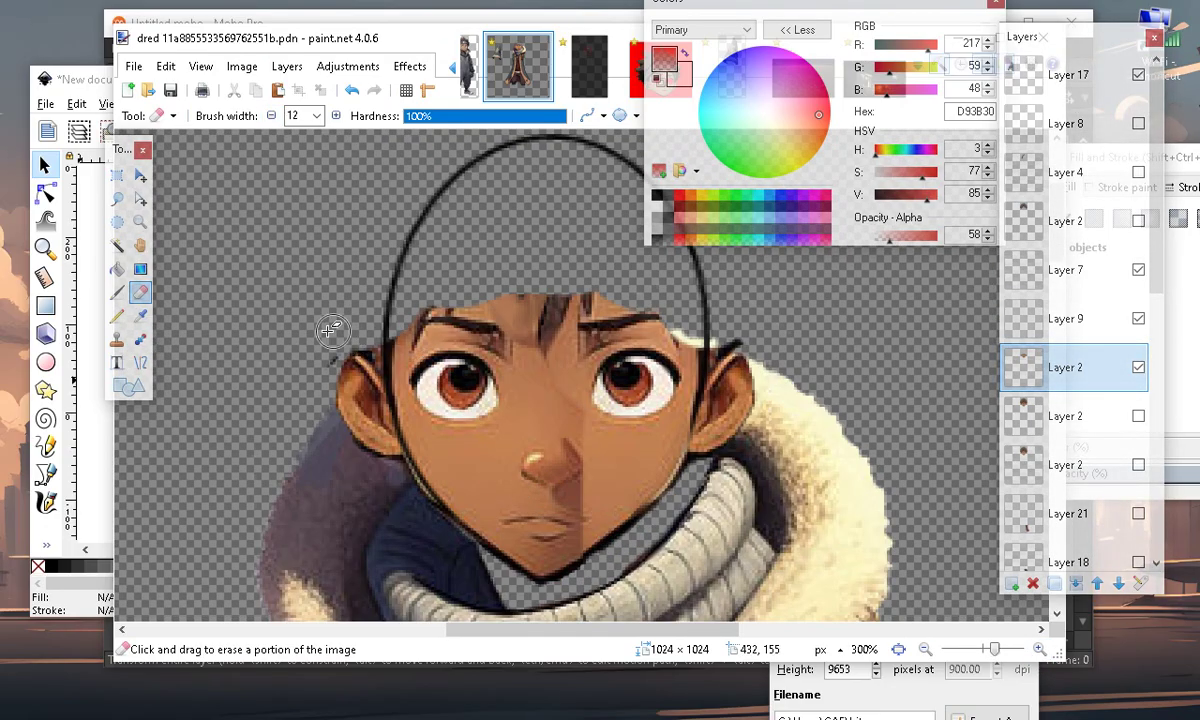
left_click(270, 116)
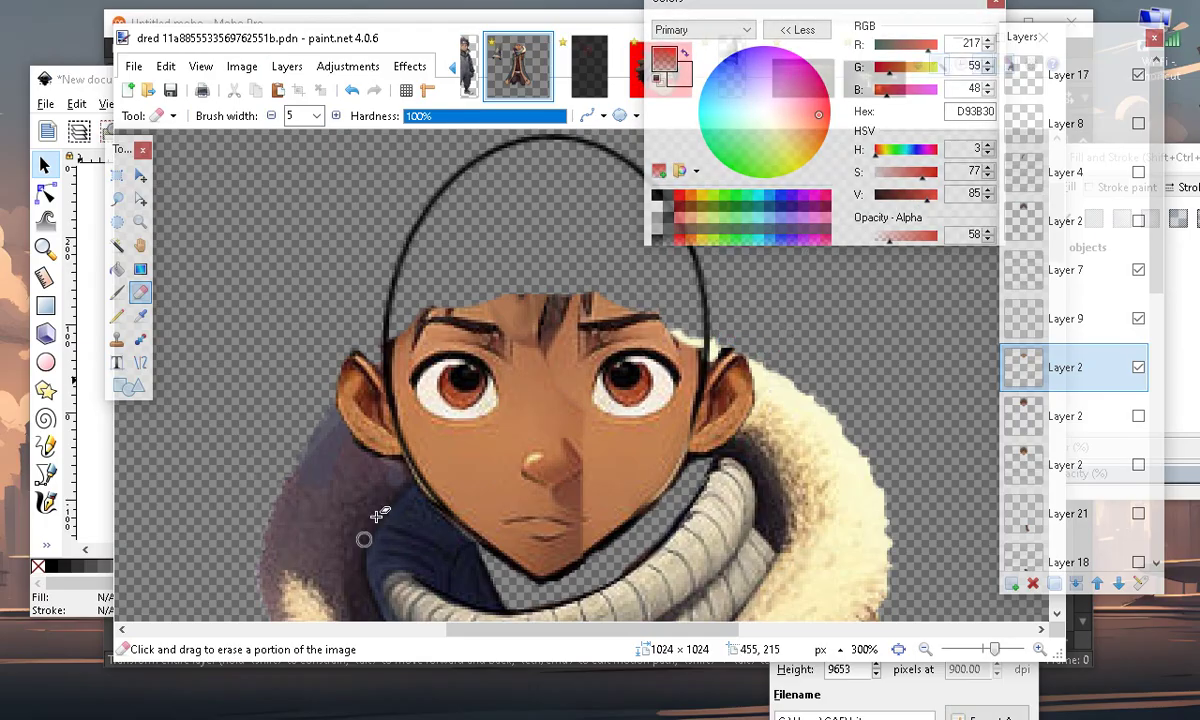
scroll(520, 590, "down", 2)
scroll(600, 610, "up", 2)
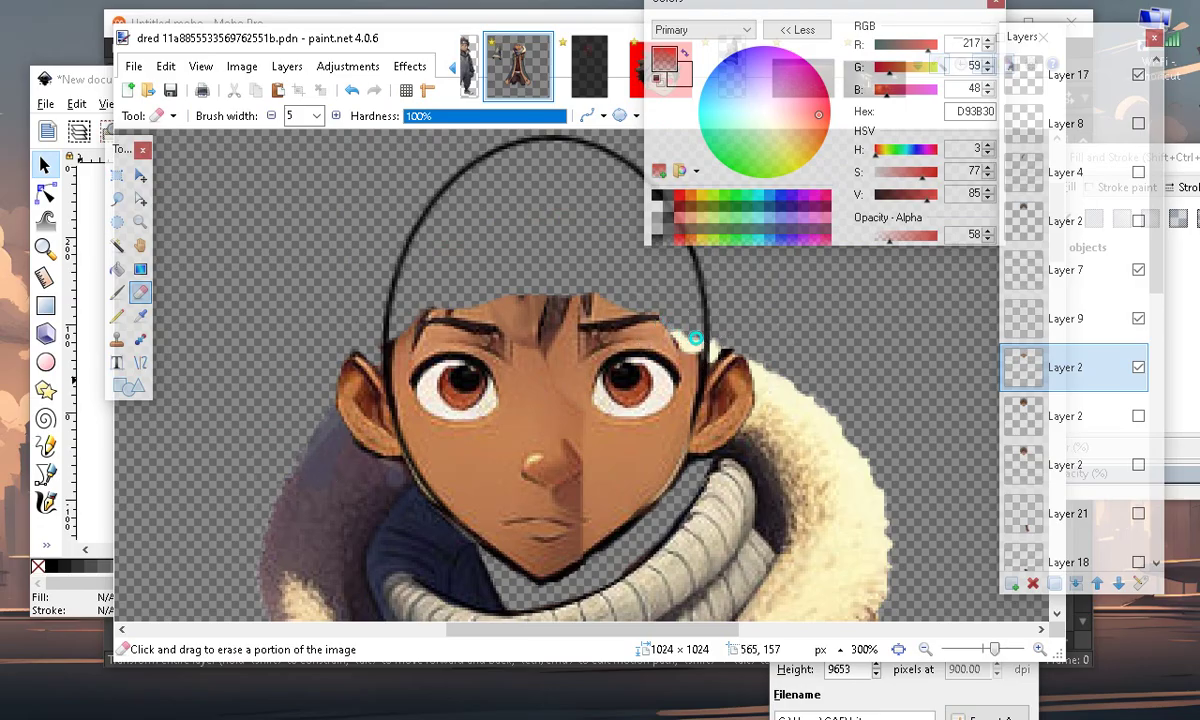
left_click(352, 92)
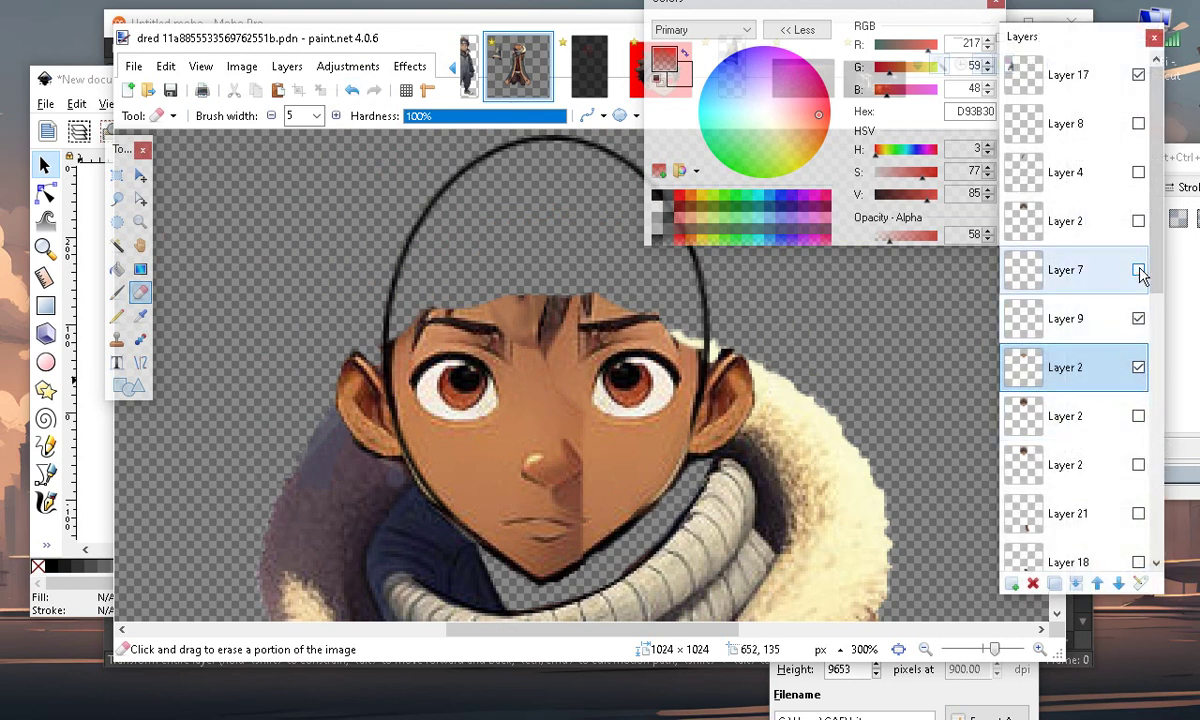
Check the contents of Layer 7, Layer 9 and the head Layer 2 by toggling them, and merge Layer 9 down into Layer 2
left_click(1139, 319)
left_click(1139, 319)
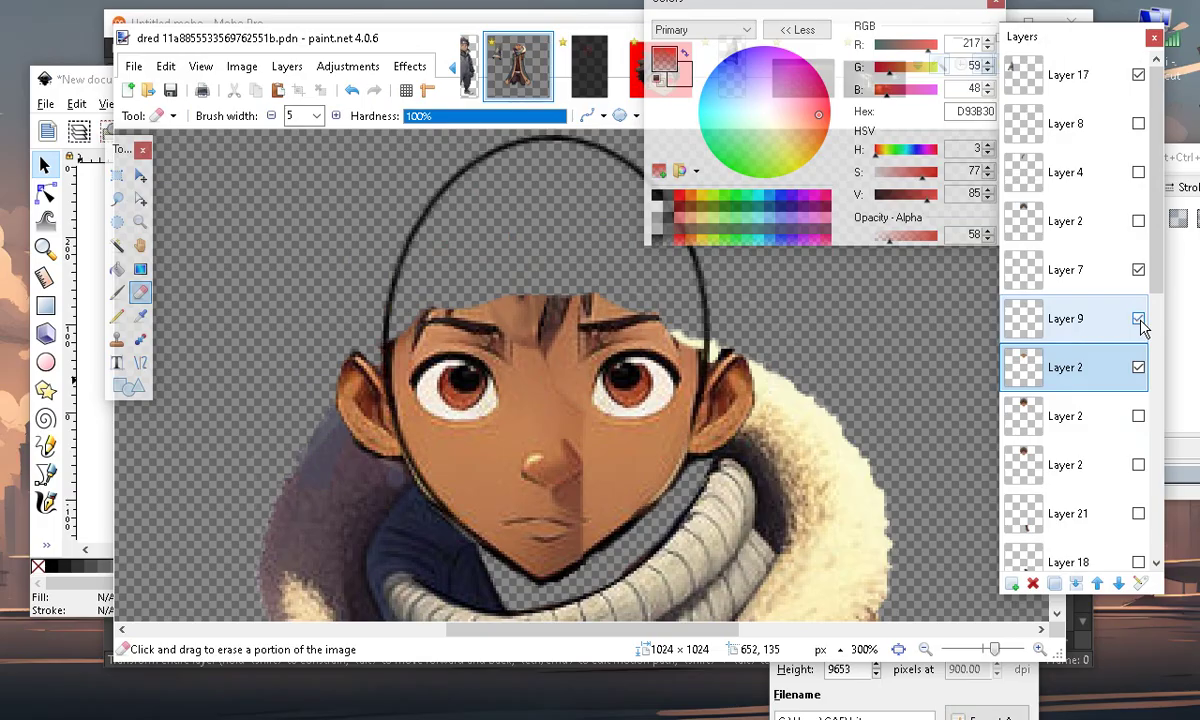
left_click(1139, 368)
left_click(1139, 368)
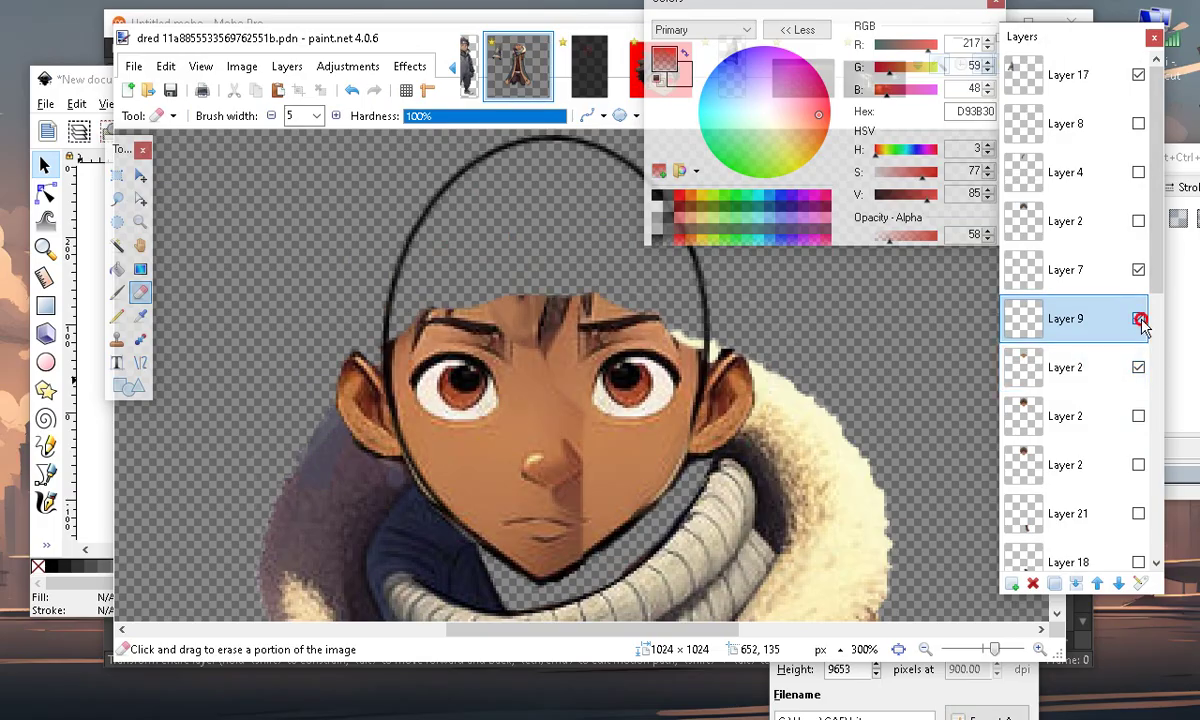
left_click(1139, 319)
left_click(1139, 319)
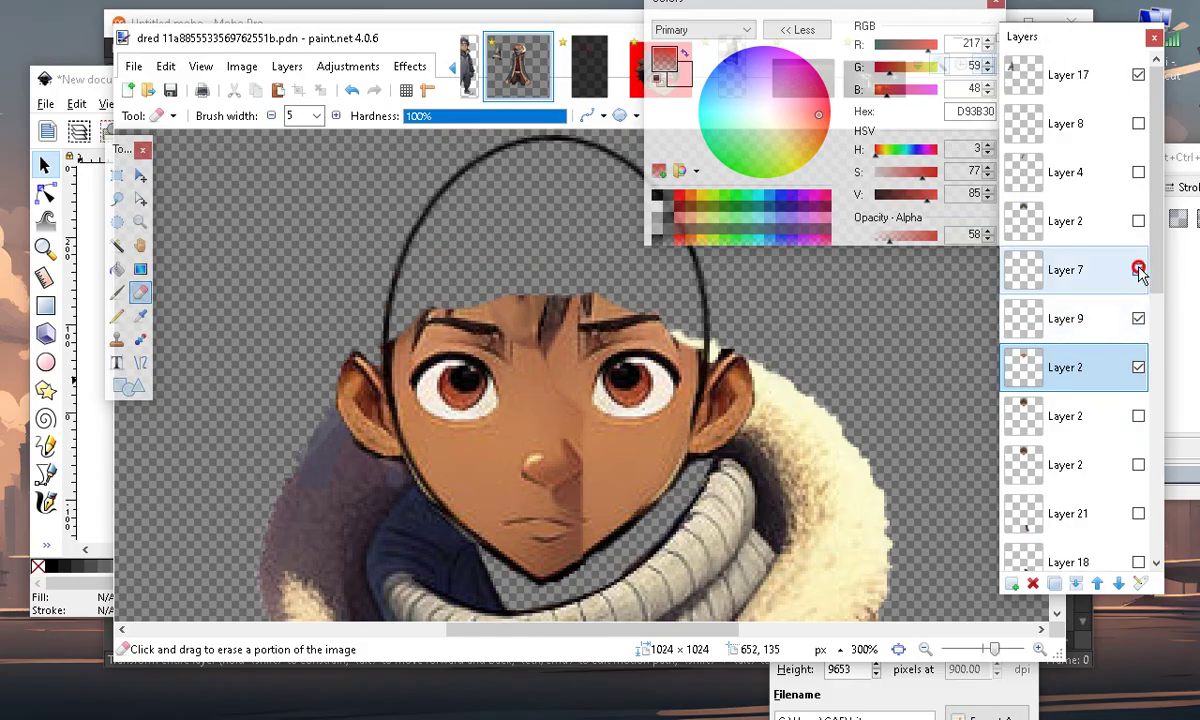
left_click(1139, 270)
left_click(1110, 322)
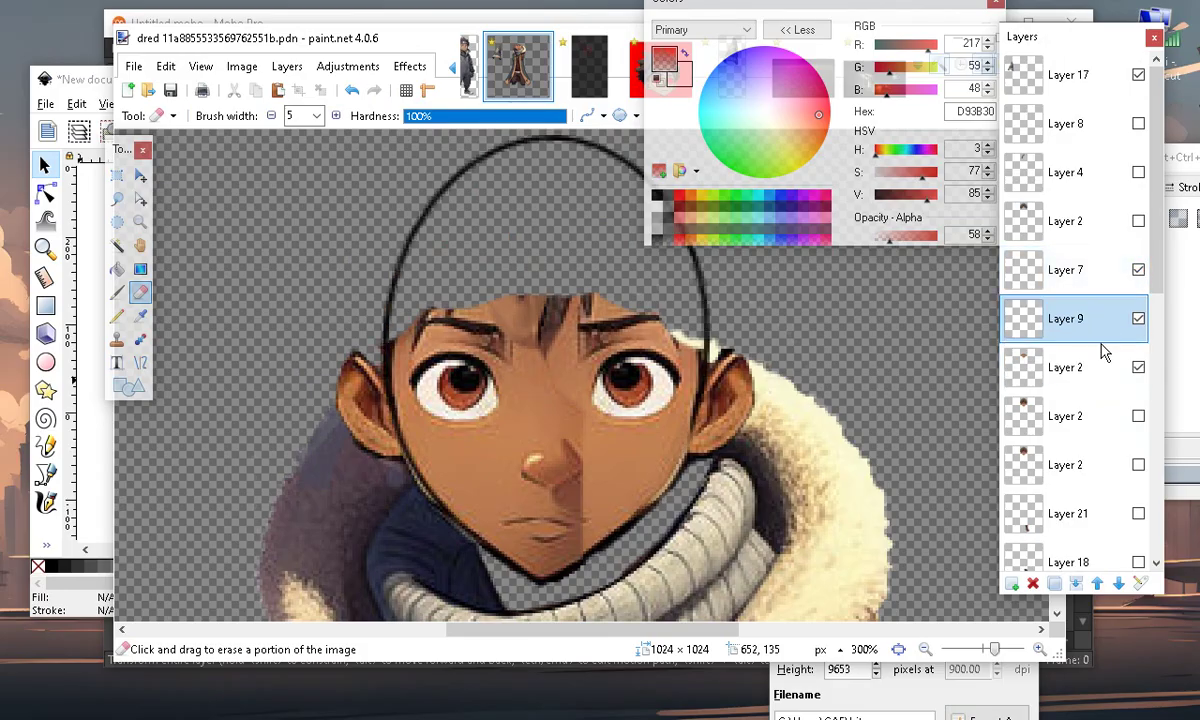
left_click(1077, 584)
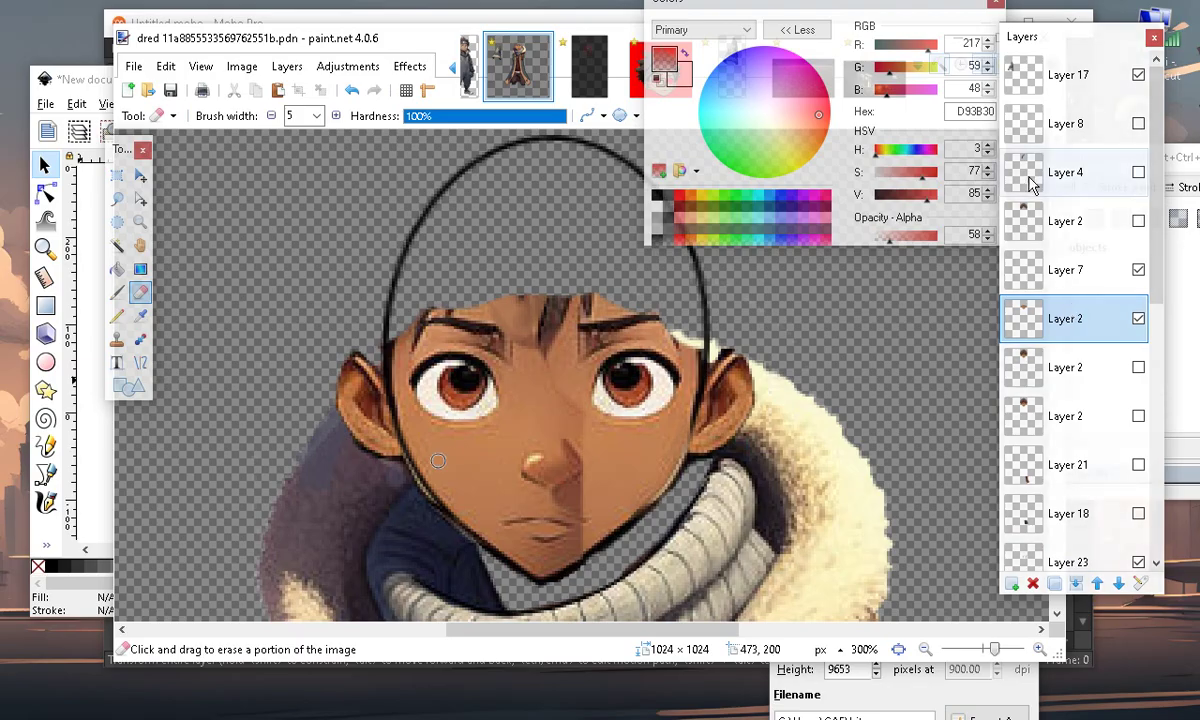
Sample the forehead skin colour B27954 and fill the empty scalp inside the oval with it using the Paint Bucket
left_click(140, 315)
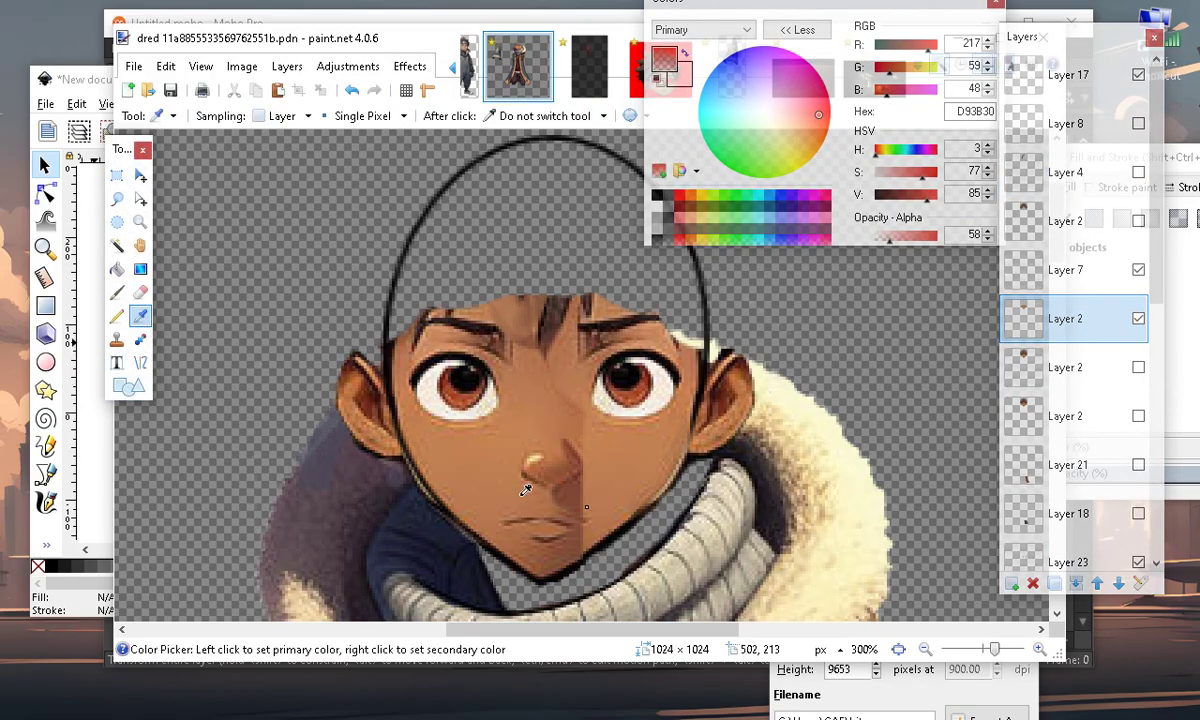
left_click(507, 311)
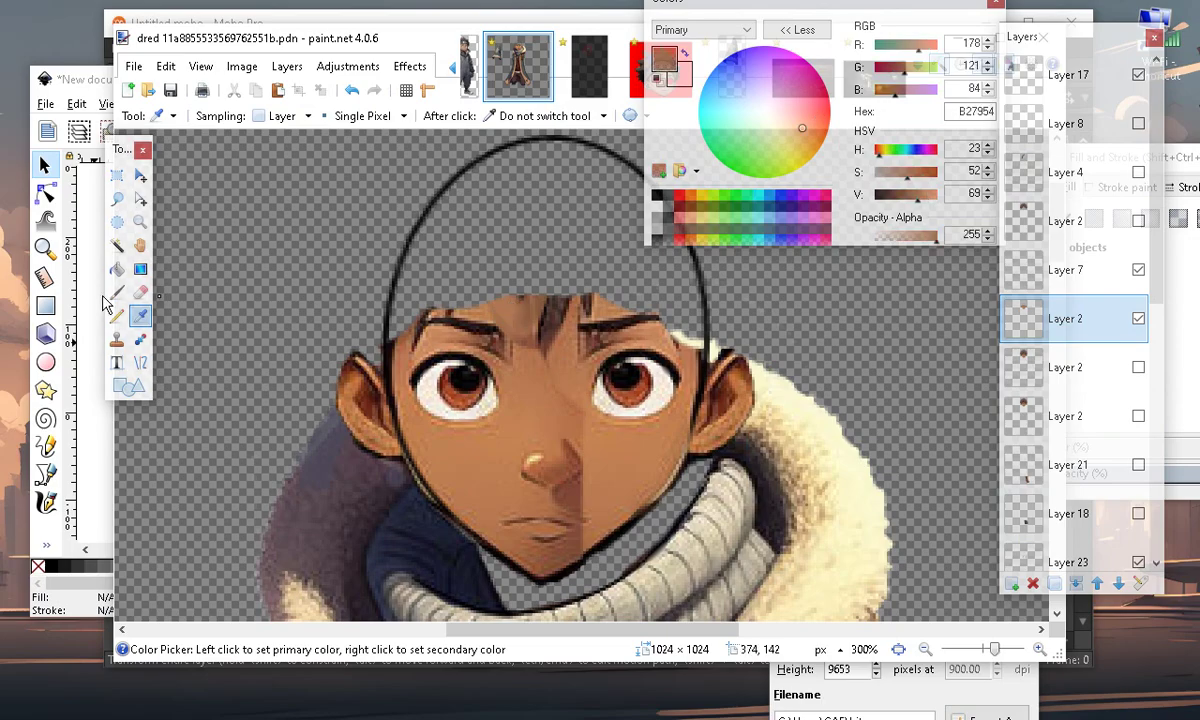
left_click(117, 268)
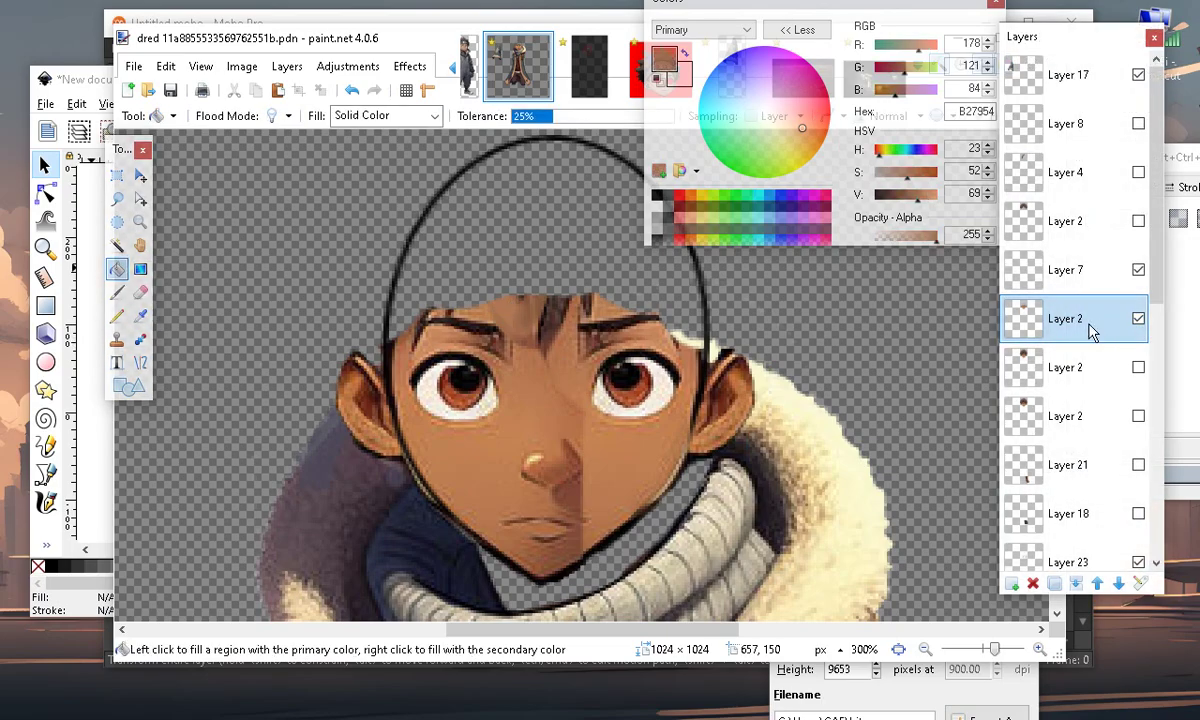
left_click(604, 259)
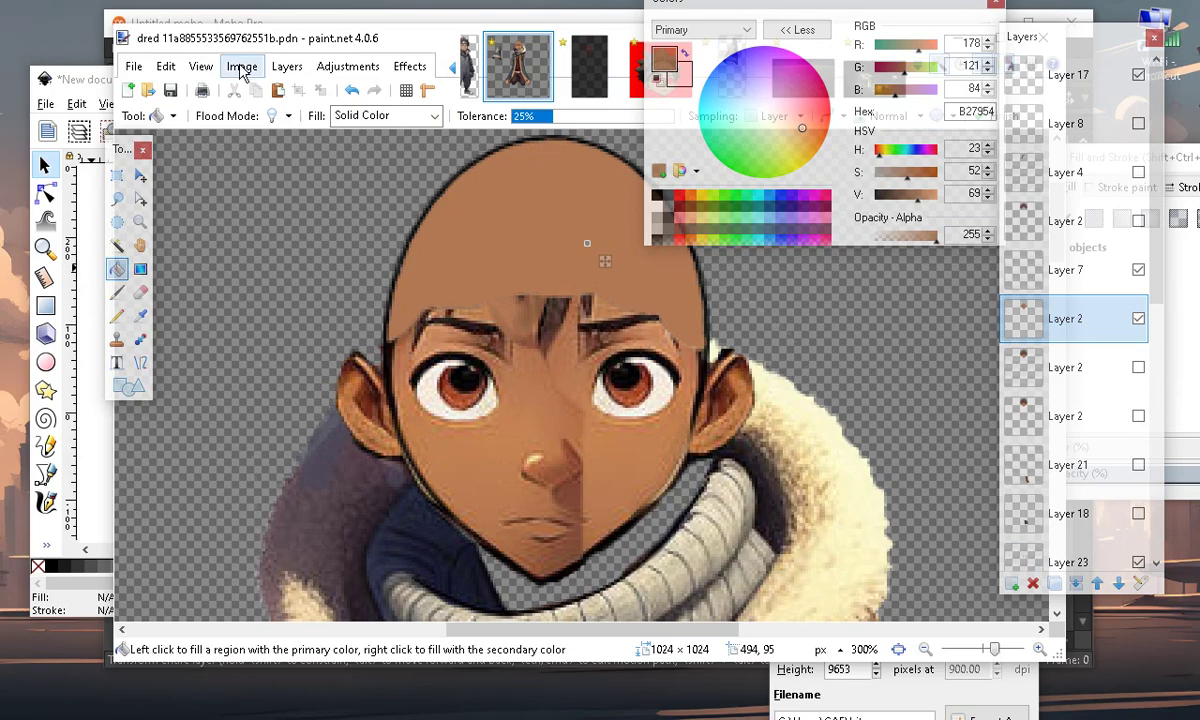
Add a new layer directly above the head Layer 2 and check the two layers' visibility
left_click(140, 175)
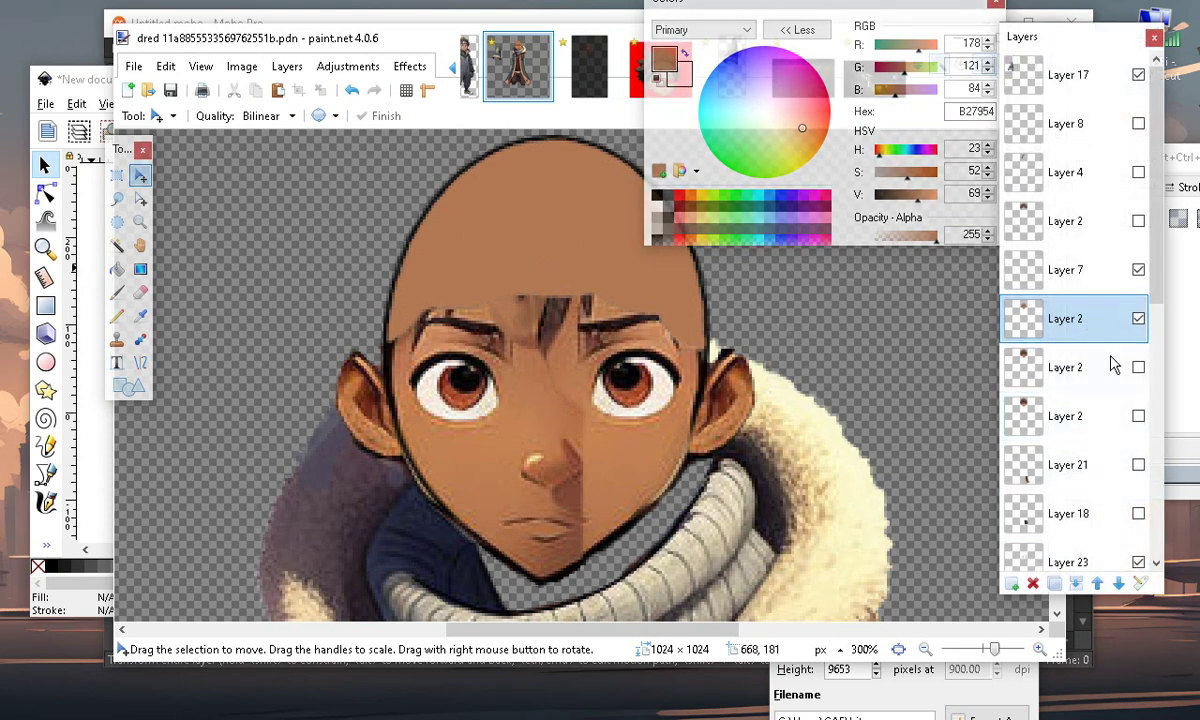
left_click(1012, 584)
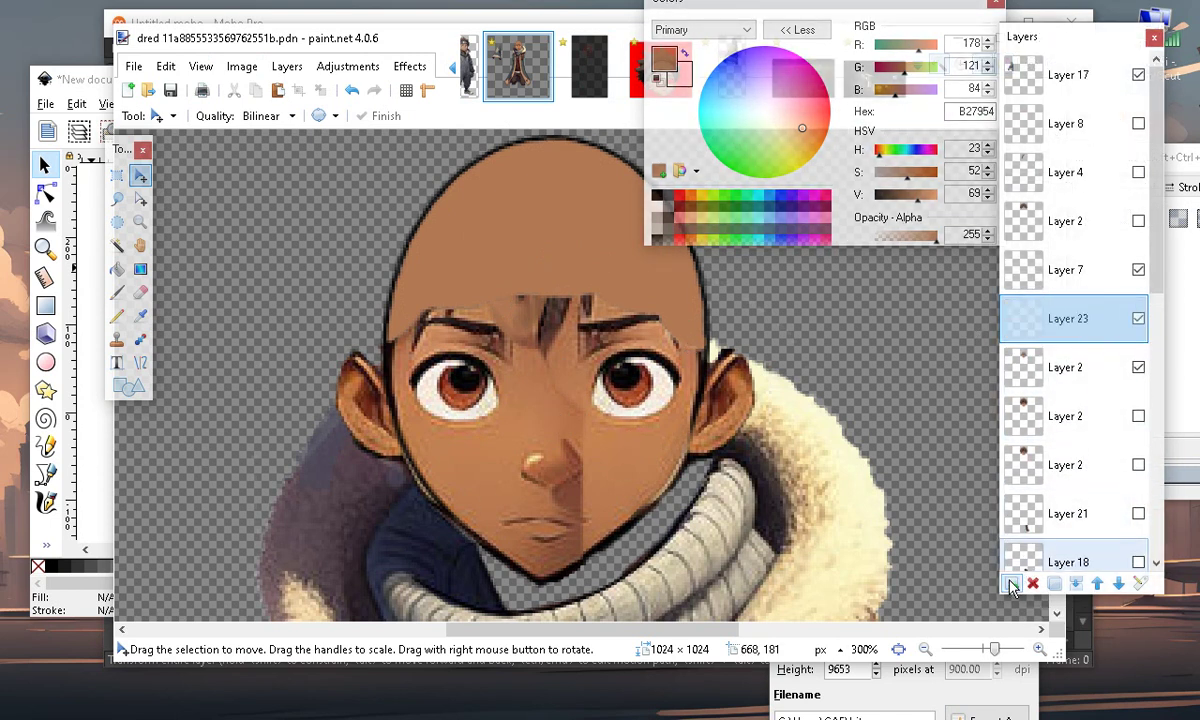
left_click(1139, 369)
left_click(1139, 369)
left_click(1138, 318)
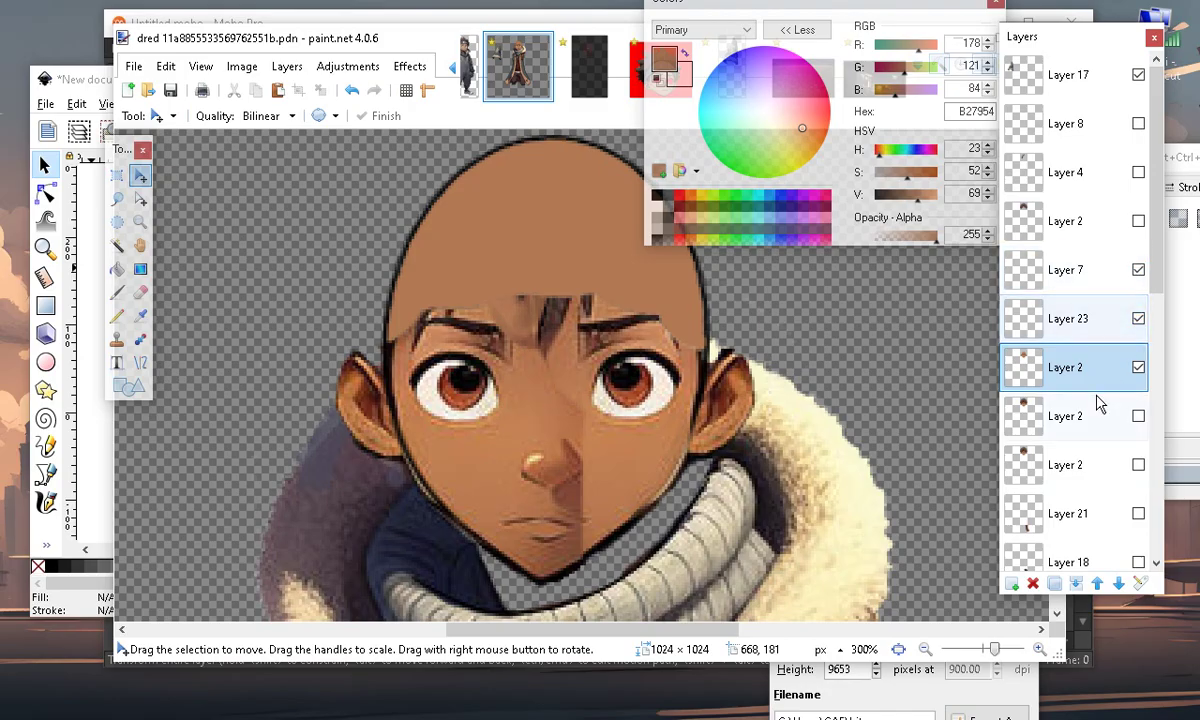
On Layer 7, paint skin colour over the hair strands across the forehead with the Paintbrush at width 11 and colour opacity 105
left_click(1068, 278)
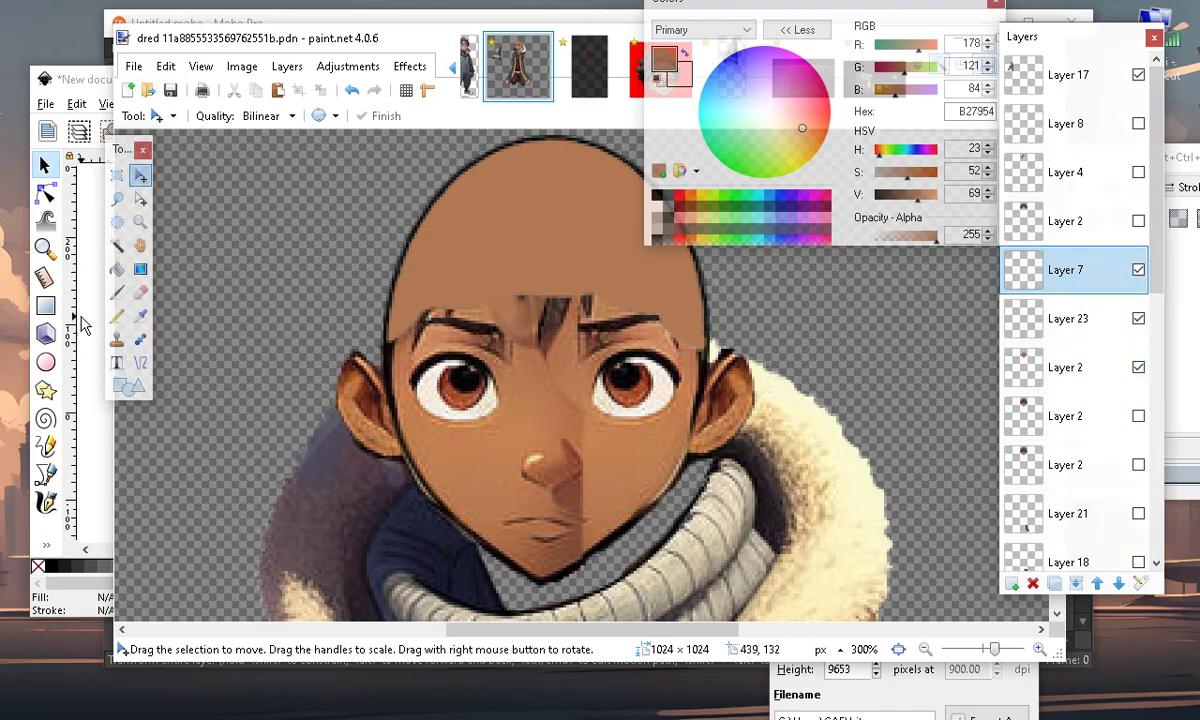
left_click(143, 363)
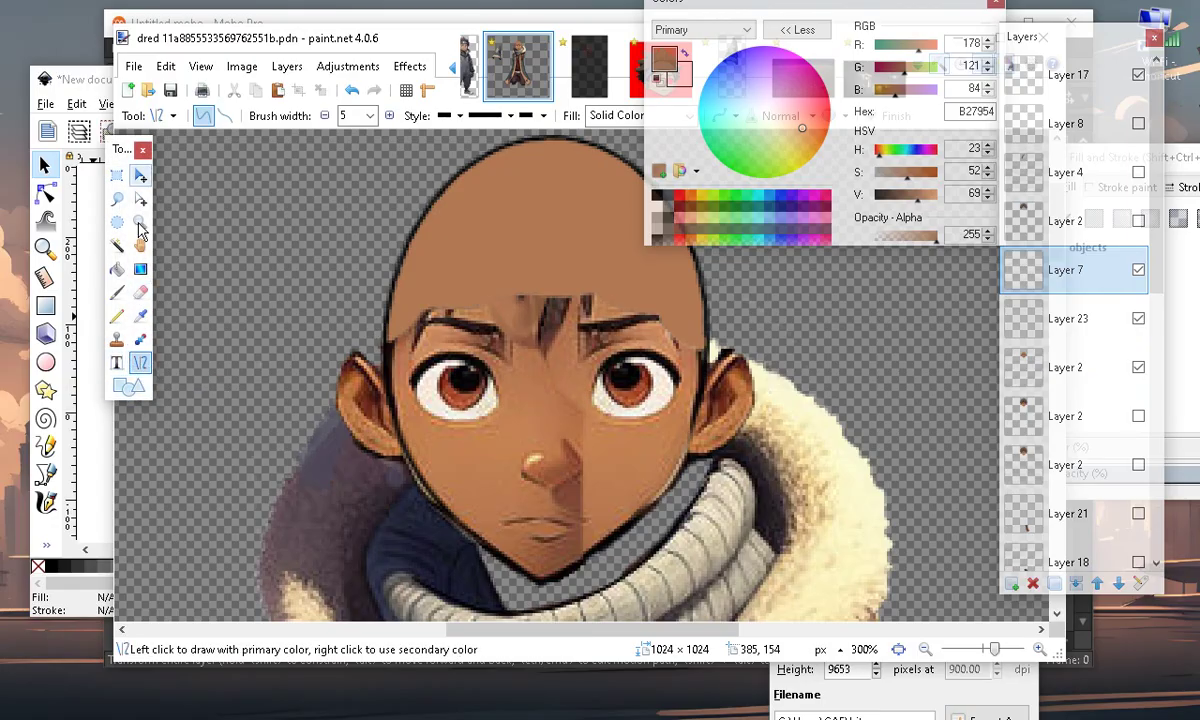
left_click(117, 291)
left_click(337, 117)
left_click(336, 117)
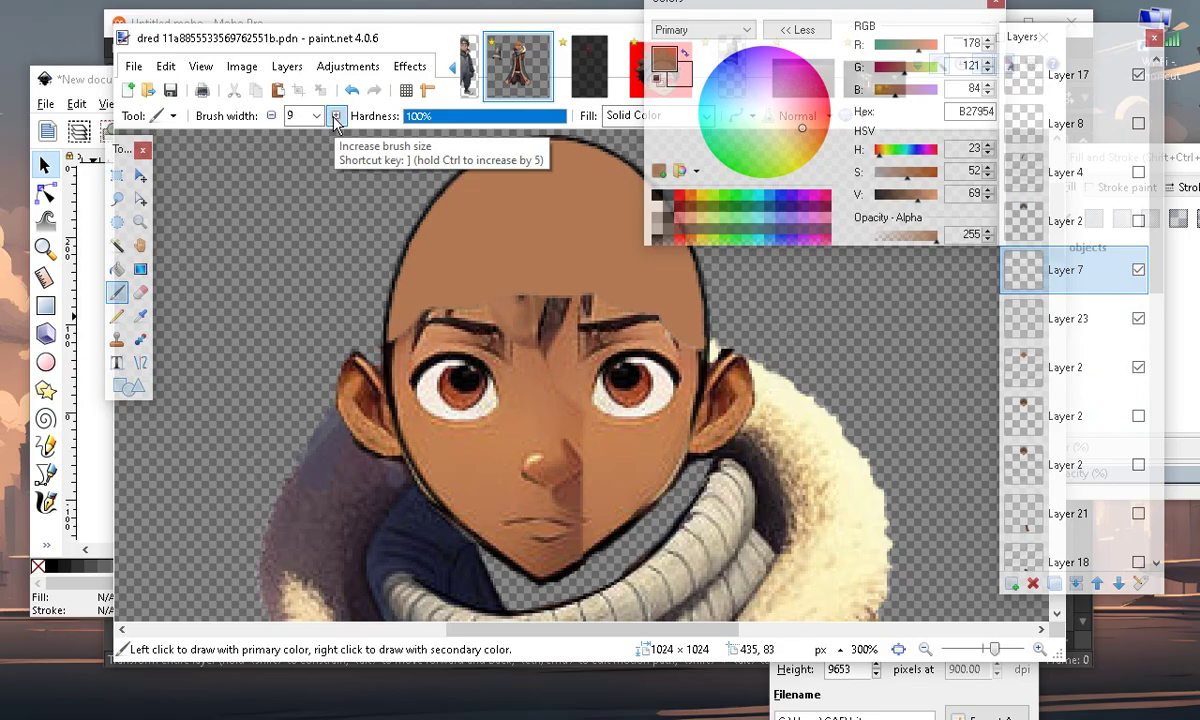
left_click(336, 117)
left_click(336, 117)
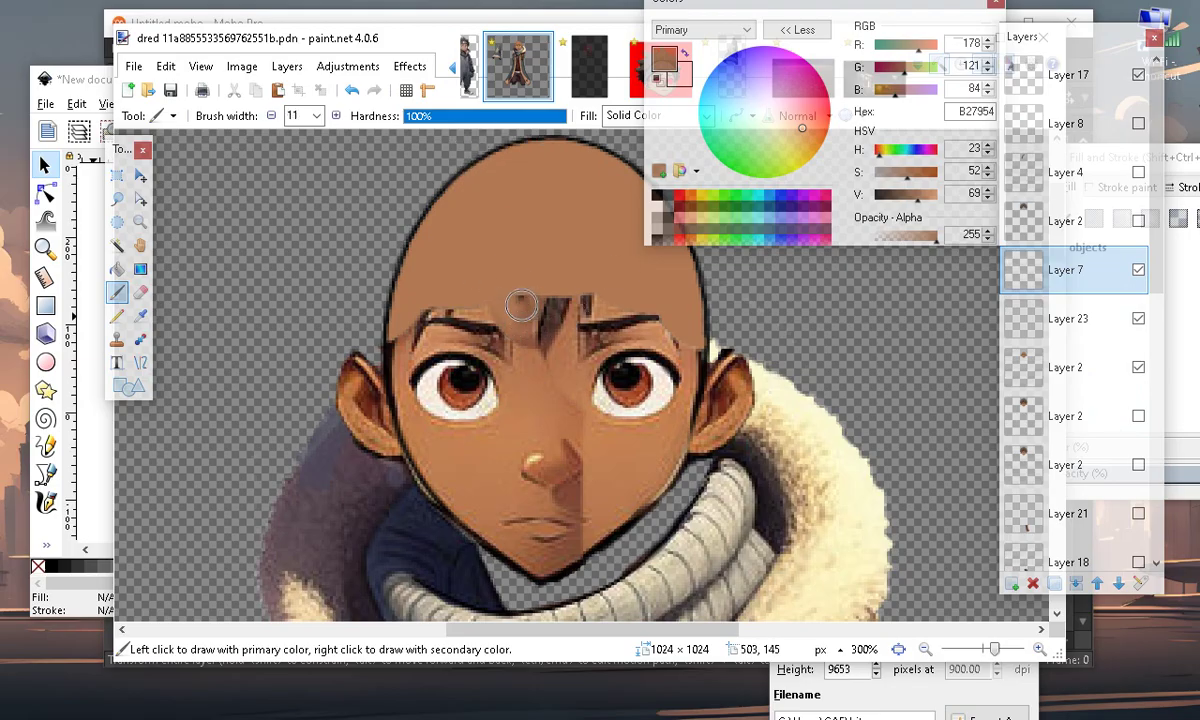
left_click_drag(920, 236, 900, 236)
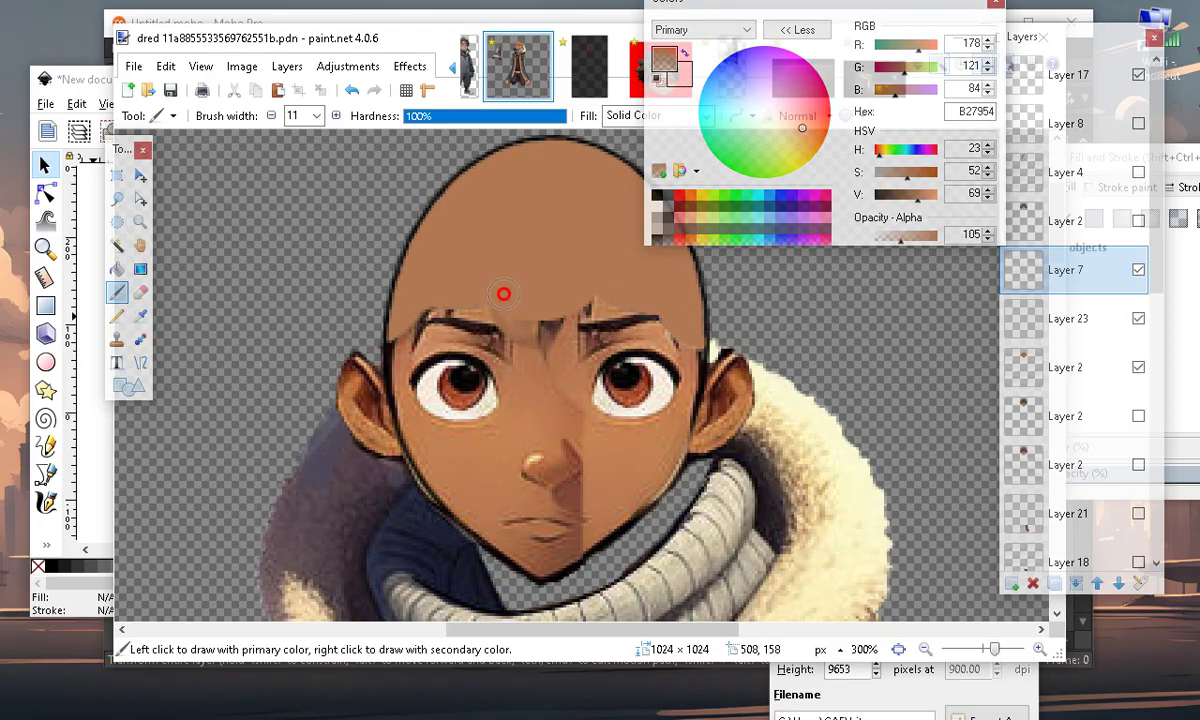
mouse_move(498, 317)
left_mouse_down()
mouse_move(552, 334)
mouse_move(648, 320)
left_mouse_up()
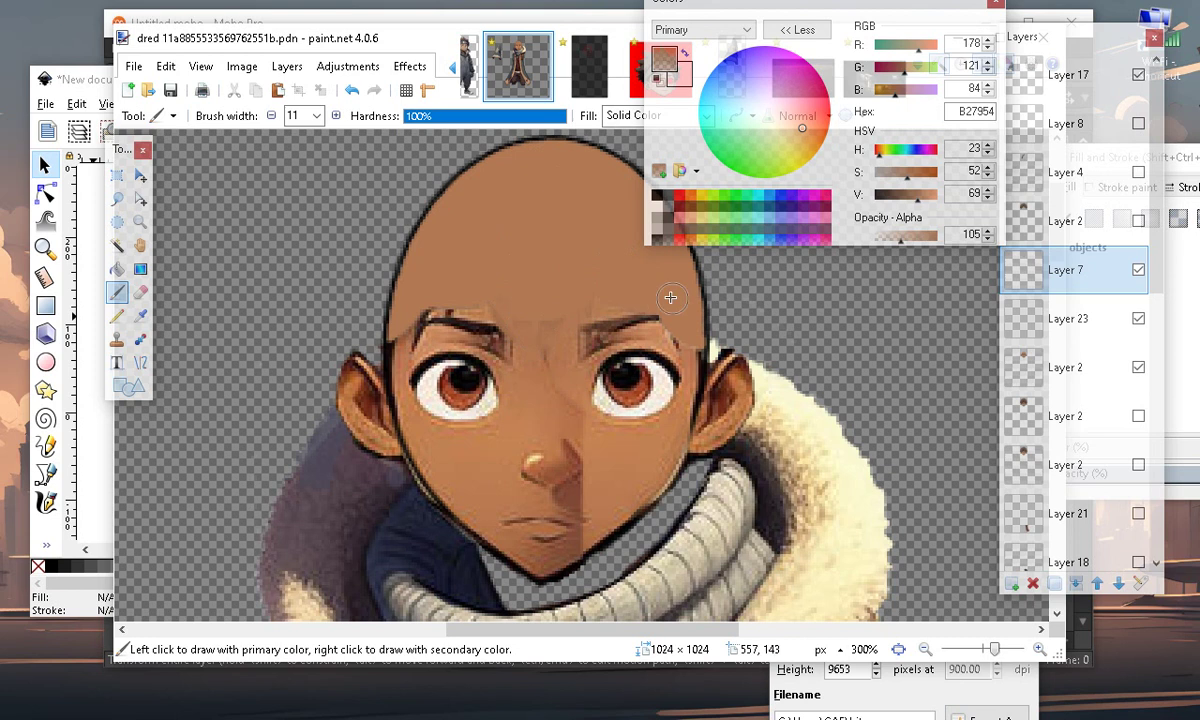
Paint skin colour over the eyebrow above the right-hand eye on Layer 7, and undo the last touch-up stroke on the lower face
left_click_drag(573, 343, 623, 319)
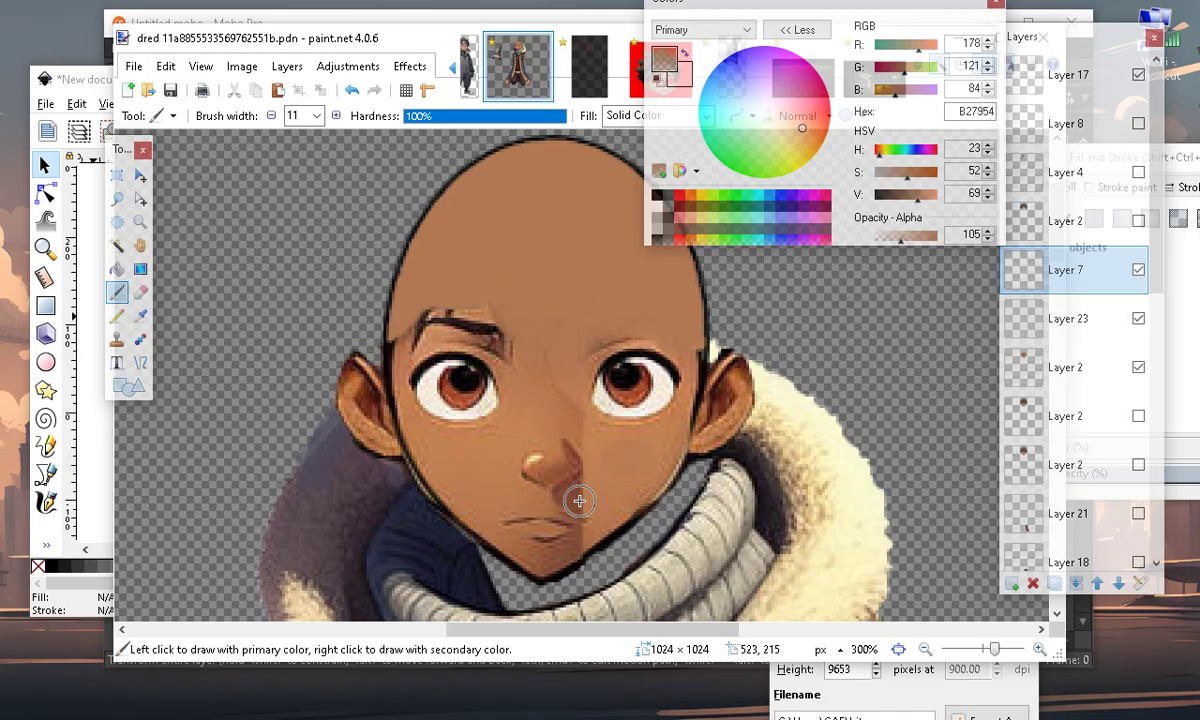
scroll(566, 501, "up", 1)
scroll(579, 322, "down", 2)
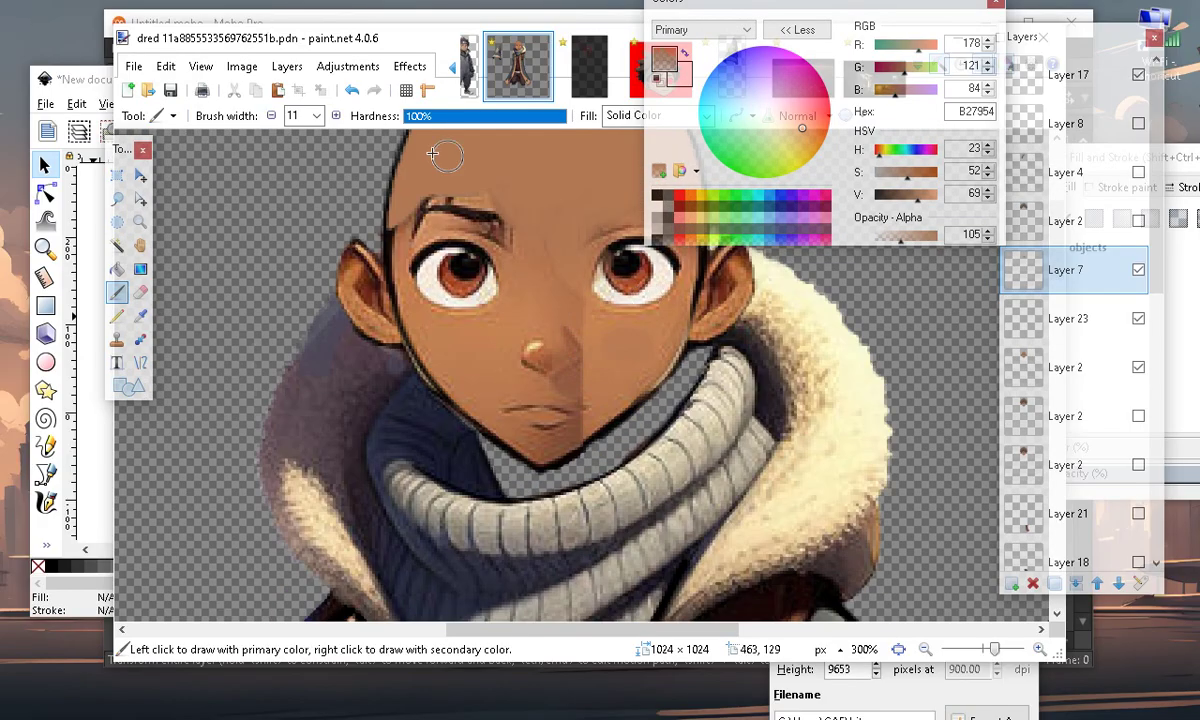
left_click(350, 92)
left_click_drag(561, 391, 597, 378)
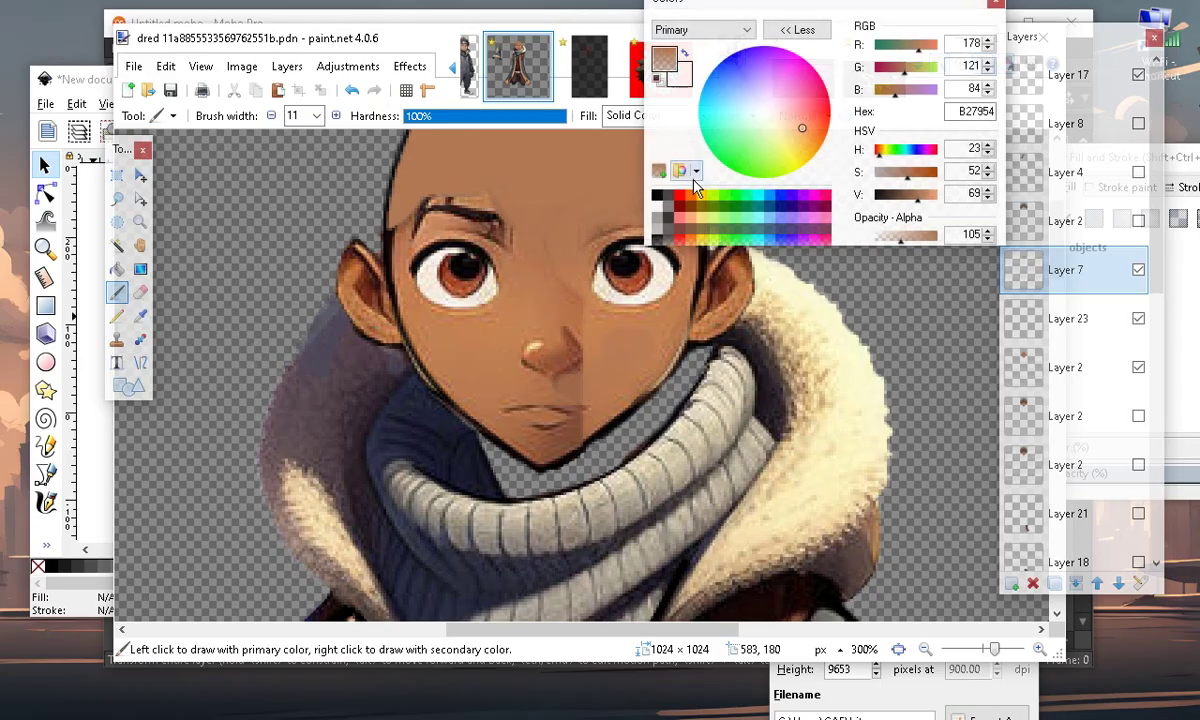
scroll(388, 410, "up", 1)
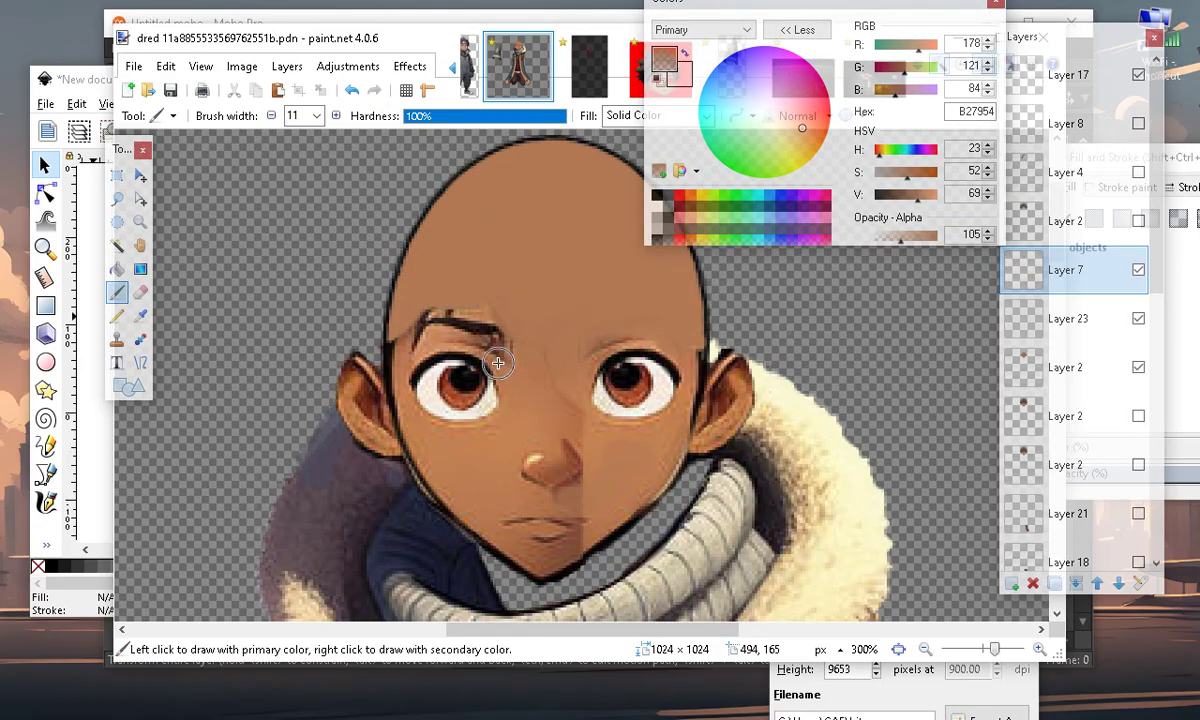
Paint skin colour over the eyebrow and leftover hair above the left-hand eye on Layer 7
left_click_drag(415, 293, 510, 338)
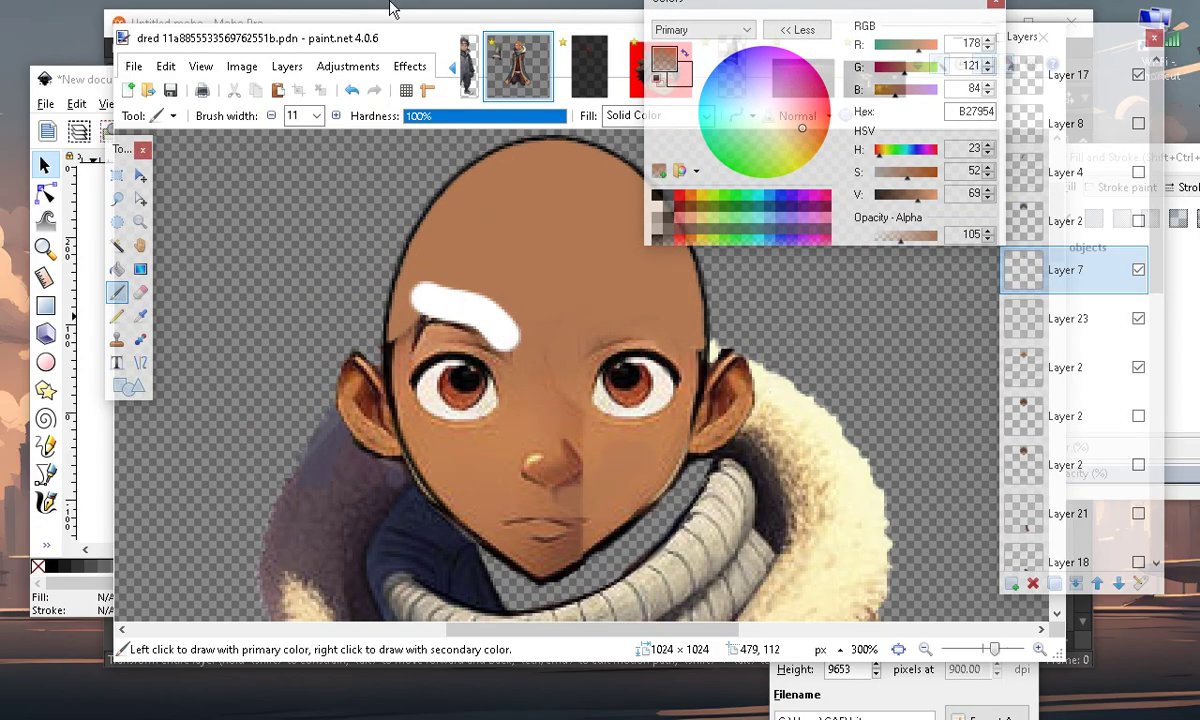
left_click_drag(452, 324, 498, 338)
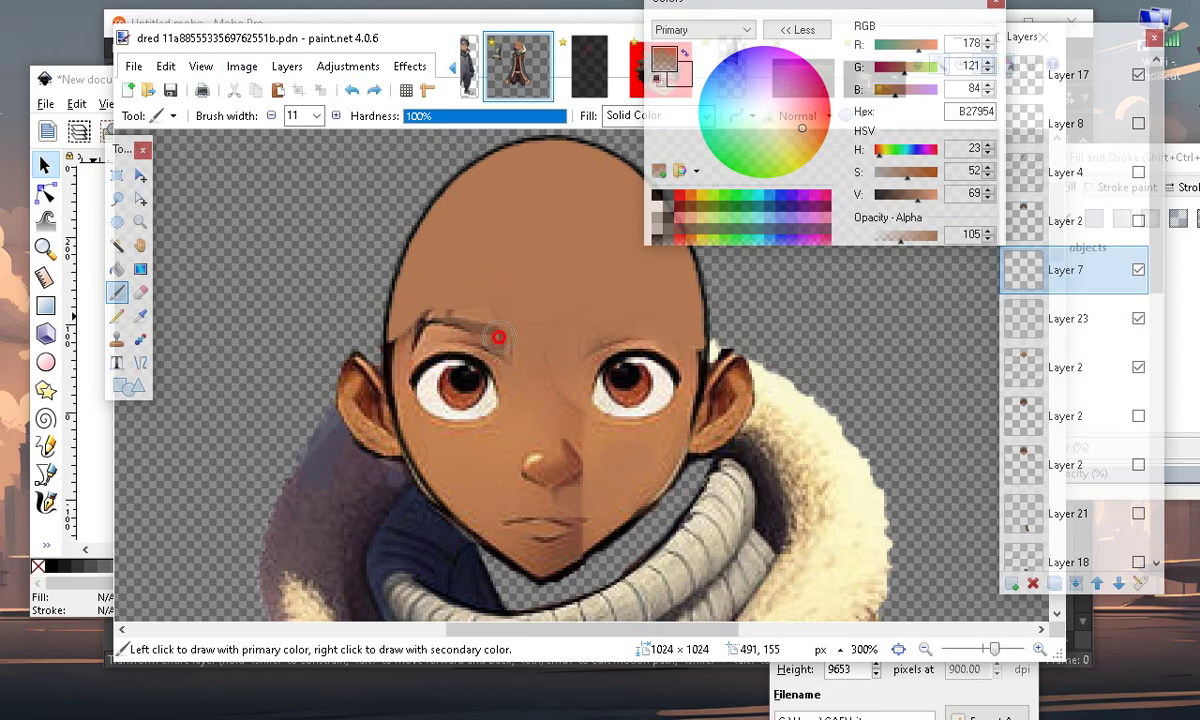
mouse_move(443, 298)
left_mouse_down()
mouse_move(470, 315)
mouse_move(503, 347)
left_mouse_up()
scroll(503, 347, "up", 1)
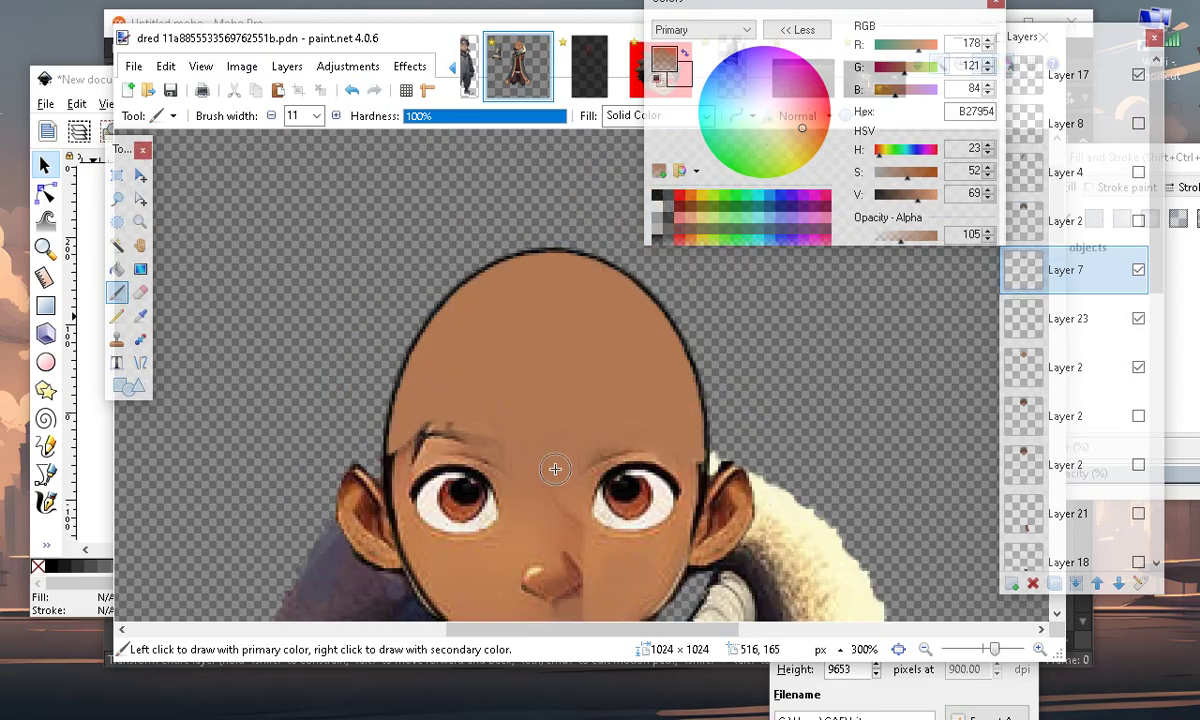
scroll(555, 469, "down", 2)
mouse_move(418, 340)
left_mouse_down()
mouse_move(435, 311)
mouse_move(408, 336)
mouse_move(439, 319)
mouse_move(486, 338)
left_mouse_up()
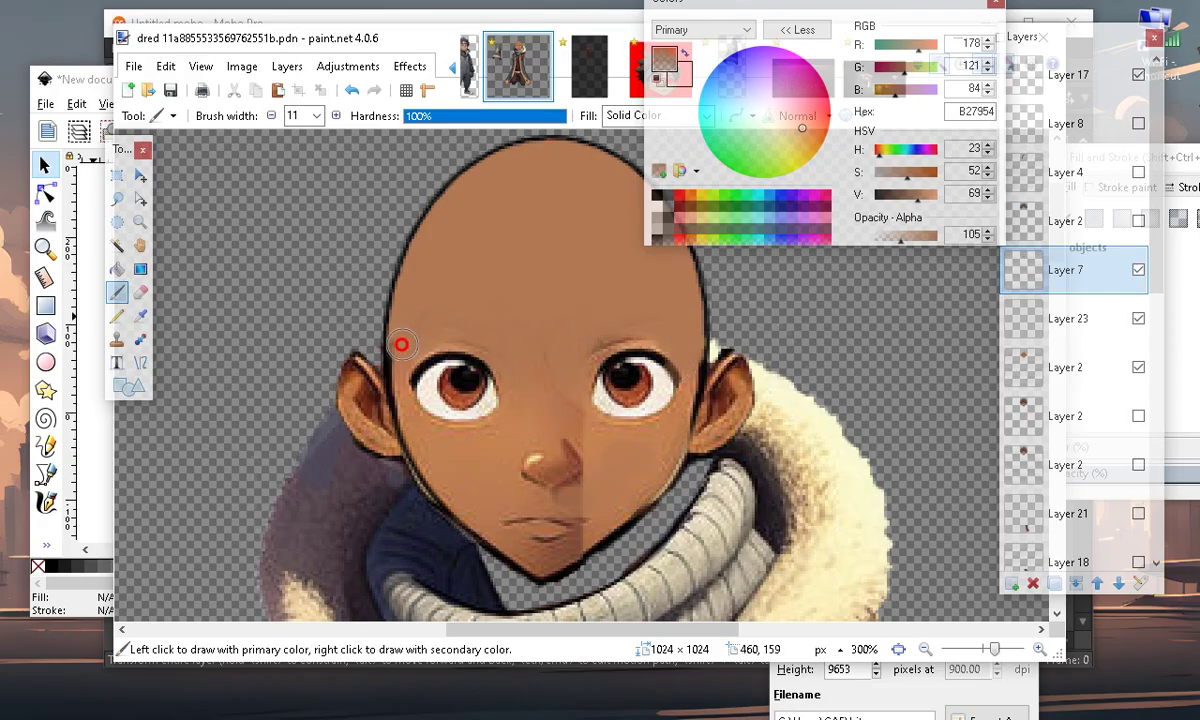
Blend skin colour over the visible seam on the lower face on Layer 7, reducing the brush width to 7
scroll(512, 156, "up", 3)
scroll(627, 265, "down", 3)
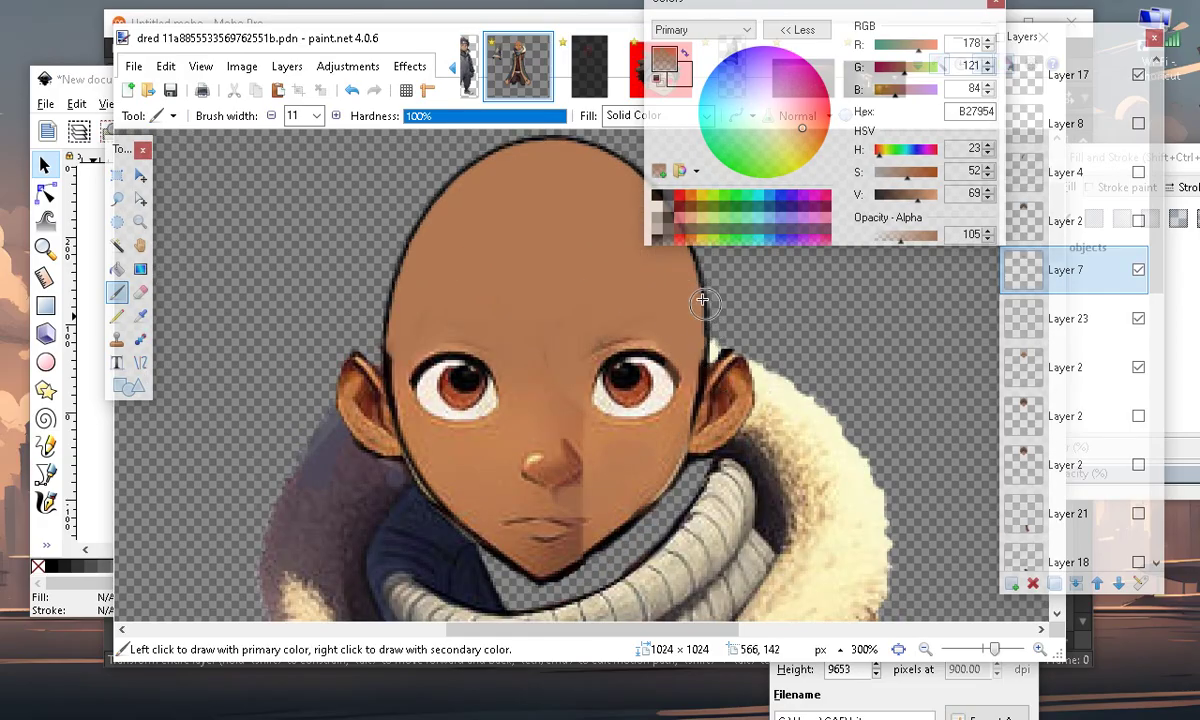
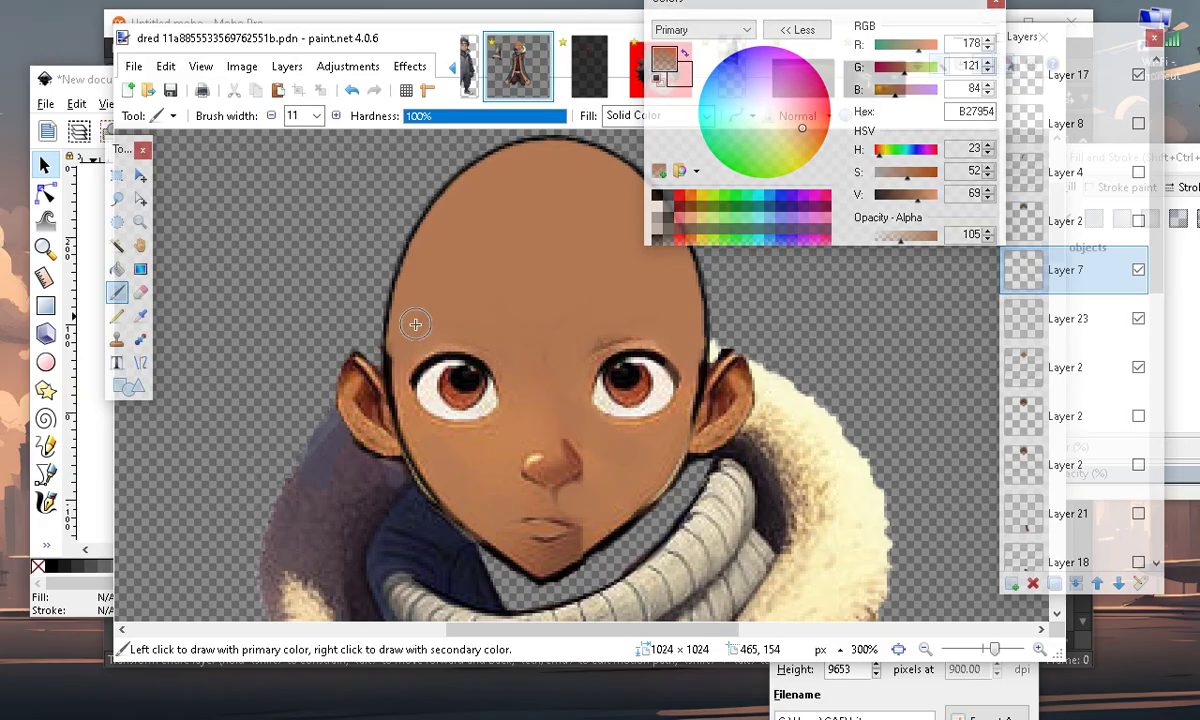
left_click(273, 117)
left_click(273, 117)
left_click(273, 117)
left_click(273, 117)
scroll(528, 450, "down", 3)
scroll(495, 457, "up", 3)
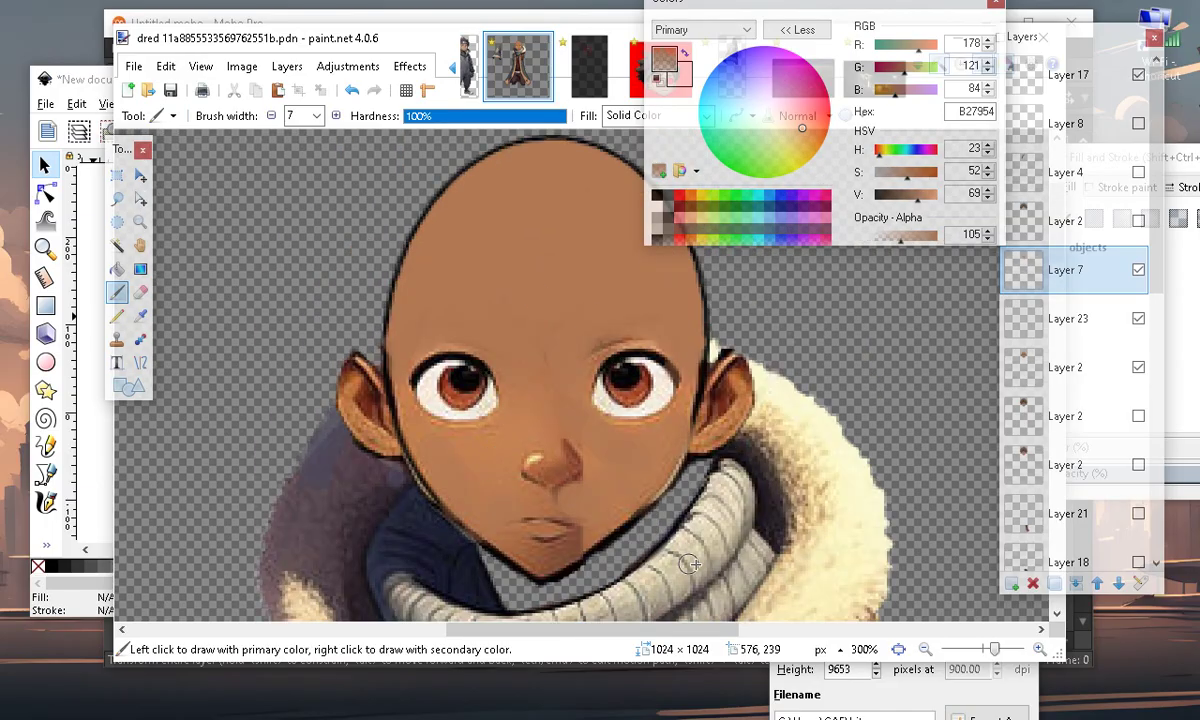
scroll(397, 546, "down", 3)
scroll(485, 437, "up", 3)
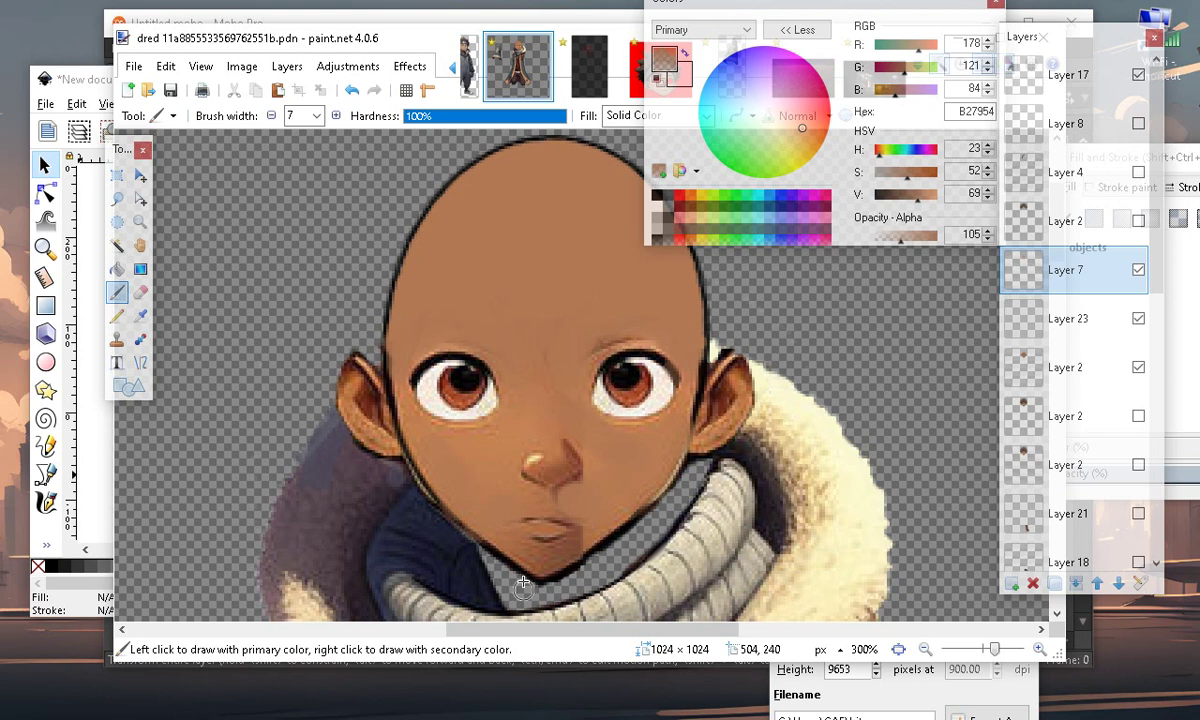
Check what Layer 7, Layer 23 and the head Layer 2 each contribute by switching their visibility off and on
left_click(1138, 271)
left_click(1138, 271)
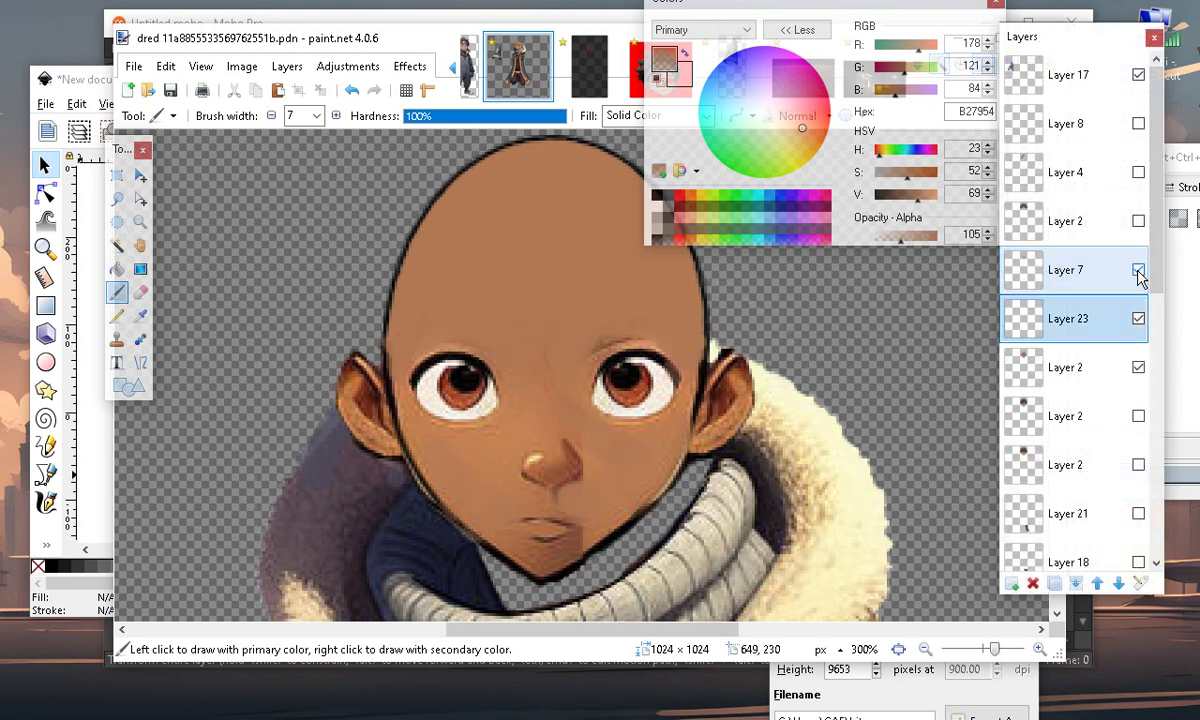
left_click(1140, 319)
left_click(1138, 319)
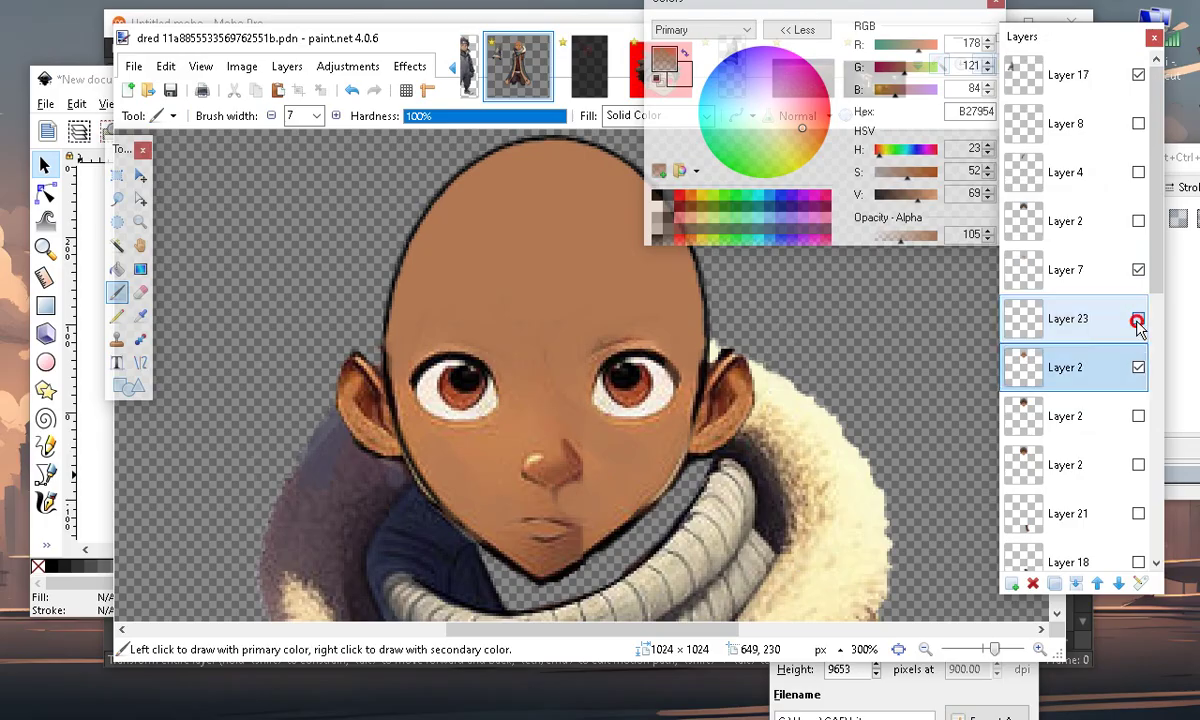
left_click(1138, 368)
left_click(1138, 368)
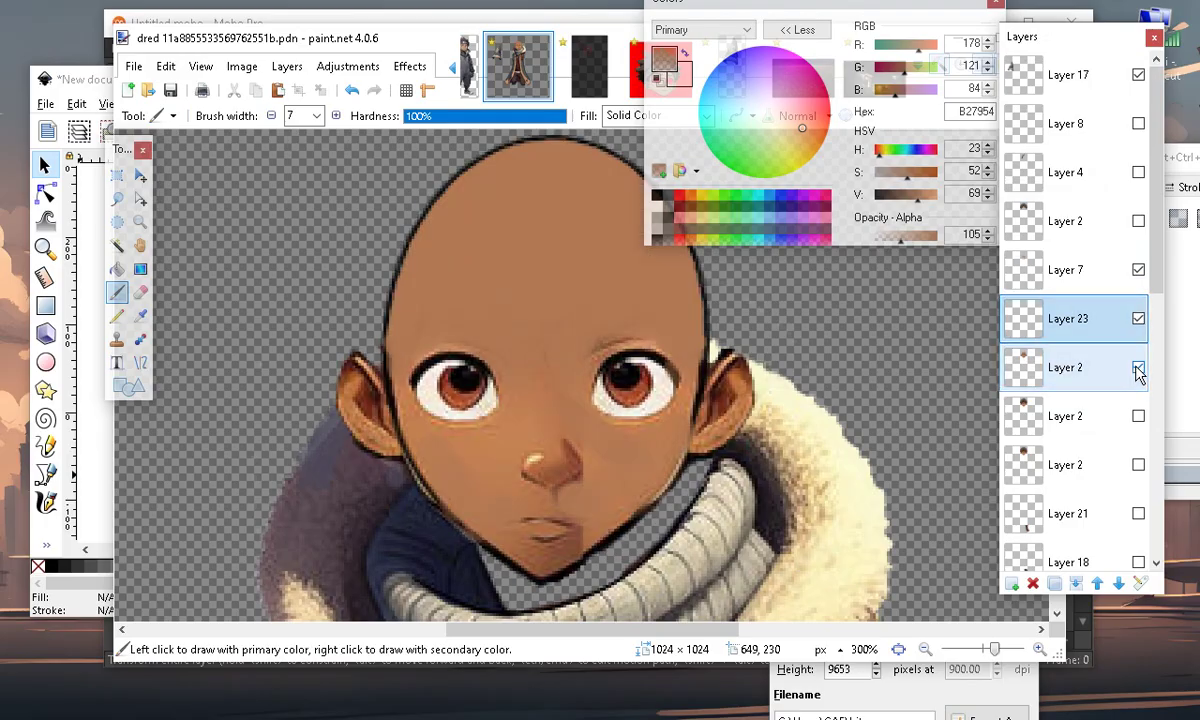
Merge Layer 7 down through Layer 23 into the head Layer 2
left_click(1103, 281)
left_click(1074, 583)
left_click(1071, 583)
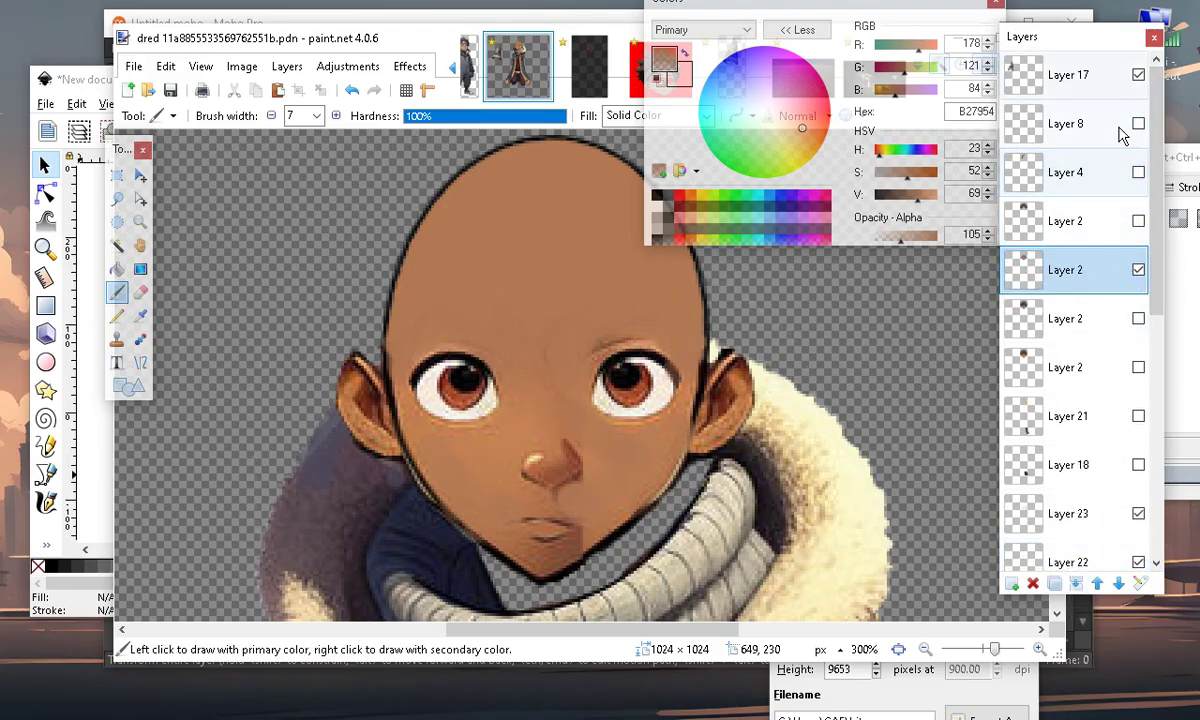
Compare the hair layer with the merged bald head by switching their visibility, leaving the head shown and the hair hidden
left_click(1138, 76)
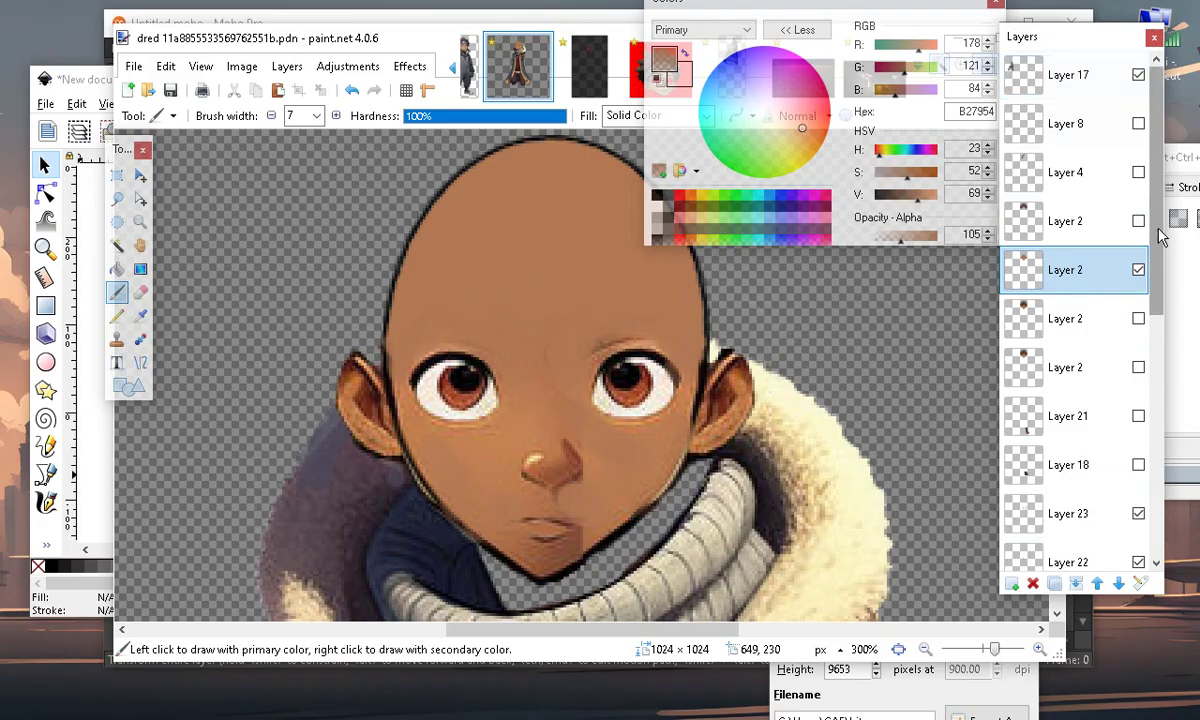
left_click(1139, 223)
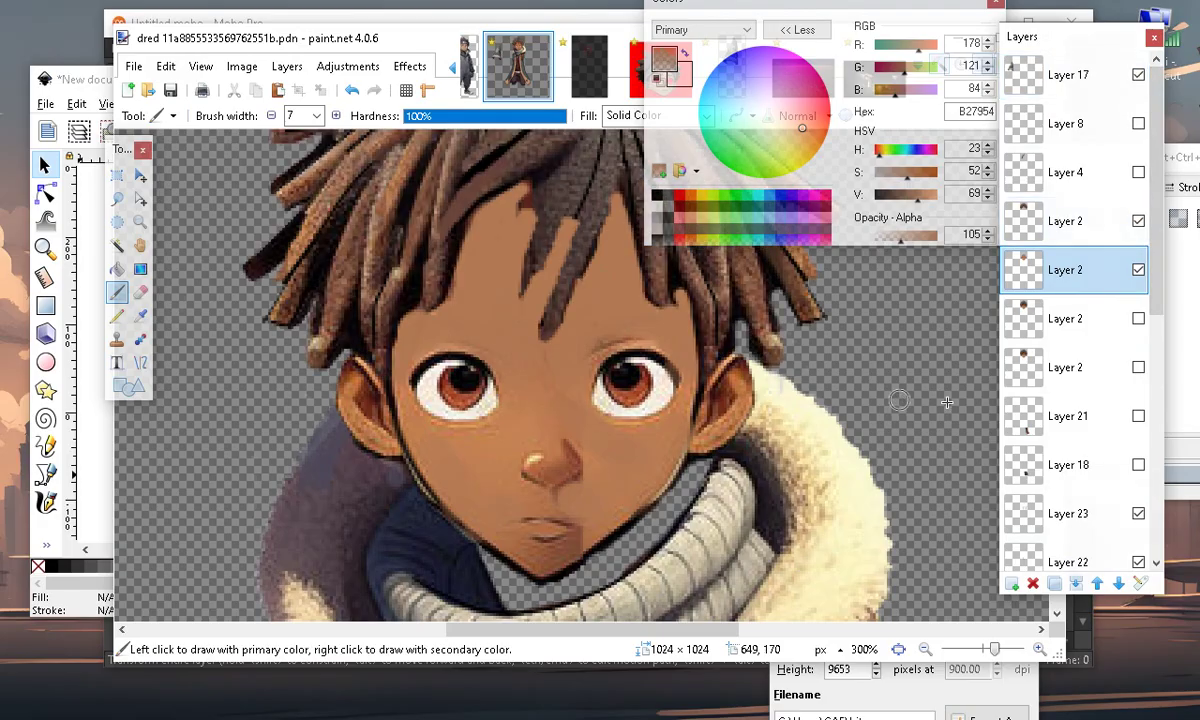
left_click(1139, 270)
left_click(1138, 271)
left_click(1138, 271)
left_click(1138, 271)
left_click(1138, 271)
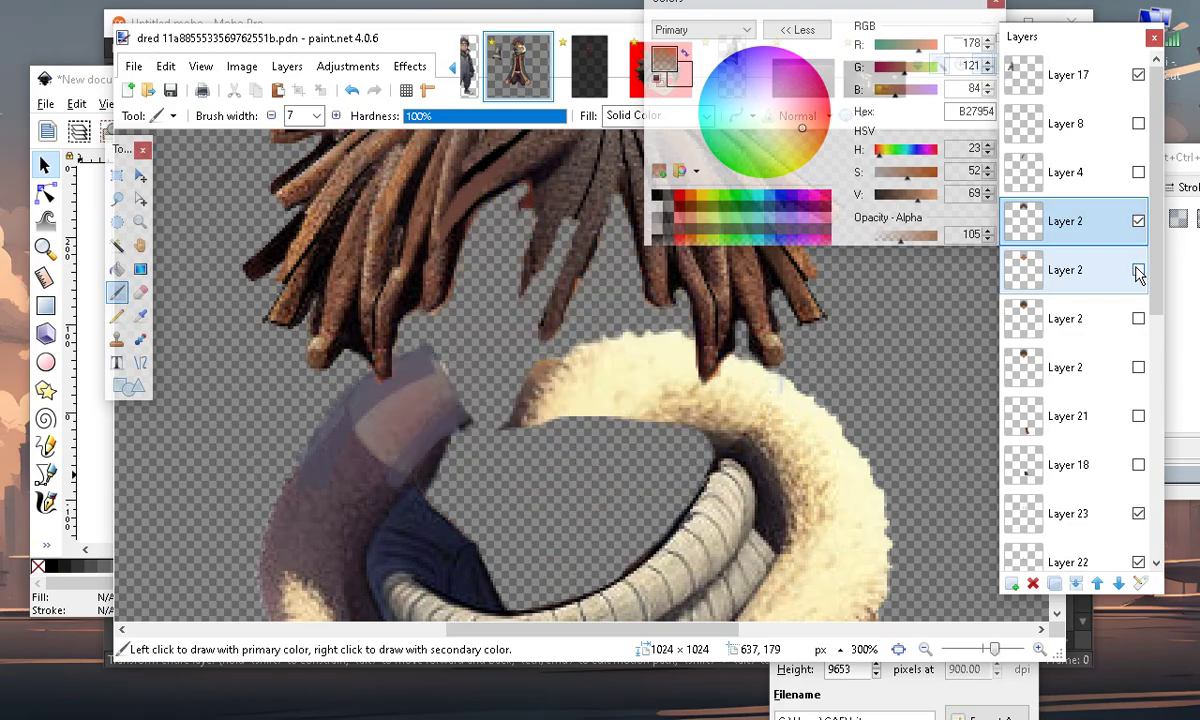
left_click(1138, 271)
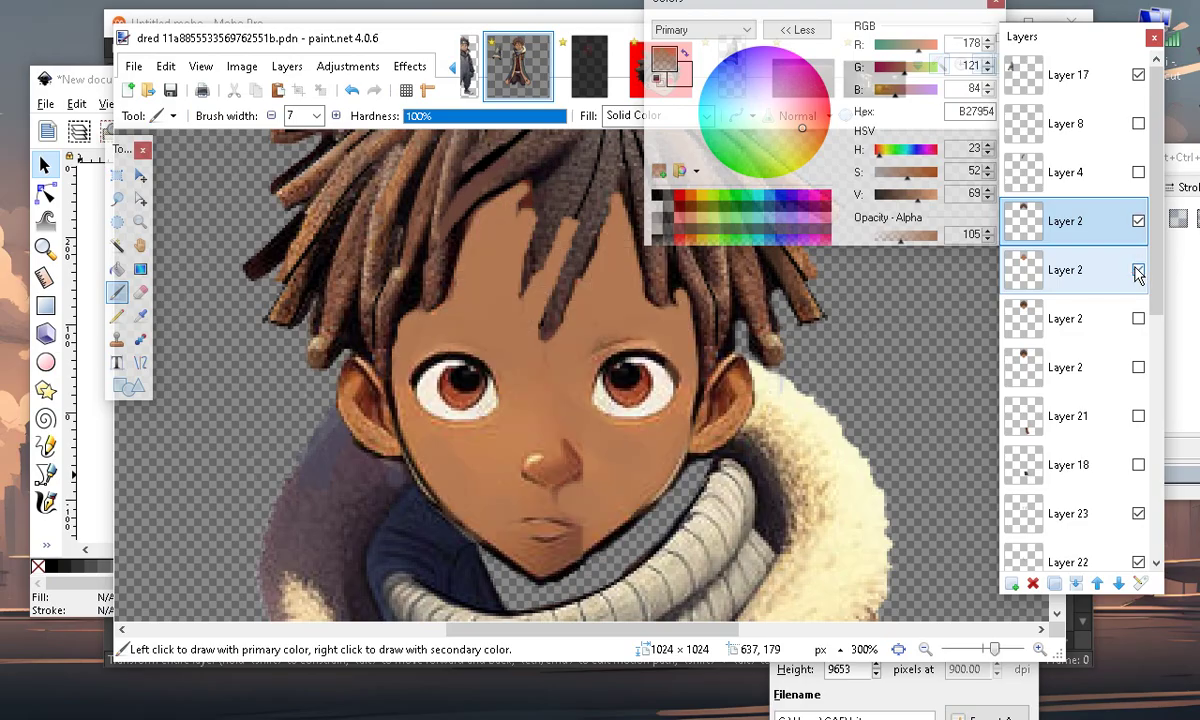
left_click(1138, 271)
left_click(1138, 271)
left_click(1138, 271)
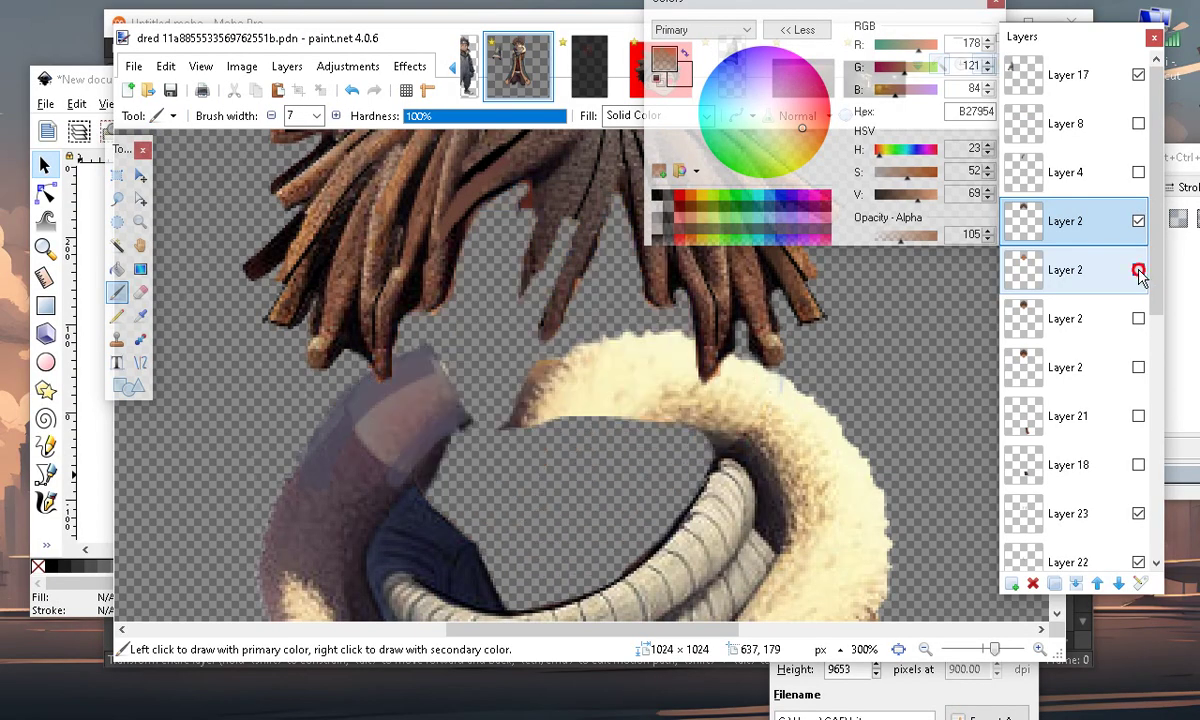
left_click(1138, 271)
left_click(1138, 221)
left_click(1138, 221)
left_click(1138, 221)
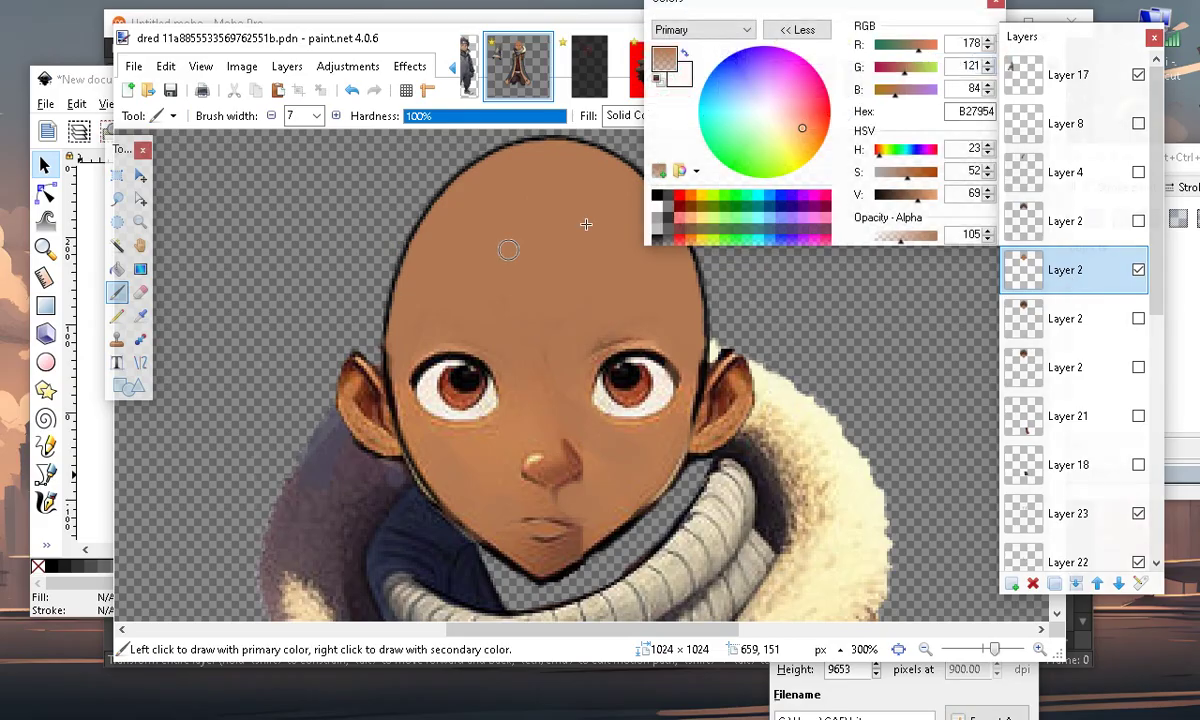
Select a 189 × 204 pixel rectangle around the bald head on its Layer 2 and copy it
left_click(925, 649)
left_click(925, 649)
left_click(925, 649)
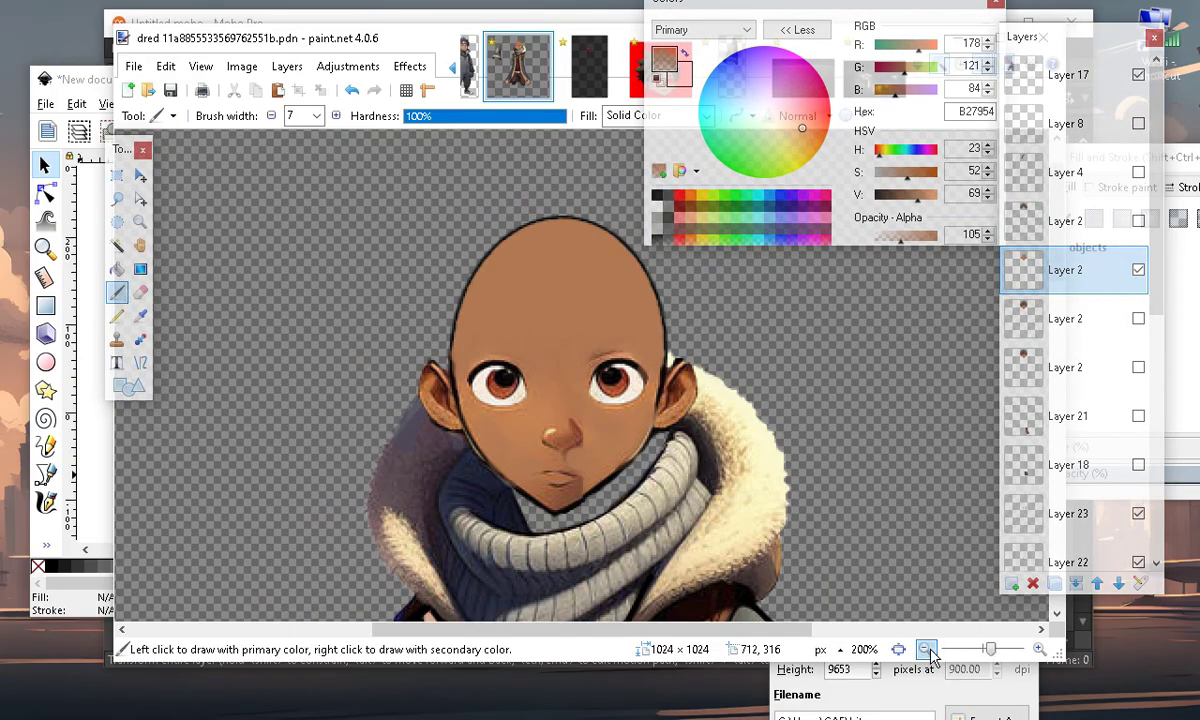
left_click(117, 175)
left_click_drag(436, 192, 702, 479)
left_click(166, 66)
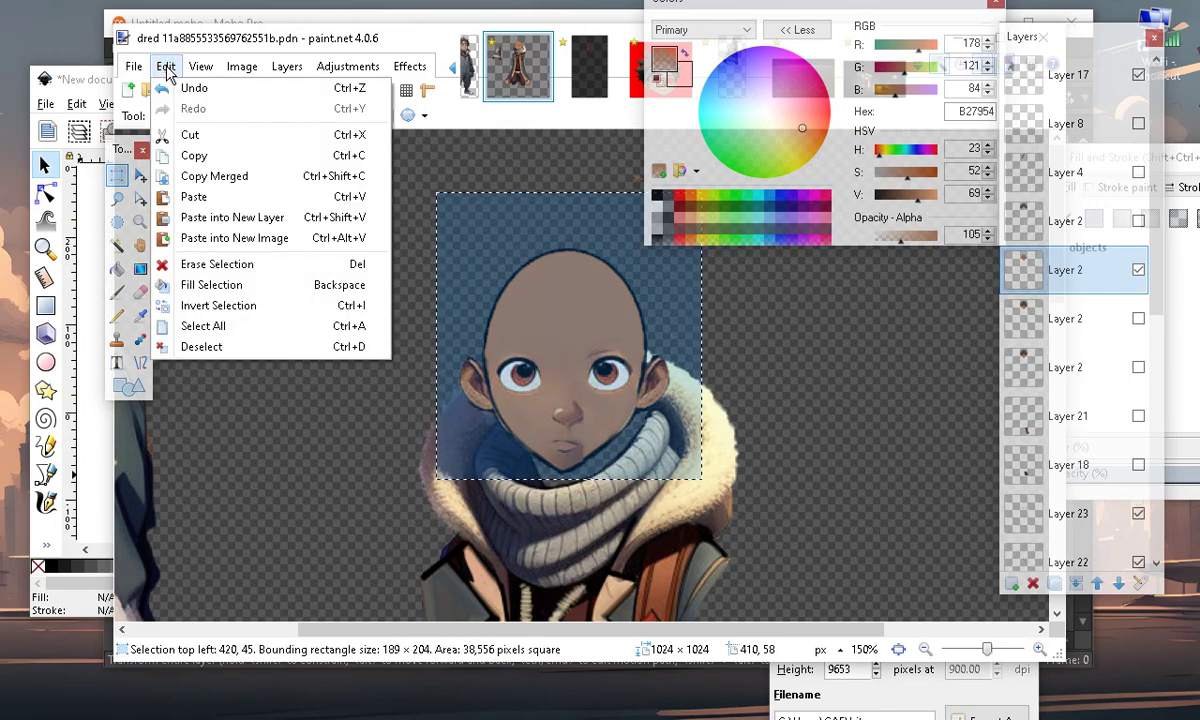
left_click(188, 154)
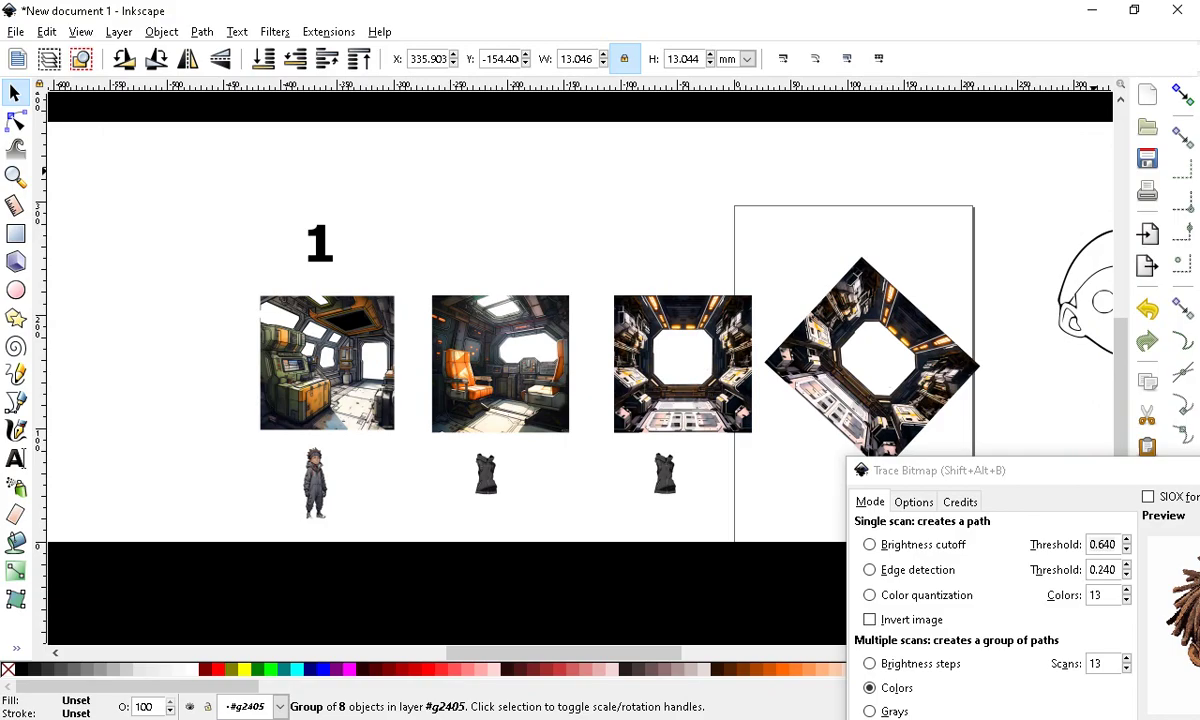
Switch to Inkscape, paste the copied bald head and move it into the empty area above the cockpit pictures
key("alt+Tab")
left_click(47, 31)
left_click(100, 177)
left_click_drag(88, 193, 250, 447)
left_click_drag(150, 250, 553, 210)
scroll(557, 197, "up", 2)
scroll(580, 340, "up", 1)
left_click_drag(587, 356, 437, 356)
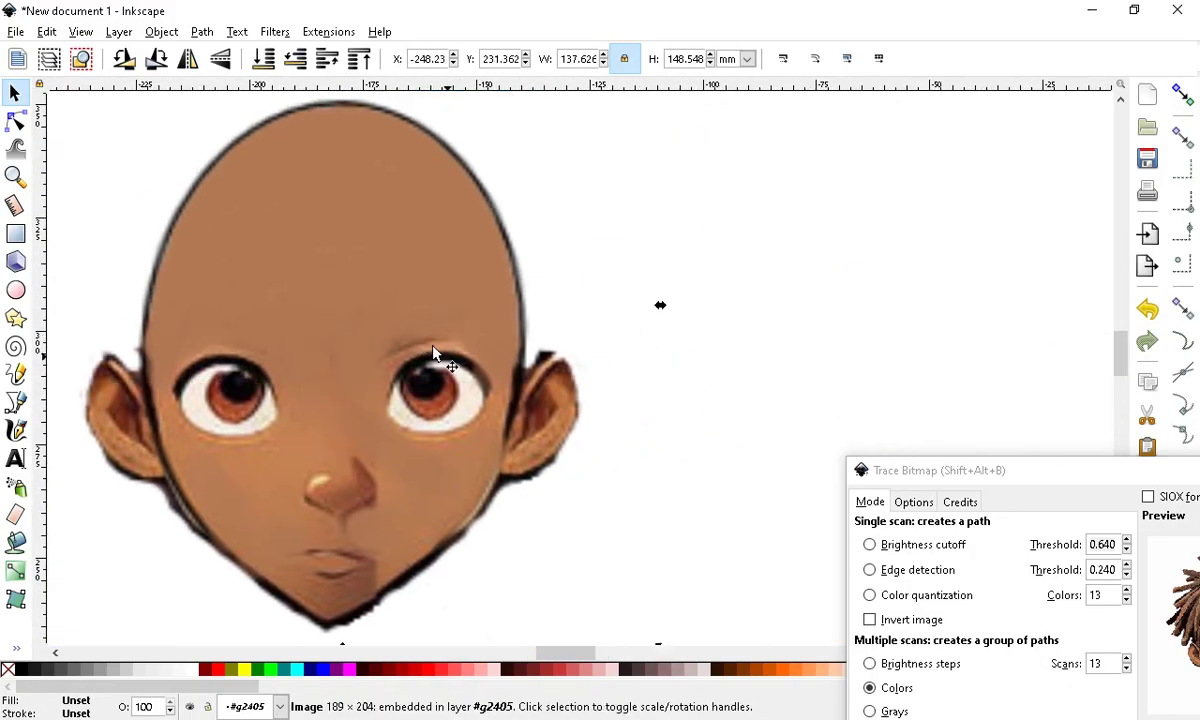
Place the pasted bald head beside the headband character's head, deselect it, and return to paint.net
scroll(555, 437, "down", 3)
scroll(447, 360, "up", 2)
scroll(858, 434, "down", 3)
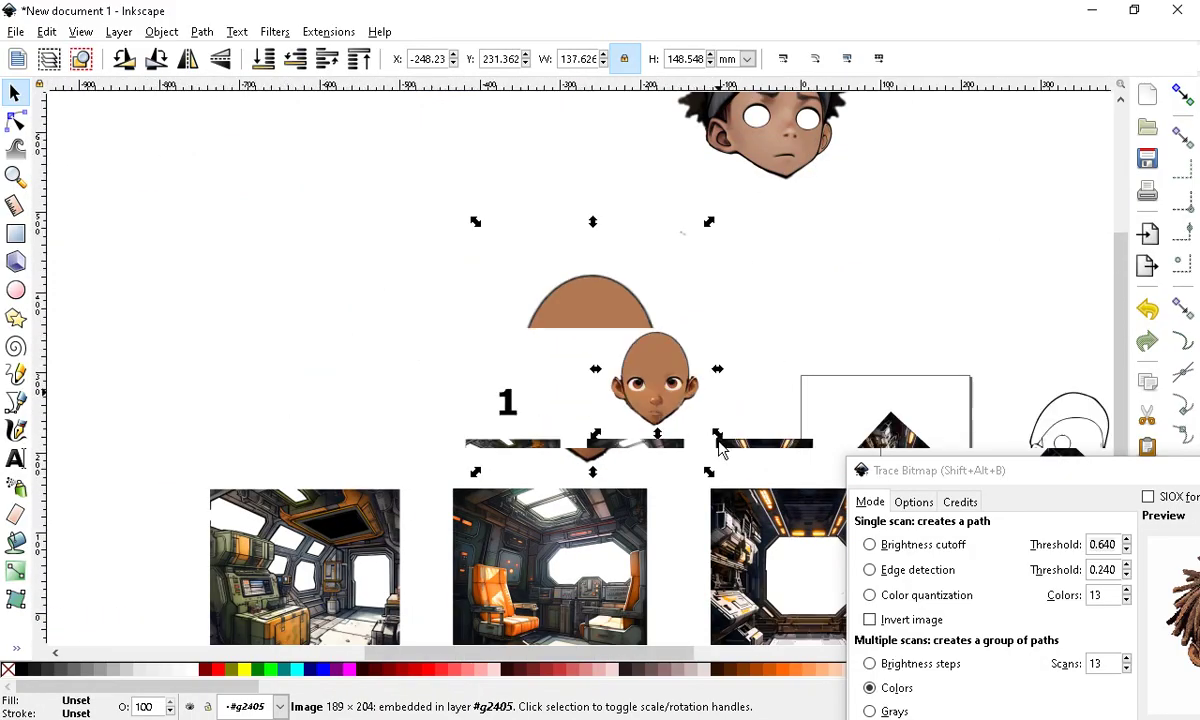
scroll(771, 268, "up", 1)
left_click_drag(652, 460, 489, 290)
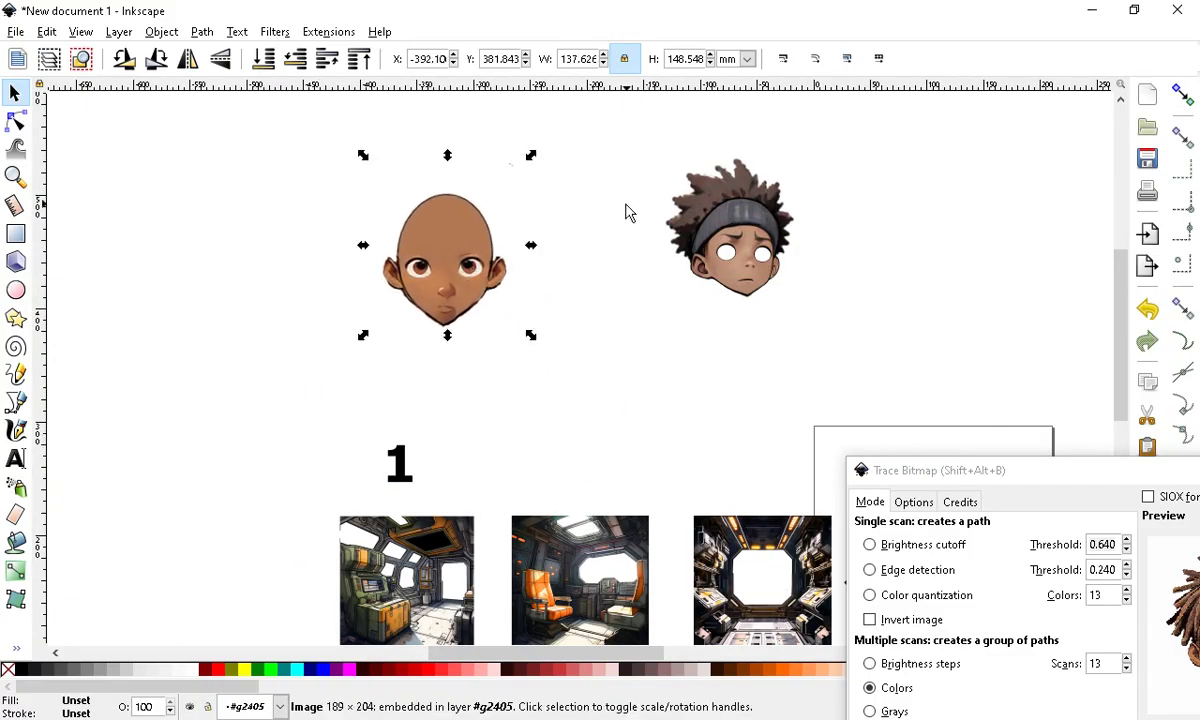
left_click(921, 174)
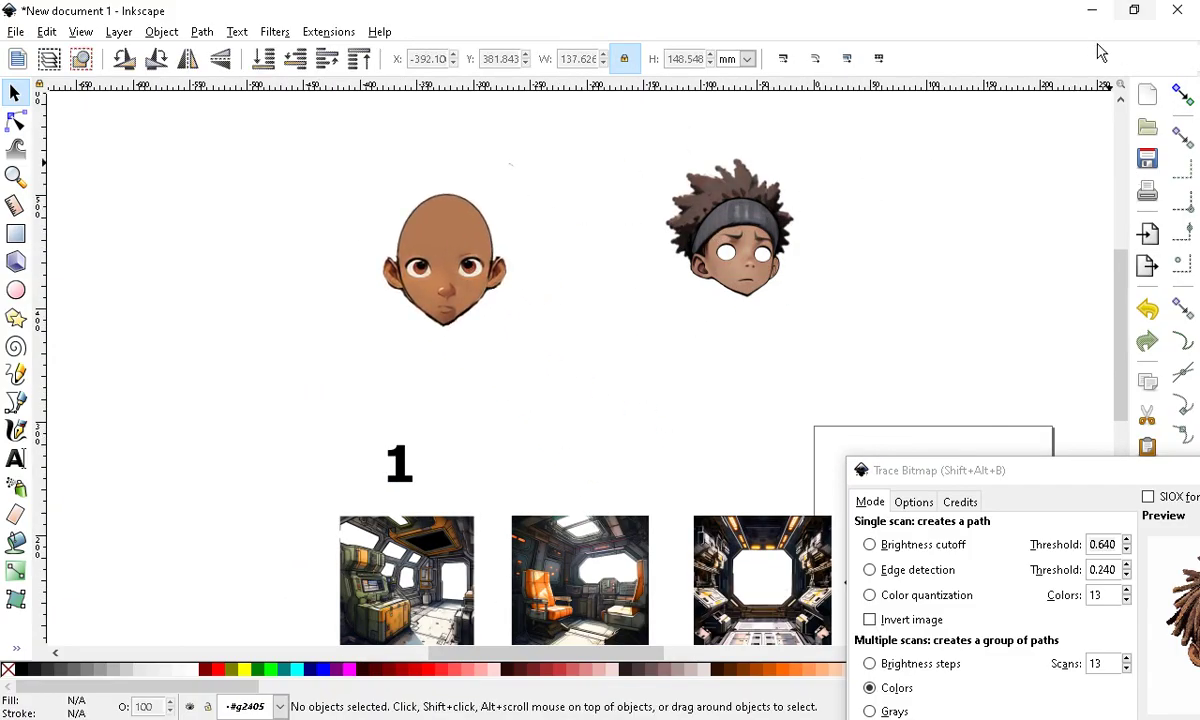
left_click(1092, 10)
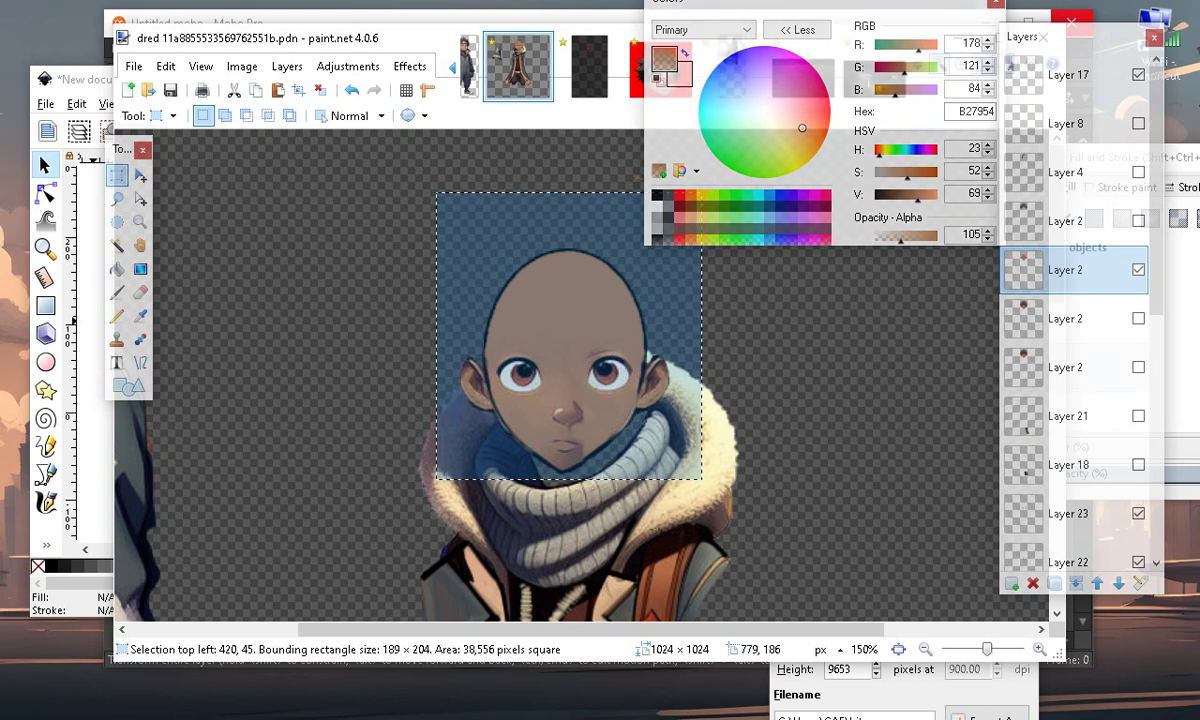
Hide the bald head layer and clear the rectangular selection, leaving the outfit in view
left_click(1138, 271)
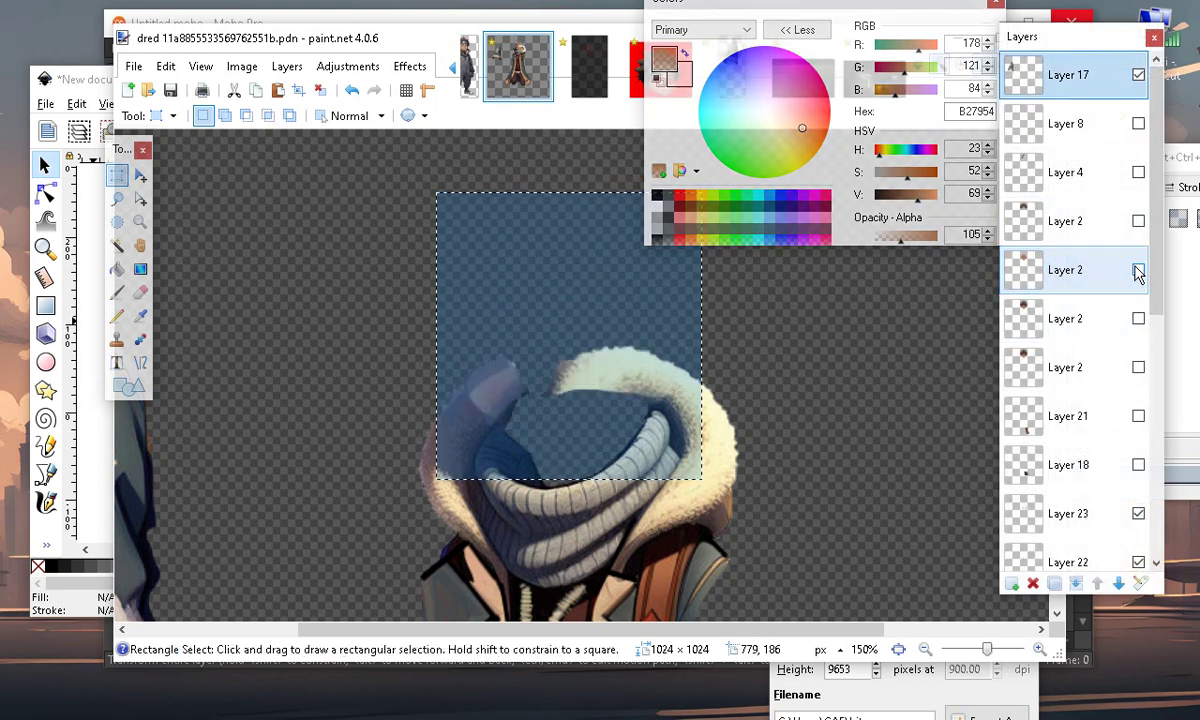
left_click(693, 580)
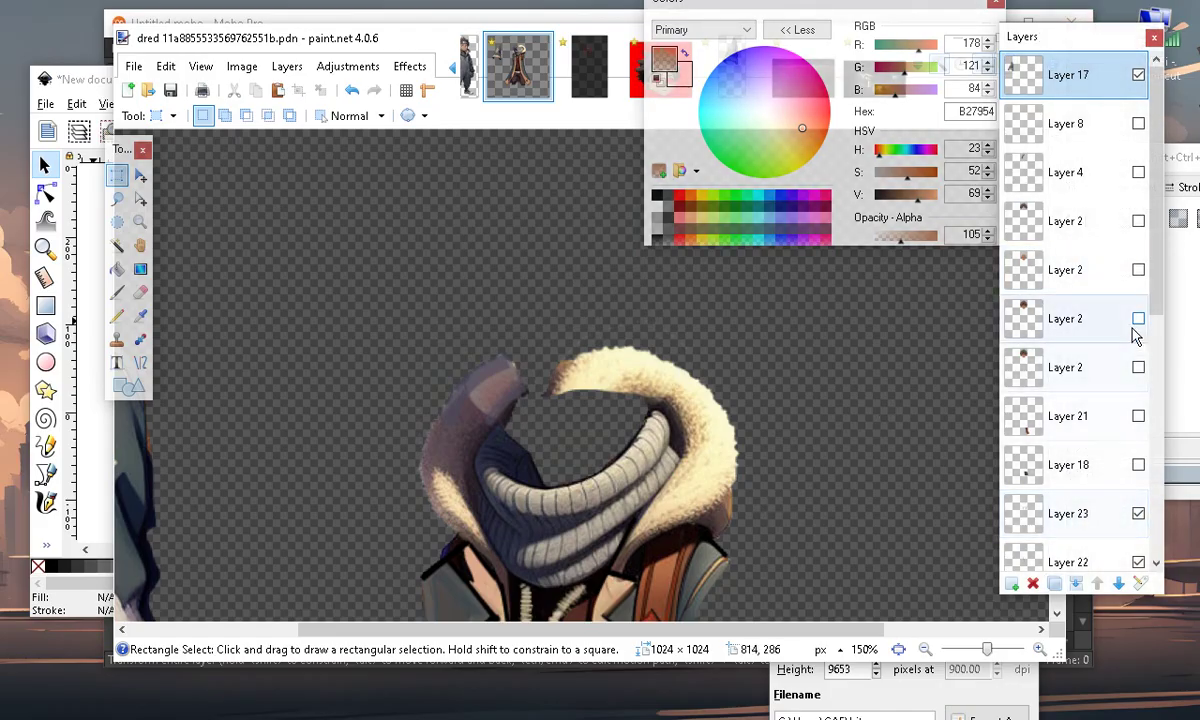
left_click(1160, 358)
left_click_drag(1160, 352, 1141, 440)
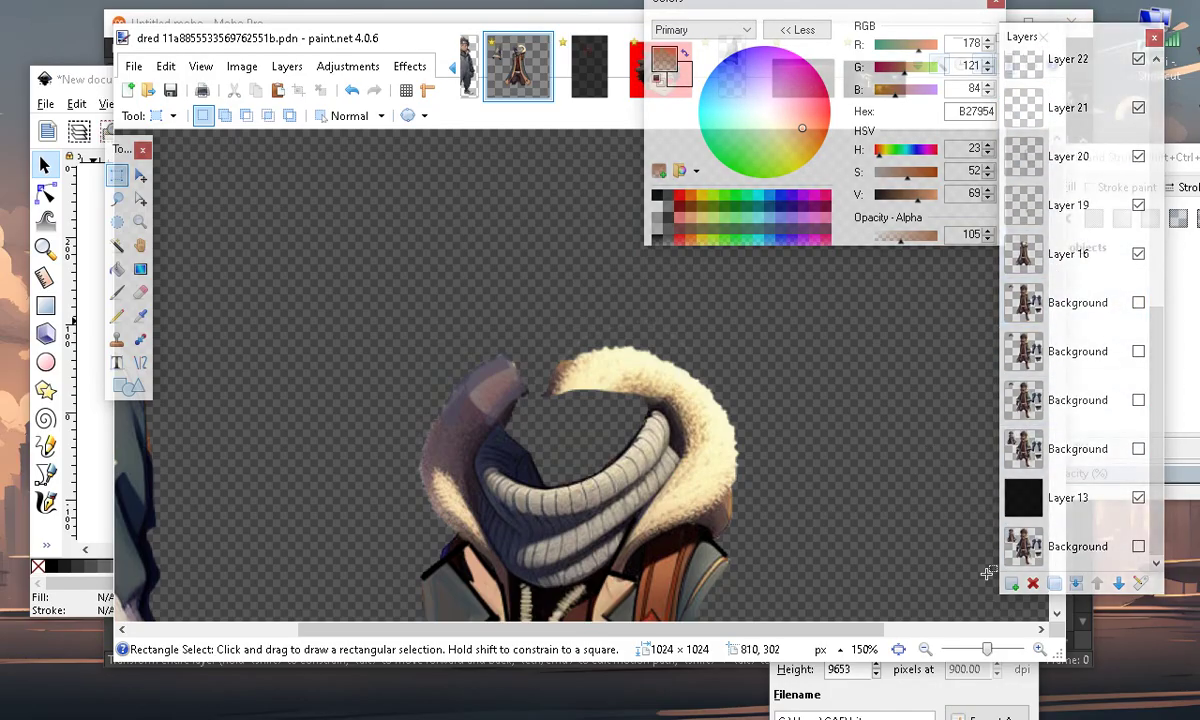
left_click(925, 649)
left_click(925, 649)
left_click(925, 649)
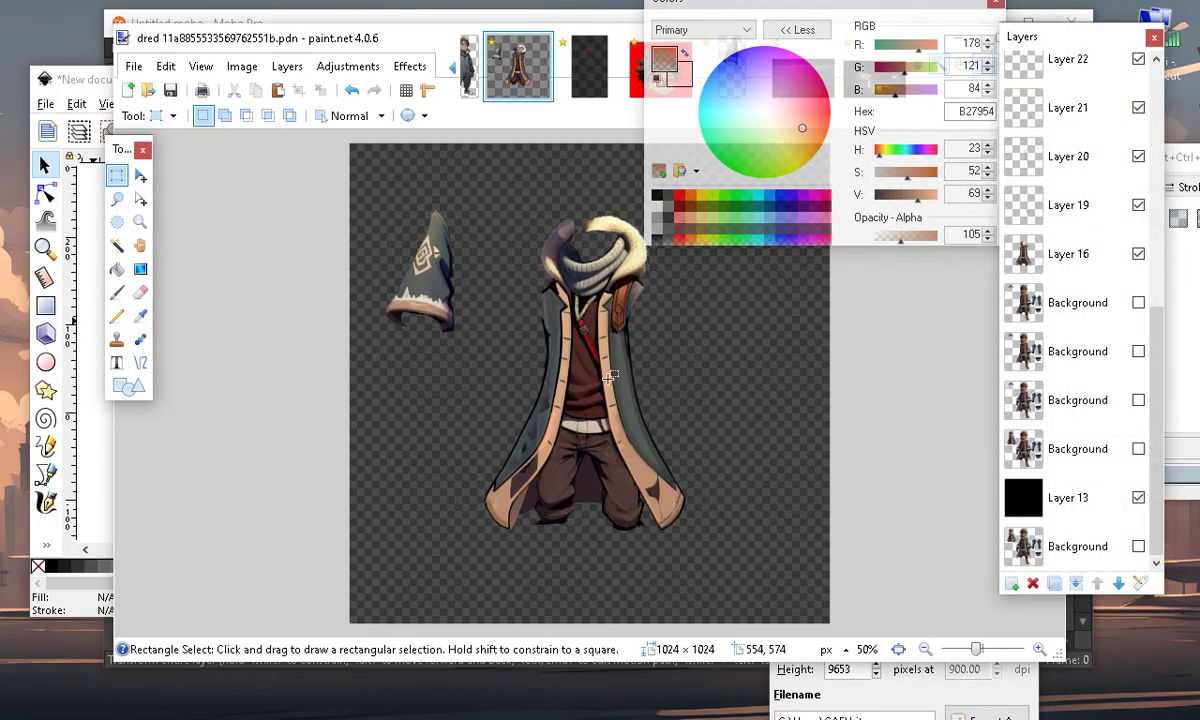
left_click(1037, 650)
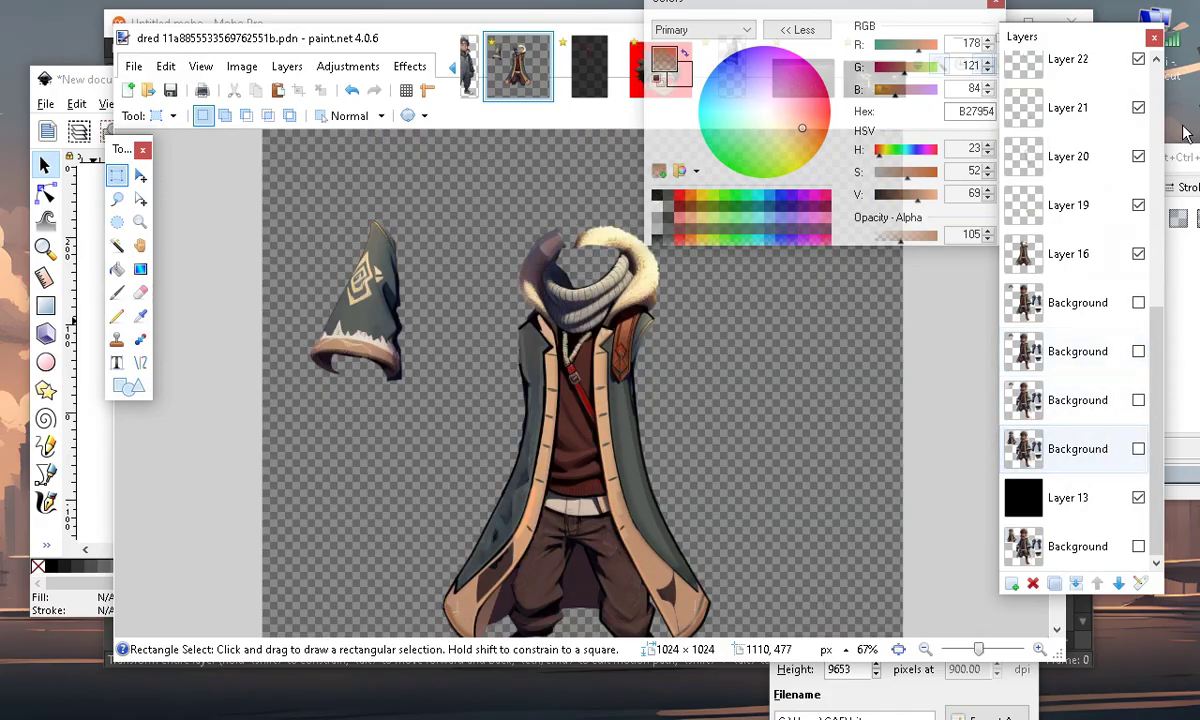
Check the boot on the upper Layer 21 by showing the layer and hiding it again
left_click(1148, 370)
left_click_drag(1148, 370, 1139, 172)
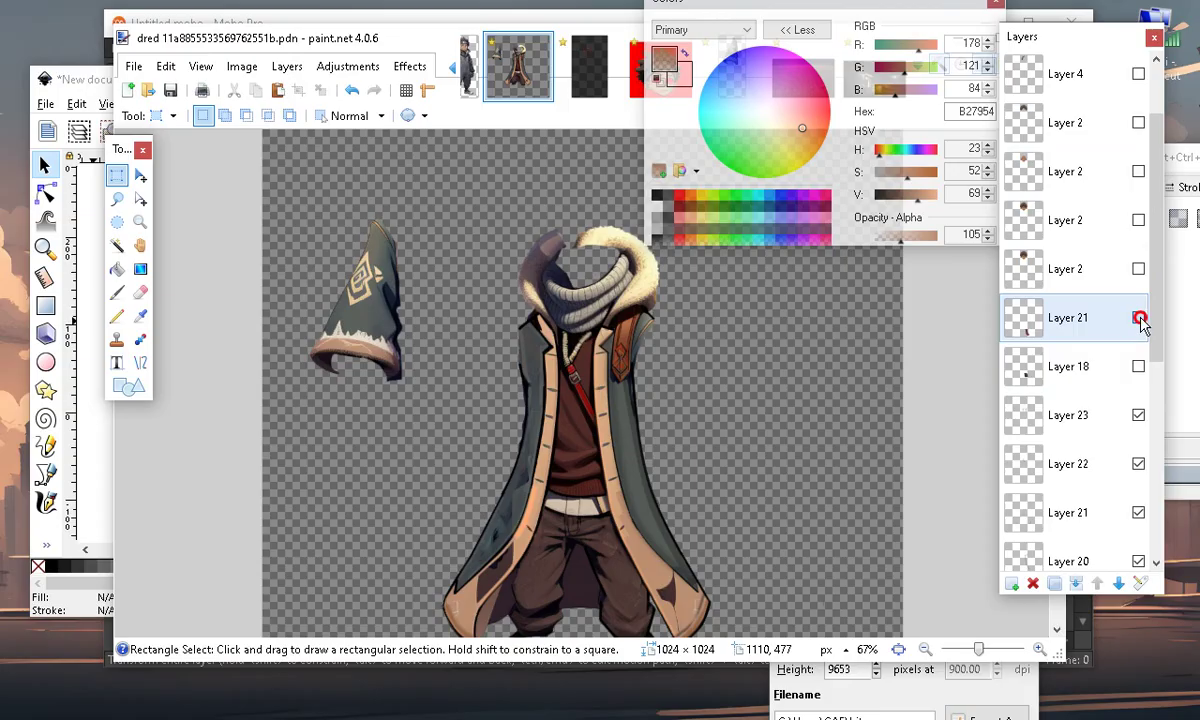
left_click(1139, 318)
scroll(685, 317, "down", 2)
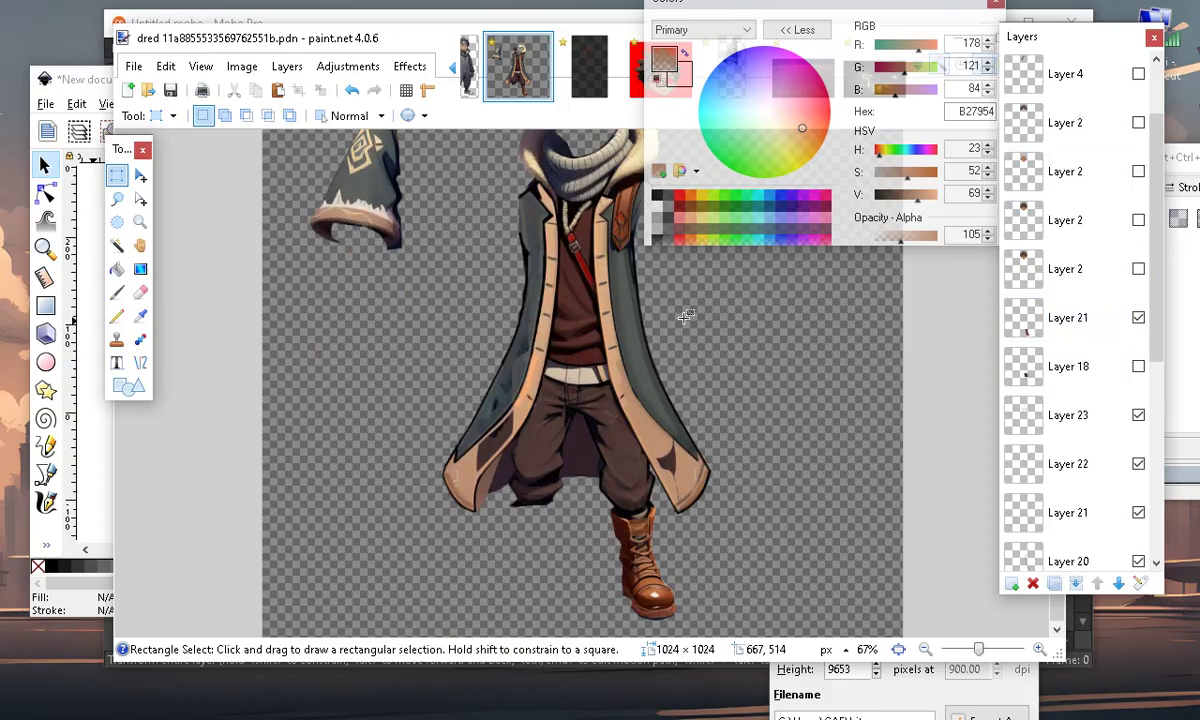
left_click(1139, 320)
Show Layer 18 and move its trouser-leg piece down below the right-hand trouser leg, with the selection's top left at 24, 116
left_click(1139, 368)
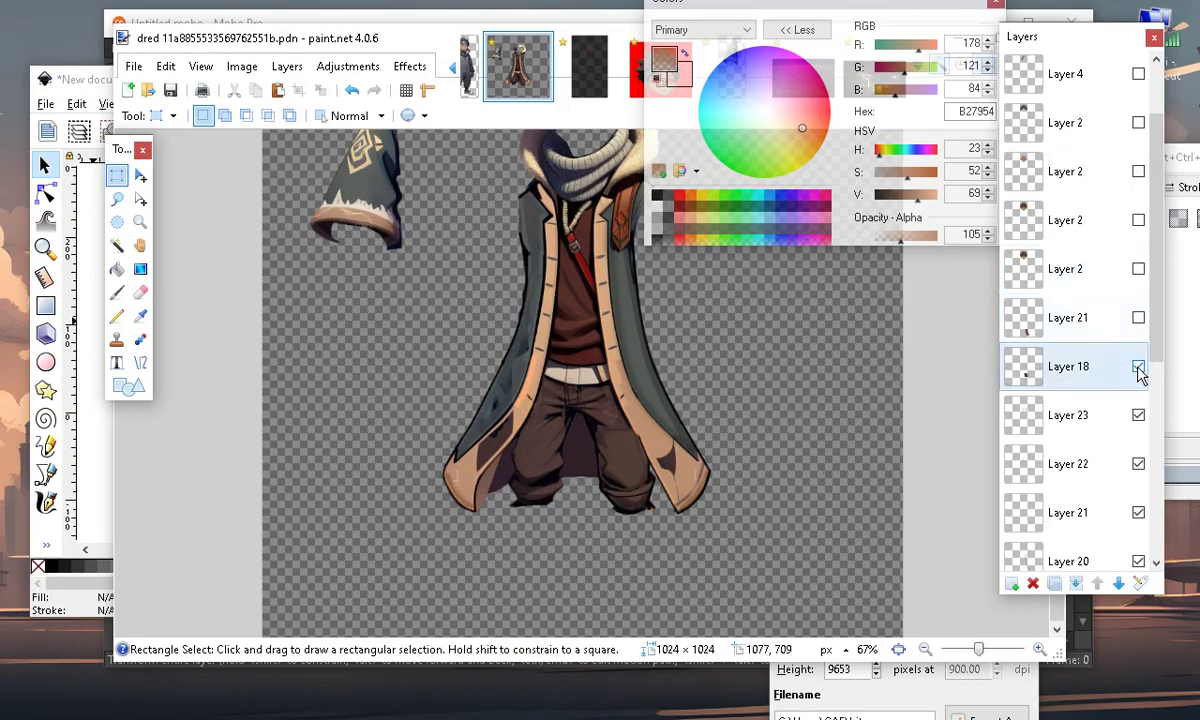
left_click(1091, 370)
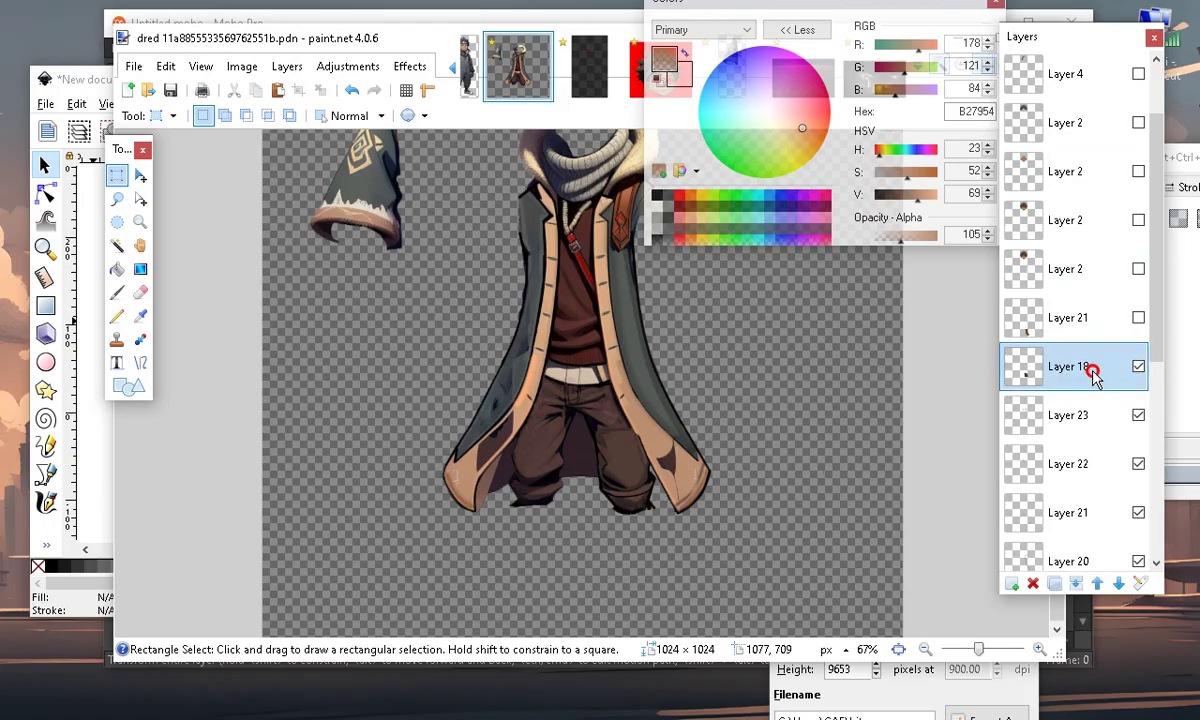
left_click(140, 175)
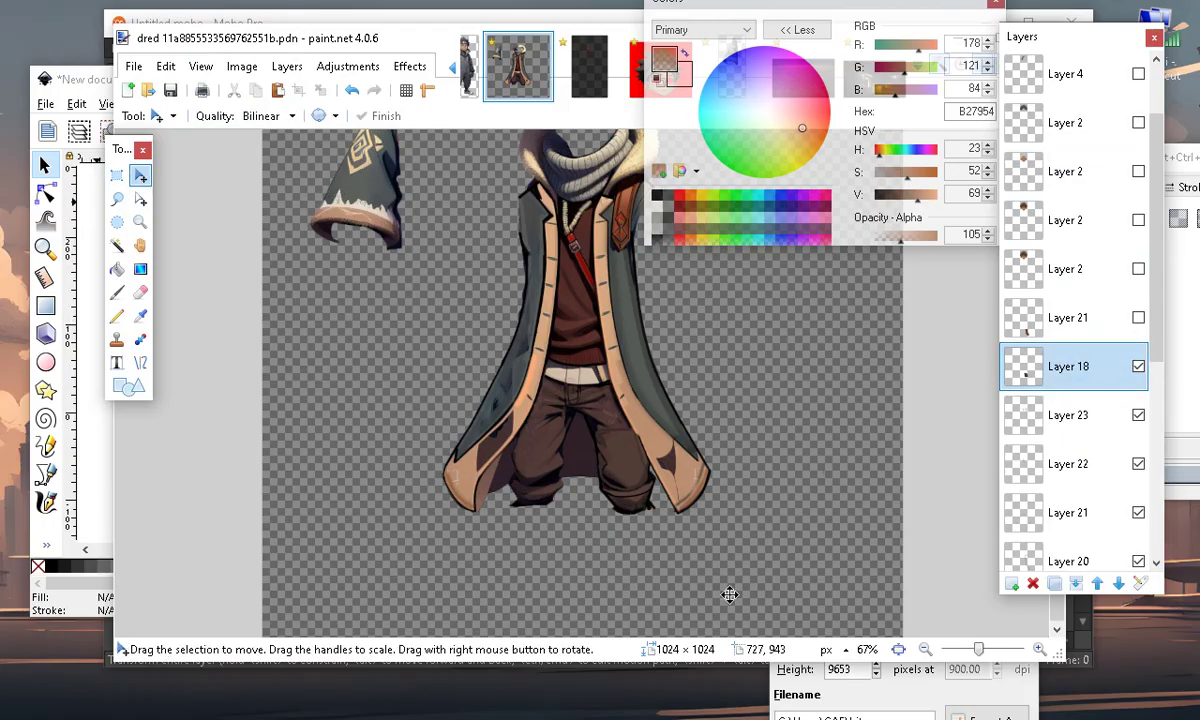
left_click_drag(619, 520, 651, 557)
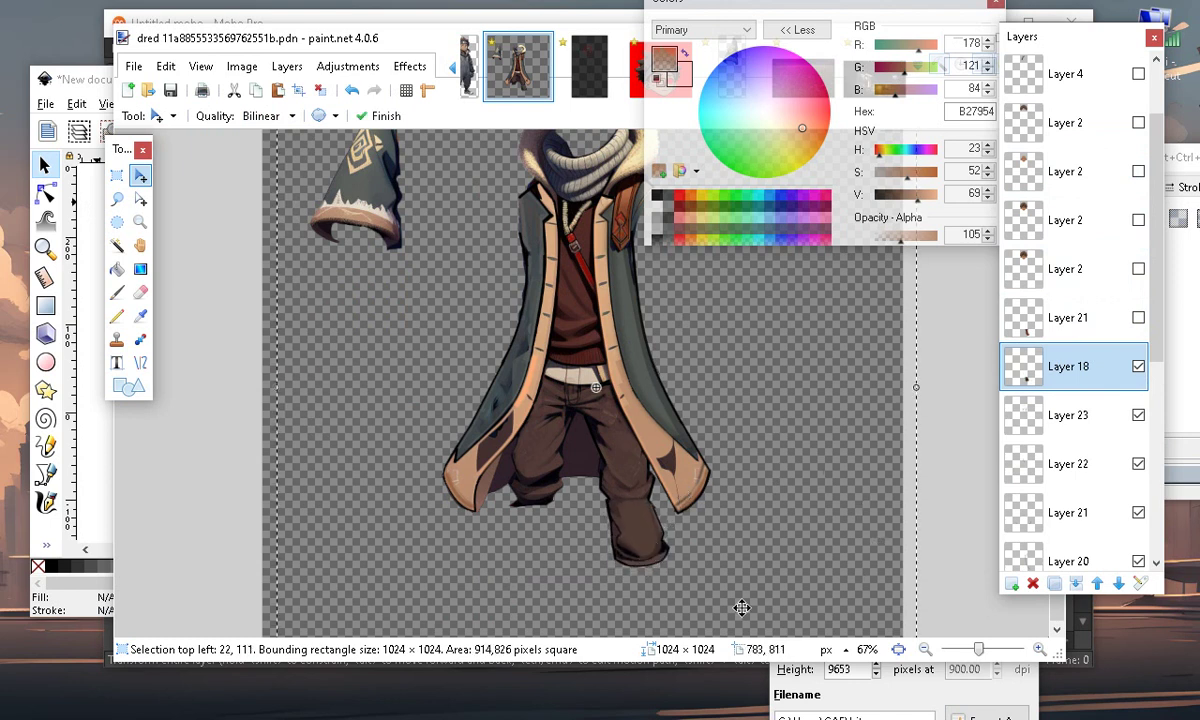
left_click(1039, 649)
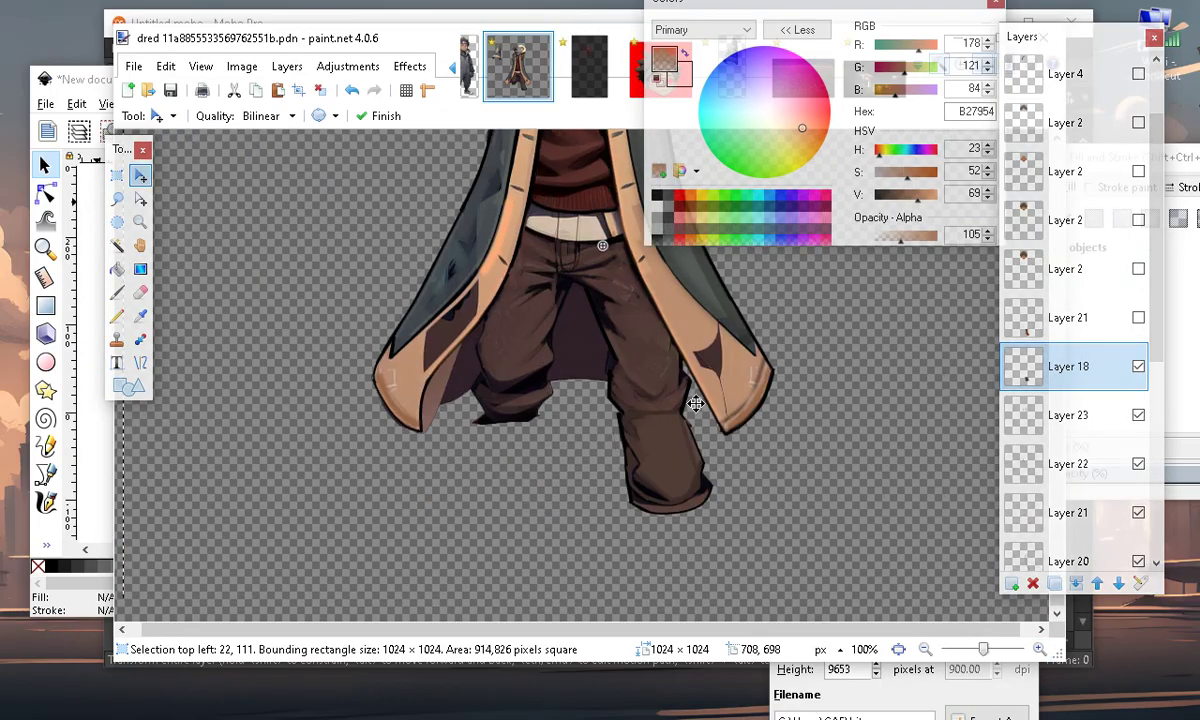
mouse_move(651, 490)
left_mouse_down()
mouse_move(656, 501)
mouse_move(654, 465)
left_mouse_up()
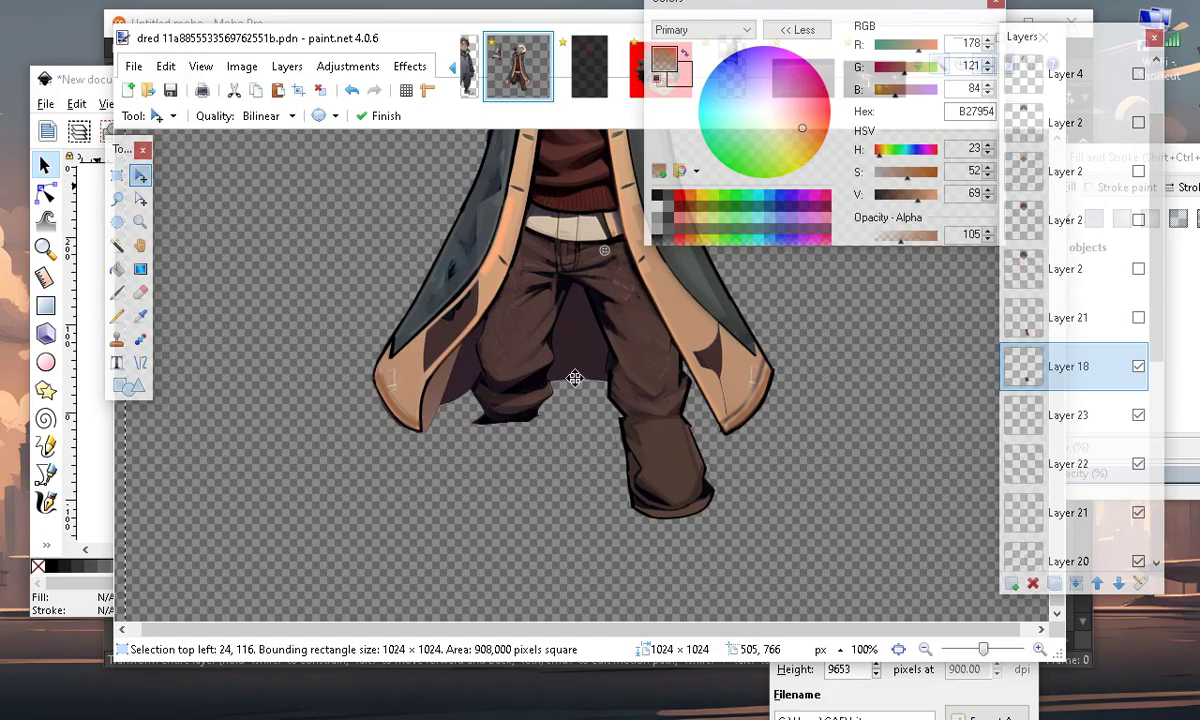
Select the lower trouser-leg piece on Layer 18 and stretch its top edge upward, making the selection 200 × 239 pixels
key("s")
left_click_drag(581, 348, 768, 560)
left_click(140, 176)
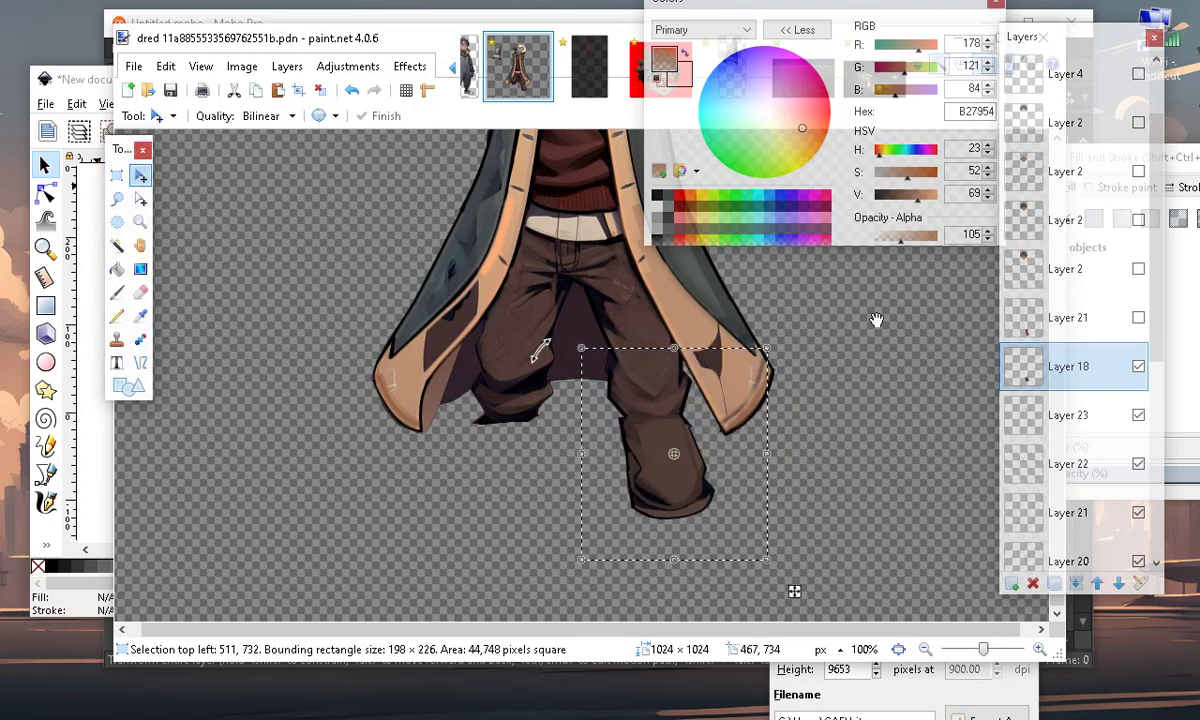
mouse_move(773, 344)
left_mouse_down()
mouse_move(782, 351)
mouse_move(772, 345)
left_mouse_up()
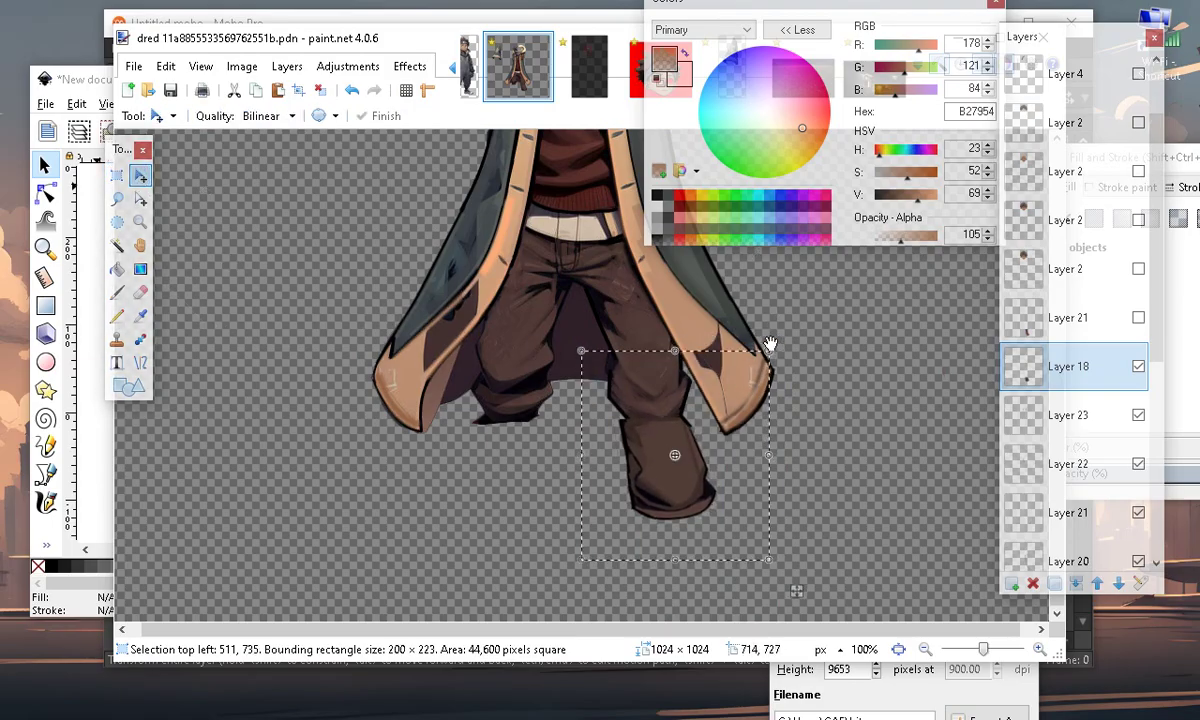
left_click_drag(676, 355, 673, 340)
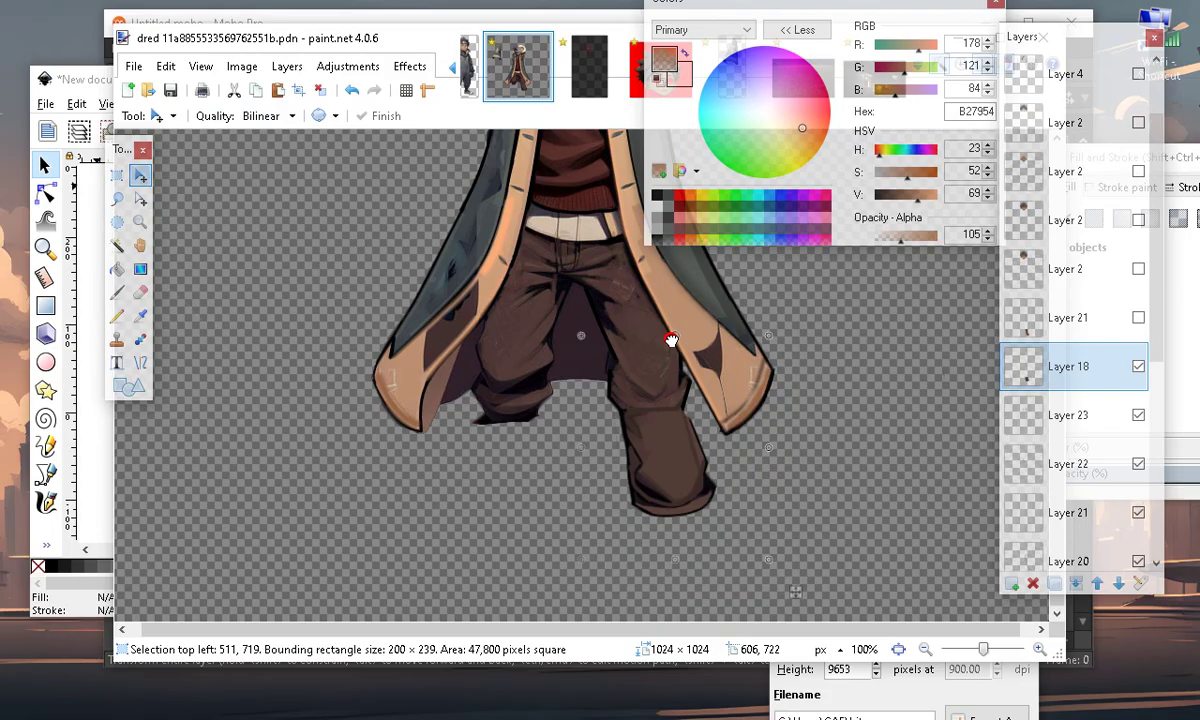
Rotate the lower trouser-leg piece to -2.61°, place its selection's top left at 502, 714, and deselect it
mouse_move(771, 324)
left_mouse_down()
mouse_move(785, 336)
mouse_move(781, 327)
left_mouse_up()
left_click_drag(680, 474, 677, 474)
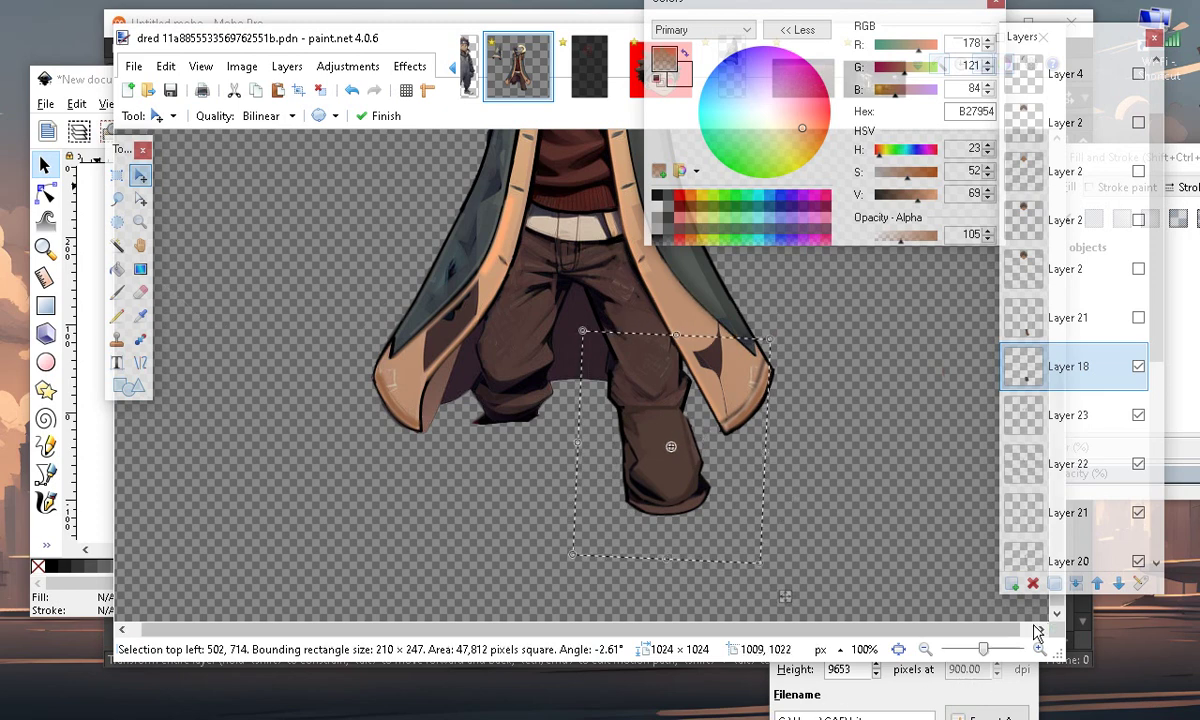
left_click(925, 648)
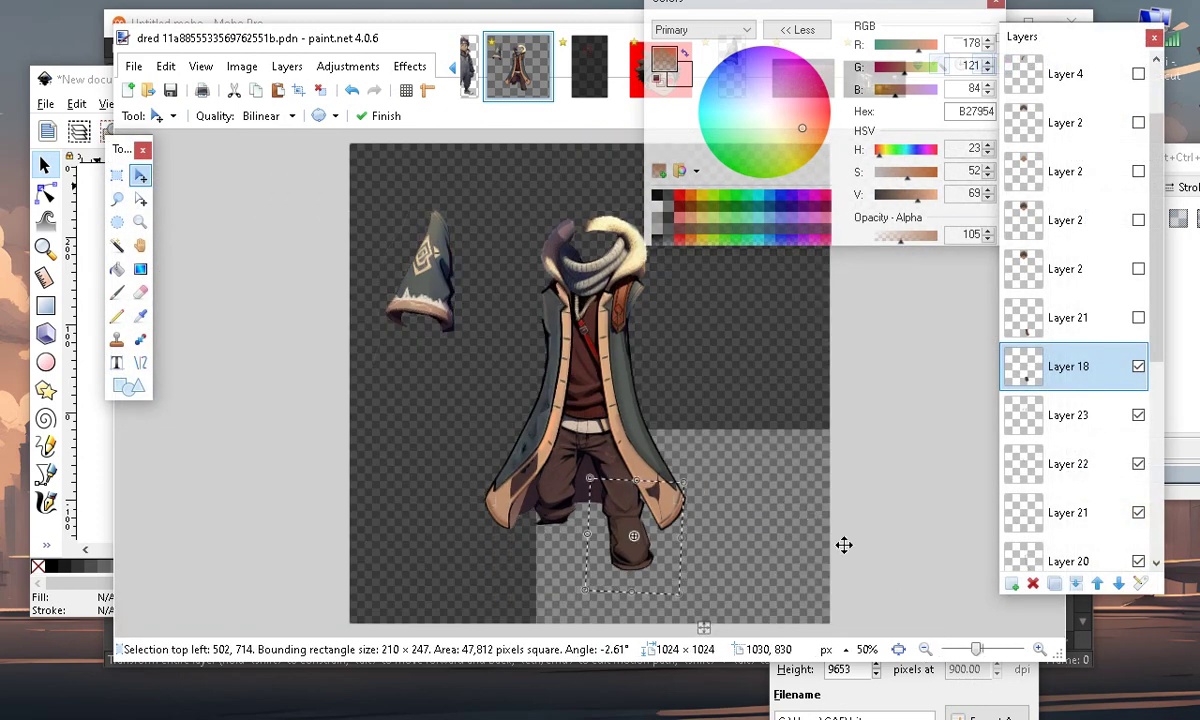
left_click(1040, 649)
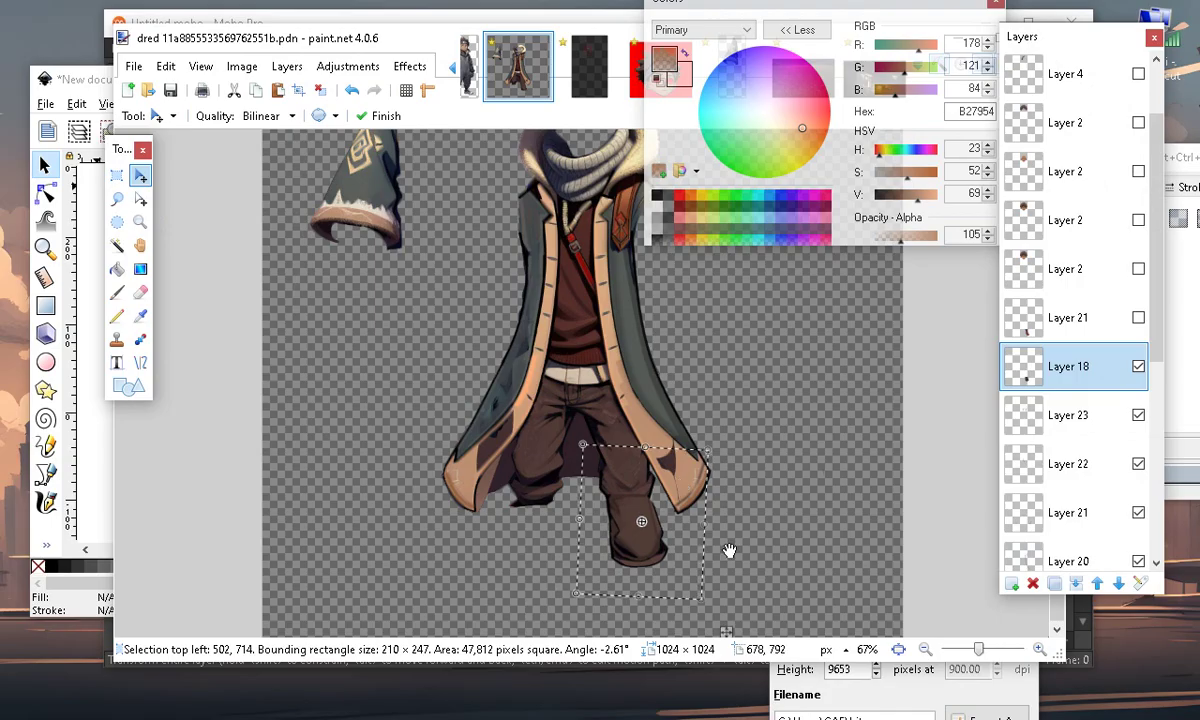
key("ctrl+d")
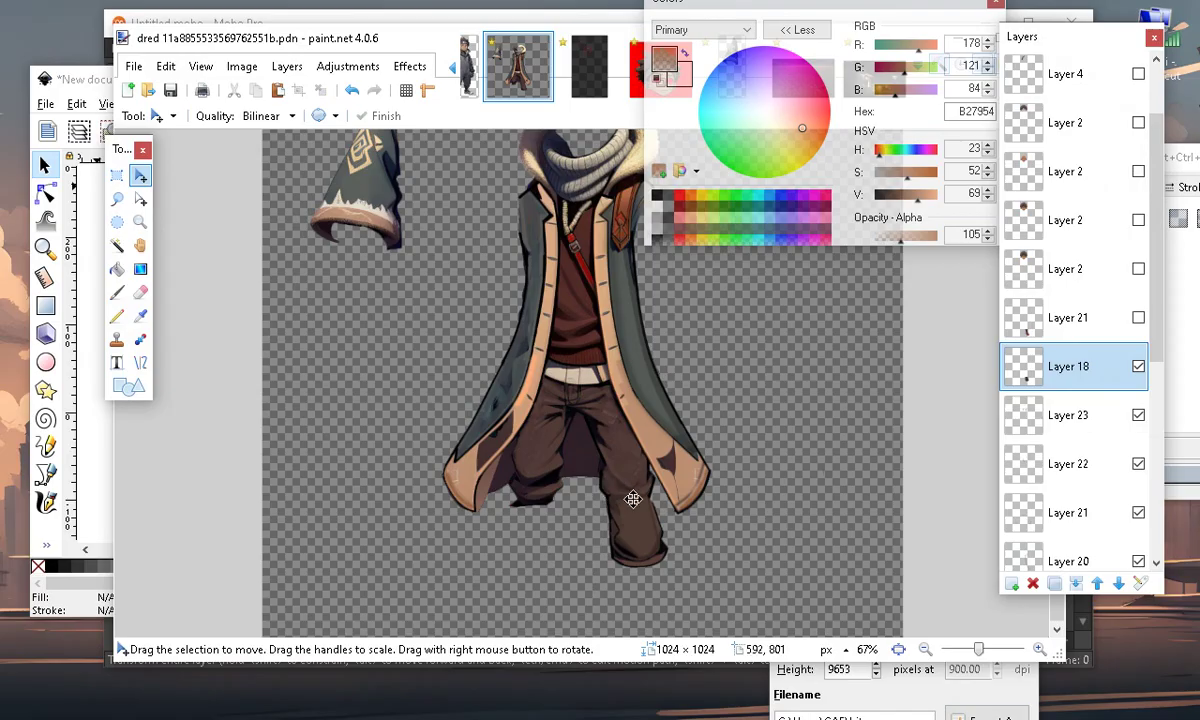
Check the reshaped trouser-leg piece by hiding and showing Layer 18, and duplicate that layer
left_click(1040, 648)
scroll(640, 516, "down", 3)
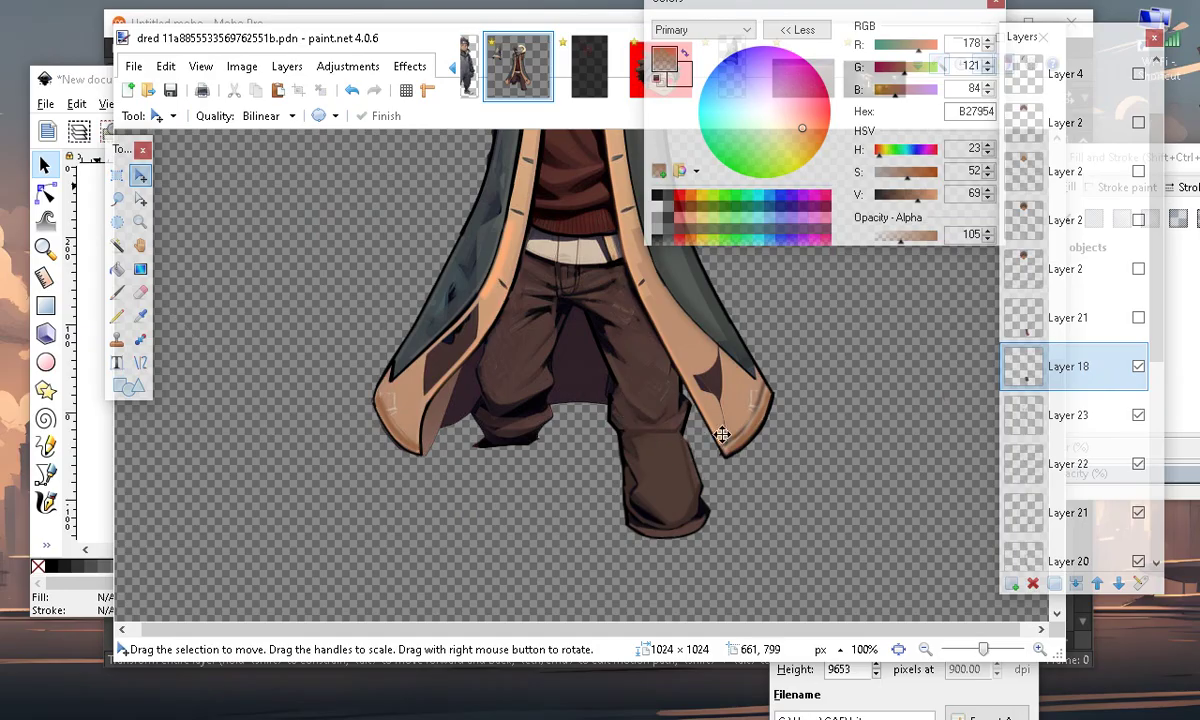
left_click(1139, 367)
left_click(1139, 367)
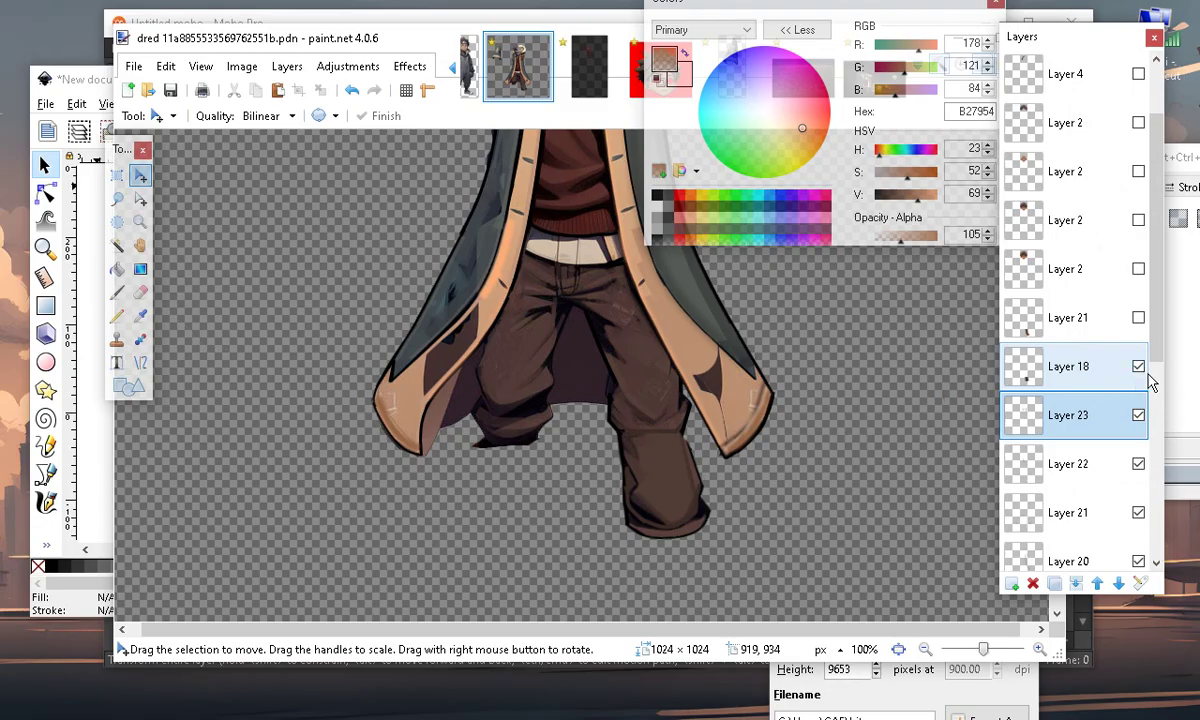
left_click(1139, 367)
left_click(1139, 367)
left_click(1097, 370)
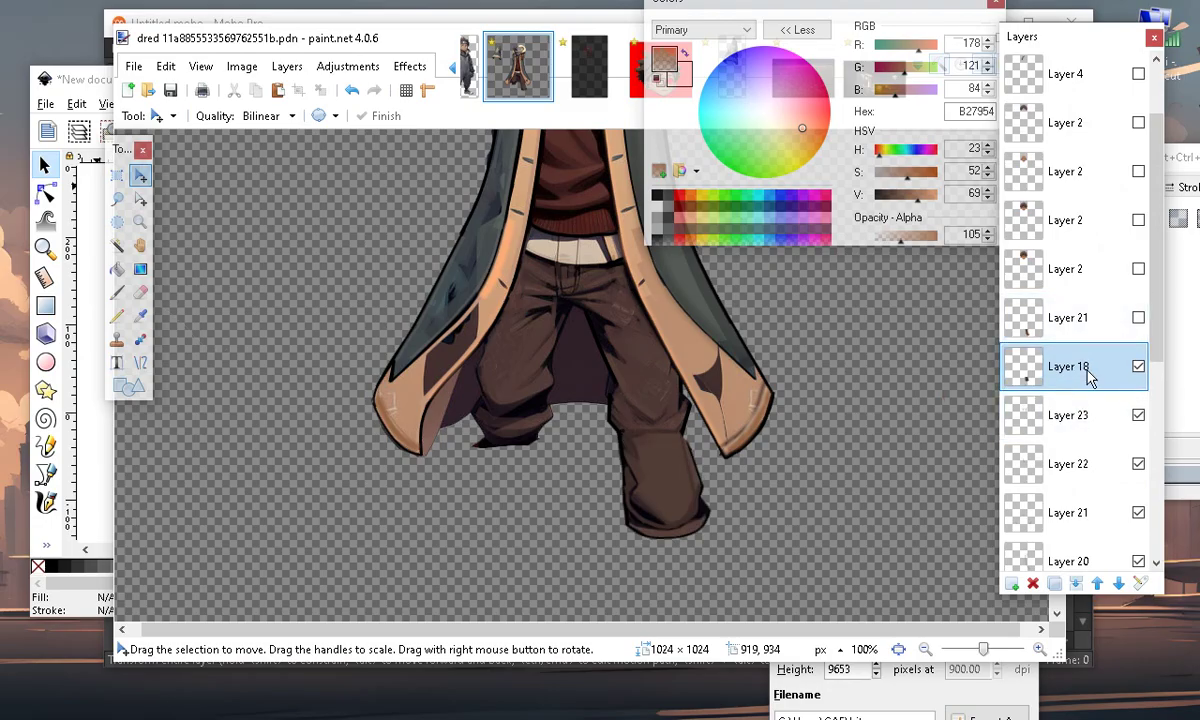
left_click(1054, 584)
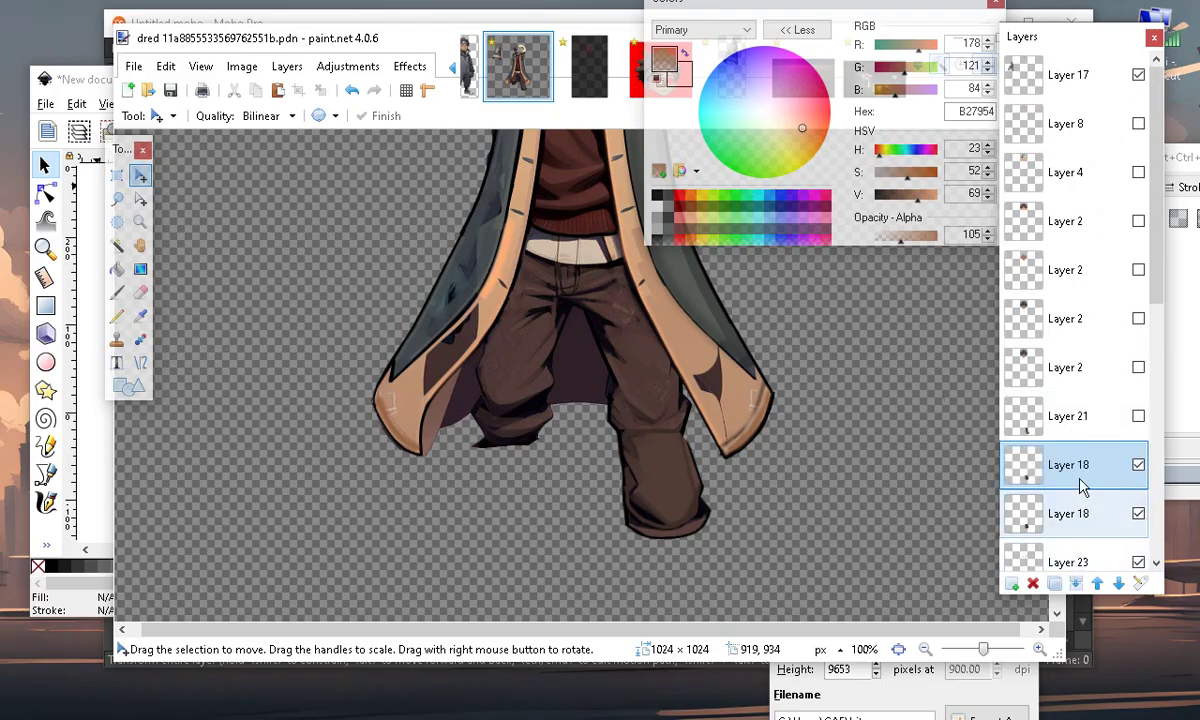
Select the duplicated trouser-leg piece, mirror it horizontally, and place it below the left-hand trouser leg at an angle of -174.63°
left_click(117, 175)
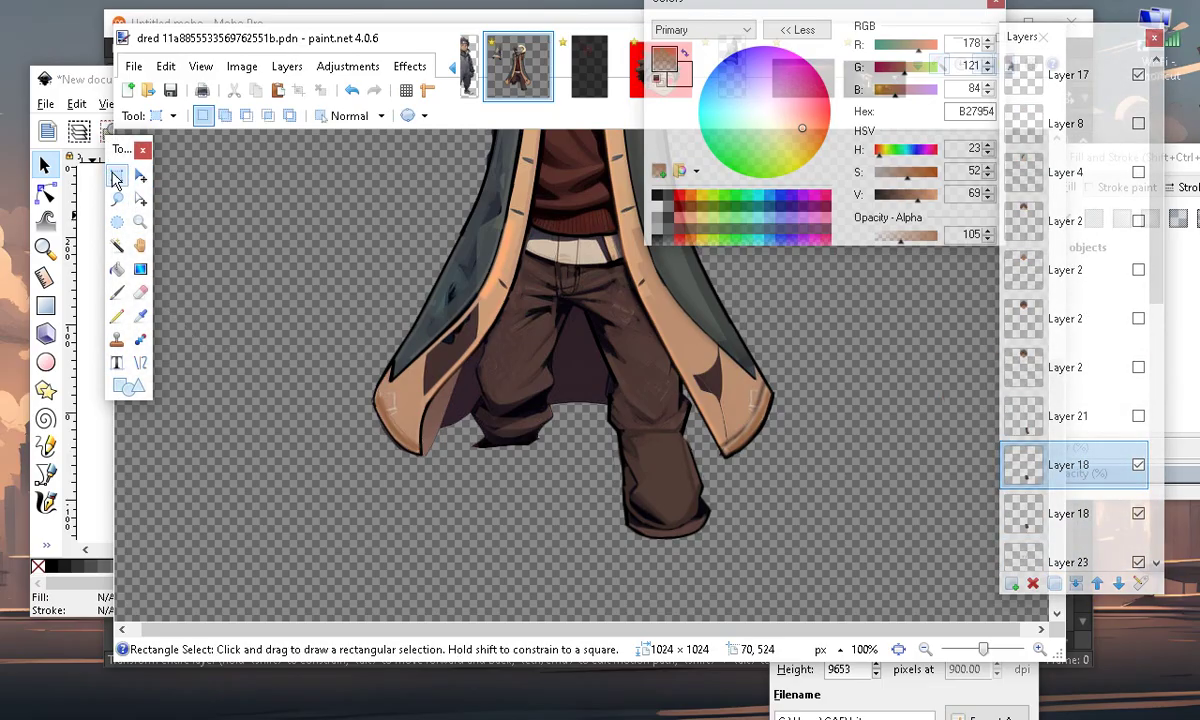
left_click_drag(773, 393, 585, 550)
left_click(140, 175)
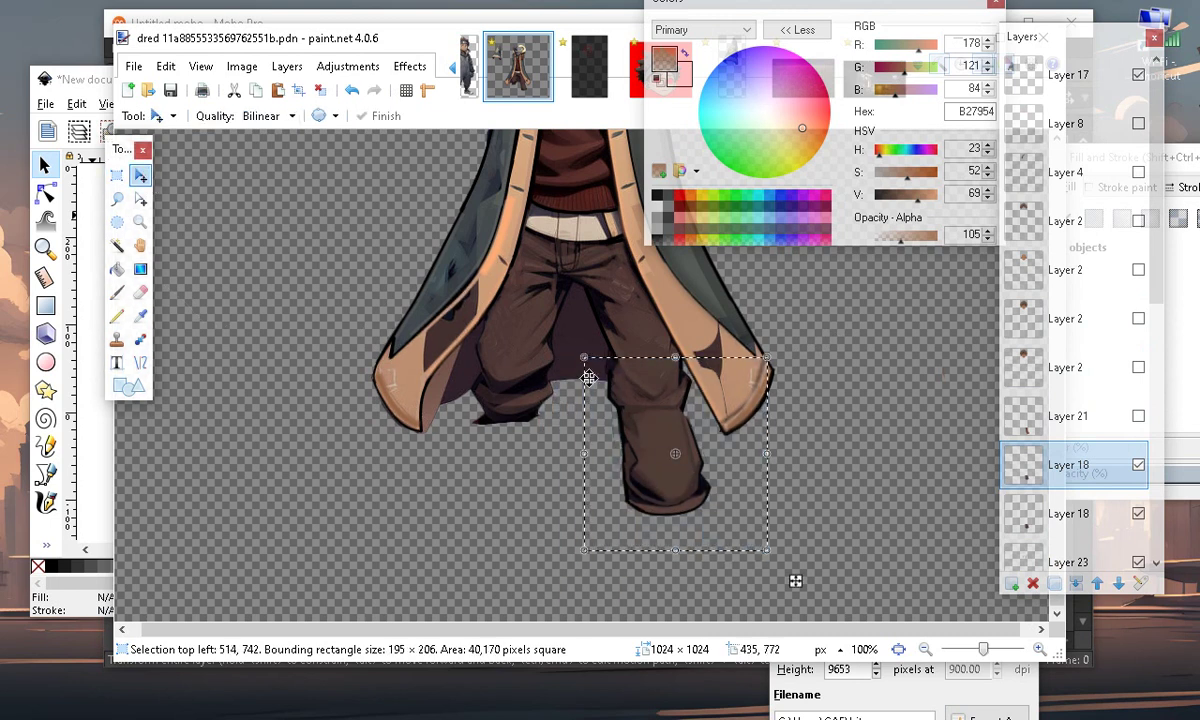
left_click_drag(766, 453, 415, 492)
mouse_move(516, 467)
left_mouse_down()
mouse_move(477, 482)
mouse_move(503, 462)
left_mouse_up()
left_click_drag(587, 571, 599, 558)
mouse_move(474, 454)
left_mouse_down()
mouse_move(481, 487)
mouse_move(477, 469)
left_mouse_up()
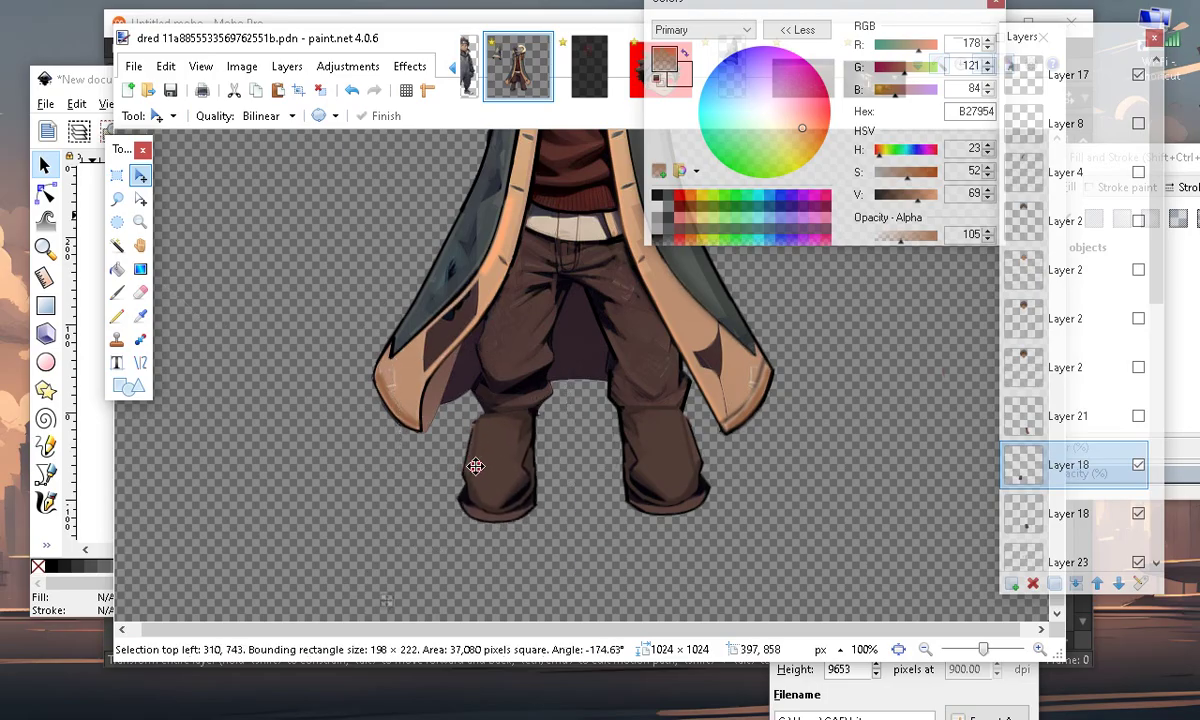
Enlarge the mirrored trouser-leg piece to a 209 × 231 bounding size, align its selection's top left at 314, 731, and deselect it
left_click_drag(479, 465, 480, 466)
left_click_drag(485, 361, 479, 360)
left_click_drag(409, 463, 397, 466)
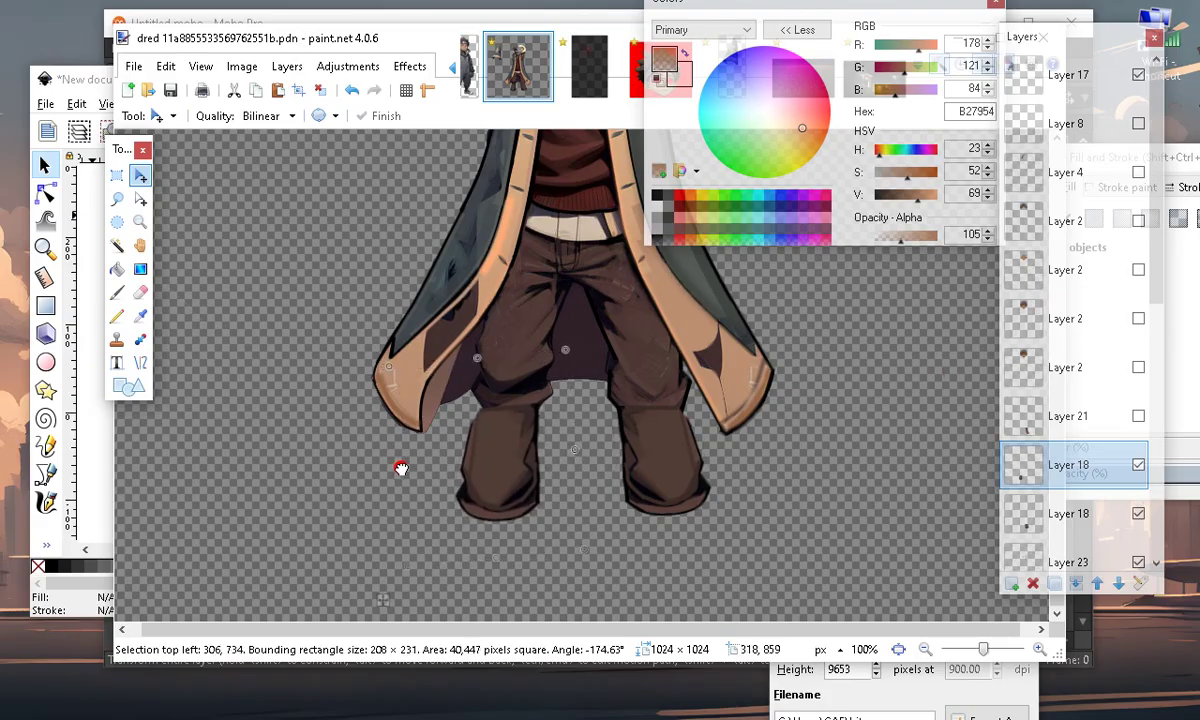
mouse_move(477, 496)
left_mouse_down()
mouse_move(484, 540)
mouse_move(482, 477)
mouse_move(488, 493)
mouse_move(495, 485)
left_mouse_up()
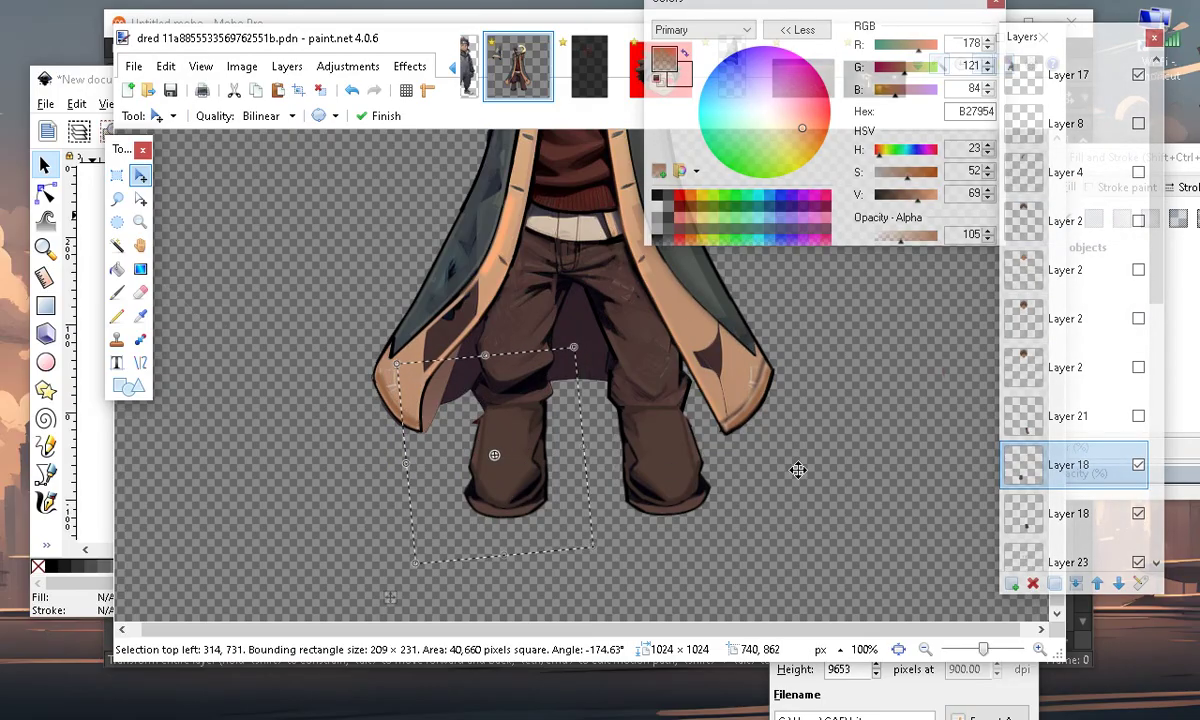
key("ctrl+d")
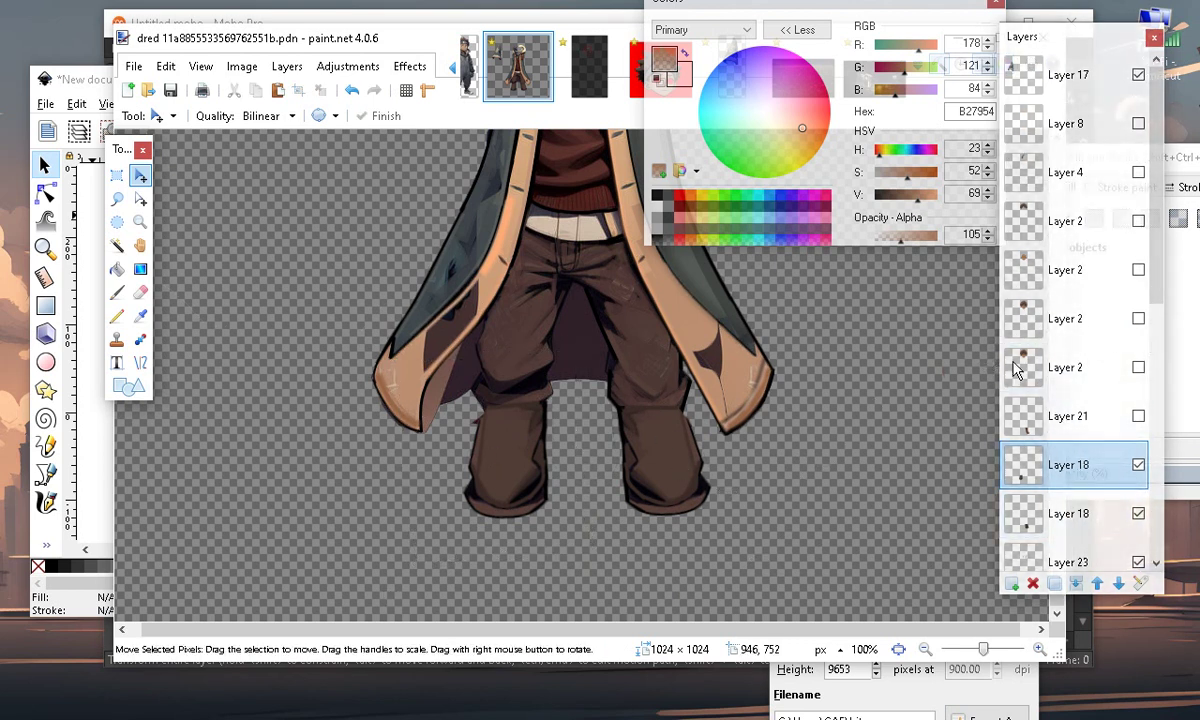
Examine how the boot on the upper Layer 21 fits the new trouser-leg pieces by showing and hiding layers
scroll(800, 460, "up", 3)
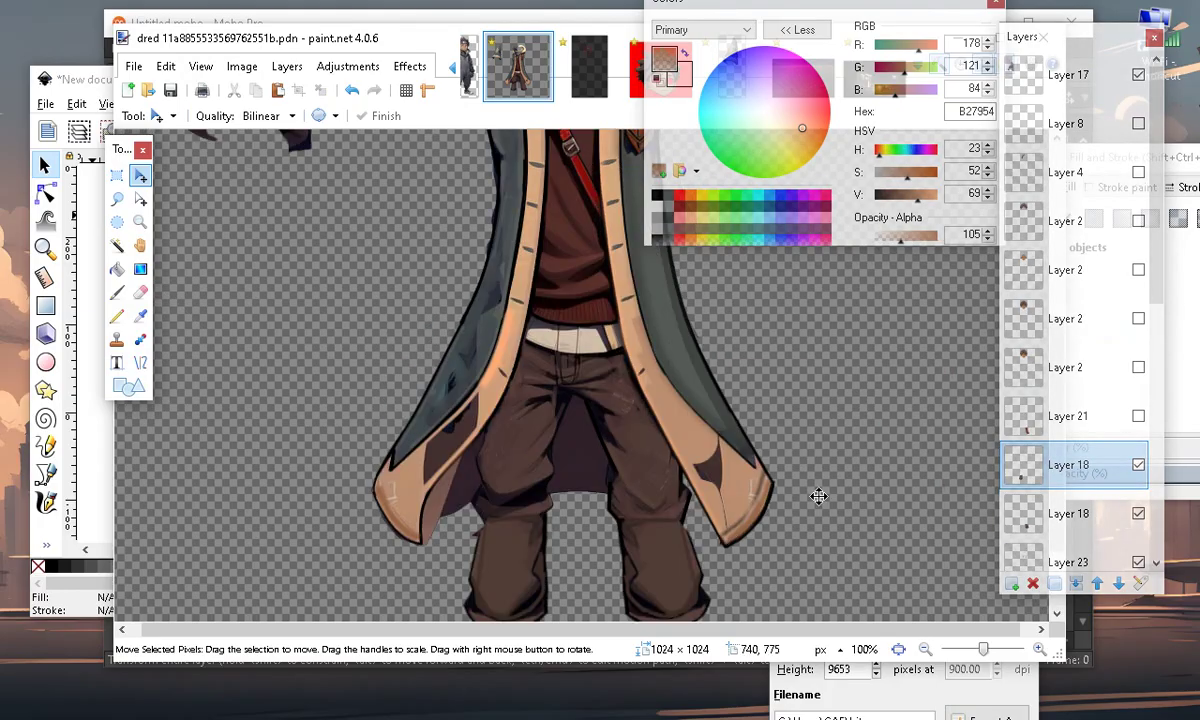
scroll(770, 450, "down", 3)
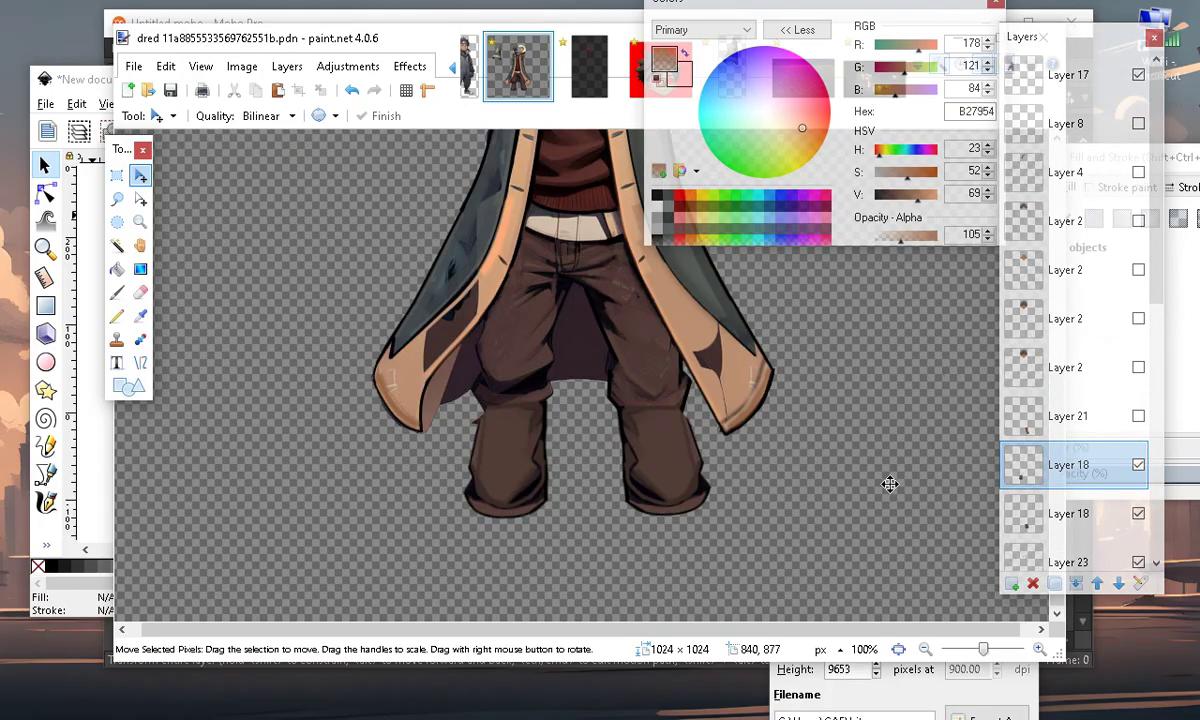
left_click_drag(1156, 262, 1167, 367)
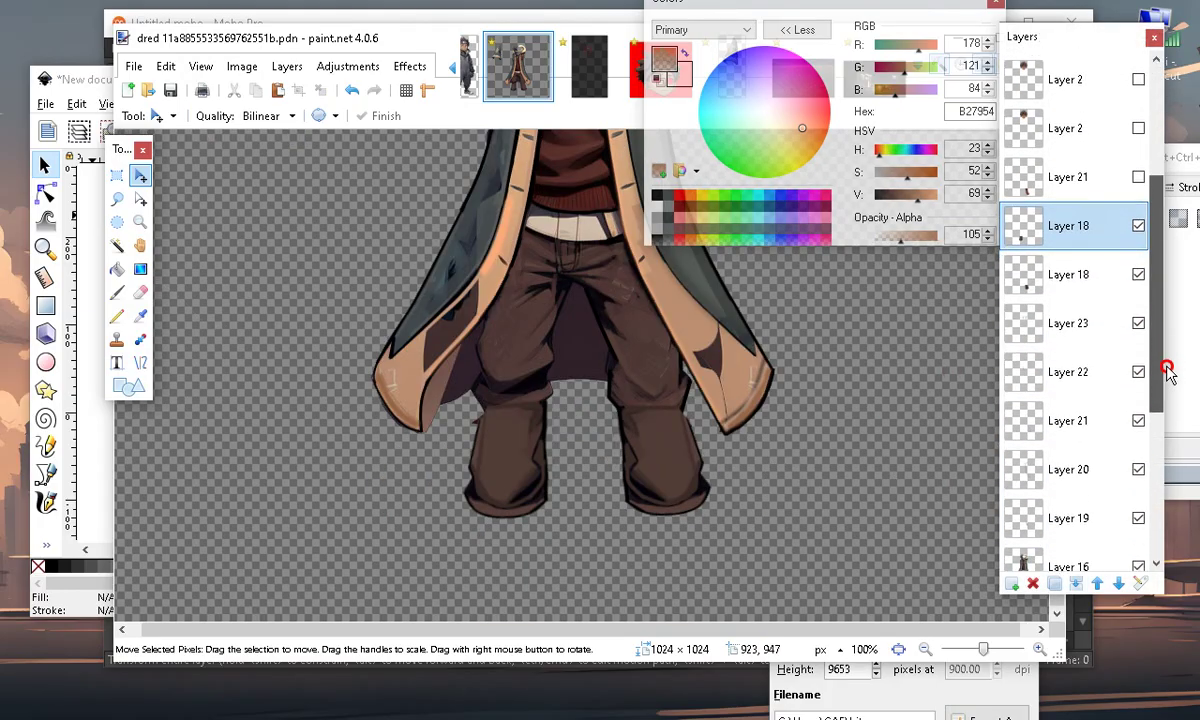
scroll(1138, 283, "up", 3)
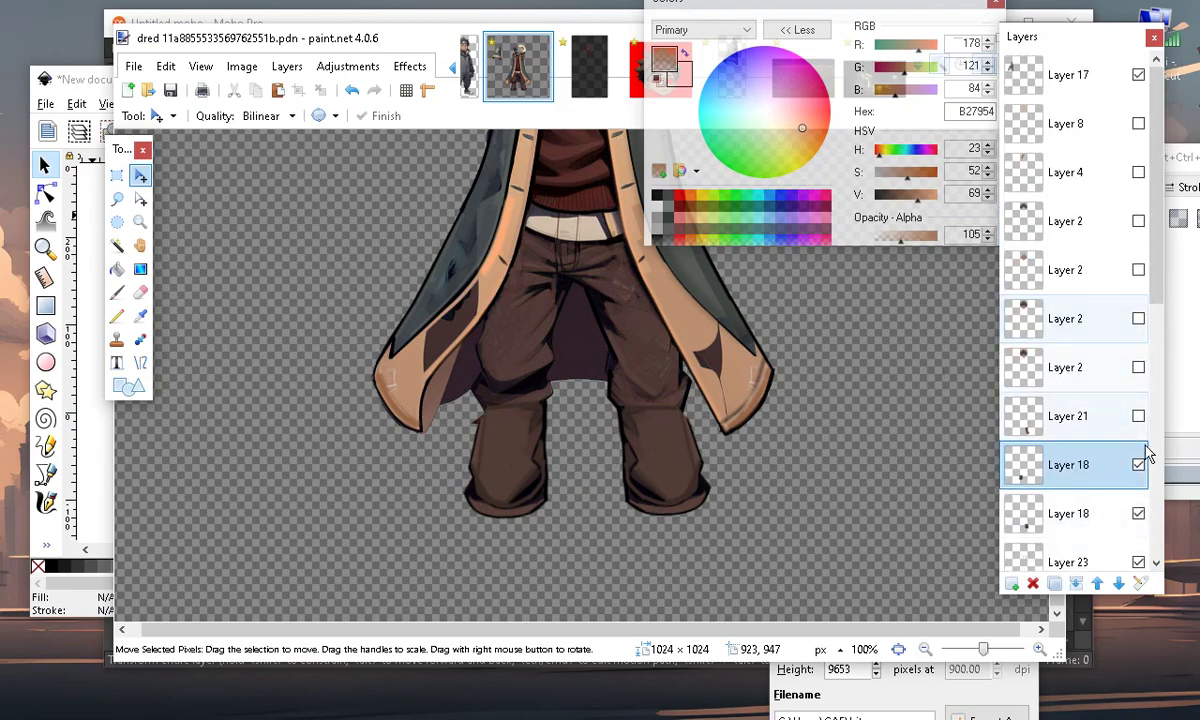
left_click(1138, 417)
left_click(1138, 417)
scroll(1130, 410, "down", 2)
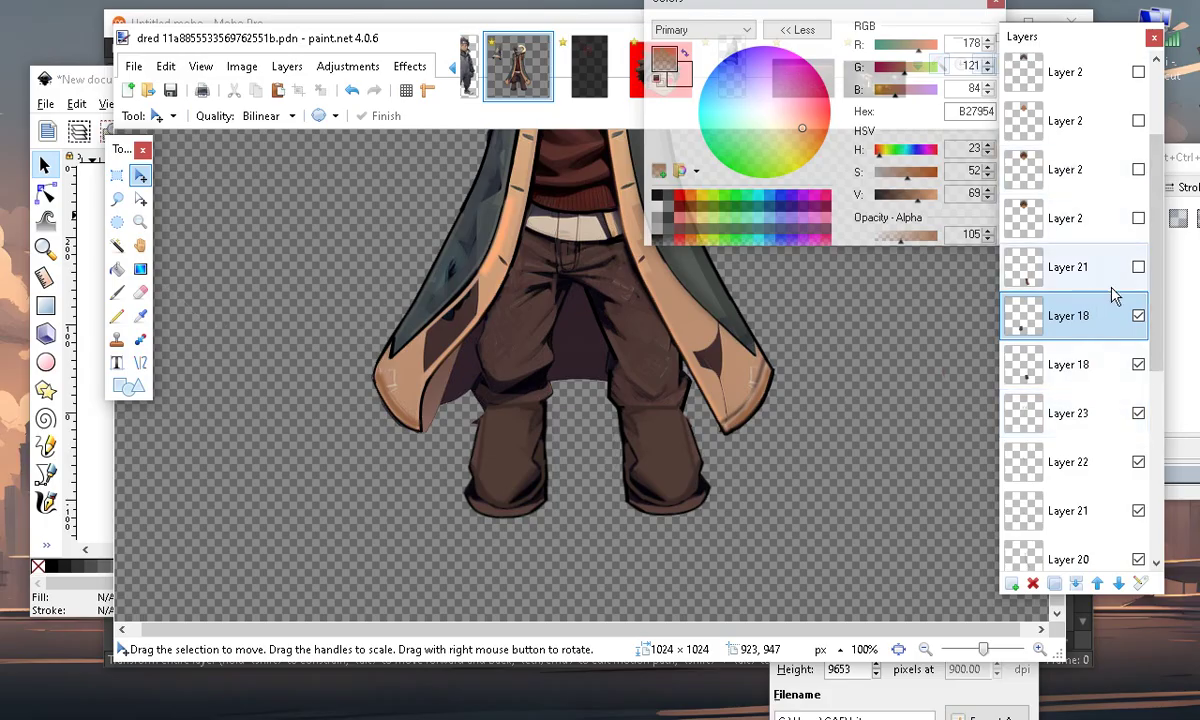
left_click(1078, 270)
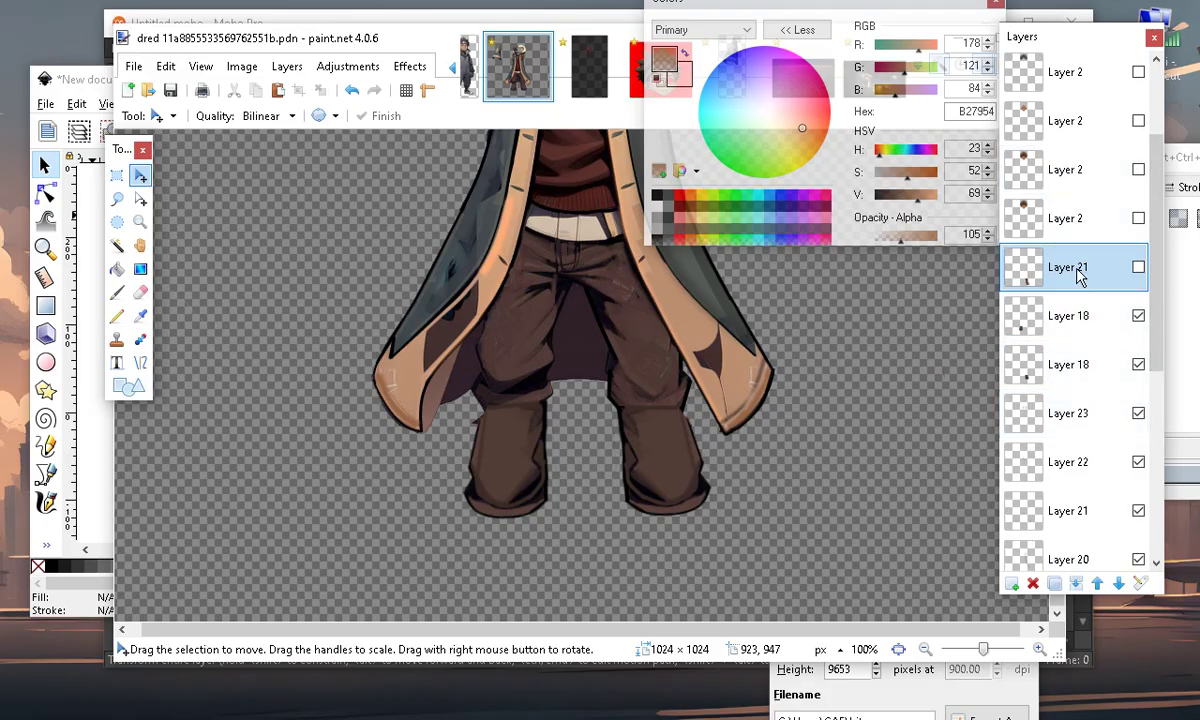
left_click(1139, 365)
left_click(1139, 365)
left_click(1138, 267)
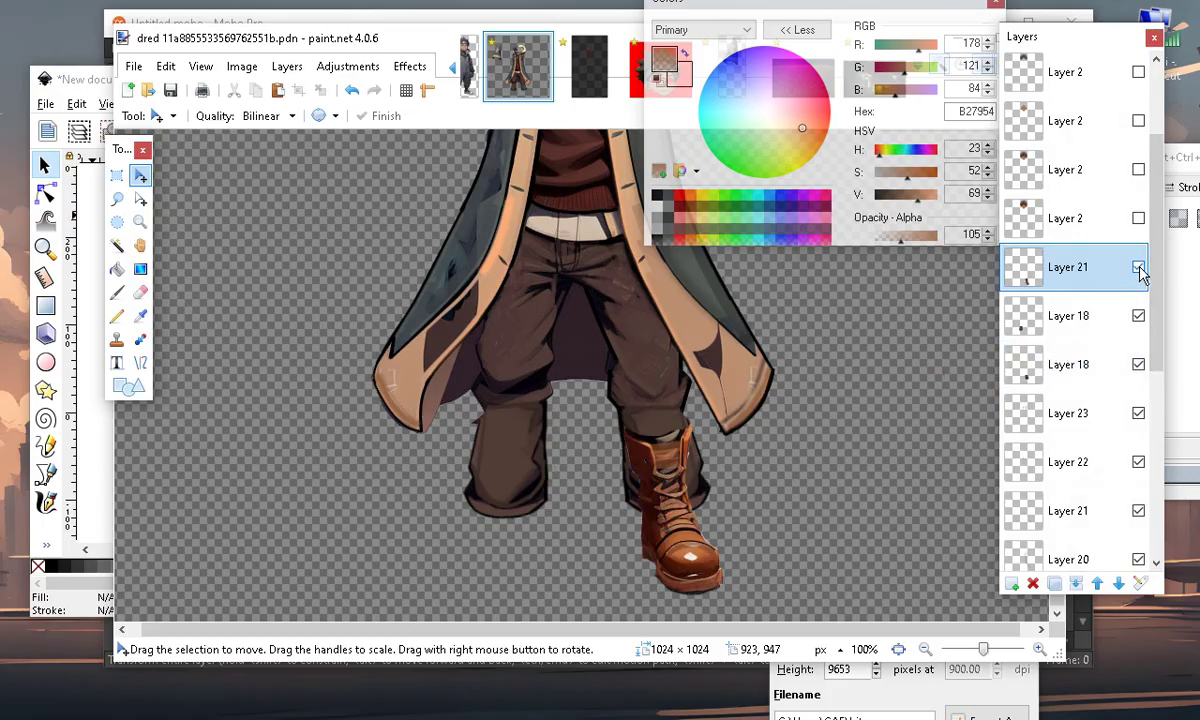
left_click(1138, 267)
left_click(1139, 267)
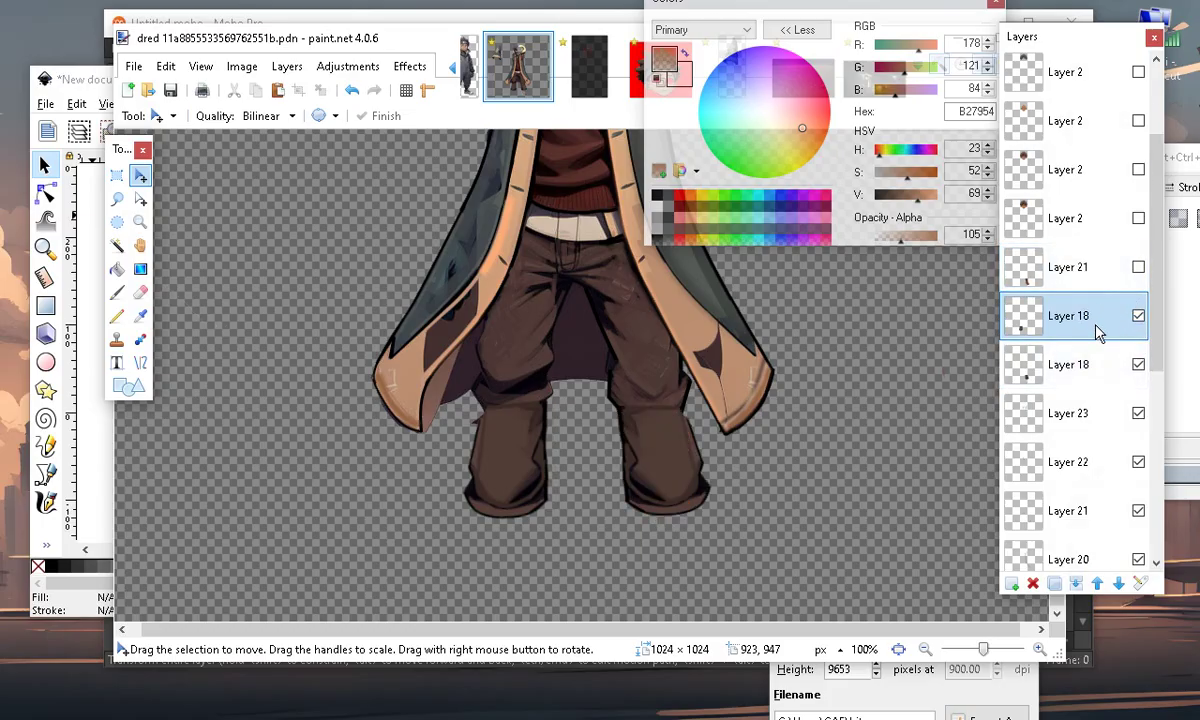
Find Layer 16 with the main coat and trousers near the bottom of the layer stack and hide it
scroll(670, 535, "up", 4)
scroll(575, 480, "down", 2)
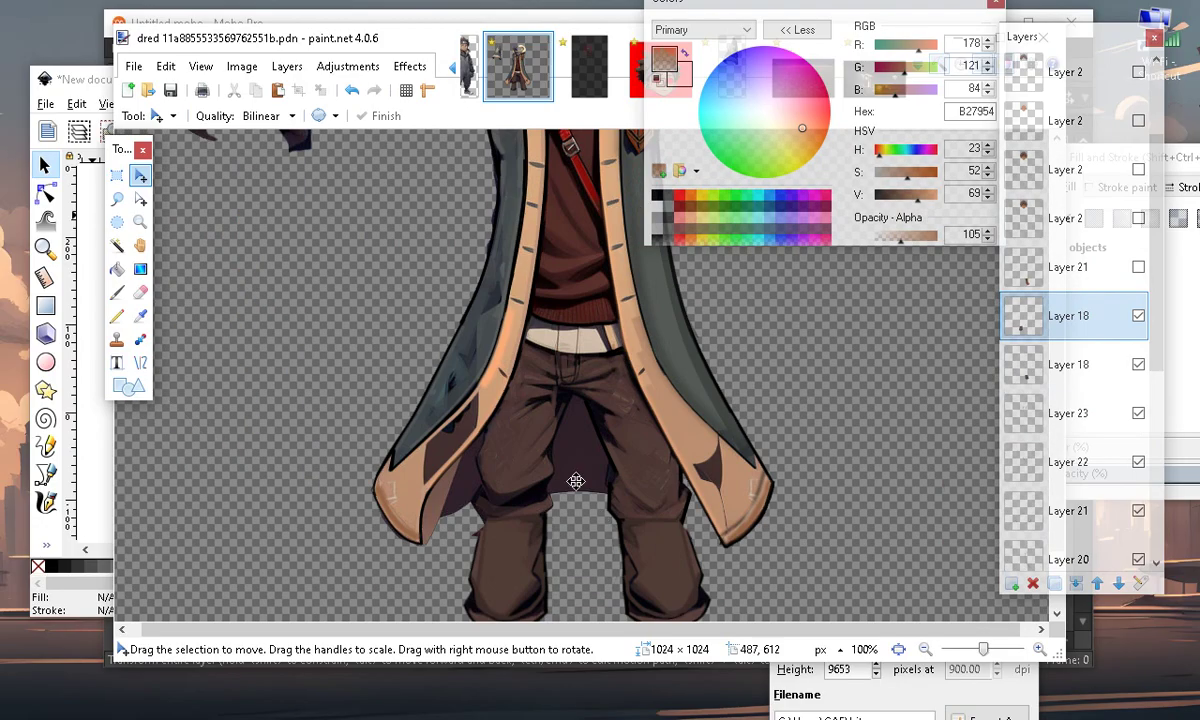
scroll(708, 507, "up", 1)
scroll(709, 560, "down", 1)
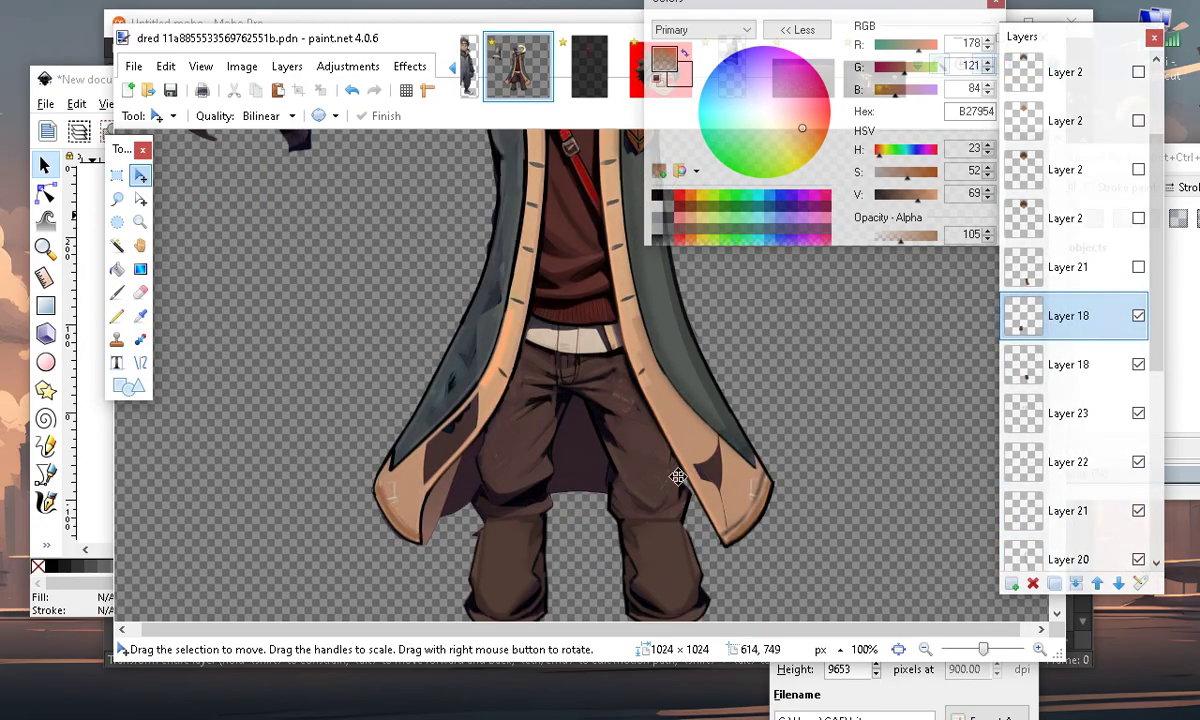
left_click(1088, 318)
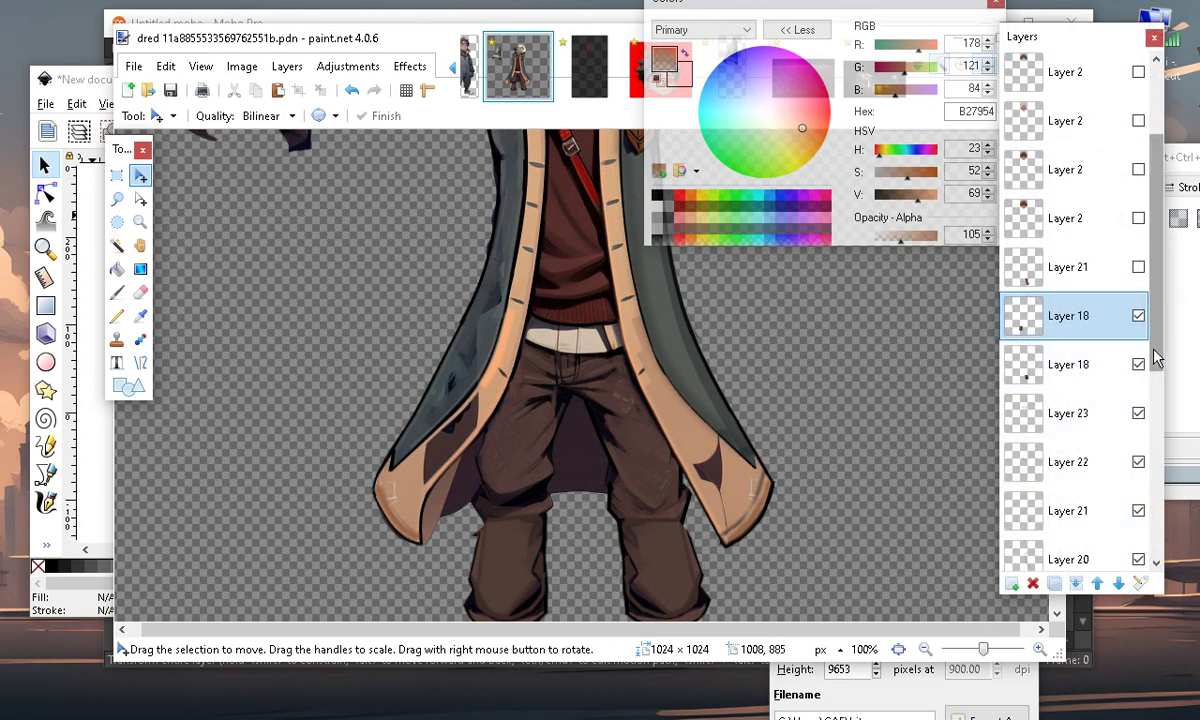
left_click(1163, 502)
left_click_drag(1164, 499, 1164, 540)
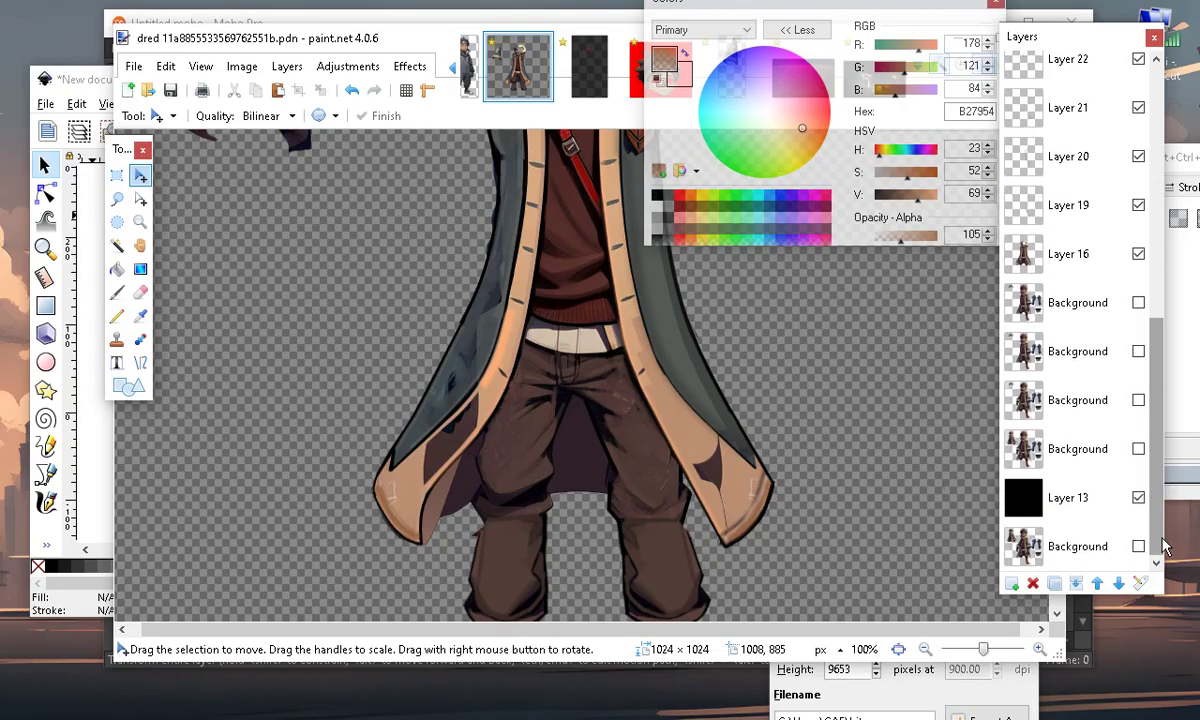
left_click(1141, 256)
left_click(1141, 256)
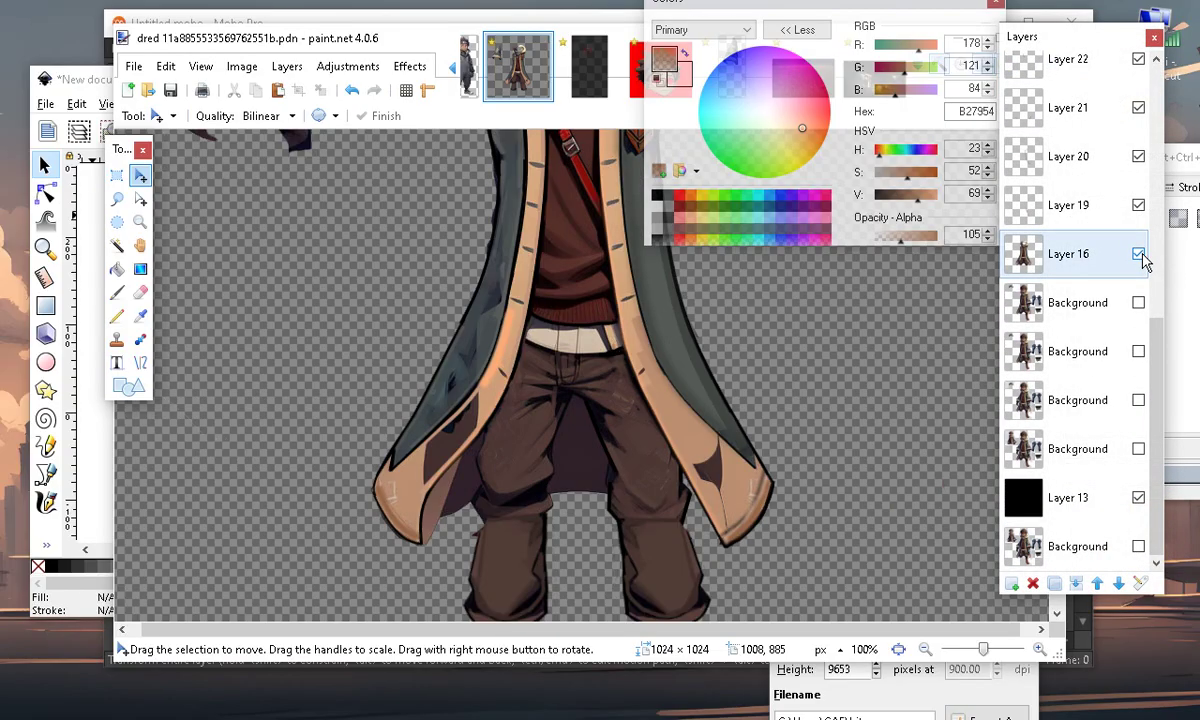
left_click(1141, 256)
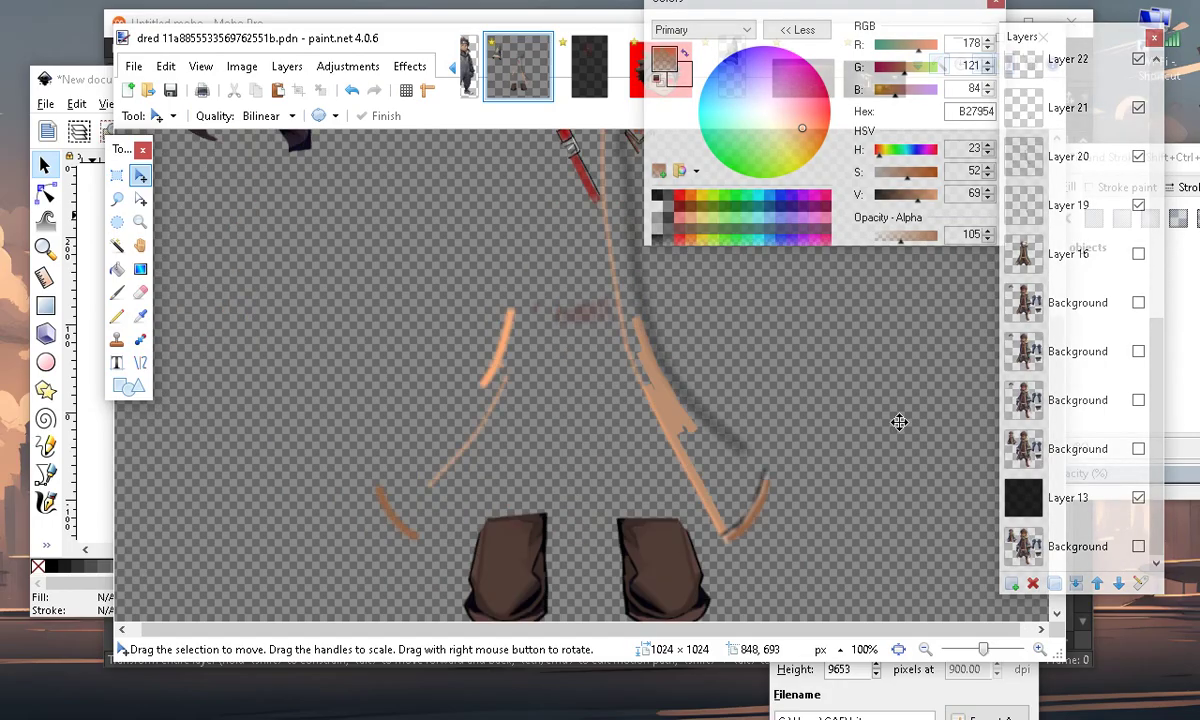
Examine the separate detail strokes and trouser-leg pieces on the remaining visible layers, hiding and showing the upper Layer 18
scroll(1085, 415, "up", 3)
scroll(766, 482, "up", 4)
scroll(766, 482, "down", 4)
scroll(1105, 400, "up", 2)
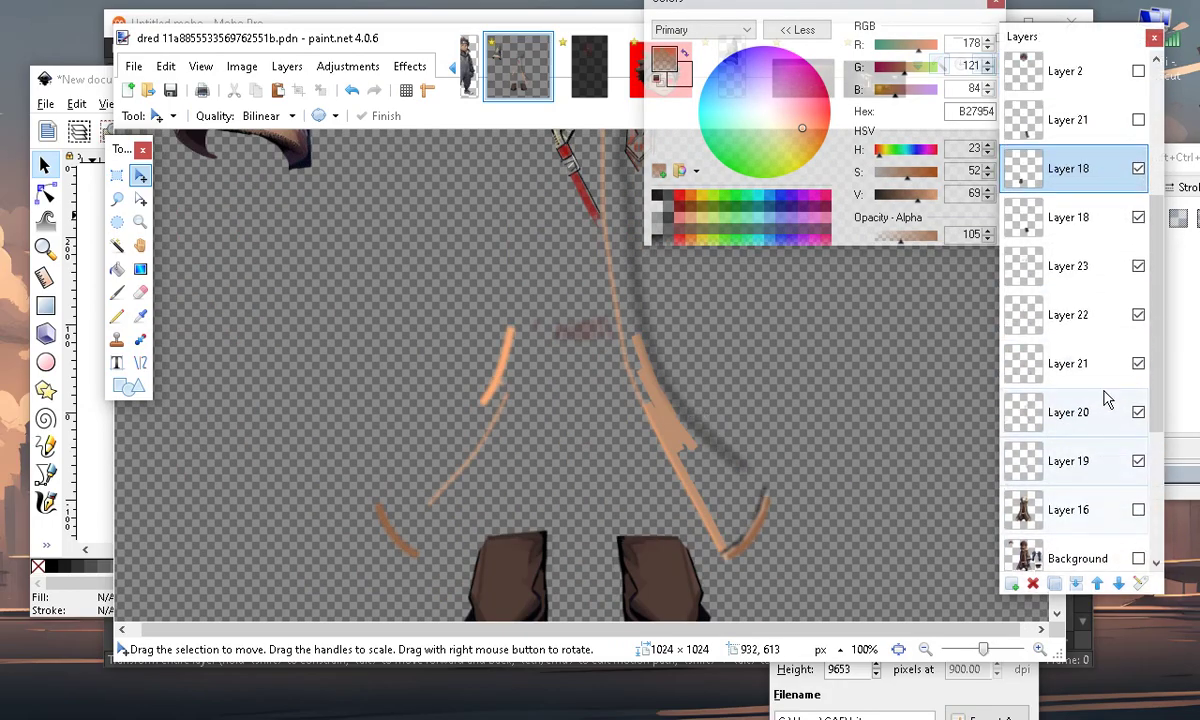
scroll(731, 377, "up", 4)
left_click_drag(1161, 250, 1159, 274)
scroll(611, 453, "down", 4)
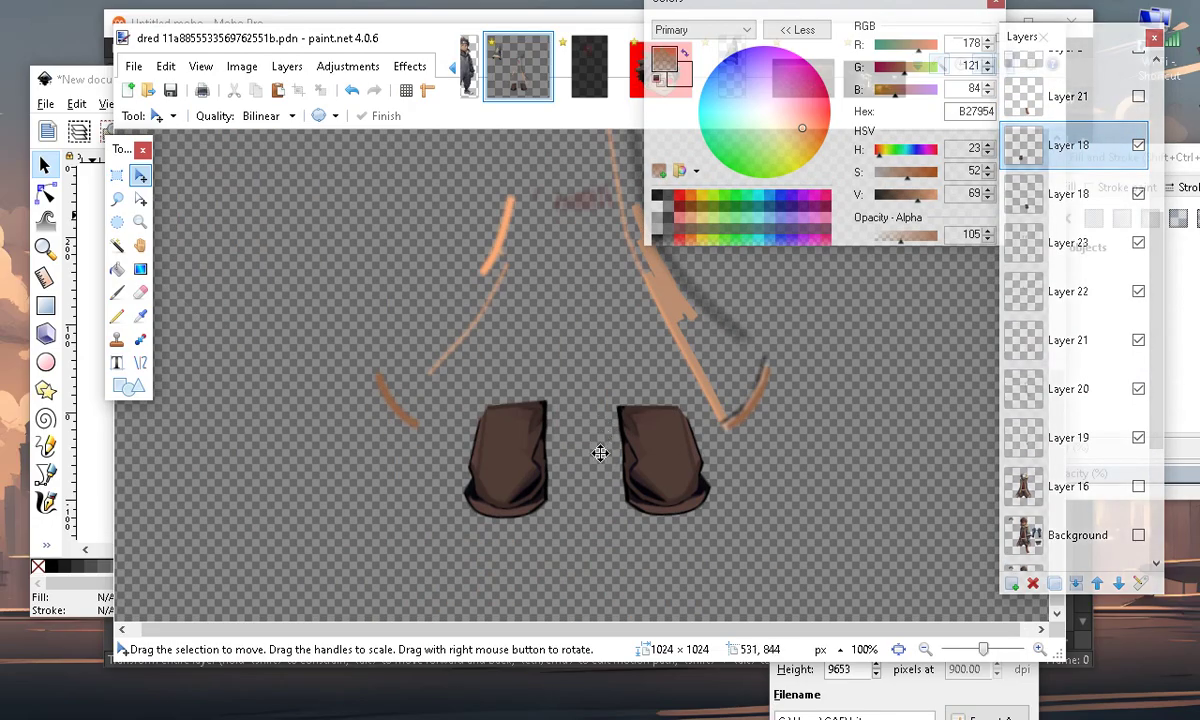
scroll(600, 453, "up", 3)
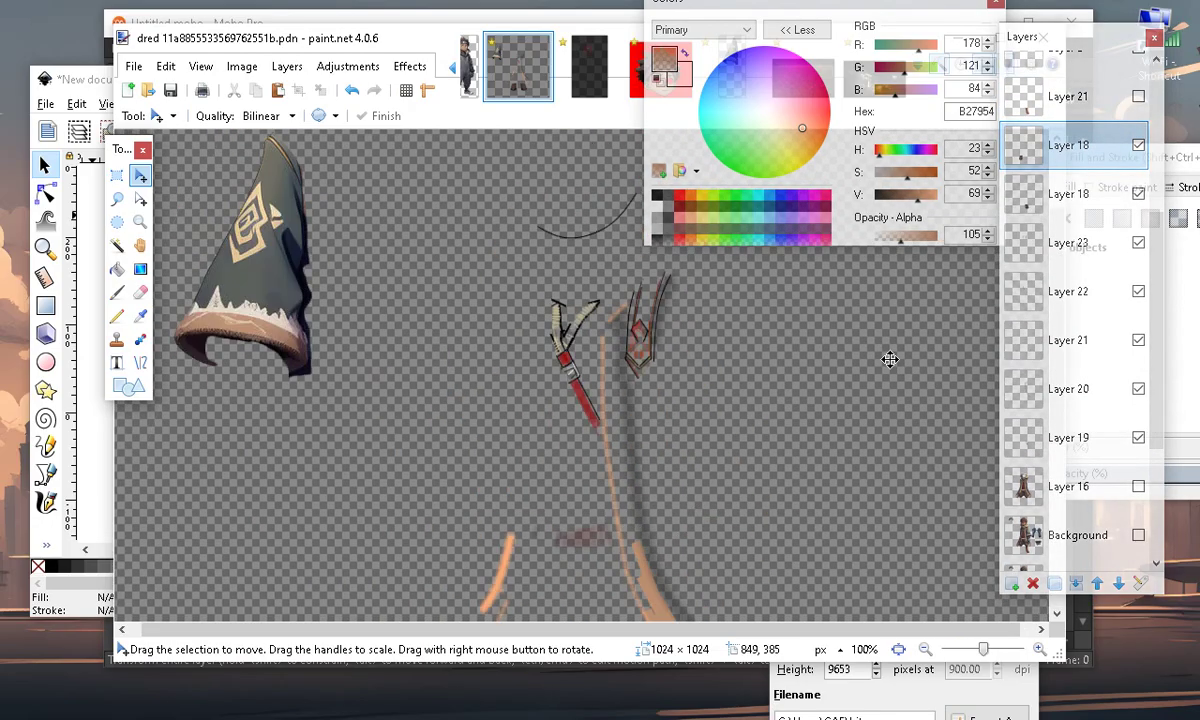
left_click(1138, 147)
left_click(1138, 147)
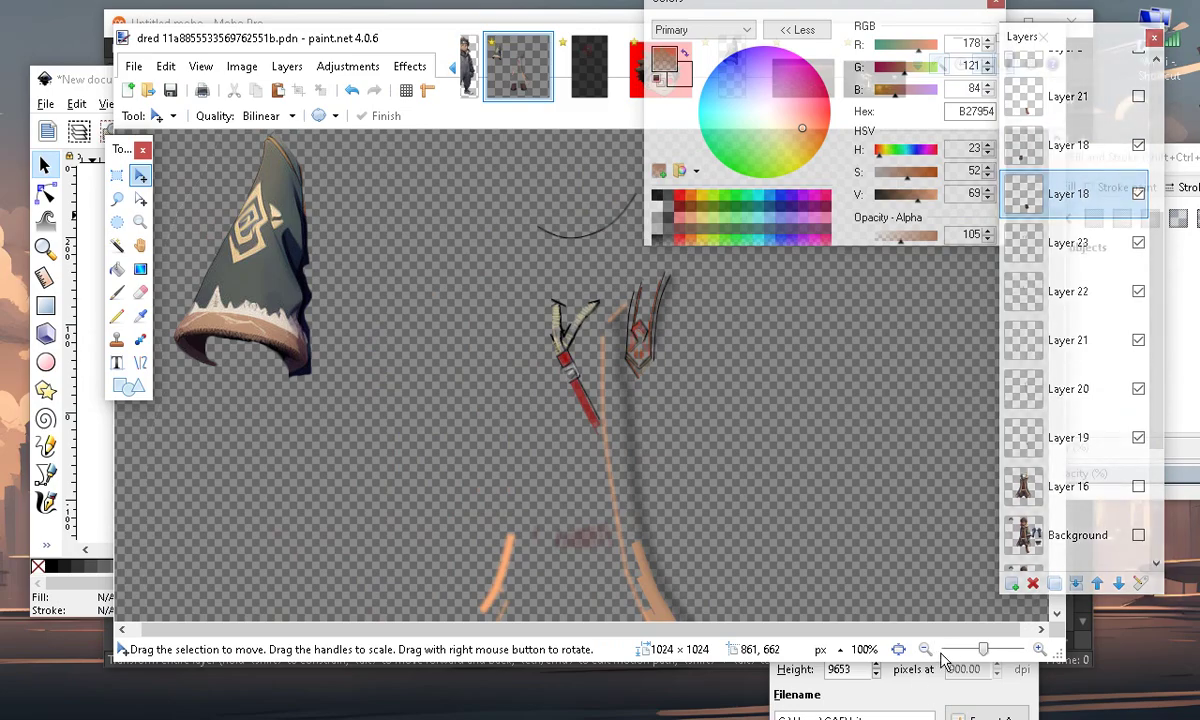
Examine the trouser-leg pieces on the two Layer 18 layers and the content of Layer 23 by hiding and showing them
scroll(757, 489, "down", 2)
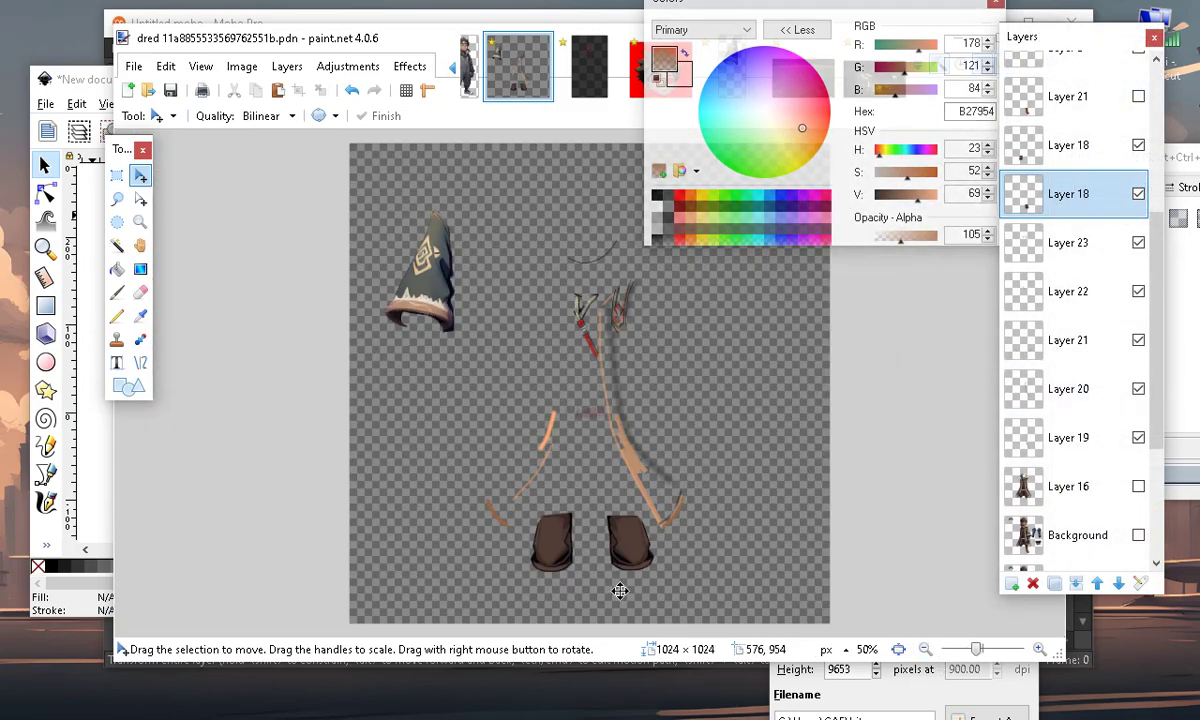
left_click(1138, 195)
left_click(1138, 195)
left_click(1138, 147)
left_click(1138, 147)
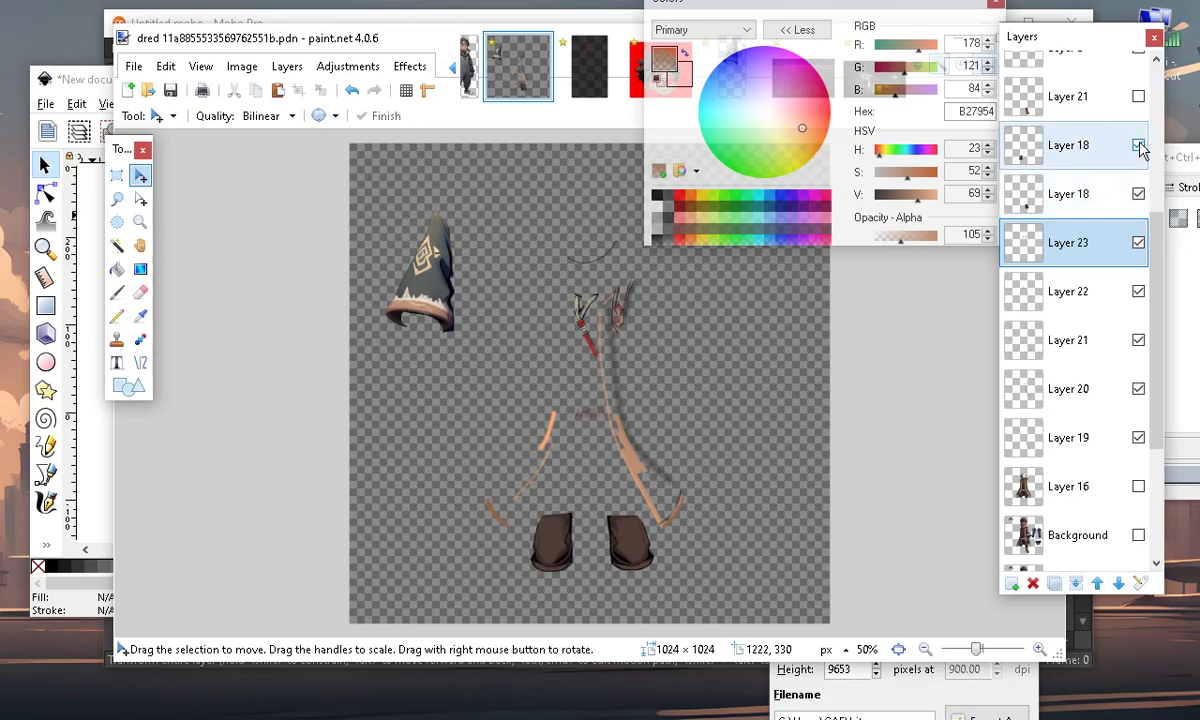
left_click(1140, 194)
left_click(1140, 194)
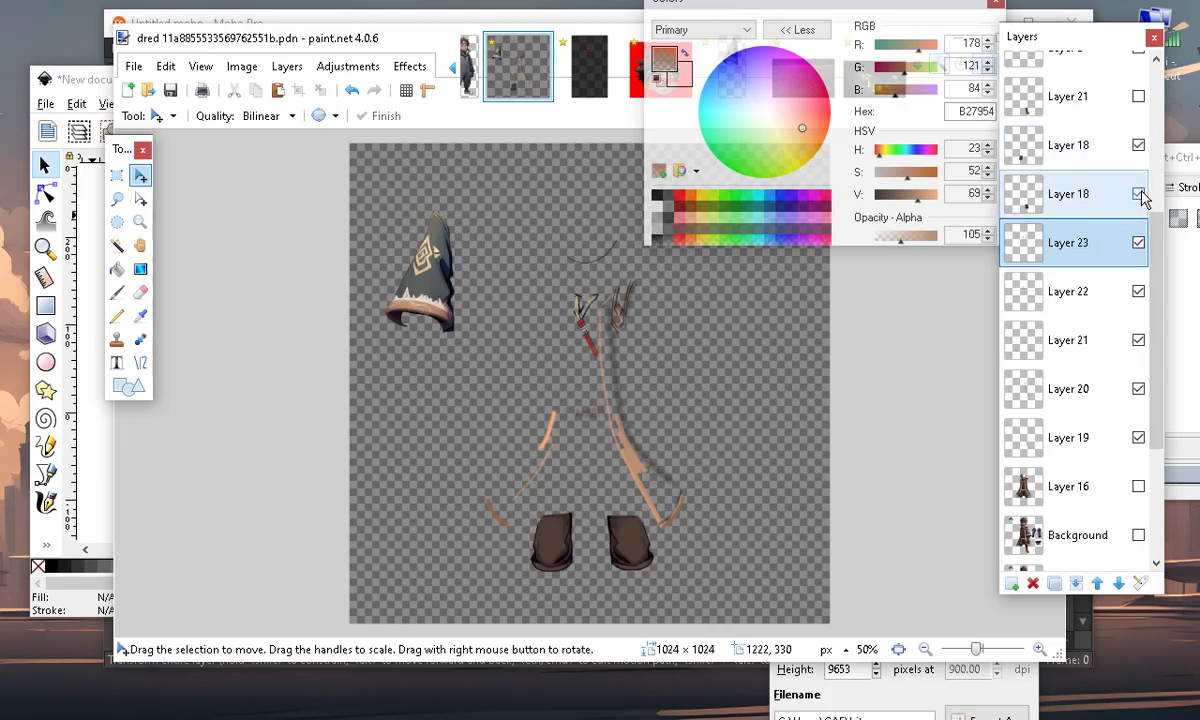
left_click(1138, 243)
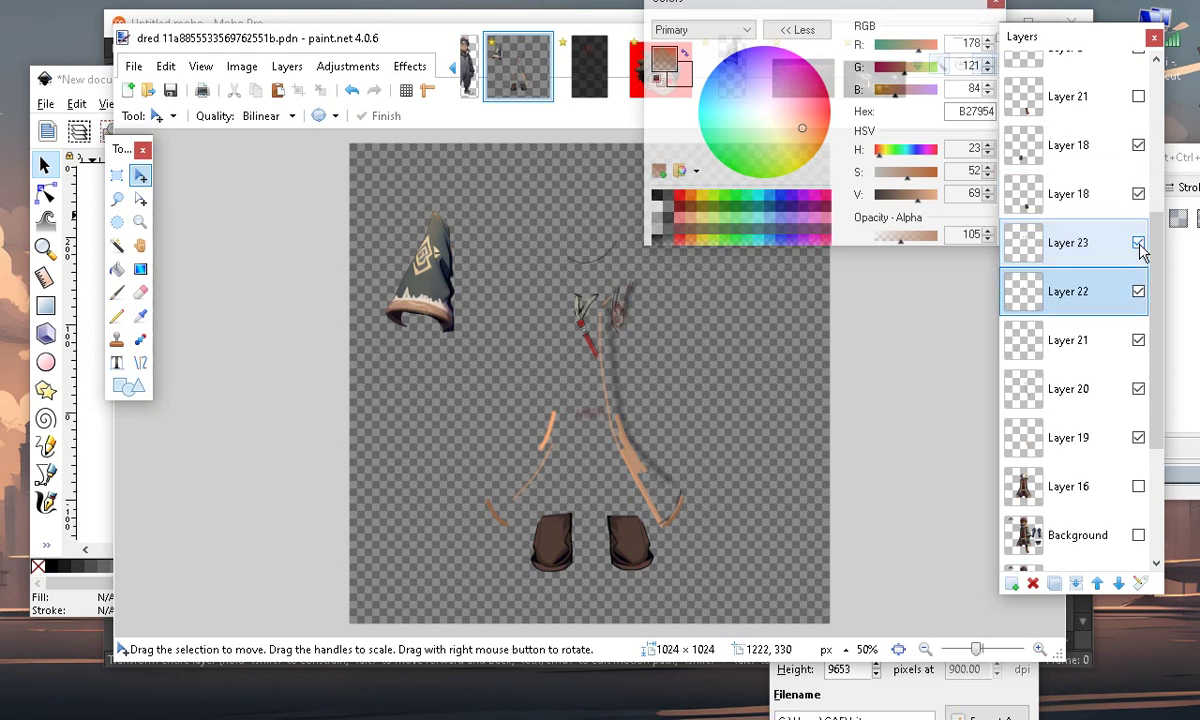
Merge the two Layer 18 trouser-leg layers down into Layer 23
left_click(1120, 148)
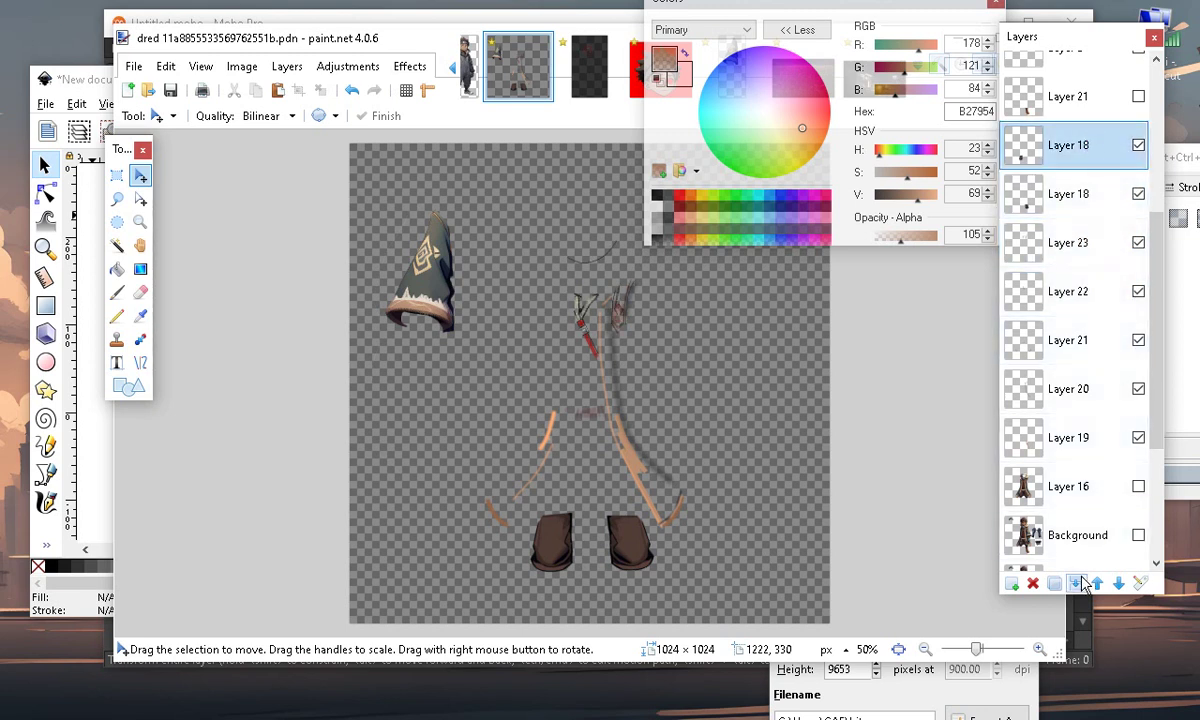
left_click(1077, 583)
left_click(1077, 583)
Check the detail strokes on Layer 22 by toggling its visibility, and merge Layer 23 down into it
left_click(1138, 194)
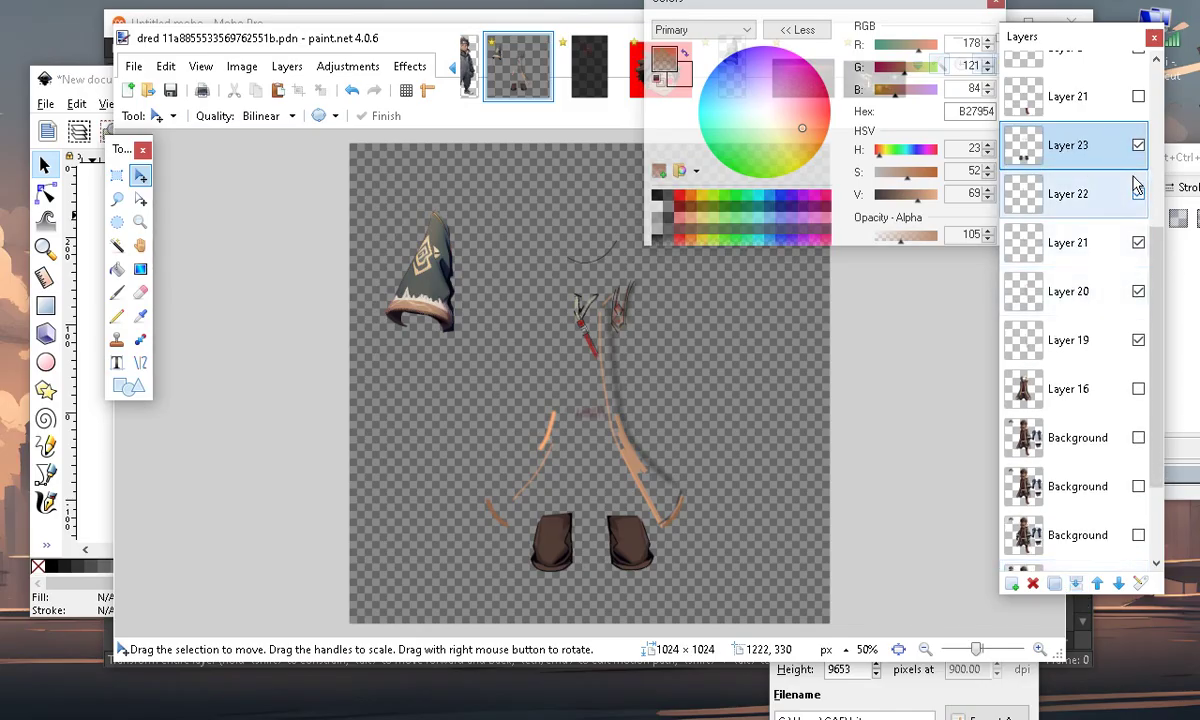
left_click(1139, 194)
left_click(1125, 243)
left_click(1139, 194)
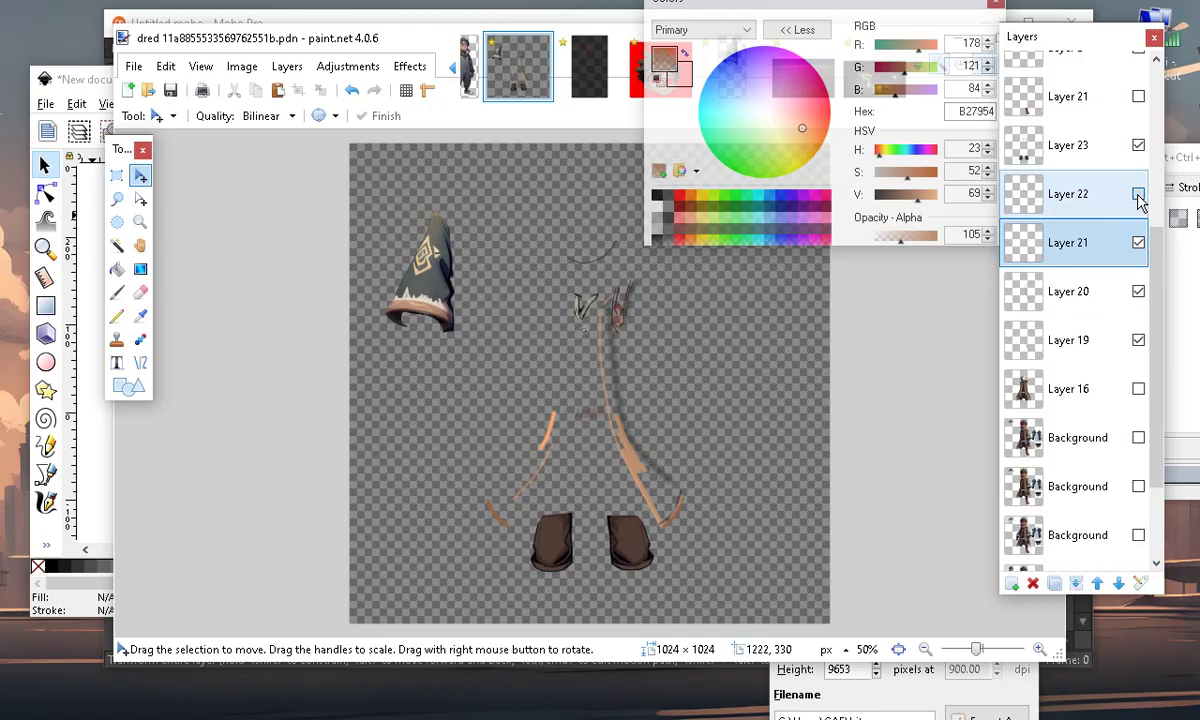
left_click(1070, 150)
left_click(1076, 586)
Merge the combined Layer 22 down through Layer 21 into Layer 20
left_click(1139, 196)
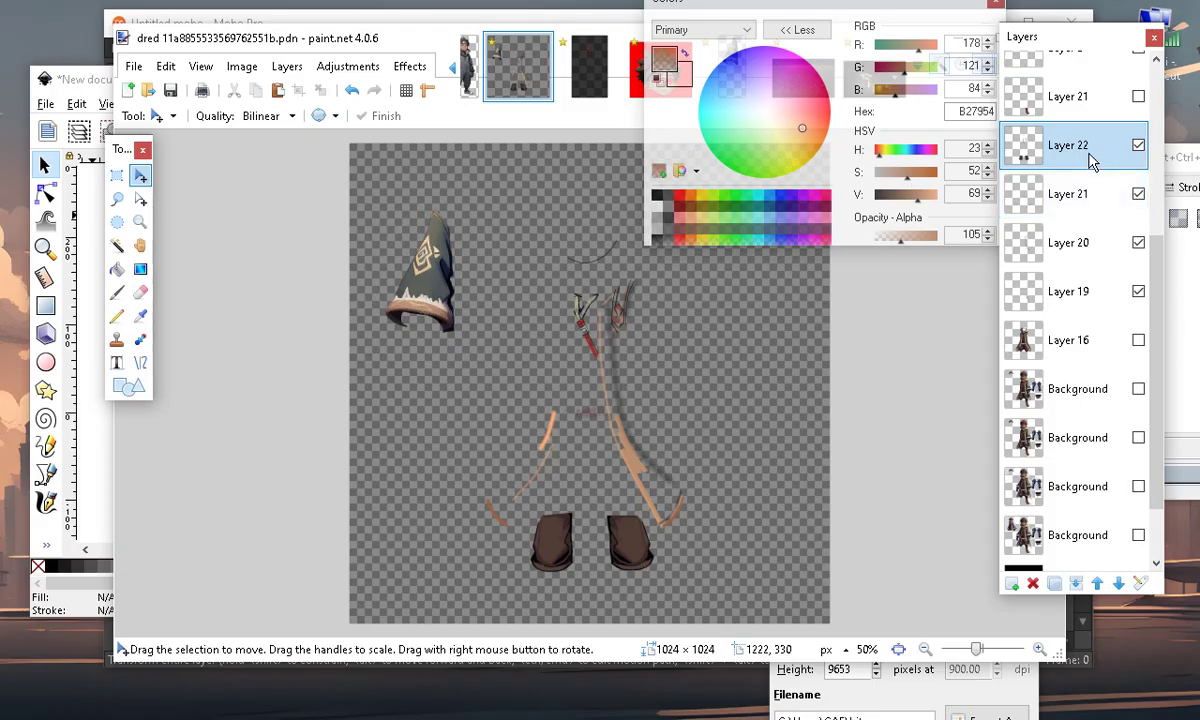
left_click(1076, 586)
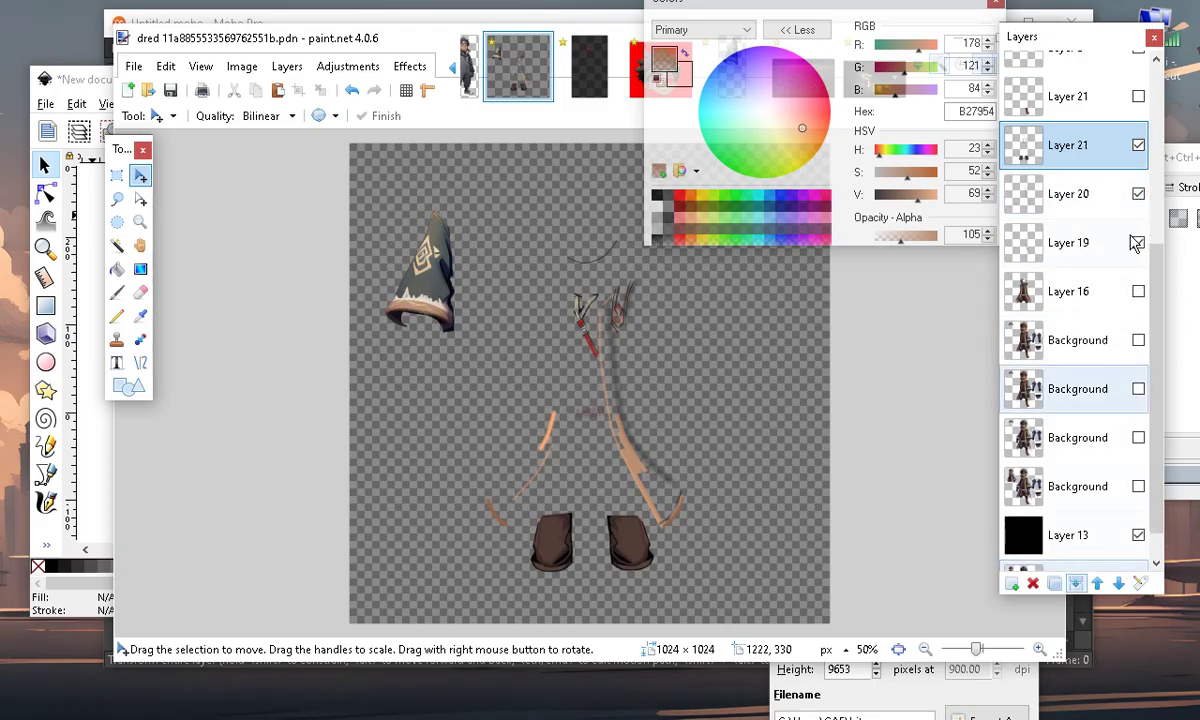
left_click(1075, 584)
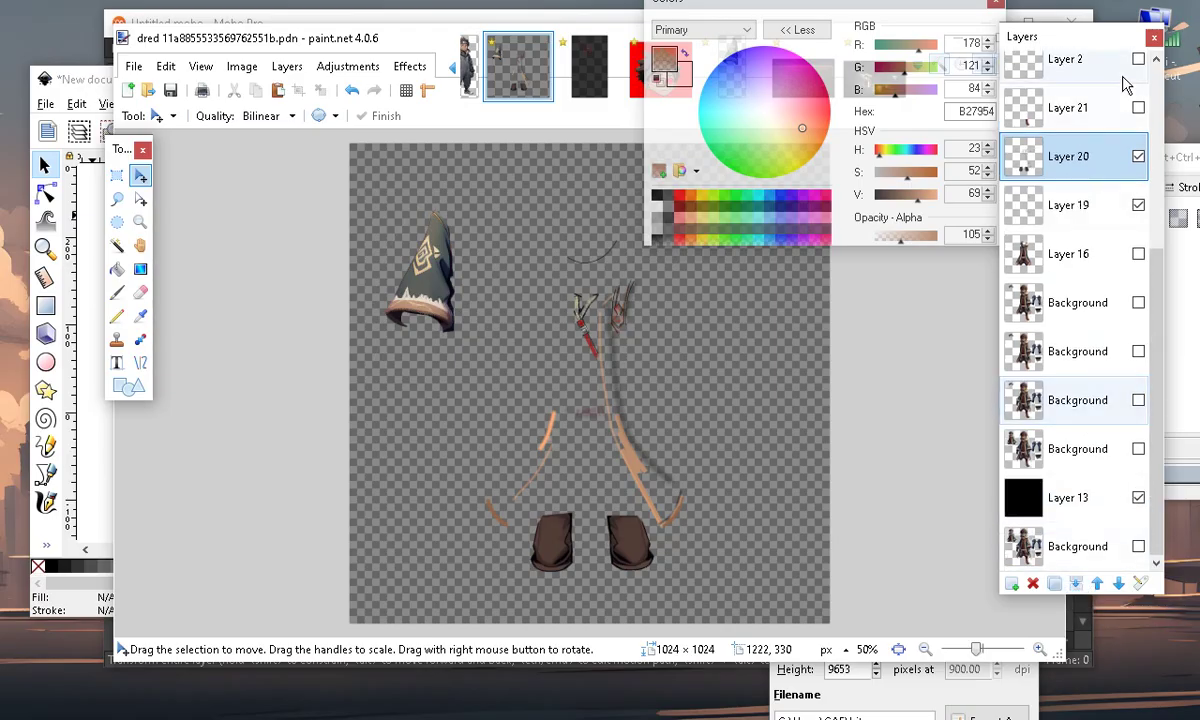
Check the combined pieces on Layer 20 by toggling its visibility, and merge it down into Layer 19
left_click(1139, 157)
left_click(1139, 157)
left_click(1089, 165)
left_click(1088, 165)
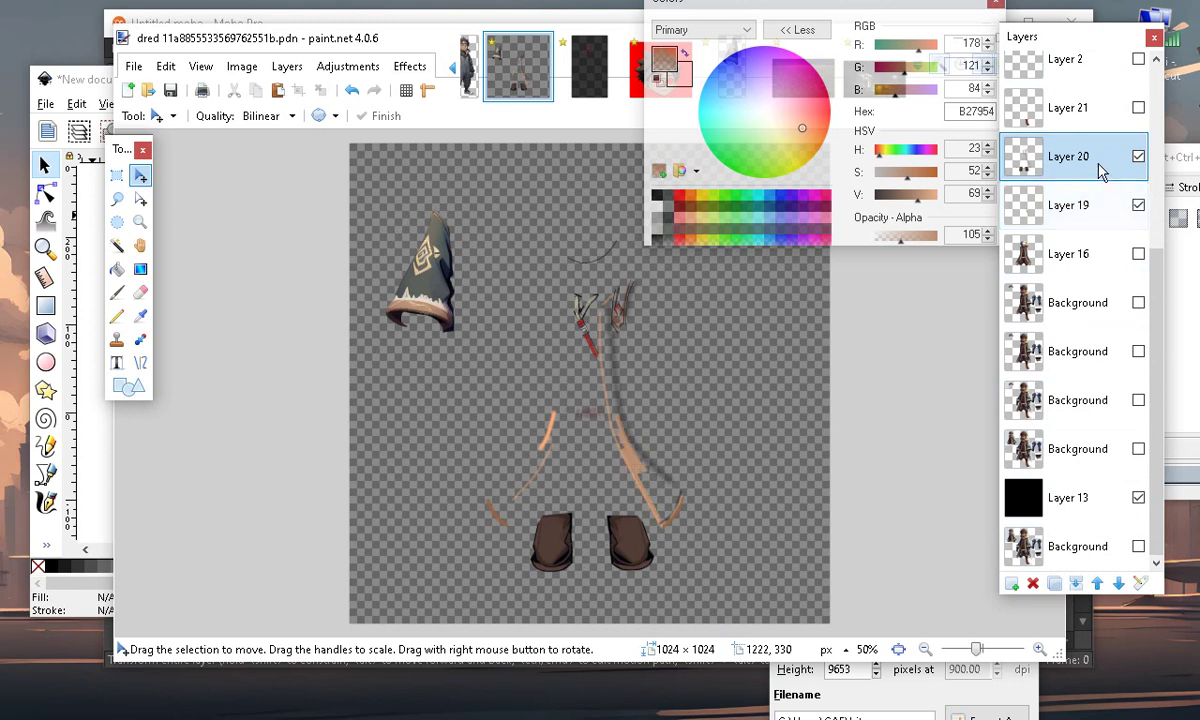
left_click(1076, 585)
Show the main outfit on Layer 16 and merge the combined Layer 19 down into it
left_click(1139, 255)
left_click(1139, 255)
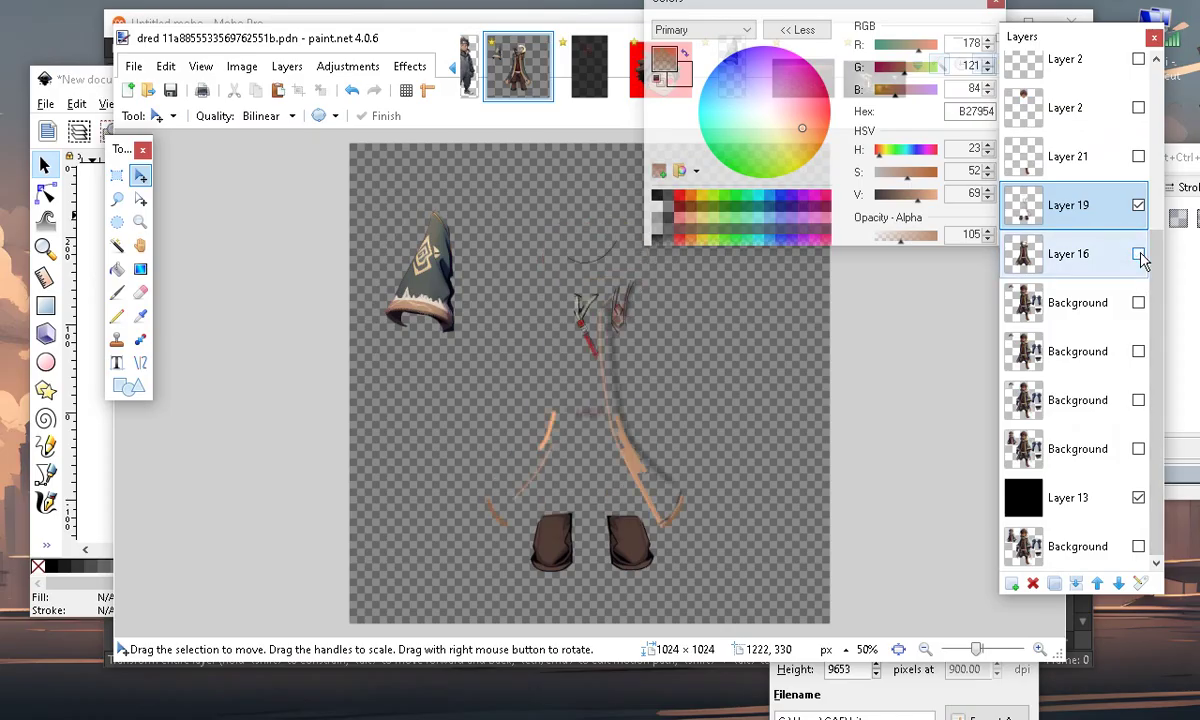
left_click(1139, 255)
left_click(1140, 256)
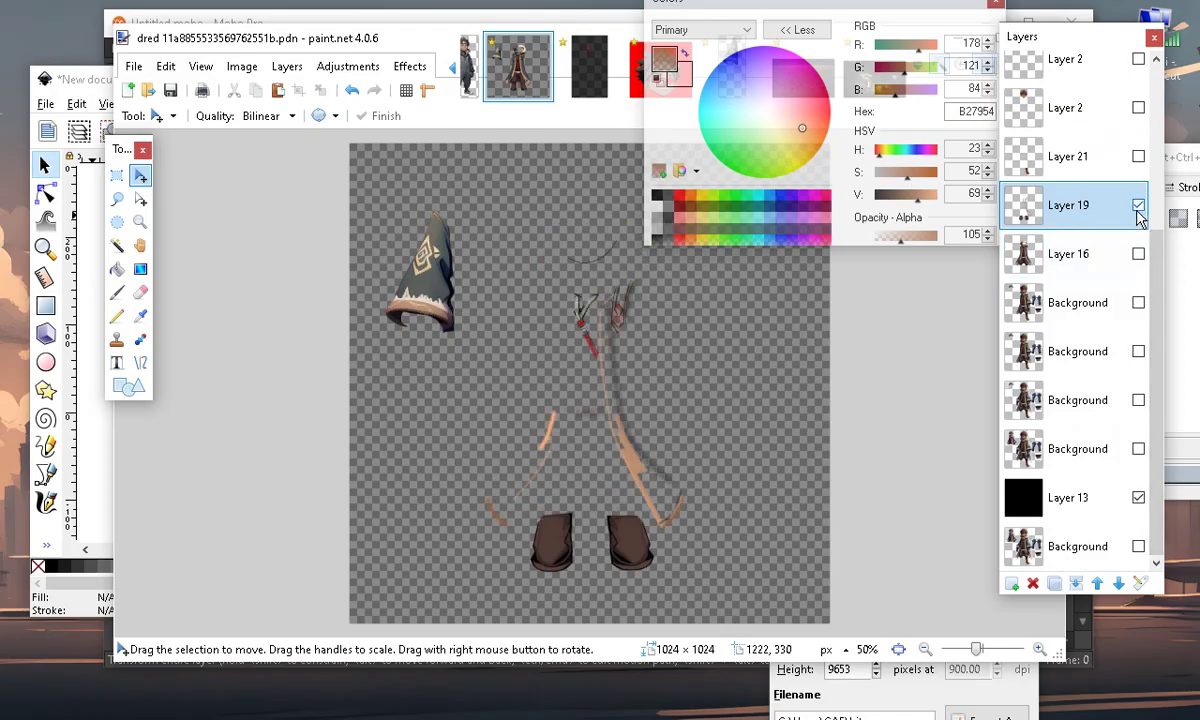
left_click(1139, 204)
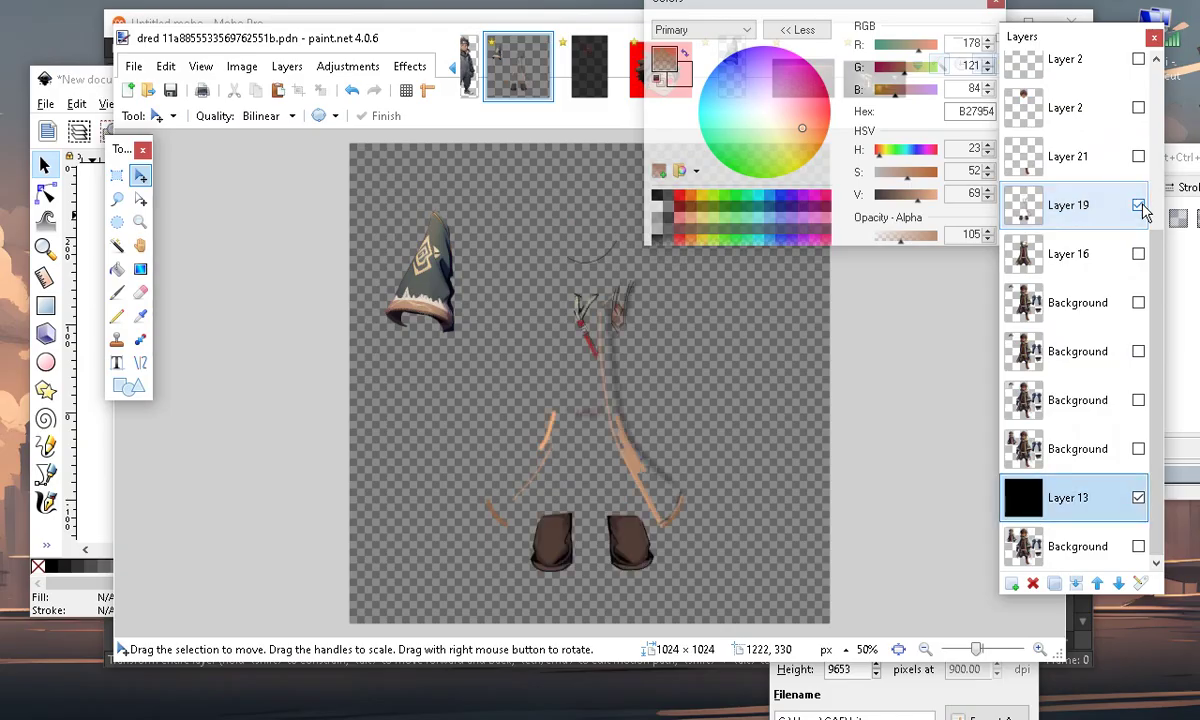
left_click(1138, 254)
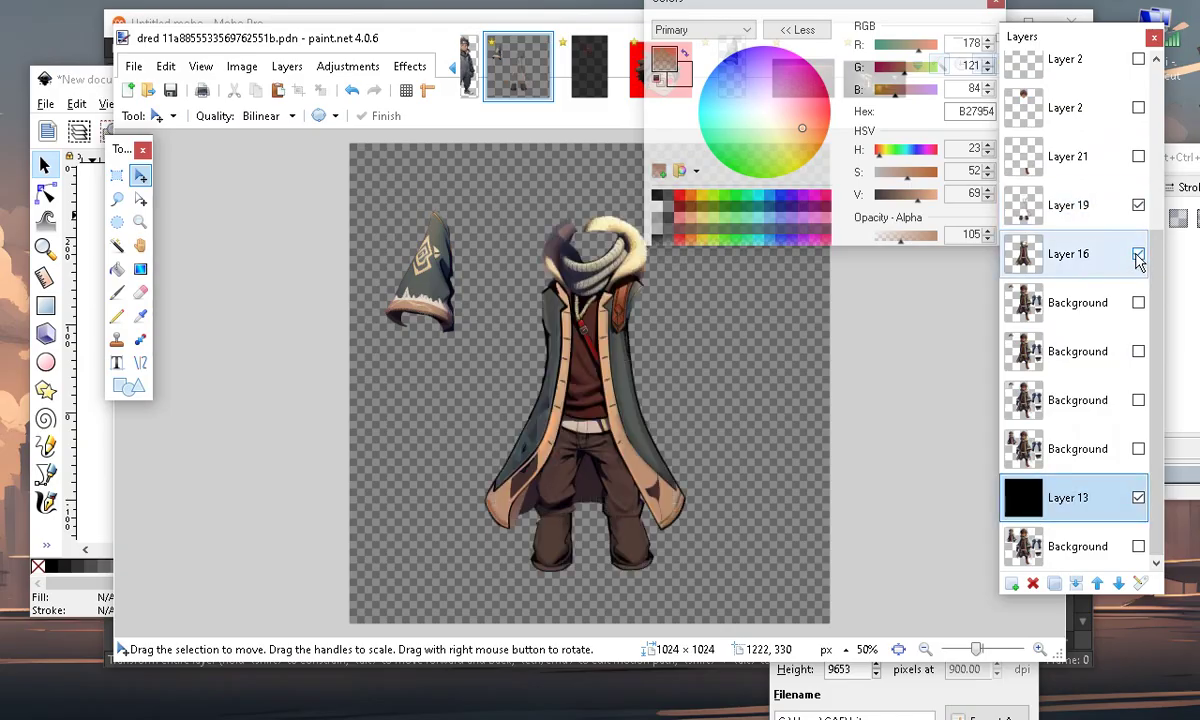
left_click(1075, 205)
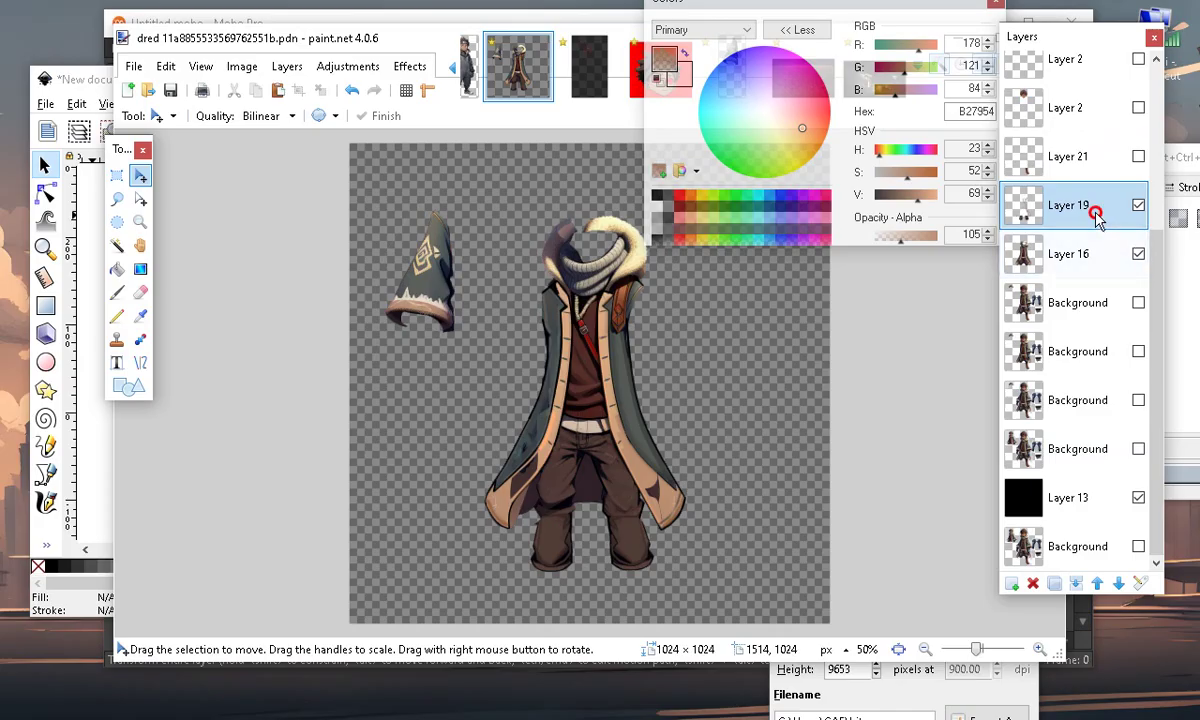
left_click(1076, 585)
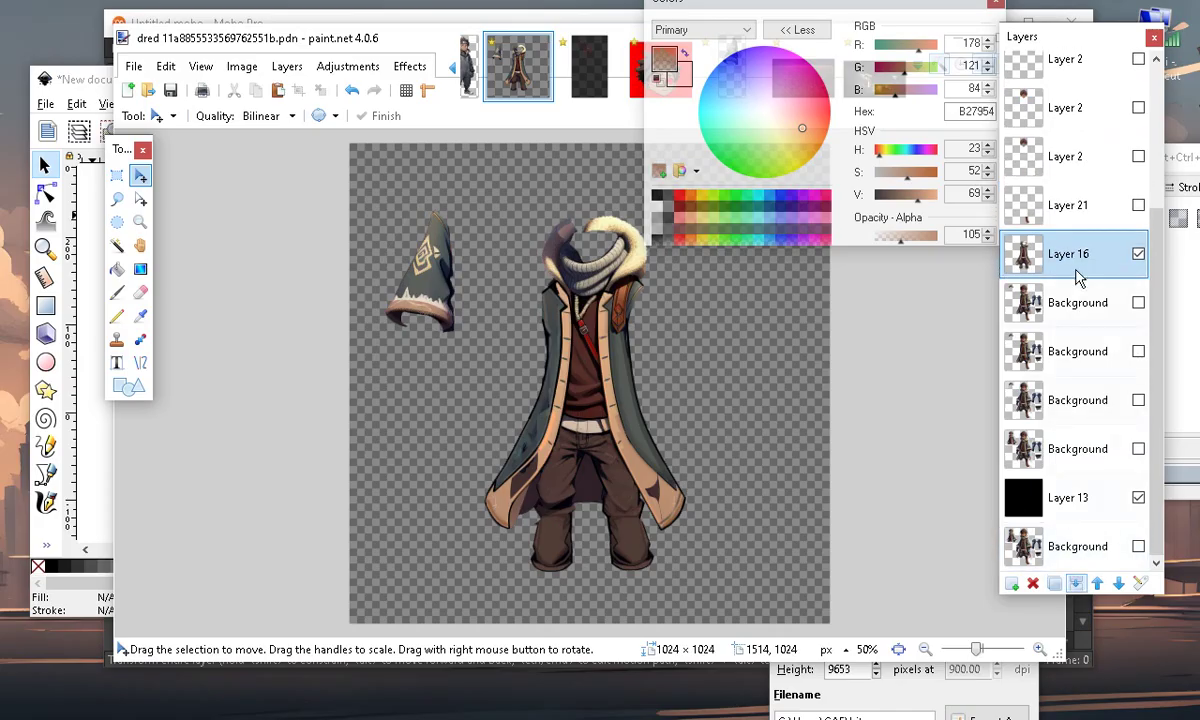
Select a 499 × 873 rectangular area around the whole outfit on Layer 16, with its top left at 274, 96
left_click(1139, 255)
left_click(1139, 255)
left_click(1075, 497)
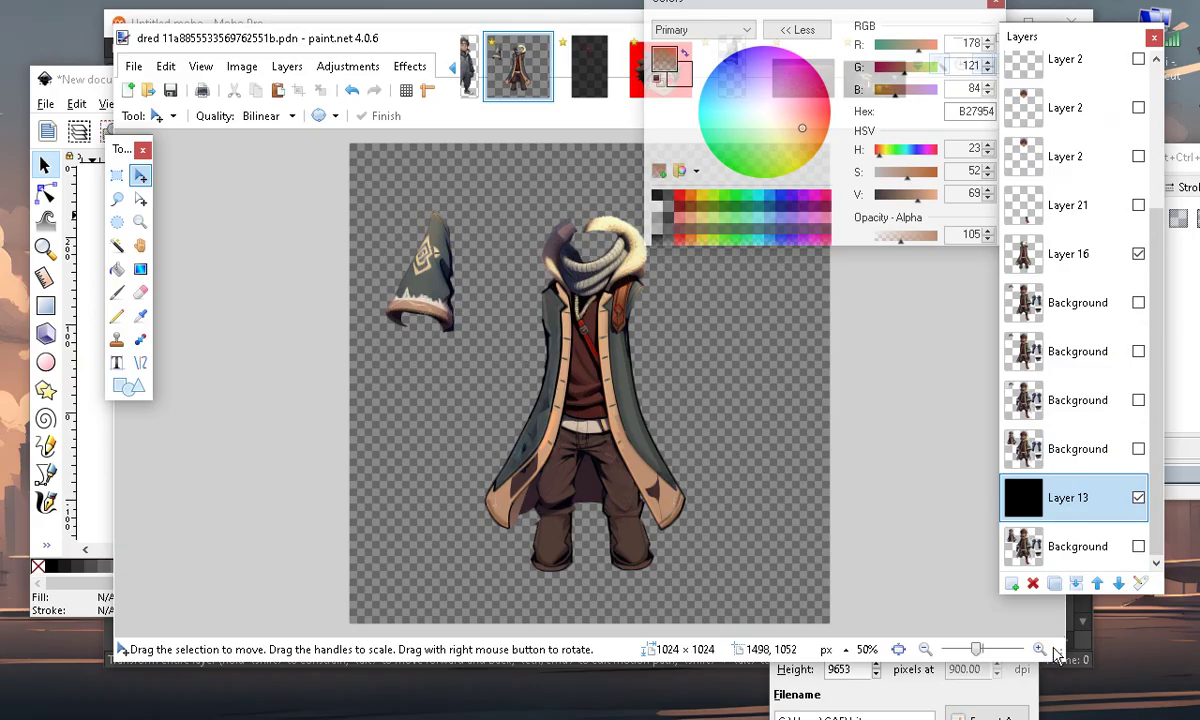
scroll(1098, 527, "up", 2)
scroll(1098, 527, "up", 1)
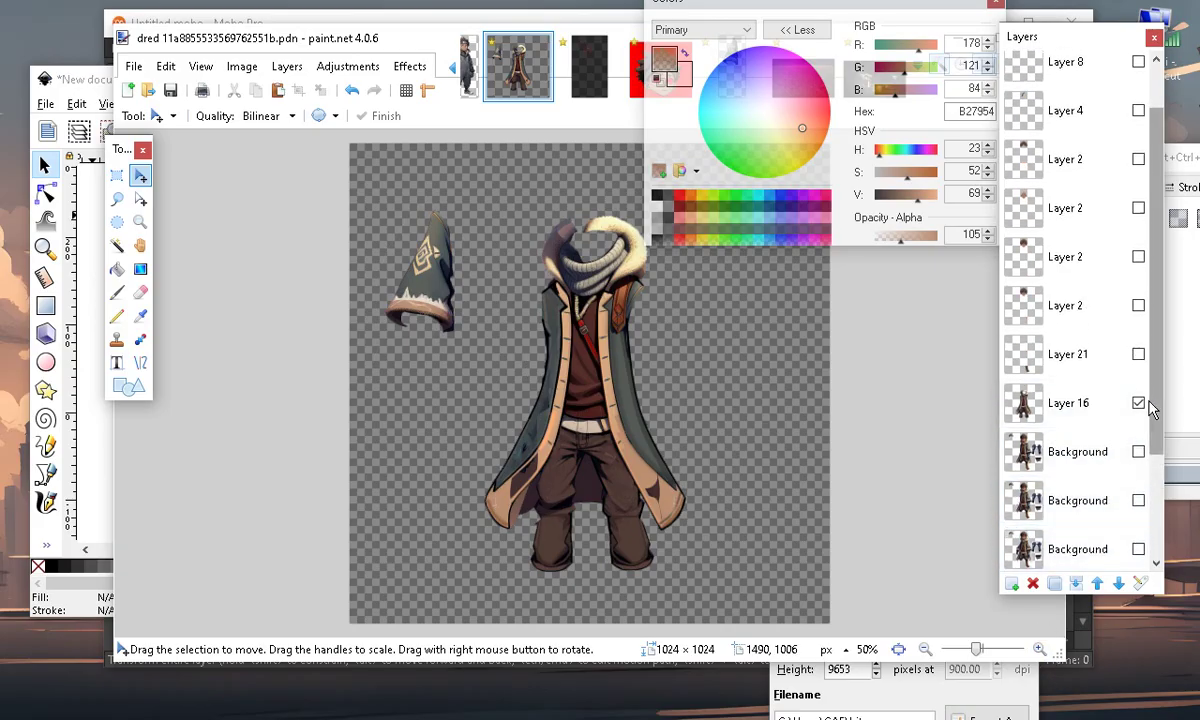
left_click(1085, 412)
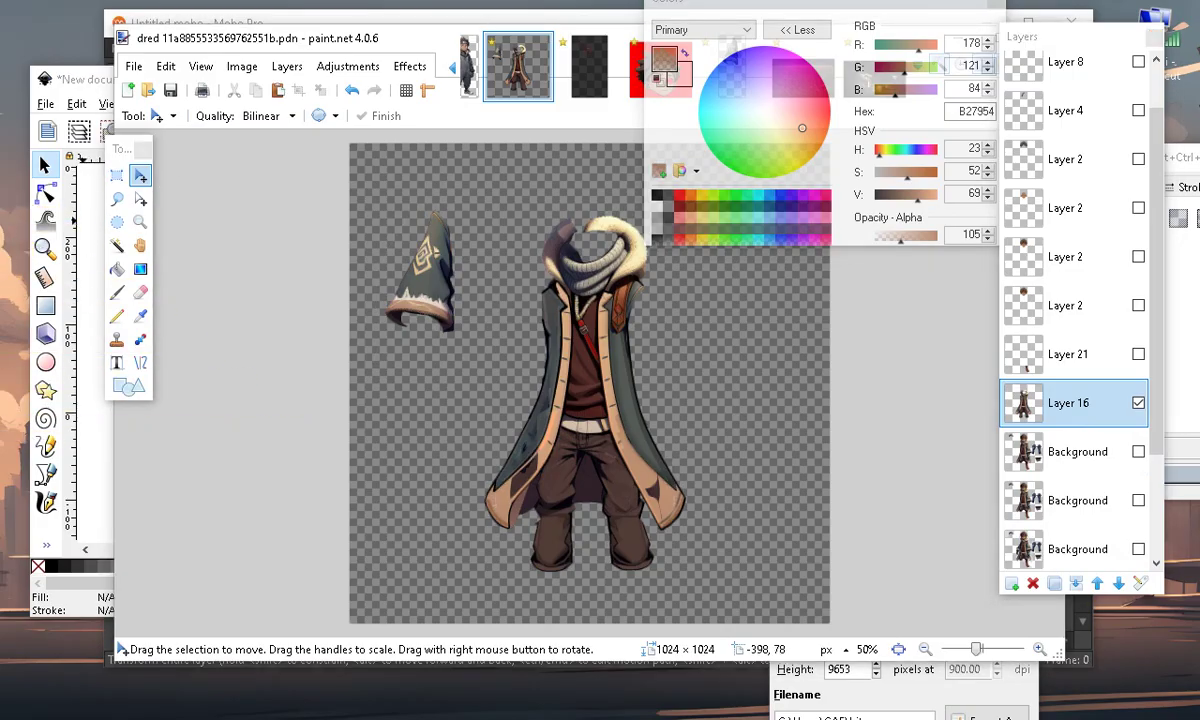
left_click(116, 175)
left_click_drag(479, 188, 712, 597)
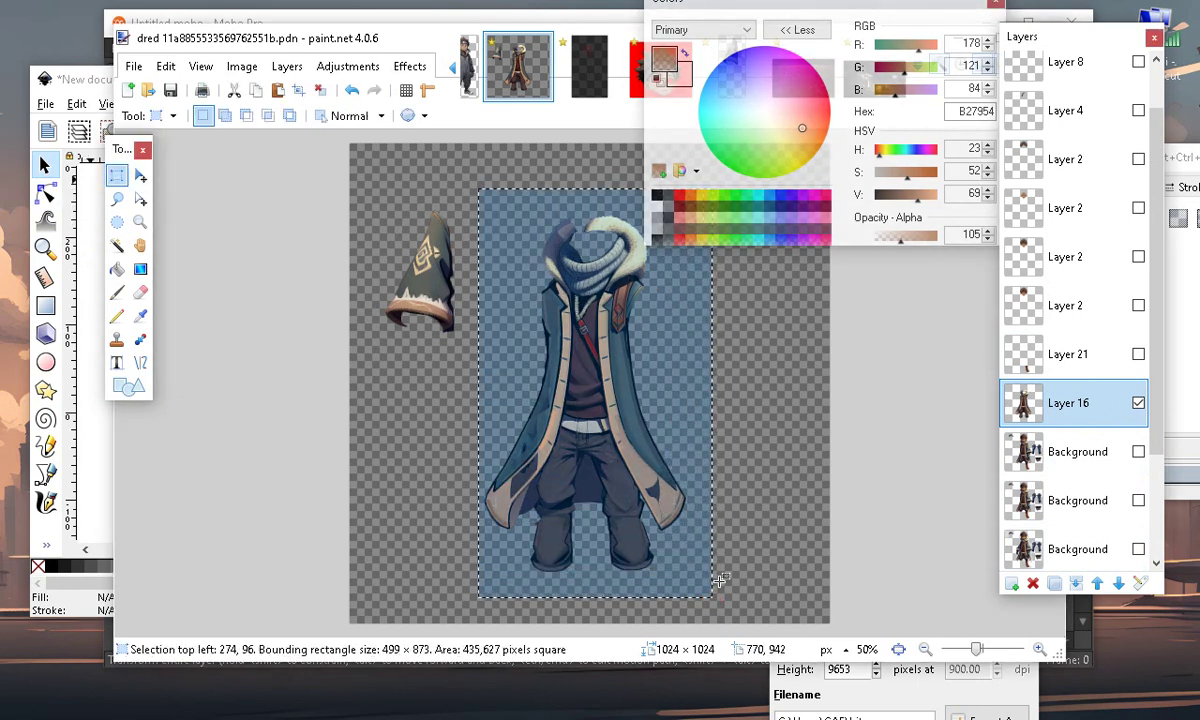
Compare the merged outfit on Layer 16 with the original character on a Background layer by switching their visibility
left_click(1138, 403)
scroll(1138, 402, "down", 2)
left_click(1138, 400)
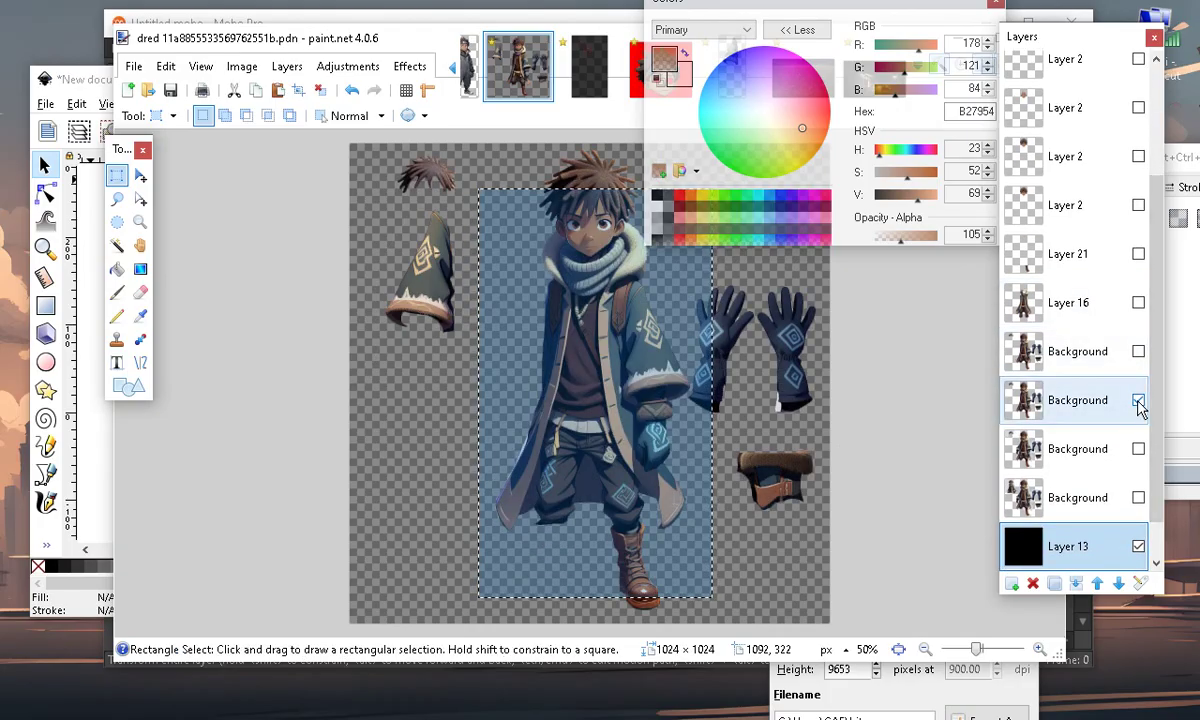
left_click(1138, 400)
left_click(1138, 303)
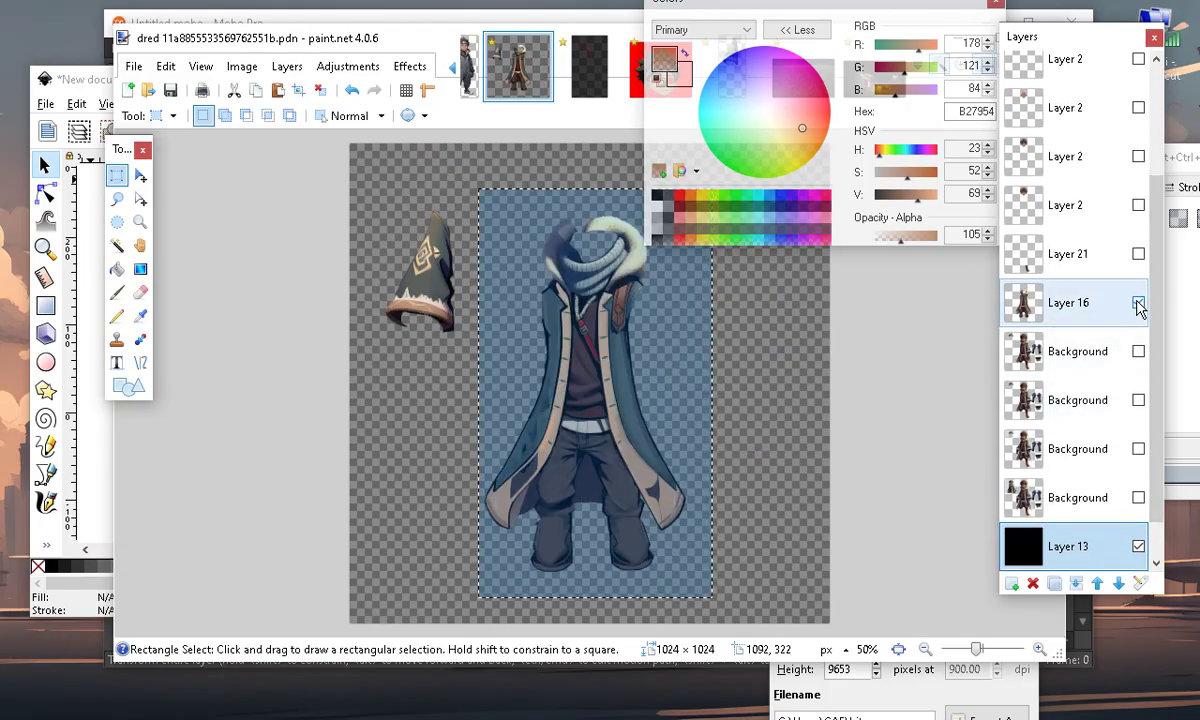
left_click(1138, 303)
left_click(1138, 303)
Copy the selected outfit from Layer 16 and paste it into the open Inkscape document above the row of heads
left_click(1015, 298)
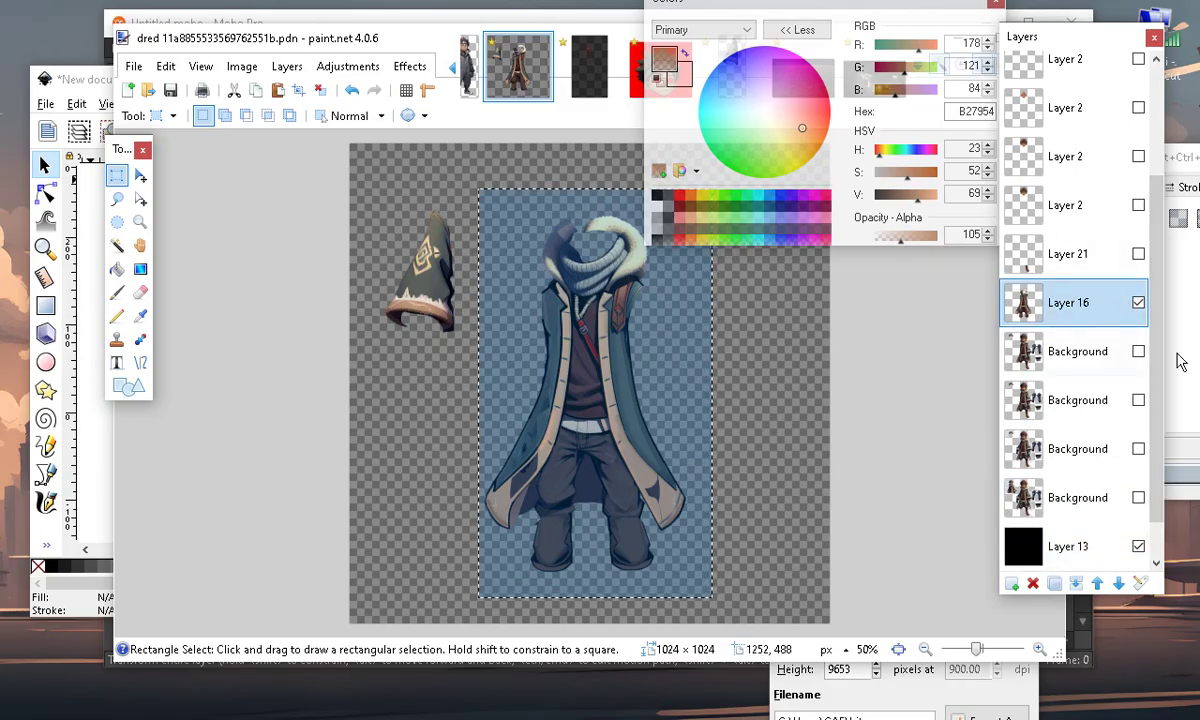
left_click(166, 66)
left_click(180, 154)
left_click(80, 82)
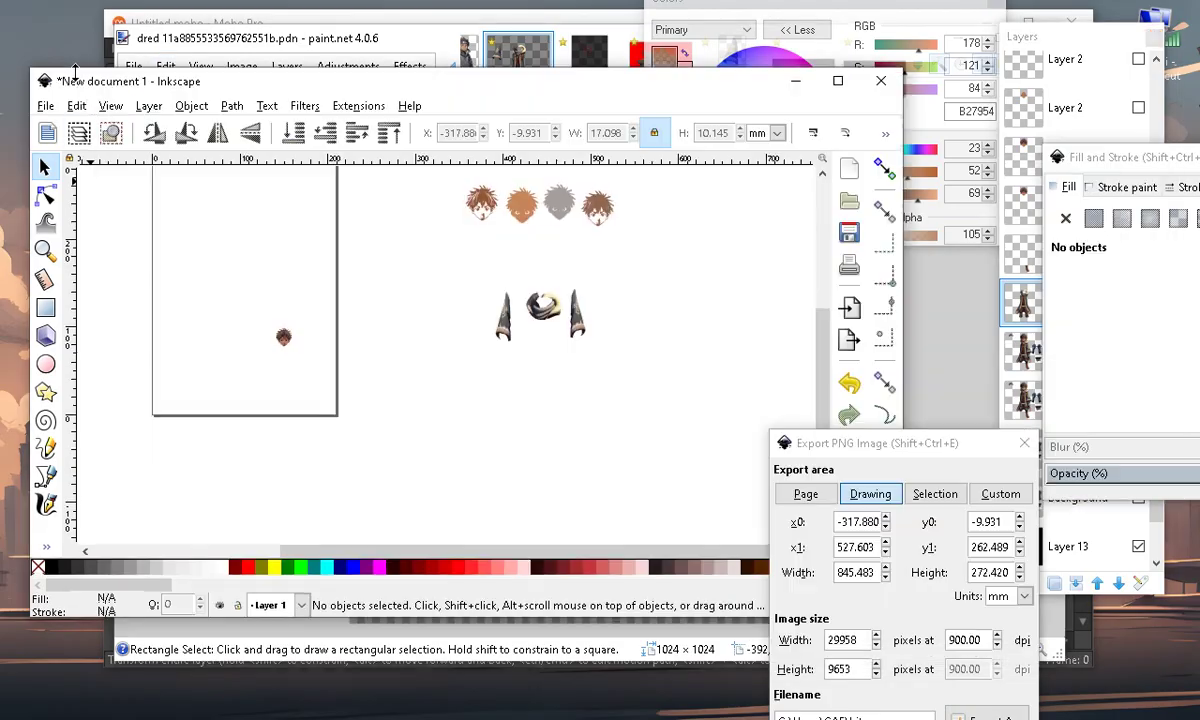
scroll(473, 280, "down", 4, "ctrl")
scroll(474, 290, "up", 5, "ctrl")
scroll(453, 305, "down", 2, "ctrl")
scroll(453, 313, "up", 3)
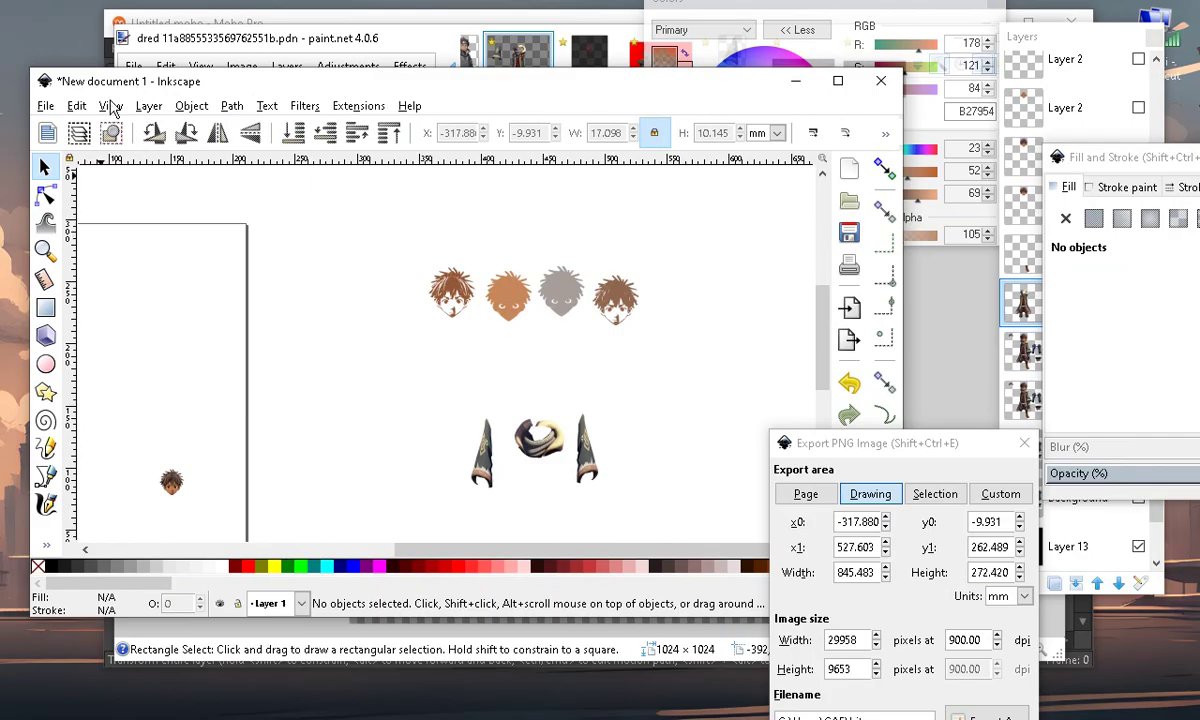
left_click(76, 106)
left_click(116, 236)
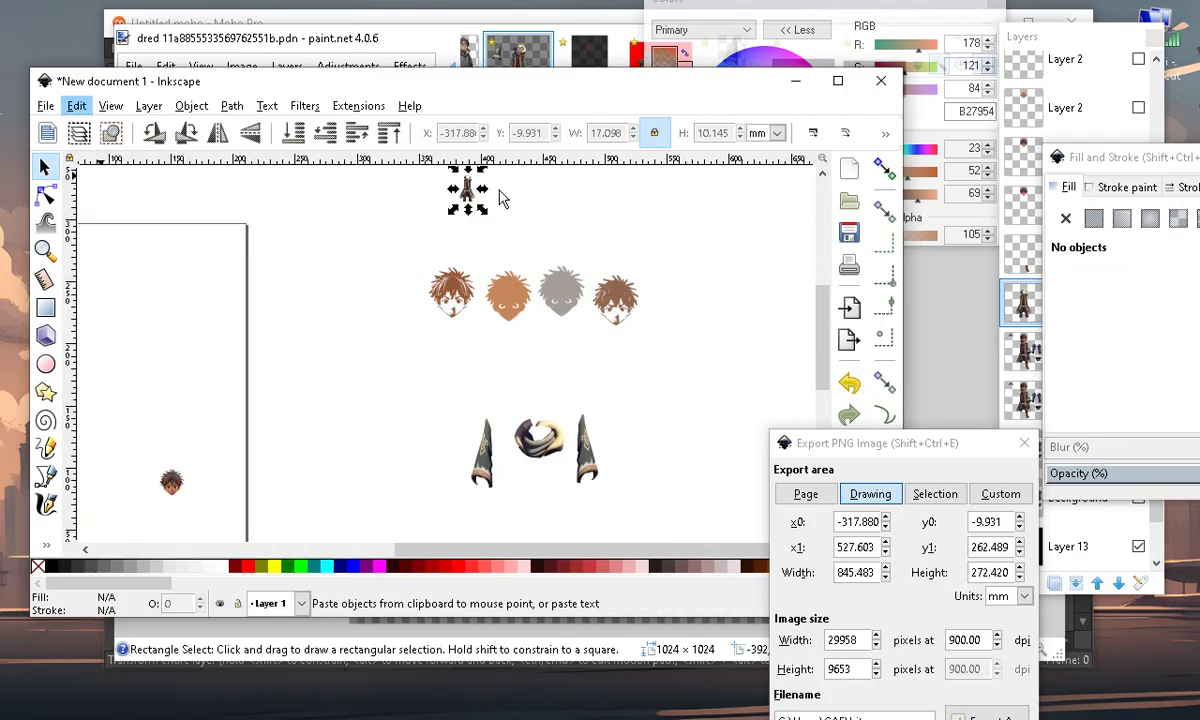
Move the pasted outfit beside the separate sleeves and scarf, to about X 277.4 mm and Y 40.2 mm
scroll(486, 238, "down", 3)
scroll(484, 303, "up", 1)
left_click_drag(441, 238, 385, 345)
scroll(478, 403, "up", 1)
scroll(405, 370, "up", 2)
left_click_drag(321, 274, 314, 440)
scroll(572, 235, "down", 2)
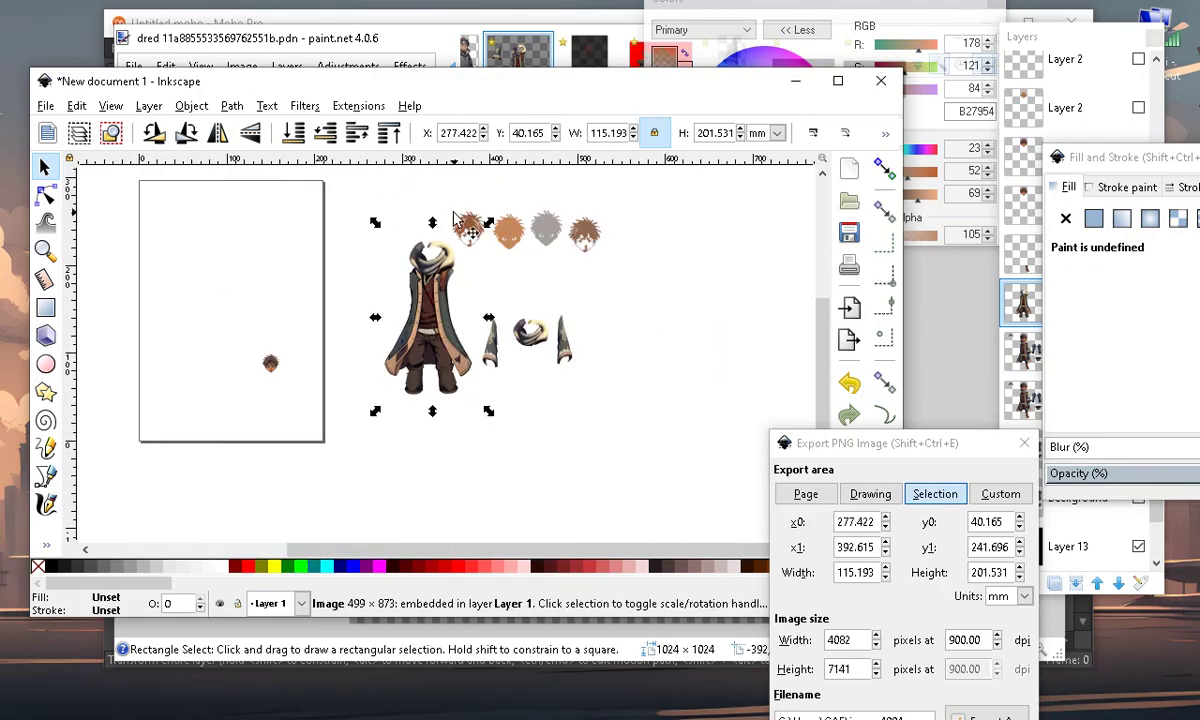
Examine the pasted outfit's coat edges, belt and trousers up close
scroll(453, 218, "up", 4)
scroll(430, 402, "down", 3)
scroll(410, 468, "up", 2)
scroll(410, 470, "up", 1)
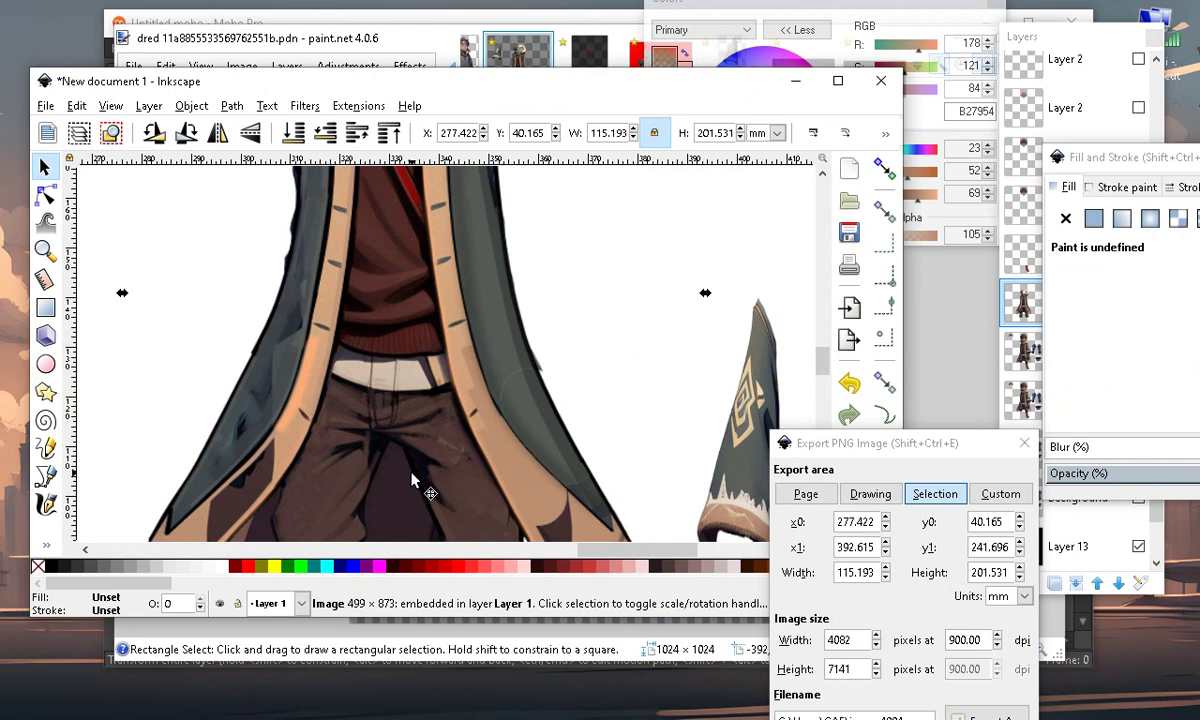
scroll(410, 480, "down", 4)
scroll(375, 335, "up", 2)
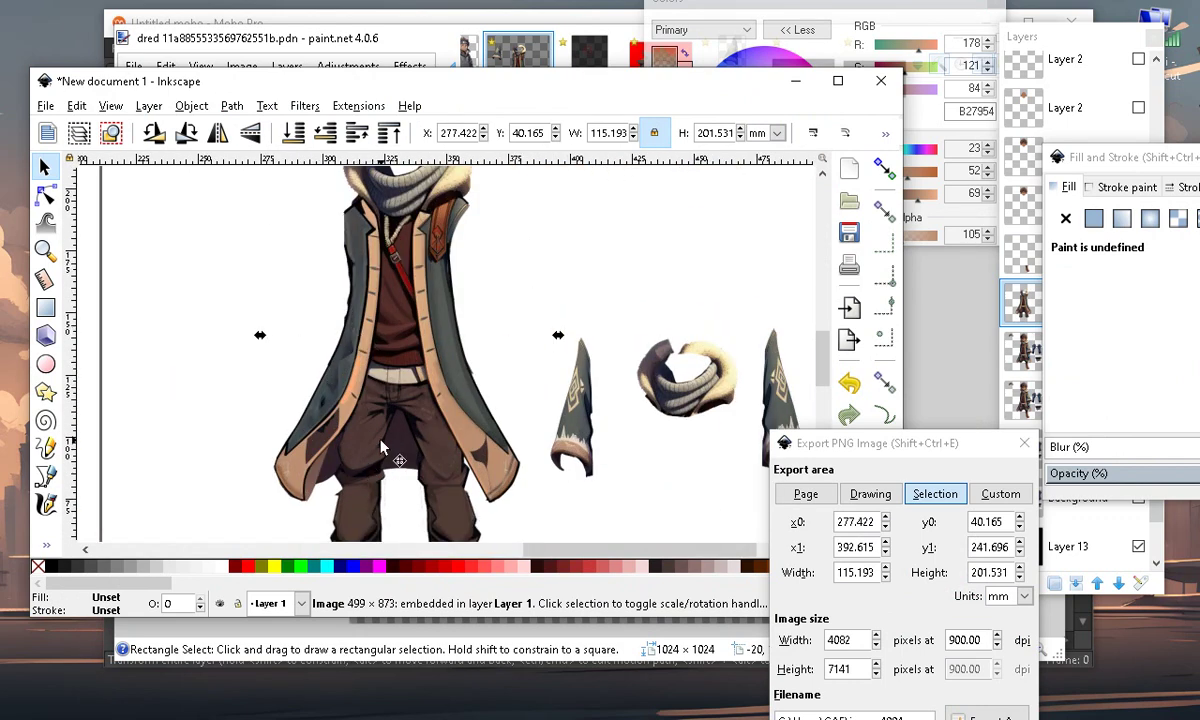
scroll(390, 445, "up", 4)
scroll(455, 522, "down", 4)
scroll(449, 289, "up", 4)
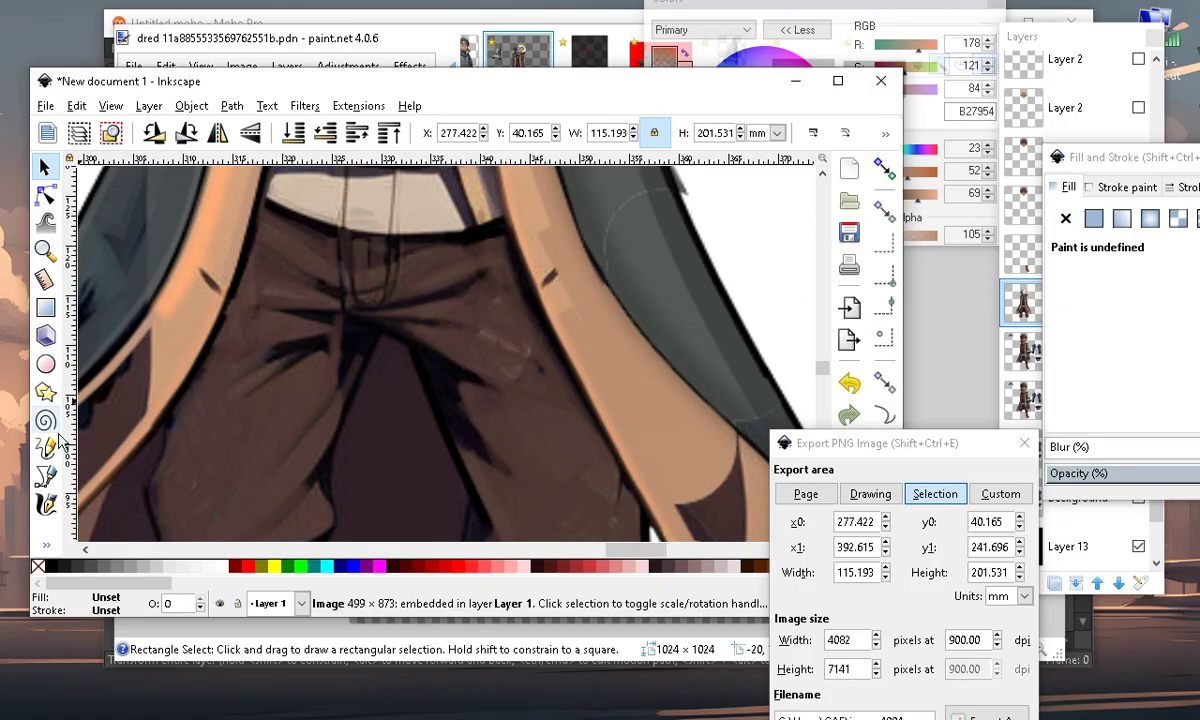
Draw a thin red vertical rectangle about 1.7 × 17.6 mm in the empty area beside the outfit's coat
left_click(45, 307)
scroll(392, 326, "down", 4)
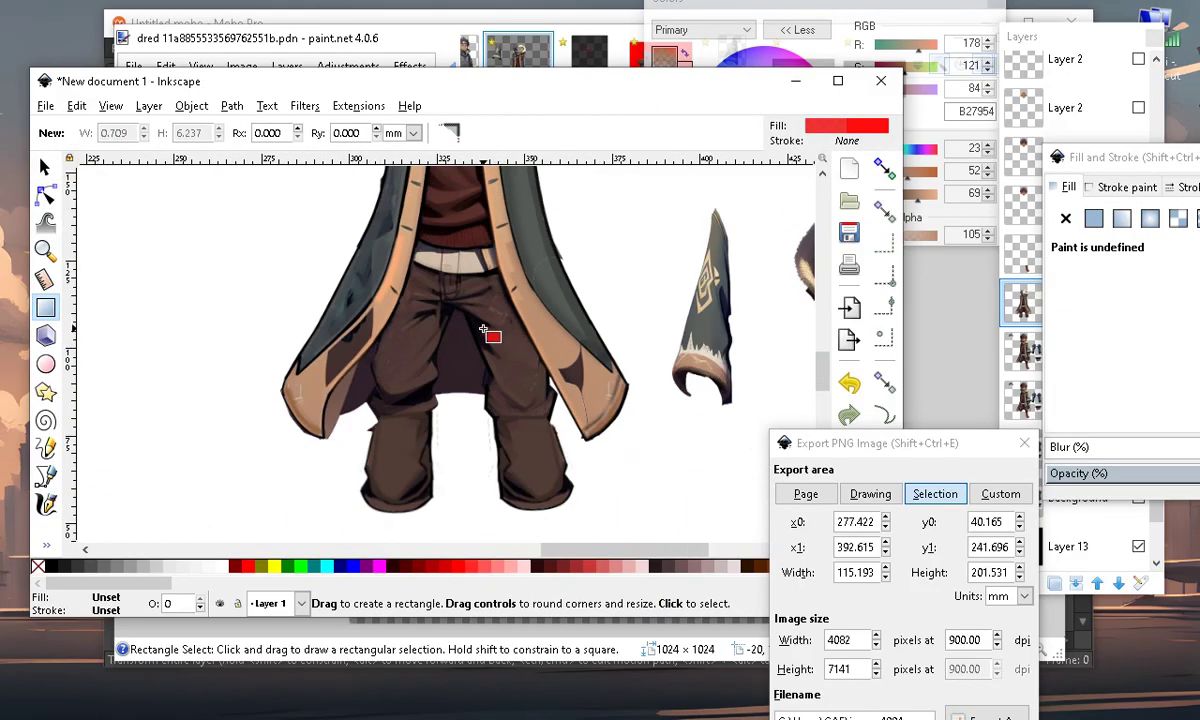
scroll(310, 282, "up", 4)
left_click_drag(237, 246, 230, 333)
left_click(45, 548)
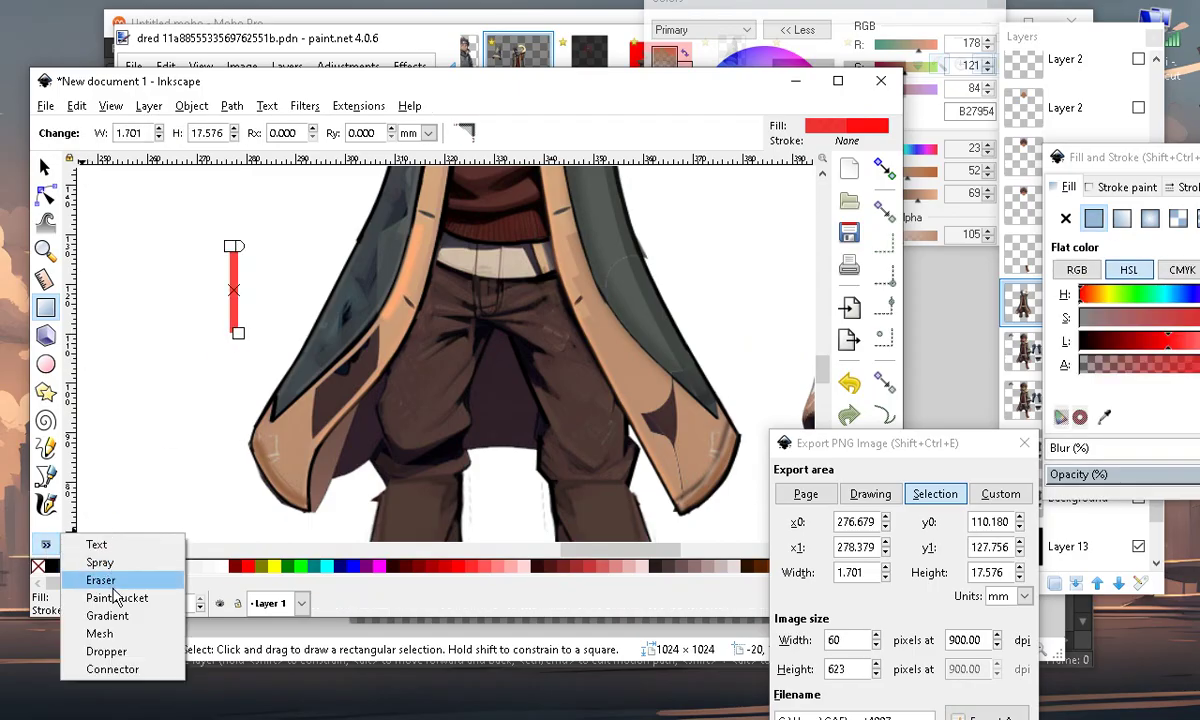
left_click(100, 577)
scroll(240, 310, "up", 2)
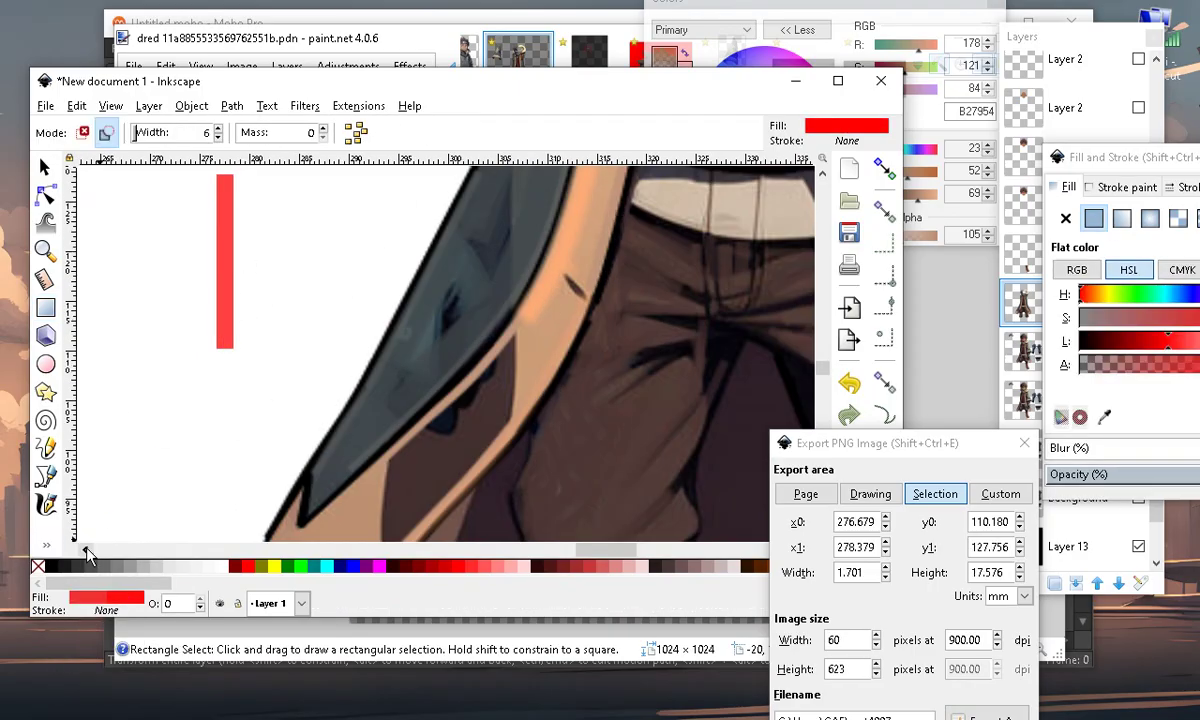
Fill the area of the thin red rectangle with the Paint Bucket to make a matching path over it
left_click(45, 548)
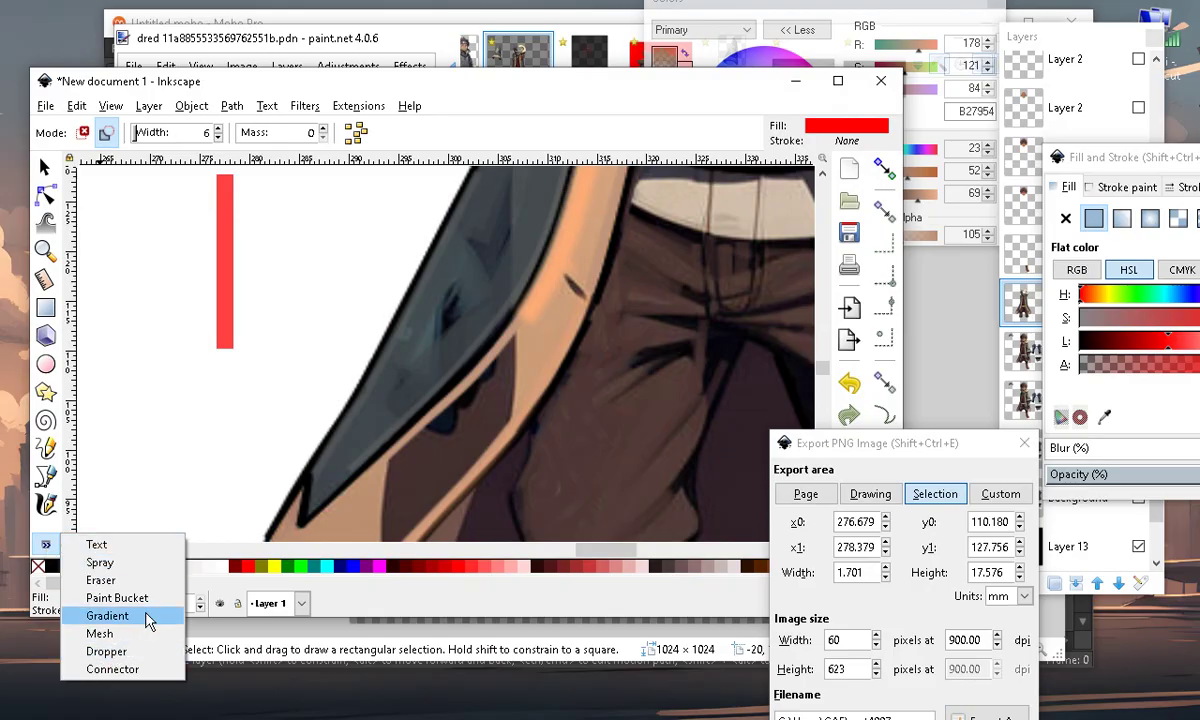
left_click(139, 597)
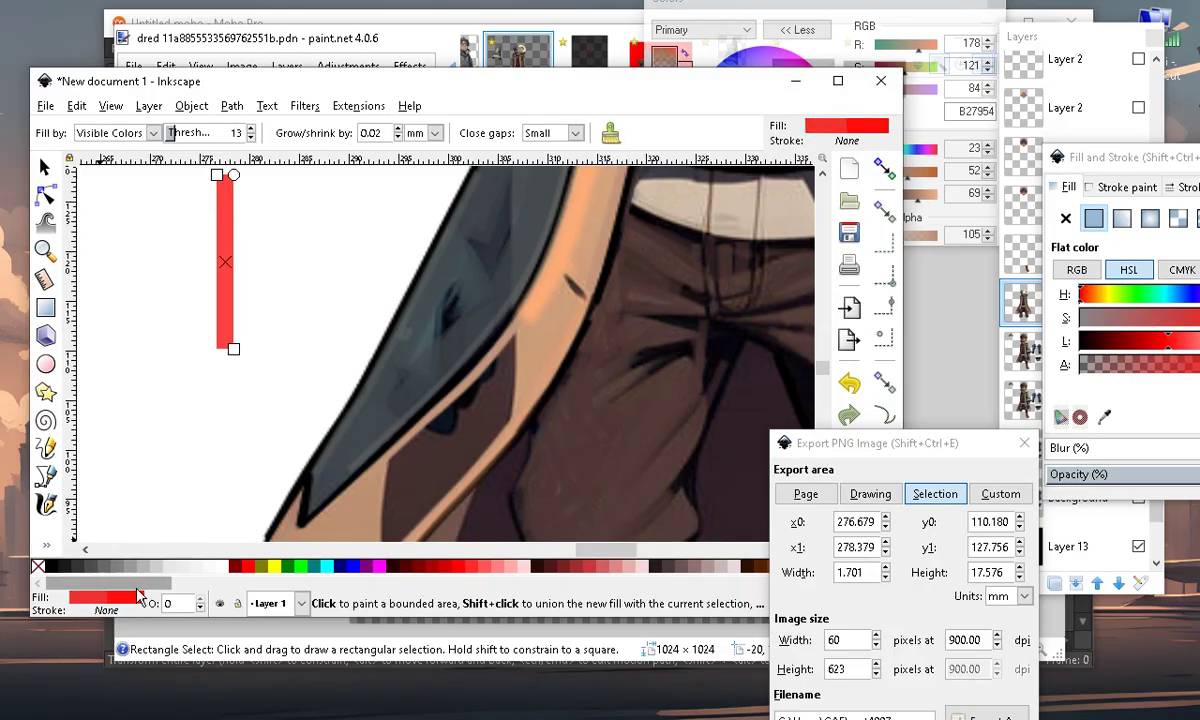
left_click(226, 211)
scroll(90, 424, "down", 3)
scroll(147, 408, "up", 2)
scroll(330, 280, "down", 2)
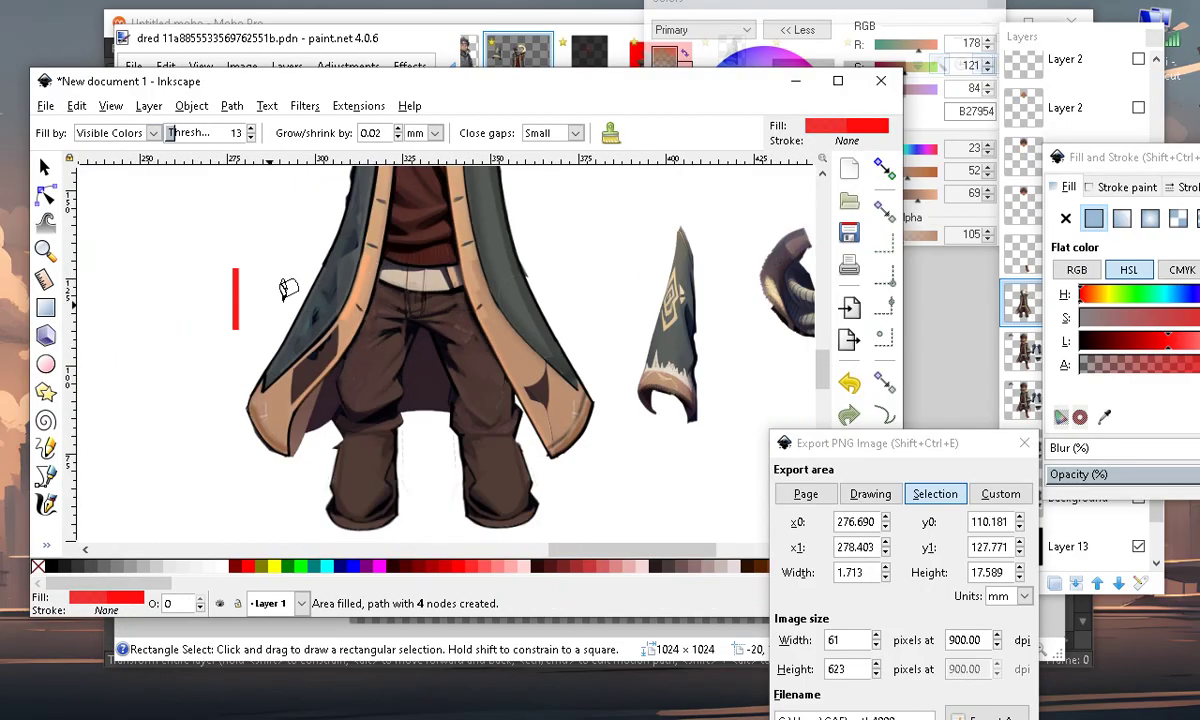
Duplicate the filled path to about X 288.6 mm, Y 110.3 mm, and pull the copy's upper-right node out to about X 293.1 mm, Y 126.1 mm
scroll(288, 289, "up", 2)
left_click(44, 167)
key("ctrl+d")
left_click_drag(212, 266, 297, 267)
scroll(316, 284, "up", 1)
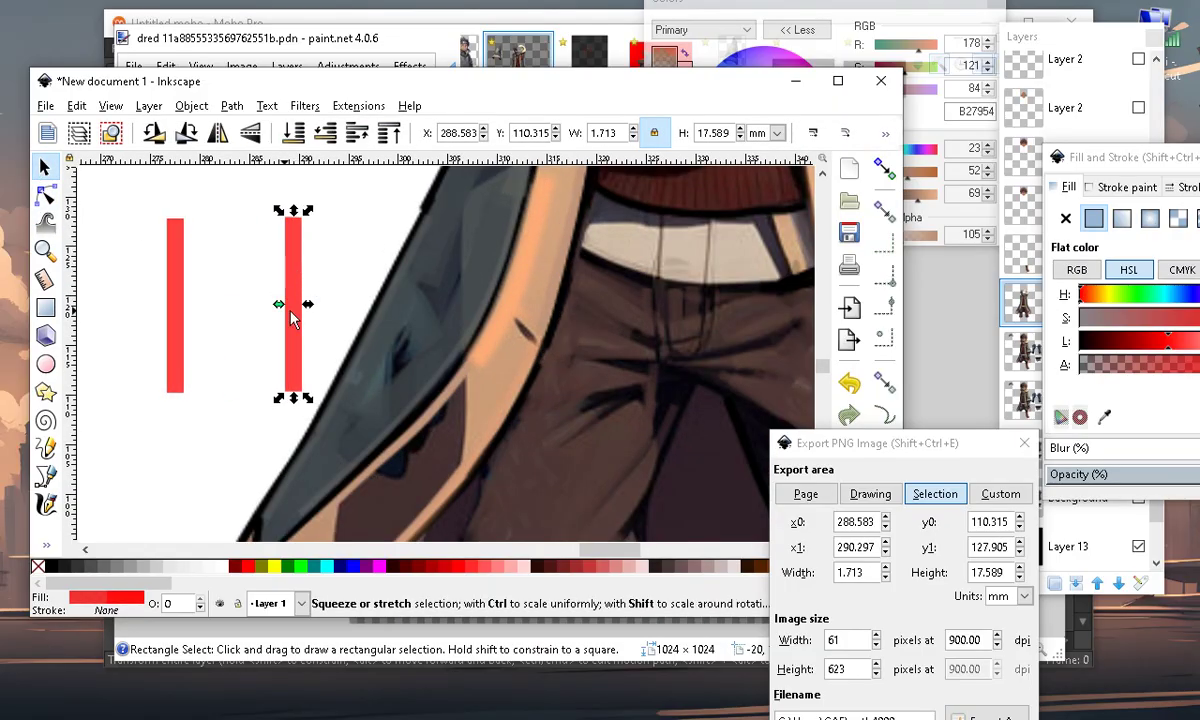
left_click(44, 195)
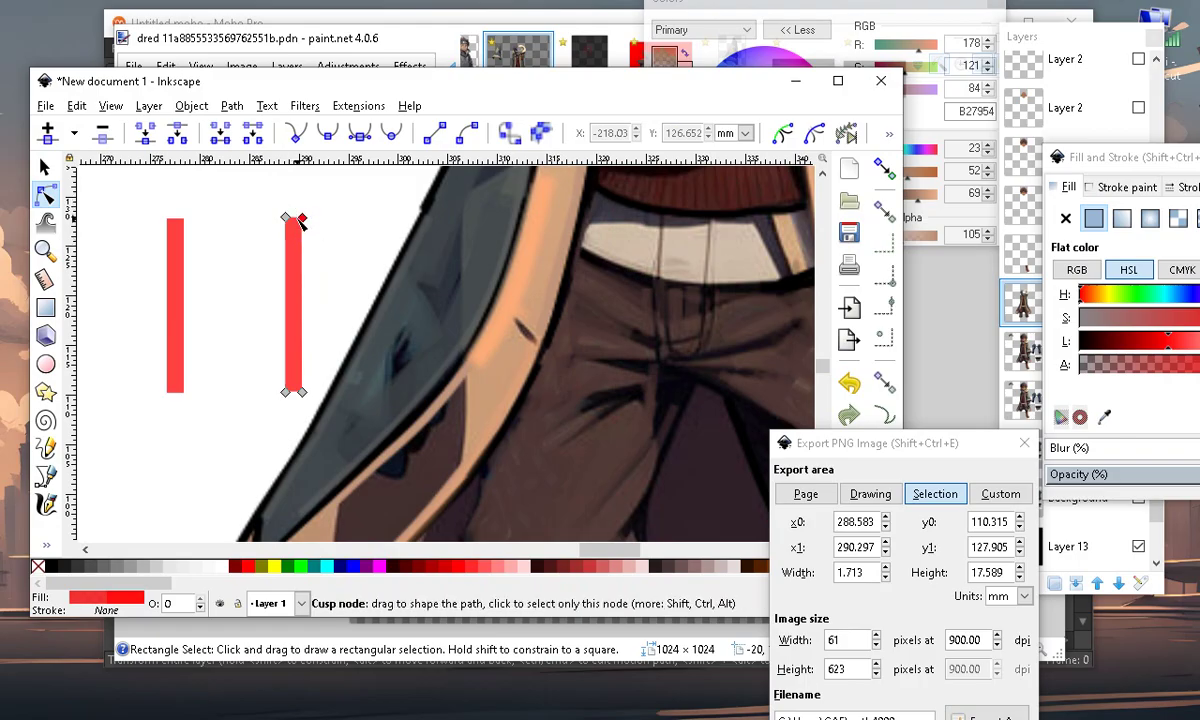
left_click_drag(303, 222, 331, 236)
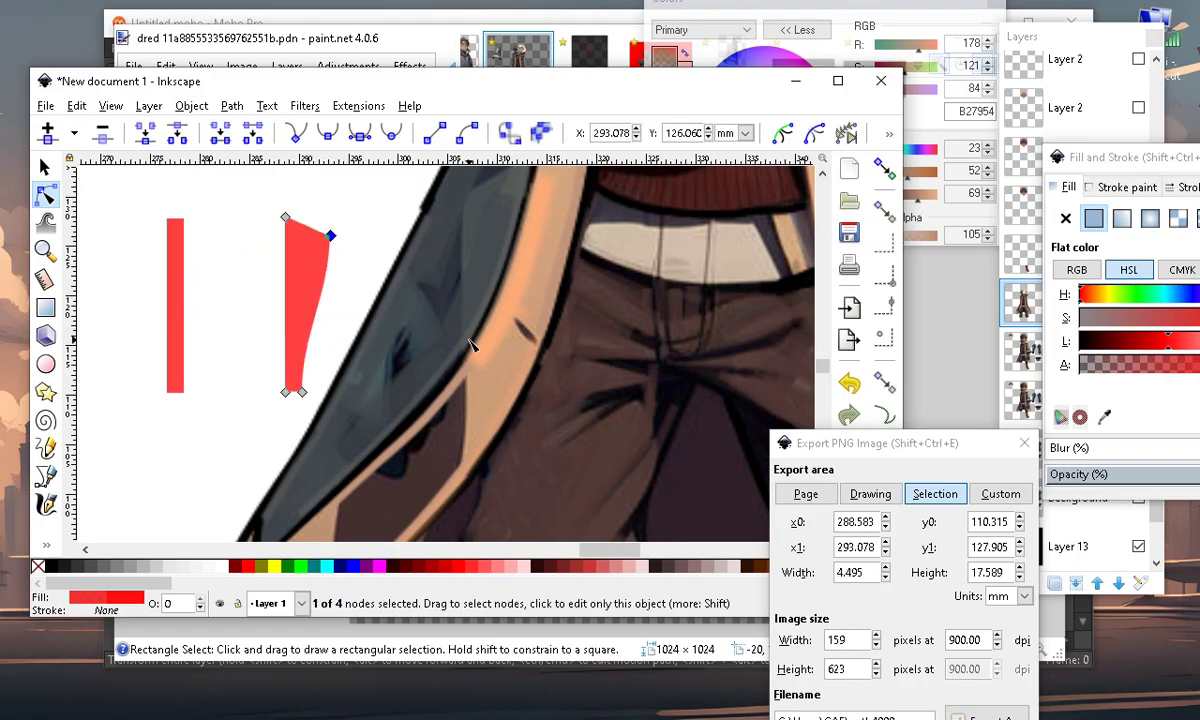
Draw a short red rectangle about 3.2 × 10.8 mm below and beside the original red bar
left_click(46, 312)
mouse_move(143, 403)
left_mouse_down()
mouse_move(138, 483)
mouse_move(111, 510)
left_mouse_up()
scroll(161, 432, "down", 1)
scroll(222, 380, "up", 2)
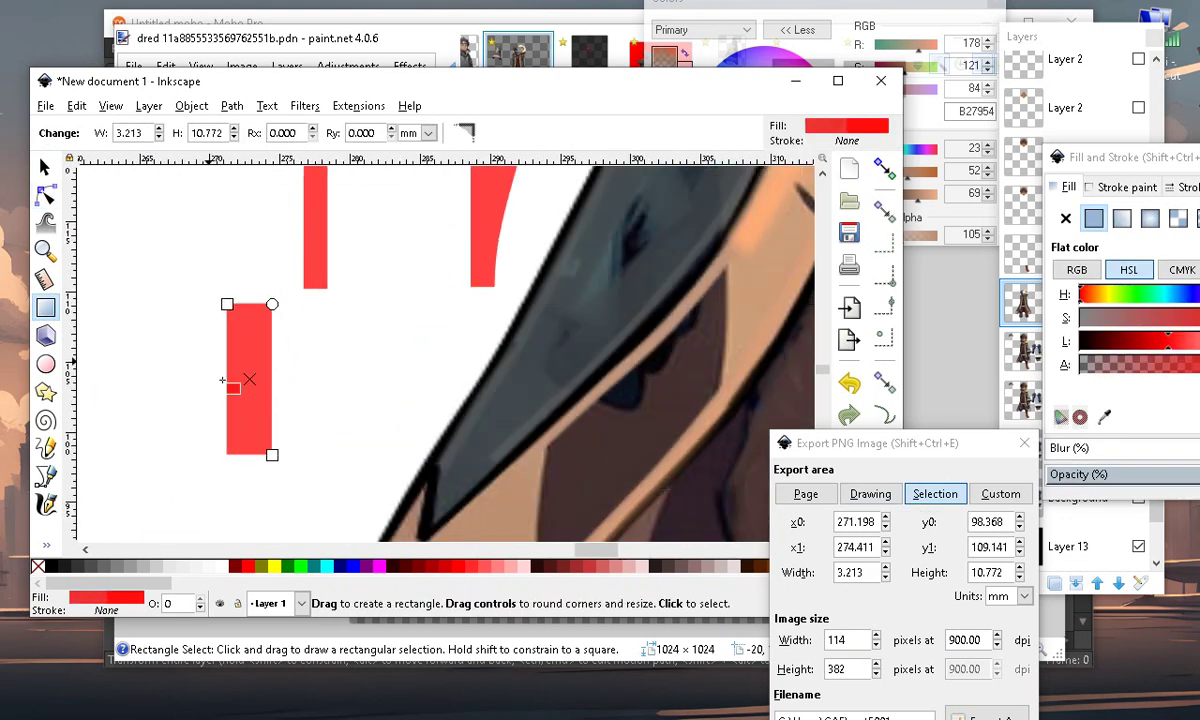
Adjust the short rectangle by its corner handle to about 3.2 × 10.9 mm and place it at about X 266.3 mm, Y 101.0 mm
left_click(46, 195)
left_click_drag(230, 311, 174, 298)
key("s")
scroll(326, 330, "down", 3)
scroll(381, 308, "up", 2)
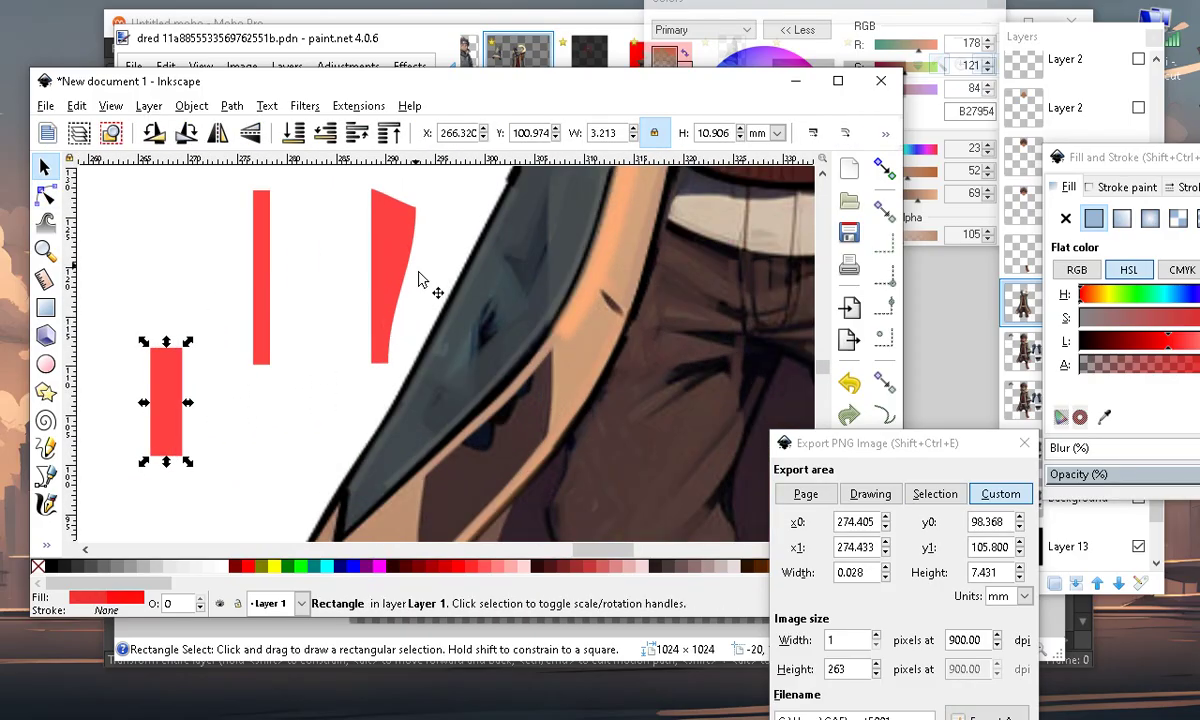
Move the red four-node tapered shape onto the trousers beside the crotch and rotate it to slope down along the right thigh's fold
scroll(423, 281, "down", 4)
scroll(199, 352, "up", 3)
left_click(158, 314)
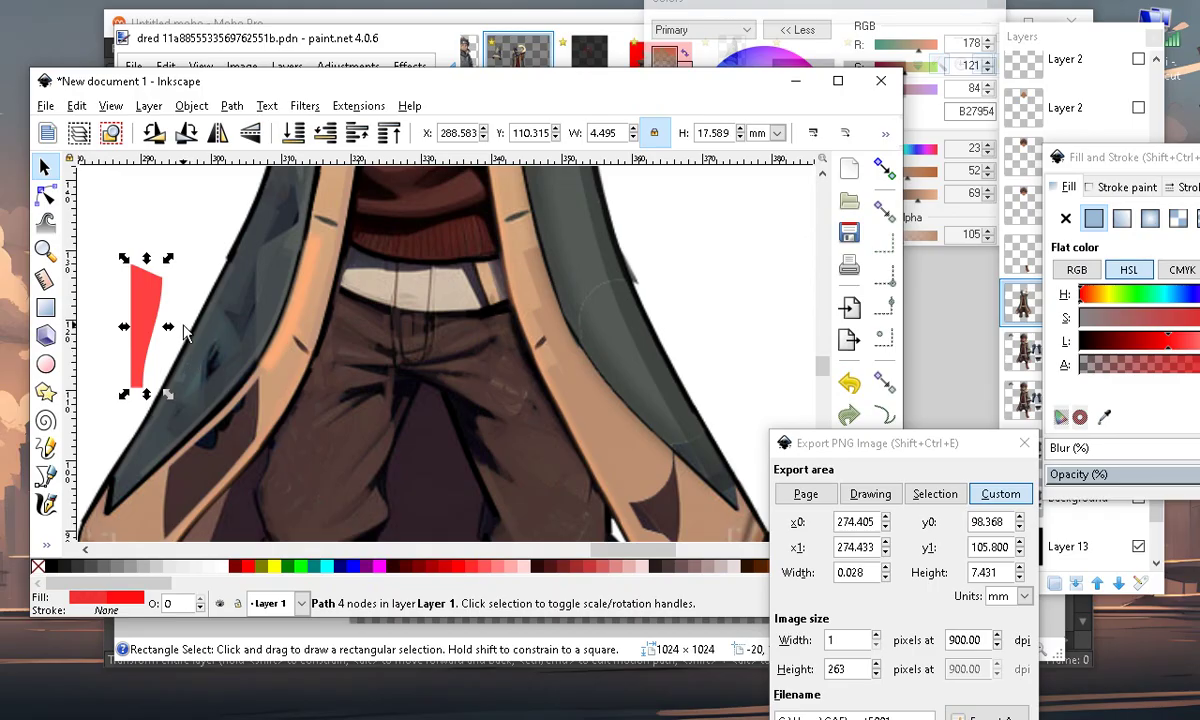
left_click_drag(166, 307, 474, 400)
left_click(468, 370)
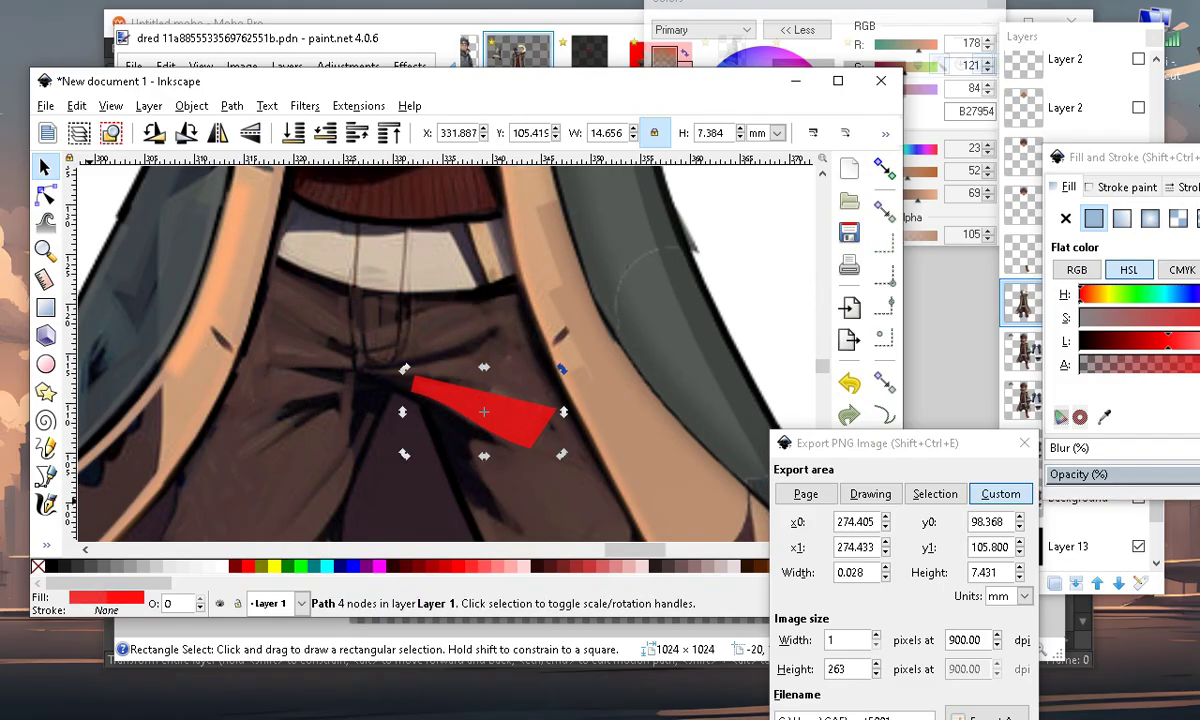
Fill the tapered shape with a dark brown sampled from the trousers using the Dropper
left_click(46, 546)
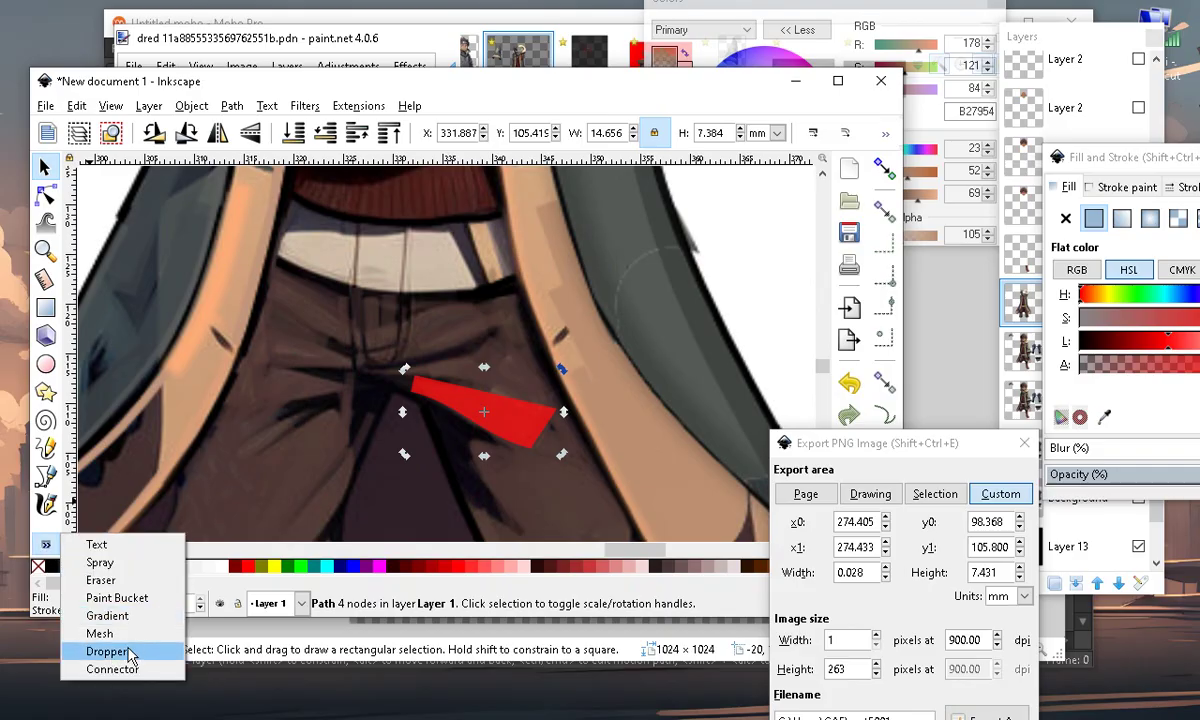
left_click(110, 648)
left_click(554, 494)
scroll(509, 398, "up", 3)
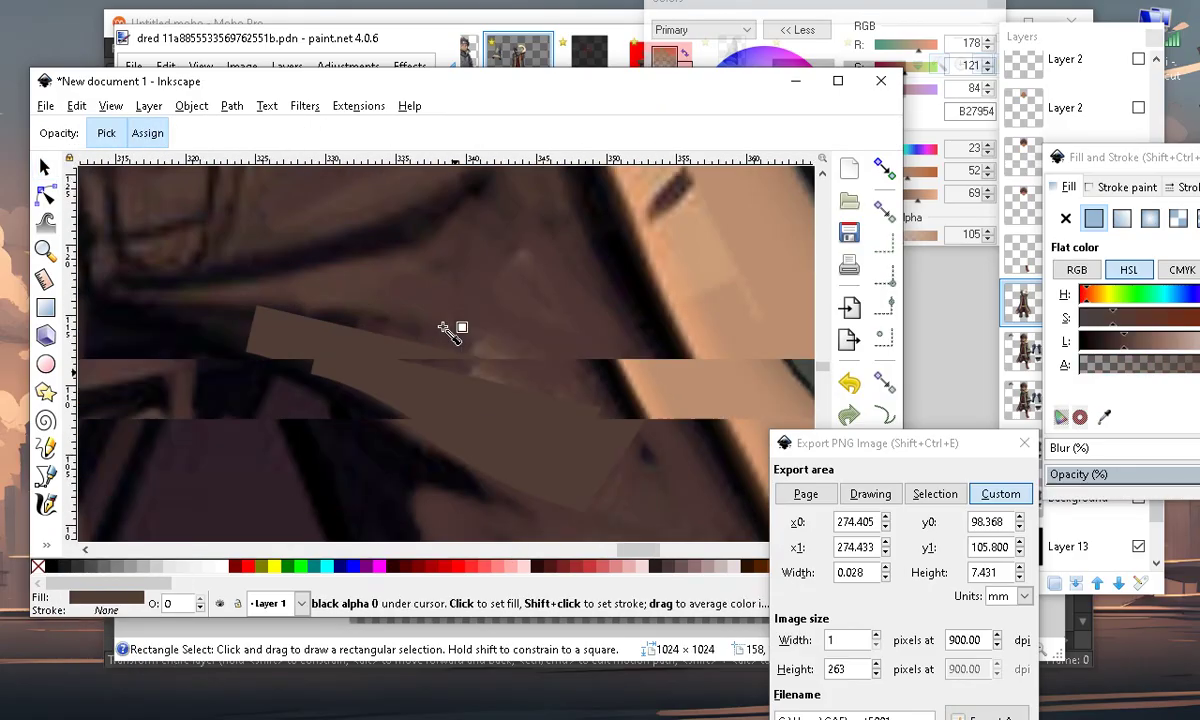
scroll(453, 332, "down", 3)
left_click(474, 452)
scroll(453, 410, "up", 2)
scroll(450, 378, "down", 3)
scroll(459, 330, "up", 1)
Reposition the Fill and Stroke dialog for access and set the shape's fill lightness to 68
mouse_move(1113, 172)
left_mouse_down()
mouse_move(871, 73)
mouse_move(813, 87)
left_mouse_up()
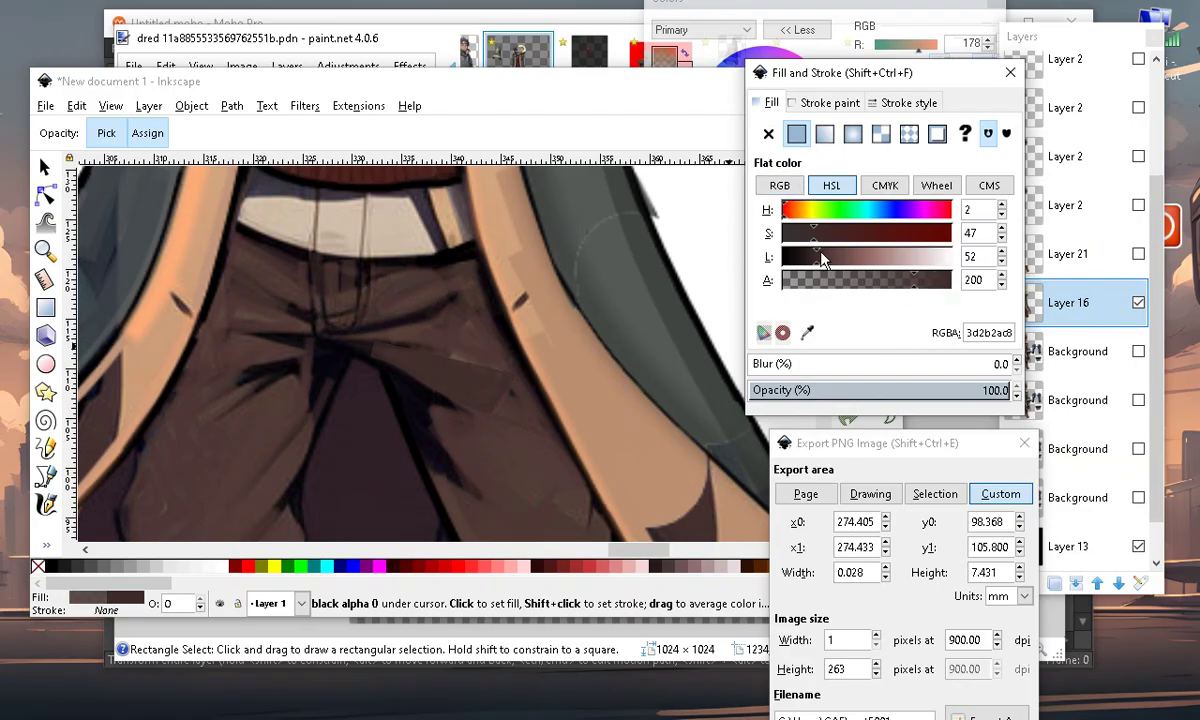
left_click_drag(819, 258, 827, 261)
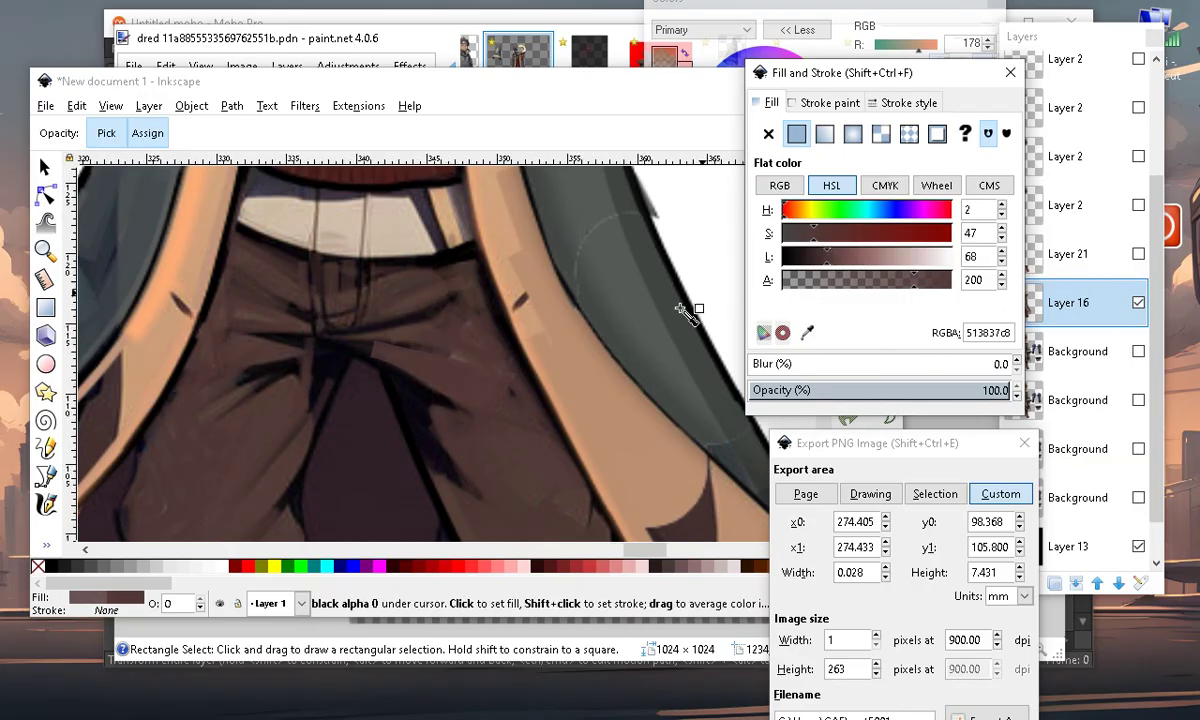
scroll(470, 395, "up", 2)
scroll(509, 317, "down", 3)
scroll(420, 283, "up", 3)
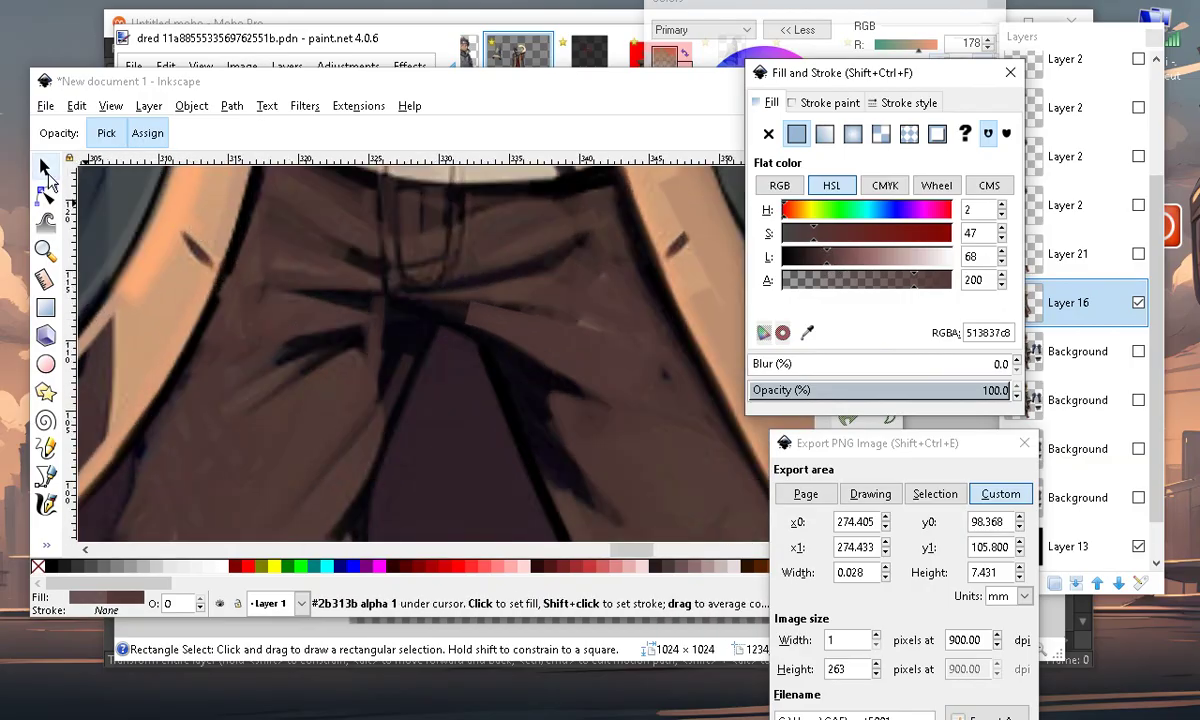
Narrow the shape's upper end by moving one node to about X 333.2, Y 111.1 mm at the crotch fold
left_click(47, 195)
scroll(504, 313, "up", 2)
left_click_drag(439, 294, 464, 340)
scroll(398, 345, "down", 3)
scroll(449, 352, "up", 3)
scroll(502, 325, "down", 2)
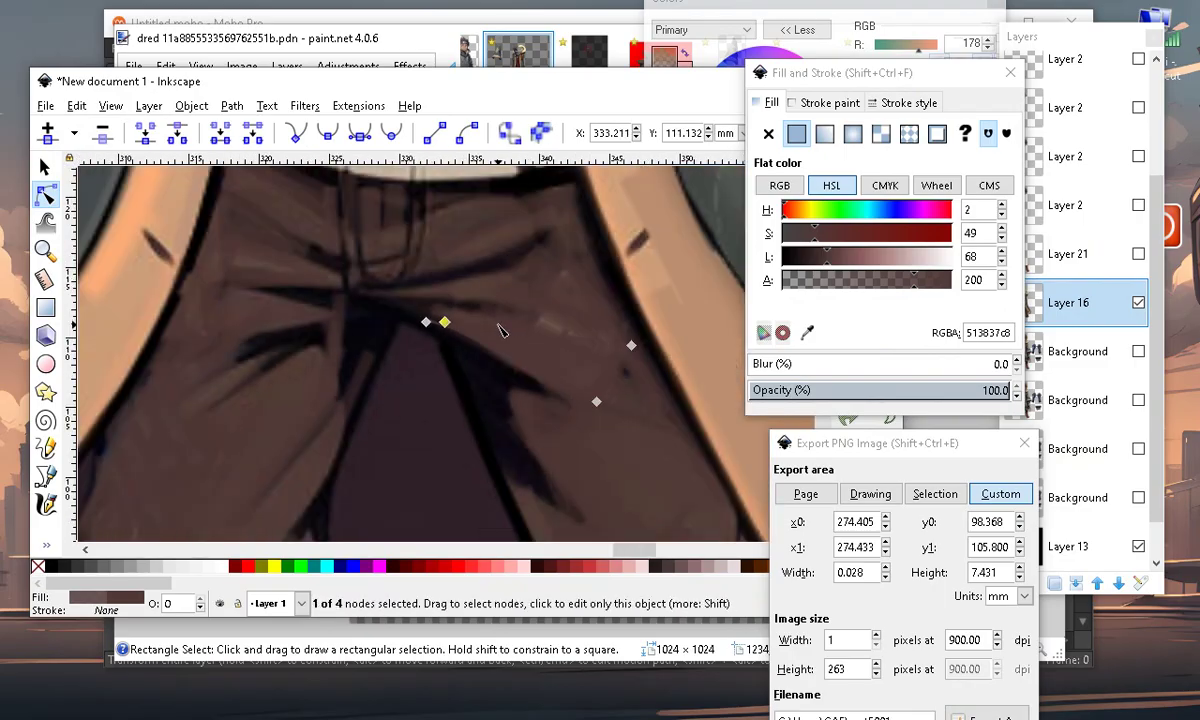
Pull the shape's two lower nodes in along the fold, to about X 341.0, Y 107.7 and X 340.3, Y 107.0 mm
scroll(510, 331, "up", 1)
left_click_drag(679, 350, 570, 388)
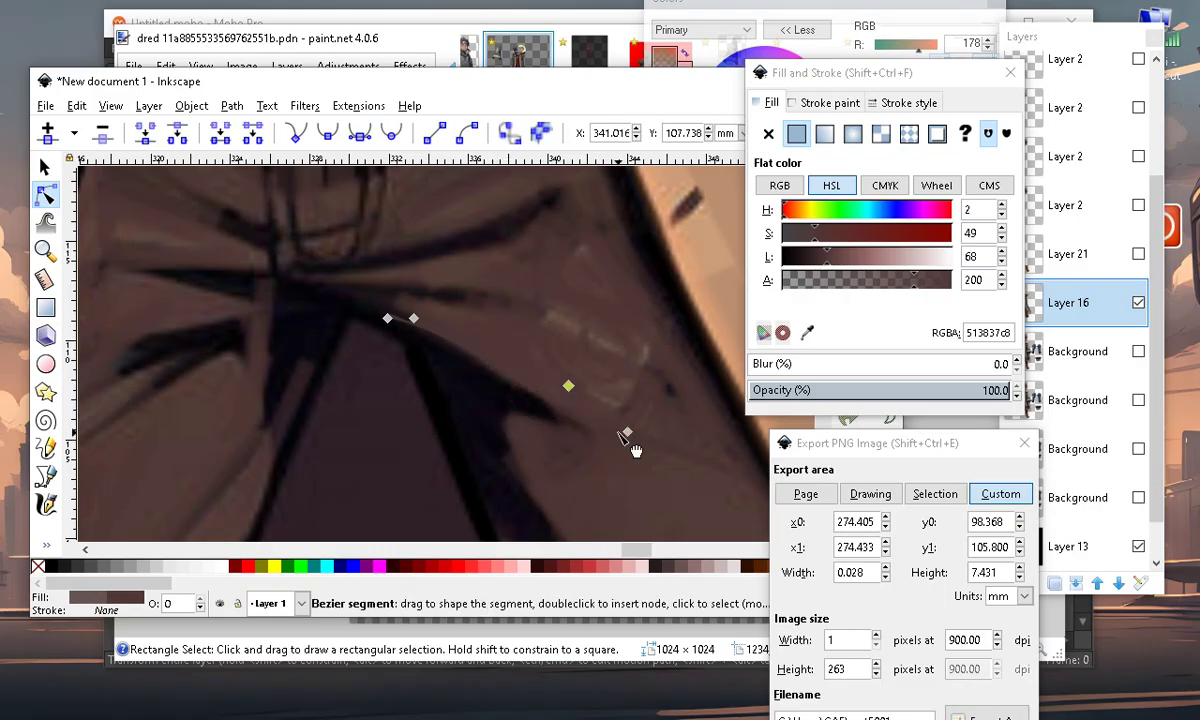
left_click_drag(627, 431, 555, 401)
scroll(514, 384, "down", 4)
scroll(567, 398, "up", 2)
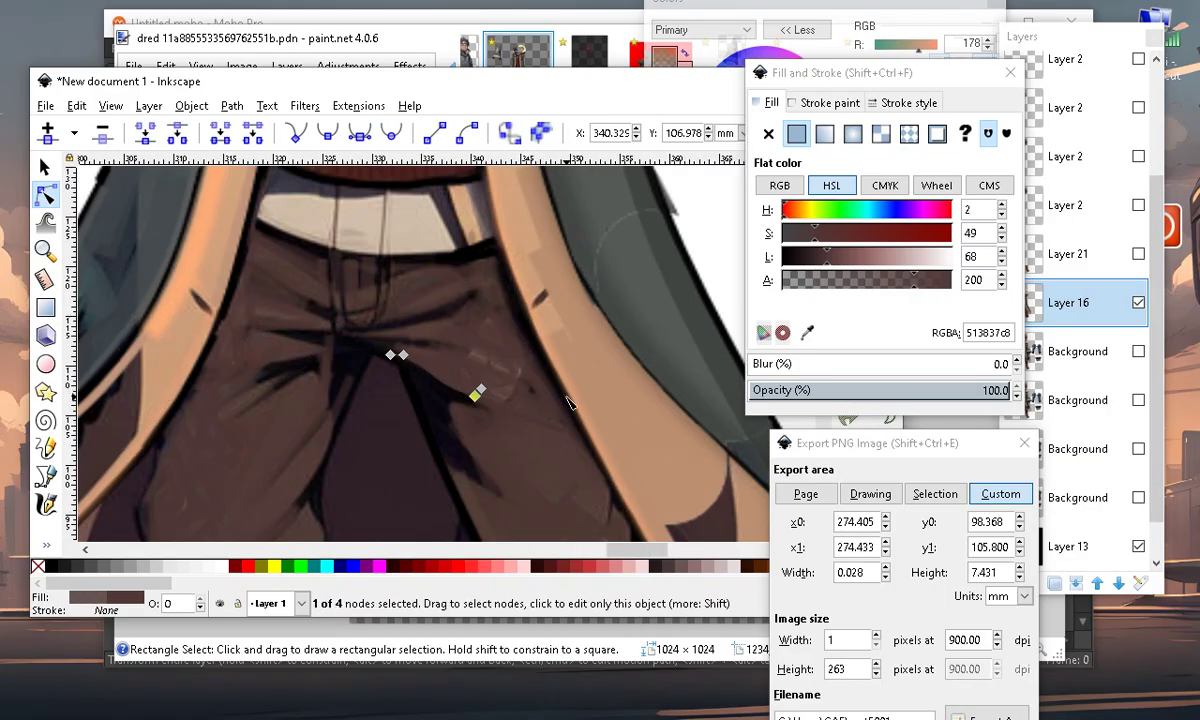
Set the fold highlight's fill lightness to 86 and deselect it
left_click_drag(826, 257, 839, 260)
left_click(731, 246)
scroll(380, 338, "down", 2)
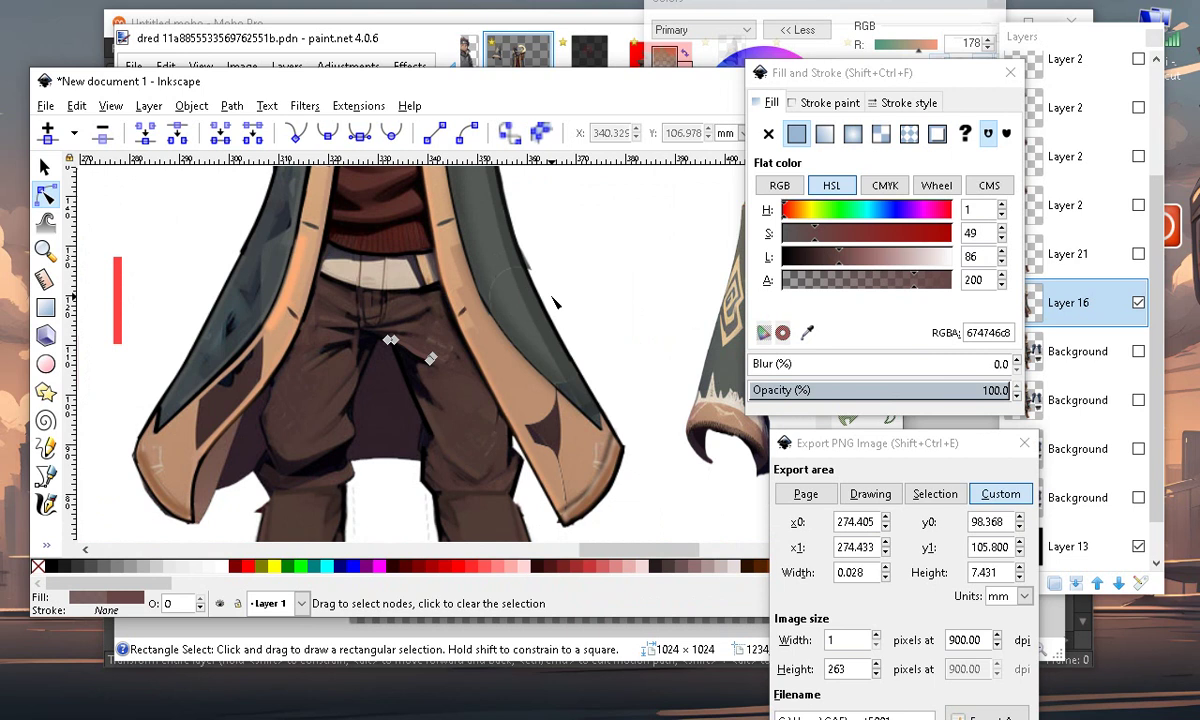
left_click(557, 302)
scroll(372, 418, "up", 1)
scroll(376, 417, "up", 3)
scroll(485, 340, "down", 3)
scroll(482, 375, "up", 5)
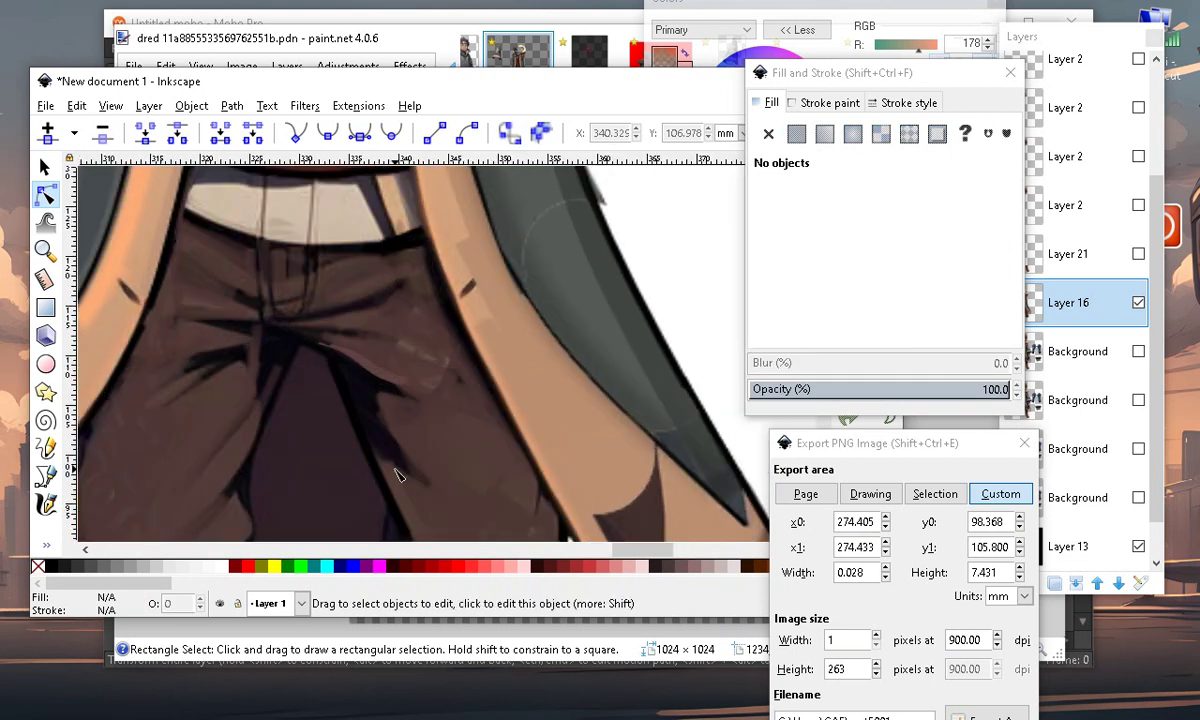
Extend the highlight's lower tip node to about X 342.4, Y 105.2 mm and shift its outer upper node inward to taper the end
left_click(435, 348)
left_click_drag(445, 349, 483, 386)
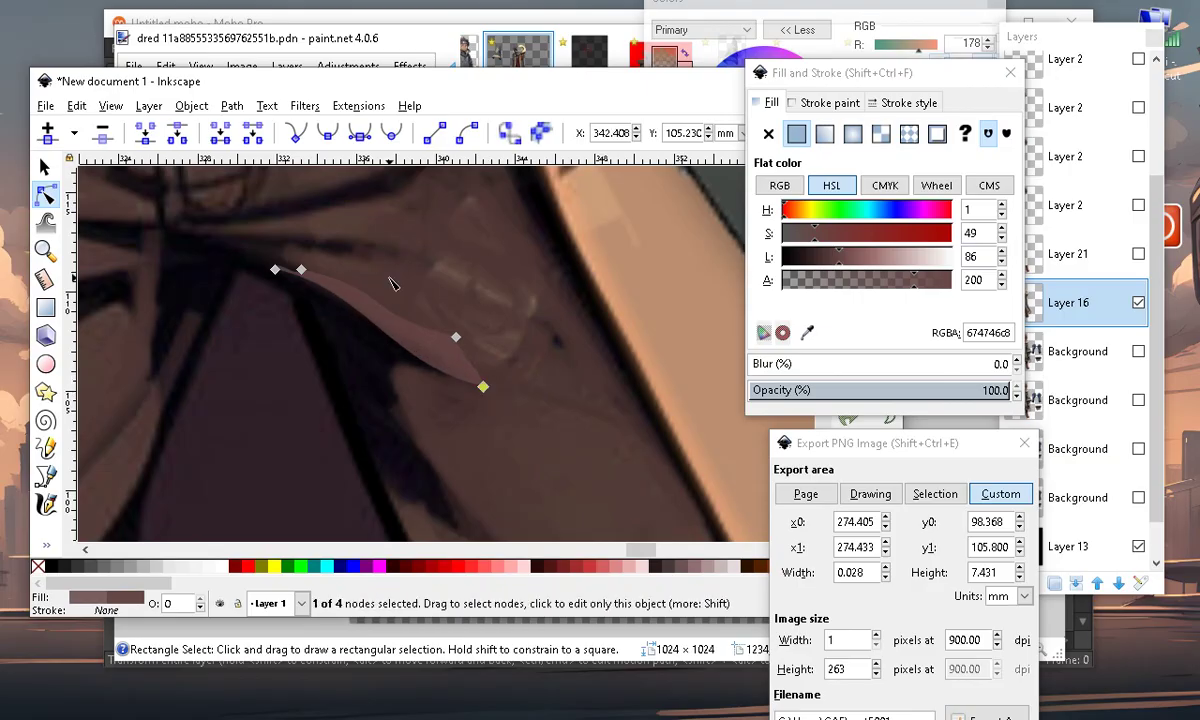
left_click_drag(275, 270, 305, 275)
scroll(519, 455, "down", 3)
scroll(519, 465, "up", 1)
left_click(404, 319)
scroll(410, 319, "down", 2)
scroll(467, 373, "up", 2)
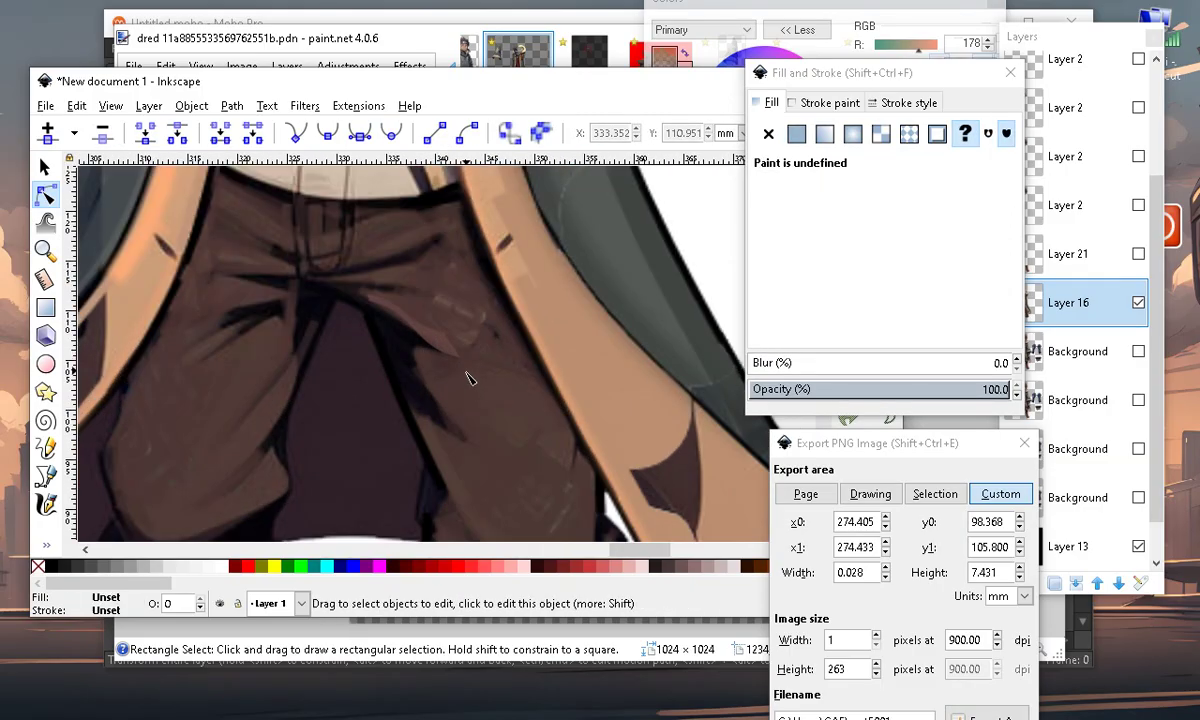
Soften the fold highlight with a blur of 0.7%
scroll(470, 378, "up", 2)
left_click(383, 348)
scroll(383, 348, "down", 3)
scroll(460, 395, "up", 4)
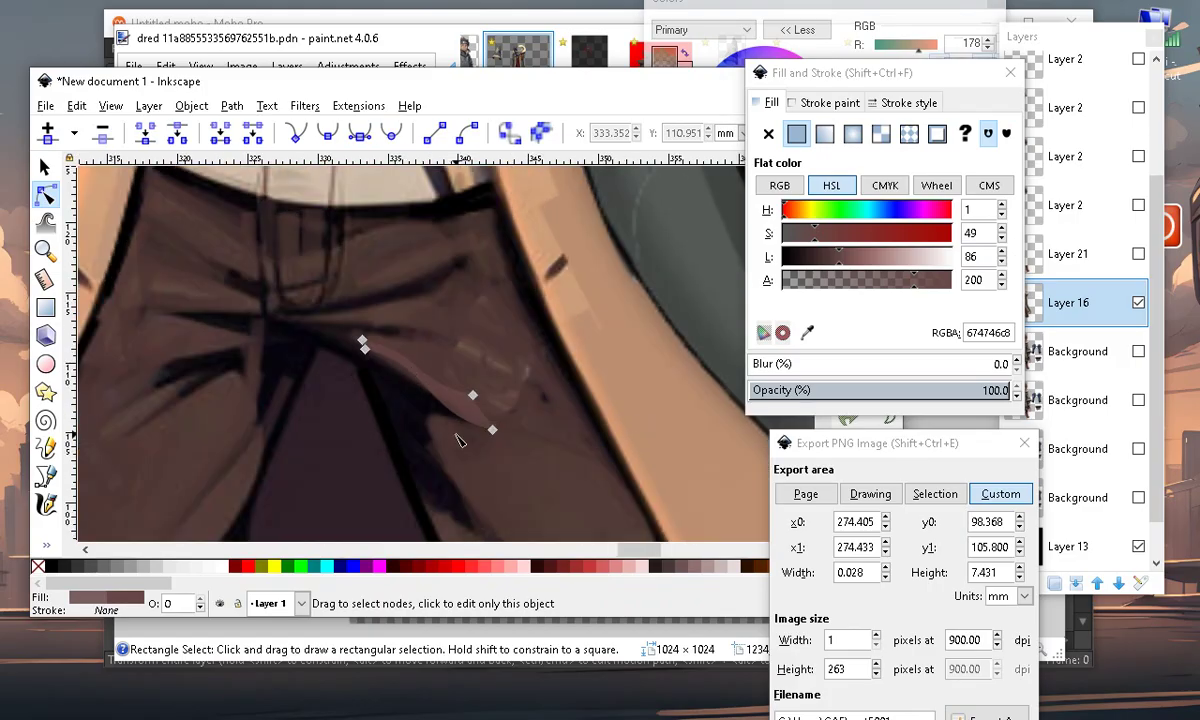
scroll(530, 460, "down", 3)
scroll(505, 455, "up", 1)
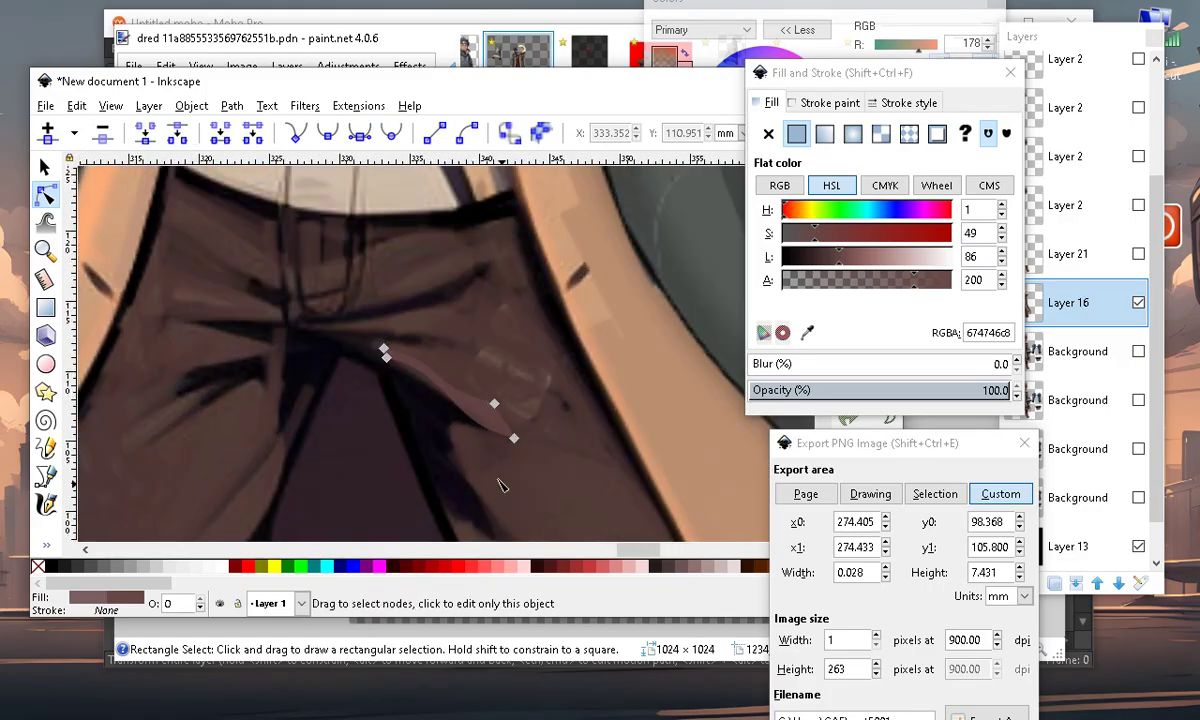
left_click(511, 446)
left_click(489, 424)
mouse_move(757, 366)
left_mouse_down()
mouse_move(775, 366)
mouse_move(746, 376)
left_mouse_up()
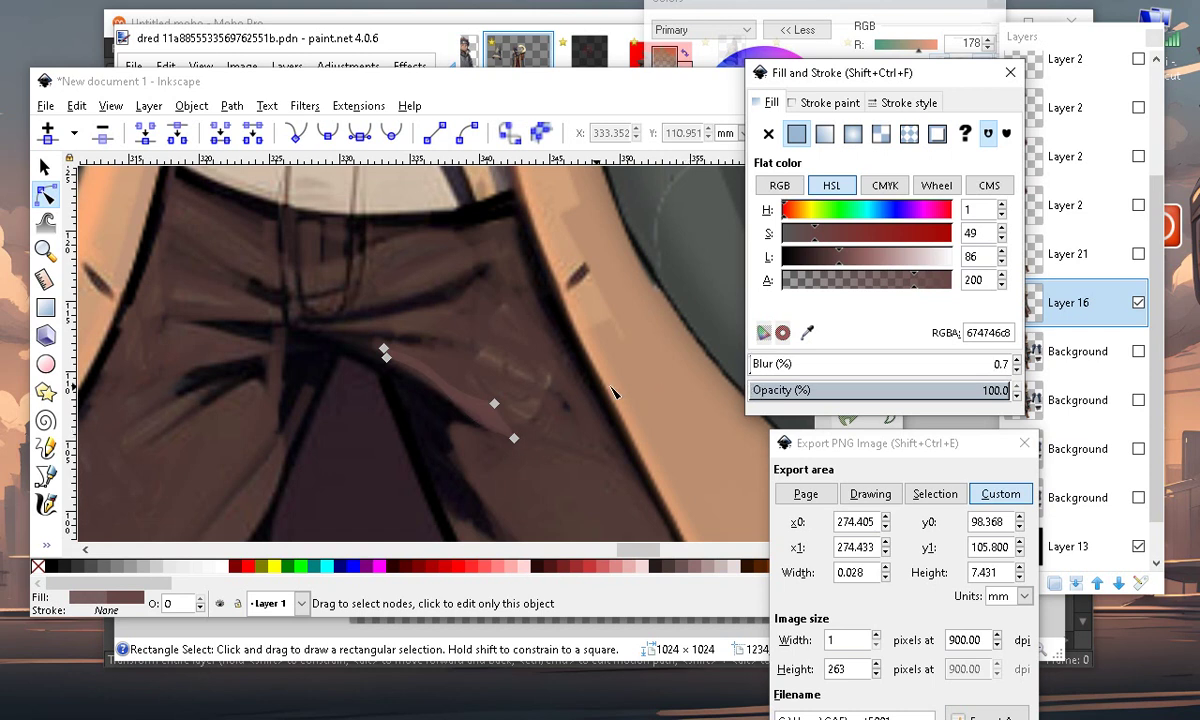
Try a red fill on the fold highlight and undo it
scroll(611, 388, "up", 1)
scroll(383, 318, "down", 1)
left_click(445, 566)
scroll(400, 374, "down", 2)
scroll(426, 434, "up", 3)
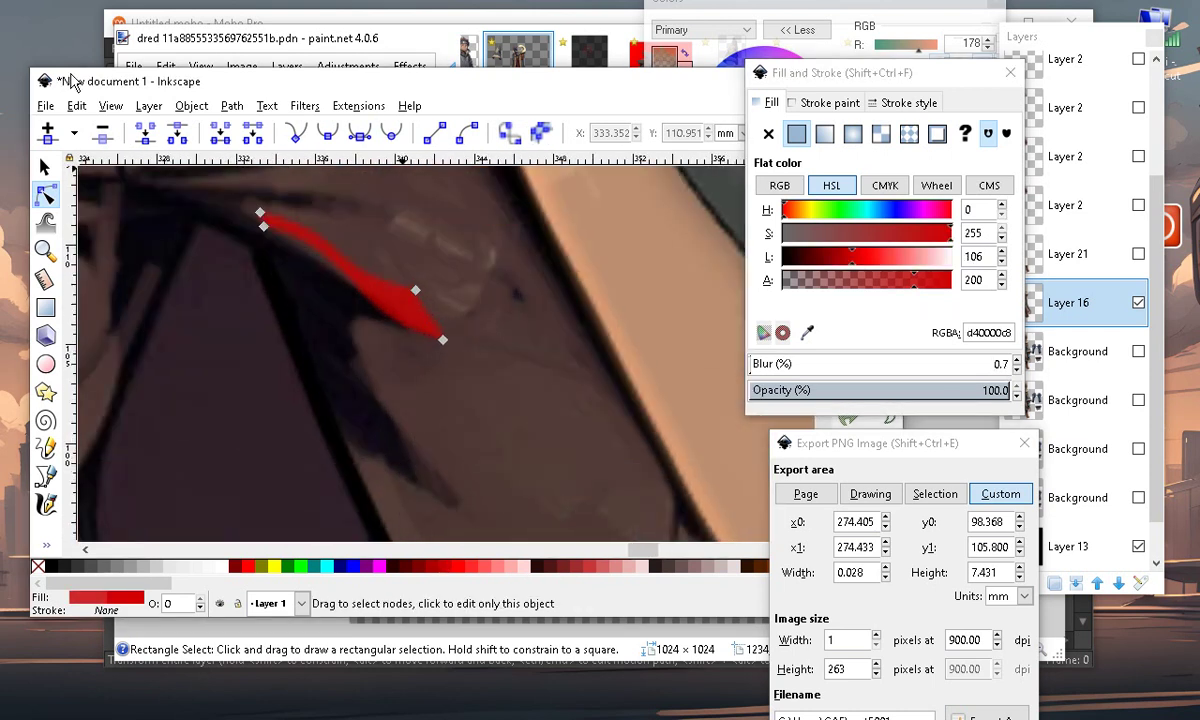
left_click(76, 105)
left_click(95, 124)
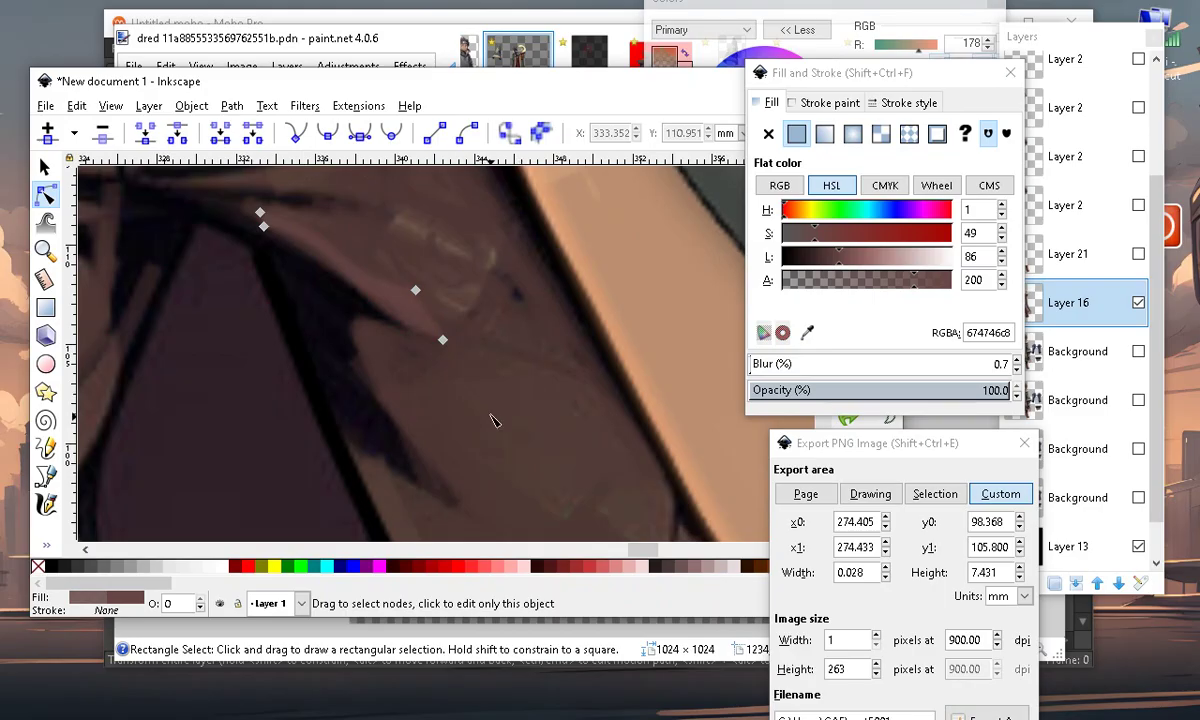
Move the highlight's upper node to about X 332.4, Y 112.1 mm, closer to the crotch, and deselect the shape
scroll(479, 427, "down", 3)
left_click(506, 462)
scroll(471, 454, "up", 2)
scroll(446, 318, "down", 1)
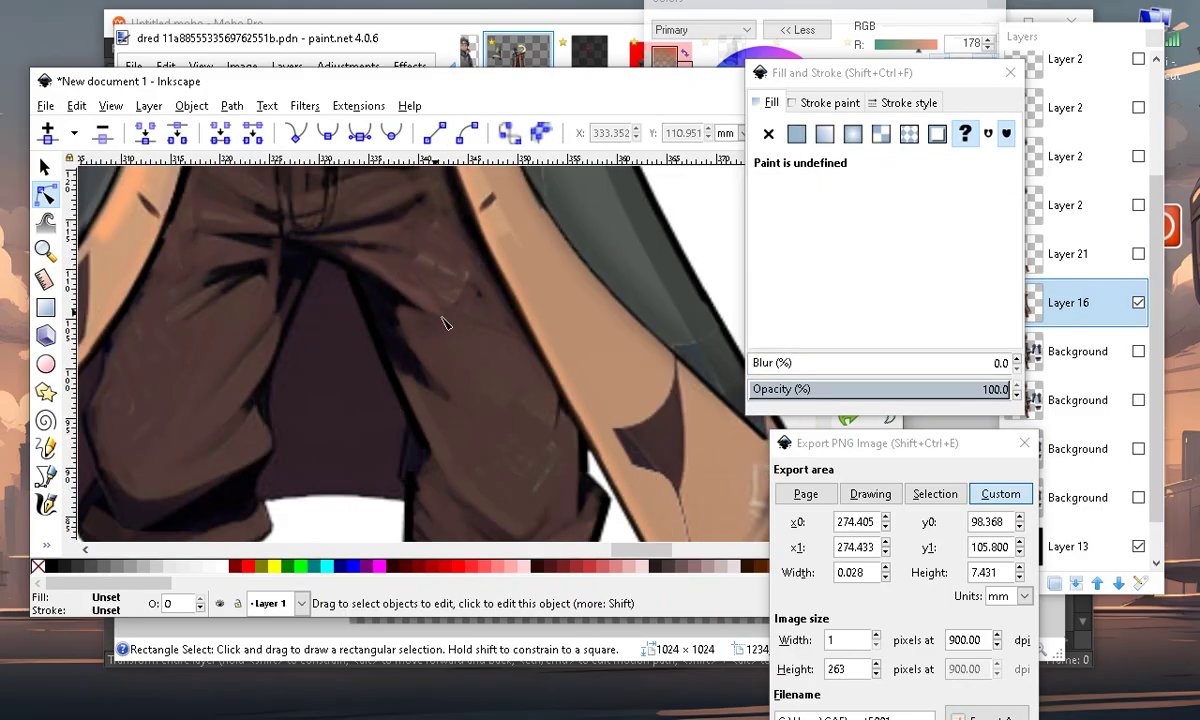
scroll(348, 196, "up", 1)
scroll(482, 423, "up", 2)
scroll(455, 348, "down", 2)
scroll(503, 424, "up", 1)
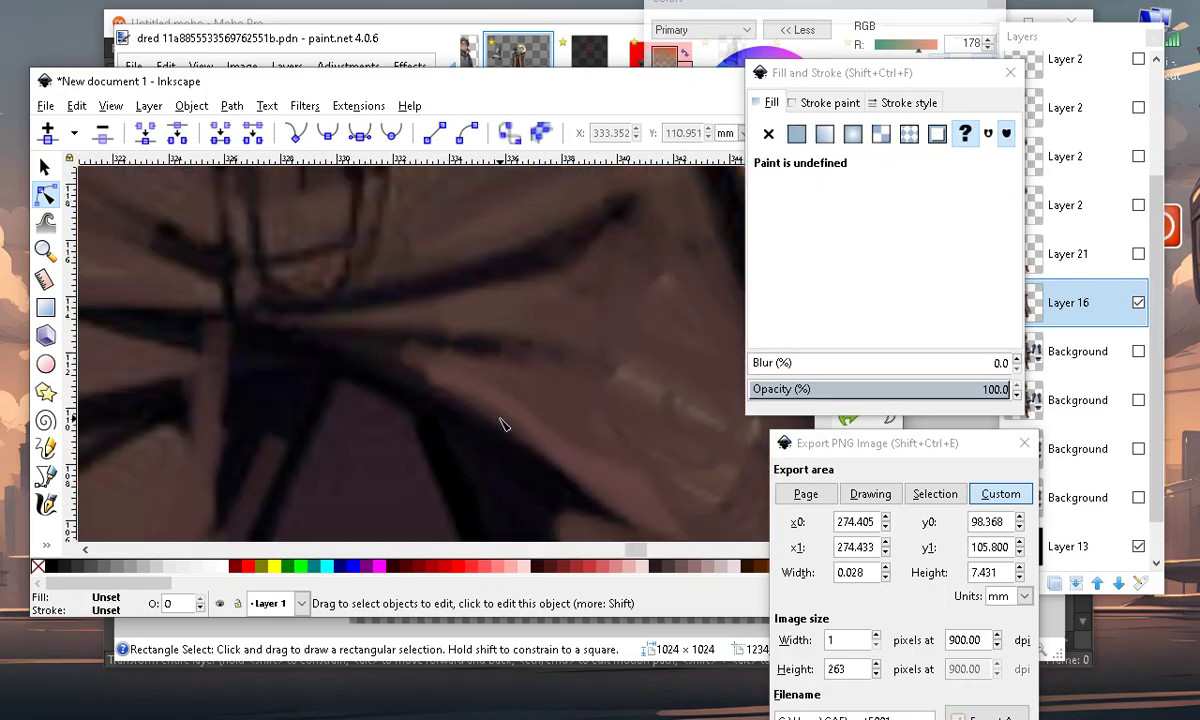
left_click(467, 390)
mouse_move(424, 362)
left_mouse_down()
mouse_move(391, 345)
mouse_move(402, 350)
left_mouse_up()
scroll(518, 292, "down", 3)
left_click(381, 315)
scroll(381, 315, "down", 1)
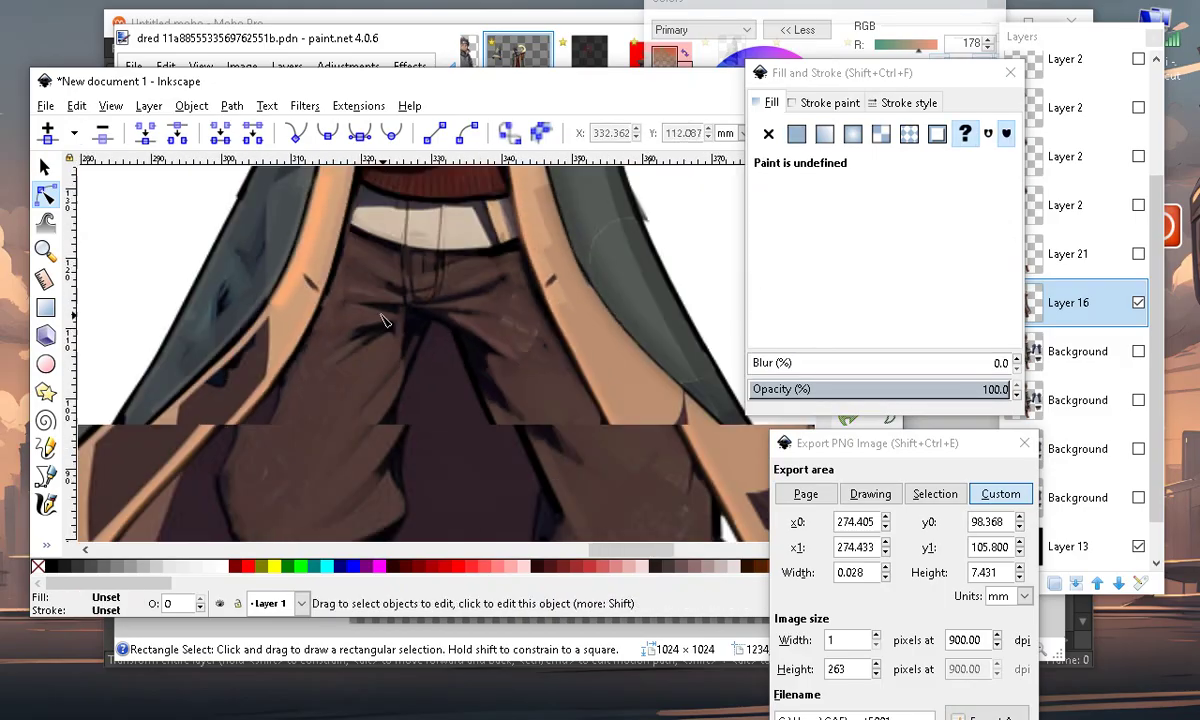
Duplicate the blurred fold highlight and place the copy on the left leg's knee, at about X 311.3, Y 90.4 mm
scroll(434, 352, "up", 1)
scroll(536, 321, "up", 1)
scroll(537, 388, "down", 1)
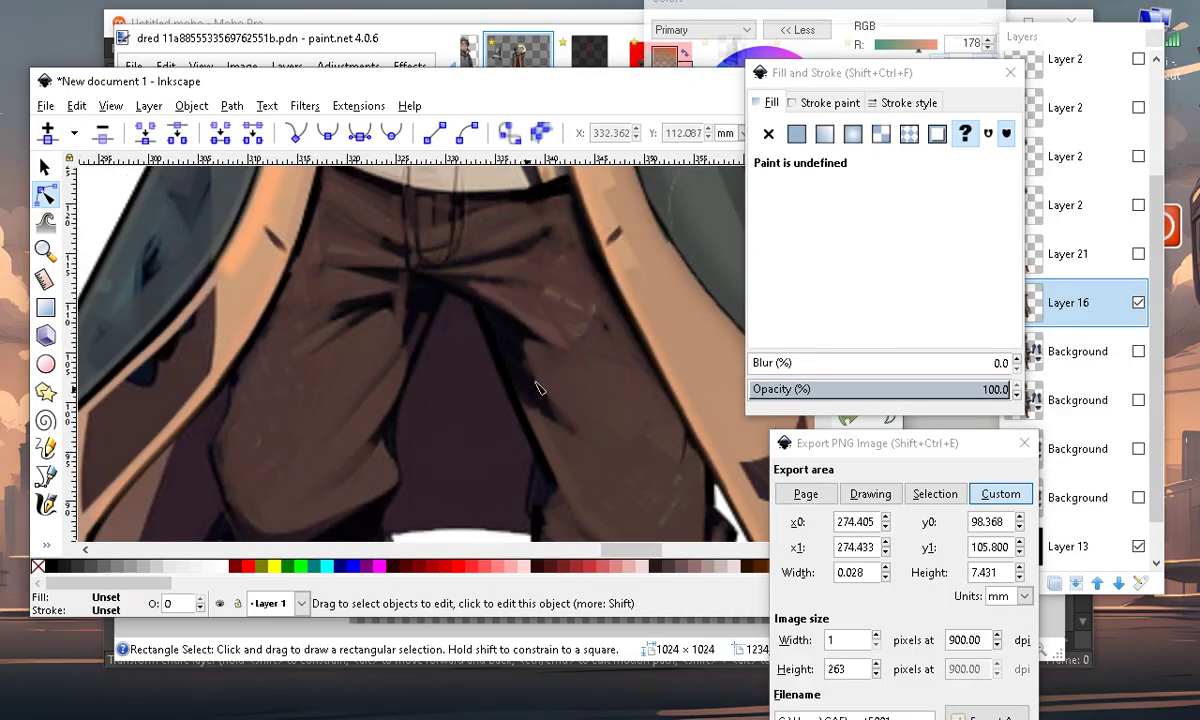
scroll(395, 385, "up", 1)
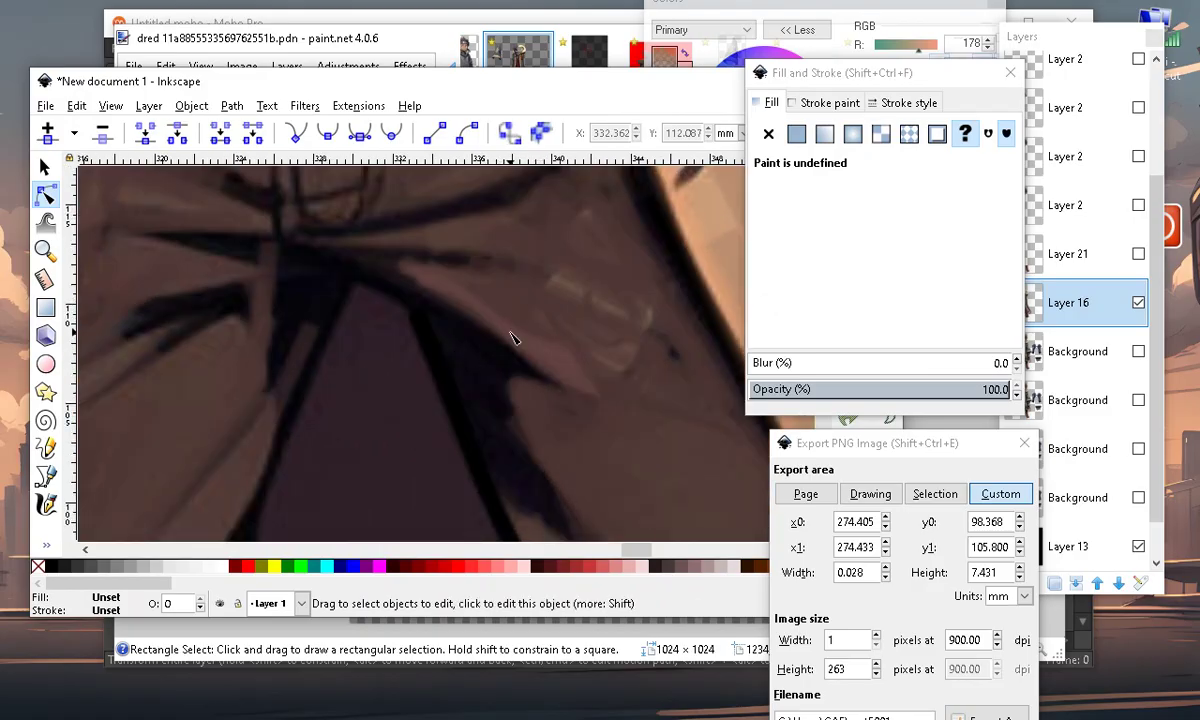
left_click(455, 303)
scroll(370, 220, "down", 1)
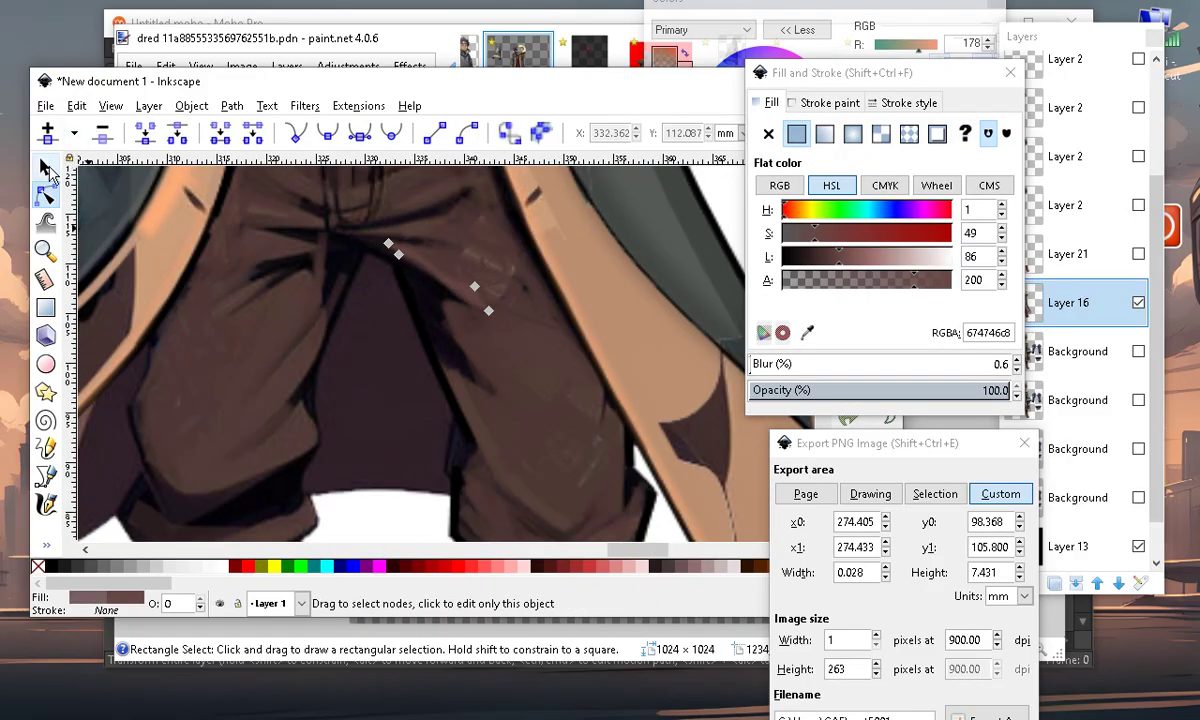
left_click(47, 168)
left_click(76, 105)
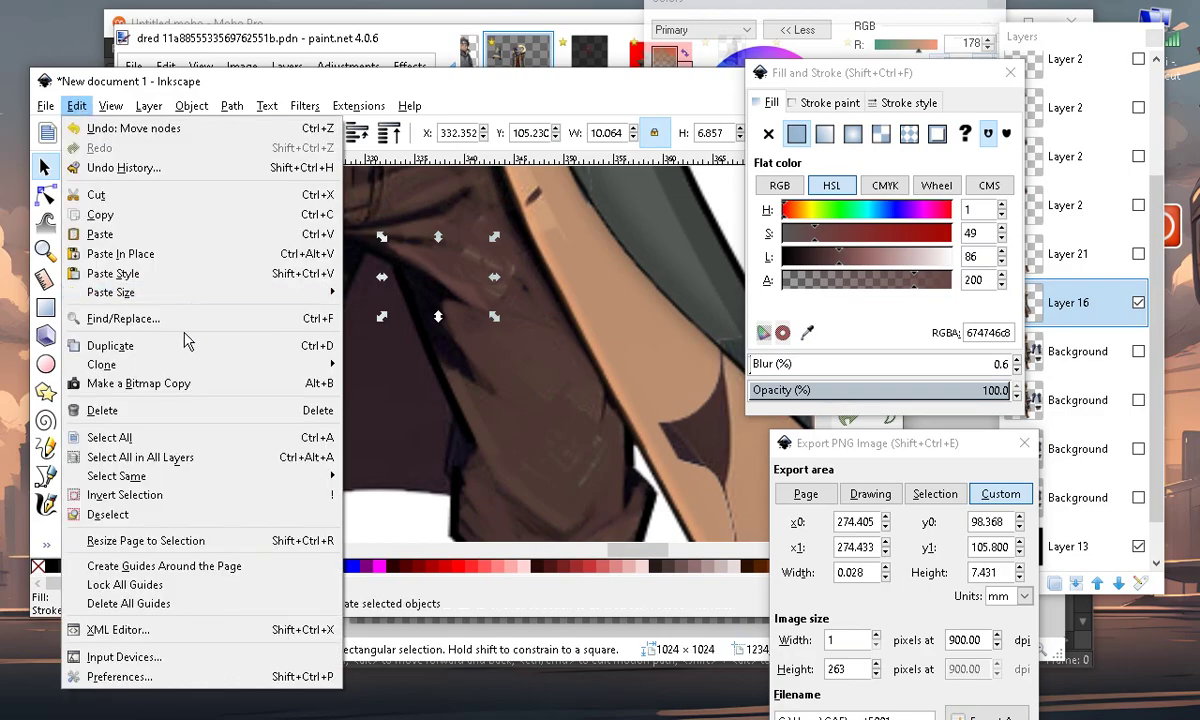
left_click(100, 345)
left_click_drag(501, 309, 297, 454)
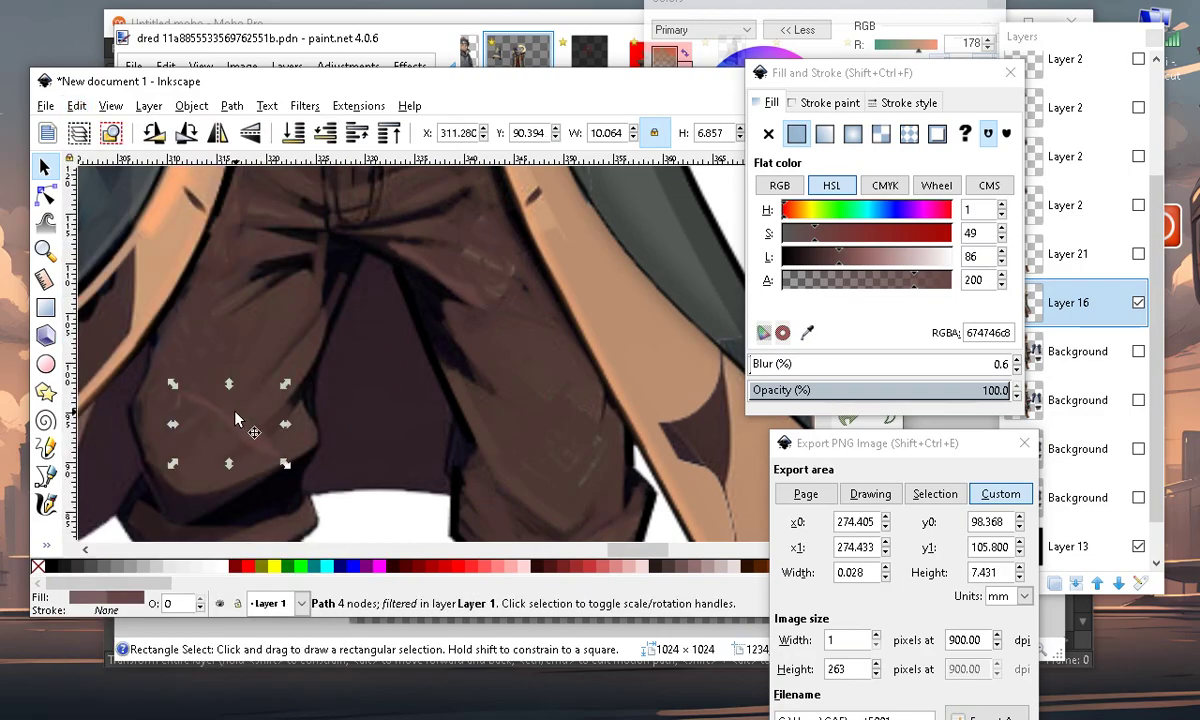
scroll(297, 454, "down", 4)
scroll(230, 407, "up", 4)
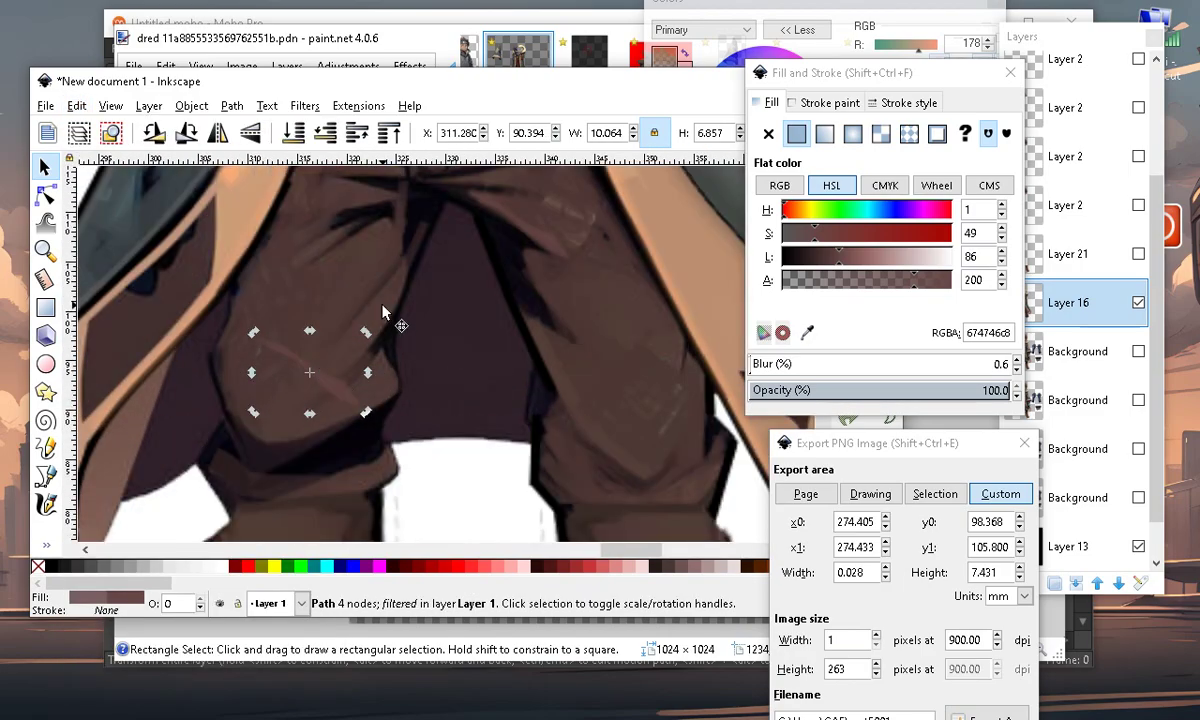
Rotate the copied highlight upright and move it to the left leg's inner edge, at about X 320.1, Y 93.8 mm
left_click_drag(366, 332, 303, 400)
mouse_move(362, 346)
left_mouse_down()
mouse_move(373, 337)
mouse_move(361, 352)
left_mouse_up()
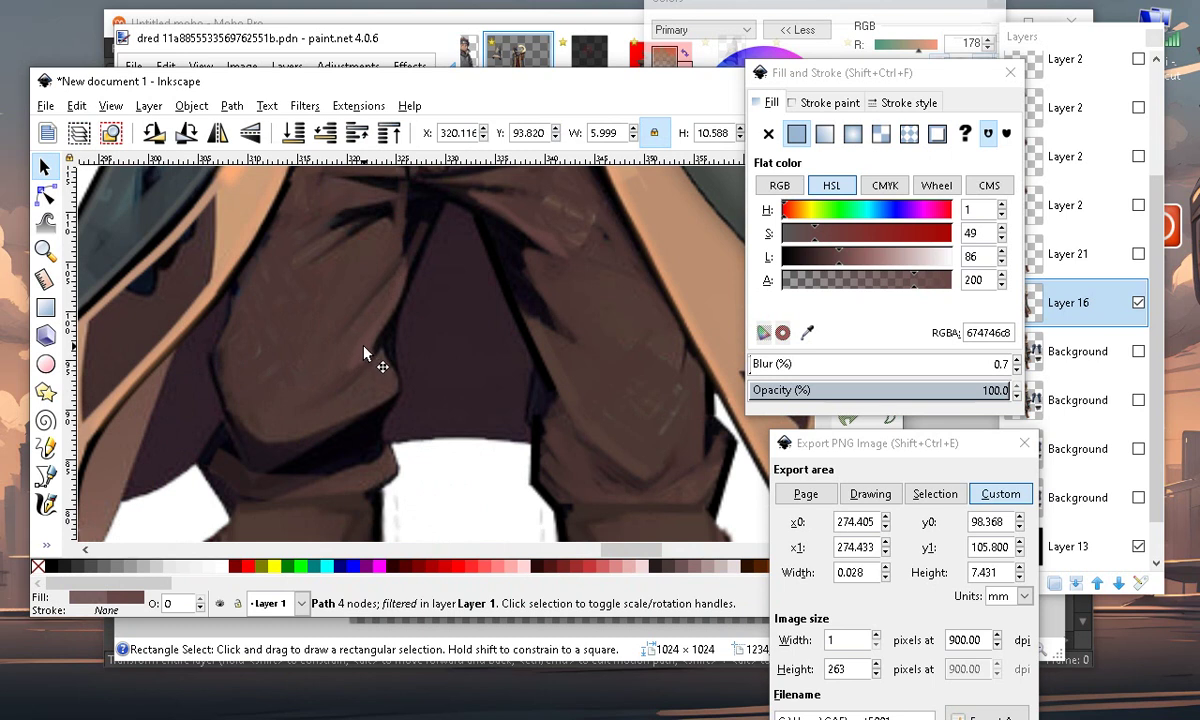
scroll(368, 352, "up", 3)
scroll(364, 350, "down", 5)
left_click(316, 263)
Duplicate the left leg's highlight and place the copy on the right thigh beside the dark fold, at about X 338.1, Y 95.8 mm
scroll(330, 270, "up", 3)
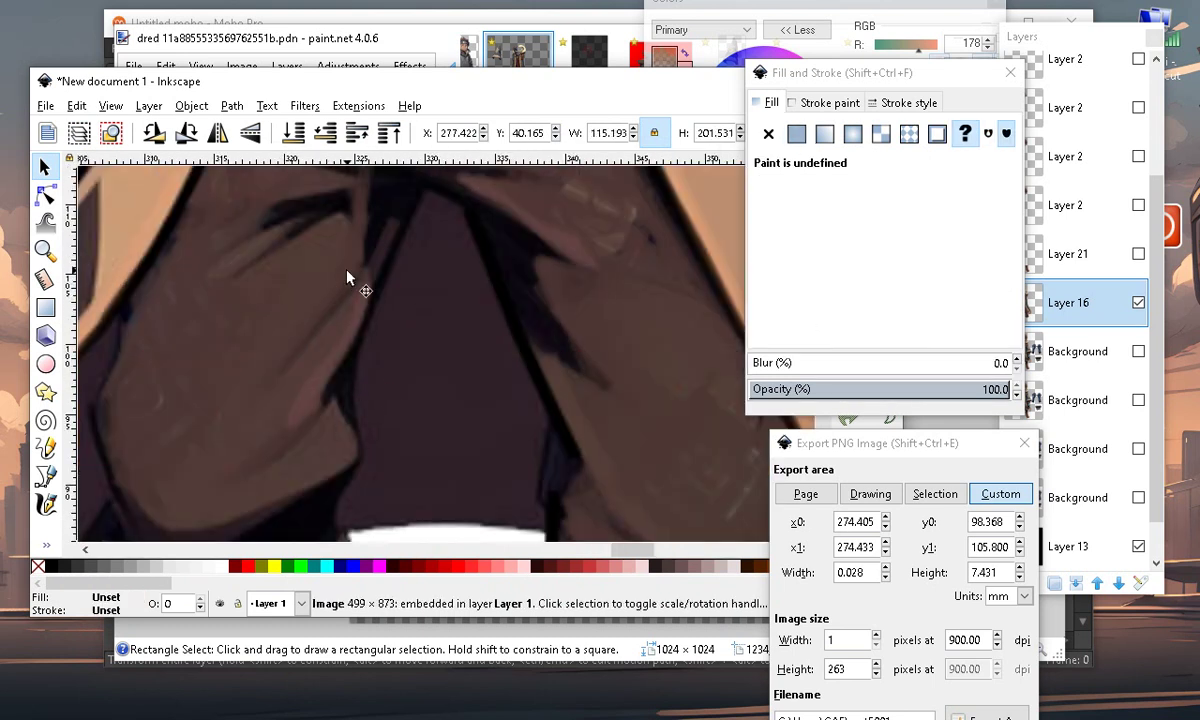
scroll(375, 320, "down", 4)
scroll(402, 340, "up", 2)
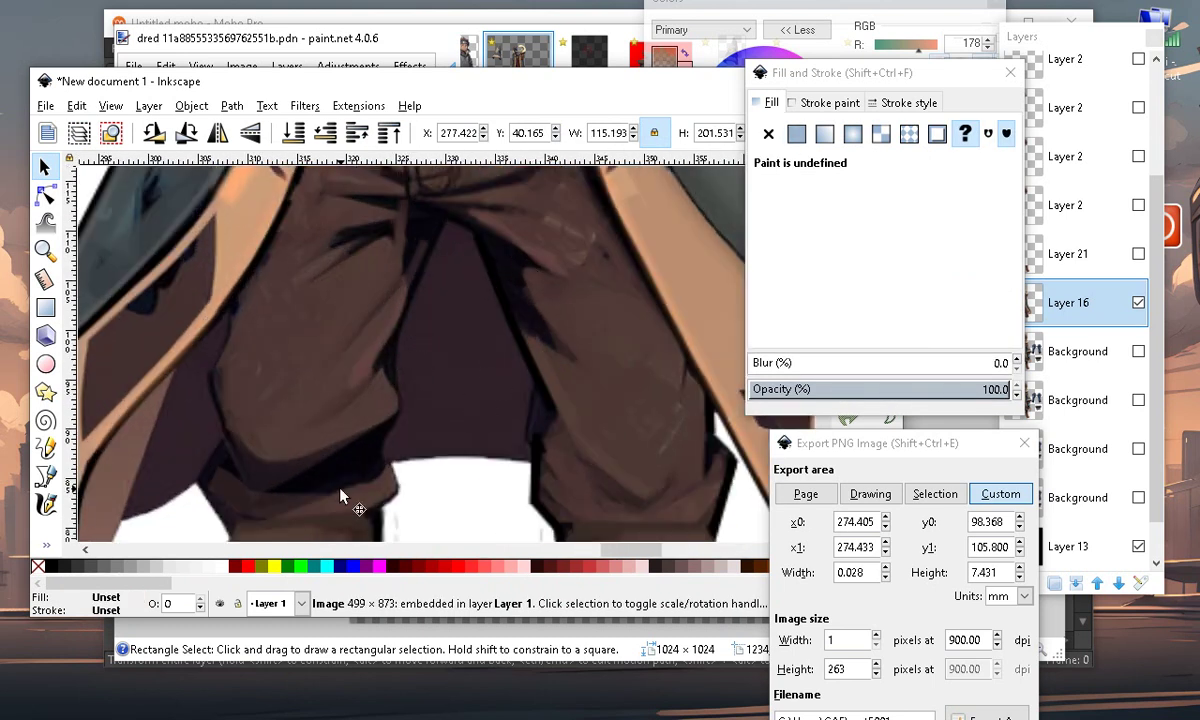
left_click(387, 342)
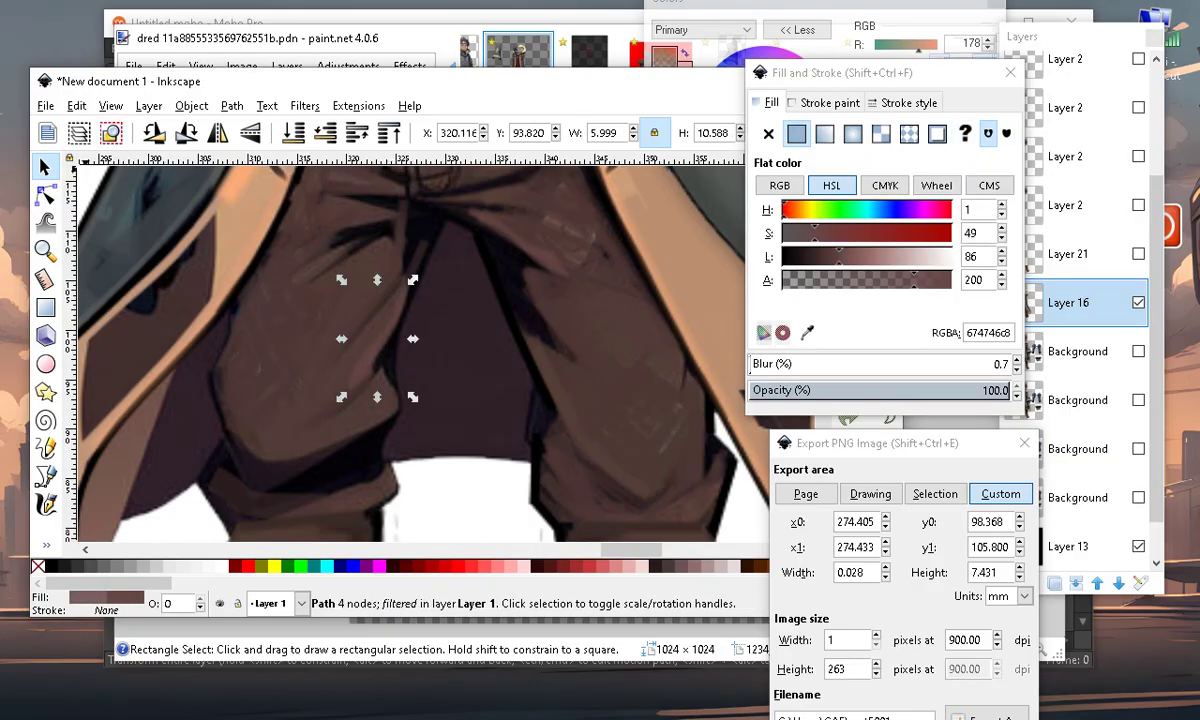
left_click(77, 106)
left_click(145, 344)
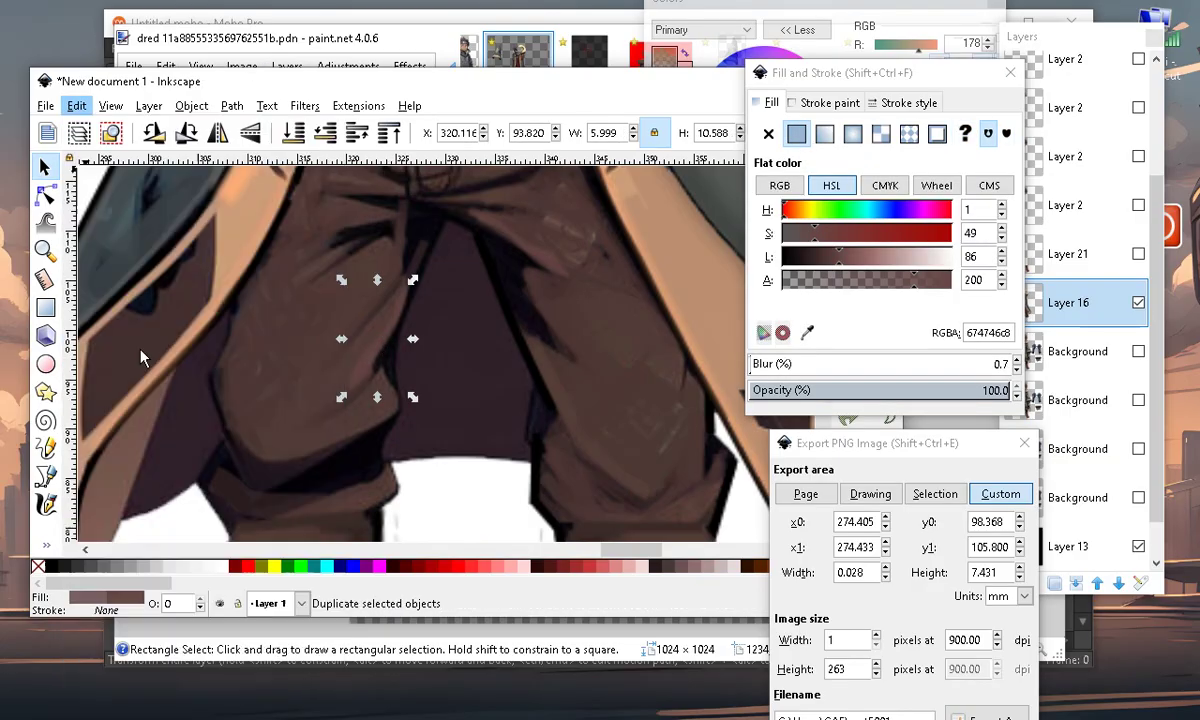
left_click_drag(410, 340, 406, 409)
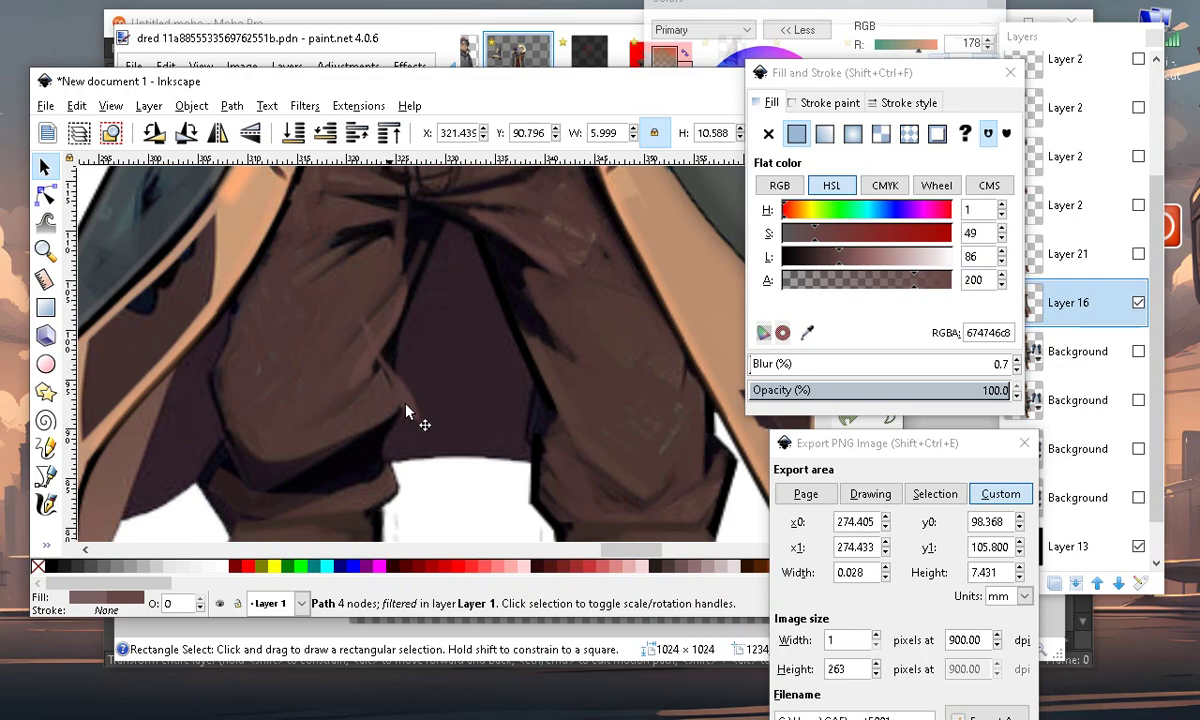
left_click_drag(564, 349, 568, 349)
scroll(572, 349, "up", 2)
scroll(565, 375, "down", 3)
scroll(565, 385, "up", 2)
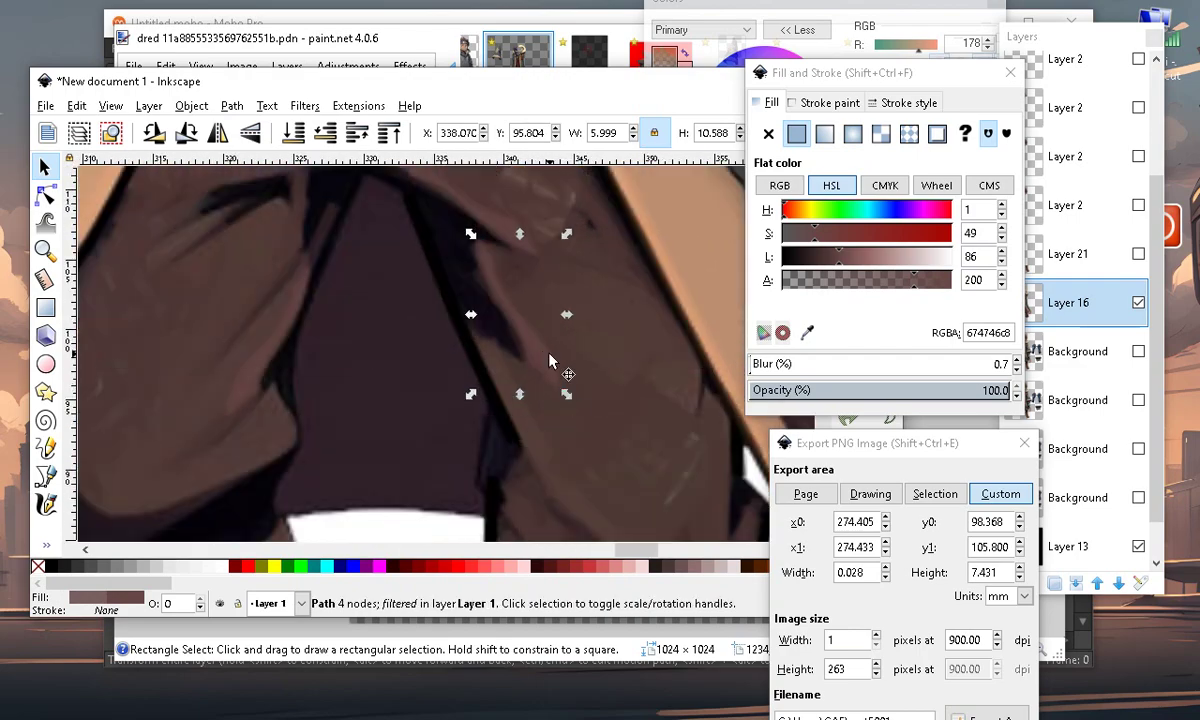
Scale the right thigh's highlight down to about 4.4 × 7.8 mm and deselect it
mouse_move(566, 396)
left_mouse_down()
mouse_move(536, 378)
mouse_move(547, 391)
left_mouse_up()
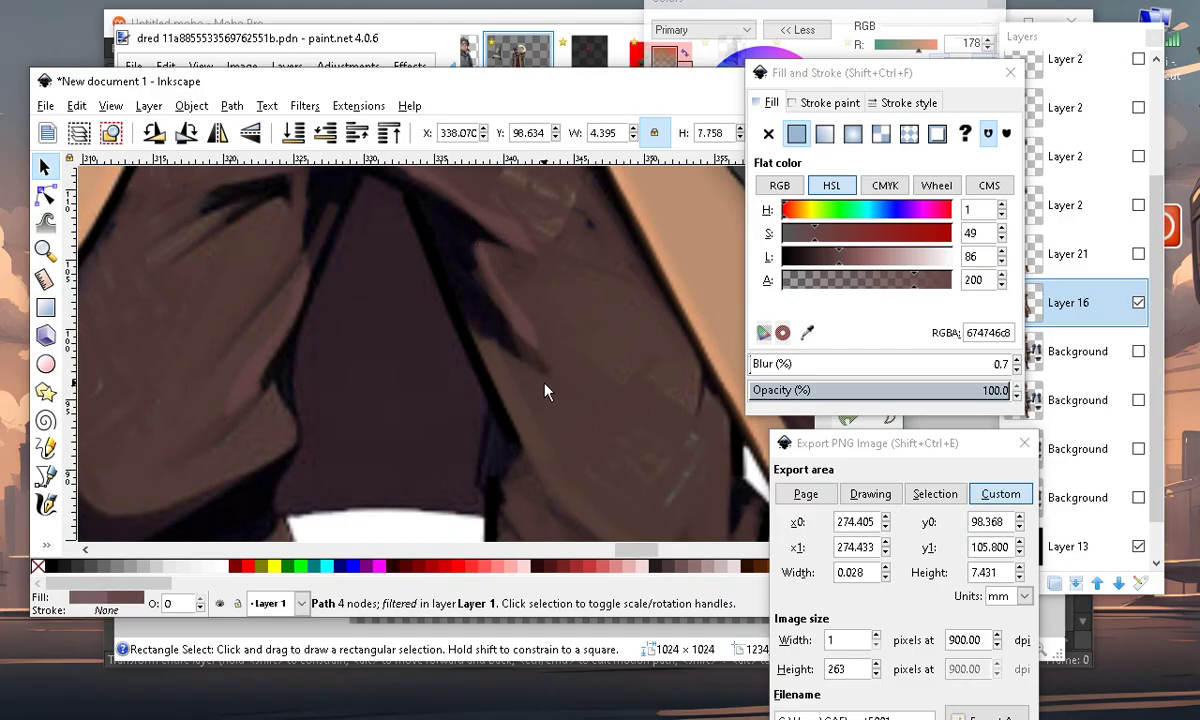
scroll(550, 370, "down", 2)
scroll(560, 380, "up", 2)
left_click(540, 388)
Examine the trousers, boots, coat and torso both up close and as a whole to check the shading
scroll(536, 383, "down", 2)
scroll(509, 332, "up", 2)
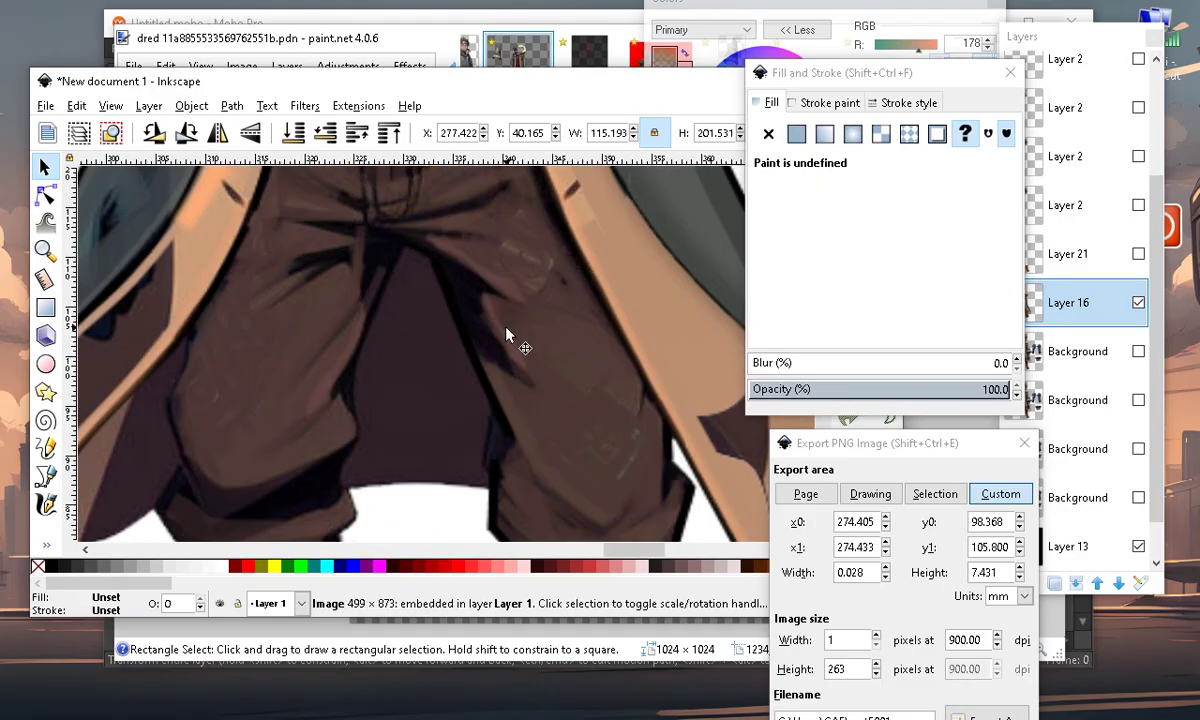
scroll(490, 327, "down", 2)
scroll(471, 356, "up", 2)
scroll(485, 330, "down", 2)
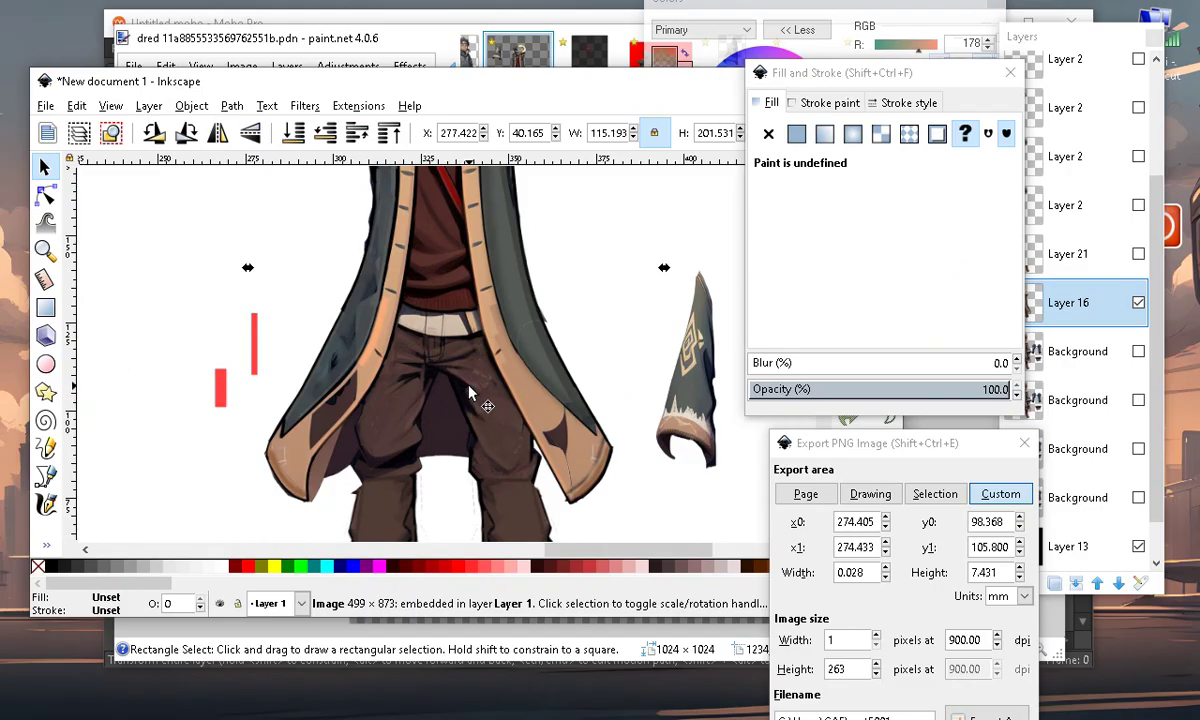
scroll(432, 384, "up", 2)
scroll(470, 300, "down", 3)
scroll(400, 300, "up", 3)
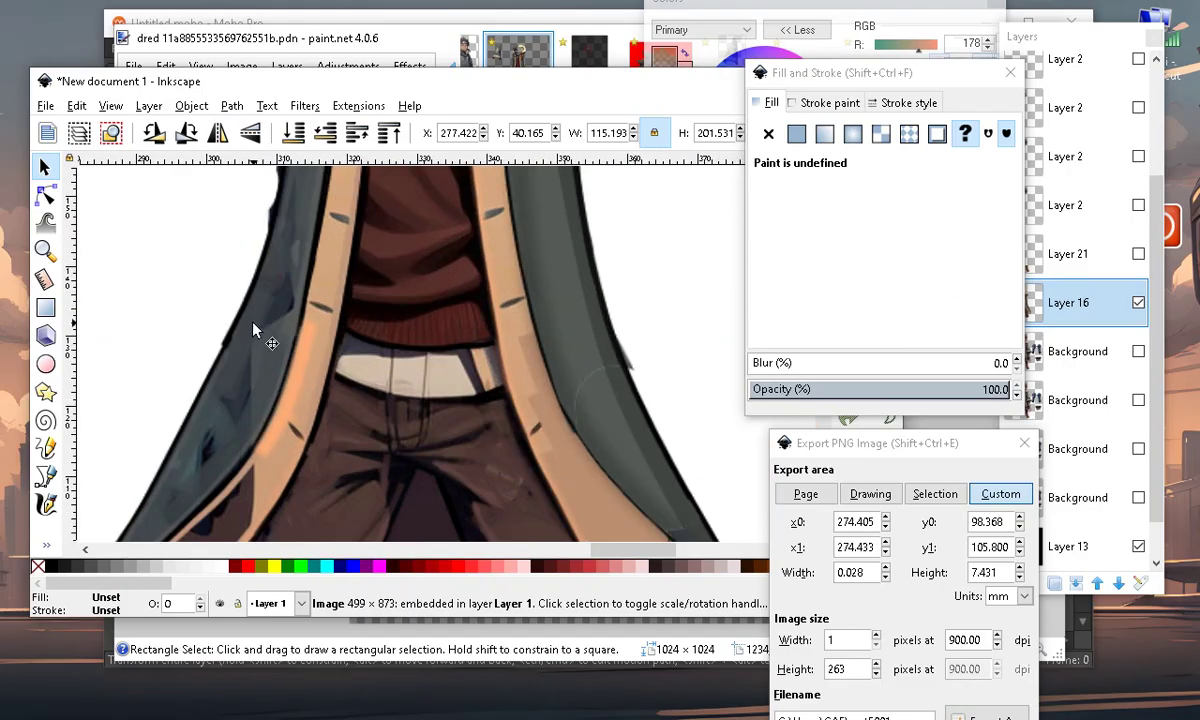
scroll(553, 248, "down", 3)
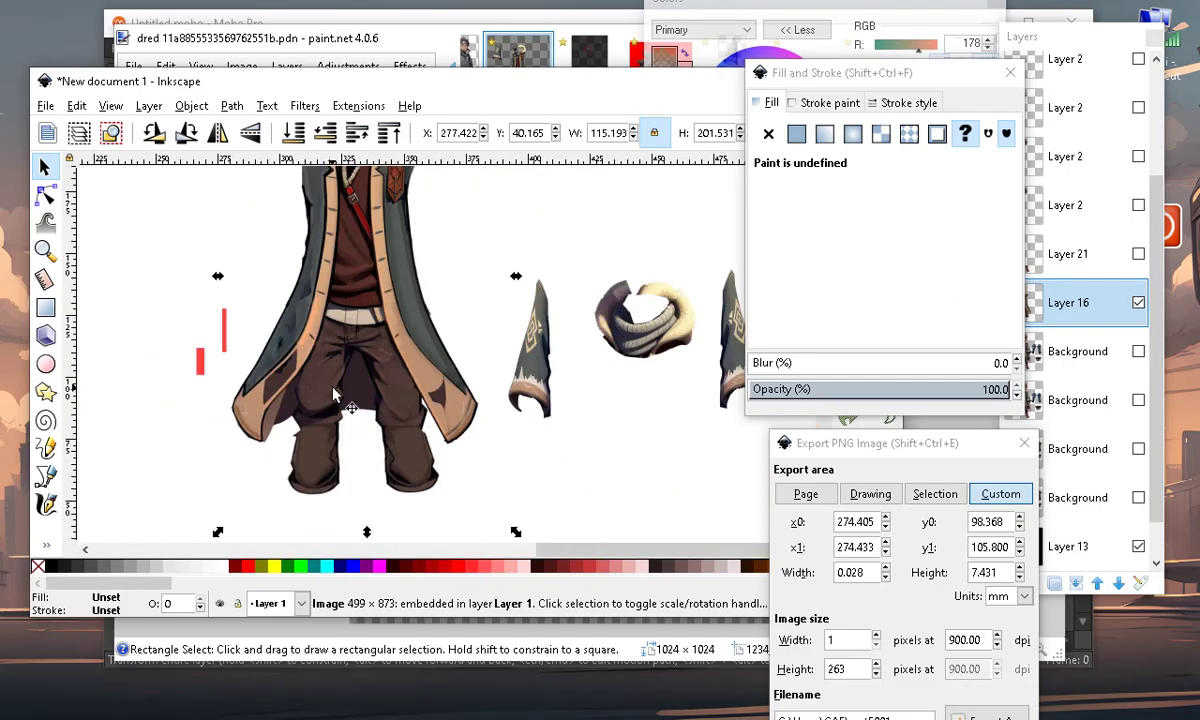
scroll(335, 395, "up", 2)
scroll(340, 410, "down", 4)
scroll(340, 453, "up", 2)
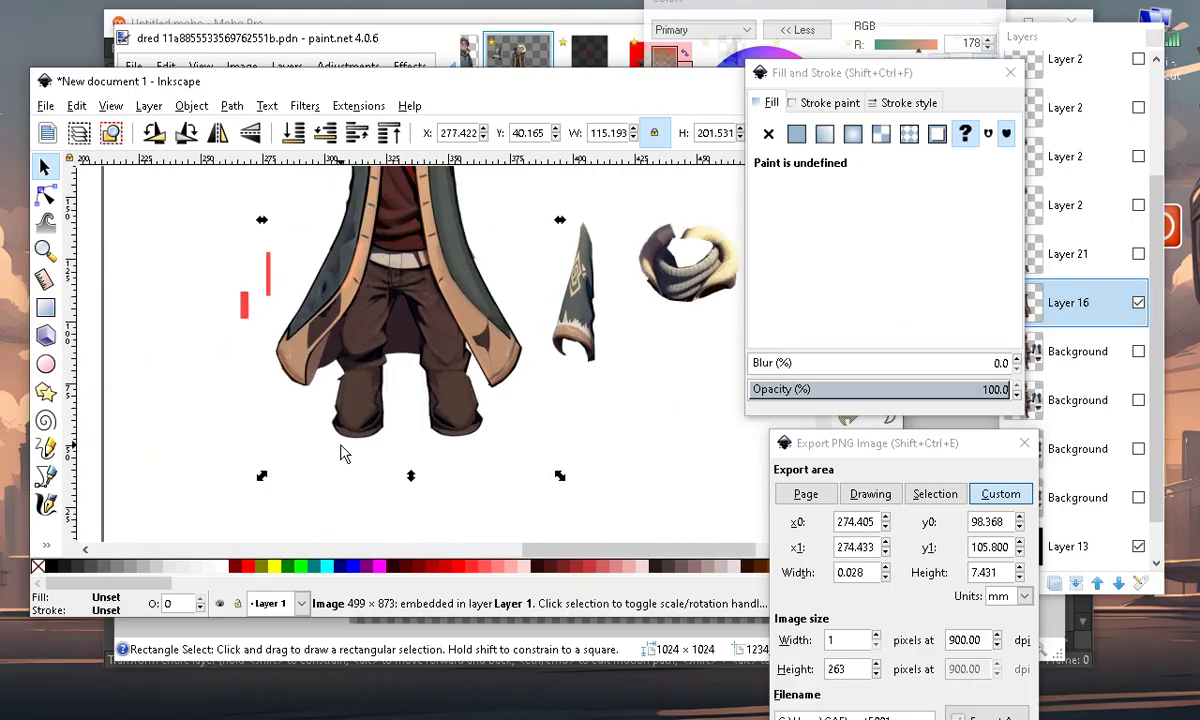
scroll(380, 340, "up", 2)
scroll(497, 282, "down", 4)
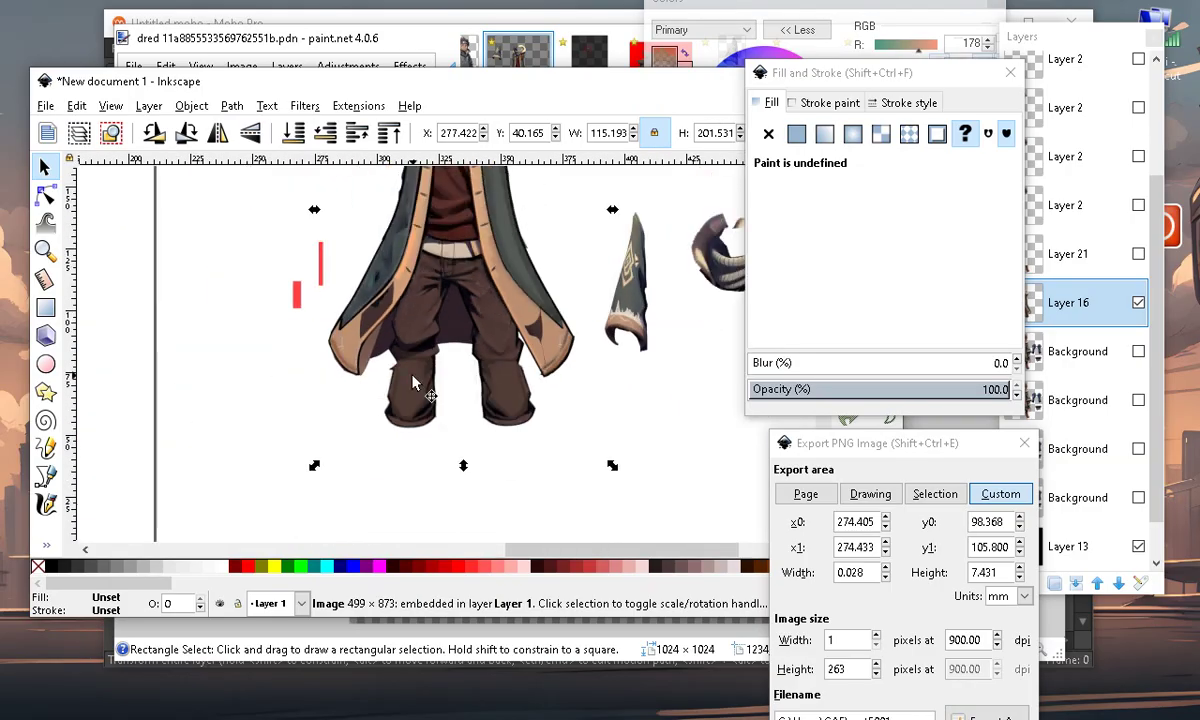
scroll(237, 398, "up", 5)
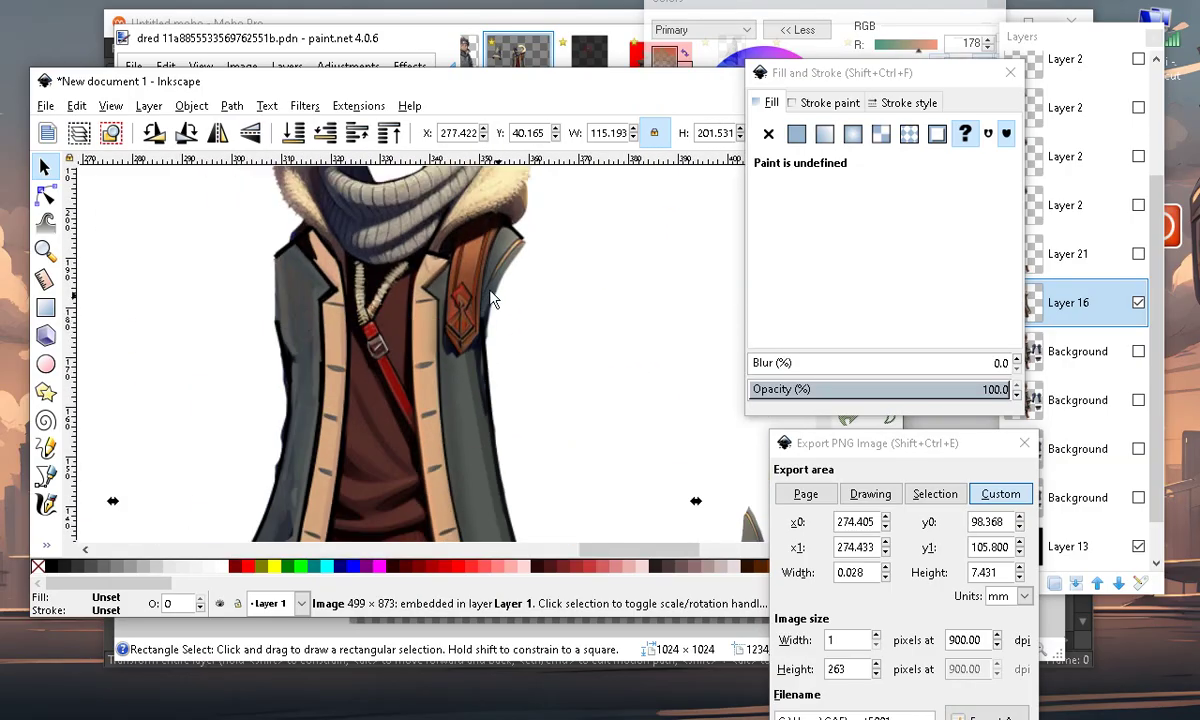
scroll(307, 300, "up", 2)
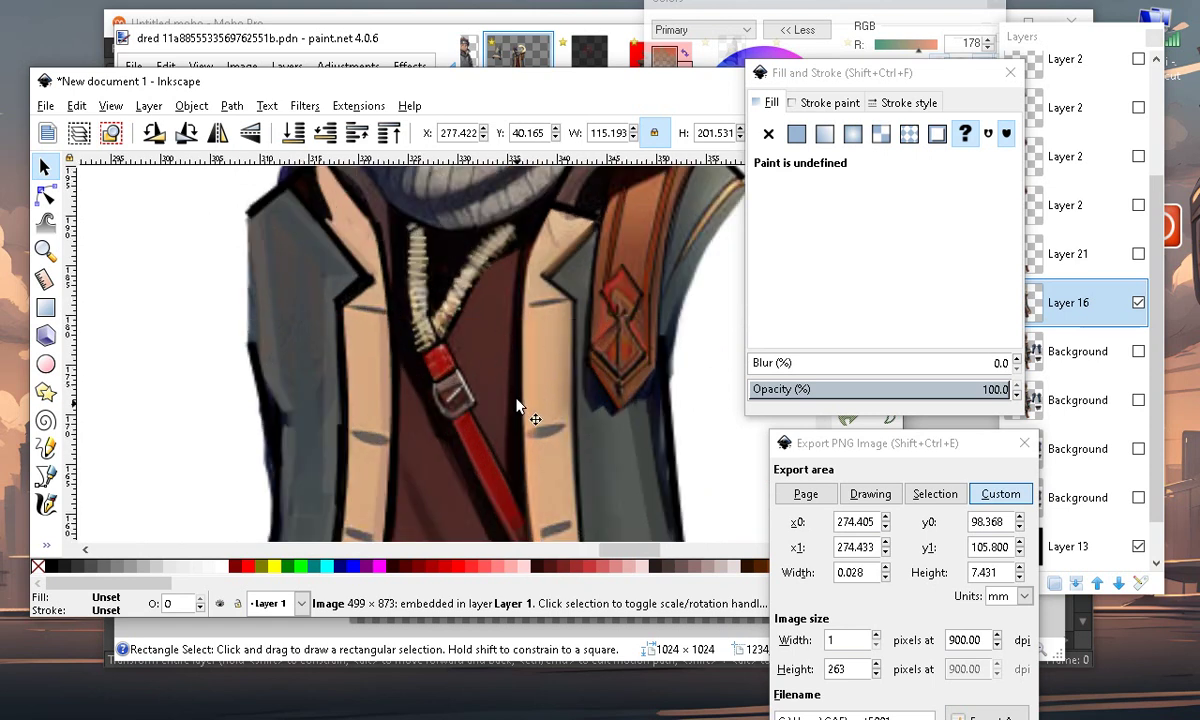
scroll(560, 300, "down", 3)
scroll(455, 304, "up", 2)
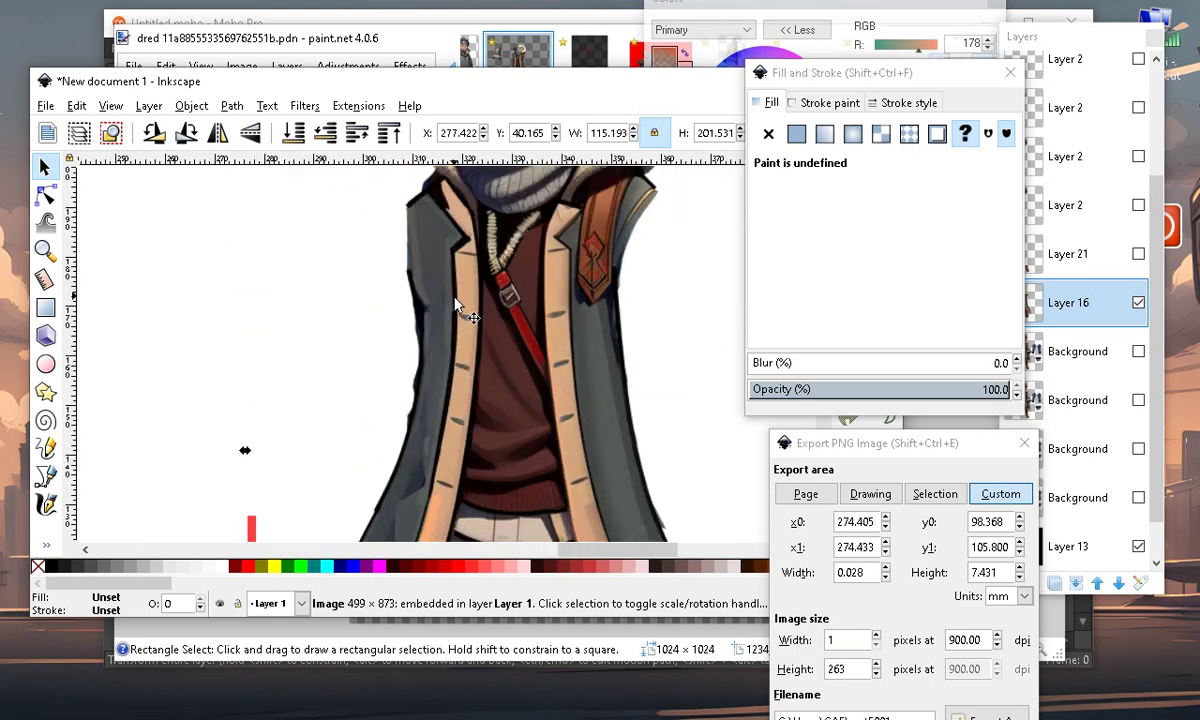
scroll(557, 420, "down", 2)
scroll(530, 320, "up", 3)
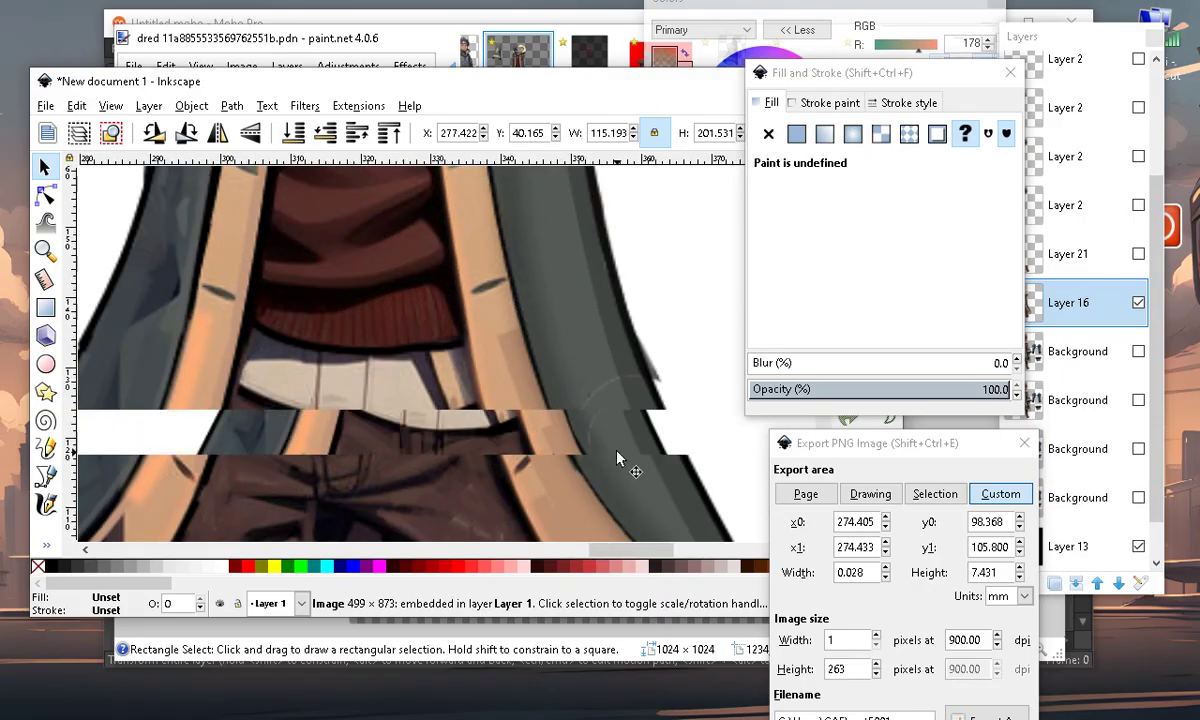
scroll(578, 400, "down", 2)
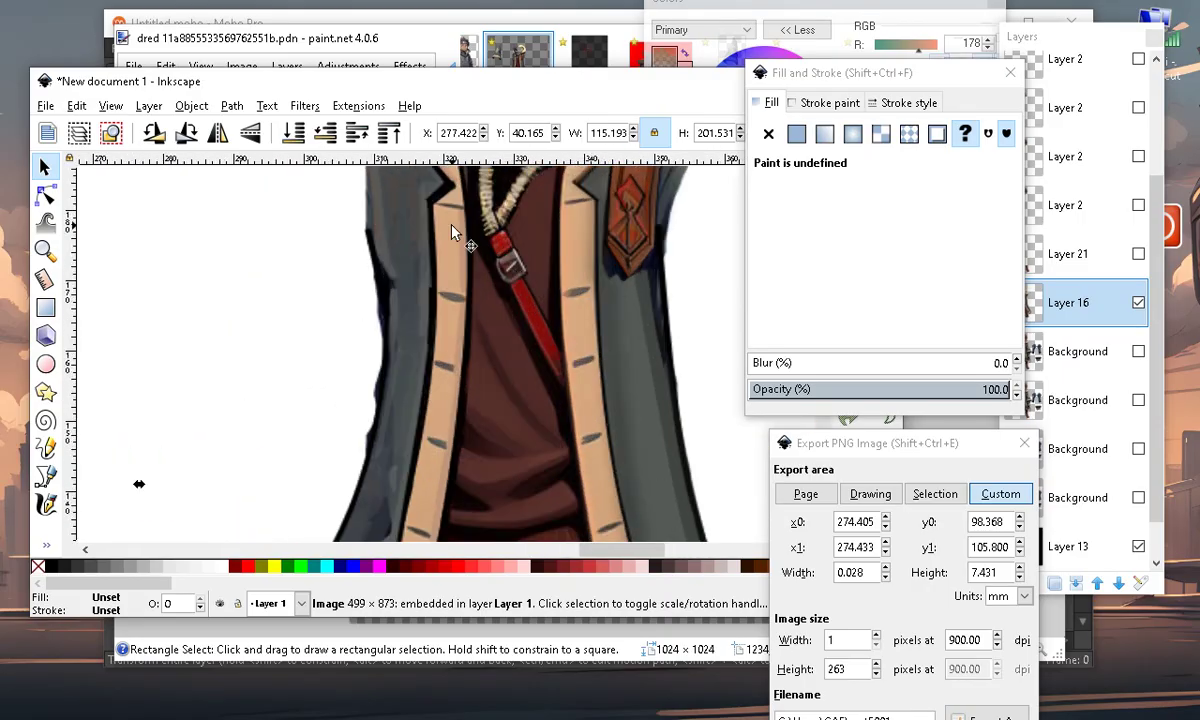
Draw a red circle about 3.6 × 3.7 mm in the blank area beside the coat and select it
left_click(47, 365)
scroll(288, 287, "up", 2)
left_click_drag(292, 265, 317, 321)
key("s")
left_click(261, 505)
left_click(308, 297)
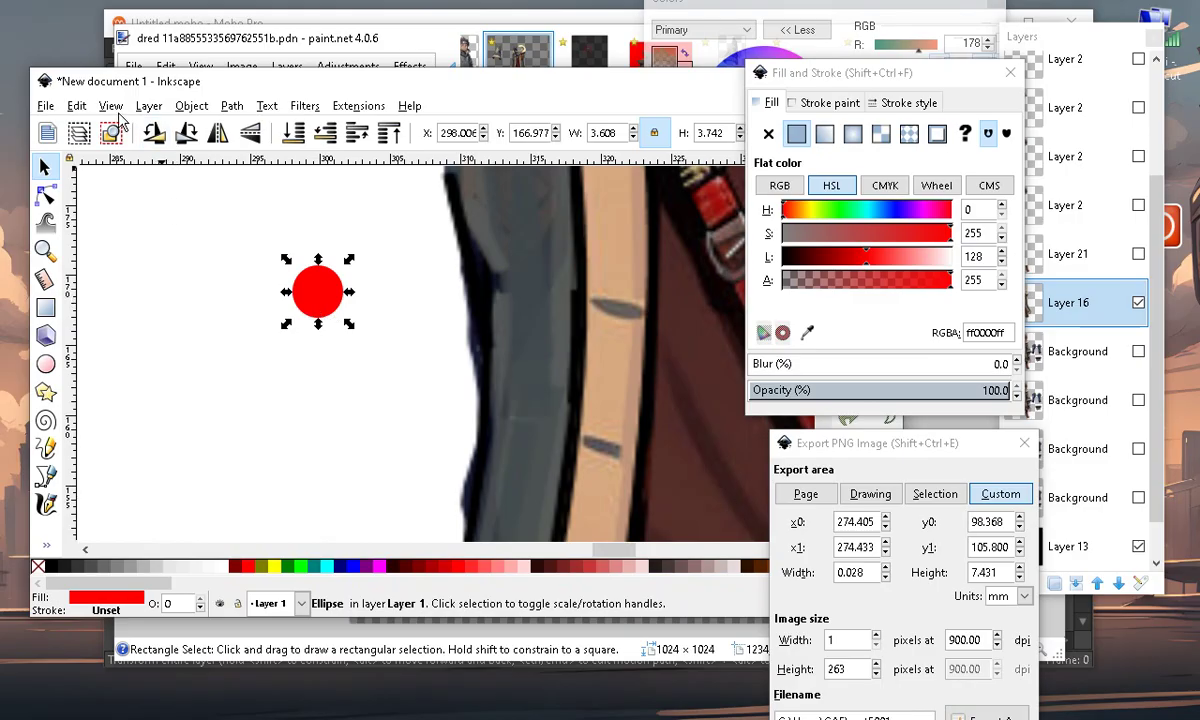
Duplicate the red circle, move one of the two below the other, and recolour the upper one black with lightness 0
left_click(76, 106)
left_click(160, 345)
scroll(281, 332, "up", 1)
scroll(338, 280, "up", 1)
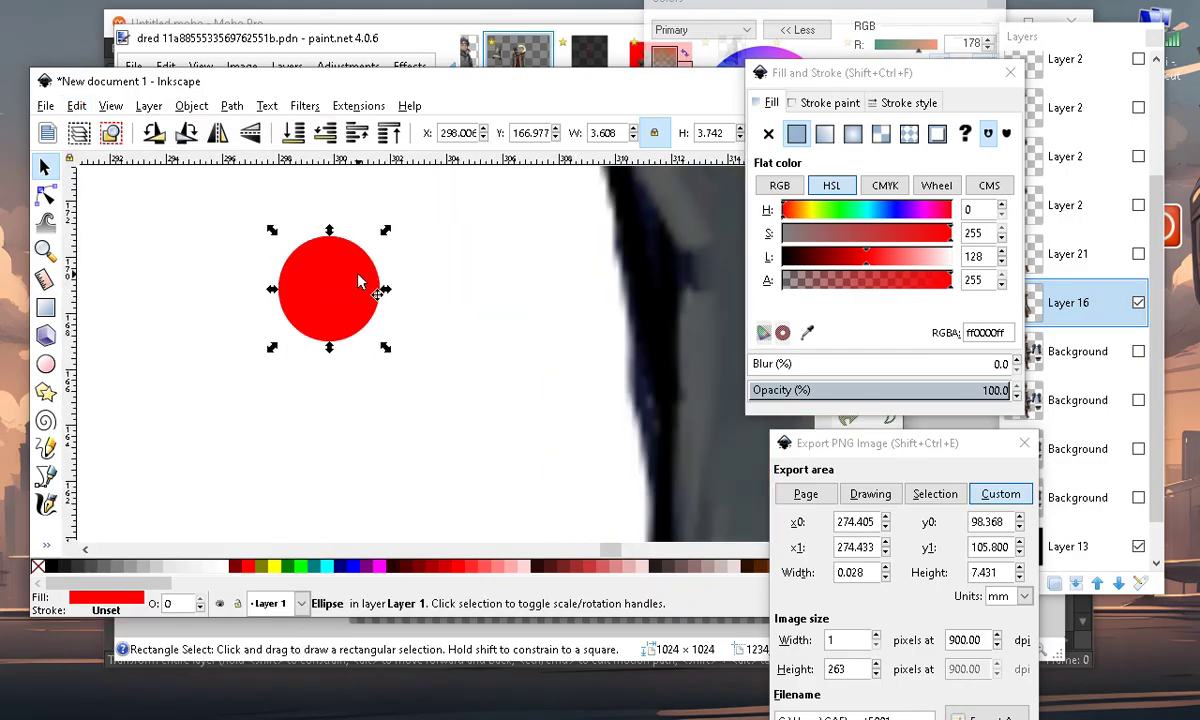
left_click_drag(340, 283, 398, 465)
left_click(348, 285)
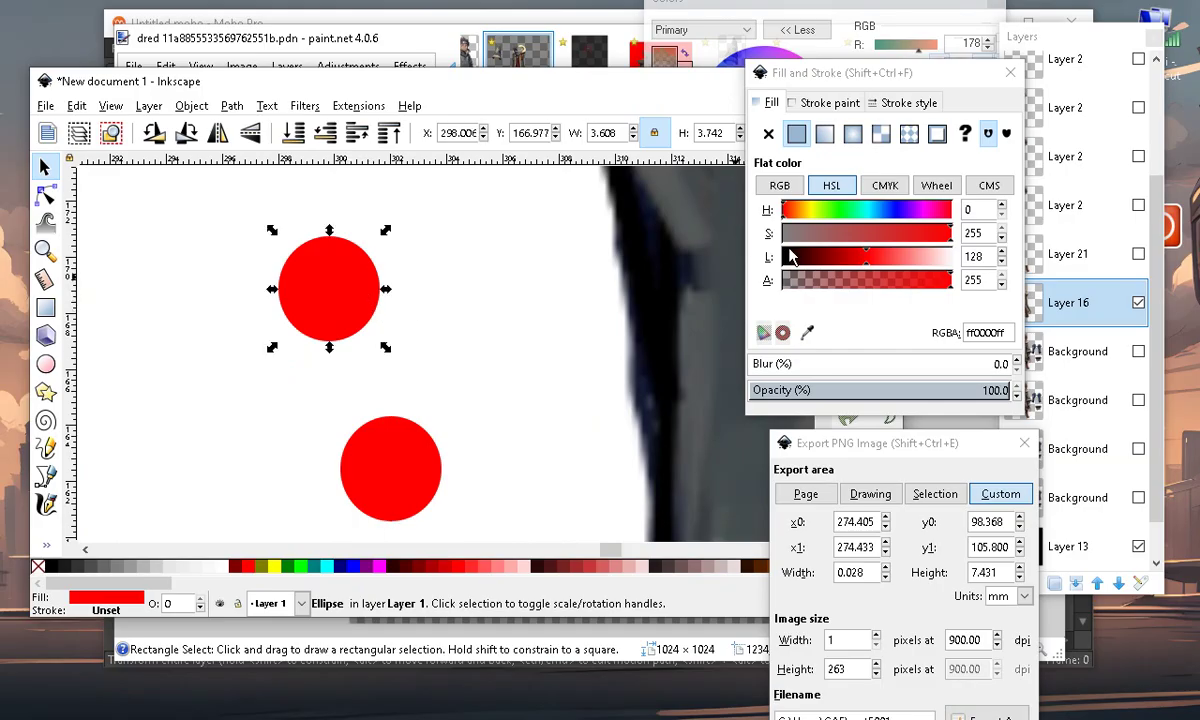
left_click(790, 256)
Place the red circle over the black one, scale it to about 2.9 × 3.1 mm as an inner fill, and deselect it
left_click_drag(424, 506, 366, 334)
scroll(308, 188, "up", 1)
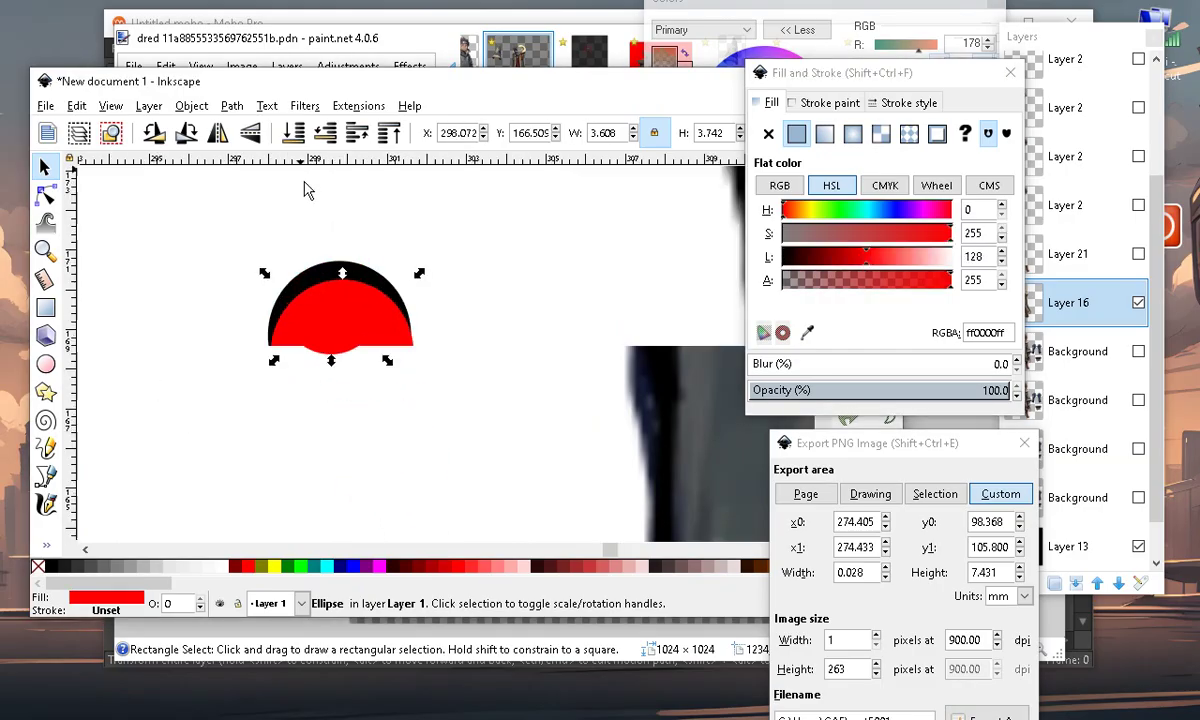
left_click_drag(419, 278, 400, 292)
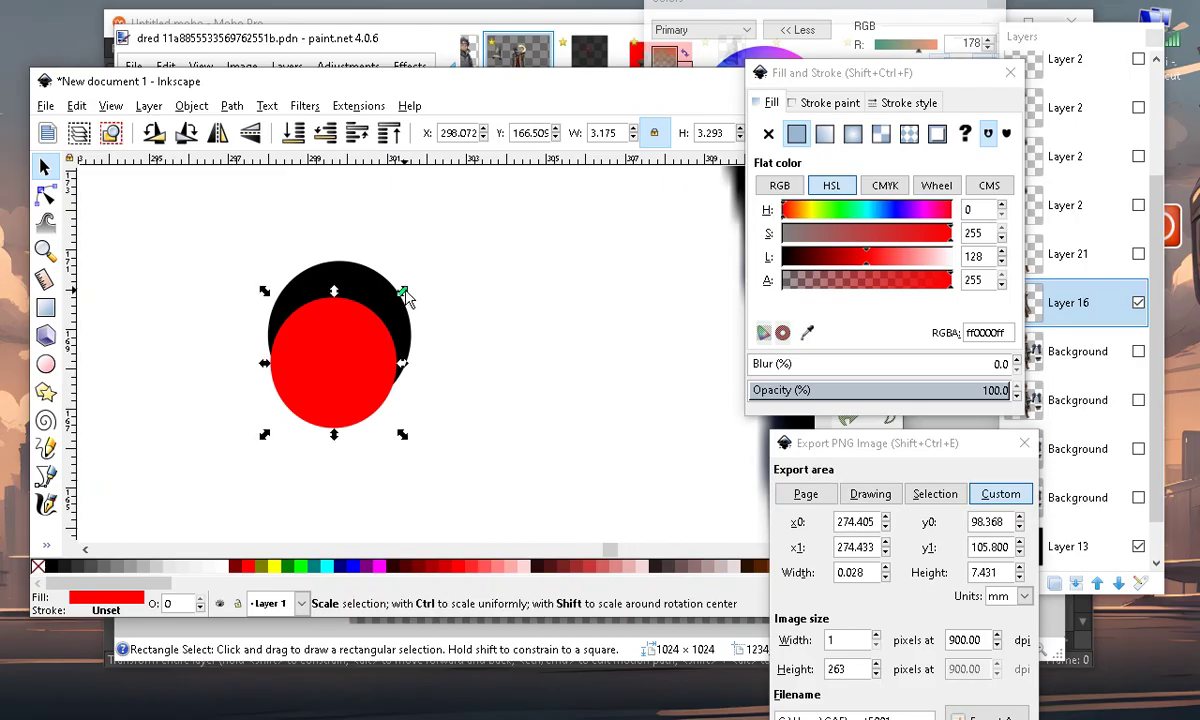
left_click_drag(327, 360, 332, 336)
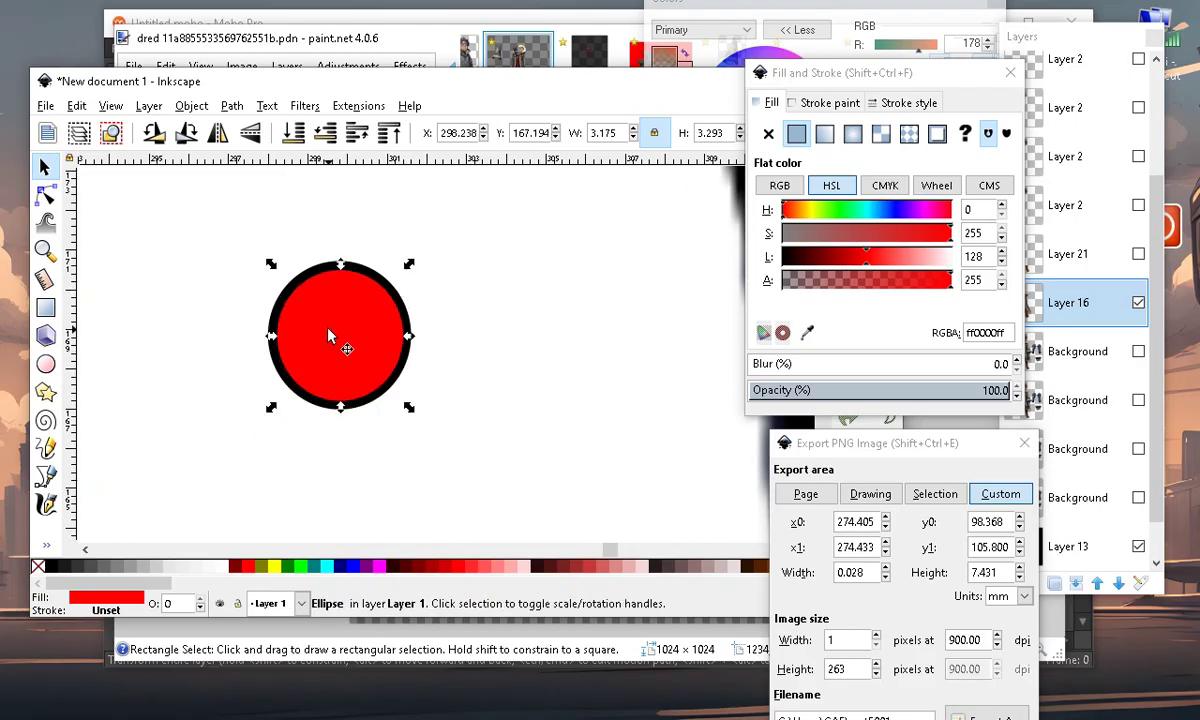
left_click_drag(409, 265, 400, 274)
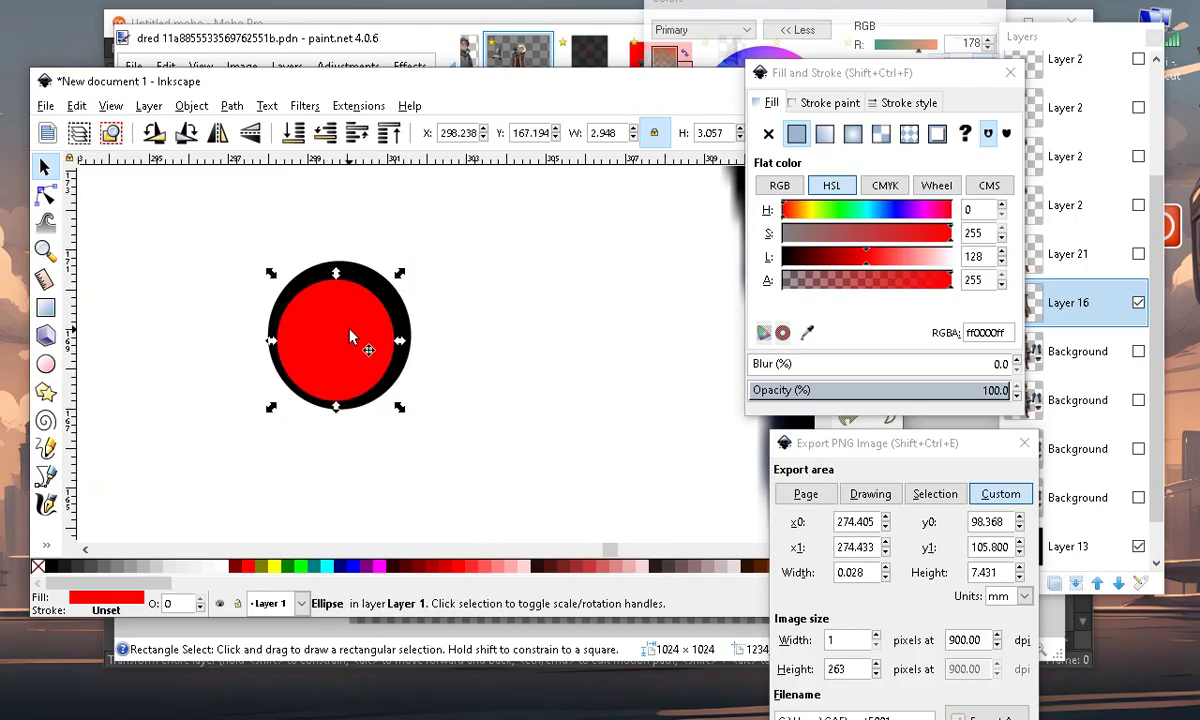
left_click(521, 471)
Inspect the black rim around the red circle and select both circles together
scroll(315, 270, "down", 1)
scroll(338, 315, "up", 2)
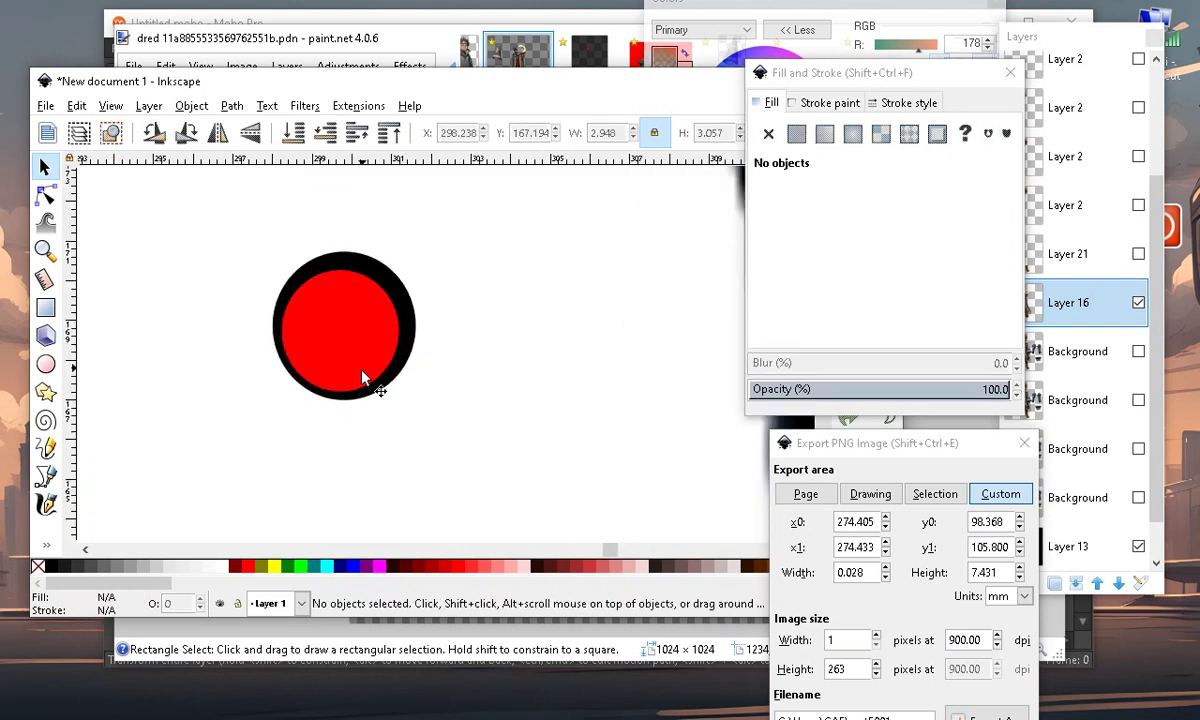
scroll(422, 323, "down", 1)
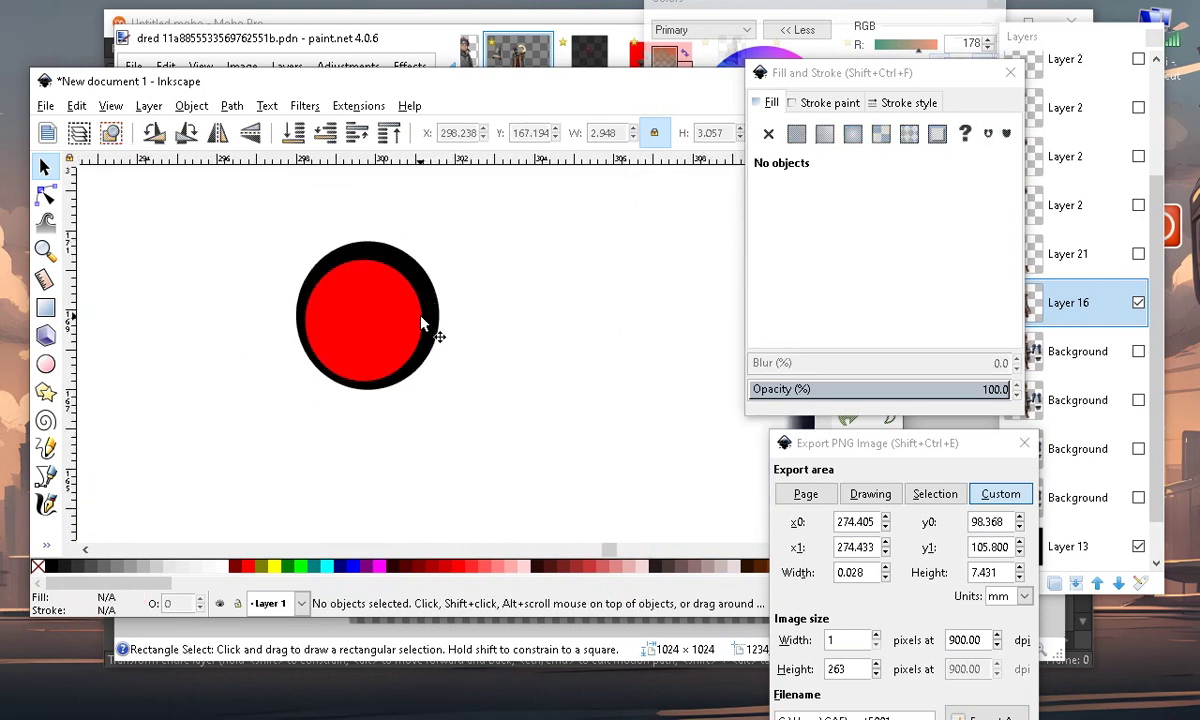
scroll(386, 330, "down", 1)
scroll(378, 300, "up", 2)
scroll(490, 345, "down", 4)
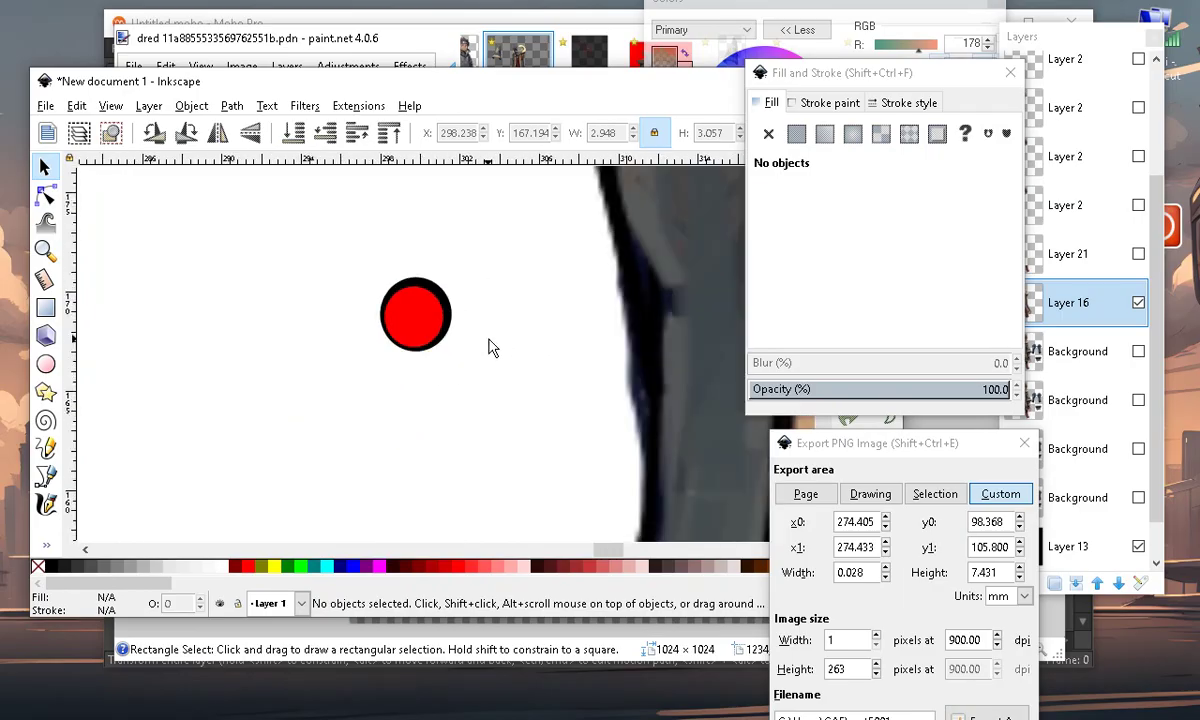
scroll(474, 340, "up", 2)
left_click_drag(387, 230, 515, 440)
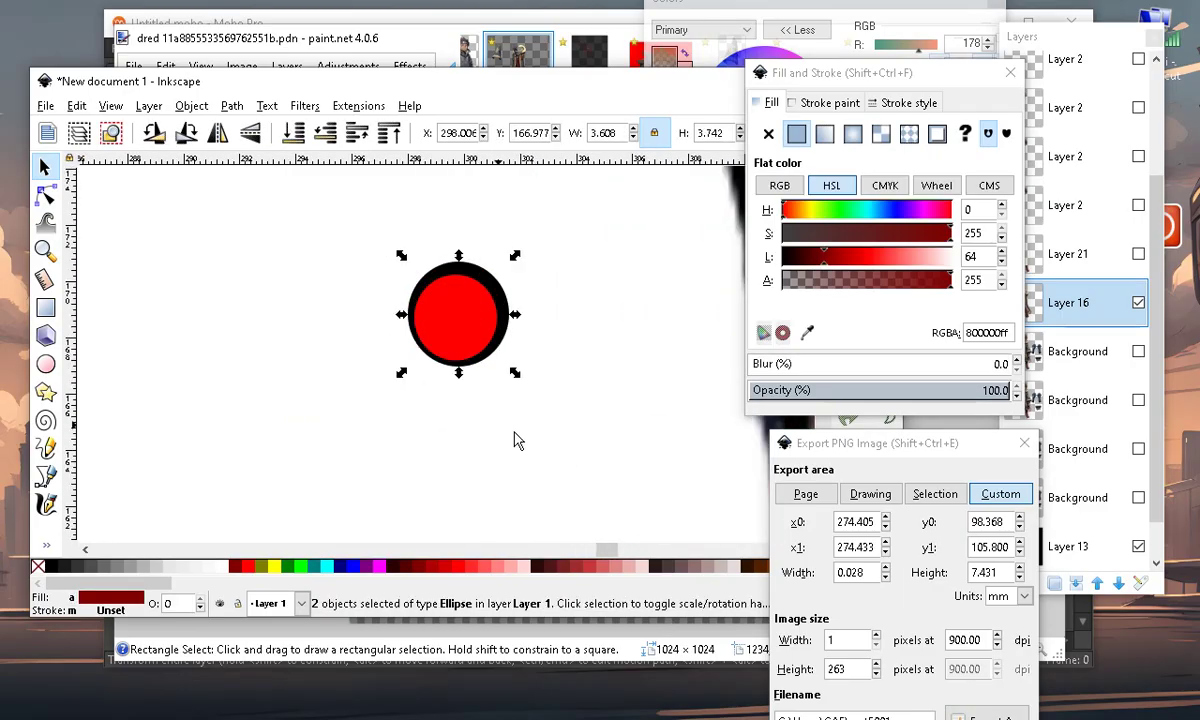
Draw a red ellipse beside the two circles and cover its upper half with a black rectangle about 5.8 × 3.5 mm
left_click(45, 365)
left_click_drag(195, 255, 281, 365)
left_click(45, 307)
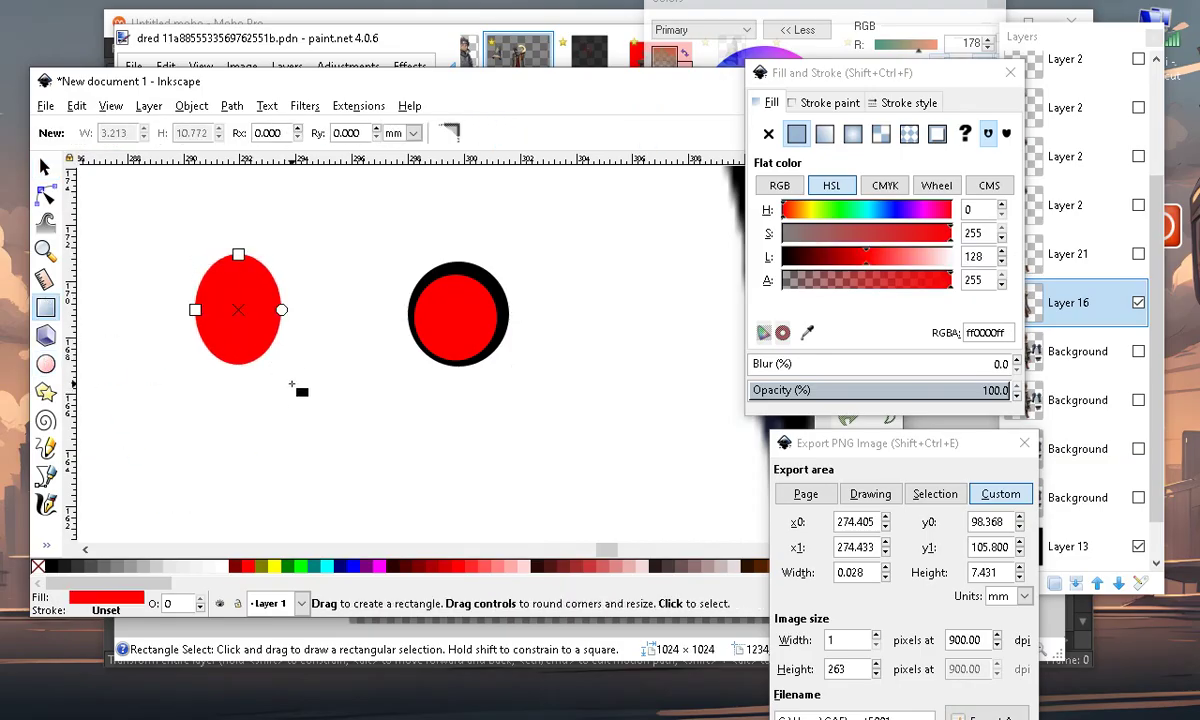
mouse_move(150, 223)
left_mouse_down()
mouse_move(240, 333)
mouse_move(309, 304)
mouse_move(316, 337)
mouse_move(315, 321)
left_mouse_up()
scroll(130, 312, "up", 1)
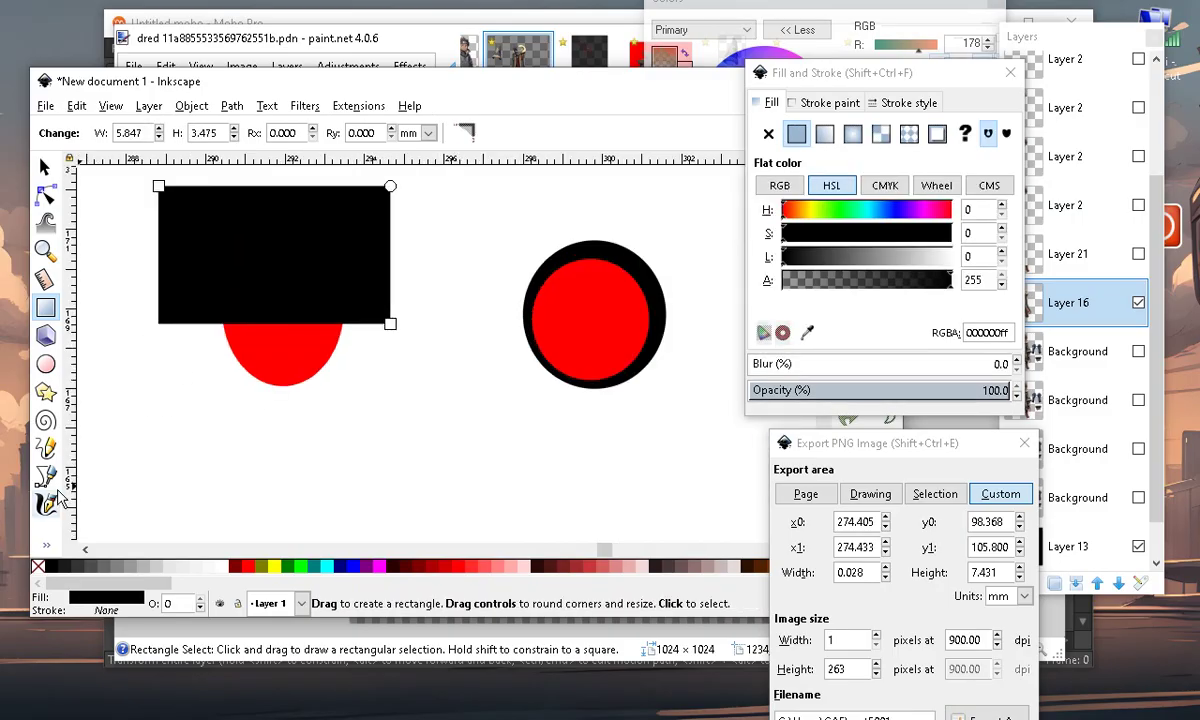
Paint-bucket fill the ellipse's exposed lower half and move the resulting shape below the circles, at about X 297.0, Y 165.0 mm
left_click(46, 545)
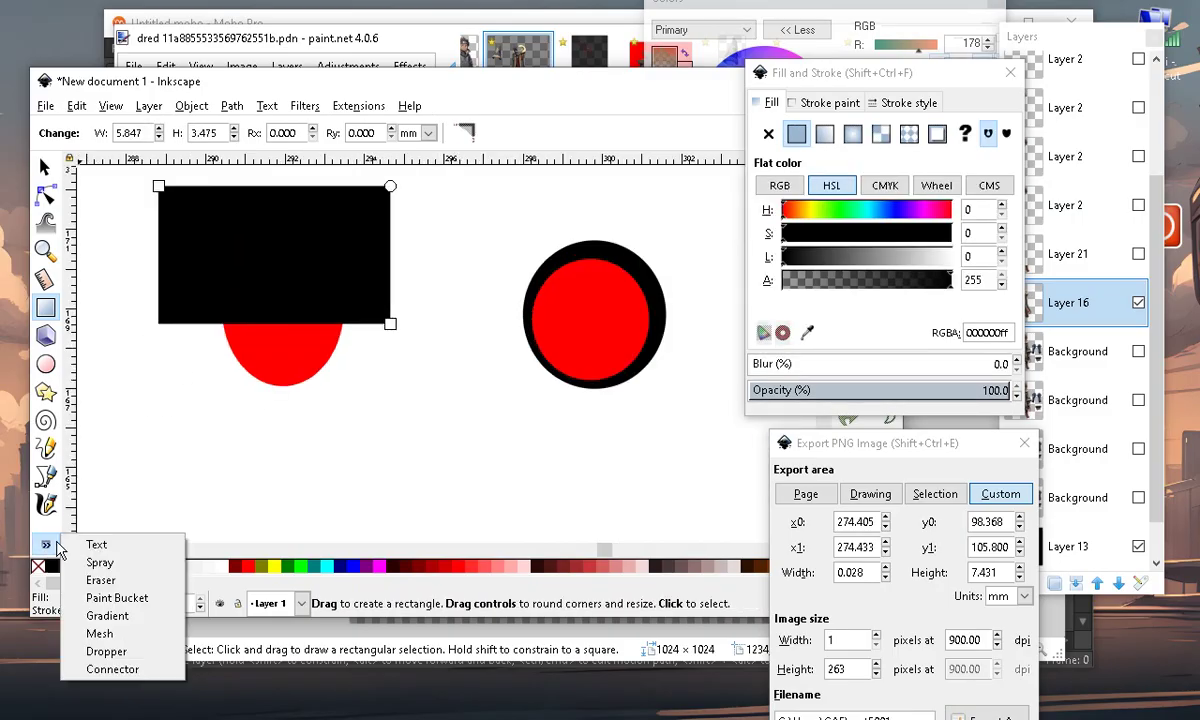
left_click(150, 598)
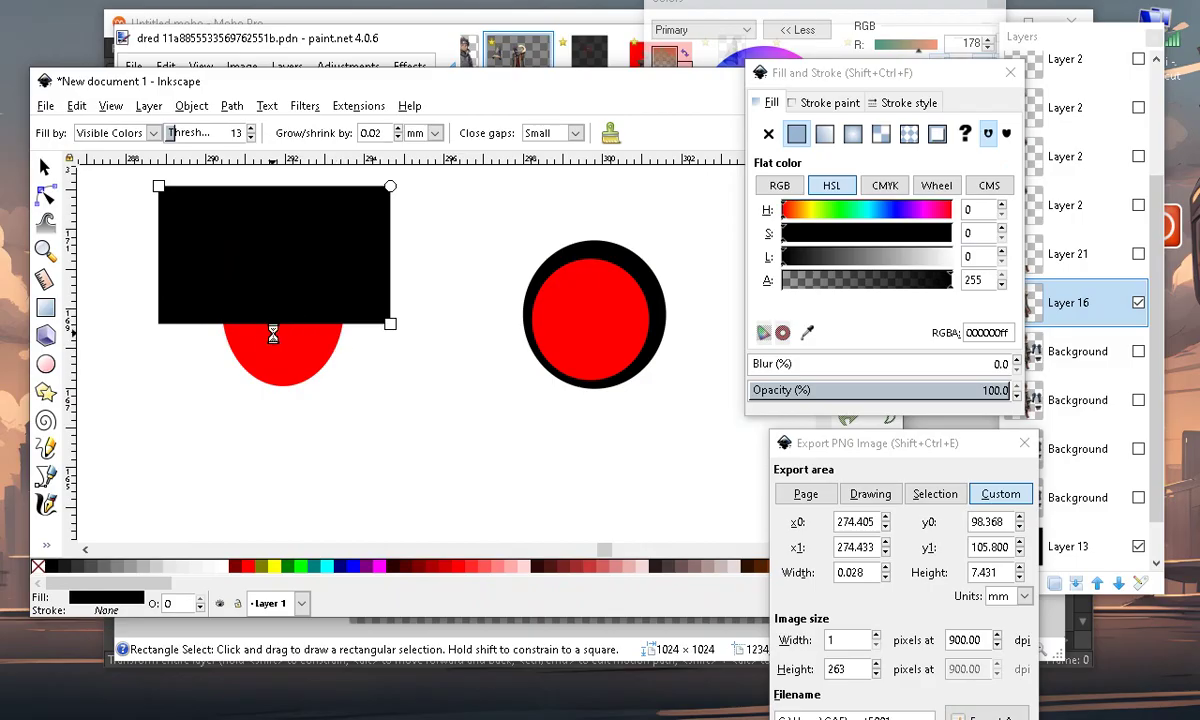
key("s")
mouse_move(310, 350)
left_mouse_down()
mouse_move(509, 432)
mouse_move(624, 360)
mouse_move(570, 428)
mouse_move(572, 443)
mouse_move(471, 418)
left_mouse_up()
scroll(607, 476, "up", 1)
scroll(504, 373, "down", 1)
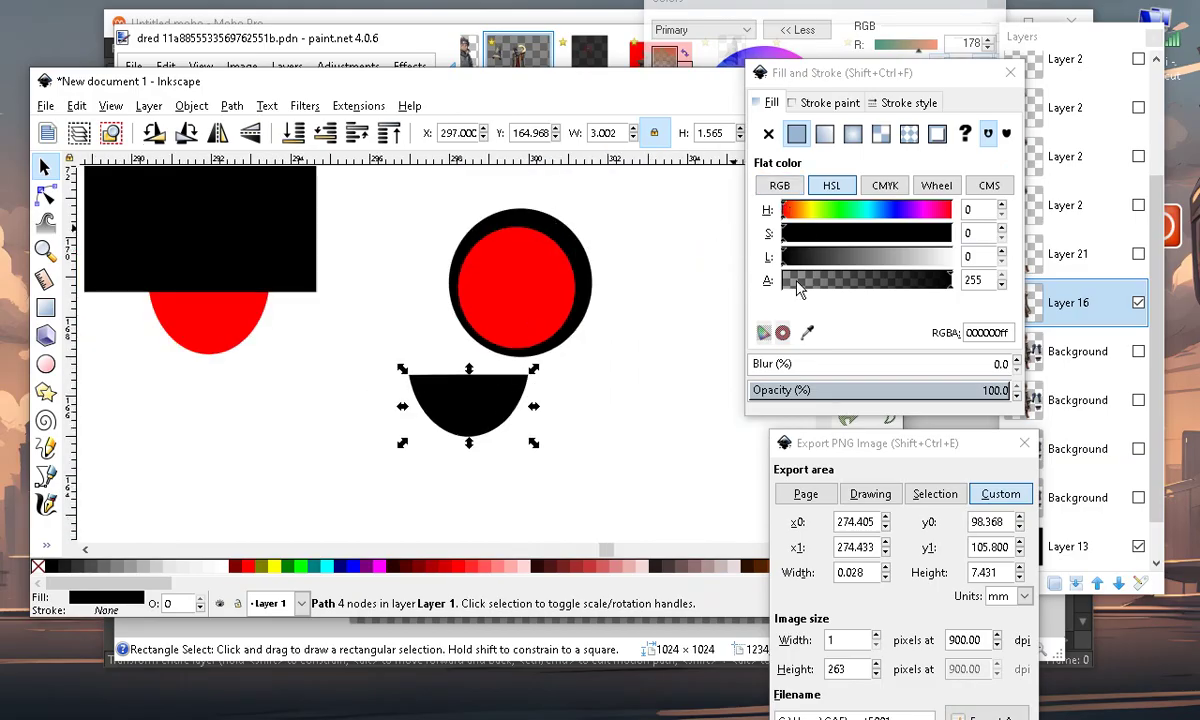
Set the half-ellipse's fill hue to 71 and deselect it
left_click_drag(810, 217, 835, 213)
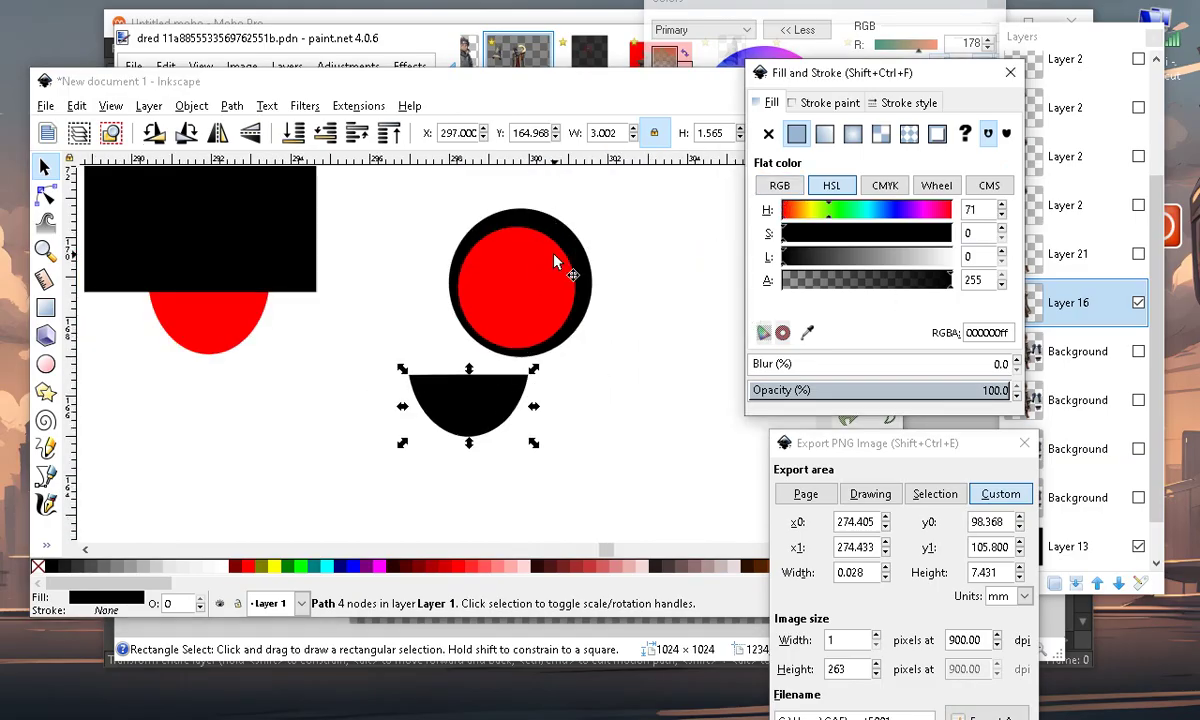
scroll(330, 348, "down", 5)
scroll(358, 346, "up", 3)
scroll(348, 343, "up", 2)
scroll(360, 350, "down", 4)
scroll(380, 374, "up", 1)
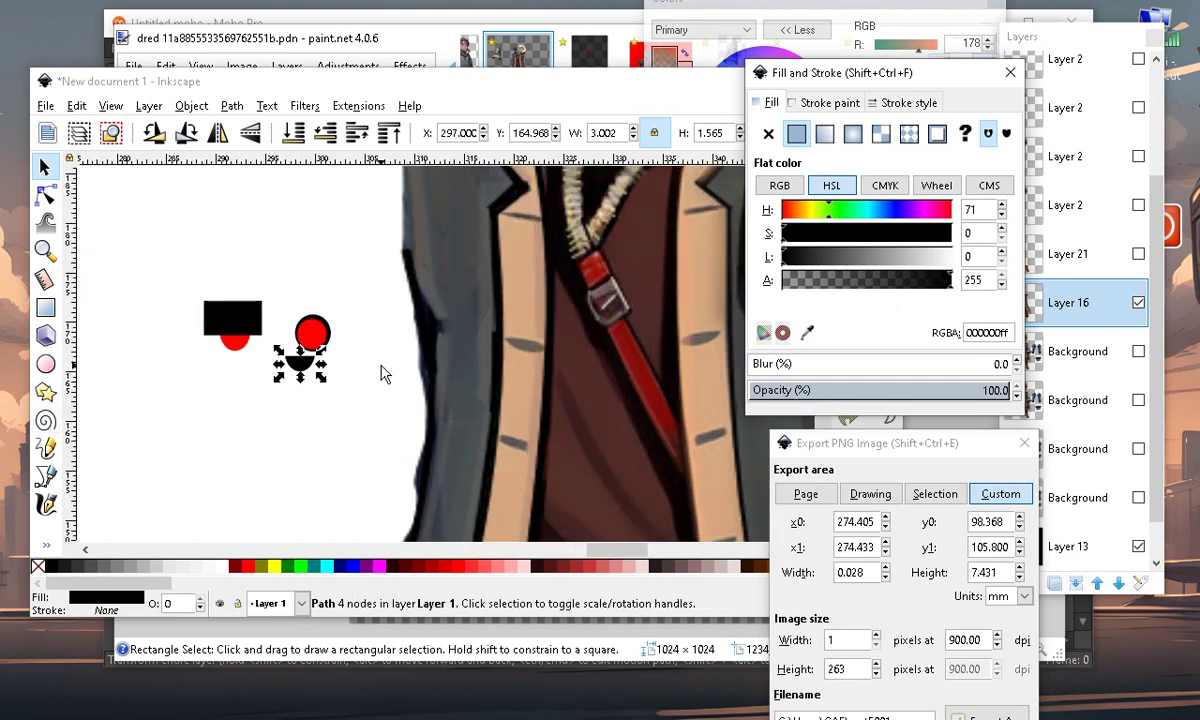
scroll(335, 350, "up", 1)
left_click(368, 372)
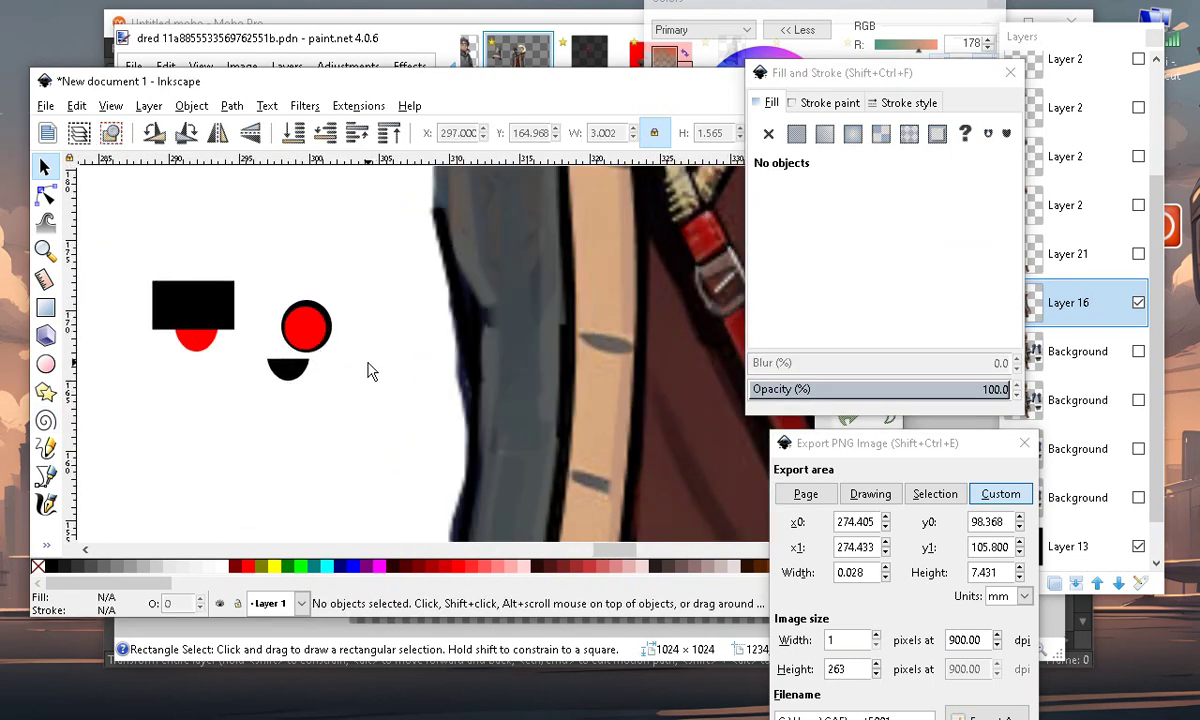
Recolour the red inner circle with the dark red 840c07 sampled from the strap on the character's chest
left_click(320, 340)
scroll(399, 300, "down", 2)
scroll(400, 300, "up", 1)
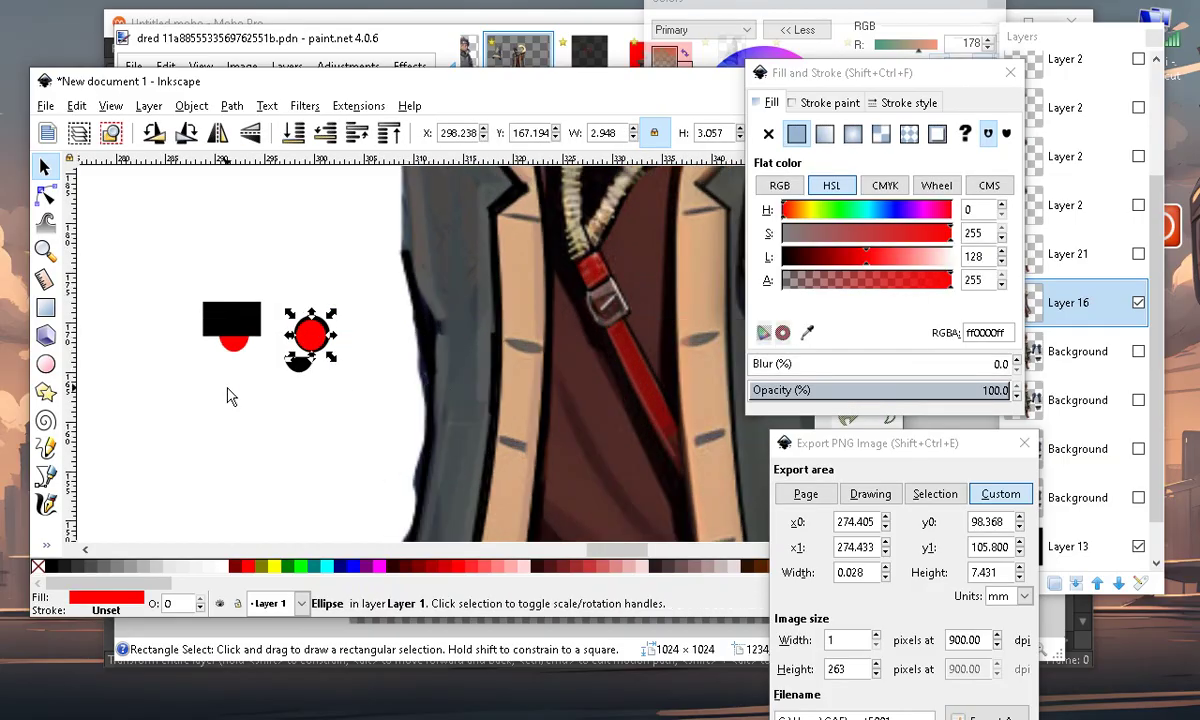
left_click(46, 545)
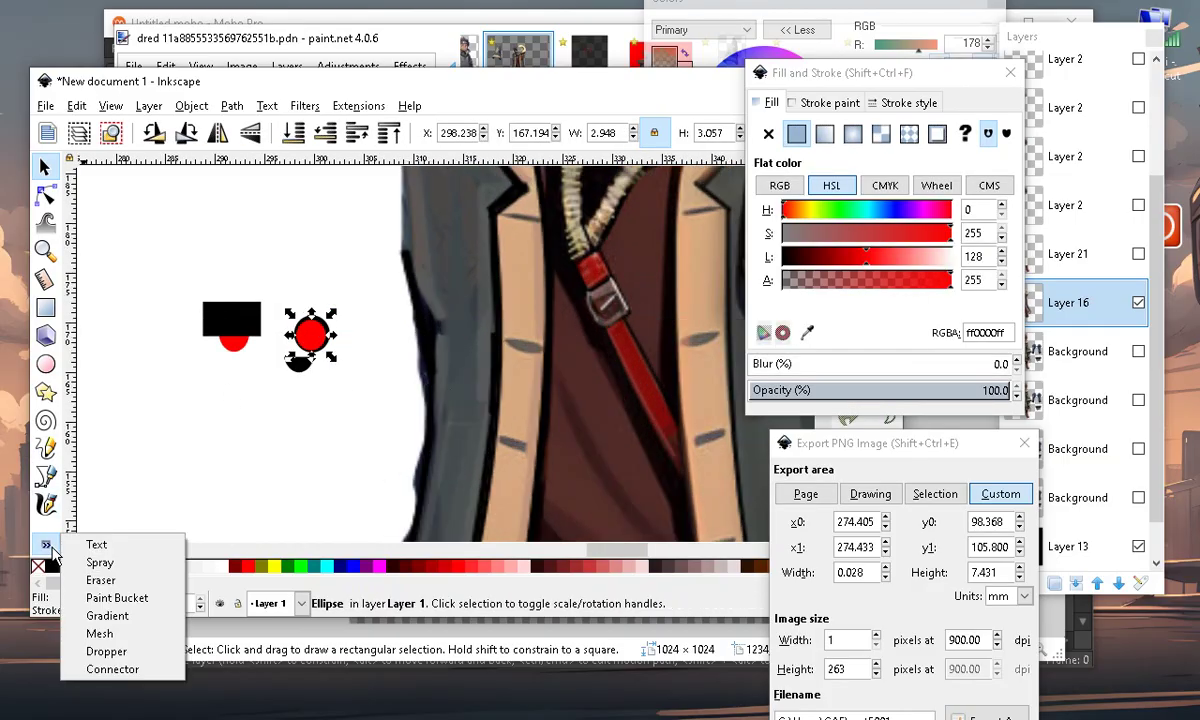
left_click(128, 648)
left_click(615, 345)
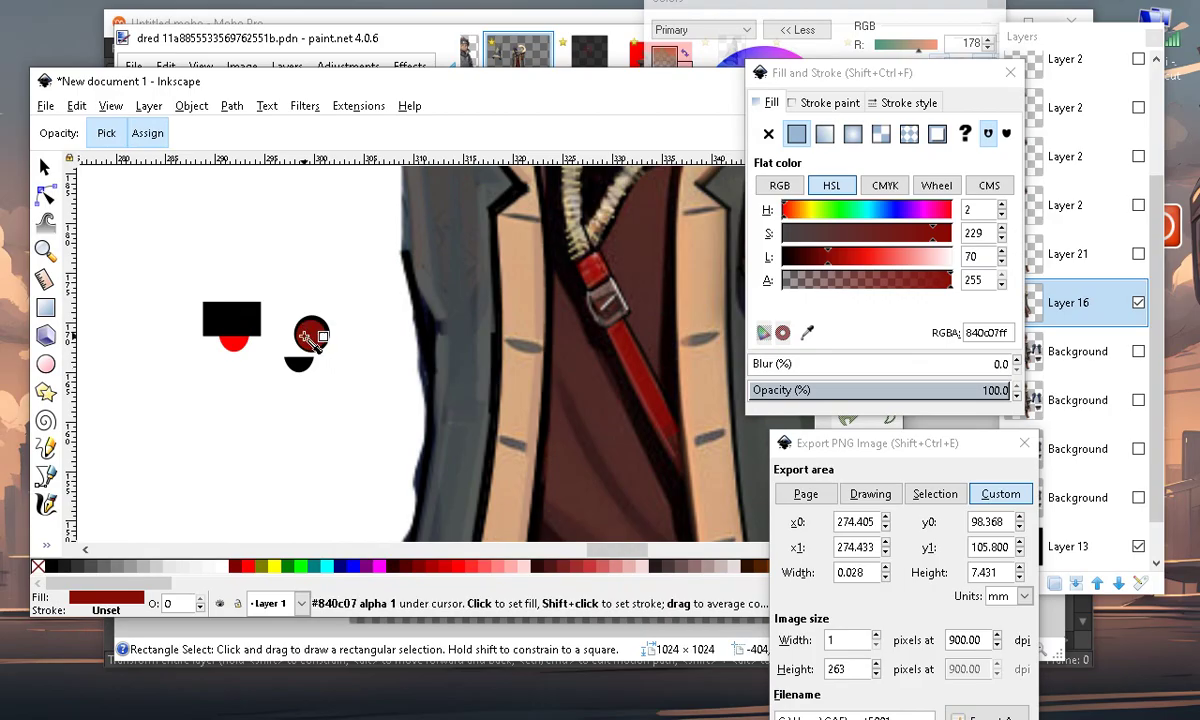
scroll(310, 340, "up", 2)
scroll(343, 362, "up", 2)
scroll(356, 340, "down", 4)
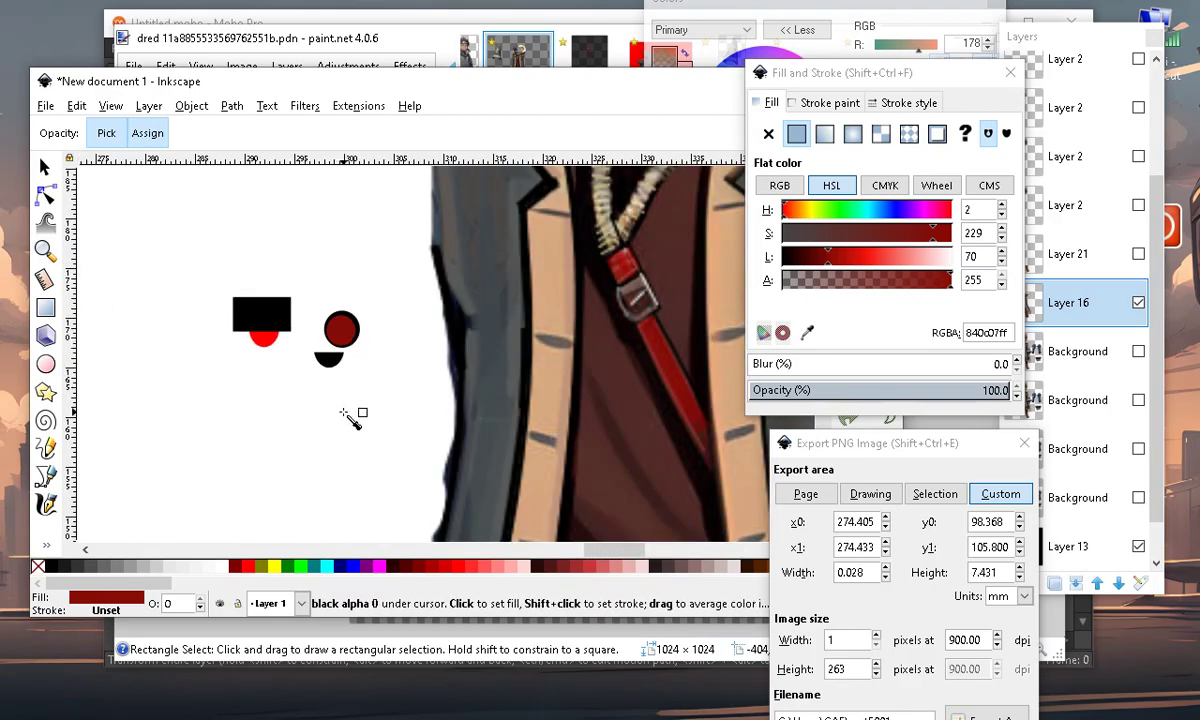
Rotate the black half-ellipse and move it beside the two circles, at about X 302.5, Y 167.1 mm
scroll(347, 394, "up", 2)
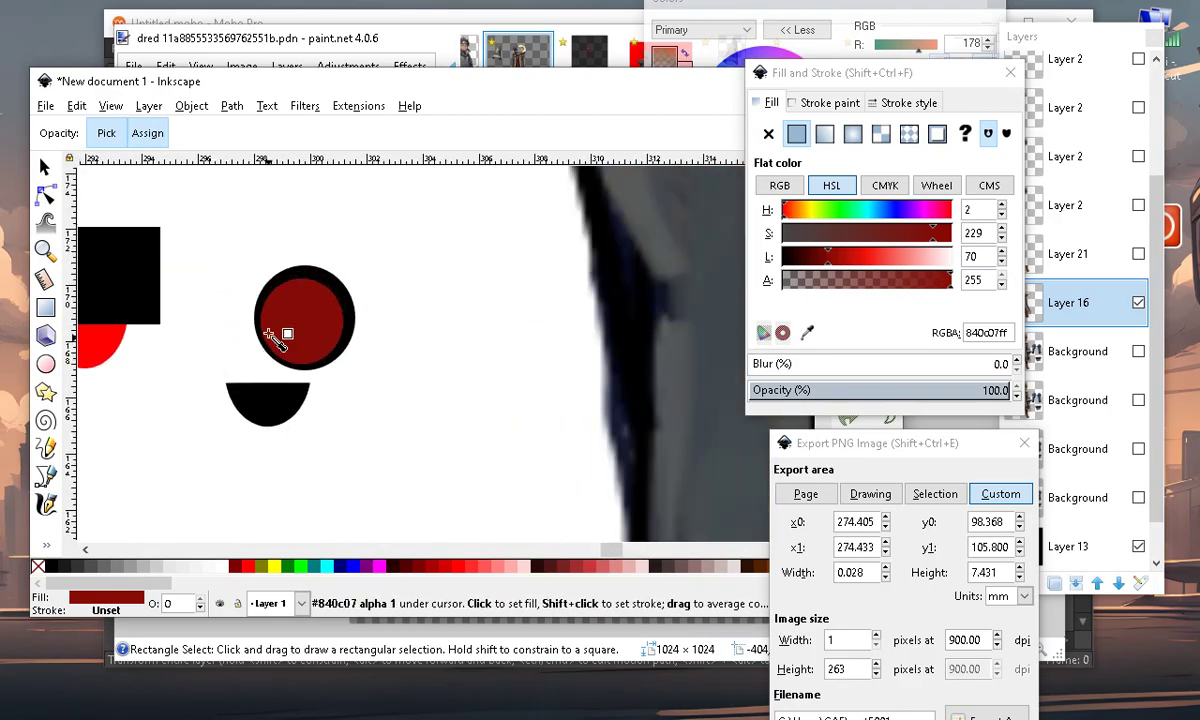
scroll(281, 335, "up", 1)
left_click(44, 167)
left_click_drag(300, 440, 512, 434)
left_click(418, 333)
scroll(400, 315, "up", 1)
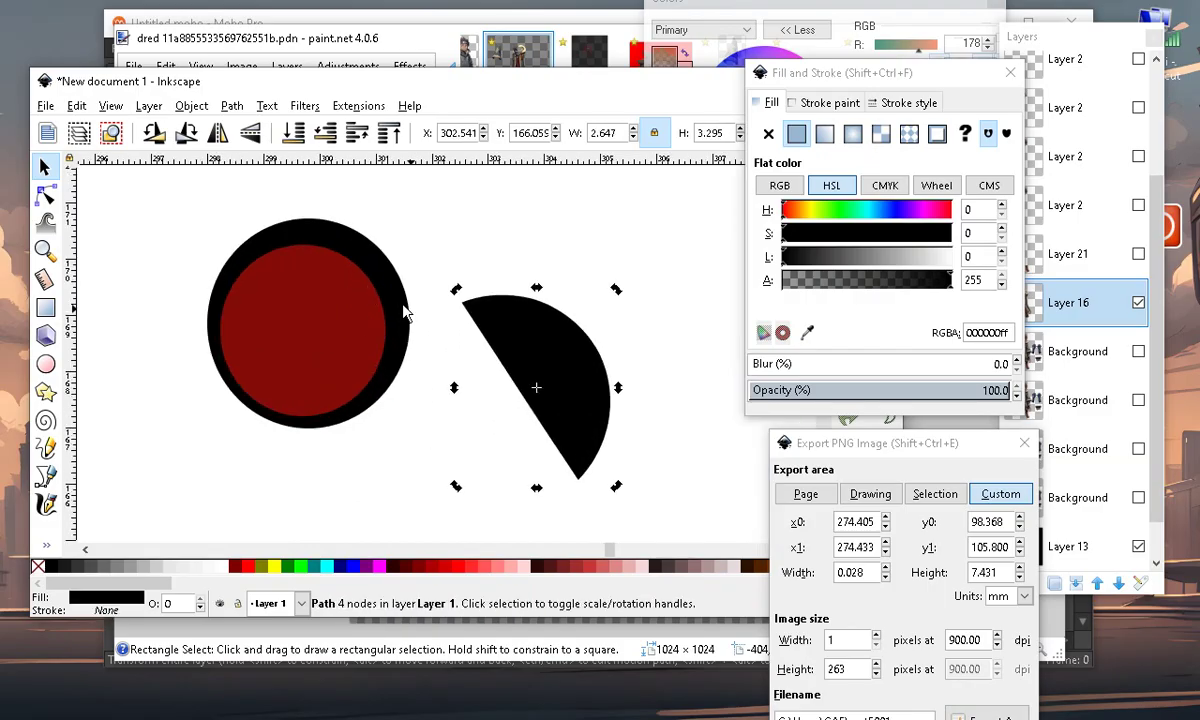
left_click_drag(548, 365, 543, 309)
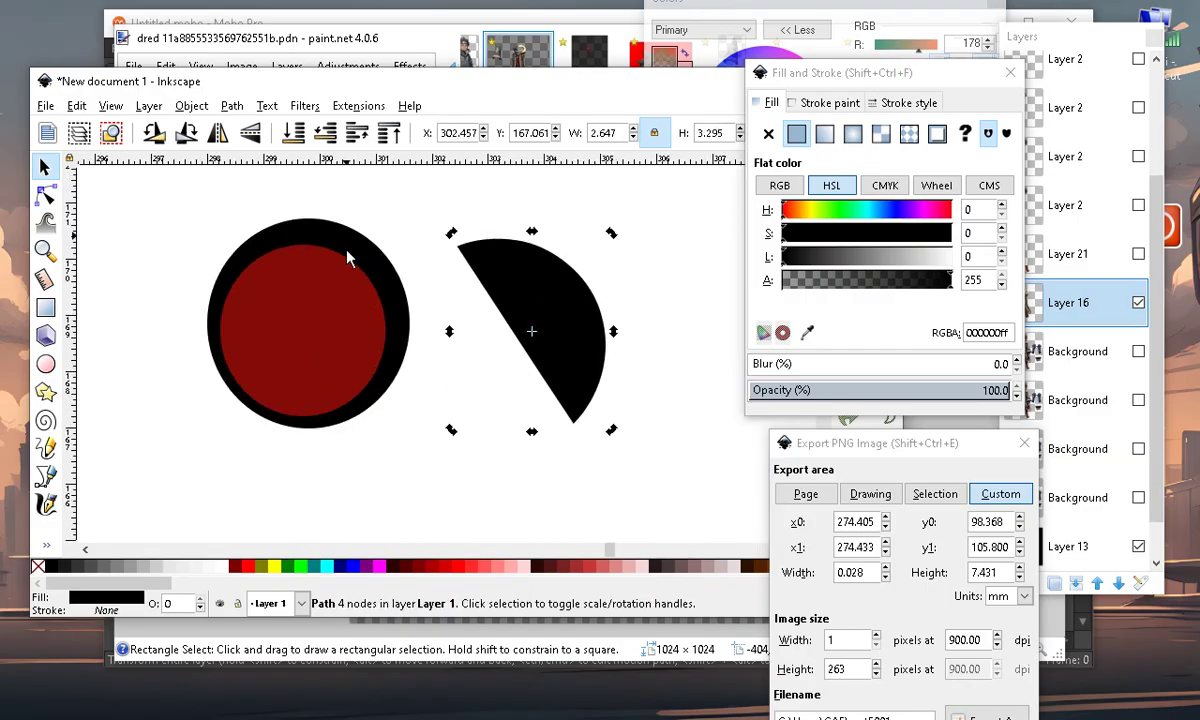
Lighten the outer circle's black fill to a grey with lightness about 160
left_click(320, 462)
left_click(345, 245)
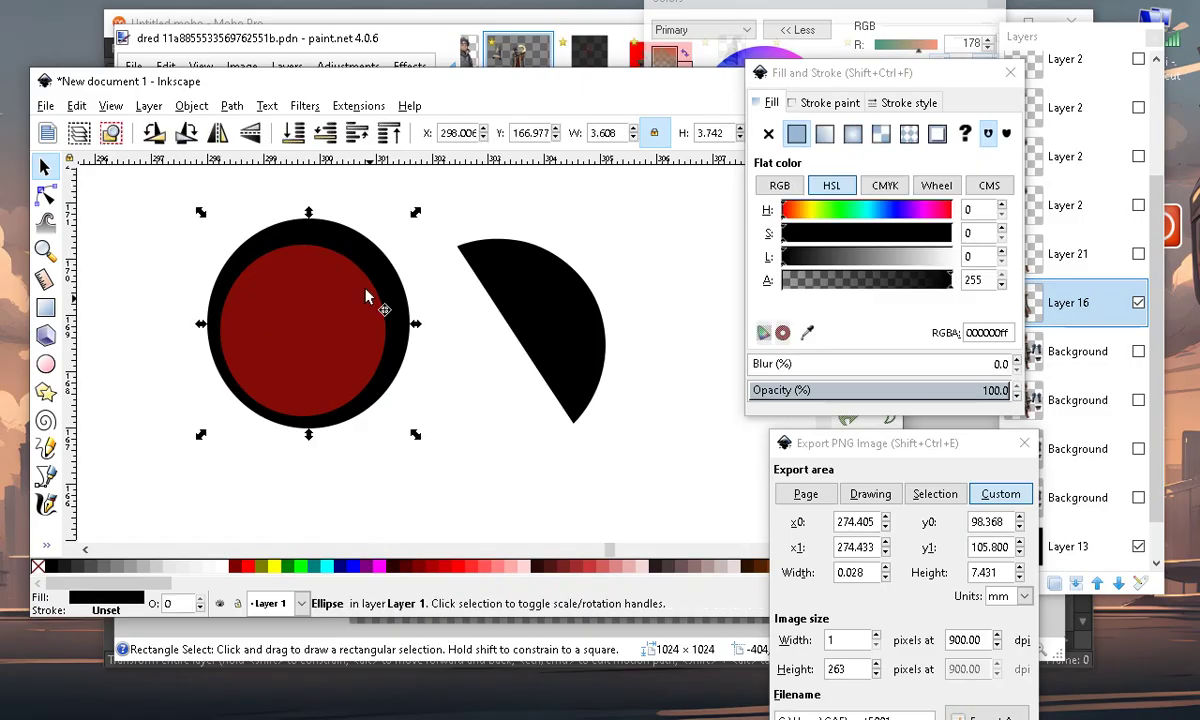
left_click_drag(800, 257, 895, 262)
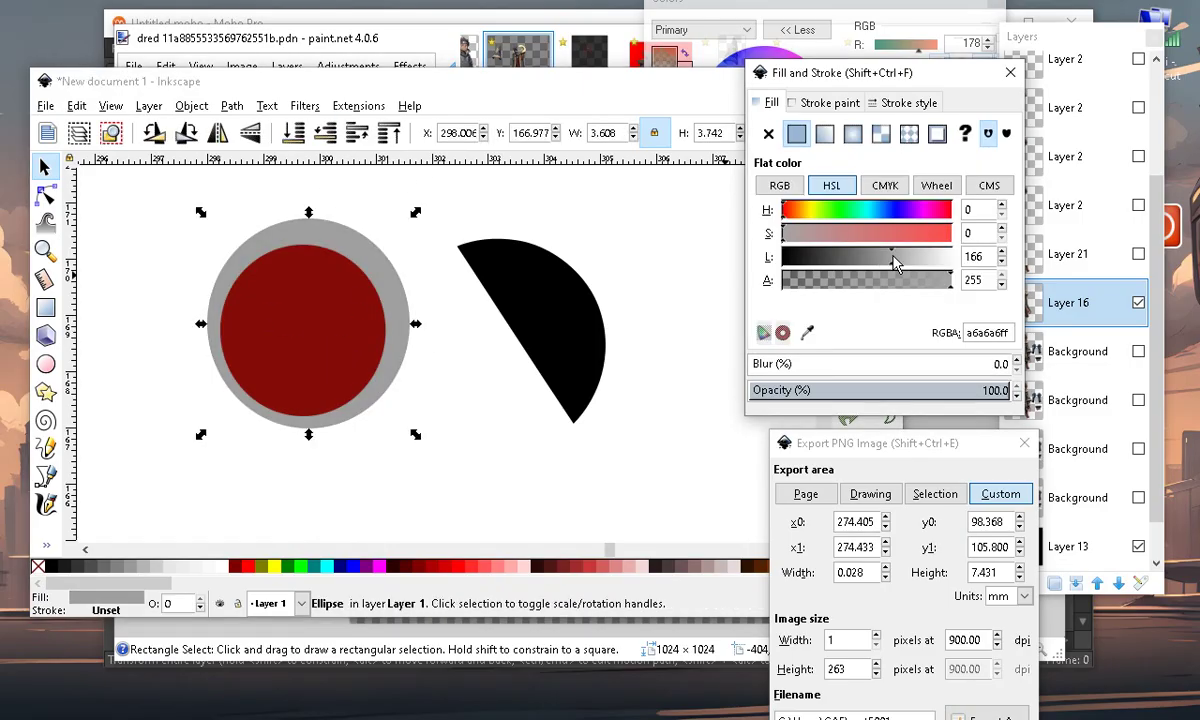
Paint-bucket fill the grey rim around the red circle and move the resulting ring below, to about X 300.8, Y 163.3 mm
left_click(44, 546)
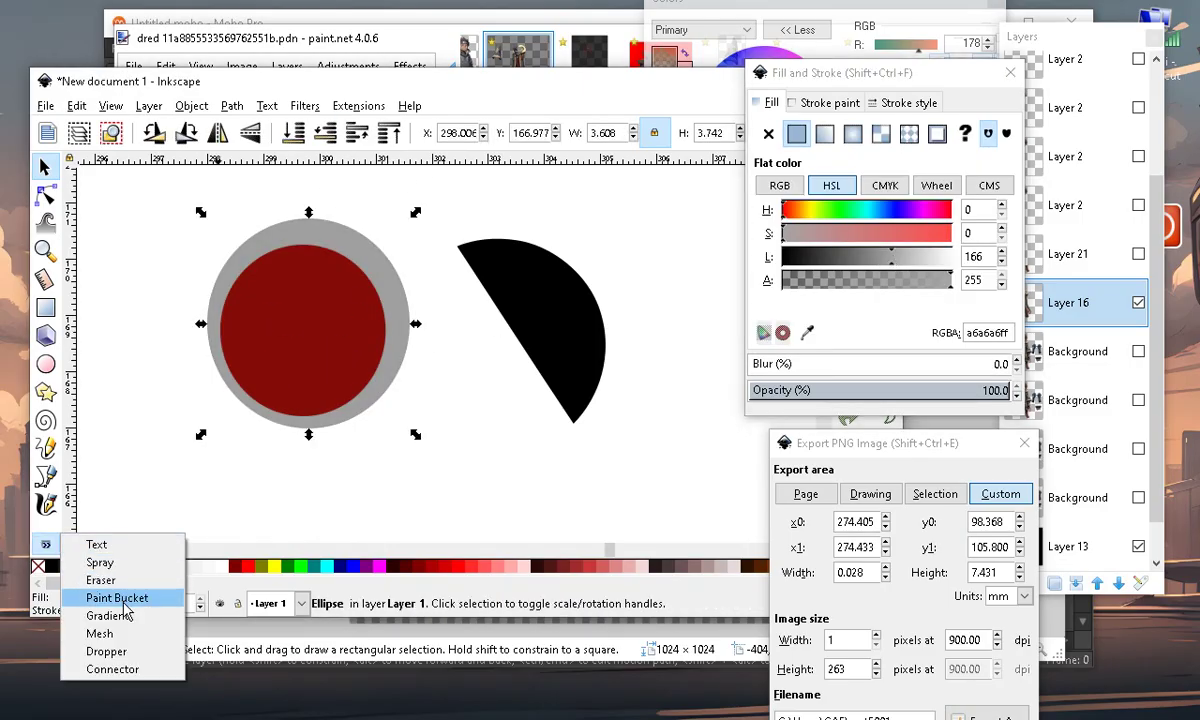
left_click(102, 594)
left_click(370, 236)
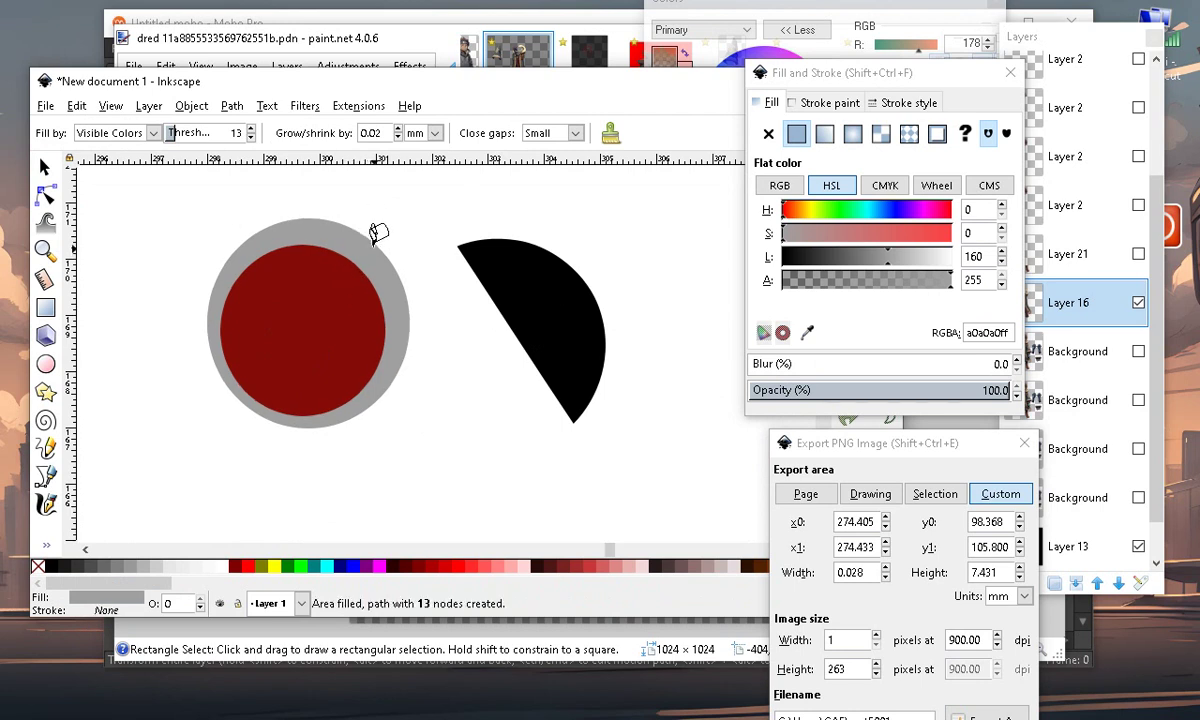
left_click(44, 167)
left_click_drag(352, 240, 505, 450)
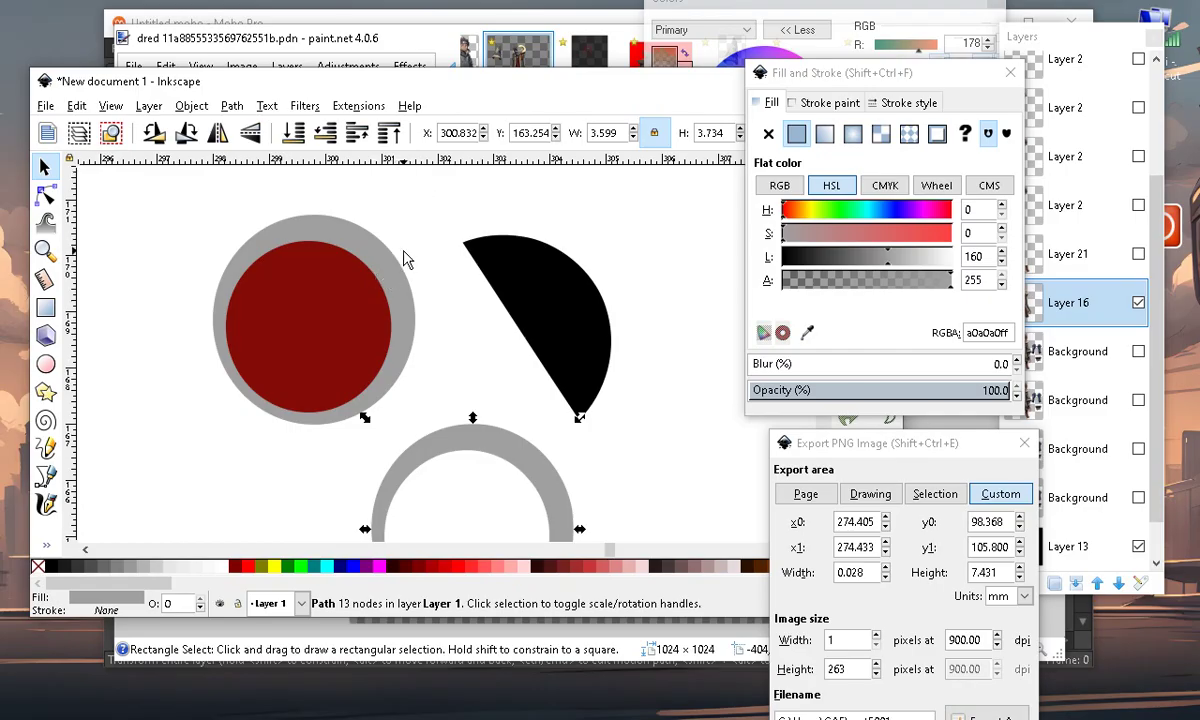
Set the outer circle's fill lightness to 0 so that it is black
left_click(390, 288)
left_click_drag(826, 266, 656, 273)
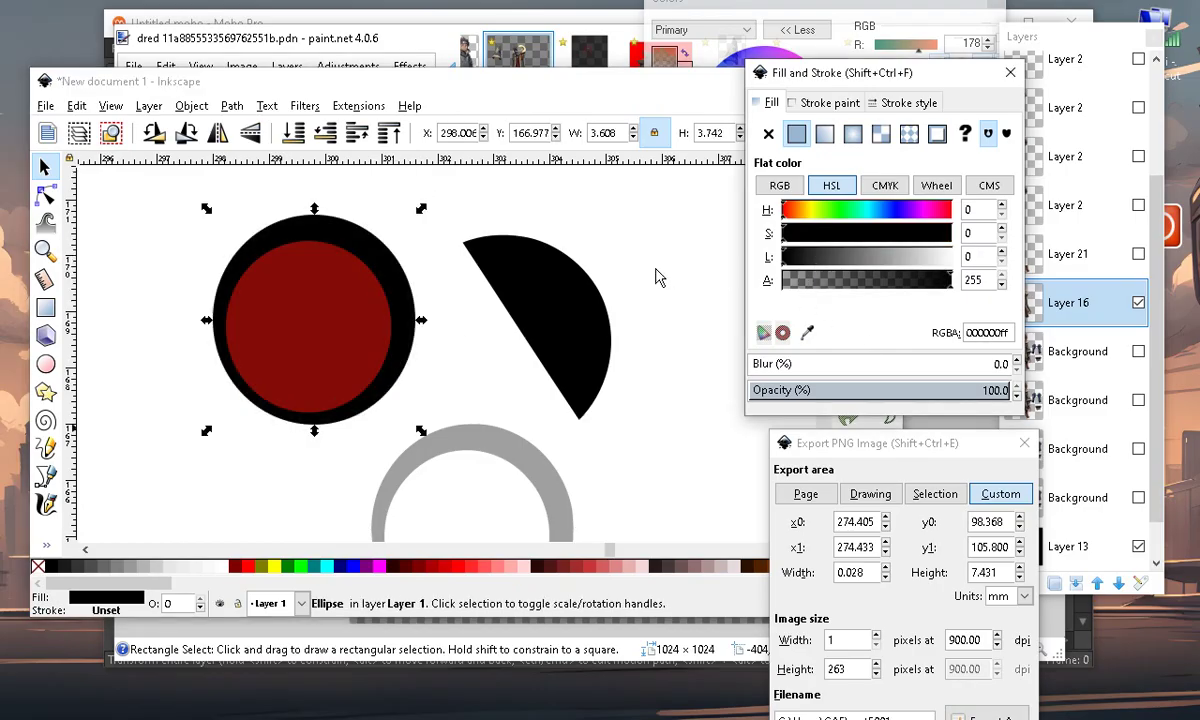
scroll(455, 490, "down", 1)
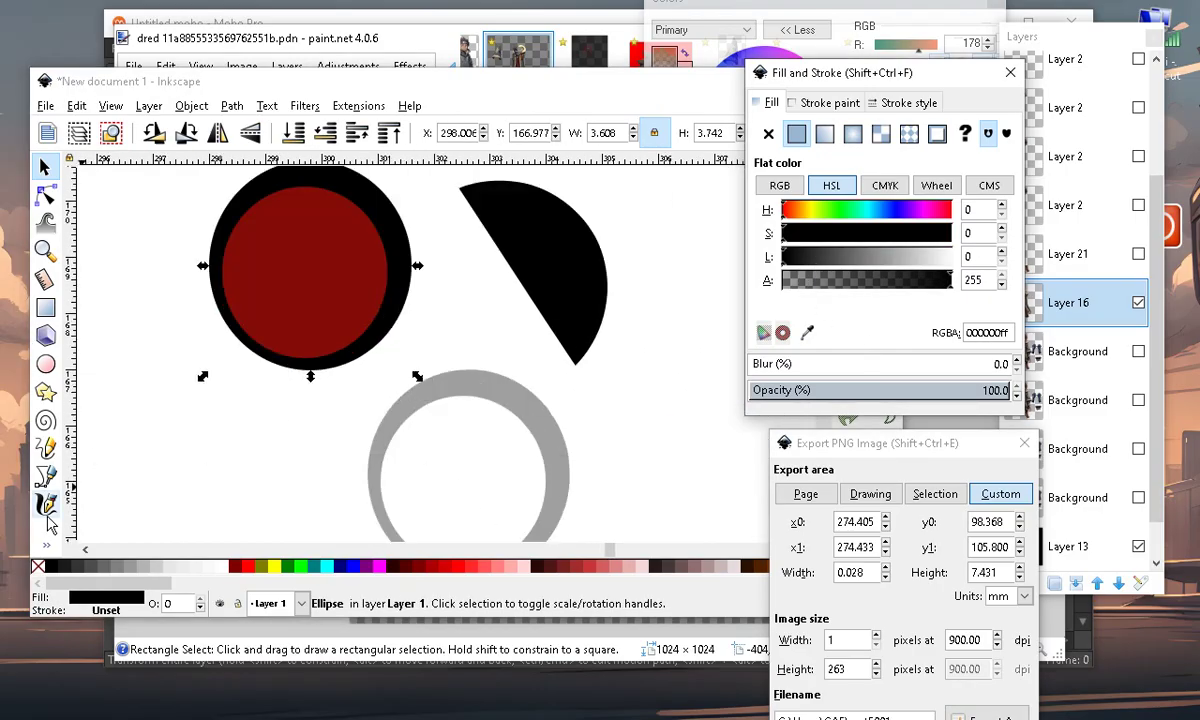
Draw a broad calligraphic stroke of width 3 along the right side of the dark red inner circle
left_click(45, 546)
left_click(45, 508)
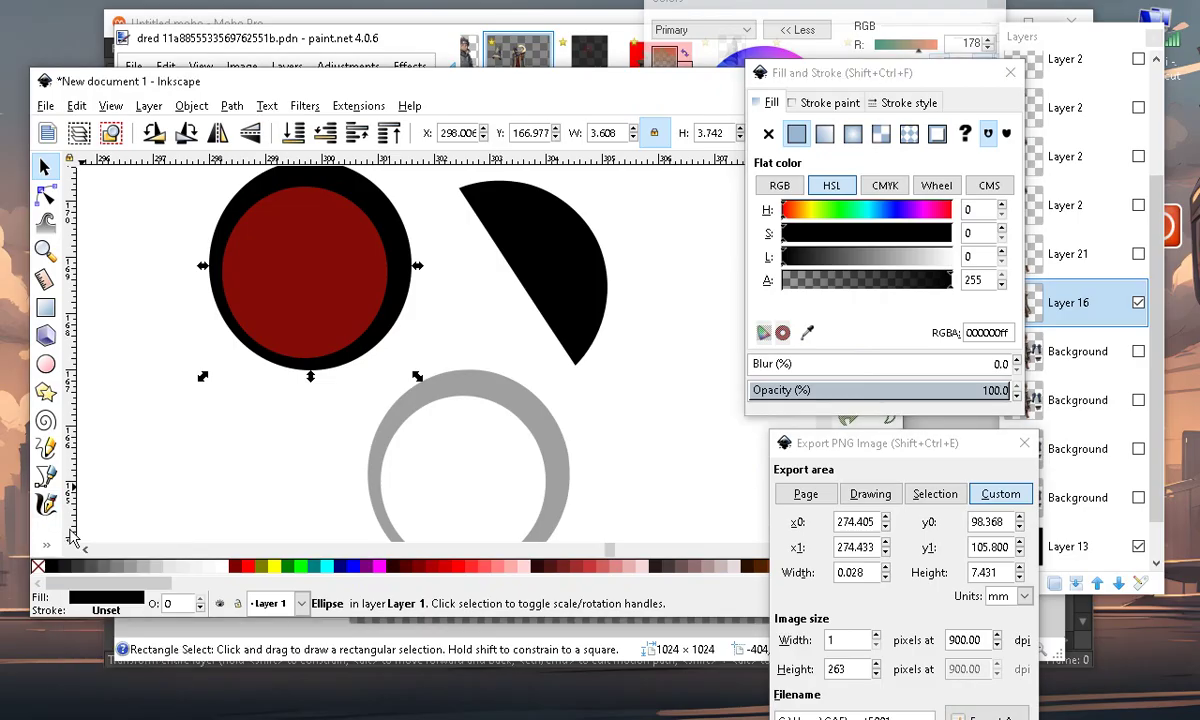
scroll(406, 398, "down", 2)
scroll(385, 350, "up", 2)
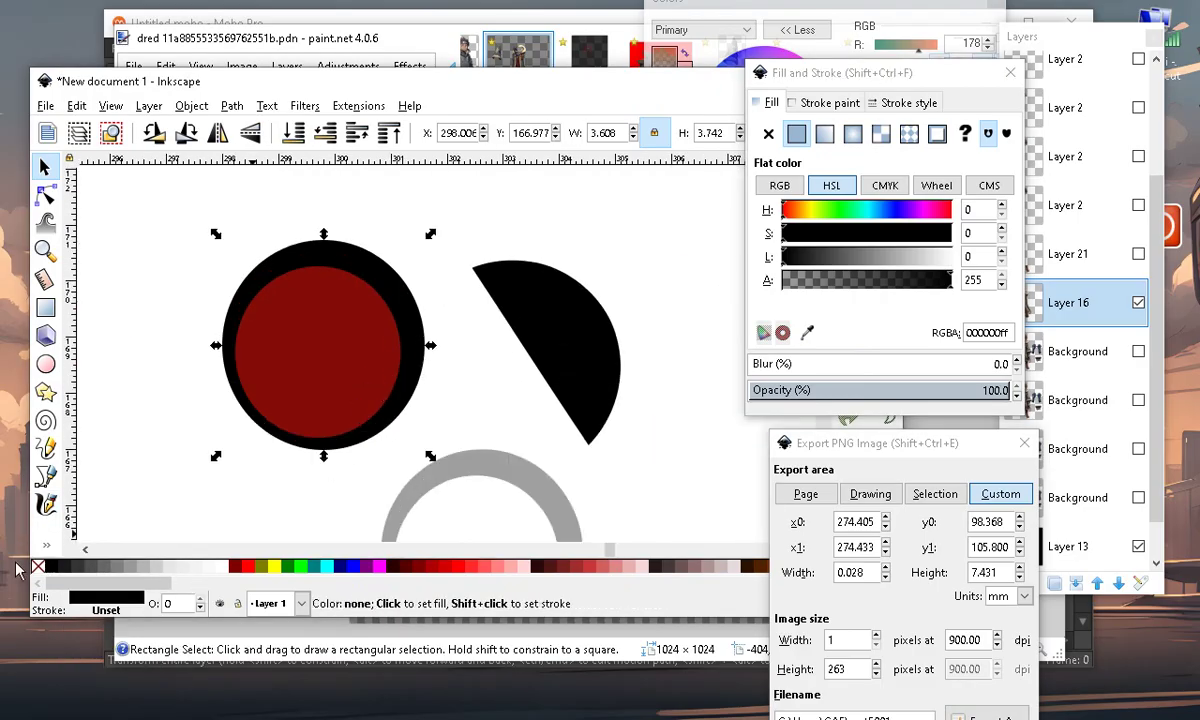
left_click(46, 505)
mouse_move(345, 292)
left_mouse_down()
mouse_move(384, 322)
mouse_move(382, 371)
mouse_move(318, 402)
left_mouse_up()
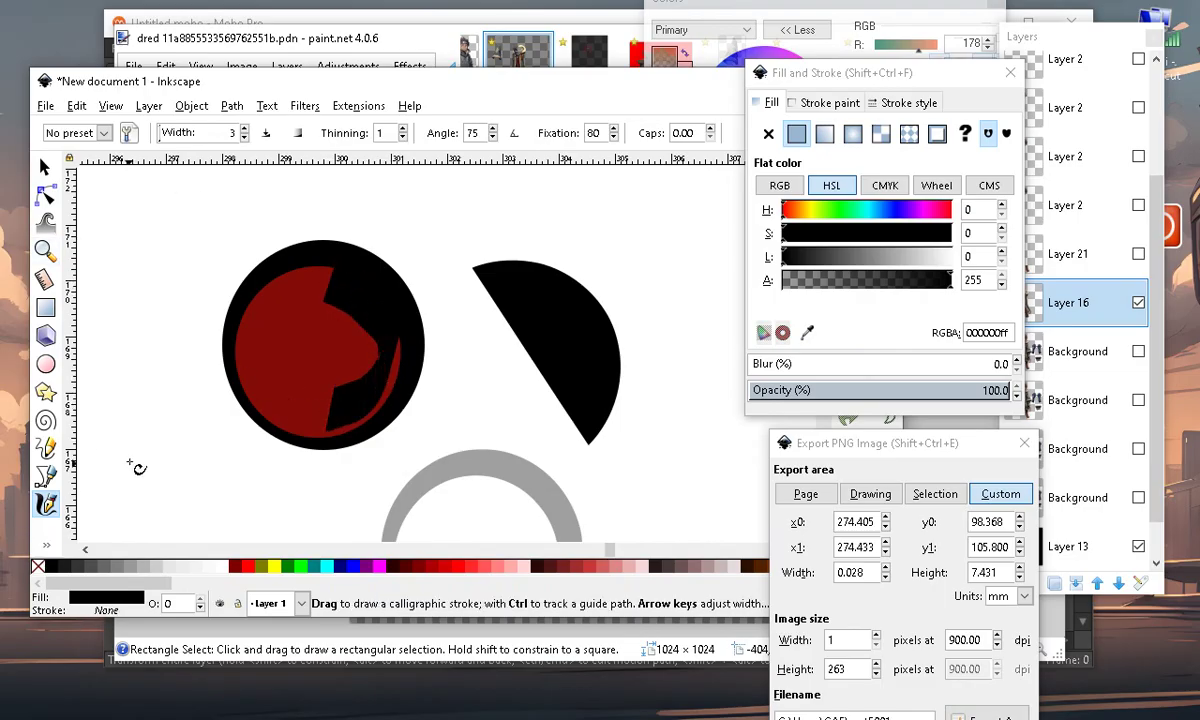
Recolour the calligraphic stroke with the inner circle's sampled dark red 840c07 and raise its lightness to about 90
left_click(47, 544)
left_click(160, 651)
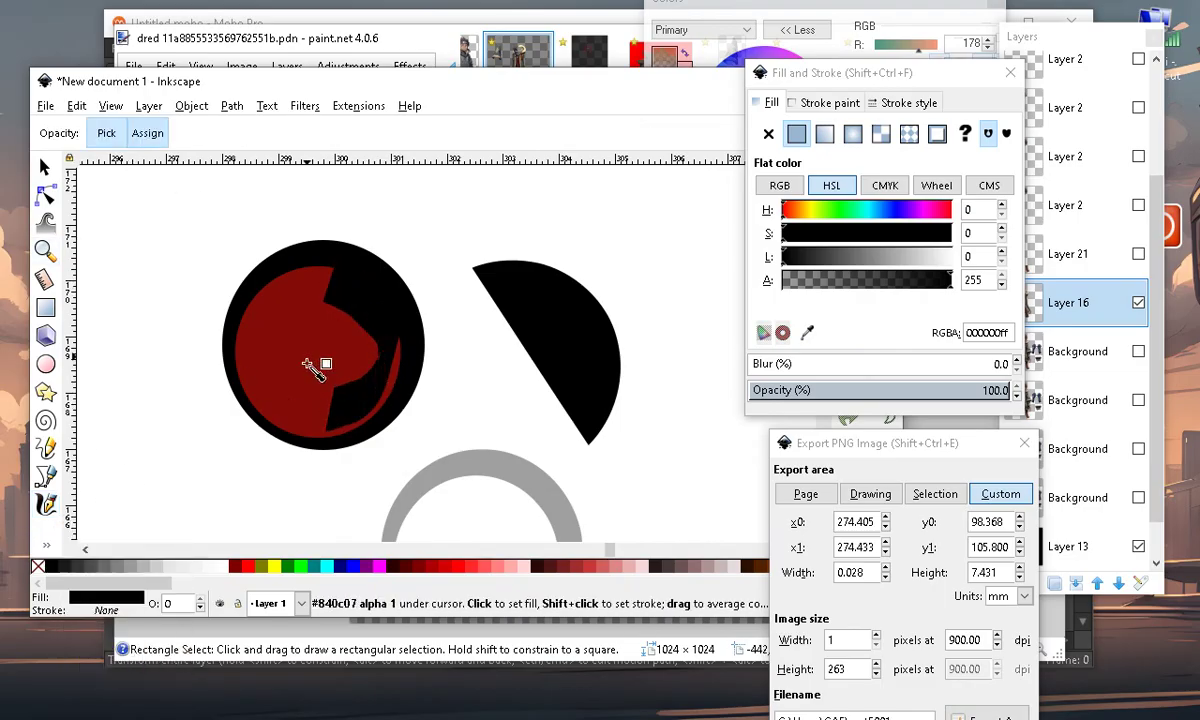
left_click(292, 340)
mouse_move(826, 259)
left_mouse_down()
mouse_move(812, 260)
mouse_move(840, 266)
left_mouse_up()
scroll(461, 280, "down", 3)
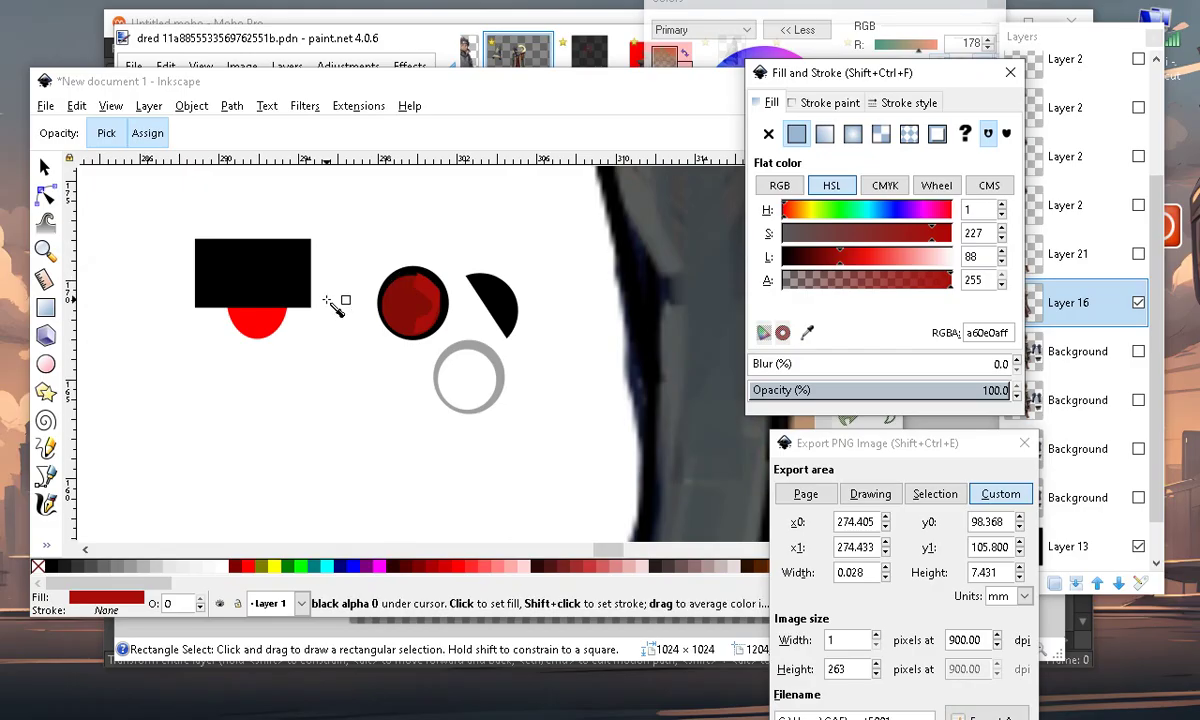
scroll(421, 282, "down", 1)
scroll(441, 275, "up", 4)
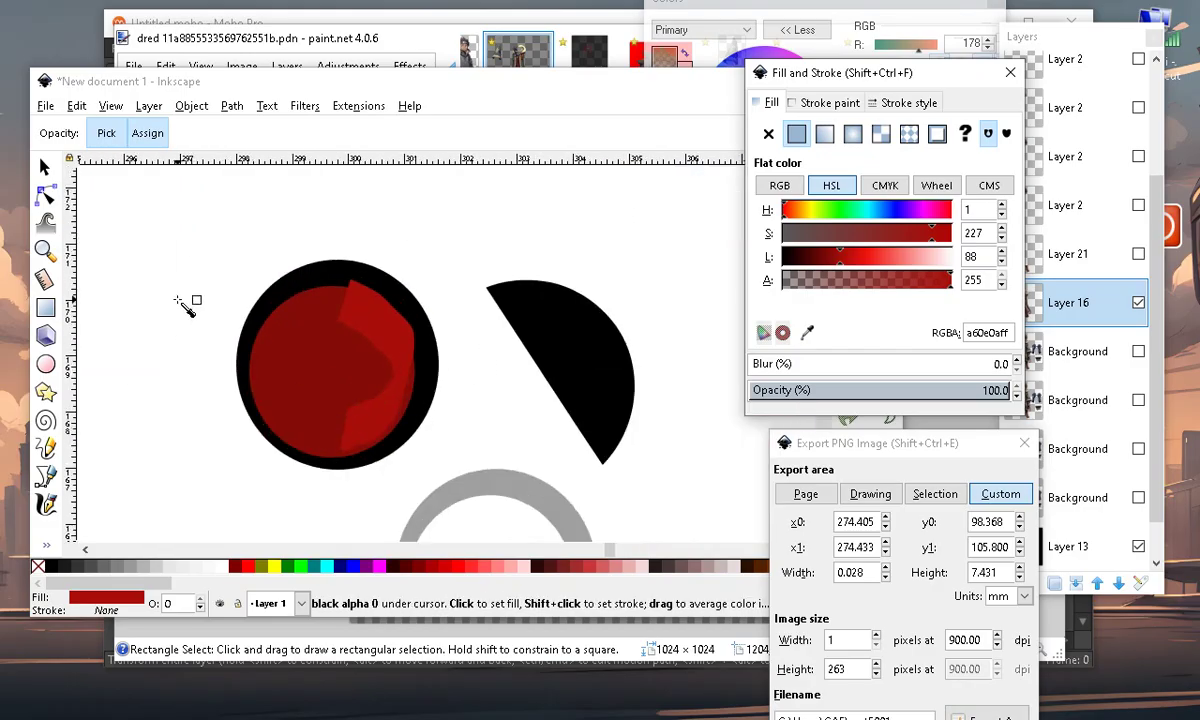
Delete 13 nodes from the stroke's upper part and move two remaining nodes up along the circle's edge, one to about X 300.9, Y 169.7 mm
left_click(45, 195)
scroll(420, 405, "up", 1)
left_click_drag(198, 234, 426, 414)
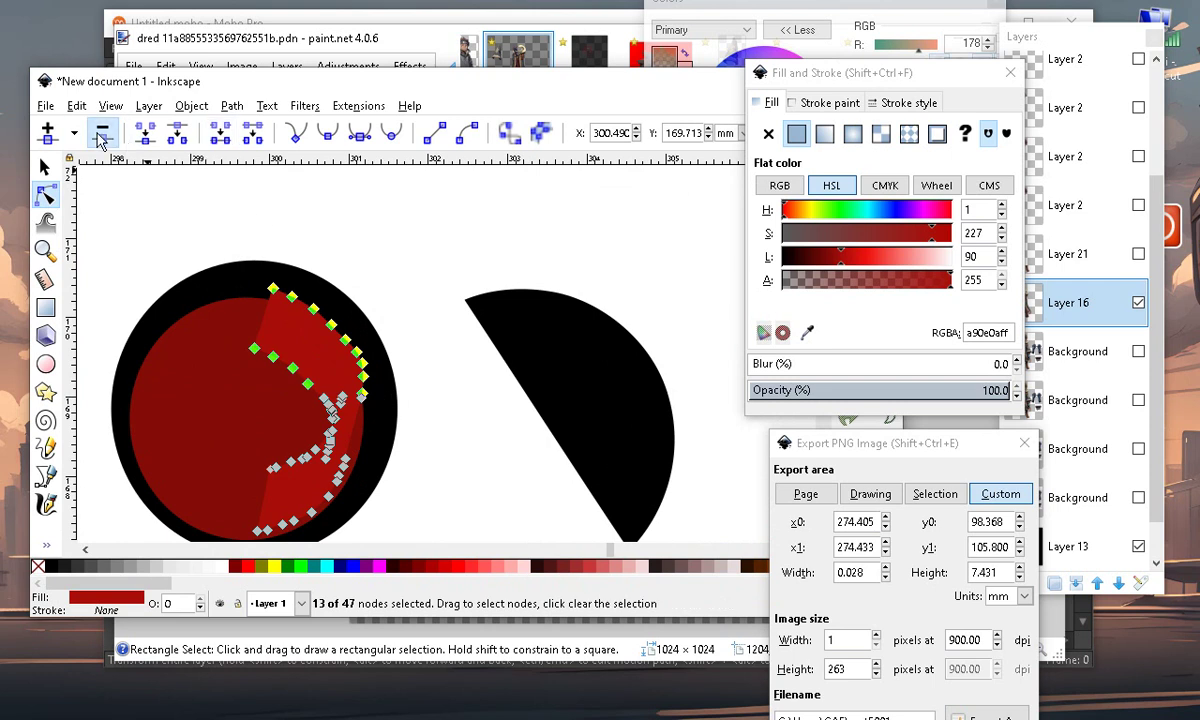
key("Delete")
left_click_drag(325, 399, 235, 310)
left_click_drag(364, 399, 341, 343)
Blur the reshaped red highlight by about 7.6% and deselect it
scroll(335, 343, "down", 3)
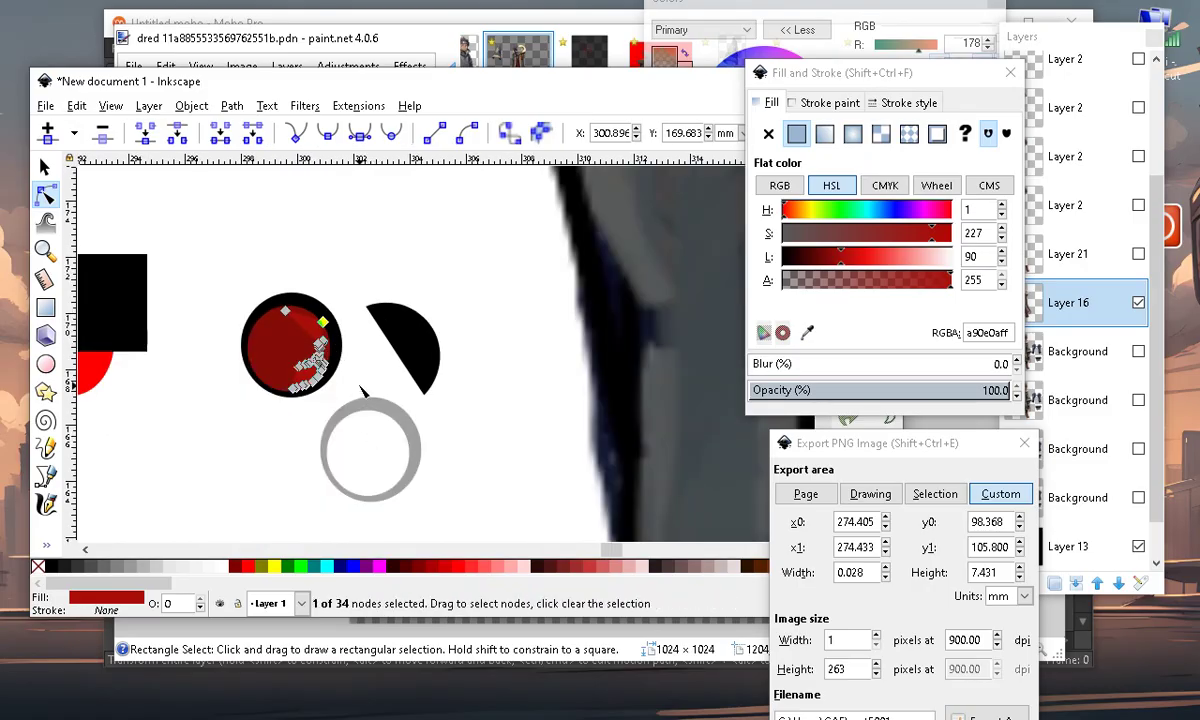
left_click(360, 386)
left_click(362, 372)
scroll(365, 370, "up", 2)
left_click(340, 306)
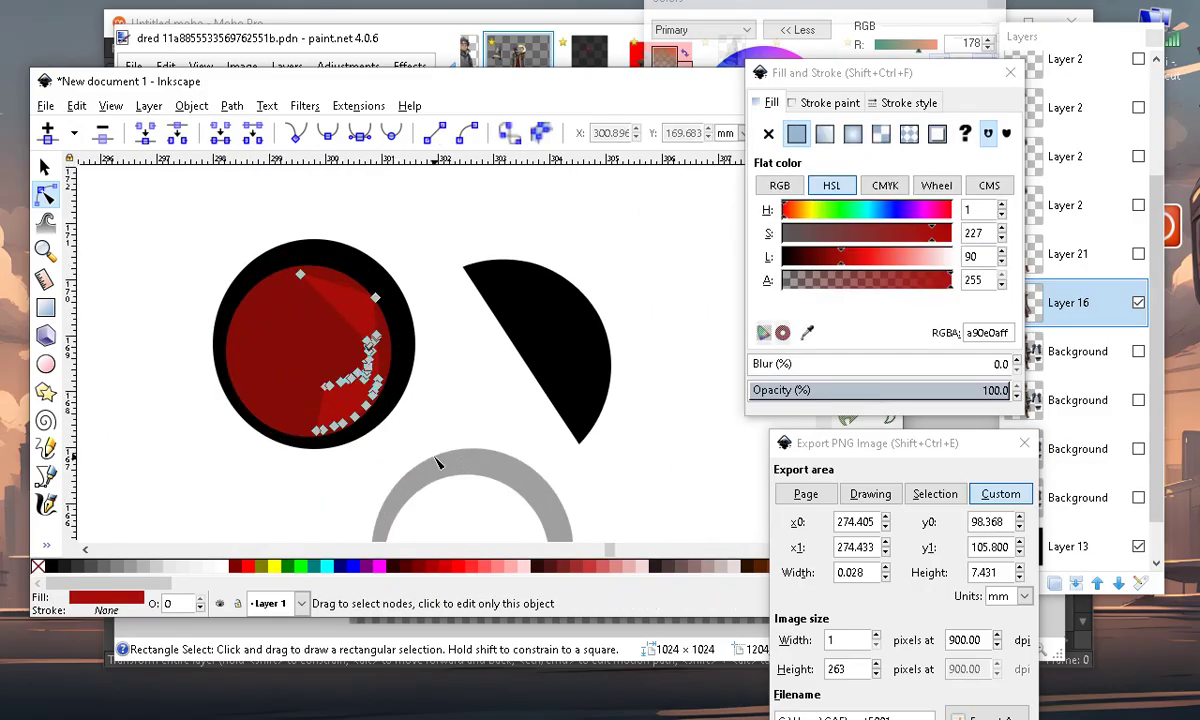
left_click(763, 366)
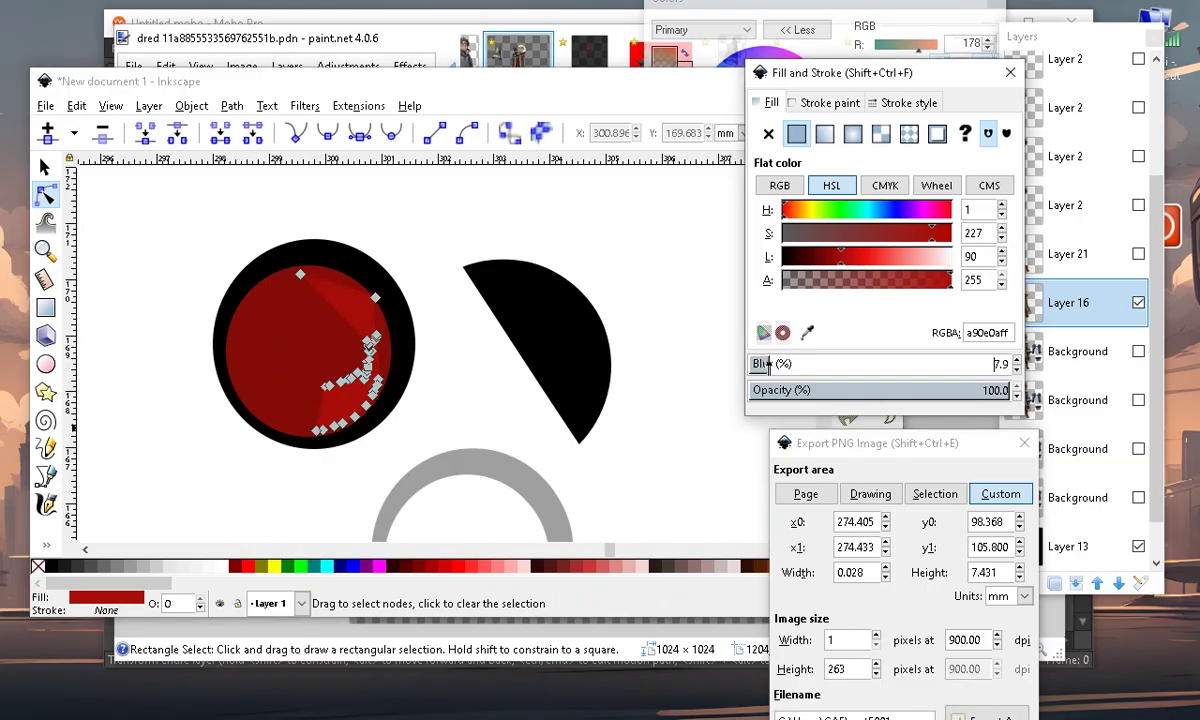
left_click(141, 488)
scroll(385, 398, "down", 3)
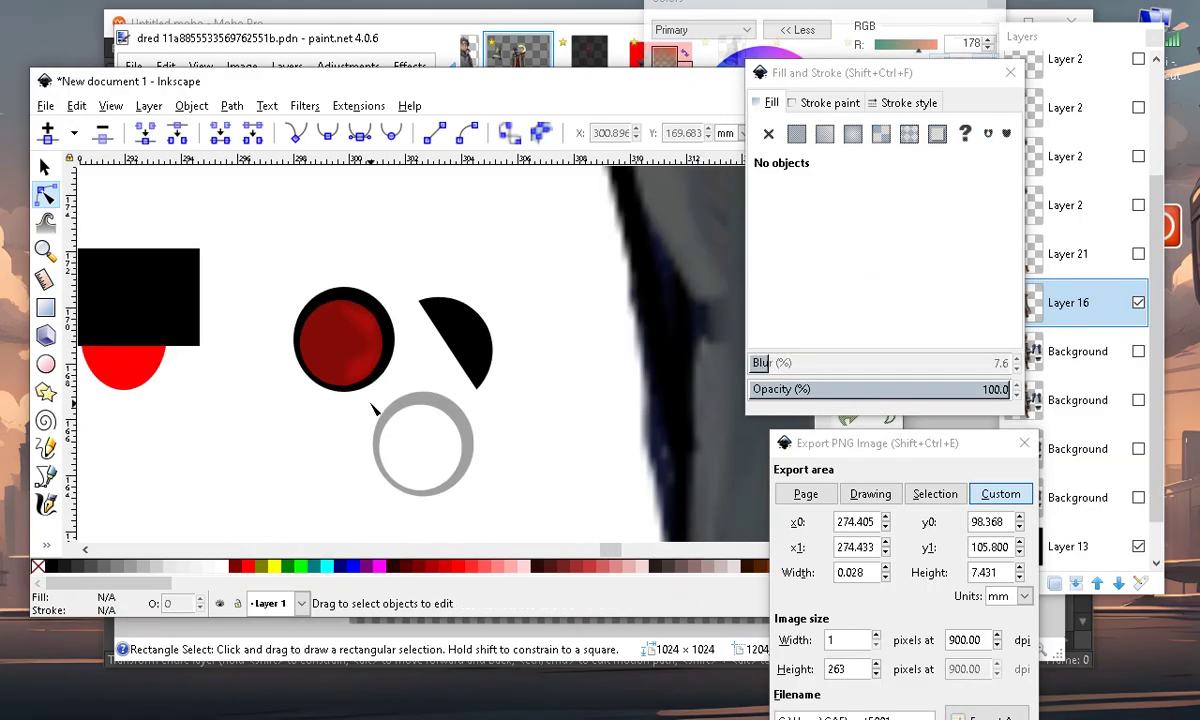
Draw a red rectangle about 1.7 × 5.4 mm vertically across the grey ring
scroll(380, 390, "up", 4)
scroll(395, 385, "down", 3)
scroll(383, 400, "up", 1)
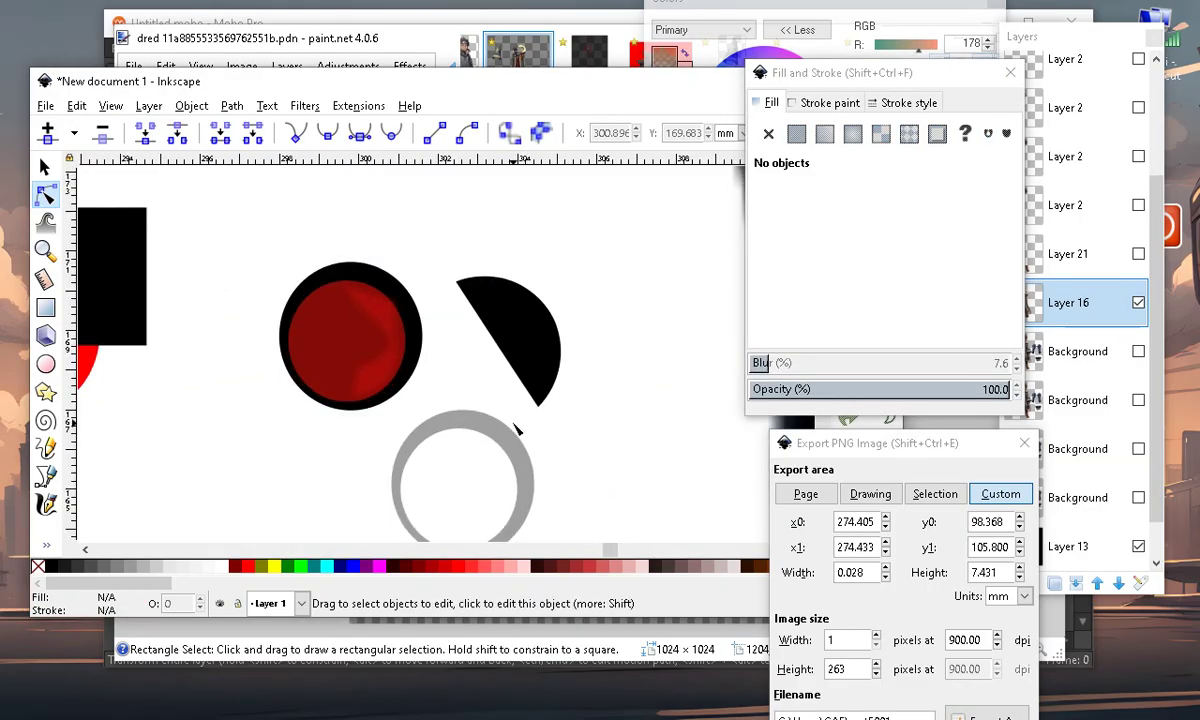
scroll(383, 400, "up", 1)
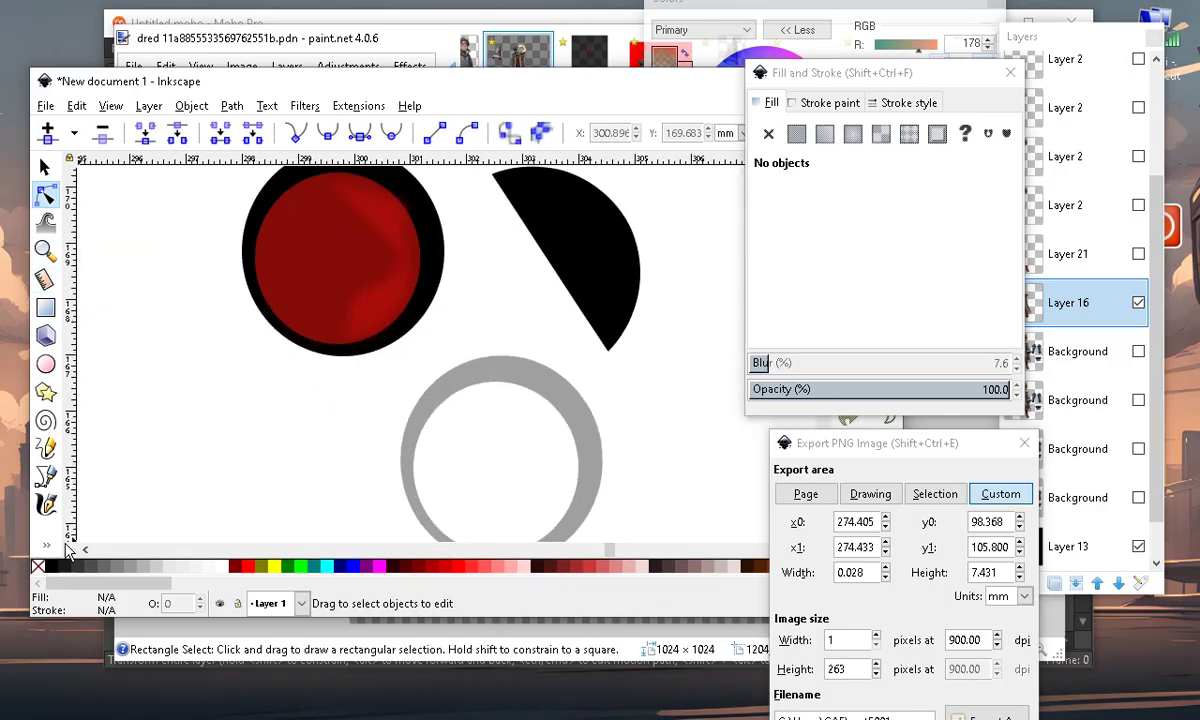
left_click(46, 309)
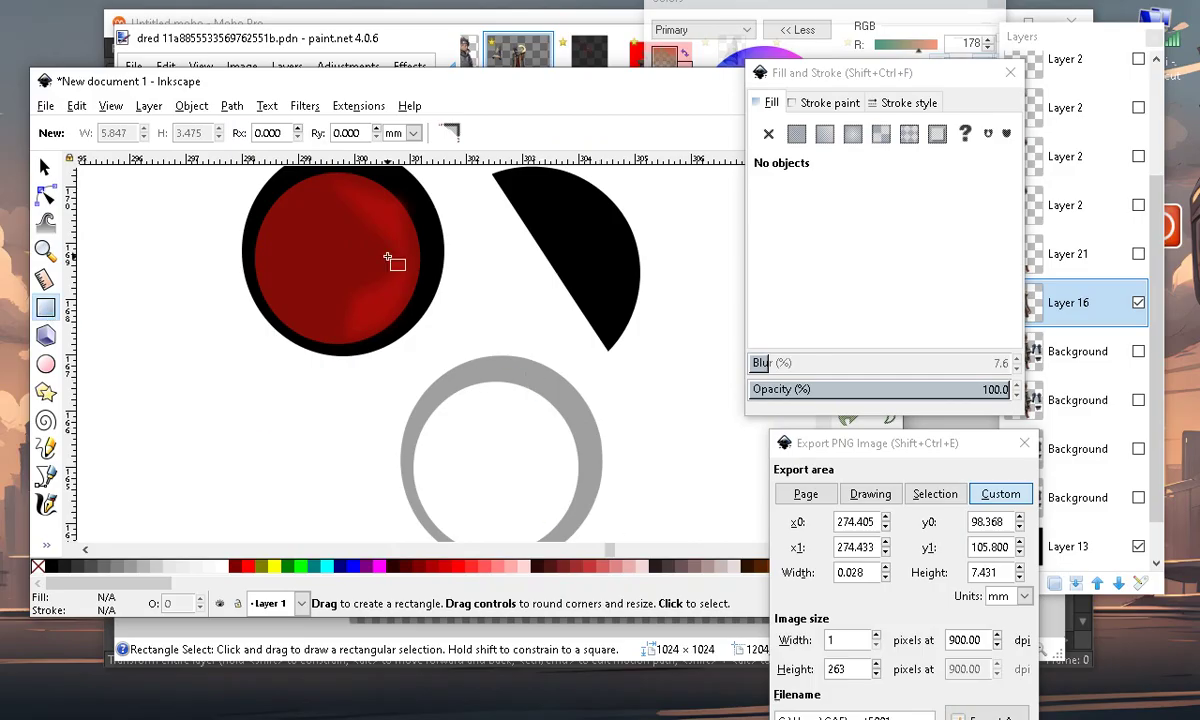
scroll(390, 270, "down", 3)
scroll(465, 305, "up", 2)
mouse_move(351, 290)
left_mouse_down()
mouse_move(434, 508)
mouse_move(421, 501)
left_mouse_up()
Paint-bucket fill the part of the grey ring left of the rectangle with red a90e0a
left_click(48, 541)
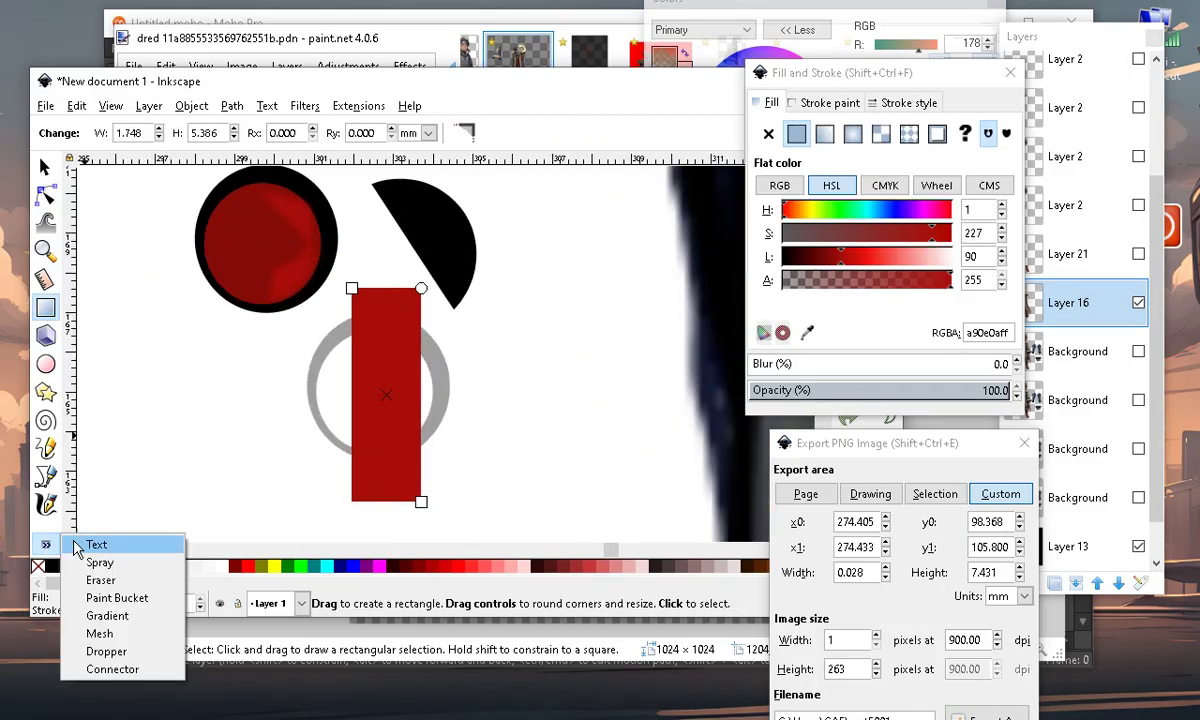
left_click(120, 597)
scroll(320, 340, "up", 1)
left_click(358, 307)
scroll(358, 307, "down", 2)
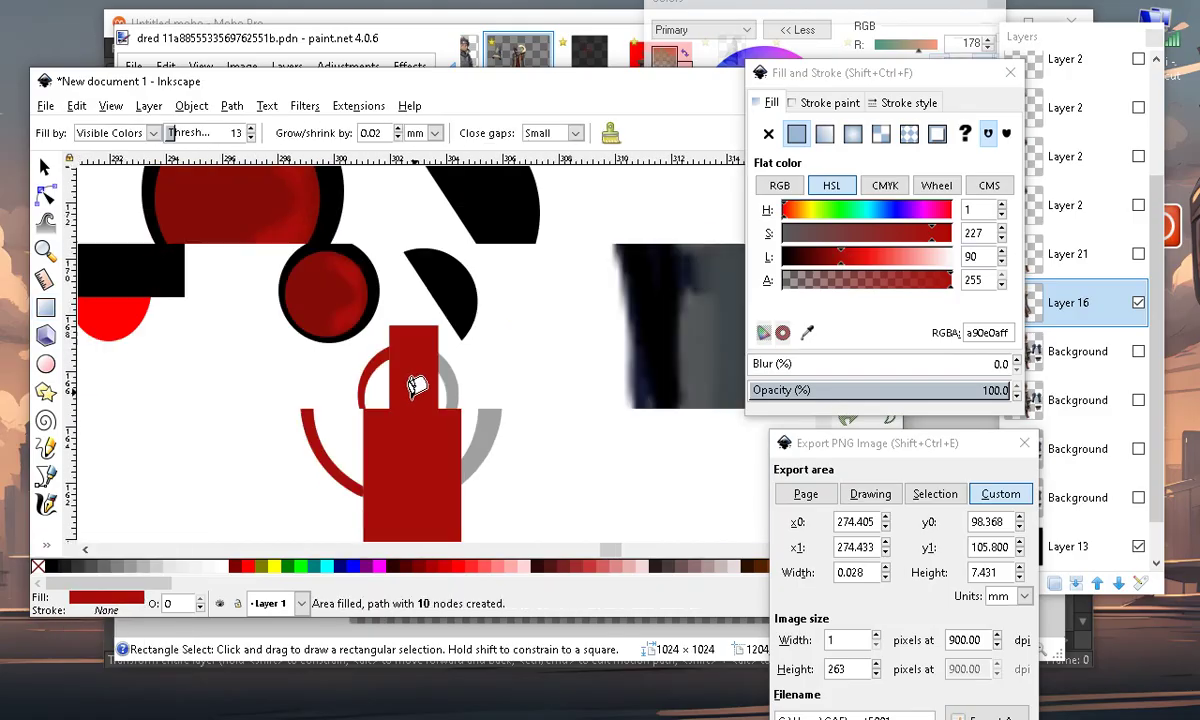
left_click(44, 166)
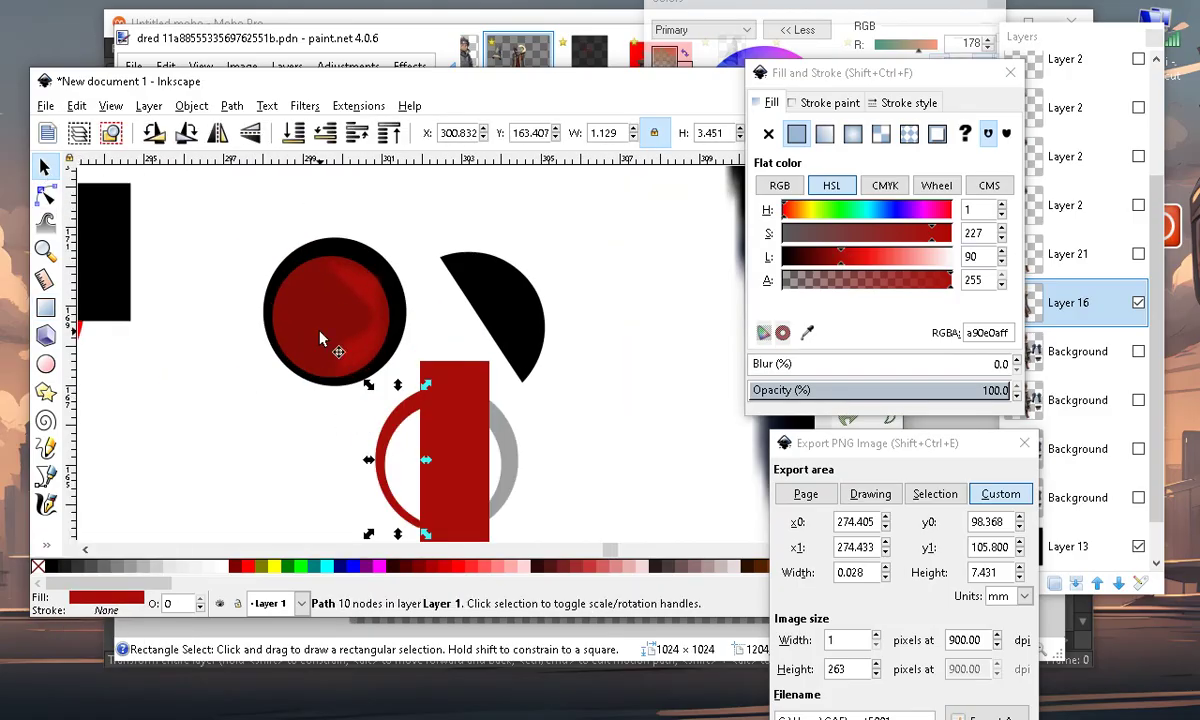
Move the red arc onto the inner circle's left edge and reduce its height to about 3.0 mm, at X 298.2, Y 167.3 mm
left_click_drag(390, 440, 295, 316)
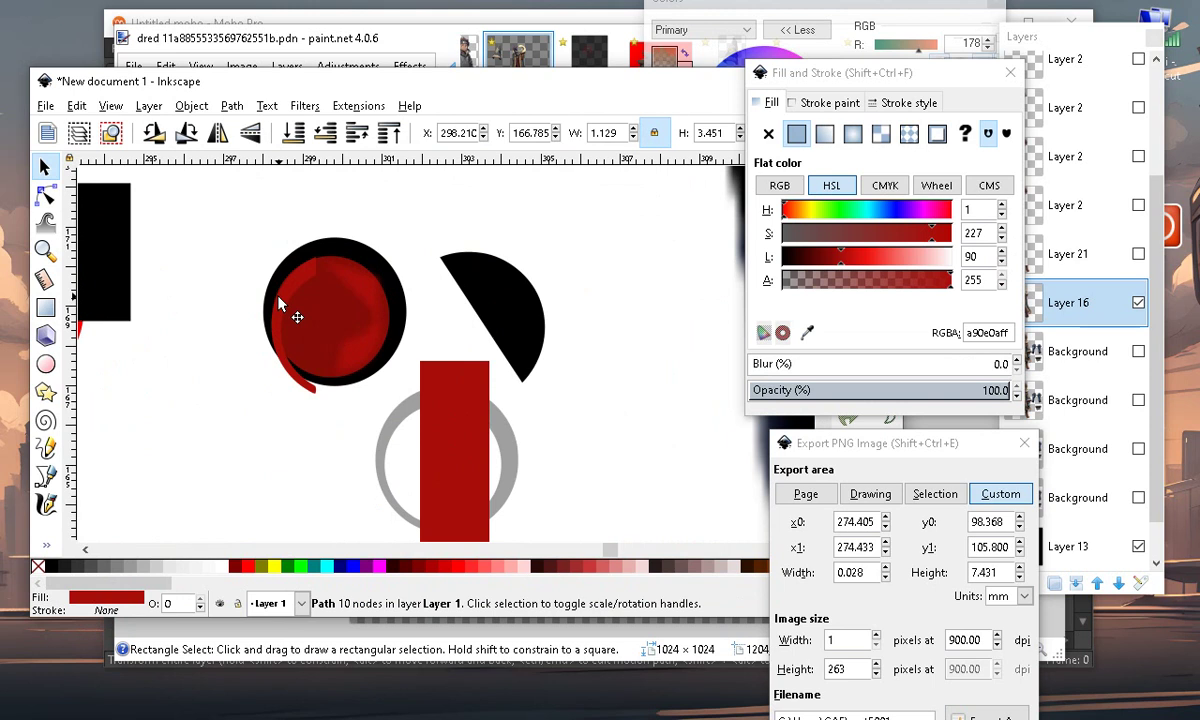
scroll(312, 388, "up", 1)
left_click_drag(268, 426, 274, 390)
scroll(272, 320, "down", 2)
scroll(320, 285, "up", 2)
scroll(313, 295, "up", 2)
scroll(300, 295, "down", 4)
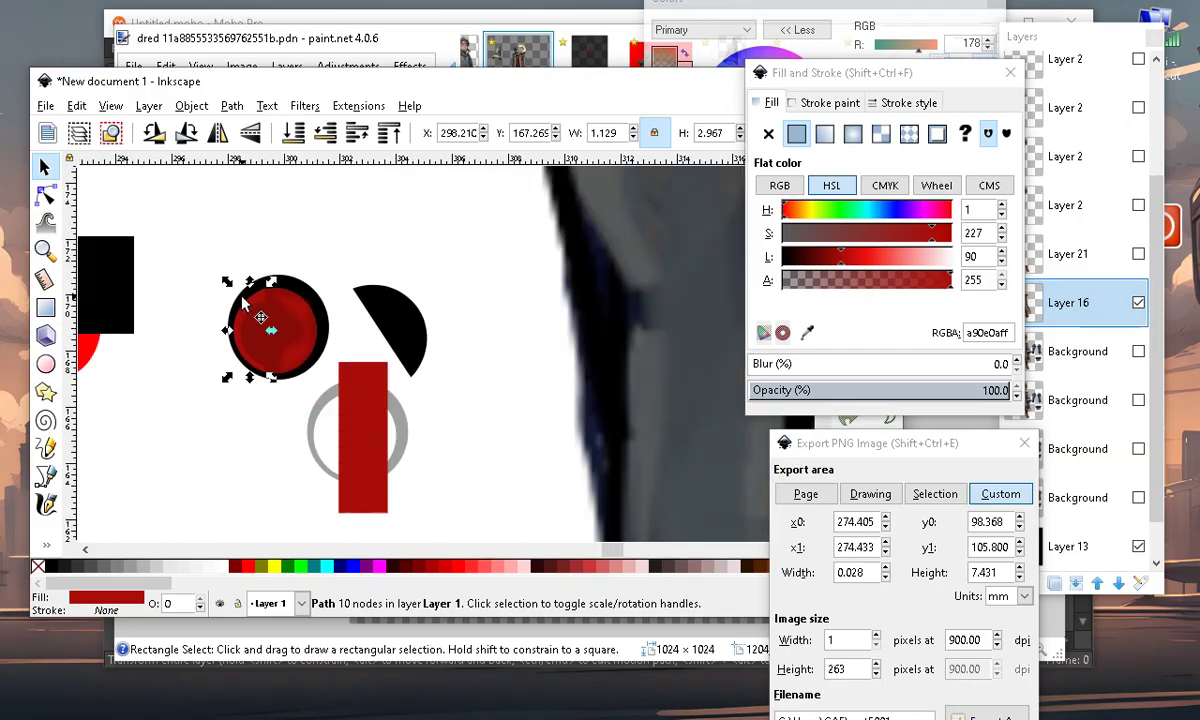
Extend the arc's upper inner end node to about X 299.8, Y 169.9 mm and deselect the arc
scroll(257, 301, "up", 2)
left_click(45, 194)
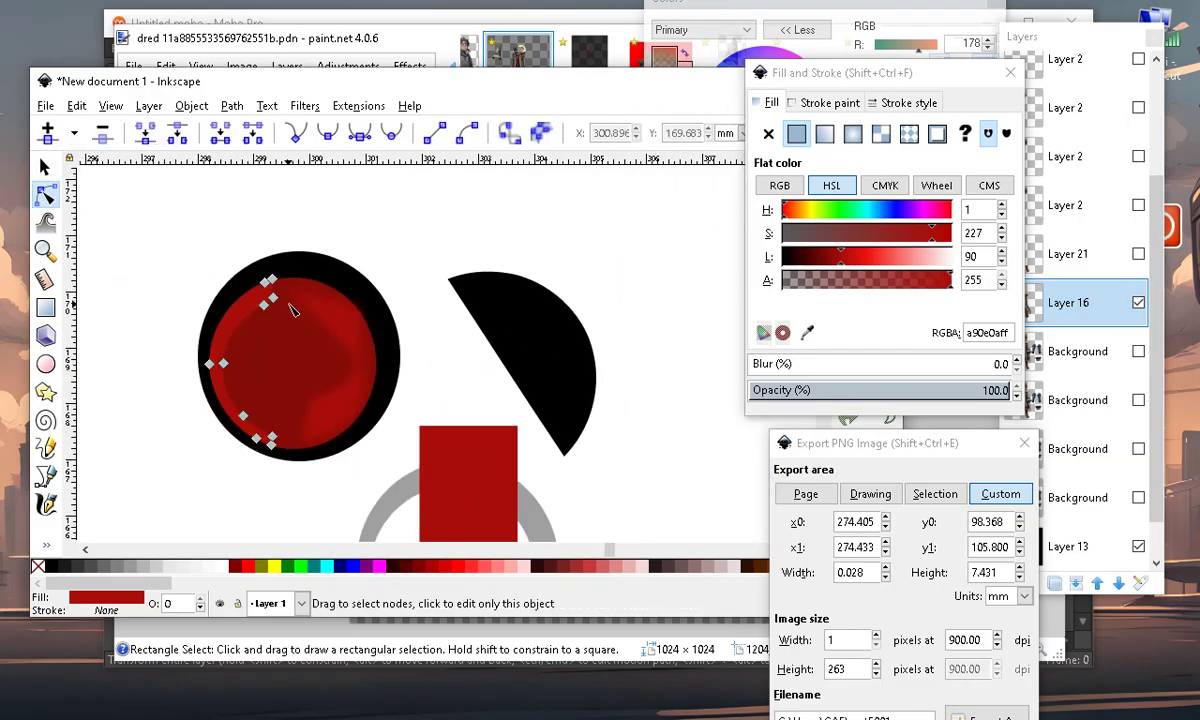
left_click_drag(276, 300, 300, 302)
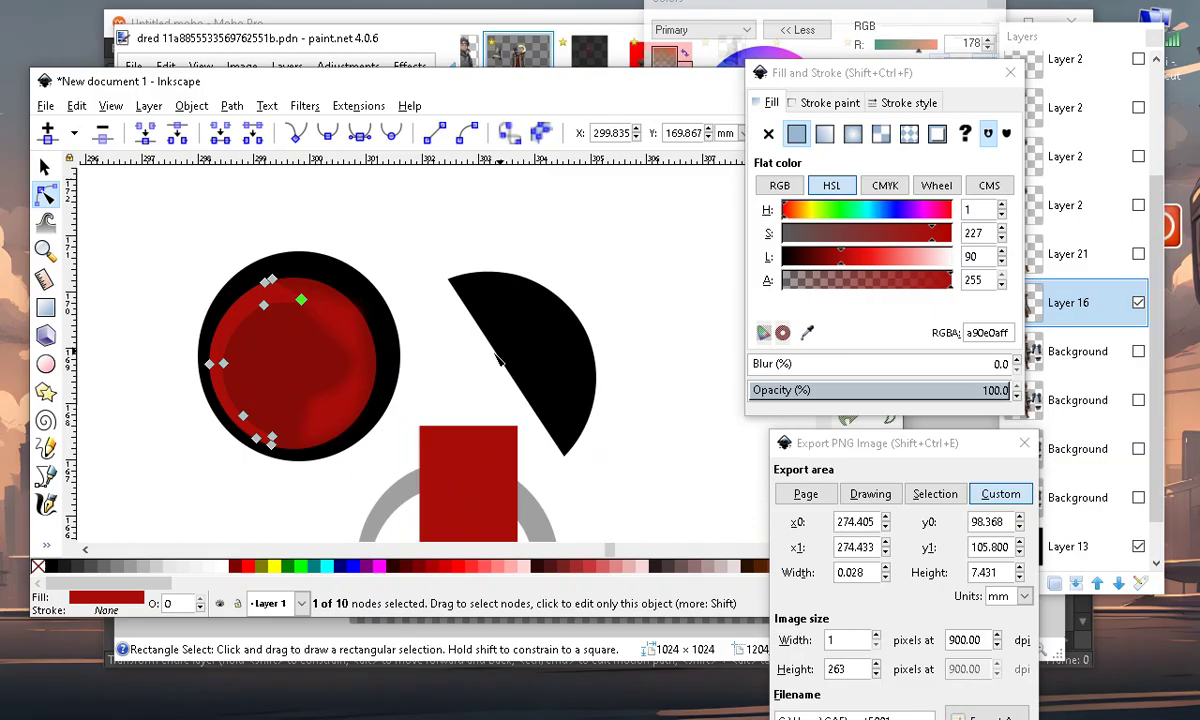
left_click(507, 262)
scroll(250, 363, "down", 1)
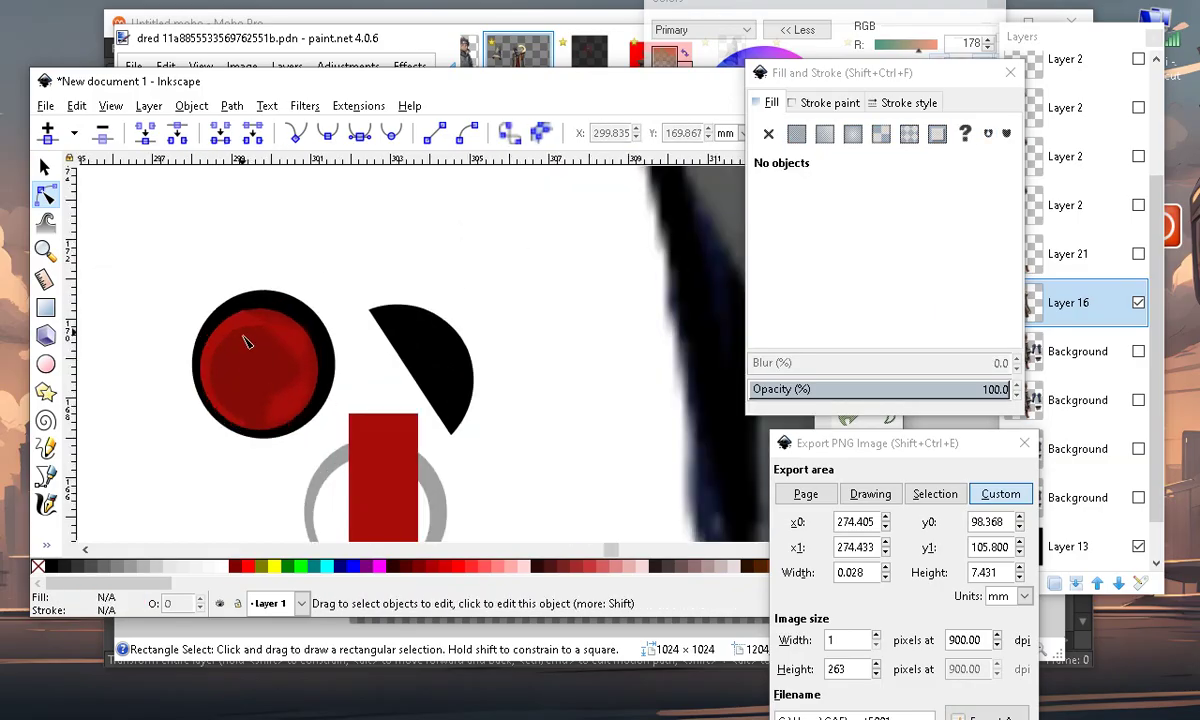
Brighten the arc's red fill by raising its lightness, and deselect it
left_click(231, 342)
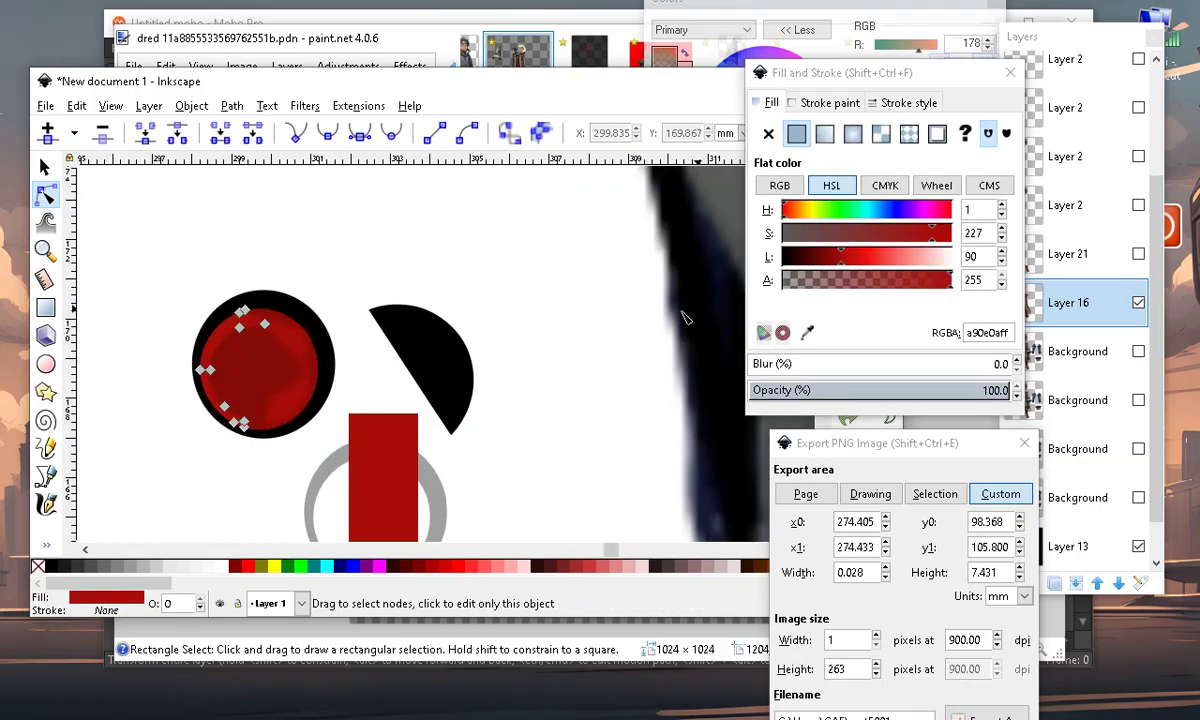
mouse_move(855, 265)
left_mouse_down()
mouse_move(886, 269)
mouse_move(868, 287)
mouse_move(857, 281)
left_mouse_up()
scroll(509, 294, "down", 2)
left_click(516, 398)
scroll(446, 307, "up", 2)
scroll(208, 298, "down", 3)
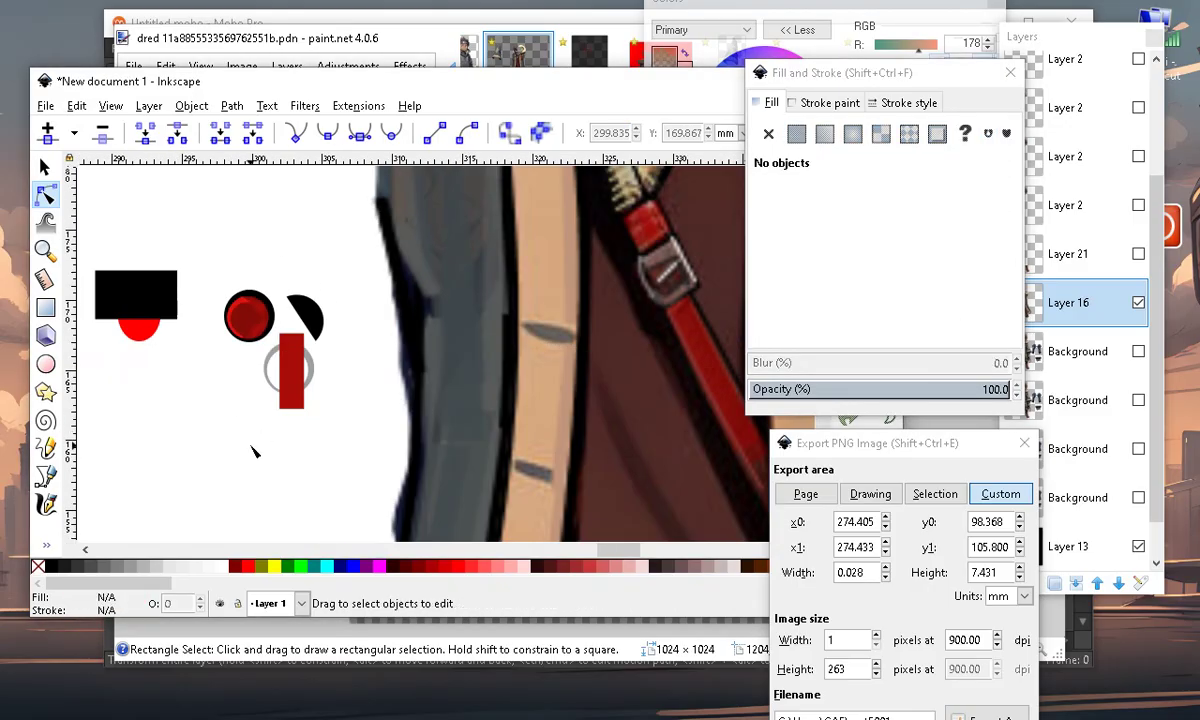
Move the bright arc's upper end node right to about X 300.05, Y 170.08 mm and deselect the arc
scroll(272, 330, "up", 2)
scroll(199, 307, "up", 2)
left_click(230, 272)
mouse_move(226, 272)
left_mouse_down()
mouse_move(232, 284)
mouse_move(265, 272)
left_mouse_up()
left_click(372, 346)
left_click(372, 346)
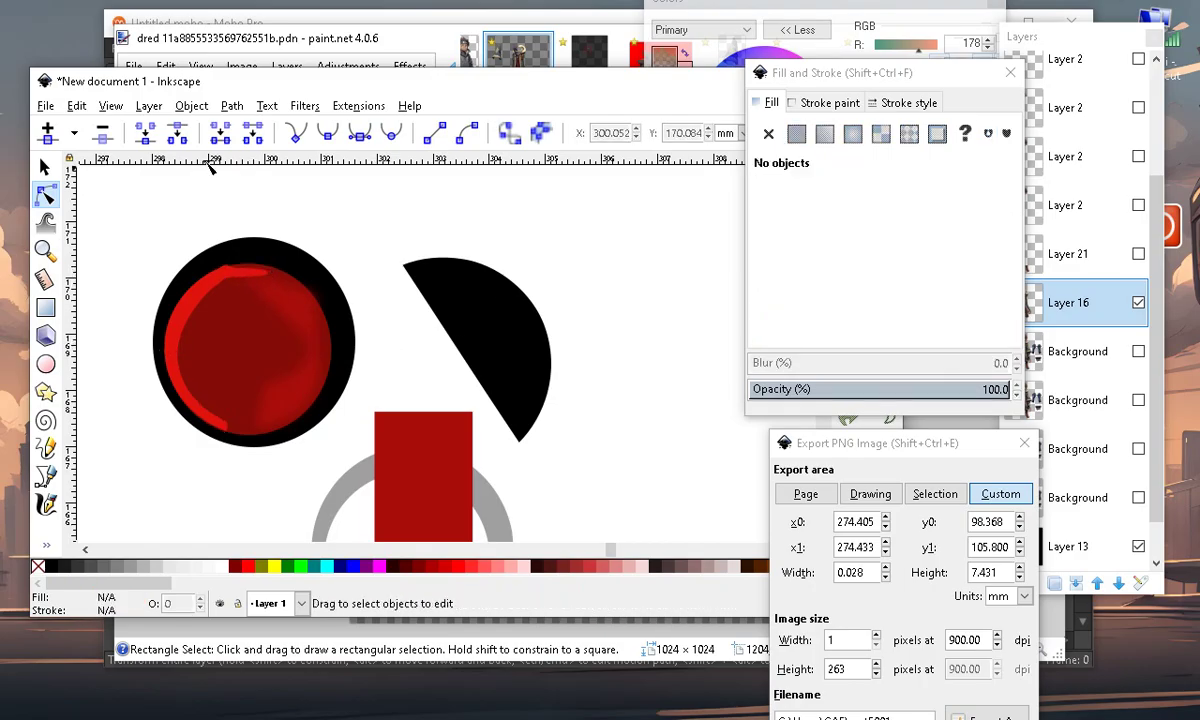
Apply a 5.4% blur to the bright red arc on the circle's left edge and deselect it
scroll(255, 313, "down", 4)
scroll(240, 330, "up", 3)
left_click(215, 279)
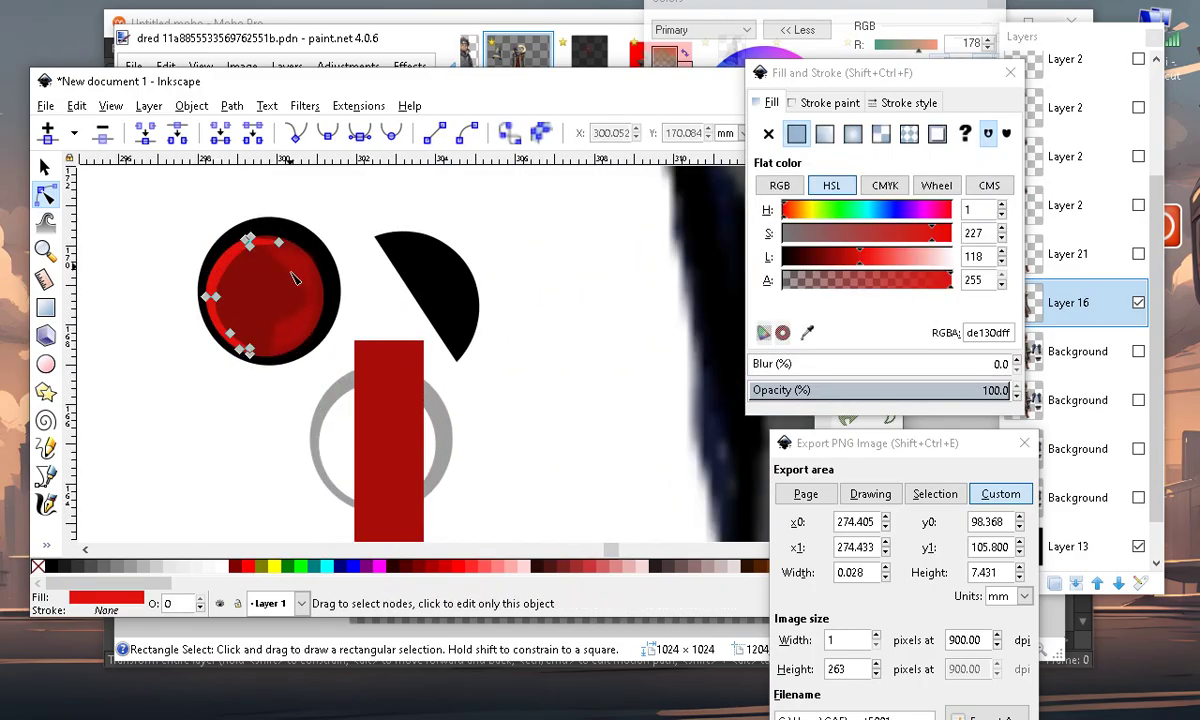
left_click(759, 365)
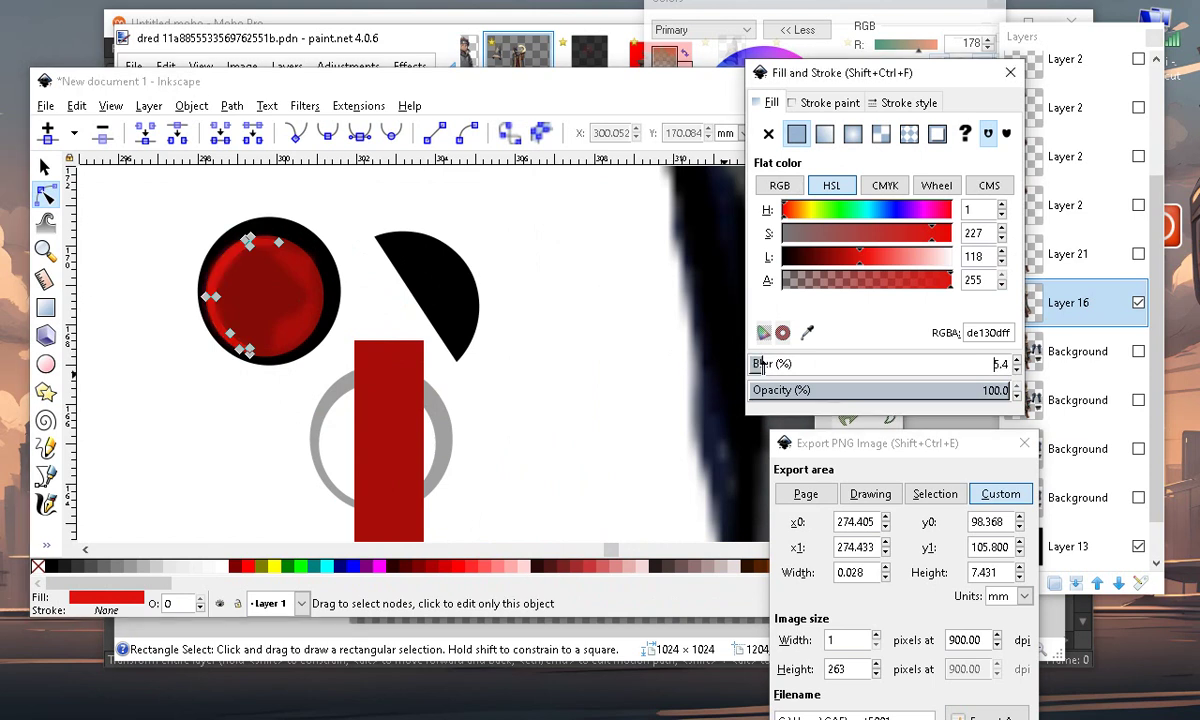
scroll(285, 266, "down", 2)
left_click(236, 386)
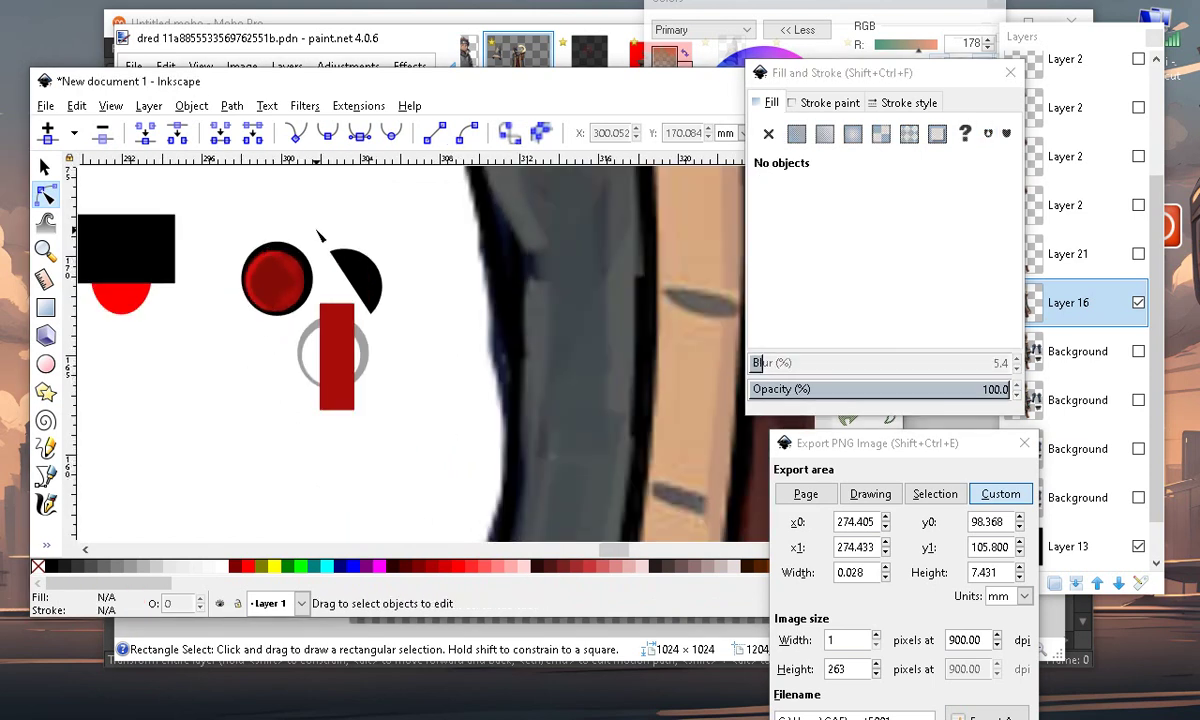
Move the dark red rectangle to about X 285.4, Y 160.8 mm and the grey ring to about X 287.8, Y 160.6 mm
scroll(286, 261, "up", 2)
scroll(255, 300, "up", 2)
scroll(250, 330, "down", 3)
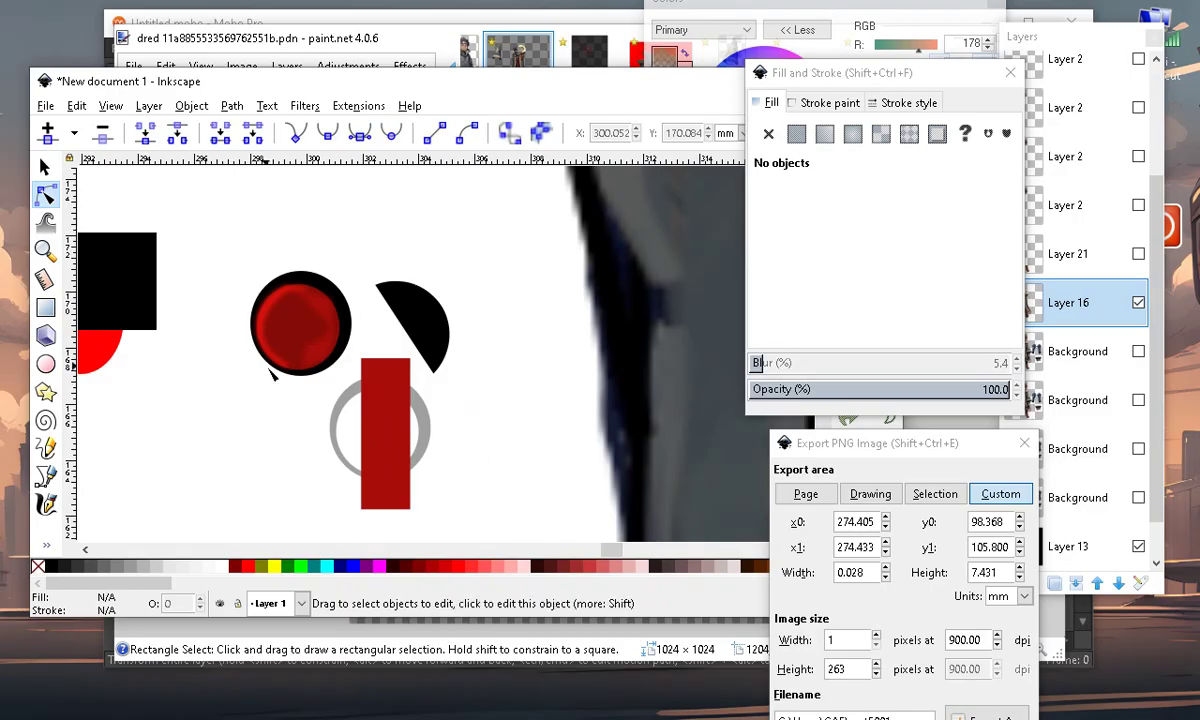
scroll(345, 305, "down", 2)
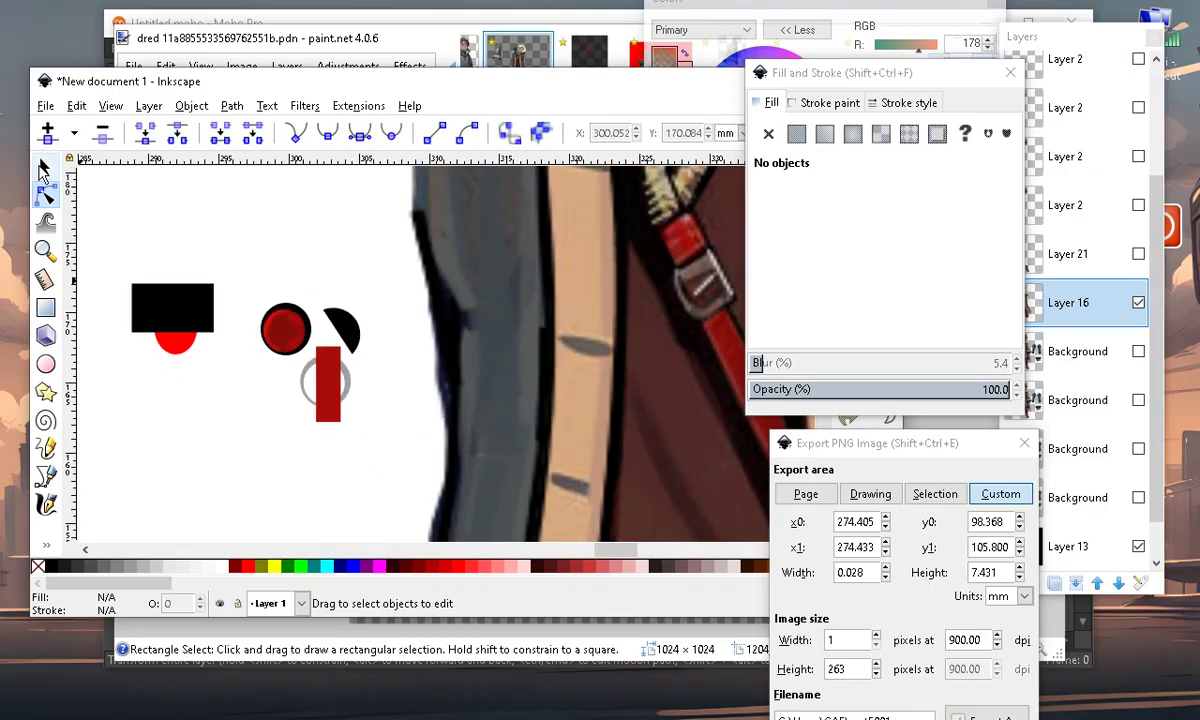
left_click(42, 170)
left_click(335, 375)
left_click_drag(335, 375, 103, 395)
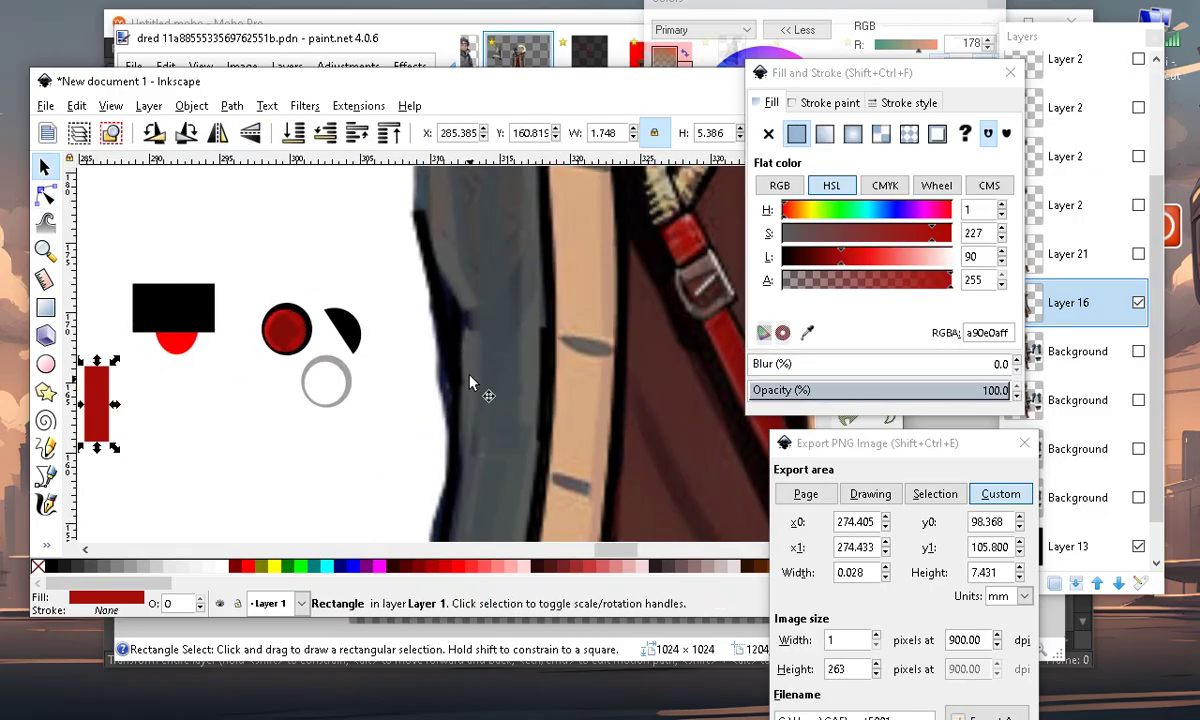
left_click_drag(335, 395, 161, 427)
Duplicate the blurred red arc, rotating the copy 90° clockwise and placing it at about X 298.4, Y 168.8 mm
scroll(330, 345, "up", 2)
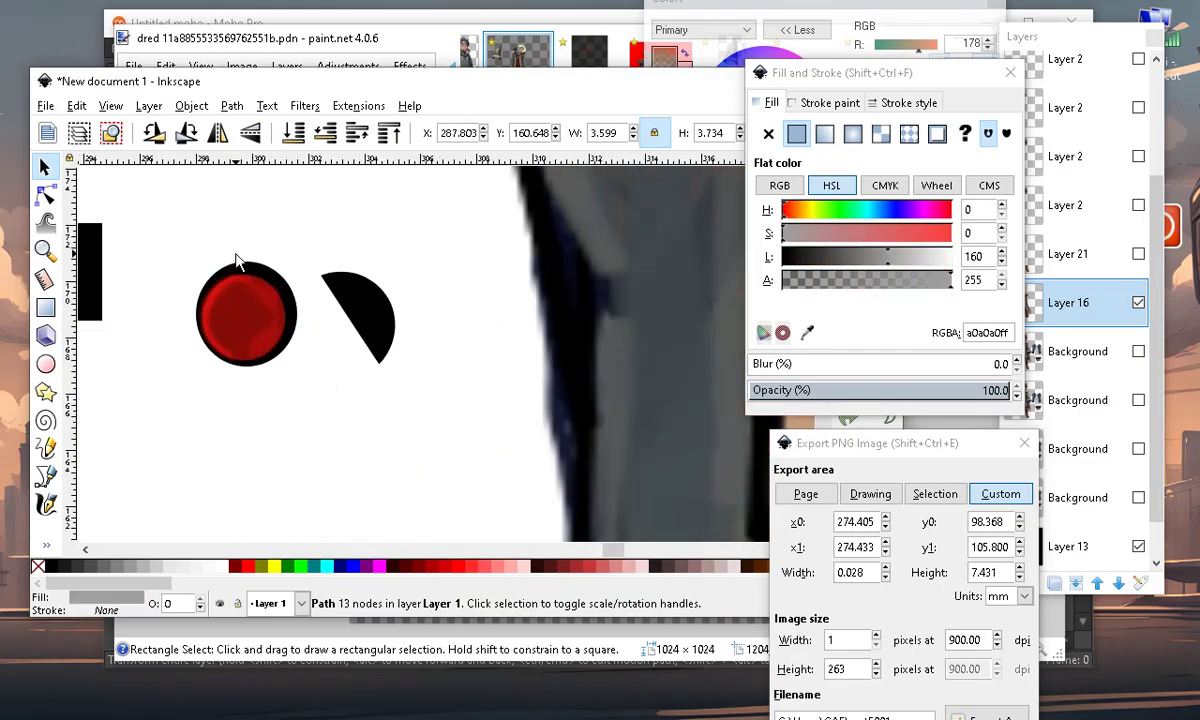
scroll(335, 348, "down", 3)
scroll(279, 345, "up", 5)
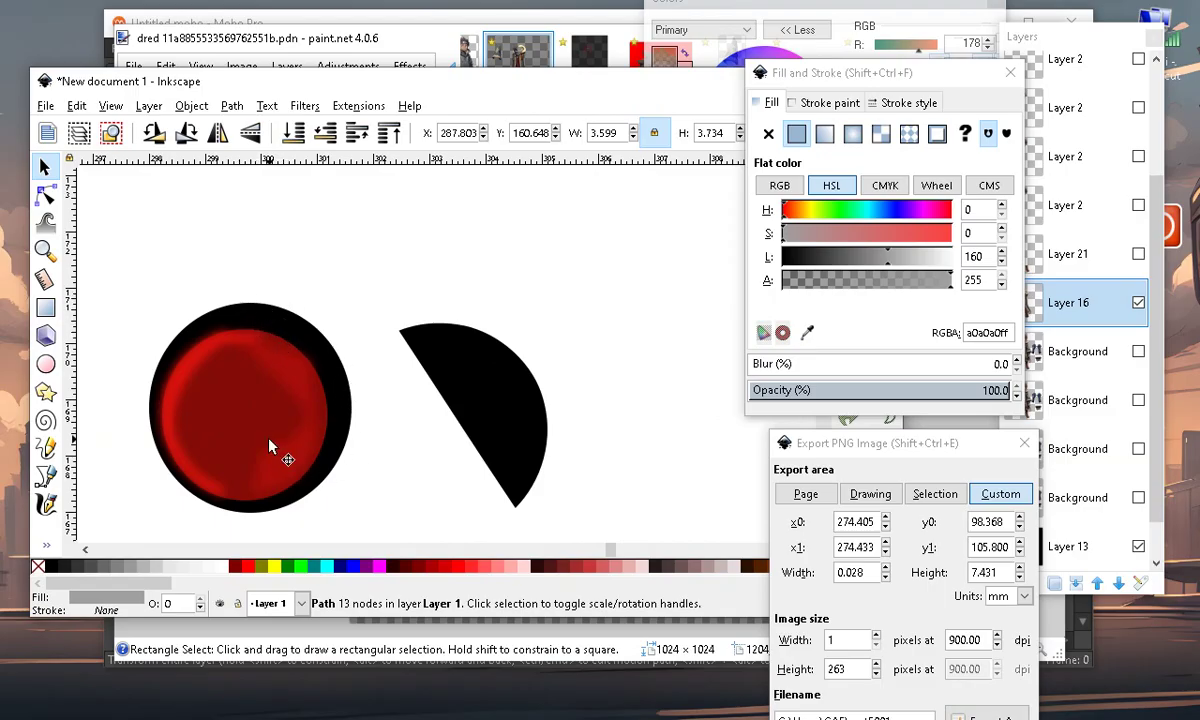
left_click(193, 389)
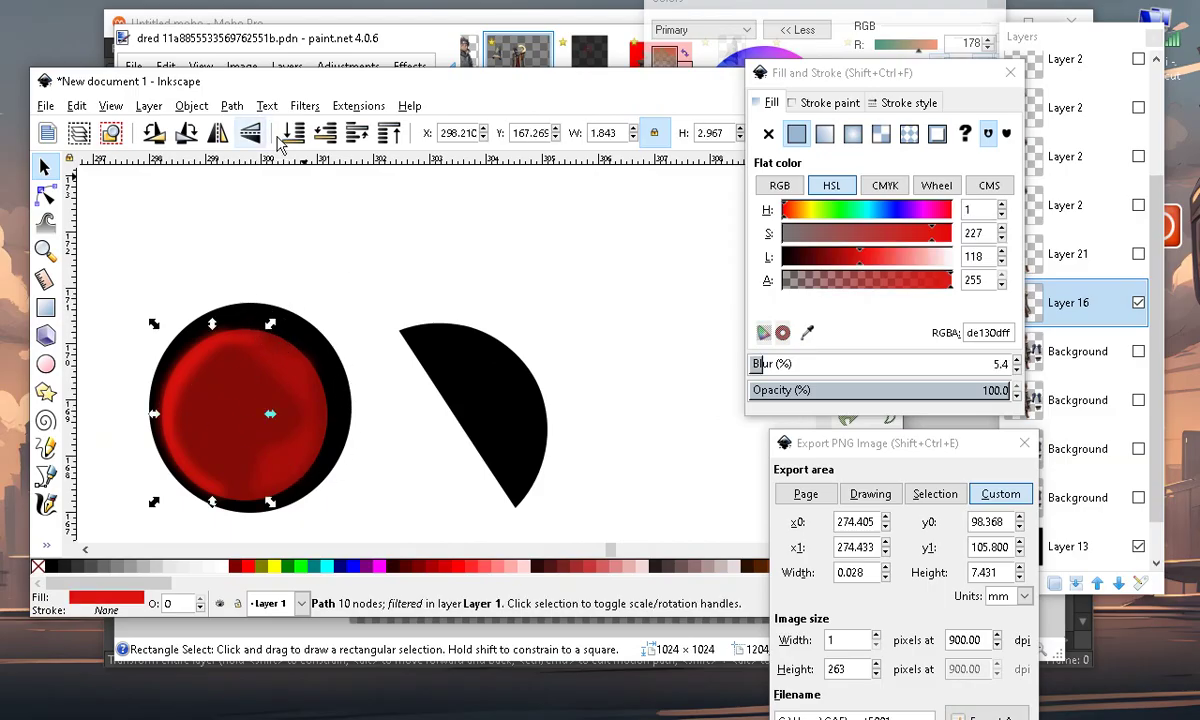
left_click(73, 108)
left_click(155, 345)
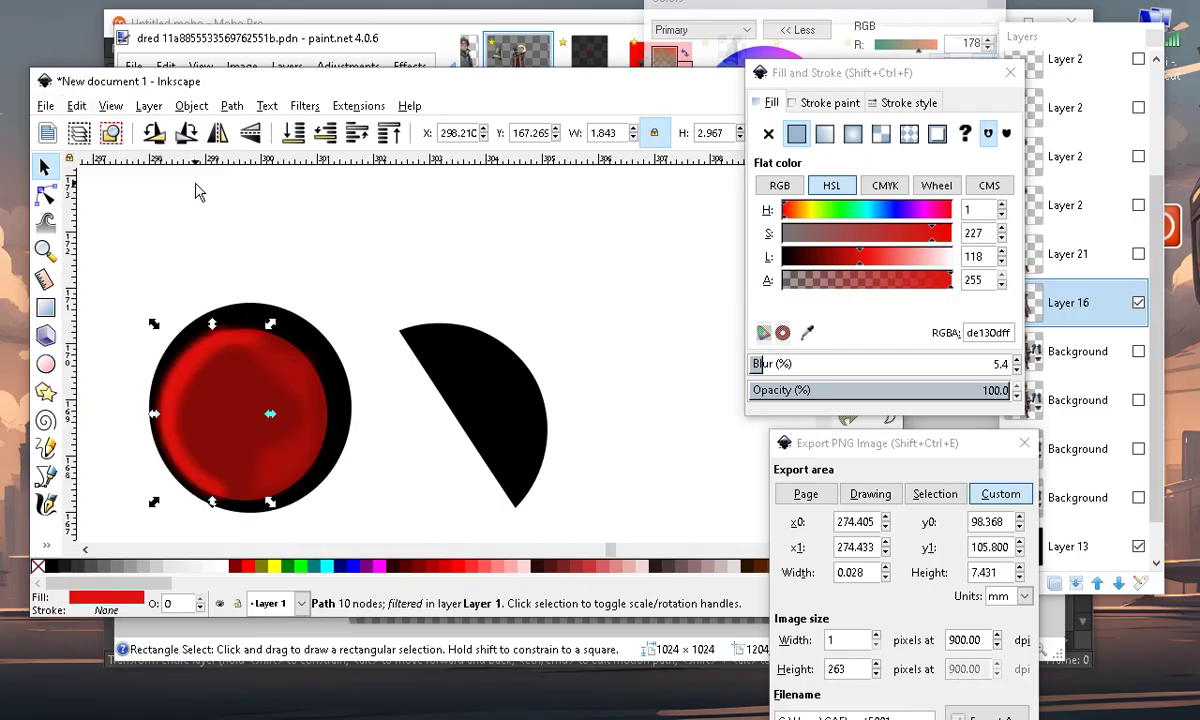
left_click(186, 134)
left_click_drag(291, 330, 300, 338)
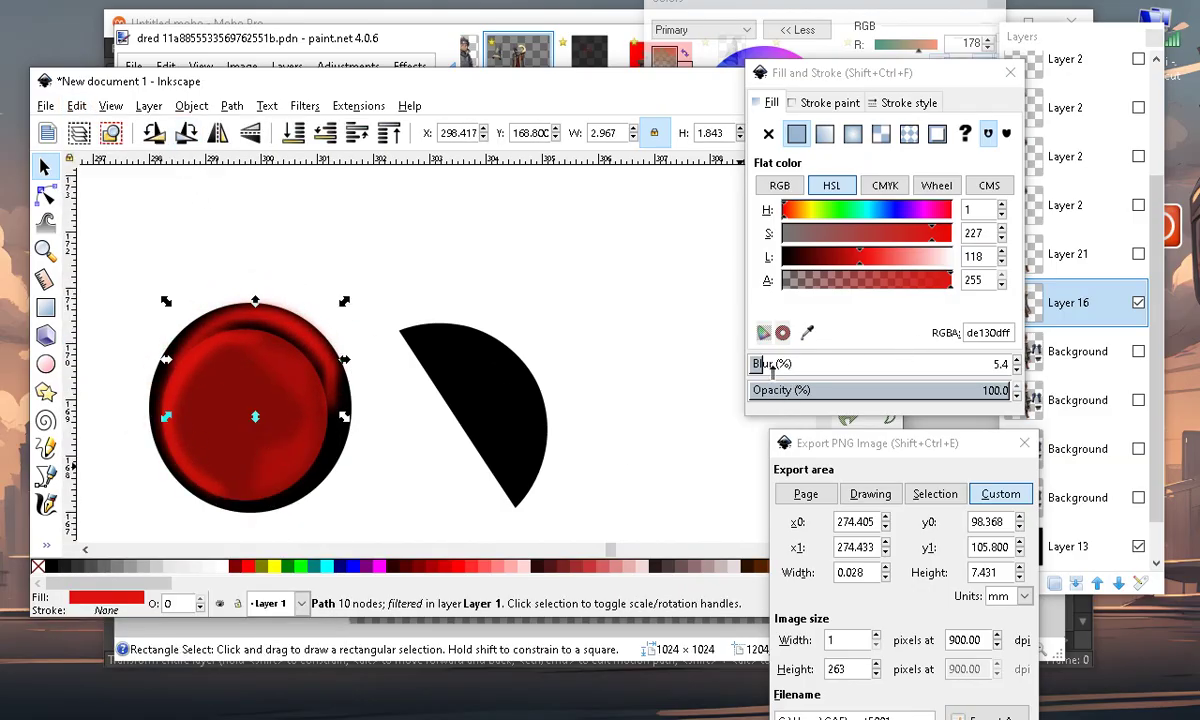
Remove the arc copy's blur and rotate it further clockwise, placing it on the black rim's right side at about X 299.2, Y 167.8 mm
left_click_drag(771, 369, 768, 364)
left_click_drag(333, 328, 421, 341)
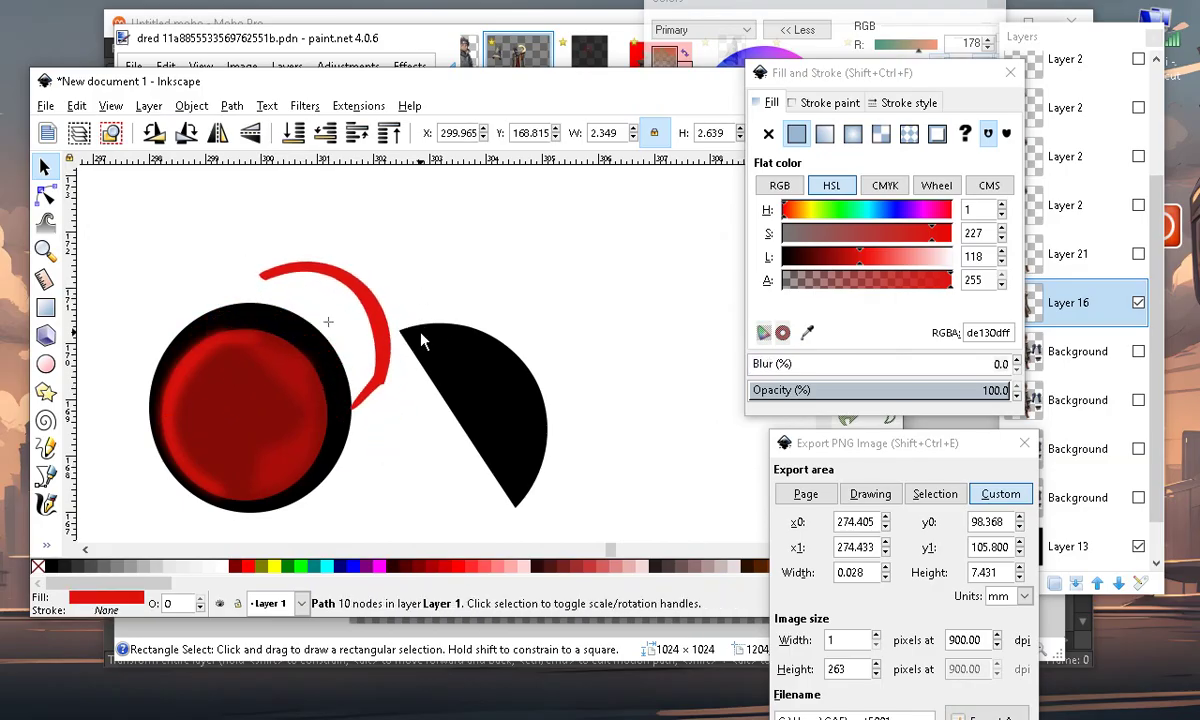
left_click_drag(358, 368, 333, 432)
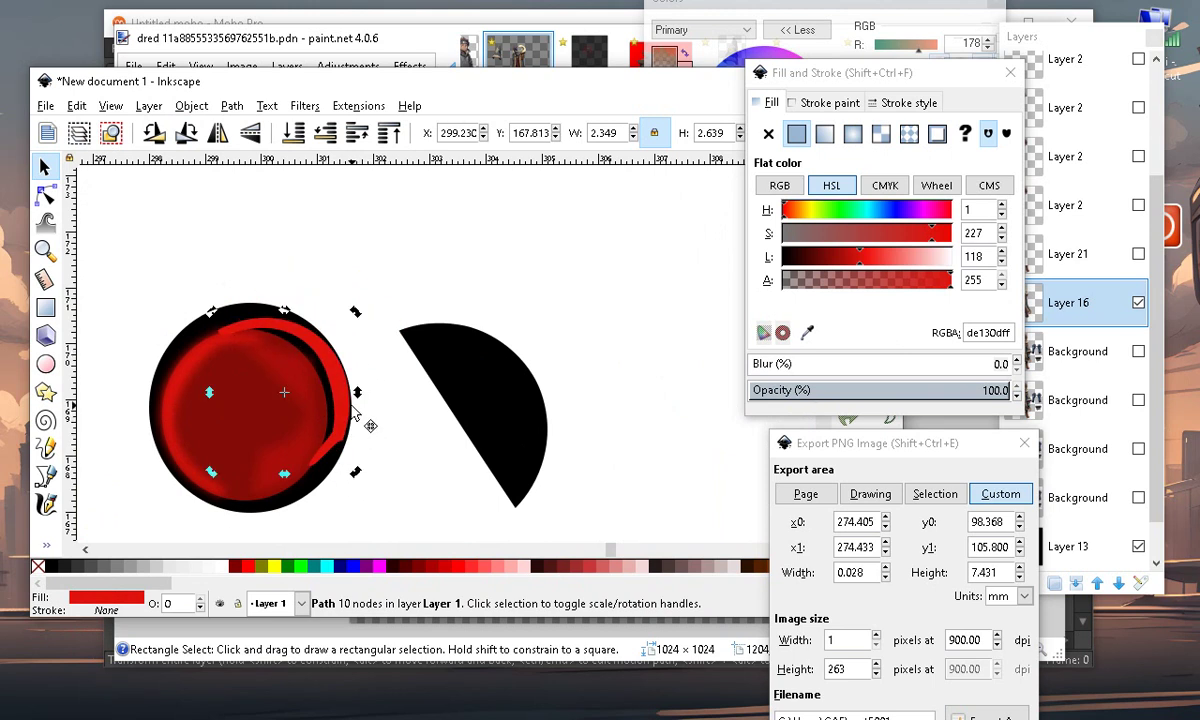
Stretch the arc copy to about 2.9 mm high at Y 167.6 mm and lower its fill lightness to 55
left_click_drag(293, 478, 282, 488)
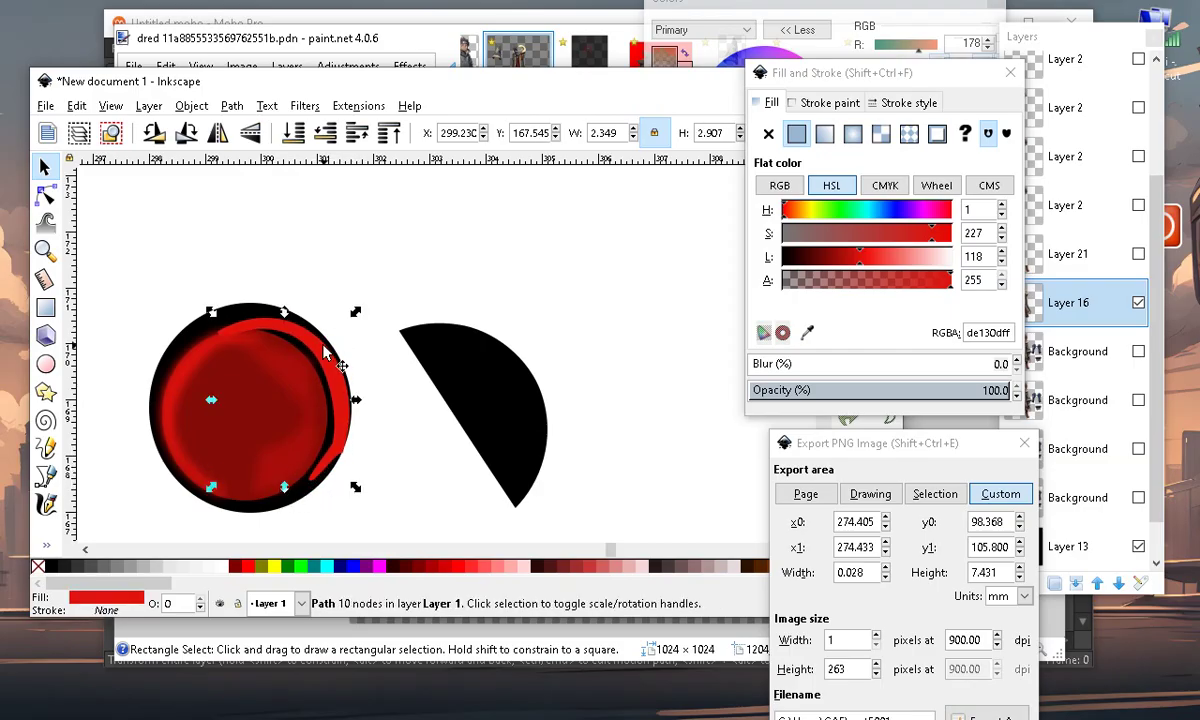
left_click_drag(268, 330, 276, 320)
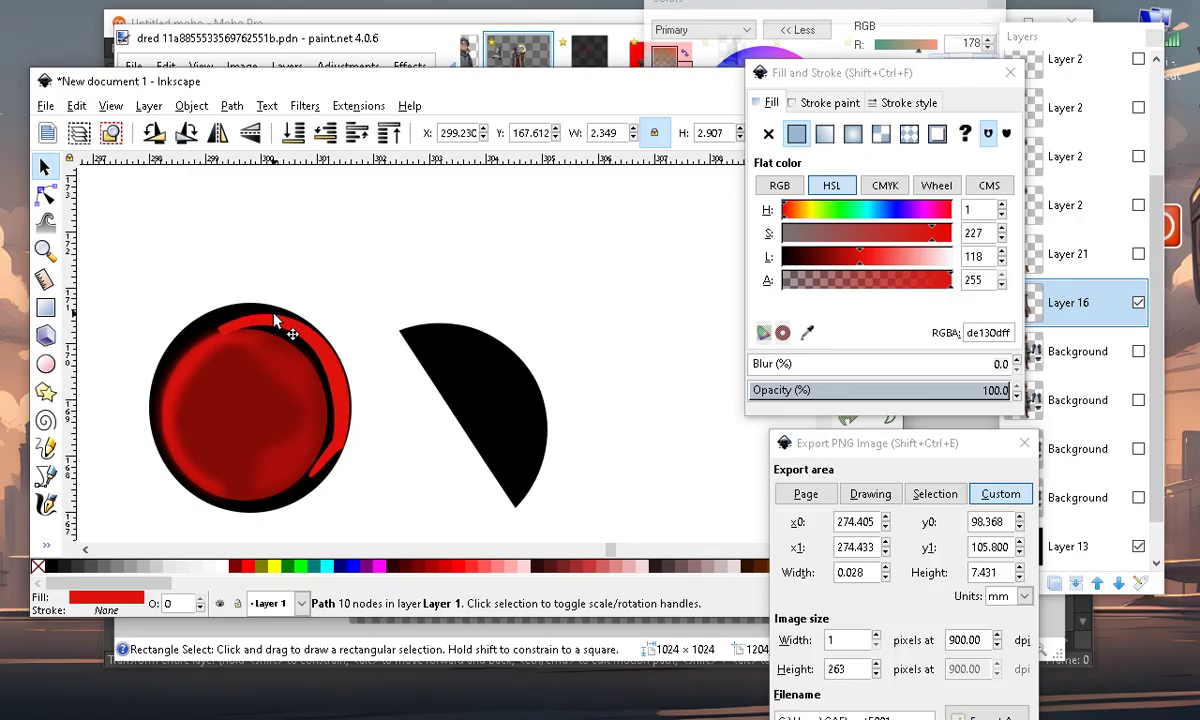
left_click_drag(840, 262, 827, 262)
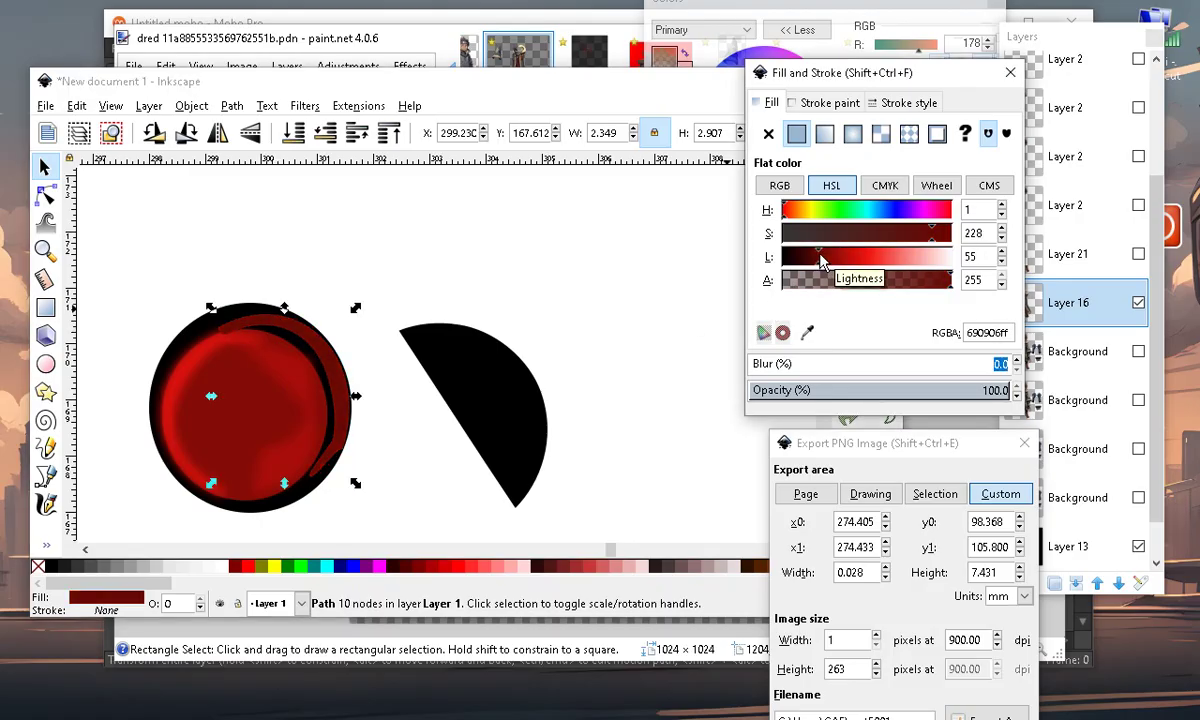
scroll(458, 340, "down", 2)
scroll(420, 355, "up", 2)
Move the black half-disc down and left of the button to about X 295.3, Y 163.2 mm
left_click(457, 425)
scroll(330, 345, "down", 2)
scroll(346, 347, "up", 1)
left_click_drag(443, 373, 158, 521)
scroll(301, 363, "up", 1)
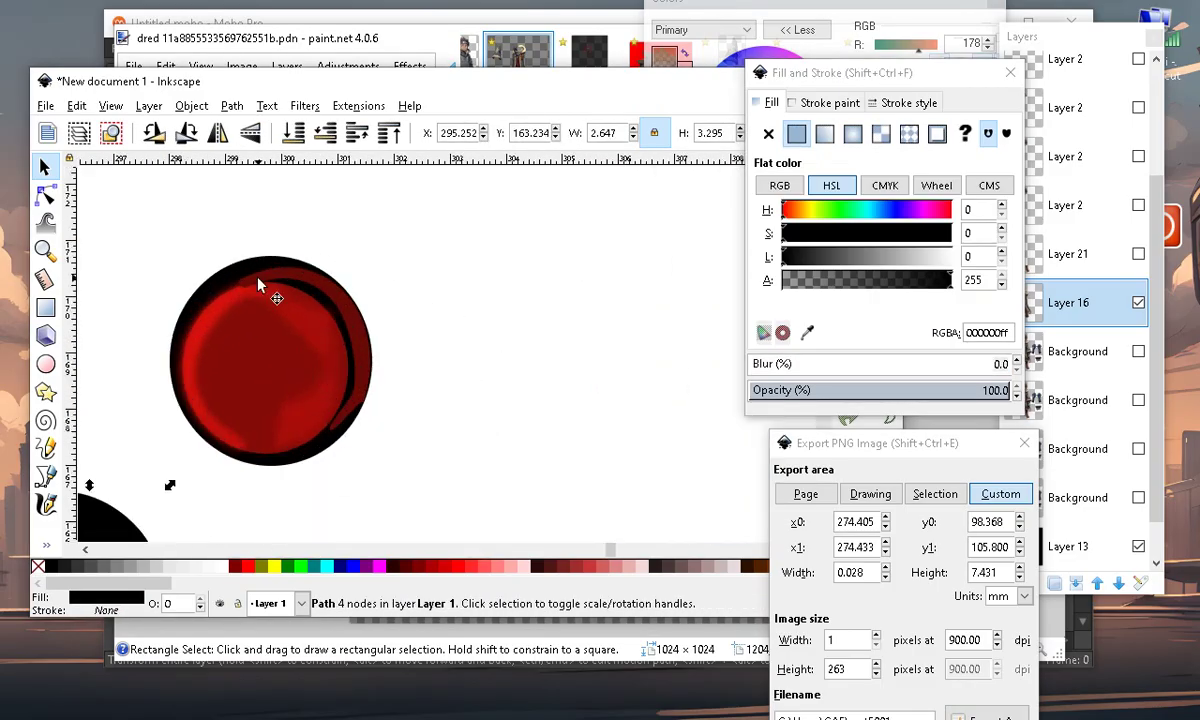
Delete the nodes at the dark red arc's upper left end and deselect the arc
left_click(290, 287)
left_click(45, 195)
left_click_drag(200, 205, 256, 318)
left_click(103, 136)
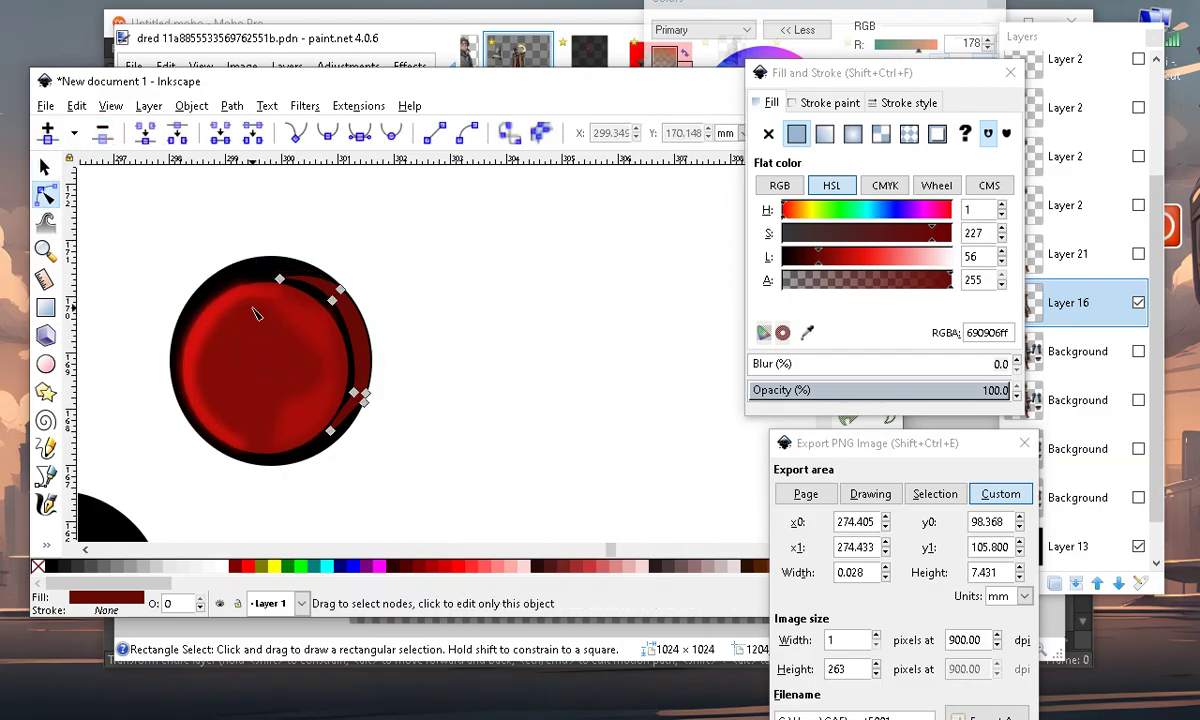
left_click(605, 417)
Move the dark red arc off the button and set it aside with the black half-disc, farther down and left
scroll(605, 417, "up", 2)
scroll(308, 316, "down", 3)
scroll(308, 316, "up", 3)
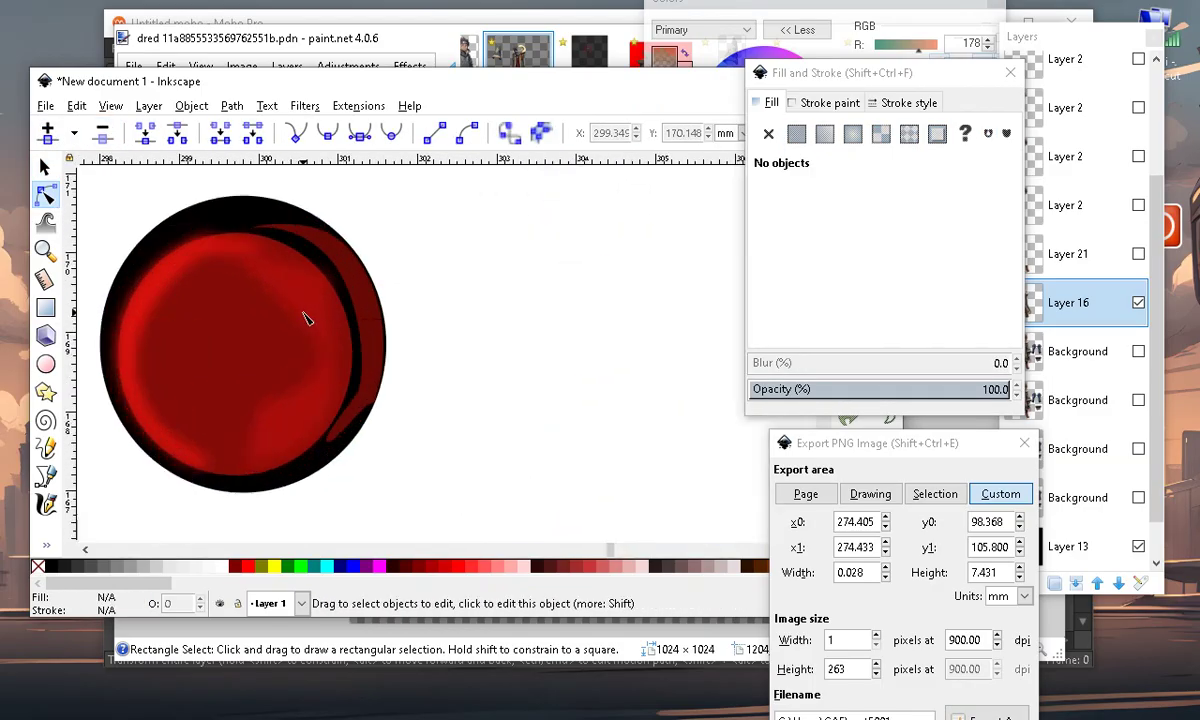
scroll(370, 421, "down", 2)
scroll(358, 345, "up", 2)
scroll(336, 270, "down", 3)
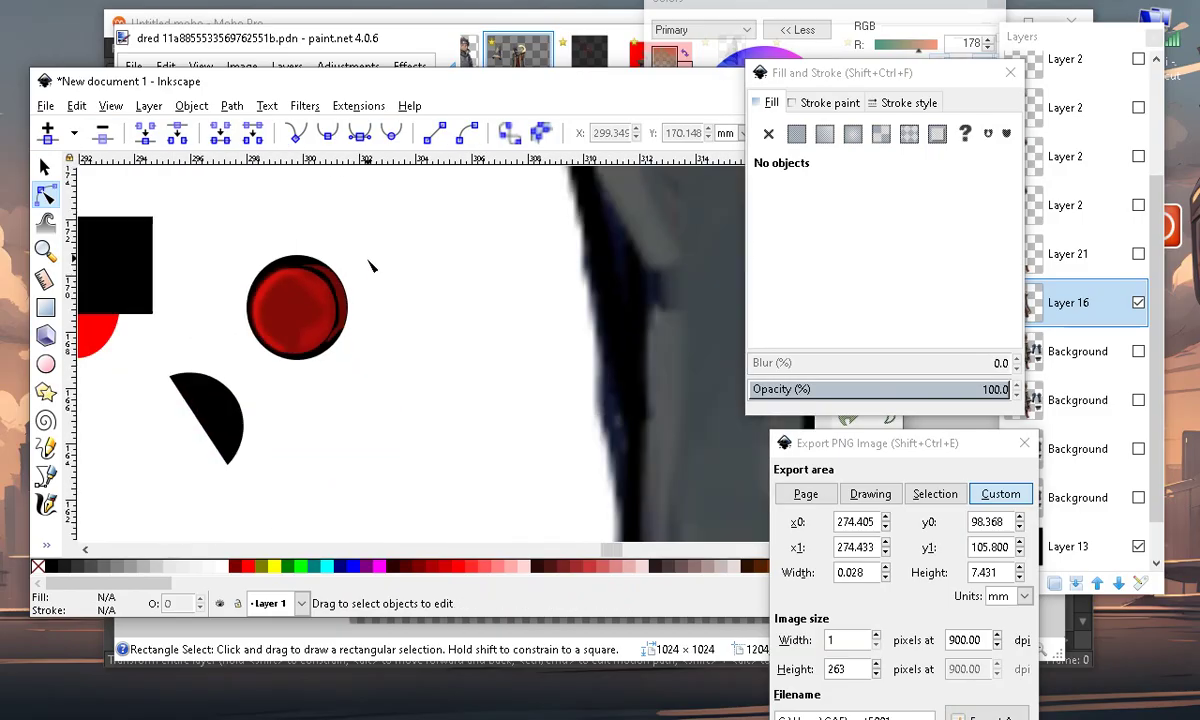
scroll(325, 360, "up", 2)
left_click(357, 255)
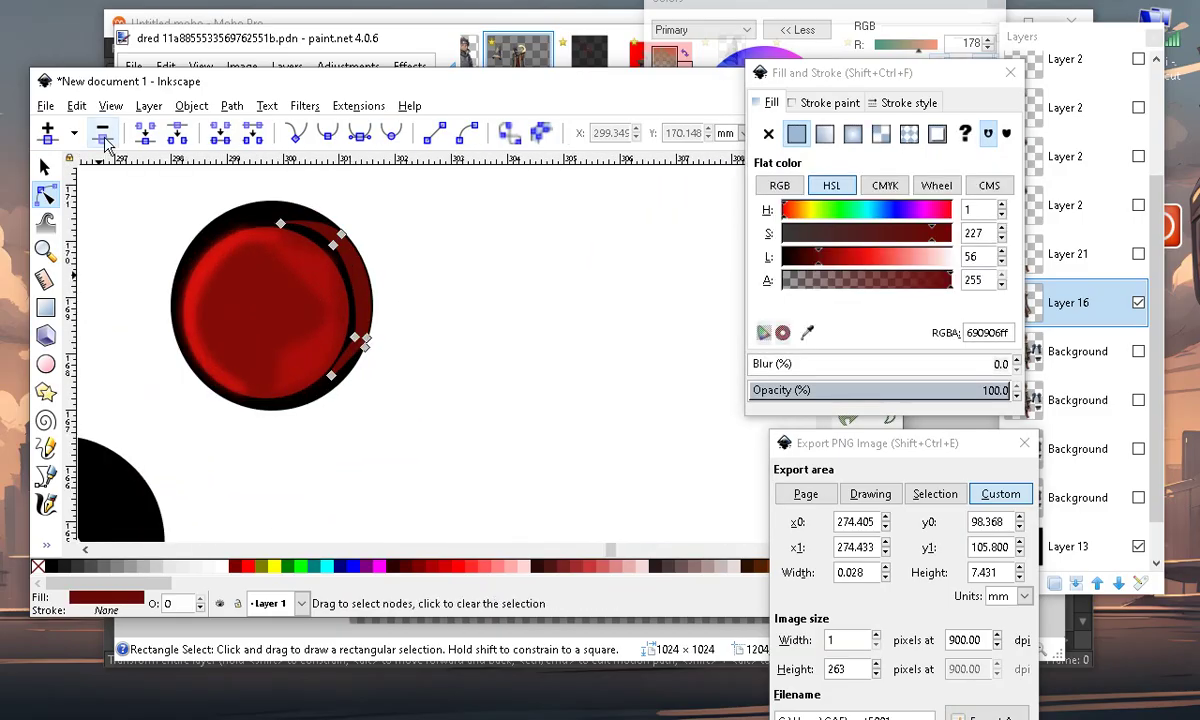
left_click(44, 167)
left_click_drag(348, 232, 143, 508)
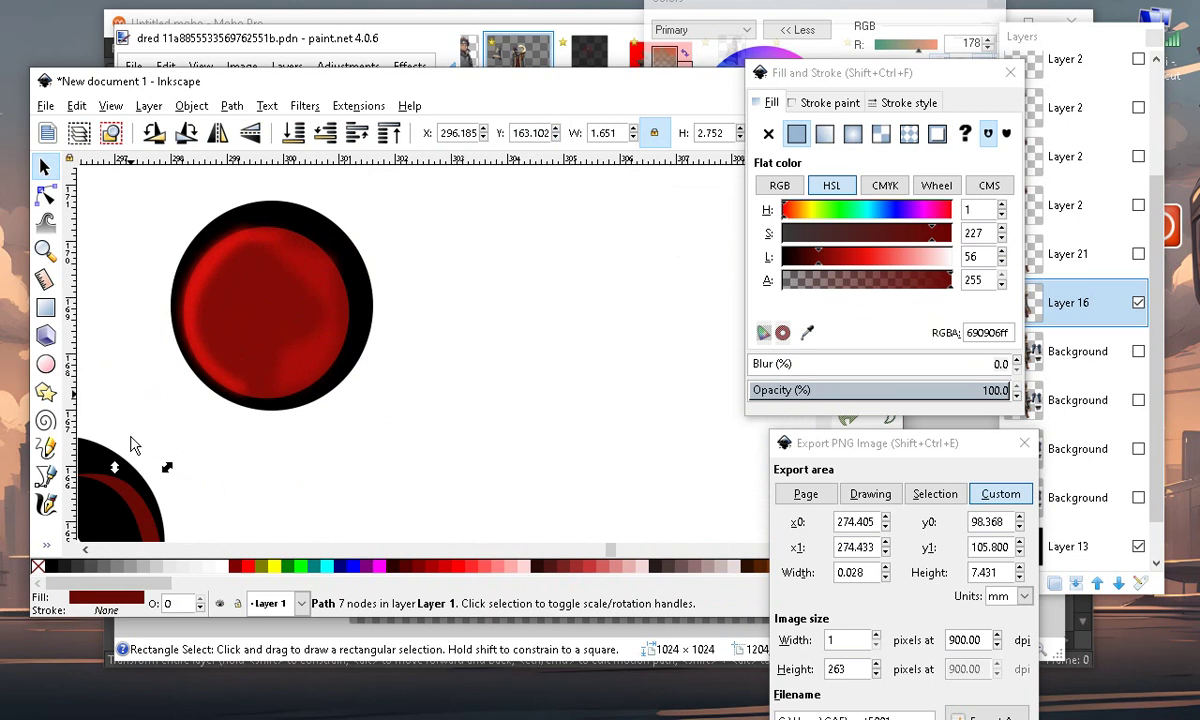
scroll(204, 300, "down", 4)
left_click(245, 425)
left_click_drag(185, 358, 105, 444)
Select the button's four objects together and move them onto the coat's beige trim at about X 318.8, Y 177.9 mm
left_click_drag(306, 235, 183, 384)
left_click_drag(235, 343, 442, 217)
scroll(430, 330, "down", 4)
scroll(430, 318, "up", 3)
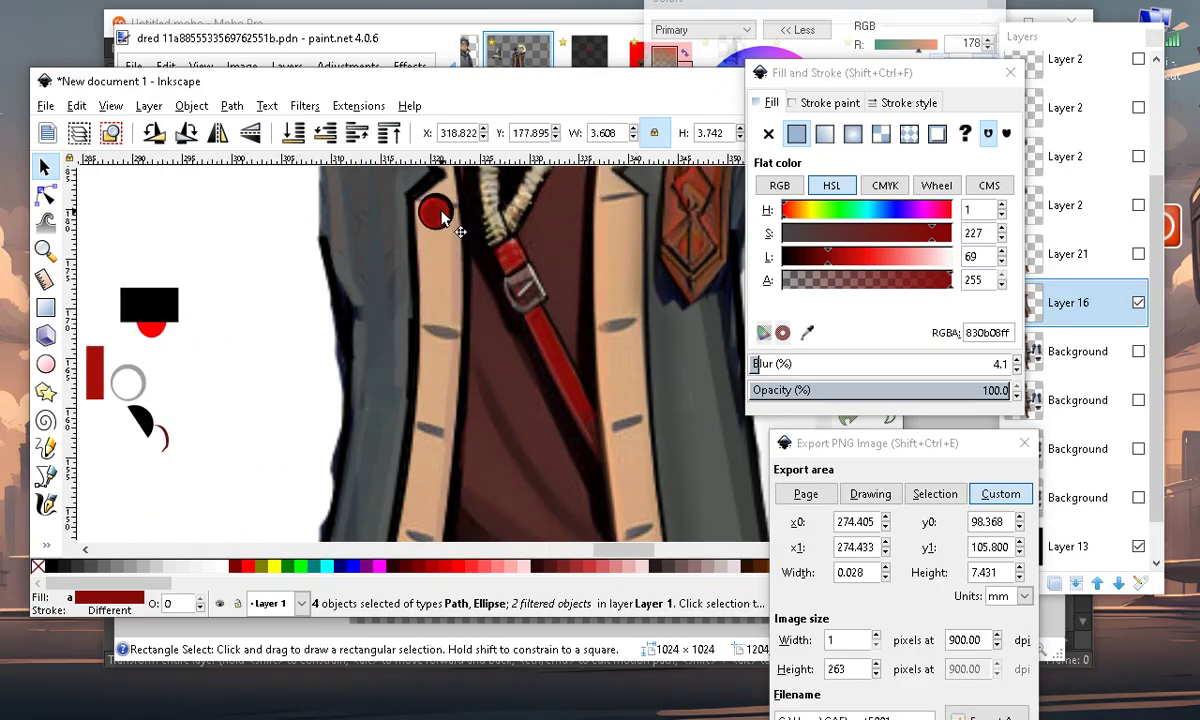
Scale the red button down to about 2.5 × 2.6 mm at X 319.9, Y 179.0 mm and deselect it
scroll(441, 217, "up", 3)
left_click_drag(392, 303, 414, 274)
scroll(489, 306, "down", 5)
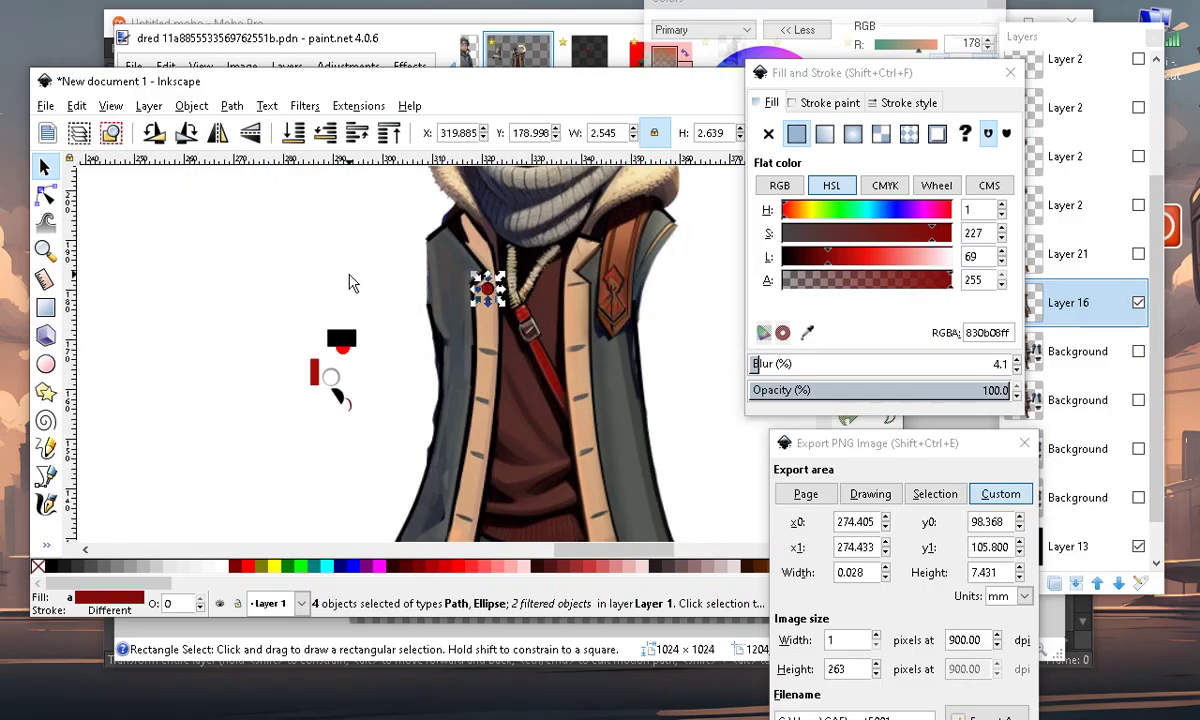
left_click(351, 276)
Examine the red button's size and placement on the coat trim, both close up and against the whole figure
scroll(557, 364, "up", 4)
scroll(445, 267, "down", 4)
scroll(545, 500, "up", 3)
scroll(470, 256, "up", 3)
scroll(460, 260, "down", 4)
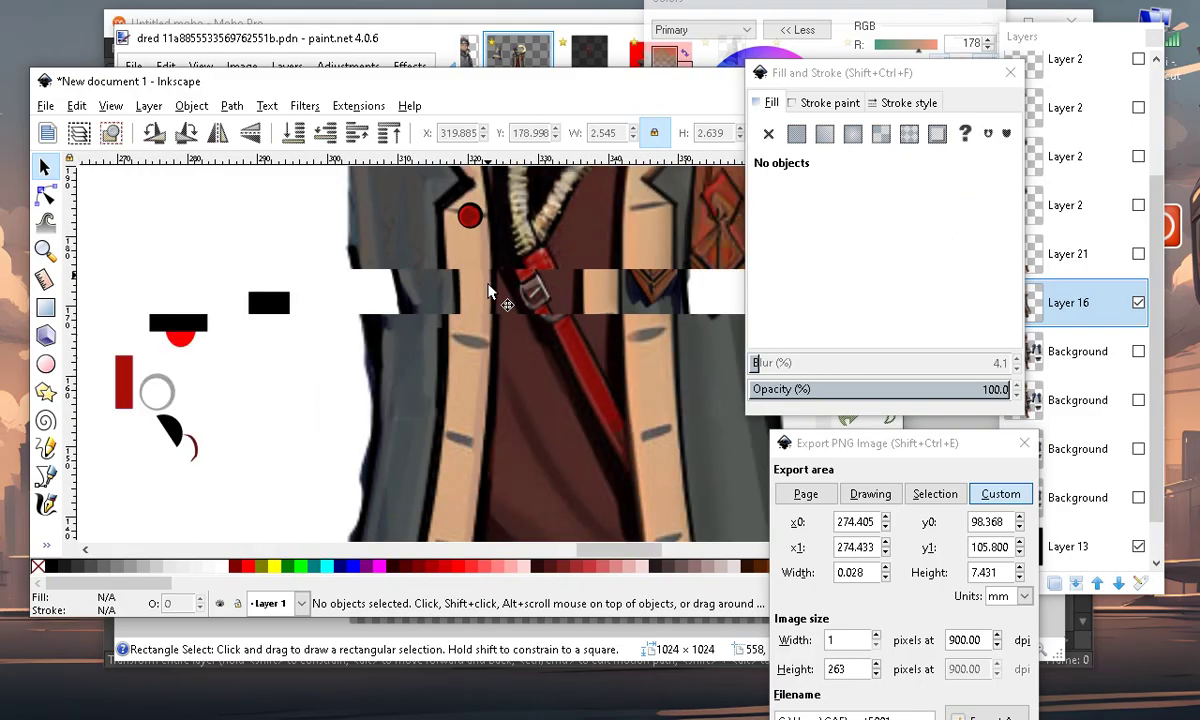
scroll(455, 250, "up", 3)
scroll(490, 220, "up", 1)
scroll(510, 300, "down", 4)
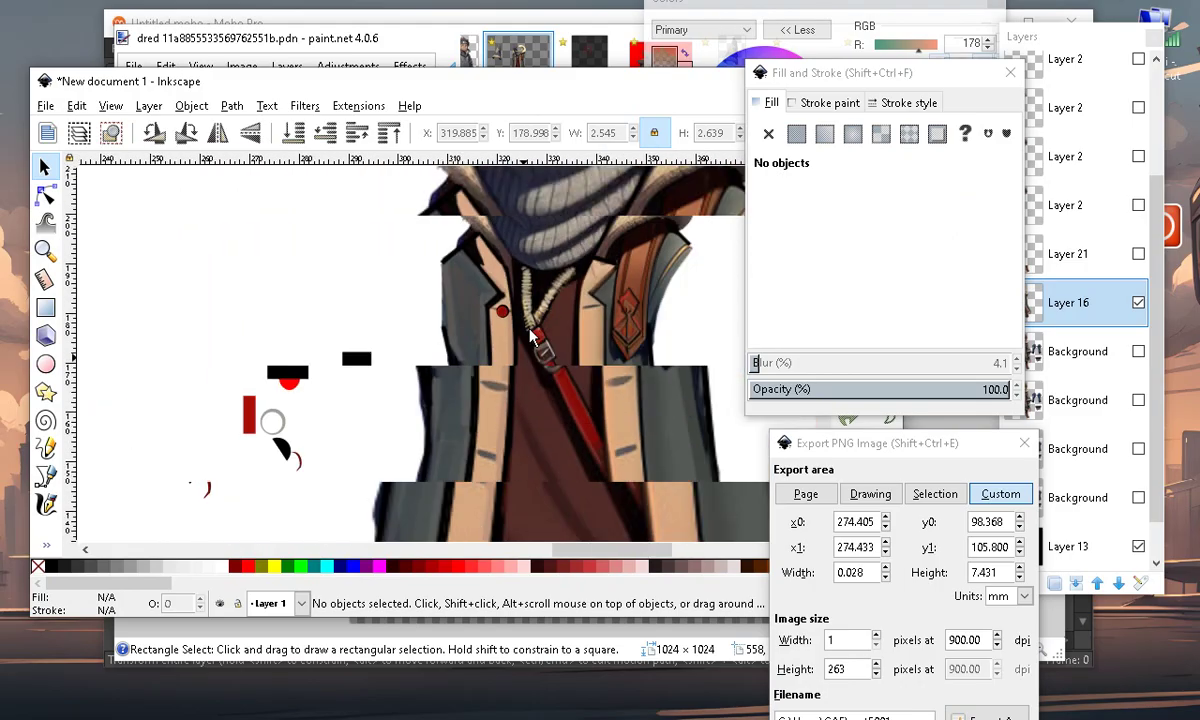
scroll(530, 437, "up", 3)
scroll(530, 437, "up", 2)
Enlarge the red button's four objects to about 2.9 × 3.0 mm and reposition them at about X 319.6, Y 178.4 mm
left_click_drag(322, 287, 640, 365)
scroll(584, 300, "up", 3)
scroll(525, 241, "down", 3)
scroll(551, 337, "down", 2)
scroll(547, 328, "up", 5)
left_click_drag(498, 346, 490, 353)
mouse_move(515, 299)
left_mouse_down()
mouse_move(516, 393)
mouse_move(516, 308)
left_mouse_up()
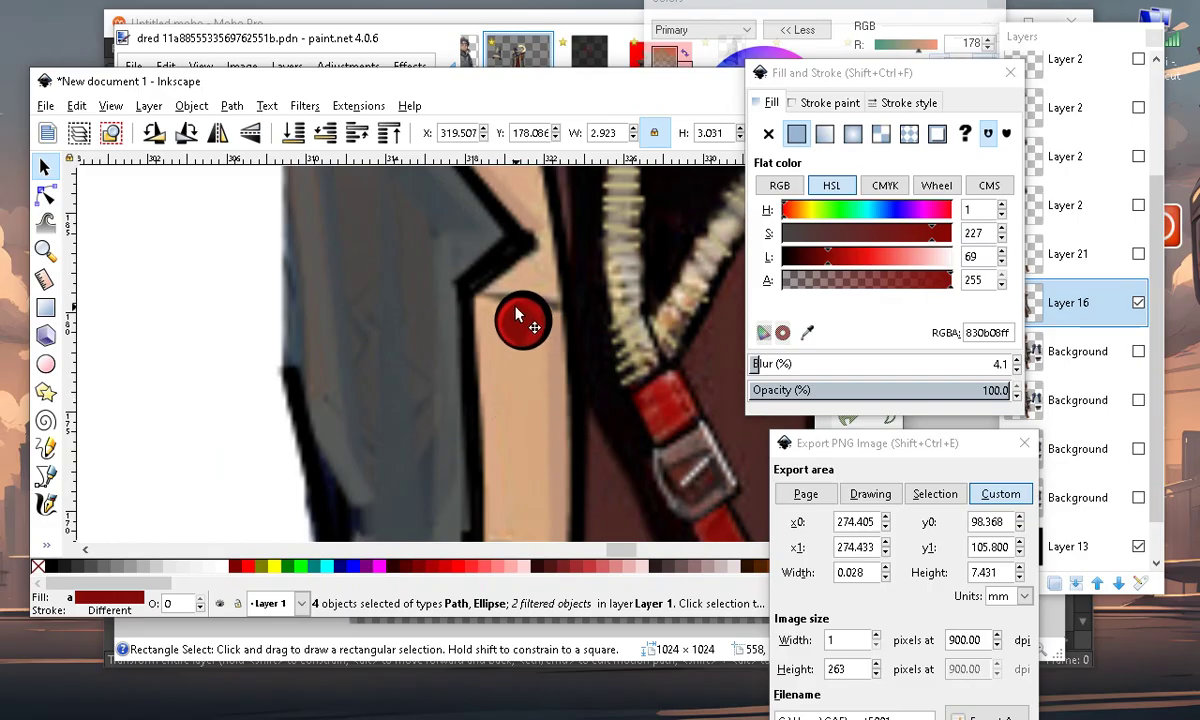
scroll(482, 370, "down", 3)
scroll(470, 380, "up", 2)
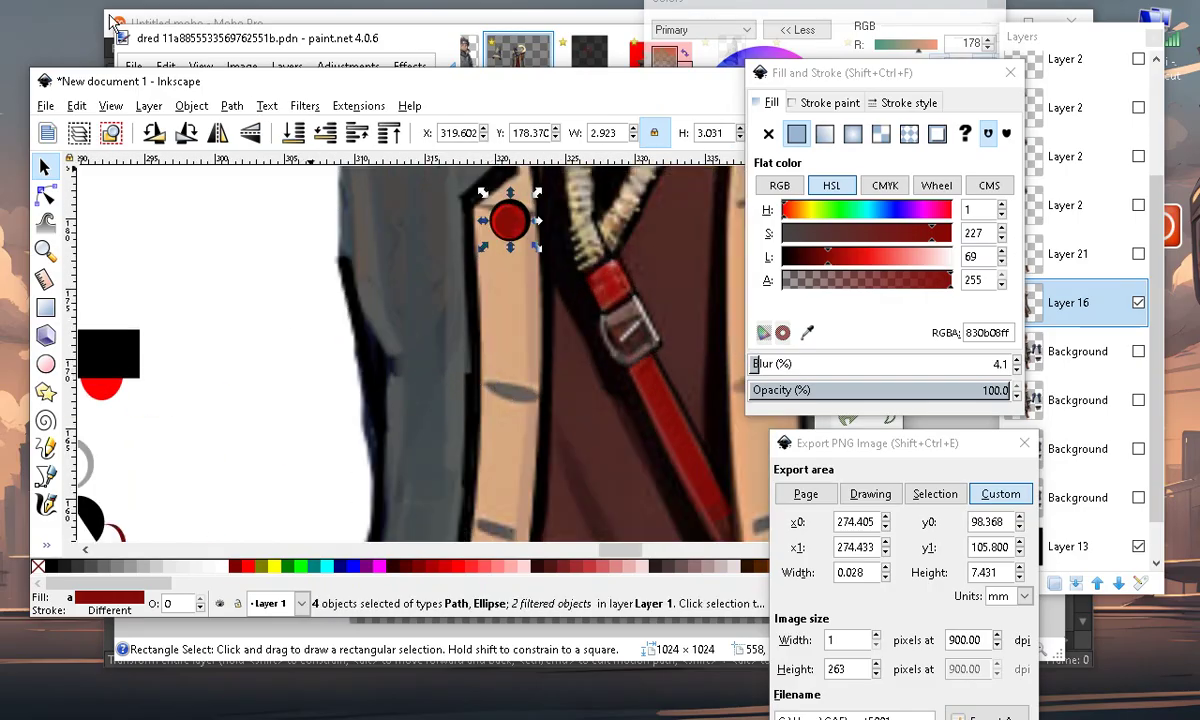
Duplicate the red button, place the copy straight below on the coat trim at about Y 166.0 mm, and deselect it
left_click(77, 106)
left_click(220, 343)
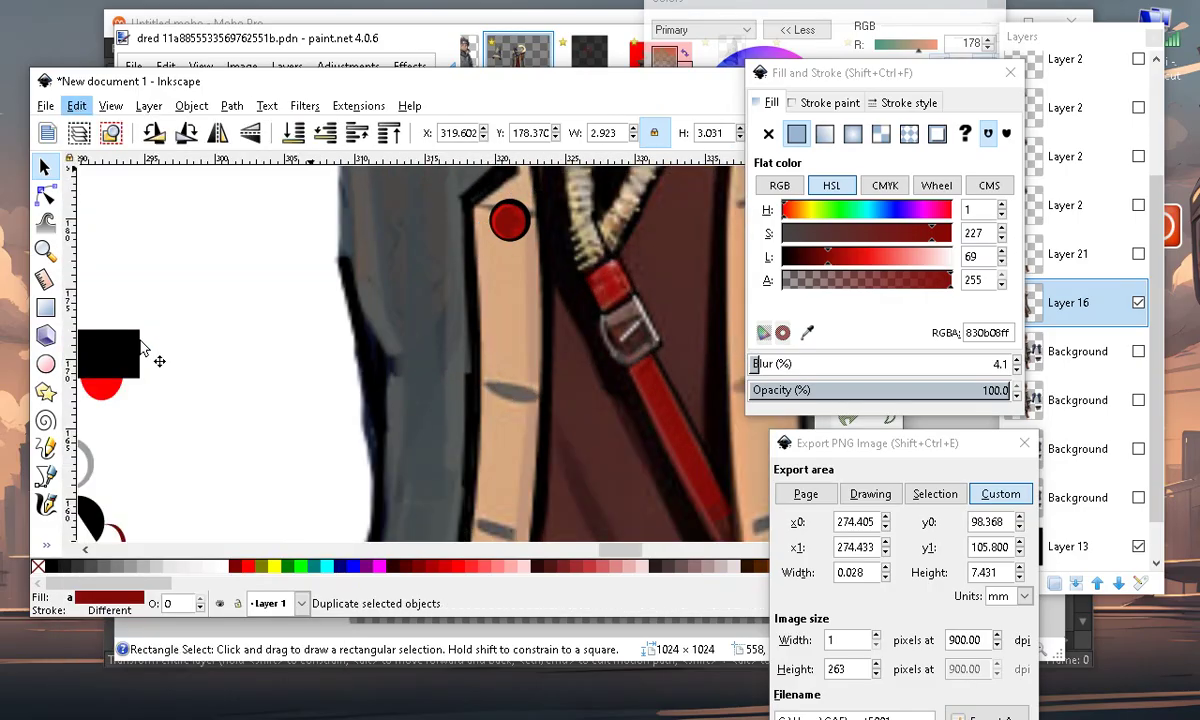
left_click_drag(511, 233, 512, 404)
scroll(429, 260, "down", 4)
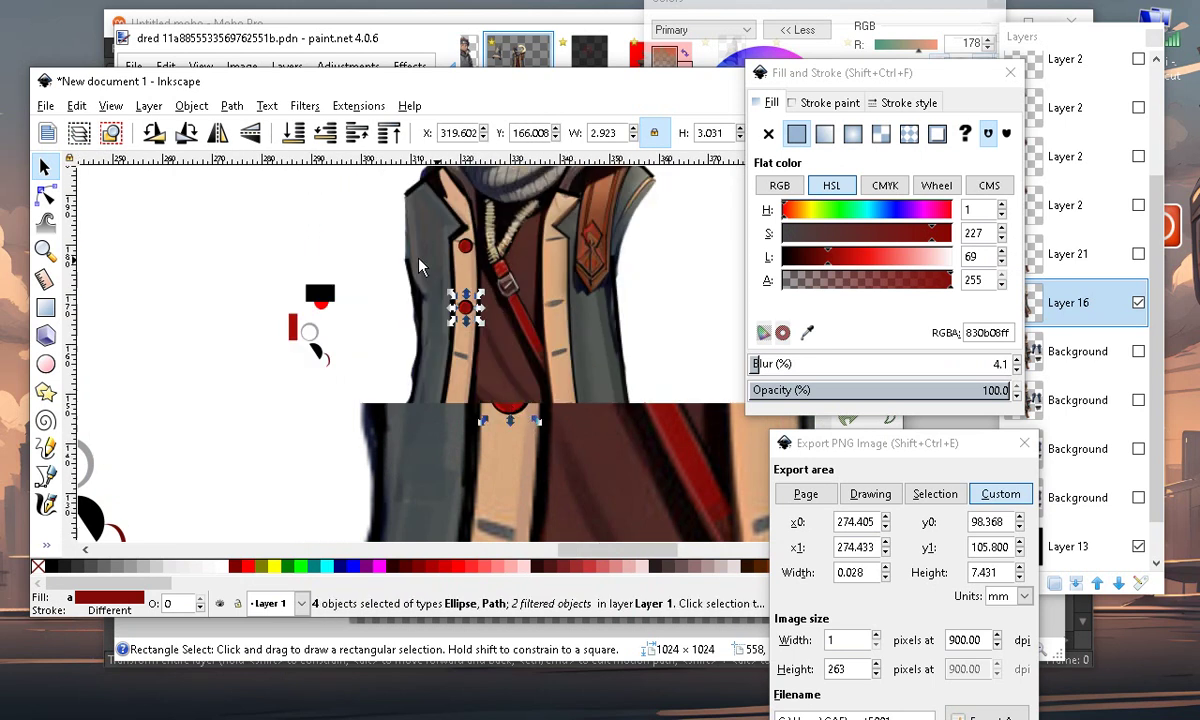
left_click(357, 440)
Reduce the saturation and raise the lightness of the upper button's inner circle to give it a pale grey fill
scroll(434, 254, "up", 2)
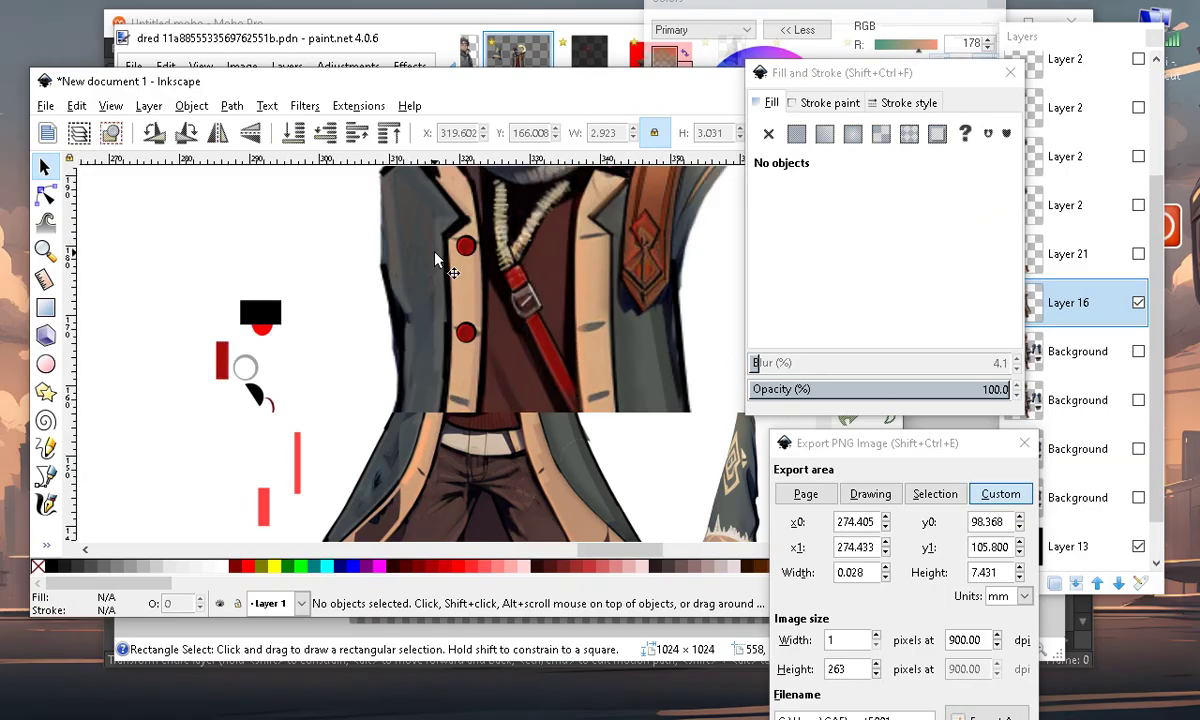
scroll(460, 260, "up", 3)
scroll(493, 343, "down", 2)
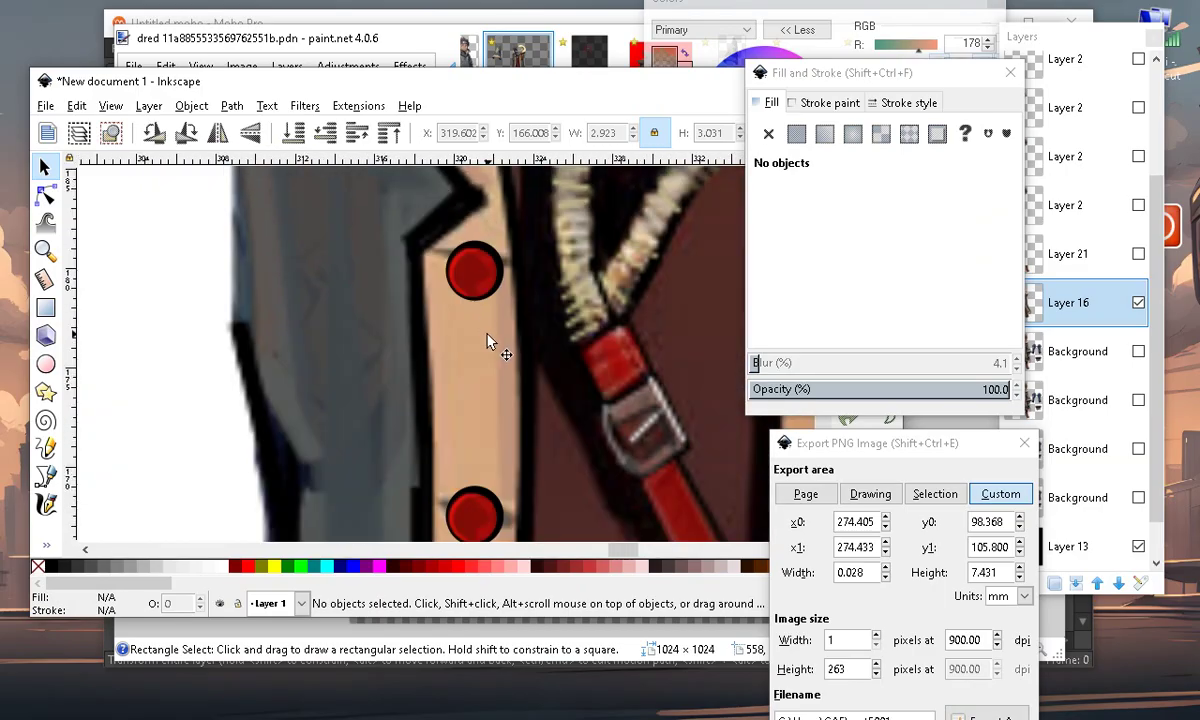
scroll(510, 300, "up", 3)
left_click(478, 272)
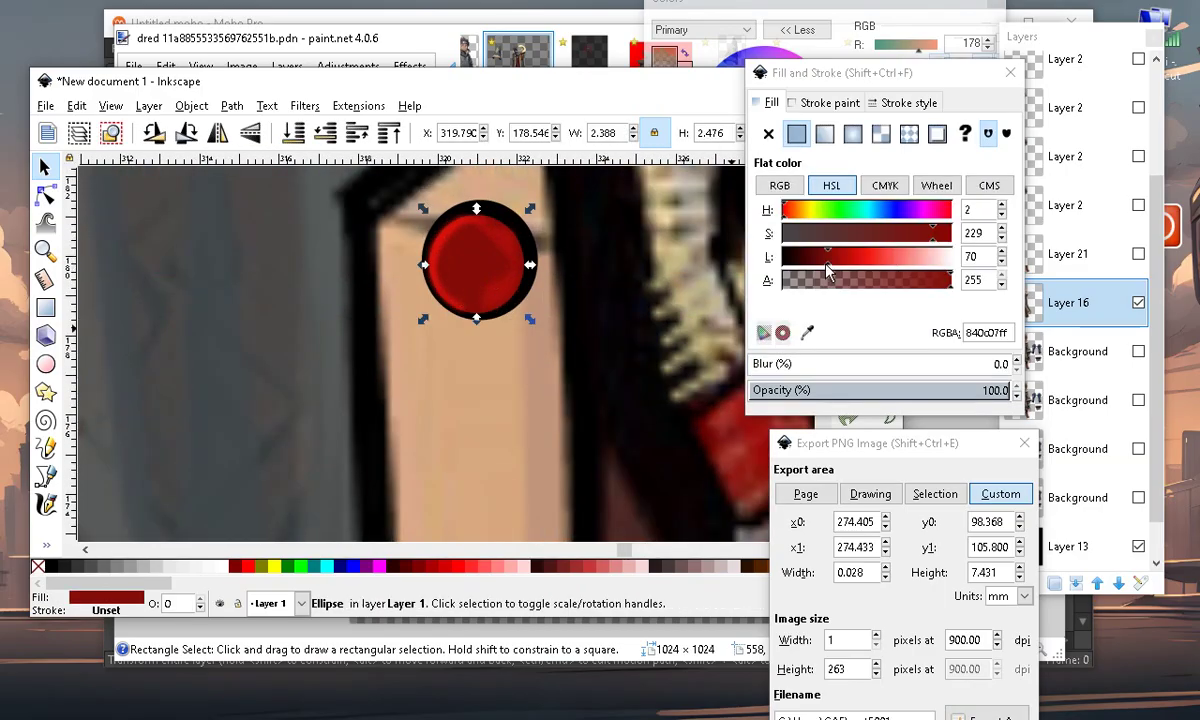
left_click(800, 240)
left_click_drag(850, 257, 955, 257)
Make the blurred shading on the upper button's right side white with lightness 255, and deselect it
scroll(505, 210, "up", 1)
scroll(505, 210, "up", 1)
left_click(517, 268)
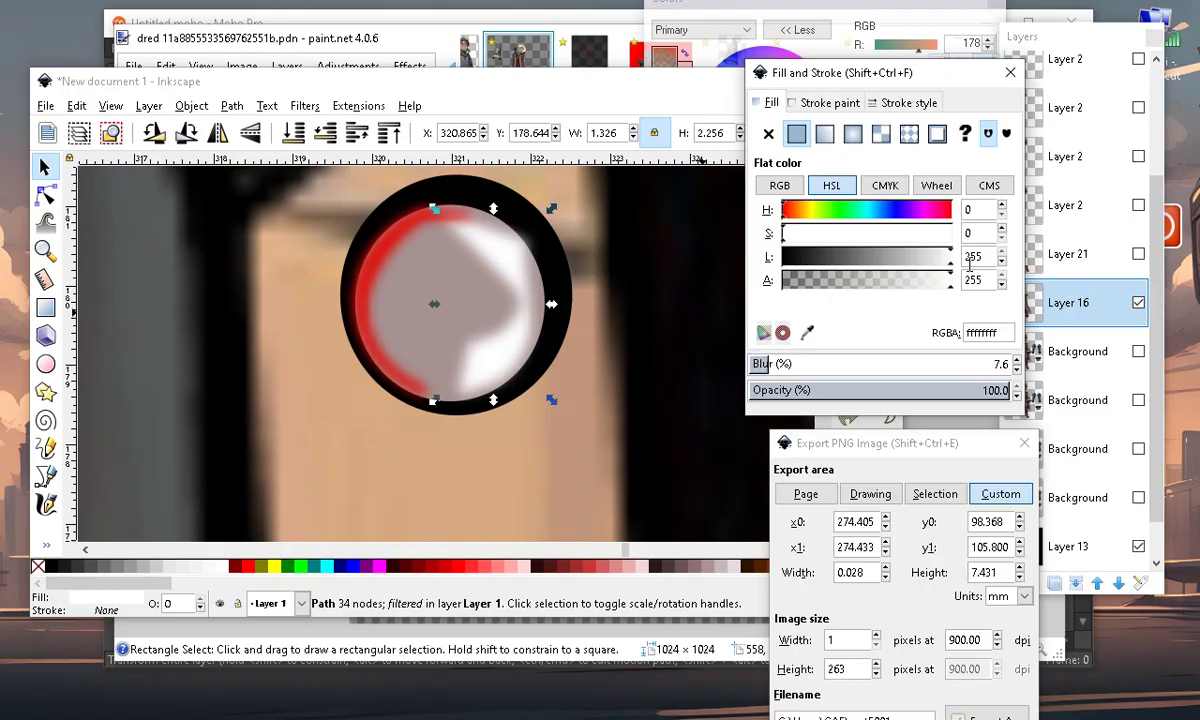
scroll(529, 338, "down", 3)
left_click(403, 366)
scroll(420, 378, "up", 2)
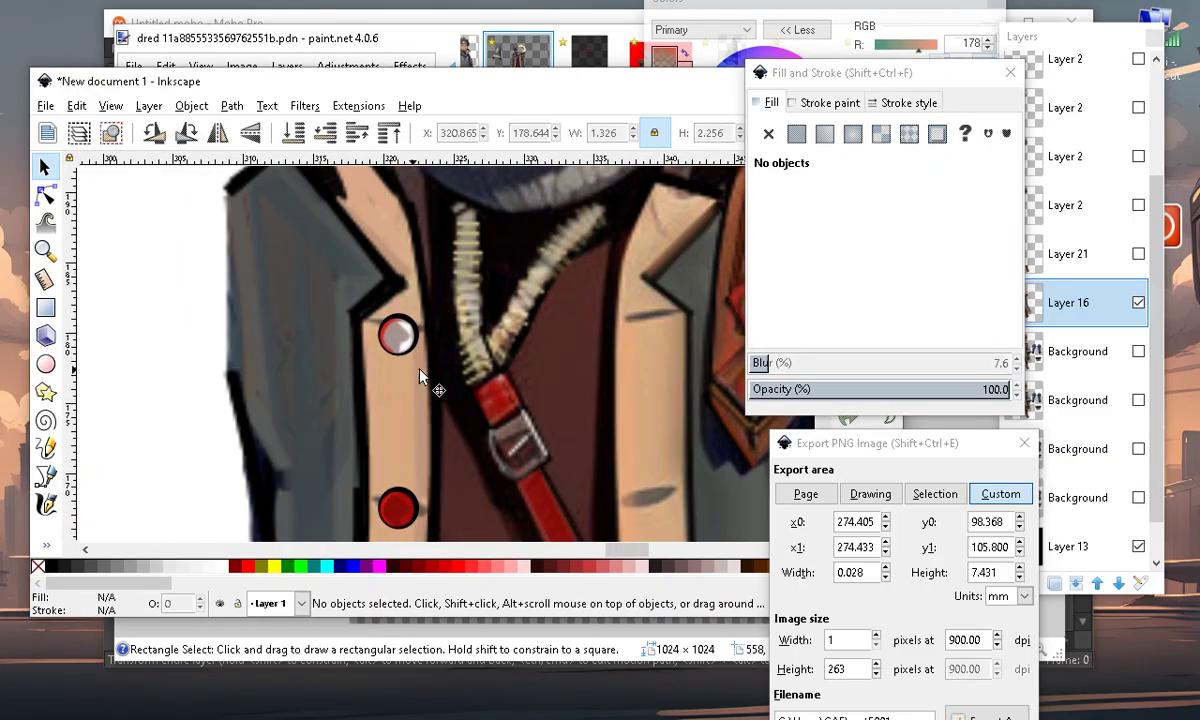
Turn the red blurred shading on the upper button's left side near-white with lightness 242, and deselect it
scroll(355, 338, "up", 2)
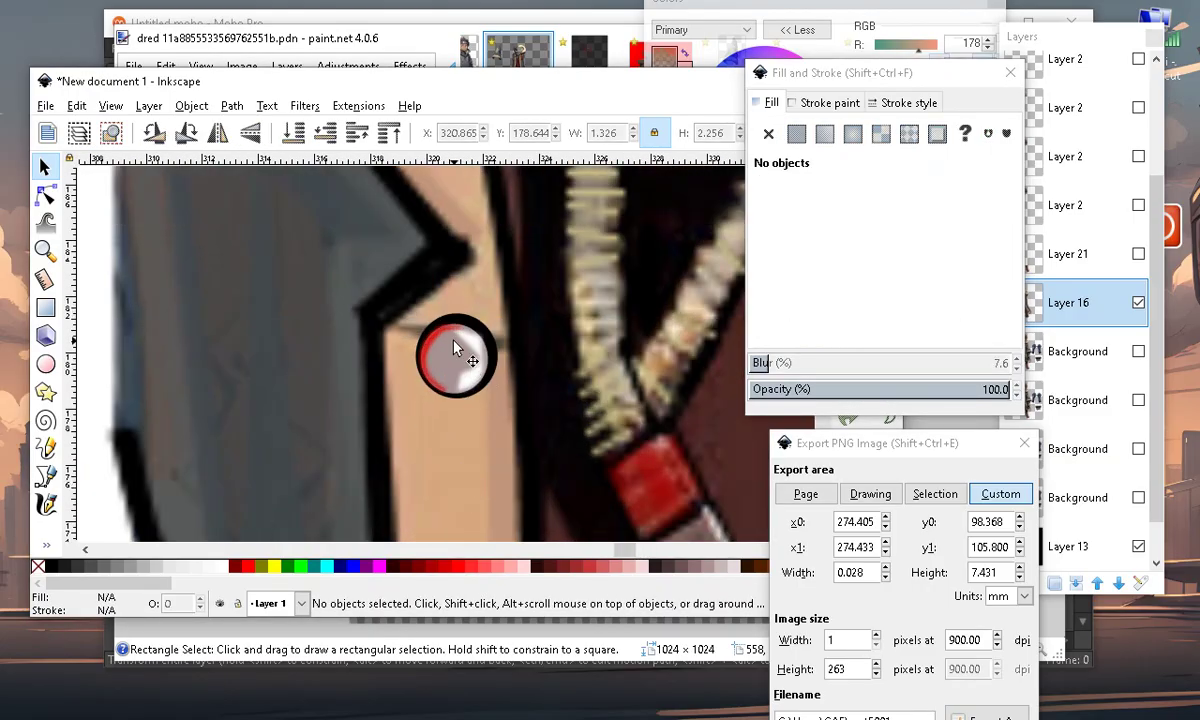
scroll(455, 349, "up", 1)
left_click(424, 352)
left_click_drag(856, 256, 939, 268)
scroll(335, 298, "down", 3)
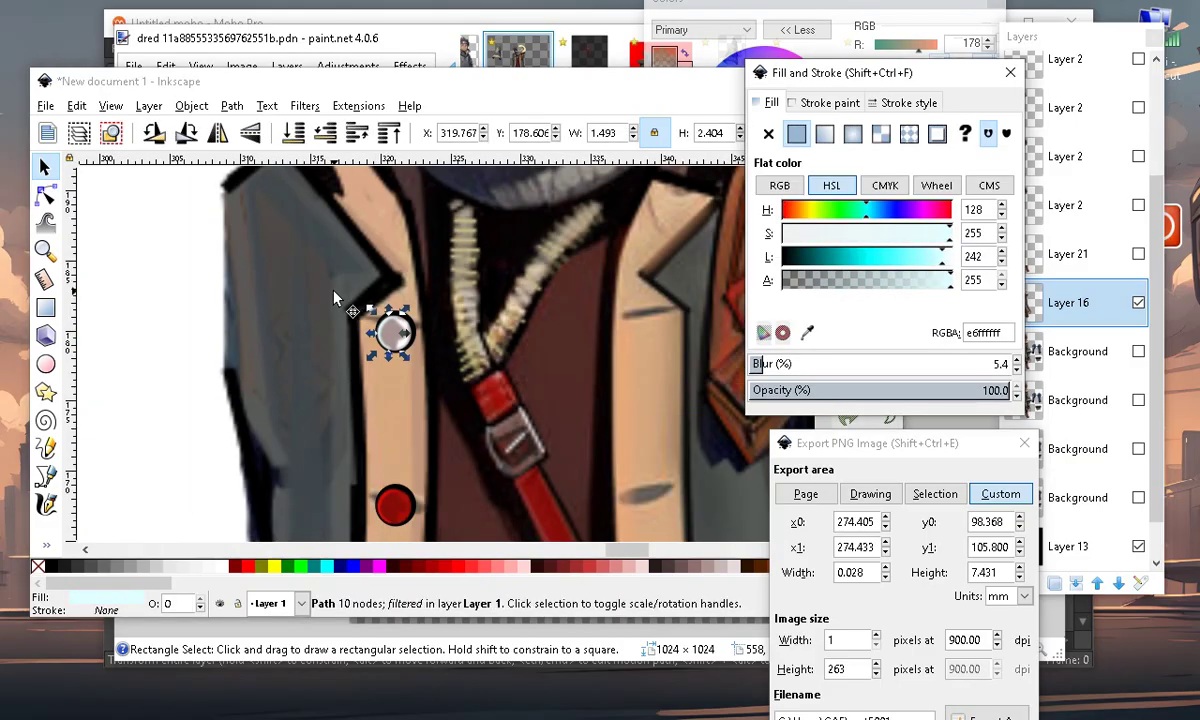
left_click(208, 384)
Lower the alpha of the white blurred shading on the upper button's right side to 149, and deselect it
scroll(428, 368, "up", 4)
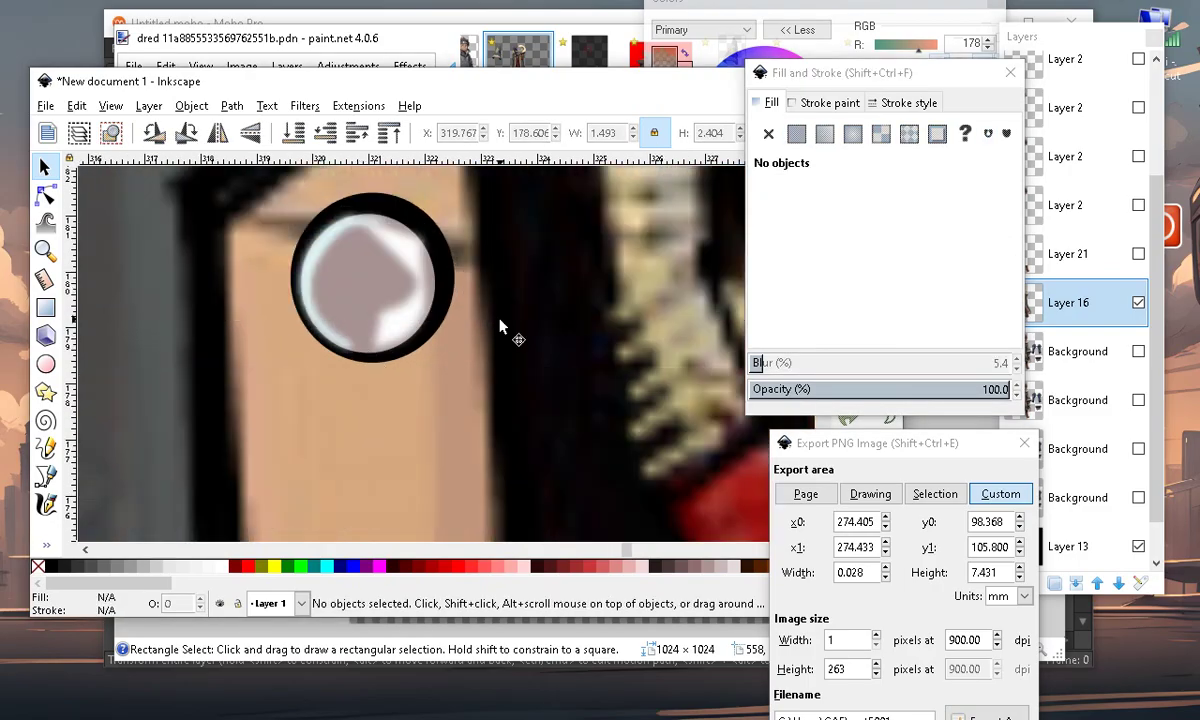
scroll(395, 364, "down", 4)
scroll(396, 368, "down", 3)
scroll(390, 280, "up", 9)
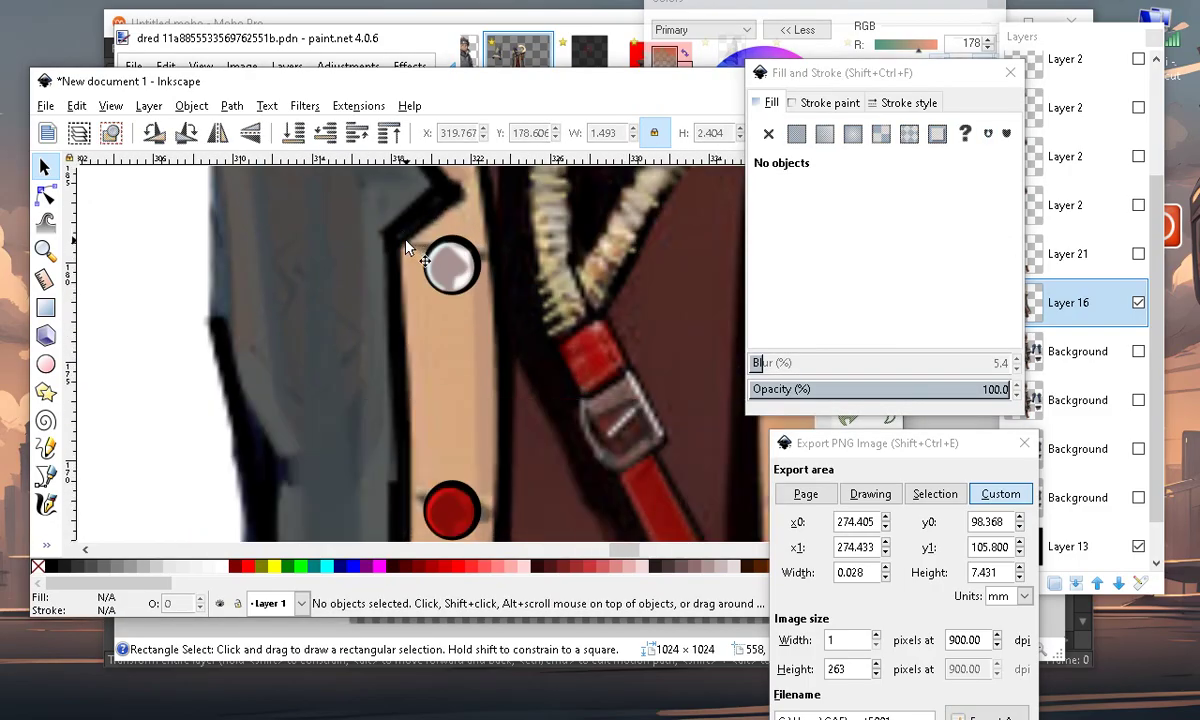
left_click(458, 212)
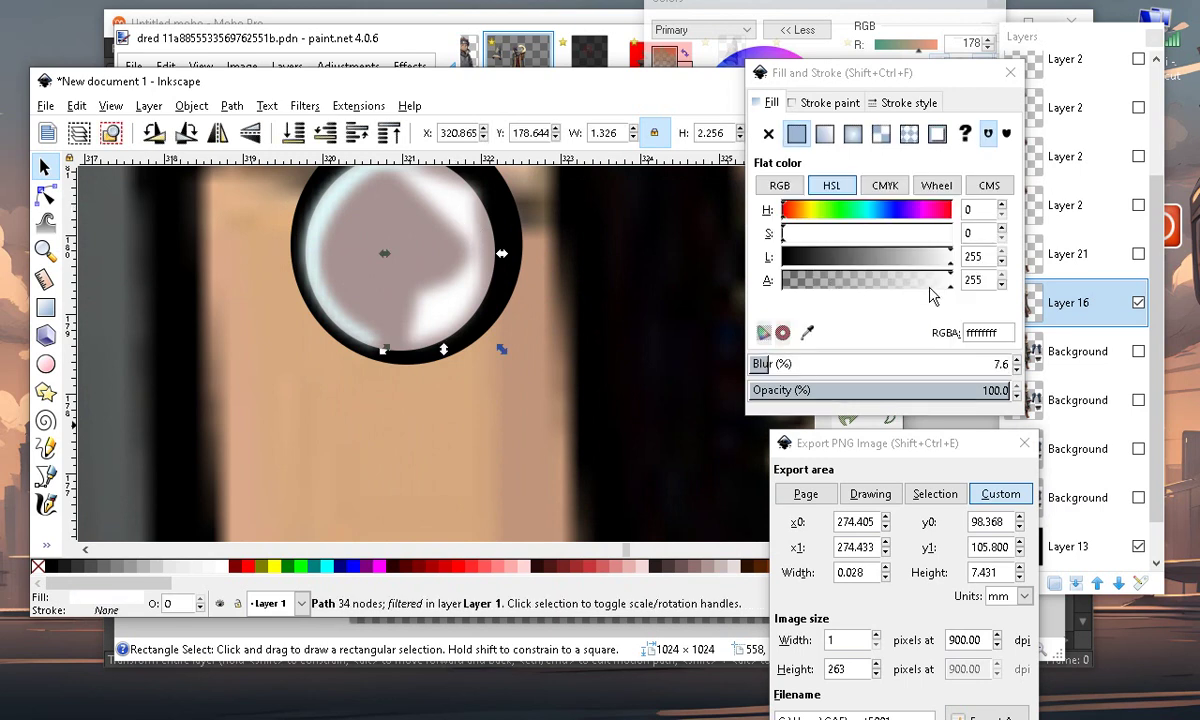
left_click_drag(946, 281, 881, 281)
scroll(320, 340, "down", 3)
key("Escape")
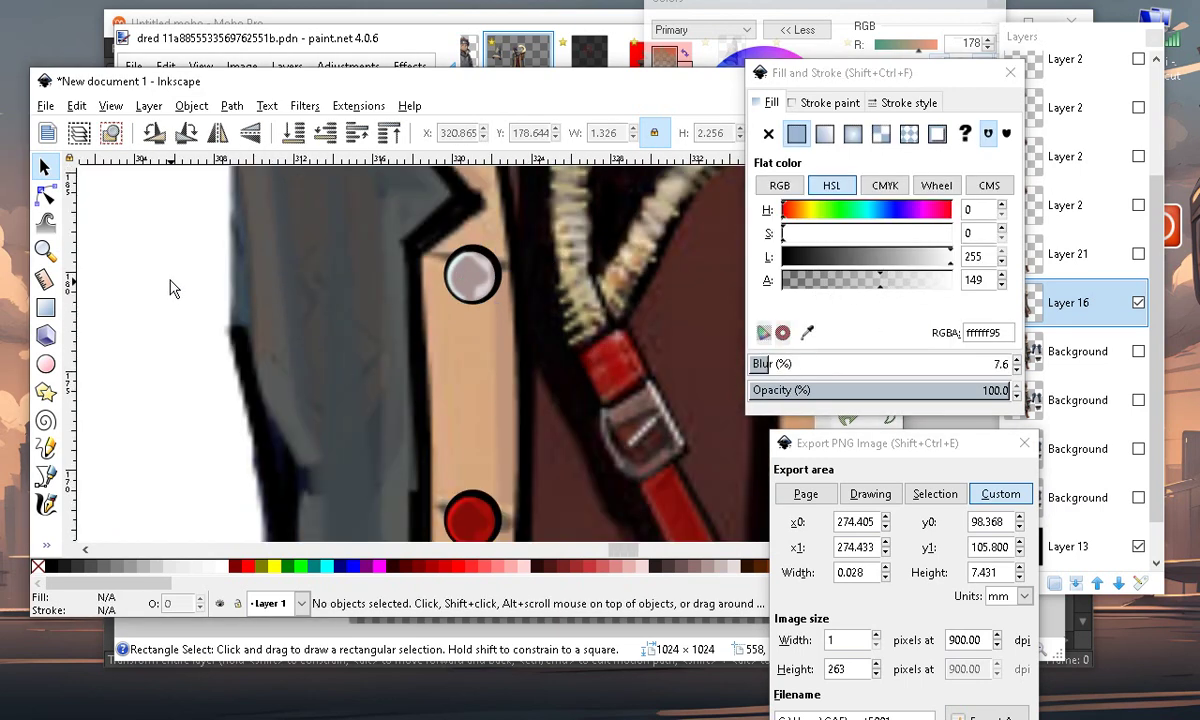
Draw a rectangle about 3.3 × 8.5 mm over the upper button and the coat trim beneath it
scroll(300, 390, "down", 3)
scroll(367, 394, "up", 5)
scroll(428, 318, "down", 4)
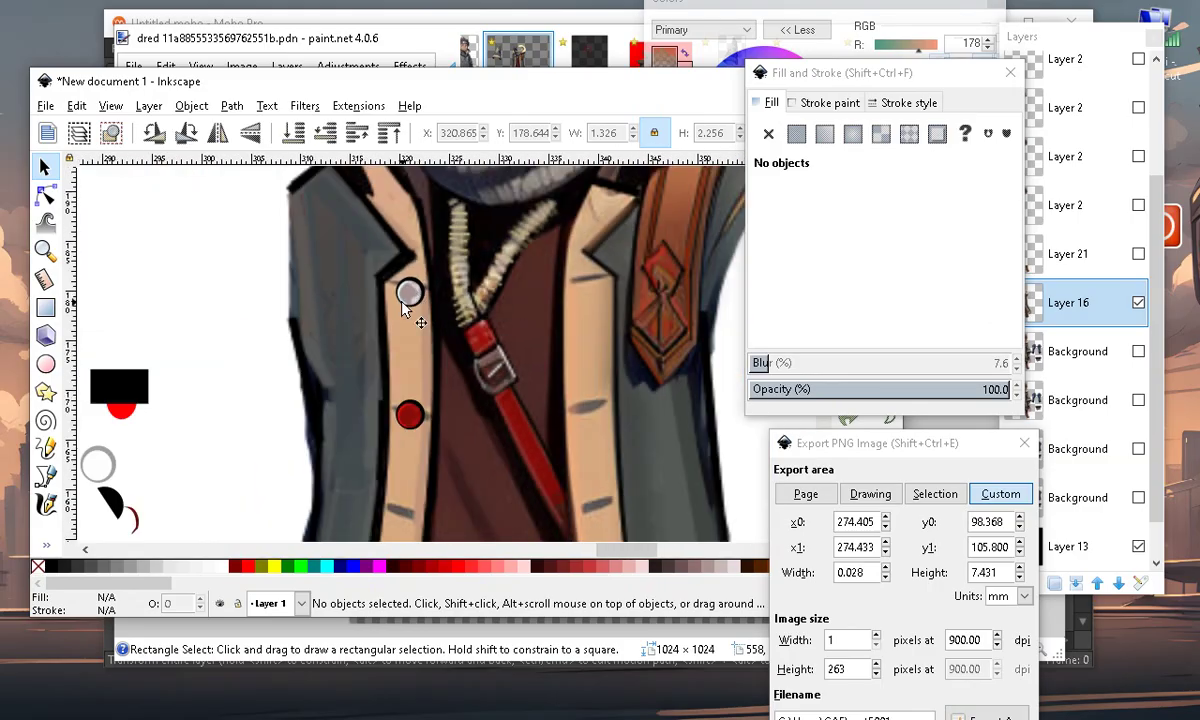
scroll(450, 405, "up", 3)
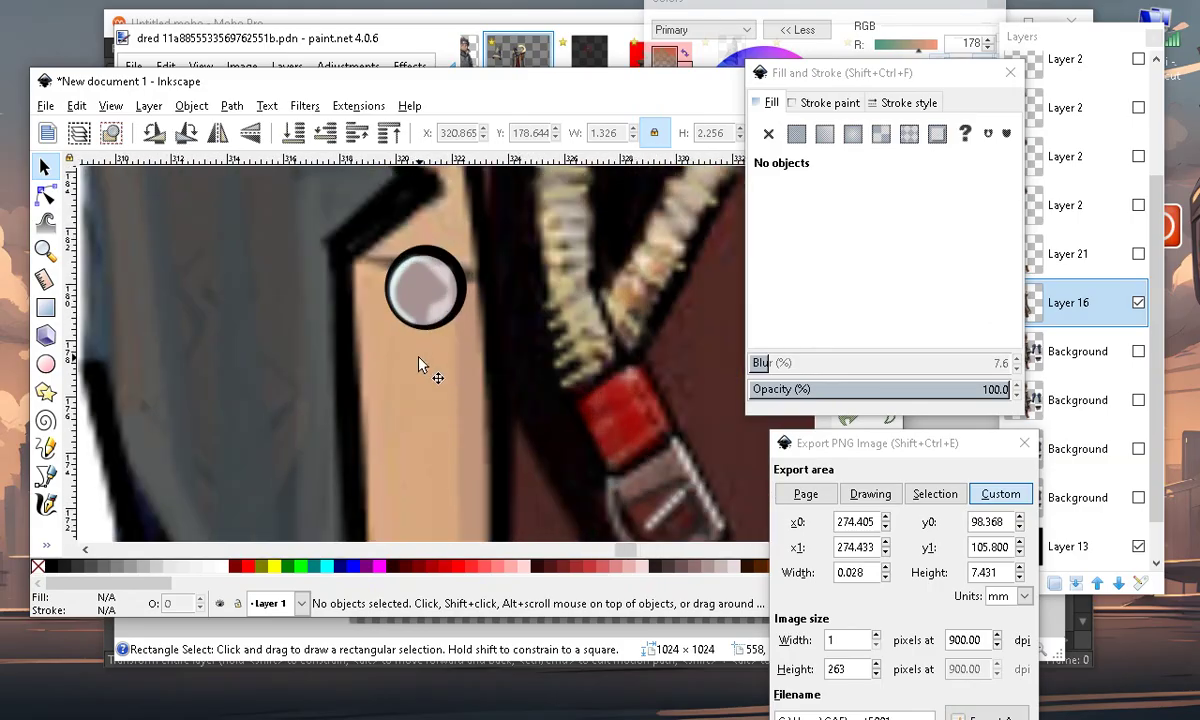
left_click(46, 309)
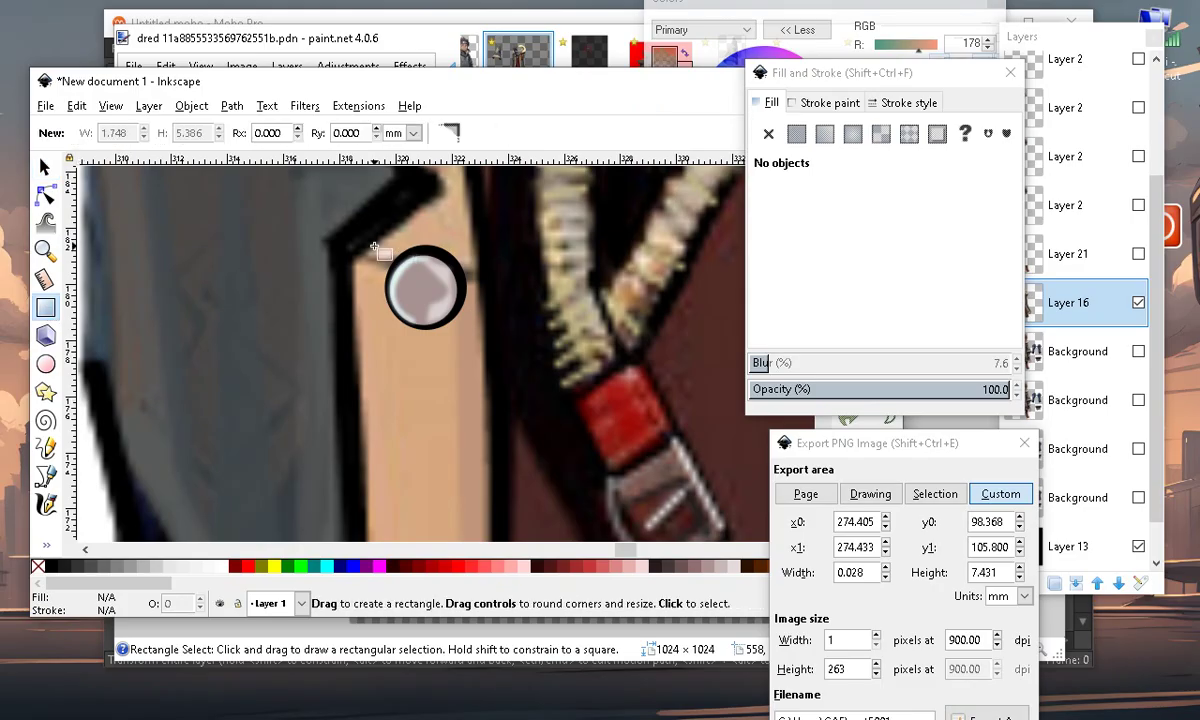
left_click_drag(373, 232, 466, 468)
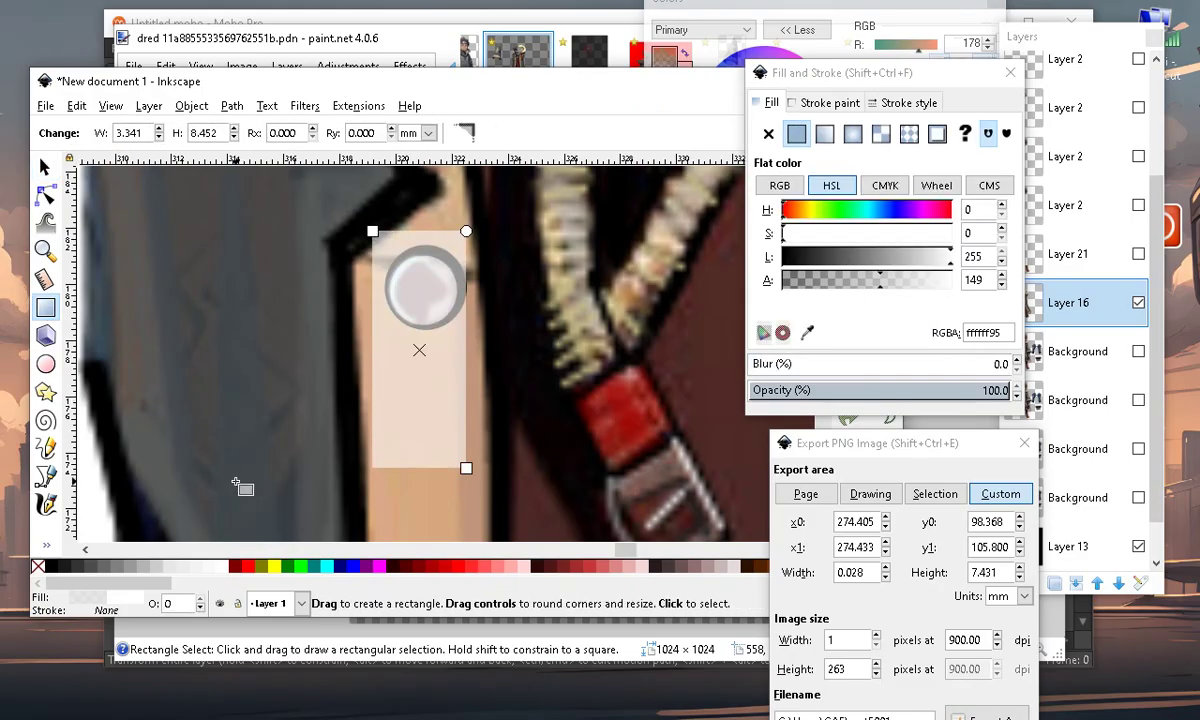
Fill the rectangle with the tan colour d7a87e sampled from the coat trim using the Dropper tool
left_click(53, 554)
left_click(110, 655)
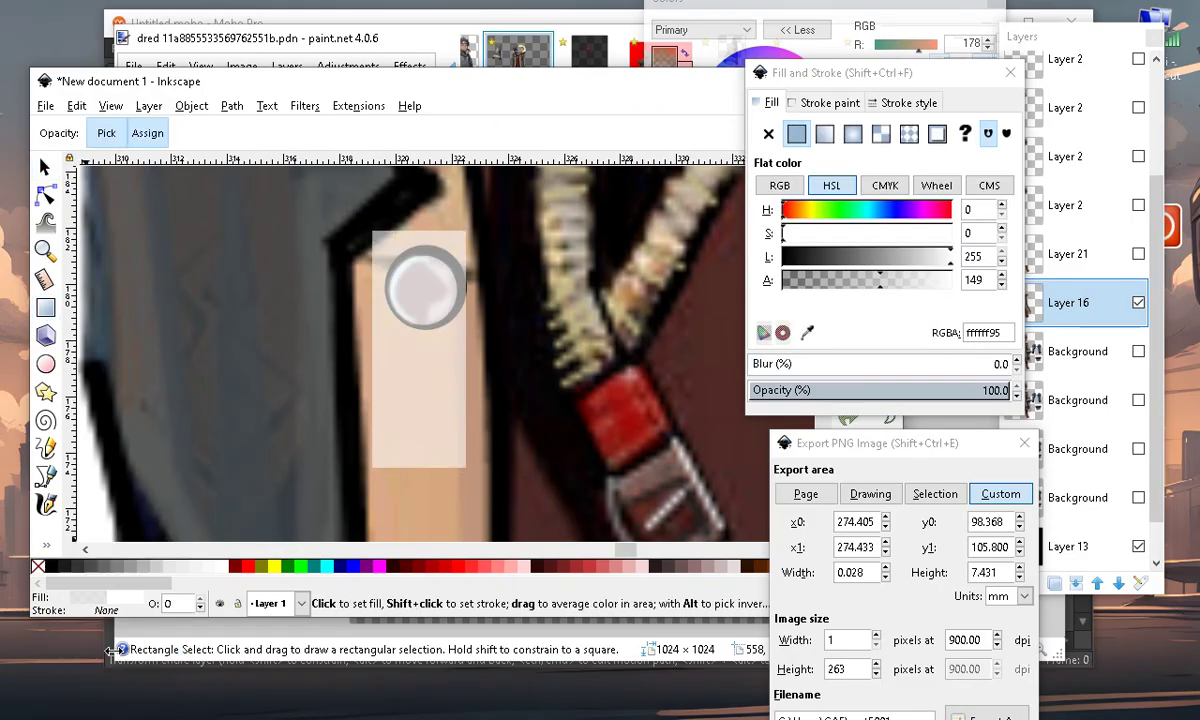
left_click(441, 494)
scroll(390, 326, "down", 3)
scroll(386, 330, "up", 2)
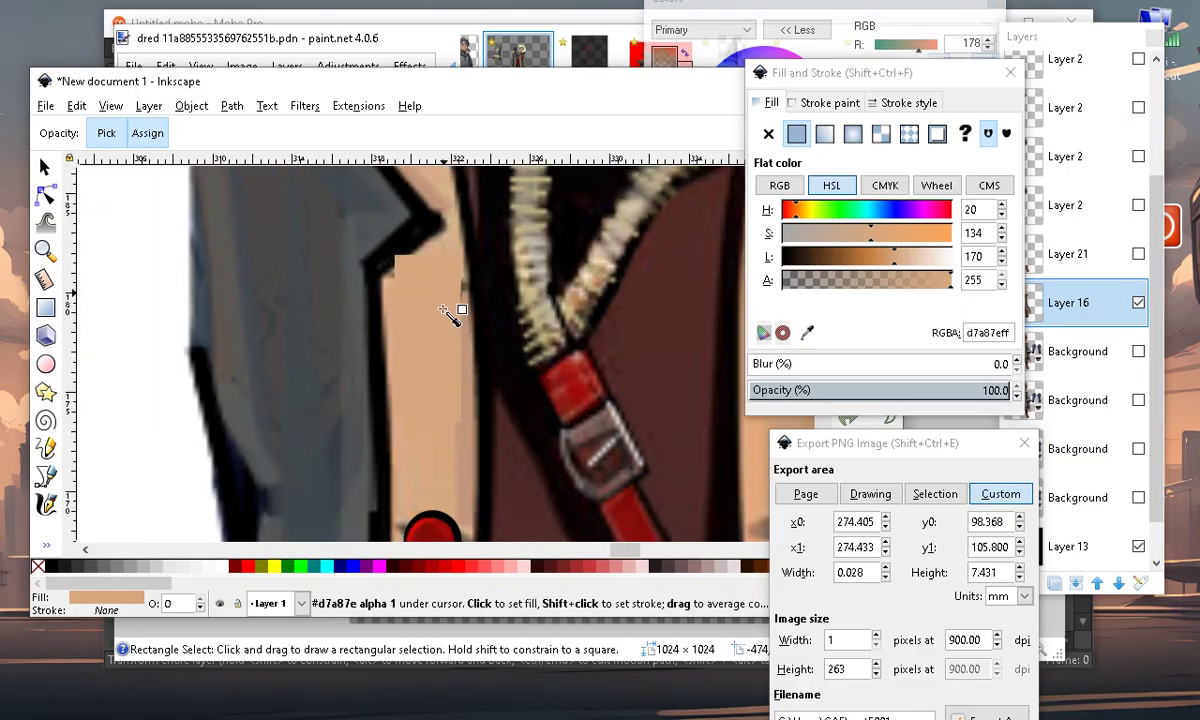
Restack the tan rectangle so it lies behind the upper button but in front of the coat artwork
left_click(46, 168)
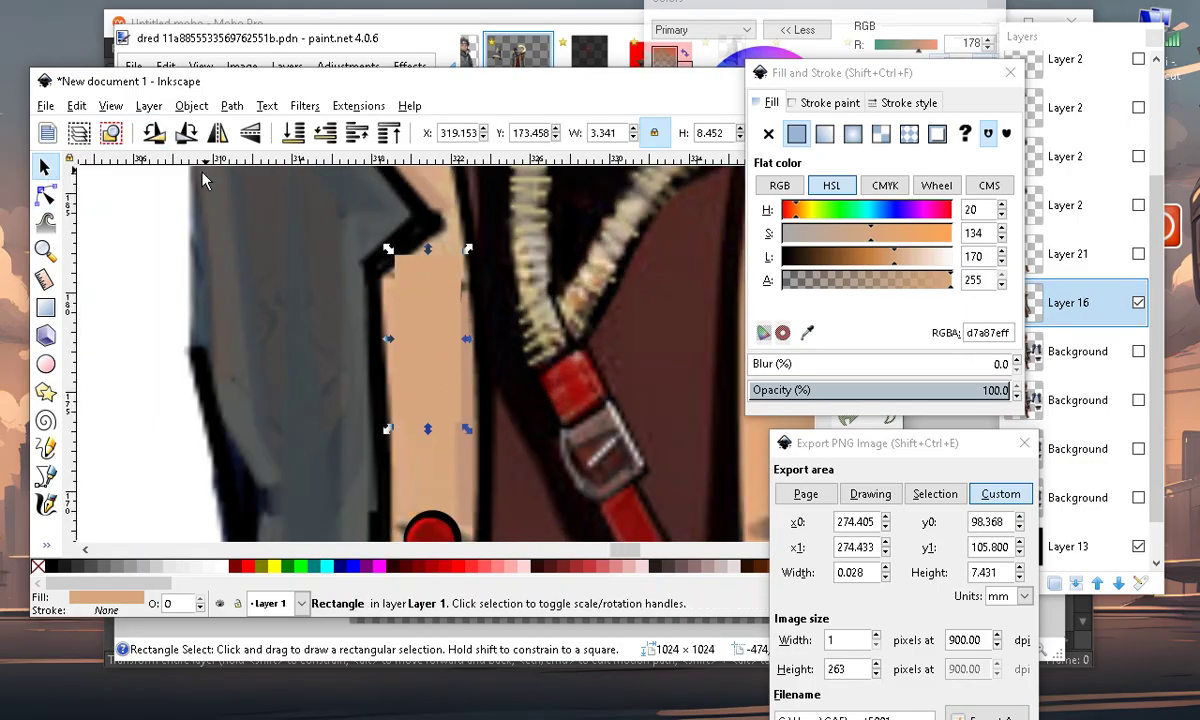
left_click(325, 138)
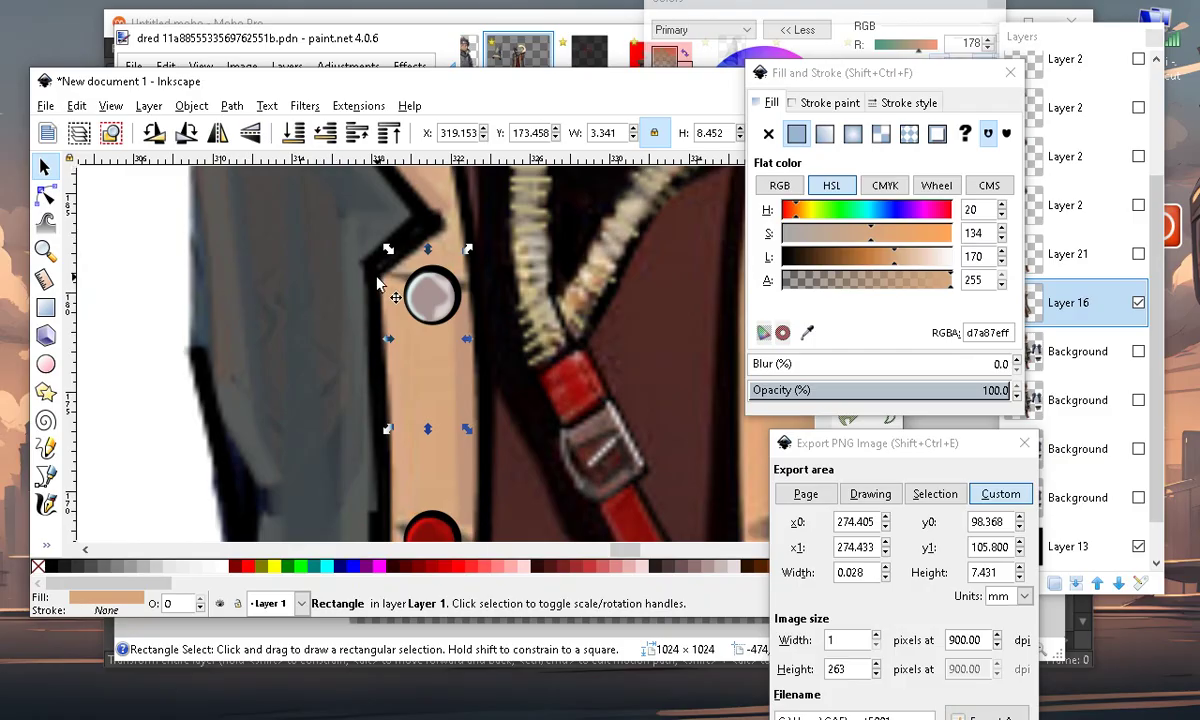
scroll(378, 285, "down", 3)
scroll(357, 183, "up", 3)
left_click(357, 141)
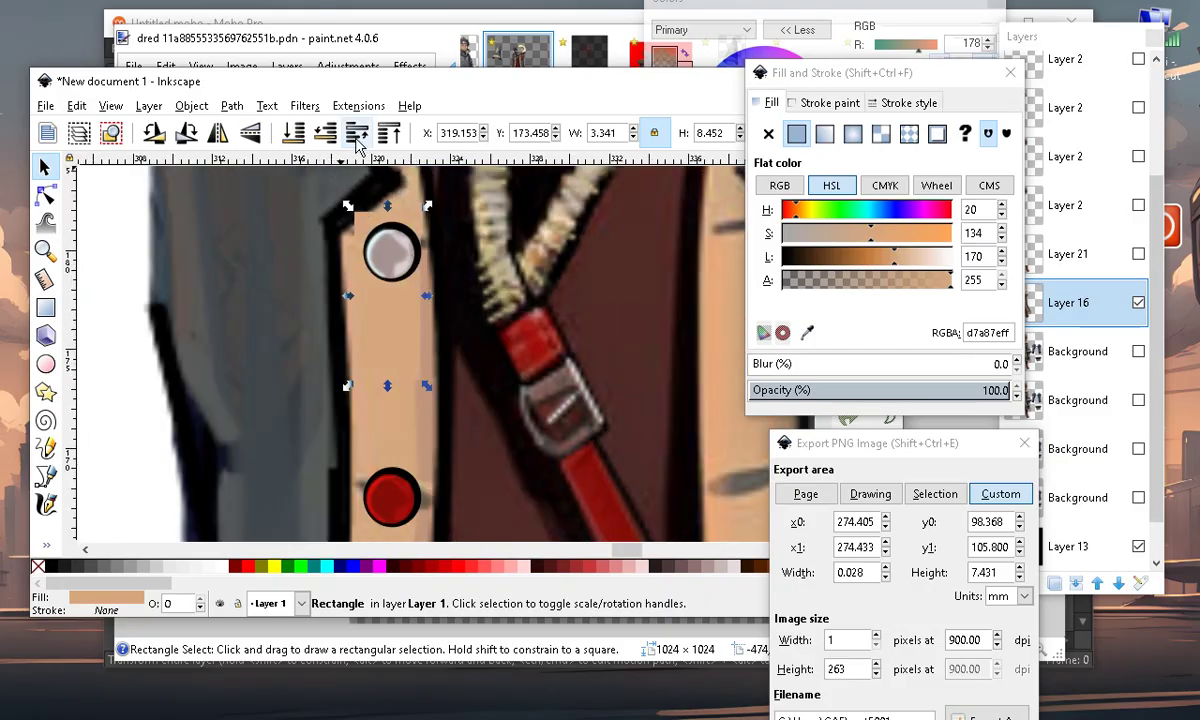
Move the tan rectangle down to about X 319.3, Y 171.7 mm and darken its fill to saturation 75, lightness 142
left_click_drag(398, 288, 402, 368)
mouse_move(873, 270)
left_mouse_down()
mouse_move(900, 240)
mouse_move(822, 240)
left_mouse_up()
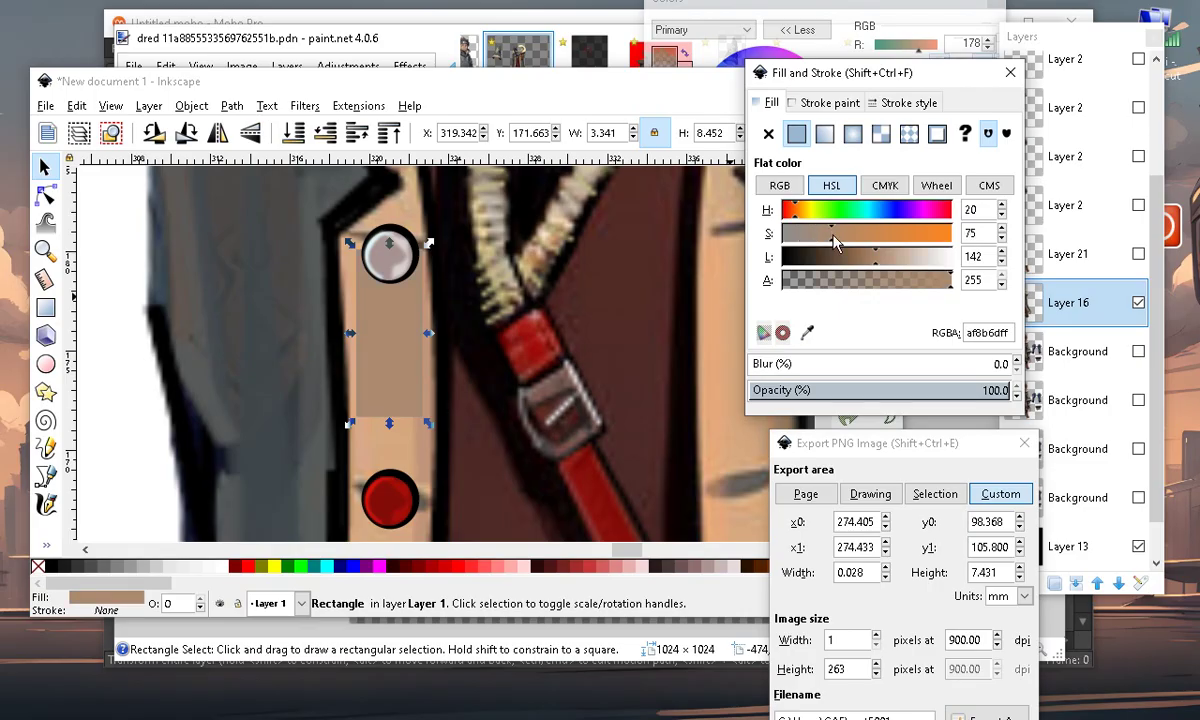
scroll(431, 286, "down", 3)
left_click(204, 403)
Refill the darkened rectangle between the two buttons with the tan colour dba87d sampled from the opposite coat trim
scroll(422, 318, "up", 3)
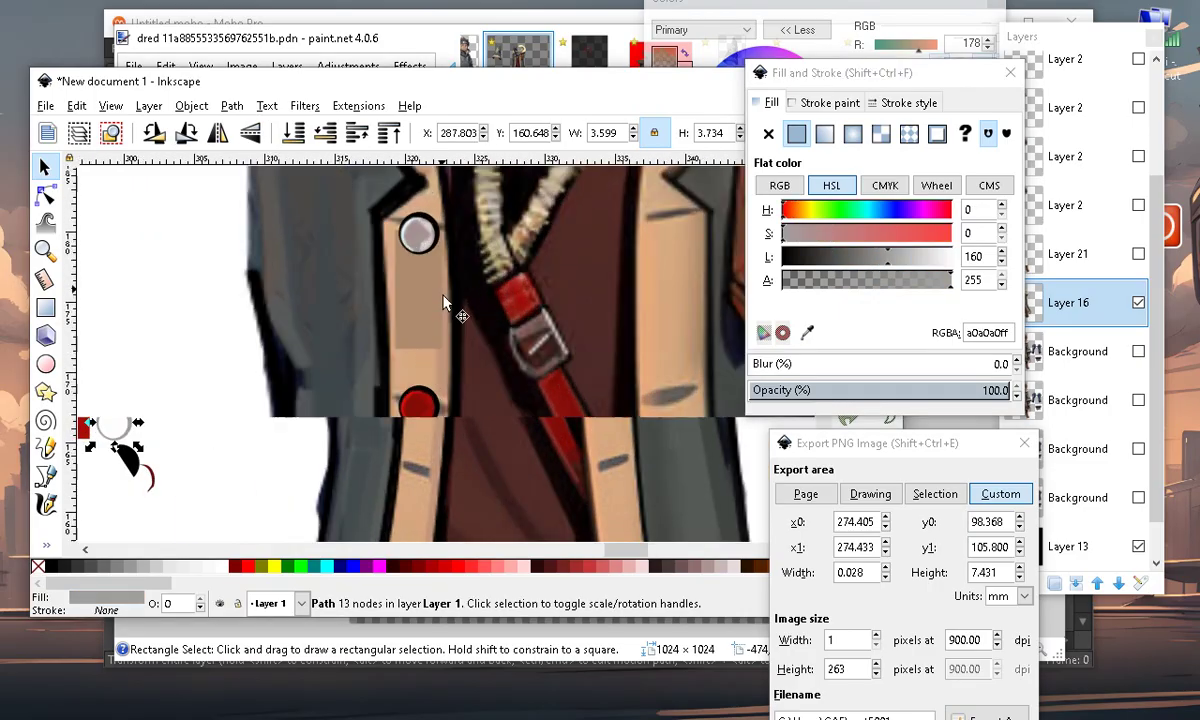
scroll(450, 345, "down", 2)
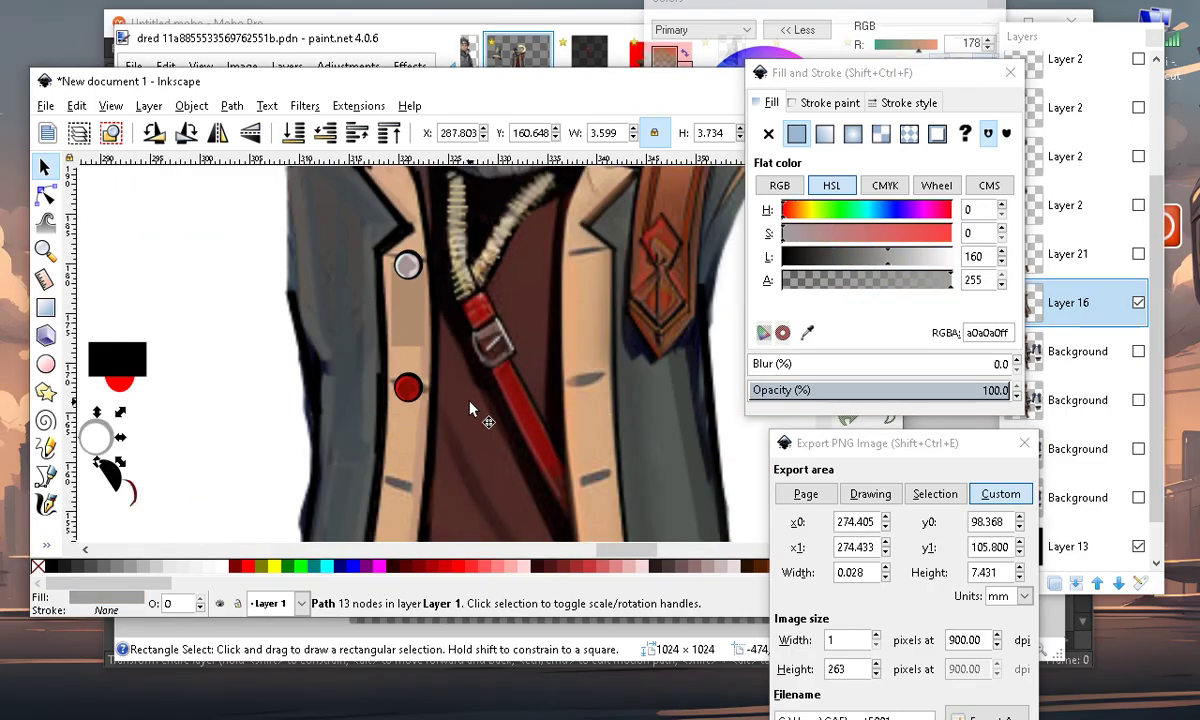
scroll(407, 338, "up", 1)
left_click(418, 330)
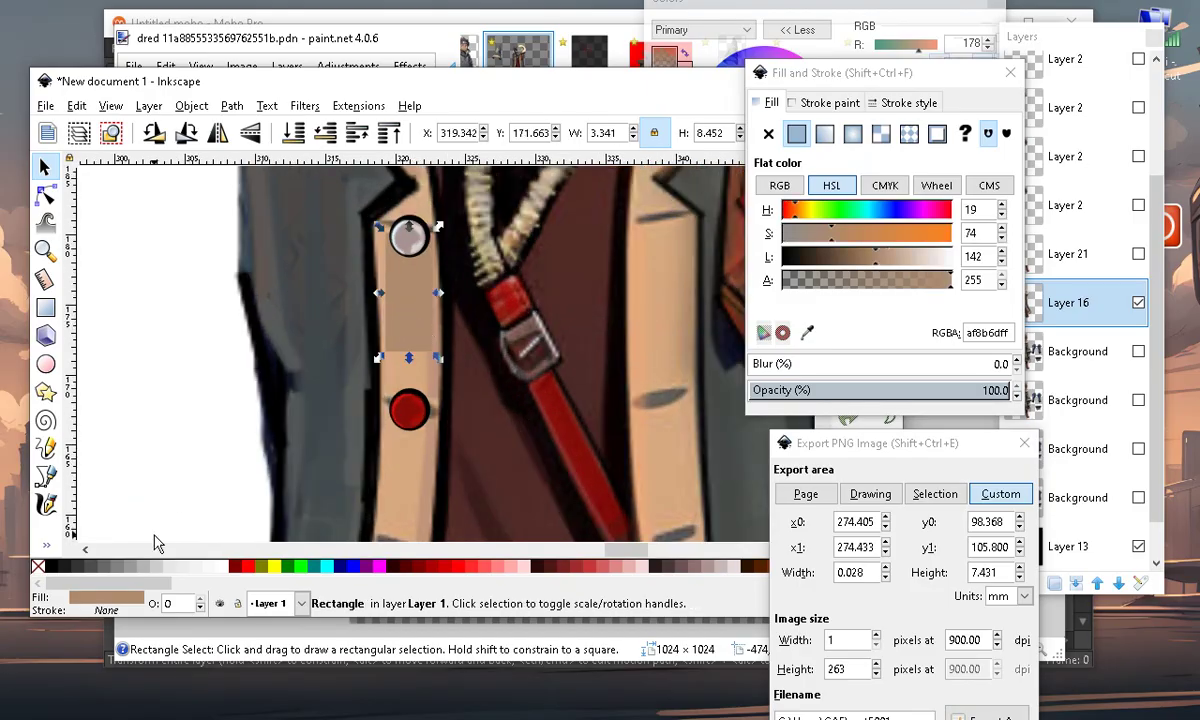
left_click(46, 545)
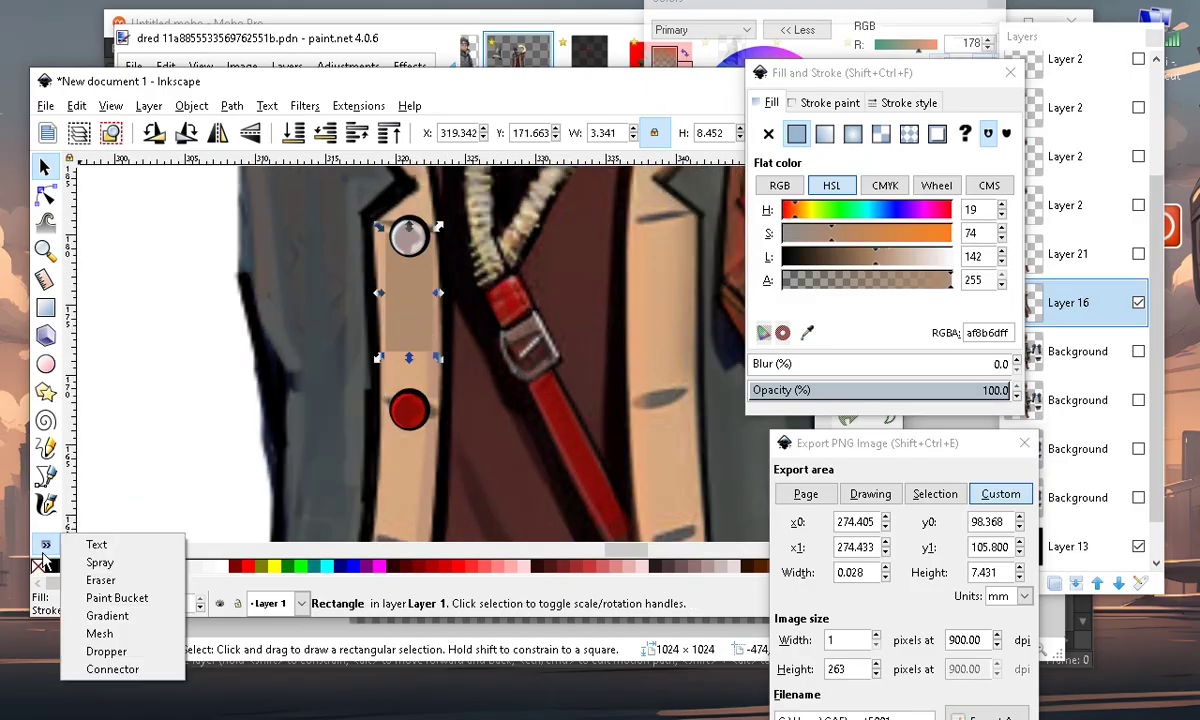
left_click(118, 650)
left_click(651, 338)
scroll(313, 282, "down", 2)
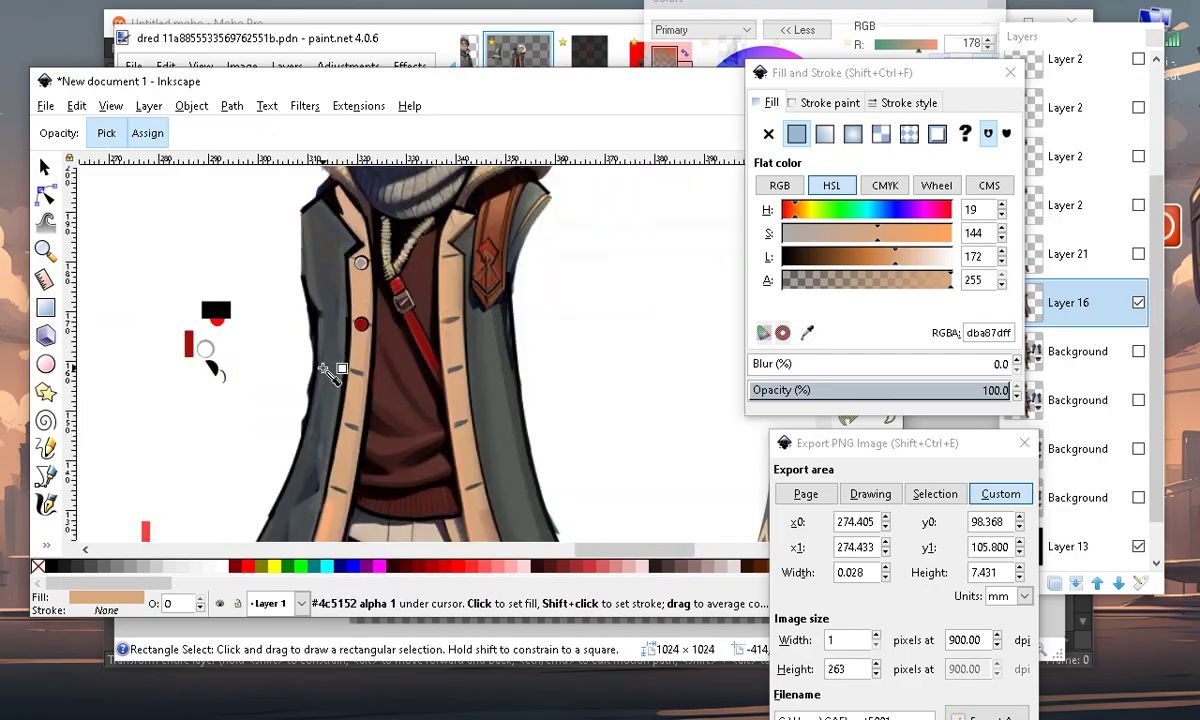
Examine the patched coat trim and the two buttons close up and within the whole character
scroll(330, 268, "up", 3)
scroll(400, 268, "down", 3)
scroll(365, 290, "up", 3)
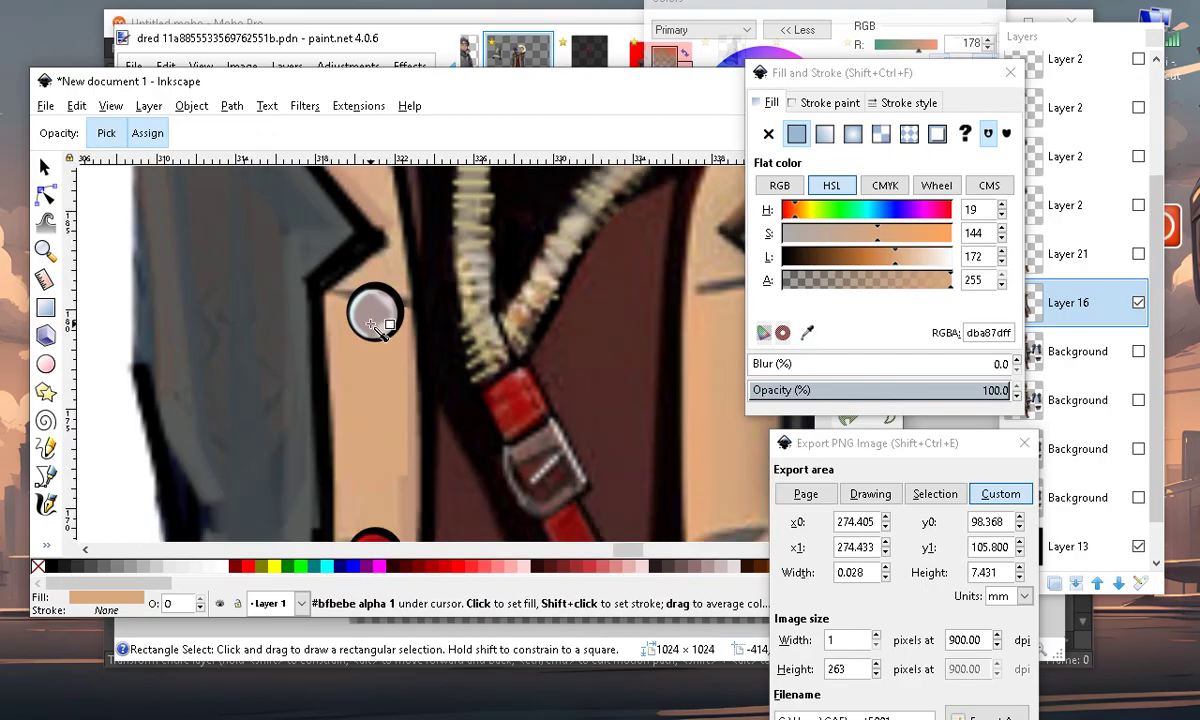
scroll(400, 210, "down", 2)
scroll(410, 220, "down", 2)
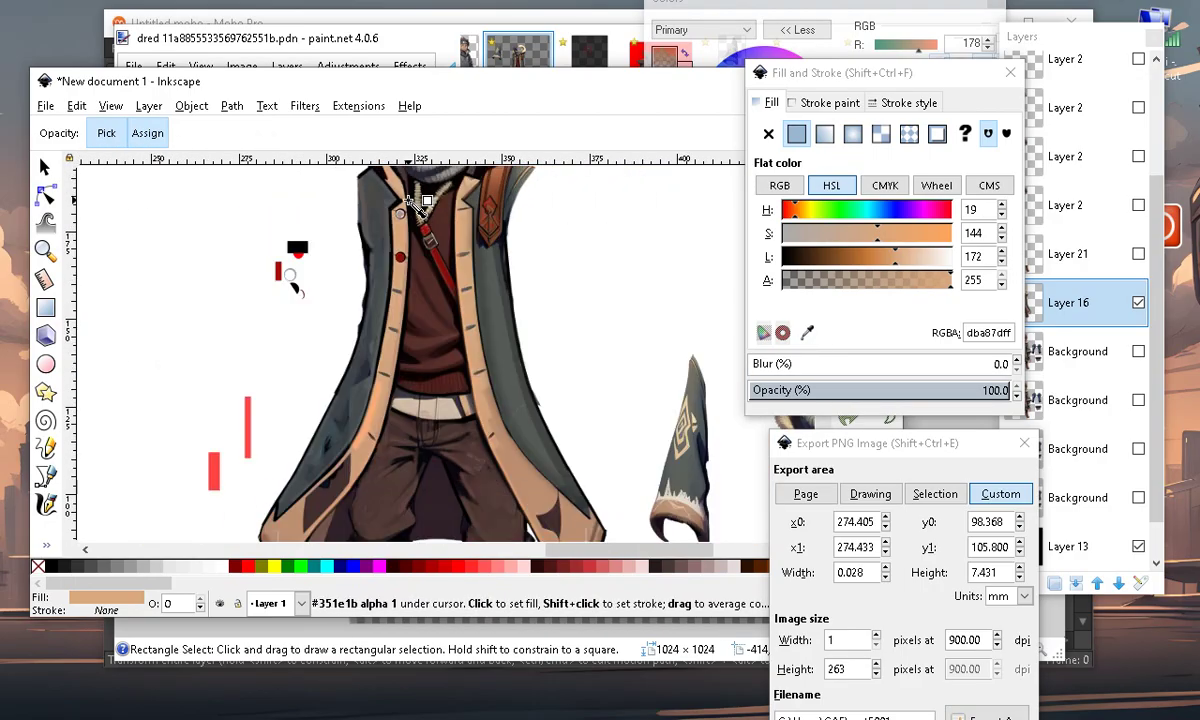
scroll(425, 245, "down", 3)
scroll(395, 290, "up", 1)
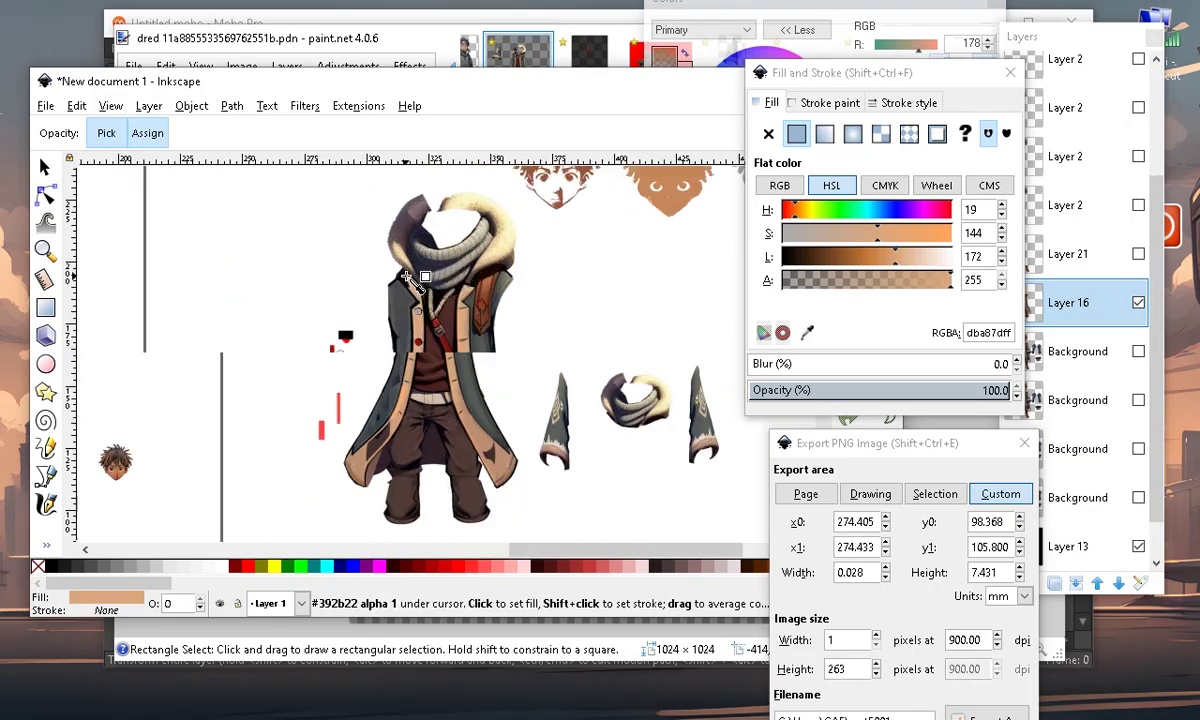
scroll(365, 345, "down", 2)
scroll(360, 355, "up", 1)
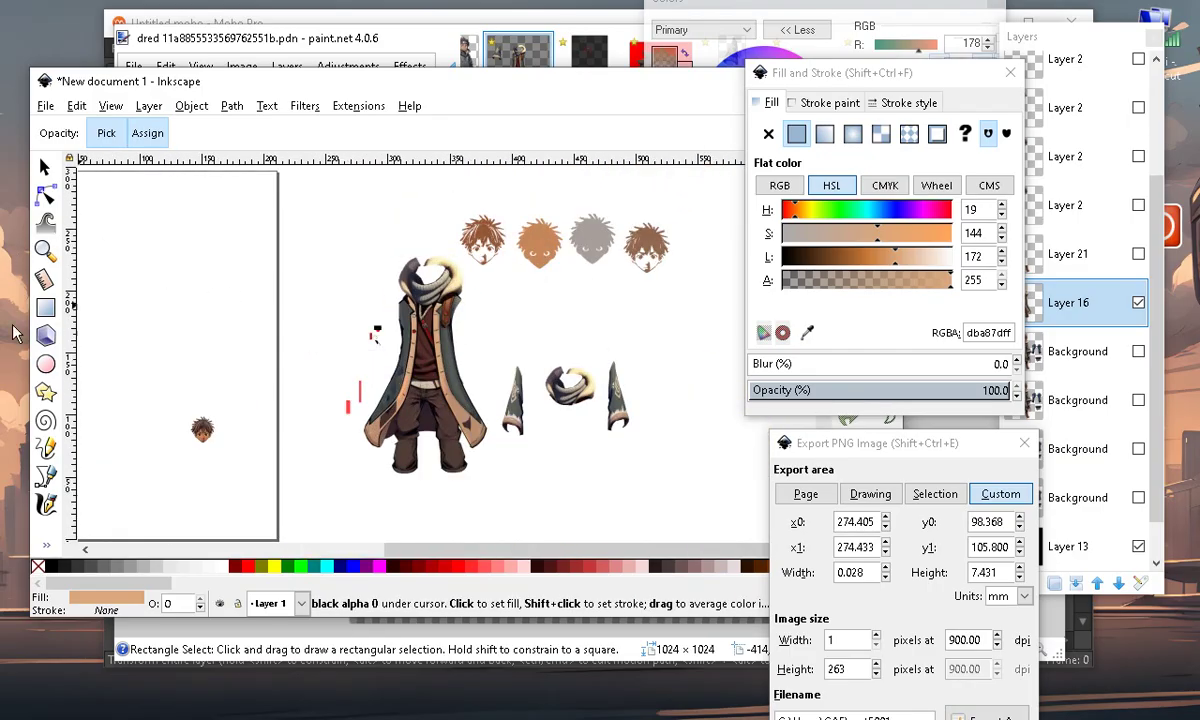
Draw a black rectangle about 412 × 242 mm with alpha 225 over the character artwork and send it behind everything
left_click(45, 307)
left_click_drag(242, 197, 753, 496)
left_click_drag(820, 258, 648, 266)
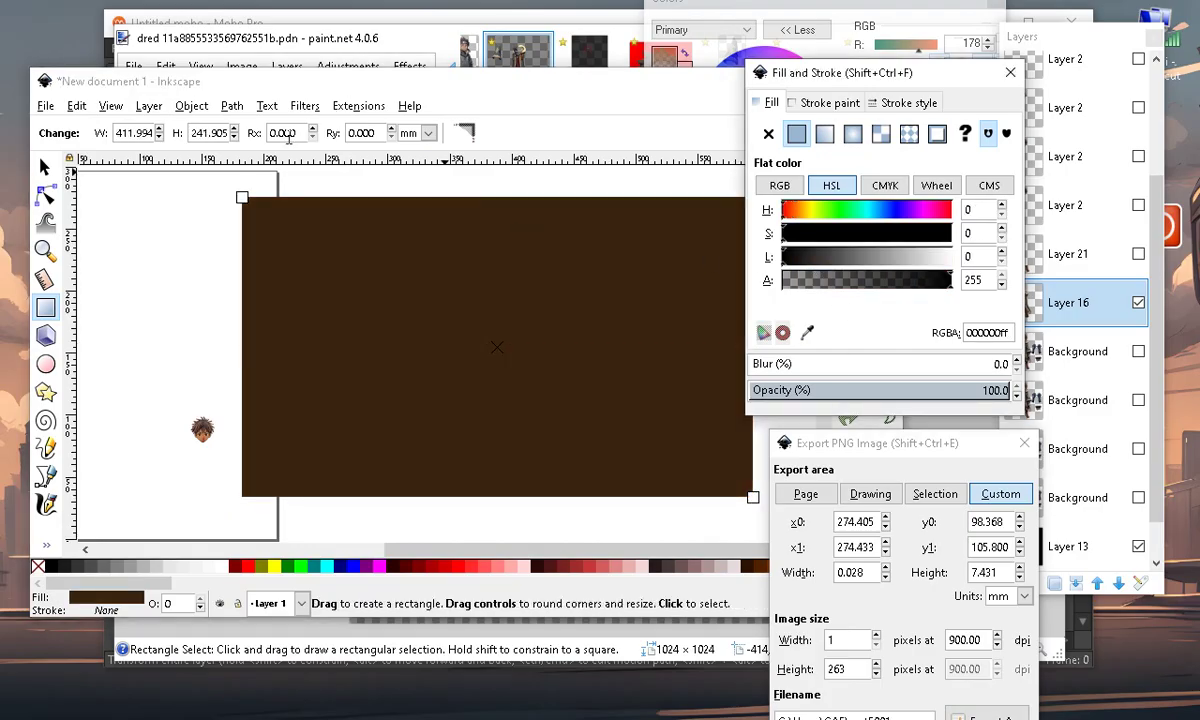
left_click_drag(806, 258, 768, 260)
left_click_drag(879, 281, 1014, 296)
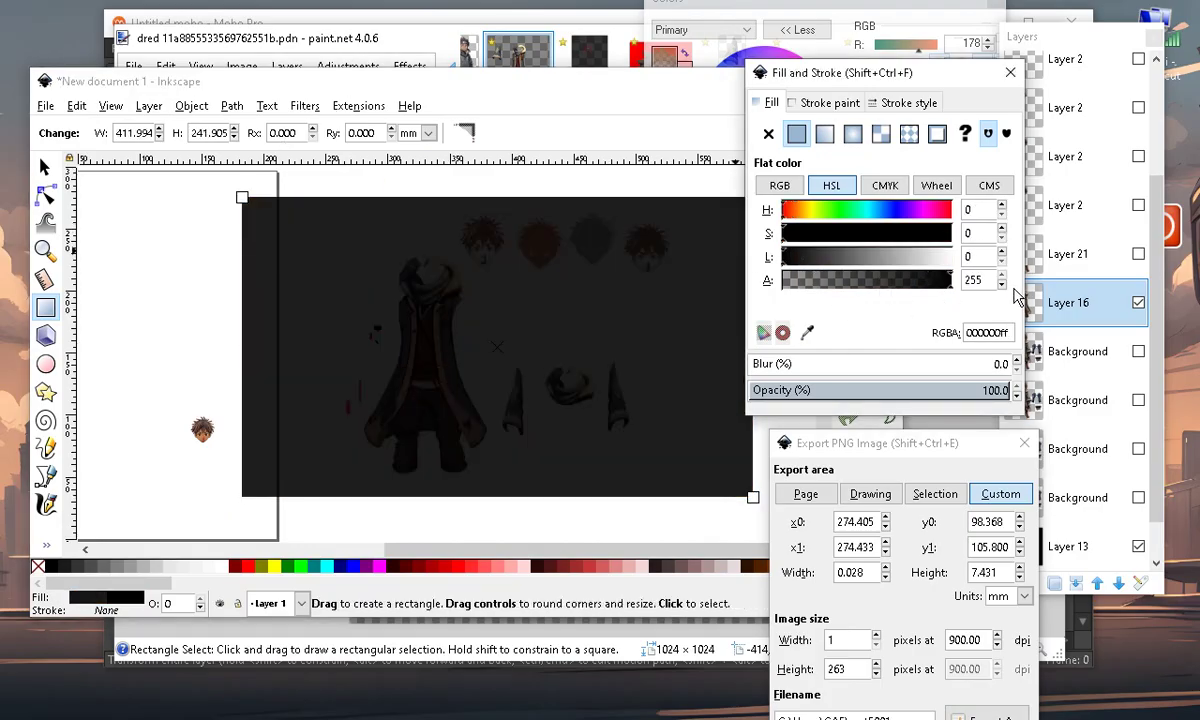
left_click(43, 166)
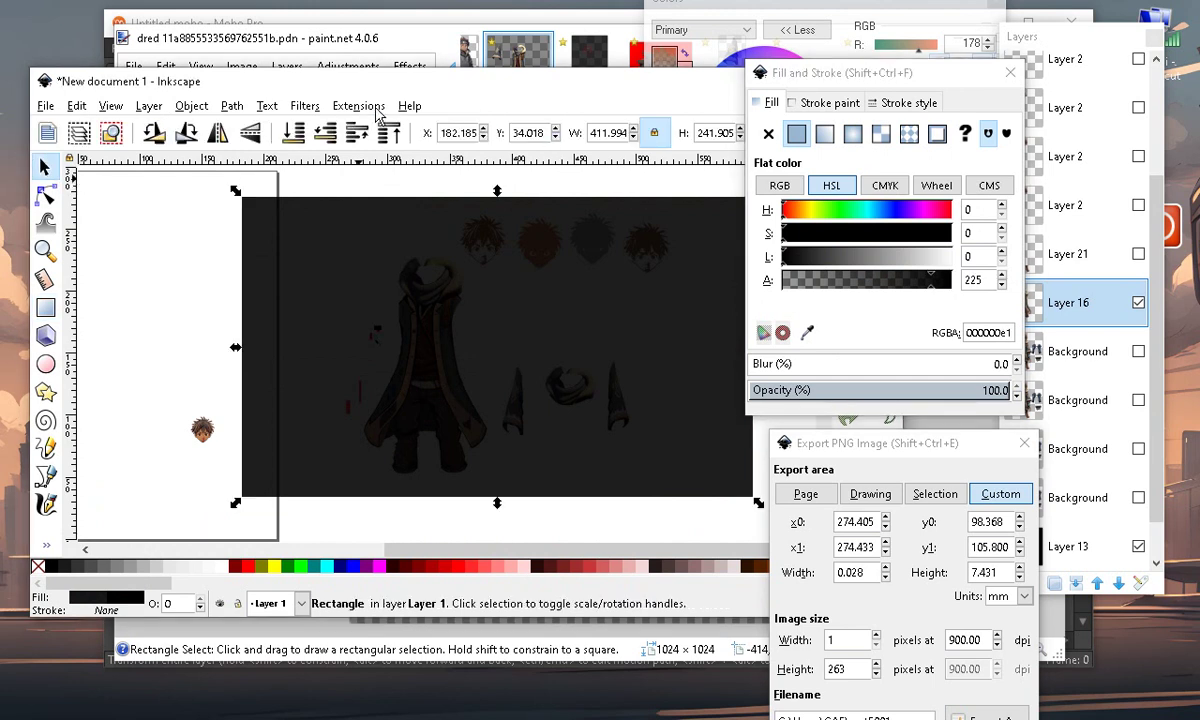
left_click(291, 134)
Inspect the coat, trousers, scarf and buttons against the dark backdrop, both close up and at full view
scroll(411, 321, "up", 5)
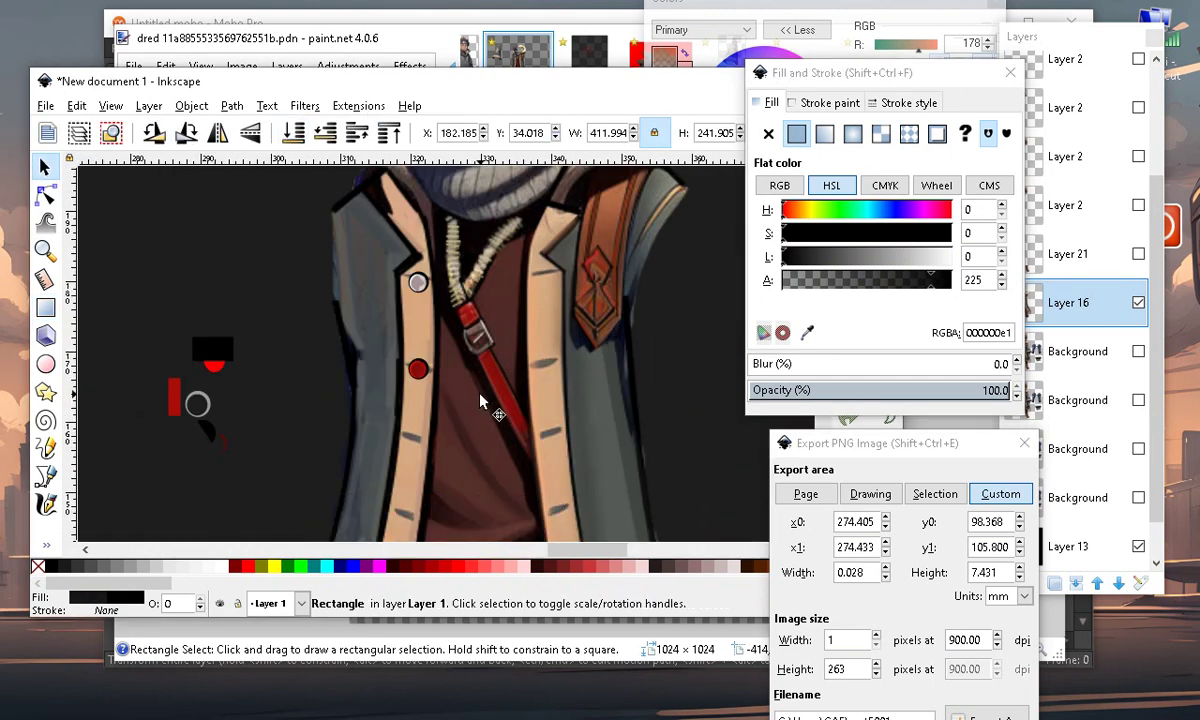
scroll(390, 416, "up", 2)
scroll(420, 321, "down", 6)
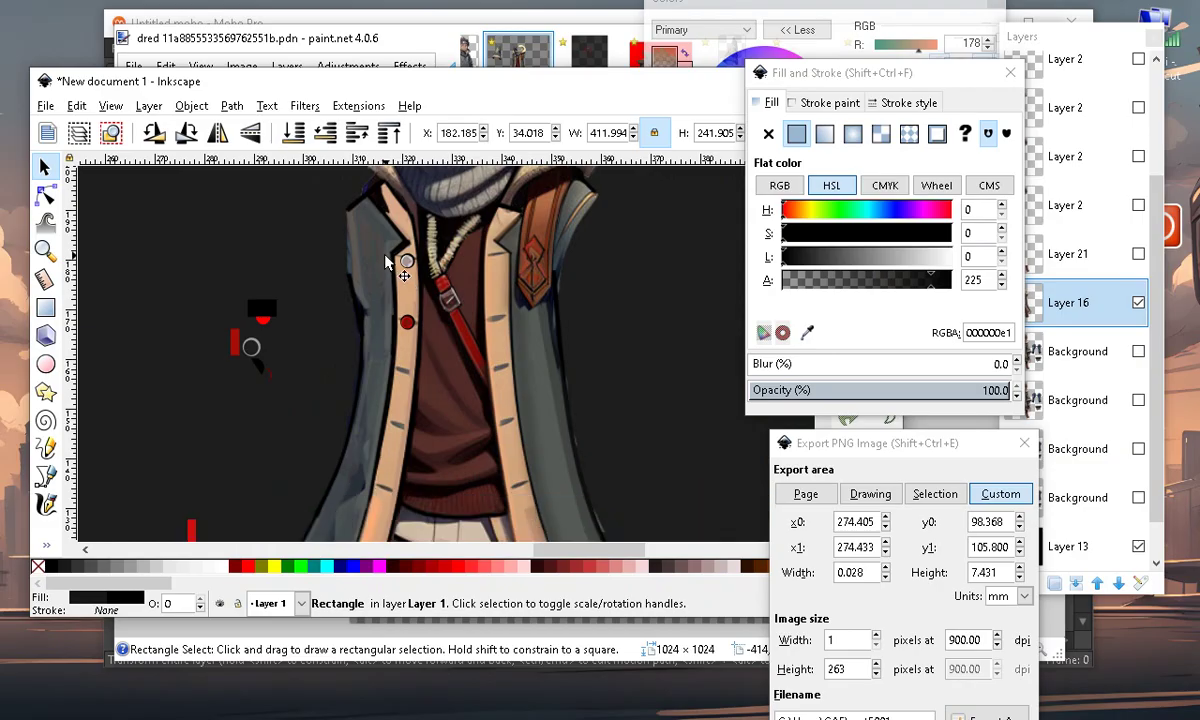
scroll(437, 384, "up", 2)
scroll(434, 440, "up", 1)
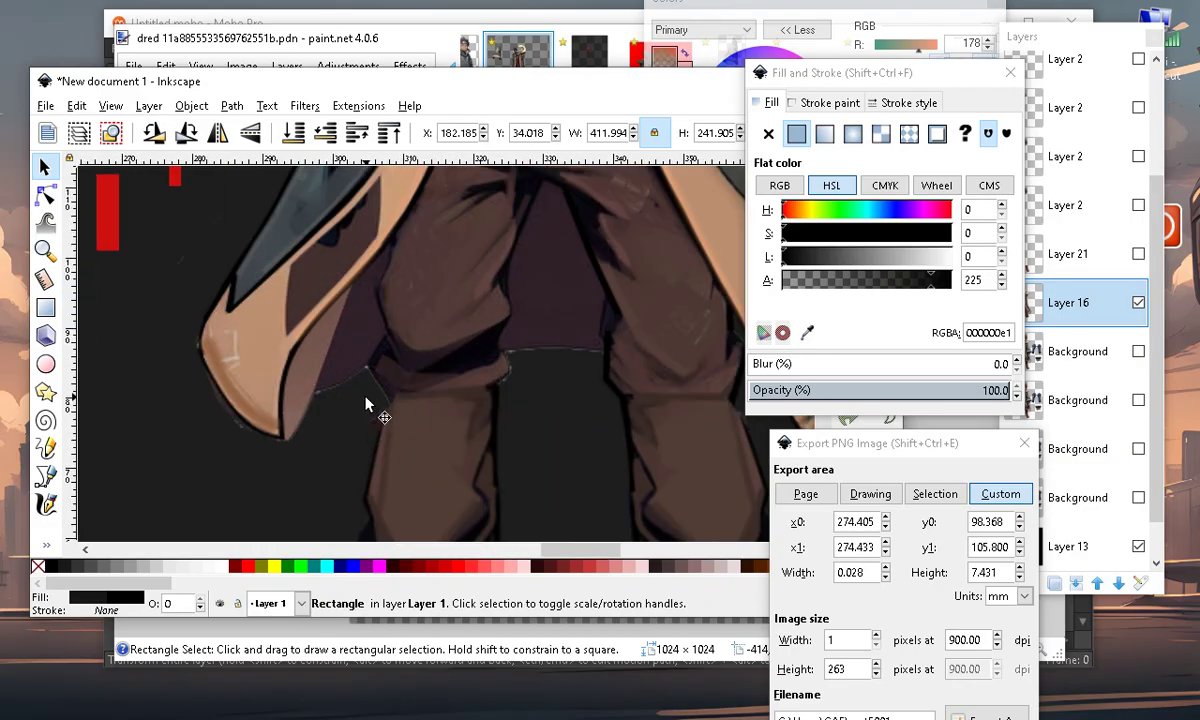
scroll(378, 410, "down", 4)
scroll(472, 228, "up", 3)
scroll(471, 221, "up", 1)
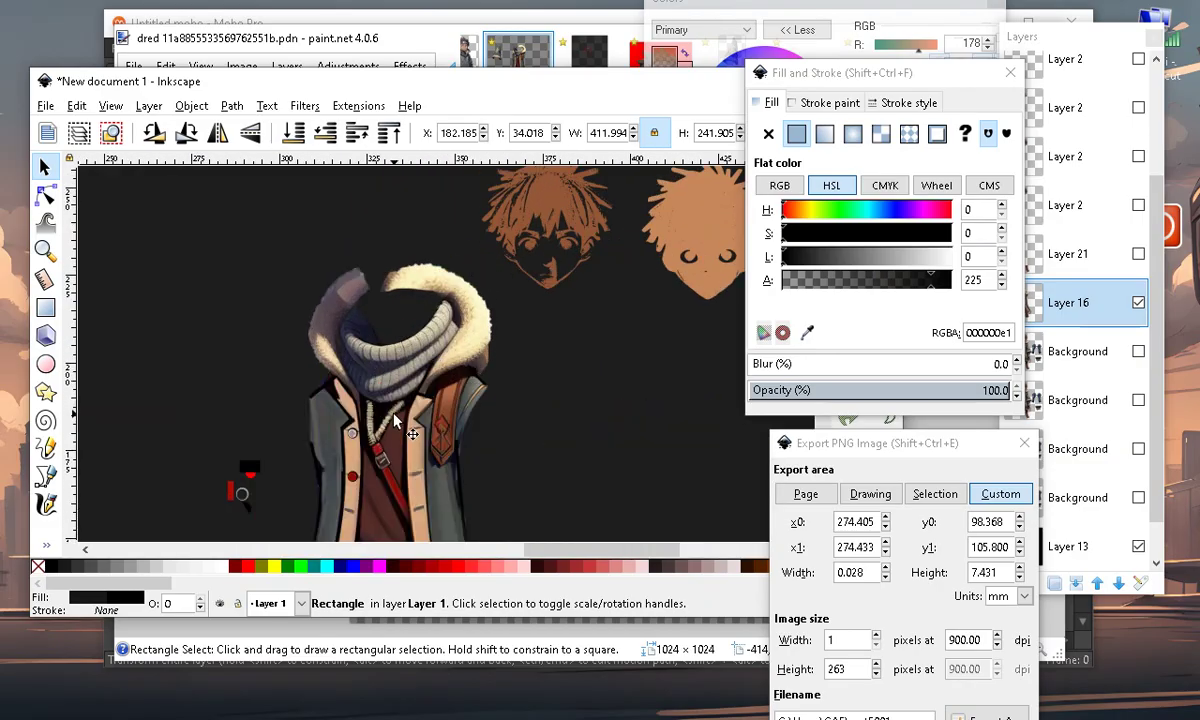
scroll(365, 253, "down", 2)
scroll(474, 466, "up", 1)
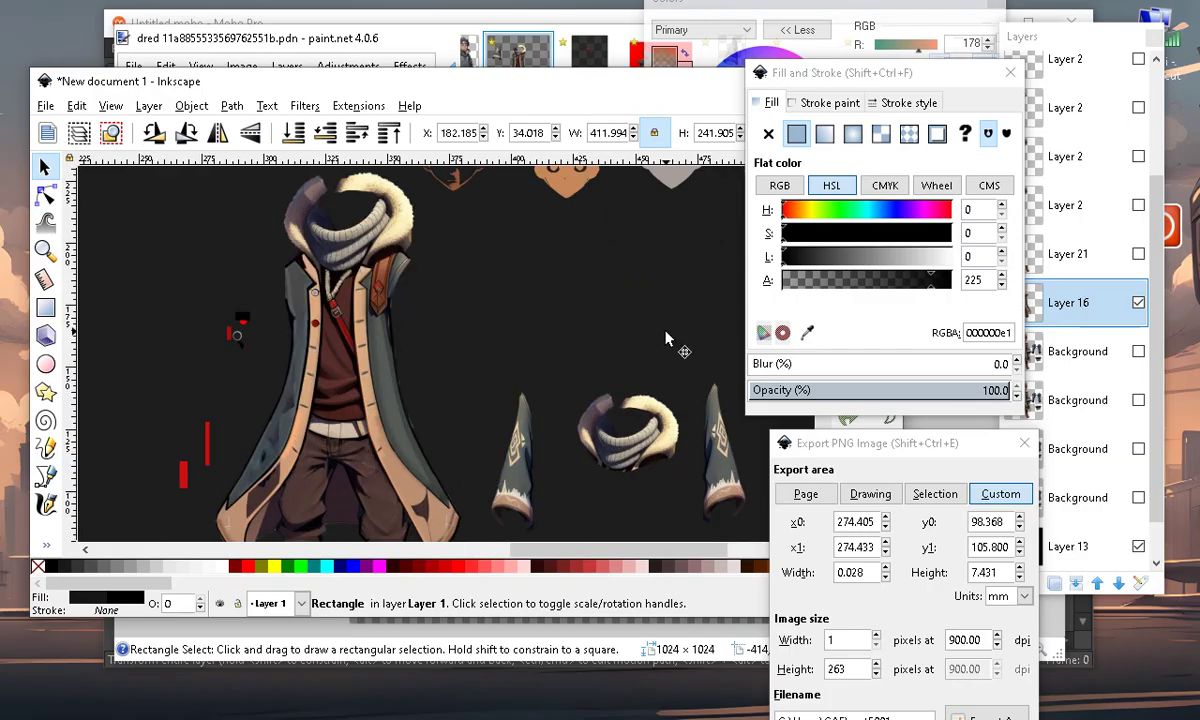
Move the loose sleeve nearest the character onto the coat's left shoulder at about X 292.1, Y 127.7 mm
left_click(510, 460)
left_click_drag(510, 460, 263, 350)
scroll(306, 311, "up", 1)
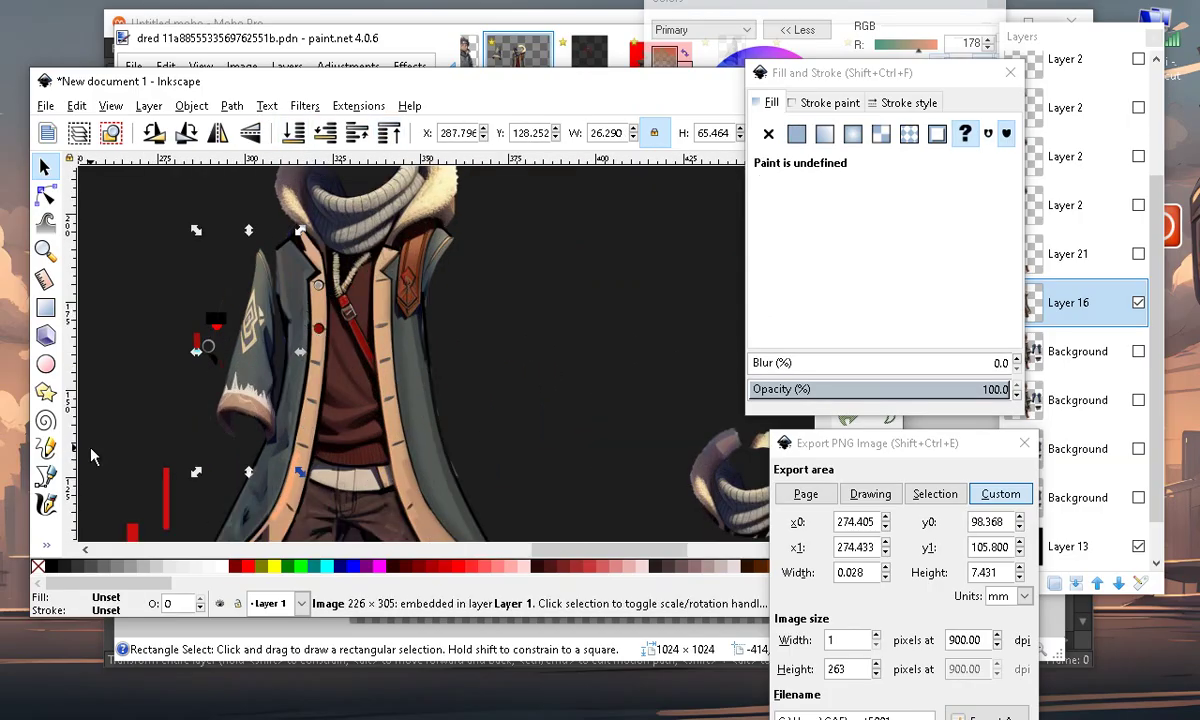
mouse_move(268, 402)
left_mouse_down()
mouse_move(257, 399)
mouse_move(277, 397)
mouse_move(259, 391)
mouse_move(270, 400)
left_mouse_up()
scroll(270, 400, "down", 2)
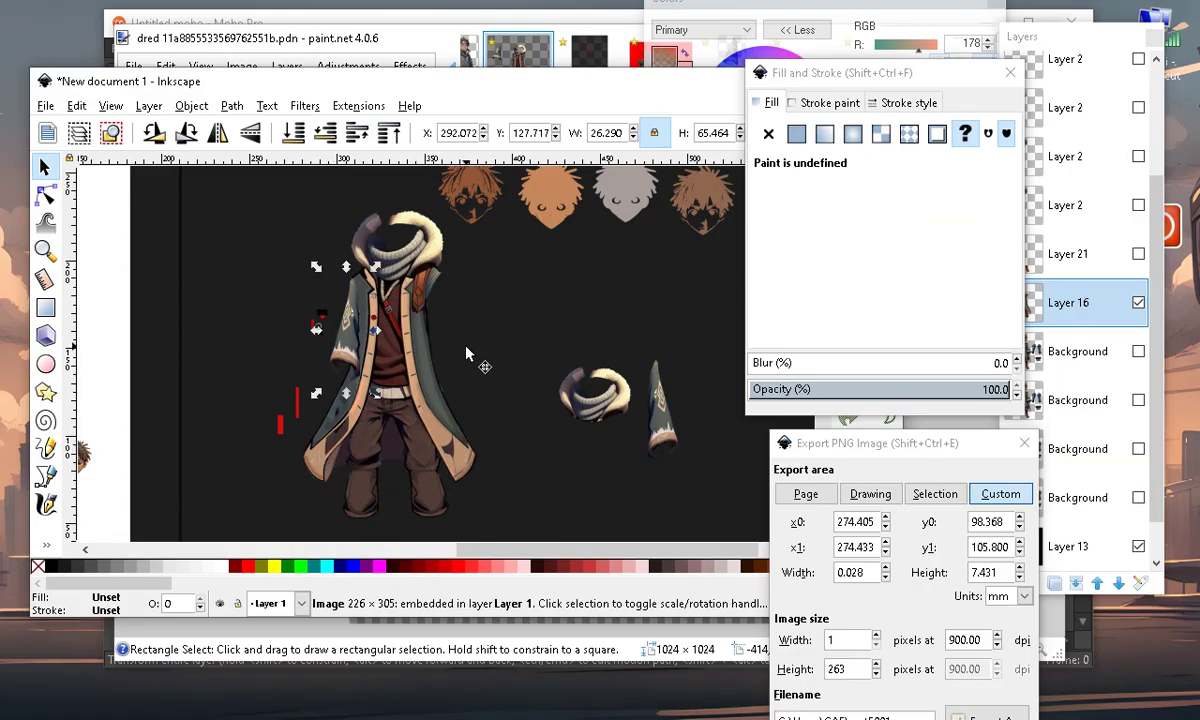
Select the 20 loose button pieces and move them off the dark backdrop to about X -49.4, Y 84.9 mm
scroll(466, 354, "down", 2)
left_click(270, 391)
scroll(426, 395, "up", 3)
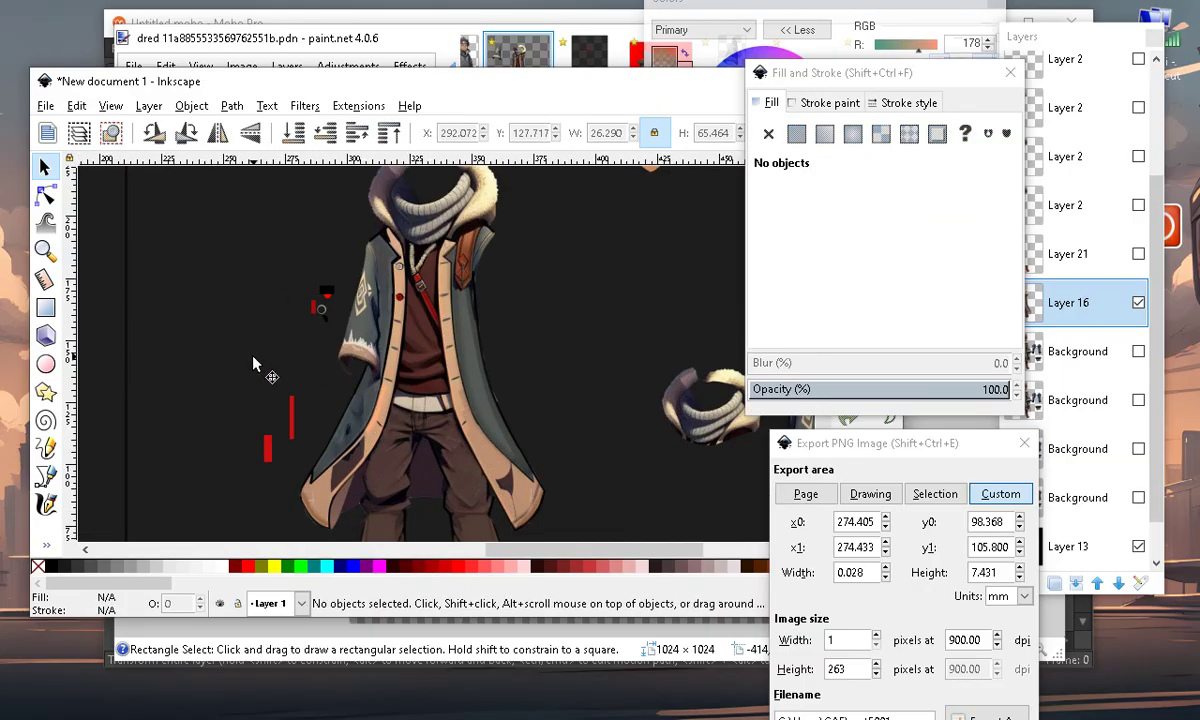
scroll(254, 364, "down", 2)
left_click_drag(250, 280, 147, 347)
scroll(485, 262, "up", 6)
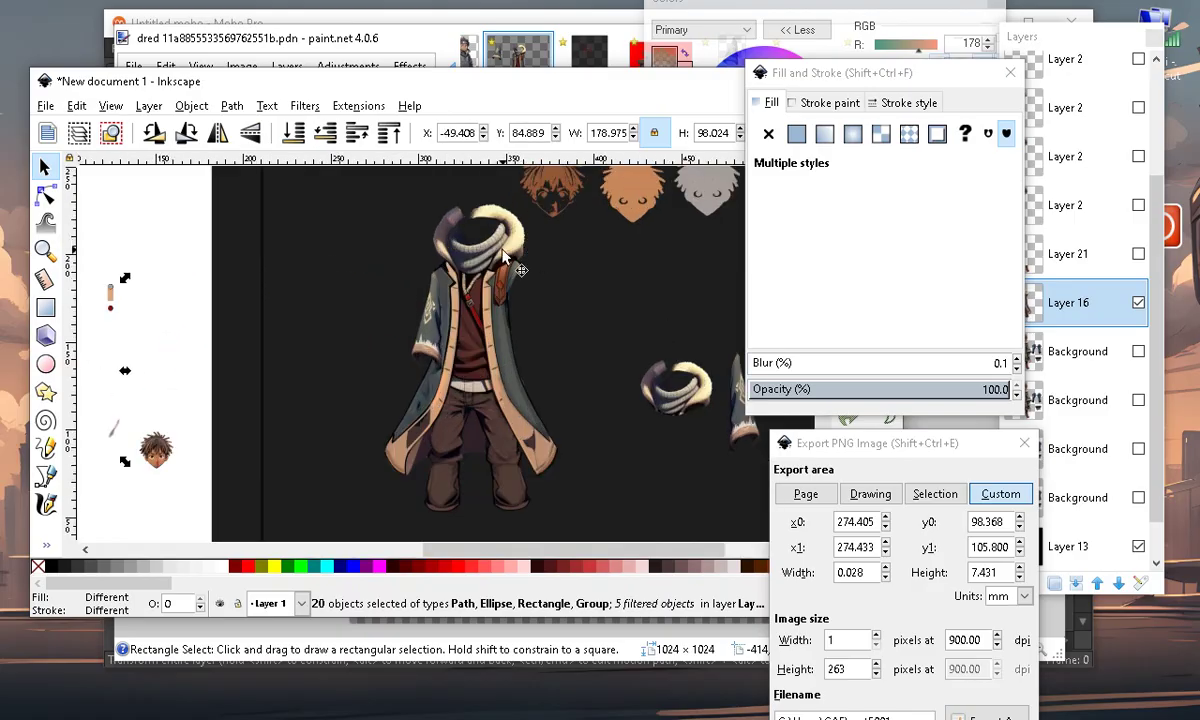
scroll(500, 275, "down", 5)
scroll(513, 385, "down", 1)
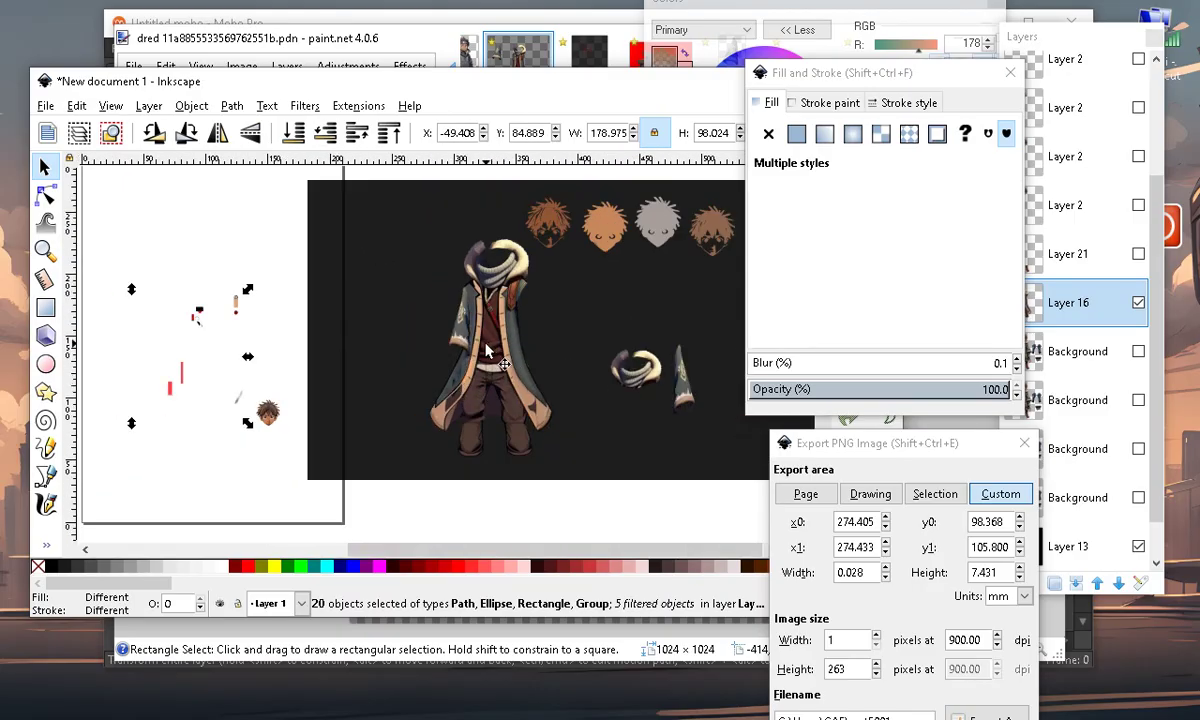
scroll(488, 339, "up", 2)
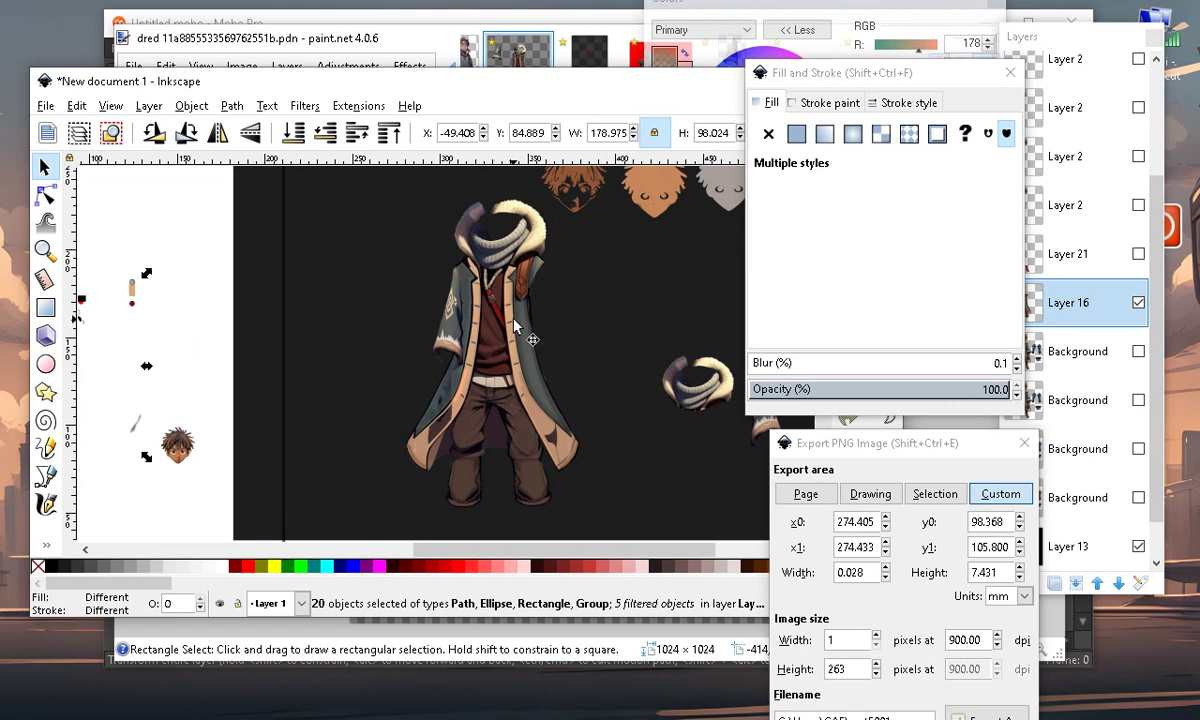
scroll(520, 328, "down", 2)
scroll(540, 350, "up", 3)
scroll(438, 326, "down", 1)
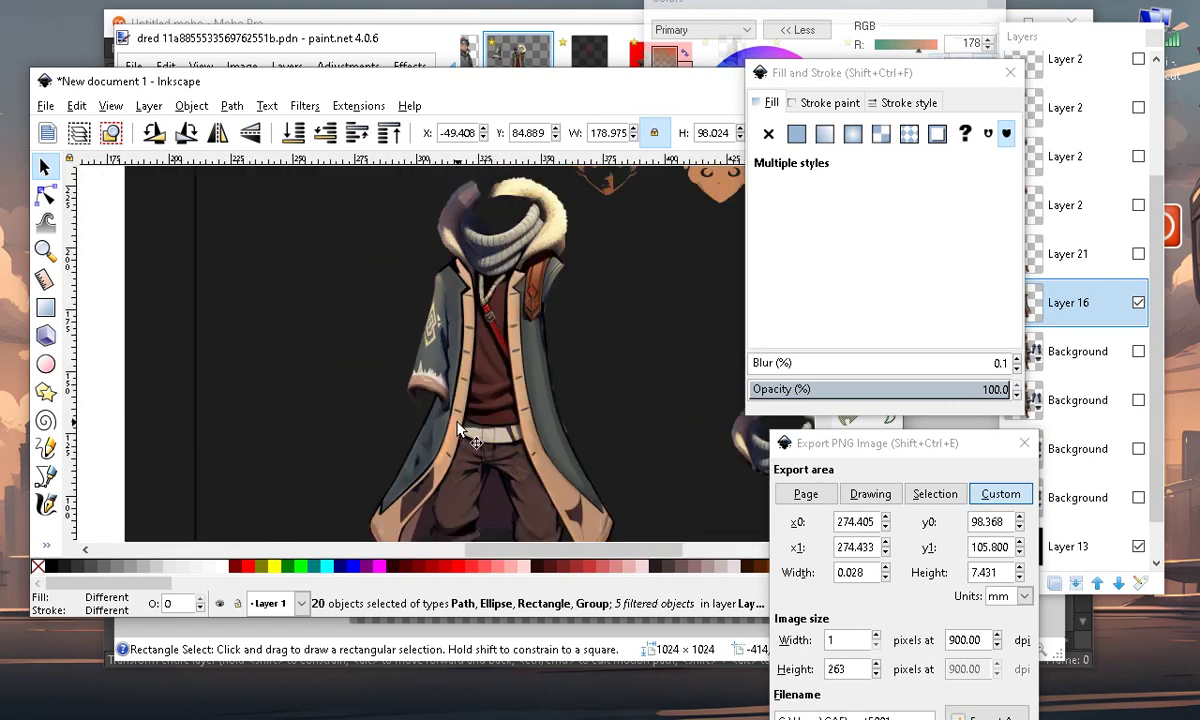
Move the attached sleeve off the coat to about X 267.8, Y 128.5 mm and bring the second sleeve beside the coat's opposite side
scroll(400, 440, "up", 1)
left_click_drag(383, 446, 263, 412)
scroll(303, 370, "down", 2)
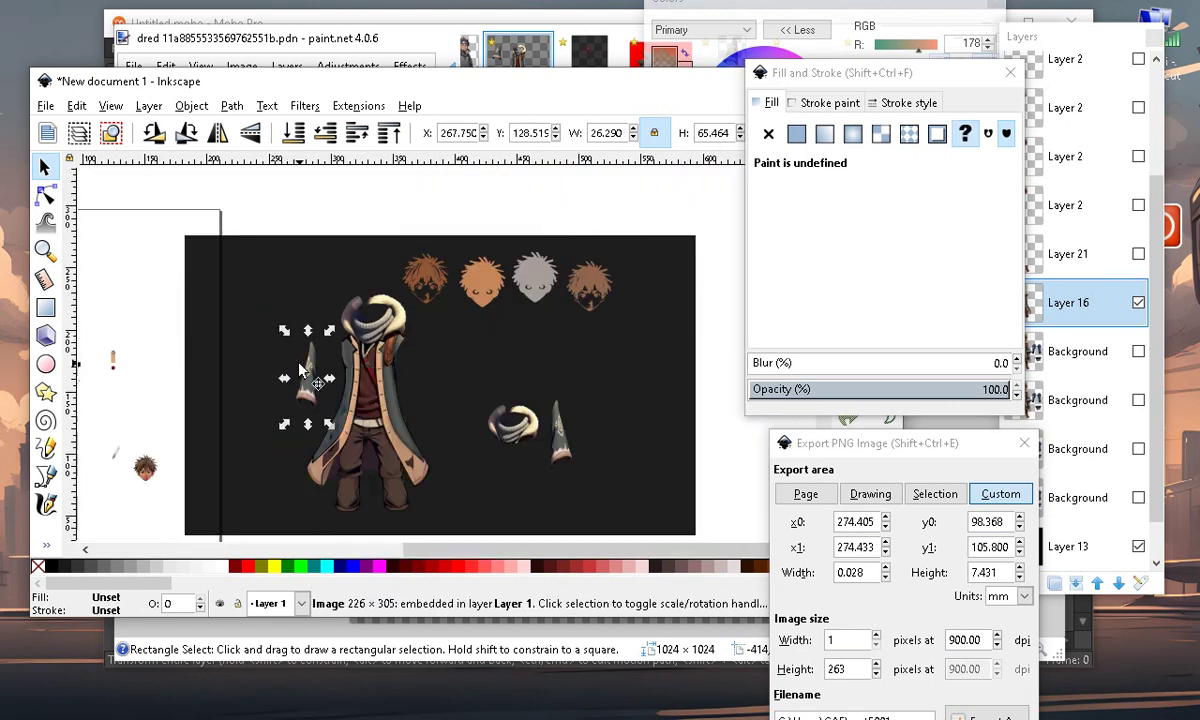
left_click_drag(563, 443, 420, 388)
scroll(340, 395, "up", 3)
Place the spare scarf over the character's neck at about X 295.7, Y 184.4 mm, enlarged to about 72.4 × 54.7 mm
left_click_drag(542, 419, 280, 232)
scroll(420, 304, "down", 2)
left_click(590, 413)
scroll(411, 194, "up", 2)
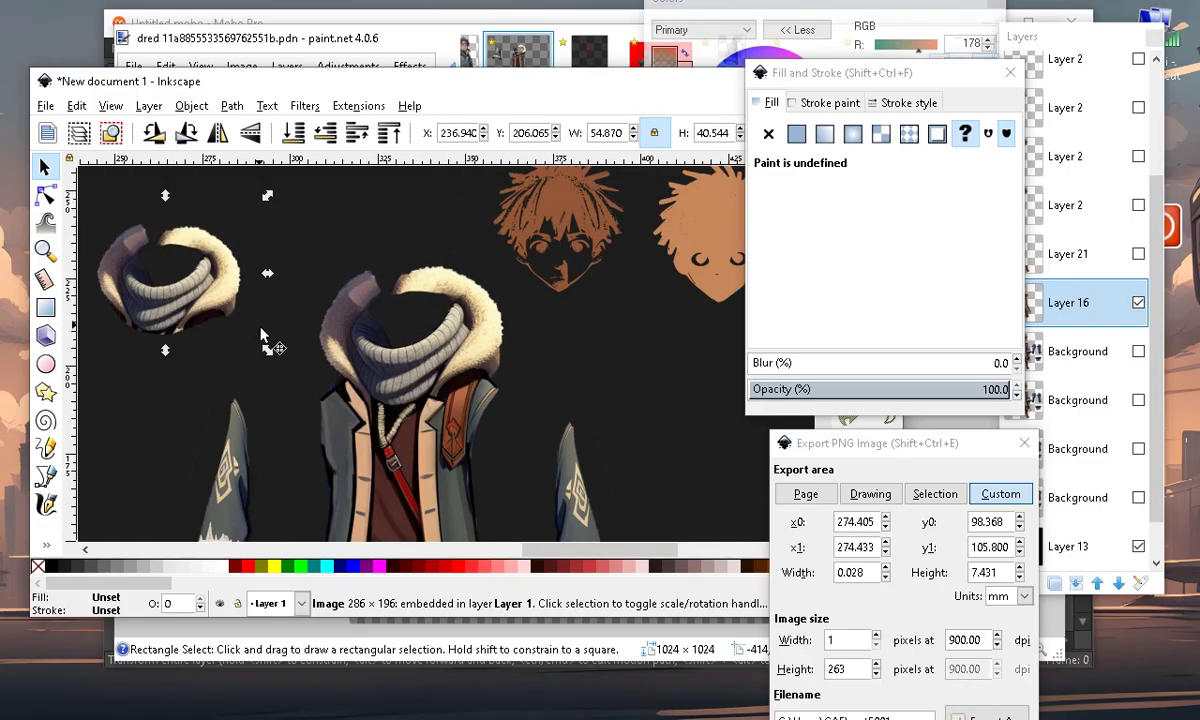
left_click(209, 331)
left_click_drag(166, 305, 379, 341)
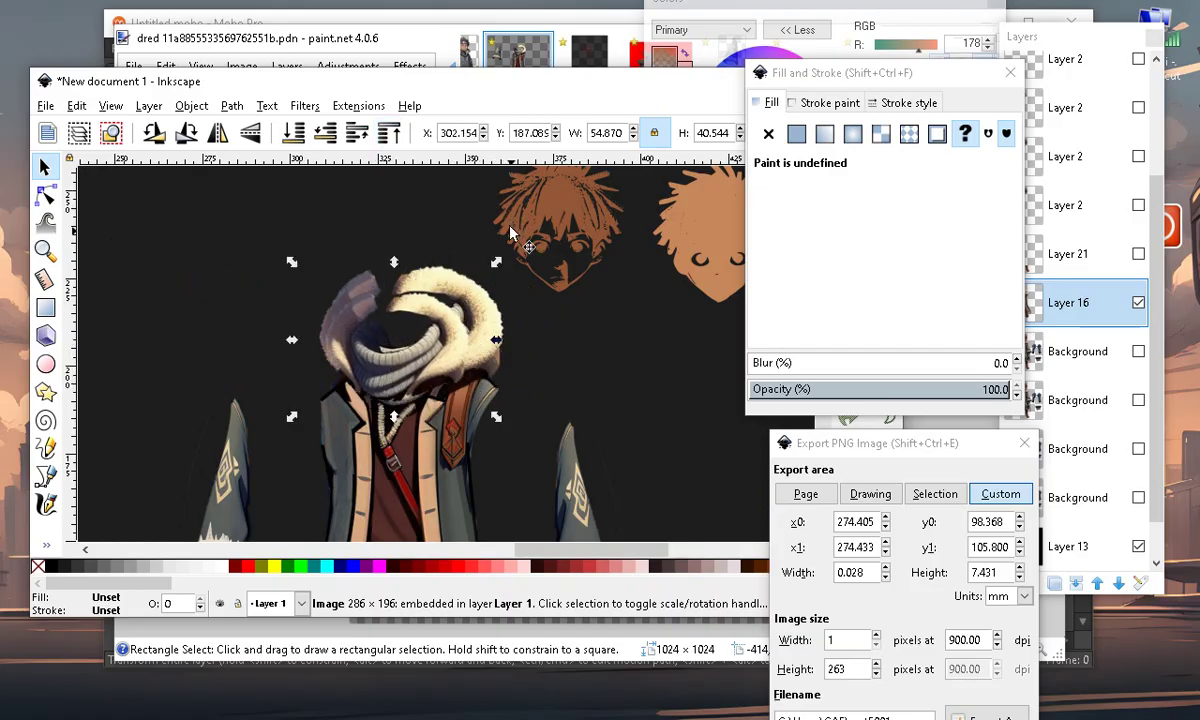
left_click_drag(496, 262, 580, 210)
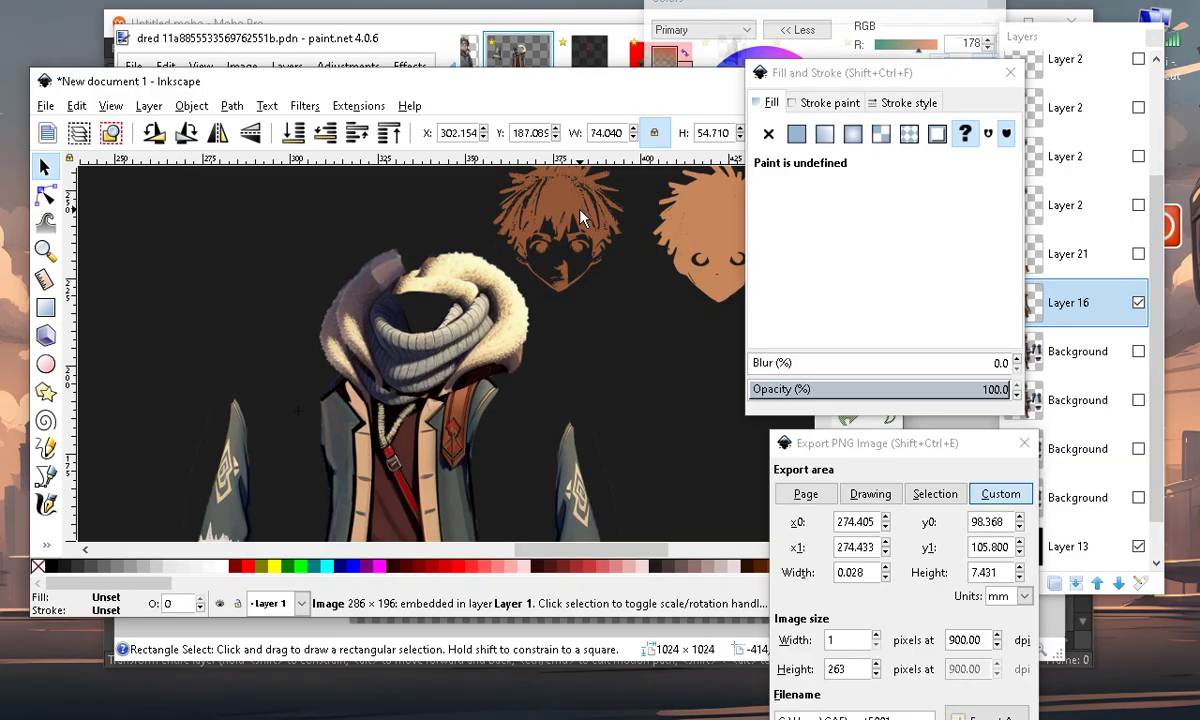
mouse_move(377, 336)
left_mouse_down()
mouse_move(391, 342)
mouse_move(377, 316)
mouse_move(398, 371)
mouse_move(400, 322)
mouse_move(402, 337)
mouse_move(377, 321)
mouse_move(363, 341)
left_mouse_up()
mouse_move(265, 330)
left_mouse_down()
mouse_move(286, 332)
mouse_move(268, 343)
left_mouse_up()
left_click_drag(547, 329, 542, 337)
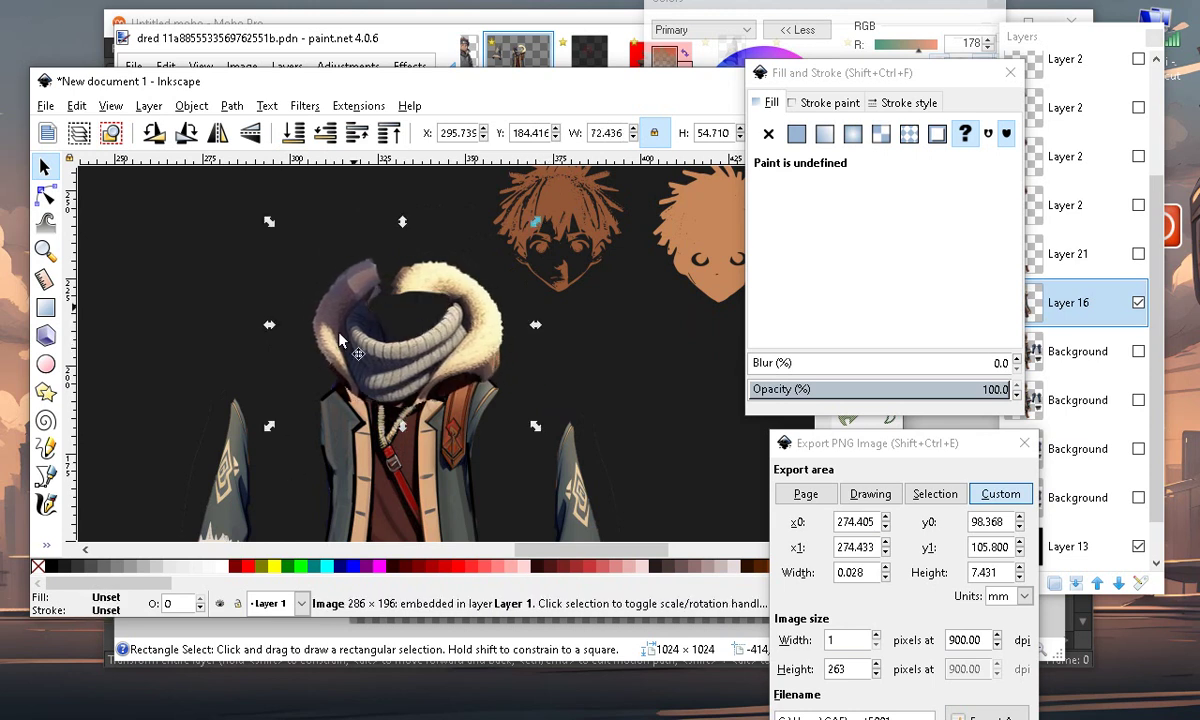
Examine how the enlarged scarf sits on the coat collar, both close up and within the whole character
scroll(372, 215, "down", 1)
scroll(380, 260, "up", 1)
scroll(453, 292, "down", 3)
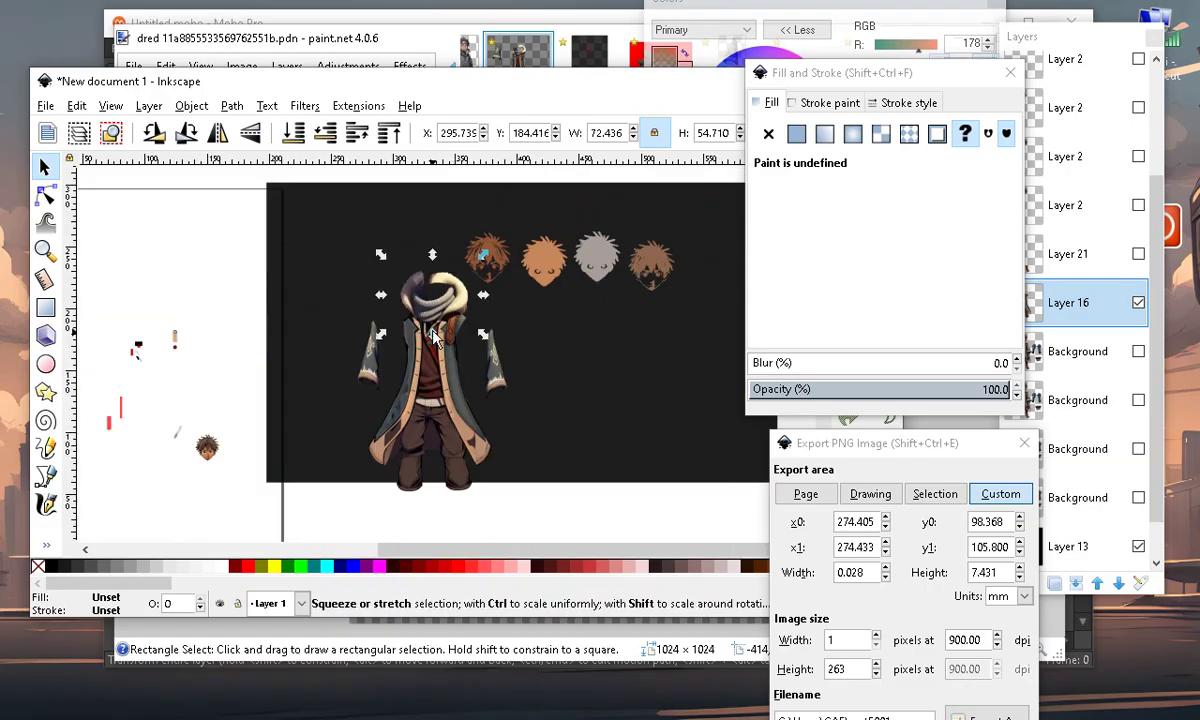
left_click(190, 260)
scroll(434, 371, "up", 4)
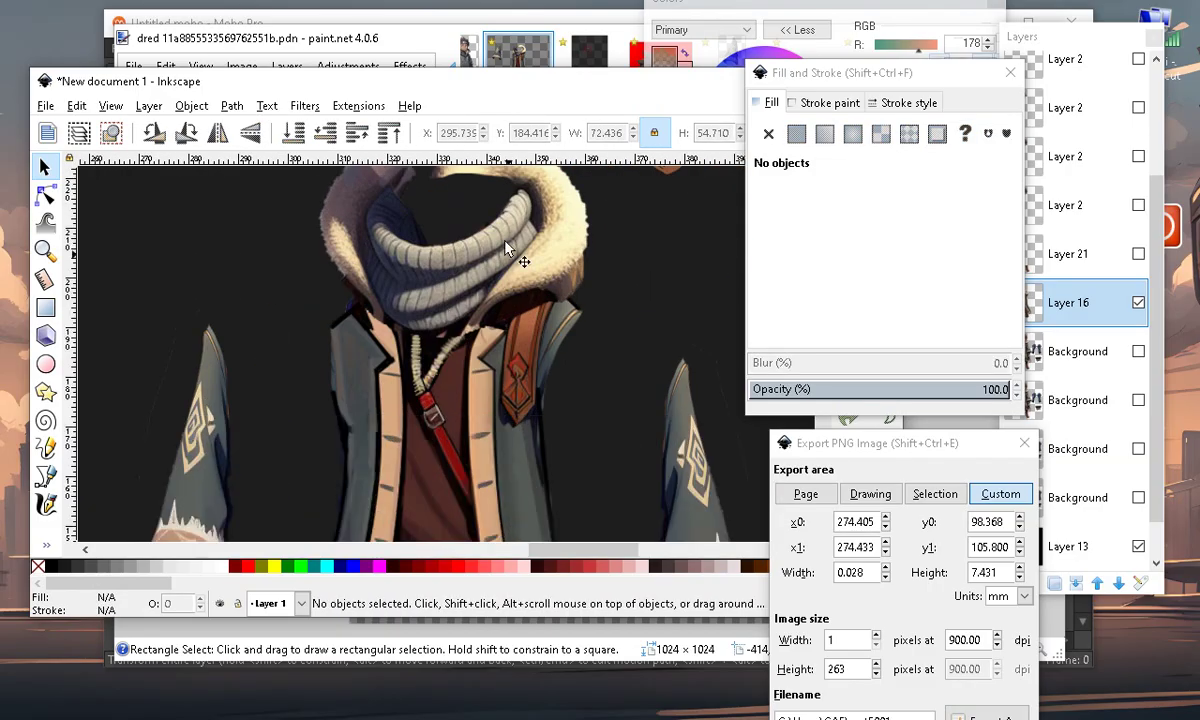
scroll(506, 247, "down", 3)
scroll(411, 205, "up", 3)
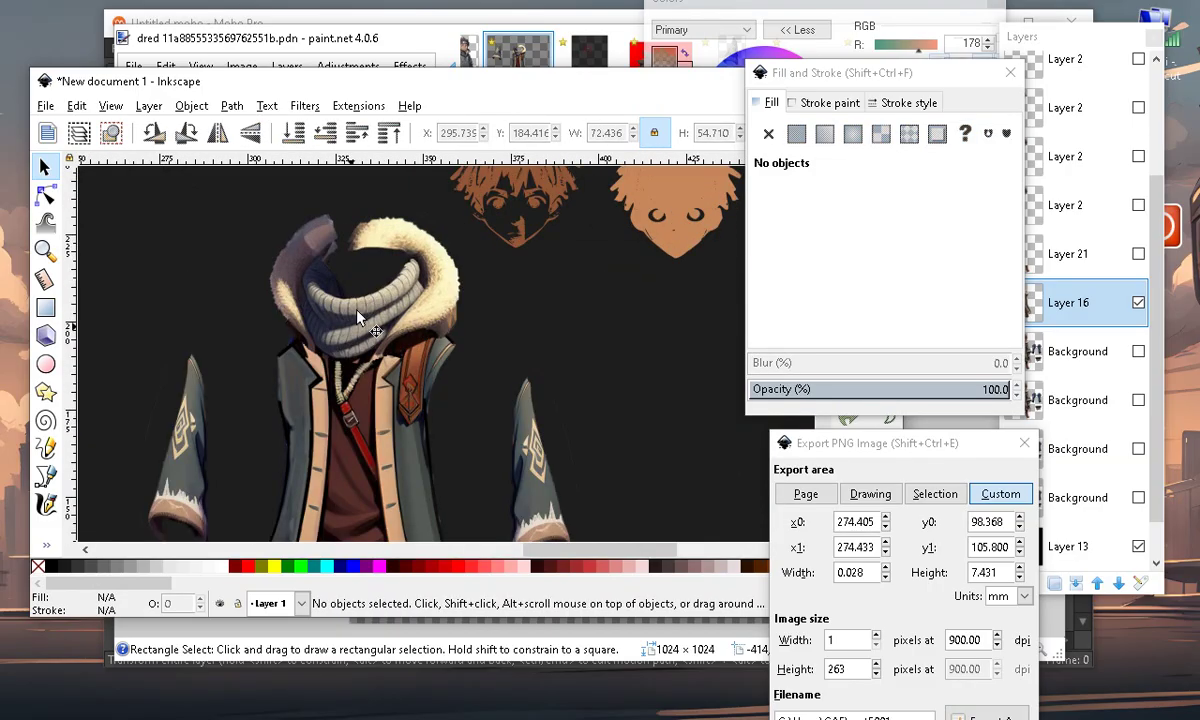
scroll(357, 316, "up", 2)
scroll(422, 214, "down", 2)
scroll(452, 296, "up", 2)
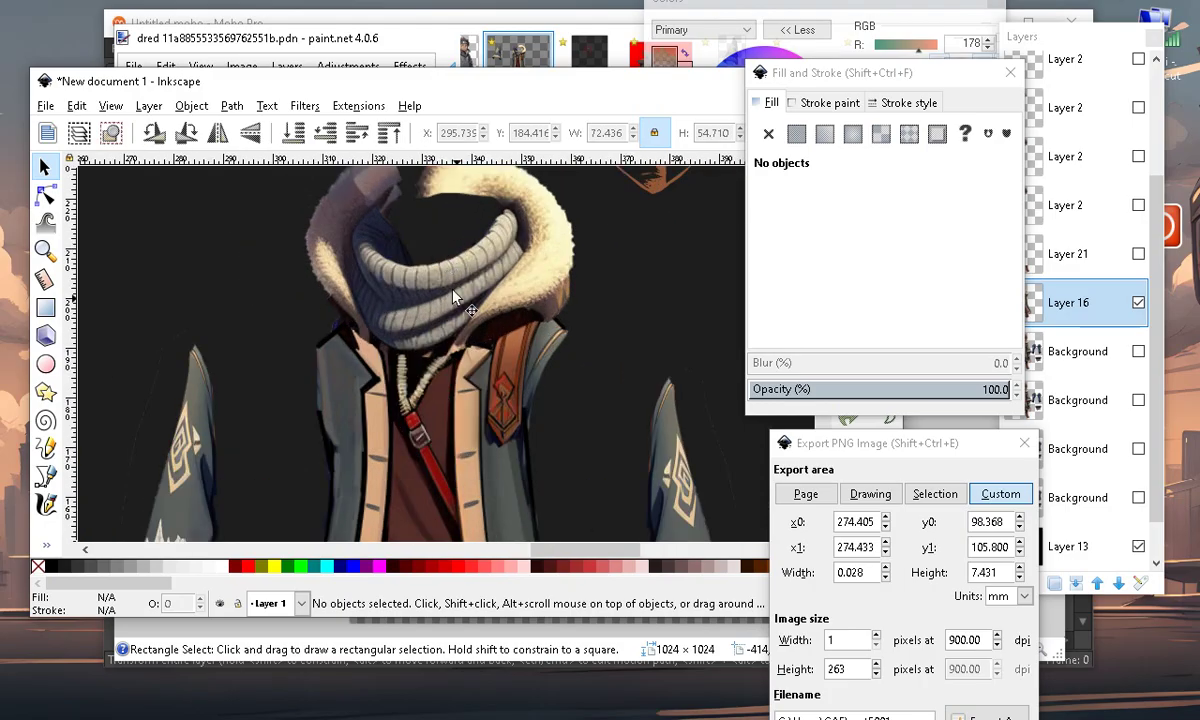
scroll(390, 300, "down", 2)
scroll(365, 357, "up", 2)
Move the enlarged scarf off the neck to an empty area of the backdrop at about X 402.3, Y 154.4 mm
left_click(343, 404)
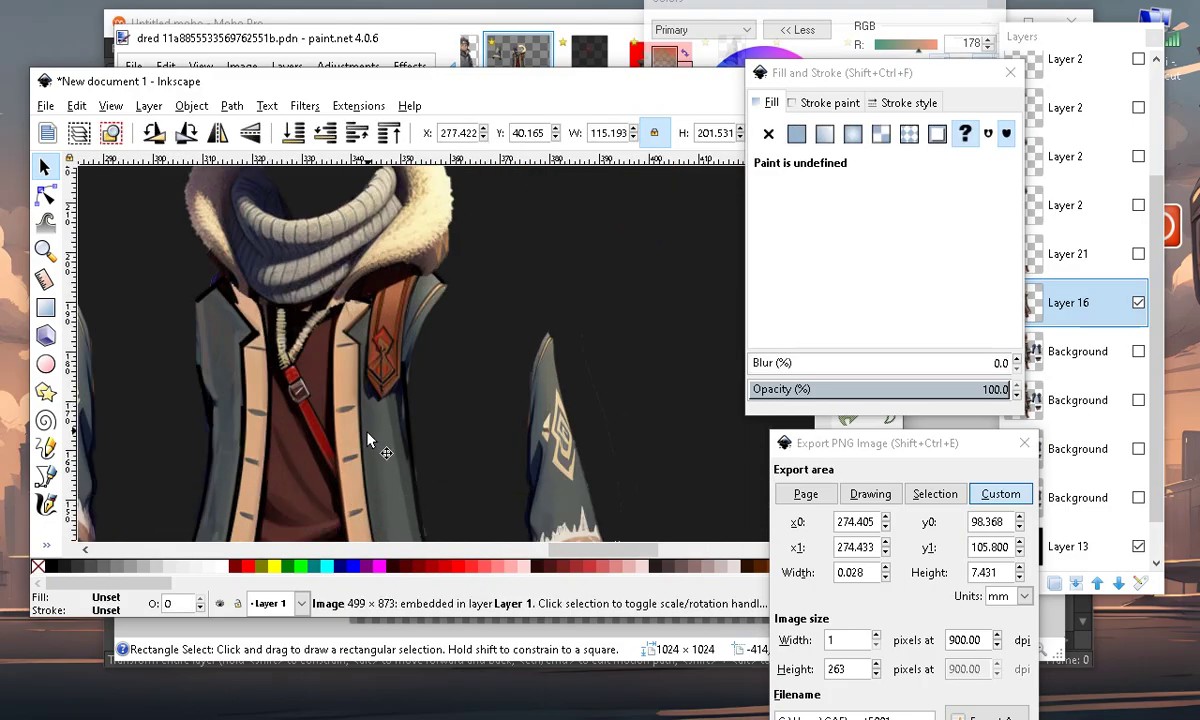
scroll(394, 320, "down", 2)
left_click_drag(393, 318, 612, 353)
scroll(394, 414, "up", 1)
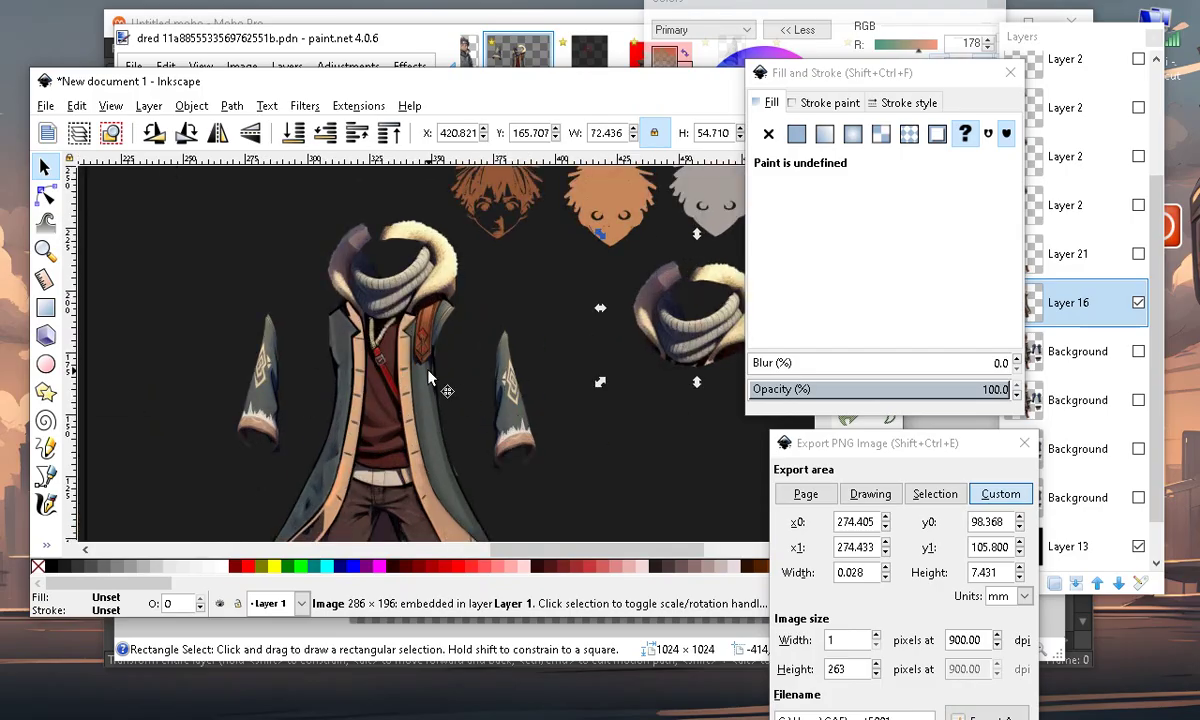
left_click_drag(672, 350, 648, 374)
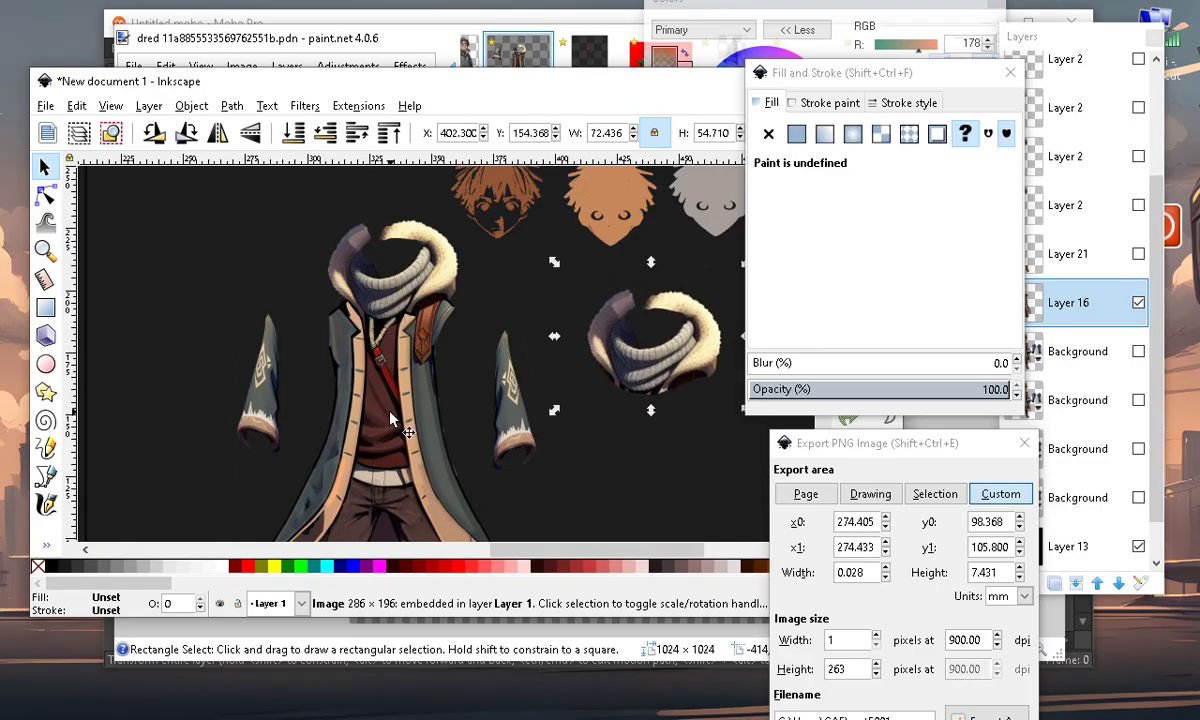
Spread the two loose sleeves farther from the coat, with the one on the spare scarf's side at about X 379.0, Y 127.1 mm
scroll(245, 500, "up", 3, "ctrl")
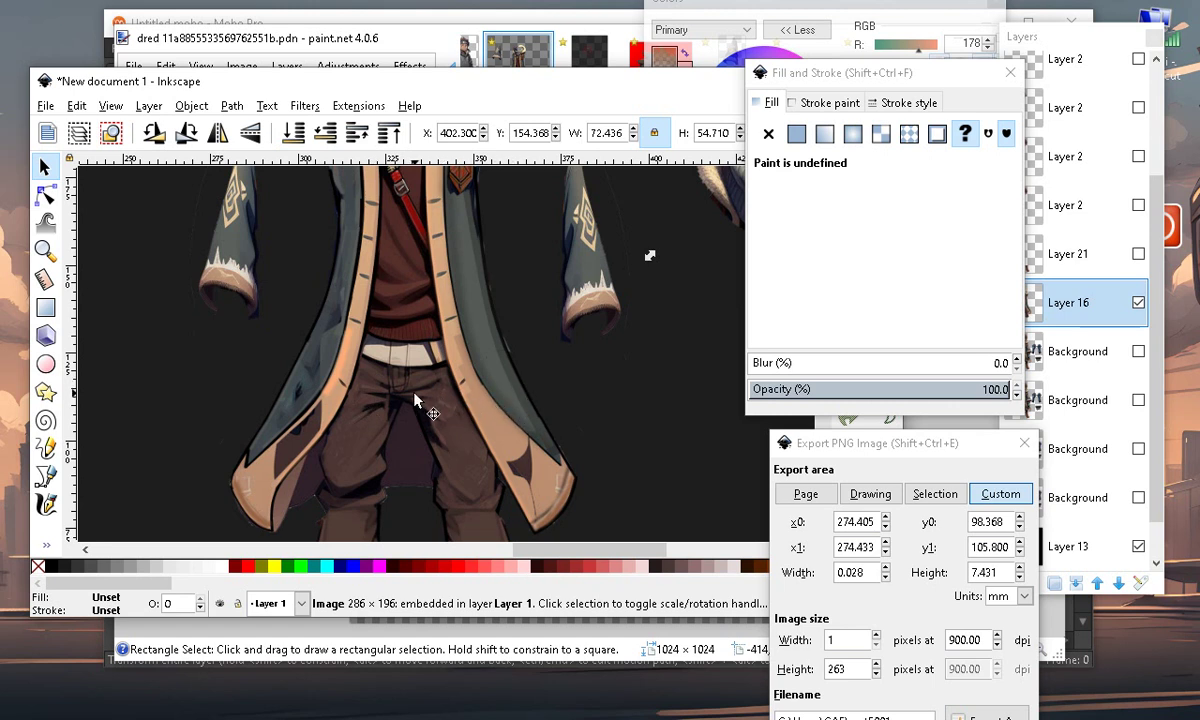
scroll(411, 393, "down", 1, "ctrl")
left_click_drag(283, 262, 230, 312)
left_click_drag(555, 325, 576, 311)
Examine the coat, trousers, scarf and separated sleeves against the dark backdrop, both close up and at full view
scroll(446, 373, "down", 3, "ctrl")
scroll(510, 290, "up", 2, "ctrl")
scroll(517, 318, "up", 2, "ctrl")
scroll(450, 484, "down", 1, "ctrl")
scroll(387, 314, "down", 3, "ctrl")
scroll(455, 340, "up", 2, "ctrl")
scroll(370, 423, "up", 2, "ctrl")
scroll(410, 496, "down", 1, "ctrl")
scroll(415, 485, "up", 1, "ctrl")
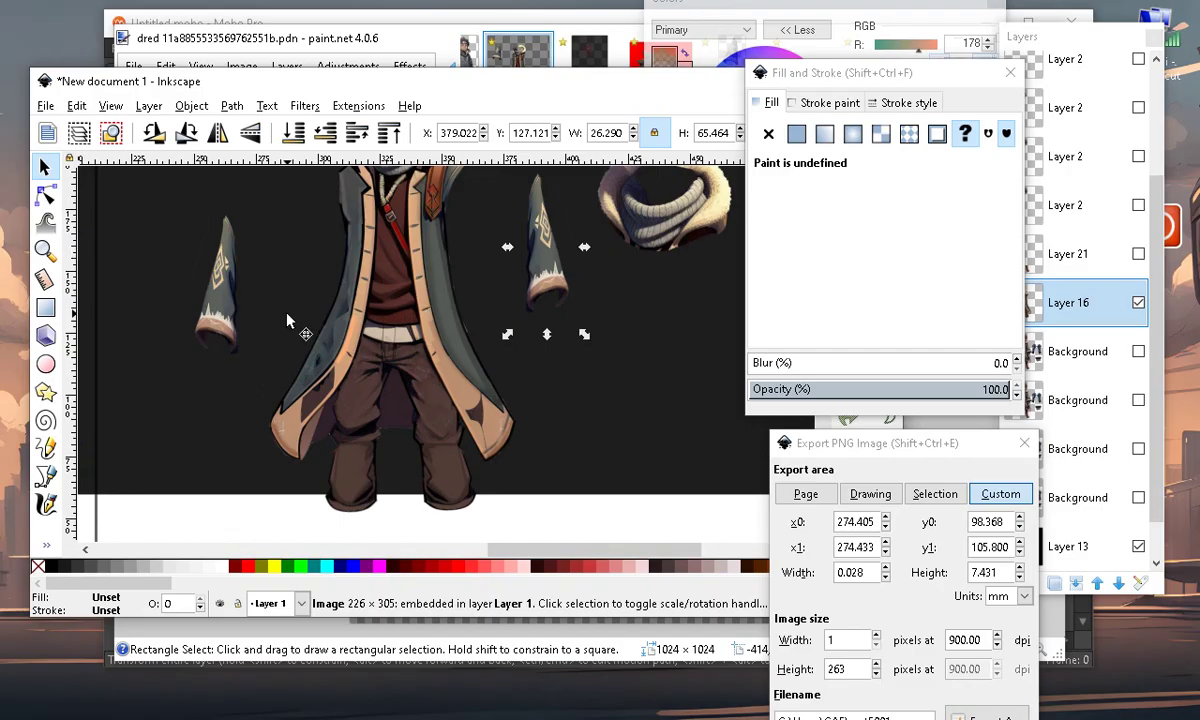
scroll(372, 357, "down", 1, "ctrl")
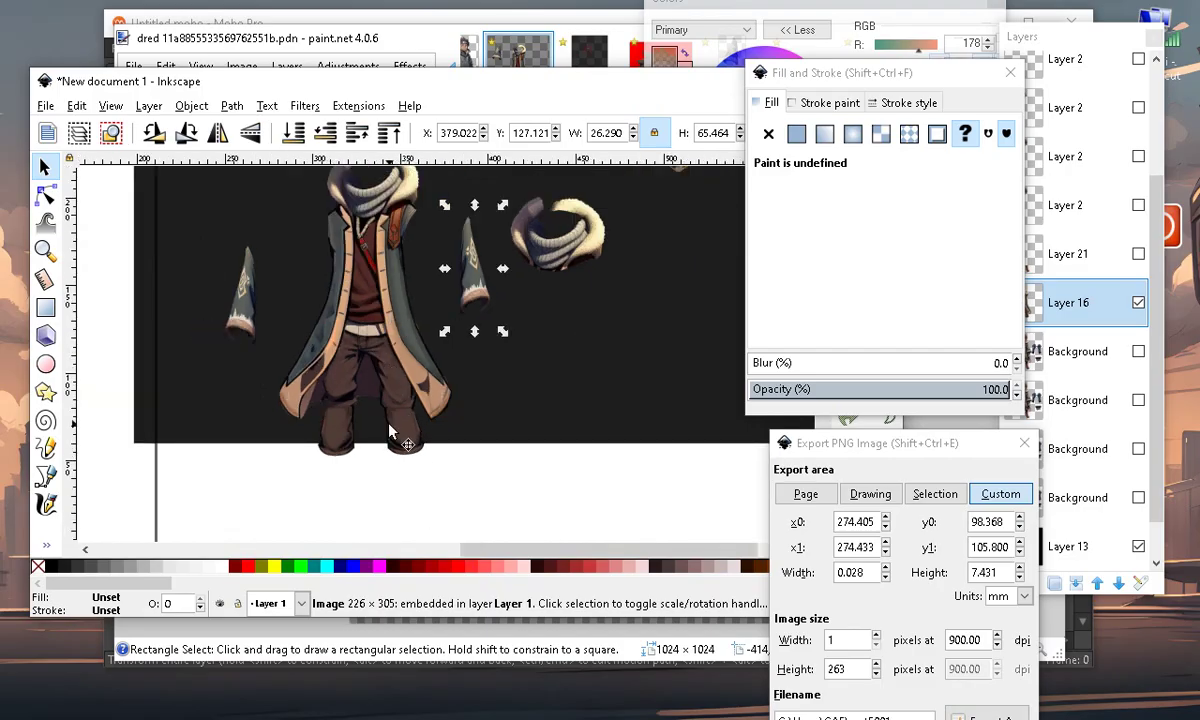
scroll(390, 430, "down", 1, "ctrl")
scroll(368, 330, "up", 2, "ctrl")
scroll(420, 566, "down", 3)
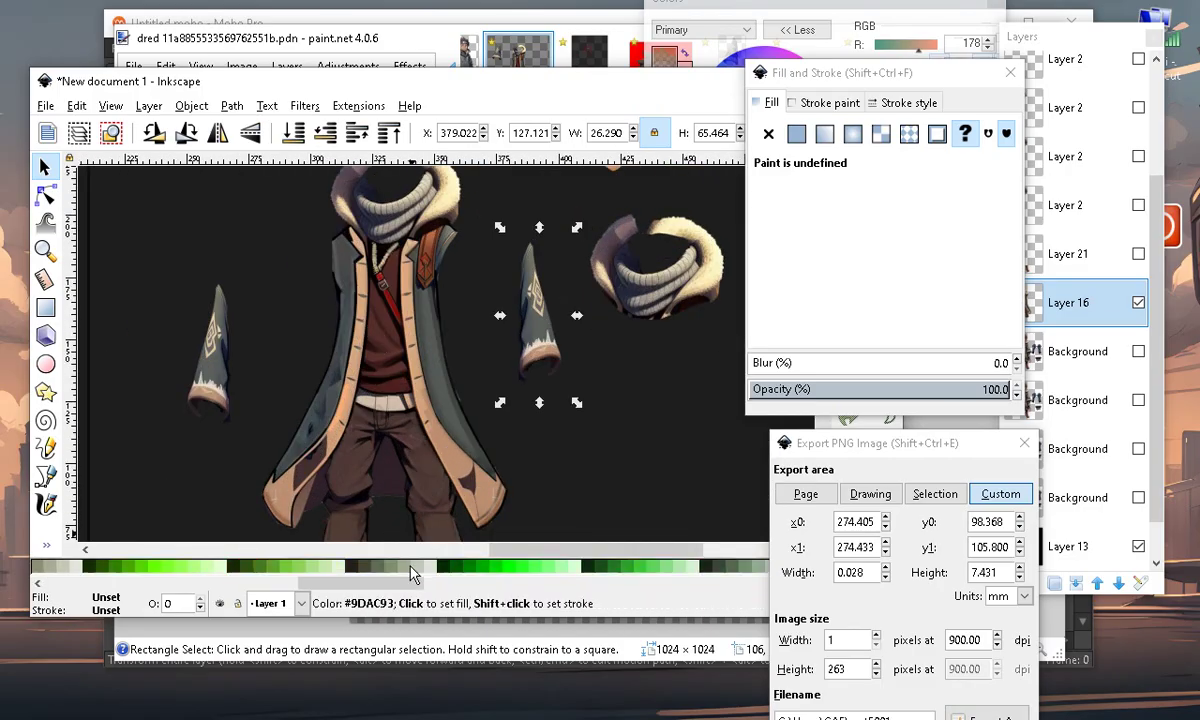
scroll(420, 470, "down", 2, "ctrl")
scroll(360, 260, "up", 3, "ctrl")
scroll(373, 291, "up", 1, "ctrl")
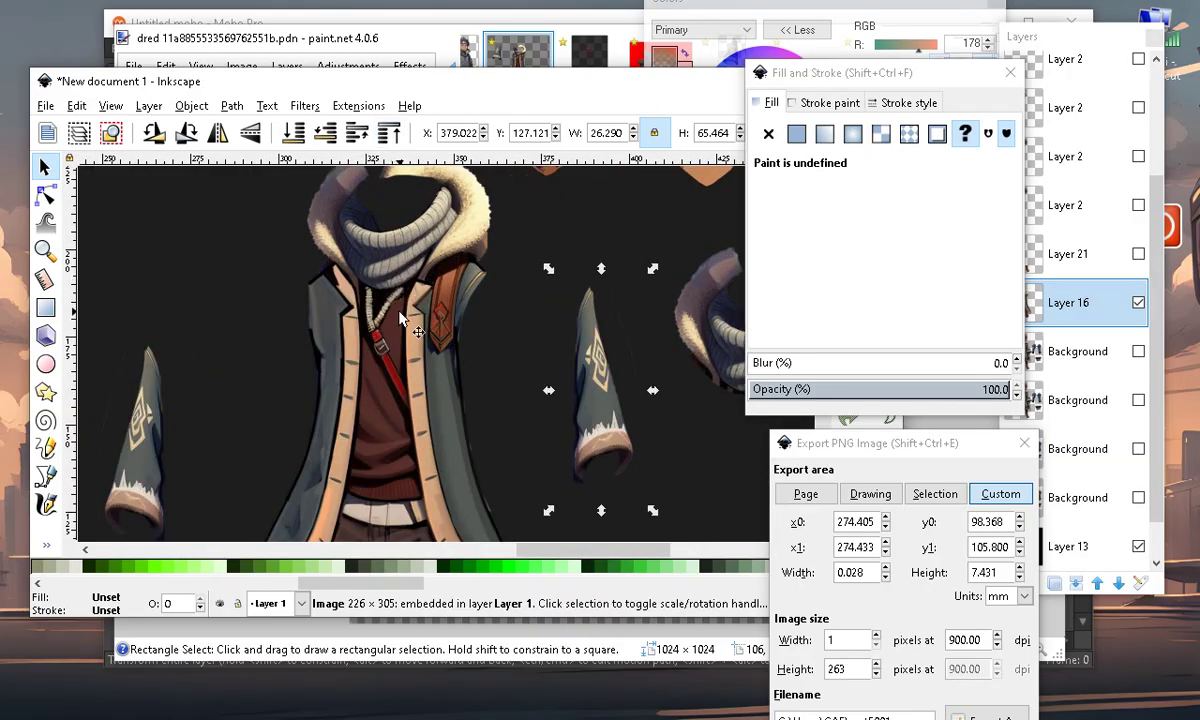
scroll(431, 327, "down", 1, "ctrl")
scroll(379, 441, "up", 1, "ctrl")
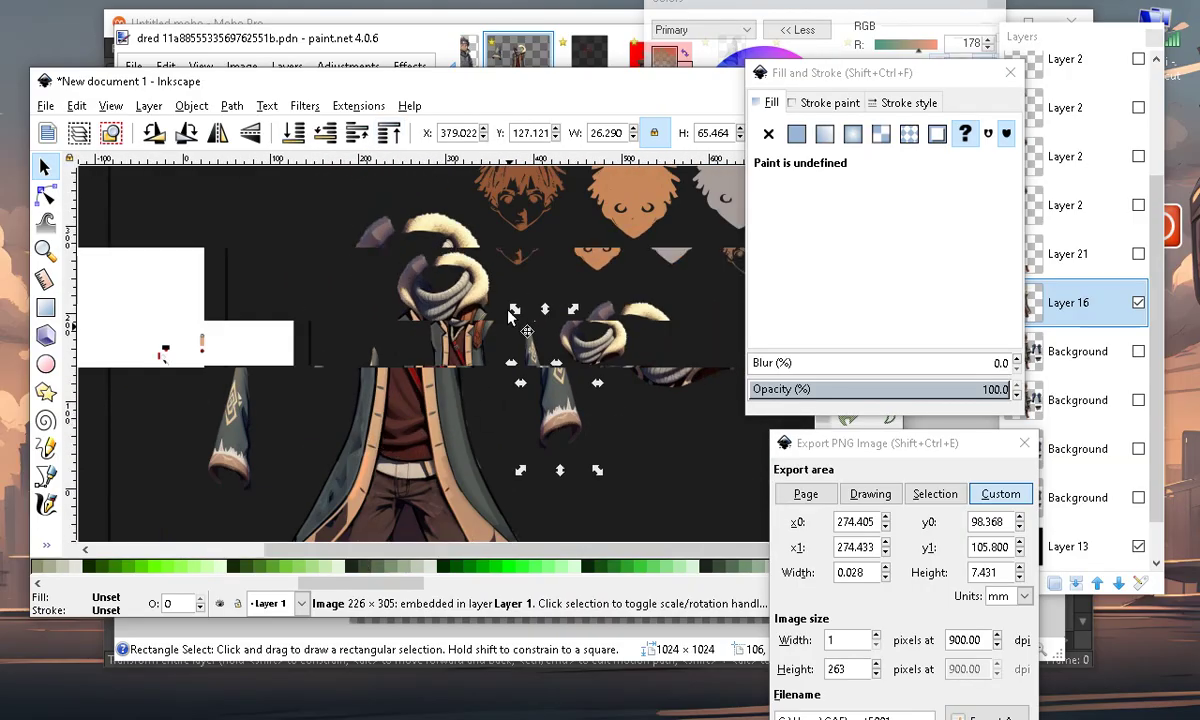
scroll(467, 279, "down", 2, "ctrl")
scroll(418, 320, "up", 1, "ctrl")
scroll(415, 363, "down", 1, "ctrl")
scroll(396, 425, "up", 1, "ctrl")
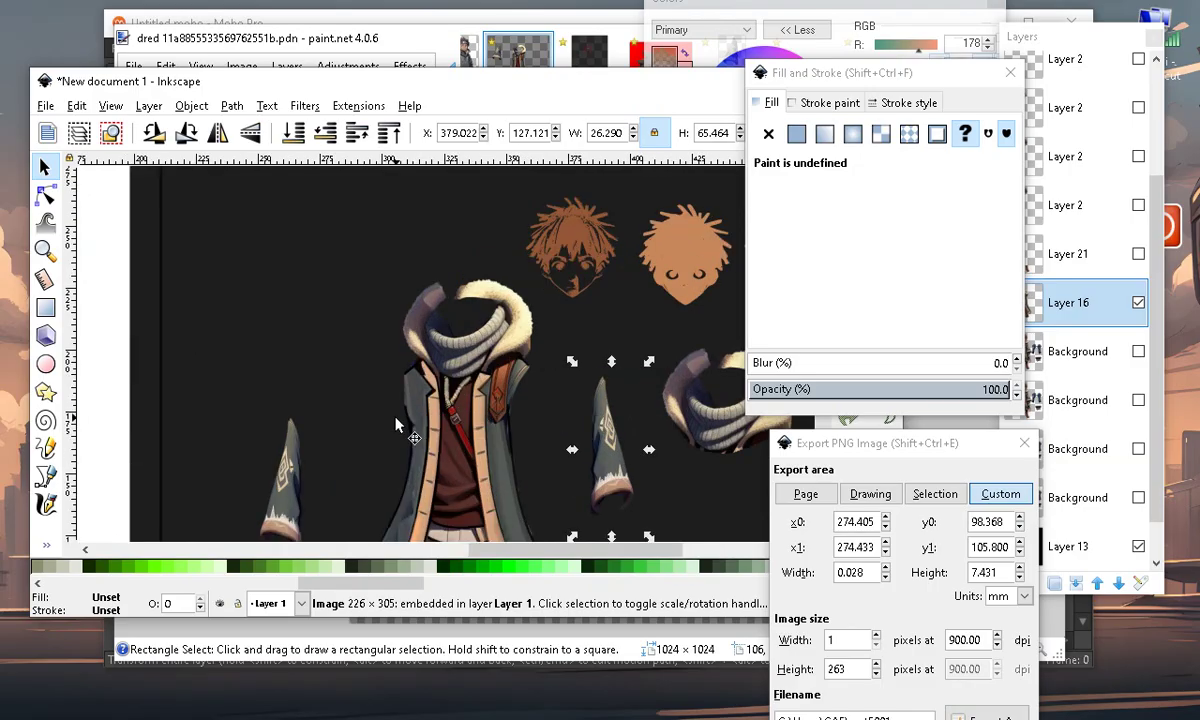
scroll(515, 312, "down", 1, "ctrl")
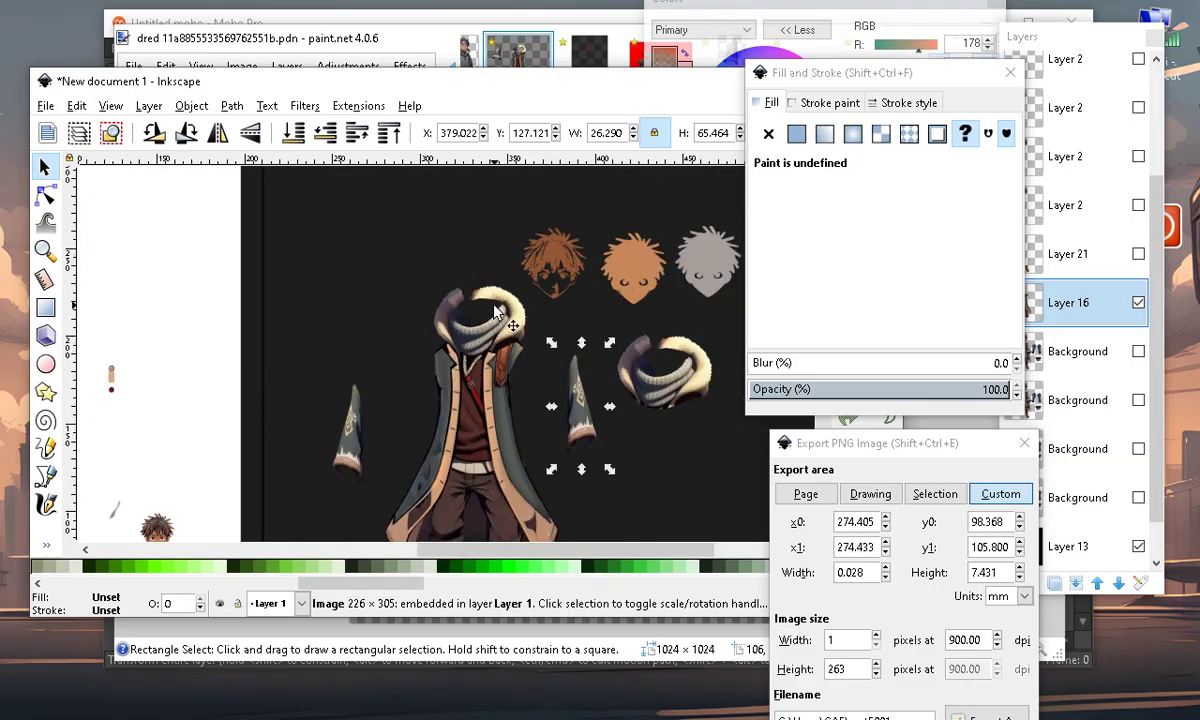
scroll(356, 370, "down", 1, "ctrl")
scroll(300, 445, "up", 1, "ctrl")
Select the head's three objects, enlarge them to about 58.0 × 55.1 mm and move them beside the scarf at X 258.5, Y 179.6 mm
left_click(298, 466)
left_click_drag(364, 387, 266, 510)
scroll(325, 455, "up", 6, "ctrl")
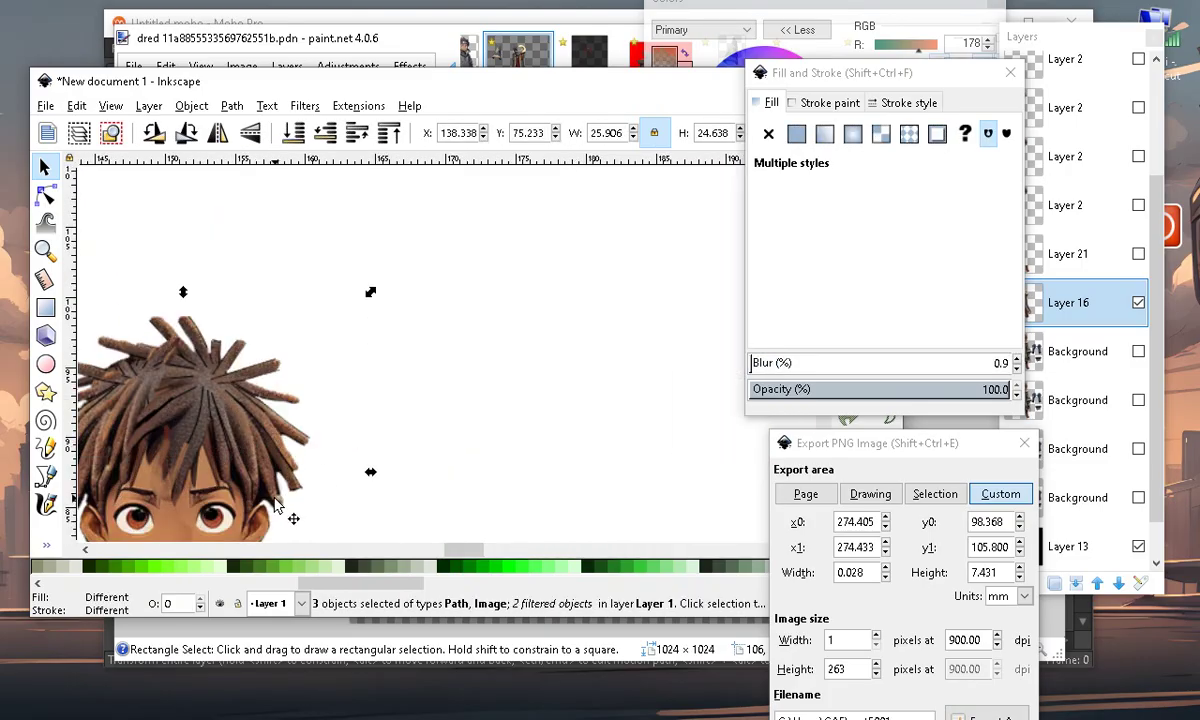
scroll(278, 505, "down", 4, "ctrl")
left_click_drag(313, 396, 423, 250)
scroll(190, 470, "down", 3, "ctrl")
left_click_drag(224, 443, 355, 292)
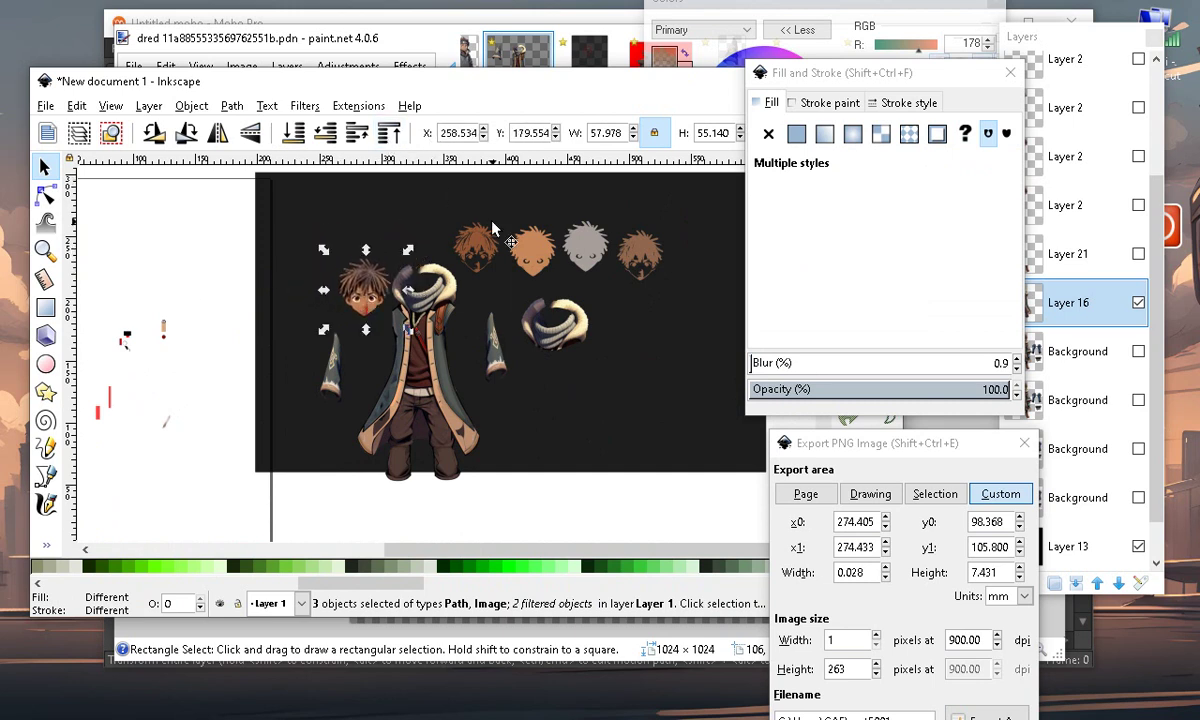
Position the head on the character's neck above the scarf and enlarge it to suit the body
scroll(493, 229, "up", 3, "ctrl")
left_click_drag(230, 320, 361, 293)
left_click_drag(280, 225, 240, 181)
mouse_move(339, 278)
left_mouse_down()
mouse_move(359, 235)
mouse_move(356, 294)
left_mouse_up()
scroll(356, 294, "up", 2)
scroll(370, 274, "down", 3)
scroll(398, 356, "up", 2)
scroll(310, 340, "down", 3)
scroll(420, 340, "up", 2)
Move the four flat-coloured head shapes up past the backdrop's upper edge, the last one at about X 487.2, Y 303.3 mm
left_click(433, 343)
left_click_drag(433, 343, 433, 208)
left_click_drag(515, 340, 507, 190)
left_click_drag(580, 340, 570, 200)
left_click_drag(655, 345, 650, 198)
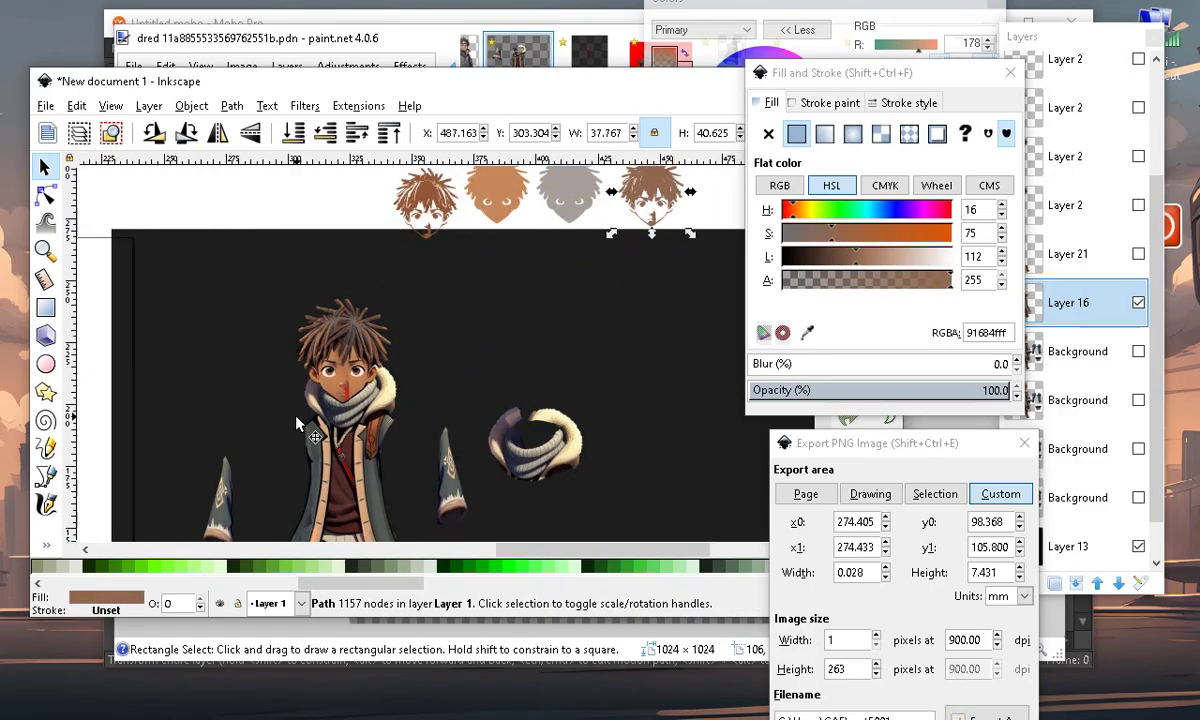
Attach the loose sleeve nearest the spare scarf to the coat's strap-side shoulder and enlarge it to fit
scroll(296, 424, "up", 2)
scroll(447, 420, "down", 4)
scroll(447, 419, "up", 3)
left_click(470, 420)
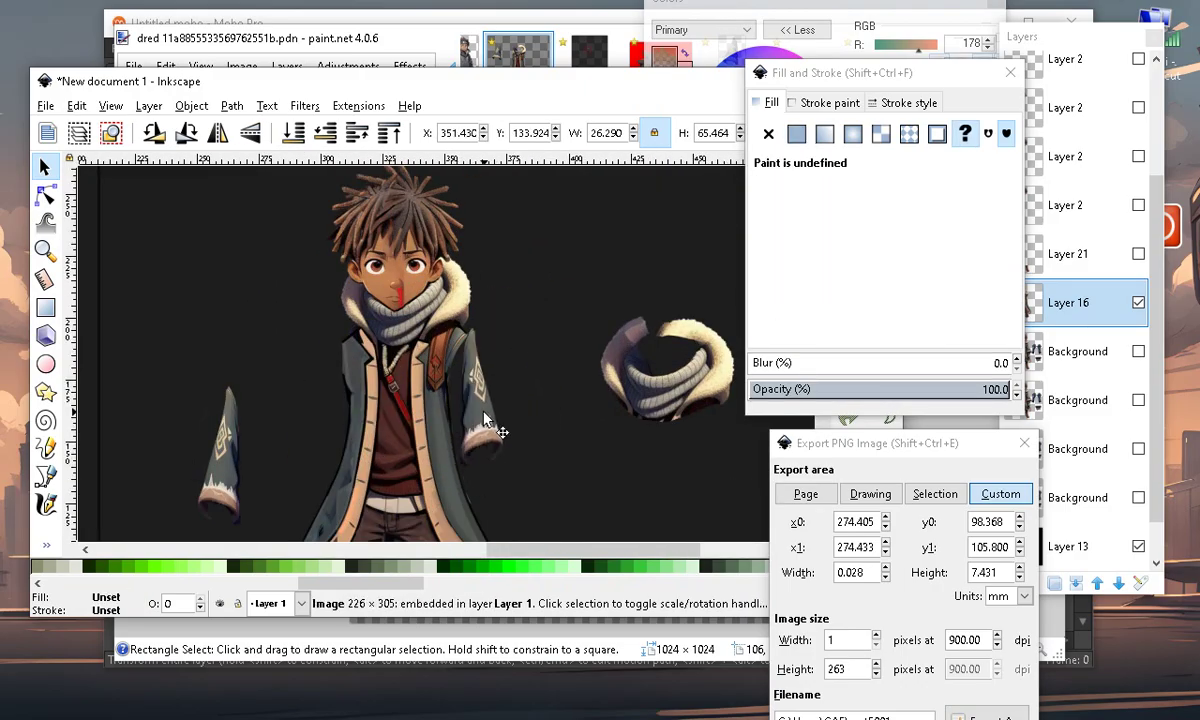
left_click_drag(505, 497, 549, 543)
scroll(460, 415, "up", 1)
left_click_drag(477, 409, 467, 420)
Place the remaining loose sleeve on the coat's bare shoulder at about X 289.9, Y 121.9 mm, sized about 29.2 × 72.6 mm
left_click_drag(172, 491, 322, 487)
scroll(452, 375, "down", 3)
scroll(375, 400, "up", 3)
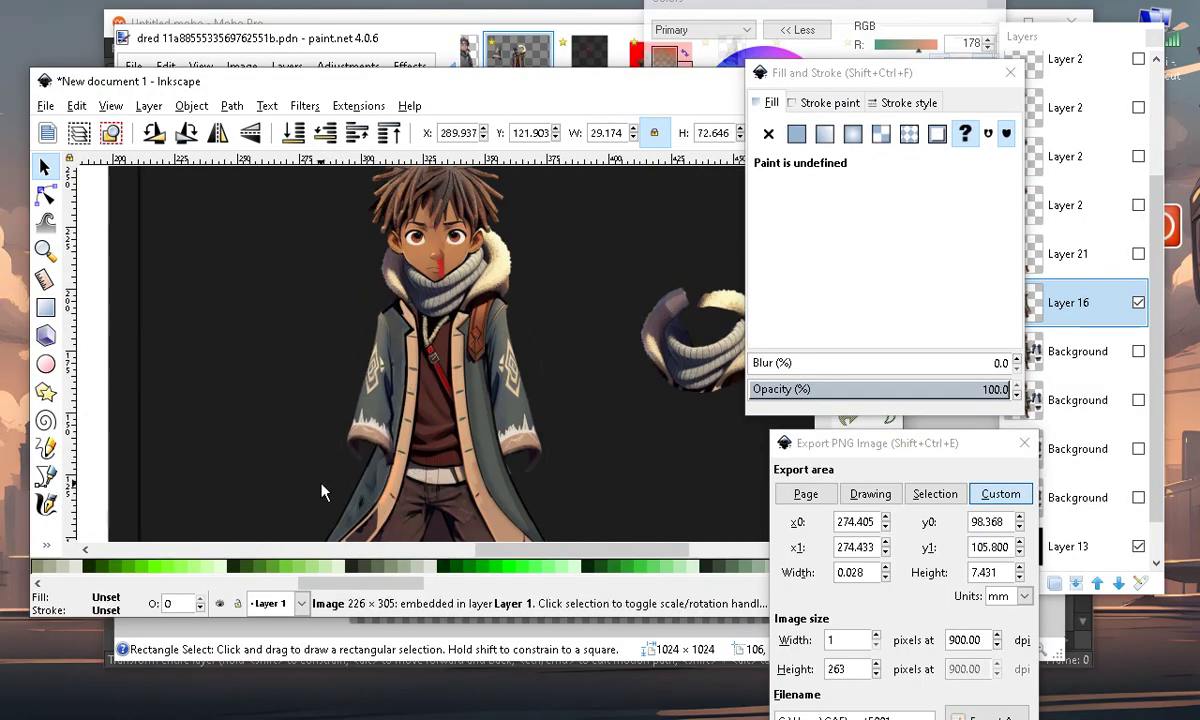
Rotate the sleeve opposite the shoulder strap slightly outward and nudge it to about X 285.3, Y 122.7 mm
left_click(365, 420)
left_click_drag(414, 296, 418, 295)
left_click_drag(363, 432, 357, 422)
scroll(366, 421, "up", 2)
scroll(452, 336, "down", 1)
scroll(452, 340, "down", 3)
scroll(476, 346, "up", 2)
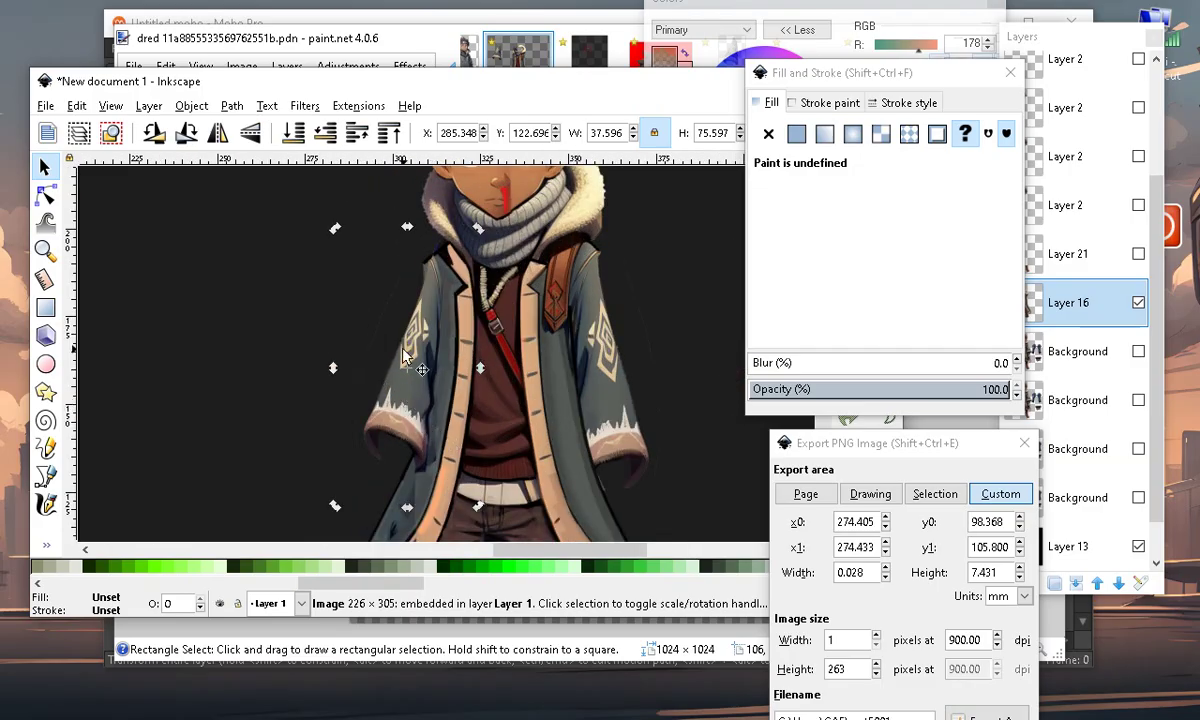
Refit the strap-side sleeve at about 33.6 × 83.6 mm, positioned at X 343.4, Y 114.7 mm, and clear the selection
mouse_move(590, 368)
left_mouse_down()
mouse_move(601, 363)
mouse_move(573, 380)
left_mouse_up()
scroll(547, 265, "up", 1)
scroll(600, 300, "down", 1)
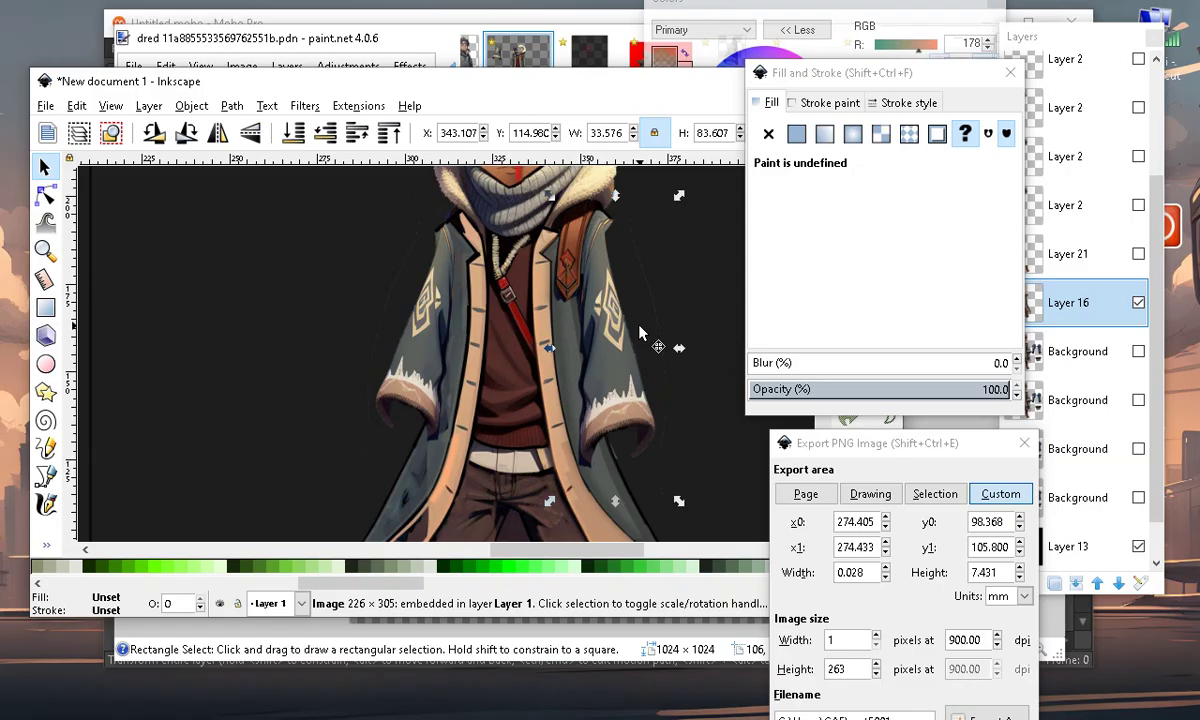
mouse_move(591, 369)
left_mouse_down()
mouse_move(572, 365)
mouse_move(601, 357)
mouse_move(608, 368)
mouse_move(574, 367)
mouse_move(599, 362)
left_mouse_up()
scroll(537, 366, "down", 3)
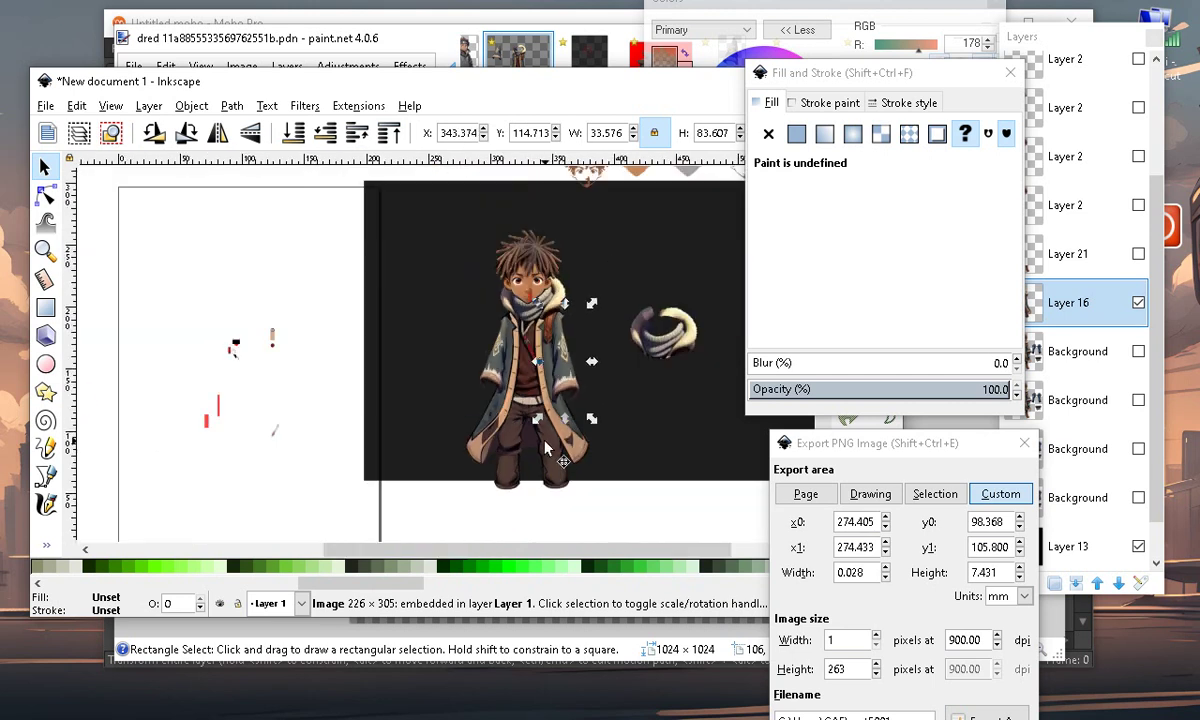
scroll(545, 440, "up", 2)
scroll(524, 393, "down", 2)
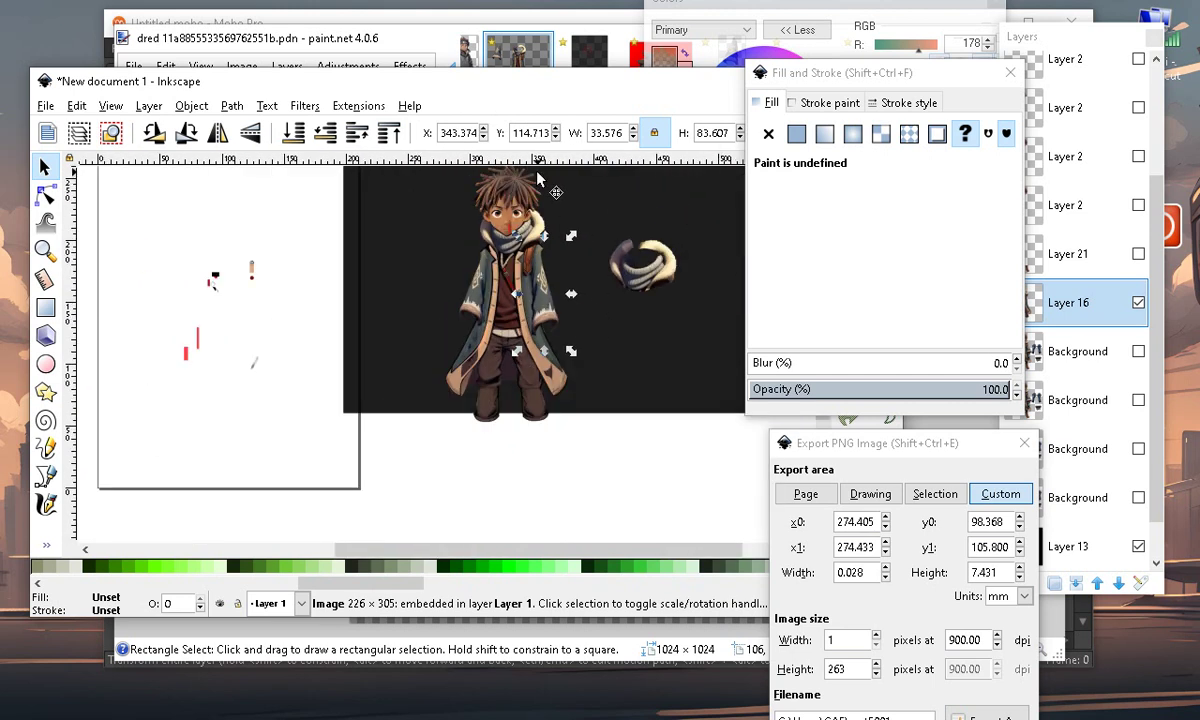
scroll(514, 188, "up", 3)
scroll(475, 300, "down", 5)
left_click(273, 341)
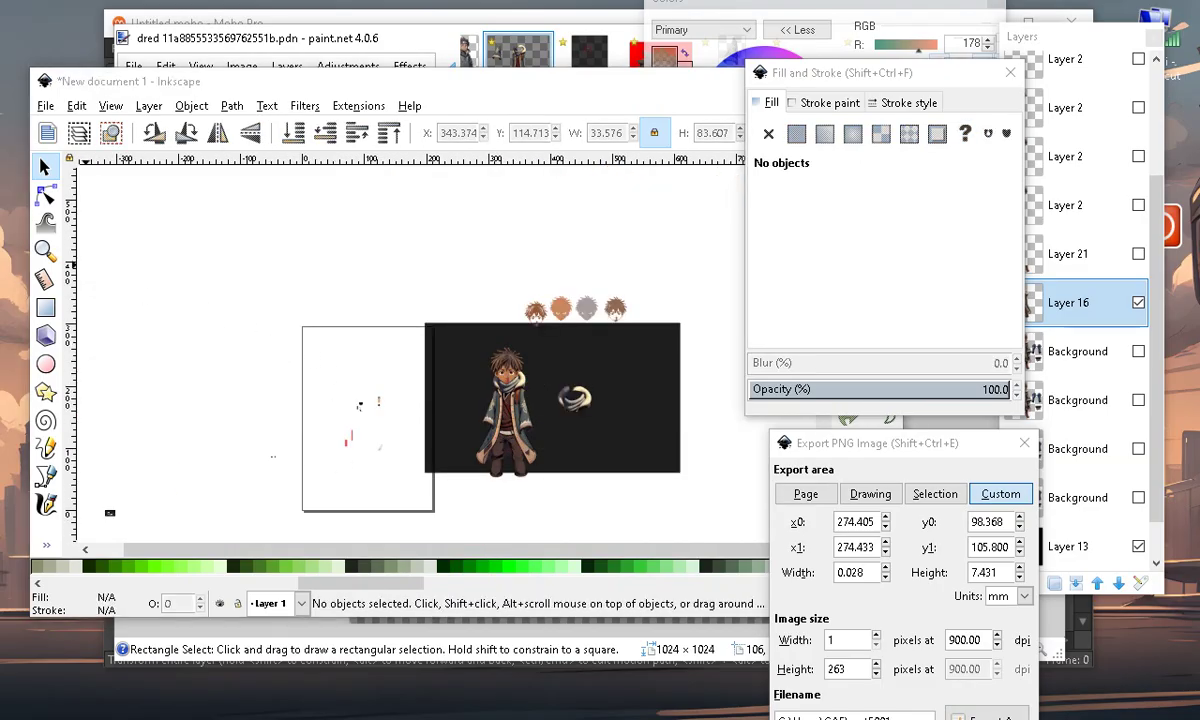
In paint.net, lasso the coat torso on Layer 16, about 388 × 358 px, and copy it
key("alt+Tab")
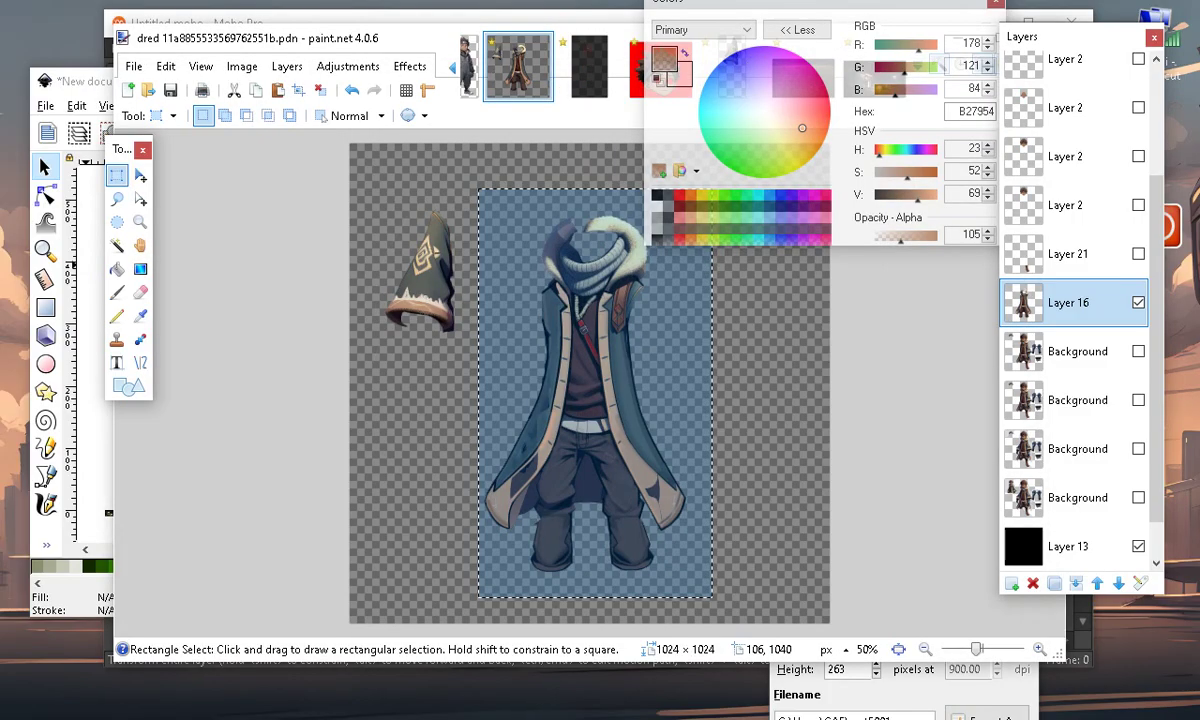
left_click(118, 200)
left_click(872, 595)
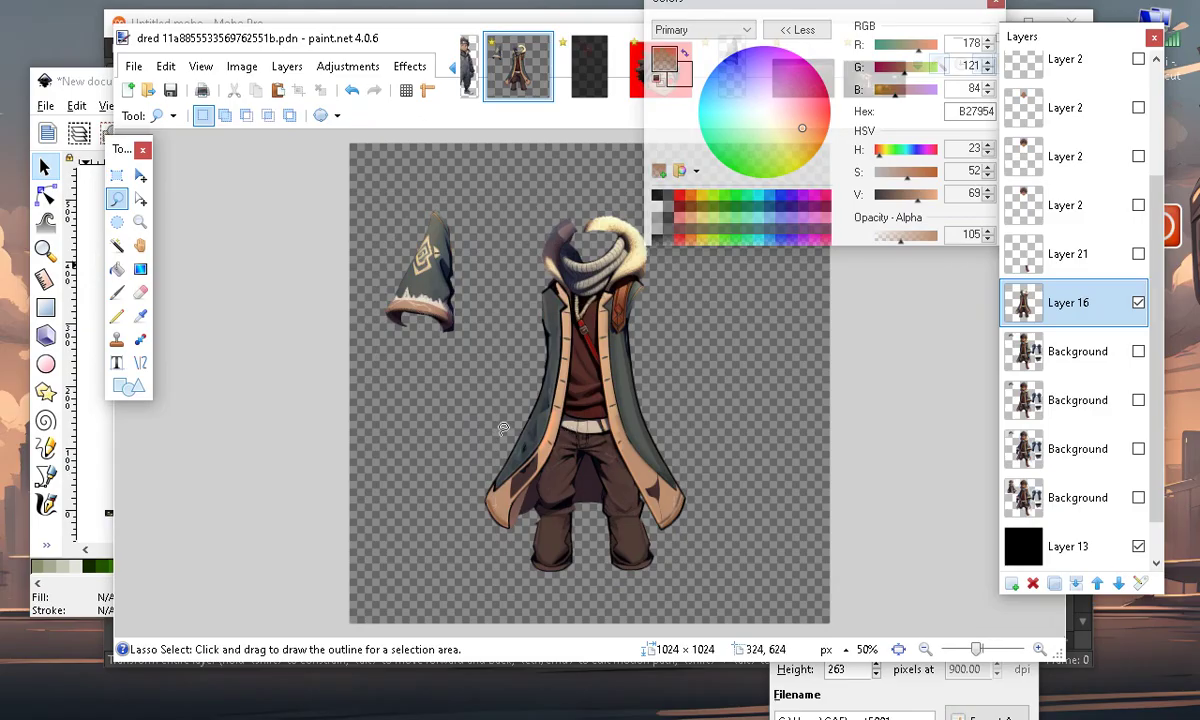
mouse_move(505, 442)
left_mouse_down()
mouse_move(620, 437)
mouse_move(674, 355)
mouse_move(683, 297)
mouse_move(633, 277)
left_mouse_up()
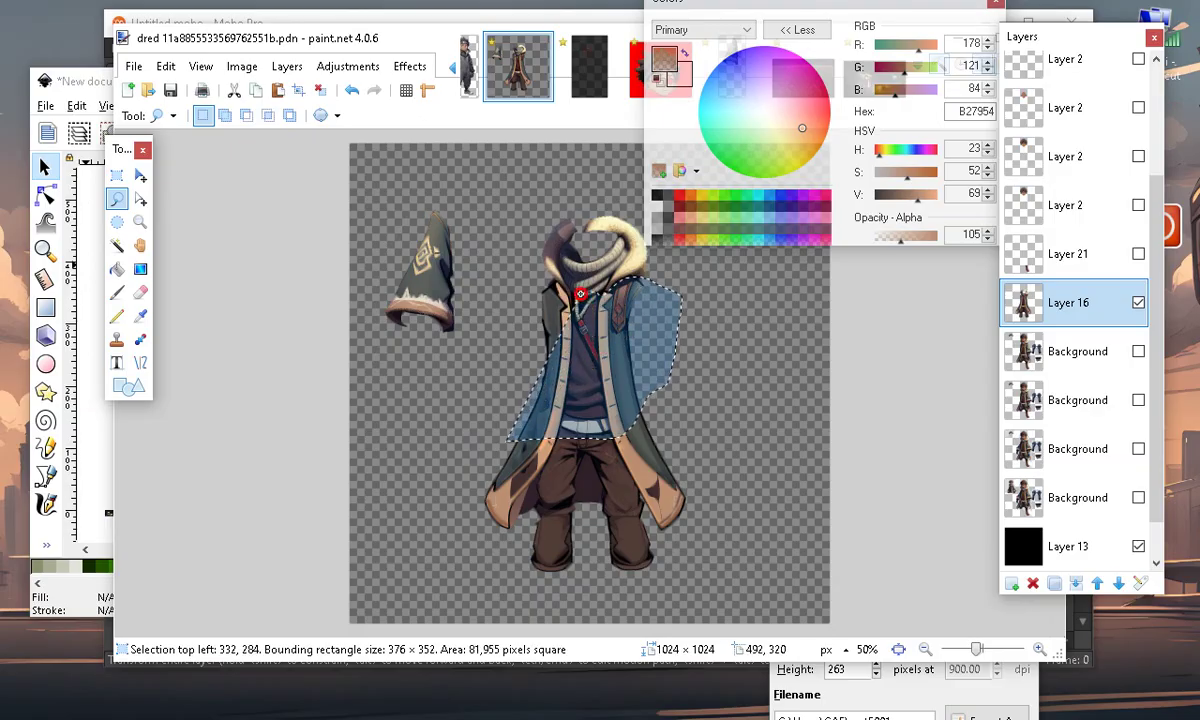
left_click_drag(539, 274, 500, 316)
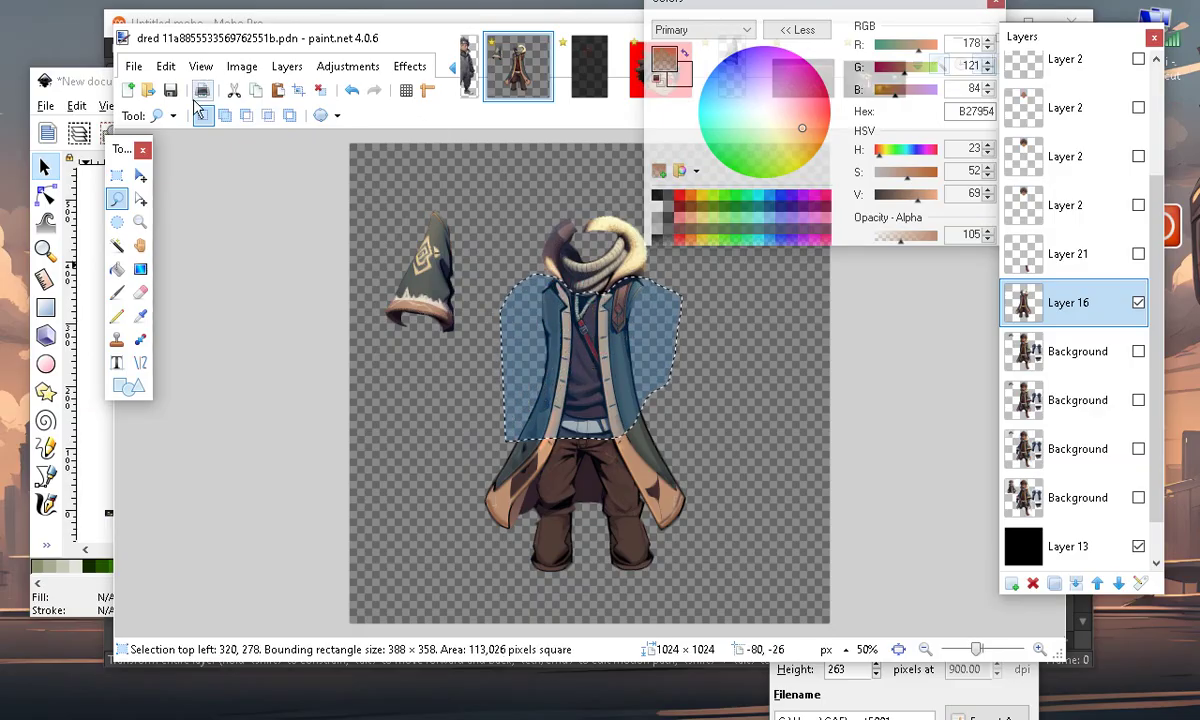
left_click(165, 67)
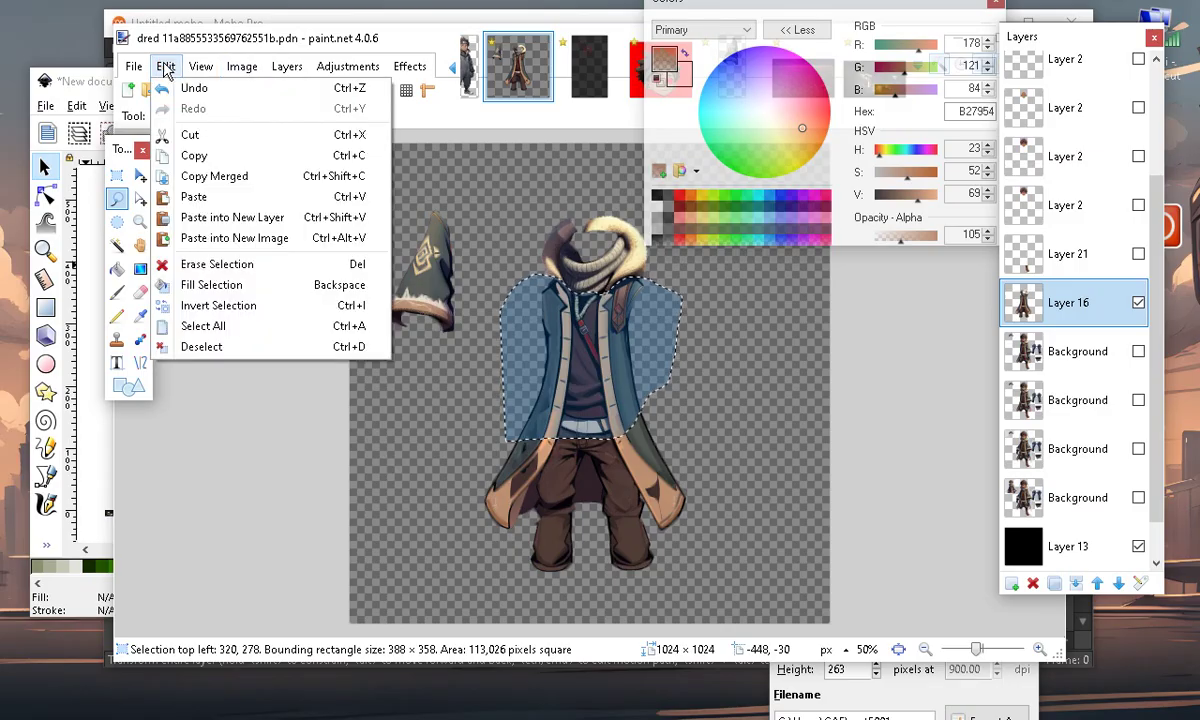
left_click(220, 157)
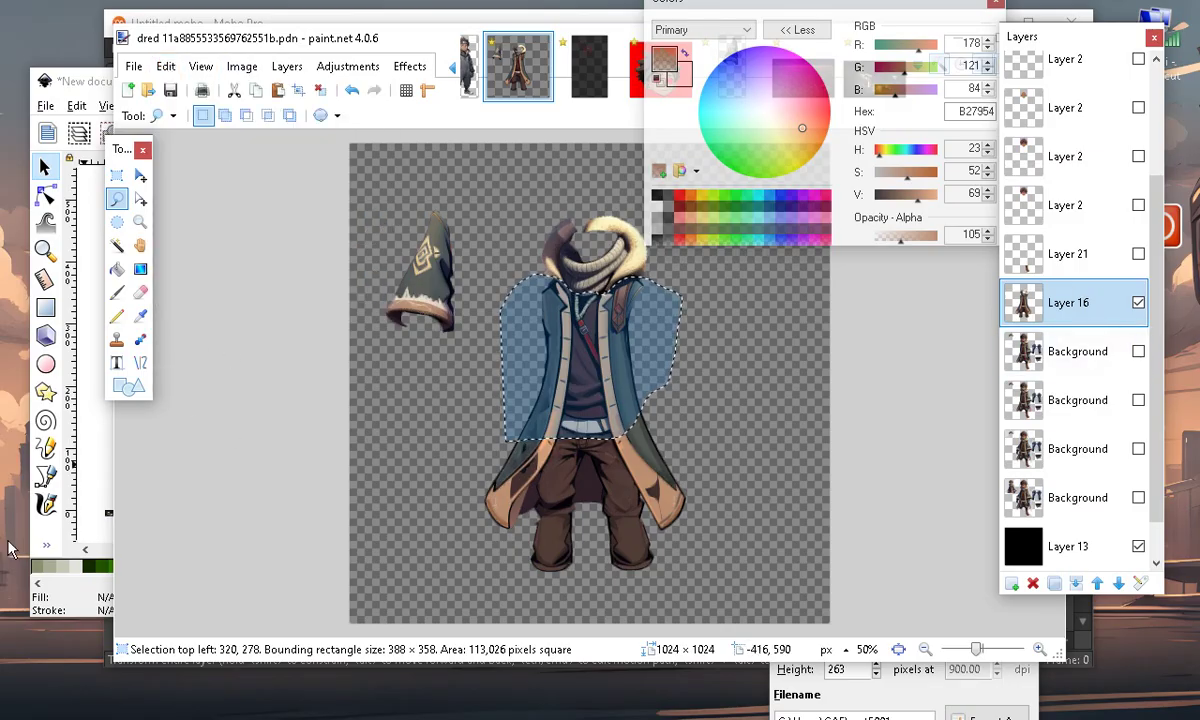
Paste the copied torso into the character's Inkscape document and enlarge it to about 106.6 × 98.4 mm
key("alt+Tab")
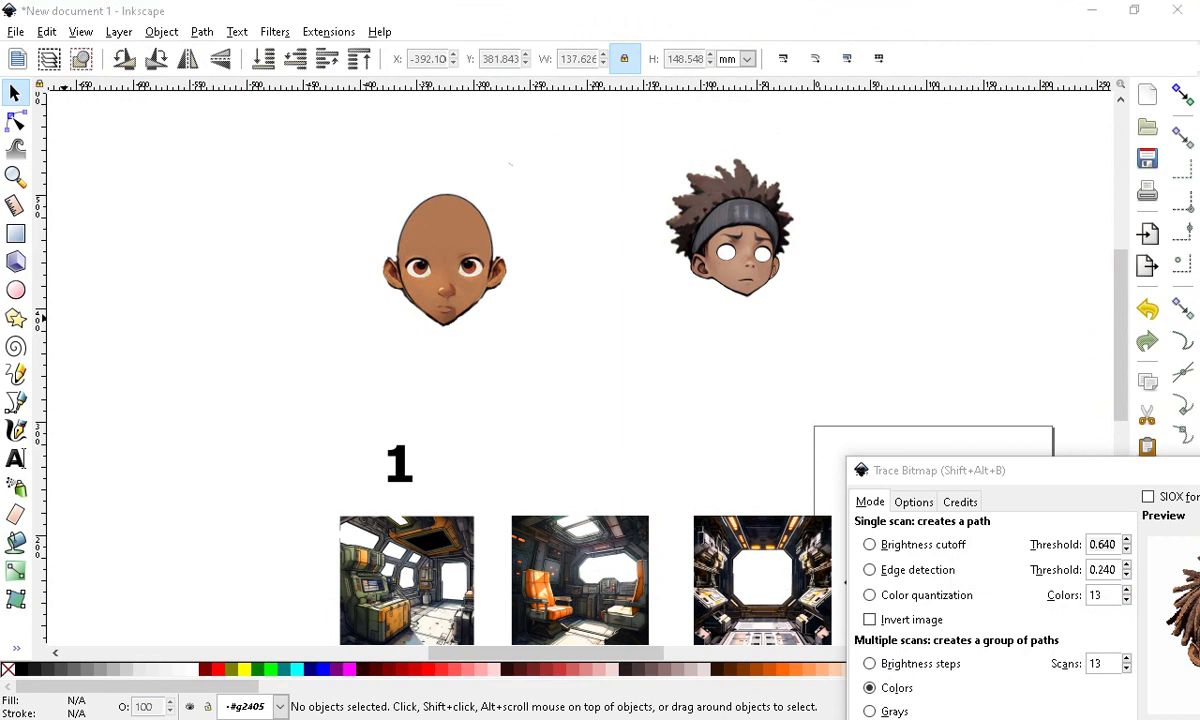
key("alt+Tab")
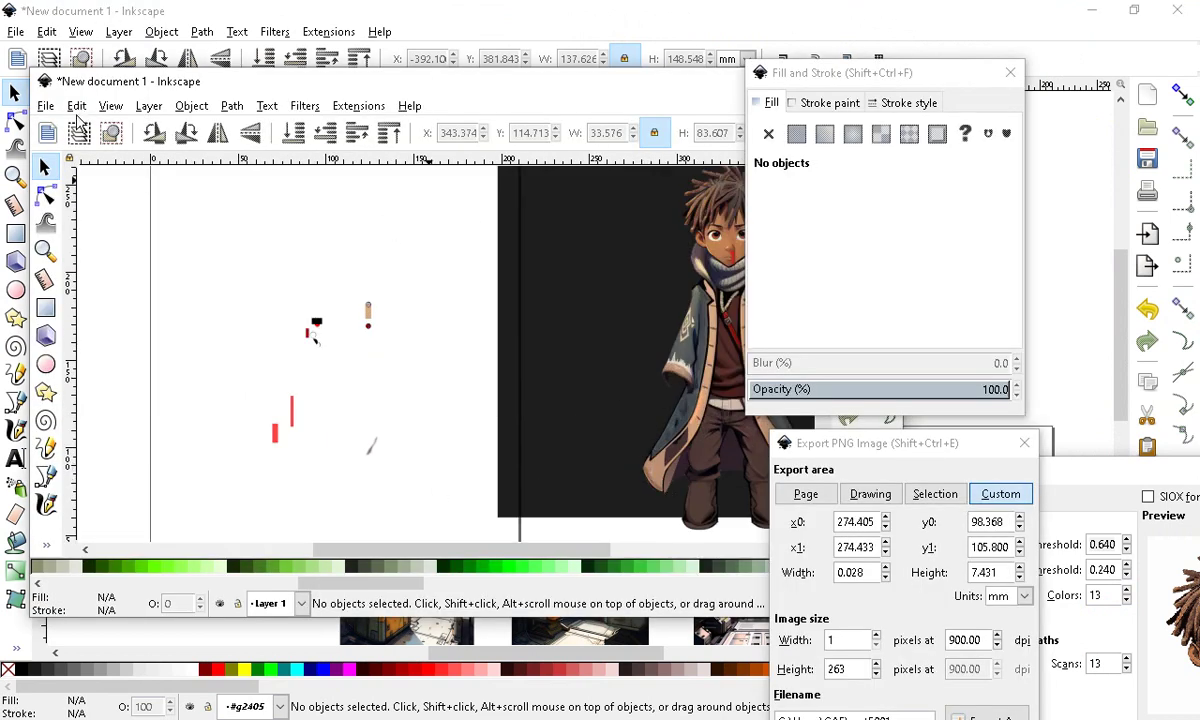
left_click(76, 106)
left_click(176, 235)
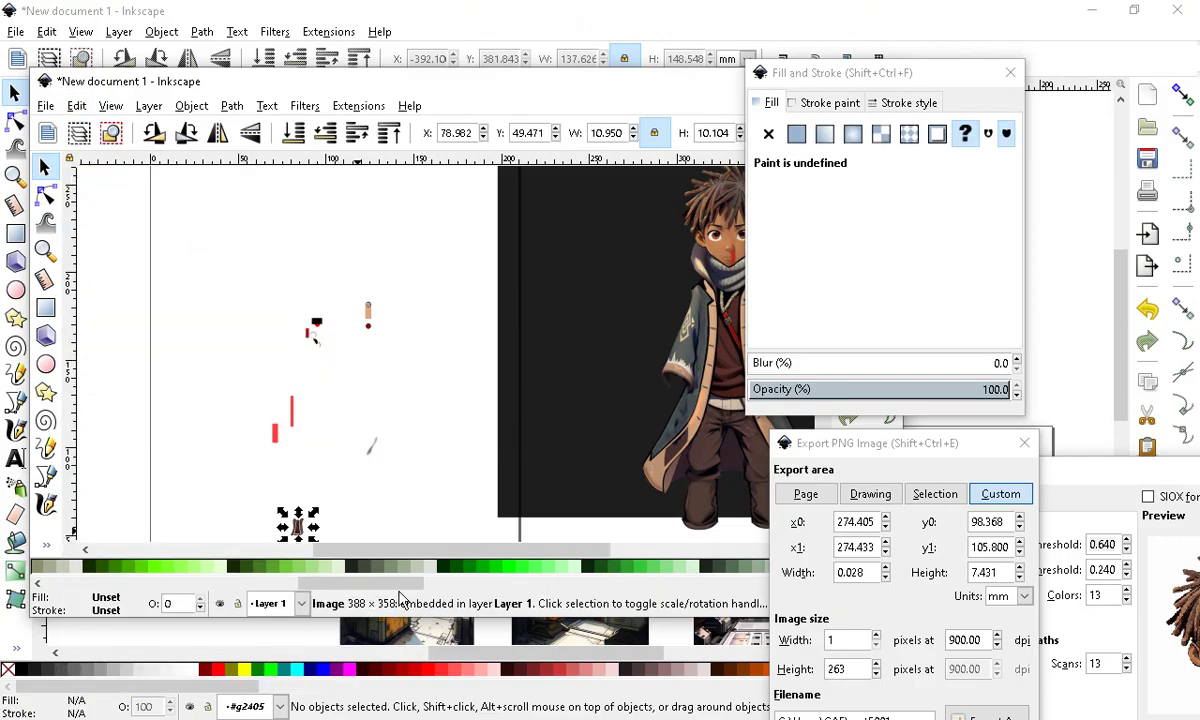
left_click_drag(314, 513, 481, 348)
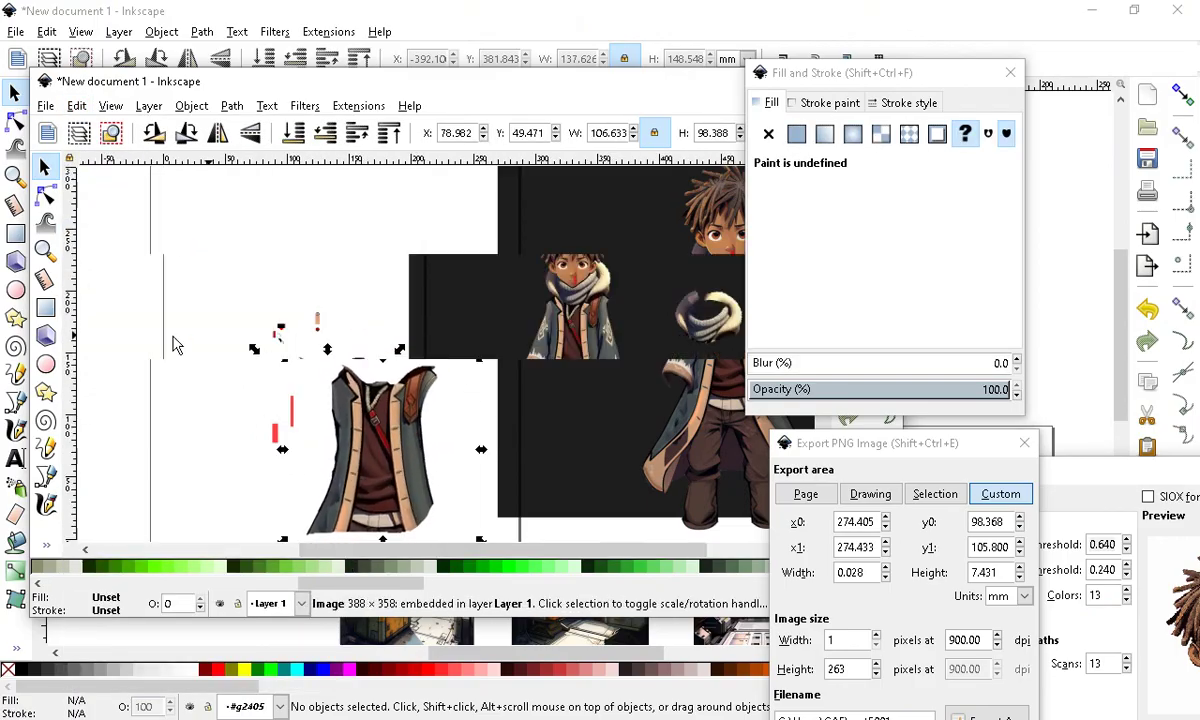
Move the pasted torso onto the dark backdrop beside the spare scarf, at about X 466.7, Y 133.6 mm
scroll(173, 338, "down", 4)
scroll(217, 332, "up", 3)
left_click_drag(163, 393, 489, 467)
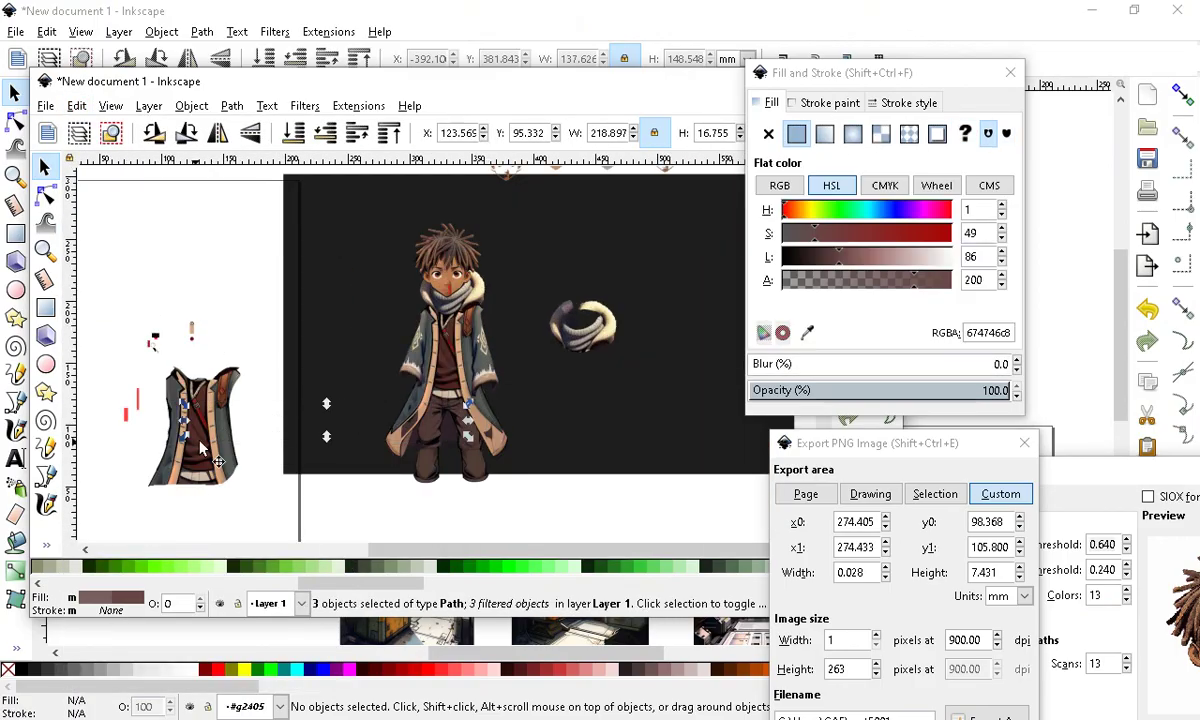
left_click_drag(210, 430, 702, 312)
scroll(700, 308, "up", 2)
scroll(700, 308, "up", 1)
scroll(640, 330, "down", 3)
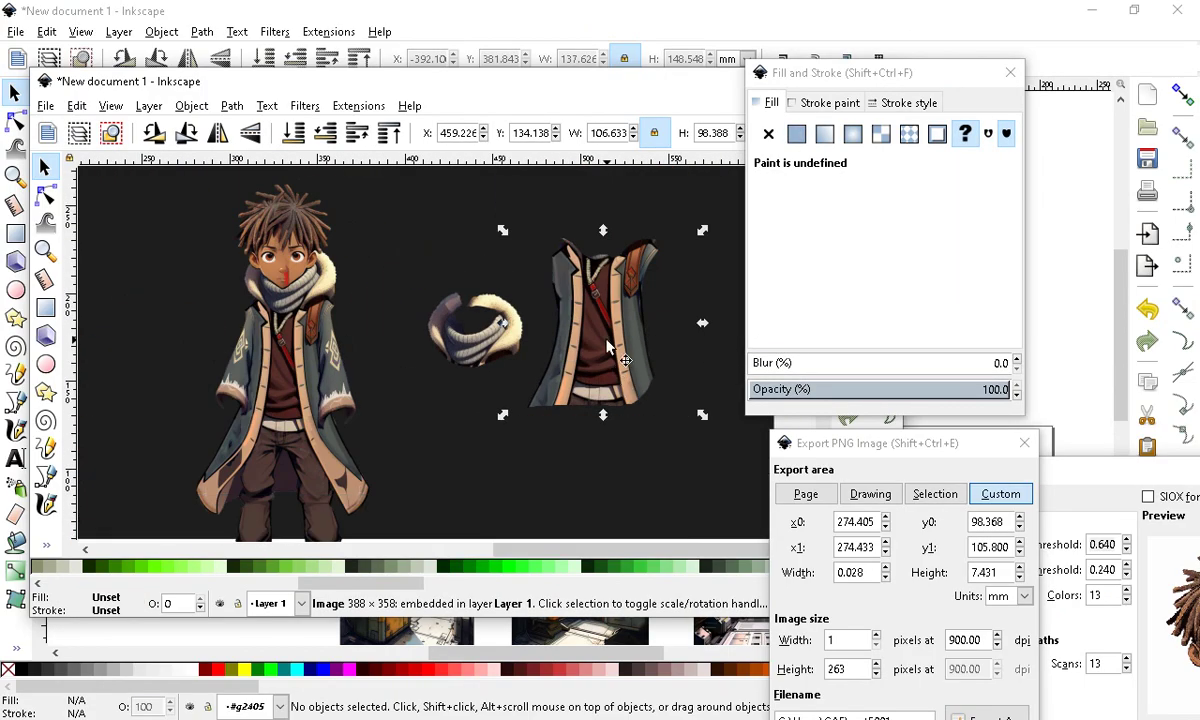
scroll(608, 347, "up", 2)
scroll(615, 343, "down", 2)
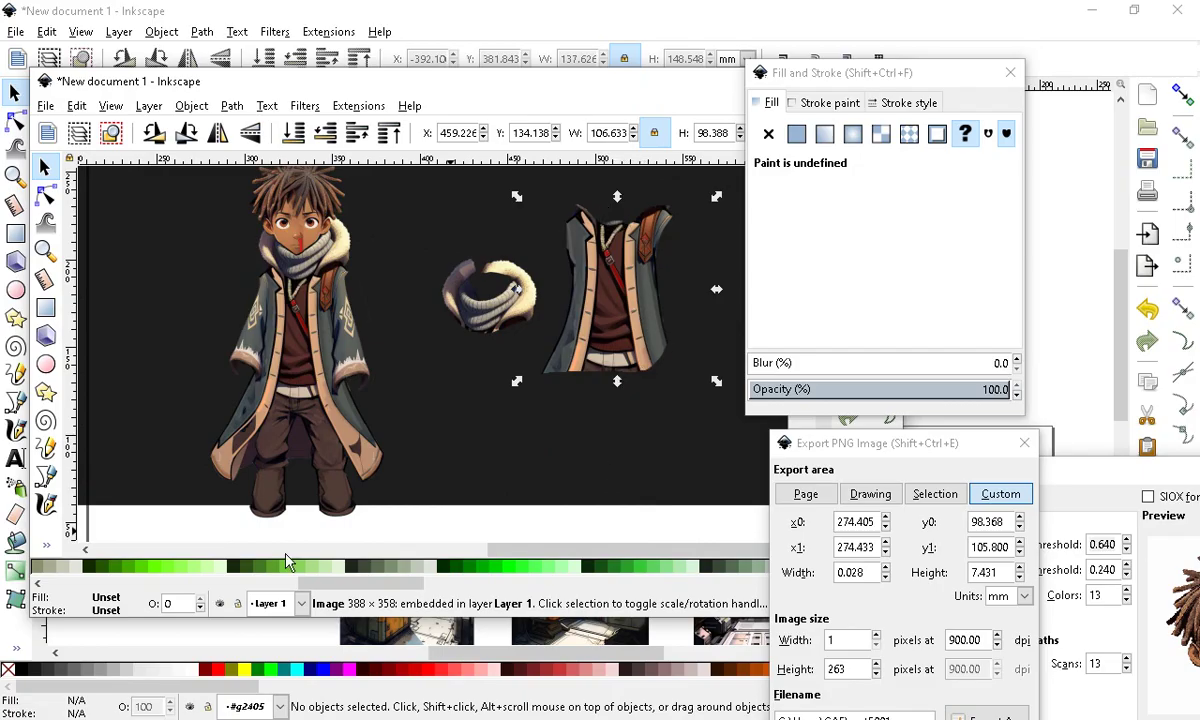
left_click_drag(630, 347, 643, 348)
scroll(643, 348, "up", 1)
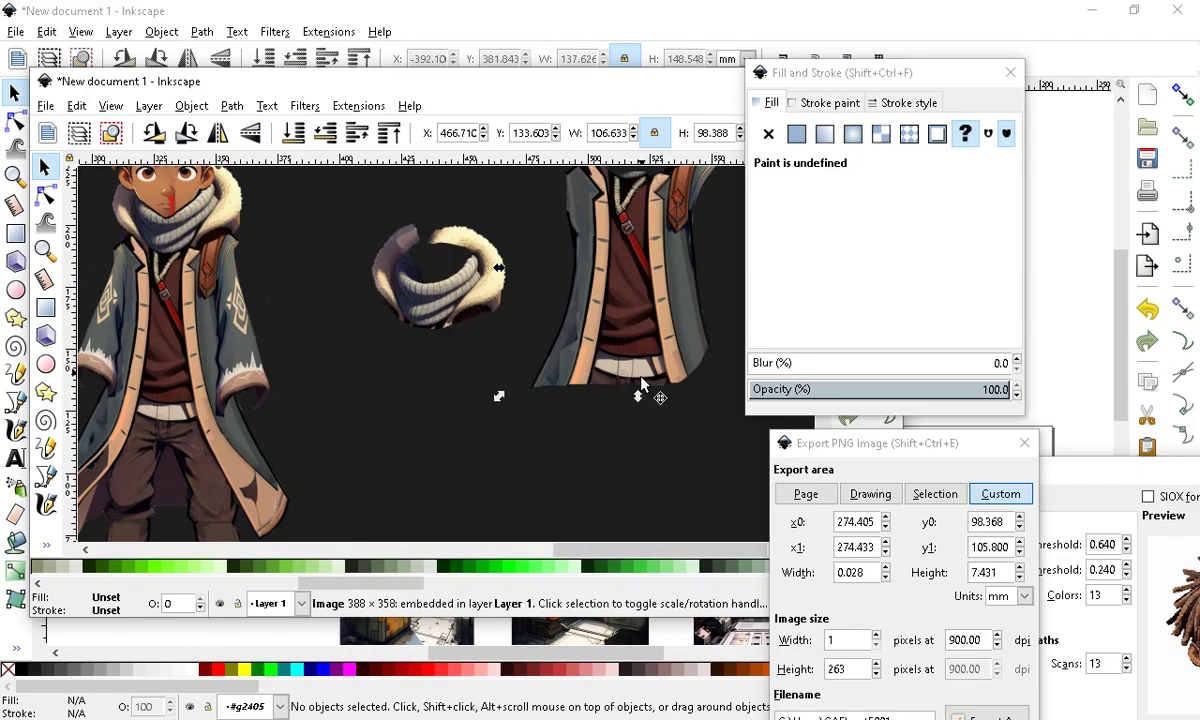
Enlarge the spare torso to about 117.0 × 108.1 mm, positioned at X 457.1, Y 133.3 mm
scroll(641, 385, "down", 2)
scroll(557, 423, "up", 1)
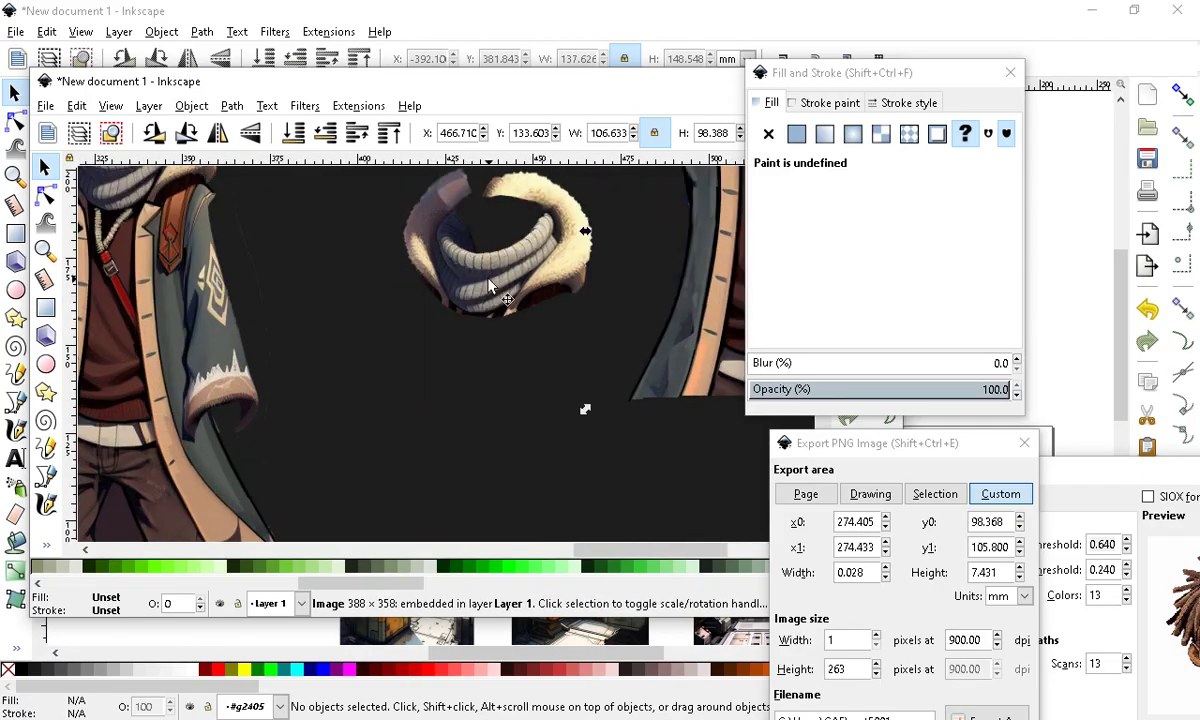
scroll(490, 287, "down", 5)
scroll(352, 387, "up", 4)
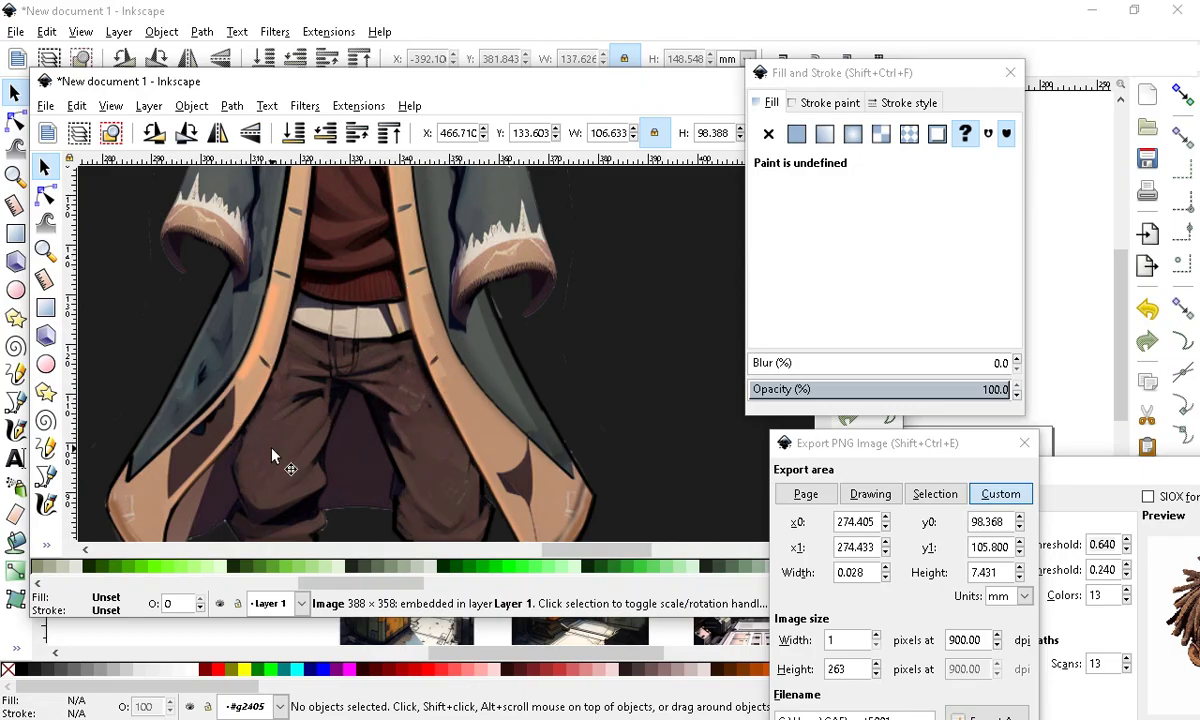
scroll(272, 455, "down", 5)
scroll(400, 360, "down", 1)
scroll(553, 346, "up", 5)
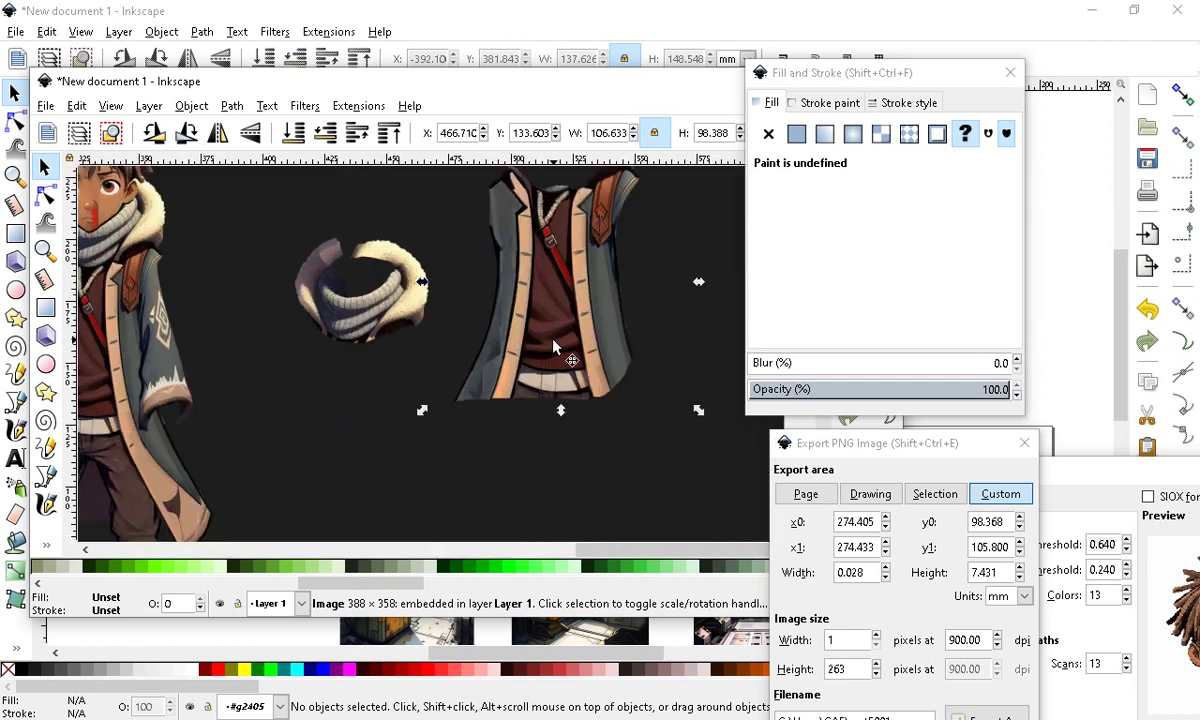
scroll(608, 320, "down", 3)
scroll(596, 300, "up", 1)
mouse_move(496, 220)
left_mouse_down()
mouse_move(542, 263)
mouse_move(480, 204)
left_mouse_up()
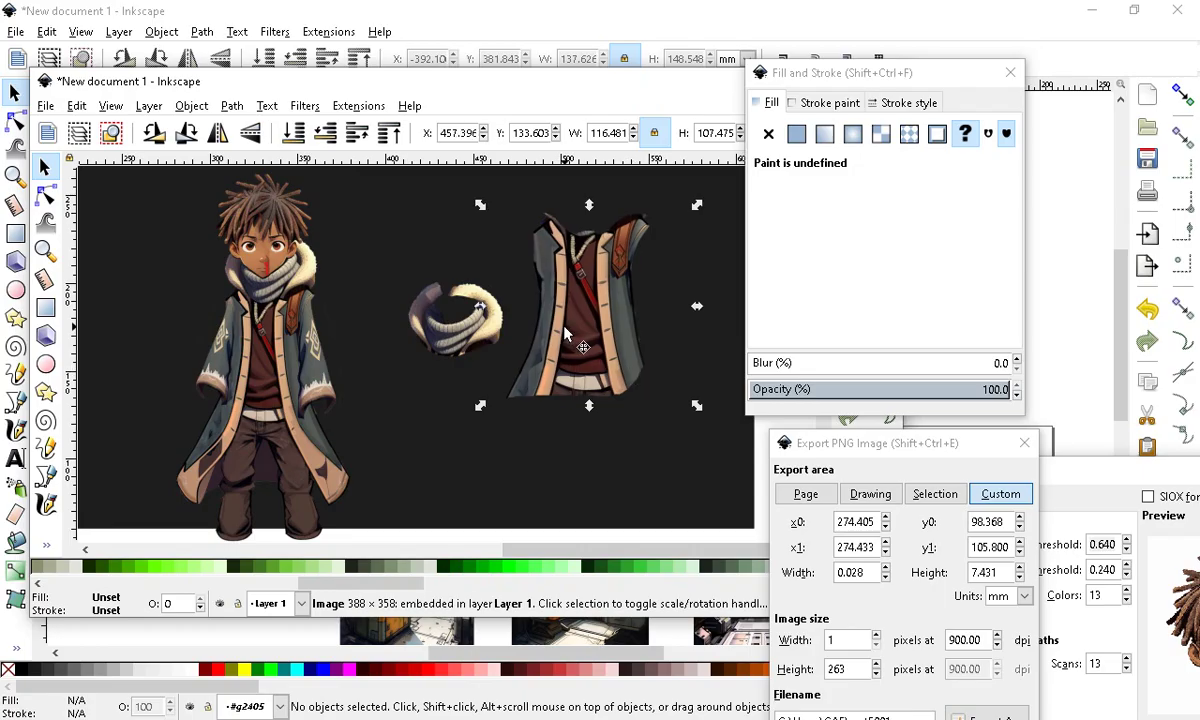
mouse_move(690, 205)
left_mouse_down()
mouse_move(710, 201)
mouse_move(648, 204)
mouse_move(680, 205)
left_mouse_up()
scroll(540, 362, "up", 1)
scroll(560, 366, "down", 1)
scroll(590, 400, "up", 1)
scroll(598, 493, "down", 1)
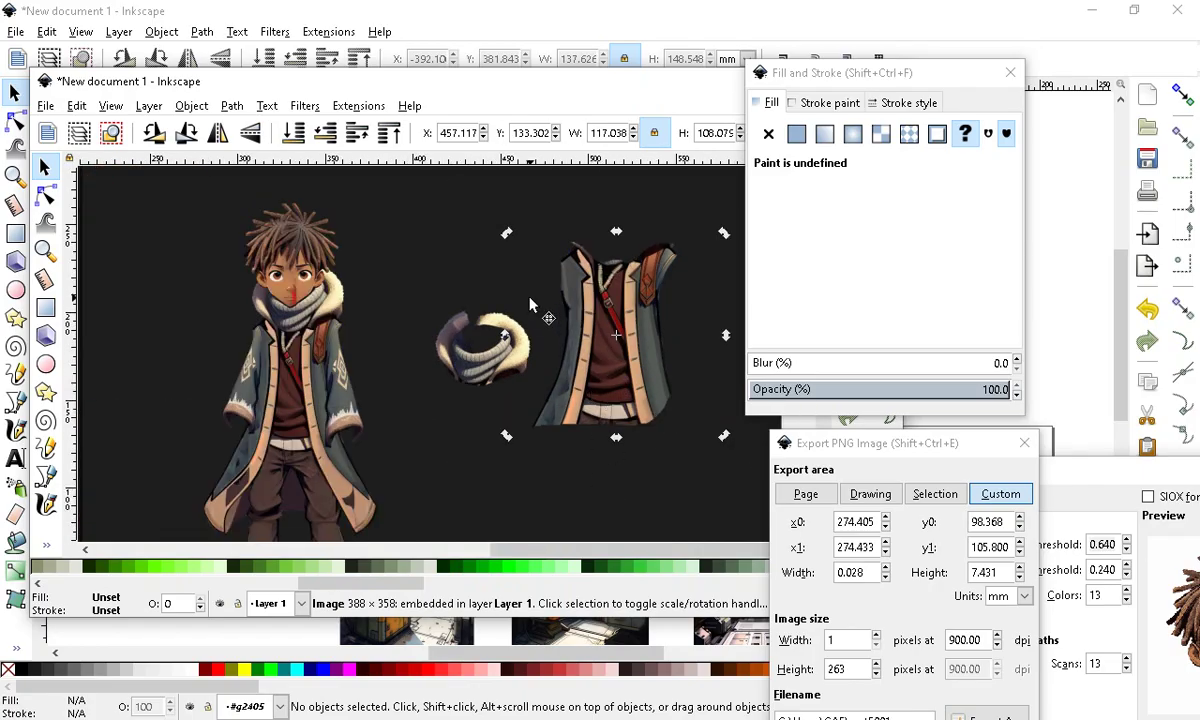
Fit the spare scarf in front of the spare torso's neckline, raised in the stacking order and narrowed to about 70.6 mm
scroll(530, 405, "up", 1)
scroll(470, 400, "down", 1)
scroll(520, 400, "up", 1)
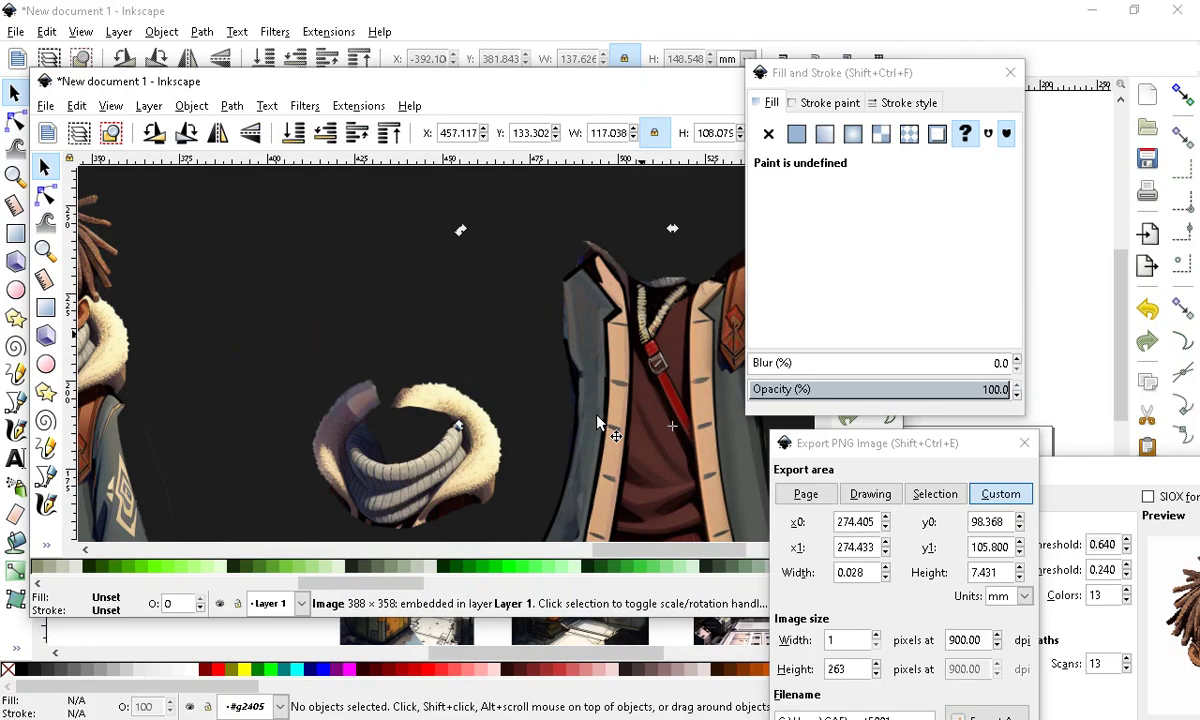
scroll(378, 463, "down", 1)
left_click(371, 404)
left_click(377, 436)
left_click_drag(374, 411, 500, 320)
left_click(370, 435)
left_click(362, 133)
scroll(549, 265, "up", 2)
mouse_move(457, 368)
left_mouse_down()
mouse_move(455, 311)
mouse_move(452, 349)
mouse_move(470, 332)
mouse_move(452, 339)
mouse_move(451, 326)
mouse_move(456, 360)
mouse_move(430, 328)
mouse_move(461, 361)
mouse_move(466, 330)
mouse_move(430, 300)
mouse_move(433, 344)
mouse_move(457, 378)
mouse_move(428, 332)
mouse_move(424, 346)
mouse_move(472, 366)
mouse_move(456, 378)
left_mouse_up()
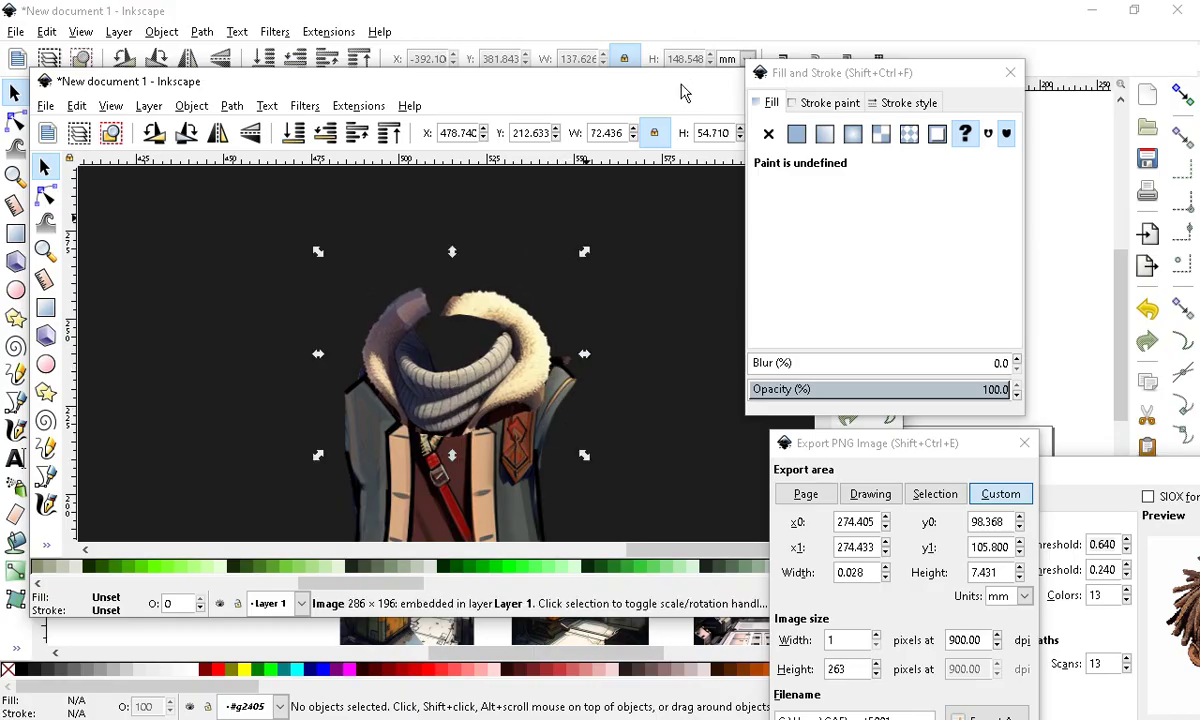
left_click_drag(584, 354, 572, 380)
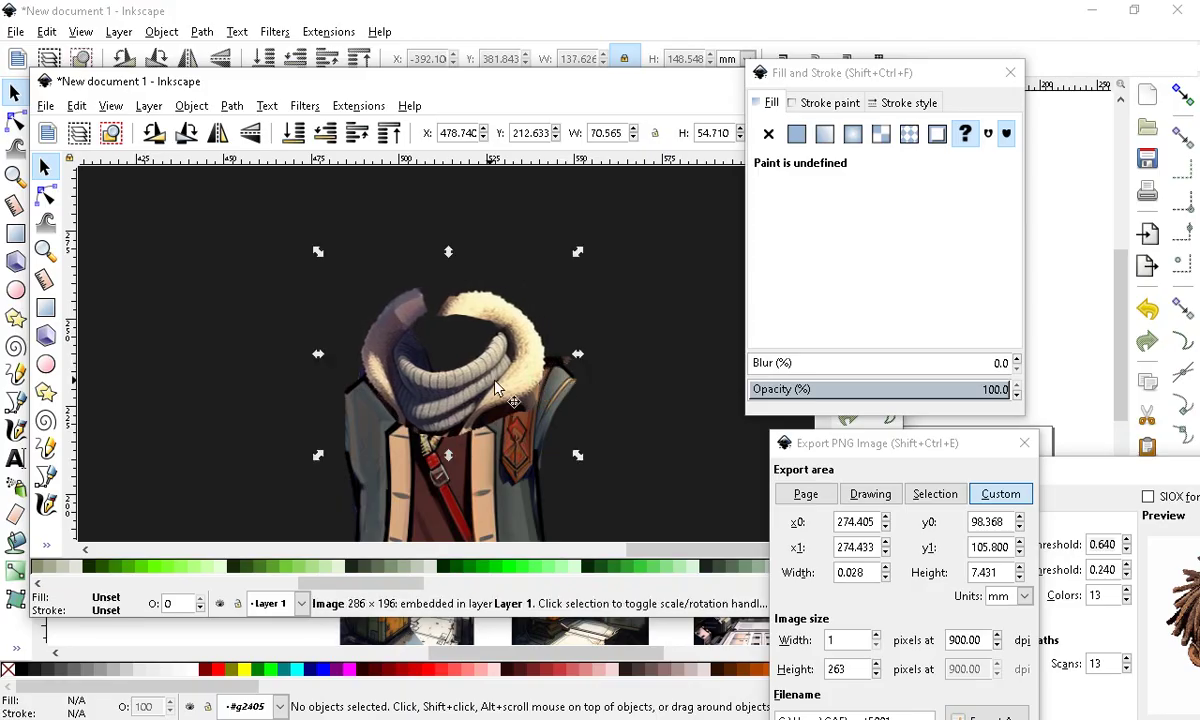
Move the spare scarf up off the spare torso to about X 480.1, Y 271.4 mm
left_click_drag(455, 380, 459, 174)
scroll(486, 225, "down", 3)
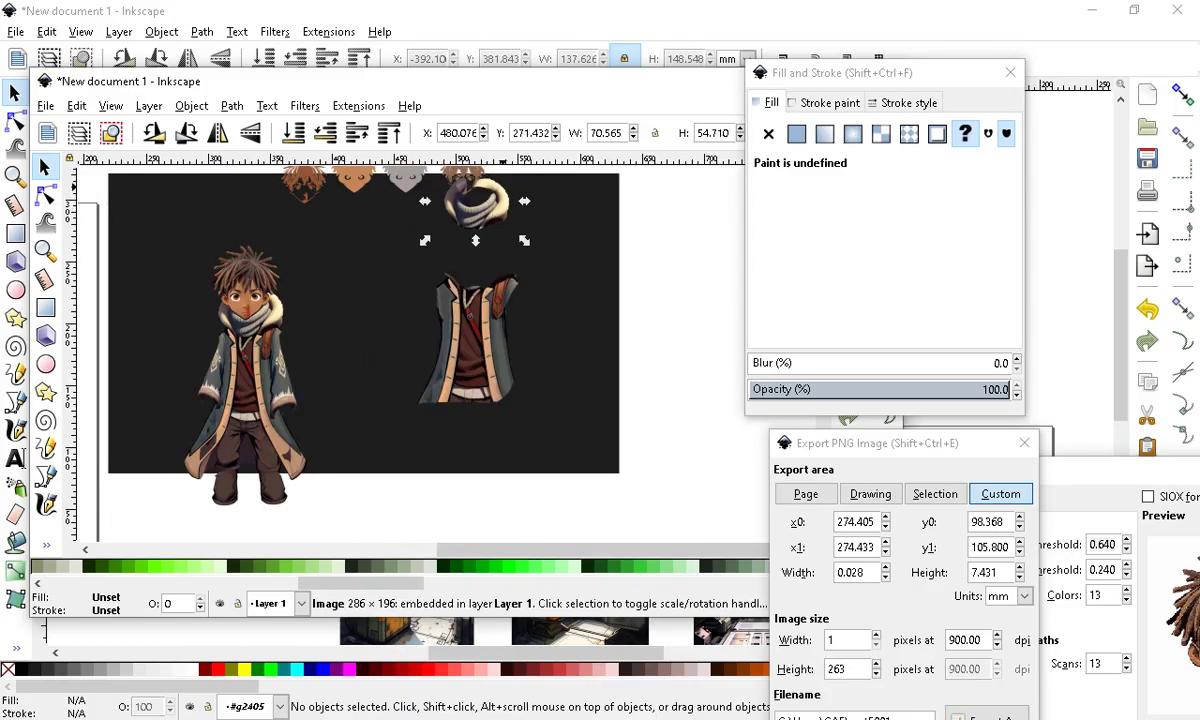
scroll(355, 415, "down", 2)
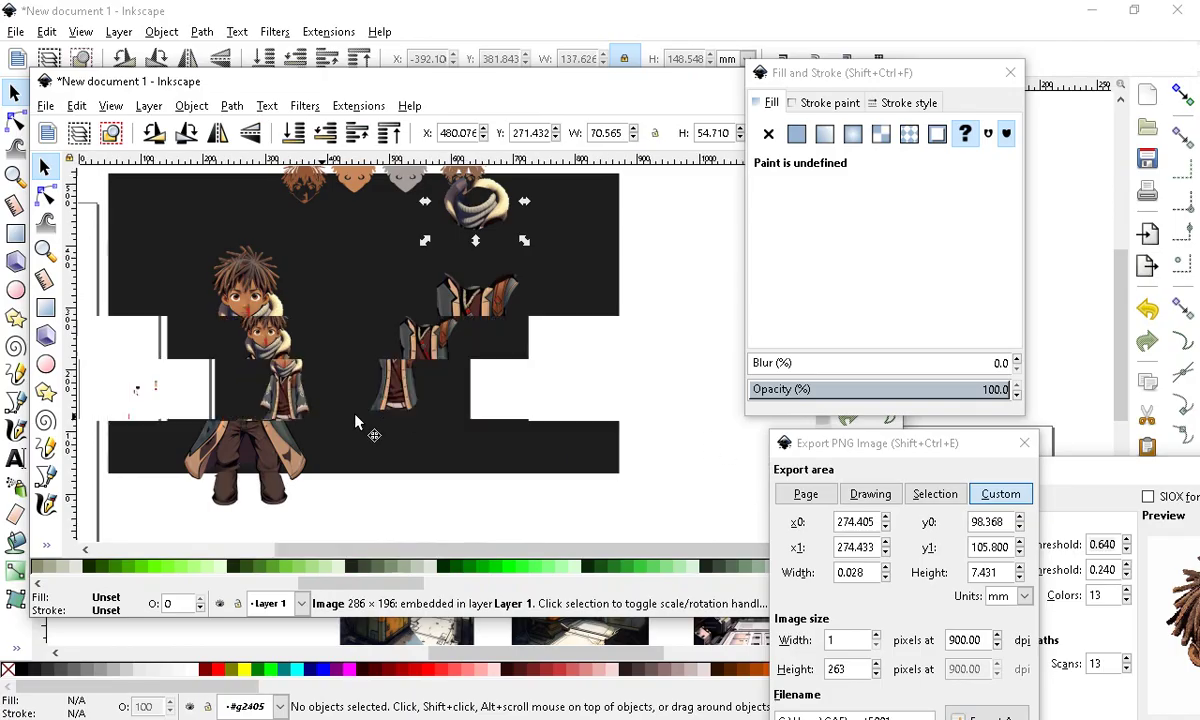
Move the character's head off the body to about X 229.6, Y 212.2 mm and clear the selection
scroll(160, 340, "up", 4)
scroll(588, 348, "up", 3)
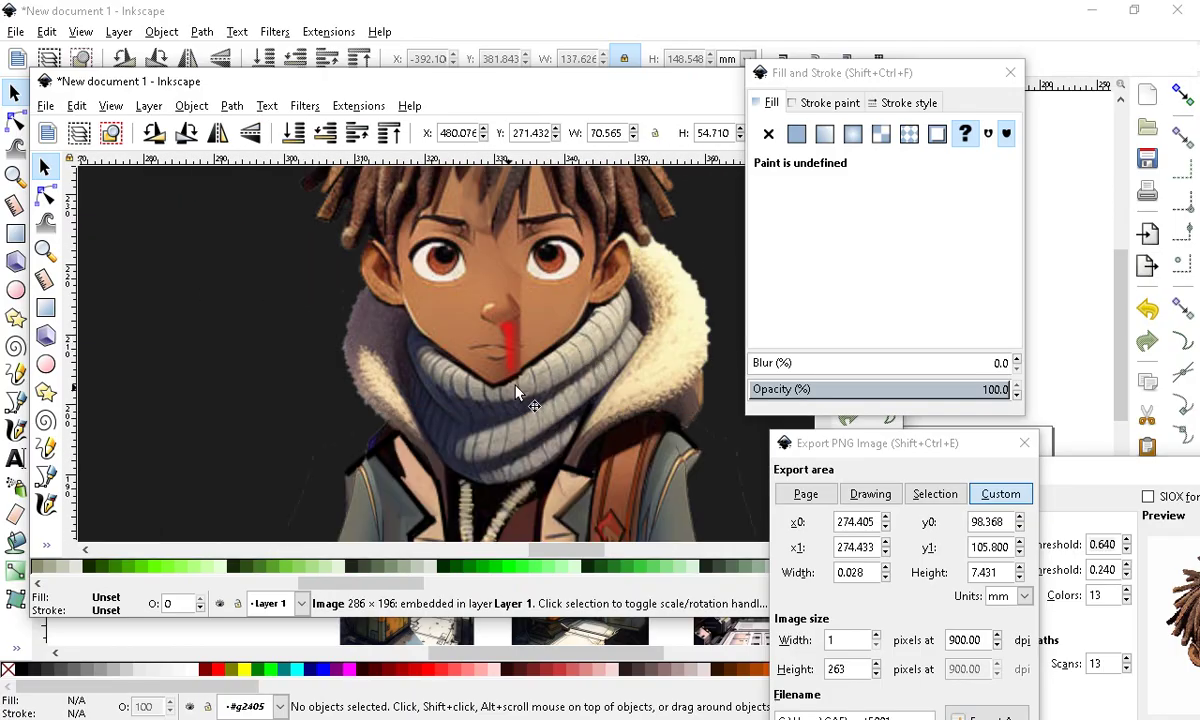
scroll(540, 380, "down", 4)
scroll(400, 300, "up", 3)
scroll(428, 408, "down", 3)
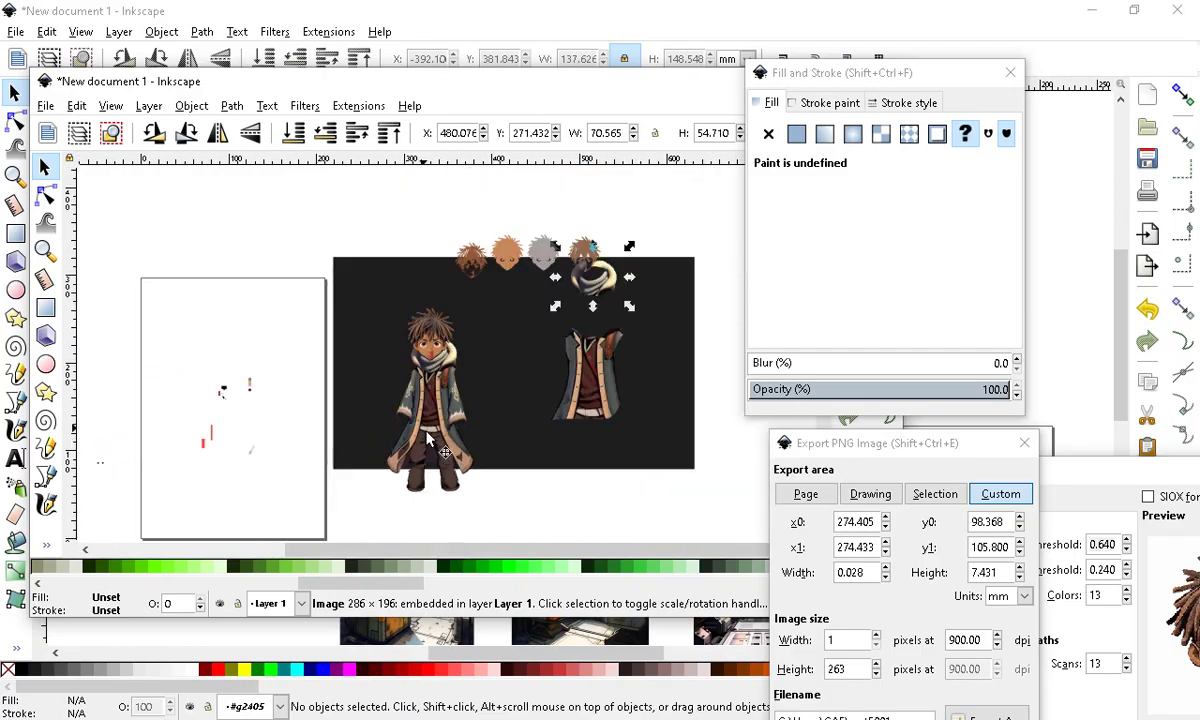
scroll(425, 357, "up", 5)
left_click_drag(428, 326, 175, 272)
scroll(458, 345, "down", 3)
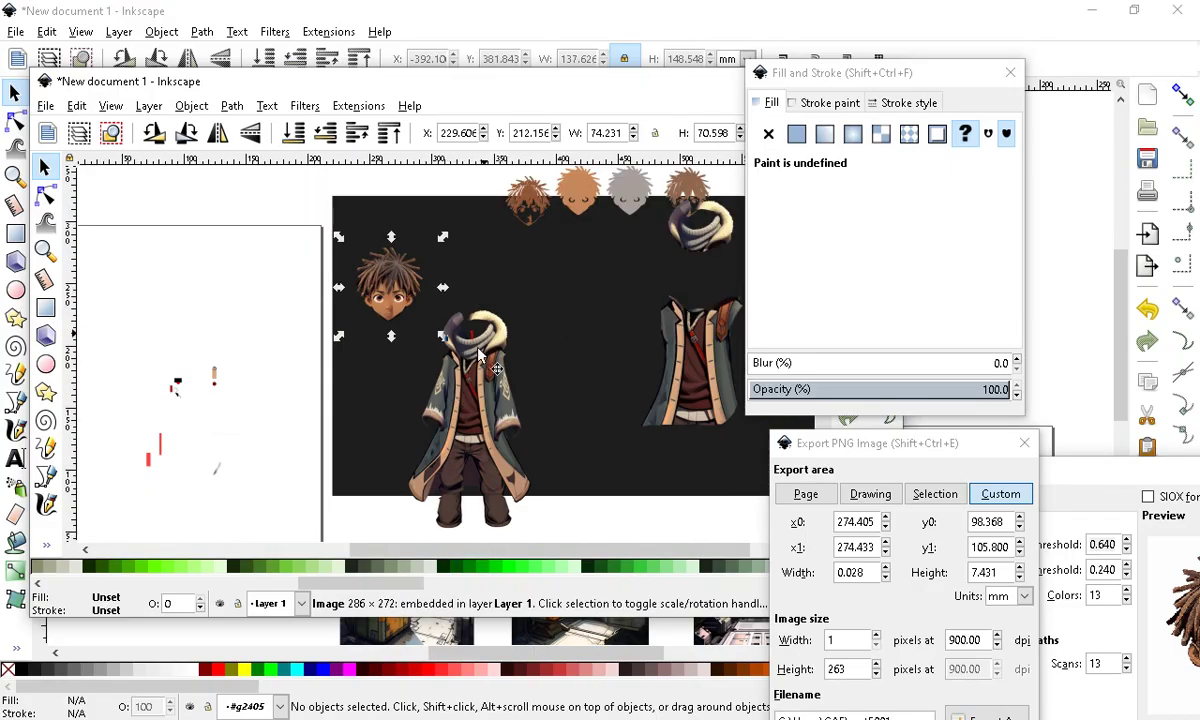
left_click(117, 312)
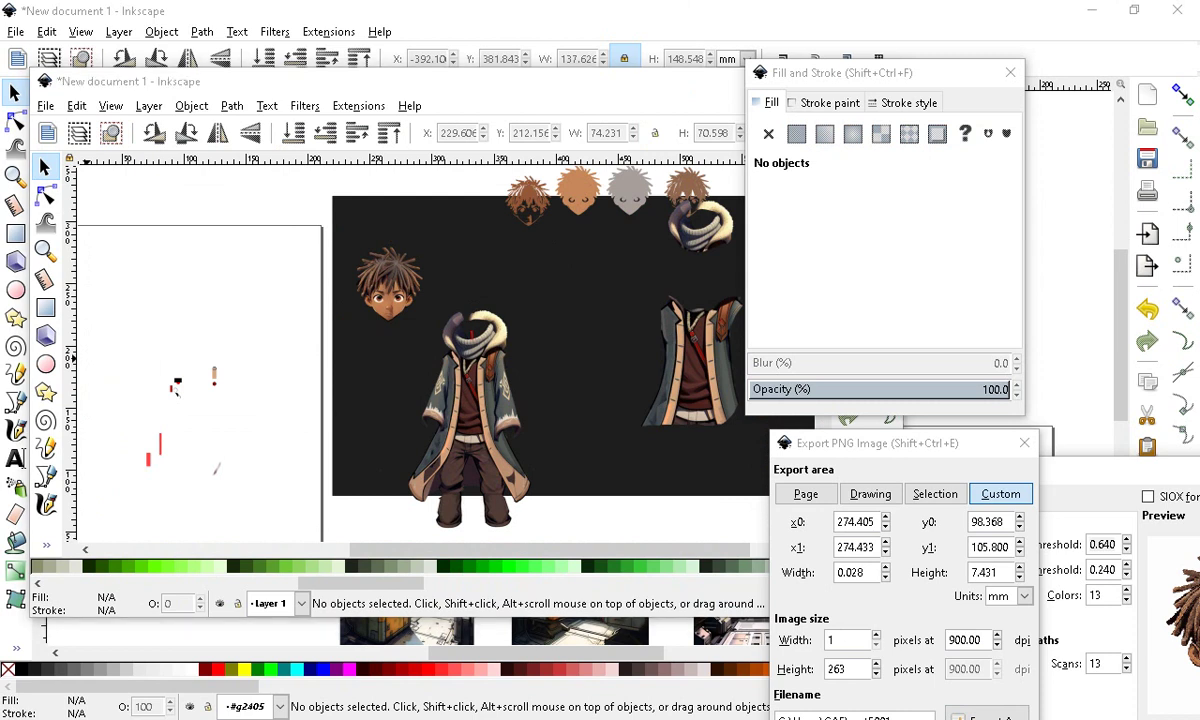
Back in paint.net, show the Layer 2 that holds only the dreadlock hair and make it the active layer
key("alt+Tab")
left_click(829, 421)
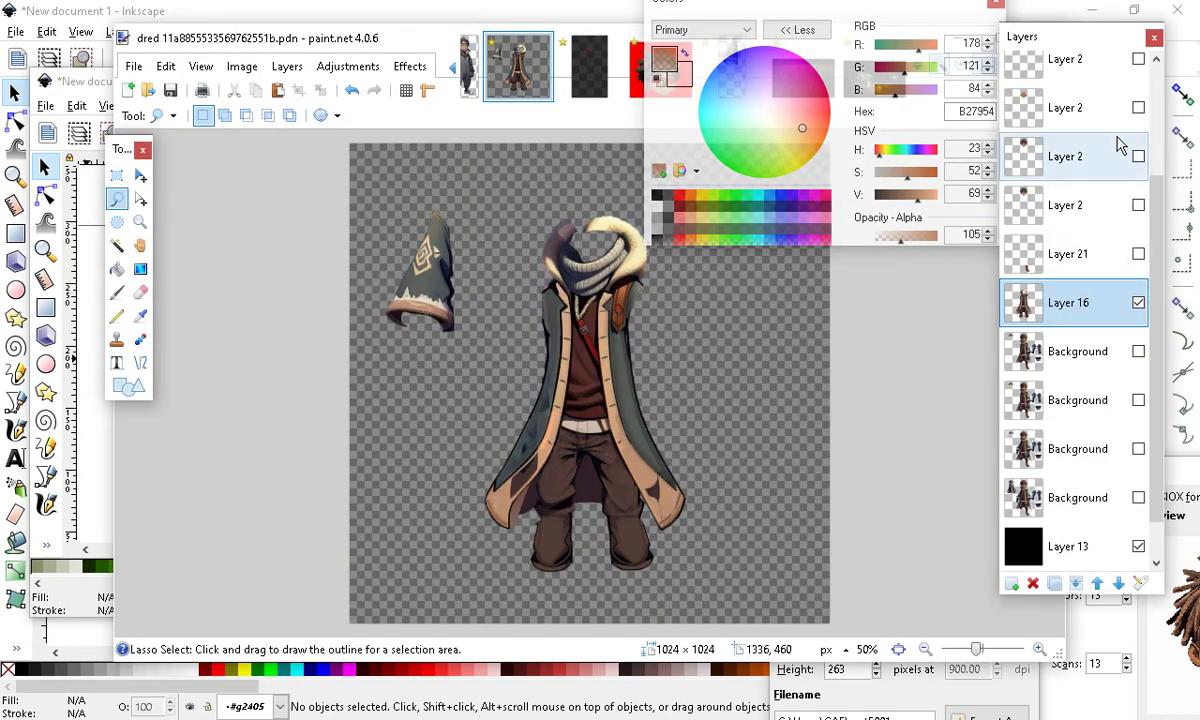
left_click(1138, 108)
left_click(1138, 108)
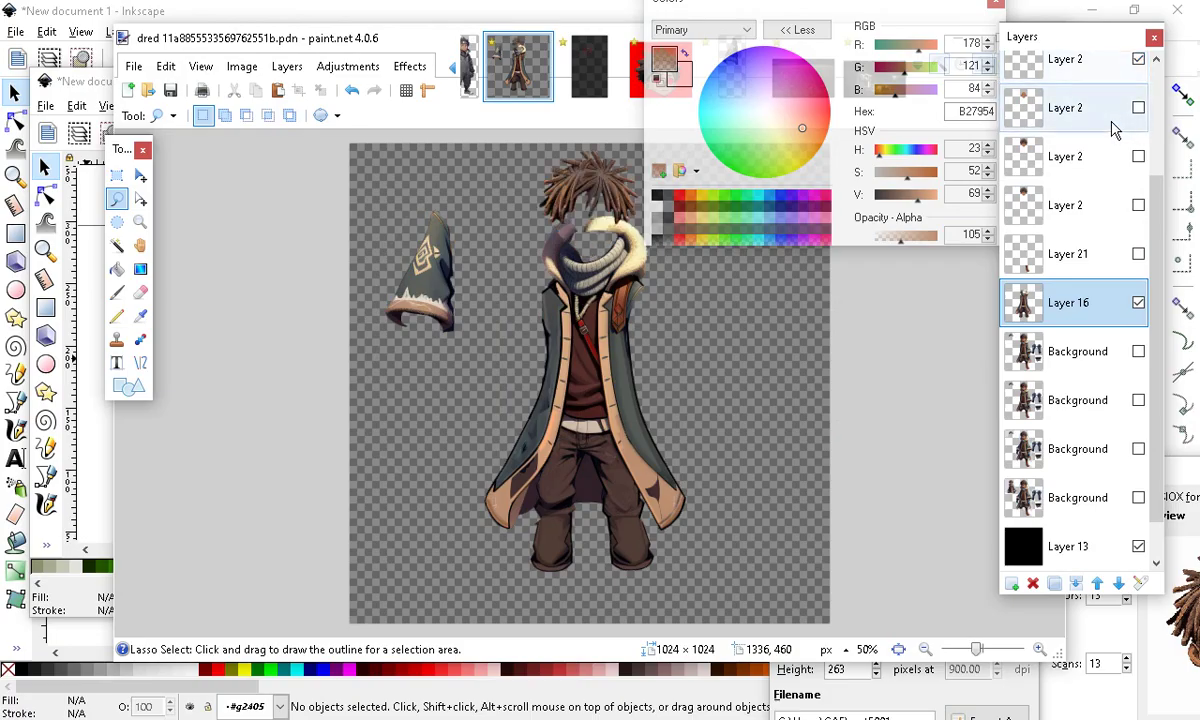
left_click(1115, 68)
left_click(1085, 68)
Copy a rectangular selection of about 425 × 235 px around the hair and return to the Inkscape document
left_click(118, 176)
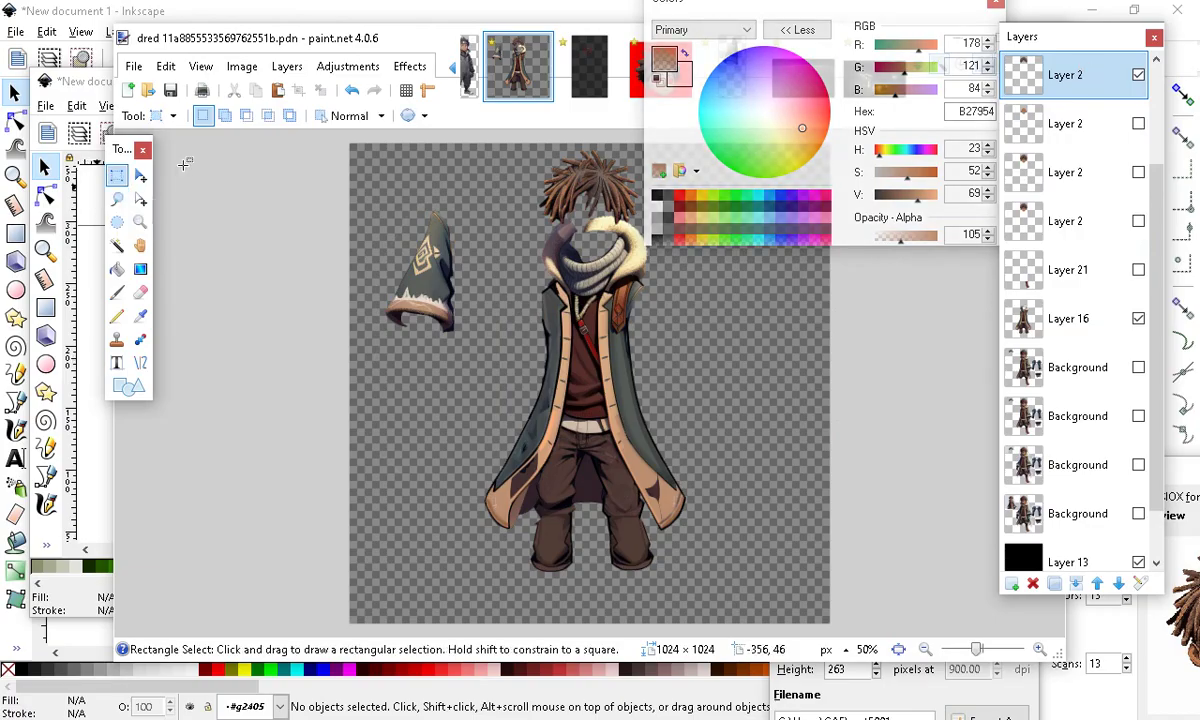
mouse_move(499, 254)
left_mouse_down()
mouse_move(525, 247)
mouse_move(699, 108)
left_mouse_up()
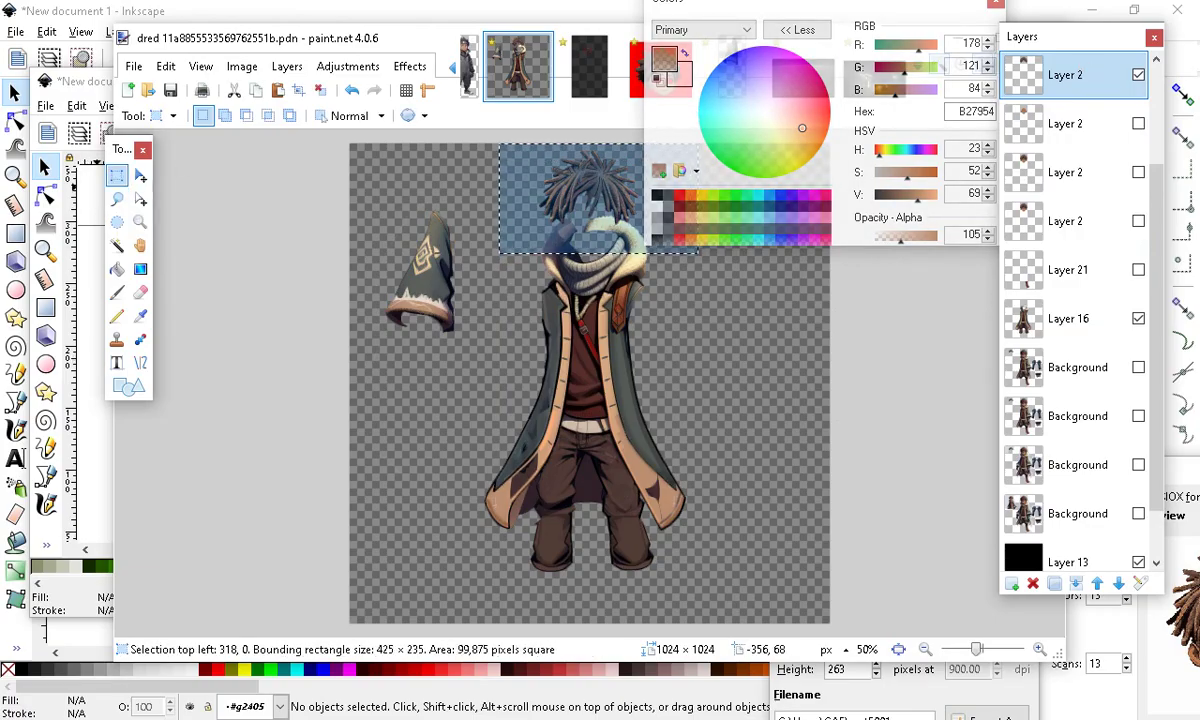
left_click(162, 68)
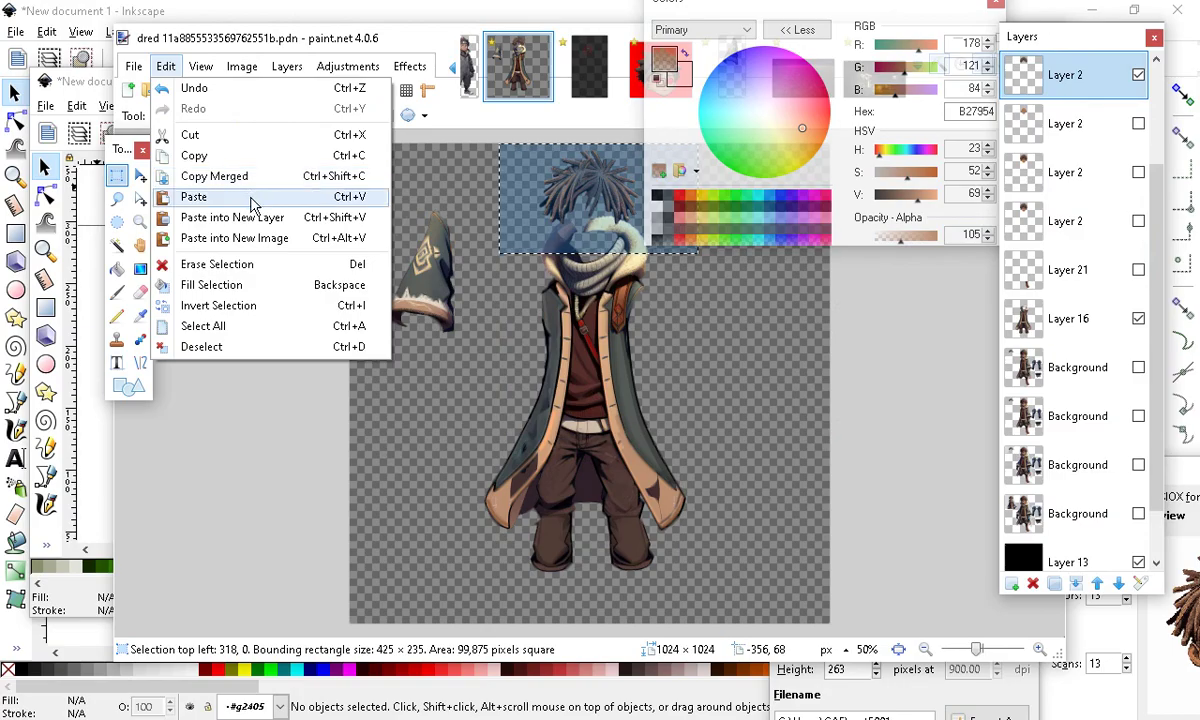
left_click(203, 155)
key("alt+Tab")
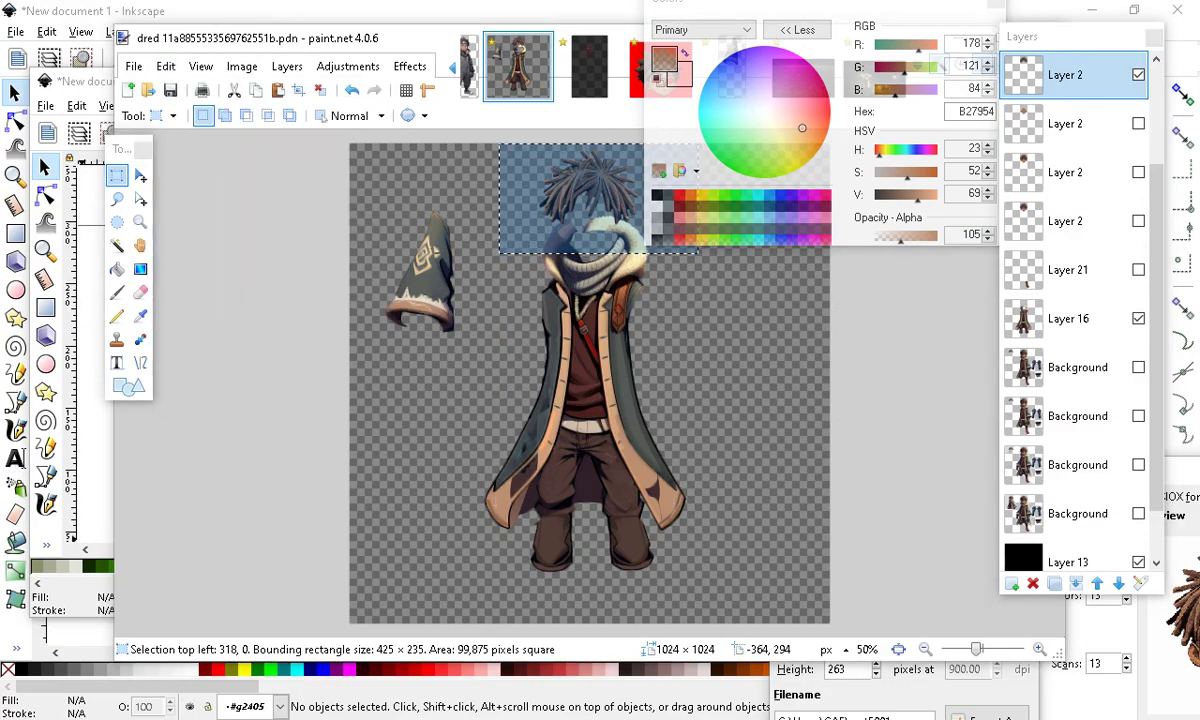
key("alt+Tab")
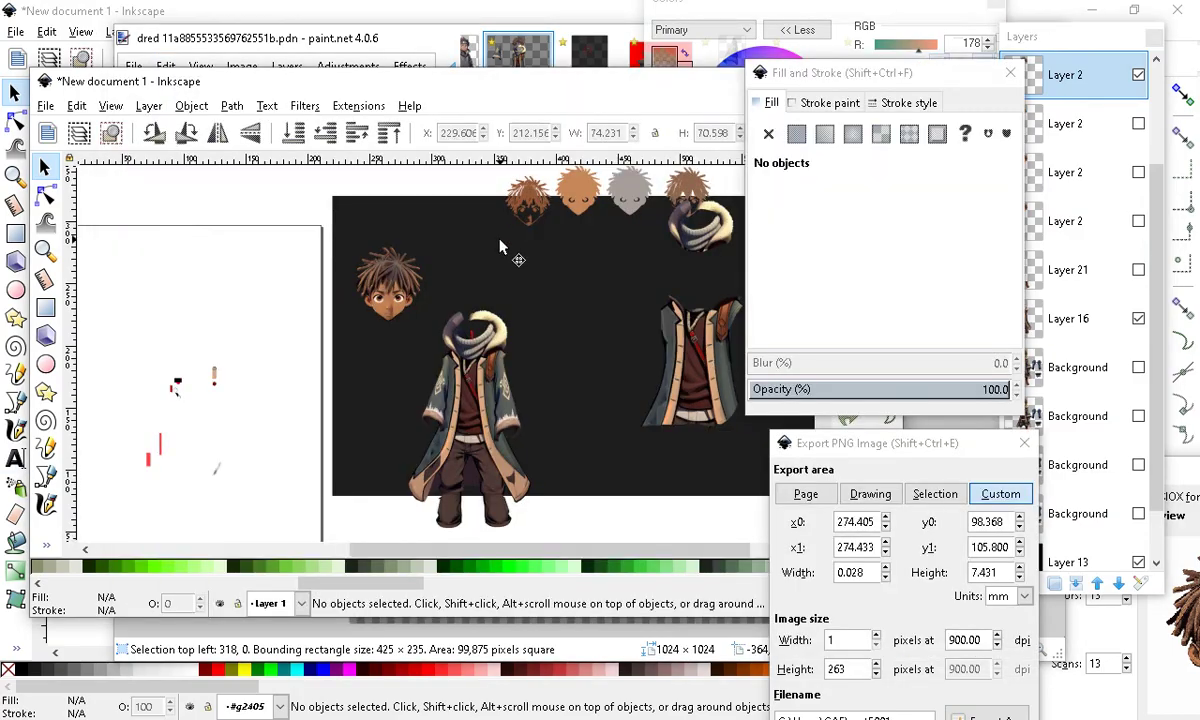
Paste the copied dreadlock hair, scale it to about 107.5 × 61.8 mm and place it above the character's scarf
left_click(76, 106)
left_click(100, 234)
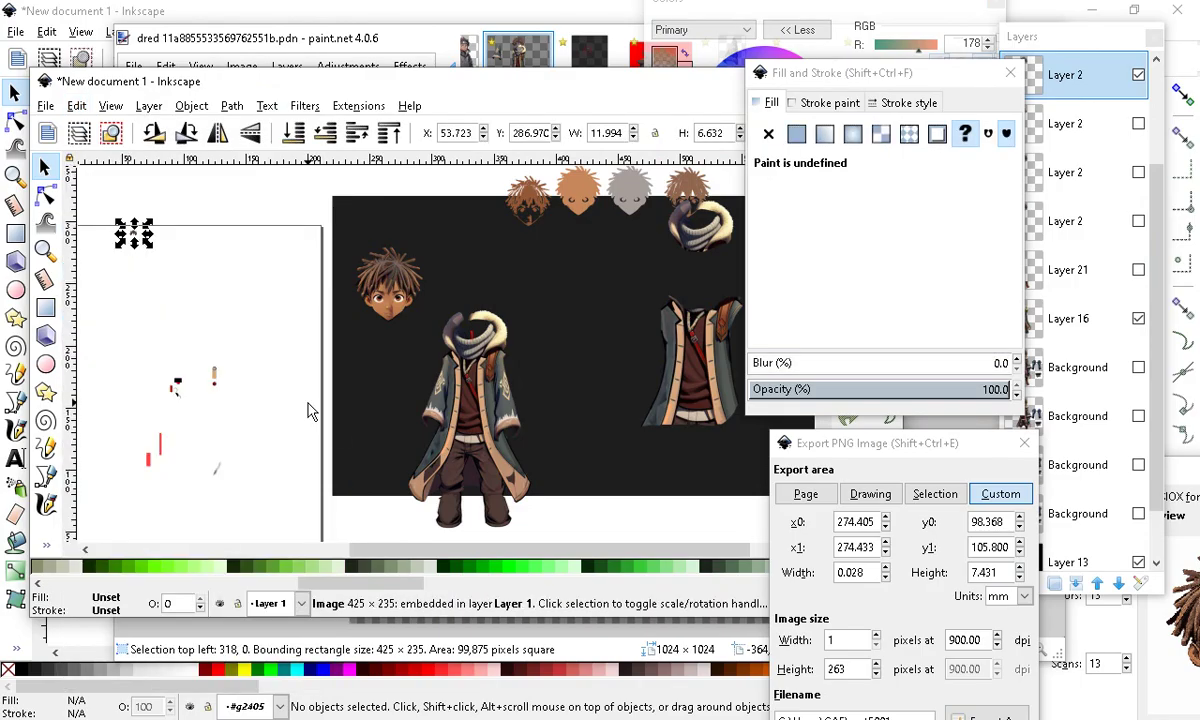
left_click_drag(153, 244, 260, 320)
left_click_drag(187, 258, 505, 278)
scroll(470, 275, "up", 4)
scroll(499, 237, "down", 2)
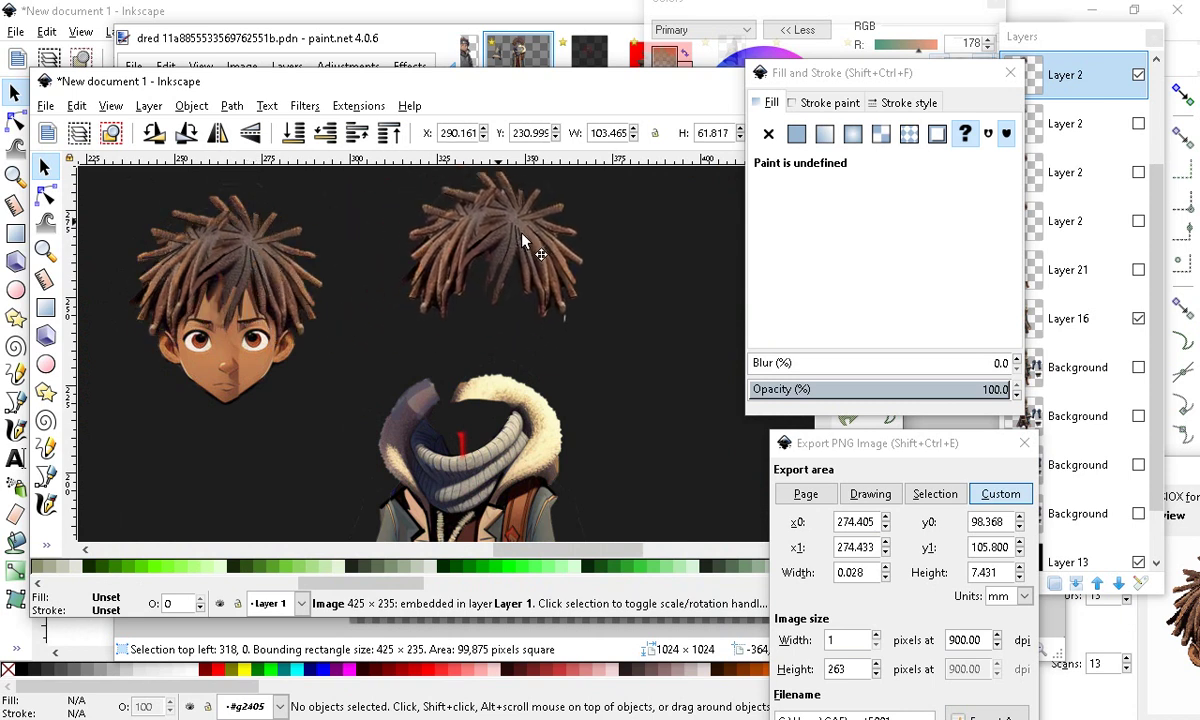
left_click_drag(680, 282, 694, 292)
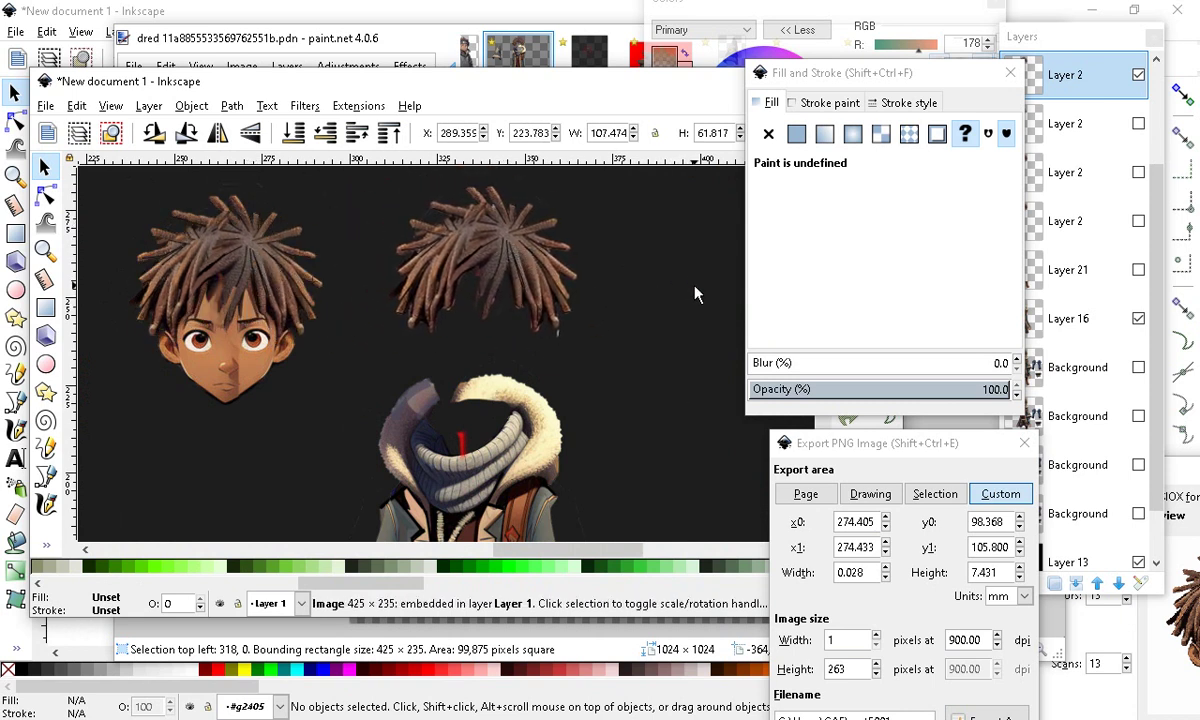
scroll(465, 239, "down", 4)
scroll(433, 252, "up", 3)
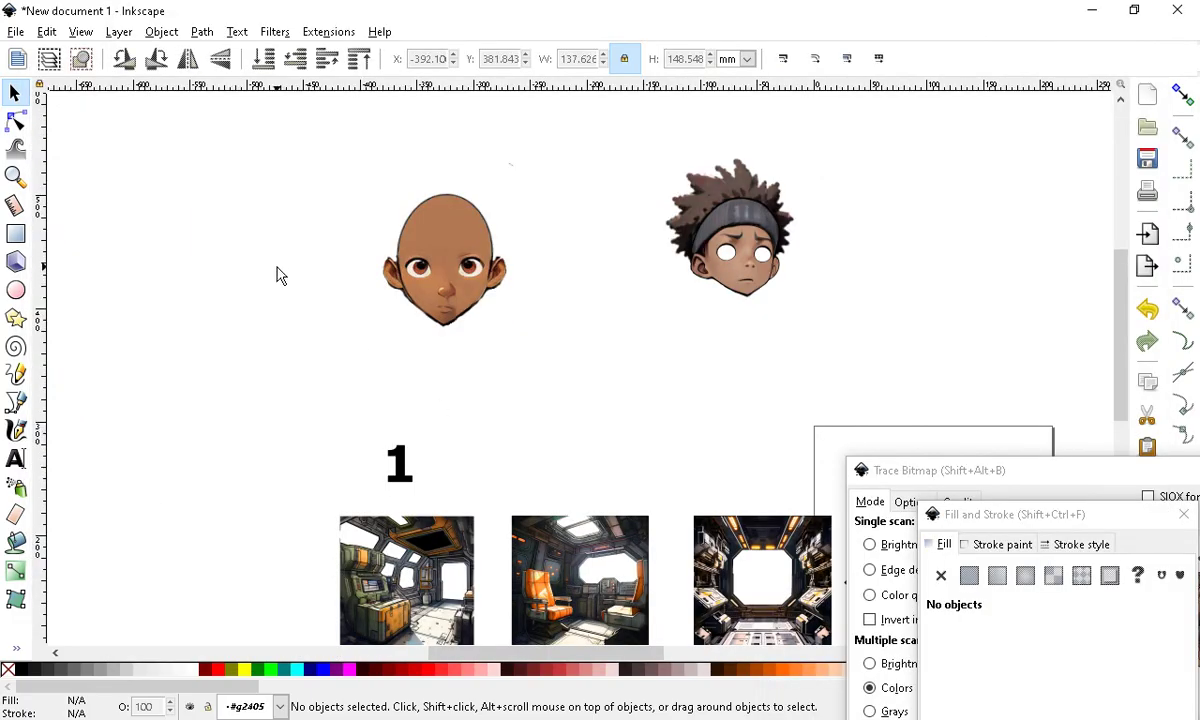
In the other Inkscape document, move the bald head to about X -456.6, Y 382.7 mm and copy it
left_click_drag(307, 142, 522, 352)
left_click_drag(432, 258, 359, 259)
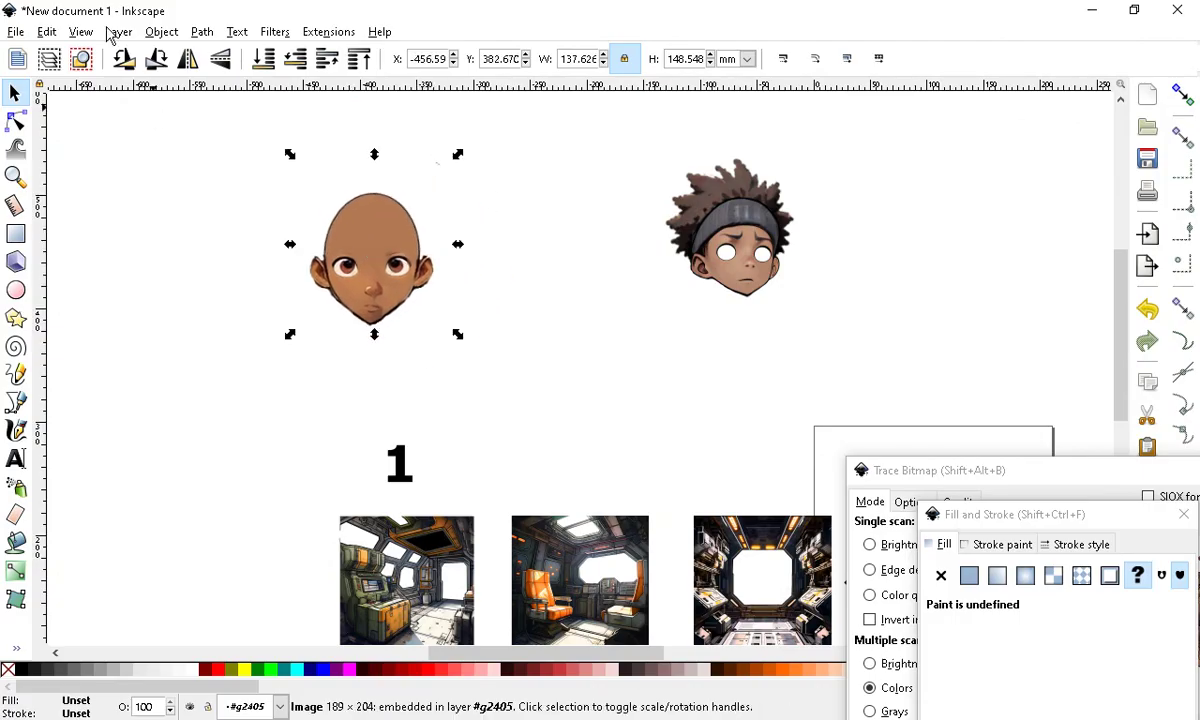
left_click(46, 32)
left_click(128, 141)
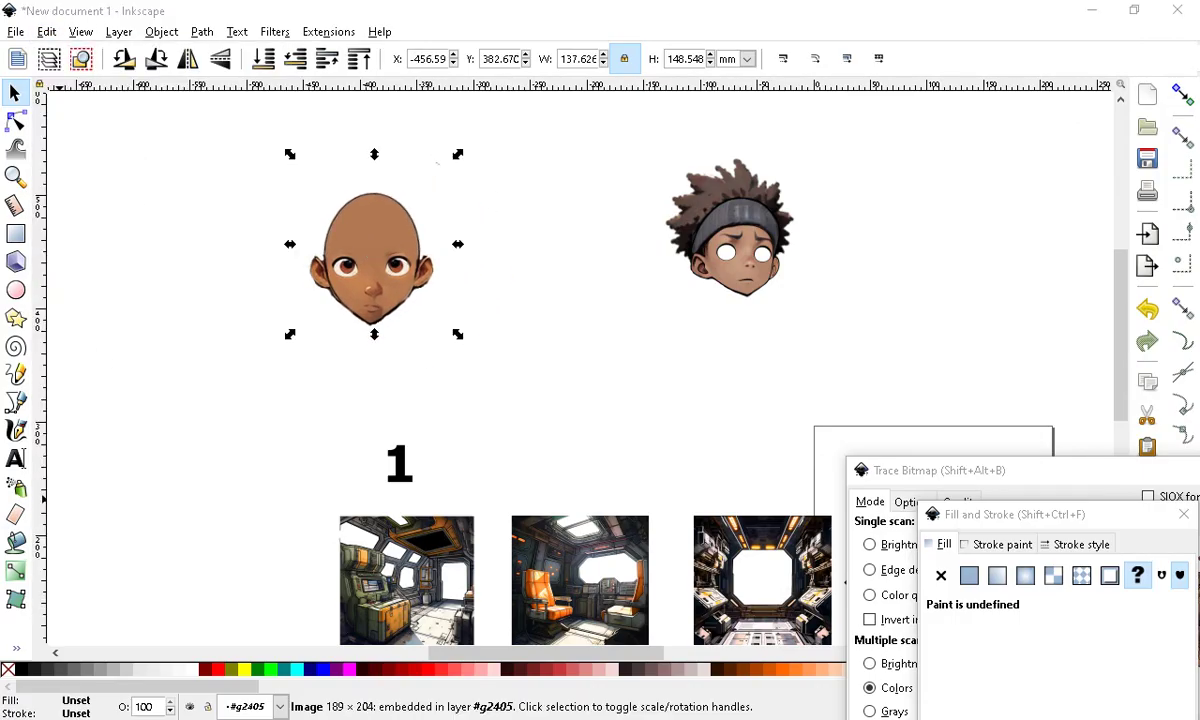
Paste the bald head into the character document, scale it to about 63.3 × 72.1 mm and place it at about X 303.2, Y 202.1 mm
key("alt+Tab")
left_click(76, 105)
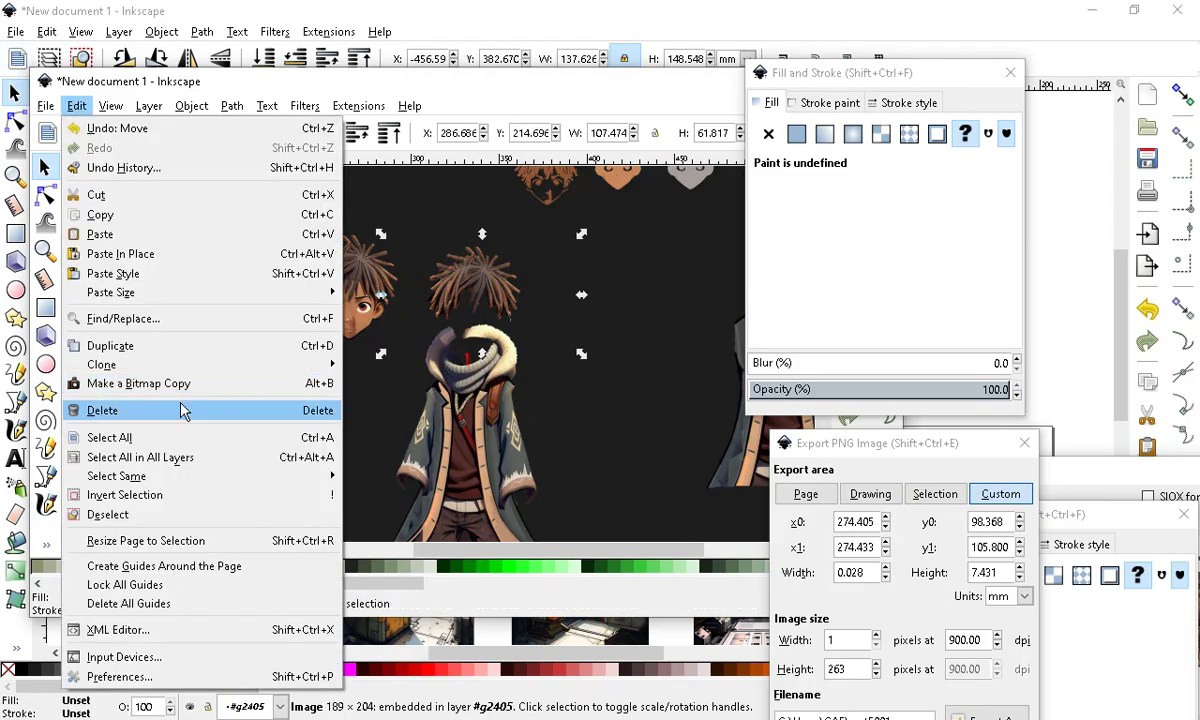
left_click(124, 234)
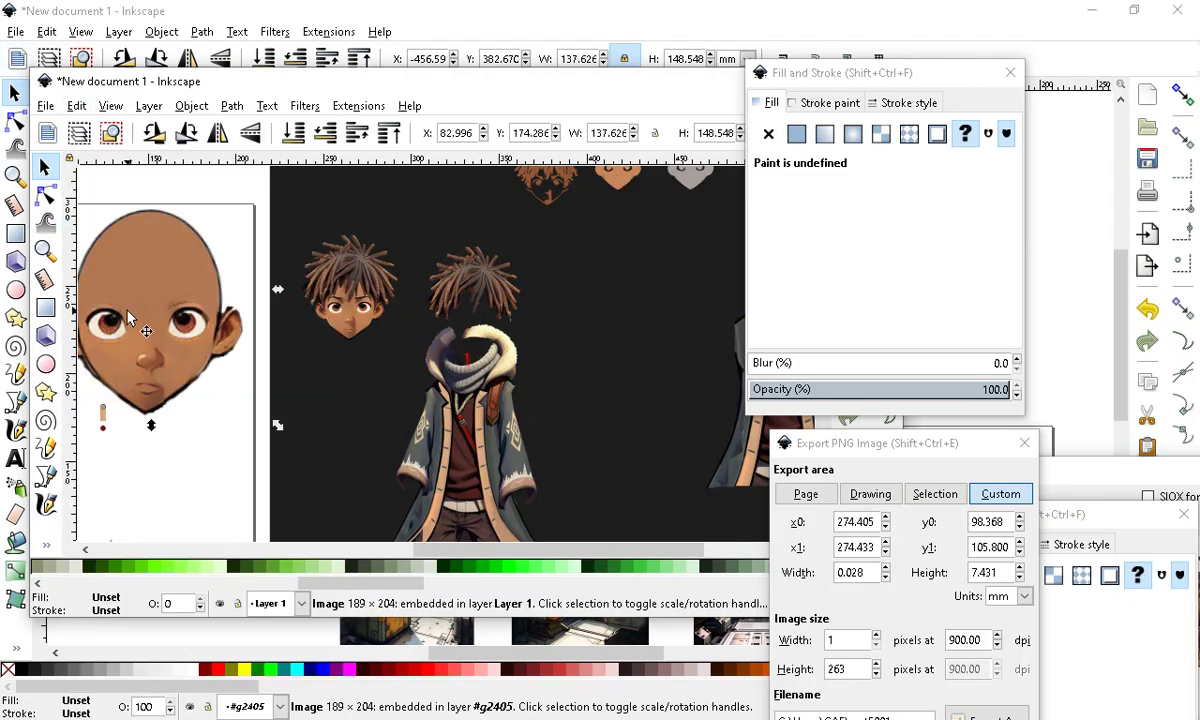
left_click_drag(128, 318, 190, 310)
left_click_drag(348, 423, 209, 281)
left_click_drag(149, 233, 475, 321)
scroll(517, 312, "up", 2)
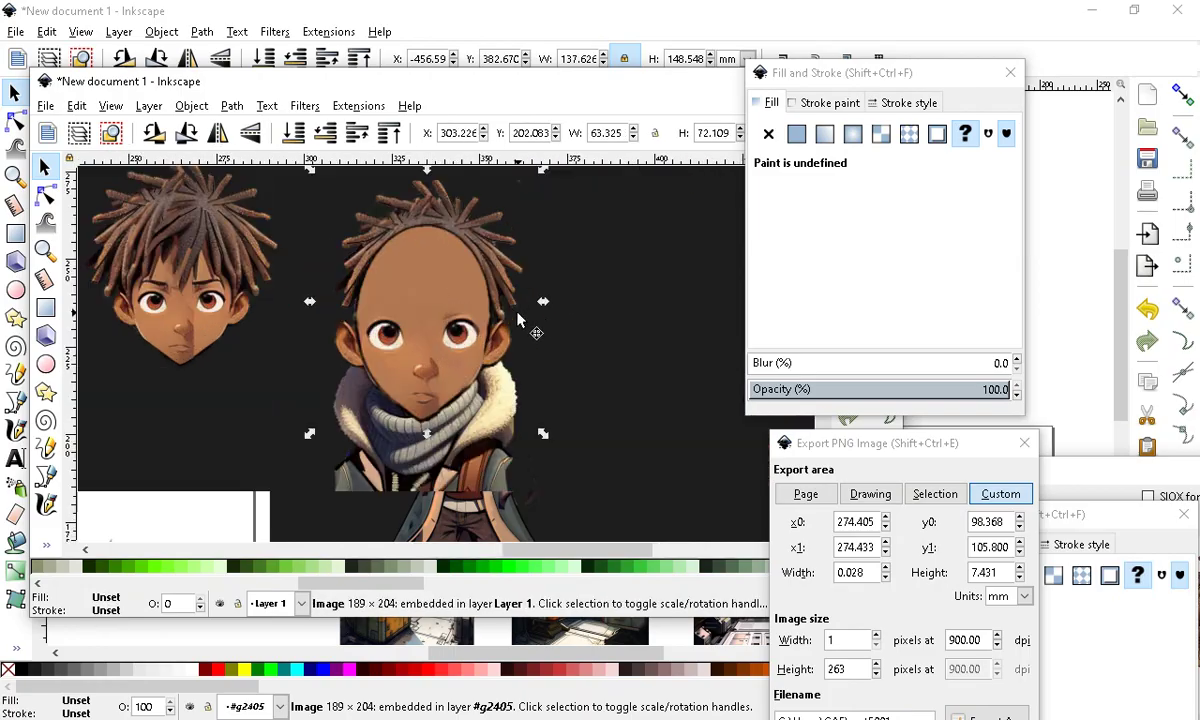
Raise the dreadlock hair to the top of the stacking order, in front of the bald head
left_click(431, 206)
left_click(385, 140)
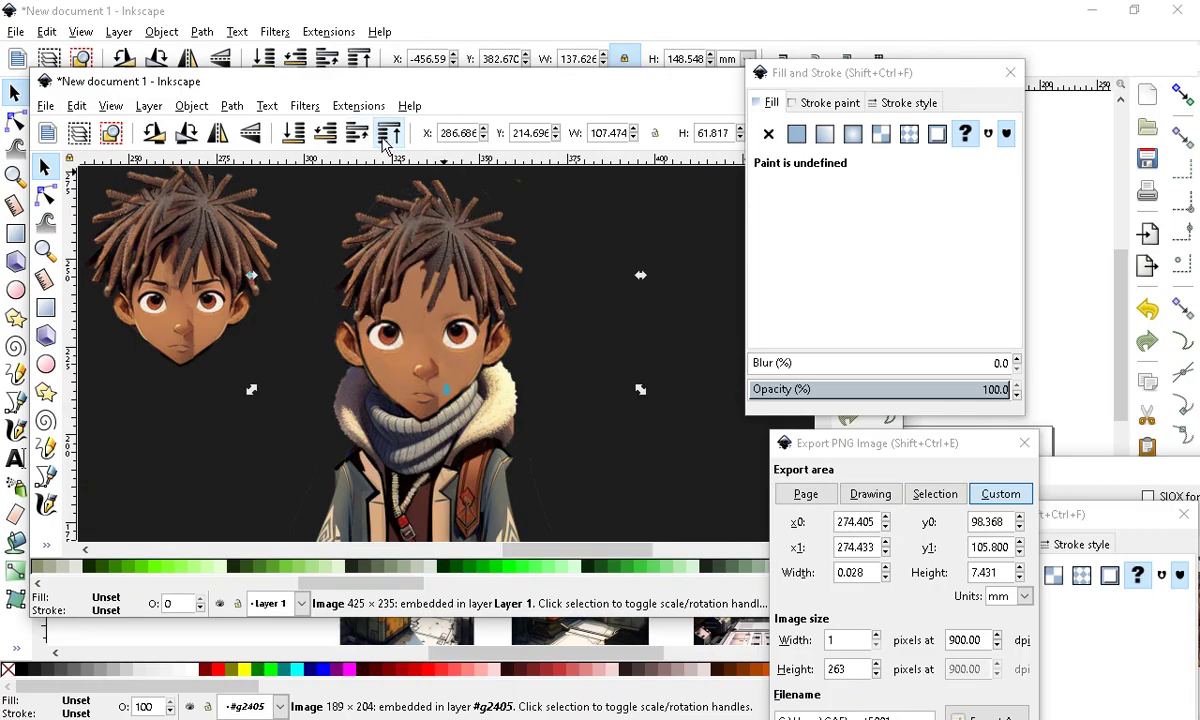
scroll(440, 325, "up", 1)
Squash the bald head from its lower edge to a height of about 70.4 mm
left_click(420, 348)
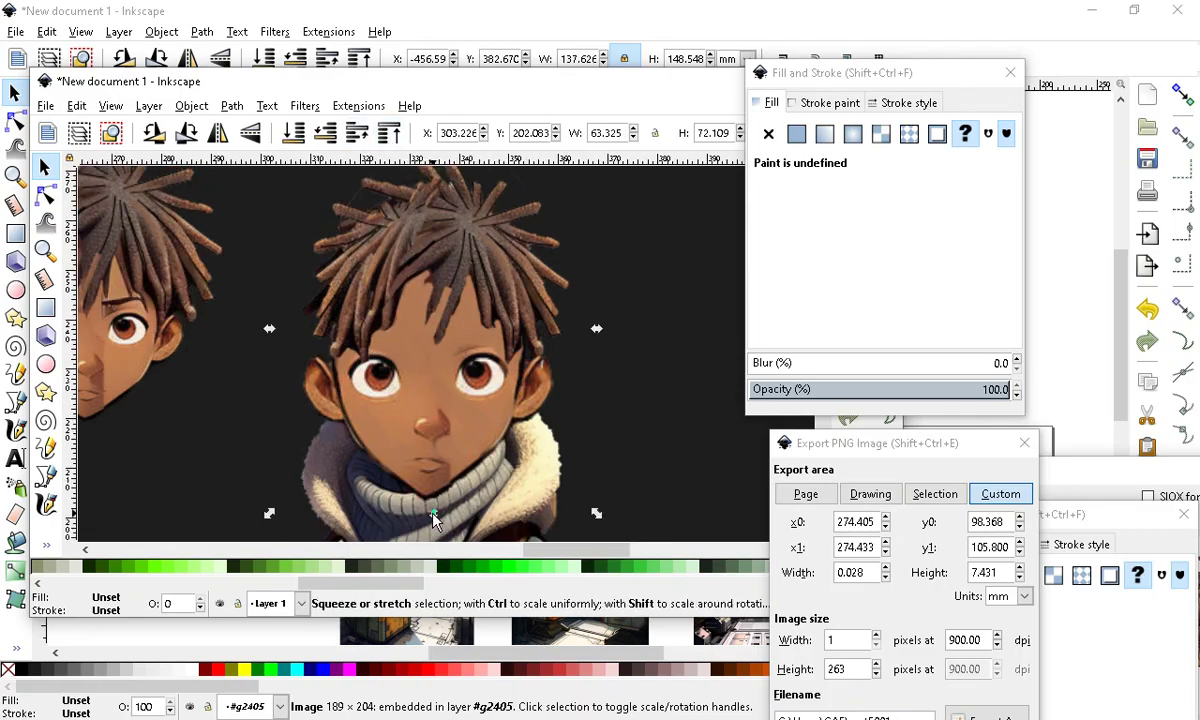
left_click_drag(407, 477, 380, 514)
scroll(408, 384, "up", 3)
scroll(450, 354, "down", 4)
scroll(510, 358, "up", 2)
scroll(420, 416, "down", 2)
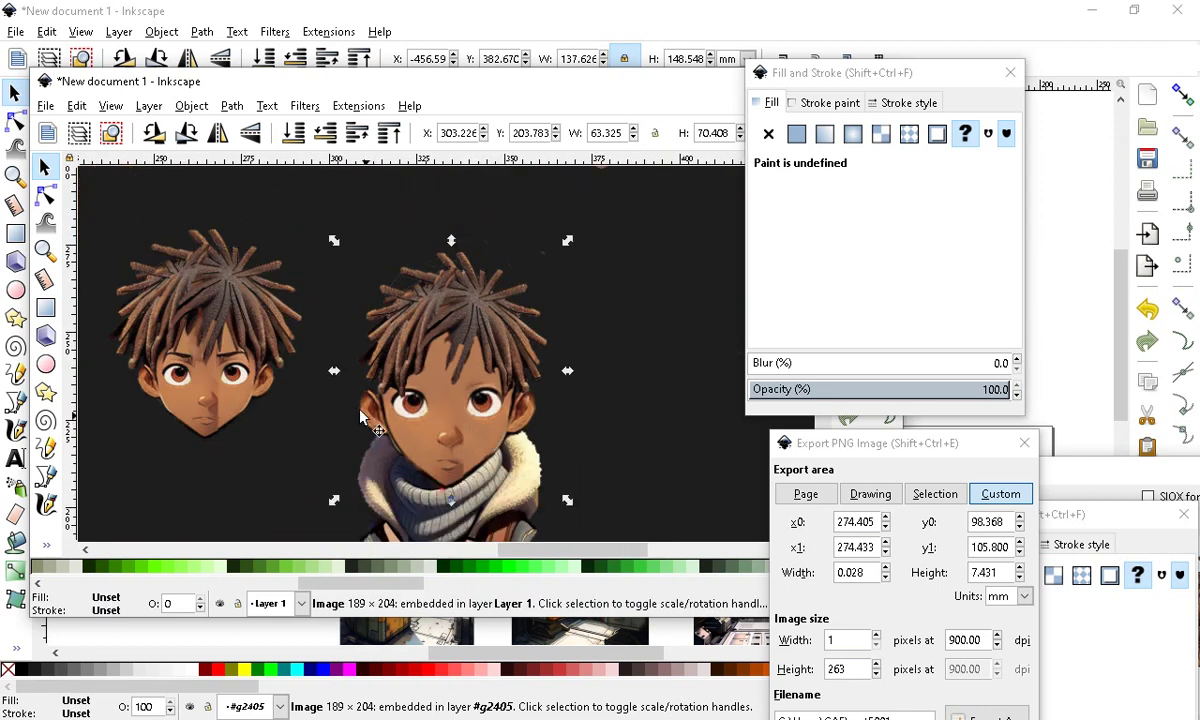
Draw a rectangle about 27.8 × 3.9 mm across the forehead, closing off the gaps below the fringe
scroll(530, 462, "up", 1)
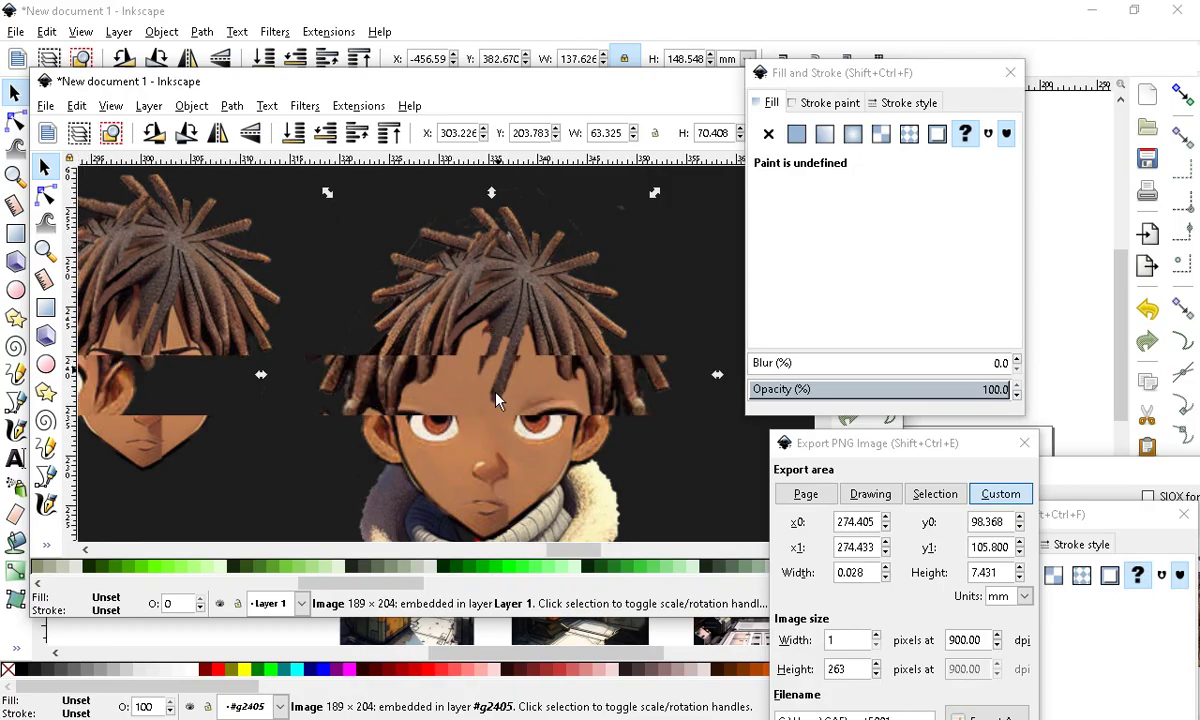
scroll(490, 385, "up", 2)
left_click(45, 307)
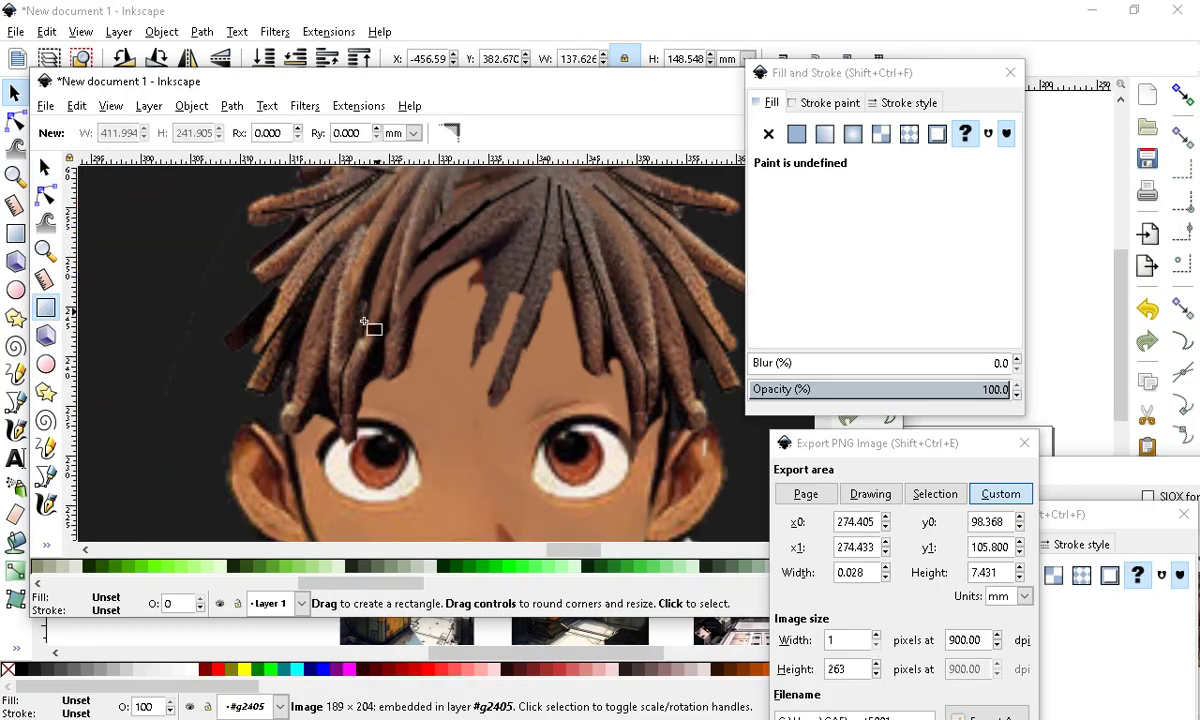
mouse_move(364, 408)
left_mouse_down()
mouse_move(500, 388)
mouse_move(618, 329)
mouse_move(640, 371)
left_mouse_up()
Fill the two forehead areas between the dreadlocks with the Paint Bucket, using Visible Colors and threshold 13
left_click(45, 546)
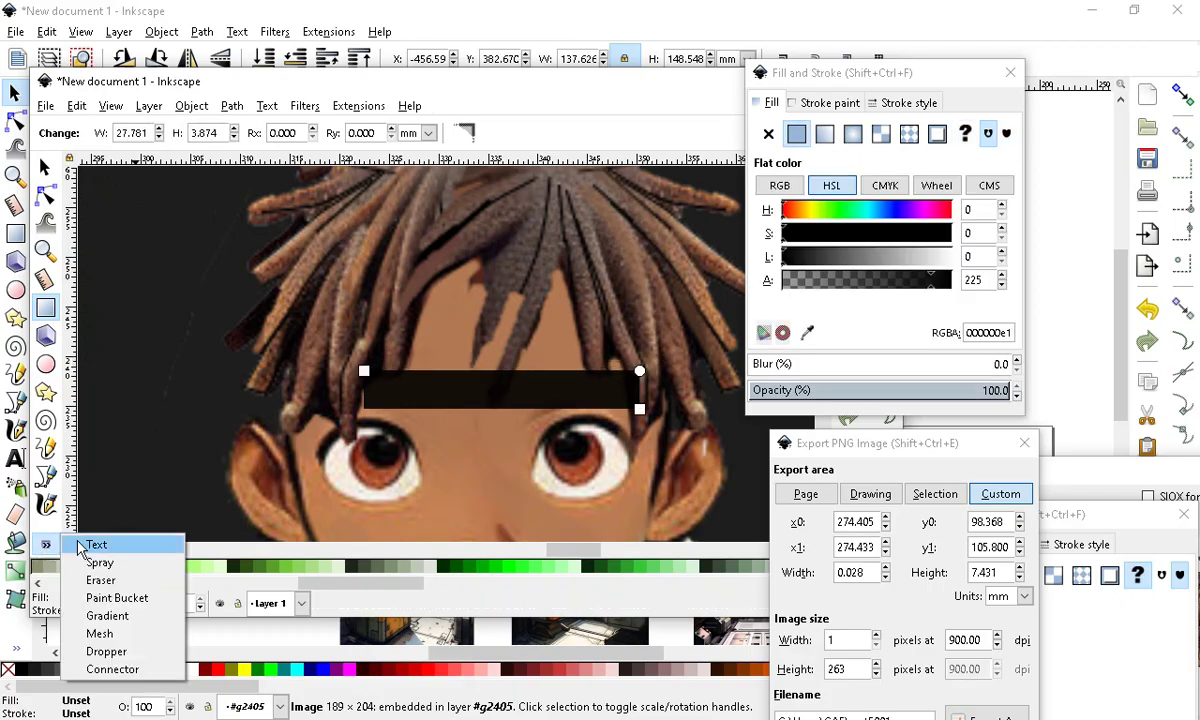
left_click(112, 597)
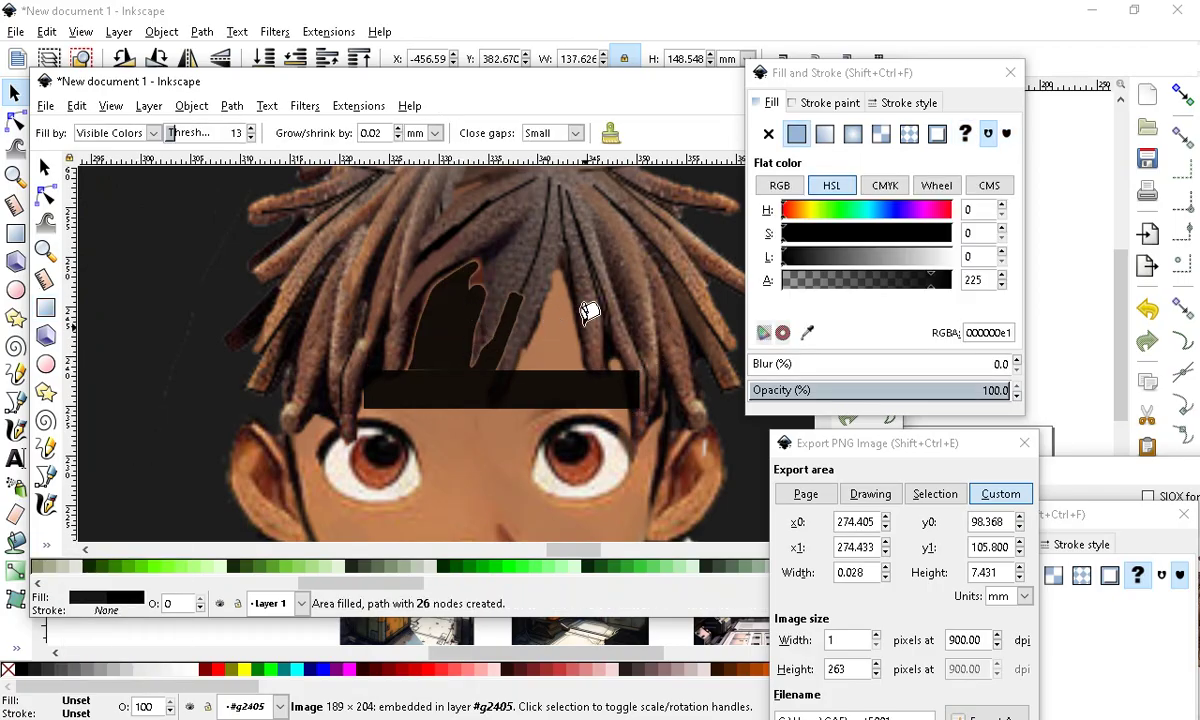
left_click(567, 318)
scroll(412, 370, "down", 4)
scroll(530, 366, "up", 2)
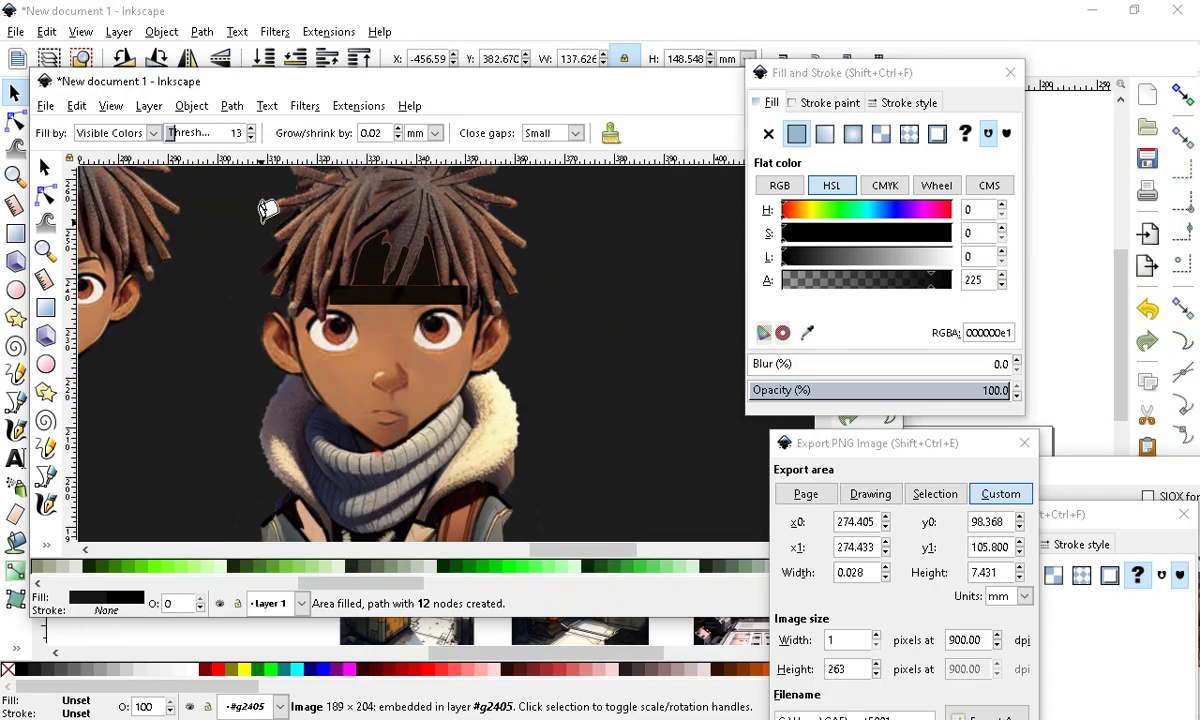
Move the dark rectangle off the forehead onto the empty backdrop to the right of the face
key("s")
left_click_drag(365, 306, 595, 353)
scroll(360, 246, "up", 1)
Recolour the left forehead patch with the sampled skin tone, adjusted to a slightly darker brown, 975f3aff
left_click(380, 274)
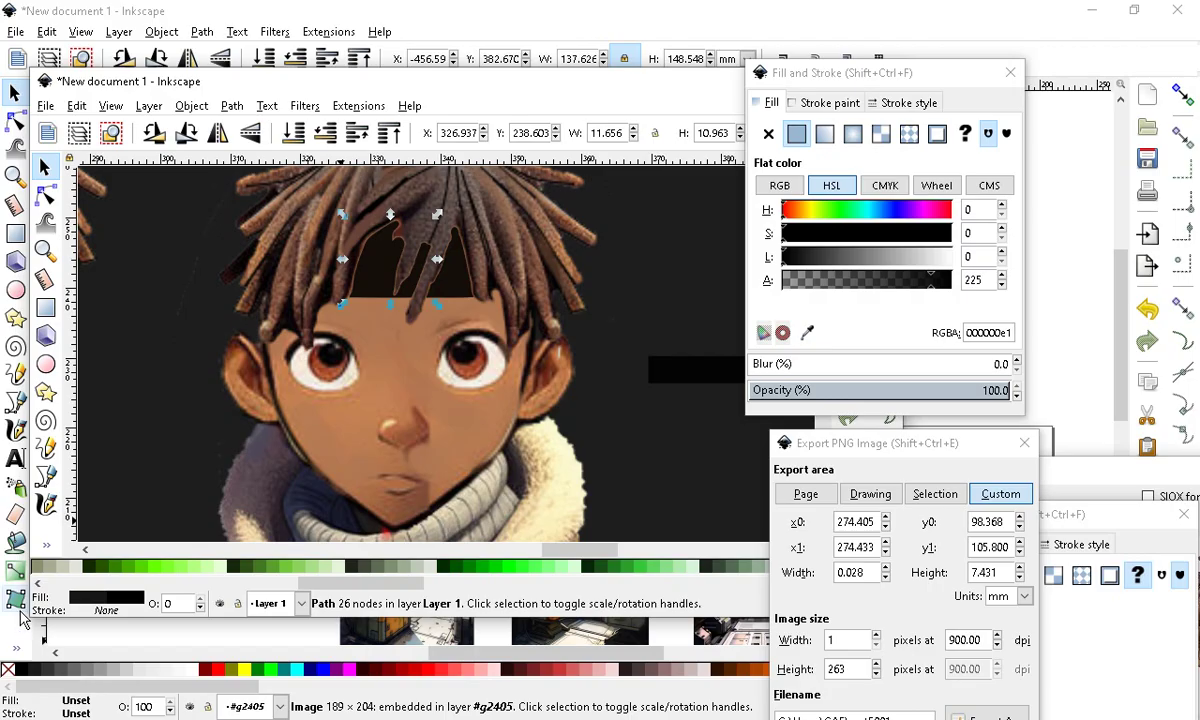
left_click(47, 547)
left_click(115, 645)
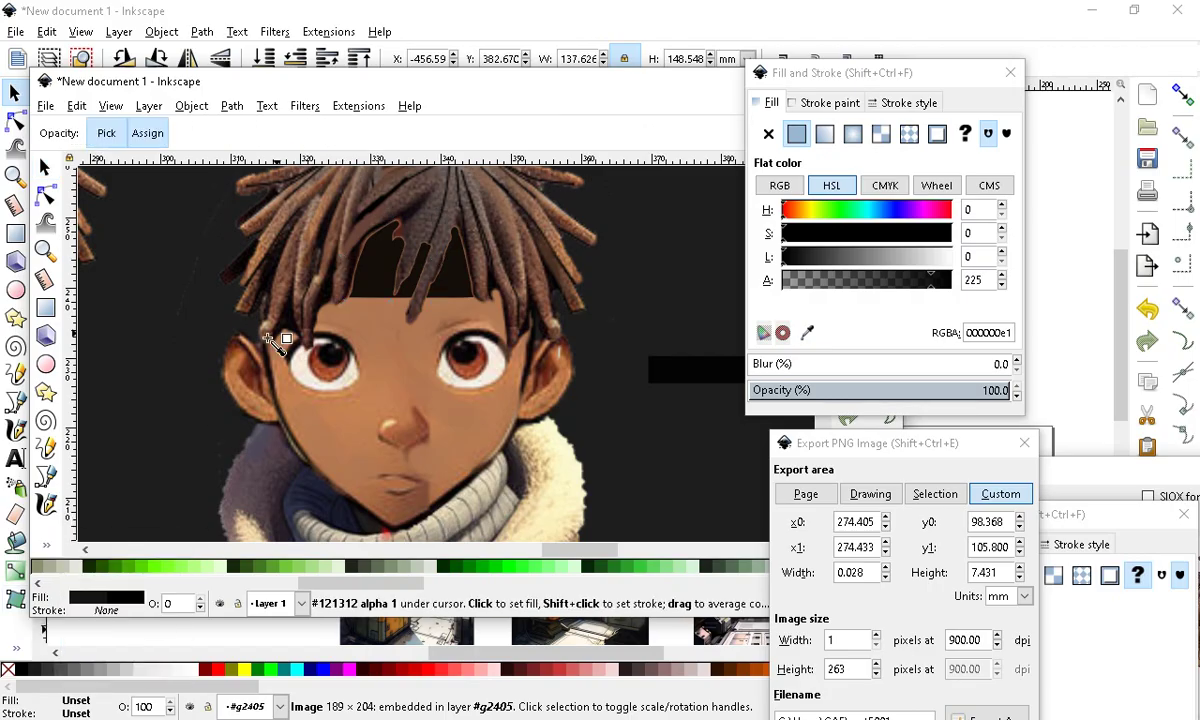
left_click(386, 376)
left_click_drag(866, 266, 852, 262)
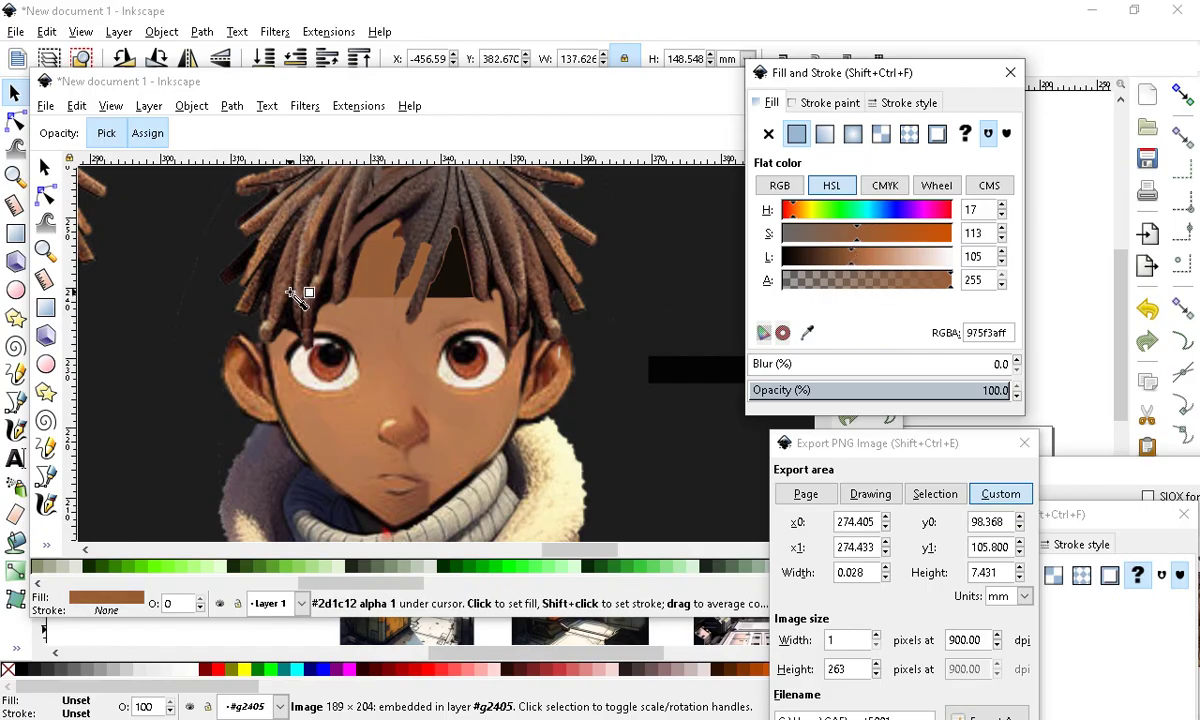
Pull the left forehead patch's lower-right node down to about X 334.9, Y 235.3 mm, at the fringe tip
scroll(295, 290, "up", 1)
left_click(46, 194)
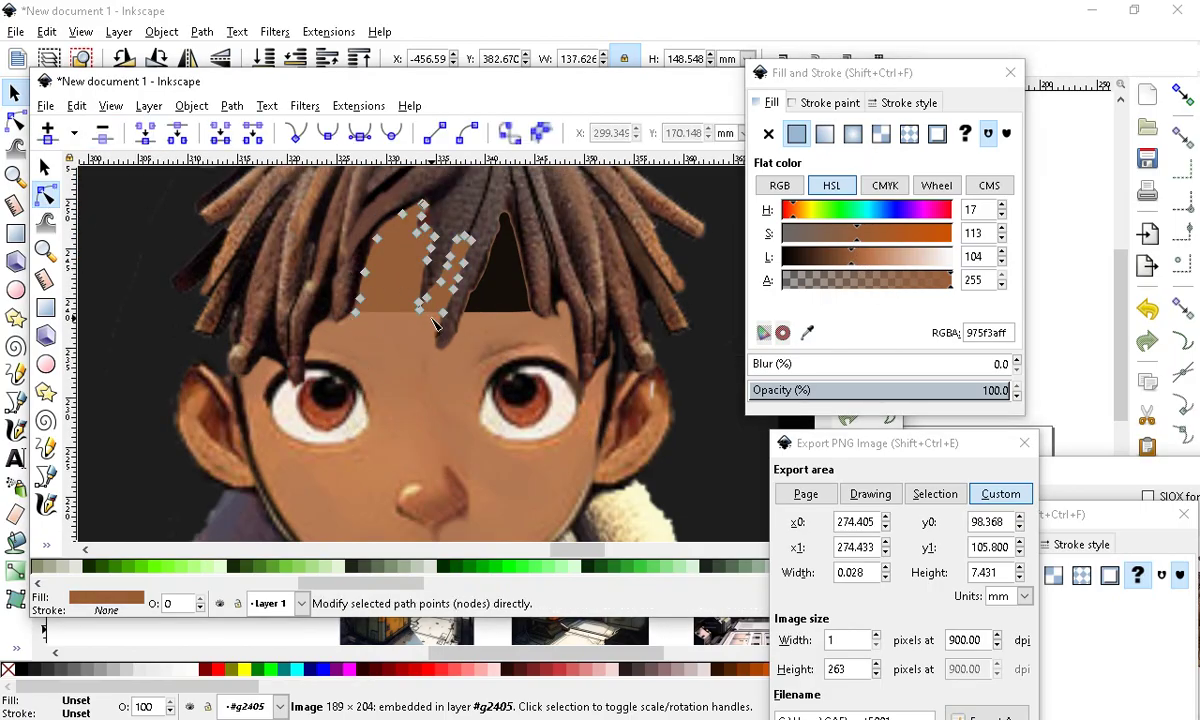
left_click_drag(449, 318, 411, 325)
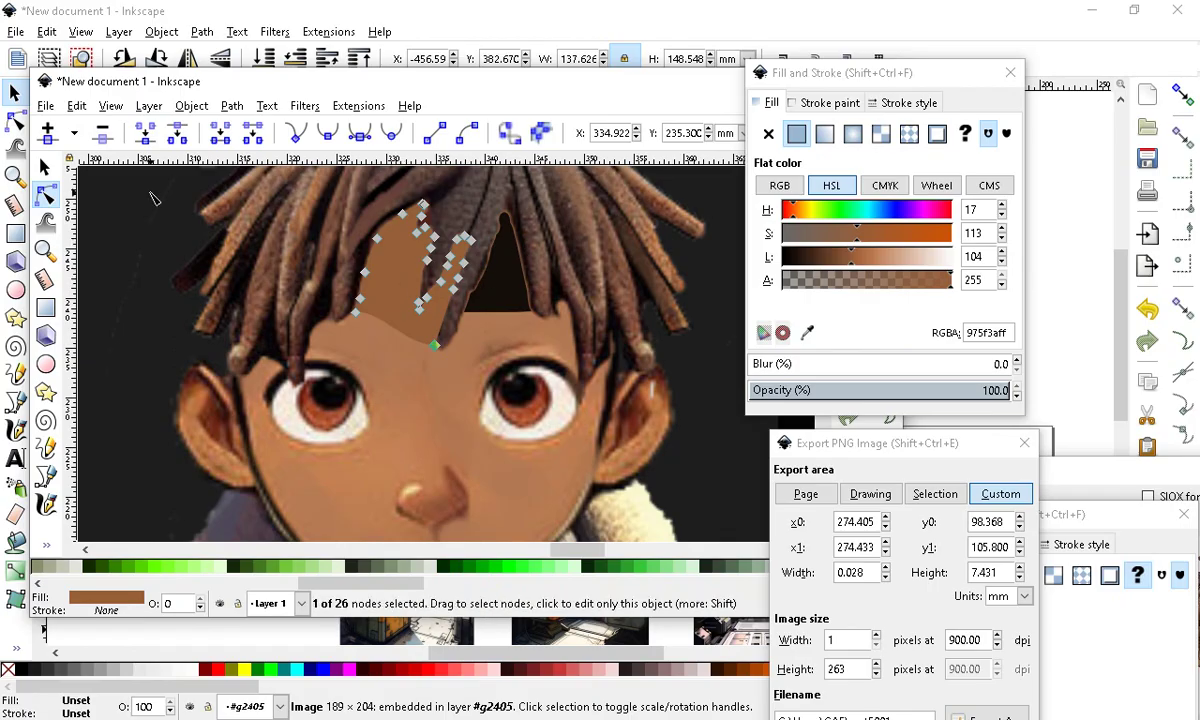
left_click(45, 170)
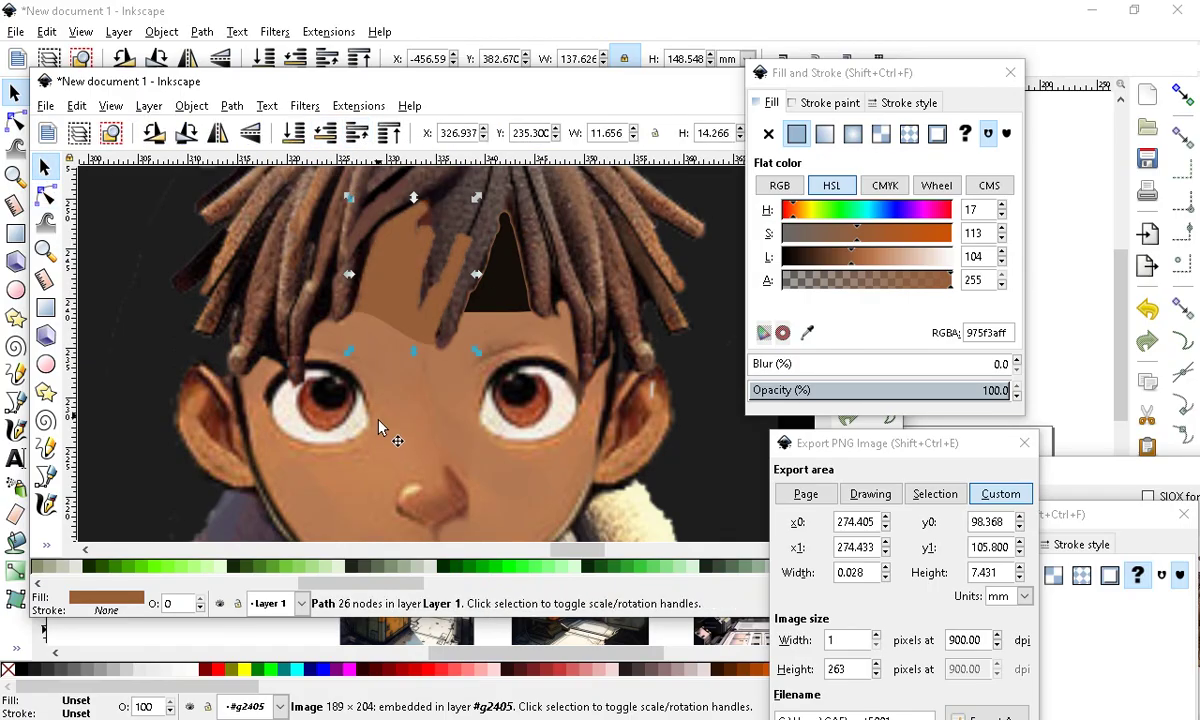
scroll(370, 405, "down", 3)
scroll(456, 503, "up", 3)
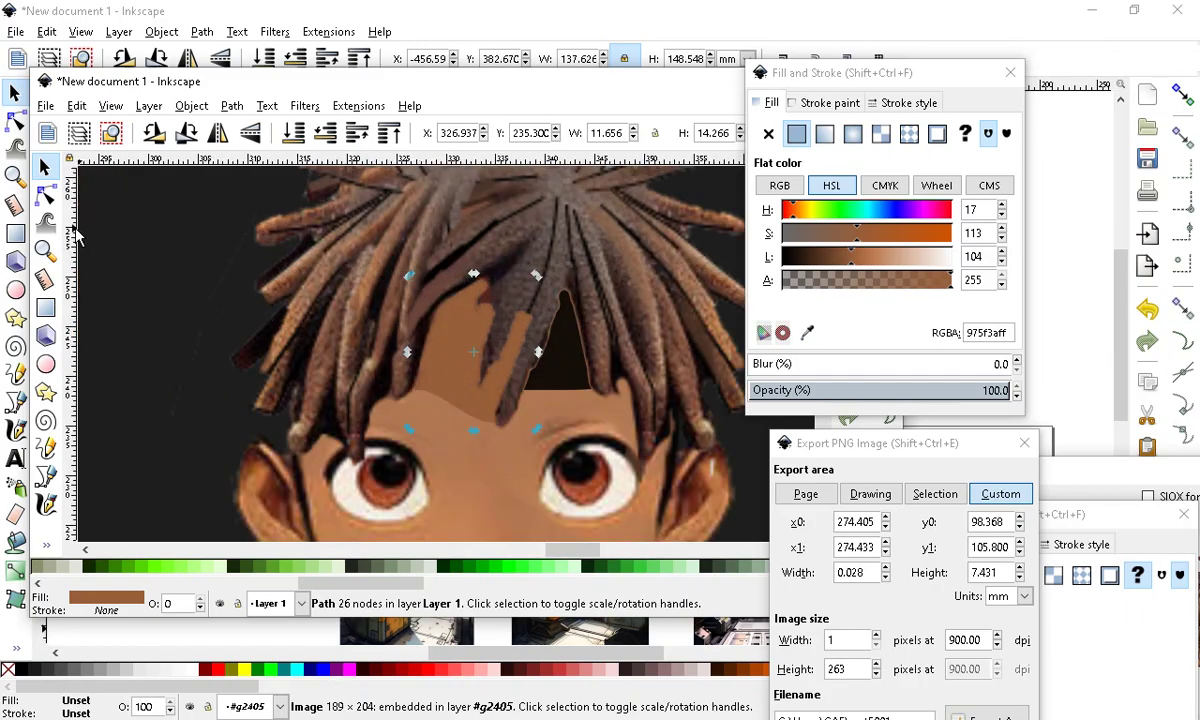
Extend the left forehead patch's lower-left corner towards the ear and add nodes along its lower edge to curve it beneath the hair
left_click(45, 195)
left_click_drag(415, 400, 327, 435)
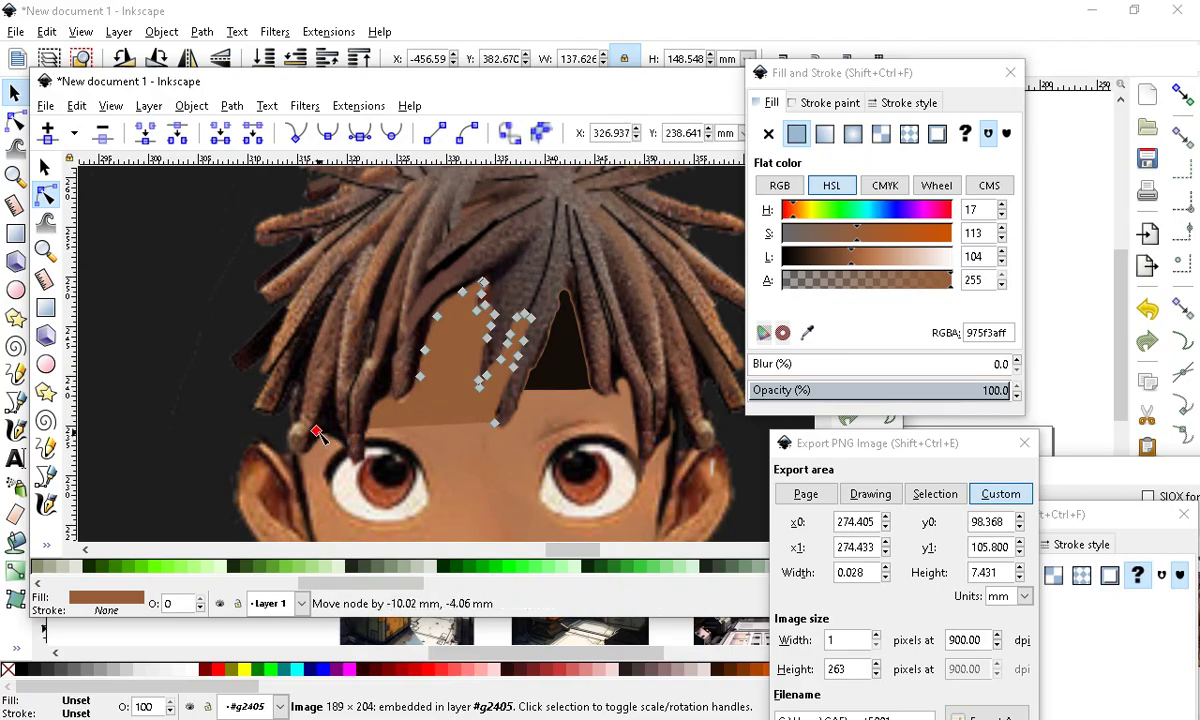
left_click(432, 427)
double_click(432, 427)
left_click_drag(432, 427, 396, 416)
double_click(401, 423)
double_click(387, 424)
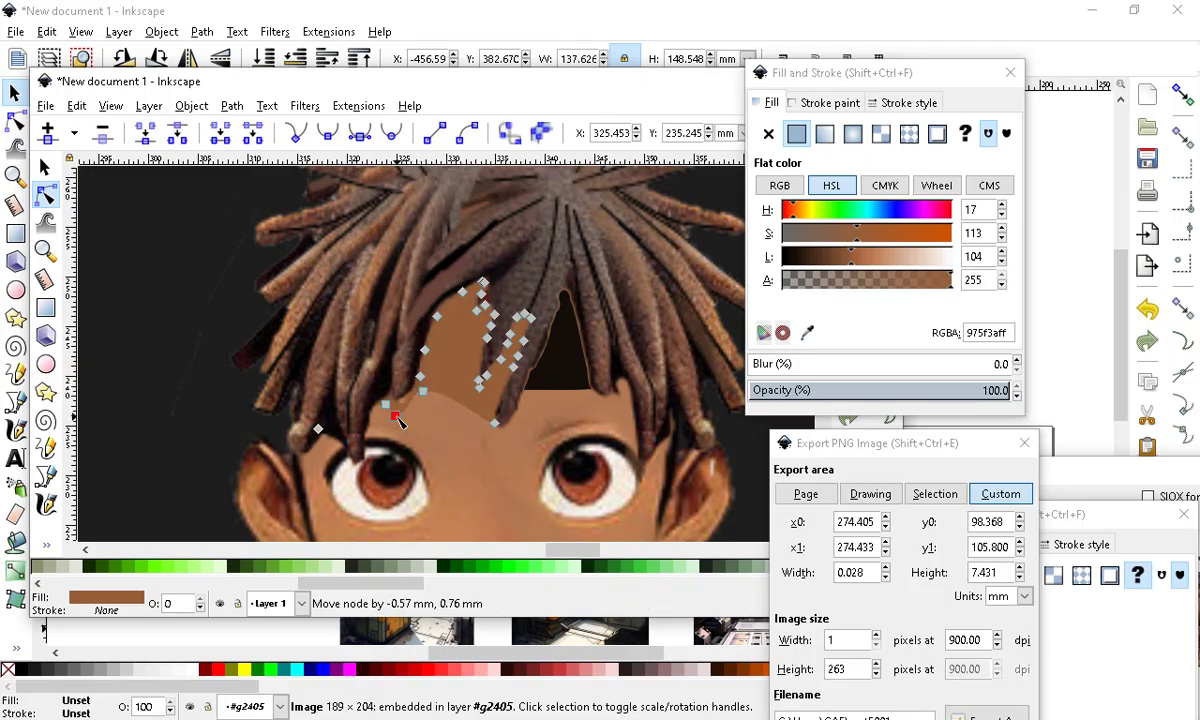
scroll(513, 303, "down", 1)
key("Escape")
scroll(606, 435, "up", 1)
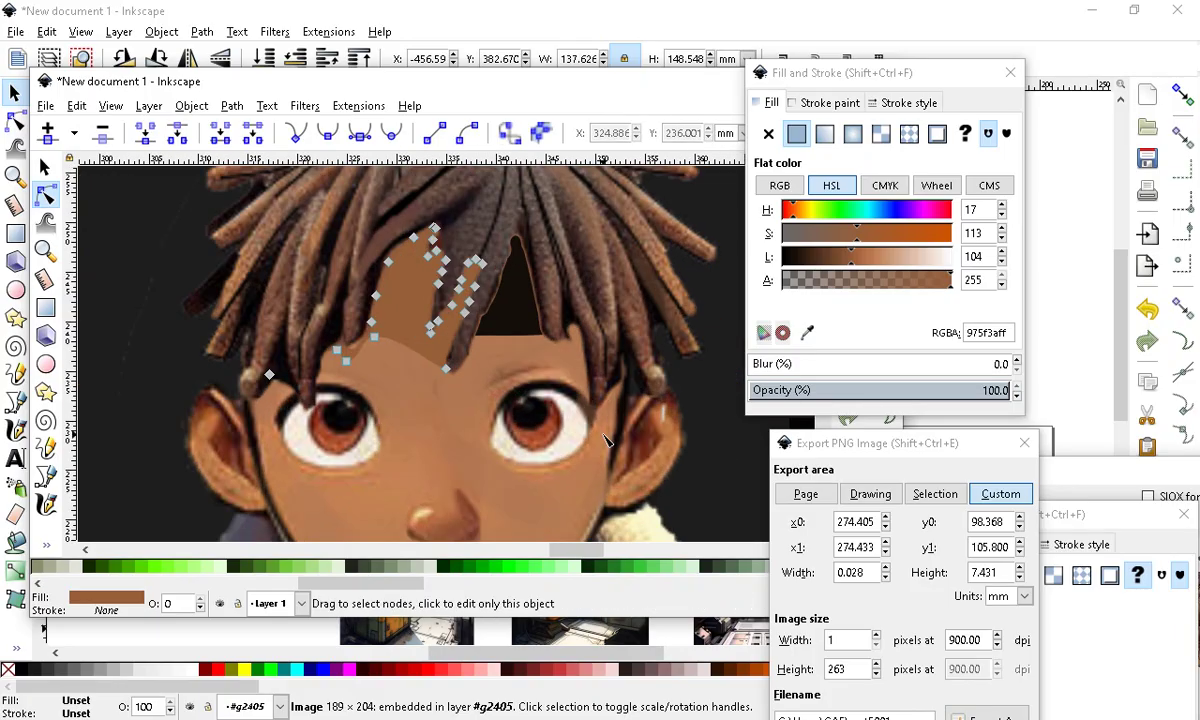
Recolour the dark right forehead patch with the brown 975f3aff sampled from the left patch
left_click(501, 418)
scroll(422, 350, "down", 3)
scroll(455, 315, "up", 3)
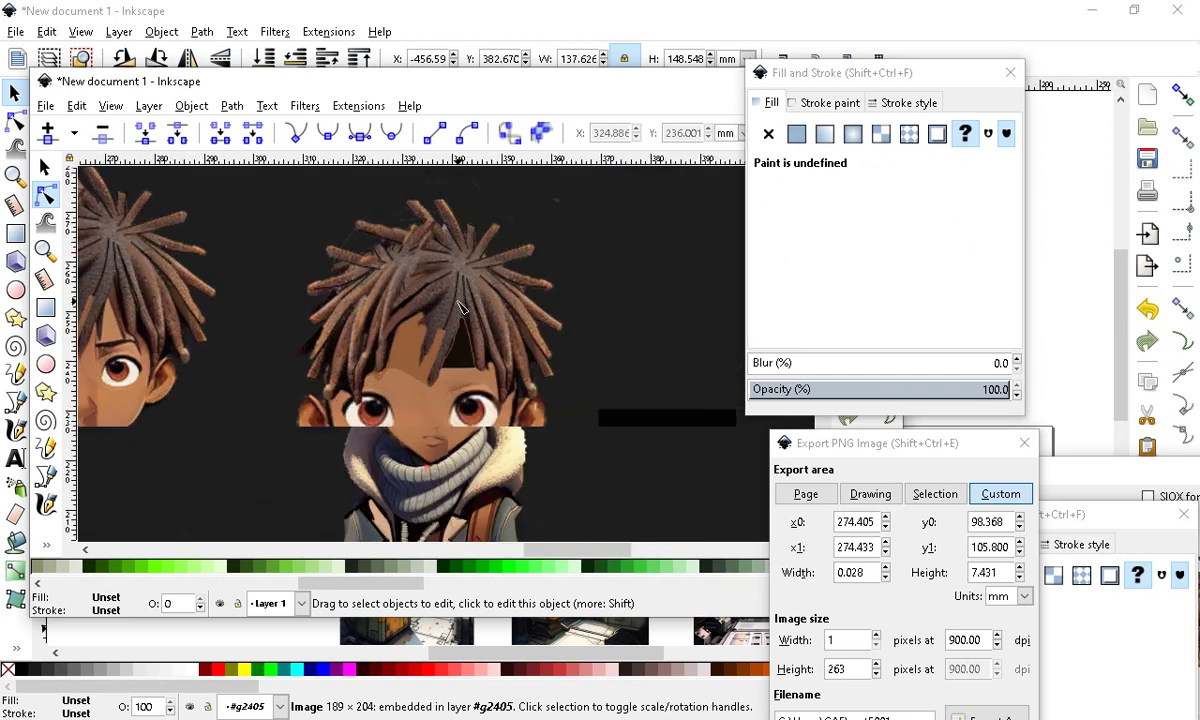
left_click(467, 368)
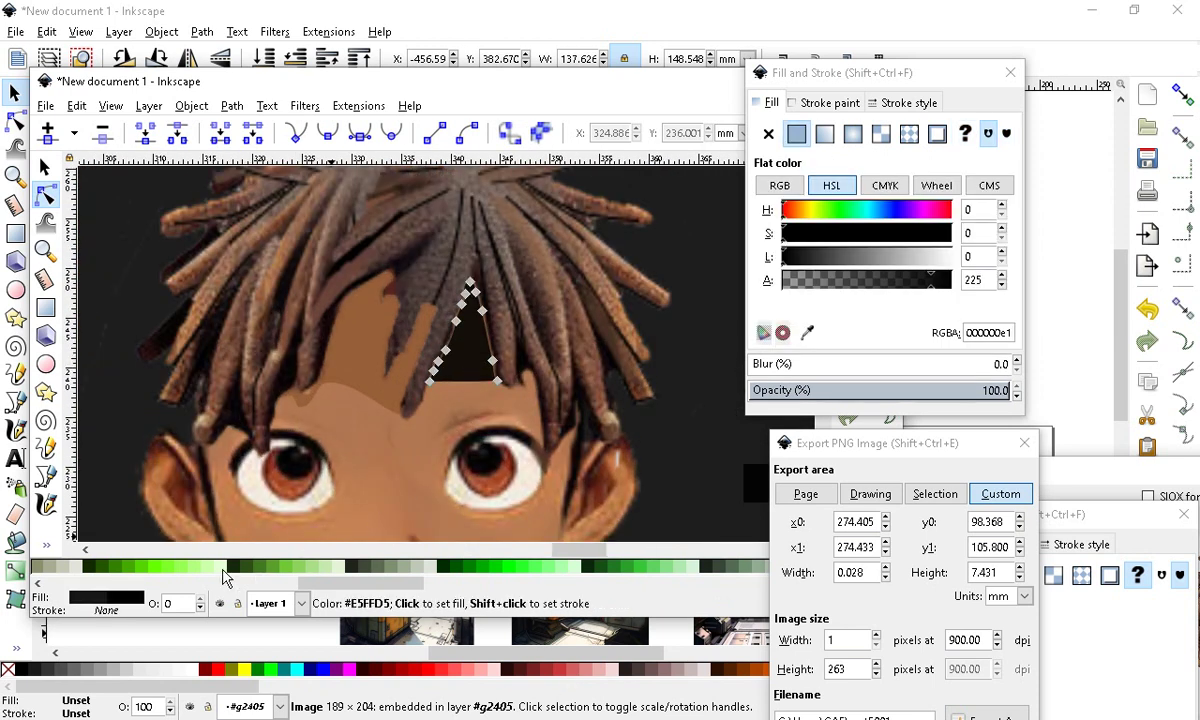
left_click(48, 540)
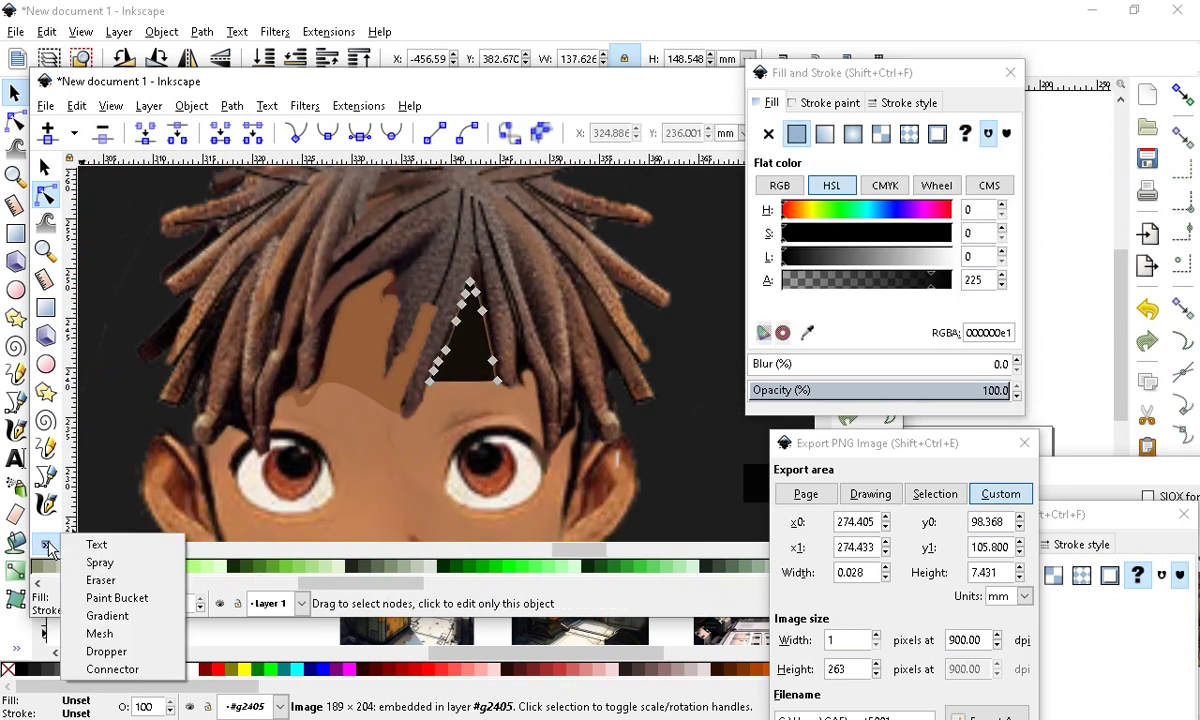
left_click(105, 651)
left_click(375, 335)
scroll(365, 358, "down", 2)
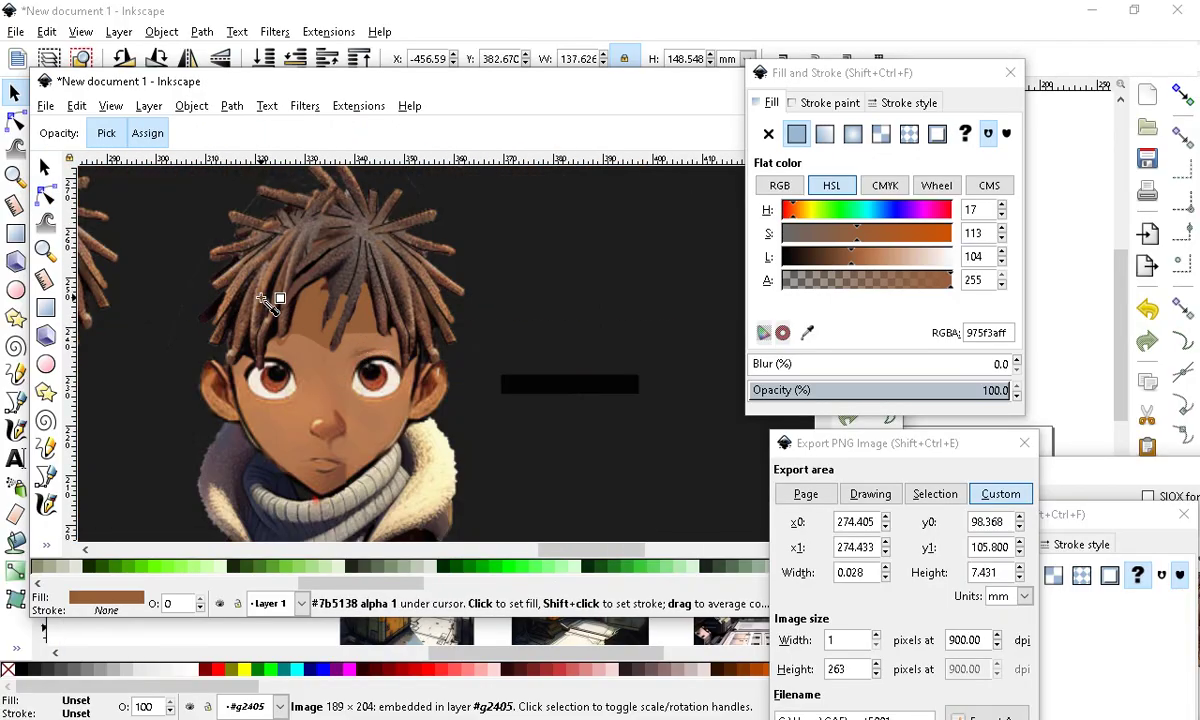
scroll(375, 429, "up", 3)
scroll(460, 362, "down", 4)
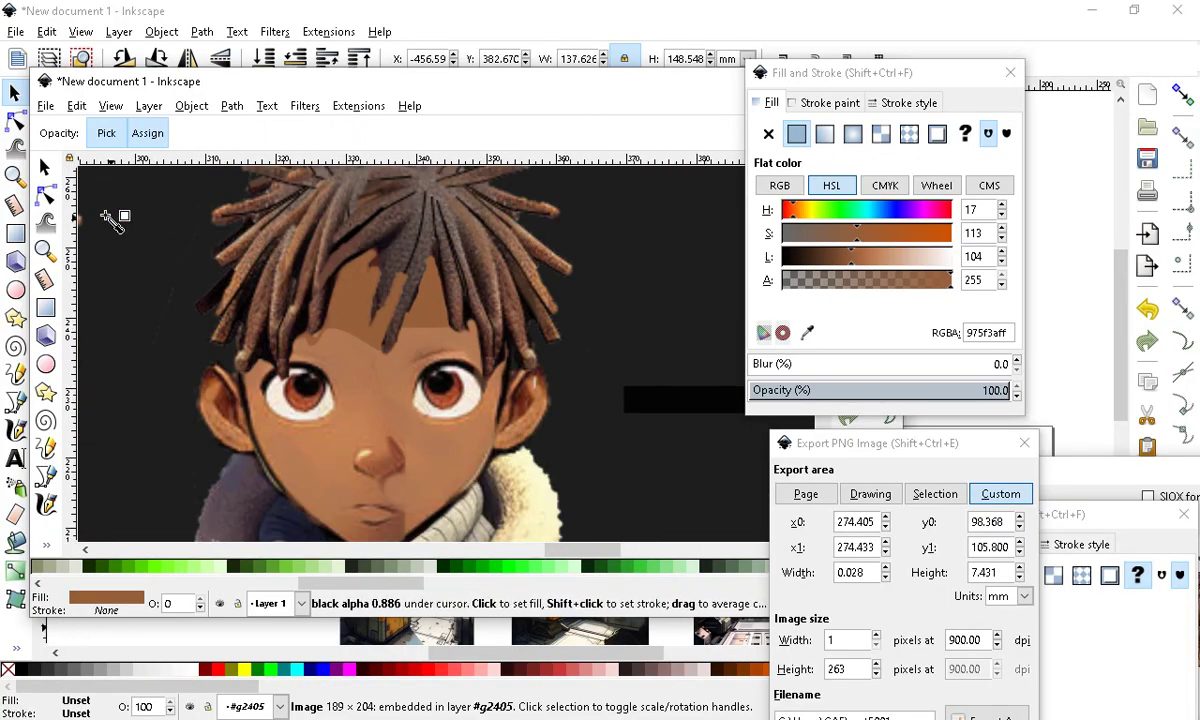
Move the right forehead patch's lower nodes outward and down, extending its corner beneath the outer locks above the eye
left_click(48, 197)
scroll(450, 318, "up", 1)
left_click_drag(450, 331, 491, 352)
left_click(381, 337)
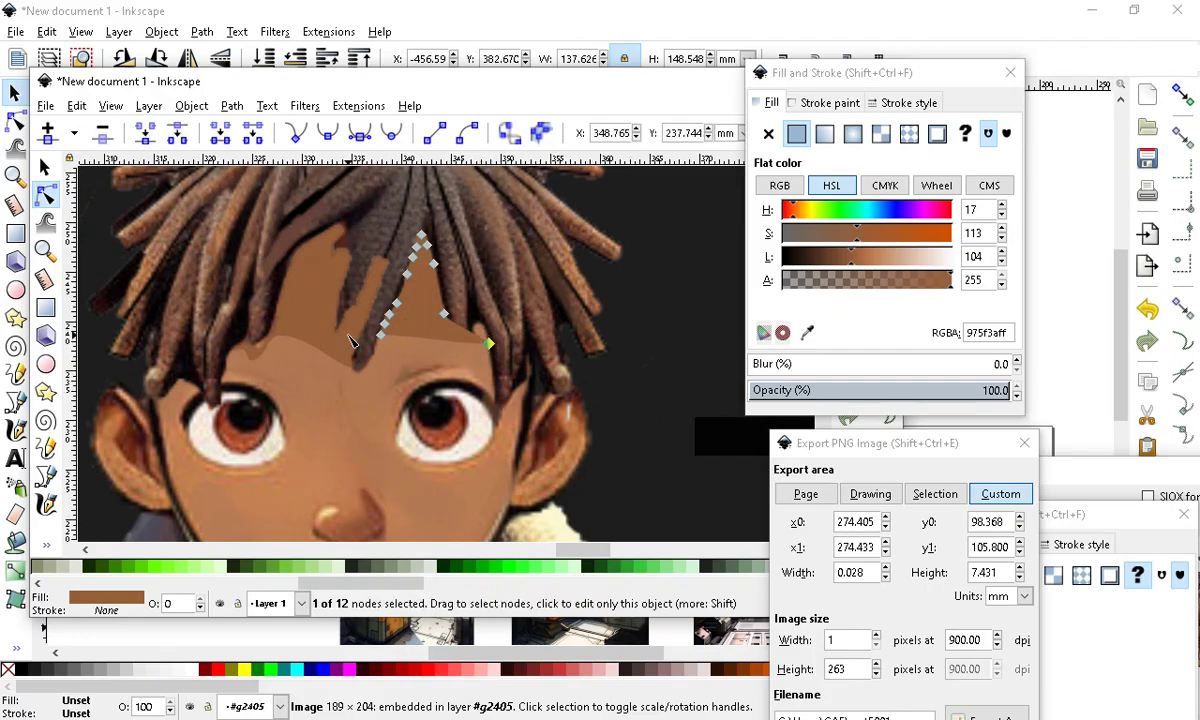
left_click_drag(381, 337, 385, 365)
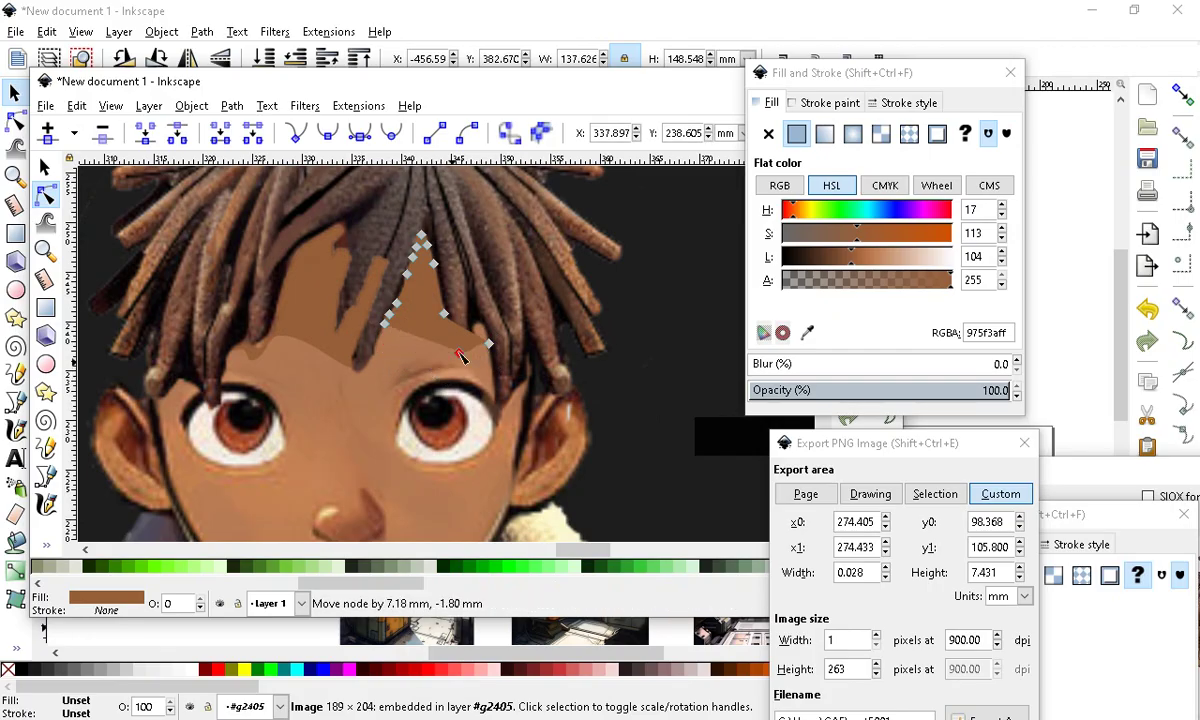
left_click_drag(491, 389, 483, 380)
Add nodes to the right forehead patch's lower edge and curve it beneath the hair
double_click(417, 343)
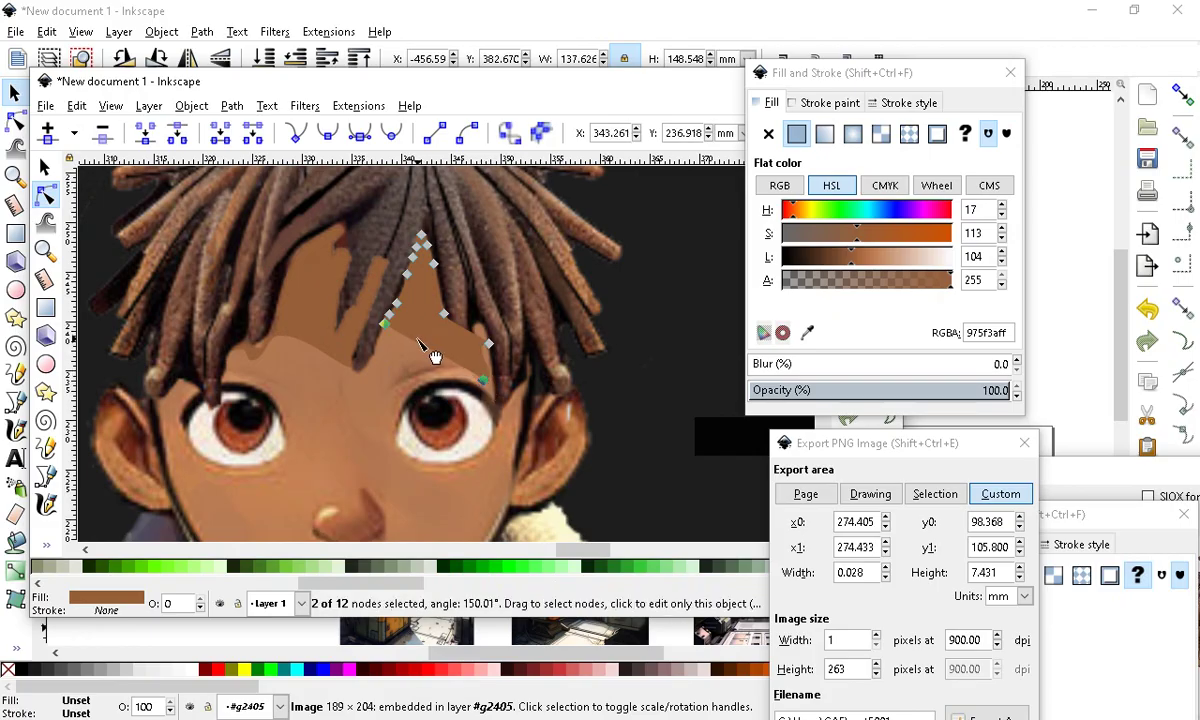
mouse_move(417, 343)
left_mouse_down()
mouse_move(385, 364)
mouse_move(420, 356)
left_mouse_up()
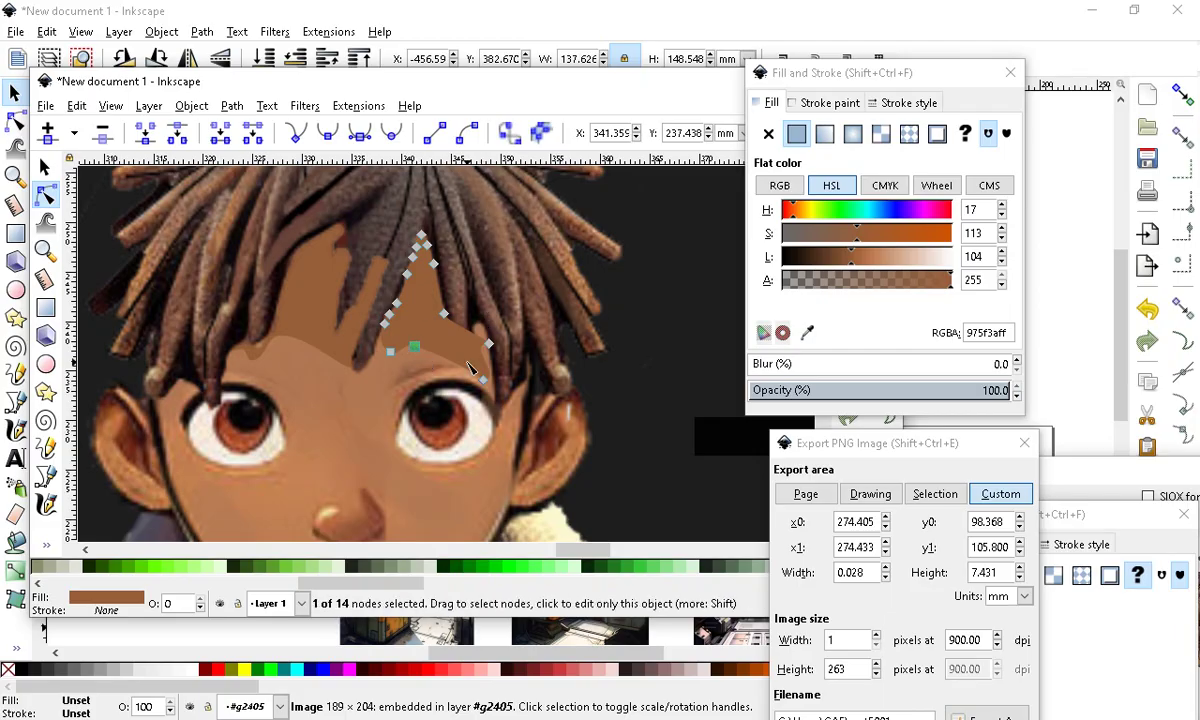
scroll(460, 378, "down", 3)
left_click(452, 331, "shift")
scroll(481, 384, "up", 3)
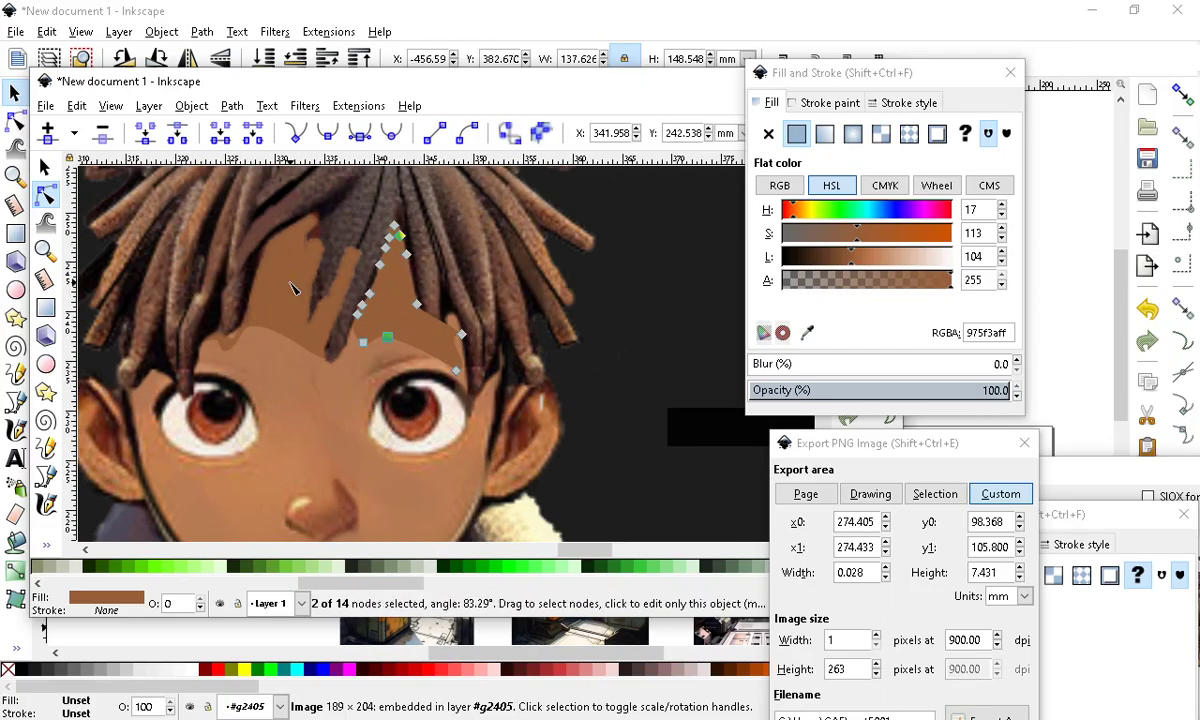
Soften the left forehead patch with a 4.0% blur
scroll(613, 362, "down", 1)
left_click(759, 367)
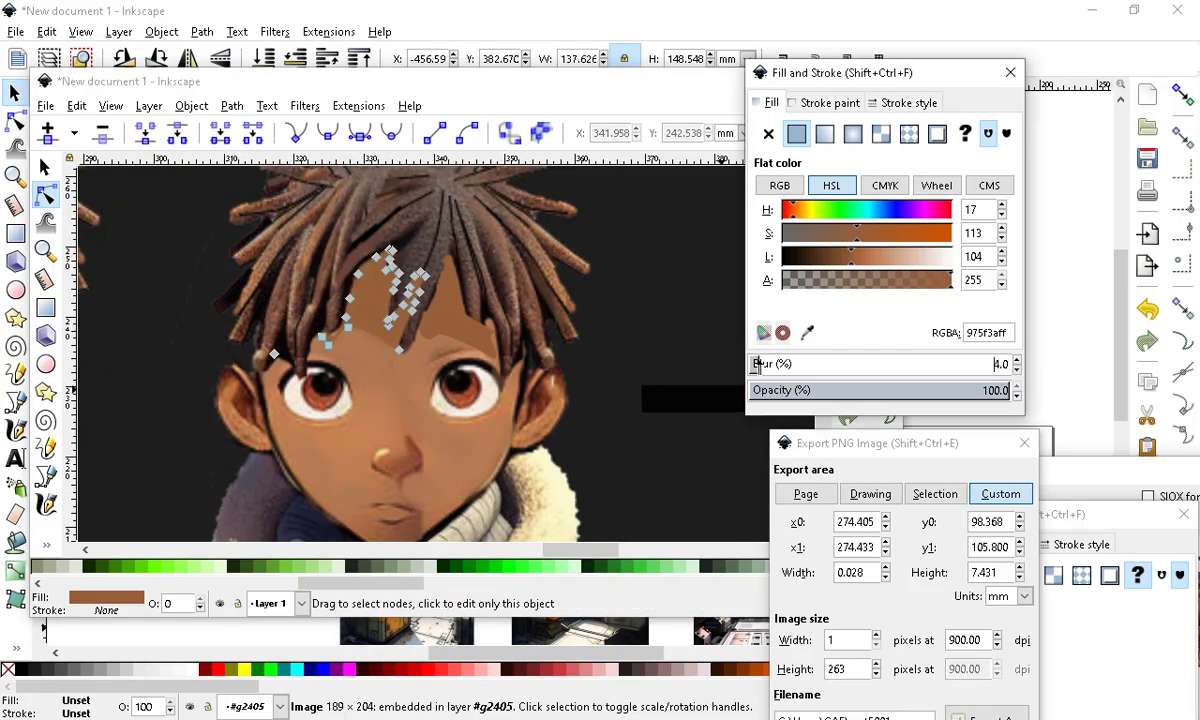
left_click(411, 382)
Compare the brow, nose and forehead shading of the frowning head with that of the assembled character
scroll(396, 336, "up", 2)
scroll(354, 312, "down", 3)
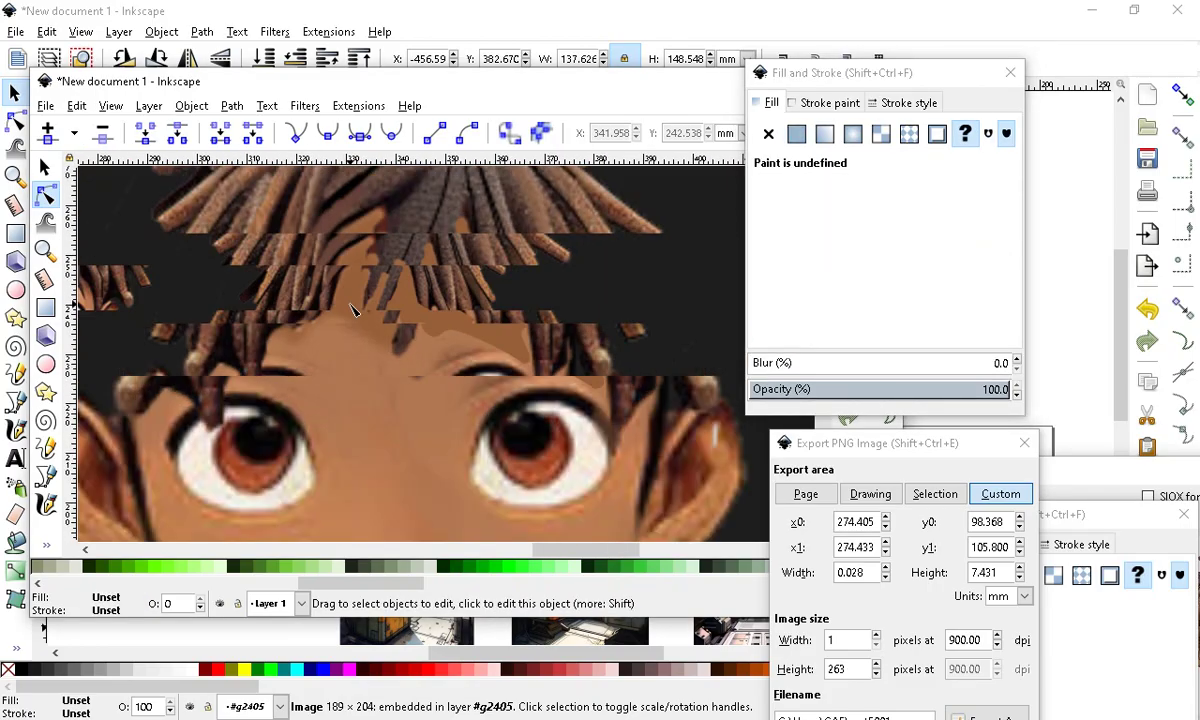
scroll(434, 321, "up", 1)
scroll(481, 334, "down", 3)
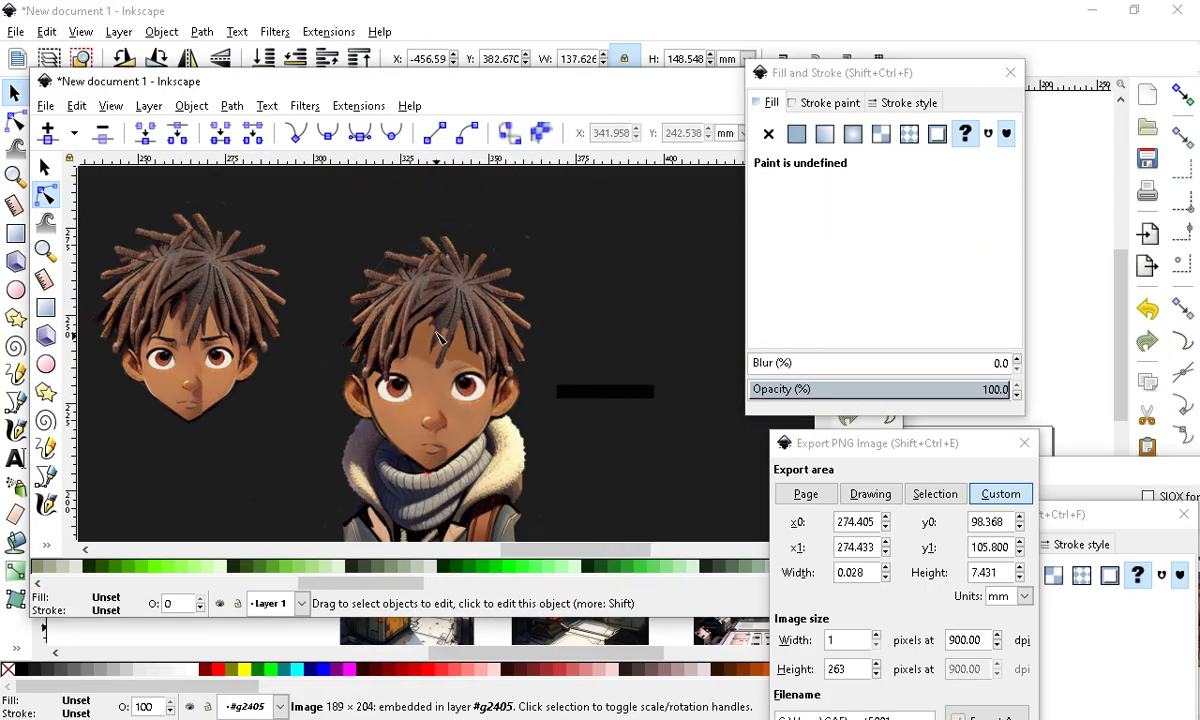
scroll(405, 355, "up", 1)
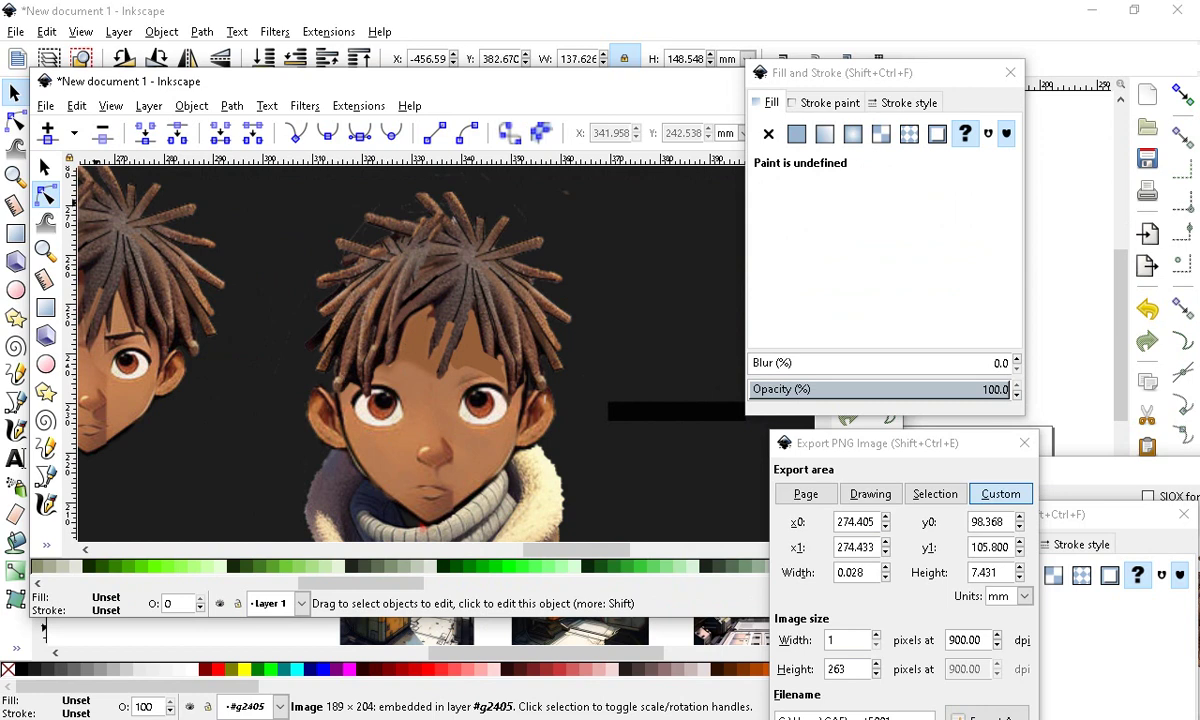
scroll(343, 321, "down", 1)
scroll(343, 321, "up", 4)
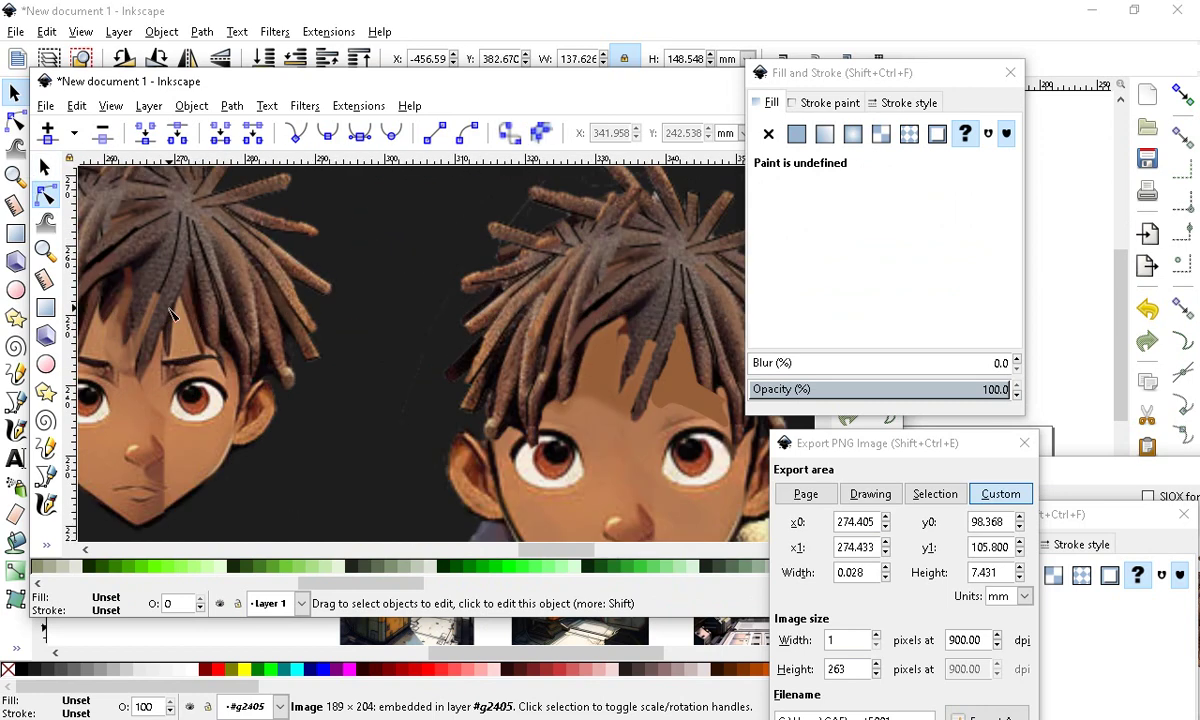
scroll(341, 293, "down", 2)
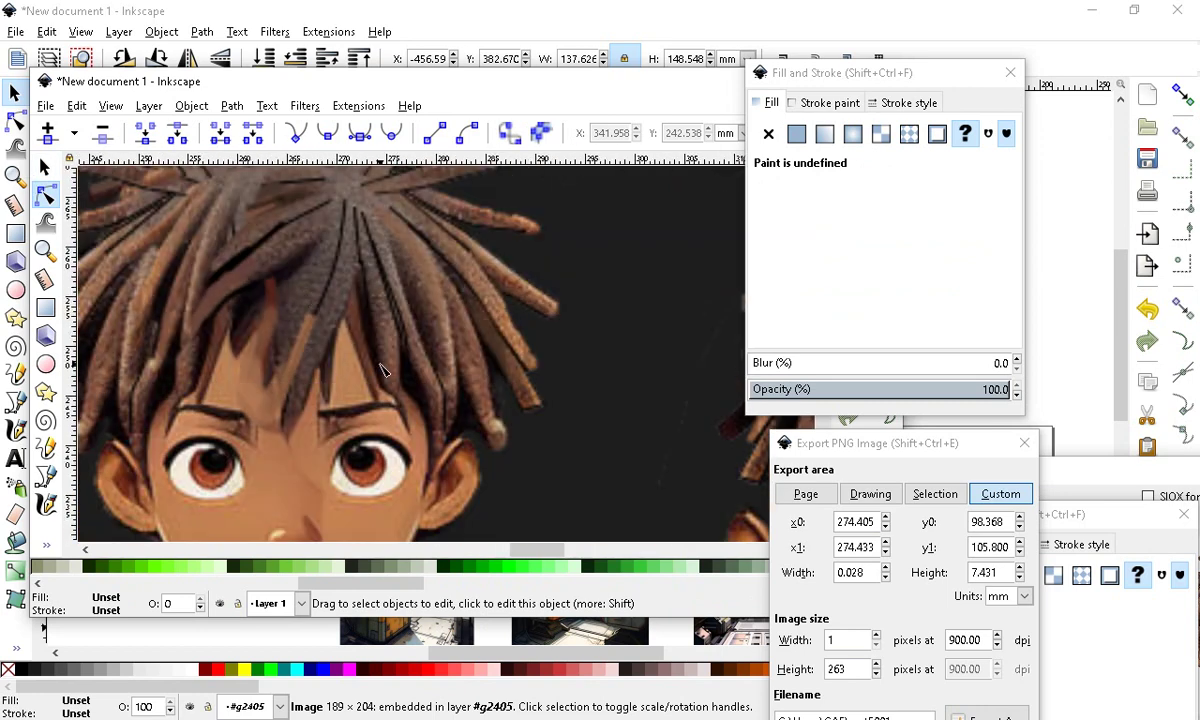
scroll(300, 345, "down", 2)
scroll(320, 375, "up", 2)
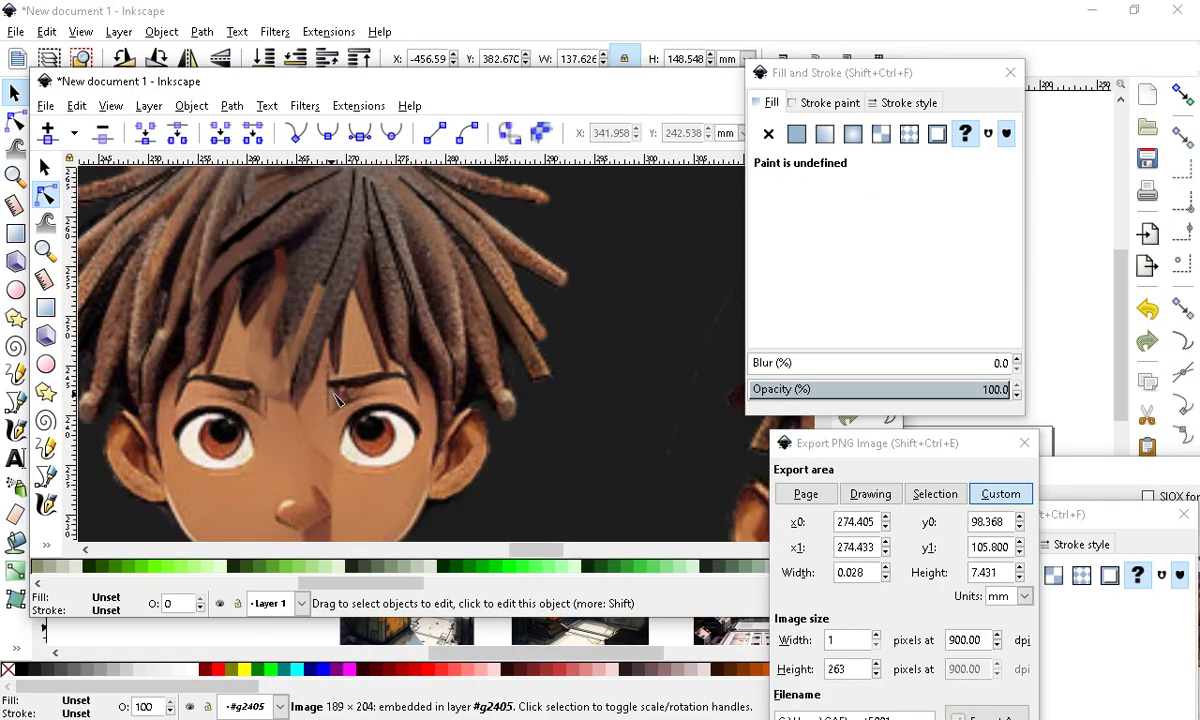
scroll(365, 408, "down", 2)
scroll(473, 388, "up", 2)
scroll(463, 362, "down", 1)
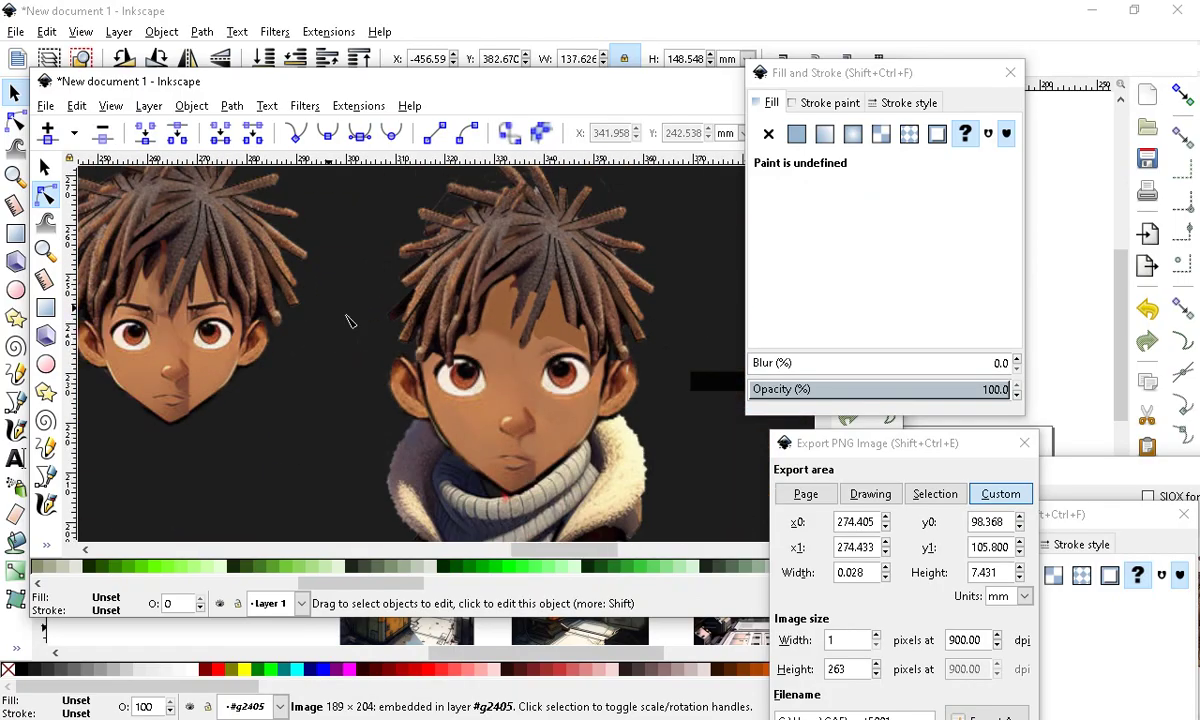
scroll(348, 319, "up", 3)
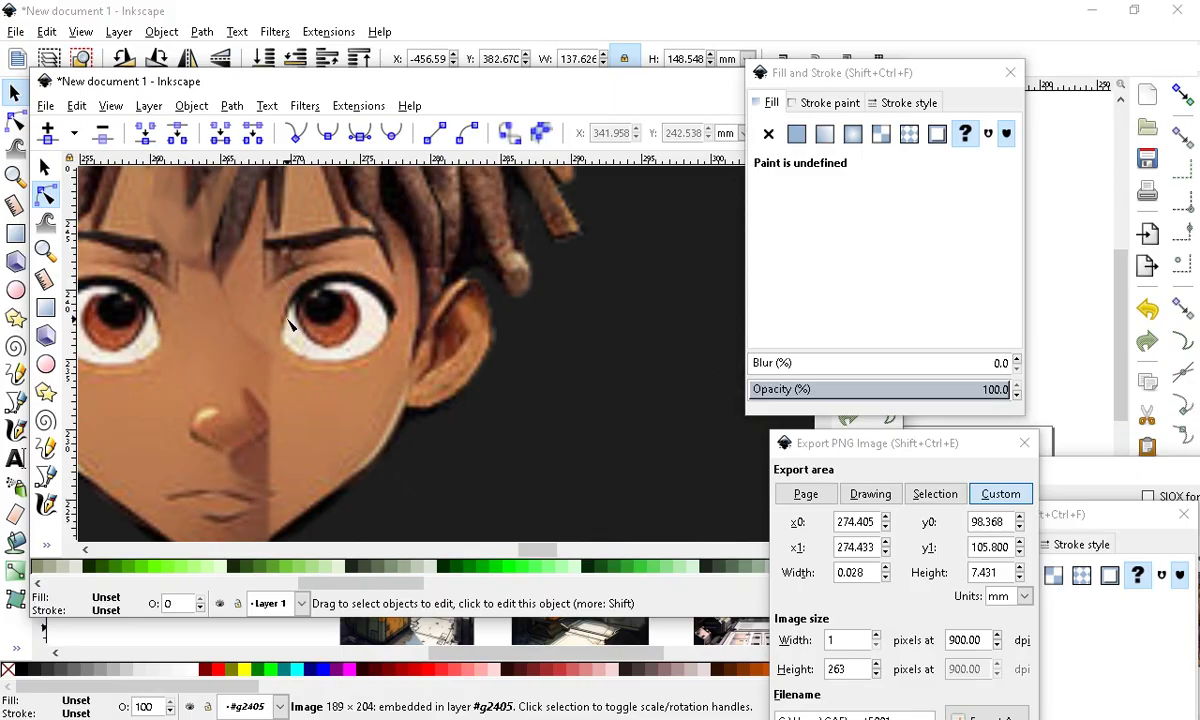
scroll(268, 344, "down", 3)
scroll(355, 323, "up", 3)
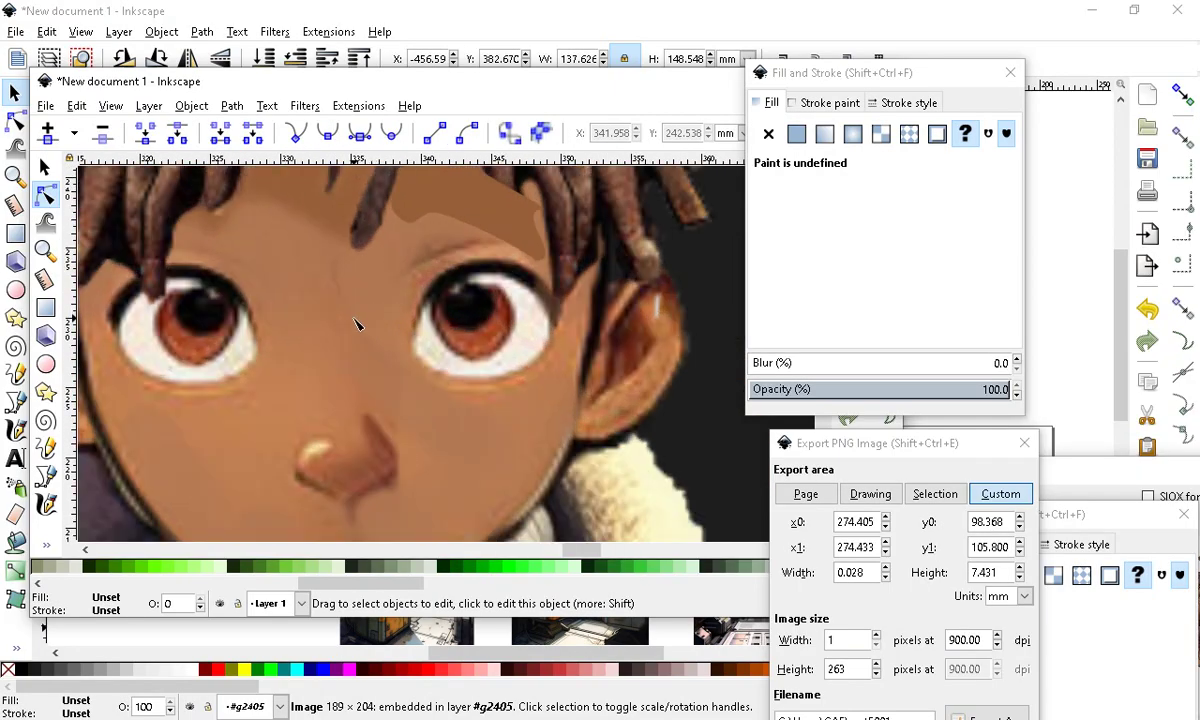
Draw a narrow red ellipse between the assembled character's eyes and widen it to about 2.5 × 7.2 mm
left_click(48, 365)
mouse_move(319, 249)
left_mouse_down()
mouse_move(366, 374)
mouse_move(337, 351)
left_mouse_up()
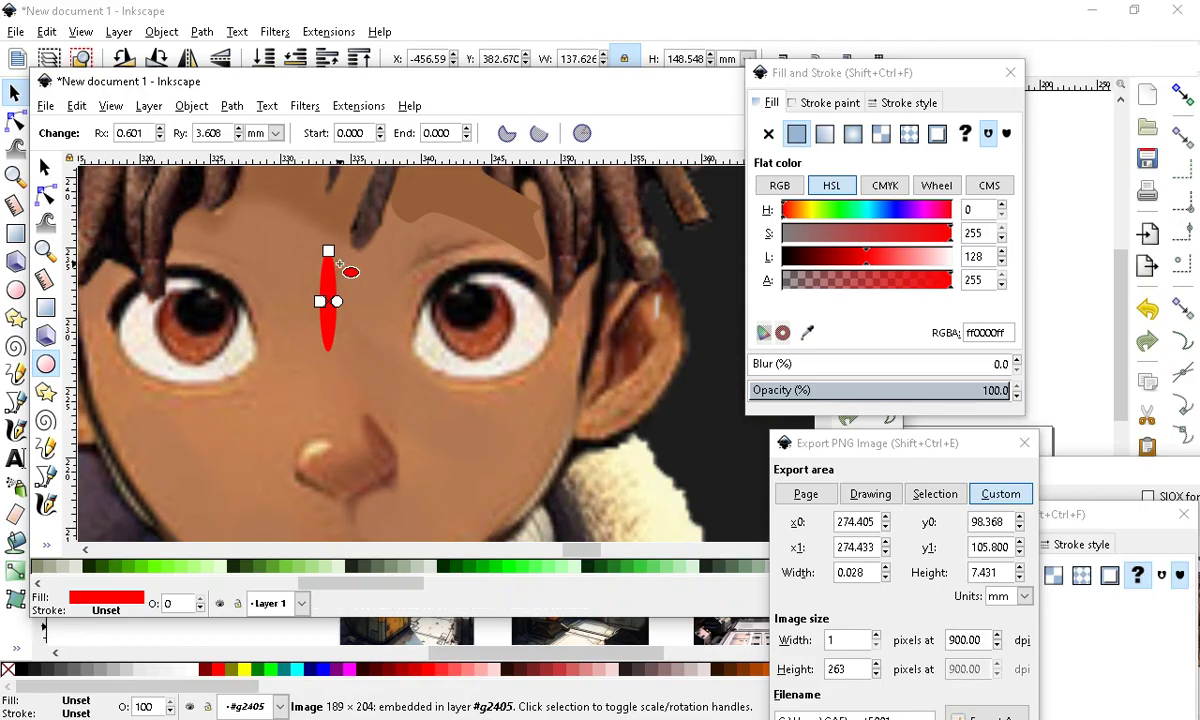
left_click(50, 177)
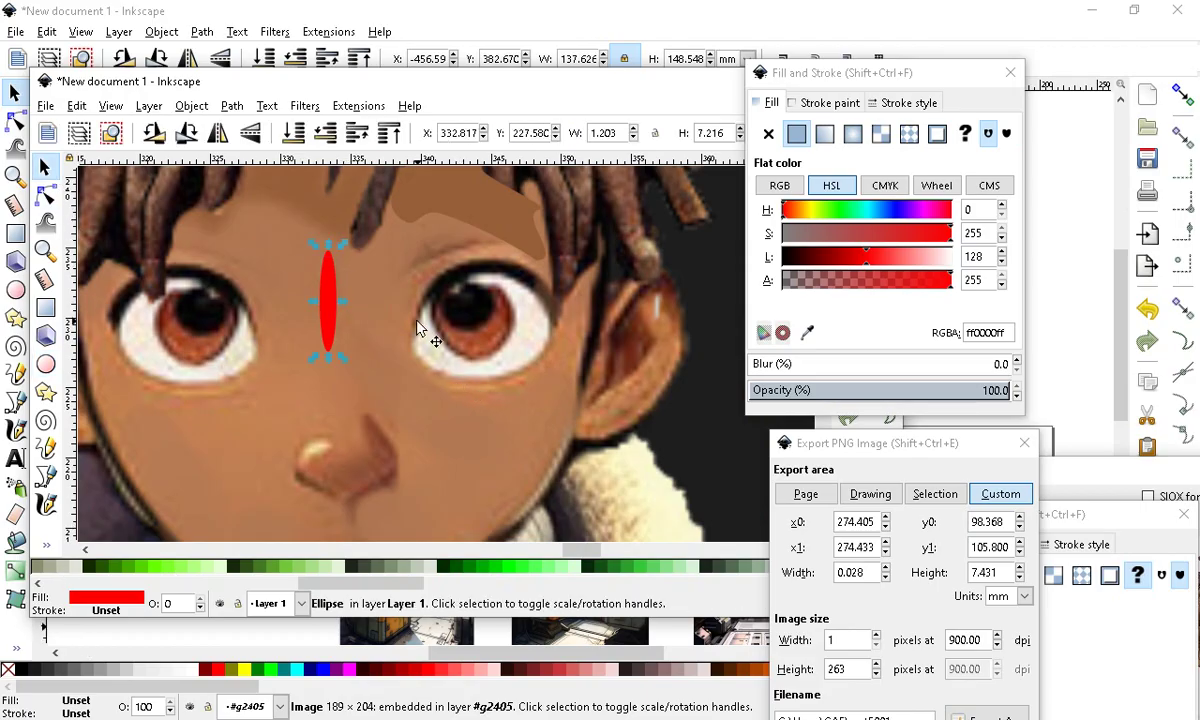
left_click_drag(341, 300, 357, 300)
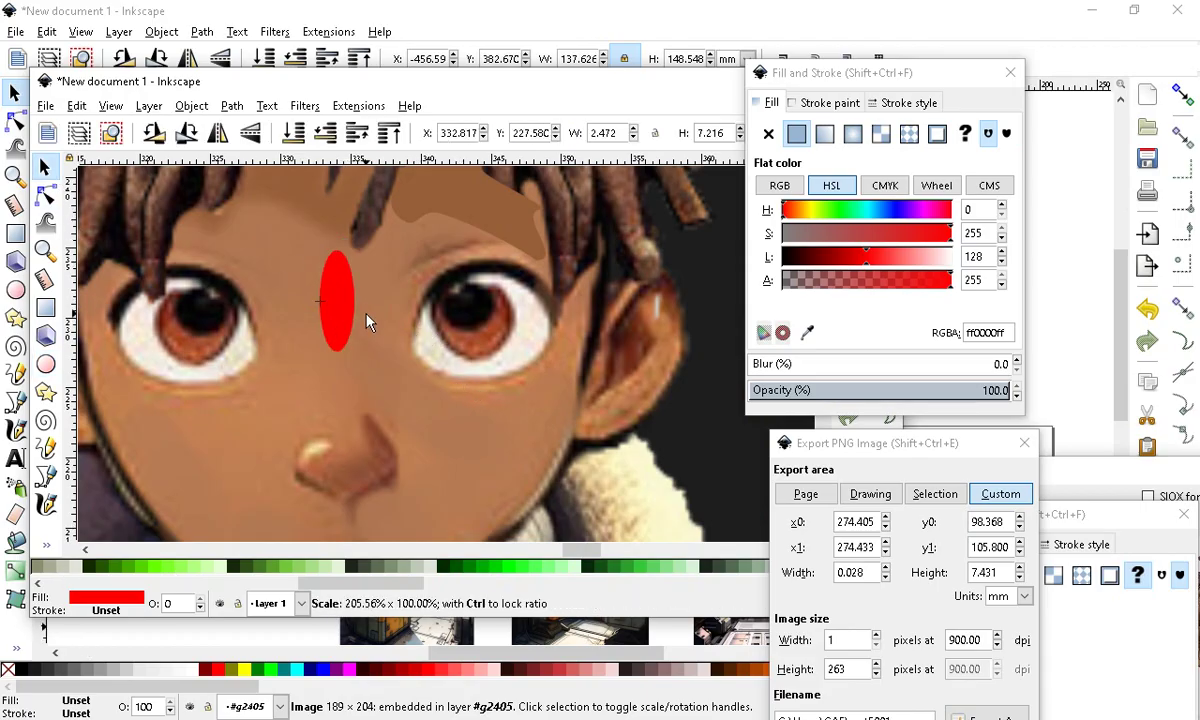
Bucket-fill the red ellipse's area to create a separate oval in brown 975f3aff
left_click(45, 547)
left_click(116, 568)
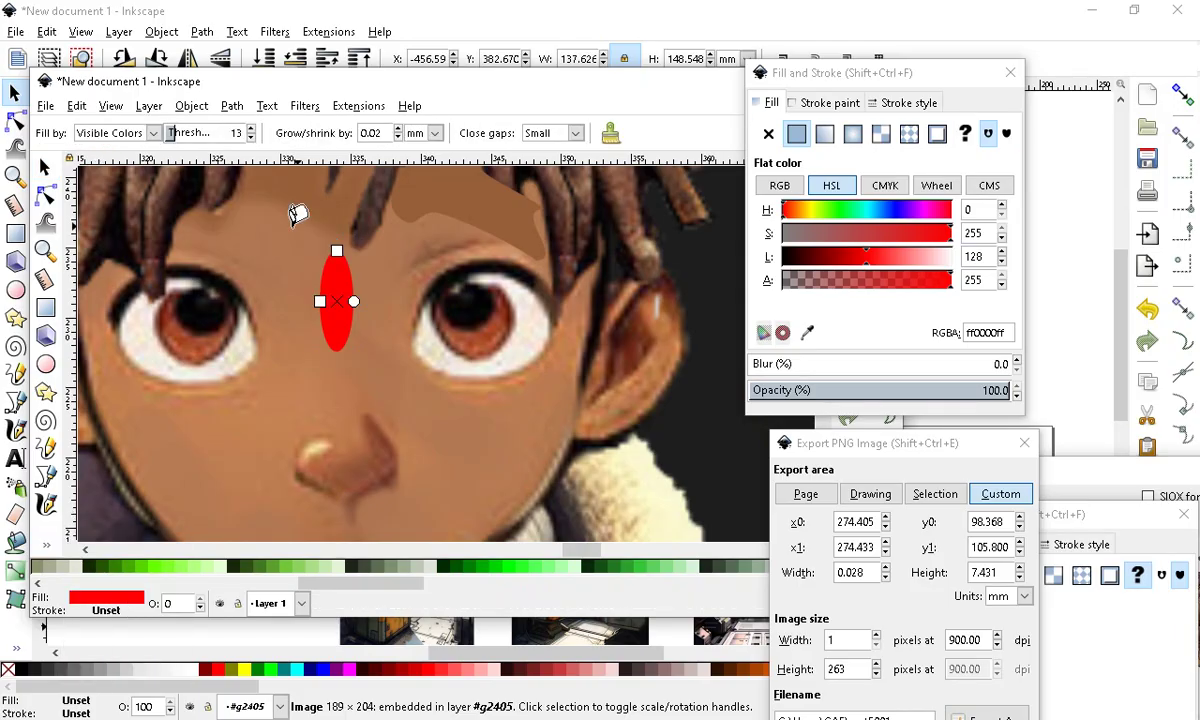
left_click(340, 282)
left_click(45, 166)
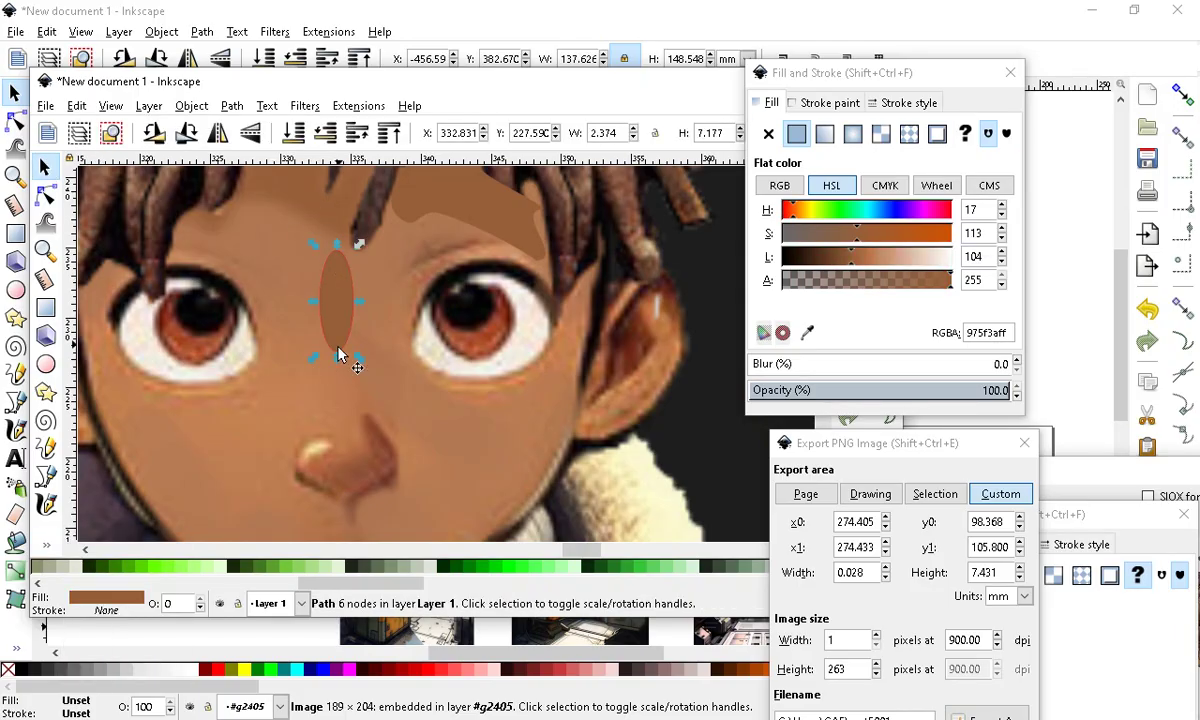
Tilt the brown oval slightly beside the left eye's inner corner and move the red ellipse out onto the dark backdrop
left_click_drag(256, 335, 264, 336)
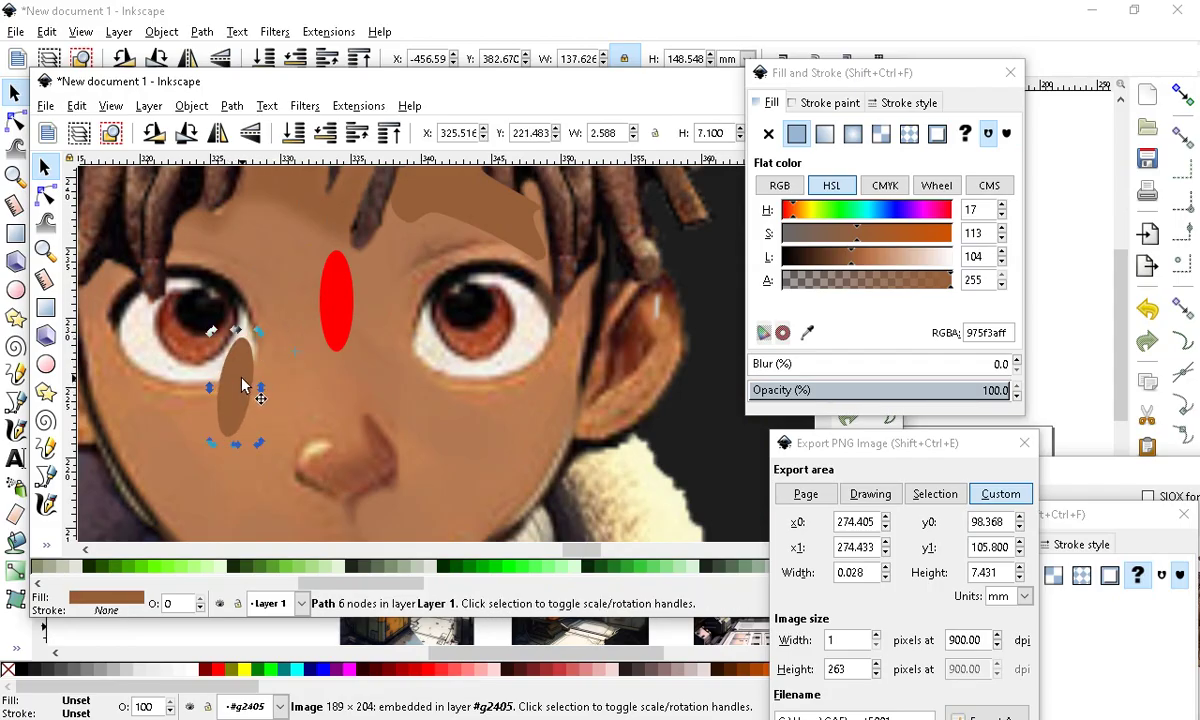
left_click_drag(243, 385, 288, 367)
left_click_drag(362, 300, 736, 452)
Lighten the brown oval to b06f44ff with lightness 122 and soften it with a 10.8% blur
left_click(275, 345)
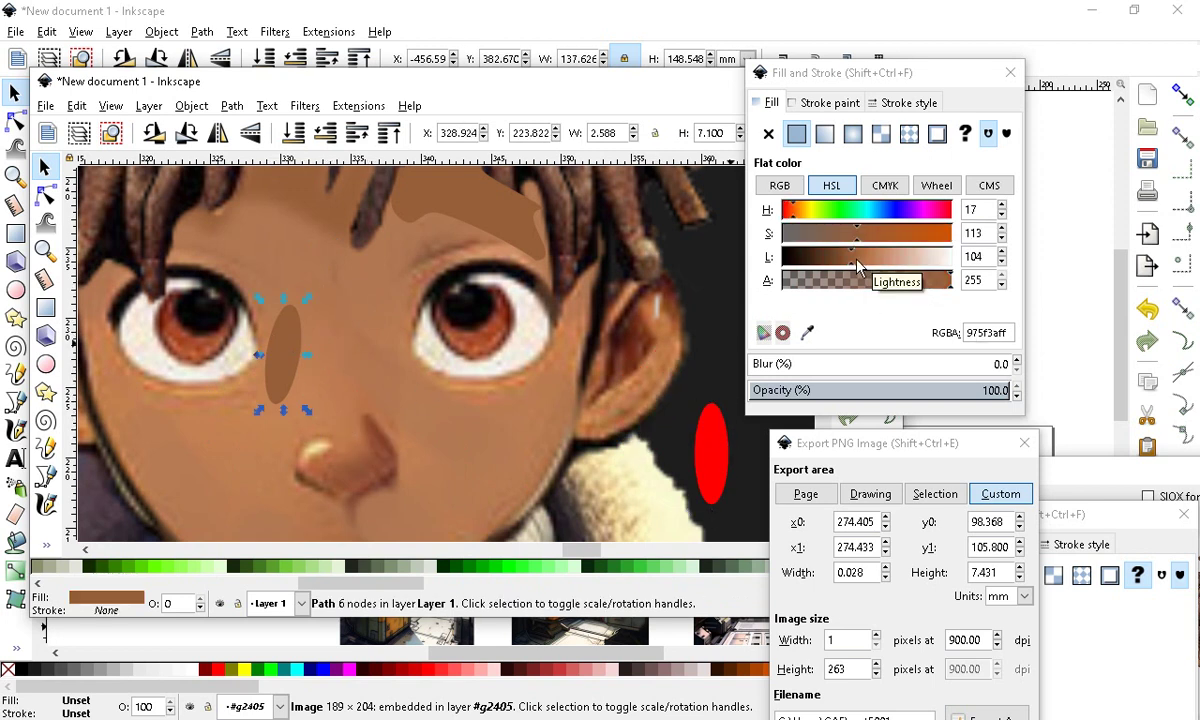
mouse_move(857, 266)
left_mouse_down()
mouse_move(870, 262)
mouse_move(866, 274)
left_mouse_up()
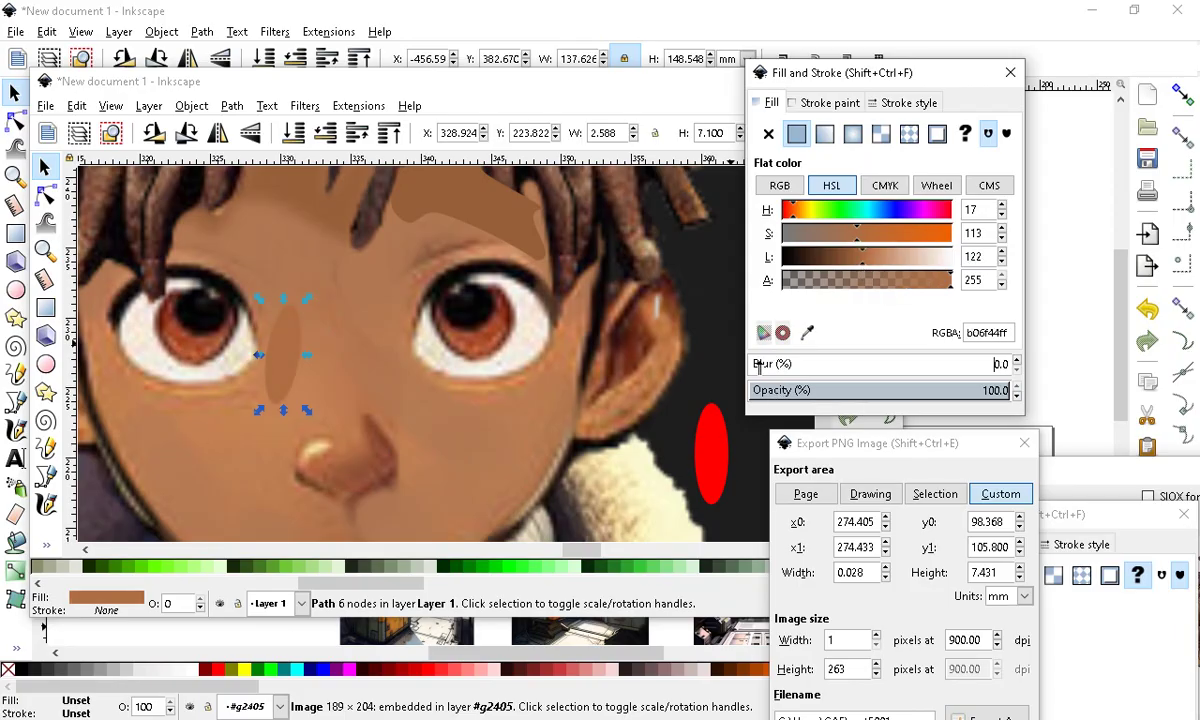
left_click_drag(760, 365, 778, 364)
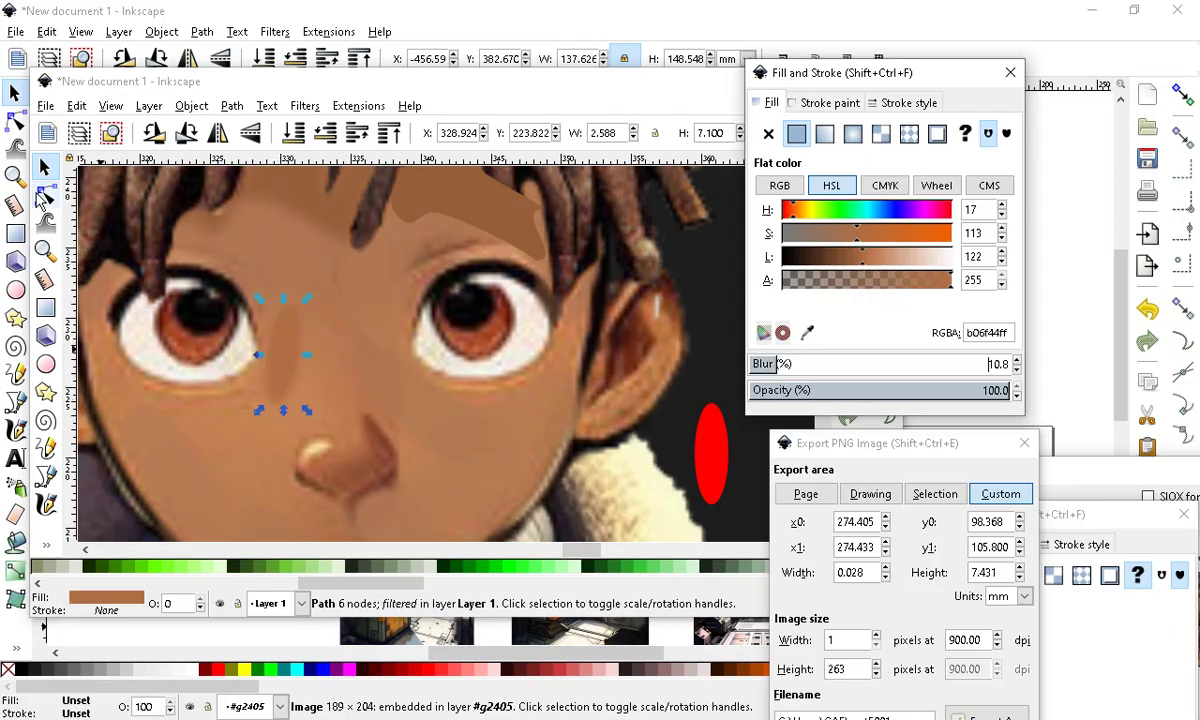
Stretch the blurred oval's nodes down beside the nose and up to the forehead above the left eye
left_click(42, 196)
left_click_drag(276, 403, 292, 460)
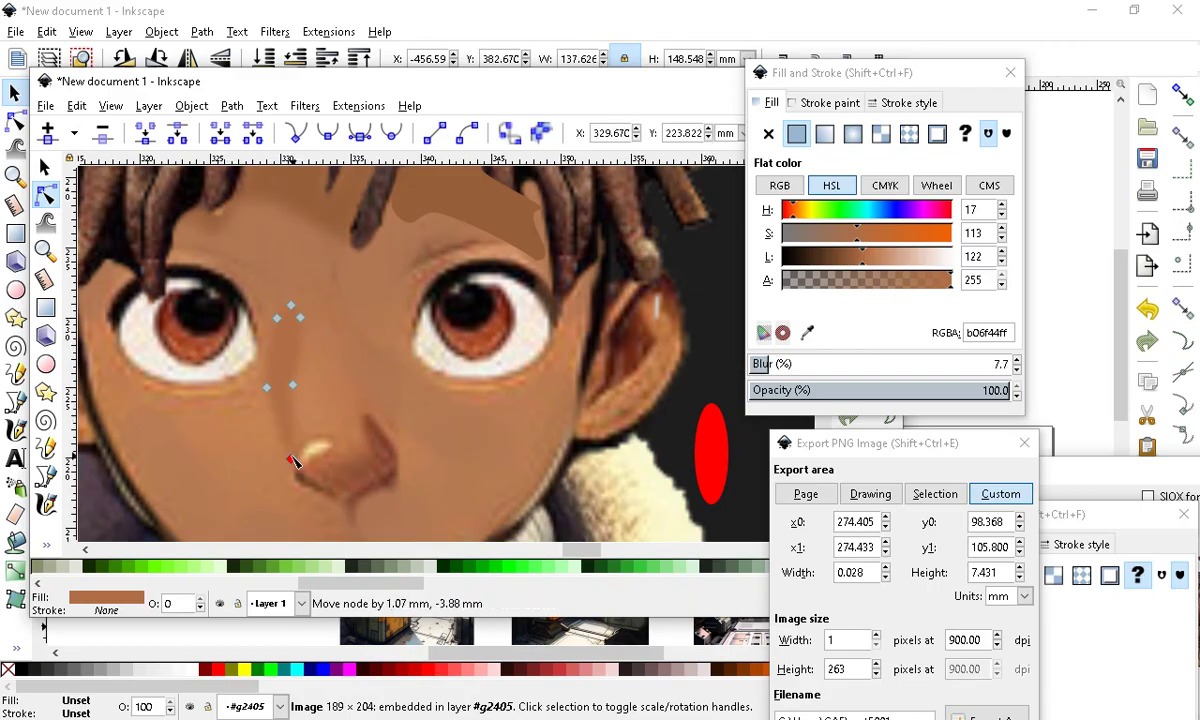
left_click_drag(292, 384, 308, 409)
left_click_drag(277, 318, 242, 258)
left_click_drag(291, 306, 250, 222)
left_click_drag(246, 268, 193, 262)
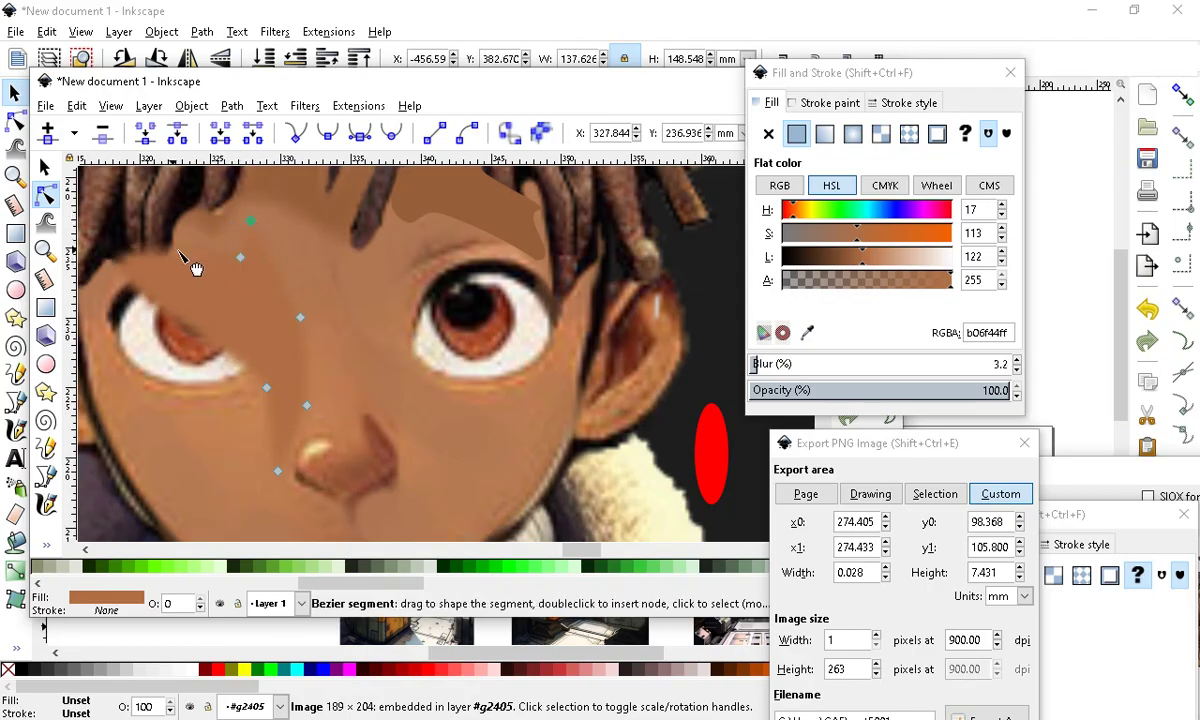
Add a node to the nose shading's eye-side edge and pull it to the inner eye corner, clearing the left eye
left_click(223, 354)
left_click_drag(224, 354, 240, 289)
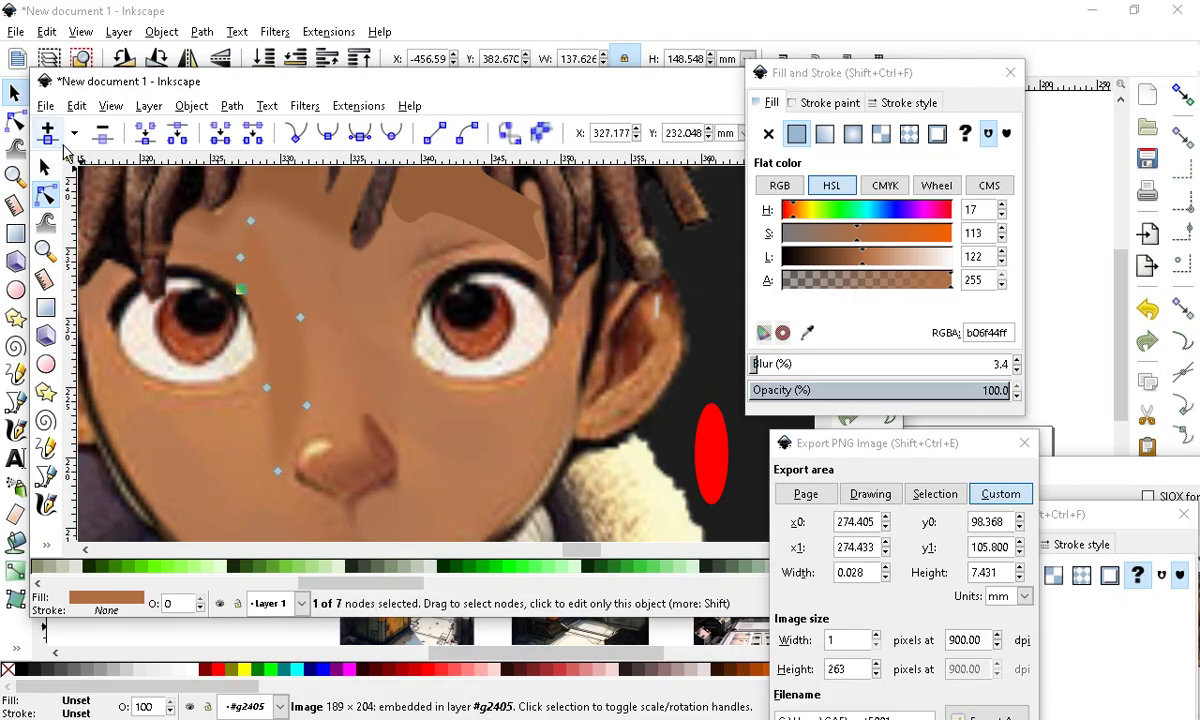
key("s")
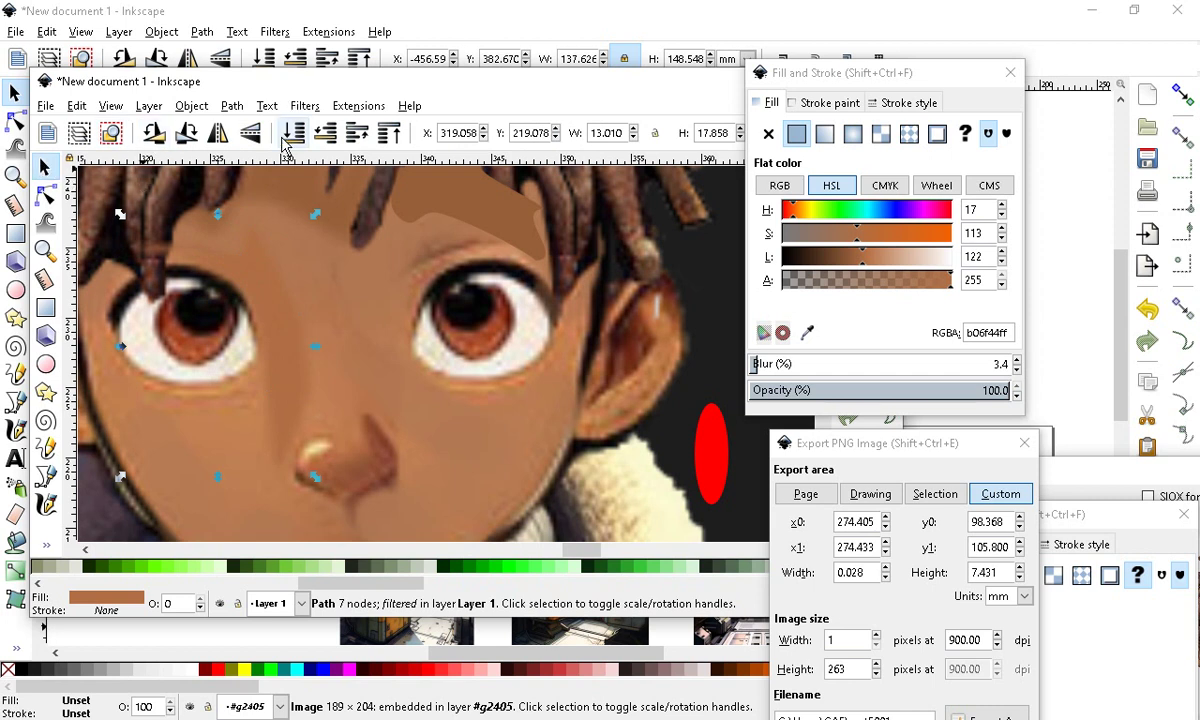
Widen the nose-bridge shading by moving its nodes down beside the nose, over the left brow and onto the left cheek
scroll(365, 335, "down", 3)
scroll(358, 362, "up", 2)
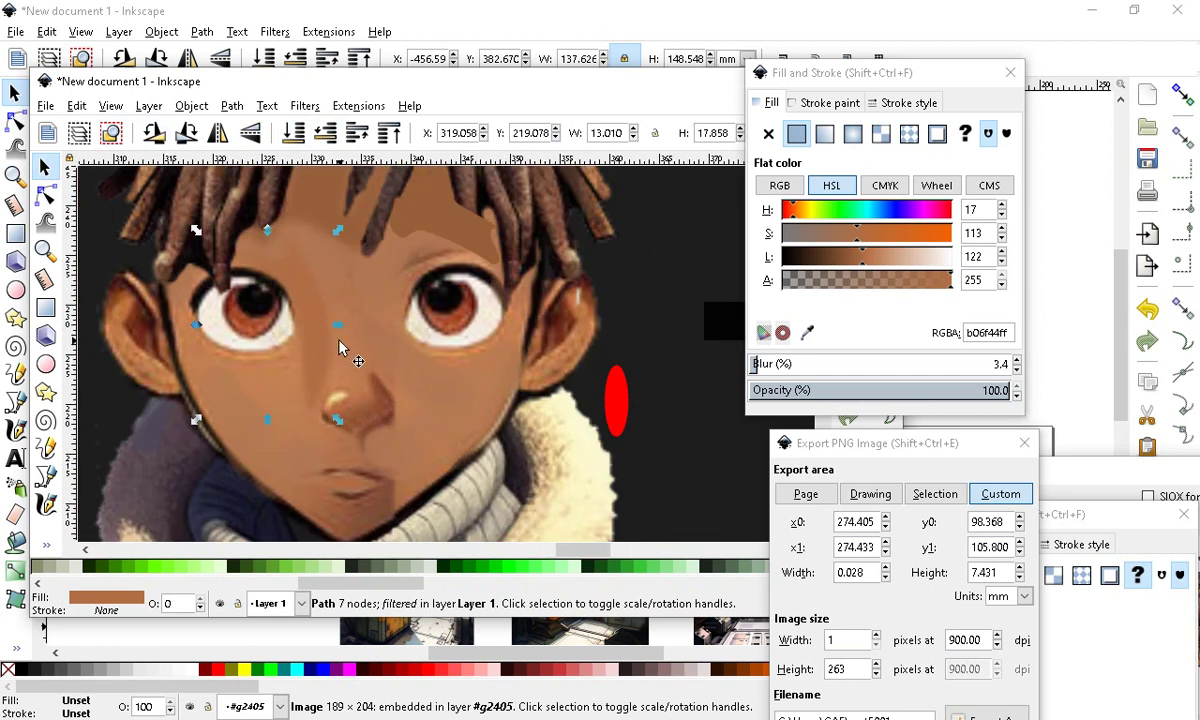
scroll(338, 420, "up", 2)
scroll(304, 395, "down", 2)
scroll(285, 250, "up", 1, "ctrl")
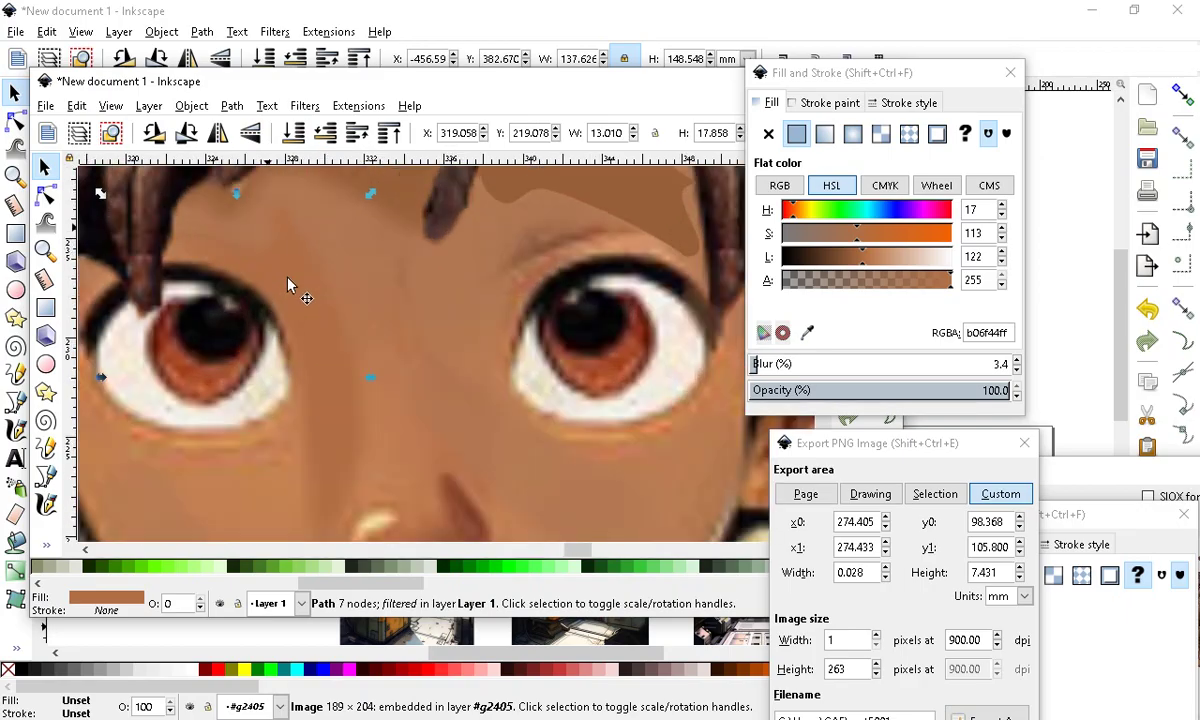
scroll(367, 368, "down", 2, "ctrl")
scroll(362, 372, "up", 1, "ctrl")
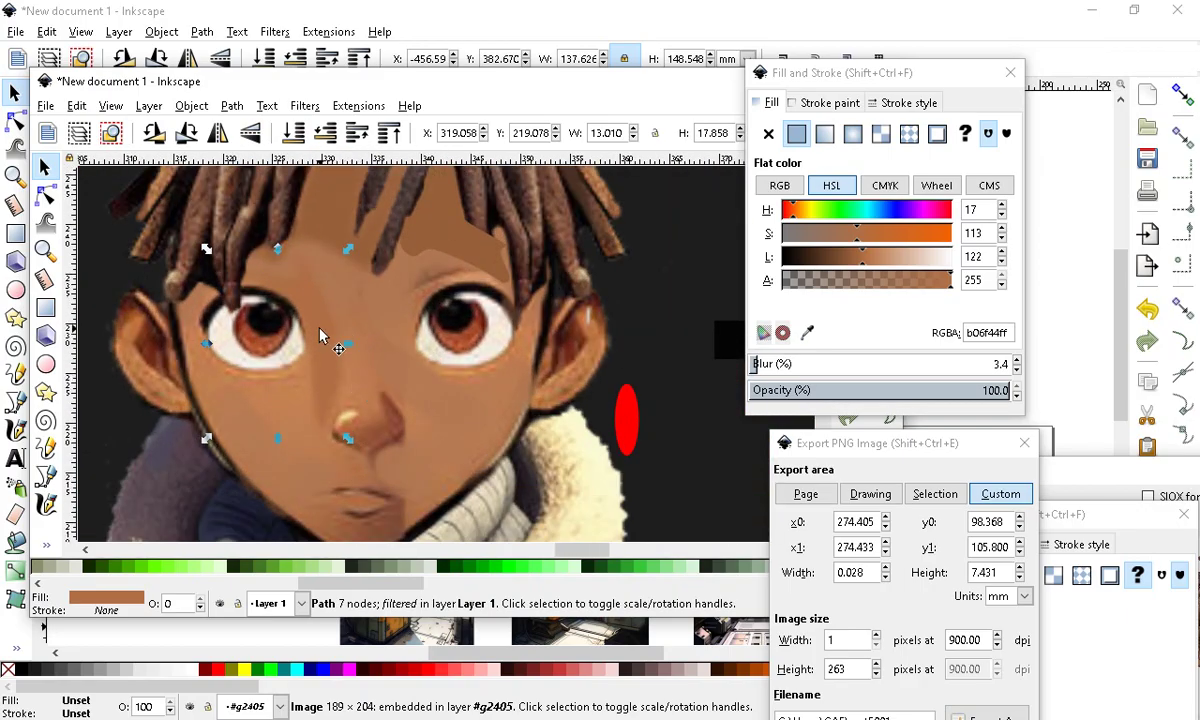
left_click(44, 195)
scroll(370, 300, "up", 1, "ctrl")
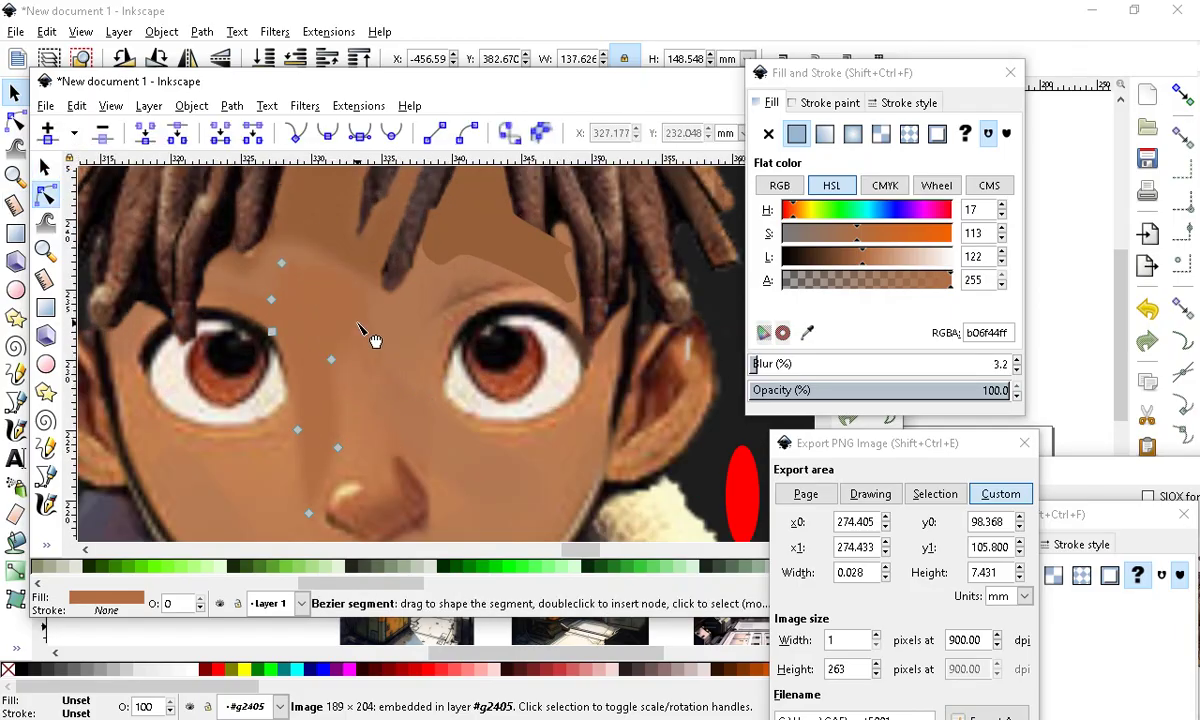
left_click_drag(330, 360, 345, 439)
left_click_drag(272, 300, 231, 284)
left_click_drag(297, 430, 133, 412)
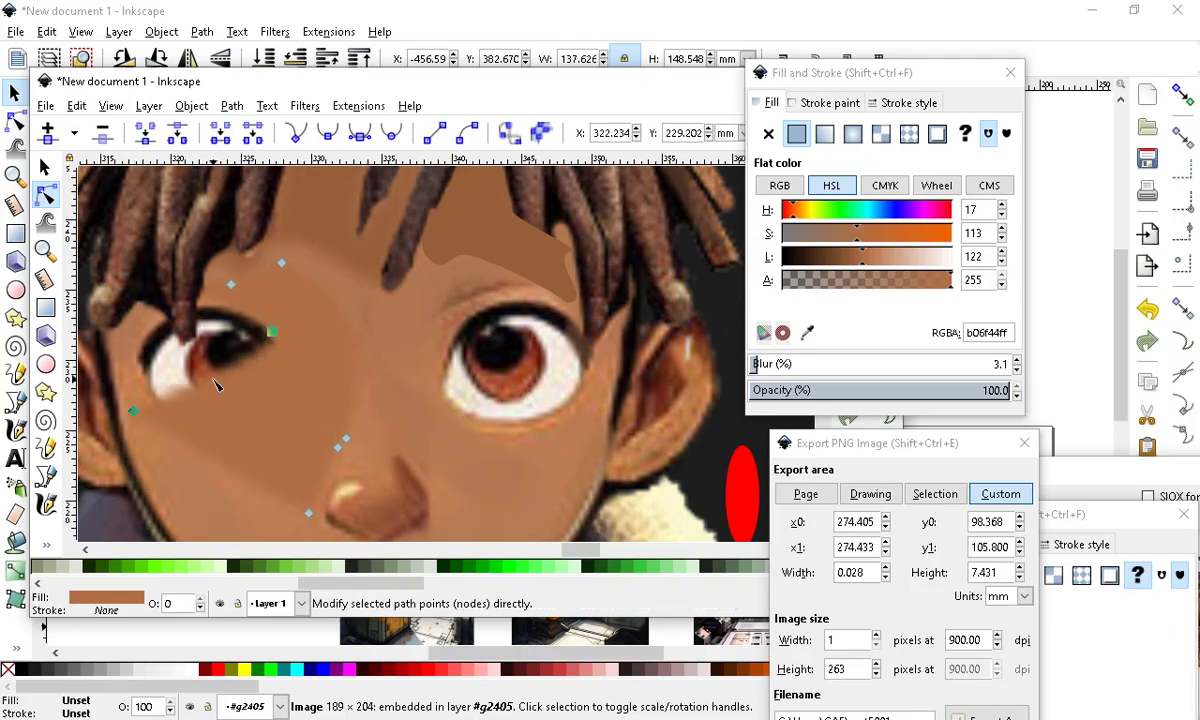
Add nodes to the shading's edge below the left eye and bend it around the eye's lower and inner rim
left_click_drag(214, 383, 240, 443)
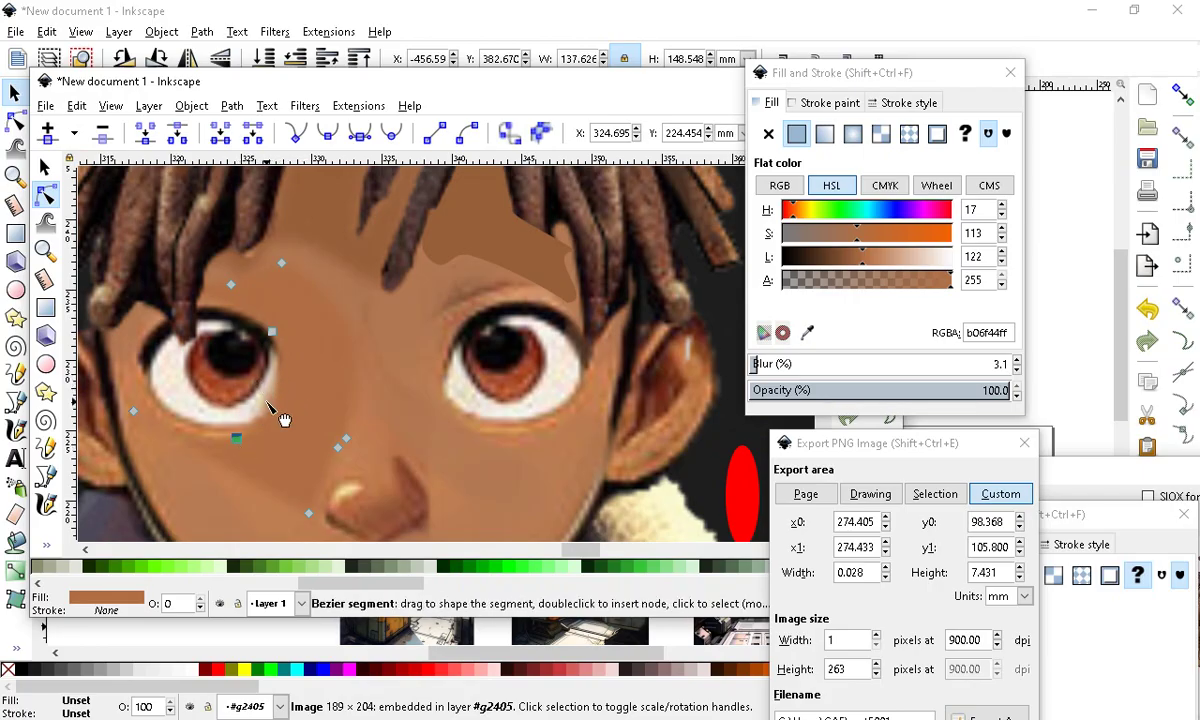
left_click_drag(266, 406, 290, 410)
scroll(280, 405, "down", 2)
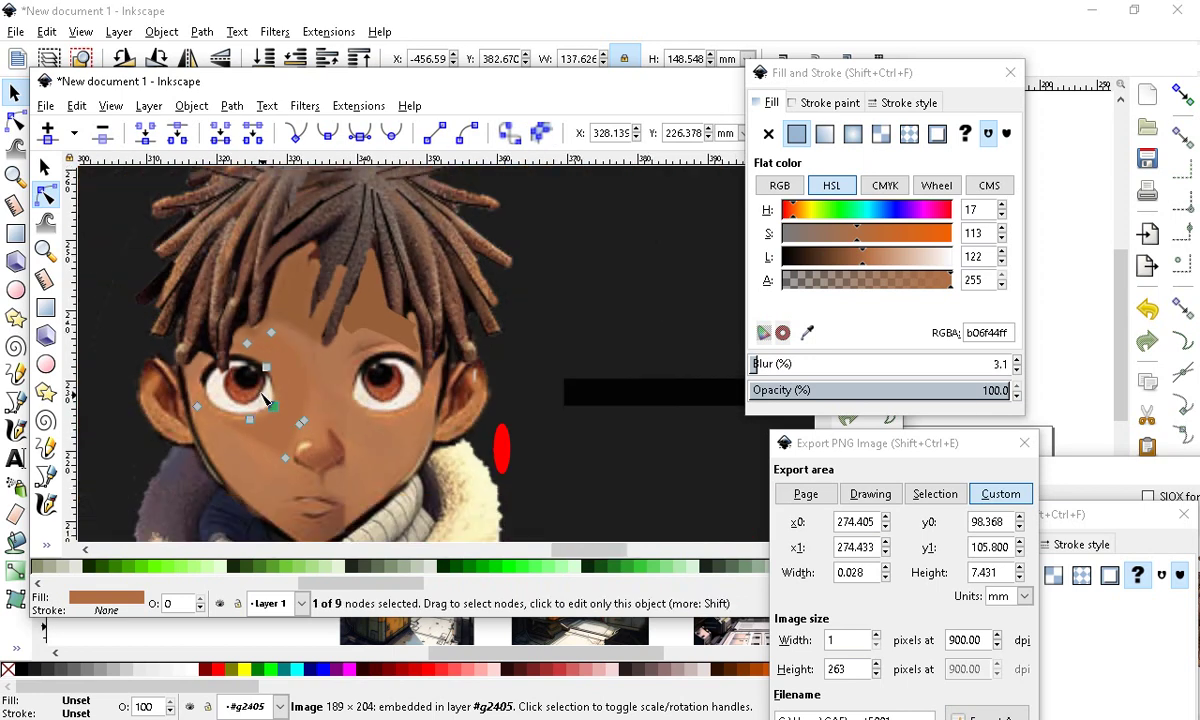
Examine how the nose-bridge shading blends around the left eye, cheek and forehead
scroll(230, 456, "up", 2)
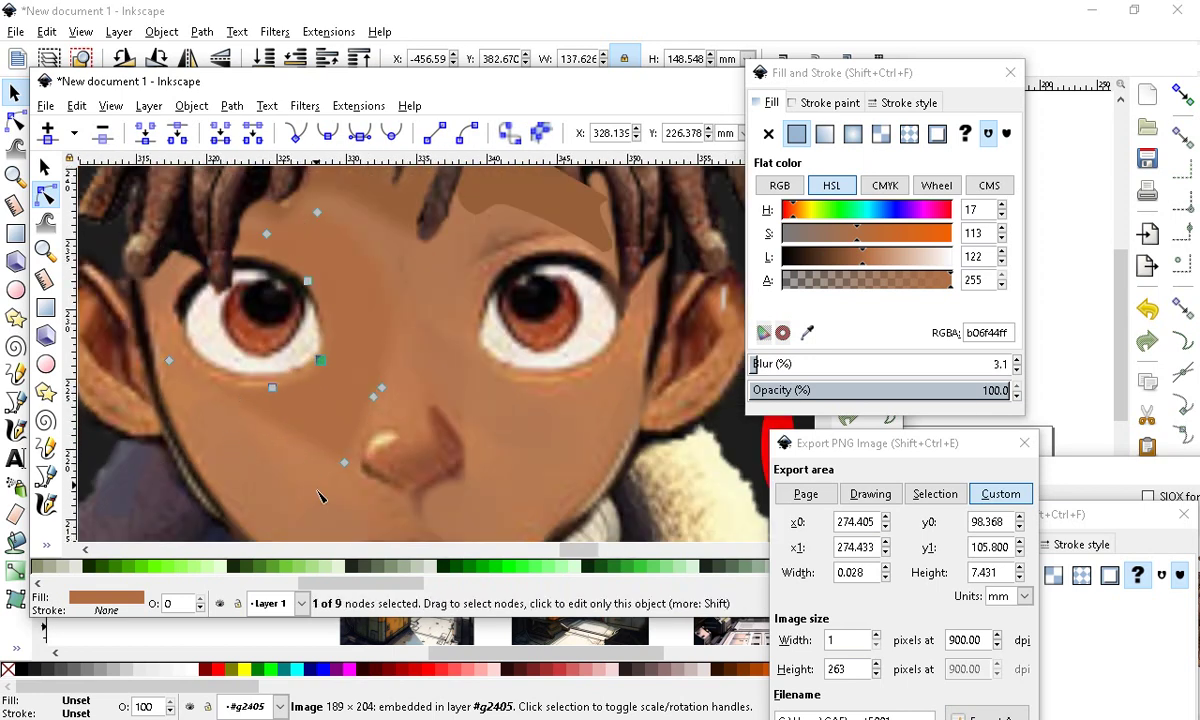
scroll(287, 432, "down", 3)
left_click(355, 428)
scroll(355, 428, "up", 3)
scroll(355, 428, "down", 2)
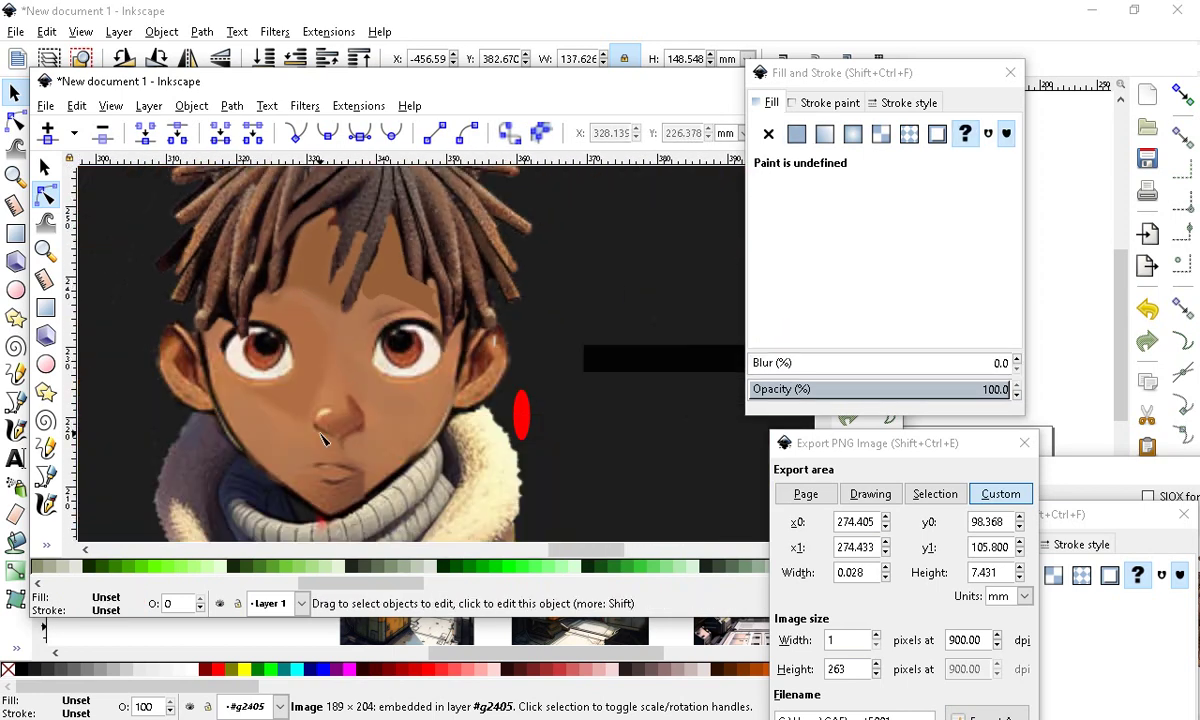
scroll(329, 394, "up", 2)
left_click(277, 318)
scroll(277, 318, "down", 2)
scroll(200, 315, "up", 3)
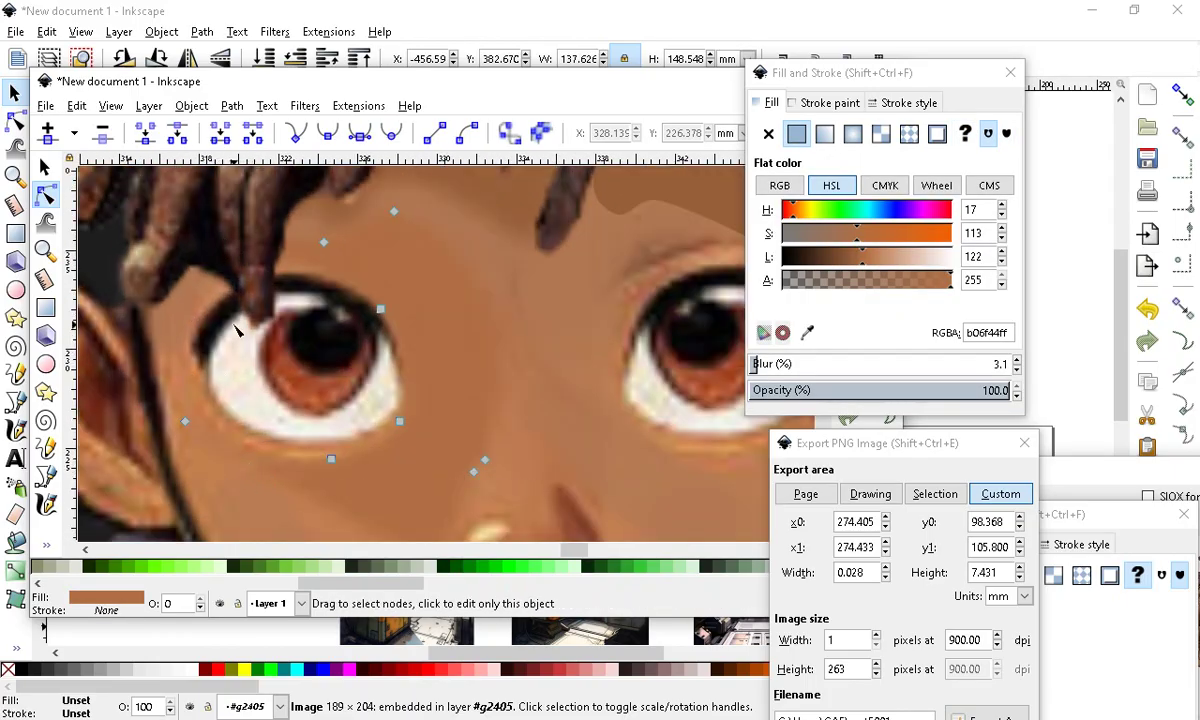
scroll(236, 327, "down", 5)
scroll(340, 363, "up", 3)
scroll(340, 363, "down", 4)
scroll(210, 323, "up", 1)
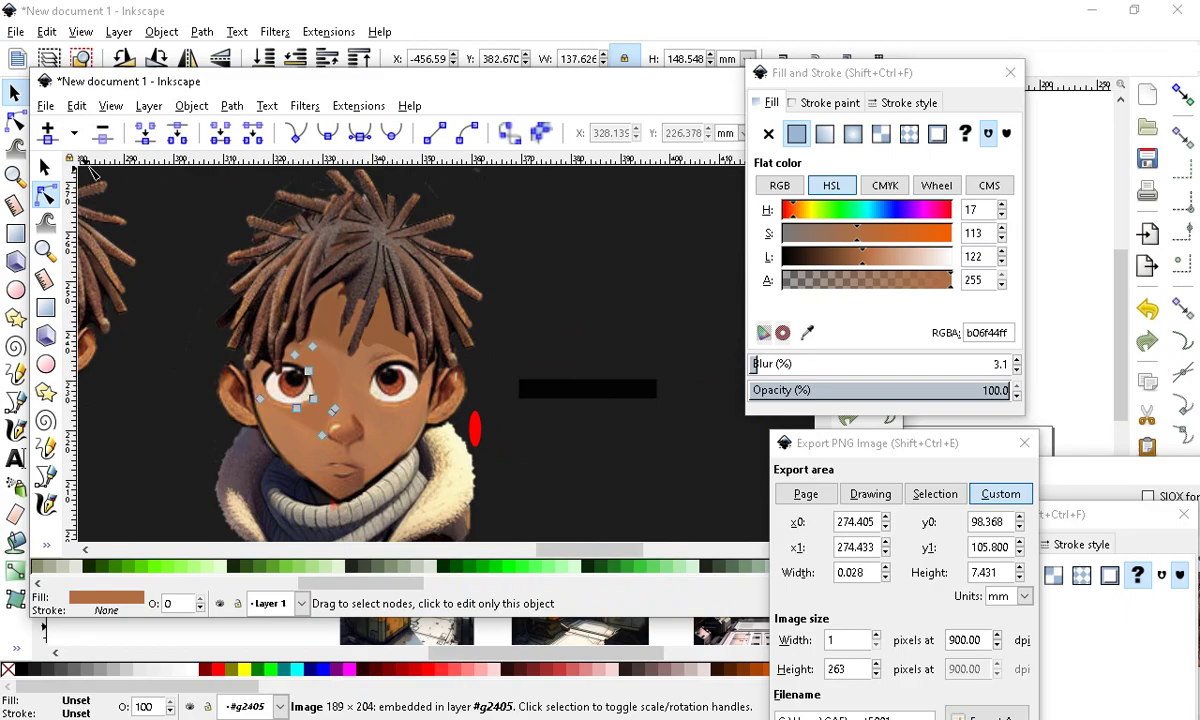
Move the dreadlock hair image lower over the forehead and raise it to the top, above the face shading
left_click(44, 167)
left_click_drag(357, 214, 352, 240)
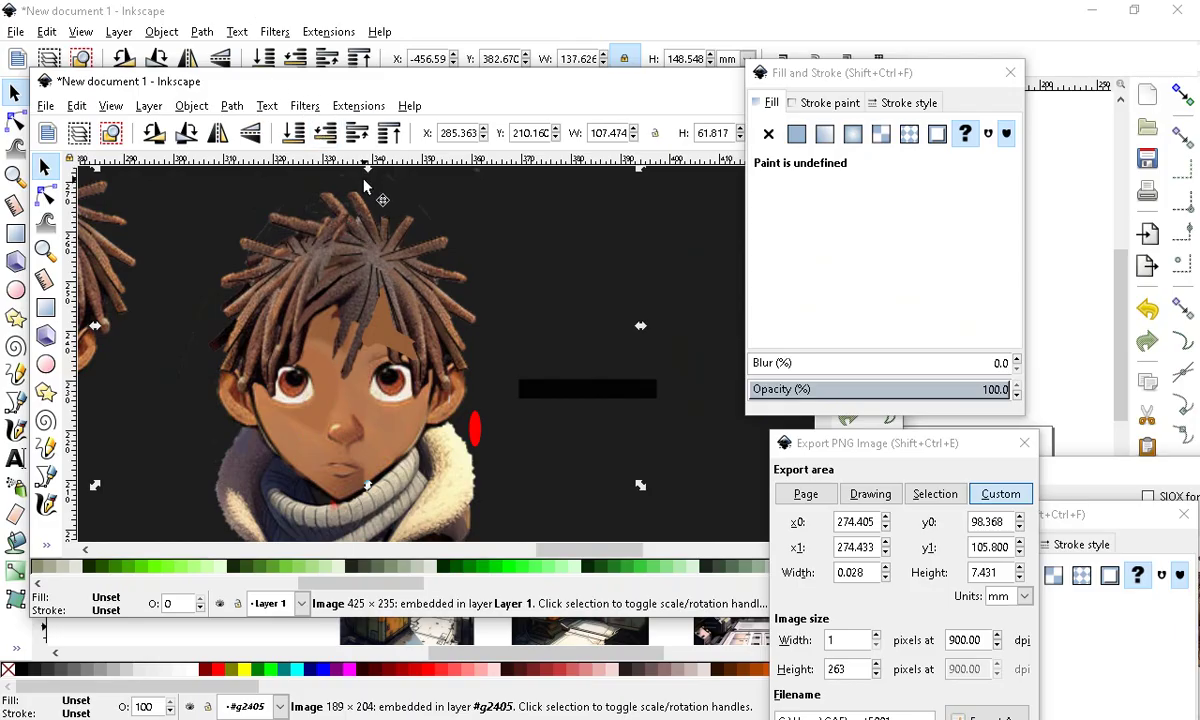
scroll(386, 290, "up", 1)
left_click(388, 137)
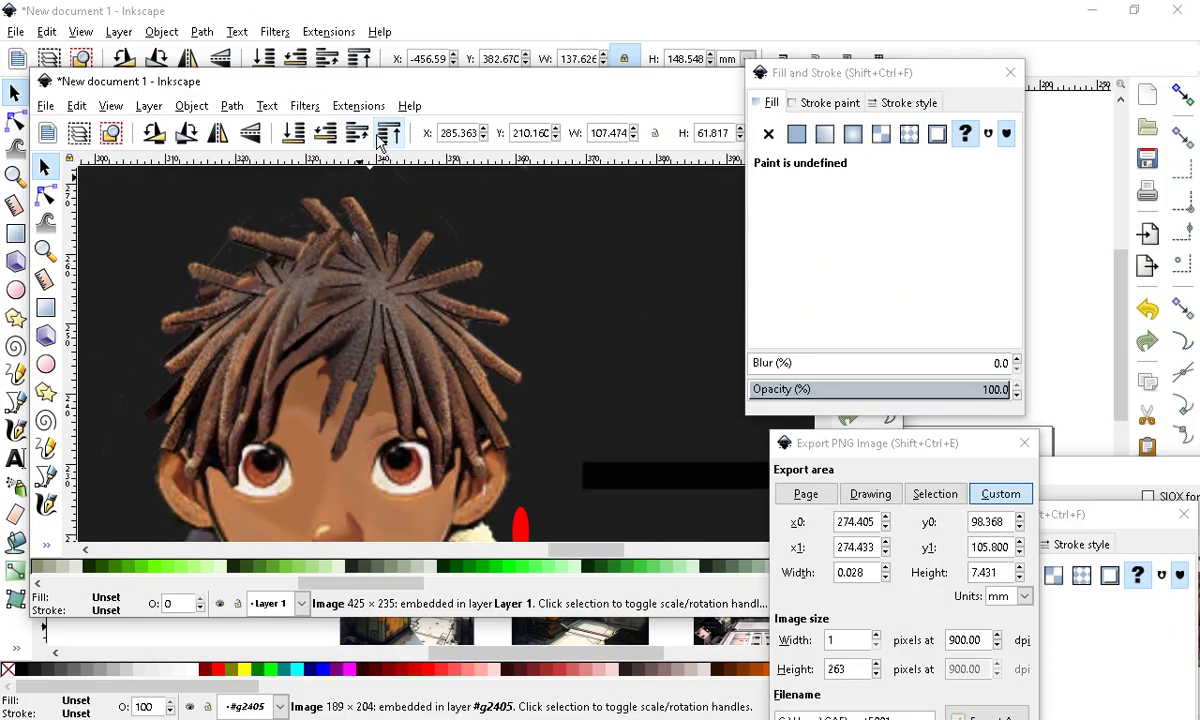
scroll(317, 251, "down", 2)
scroll(310, 338, "up", 3)
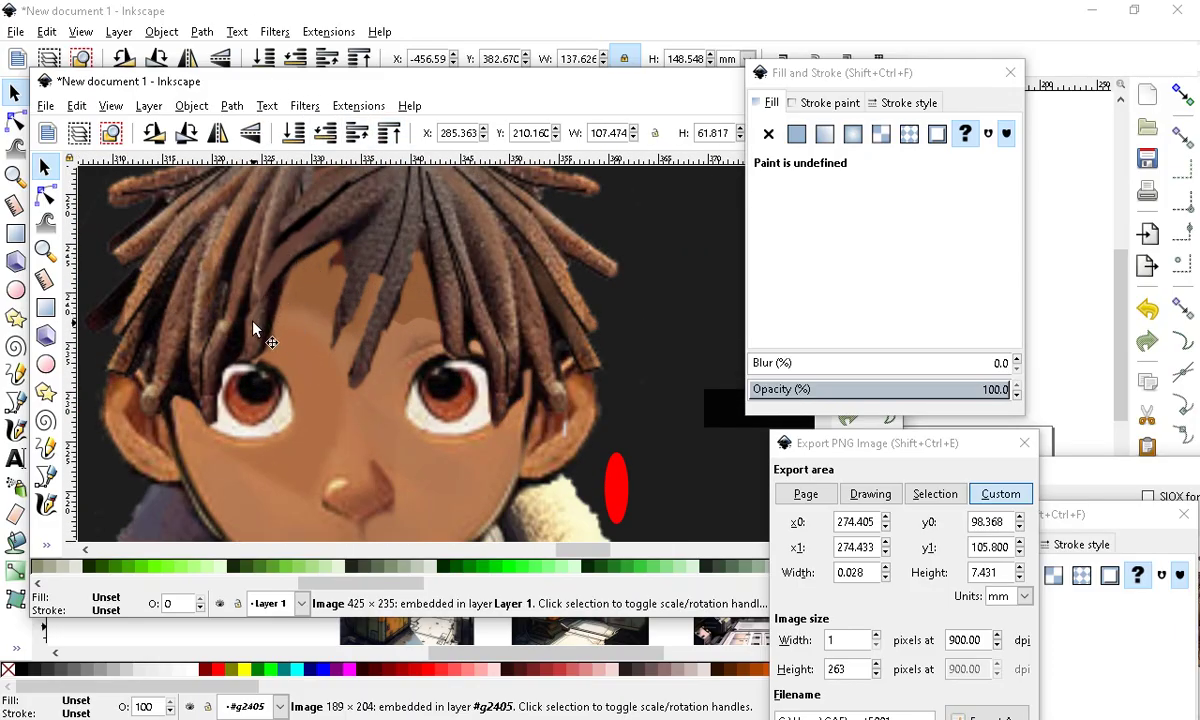
scroll(253, 328, "down", 2)
scroll(335, 230, "up", 2)
mouse_move(248, 283)
left_mouse_down()
mouse_move(236, 230)
mouse_move(241, 279)
left_mouse_up()
scroll(410, 355, "down", 4)
scroll(408, 388, "up", 2)
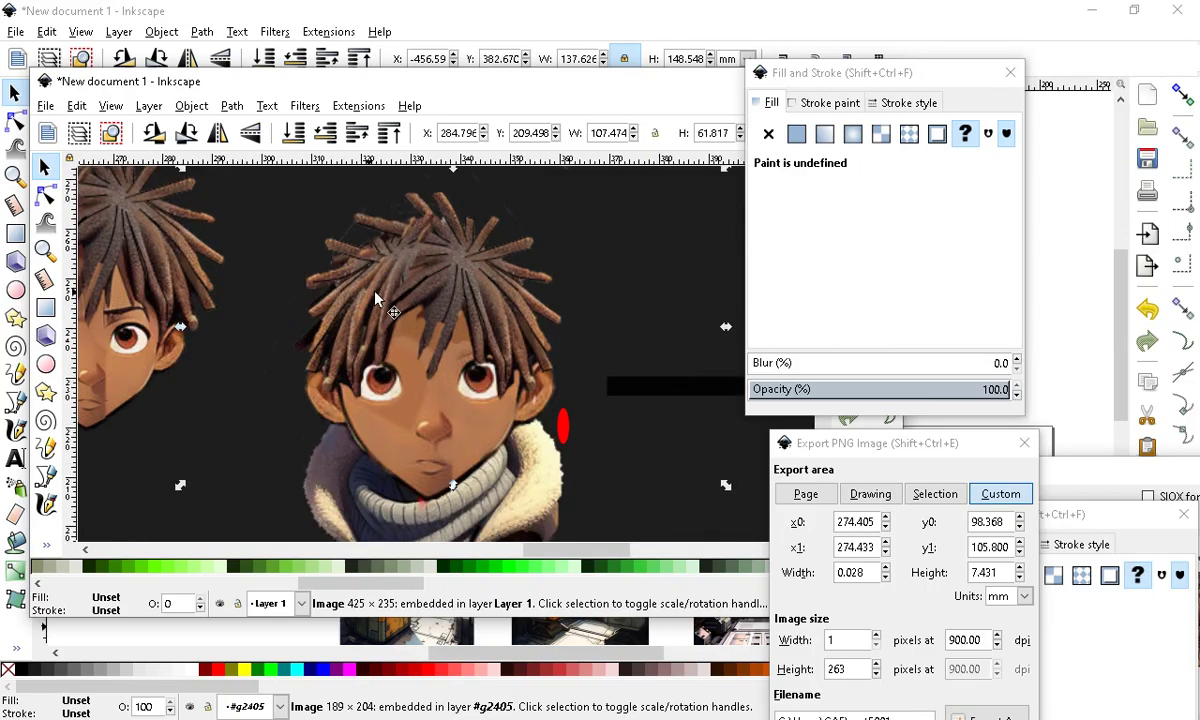
Narrow the bald head image to about 57.5 mm and move it over the reference head beside the character
scroll(446, 340, "down", 2)
scroll(438, 370, "up", 1)
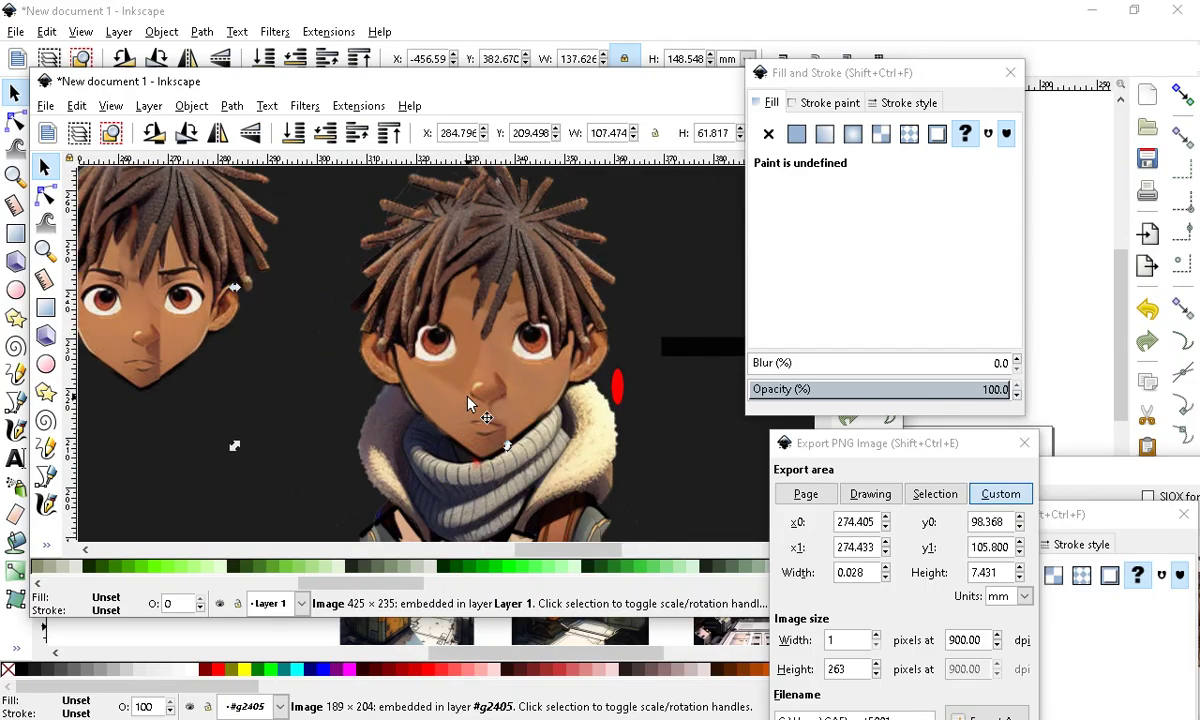
left_click(427, 373)
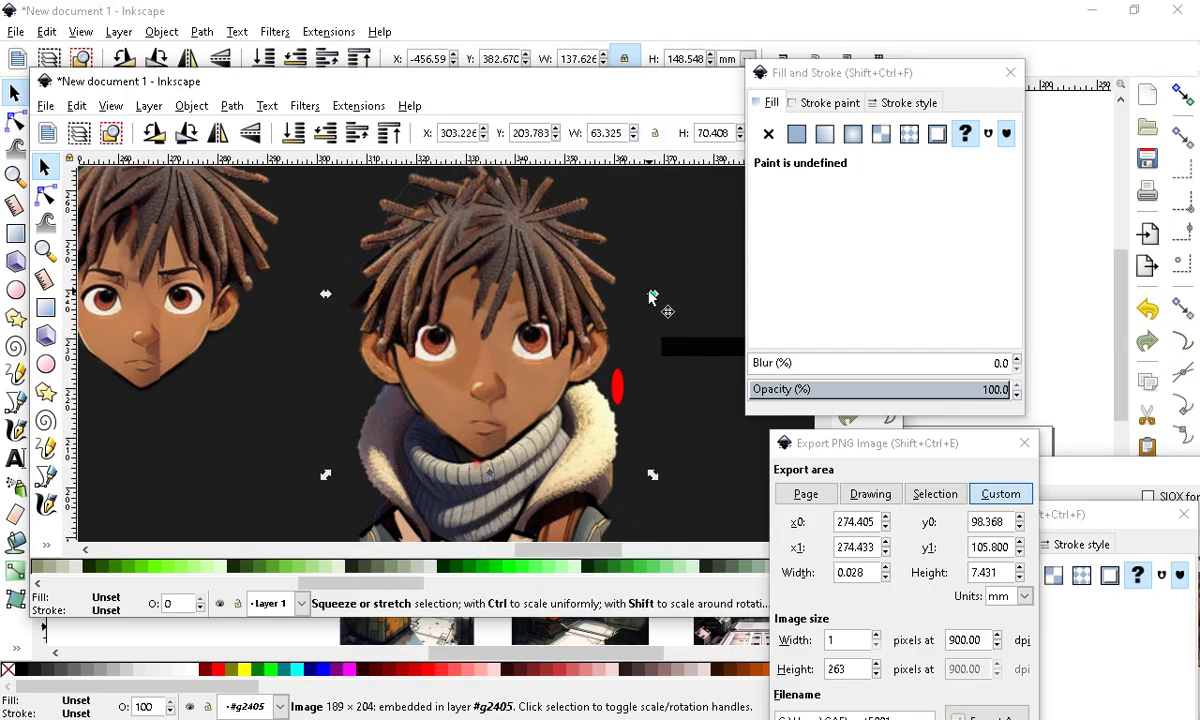
left_click_drag(652, 296, 624, 295)
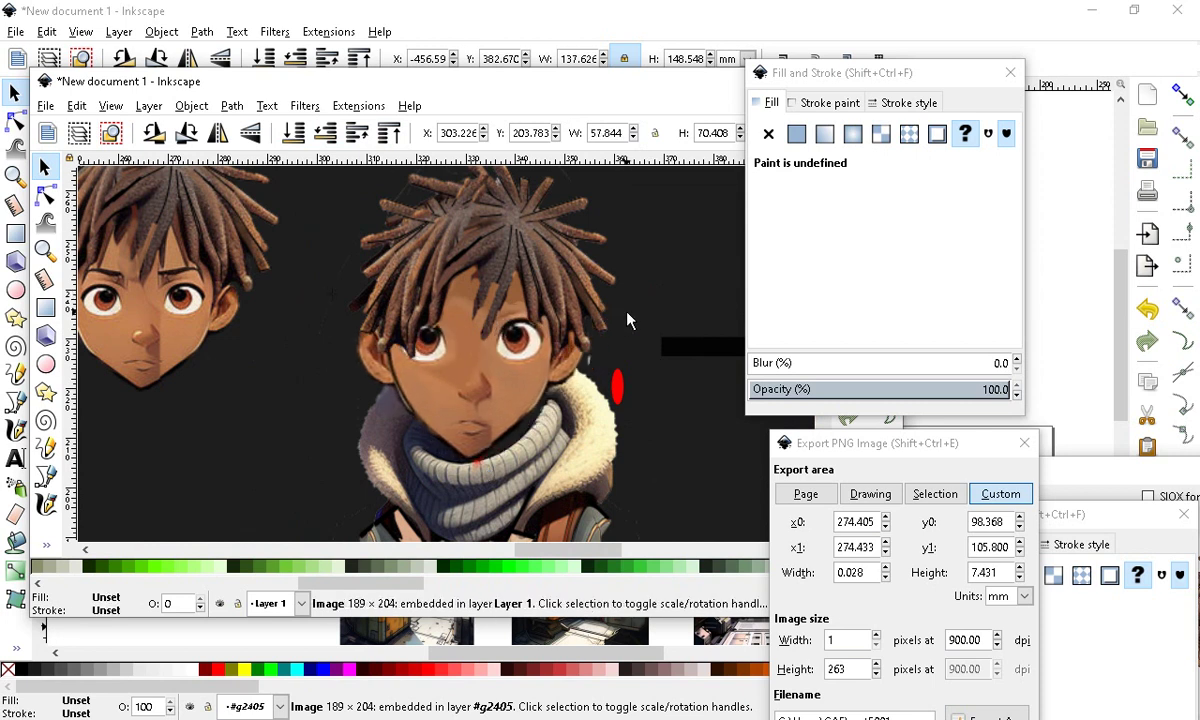
left_click_drag(561, 450, 492, 383)
left_click_drag(452, 460, 109, 322)
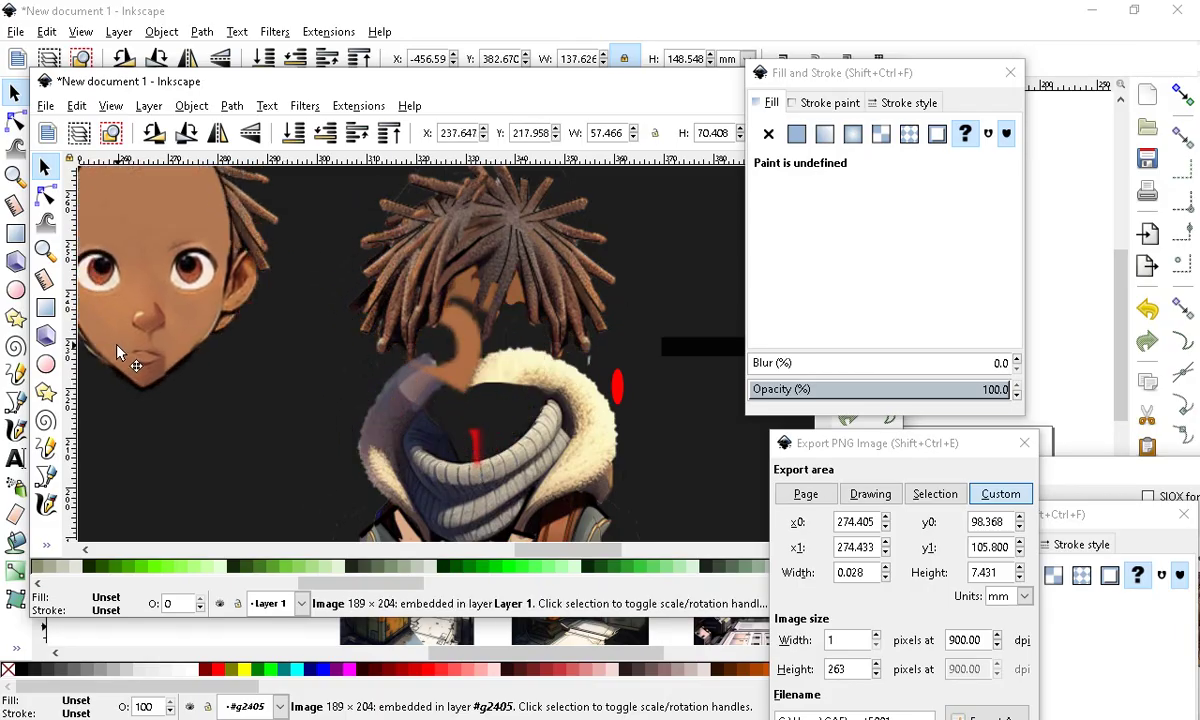
Shorten the bald head to about 56.8 mm high and align it with the reference head's face
scroll(330, 378, "down", 3)
scroll(333, 376, "up", 2)
left_click_drag(237, 200, 238, 252)
scroll(192, 361, "up", 2)
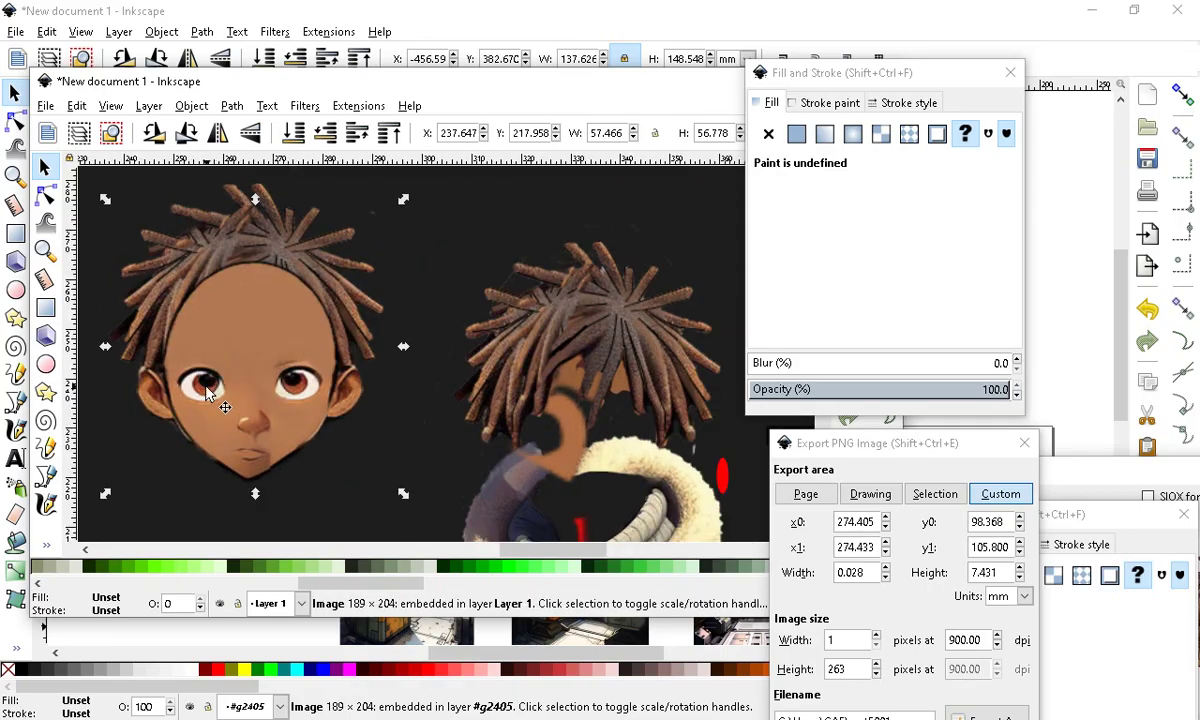
left_click_drag(238, 378, 202, 378)
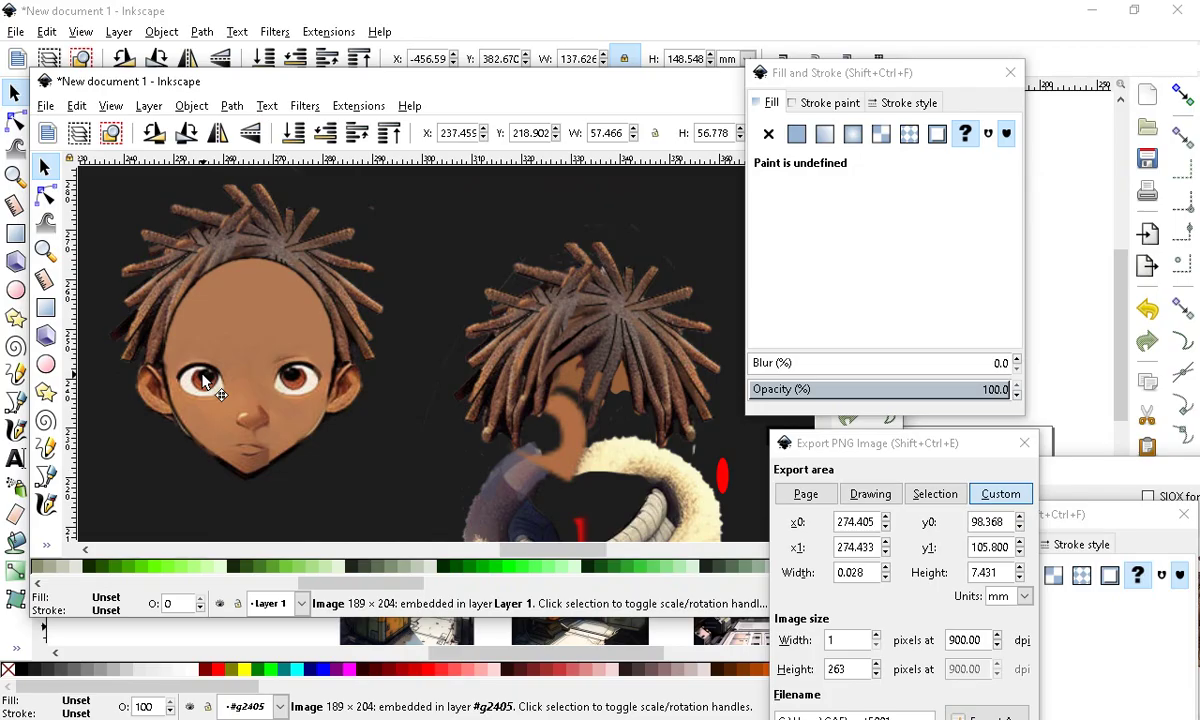
Resize the bald head to about 50.7 mm wide and 54.1 mm high, keeping it centred on the reference head
mouse_move(392, 343)
left_mouse_down()
mouse_move(342, 342)
mouse_move(369, 342)
left_mouse_up()
mouse_move(229, 349)
left_mouse_down()
mouse_move(250, 362)
mouse_move(248, 352)
left_mouse_up()
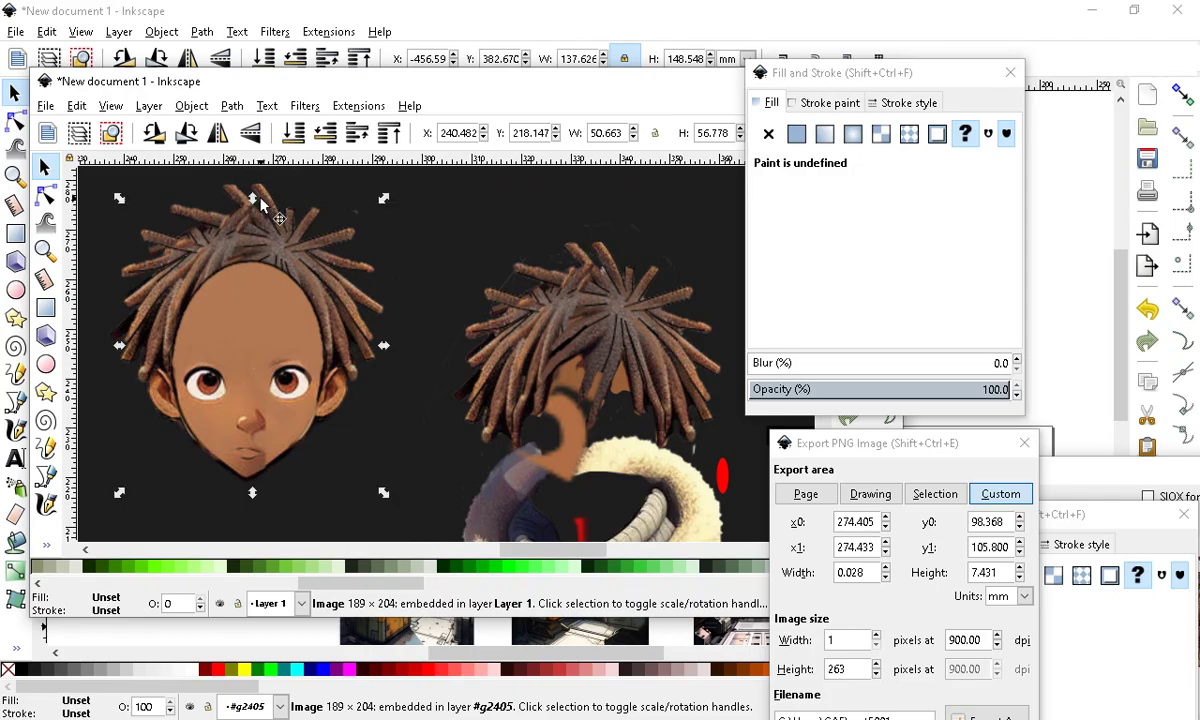
left_click_drag(255, 195, 247, 240)
scroll(241, 304, "down", 2)
scroll(240, 310, "up", 1)
Move the resized bald head back onto the body and fit it under the dreadlock hair
left_click_drag(270, 354, 514, 362)
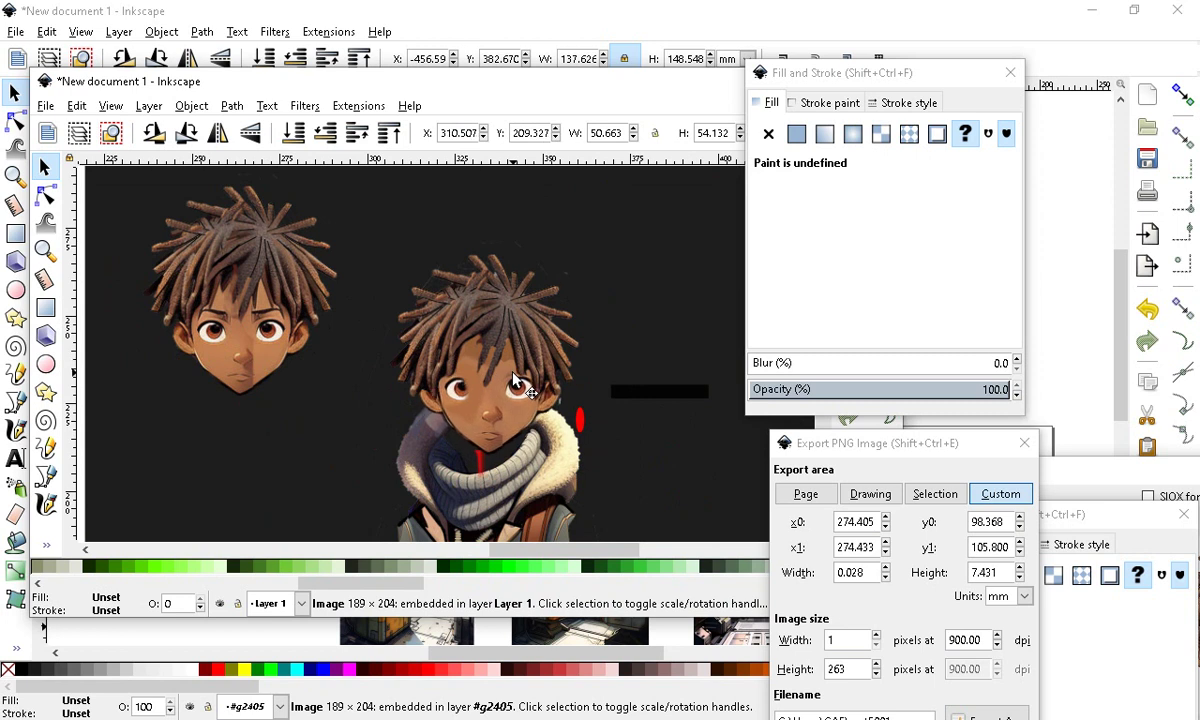
scroll(540, 368, "up", 3)
left_click_drag(400, 436, 363, 456)
scroll(390, 372, "down", 2)
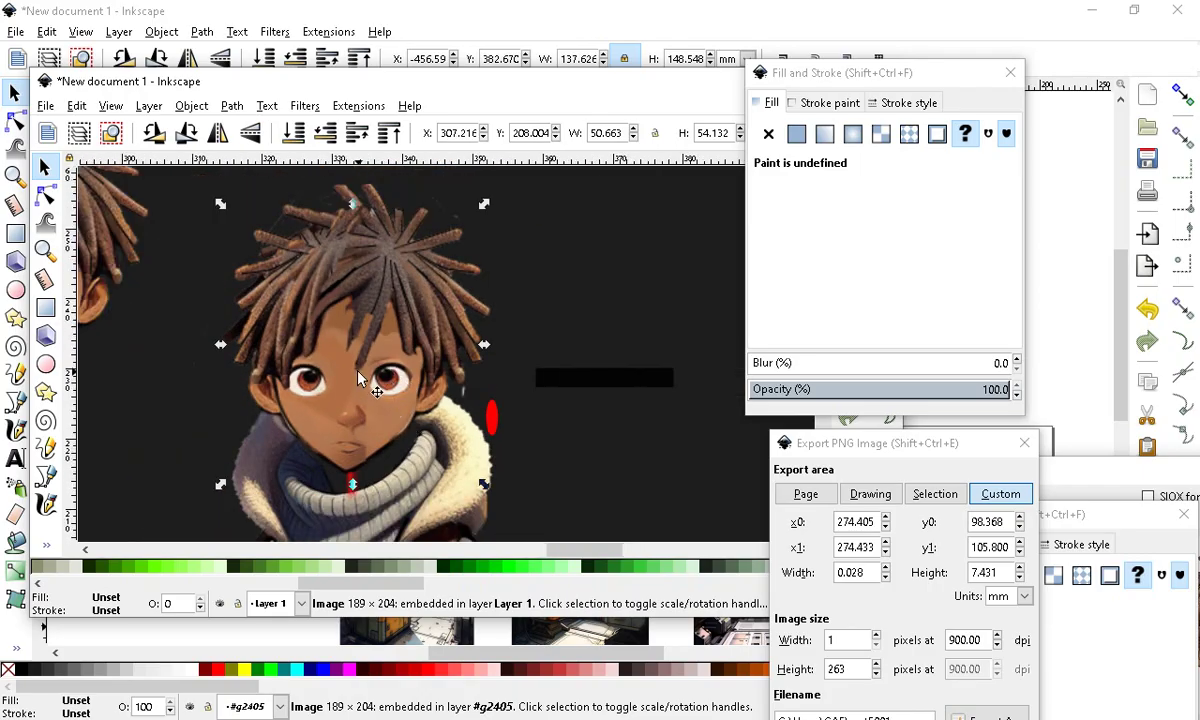
Duplicate the blurred nose-bridge shading and move the copy across to the right half of the face
scroll(359, 372, "up", 2)
left_click(331, 374)
left_click_drag(331, 377, 334, 388)
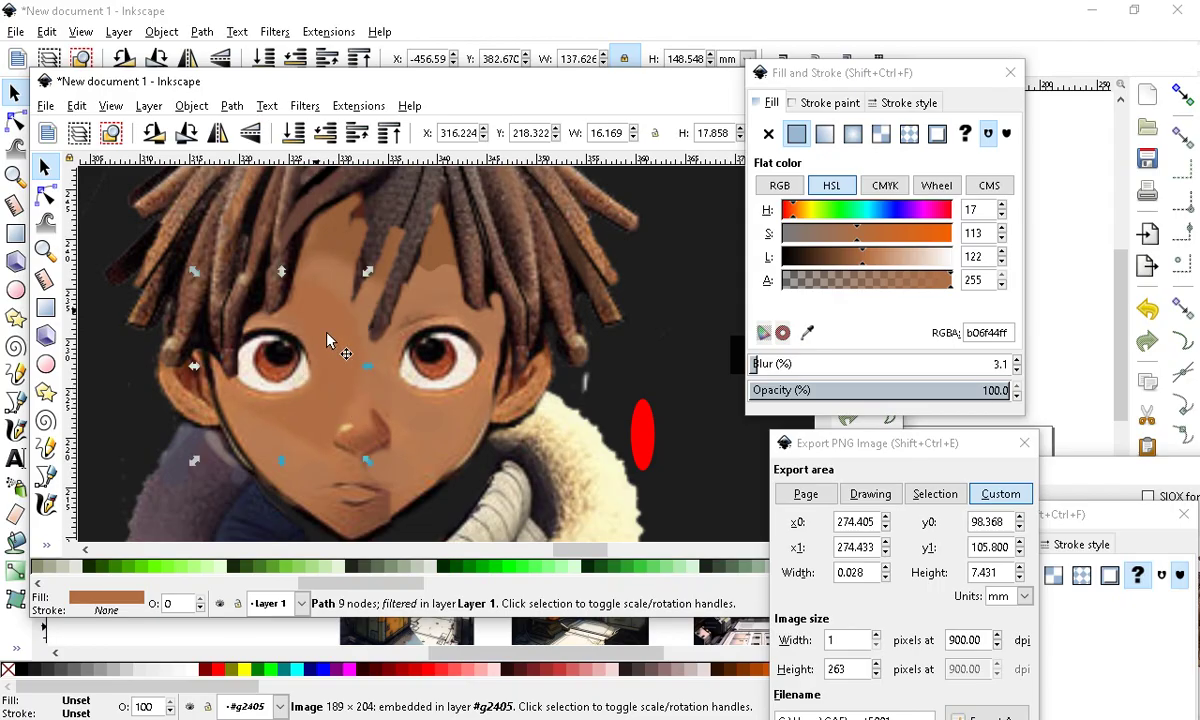
left_click(78, 106)
left_click(138, 323)
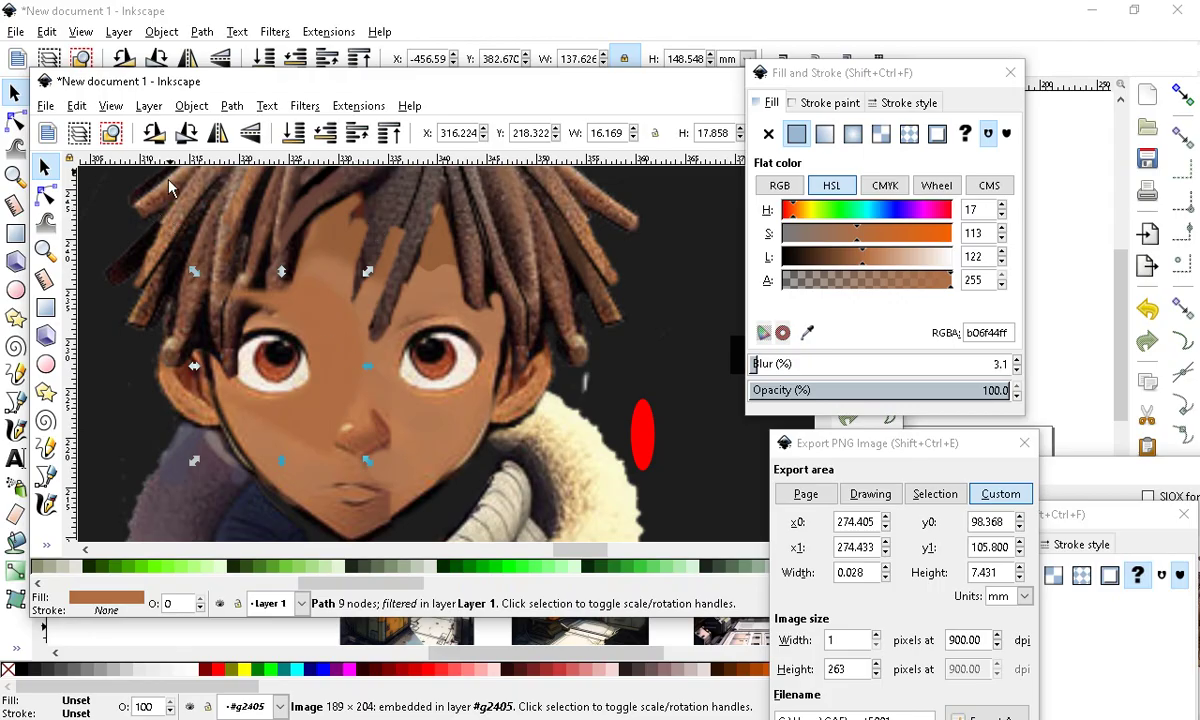
left_click_drag(305, 397, 401, 323)
left_click_drag(394, 320, 410, 322)
scroll(395, 385, "up", 1)
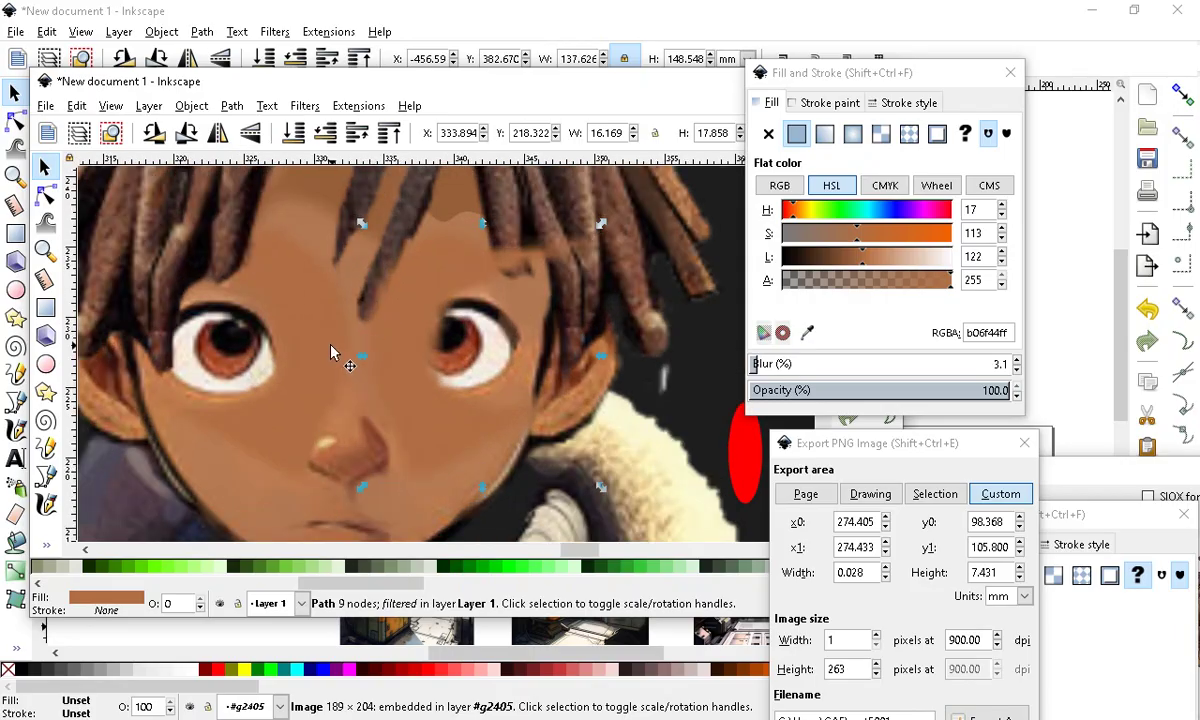
Narrow the shading copy to about 7 mm so it sits between the nose and the right eye
scroll(345, 345, "down", 2)
scroll(460, 415, "up", 1)
scroll(536, 392, "up", 1)
left_click_drag(536, 392, 407, 437)
scroll(335, 461, "down", 3)
scroll(268, 273, "up", 1)
scroll(344, 293, "down", 1)
scroll(344, 291, "up", 3)
scroll(368, 410, "down", 1)
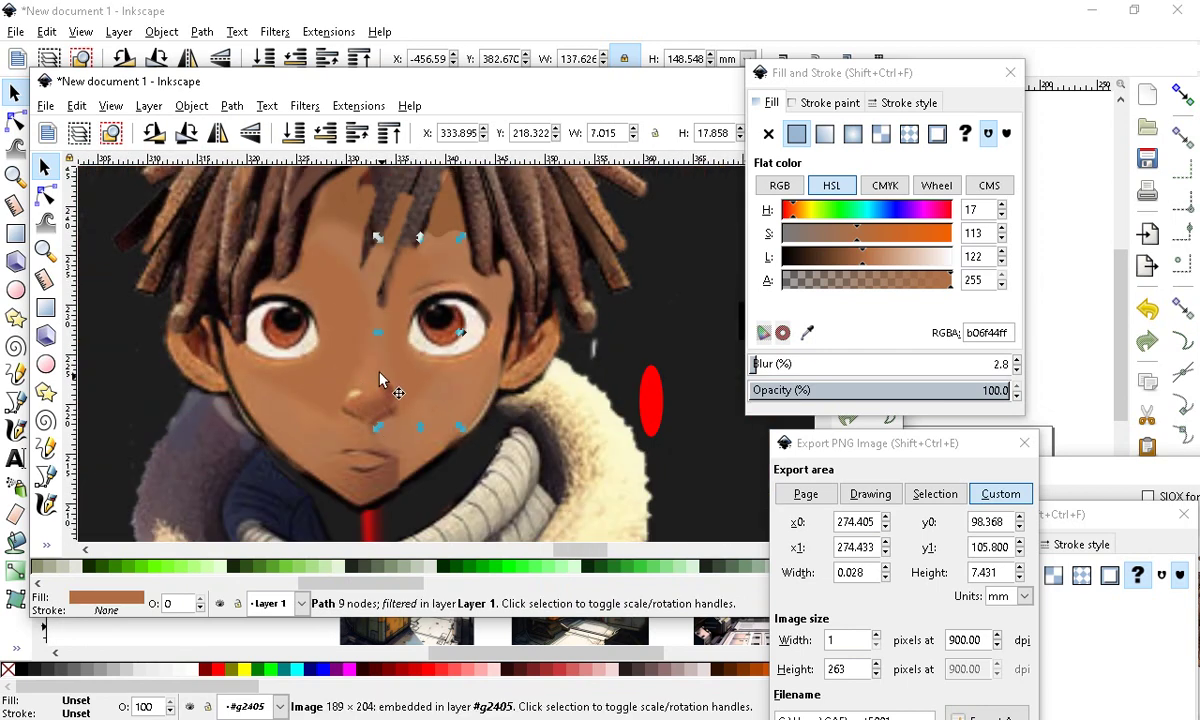
Narrow the shading around the left eye to about 15.1 mm and deselect it
left_click_drag(372, 337, 372, 403)
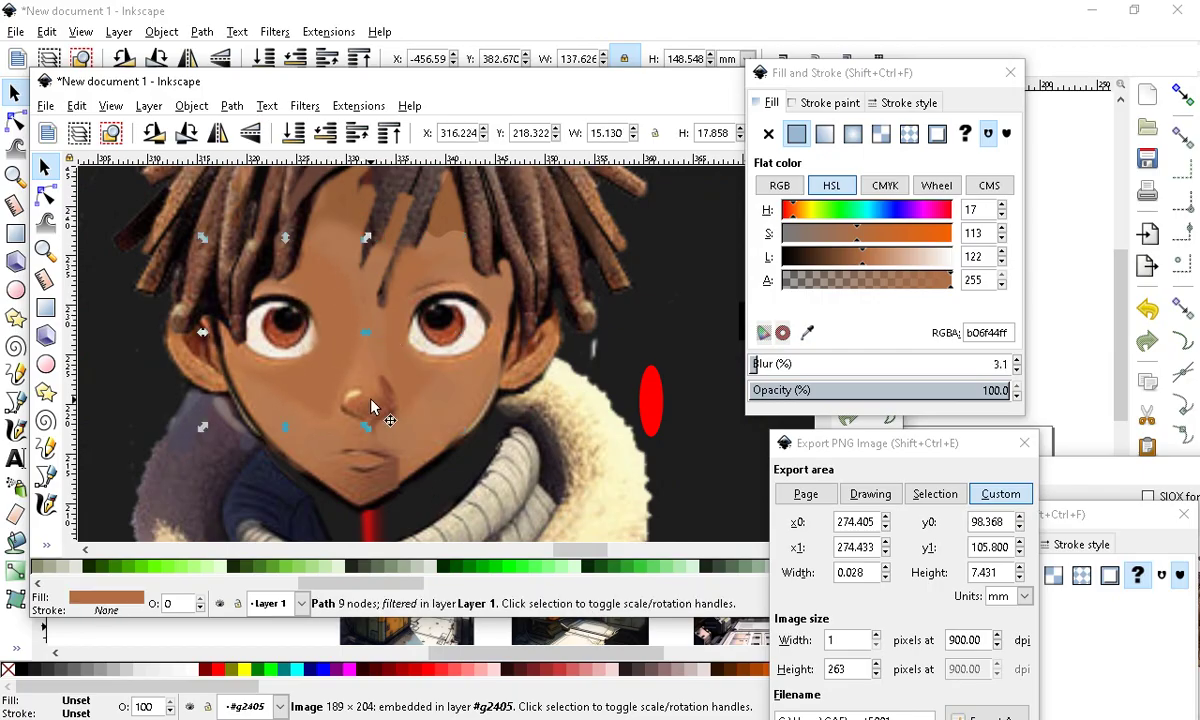
scroll(378, 345, "up", 1)
left_click(521, 459)
scroll(360, 385, "down", 2)
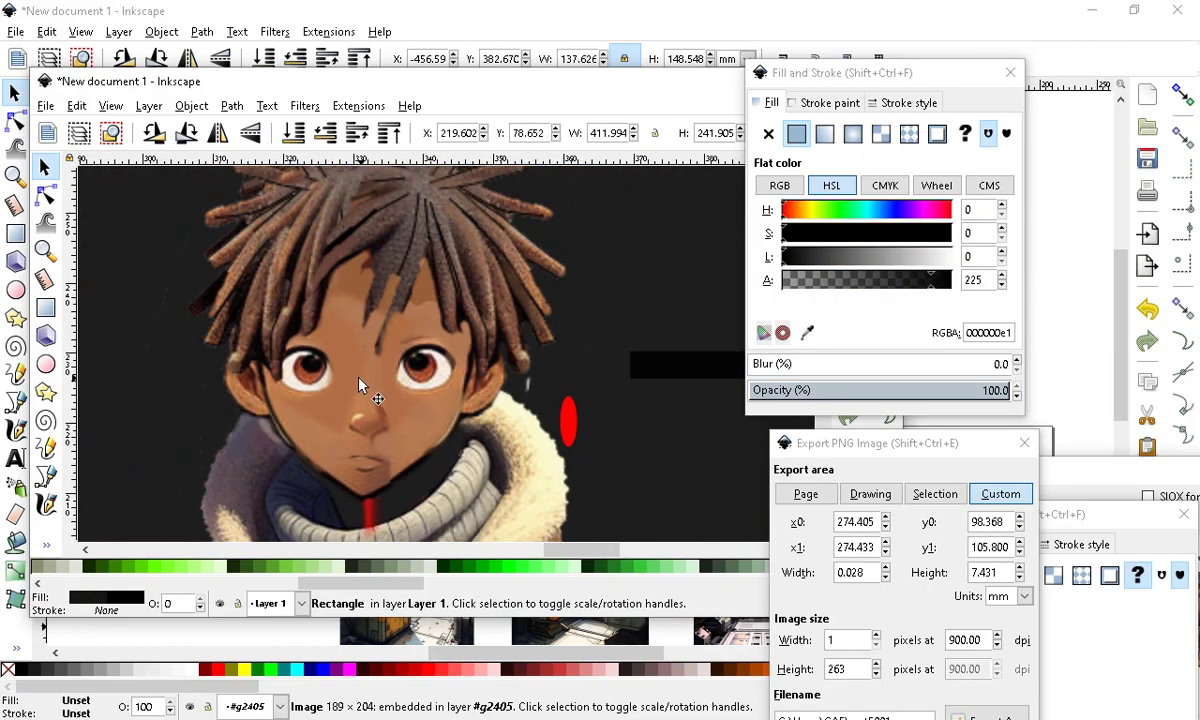
scroll(379, 356, "up", 1)
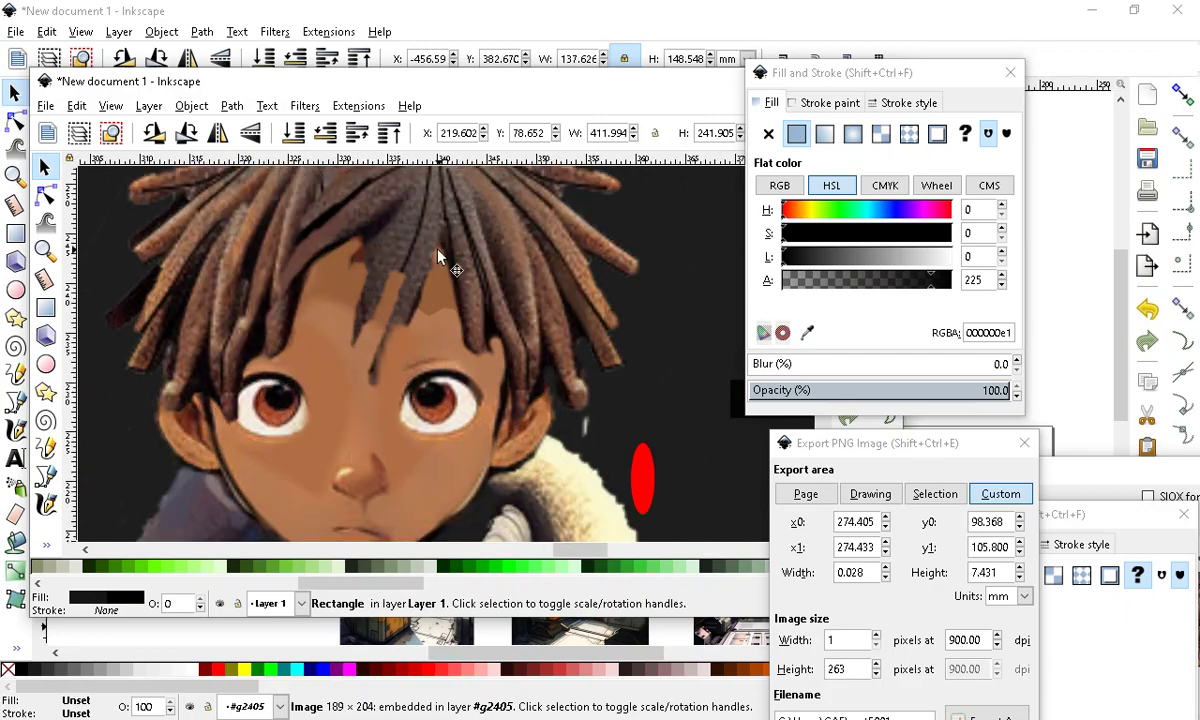
Lower the fill saturation of the narrow shading beside the right eye to 94
left_click(411, 355)
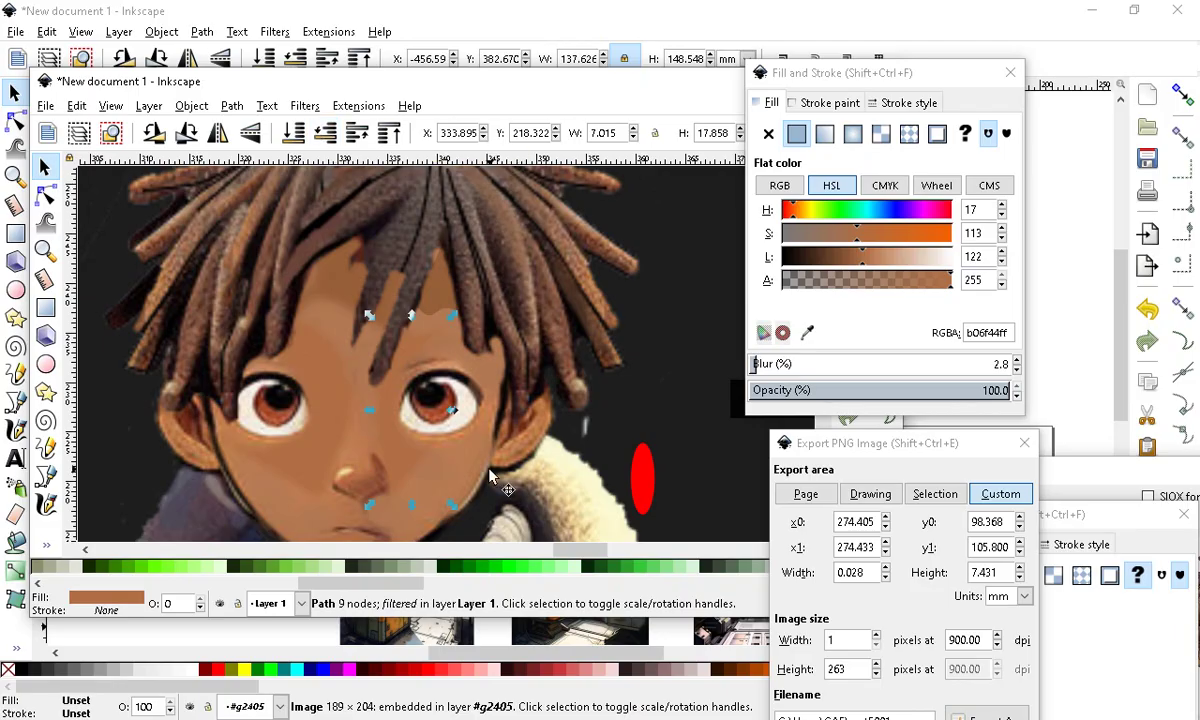
left_click_drag(874, 243, 864, 241)
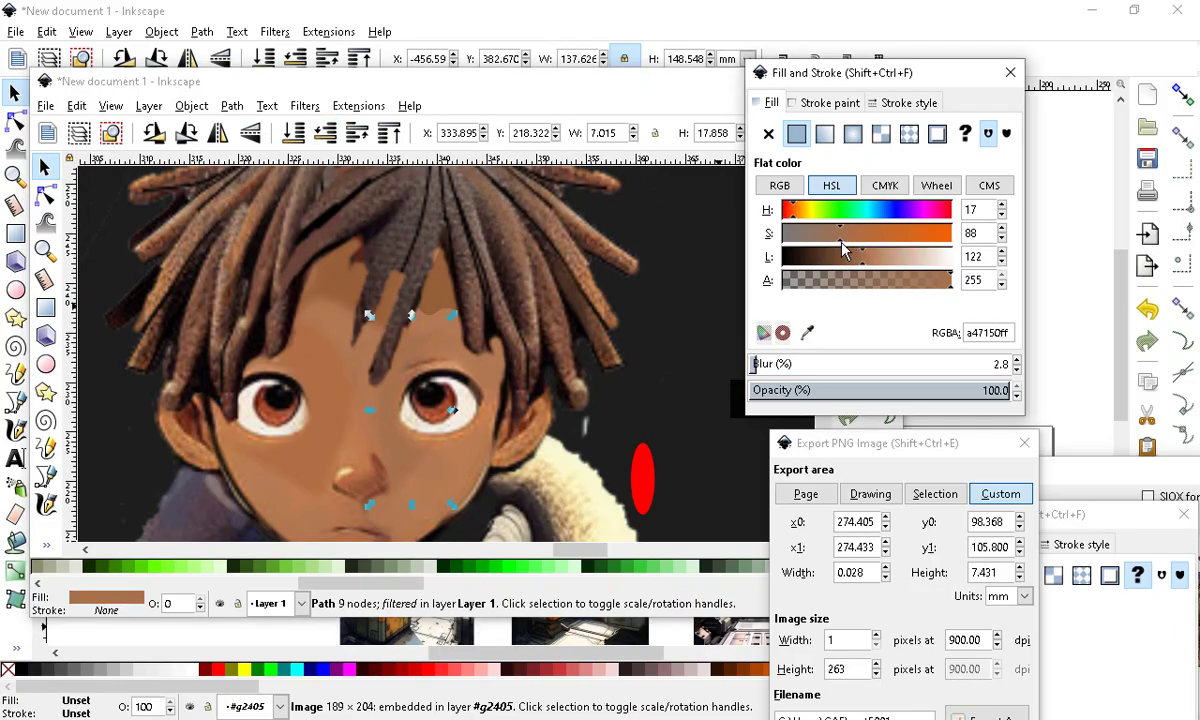
left_click(845, 242)
scroll(410, 450, "up", 2)
scroll(407, 398, "down", 2)
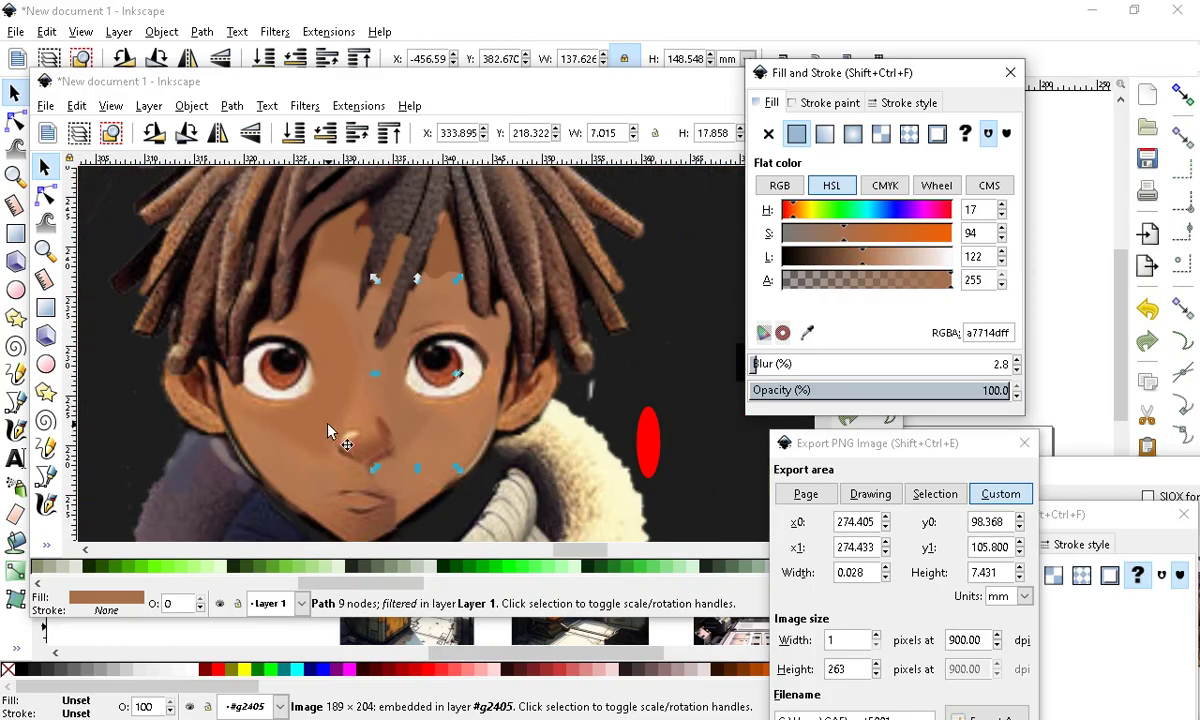
Recolour the shading around the left eye with hue 18, saturation 105 and lightness 126
left_click(328, 424)
mouse_move(866, 266)
left_mouse_down()
mouse_move(852, 260)
mouse_move(872, 266)
mouse_move(861, 266)
left_mouse_up()
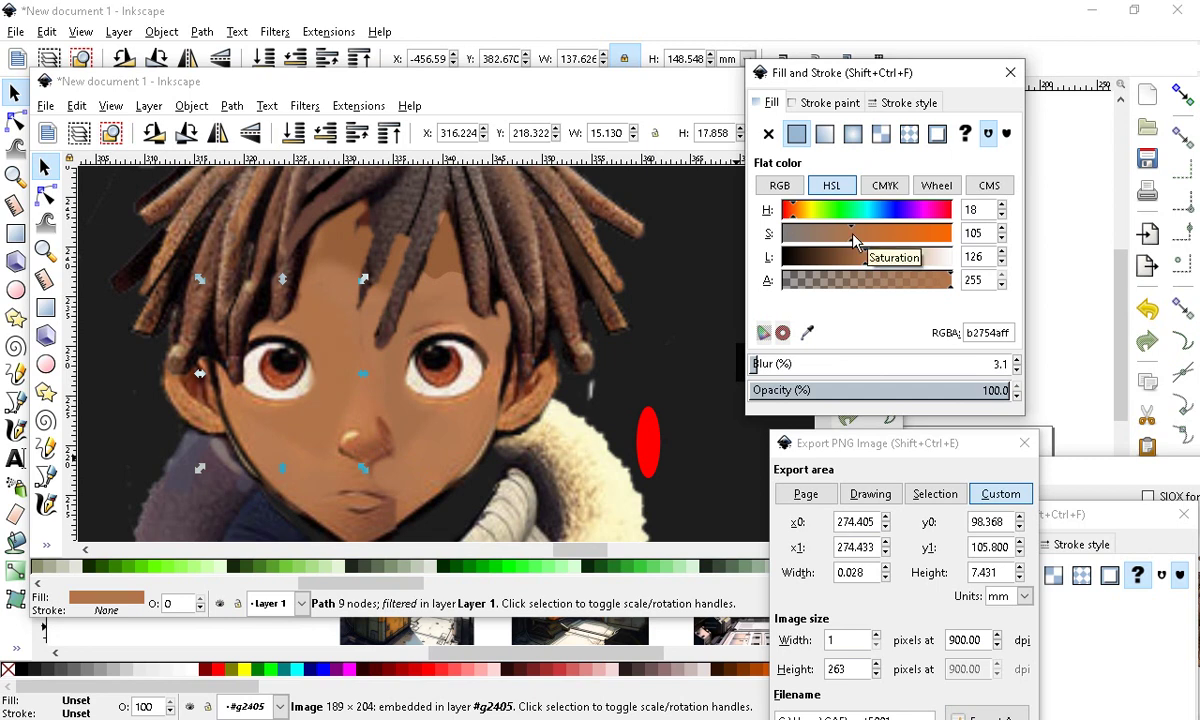
scroll(540, 330, "down", 2)
scroll(465, 380, "up", 3)
left_click(538, 518)
scroll(350, 332, "down", 5)
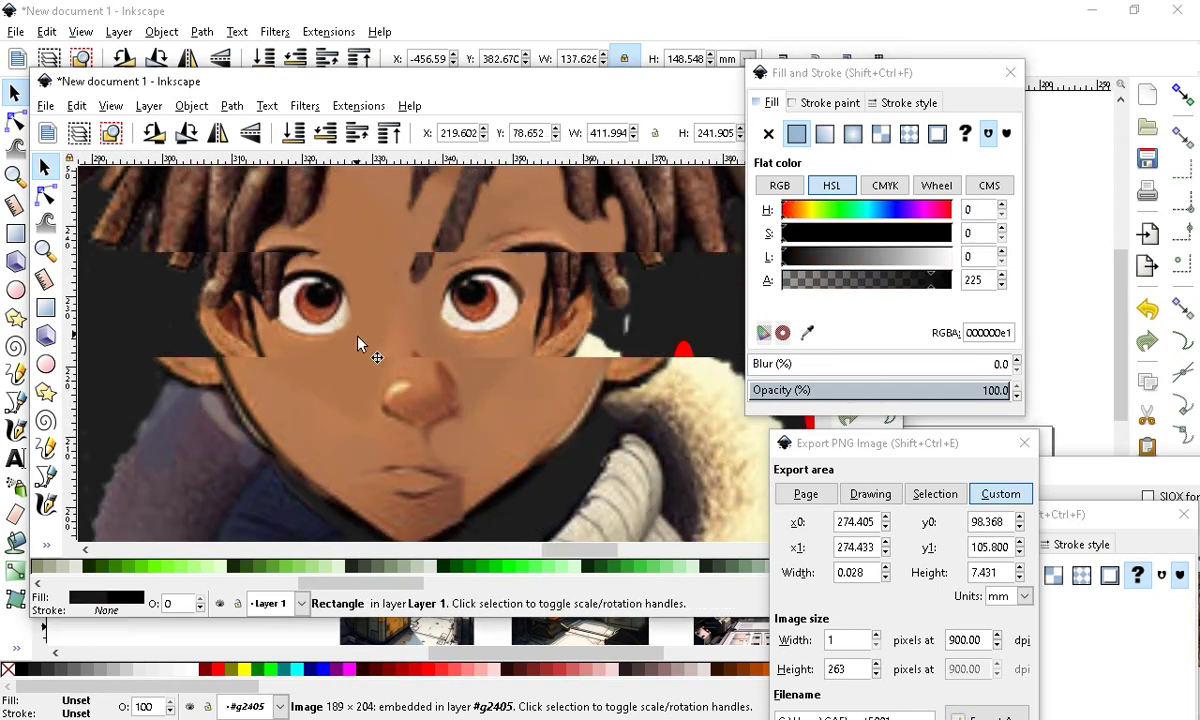
Select the two separate brown eyes outside the page and enlarge the pair to about 102 mm wide and 38 mm high
scroll(436, 230, "up", 3)
scroll(455, 321, "down", 3)
scroll(455, 320, "down", 4)
scroll(440, 370, "up", 5)
scroll(400, 270, "down", 3)
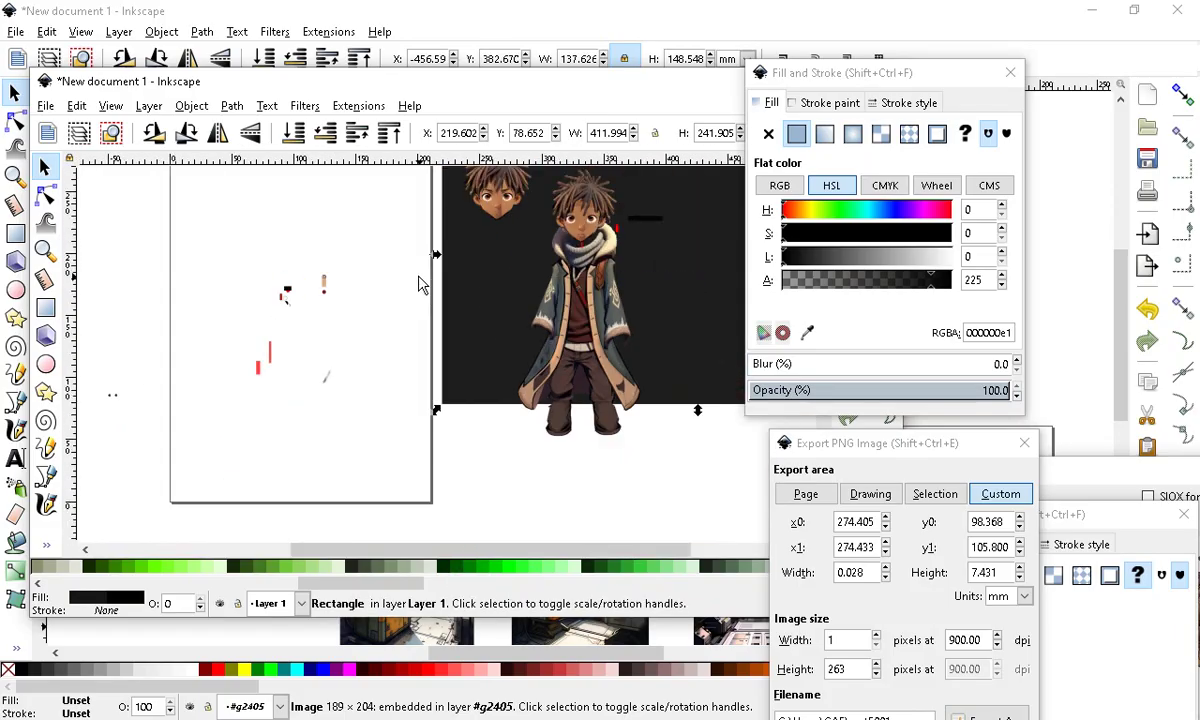
scroll(289, 364, "up", 4)
scroll(491, 341, "down", 3)
scroll(383, 415, "up", 5)
scroll(297, 437, "up", 2)
left_click(175, 296)
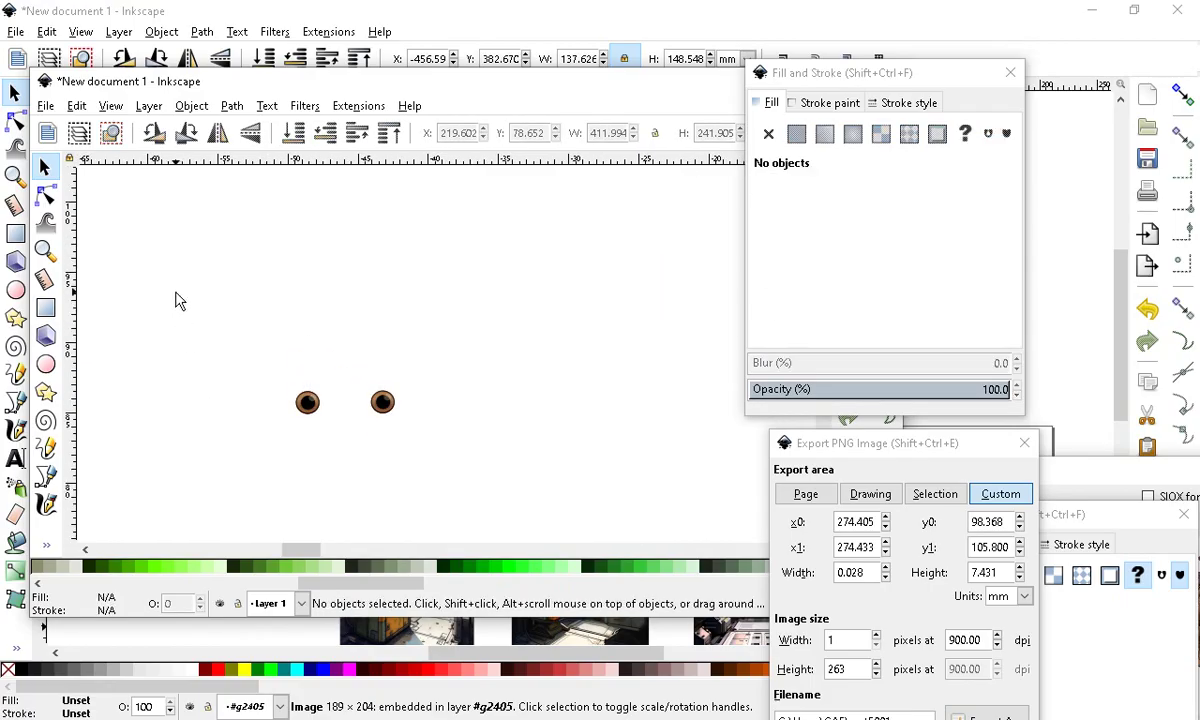
left_click_drag(163, 271, 456, 482)
scroll(265, 509, "down", 4)
left_click_drag(255, 428, 523, 265)
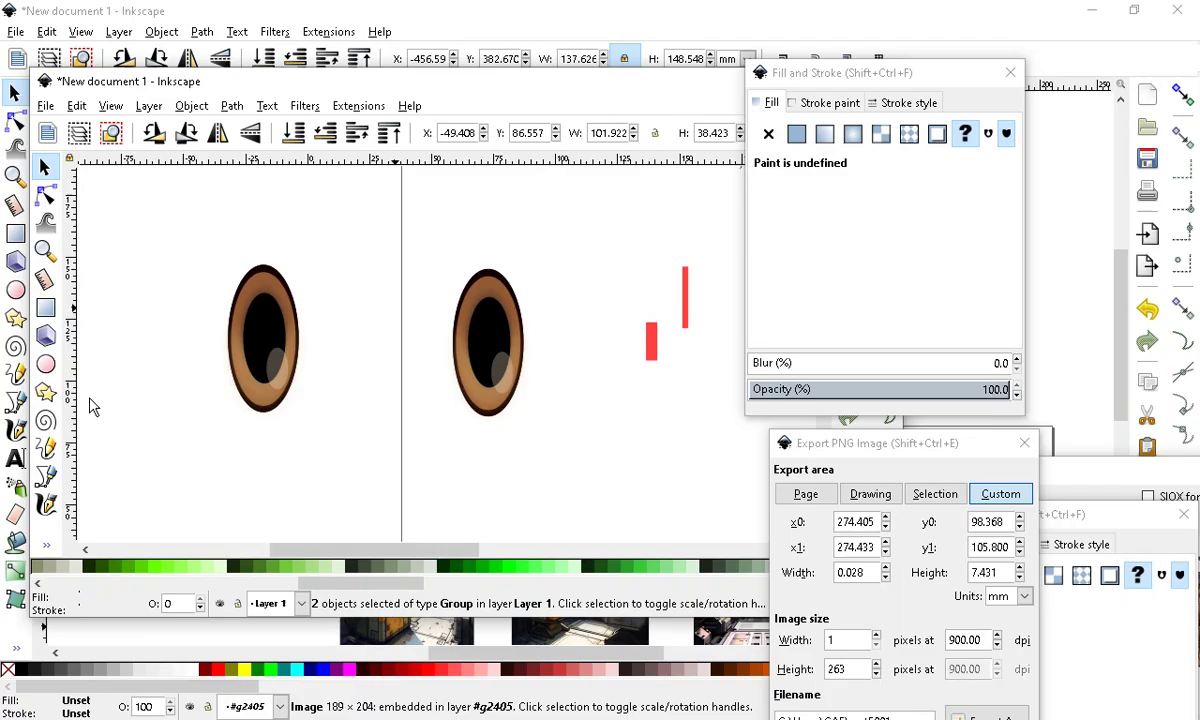
Move the brown eyes below the dark backdrop and squash the pair to about 21.3 mm high so they look round
scroll(121, 358, "down", 5)
scroll(214, 352, "up", 2)
left_click_drag(127, 376, 522, 450)
scroll(449, 443, "up", 2)
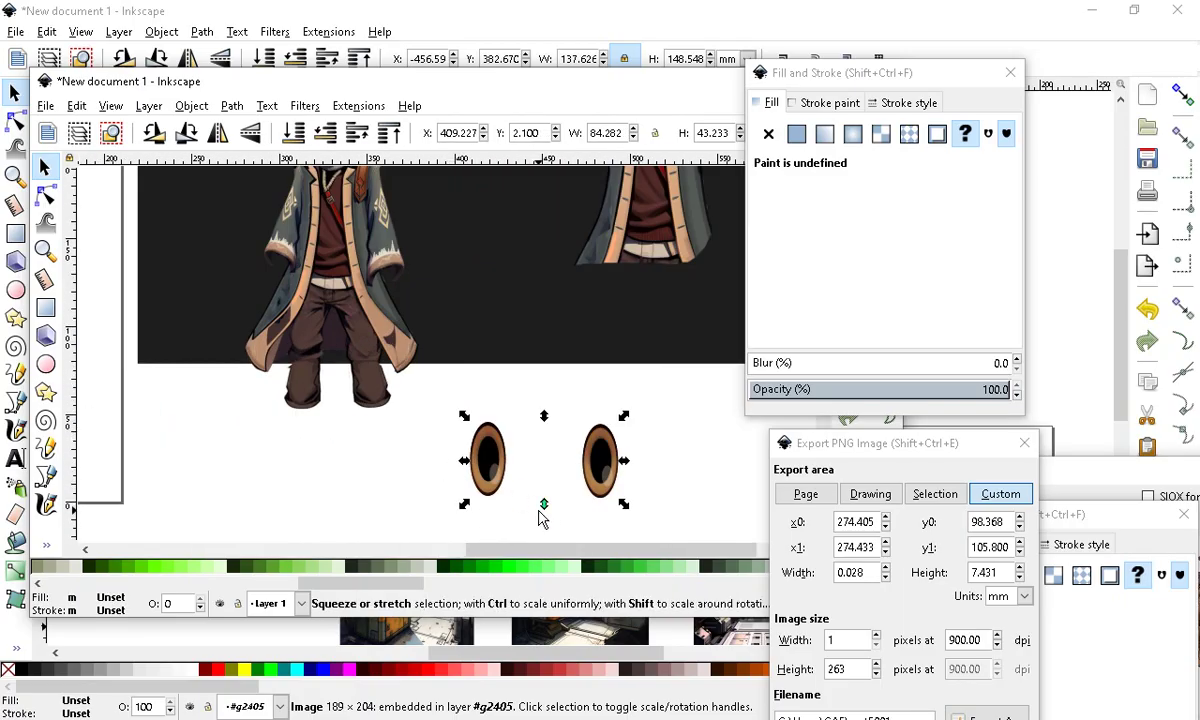
left_click_drag(544, 510, 540, 470)
scroll(463, 276, "down", 3)
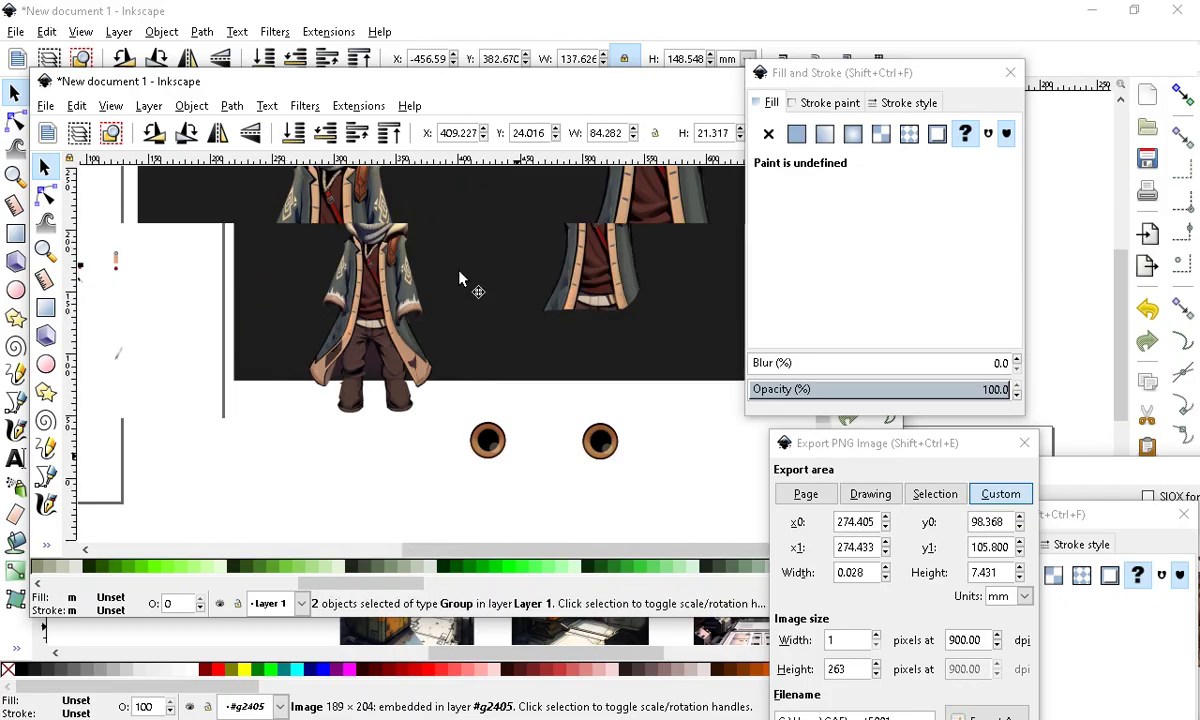
scroll(498, 345, "up", 8)
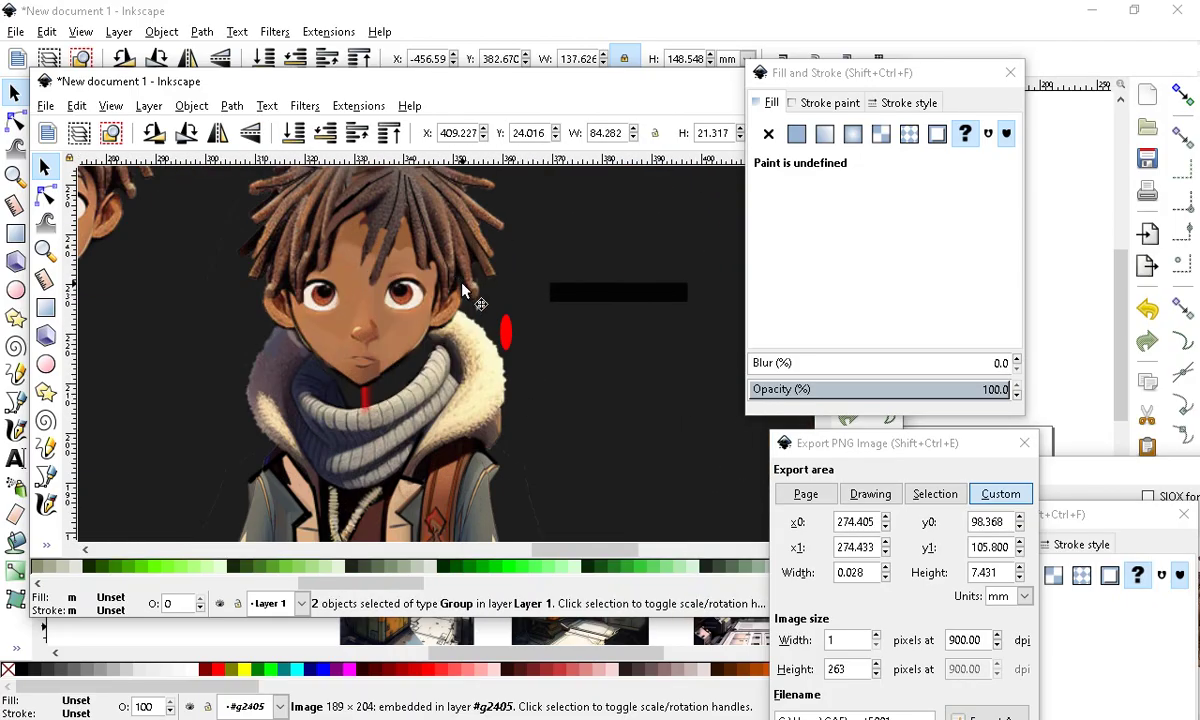
Move the left one of the two separate brown eyes onto the character's face and raise it to the front
scroll(552, 401, "down", 5)
scroll(543, 409, "up", 2)
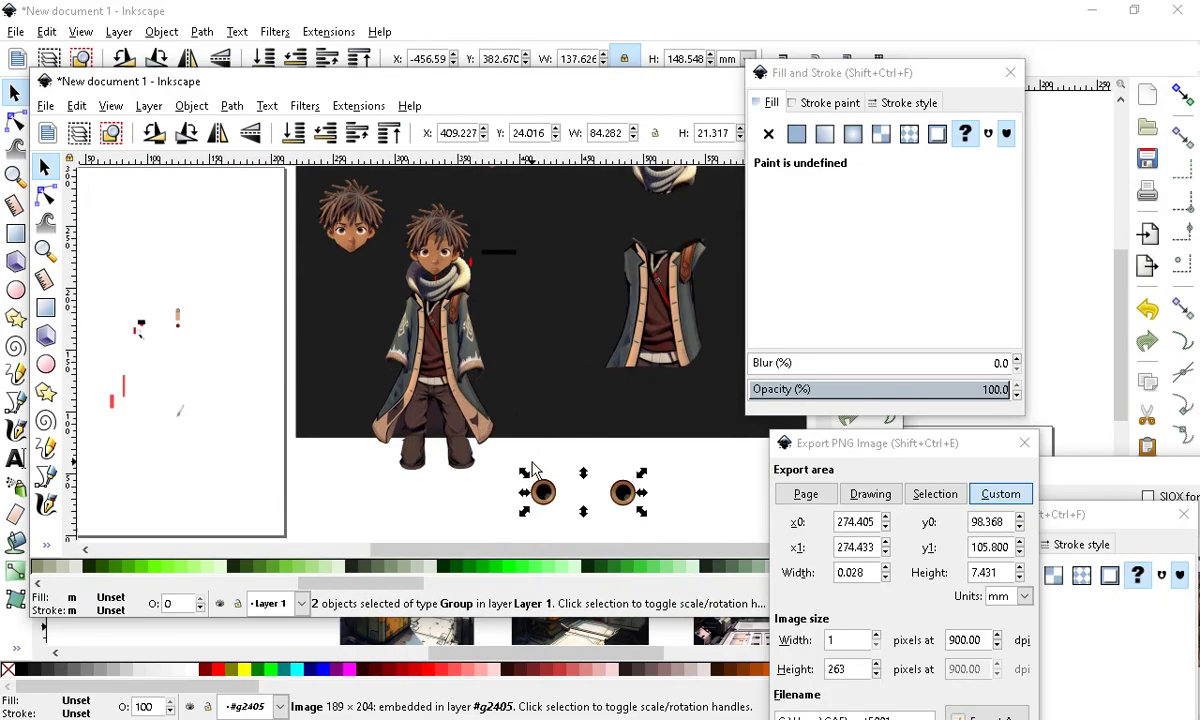
left_click(568, 508)
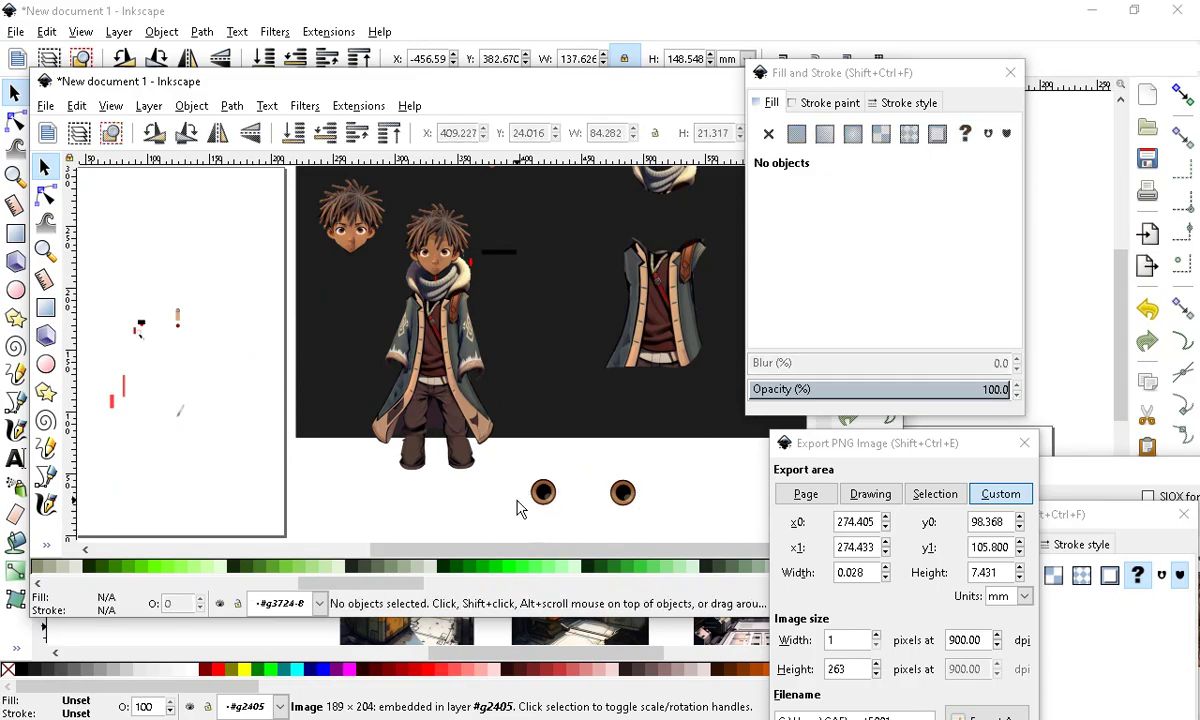
left_click(543, 491)
left_click_drag(562, 476, 462, 416)
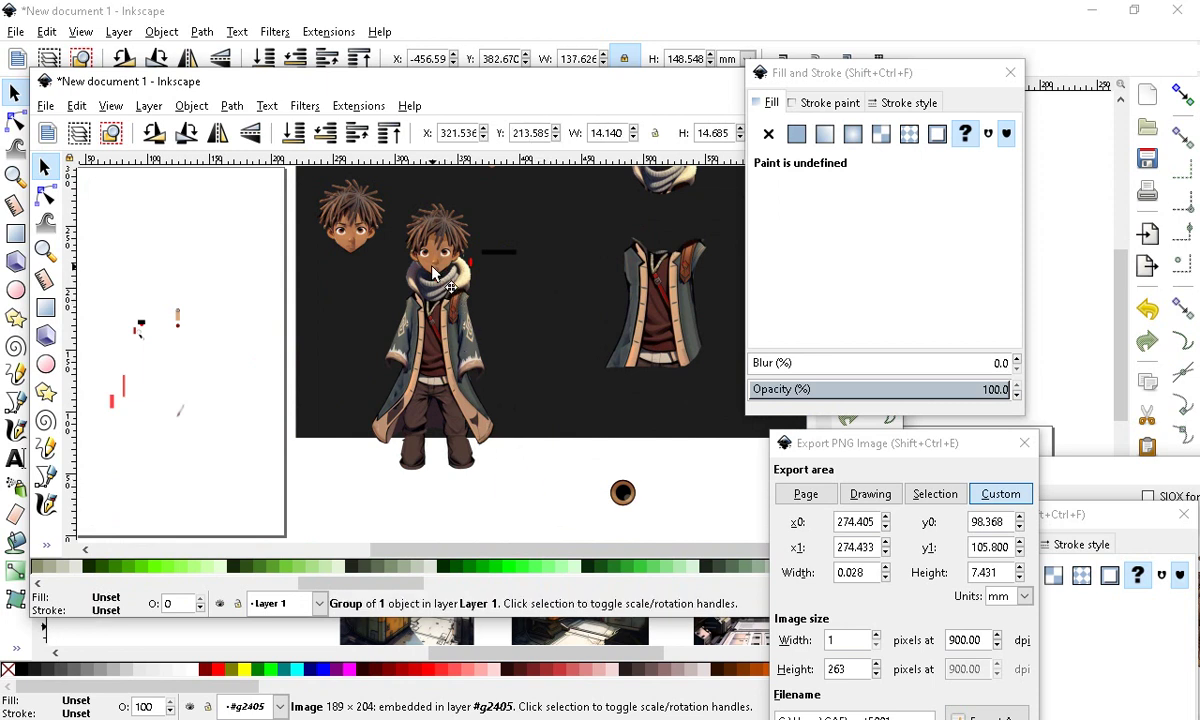
scroll(432, 240, "up", 5)
left_click(388, 137)
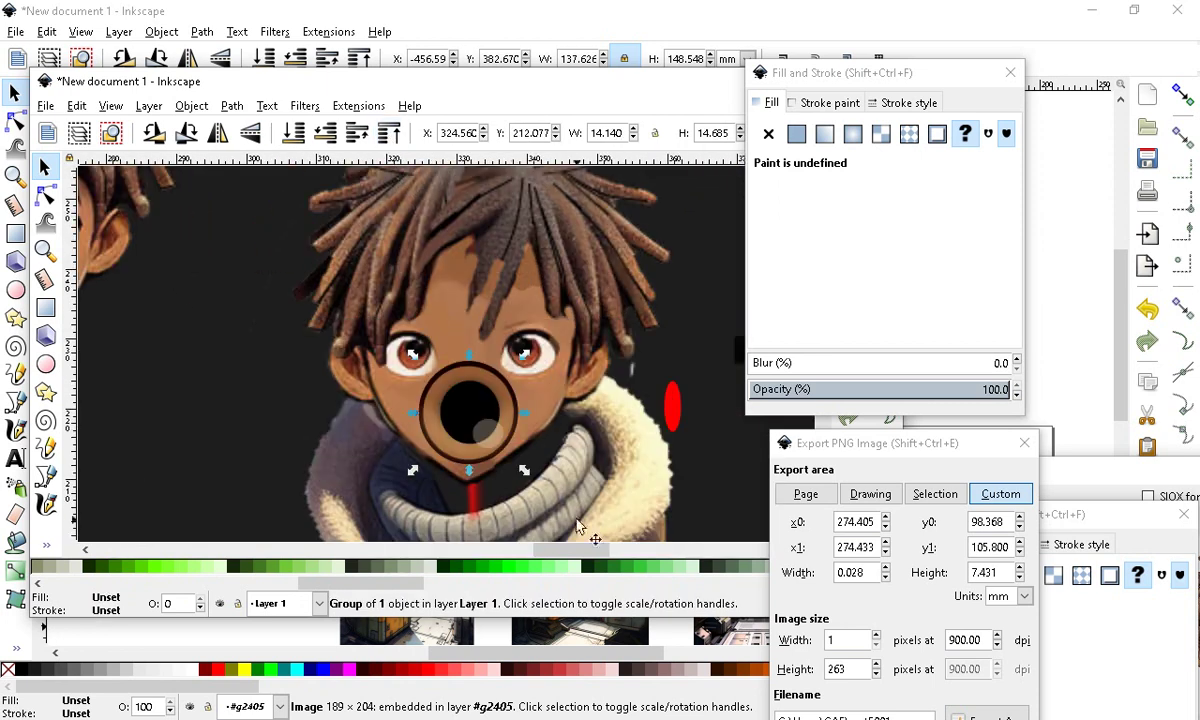
Shrink the brown eye to about 4.9 mm wide and high and place it over the iris of the character's left eye
left_click_drag(480, 410, 430, 389)
scroll(388, 358, "up", 1)
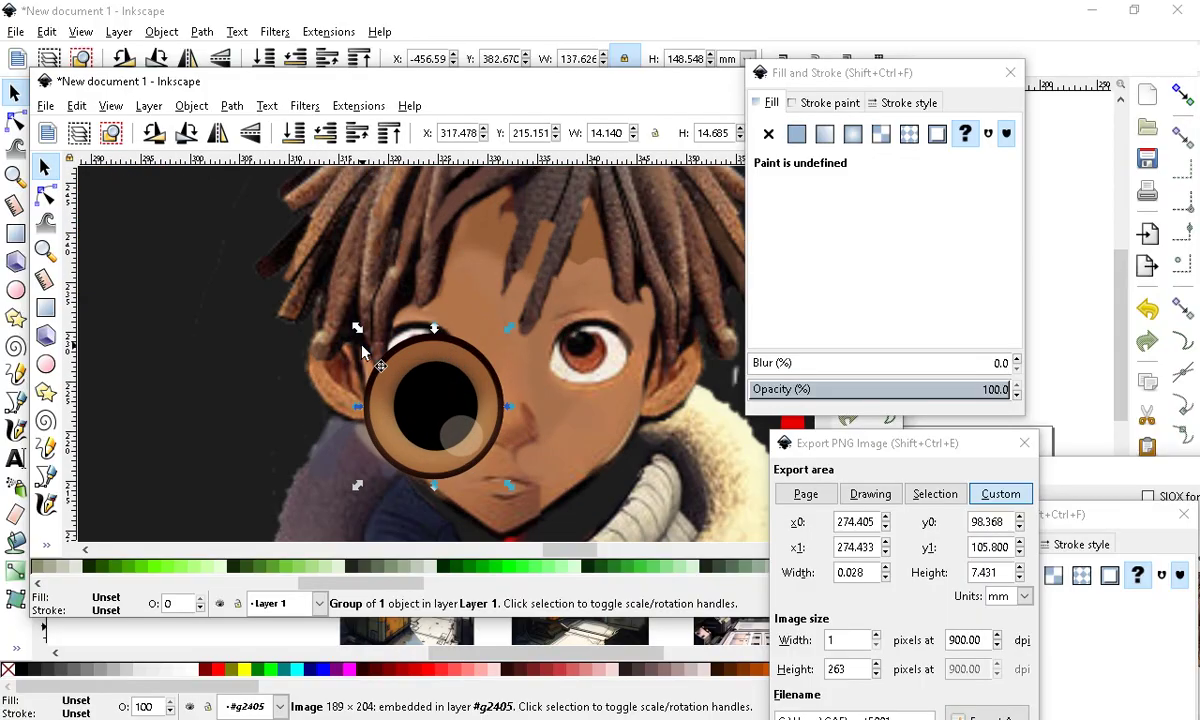
left_click_drag(360, 335, 450, 418)
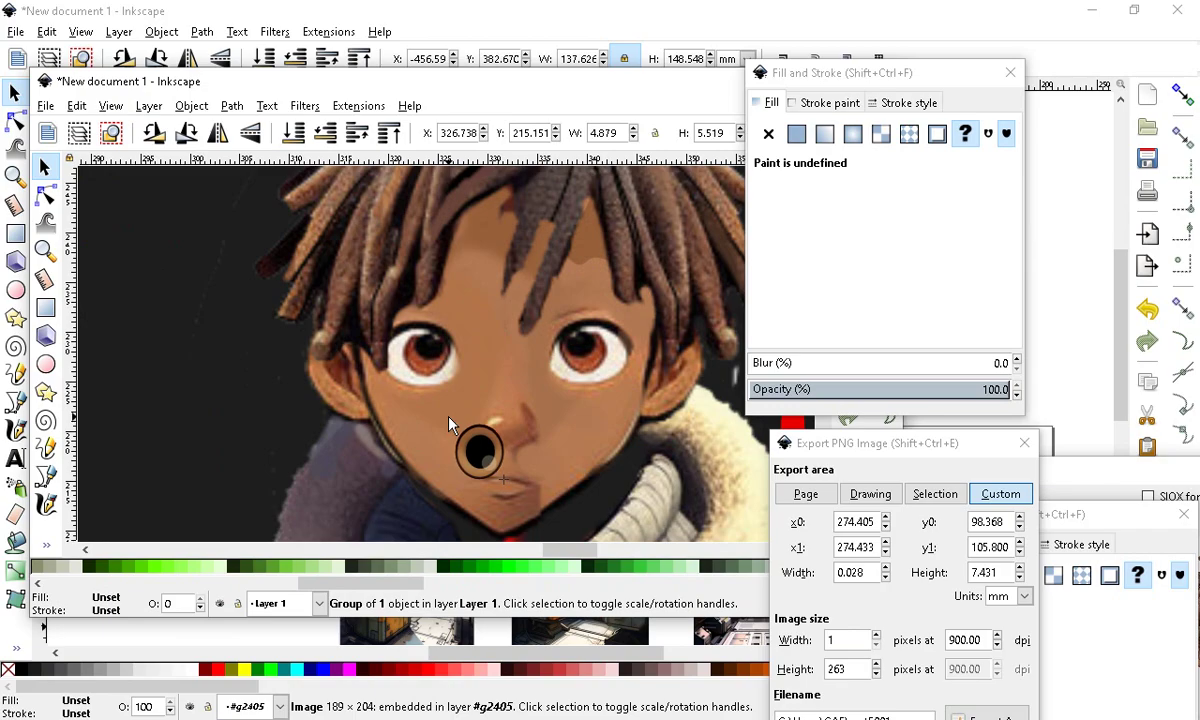
left_click_drag(492, 454, 434, 350)
scroll(434, 377, "down", 1)
scroll(434, 376, "up", 2)
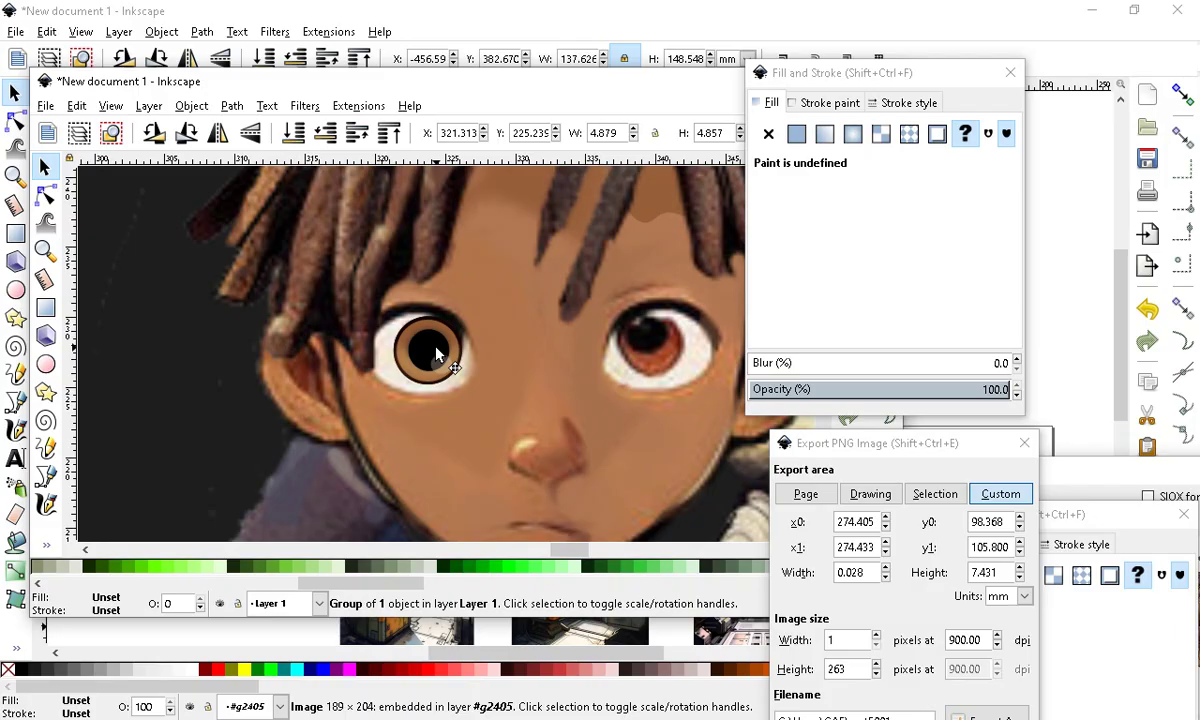
Enlarge the placed brown eye slightly to about 5.2 mm wide and high so it covers the original iris
scroll(460, 395, "down", 3)
scroll(486, 424, "up", 2)
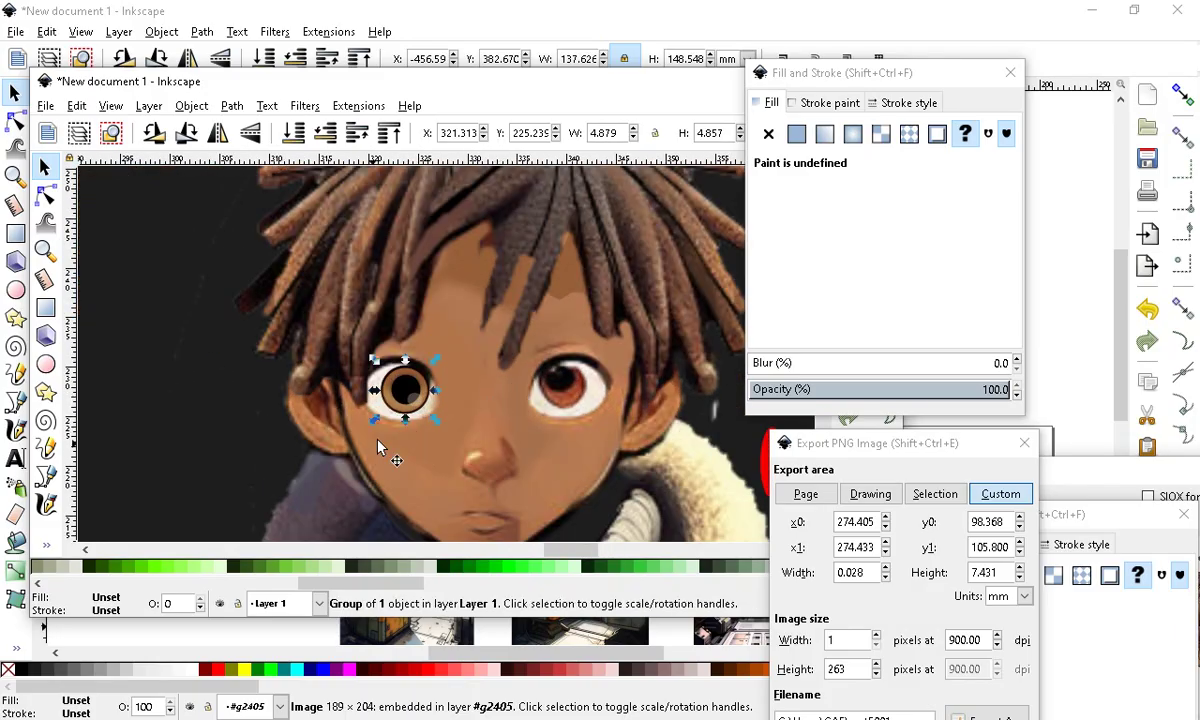
left_click_drag(370, 421, 370, 426)
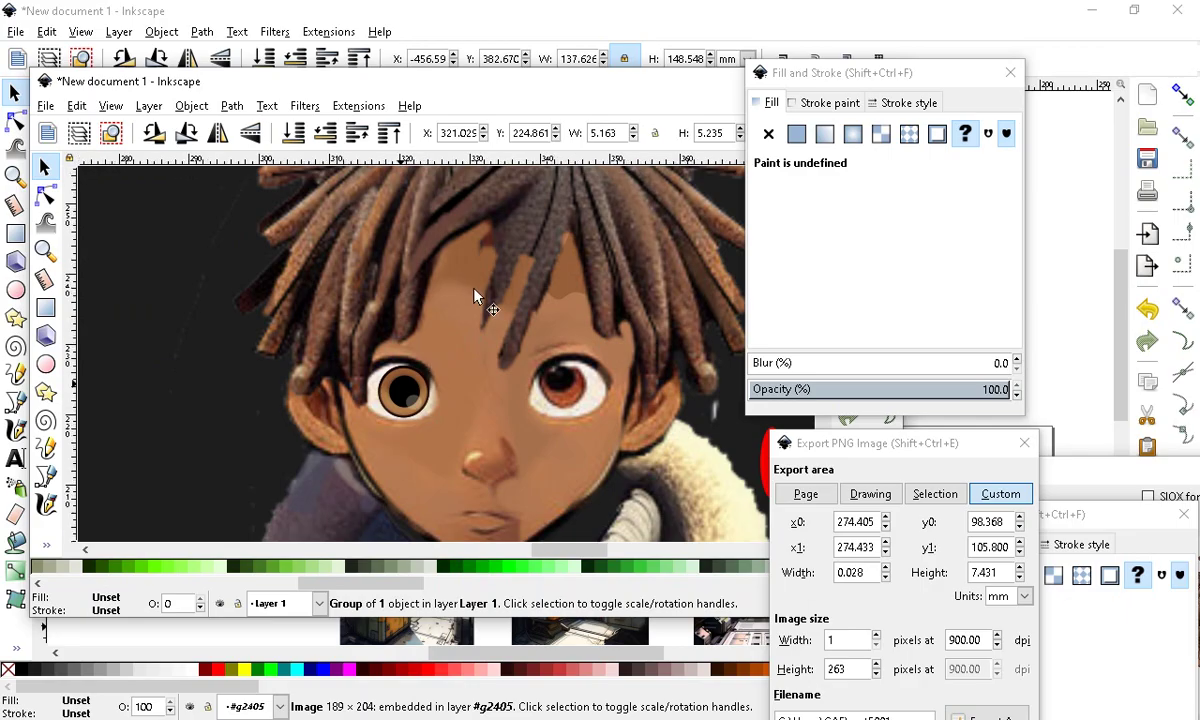
Open the editing commands for the brown eye fitted over the character's left eye
scroll(462, 345, "down", 3)
scroll(451, 370, "up", 4)
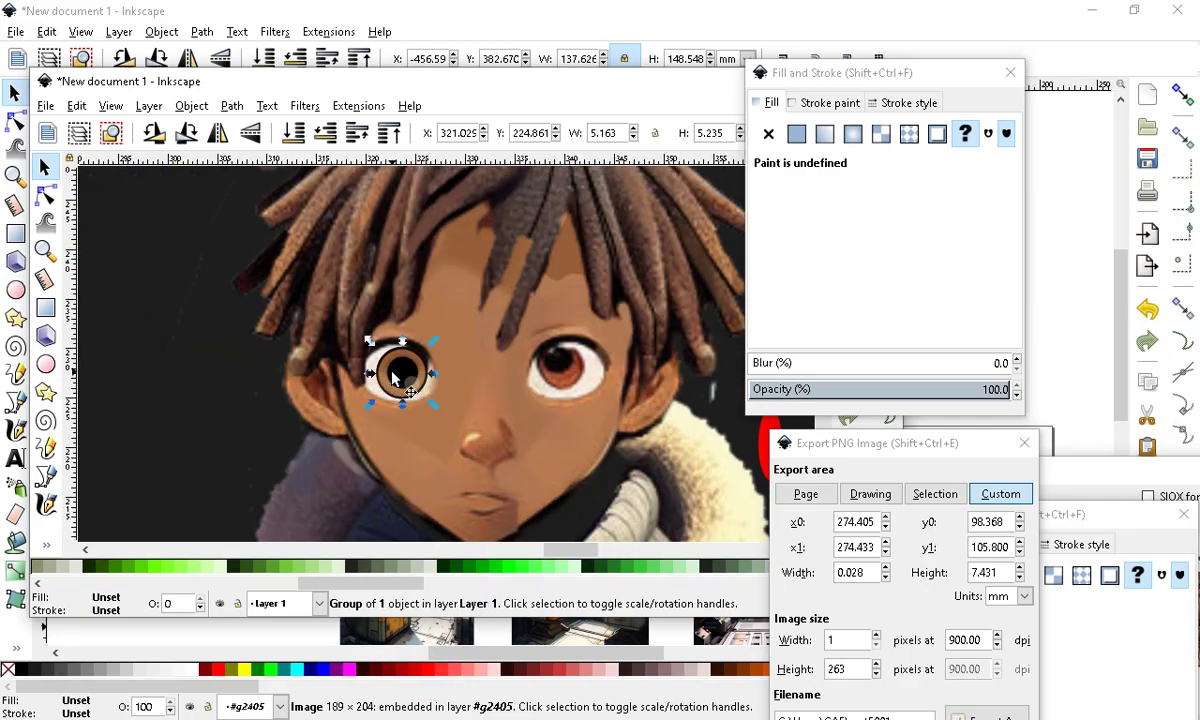
left_click(76, 105)
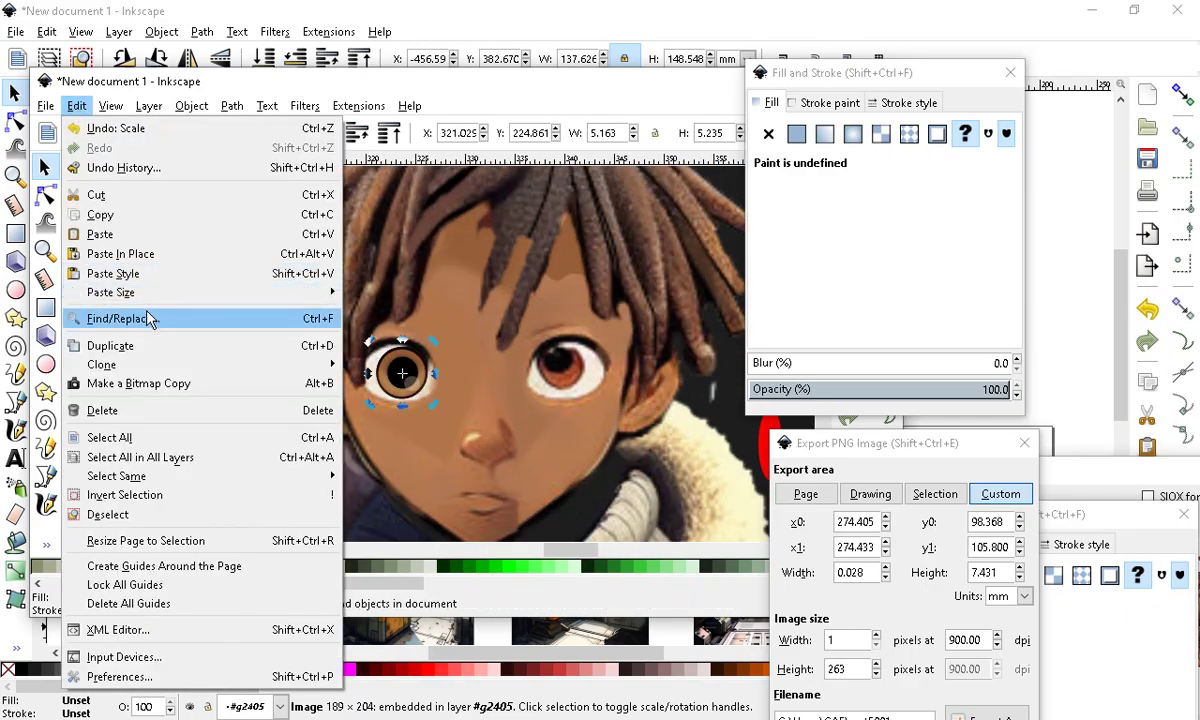
Duplicate the brown iris group and align the copy over the red iris of the right-hand eye
left_click(131, 350)
left_click_drag(408, 367, 577, 369)
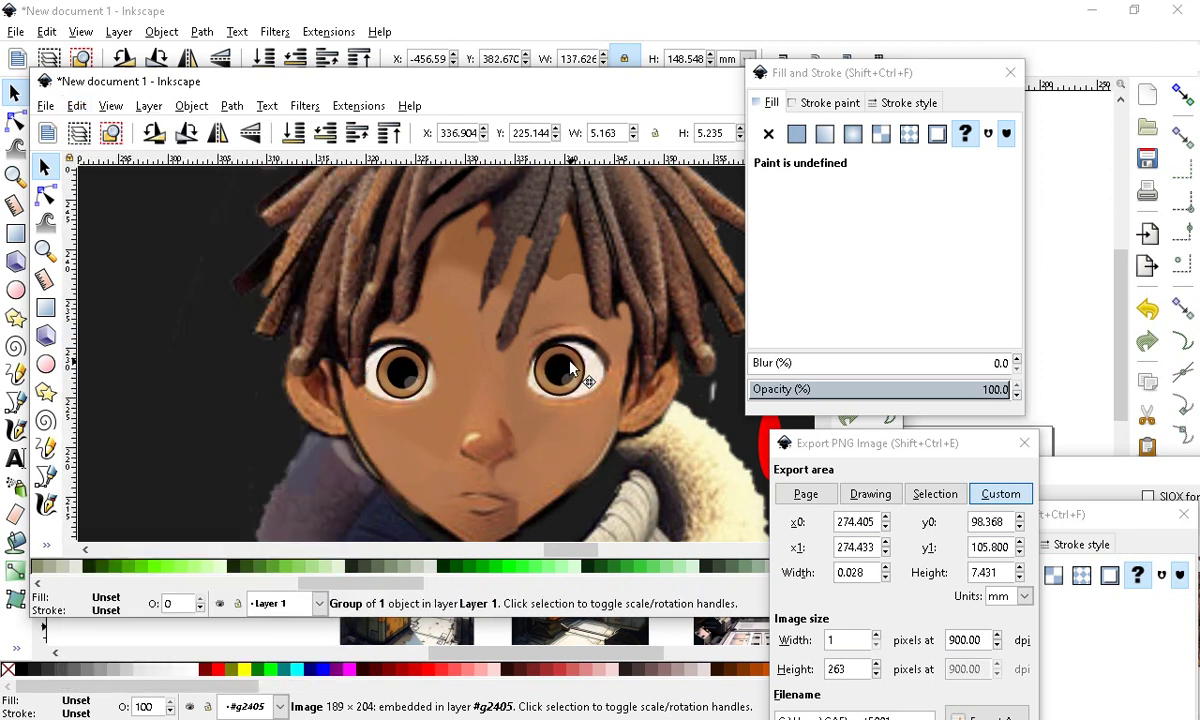
left_click(568, 366)
scroll(505, 415, "down", 2)
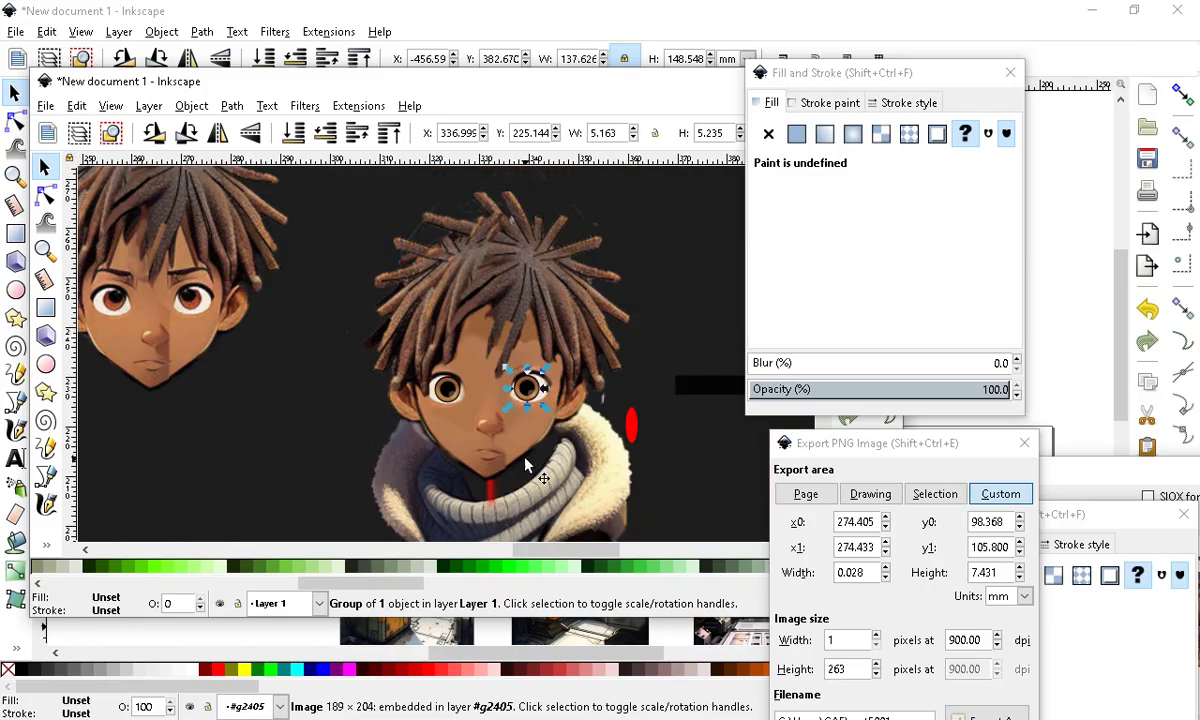
Examine both new irises on the character's face at several zoom levels and compare them with the original head
scroll(505, 440, "down", 2)
scroll(560, 360, "up", 3)
scroll(510, 335, "down", 2)
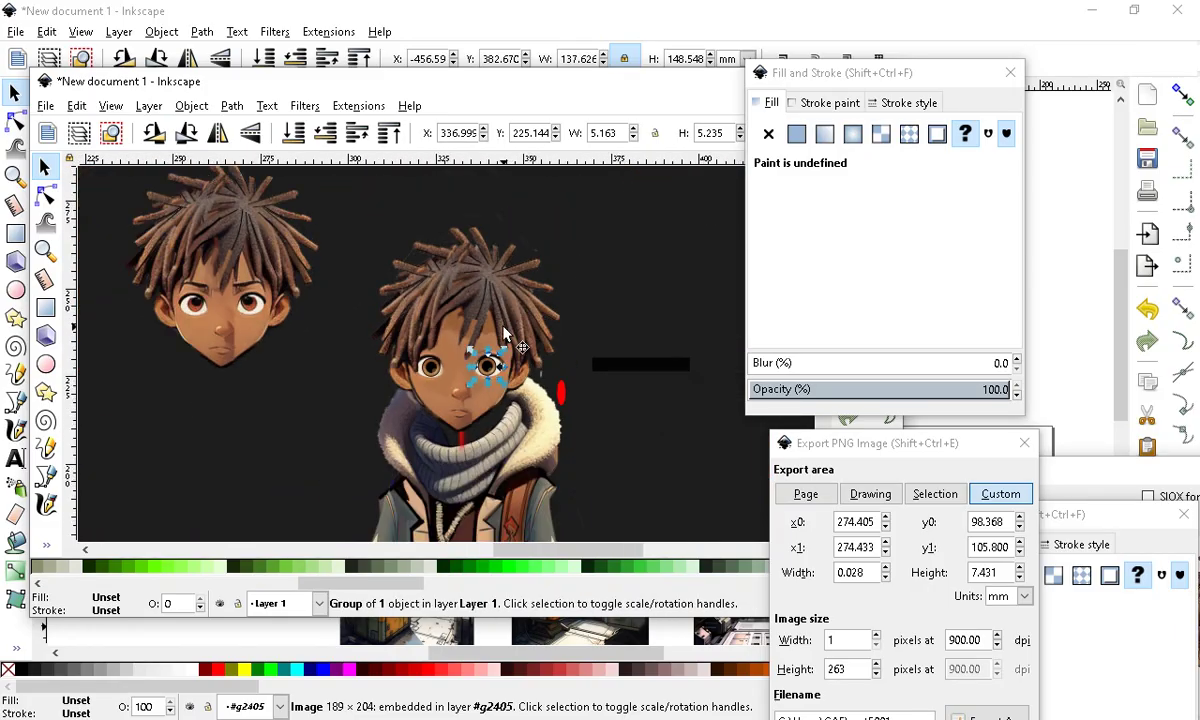
left_click(512, 452)
scroll(495, 390, "up", 4)
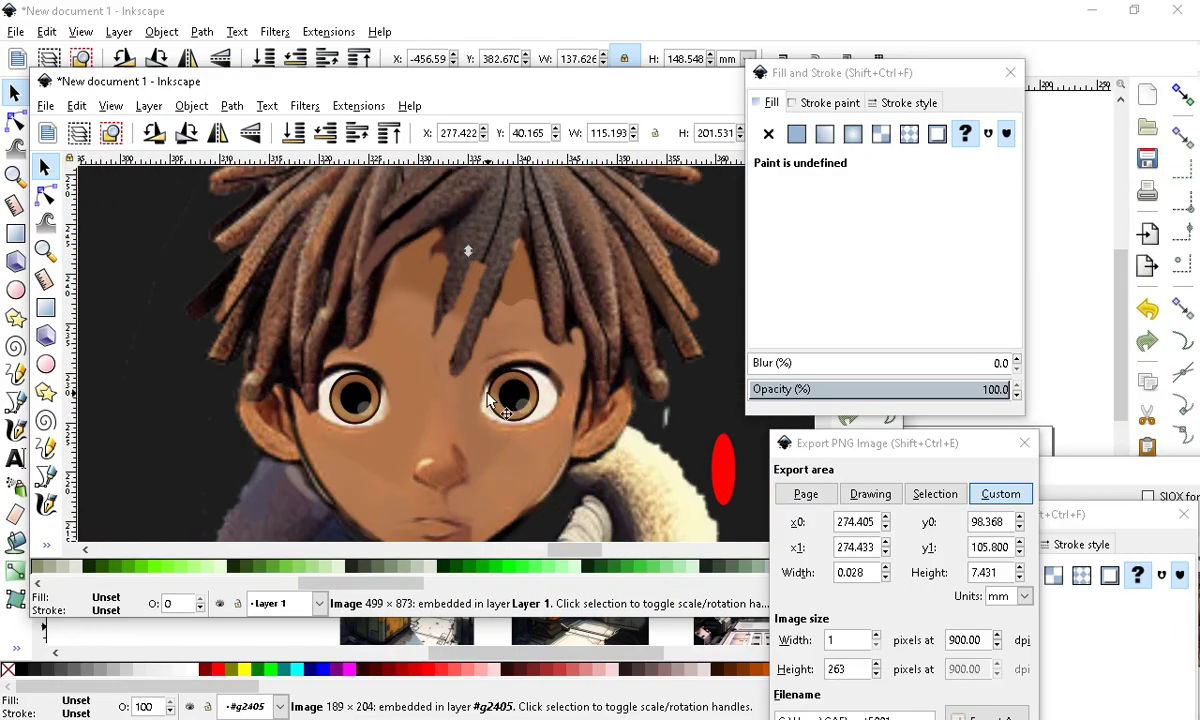
scroll(490, 400, "down", 4)
scroll(262, 202, "up", 4)
scroll(261, 259, "down", 1)
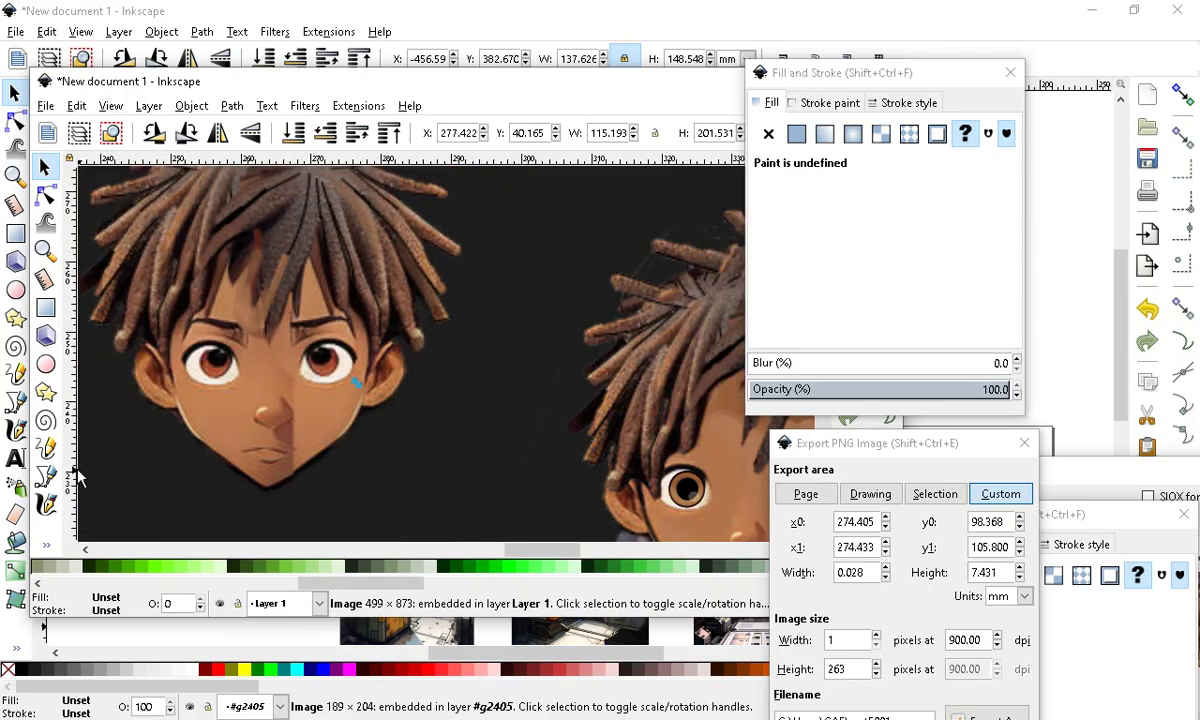
Draw a thin horizontal rectangle about 11.4 mm wide and 1.3 mm high on the blank area above the dark backdrop
left_click(45, 311)
scroll(340, 390, "down", 4)
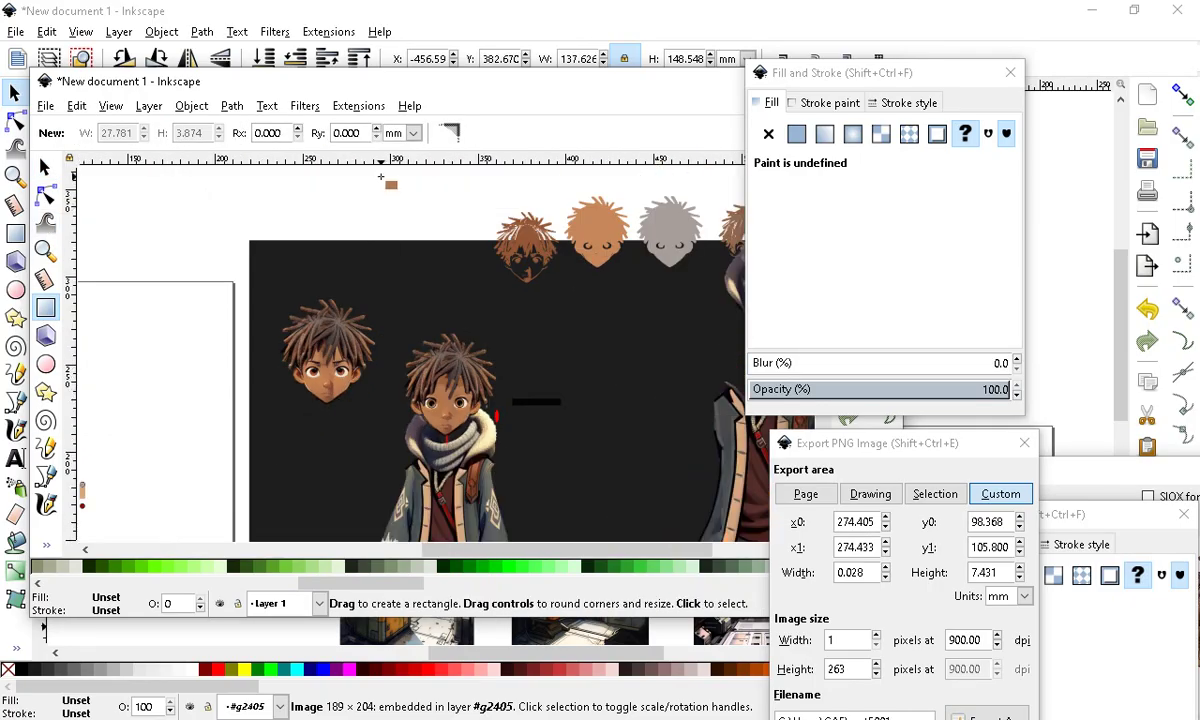
scroll(385, 185, "up", 2)
left_click_drag(357, 251, 400, 258)
Create a separate Paint Bucket path from the brown rectangle, placed just beneath it, and set its lightness to 0
left_click(46, 545)
left_click(118, 580)
scroll(405, 238, "up", 4)
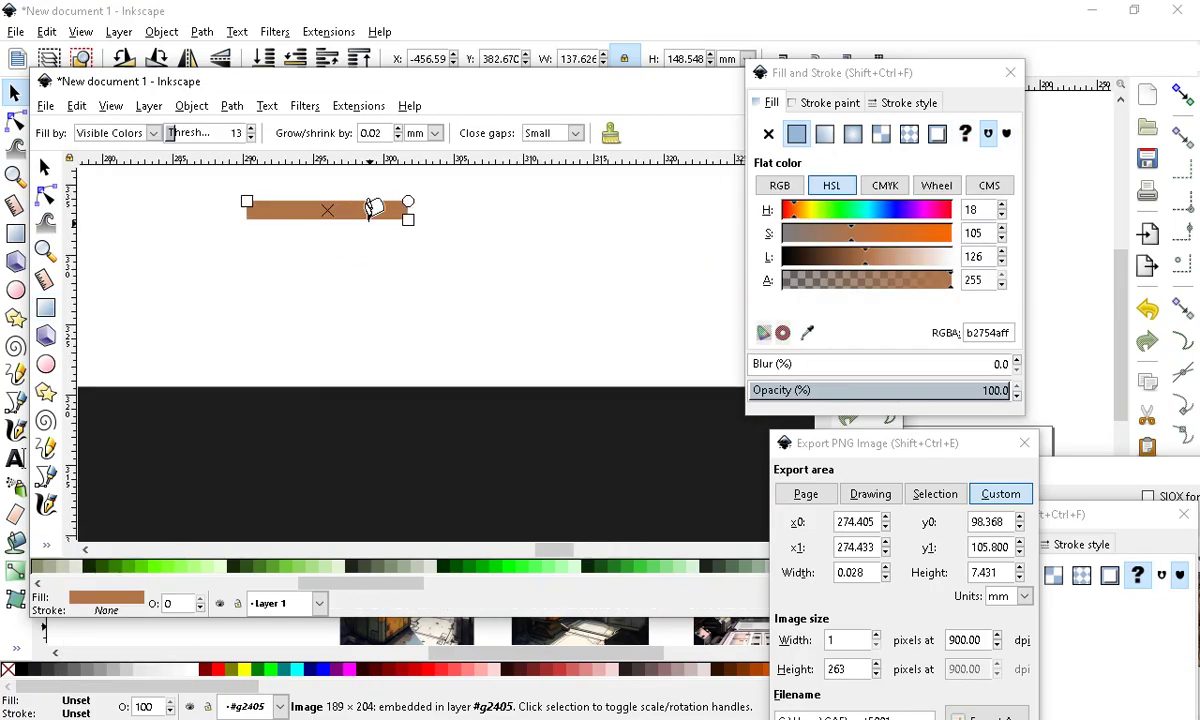
left_click(44, 167)
left_click_drag(330, 215, 446, 324)
left_click_drag(866, 254, 740, 262)
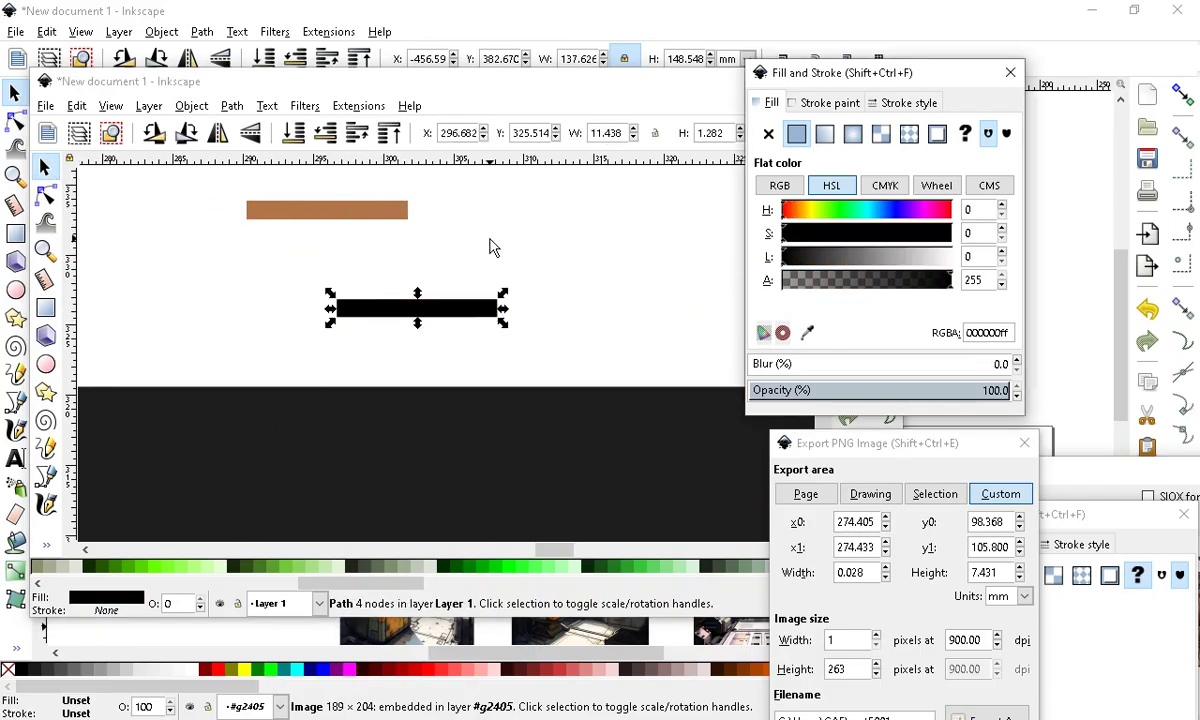
Taper the black bar by moving its upper-left node inward and down with the Node tool
scroll(362, 291, "up", 1)
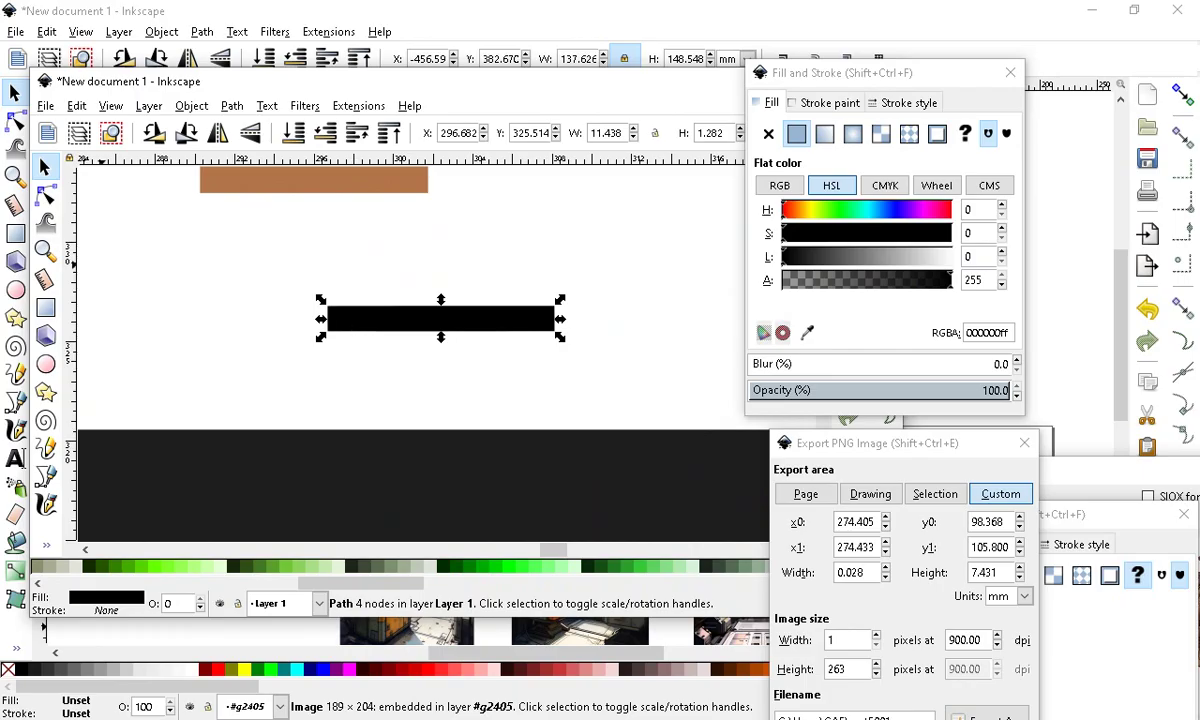
left_click_drag(20, 197, 37, 200)
left_click(60, 196)
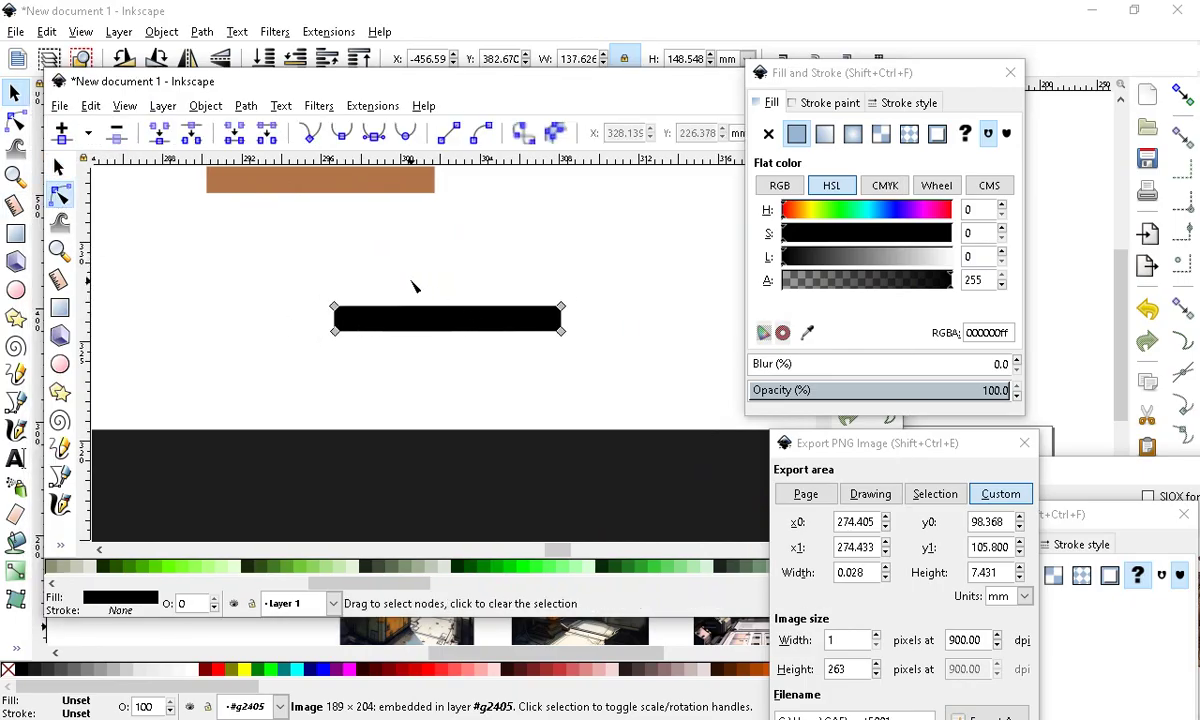
left_click_drag(337, 312, 372, 333)
scroll(448, 288, "down", 6)
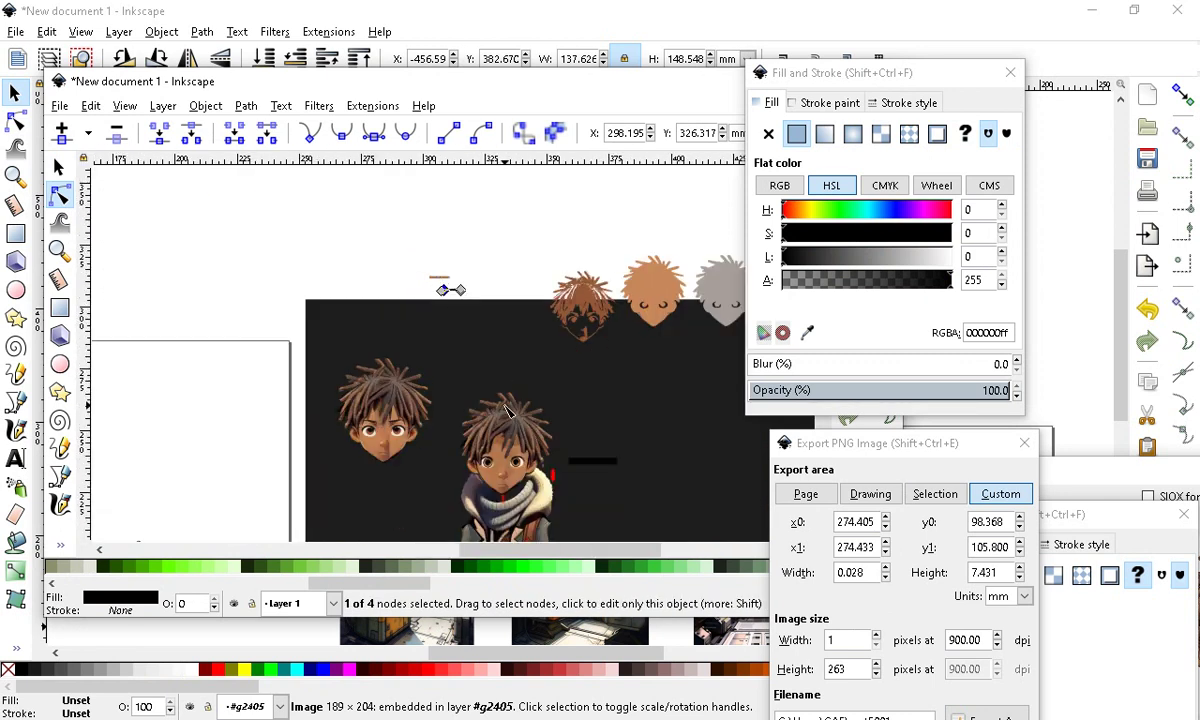
scroll(388, 336, "up", 1)
scroll(396, 371, "down", 3)
scroll(389, 290, "up", 2)
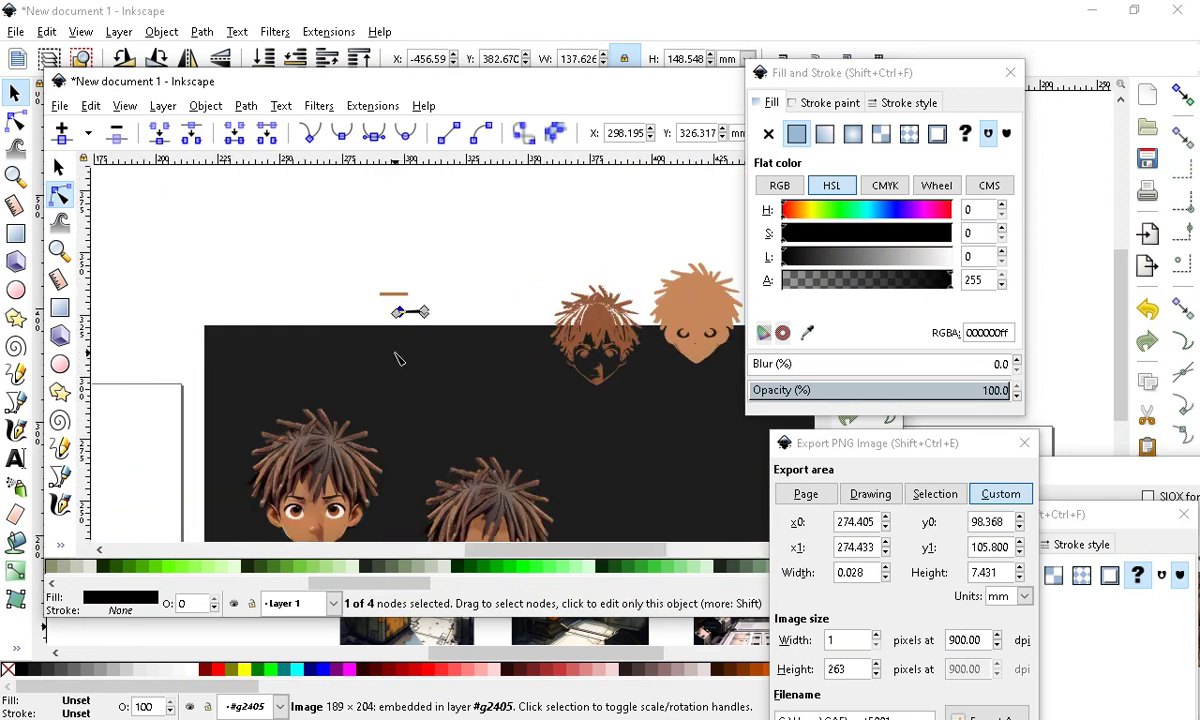
Move the tapered black bar onto the character's face as an eyebrow above the right-hand eye
left_click(58, 168)
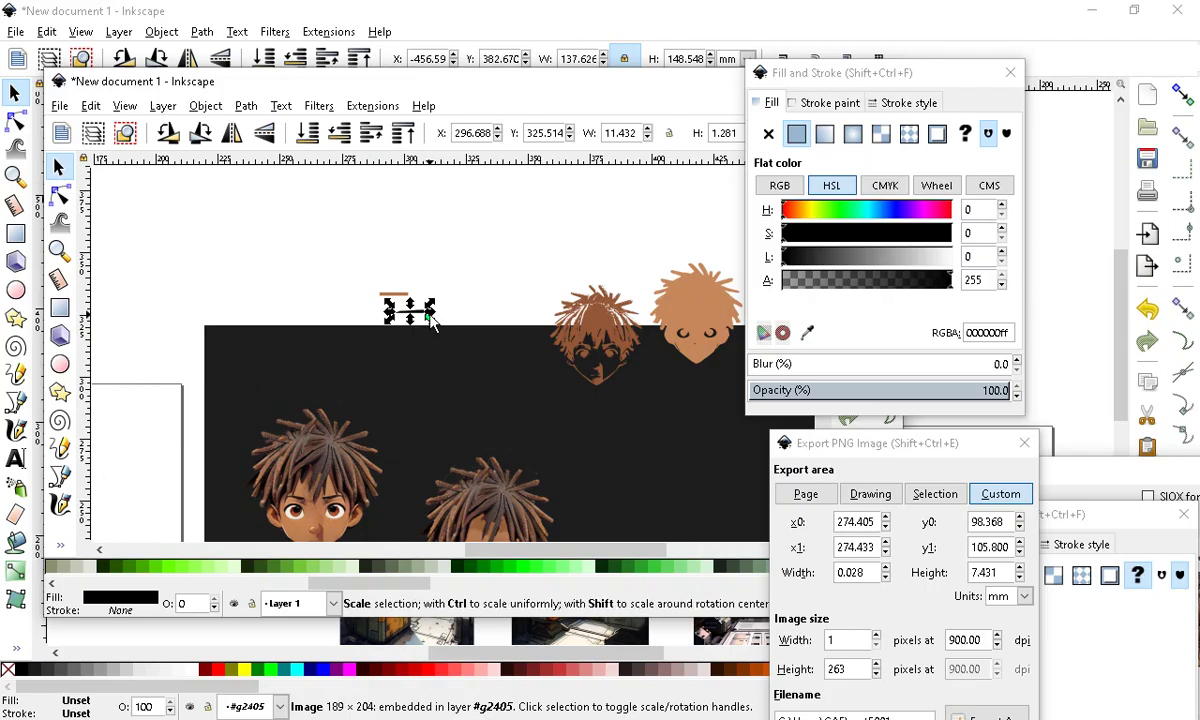
left_click_drag(412, 312, 500, 290)
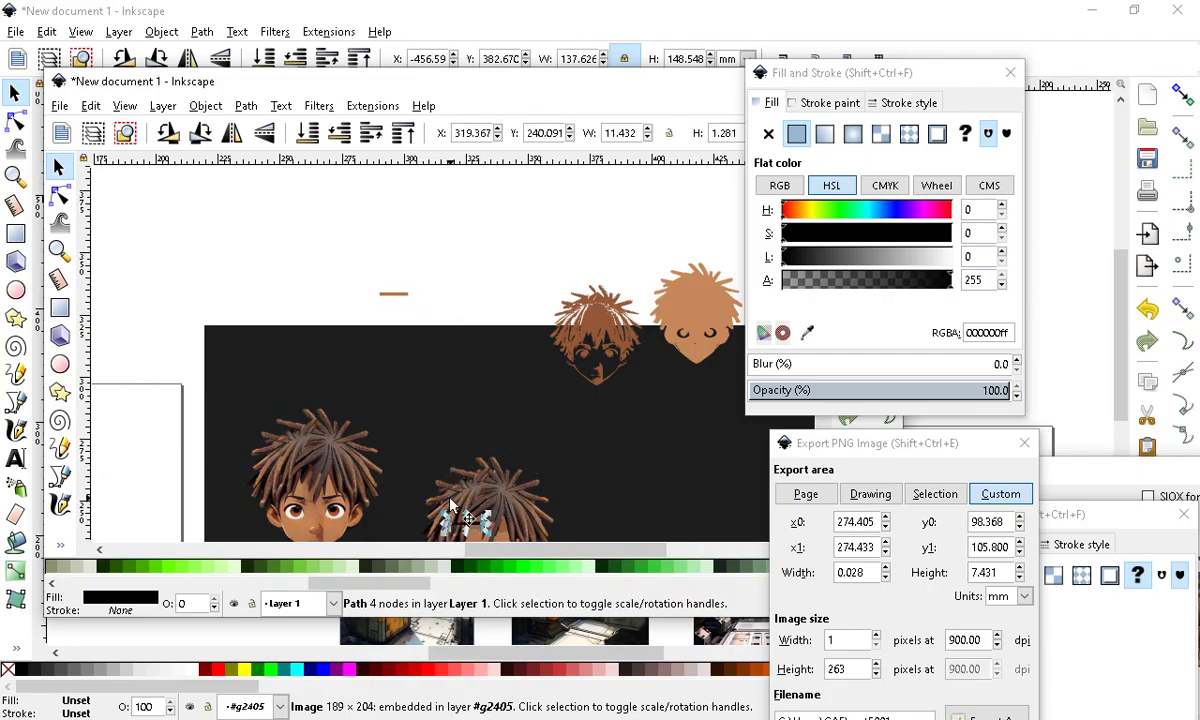
scroll(450, 506, "up", 4)
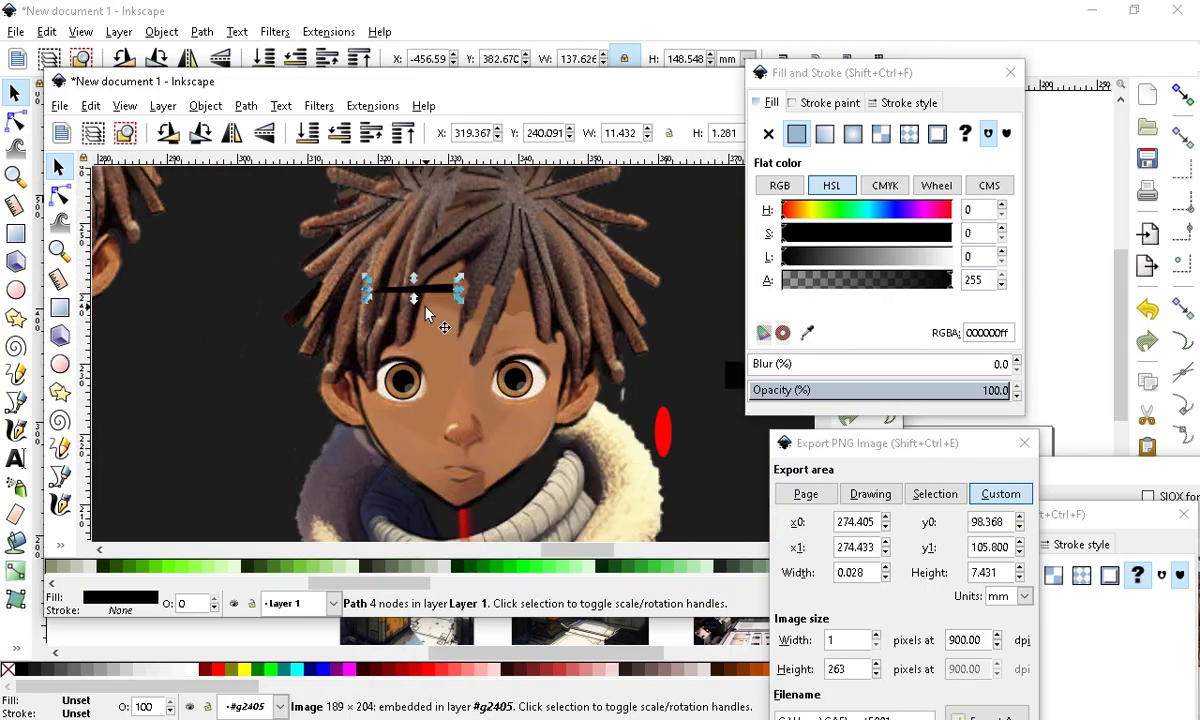
left_click_drag(434, 292, 533, 341)
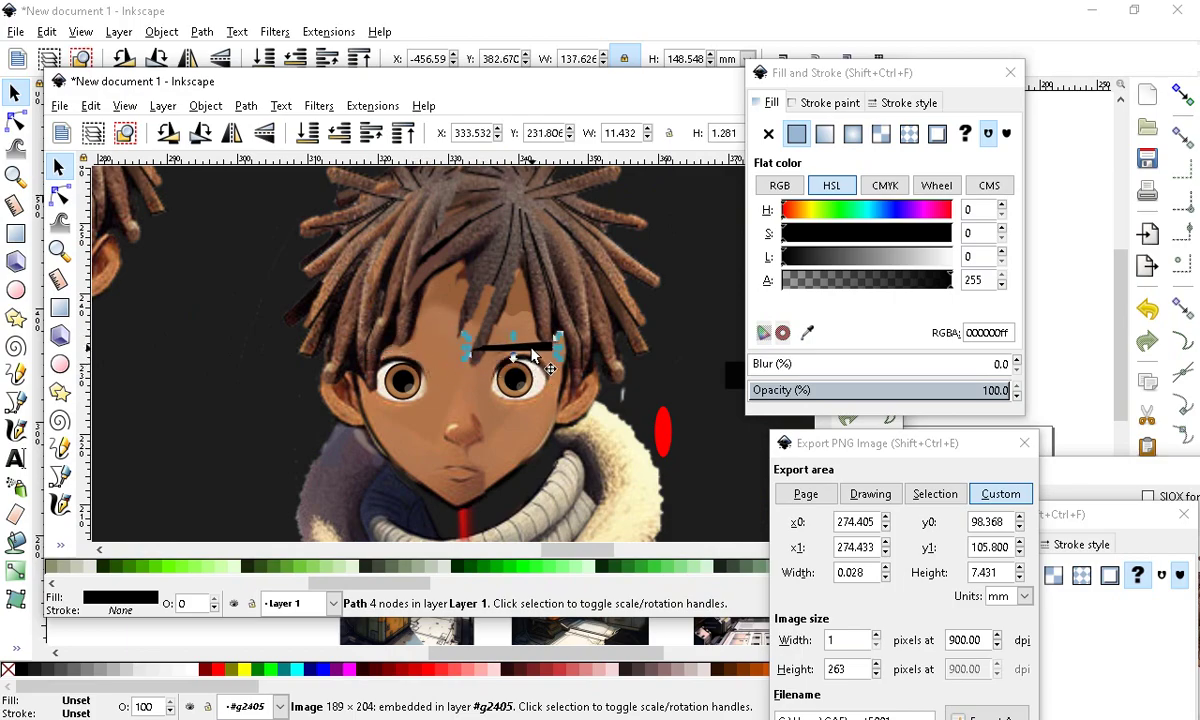
scroll(537, 330, "up", 2)
left_click(412, 383)
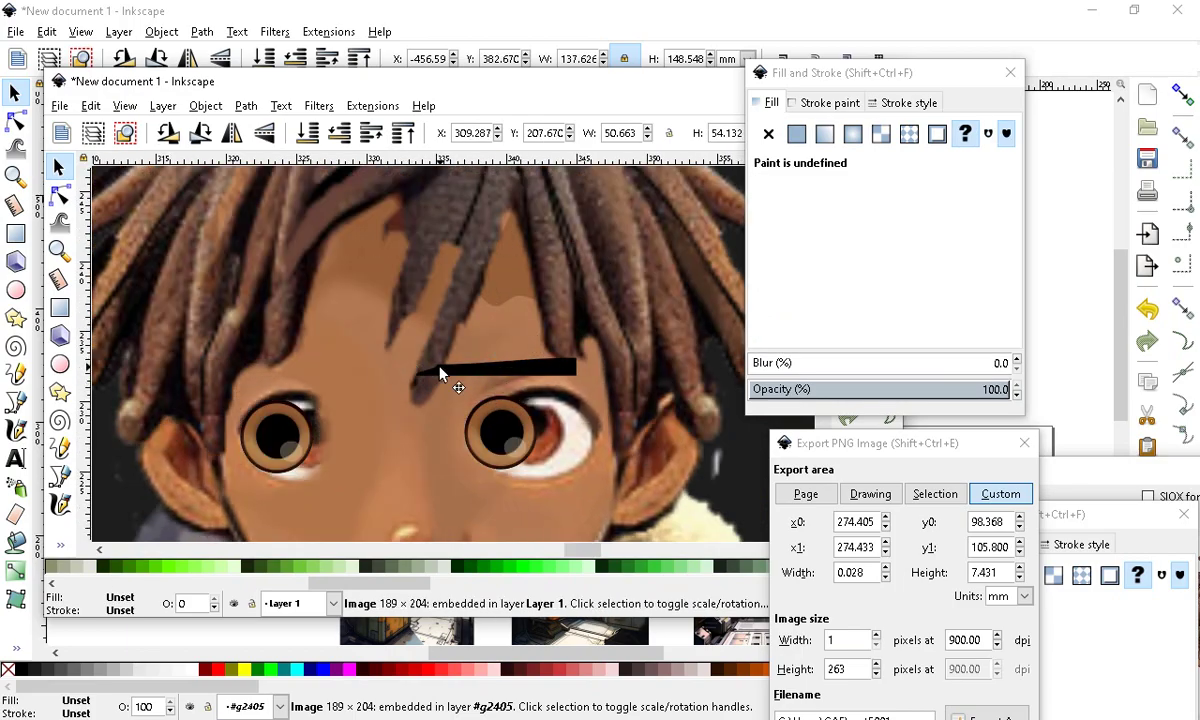
left_click(570, 360)
scroll(555, 365, "down", 2)
scroll(568, 417, "up", 2)
scroll(485, 360, "down", 2)
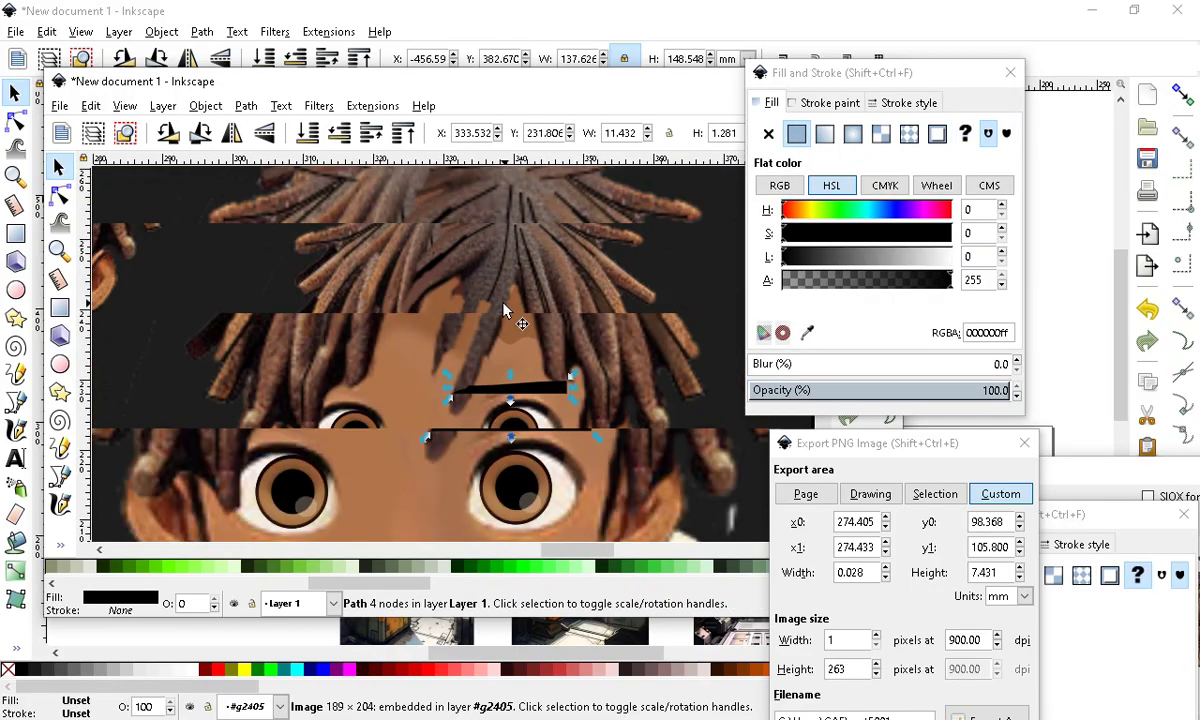
Bring the dreadlocks image in front of the eyebrow and fine-tune the eyebrow's position just above the right-hand eye
left_click(510, 272)
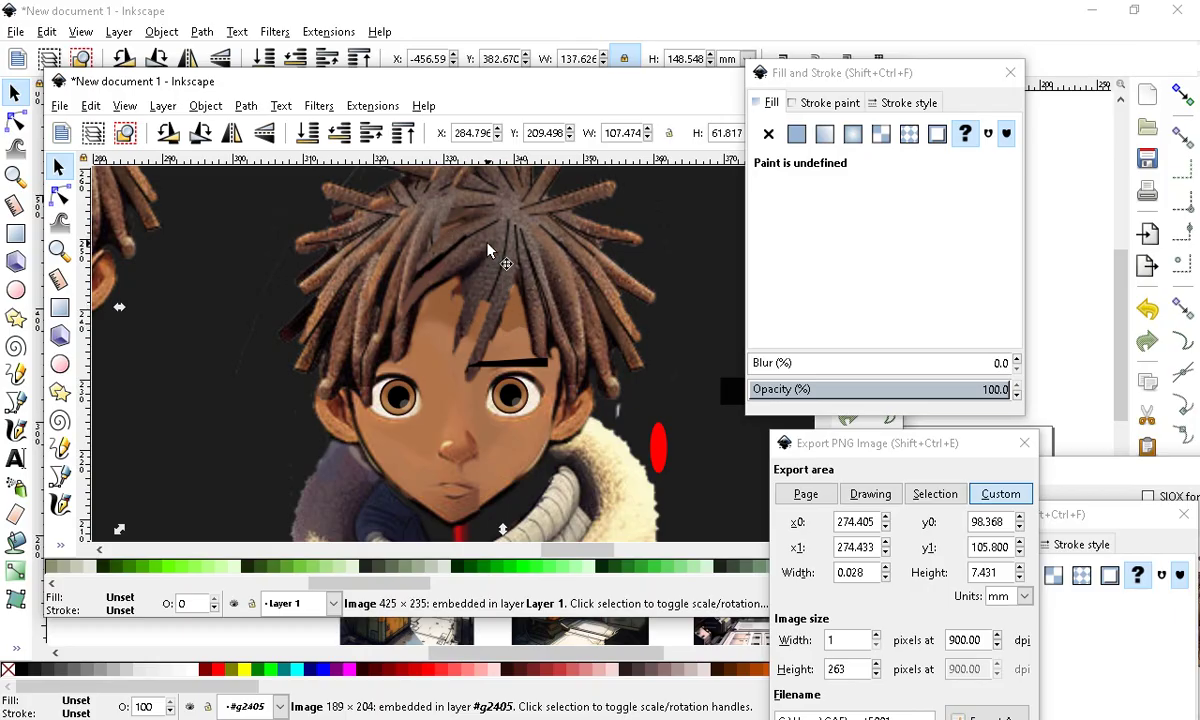
scroll(500, 358, "up", 2)
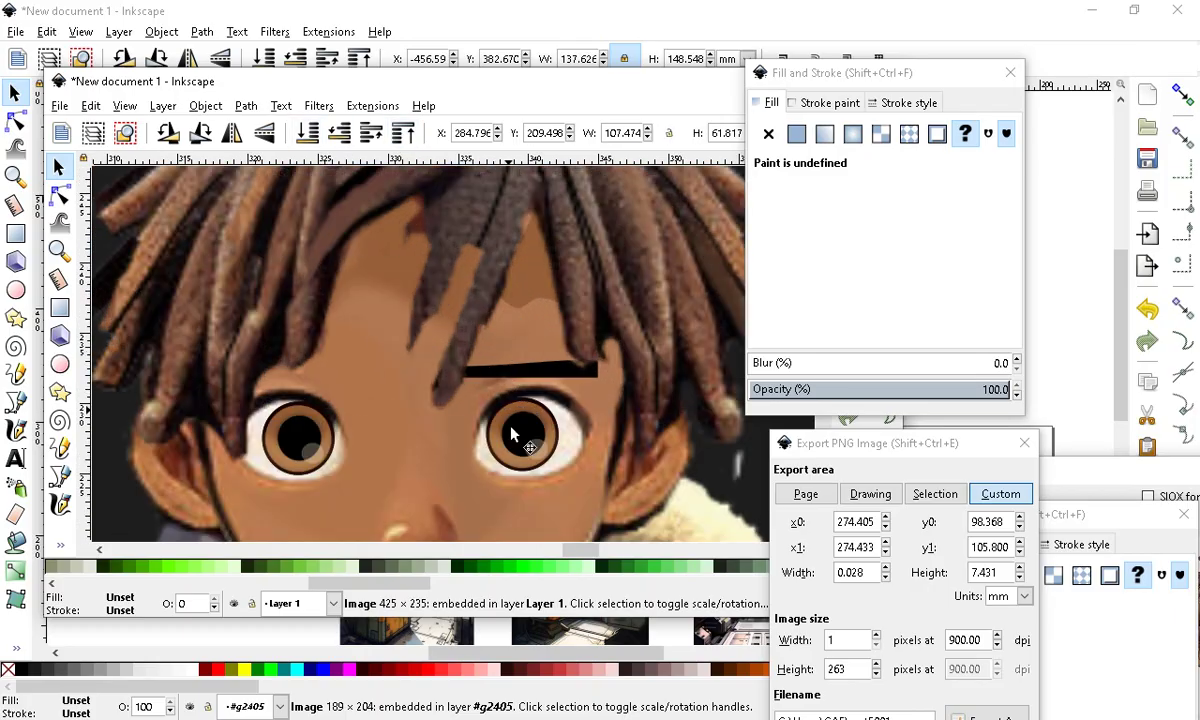
left_click(540, 372)
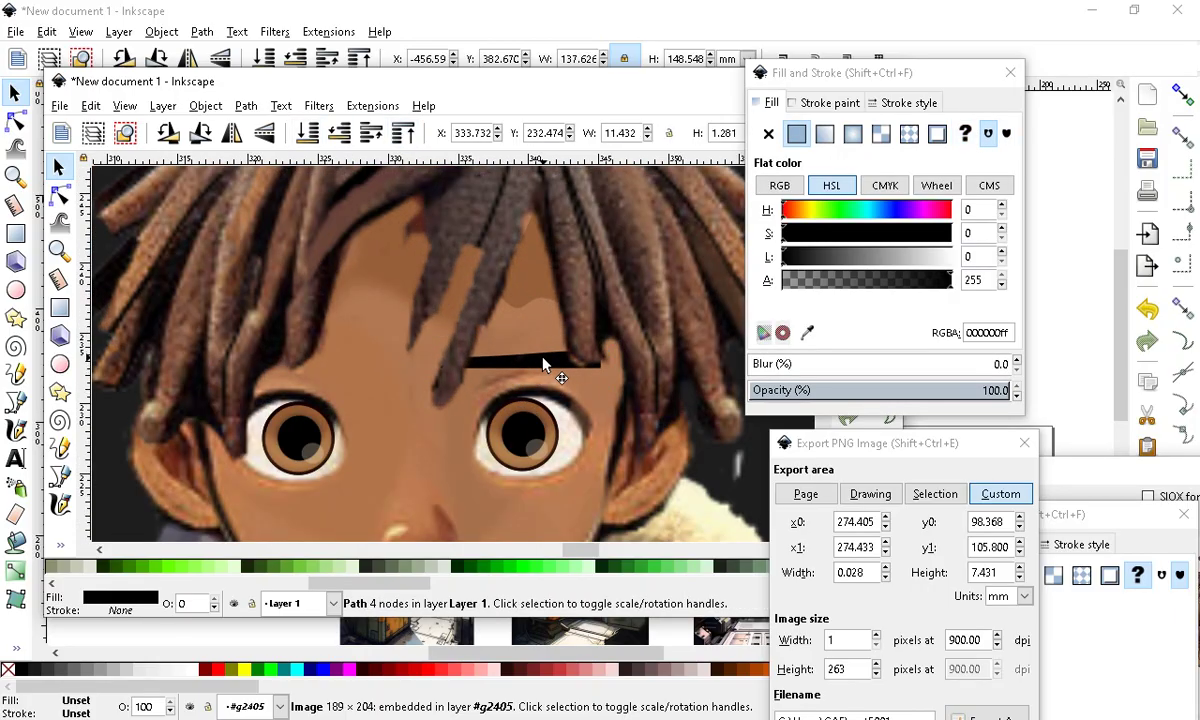
left_click_drag(539, 367, 547, 371)
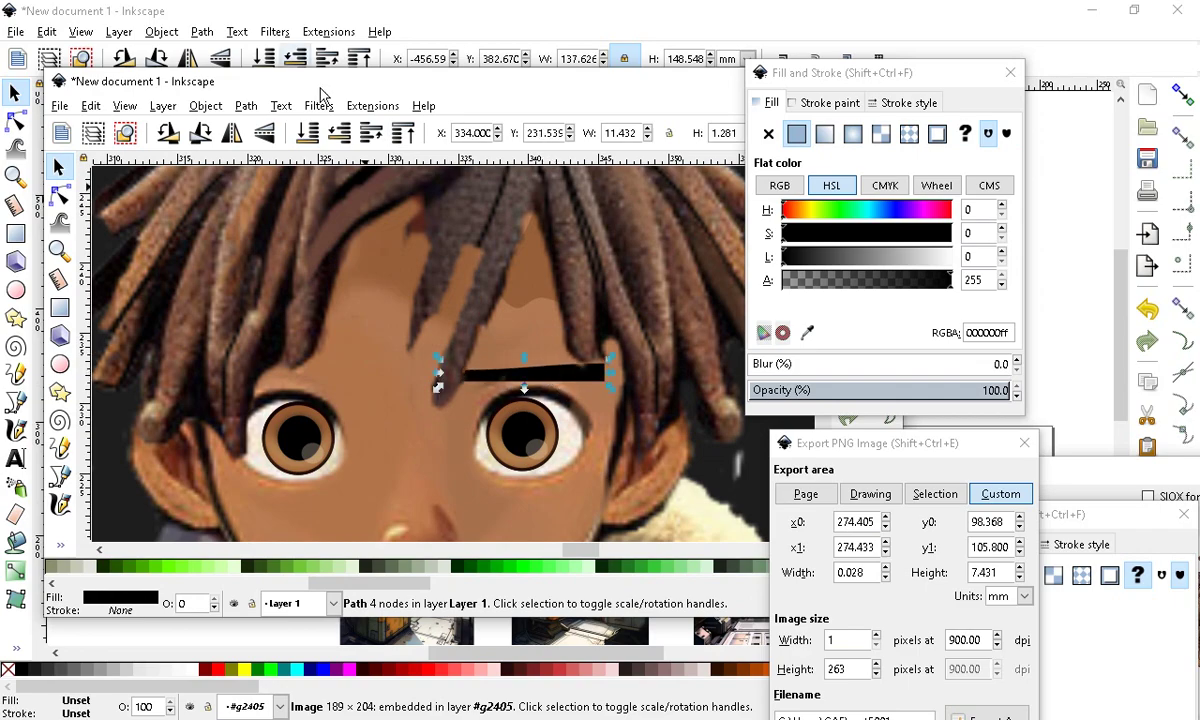
Place a horizontally flipped duplicate of the eyebrow above the left-hand eye and raise the dreadlocks image in front of it
left_click(90, 106)
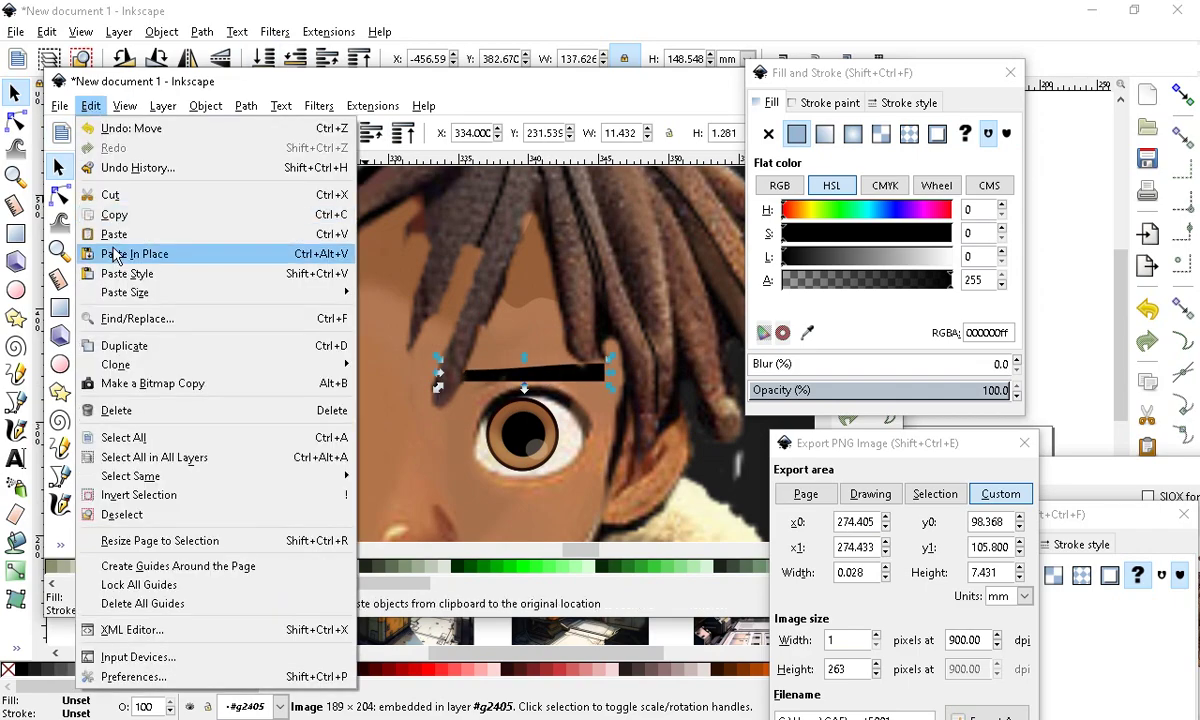
left_click(120, 340)
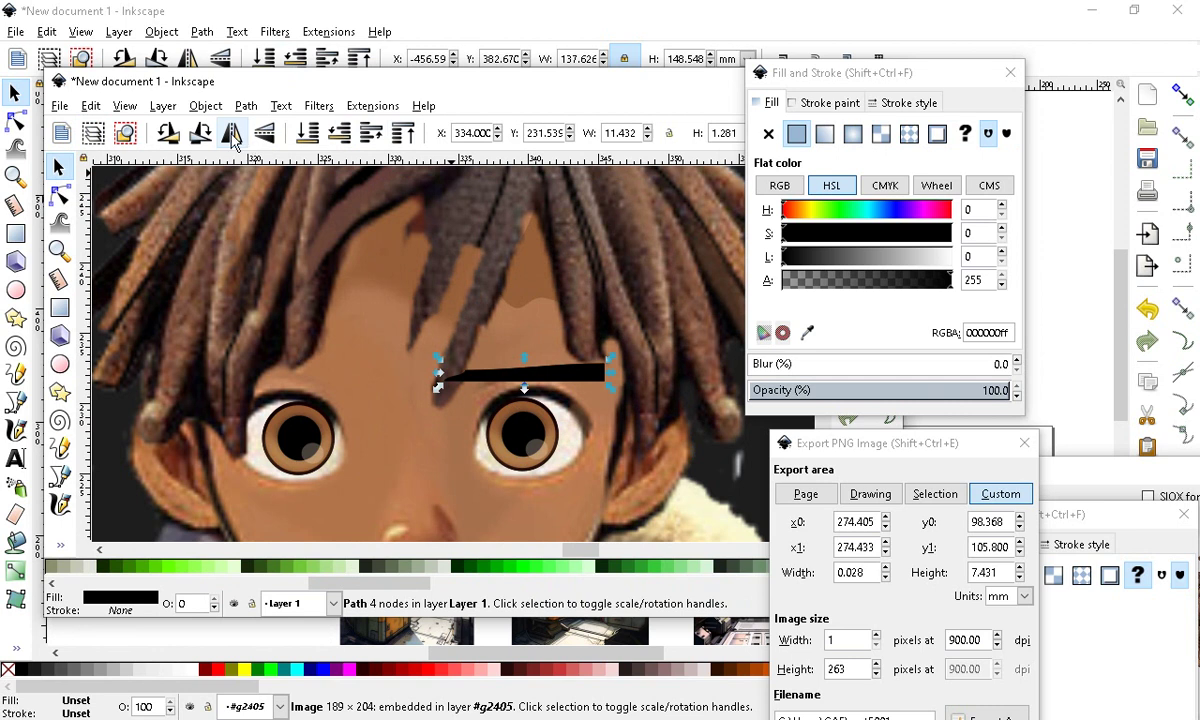
left_click_drag(482, 362, 265, 369)
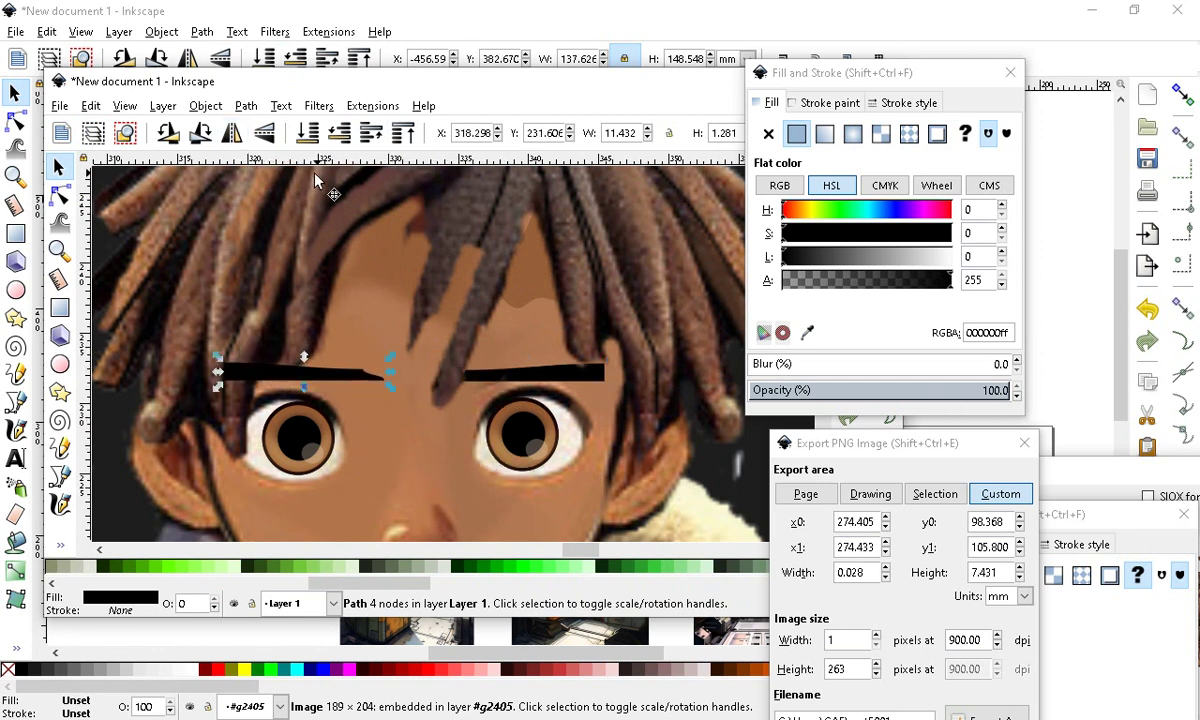
left_click(308, 272)
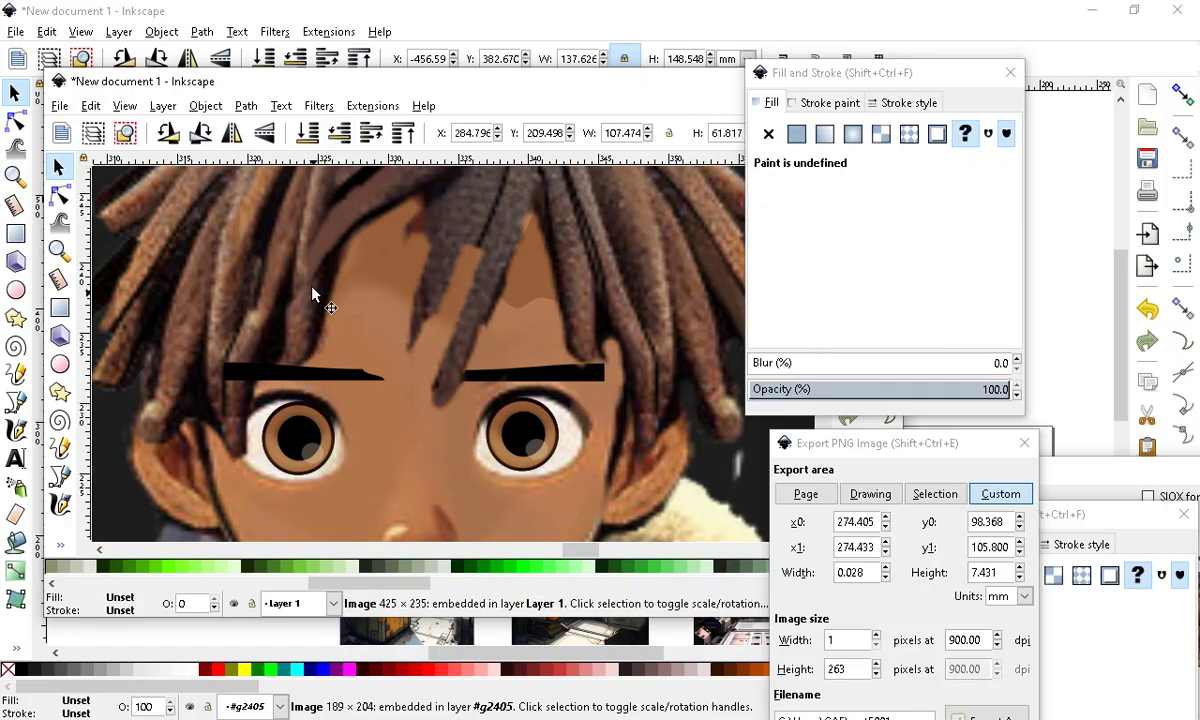
left_click(406, 135)
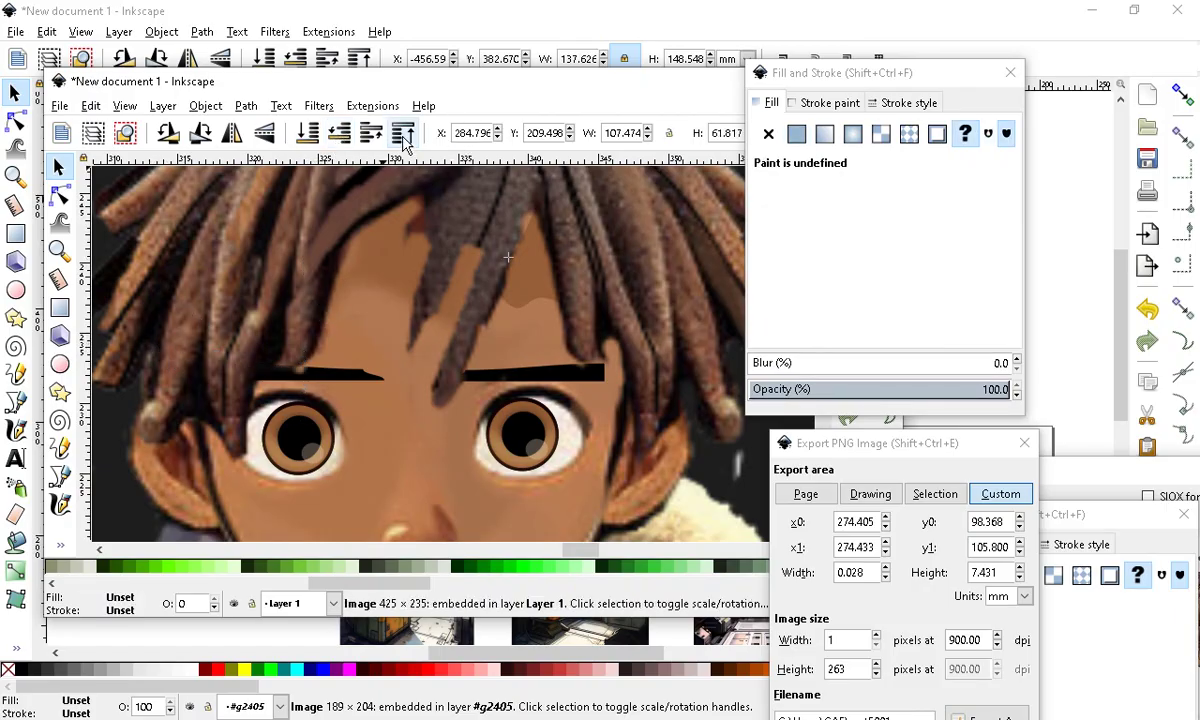
Examine the two eyebrows and the whole face at several zoom levels
scroll(428, 282, "down", 4)
scroll(460, 306, "up", 2)
scroll(432, 365, "up", 1)
scroll(424, 420, "down", 1)
scroll(466, 315, "up", 2)
scroll(447, 360, "down", 1)
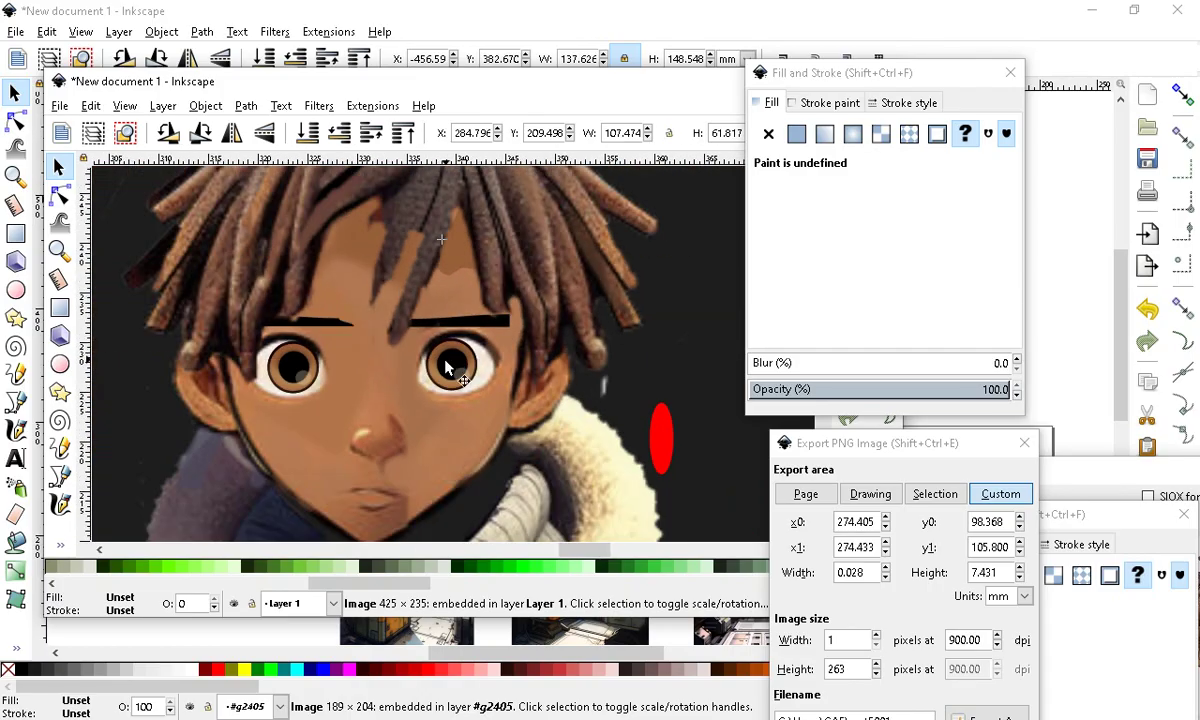
scroll(445, 324, "up", 1)
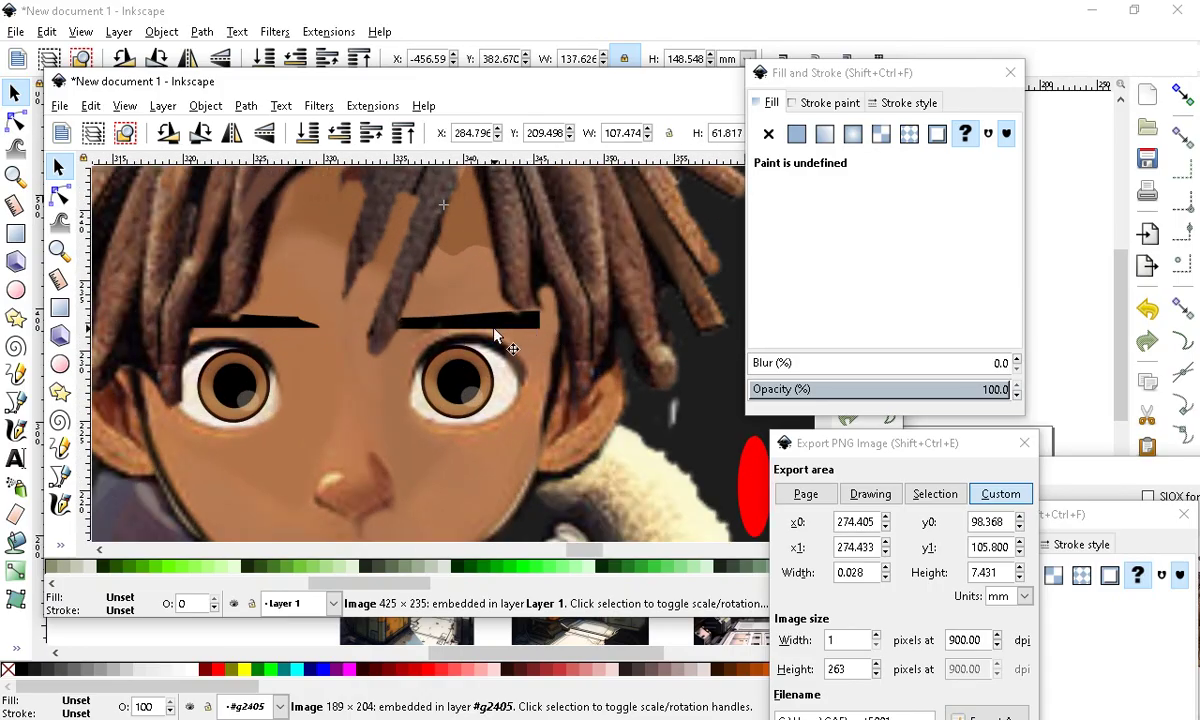
scroll(497, 336, "down", 4)
scroll(450, 356, "up", 4)
scroll(476, 337, "down", 3)
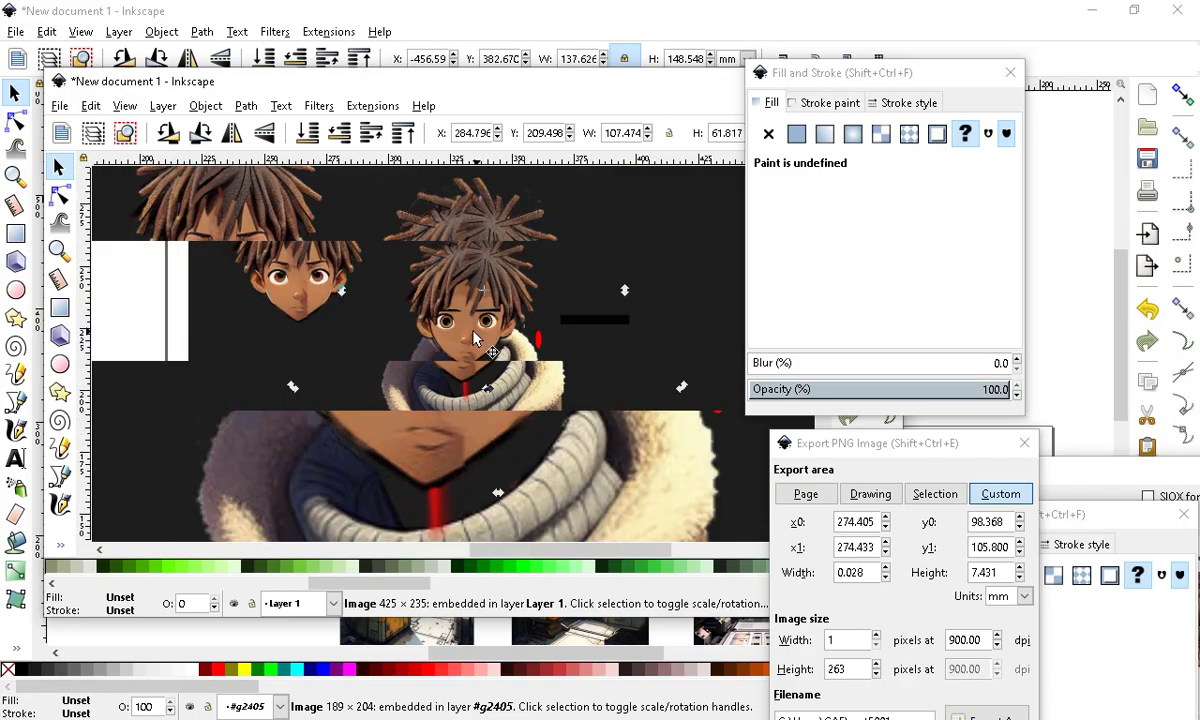
left_click(343, 372)
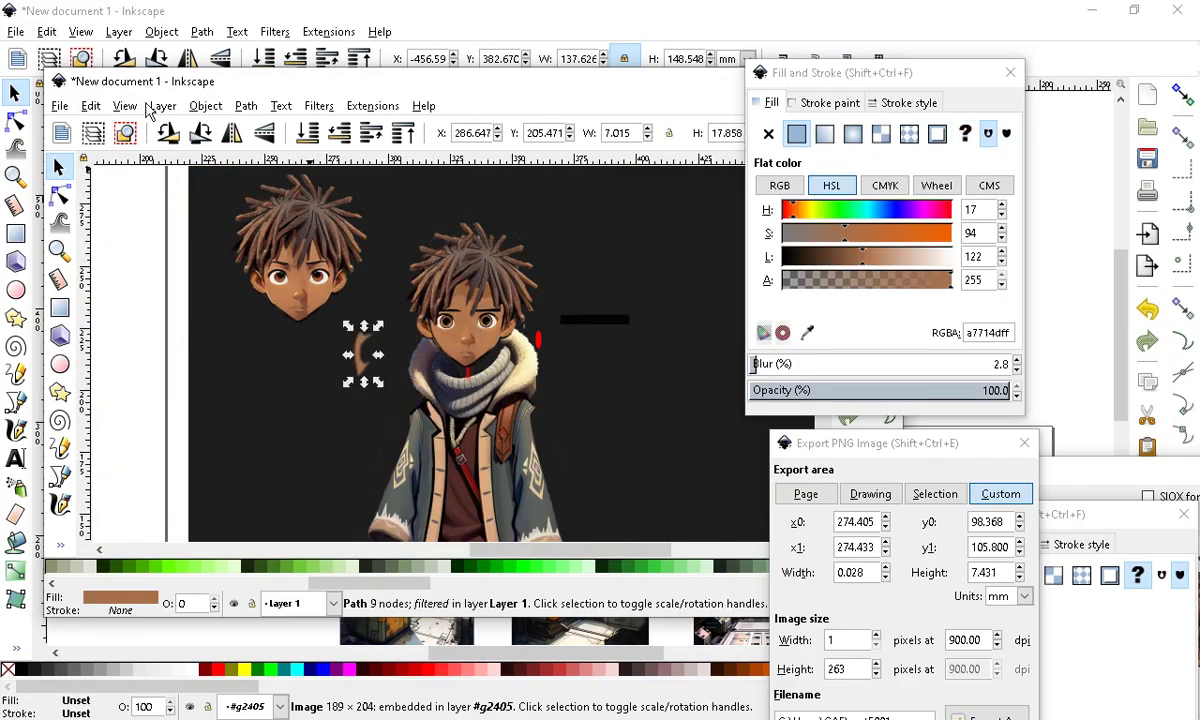
left_click(100, 105)
left_click(115, 126)
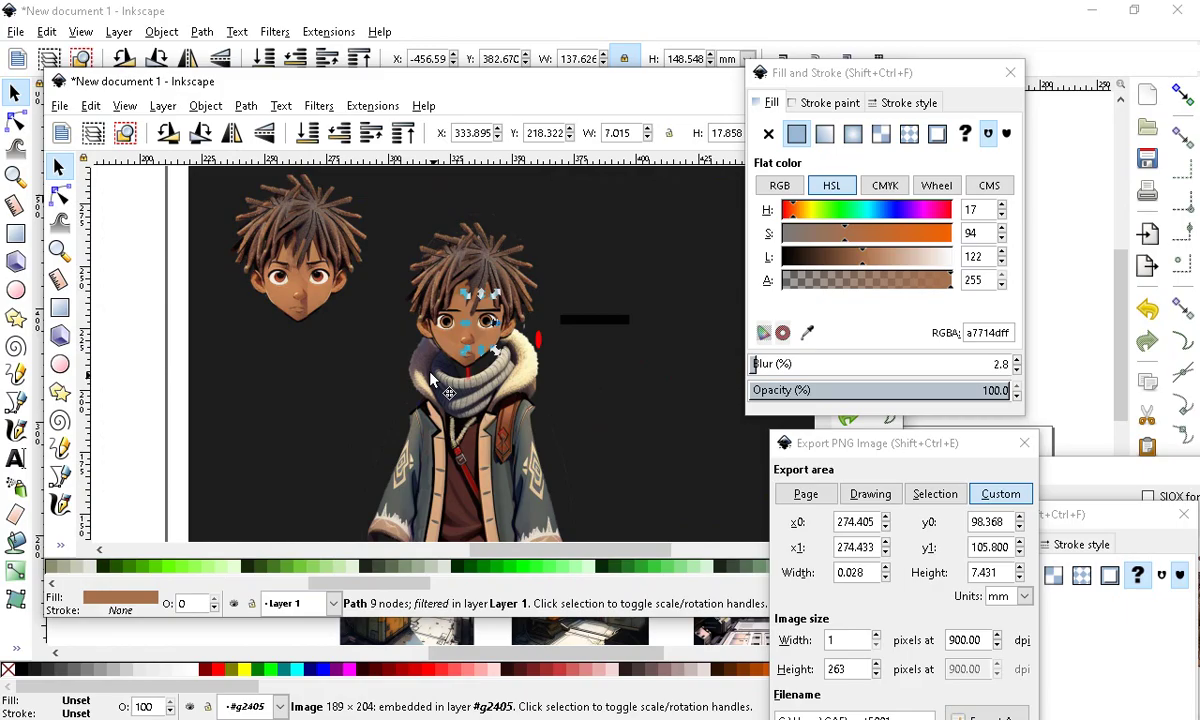
Move the bald head image off the body to the empty area beneath the original head
scroll(557, 452, "up", 3)
left_click(509, 338)
left_click(495, 330)
left_click_drag(543, 314, 167, 473)
scroll(433, 424, "down", 3)
scroll(407, 335, "up", 2)
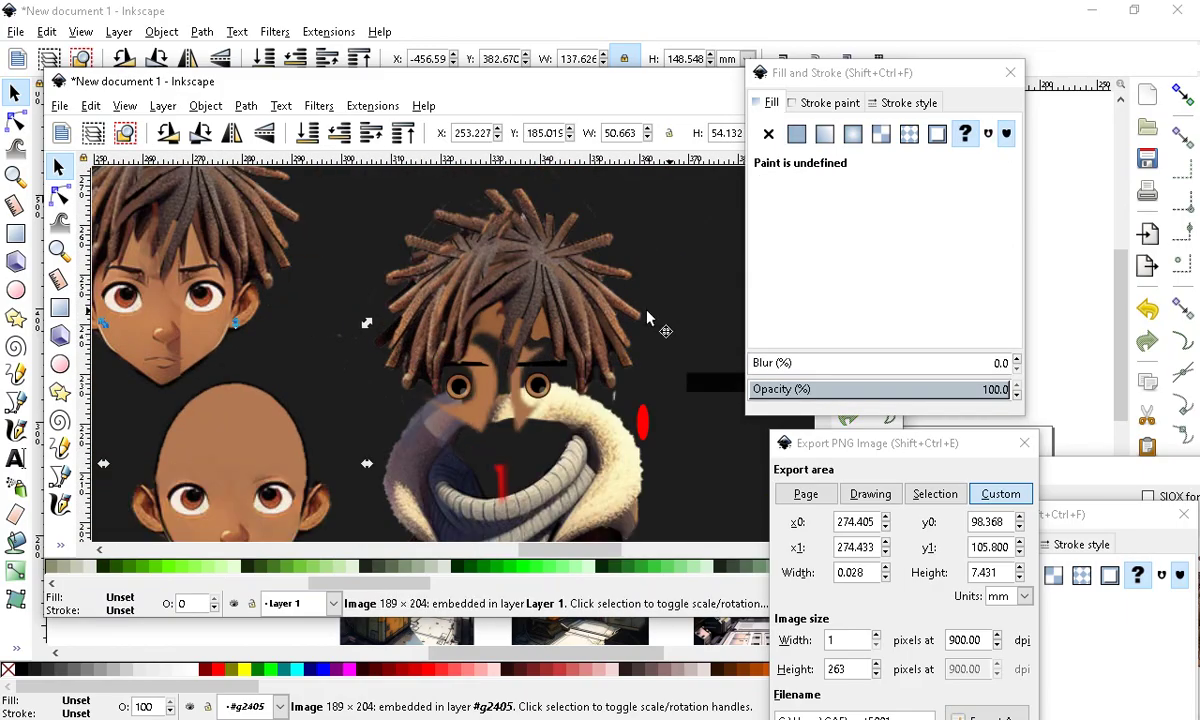
Move the dreadlocks image off the character to the empty backdrop area up and to the right
scroll(402, 311, "down", 3)
scroll(440, 333, "up", 2)
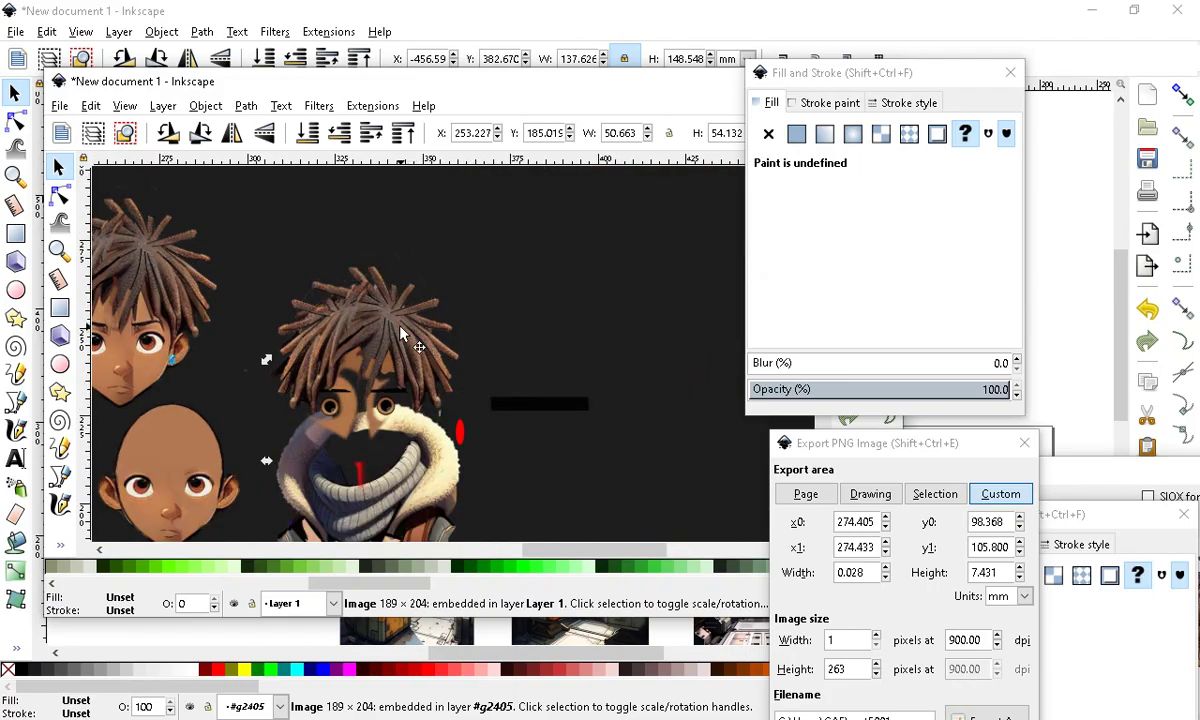
left_click_drag(400, 333, 665, 225)
Move the semi-transparent black rectangle from beside the character across to the top of the original head
left_click(535, 405)
left_click_drag(535, 405, 157, 232)
scroll(363, 340, "up", 4)
scroll(405, 265, "down", 4)
scroll(420, 309, "up", 2)
scroll(410, 310, "down", 2)
scroll(420, 320, "up", 1)
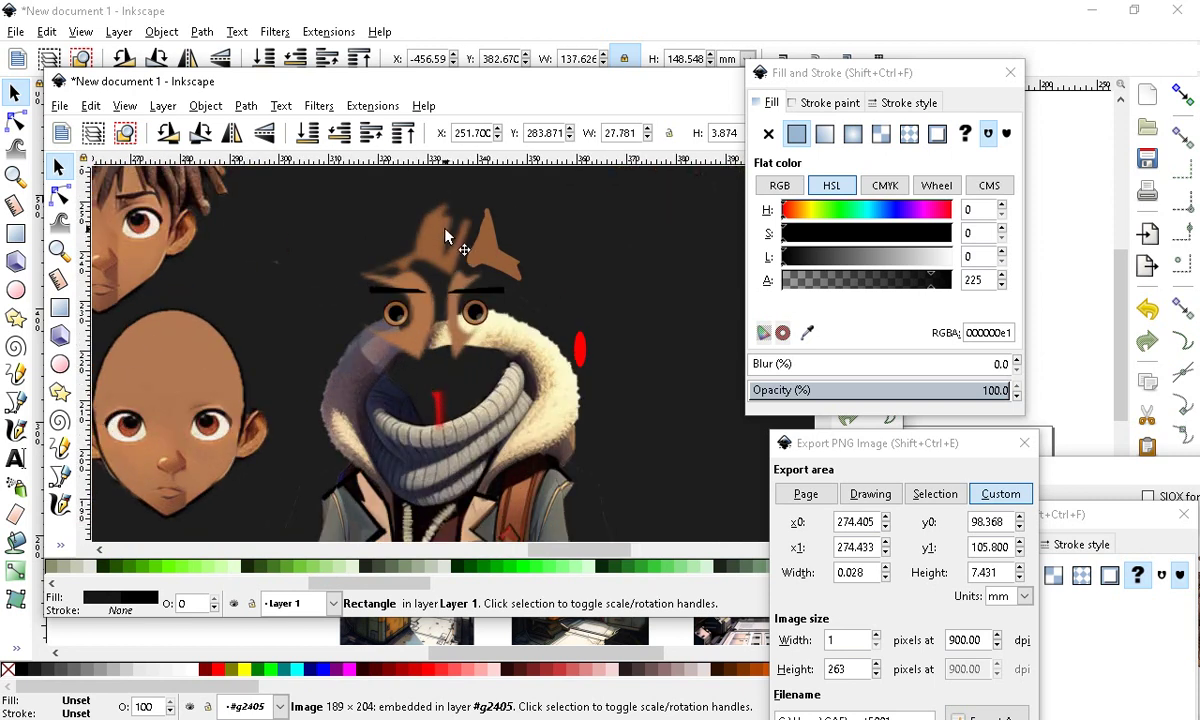
Move the loose brown skin patches from around the character's eyes and forehead onto the bald head
left_click_drag(446, 236, 163, 355)
left_click_drag(460, 280, 168, 332)
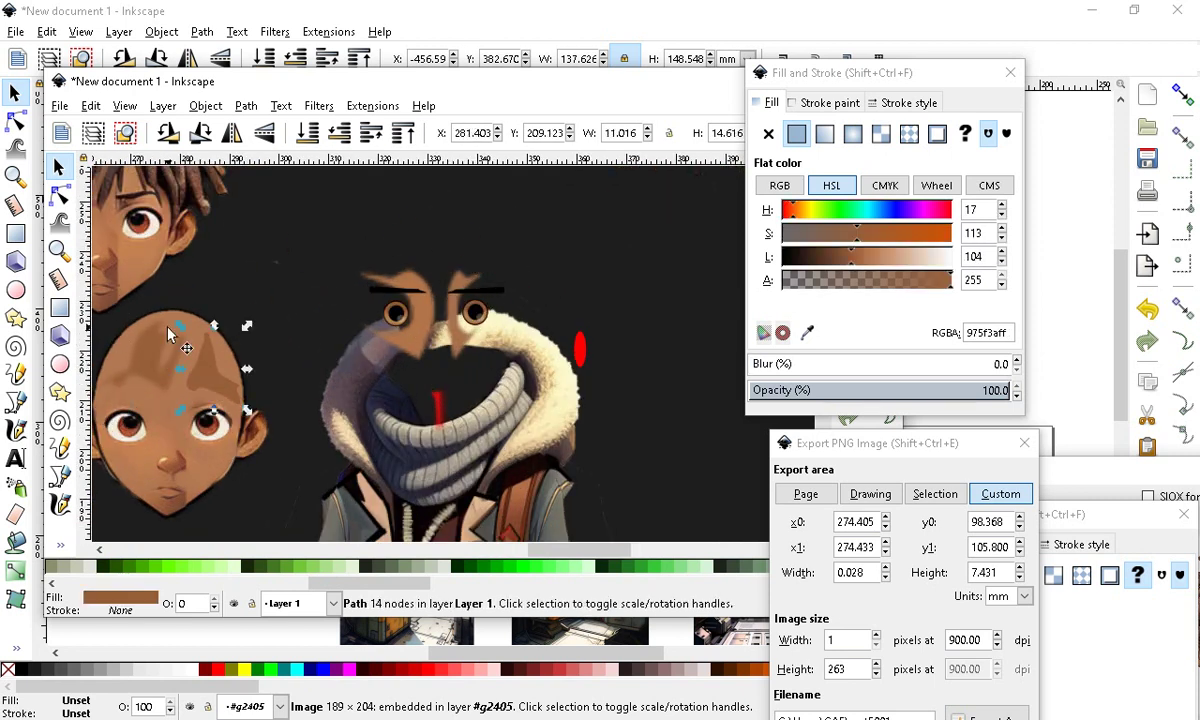
left_click_drag(415, 307, 236, 376)
left_click_drag(456, 355, 225, 449)
scroll(413, 266, "up", 1)
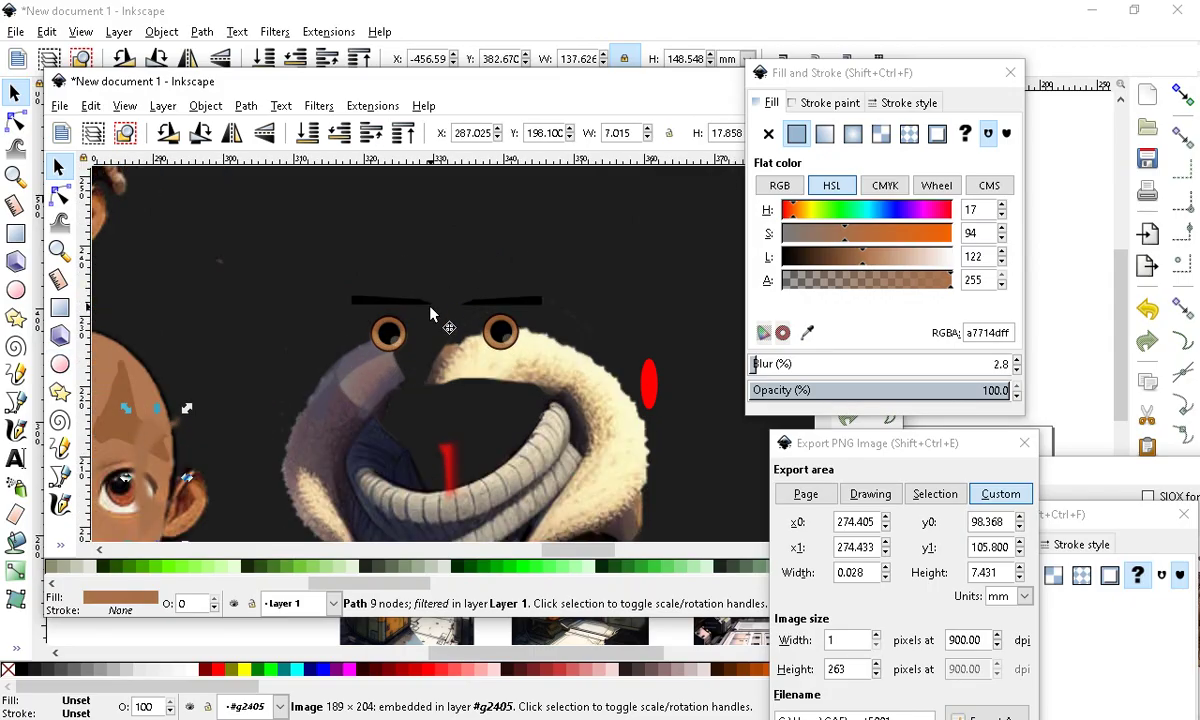
Shift the dark backdrop down and move both irises and eyebrows together to the empty area before the dreadlocks
left_click(522, 368)
left_click_drag(400, 230, 424, 471)
scroll(510, 400, "up", 1)
scroll(368, 302, "up", 1, "ctrl")
left_click_drag(371, 308, 551, 436)
left_click_drag(500, 400, 612, 230)
scroll(507, 297, "down", 4, "ctrl")
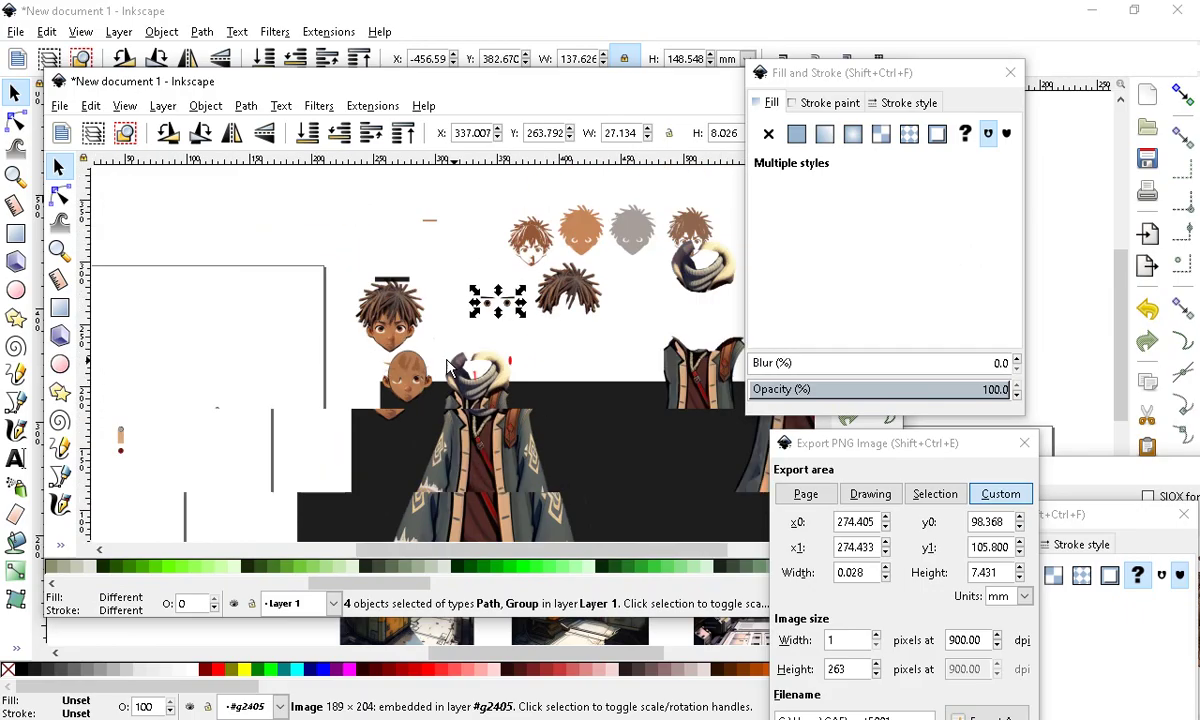
Move the four traced head copies upward, clear of the dreadlocks and scarf pieces
scroll(605, 285, "up", 1, "ctrl")
scroll(483, 333, "down", 1, "ctrl")
scroll(556, 238, "up", 1, "ctrl")
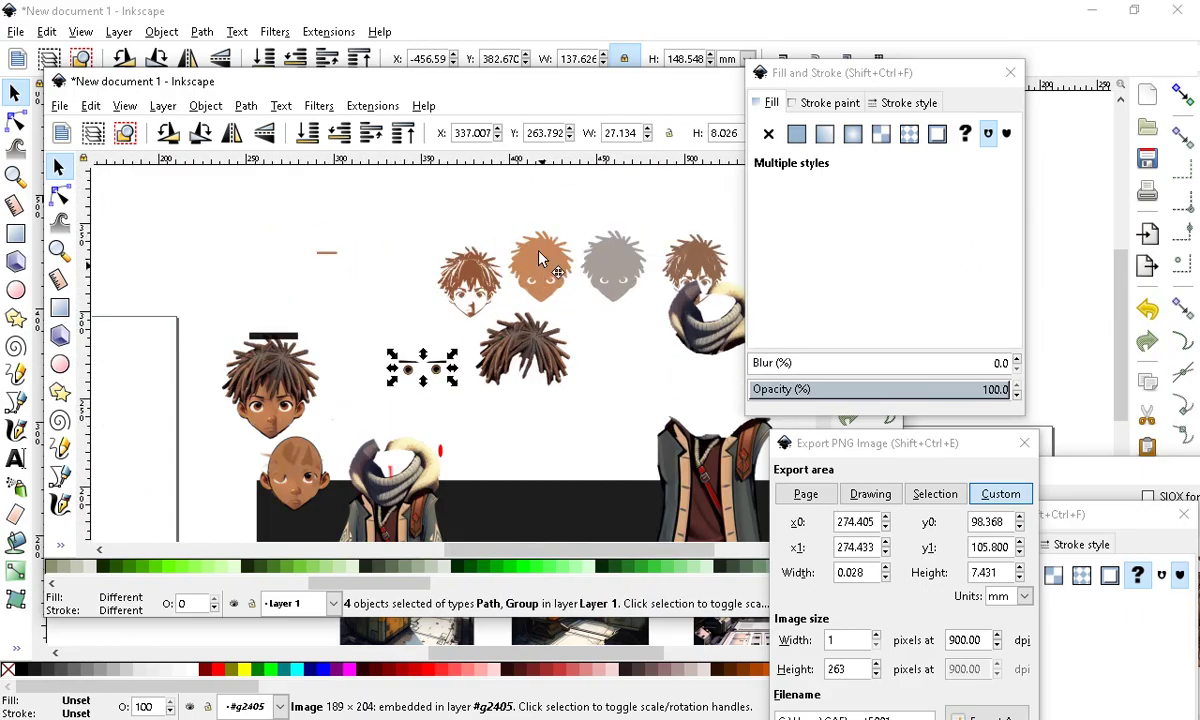
left_click_drag(539, 251, 535, 175)
left_click_drag(471, 282, 443, 174)
left_click_drag(615, 259, 640, 153)
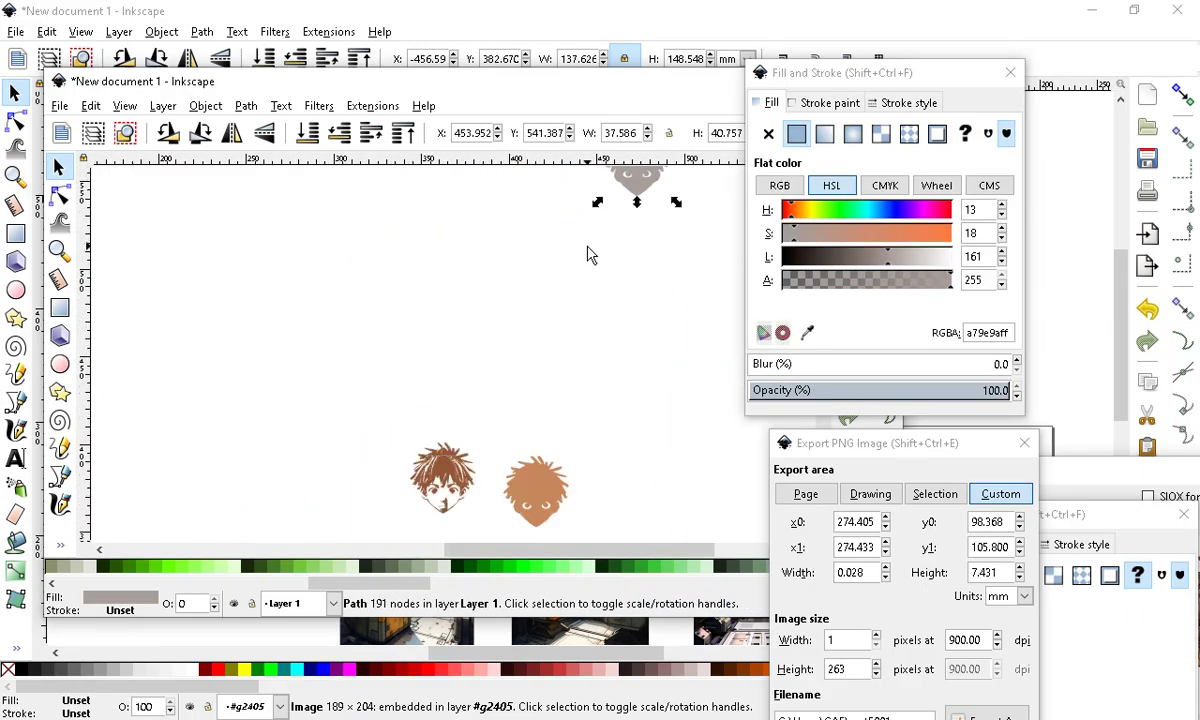
scroll(590, 255, "down", 2, "ctrl")
scroll(584, 328, "up", 1, "ctrl")
left_click_drag(648, 335, 645, 256)
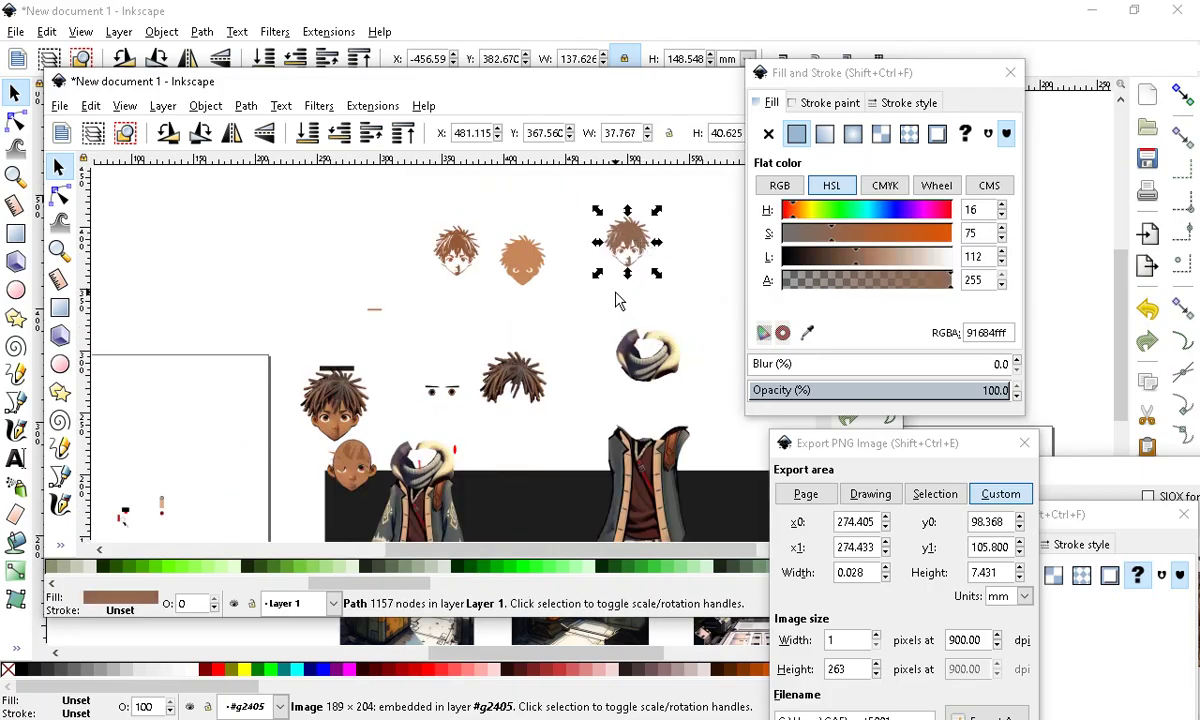
Move the Fill and Stroke dialog aside and place the separate scarf image next to the dreadlocks
scroll(530, 397, "up", 2, "ctrl")
mouse_move(739, 309)
left_mouse_down()
mouse_move(628, 356)
mouse_move(734, 364)
left_mouse_up()
mouse_move(804, 75)
left_mouse_down()
mouse_move(826, 113)
mouse_move(1083, 96)
left_mouse_up()
mouse_move(750, 348)
left_mouse_down()
mouse_move(624, 398)
mouse_move(636, 404)
left_mouse_up()
scroll(600, 234, "down", 2, "ctrl")
scroll(497, 374, "down", 1)
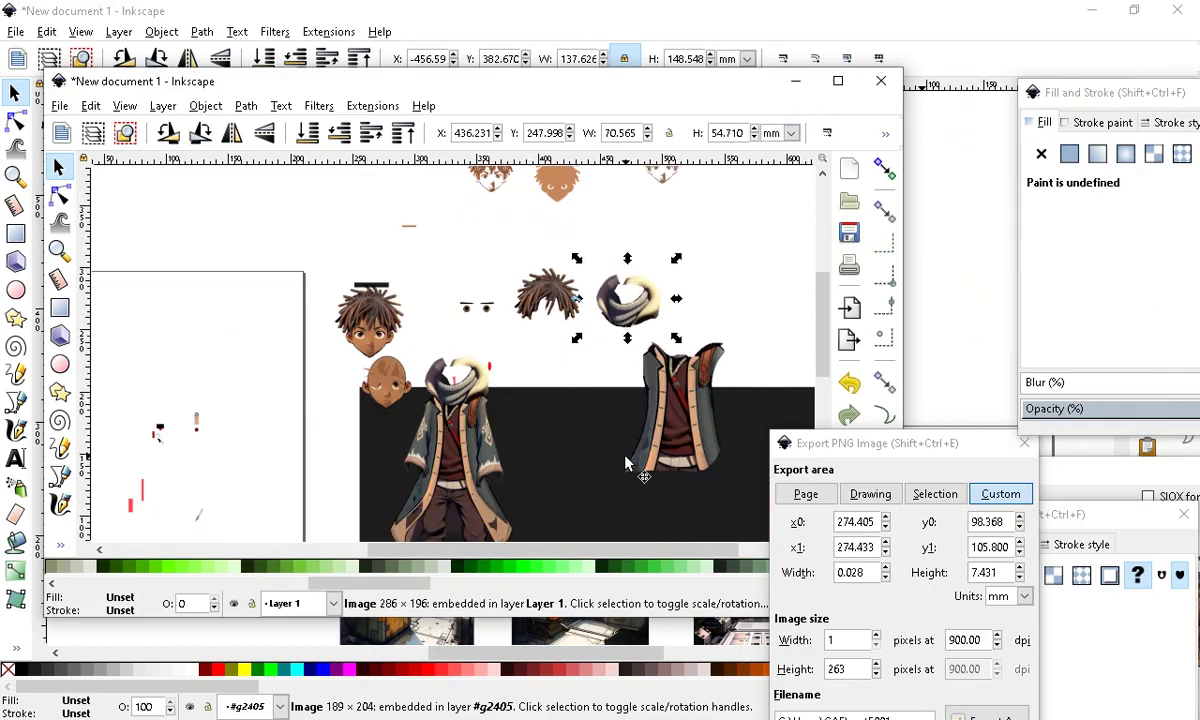
Move the dark backdrop rectangle down until it lies entirely below the character's feet
scroll(620, 400, "up", 1)
scroll(487, 265, "down", 1)
left_click_drag(510, 395, 473, 552)
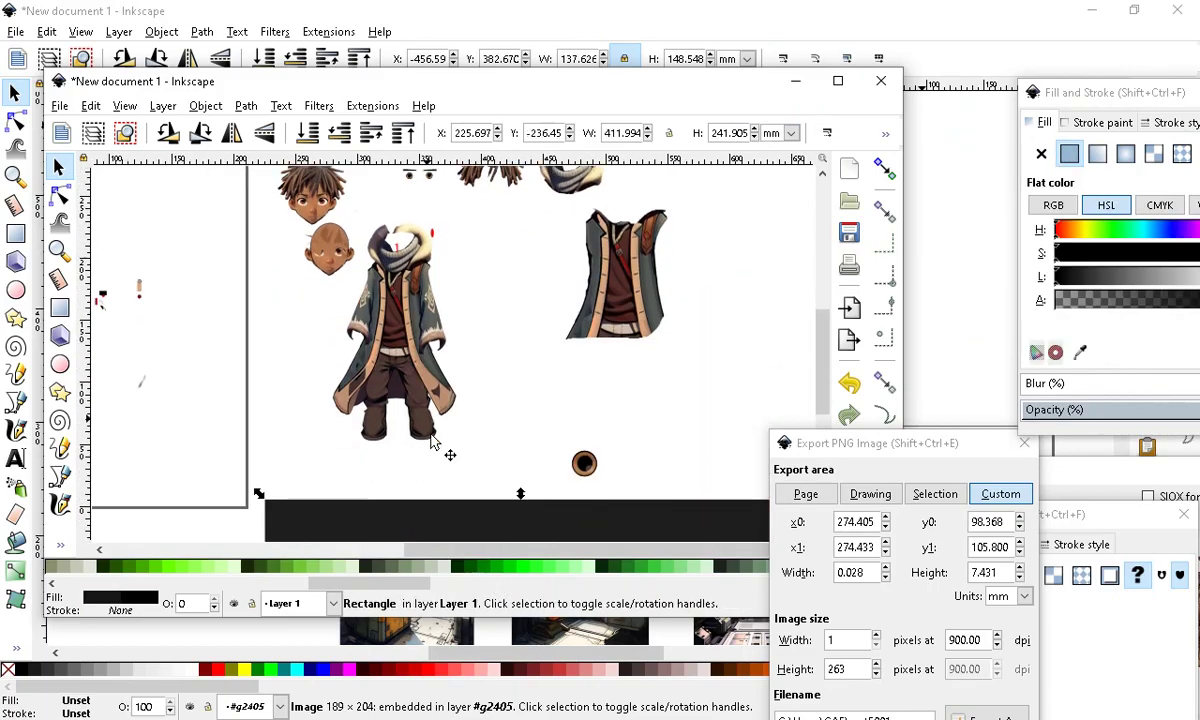
Move the original full body and its loose sleeves away from the face pieces to the page's lower corner
left_click_drag(397, 285, 207, 413)
left_click_drag(421, 354, 439, 419)
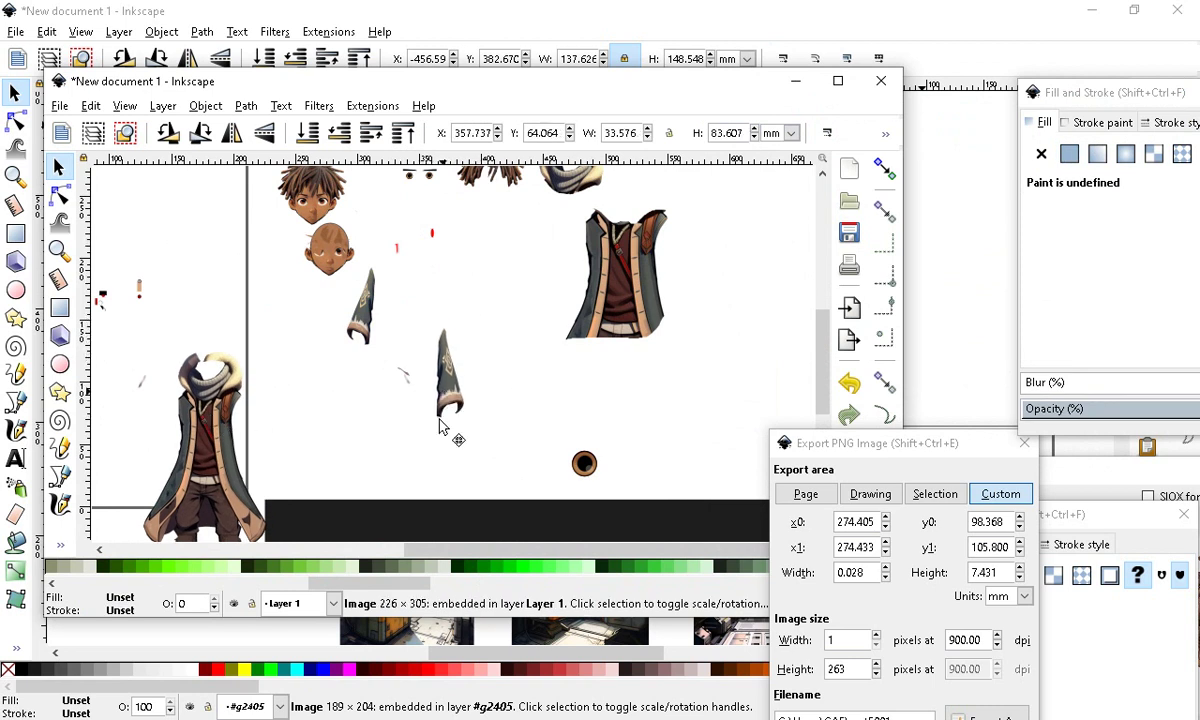
scroll(605, 322, "up", 1)
scroll(571, 322, "down", 4)
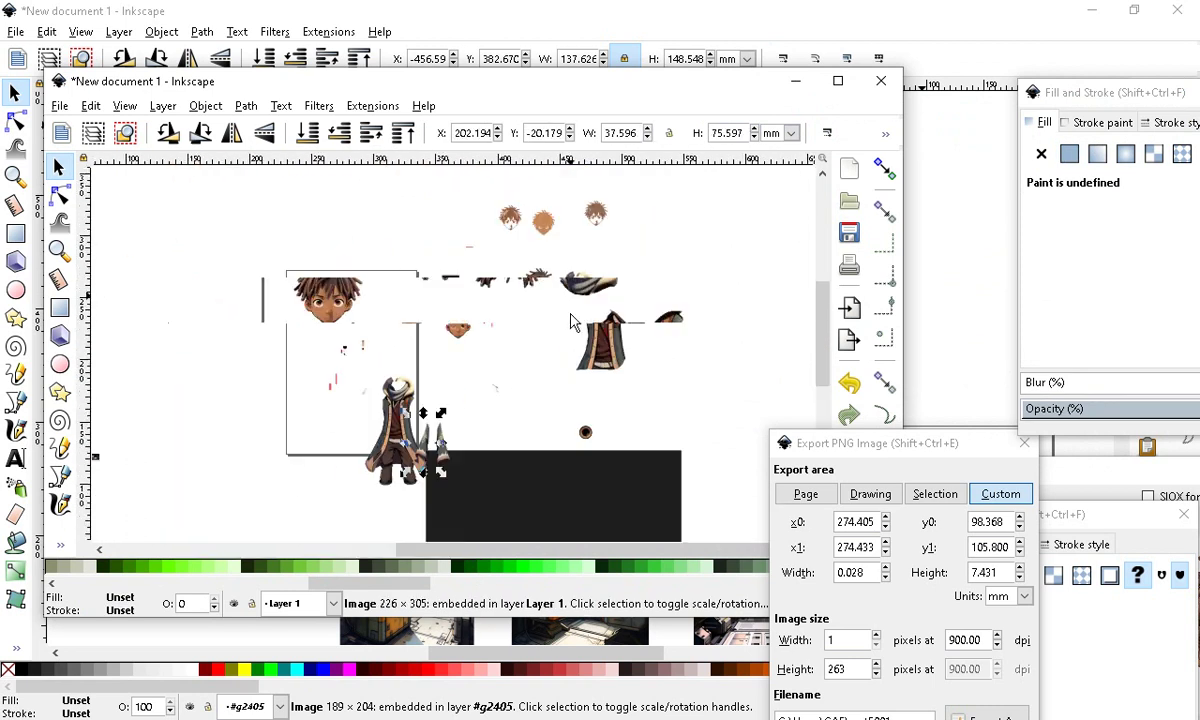
Move the separate coat torso closer to the face pieces, beneath the dreadlocks
scroll(675, 450, "up", 5)
left_click_drag(768, 404, 510, 391)
scroll(580, 305, "down", 3)
scroll(565, 318, "up", 2)
scroll(588, 320, "up", 1)
Select the three leftover red shapes beside the bald head and cut them out of the drawing
left_click(338, 434)
left_click_drag(268, 295, 410, 438)
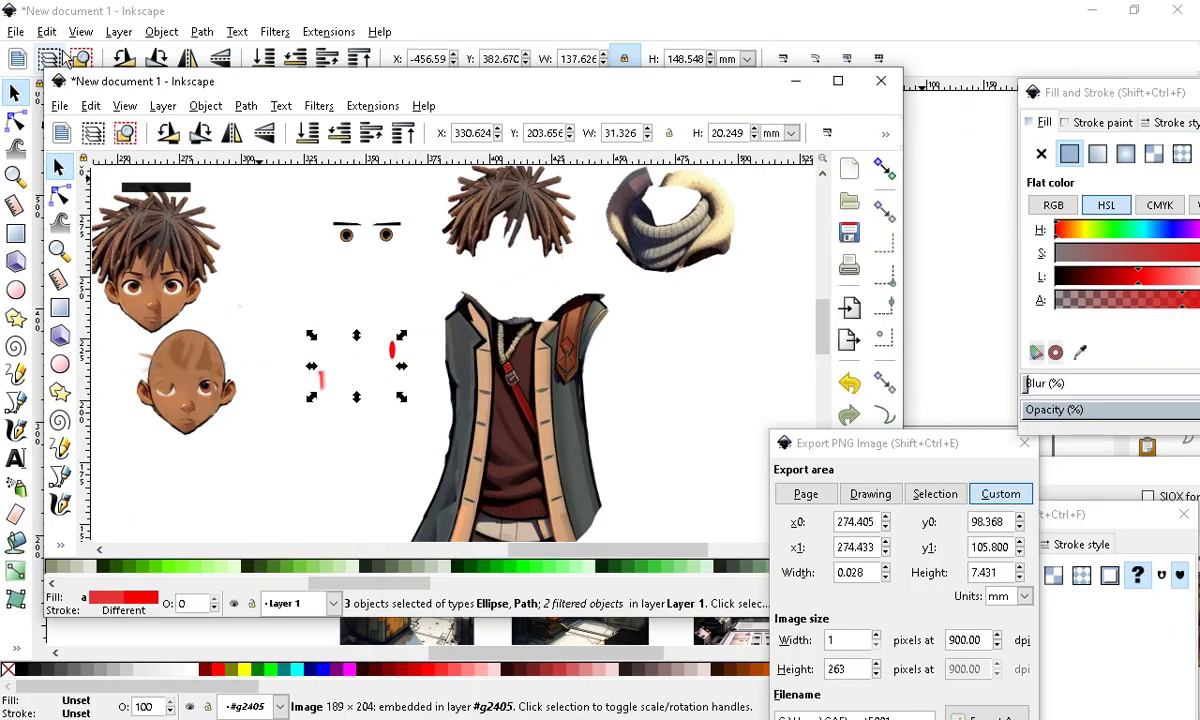
left_click(162, 106)
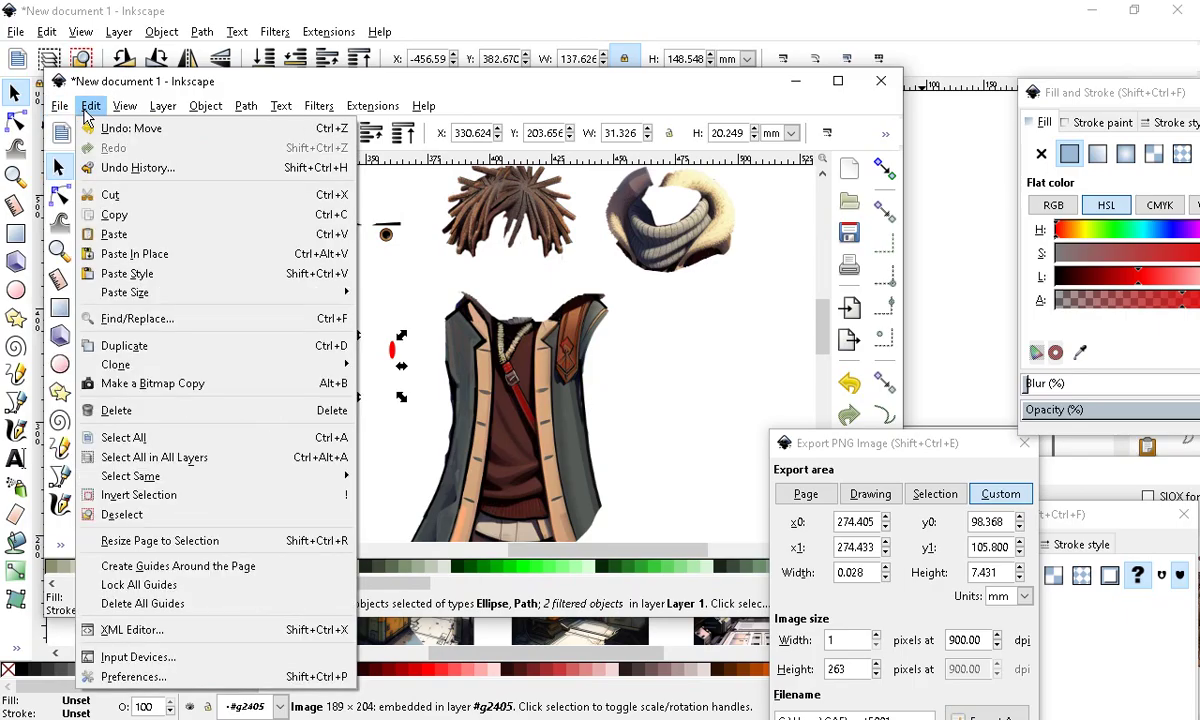
left_click(110, 194)
Move the semi-transparent black rectangle up into the empty space above the original head
scroll(268, 250, "down", 2)
scroll(275, 290, "up", 4)
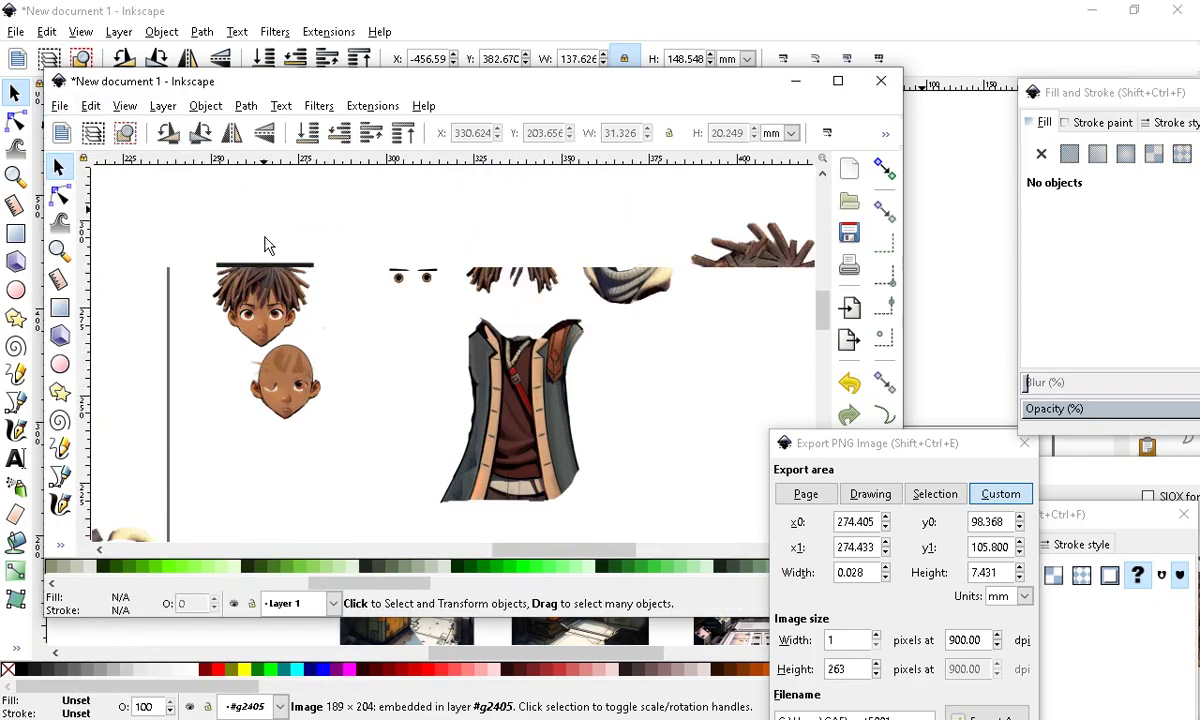
left_click(266, 268)
left_click_drag(280, 268, 245, 166)
scroll(268, 215, "down", 1)
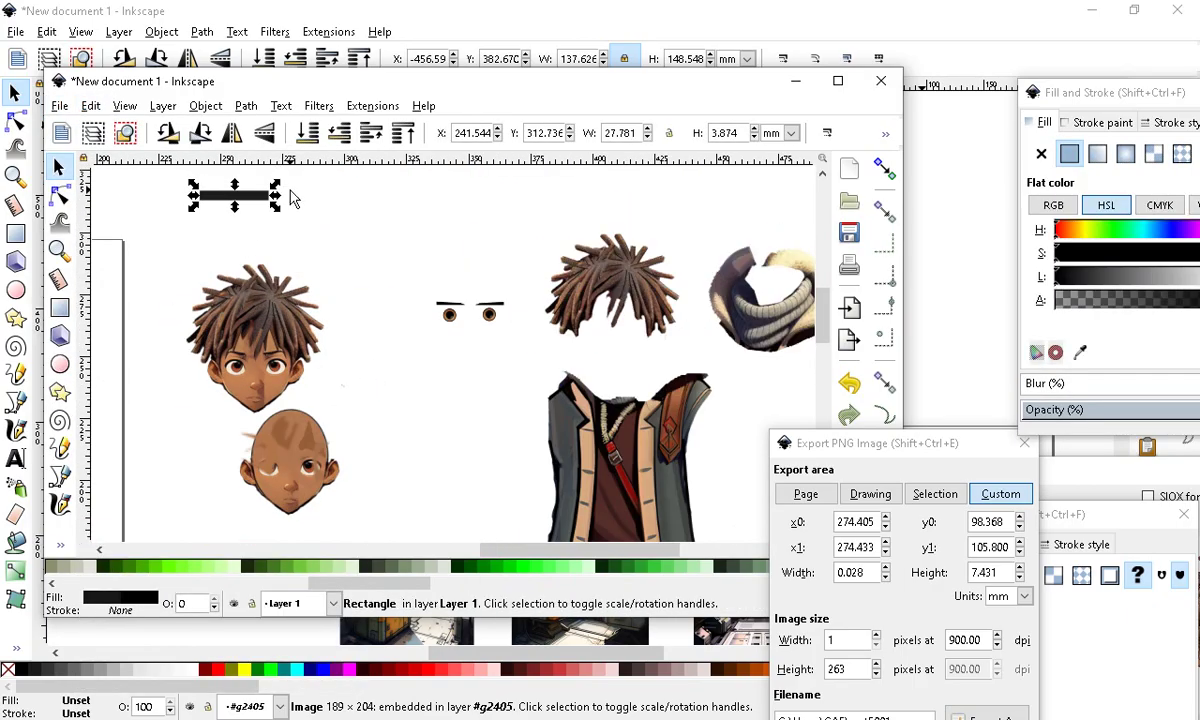
scroll(420, 515, "up", 1)
scroll(370, 495, "down", 2)
Move the bald head out from under the skin patches to the spot just below the irises and eyebrows
left_click(318, 447)
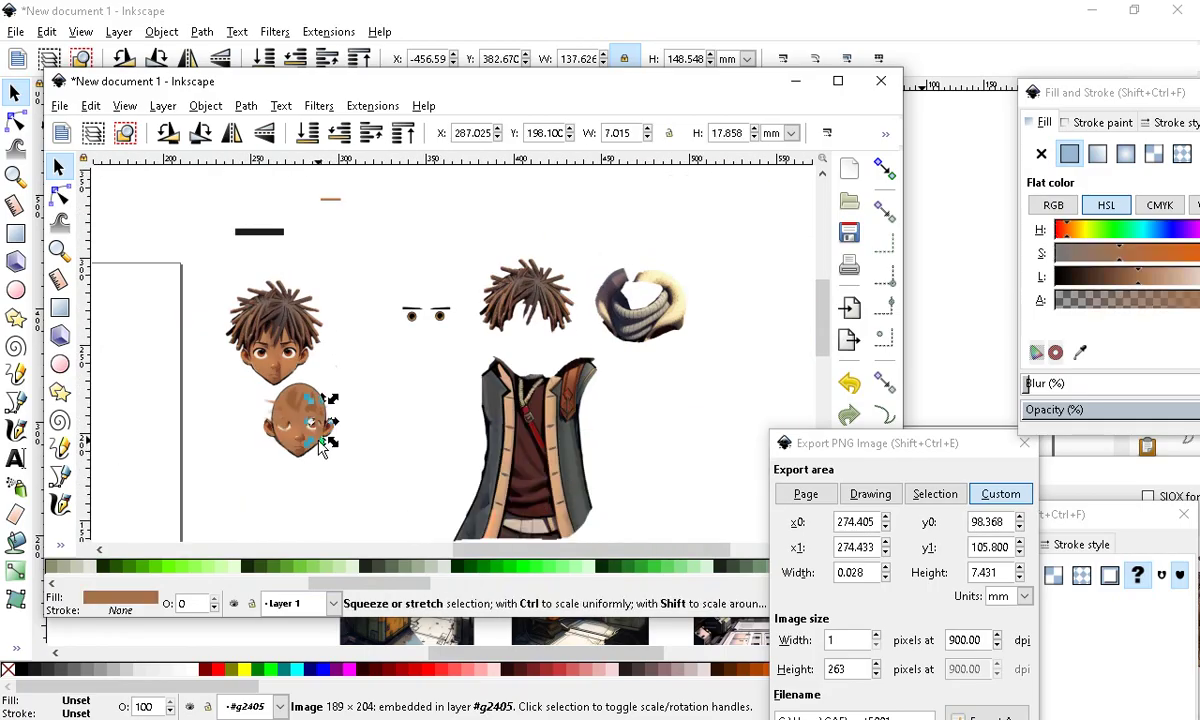
mouse_move(287, 452)
left_mouse_down()
mouse_move(385, 462)
mouse_move(400, 420)
left_mouse_up()
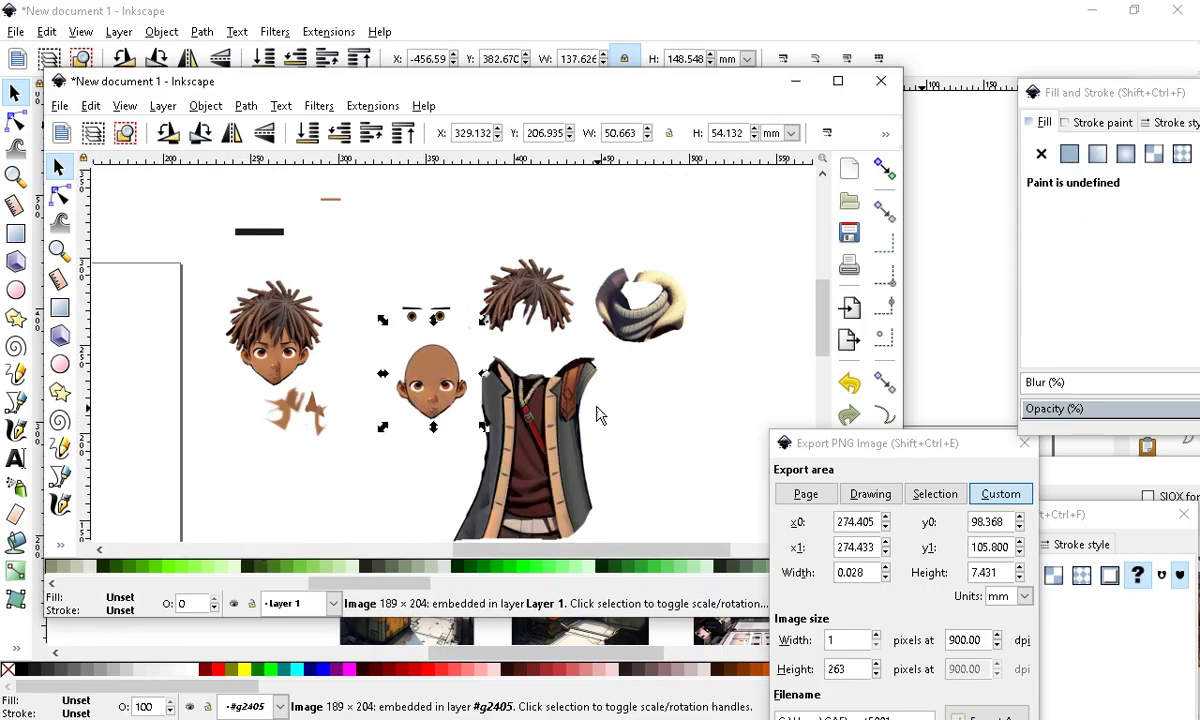
scroll(599, 414, "up", 1)
scroll(540, 298, "down", 1)
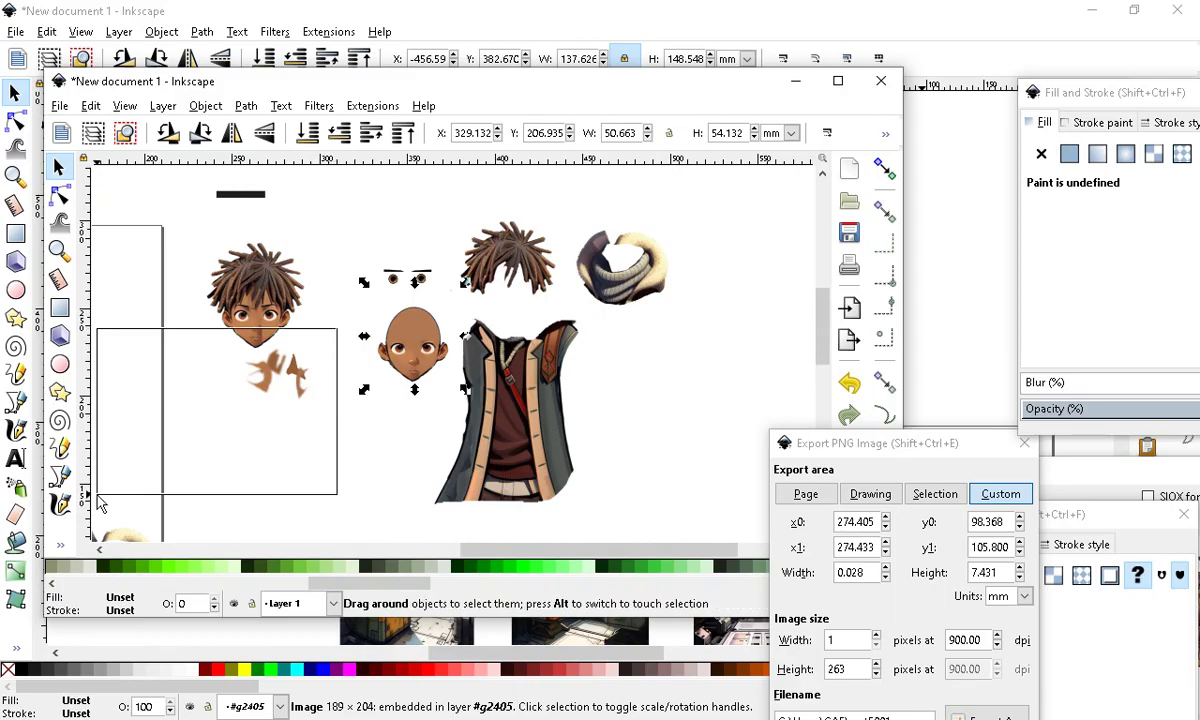
Select all four brown skin patches and move them away from the heads to the page's edge
left_click_drag(100, 503, 100, 503)
scroll(440, 330, "up", 4)
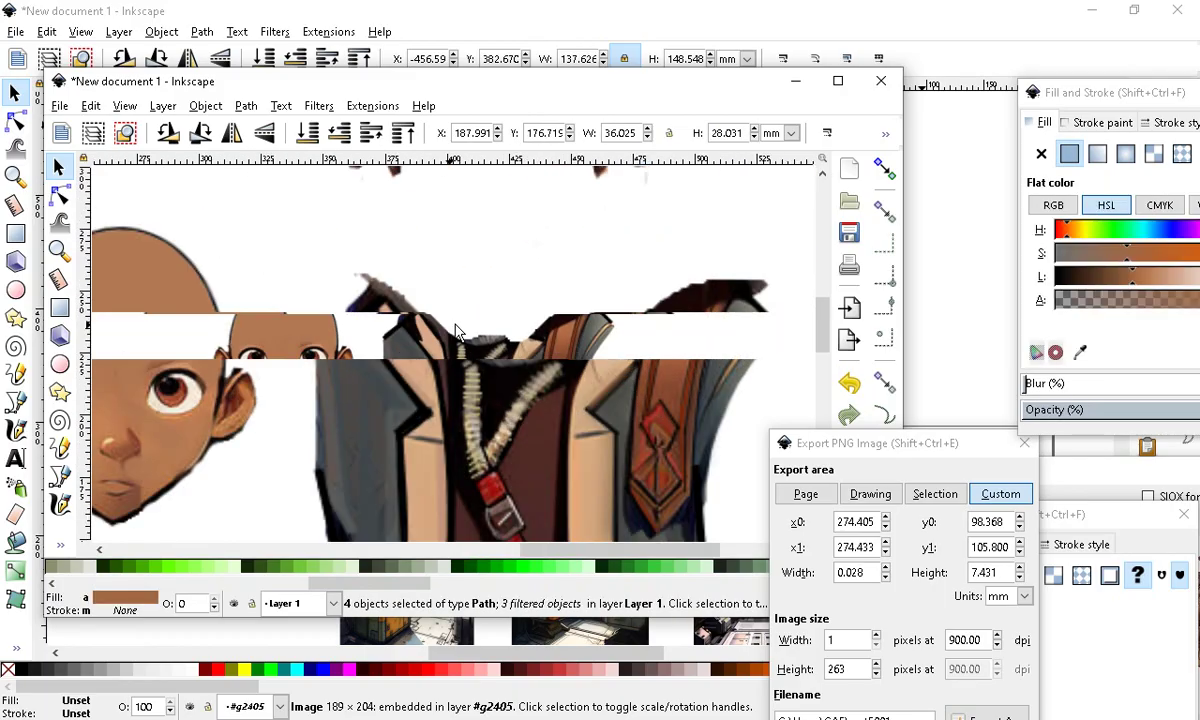
scroll(470, 360, "down", 4)
Place the bald head on the neck of the separate coat torso
left_click(497, 370)
scroll(505, 358, "up", 3)
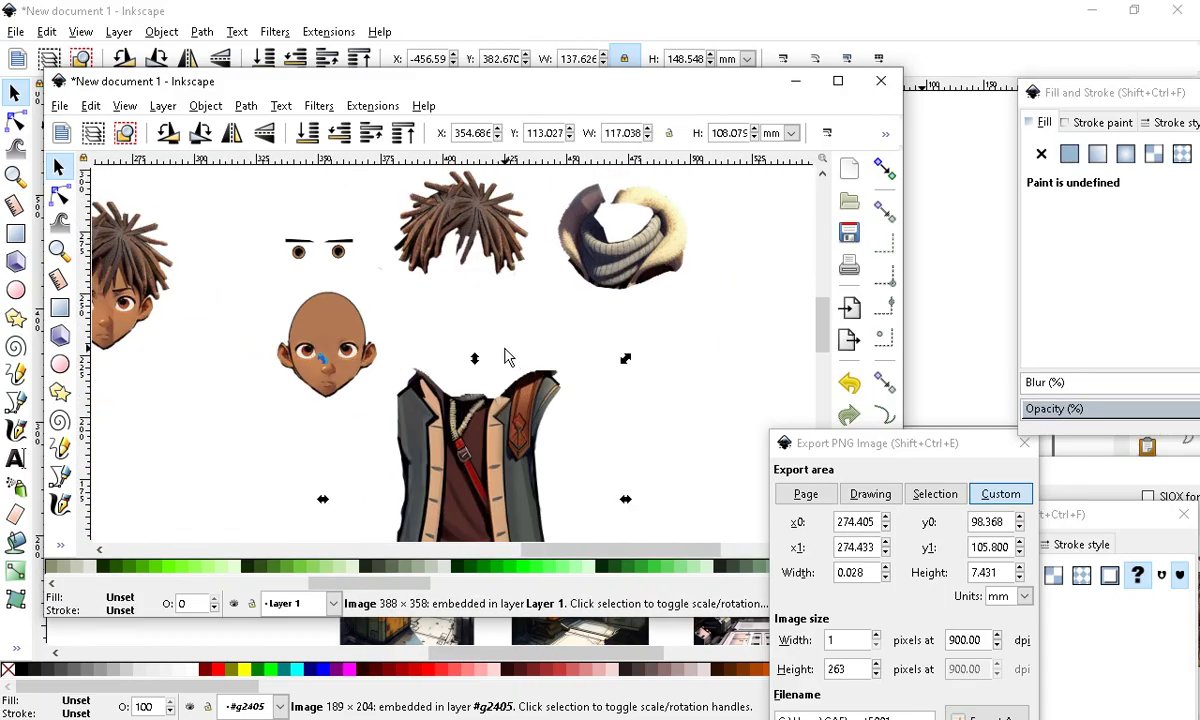
mouse_move(260, 316)
left_mouse_down()
mouse_move(585, 335)
mouse_move(542, 343)
mouse_move(556, 321)
left_mouse_up()
scroll(560, 315, "down", 3)
scroll(582, 231, "up", 2)
Lay the dreadlocks over the bald head on the coat and fine-tune their fit around the face
left_click_drag(584, 236, 573, 342)
scroll(573, 342, "up", 2)
left_click_drag(604, 205, 614, 214)
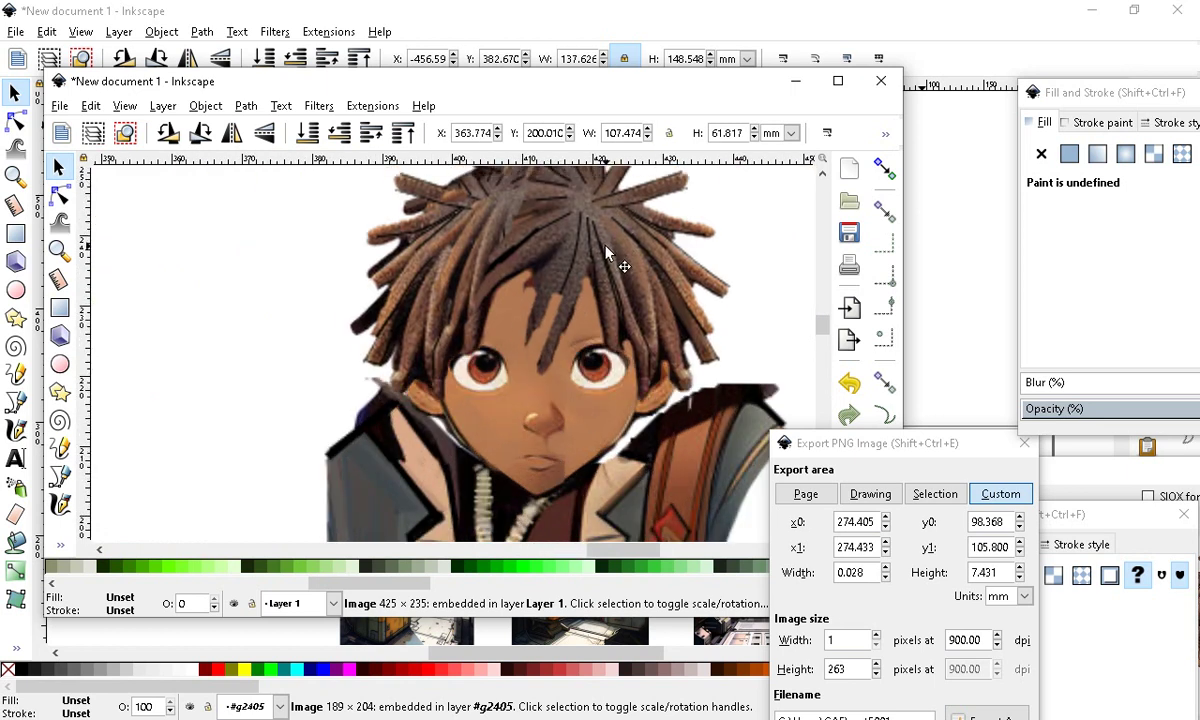
scroll(429, 281, "down", 3)
scroll(375, 289, "up", 2)
Place one loose iris over the character's left eye and shrink it to about 3.8 by 4.2 mm
left_click(366, 259)
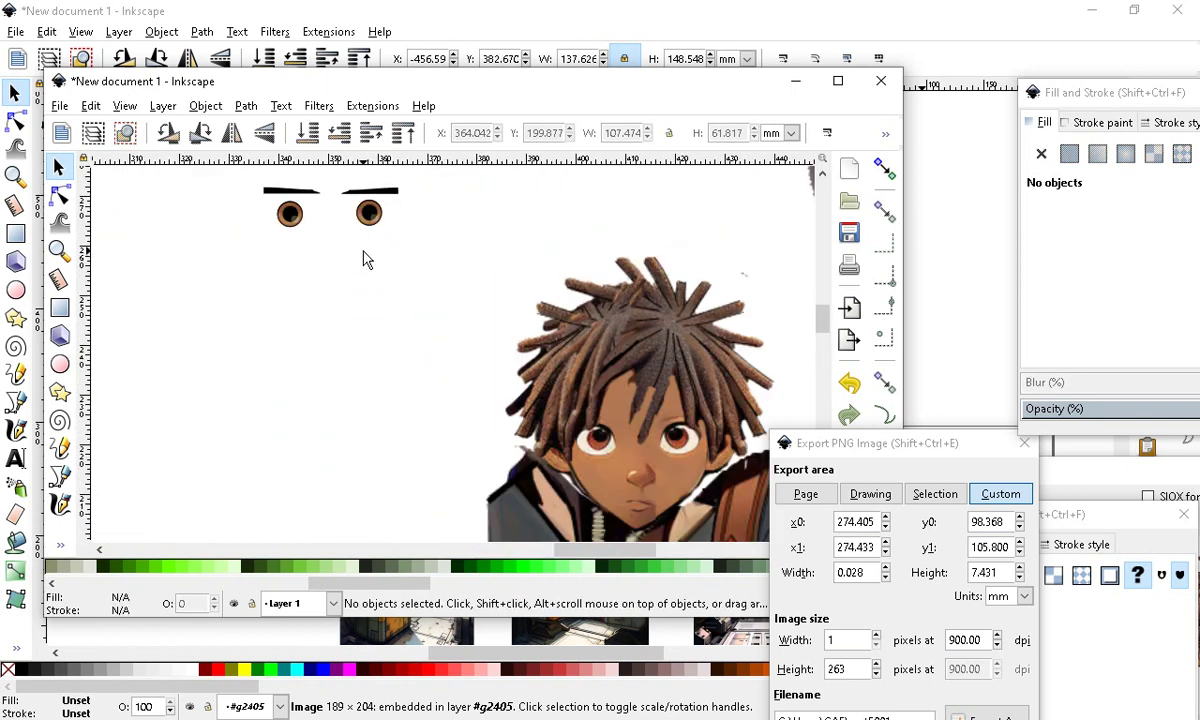
left_click_drag(370, 214, 344, 320)
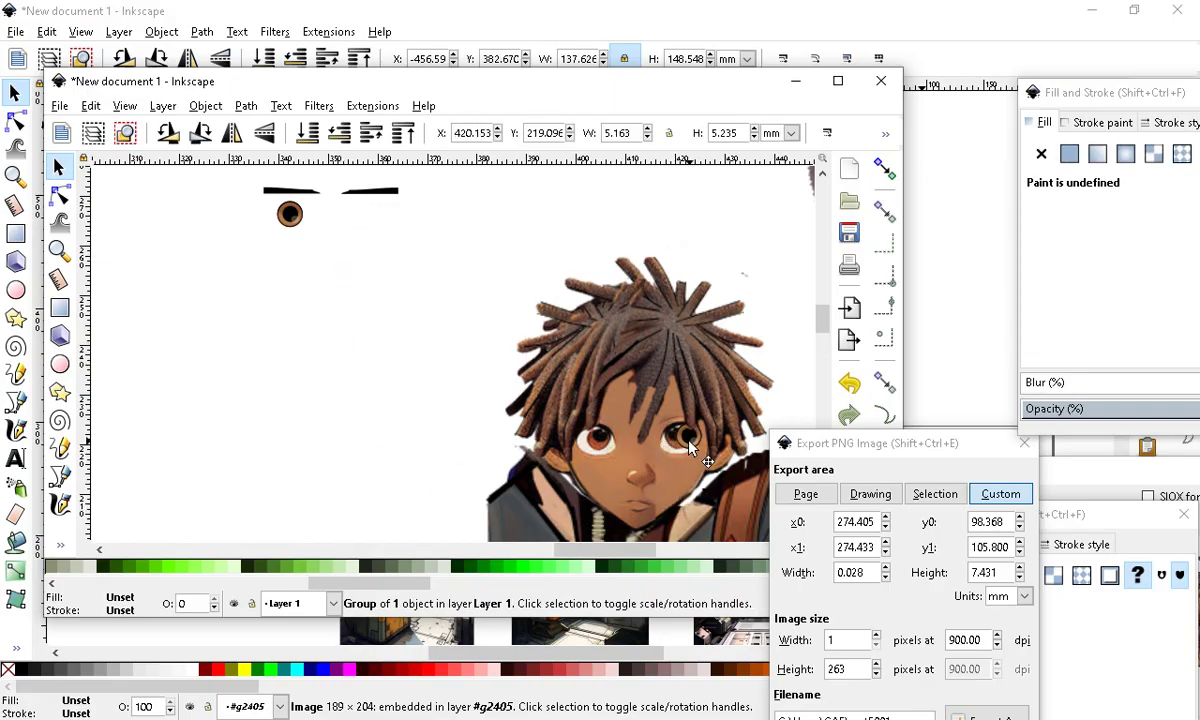
left_click_drag(676, 448, 684, 441)
scroll(700, 462, "up", 3)
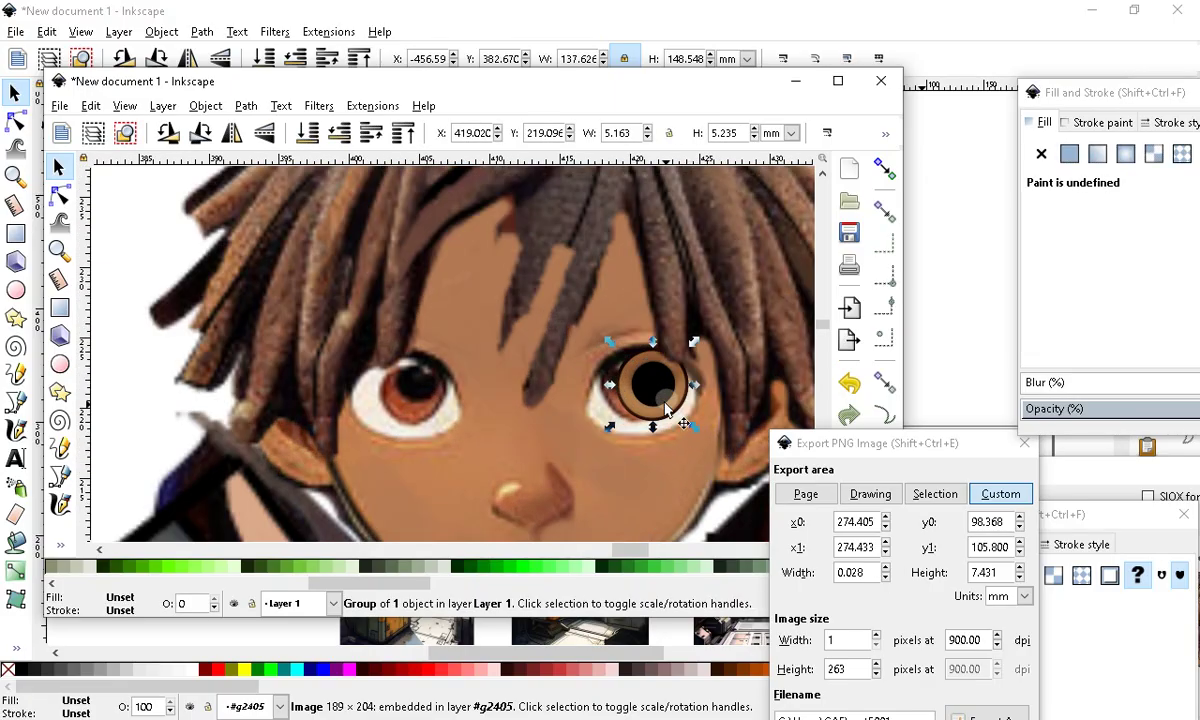
left_click_drag(695, 345, 630, 393)
scroll(605, 376, "down", 4)
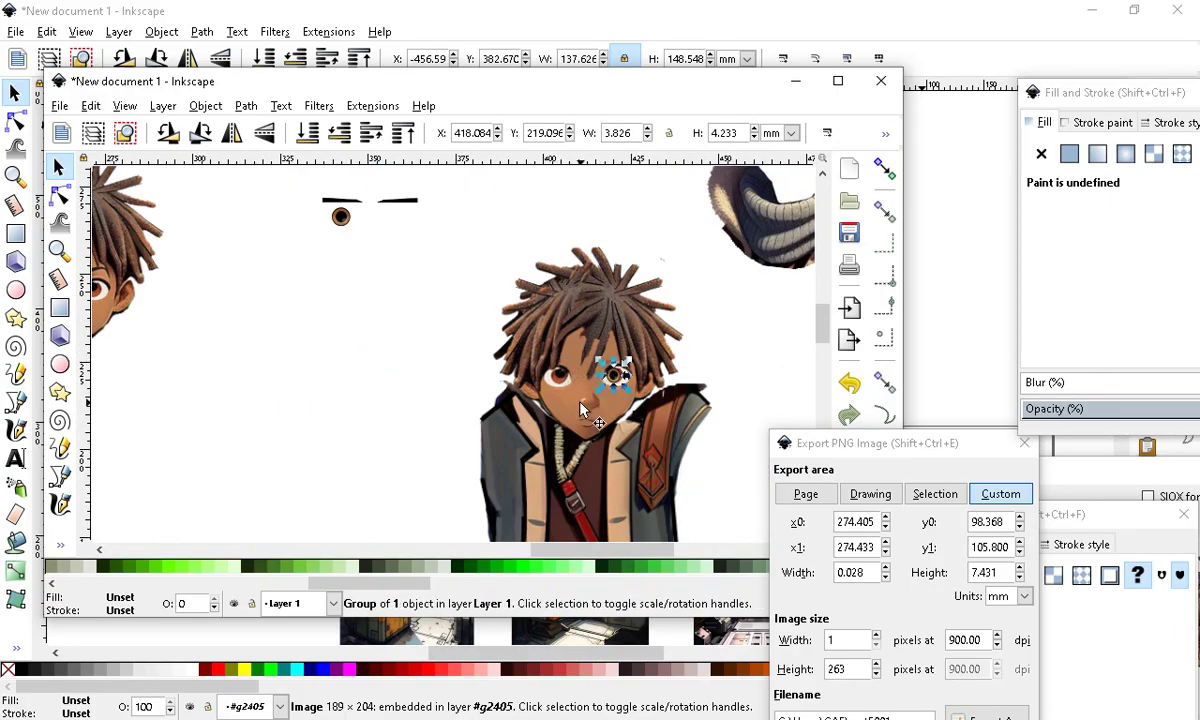
left_click(442, 344)
Duplicate the resized iris and position the copy over the character's other eye
scroll(620, 378, "up", 2)
scroll(590, 425, "up", 4)
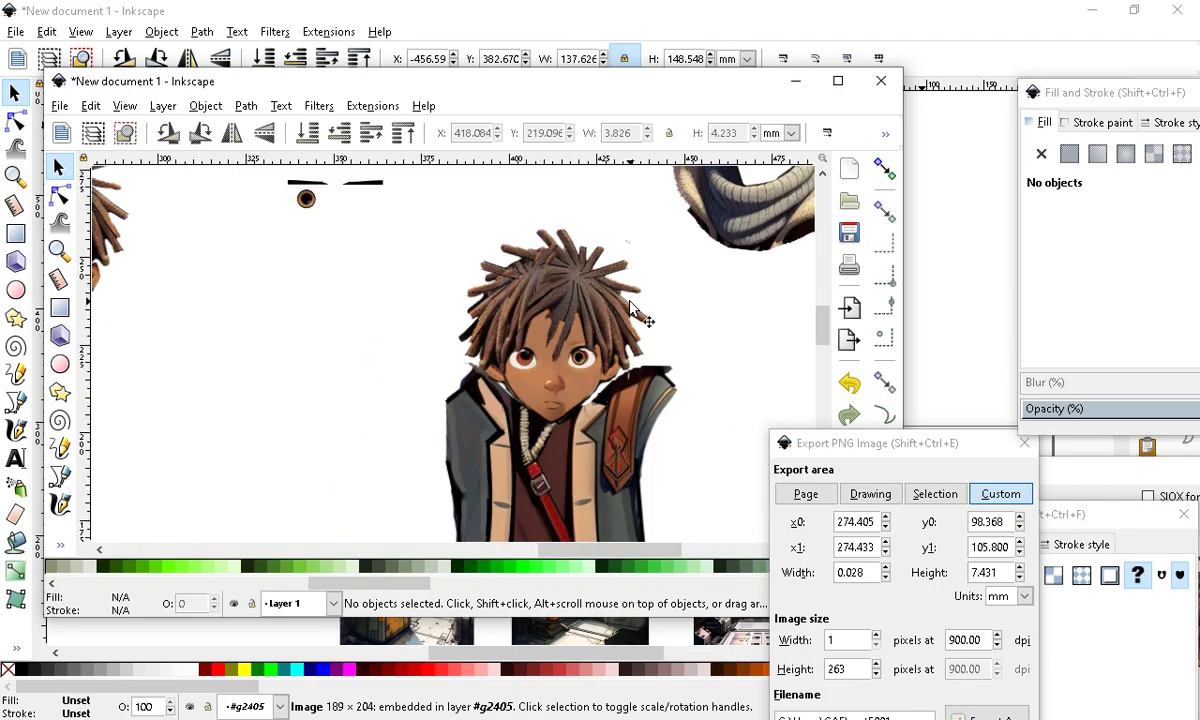
left_click(590, 352)
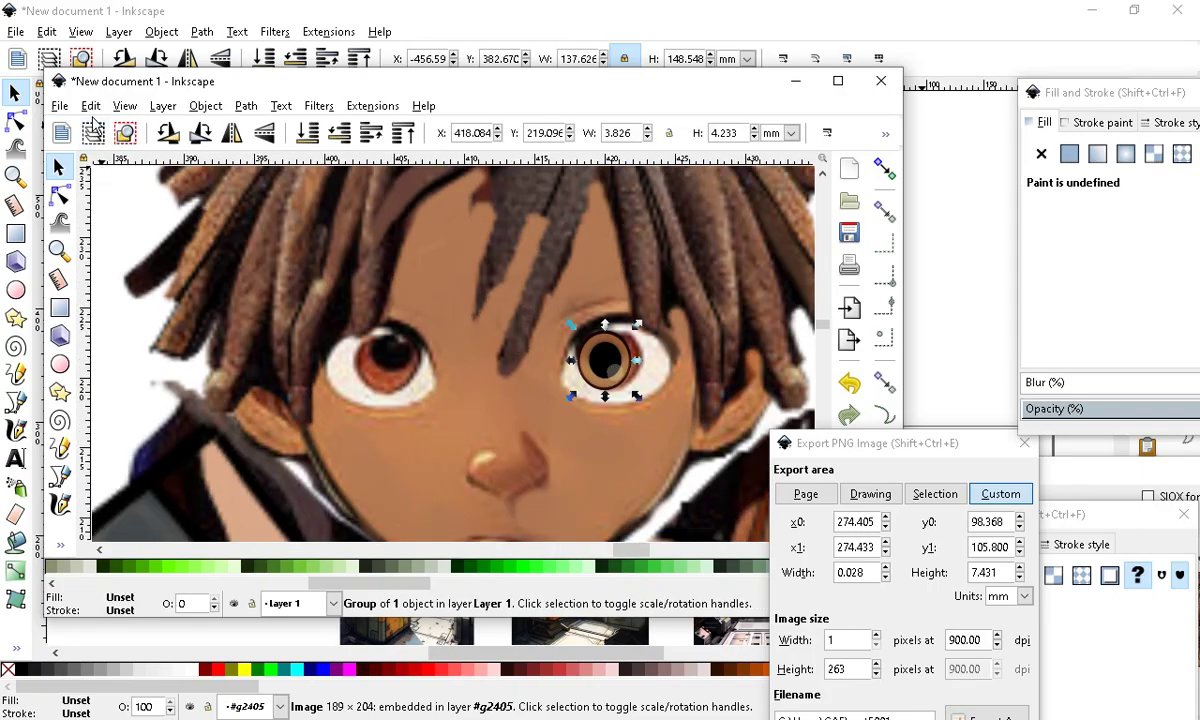
left_click(90, 105)
left_click(145, 340)
left_click_drag(609, 376, 305, 358)
left_click_drag(398, 378, 381, 395)
scroll(421, 350, "down", 2)
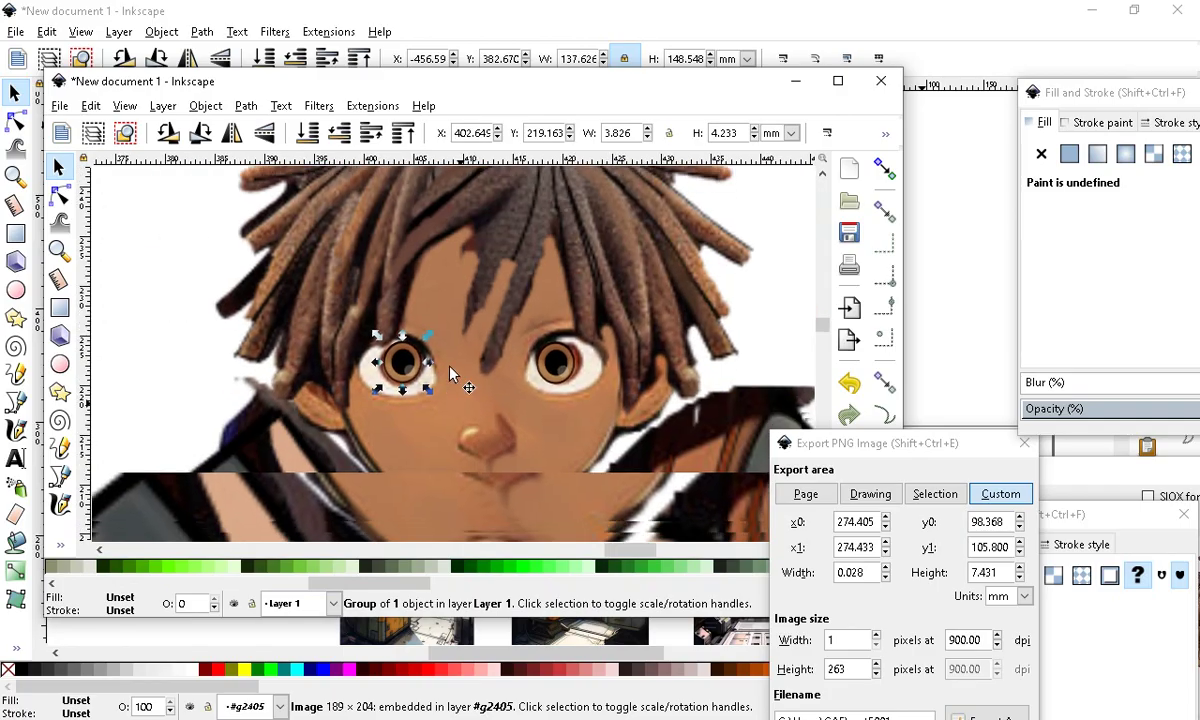
scroll(555, 272, "down", 3)
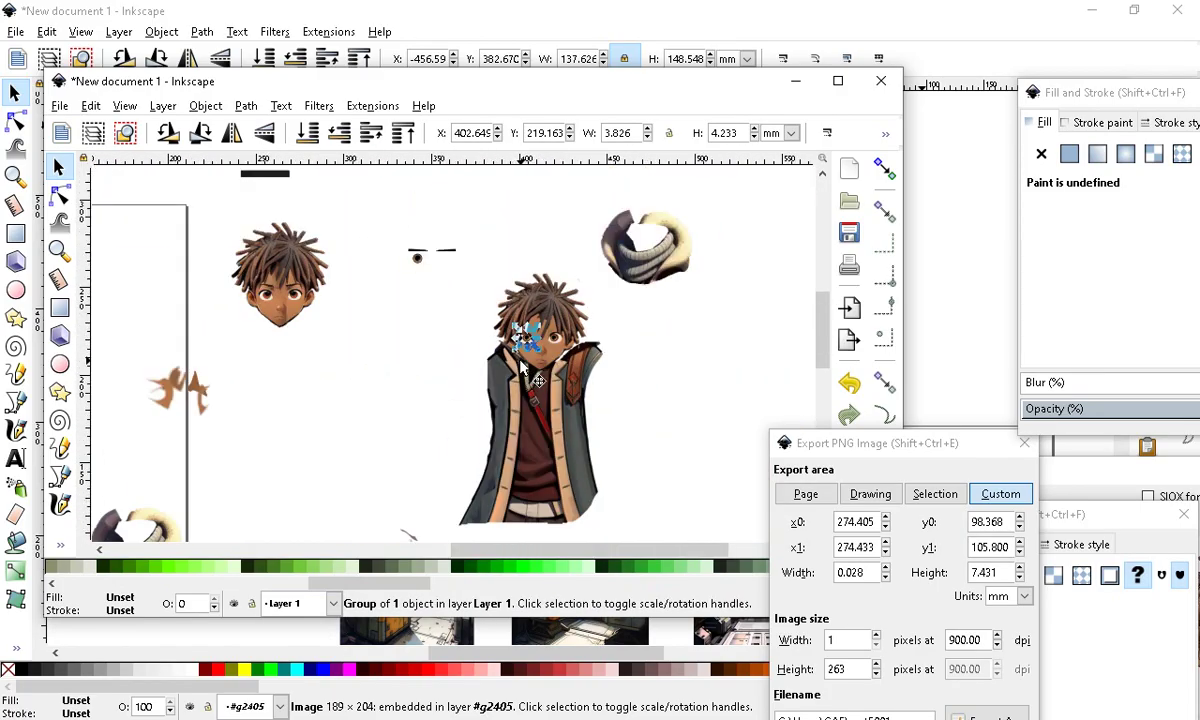
left_click(627, 378)
Move the dreadlocks and the bald head off the coat to the empty area next to the original head
scroll(587, 356, "up", 3)
scroll(521, 383, "down", 2)
scroll(516, 284, "up", 1)
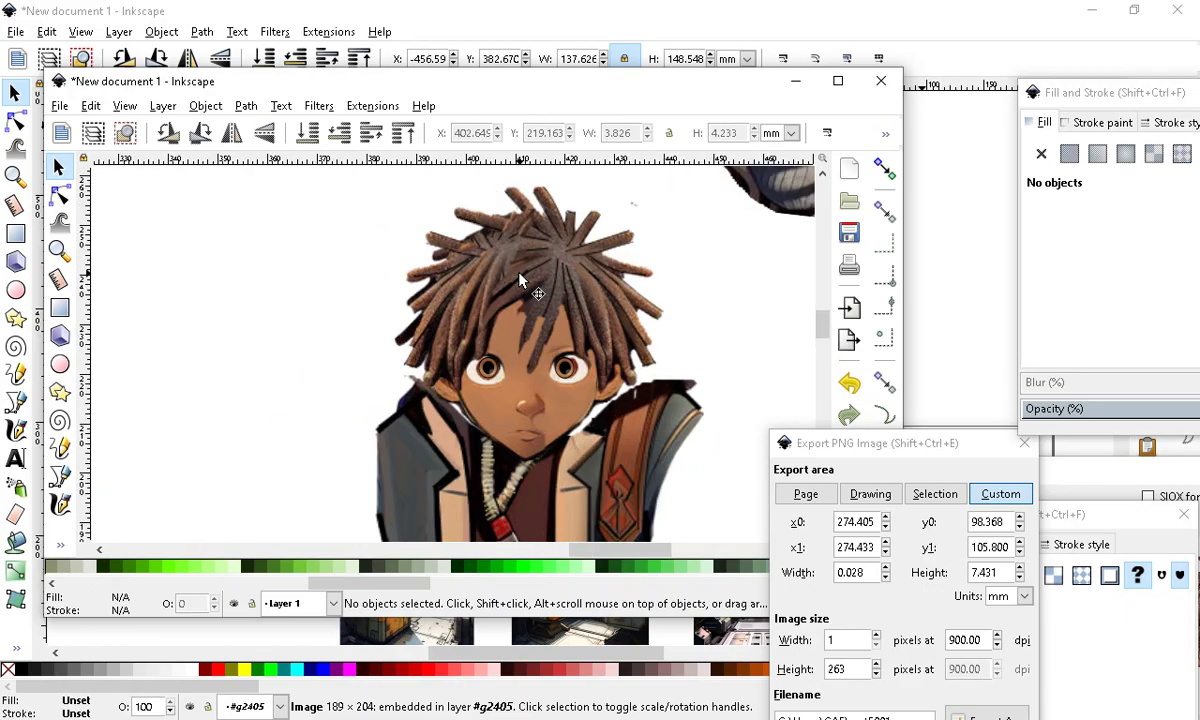
left_click(550, 280)
left_click_drag(550, 280, 130, 270)
scroll(611, 230, "down", 2)
scroll(550, 315, "up", 2)
left_click_drag(640, 305, 232, 452)
scroll(407, 343, "down", 2)
scroll(452, 312, "up", 2)
Place the two black eyebrows on the forehead of the bald head, one above each eye
scroll(452, 312, "up", 2)
scroll(498, 338, "down", 1)
left_click_drag(461, 229, 467, 256)
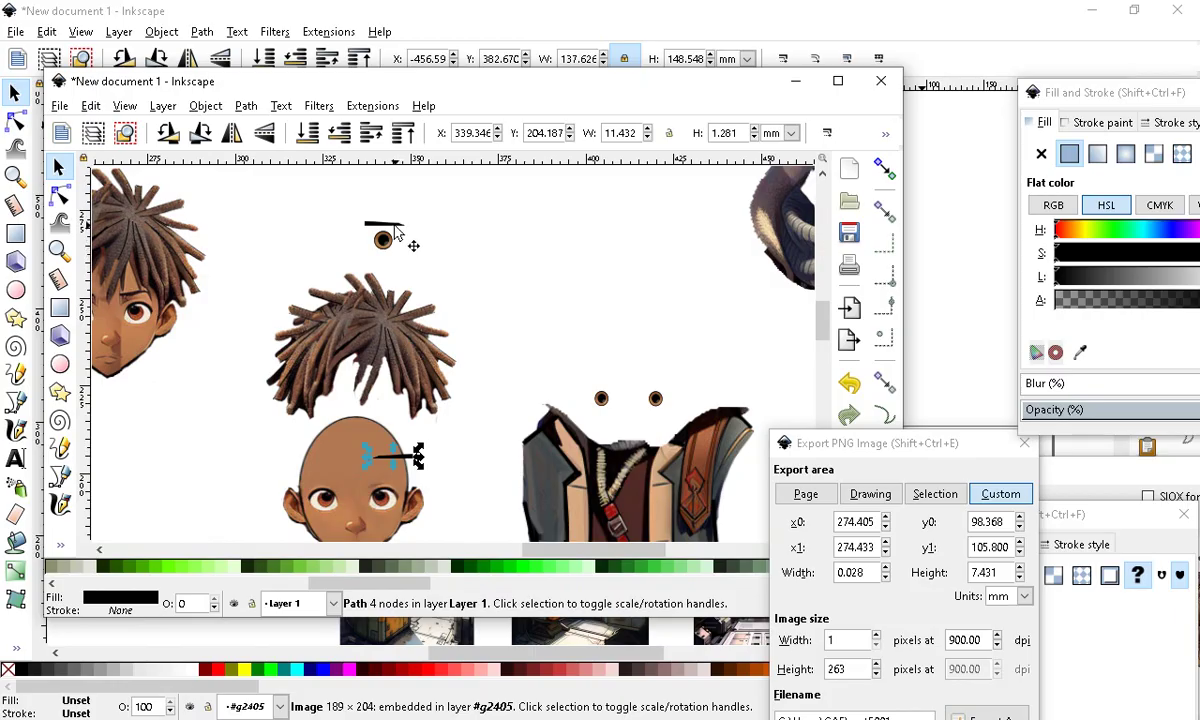
scroll(418, 375, "down", 1)
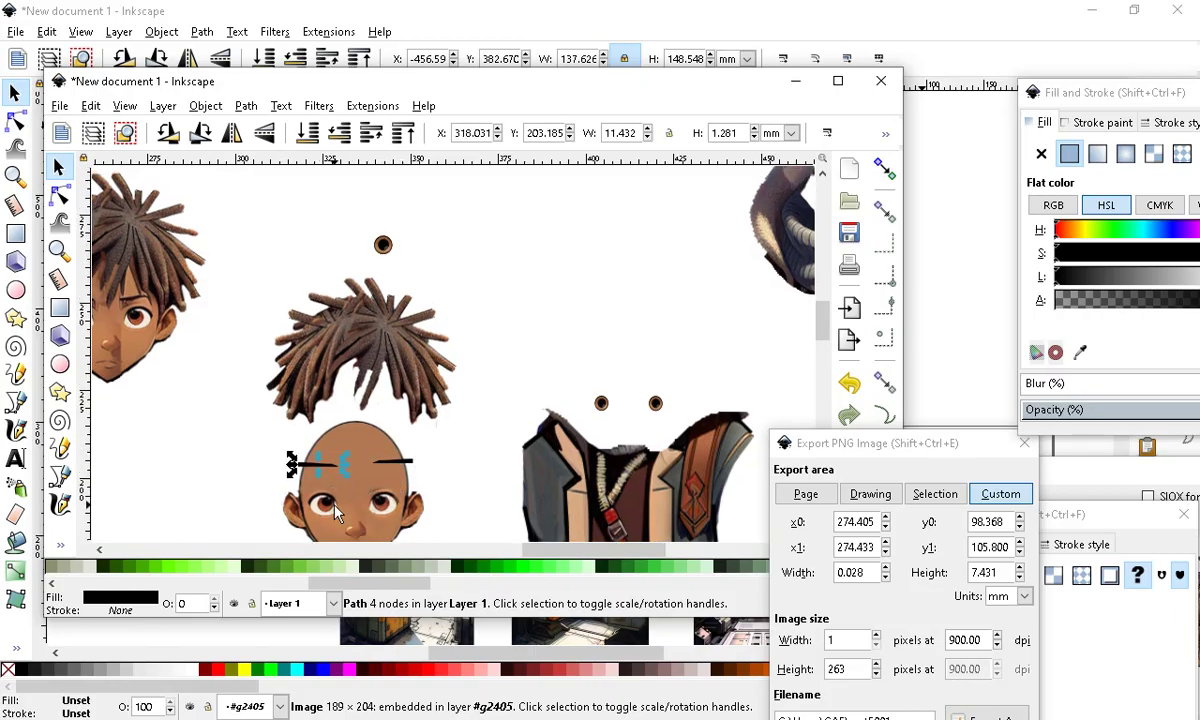
scroll(420, 370, "up", 1)
scroll(425, 350, "down", 2)
scroll(432, 322, "up", 2)
Lay the dreadlocks over the bald head with its new eyebrows and align them with the face
left_click_drag(432, 322, 399, 373)
scroll(395, 430, "up", 1)
scroll(408, 452, "up", 3)
mouse_move(586, 296)
left_mouse_down()
mouse_move(581, 195)
mouse_move(568, 300)
left_mouse_up()
scroll(607, 235, "down", 5)
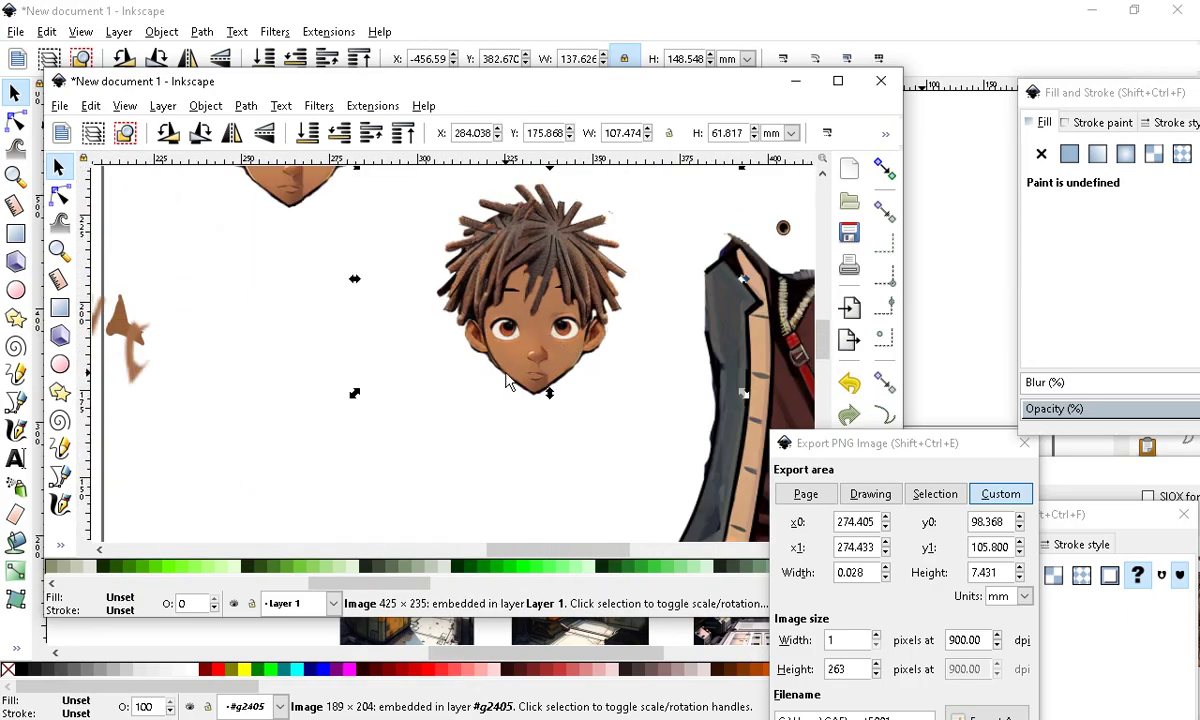
scroll(408, 375, "up", 4)
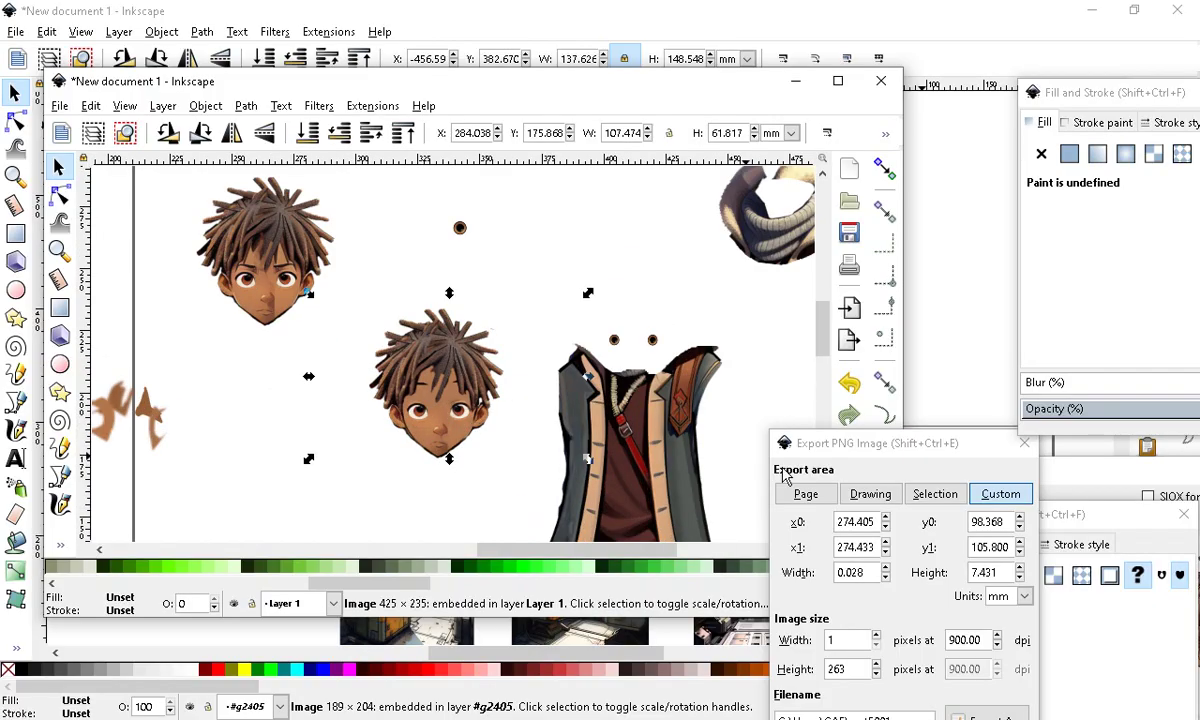
Draw a red ellipse about 32 by 21 mm over the boy's face and move it to the empty area beside the head
scroll(567, 444, "up", 2)
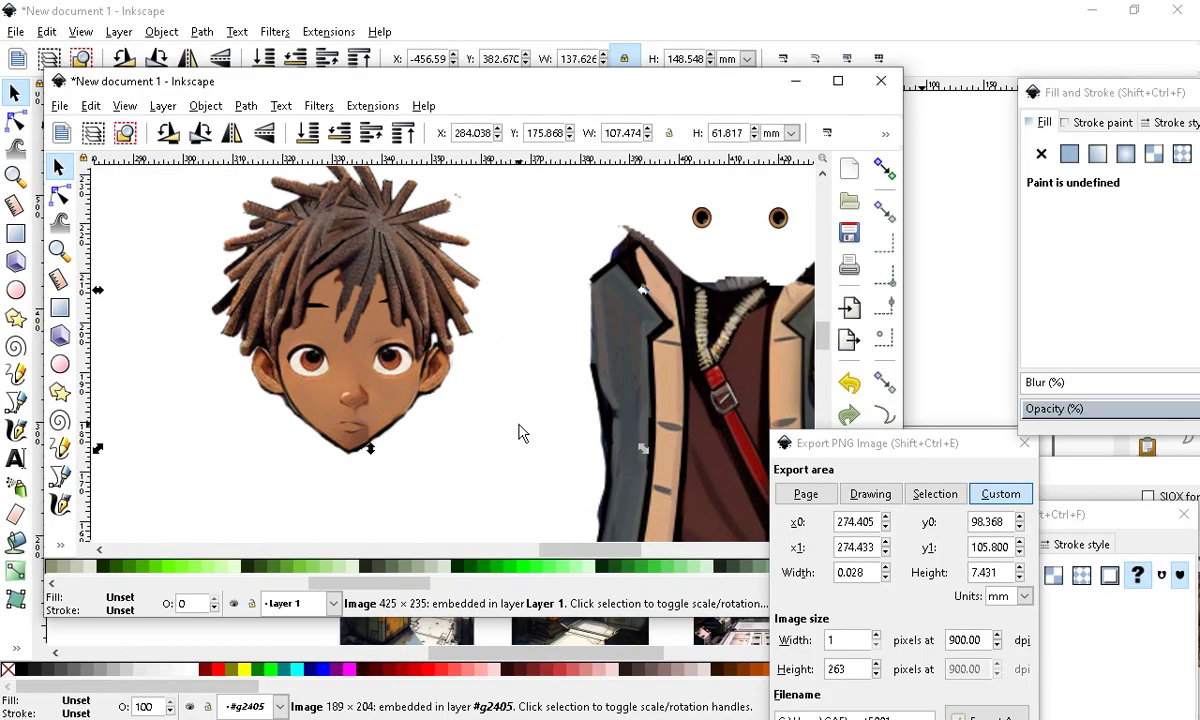
left_click(520, 432)
left_click(60, 364)
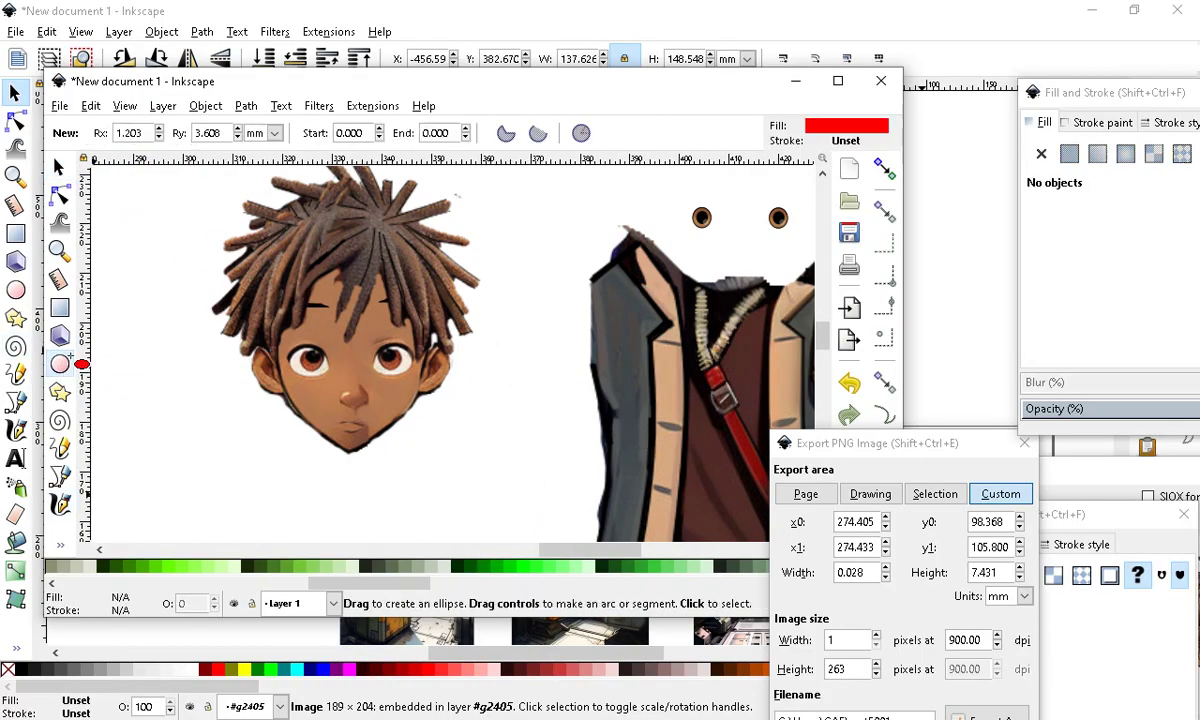
left_click_drag(268, 304, 428, 408)
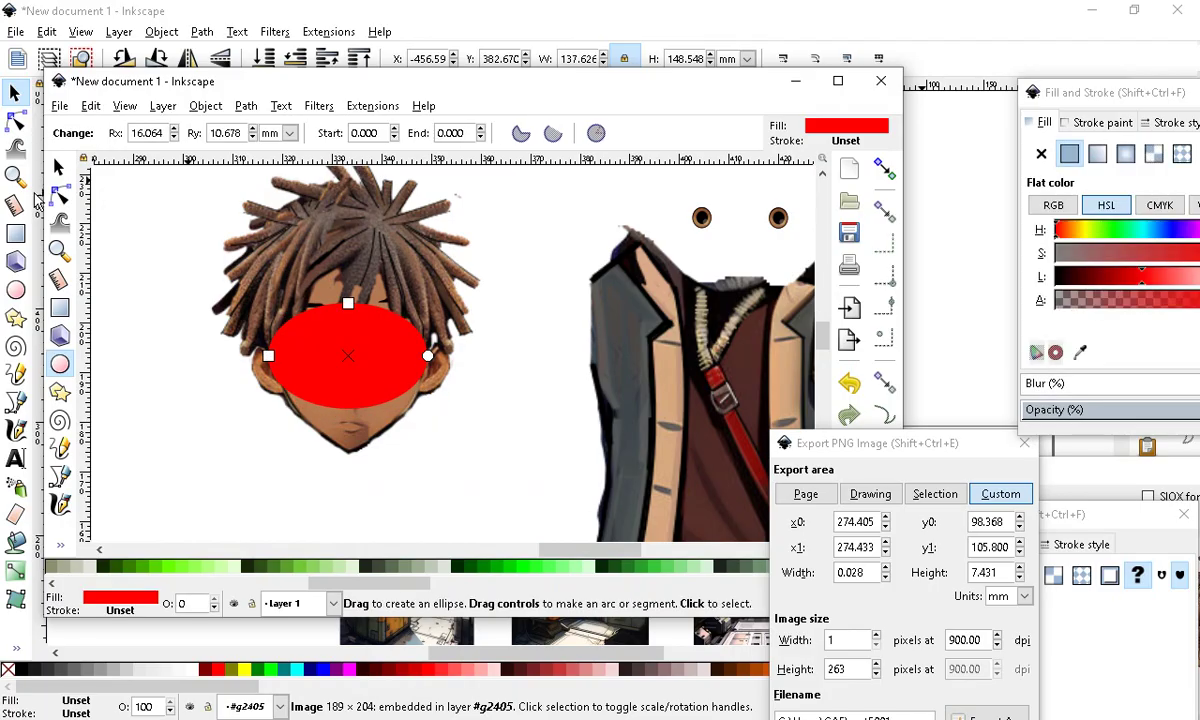
left_click(58, 166)
scroll(370, 345, "down", 3)
left_click_drag(289, 397, 261, 388)
Move the red ellipse onto the chest of the coat and change its fill to white
scroll(385, 345, "up", 2)
scroll(394, 412, "down", 2)
scroll(258, 260, "up", 1)
scroll(347, 302, "up", 3)
scroll(303, 343, "down", 4)
scroll(429, 402, "up", 2)
scroll(407, 398, "down", 1)
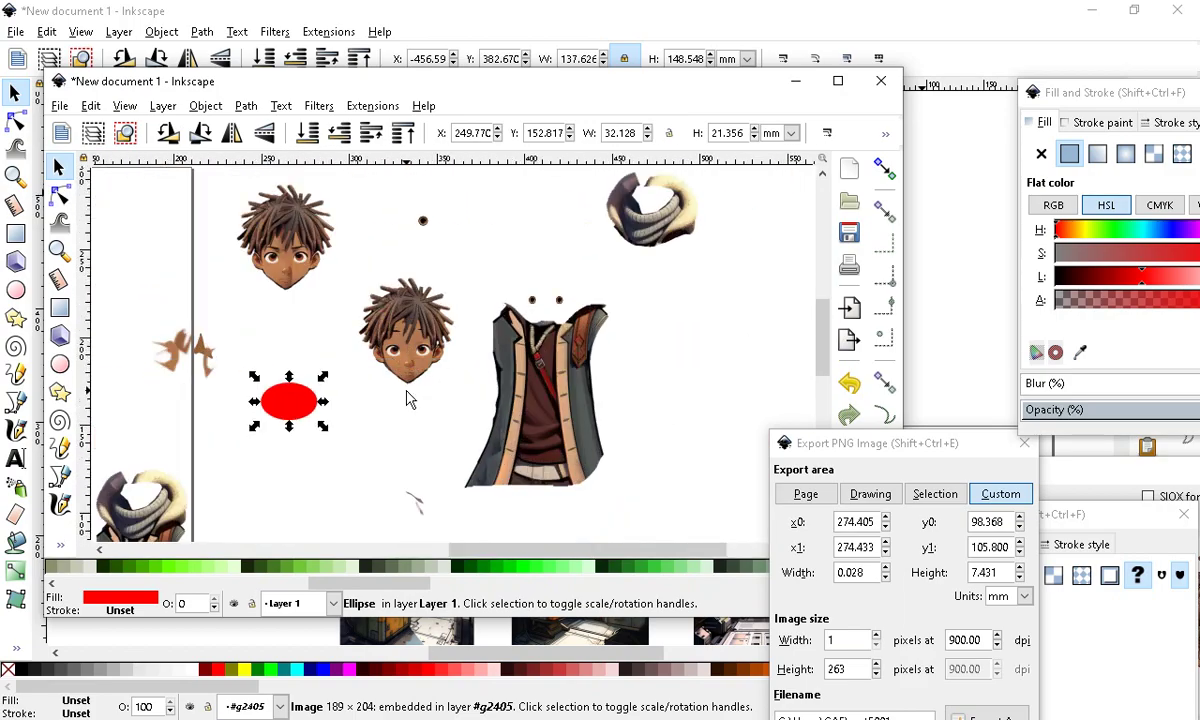
scroll(407, 398, "up", 1)
left_click_drag(249, 420, 614, 358)
scroll(618, 380, "up", 1)
left_click_drag(1095, 98, 1007, 103)
left_click_drag(1115, 283, 1163, 288)
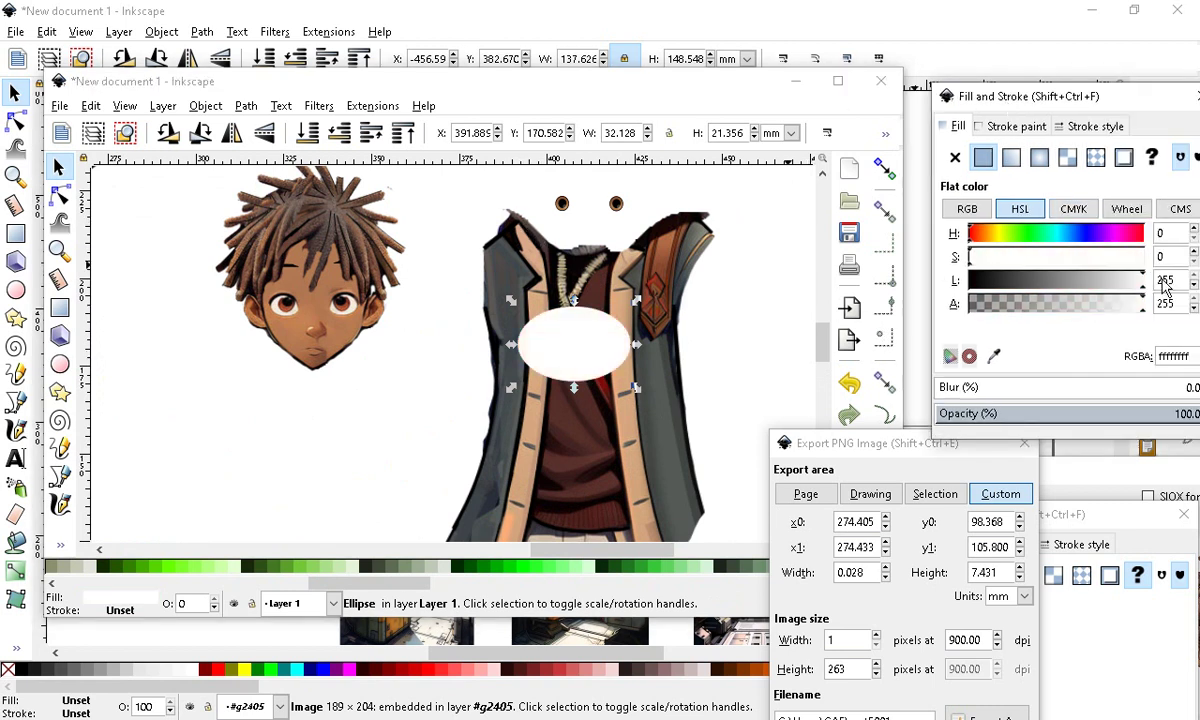
Move the bald head down away from the dreadlocks and minimize the other document window
scroll(424, 289, "up", 2)
scroll(265, 300, "down", 3)
left_click_drag(313, 268, 220, 362)
scroll(220, 362, "up", 1)
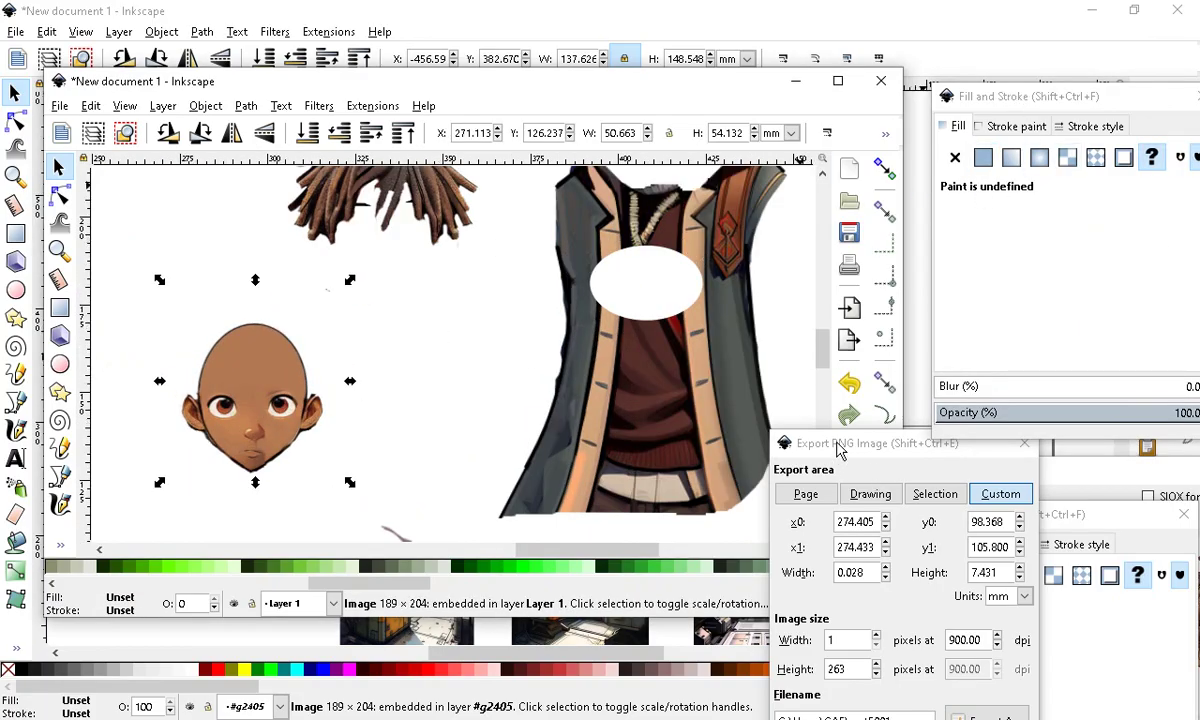
left_click_drag(838, 448, 765, 585)
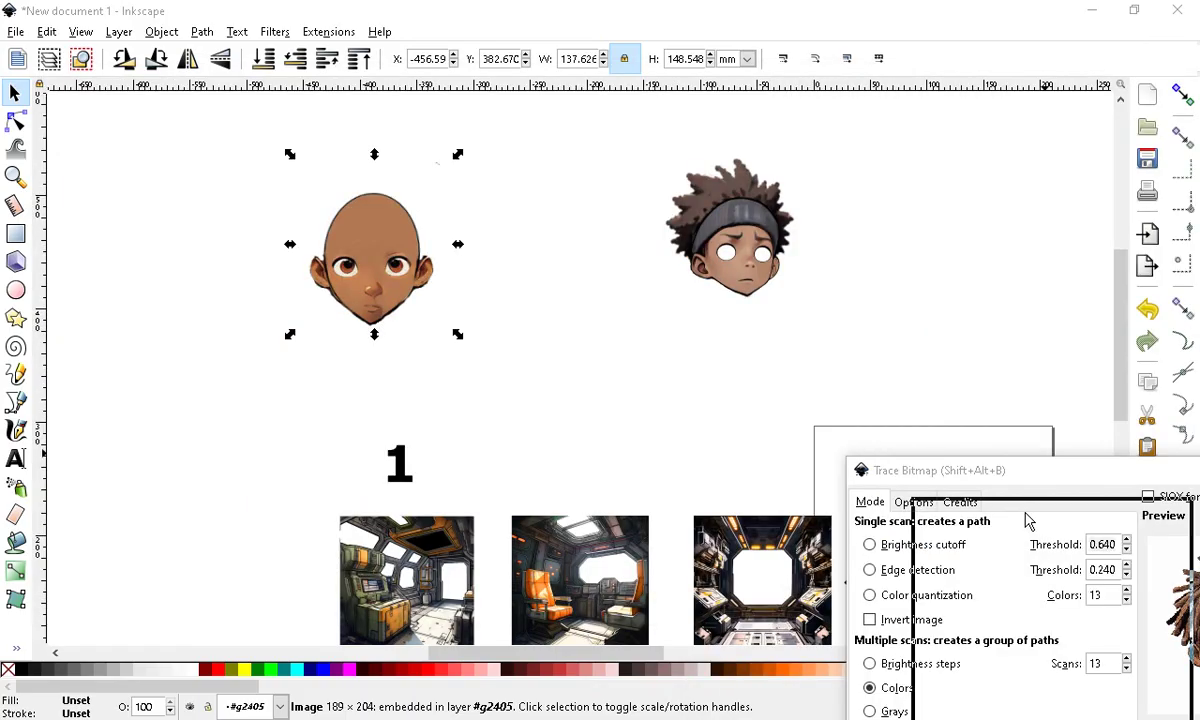
left_click(1089, 10)
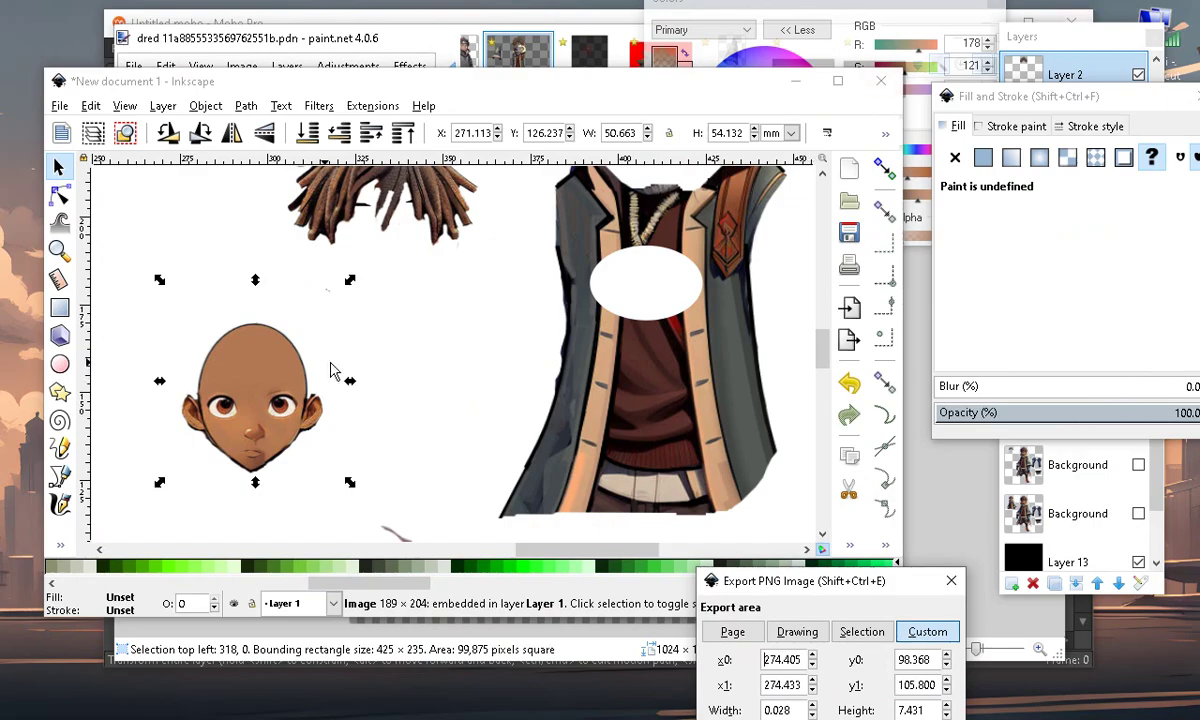
Trace the bald head bitmap in colors with 8 scans, smoothing off, stacked scans on and the background removed
scroll(272, 372, "down", 1)
scroll(260, 432, "up", 2)
mouse_move(284, 314)
left_mouse_down()
mouse_move(295, 316)
mouse_move(295, 301)
left_mouse_up()
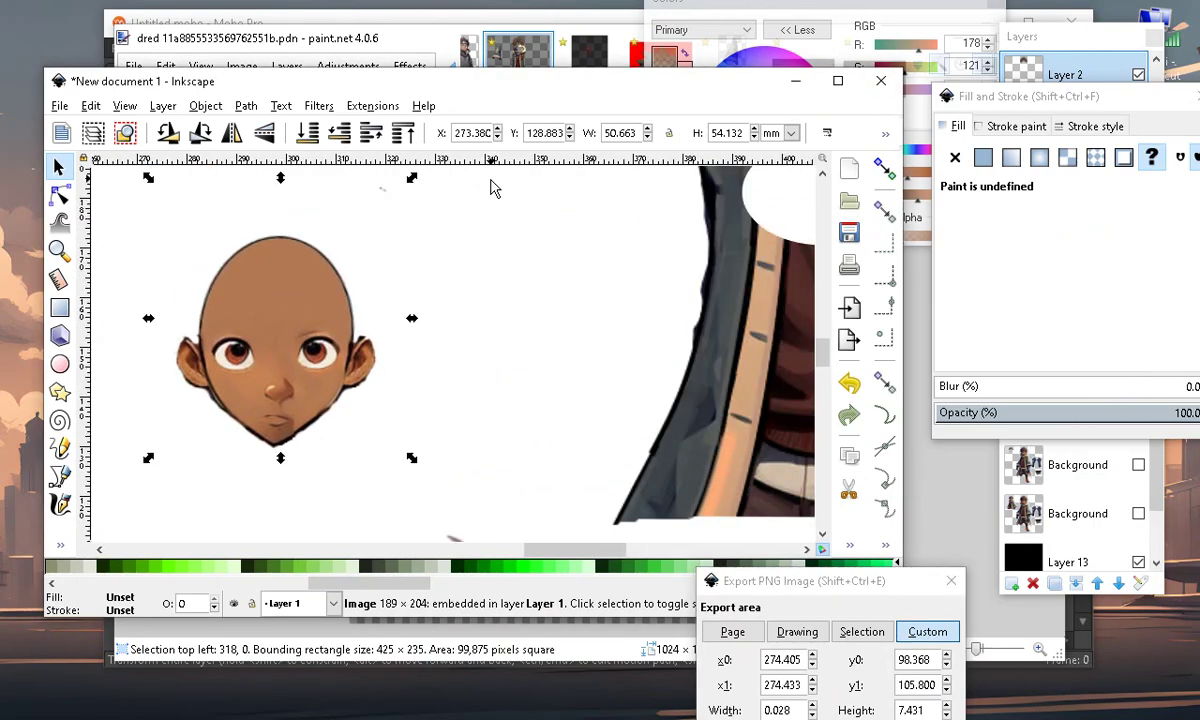
left_click(207, 107)
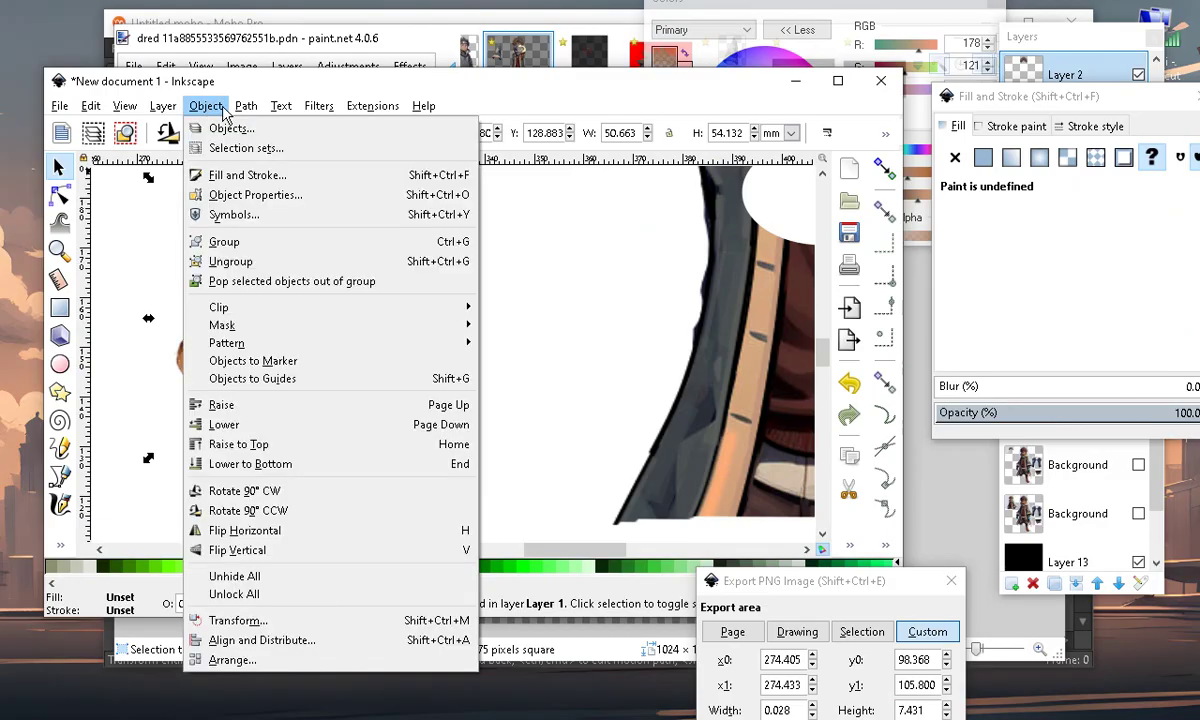
left_click(257, 166)
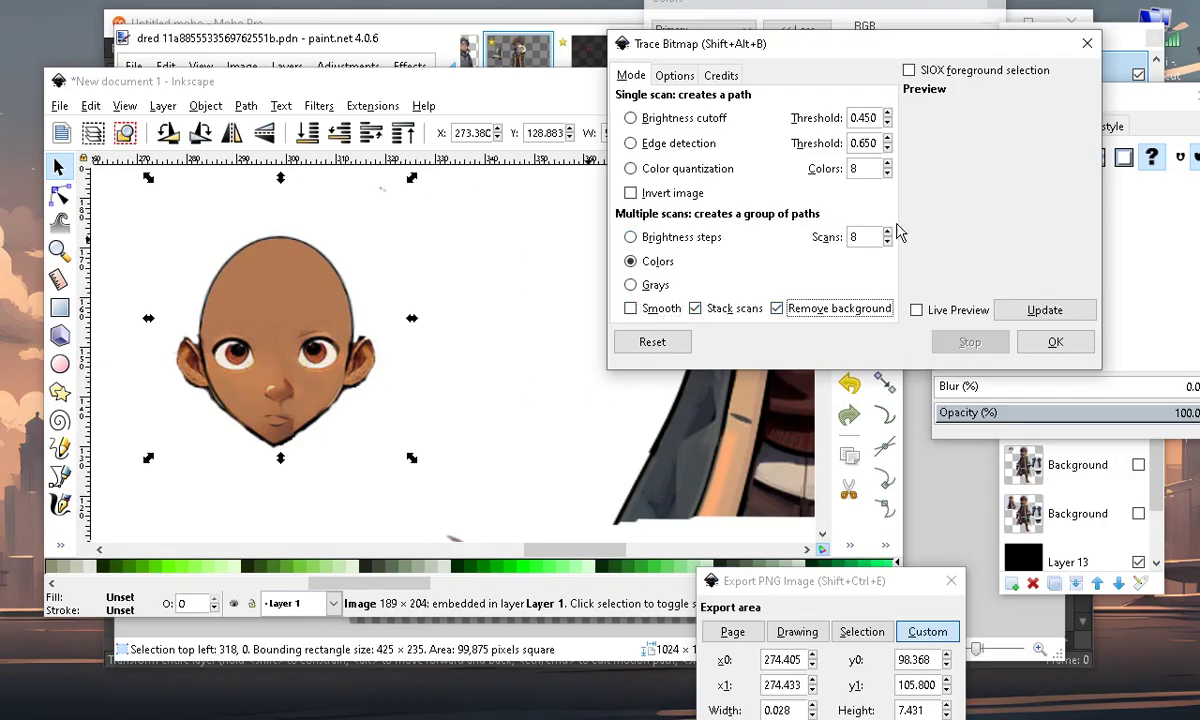
left_click_drag(295, 283, 340, 310)
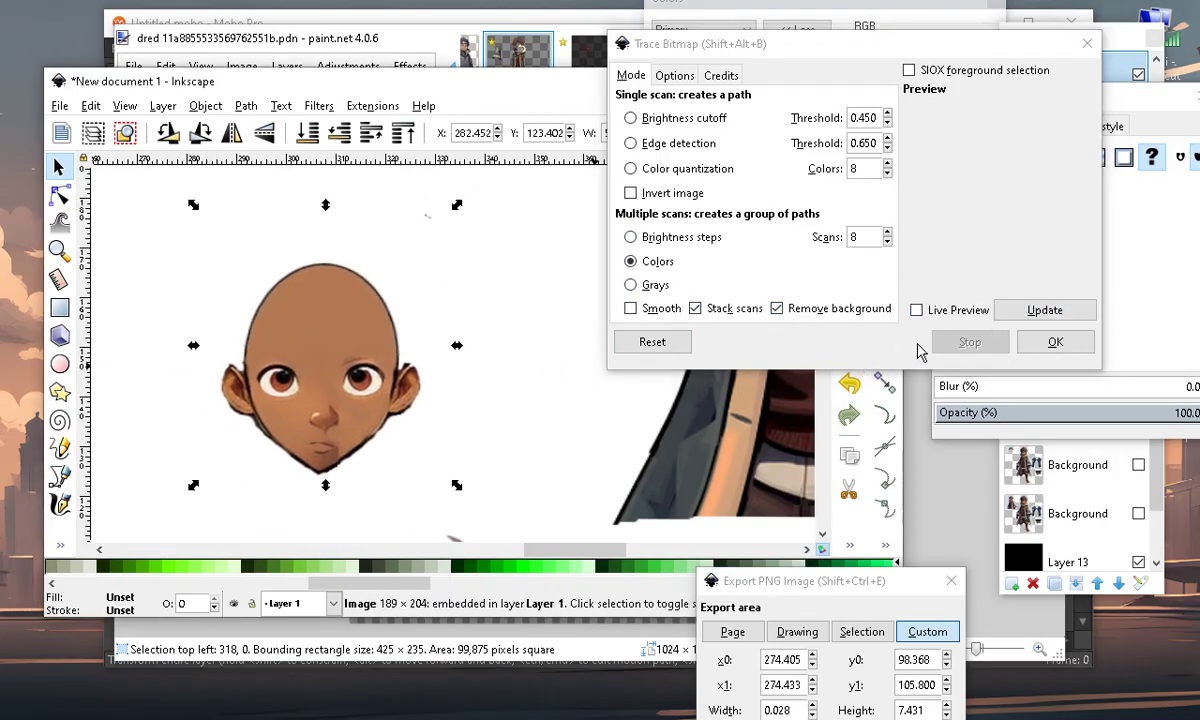
left_click(1056, 343)
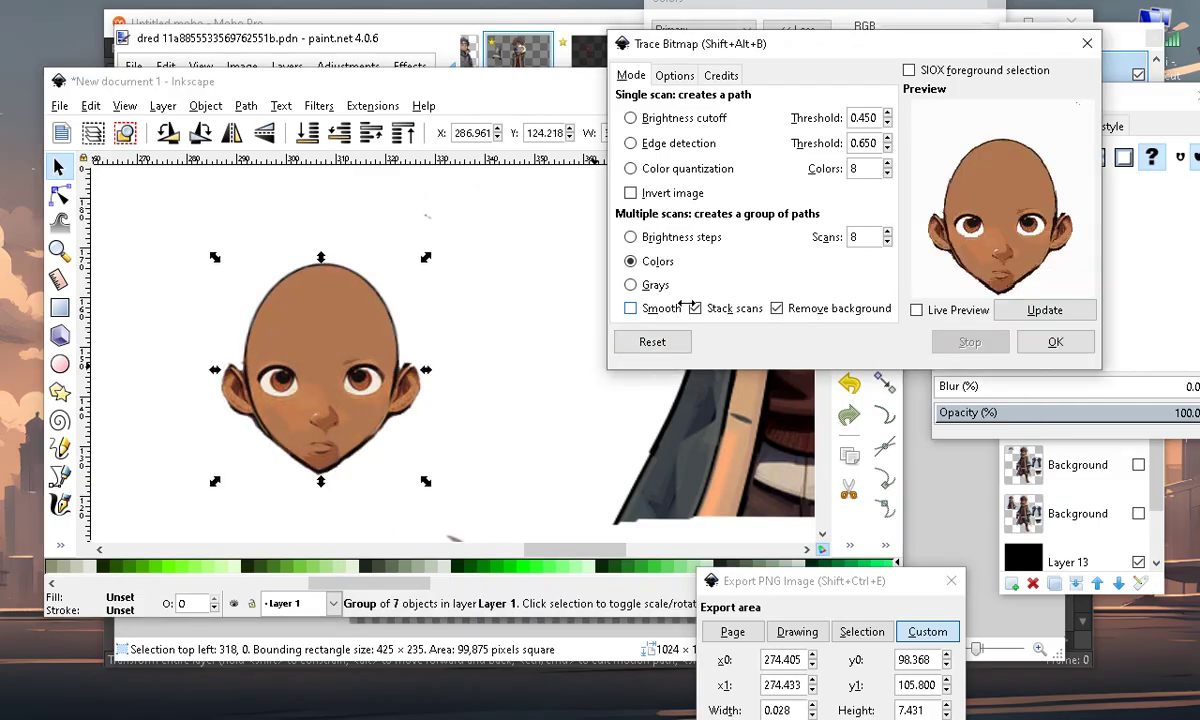
Move the traced head off the original image and place it over the lower part of the coat
scroll(139, 252, "down", 2)
mouse_move(281, 313)
left_mouse_down()
mouse_move(281, 408)
mouse_move(388, 288)
mouse_move(399, 303)
left_mouse_up()
scroll(505, 305, "up", 2)
scroll(298, 334, "up", 1)
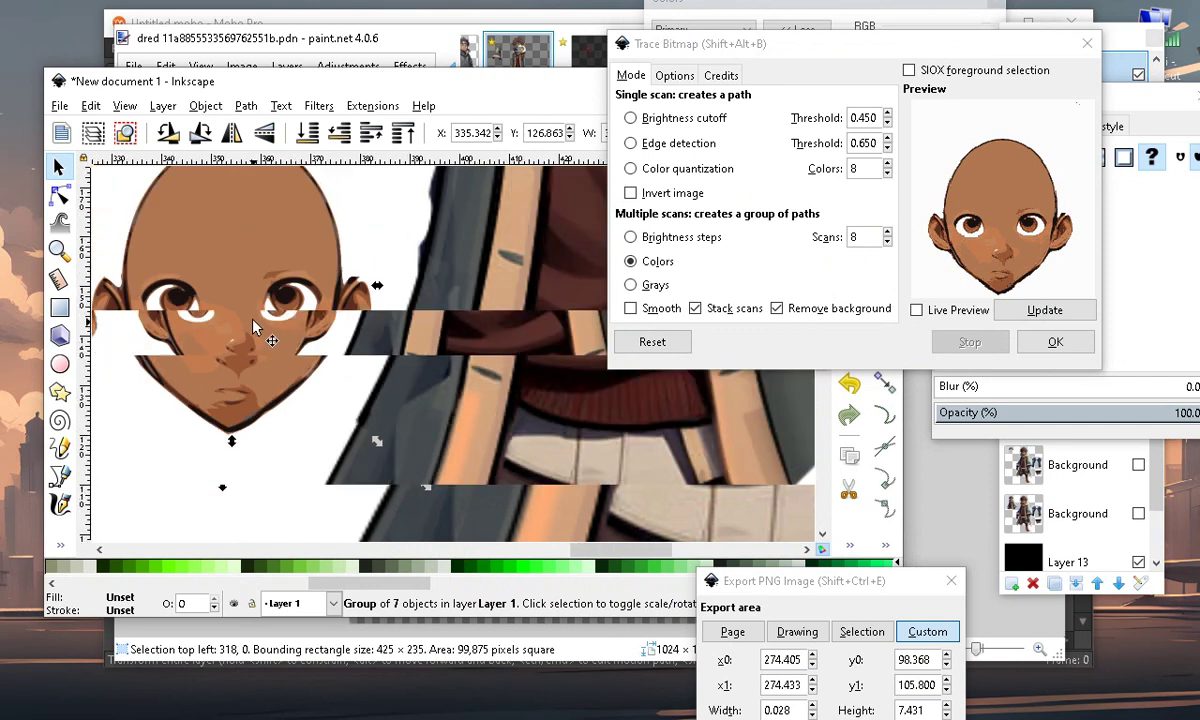
scroll(250, 316, "down", 1)
mouse_move(232, 270)
left_mouse_down()
mouse_move(386, 269)
mouse_move(438, 246)
mouse_move(467, 274)
left_mouse_up()
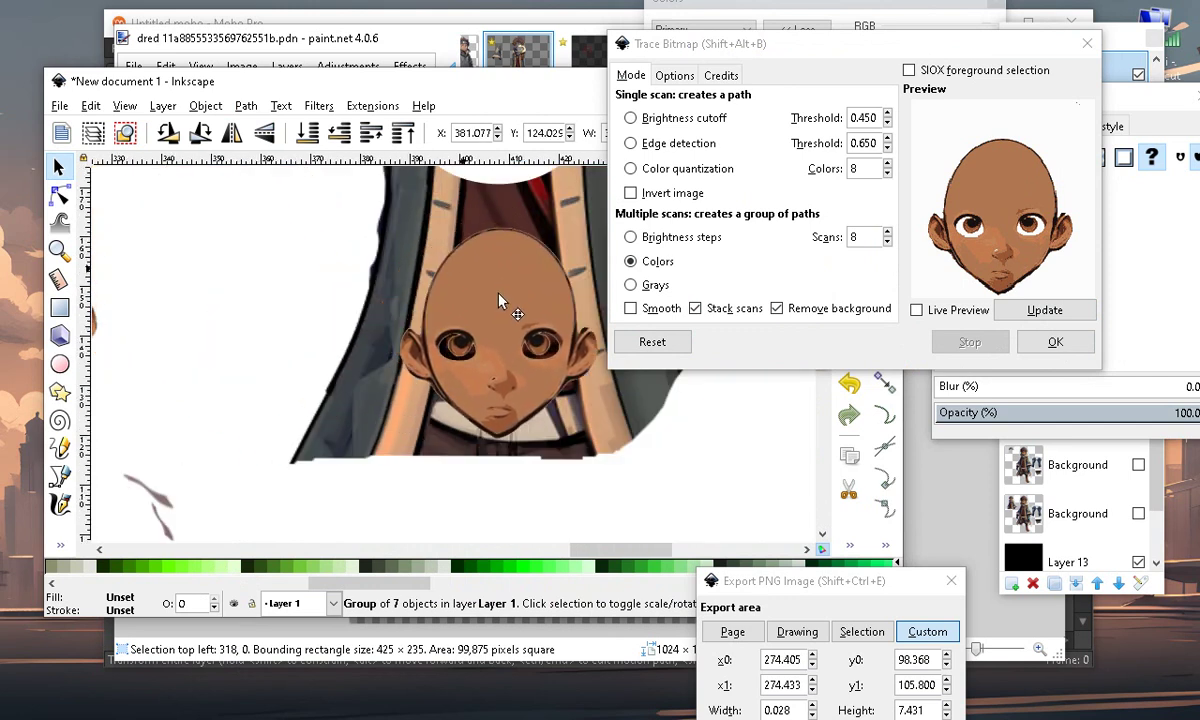
Examine the eyes of the traced head against the coat behind it
scroll(456, 320, "up", 1)
scroll(553, 289, "up", 1)
scroll(400, 270, "down", 1)
scroll(356, 340, "down", 3)
scroll(322, 347, "up", 2)
scroll(365, 352, "down", 3)
scroll(366, 357, "up", 3)
scroll(428, 360, "down", 2)
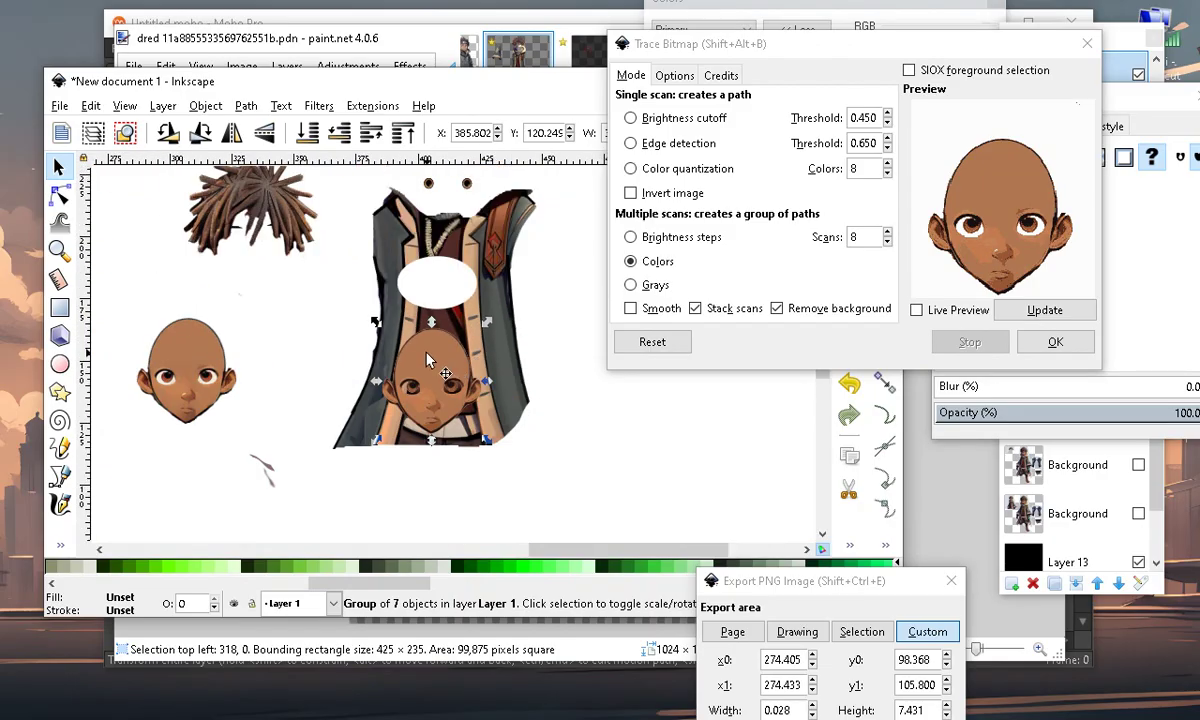
Move the original bald head and the two loose grey strokes to the empty area below, away from the coat
left_click_drag(196, 362, 107, 497)
left_click_drag(158, 390, 305, 537)
scroll(330, 351, "down", 1)
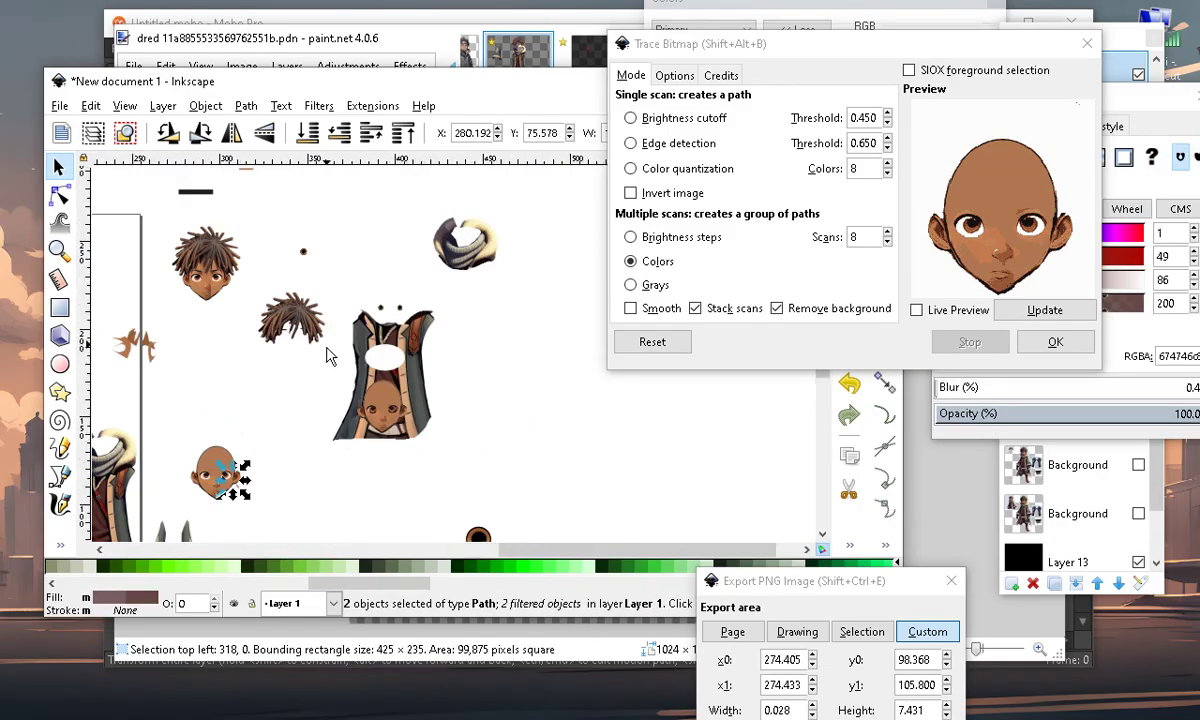
Raise the traced head on the coat and place the white ellipse over its eyes
scroll(368, 335, "up", 2)
scroll(463, 370, "down", 3)
scroll(393, 285, "up", 2)
scroll(603, 439, "up", 2)
scroll(409, 358, "down", 1)
scroll(397, 449, "up", 1)
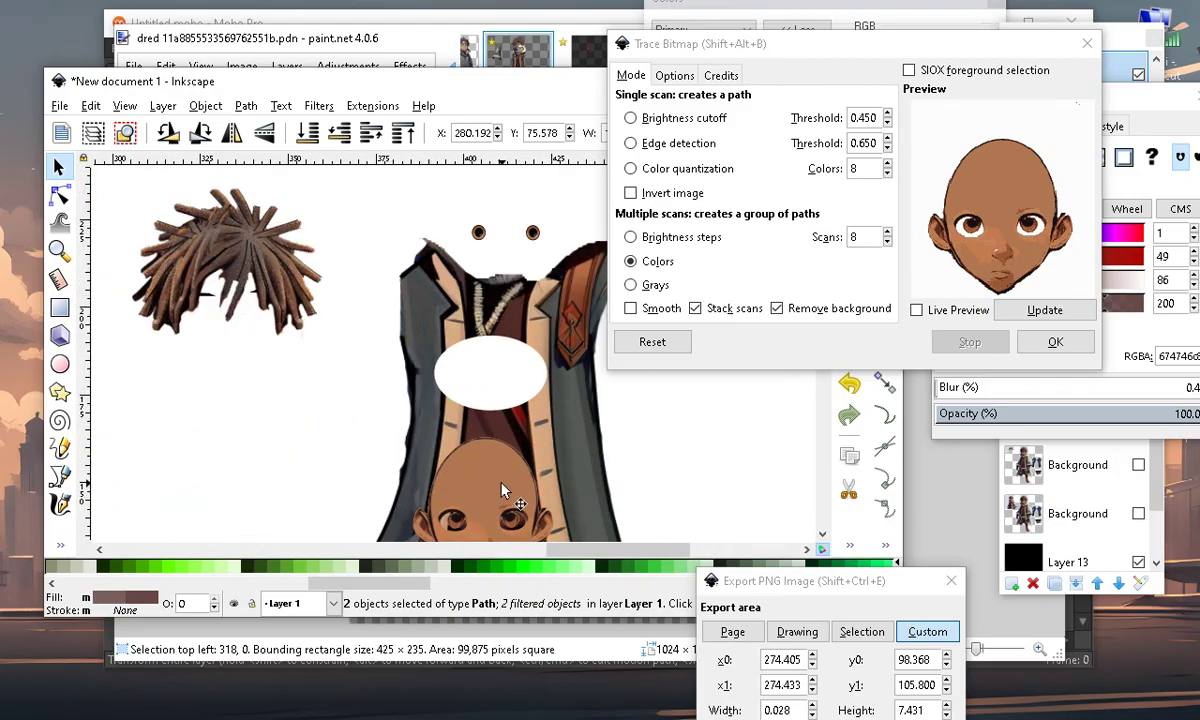
left_click(491, 492)
left_click_drag(493, 494, 500, 427)
scroll(553, 480, "up", 1)
left_click_drag(493, 325, 528, 457)
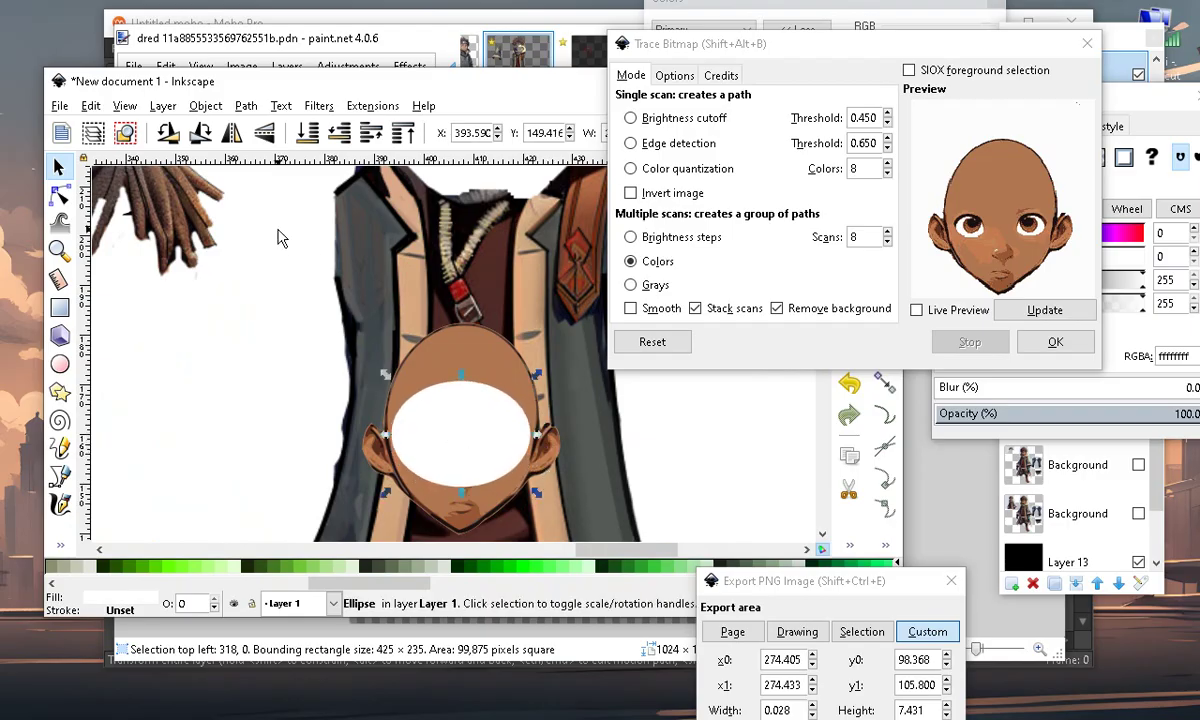
Lower the white ellipse behind the traced head so it fills the whites of the eyes
left_click(309, 132)
scroll(462, 440, "up", 2)
scroll(458, 447, "down", 5)
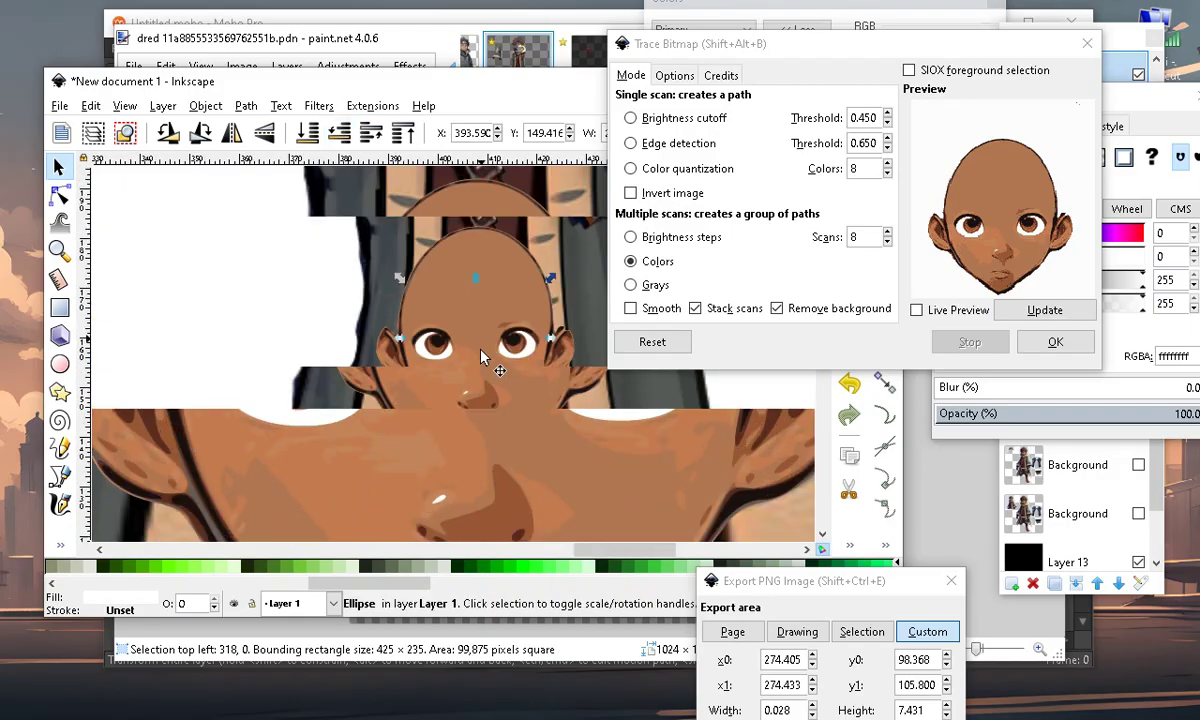
scroll(430, 372, "up", 1)
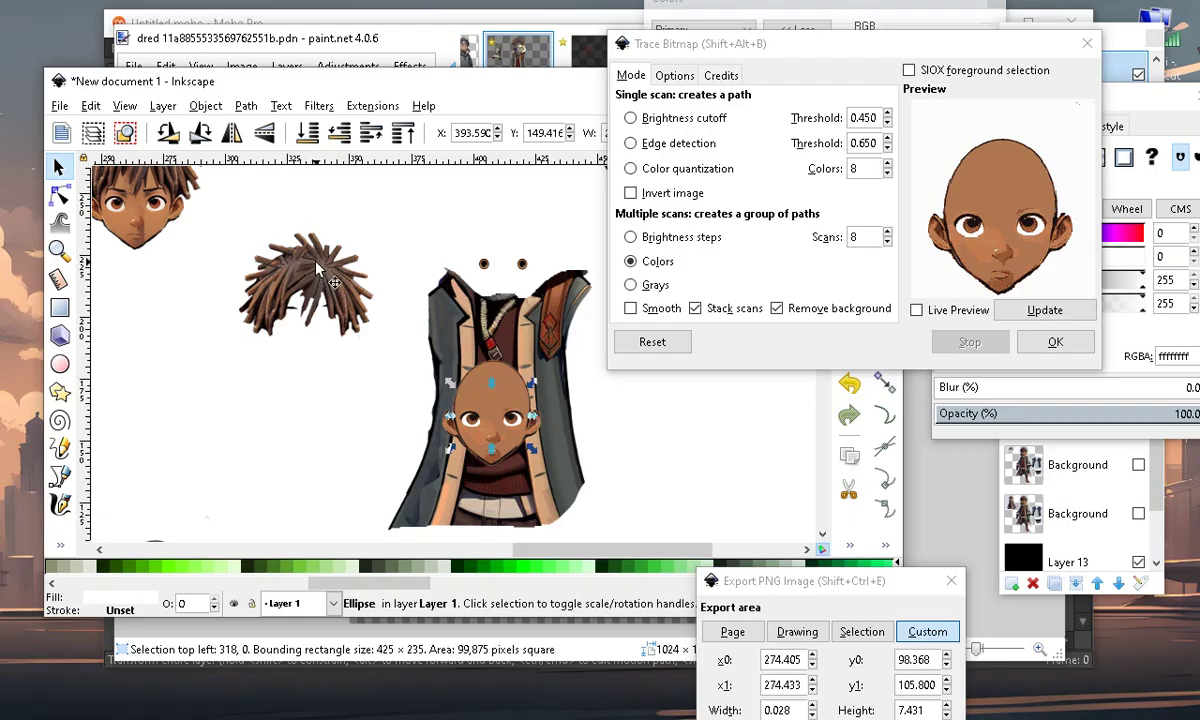
scroll(318, 268, "down", 1)
scroll(318, 268, "up", 2)
Move the traced head off the coat to the empty space below the dreadlocks
left_click_drag(595, 514, 168, 426)
key("Escape")
Pull the skin-tone shapes and the black outline out of the traced head's group and set them apart
scroll(455, 375, "down", 2)
left_click_drag(305, 395, 142, 291)
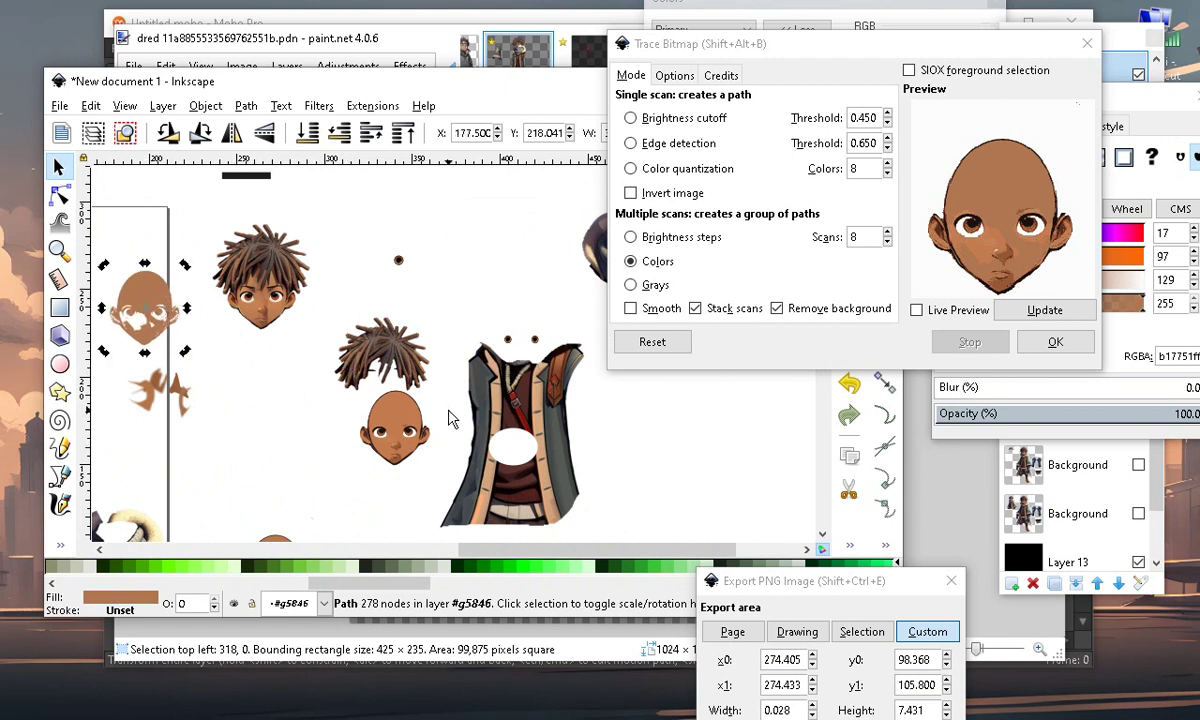
left_click_drag(378, 433, 158, 416)
left_click_drag(420, 420, 310, 400)
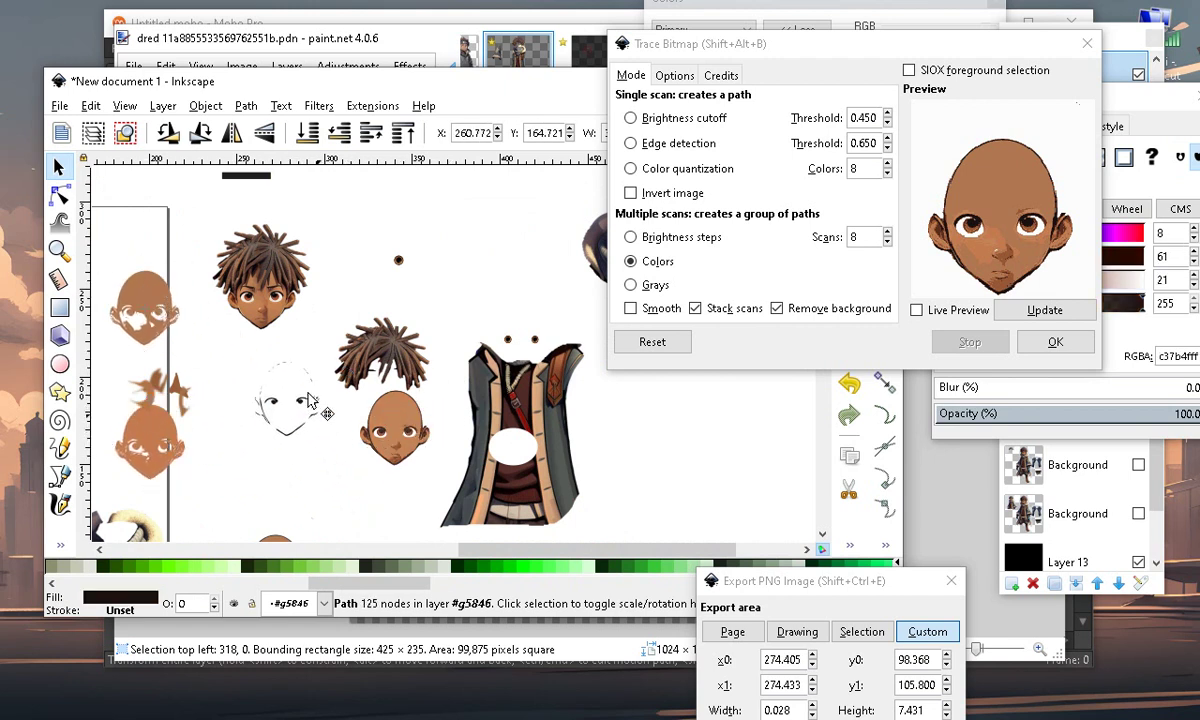
scroll(310, 460, "up", 2)
left_click_drag(416, 403, 101, 316)
scroll(405, 450, "up", 5)
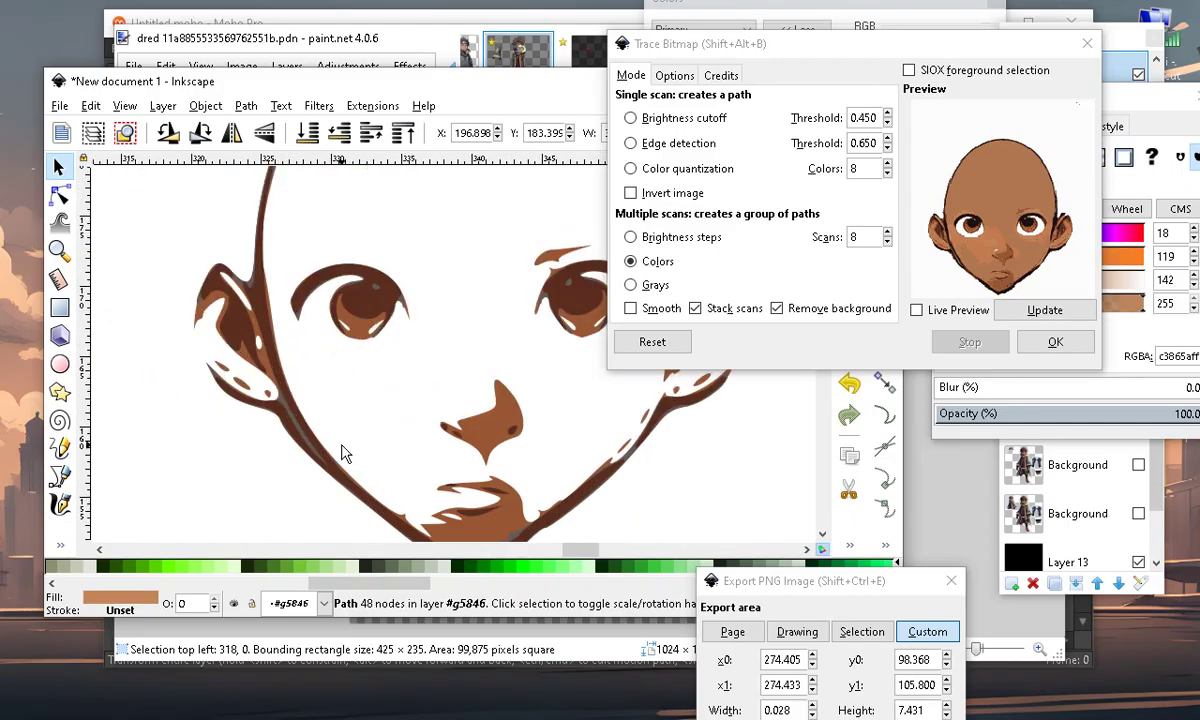
Pull the dark brown and grey line-art shapes off the reddish-brown one and place each in its own empty spot
scroll(340, 452, "down", 4)
left_click_drag(395, 361, 200, 250)
scroll(431, 401, "down", 2)
scroll(343, 446, "up", 5)
left_click_drag(525, 368, 216, 409)
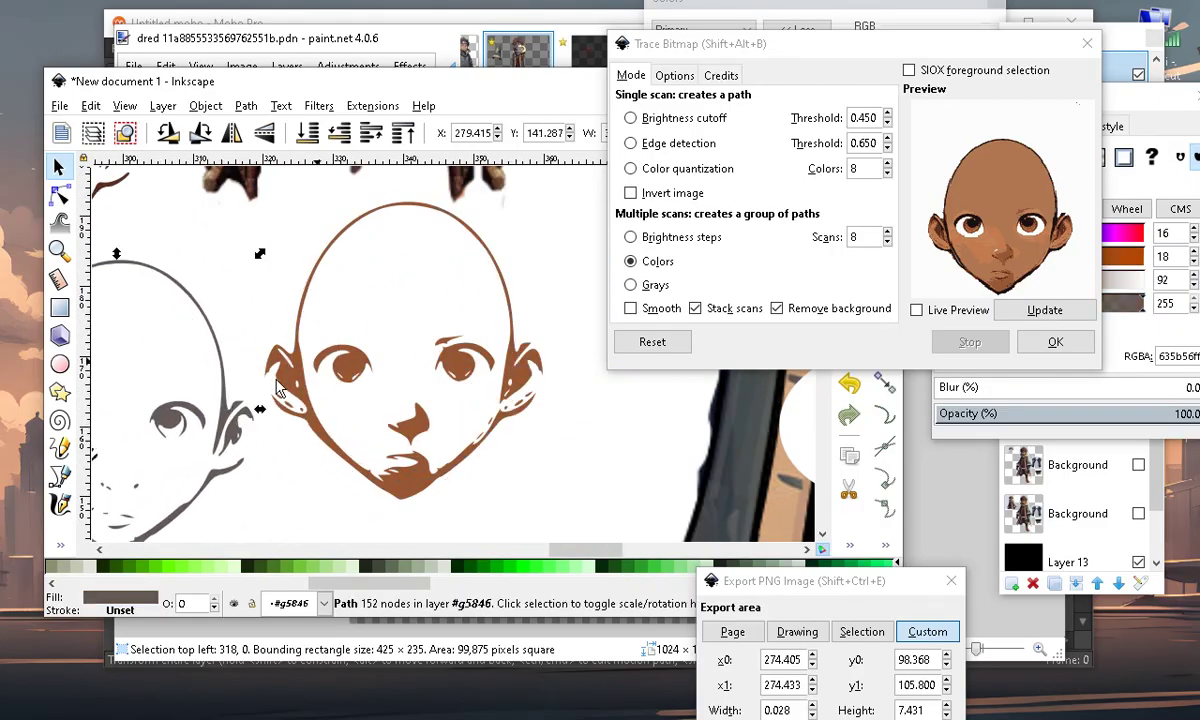
scroll(480, 290, "down", 2)
scroll(300, 325, "up", 1)
left_click_drag(359, 466, 436, 555)
scroll(430, 462, "up", 4)
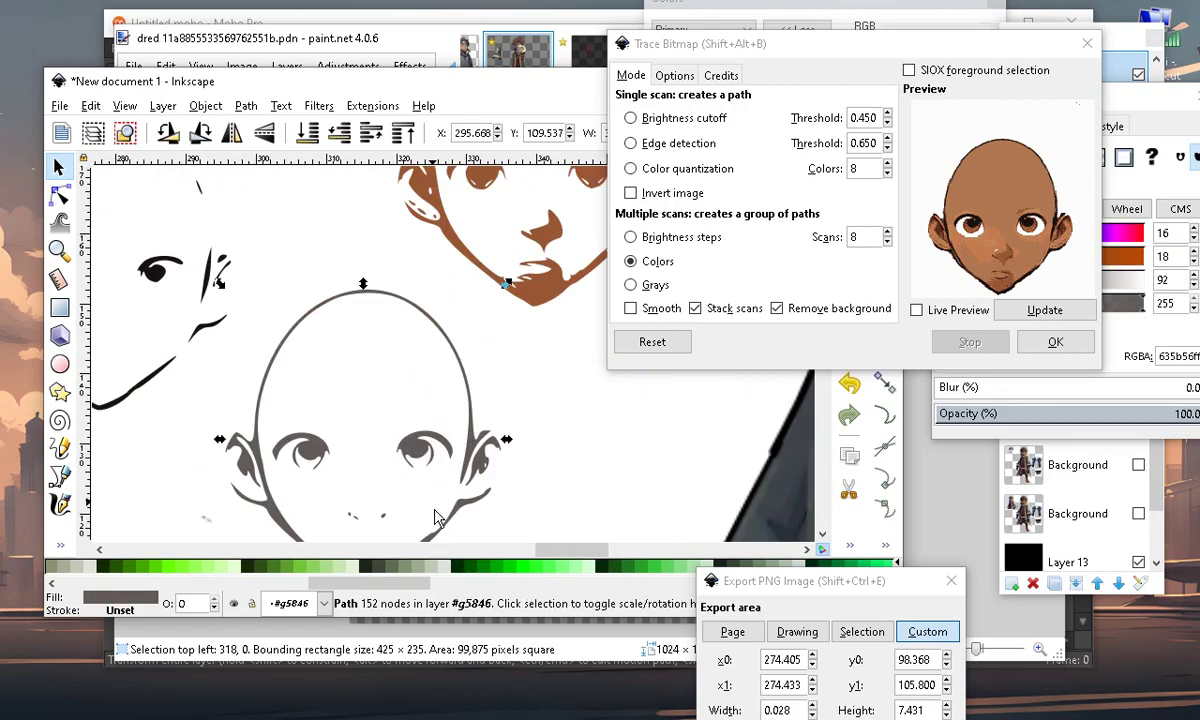
Shift the dark brown line-art shape slightly within the space above the black outline
scroll(400, 428, "down", 5)
scroll(395, 422, "up", 4)
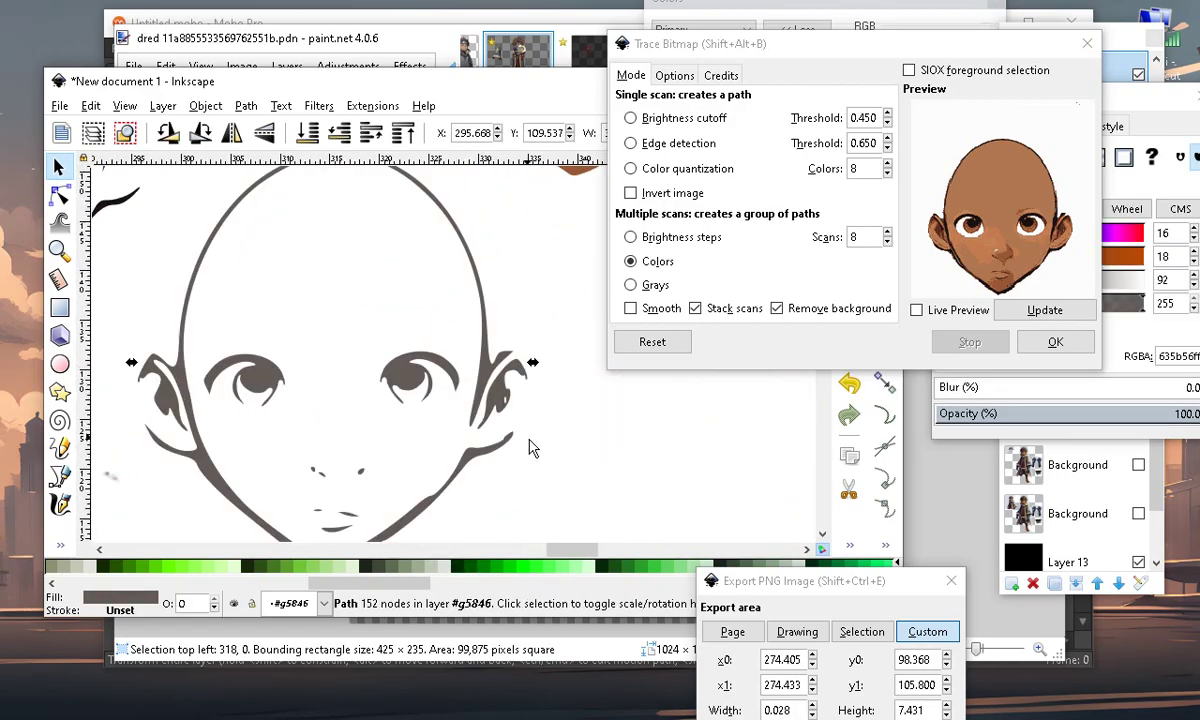
scroll(455, 500, "down", 5)
scroll(432, 390, "up", 4)
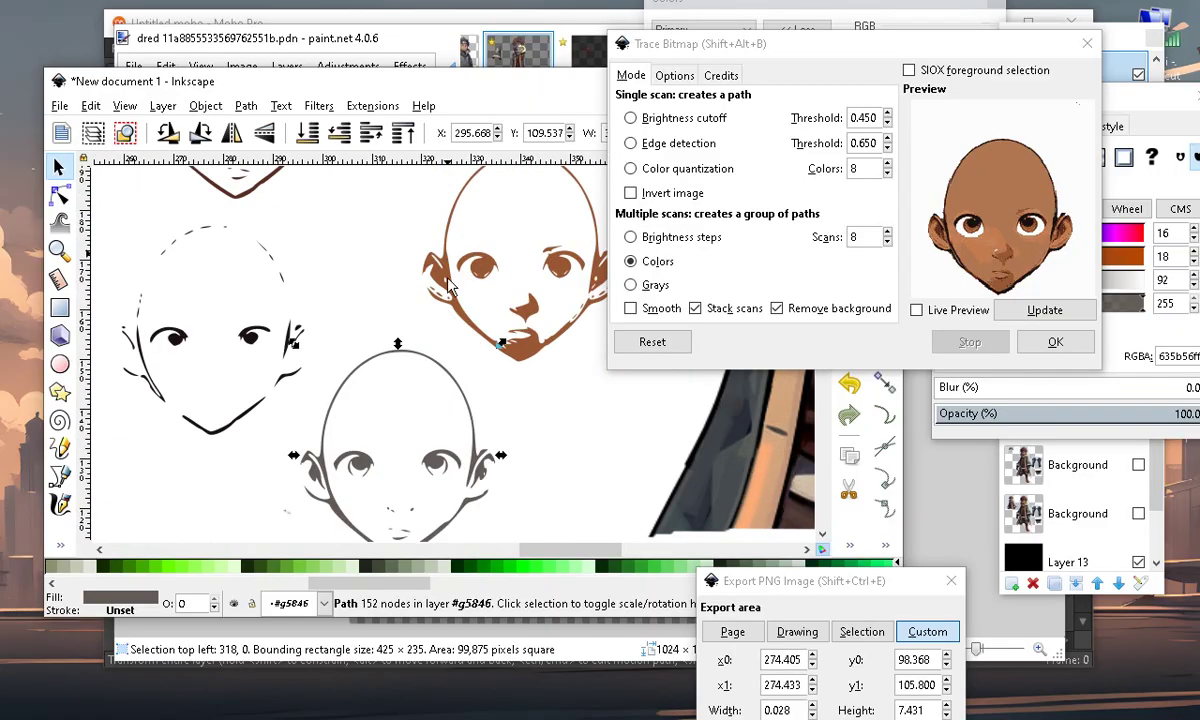
scroll(400, 360, "down", 5)
scroll(363, 289, "up", 3)
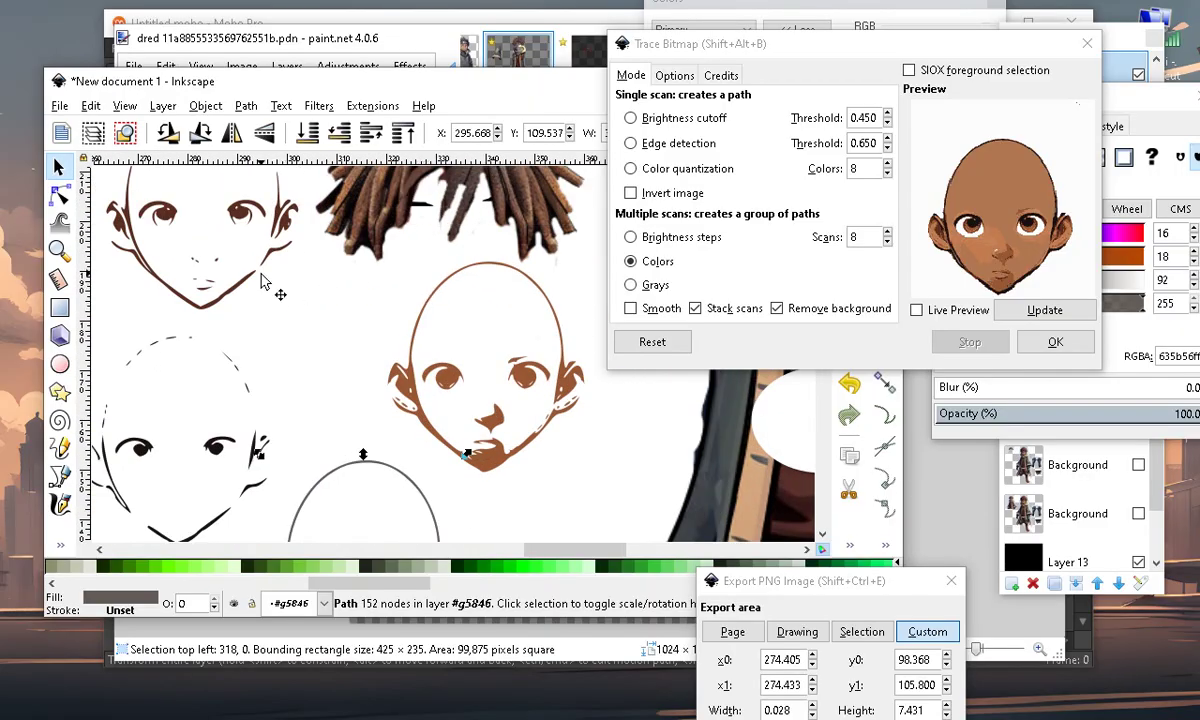
left_click_drag(257, 323, 237, 283)
left_click_drag(223, 350, 216, 290)
Compare the separated black, grey, dark brown and reddish-brown line-art shapes of the traced head
scroll(522, 488, "up", 1)
scroll(426, 440, "down", 1)
scroll(410, 440, "down", 2)
scroll(420, 400, "up", 2)
scroll(430, 350, "down", 4)
scroll(436, 318, "up", 7)
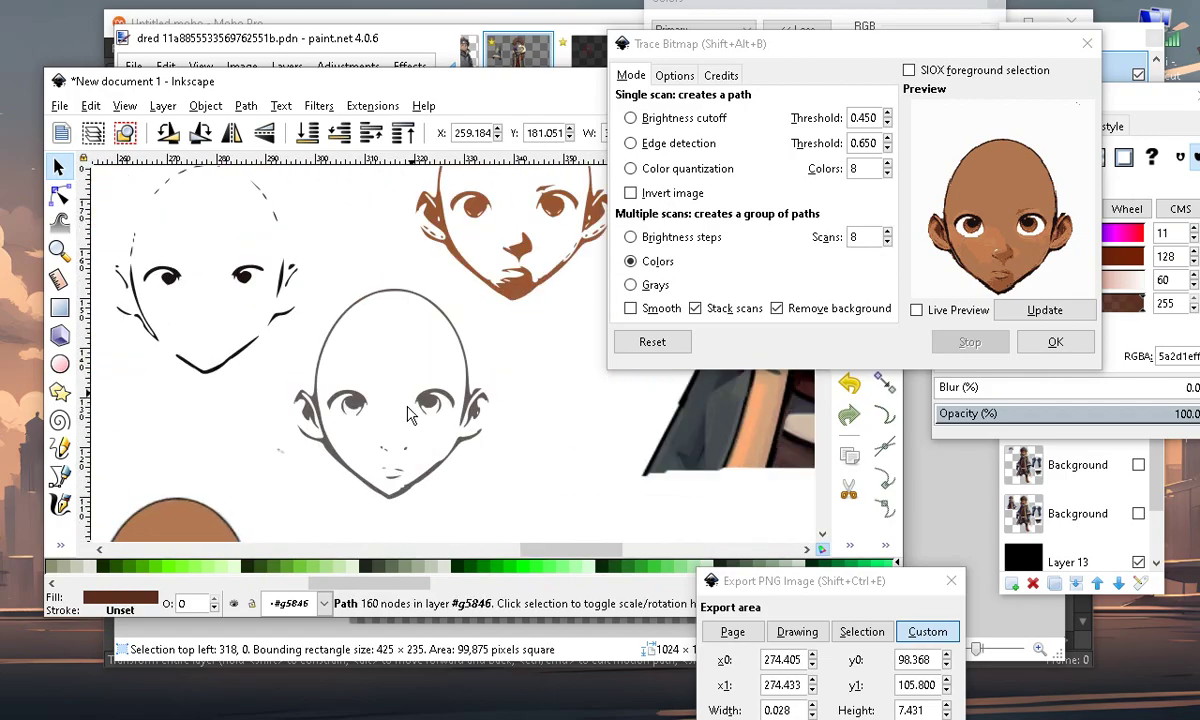
scroll(460, 371, "down", 3)
scroll(455, 335, "up", 2)
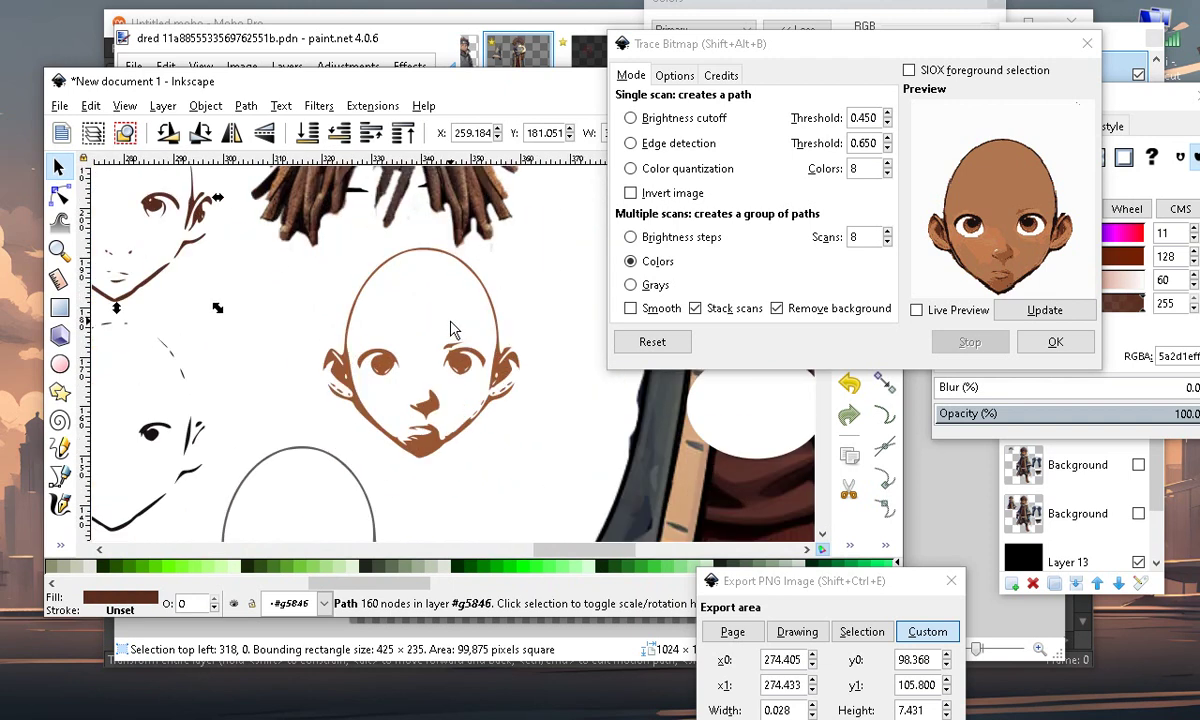
scroll(402, 348, "up", 1)
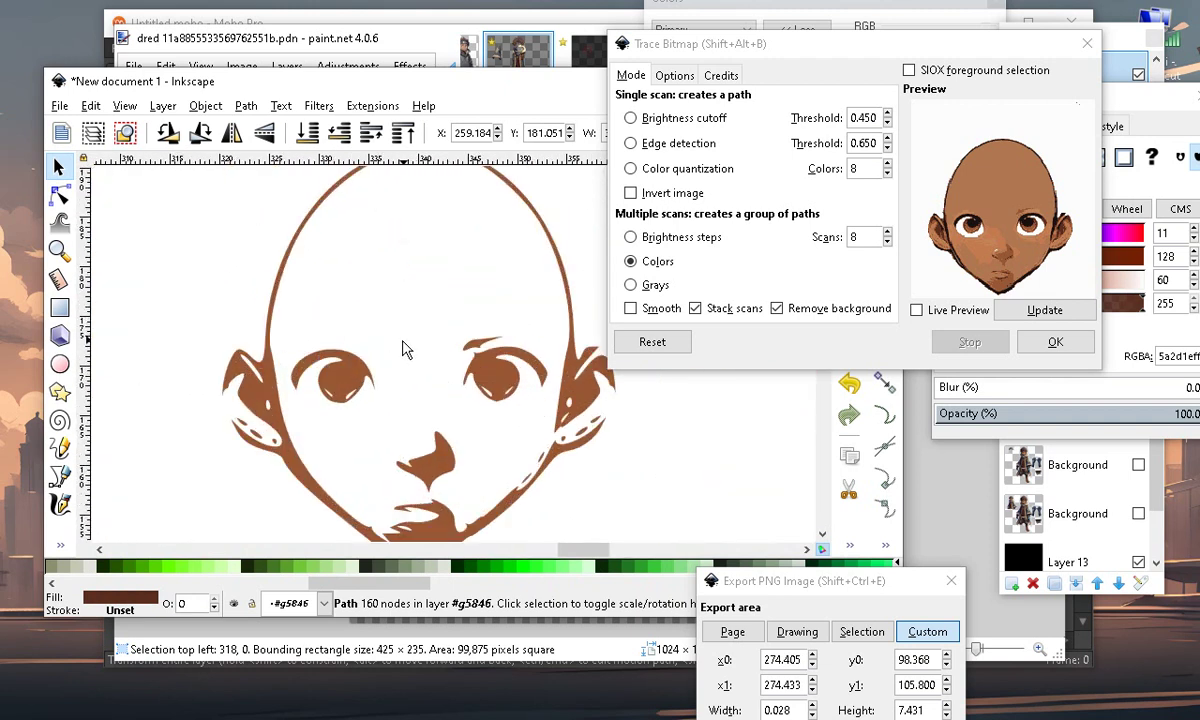
Fill the reddish-brown line-art shape of the traced face with black
scroll(380, 400, "down", 1)
left_click(330, 435)
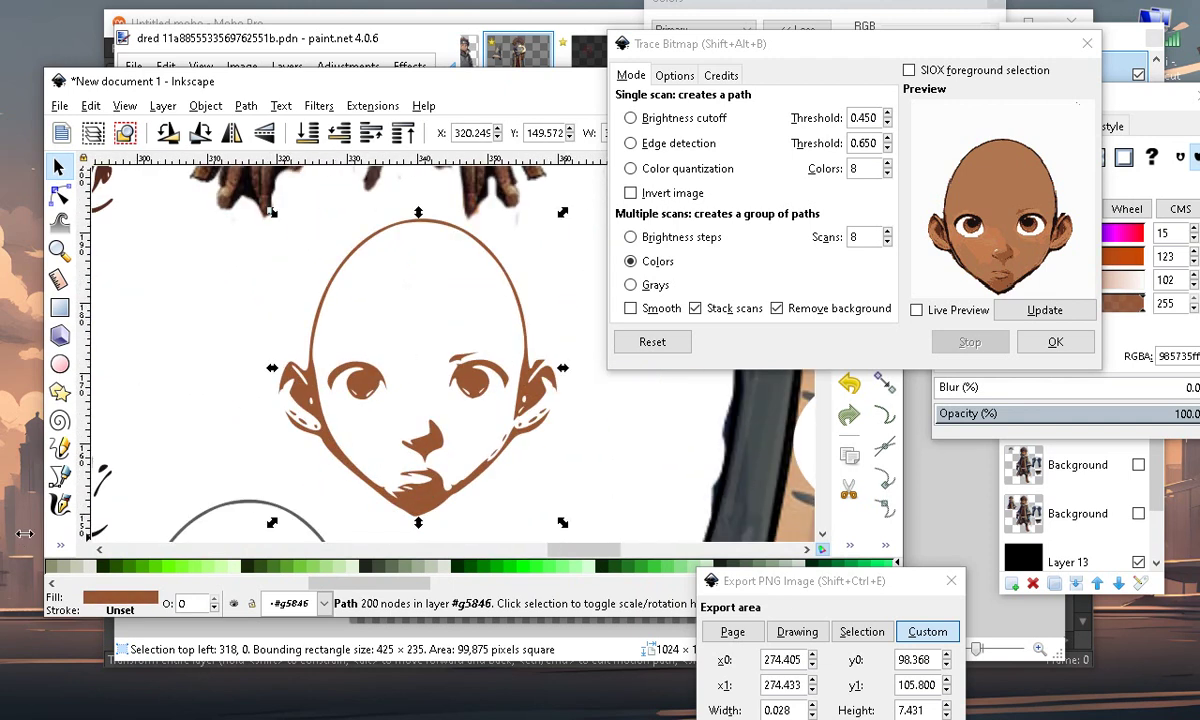
left_click_drag(370, 590, 90, 608)
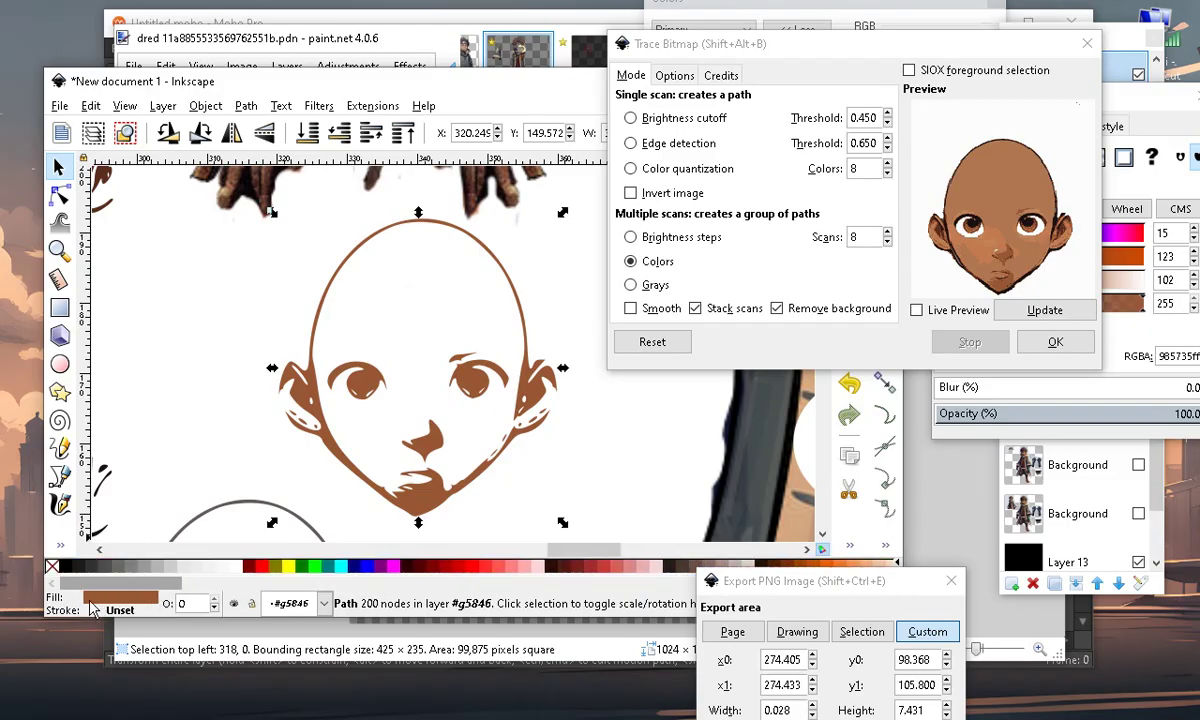
left_click(66, 566)
scroll(400, 380, "down", 2)
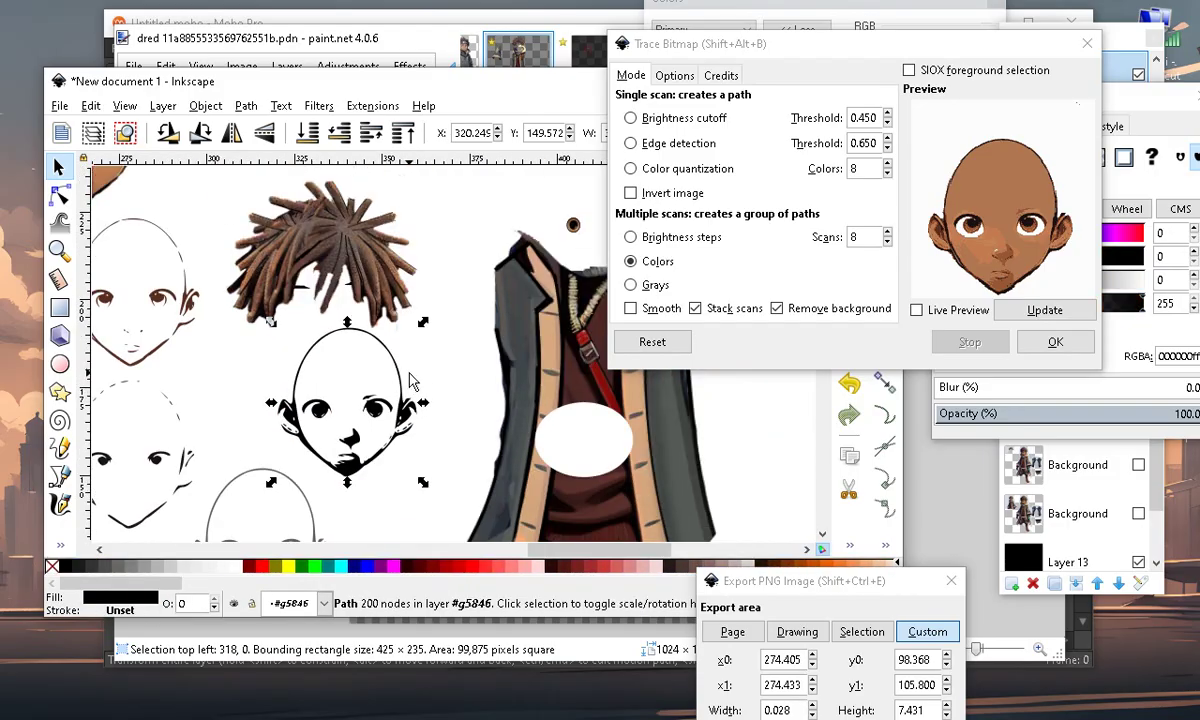
Move the leftover line-art shapes away from the black outline, placing them beside the separated skin-tone layers
left_click(382, 482)
left_click_drag(348, 476, 200, 511)
left_click_drag(298, 428, 191, 500)
left_click_drag(290, 338, 162, 455)
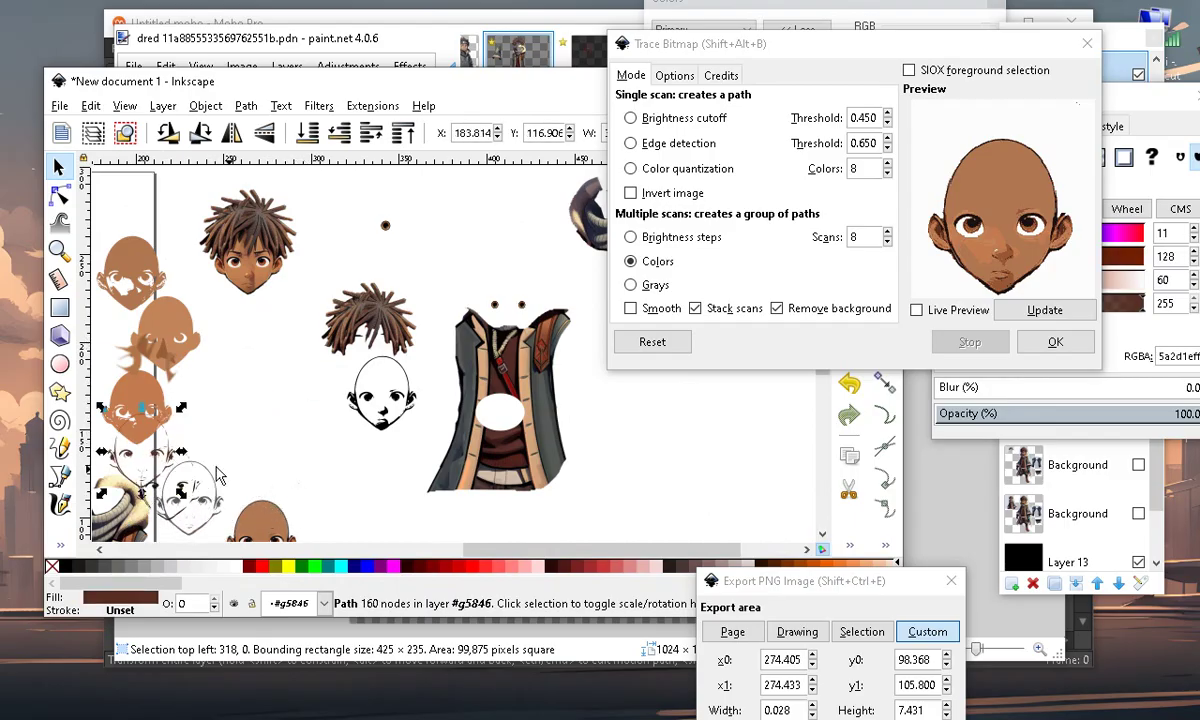
Delete the nodes of both eyes from the black line-art shape of the traced head
scroll(387, 351, "up", 2)
scroll(437, 437, "up", 3)
scroll(402, 410, "down", 3)
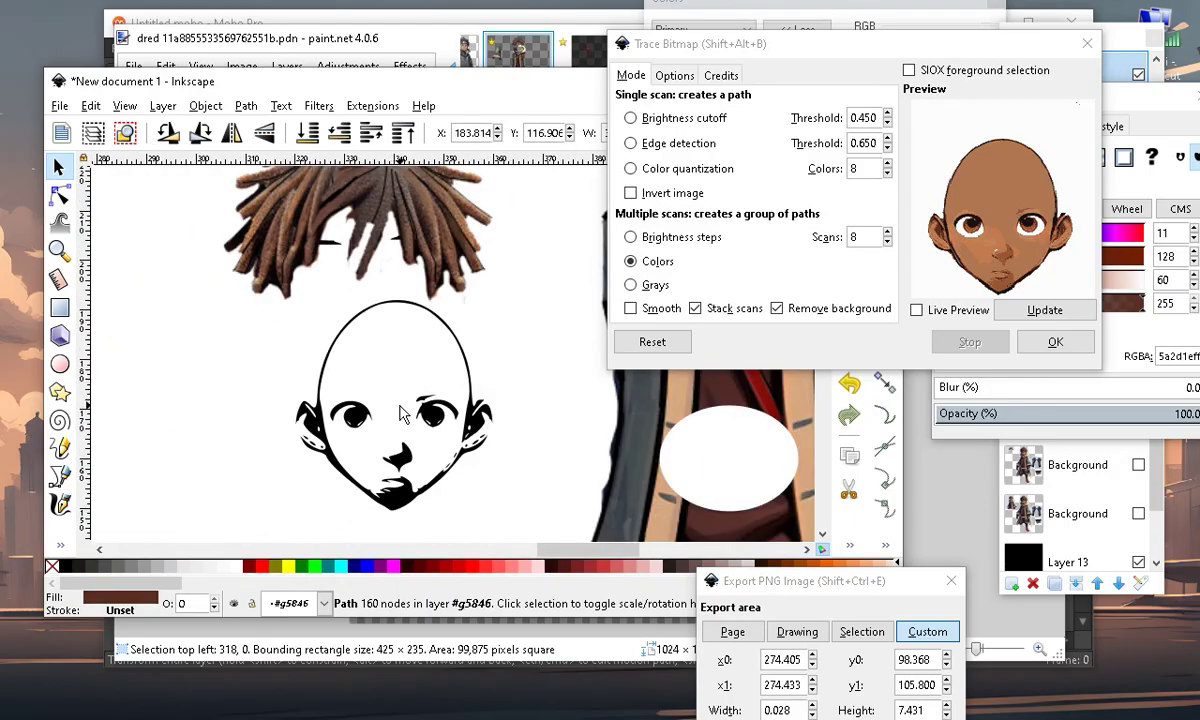
scroll(357, 403, "up", 4)
scroll(360, 400, "up", 1)
scroll(391, 380, "down", 4)
scroll(319, 375, "up", 3)
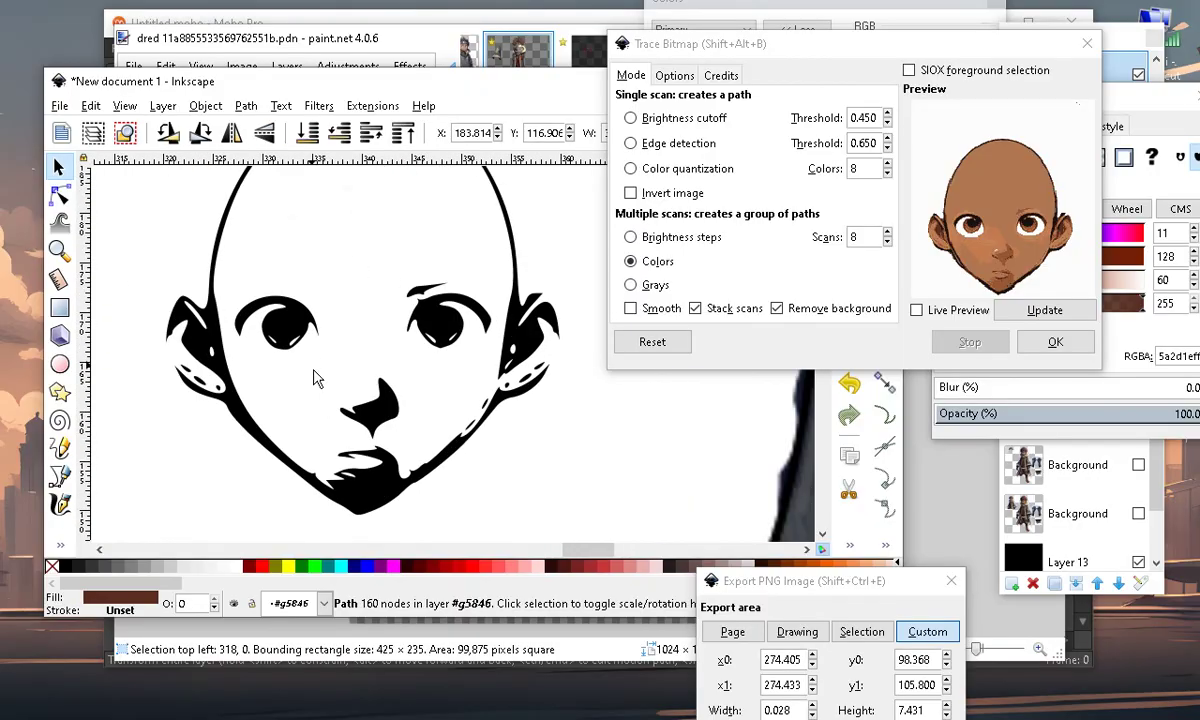
left_click(60, 196)
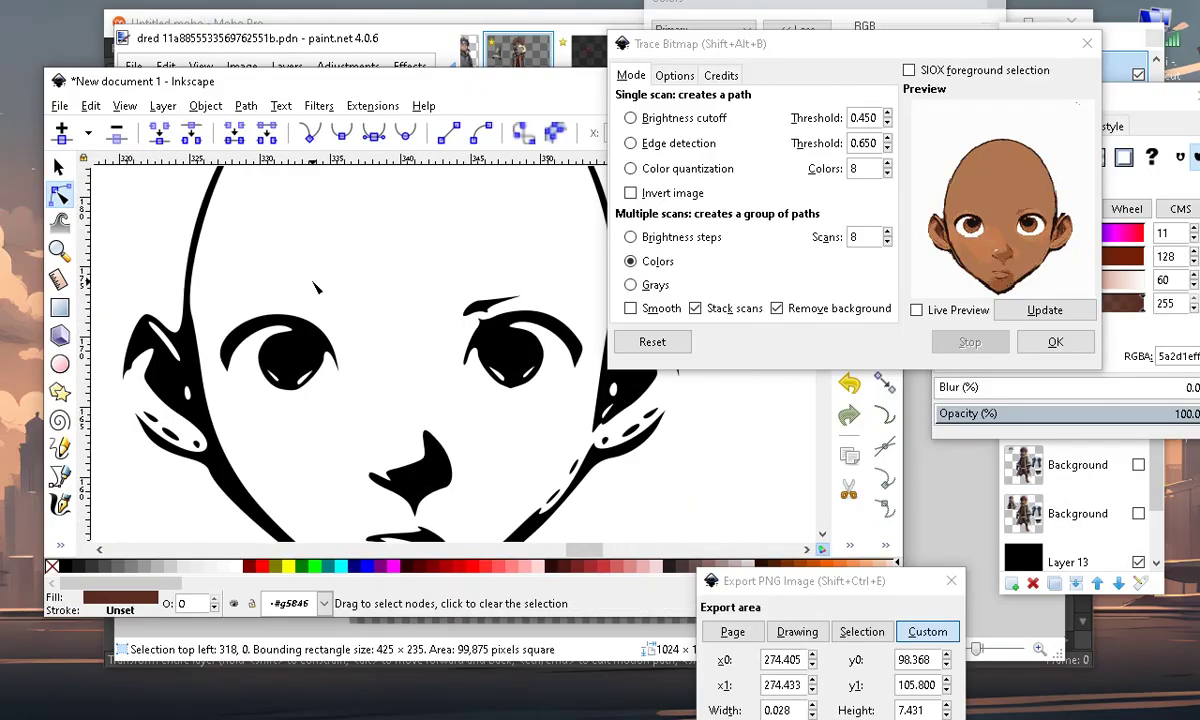
left_click(285, 340)
left_click_drag(297, 385, 210, 410)
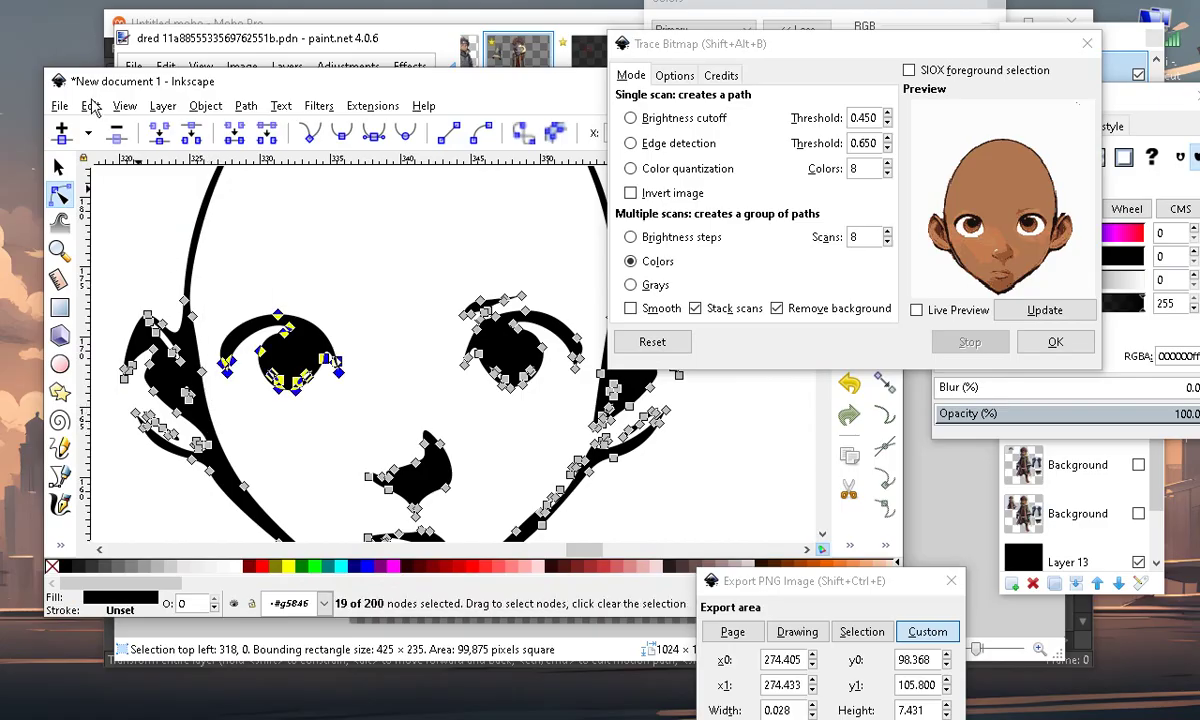
left_click(118, 137)
left_click_drag(406, 233, 558, 392)
left_click(118, 137)
scroll(458, 400, "down", 2)
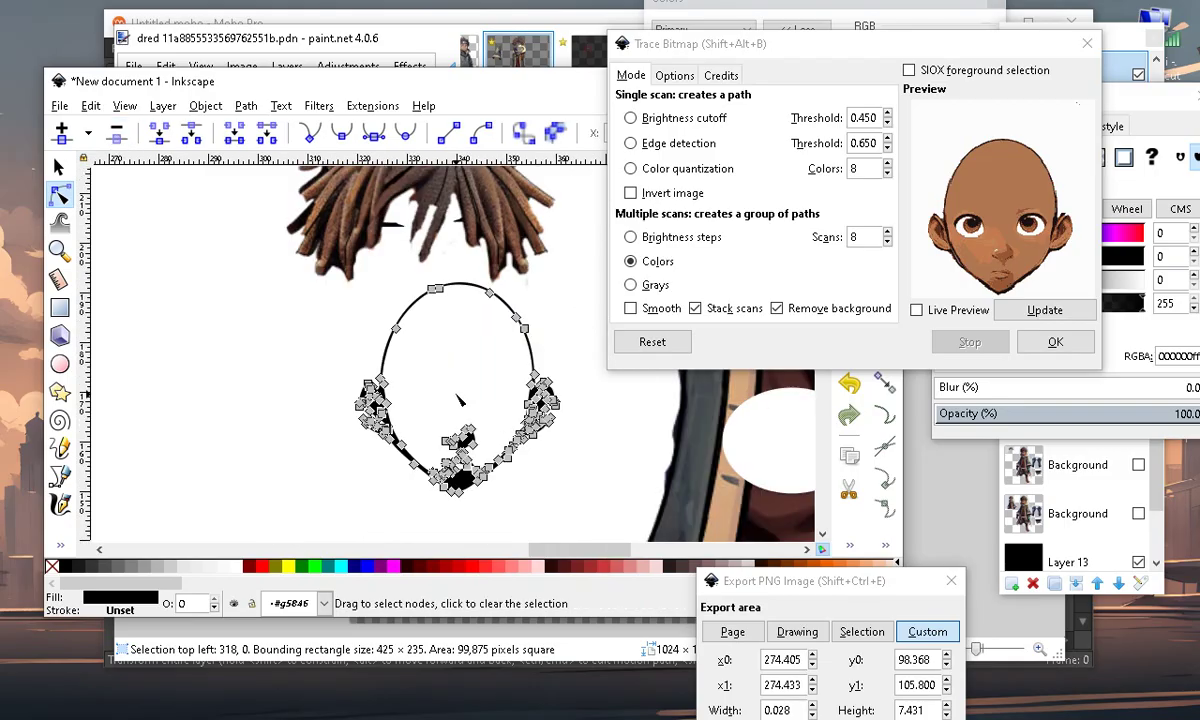
Try to cut the nose nodes out of the black line-art shape, and undo the cut
left_click(580, 524)
scroll(486, 478, "up", 3)
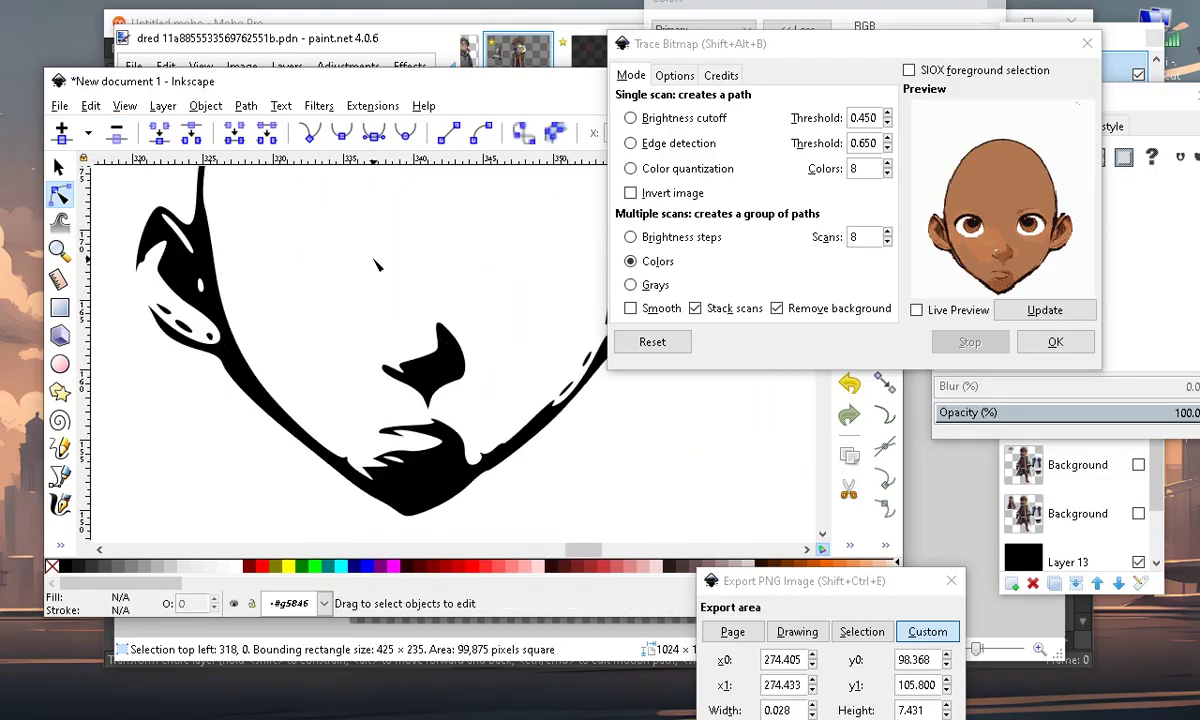
left_click_drag(498, 420, 505, 412)
left_click(440, 376)
left_click_drag(390, 356, 409, 374)
left_click_drag(318, 252, 470, 412)
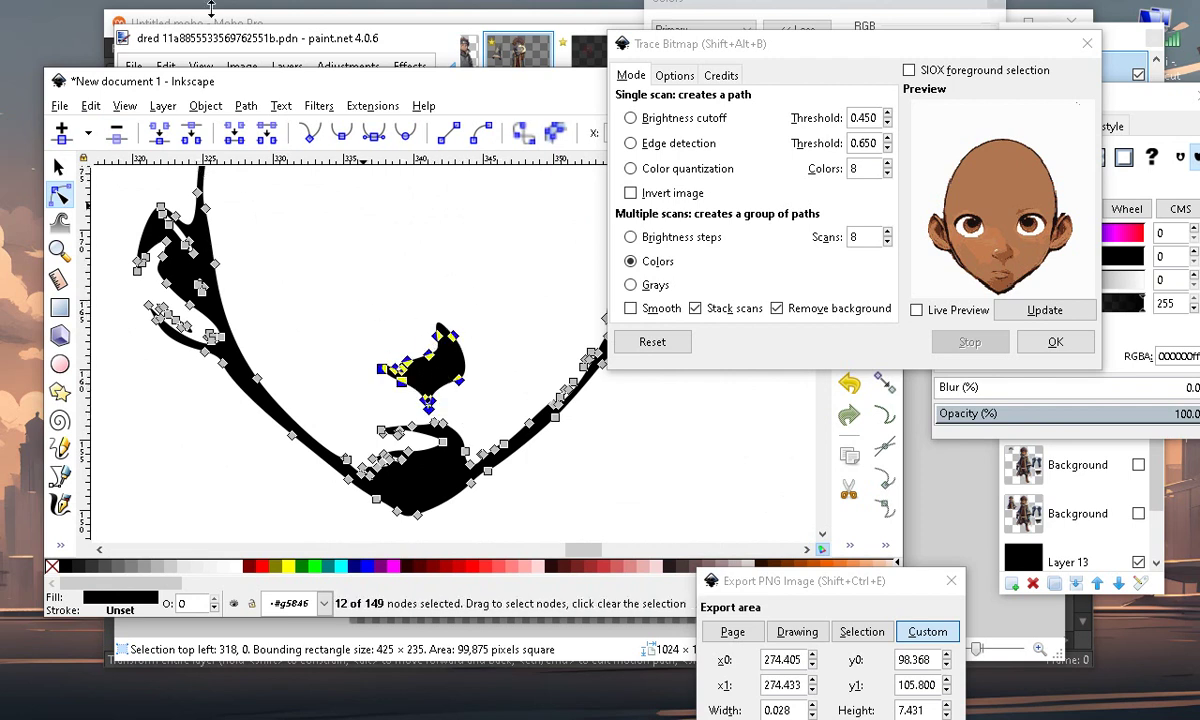
left_click(96, 106)
left_click(107, 199)
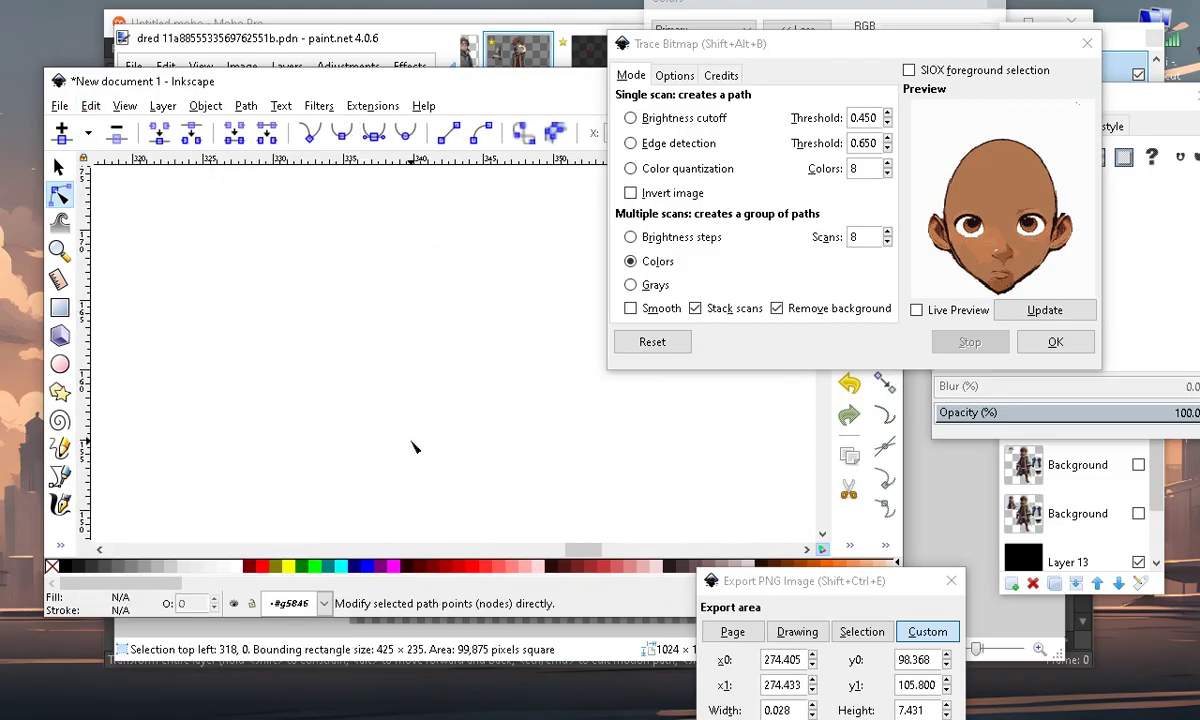
left_click(90, 106)
left_click(105, 125)
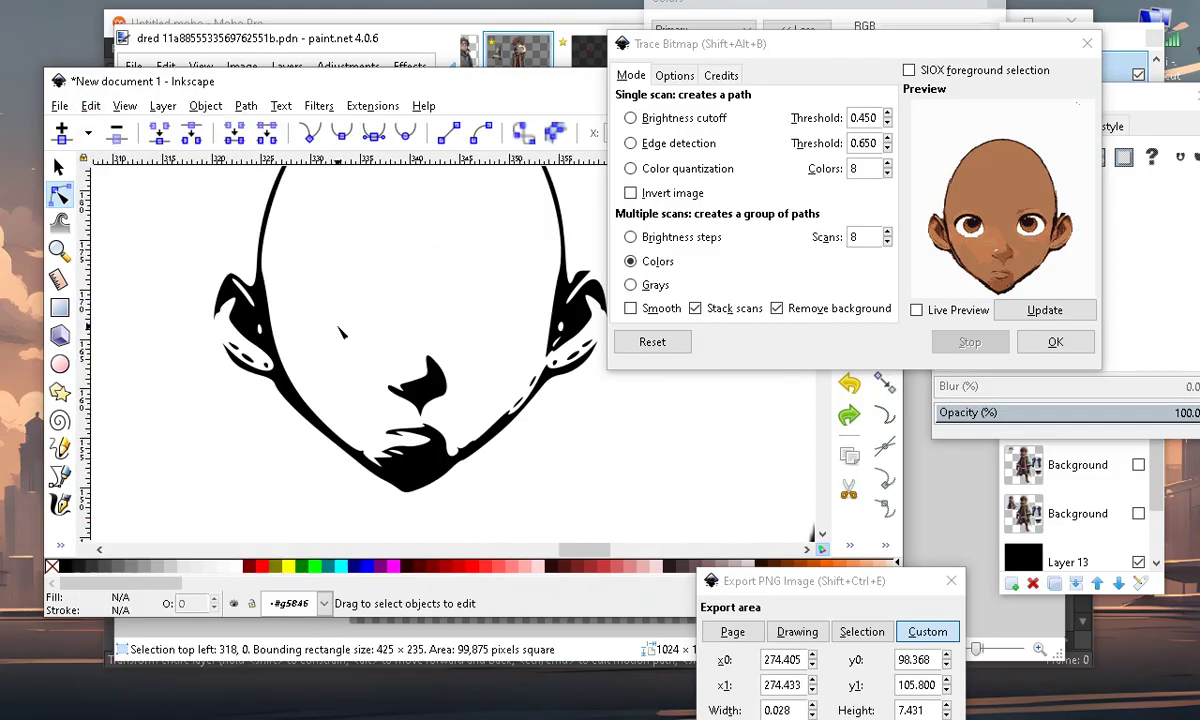
Delete the nose nodes from the black line-art shape and deselect it
left_click(418, 393)
scroll(383, 382, "up", 1)
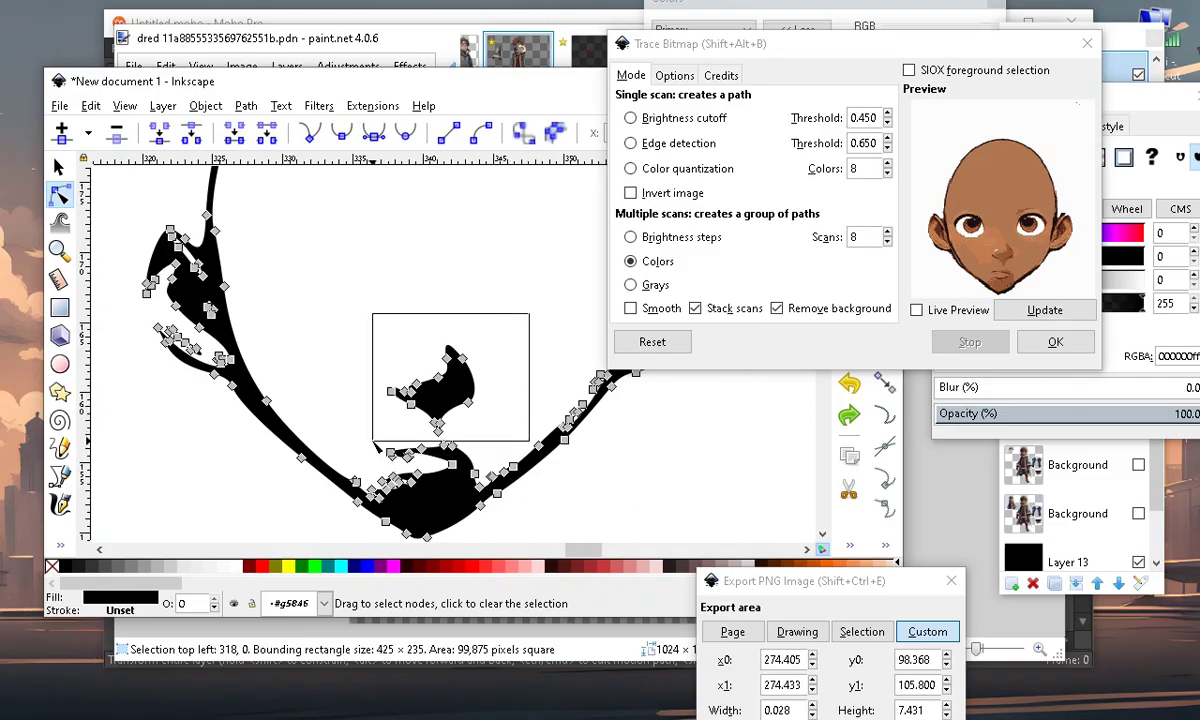
left_click_drag(374, 443, 373, 441)
left_click(116, 134)
scroll(430, 492, "down", 1)
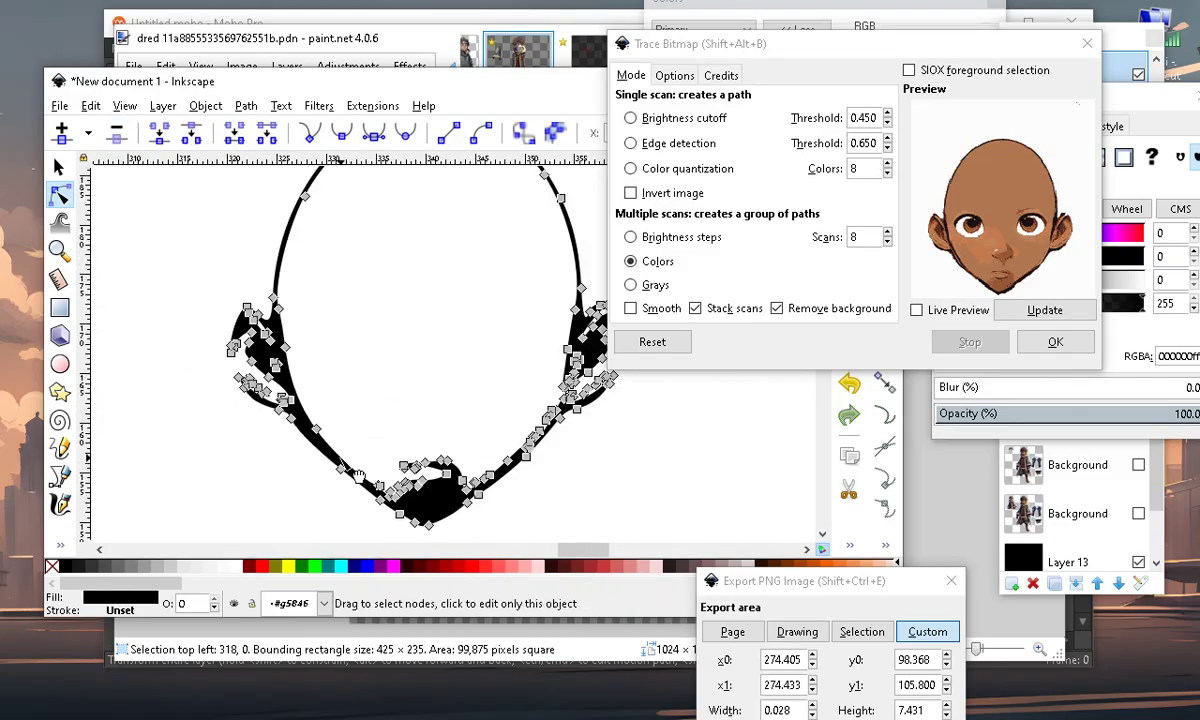
left_click(184, 470)
Delete the mouth nodes and the jagged nodes beside them from the black chin area of the outline
scroll(246, 460, "down", 3)
scroll(330, 352, "up", 4)
scroll(362, 343, "down", 4)
scroll(312, 408, "up", 4)
scroll(404, 386, "down", 2)
scroll(425, 450, "up", 2)
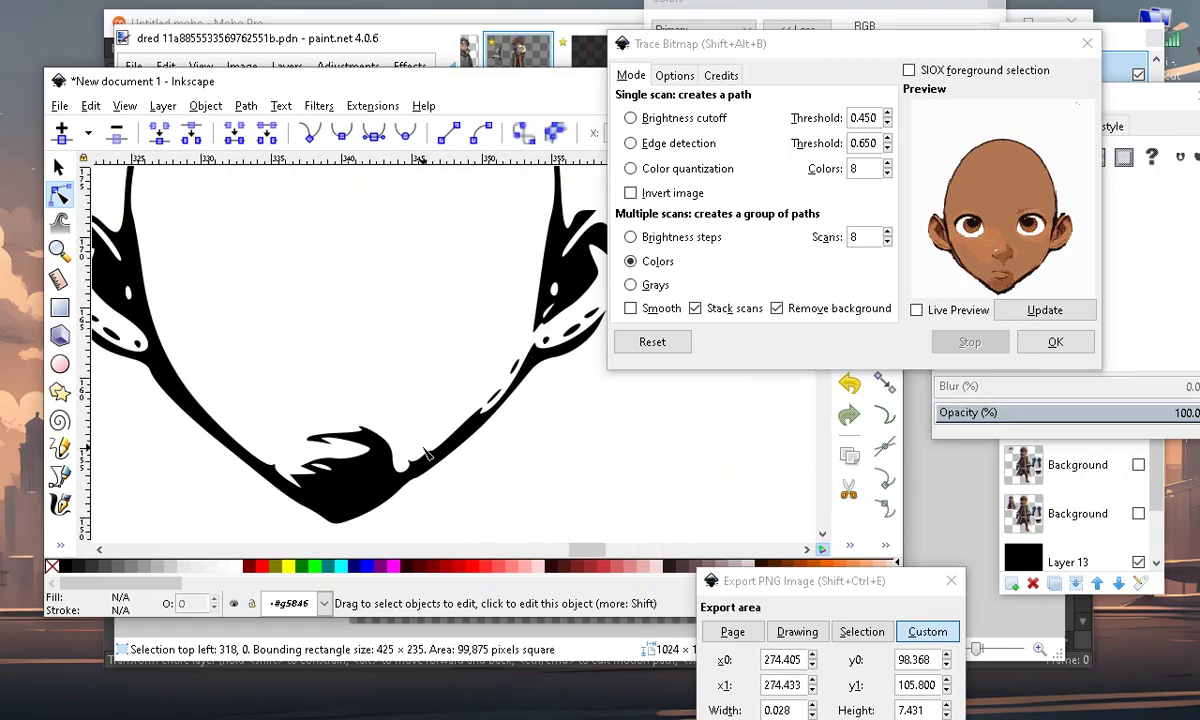
left_click(366, 500)
scroll(340, 512, "up", 2)
left_click_drag(285, 225, 425, 440)
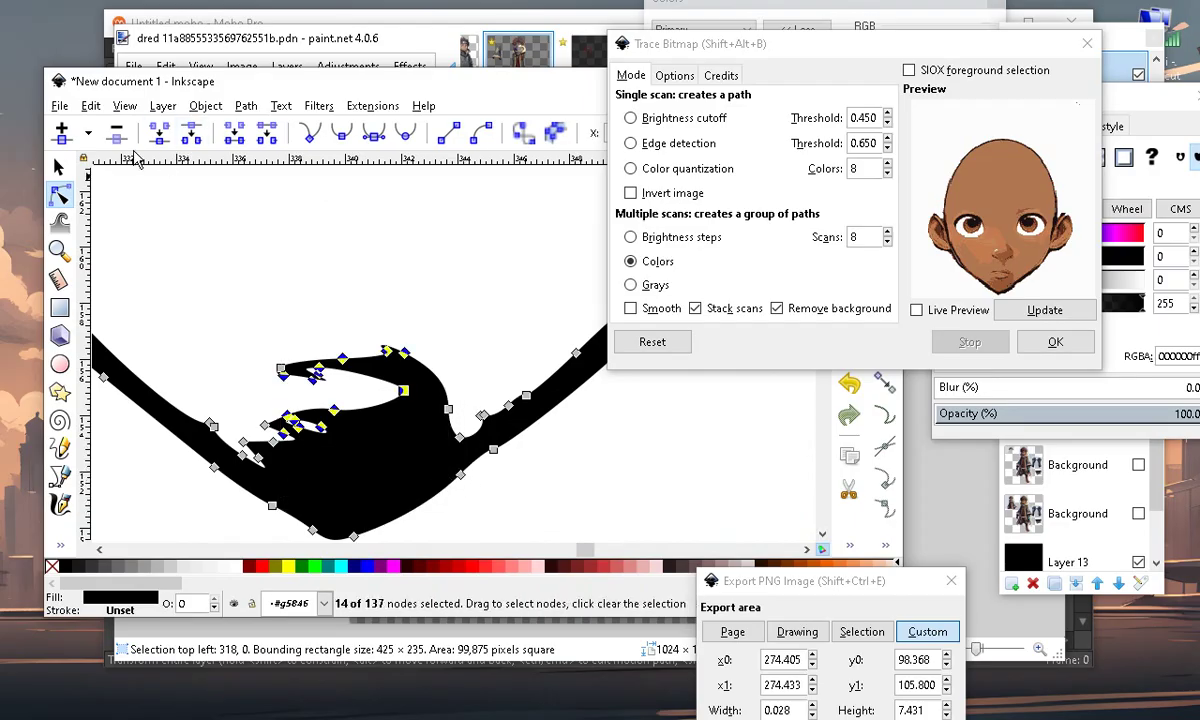
left_click(112, 141)
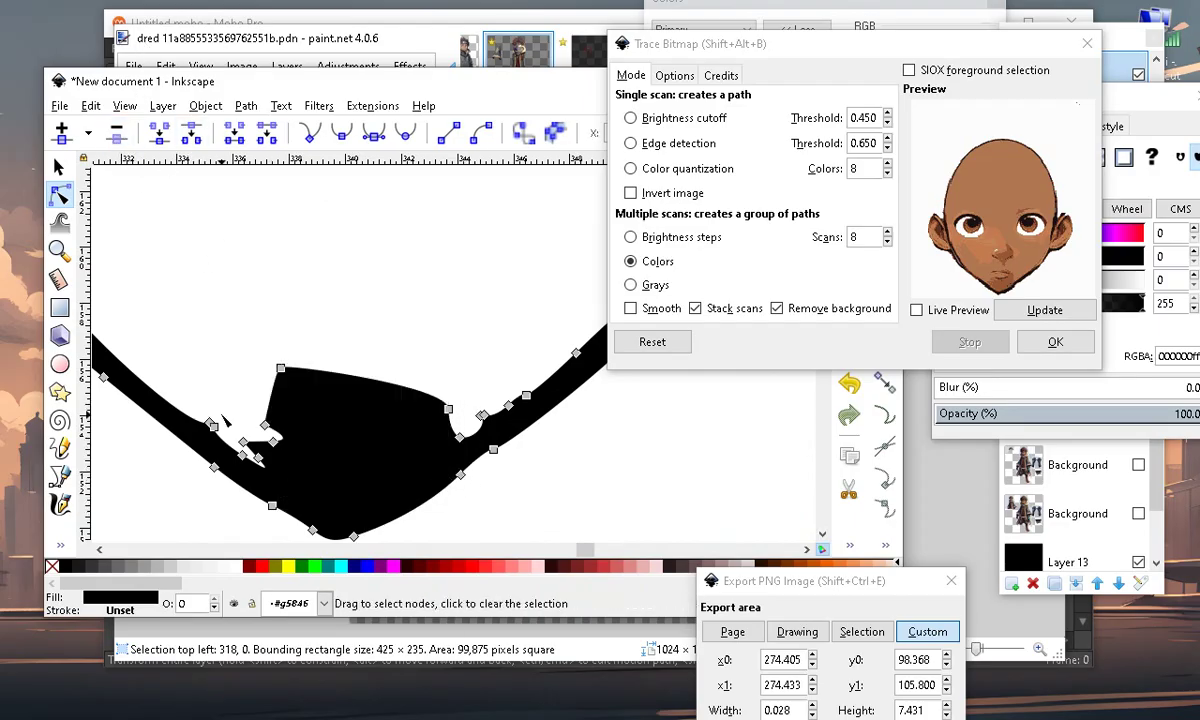
left_click_drag(236, 320, 393, 485)
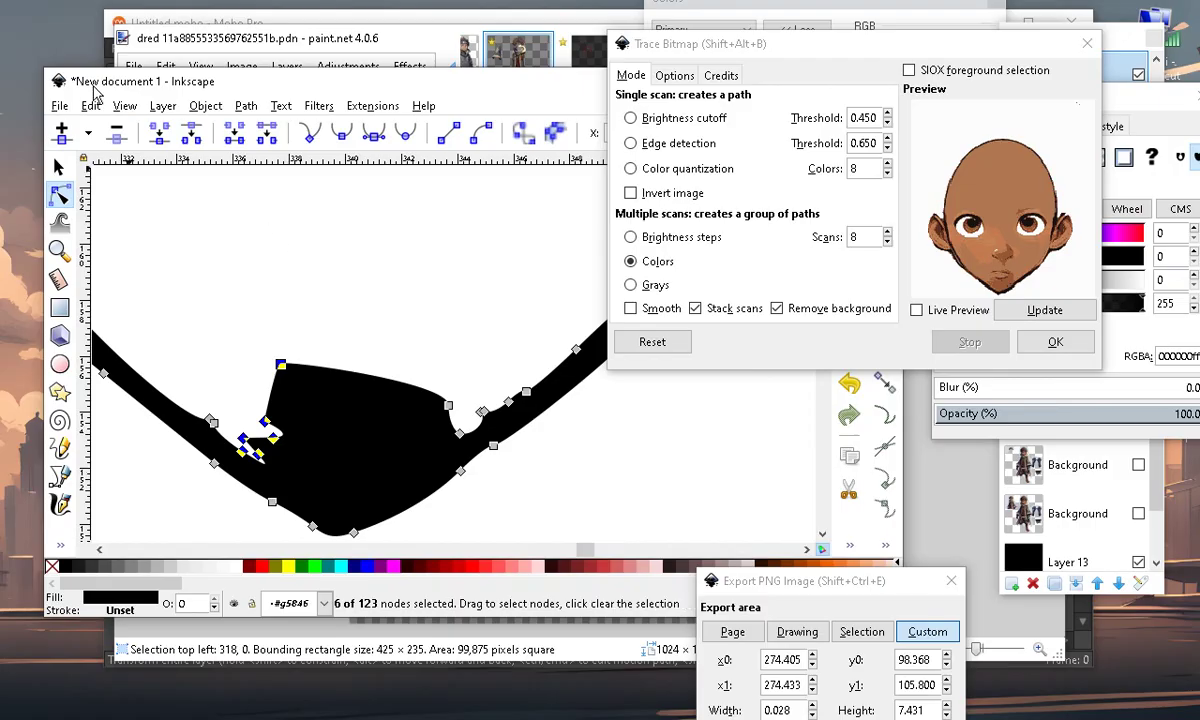
left_click(123, 132)
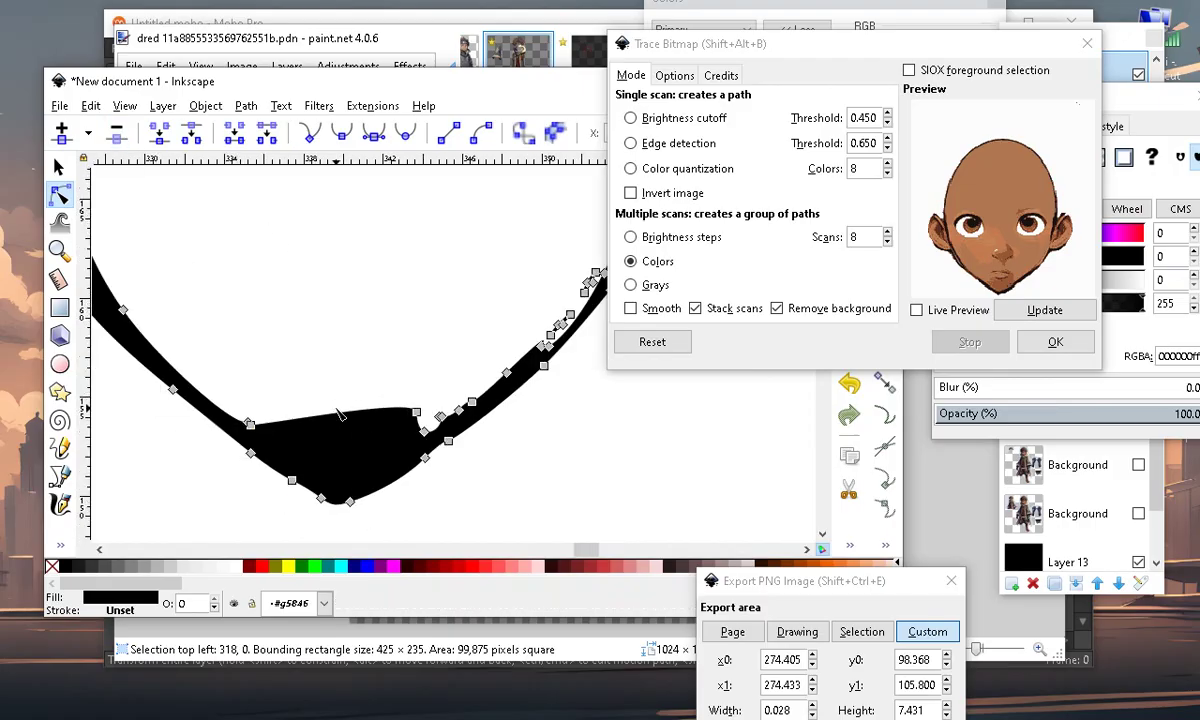
Thin the chin line by adding a node to its inner edge and pulling it down, and delete the spur nodes beside it
double_click(340, 424)
left_click_drag(340, 424, 342, 489)
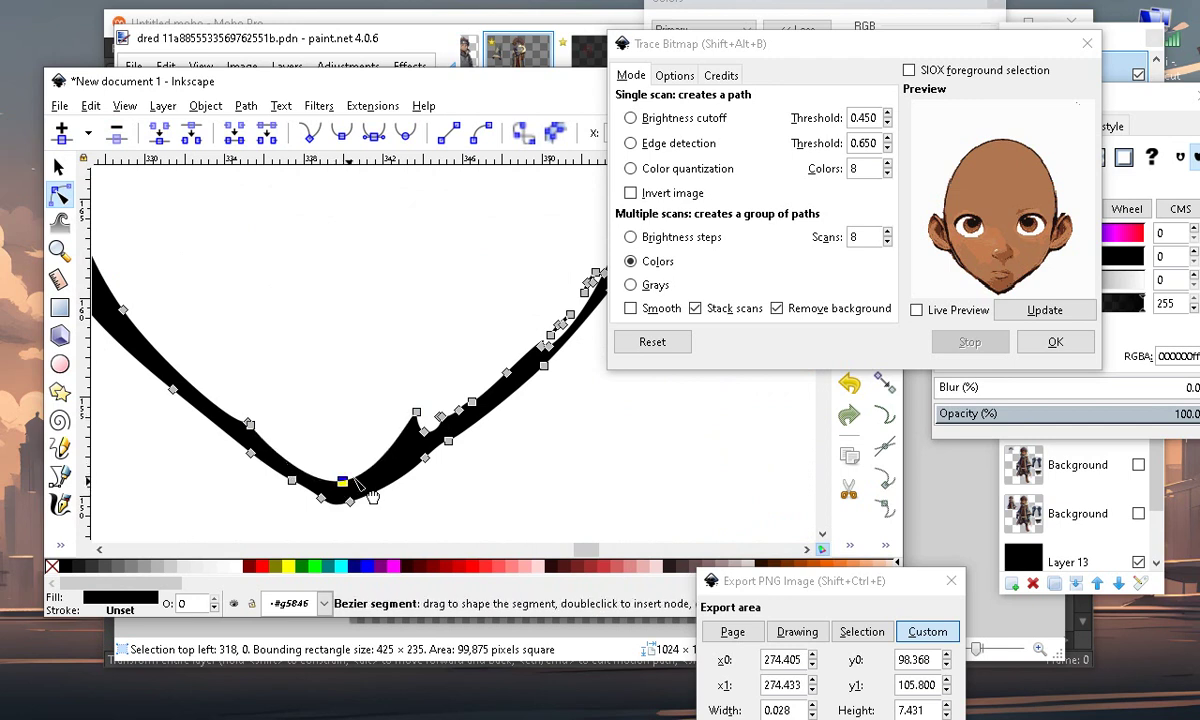
scroll(455, 468, "up", 2)
left_click_drag(307, 267, 432, 432)
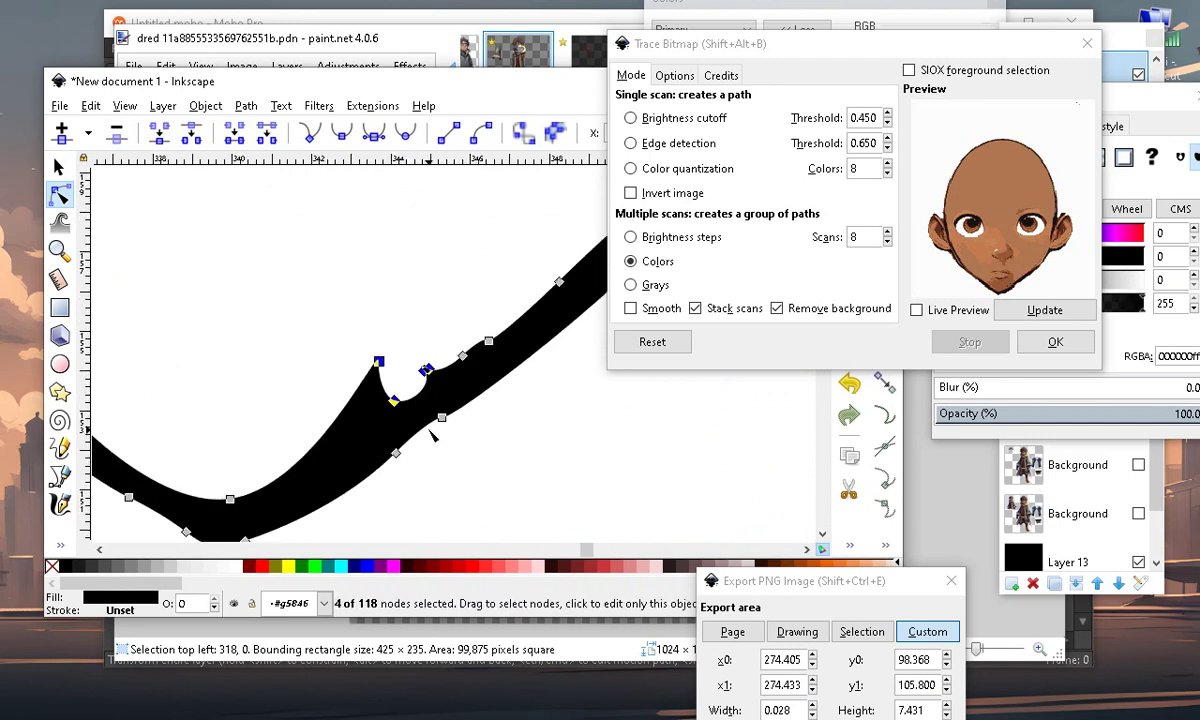
scroll(372, 480, "down", 6)
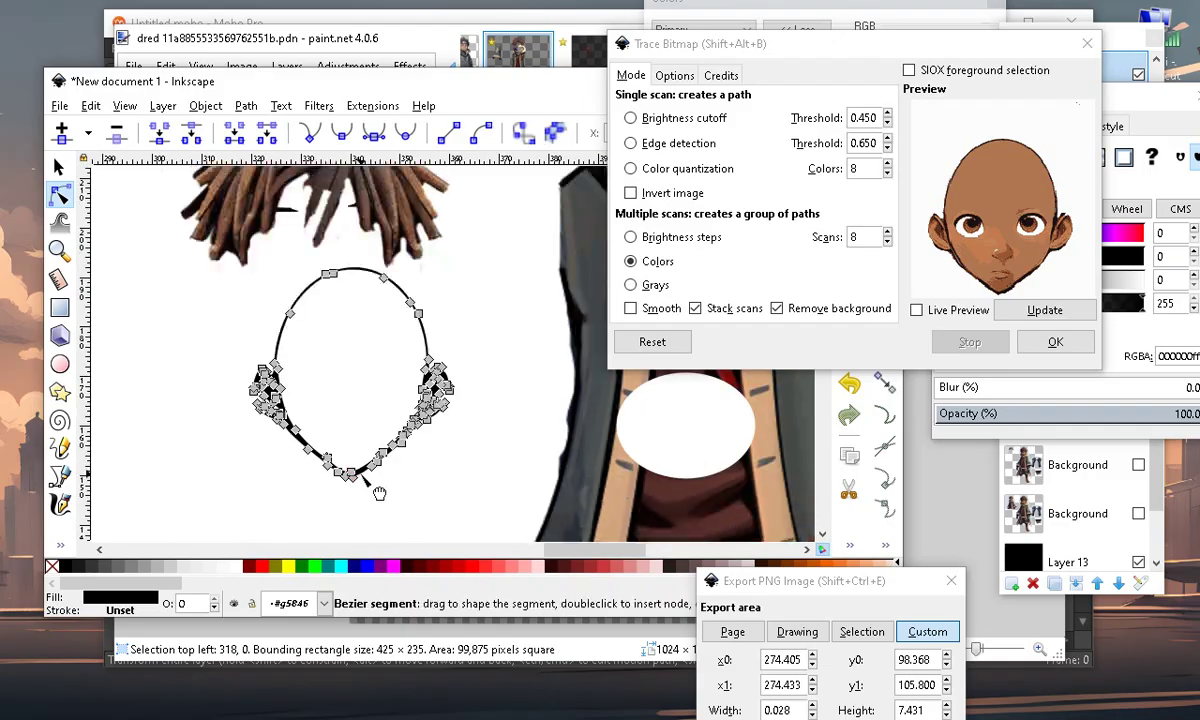
left_click(368, 500)
Delete the nodes of the small flecks and gaps along the right jaw to make its line continuous
scroll(375, 485, "up", 2)
scroll(405, 470, "down", 2)
scroll(440, 445, "up", 5)
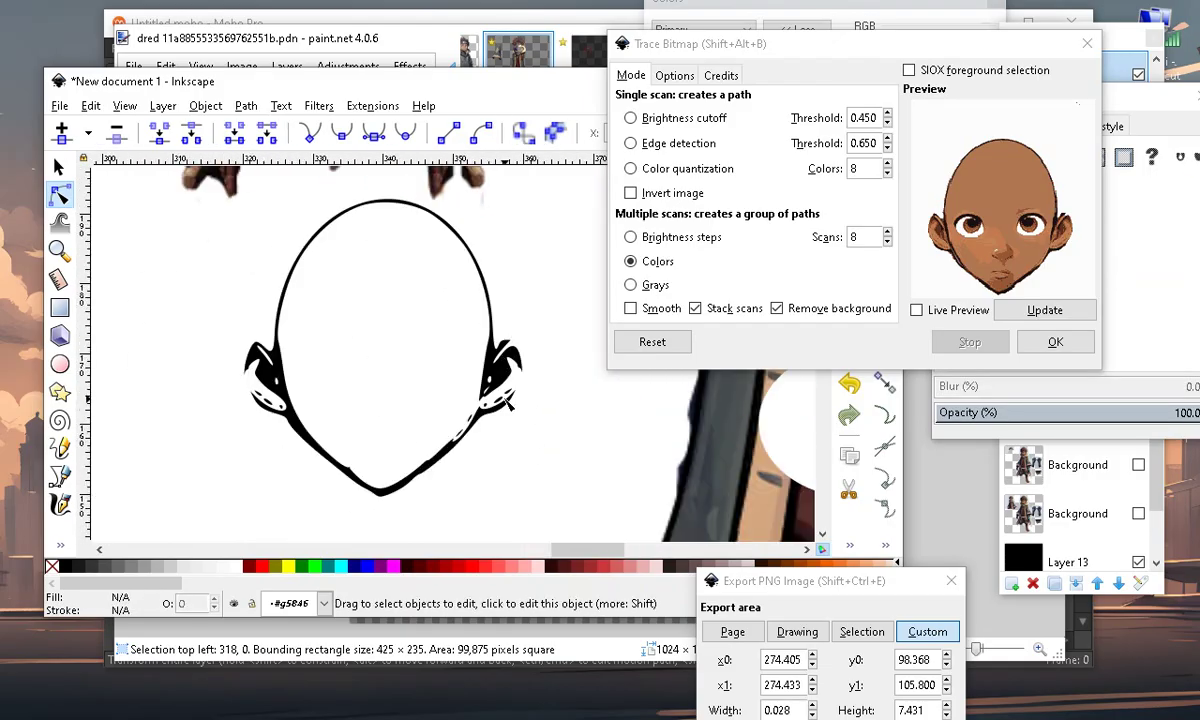
scroll(452, 431, "down", 4)
scroll(470, 400, "up", 4)
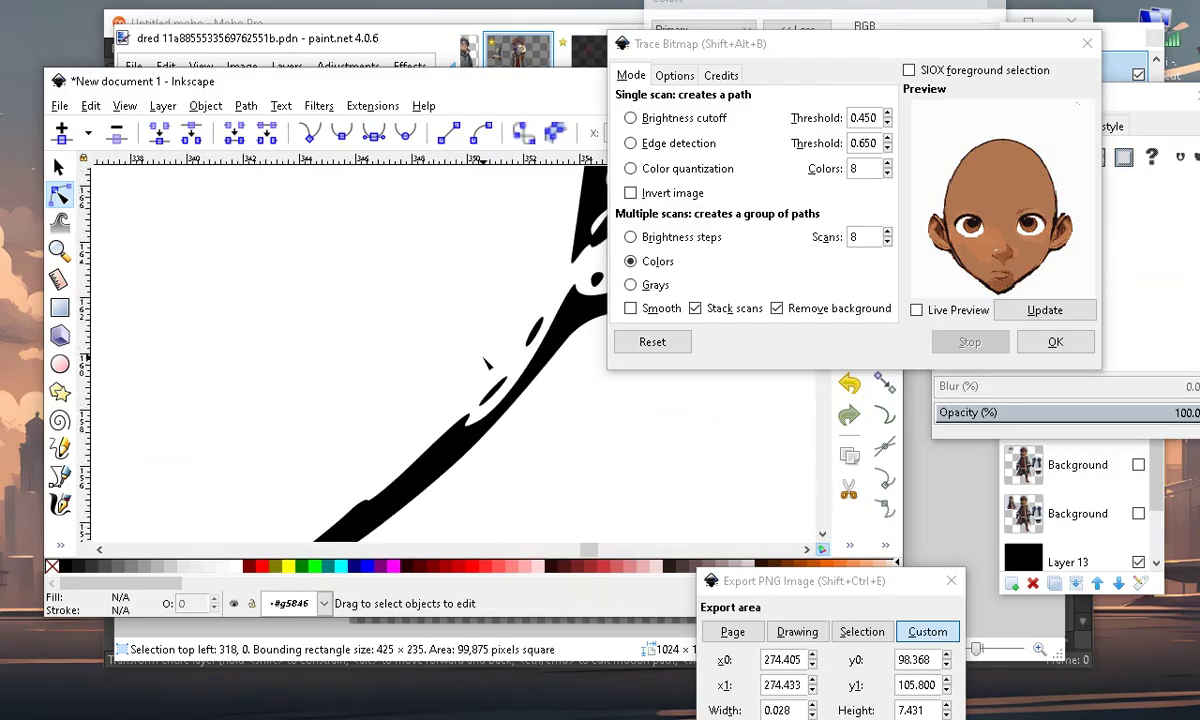
left_click(505, 395)
left_click_drag(477, 349, 541, 420)
left_click(116, 131)
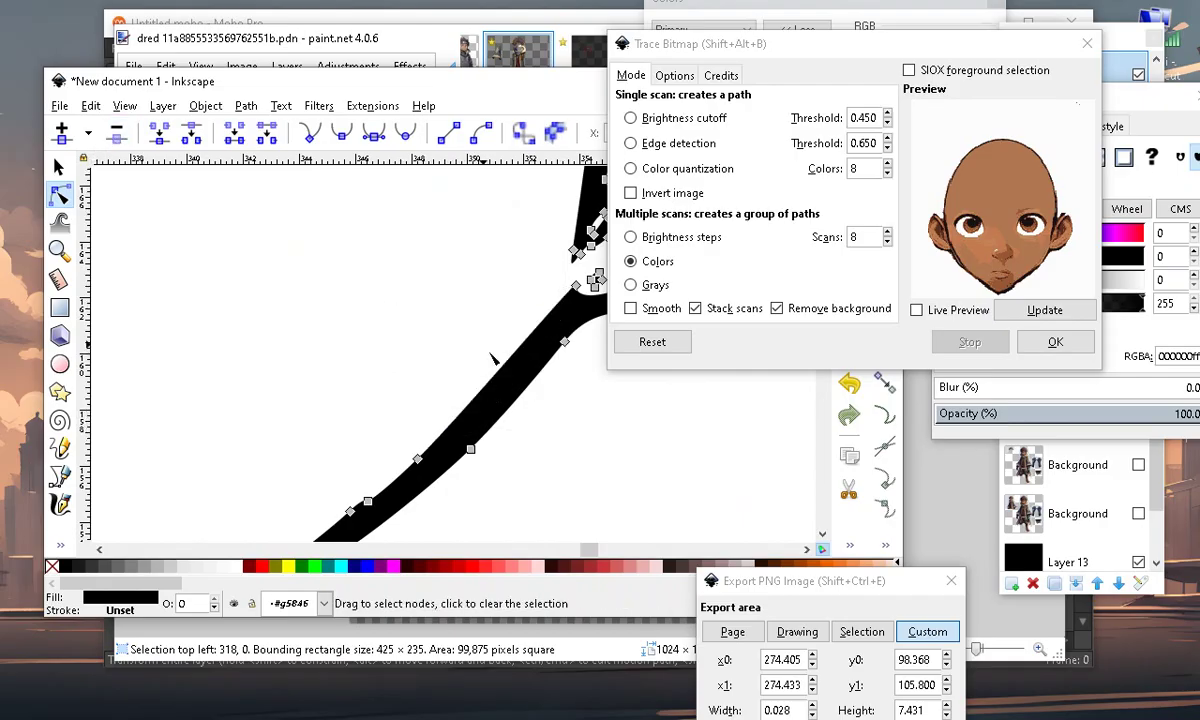
scroll(428, 380, "down", 3)
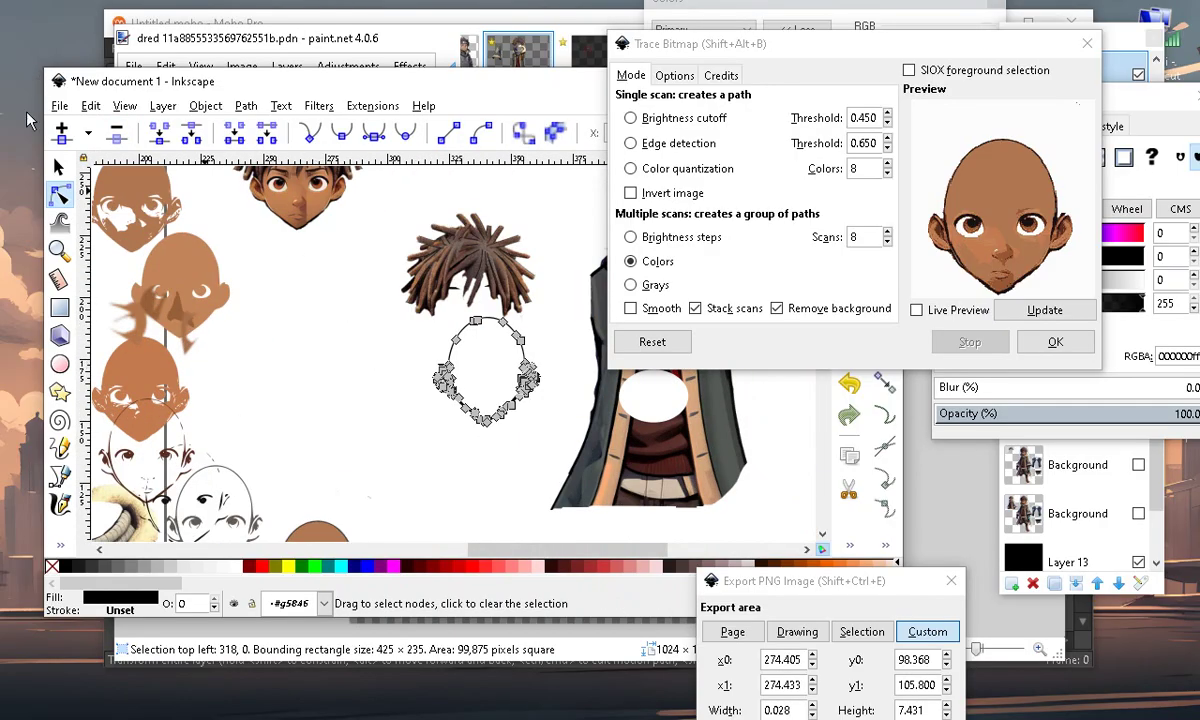
Move the dreadlocked head image beside the cleaned outline and lay the grouped outline over its face
left_click(58, 168)
left_click_drag(290, 195, 345, 410)
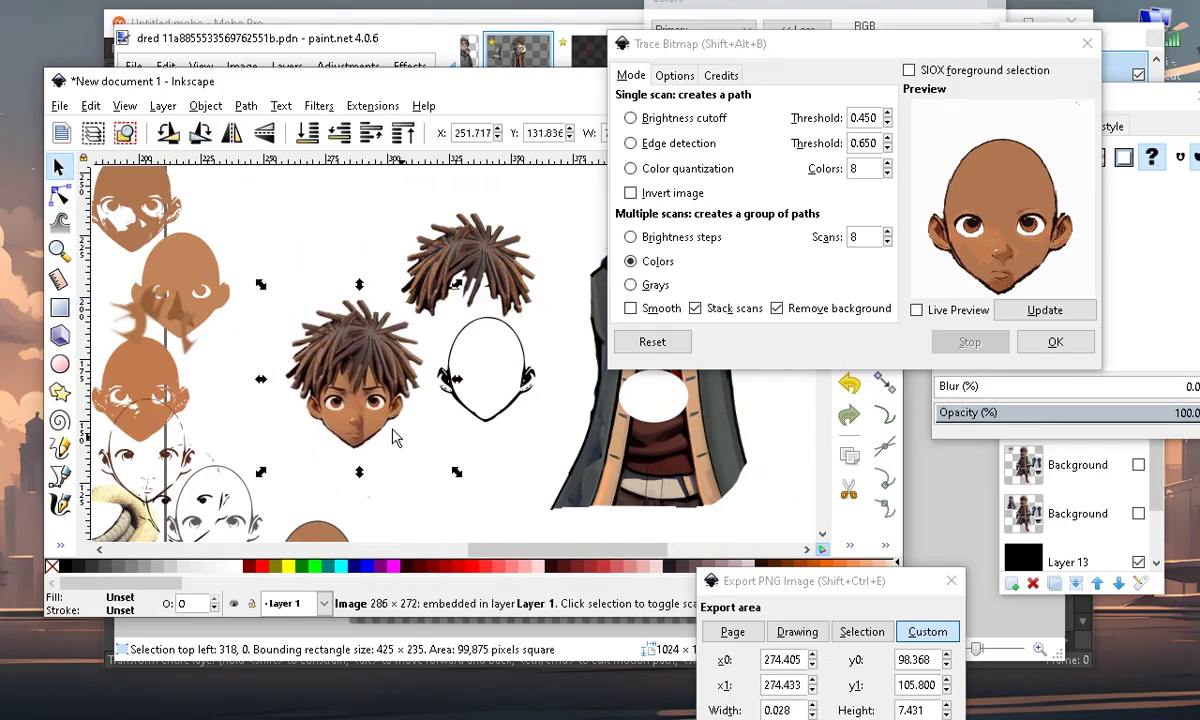
scroll(440, 427, "up", 3)
left_click_drag(695, 472, 338, 536)
scroll(463, 325, "down", 2)
scroll(425, 380, "up", 3)
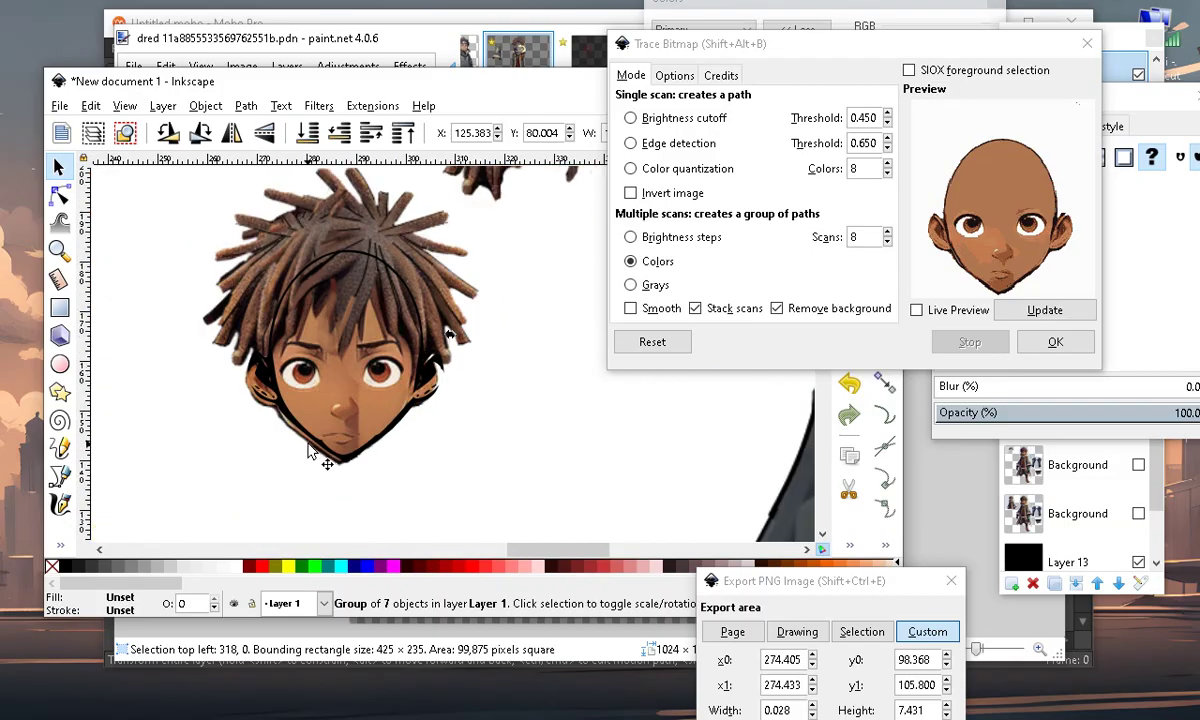
left_click_drag(288, 403, 264, 436)
Move the grouped outline off the face into the empty space between the head image and the coat
scroll(288, 403, "down", 2)
scroll(418, 410, "up", 1)
left_click_drag(349, 378, 550, 385)
scroll(262, 396, "down", 2)
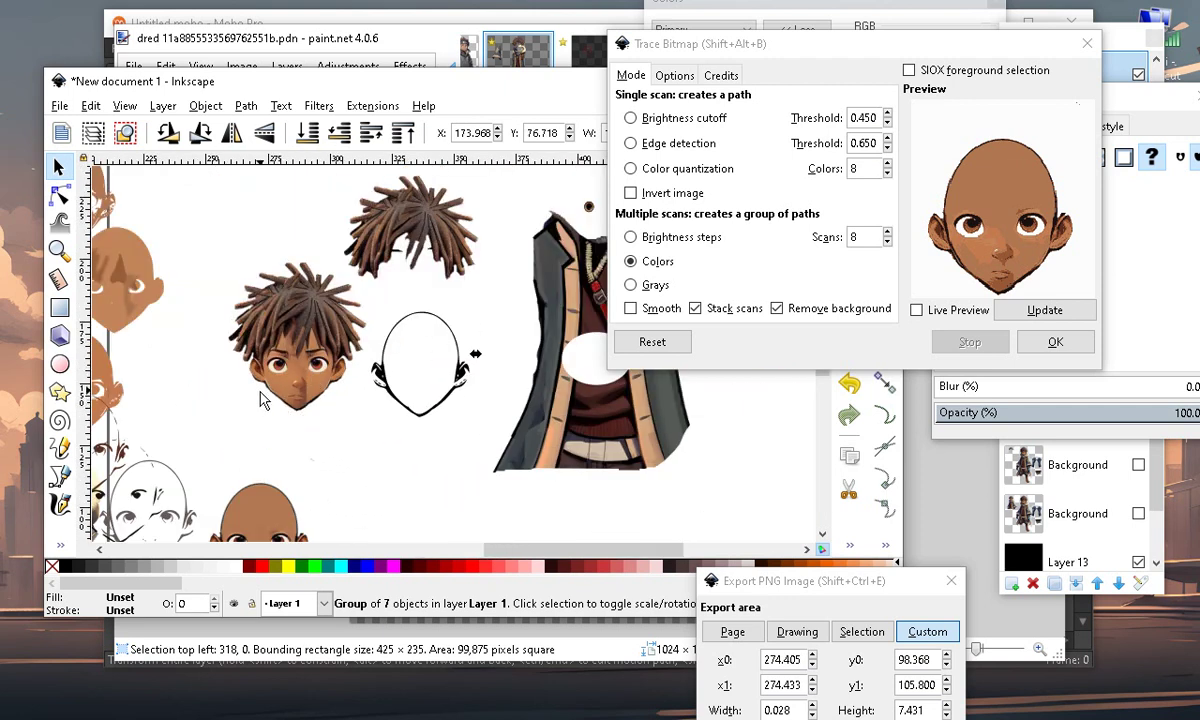
Examine the outline's jaw and ears against the dreadlocked reference head
scroll(419, 371, "up", 3)
scroll(536, 434, "down", 1)
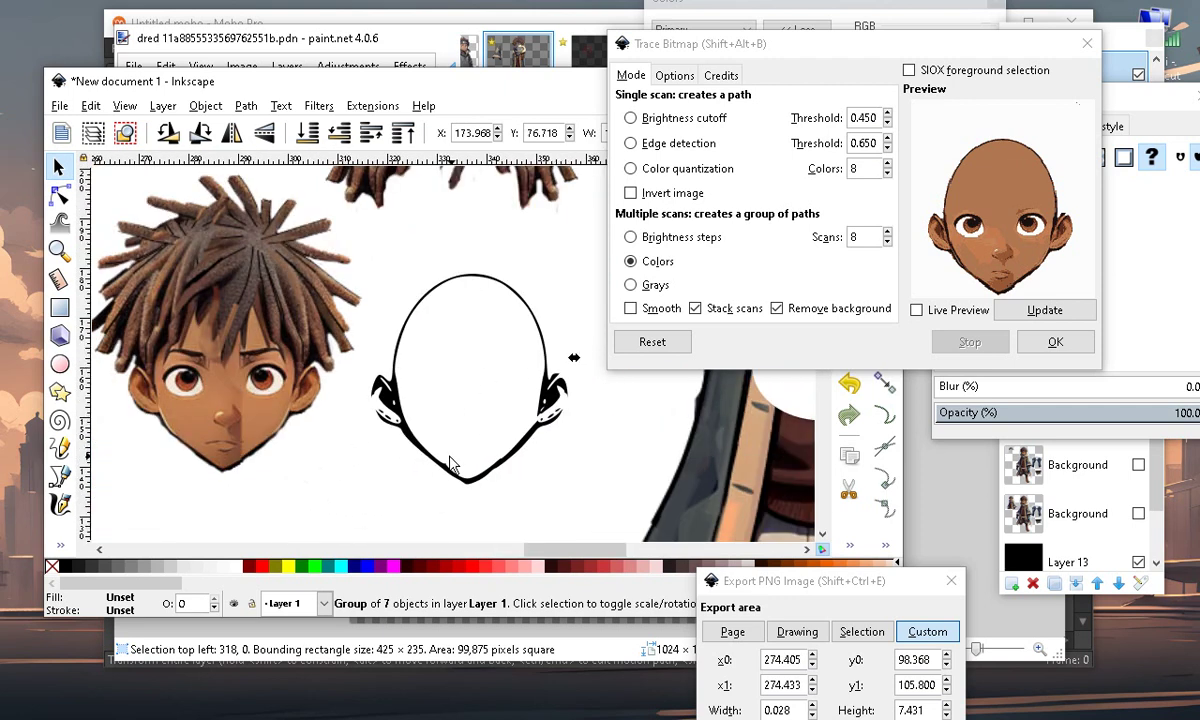
scroll(450, 463, "up", 3)
scroll(338, 401, "down", 2)
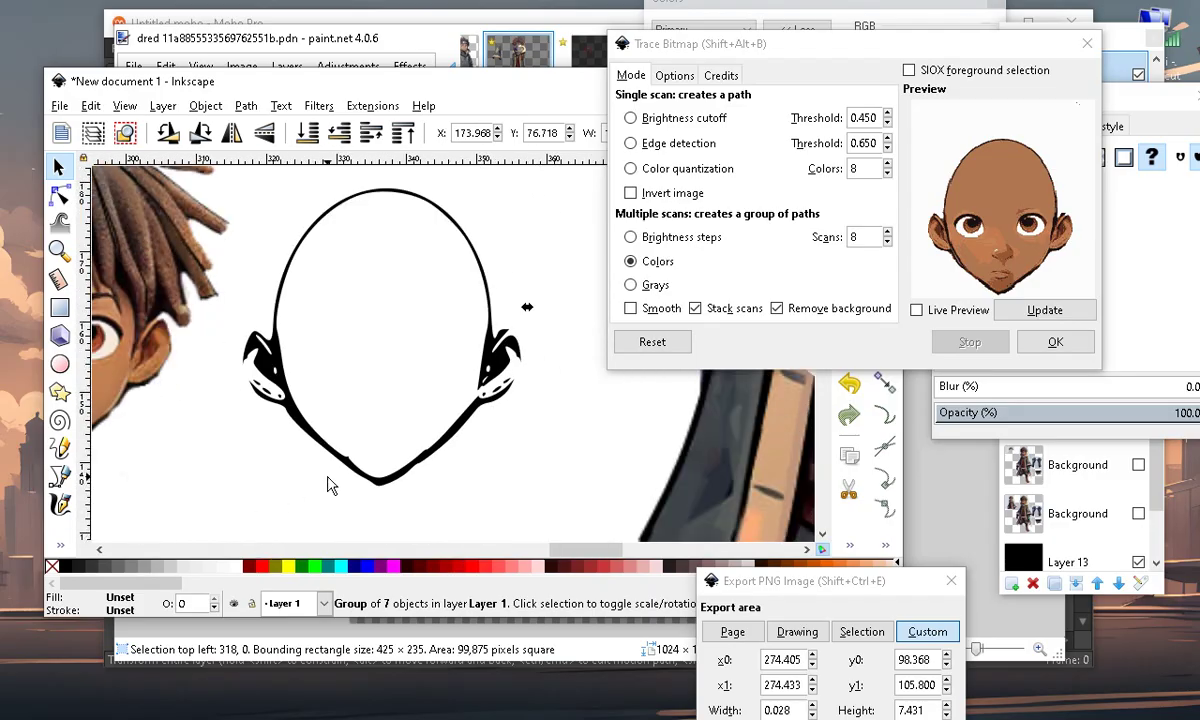
scroll(330, 485, "up", 3)
scroll(407, 431, "down", 3)
scroll(415, 423, "up", 1)
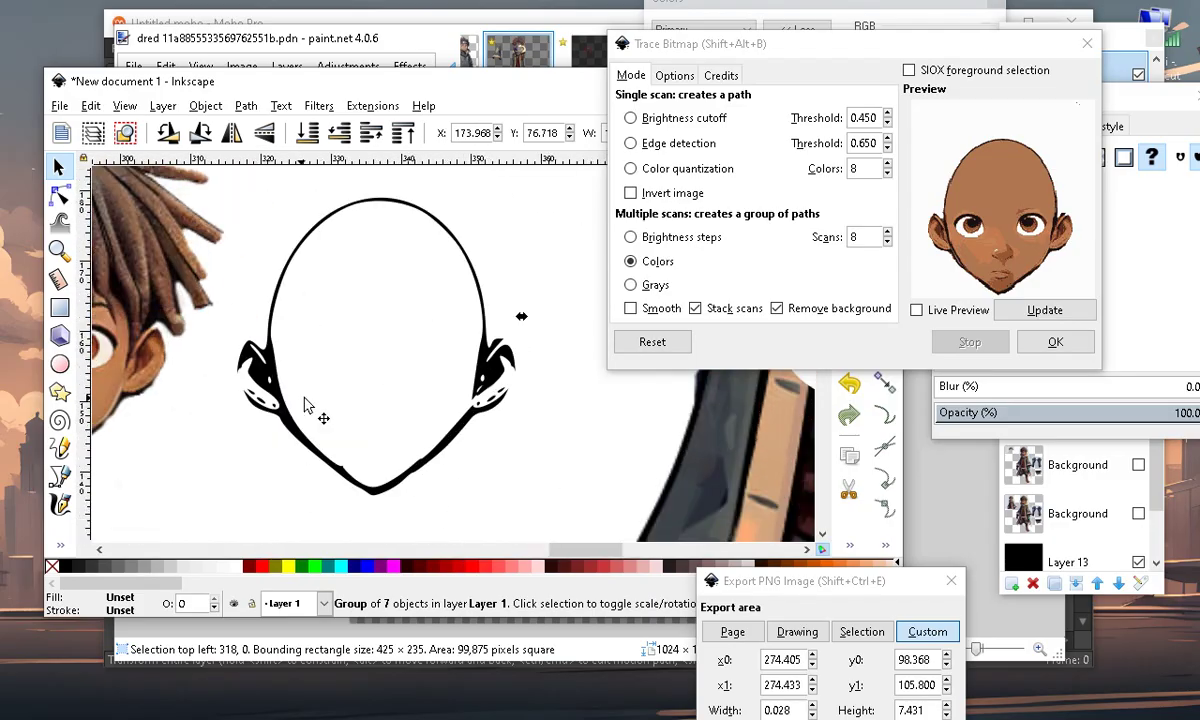
scroll(306, 405, "up", 2)
Delete the two nodes forming the bump on the inner edge of the left jaw line
left_click(59, 195)
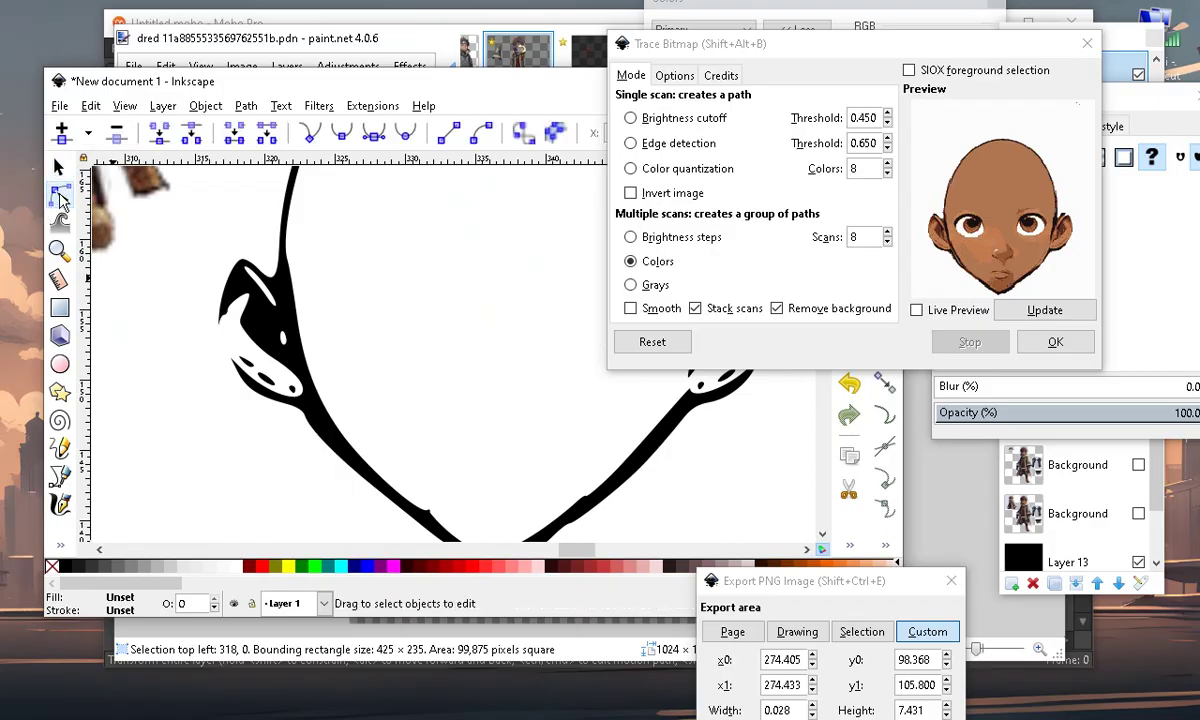
scroll(418, 275, "down", 1)
scroll(479, 466, "up", 1)
left_click(470, 488)
scroll(472, 541, "up", 2)
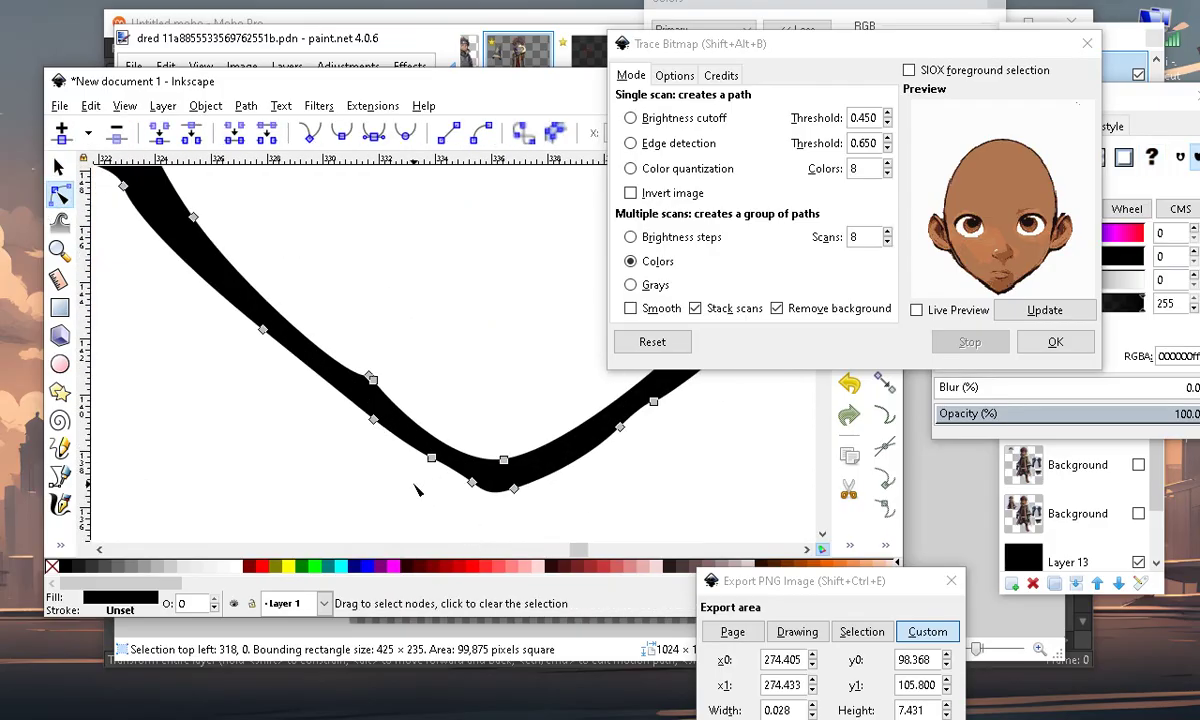
scroll(415, 490, "down", 2)
scroll(429, 482, "up", 3)
left_click_drag(440, 426, 326, 454)
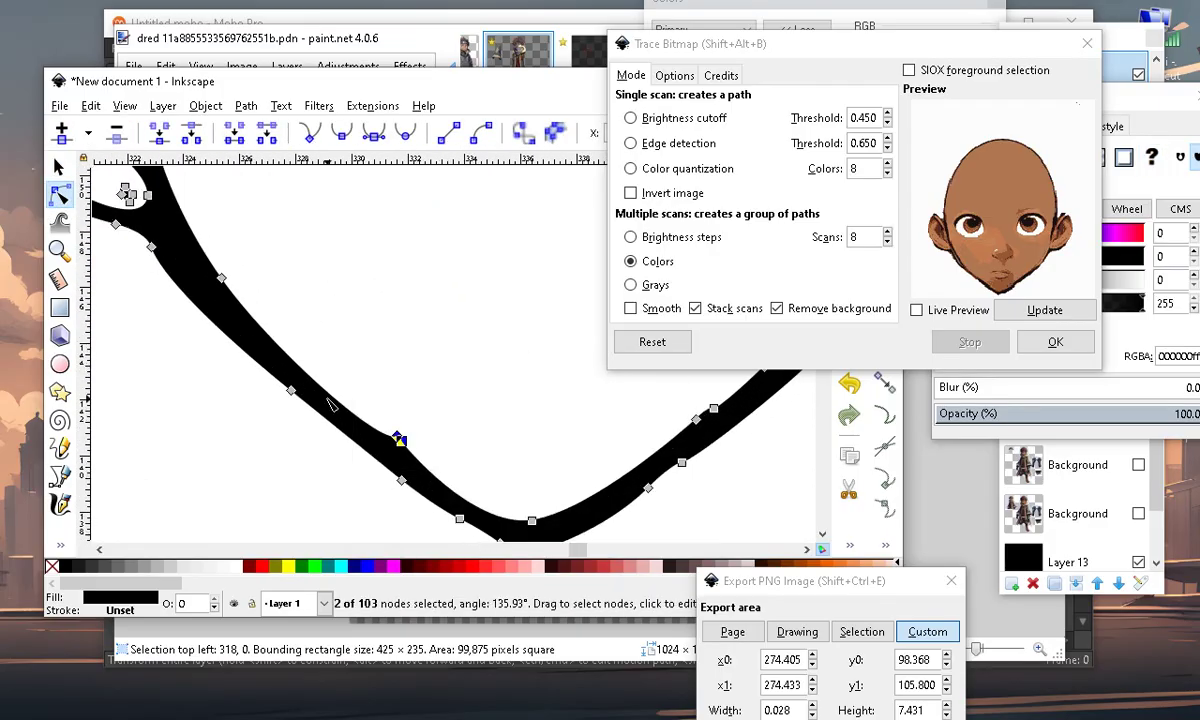
left_click(119, 134)
Delete the three nodes forming the bump on the inner edge of the right jaw line
scroll(418, 340, "down", 4)
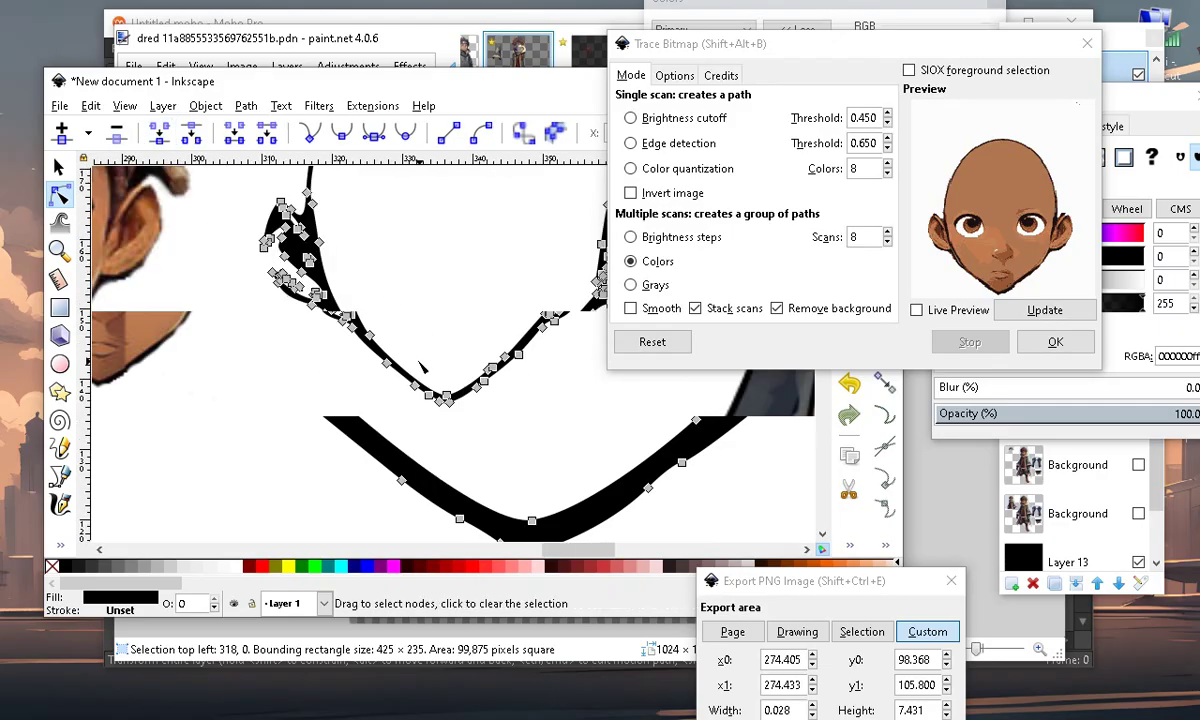
scroll(540, 355, "up", 3)
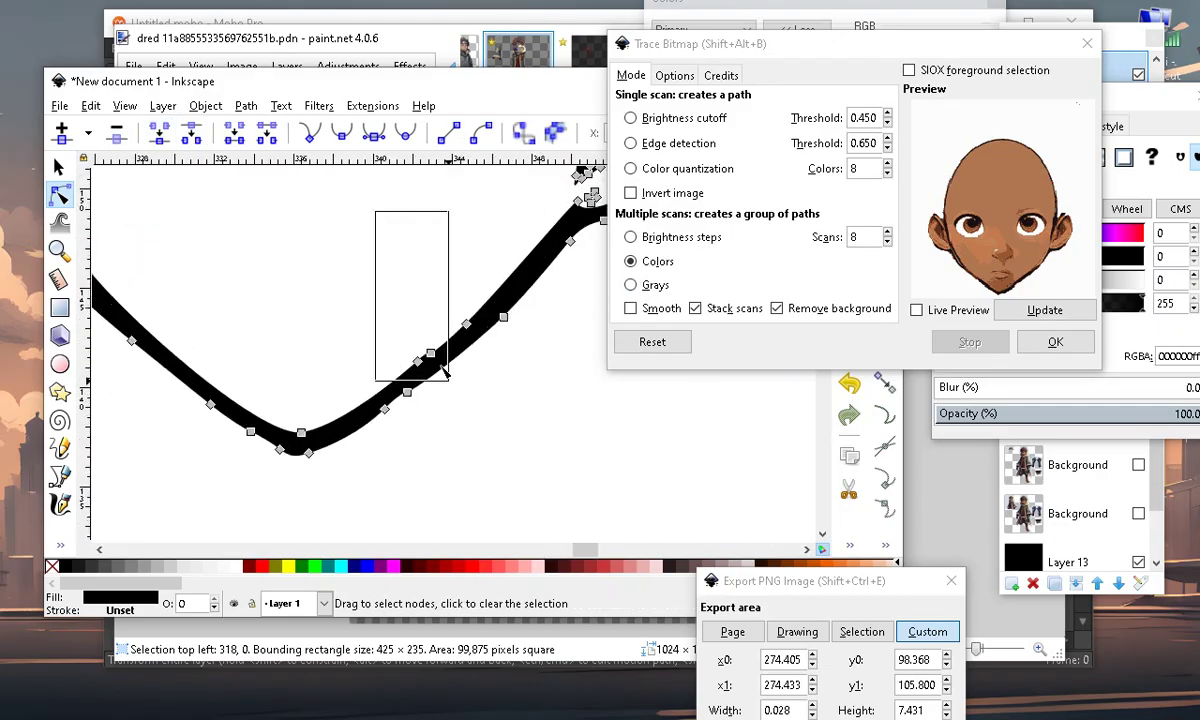
left_click_drag(490, 395, 485, 375)
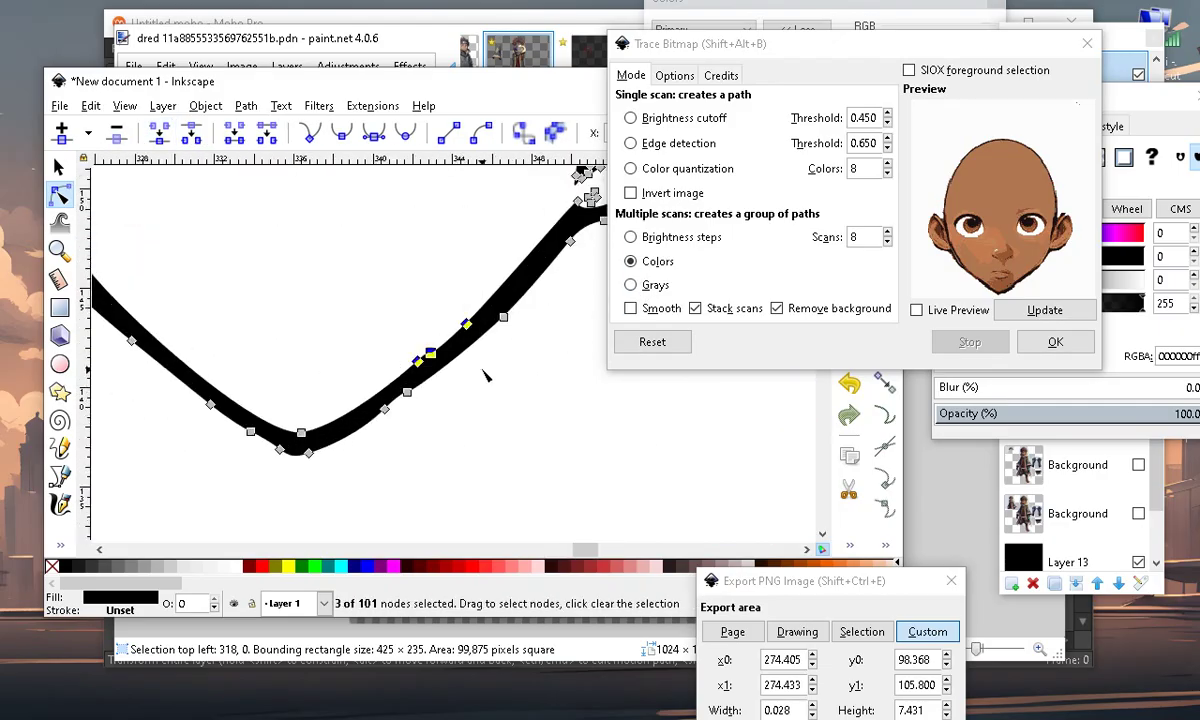
left_click(121, 140)
Delete the two nodes on the outer edge of the jaw line just left of the chin tip
scroll(420, 380, "down", 2)
scroll(399, 407, "up", 4)
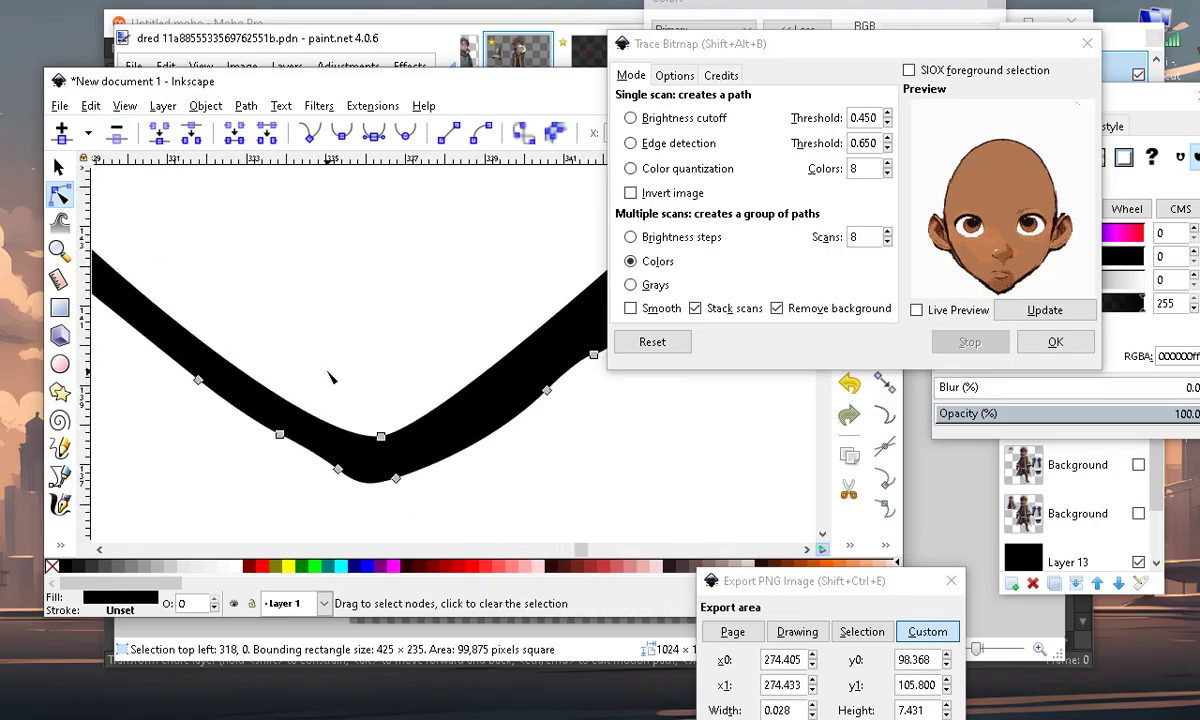
left_click_drag(353, 505, 252, 488)
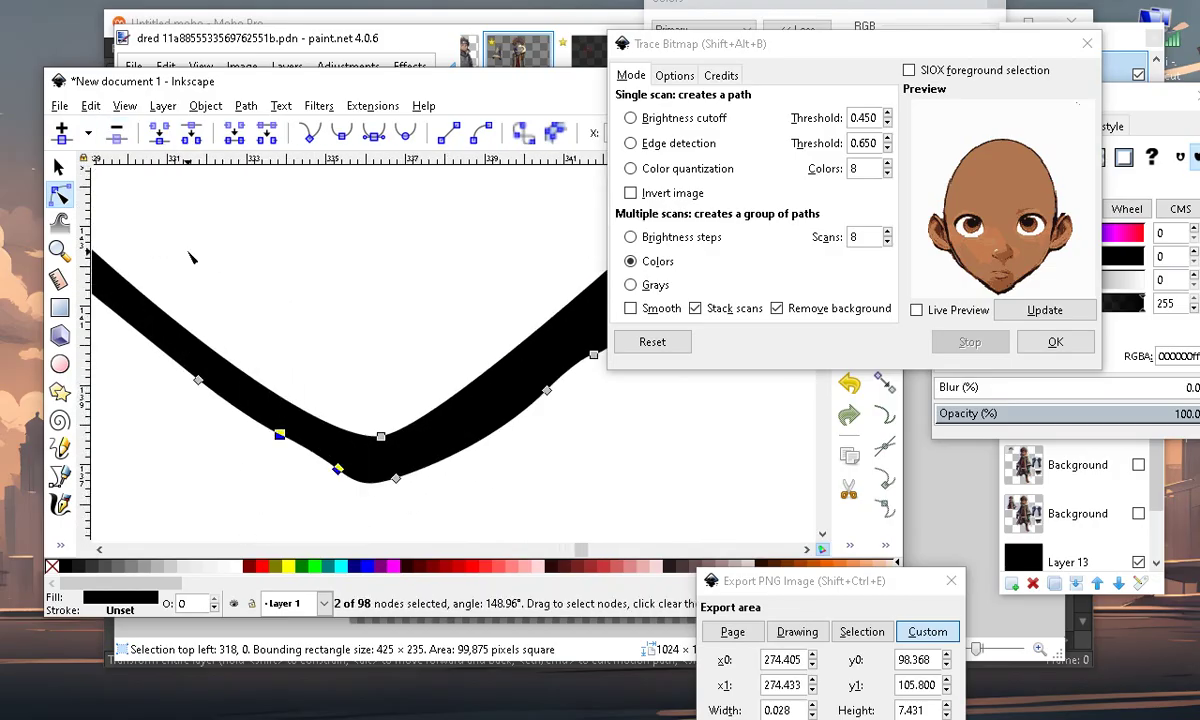
left_click(118, 136)
Add a node on the inner edge of the right jaw line and move the opposite outer node inward to thin the line
scroll(400, 420, "down", 2)
scroll(447, 441, "up", 1)
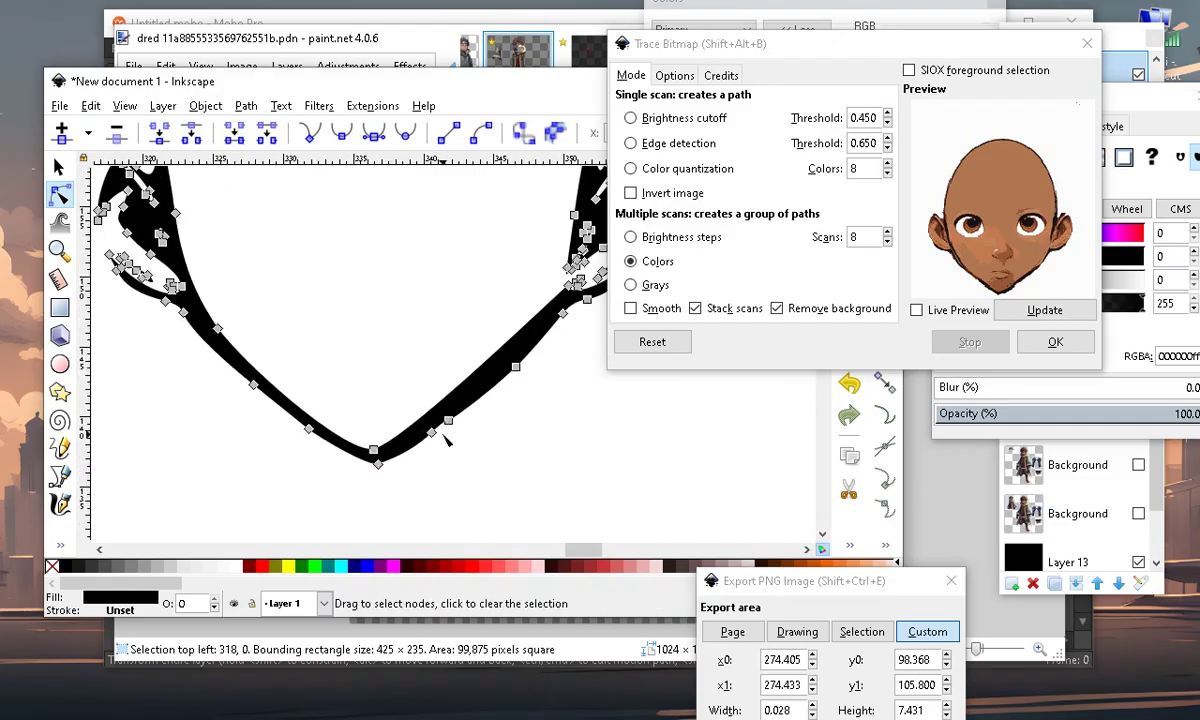
scroll(447, 441, "up", 1)
scroll(362, 449, "down", 2)
scroll(421, 386, "up", 2)
scroll(498, 392, "down", 1)
scroll(465, 398, "up", 1)
double_click(461, 408)
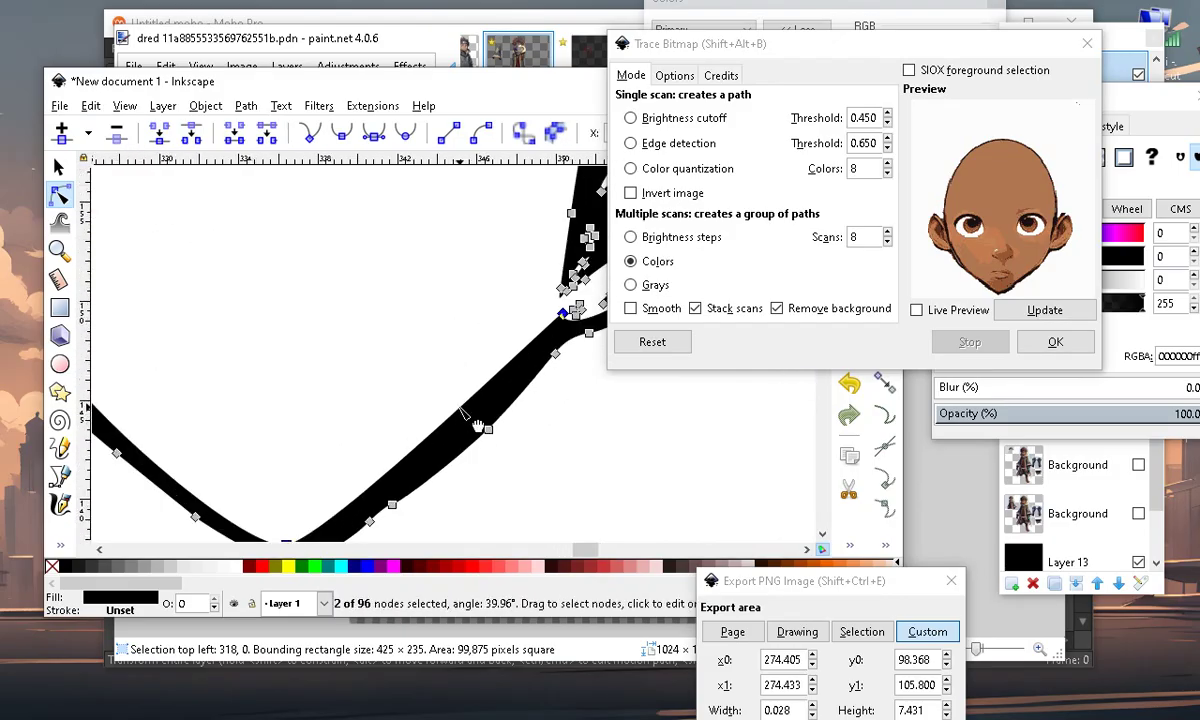
left_click_drag(461, 409, 428, 455)
Delete the two nodes forming the bump on the outer edge of the right jaw line near the chin
scroll(360, 250, "down", 2)
scroll(354, 343, "up", 2)
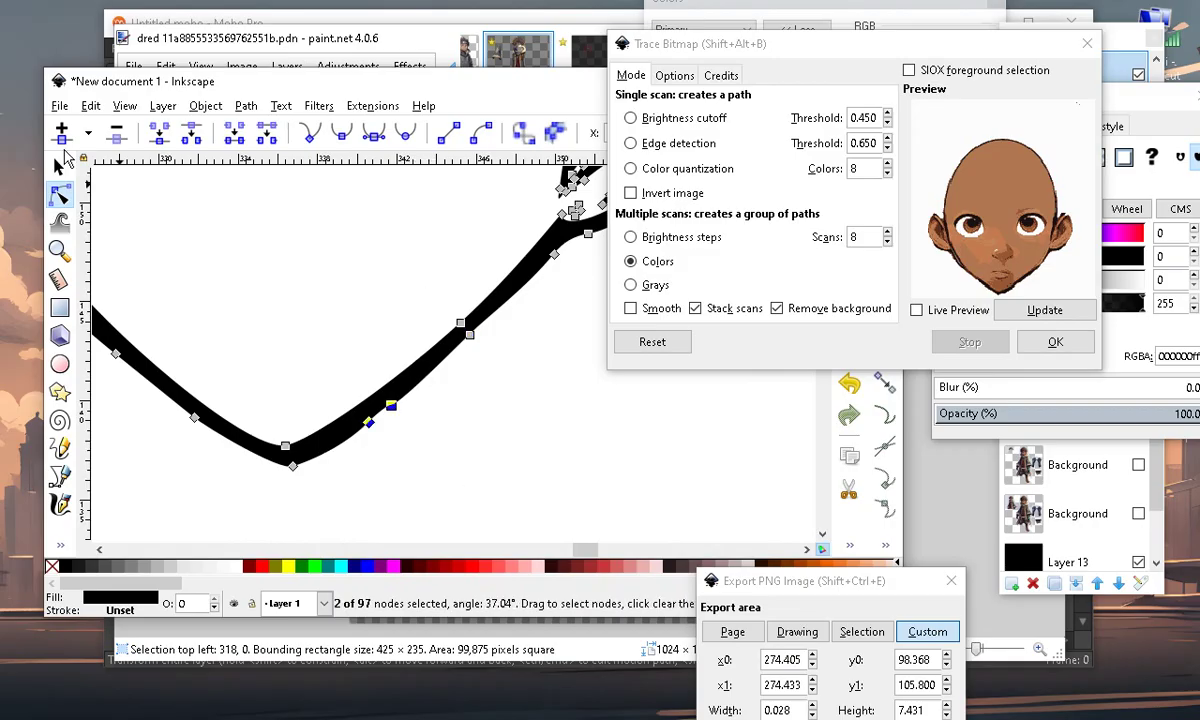
left_click(117, 137)
Convert the segments between the two chin-tip nodes and the two right jaw nodes into straight lines
scroll(434, 380, "down", 3)
scroll(424, 336, "up", 2)
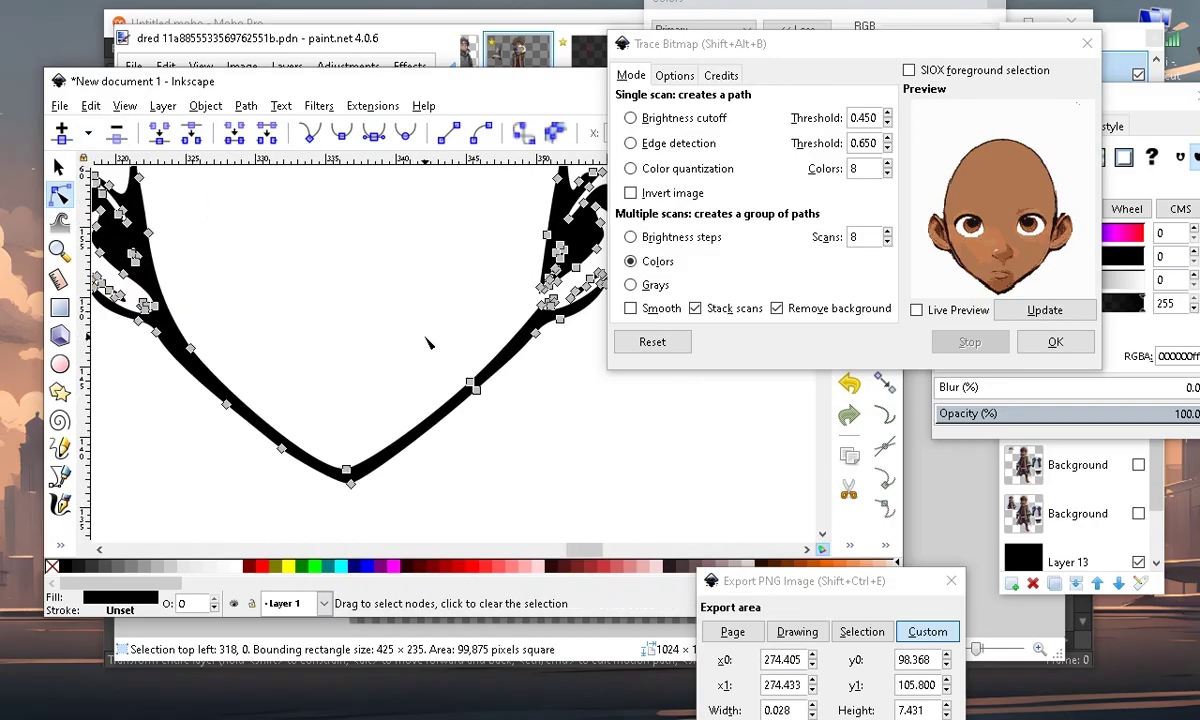
left_click_drag(321, 314, 498, 505)
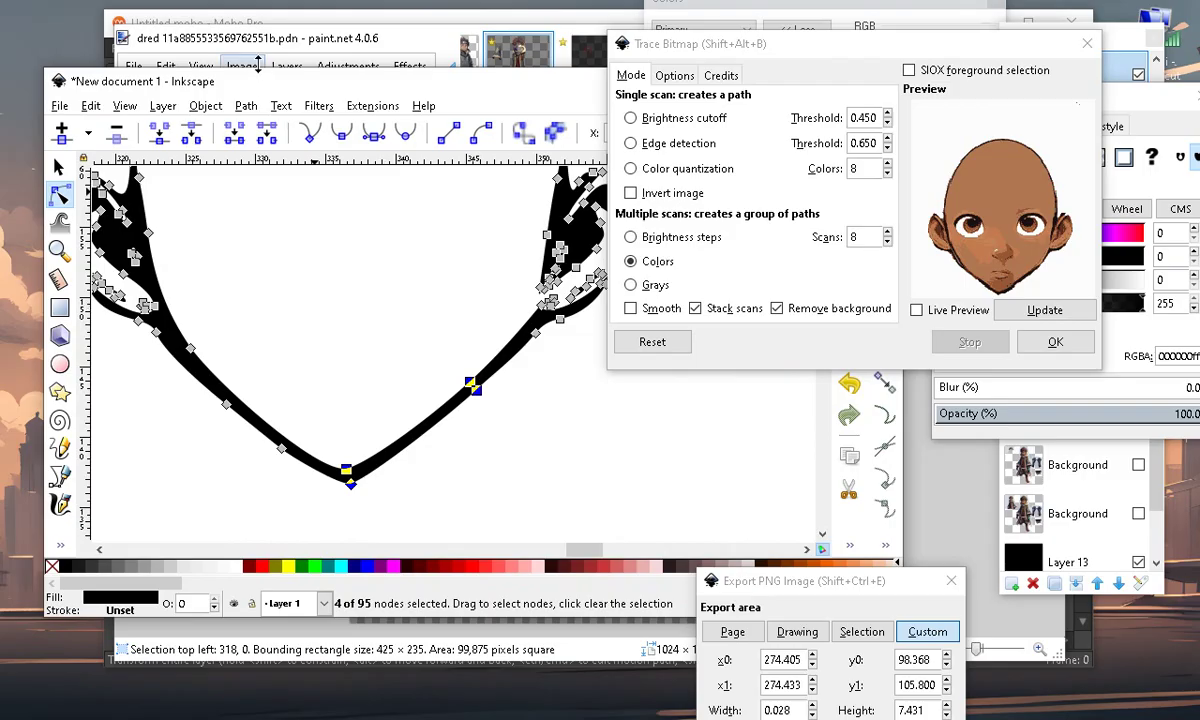
left_click(450, 135)
left_click(445, 479)
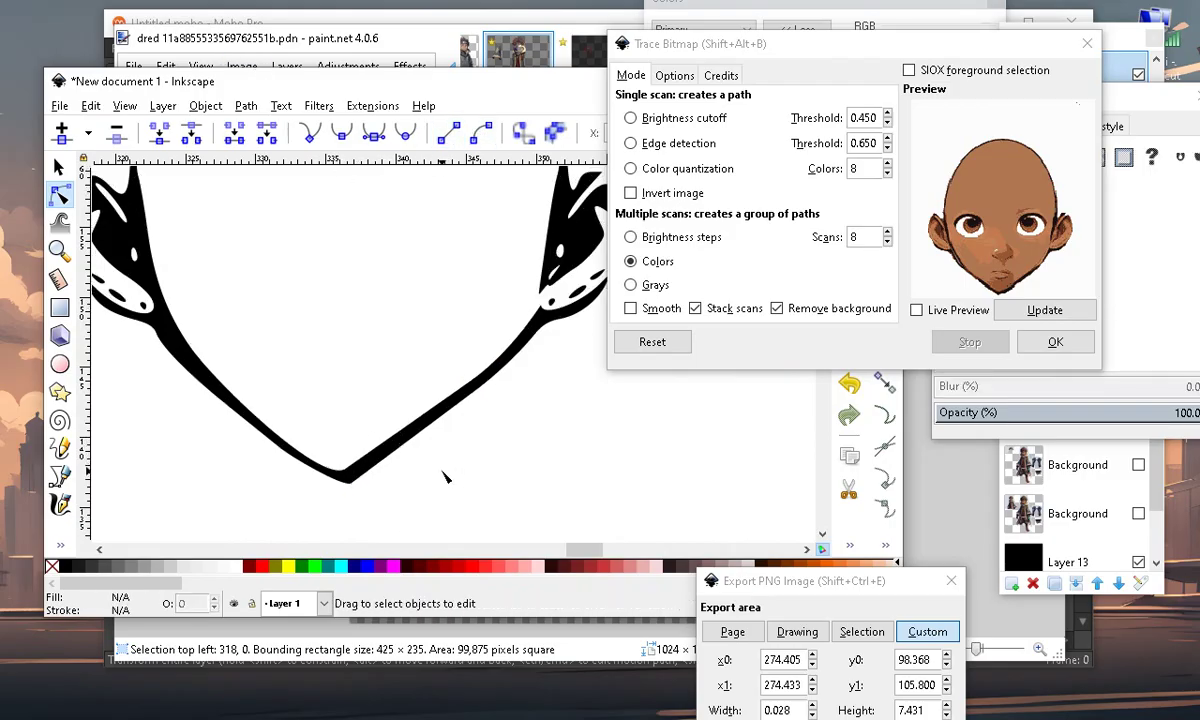
Examine the outline's straightened chin and jaw against the dreadlocked reference head
scroll(430, 471, "down", 3)
scroll(404, 470, "up", 1)
scroll(388, 408, "down", 2)
scroll(321, 409, "up", 1)
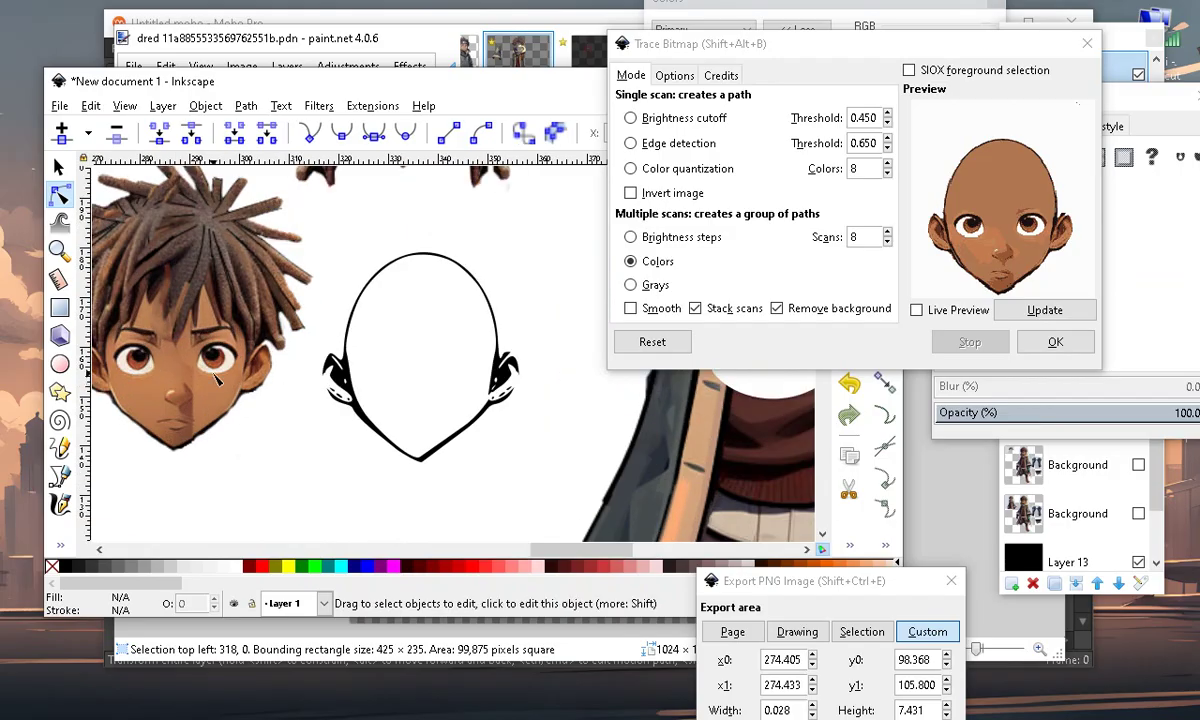
scroll(214, 375, "up", 1)
scroll(240, 380, "down", 1)
scroll(245, 372, "up", 1)
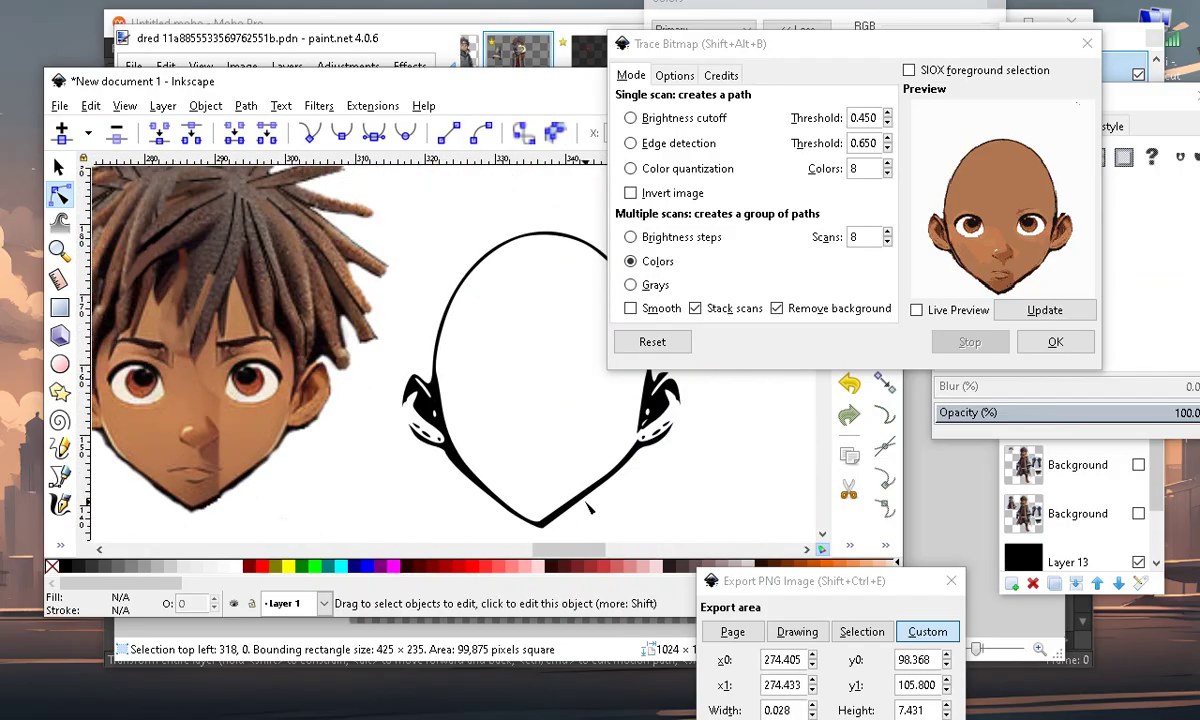
scroll(470, 455, "down", 2)
Fill the grouped face outline with red and lay it over the dreadlocked head's face
left_click(59, 168)
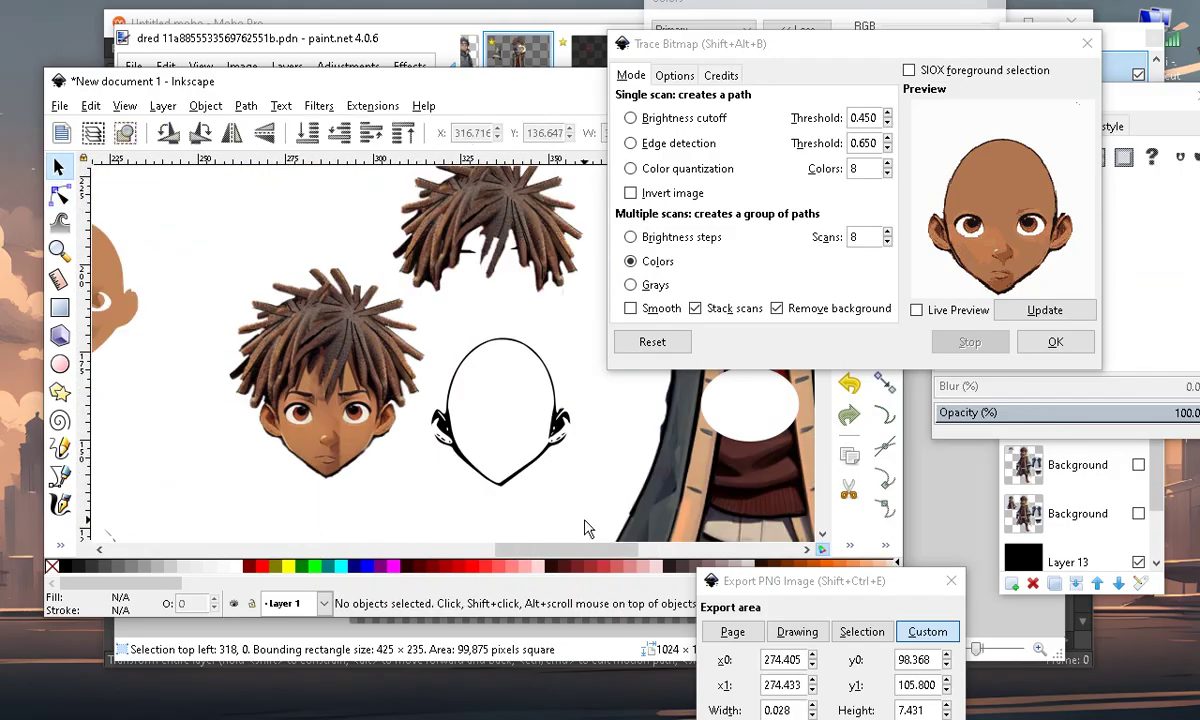
left_click(508, 484)
left_click(475, 567)
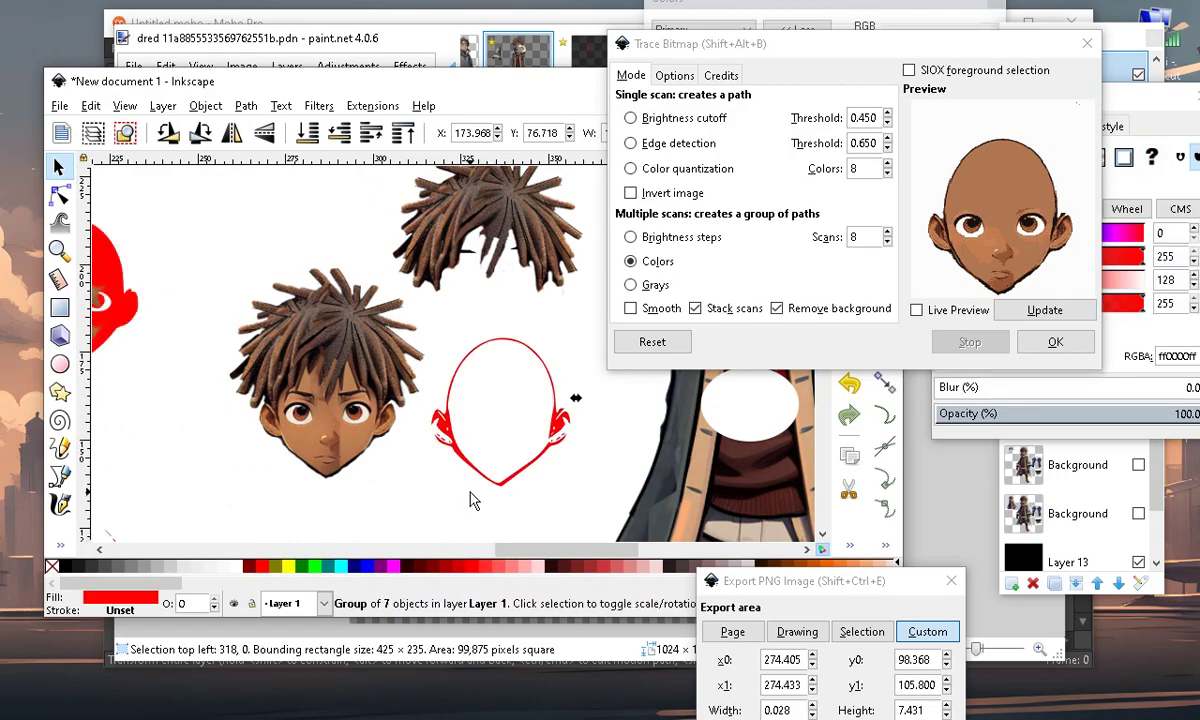
left_click(446, 507)
left_click_drag(490, 487, 320, 482)
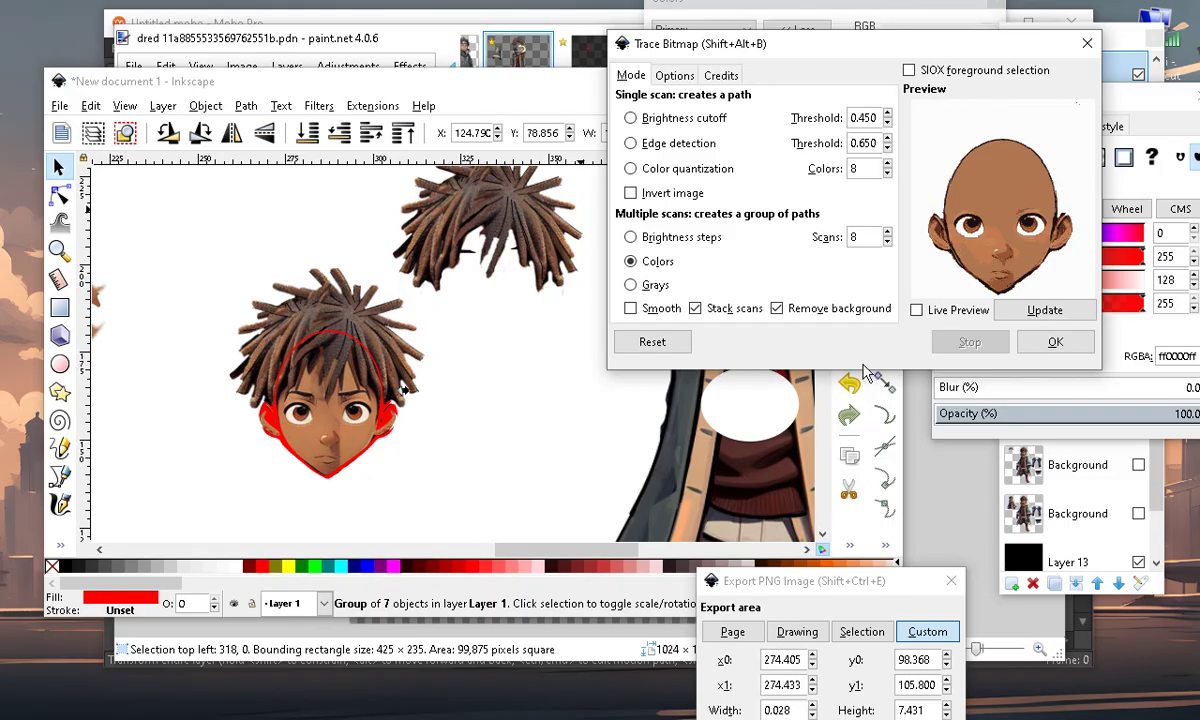
Set the red outline's fill alpha to 180 so the reference face shows through it
left_click_drag(810, 56, 848, 540)
mouse_move(1009, 106)
left_mouse_down()
mouse_move(785, 134)
mouse_move(522, 124)
left_mouse_up()
scroll(225, 450, "up", 2)
scroll(300, 336, "down", 4)
scroll(300, 338, "down", 1)
scroll(390, 308, "up", 1)
scroll(300, 405, "up", 4)
scroll(214, 322, "down", 3)
scroll(400, 318, "up", 1)
scroll(366, 330, "up", 2)
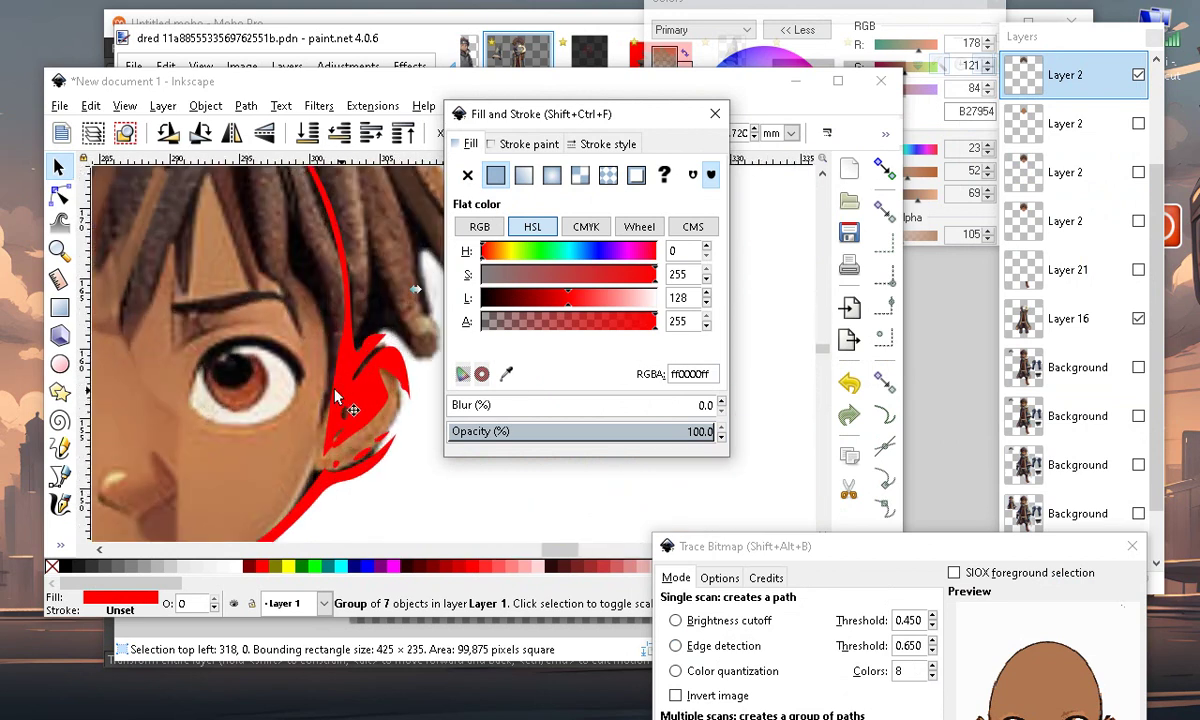
mouse_move(600, 328)
left_mouse_down()
mouse_move(573, 327)
mouse_move(613, 328)
mouse_move(604, 322)
left_mouse_up()
scroll(375, 335, "down", 5)
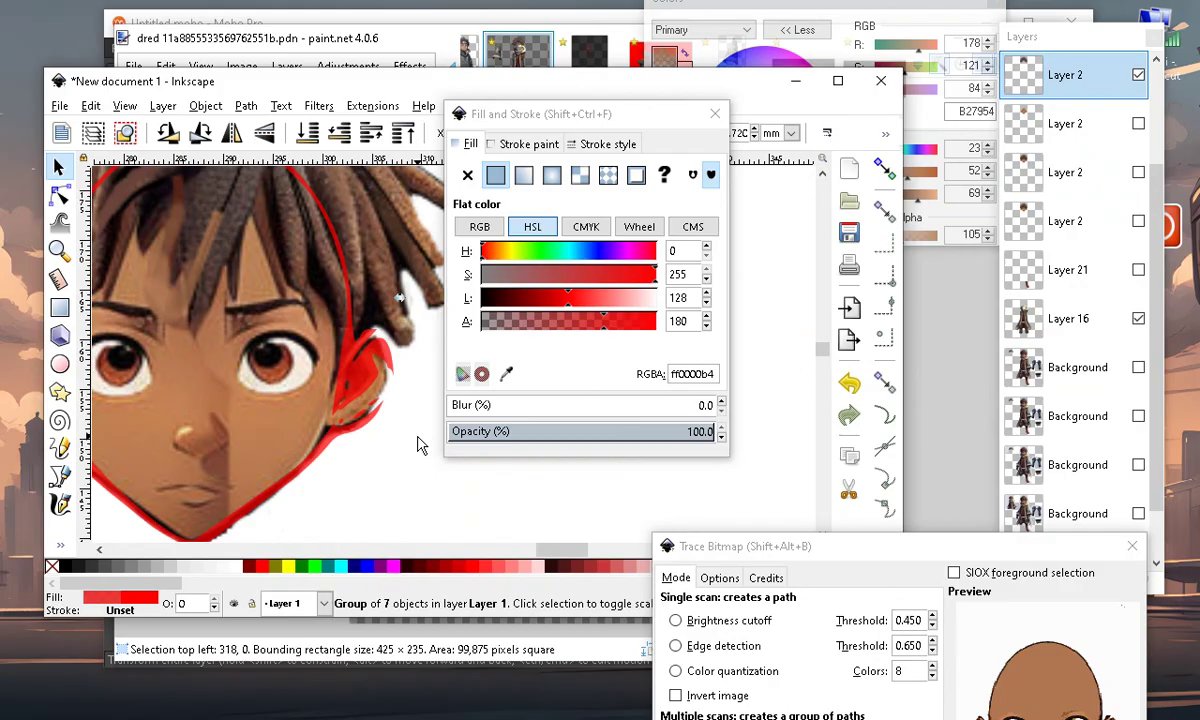
Move the outline's outer chin-tip node up toward the reference chin to thin the line there
left_click_drag(330, 500, 195, 447)
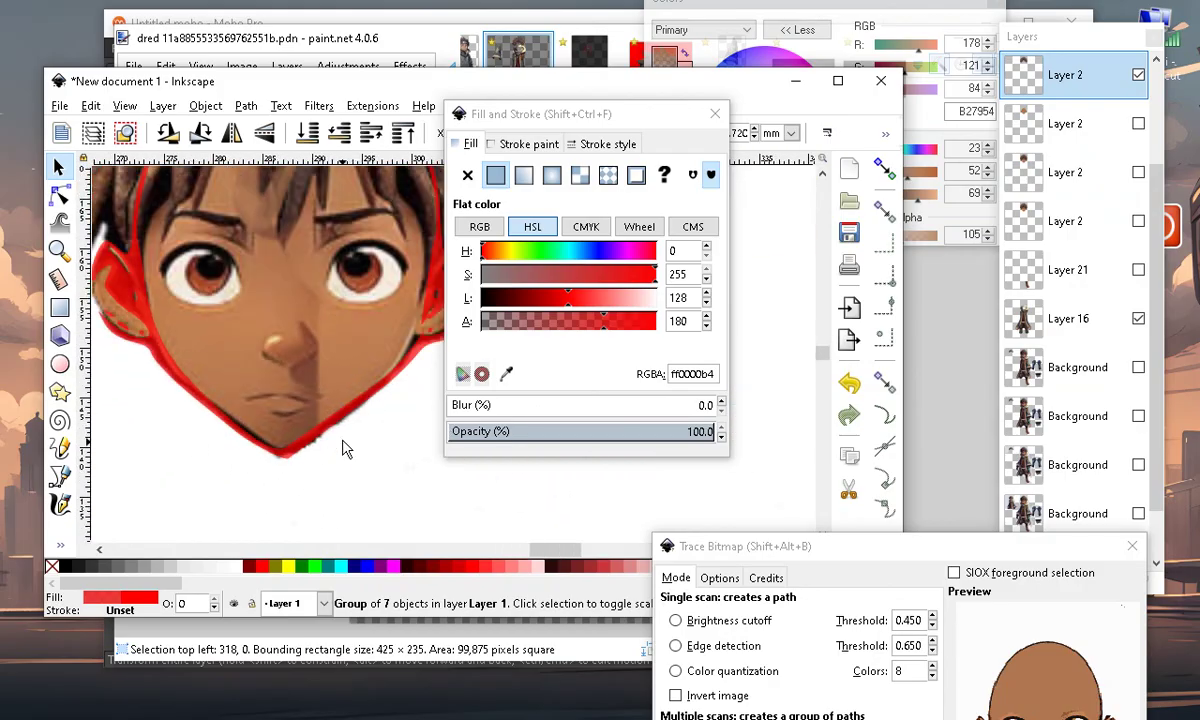
scroll(342, 441, "up", 1)
left_click_drag(557, 133, 805, 170)
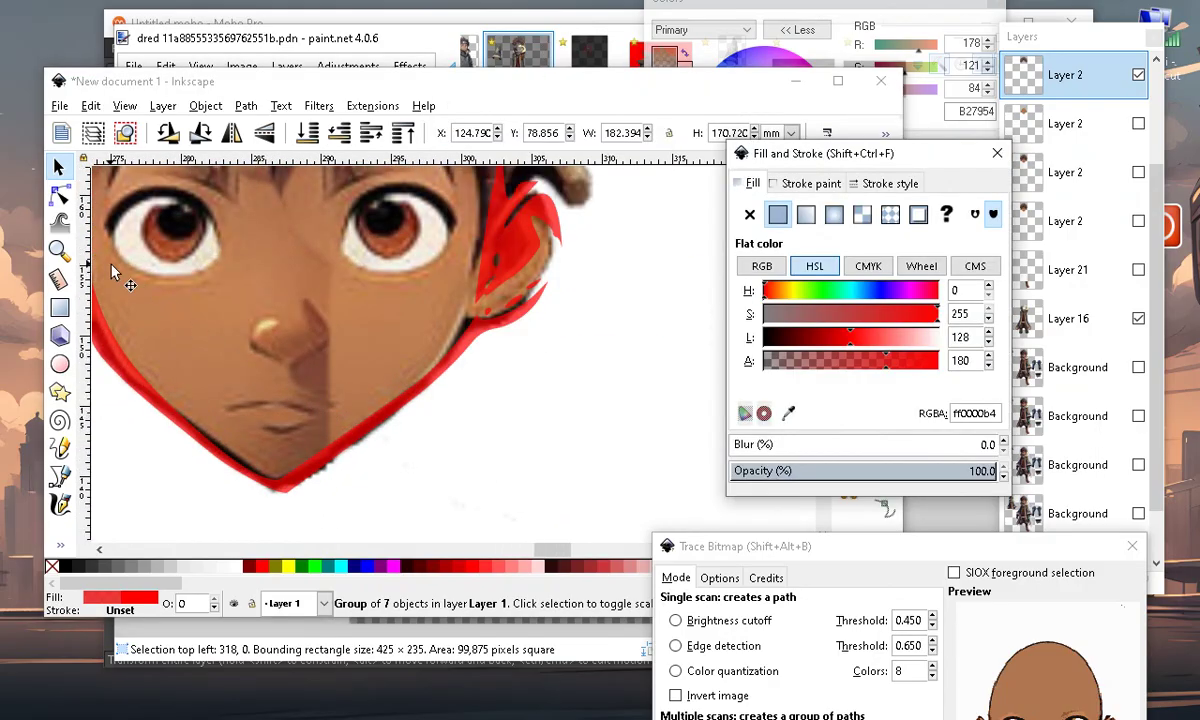
left_click(58, 197)
left_click(316, 510)
scroll(316, 510, "up", 3)
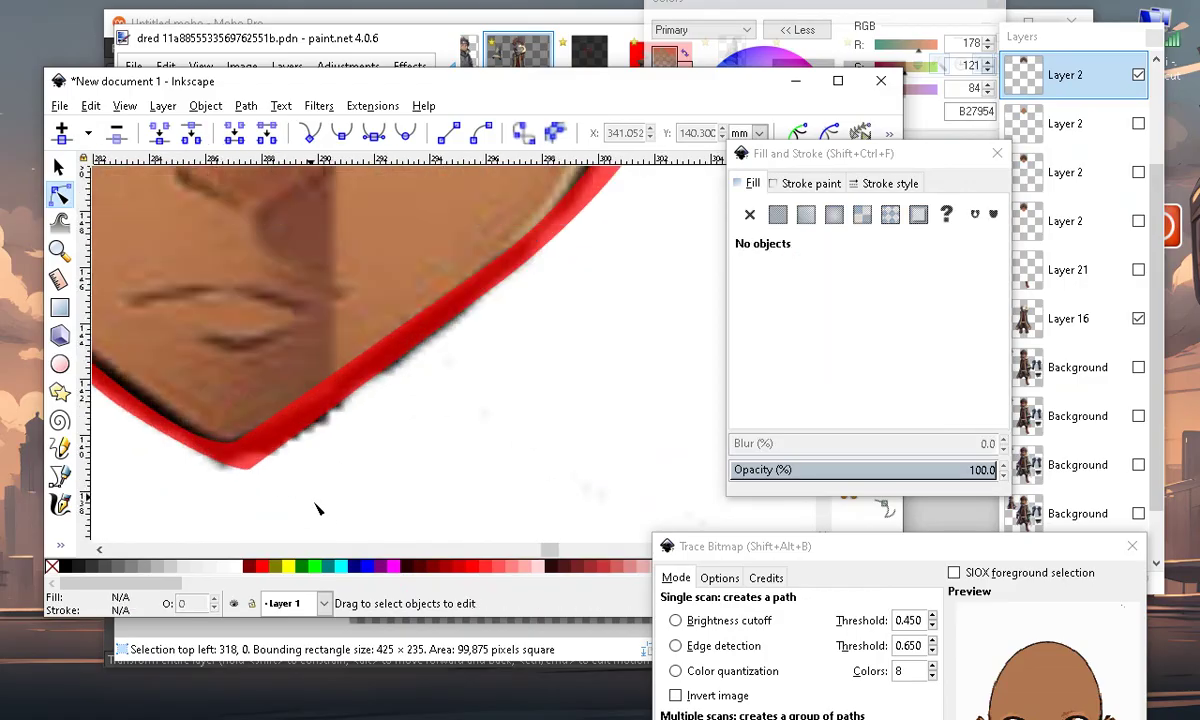
left_click(263, 446)
left_click_drag(246, 453, 253, 464)
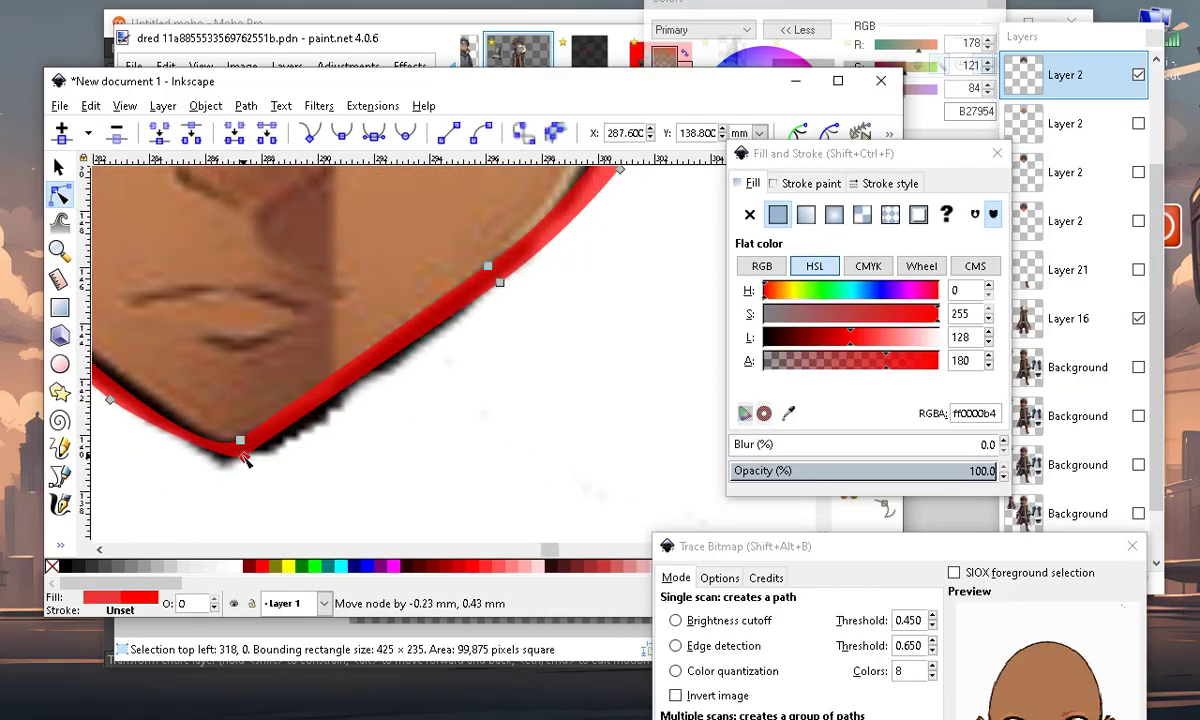
Move the inner and outer nodes where the right jaw meets the ear so the line follows the reference face
scroll(410, 472, "down", 3)
scroll(477, 477, "up", 3)
scroll(530, 295, "up", 2)
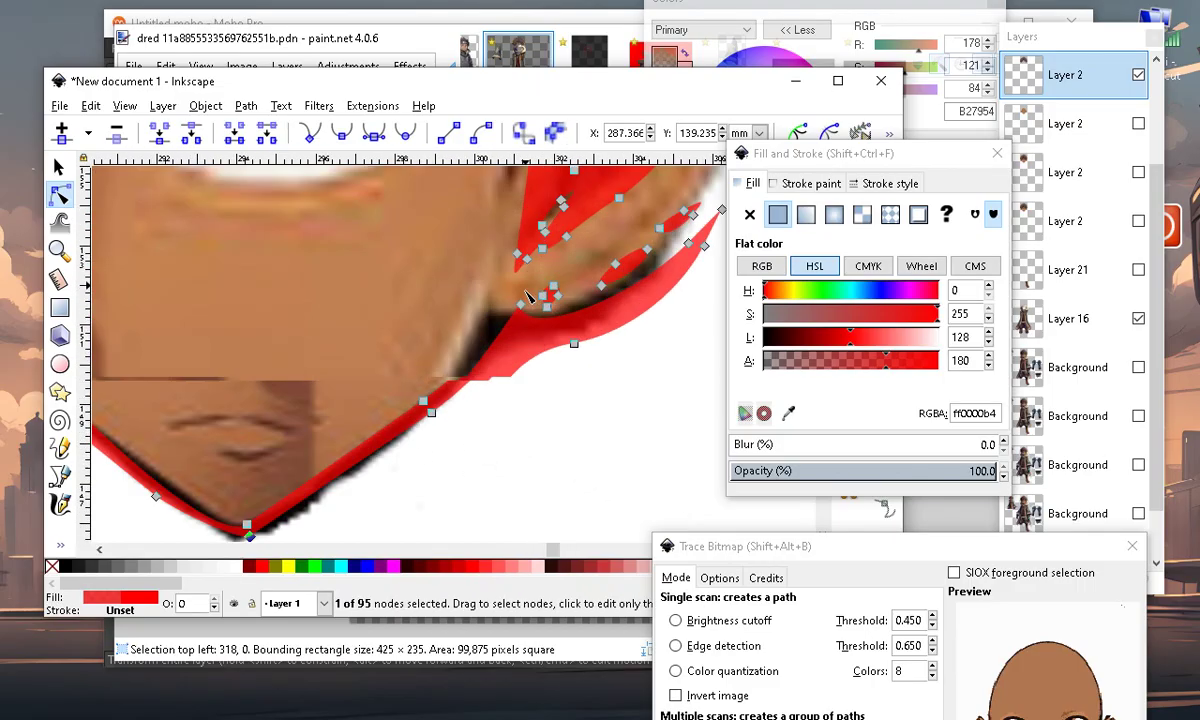
left_click_drag(521, 303, 490, 315)
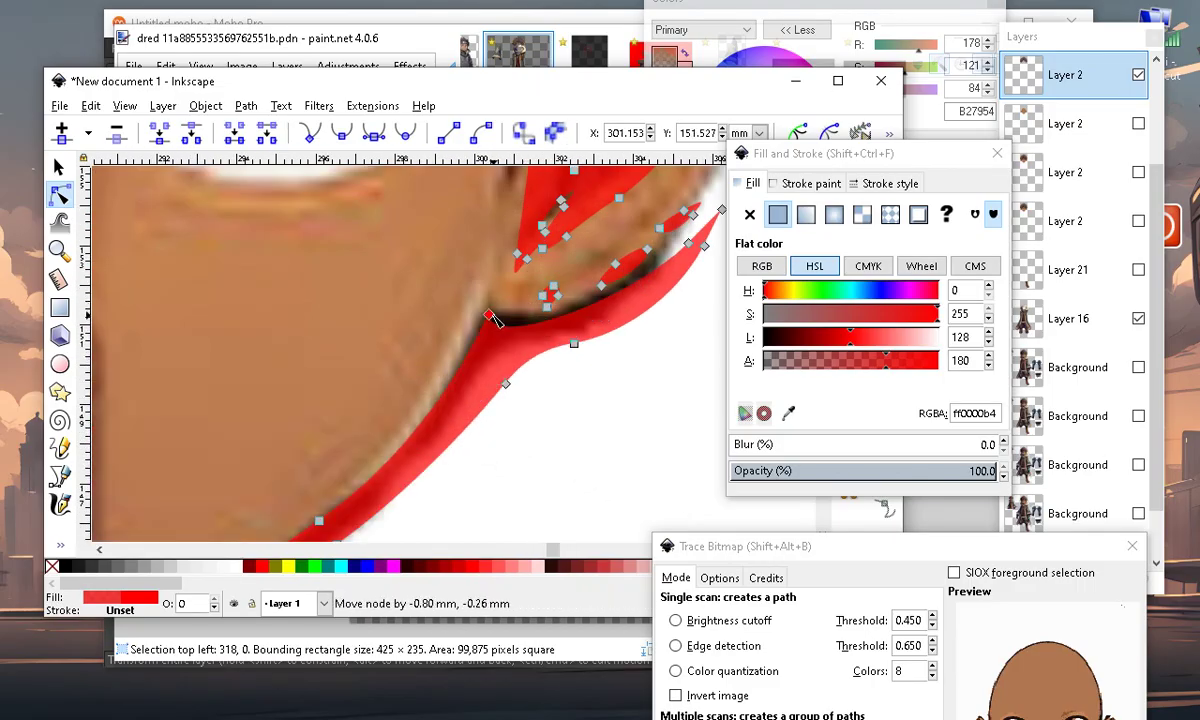
left_click_drag(505, 383, 494, 346)
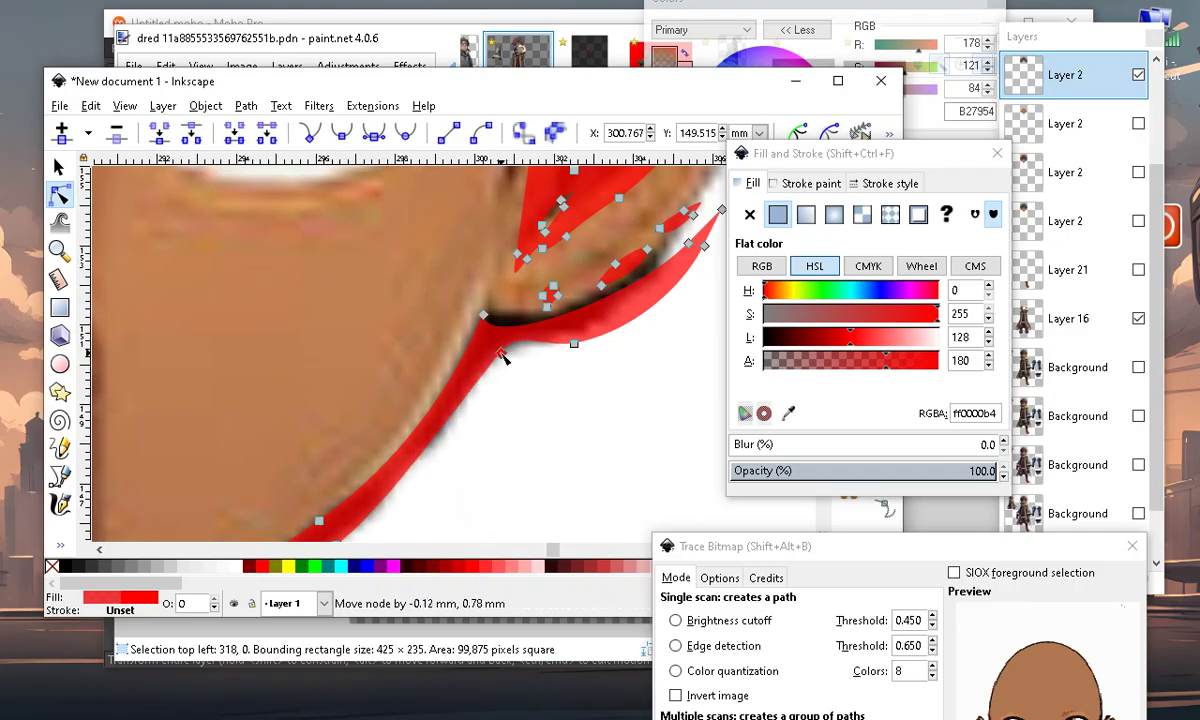
scroll(500, 390, "down", 1)
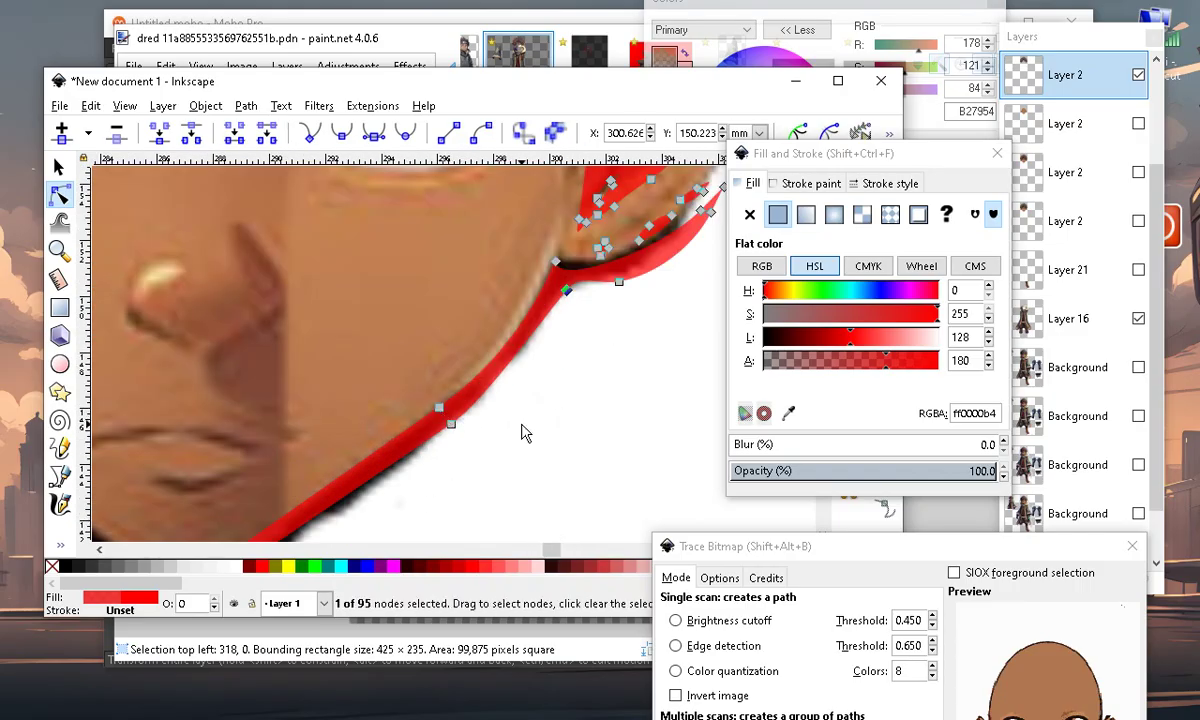
Move the edited outline path off the reference face into the empty space on the right side of the coat
scroll(200, 460, "down", 2)
scroll(210, 420, "down", 2)
scroll(318, 388, "up", 1)
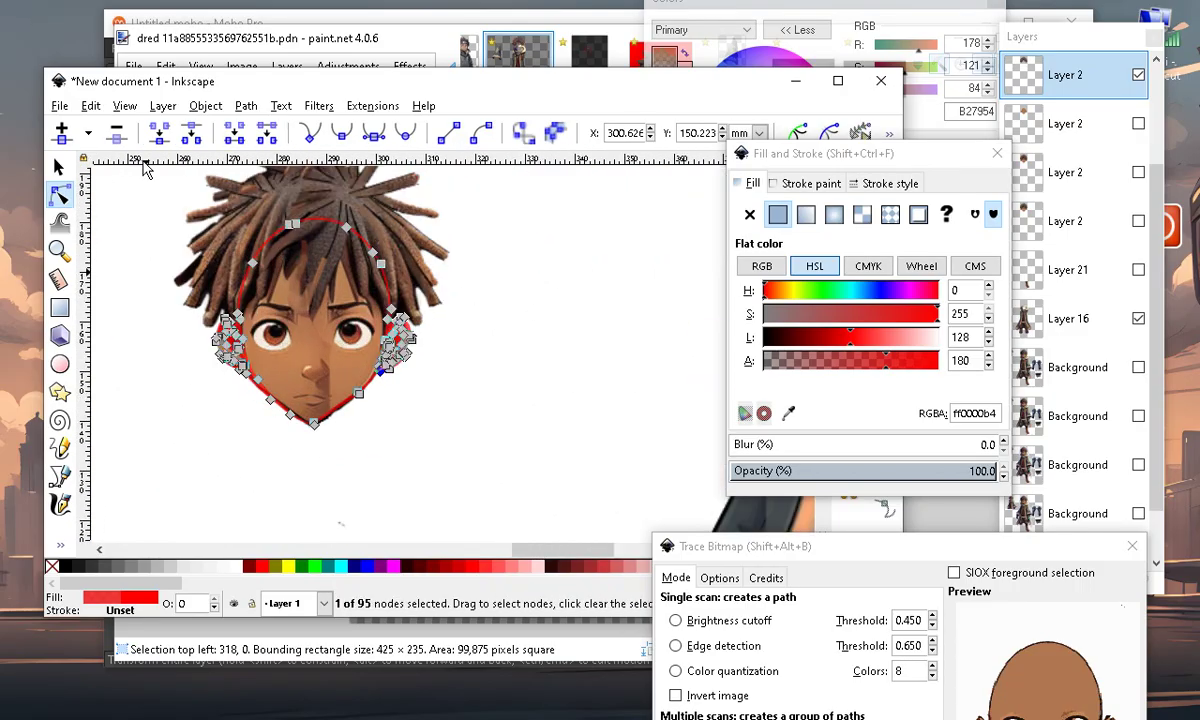
left_click(60, 170)
scroll(236, 340, "right", 2)
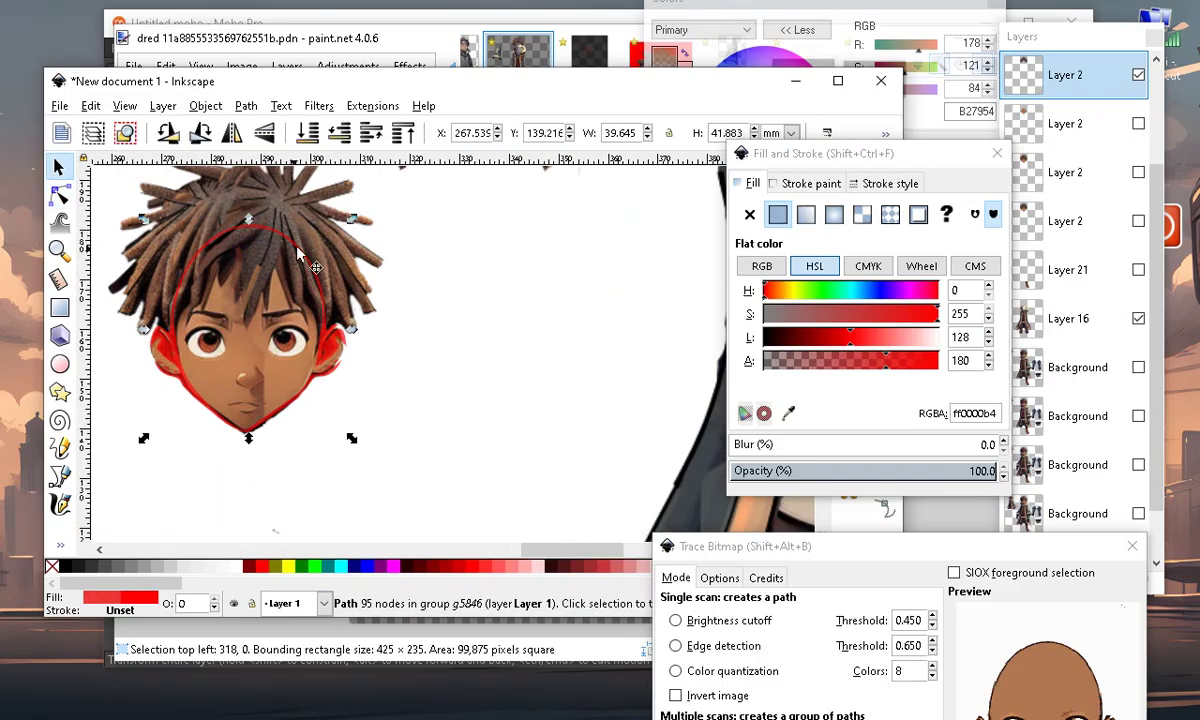
scroll(368, 357, "down", 3)
scroll(313, 360, "up", 2)
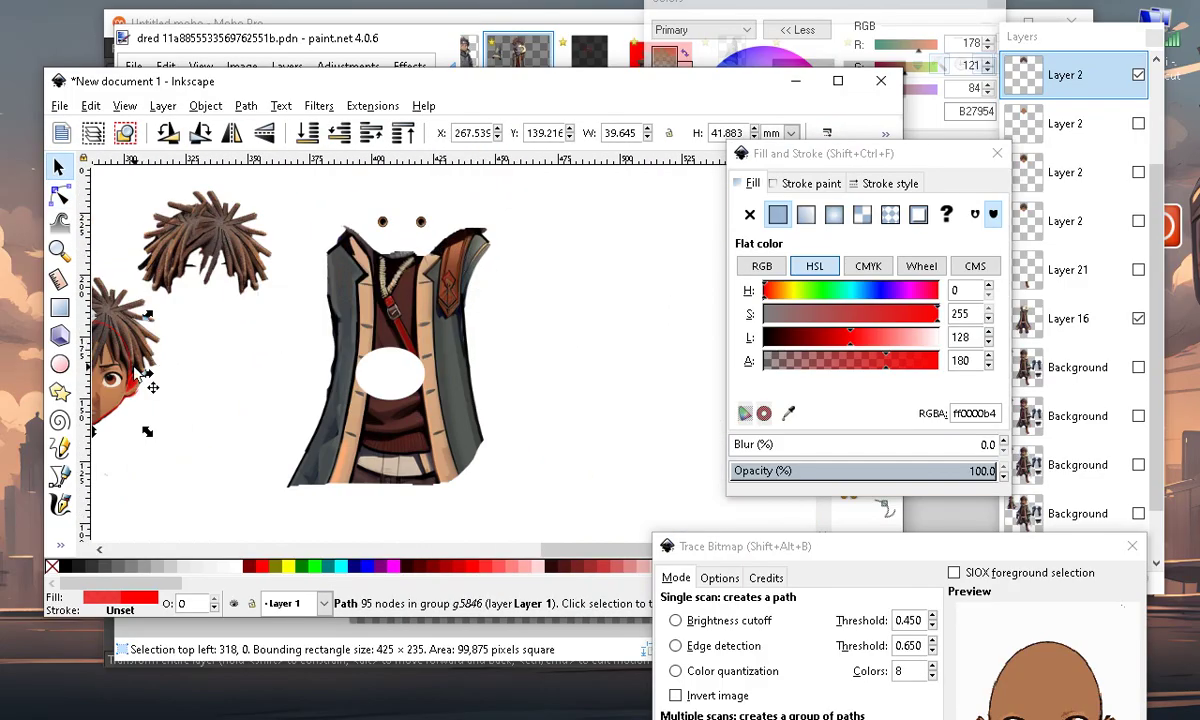
left_click_drag(123, 403, 519, 340)
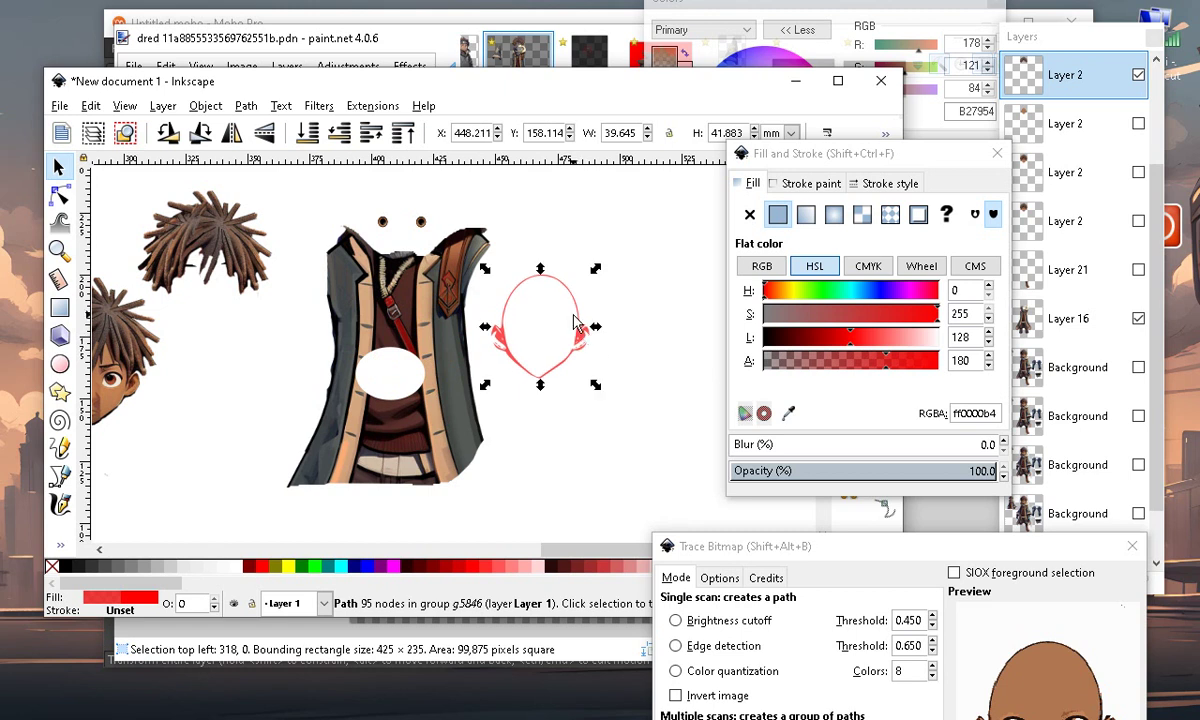
scroll(519, 343, "up", 2)
scroll(519, 343, "up", 1)
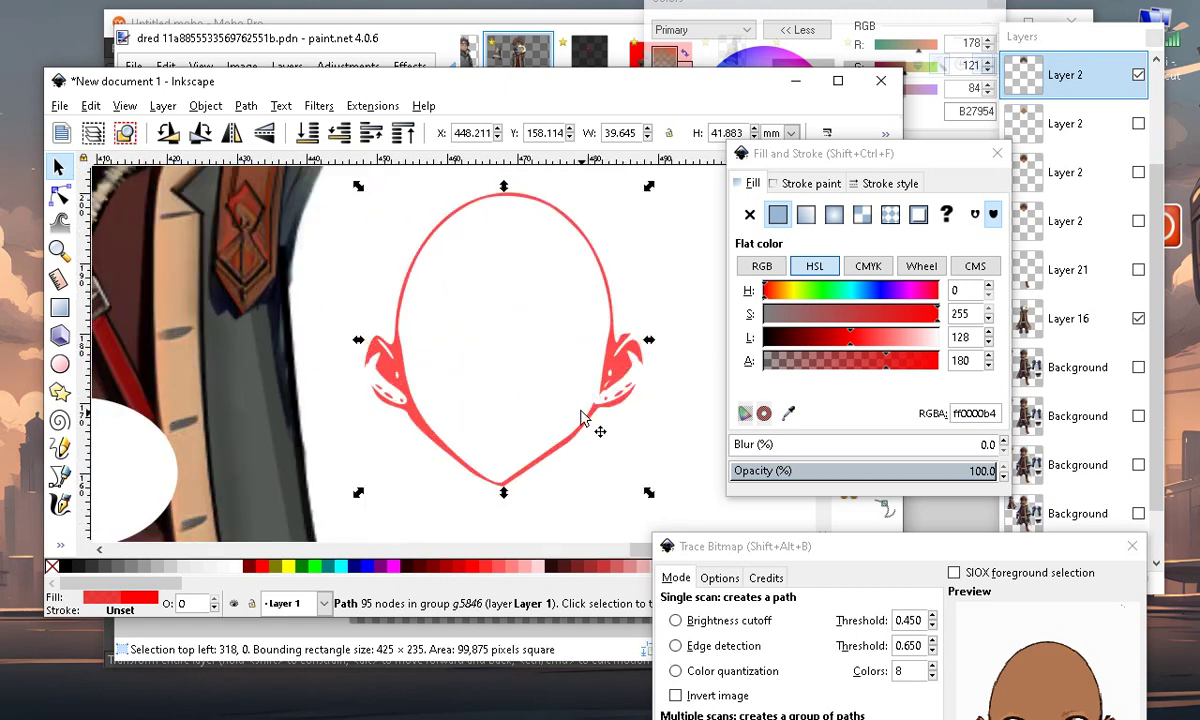
Fill the outline path with black and restore its fill alpha to 255
left_click(64, 567)
scroll(405, 455, "down", 3)
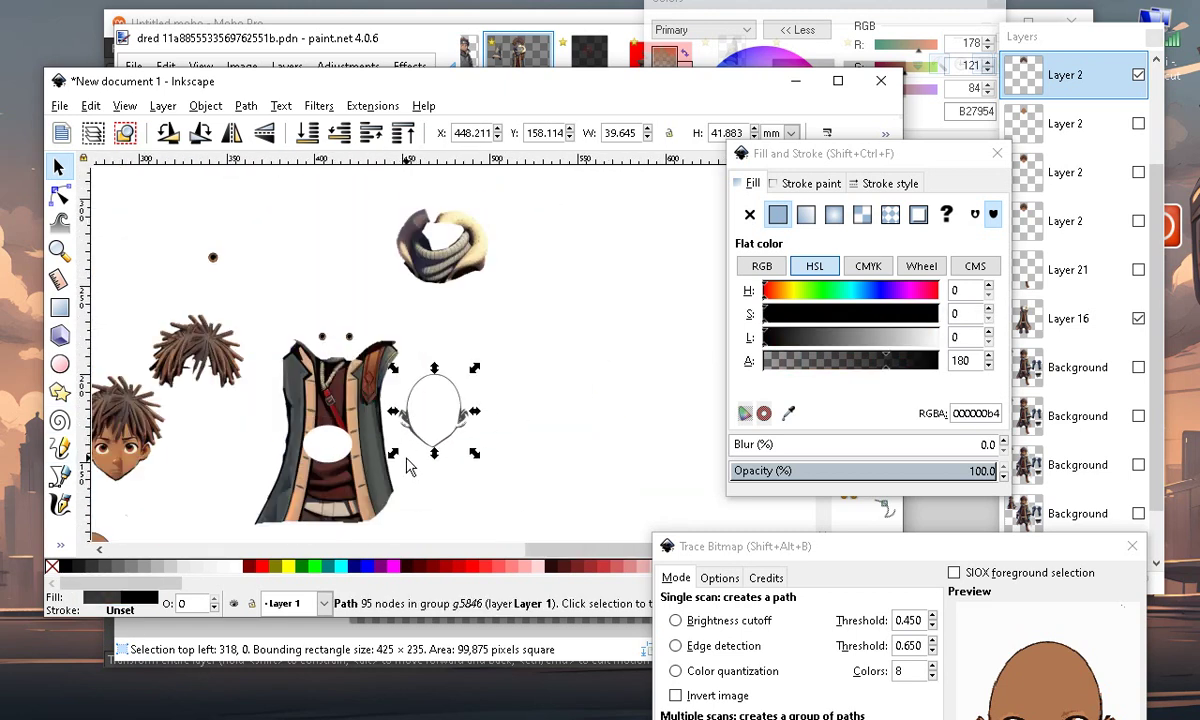
scroll(420, 450, "up", 4)
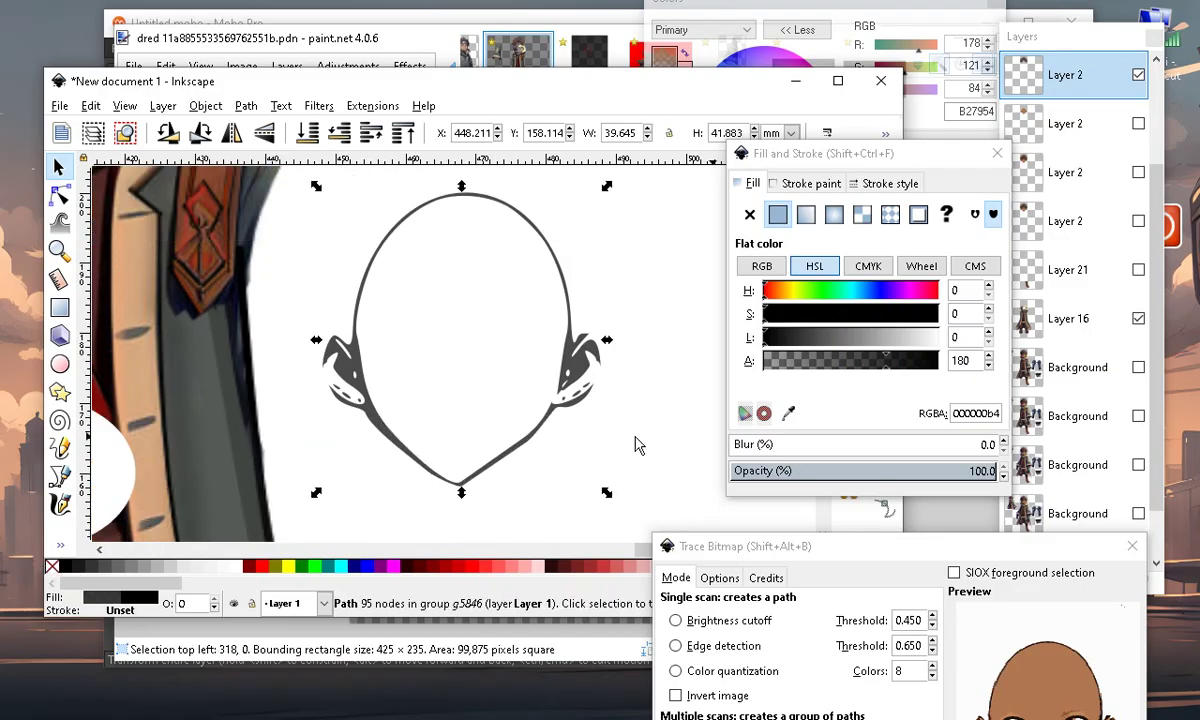
scroll(482, 367, "down", 2)
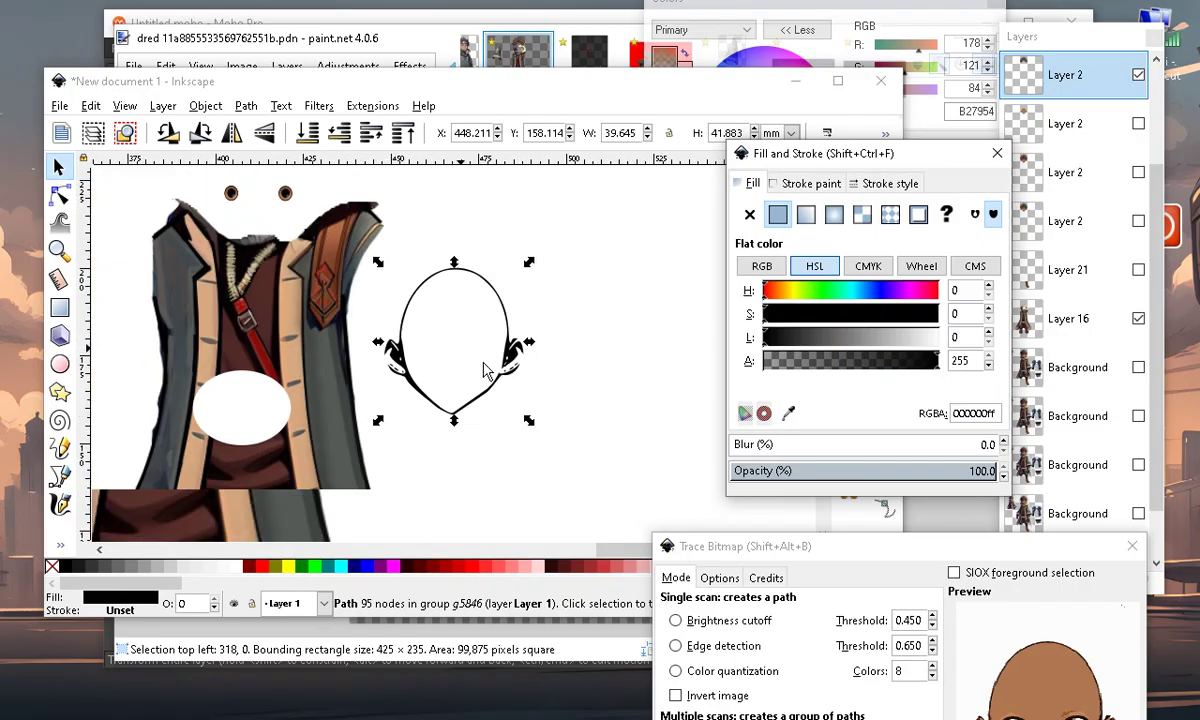
scroll(560, 434, "up", 4)
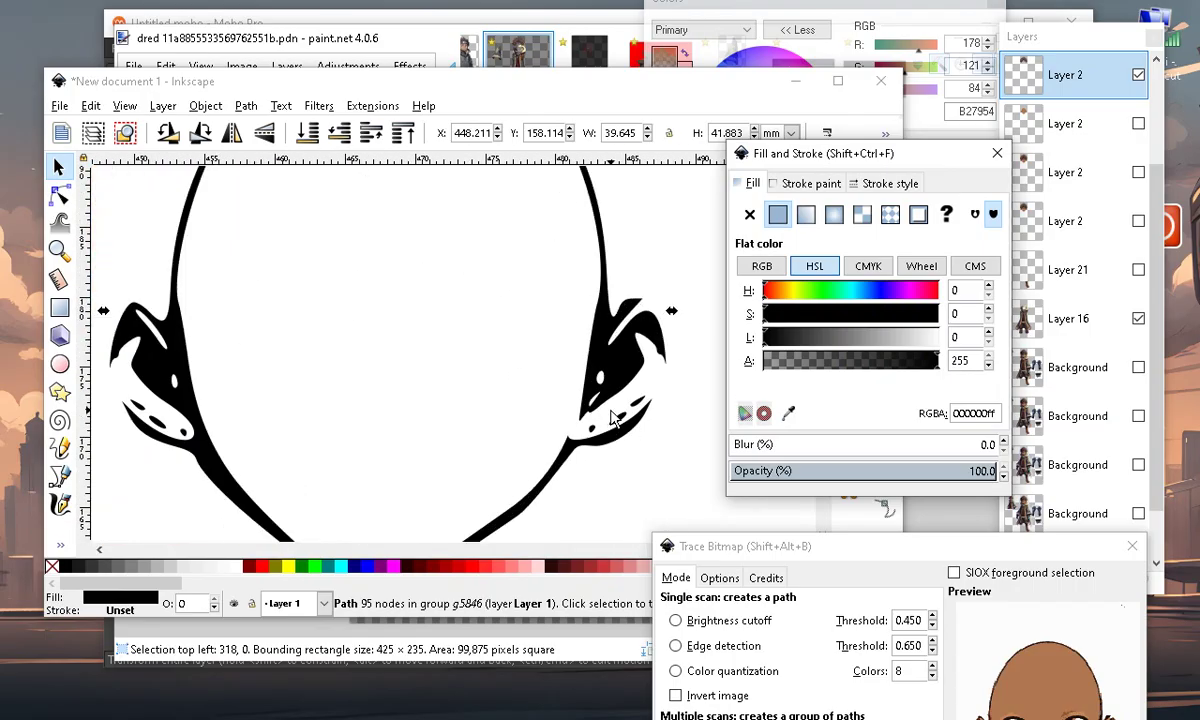
Move the outline's outer node just below the right ear slightly down along the jaw and clear the selection
scroll(600, 375, "down", 2)
scroll(620, 354, "up", 3)
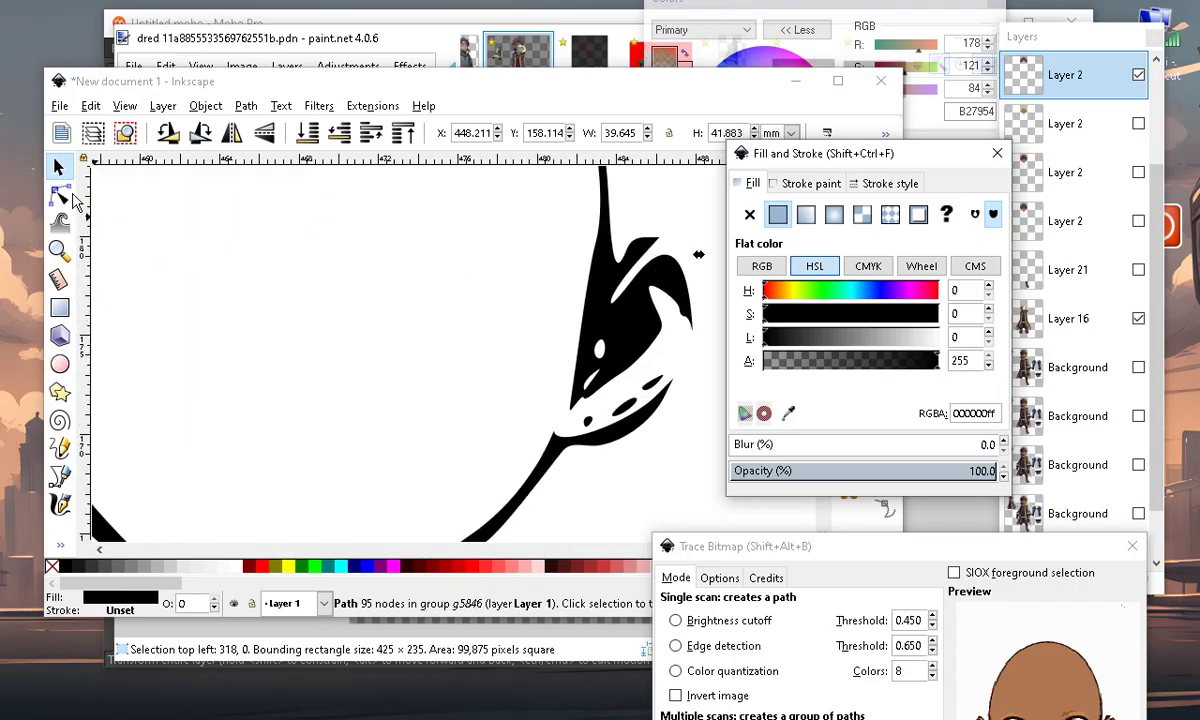
left_click(60, 195)
mouse_move(561, 446)
left_mouse_down()
mouse_move(566, 405)
mouse_move(550, 464)
left_mouse_up()
scroll(541, 445, "down", 5)
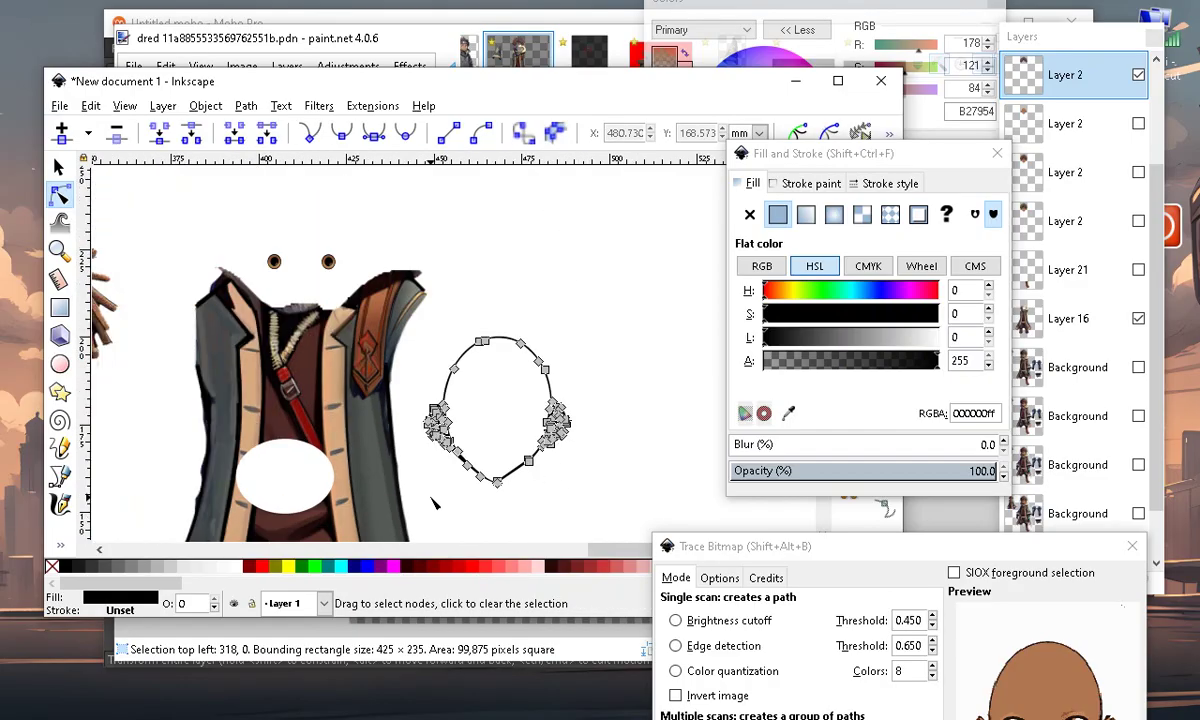
left_click(433, 503)
Fill the empty face area inside the head outline using the Paint Bucket
scroll(495, 472, "up", 3)
scroll(461, 405, "down", 3)
scroll(364, 427, "up", 2)
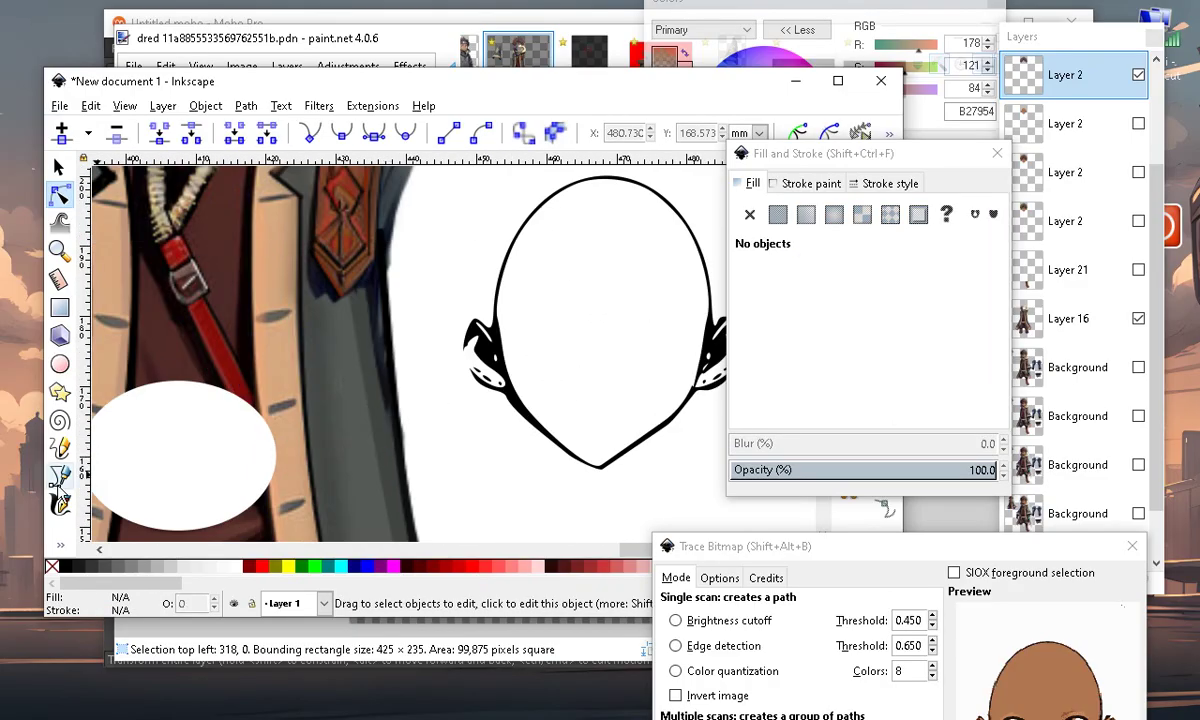
left_click(60, 545)
left_click(110, 562)
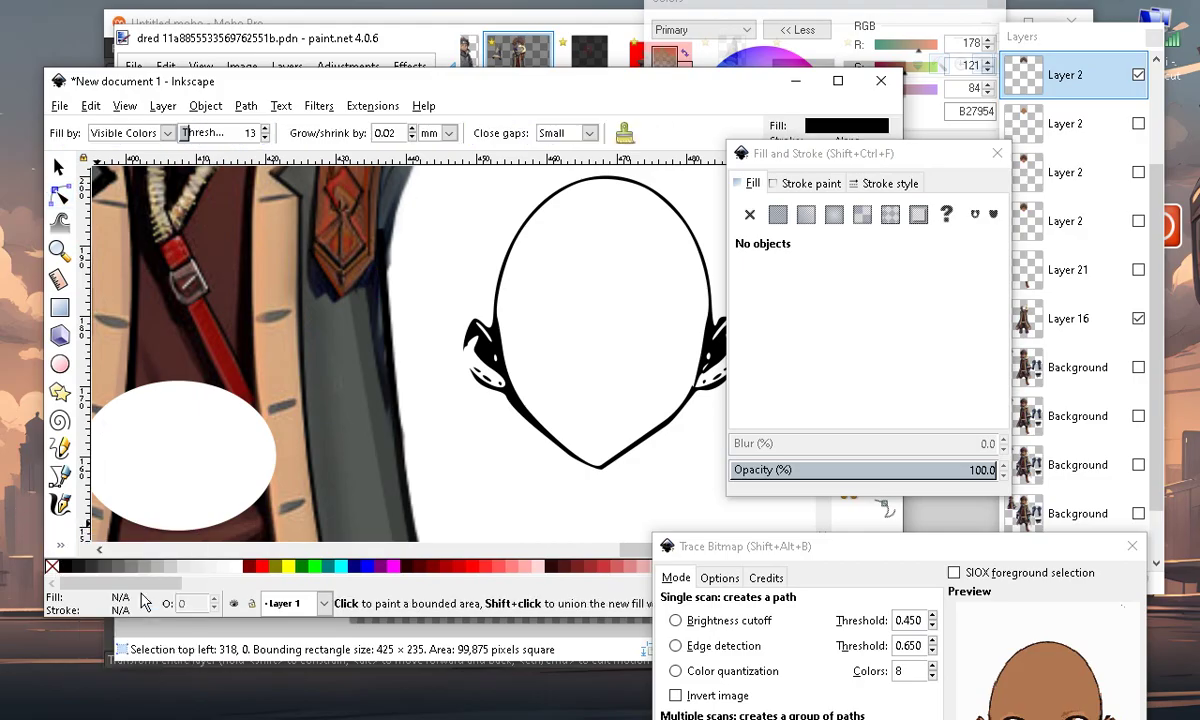
scroll(406, 464, "down", 4)
scroll(268, 490, "up", 2)
scroll(594, 372, "down", 2)
scroll(616, 388, "up", 2)
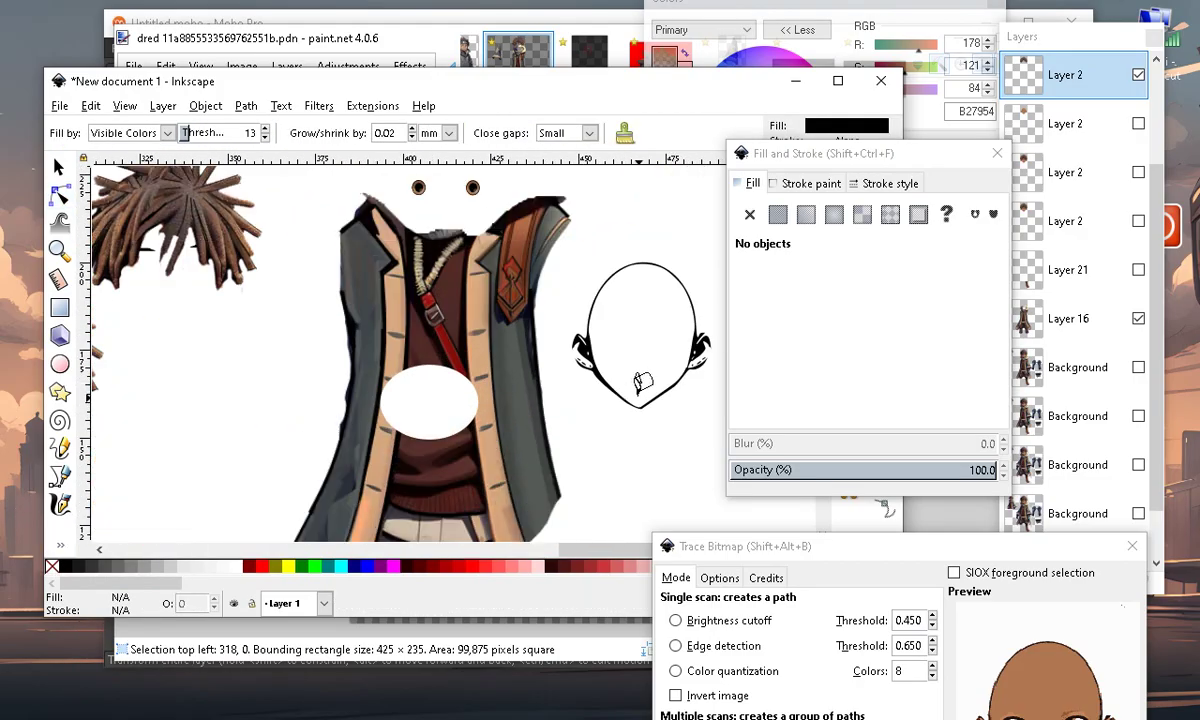
scroll(488, 380, "down", 3)
scroll(275, 404, "up", 3)
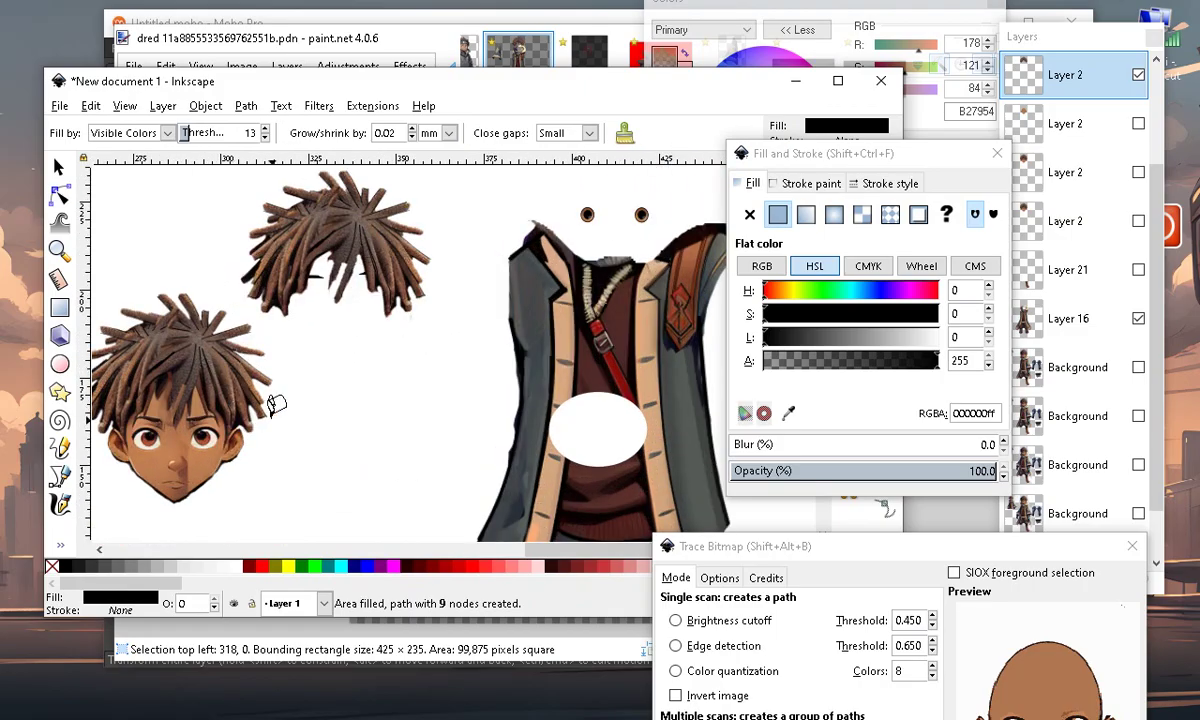
Recolour the new face fill with the brown skin tone bf7f53 sampled from the reference boy's face
left_click(60, 545)
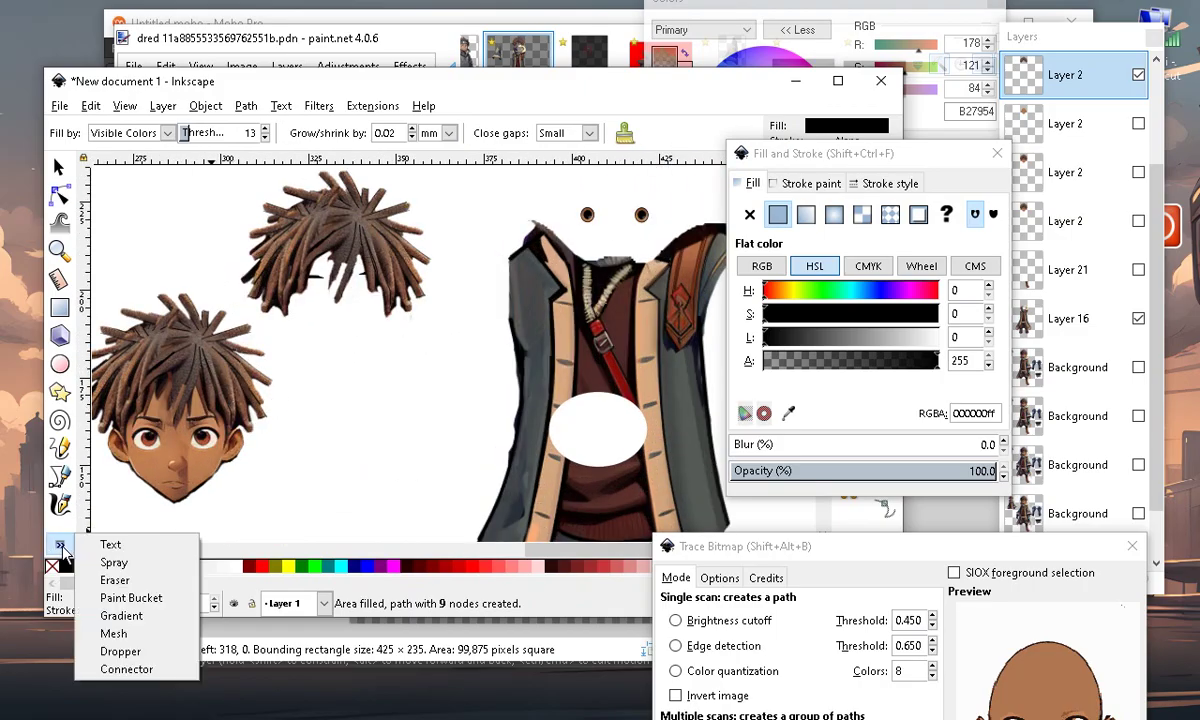
left_click(125, 648)
left_click(165, 450)
scroll(165, 450, "down", 3)
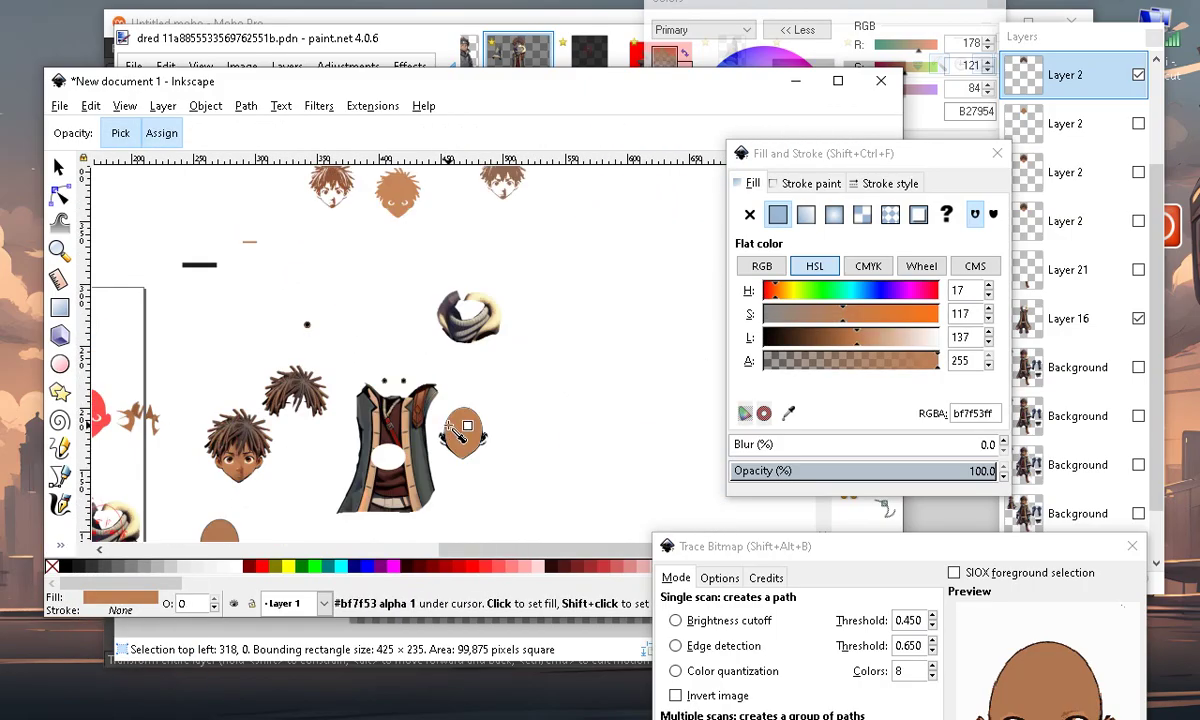
scroll(557, 333, "up", 3)
scroll(530, 345, "up", 2)
Stretch the skin fill's top and right edges to close the gaps to the outline, making it about 30.03 mm wide
key("s")
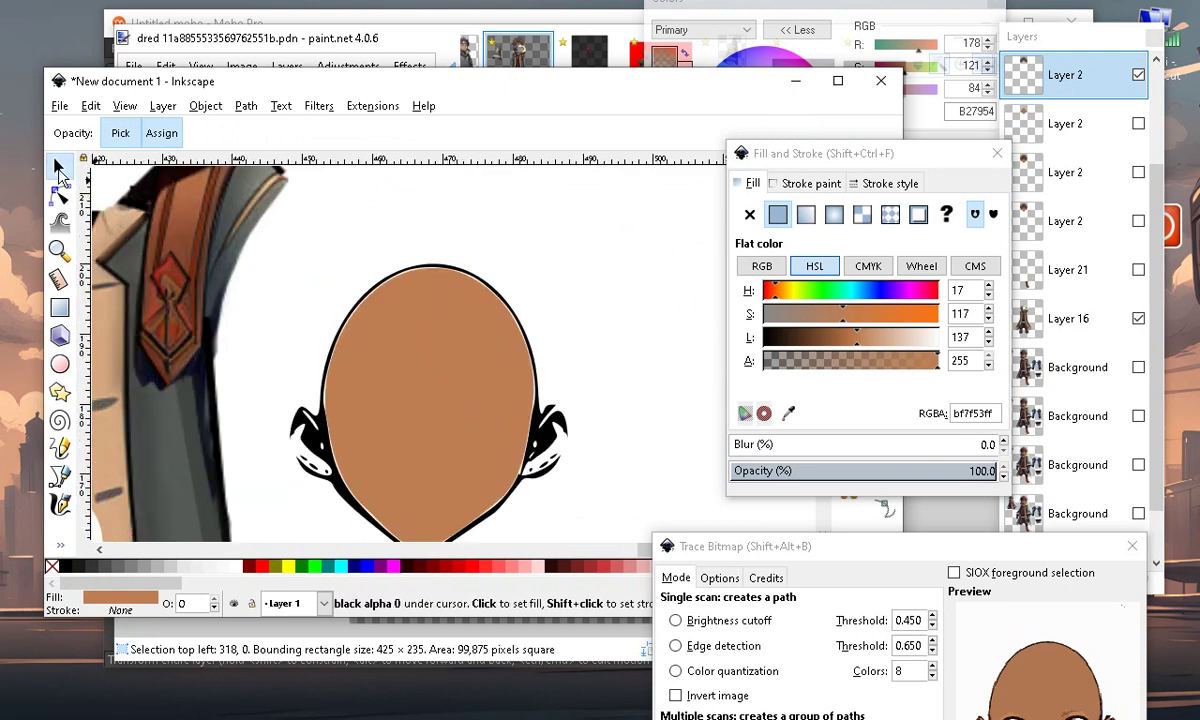
scroll(565, 410, "up", 1)
left_click_drag(459, 298, 456, 297)
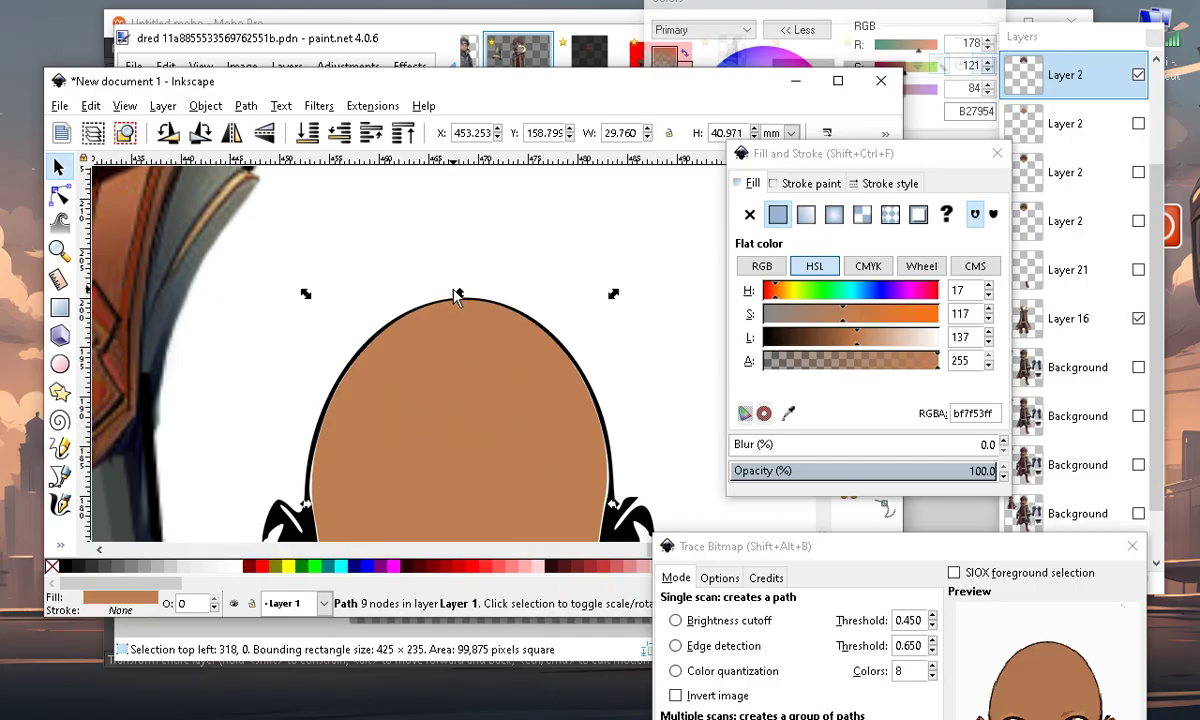
scroll(459, 282, "down", 1)
scroll(554, 476, "up", 2)
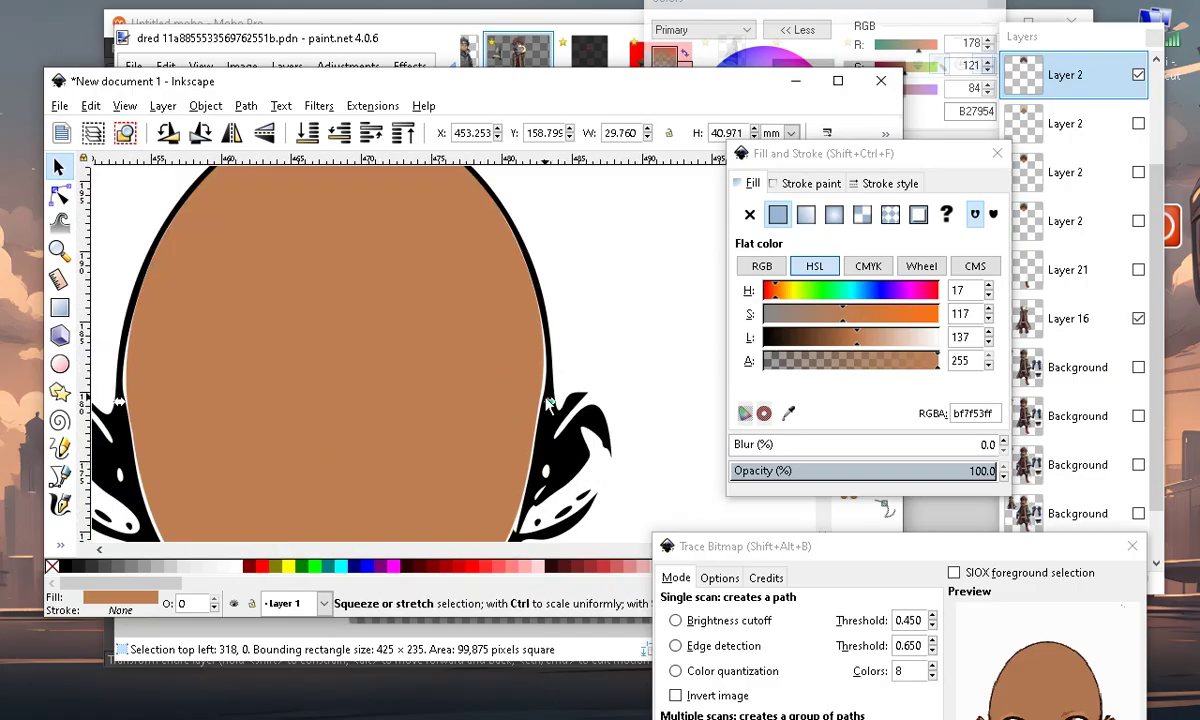
left_click_drag(553, 404, 557, 402)
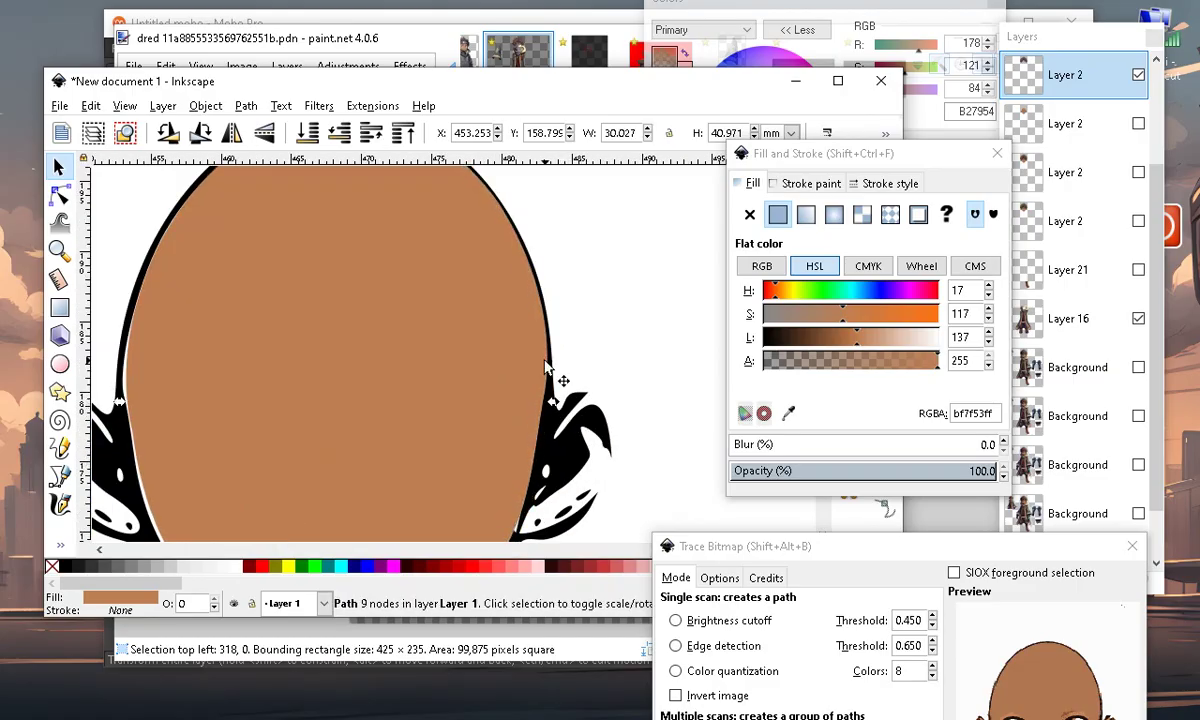
scroll(552, 340, "down", 1)
scroll(269, 435, "up", 1)
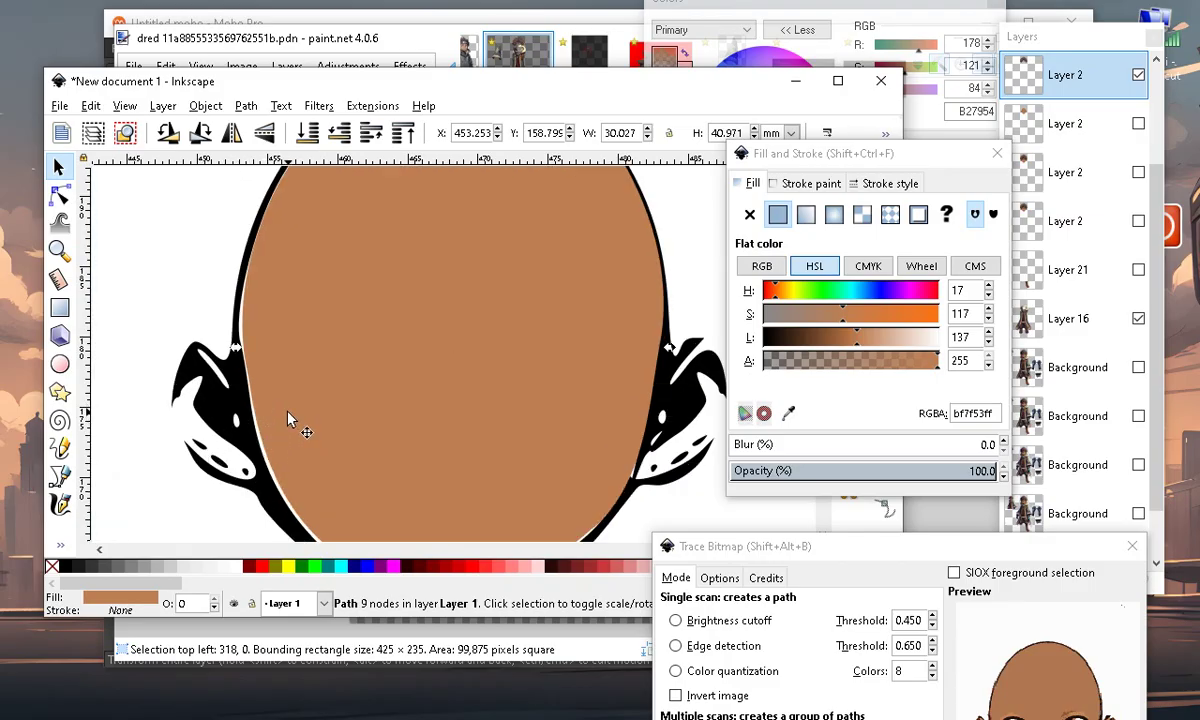
Stretch the skin fill's left and chin edges over the outline, to about 30.63 mm wide and 41.37 mm high
left_click_drag(236, 347, 228, 347)
scroll(384, 298, "down", 2)
scroll(405, 410, "up", 1)
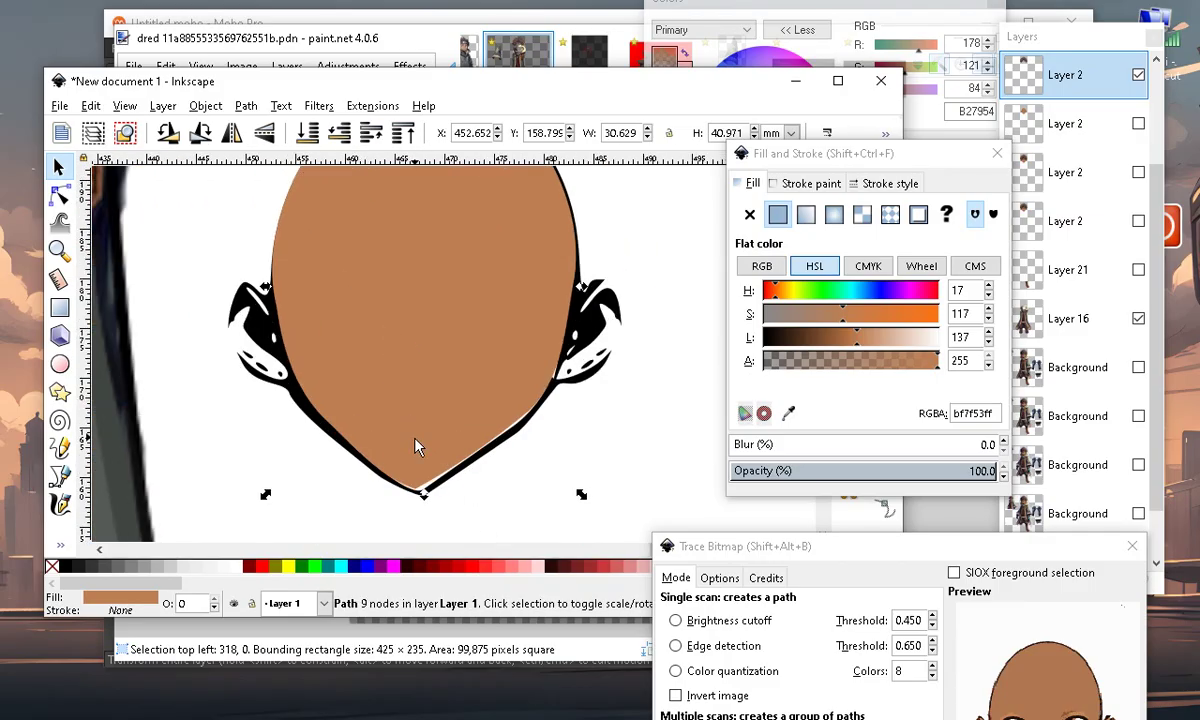
scroll(418, 447, "up", 1)
left_click_drag(428, 512, 447, 531)
scroll(418, 420, "down", 2)
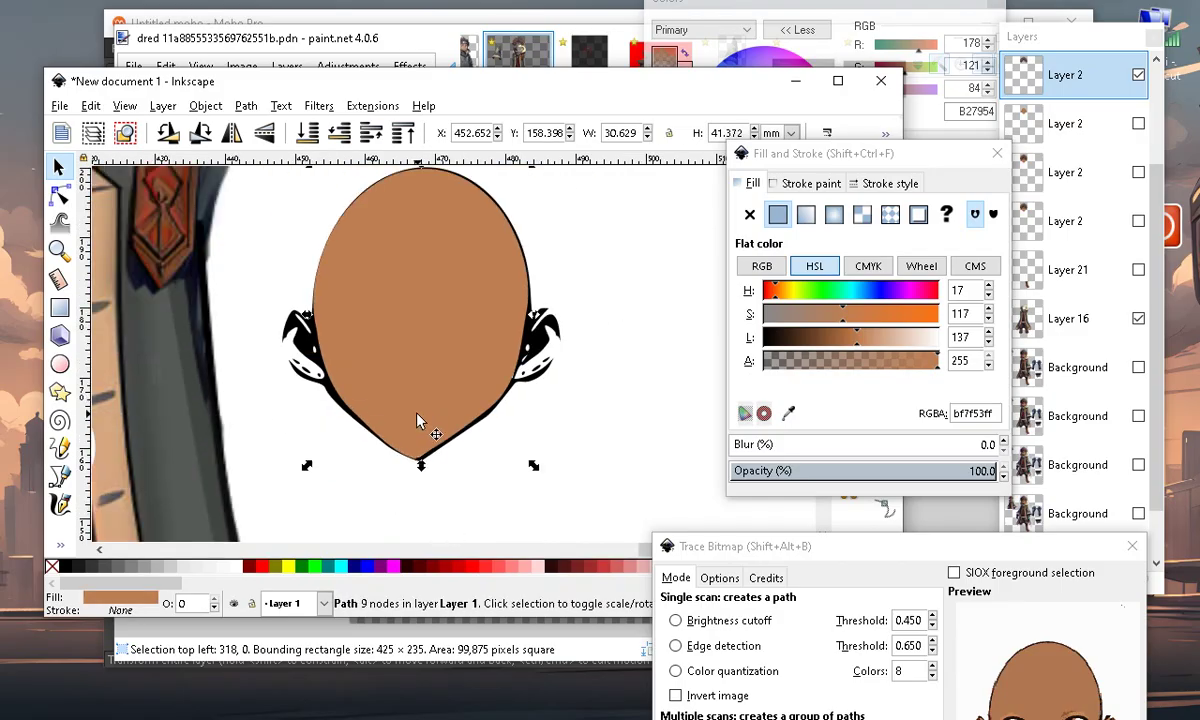
scroll(398, 219, "up", 1)
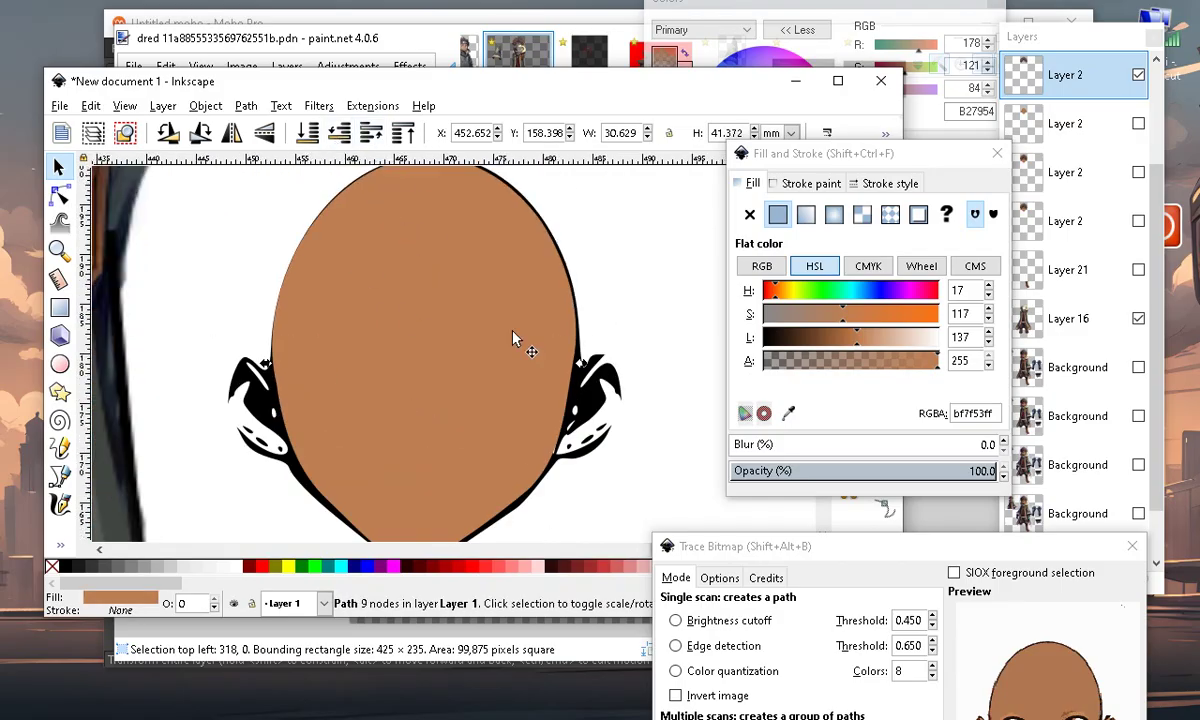
Lower the skin fill to the bottom so it sits behind the black head outline, and clear the selection
left_click(306, 140)
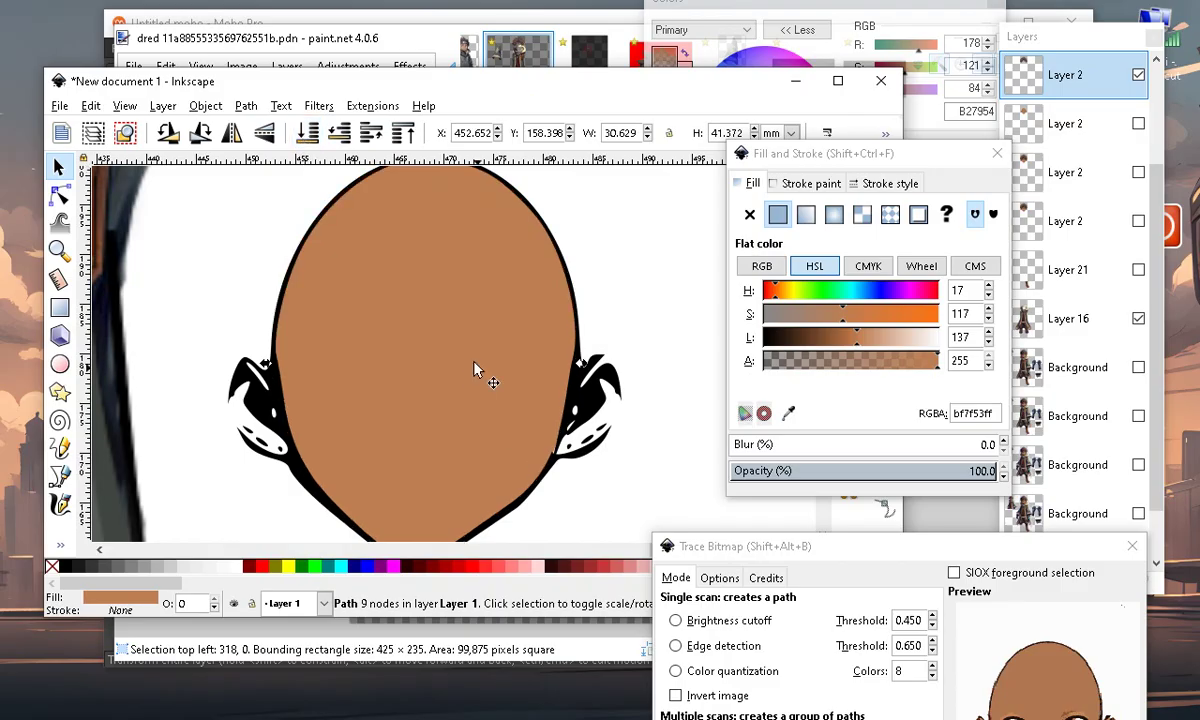
scroll(462, 482, "down", 2)
scroll(457, 462, "up", 2)
mouse_move(478, 485)
left_mouse_down()
mouse_move(486, 493)
mouse_move(477, 467)
mouse_move(477, 485)
left_mouse_up()
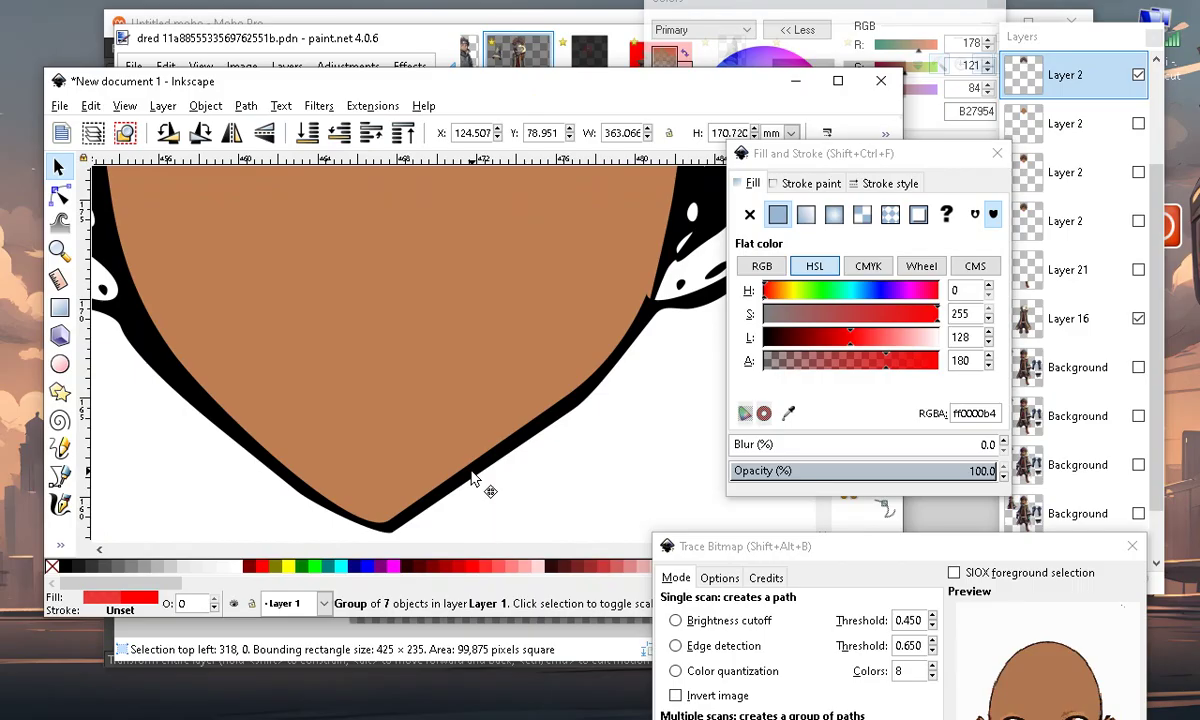
scroll(490, 490, "down", 3)
scroll(537, 377, "up", 1)
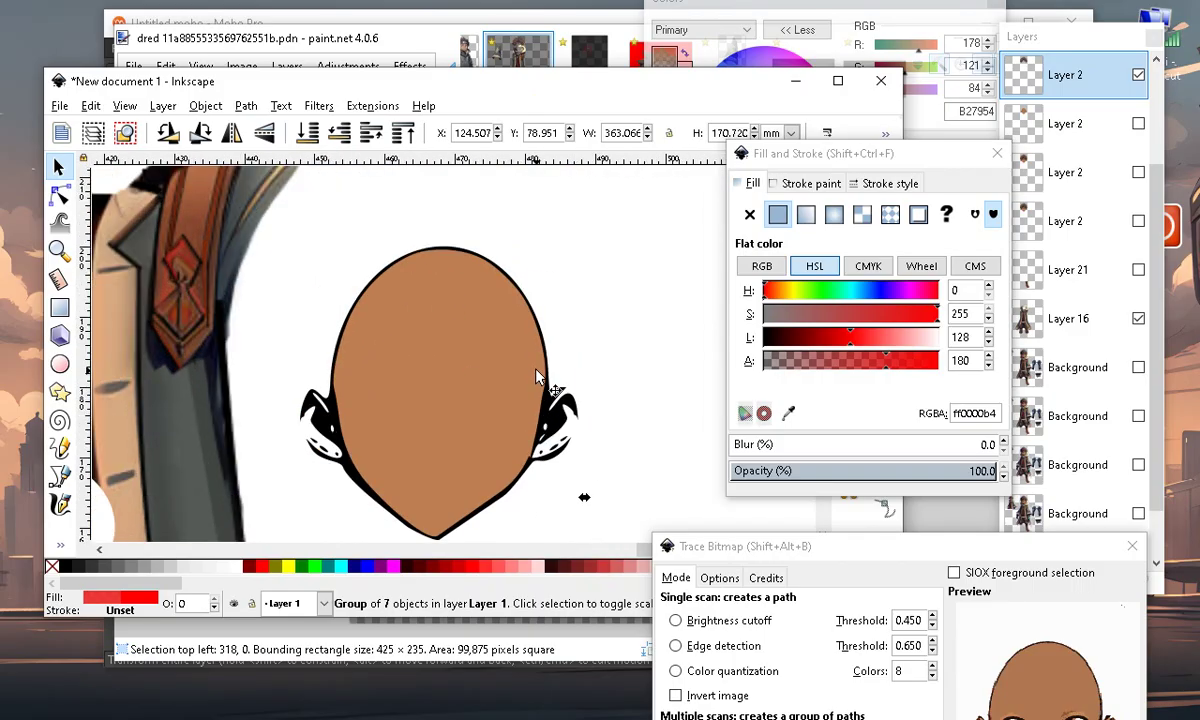
left_click(668, 355)
scroll(600, 487, "up", 2)
scroll(484, 447, "down", 2)
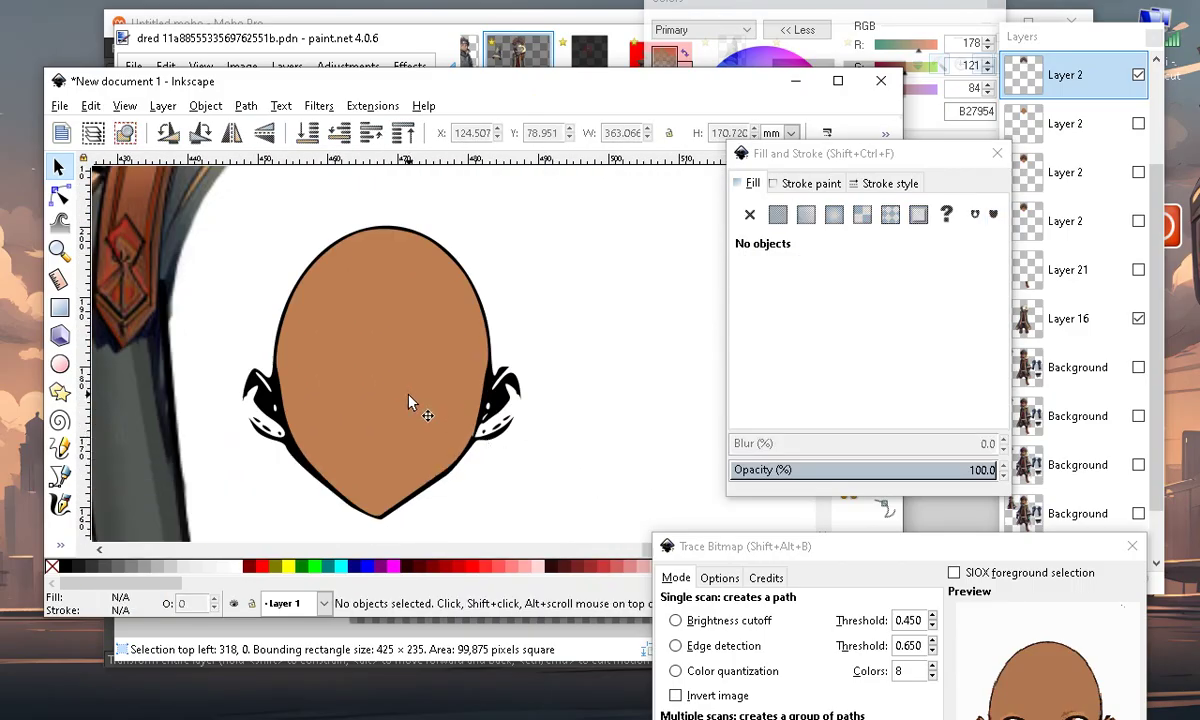
Delete the main cluster of nodes that forms the left ear from the black head outline
scroll(486, 412, "up", 3)
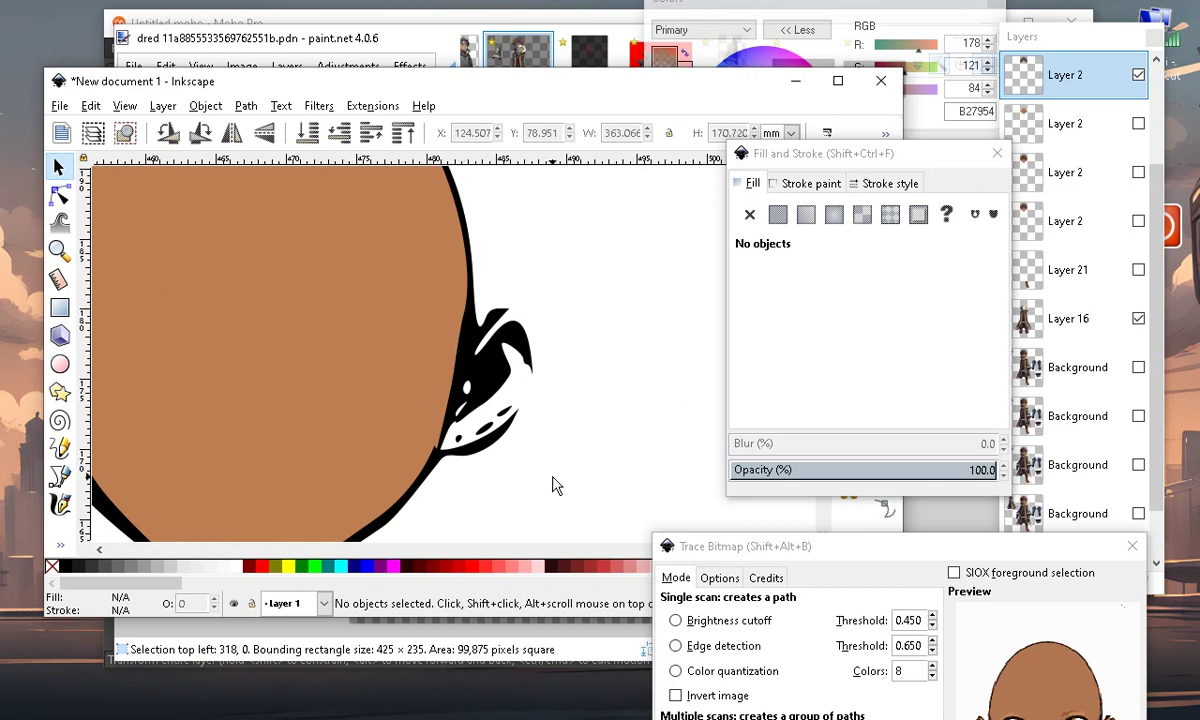
scroll(510, 482, "down", 2)
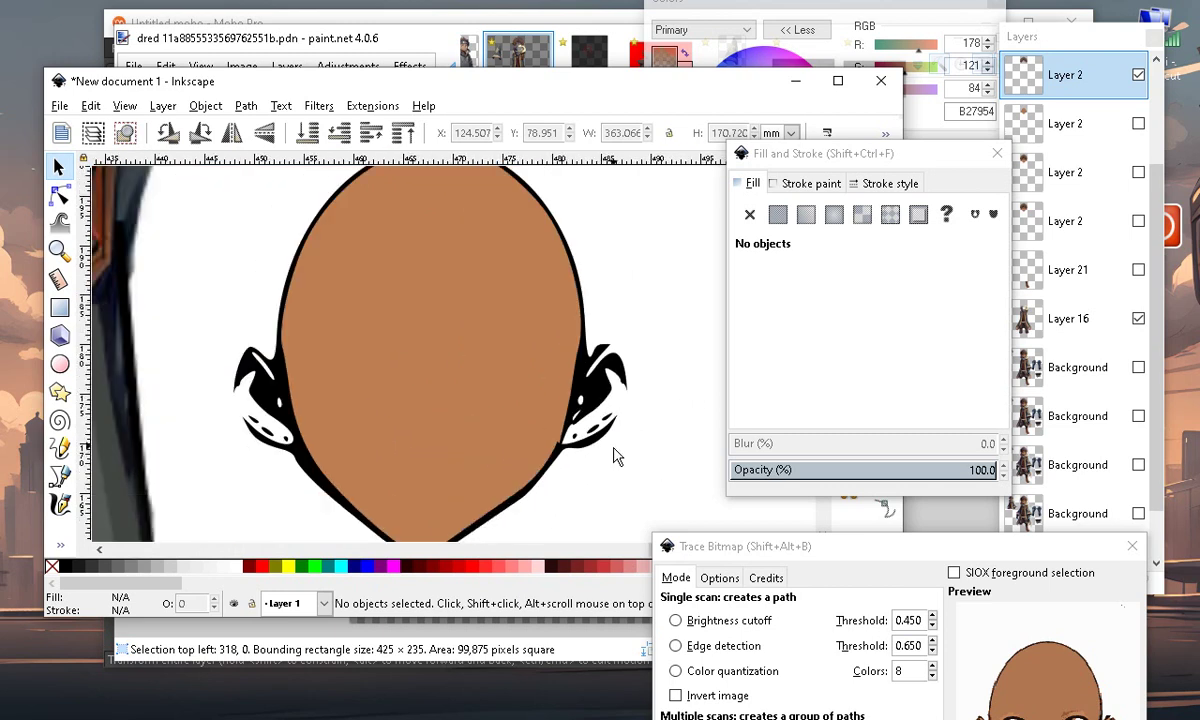
scroll(615, 456, "up", 2)
scroll(595, 415, "down", 5)
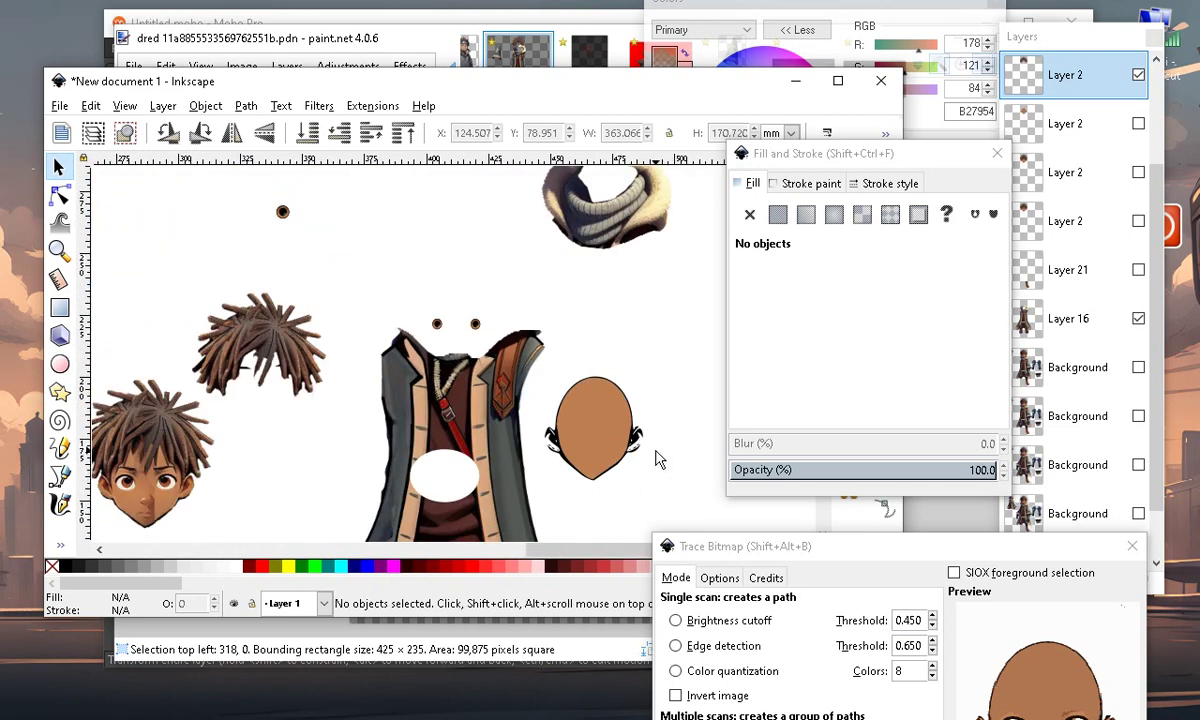
scroll(658, 459, "up", 5)
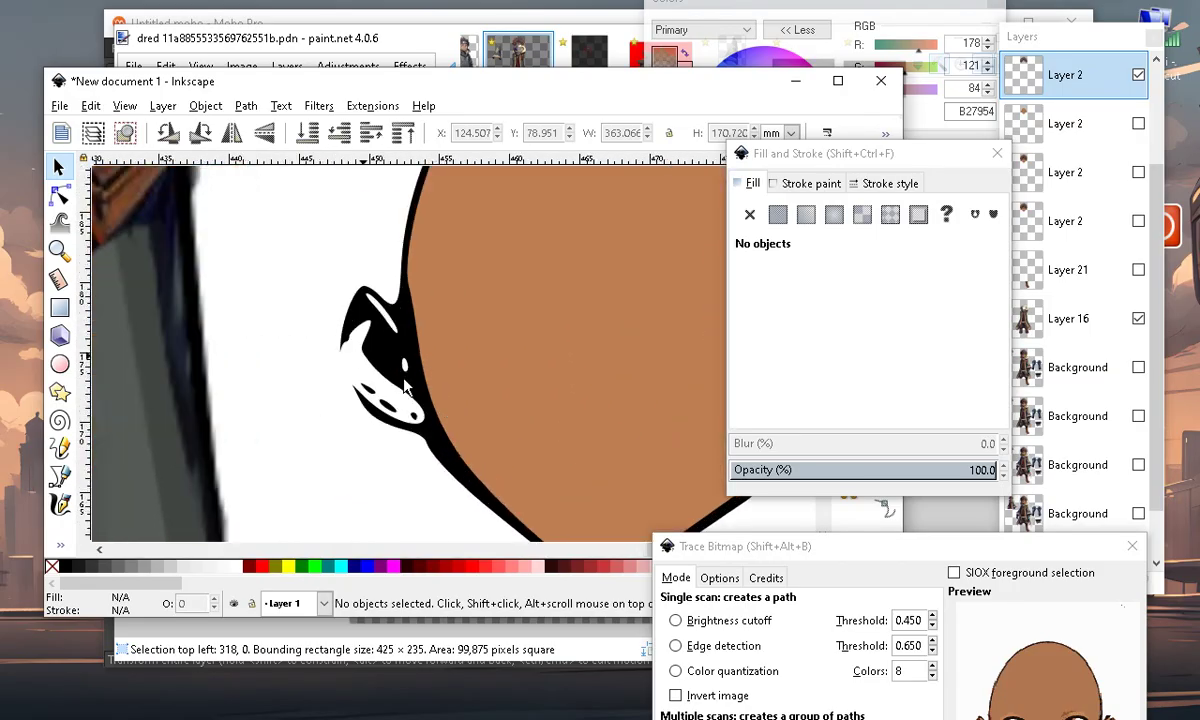
left_click(60, 196)
scroll(330, 381, "up", 2)
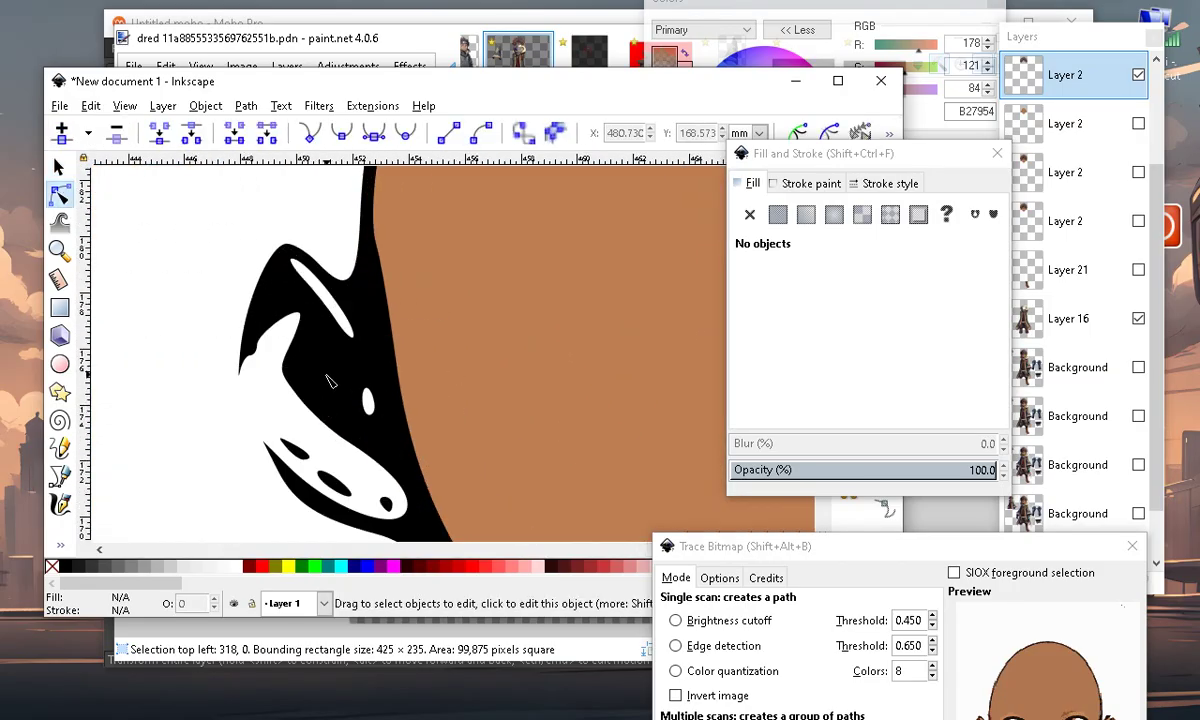
left_click(333, 383)
scroll(235, 266, "down", 2)
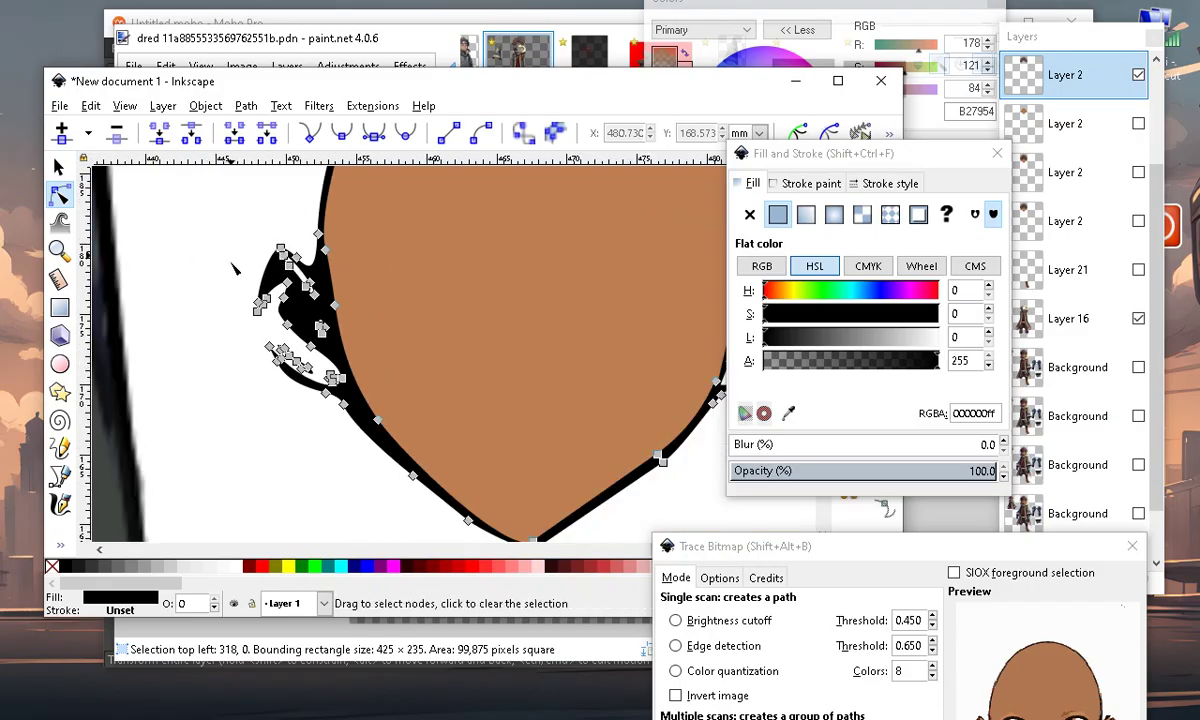
left_click_drag(237, 237, 329, 412)
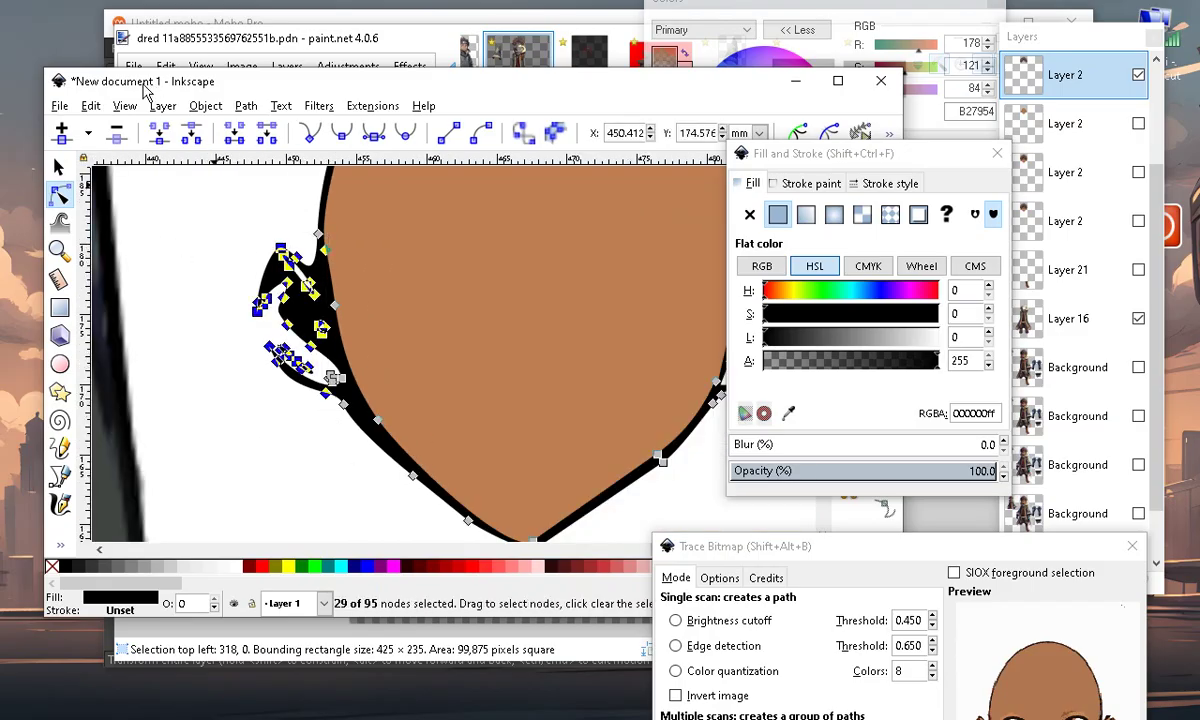
left_click(117, 140)
Delete the four leftover ear-lobe nodes beside the left jaw
scroll(320, 400, "down", 1)
scroll(321, 401, "up", 3)
left_click_drag(273, 375, 356, 488)
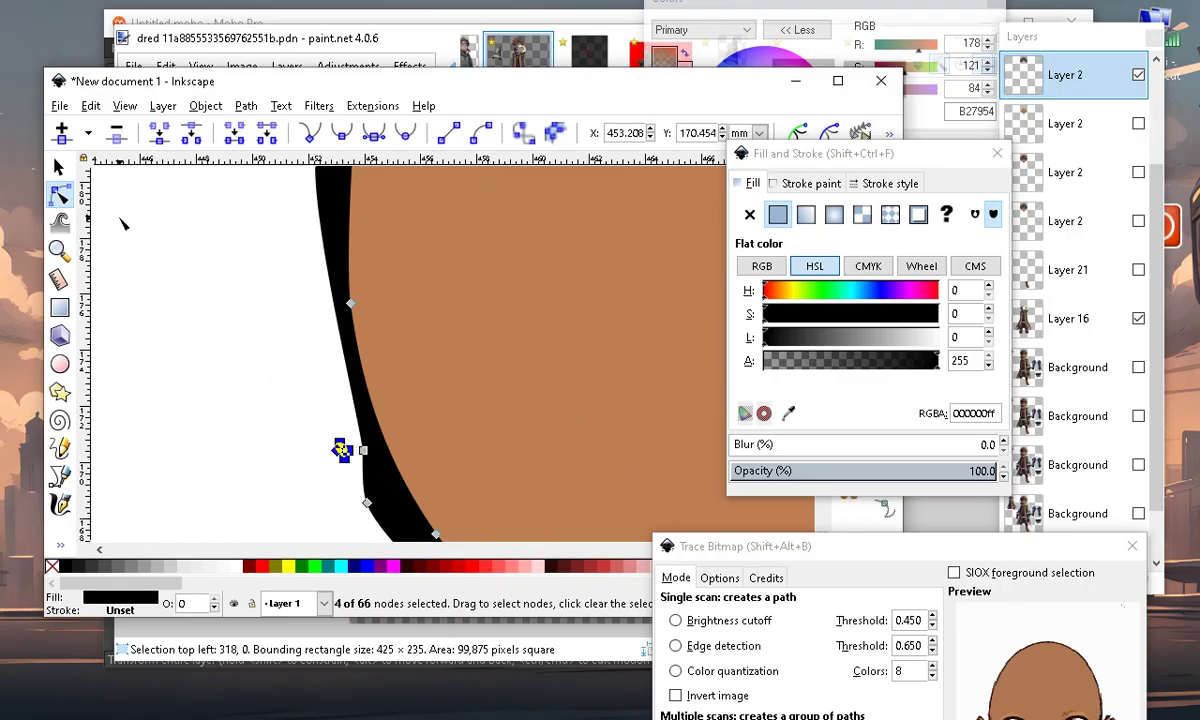
left_click(116, 137)
Move the two outer outline nodes where the left ear was outward to even out the line, and deselect the path
scroll(343, 340, "down", 2)
scroll(343, 340, "up", 2)
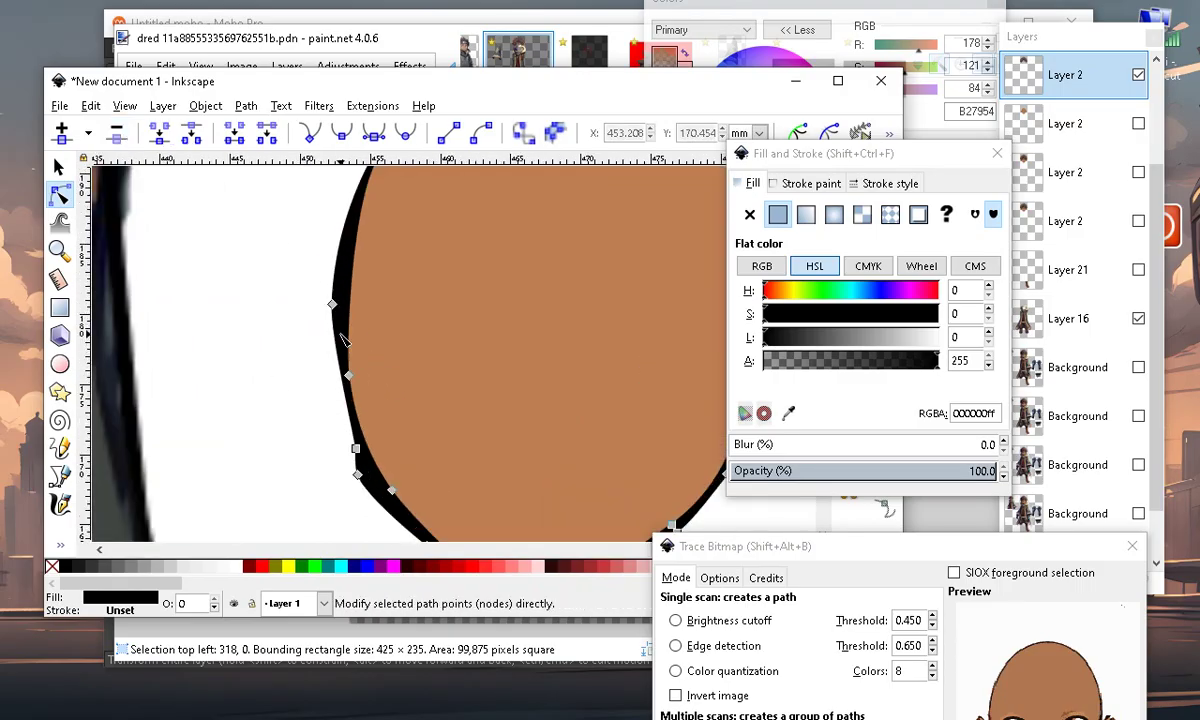
mouse_move(331, 303)
left_mouse_down()
mouse_move(311, 311)
mouse_move(338, 332)
mouse_move(330, 283)
mouse_move(331, 303)
left_mouse_up()
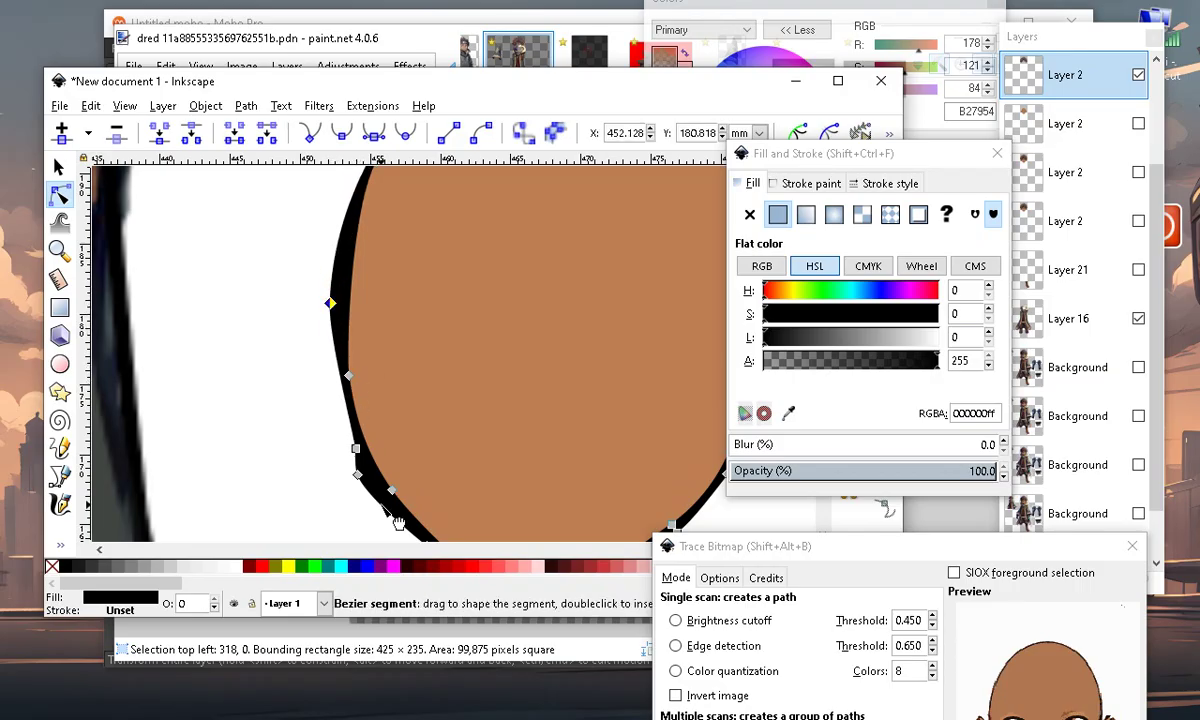
left_click_drag(346, 447, 334, 392)
scroll(317, 402, "down", 2)
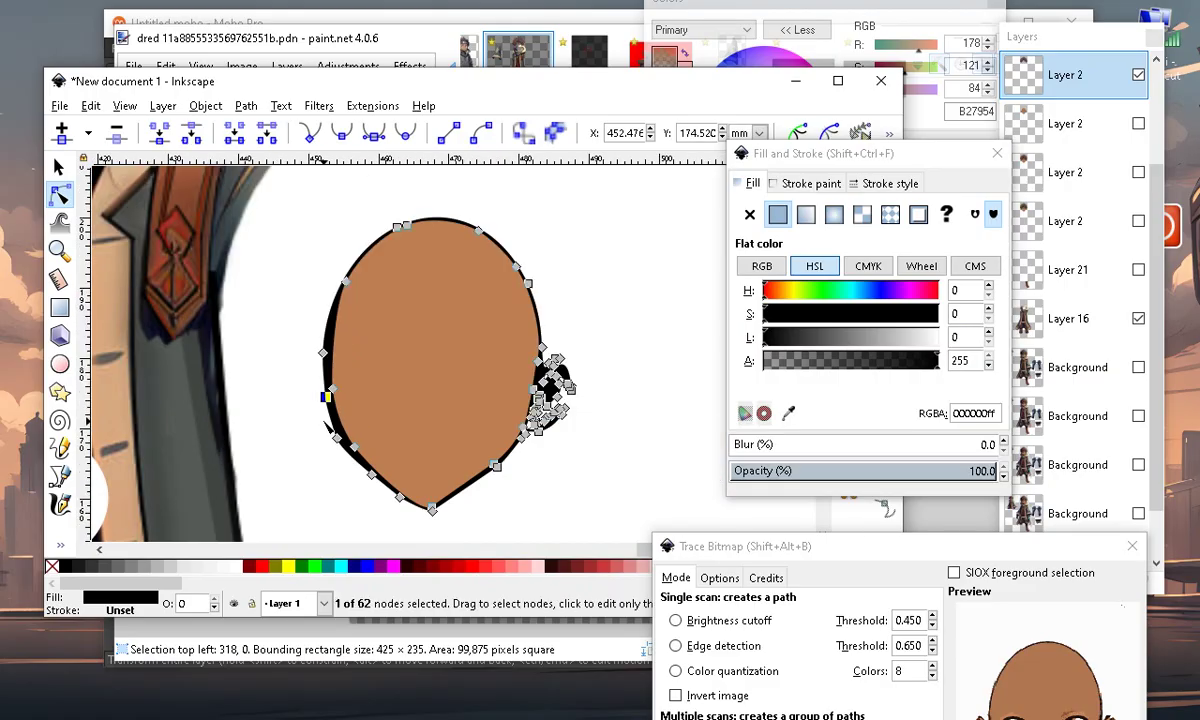
scroll(562, 441, "up", 1)
left_click(612, 481)
left_click(612, 481)
scroll(548, 426, "down", 1)
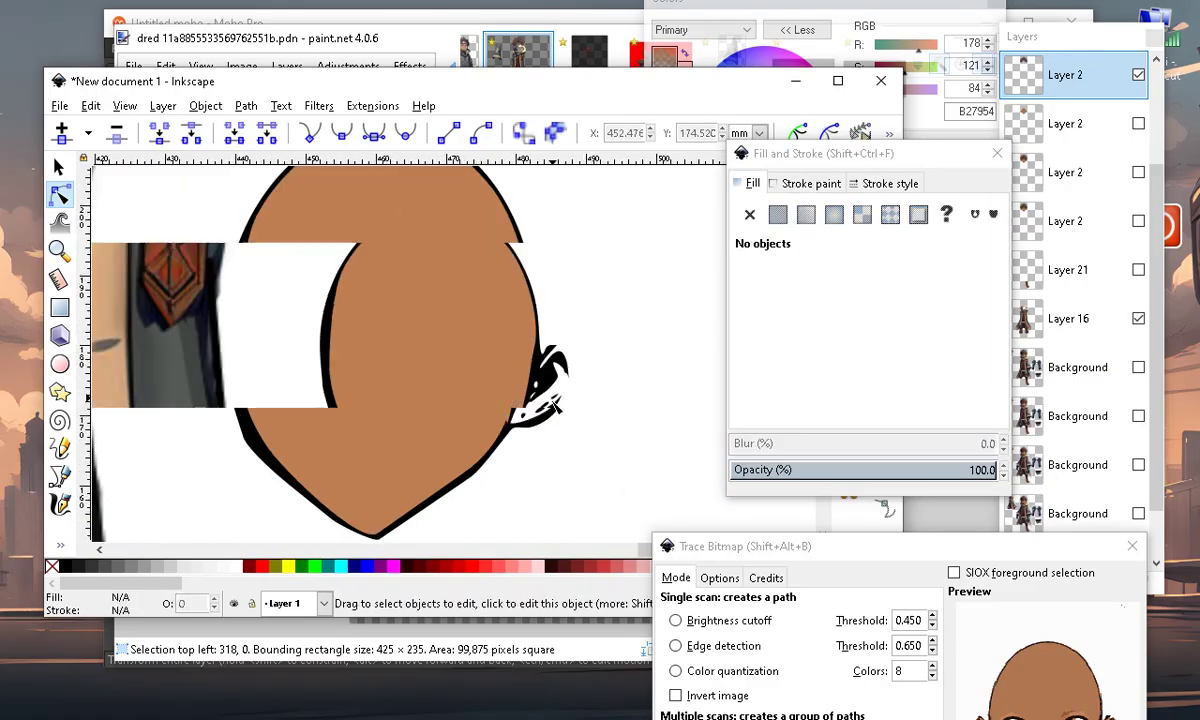
Select the black head outline and delete the nodes of the two elongated lower marks inside the right ear
scroll(548, 426, "up", 1)
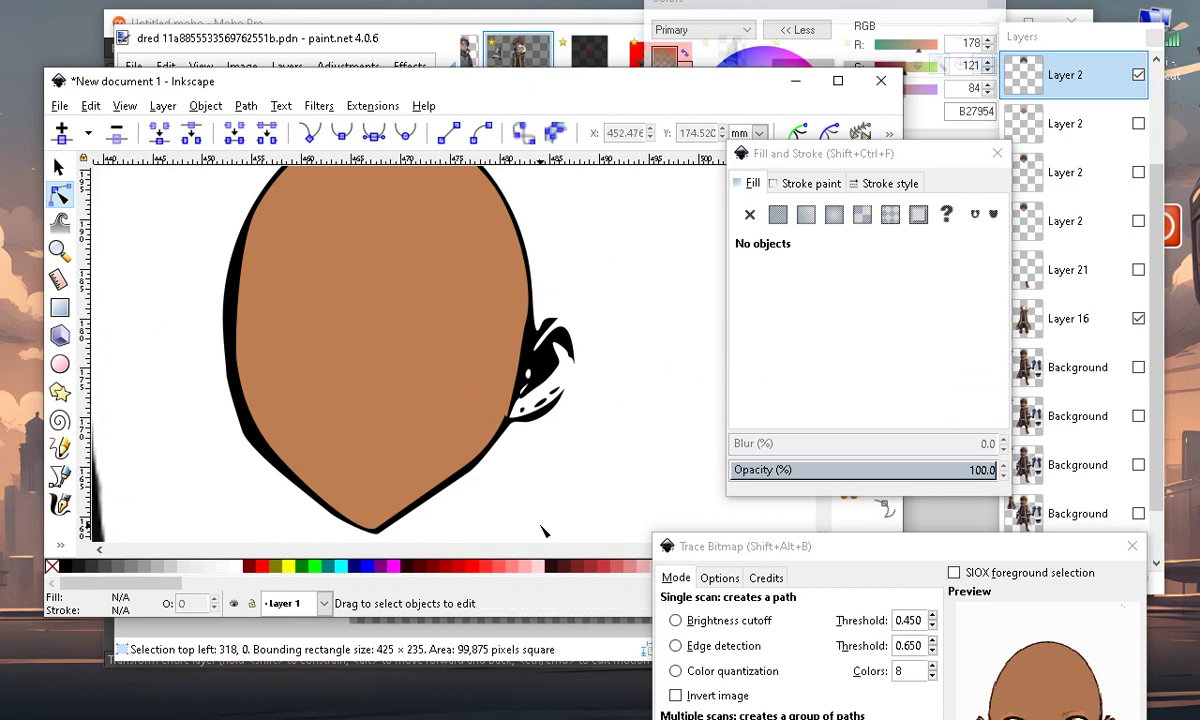
scroll(560, 350, "up", 3)
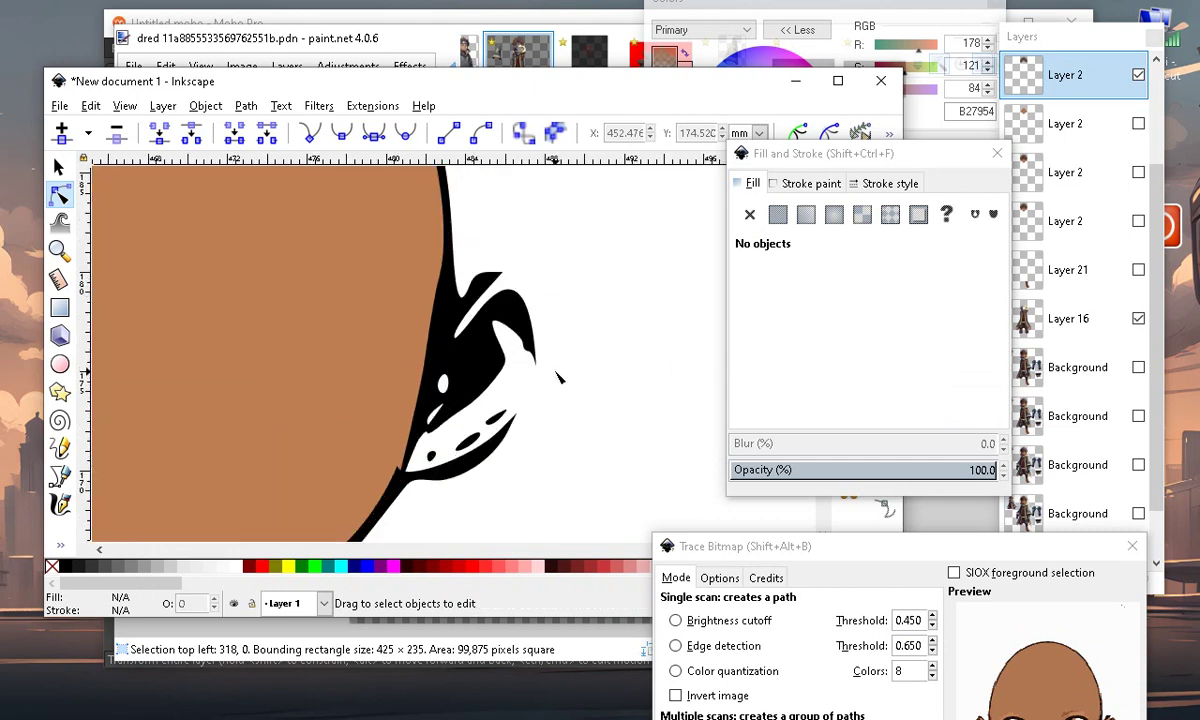
left_click(483, 397)
scroll(483, 397, "up", 2)
scroll(497, 500, "down", 4)
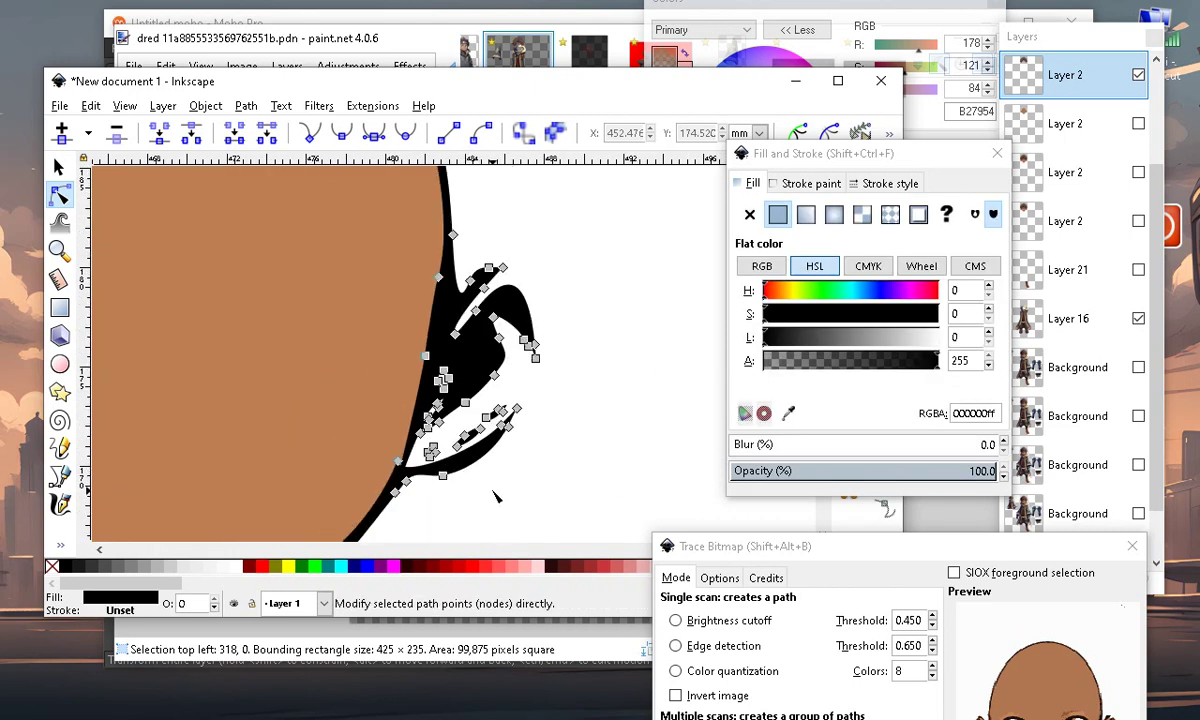
left_click(497, 497)
scroll(465, 449, "up", 2)
scroll(470, 503, "up", 2)
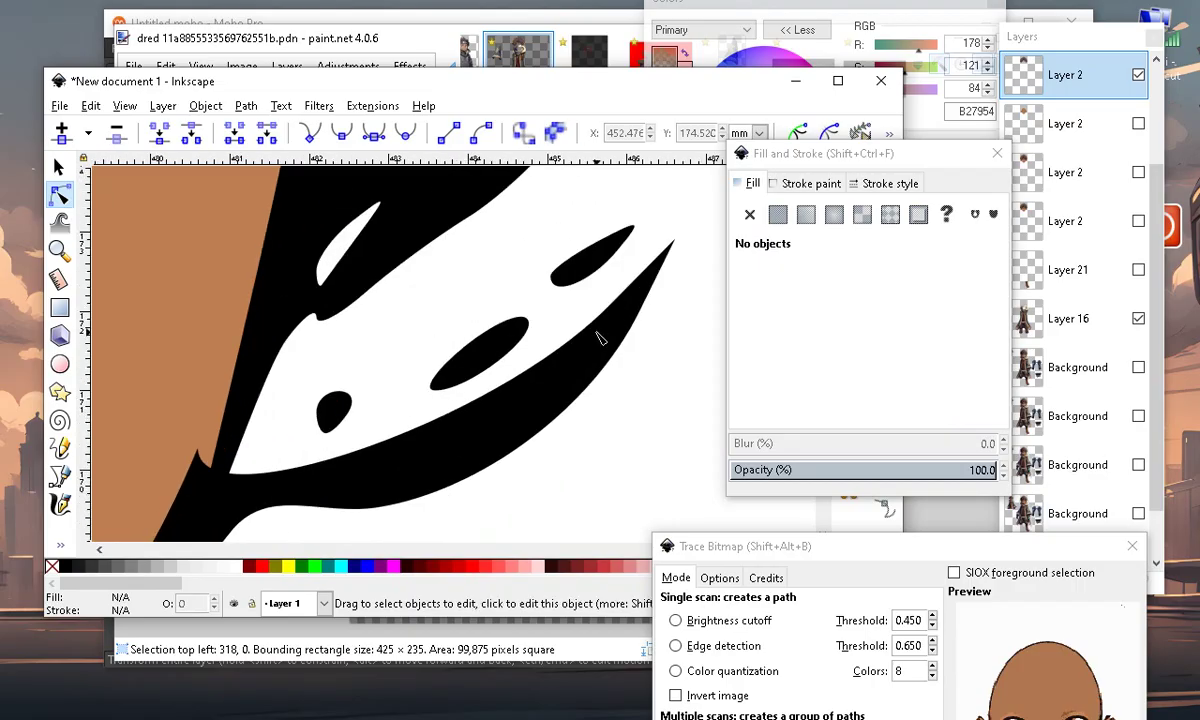
left_click(488, 370)
left_click_drag(655, 203, 392, 452)
left_click(115, 136)
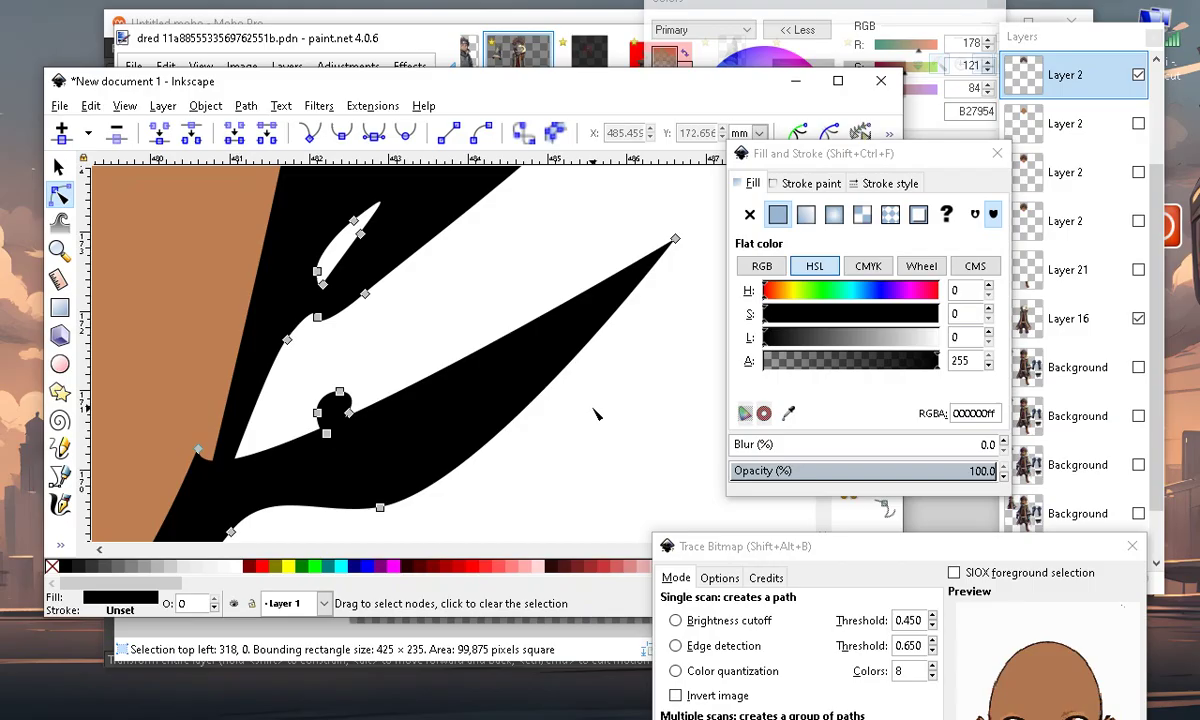
Delete the nodes of the small round mark and the adjacent lower edge of the right ear lobe
scroll(597, 415, "down", 4)
scroll(548, 421, "up", 5)
left_click_drag(582, 319, 396, 552)
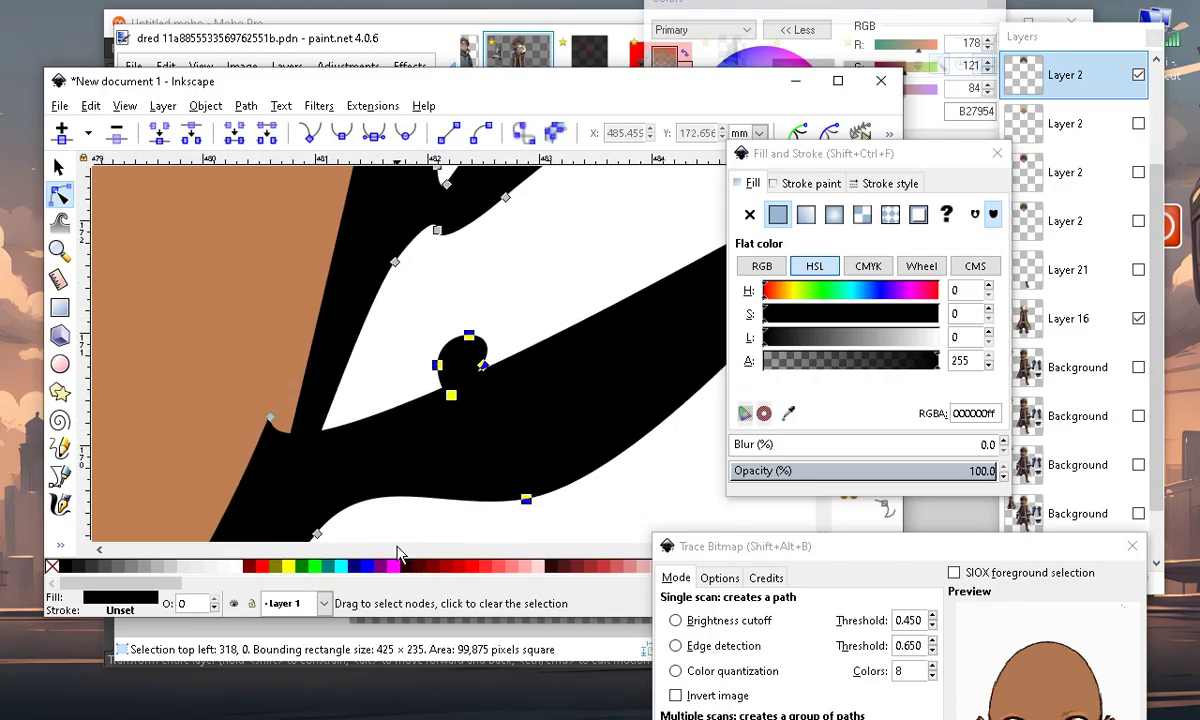
scroll(571, 314, "down", 3)
left_click(116, 134)
Remove the remaining pointed lobe nodes beneath the right ear where it meets the jaw line
scroll(482, 420, "down", 3)
scroll(488, 447, "up", 4)
left_click_drag(586, 370, 289, 442)
scroll(287, 440, "down", 3)
scroll(383, 407, "up", 3)
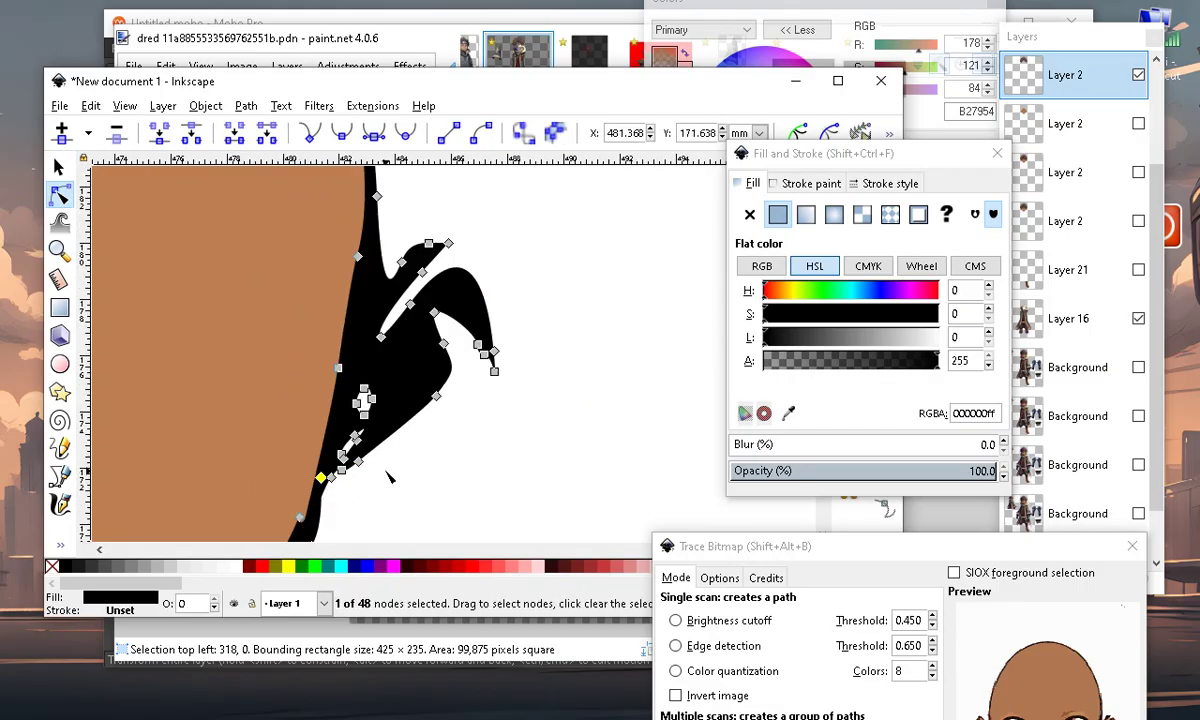
Delete the nodes that form the upper spike and the narrow slit of the right ear
scroll(515, 447, "down", 3)
scroll(530, 443, "up", 4)
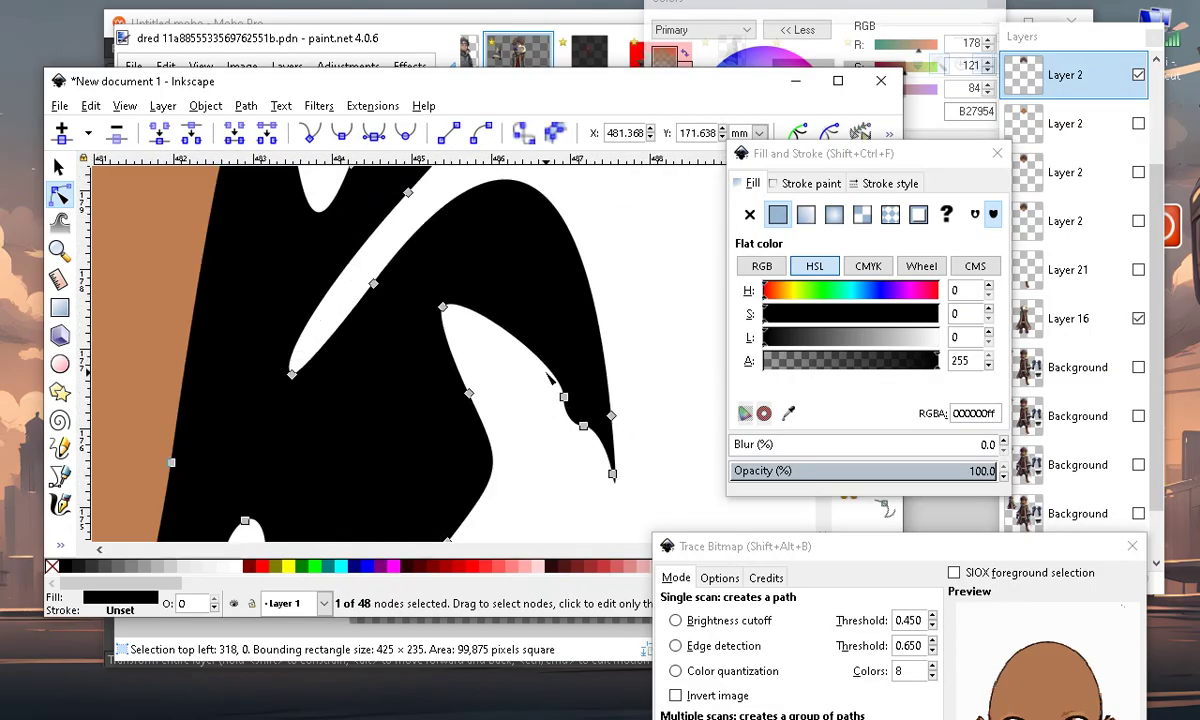
scroll(541, 440, "down", 2)
left_click(503, 331, "shift")
scroll(497, 313, "up", 3)
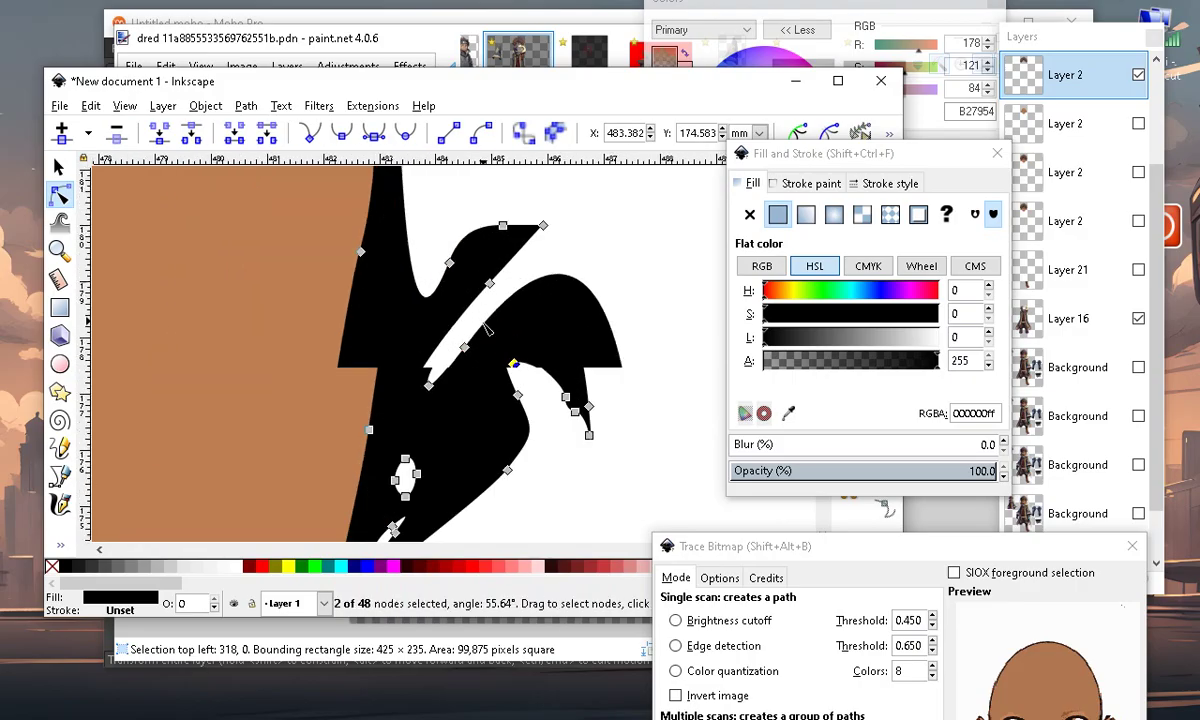
left_click_drag(492, 321, 410, 314)
left_click(116, 134)
Delete the eight nodes that form the hooked outer rim of the right ear
scroll(640, 371, "down", 3)
scroll(610, 380, "up", 2)
scroll(612, 370, "down", 2)
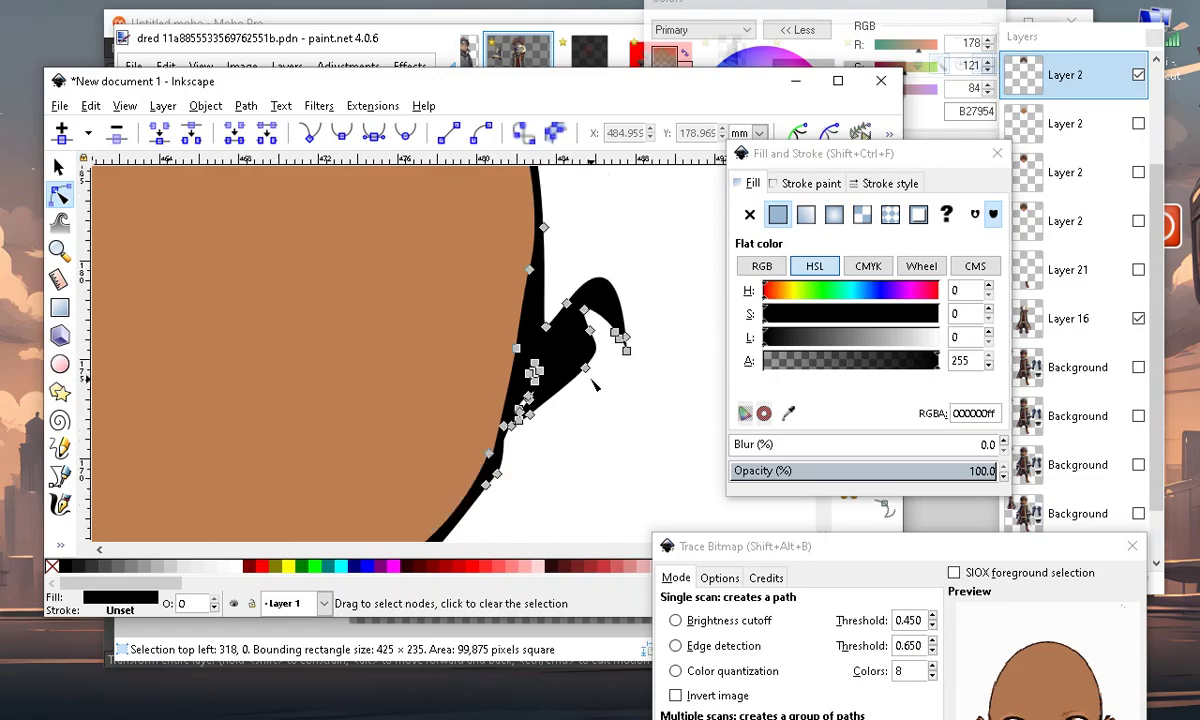
scroll(617, 335, "up", 2)
left_click_drag(576, 262, 412, 503)
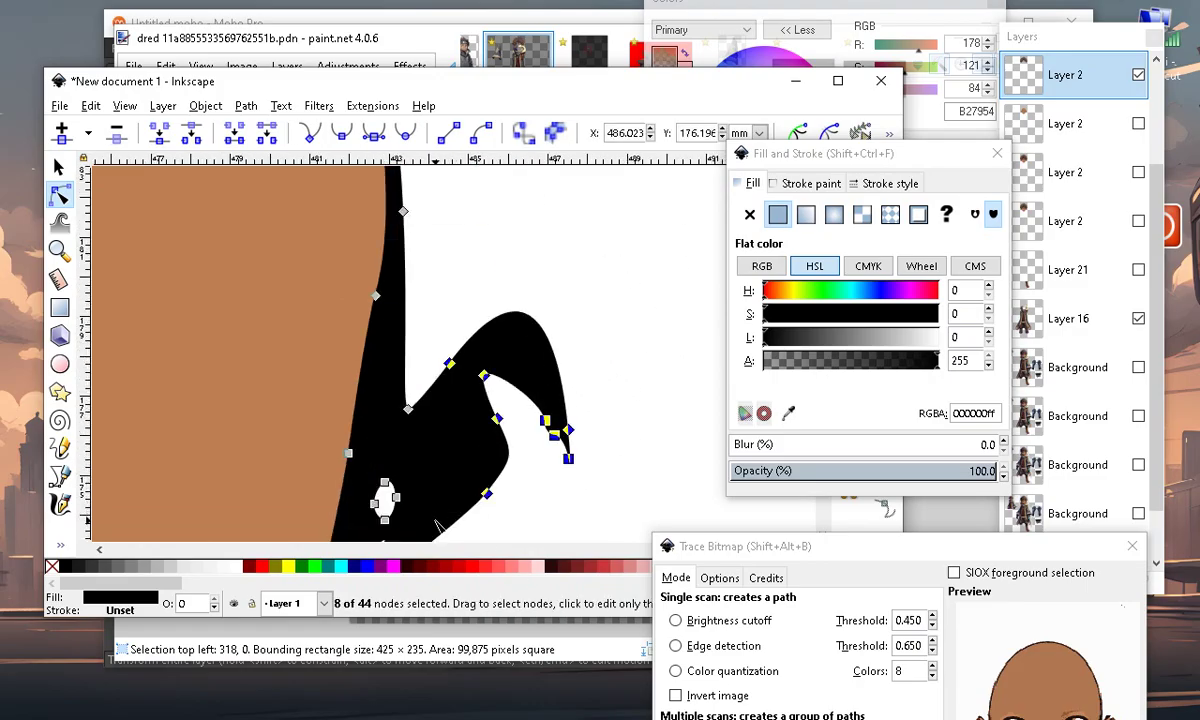
left_click(116, 132)
Delete the four nodes of the narrow white sliver below the oval hole in the right-side outline
scroll(584, 327, "down", 2)
scroll(530, 463, "up", 3)
scroll(420, 368, "down", 4)
scroll(437, 346, "up", 5)
scroll(576, 323, "down", 2)
left_click(454, 279, "shift")
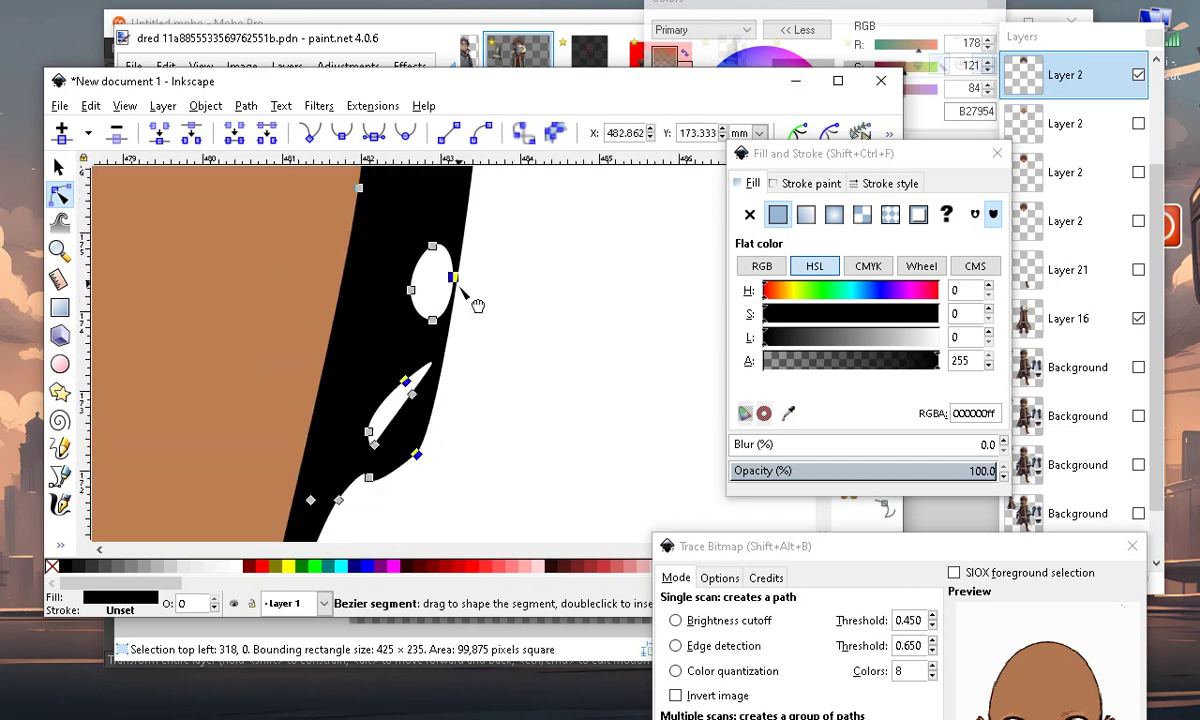
scroll(372, 440, "up", 1)
left_click_drag(288, 327, 471, 446)
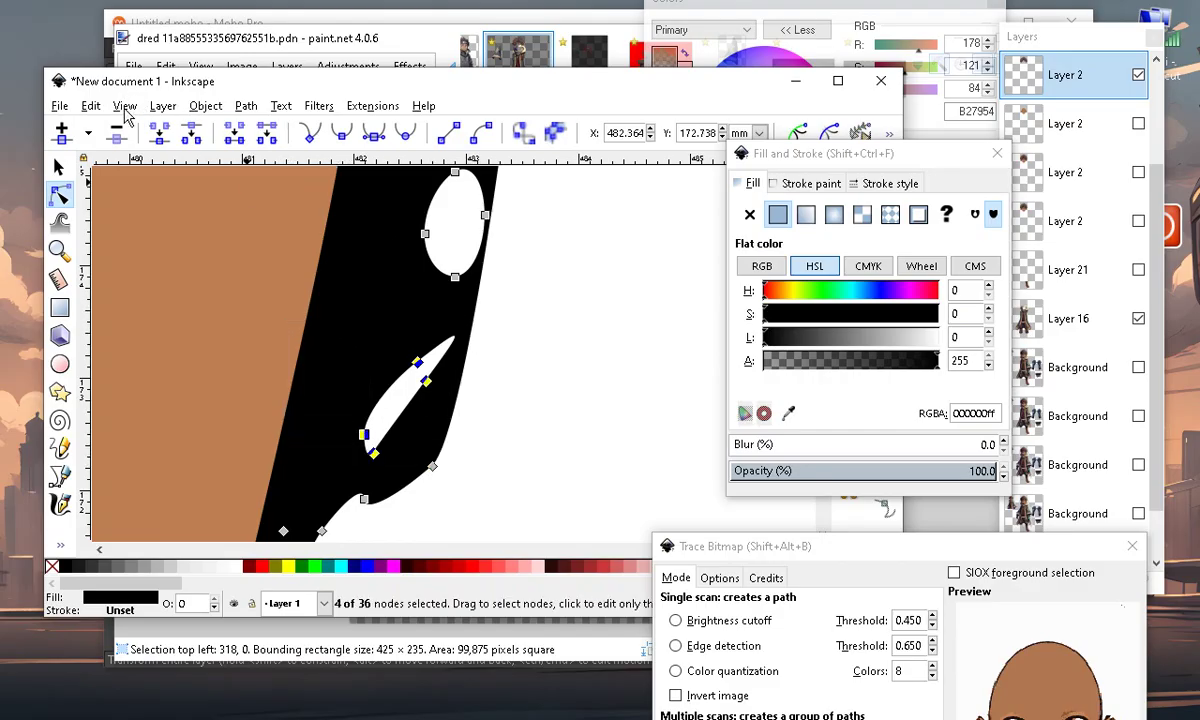
key("Delete")
Shift the oval hole's left node toward the face and pull a new outer-edge node outward to form a simple ear bulge
scroll(571, 442, "down", 2)
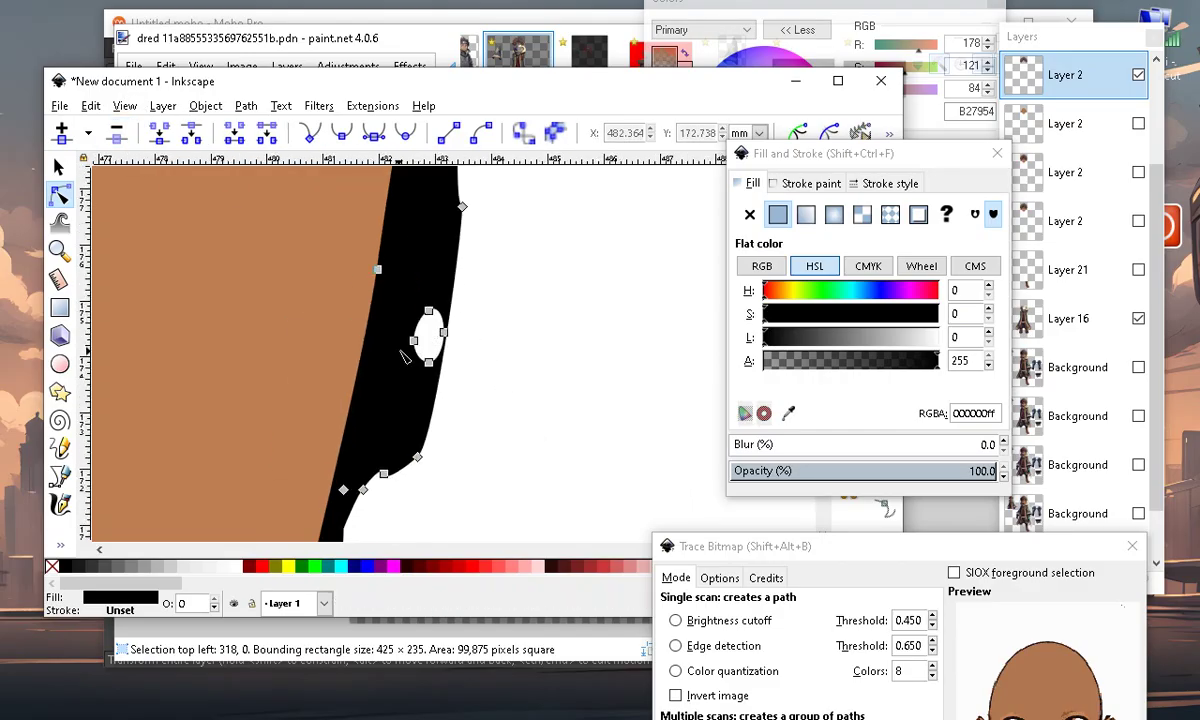
left_click_drag(413, 341, 395, 362)
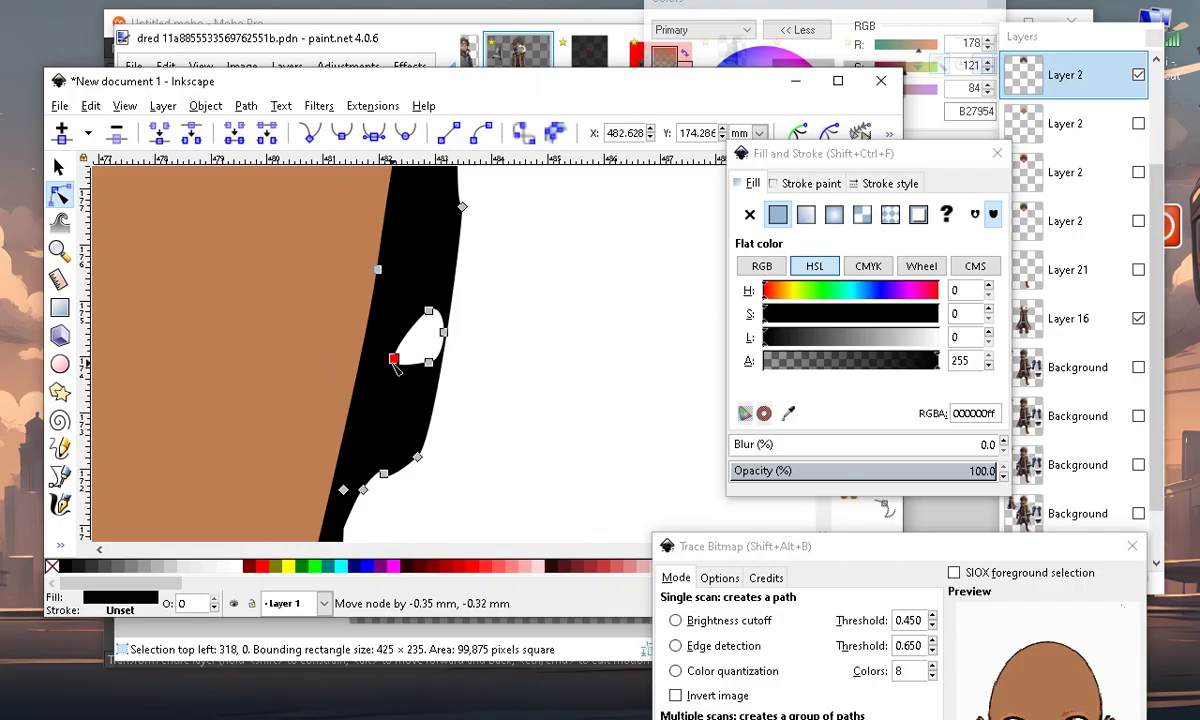
left_click(455, 283)
left_click_drag(459, 287, 545, 253)
Stretch the white hole by moving its bottom node down, right node outward and top node up to follow the ear bulge
scroll(557, 380, "down", 4)
scroll(557, 380, "up", 5)
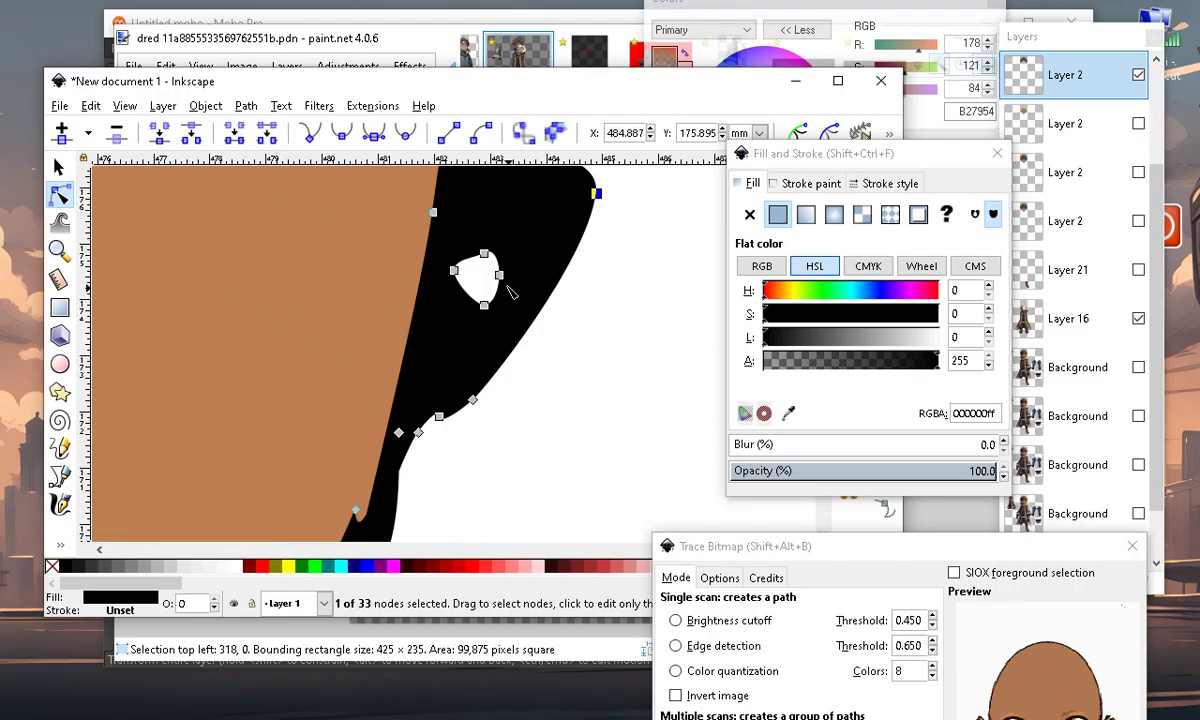
left_click_drag(483, 316, 431, 396)
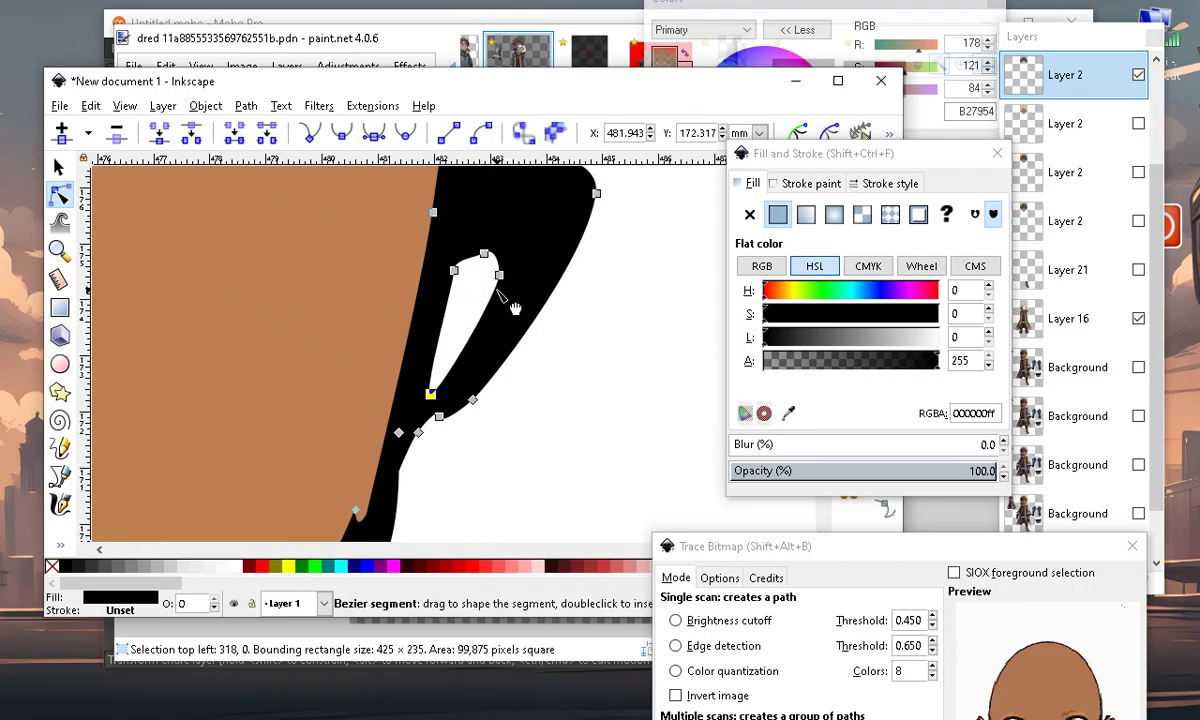
left_click_drag(500, 276, 584, 204)
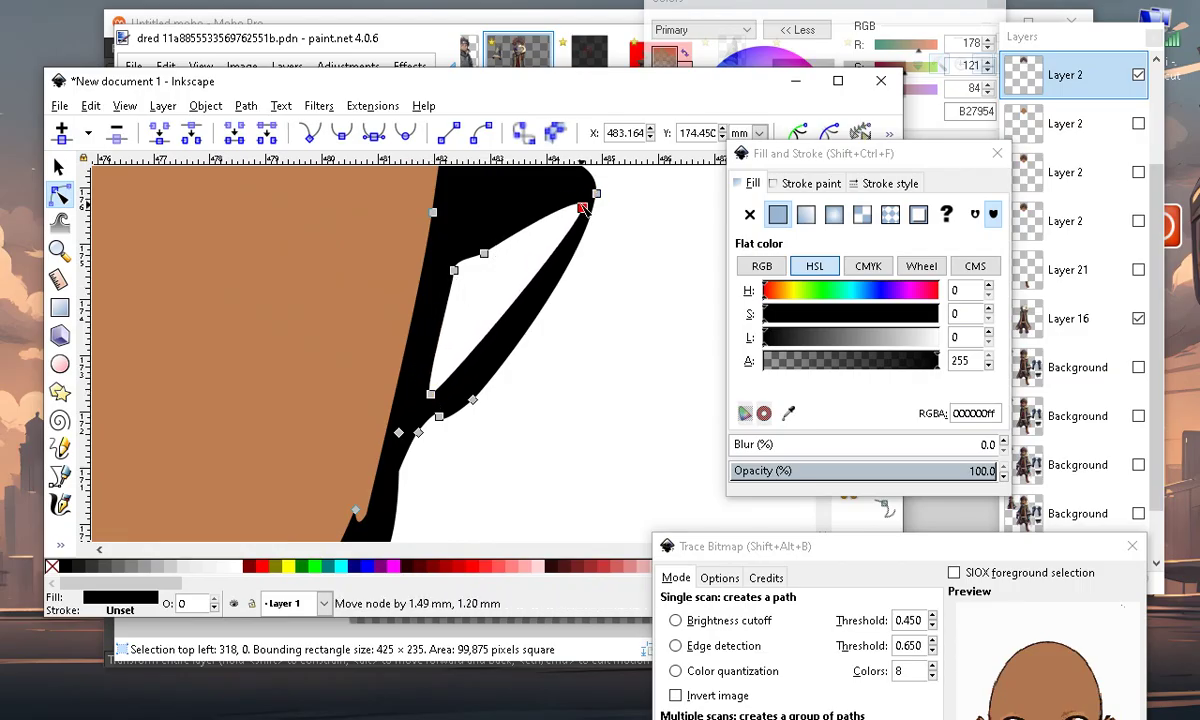
scroll(584, 204, "down", 3)
scroll(594, 298, "up", 4)
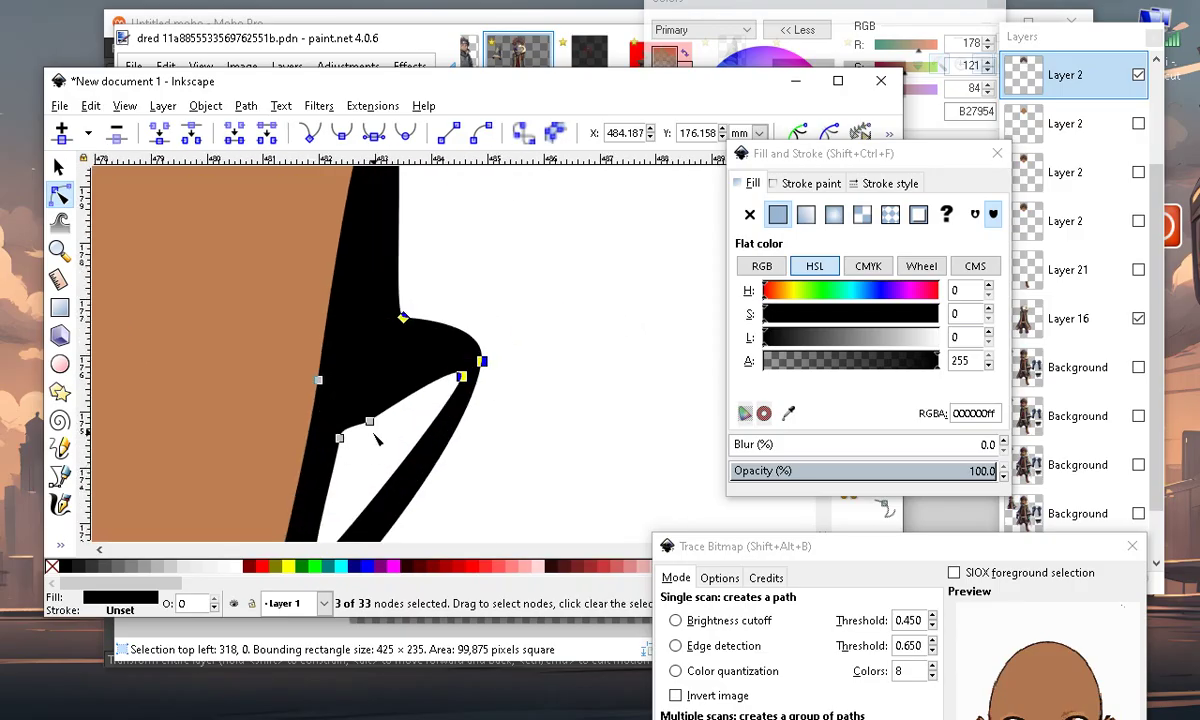
left_click_drag(370, 425, 384, 356)
Move the outer ear nodes outward, round the hole's lower edge with an added node, and deselect the path
scroll(517, 332, "down", 5)
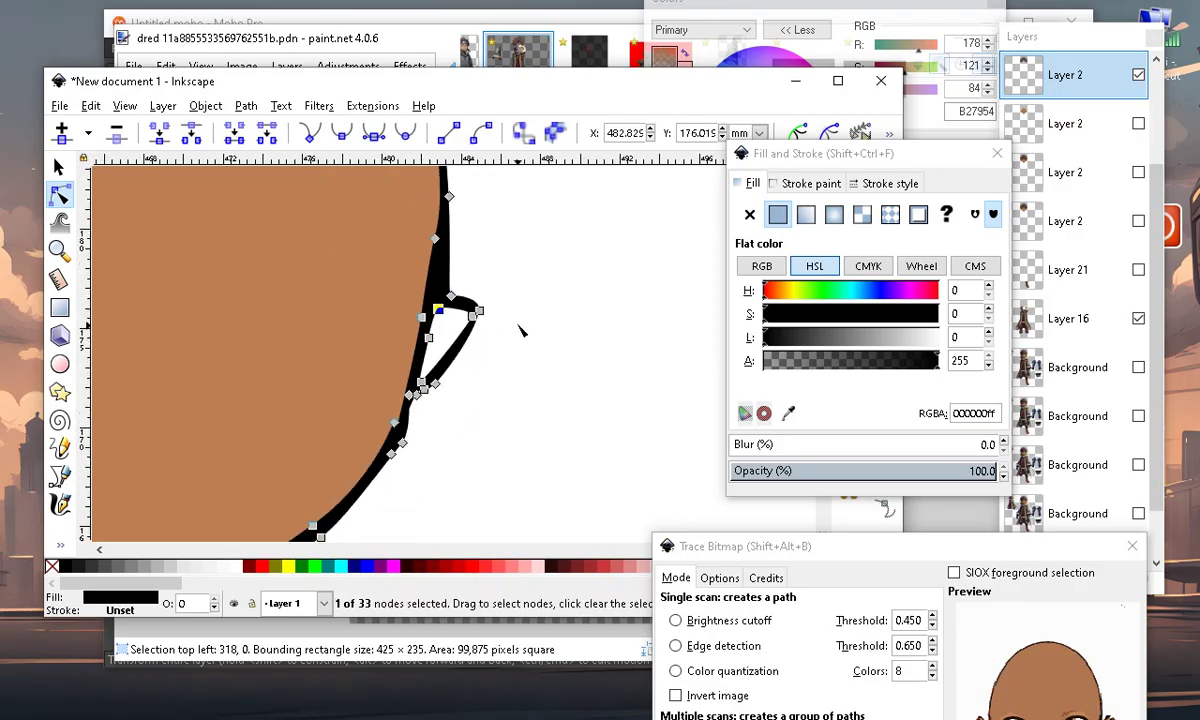
scroll(490, 429, "up", 4)
scroll(450, 385, "up", 2)
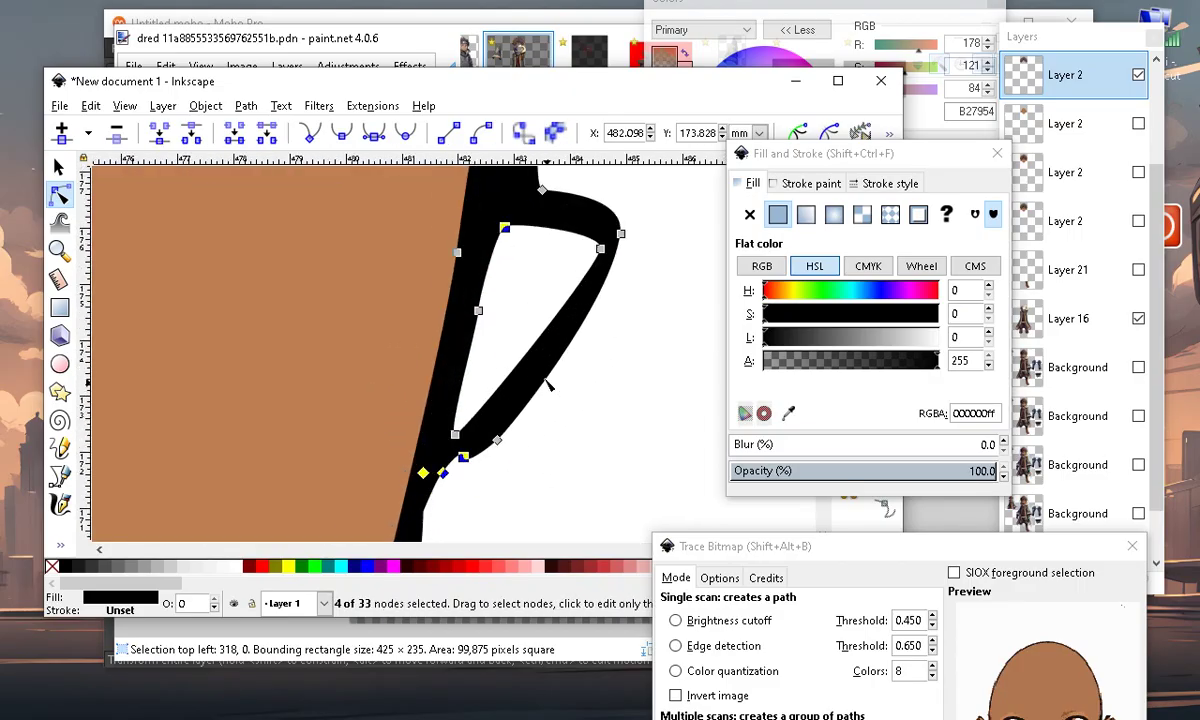
left_click_drag(503, 452, 518, 464)
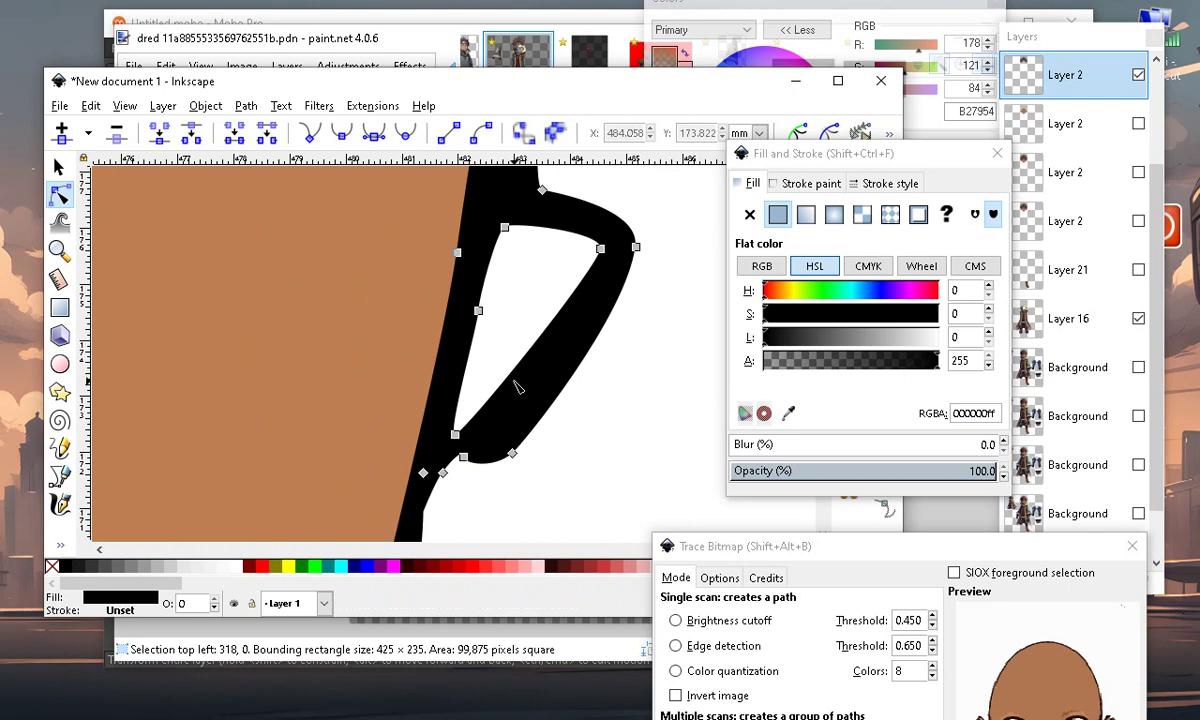
left_click_drag(510, 385, 528, 421)
scroll(554, 402, "down", 4)
scroll(600, 397, "up", 4)
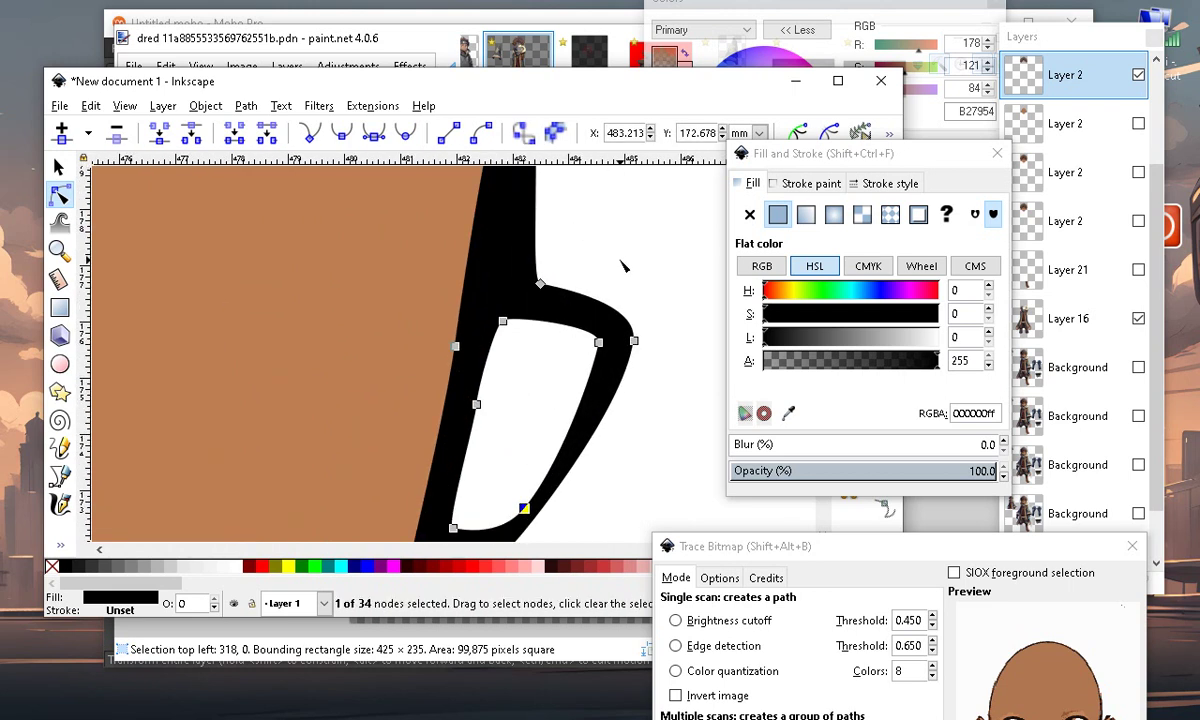
scroll(567, 312, "down", 6)
scroll(550, 295, "up", 6)
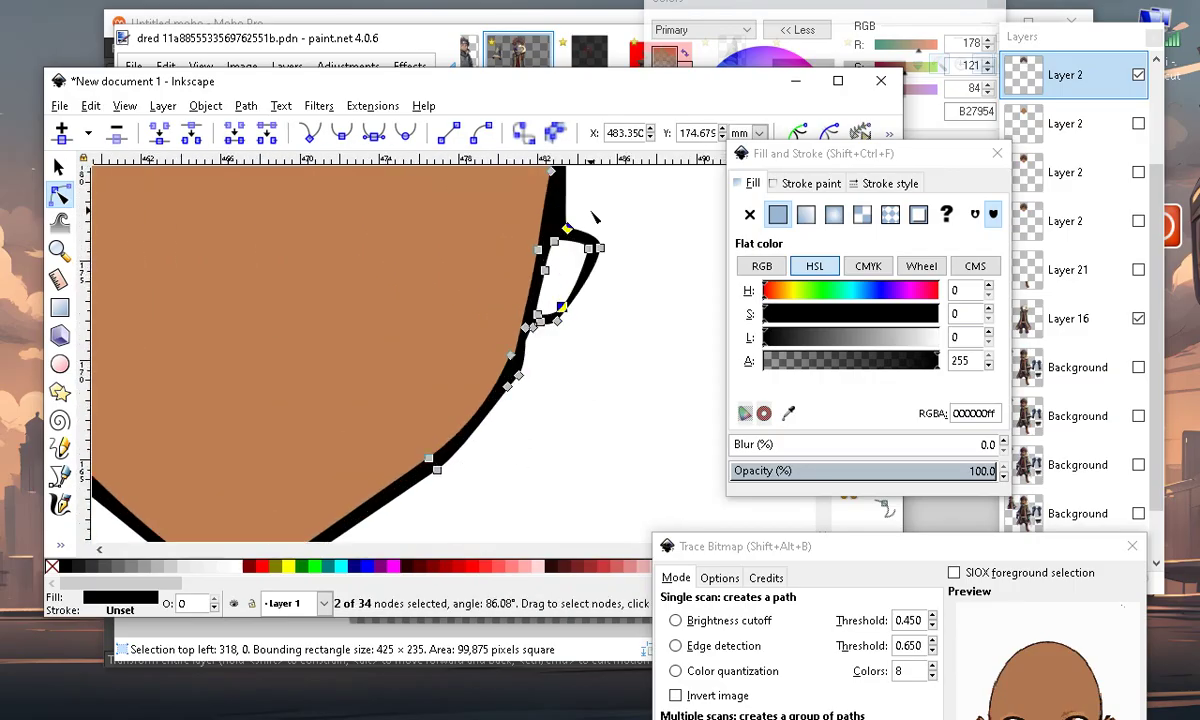
mouse_move(518, 324)
left_mouse_down()
mouse_move(524, 348)
mouse_move(519, 324)
left_mouse_up()
left_click(592, 354)
left_click(597, 356)
scroll(565, 384, "down", 5)
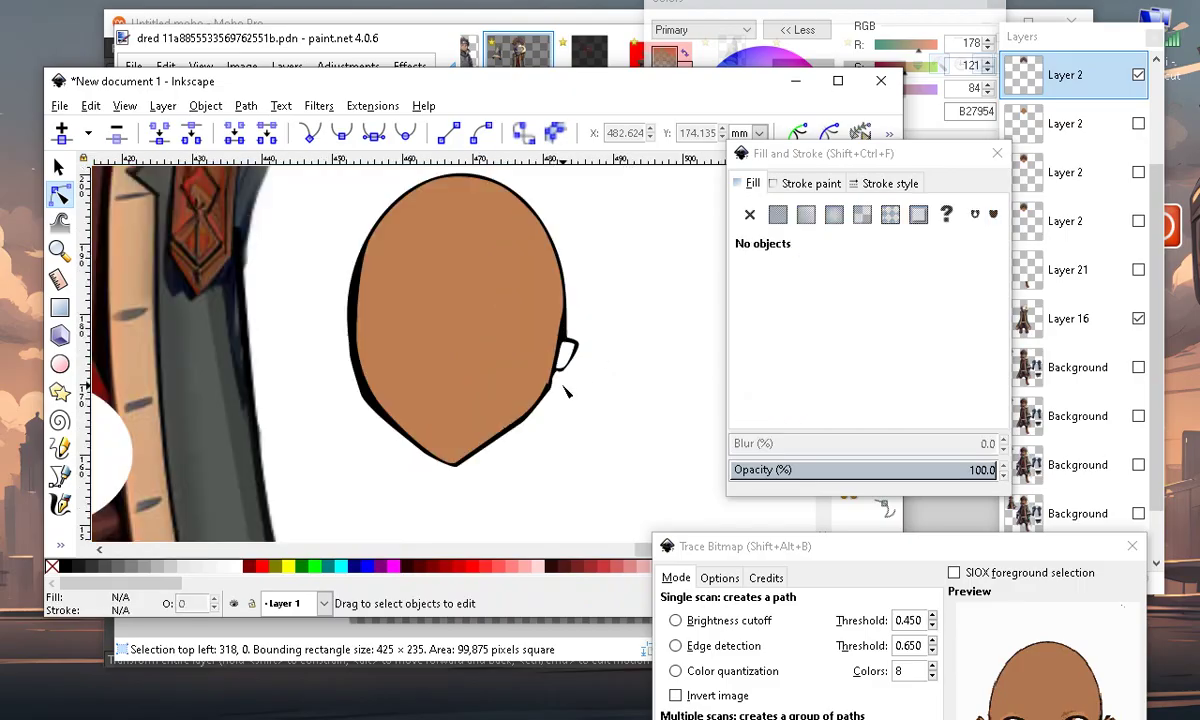
Move the ear's upper outer join node and the hole's top node up along the head to make the ear taller
scroll(563, 360, "up", 4)
scroll(520, 400, "down", 4)
scroll(557, 398, "up", 5)
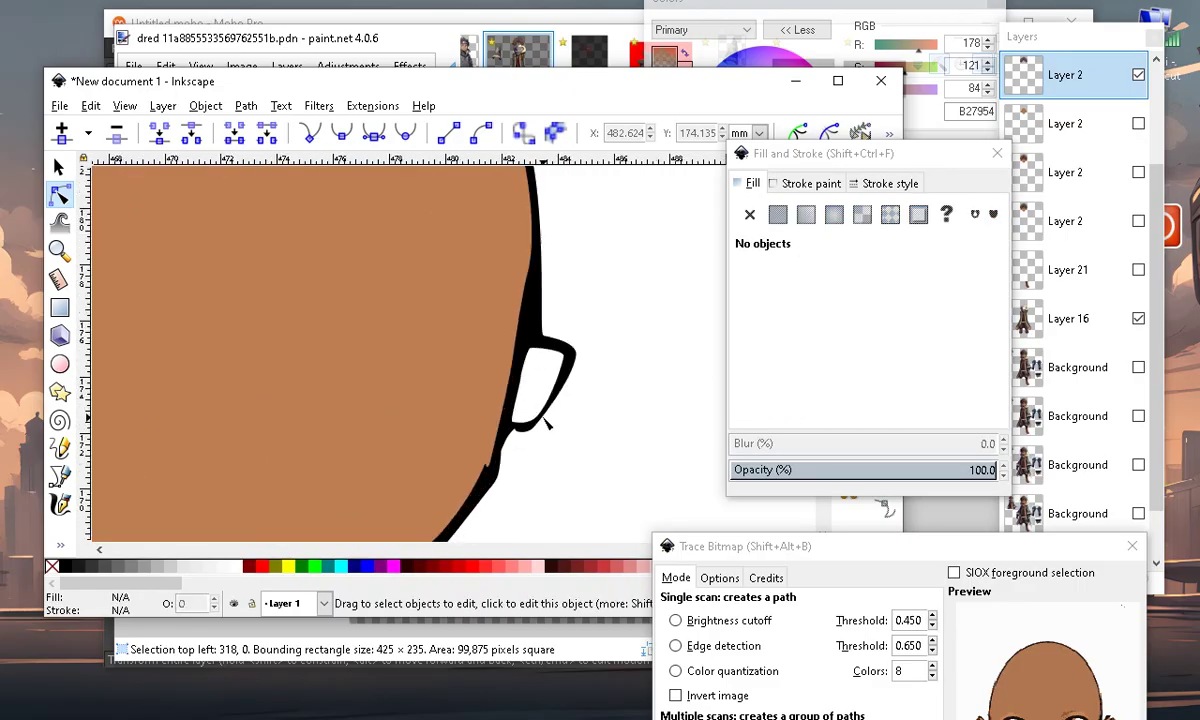
left_click(573, 327)
left_click_drag(540, 310, 536, 210)
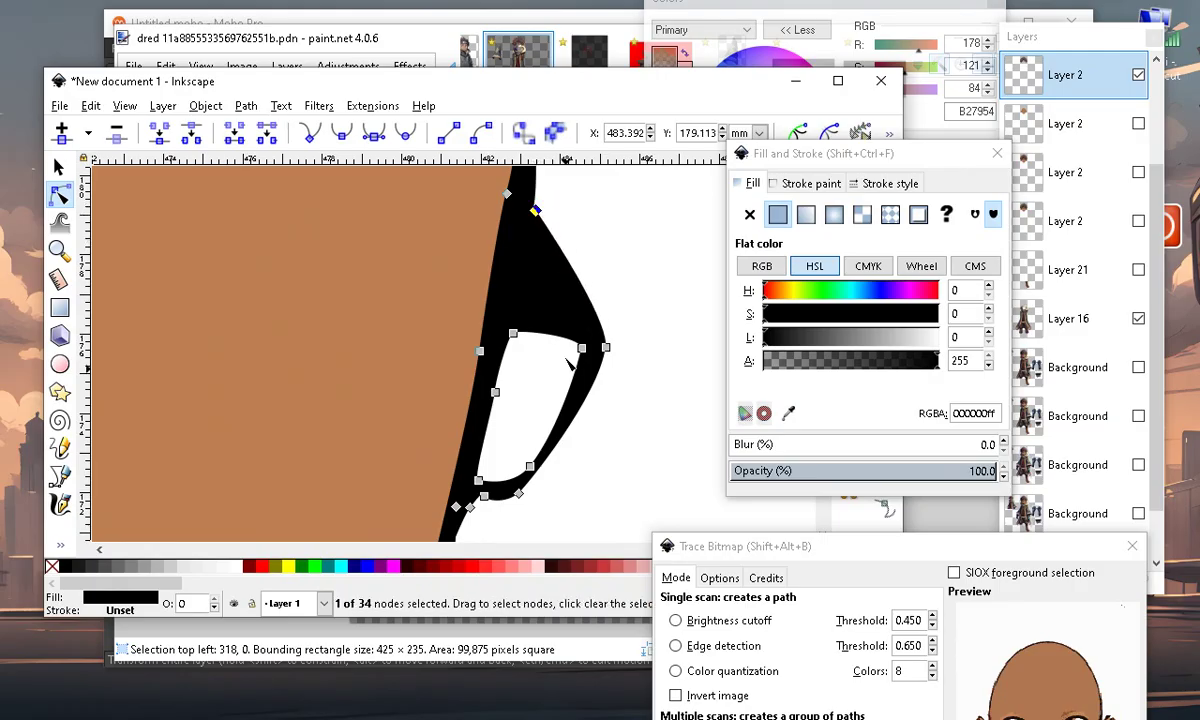
left_click_drag(513, 336, 528, 243)
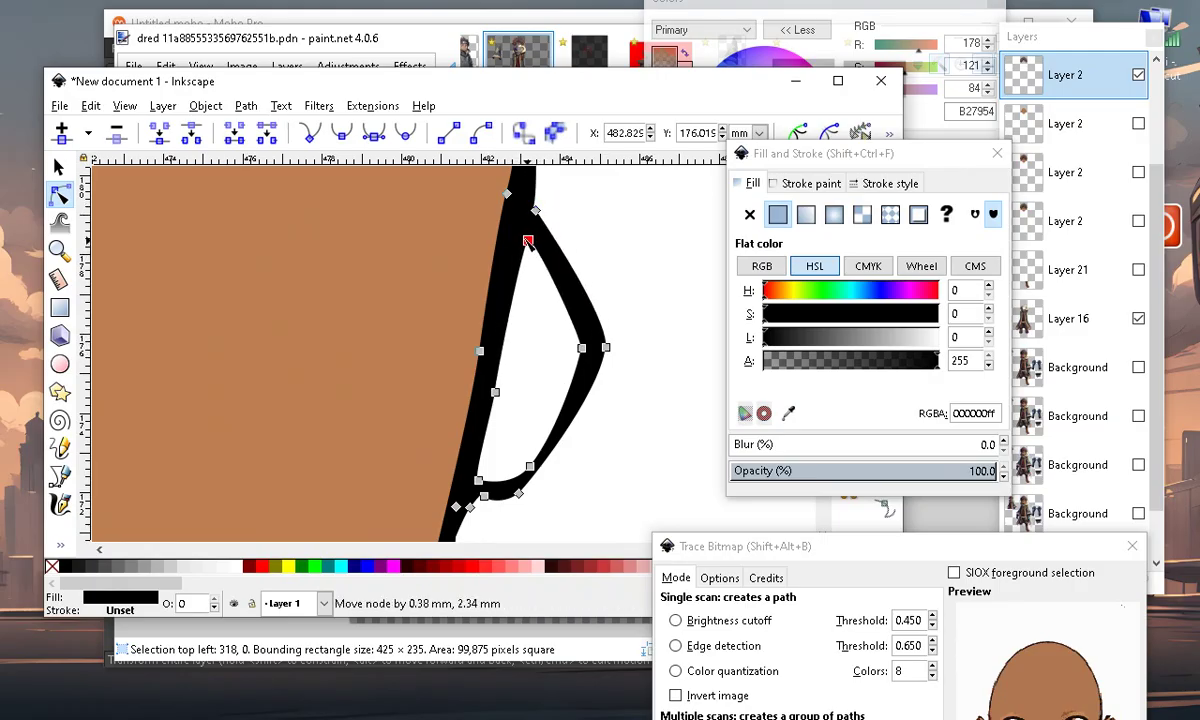
Move the ear's lowest outer node down to form a pointed lobe
scroll(620, 390, "down", 4)
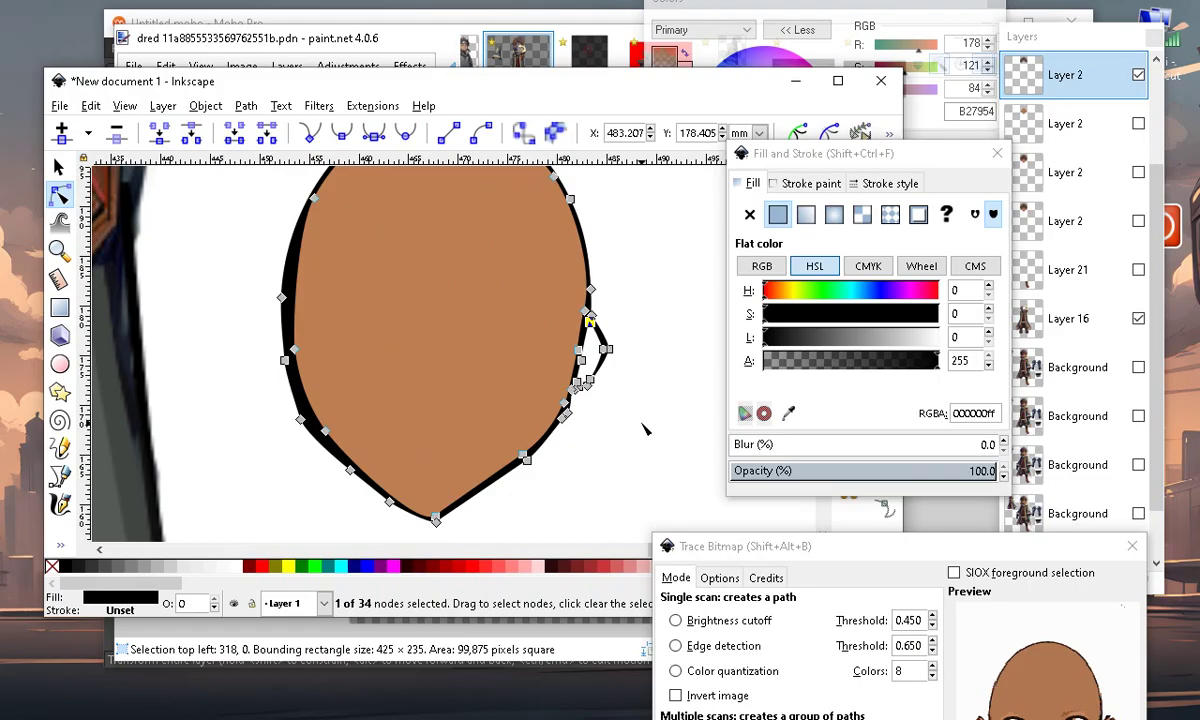
left_click(613, 398)
scroll(613, 398, "up", 3)
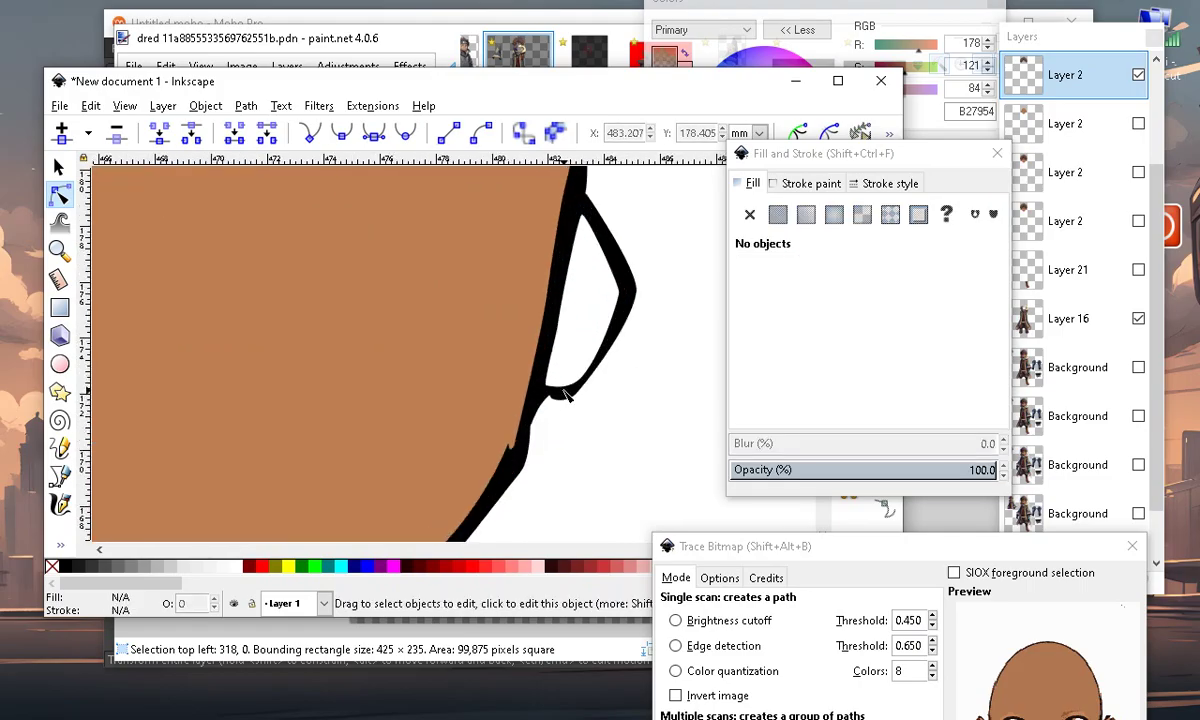
left_click(565, 395)
left_click_drag(579, 411, 589, 405)
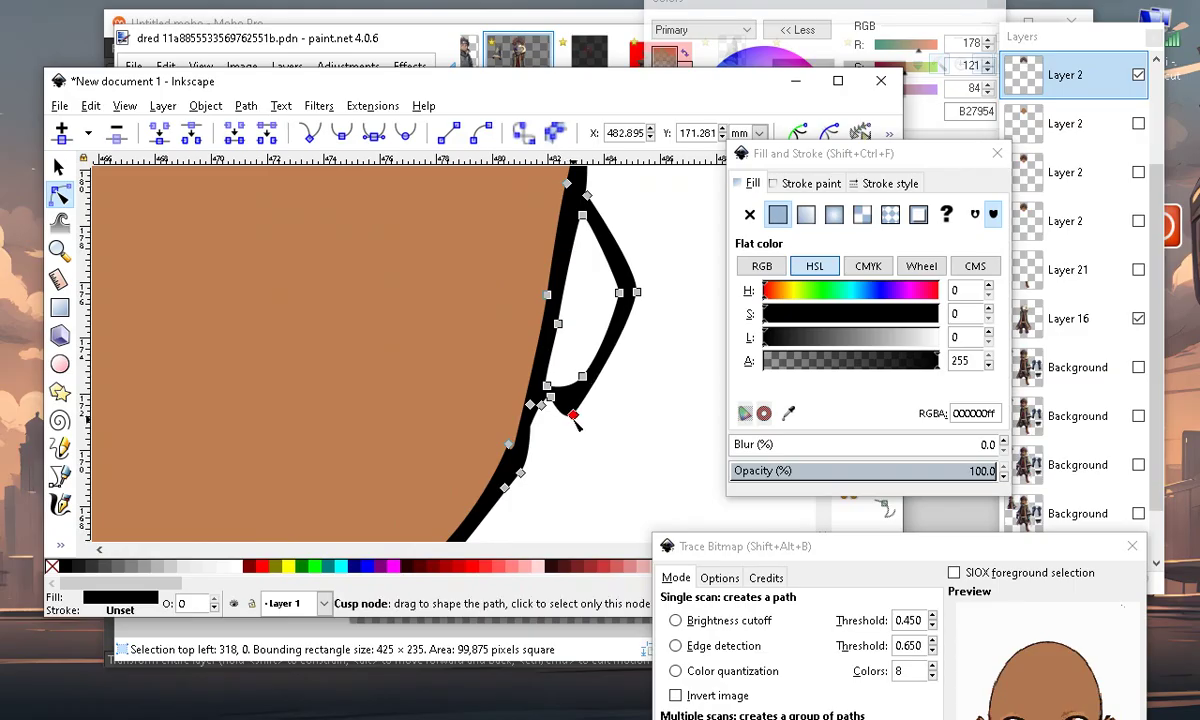
Move the outline node below the ear down along the jaw to smooth the line, and deselect the path
scroll(545, 452, "up", 1)
left_click_drag(534, 396, 547, 411)
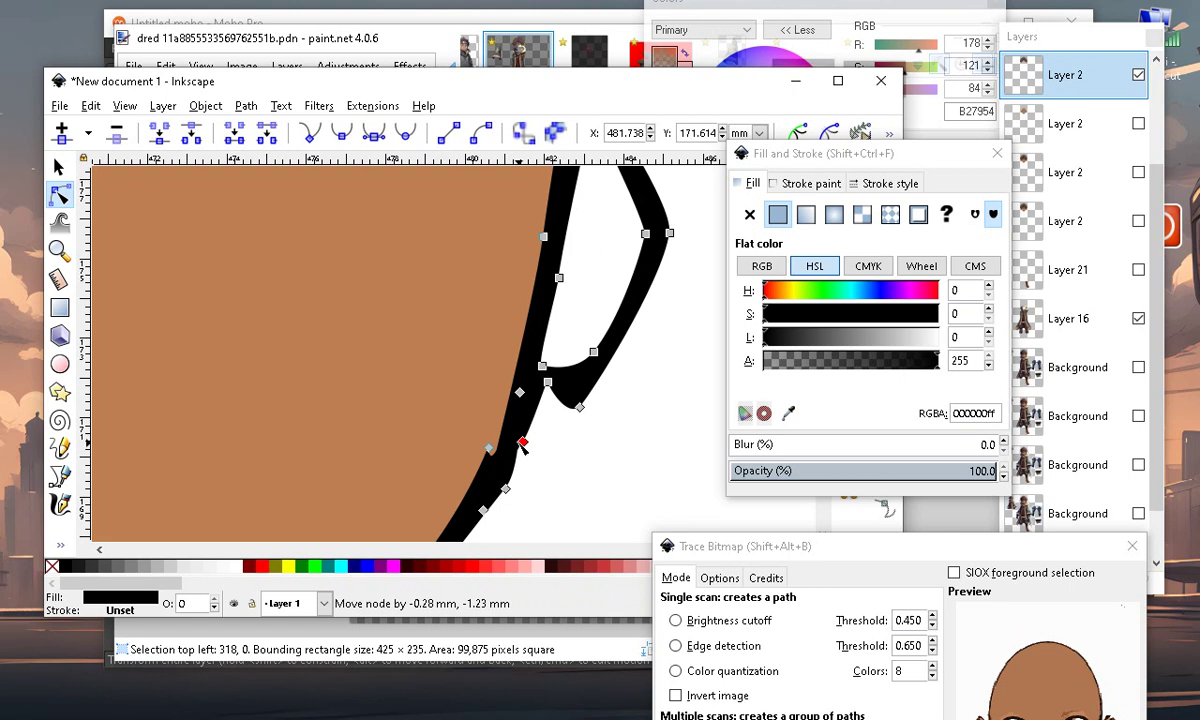
left_click_drag(523, 450, 523, 451)
left_click(550, 384)
scroll(549, 382, "down", 1)
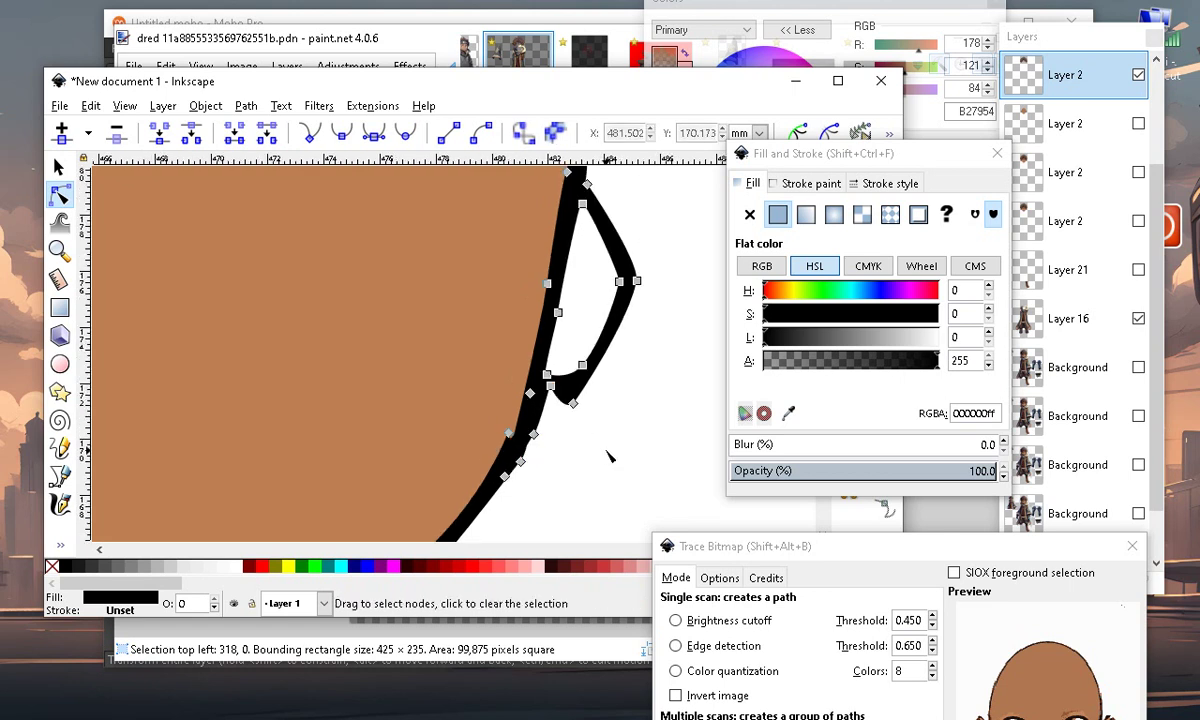
left_click(611, 455)
scroll(586, 358, "down", 4)
scroll(454, 404, "down", 2)
scroll(464, 367, "up", 2)
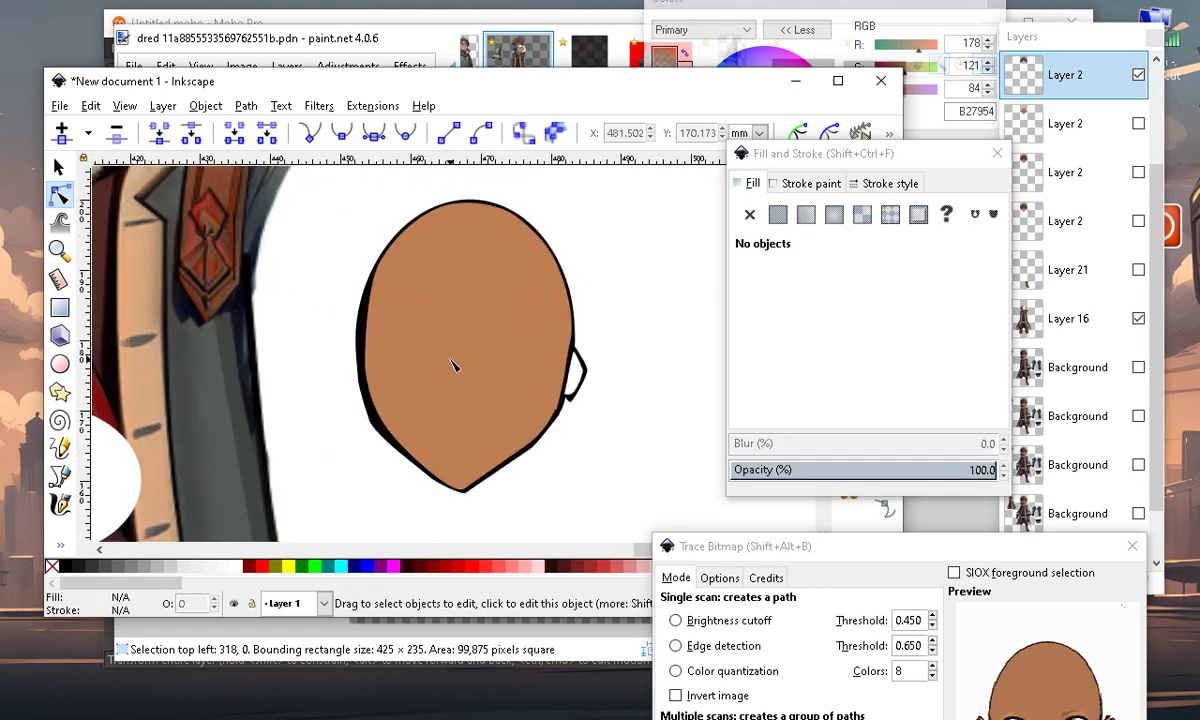
scroll(389, 334, "up", 2)
scroll(343, 325, "down", 1)
scroll(351, 356, "up", 1)
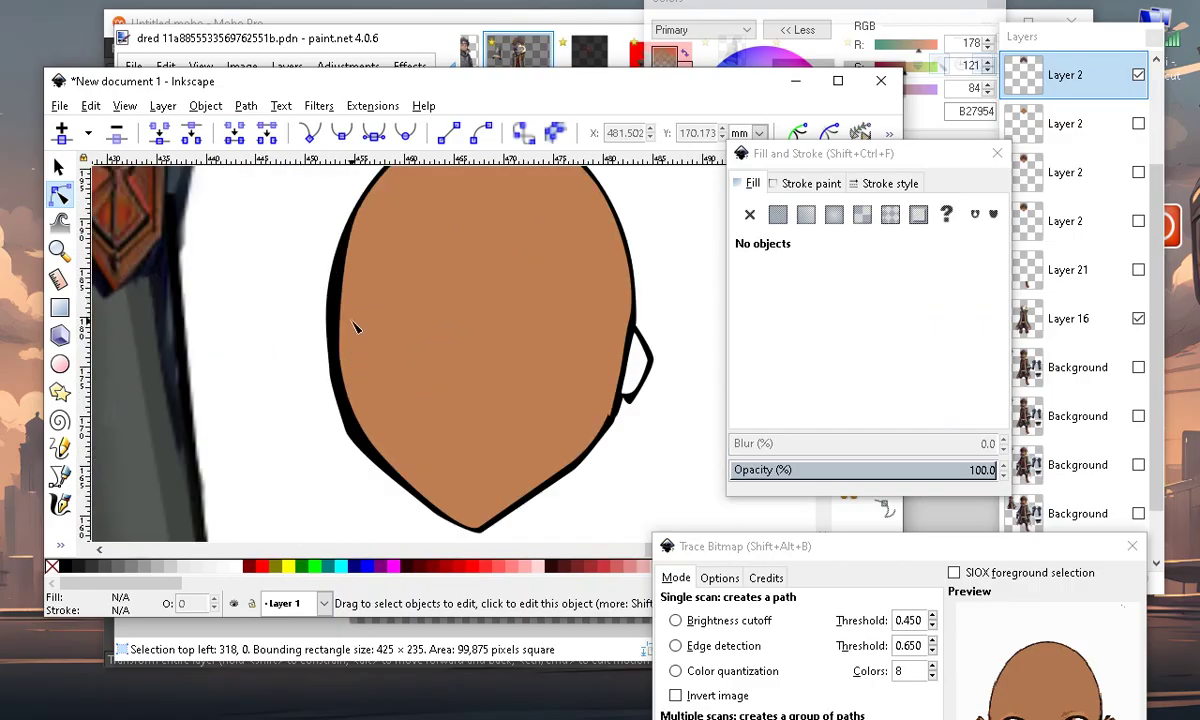
Move the outermost black outline node on the head's left side inward to thin the line
scroll(352, 327, "up", 3)
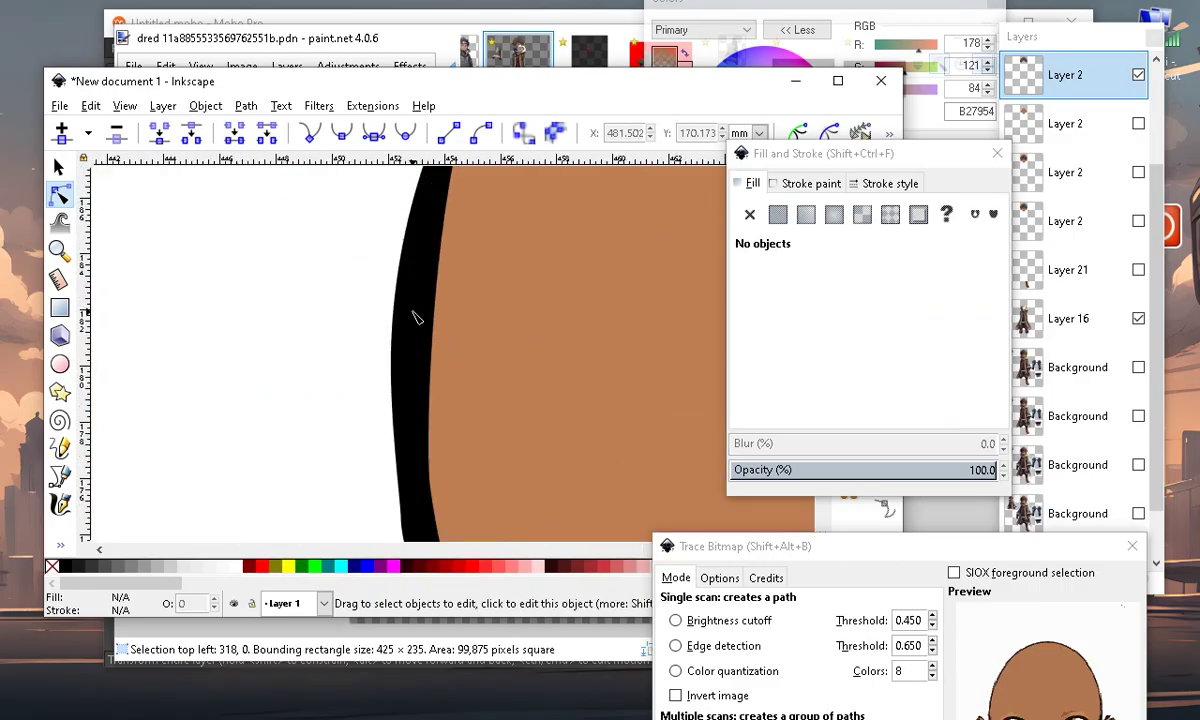
left_click(417, 318)
mouse_move(395, 347)
left_mouse_down()
mouse_move(407, 349)
mouse_move(384, 334)
mouse_move(414, 343)
mouse_move(393, 336)
mouse_move(402, 343)
left_mouse_up()
scroll(402, 343, "down", 3)
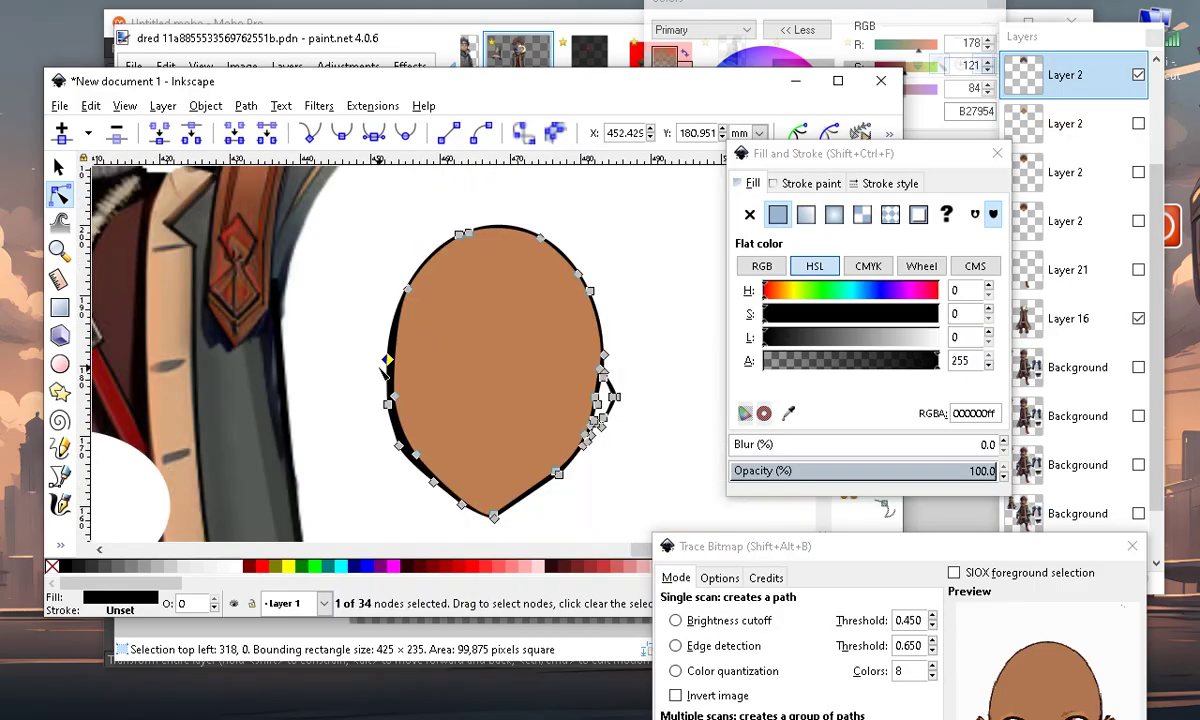
left_click_drag(388, 440, 377, 465)
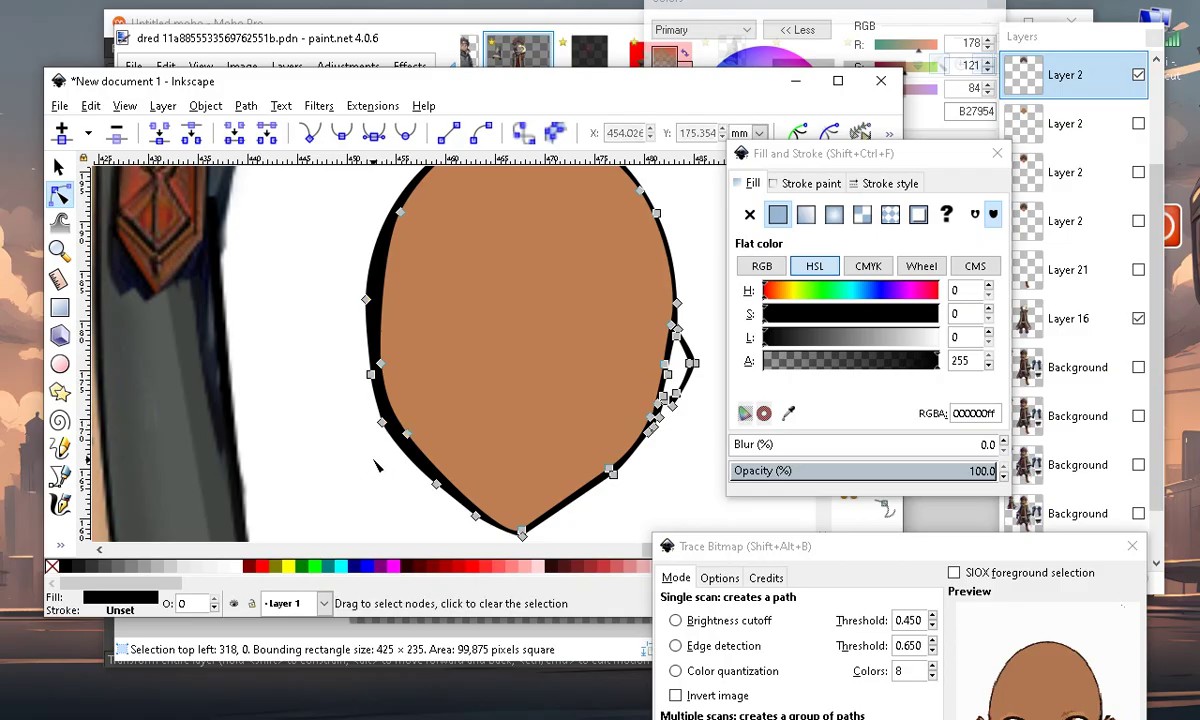
Move the left jaw and chin outline nodes inward and down along the skin edge to thin the jawline
scroll(377, 465, "up", 4)
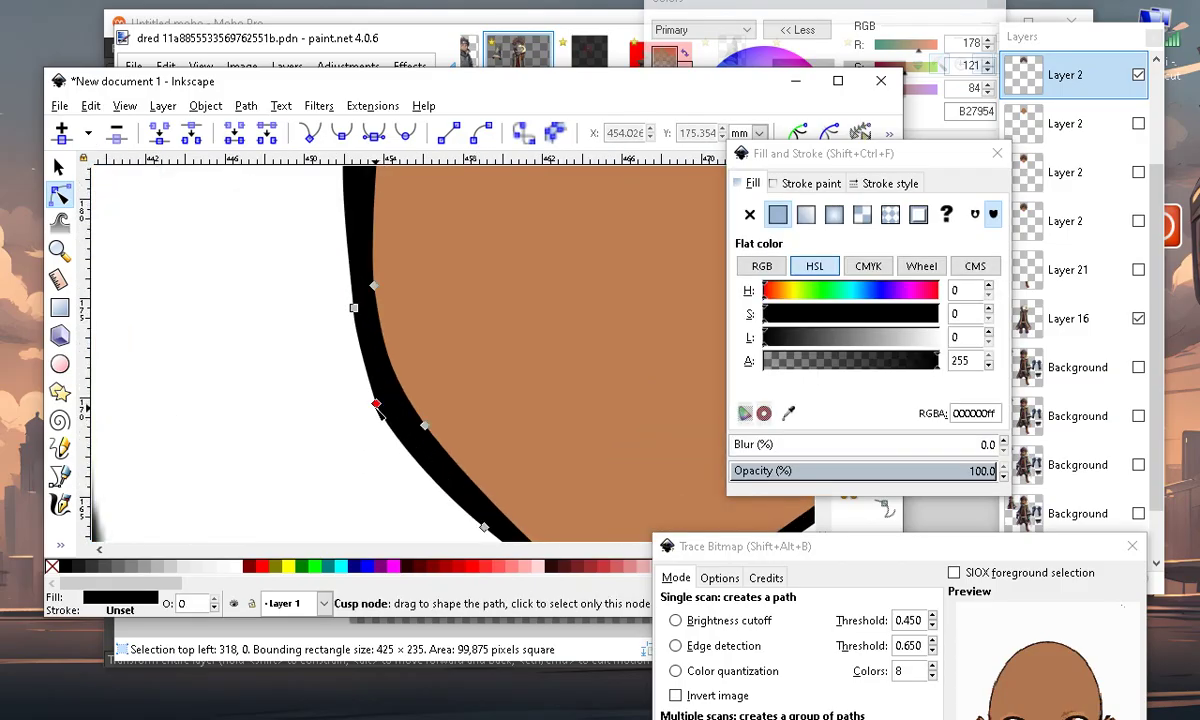
left_click_drag(378, 406, 403, 420)
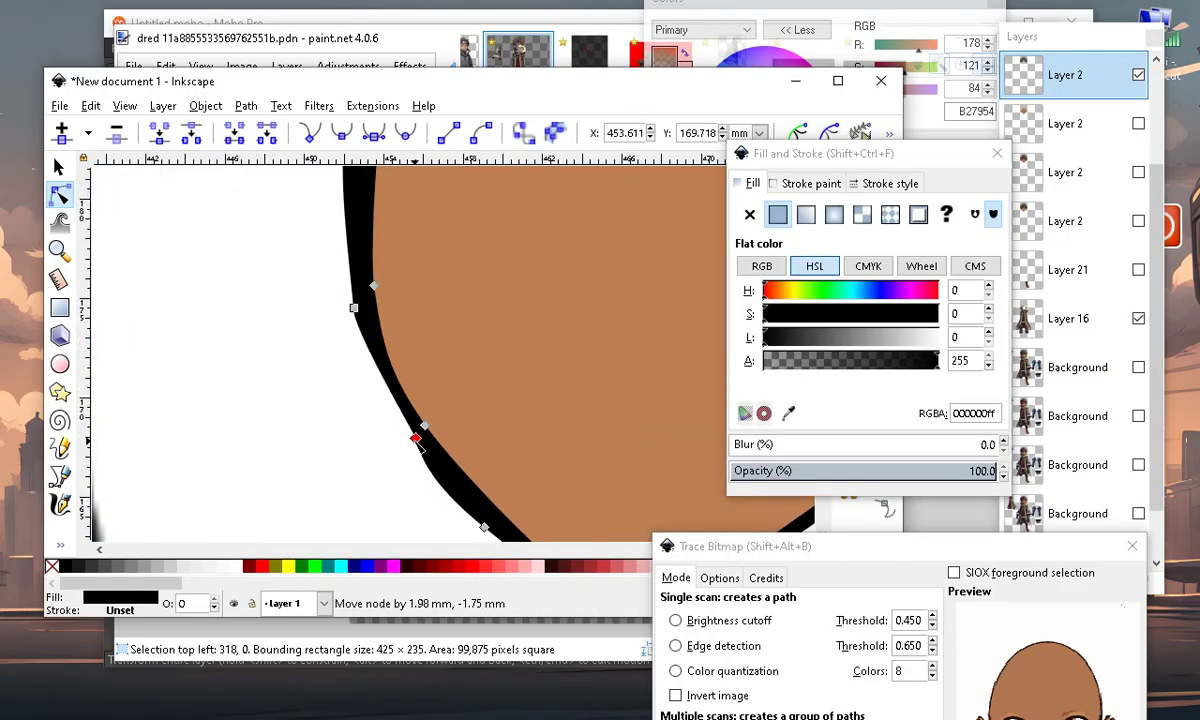
scroll(416, 440, "down", 3)
scroll(395, 500, "up", 4)
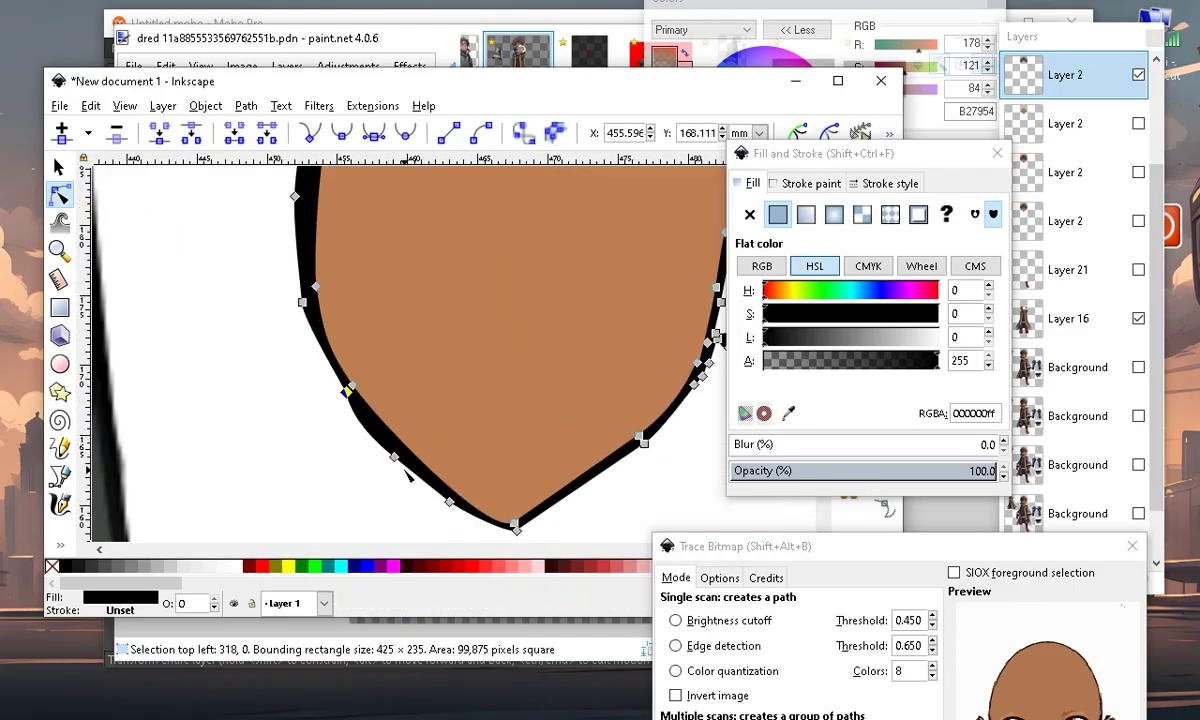
scroll(403, 465, "up", 1)
left_click_drag(382, 440, 398, 448)
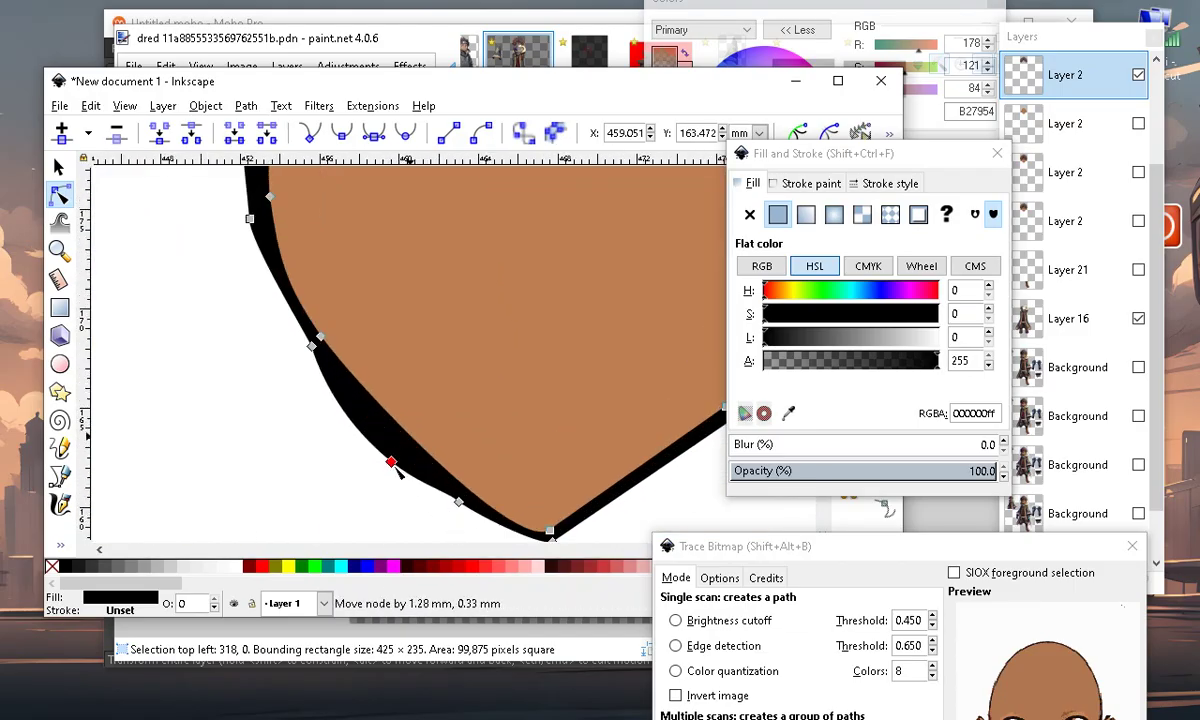
mouse_move(419, 470)
left_mouse_down()
mouse_move(417, 446)
mouse_move(429, 471)
left_mouse_up()
left_click(411, 435)
Adjust the outline along the head's left side to smooth its curve, and deselect the path
scroll(429, 471, "down", 4)
scroll(394, 471, "up", 3)
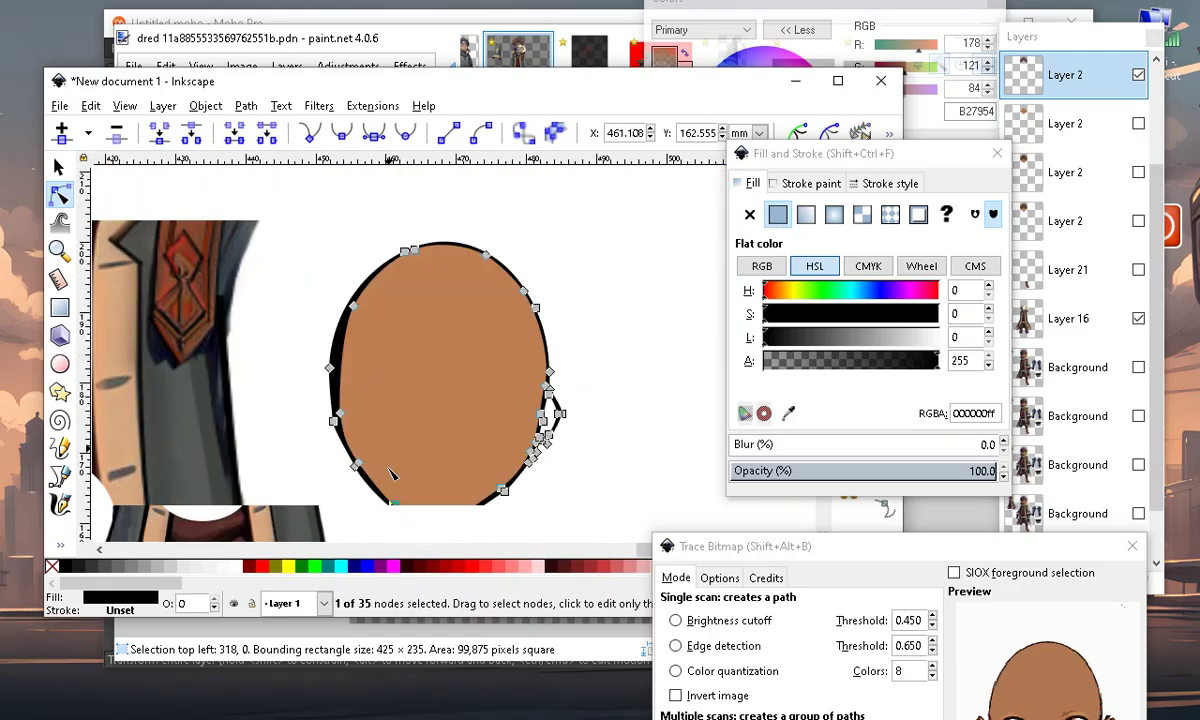
double_click(316, 314)
left_click_drag(316, 314, 300, 314)
scroll(552, 430, "down", 4)
left_click(637, 476)
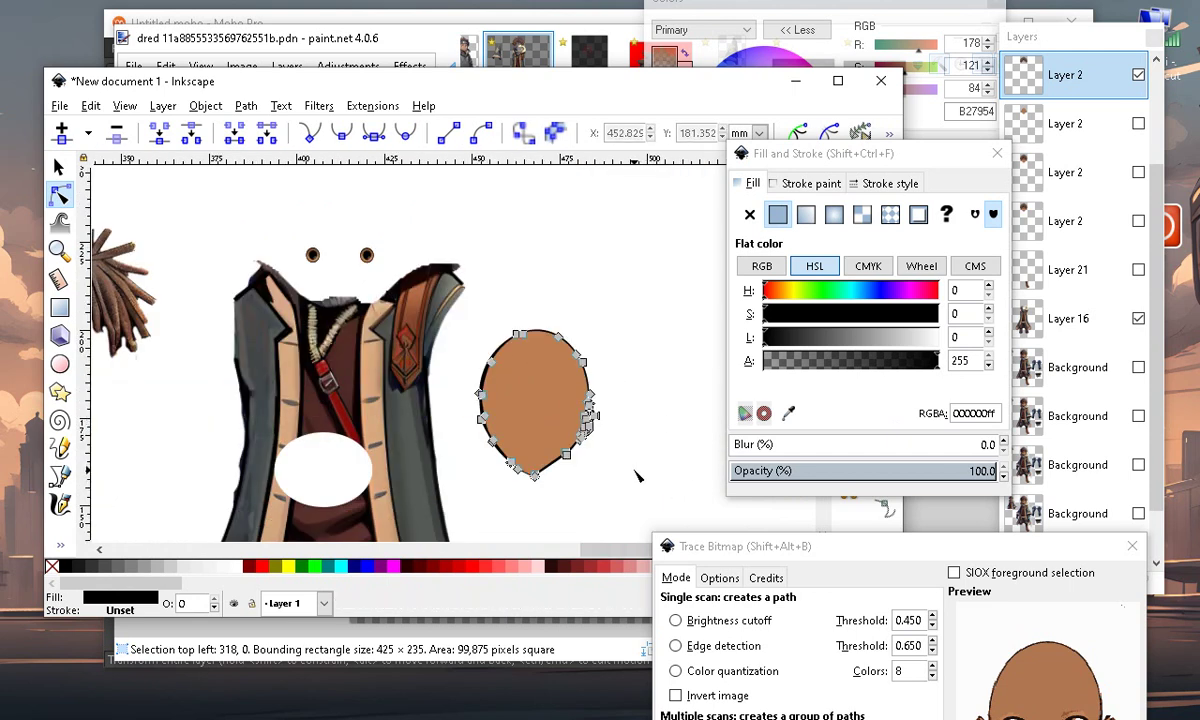
left_click(637, 476)
Examine the smoothed head outline at overall and close-up views
scroll(550, 432, "up", 3)
scroll(461, 367, "up", 1)
scroll(490, 367, "down", 3)
scroll(418, 367, "up", 2)
scroll(450, 368, "down", 5)
scroll(449, 368, "up", 4)
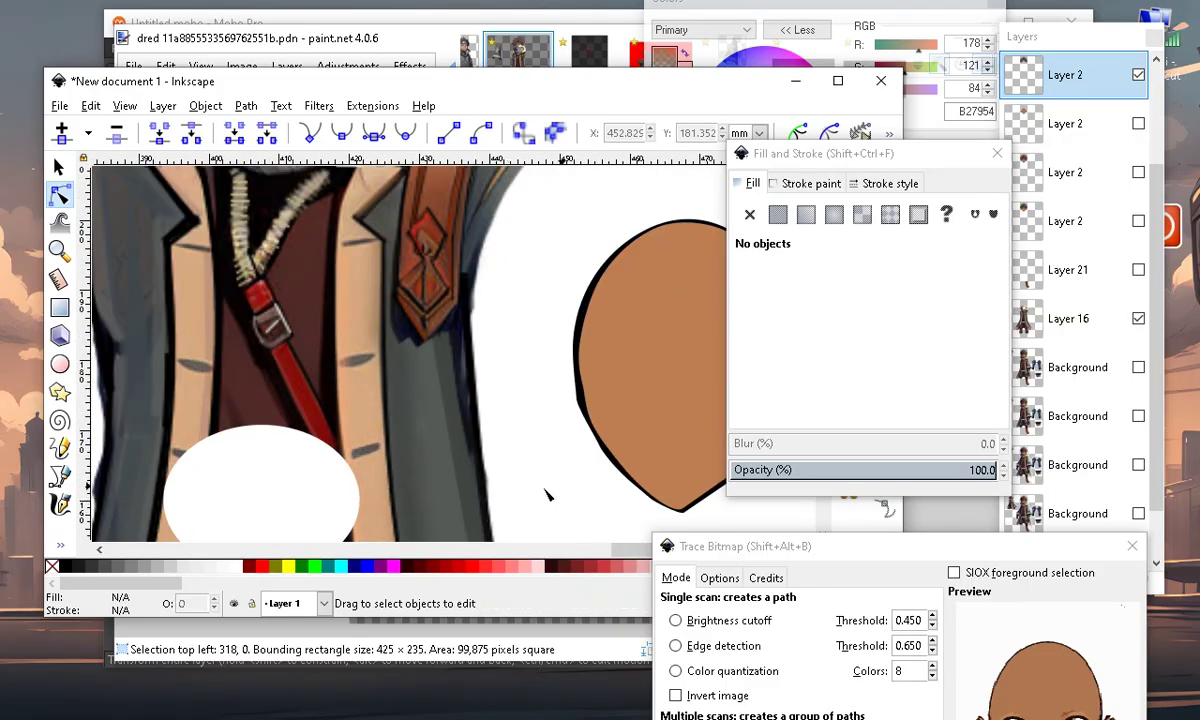
scroll(391, 330, "down", 1)
scroll(552, 350, "up", 3)
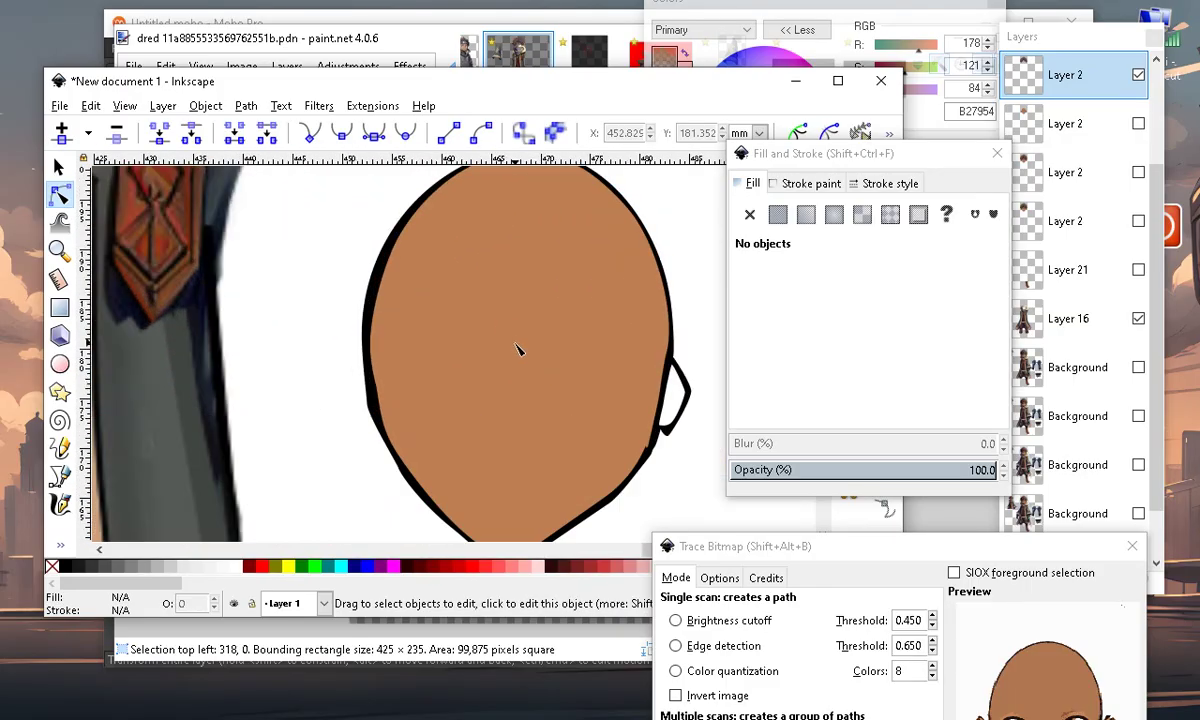
Select the skin-coloured face shape and erase a short stroke for each eye using the Eraser at width 6
left_click(438, 332)
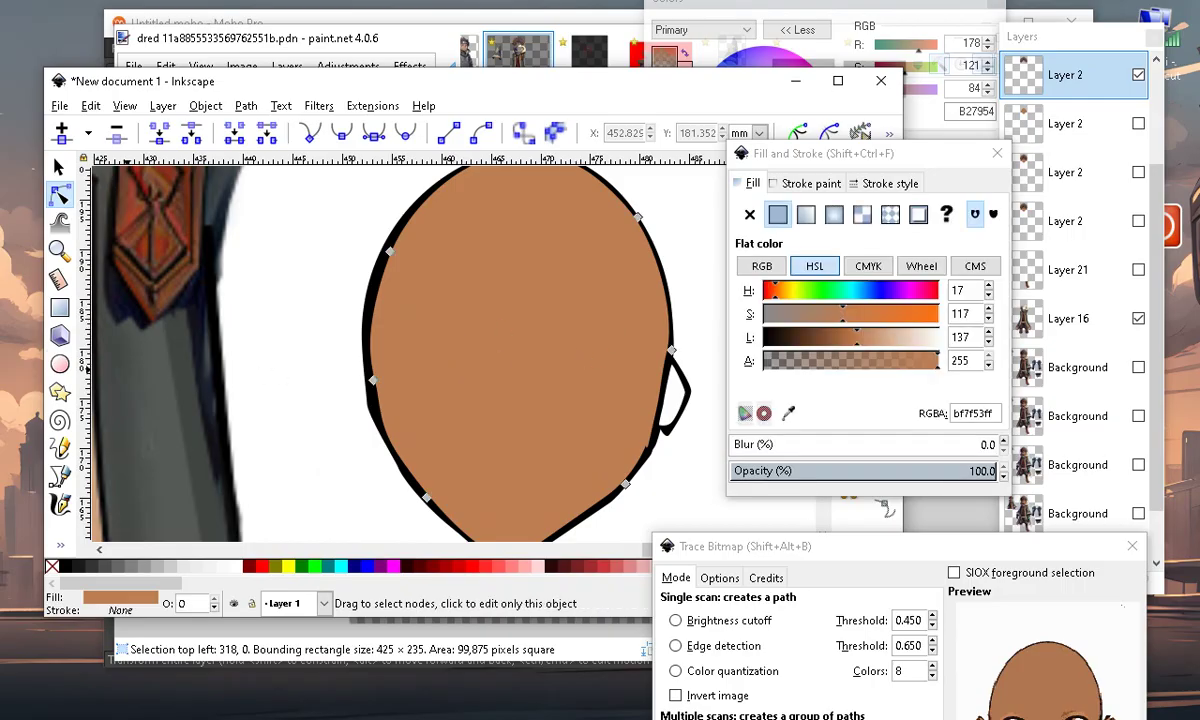
left_click(62, 545)
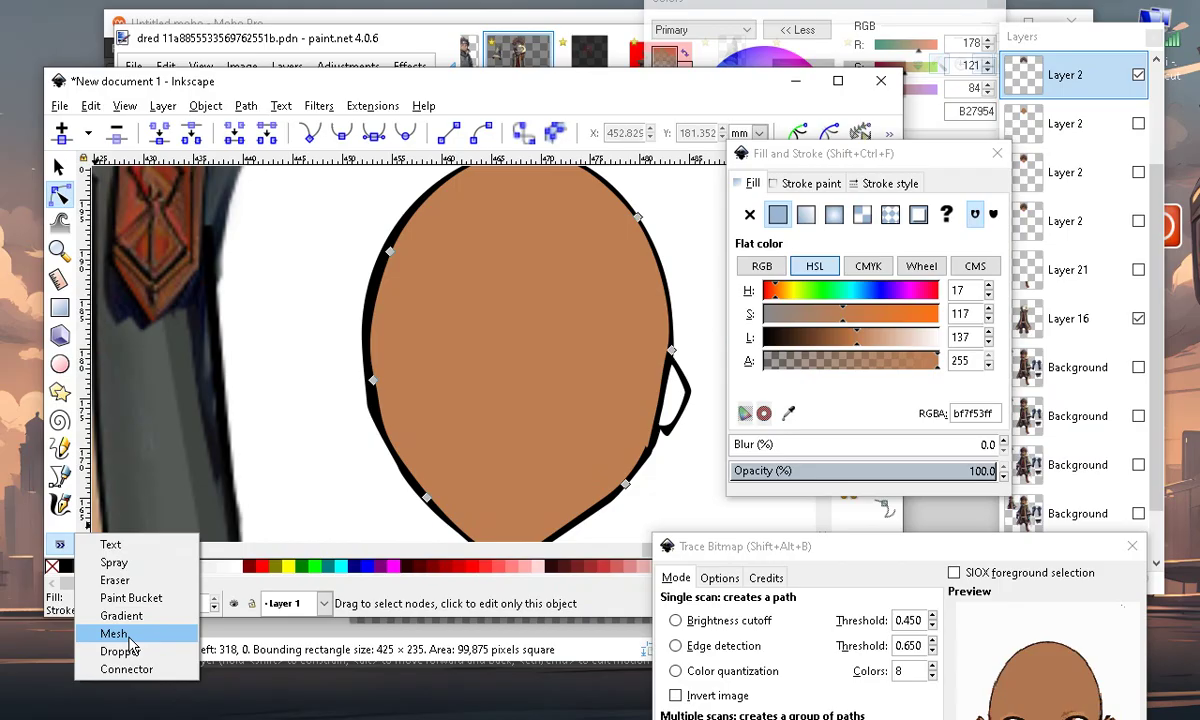
left_click(122, 580)
scroll(460, 345, "up", 2)
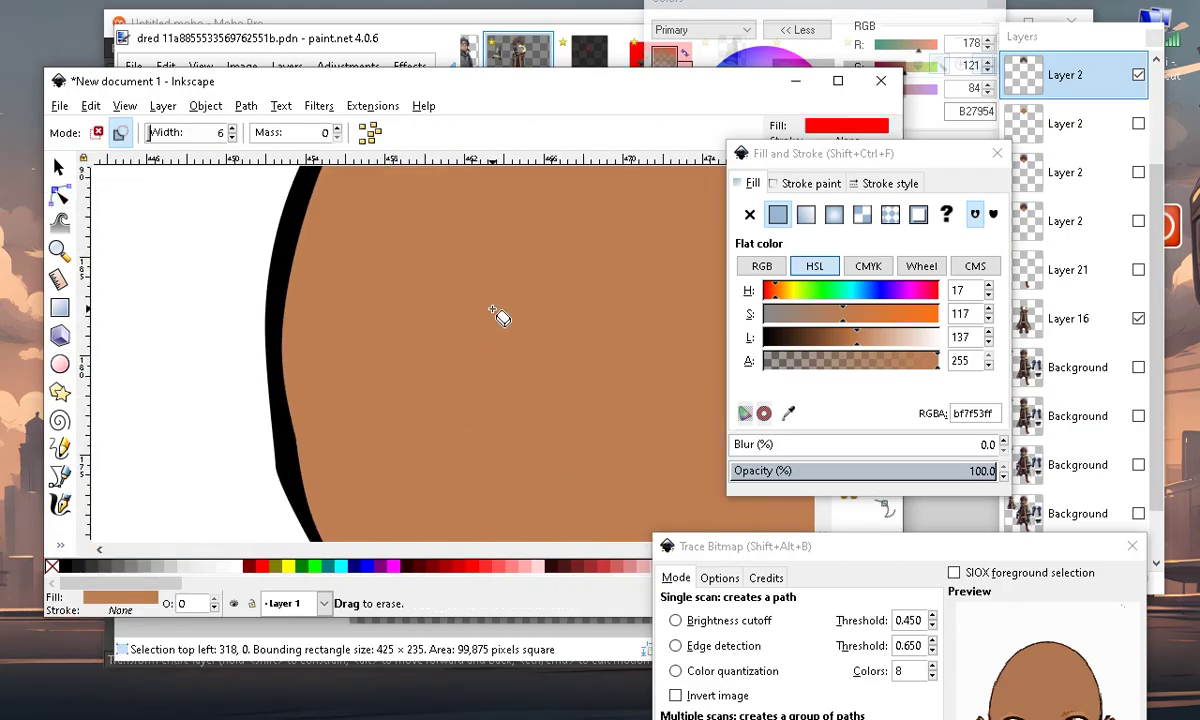
scroll(350, 345, "down", 2)
left_click_drag(463, 335, 496, 281)
scroll(268, 394, "up", 2)
scroll(255, 408, "down", 2)
scroll(347, 270, "up", 2)
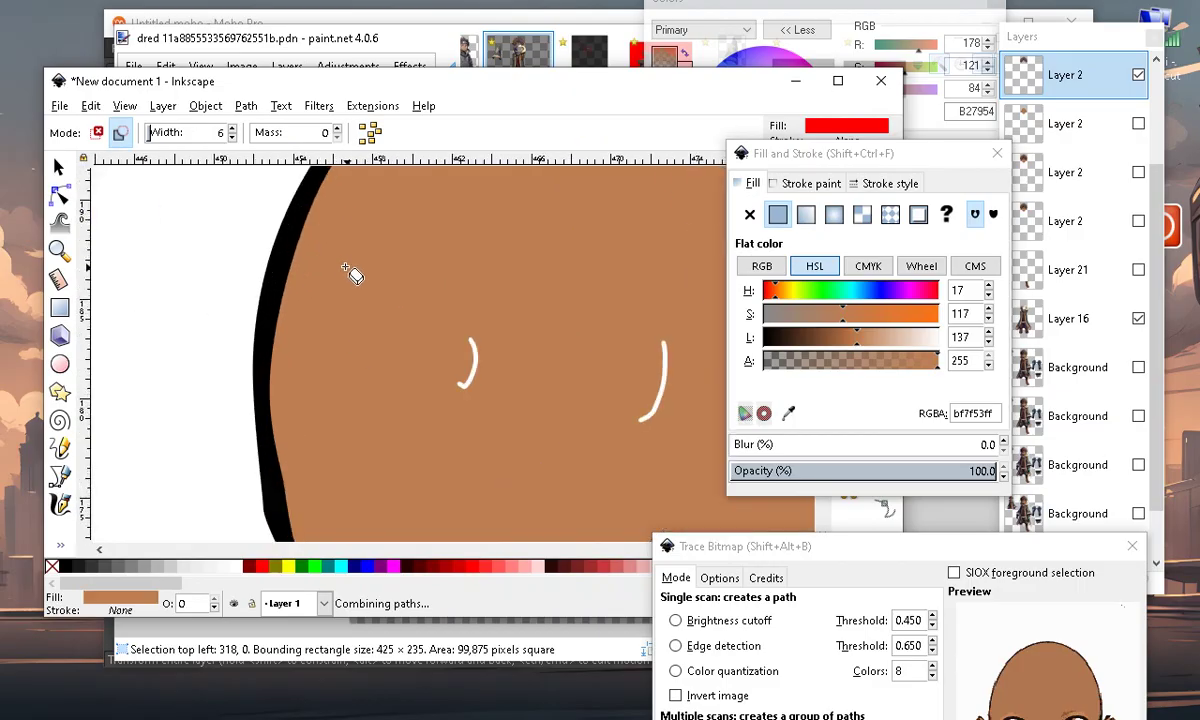
Edit the face path's nodes and delete the six nodes along the middle of the left eye stroke
left_click(59, 195)
scroll(613, 351, "up", 3)
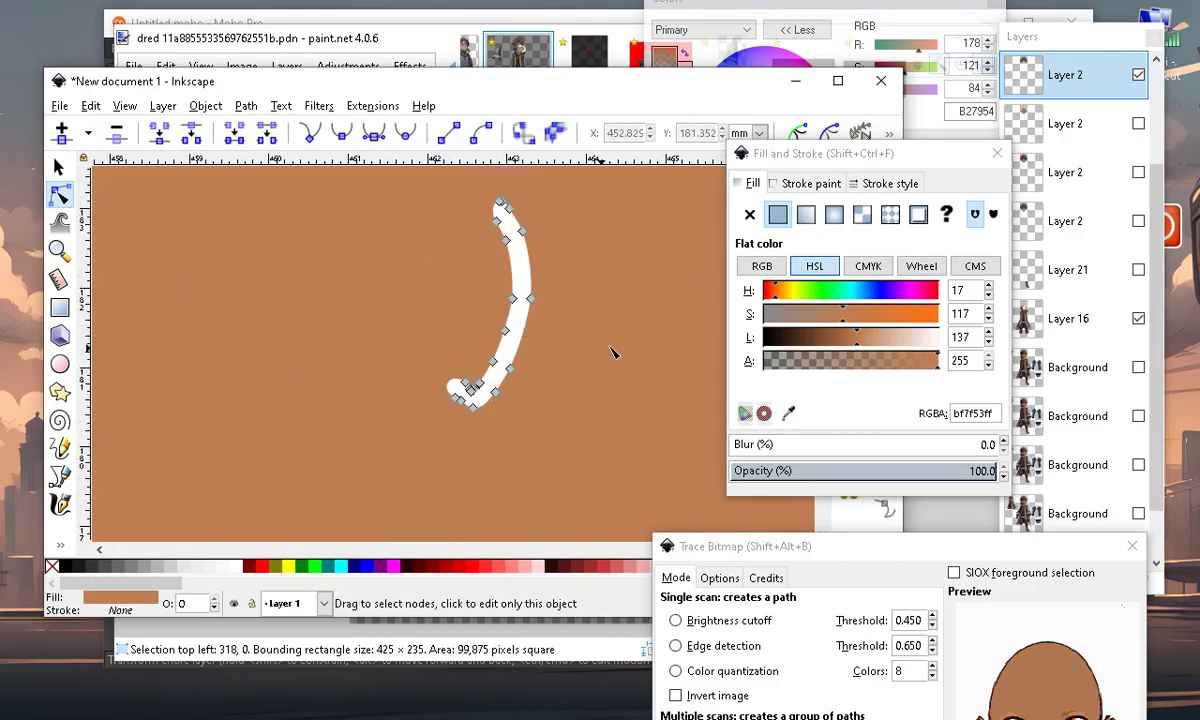
left_click_drag(448, 243, 568, 368)
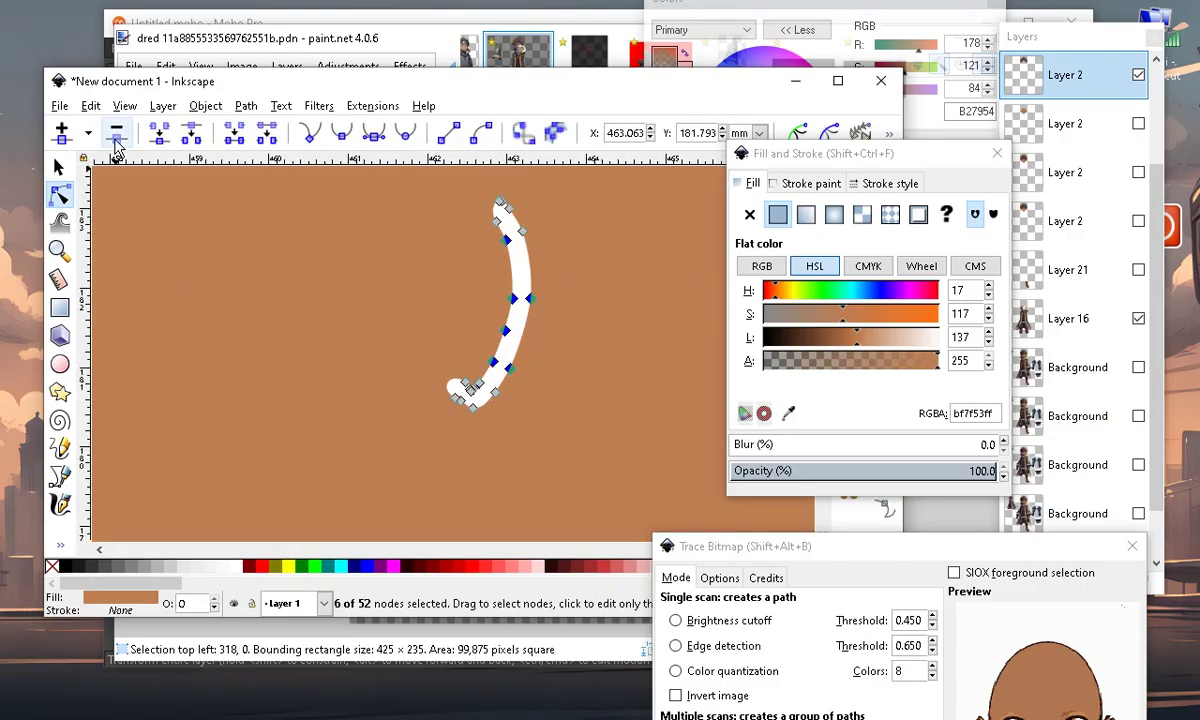
left_click(116, 143)
Spread the left eye hole's nodes sideways and upward into an open shape, and delete its stray upper node
scroll(447, 354, "down", 3)
scroll(478, 336, "up", 1)
left_click_drag(470, 306, 579, 314)
left_click_drag(453, 290, 313, 294)
double_click(457, 287)
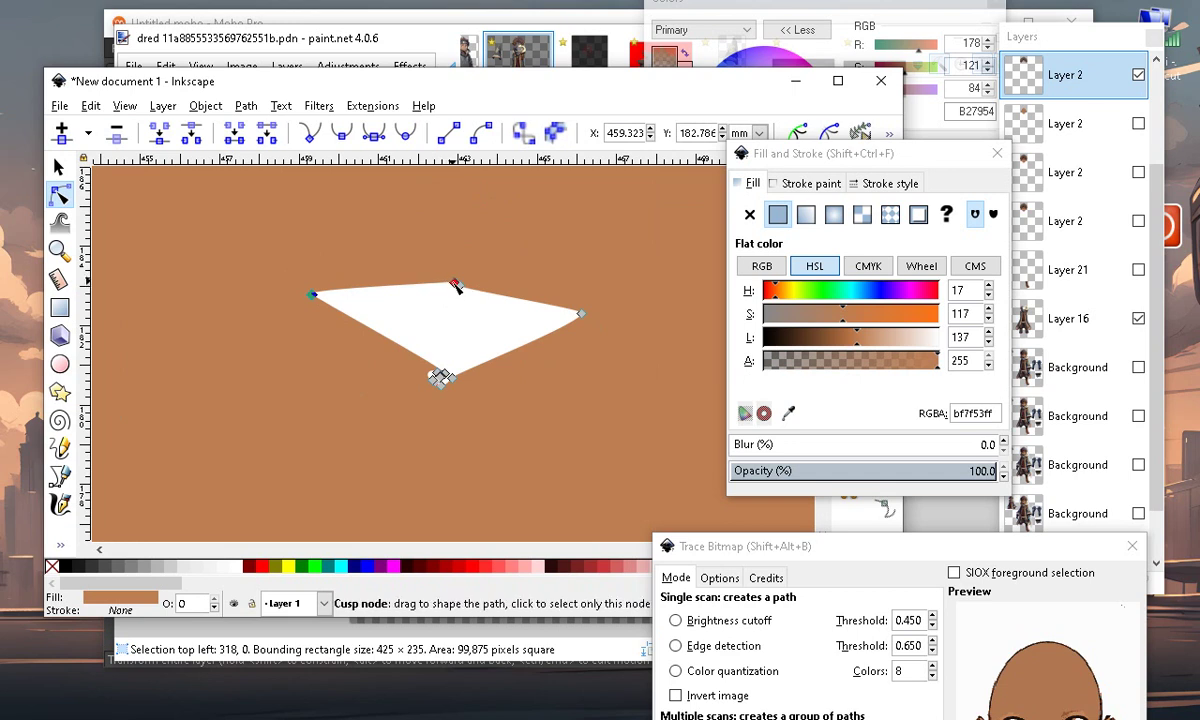
left_click_drag(457, 287, 378, 215)
left_click_drag(446, 311, 444, 309)
left_click(115, 135)
Delete the clustered lower nodes of the left eye hole and pull an added node down into a rounded bottom
scroll(387, 350, "down", 3)
scroll(385, 335, "up", 2)
scroll(380, 327, "down", 1)
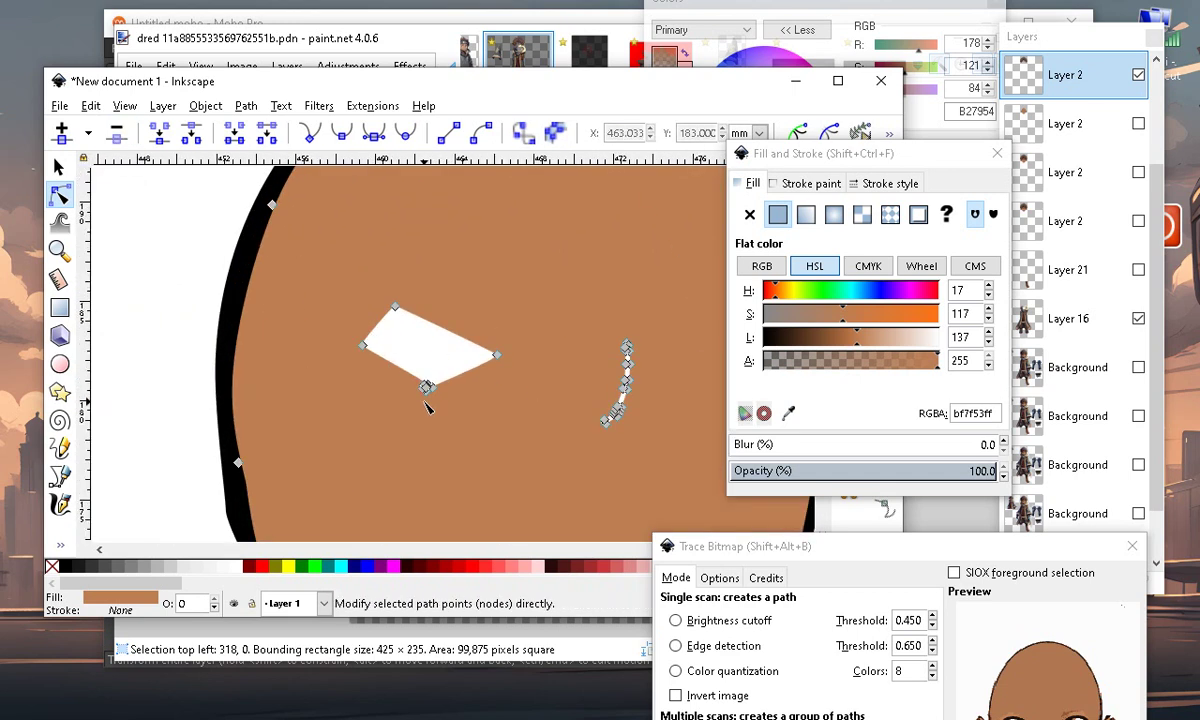
scroll(437, 413, "up", 2)
left_click_drag(440, 337, 400, 385)
left_click(116, 132)
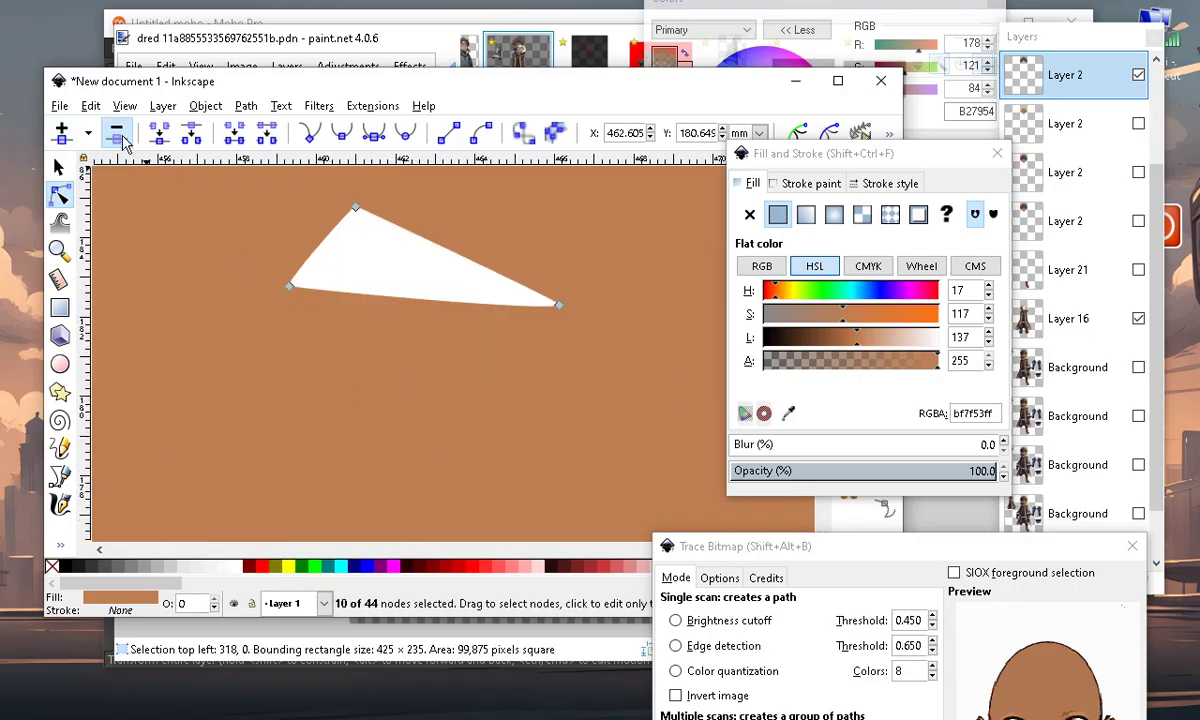
double_click(391, 302)
left_click_drag(391, 302, 356, 468)
scroll(325, 292, "down", 7)
Delete most of the right eye stroke's nodes and spread the remaining ones into a triangular hole
scroll(378, 318, "up", 7)
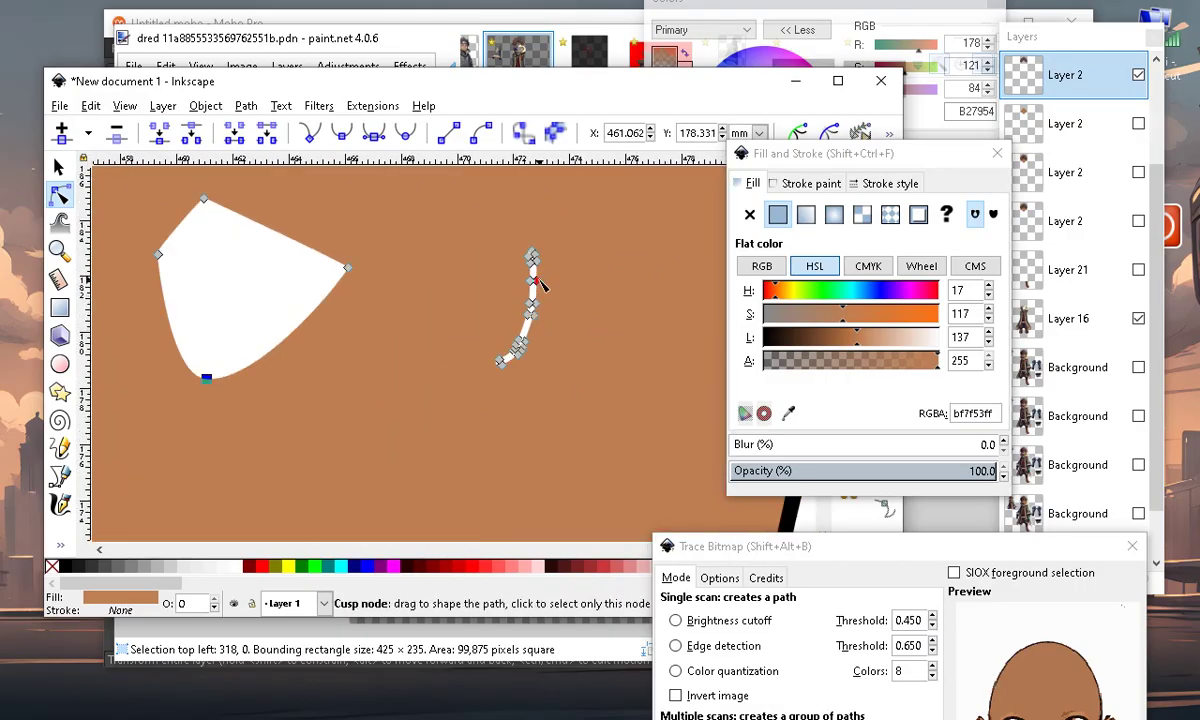
mouse_move(509, 345)
left_mouse_down()
mouse_move(571, 370)
mouse_move(570, 357)
left_mouse_up()
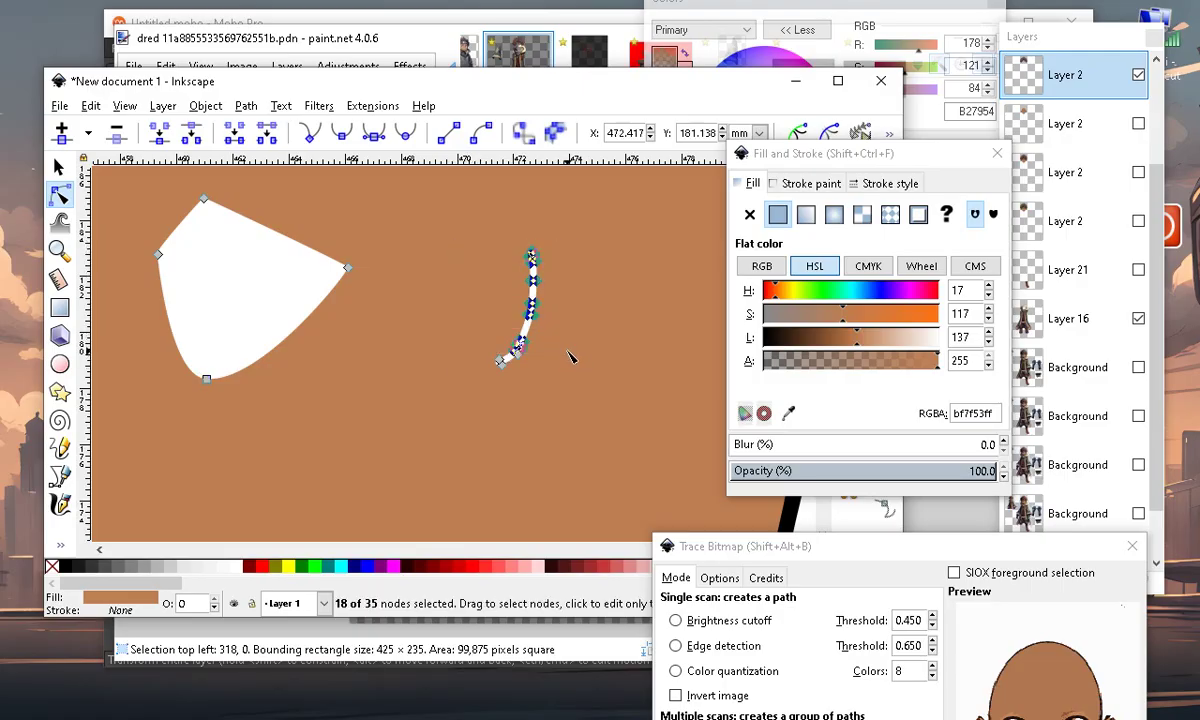
left_click(116, 137)
scroll(496, 408, "up", 1)
mouse_move(520, 345)
left_mouse_down()
mouse_move(712, 222)
mouse_move(713, 271)
left_mouse_up()
left_click_drag(497, 355, 515, 167)
scroll(456, 309, "down", 4)
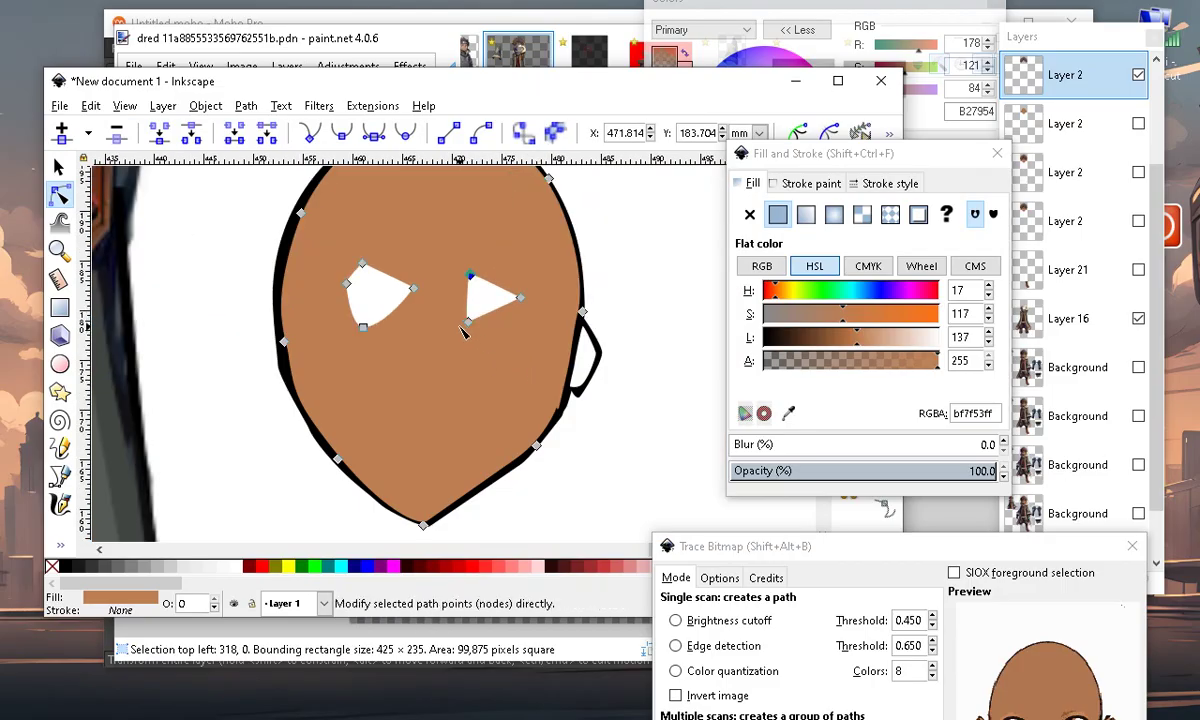
Widen the right eye hole into a four-sided shape by moving its lower and outer nodes
left_click_drag(466, 323, 537, 348)
left_click(502, 326)
double_click(499, 320)
left_click_drag(520, 297, 505, 275)
left_click_drag(537, 349, 520, 343)
scroll(523, 357, "down", 4)
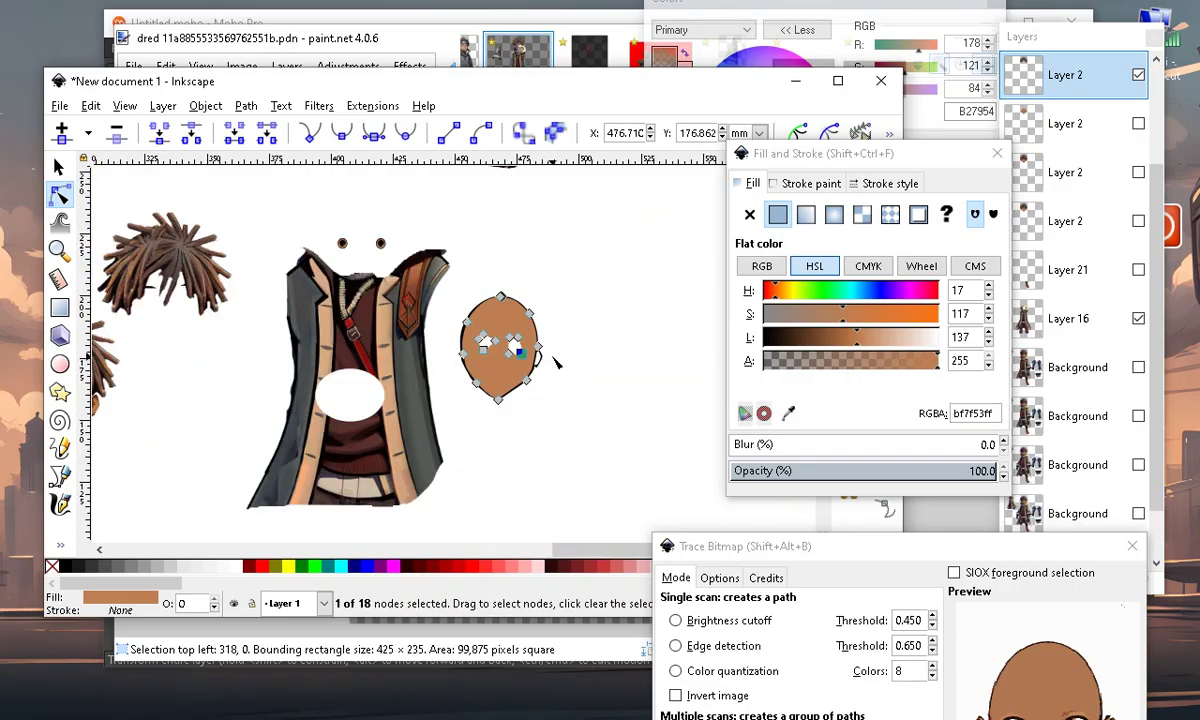
Move the skin-coloured face shape over the original character head
scroll(556, 363, "up", 1)
scroll(556, 363, "down", 4)
scroll(558, 340, "up", 5)
scroll(560, 323, "down", 4)
scroll(257, 361, "up", 5)
scroll(257, 361, "down", 4)
scroll(317, 363, "up", 3)
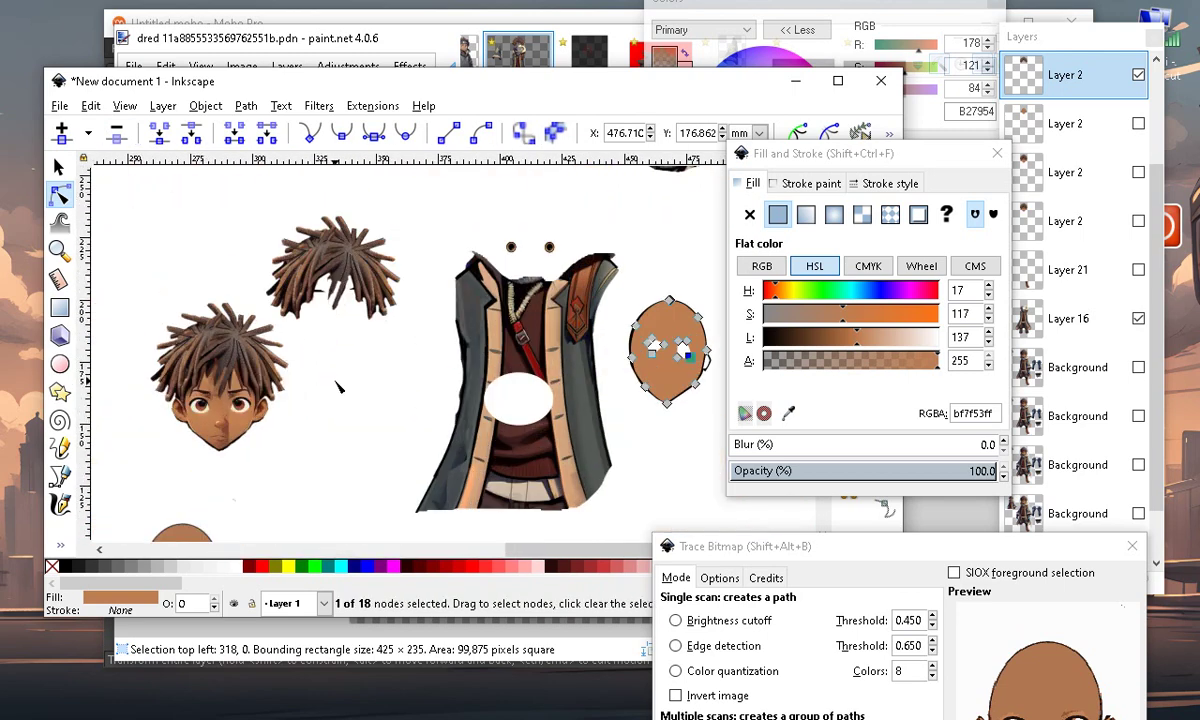
left_click(58, 168)
left_click_drag(640, 368, 284, 438)
scroll(183, 452, "up", 3)
mouse_move(470, 425)
left_mouse_down()
mouse_move(481, 430)
mouse_move(286, 383)
mouse_move(295, 395)
mouse_move(277, 316)
mouse_move(239, 375)
mouse_move(246, 386)
left_mouse_up()
Raise the face shape to the top and set its fill to saturation 240 and alpha 134
left_click(402, 133)
mouse_move(888, 357)
left_mouse_down()
mouse_move(852, 369)
mouse_move(892, 316)
mouse_move(937, 316)
left_mouse_up()
Move the right eye hole's corner nodes onto the edges of the reference eye beneath it
scroll(310, 371, "up", 4)
scroll(490, 327, "down", 3)
scroll(500, 338, "up", 2)
scroll(500, 338, "up", 1)
scroll(423, 327, "down", 3)
scroll(431, 402, "up", 2)
scroll(399, 493, "down", 1)
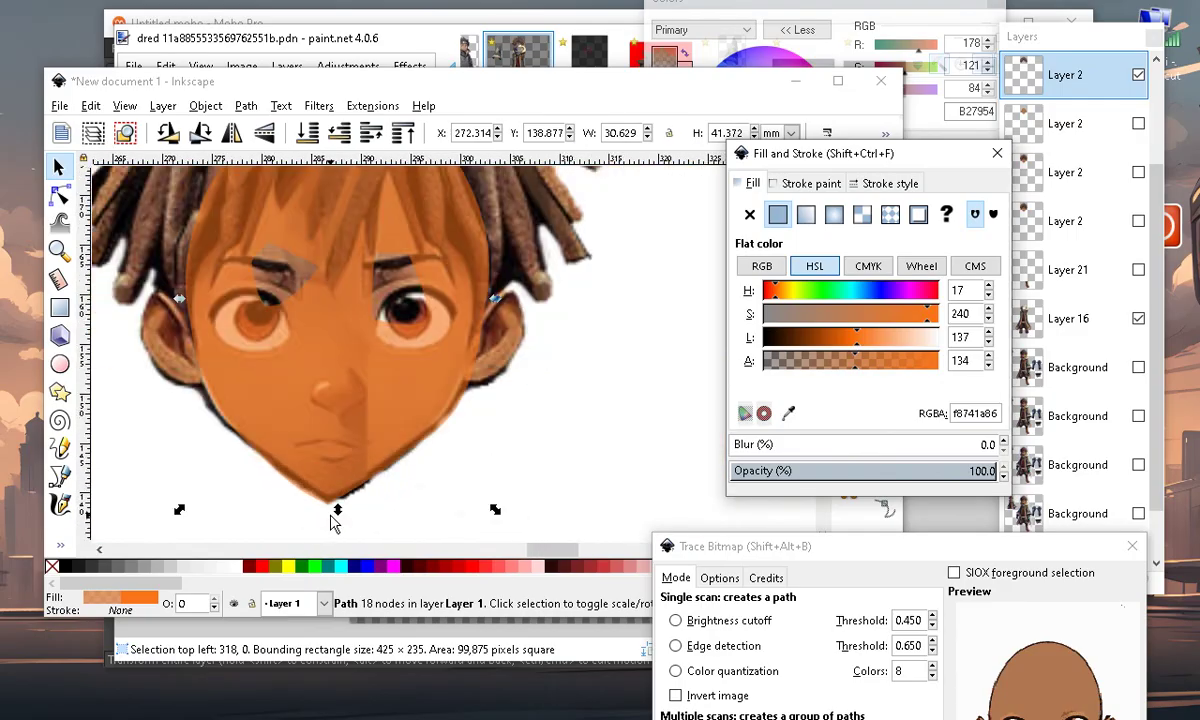
scroll(404, 293, "up", 1)
scroll(405, 352, "up", 2)
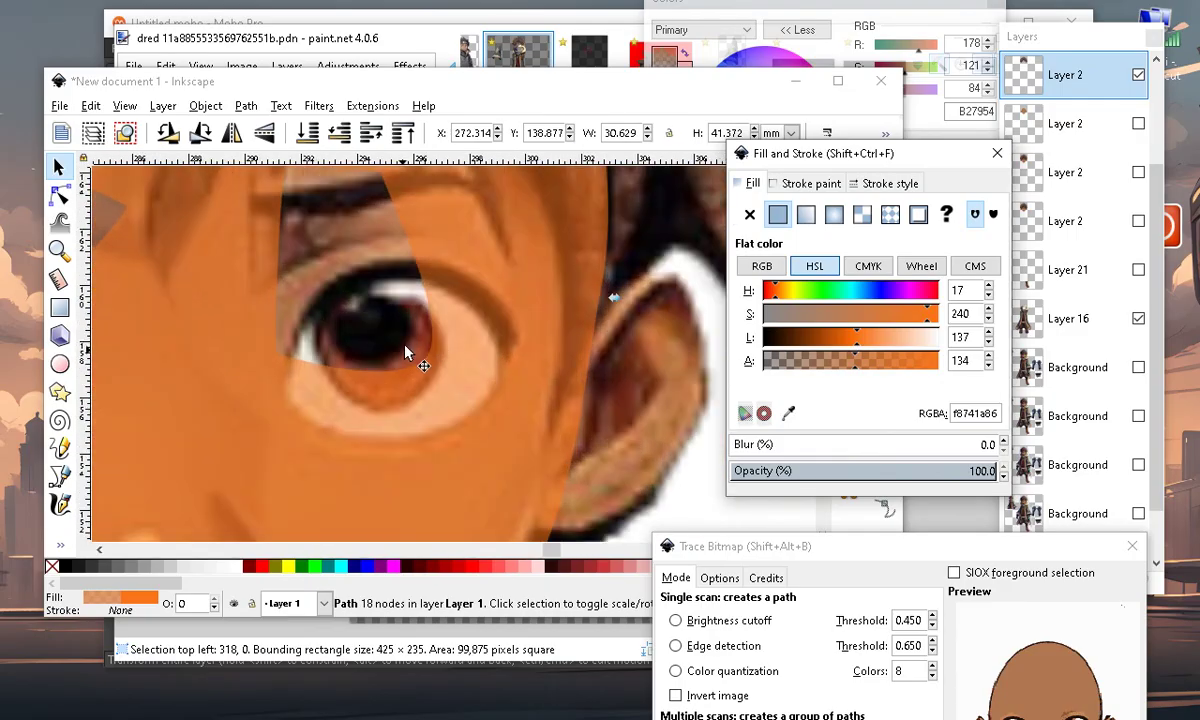
left_click(59, 194)
left_click_drag(428, 359, 498, 354)
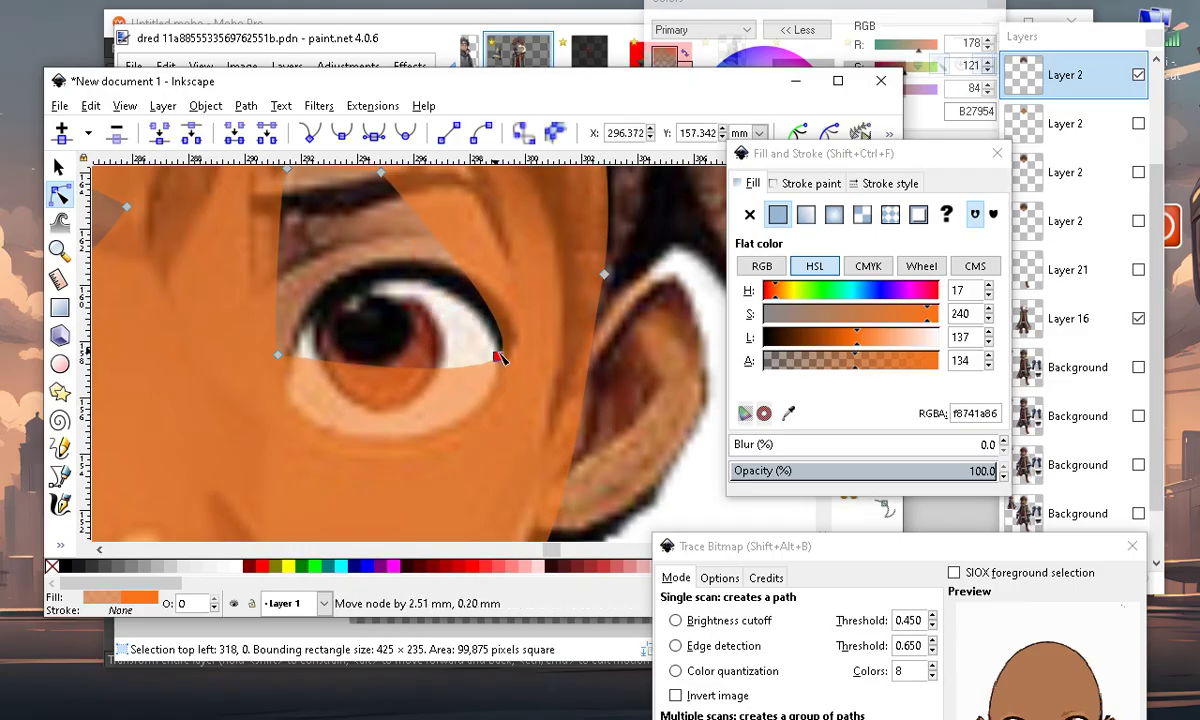
scroll(461, 388, "down", 3)
scroll(437, 354, "up", 4)
left_click_drag(437, 247, 564, 400)
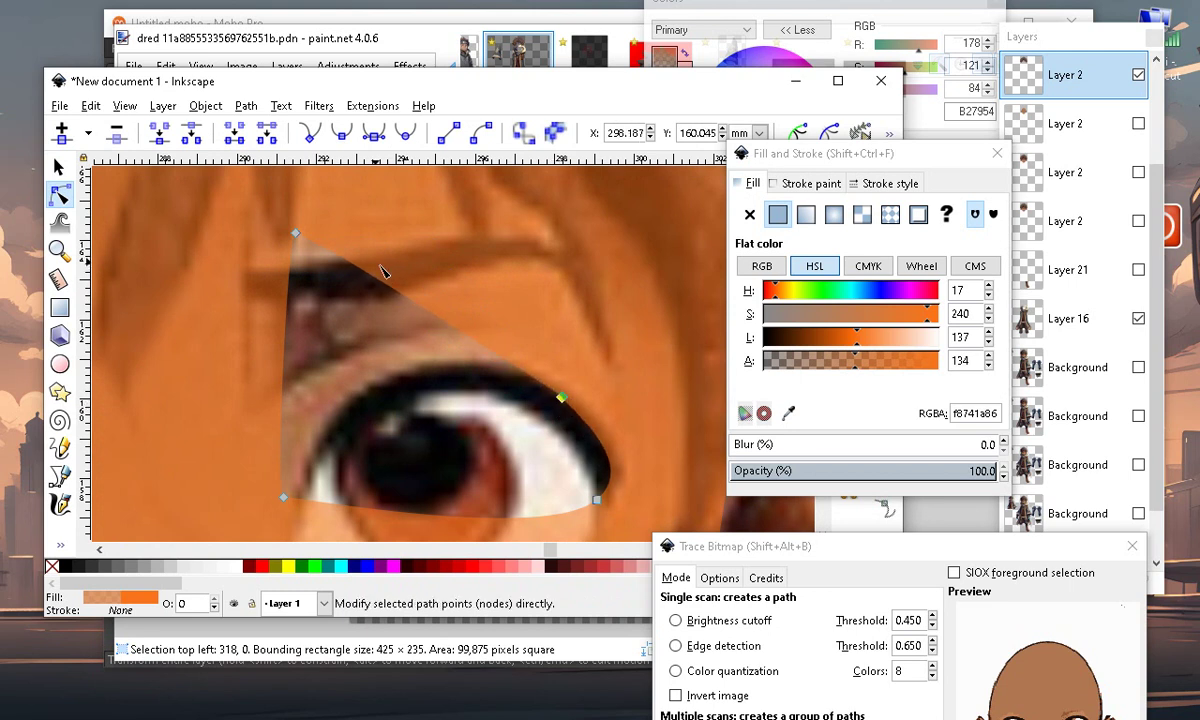
left_click_drag(292, 238, 352, 434)
Add nodes around the right eye hole, adjust them to follow the reference eye's upper lid and lower edge, and deselect the path
scroll(400, 350, "down", 3)
scroll(426, 442, "up", 2)
double_click(358, 360)
left_click_drag(442, 407, 477, 418)
double_click(336, 302)
left_click_drag(336, 302, 331, 289)
double_click(422, 270)
left_click_drag(422, 270, 427, 260)
left_click_drag(509, 351, 524, 362)
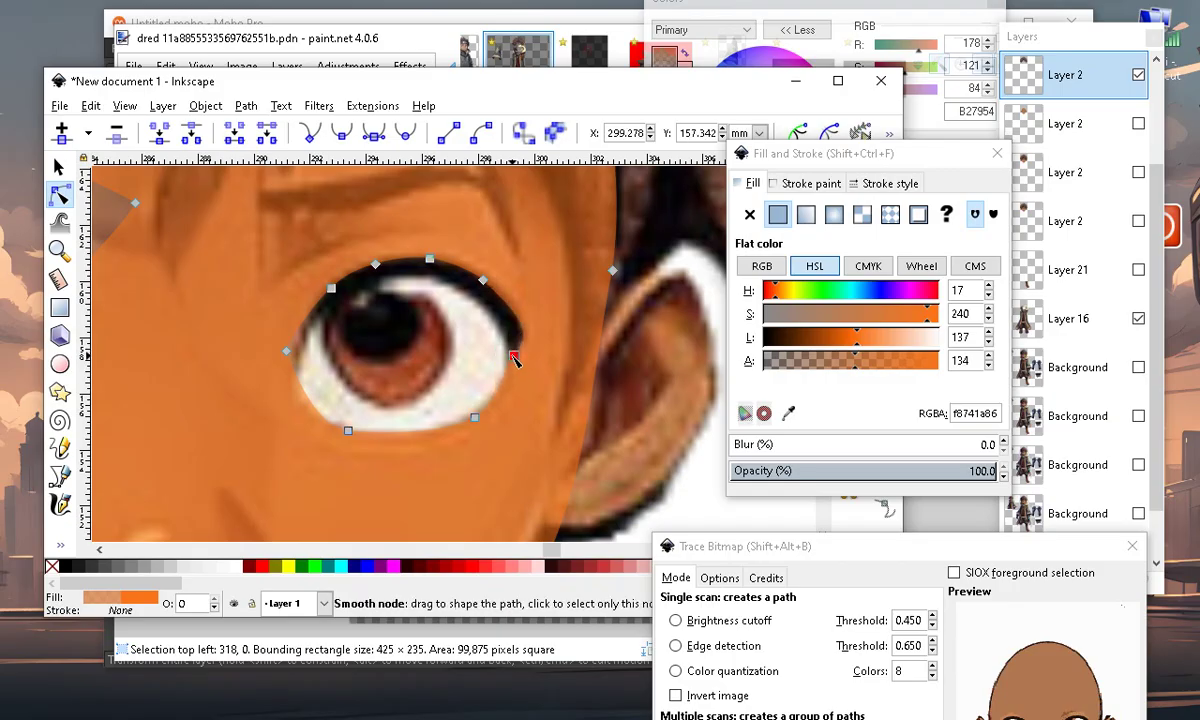
scroll(500, 371, "down", 3)
scroll(482, 387, "up", 1)
left_click(598, 465)
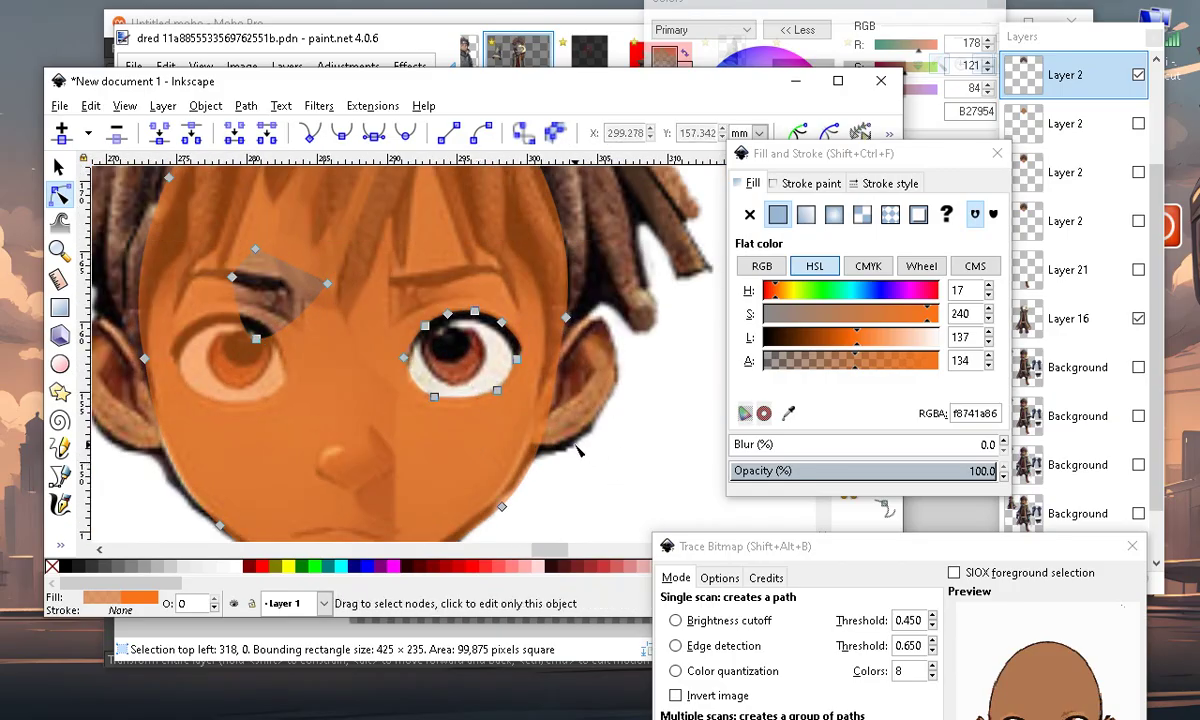
left_click(628, 488)
Move the left eye hole's lower and inner corner nodes onto the lower edge of the reference eye
scroll(580, 430, "down", 3)
scroll(535, 362, "up", 4)
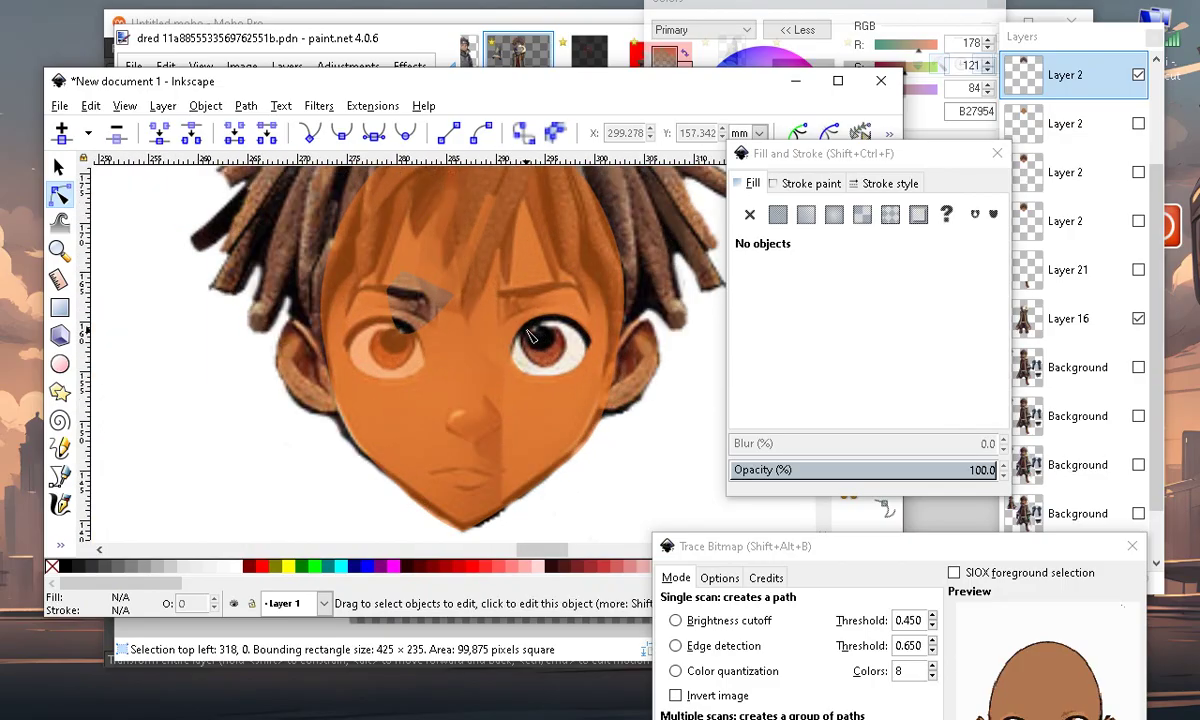
scroll(520, 362, "up", 2)
scroll(289, 330, "up", 2)
left_click(287, 328)
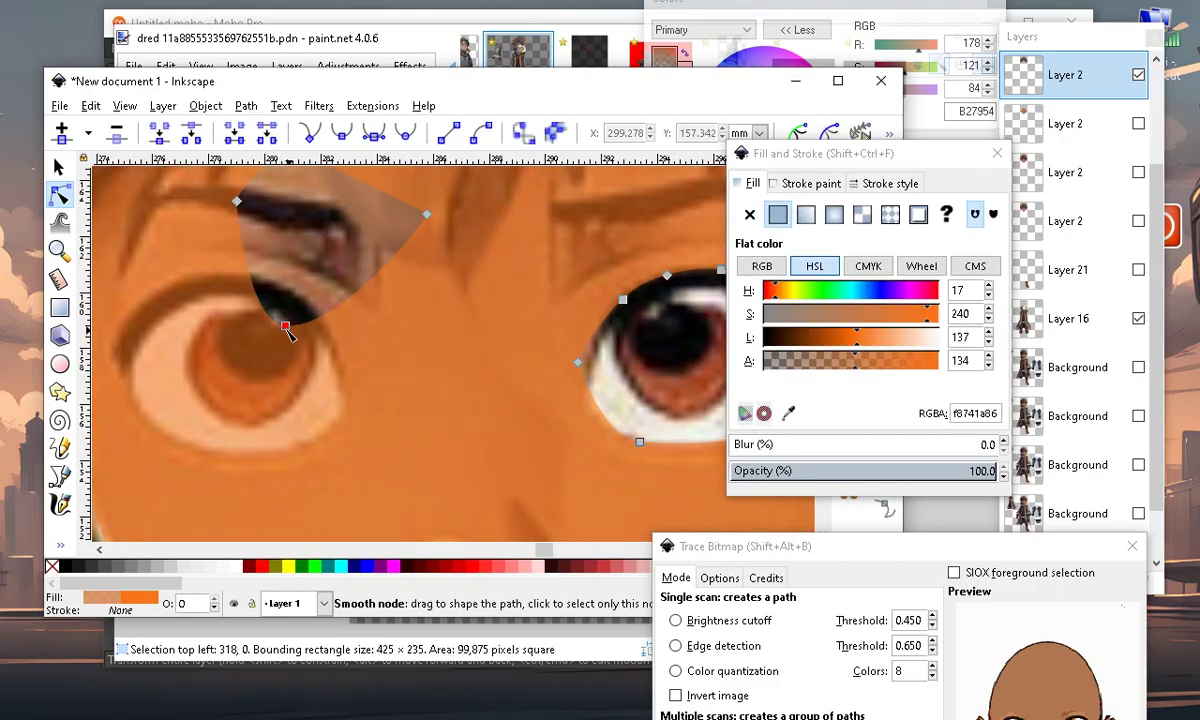
left_click_drag(285, 327, 201, 446)
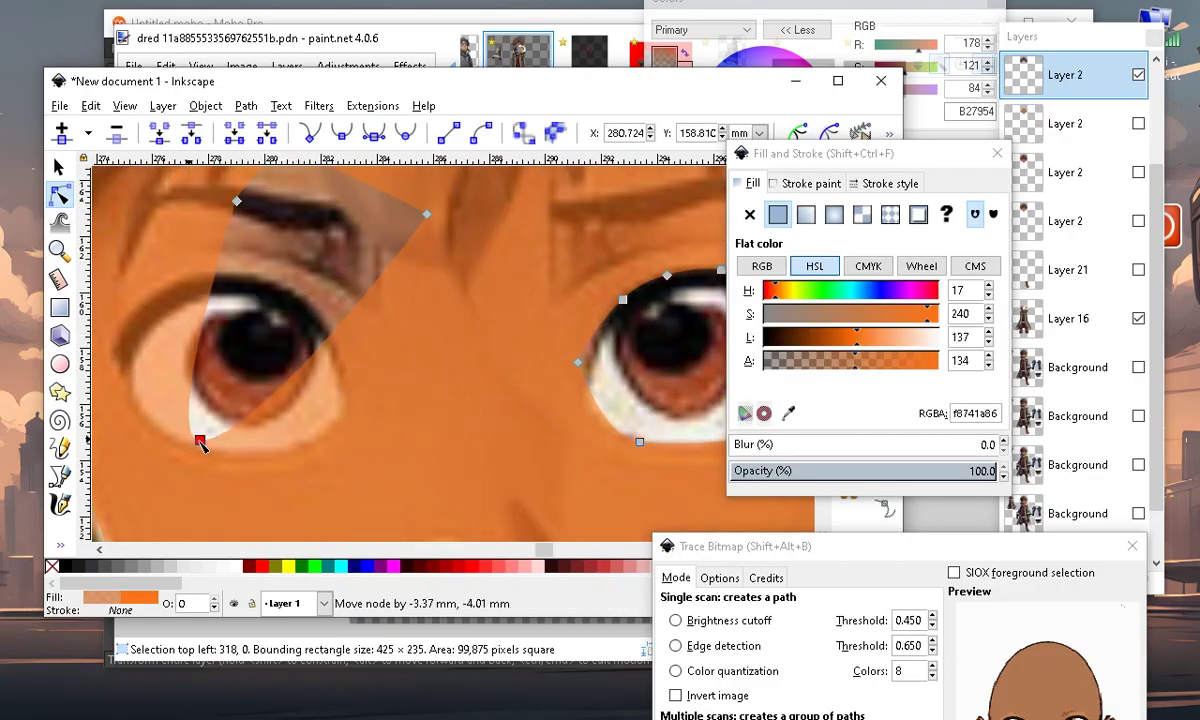
left_click_drag(427, 212, 303, 451)
Move the left eye hole's upper nodes onto the reference eye's outer edge and upper lid, and add a node at its inner side
scroll(313, 397, "down", 1)
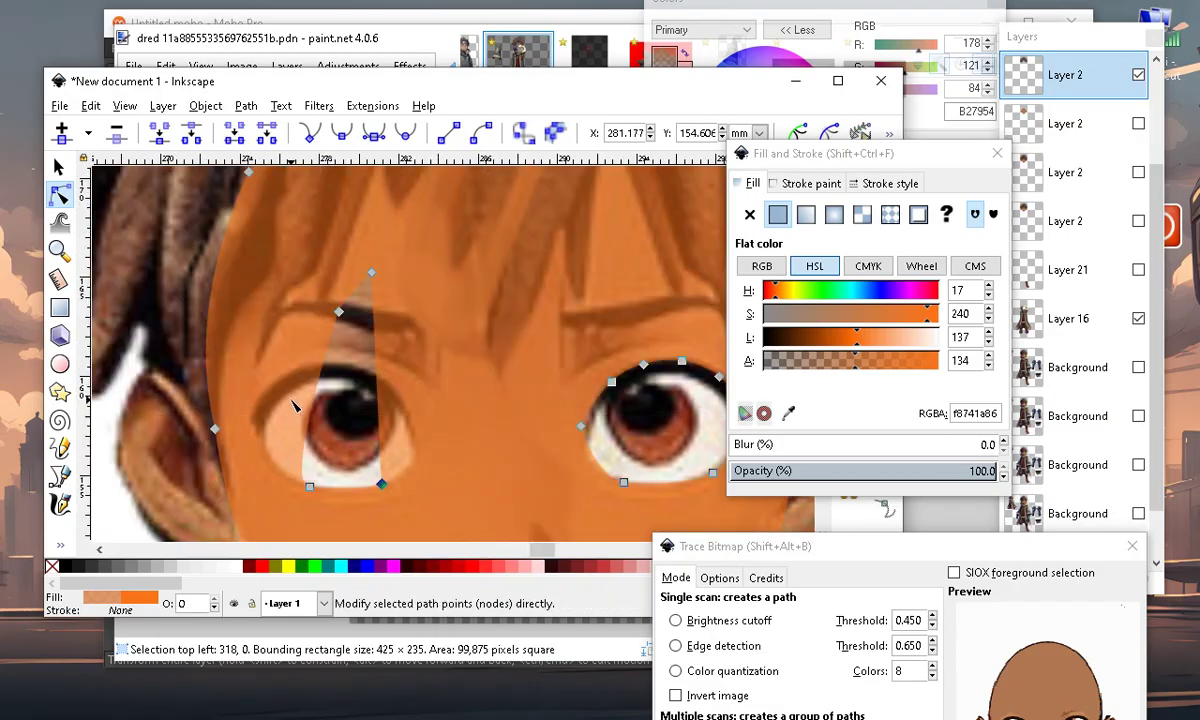
left_click_drag(318, 293, 266, 437)
left_click_drag(375, 277, 287, 407)
double_click(313, 424)
left_click_drag(314, 425, 413, 406)
scroll(395, 453, "up", 1)
mouse_move(327, 357)
left_mouse_down()
mouse_move(352, 376)
mouse_move(334, 350)
mouse_move(339, 359)
left_mouse_up()
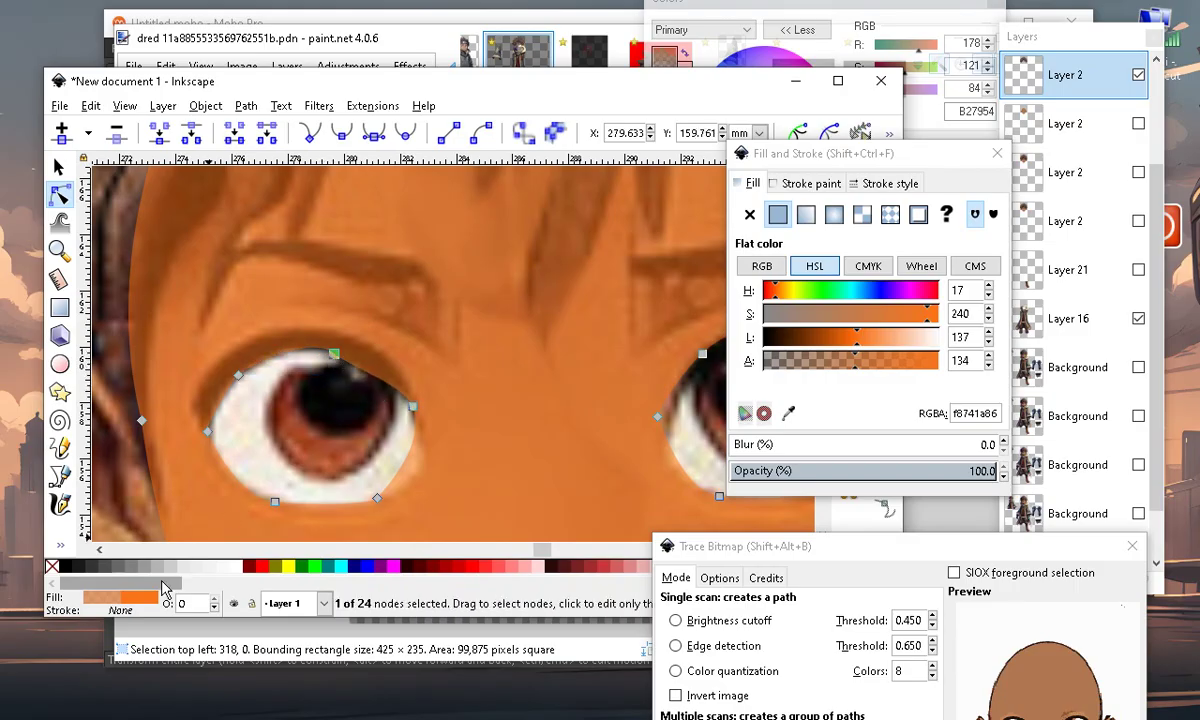
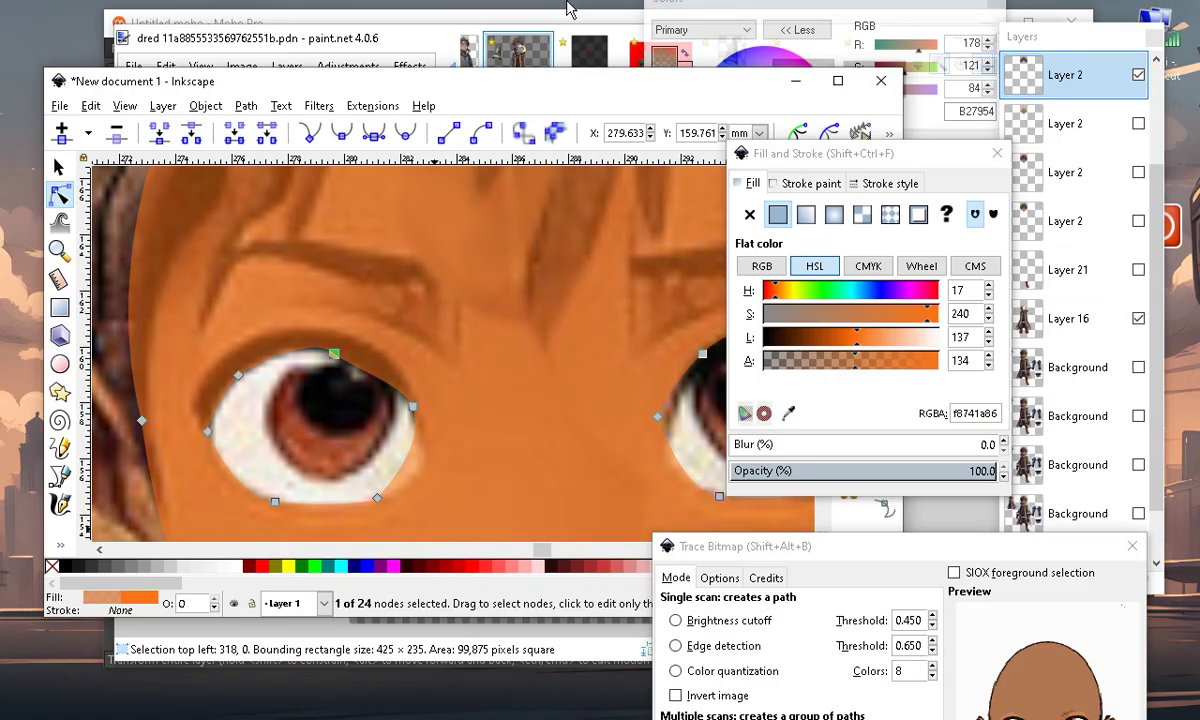
Refine the left eye hole's upper edge along the reference lid, adding a node between the lid's peak and inner side
scroll(392, 251, "down", 3)
scroll(483, 272, "up", 1)
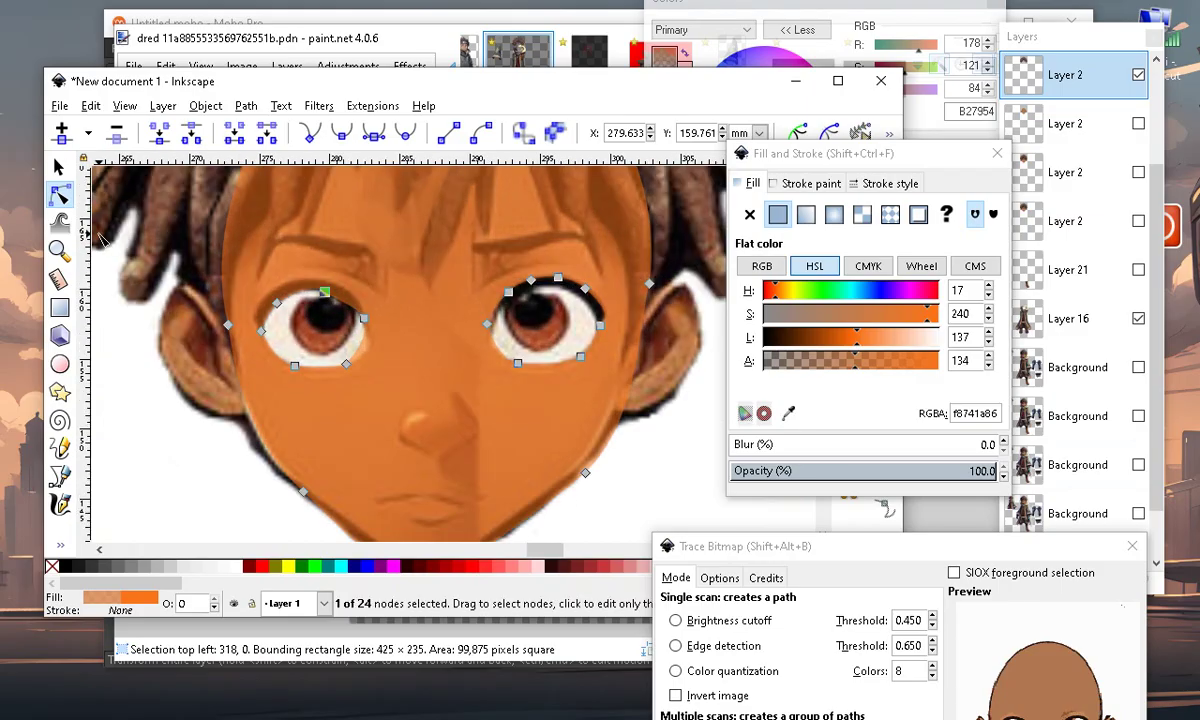
scroll(209, 340, "up", 1)
left_click(405, 367)
scroll(400, 372, "up", 2)
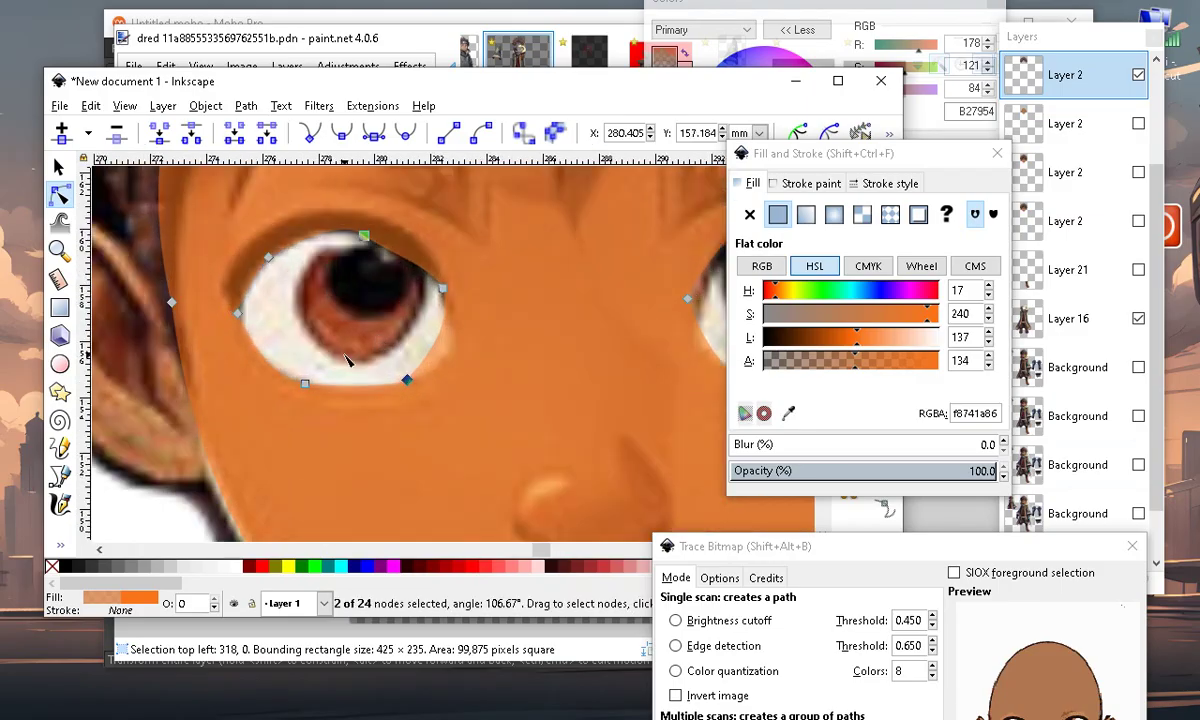
mouse_move(246, 261)
left_mouse_down()
mouse_move(182, 241)
mouse_move(228, 297)
mouse_move(241, 262)
left_mouse_up()
left_click_drag(378, 228, 427, 287)
double_click(406, 255)
double_click(406, 250)
scroll(452, 266, "down", 2)
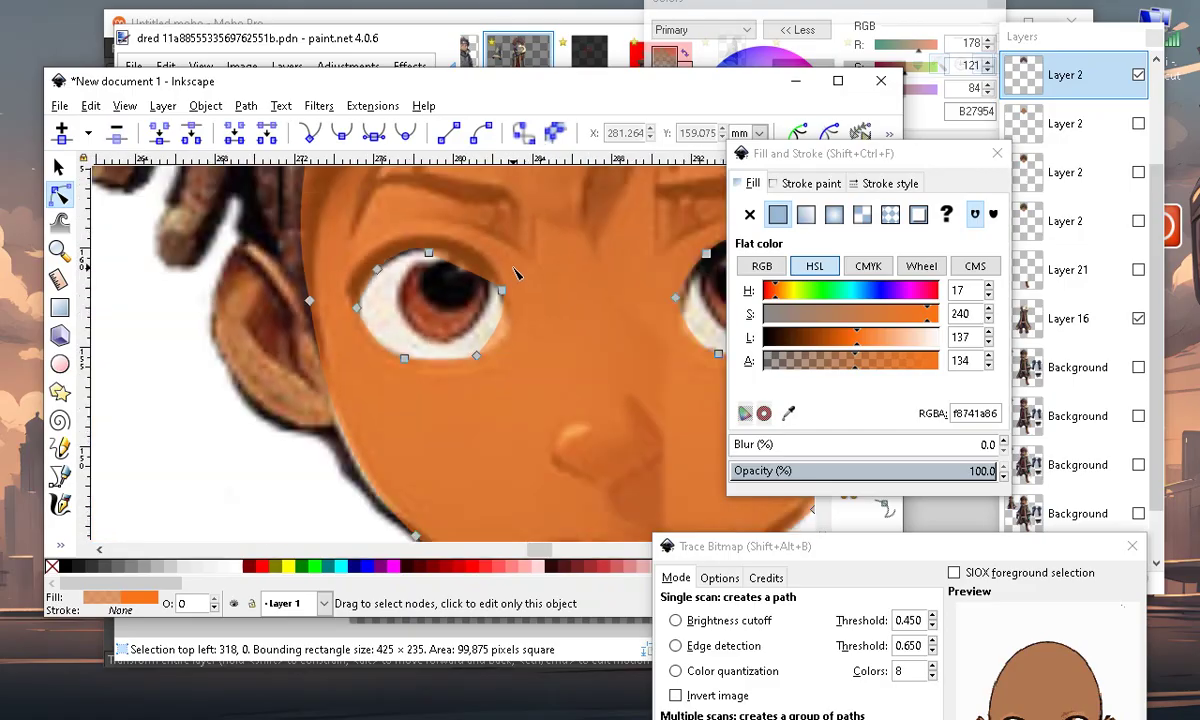
scroll(452, 266, "up", 1)
left_click_drag(452, 266, 462, 255)
left_click_drag(507, 297, 396, 233)
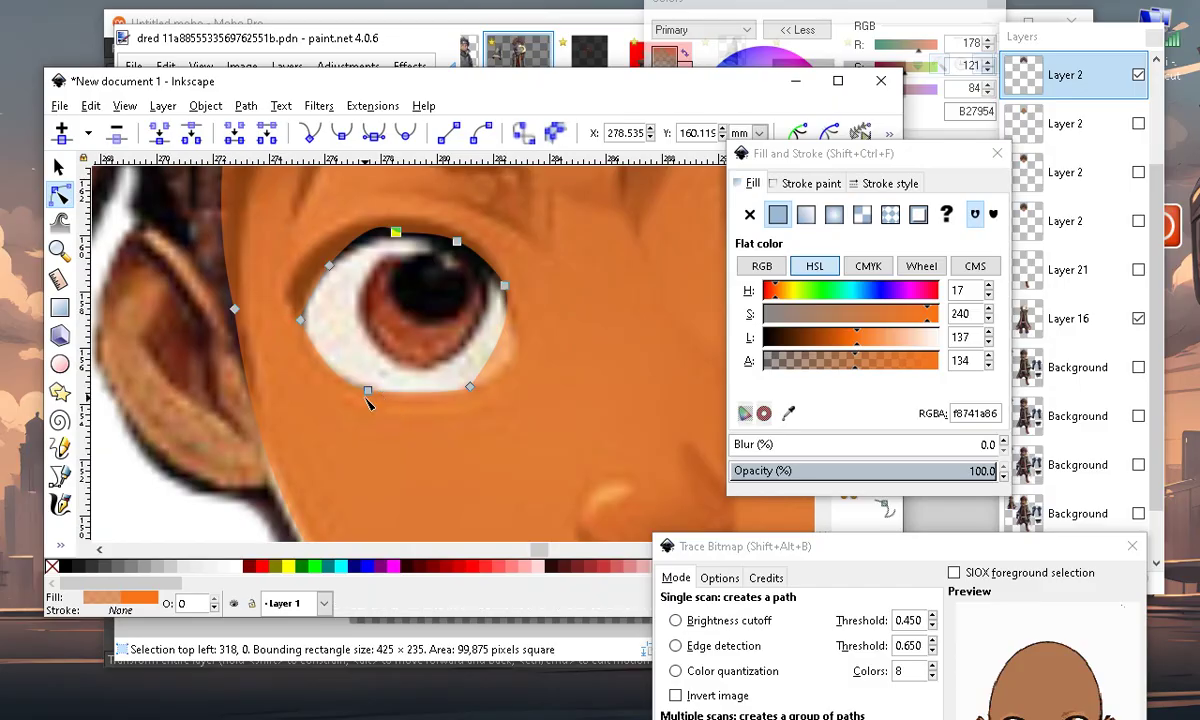
Add a node to the left eye hole's lower edge and adjust the lower and inner corner nodes to the reference eye
left_click_drag(393, 404, 359, 421)
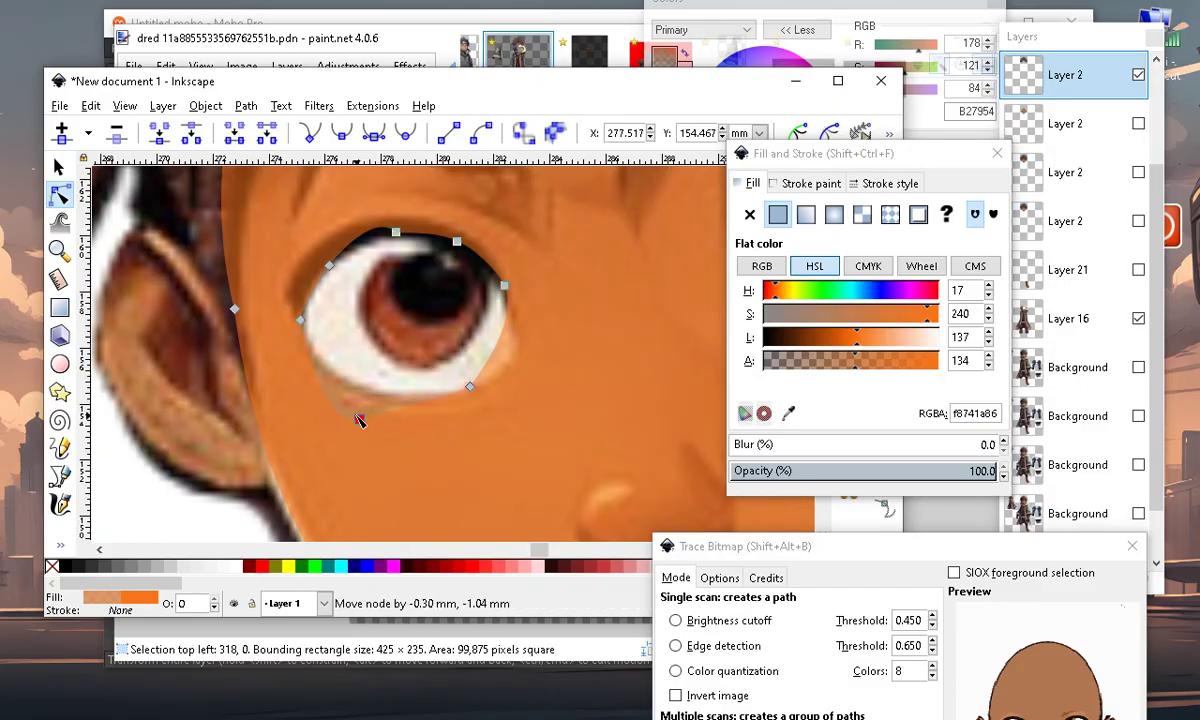
double_click(439, 396)
left_click_drag(439, 396, 444, 410)
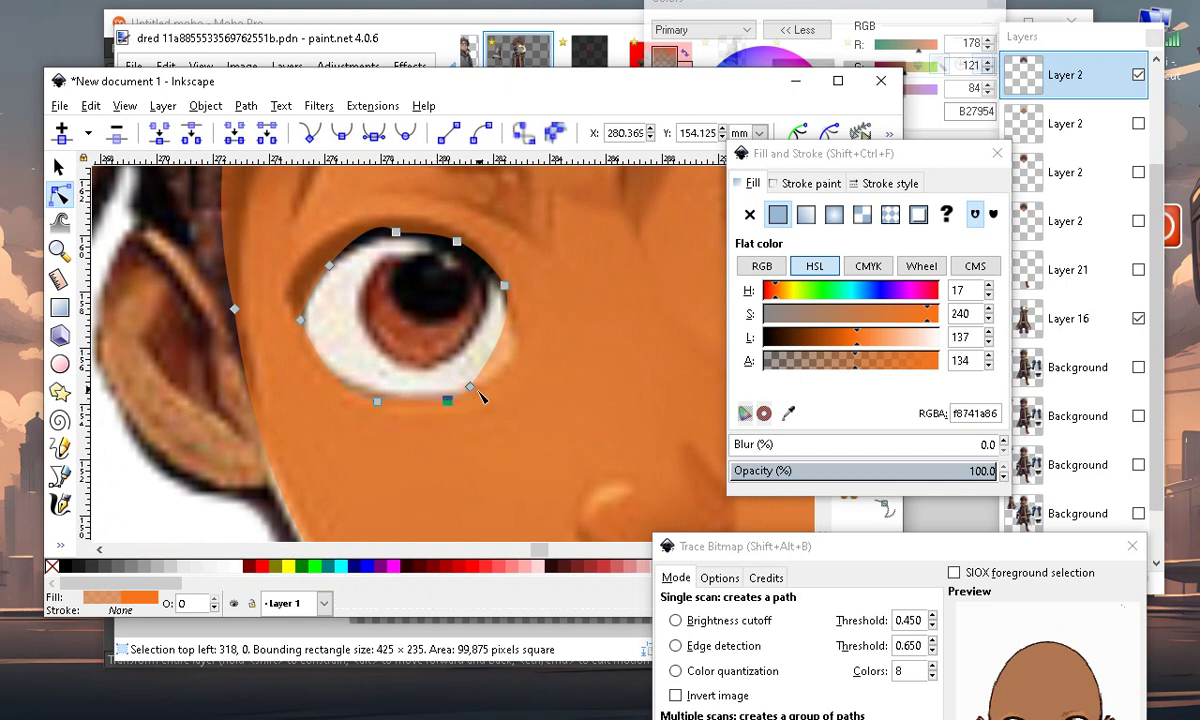
left_click_drag(521, 361, 522, 363)
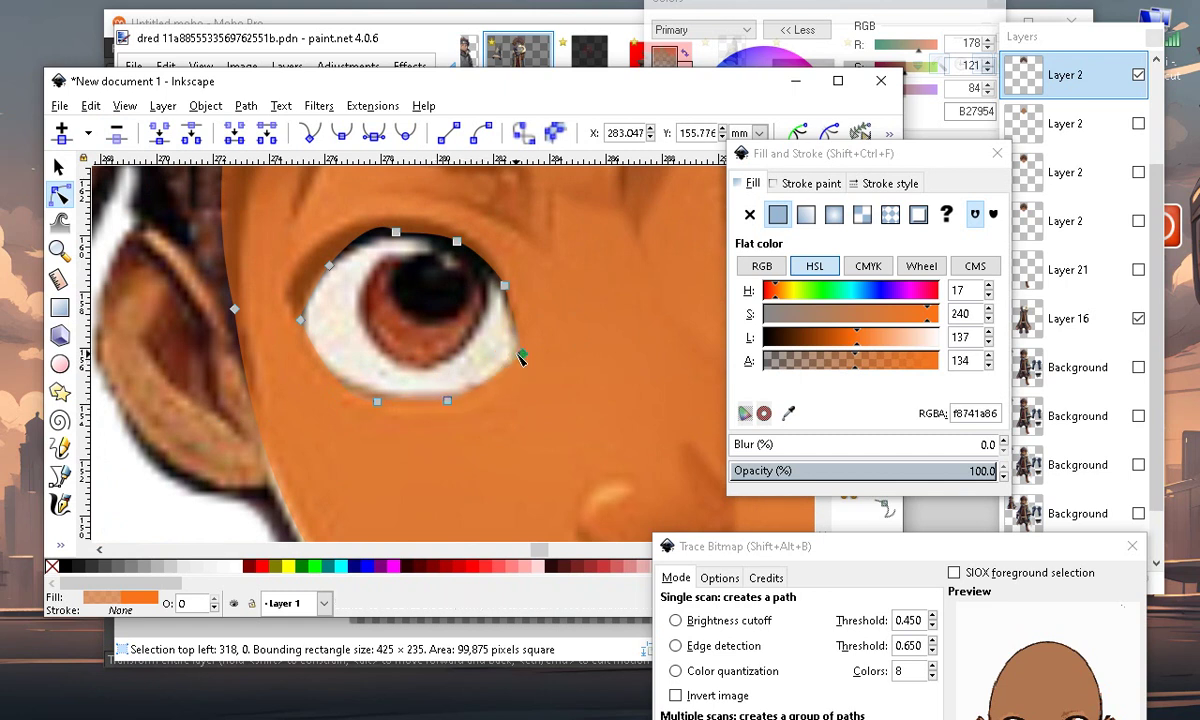
Adjust the left eye hole's outer corner nodes to follow the dark edge of the reference upper lid
mouse_move(296, 320)
left_mouse_down()
mouse_move(276, 303)
mouse_move(322, 356)
mouse_move(301, 318)
left_mouse_up()
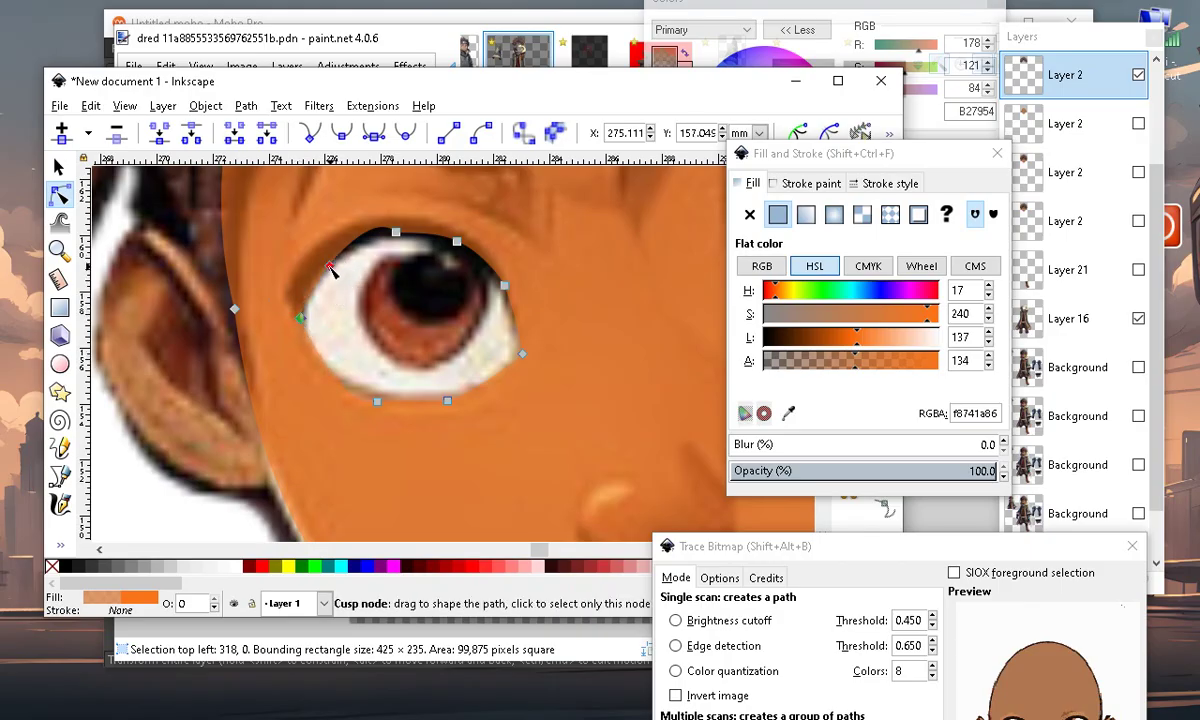
left_click_drag(322, 276, 306, 266)
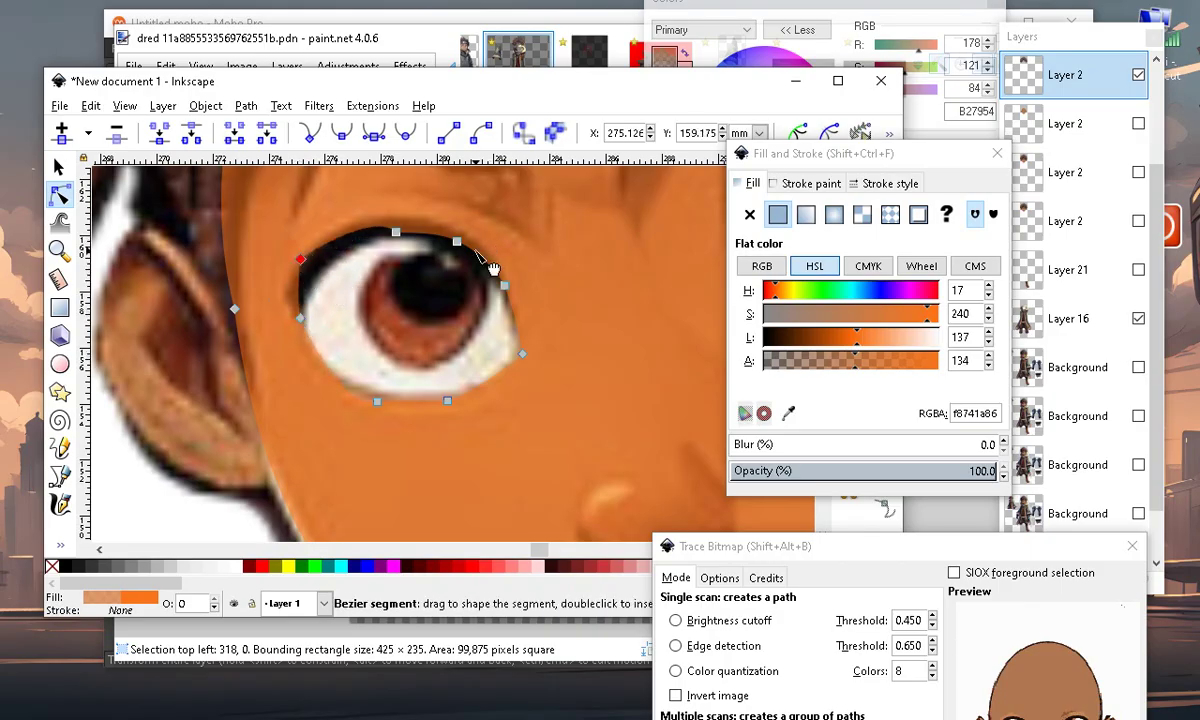
left_click_drag(310, 265, 314, 268)
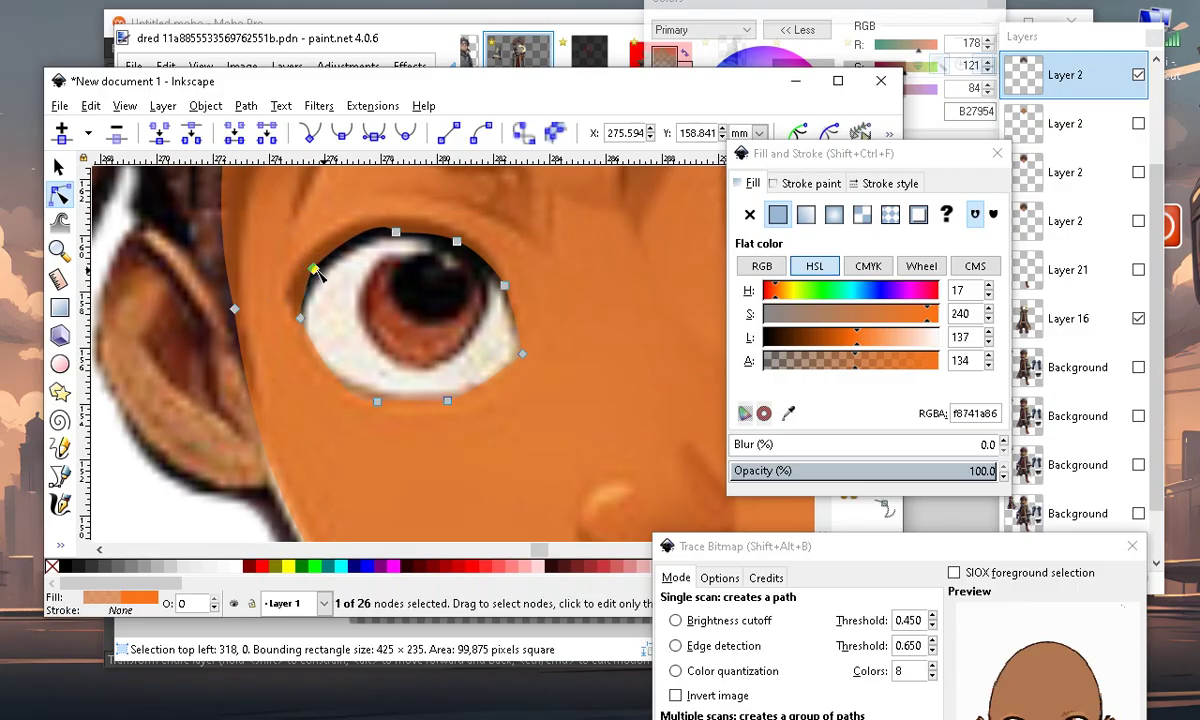
Examine both eye holes of the face shape against the reference eyes, close up and at full-head view
scroll(515, 323, "up", 2)
scroll(395, 407, "down", 1)
scroll(397, 412, "down", 3)
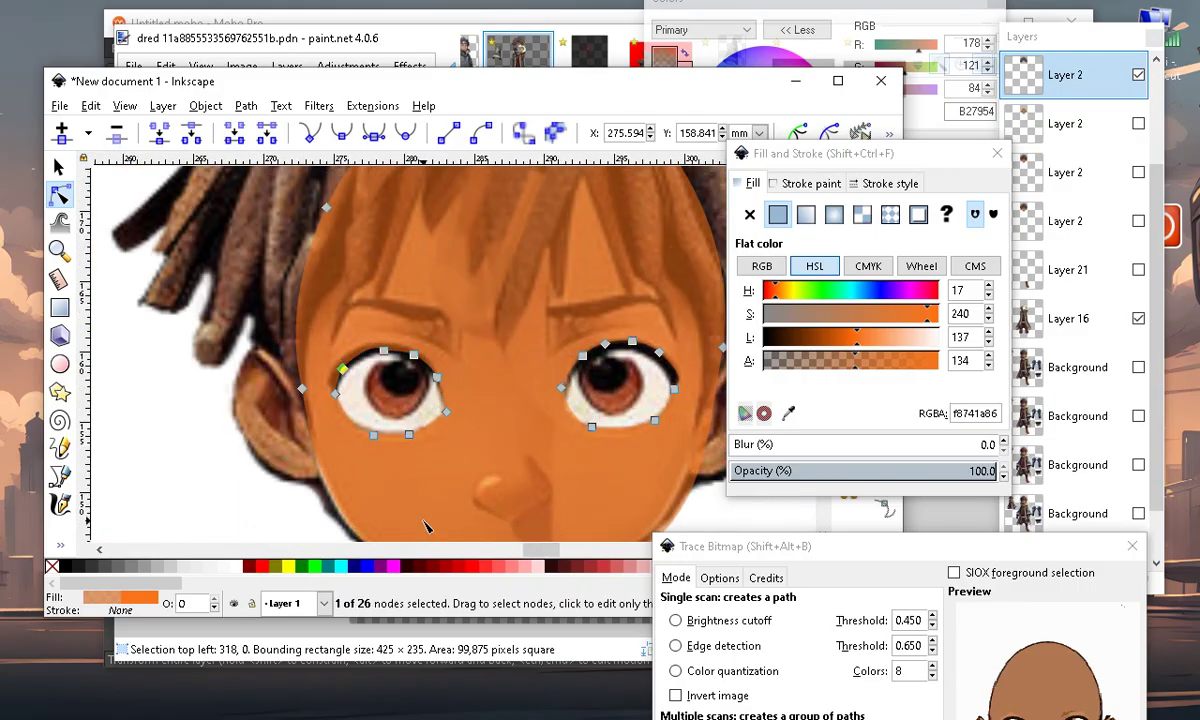
scroll(445, 335, "down", 3)
scroll(455, 395, "up", 4)
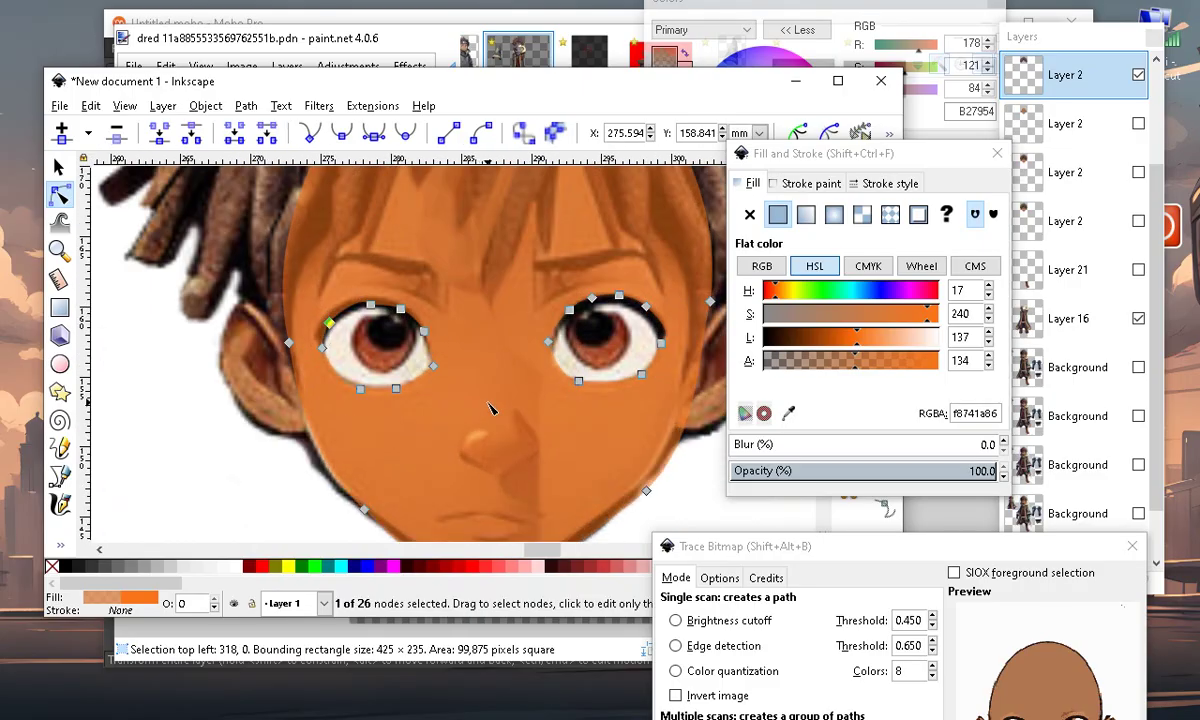
scroll(435, 405, "down", 3)
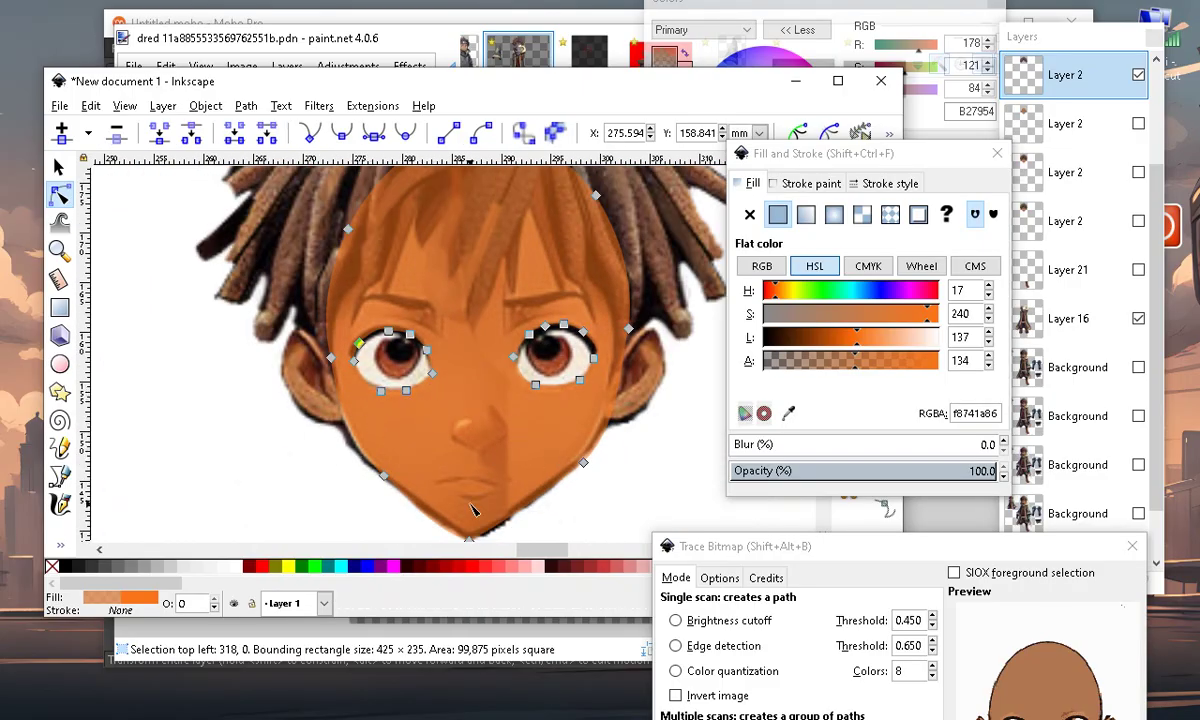
scroll(432, 390, "up", 2)
scroll(380, 400, "down", 3)
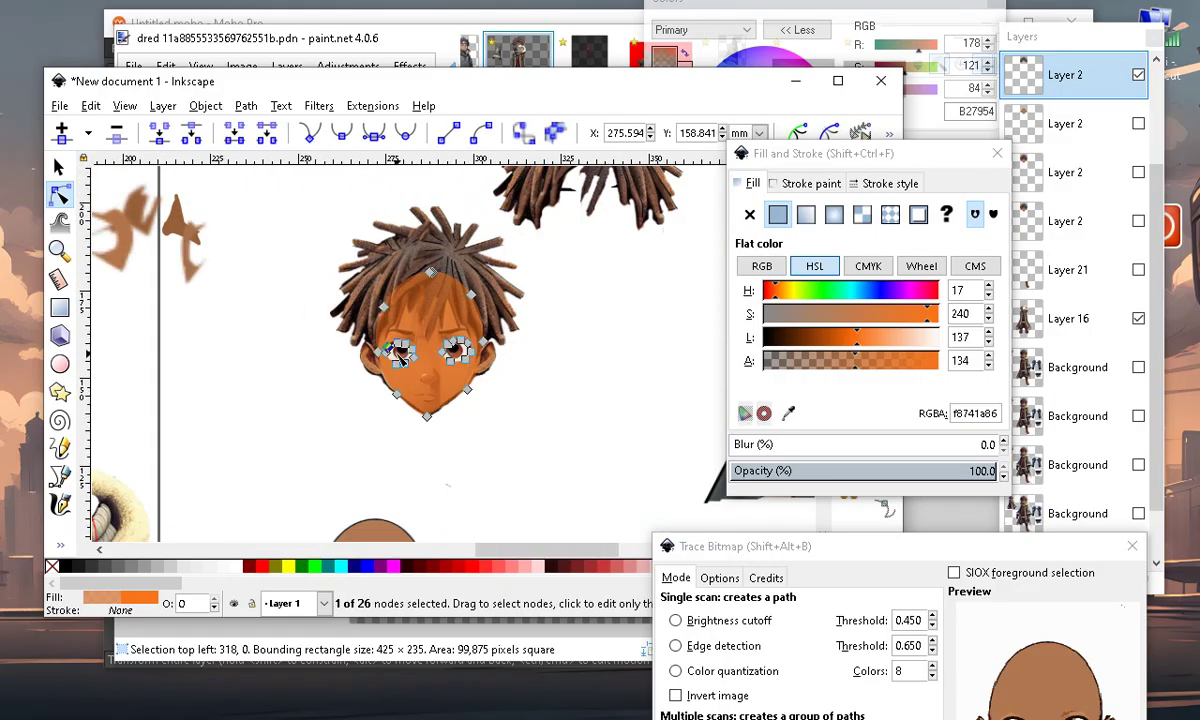
scroll(330, 380, "up", 2)
scroll(300, 360, "down", 1)
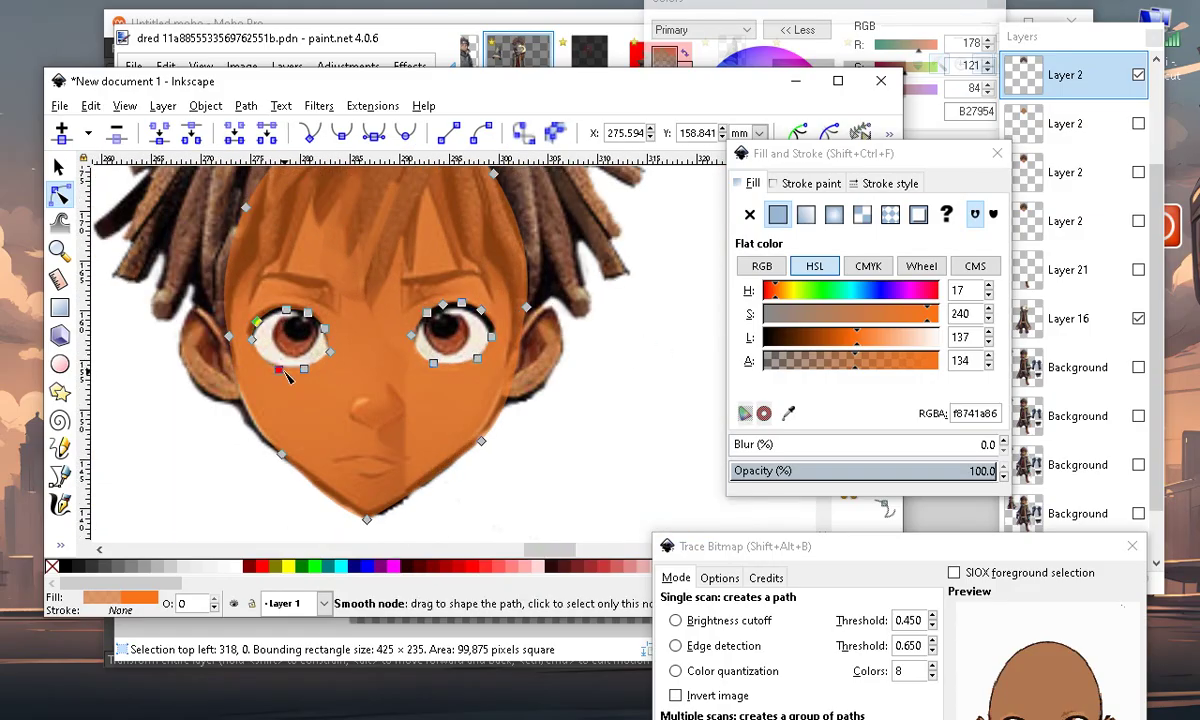
Move the whole face shape off the original head to the empty area on its right
left_click(59, 168)
scroll(139, 350, "down", 2)
left_click_drag(250, 306, 541, 330)
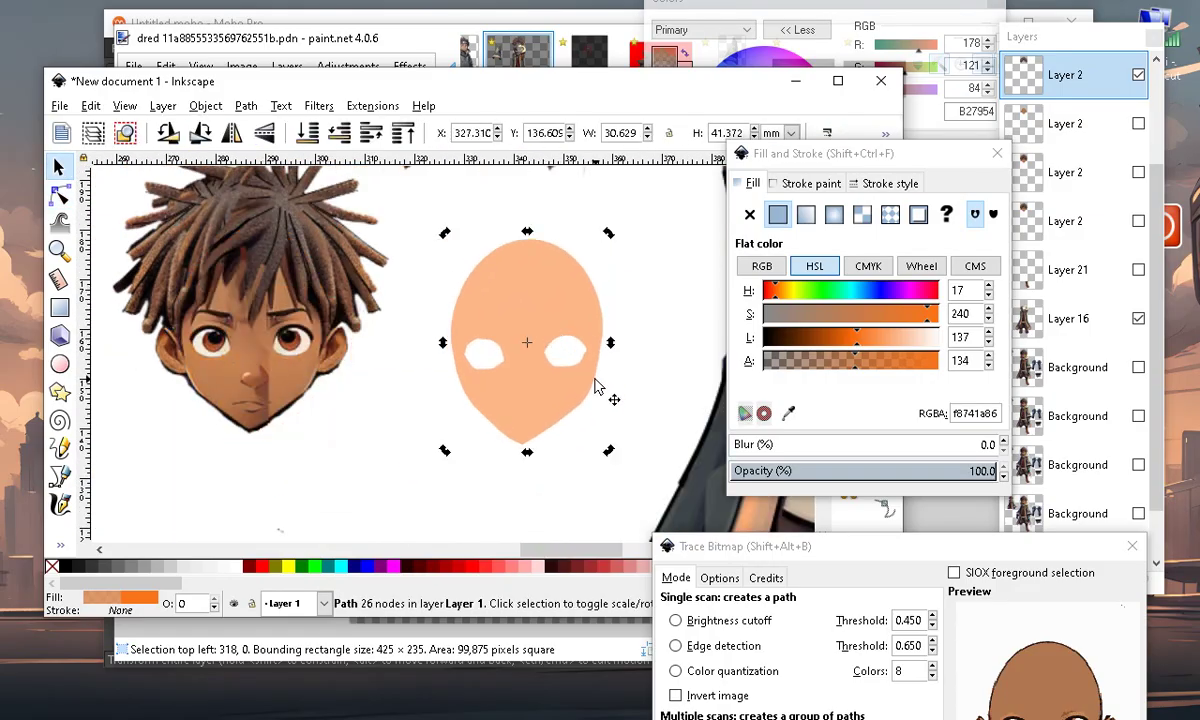
Draw a red ellipse about 8.4 by 6.1 mm in the empty area below the left ear
scroll(560, 395, "up", 2)
scroll(660, 335, "down", 2)
scroll(320, 315, "up", 1)
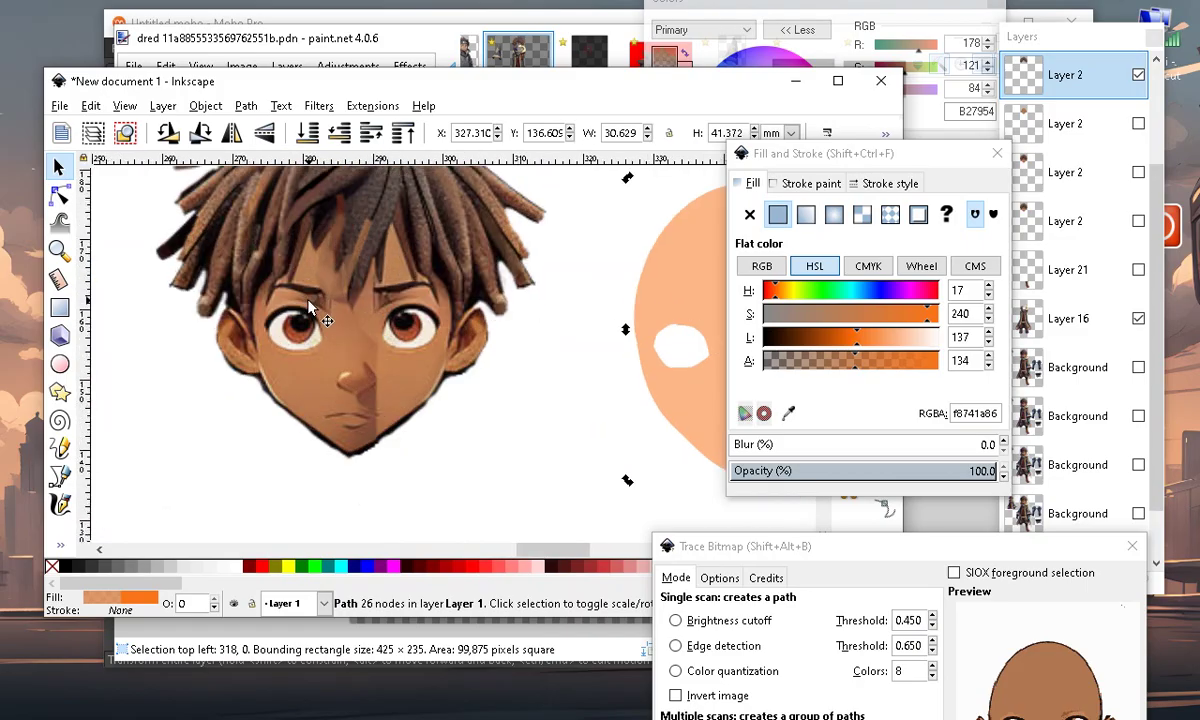
left_click(60, 365)
scroll(300, 397, "up", 2)
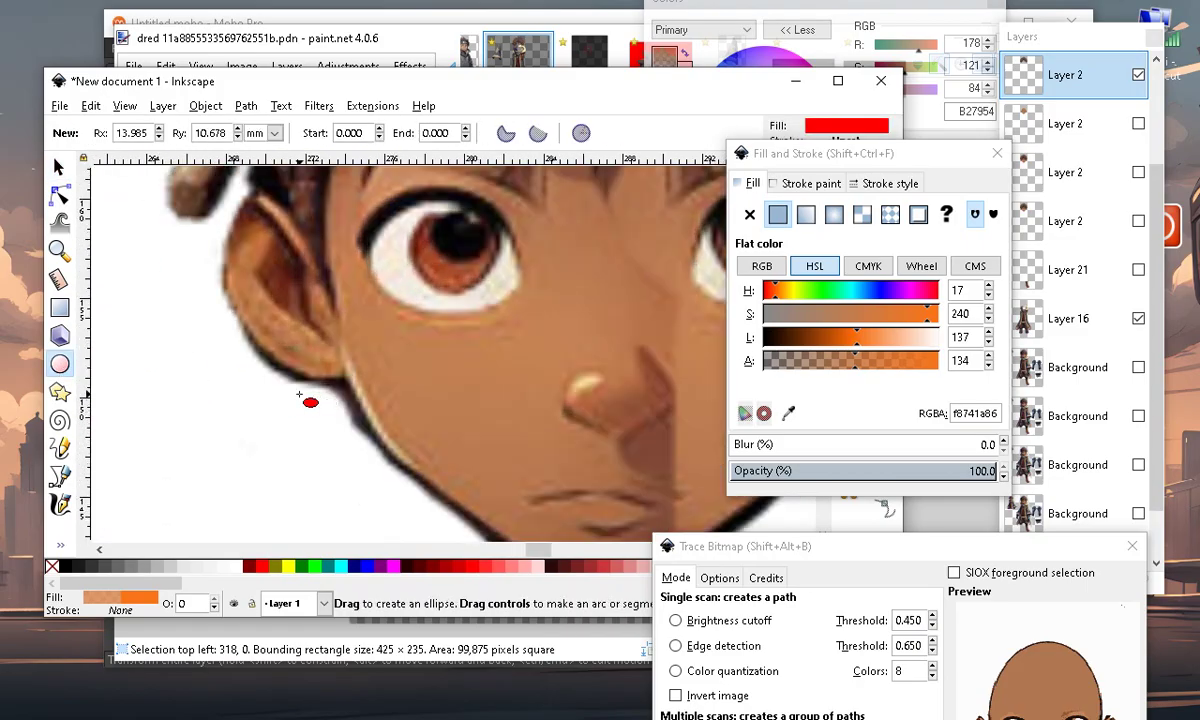
left_click_drag(125, 377, 289, 494)
key("s")
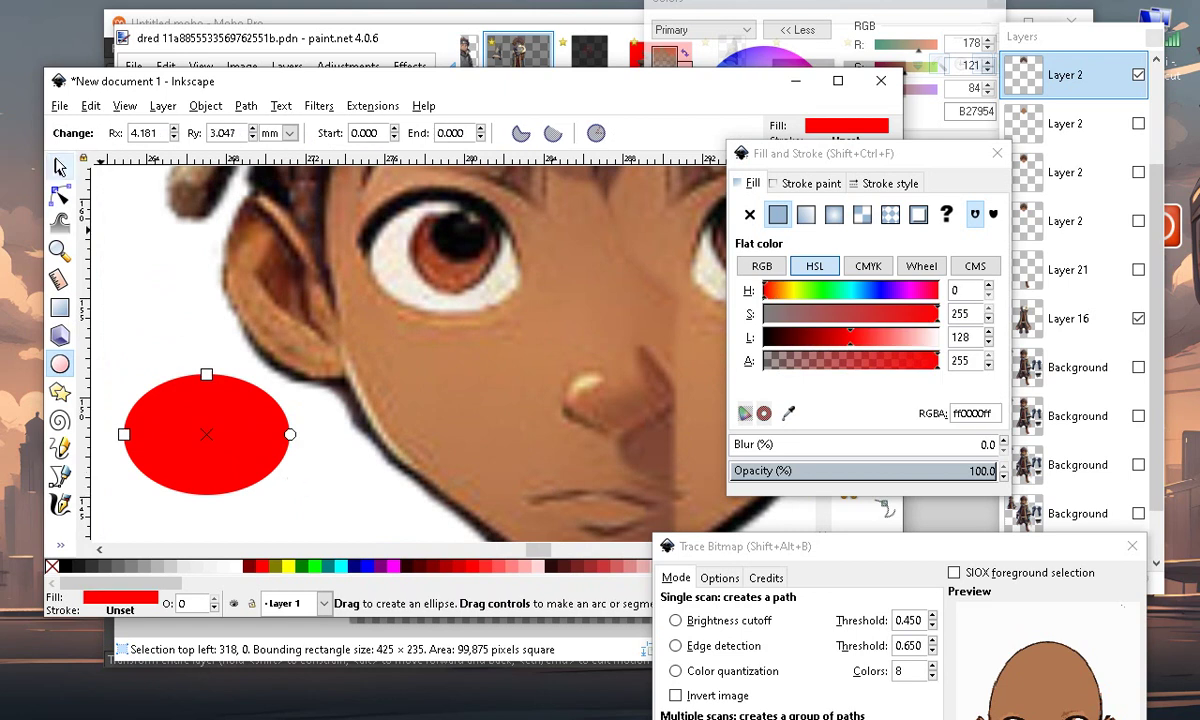
Move the red ellipse over the left reference eye, resize it to about 8.7 by 6.6 mm, and deselect it
left_click_drag(215, 480, 445, 327)
mouse_move(518, 250)
left_mouse_down()
mouse_move(544, 262)
mouse_move(536, 256)
left_mouse_up()
mouse_move(344, 252)
left_mouse_down()
mouse_move(359, 253)
mouse_move(353, 272)
left_mouse_up()
scroll(376, 300, "down", 2)
left_click(356, 383)
scroll(434, 260, "up", 2)
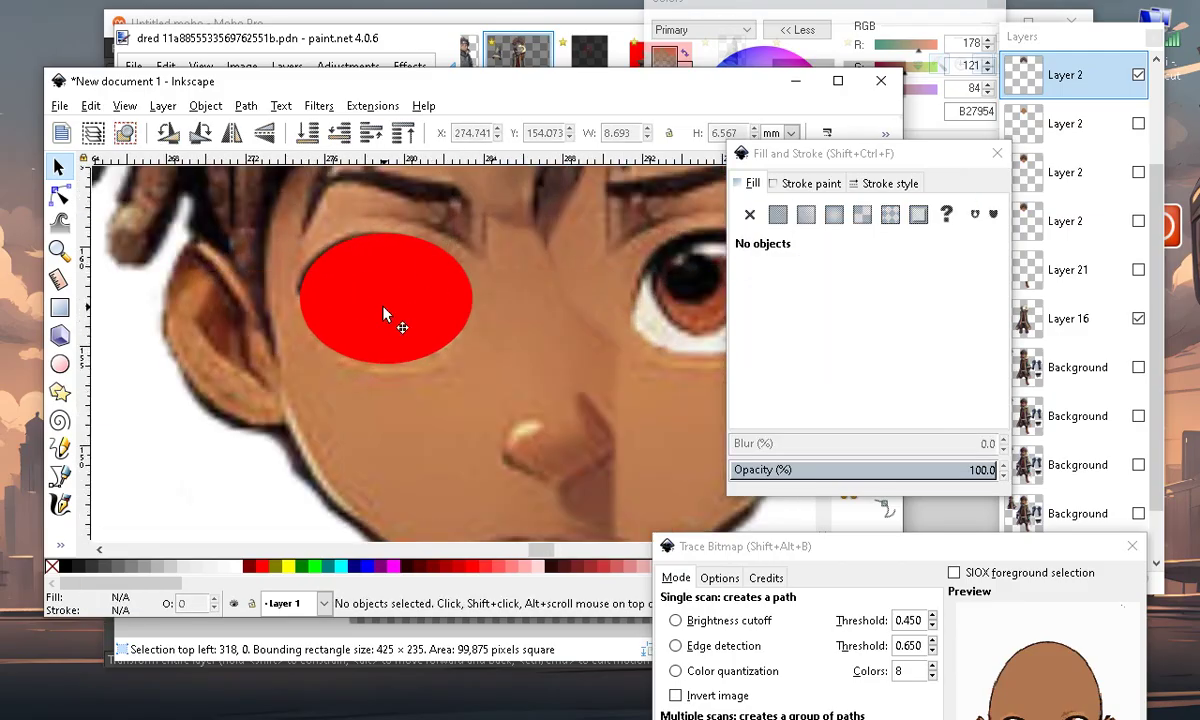
Duplicate the red ellipse in place and darken the copy's fill to black
left_click(388, 305)
left_click(91, 107)
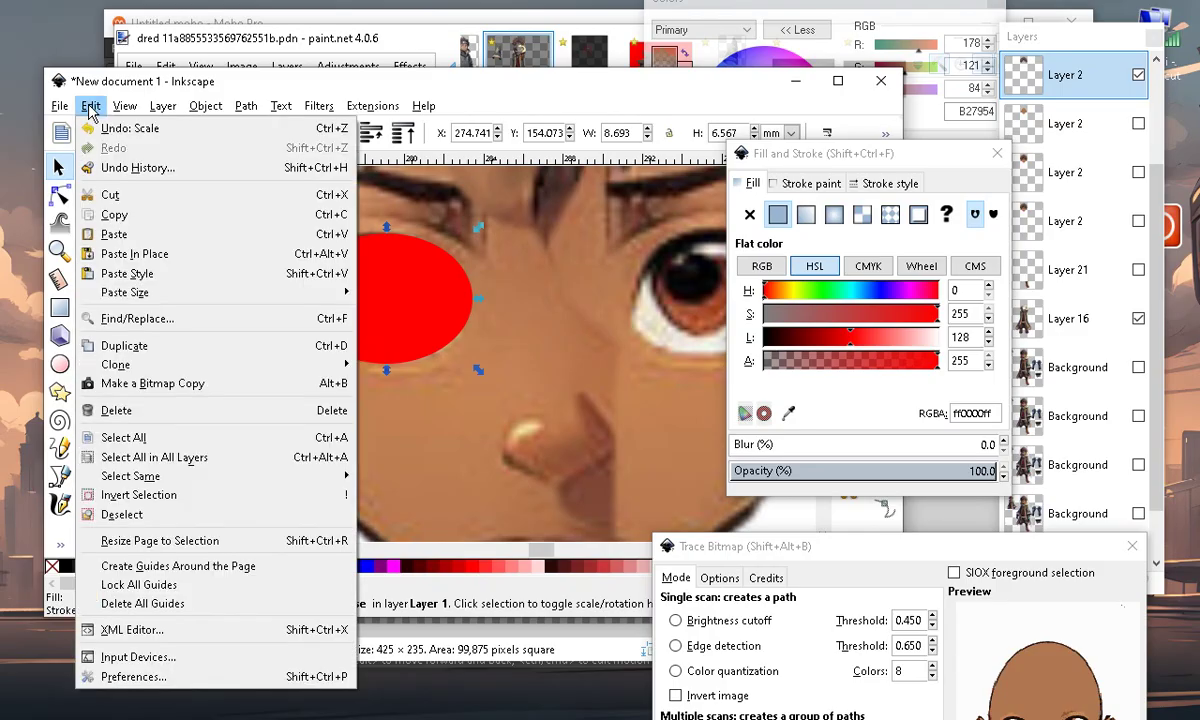
left_click(143, 344)
left_click_drag(823, 345, 683, 364)
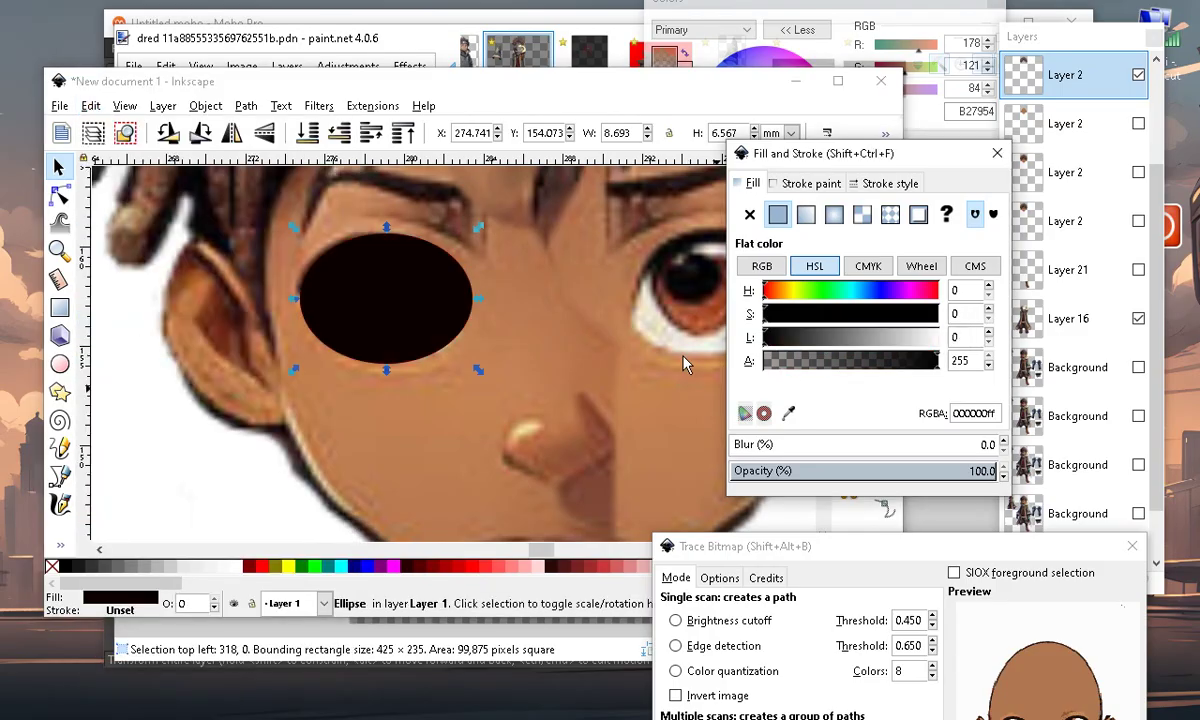
key("plus")
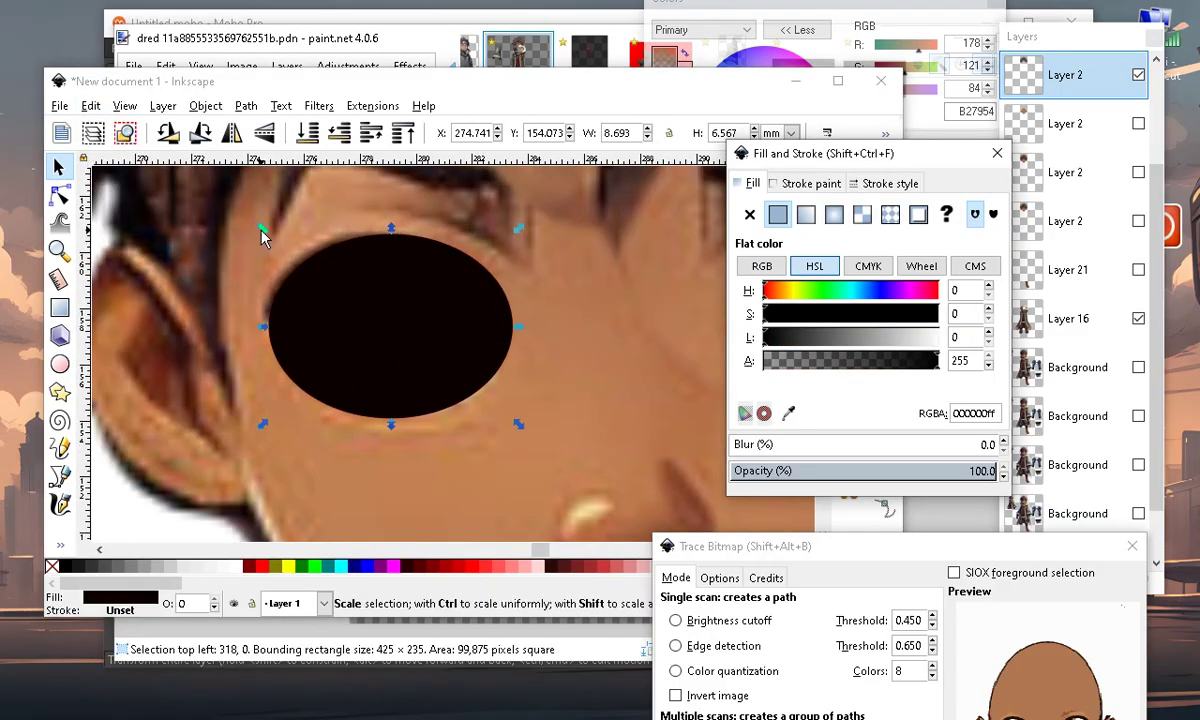
Shrink the black ellipse to about 8.3 by 6.1 mm, centred so an even red rim shows around it
left_click_drag(262, 232, 276, 238)
mouse_move(375, 315)
left_mouse_down()
mouse_move(358, 316)
mouse_move(372, 312)
left_mouse_up()
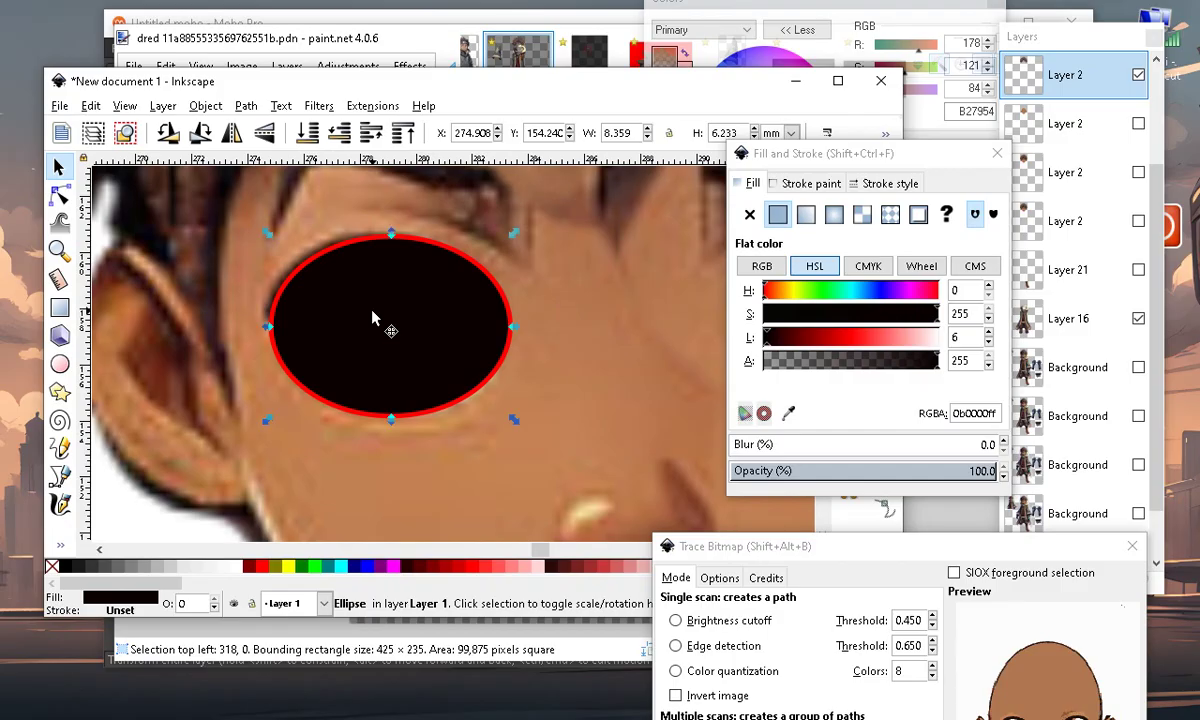
key("plus")
left_click_drag(583, 218, 579, 222)
left_click_drag(417, 336, 422, 333)
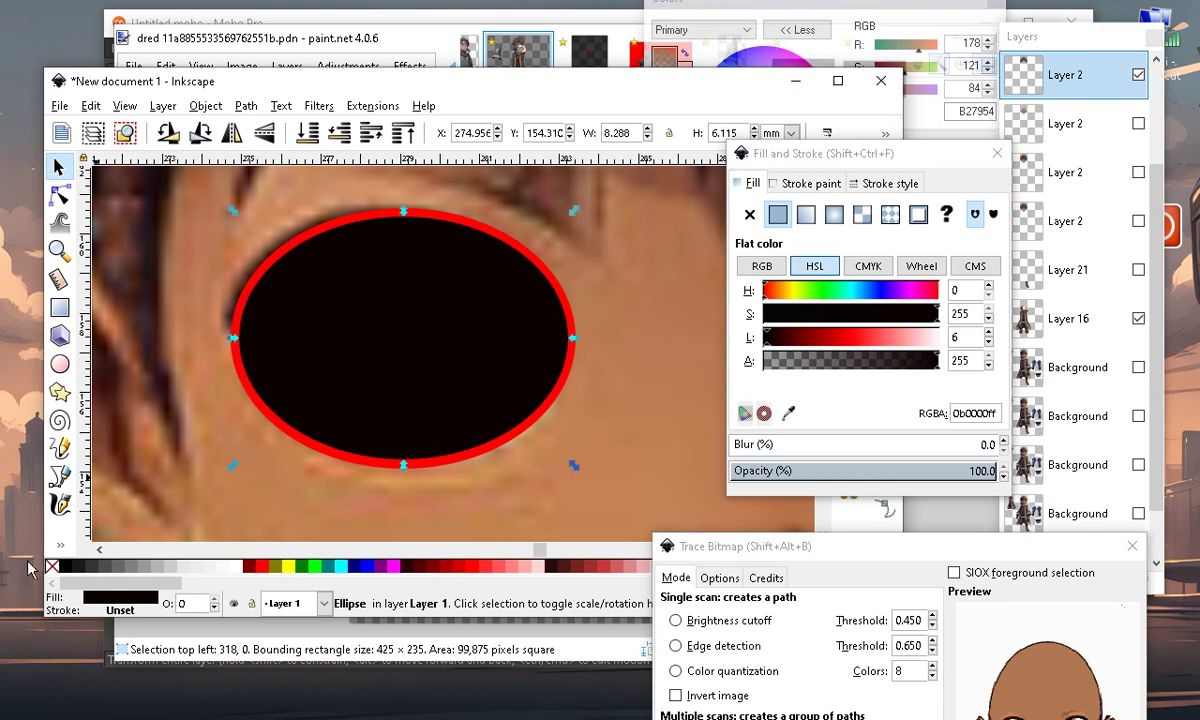
Fill the red rim using Paint Bucket with visible colors and 0.02 mm growth, and move the resulting ring down toward the nose
left_click(60, 545)
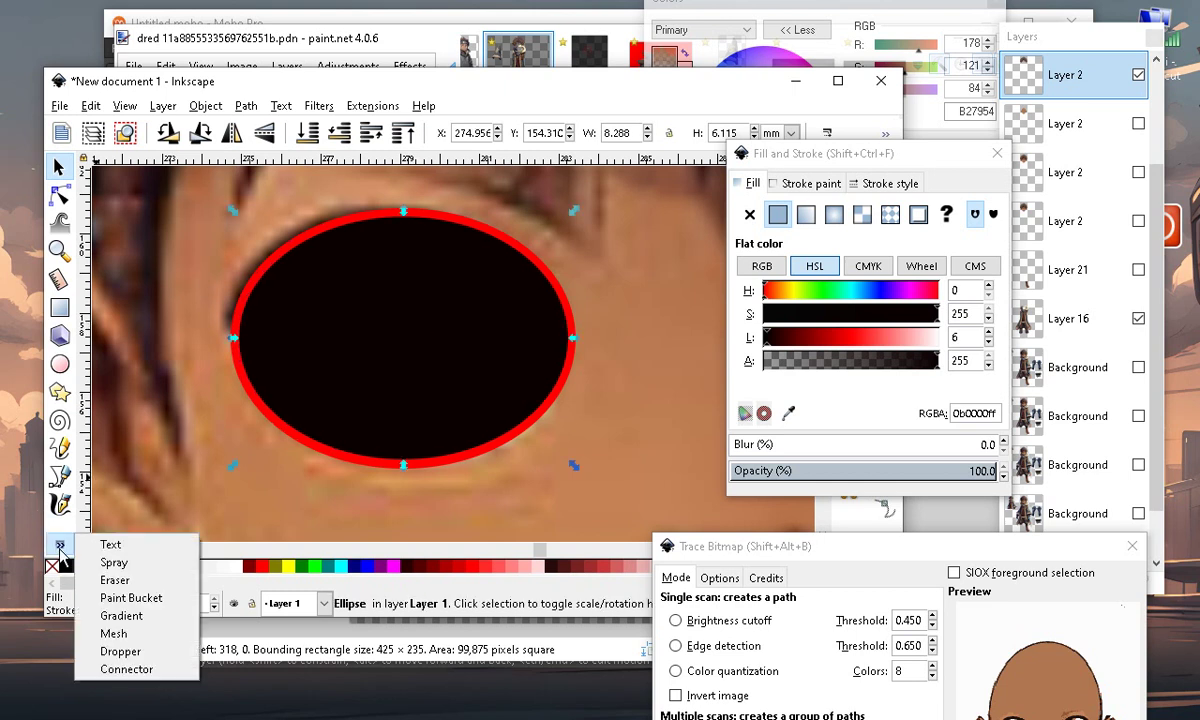
left_click(150, 600)
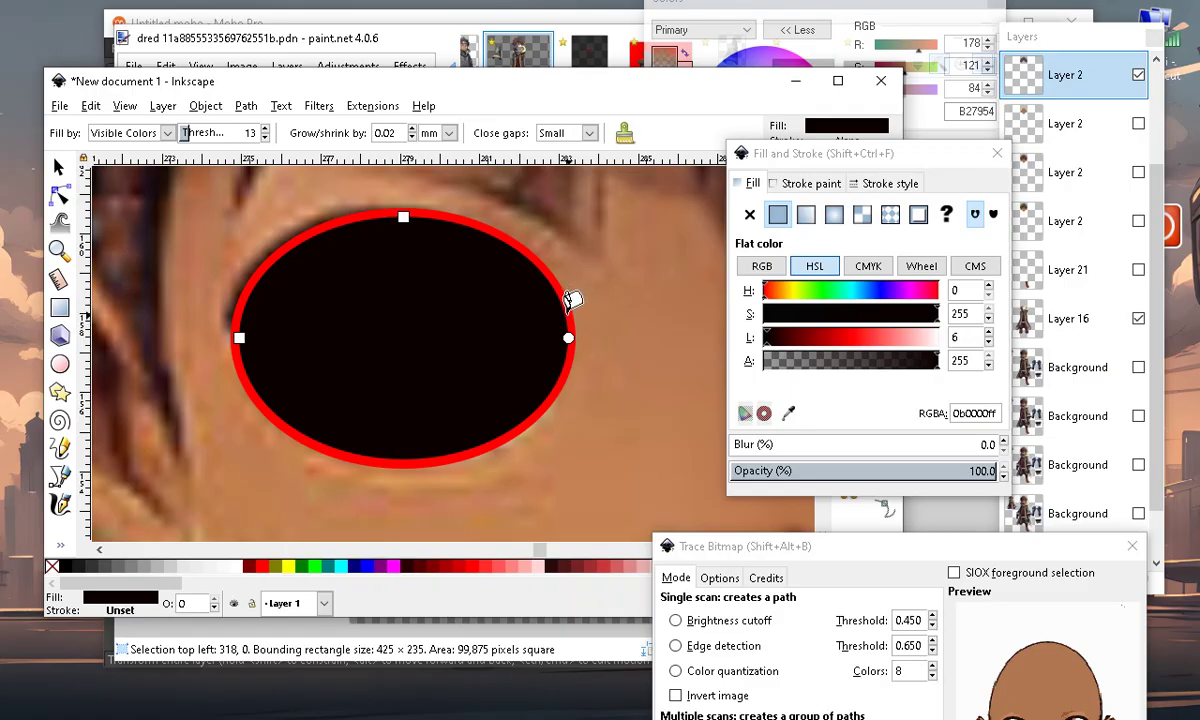
left_click(395, 302)
scroll(263, 338, "down", 2)
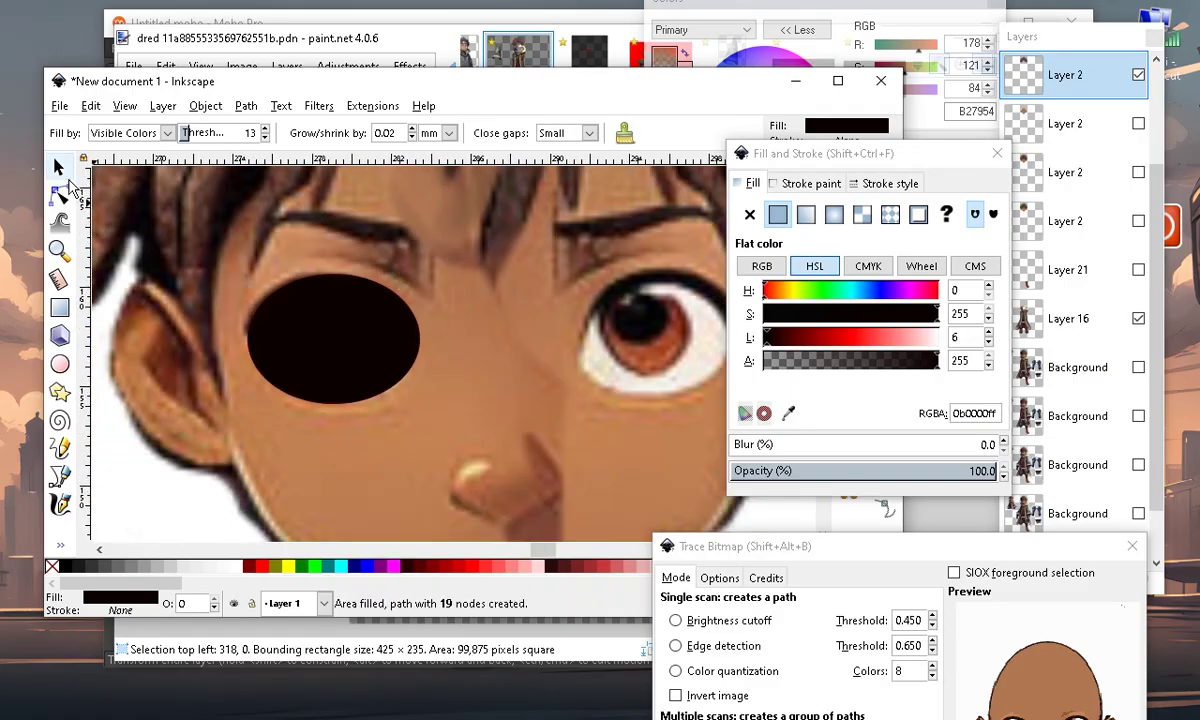
left_click(58, 167)
left_click_drag(276, 287, 419, 346)
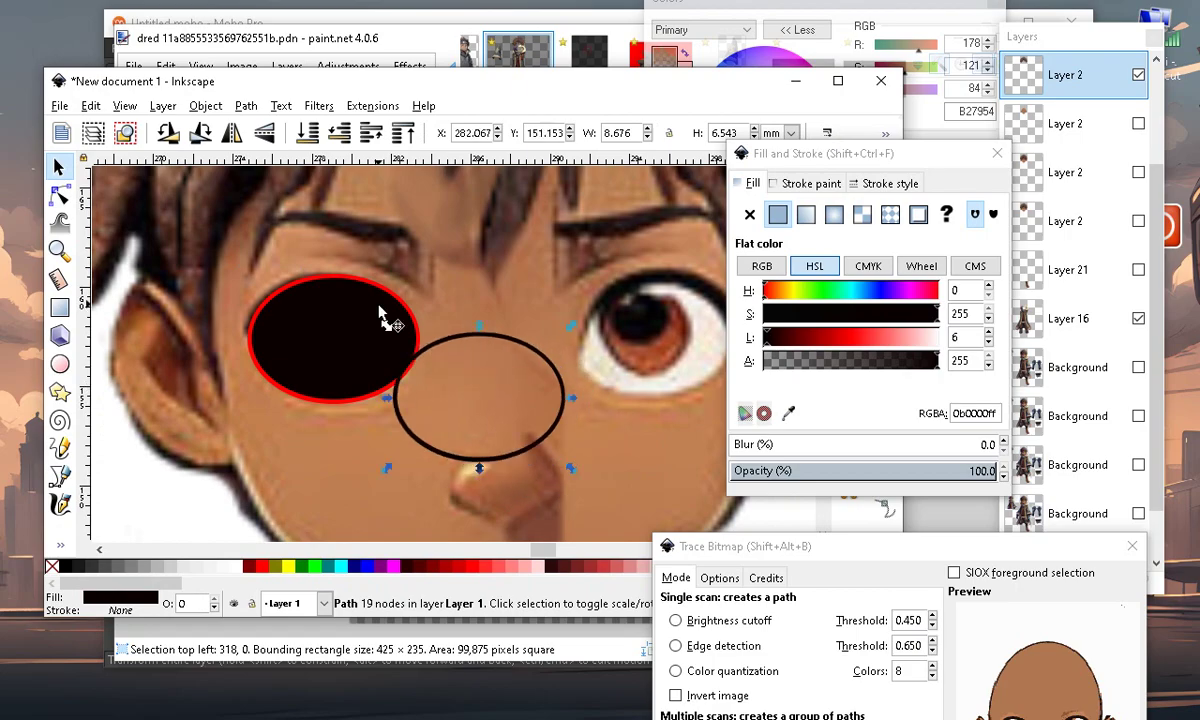
Move the black and red ellipses off the reference eye to the blank area beside the face
scroll(363, 300, "down", 1)
left_click_drag(363, 308, 199, 487)
scroll(528, 374, "up", 1)
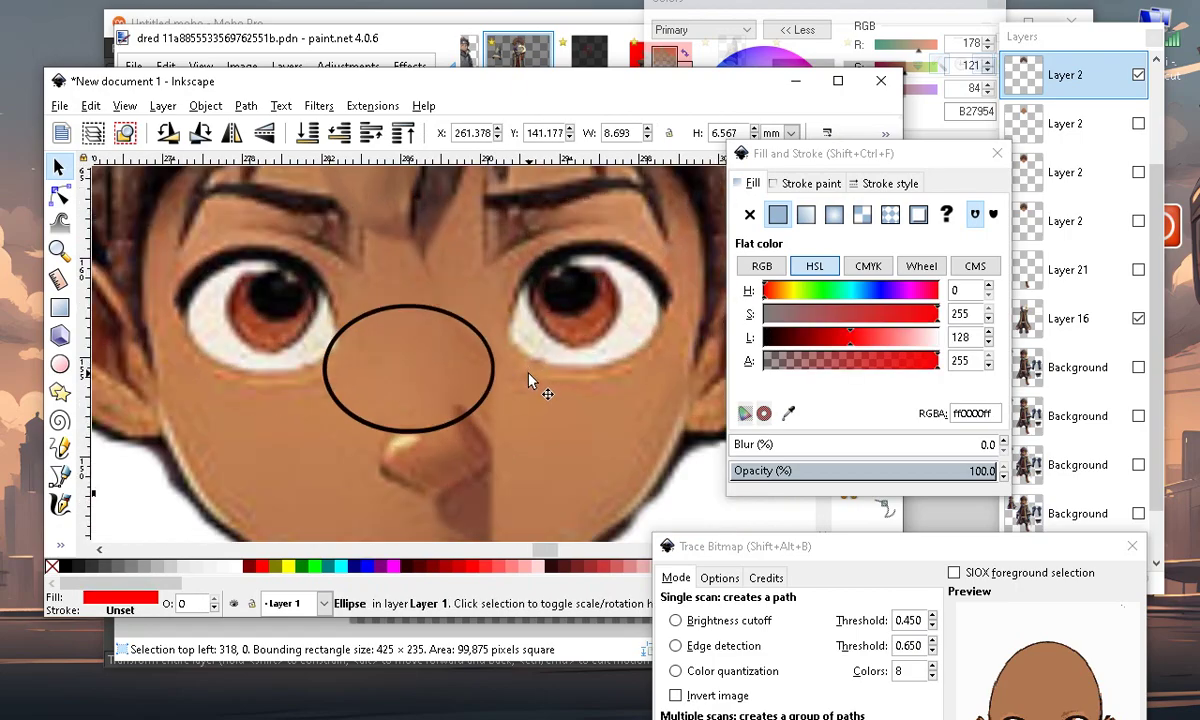
Fit the black ring over the left reference eye and resize it to about 8.8 by 6.4 mm
left_click_drag(468, 415, 322, 371)
scroll(214, 303, "up", 1)
mouse_move(161, 338)
left_mouse_down()
mouse_move(185, 337)
mouse_move(161, 340)
mouse_move(158, 314)
mouse_move(172, 334)
mouse_move(158, 350)
left_mouse_up()
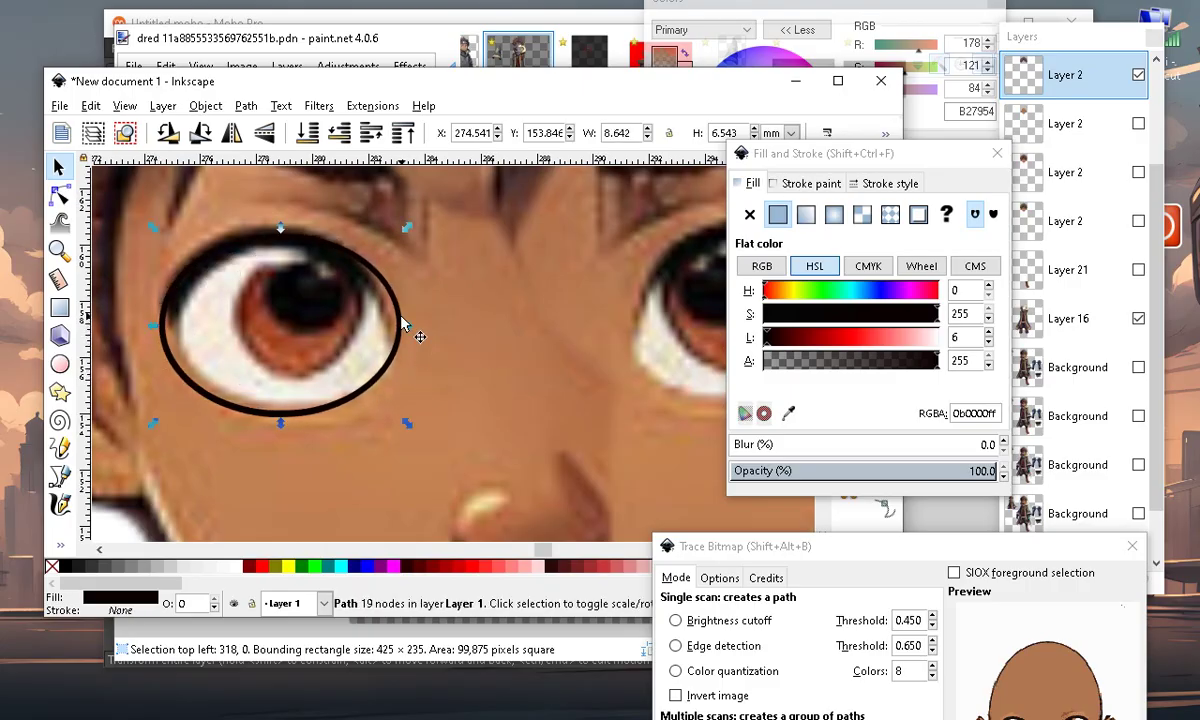
left_click_drag(405, 325, 413, 348)
mouse_move(288, 427)
left_mouse_down()
mouse_move(268, 386)
mouse_move(288, 424)
left_mouse_up()
Examine how closely the ring follows the left reference eye's outline, both close up and from farther away
scroll(495, 300, "down", 1)
scroll(358, 333, "up", 1)
scroll(400, 340, "down", 2)
scroll(420, 348, "up", 2)
scroll(435, 366, "down", 1)
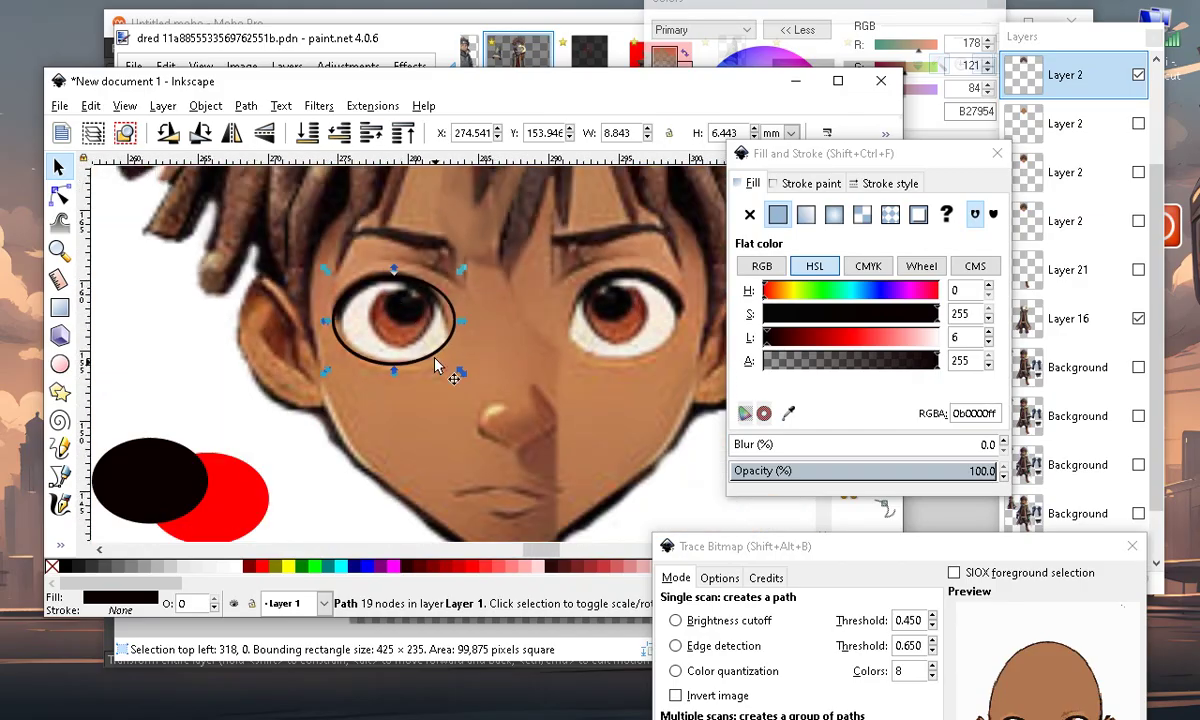
scroll(495, 333, "down", 1)
scroll(488, 340, "up", 4)
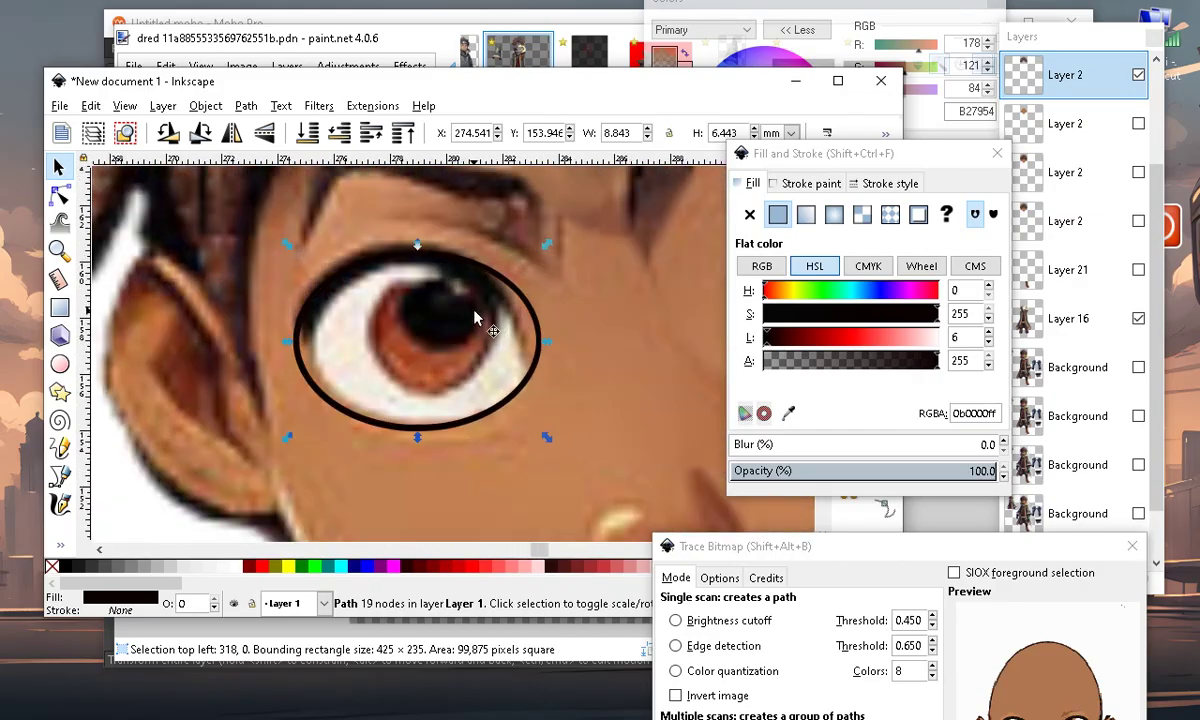
scroll(490, 300, "down", 4)
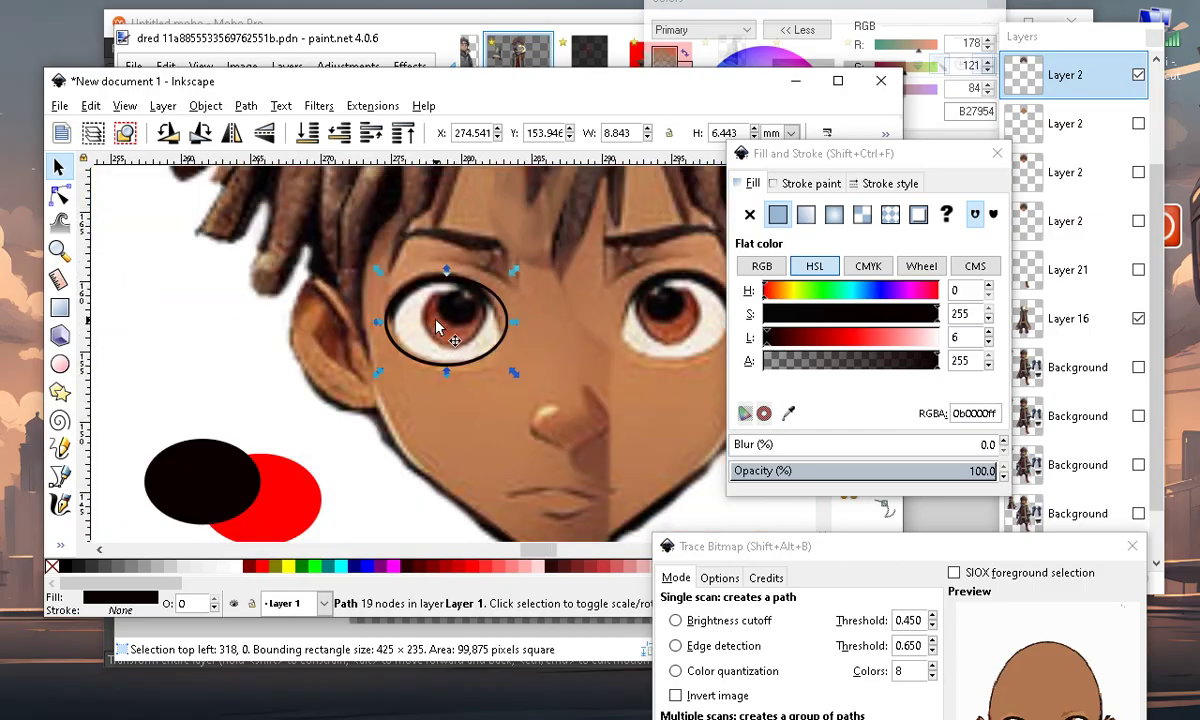
Place the ring beside the ear and overlap it with the black ellipse, about 9.3 by 6.1 mm, leaving a thin crescent uncovered along the ring's upper edge
scroll(515, 405, "up", 2)
scroll(522, 405, "down", 2)
scroll(530, 400, "up", 2)
left_click_drag(518, 366, 275, 412)
left_click_drag(241, 508, 258, 394)
Fill the crescent between the ring and the black ellipse using Paint Bucket with visible colors and 0.02 mm growth
left_click(60, 545)
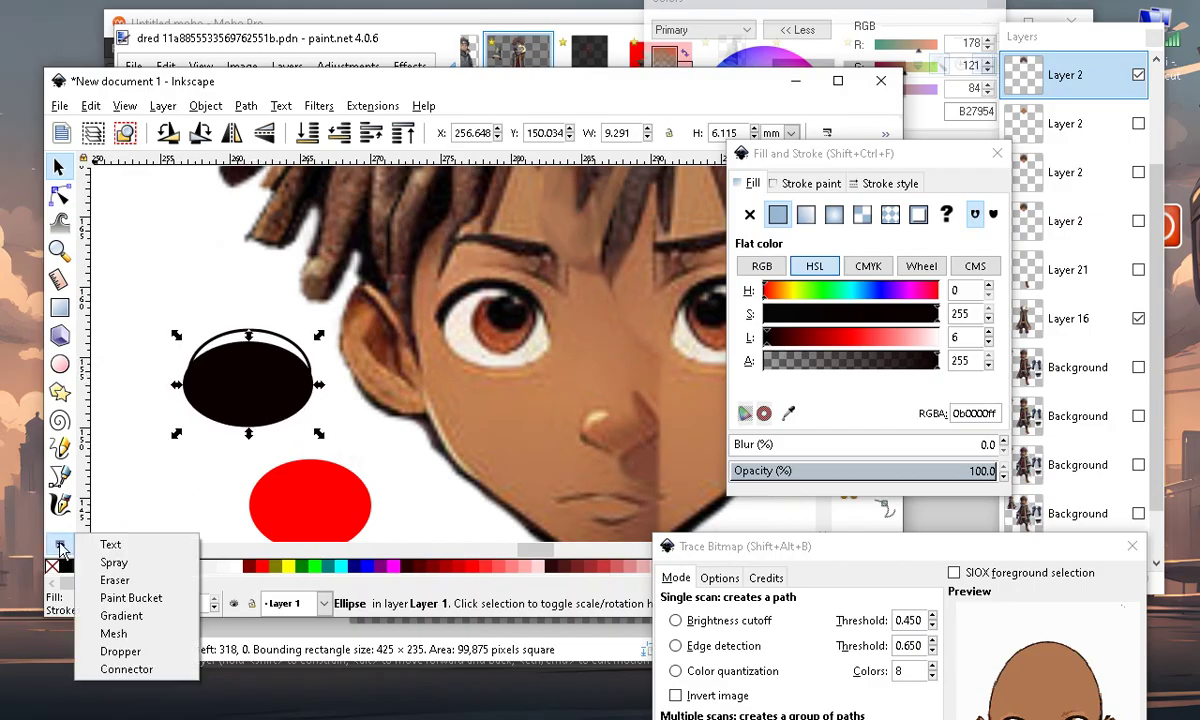
left_click(150, 598)
scroll(283, 308, "up", 2)
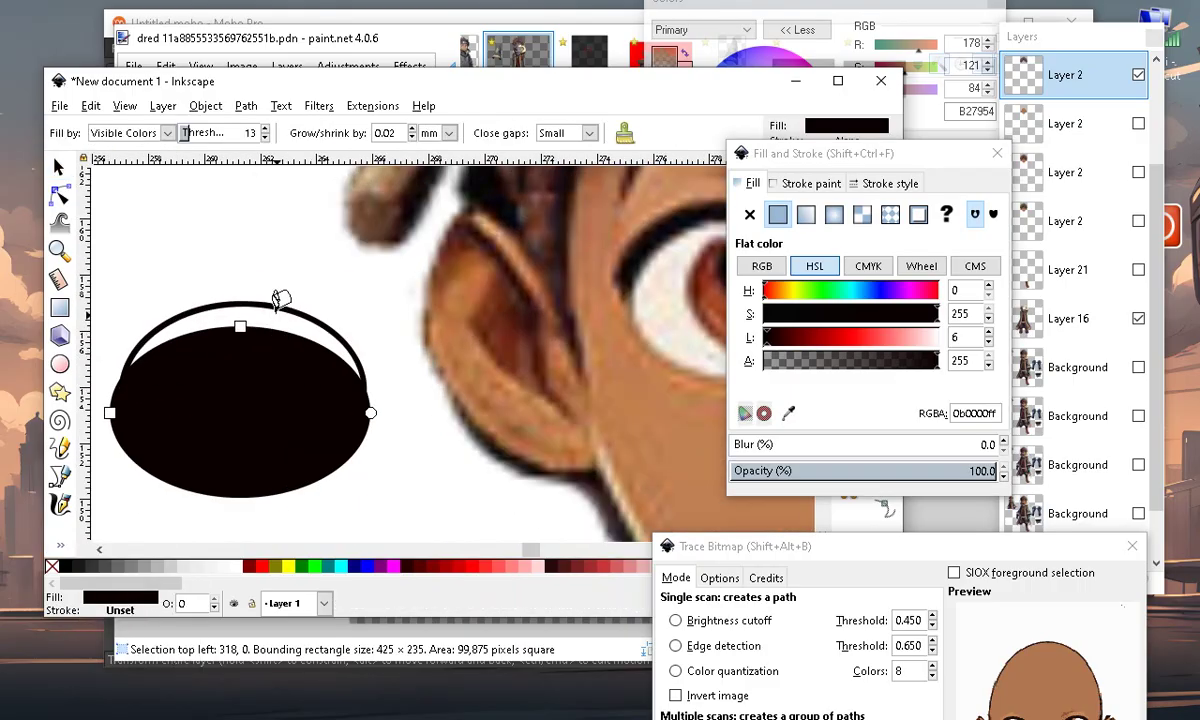
left_click(281, 298)
scroll(295, 300, "down", 2)
Move the black ellipse away from the ring and fit the filled crescent along the upper lid of the left reference eye
left_click(60, 168)
left_click(283, 348)
left_click_drag(283, 348, 246, 473)
left_click_drag(311, 323, 543, 272)
scroll(530, 285, "up", 2)
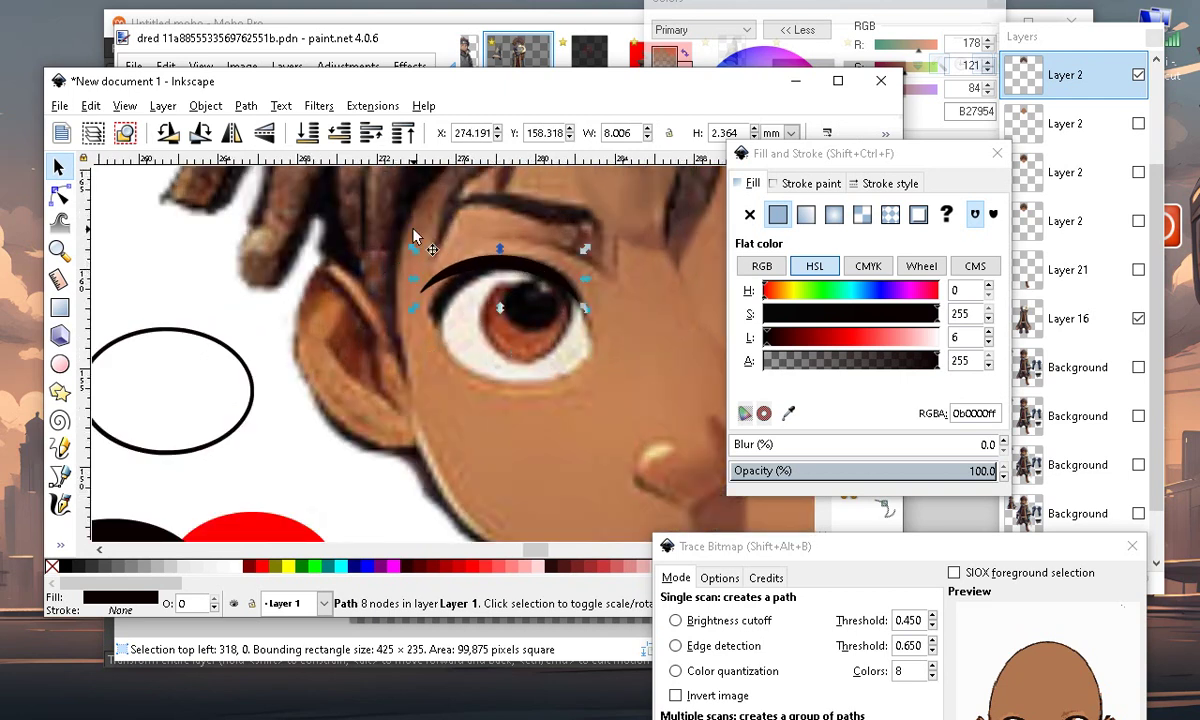
scroll(412, 240, "up", 2)
left_click_drag(402, 320, 457, 355)
Move the ring back over the left reference eye beneath the crescent, narrowing it to about 8.2 mm and nudging it into line
scroll(590, 300, "down", 2)
left_click_drag(246, 487, 598, 412)
scroll(582, 398, "down", 3)
scroll(590, 385, "up", 2)
scroll(572, 372, "up", 1)
scroll(583, 350, "up", 1)
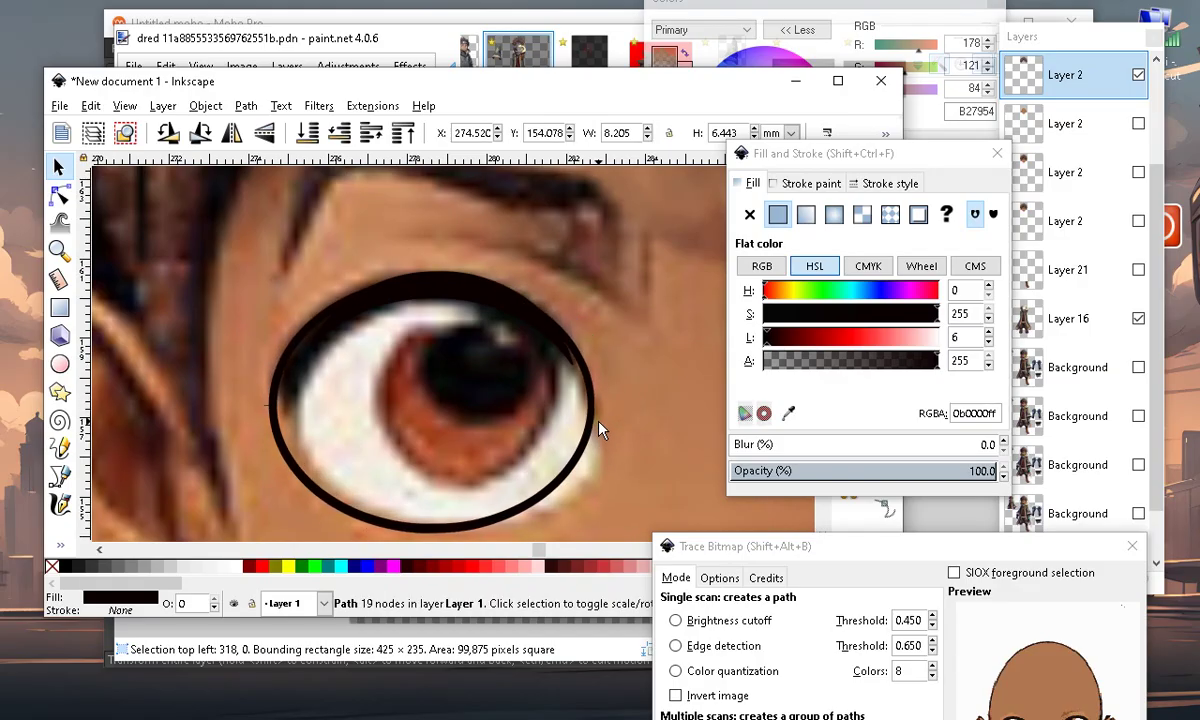
scroll(505, 410, "down", 1)
scroll(470, 465, "up", 1)
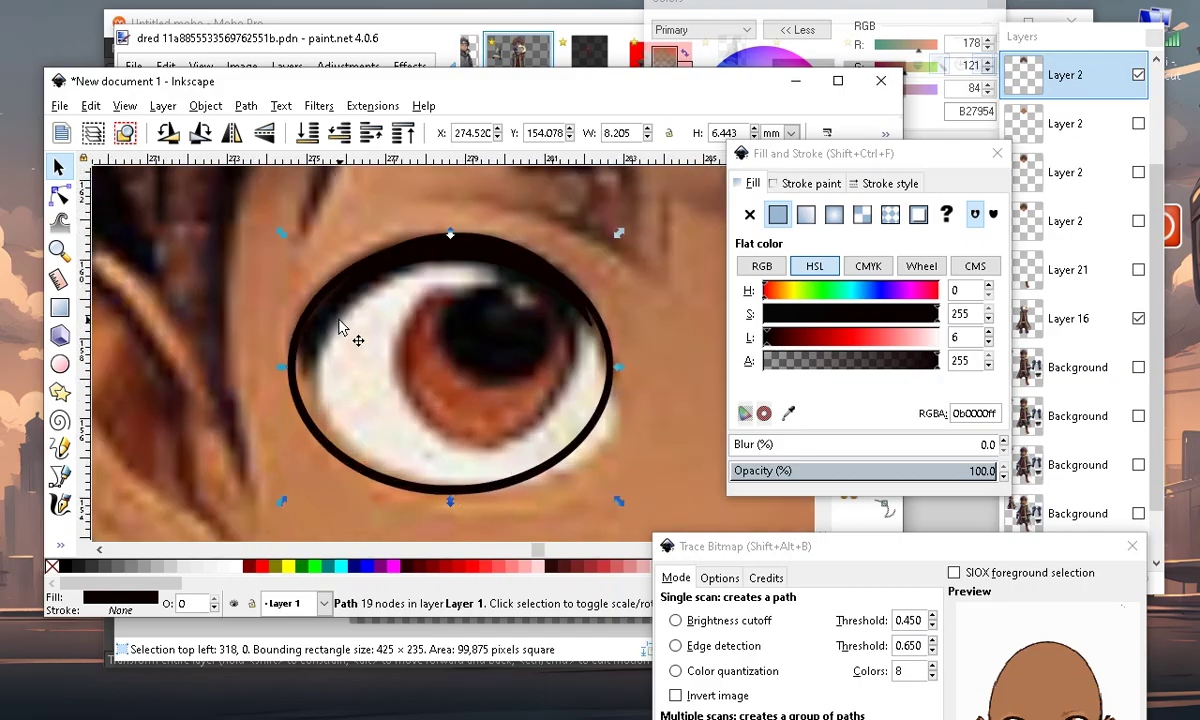
scroll(280, 383, "up", 1)
left_click_drag(313, 410, 302, 418)
scroll(302, 420, "down", 4)
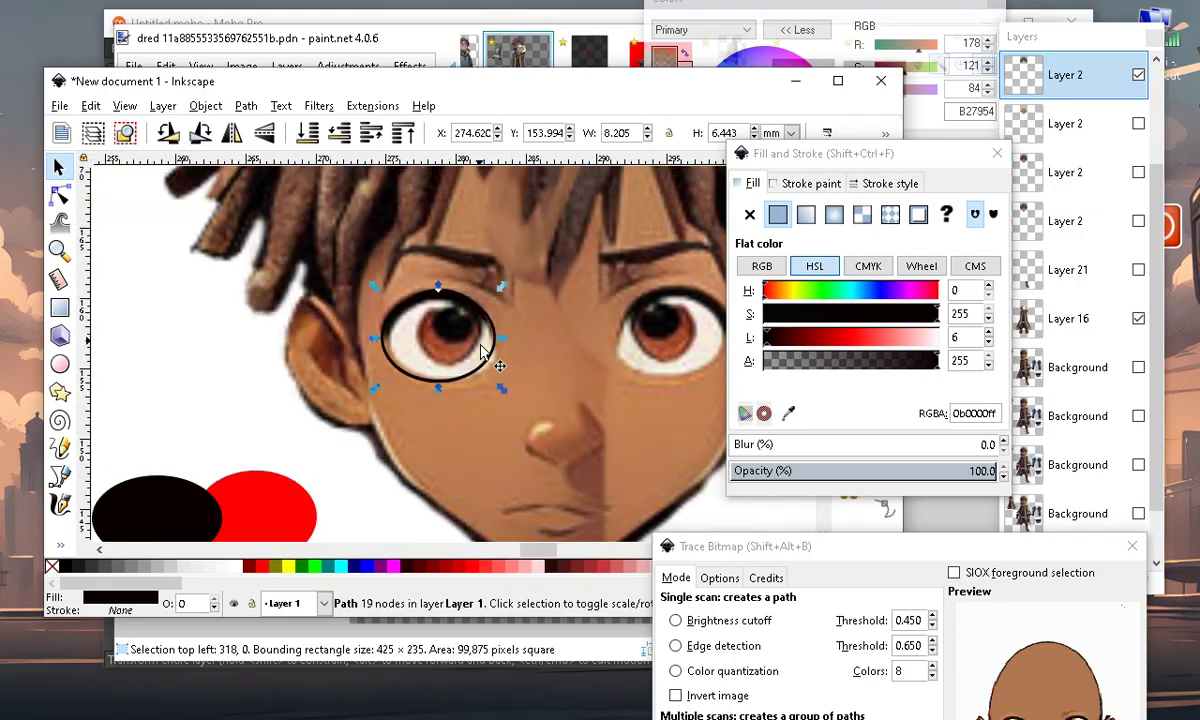
Narrow the ring to about 8 mm from its outer side so it meets the crescent
scroll(497, 318, "up", 2)
scroll(495, 395, "down", 2)
scroll(396, 340, "up", 2)
mouse_move(395, 312)
left_mouse_down()
mouse_move(417, 318)
mouse_move(401, 326)
left_mouse_up()
scroll(323, 326, "down", 4)
scroll(380, 350, "up", 4)
scroll(401, 324, "down", 3)
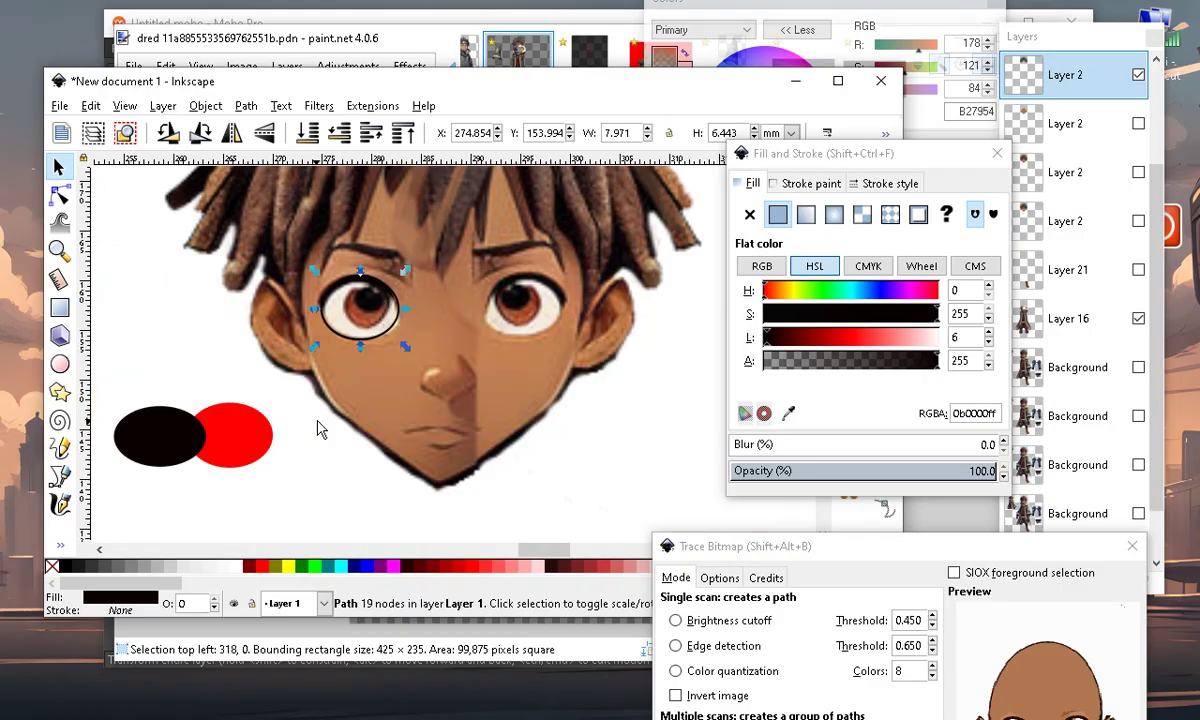
Move the red and black ellipses farther down beside the reference head and deselect them
left_click_drag(250, 434, 190, 511)
left_click_drag(166, 419, 145, 519)
left_click(185, 399)
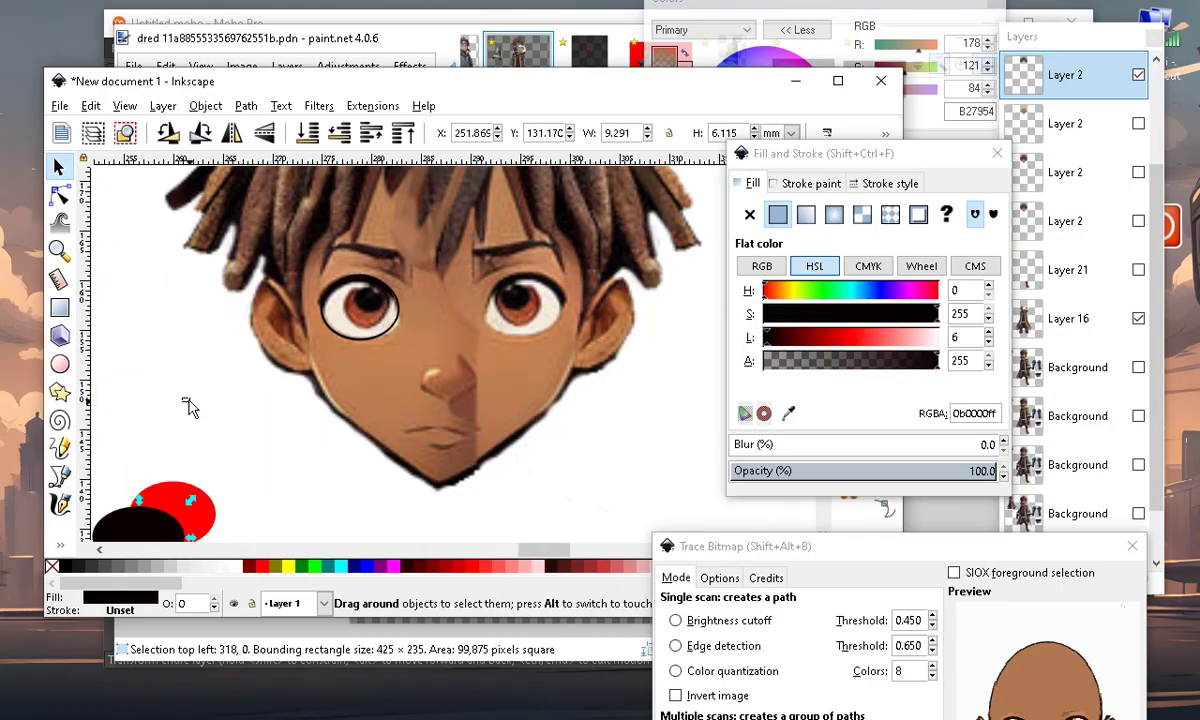
Select the ring and crescent together and move them over the left eye hole of the peach face shape
left_click_drag(166, 258, 410, 355)
left_click_drag(341, 280, 605, 358)
scroll(275, 305, "down", 3)
scroll(550, 288, "up", 4)
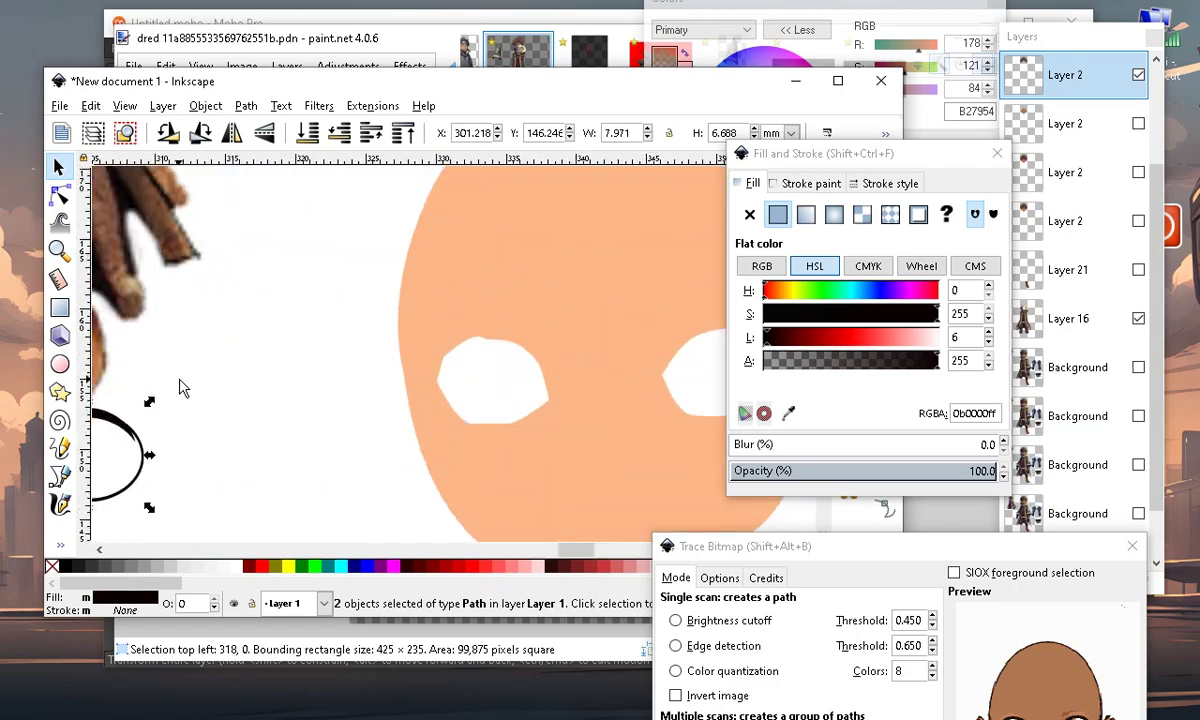
scroll(386, 356, "down", 2)
scroll(386, 356, "up", 2)
left_click_drag(316, 402, 704, 311)
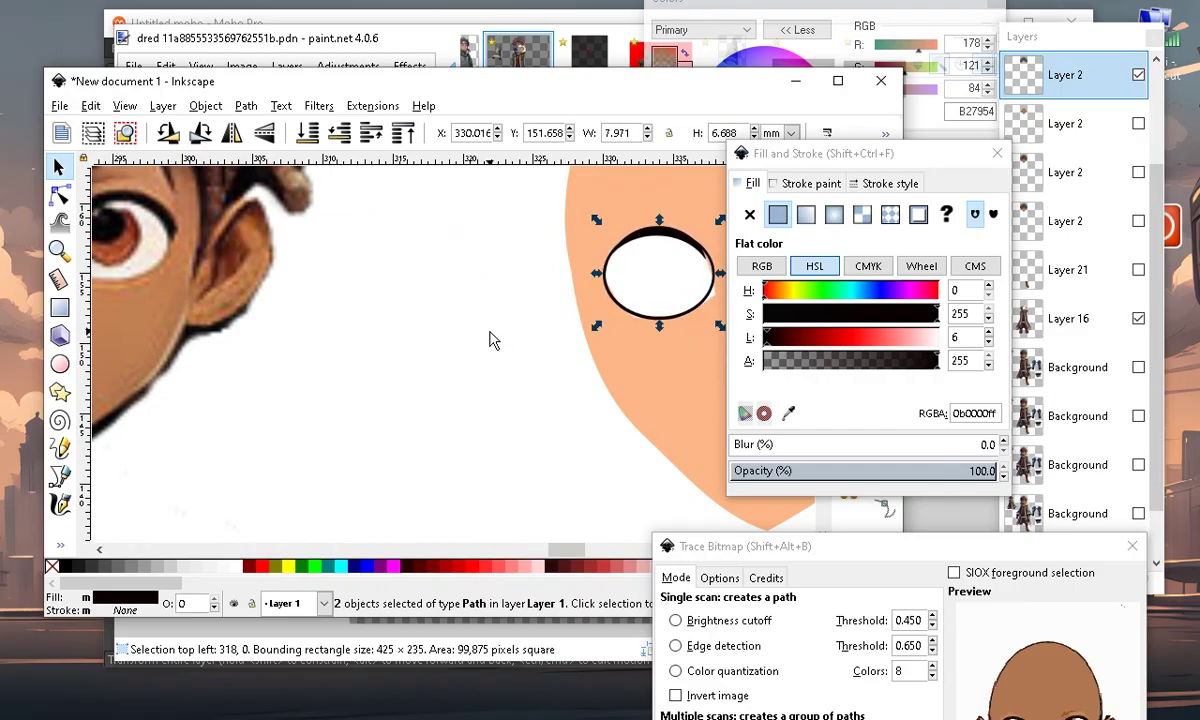
Widen the ring and crescent together to about 8.4 mm so they cover the left eye hole
scroll(629, 295, "up", 3, "ctrl")
mouse_move(588, 323)
left_mouse_down()
mouse_move(601, 344)
mouse_move(597, 334)
left_mouse_up()
scroll(581, 334, "up", 1, "ctrl")
scroll(583, 334, "down", 2, "ctrl")
scroll(520, 310, "down", 1, "ctrl")
scroll(350, 338, "up", 2, "ctrl")
scroll(500, 340, "down", 3, "ctrl")
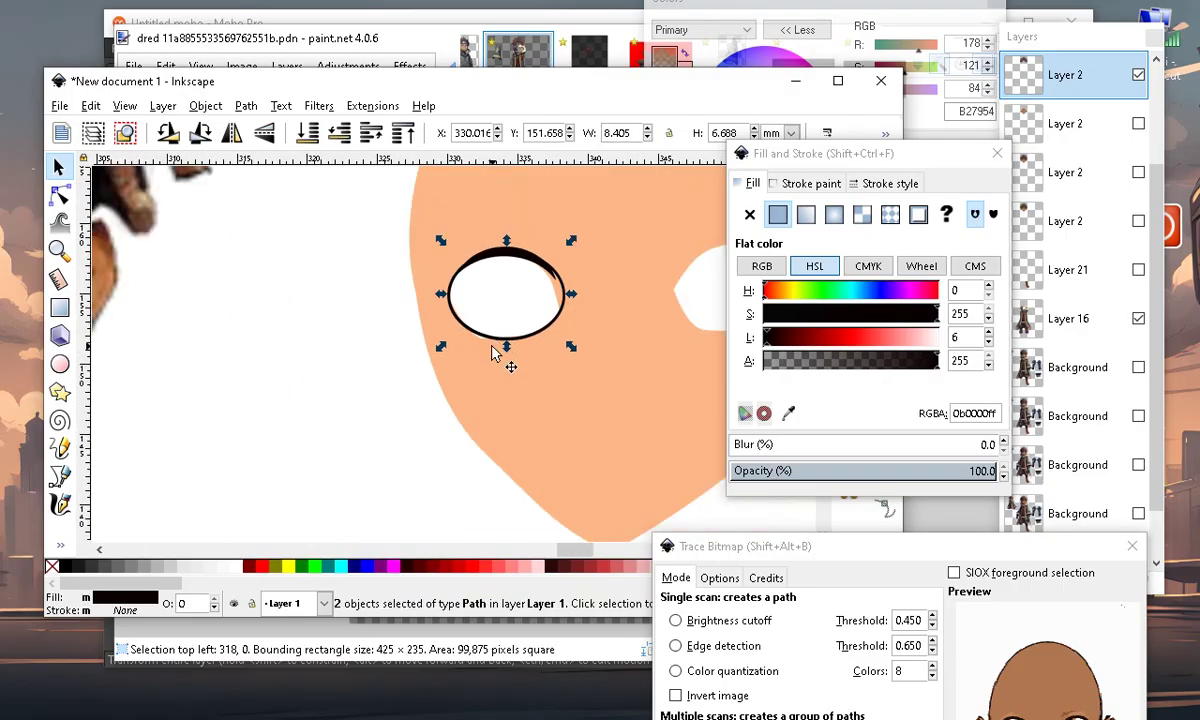
scroll(367, 340, "up", 2, "ctrl")
scroll(491, 280, "up", 3, "ctrl")
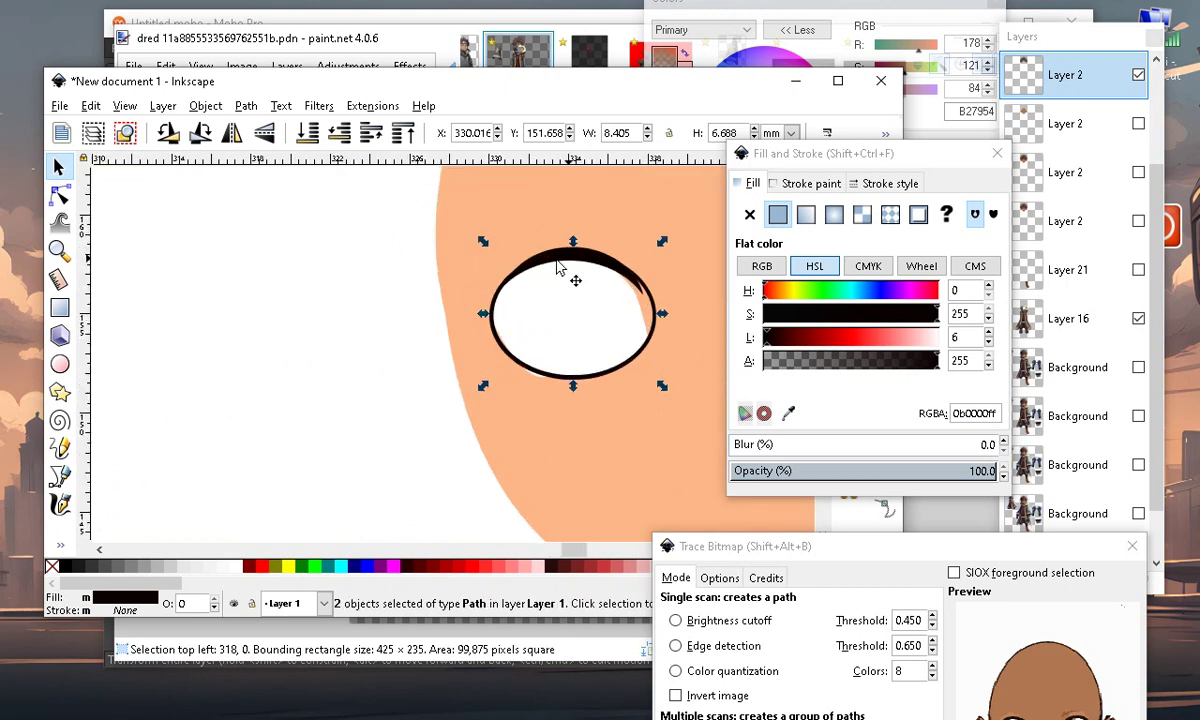
Move the two nodes on the inner side of the face's left eye hole outward until they sit beneath the black ring
left_click(59, 195)
scroll(525, 265, "down", 2, "ctrl")
left_click(494, 281)
scroll(480, 300, "up", 3, "ctrl")
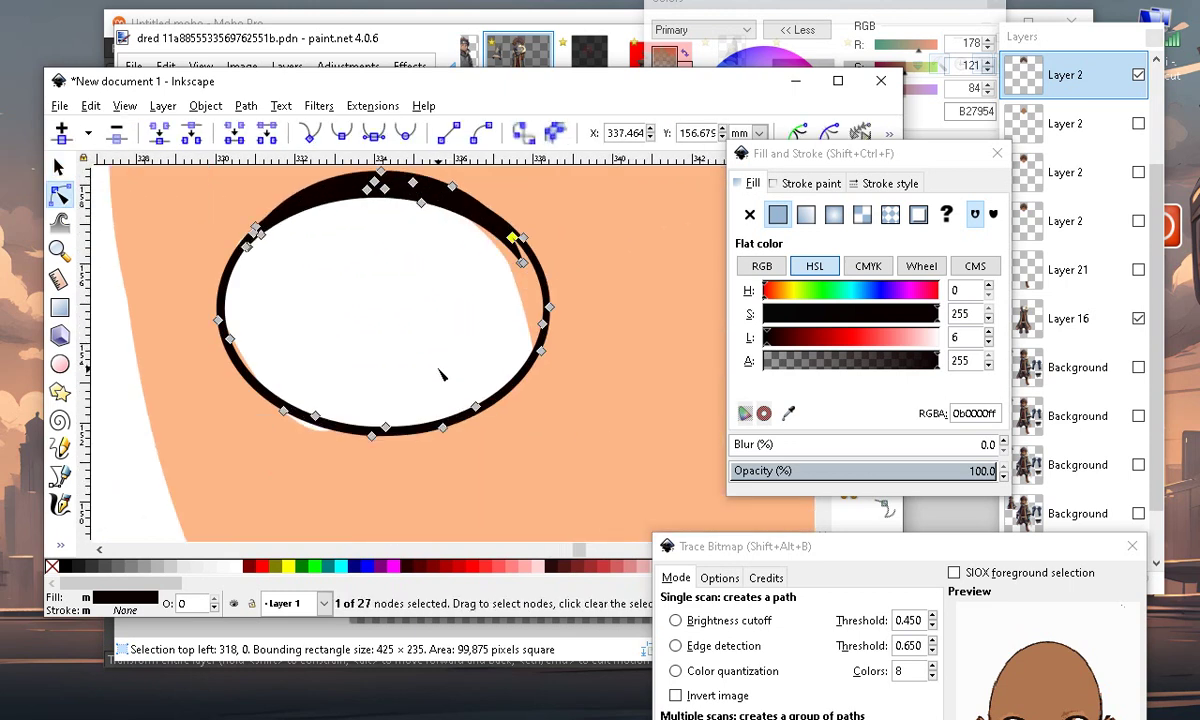
left_click(491, 313)
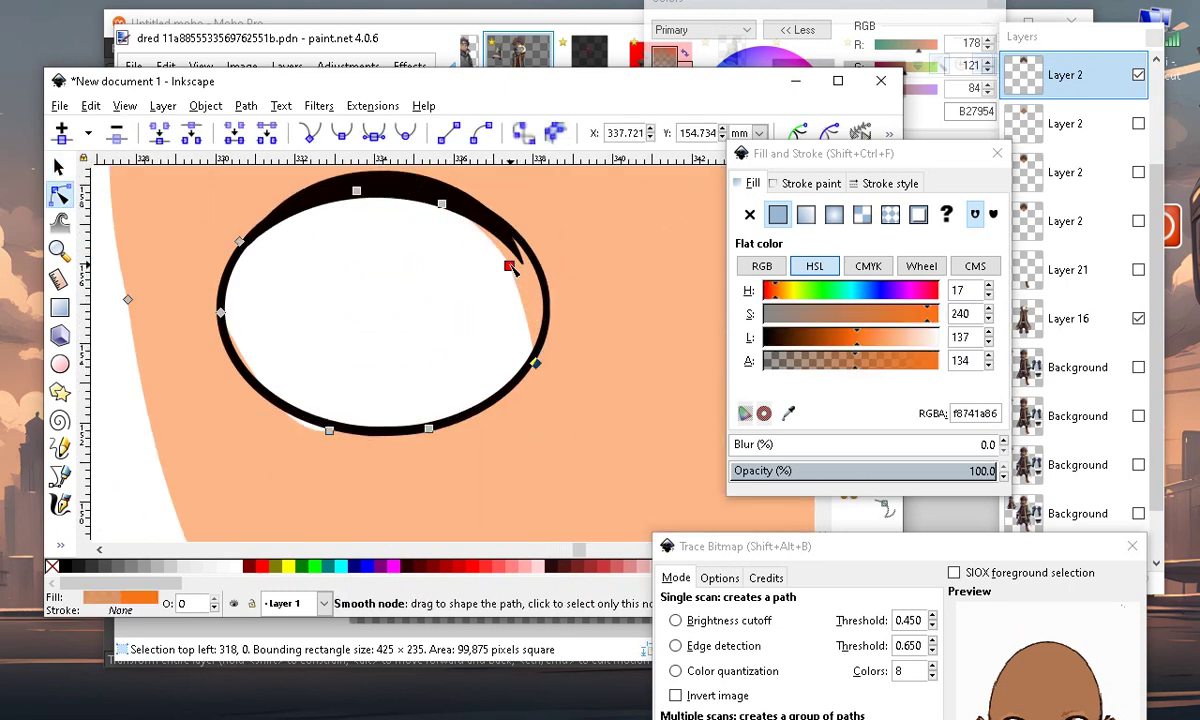
left_click_drag(527, 276, 528, 254)
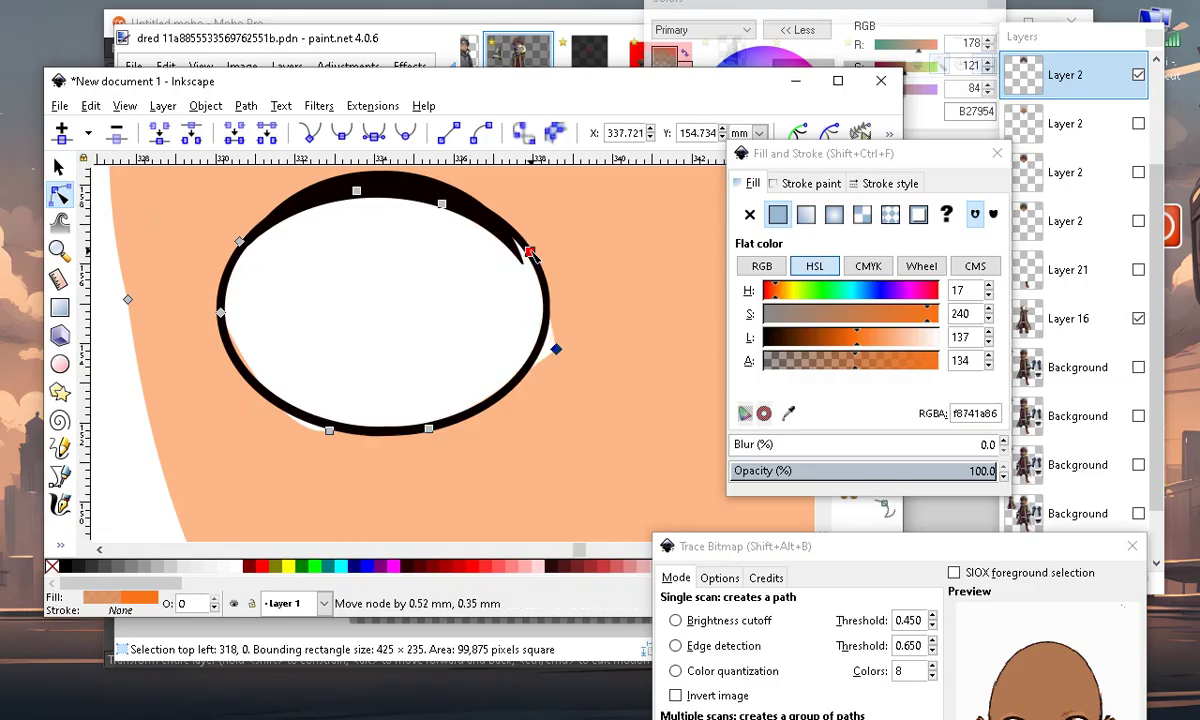
left_click(556, 349)
mouse_move(556, 349)
left_mouse_down()
mouse_move(519, 366)
mouse_move(539, 363)
left_mouse_up()
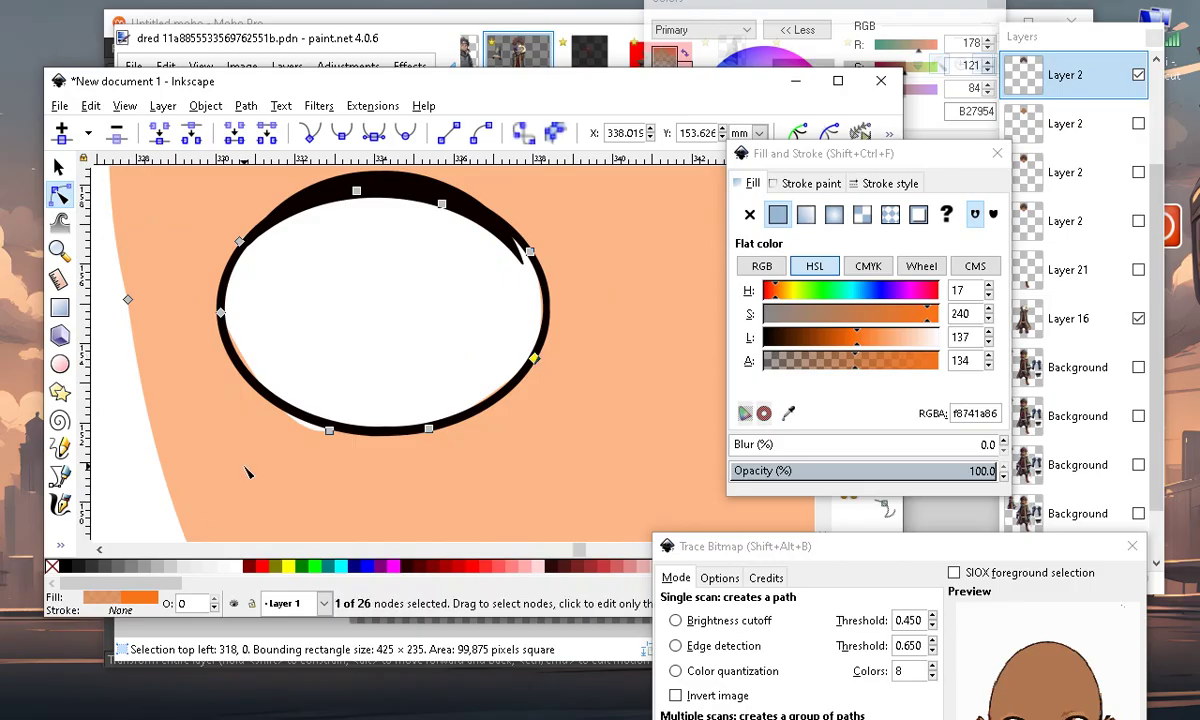
Make the two bottom nodes of the face's left eye hole auto-smooth
scroll(340, 443, "up", 1)
left_click_drag(290, 308, 549, 456)
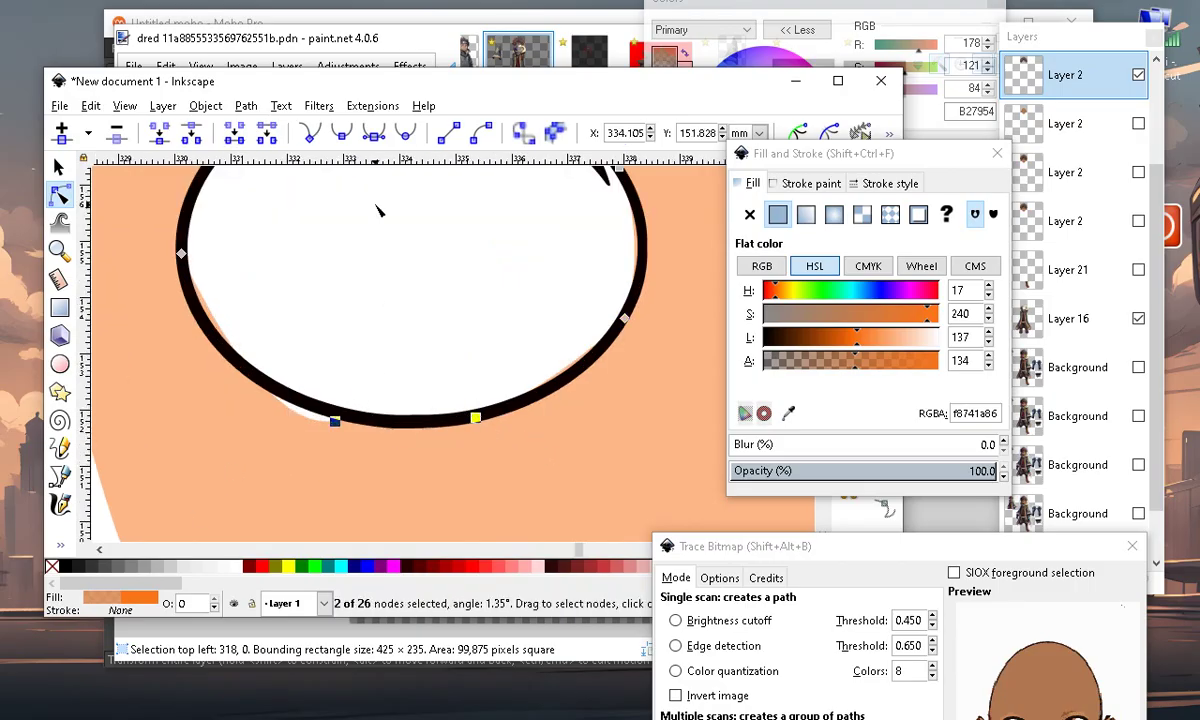
left_click(405, 133)
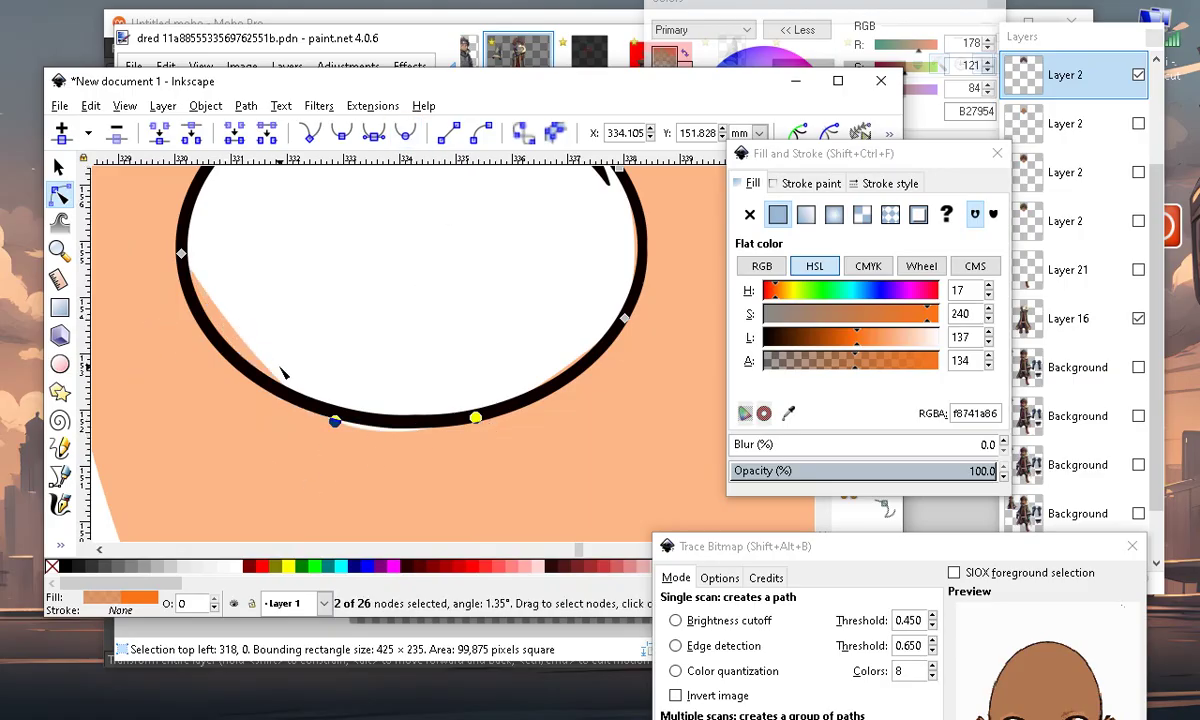
Adjust the outer, bottom and inner nodes of the left eye hole so its edge follows the ring all around
mouse_move(193, 284)
left_mouse_down()
mouse_move(162, 268)
mouse_move(190, 255)
mouse_move(206, 268)
mouse_move(198, 300)
left_mouse_up()
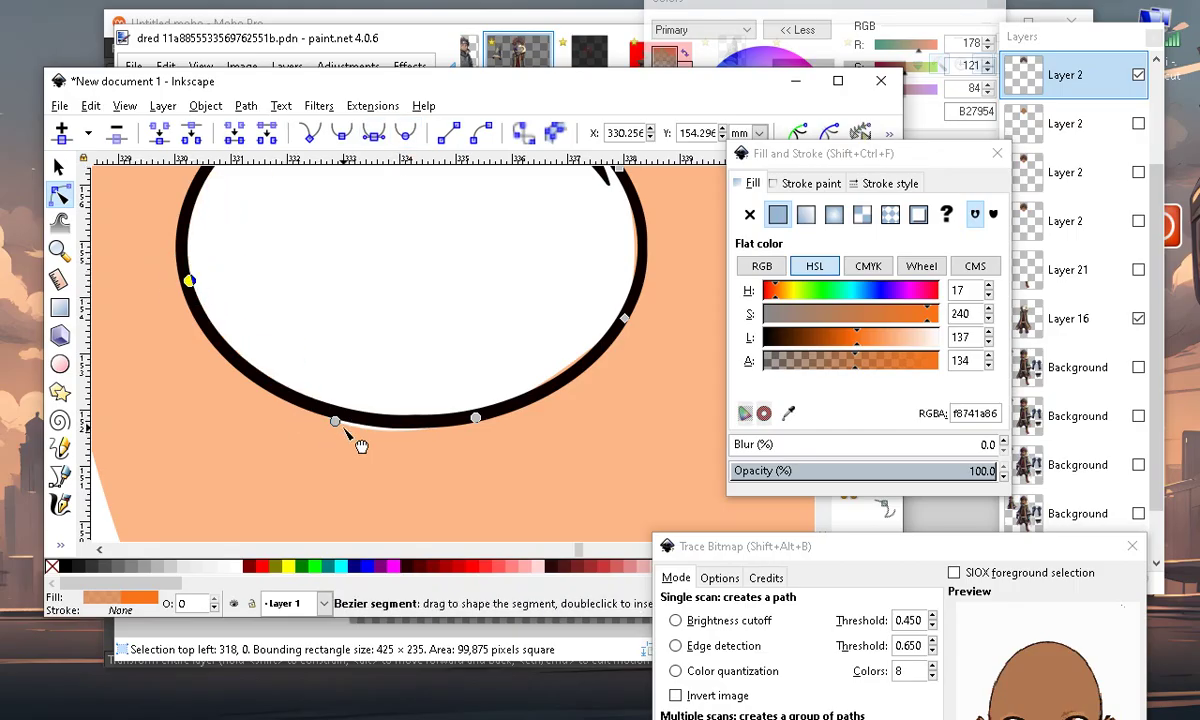
left_click_drag(335, 421, 330, 415)
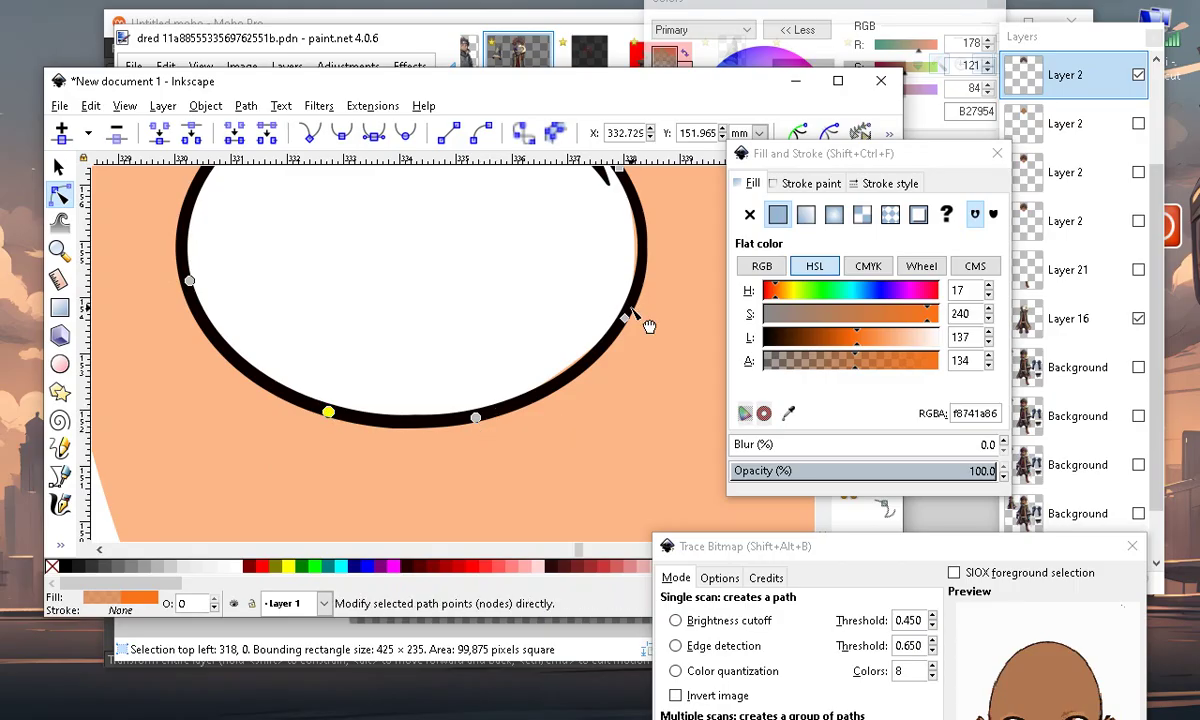
left_click_drag(624, 318, 623, 319)
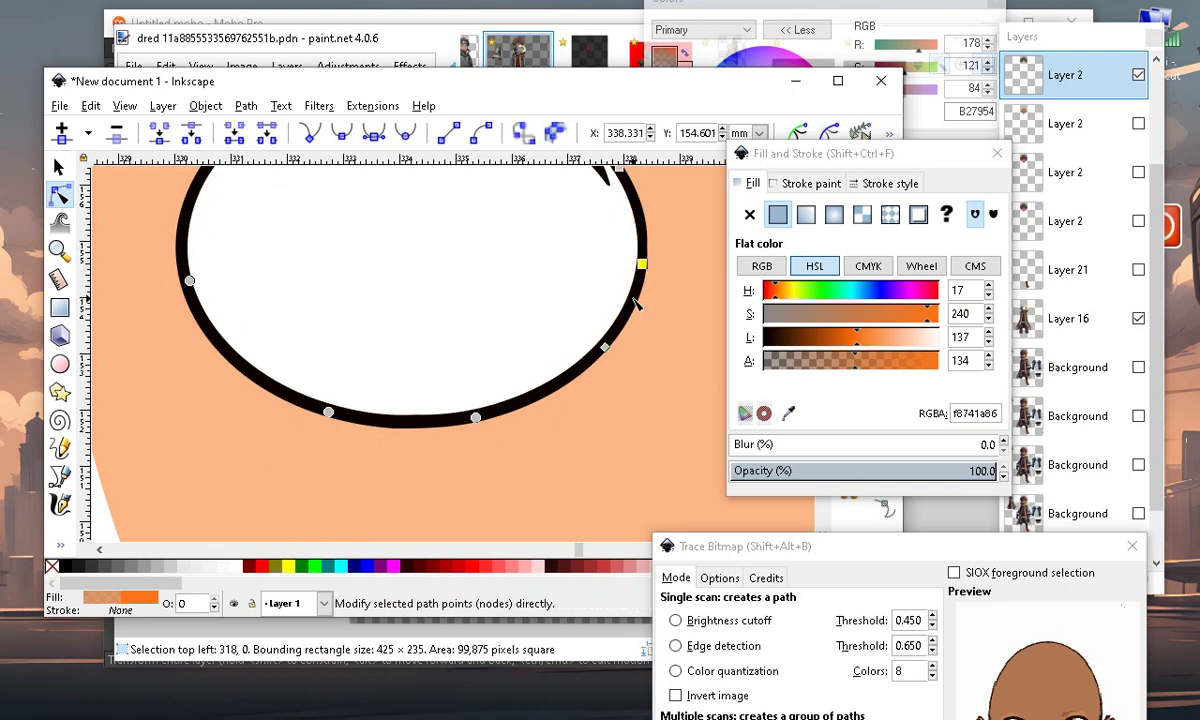
scroll(520, 258, "down", 2)
scroll(520, 258, "up", 2)
scroll(560, 250, "down", 2)
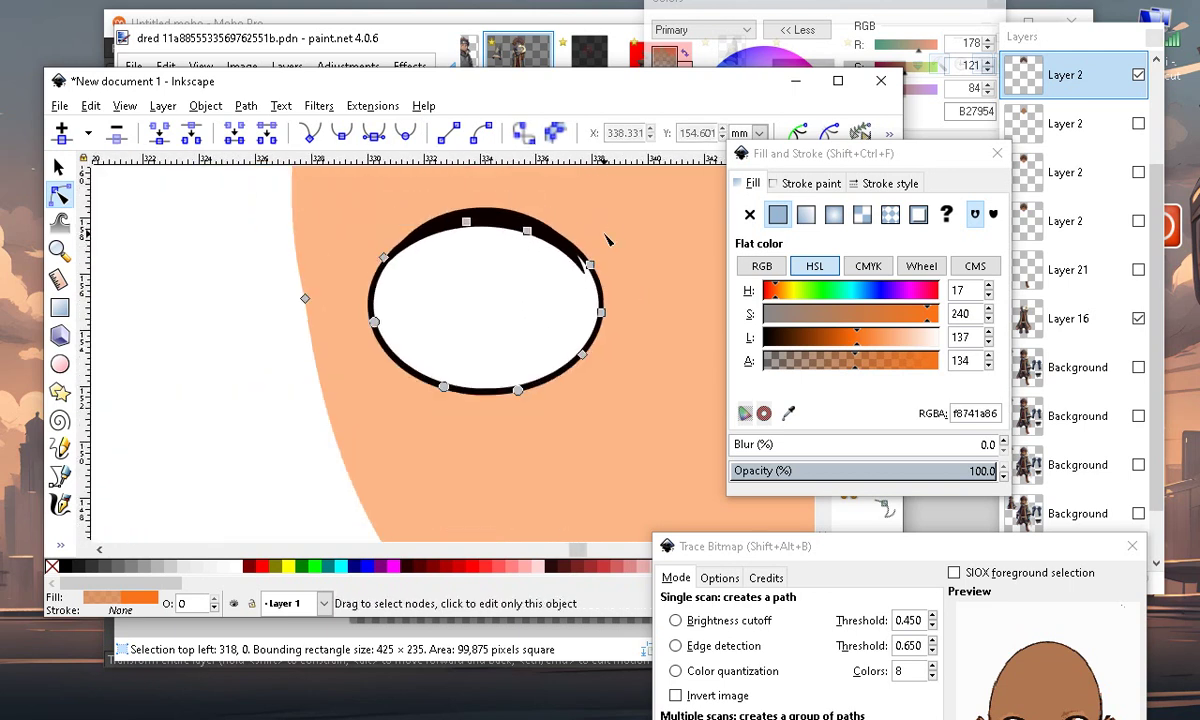
Move the crescent's two inner tip nodes onto the ring to close the gap between them, and deselect the crescent
scroll(568, 260, "up", 4)
left_click(537, 258)
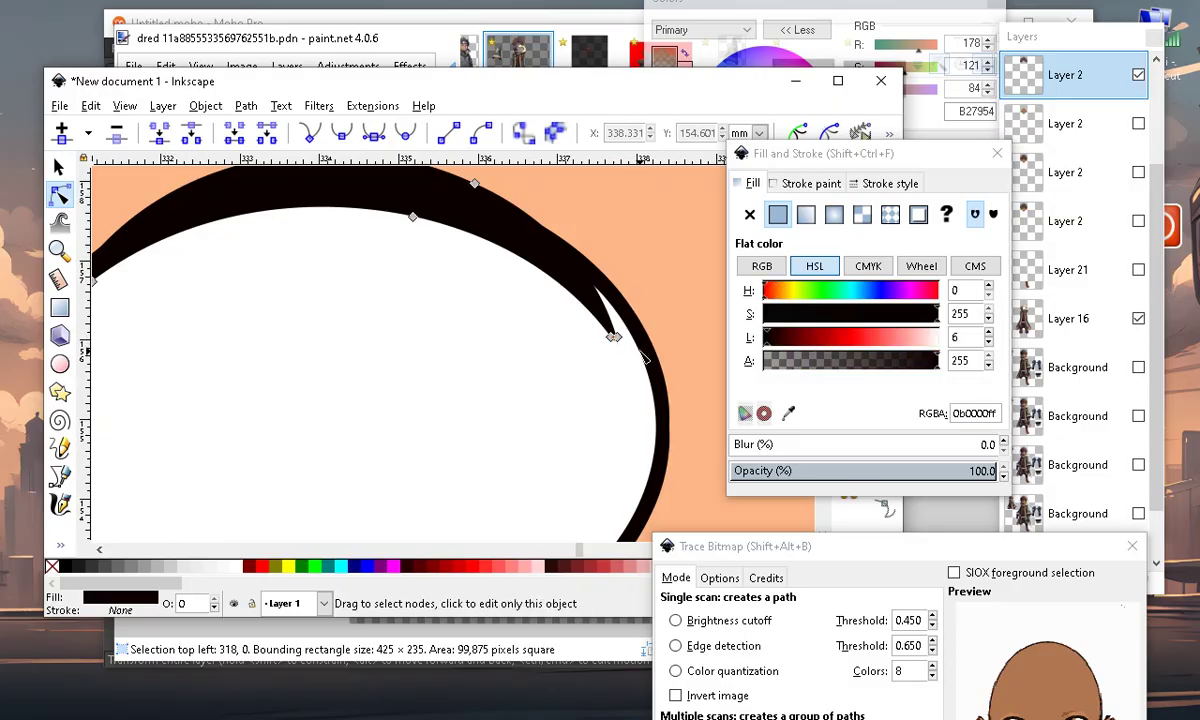
left_click_drag(647, 262, 647, 263)
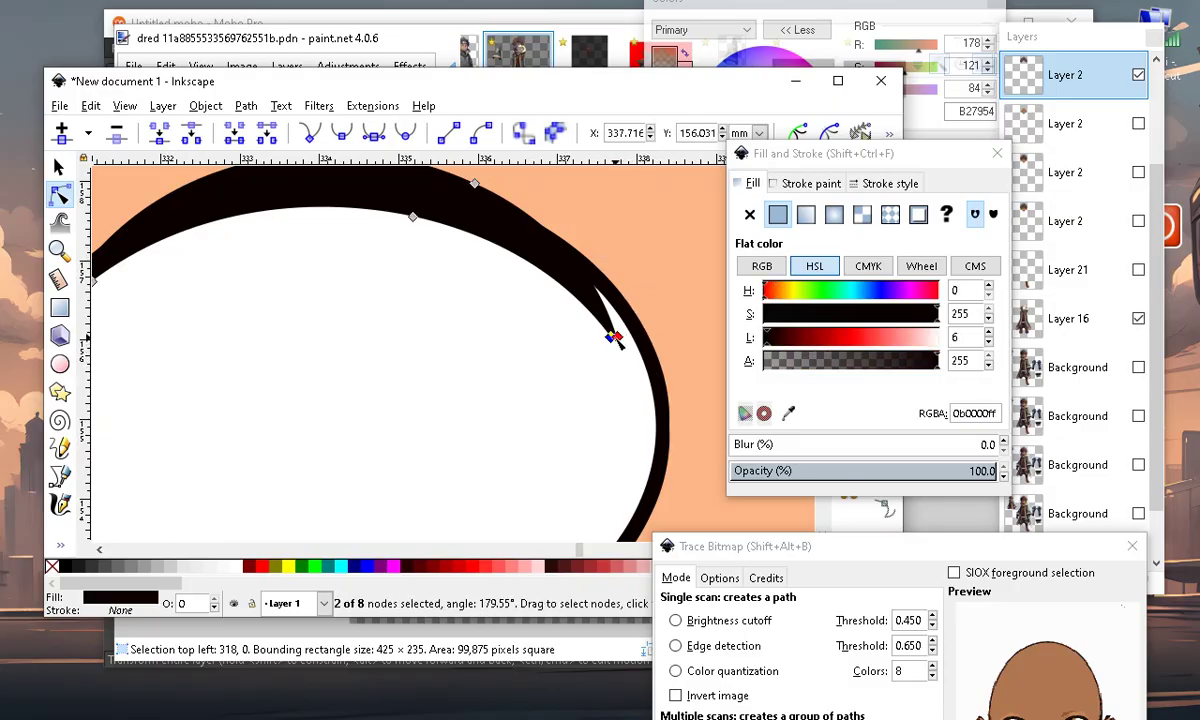
scroll(477, 342, "down", 3)
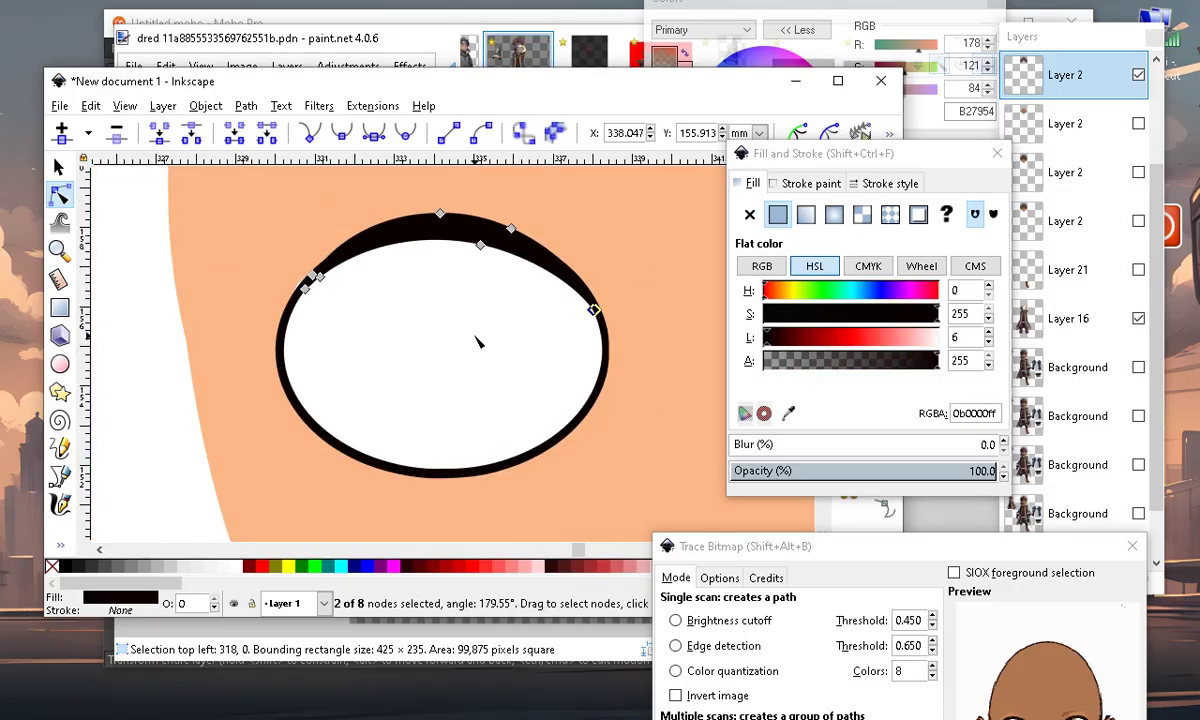
left_click(169, 419)
scroll(676, 240, "down", 4)
left_click(369, 327)
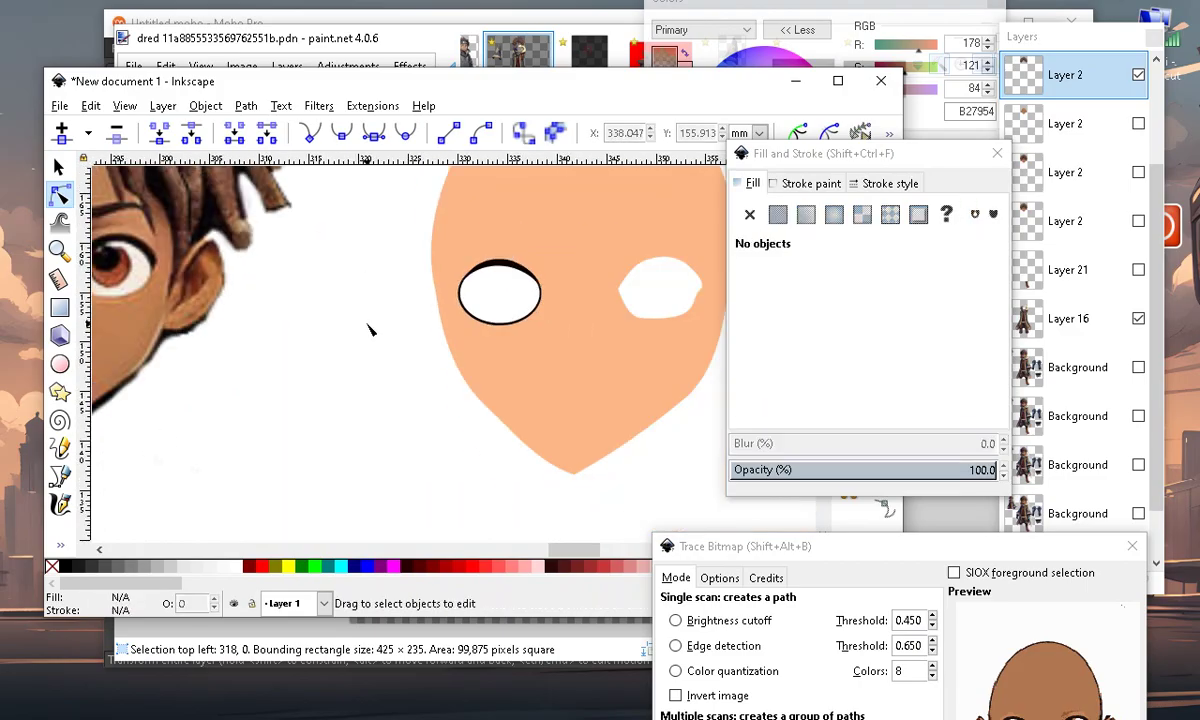
Move the black head outline from beside the coat onto the reference face, lining up its jaw and chin
scroll(482, 298, "up", 1)
scroll(430, 250, "down", 4)
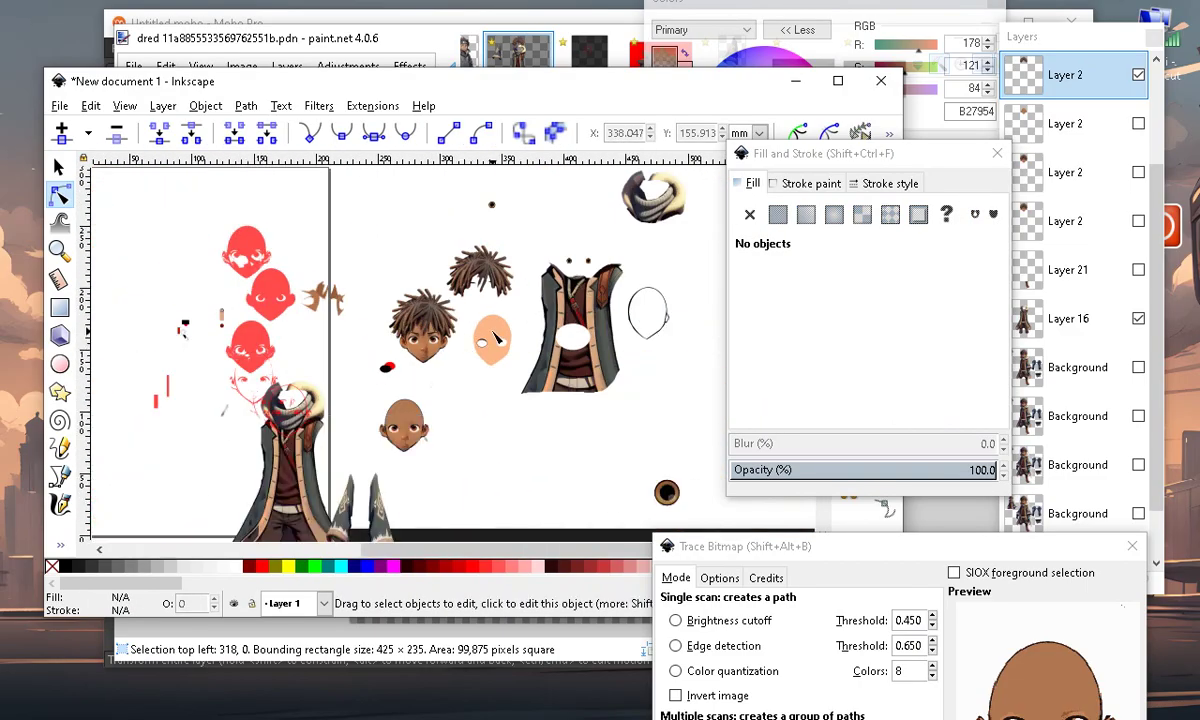
scroll(512, 332, "up", 1)
left_click(714, 308)
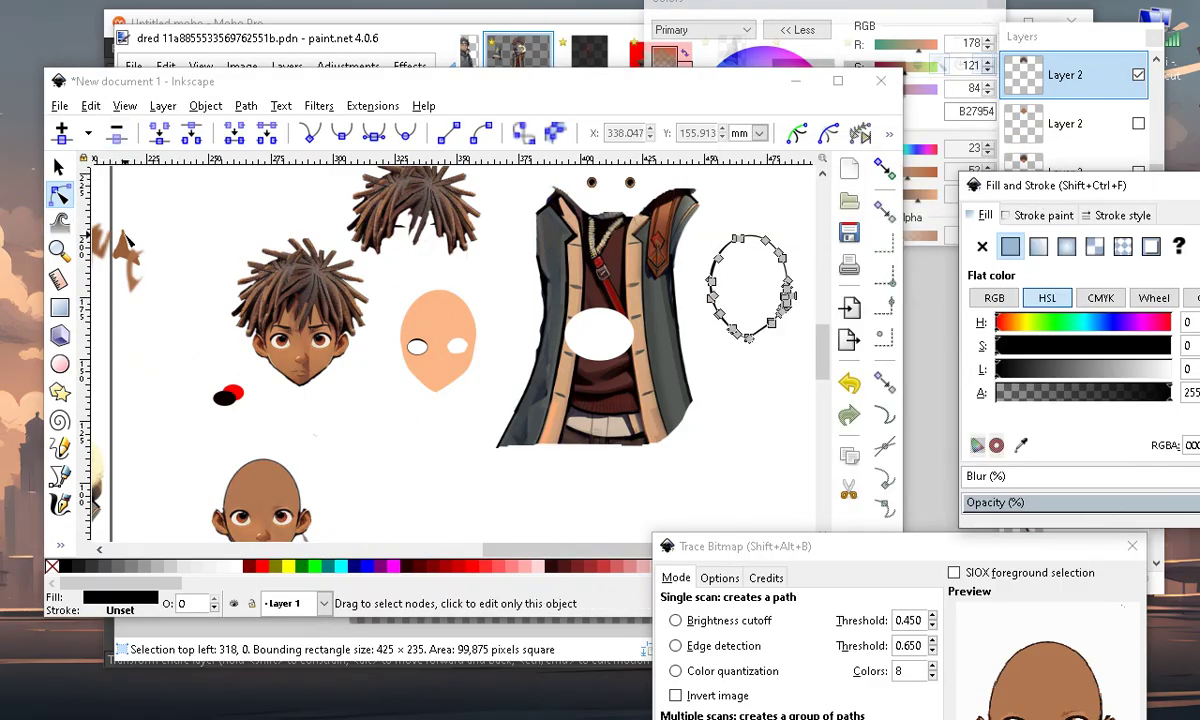
left_click(59, 168)
left_click(753, 368)
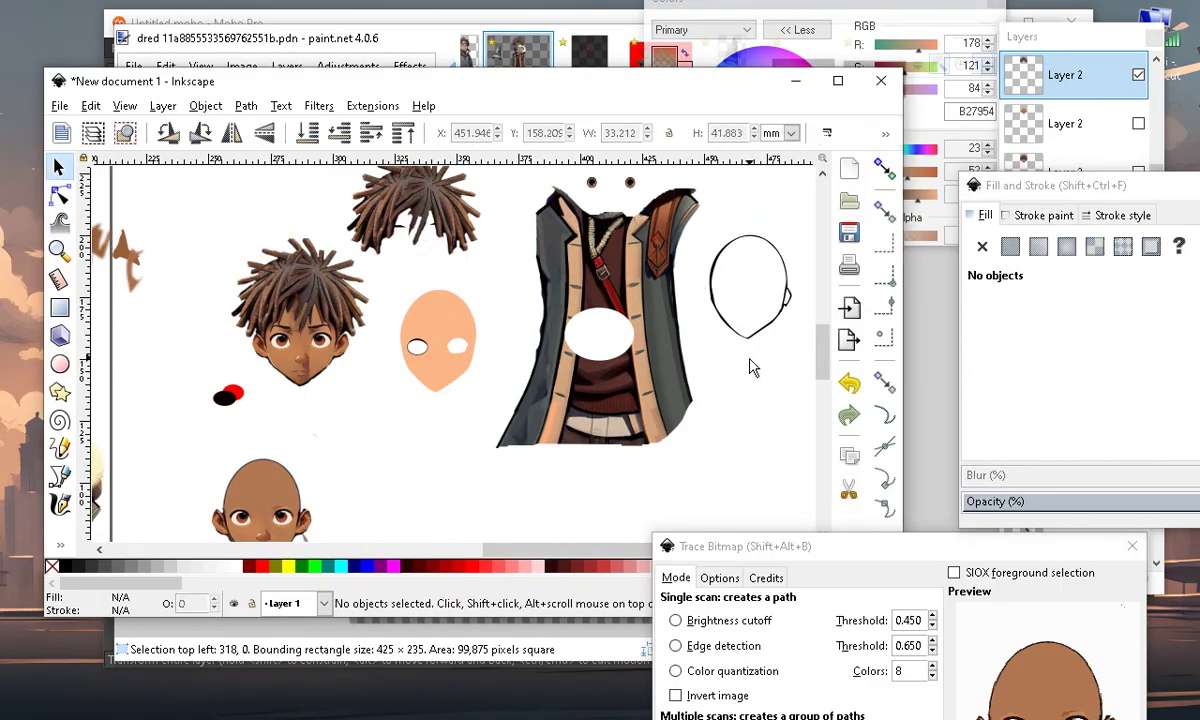
mouse_move(752, 348)
left_mouse_down()
mouse_move(528, 504)
mouse_move(303, 415)
mouse_move(338, 390)
mouse_move(317, 431)
mouse_move(332, 440)
mouse_move(315, 441)
left_mouse_up()
scroll(303, 398, "up", 3)
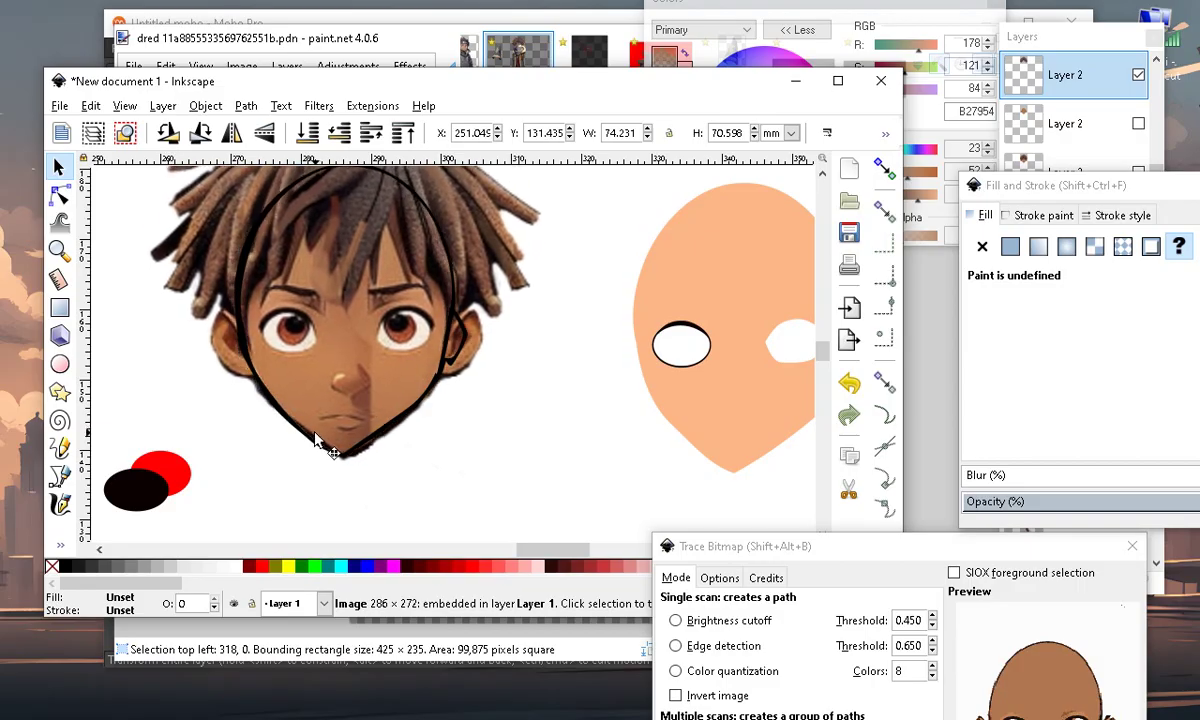
Move the black head outline onto the peach face shape, shifting it slightly left so both sides line up with the face edge
scroll(410, 382, "down", 2)
mouse_move(339, 279)
left_mouse_down()
mouse_move(638, 270)
mouse_move(605, 282)
left_mouse_up()
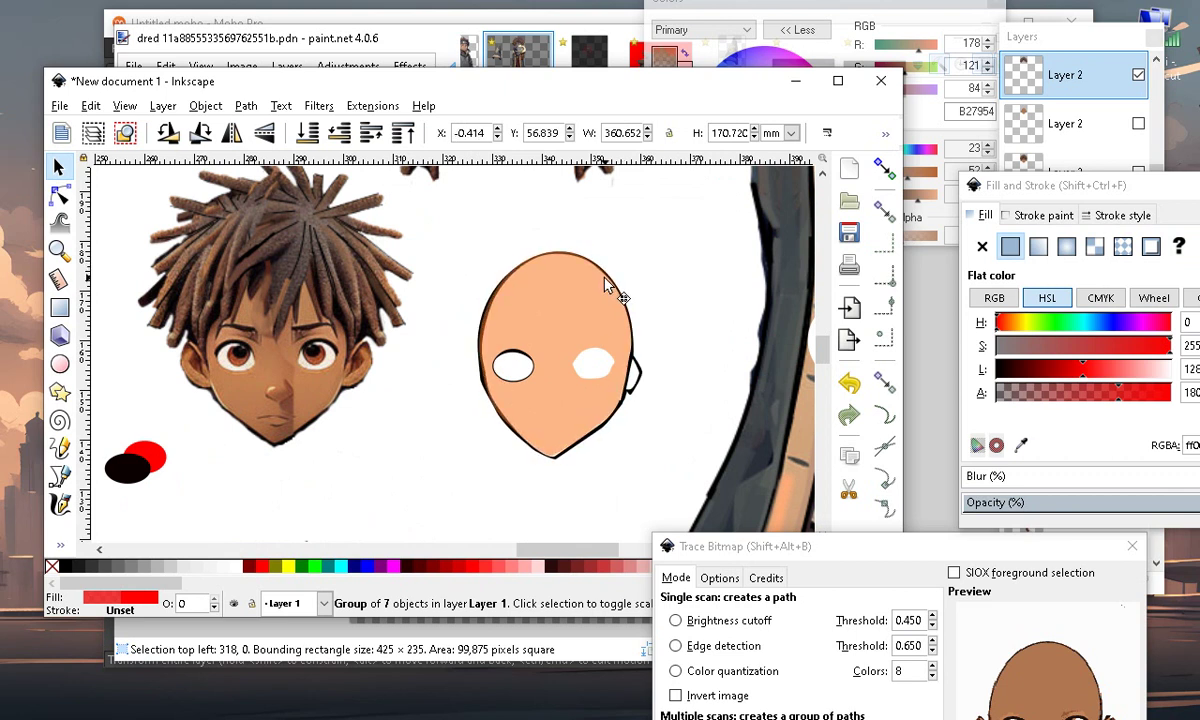
scroll(590, 455, "up", 2)
scroll(600, 378, "up", 2)
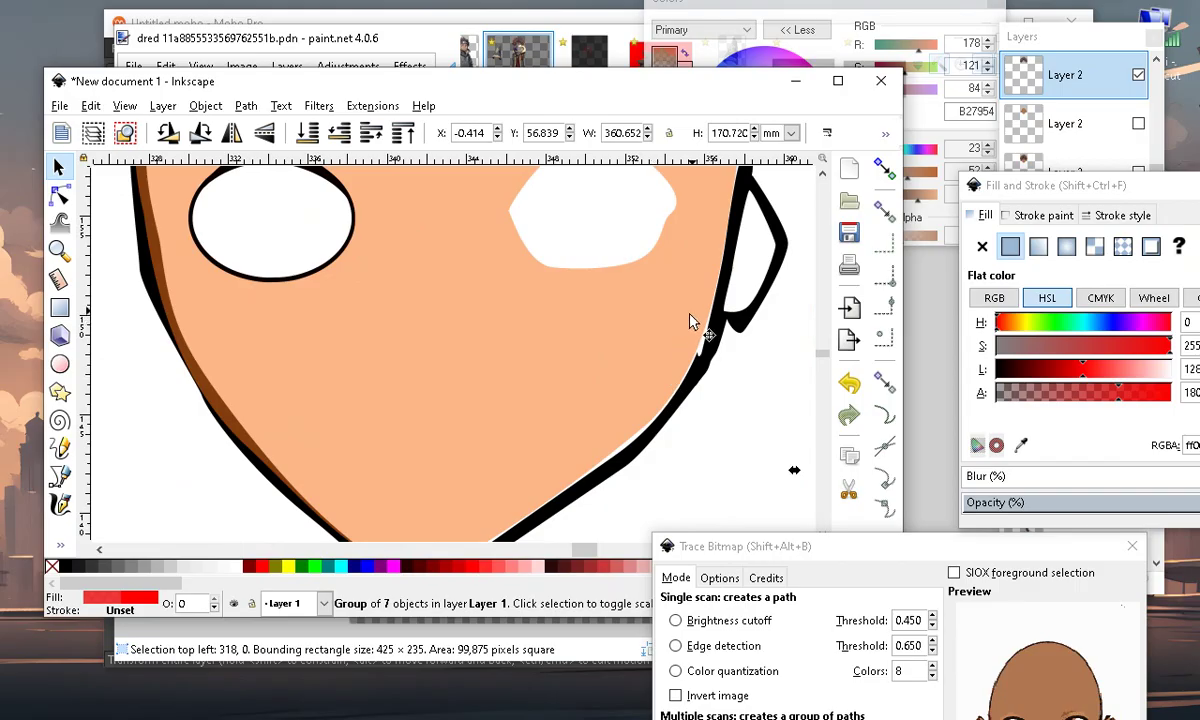
left_click_drag(743, 322, 735, 322)
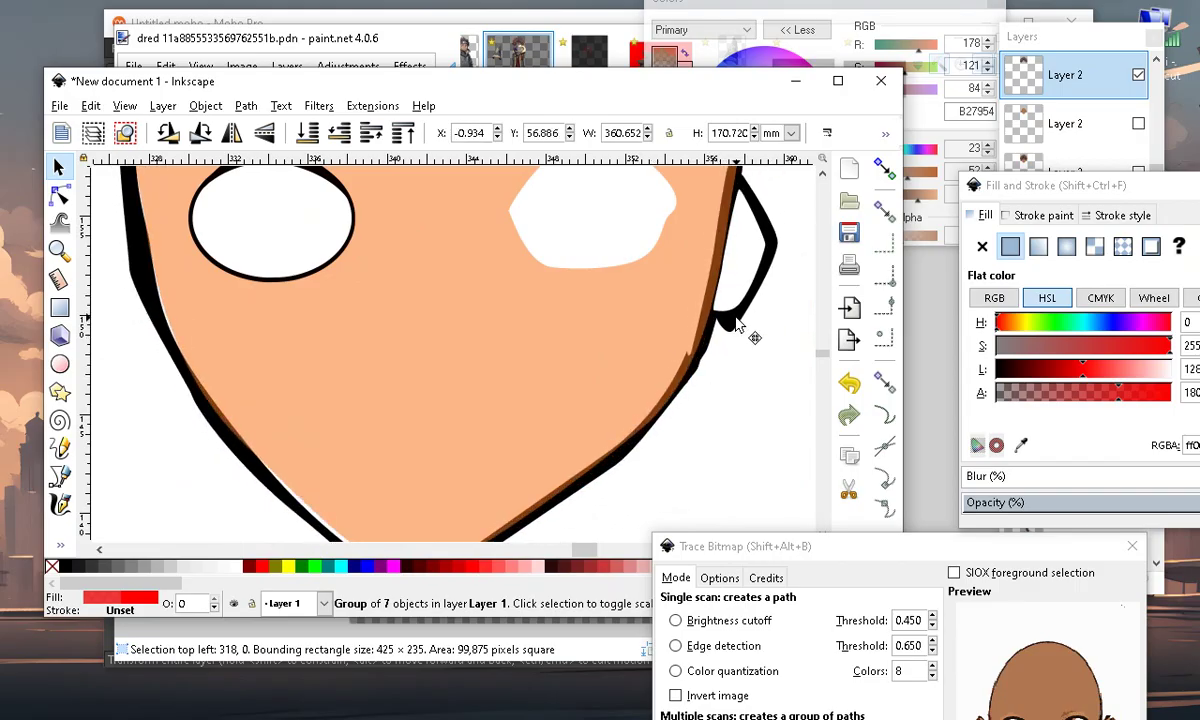
scroll(683, 340, "down", 3)
scroll(480, 290, "up", 1)
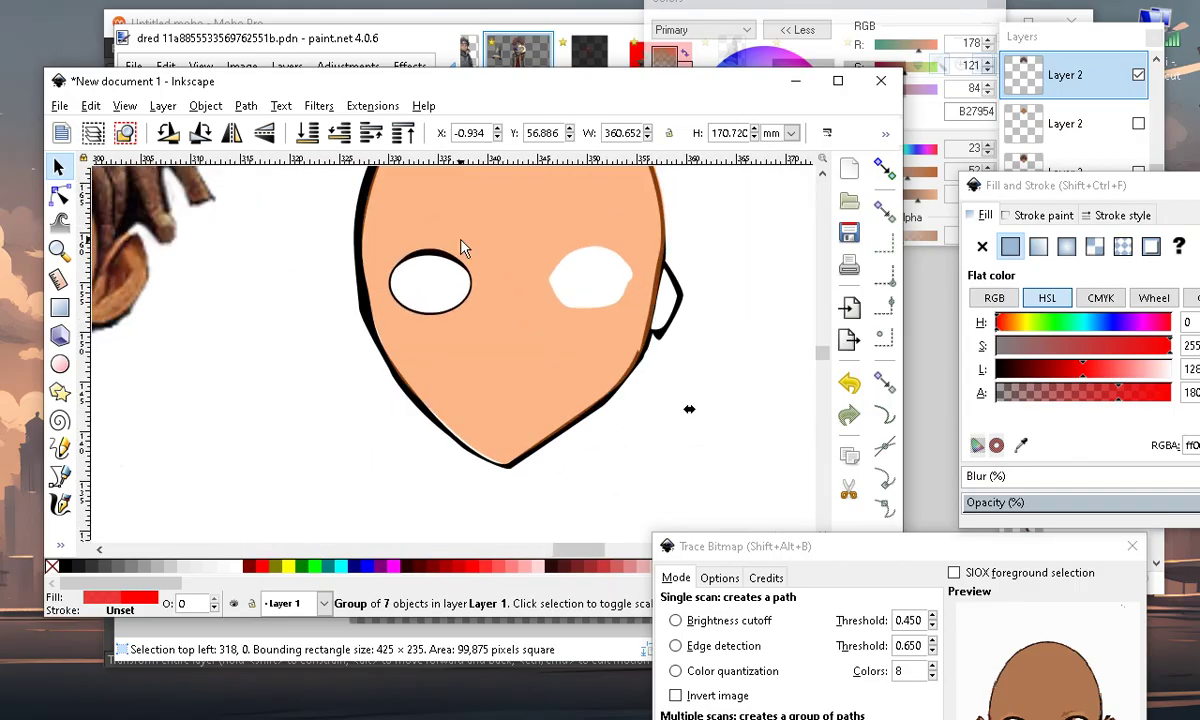
Stretch the peach face shape slightly sideways so its left edge meets the head outline, and deselect it
left_click(383, 335)
scroll(383, 330, "down", 2)
scroll(390, 340, "up", 2)
left_click_drag(349, 298, 348, 308)
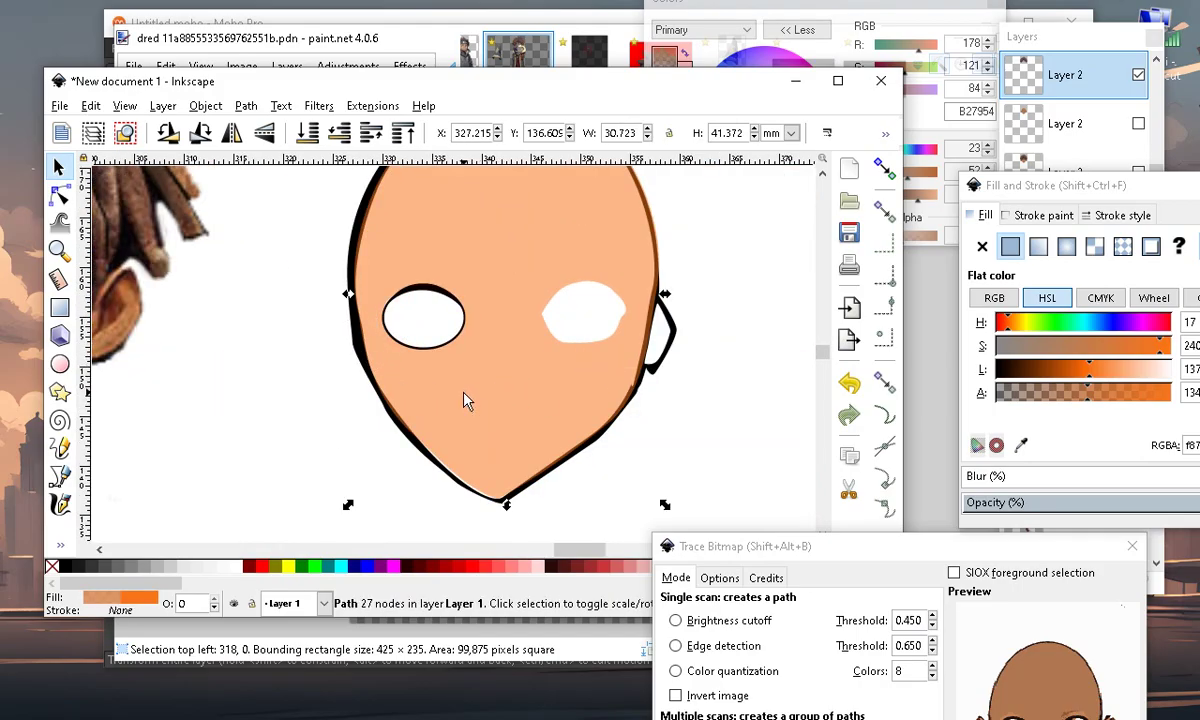
scroll(464, 392, "down", 2)
left_click(463, 478)
scroll(416, 350, "up", 1)
scroll(480, 348, "up", 2)
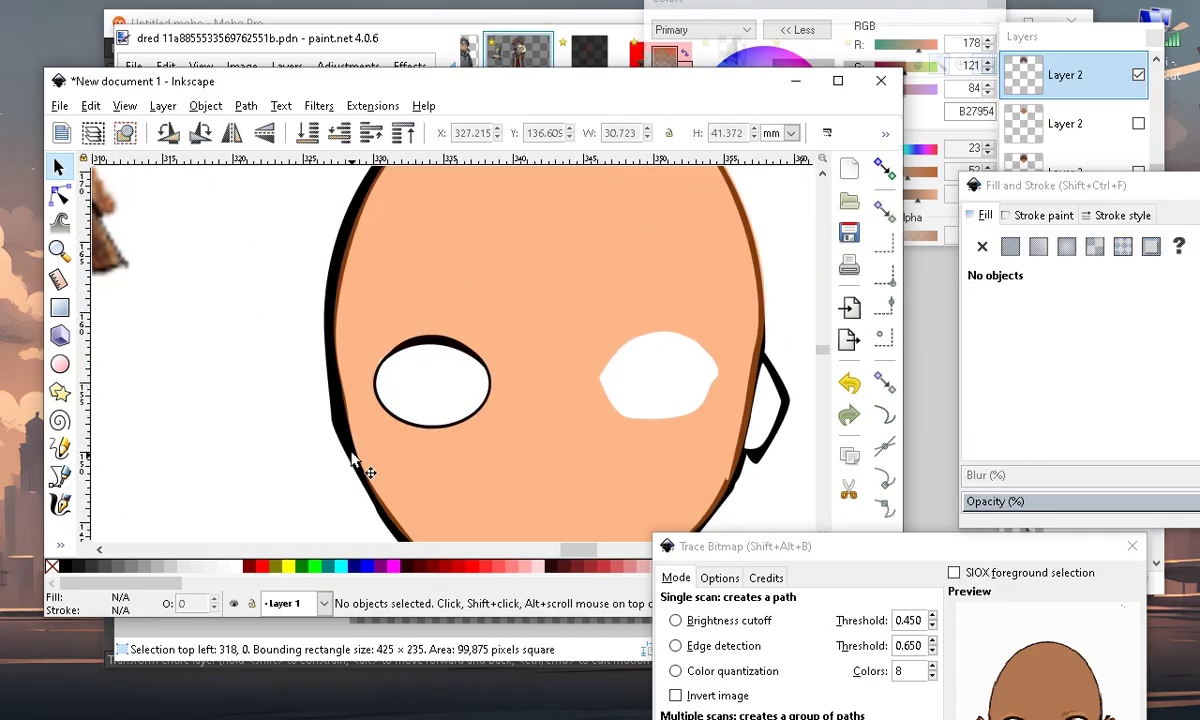
Duplicate the left eye's ring and crescent, flip the copy horizontally, and place it over the right eye hole
mouse_move(278, 245)
left_mouse_down()
mouse_move(345, 385)
mouse_move(534, 436)
left_mouse_up()
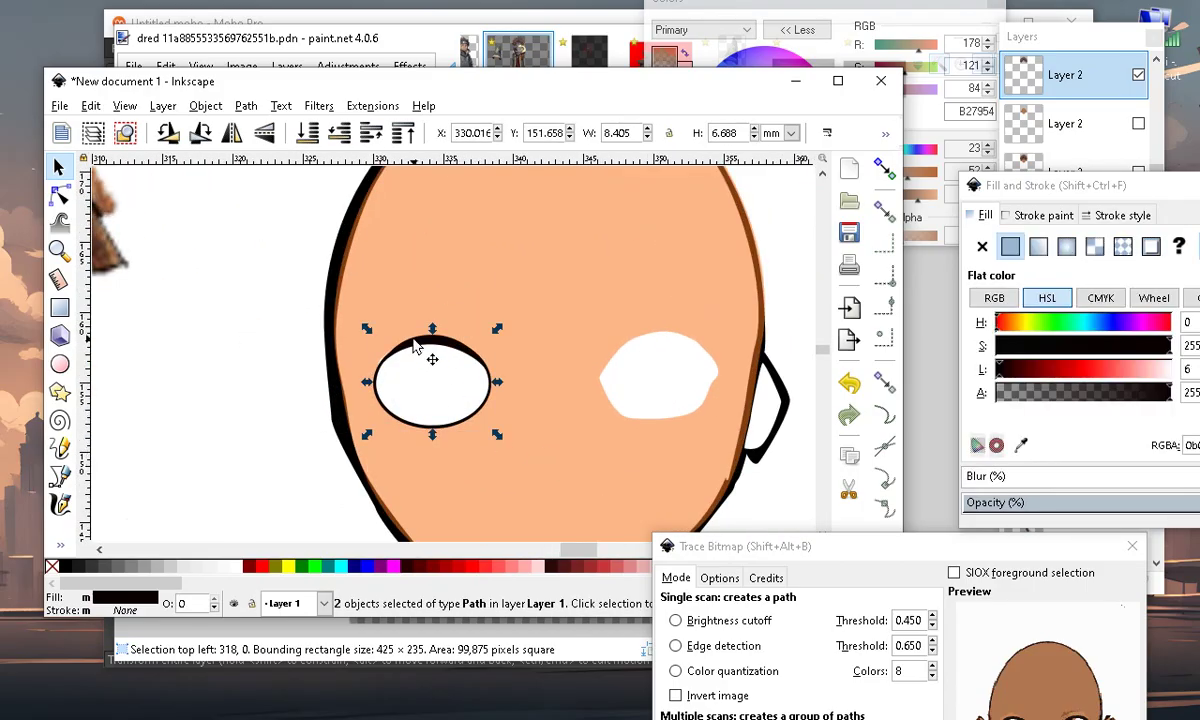
left_click(92, 107)
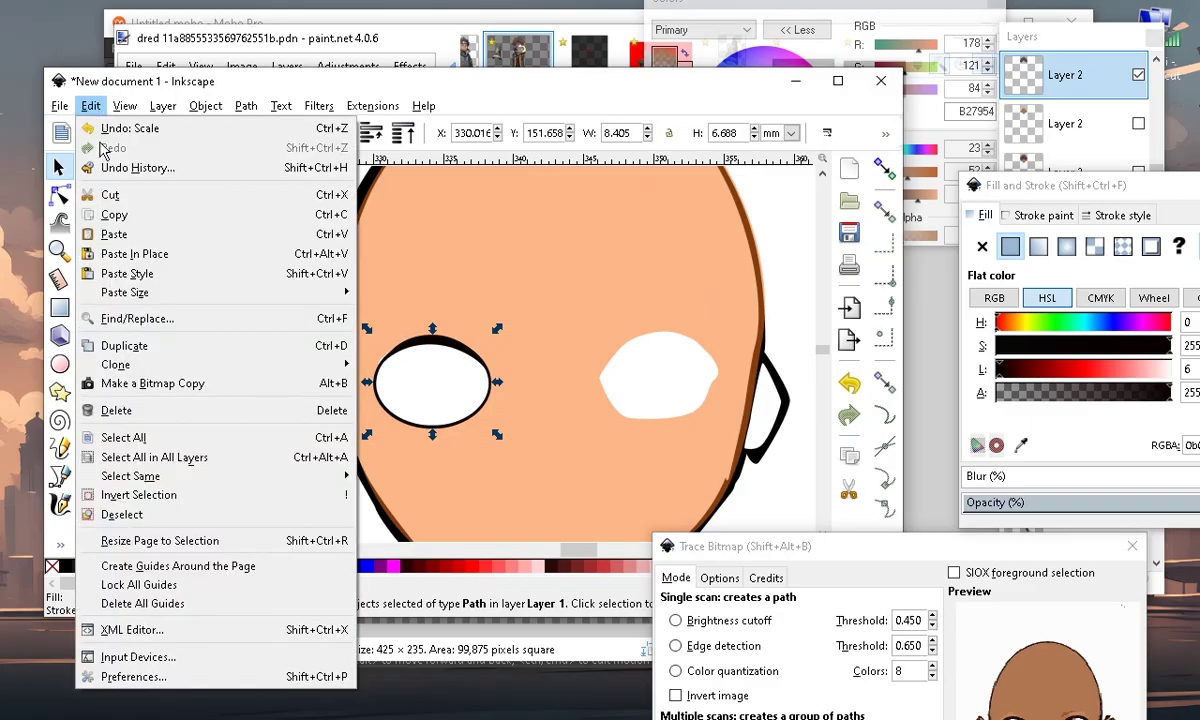
left_click(167, 344)
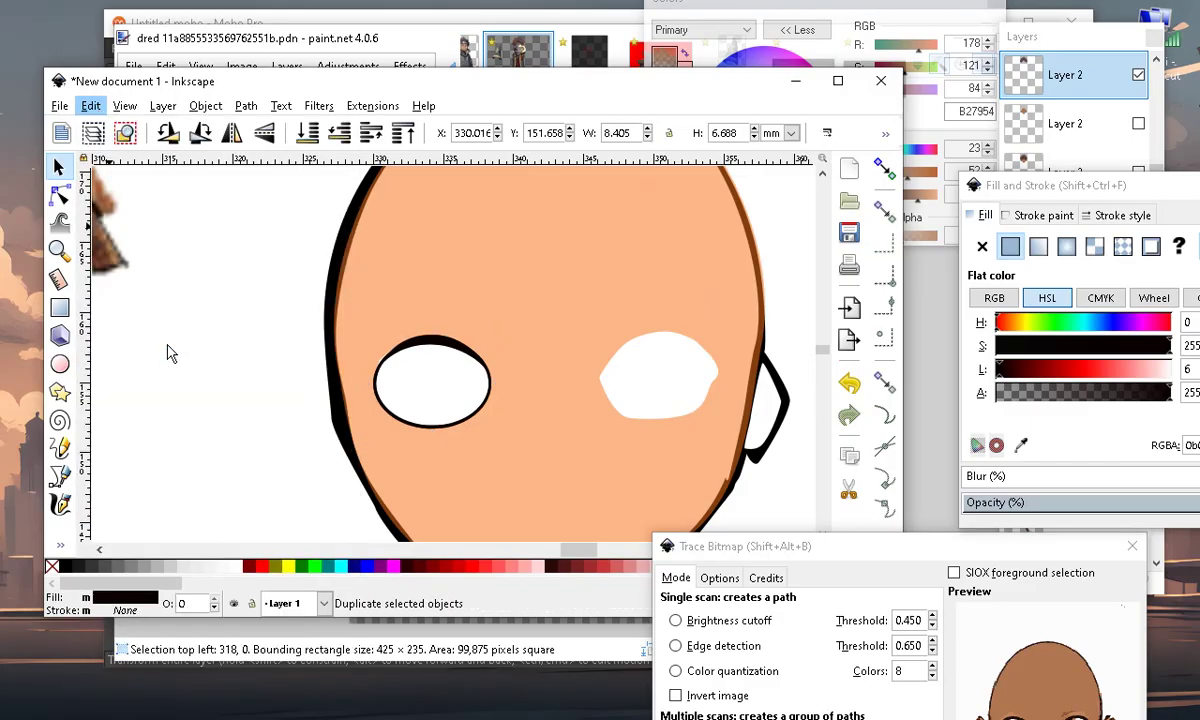
left_click(231, 133)
left_click_drag(437, 357, 667, 354)
scroll(680, 428, "up", 2, "ctrl")
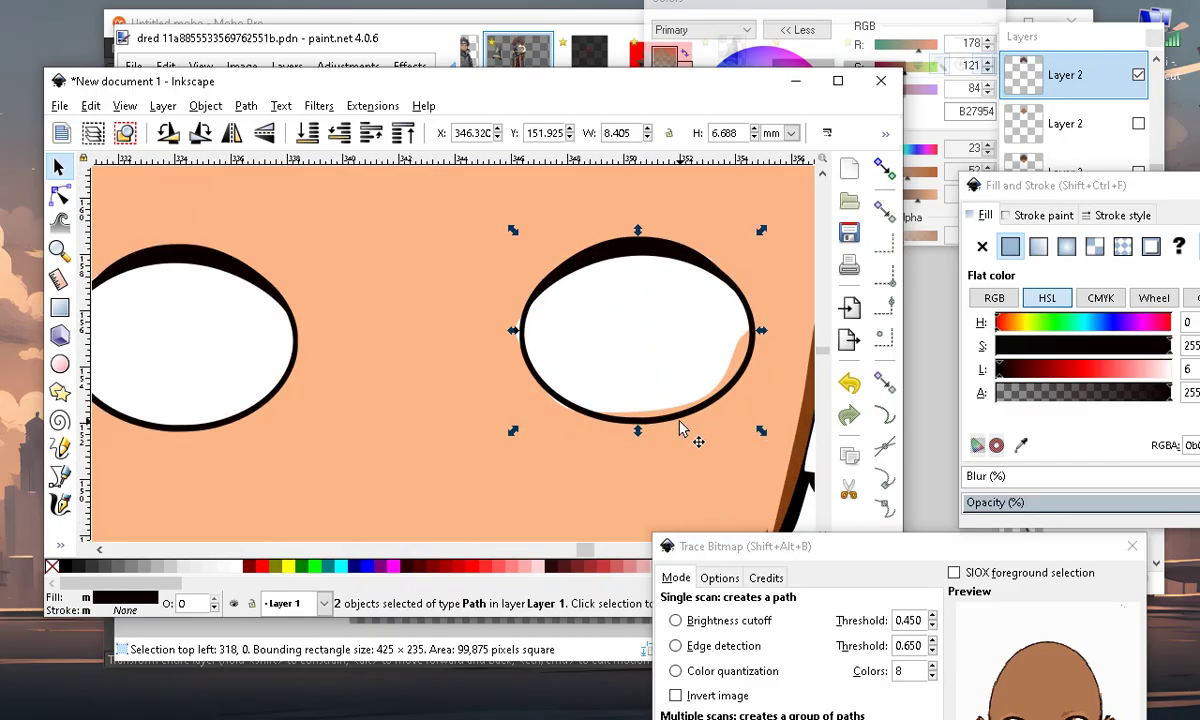
Move the inner and lower inner nodes of the face's right eye hole onto the eye ring
left_click(58, 195)
left_click(469, 390)
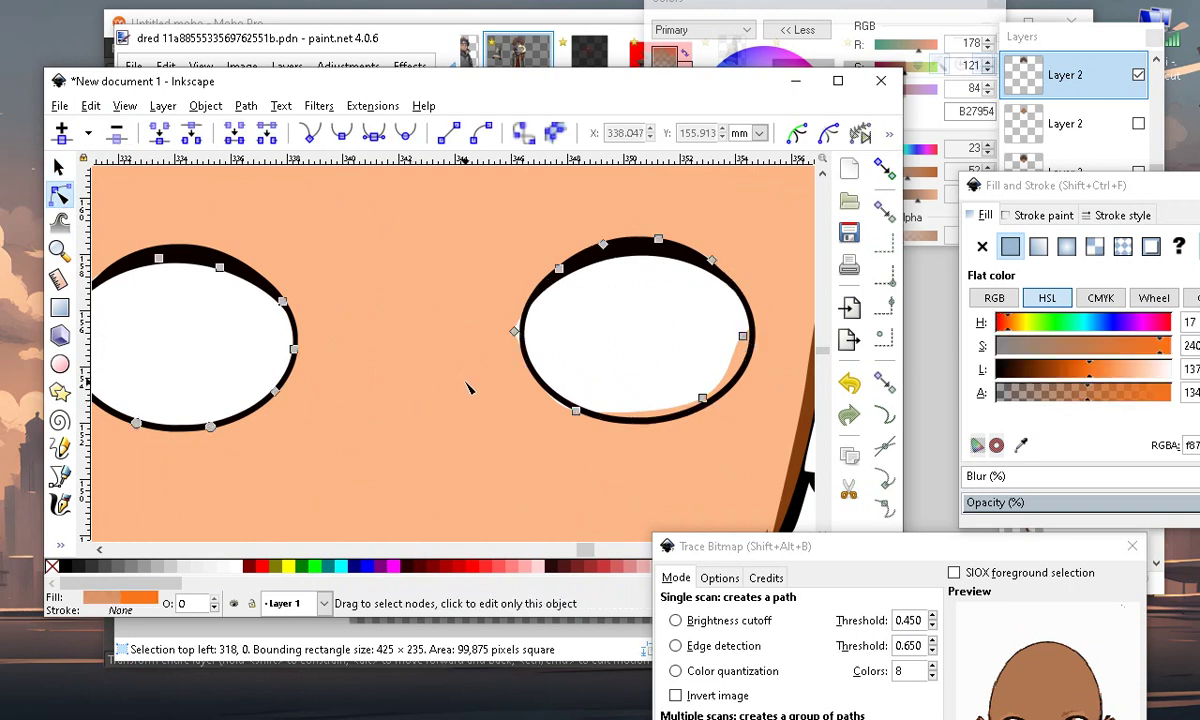
scroll(508, 340, "up", 3, "ctrl")
left_click_drag(494, 327, 503, 331)
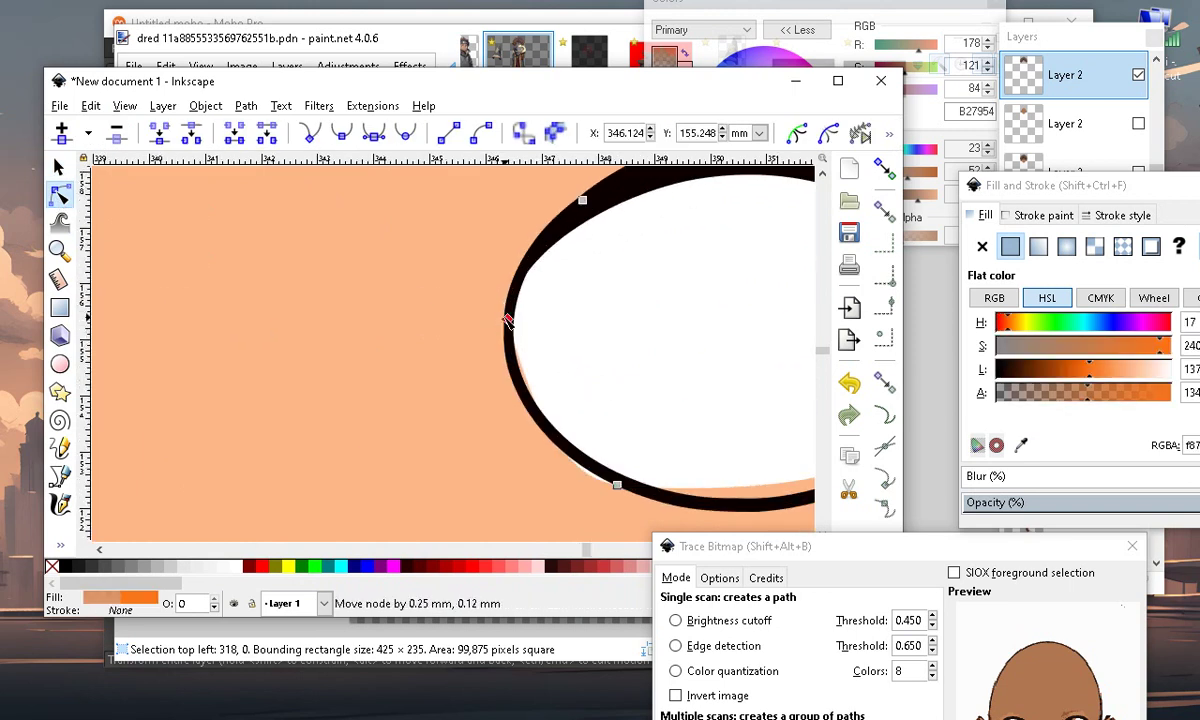
left_click_drag(617, 485, 613, 477)
scroll(450, 418, "down", 3, "ctrl")
scroll(592, 442, "up", 3, "ctrl")
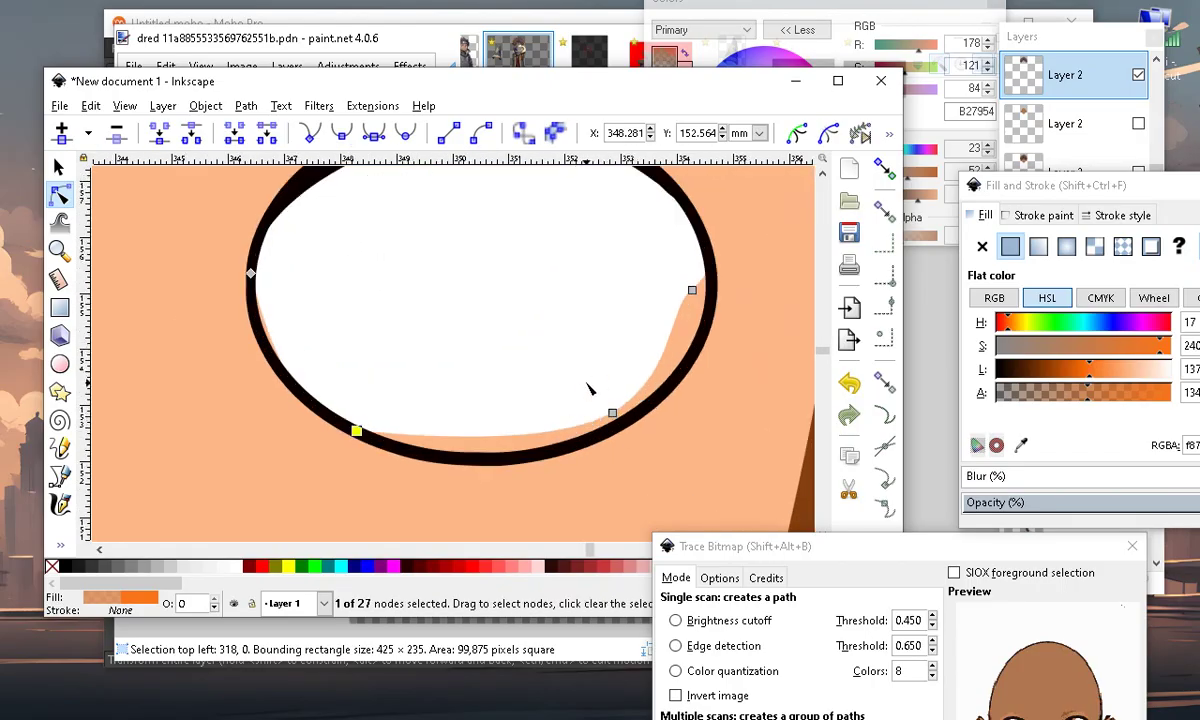
Move the right eye hole's lower outer node onto the ring and add a bottom node placed on the ring
left_click_drag(509, 344, 645, 416)
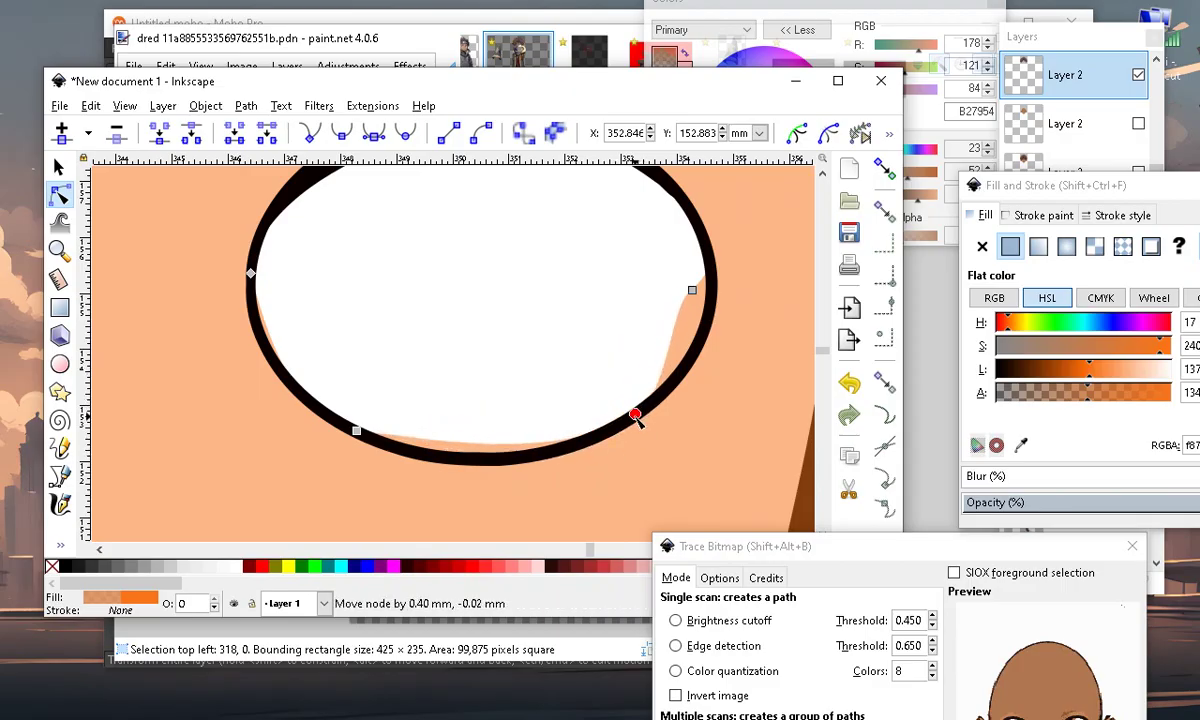
double_click(479, 447)
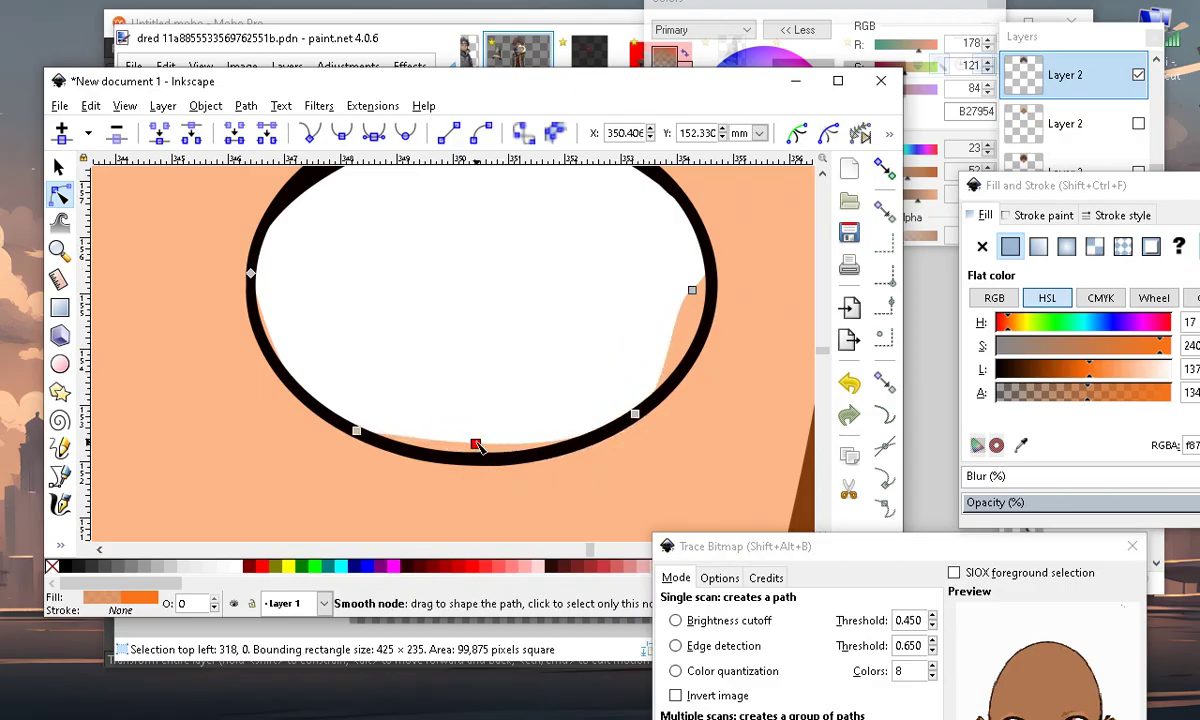
left_click_drag(479, 447, 482, 463)
Make the right eye hole's outer node auto-smooth, move it onto the ring, and place a node on the ring just above it
left_click_drag(756, 323, 756, 324)
left_click(406, 134)
scroll(595, 436, "down", 2)
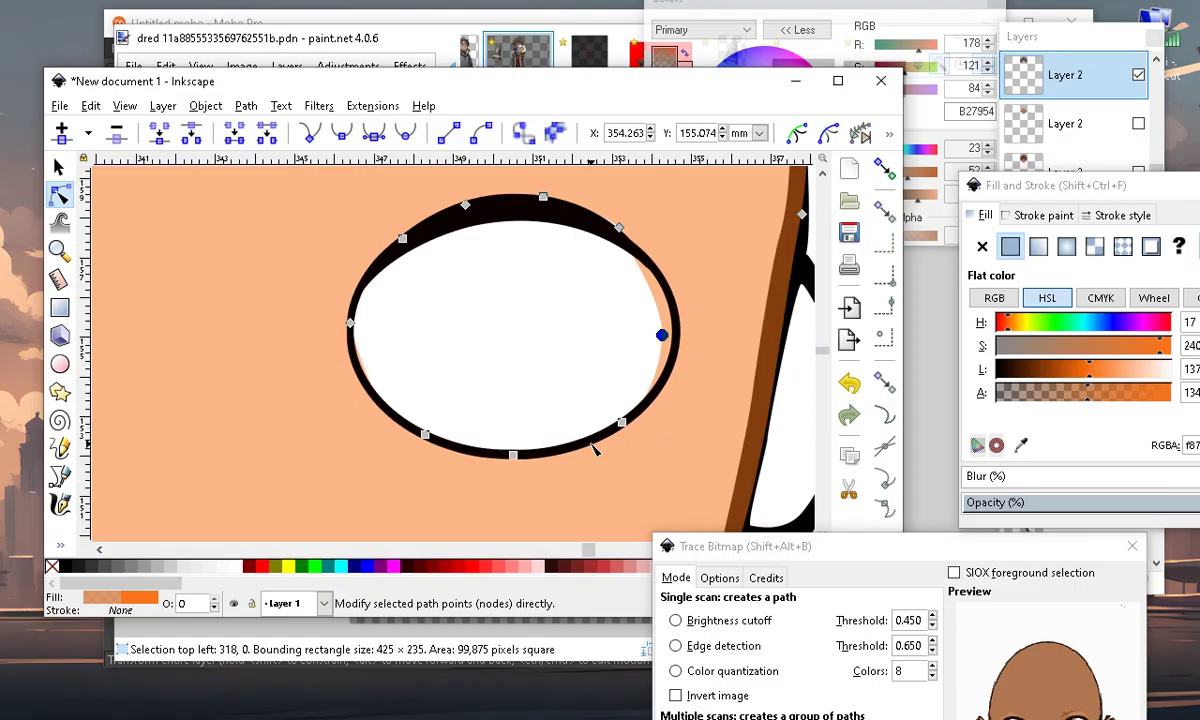
scroll(628, 400, "up", 3)
left_click(624, 436)
left_click_drag(625, 378, 649, 366)
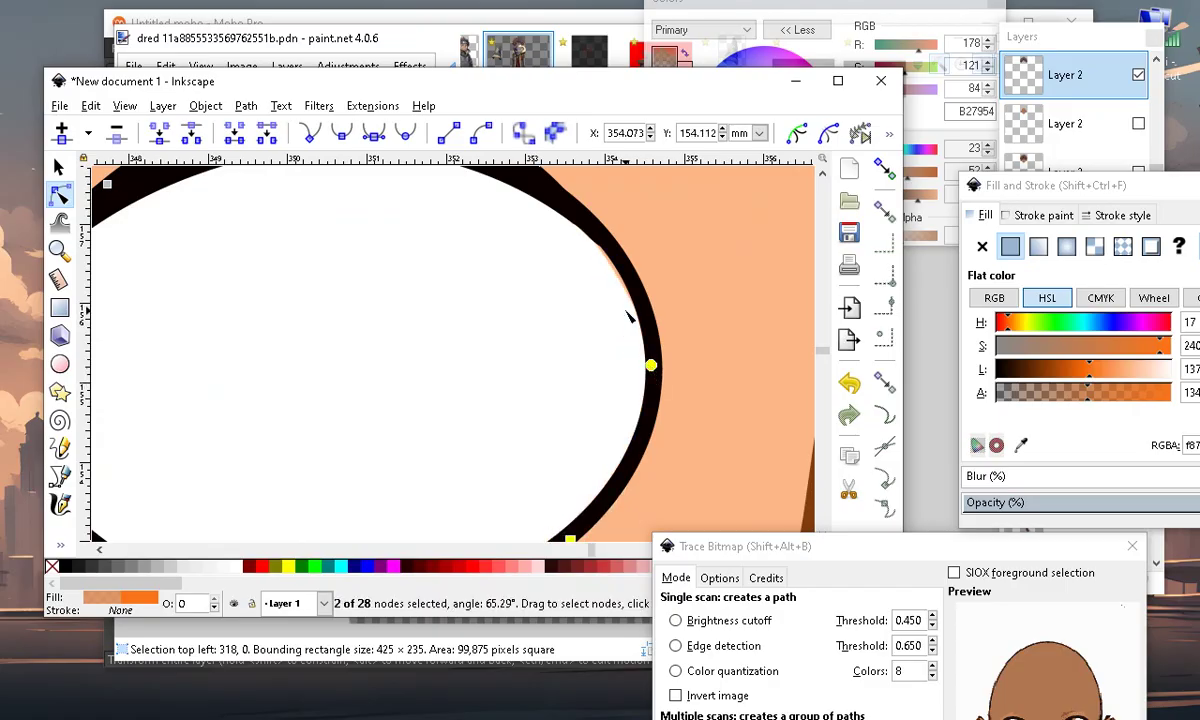
left_click_drag(617, 277, 622, 267)
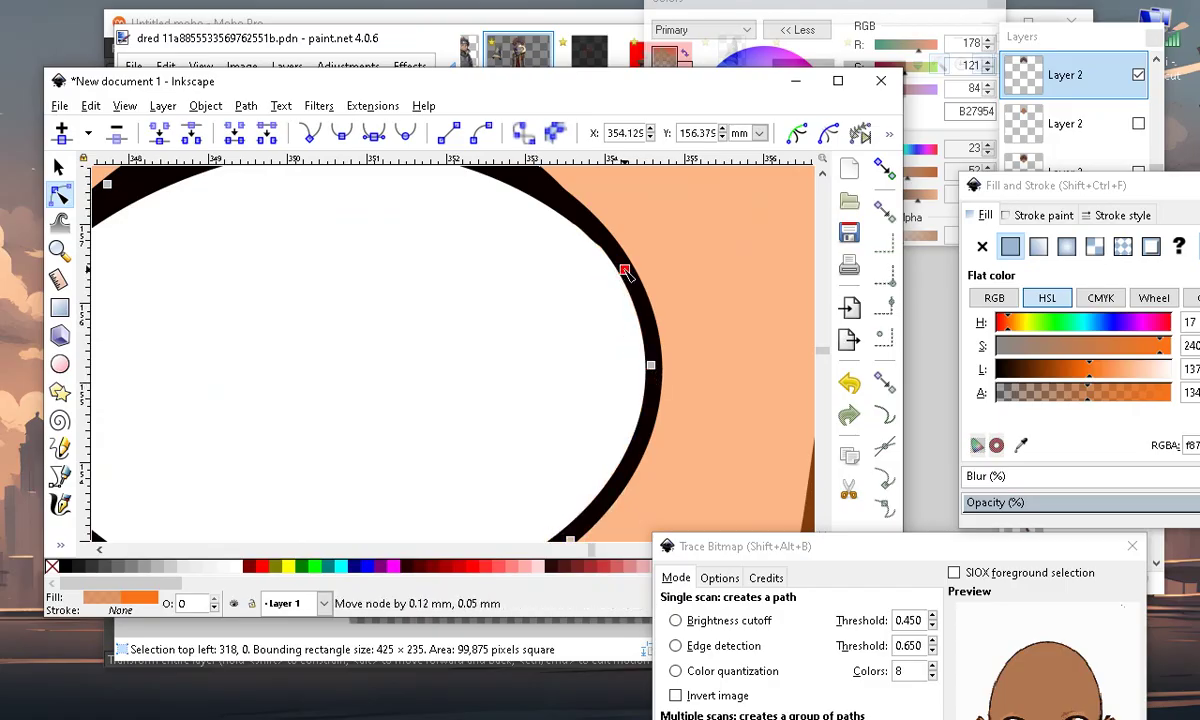
Move the skin path's node at the top of the right-hand eye opening down under the thick black upper lid
scroll(560, 289, "down", 2)
scroll(549, 260, "up", 4)
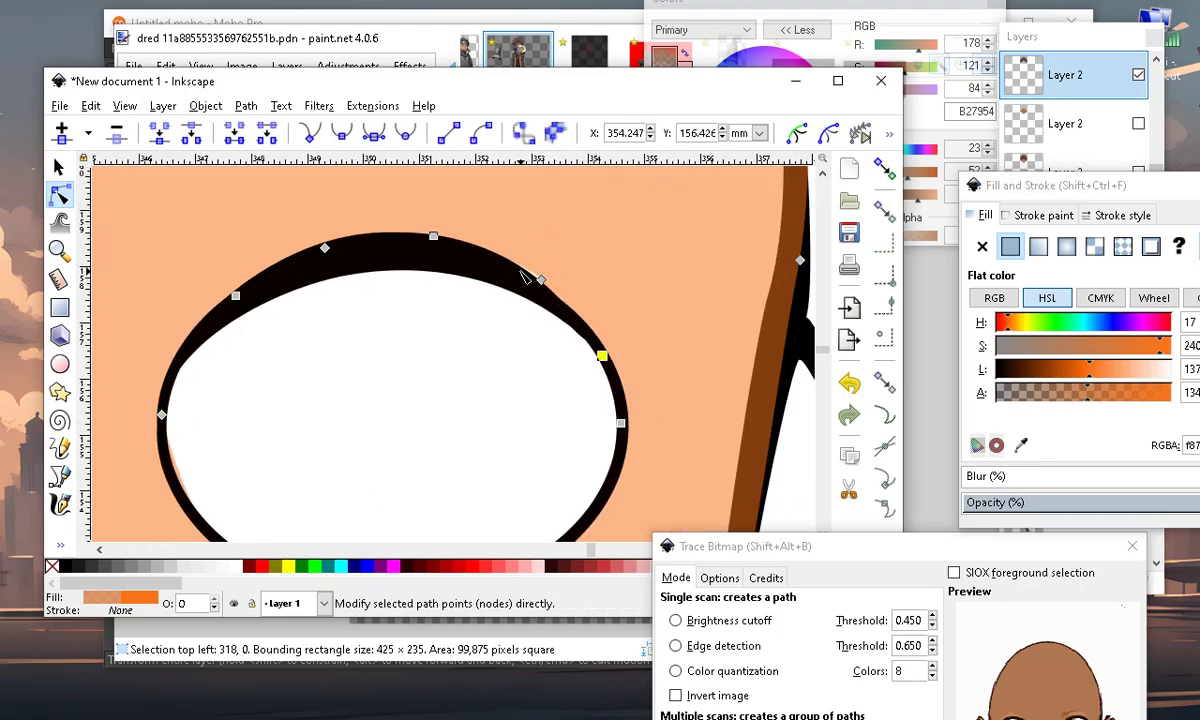
left_click_drag(436, 240, 437, 256)
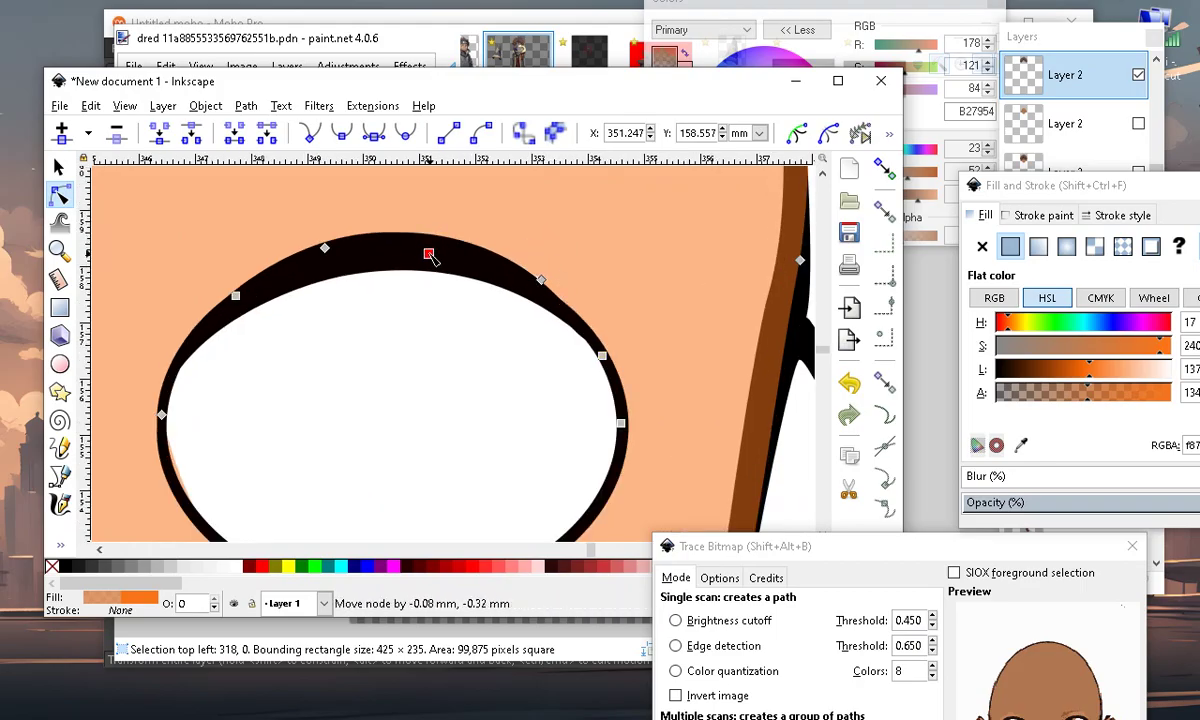
scroll(430, 257, "down", 3)
scroll(461, 295, "up", 4)
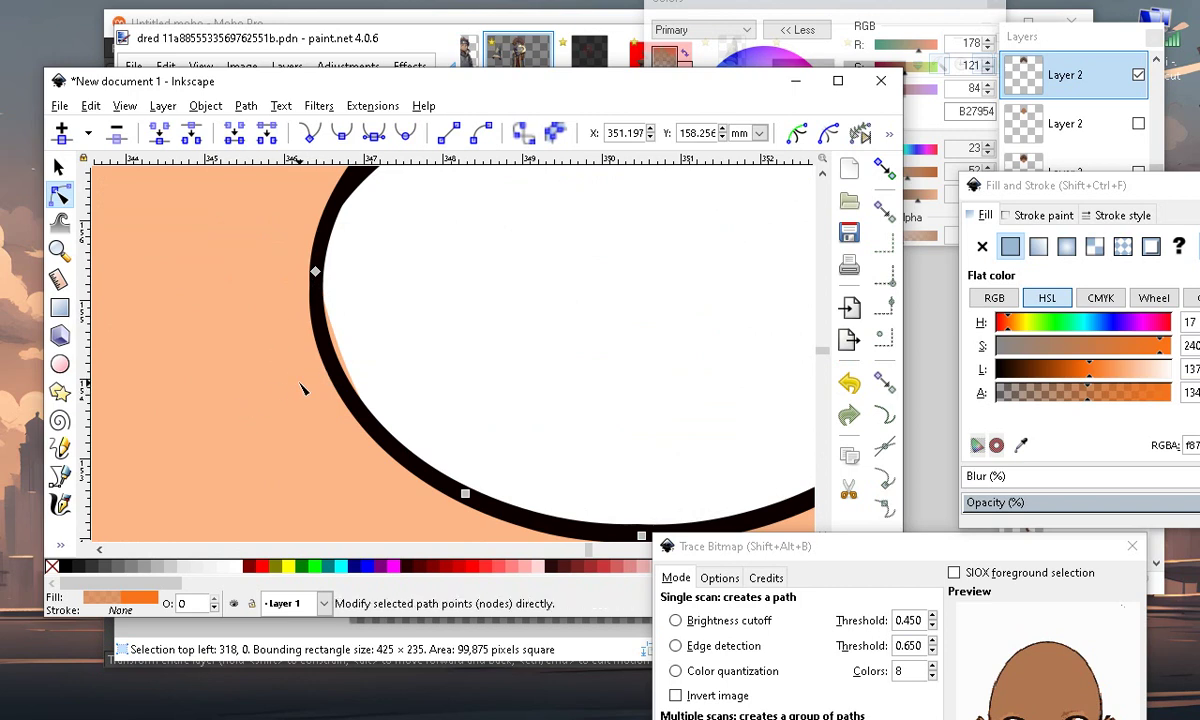
Add a node at the lower-left edge of the right-hand eye opening and pull it outward under the black outline
double_click(339, 349)
left_click_drag(339, 349, 332, 362)
left_click(369, 371)
scroll(352, 369, "down", 3)
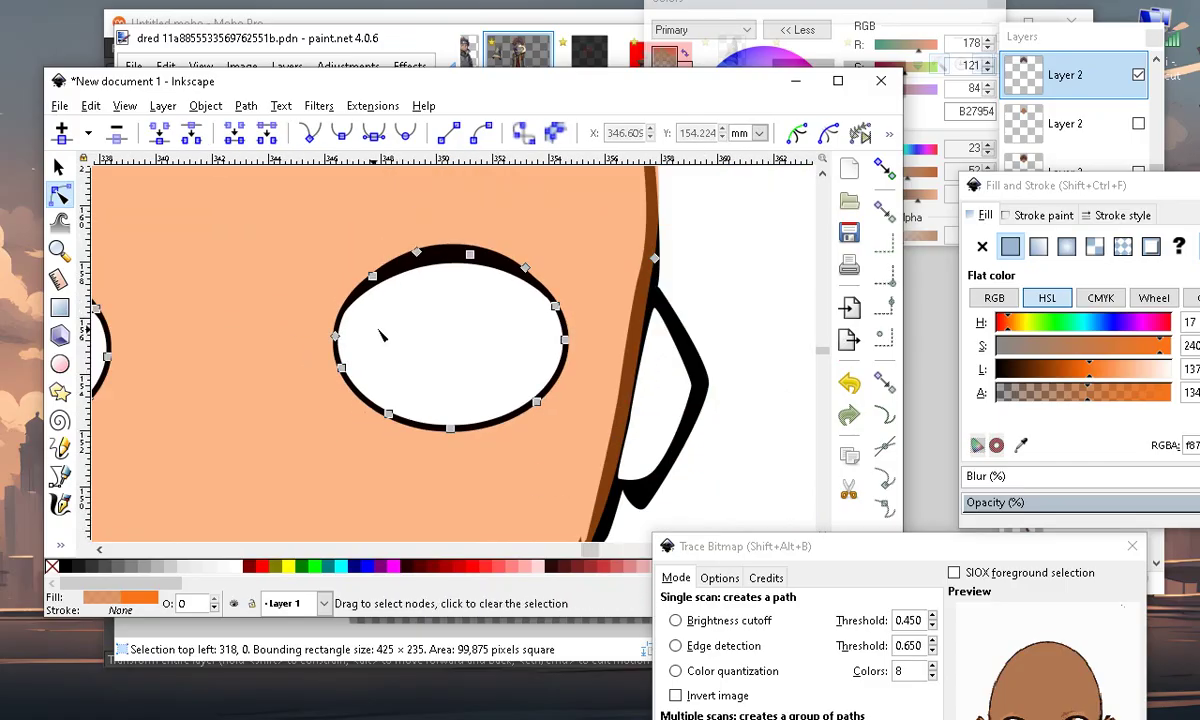
scroll(479, 320, "up", 1)
scroll(590, 309, "down", 3)
scroll(590, 316, "down", 3, "ctrl")
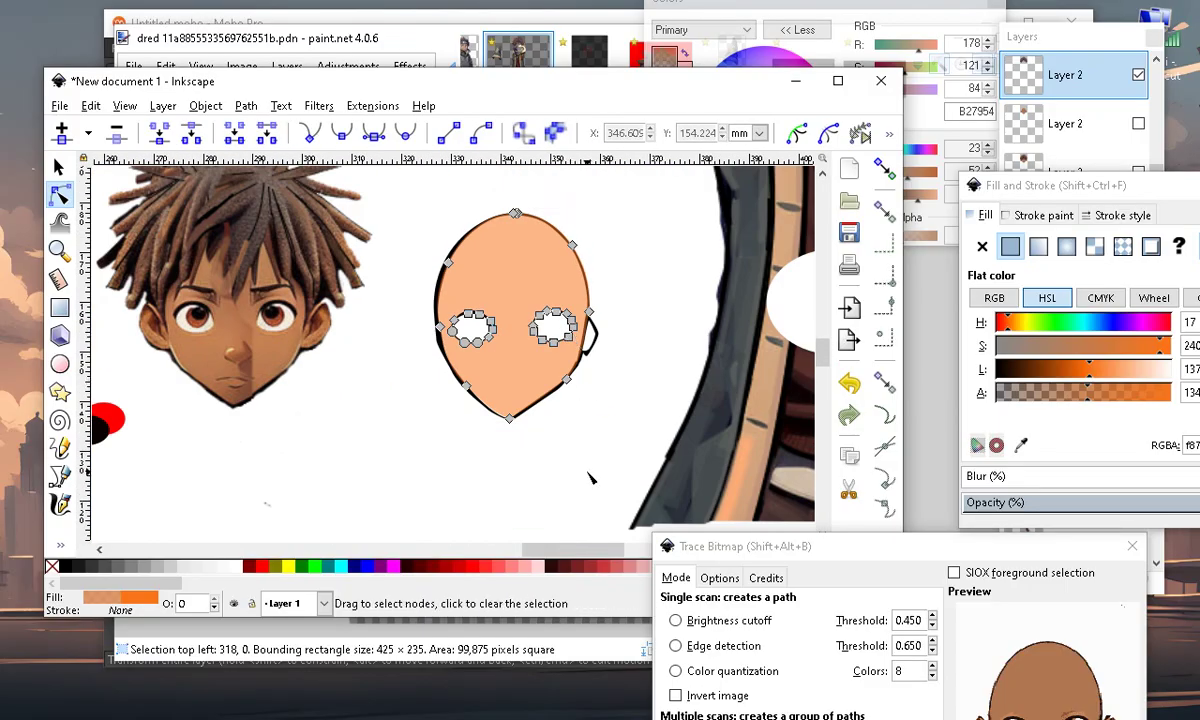
Move the upper-left node of the left-hand eye opening inward under the black outline, then deselect the skin path
left_click(553, 448)
scroll(548, 311, "up", 1, "ctrl")
scroll(530, 305, "up", 2, "ctrl")
scroll(340, 356, "up", 3, "ctrl")
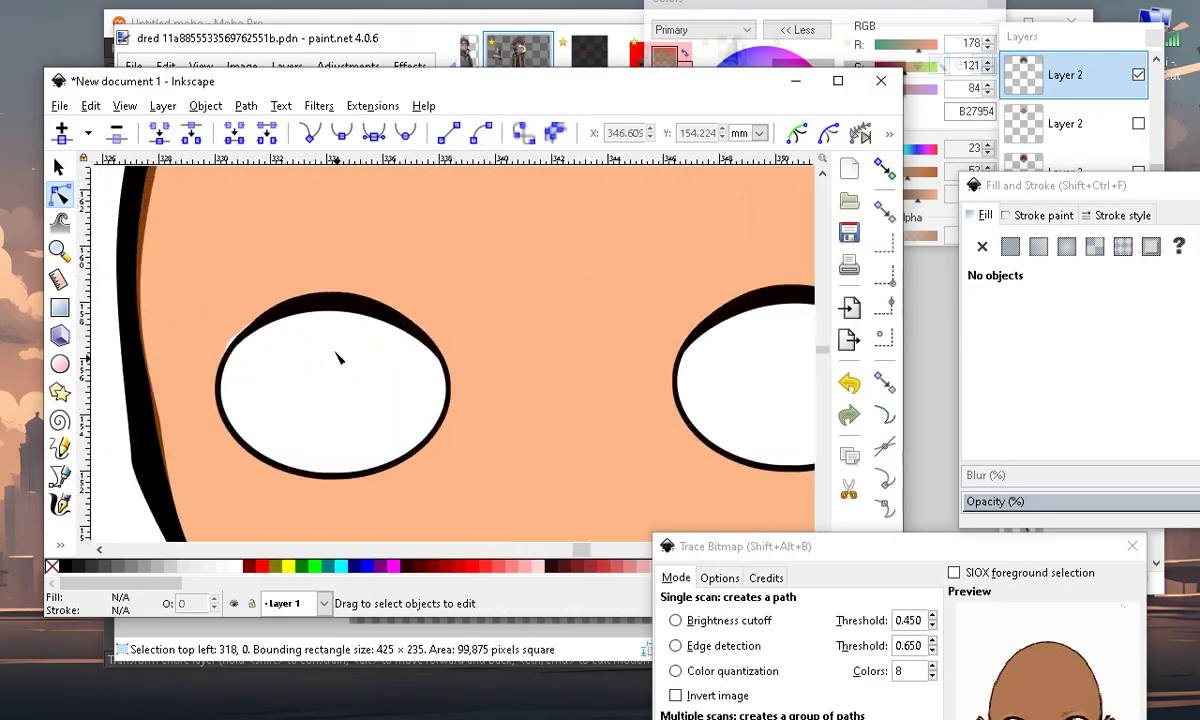
scroll(420, 375, "up", 2, "ctrl")
scroll(371, 295, "down", 3, "ctrl")
scroll(371, 295, "up", 4, "ctrl")
left_click(405, 372)
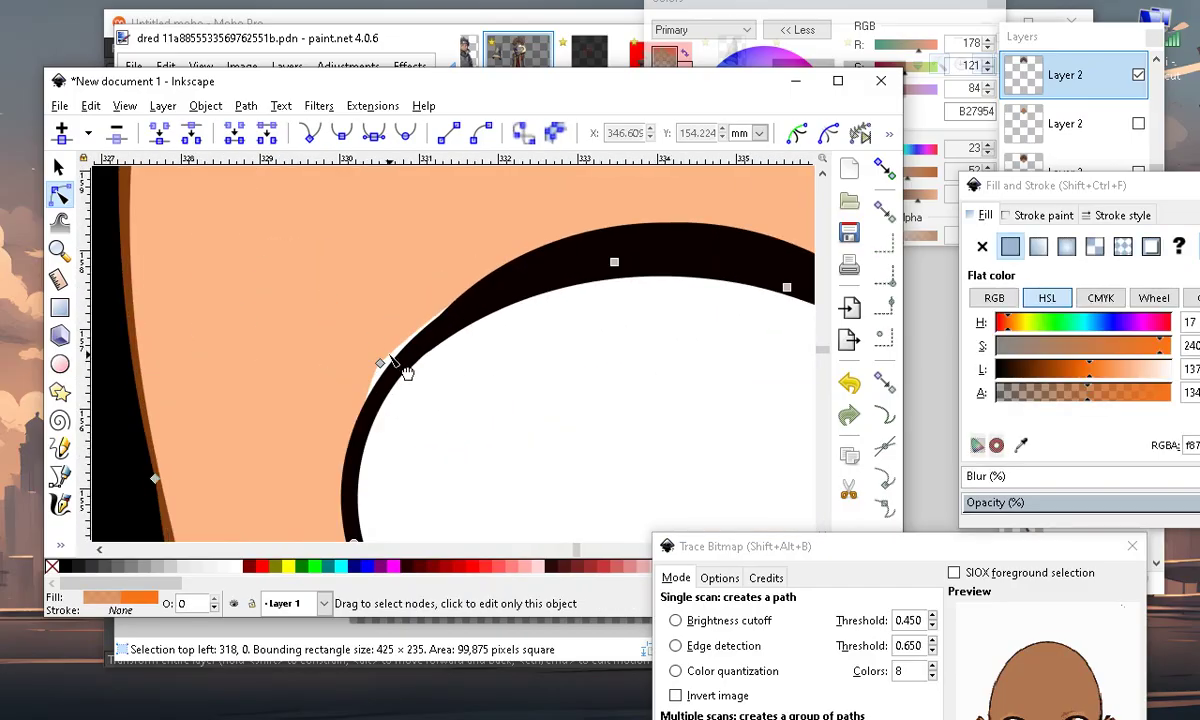
left_click_drag(383, 370, 405, 352)
scroll(367, 395, "down", 9, "ctrl")
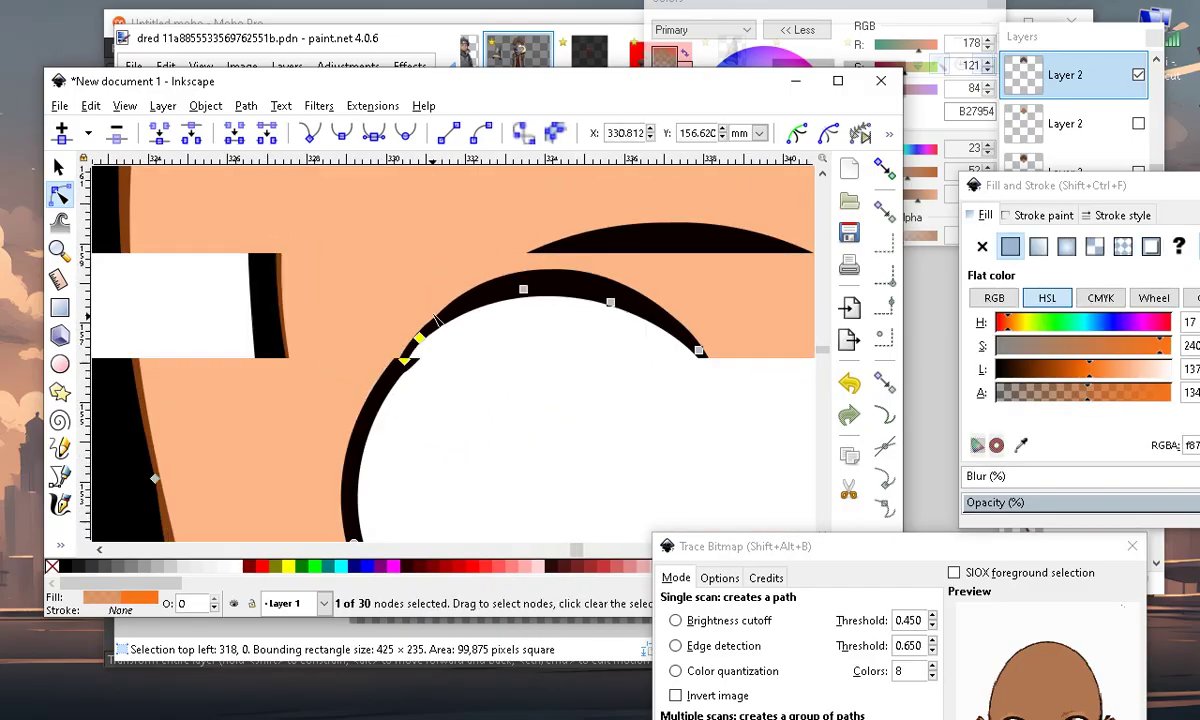
left_click(366, 395)
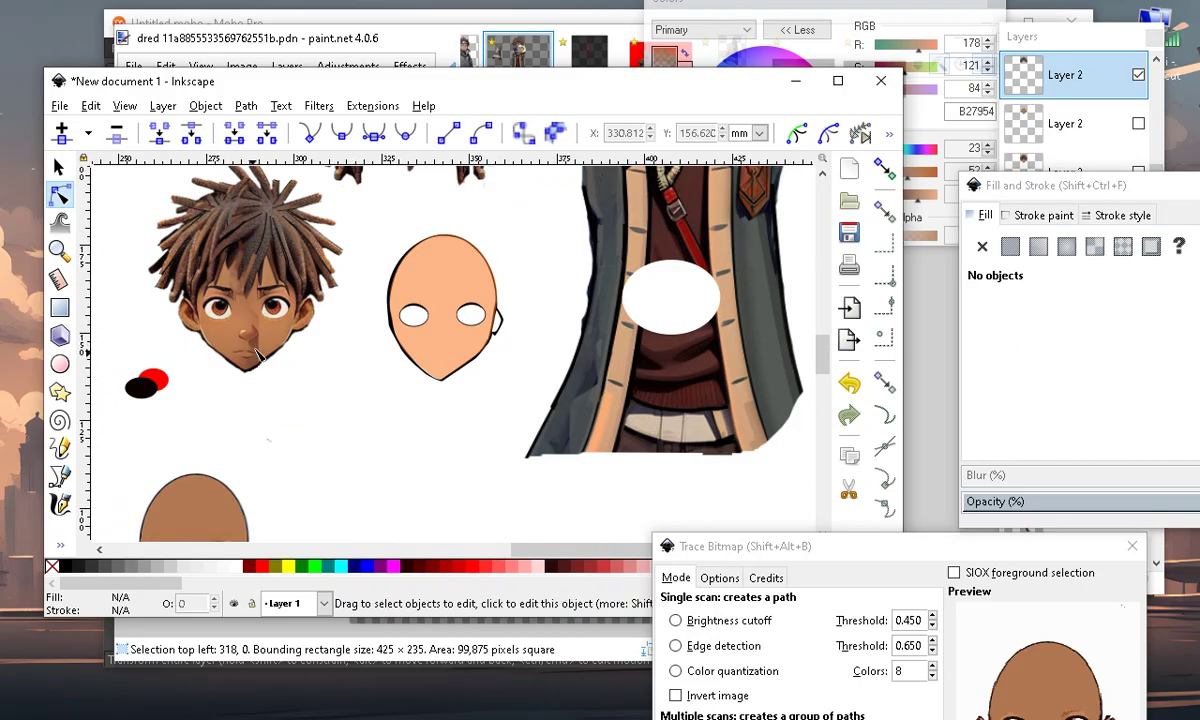
Move the skin shape below the drawing and place the black head outline over the reference face
scroll(208, 286, "up", 2, "ctrl")
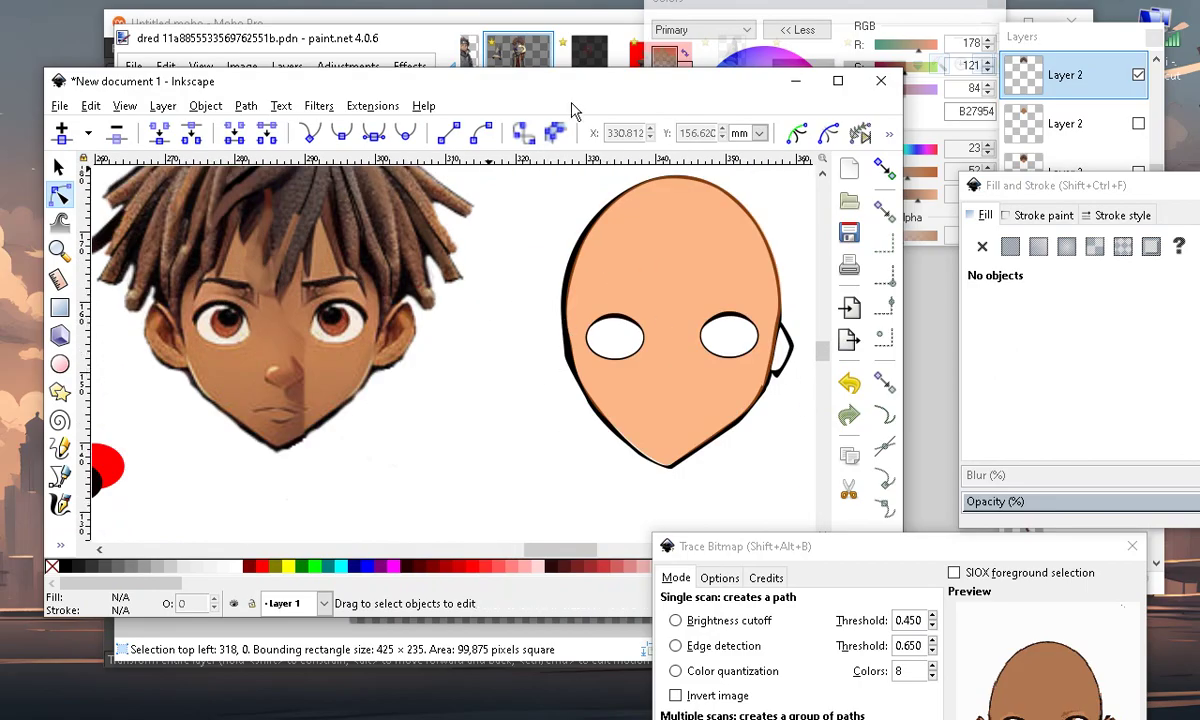
left_click(58, 167)
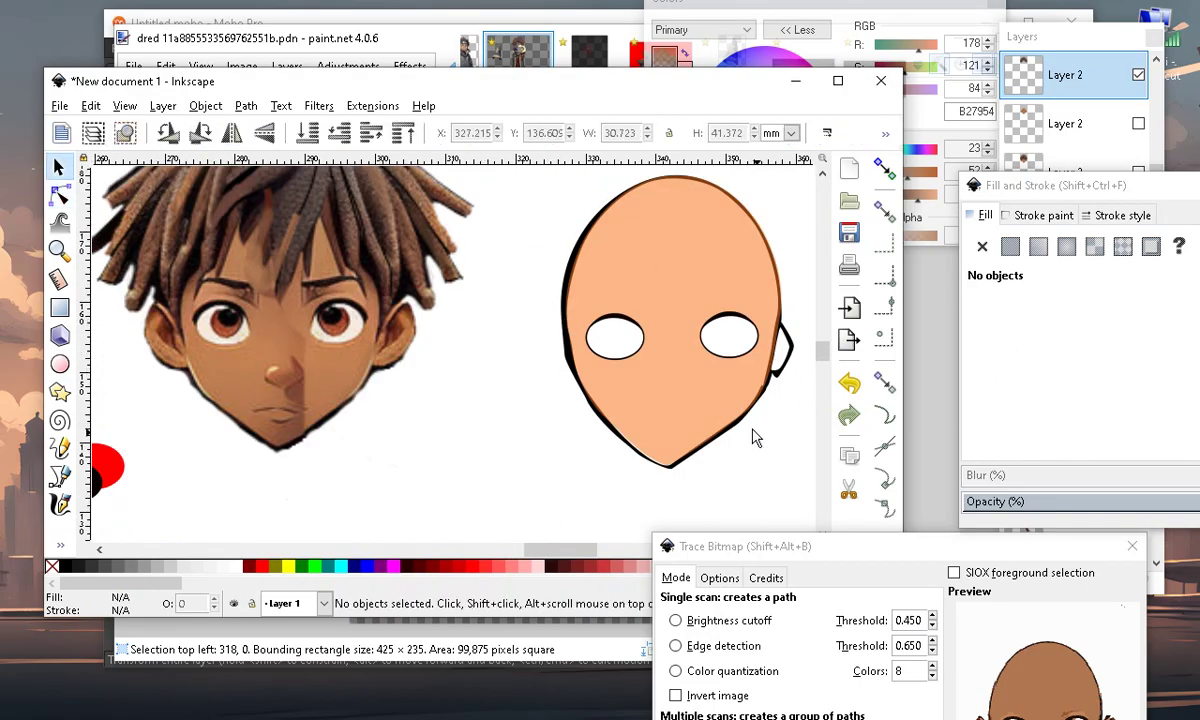
left_click_drag(743, 416, 526, 539)
left_click_drag(472, 348, 495, 510)
left_click_drag(707, 452, 317, 436)
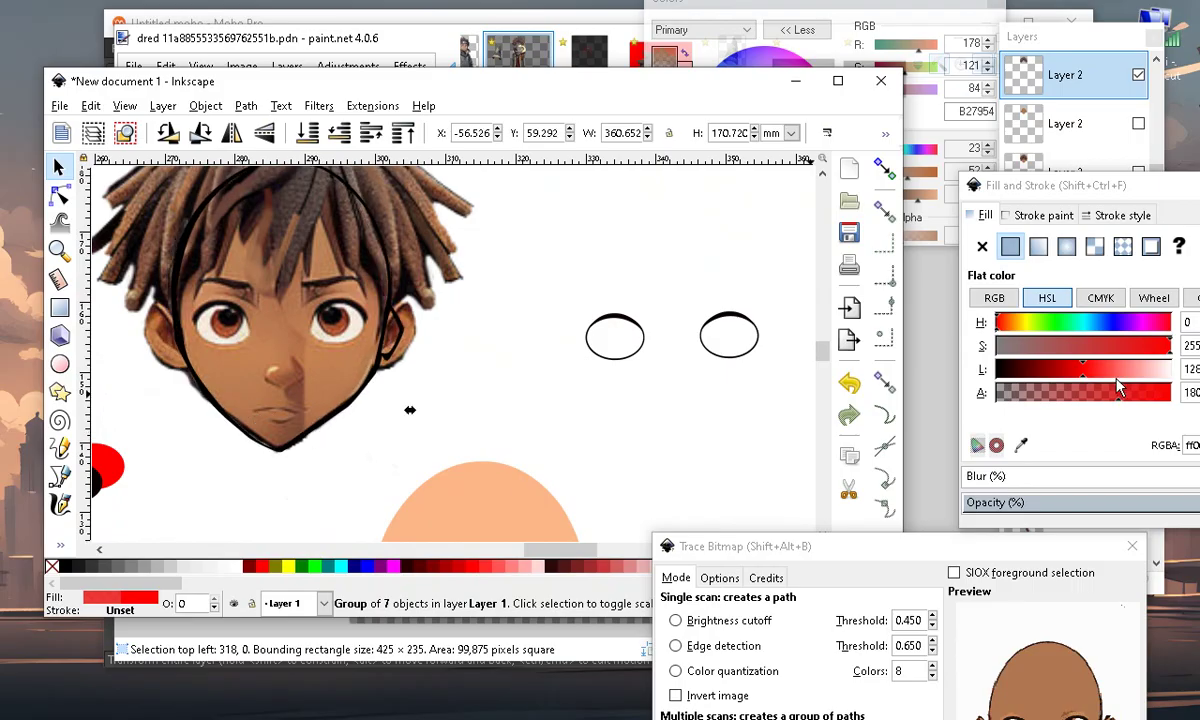
Recolor the head outline semi-transparent red with lightness 138 and alpha 128
mouse_move(1101, 375)
left_mouse_down()
mouse_move(1119, 376)
mouse_move(1078, 375)
left_mouse_up()
scroll(547, 300, "down", 1)
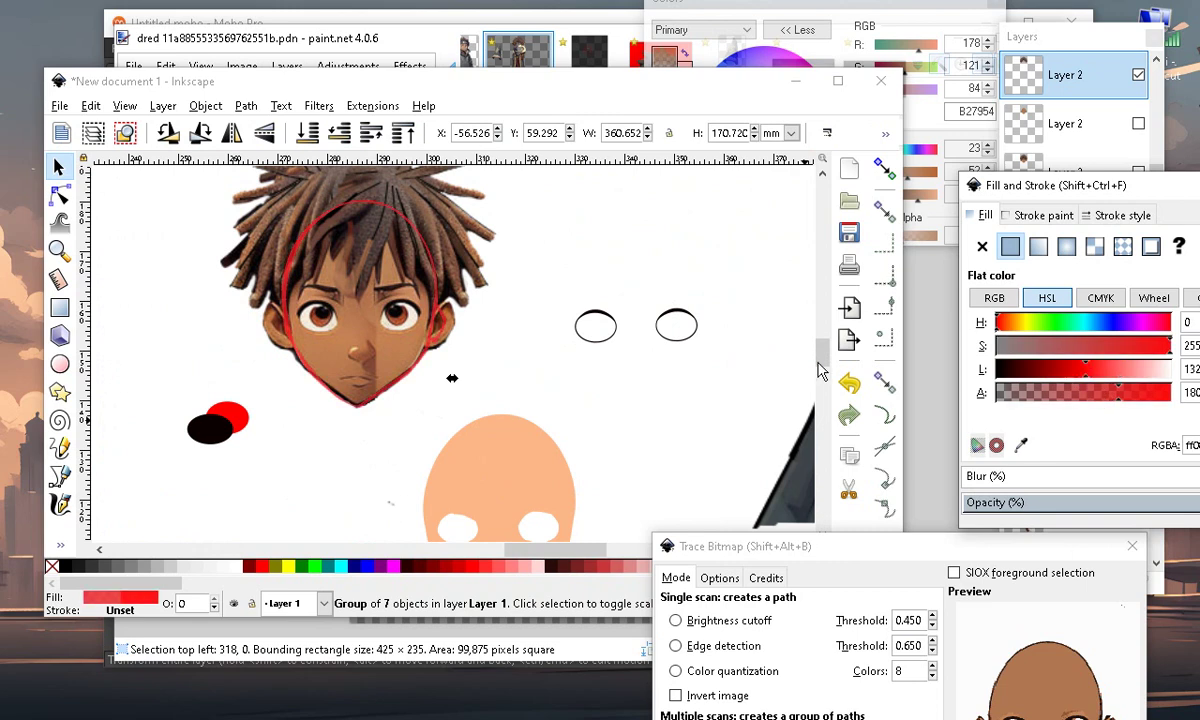
scroll(470, 218, "up", 1)
scroll(230, 340, "up", 4)
scroll(394, 347, "down", 3)
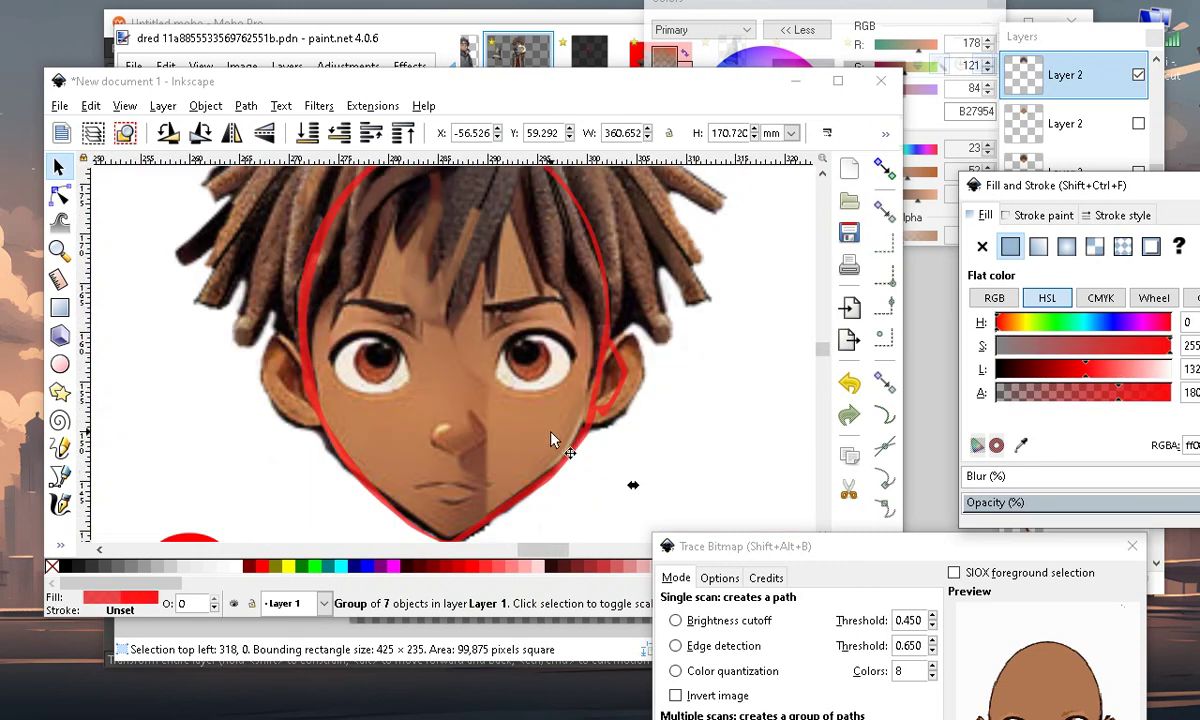
scroll(551, 440, "up", 2)
scroll(616, 450, "down", 2)
scroll(461, 396, "down", 1)
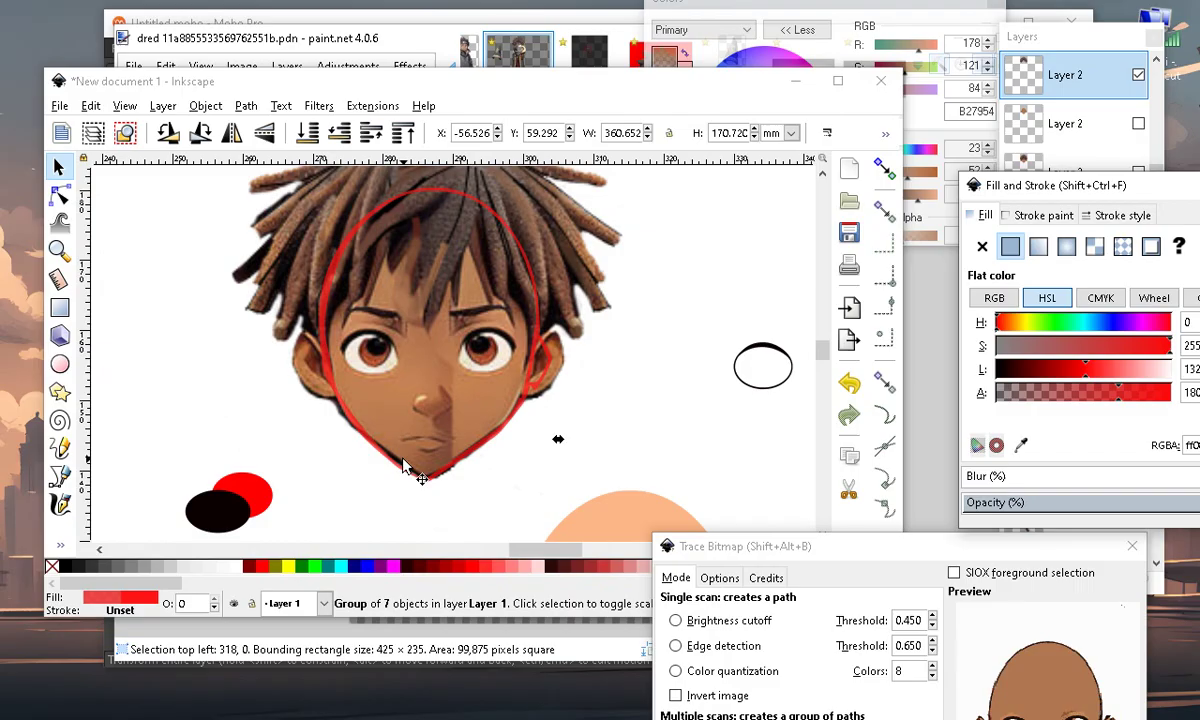
scroll(405, 468, "up", 3)
scroll(380, 432, "down", 2)
scroll(434, 434, "up", 1)
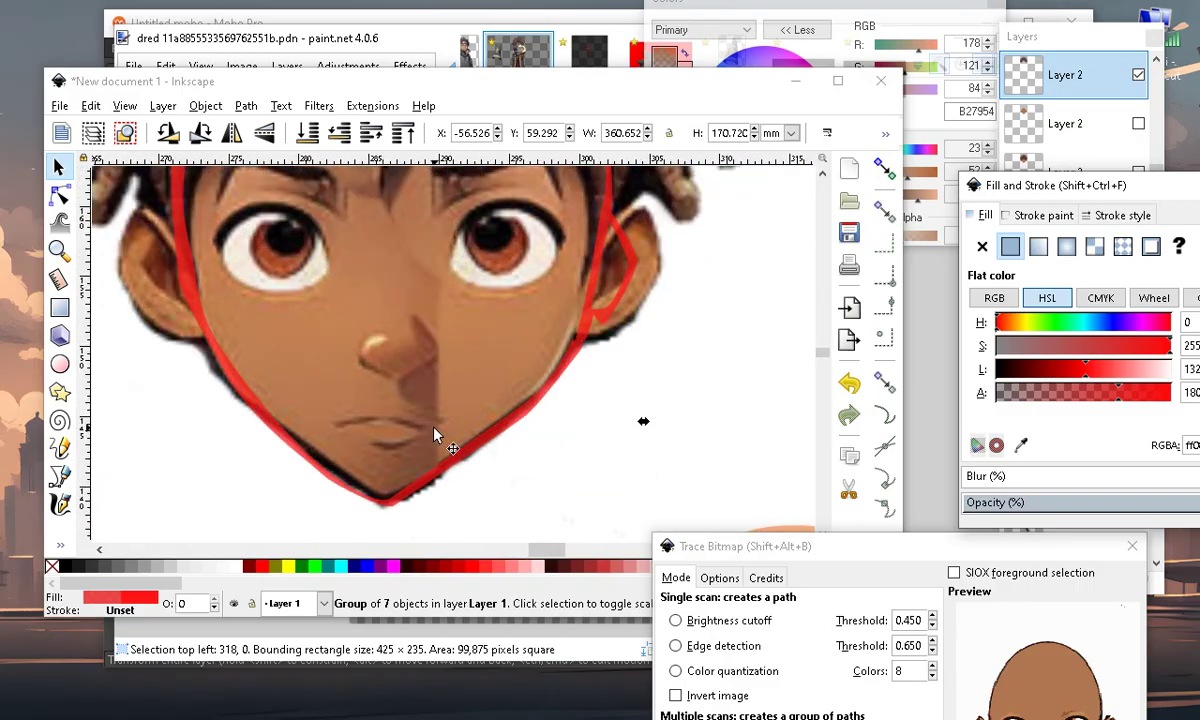
scroll(434, 434, "up", 1)
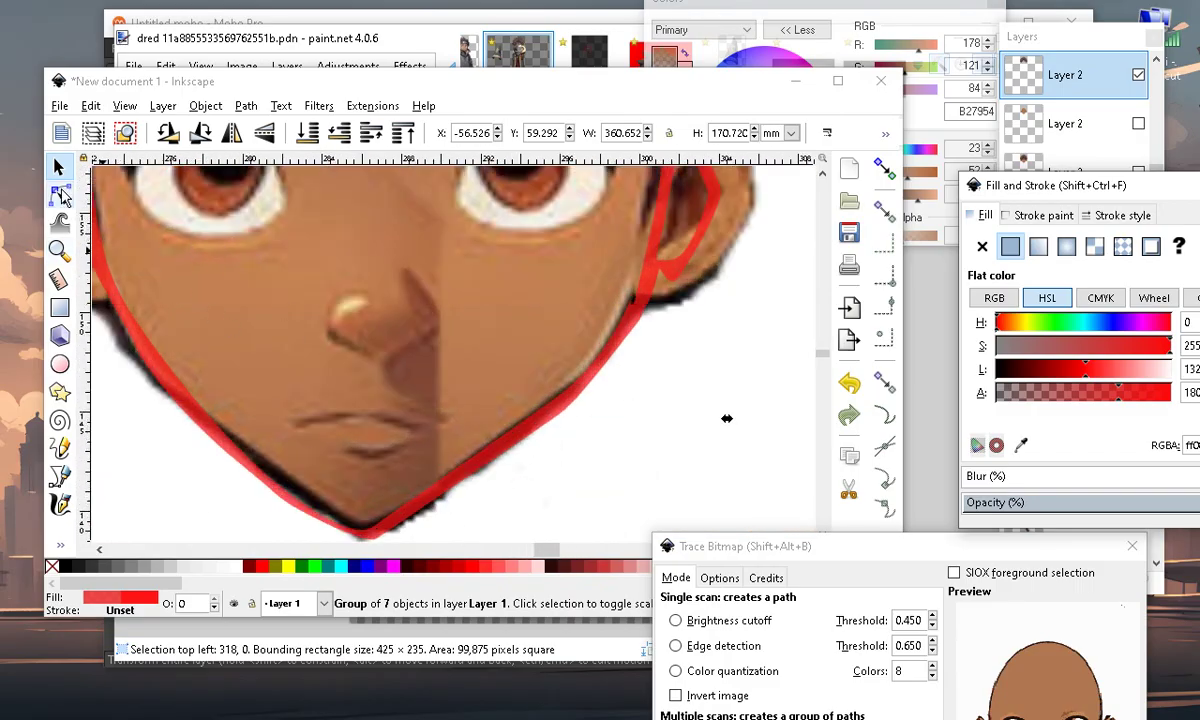
key("n")
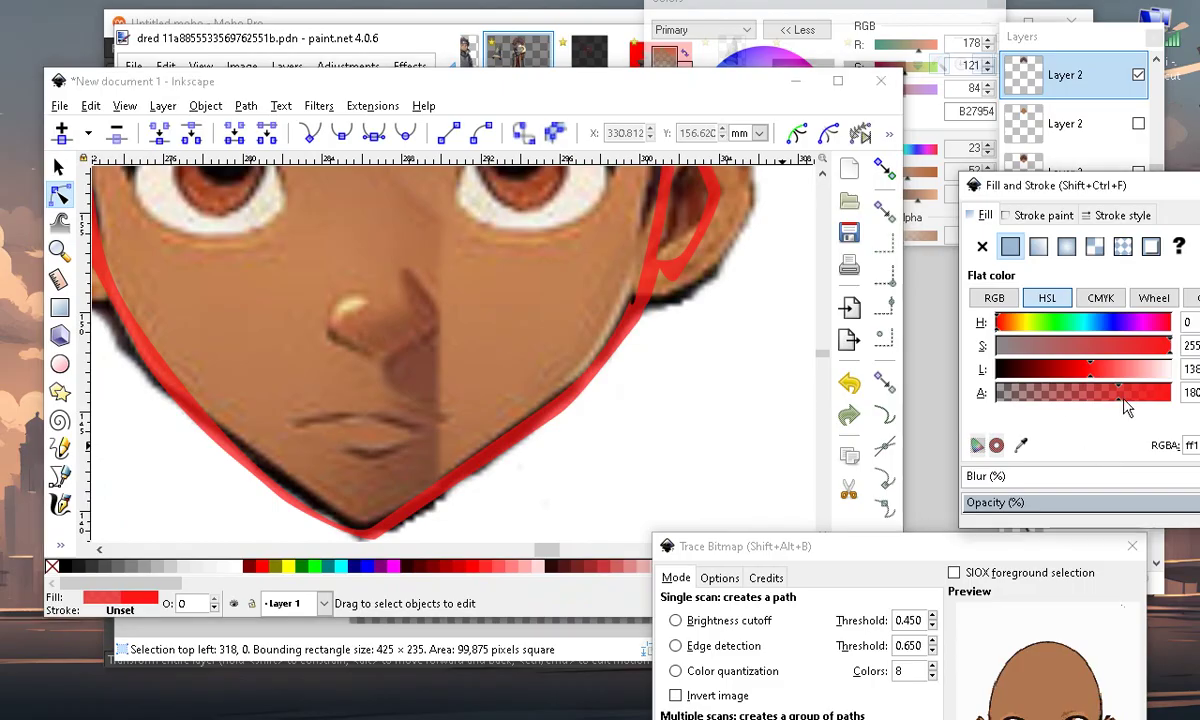
left_click(1090, 393)
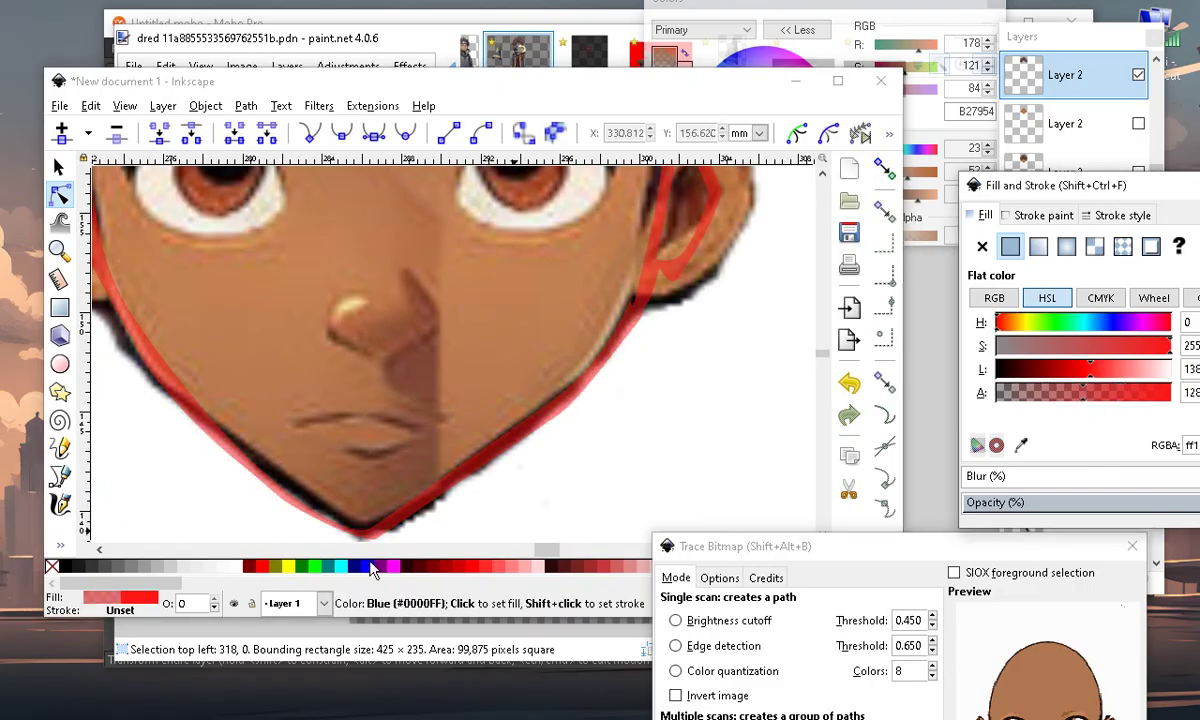
Move the red outline's inner node at the chin tip up to the reference face's chin edge
scroll(440, 318, "up", 2)
scroll(385, 340, "down", 4)
scroll(401, 424, "up", 3)
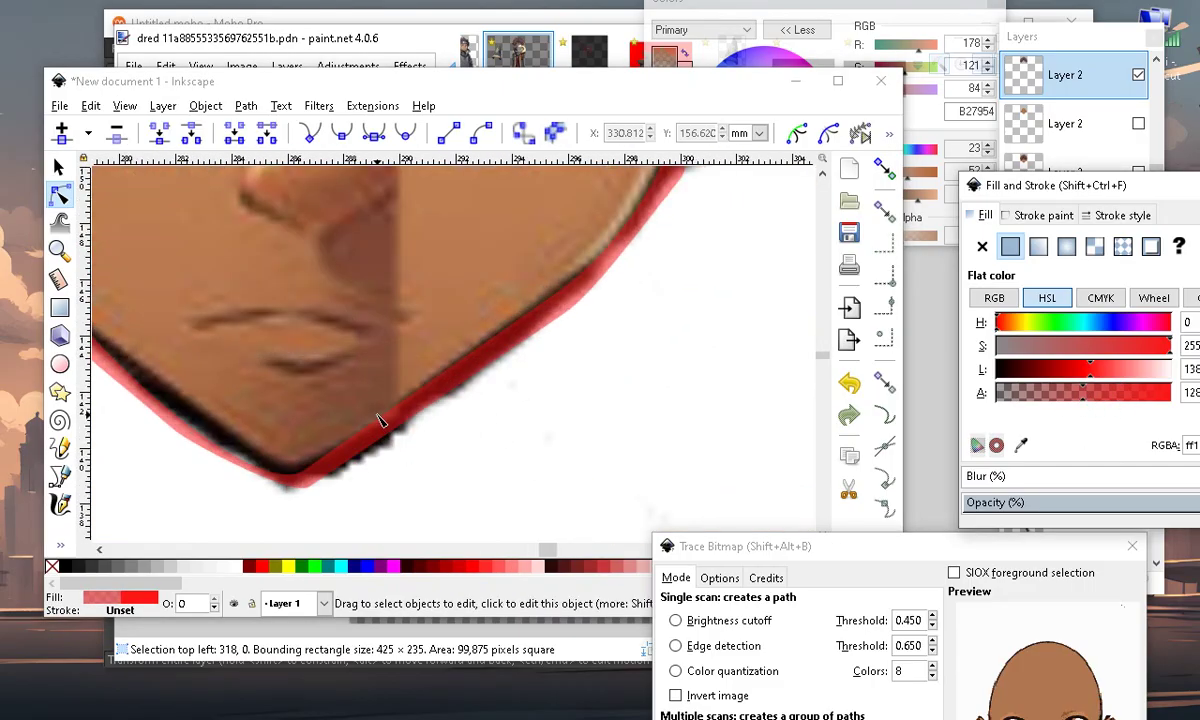
left_click(303, 478)
left_click_drag(307, 482, 290, 462)
scroll(446, 515, "down", 2)
scroll(509, 412, "up", 4)
scroll(596, 335, "down", 3)
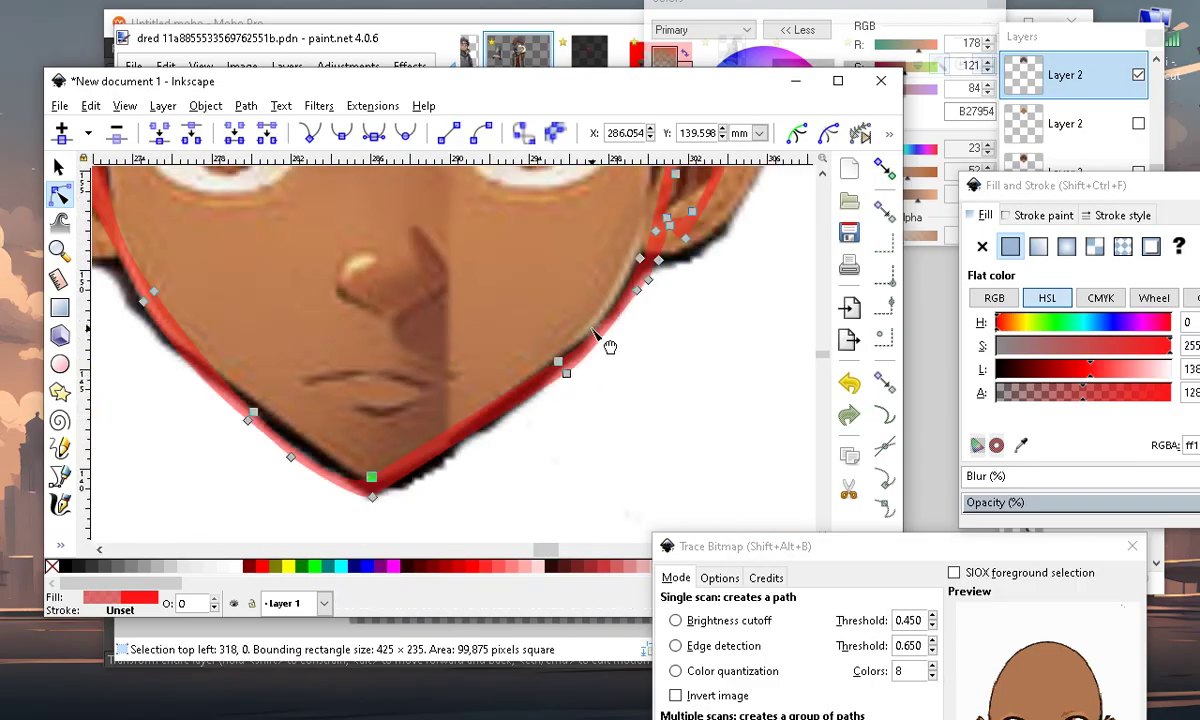
Add one outer and one inner node on the outline's right-hand jaw segment and shift both toward the reference jawline
scroll(610, 346, "up", 5)
mouse_move(488, 470)
left_mouse_down()
mouse_move(498, 488)
mouse_move(461, 455)
mouse_move(467, 469)
left_mouse_up()
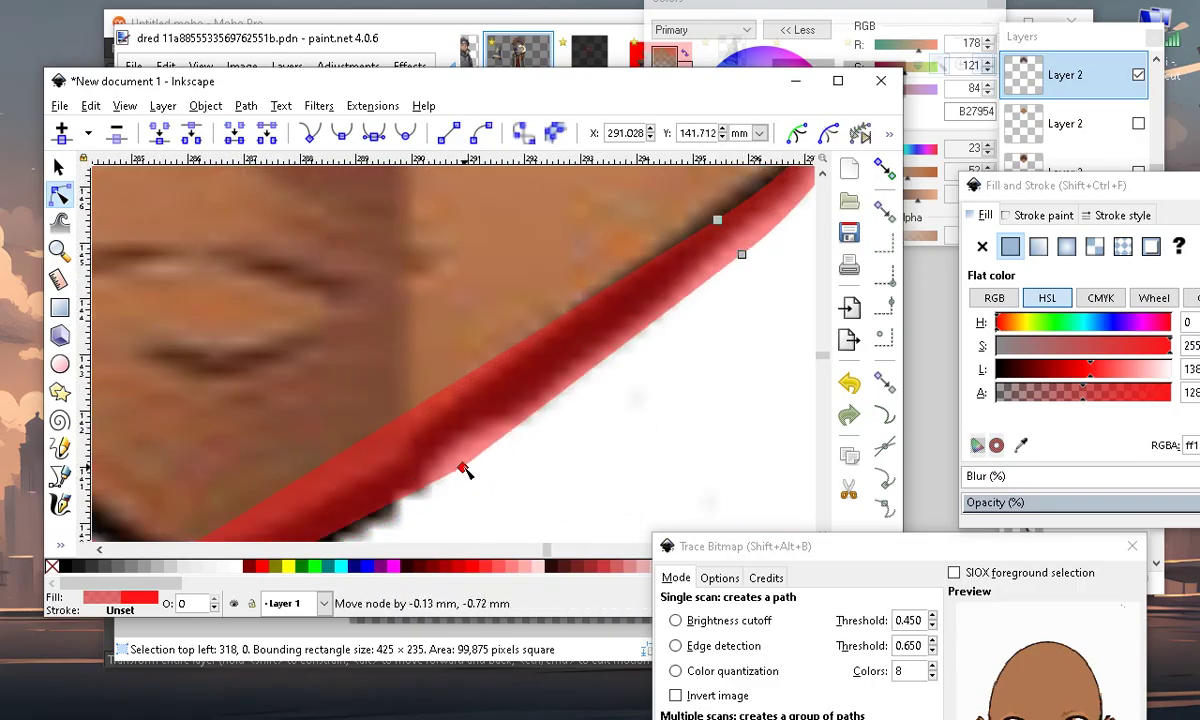
double_click(410, 424)
mouse_move(410, 420)
left_mouse_down()
mouse_move(460, 477)
mouse_move(393, 445)
mouse_move(396, 435)
left_mouse_up()
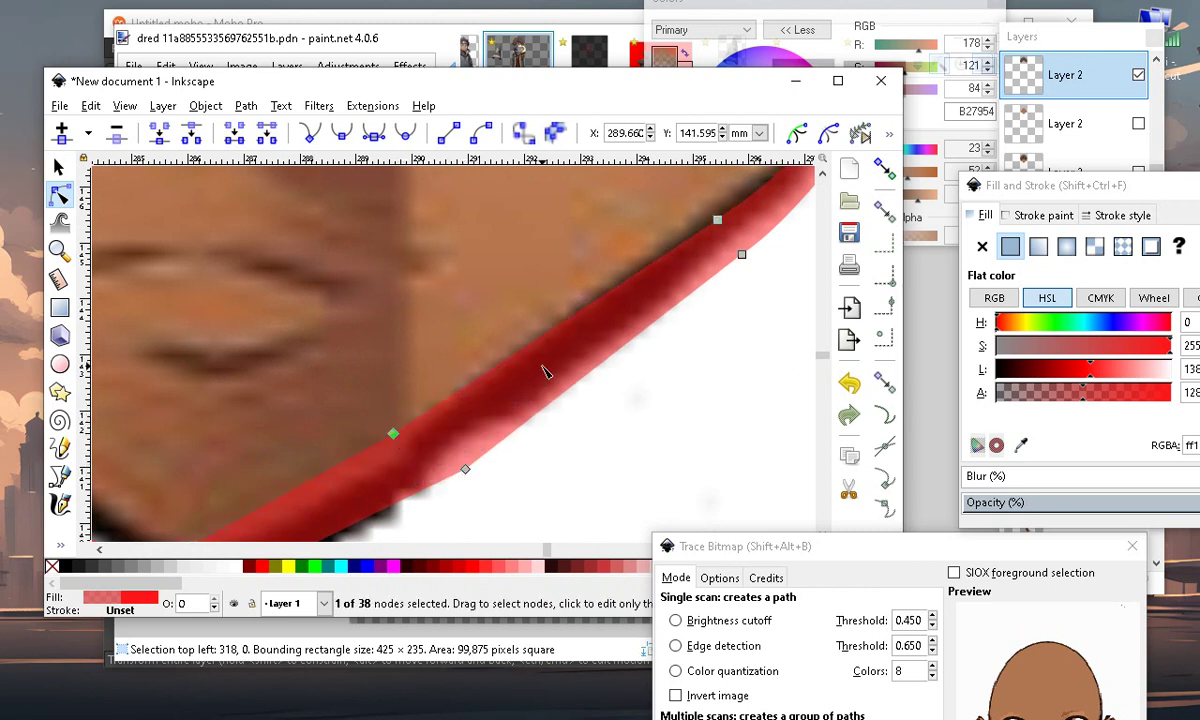
Add two inner nodes between the chin tip and right-hand jaw, and slide the existing inner node up along the reference jawline
scroll(548, 380, "down", 3)
scroll(480, 424, "up", 3)
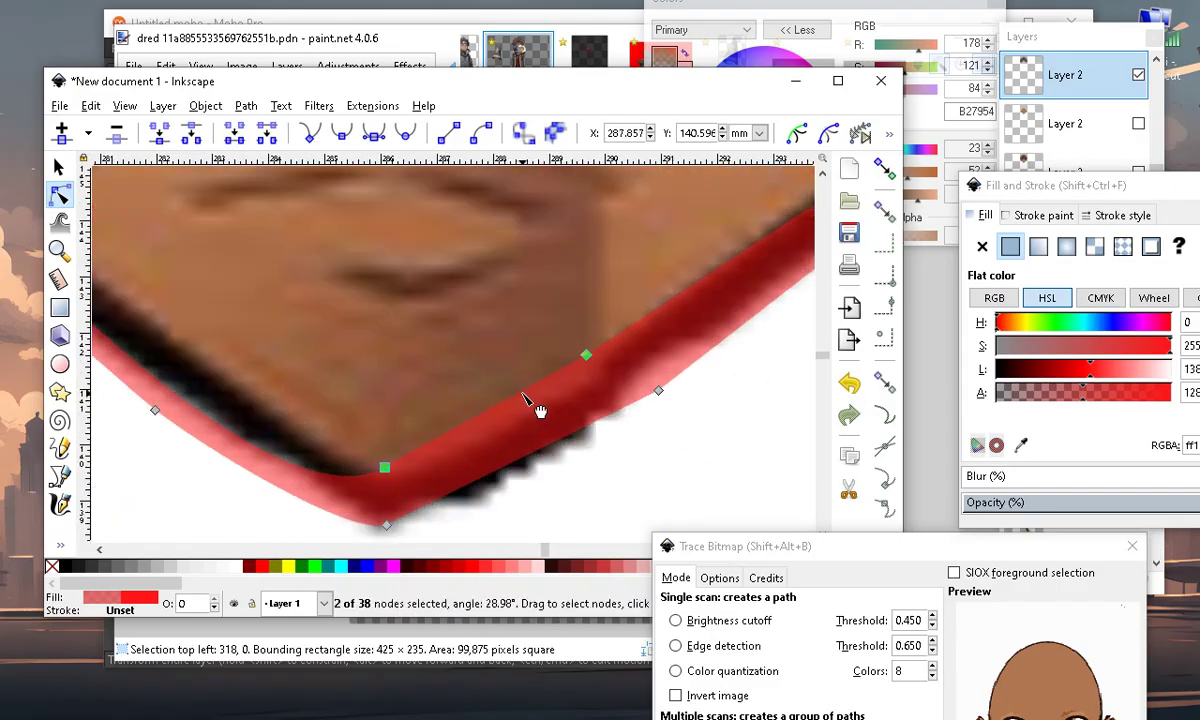
left_click_drag(524, 400, 553, 432)
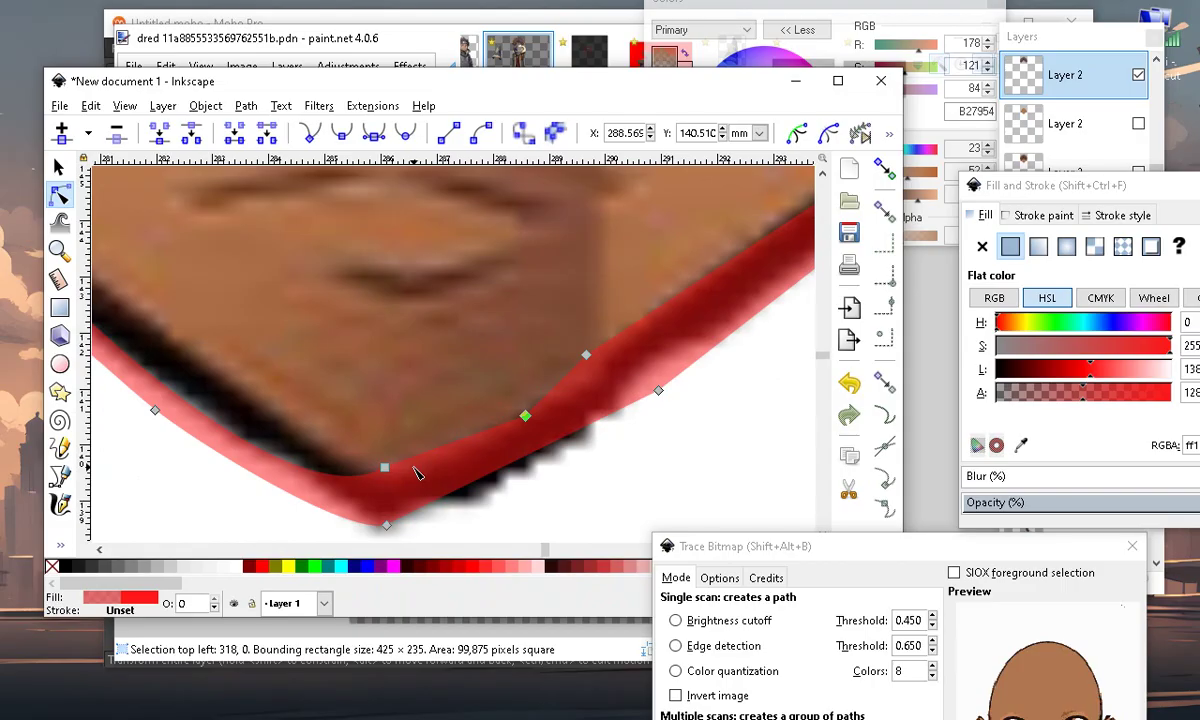
double_click(447, 460)
mouse_move(450, 465)
left_mouse_down()
mouse_move(458, 488)
mouse_move(457, 475)
left_mouse_up()
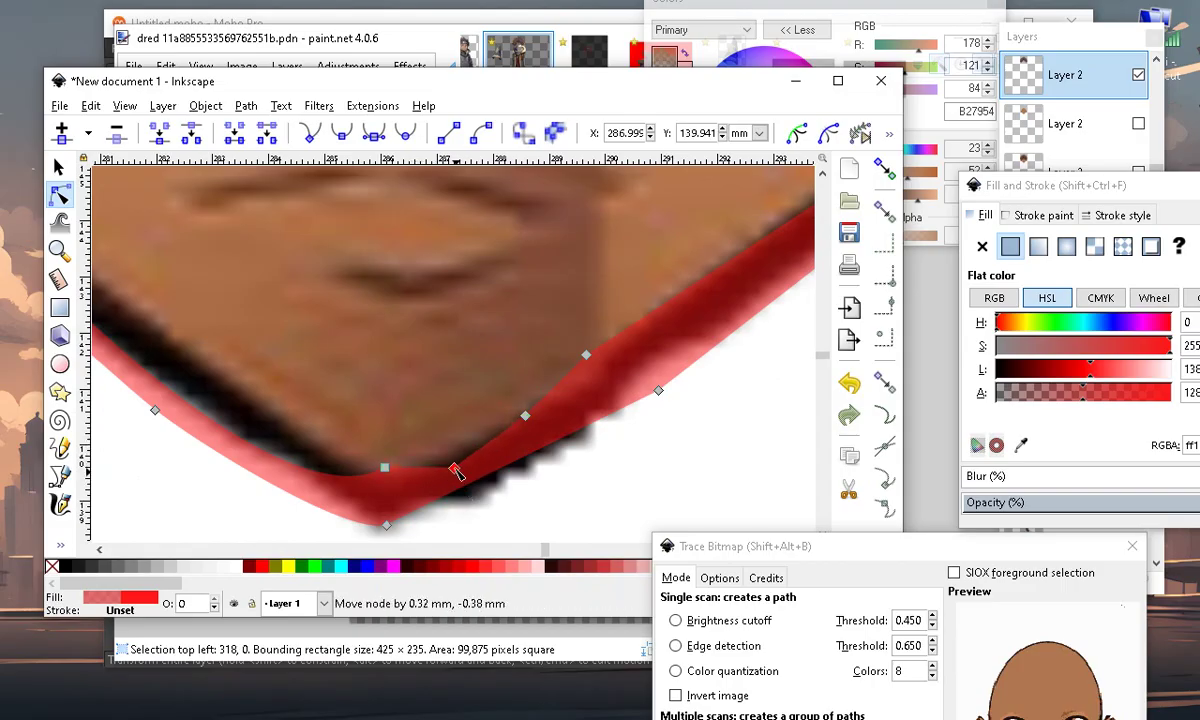
left_click_drag(588, 358, 665, 318)
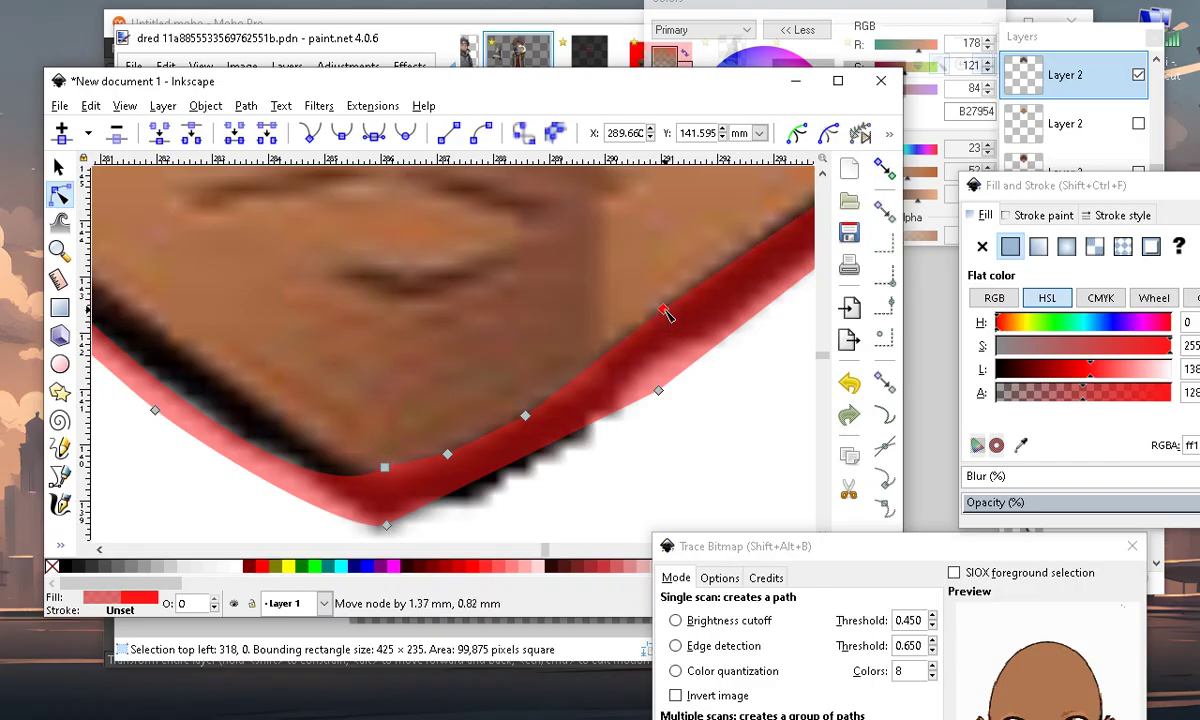
Reposition the outer node of the right-hand lower jaw and both nodes at its bend to follow the reference contour
scroll(668, 316, "down", 5)
scroll(480, 495, "up", 8)
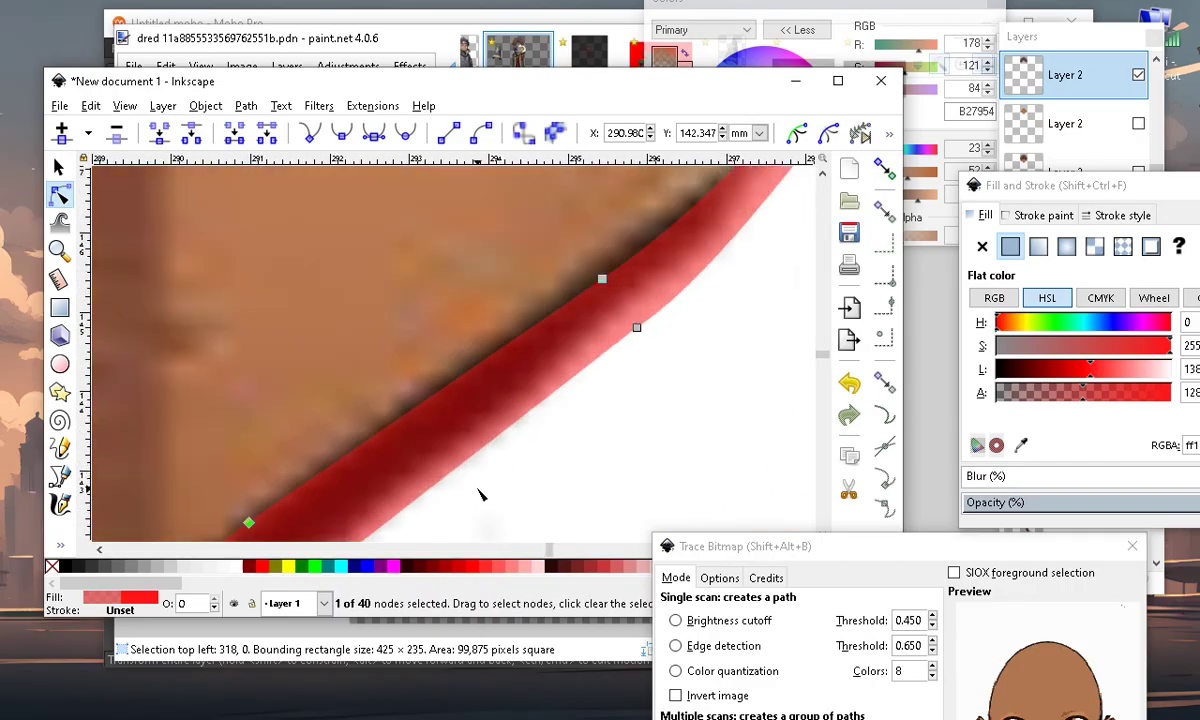
scroll(480, 495, "down", 2)
left_click_drag(452, 513, 472, 480)
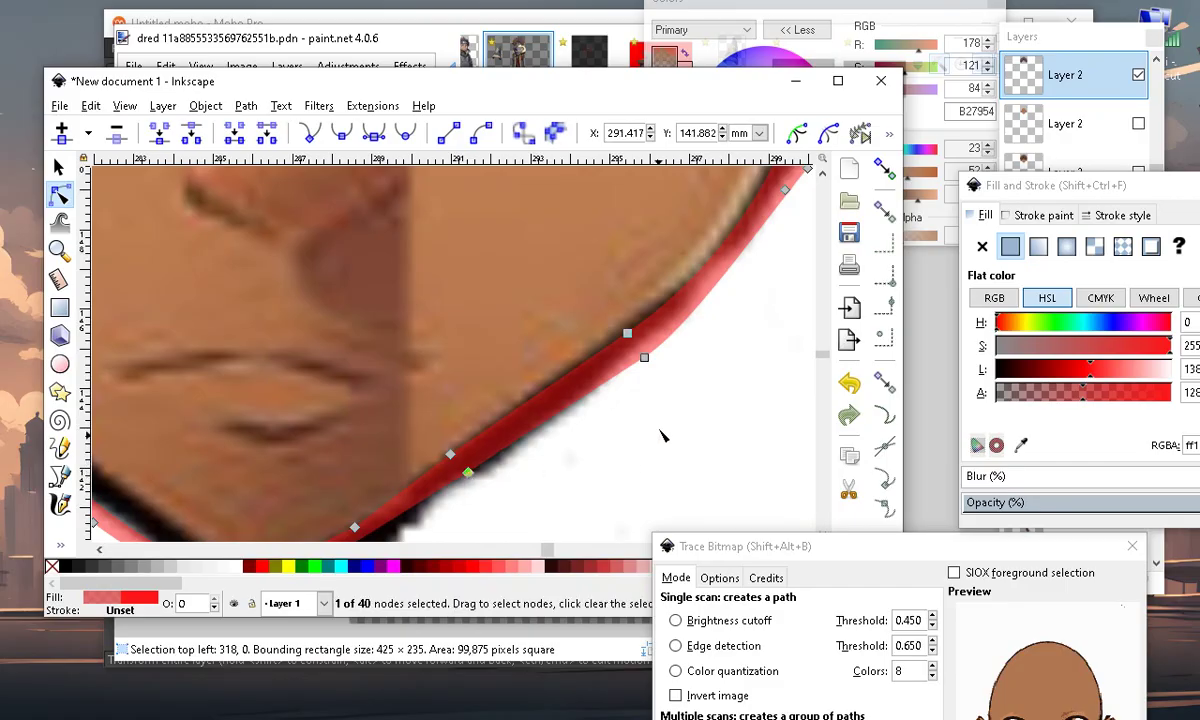
left_click_drag(632, 338, 627, 333)
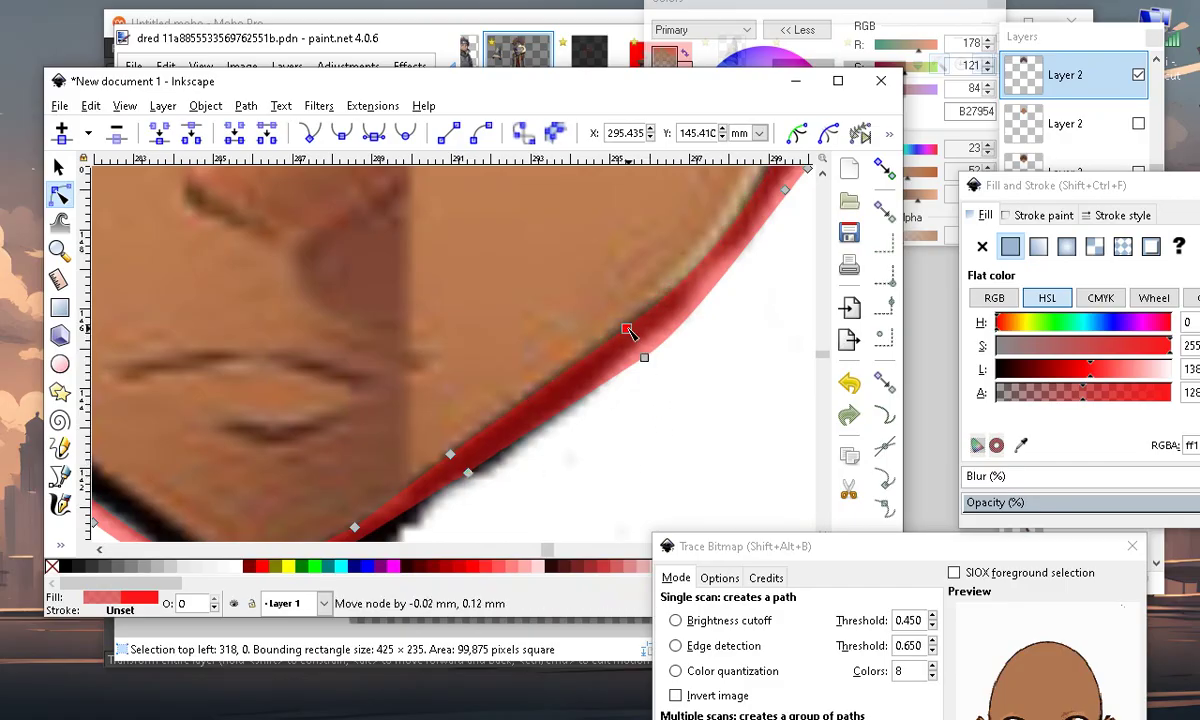
left_click(644, 358)
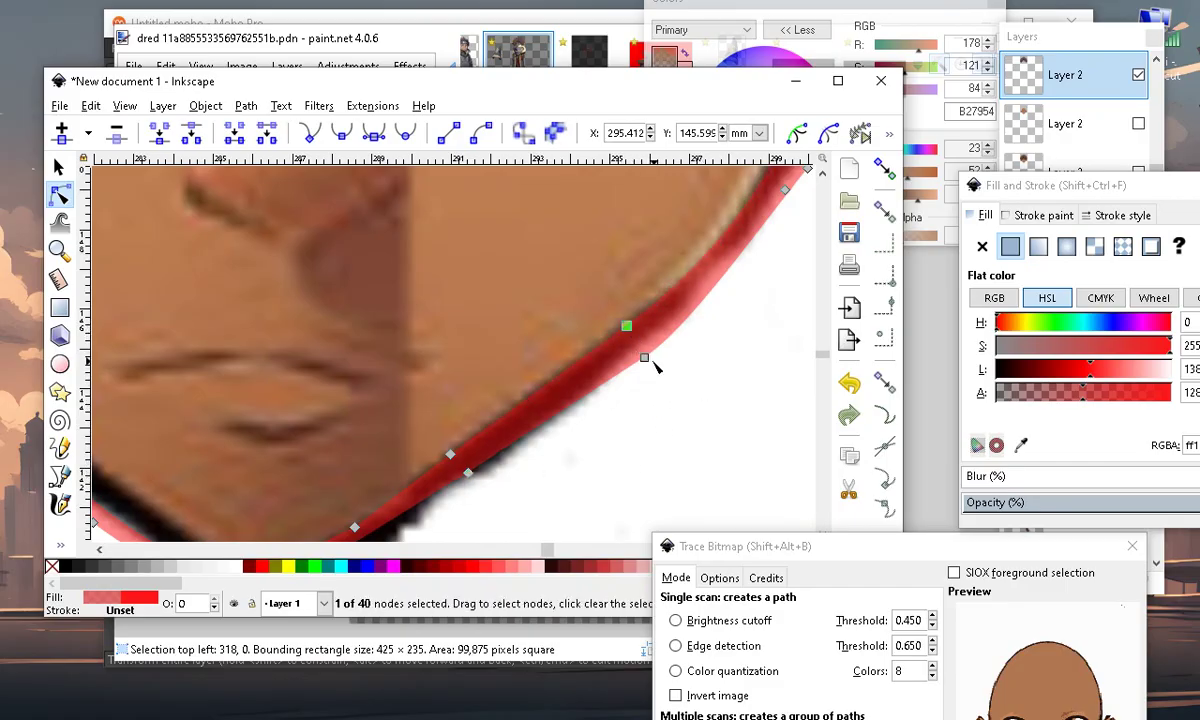
mouse_move(648, 362)
left_mouse_down()
mouse_move(653, 344)
mouse_move(639, 342)
left_mouse_up()
Select the chin tip's inner and outer nodes with the two adjacent inner nodes and shift them together slightly right
scroll(648, 360, "down", 5)
scroll(601, 425, "up", 3)
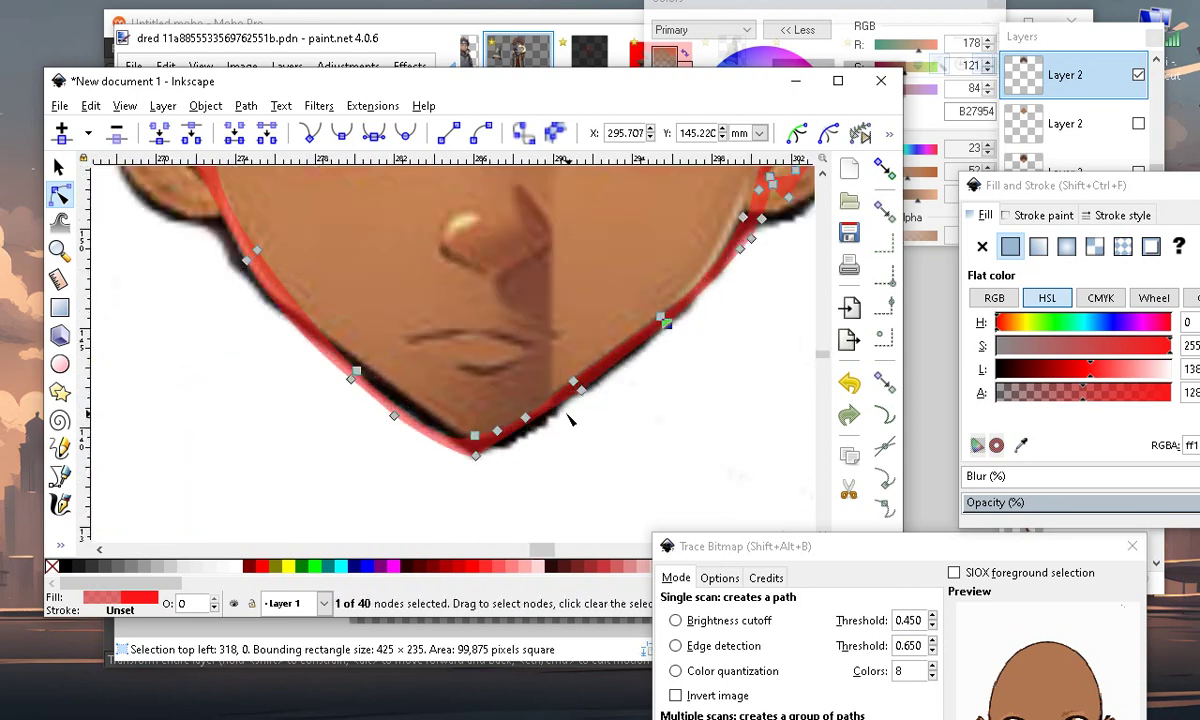
scroll(582, 399, "down", 2)
scroll(505, 440, "up", 3, "ctrl")
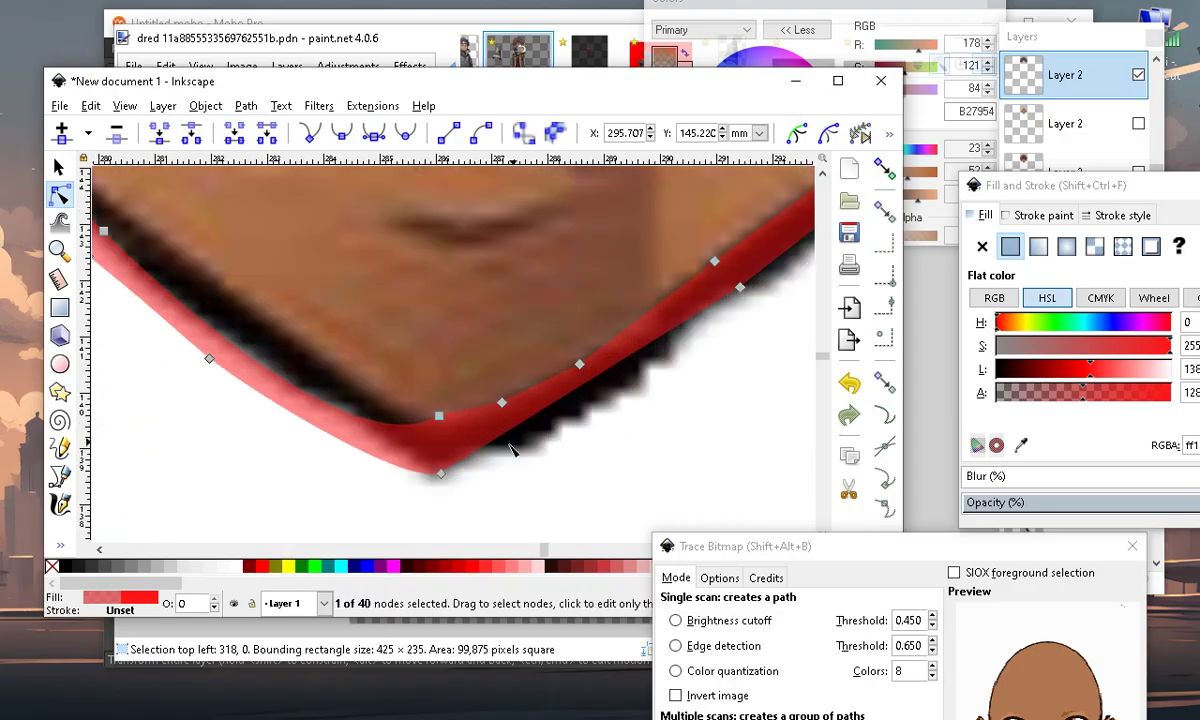
scroll(510, 450, "down", 2, "ctrl")
scroll(496, 429, "up", 2, "ctrl")
scroll(410, 485, "down", 2, "ctrl")
left_click(501, 390, "shift")
scroll(432, 387, "up", 1, "ctrl")
left_click_drag(387, 305, 640, 516)
mouse_move(484, 404)
left_mouse_down()
mouse_move(548, 444)
mouse_move(519, 356)
mouse_move(488, 416)
mouse_move(499, 406)
left_mouse_up()
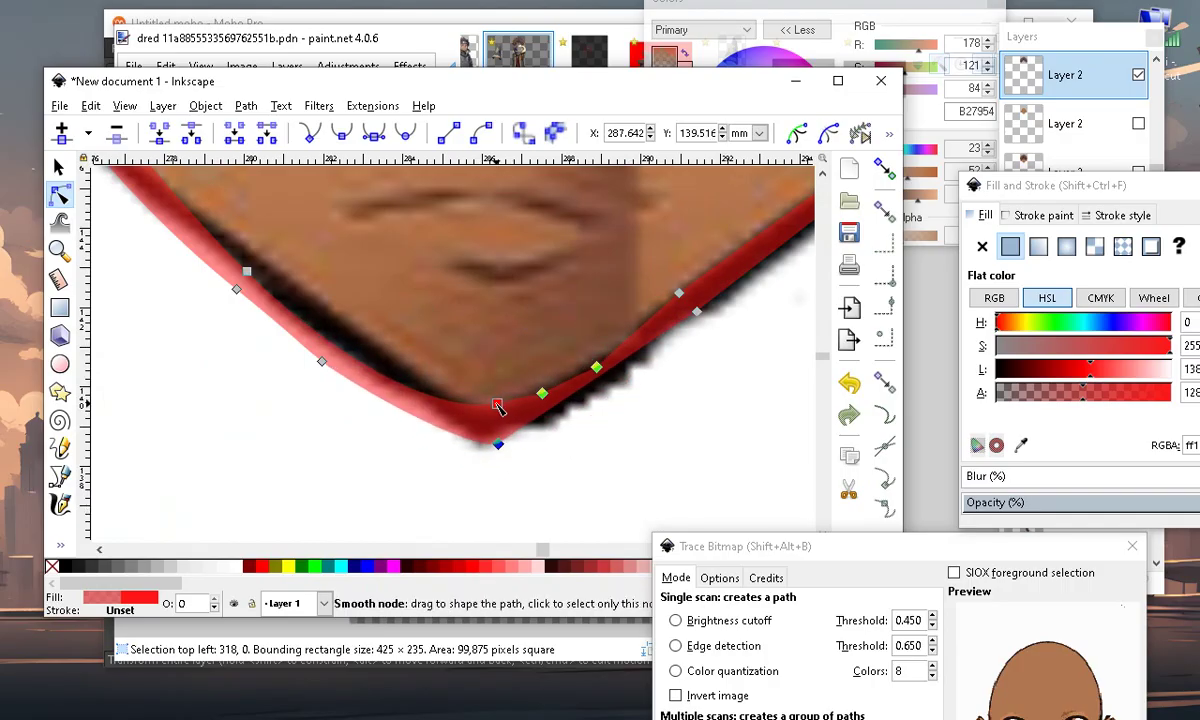
Nudge the second inner node right of the chin tip upward onto the reference jawline
left_click(598, 367)
left_click_drag(593, 369, 591, 360)
scroll(563, 447, "down", 2)
scroll(448, 422, "up", 2)
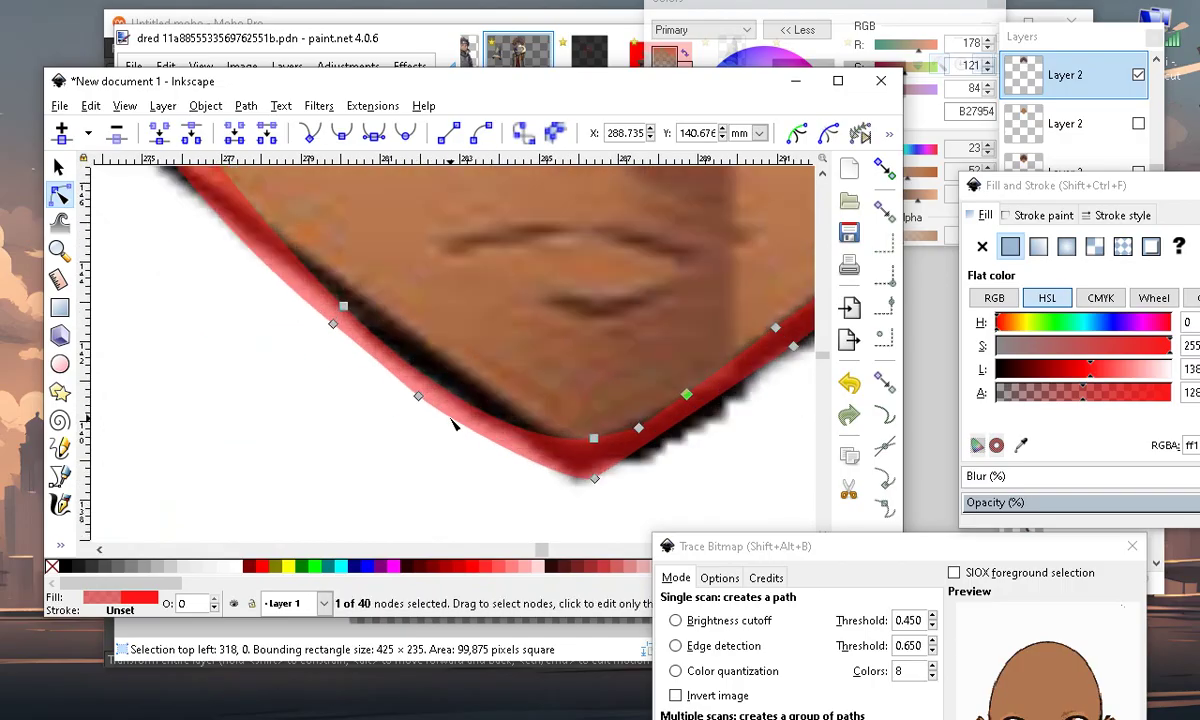
Add an inner node left of the chin tip and shift it and the next inner node onto the reference jawline
left_click(450, 396)
double_click(431, 390)
left_click_drag(431, 390, 497, 391)
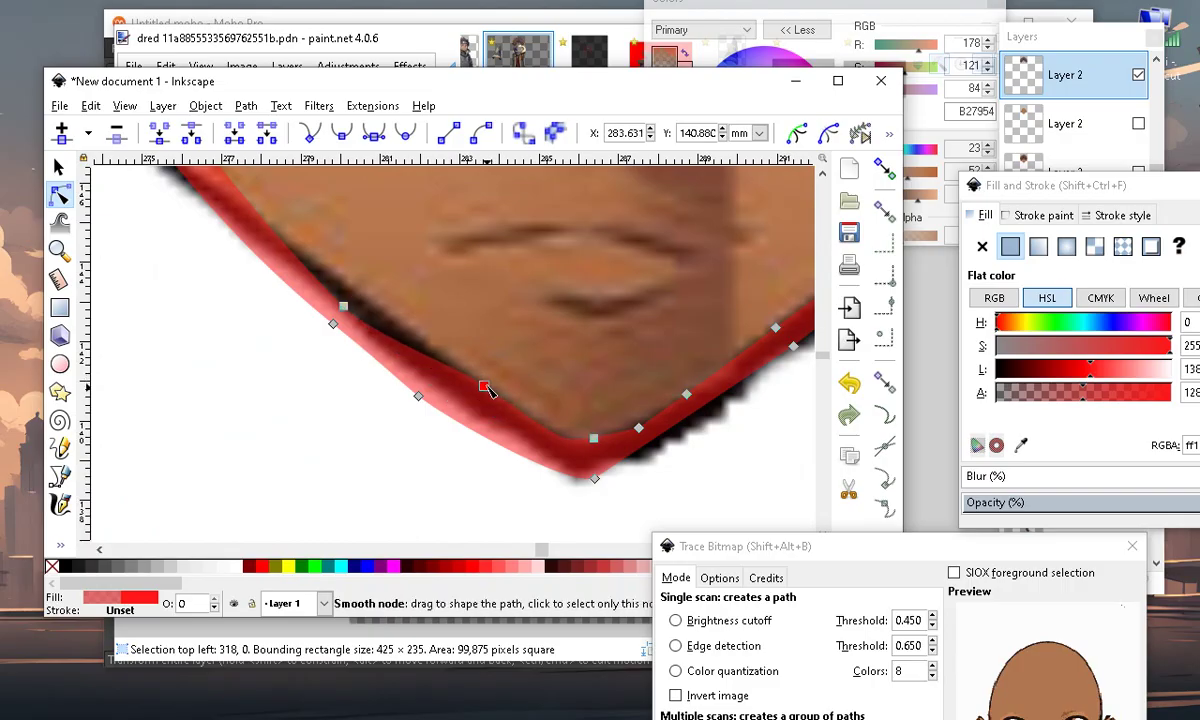
scroll(460, 420, "down", 2, "ctrl")
scroll(440, 452, "up", 2, "ctrl")
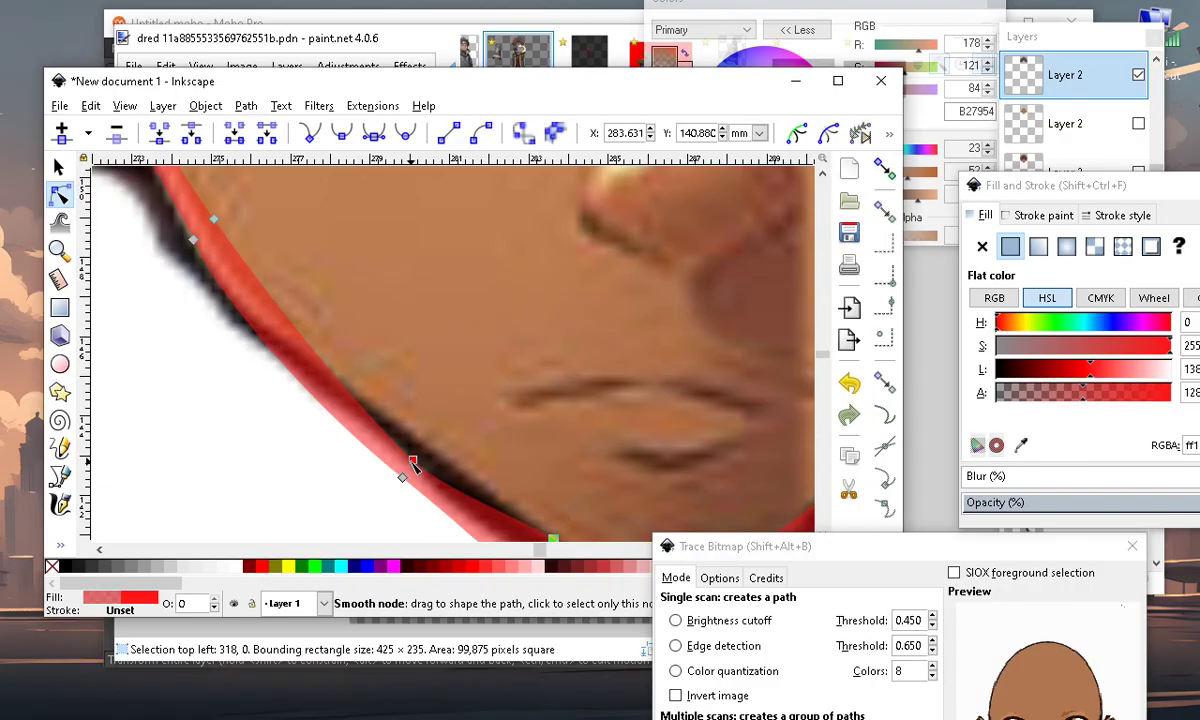
left_click_drag(413, 462, 435, 447)
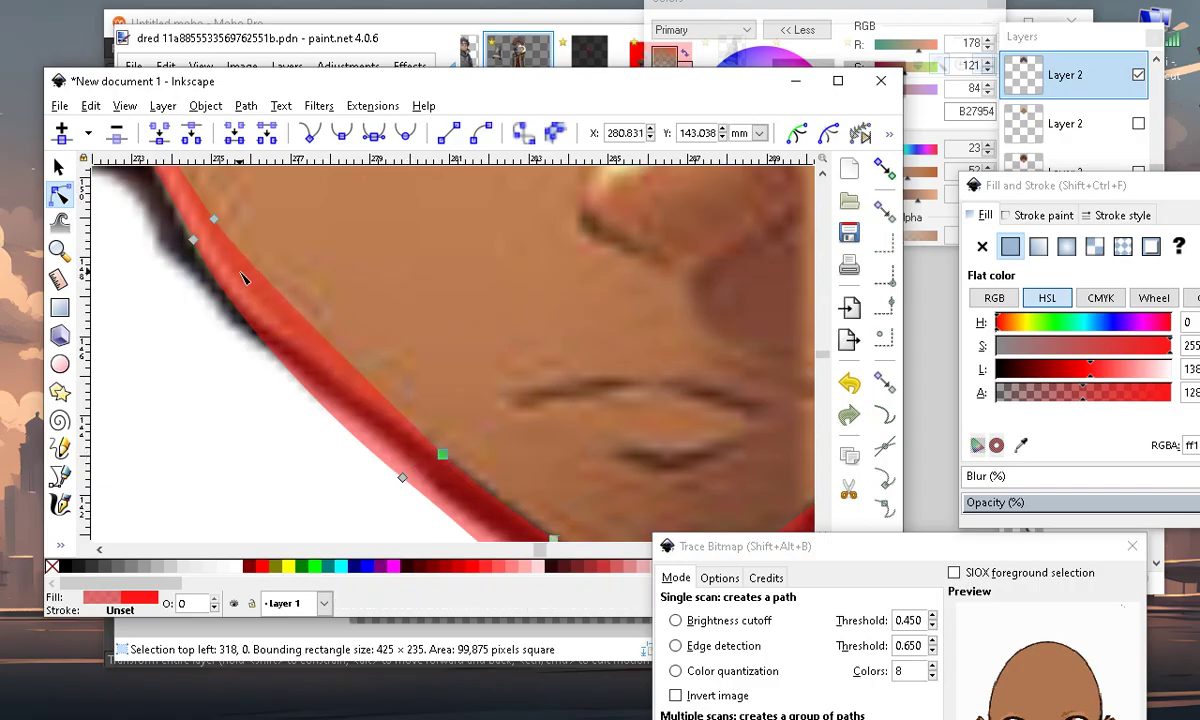
Move the outer and inner nodes at the left-hand jaw bend outward and down to follow the reference contour
left_click_drag(195, 242, 166, 270)
left_click_drag(214, 220, 237, 304)
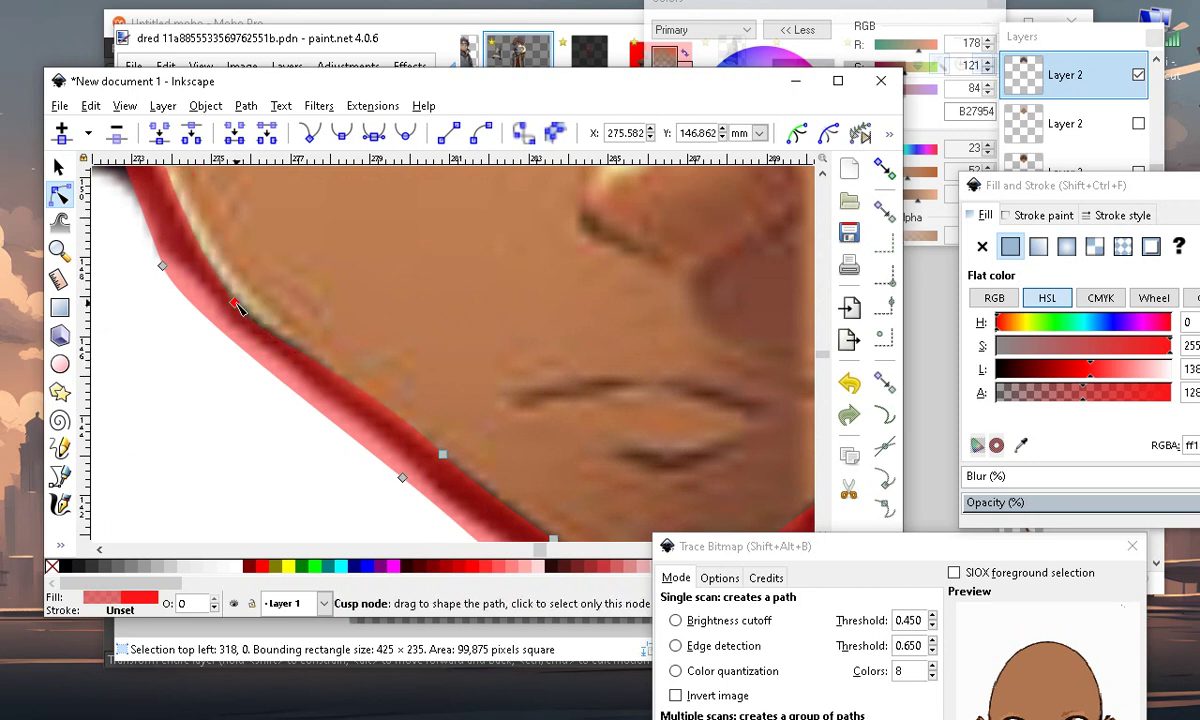
scroll(322, 355, "down", 3)
scroll(352, 391, "up", 5)
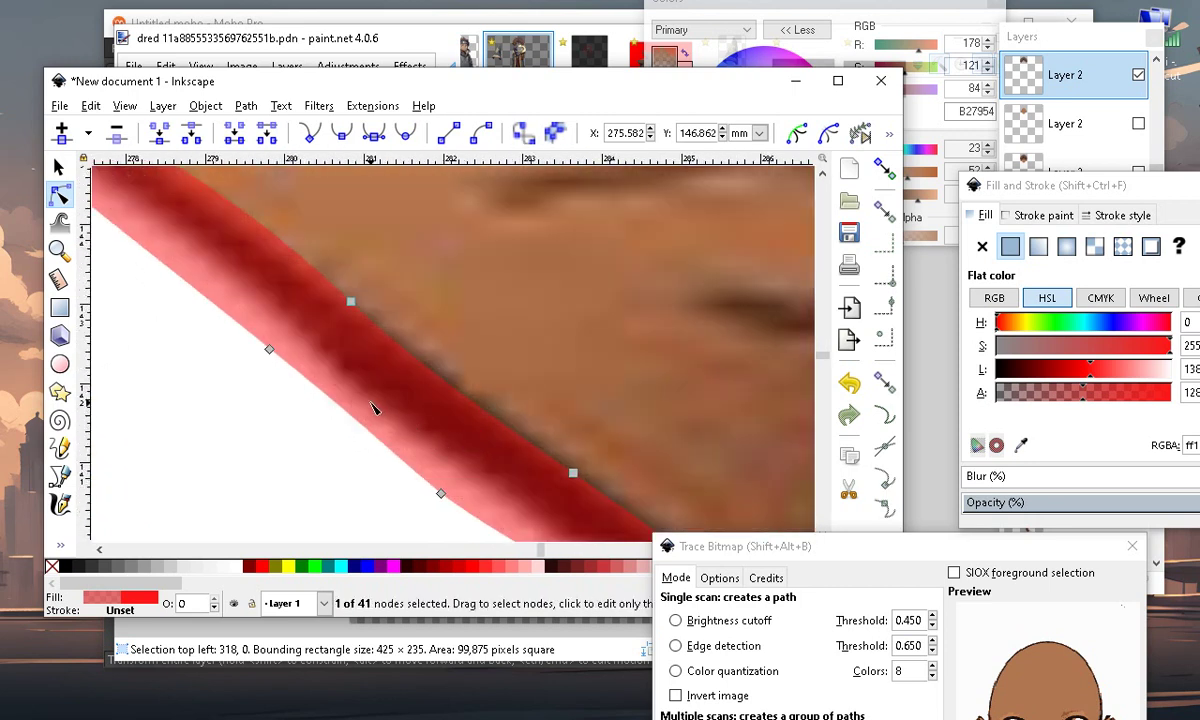
Pull the two outer nodes along the left-hand lower jaw inward to the outer edge of the reference line
left_click_drag(268, 350, 323, 355)
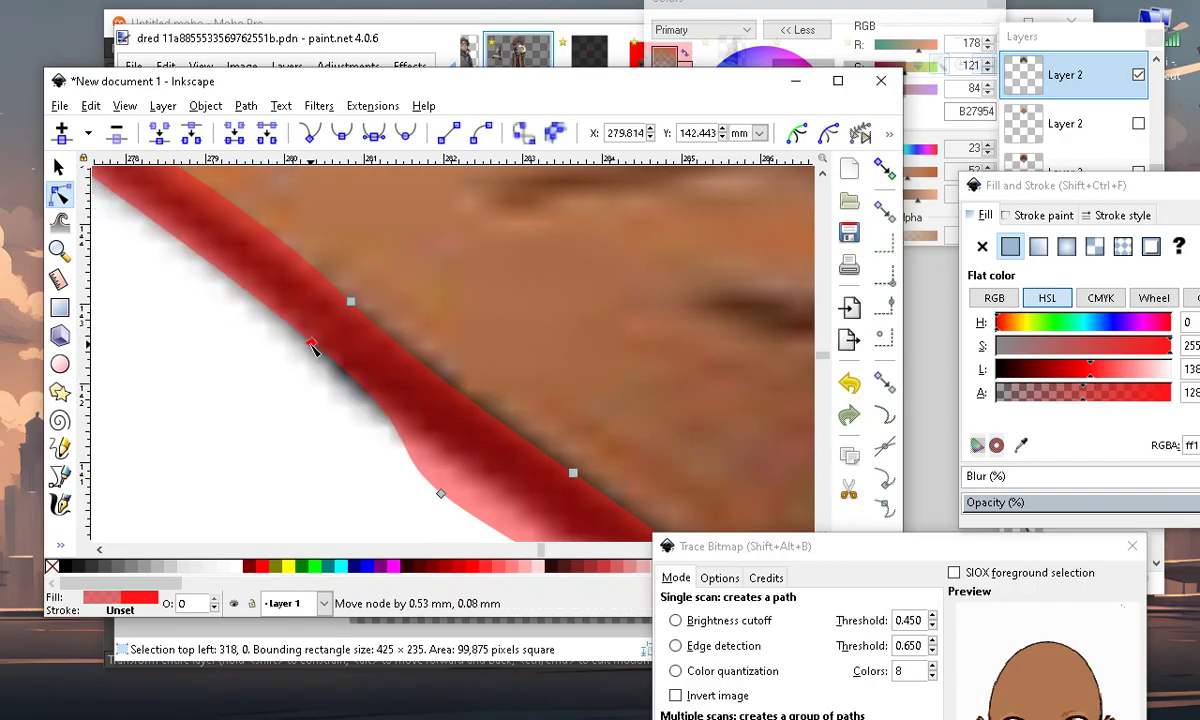
scroll(348, 396, "down", 5, "ctrl")
scroll(313, 430, "up", 5, "ctrl")
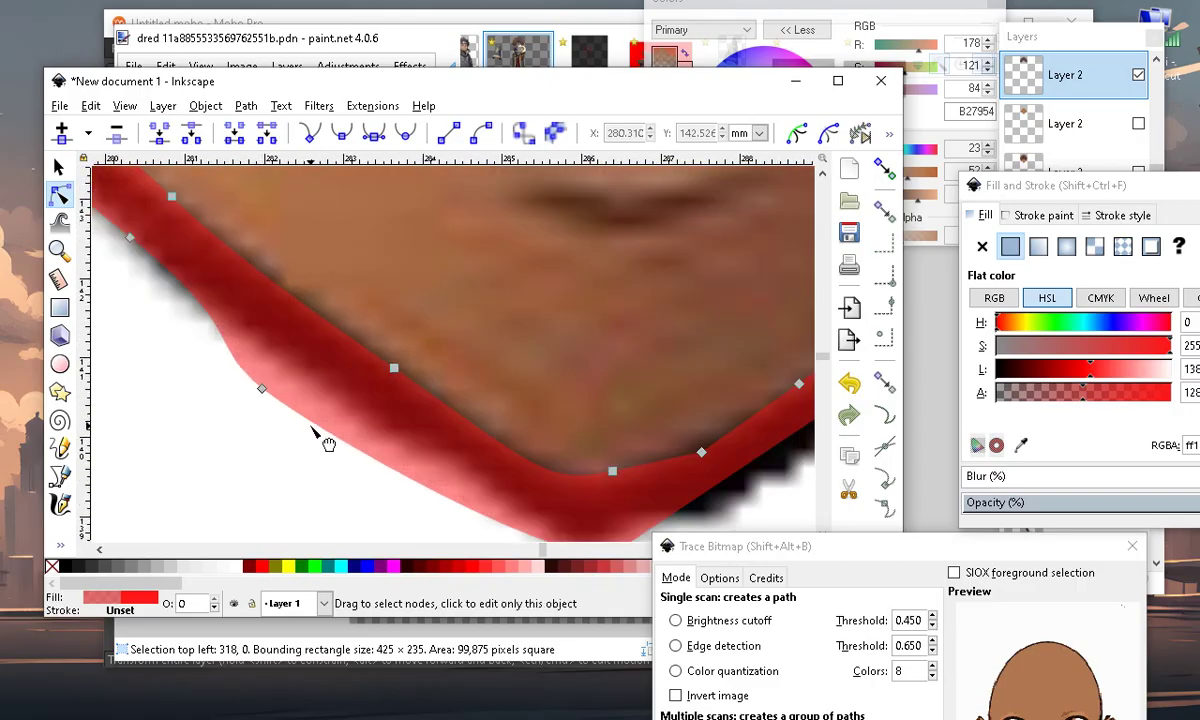
left_click(262, 390)
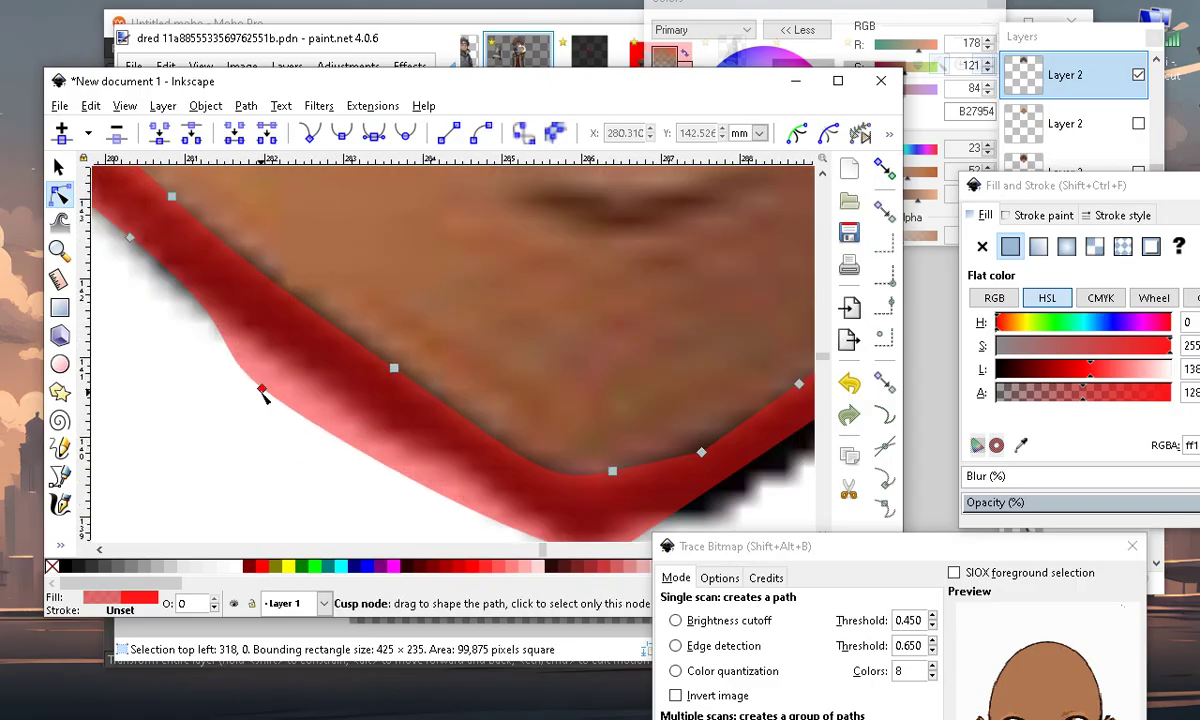
left_click_drag(266, 390, 364, 404)
scroll(605, 289, "down", 7, "ctrl")
scroll(429, 330, "up", 3, "ctrl")
left_click(551, 455, "shift")
scroll(776, 397, "up", 3, "ctrl")
scroll(630, 464, "down", 3, "ctrl")
scroll(220, 354, "up", 1, "ctrl")
scroll(352, 421, "up", 3, "ctrl")
scroll(280, 376, "down", 3, "ctrl")
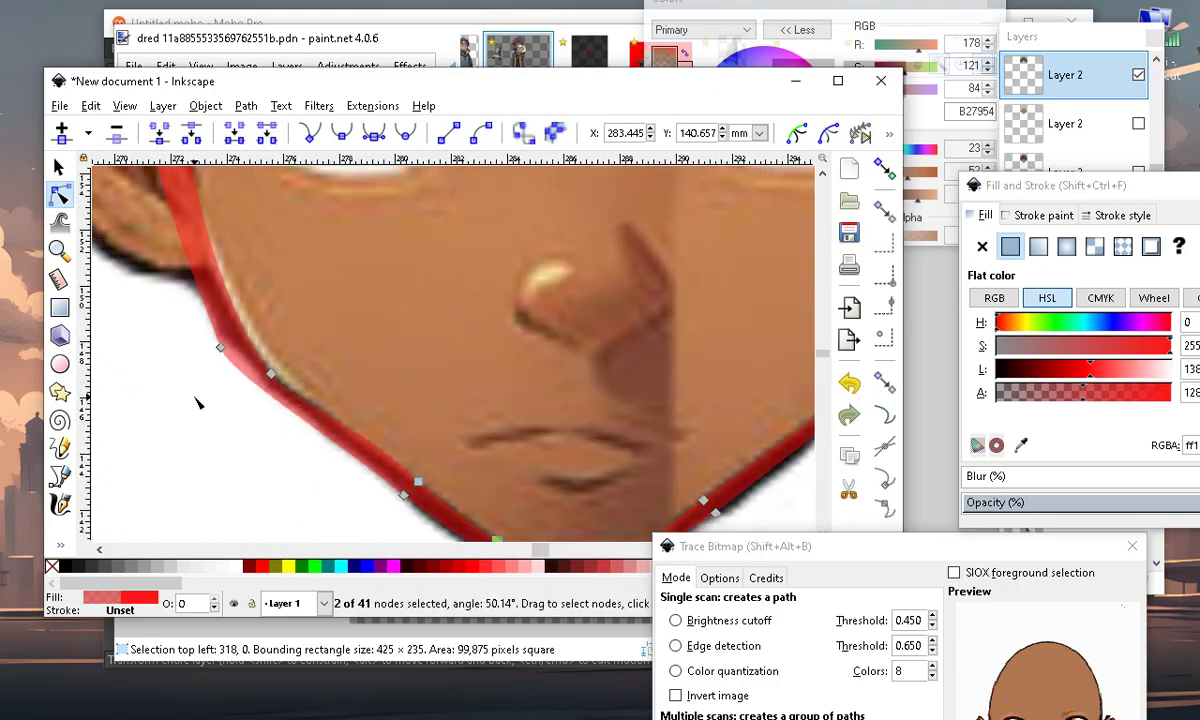
Nudge the inner node at the left-hand jaw bend up and add another inner node beside the ear's base, aligned to the reference
scroll(215, 405, "up", 2, "ctrl")
scroll(390, 465, "down", 1, "ctrl")
scroll(340, 400, "down", 2, "ctrl")
scroll(305, 360, "up", 2, "ctrl")
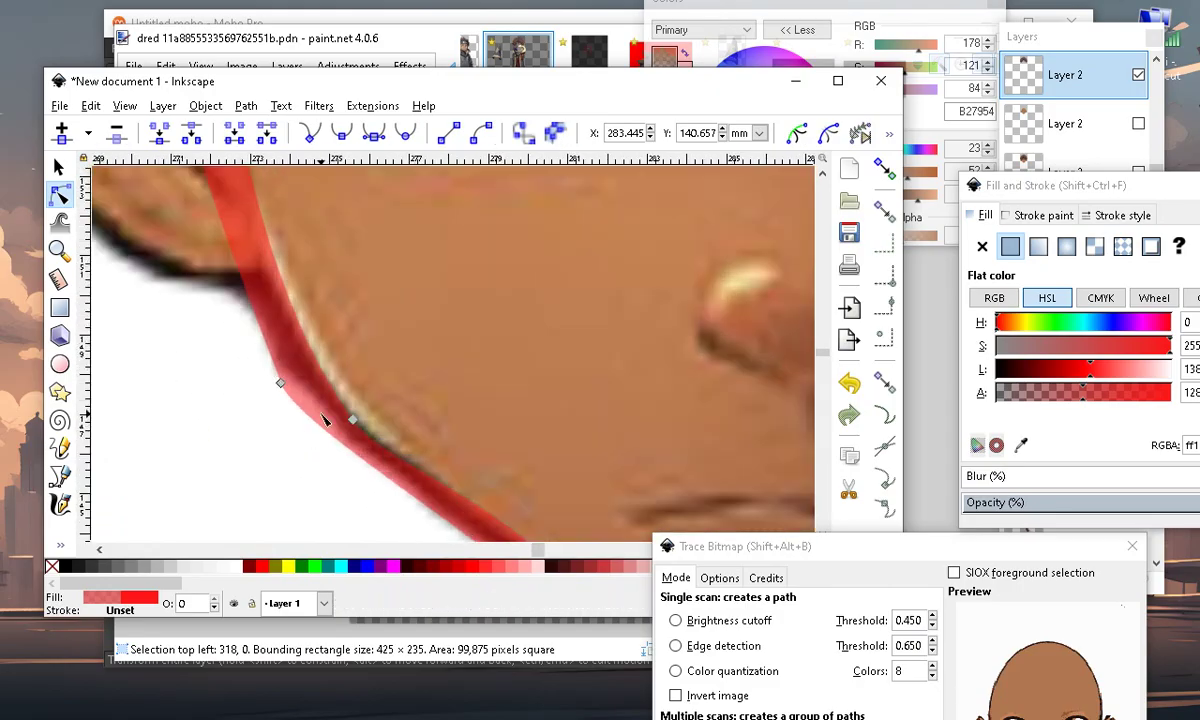
mouse_move(352, 419)
left_mouse_down()
mouse_move(611, 375)
mouse_move(338, 441)
mouse_move(375, 420)
mouse_move(340, 400)
left_mouse_up()
left_click(300, 313)
double_click(286, 297)
mouse_move(288, 300)
left_mouse_down()
mouse_move(320, 340)
mouse_move(270, 292)
left_mouse_up()
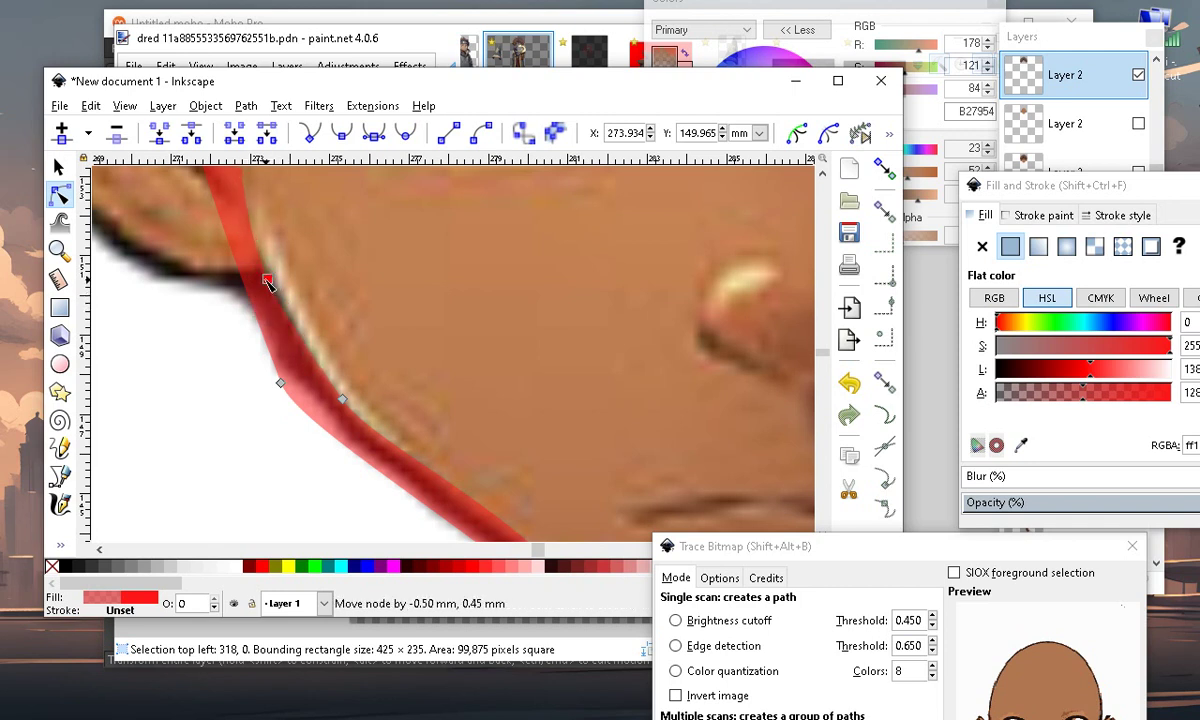
Raise the outer node of the left-hand jaw bend toward the ear and add another outer node lower along the jaw
left_click_drag(281, 388, 254, 330)
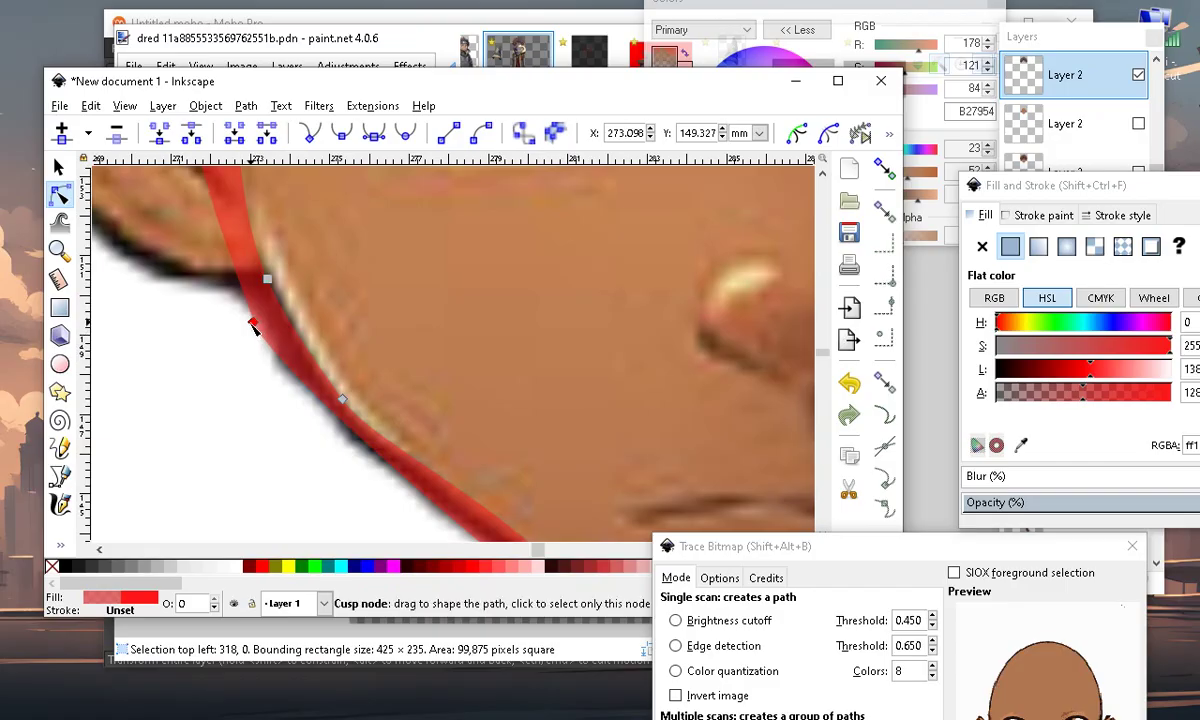
double_click(380, 457)
mouse_move(380, 459)
left_mouse_down()
mouse_move(373, 470)
mouse_move(388, 469)
left_mouse_up()
scroll(381, 464, "down", 3)
scroll(382, 398, "up", 3)
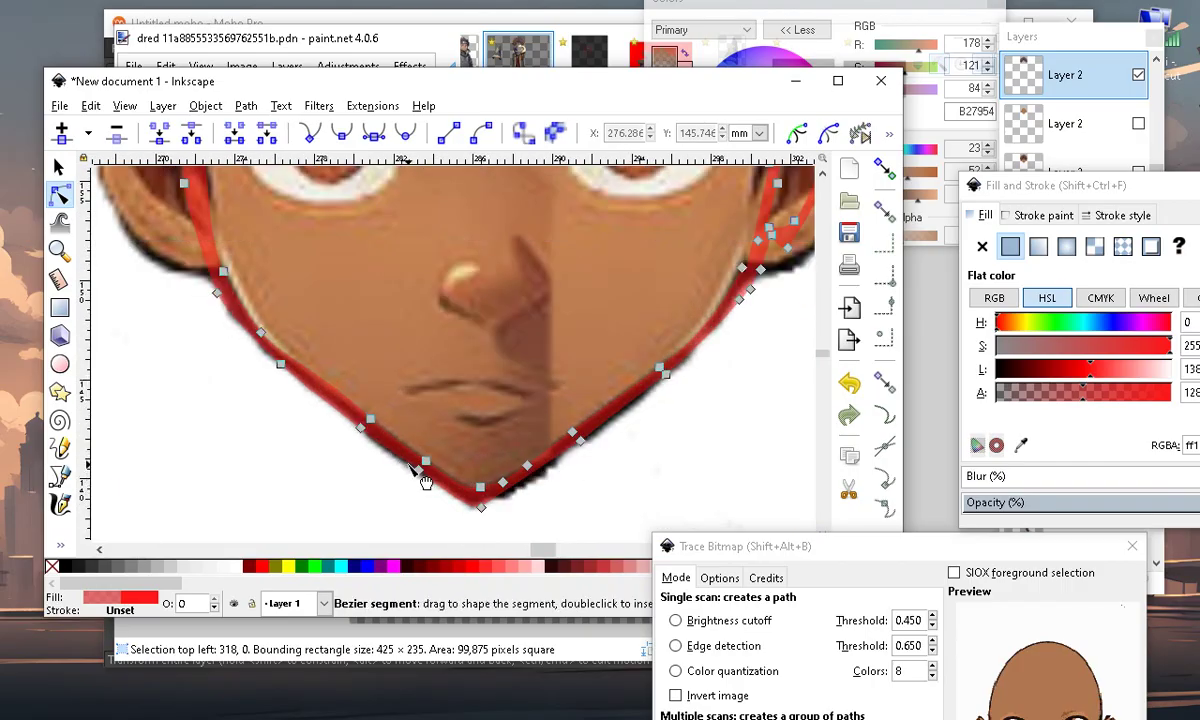
Add an inner node on the left-hand jaw opposite the newest outer node and align it with the reference line
left_click_drag(308, 378, 336, 372)
left_click(157, 241)
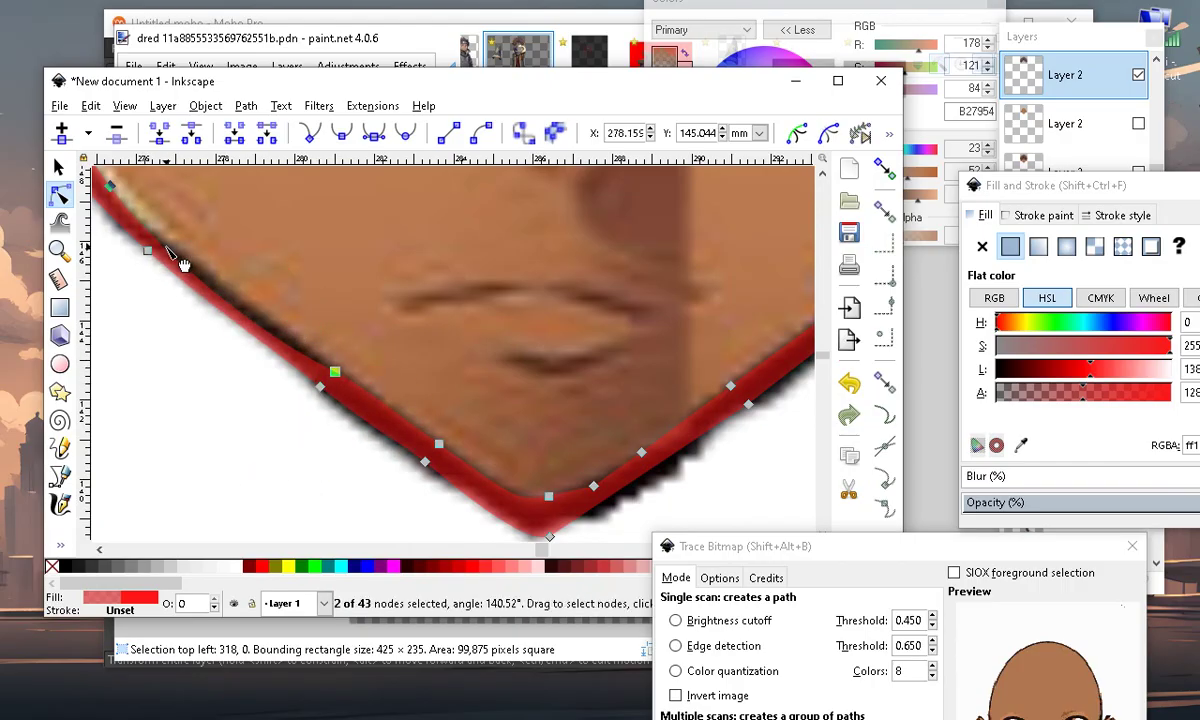
left_click_drag(160, 243, 169, 245)
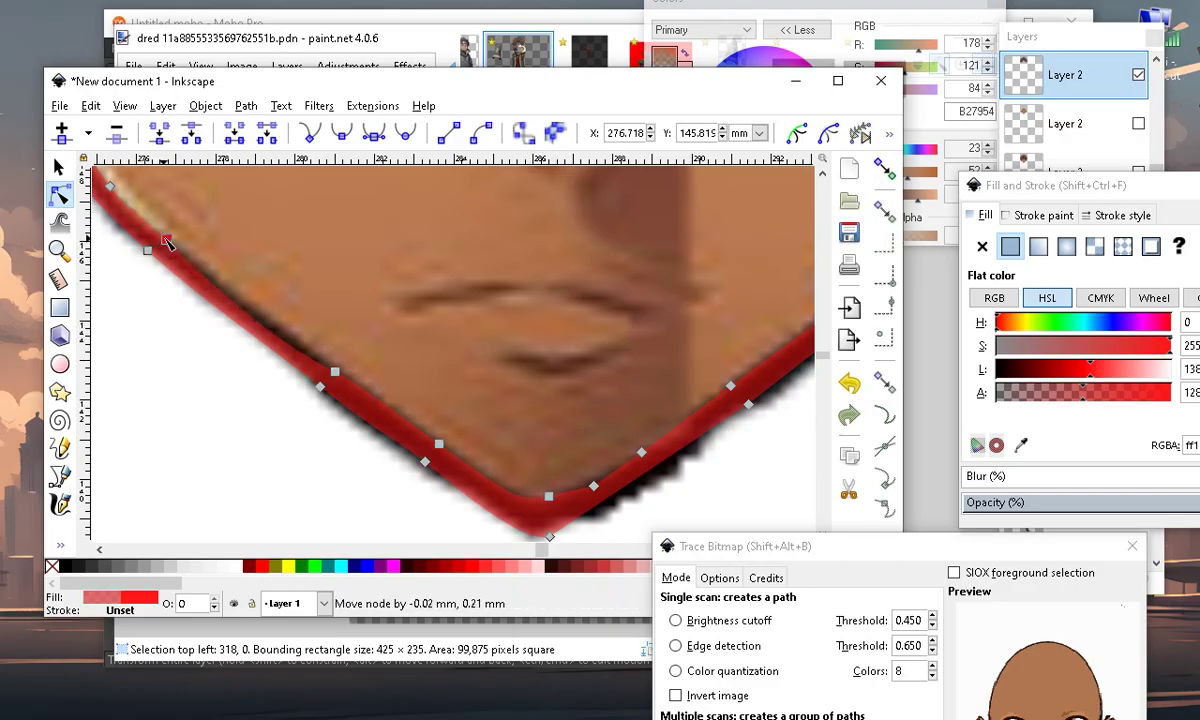
Reposition the chin tip's outer and inner nodes and nudge the adjacent left-hand inner node to slim the chin outline
left_click_drag(557, 541, 544, 513)
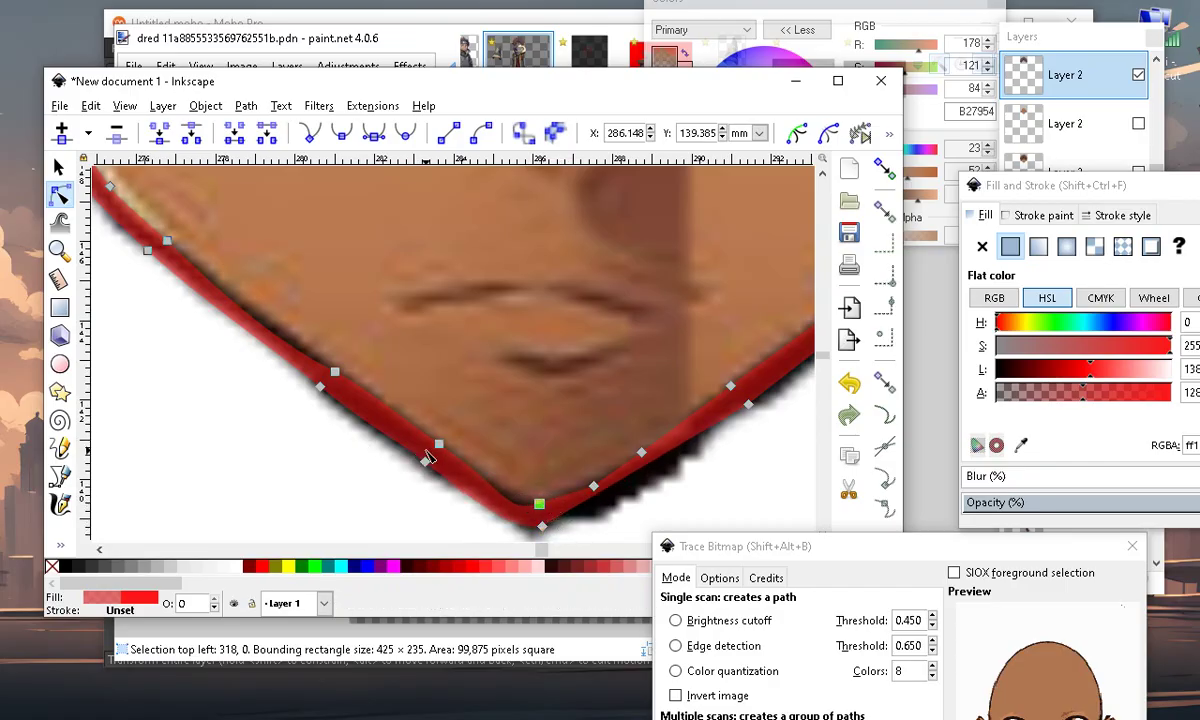
left_click_drag(440, 450, 434, 453)
scroll(422, 374, "down", 2)
scroll(421, 440, "up", 1)
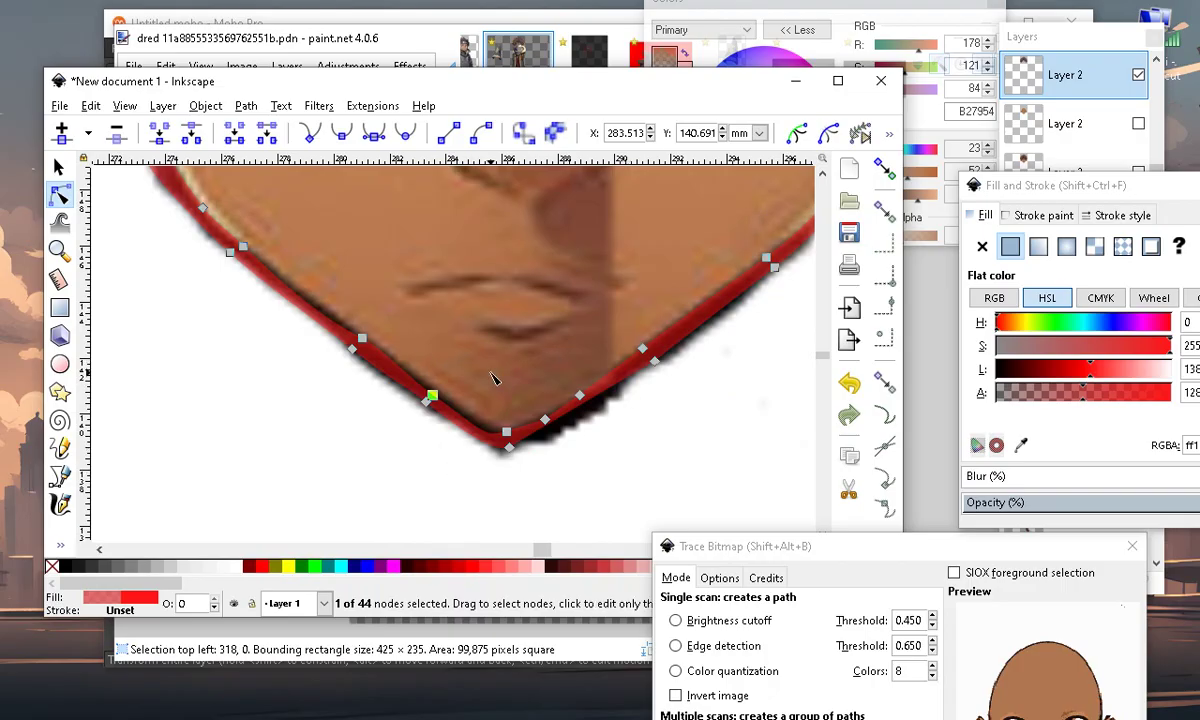
Select the six nodes from the left-hand lower jaw to the chin tip and make the segments between them straight lines
left_click_drag(258, 495, 518, 297)
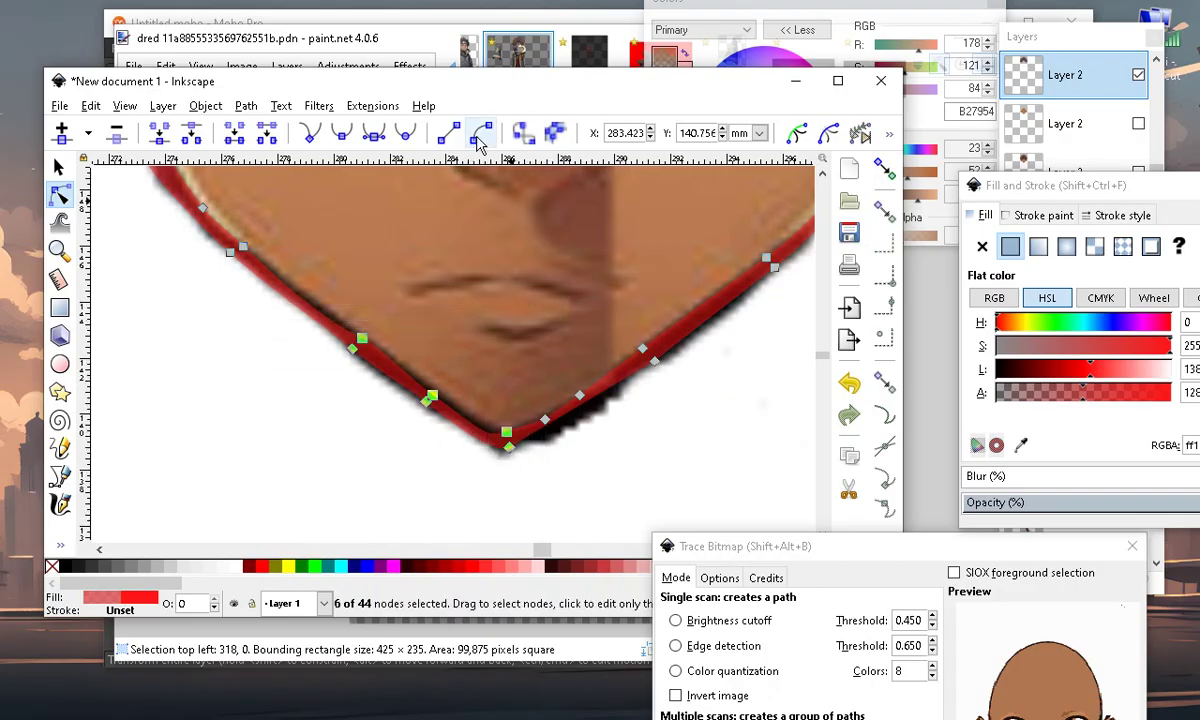
scroll(445, 428, "down", 2)
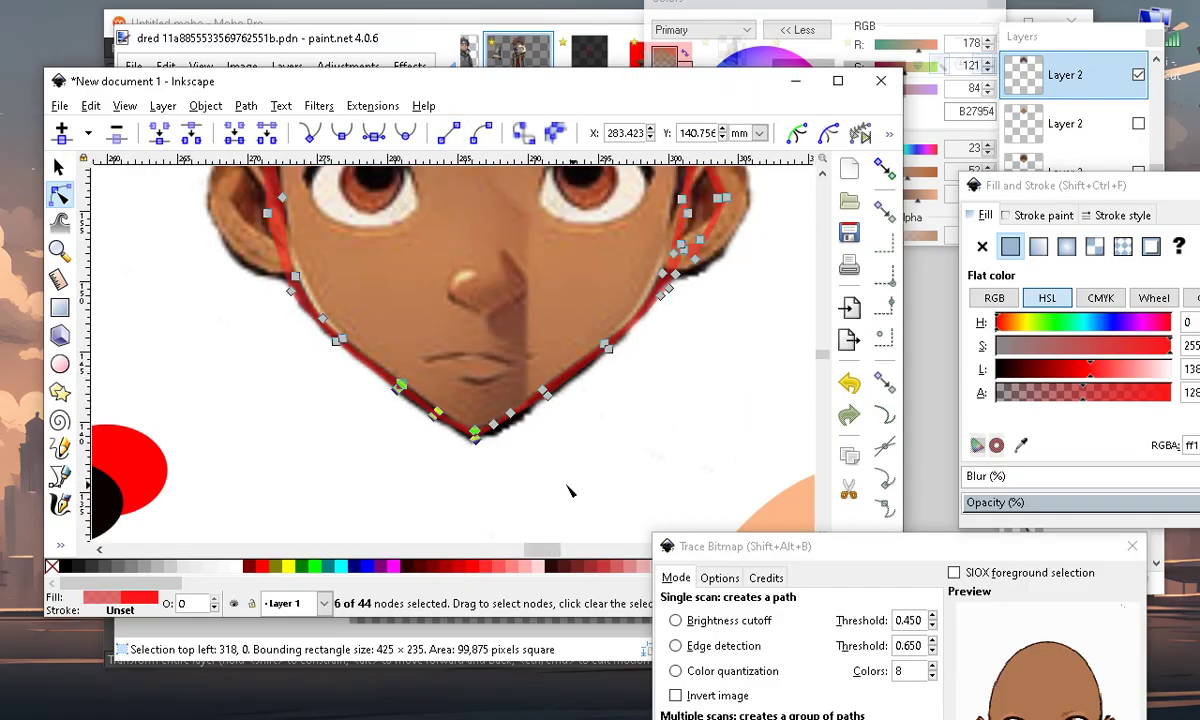
left_click(595, 488)
left_click(595, 485)
scroll(520, 403, "up", 3)
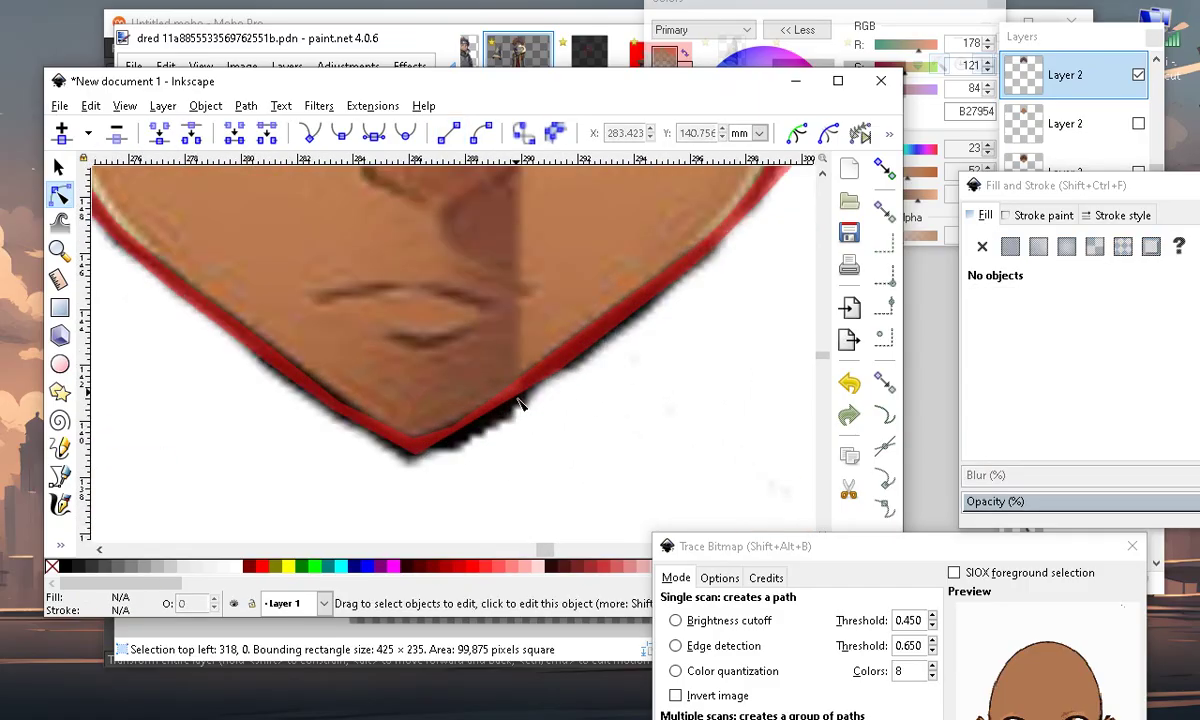
left_click(524, 386)
scroll(517, 390, "up", 1)
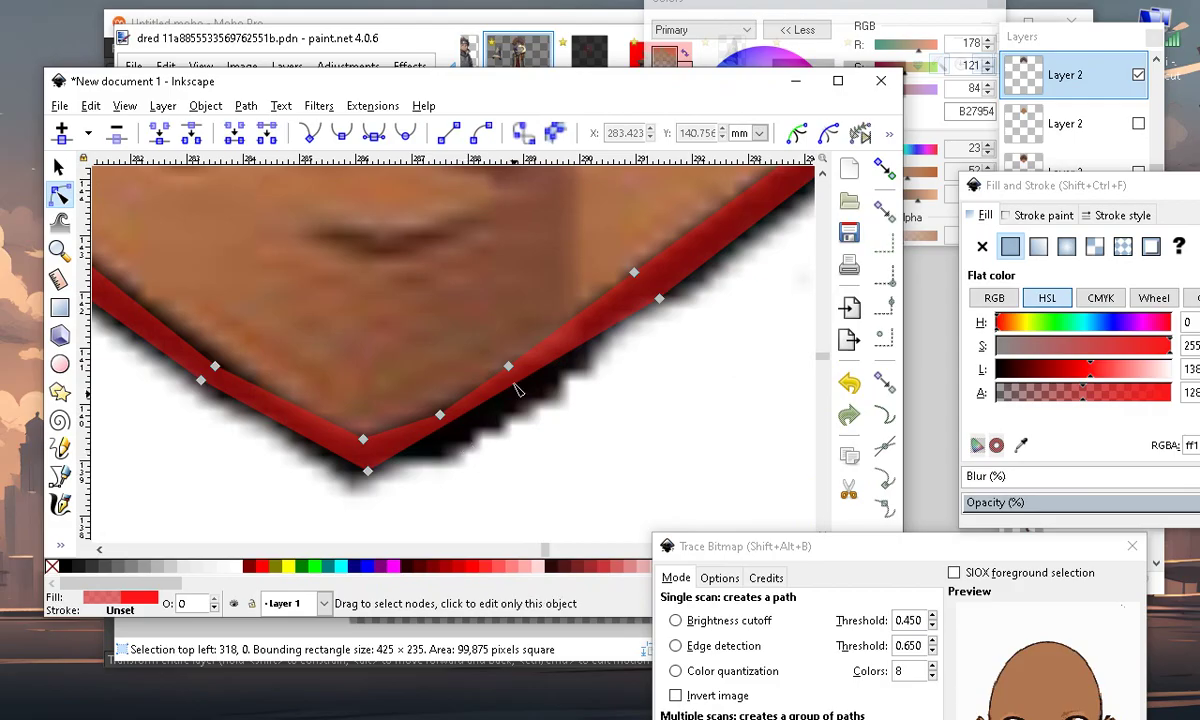
Pull the outer and upper nodes of the right-hand ear outward to the edge of the reference ear
scroll(530, 447, "down", 5)
left_click(628, 329)
scroll(614, 356, "up", 3)
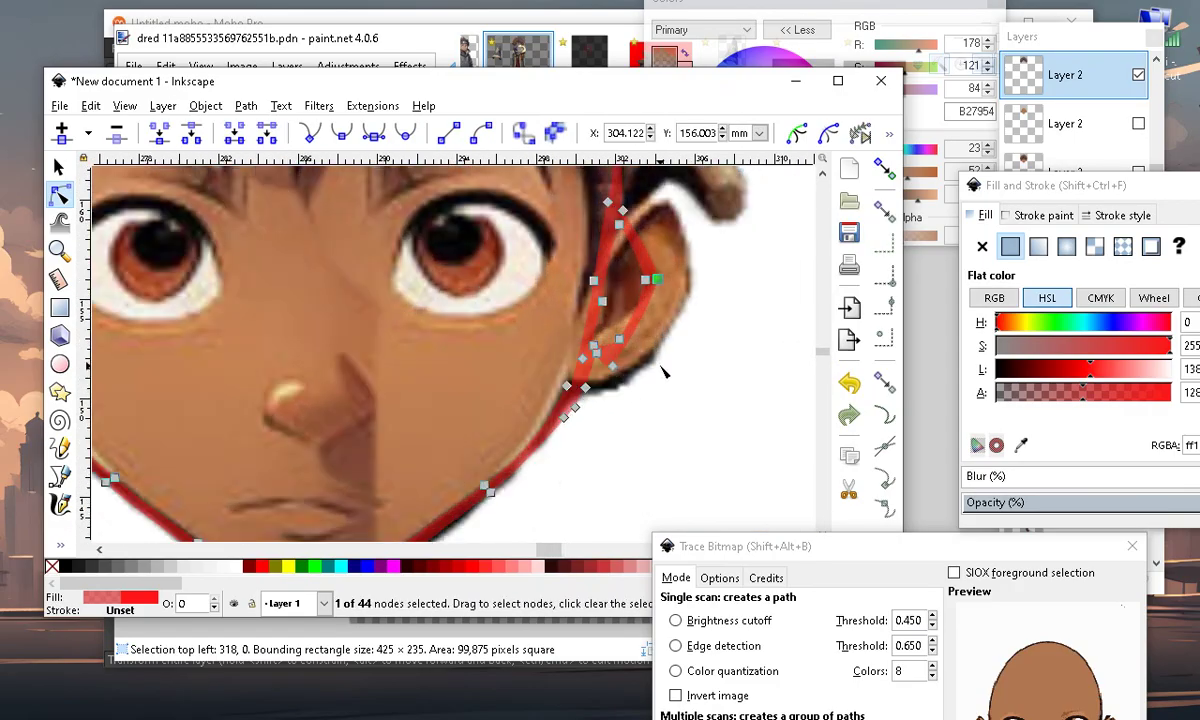
scroll(661, 310, "up", 1)
scroll(600, 385, "down", 1)
left_click(571, 371, "shift")
scroll(558, 413, "up", 2)
scroll(565, 450, "up", 1)
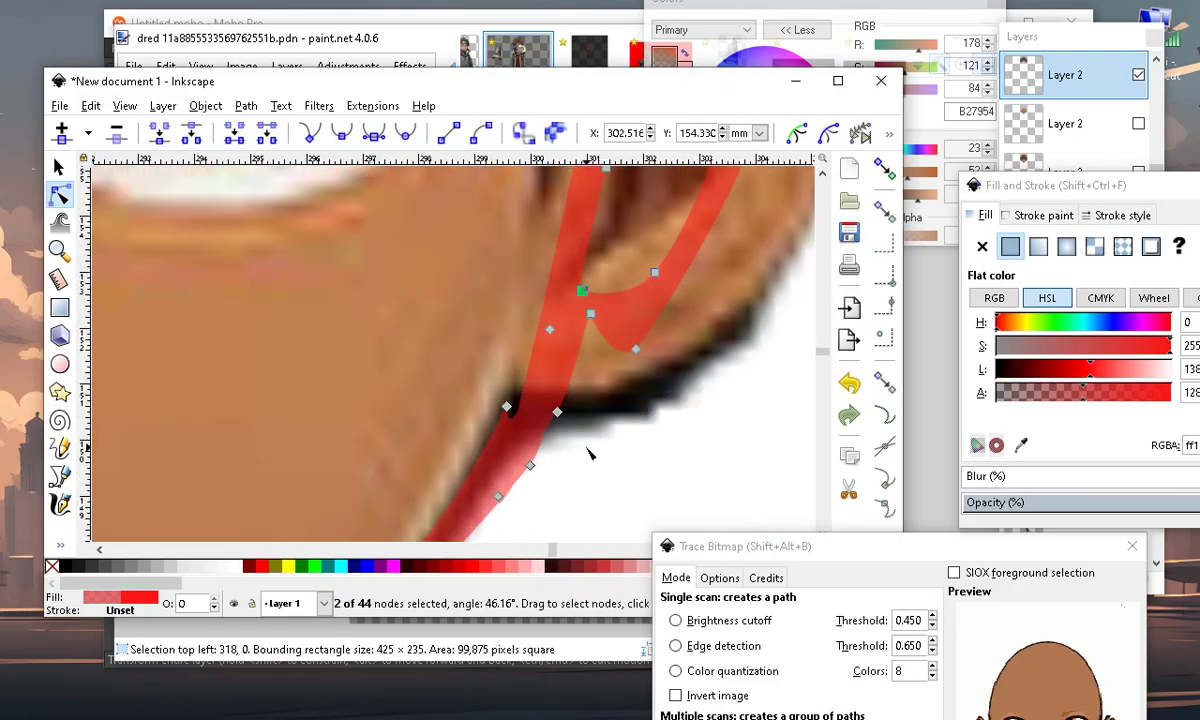
scroll(638, 402, "down", 4)
scroll(689, 340, "up", 4)
scroll(575, 390, "down", 1)
scroll(575, 390, "down", 4)
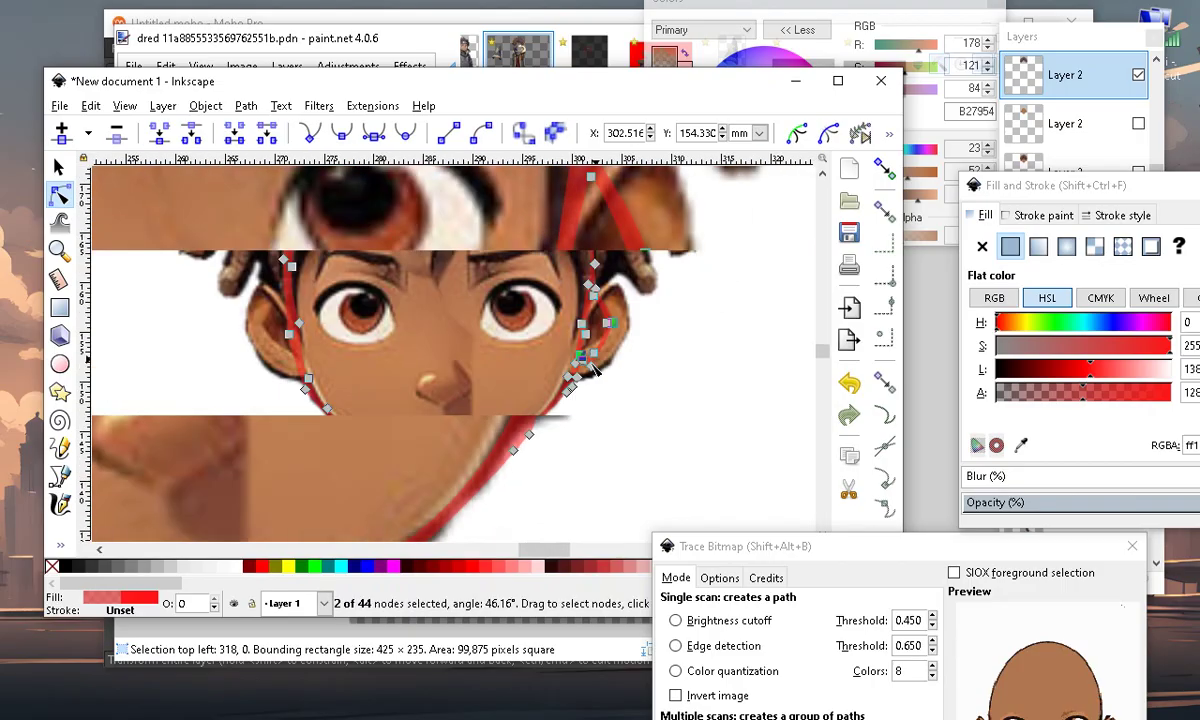
scroll(590, 355, "up", 4)
left_click_drag(592, 343, 656, 358)
left_click(662, 462)
left_click_drag(524, 208, 616, 237)
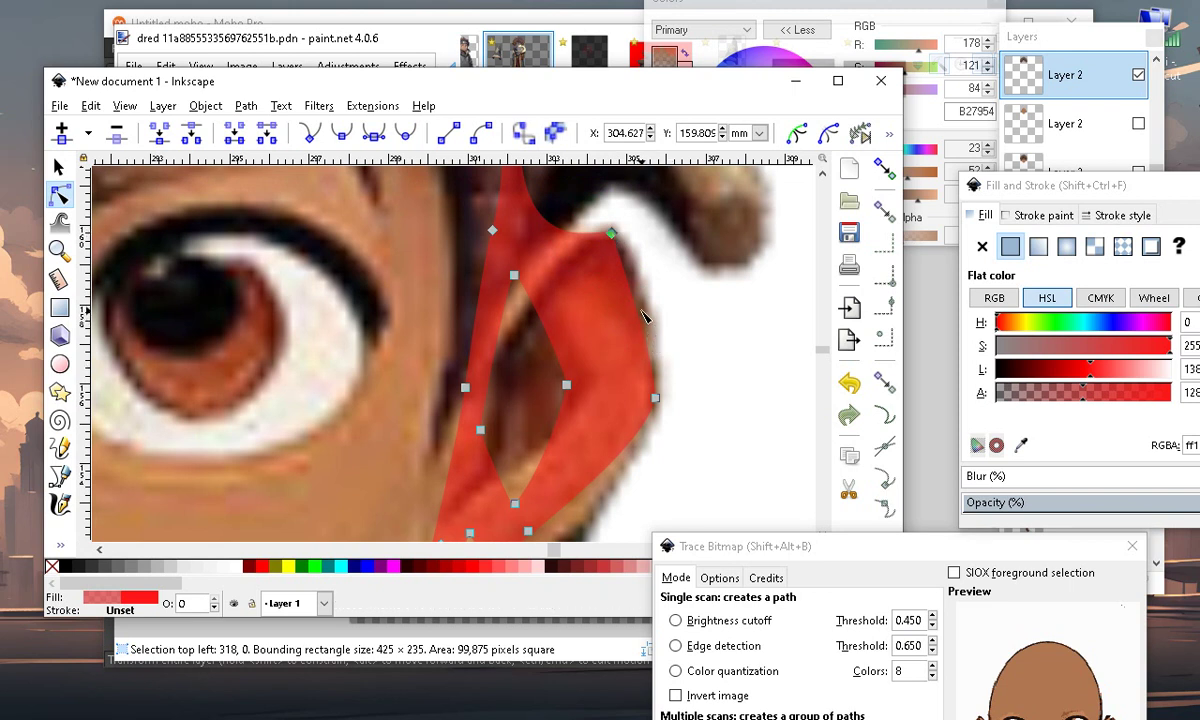
Add a node on the right-hand ear's outer edge between its top and side nodes and push it slightly outward
double_click(644, 319)
mouse_move(644, 319)
left_mouse_down()
mouse_move(667, 329)
mouse_move(655, 323)
left_mouse_up()
scroll(656, 240, "down", 4)
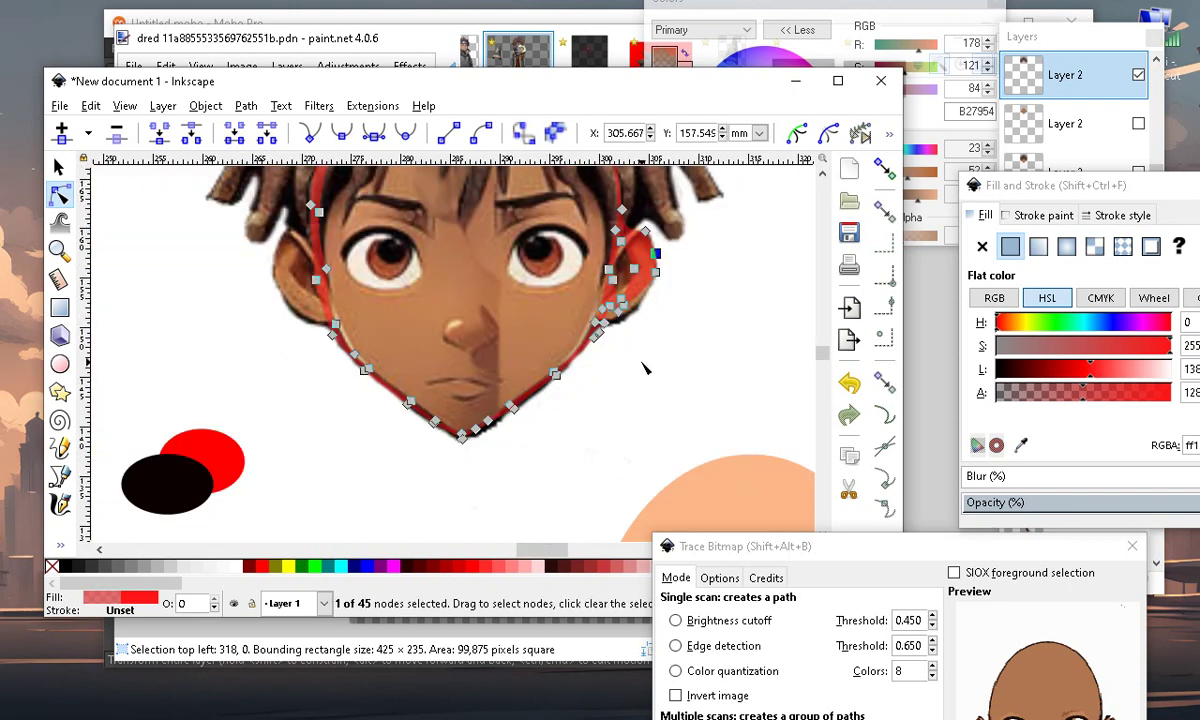
Move the inner node at the base of the right-hand ear onto the edge of the face just above the jaw
scroll(628, 306, "up", 5)
left_click_drag(544, 325, 451, 394)
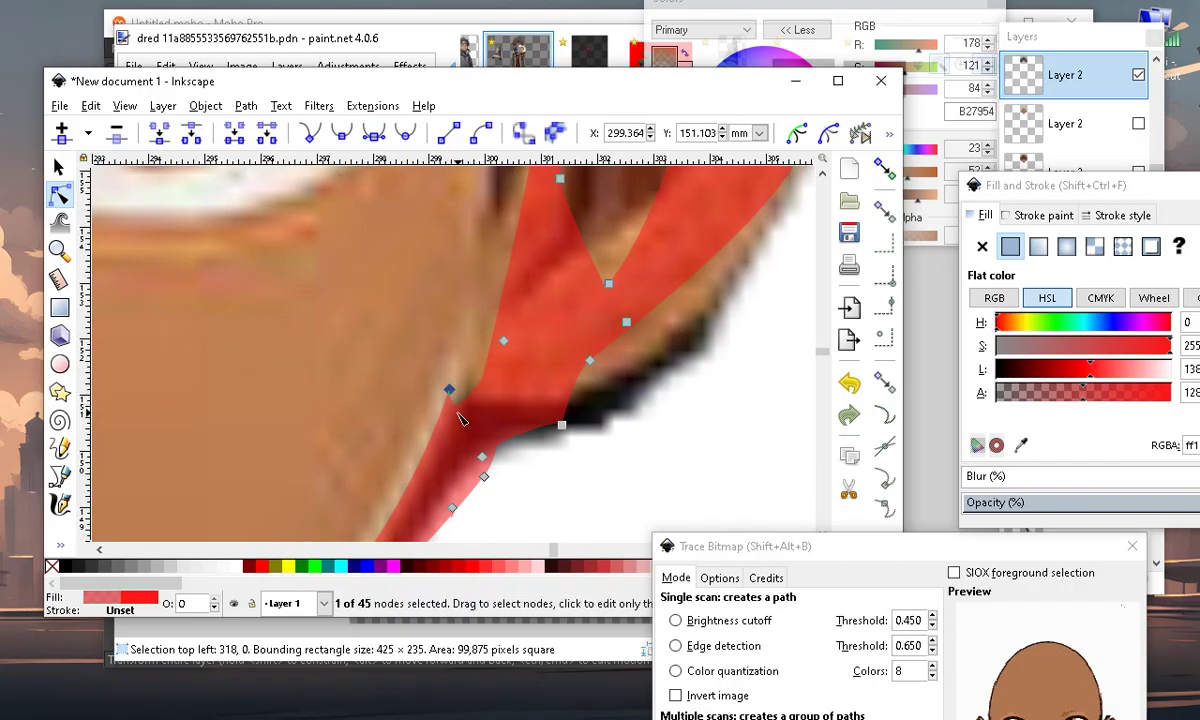
left_click_drag(453, 396, 423, 415)
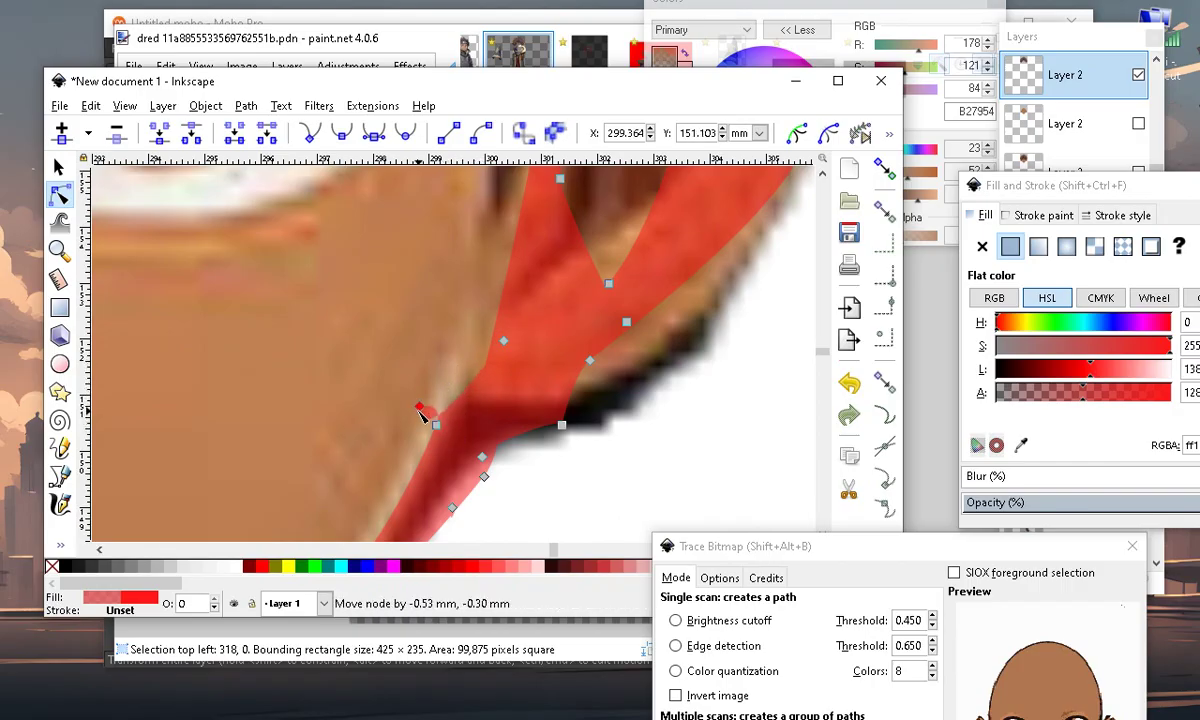
left_click_drag(378, 313, 491, 423)
left_click(120, 137)
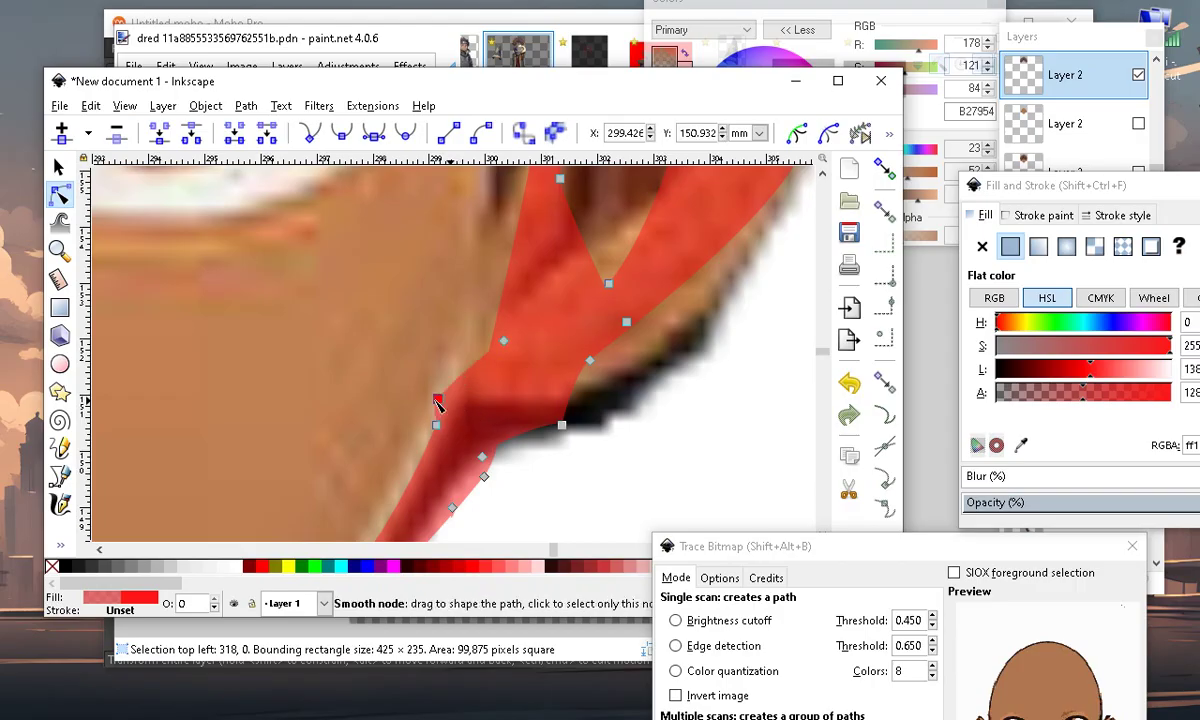
left_click_drag(438, 400, 431, 396)
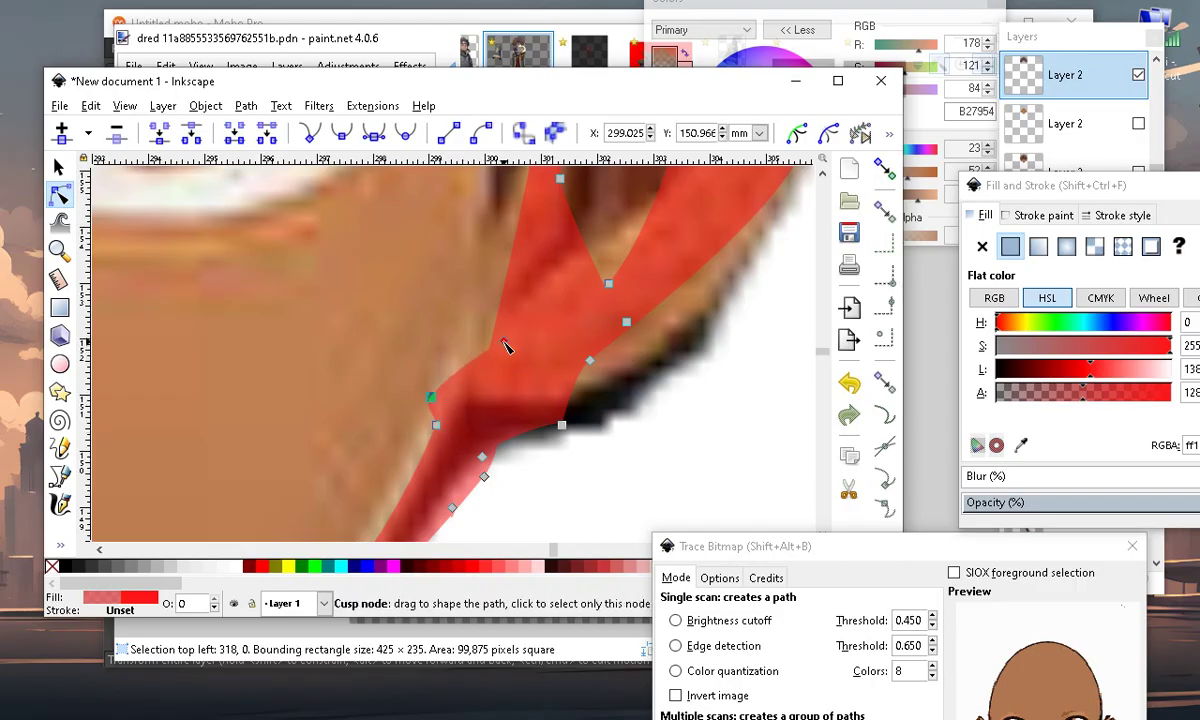
Lower the node between the face edge and right-hand ear to the point where the ear's base meets the jaw
left_click_drag(503, 369, 501, 392)
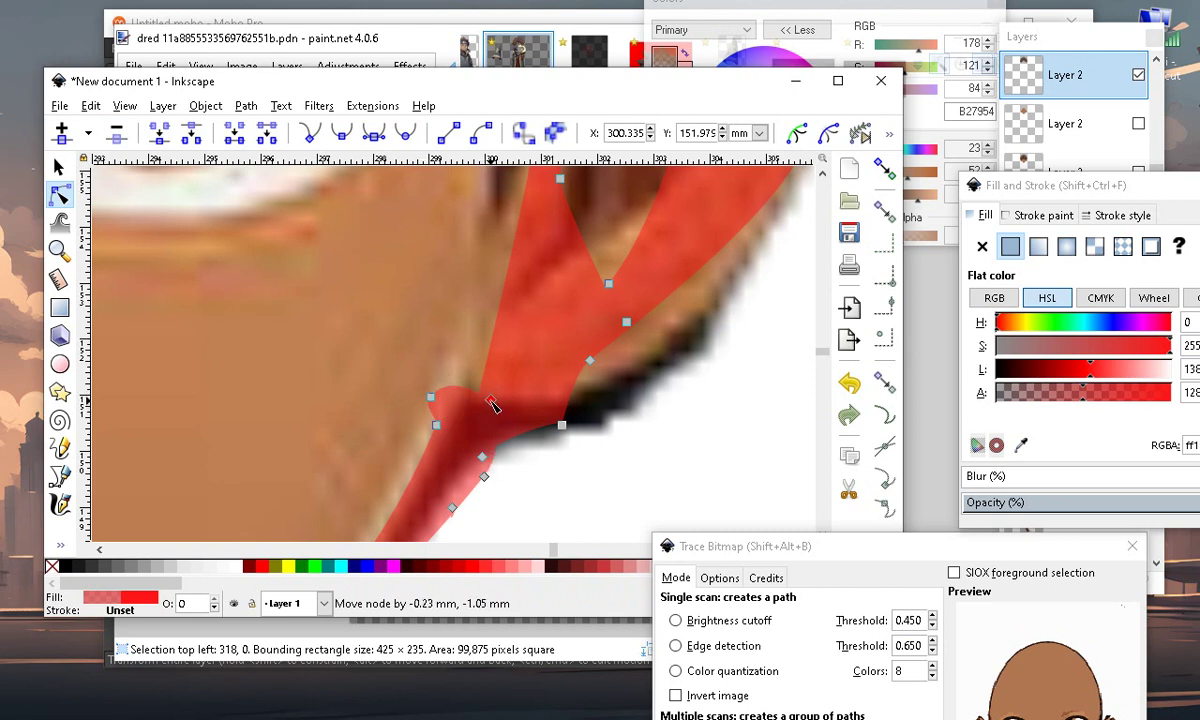
left_click_drag(491, 401, 485, 404)
scroll(469, 498, "down", 3)
scroll(505, 335, "up", 3)
scroll(499, 356, "down", 2)
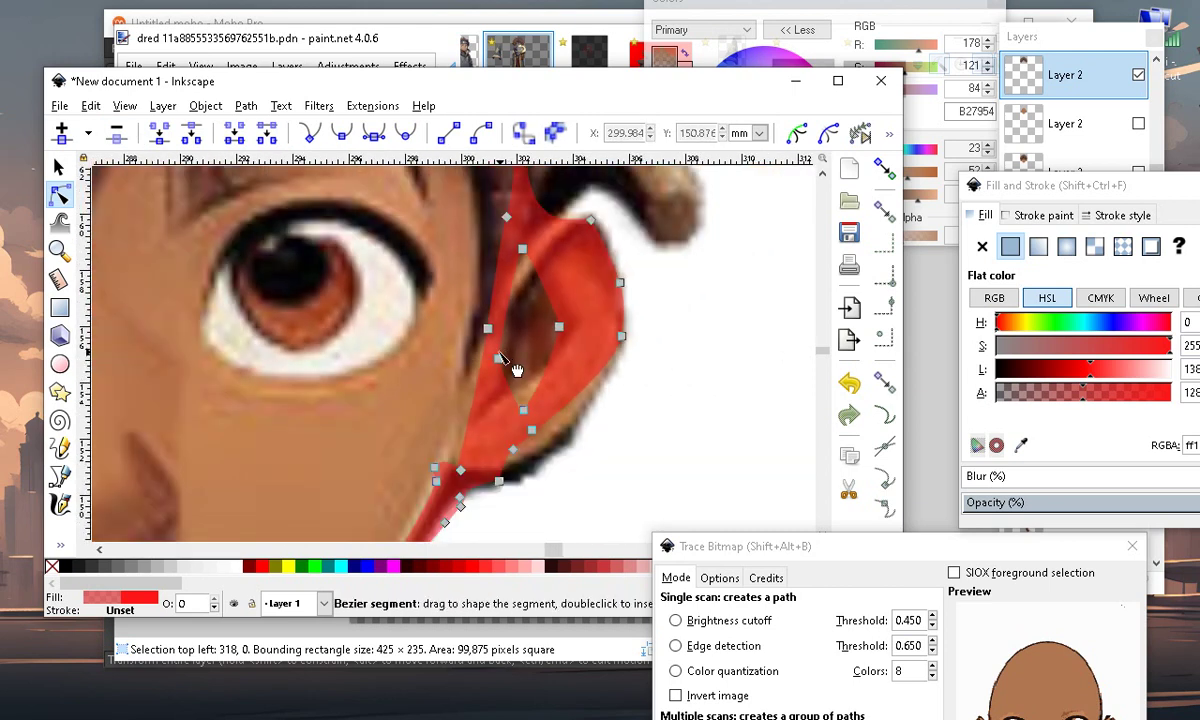
Move the right-hand ear's inner contour node out beside its upper outer edge and place another inner node below it
scroll(505, 318, "up", 1)
scroll(537, 325, "down", 2)
scroll(543, 345, "up", 3)
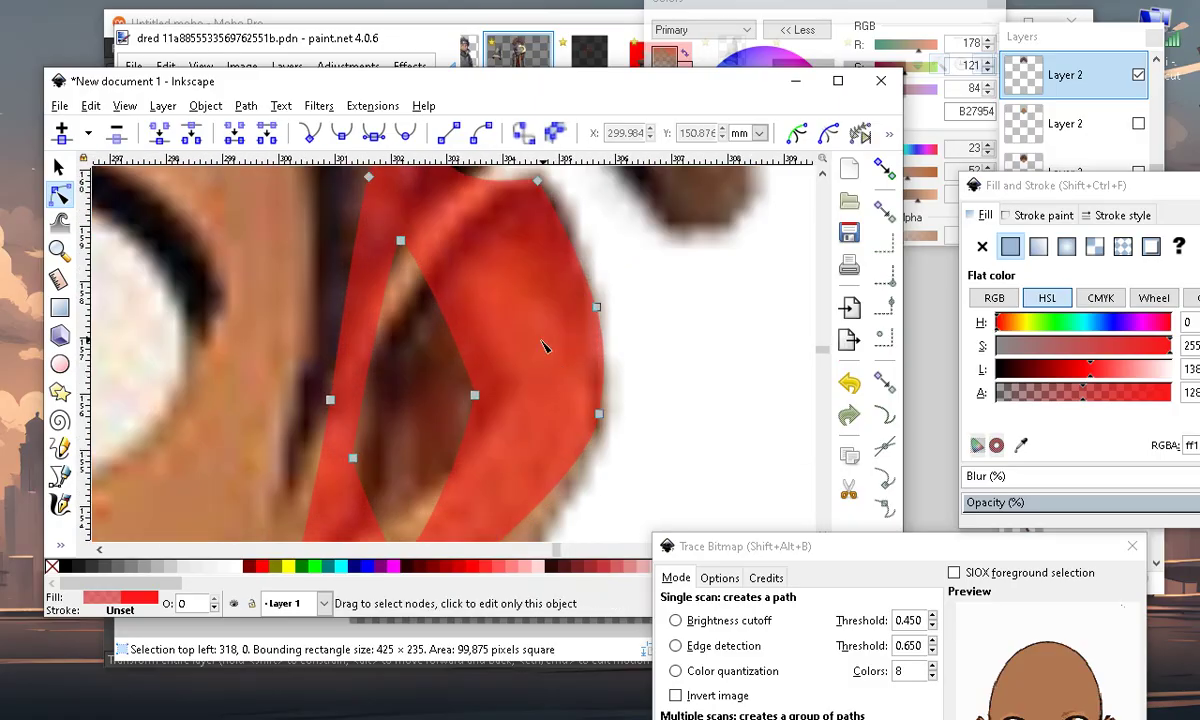
left_click_drag(474, 396, 582, 312)
scroll(577, 312, "down", 4)
scroll(545, 345, "up", 2)
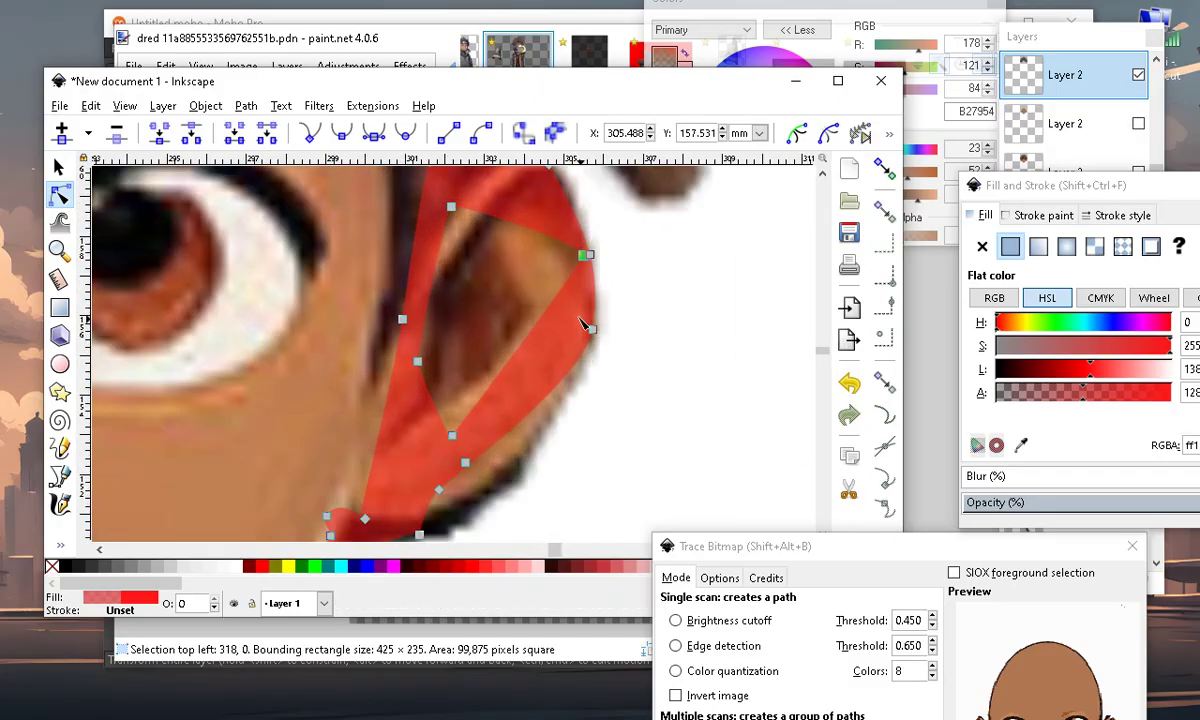
left_click_drag(571, 323, 577, 330)
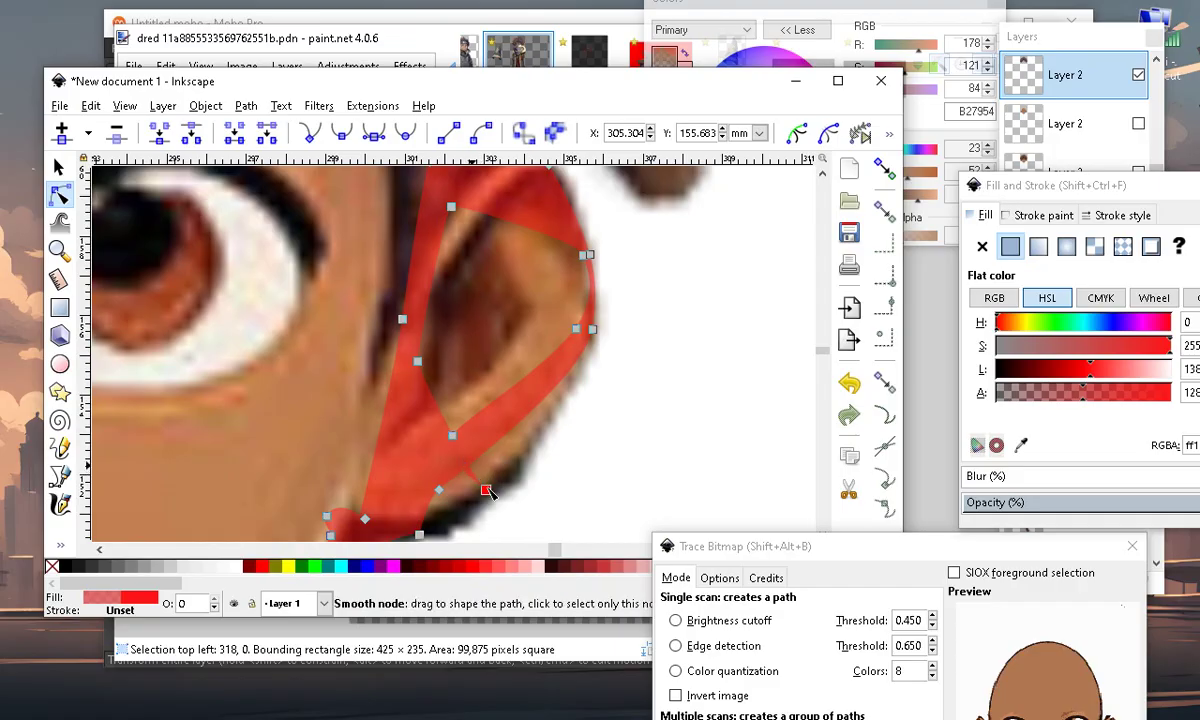
Position the right-hand ear's inner contour nodes around the lower ear hollow and beside the ear's outer edge
left_click_drag(488, 491, 487, 470)
left_click_drag(463, 324, 444, 366)
left_click_drag(453, 437, 484, 395)
mouse_move(588, 338)
left_mouse_down()
mouse_move(542, 328)
mouse_move(576, 333)
left_mouse_up()
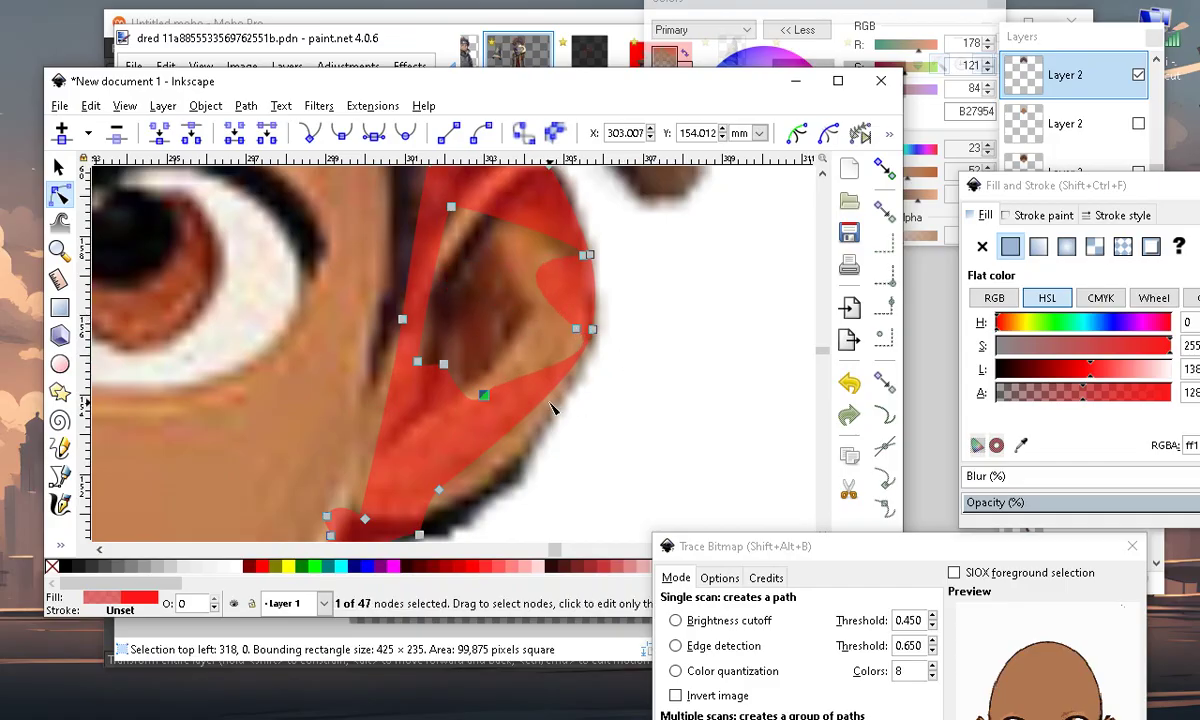
Add two nodes along the right-hand ear's lower outer edge and pull them out to the reference outline
double_click(549, 440)
mouse_move(549, 440)
left_mouse_down()
mouse_move(551, 451)
mouse_move(528, 437)
mouse_move(533, 455)
left_mouse_up()
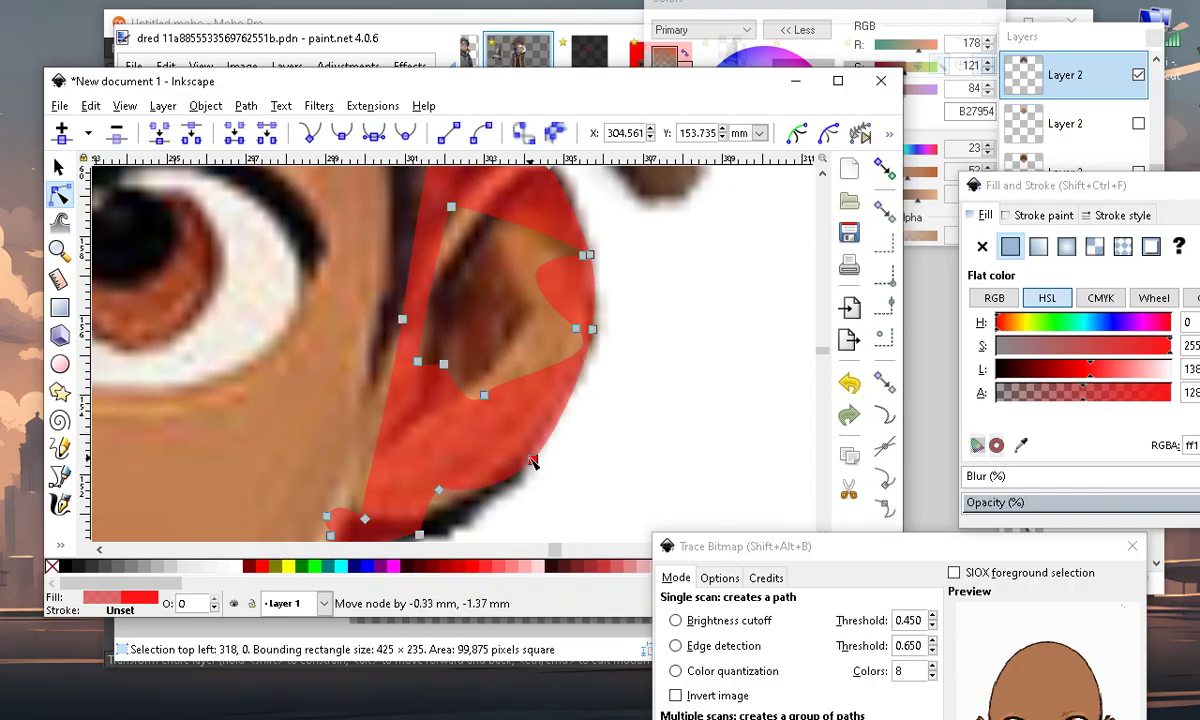
scroll(515, 455, "down", 2)
scroll(484, 446, "up", 3)
left_click_drag(484, 530, 544, 461)
scroll(603, 375, "down", 2)
scroll(710, 287, "up", 2)
Make the three nodes on the right-hand ear's lower outer edge auto-smooth and nudge the uppermost one slightly inward
left_click_drag(714, 281, 455, 500)
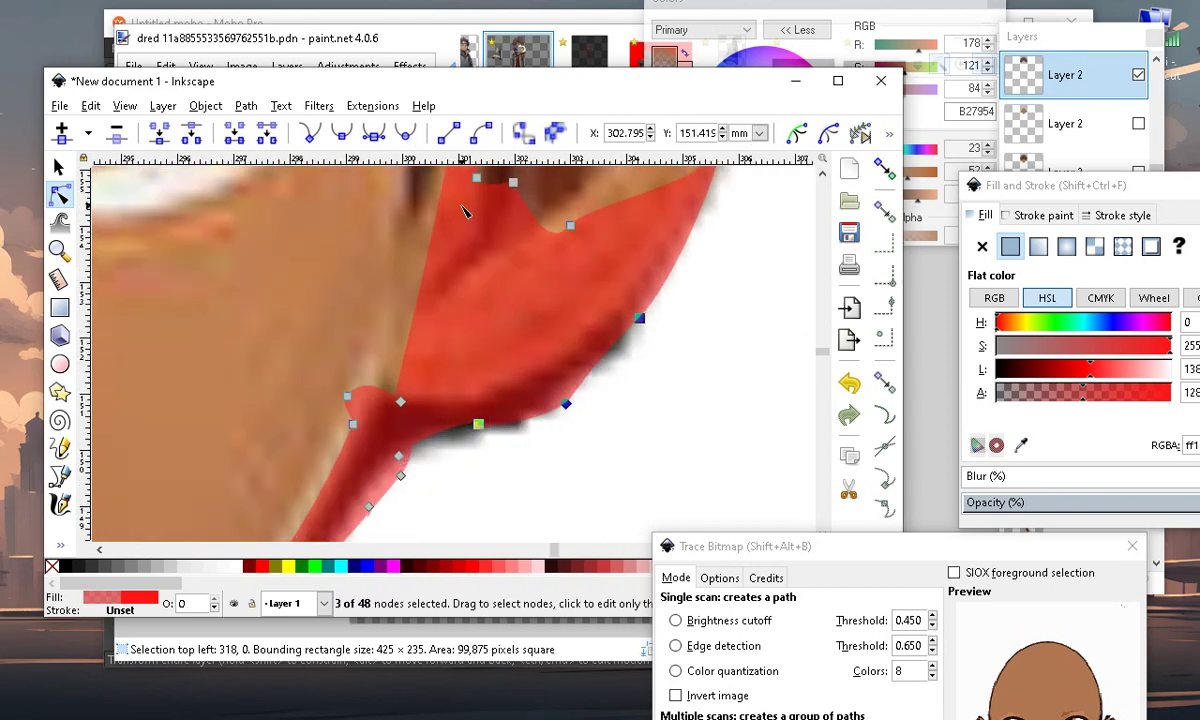
left_click(407, 137)
scroll(674, 443, "down", 1)
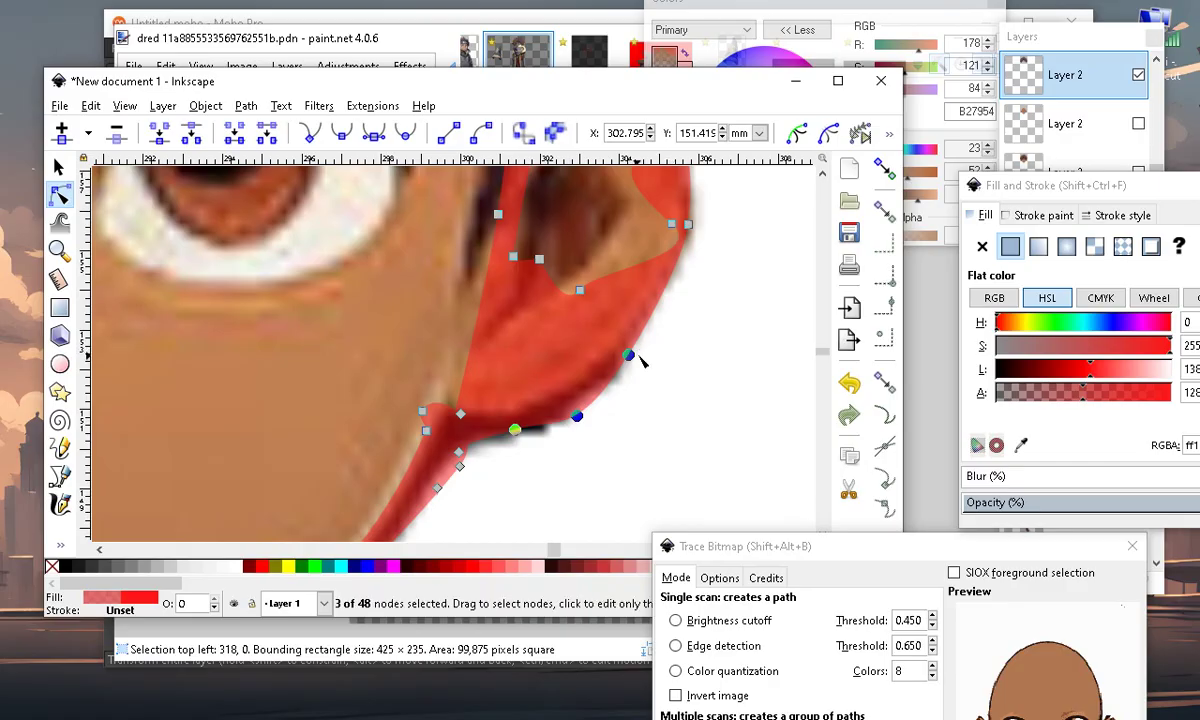
left_click_drag(656, 361, 623, 361)
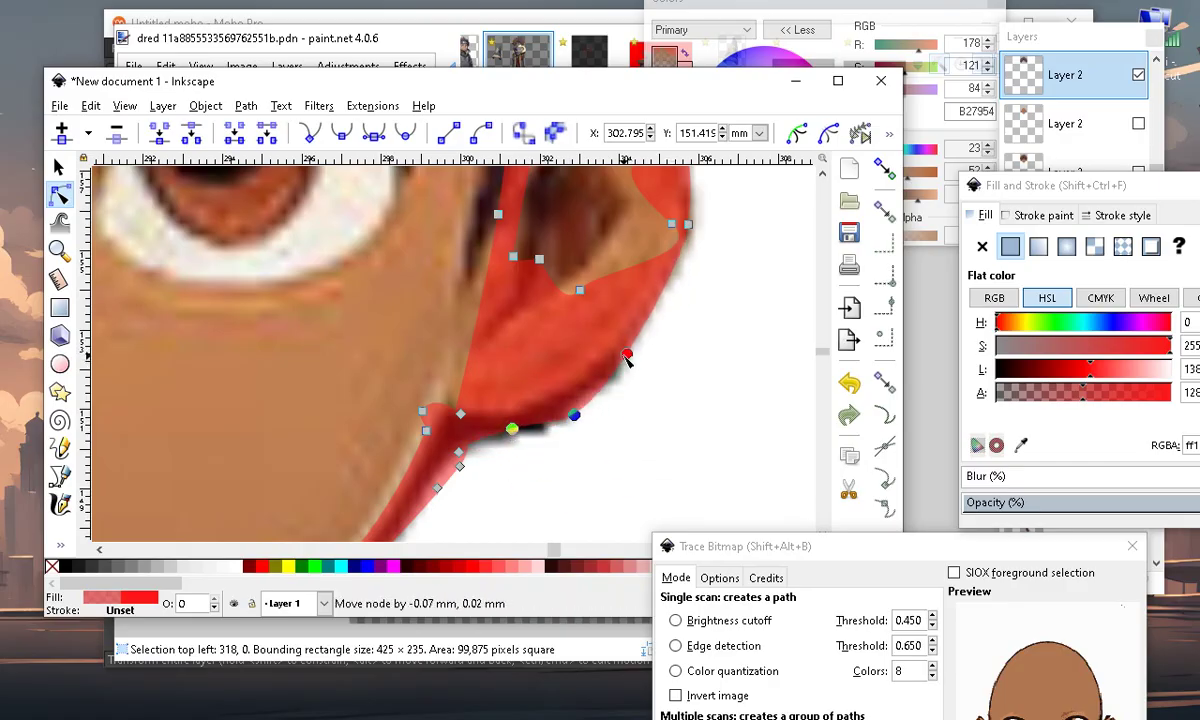
scroll(645, 330, "down", 4)
scroll(650, 310, "up", 4)
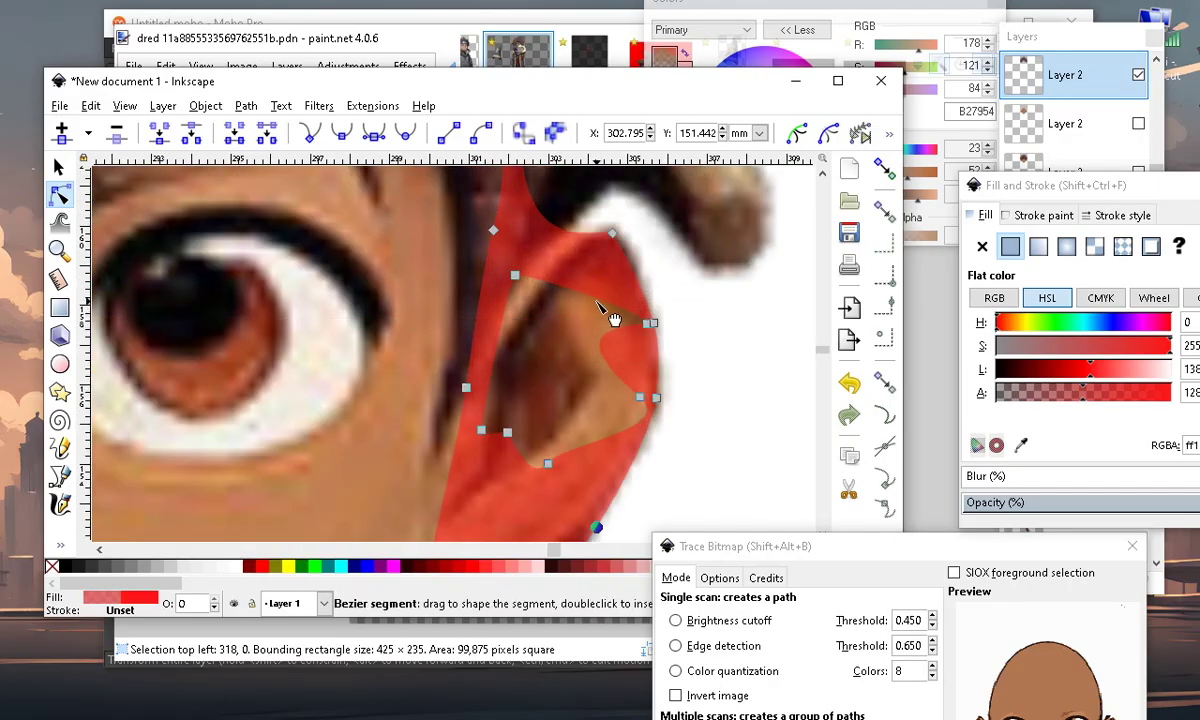
Add a node at the top of the right-hand ear's inner contour and align the ear's outer top node above it
left_click_drag(597, 295, 608, 258)
scroll(556, 280, "up", 1)
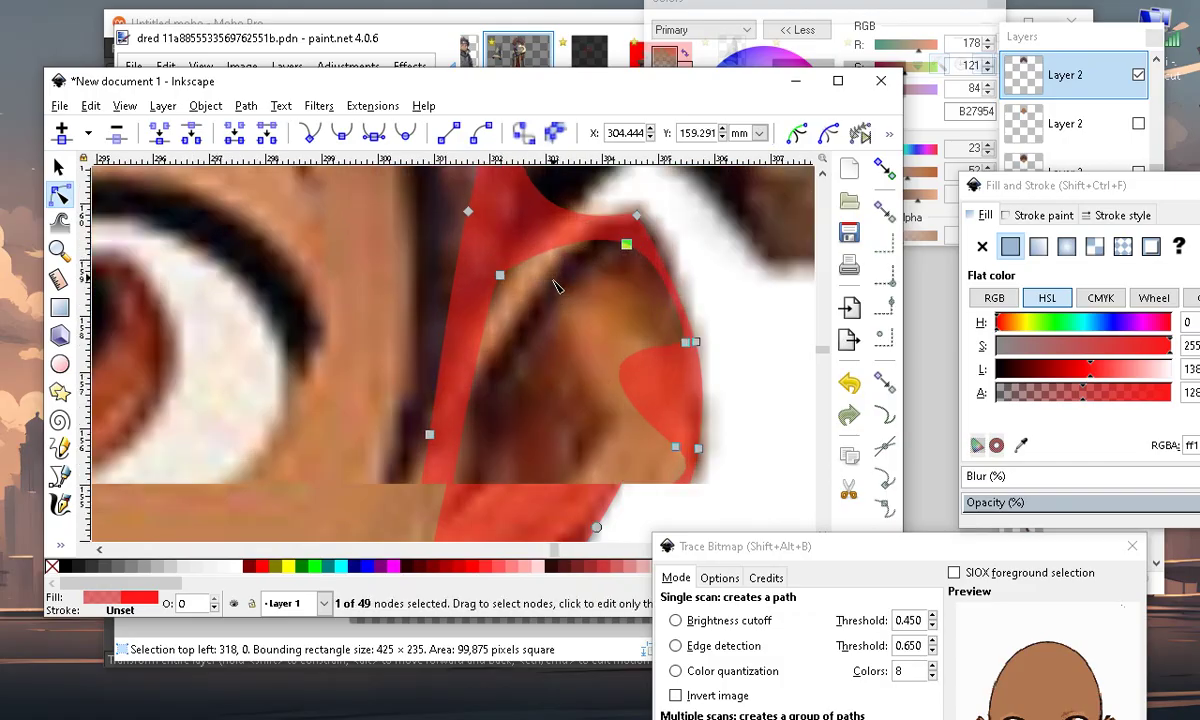
left_click_drag(641, 205, 645, 215)
scroll(723, 380, "down", 3)
scroll(678, 408, "up", 2)
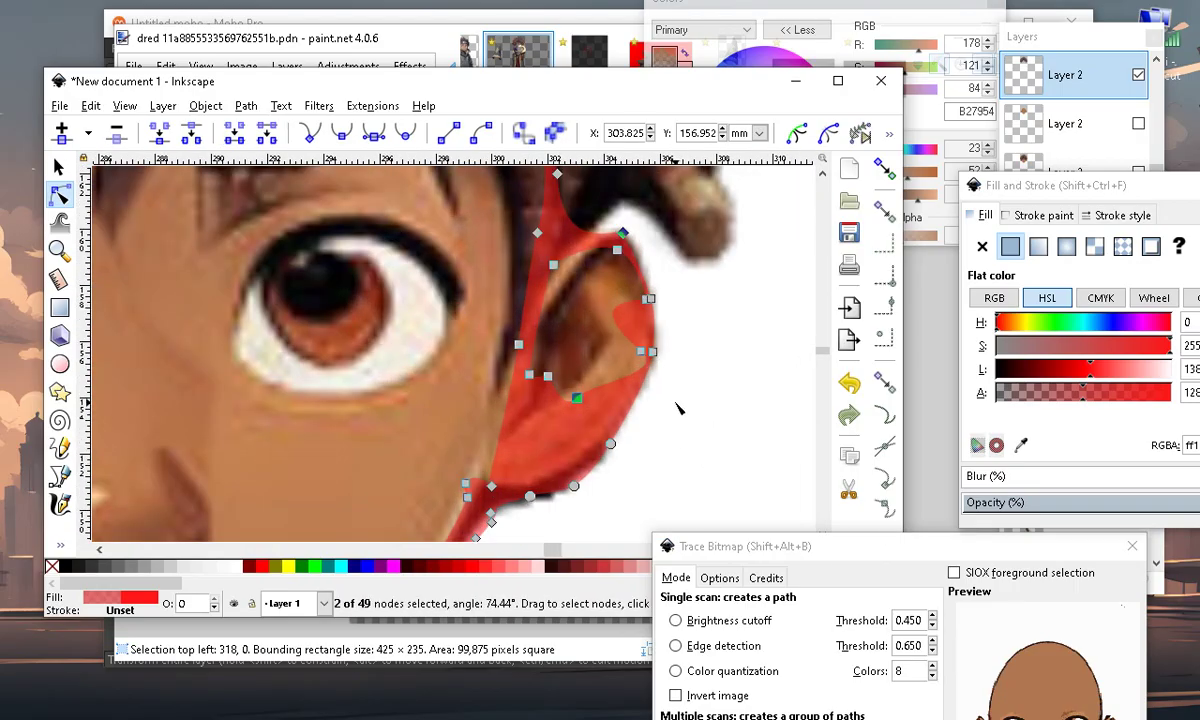
Move the right-hand ear's lower inner node out next to the lower outer edge
scroll(620, 416, "up", 1)
mouse_move(549, 393)
left_mouse_down()
mouse_move(481, 339)
mouse_move(492, 315)
mouse_move(541, 395)
mouse_move(565, 375)
mouse_move(557, 404)
left_mouse_up()
left_click(697, 433)
left_click(492, 421)
left_click_drag(554, 469, 584, 449)
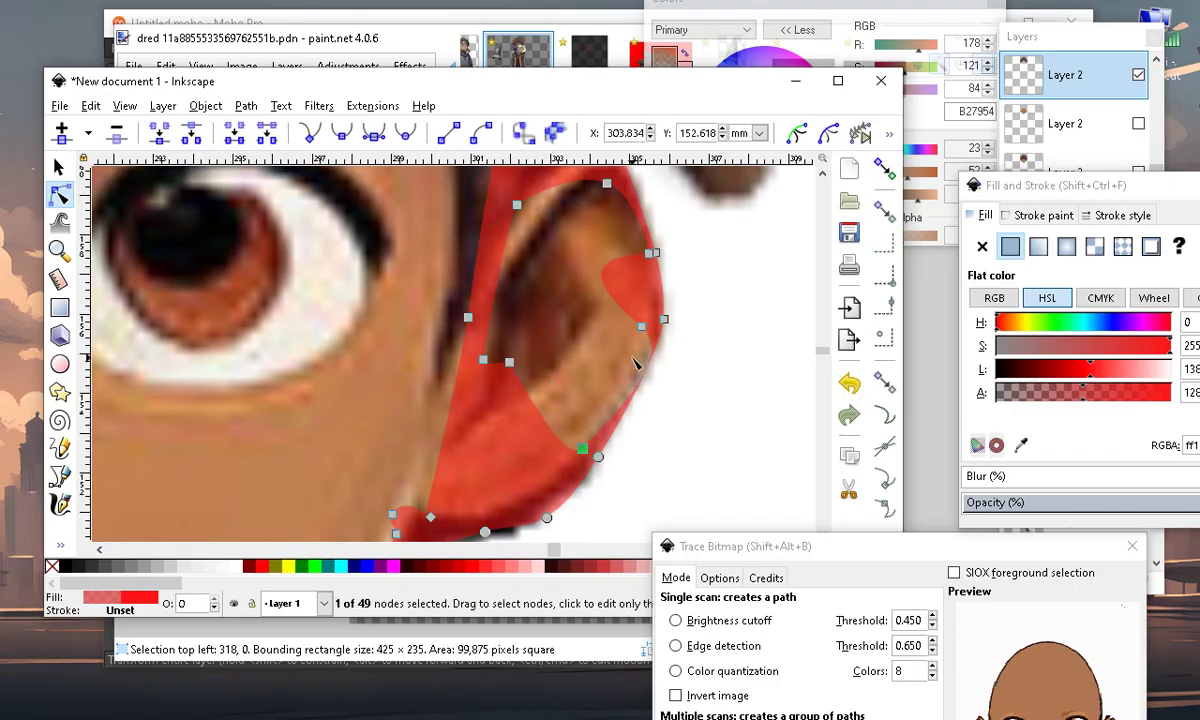
Make the paired inner and outer nodes at the side of the right-hand ear auto-smooth
left_click_drag(670, 333, 672, 330)
left_click(405, 133)
scroll(704, 374, "down", 2)
scroll(651, 392, "up", 2)
left_click(599, 500, "shift")
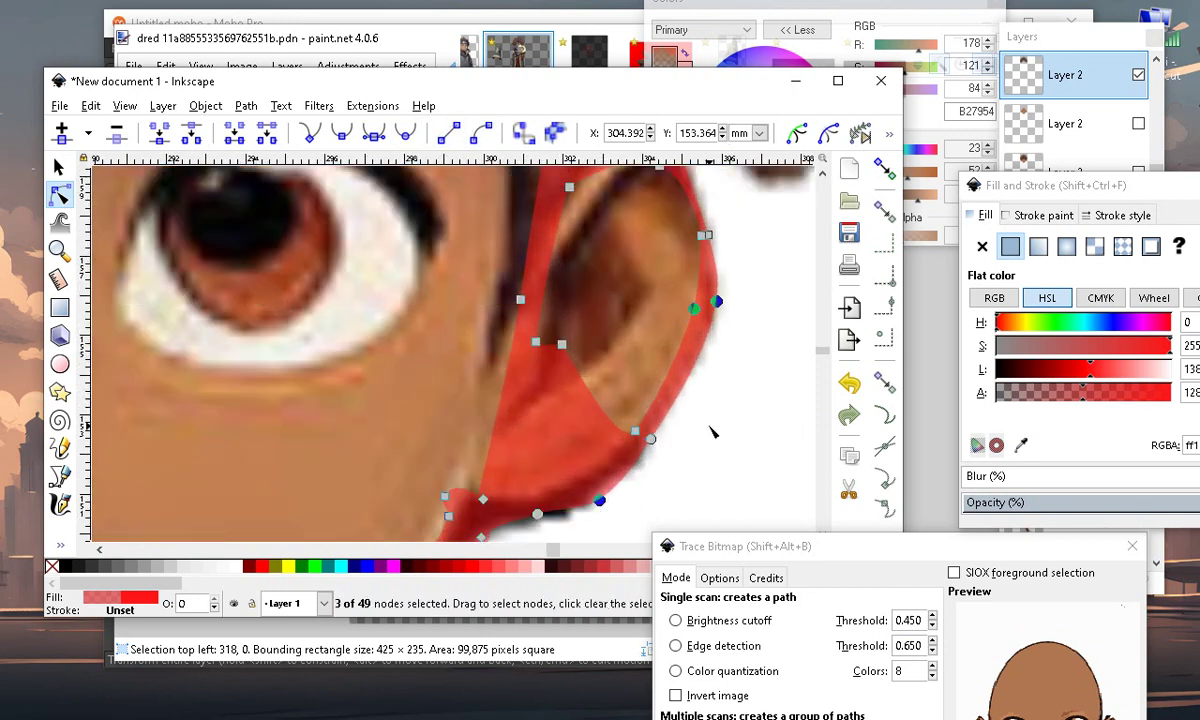
Add two inner contour nodes at the bottom of the right-hand ear, one at its base and one along the lobe edge
scroll(655, 405, "up", 1, "ctrl")
double_click(580, 345)
left_click_drag(580, 345, 456, 491)
double_click(548, 474)
mouse_move(548, 474)
left_mouse_down()
mouse_move(561, 523)
mouse_move(566, 482)
left_mouse_up()
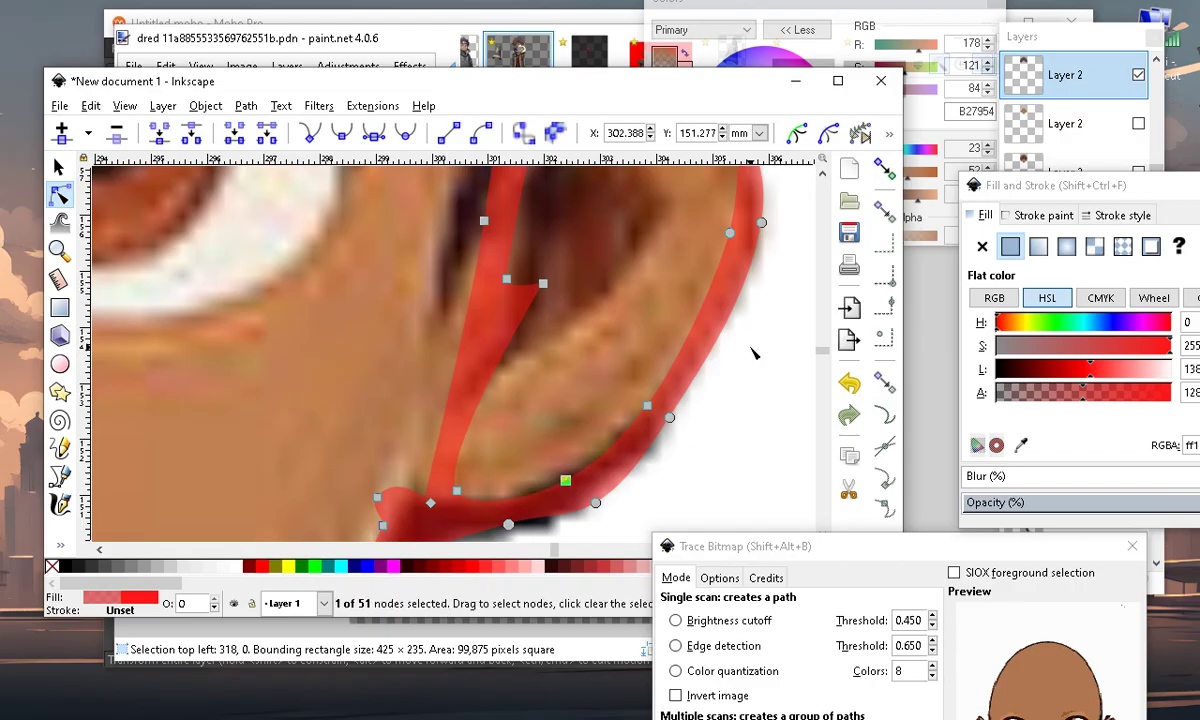
scroll(637, 383, "down", 4)
scroll(561, 344, "up", 3)
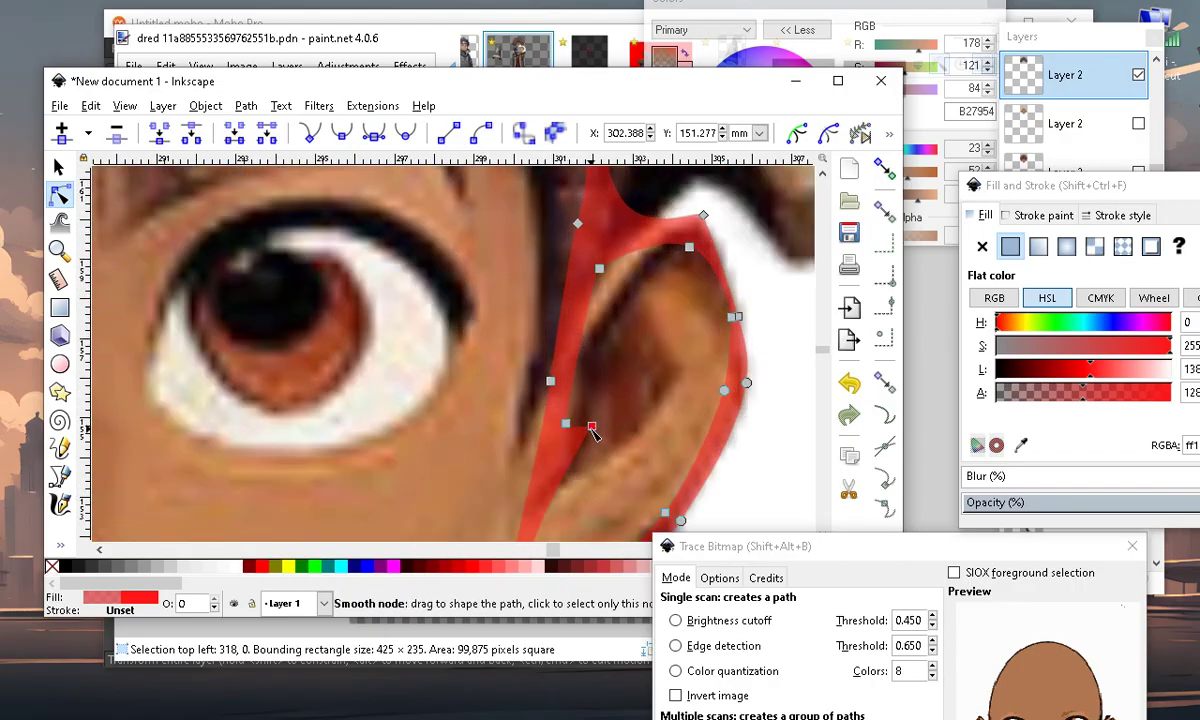
Pull the nodes beside the front of the right-hand ear toward the face to leave a thin outline band there
left_click_drag(564, 424, 525, 407)
scroll(545, 372, "down", 1)
scroll(571, 380, "up", 1)
left_click_drag(594, 392, 547, 379)
left_click_drag(579, 424, 528, 443)
scroll(568, 420, "down", 2)
scroll(566, 432, "up", 3)
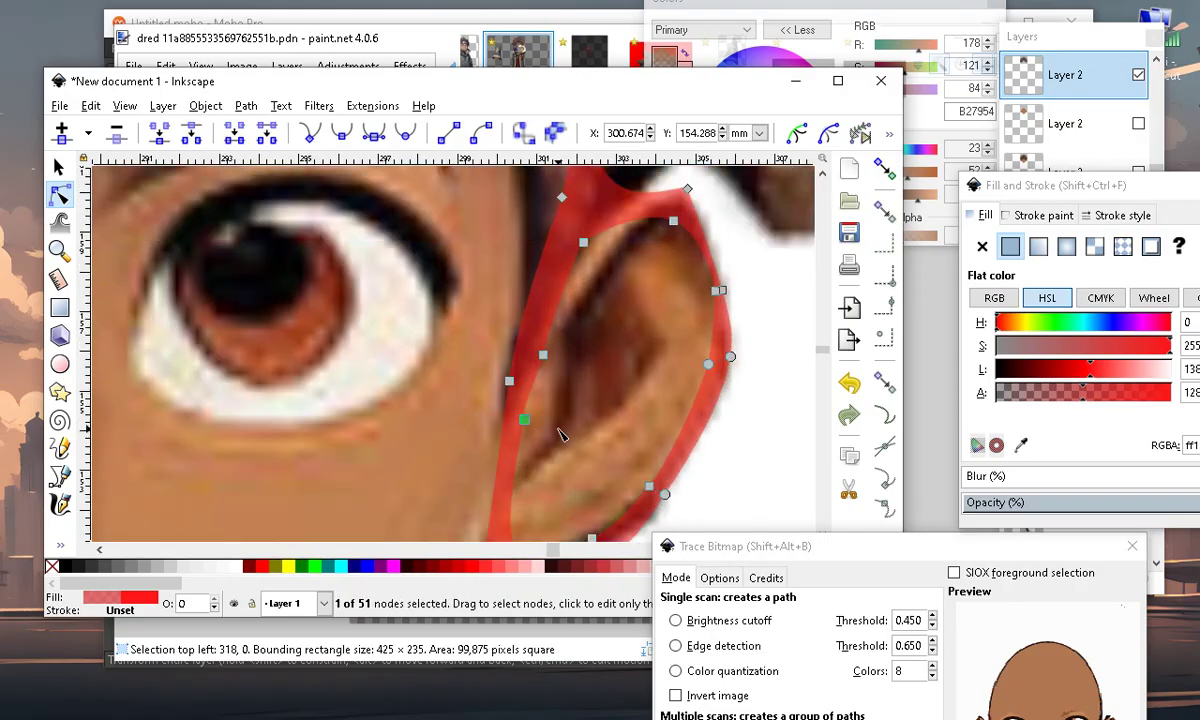
Examine the face and ear outlines where the right-hand ear's base meets the jaw
scroll(525, 503, "down", 4)
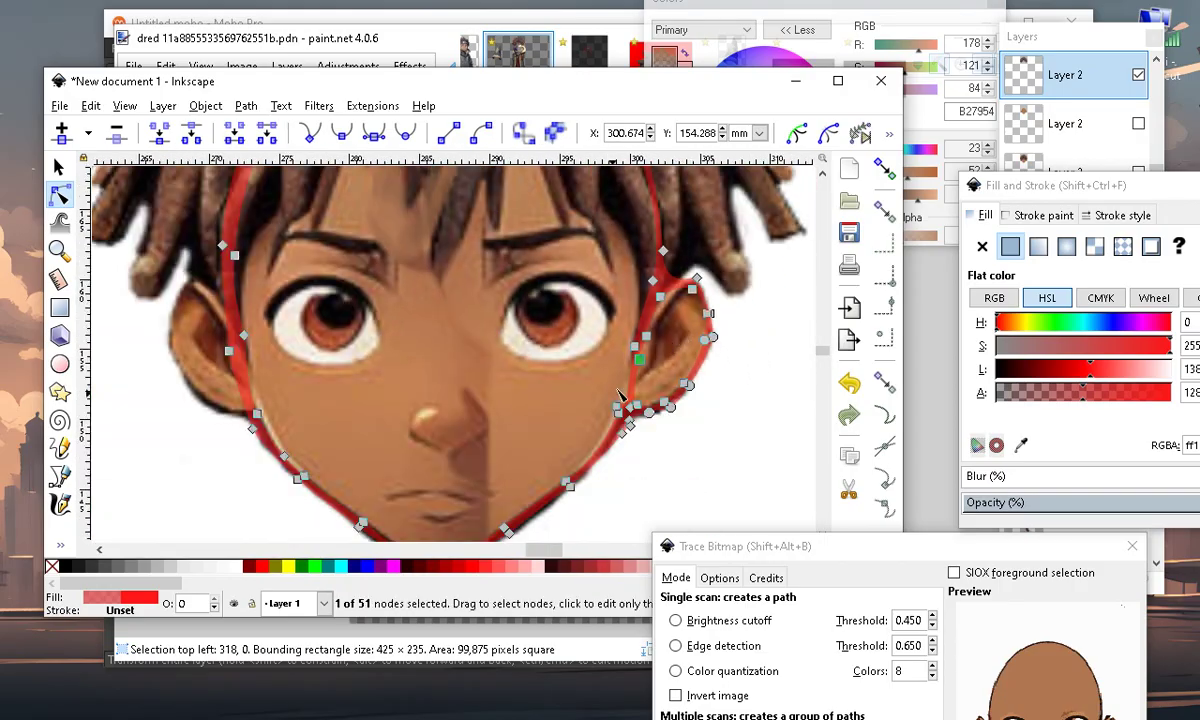
left_click(633, 417)
scroll(640, 400, "up", 4)
scroll(645, 393, "up", 1)
scroll(565, 404, "down", 3)
left_click(571, 443)
scroll(602, 310, "up", 1)
scroll(597, 291, "up", 4)
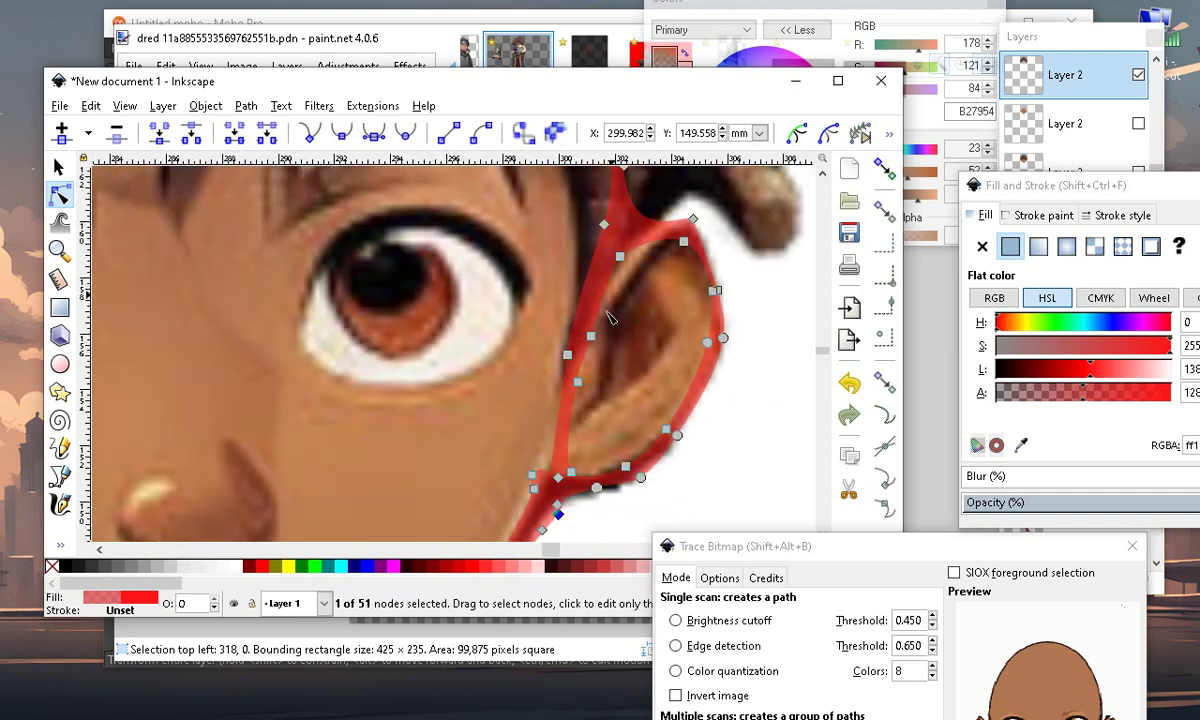
Adjust the inner node at the front of the right-hand ear and lower the neighbouring node on the face edge
mouse_move(542, 441)
left_mouse_down()
mouse_move(485, 394)
mouse_move(528, 436)
left_mouse_up()
scroll(533, 427, "down", 3)
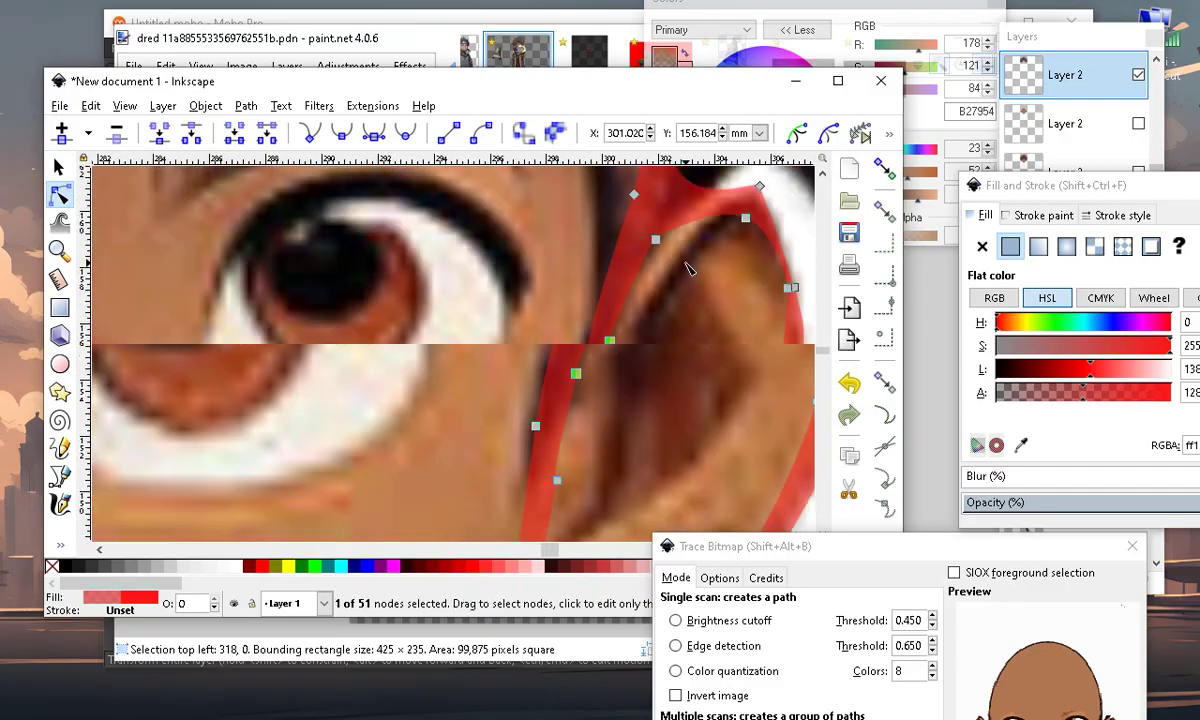
scroll(632, 343, "up", 2)
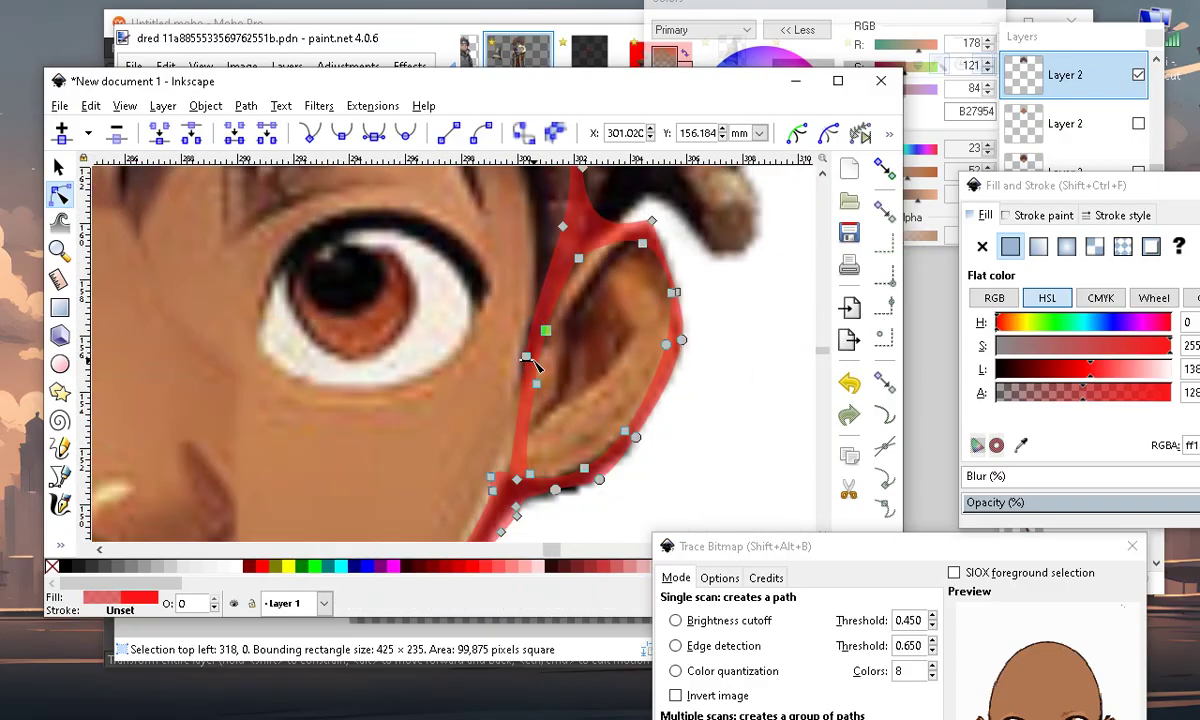
mouse_move(528, 360)
left_mouse_down()
mouse_move(550, 369)
mouse_move(521, 376)
left_mouse_up()
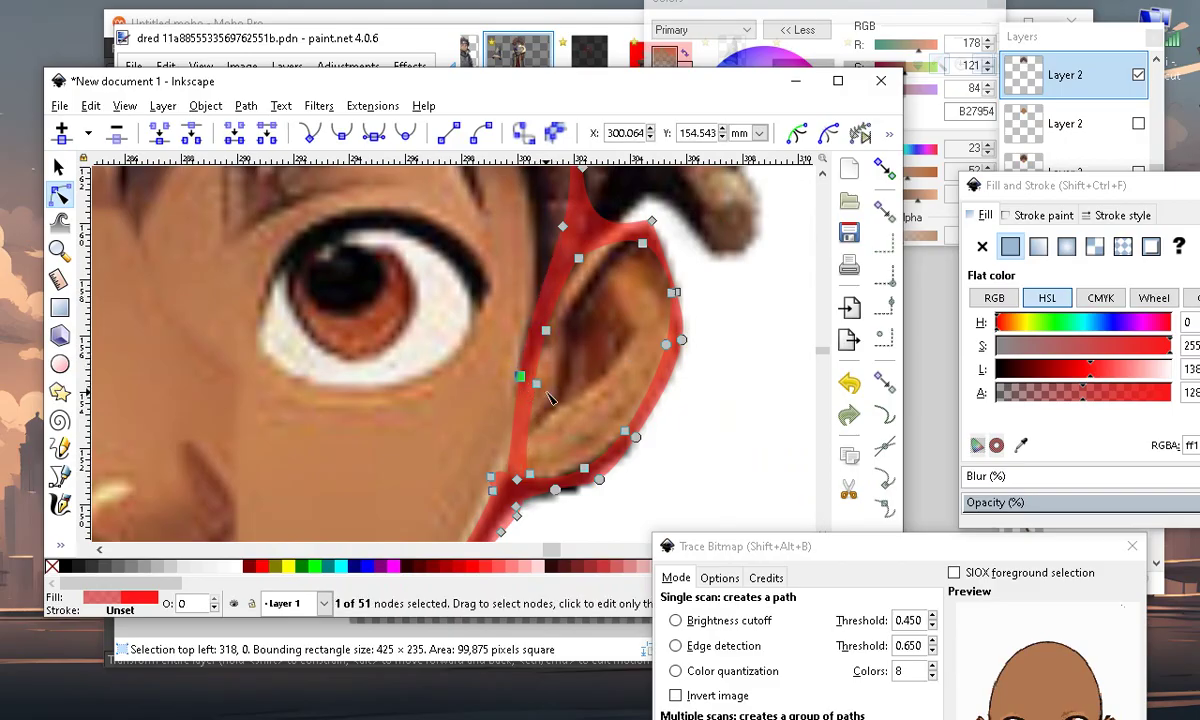
scroll(560, 441, "down", 2)
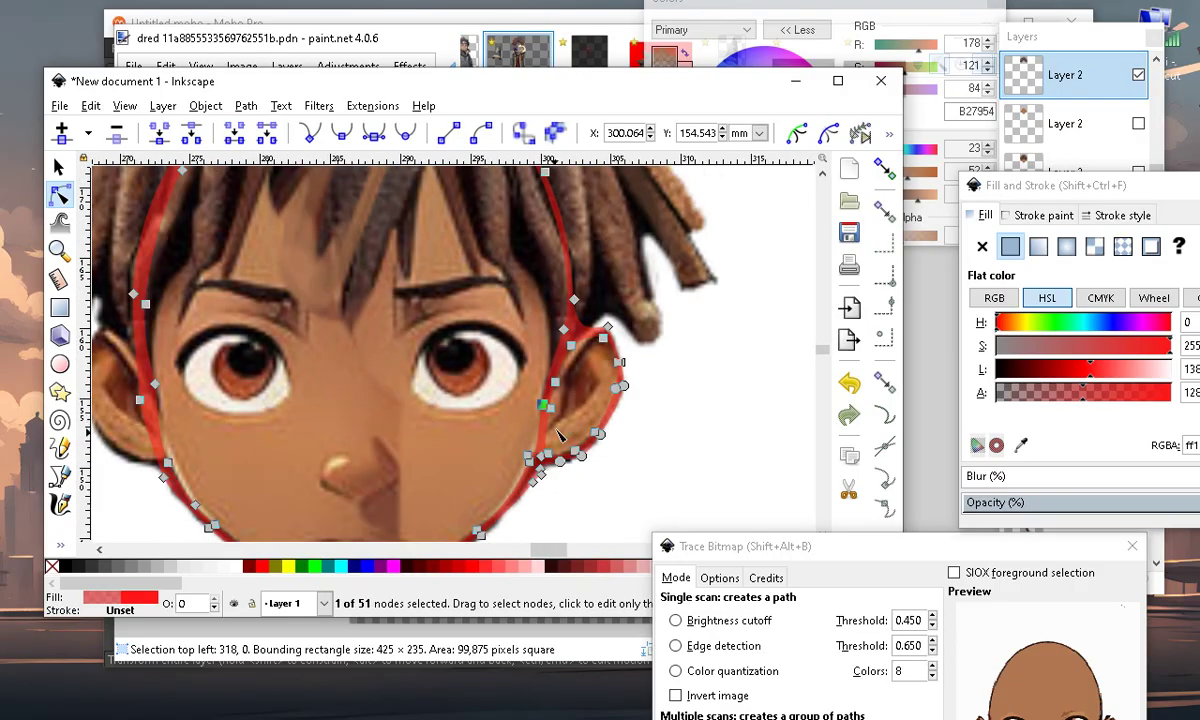
Raise the node at the top of the right-hand ear's inner contour slightly and deselect the outline
scroll(555, 441, "up", 2)
left_click(540, 467, "shift")
scroll(565, 317, "up", 2)
scroll(458, 429, "down", 2)
scroll(630, 290, "up", 3)
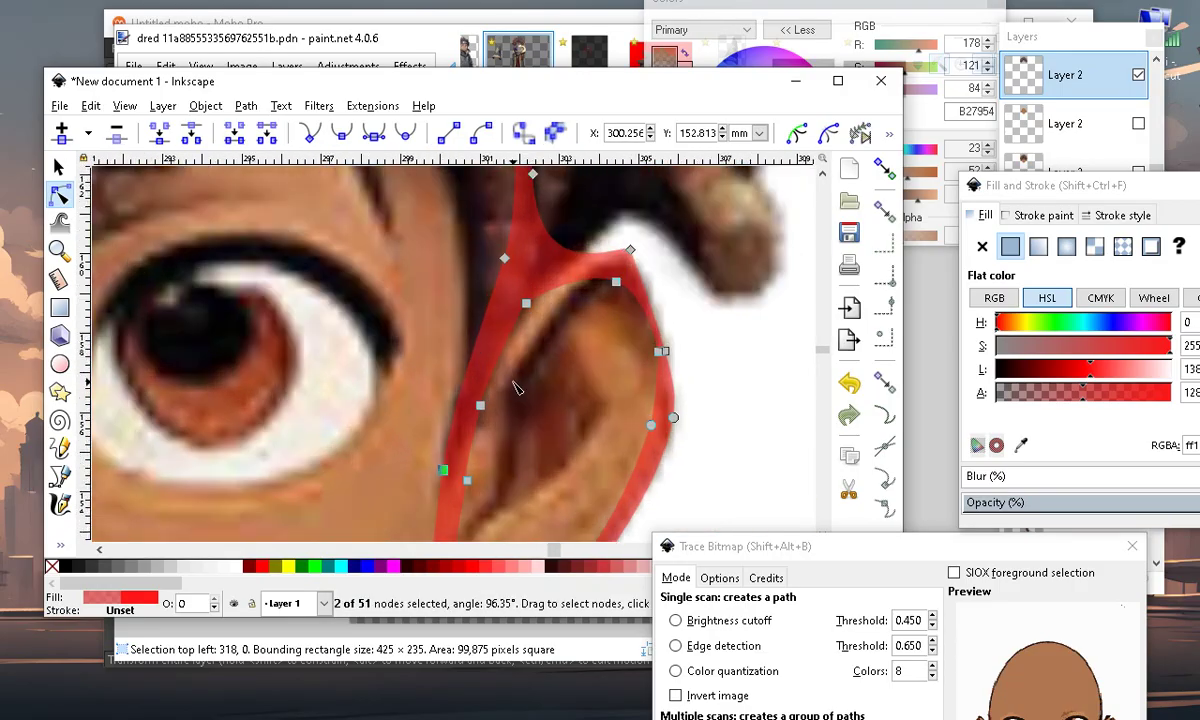
mouse_move(481, 292)
left_mouse_down()
mouse_move(519, 310)
mouse_move(497, 240)
mouse_move(492, 262)
mouse_move(465, 272)
mouse_move(481, 271)
left_mouse_up()
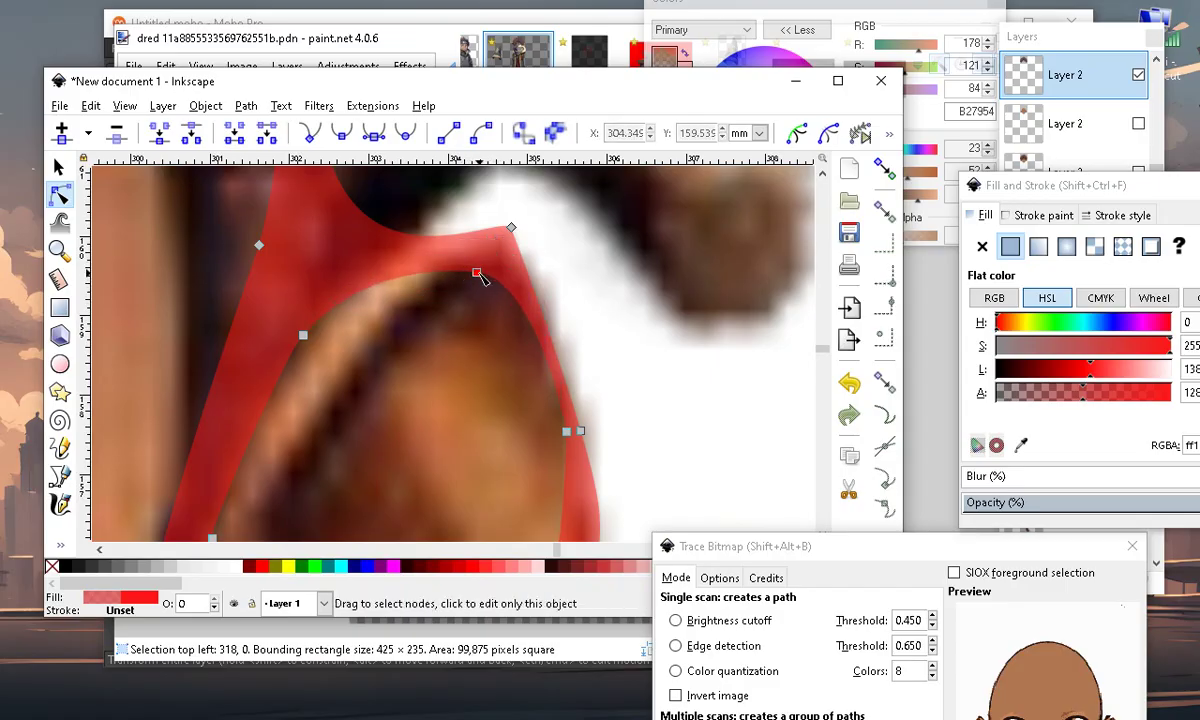
scroll(481, 271, "down", 4)
scroll(512, 350, "down", 4)
key("Escape")
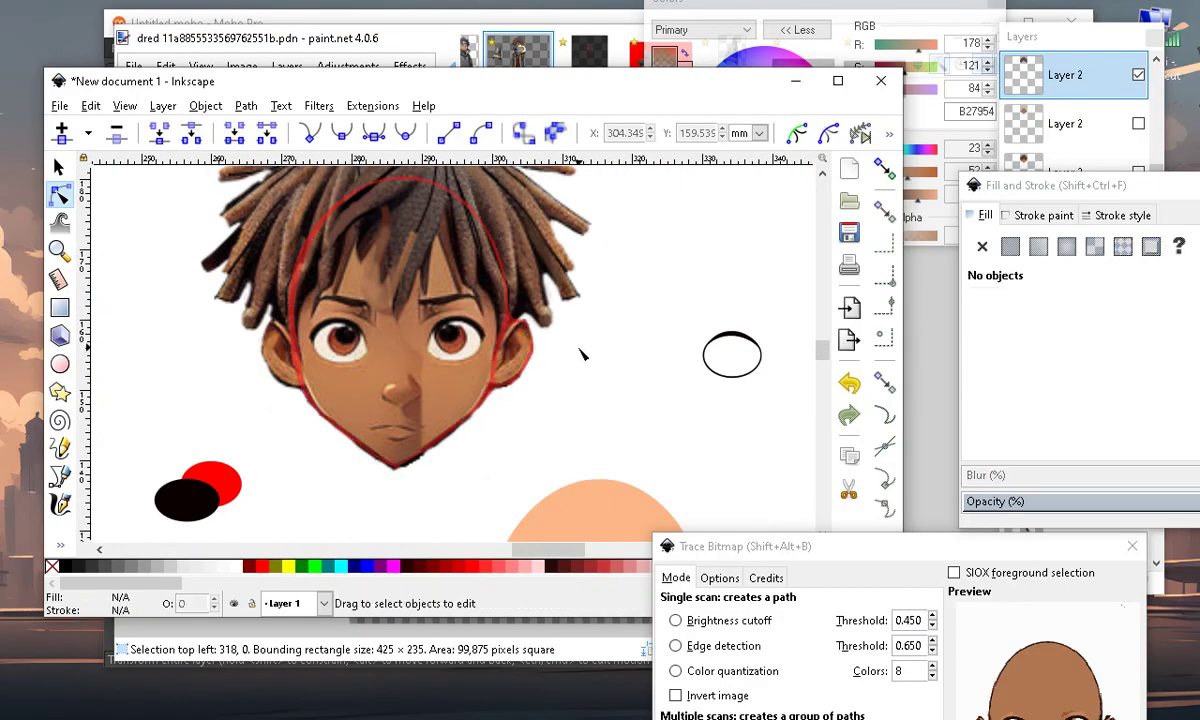
Reselect the head outline and lower the inner contour node at the upper front of the right-hand ear slightly
scroll(557, 328, "up", 4)
scroll(507, 290, "up", 3)
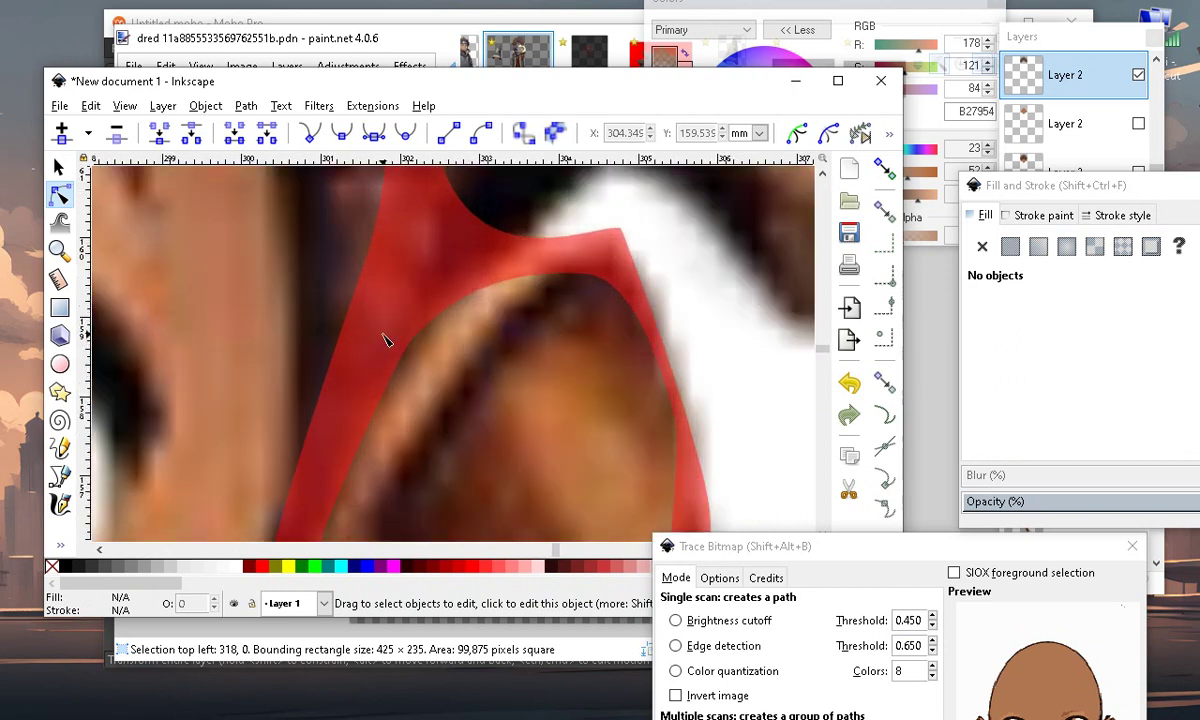
left_click(393, 363)
scroll(580, 235, "down", 3)
scroll(537, 293, "up", 2)
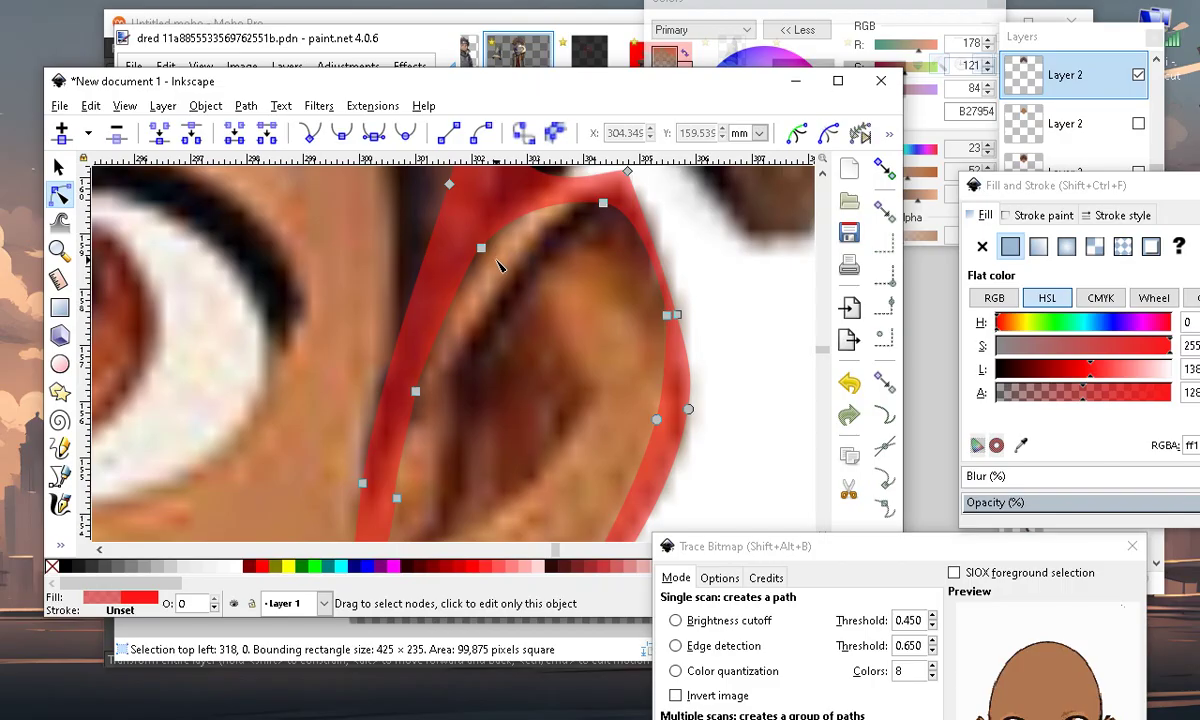
left_click_drag(481, 248, 476, 274)
scroll(465, 310, "down", 3)
scroll(497, 255, "up", 3)
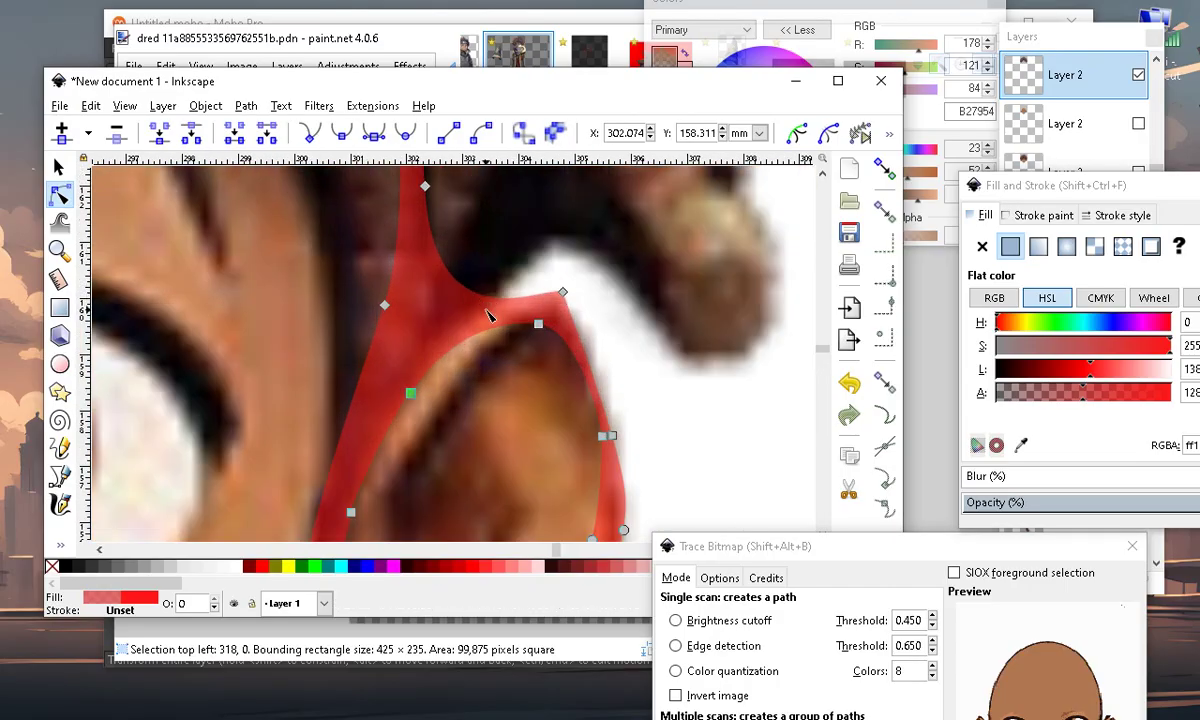
Add a node on the inner edge of the head outline above the right-hand ear and pull it inward over the hair
scroll(500, 310, "down", 5)
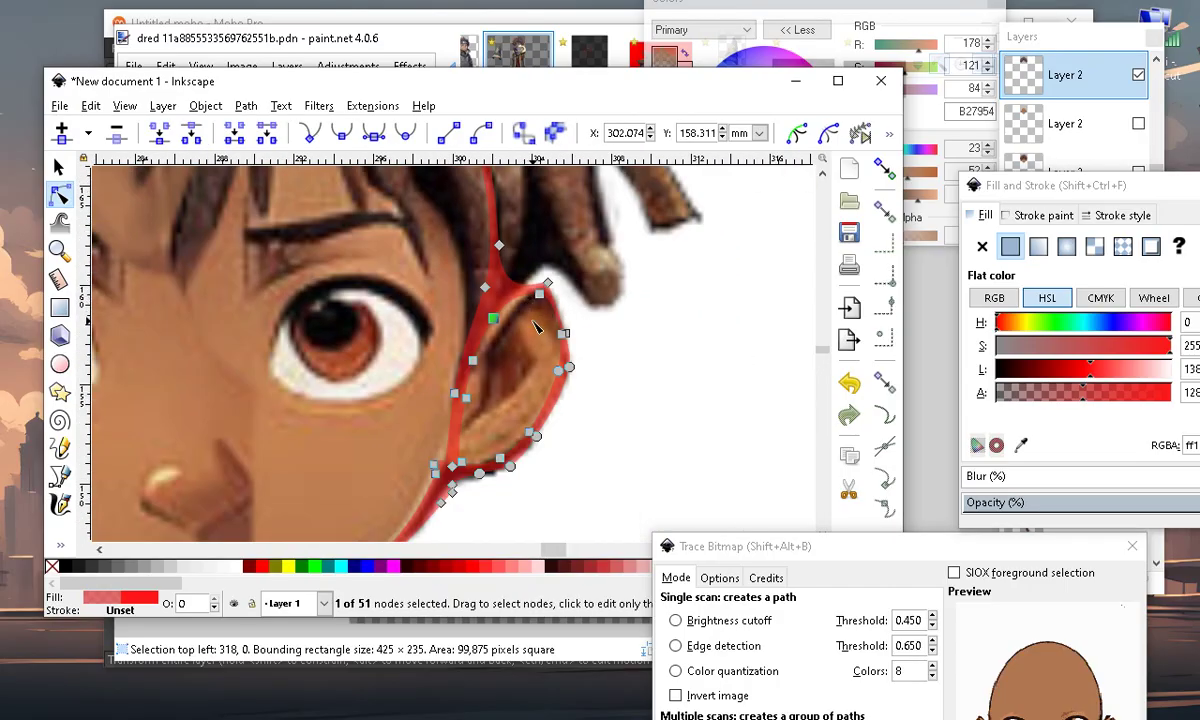
scroll(462, 325, "up", 5)
scroll(500, 320, "down", 5)
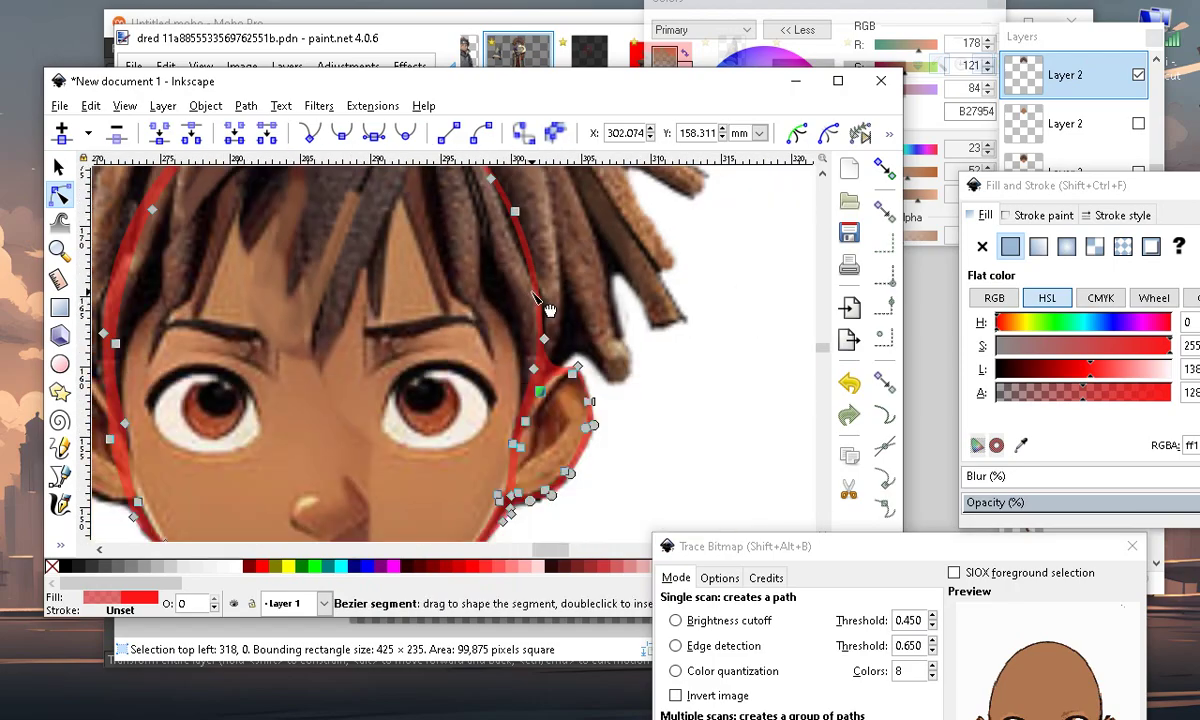
scroll(512, 316, "up", 2)
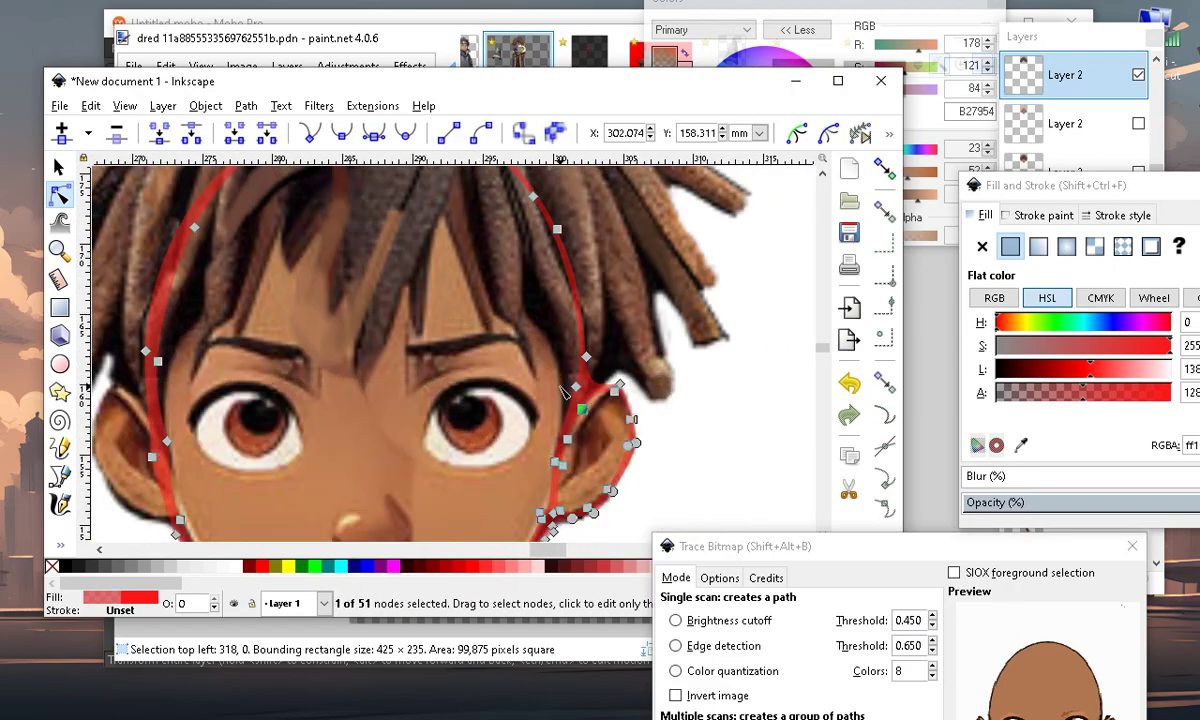
scroll(565, 392, "up", 1)
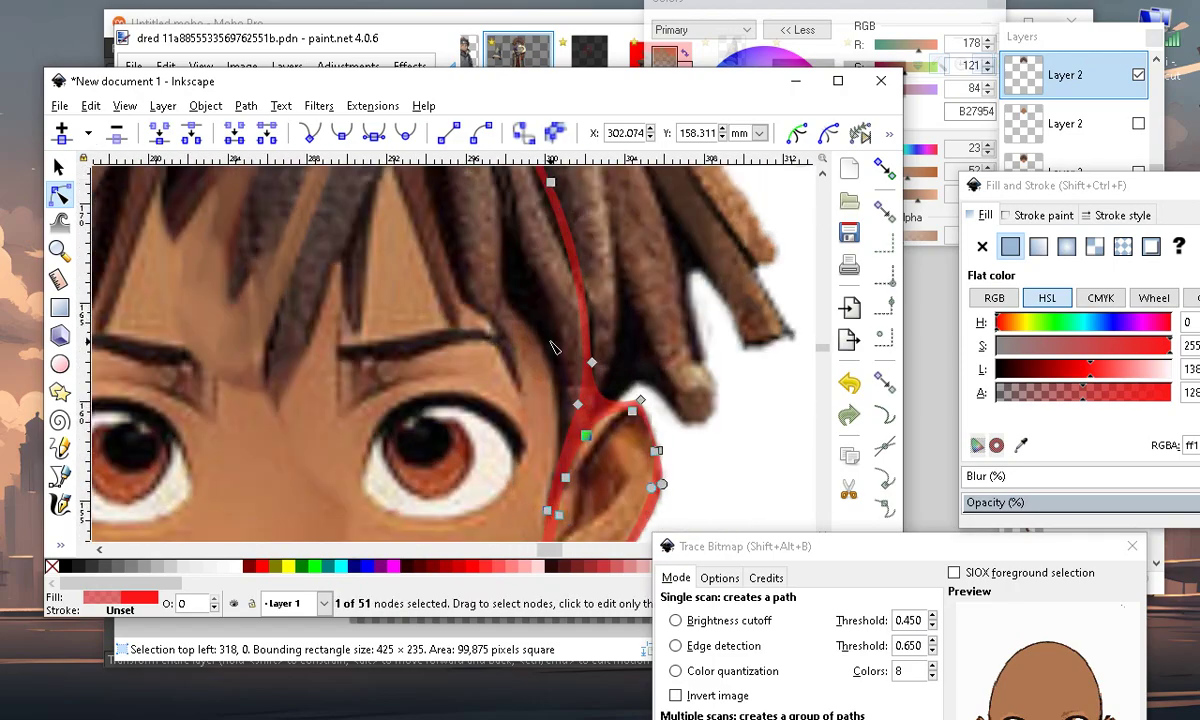
left_click(580, 250)
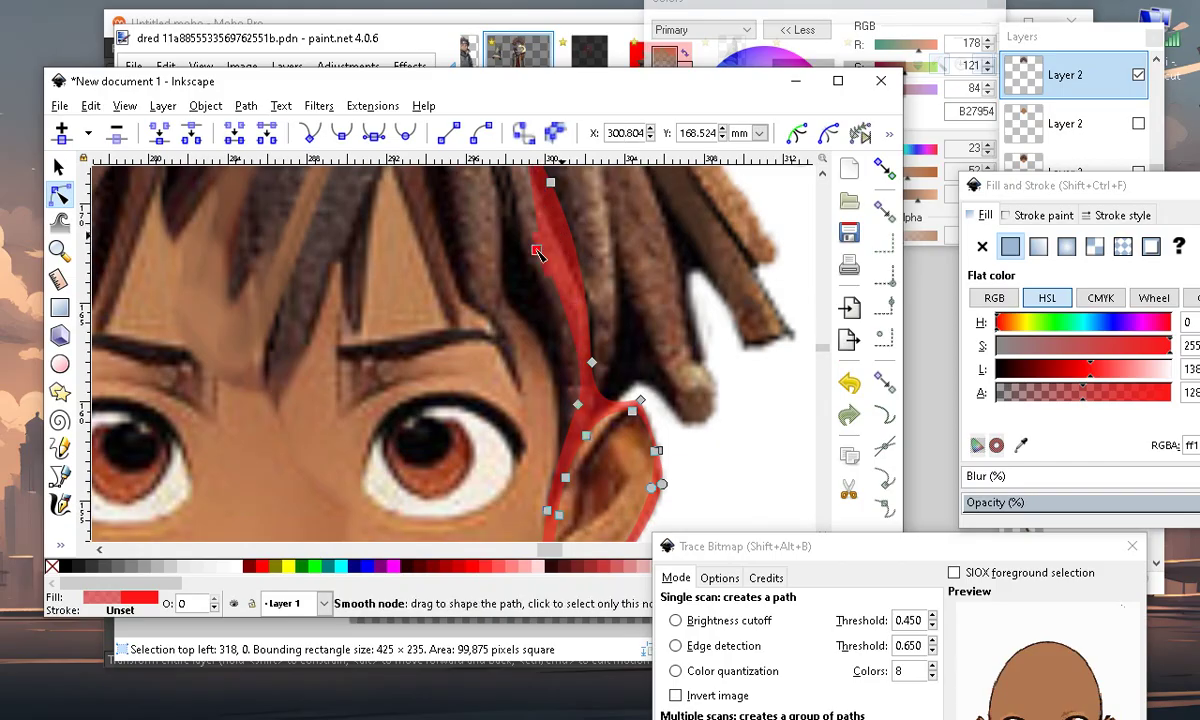
left_click_drag(537, 251, 495, 269)
scroll(590, 370, "up", 3)
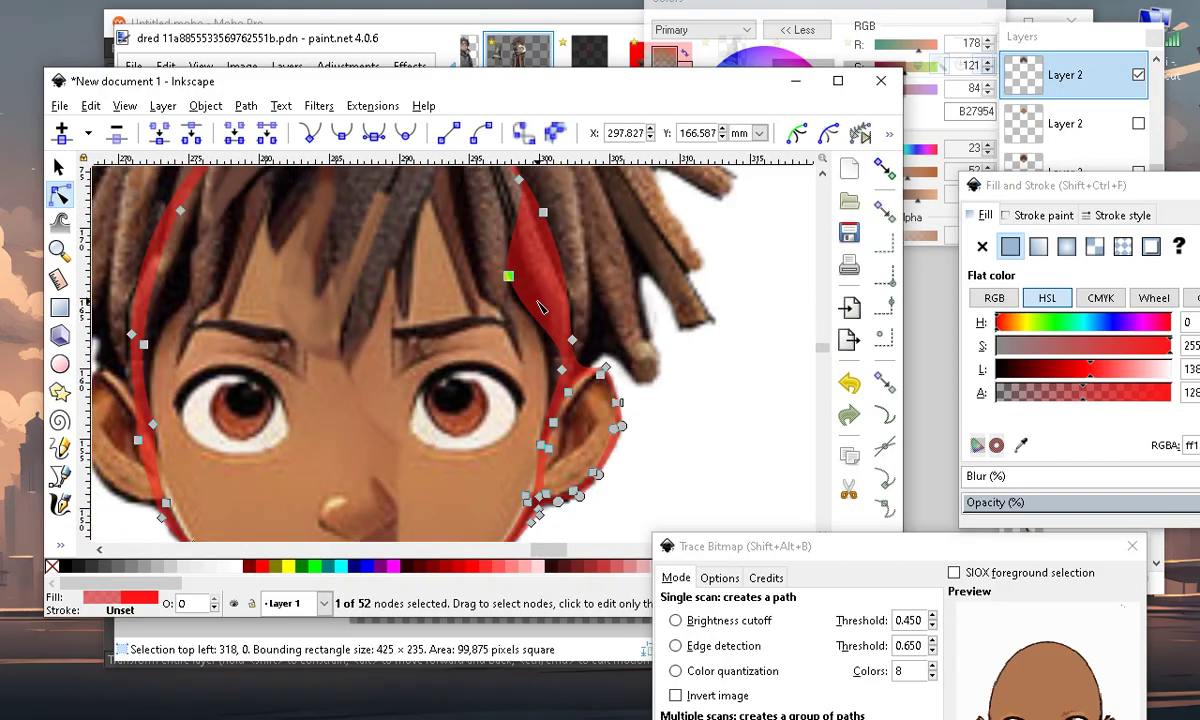
Move the face edge node beside the top of the right-hand ear down and inward onto the temple
left_click_drag(592, 368, 572, 423)
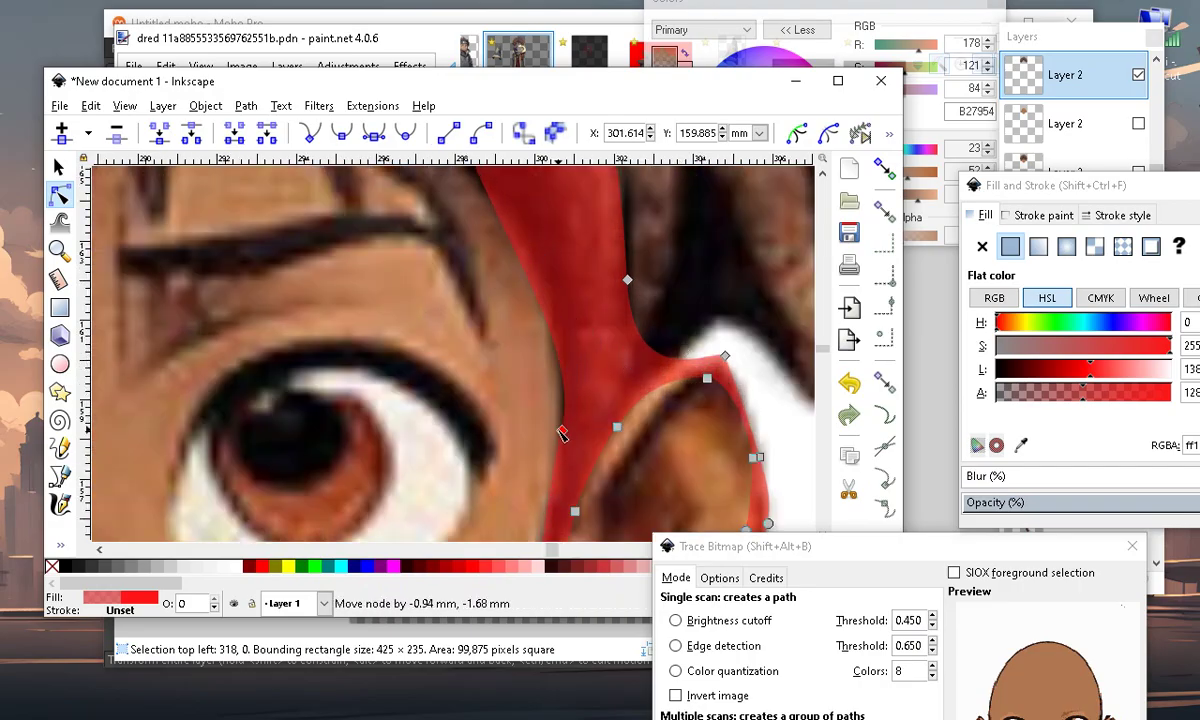
scroll(562, 432, "down", 2)
scroll(575, 390, "up", 2)
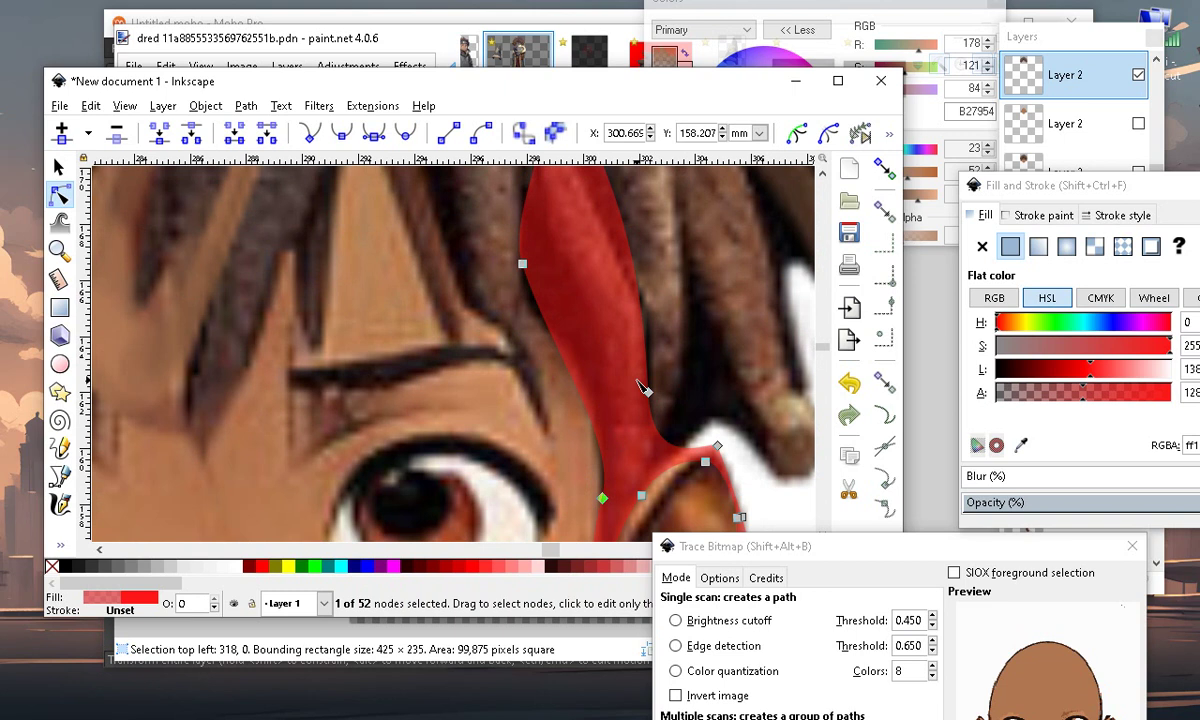
Add a node between the temple node and the hair node and move it up along the reference hairline
double_click(574, 378)
left_click_drag(574, 378, 564, 318)
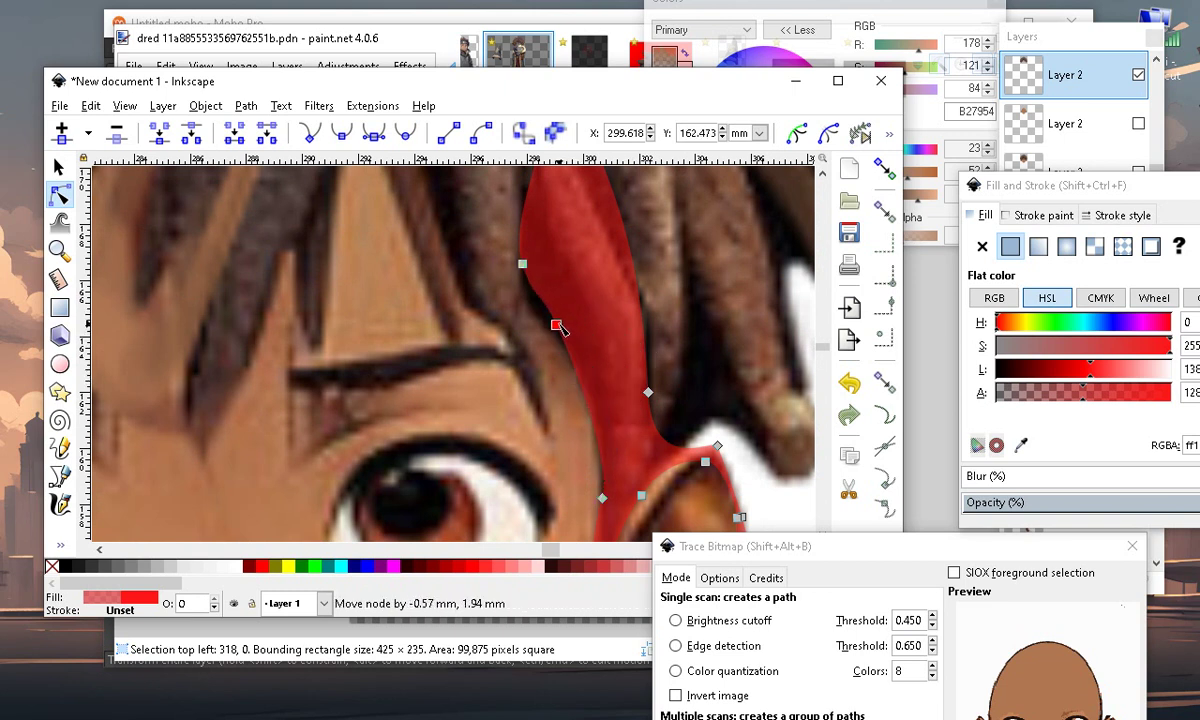
scroll(559, 327, "down", 3)
scroll(535, 325, "up", 3)
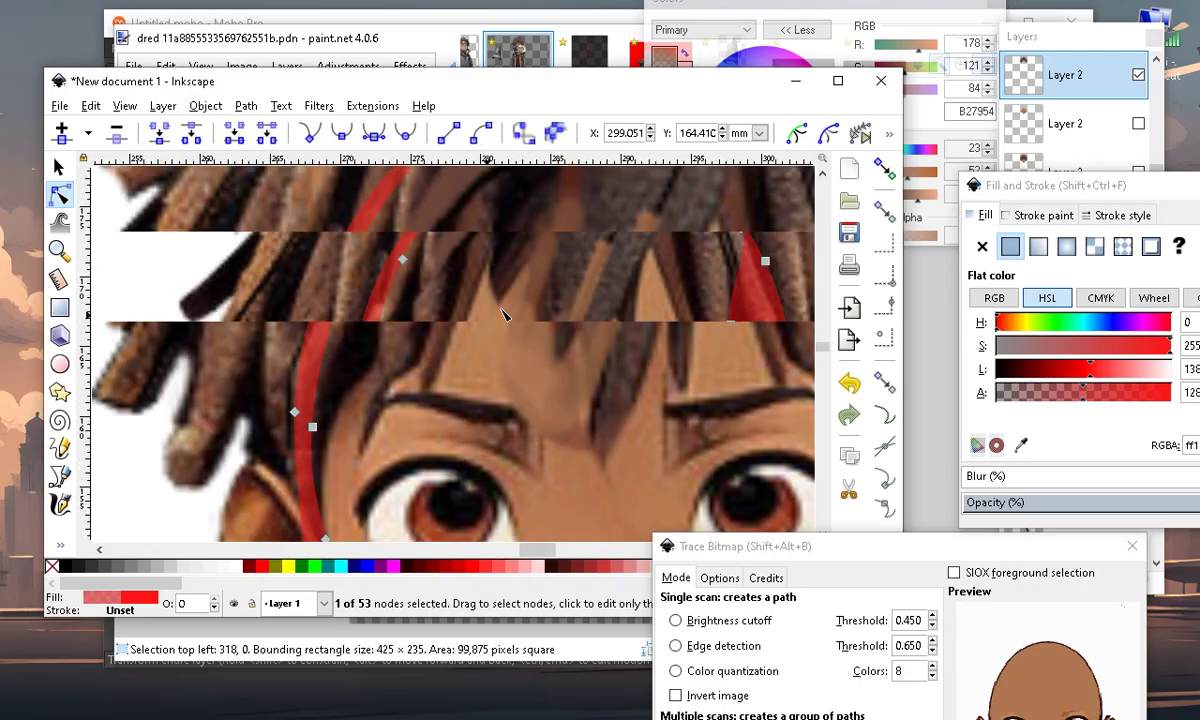
Raise the inner hairline node above the right-hand temple along the head outline and shift the temple node below it outward
scroll(503, 314, "down", 3)
scroll(693, 365, "up", 3)
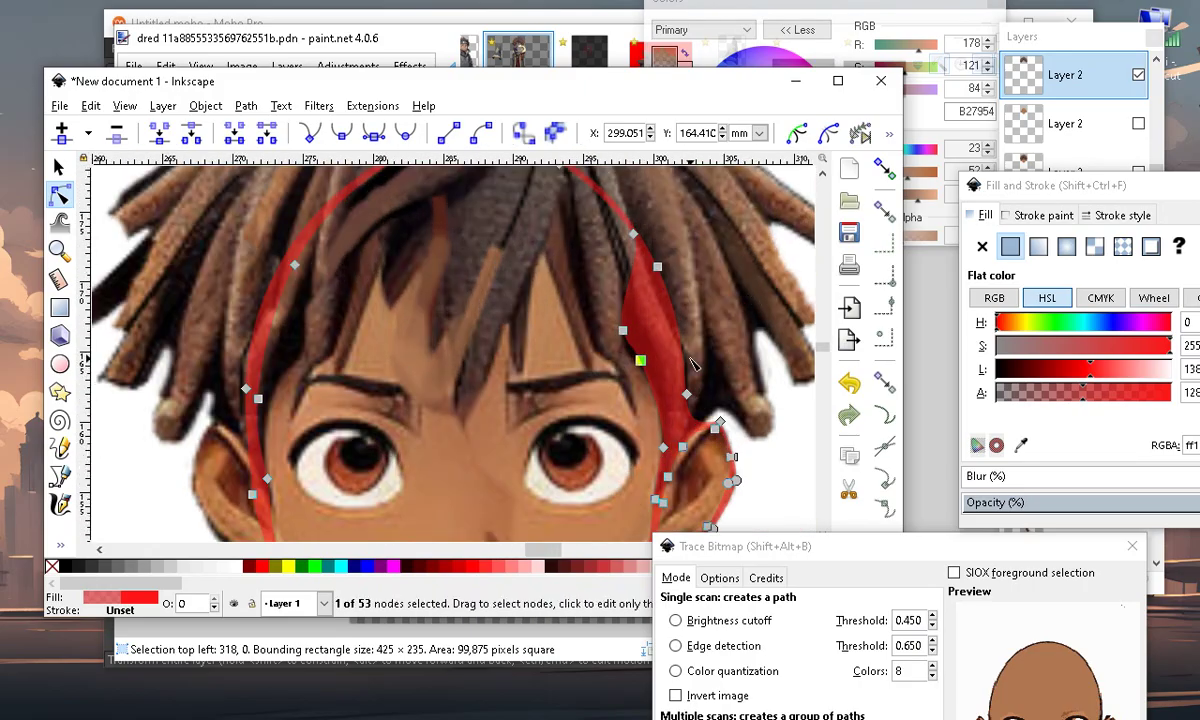
scroll(693, 365, "up", 2)
left_click_drag(557, 306, 600, 197)
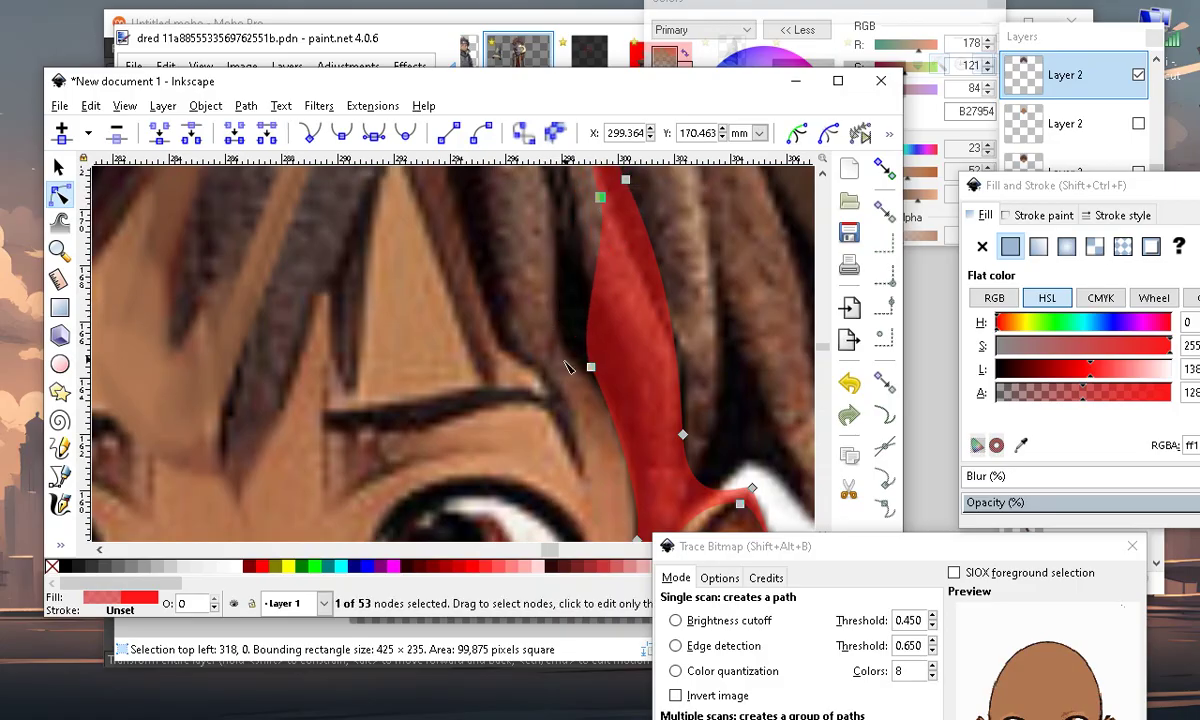
left_click_drag(591, 367, 632, 358)
scroll(651, 415, "down", 4, "ctrl")
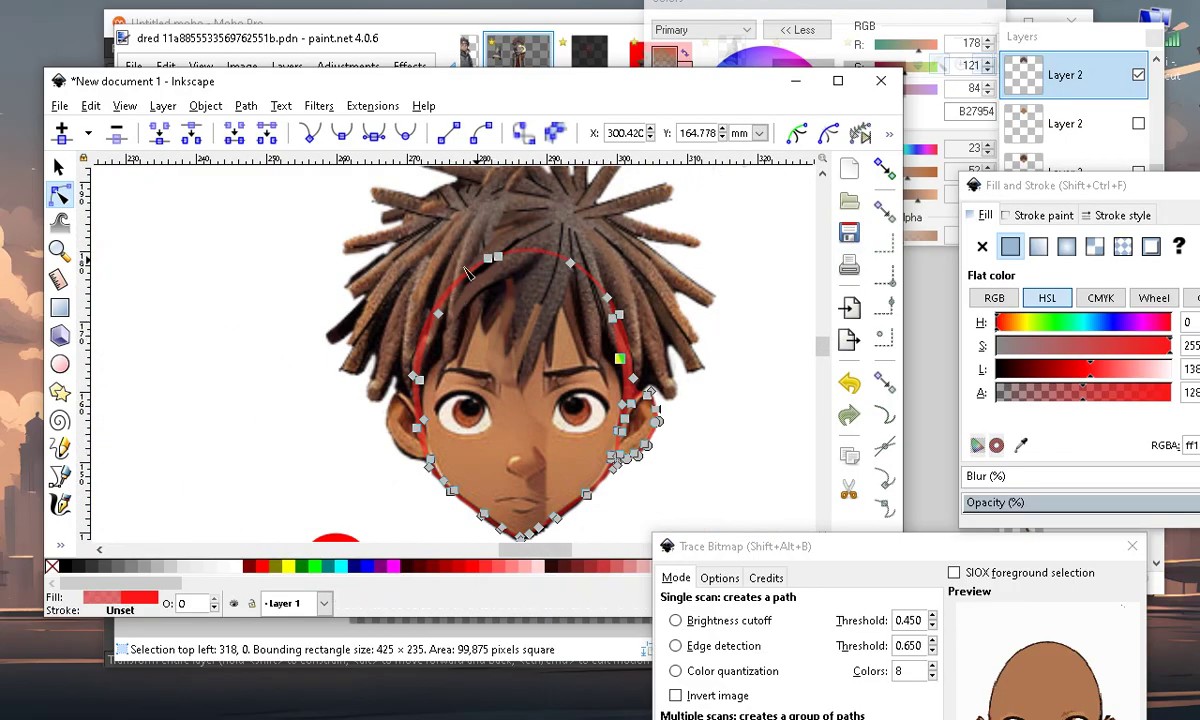
Lower the two inner-edge nodes of the head outline at the left-hand temple, bringing the upper one down beside the brow
scroll(427, 324, "up", 3, "ctrl")
scroll(430, 345, "down", 4, "ctrl")
scroll(430, 345, "up", 3, "ctrl")
scroll(428, 410, "up", 1, "ctrl")
scroll(400, 368, "down", 1, "ctrl")
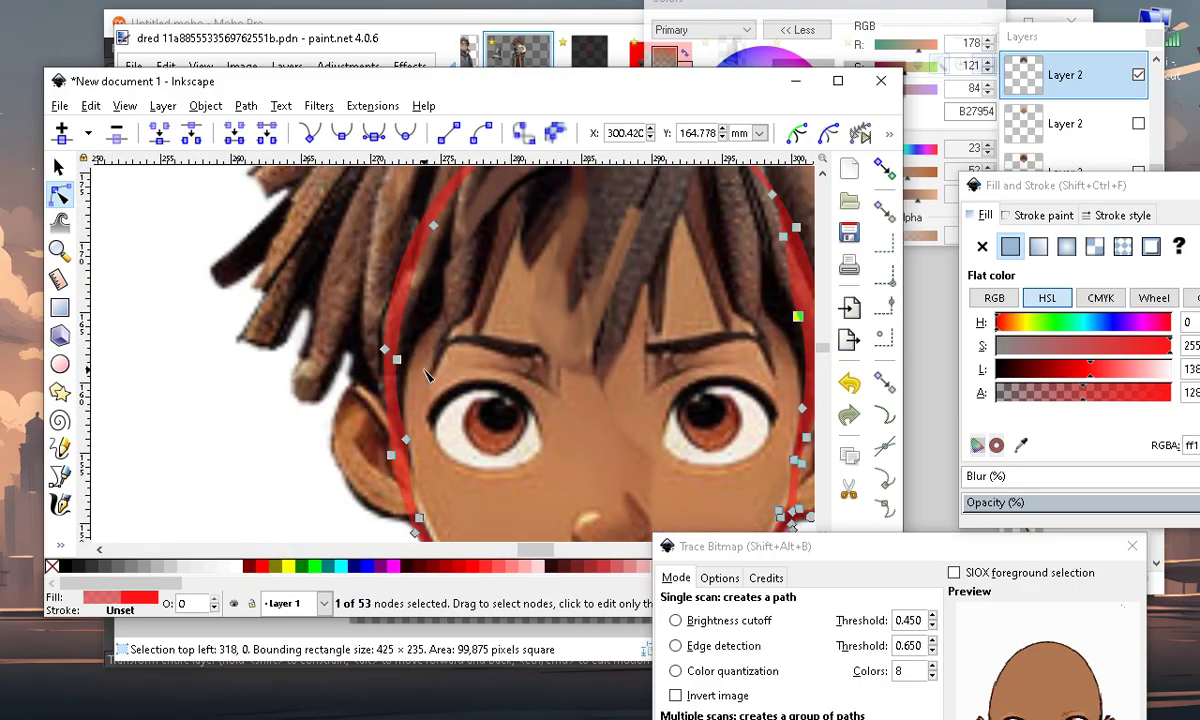
scroll(460, 290, "up", 2, "ctrl")
scroll(420, 360, "down", 4, "ctrl")
scroll(355, 432, "up", 4, "ctrl")
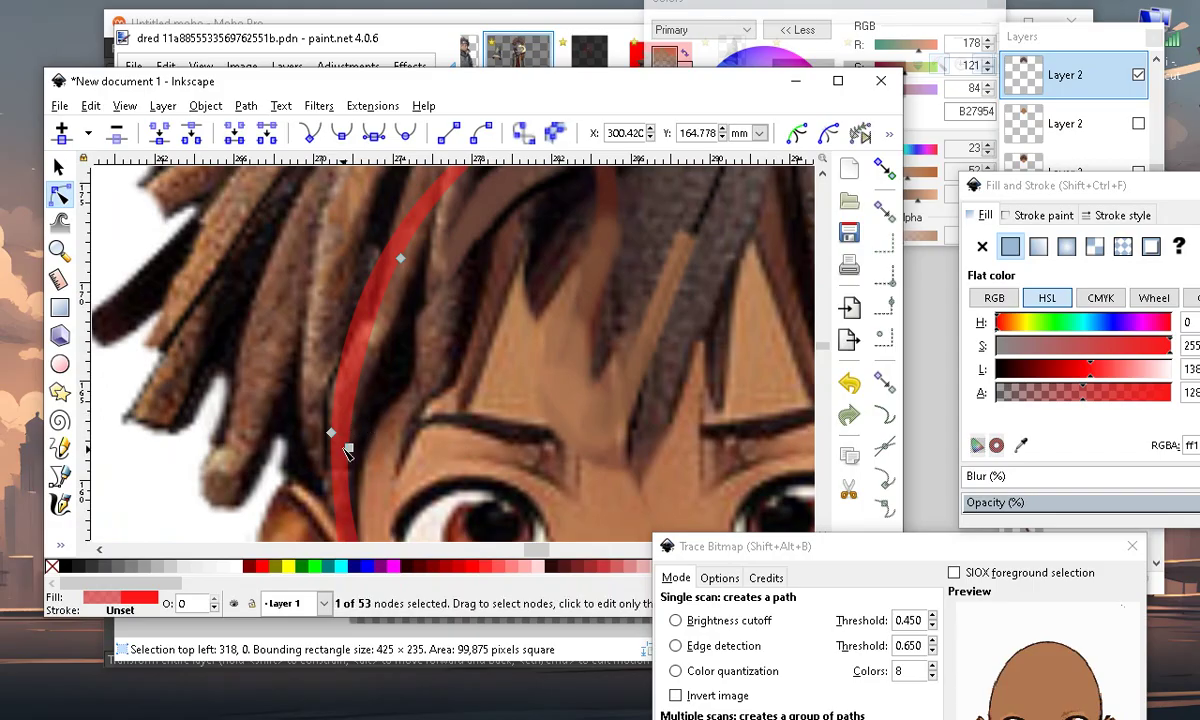
left_click_drag(347, 450, 358, 515)
mouse_move(401, 262)
left_mouse_down()
mouse_move(402, 396)
mouse_move(378, 385)
mouse_move(392, 408)
left_mouse_up()
Add a node on the inner edge of the head outline above the left-hand temple and pull it inward over the hair
scroll(362, 340, "down", 3)
scroll(455, 268, "up", 1)
scroll(249, 325, "up", 1)
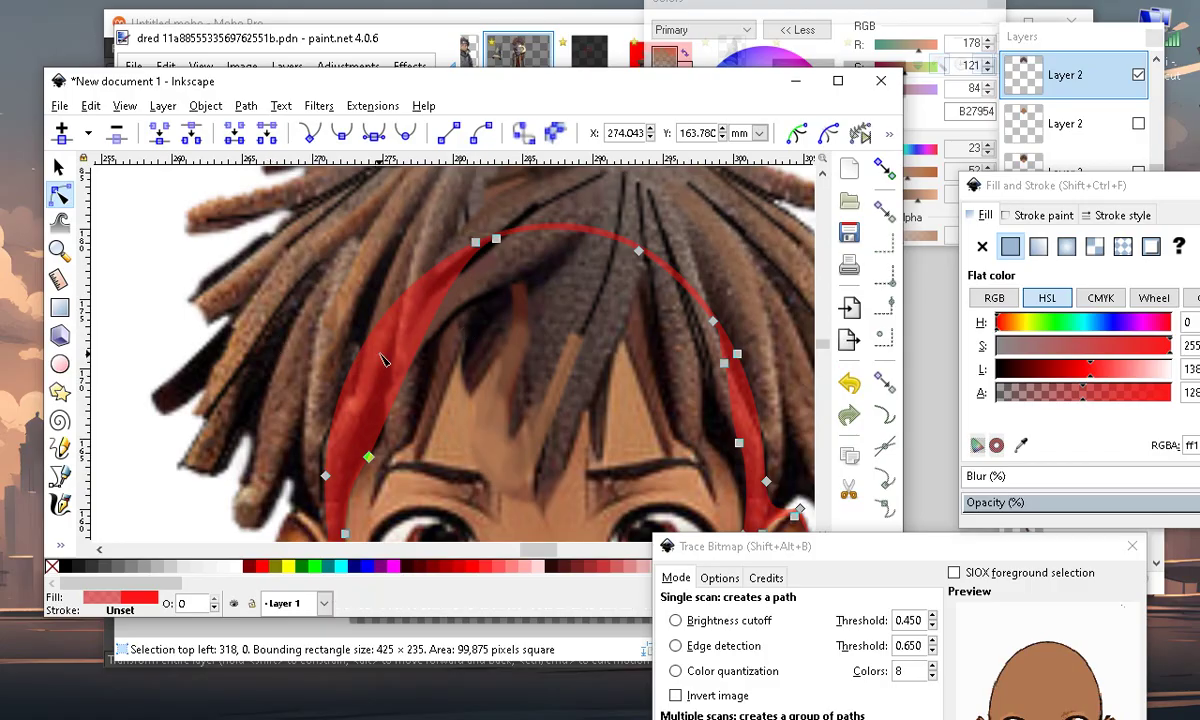
double_click(367, 339)
left_click_drag(367, 339, 389, 366)
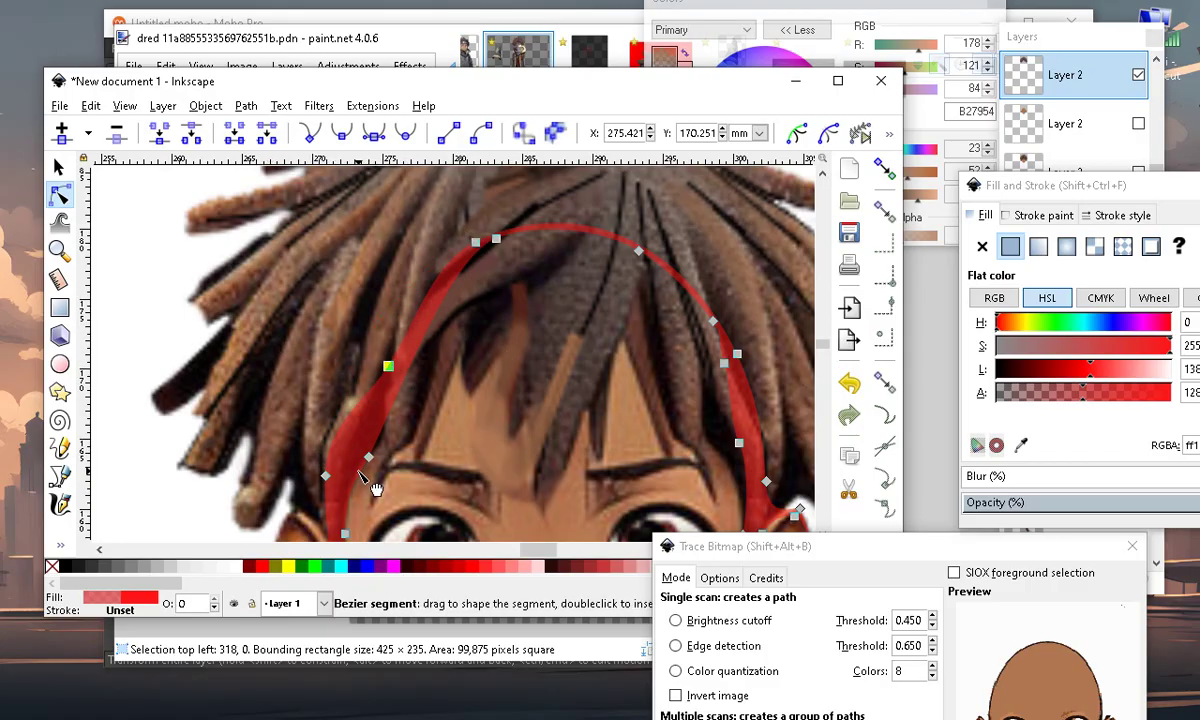
Examine the fit of the head outline against the reference along both temples, the ears and the jaw
scroll(455, 280, "down", 3)
scroll(440, 405, "up", 2)
scroll(462, 500, "up", 2)
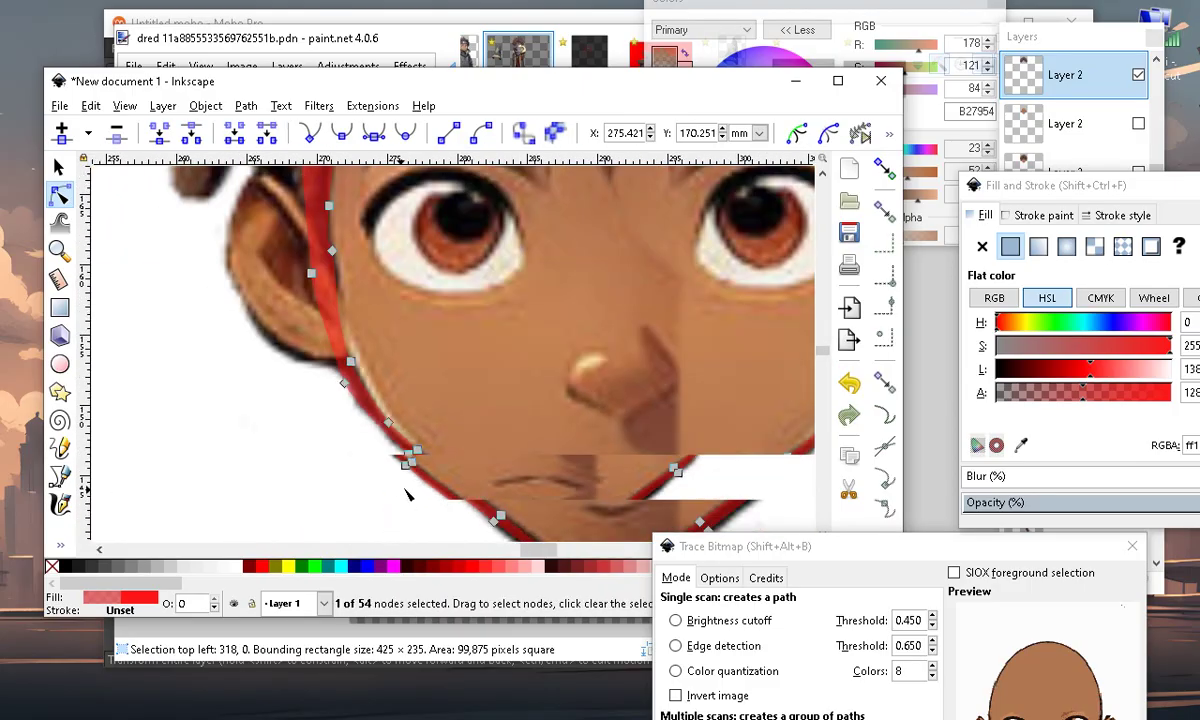
scroll(402, 485, "down", 2)
scroll(651, 385, "up", 3)
scroll(739, 313, "down", 4)
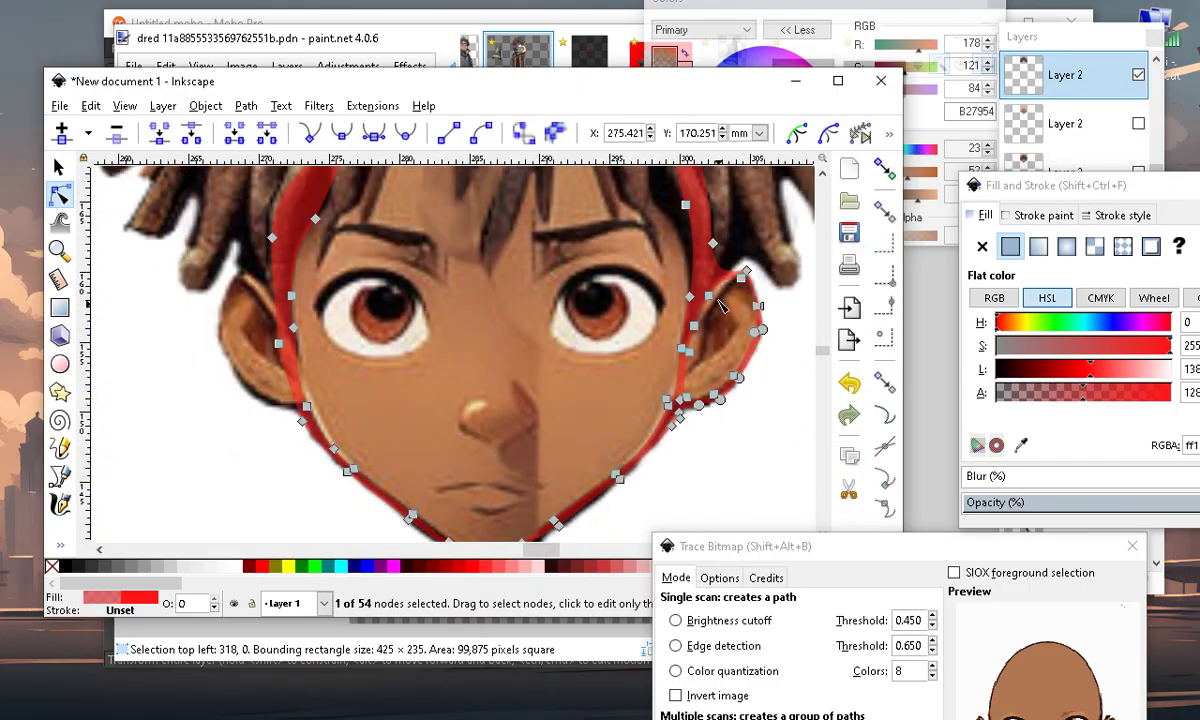
scroll(366, 318, "up", 1)
scroll(429, 429, "up", 2)
scroll(420, 429, "down", 2)
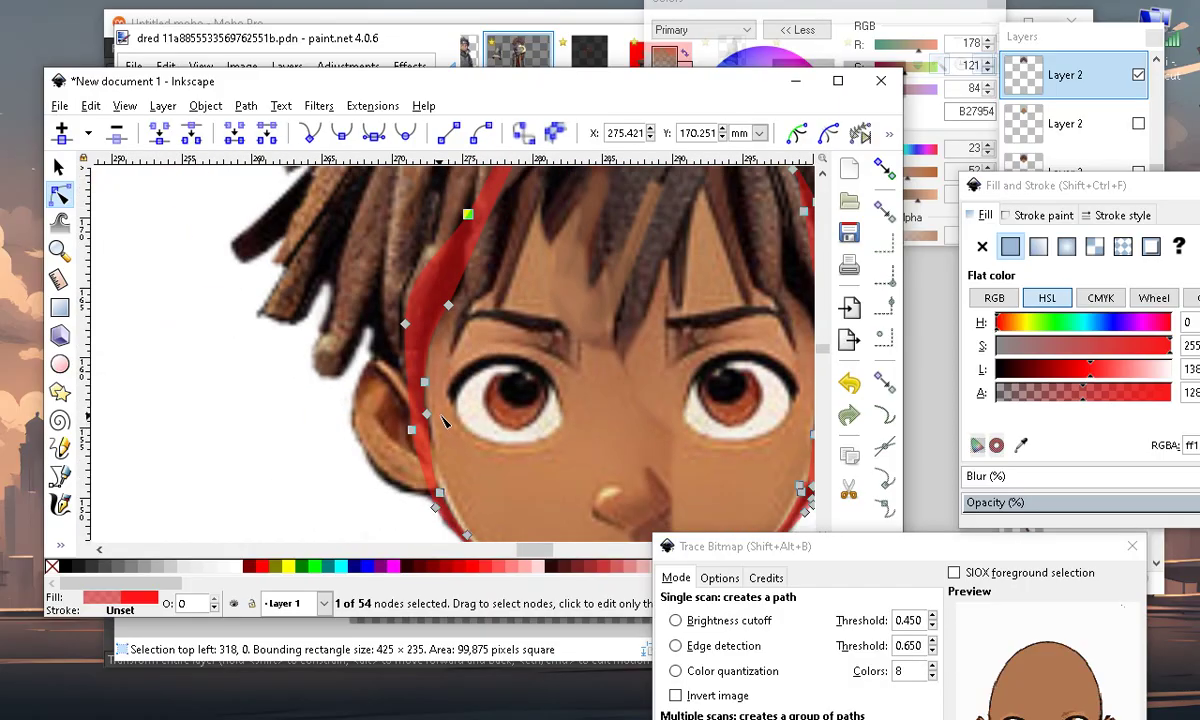
scroll(434, 429, "up", 2)
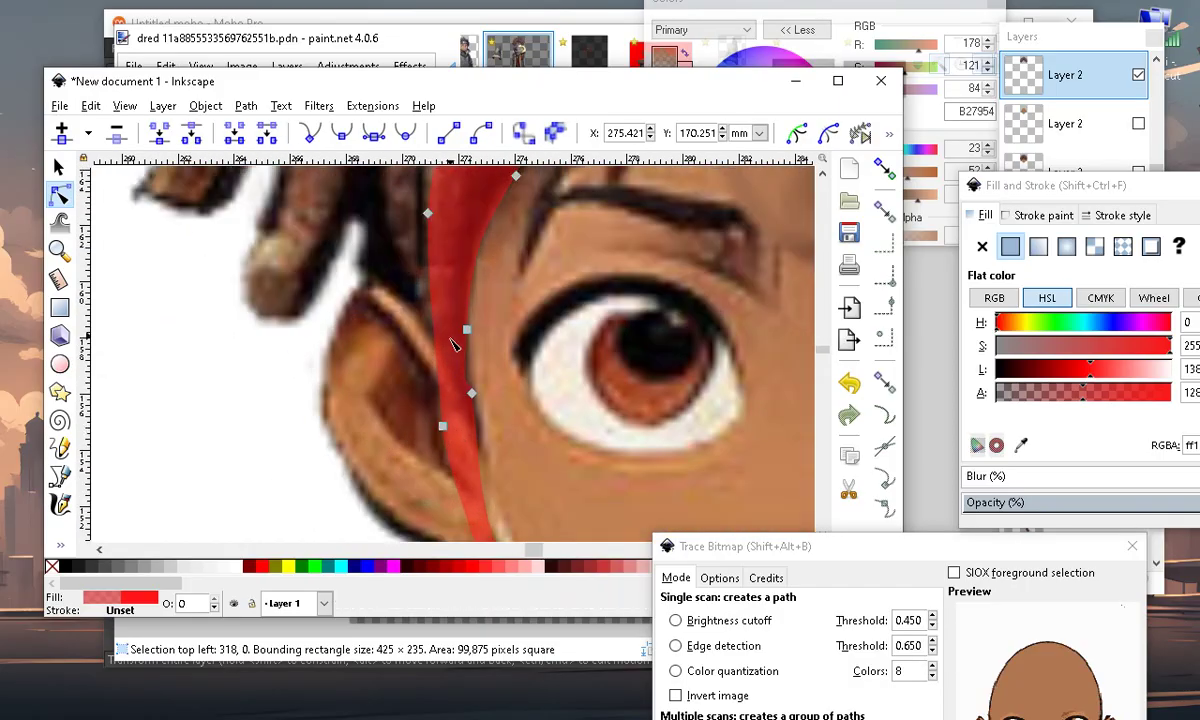
scroll(447, 348, "down", 3)
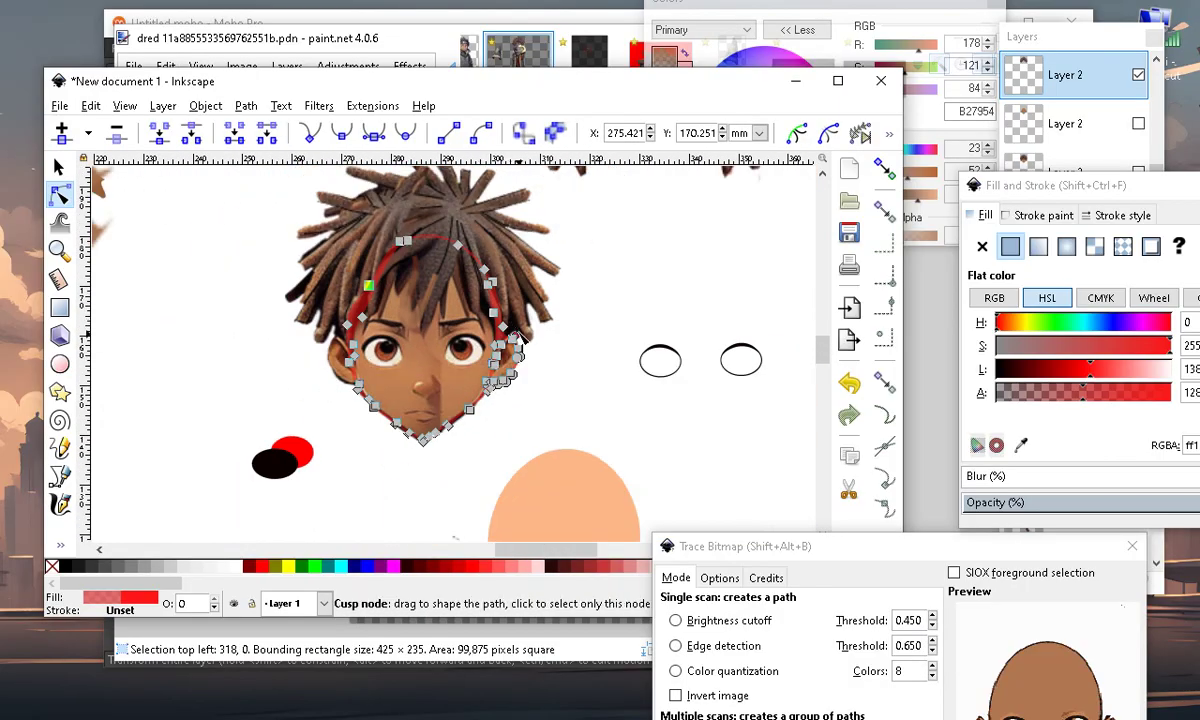
scroll(422, 405, "up", 1)
scroll(388, 385, "down", 3)
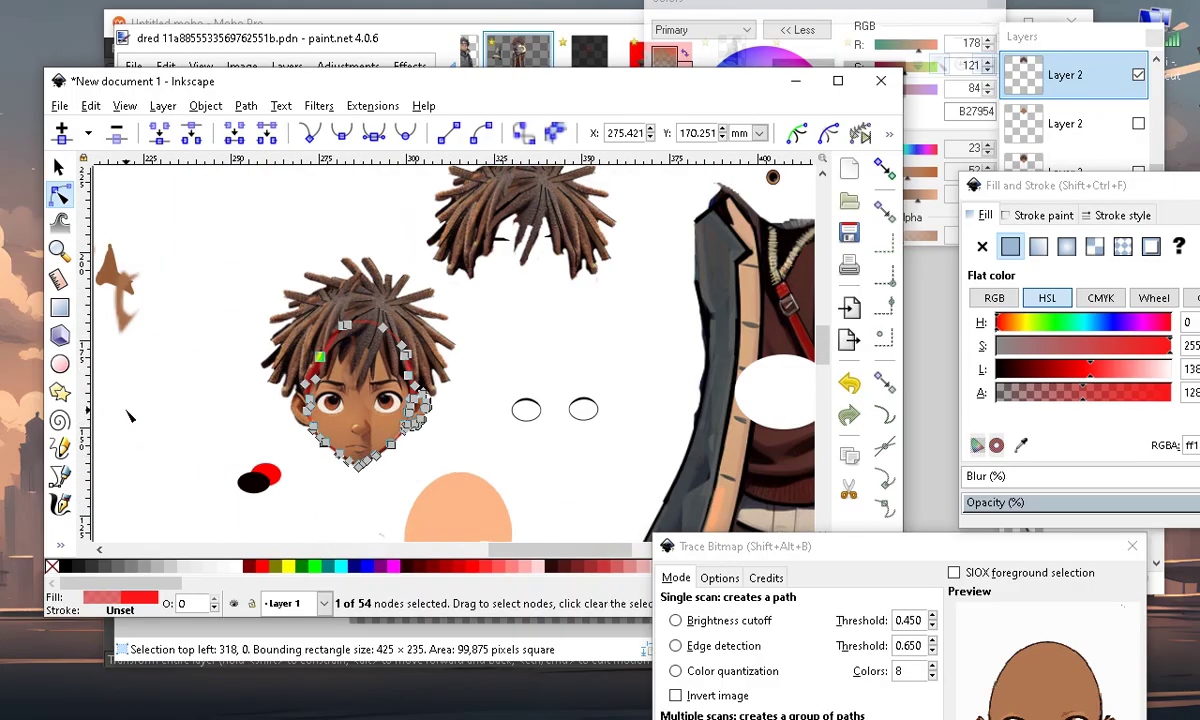
Move the head outline off the reference onto blank canvas and shift the overlapping orange head shape away from it
left_click(57, 170)
scroll(409, 442, "up", 2)
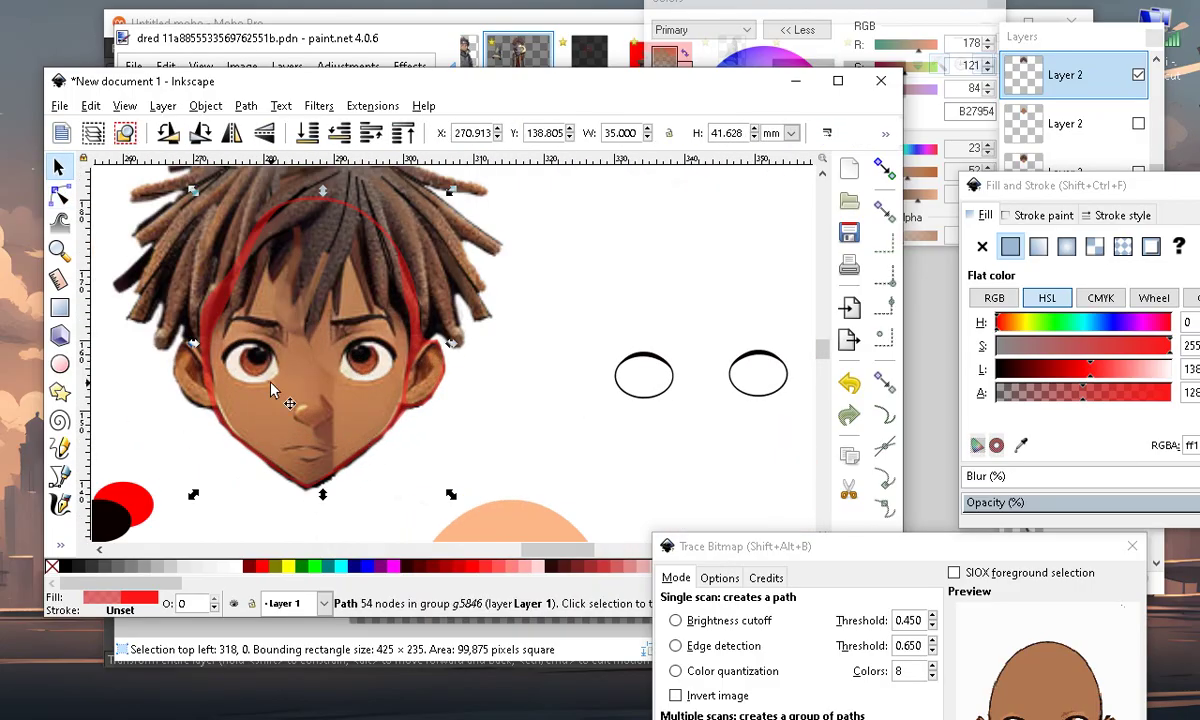
scroll(218, 330, "down", 2)
left_click_drag(317, 334, 497, 508)
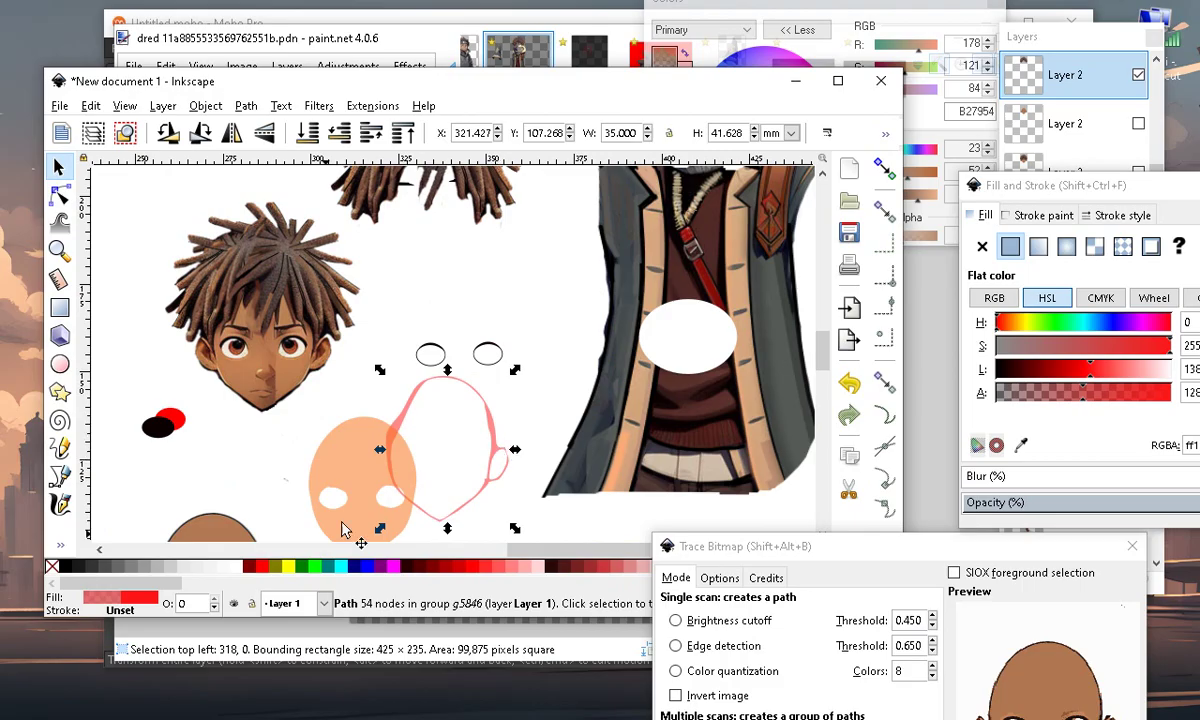
scroll(323, 530, "up", 2)
left_click_drag(365, 372, 152, 417)
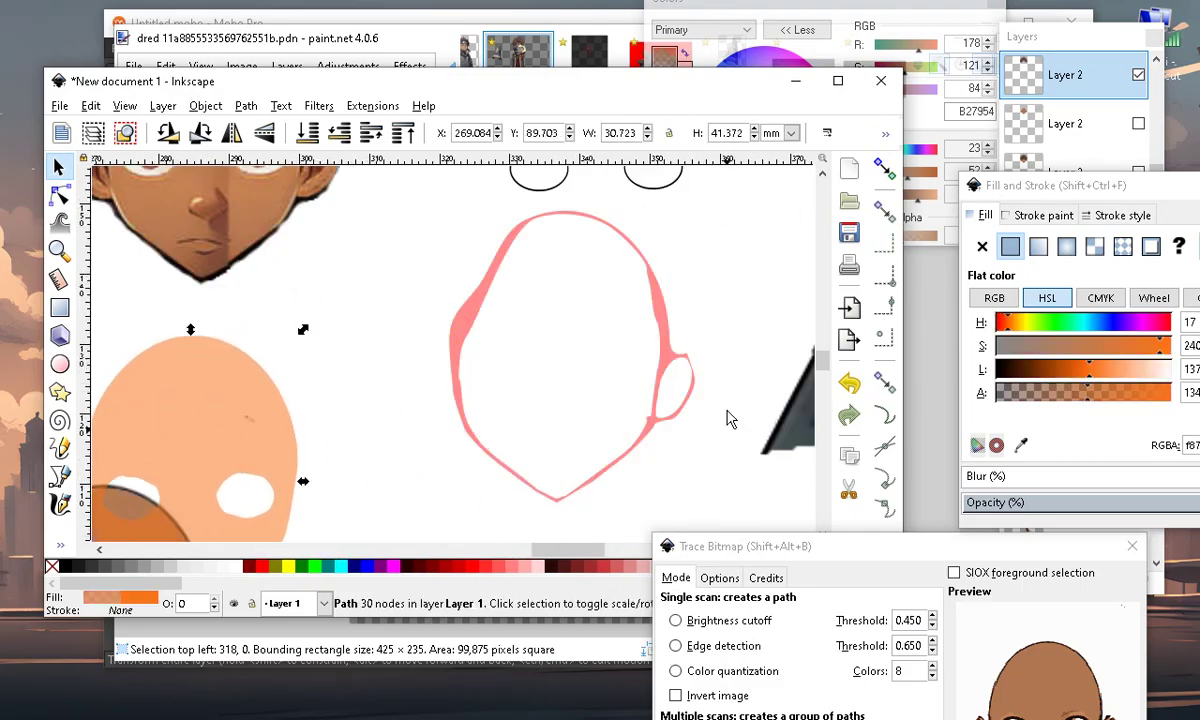
Place the black ellipse over the head outline just above the right-hand ear so that it cuts across the line
scroll(700, 400, "up", 3)
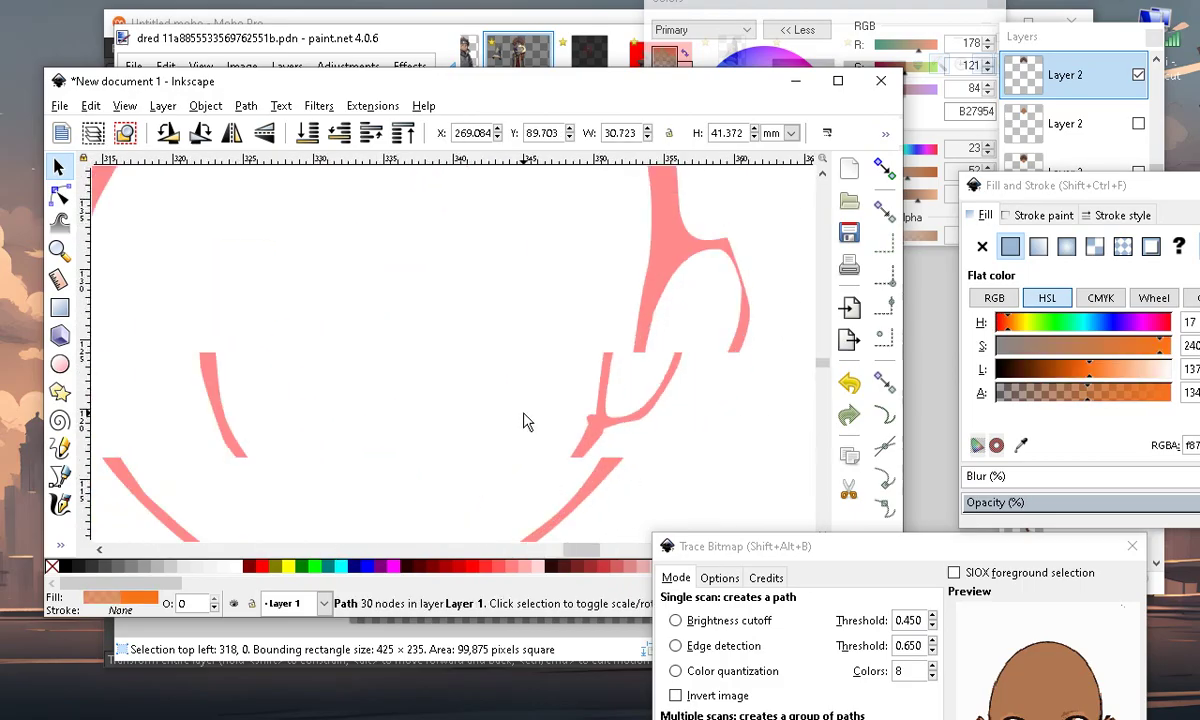
scroll(528, 420, "down", 5)
scroll(584, 394, "up", 2)
scroll(718, 316, "up", 2)
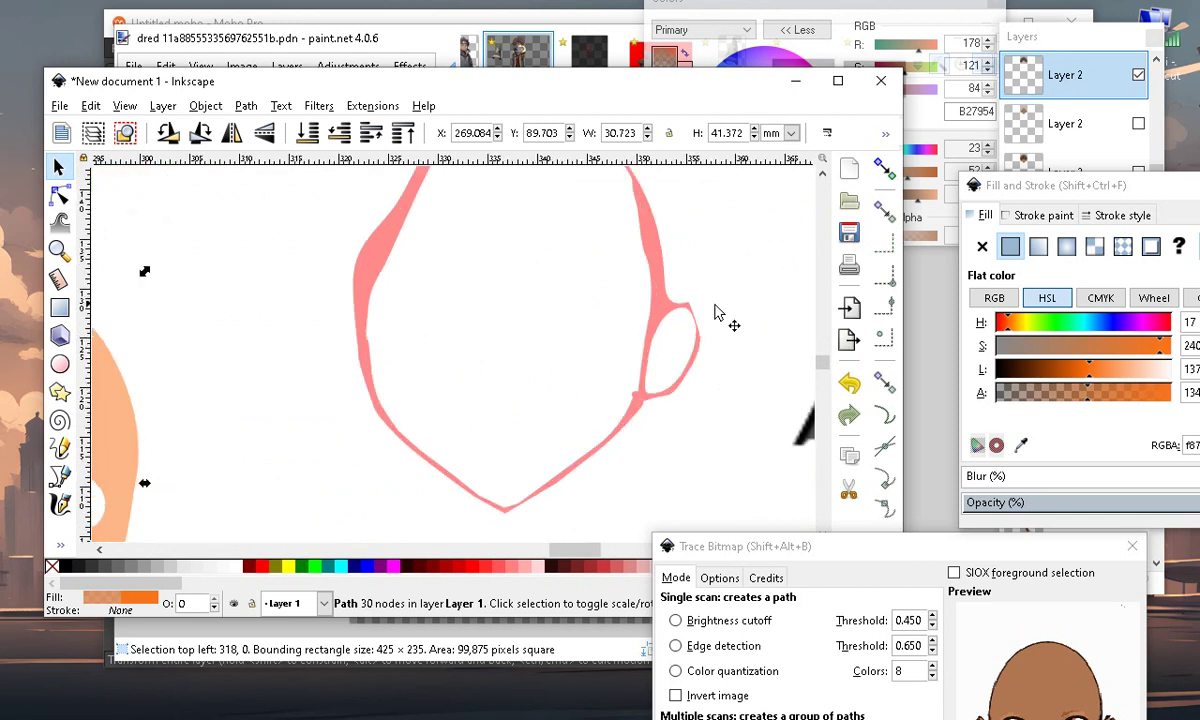
scroll(334, 405, "down", 4)
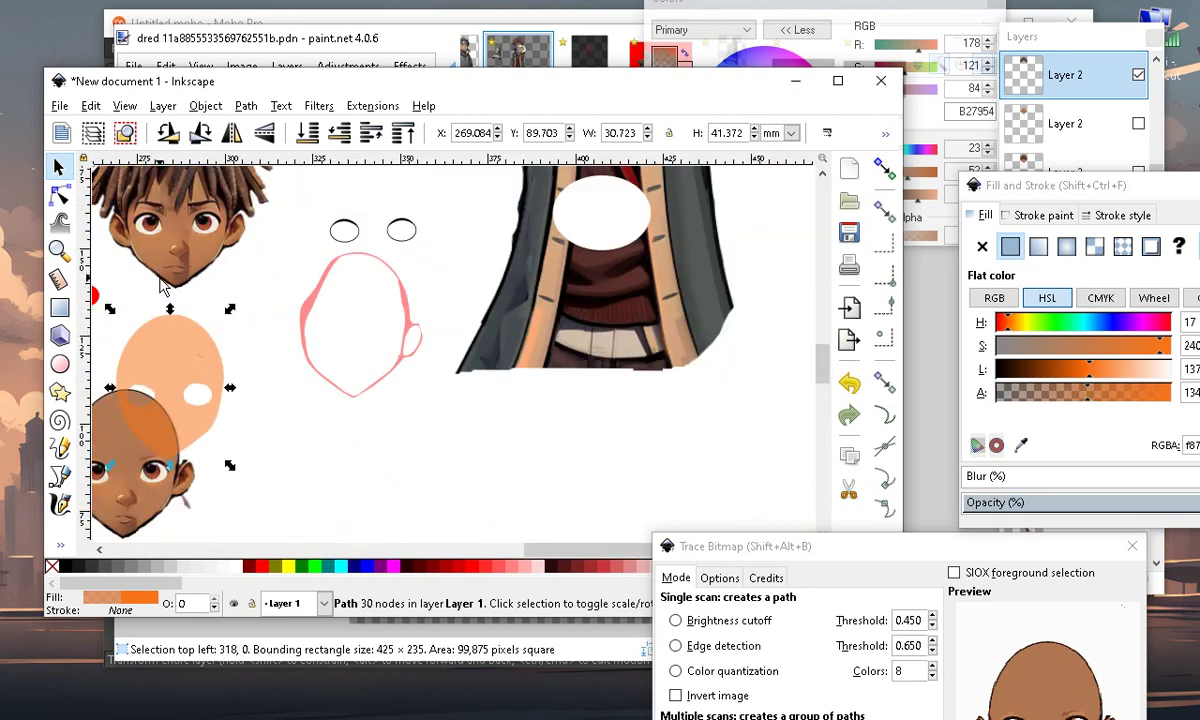
scroll(160, 285, "up", 2)
left_click_drag(182, 368, 676, 386)
scroll(703, 423, "up", 1)
scroll(703, 423, "up", 1)
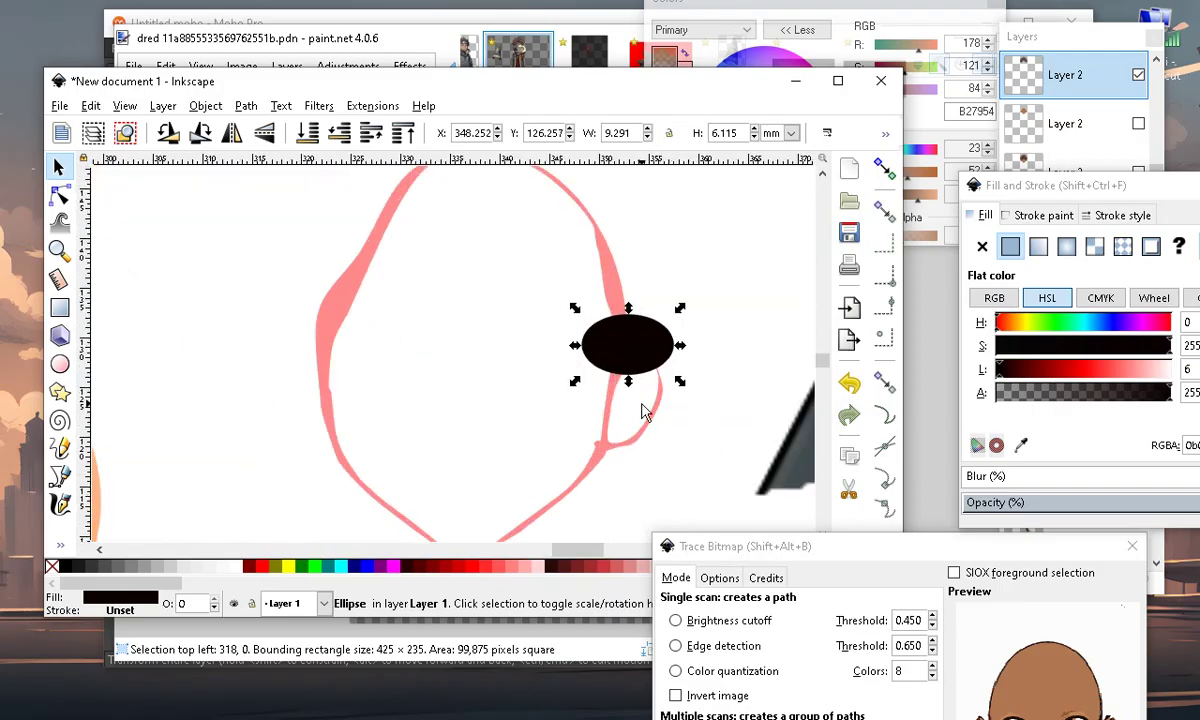
mouse_move(614, 340)
left_mouse_down()
mouse_move(640, 312)
mouse_move(613, 317)
left_mouse_up()
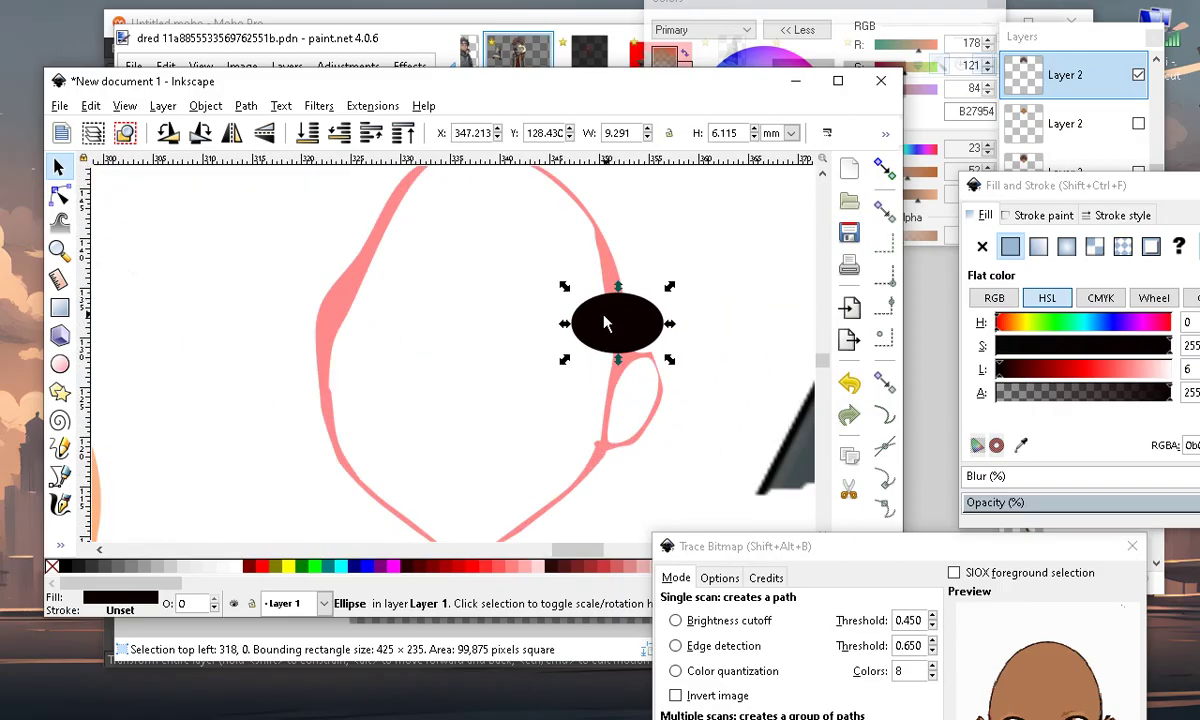
Duplicate the black ellipse and place the copy over the jaw line just below the right-hand ear
left_click(90, 105)
left_click(161, 346)
left_click_drag(639, 328, 620, 487)
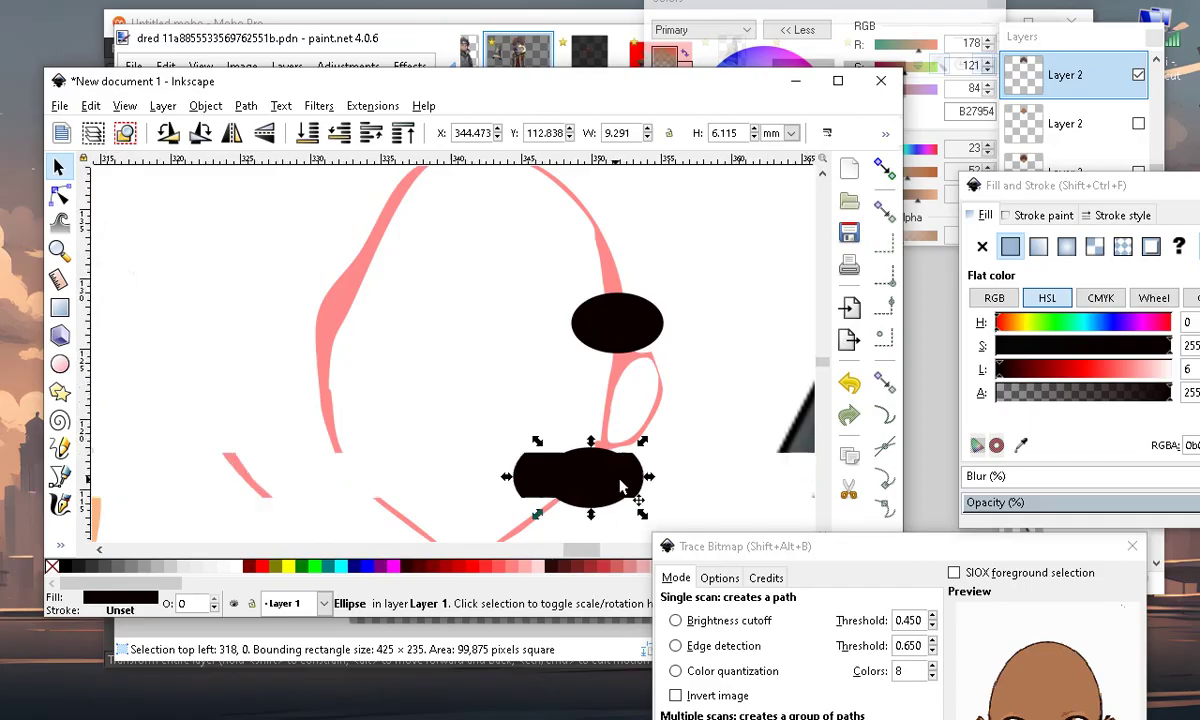
scroll(620, 487, "up", 2)
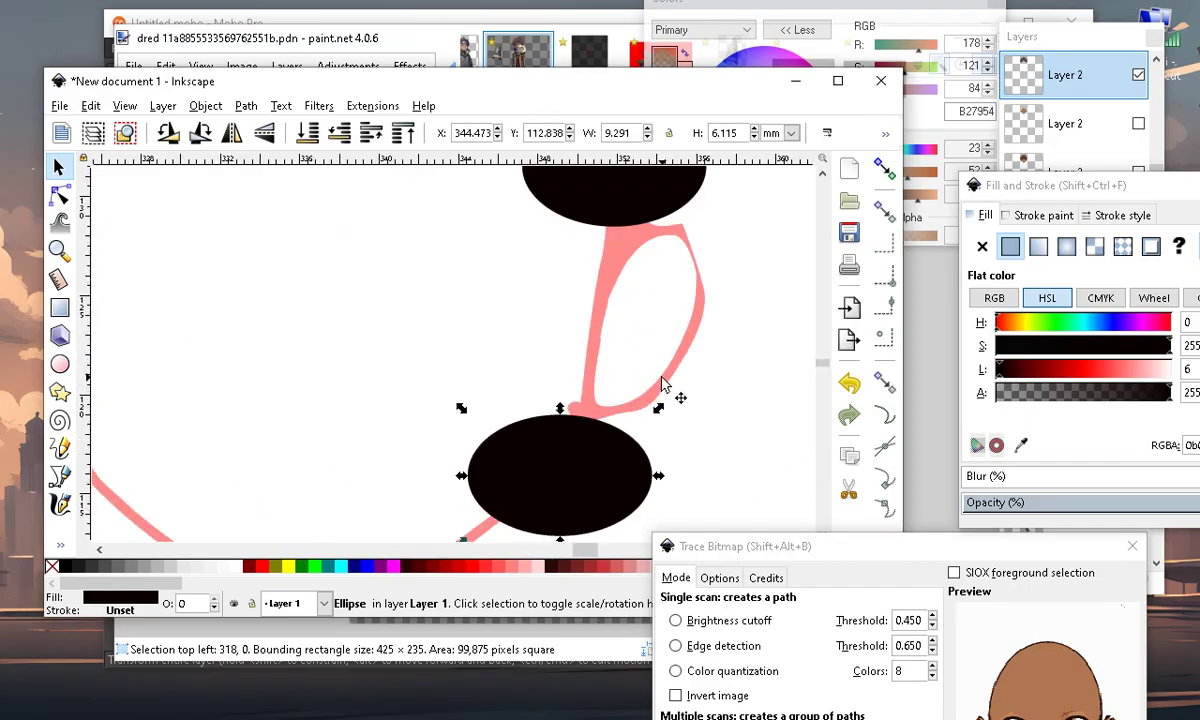
scroll(393, 360, "down", 1)
left_click(395, 390)
scroll(658, 300, "up", 1)
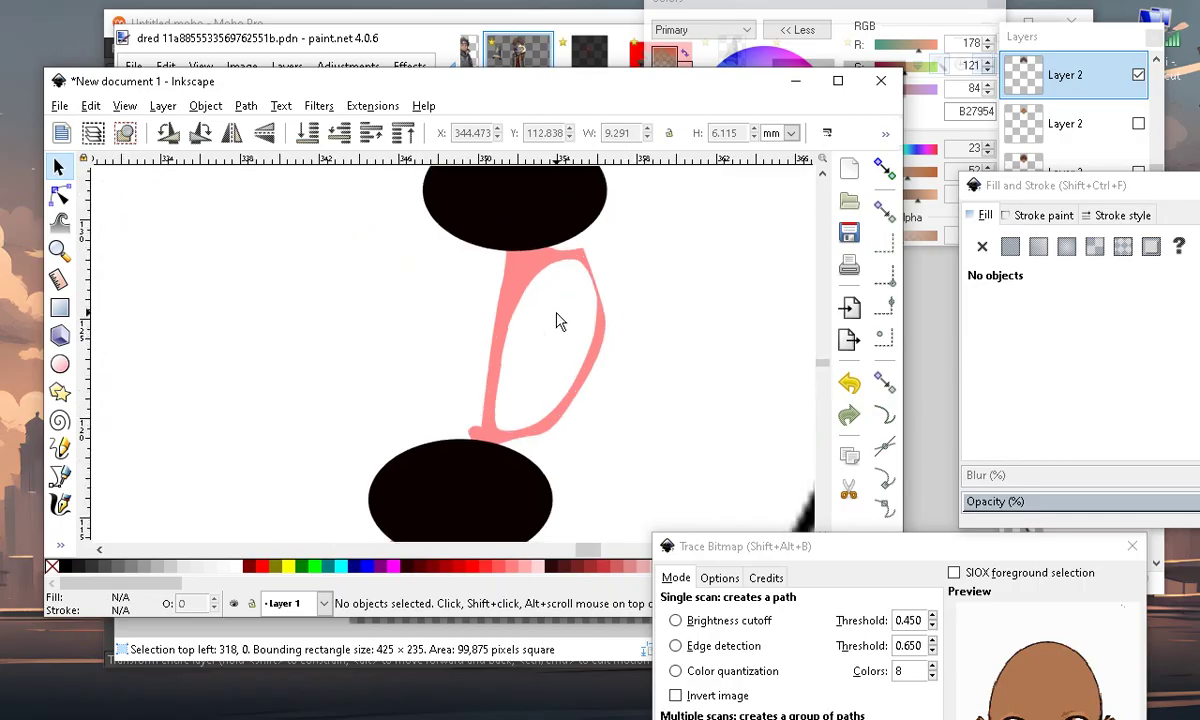
Fill the ear line between the two black ellipses with the Paint Bucket to create a separate ear outline
mouse_move(521, 301)
left_mouse_down()
mouse_move(490, 285)
mouse_move(499, 290)
left_mouse_up()
scroll(574, 335, "up", 1)
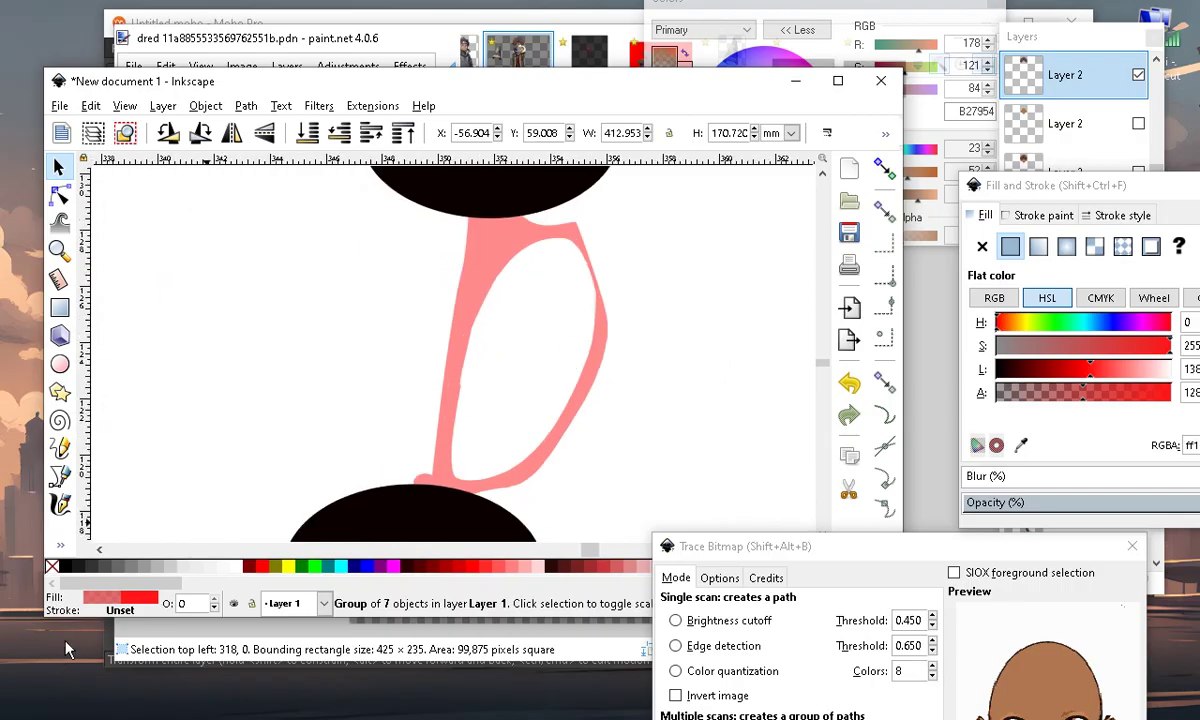
left_click(60, 545)
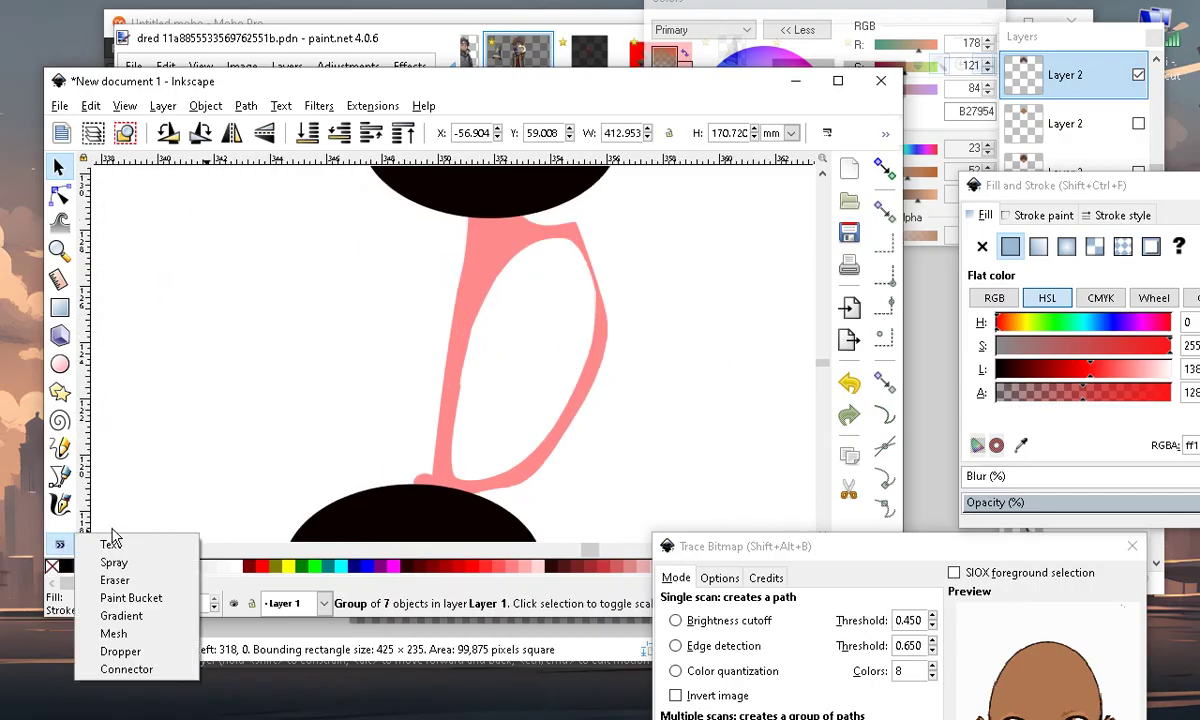
left_click(125, 592)
scroll(498, 268, "up", 1)
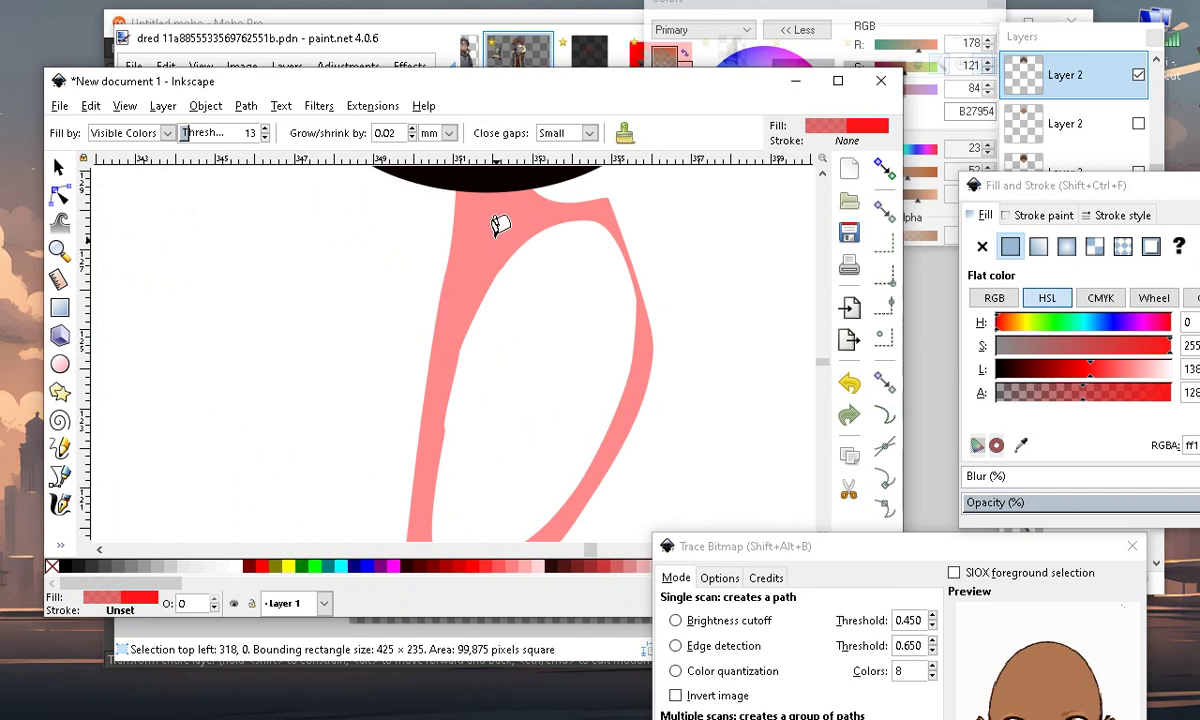
left_click(499, 234)
scroll(505, 243, "down", 5)
scroll(470, 358, "up", 2)
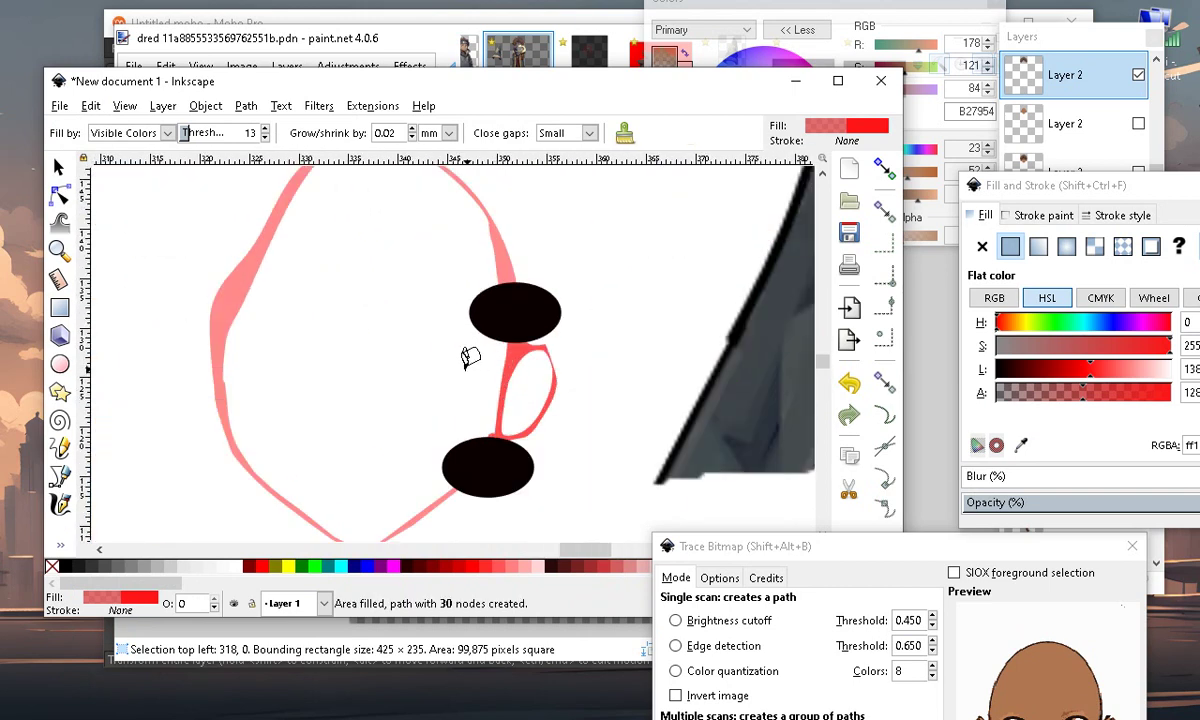
Flip the new ear outline horizontally and move it to the left-hand side of the head outline
key("s")
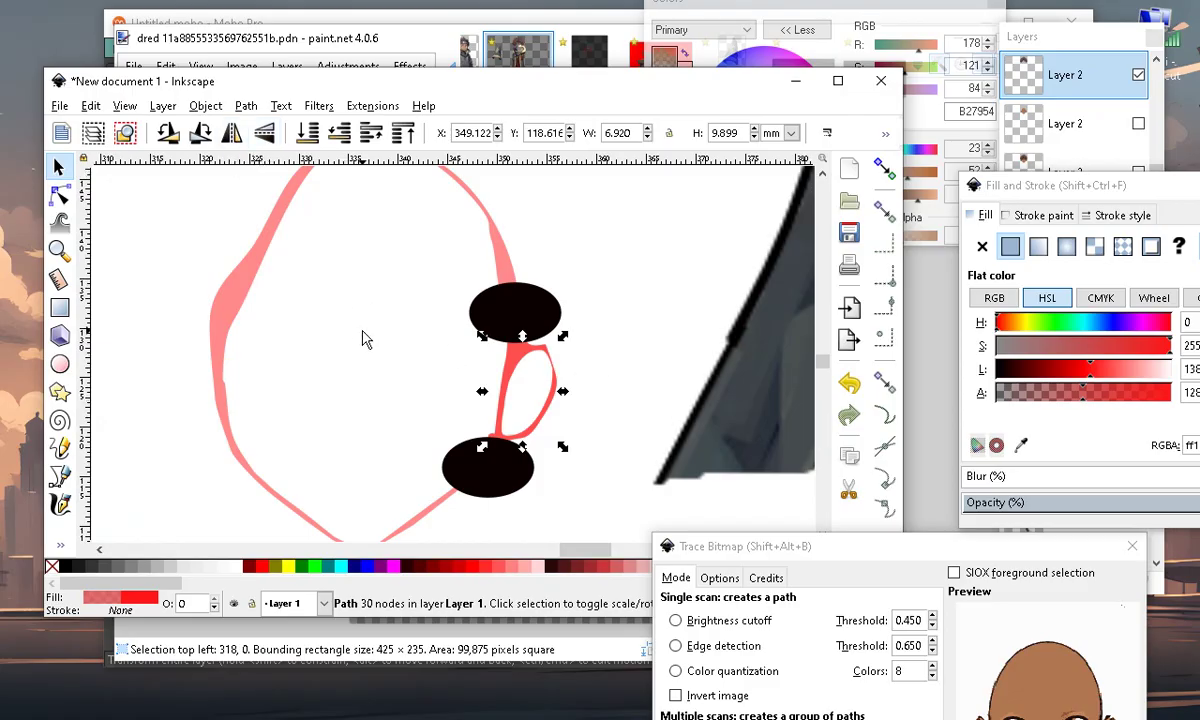
left_click(229, 140)
left_click_drag(527, 380, 202, 371)
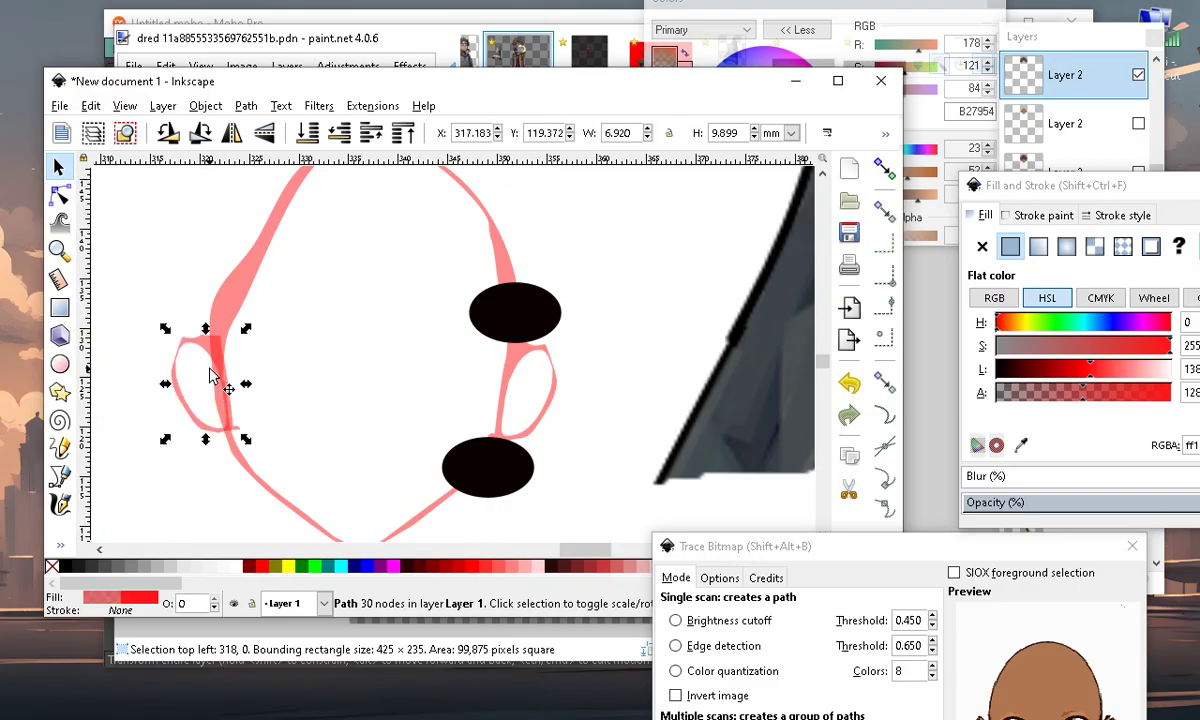
Move both black ellipses off the head outline onto blank canvas beside it
scroll(212, 375, "down", 2)
scroll(388, 249, "up", 2)
left_click(413, 389)
left_click_drag(417, 398, 490, 316)
left_click_drag(400, 500, 555, 290)
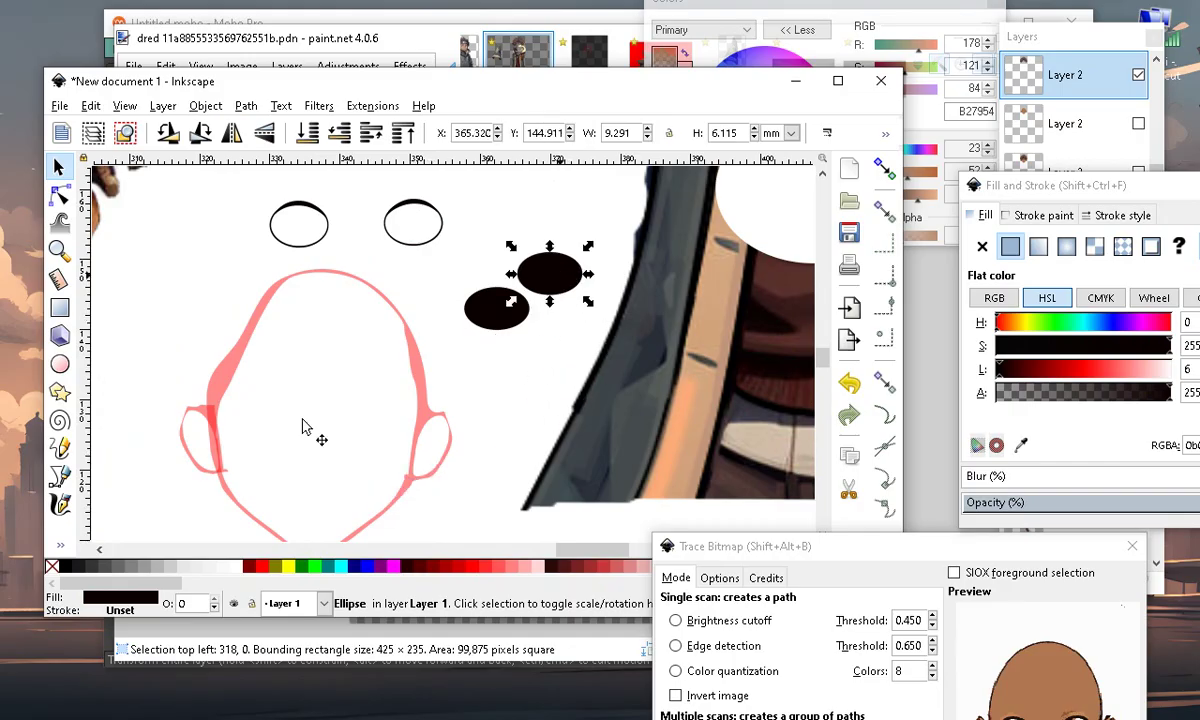
Pull the mirrored ear outline away from the head outline onto blank canvas beside it
scroll(305, 428, "up", 2)
scroll(498, 356, "down", 3)
scroll(460, 410, "up", 4)
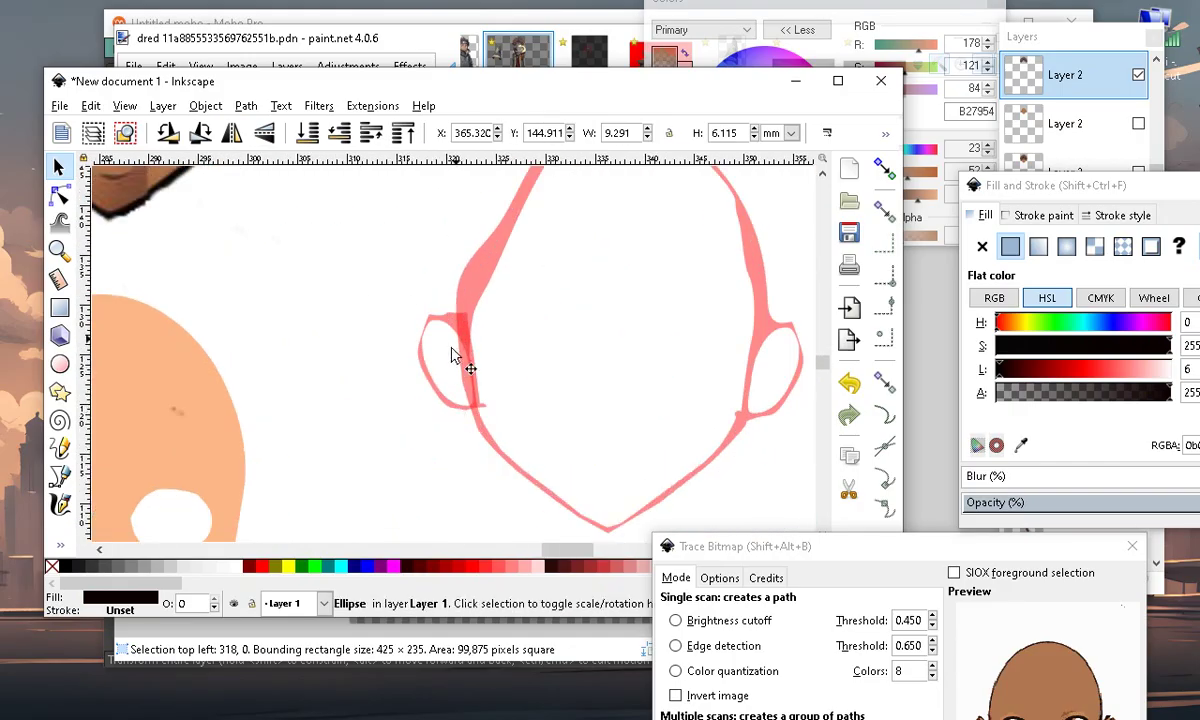
left_click_drag(435, 370, 367, 386)
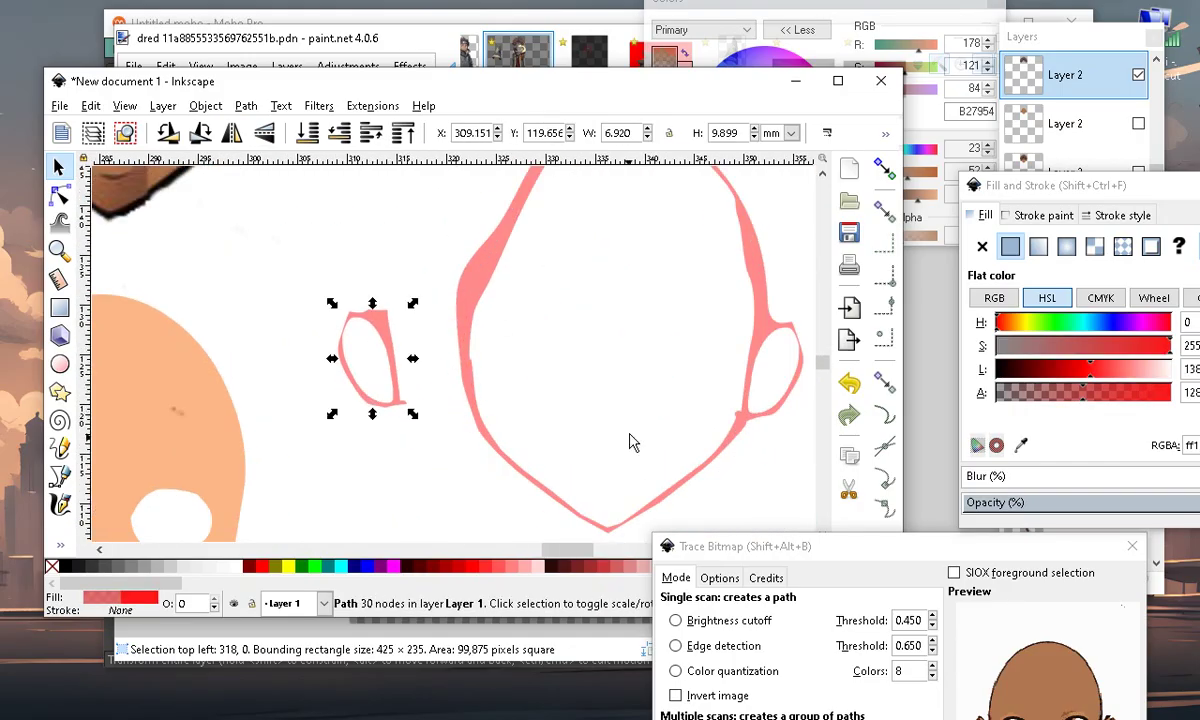
Make four nodes along the mirrored ear outline's top edge auto-smooth and shift the middle one slightly outward
scroll(469, 429, "up", 3)
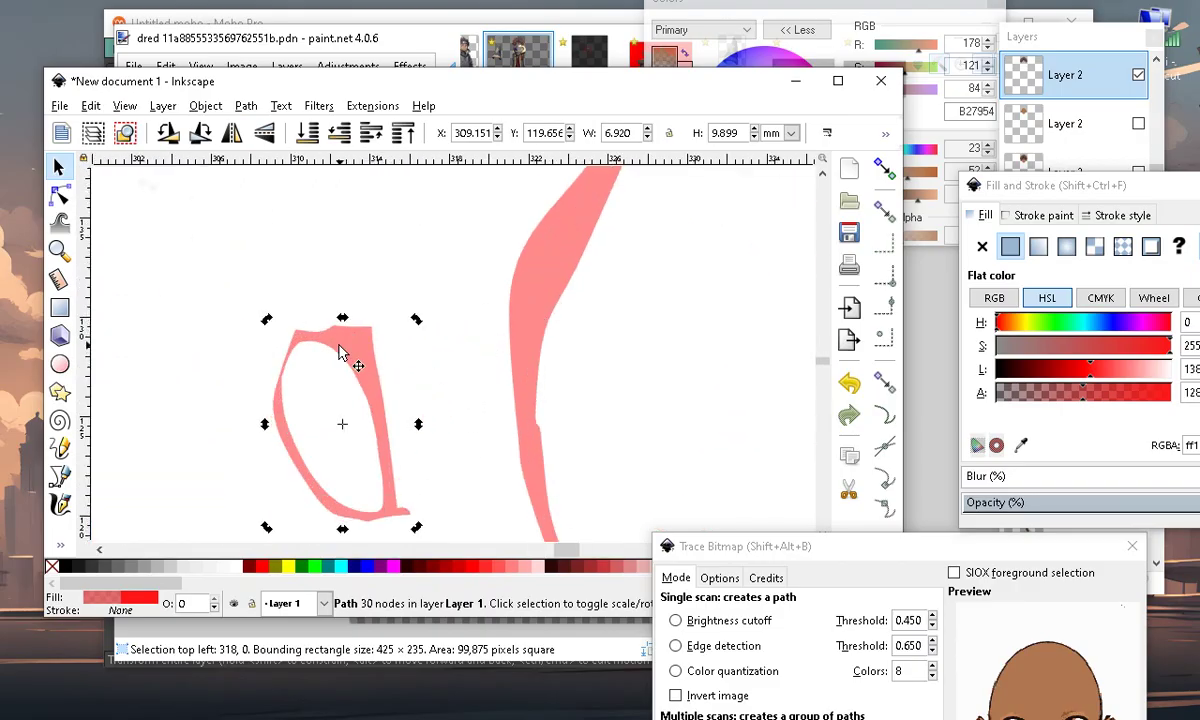
left_click(60, 193)
scroll(300, 350, "up", 3)
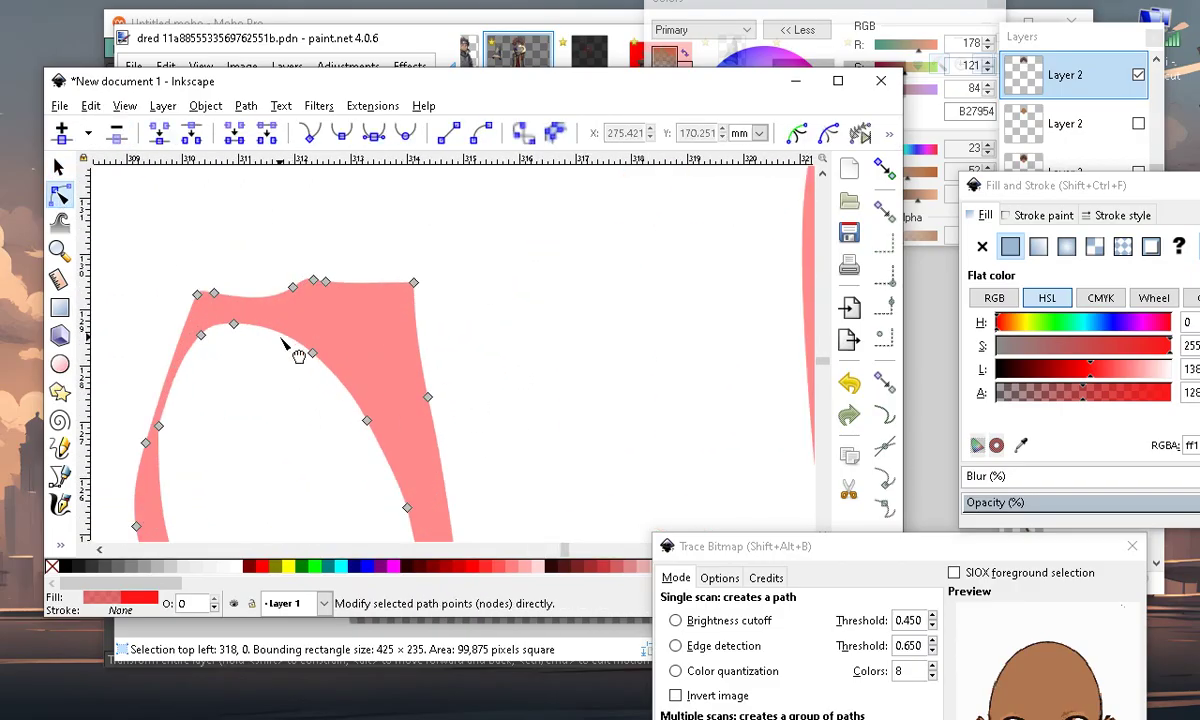
left_click_drag(200, 230, 342, 316)
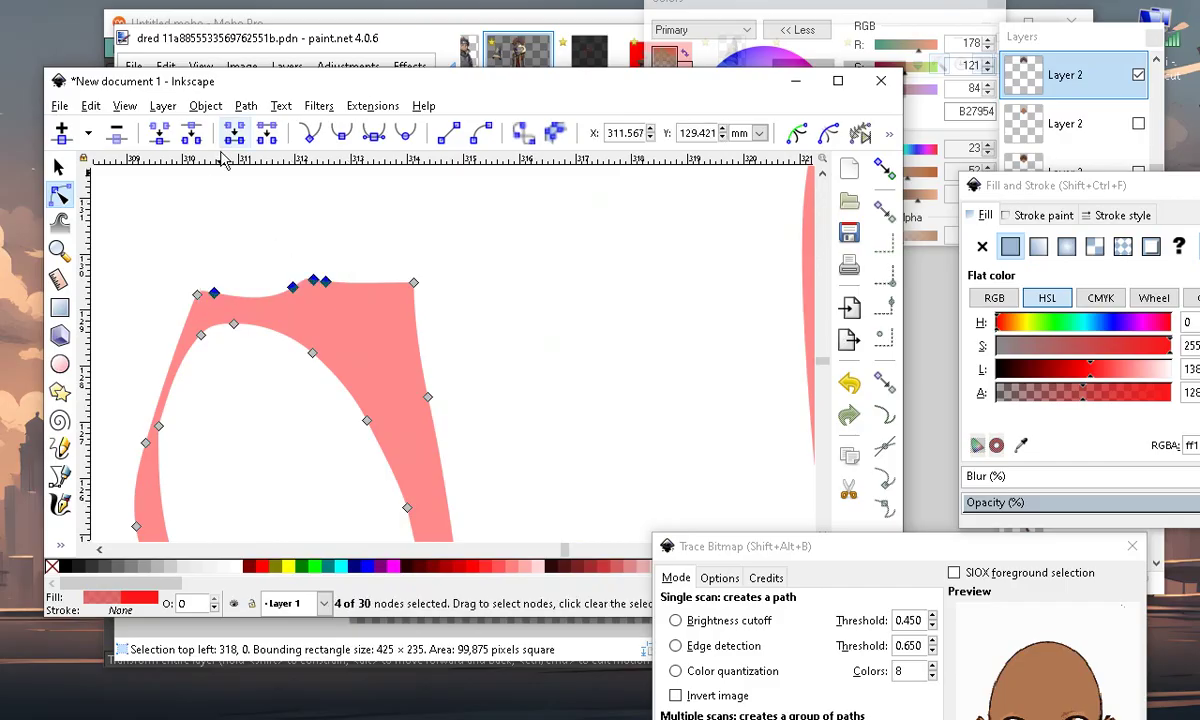
left_click(414, 137)
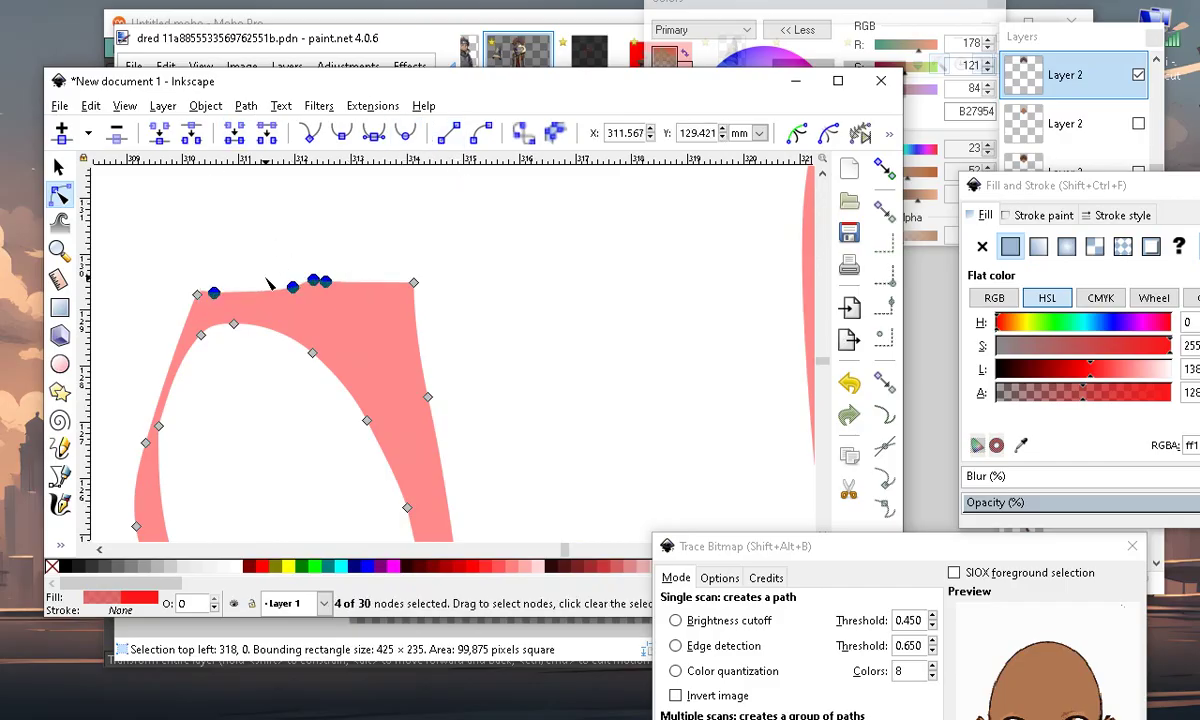
mouse_move(293, 288)
left_mouse_down()
mouse_move(279, 266)
mouse_move(298, 300)
mouse_move(303, 276)
mouse_move(268, 254)
mouse_move(279, 288)
left_mouse_up()
left_click(263, 240)
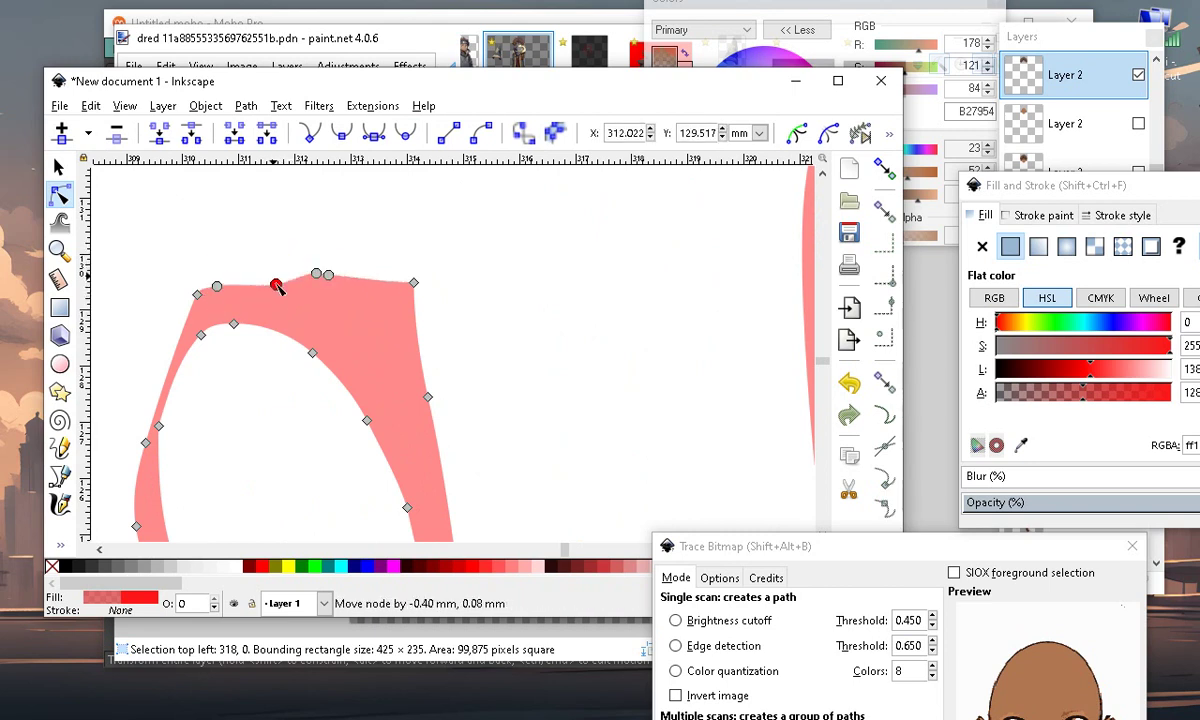
scroll(276, 285, "down", 3)
scroll(360, 258, "up", 1)
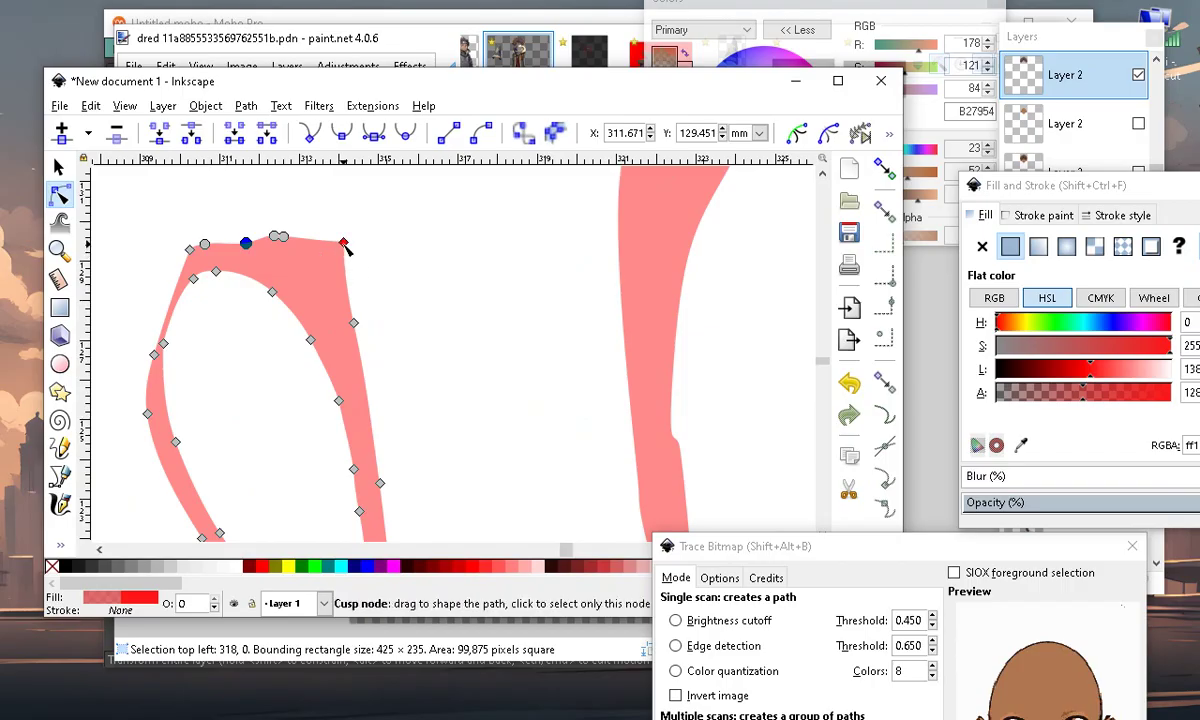
scroll(380, 342, "down", 3)
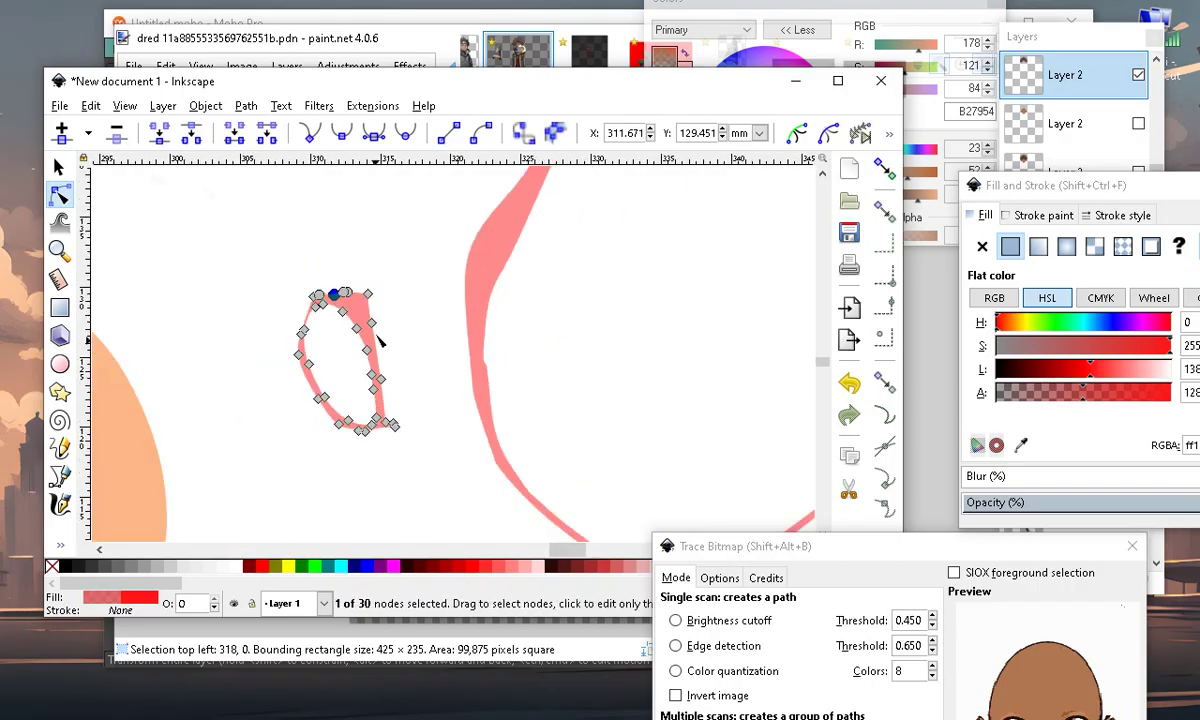
left_click(459, 491)
Make the upper node on the mirrored ear's outer edge auto-smooth and pull it up and outward to round the curve
scroll(335, 260, "up", 3)
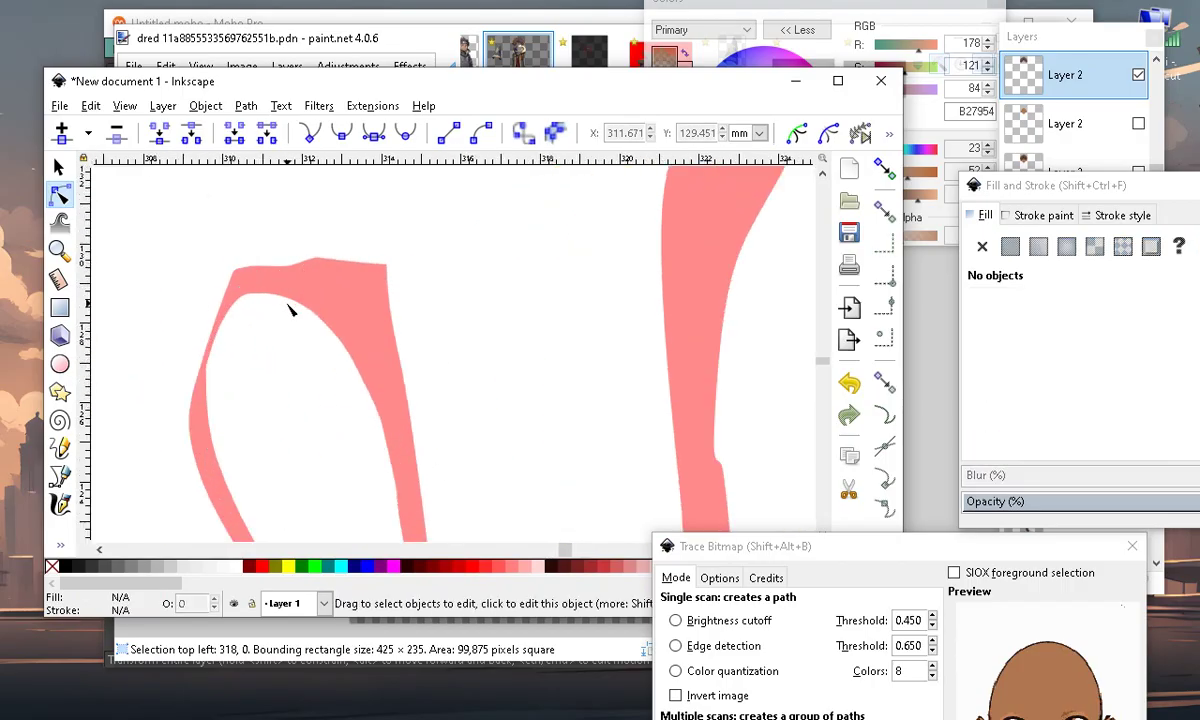
left_click(352, 314)
scroll(200, 330, "up", 1)
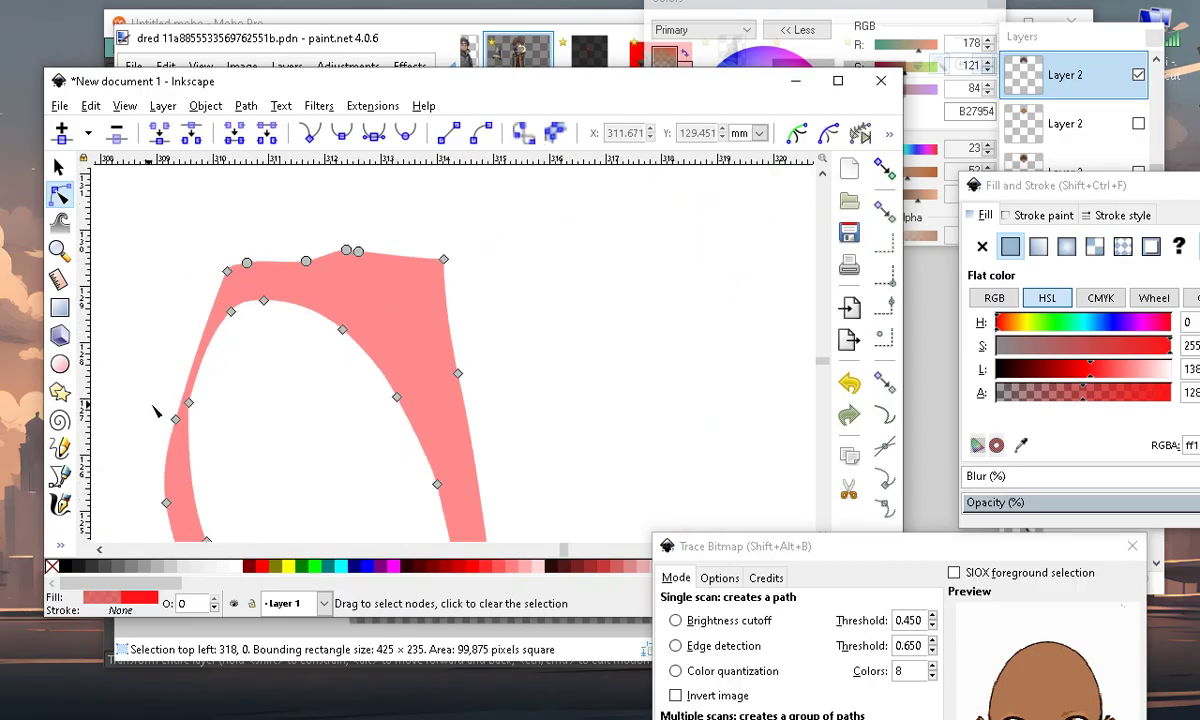
left_click_drag(184, 471, 181, 473)
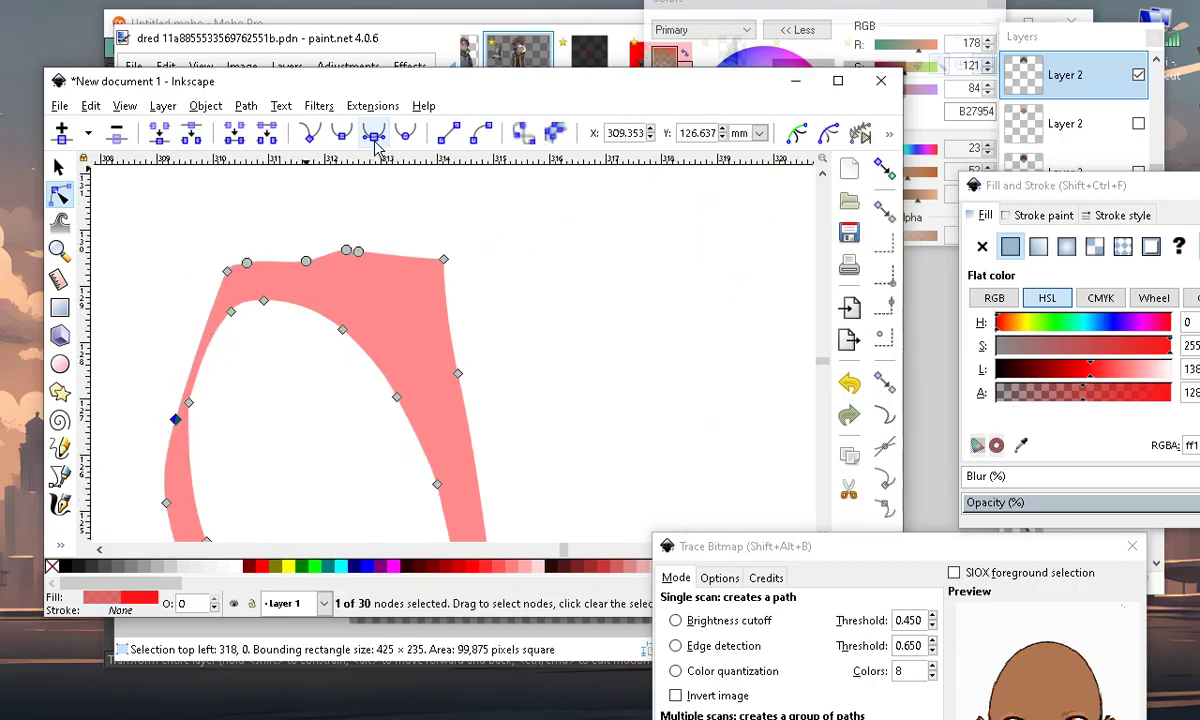
left_click_drag(177, 418, 164, 396)
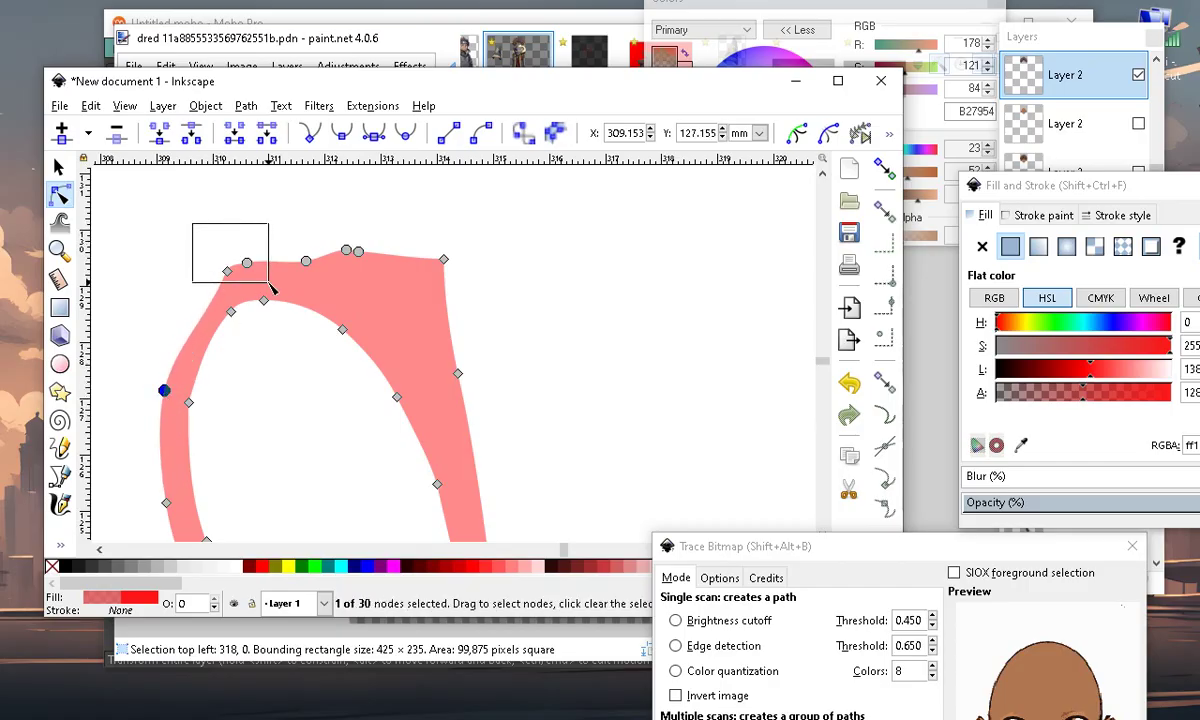
Delete the cusp node at the upper outer corner of the mirrored ear outline
left_click_drag(241, 287, 241, 287)
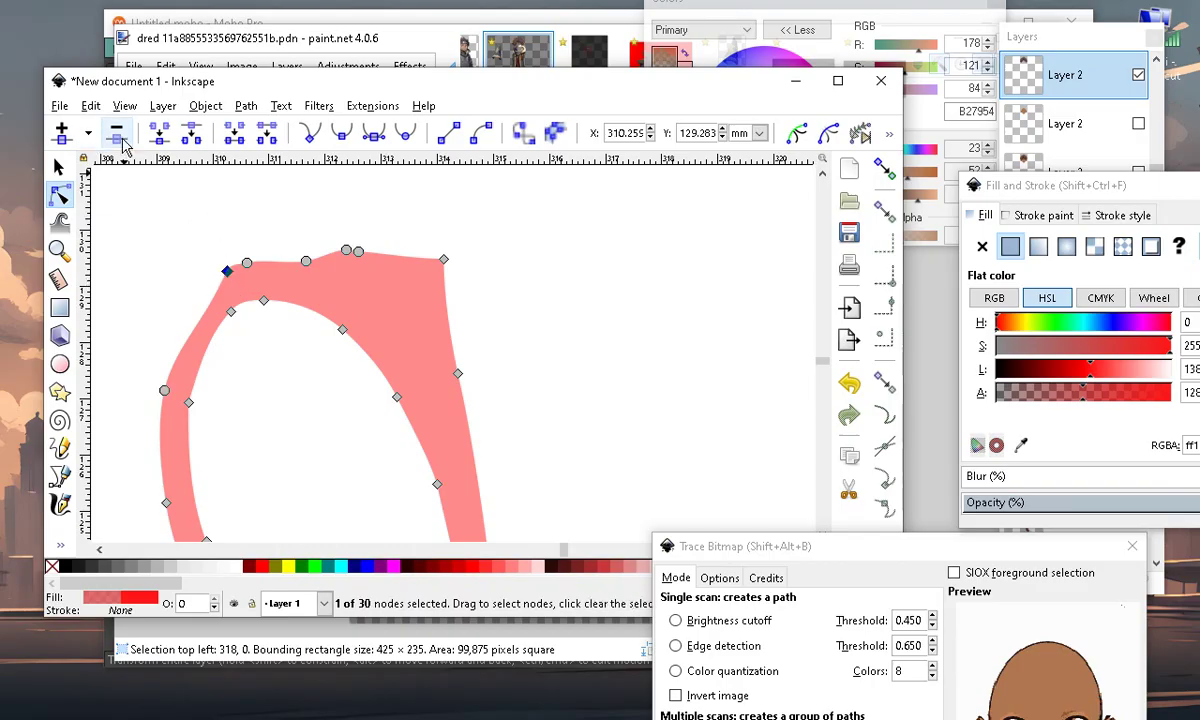
scroll(305, 250, "down", 1)
scroll(305, 250, "down", 1)
scroll(357, 520, "up", 1)
left_click(354, 532)
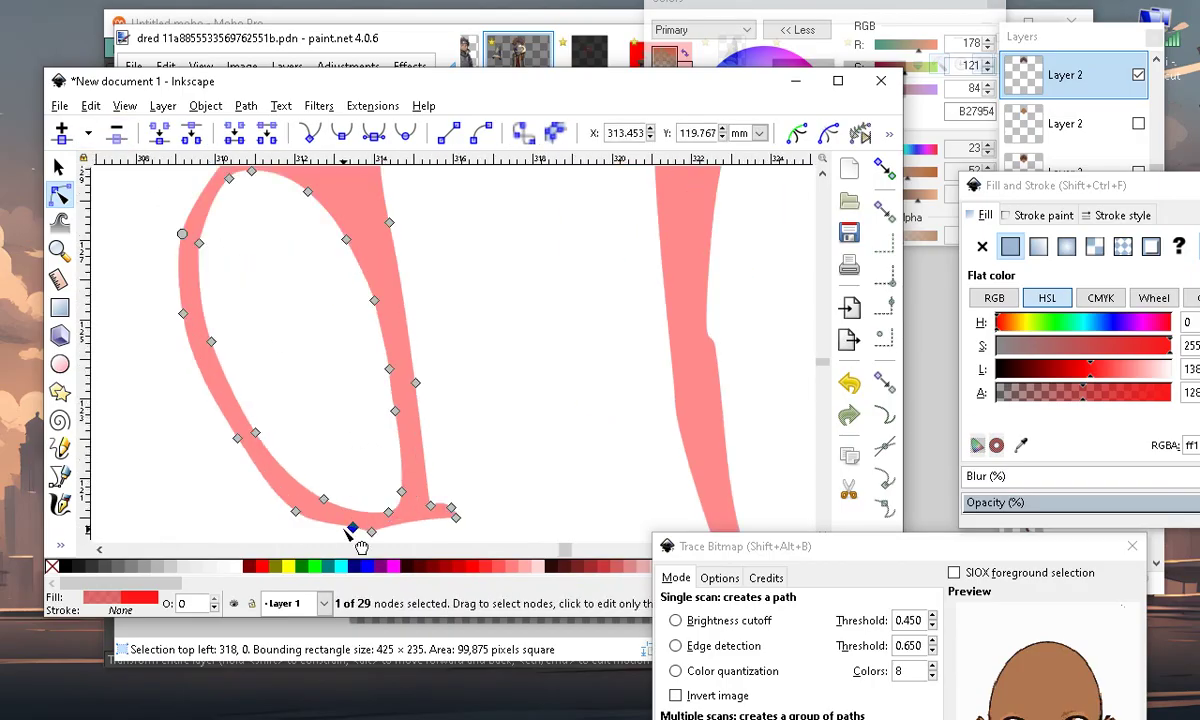
scroll(408, 466, "down", 1)
left_click(478, 450)
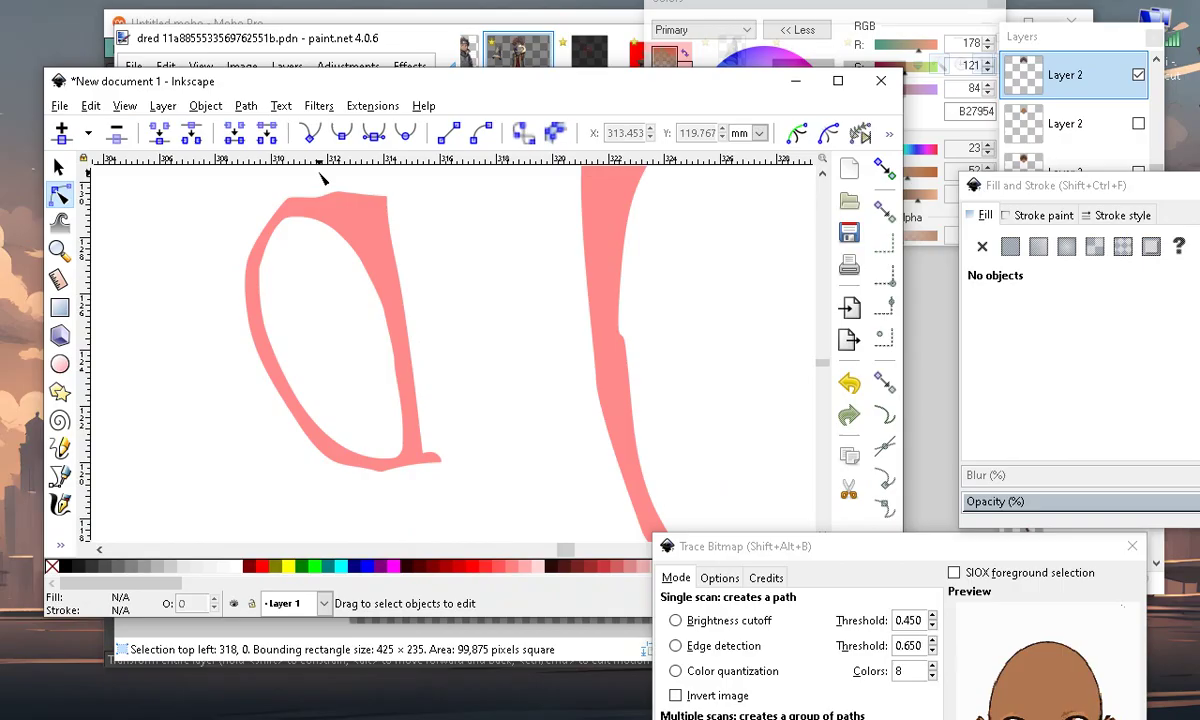
Examine the edited ear outline's upper curve up close and against the reference character's ears
scroll(300, 220, "up", 2)
scroll(293, 237, "down", 3)
scroll(293, 237, "up", 3)
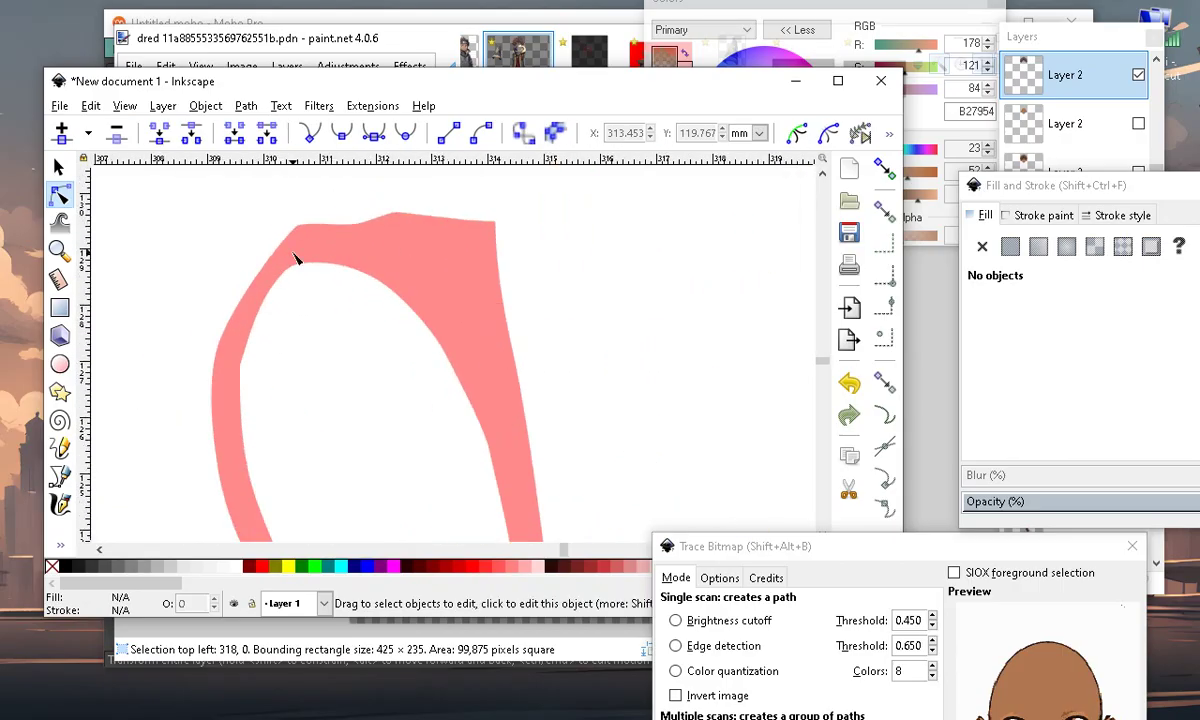
left_click(297, 245)
scroll(300, 243, "up", 2)
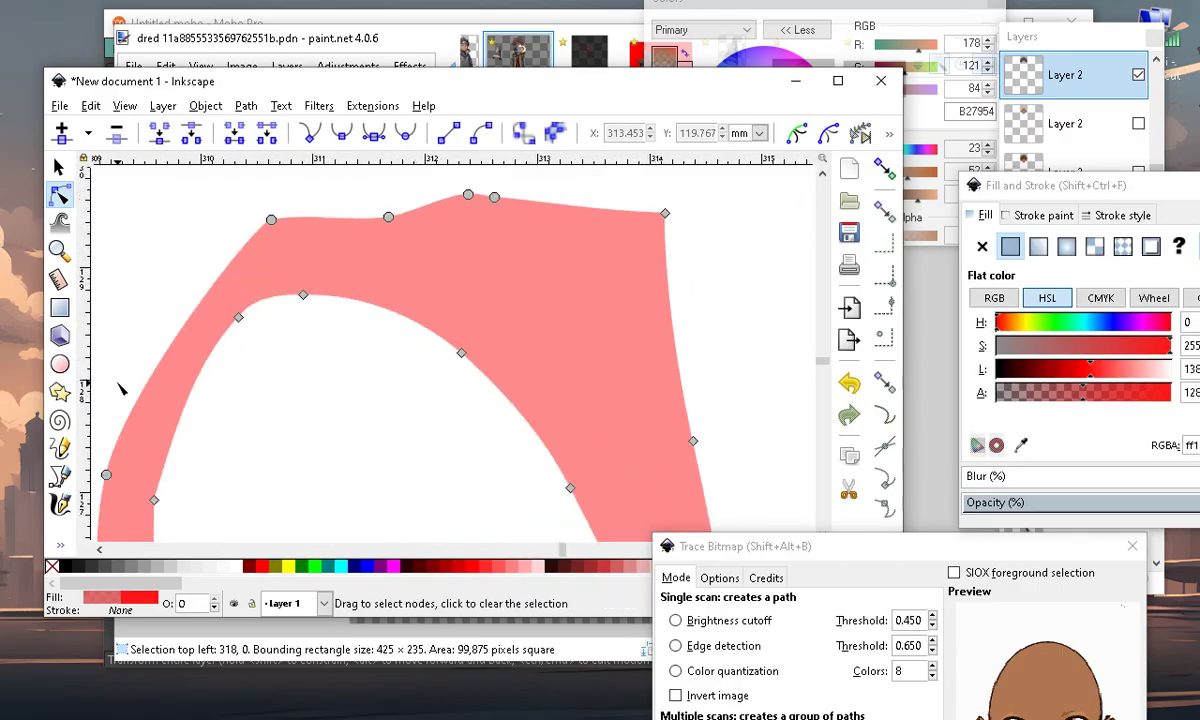
scroll(303, 282, "down", 3)
scroll(279, 260, "down", 9)
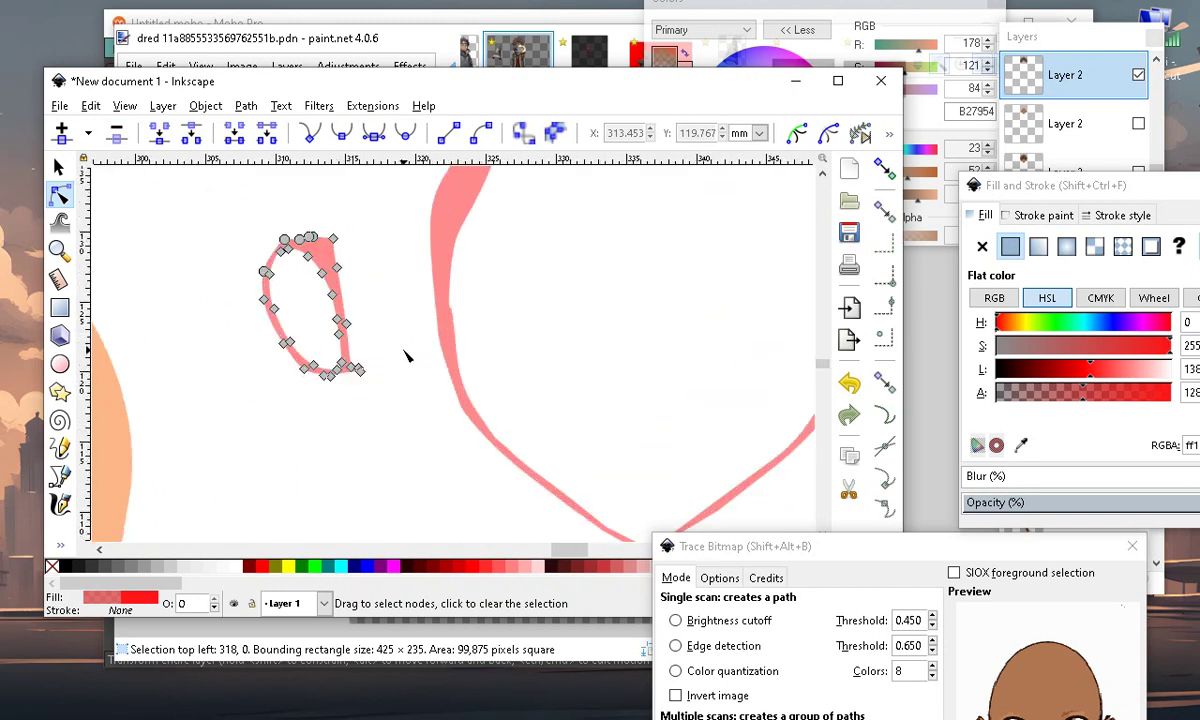
scroll(353, 322, "up", 3)
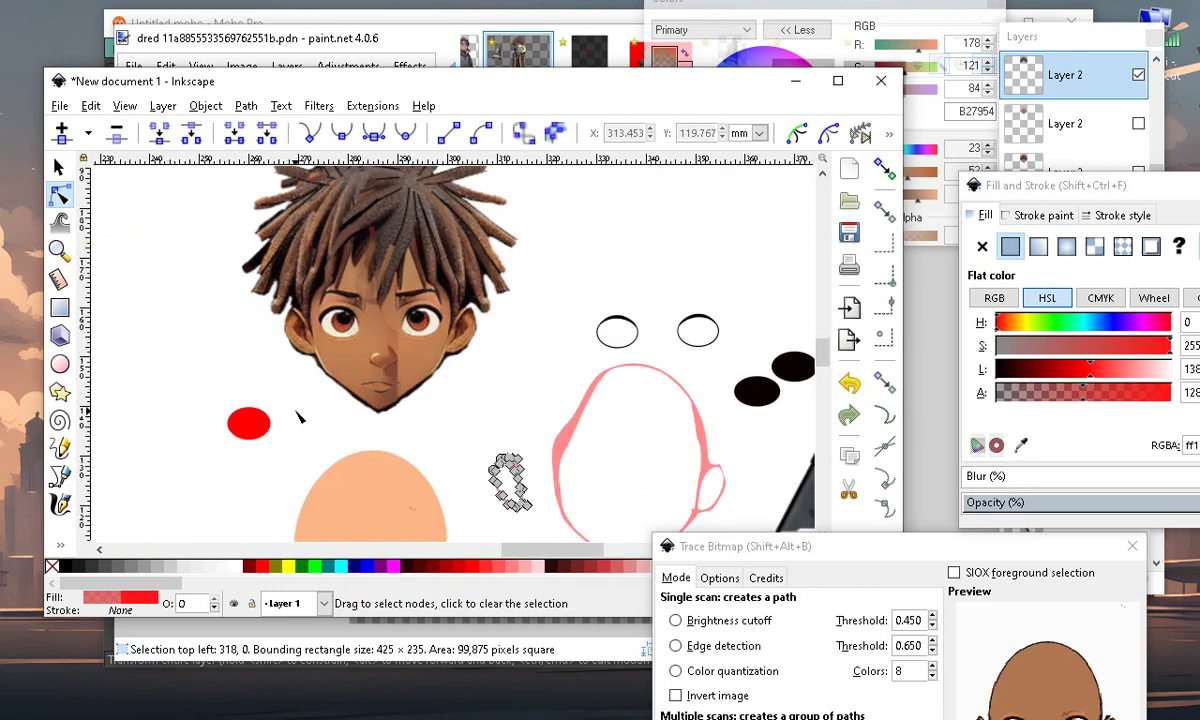
Move the edited ear outline up and away from the head outline, toward the reference character's chin
left_click(59, 172)
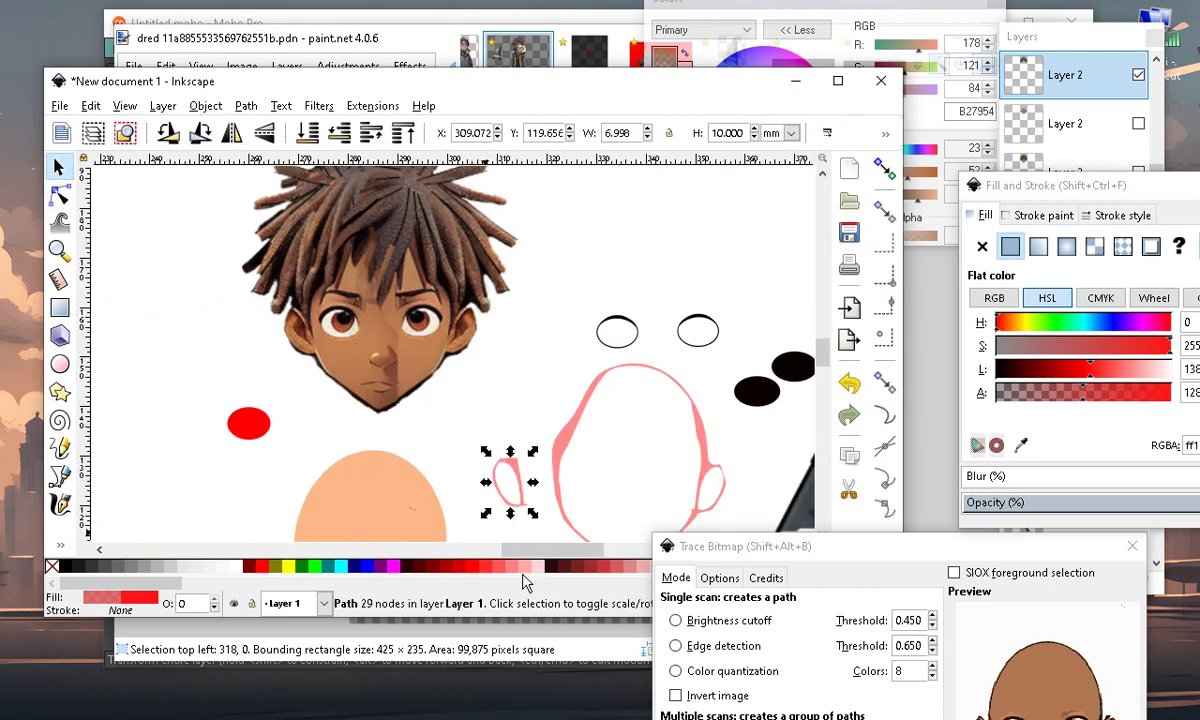
scroll(502, 509, "up", 4)
scroll(516, 425, "down", 4)
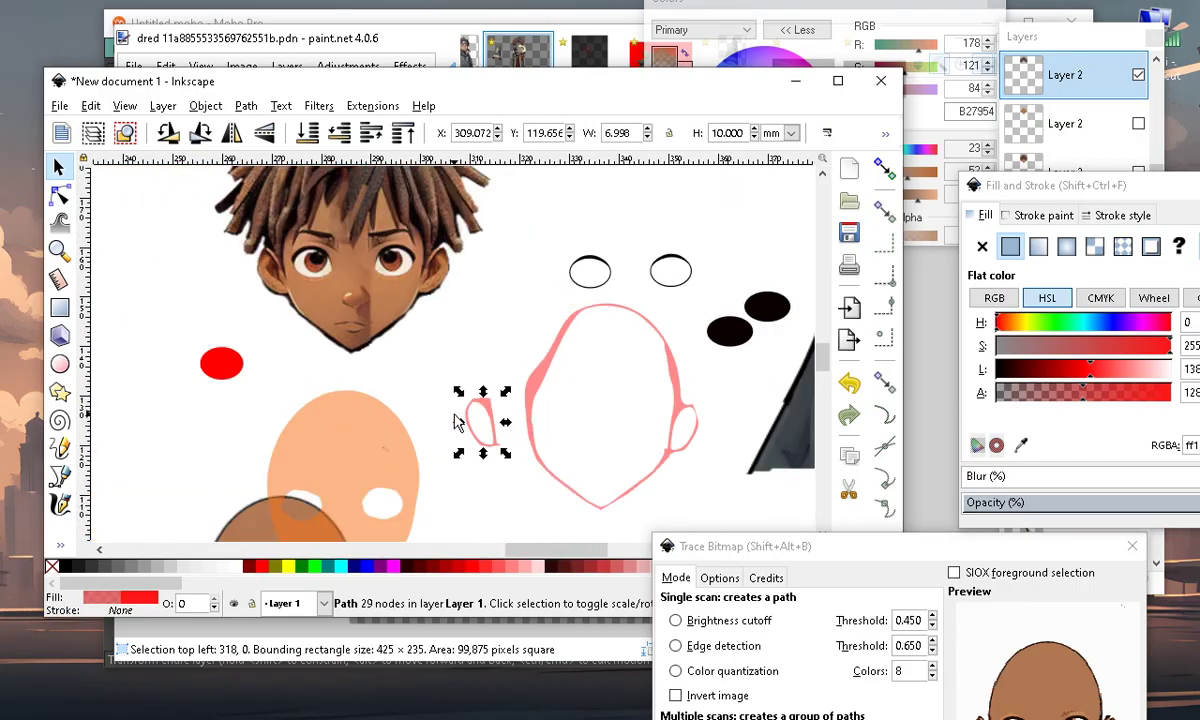
scroll(487, 425, "down", 3)
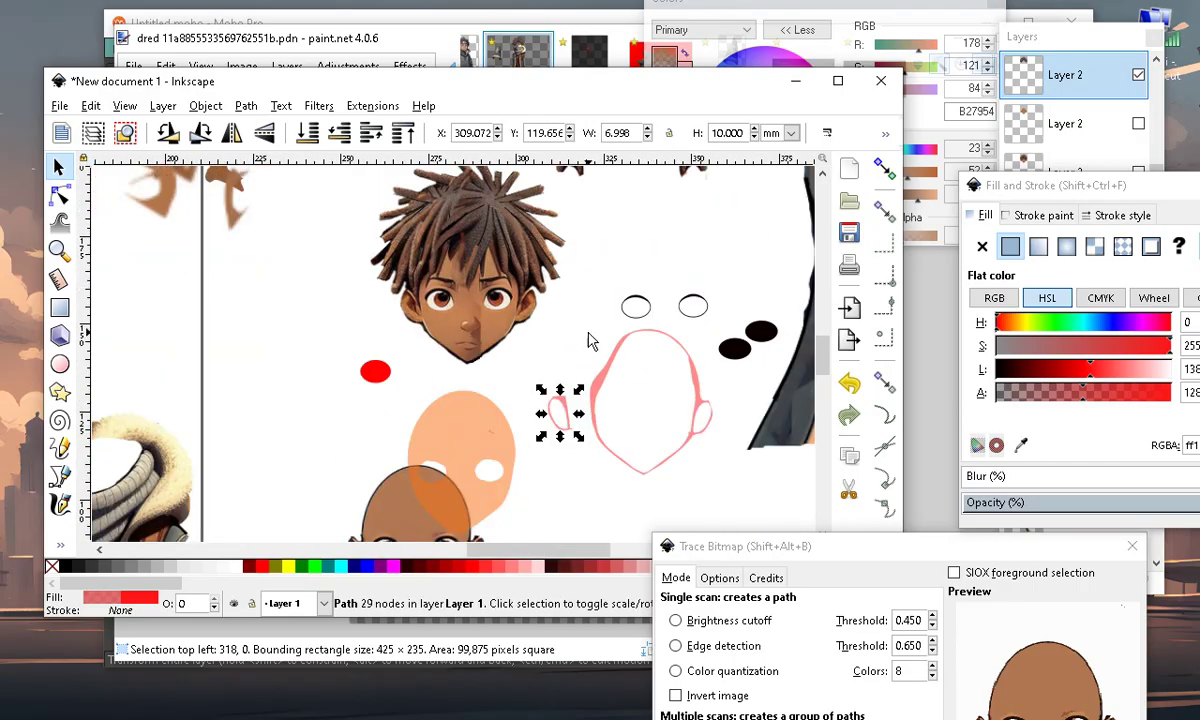
scroll(690, 470, "up", 2)
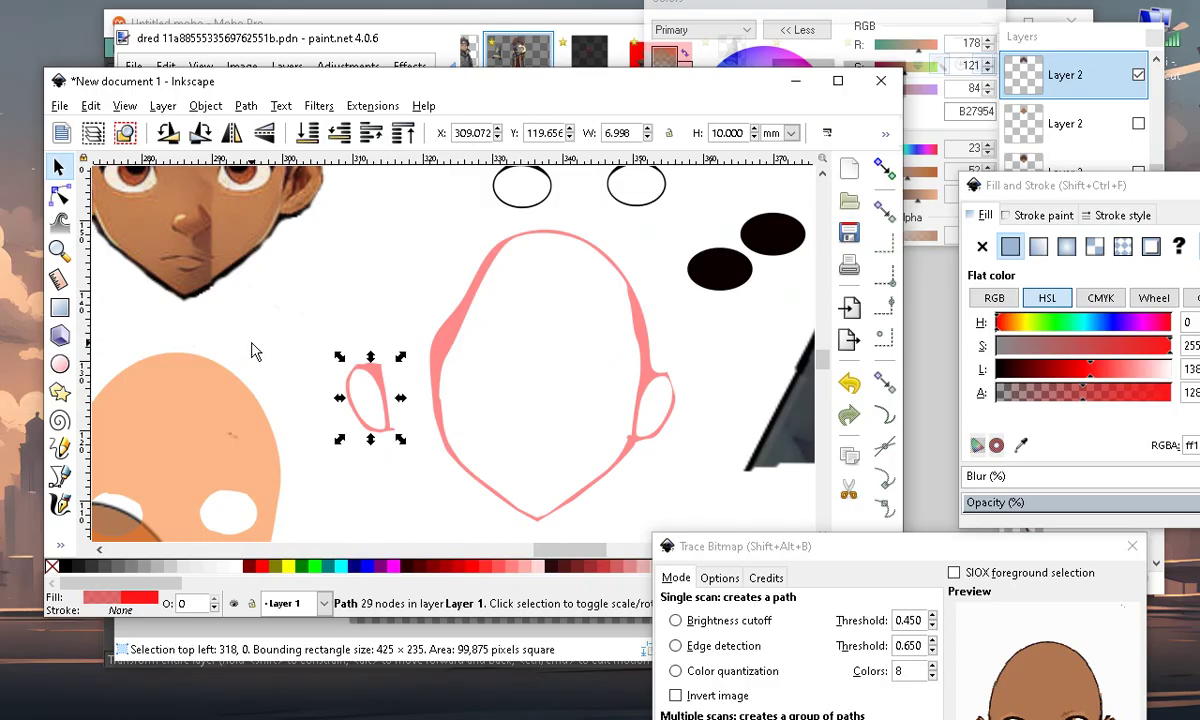
left_click_drag(375, 397, 323, 317)
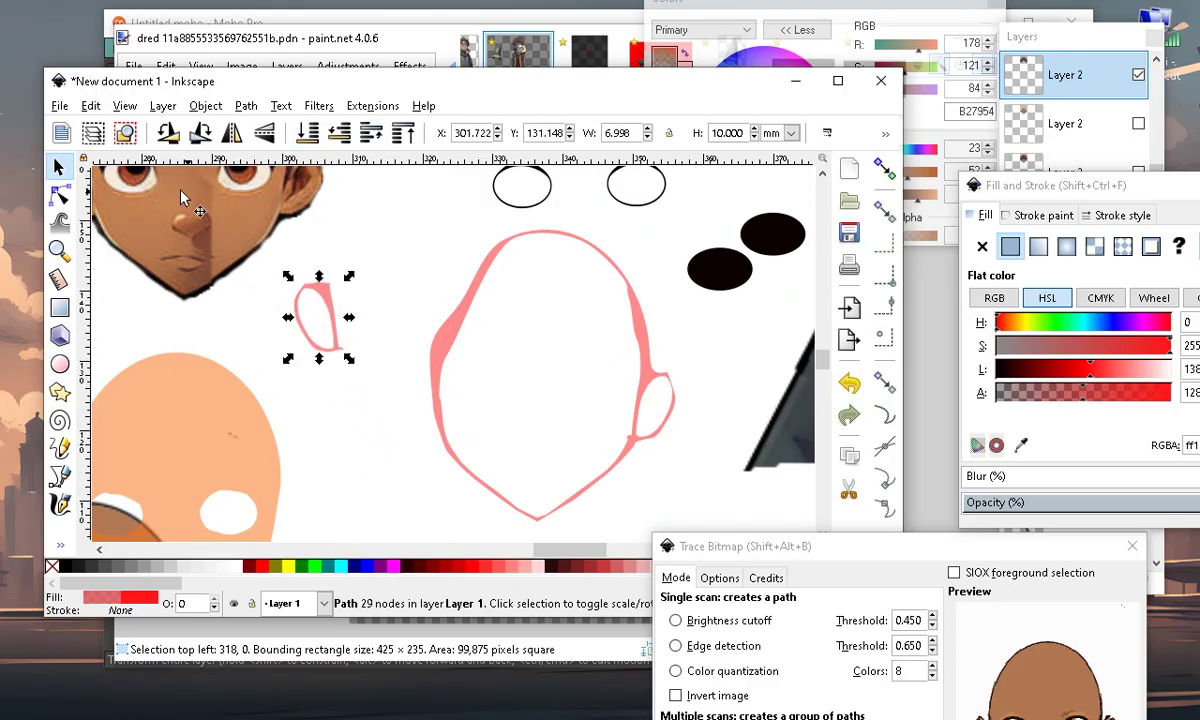
Duplicate the edited ear outline, flip the copy horizontally and place it between the original ear and the head outline
left_click(92, 106)
left_click(120, 344)
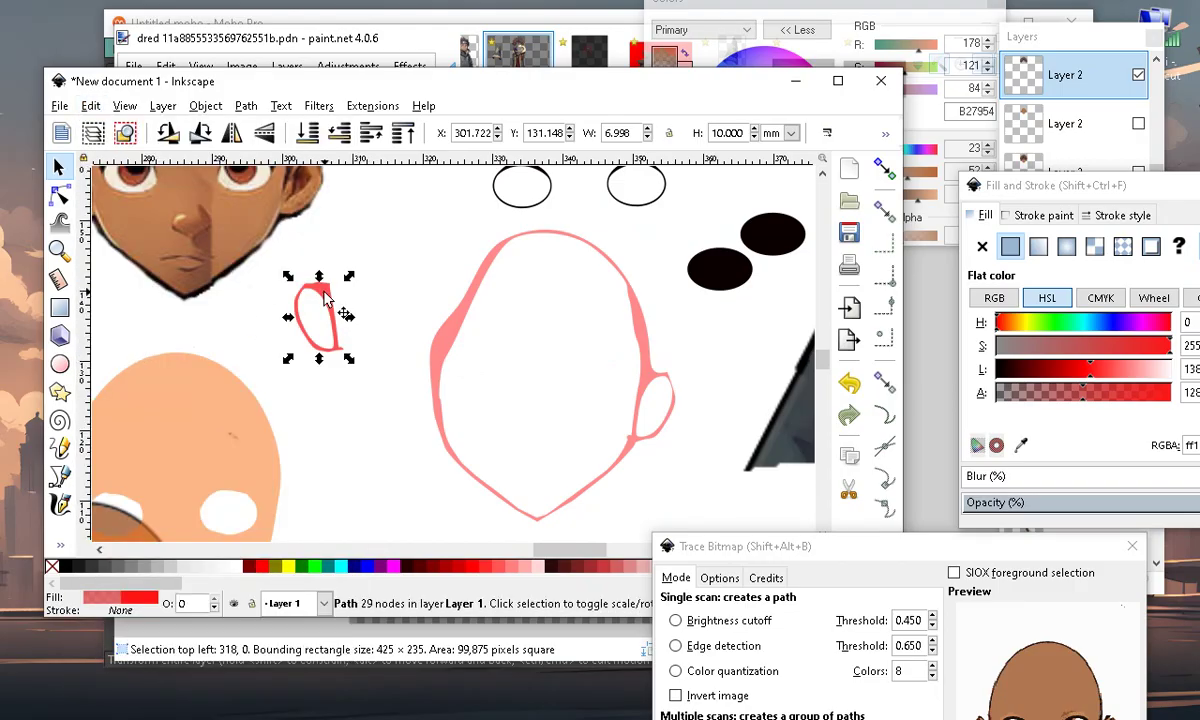
left_click(236, 140)
left_click_drag(343, 330, 425, 374)
Move the peach face shape off the bald head image and place the bald head on blank canvas below the head outline
scroll(344, 298, "down", 5, "ctrl")
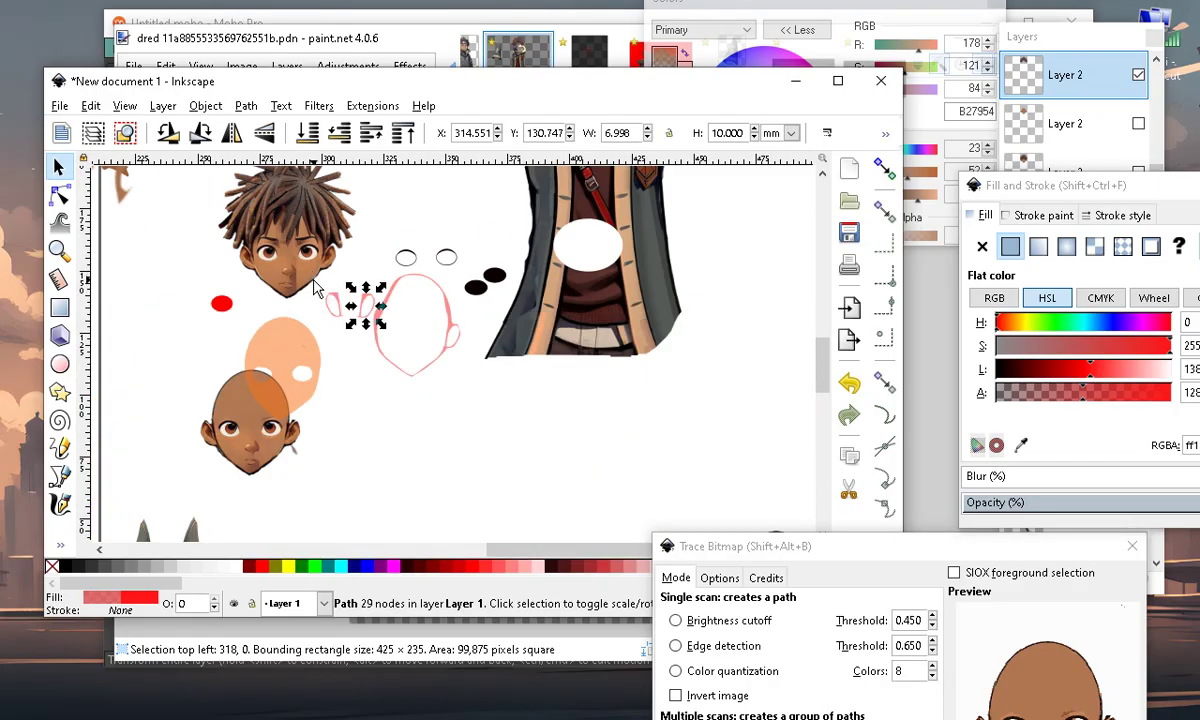
scroll(447, 275, "up", 2, "ctrl")
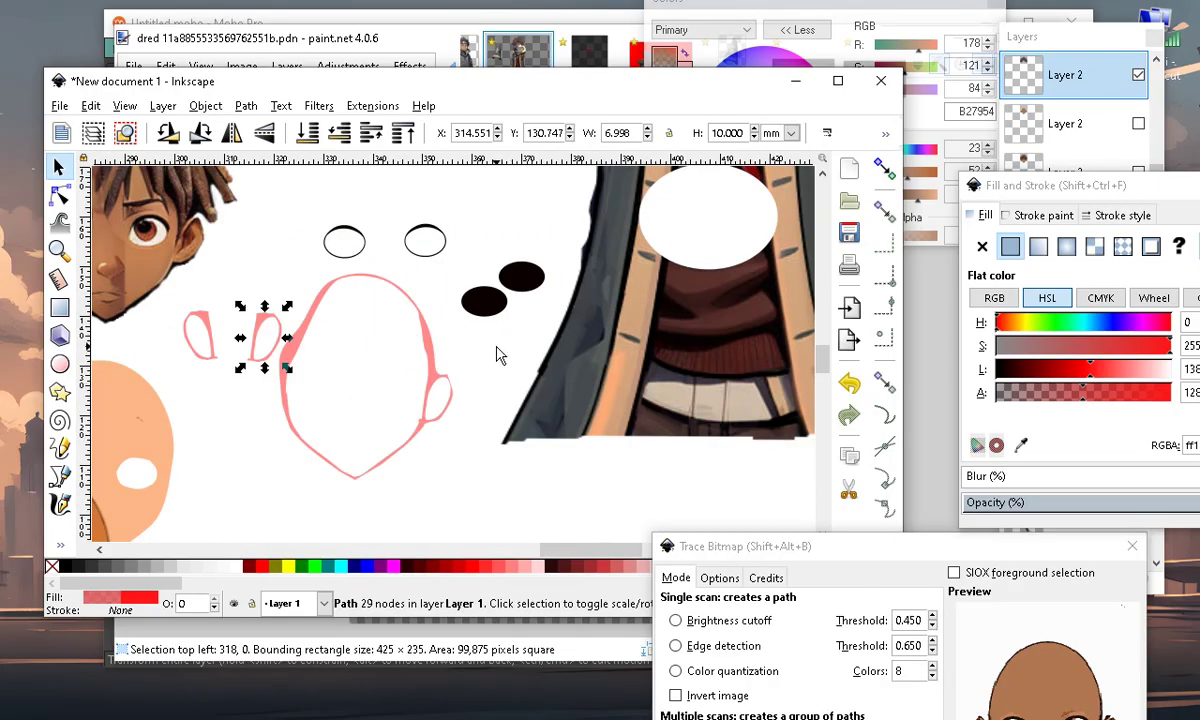
scroll(431, 358, "down", 2, "ctrl")
scroll(335, 502, "up", 1, "ctrl")
left_click_drag(185, 408, 707, 508)
left_click_drag(205, 433, 503, 415)
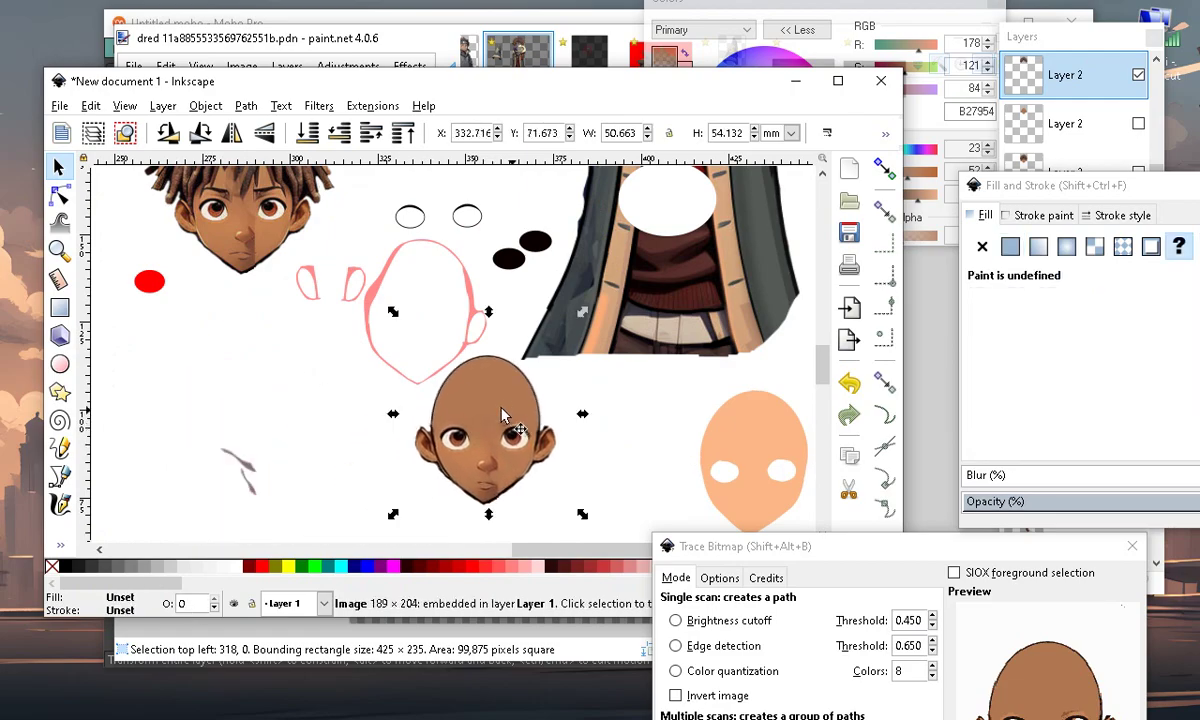
Move the group containing the pink head outline down beside the bald head image
left_click_drag(484, 313, 402, 455)
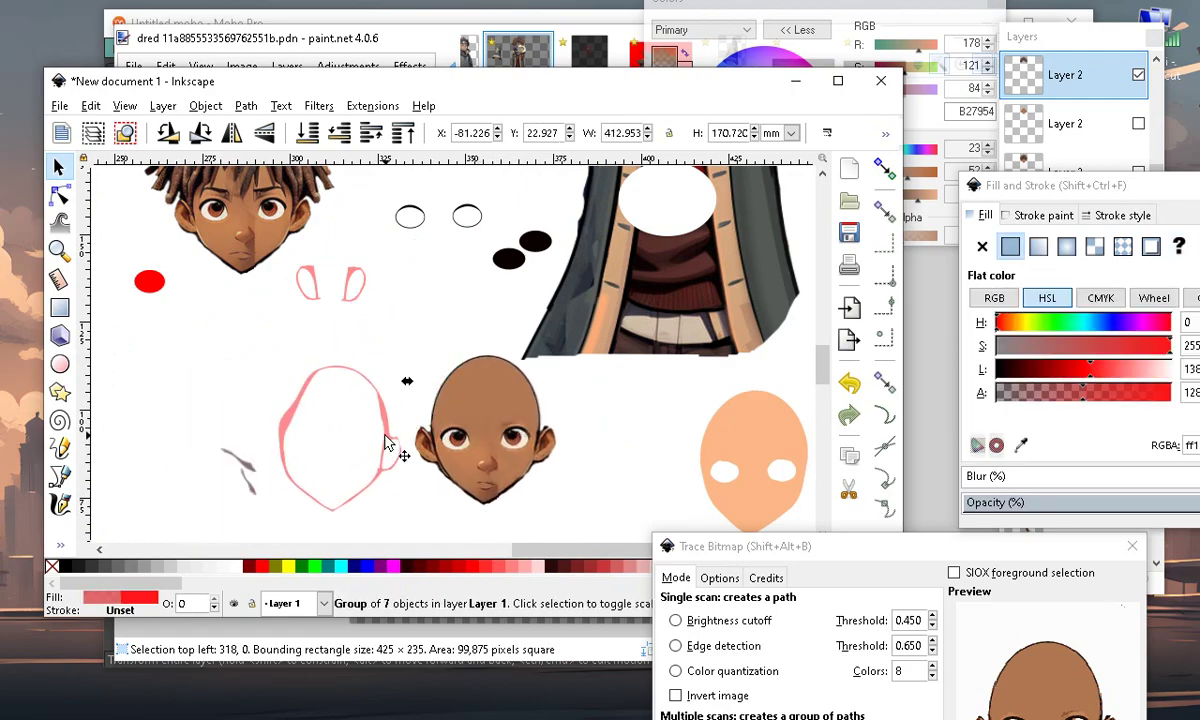
scroll(390, 480, "up", 3, "ctrl")
scroll(378, 487, "down", 5, "ctrl")
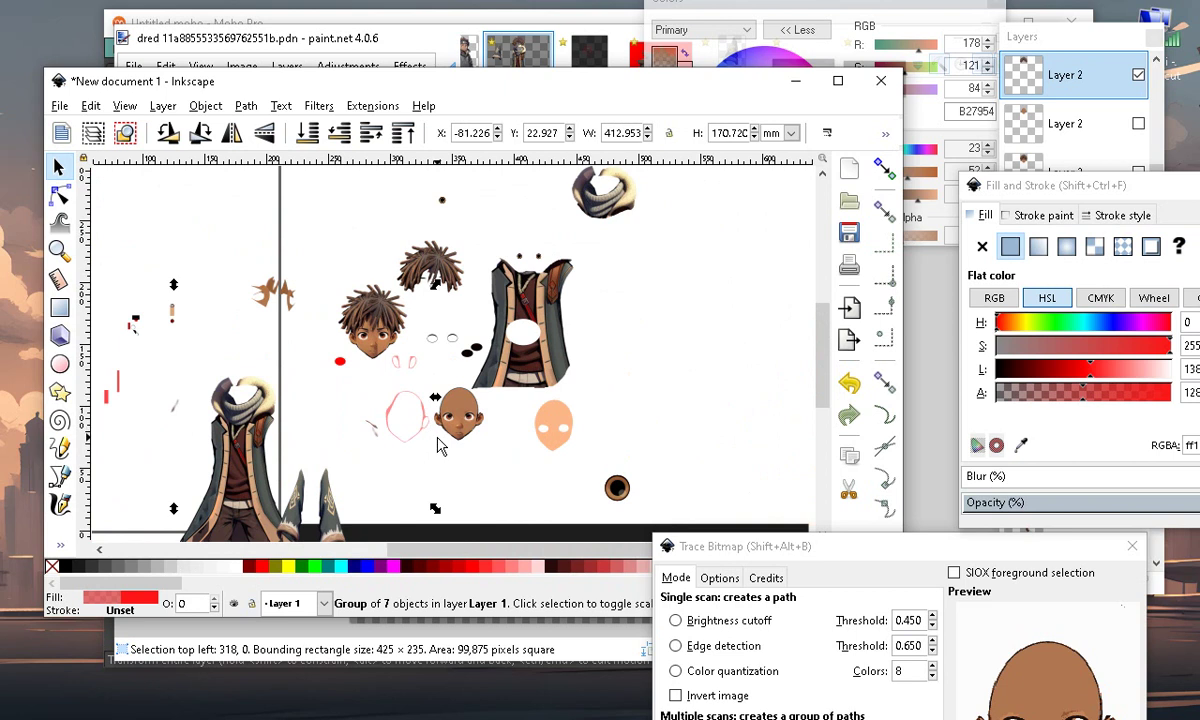
scroll(437, 446, "up", 5, "ctrl")
scroll(510, 430, "down", 2, "ctrl")
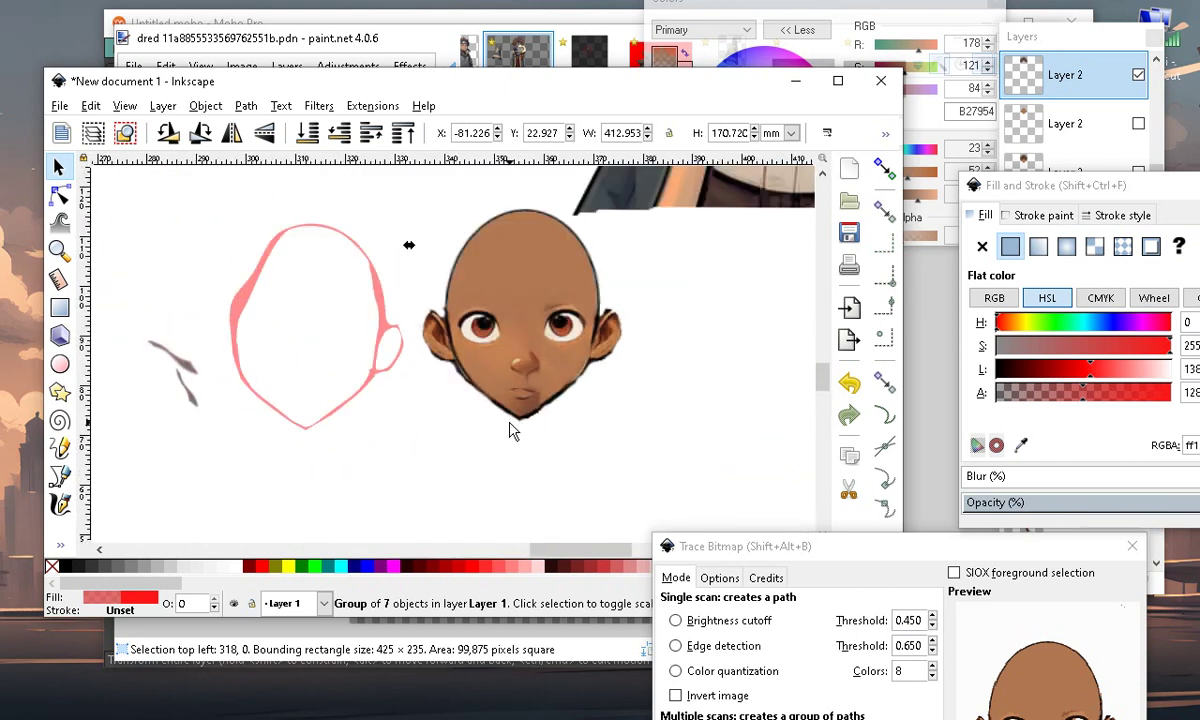
scroll(190, 372, "up", 1, "ctrl")
scroll(496, 514, "down", 6, "ctrl")
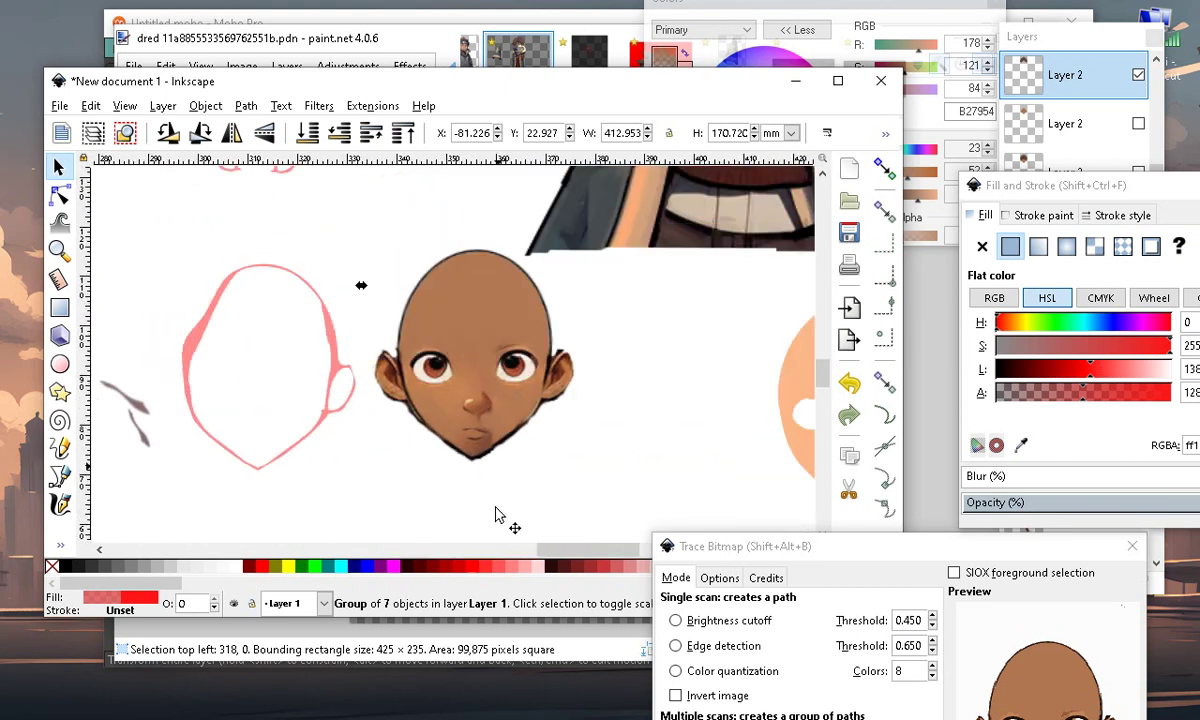
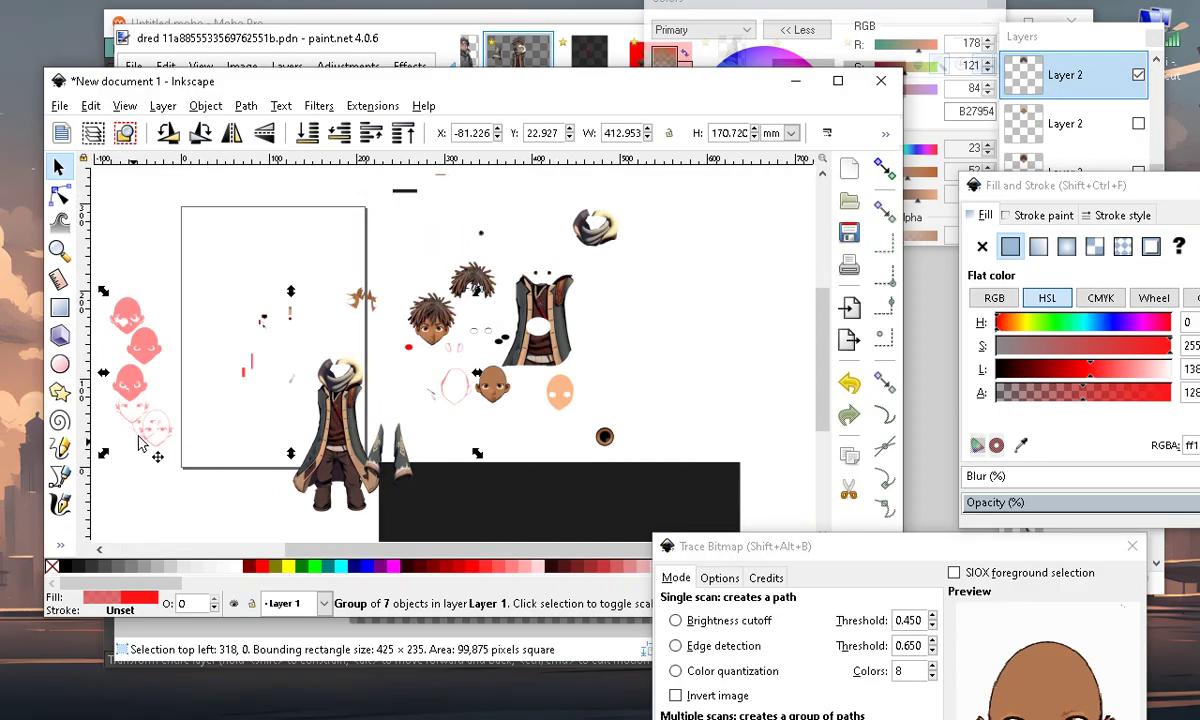
Select the traced bald-head line art inside its group and move it away from the overlapping traces onto the blank page
scroll(112, 458, "up", 3, "ctrl")
scroll(397, 457, "down", 2, "ctrl")
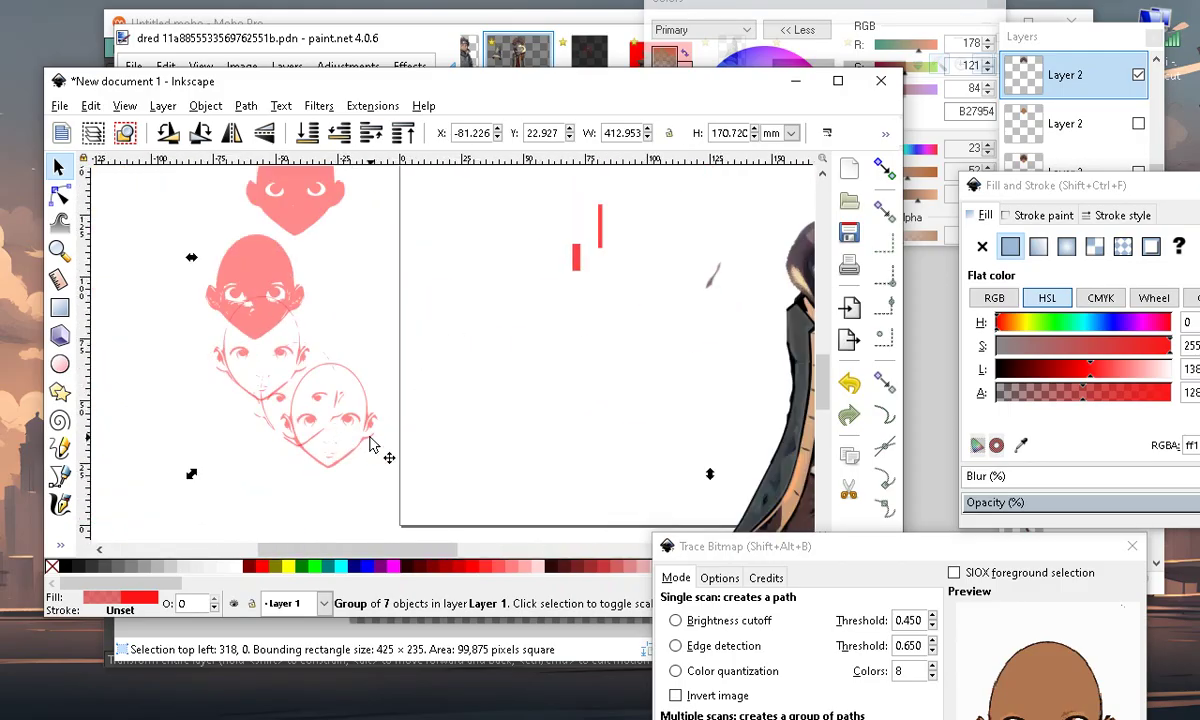
left_click(375, 448)
left_click(370, 432, "ctrl")
left_click_drag(370, 432, 595, 448)
scroll(548, 458, "up", 4, "ctrl")
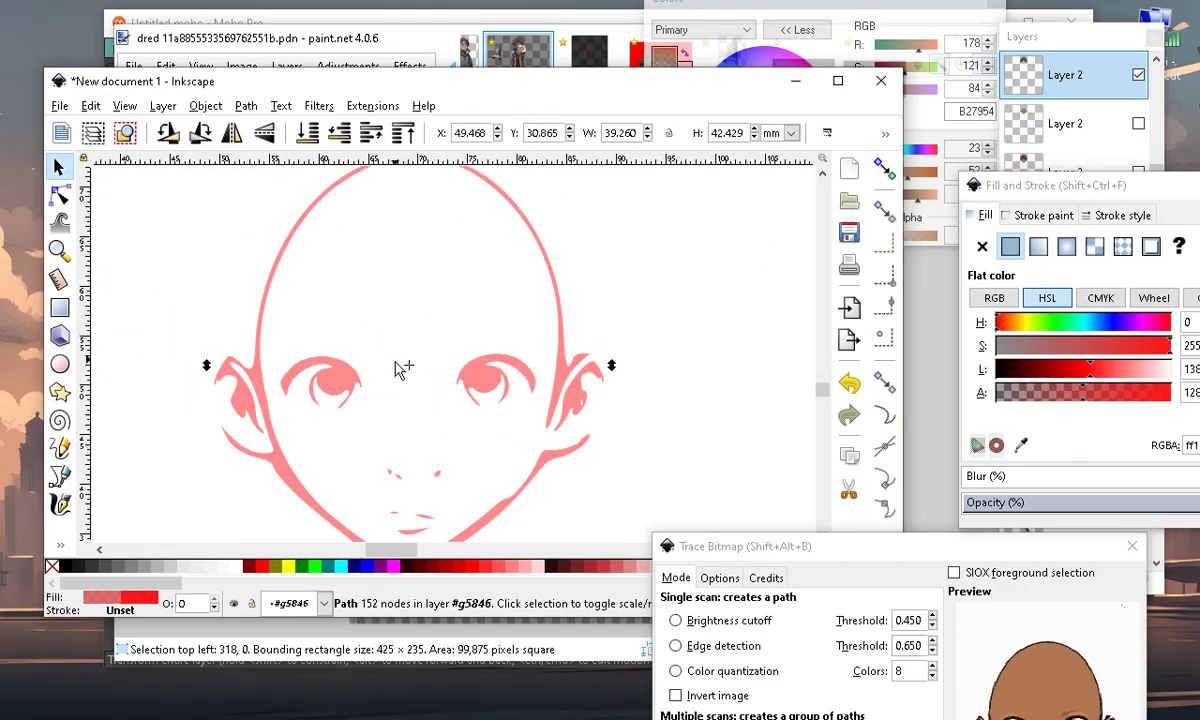
scroll(402, 380, "down", 2, "ctrl")
scroll(388, 316, "up", 3, "ctrl")
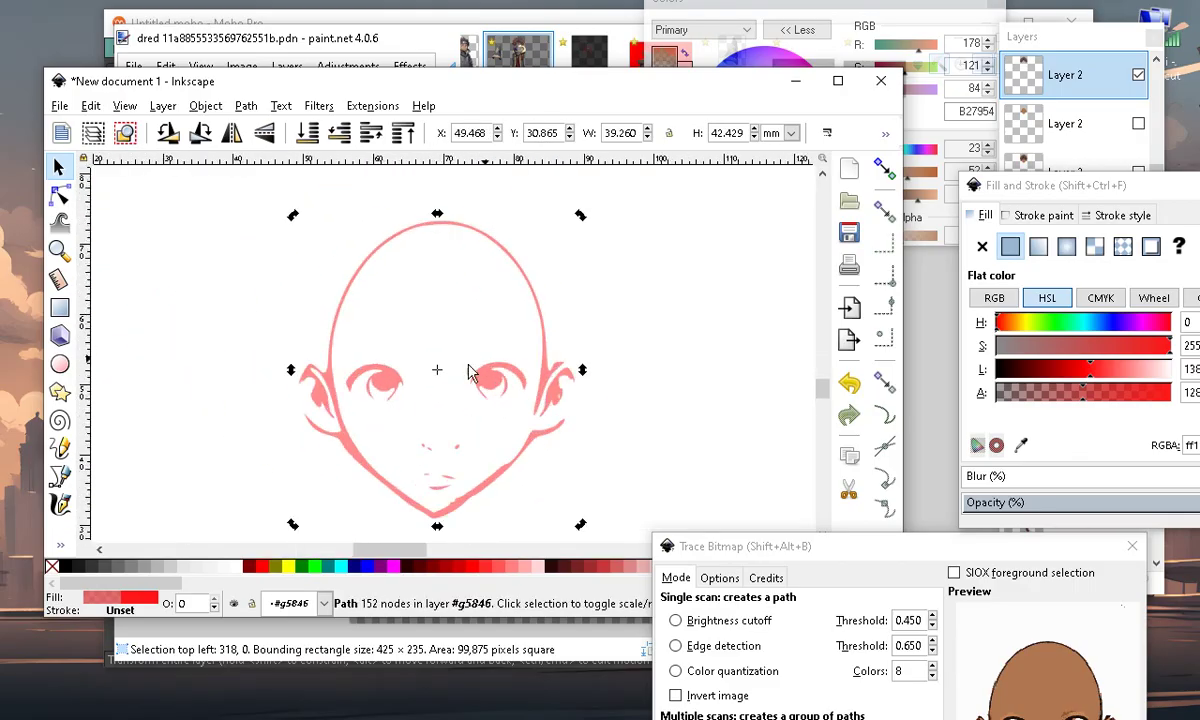
Move the traced bald-head line art from the page to the blank space between the fur-collared coat figure and the pink head outline
scroll(383, 490, "down", 4, "ctrl")
scroll(536, 442, "down", 4, "ctrl")
scroll(522, 378, "up", 3, "ctrl")
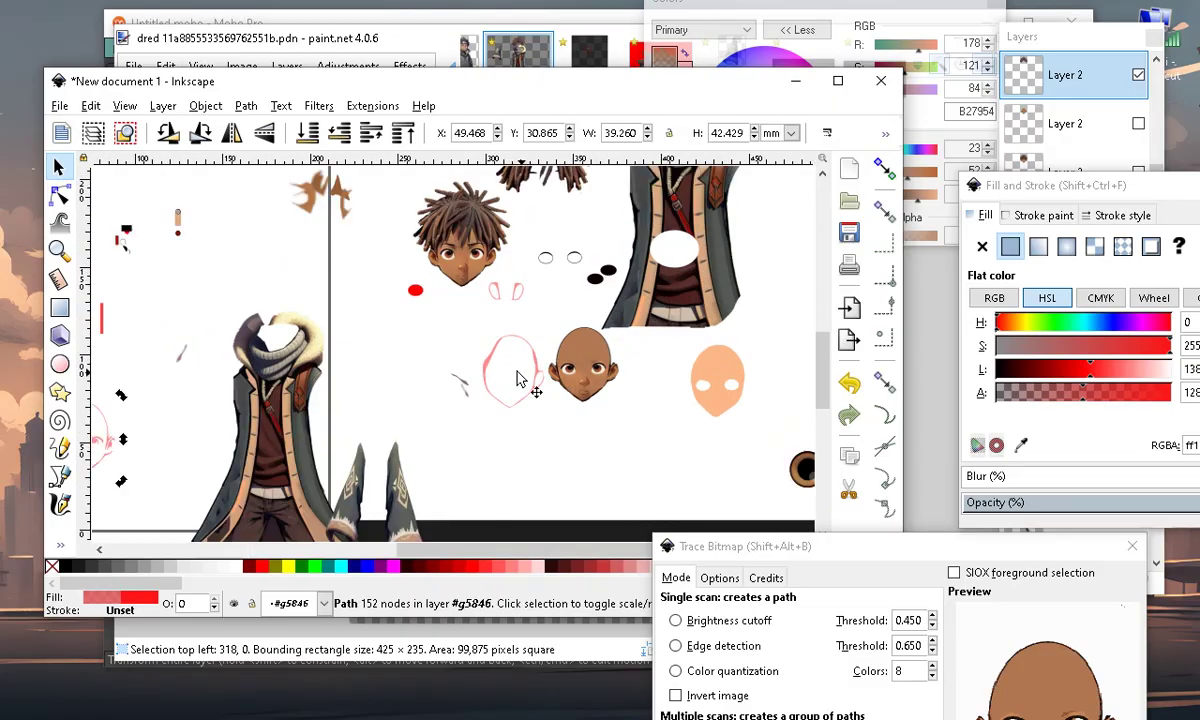
scroll(597, 373, "down", 2, "ctrl")
scroll(172, 410, "up", 3, "ctrl")
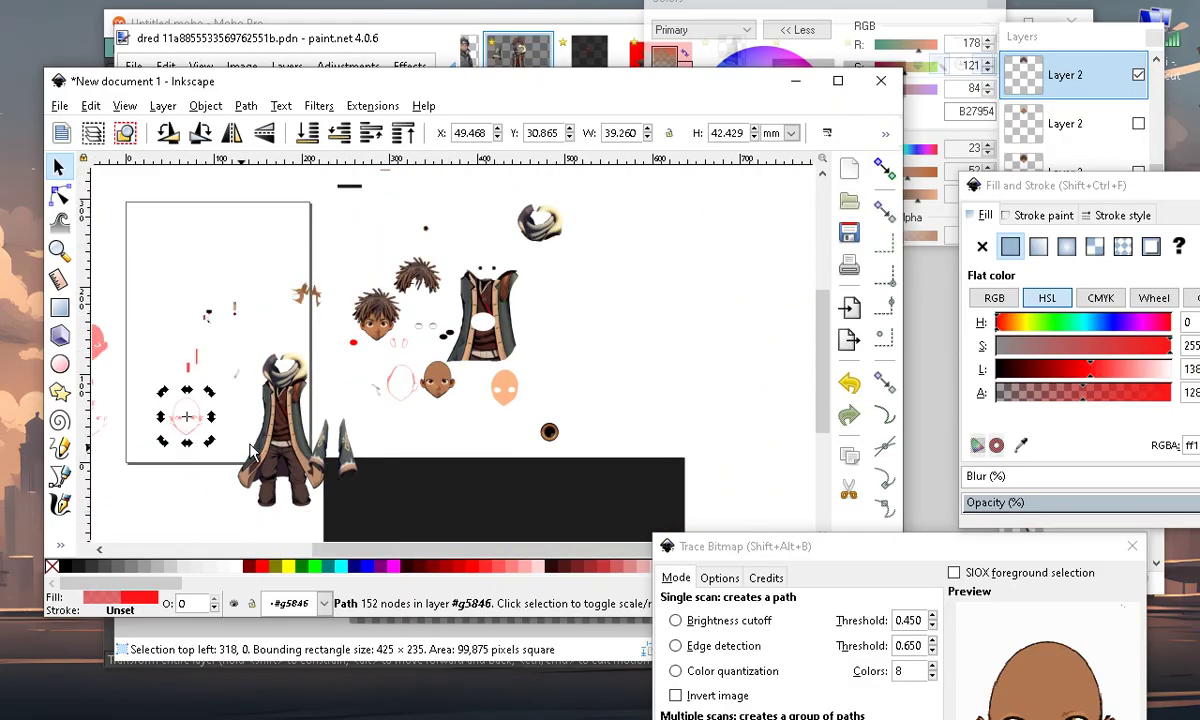
left_click_drag(140, 466, 533, 378)
scroll(600, 320, "up", 3, "ctrl")
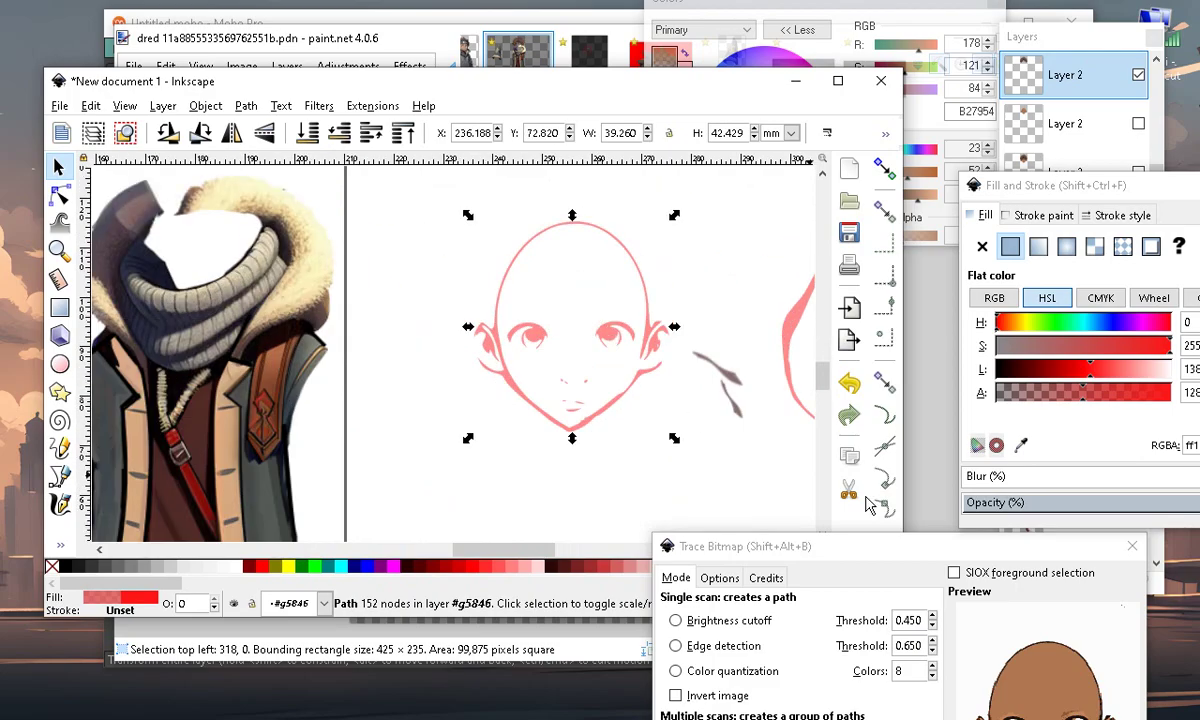
Delete all nodes of the left eye from the traced bald-head line art
scroll(584, 407, "up", 3, "ctrl")
scroll(536, 375, "down", 3, "ctrl")
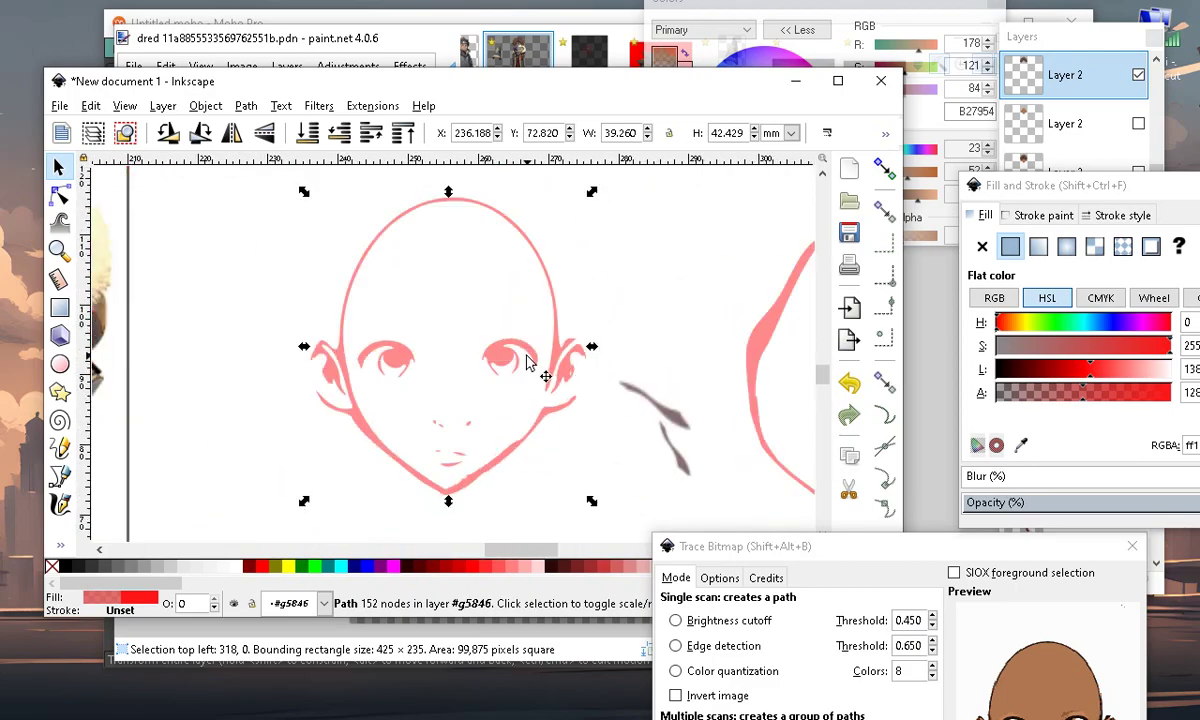
scroll(422, 396, "up", 2, "ctrl")
scroll(340, 385, "down", 2, "ctrl")
scroll(295, 383, "up", 3, "ctrl")
left_click(209, 263)
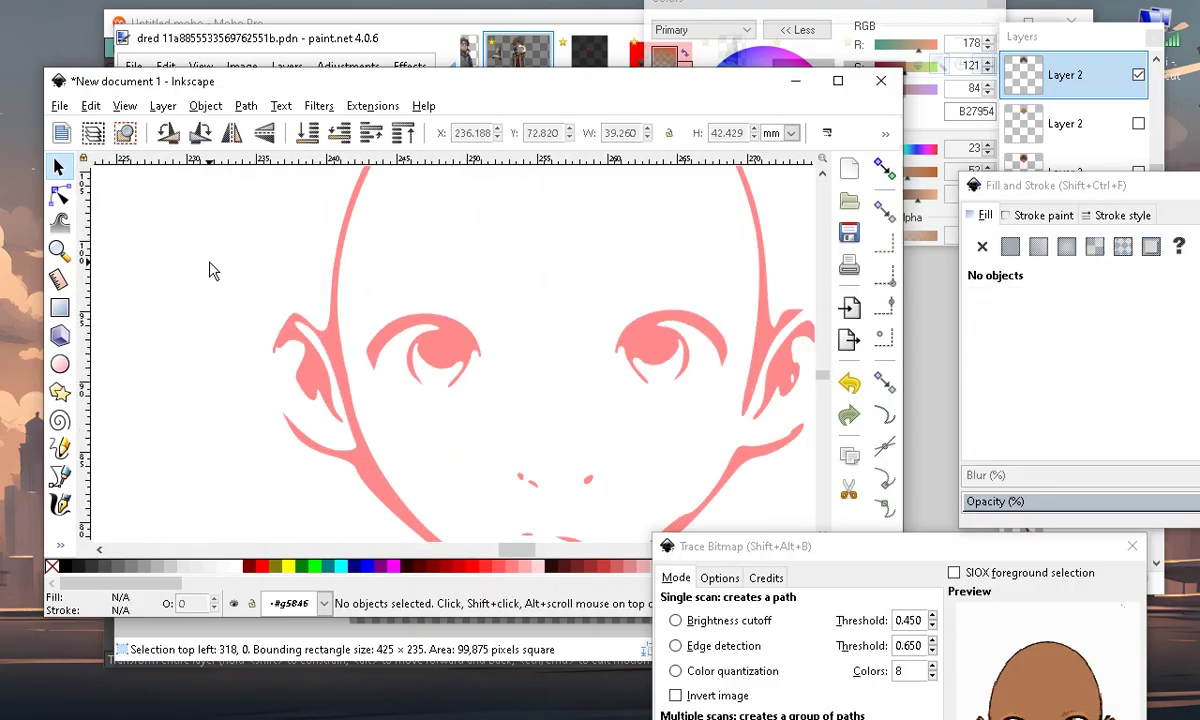
left_click(60, 195)
scroll(436, 349, "up", 1, "ctrl")
left_click(437, 352)
mouse_move(319, 271)
left_mouse_down()
mouse_move(504, 423)
mouse_move(656, 429)
mouse_move(634, 445)
mouse_move(678, 460)
left_mouse_up()
left_click(129, 136)
Delete all nodes of the remaining right eye from the traced head and clear the selection
scroll(488, 498, "down", 2, "ctrl")
left_click(685, 451)
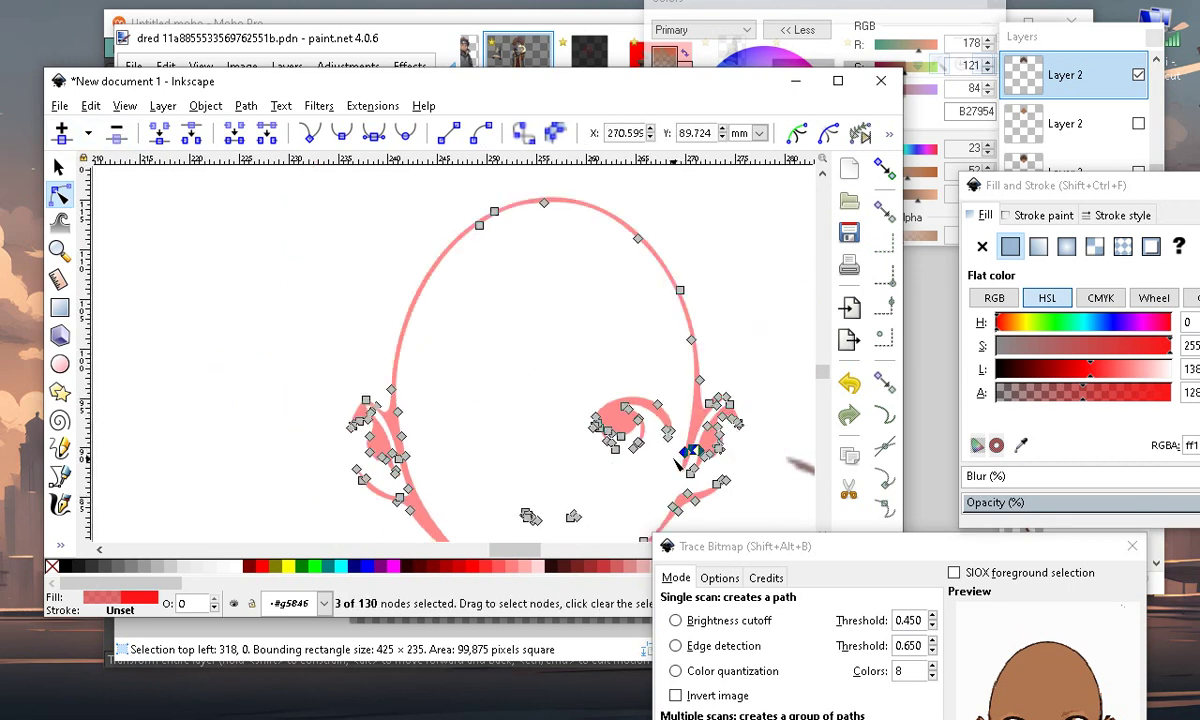
scroll(672, 460, "up", 3, "ctrl")
left_click_drag(410, 241, 684, 495)
left_click(118, 134)
scroll(477, 520, "down", 3, "ctrl")
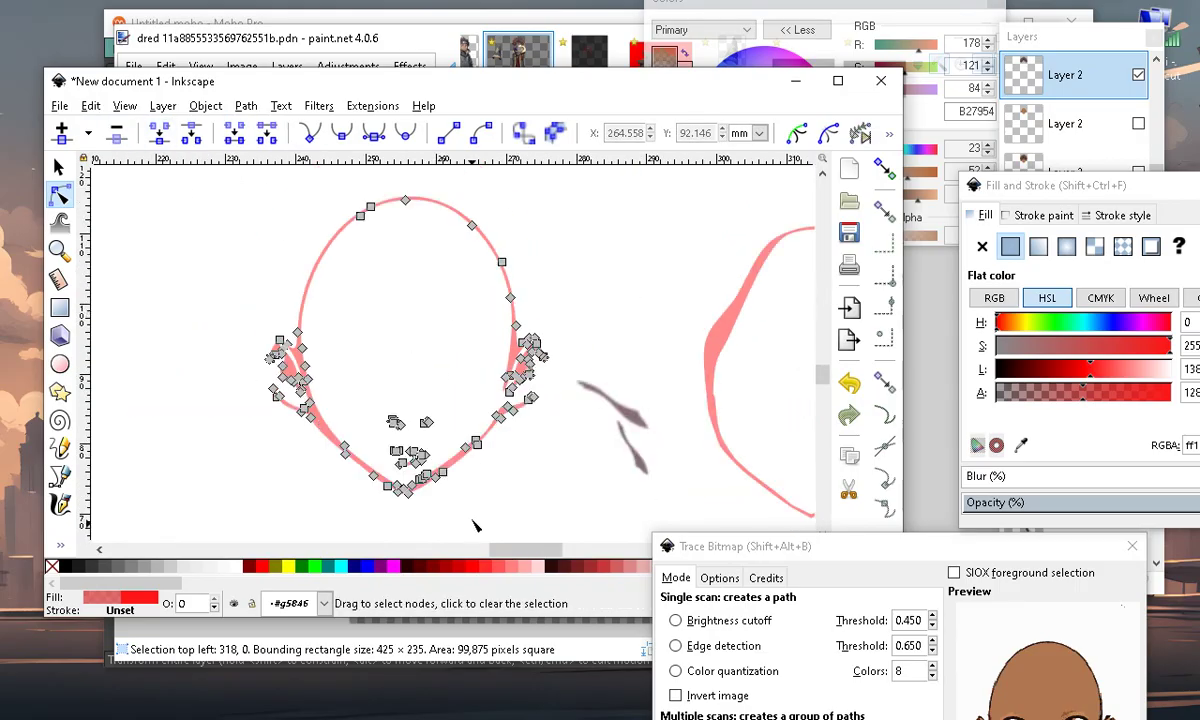
left_click(505, 510)
Delete the nodes of the small nose marks from the traced head line art
scroll(533, 394, "up", 1, "ctrl")
scroll(598, 306, "down", 2, "ctrl")
scroll(571, 407, "up", 3, "ctrl")
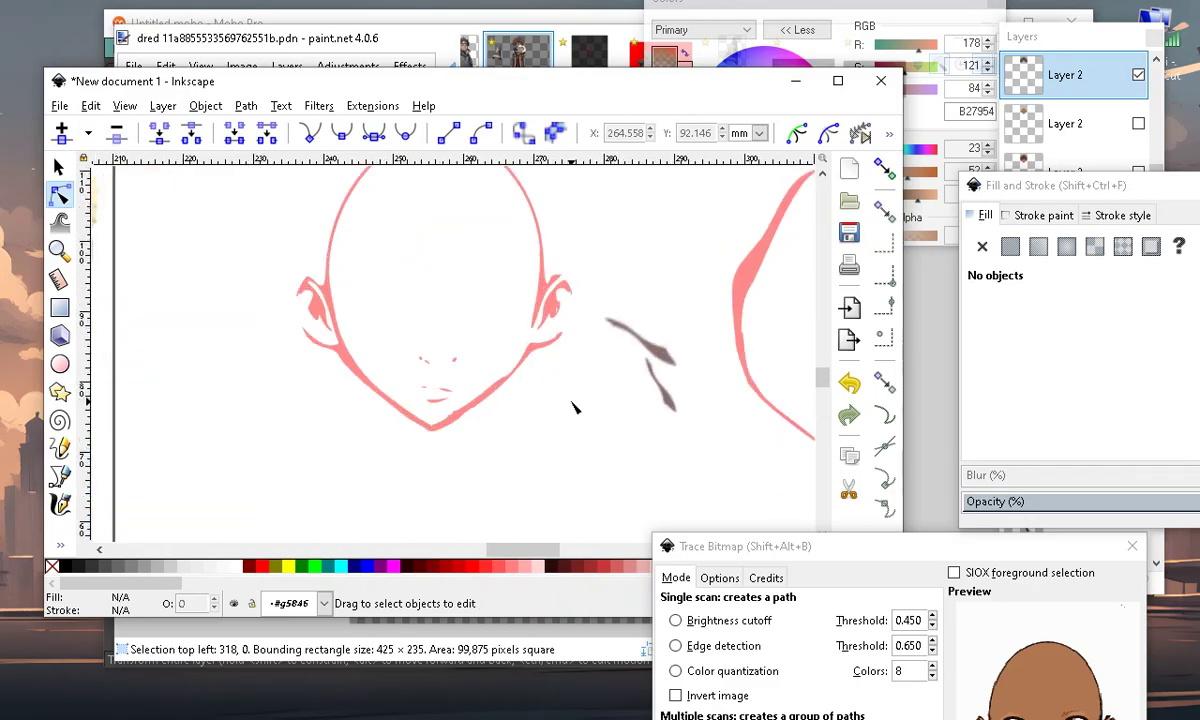
scroll(446, 415, "down", 4, "ctrl")
scroll(300, 505, "up", 6, "ctrl")
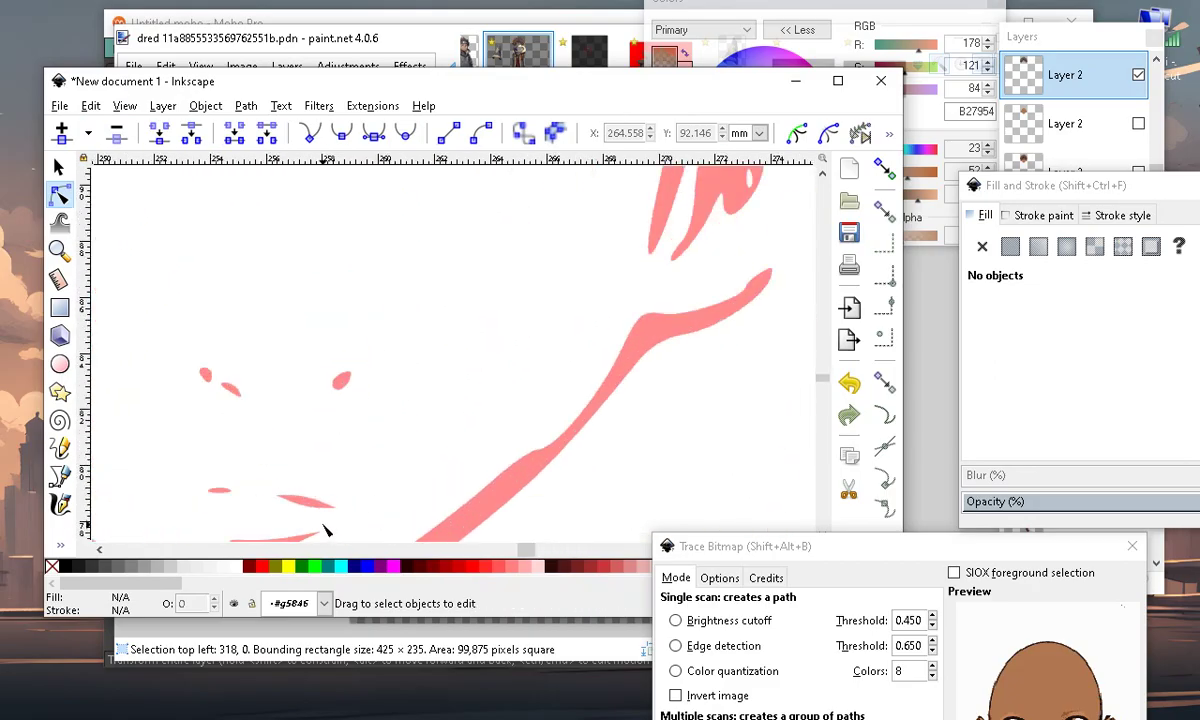
left_click(230, 398)
mouse_move(141, 305)
left_mouse_down()
mouse_move(440, 446)
mouse_move(425, 440)
left_mouse_up()
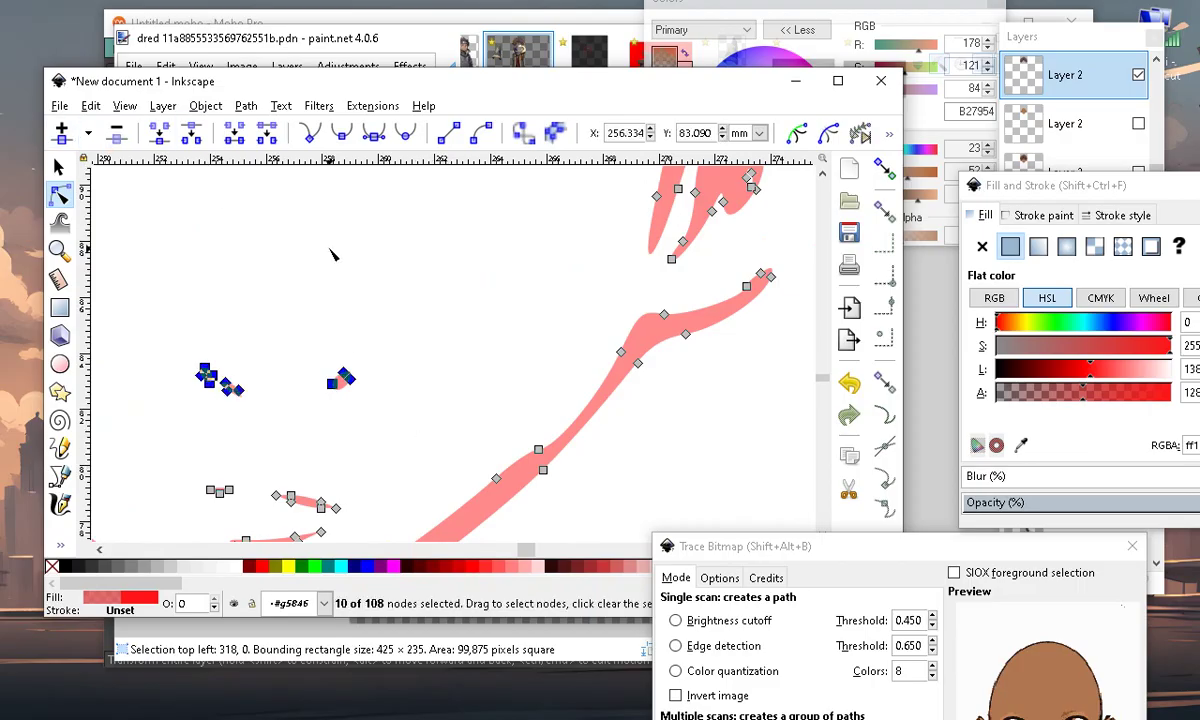
scroll(333, 255, "down", 1, "ctrl")
left_click(118, 138)
Delete the nodes of the two upper mouth marks, keeping the lower lip line, and clear the selection
scroll(279, 495, "up", 1, "ctrl")
left_click_drag(204, 333, 406, 418)
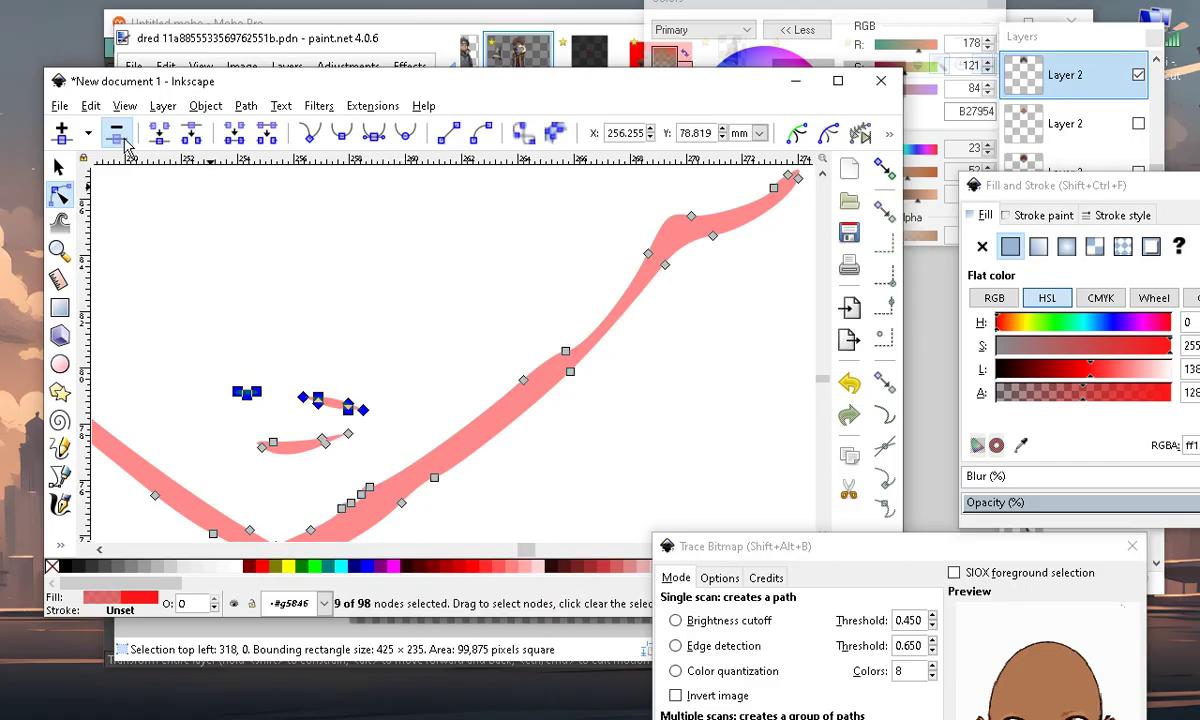
left_click(124, 141)
scroll(412, 416, "down", 4, "ctrl")
left_click(535, 502)
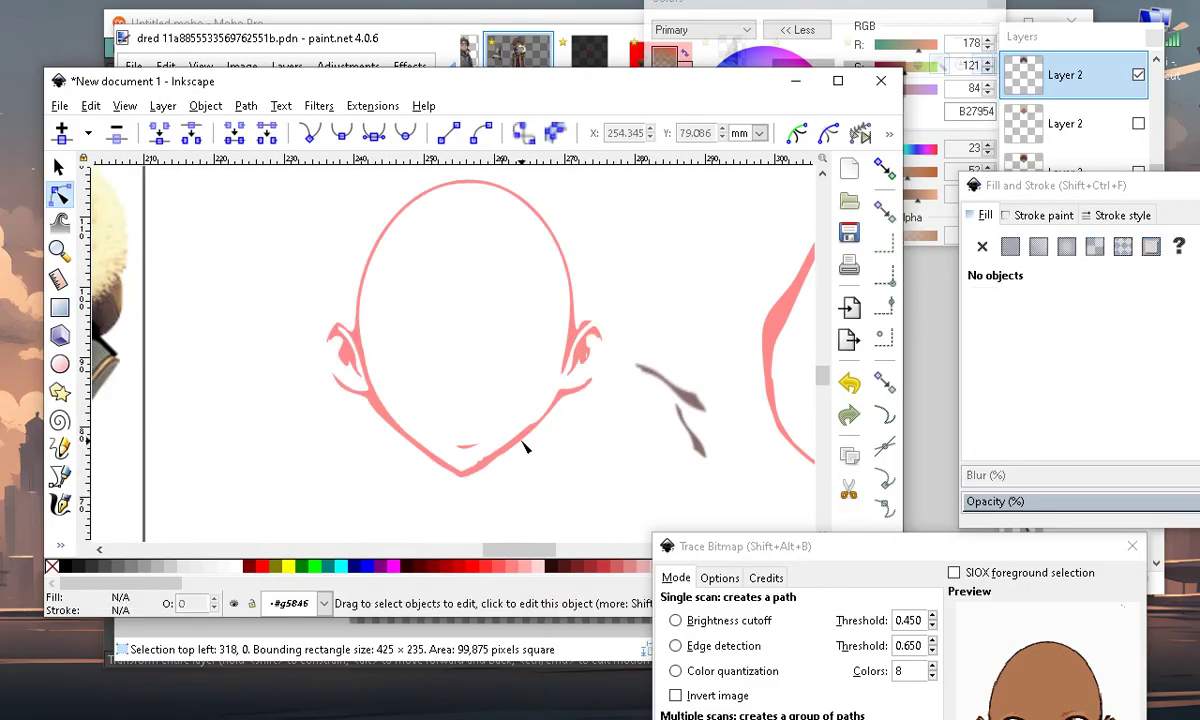
Extend the left ear's upper rim down to the lobe line by moving its end nodes, closing the ear's outer contour
scroll(522, 443, "down", 1, "ctrl")
scroll(589, 452, "up", 3, "ctrl")
scroll(455, 383, "down", 2, "ctrl")
scroll(300, 420, "up", 2, "ctrl")
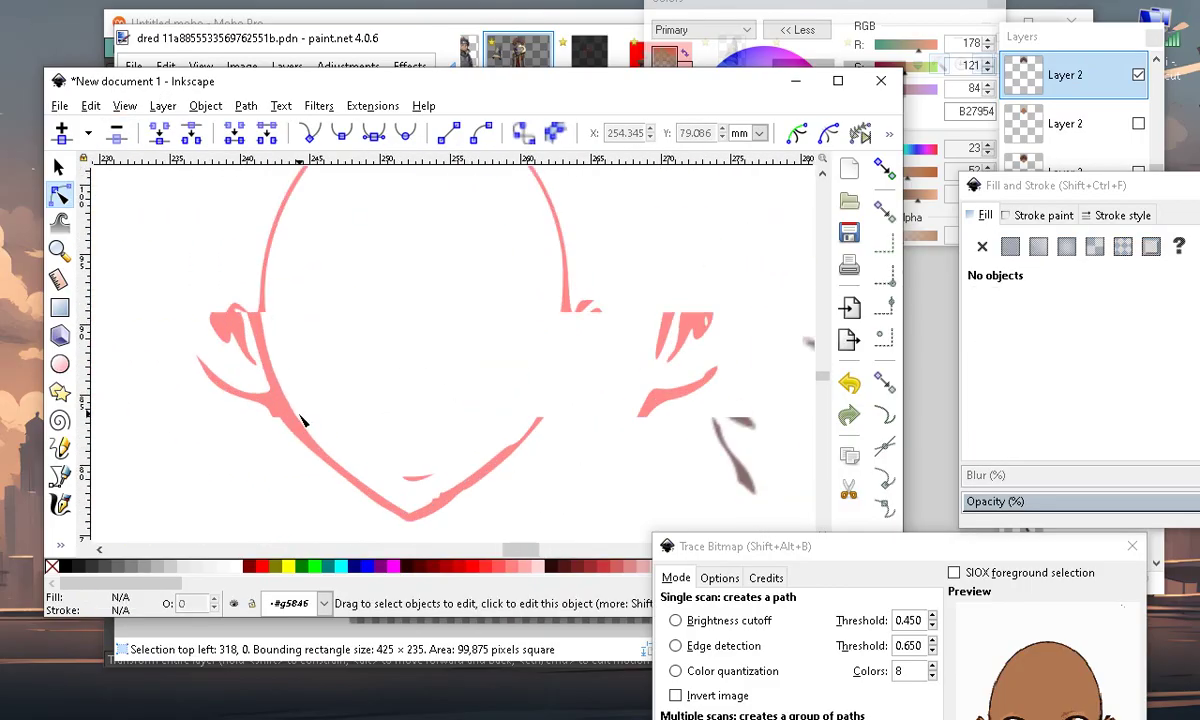
scroll(300, 420, "up", 3, "ctrl")
scroll(394, 321, "down", 2, "ctrl")
scroll(338, 316, "up", 2, "ctrl")
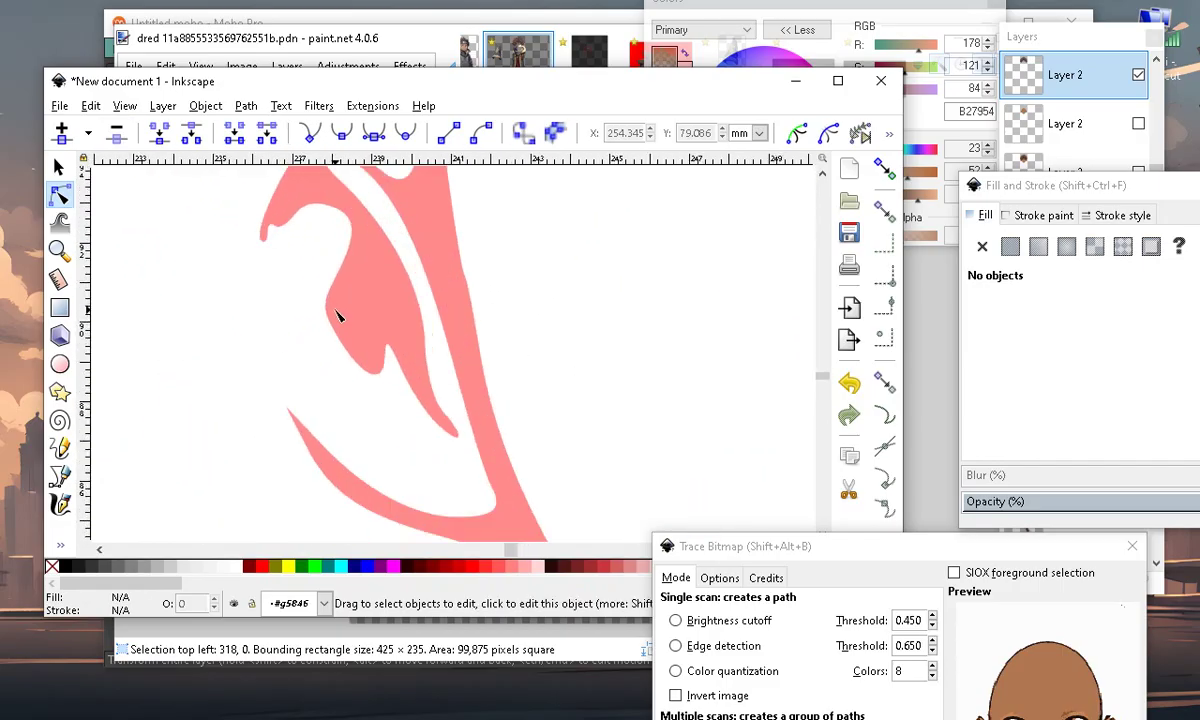
left_click(266, 228)
mouse_move(262, 239)
left_mouse_down()
mouse_move(258, 447)
mouse_move(300, 383)
mouse_move(182, 254)
mouse_move(214, 204)
mouse_move(278, 271)
mouse_move(311, 455)
mouse_move(278, 373)
left_mouse_up()
left_click_drag(275, 228, 310, 452)
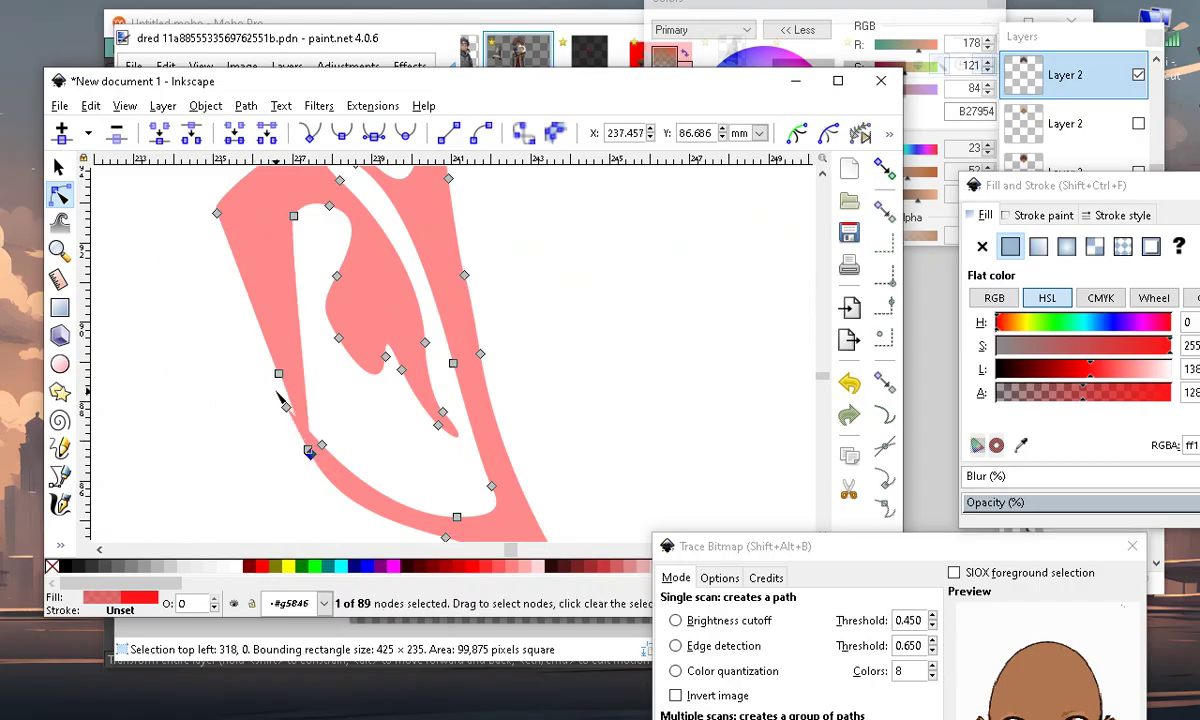
left_click_drag(278, 373, 284, 417)
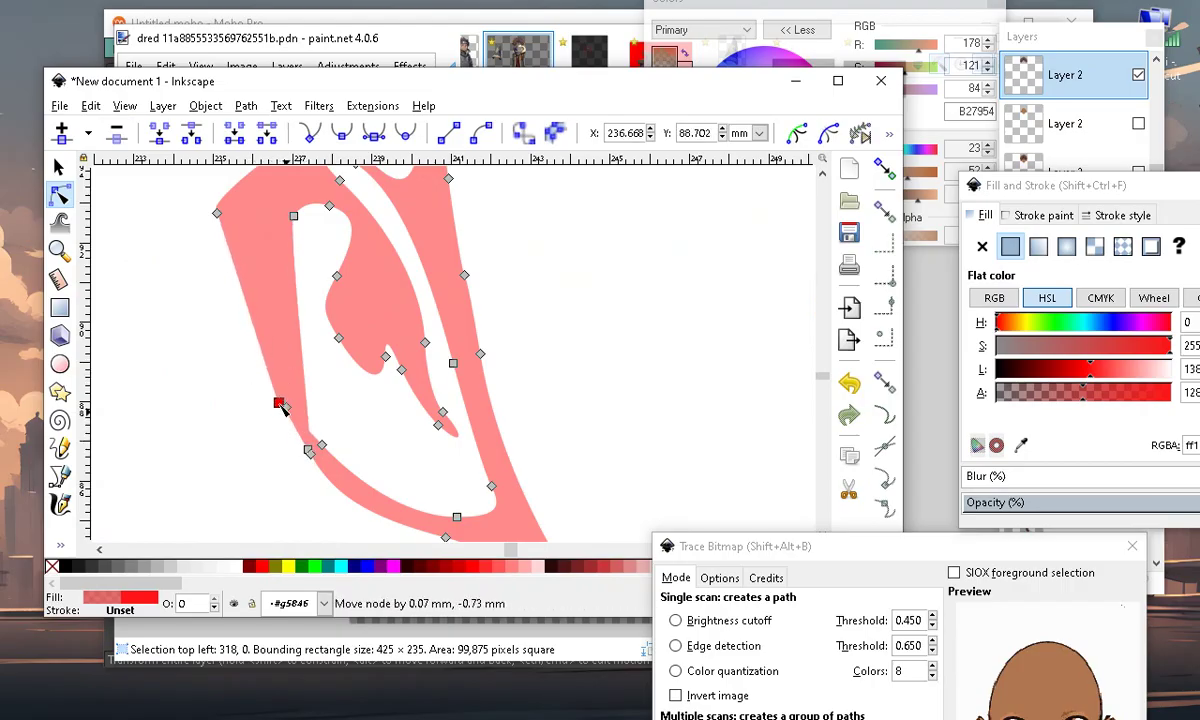
Move the upper outer corner node of the left ear inward to narrow the rim
scroll(278, 408, "down", 1, "ctrl")
scroll(285, 305, "up", 1, "ctrl")
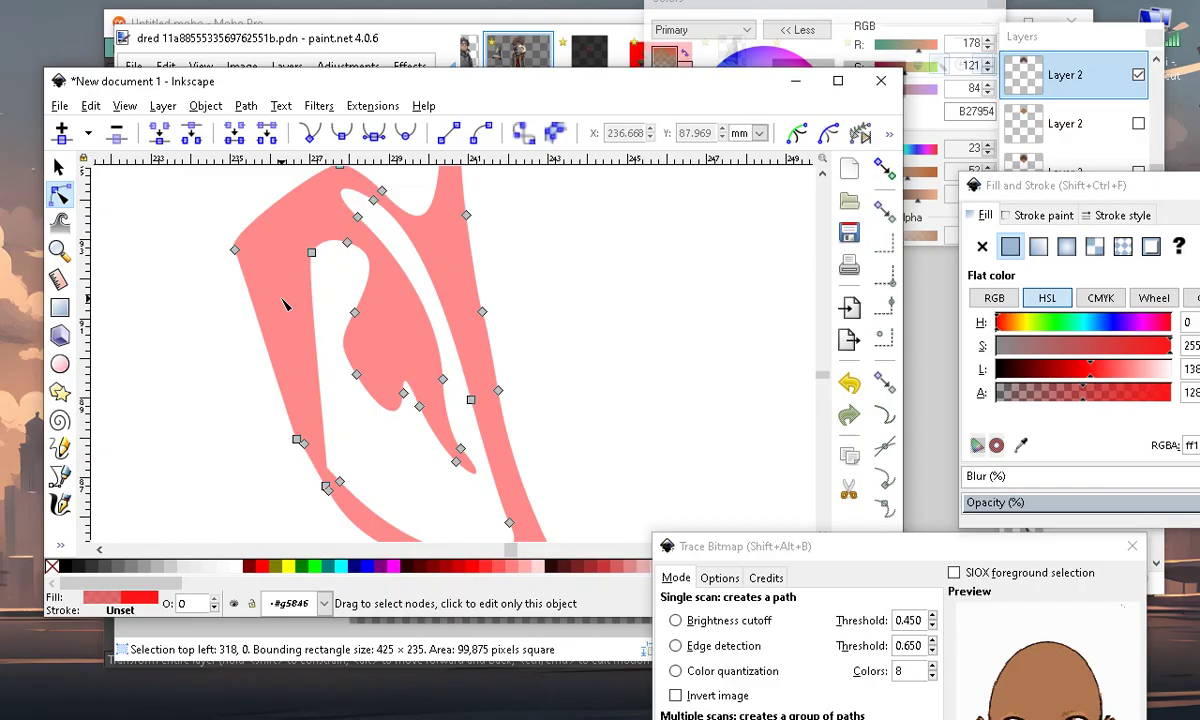
left_click(235, 250)
left_click_drag(240, 258, 290, 264)
scroll(267, 340, "down", 3, "ctrl")
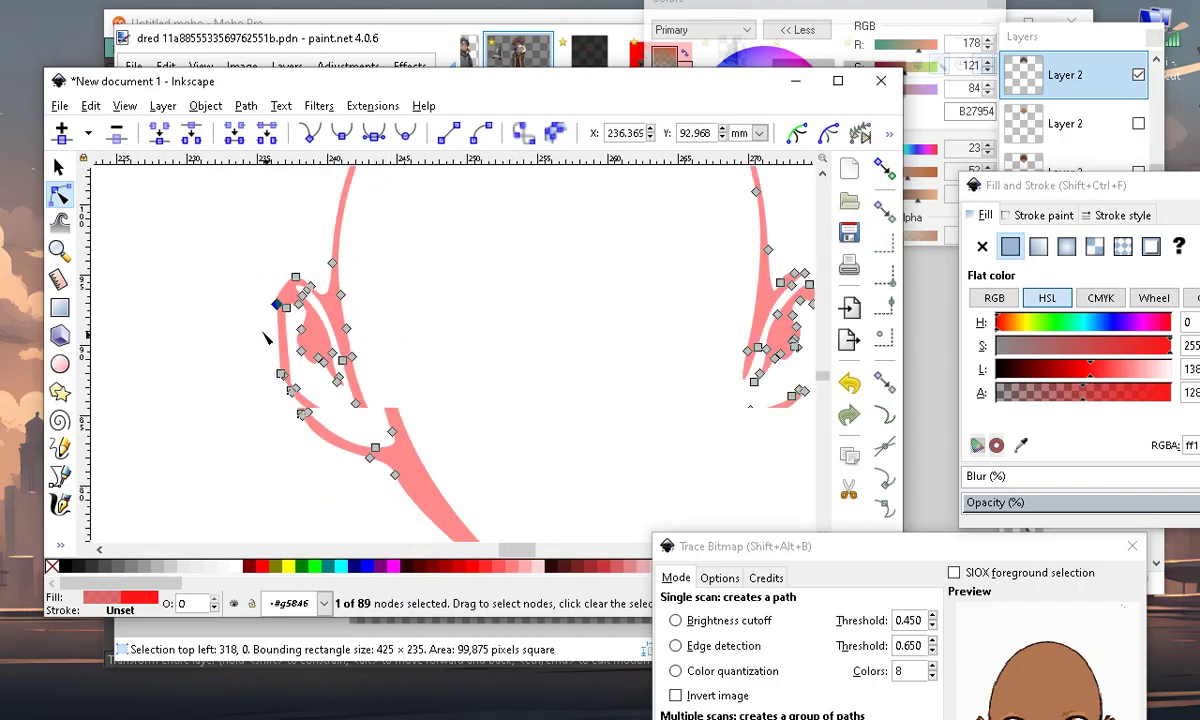
Make the three nodes joining the left ear's rim and lobe auto-smooth, and add an inner-edge node moved outward to thin the rim
scroll(288, 270, "up", 3, "ctrl")
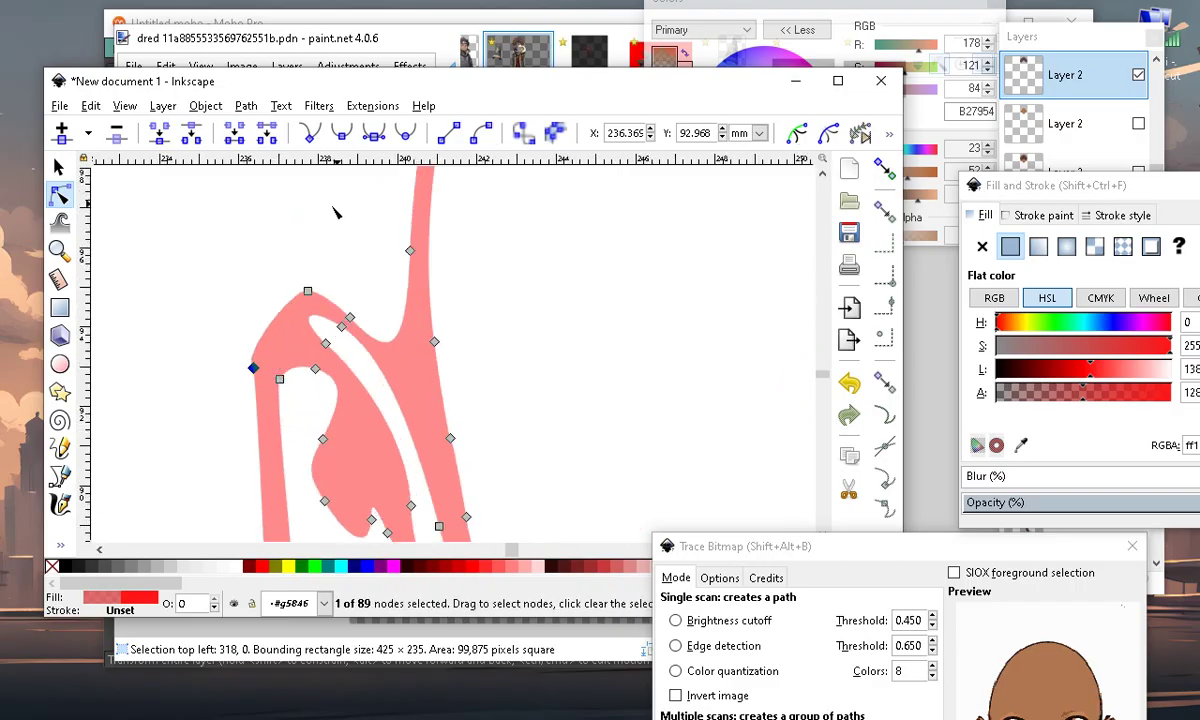
scroll(308, 450, "down", 4)
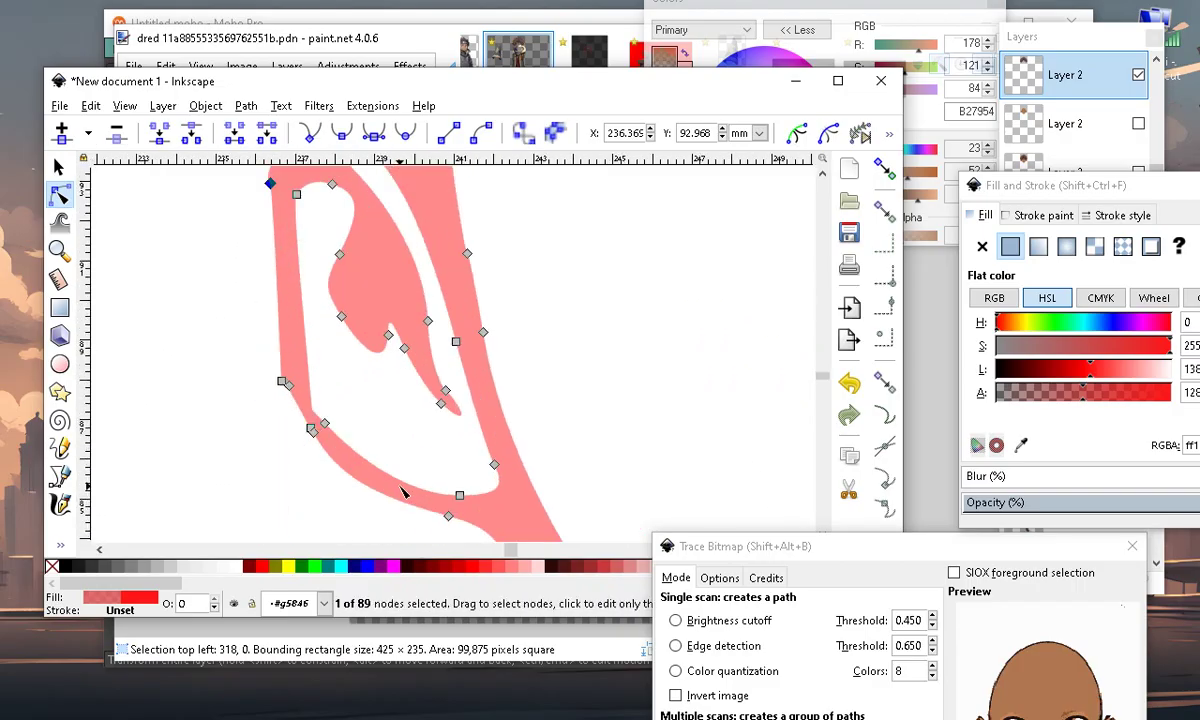
scroll(398, 488, "up", 1, "ctrl")
left_click_drag(224, 494, 353, 378)
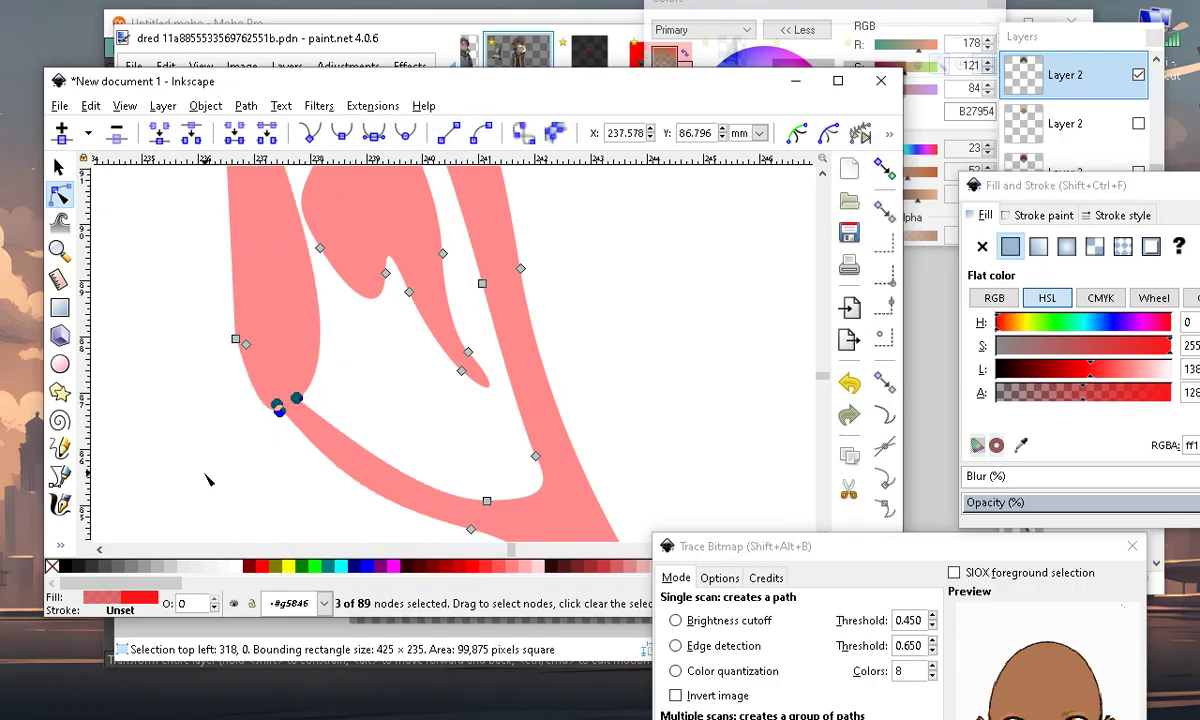
scroll(209, 478, "down", 1, "ctrl")
left_click(305, 388)
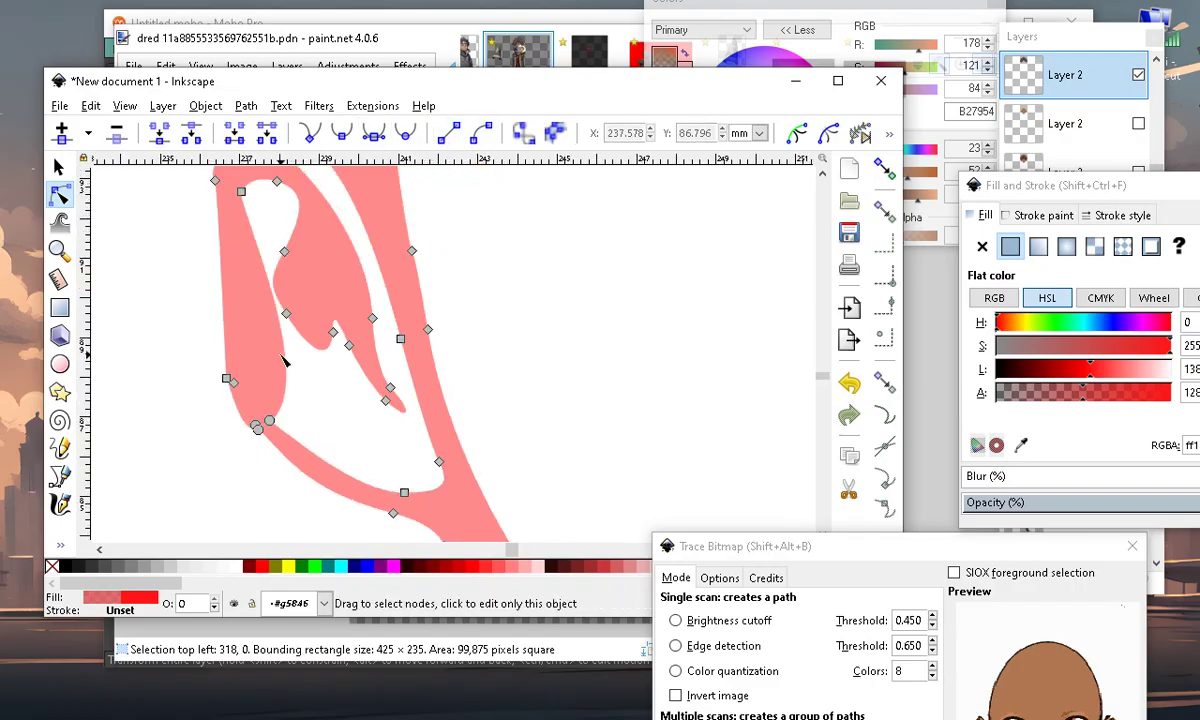
double_click(285, 352)
mouse_move(285, 352)
left_mouse_down()
mouse_move(245, 347)
mouse_move(240, 361)
mouse_move(241, 346)
left_mouse_up()
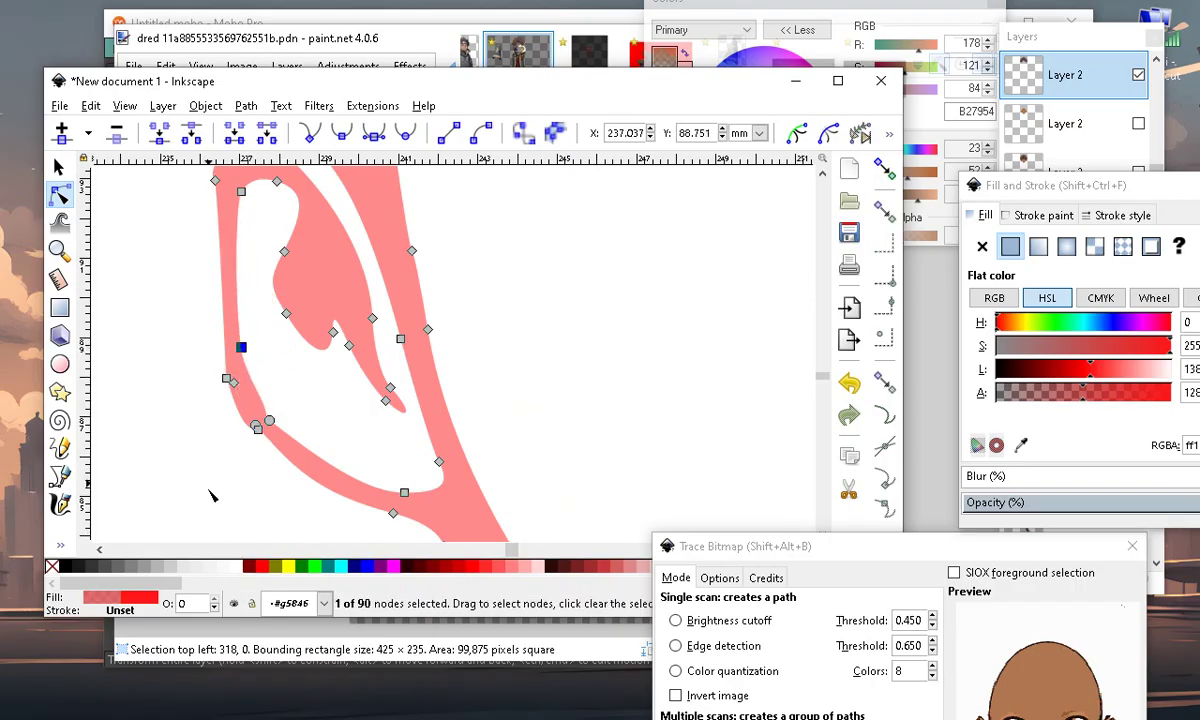
Add another node on the left ear's inner edge just above the lobe join and adjust it to even the rim thickness
scroll(240, 420, "up", 2, "ctrl")
mouse_move(278, 413)
left_mouse_down()
mouse_move(318, 390)
mouse_move(272, 424)
left_mouse_up()
double_click(280, 342)
left_click_drag(271, 355, 262, 345)
scroll(307, 455, "down", 5, "ctrl")
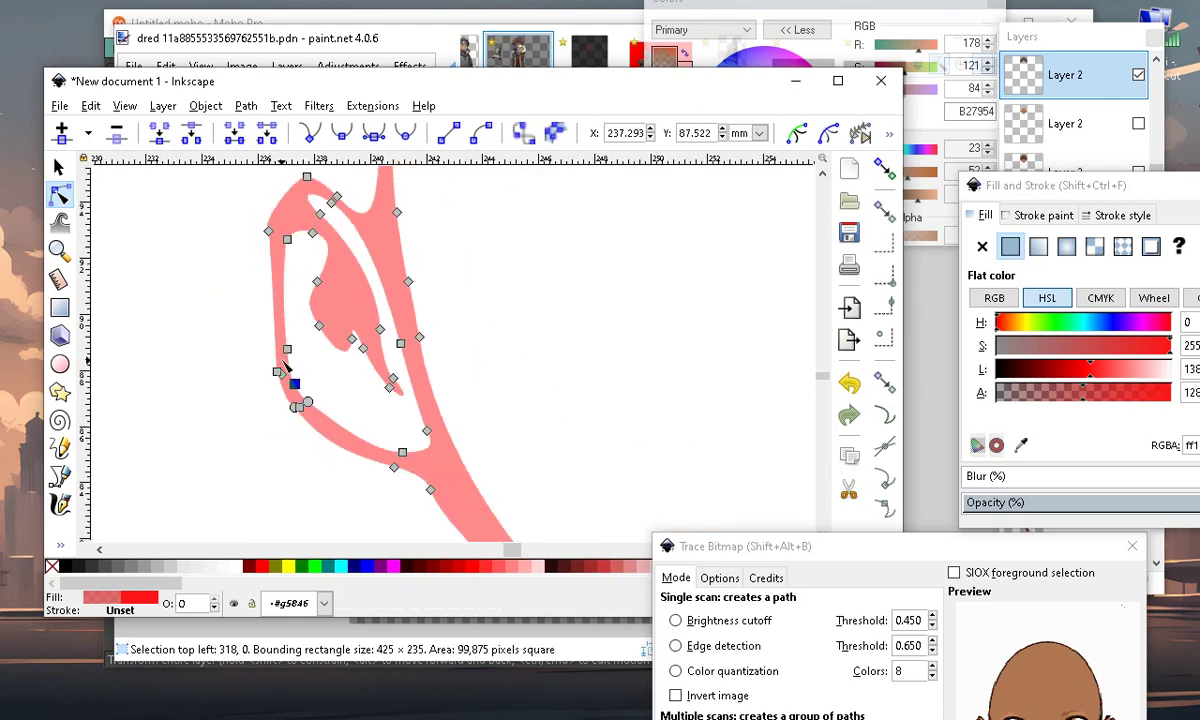
left_click(249, 487)
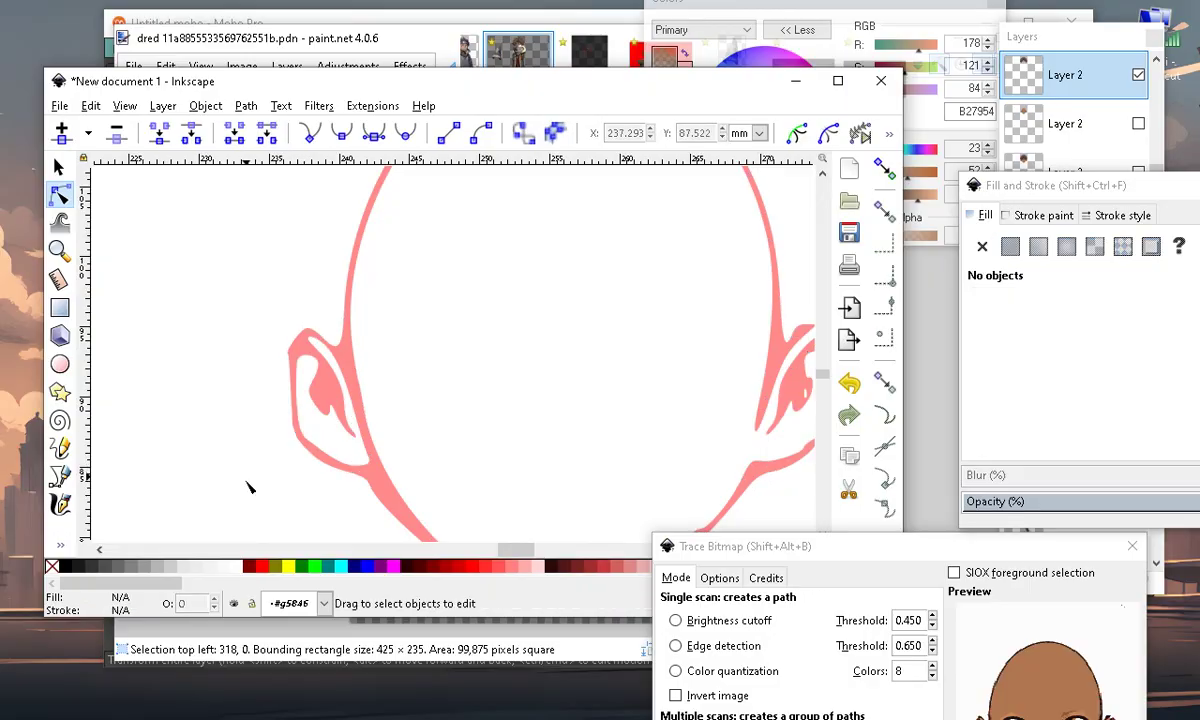
Examine the closed left ear and the jaw line, comparing them with the right ear and the neighbouring pink head outline
scroll(335, 335, "up", 3, "ctrl")
scroll(258, 270, "down", 3, "ctrl")
scroll(316, 455, "down", 4, "ctrl")
scroll(469, 407, "up", 4, "ctrl")
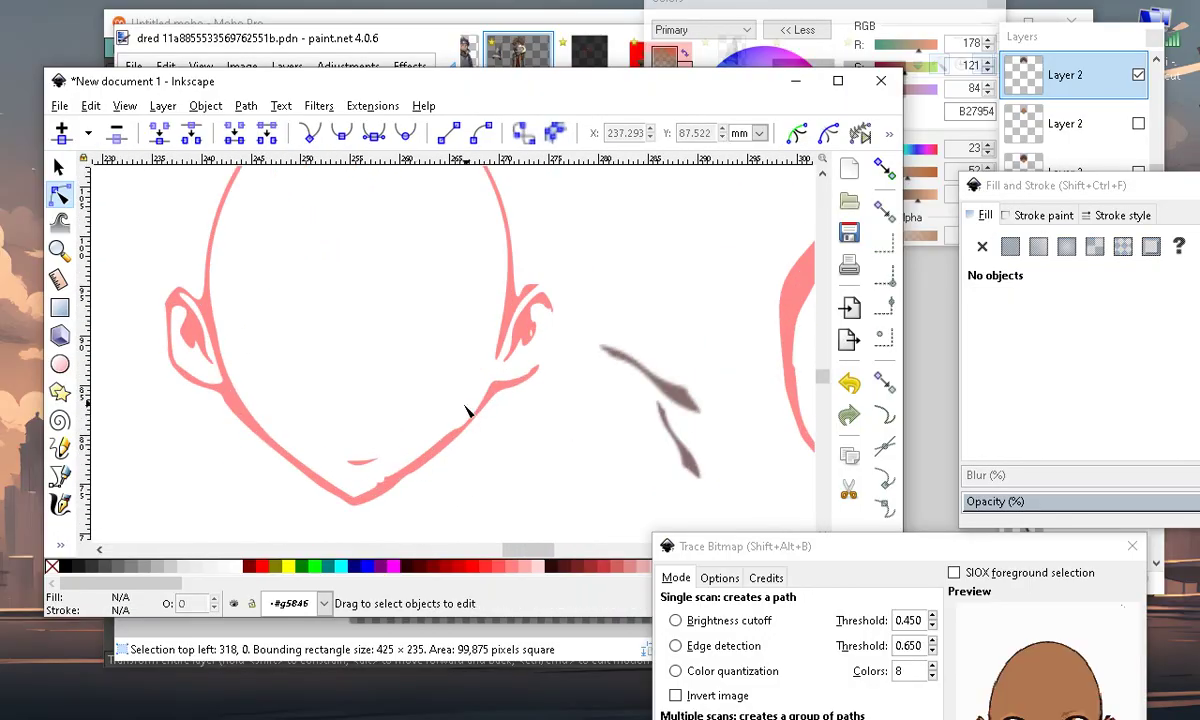
scroll(475, 441, "down", 2, "ctrl")
scroll(460, 430, "up", 1, "ctrl")
scroll(447, 420, "down", 3, "ctrl")
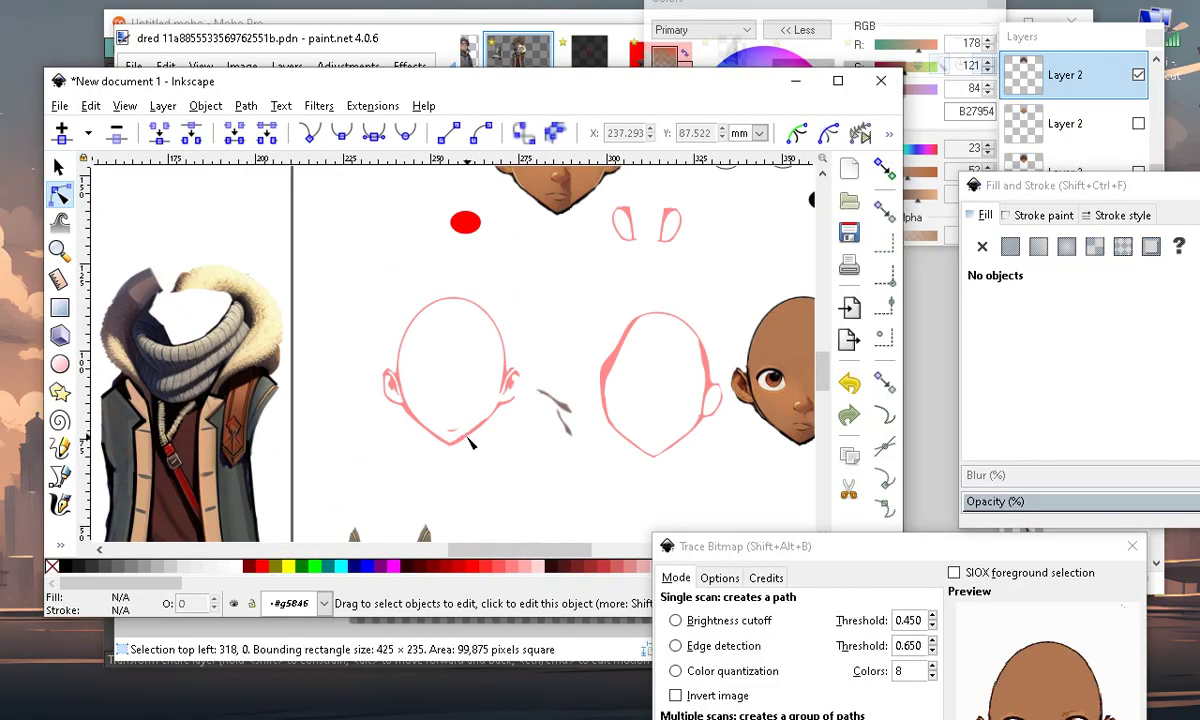
scroll(469, 445, "up", 3, "ctrl")
scroll(340, 340, "up", 3, "ctrl")
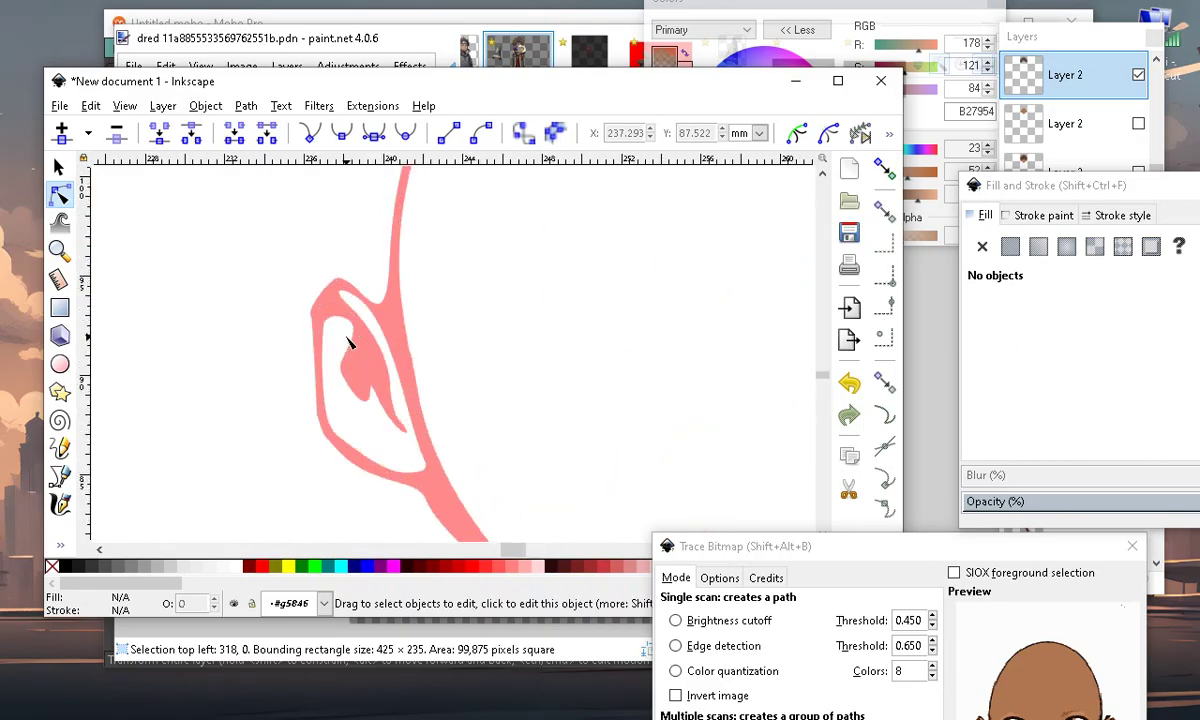
scroll(323, 360, "down", 2, "ctrl")
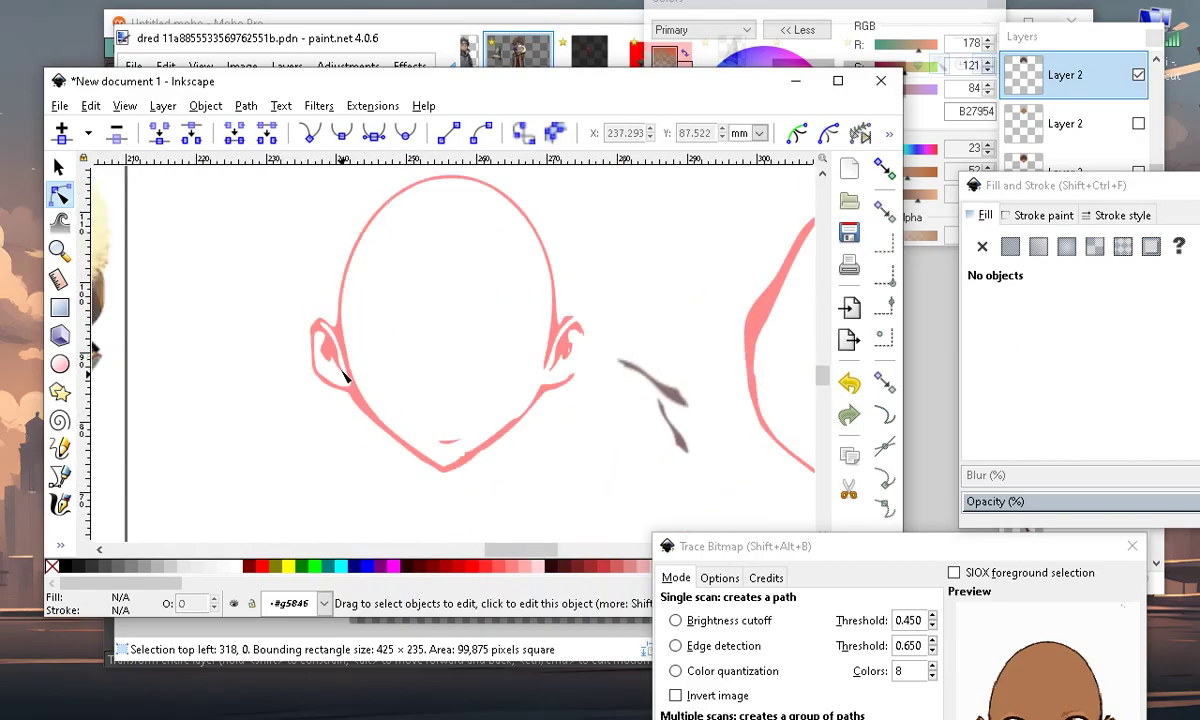
scroll(330, 370, "up", 1, "ctrl")
scroll(429, 477, "up", 1, "ctrl")
scroll(429, 475, "down", 4, "ctrl")
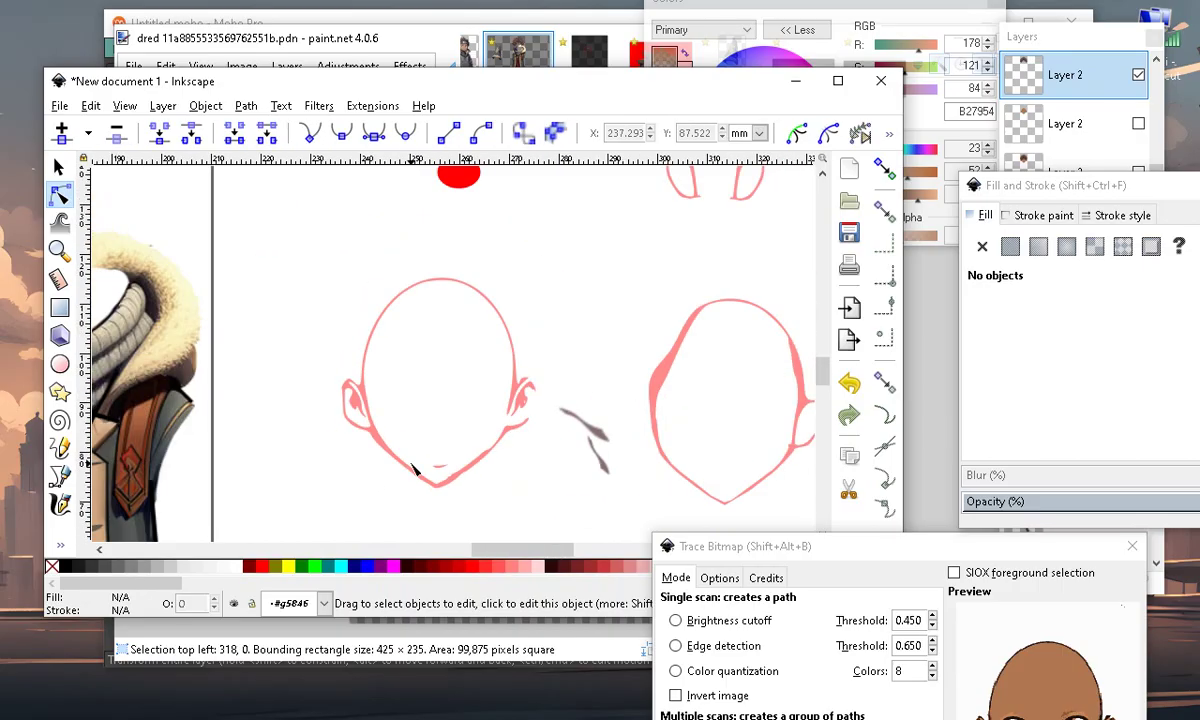
scroll(462, 490, "up", 2, "ctrl")
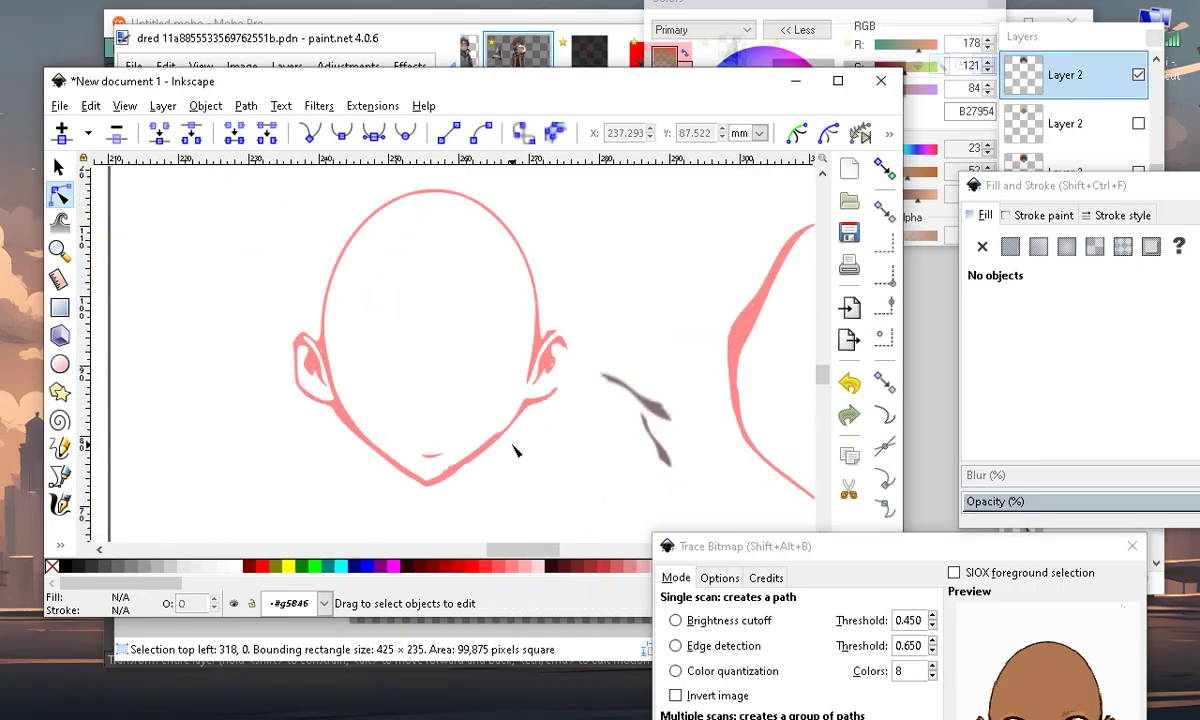
Add a node on the outer edge of the left jaw line just below the ear and pull it inward to thin the line
scroll(416, 448, "up", 2, "ctrl")
left_click(275, 403)
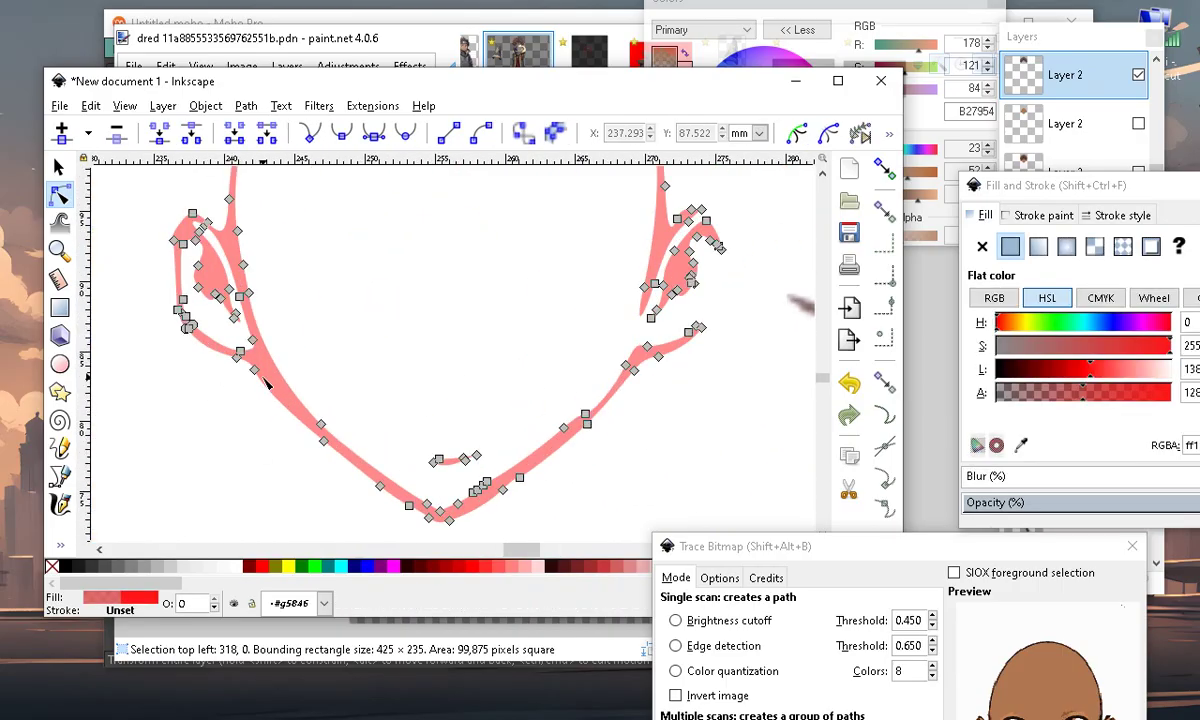
left_click_drag(265, 383, 260, 359)
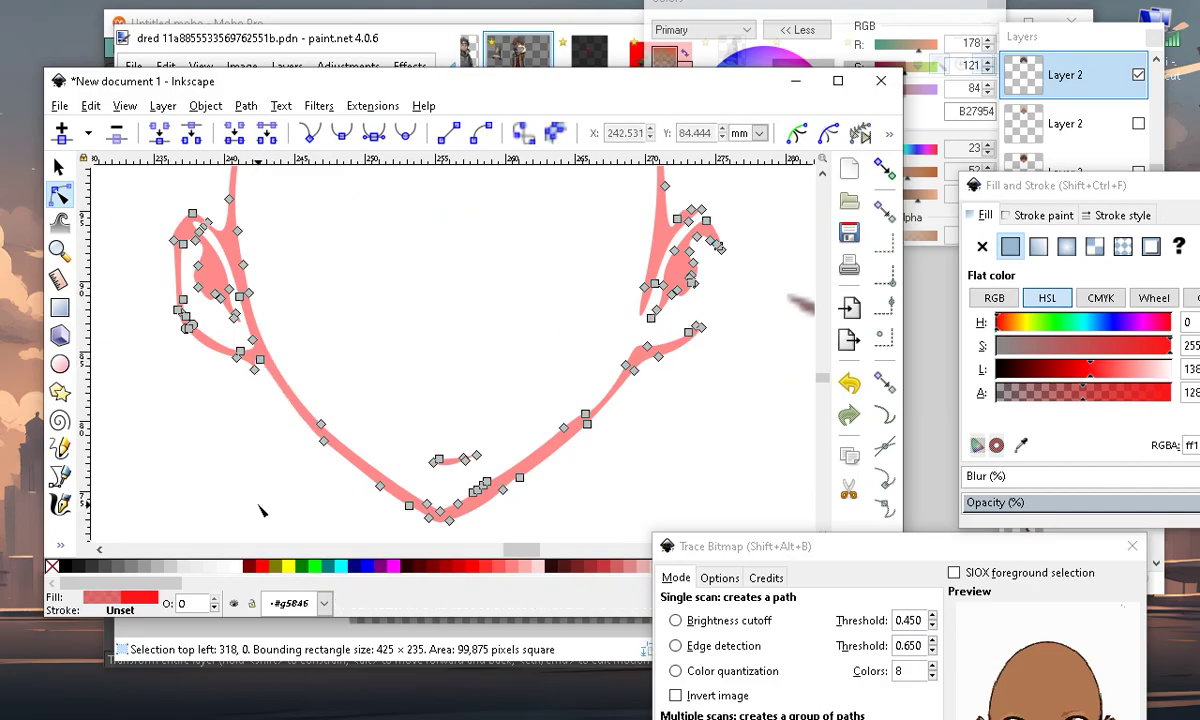
left_click(383, 482)
Move the outer-edge nodes of the left jaw line inward and toward the chin to thin the line down to the chin
scroll(385, 510, "down", 1, "ctrl")
scroll(385, 505, "up", 2, "ctrl")
left_click(370, 442)
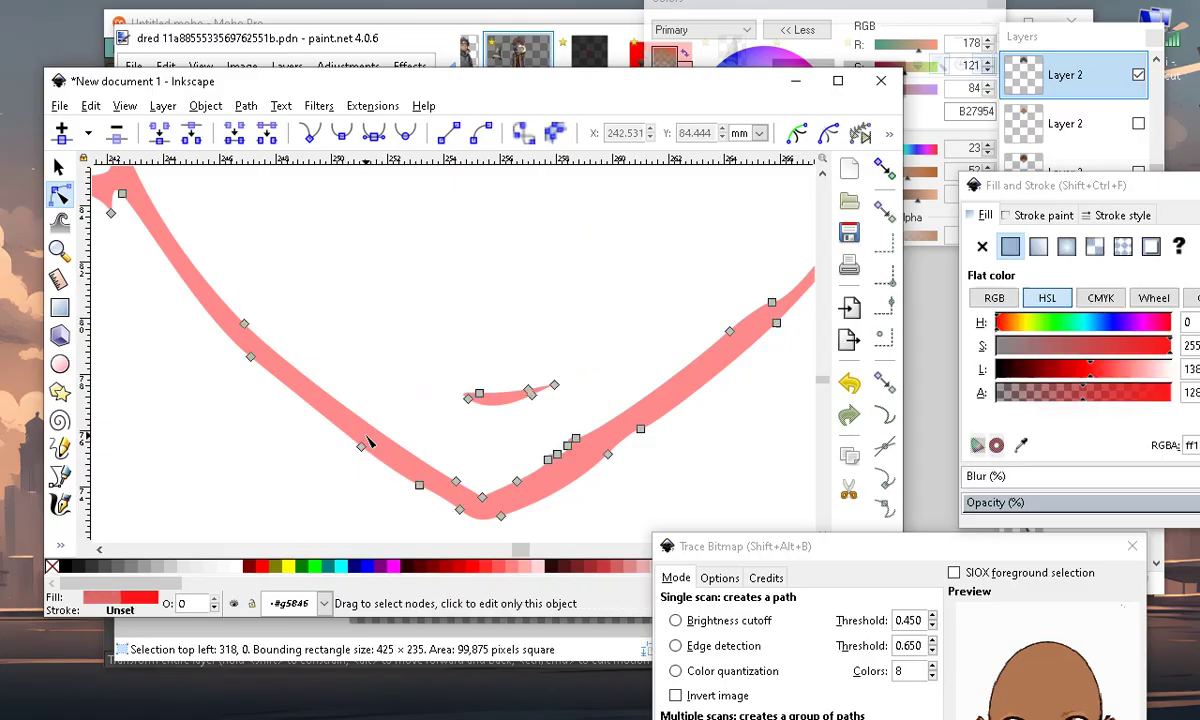
left_click_drag(251, 357, 239, 332)
left_click_drag(419, 488, 431, 489)
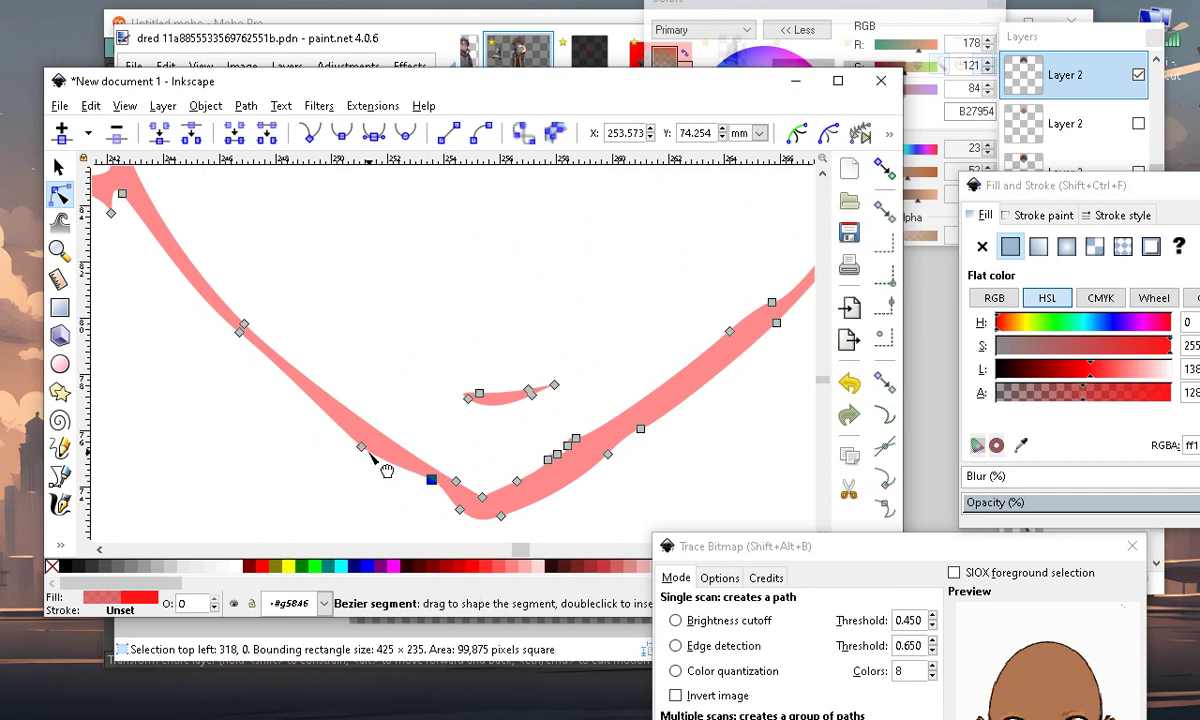
mouse_move(362, 446)
left_mouse_down()
mouse_move(354, 427)
mouse_move(361, 435)
left_mouse_up()
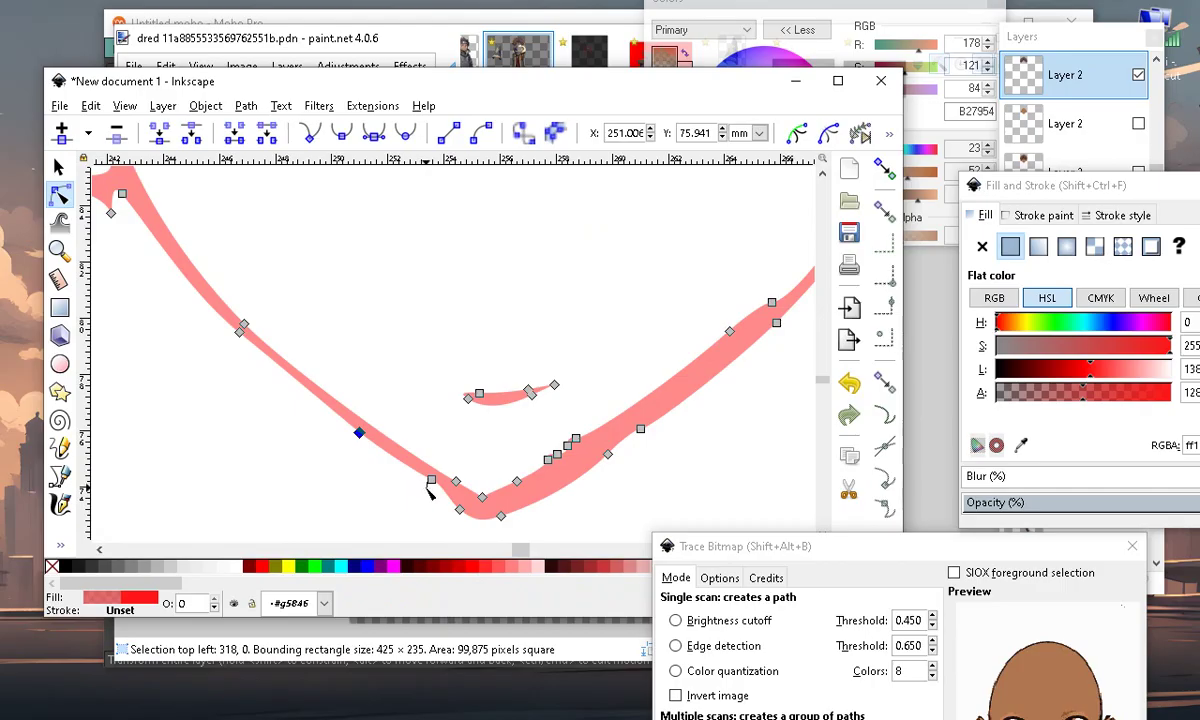
mouse_move(429, 484)
left_mouse_down()
mouse_move(430, 495)
mouse_move(463, 498)
mouse_move(440, 487)
left_mouse_up()
scroll(415, 415, "down", 4)
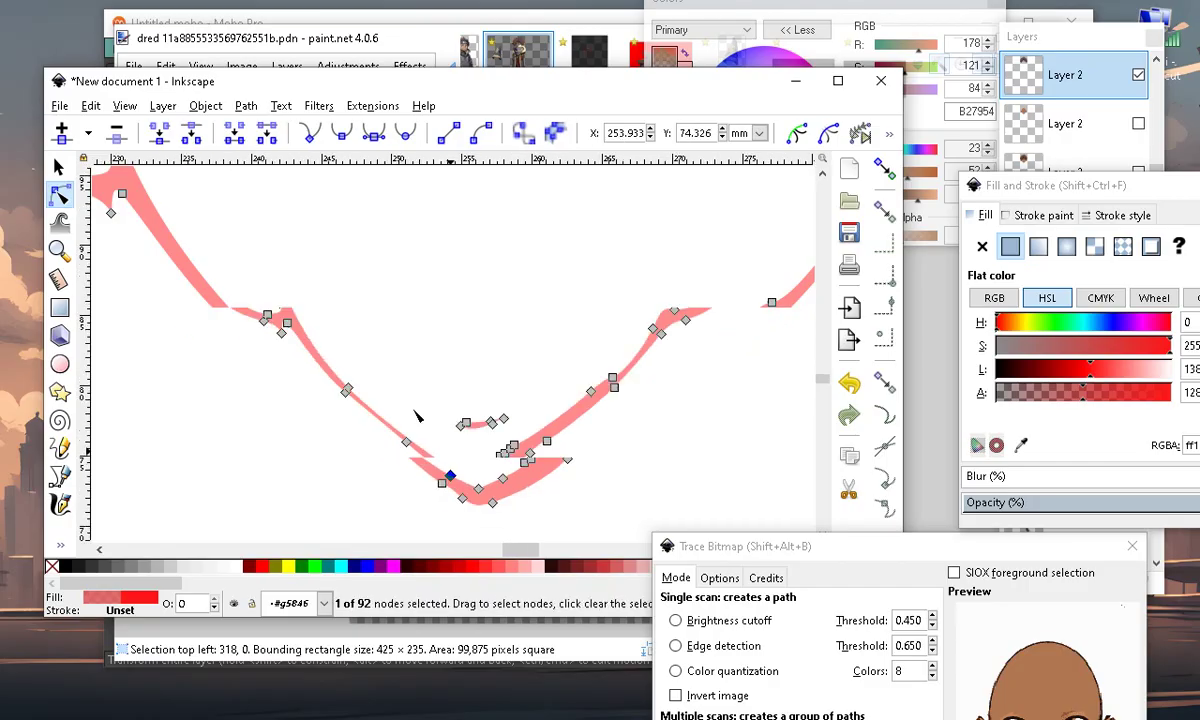
left_click(383, 524)
left_click(383, 524)
scroll(383, 324, "down", 2)
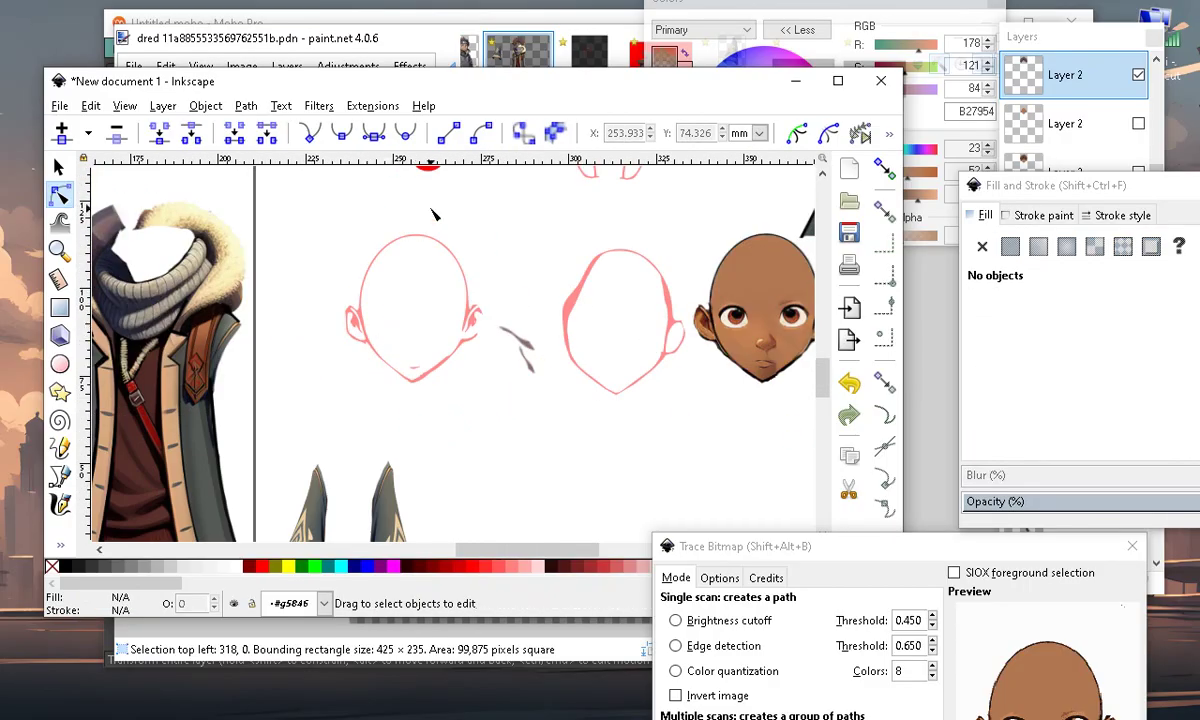
Draw a horizontal rectangle about 40 × 5 mm across the jaw just below the ears and move it below the head
scroll(428, 230, "up", 1)
scroll(418, 305, "up", 2)
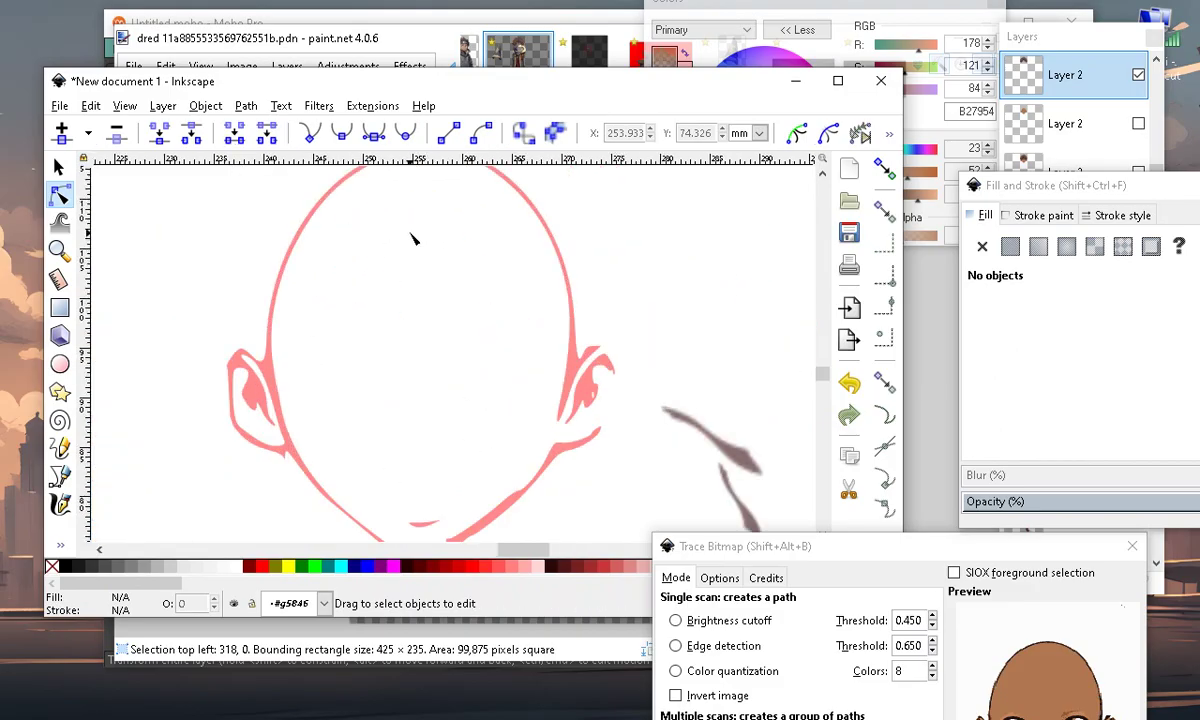
scroll(412, 238, "down", 1)
left_click(59, 307)
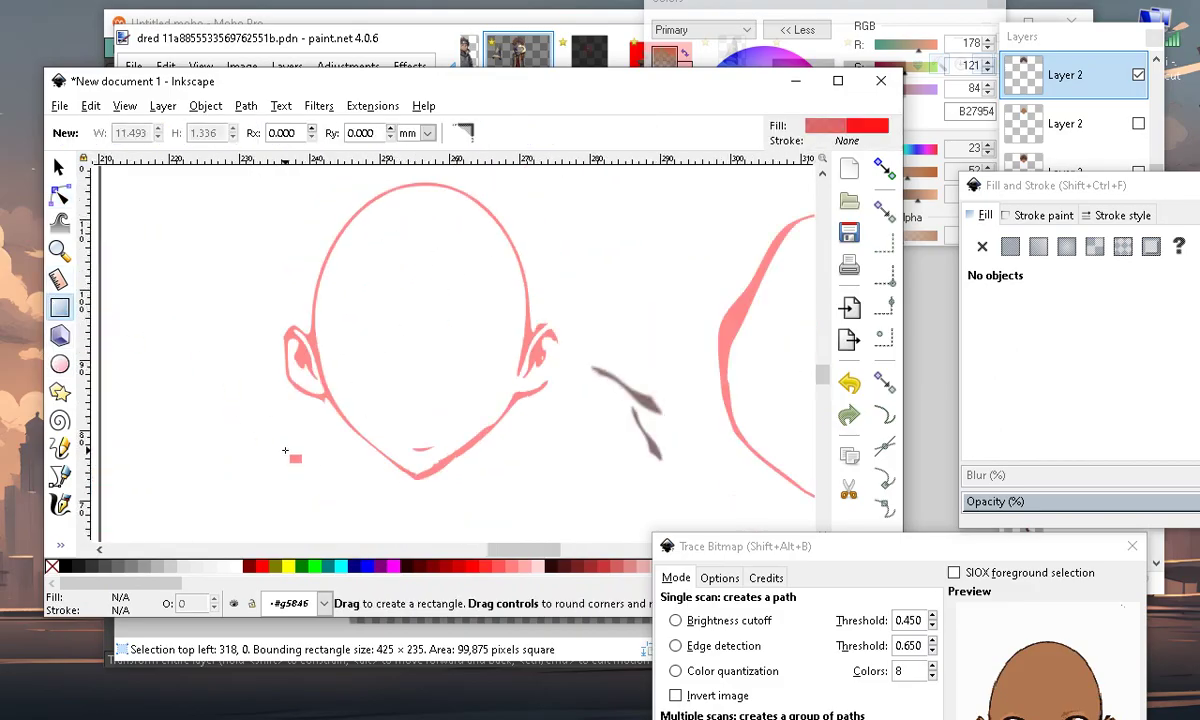
left_click_drag(276, 432, 557, 398)
left_click(57, 168)
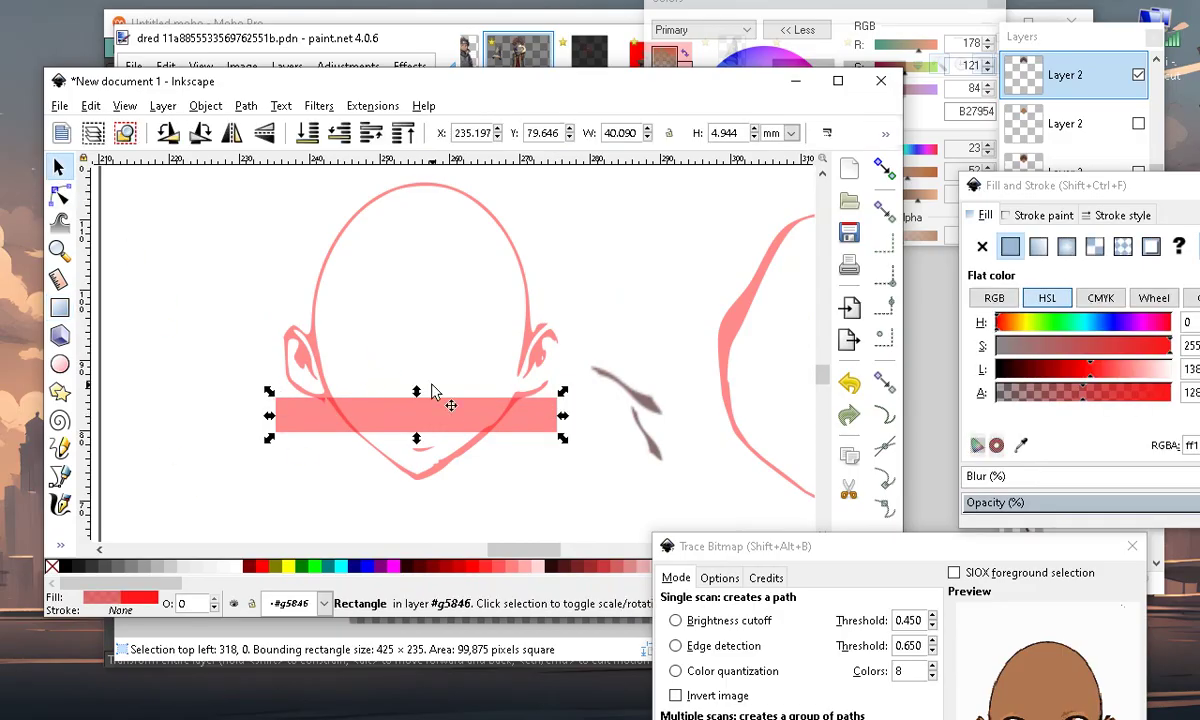
scroll(442, 402, "up", 1)
scroll(450, 410, "up", 1)
mouse_move(395, 462)
left_mouse_down()
mouse_move(405, 476)
mouse_move(445, 450)
mouse_move(345, 500)
left_mouse_up()
Cut the dark stray strokes between the two traced heads out of the drawing
scroll(432, 428, "down", 4)
left_click(520, 388)
left_click(537, 410)
key("n")
left_click_drag(477, 316, 572, 438)
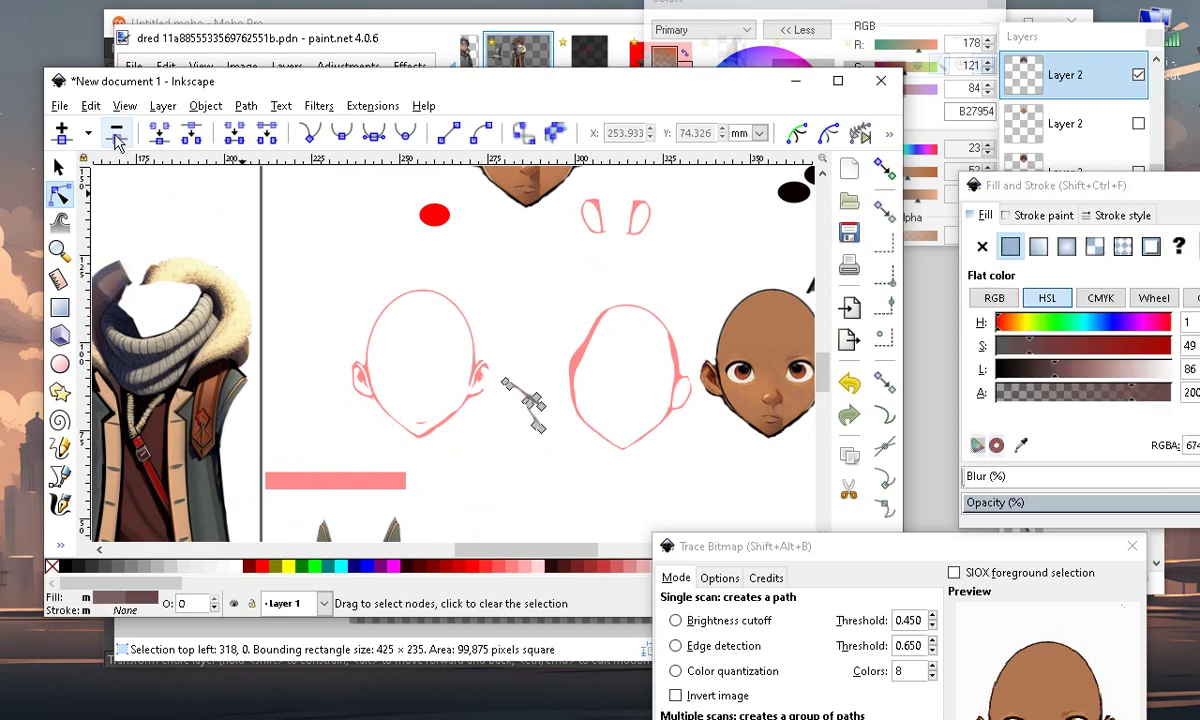
left_click(90, 106)
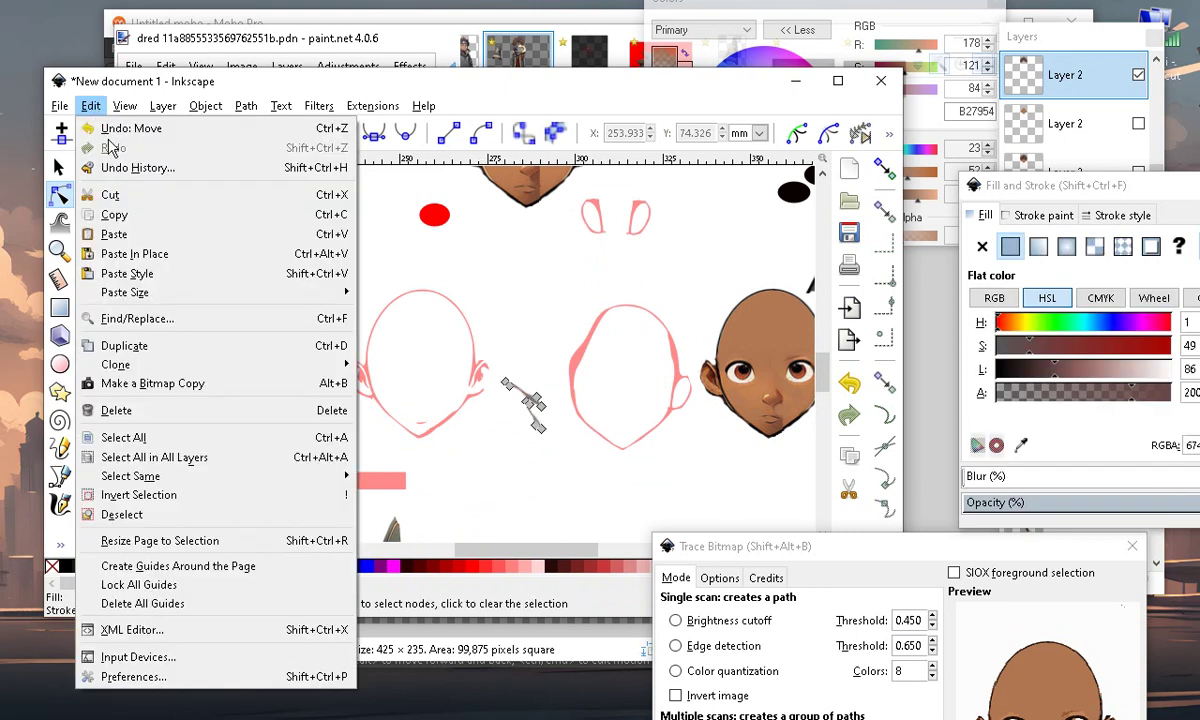
left_click(110, 196)
scroll(407, 423, "up", 3)
scroll(465, 424, "down", 1)
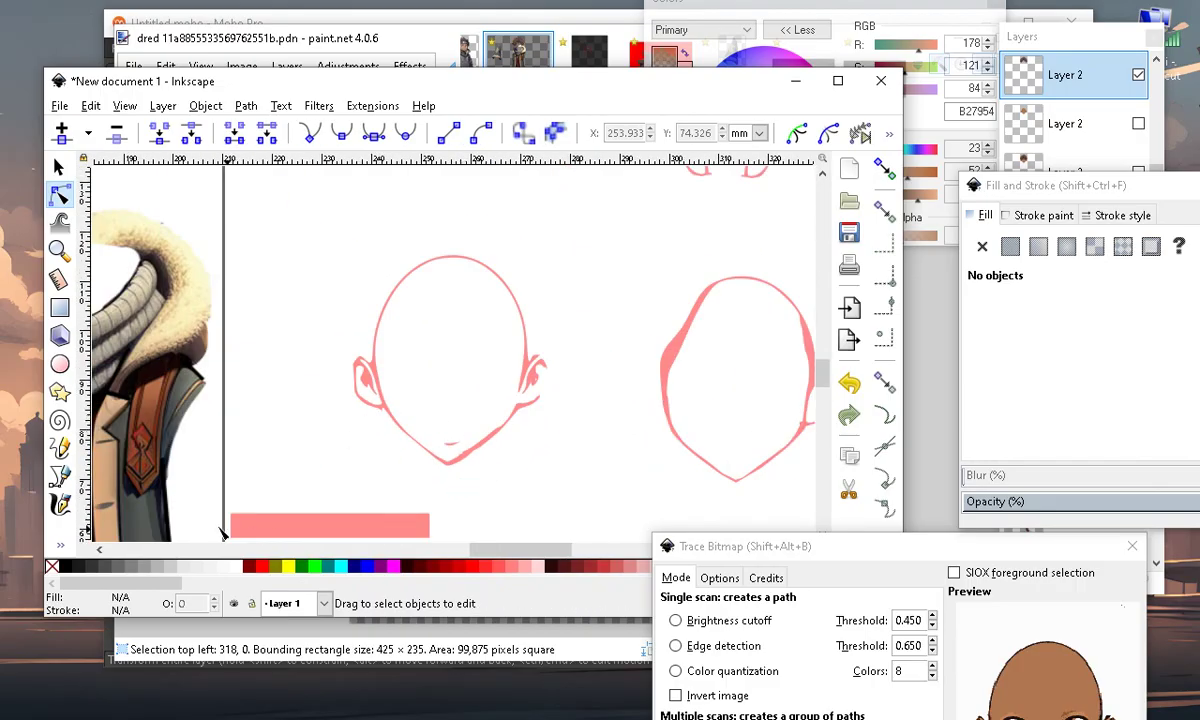
Cover the right half of the head with a vertical rectangle about 20 × 58 mm and make its fill fully opaque black
left_click(59, 307)
mouse_move(546, 216)
left_mouse_down()
mouse_move(418, 476)
mouse_move(445, 502)
left_mouse_up()
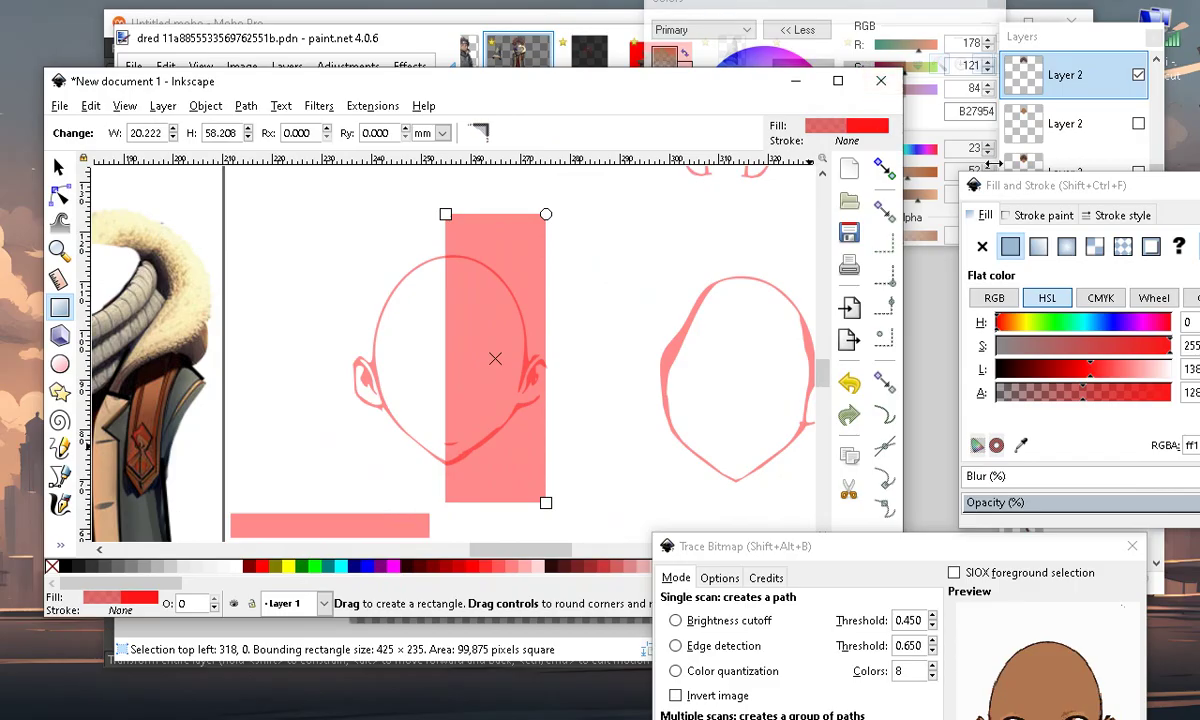
left_click_drag(1056, 378, 990, 374)
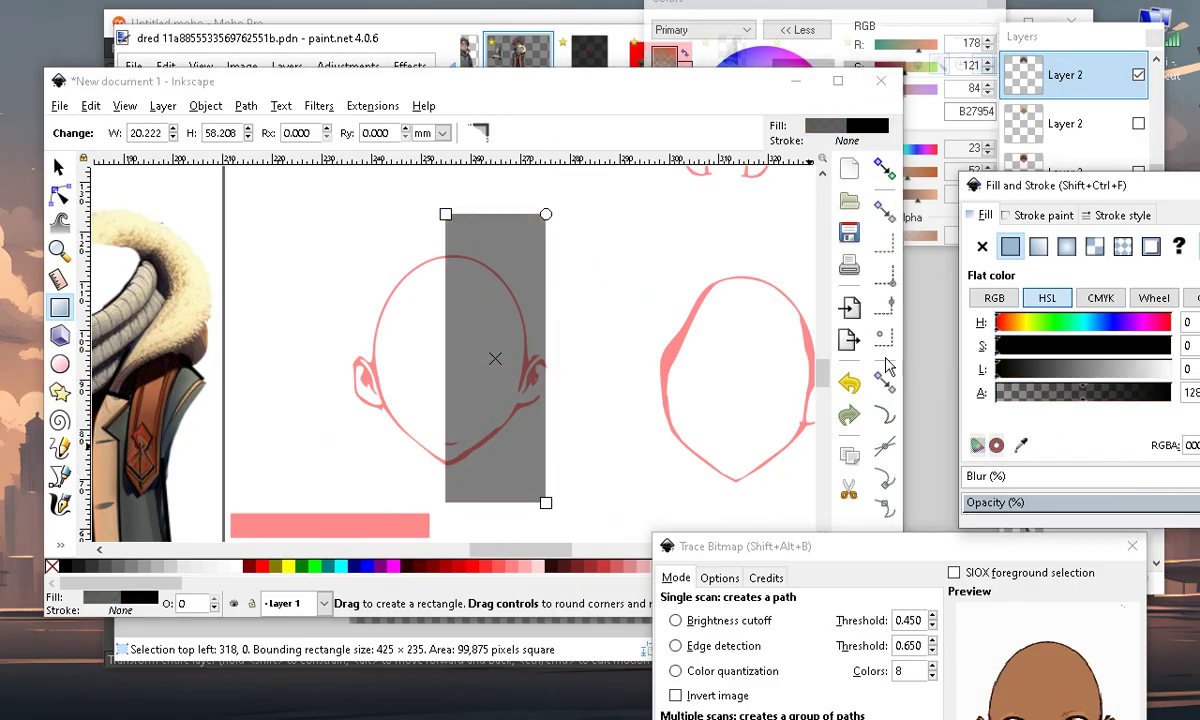
left_click_drag(1103, 385, 1175, 392)
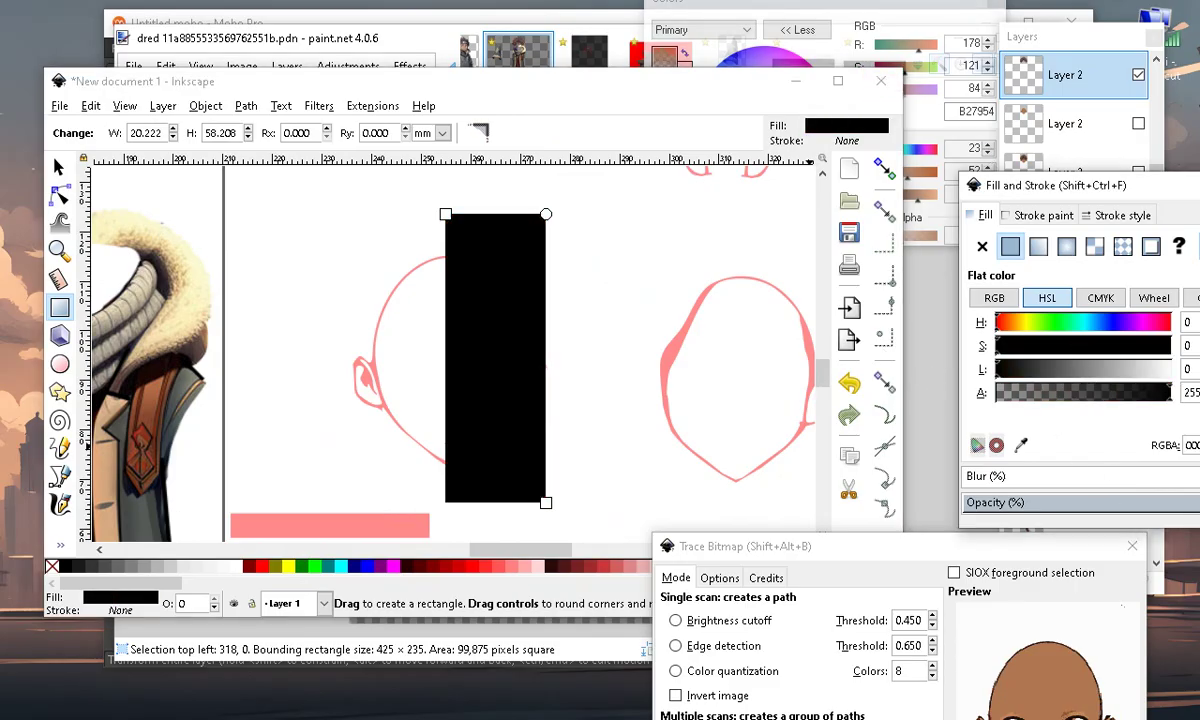
scroll(392, 297, "up", 1)
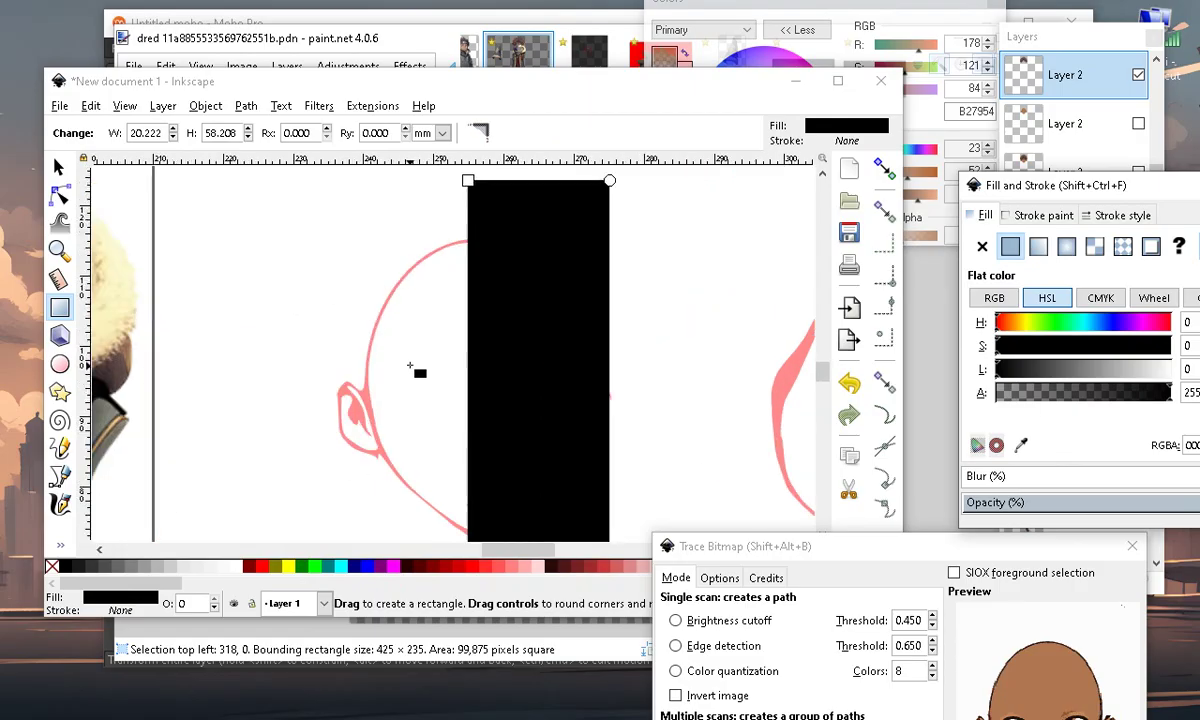
Paint Bucket the exposed left half of the pink head outline in black and move the black rectangle clear of the head
left_click(60, 543)
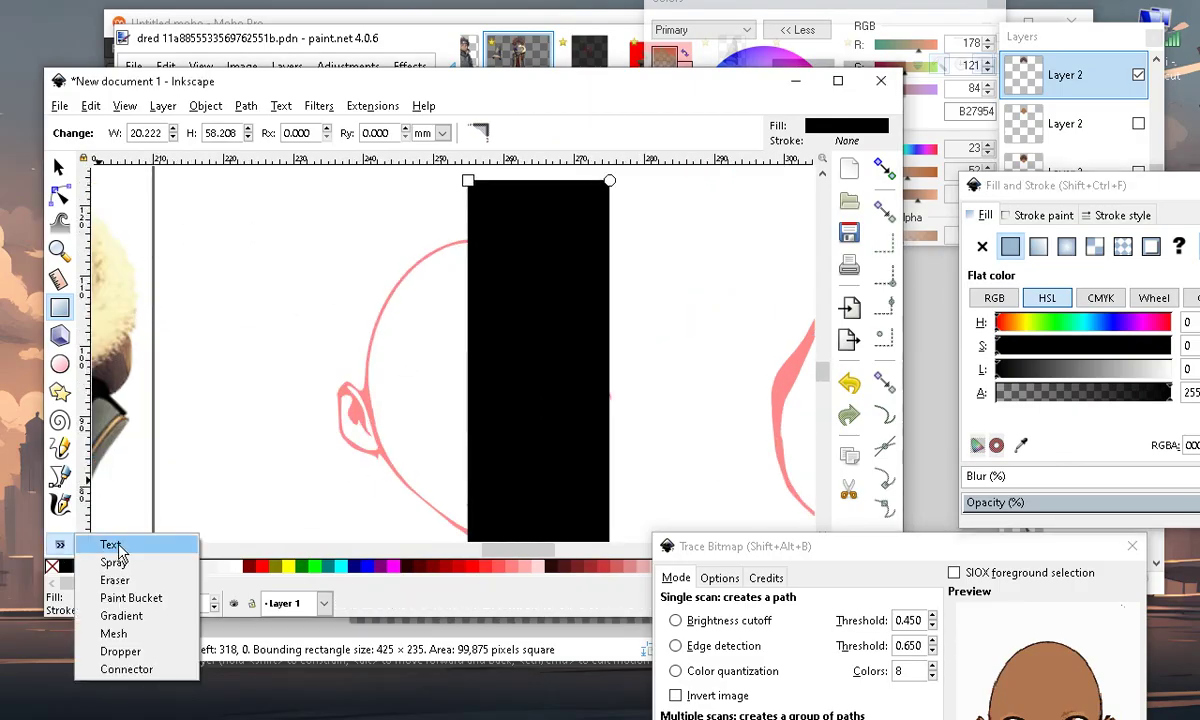
left_click(135, 605)
scroll(412, 440, "up", 2)
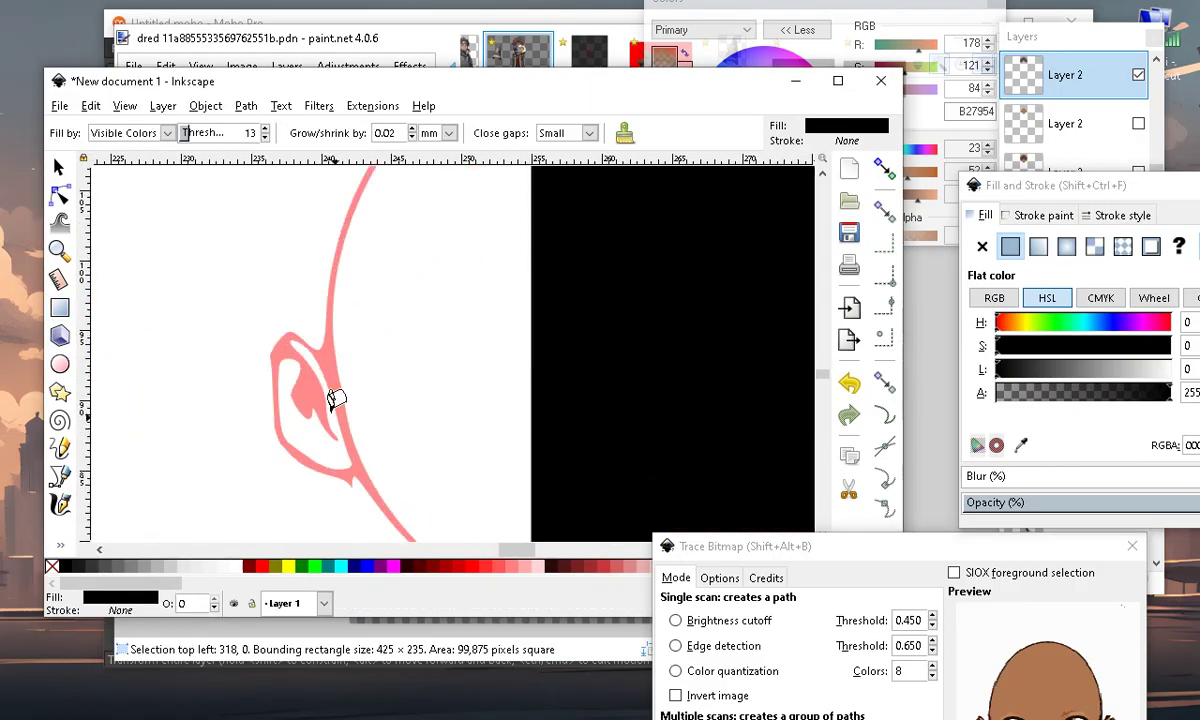
left_click(329, 340)
scroll(299, 330, "down", 3)
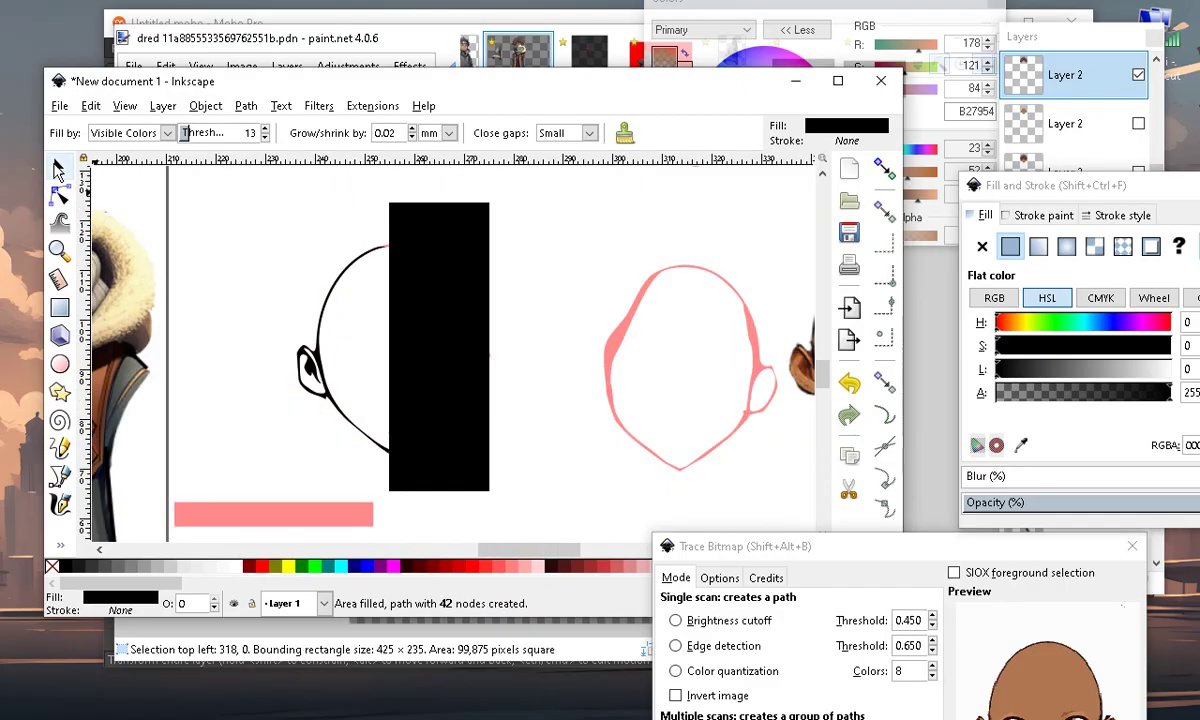
left_click(57, 167)
left_click_drag(433, 286, 784, 254)
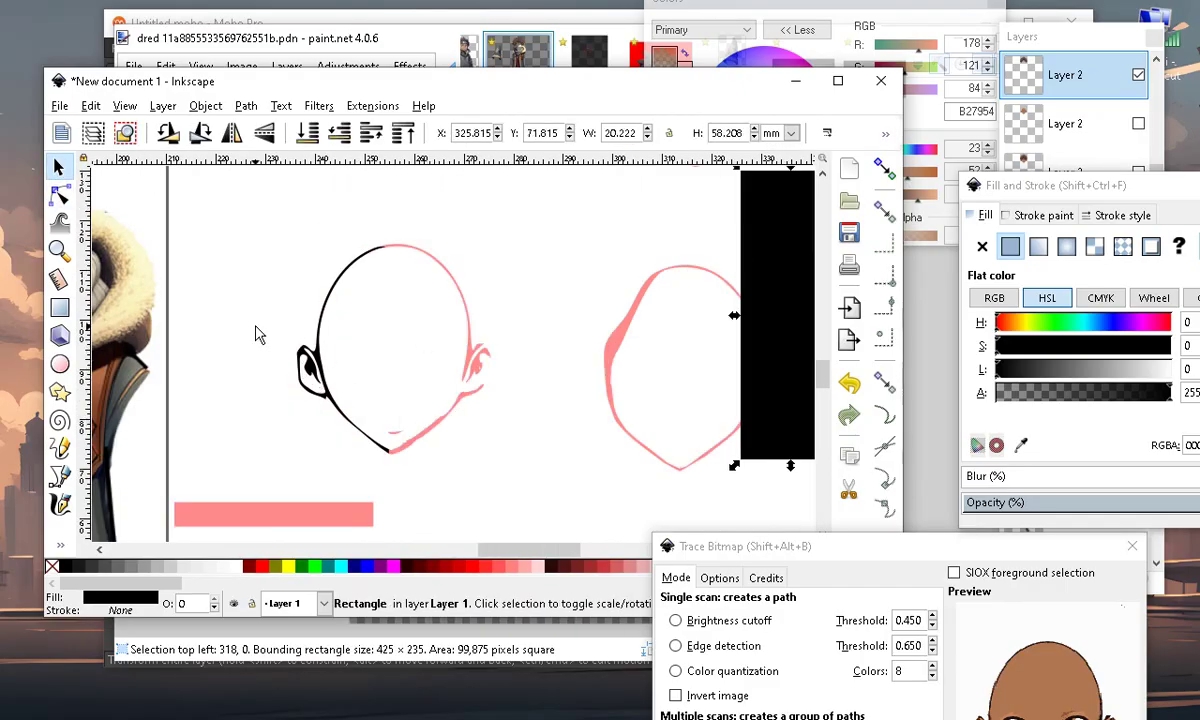
scroll(256, 334, "up", 1)
left_click(92, 106)
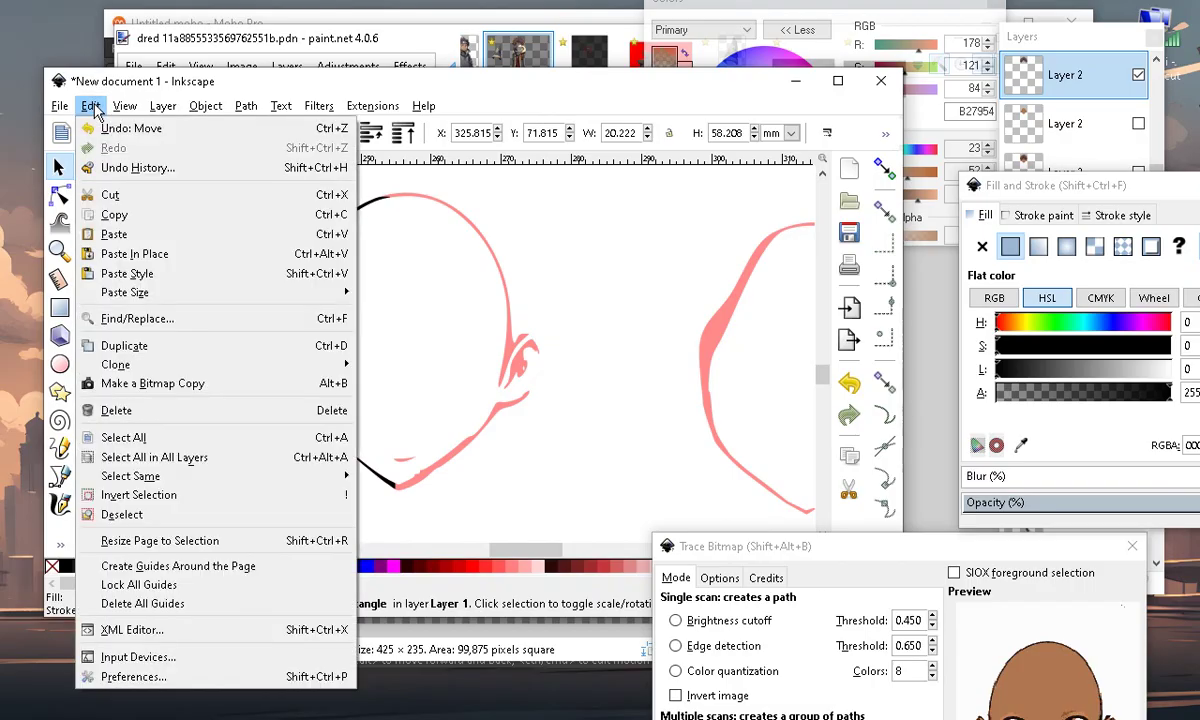
left_click(136, 345)
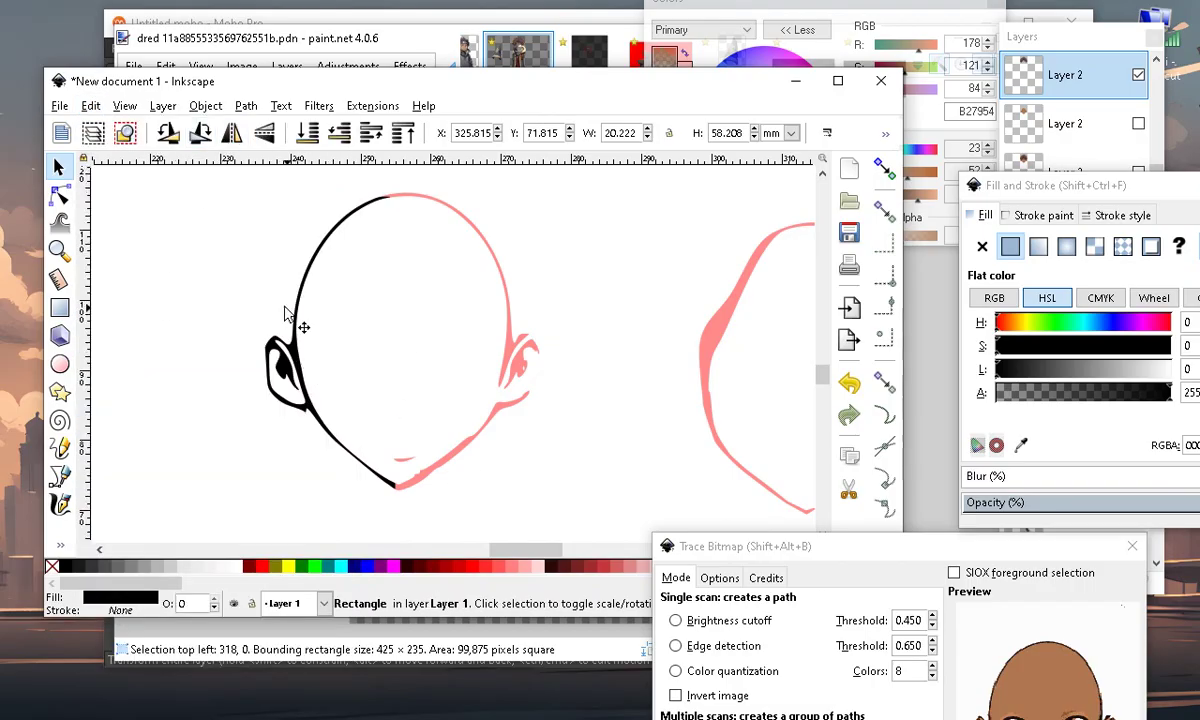
left_click_drag(307, 381, 222, 394)
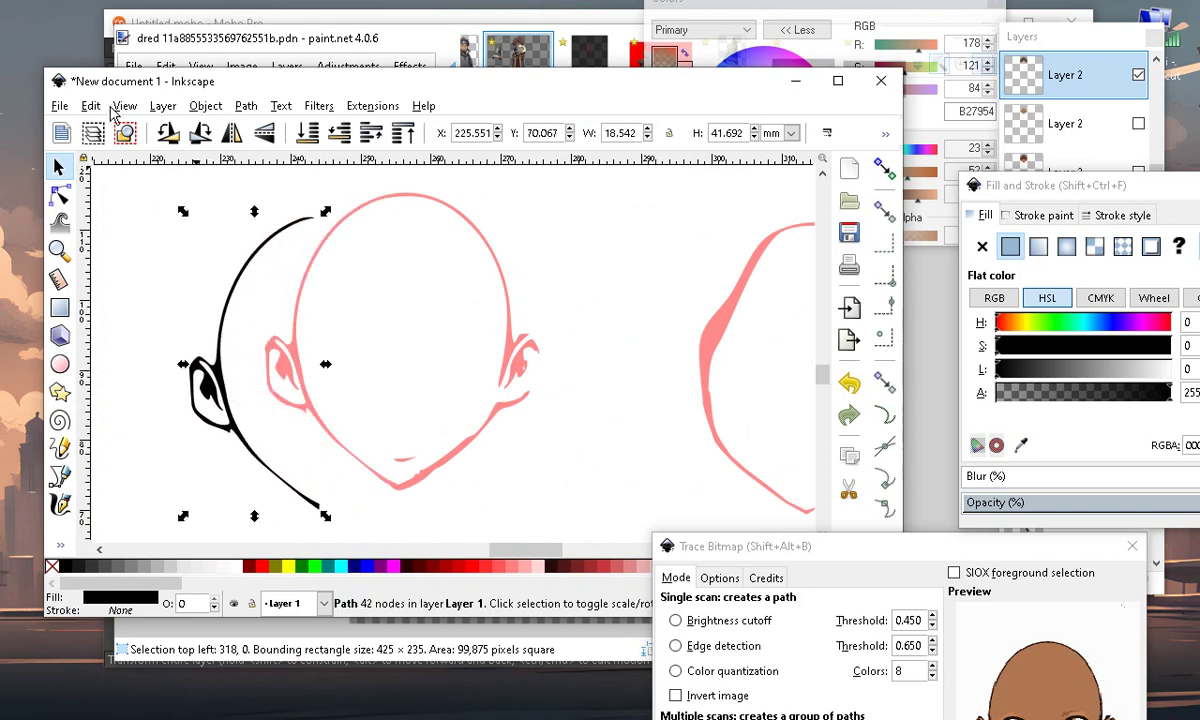
left_click(89, 105)
left_click(96, 125)
left_click(172, 250)
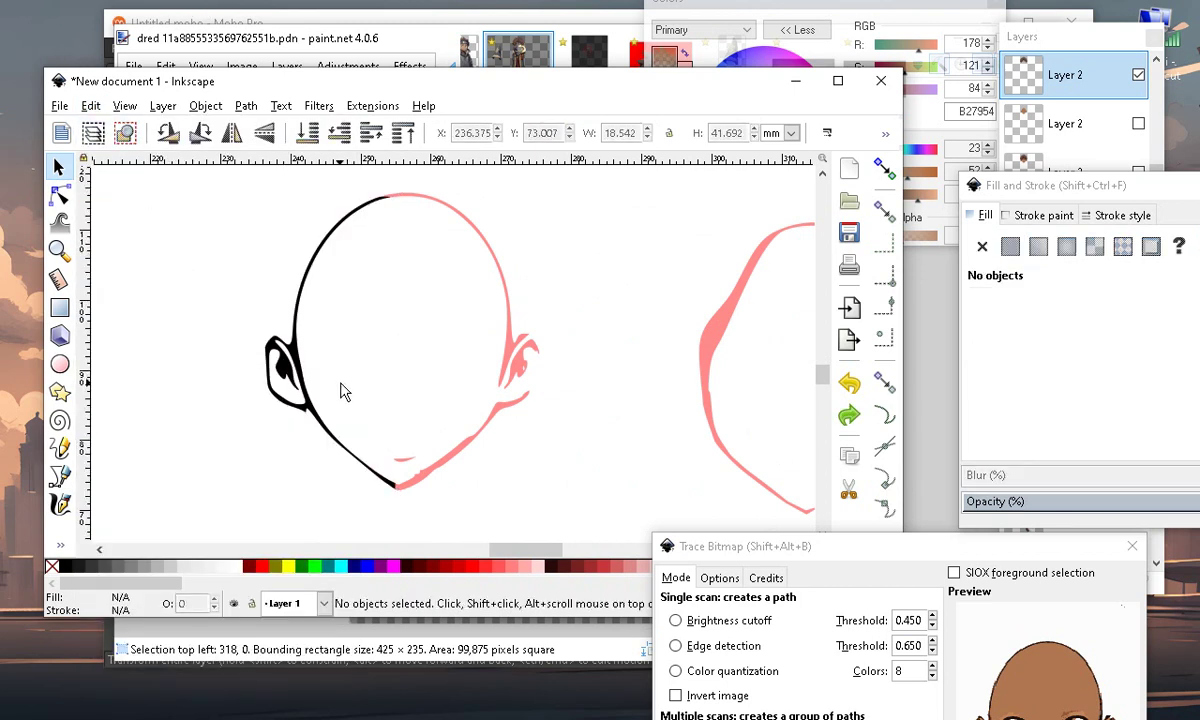
Duplicate the black left half outline, flip the copy horizontally and place it over the right half of the head
left_click(300, 367)
left_click(90, 106)
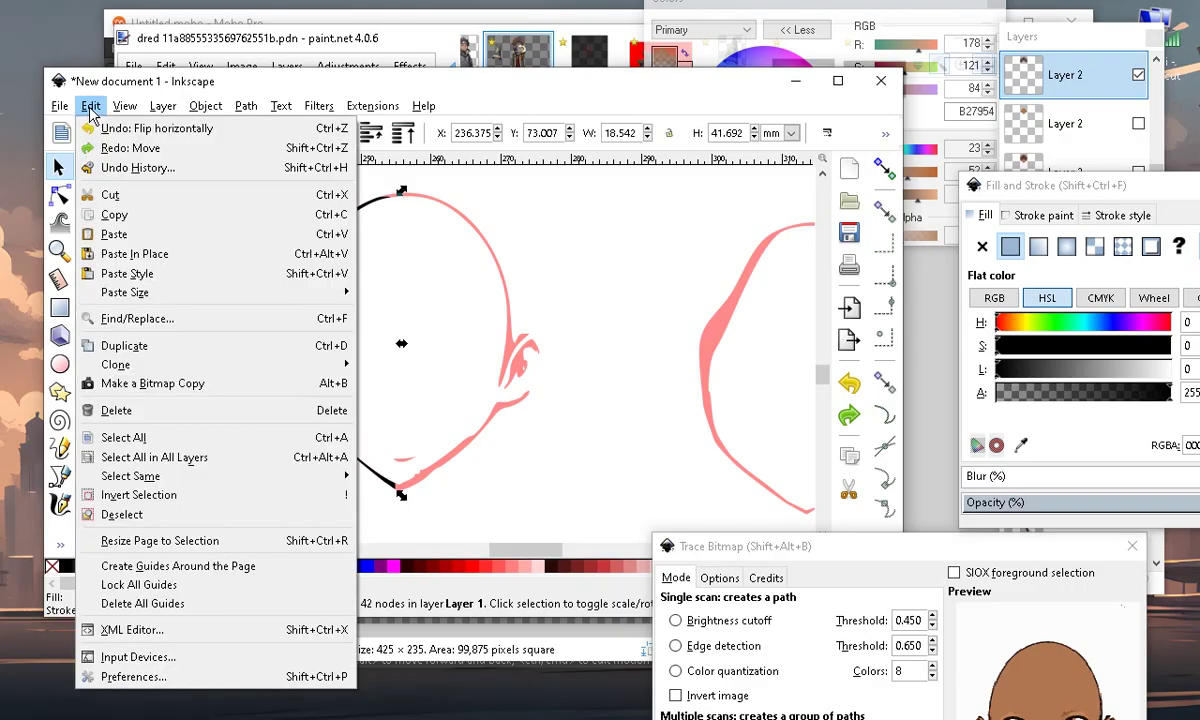
left_click(154, 328)
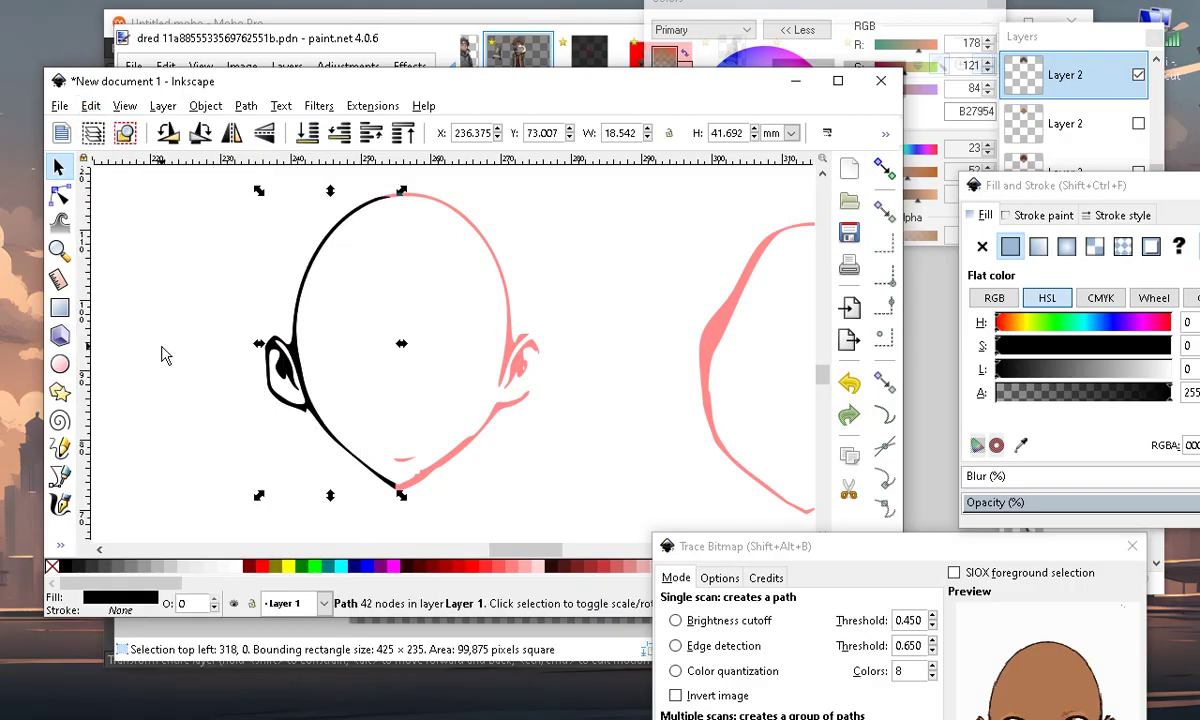
left_click(231, 132)
left_click_drag(355, 400, 504, 384)
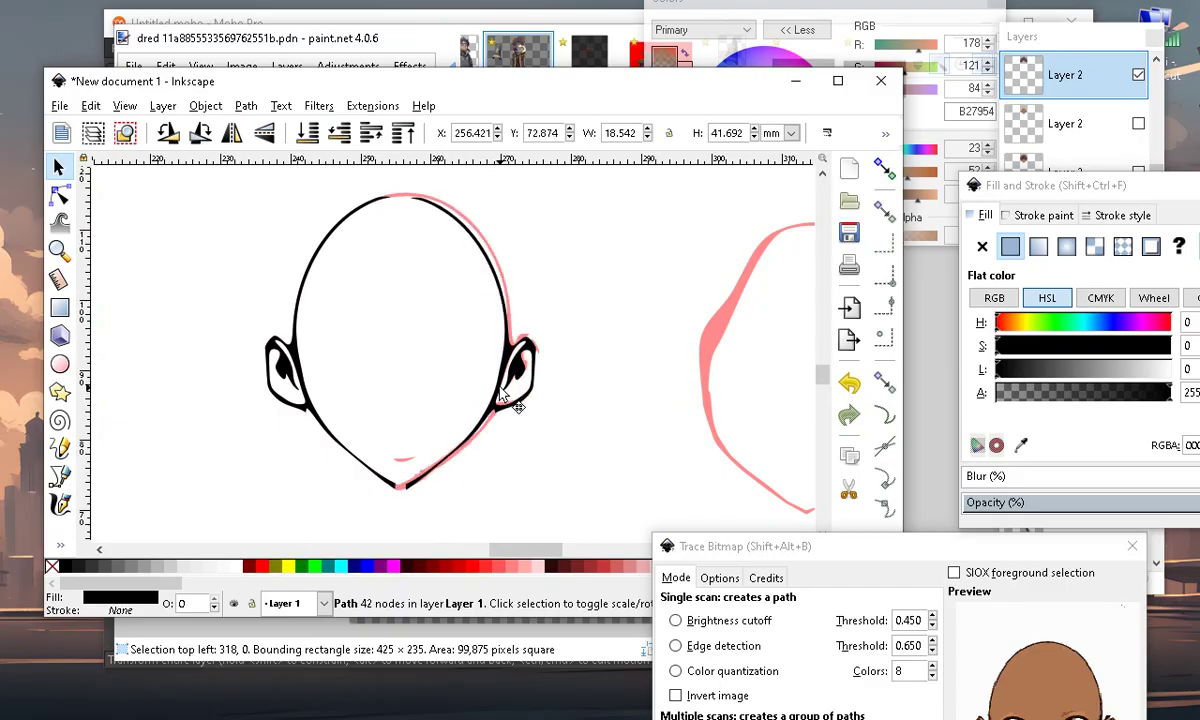
left_click_drag(497, 387, 497, 388)
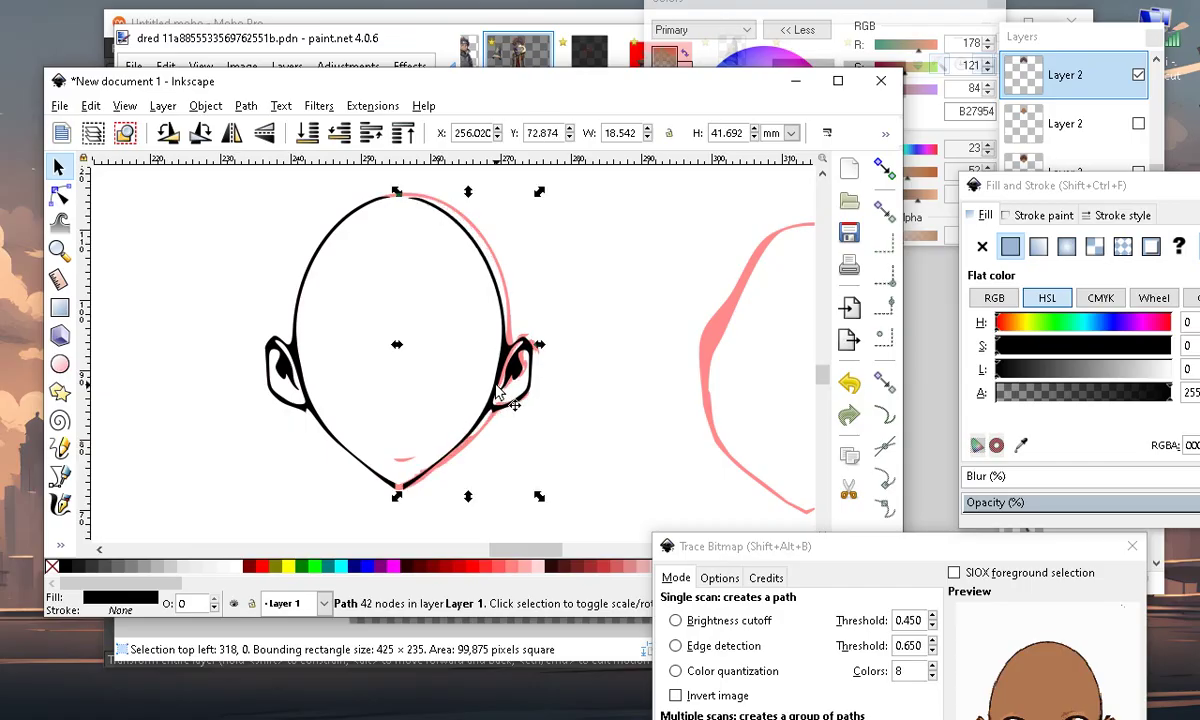
Shift the mirrored right half outward to match the traced outline and check its alignment at the crown
scroll(512, 390, "down", 2)
left_click(429, 412)
scroll(560, 398, "up", 3)
scroll(287, 331, "down", 3, "ctrl")
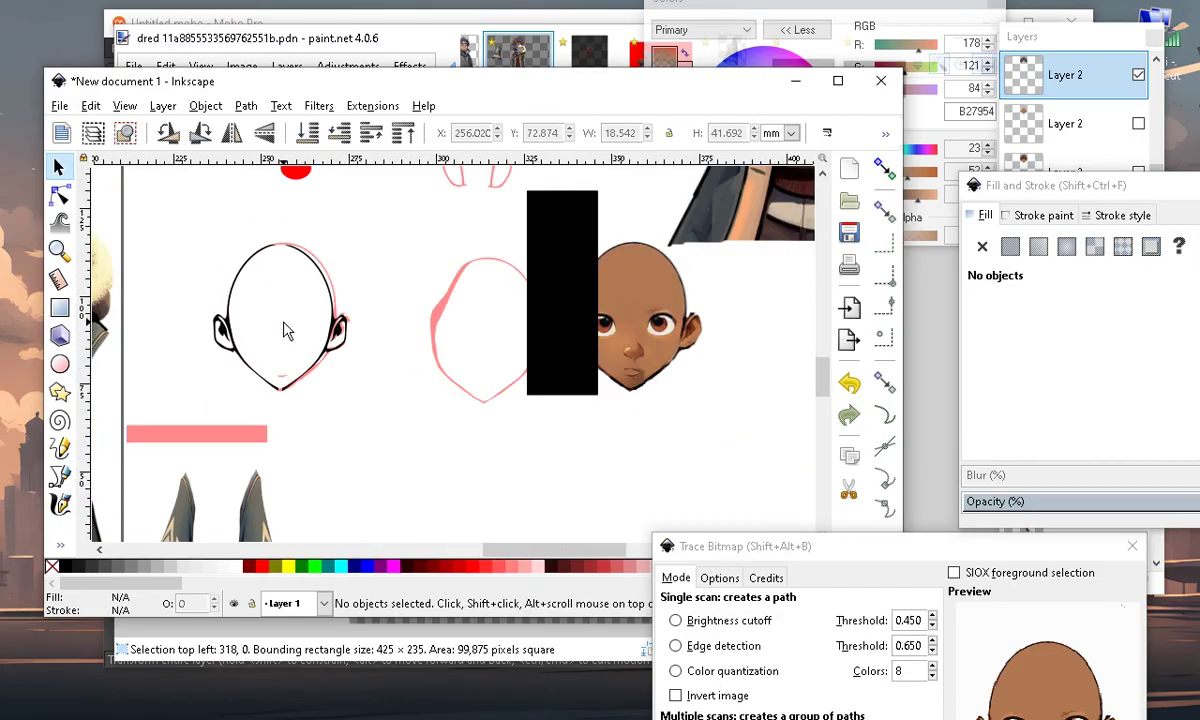
mouse_move(358, 323)
left_mouse_down()
mouse_move(632, 522)
mouse_move(714, 326)
mouse_move(358, 338)
mouse_move(344, 307)
left_mouse_up()
scroll(319, 314, "up", 1)
scroll(176, 270, "up", 2)
scroll(563, 291, "down", 1)
scroll(425, 190, "up", 5)
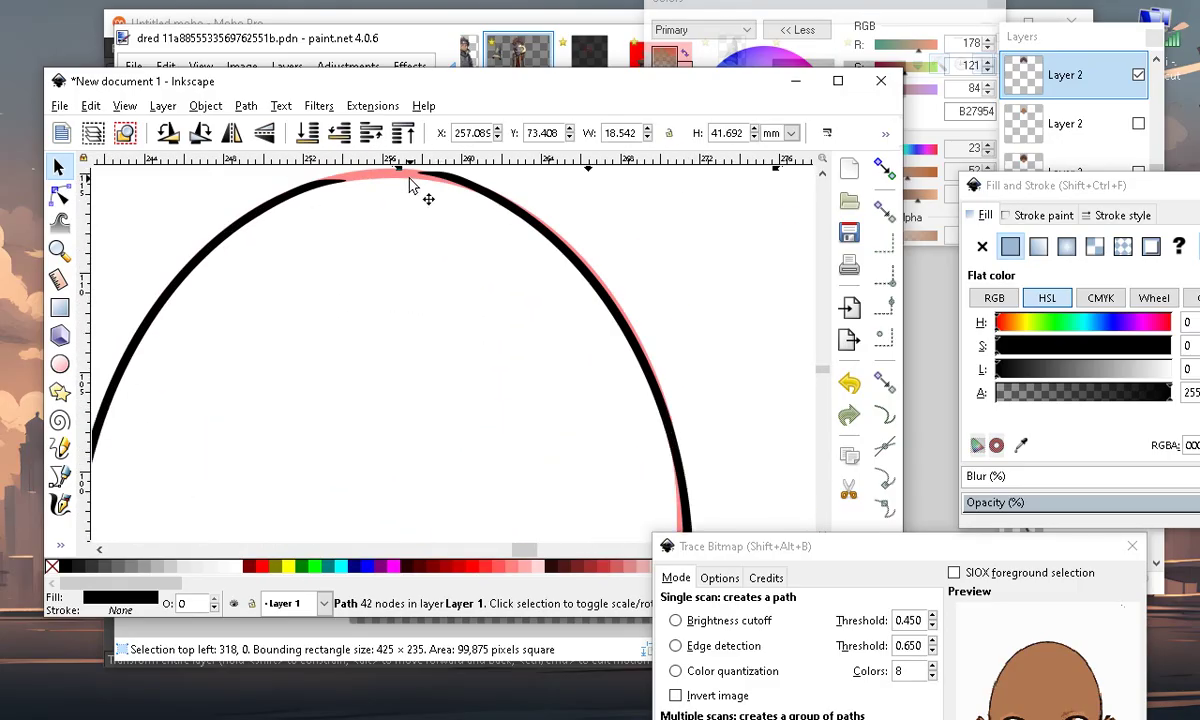
Darken the semi-transparent pink line-art group behind the outline by setting its fill lightness to 0
left_click(396, 190)
scroll(439, 295, "down", 5)
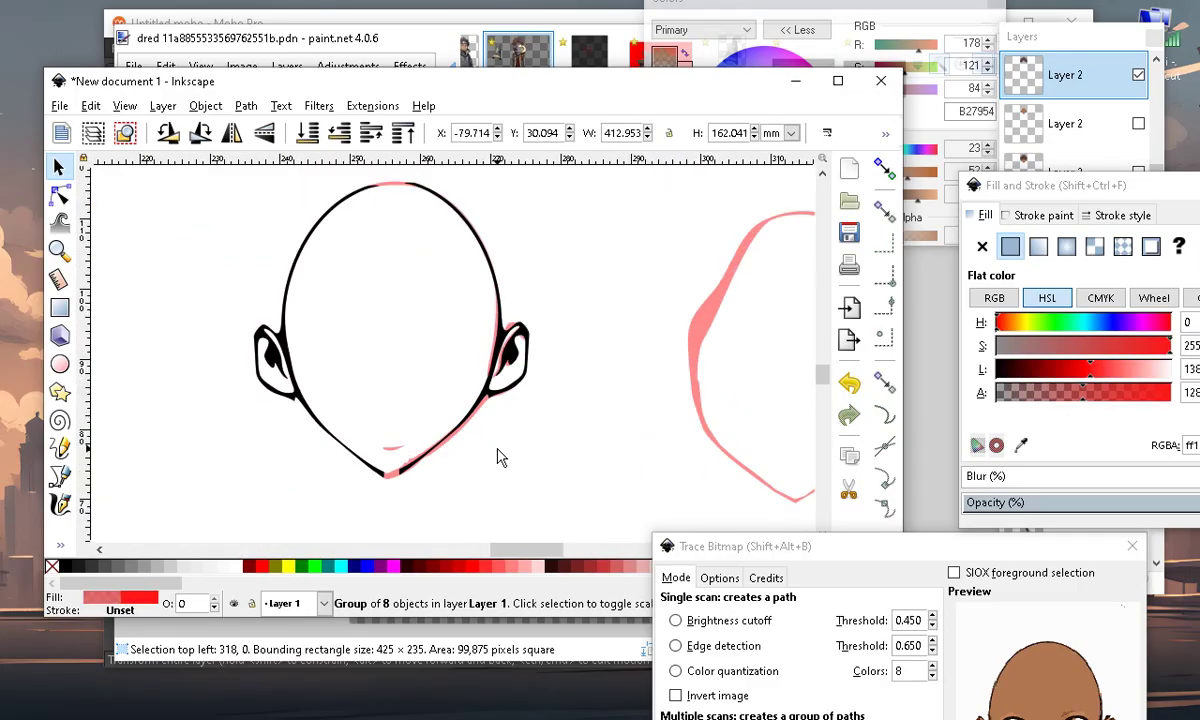
left_click_drag(1011, 372, 960, 366)
scroll(503, 376, "up", 5)
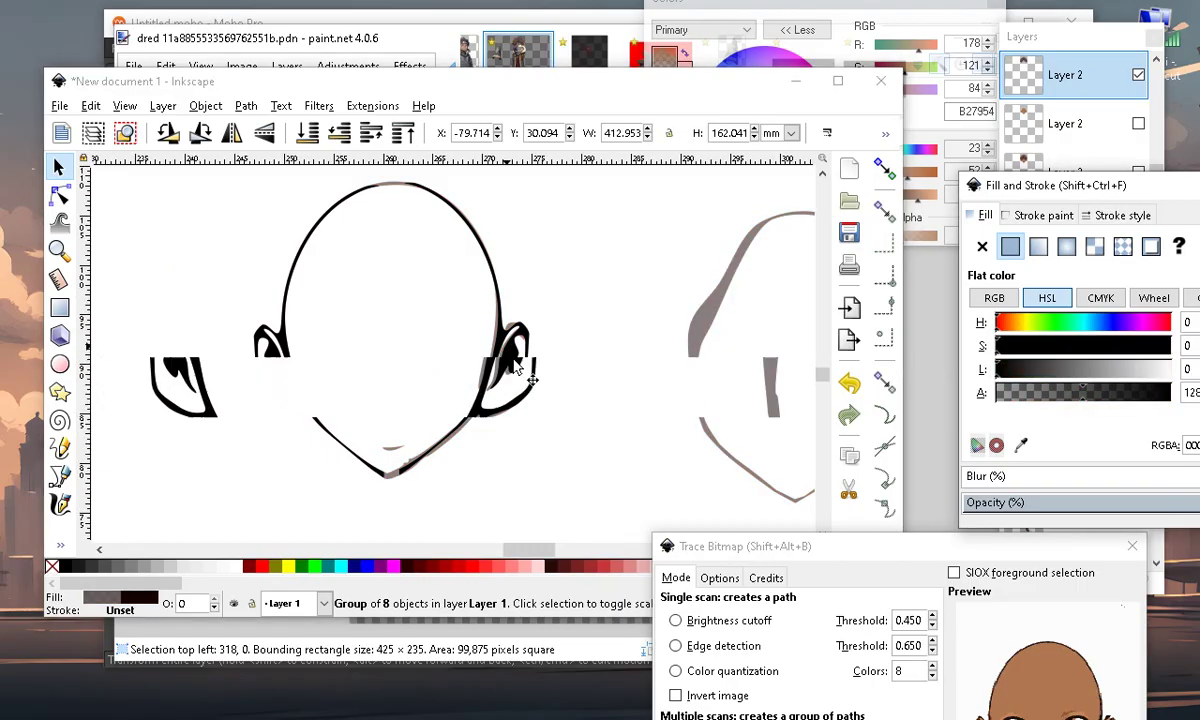
scroll(505, 380, "down", 6)
scroll(540, 420, "up", 6)
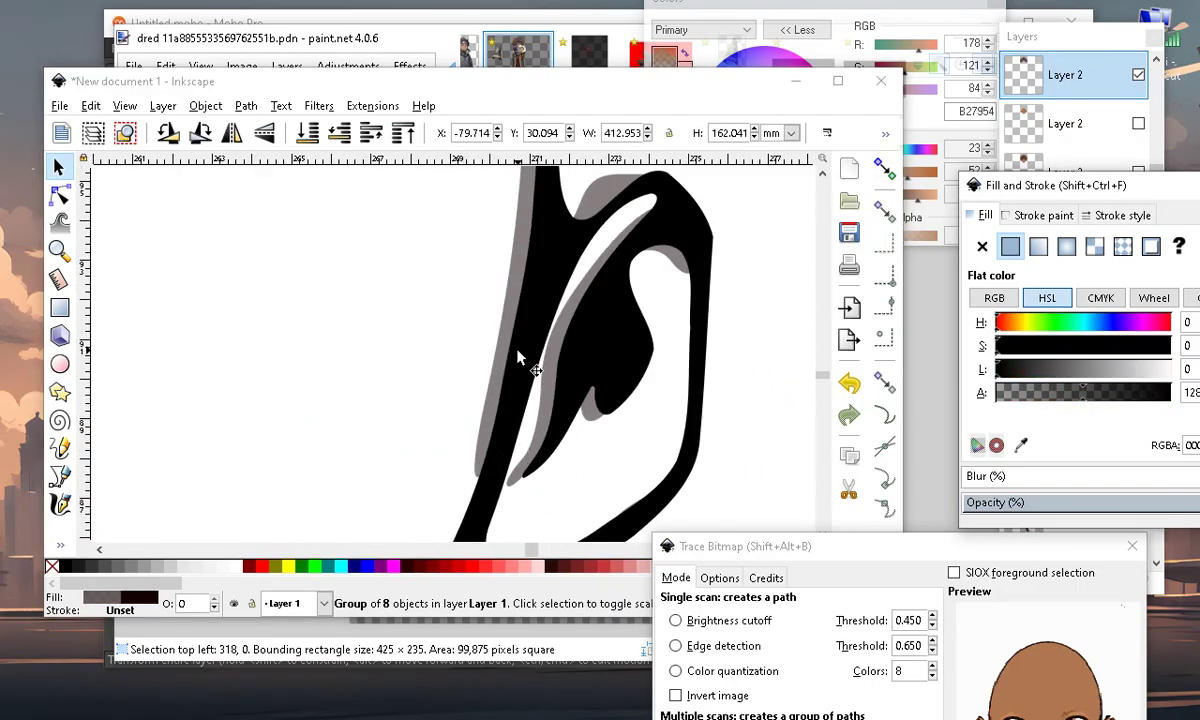
scroll(519, 360, "down", 6)
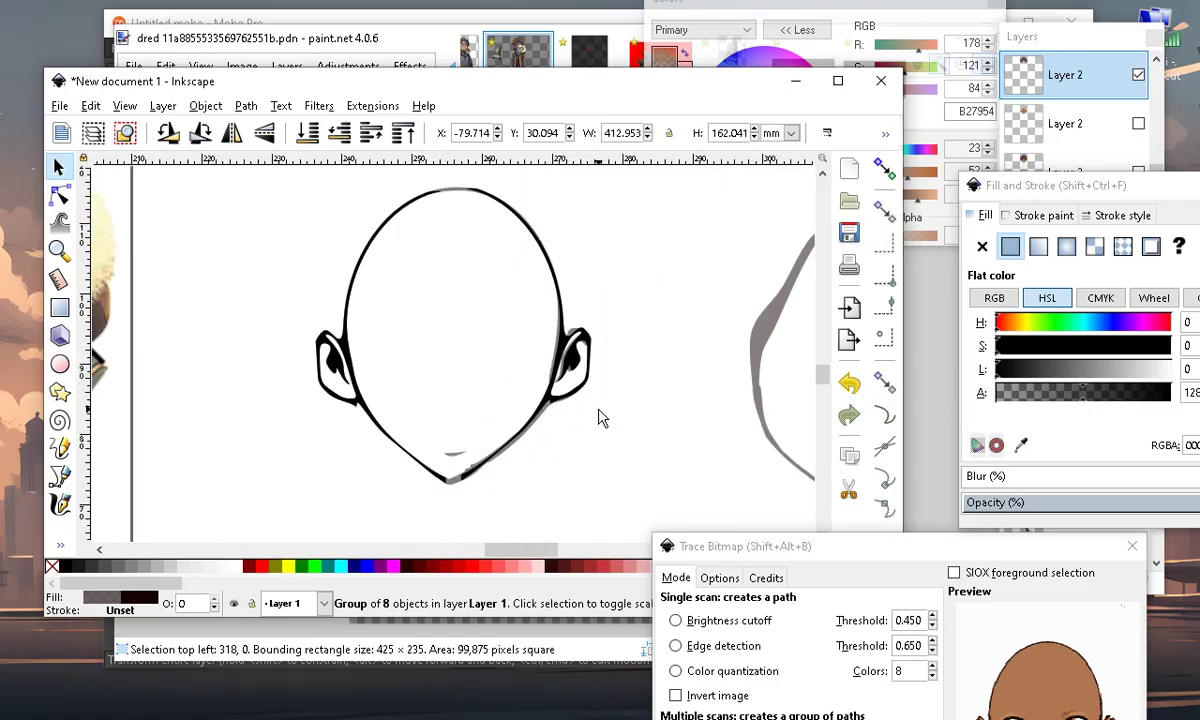
left_click(598, 418)
Select the traced line-art path behind the head's right ear and raise its fill alpha to 223
scroll(482, 220, "up", 6)
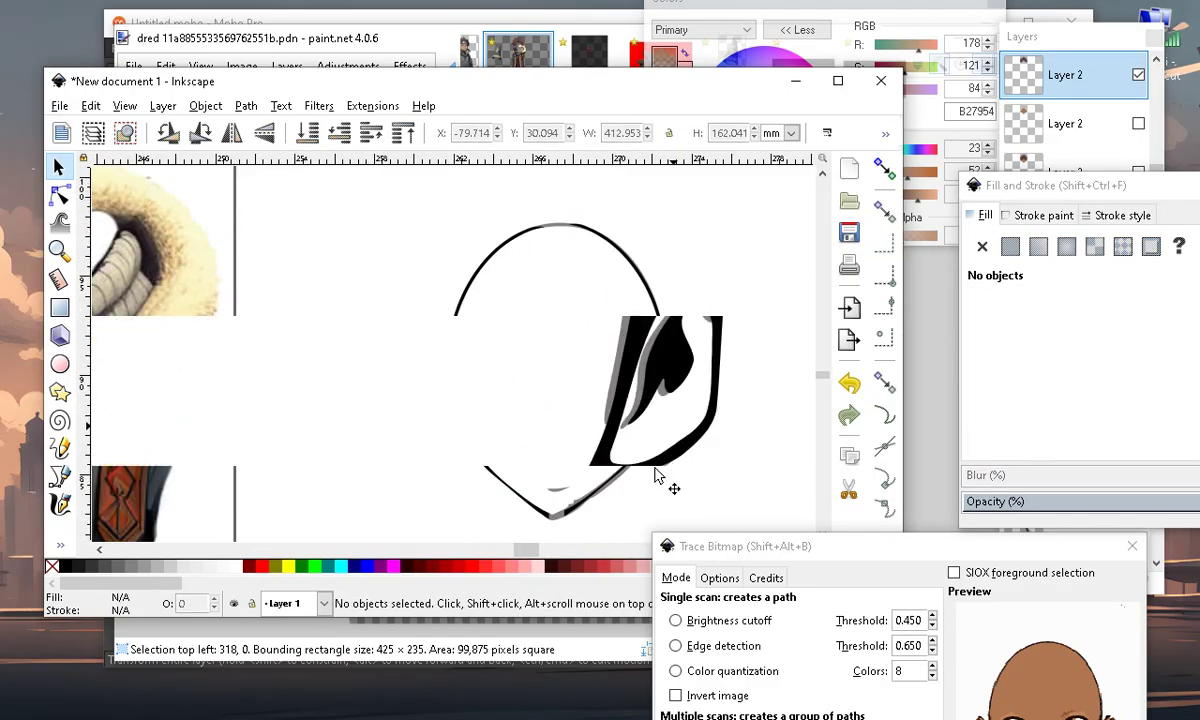
scroll(656, 478, "up", 2)
left_click(66, 195)
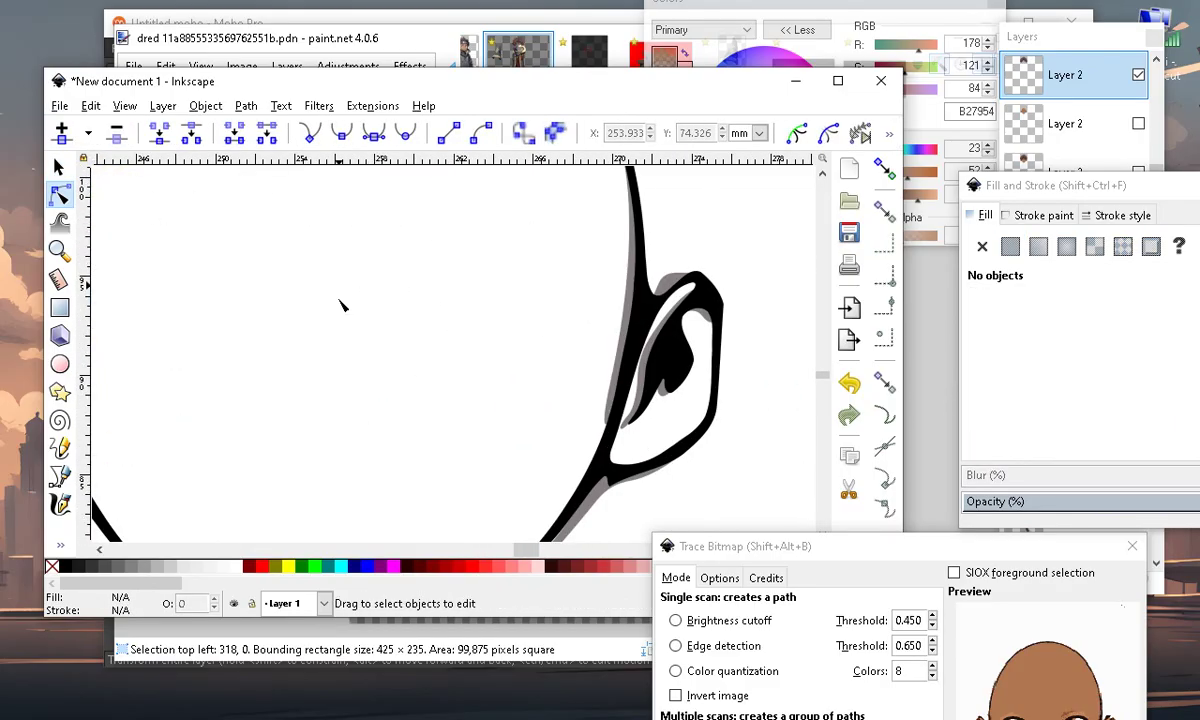
scroll(637, 343, "up", 3)
left_click(601, 307)
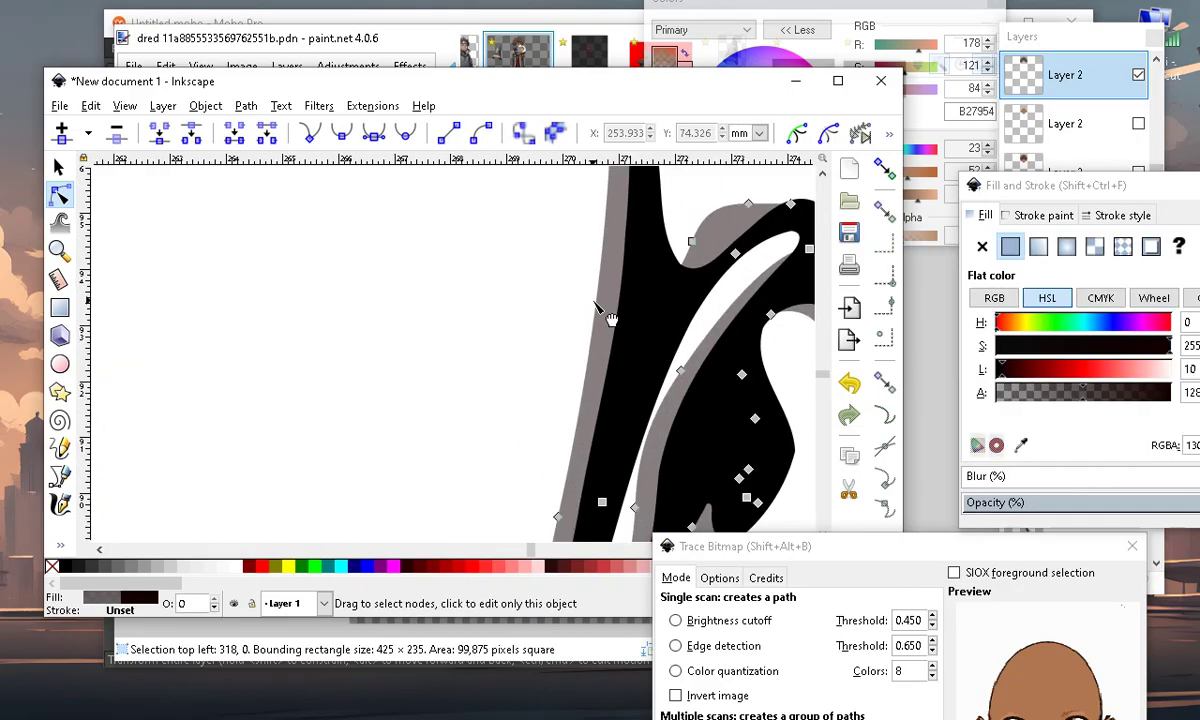
scroll(593, 305, "down", 2)
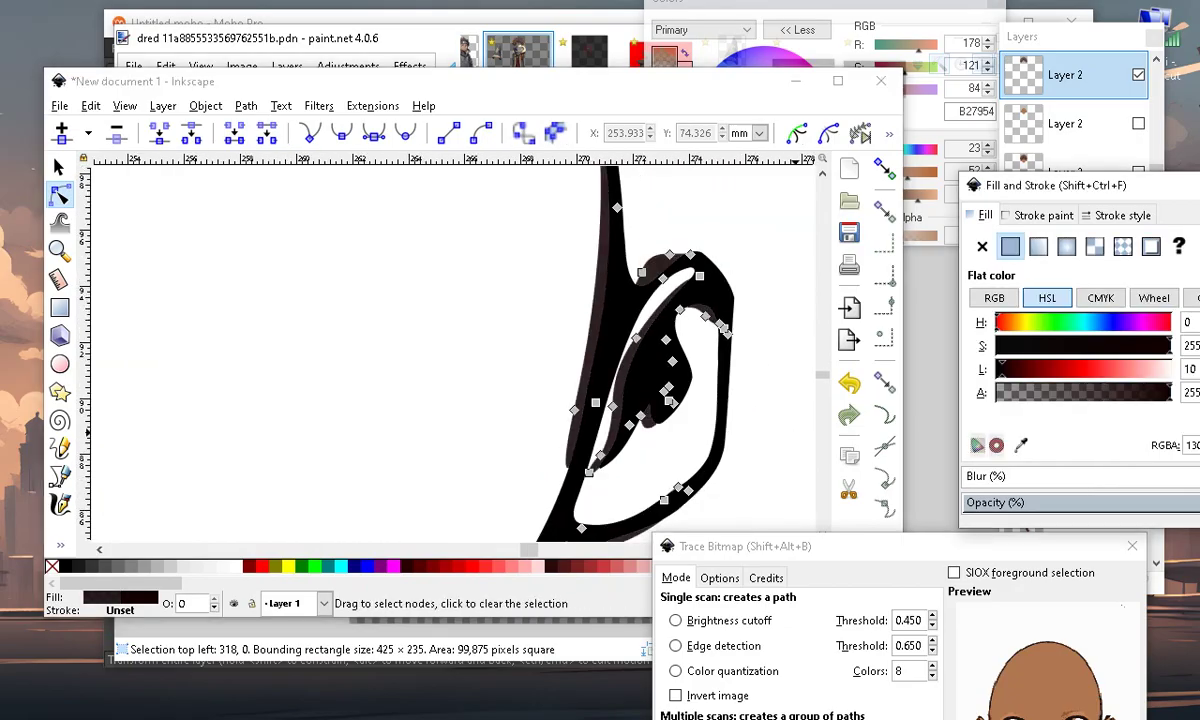
scroll(640, 433, "down", 3)
left_click(632, 432)
scroll(600, 440, "down", 3)
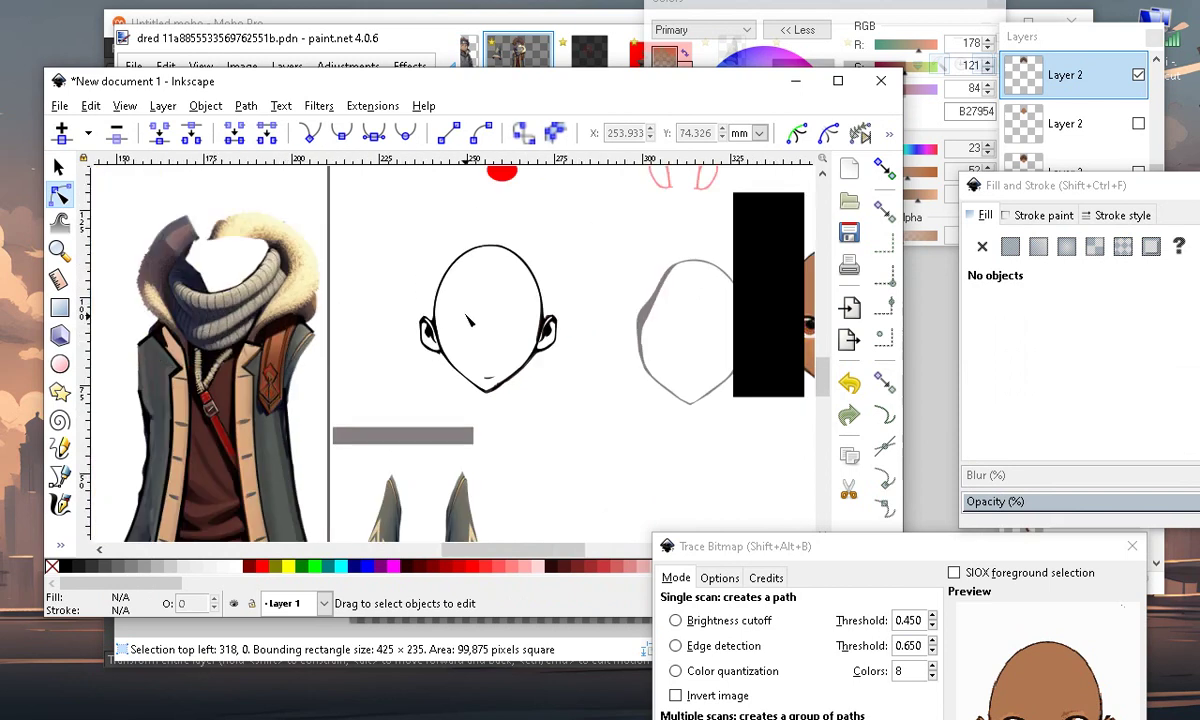
Check the whole head outline and enlarge the window downward to show more of the canvas
scroll(472, 385, "up", 4)
scroll(450, 497, "down", 2)
scroll(460, 430, "up", 4)
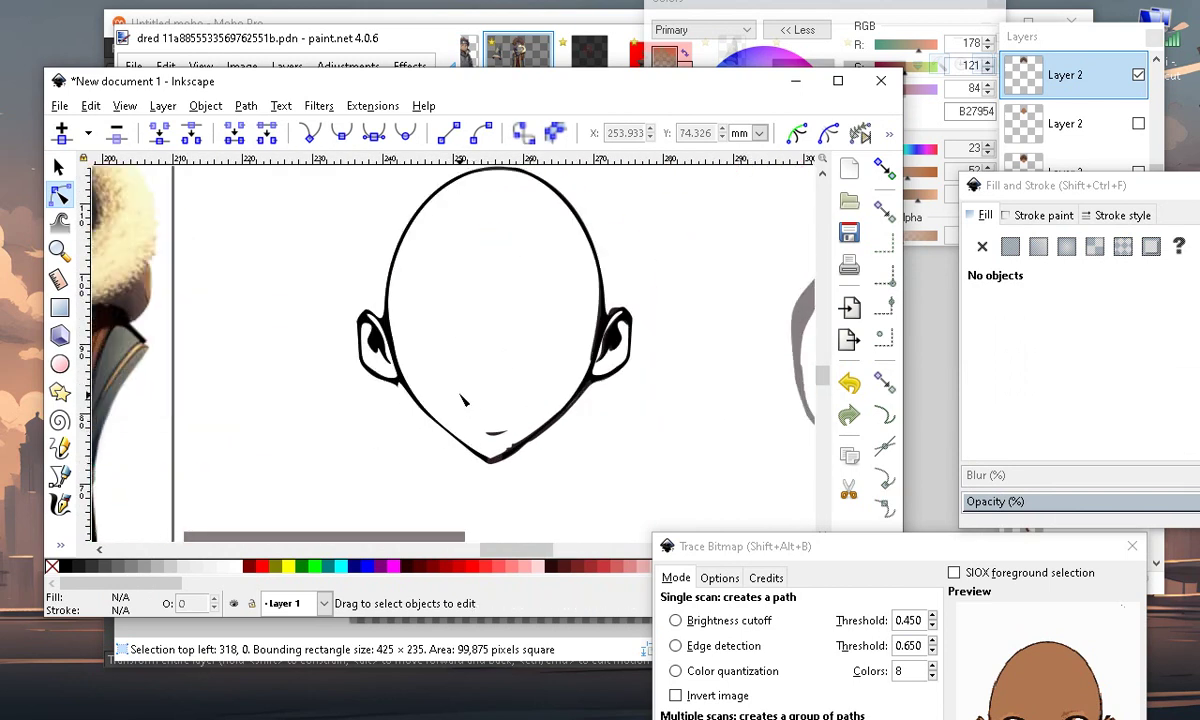
scroll(465, 410, "down", 1)
scroll(465, 410, "down", 1)
scroll(455, 400, "up", 1)
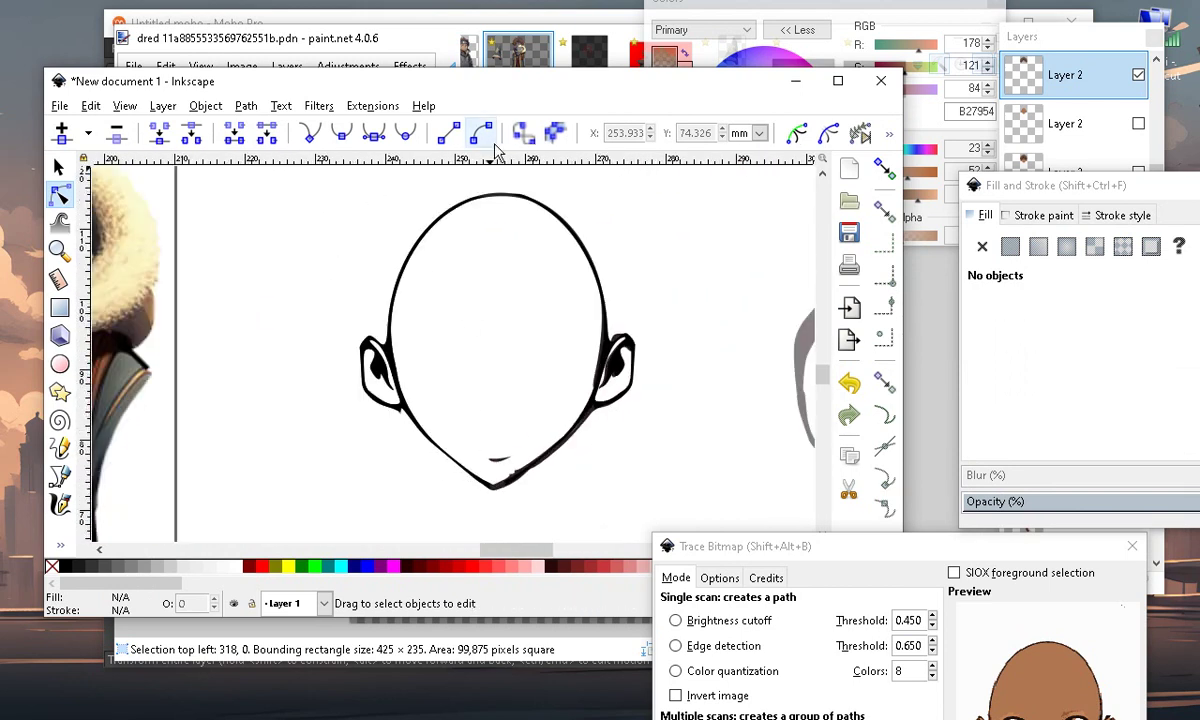
left_click_drag(101, 622, 98, 703)
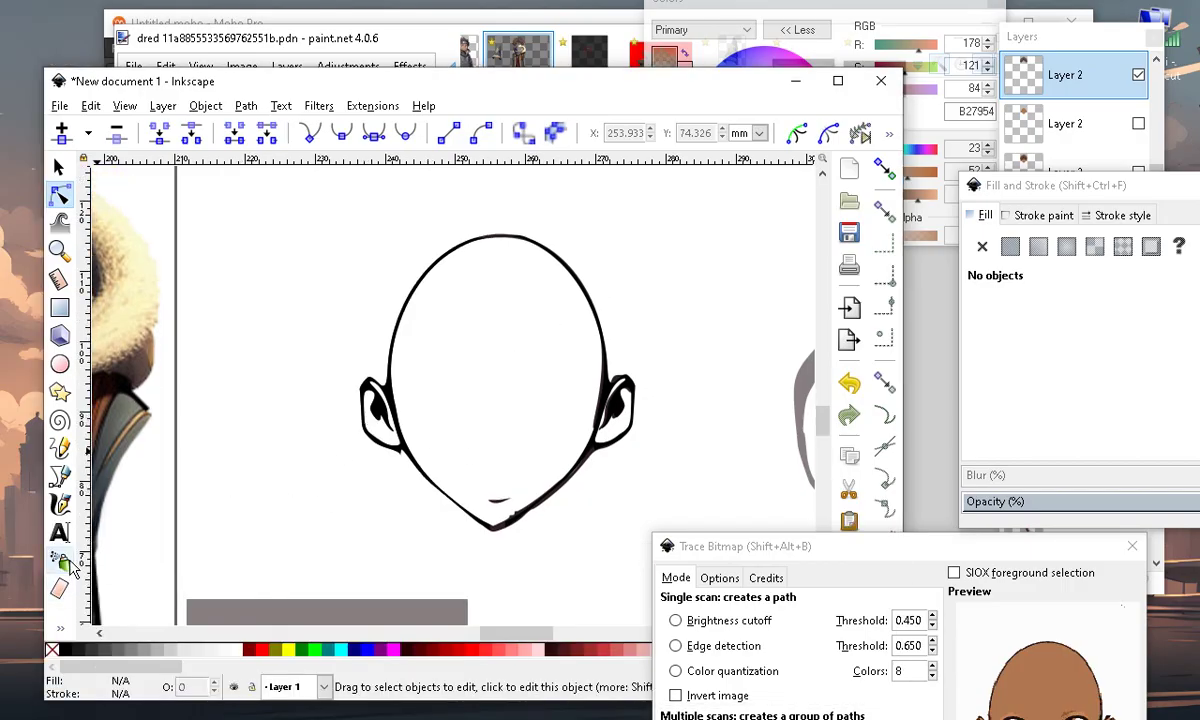
Paint Bucket the outline where the left ear meets the head and move the filled fragment clear of the head
right_click(64, 563)
left_click(102, 625)
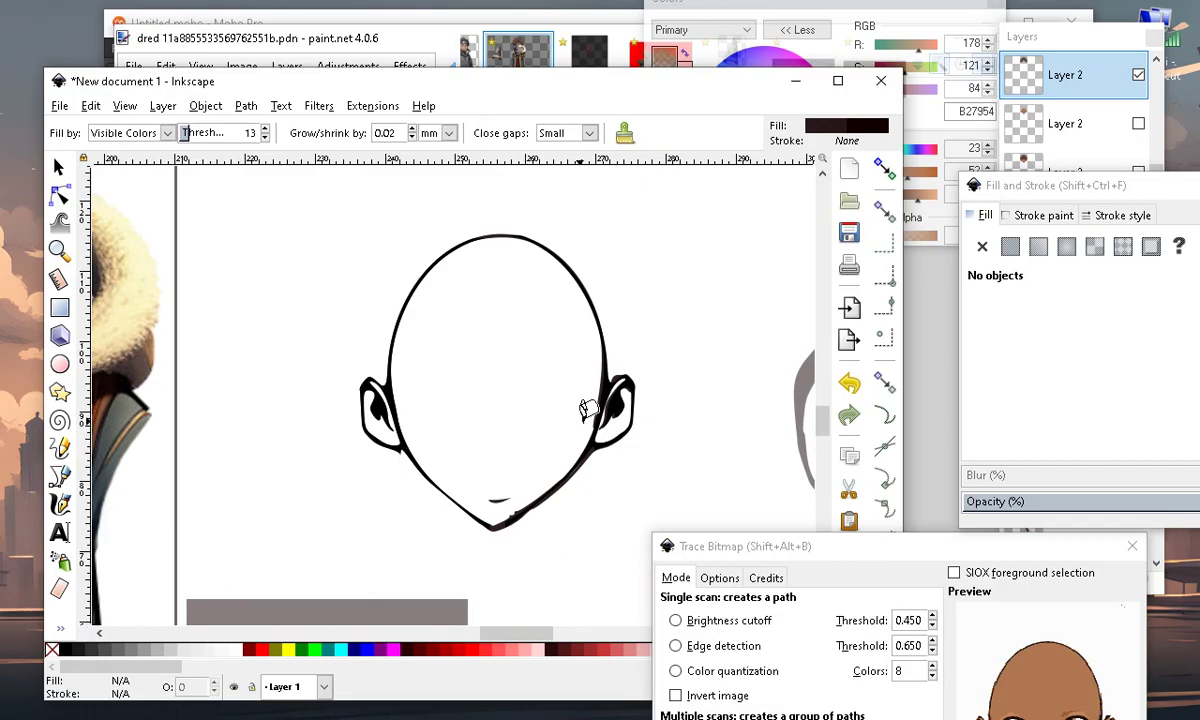
left_click(389, 373)
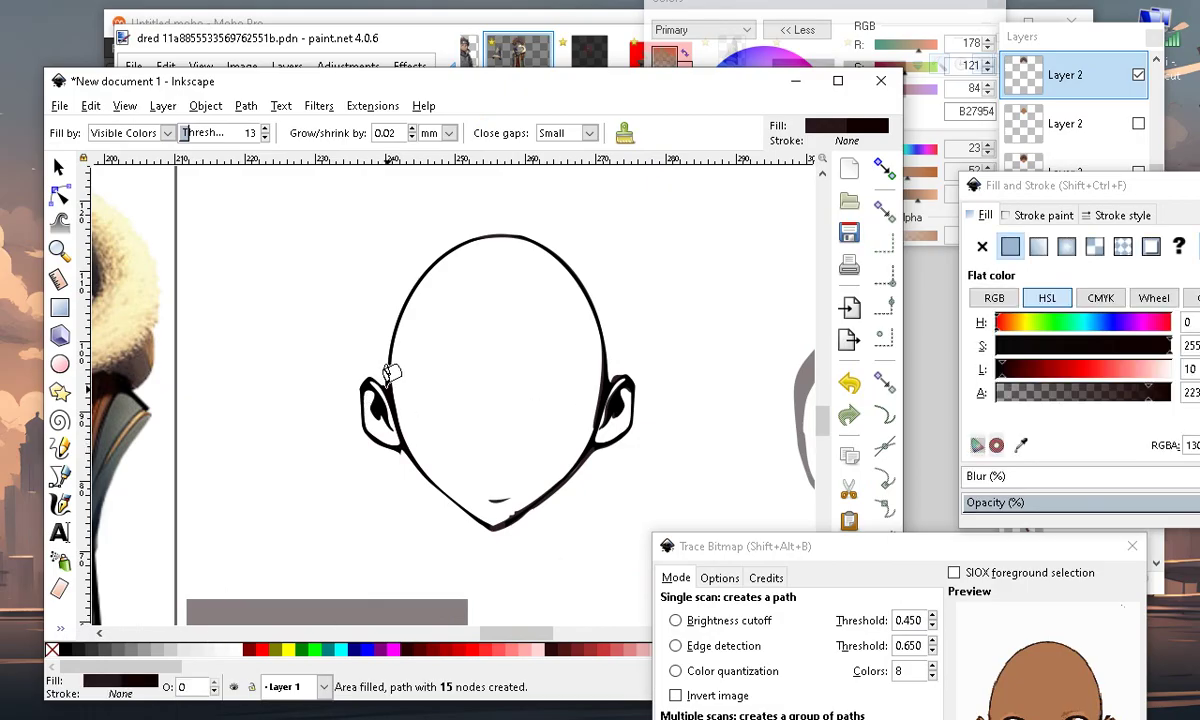
left_click(58, 167)
scroll(225, 236, "down", 4)
scroll(308, 303, "up", 3)
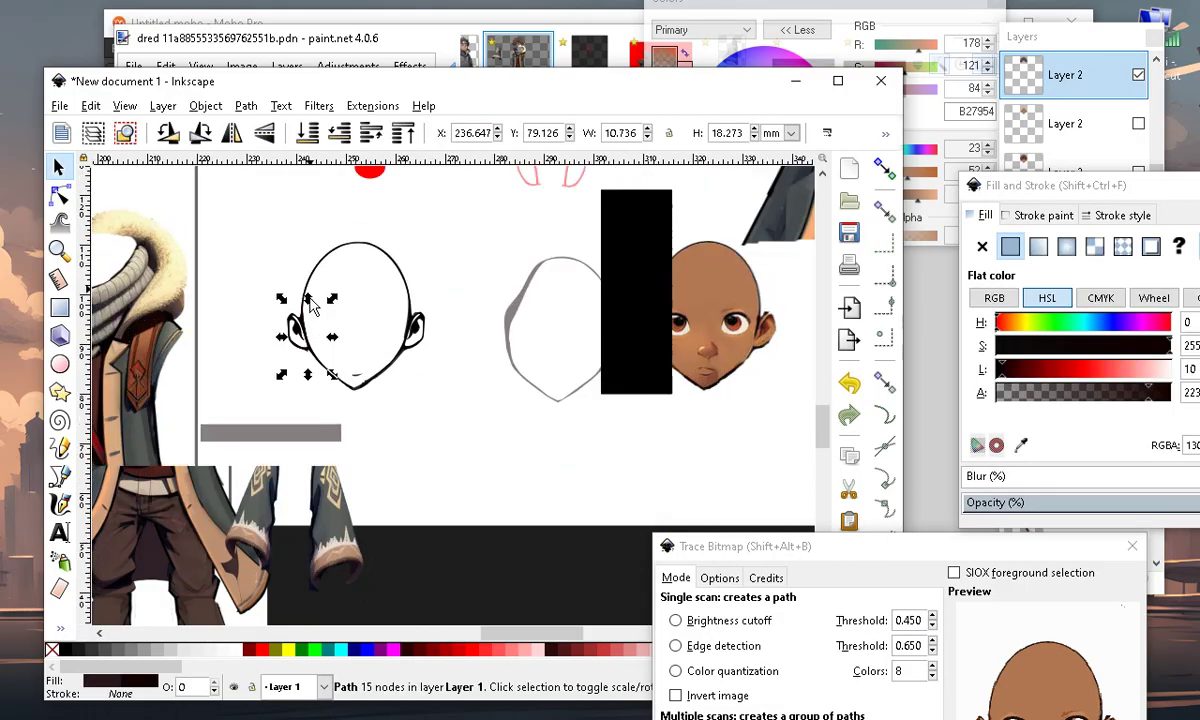
left_click_drag(309, 352, 199, 437)
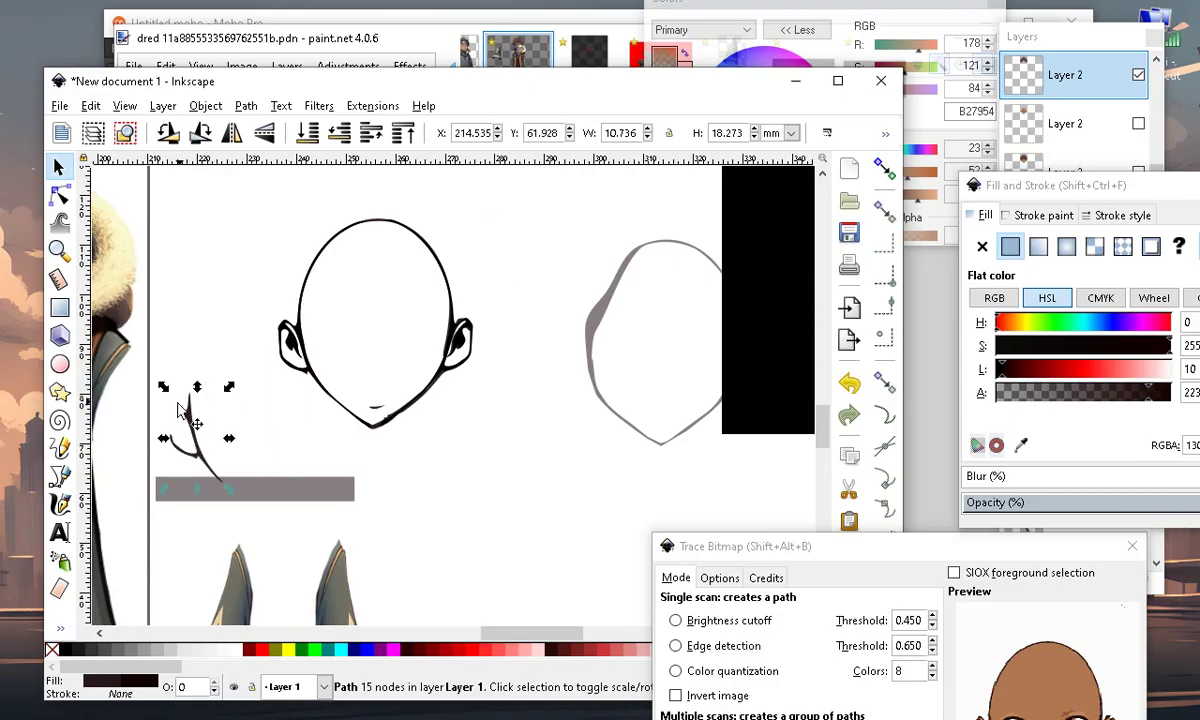
left_click(59, 627)
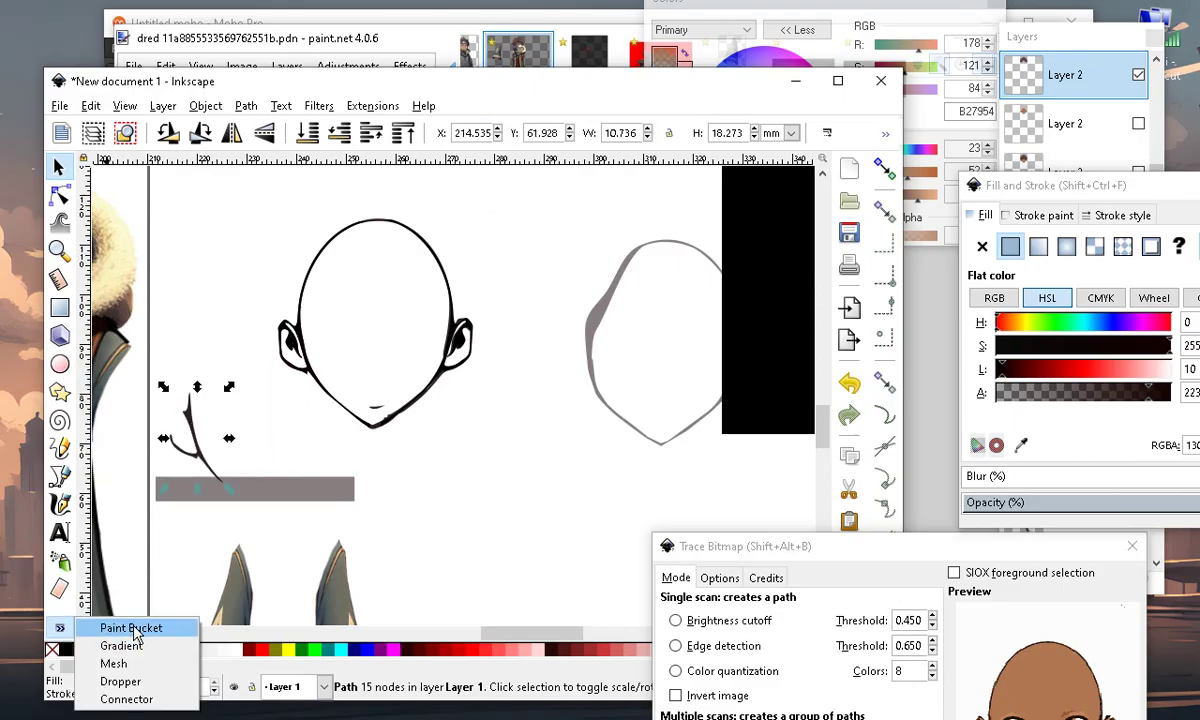
left_click(131, 628)
scroll(395, 220, "up", 1)
scroll(477, 273, "up", 2)
scroll(544, 391, "down", 3)
scroll(500, 316, "up", 1)
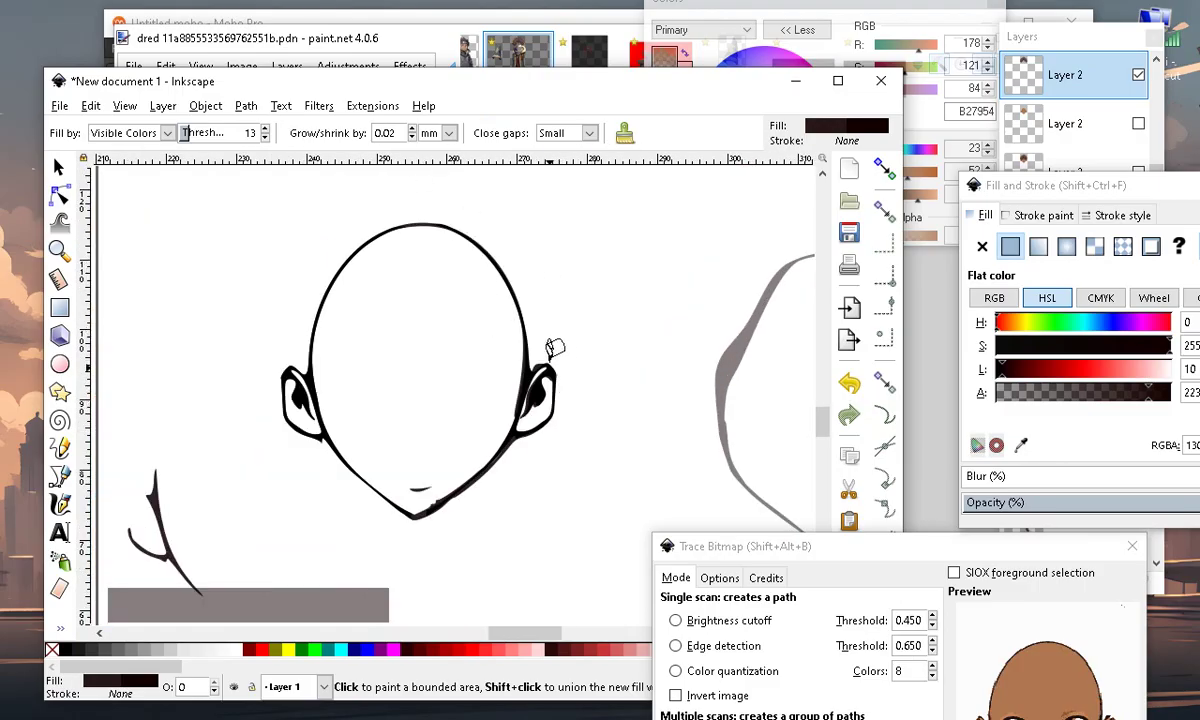
scroll(320, 300, "down", 1)
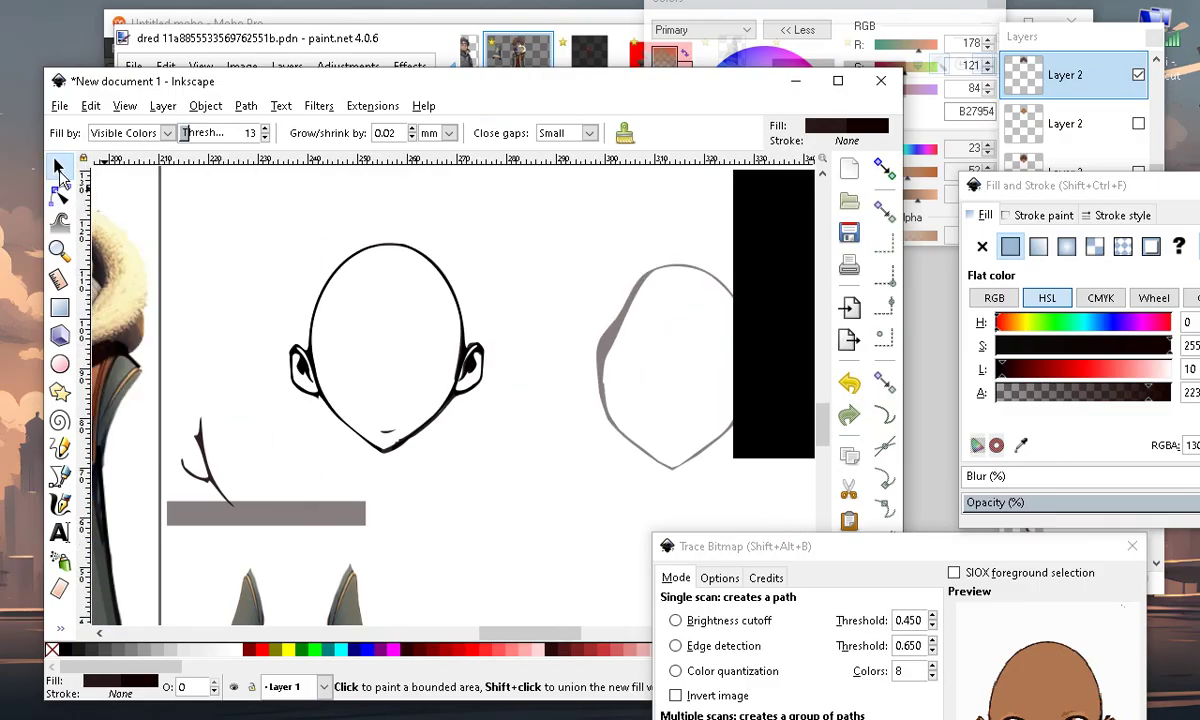
Move the two black outline halves sideways off the traced line art and undo the move
left_click(58, 167)
left_click_drag(258, 199, 543, 503)
left_click_drag(471, 364, 514, 363)
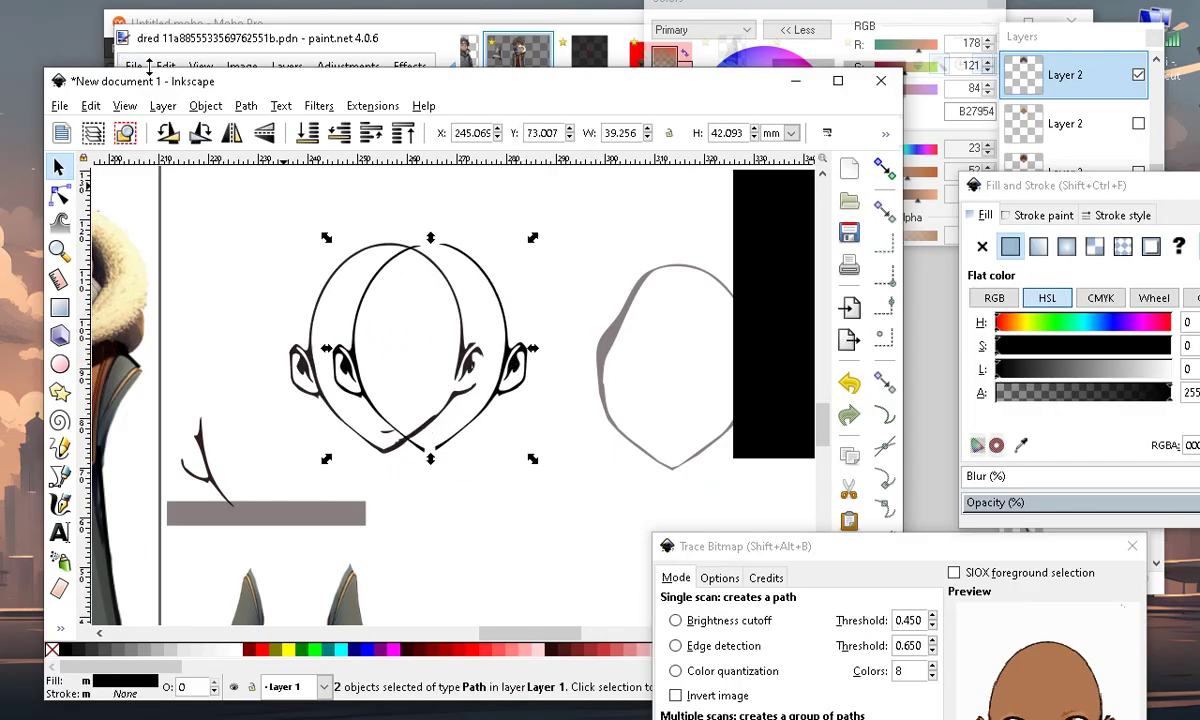
left_click(91, 107)
left_click(104, 129)
Select the black right and left outline halves in turn to check that they are separate paths
scroll(516, 342, "down", 3)
left_click(507, 477)
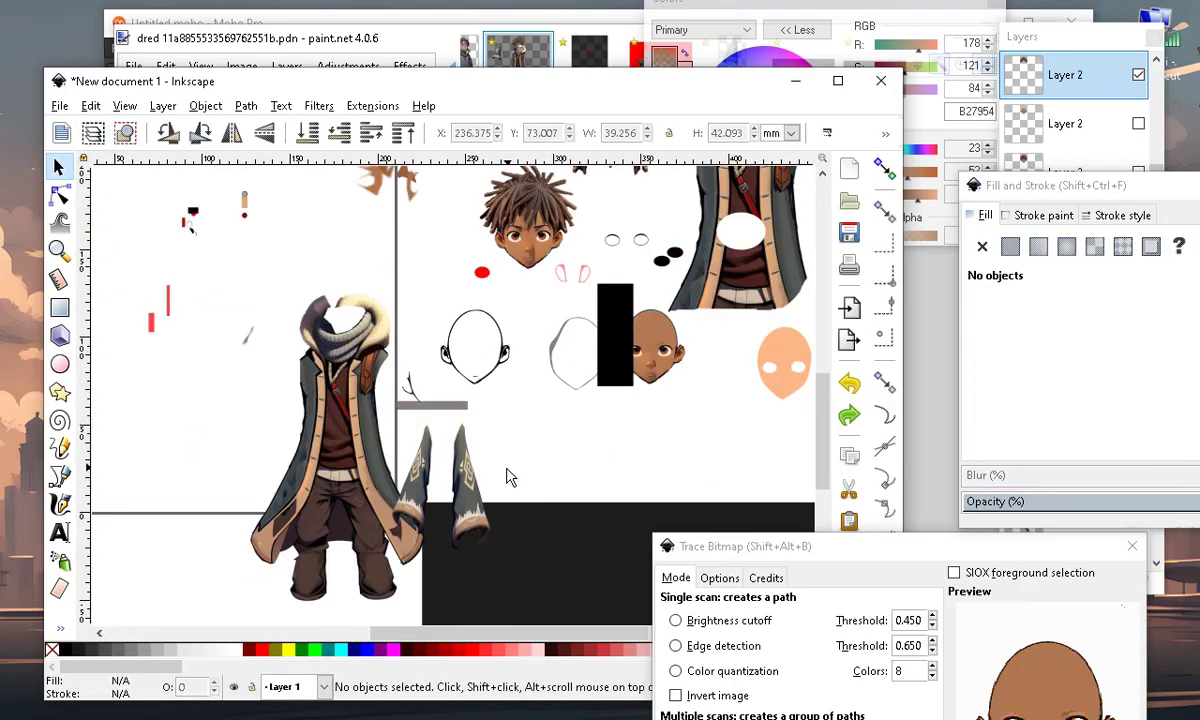
scroll(503, 372, "up", 1)
left_click(504, 358)
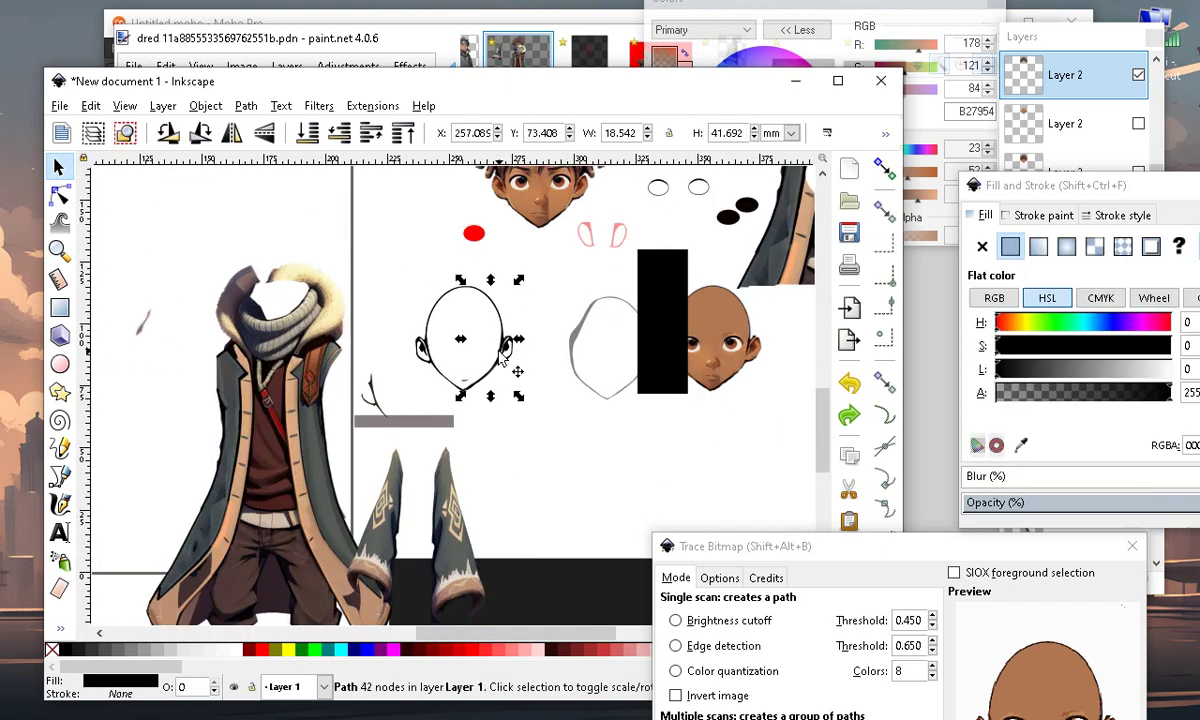
left_click(436, 341)
left_click(430, 343)
scroll(474, 336, "up", 2)
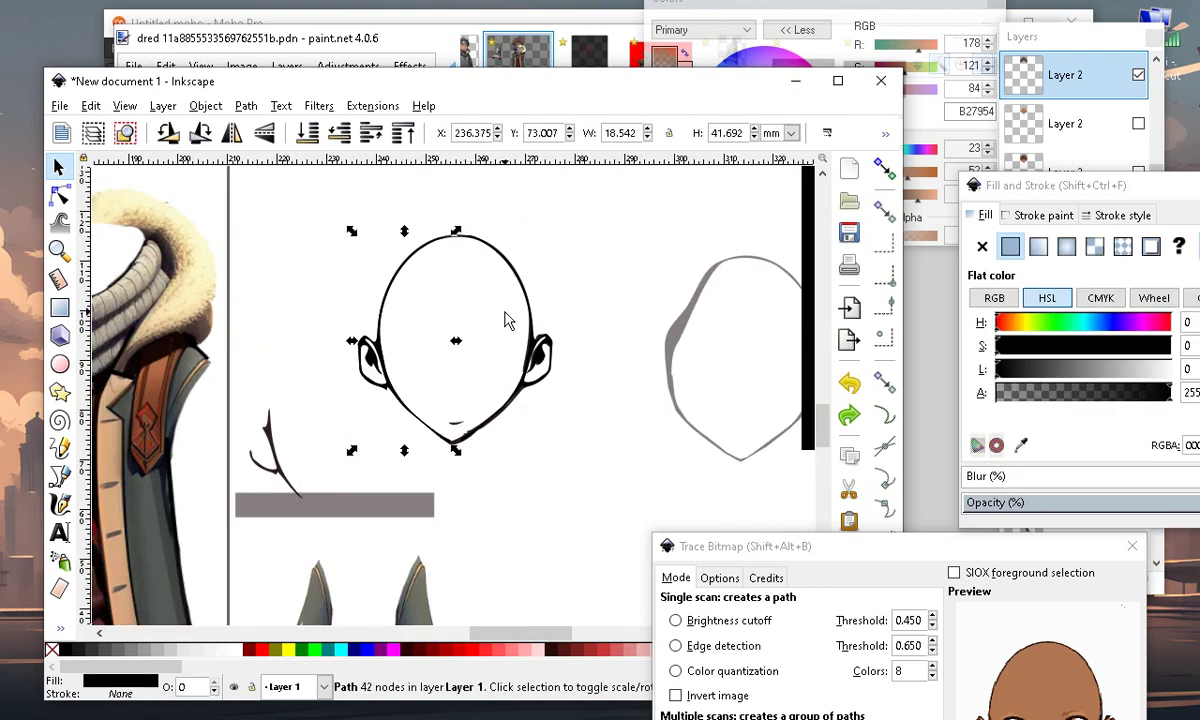
double_click(500, 258)
key("s")
key("Escape")
Move both black halves together diagonally off the traced outline and undo the move
left_click_drag(327, 208, 616, 475)
left_click_drag(529, 380, 581, 421)
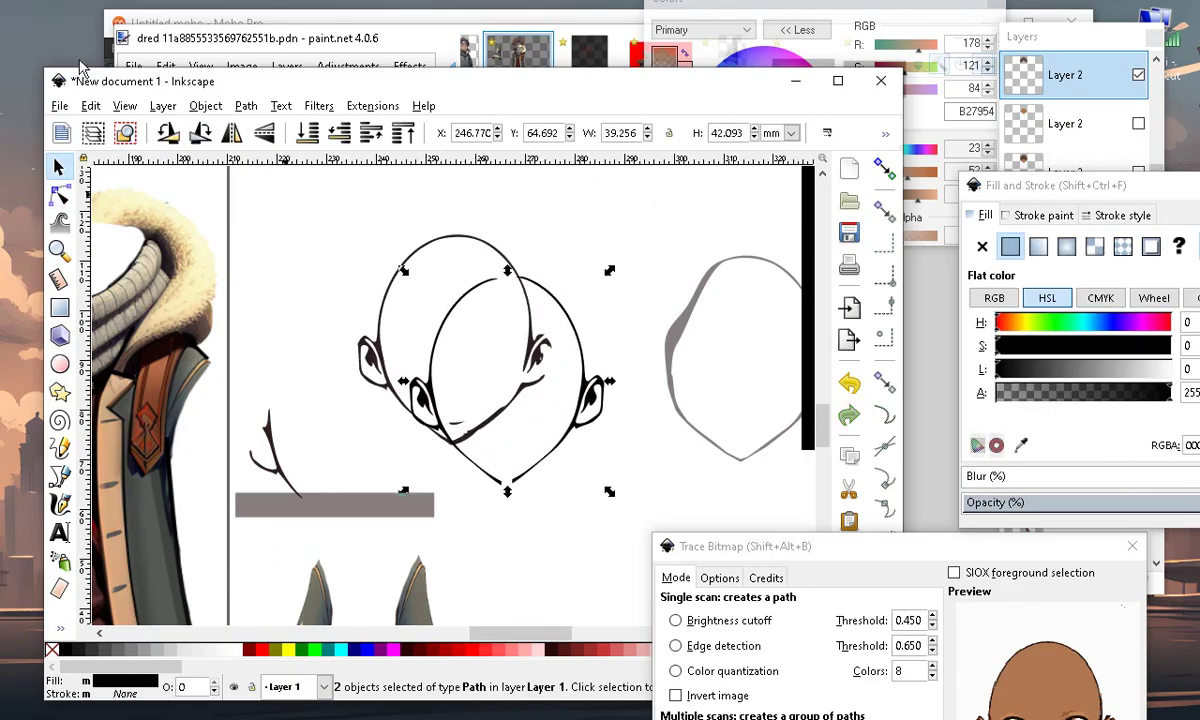
left_click(90, 105)
left_click(120, 126)
scroll(519, 376, "down", 3)
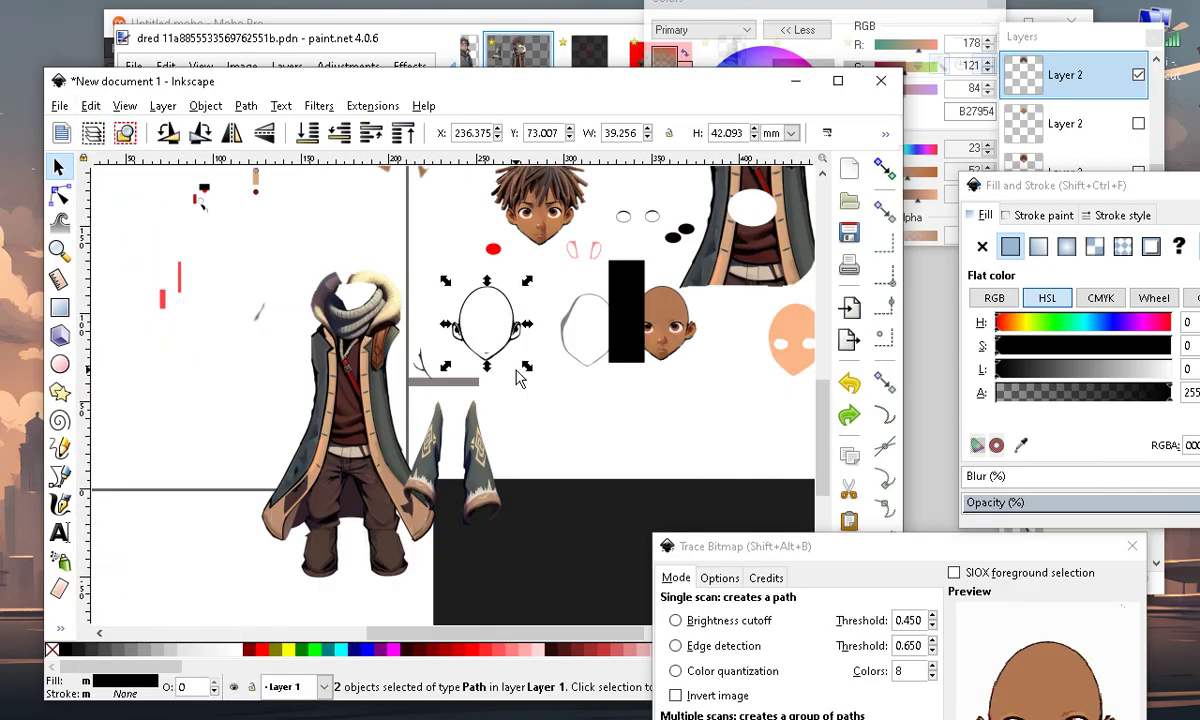
Move the grey bar below the head to the far side of the coat figure
left_click(521, 372)
left_click(466, 386)
double_click(466, 383)
left_click_drag(466, 383, 207, 386)
Select the small filled ear-and-jaw fragment beside the head outline and delete it
scroll(434, 346, "up", 1)
left_click_drag(408, 285, 425, 375)
left_click(415, 372)
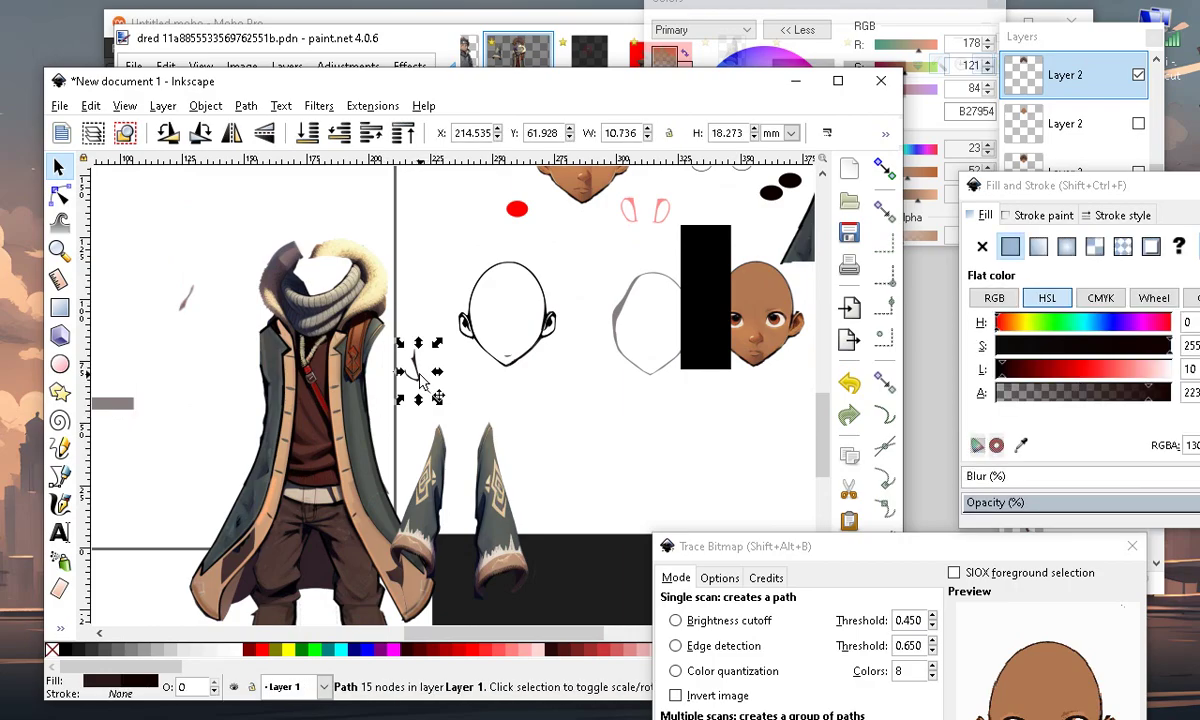
left_click(90, 105)
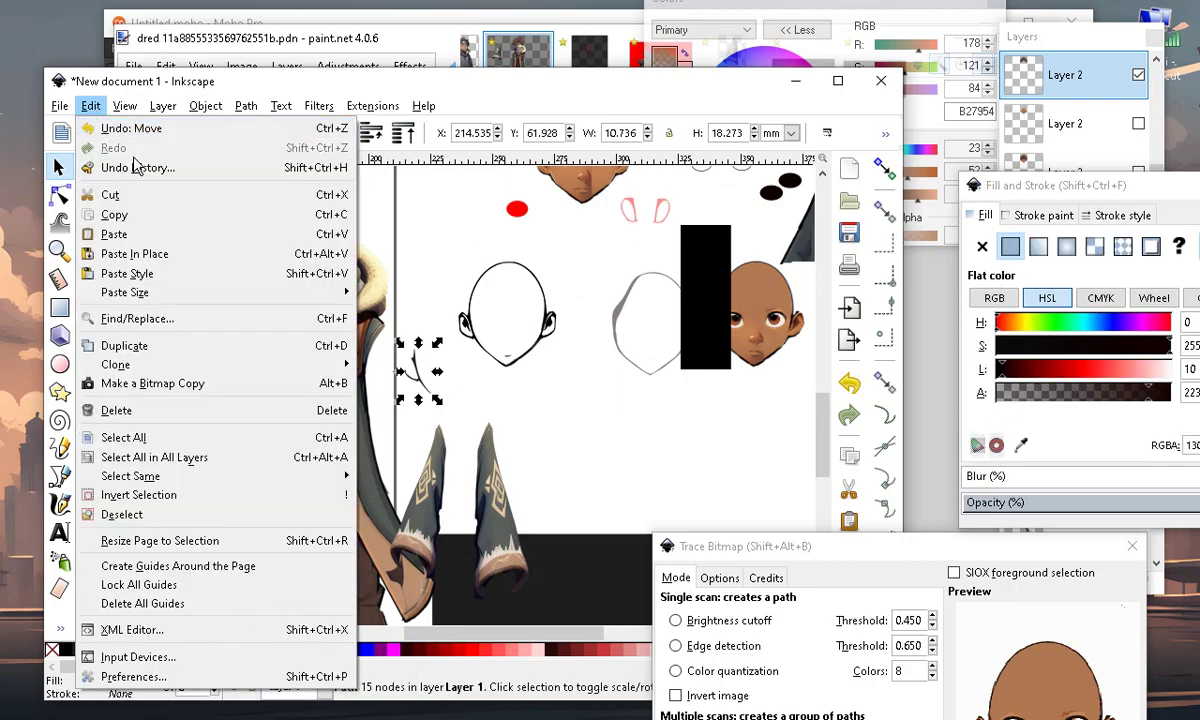
left_click(80, 193)
Move the red ellipse above the head outline to the empty area above the coat
scroll(565, 318, "up", 1)
scroll(565, 318, "down", 3)
scroll(522, 300, "up", 3)
left_click(516, 293)
left_click_drag(516, 300, 214, 205)
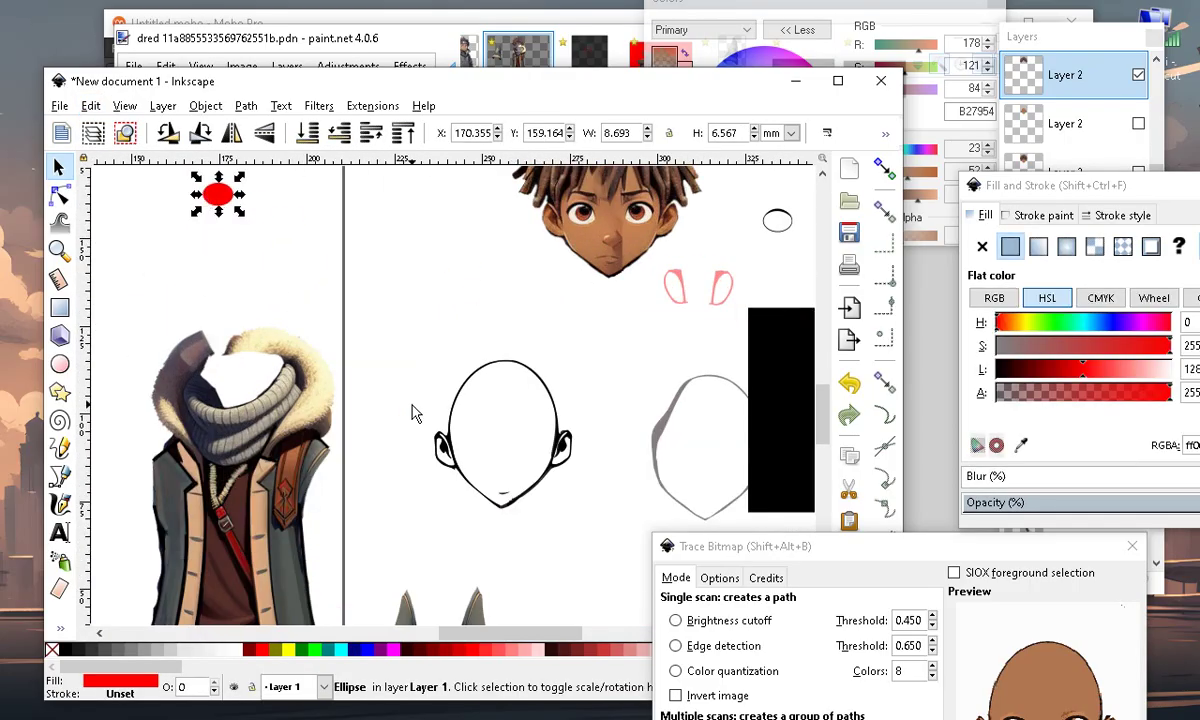
Select both black outline halves and move them down and left, clear of the traced line art
scroll(446, 520, "up", 2)
left_click(393, 253)
scroll(418, 338, "down", 1)
left_click_drag(361, 204, 765, 503)
key("ctrl+d")
left_click_drag(604, 352, 510, 417)
Enter the traced line-art group and move its head outline path to the empty area below the grey head outline
left_click(605, 333)
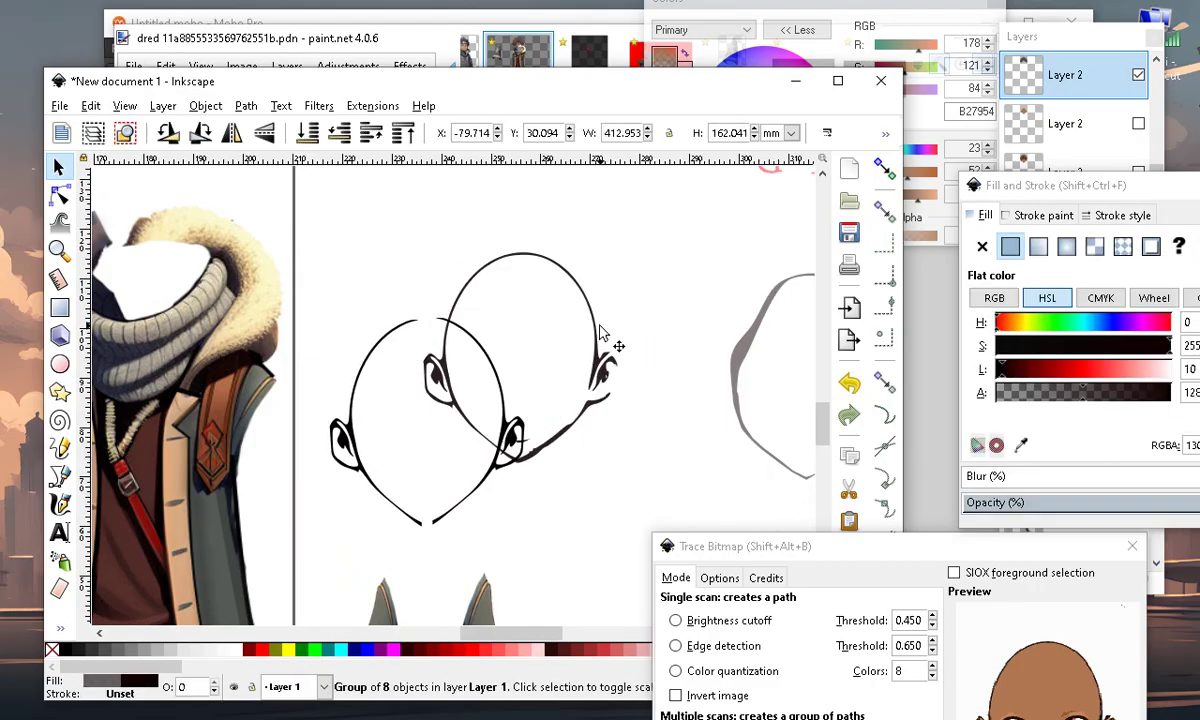
double_click(593, 330)
left_click(597, 336)
left_click_drag(598, 337, 659, 241)
scroll(367, 311, "down", 3)
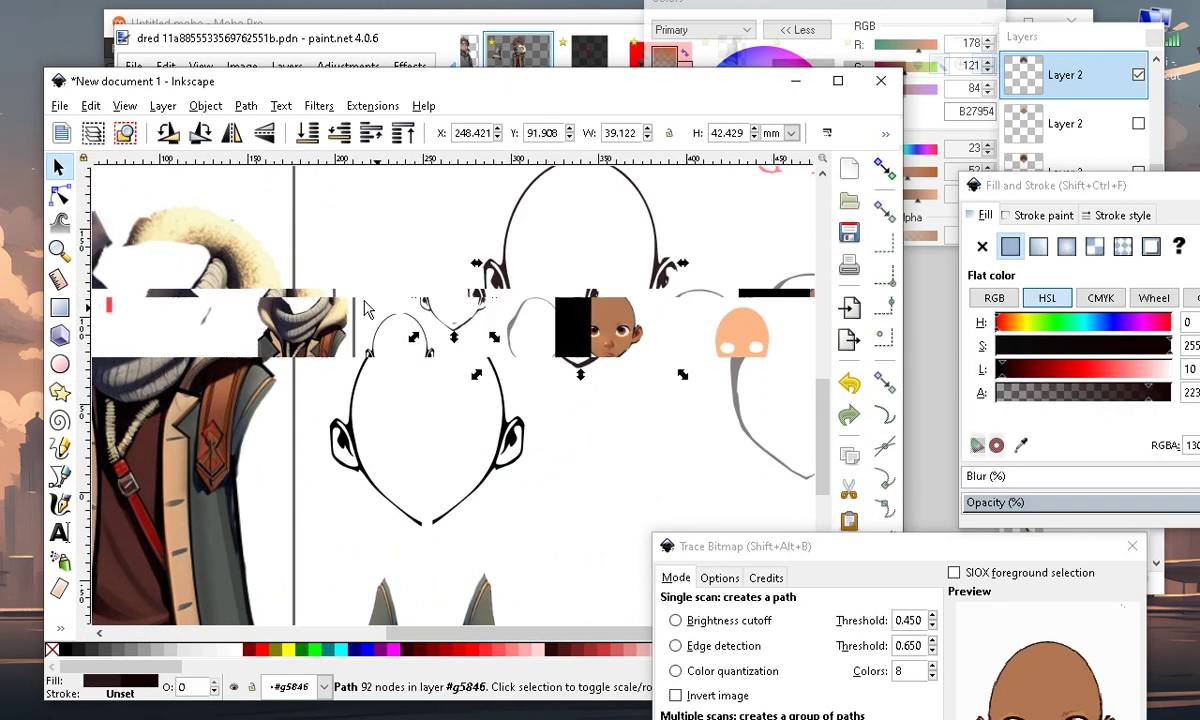
scroll(488, 349, "up", 2)
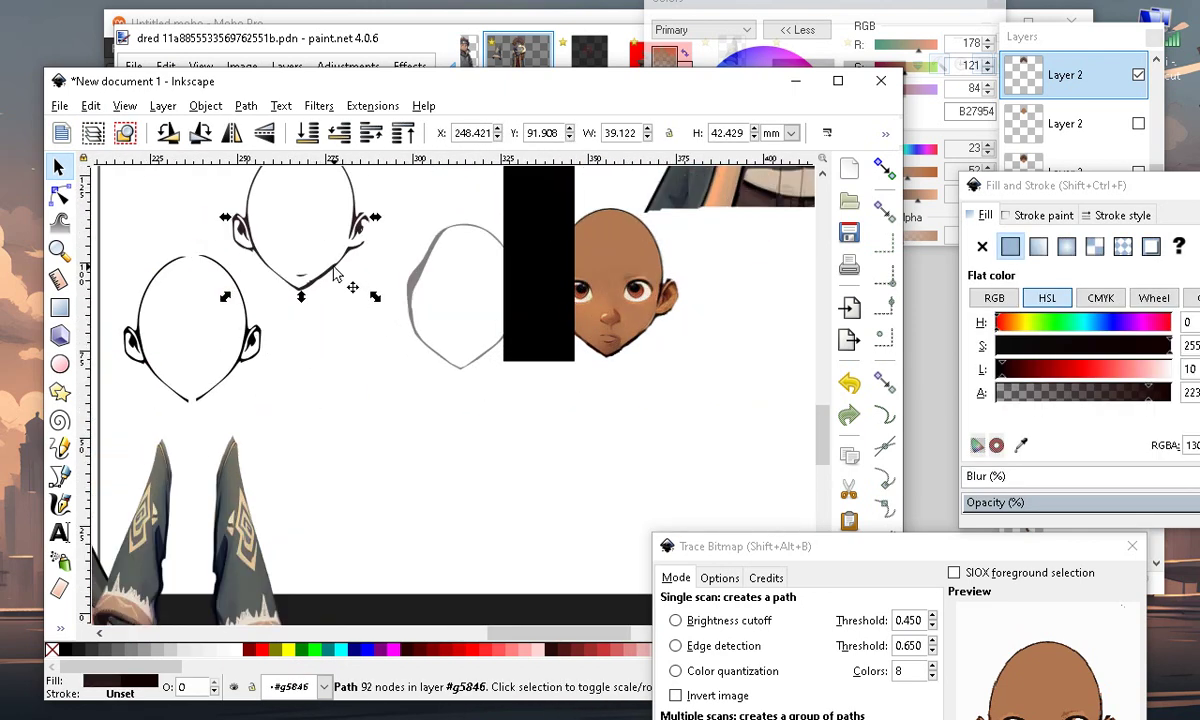
left_click_drag(337, 275, 500, 510)
scroll(500, 510, "up", 2)
scroll(415, 410, "down", 2)
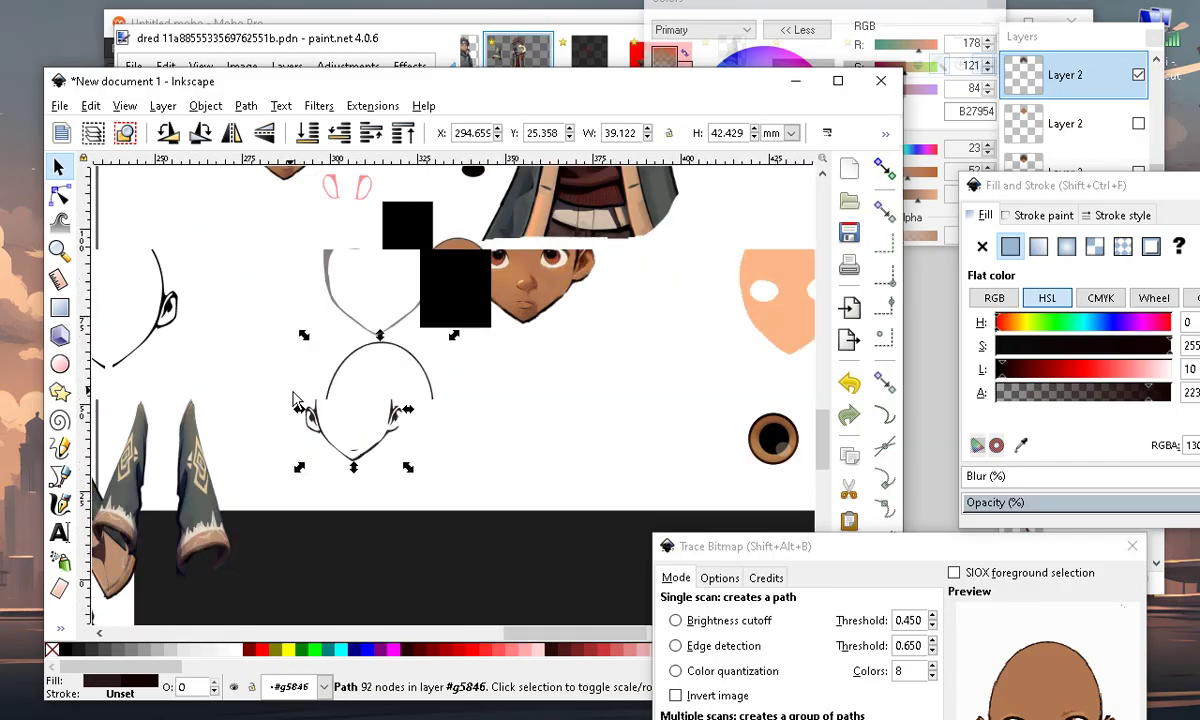
Shift the traced head outline path slightly down and left beneath the grey outline
scroll(295, 400, "up", 3)
scroll(362, 423, "down", 3)
scroll(308, 396, "up", 2)
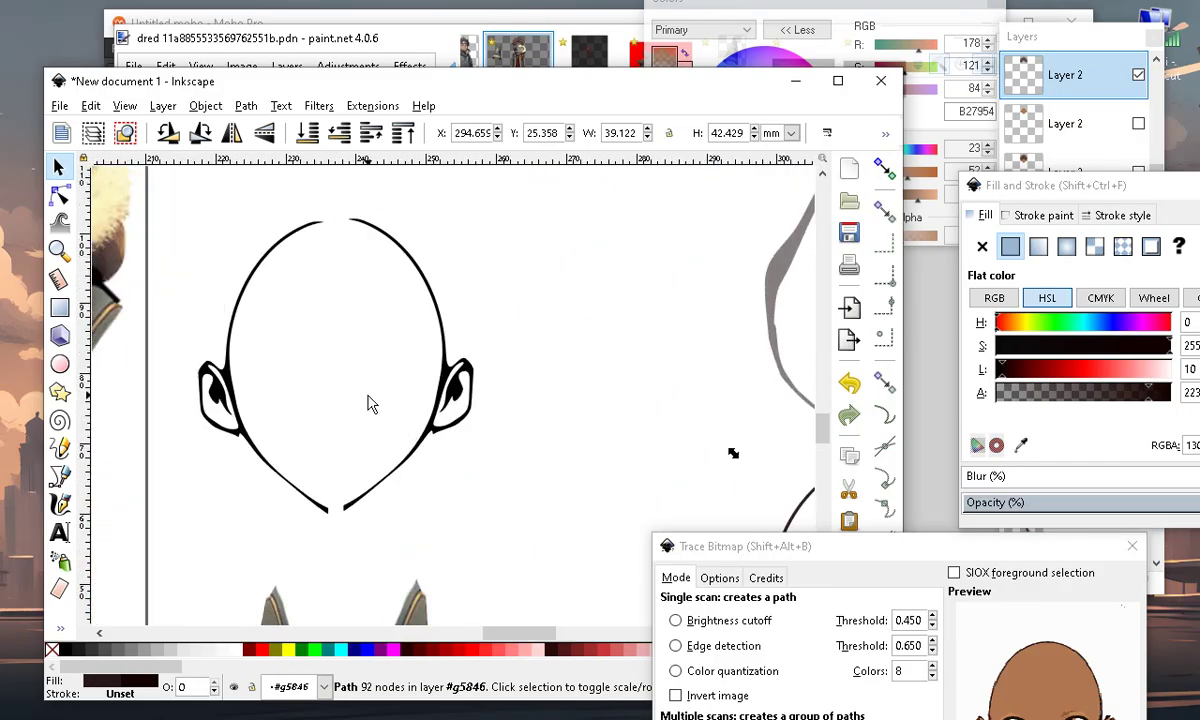
scroll(368, 403, "down", 4)
scroll(508, 250, "up", 3)
left_click_drag(590, 393, 556, 415)
scroll(585, 437, "down", 7)
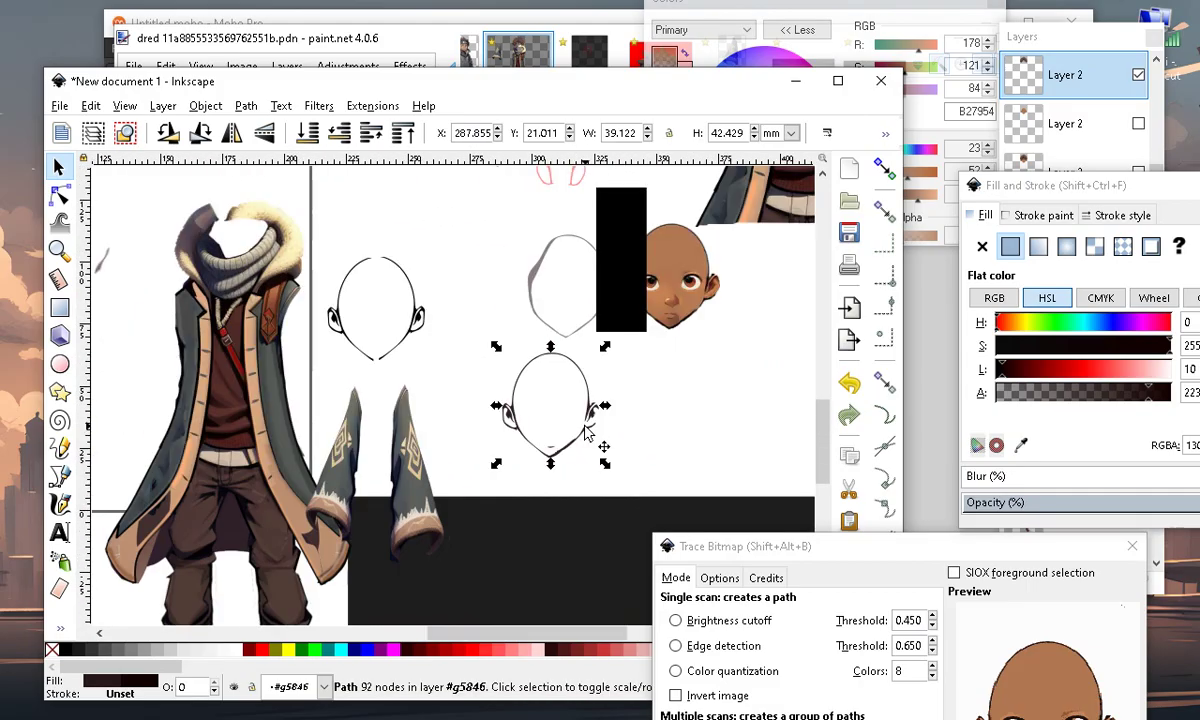
Extend the left half's crown tip across the gap into the right half and raise an added node to arch the bridge
scroll(370, 281, "up", 2)
scroll(545, 410, "down", 1)
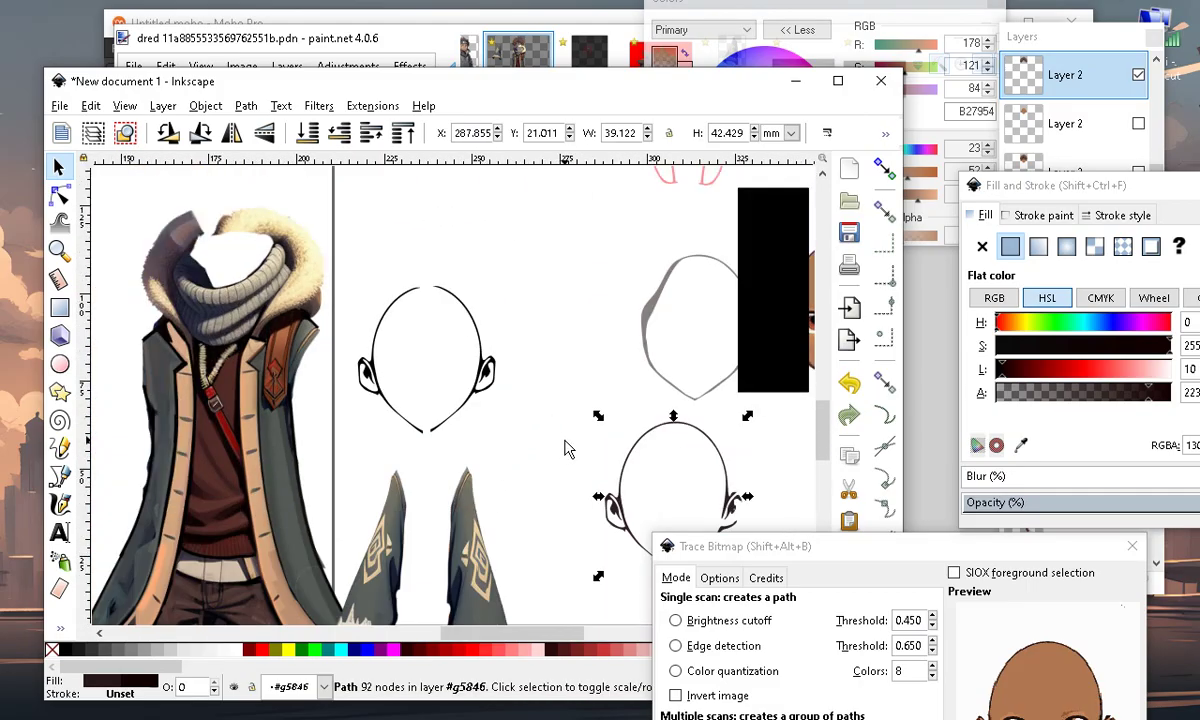
scroll(392, 343, "up", 2)
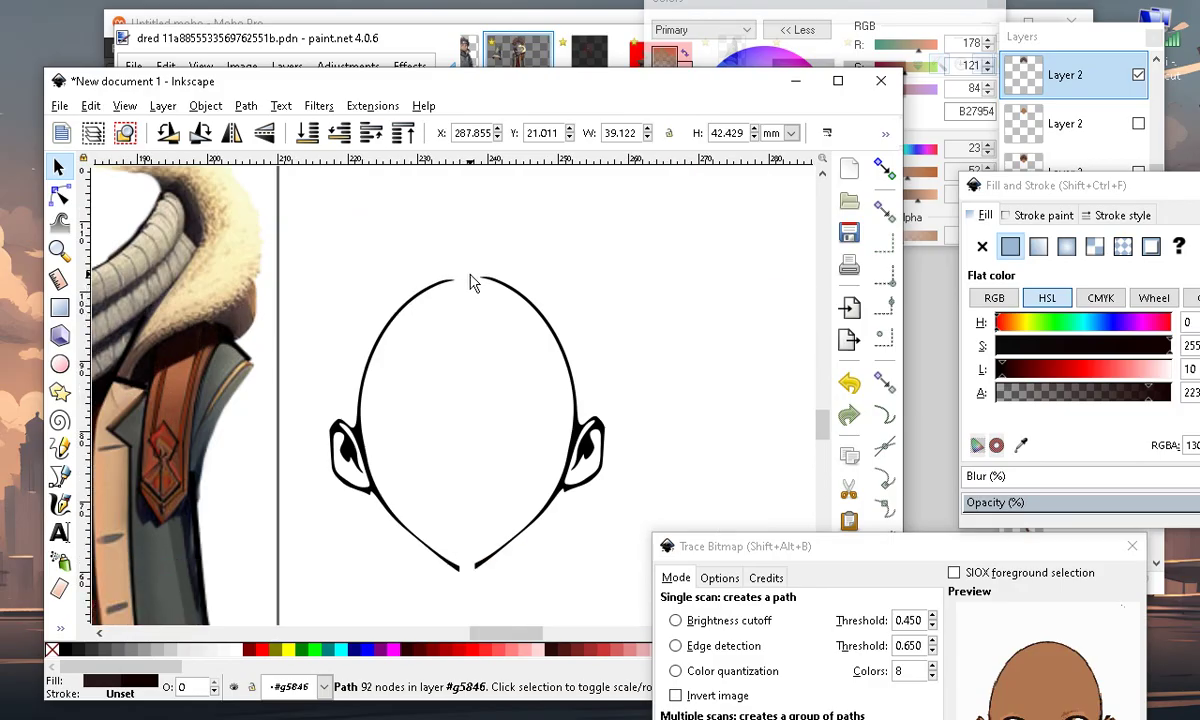
scroll(597, 353, "down", 2)
scroll(563, 375, "up", 2)
scroll(563, 381, "down", 1)
scroll(455, 327, "up", 1)
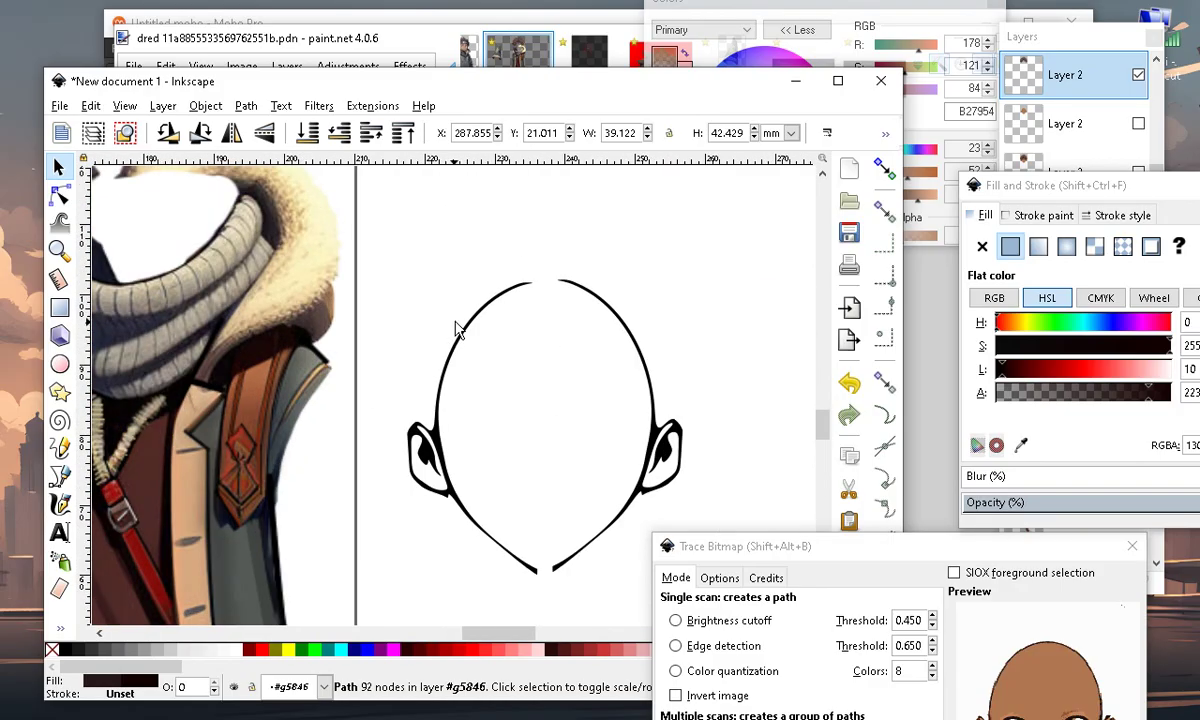
scroll(555, 274, "up", 3)
left_click(59, 196)
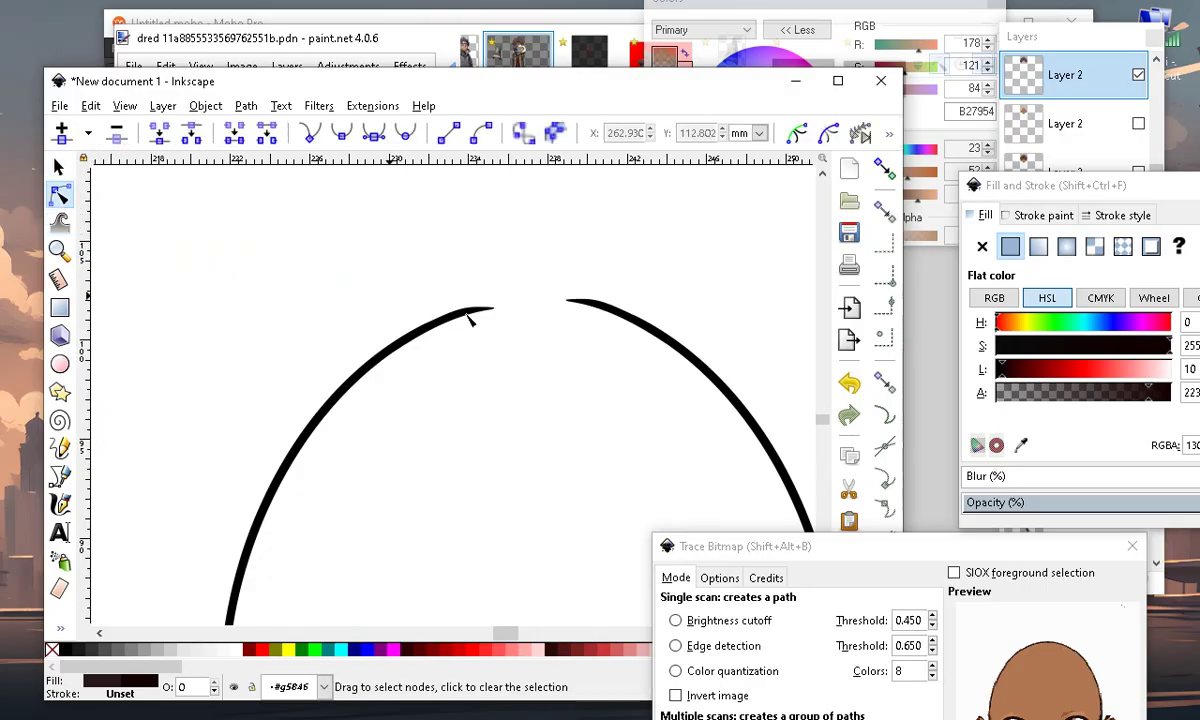
scroll(530, 343, "up", 3)
left_click(212, 342)
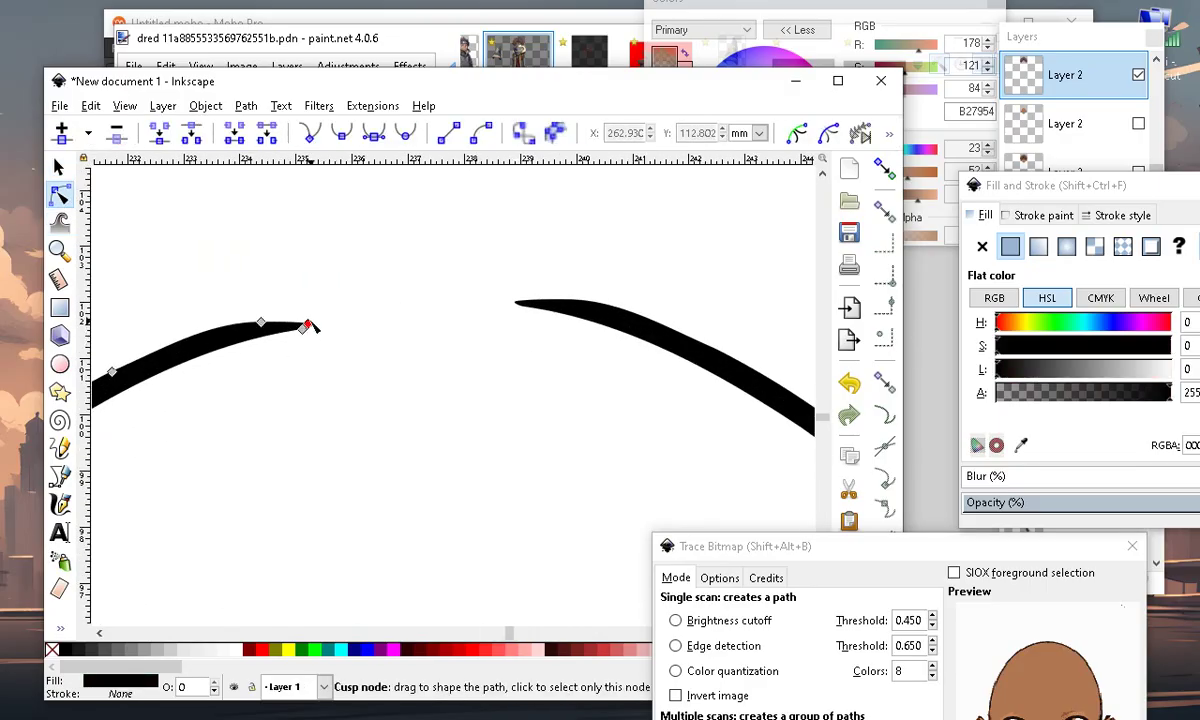
left_click_drag(499, 310, 648, 328)
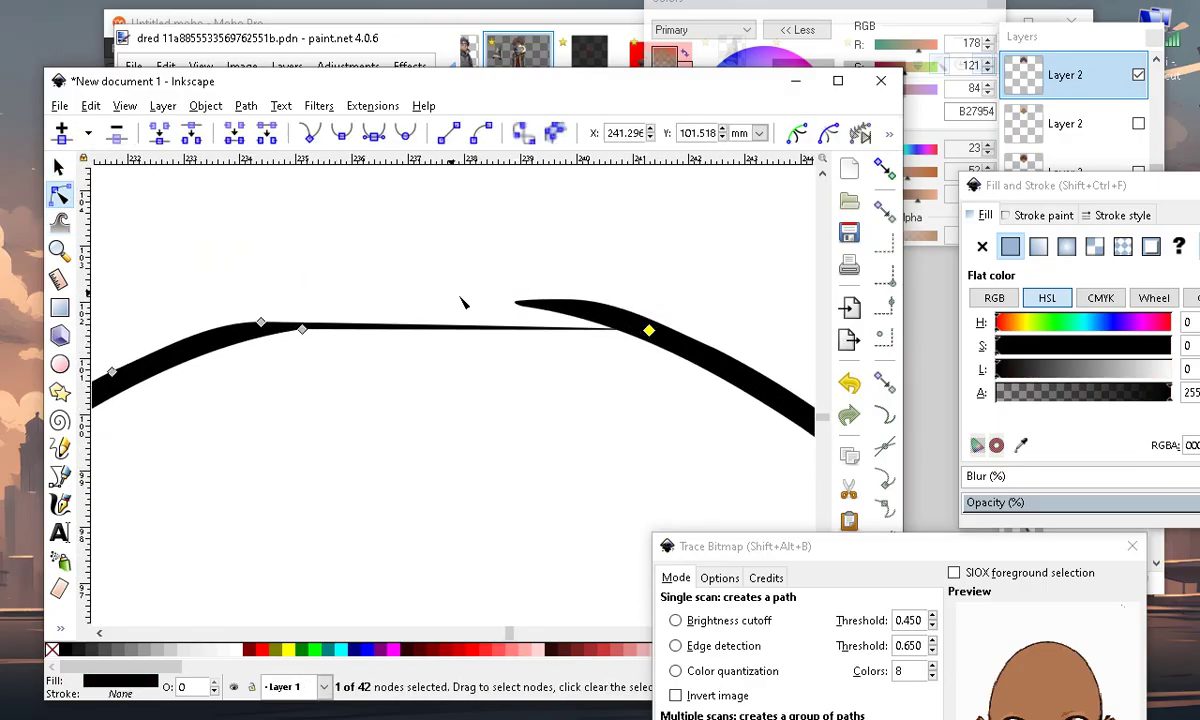
double_click(419, 327)
left_click_drag(417, 325, 436, 296)
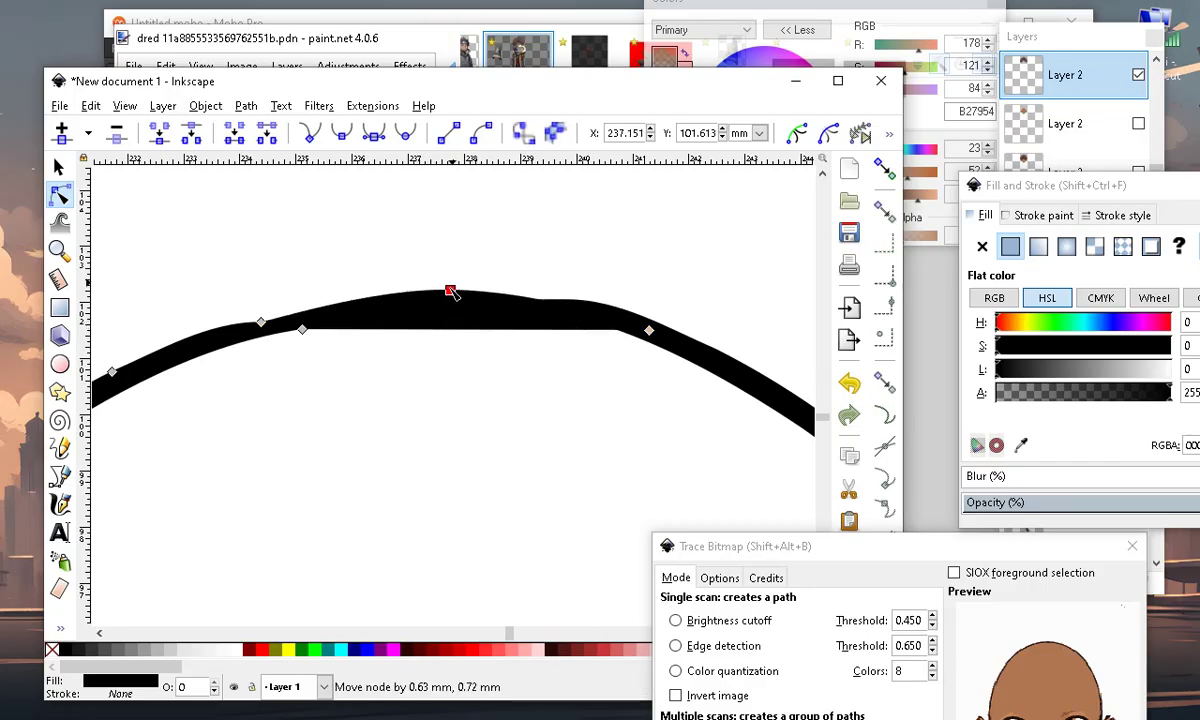
Move the right half's two chin end nodes toward the left half to narrow the chin gap
scroll(488, 273, "down", 5)
scroll(437, 445, "up", 6)
scroll(437, 445, "up", 3)
scroll(477, 434, "up", 3)
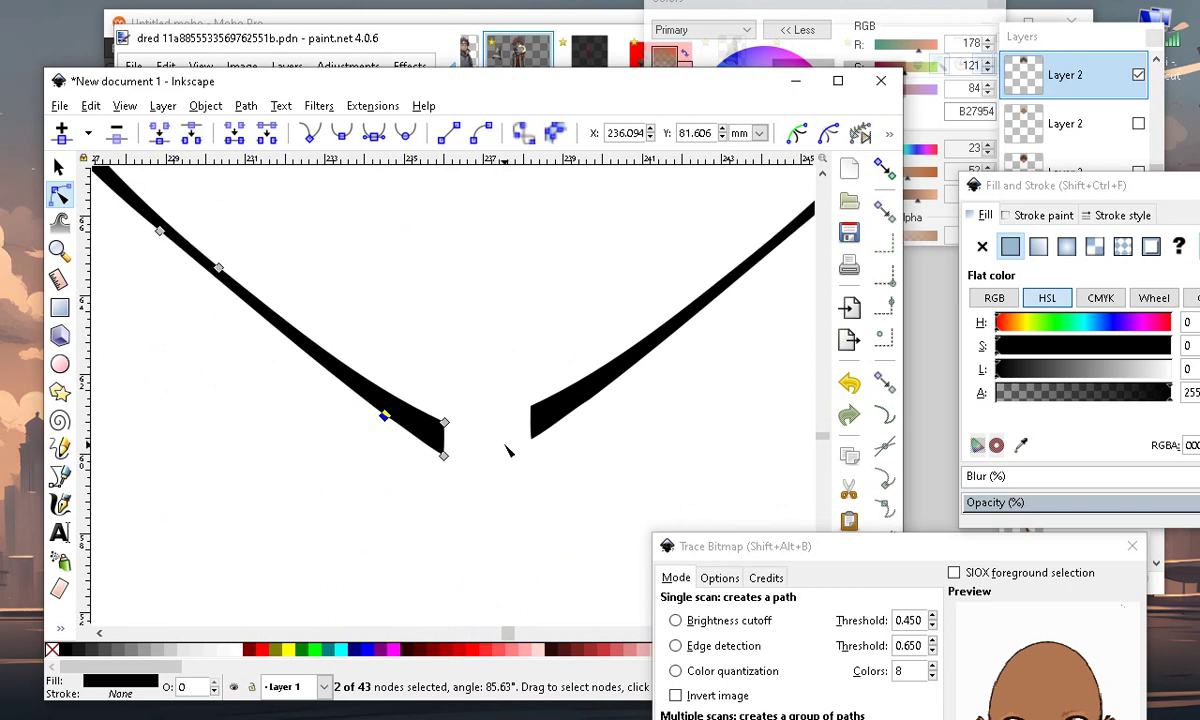
left_click(535, 430)
left_click_drag(547, 494, 547, 494)
left_click_drag(531, 440, 489, 461)
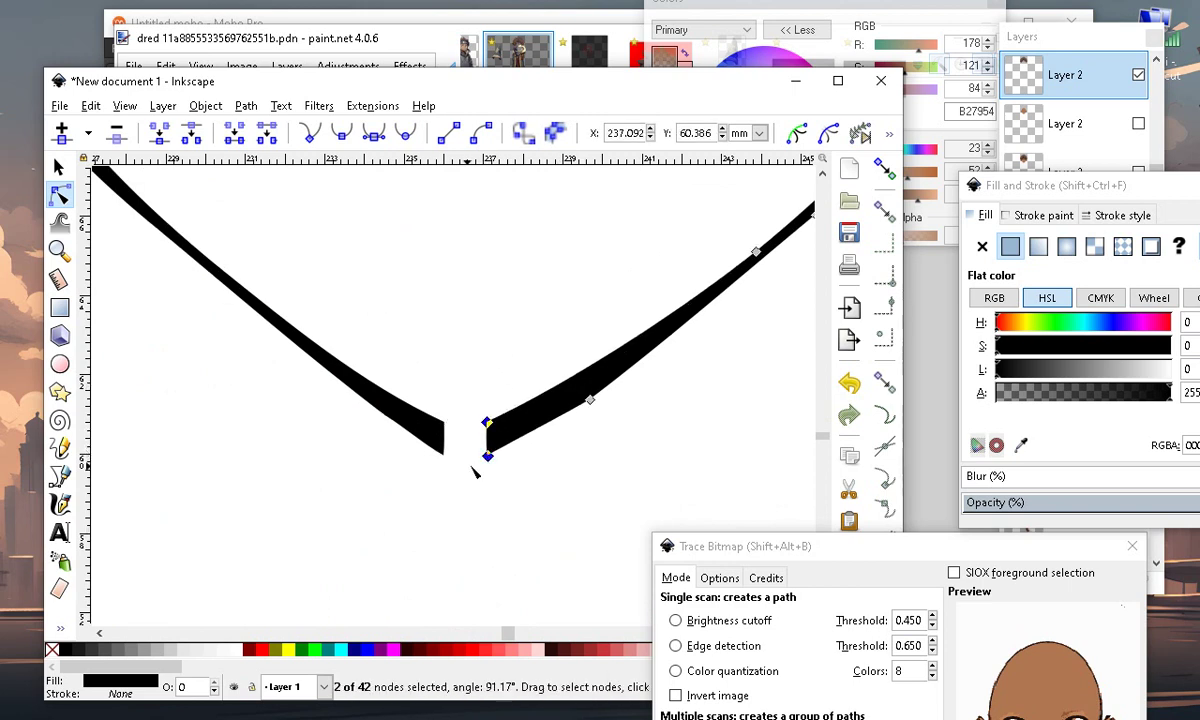
Extend the left half's two chin end nodes toward the right half, and move the right half's end nodes in to meet them
left_click(430, 430)
mouse_move(415, 354)
left_mouse_down()
mouse_move(455, 490)
mouse_move(475, 461)
left_mouse_up()
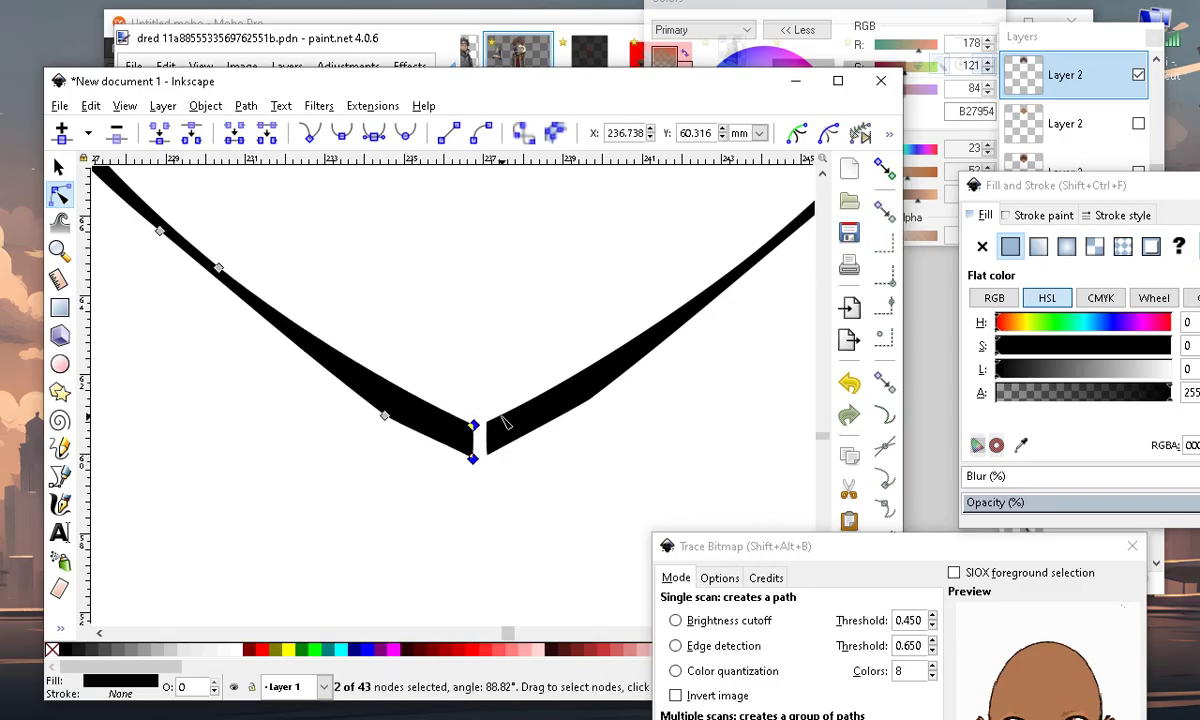
left_click(553, 415)
left_click_drag(540, 358, 516, 422)
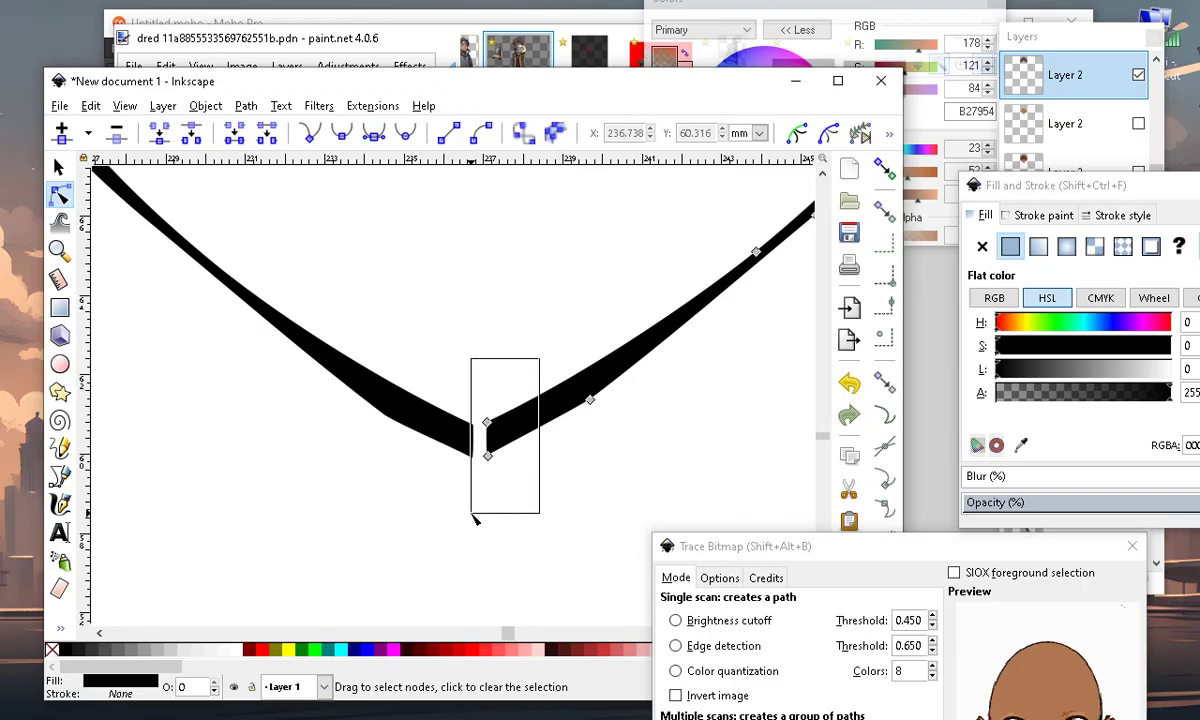
left_click_drag(474, 515, 474, 515)
left_click_drag(491, 458, 472, 454)
scroll(472, 455, "down", 3)
scroll(441, 465, "down", 3)
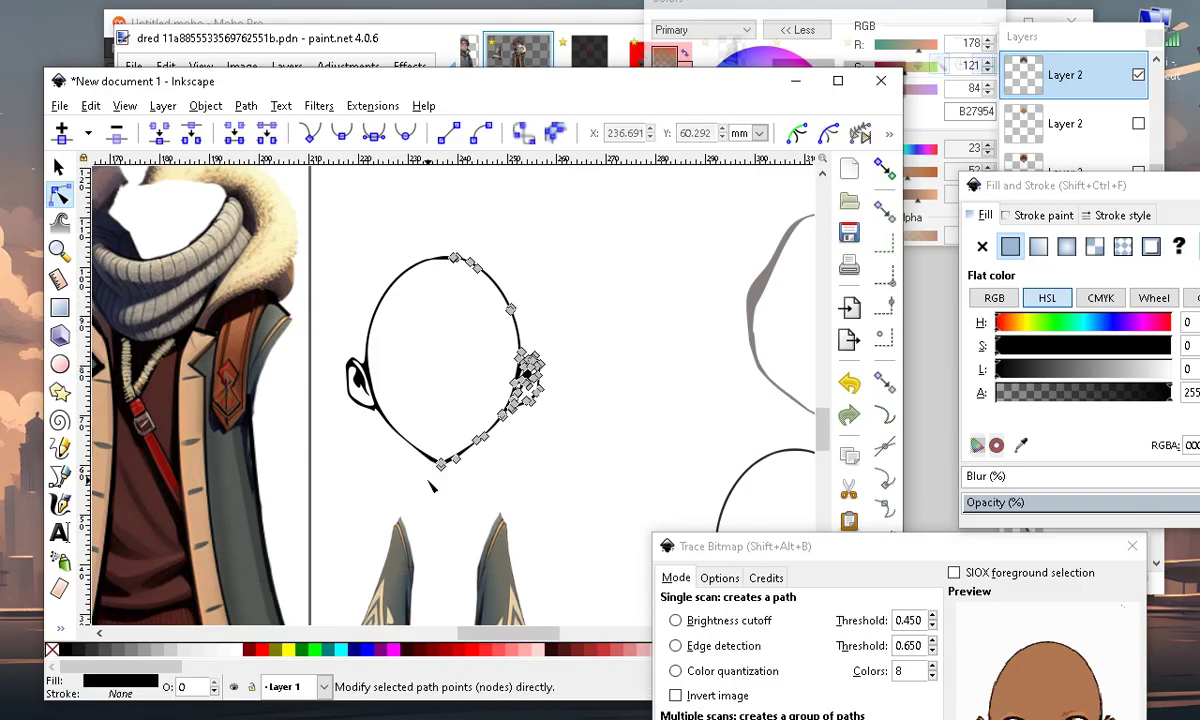
Fill the black line of the left head half with the Paint Bucket at threshold 17, grow 0.02 mm and small gap closing
left_click(450, 193)
scroll(448, 215, "up", 1)
scroll(448, 268, "up", 2)
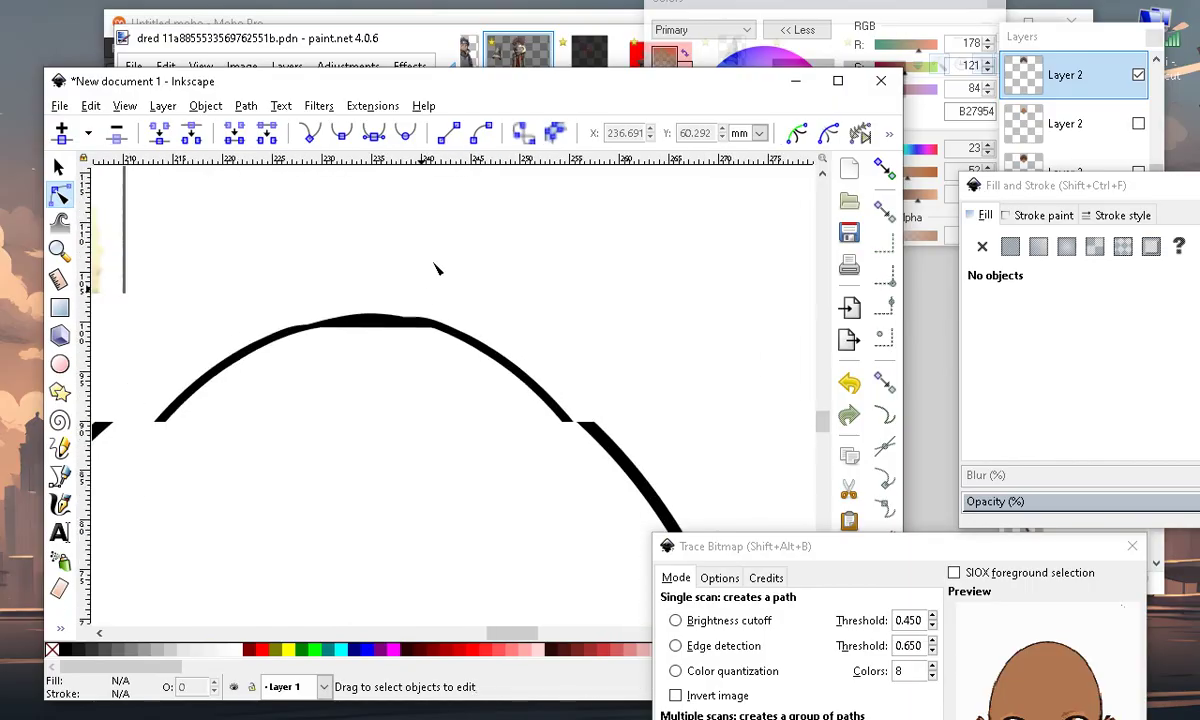
scroll(437, 265, "down", 4)
scroll(475, 340, "up", 1)
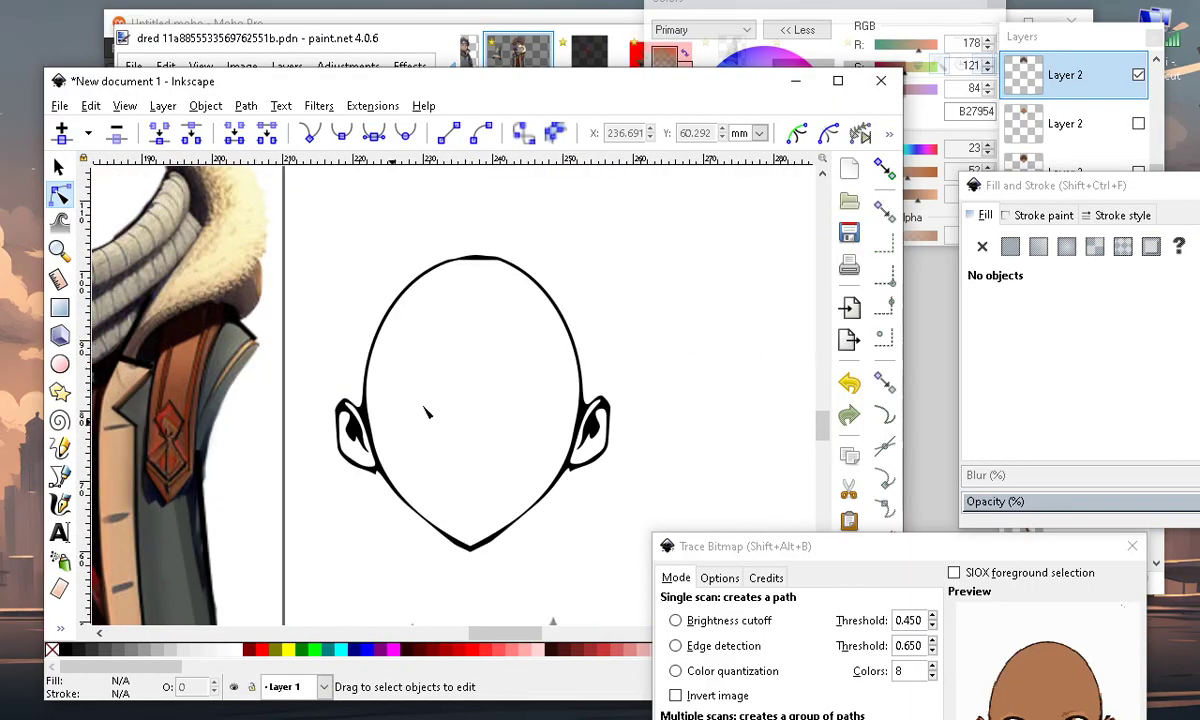
left_click(60, 630)
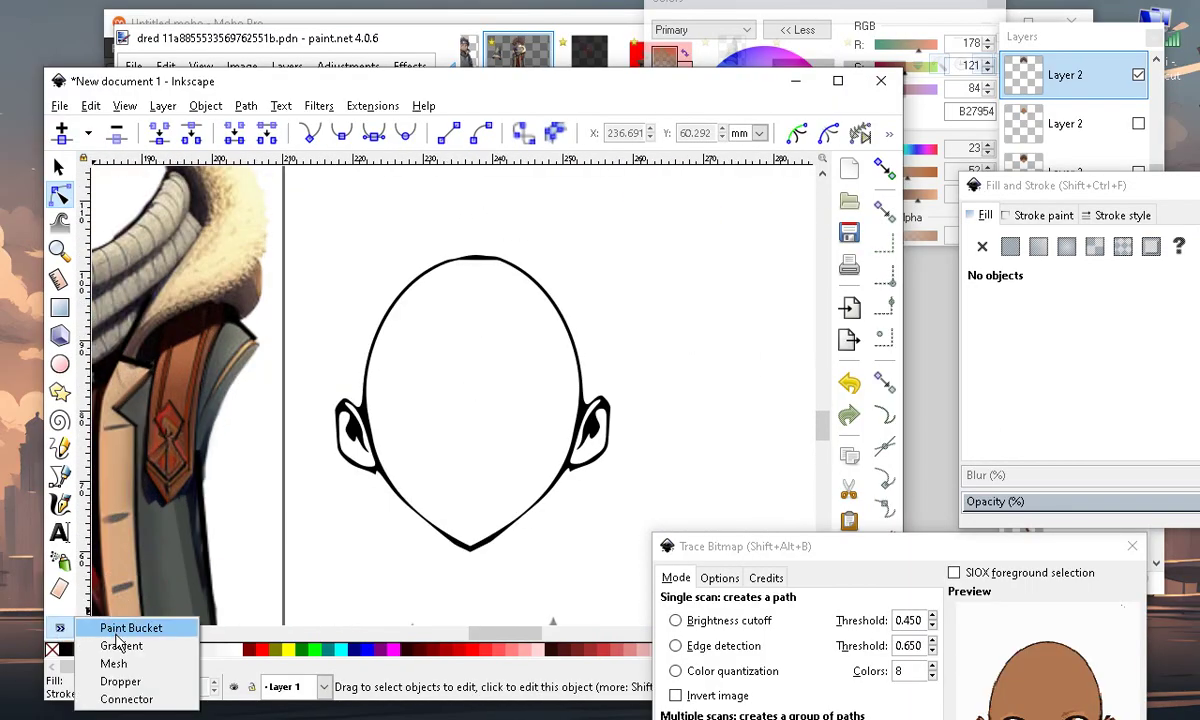
left_click(95, 592)
scroll(340, 410, "up", 1)
scroll(340, 410, "up", 1)
scroll(342, 375, "down", 2)
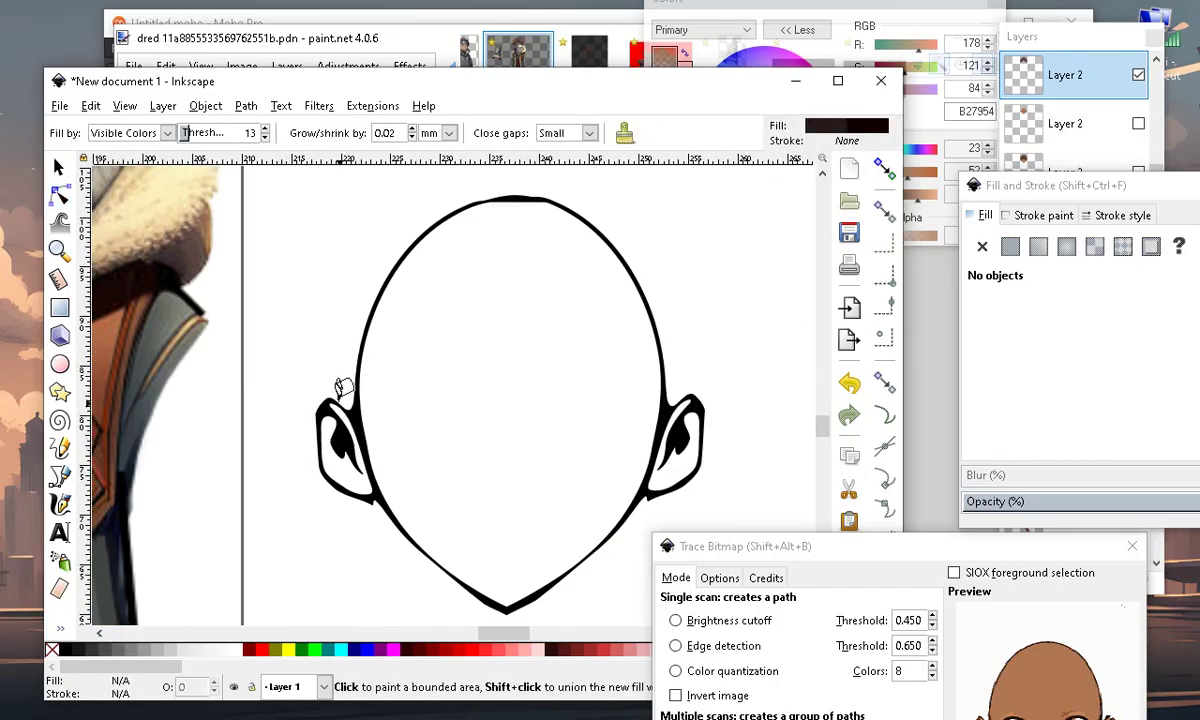
scroll(356, 415, "up", 1)
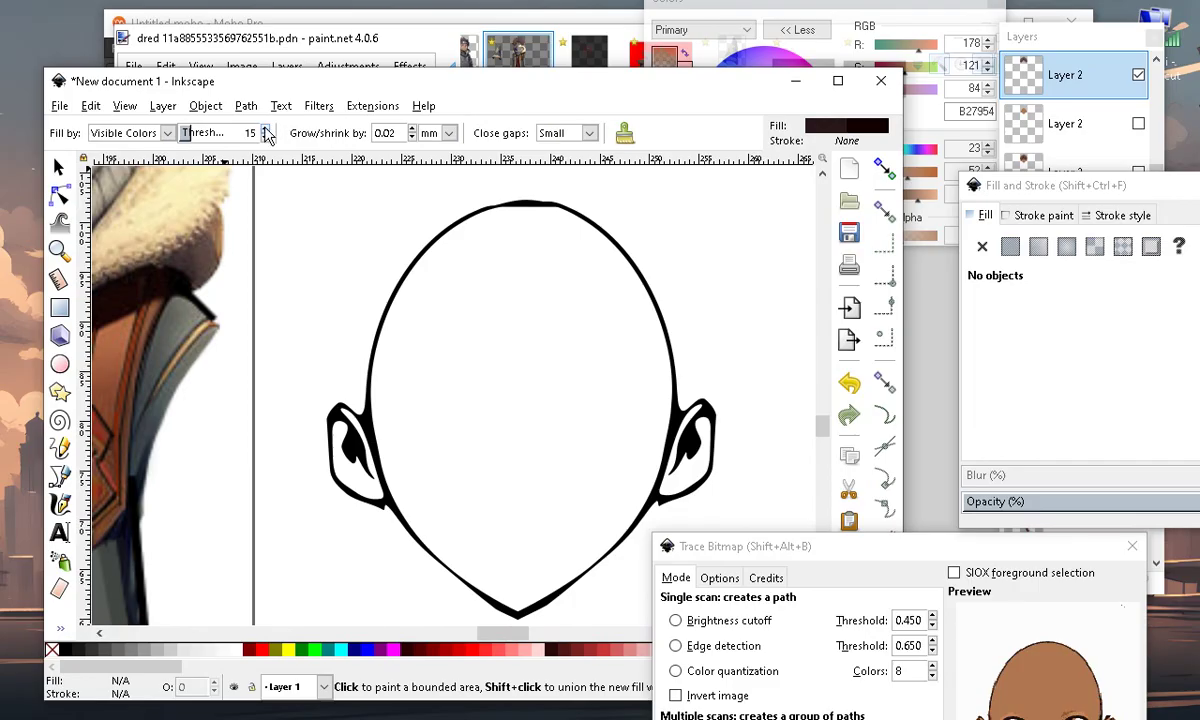
left_click(370, 405)
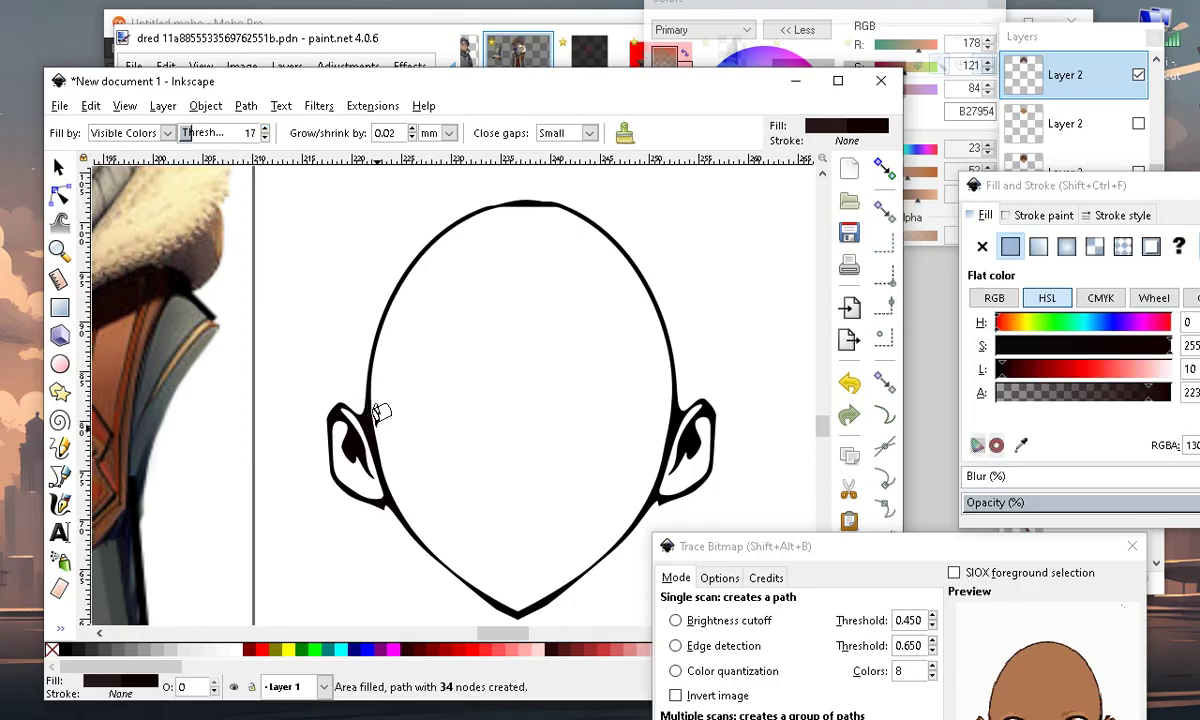
Move the filled path off the head outline to the area above the bald head
scroll(257, 422, "down", 3)
left_click(58, 165)
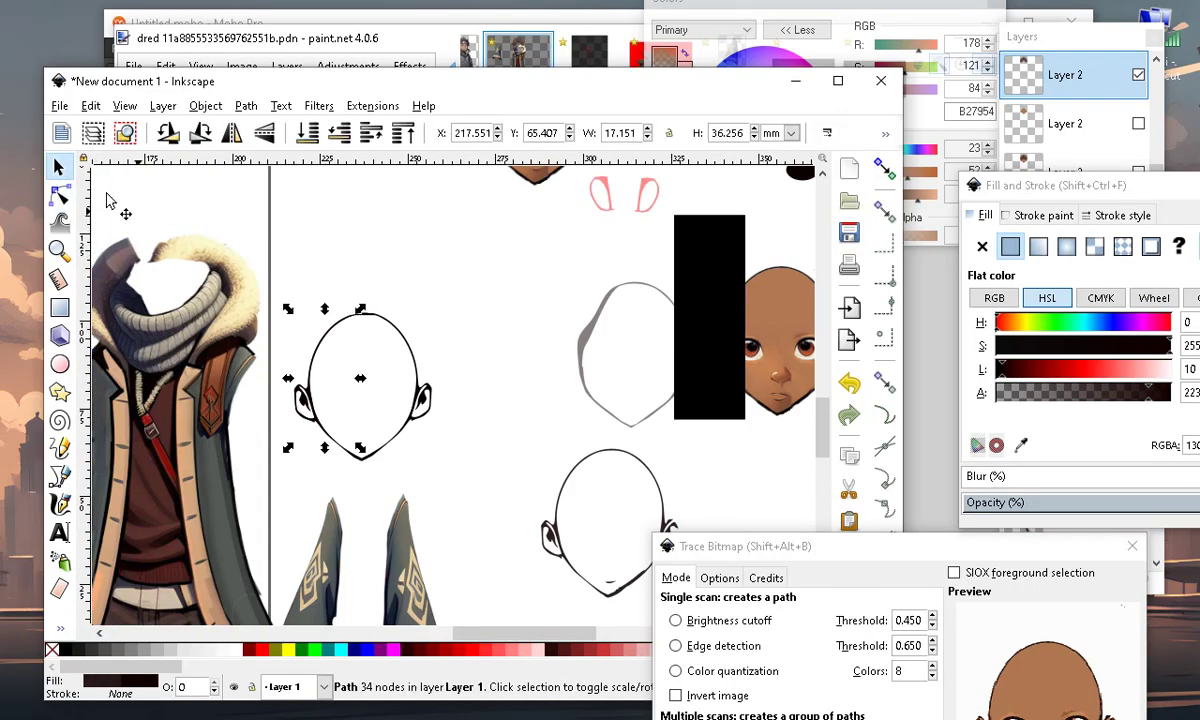
left_click_drag(322, 395, 755, 143)
Select both original outline halves, move them slightly up, and group them
left_click(279, 297)
left_click_drag(252, 258, 430, 377)
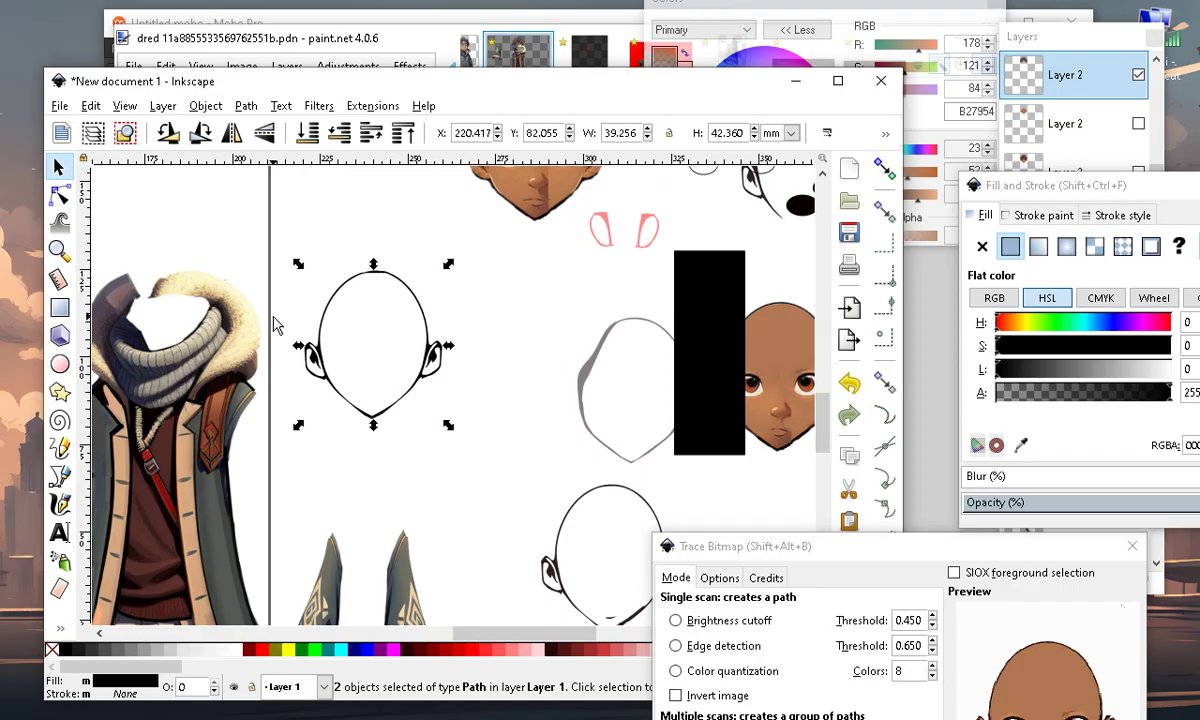
left_click(90, 106)
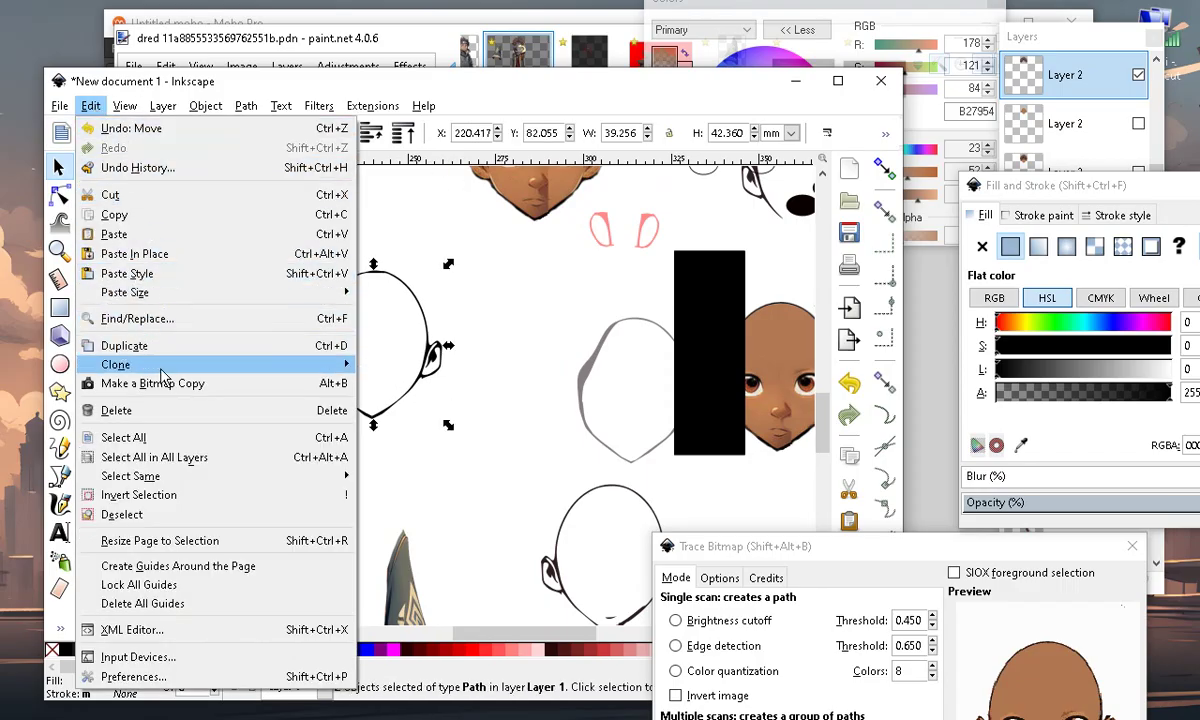
mouse_move(207, 108)
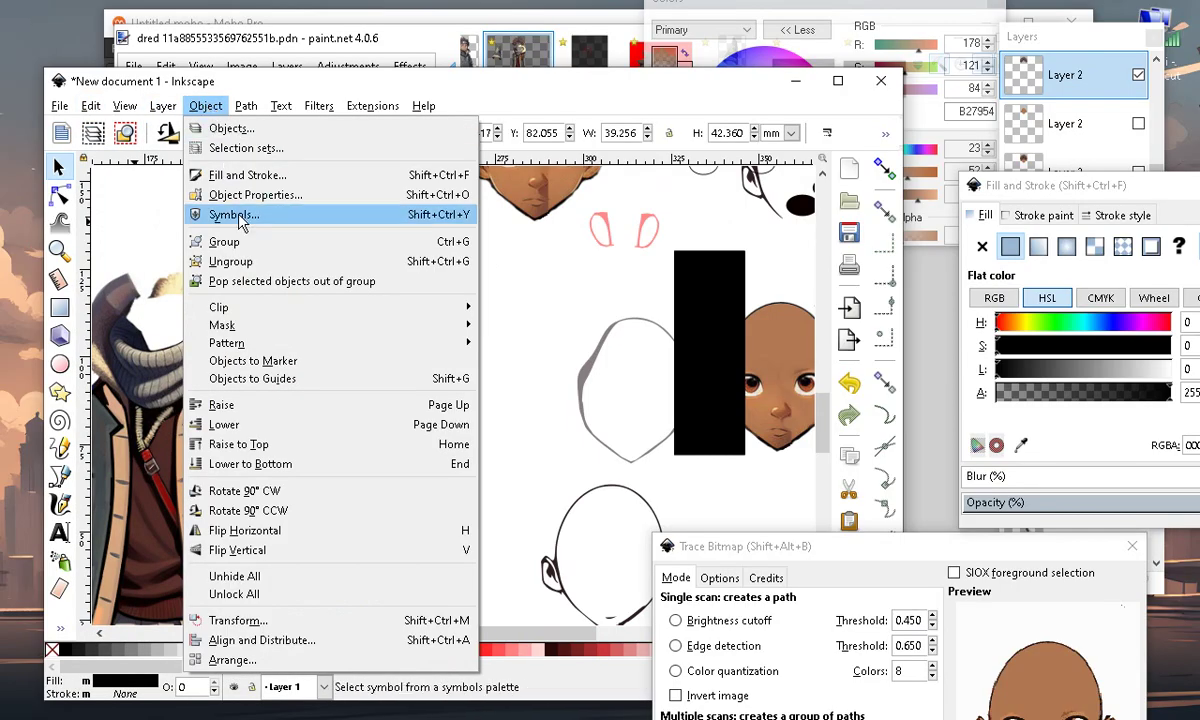
left_click(224, 241)
scroll(378, 492, "down", 3)
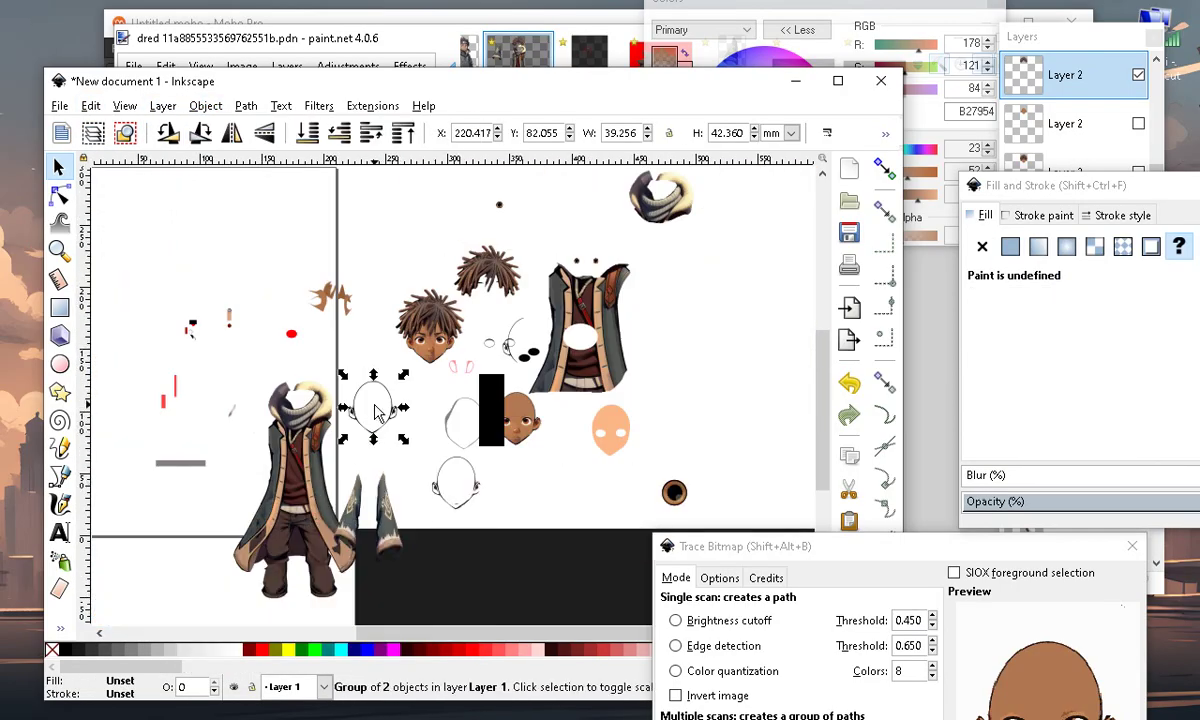
Move the grouped head outline to the empty area to the right of the coat torso
left_click_drag(403, 423, 753, 343)
scroll(745, 300, "up", 5)
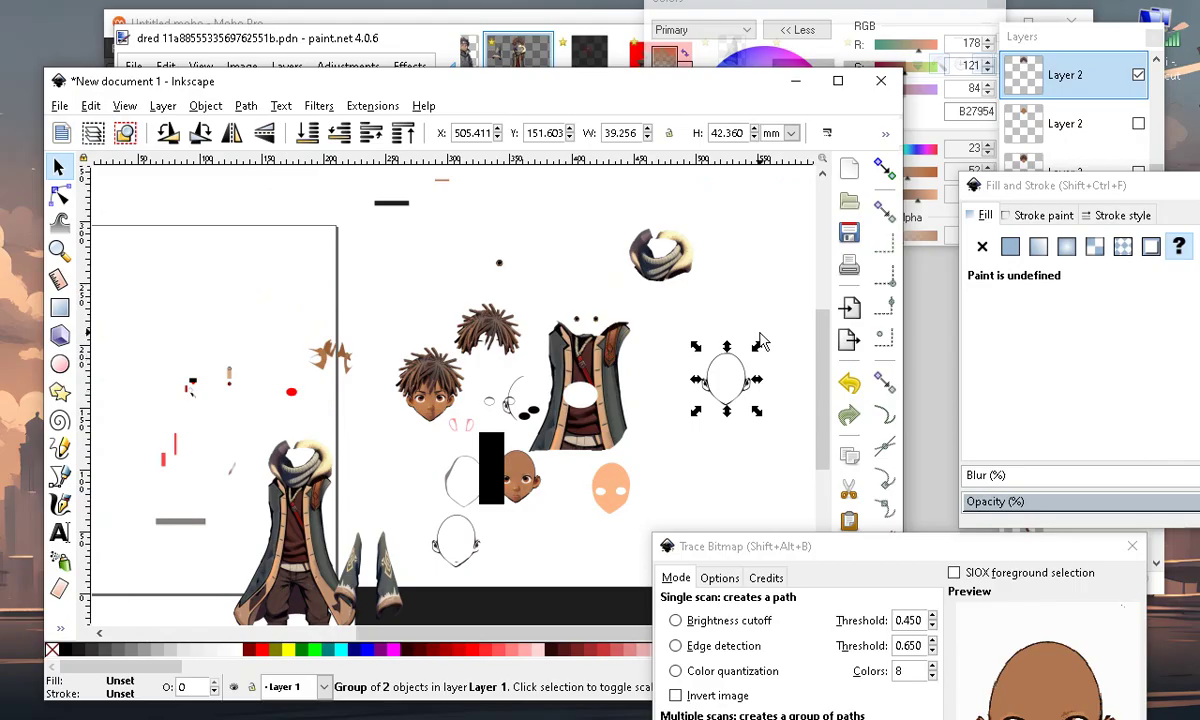
scroll(395, 360, "down", 3)
scroll(528, 395, "up", 3)
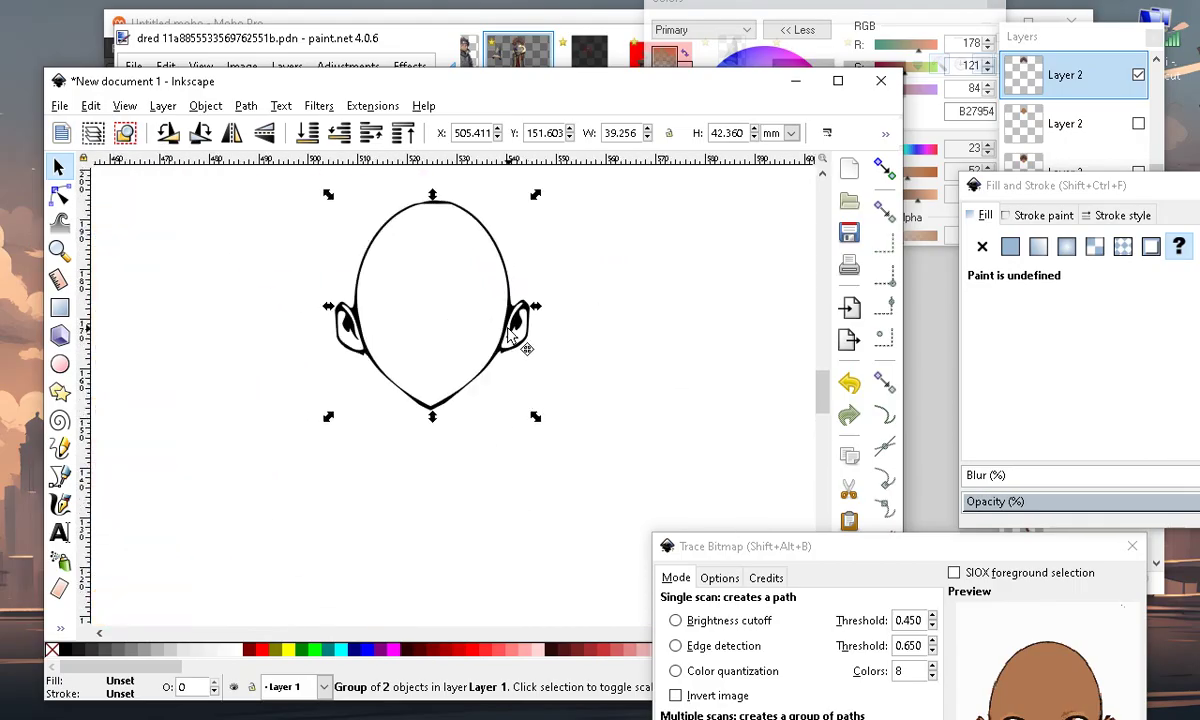
left_click_drag(512, 340, 561, 331)
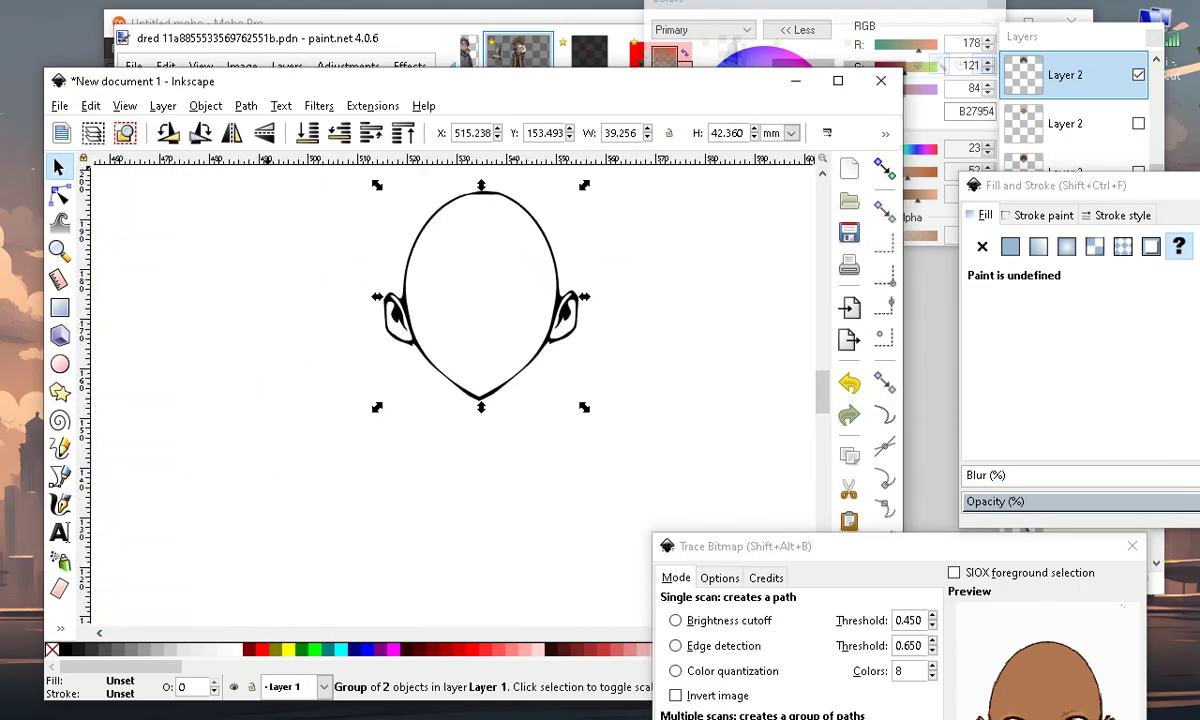
Export the selected head outline group as g5946.png at 900 dpi, using the selection as the export area
left_click(60, 107)
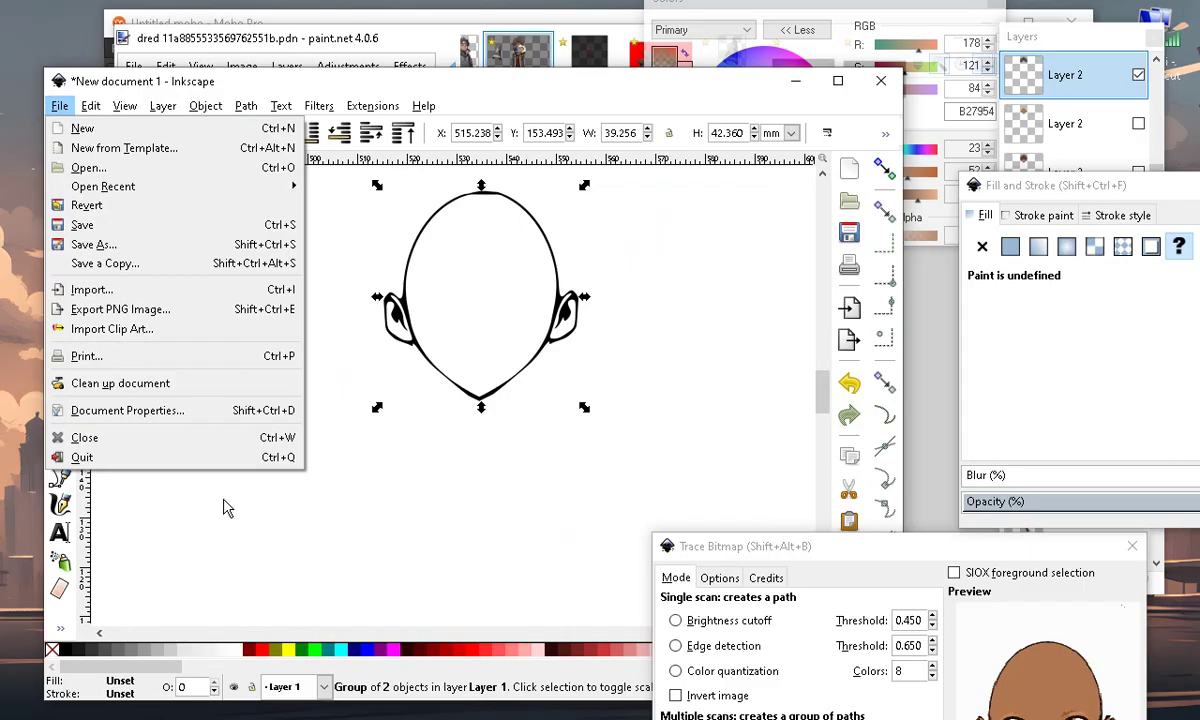
left_click(155, 305)
left_click_drag(801, 589, 732, 212)
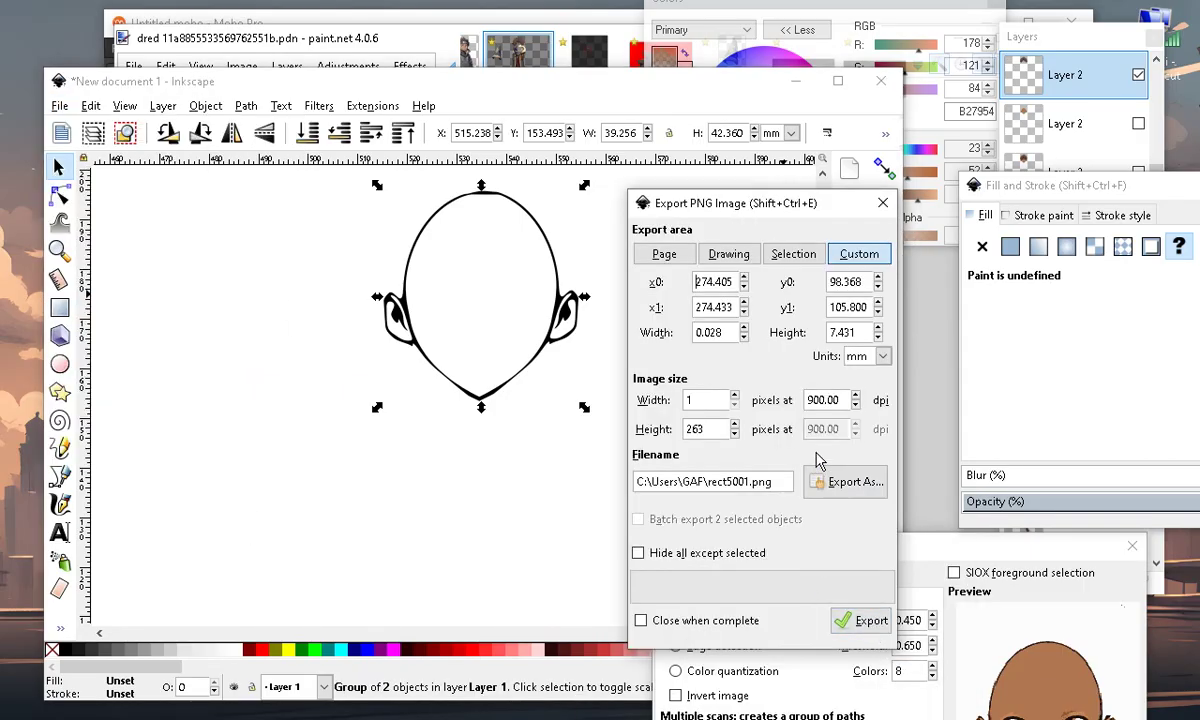
left_click(860, 621)
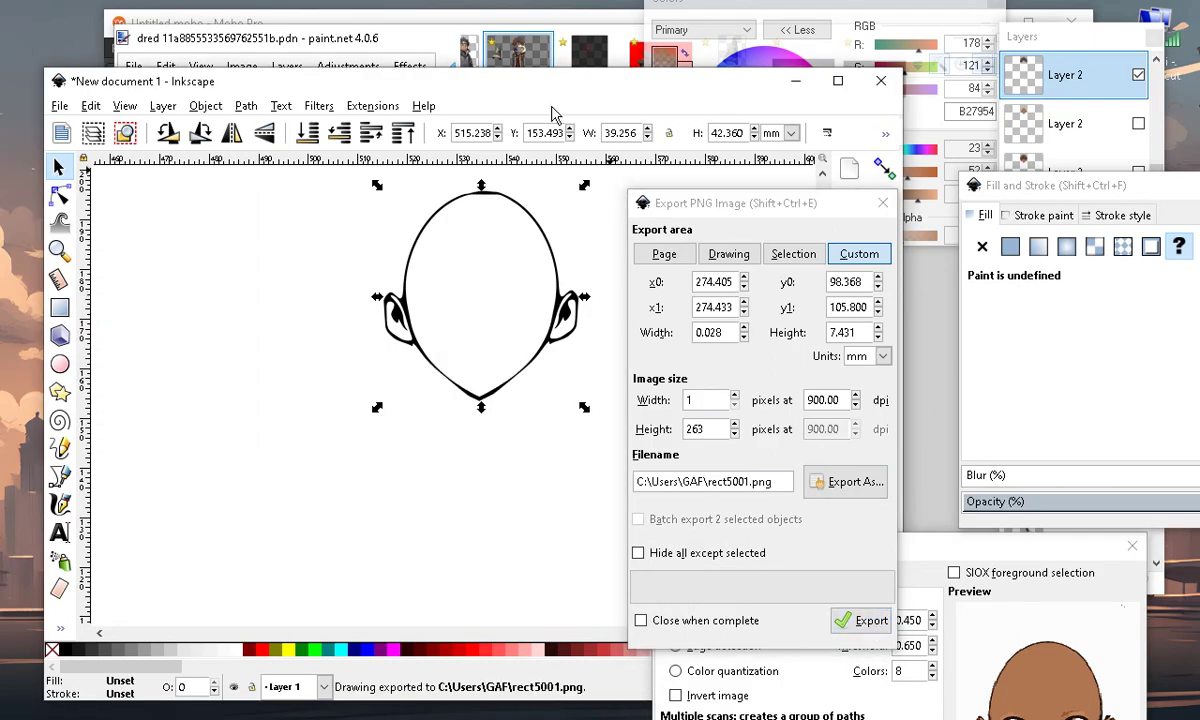
left_click(794, 256)
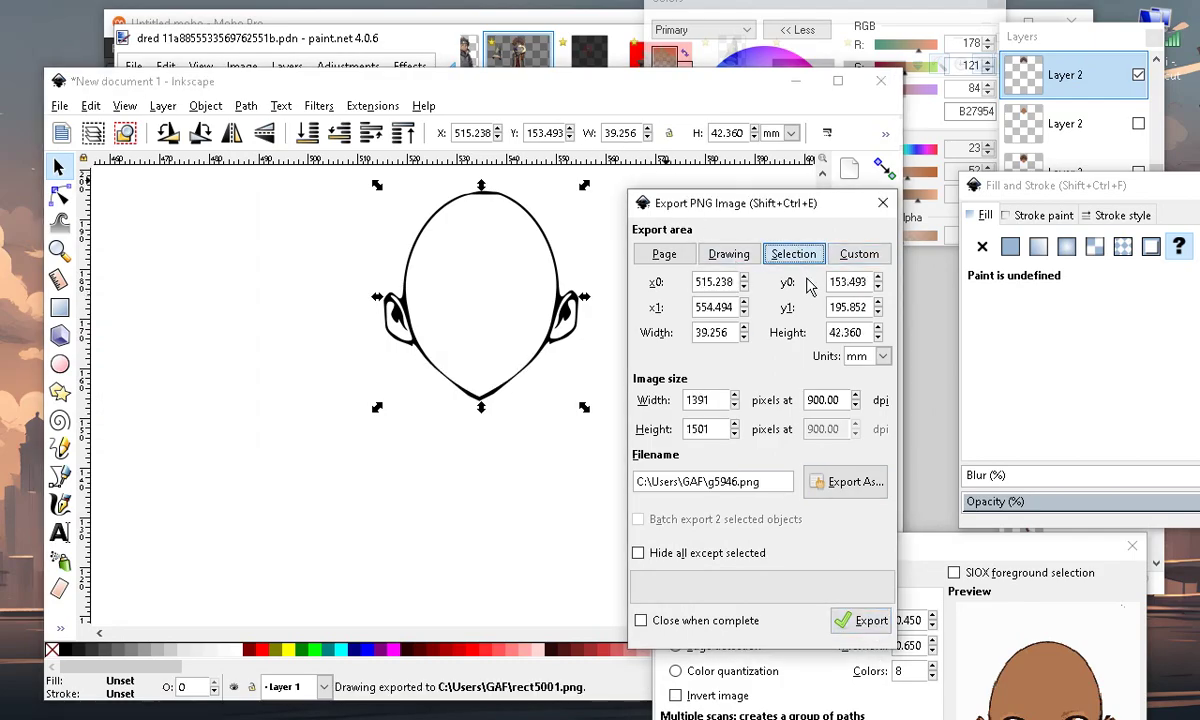
left_click(866, 622)
Move the coat torso image to the empty area to the right of the grouped head outline
scroll(390, 340, "down", 5)
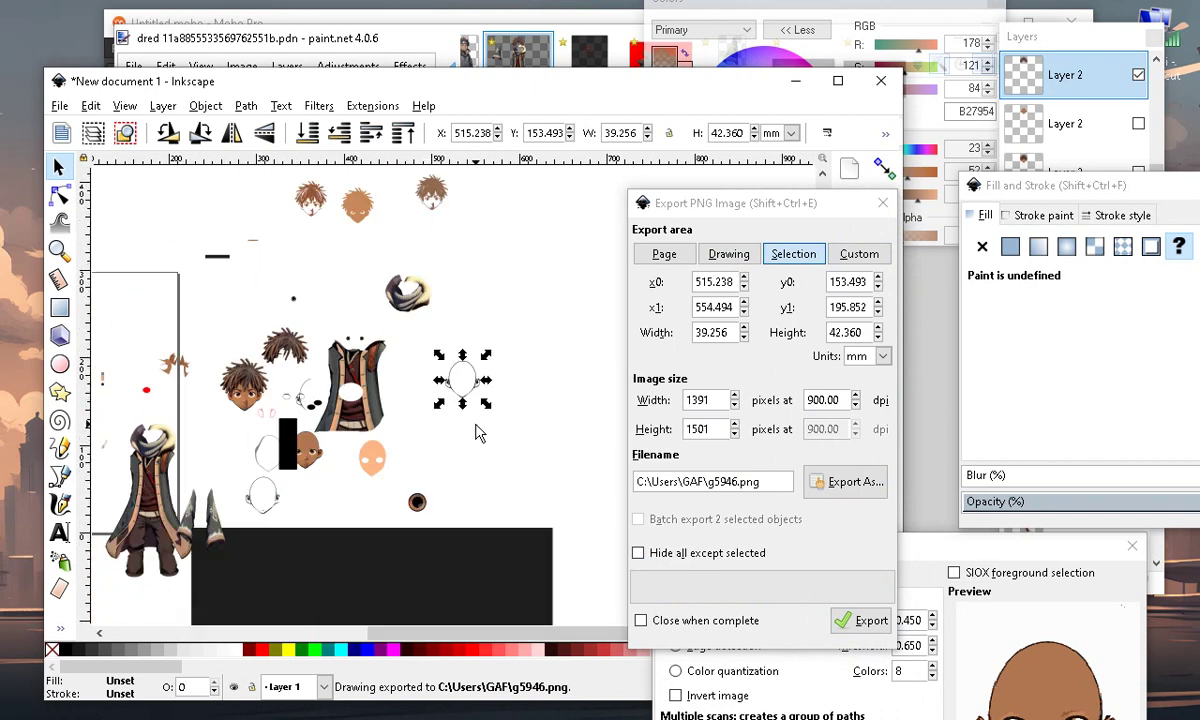
left_click(458, 450)
scroll(457, 445, "up", 2)
scroll(263, 236, "down", 2)
left_click_drag(253, 286, 232, 369)
scroll(277, 249, "up", 1)
scroll(295, 267, "up", 1)
left_click(299, 302)
left_click_drag(299, 302, 535, 325)
scroll(532, 323, "down", 2)
scroll(395, 334, "up", 4)
scroll(196, 321, "down", 4)
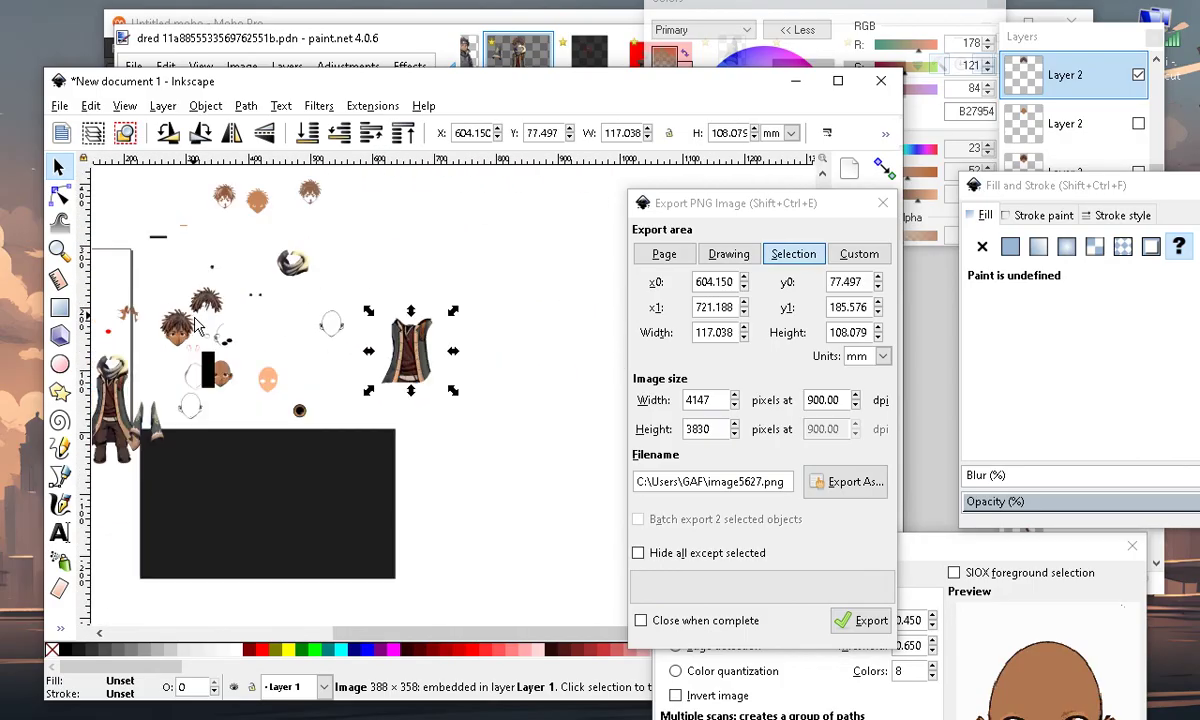
Move the separate dreadlock hair image to the empty area above the relocated coat torso
scroll(205, 330, "up", 2)
scroll(222, 316, "up", 1)
scroll(225, 330, "down", 3)
scroll(190, 315, "up", 2)
left_click(182, 312)
left_click_drag(182, 312, 573, 255)
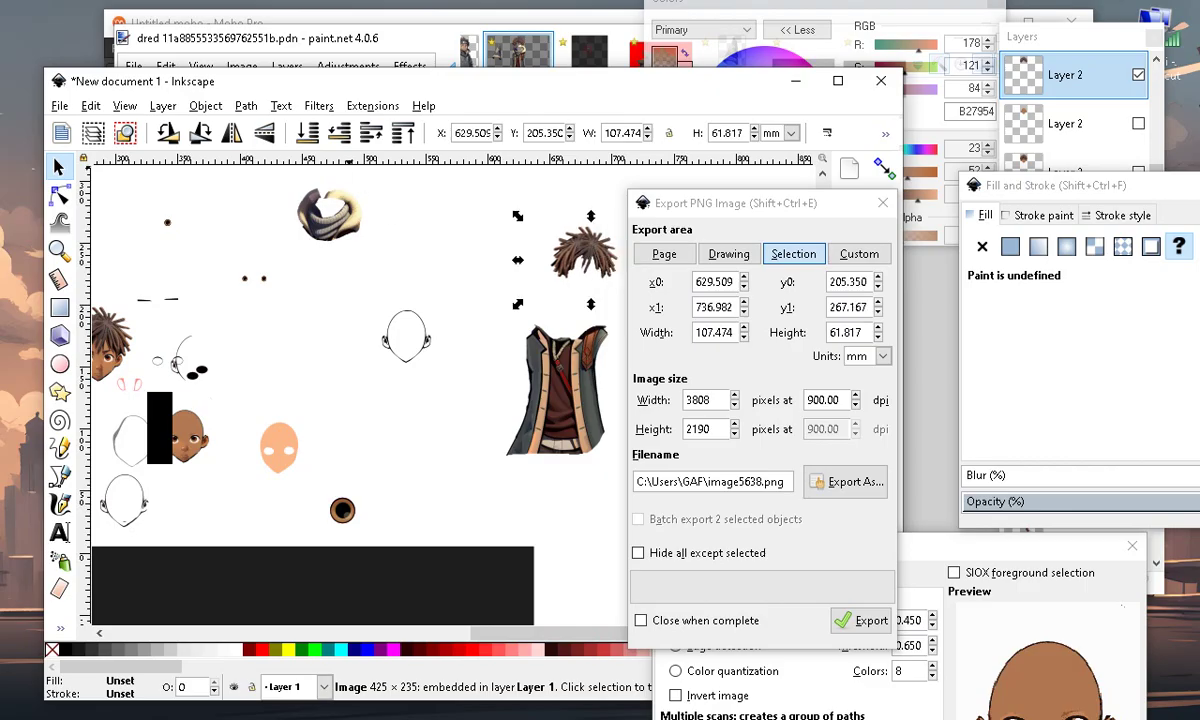
Create a new blank document
left_click(64, 107)
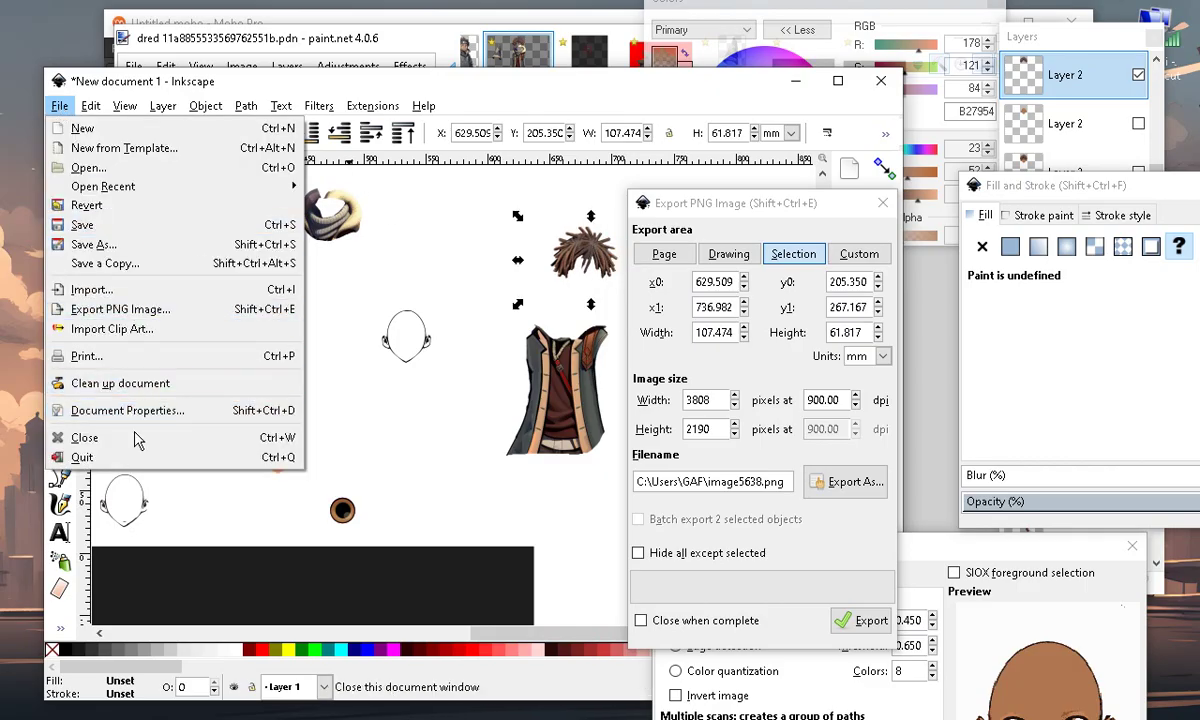
left_click(84, 138)
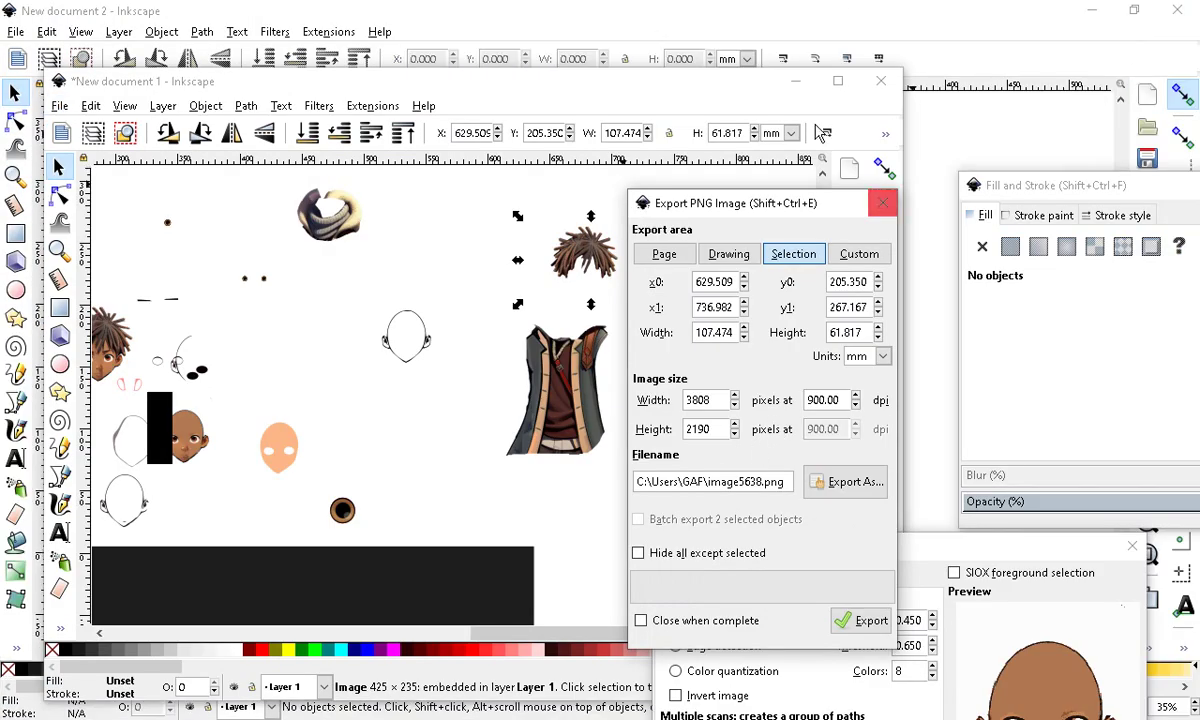
Arrange the two document windows side by side, with New document 2 enlarged enough to show its whole page
left_click_drag(680, 100, 600, 155)
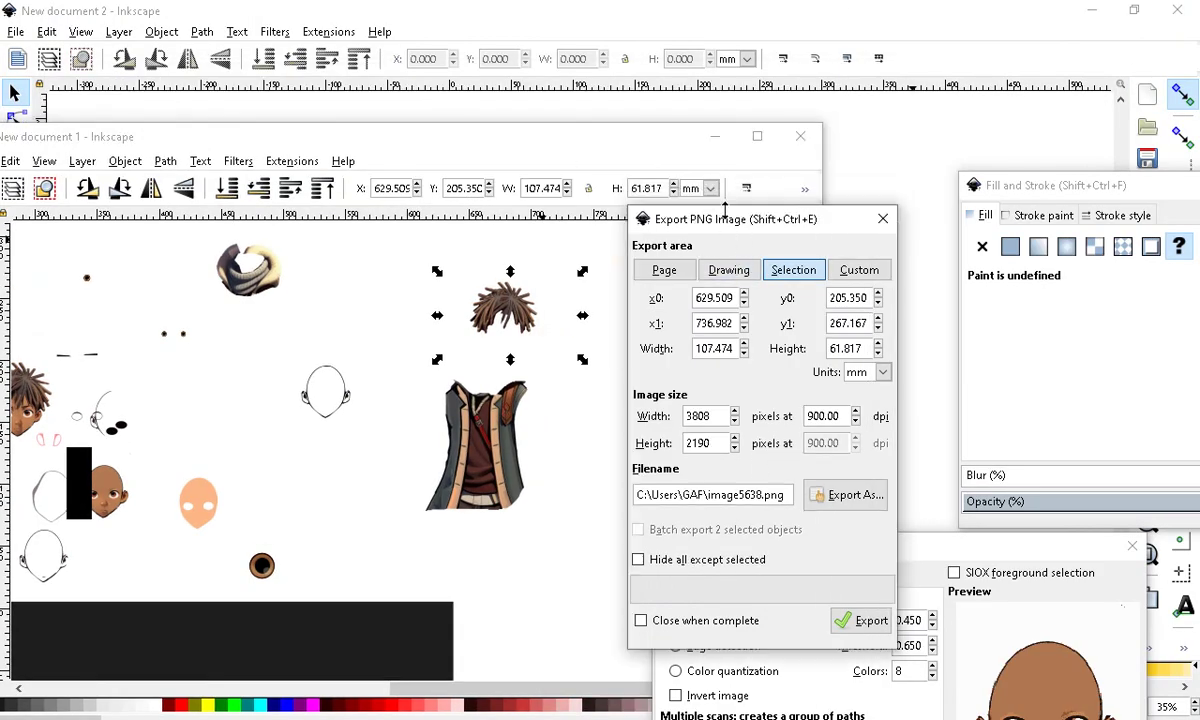
left_click_drag(997, 224, 1028, 219)
left_click(1094, 11)
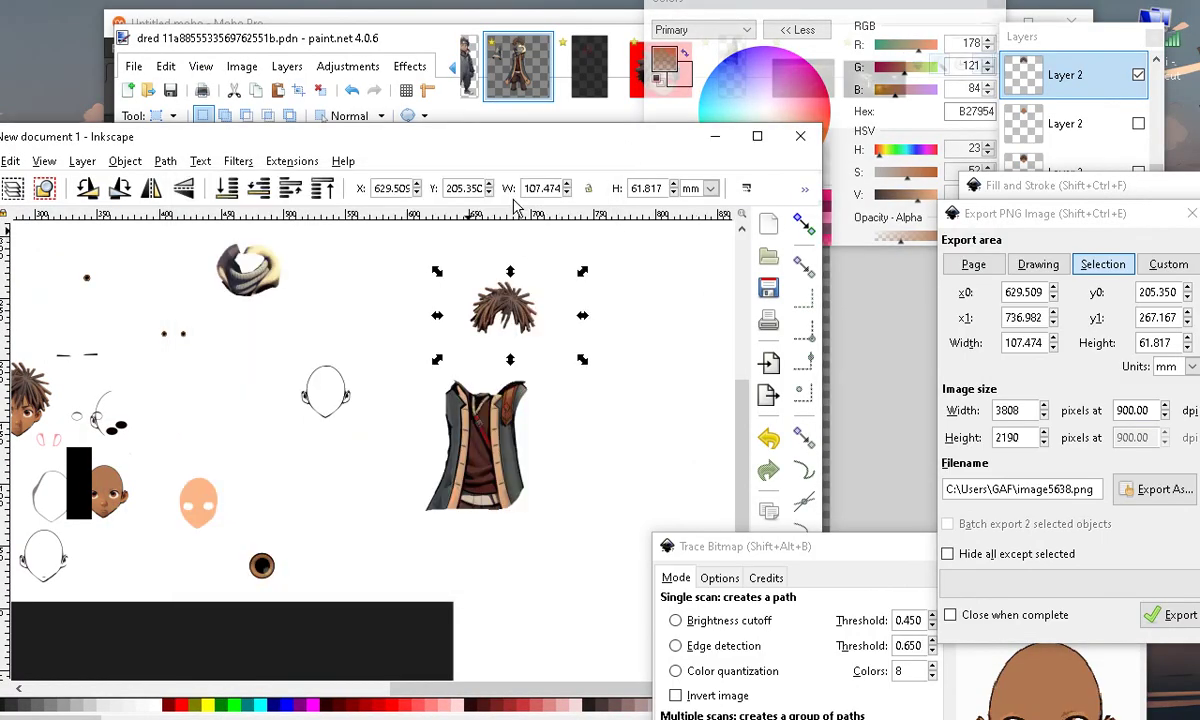
left_click_drag(398, 136, 775, 84)
left_click_drag(273, 185, 99, 41)
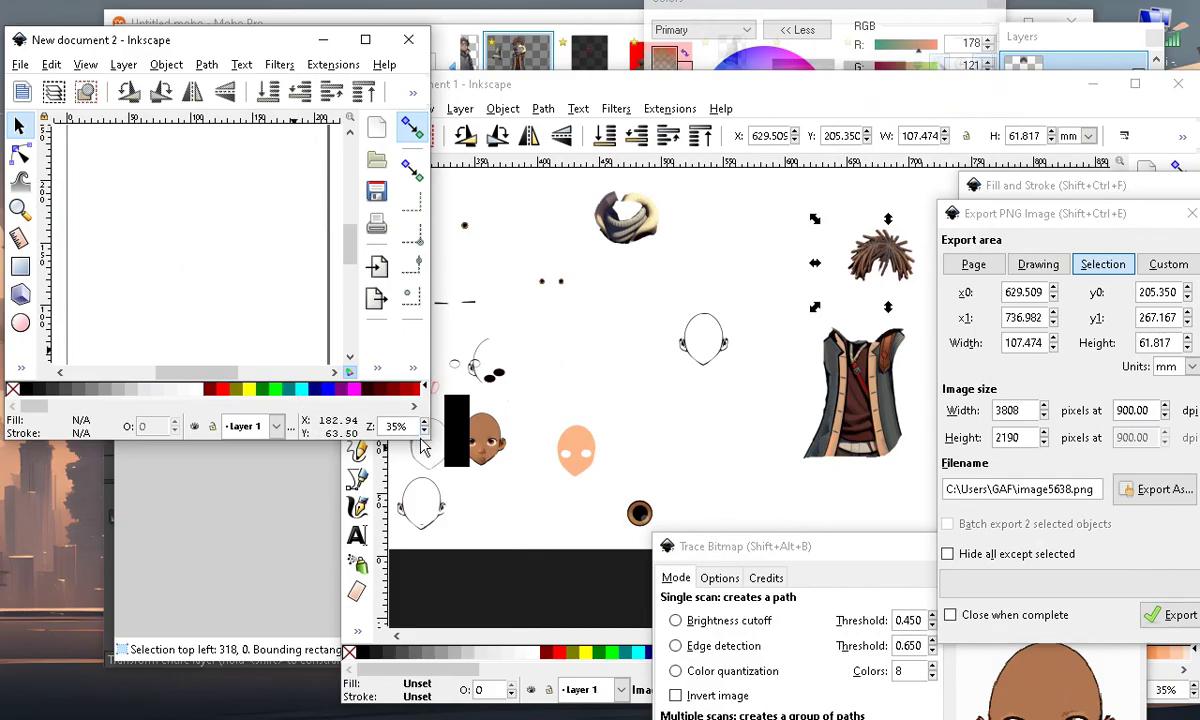
left_click_drag(424, 438, 582, 628)
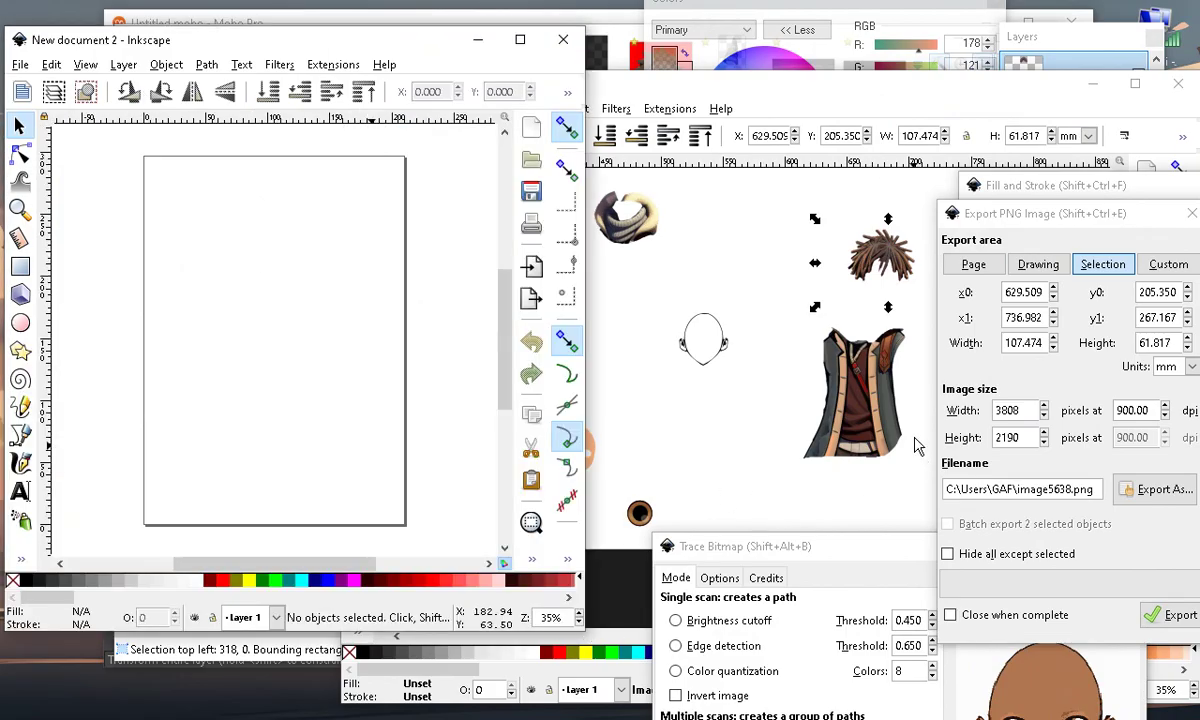
Copy the coat torso image from New document 1 and paste it into New document 2
left_click(883, 427)
left_click_drag(574, 89, 638, 112)
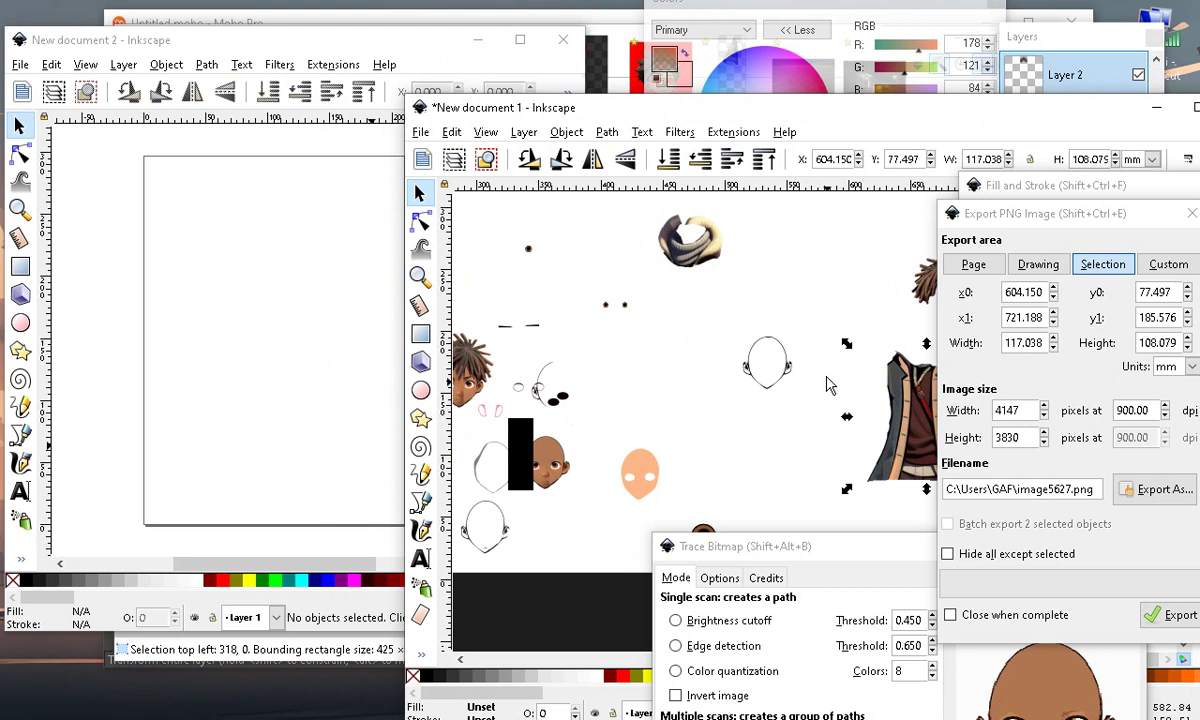
left_click(453, 133)
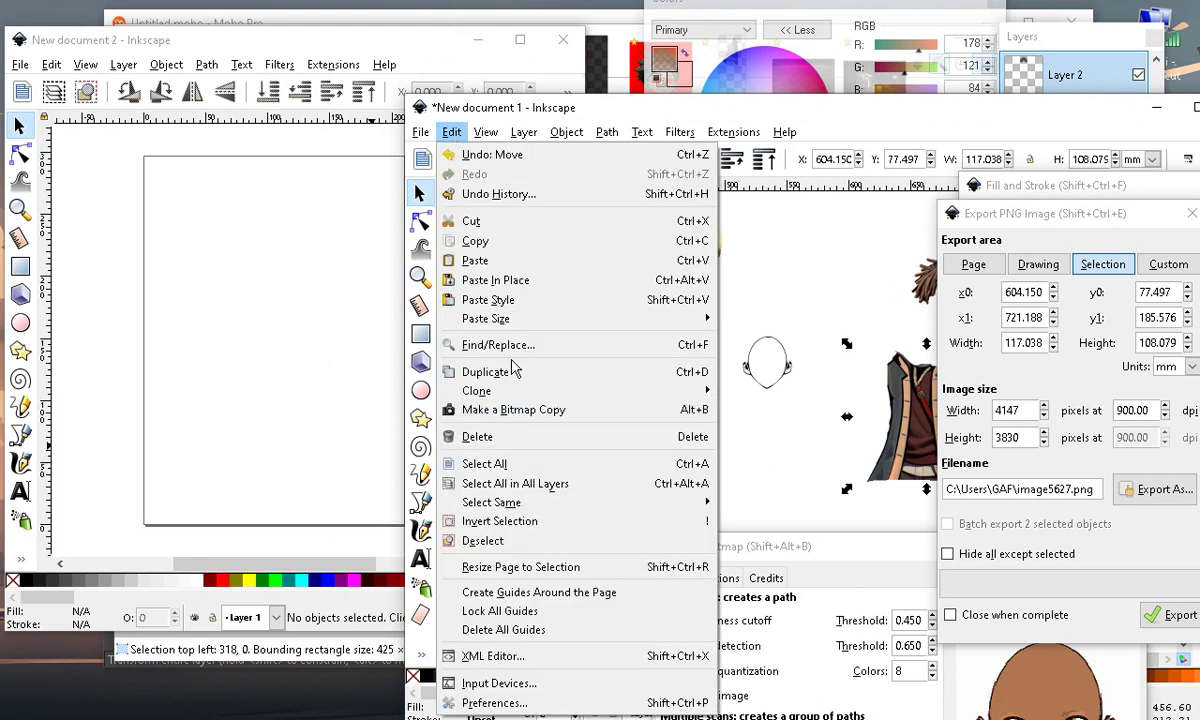
left_click(477, 241)
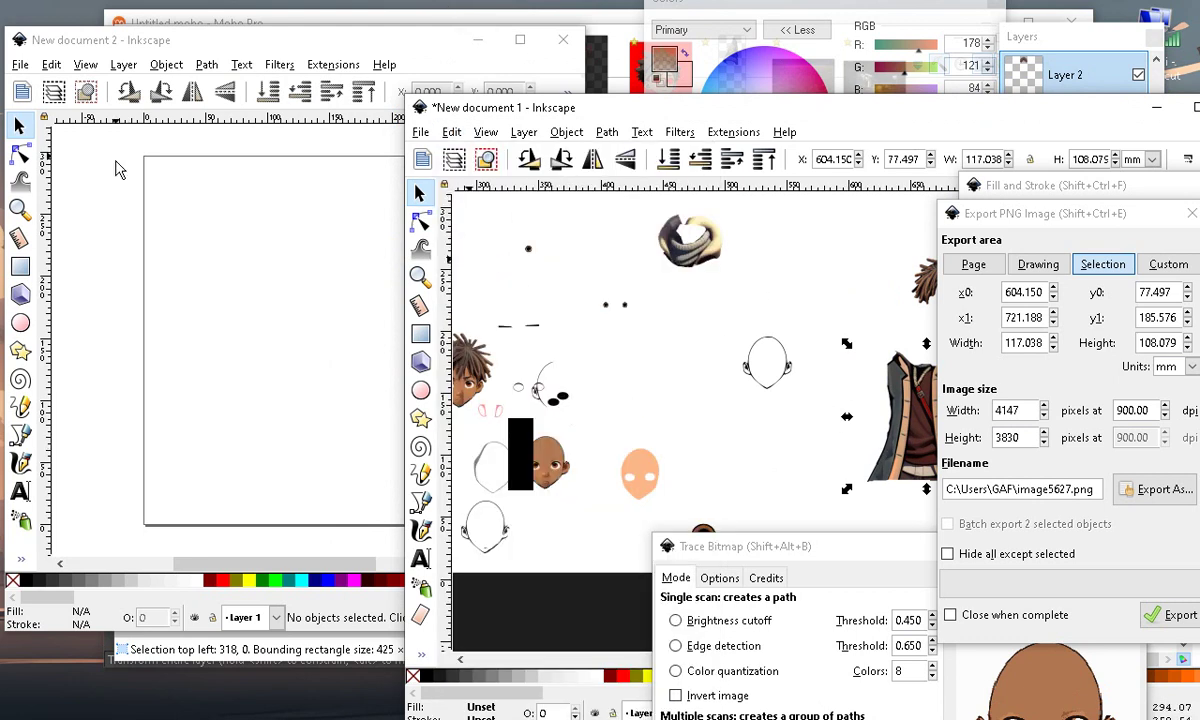
left_click(85, 92)
left_click(51, 64)
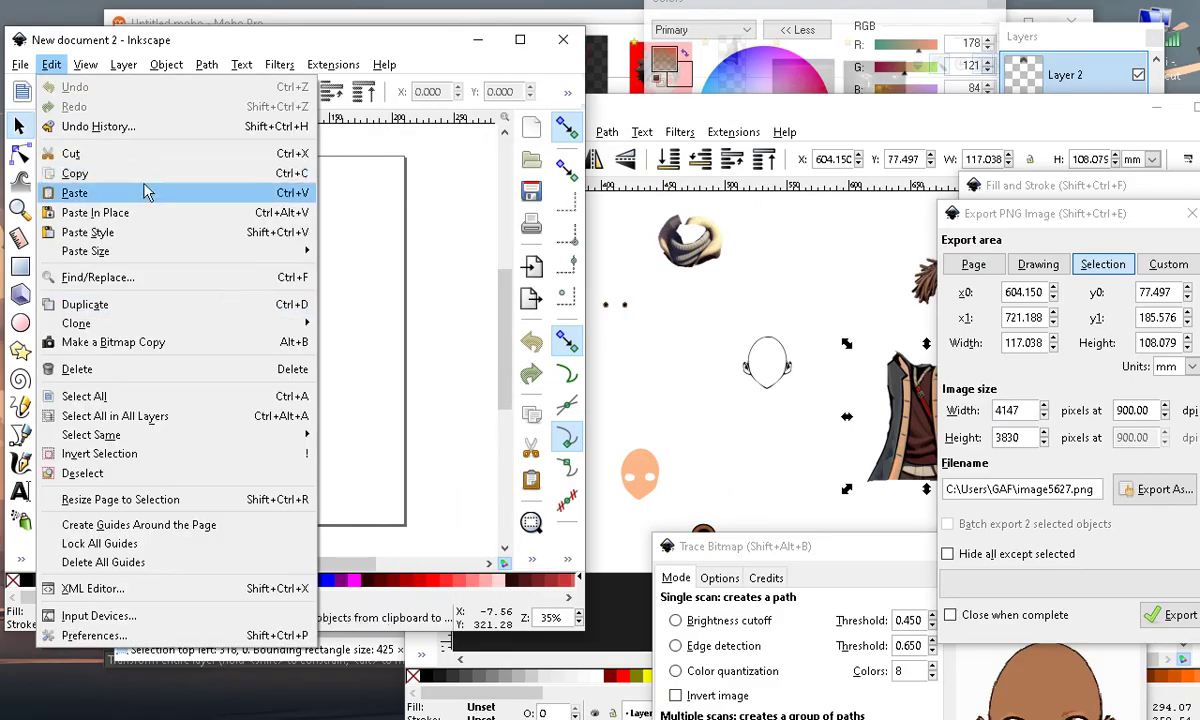
left_click(147, 196)
scroll(335, 348, "up", 2)
scroll(320, 340, "down", 4)
In New document 1, move the scarf image down and right so it sits just above the grouped head outline
left_click(643, 370)
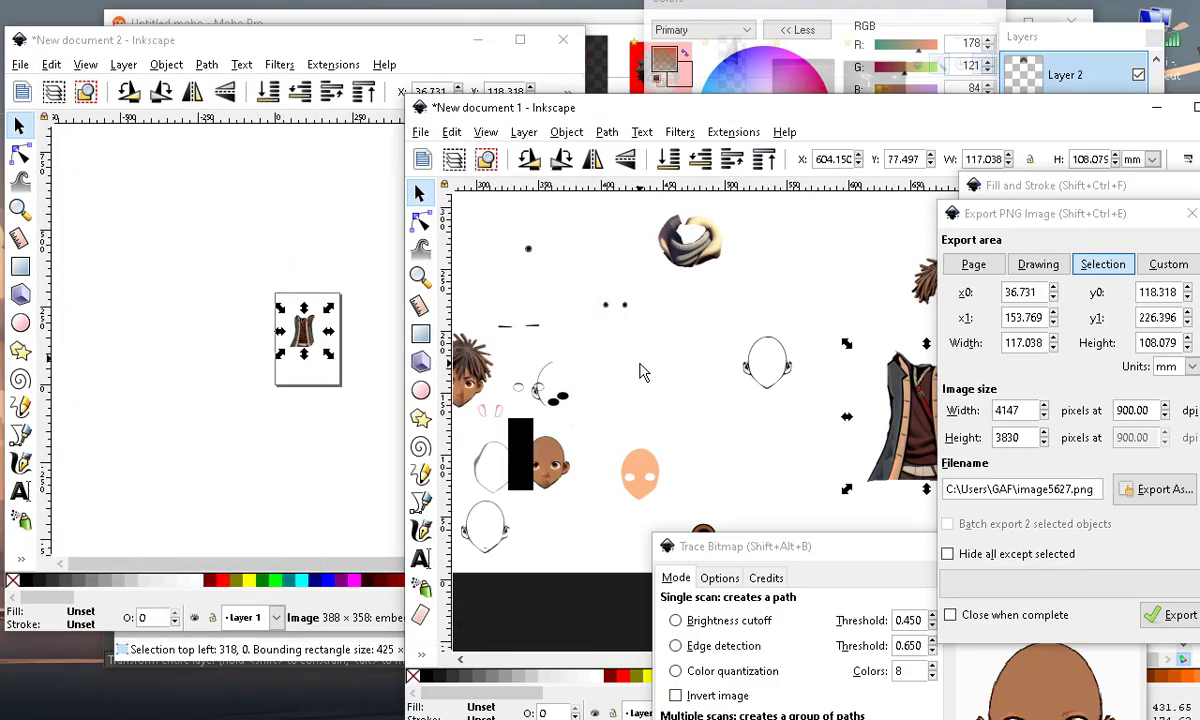
scroll(790, 388, "down", 2)
scroll(777, 371, "up", 2)
left_click(575, 248)
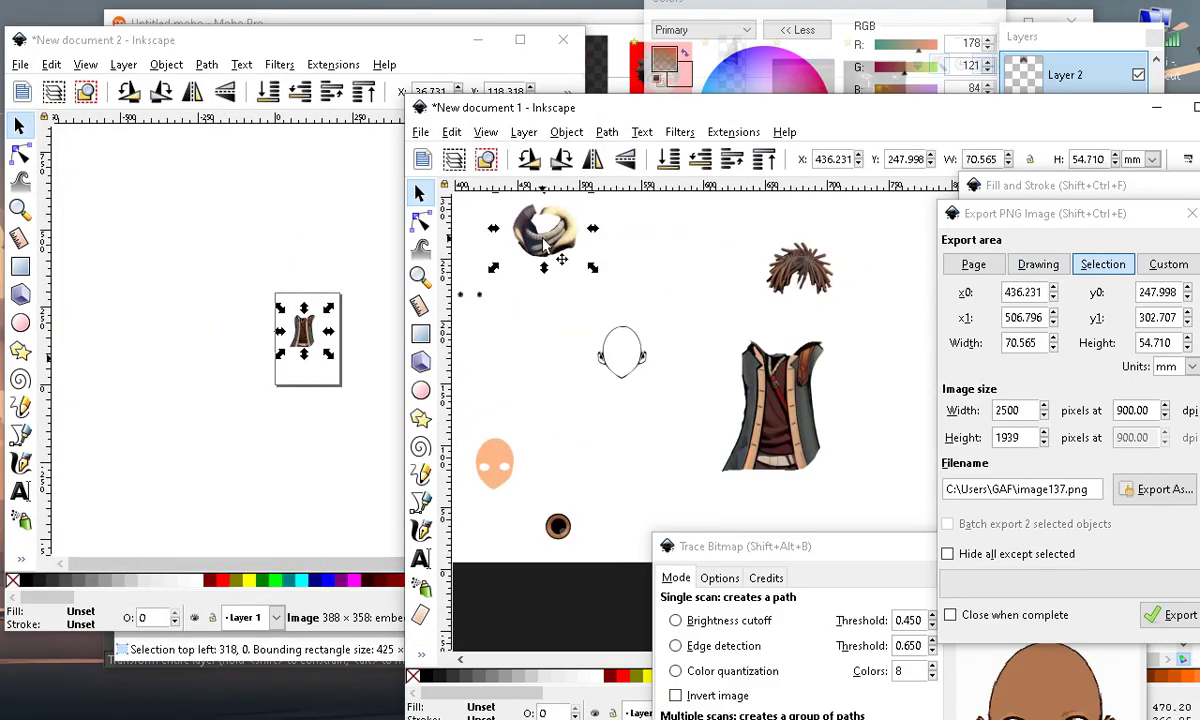
left_click_drag(575, 248, 619, 312)
Move the pair of pupils to the space between the scarf image and the grouped head outline
scroll(619, 312, "down", 2)
scroll(517, 366, "up", 2)
scroll(517, 366, "up", 2)
left_click_drag(478, 215, 639, 323)
left_click_drag(556, 272, 774, 292)
Select the pair of eye outlines near the dreadlocked head and move them just below the grouped head outline
scroll(620, 276, "down", 3)
scroll(533, 322, "up", 5)
scroll(683, 396, "up", 2)
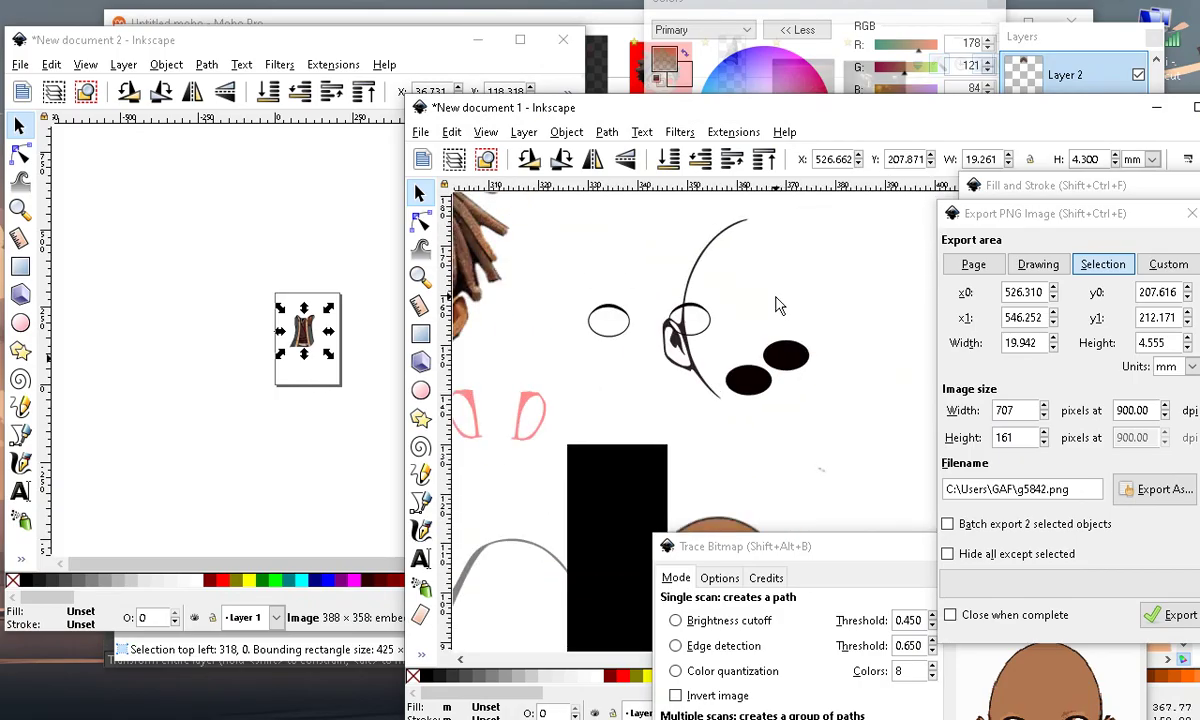
left_click(520, 593)
left_click_drag(520, 593, 490, 455)
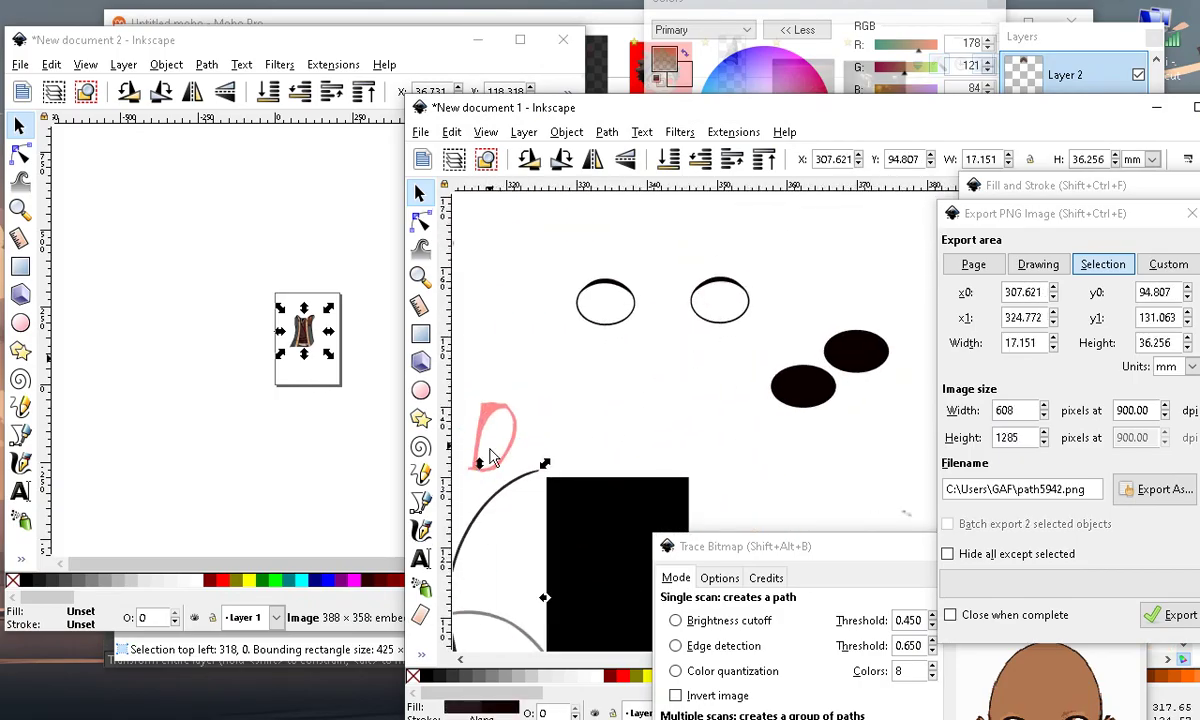
left_click_drag(546, 240, 802, 369)
scroll(520, 290, "down", 3)
left_click_drag(624, 304, 835, 312)
scroll(456, 278, "down", 1)
scroll(478, 355, "down", 2)
scroll(740, 292, "up", 2)
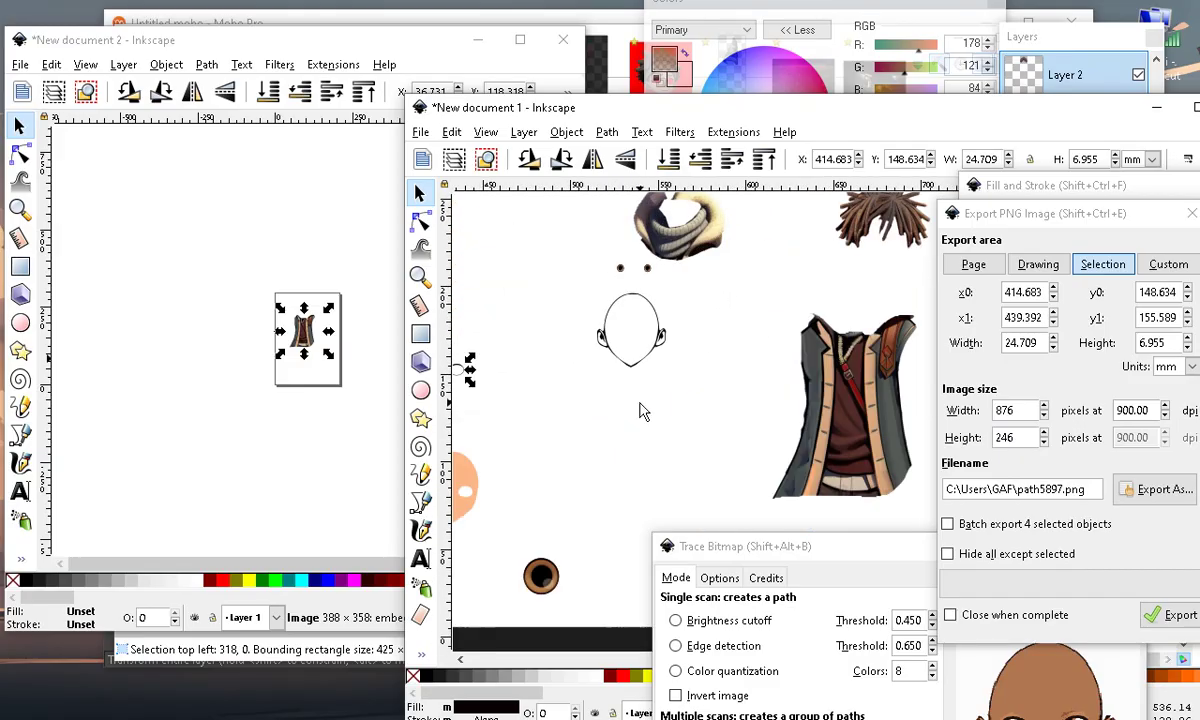
scroll(596, 323, "up", 2)
scroll(502, 432, "down", 3)
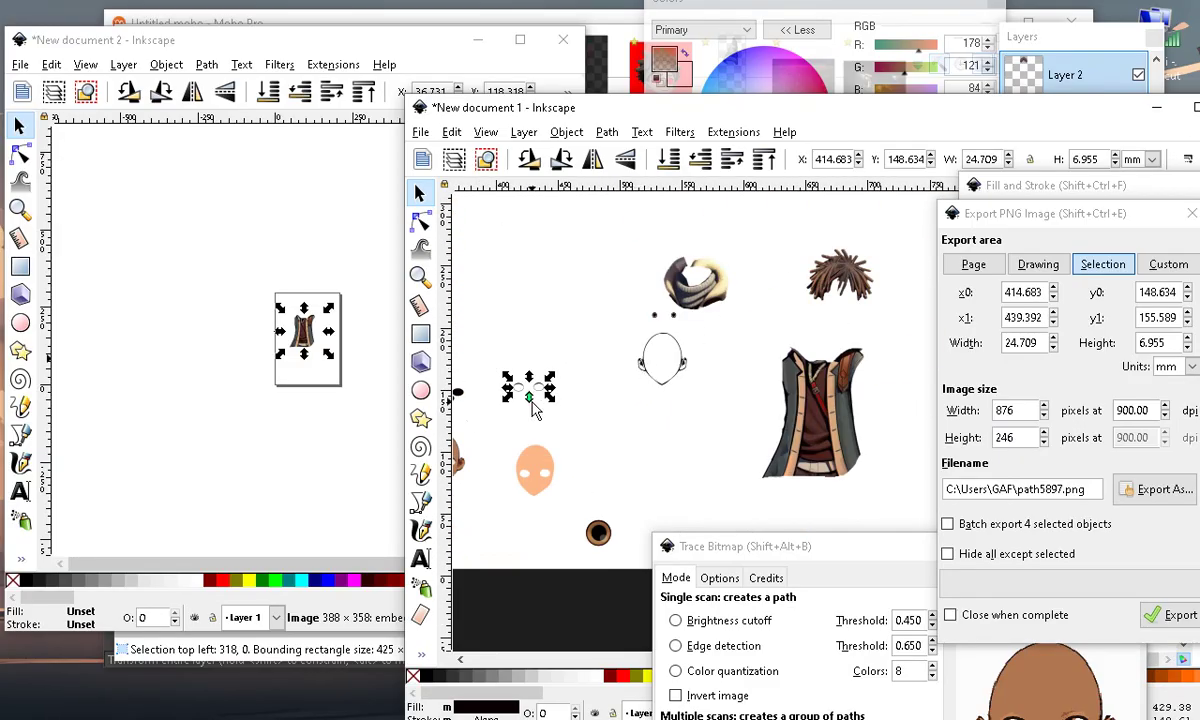
scroll(533, 405, "up", 3)
left_click_drag(548, 372, 850, 415)
Move the flat peach face shape directly beneath the bald brown head, beside the lower head outline
scroll(850, 415, "down", 3)
scroll(760, 280, "up", 2)
scroll(618, 356, "down", 2)
scroll(630, 378, "up", 3)
left_click(640, 380)
left_click_drag(642, 380, 500, 459)
Copy the full-body coat image and paste it into New document 2
scroll(500, 459, "down", 2)
scroll(590, 343, "up", 4)
scroll(590, 343, "down", 3)
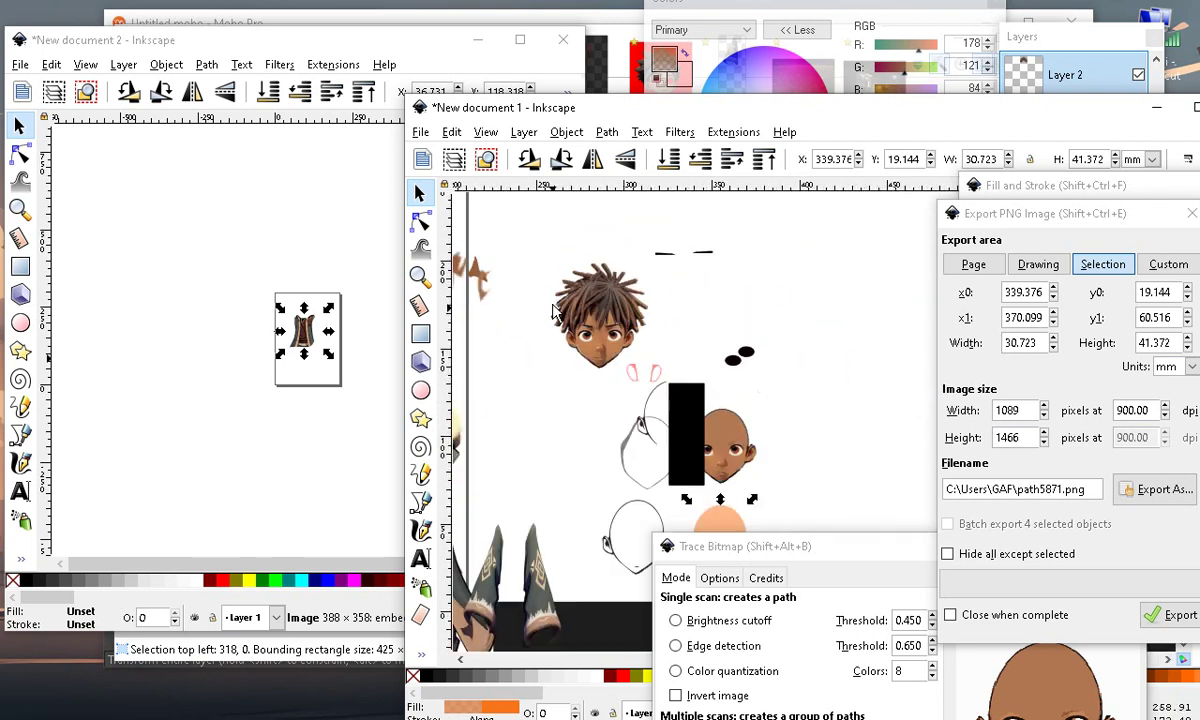
scroll(397, 380, "down", 1)
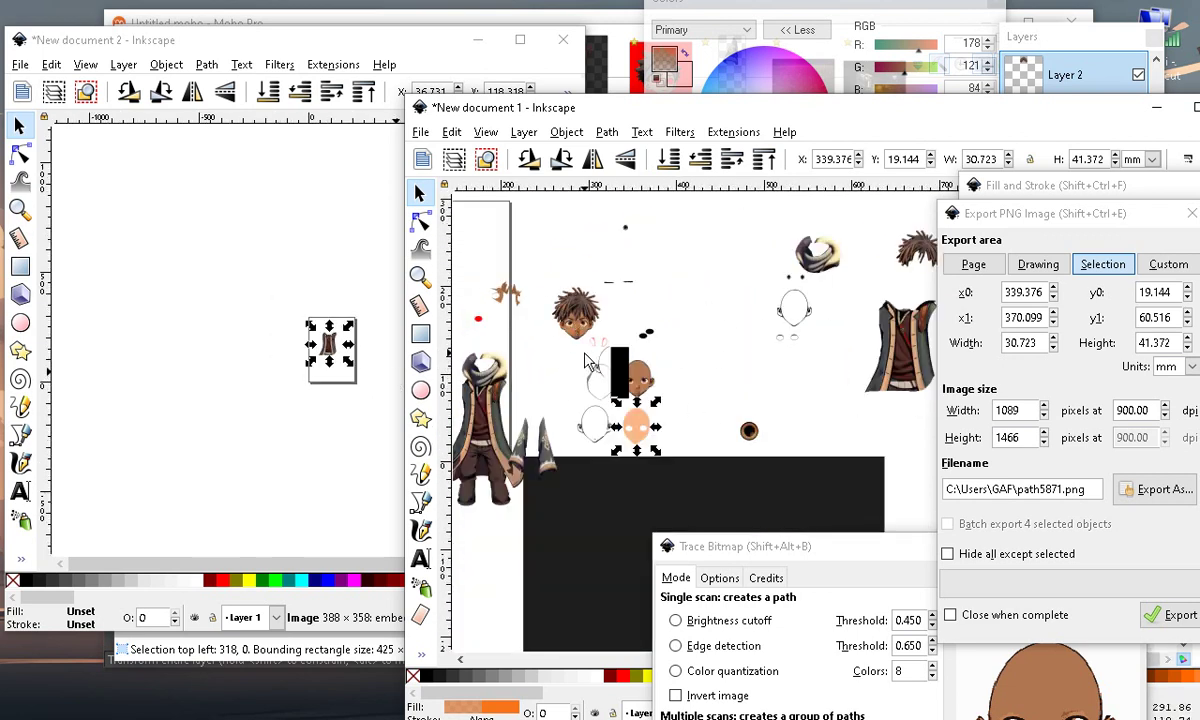
left_click(478, 399)
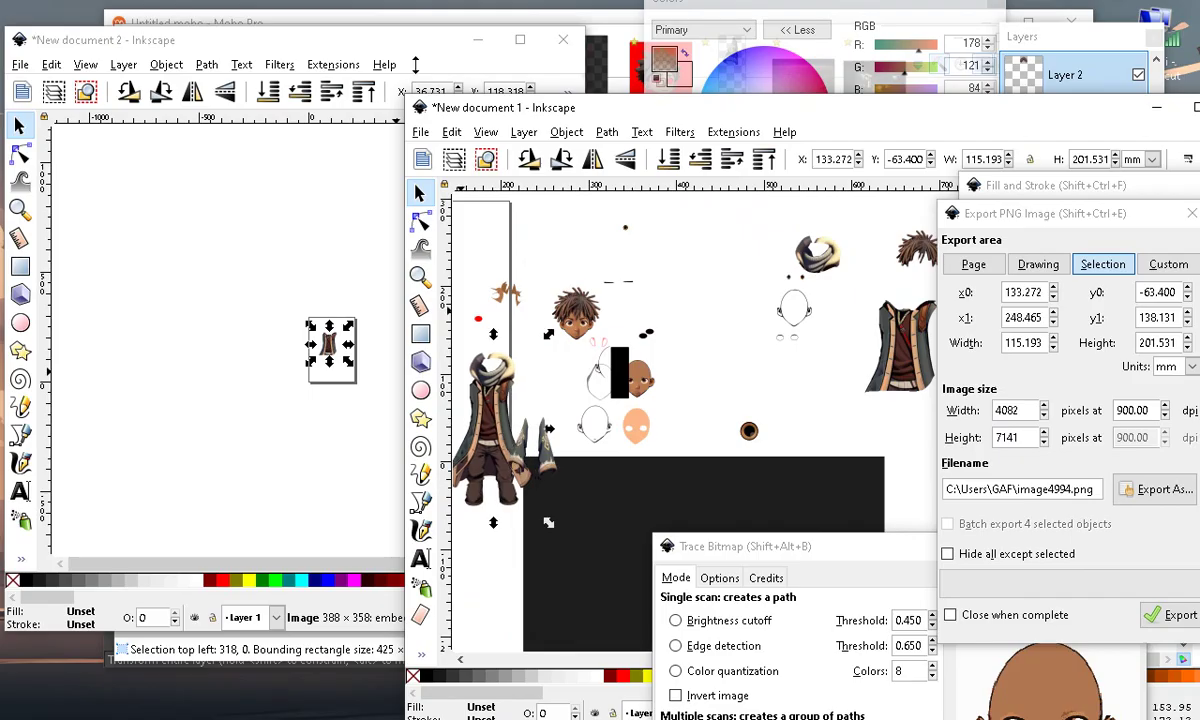
left_click(452, 133)
left_click(497, 239)
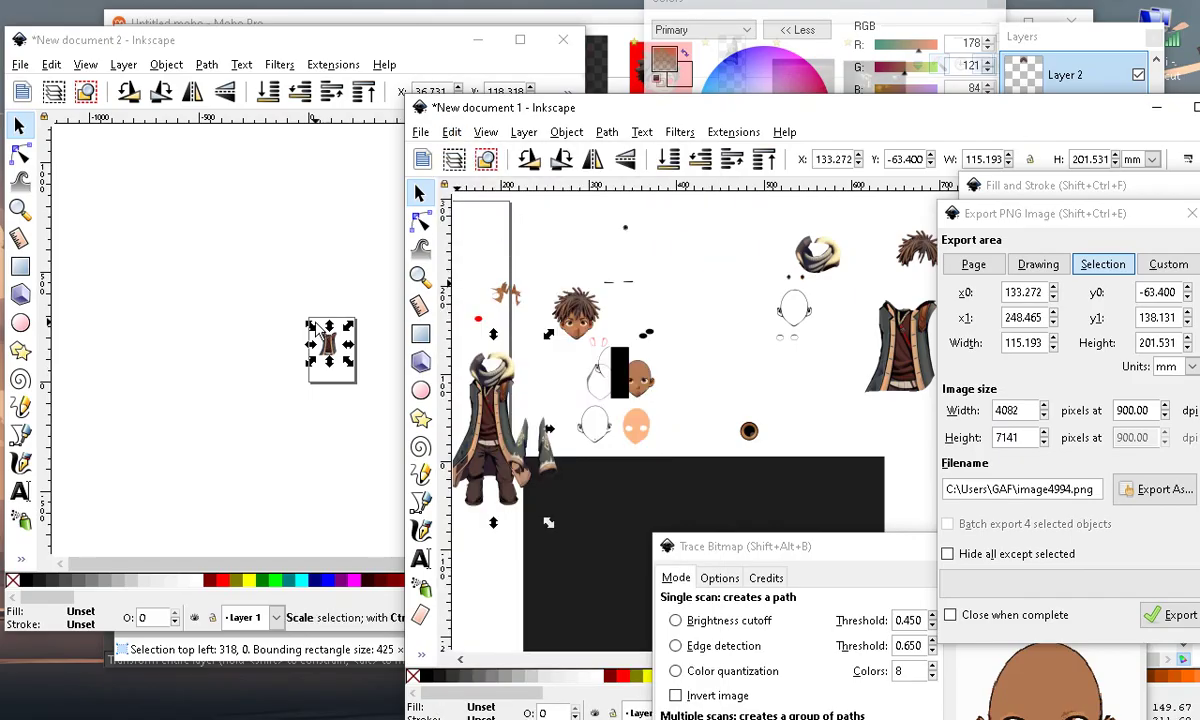
left_click(50, 65)
left_click(139, 181)
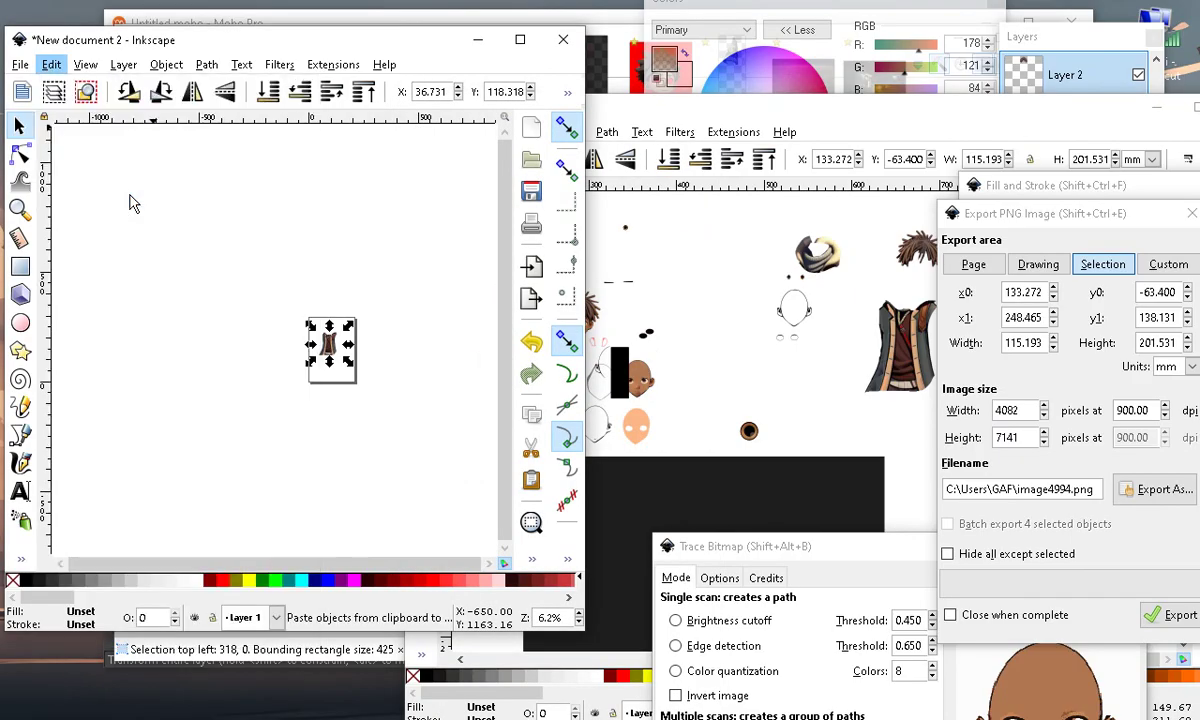
In New document 1, move the two sleeve images away from the coat figure and shift the dark rectangle down clear of them
left_click(745, 360)
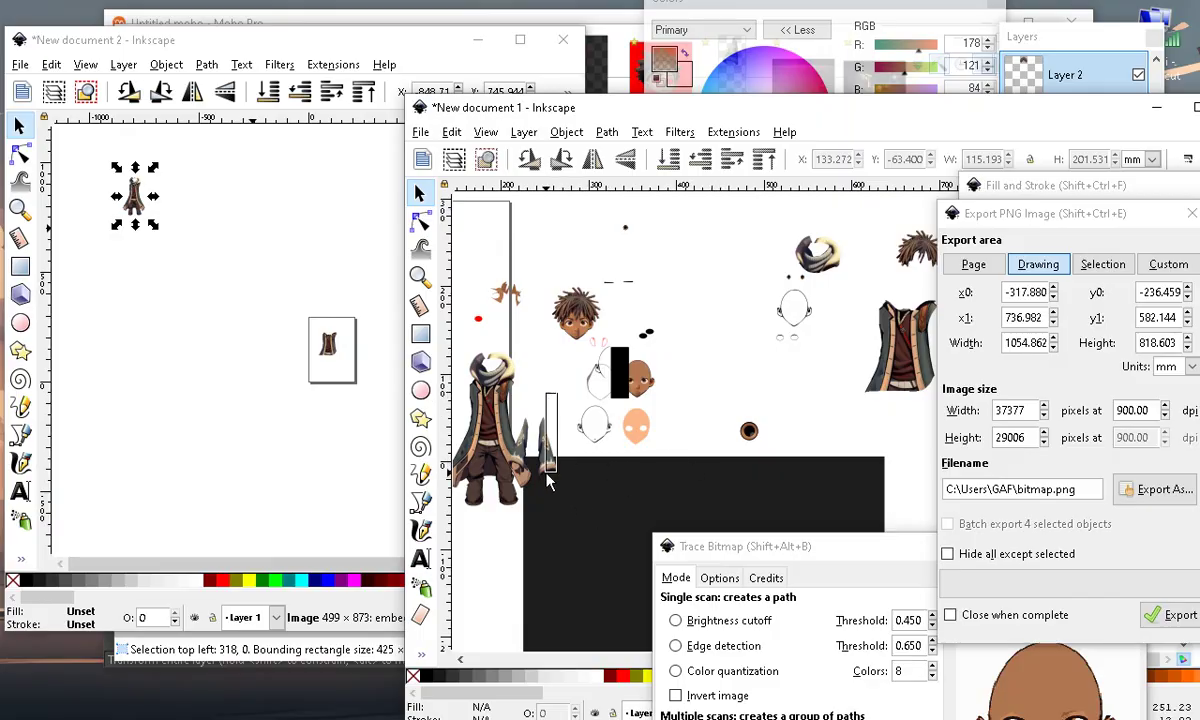
left_click_drag(547, 482, 512, 515)
left_click_drag(540, 470, 588, 512)
left_click_drag(517, 426, 639, 503)
scroll(656, 380, "down", 4)
scroll(664, 430, "up", 4)
left_click_drag(733, 339, 716, 557)
Copy both sleeve images into New document 2 and place them with the full-body coat image to the left of the page
left_click_drag(648, 368, 522, 447)
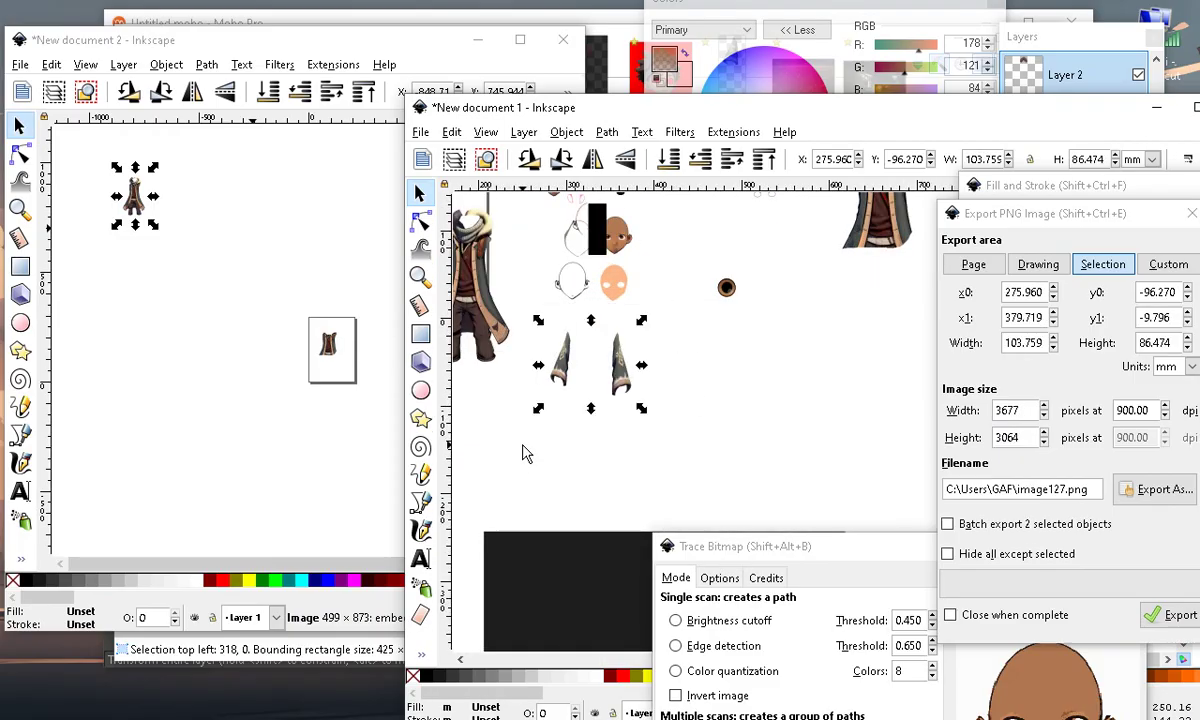
left_click_drag(557, 369, 576, 378)
left_click(451, 132)
left_click(451, 132)
left_click(452, 133)
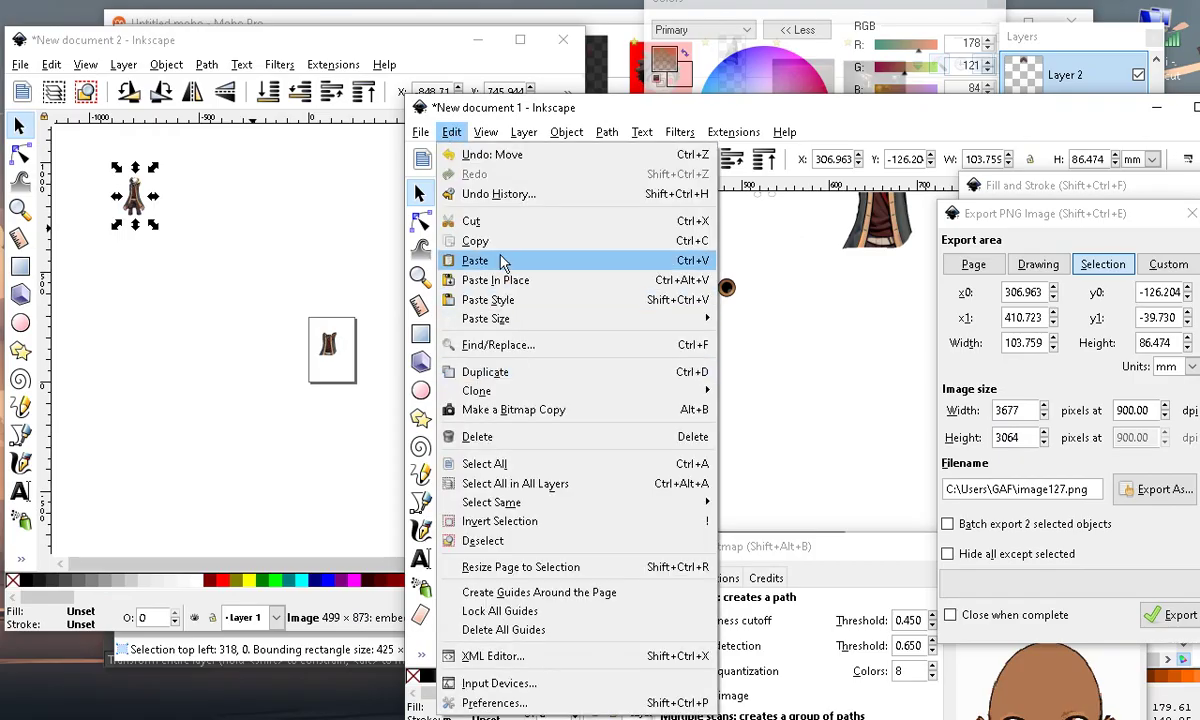
left_click(498, 258)
left_click(51, 64)
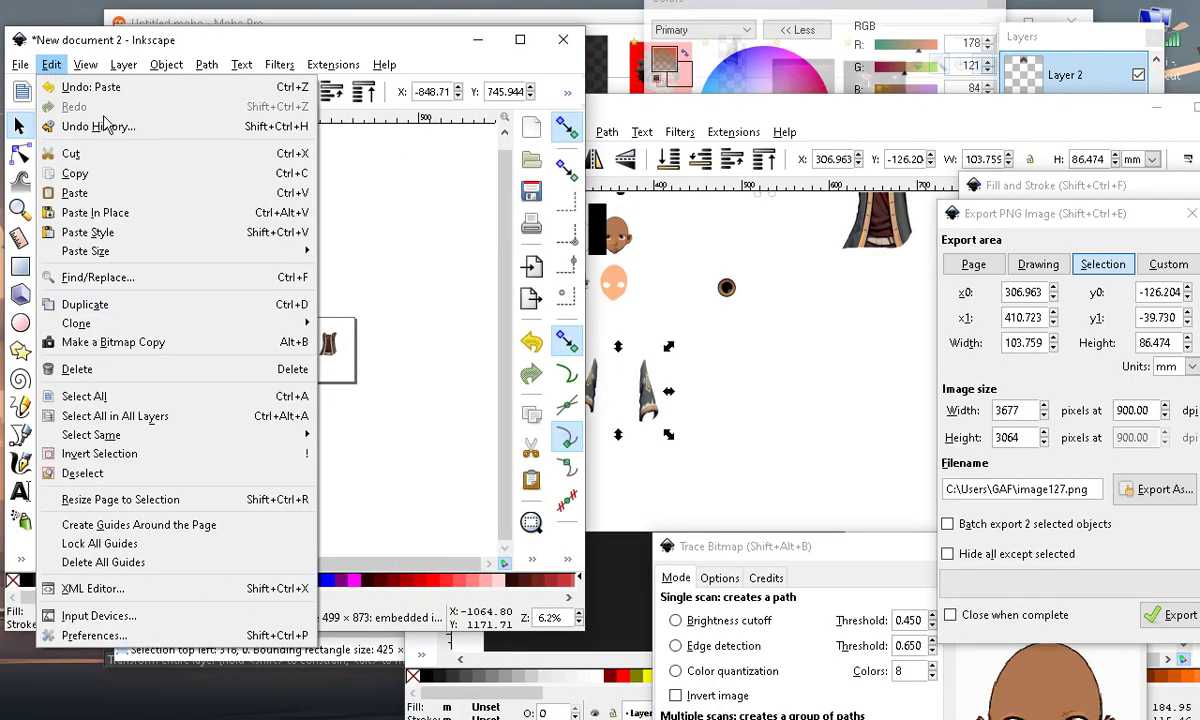
left_click(100, 194)
left_click_drag(104, 190, 288, 342)
left_click_drag(137, 210, 262, 340)
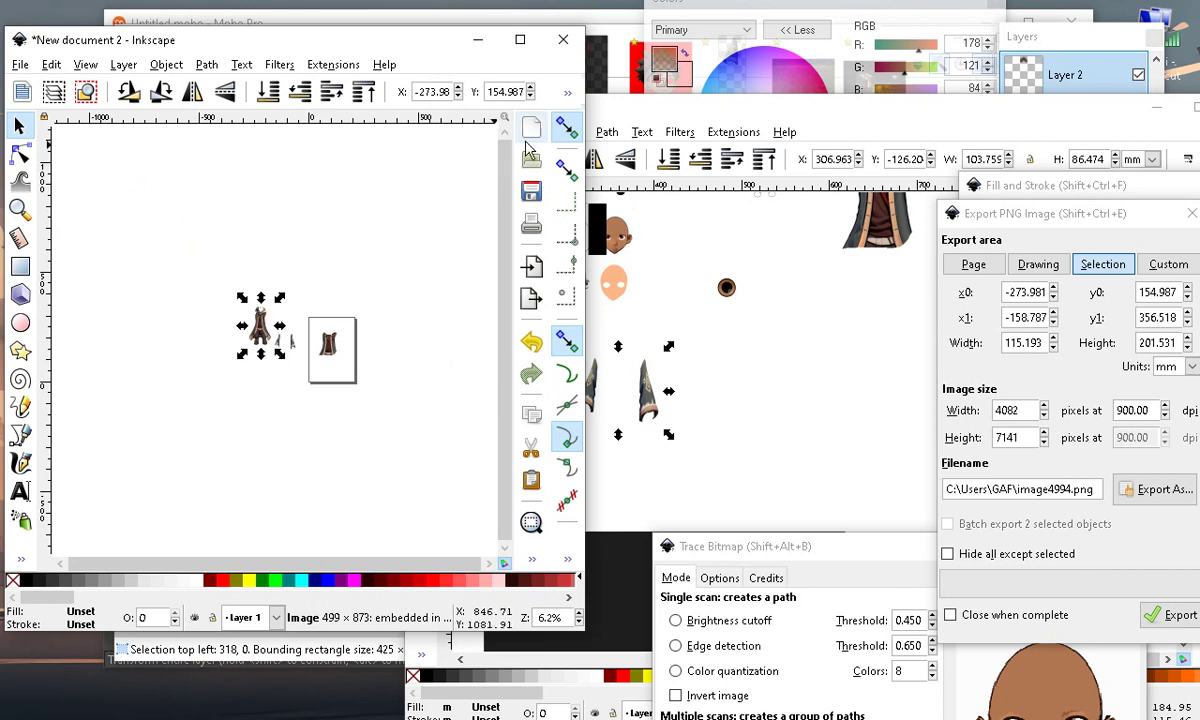
Look over the artwork in New document 1 for the remaining character parts to transfer
left_click(762, 378)
scroll(764, 384, "down", 2)
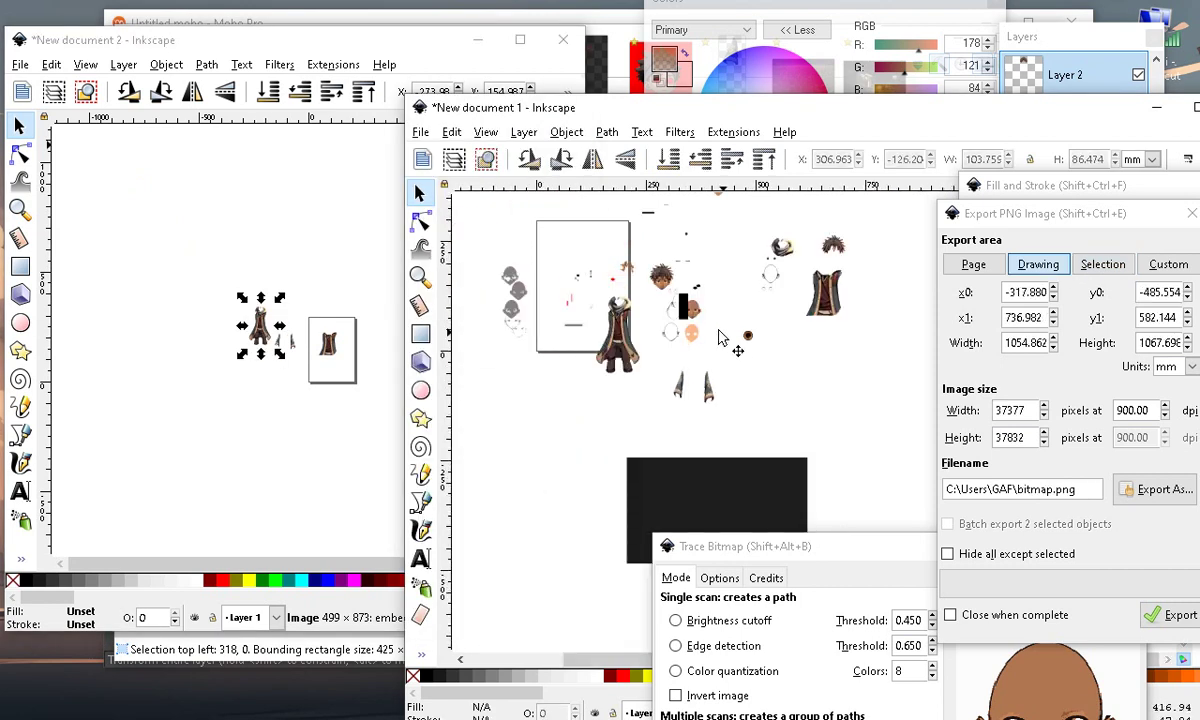
scroll(643, 288, "up", 4)
scroll(734, 288, "up", 1)
scroll(755, 316, "down", 1)
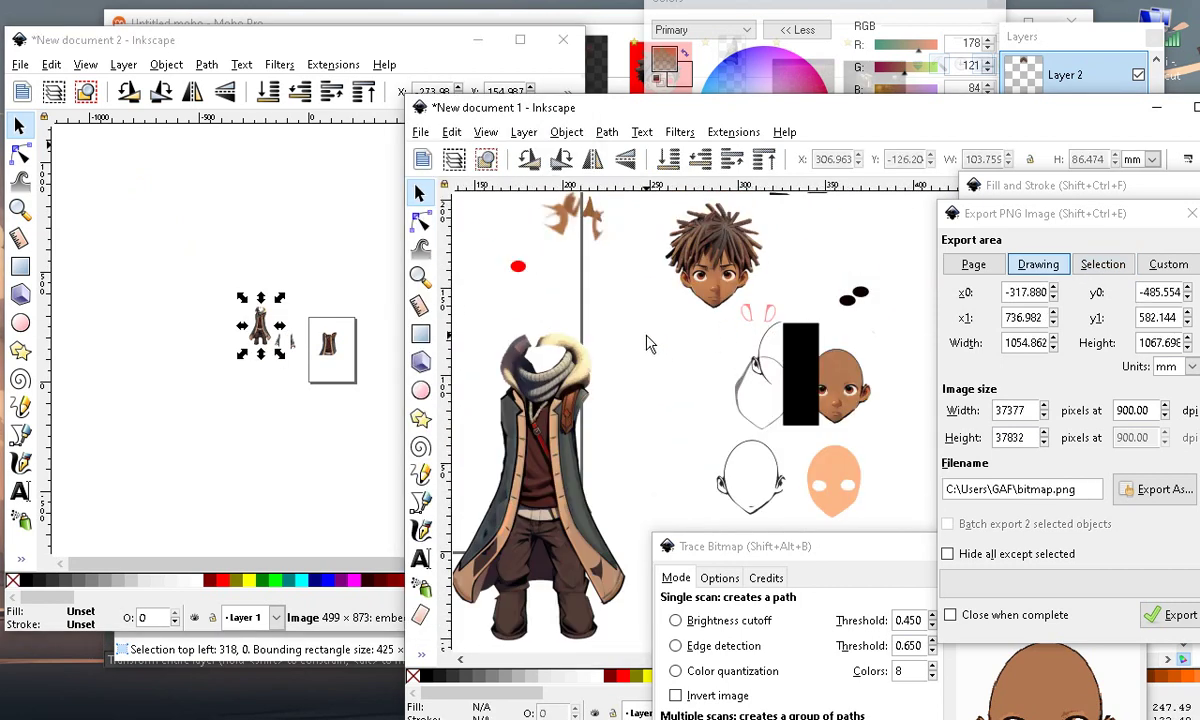
scroll(772, 295, "down", 2)
scroll(653, 249, "up", 3)
scroll(600, 290, "down", 5)
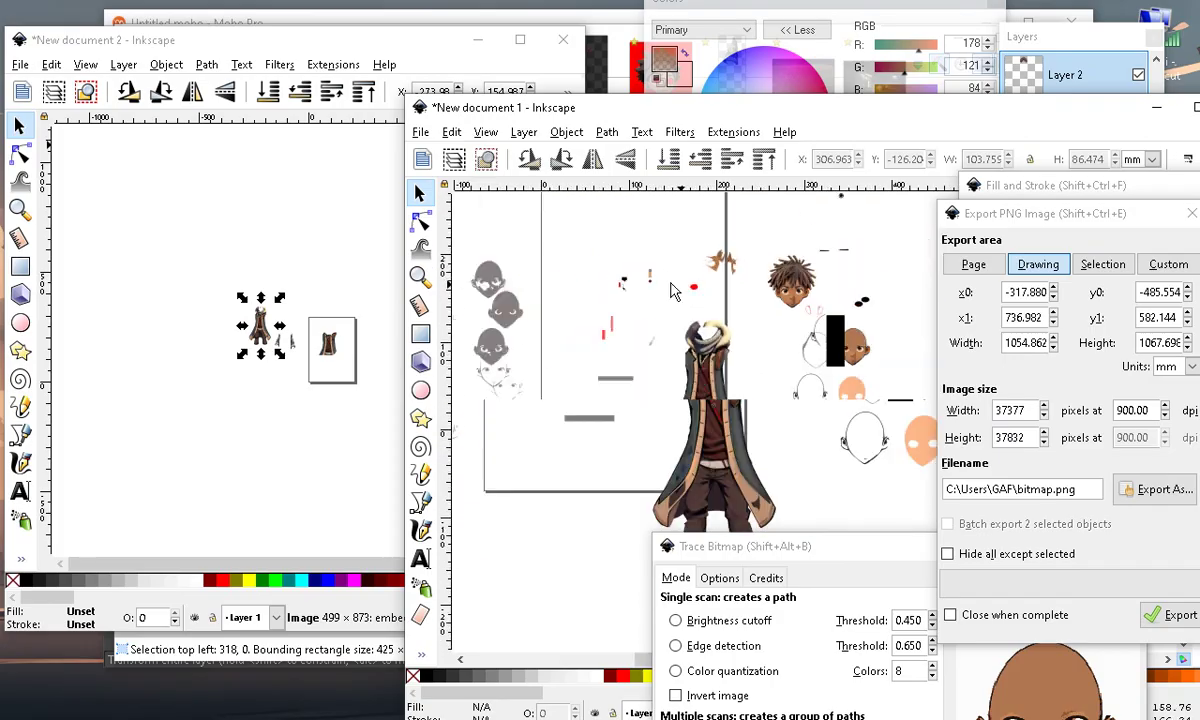
scroll(657, 361, "up", 3)
scroll(788, 383, "down", 2)
scroll(686, 348, "up", 4)
scroll(650, 300, "down", 3)
scroll(690, 340, "up", 2)
scroll(703, 354, "down", 3)
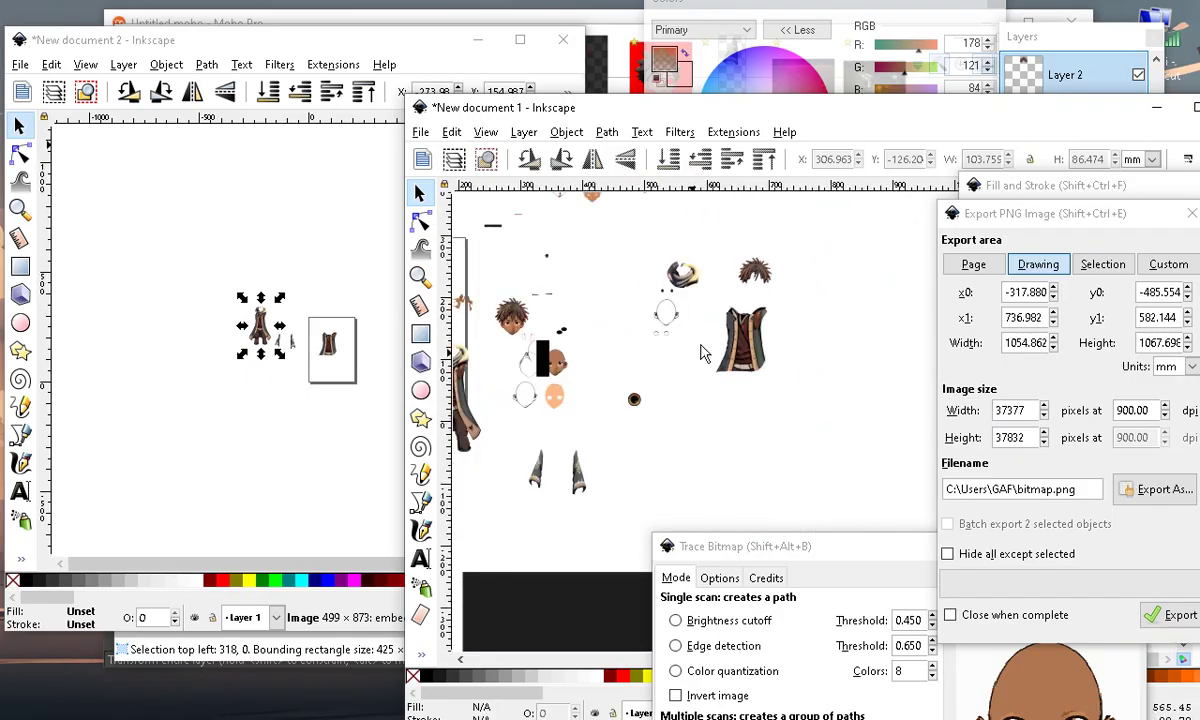
Move the iris away from the gathered parts, then shift the scarf, pupils, head outline, eye outlines, hair and torso together to open space
left_click(638, 401)
left_click_drag(637, 402, 519, 467)
left_click(661, 405)
left_click_drag(626, 218, 881, 464)
left_click_drag(744, 354, 670, 232)
Copy the ten selected character parts and paste them into New document 2
left_click(452, 132)
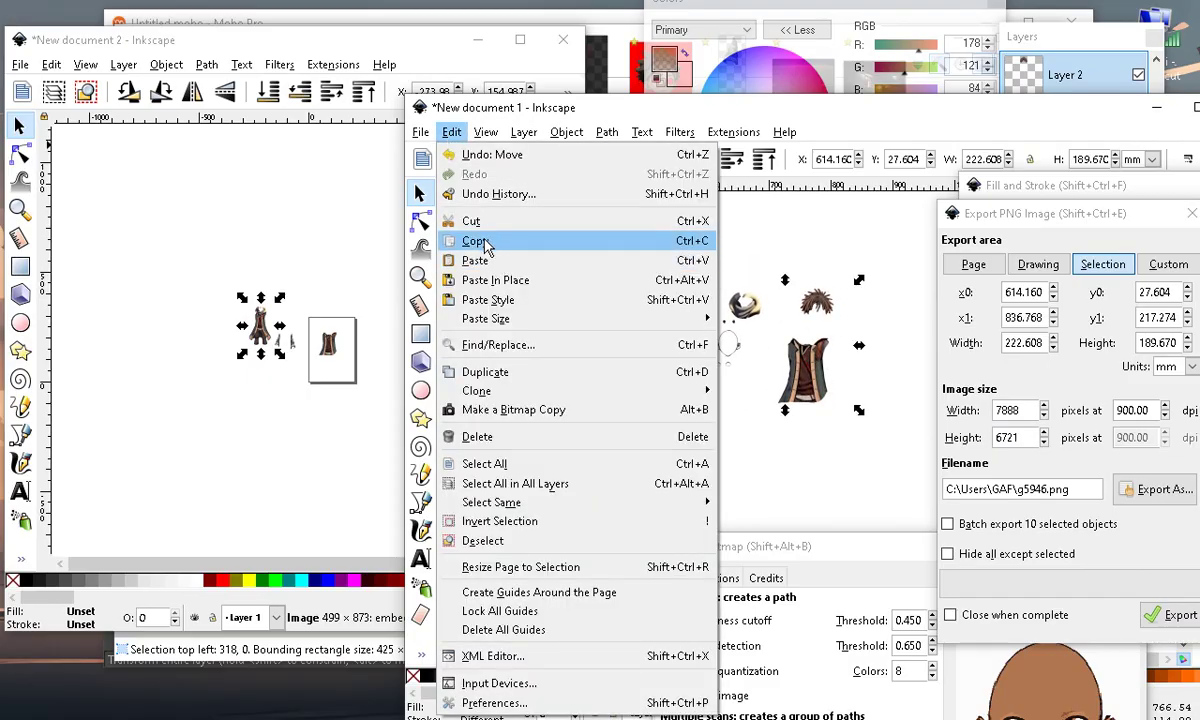
left_click(487, 241)
left_click(55, 70)
left_click(51, 64)
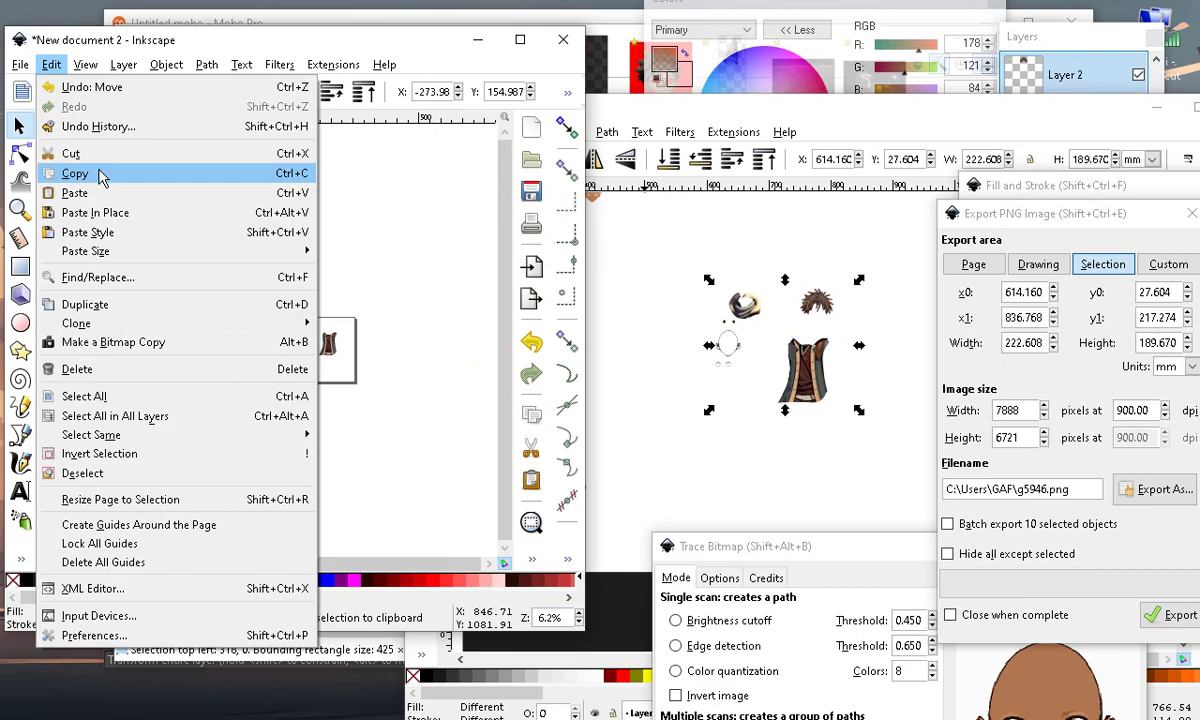
left_click(195, 121)
scroll(253, 335, "up", 3)
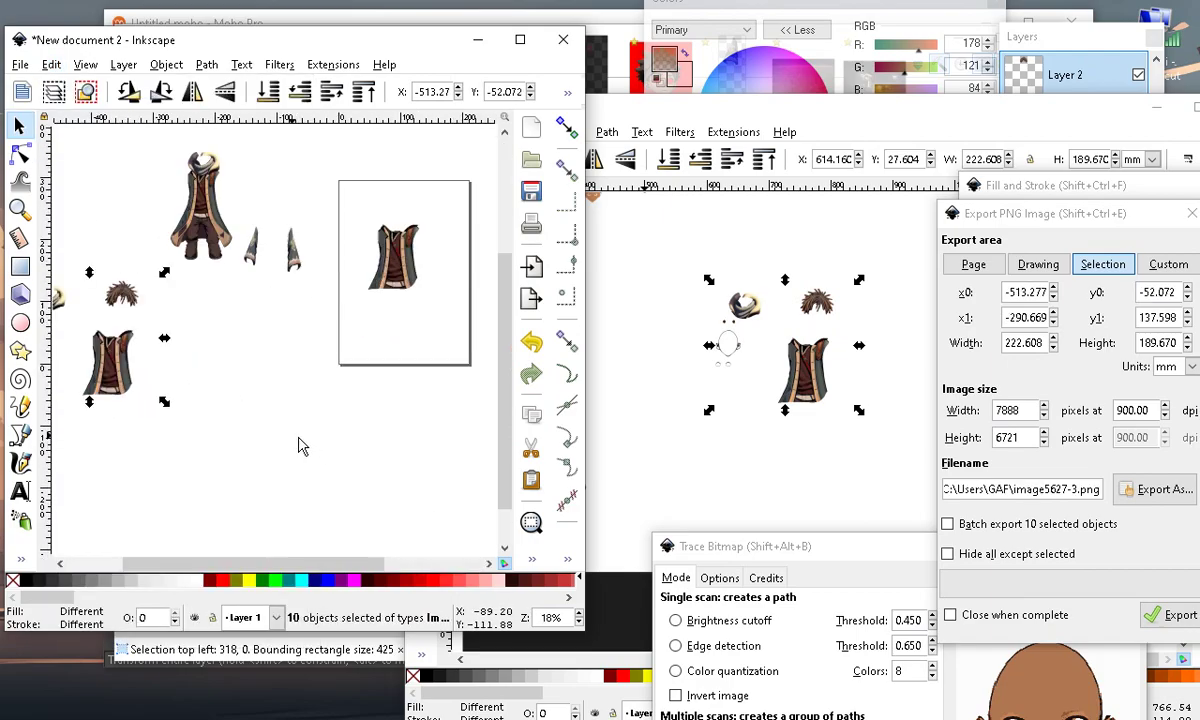
Widen the New document 2 window and move the pasted parts to the empty area right of the page
left_click_drag(113, 378, 310, 378)
scroll(310, 378, "up", 2)
scroll(315, 292, "down", 3)
scroll(416, 226, "up", 2)
left_click_drag(588, 63, 953, 153)
scroll(577, 237, "up", 2)
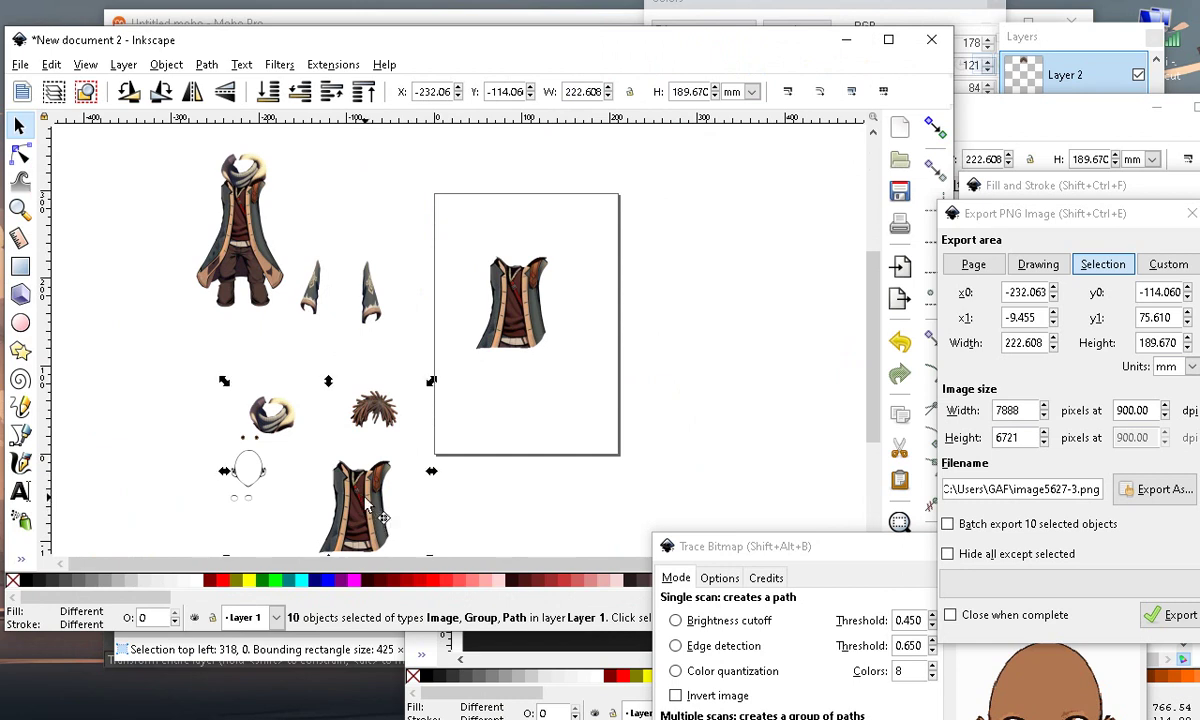
left_click_drag(366, 500, 692, 246)
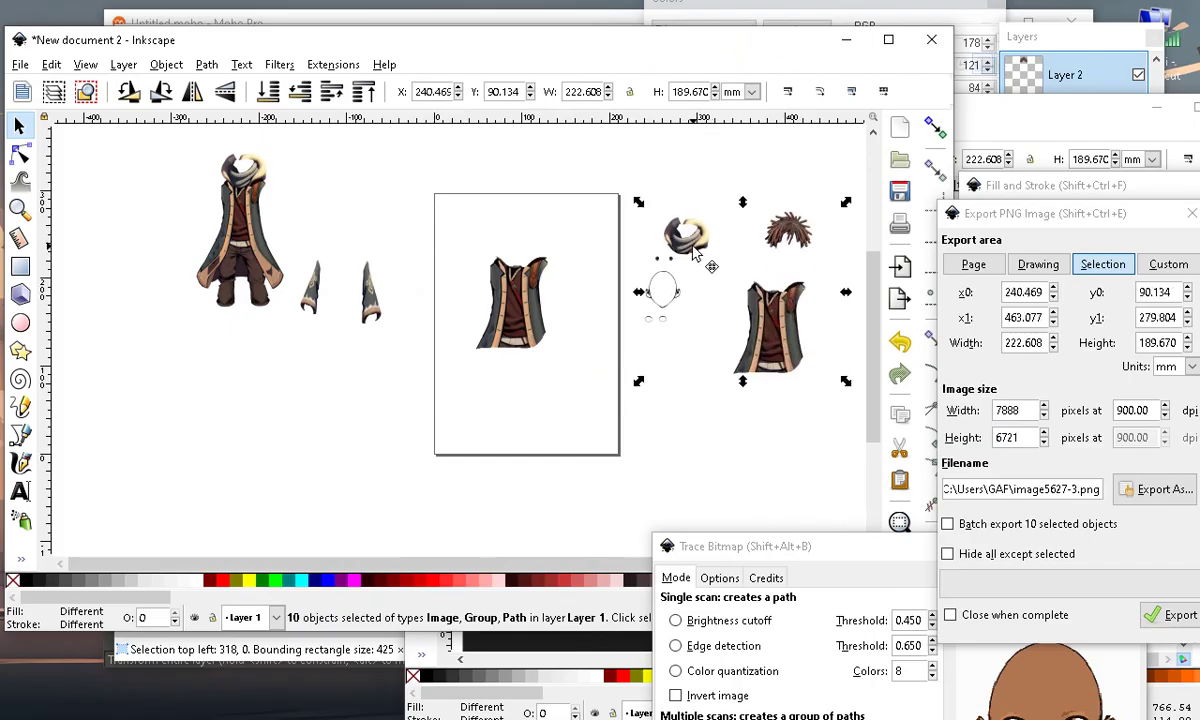
Ungroup the pasted head outline and move the scarf image below the two sleeves
left_click(164, 64)
left_click(208, 219)
left_click(469, 411)
left_click_drag(700, 240, 332, 404)
Select both eye outlines beneath the head outline and move them onto the page
scroll(660, 292, "up", 1)
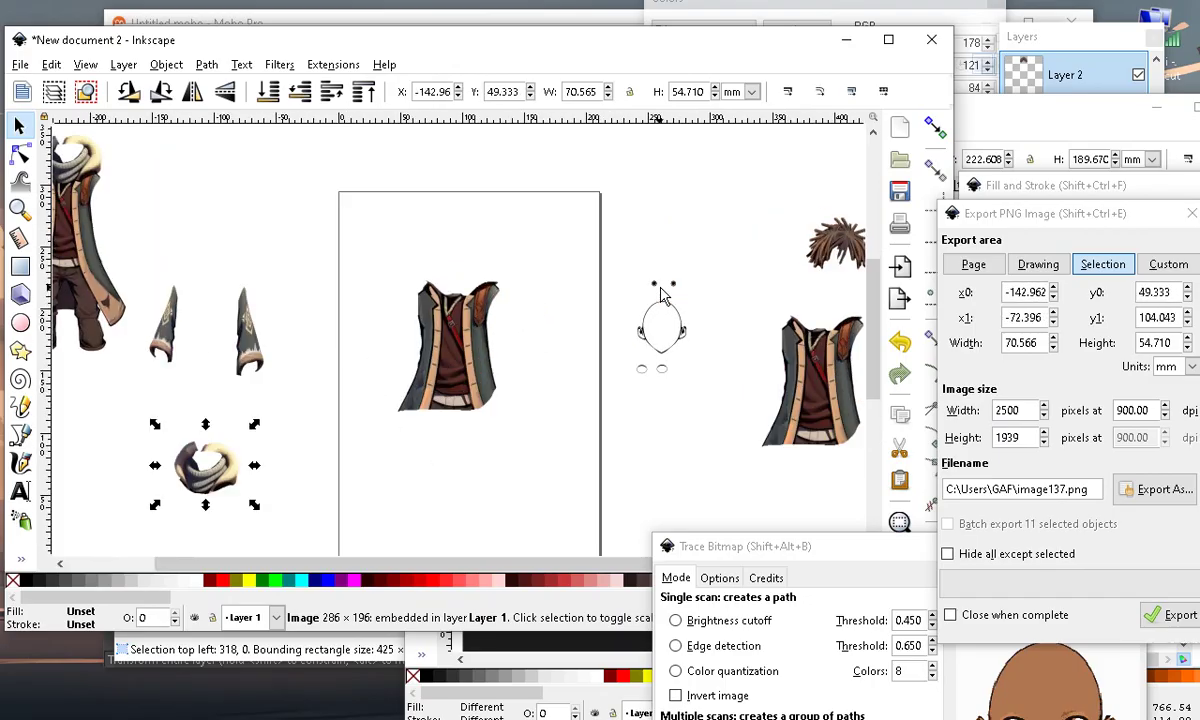
scroll(686, 372, "up", 2)
left_click(680, 312)
scroll(614, 308, "down", 2)
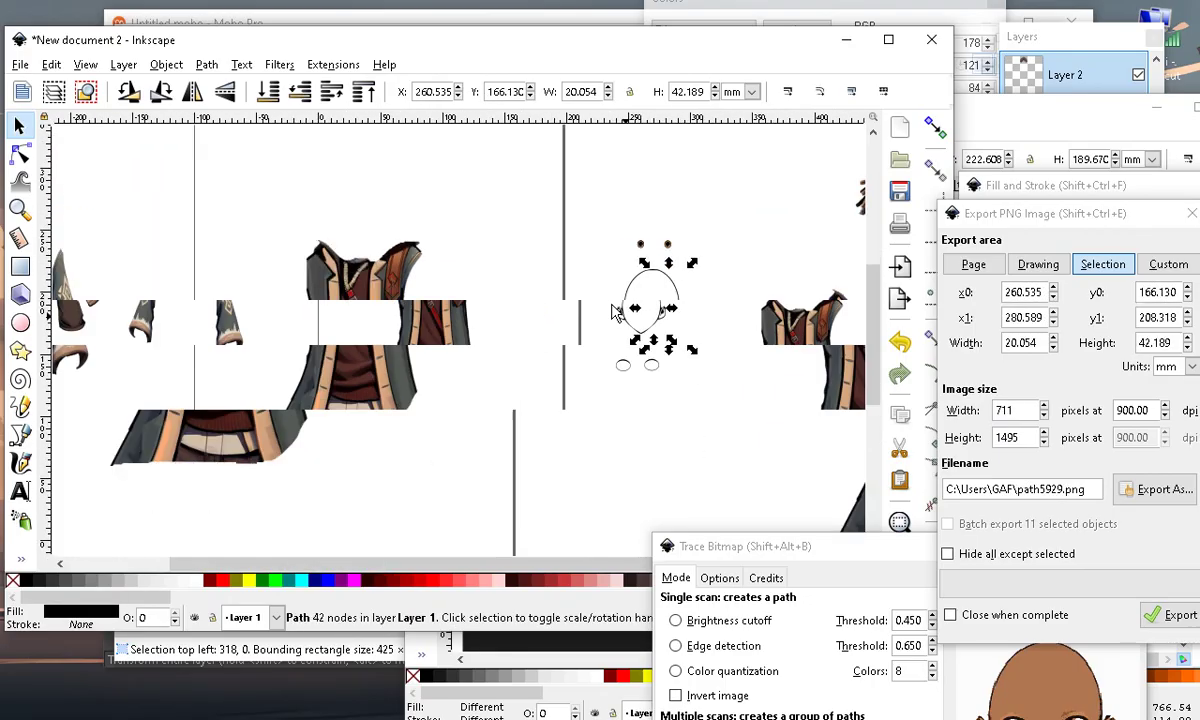
left_click(580, 250)
scroll(580, 250, "up", 2)
left_click_drag(545, 434, 700, 340)
left_click_drag(620, 360, 333, 202)
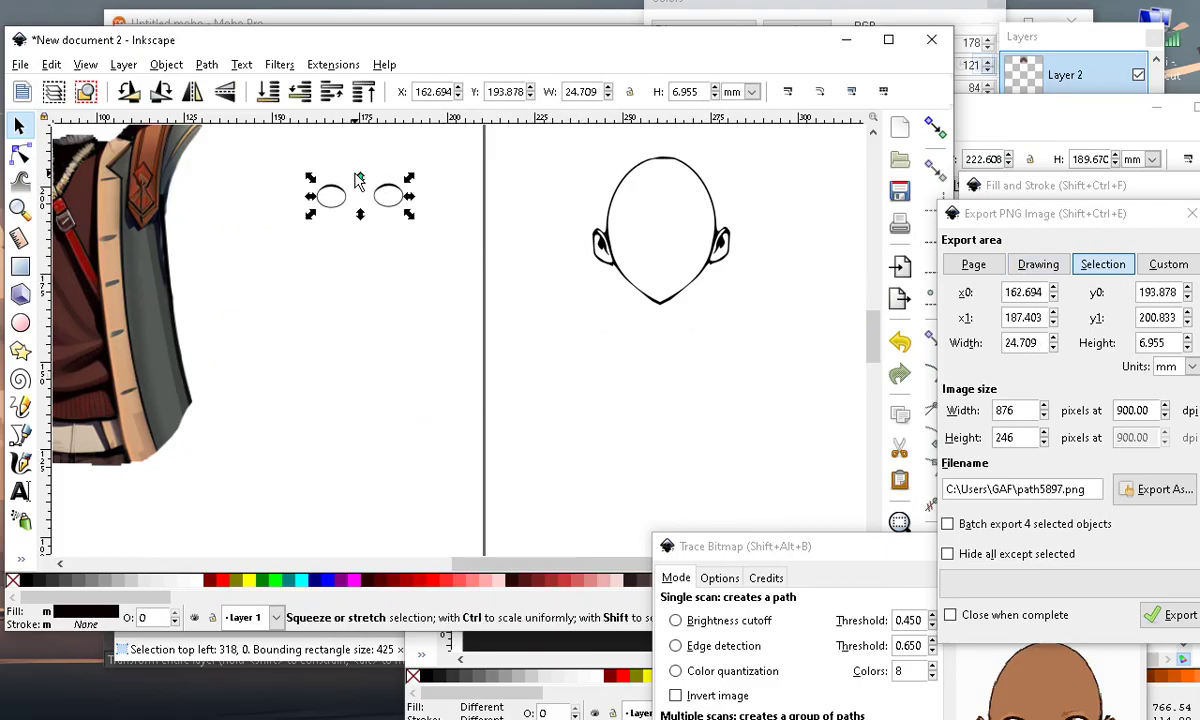
Group the head outline paths and move the group onto the page beneath the eye outlines
scroll(557, 343, "down", 3)
scroll(563, 316, "up", 2)
scroll(555, 350, "up", 1)
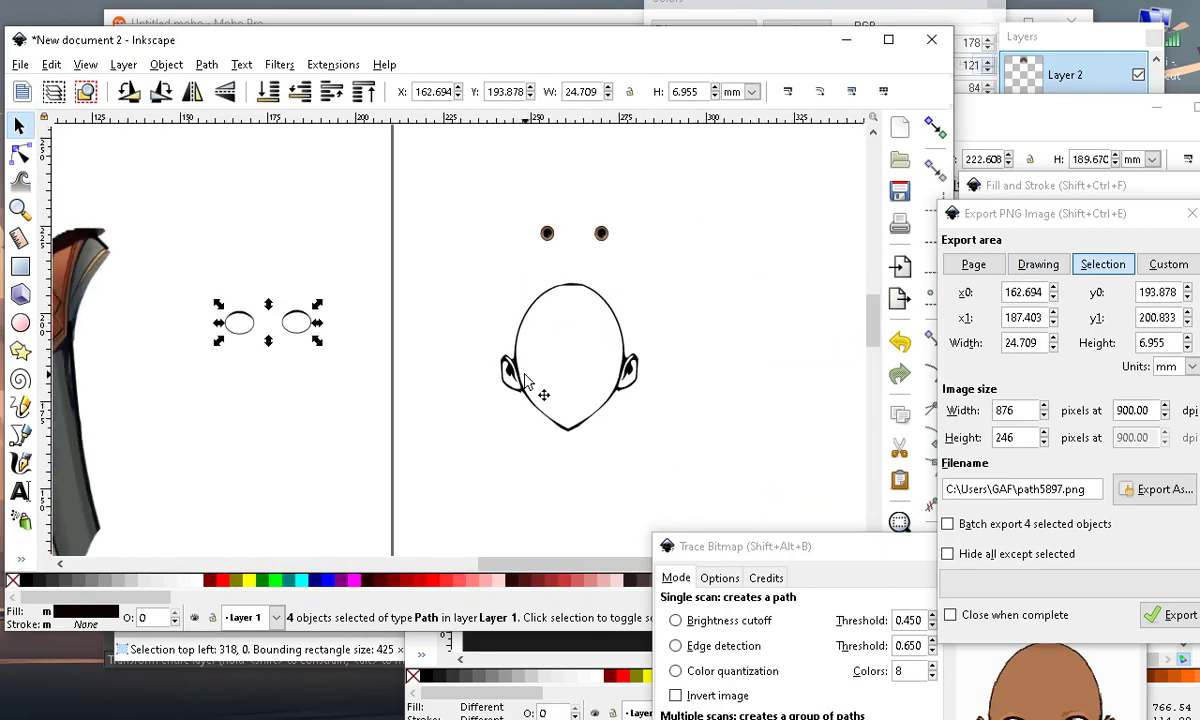
left_click_drag(463, 258, 703, 447)
left_click_drag(637, 376, 612, 412)
scroll(517, 287, "down", 1)
left_click(166, 64)
left_click(183, 201)
scroll(520, 241, "down", 2)
scroll(611, 405, "up", 1)
left_click(656, 333)
left_click_drag(662, 316, 533, 345)
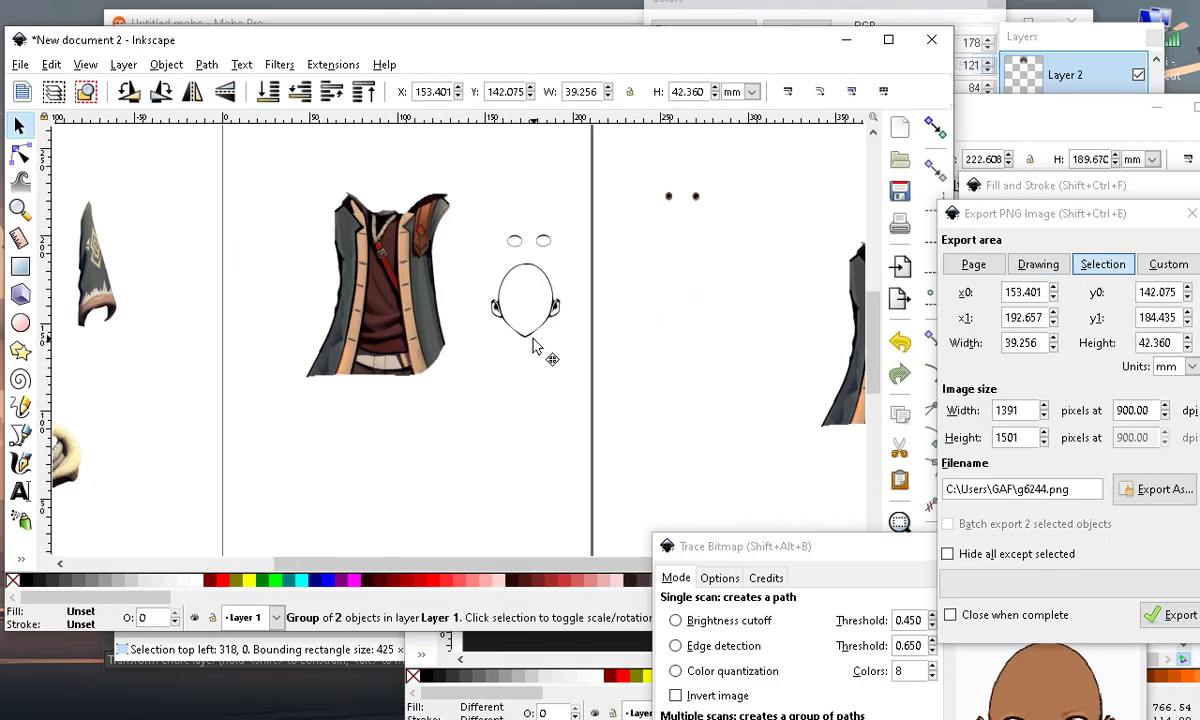
Move the torso already on the page to its upper-left corner and place the hair above the eye outlines
left_click_drag(393, 310, 302, 235)
scroll(565, 340, "down", 3)
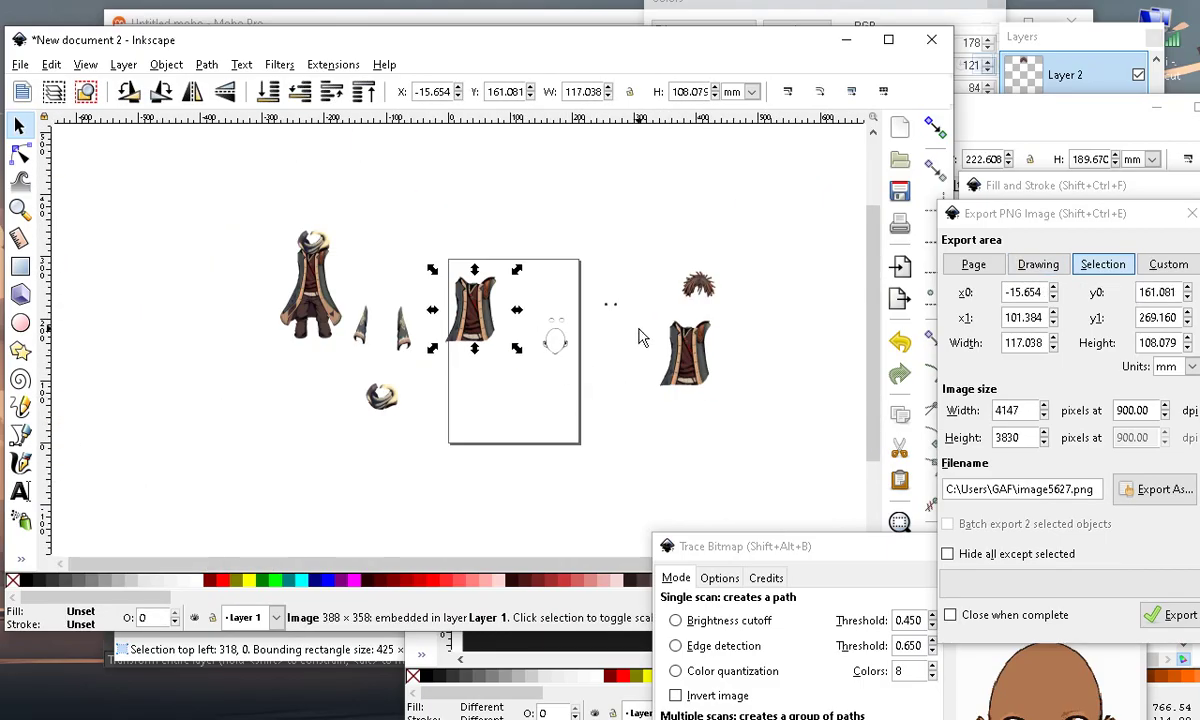
scroll(697, 290, "up", 3)
left_click_drag(760, 185, 367, 225)
Select the two pupils and move them onto the page beside the eye outlines
scroll(502, 247, "up", 2)
left_click_drag(527, 187, 640, 268)
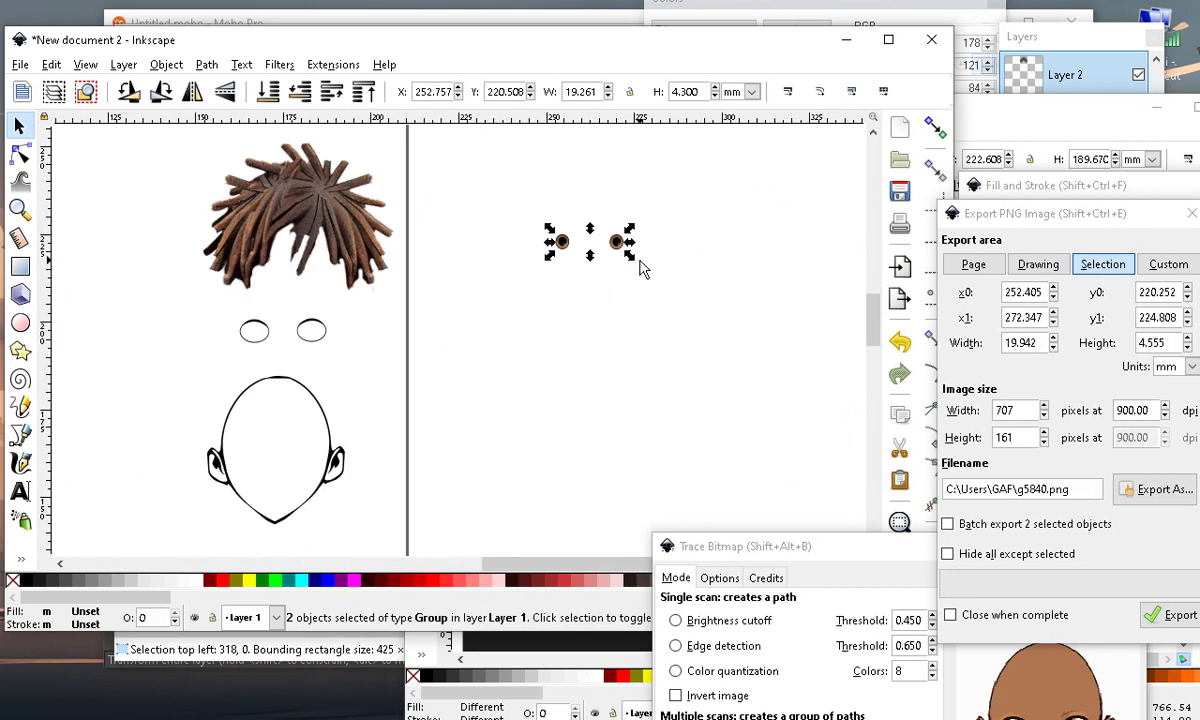
left_click_drag(560, 243, 139, 344)
Place the second torso below the first on the page and the scarf below the head outline
scroll(623, 270, "down", 4)
left_click_drag(722, 341, 415, 364)
scroll(545, 284, "up", 1)
left_click_drag(190, 430, 498, 378)
Move both sleeves onto the page beneath the scarf and bring the full-body image close to the page's left edge
left_click_drag(245, 318, 551, 467)
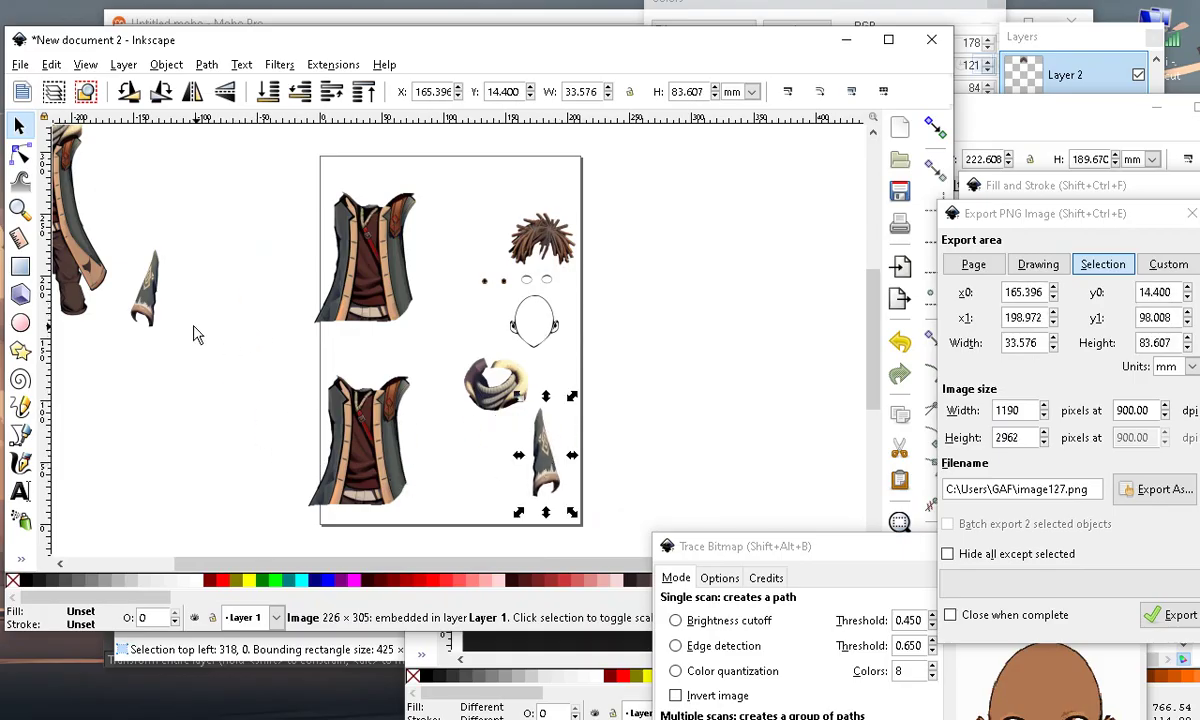
left_click(171, 337)
left_click(171, 327)
left_click_drag(171, 327, 475, 464)
left_click_drag(62, 270, 270, 405)
scroll(556, 290, "up", 3)
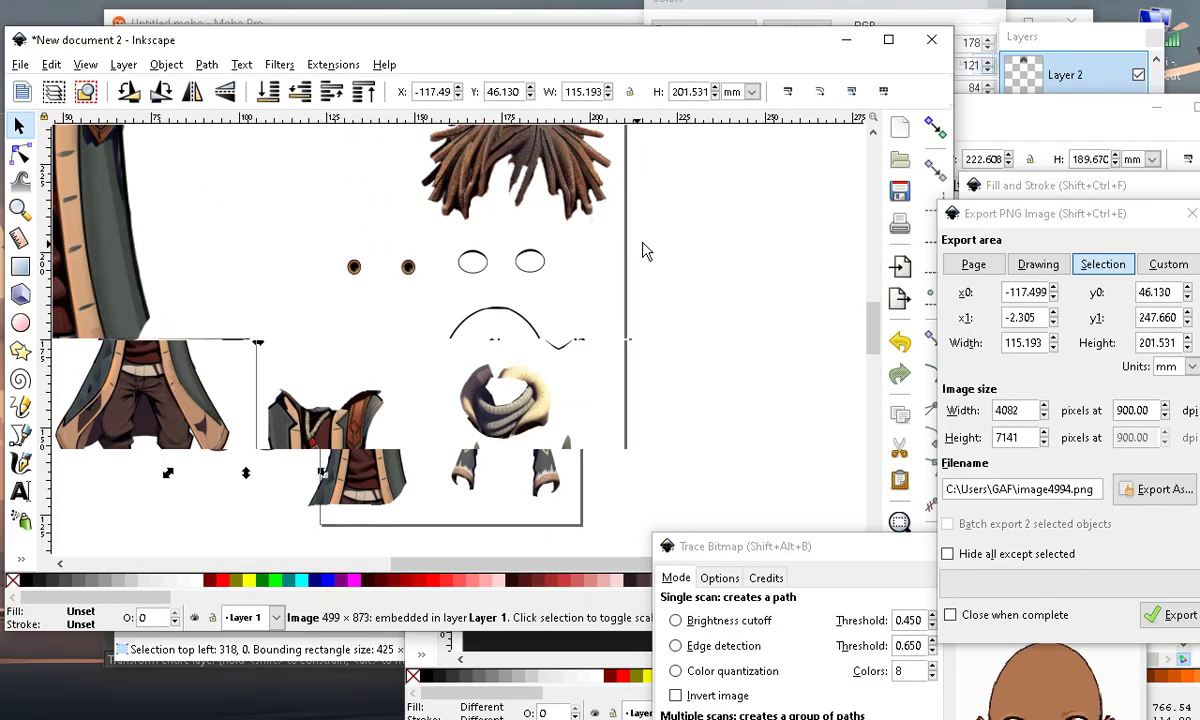
scroll(512, 247, "down", 1)
scroll(420, 282, "down", 2)
scroll(452, 262, "up", 4)
scroll(437, 340, "down", 4)
scroll(497, 428, "up", 1)
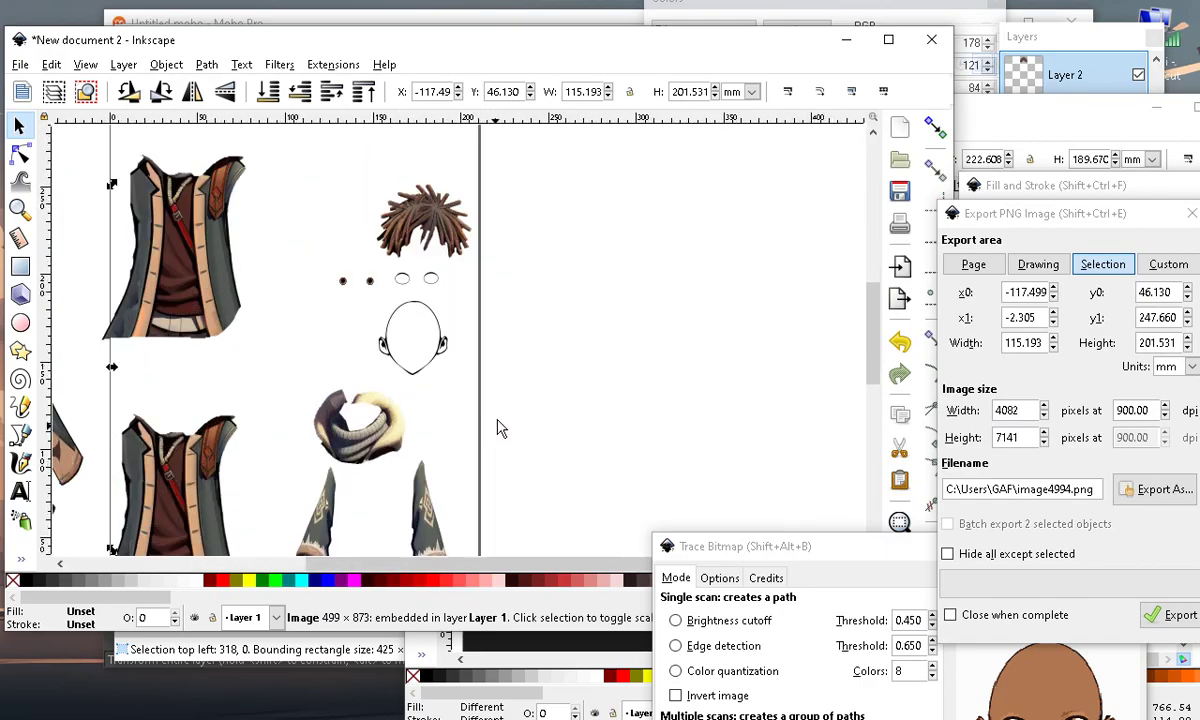
Switch to New document 1, select the two black eyebrow shapes and copy them
left_click(848, 42)
scroll(595, 402, "down", 2)
scroll(533, 307, "up", 1)
scroll(533, 307, "up", 4)
scroll(650, 300, "down", 3)
scroll(728, 302, "up", 2)
scroll(728, 302, "up", 2)
left_click_drag(500, 230, 835, 358)
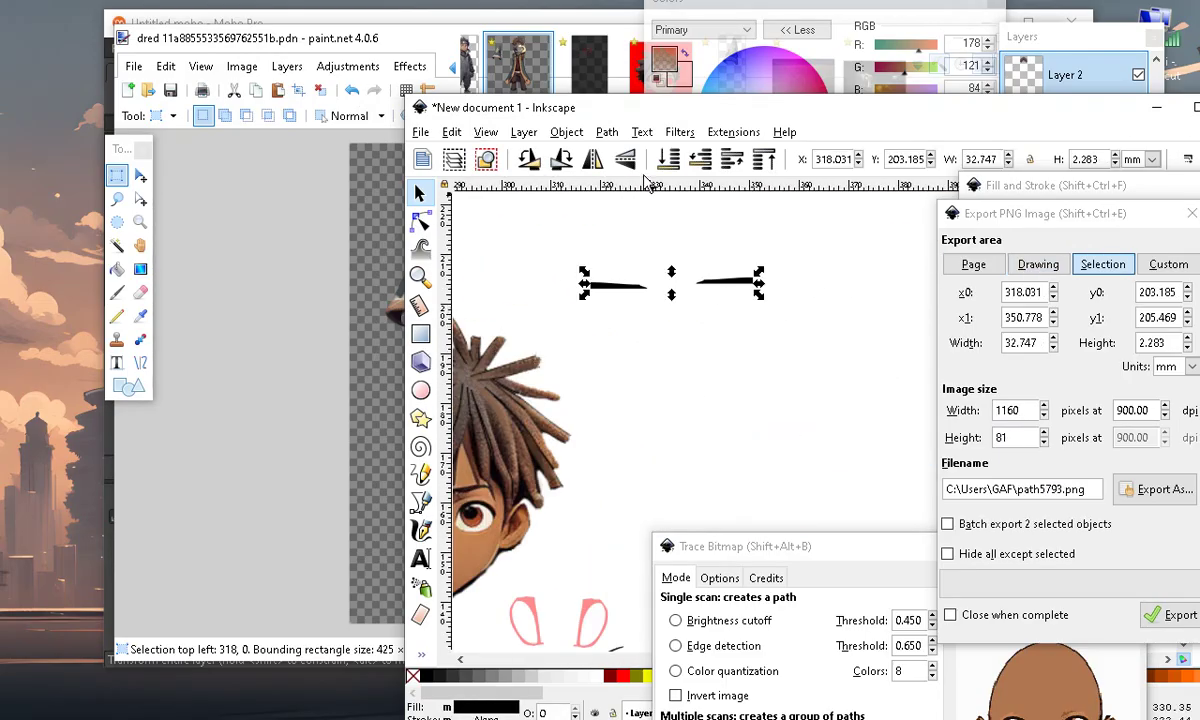
left_click(455, 133)
left_click(485, 238)
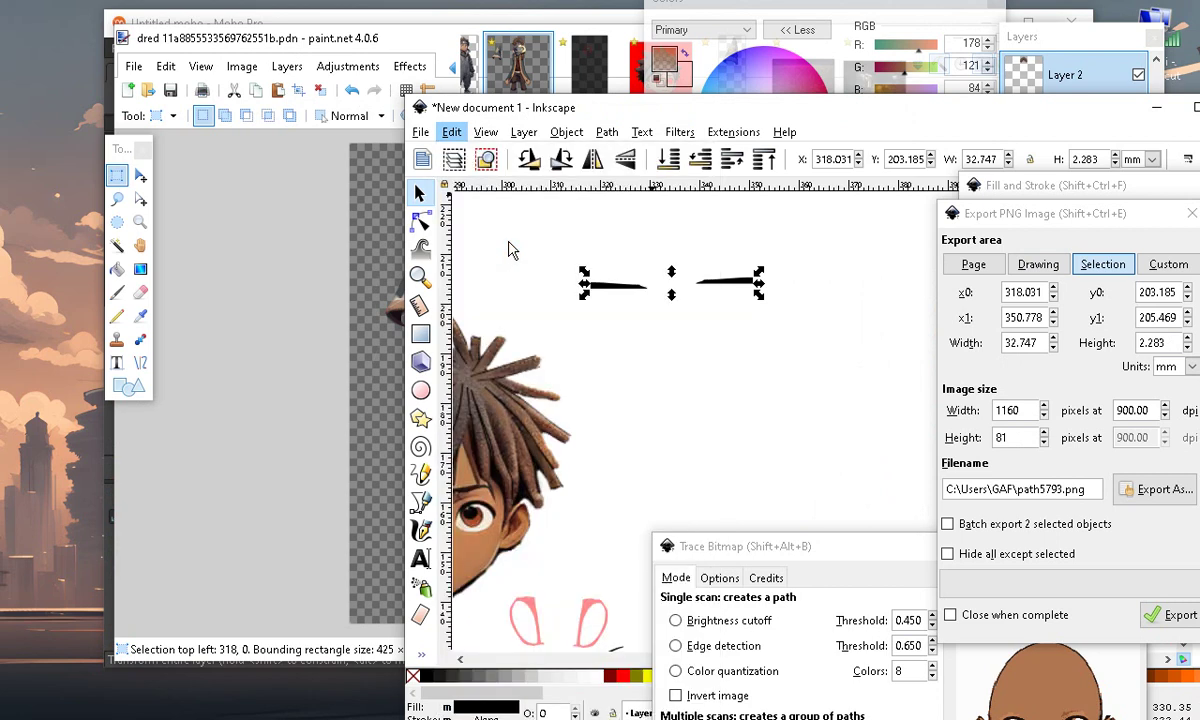
Return to New document 2 and paste the two eyebrows in the empty area right of the page
key("alt+Tab")
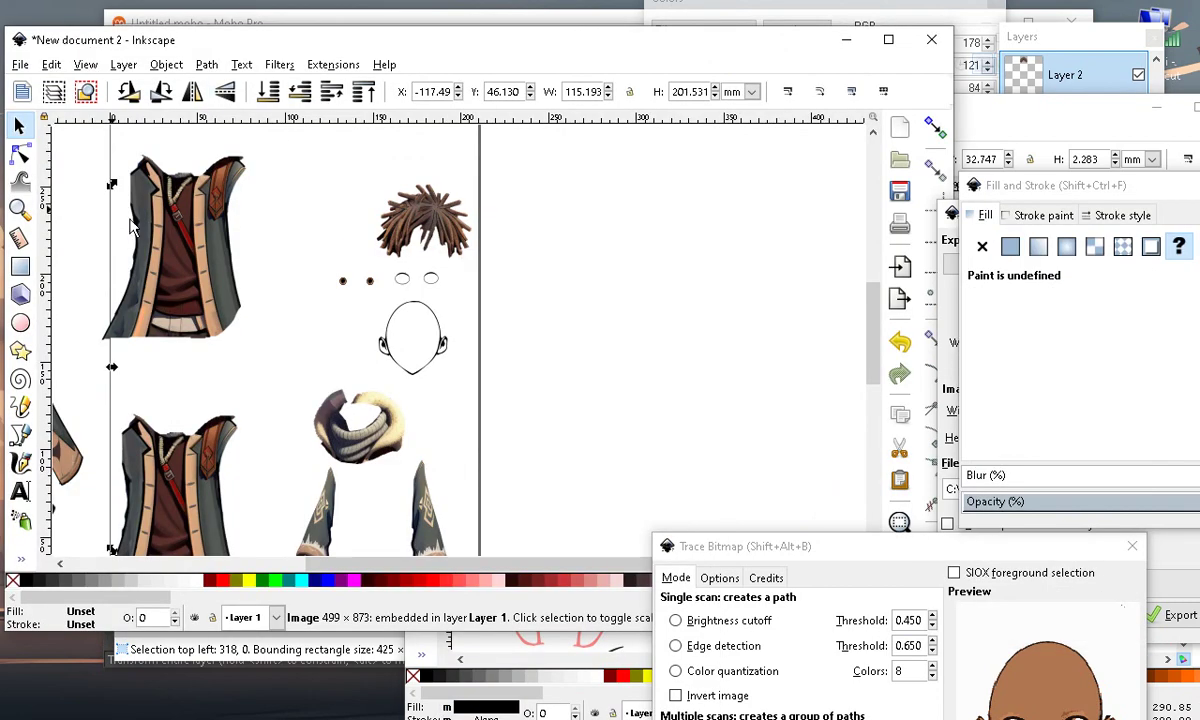
left_click(52, 64)
left_click(75, 193)
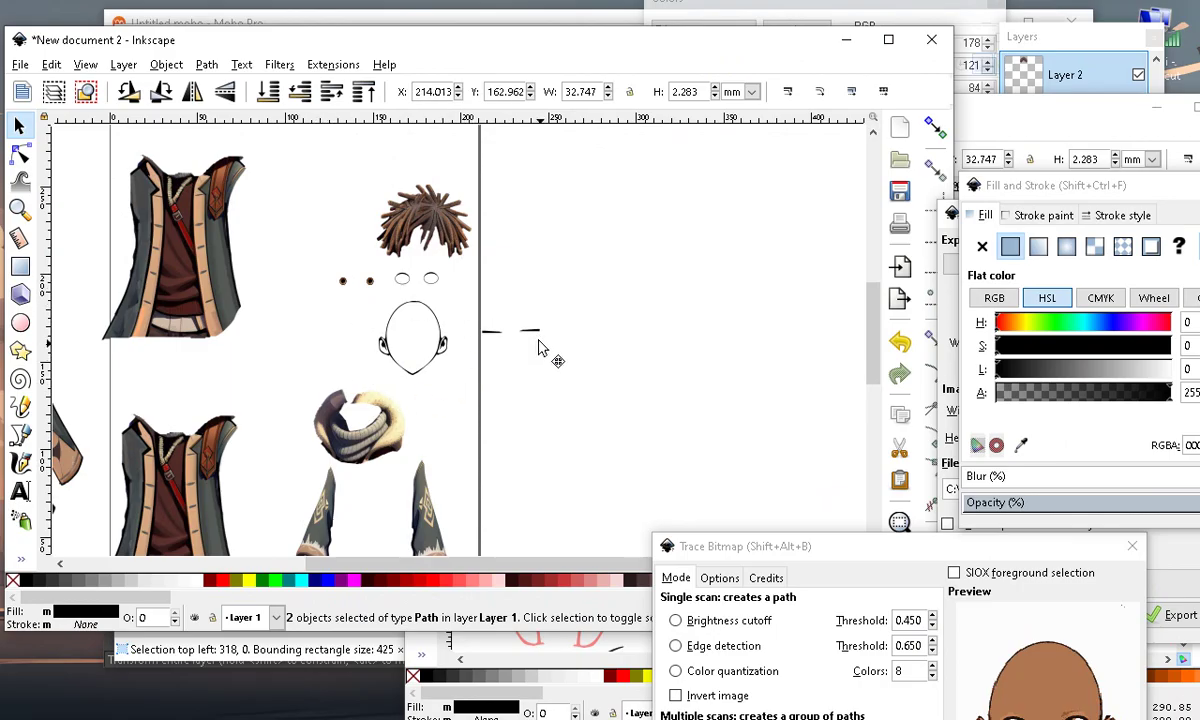
Switch back to New document 1, move the complete dreadlocked head image to clear space and copy it
left_click(846, 40)
left_click_drag(670, 118, 420, 90)
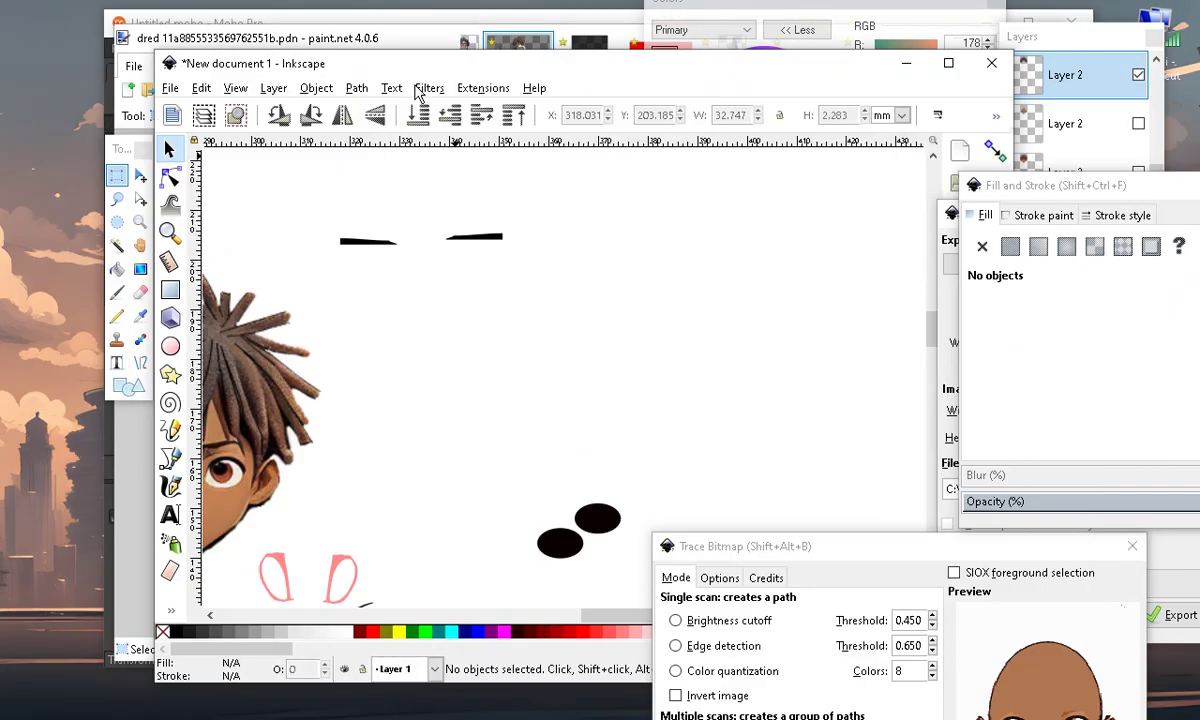
scroll(570, 294, "down", 5)
scroll(469, 354, "up", 8)
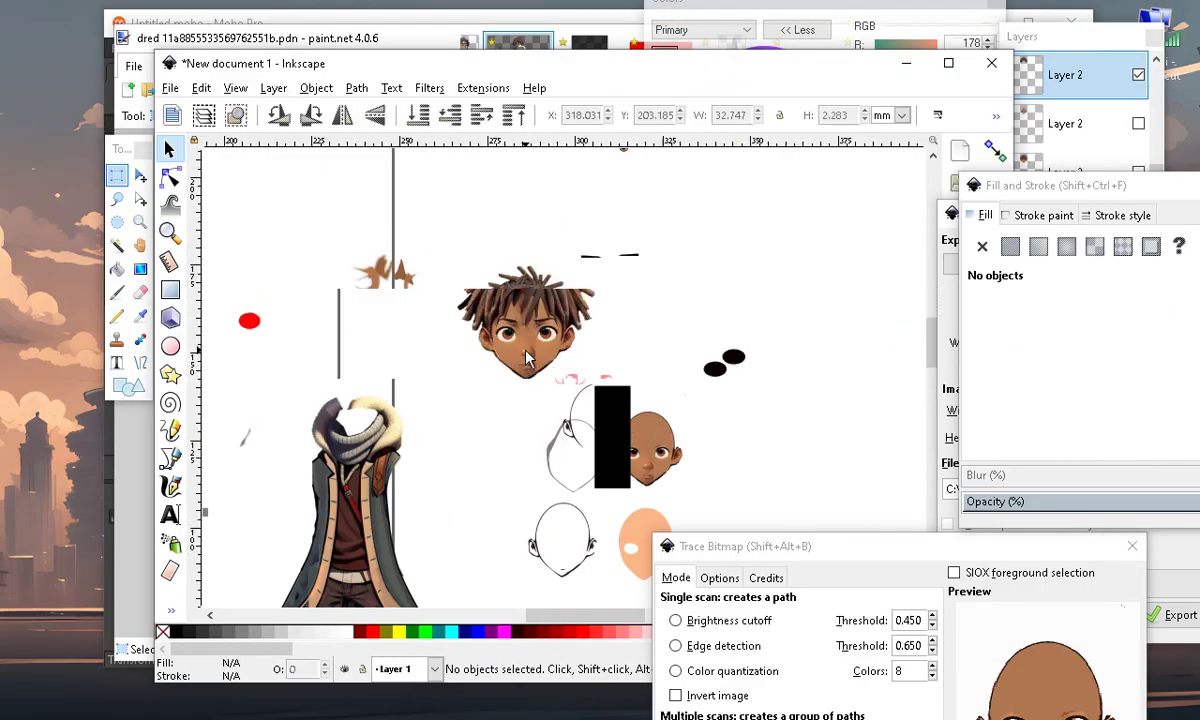
scroll(549, 357, "down", 5)
left_click(479, 393)
left_click_drag(479, 393, 430, 357)
left_click(201, 88)
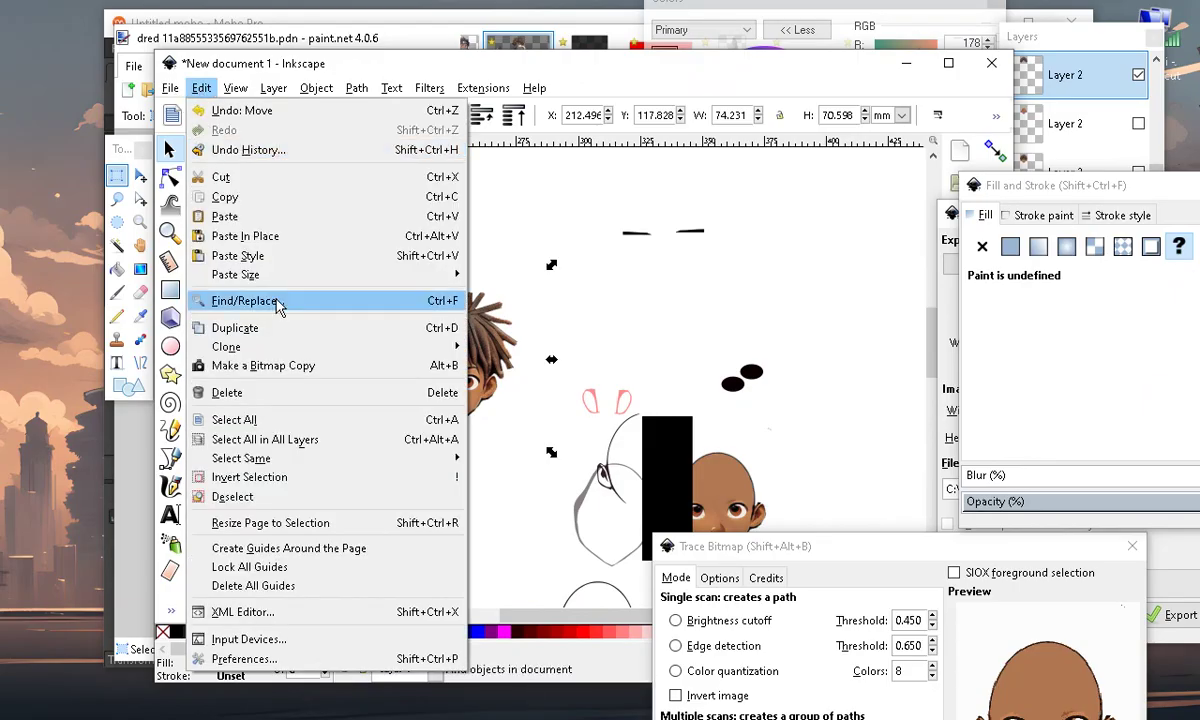
left_click(226, 198)
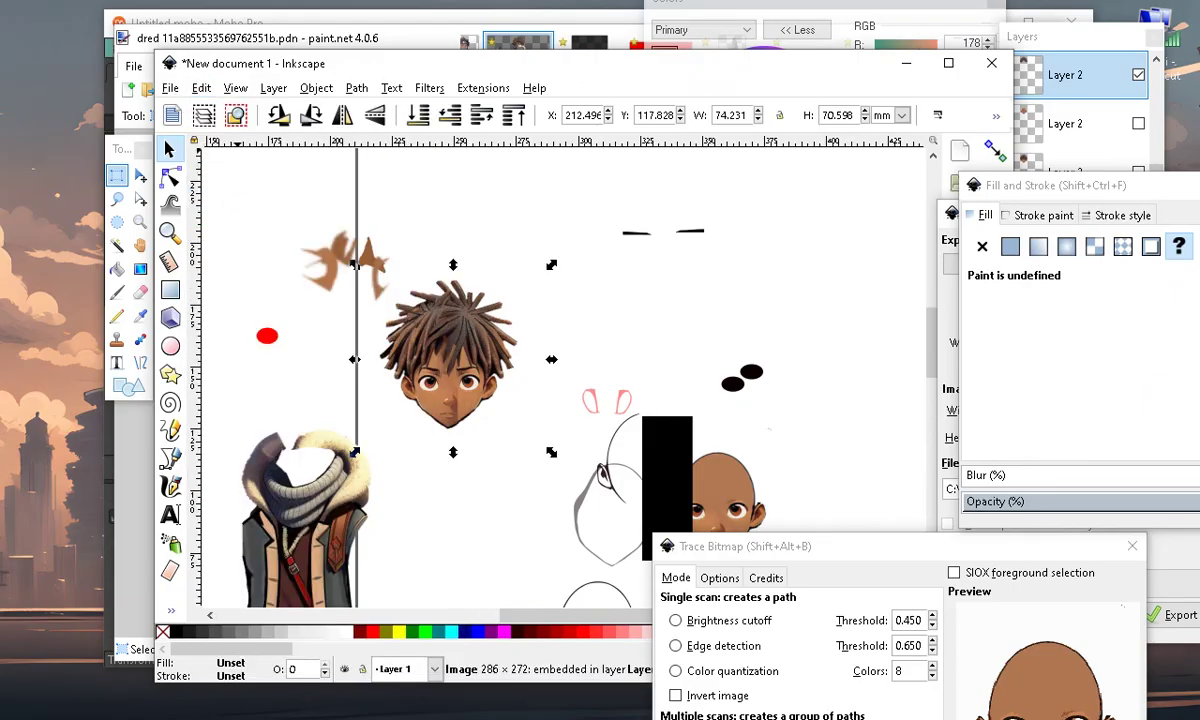
Paste the complete head image into New document 2 and place it right of the page below the eyebrows
key("alt+Tab")
left_click(51, 64)
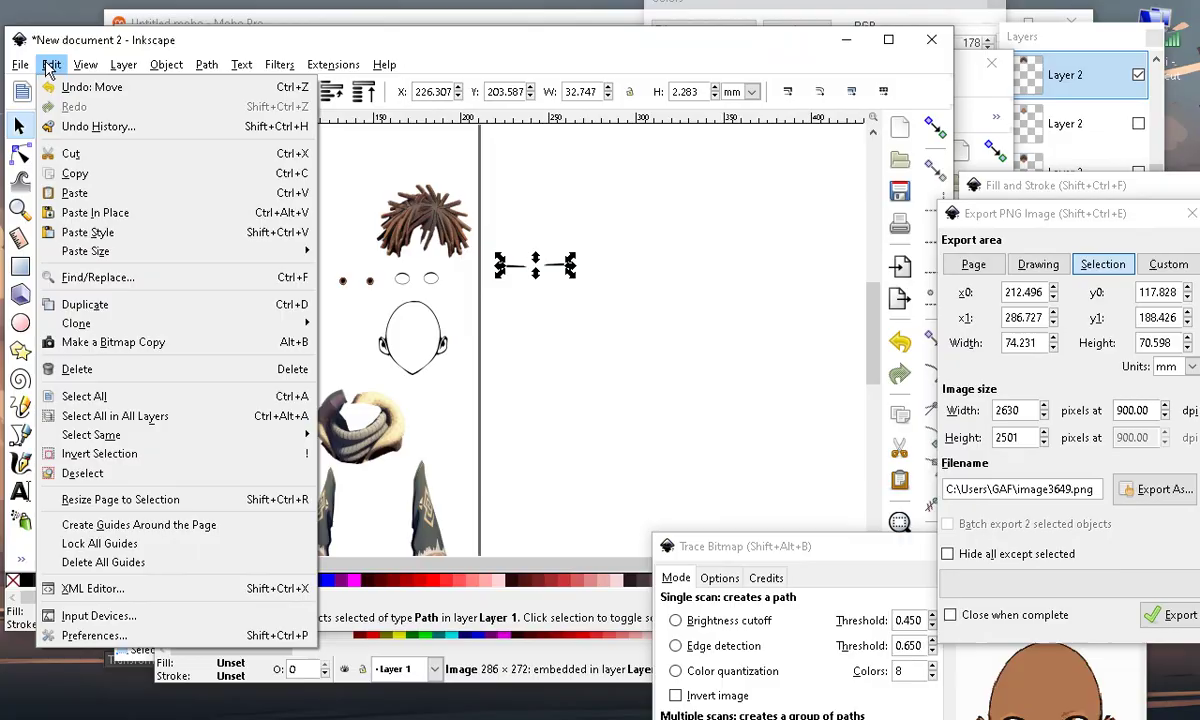
left_click(95, 193)
left_click_drag(315, 338, 537, 394)
key("3")
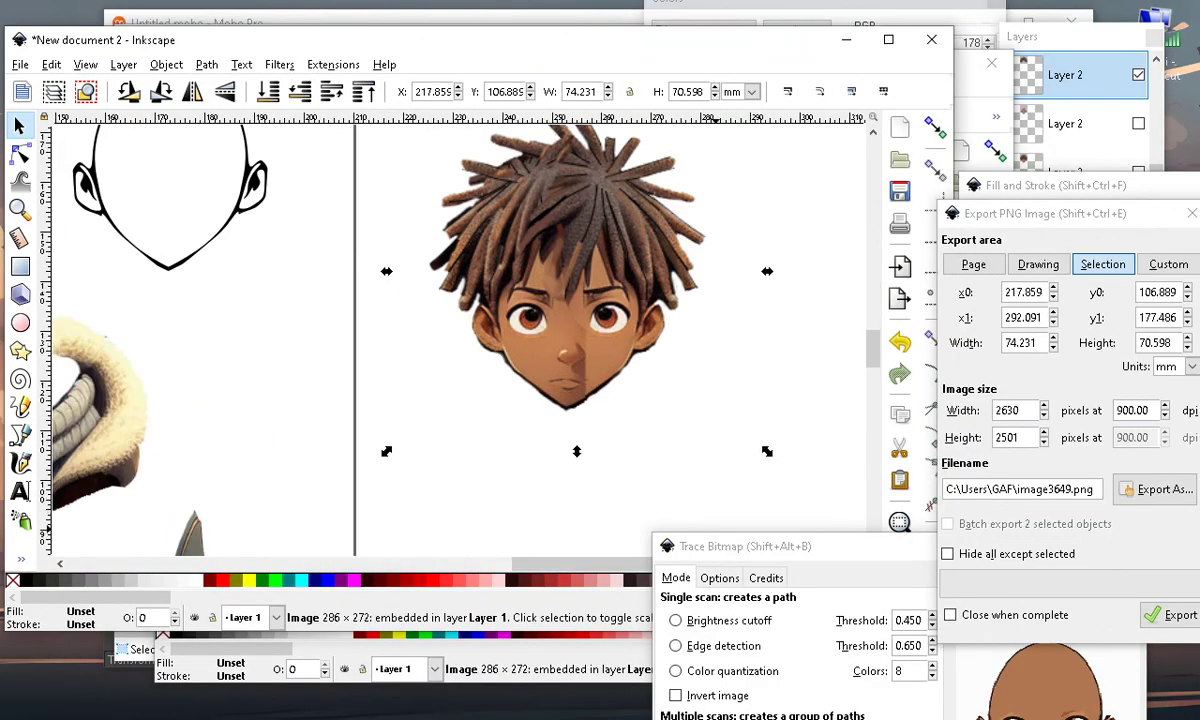
Move the reference face image close beside the empty head outline and compare their ears up close
scroll(482, 447, "down", 2)
scroll(375, 442, "up", 3)
scroll(455, 313, "up", 2)
scroll(455, 304, "down", 2)
left_click_drag(668, 348, 559, 219)
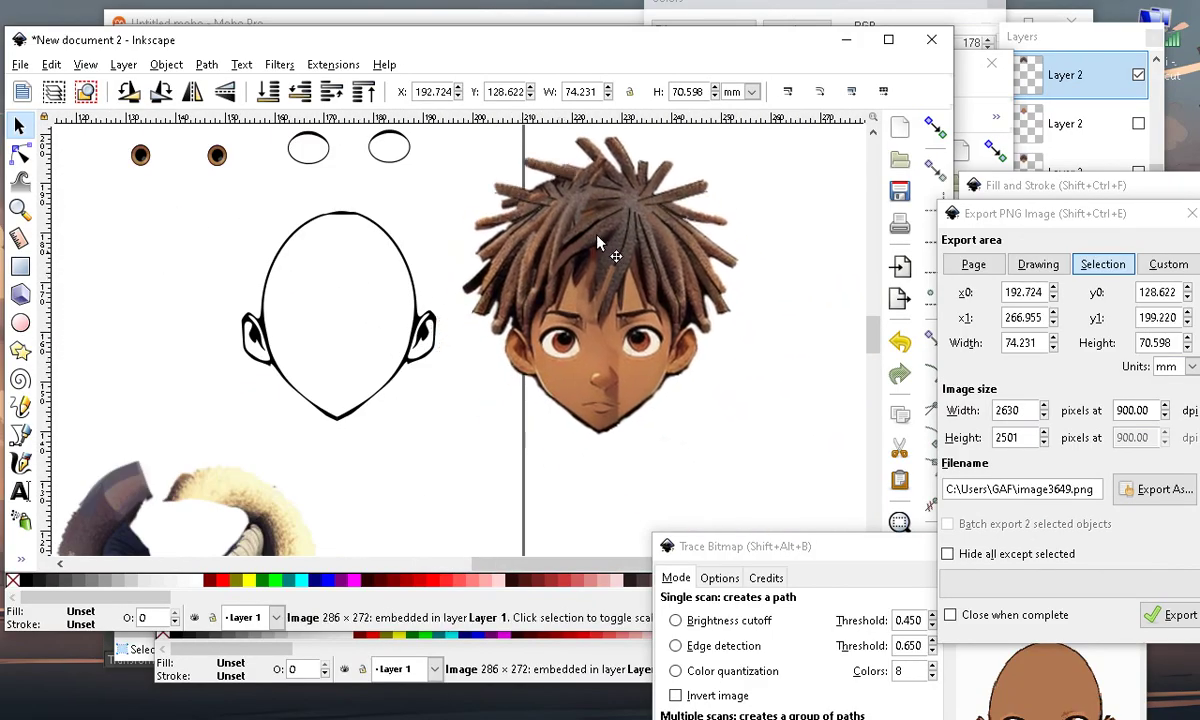
scroll(309, 277, "up", 2)
scroll(429, 455, "down", 3)
scroll(637, 305, "up", 3)
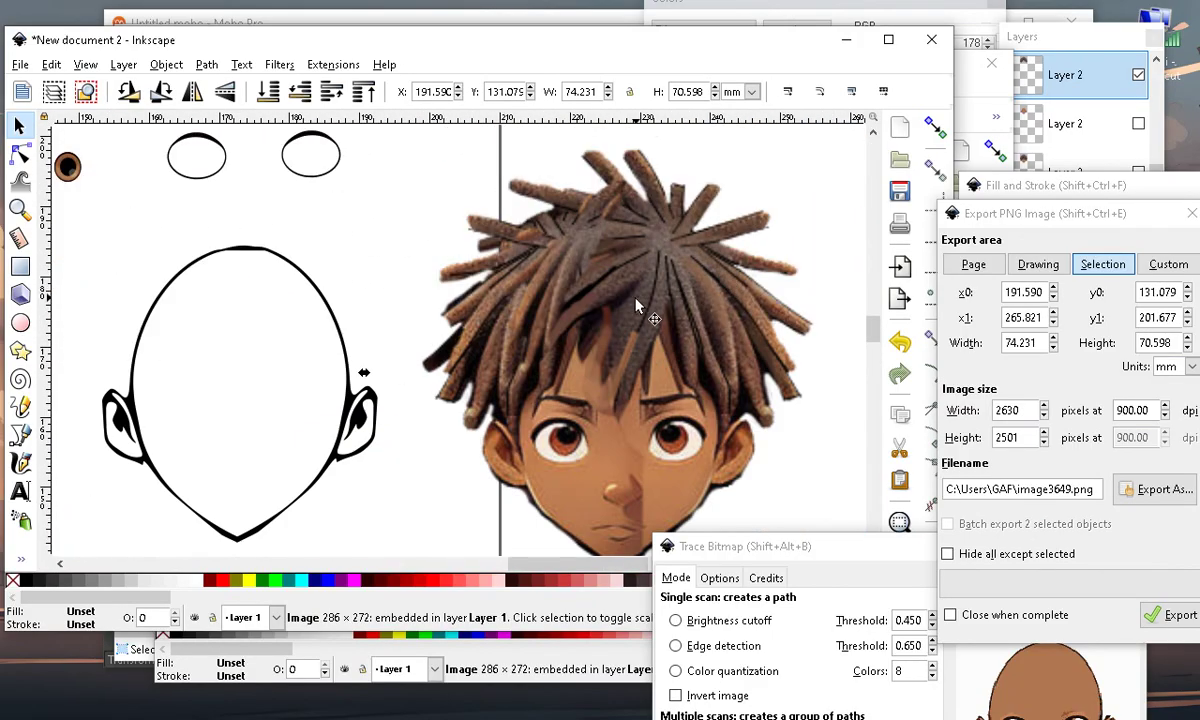
scroll(373, 427, "up", 3)
scroll(420, 375, "down", 3)
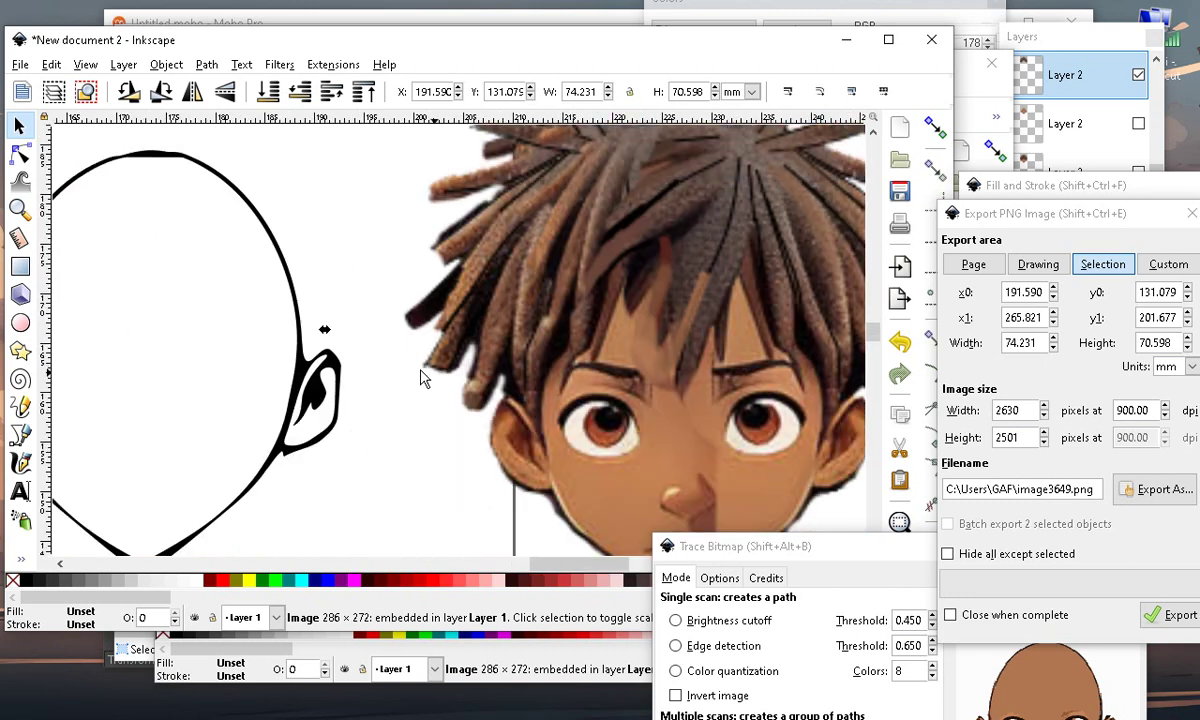
scroll(621, 477, "up", 5)
scroll(745, 357, "down", 2)
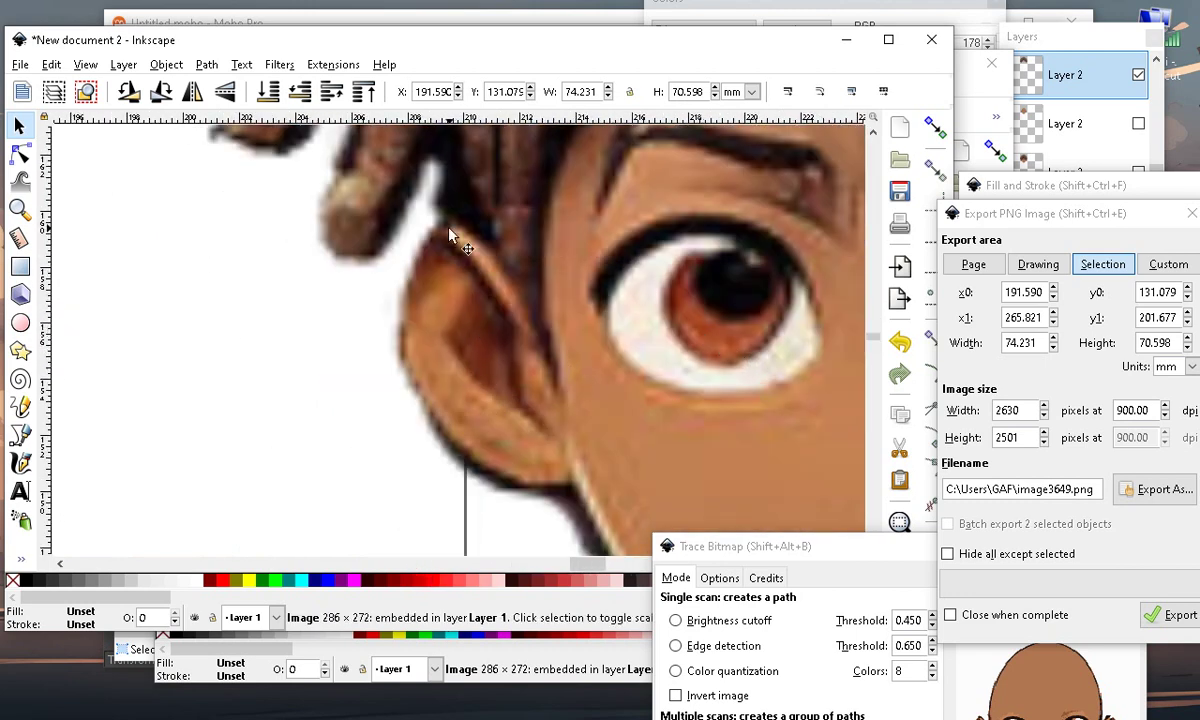
Try the reference face image right against the outlined ear, and move it well clear of the head outline
scroll(628, 325, "down", 4)
scroll(628, 343, "up", 3)
left_click_drag(640, 295, 364, 186)
scroll(112, 263, "up", 3)
scroll(490, 198, "down", 3)
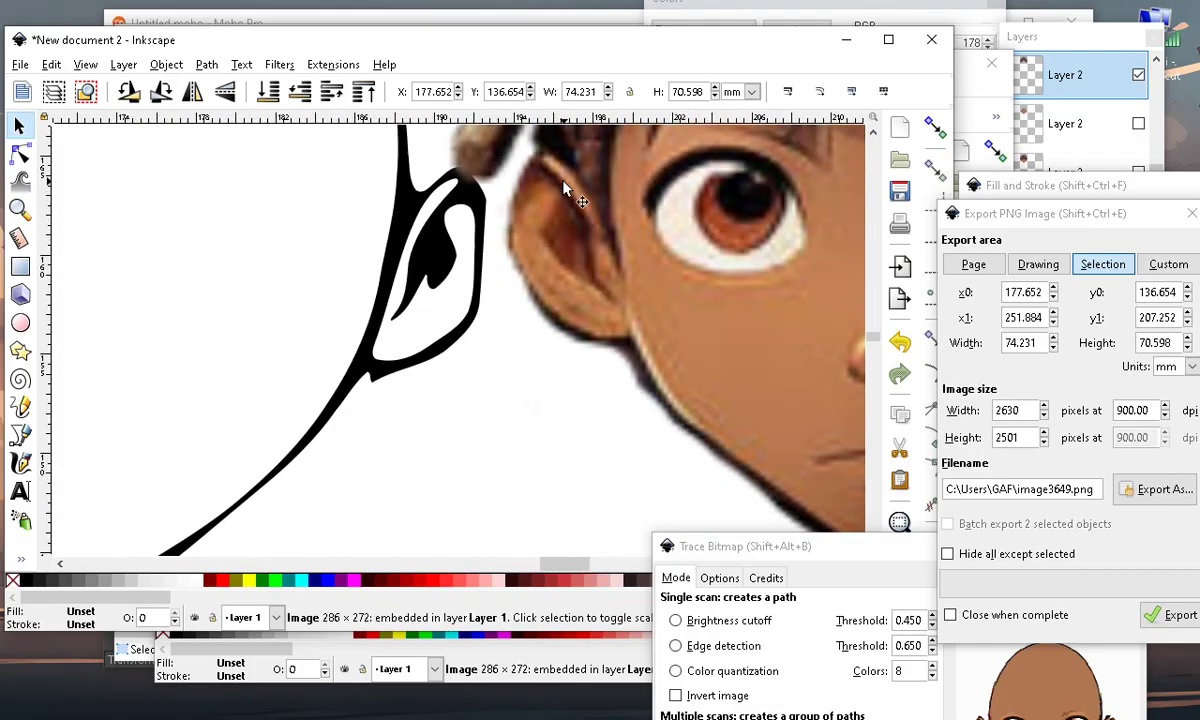
scroll(390, 371, "down", 6)
left_click_drag(436, 332, 764, 365)
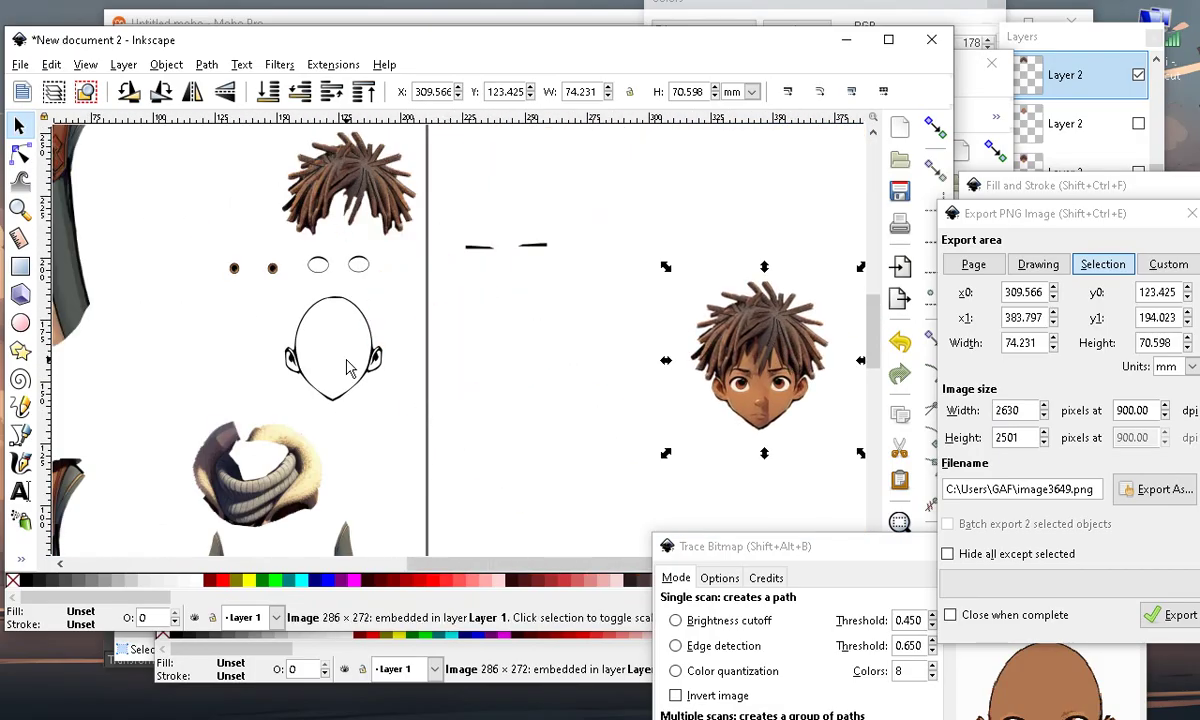
Place the reference face image next to the head outline, at about X 204.5 mm and Y 122.3 mm
scroll(347, 368, "up", 3)
scroll(324, 407, "down", 6)
scroll(590, 375, "up", 2)
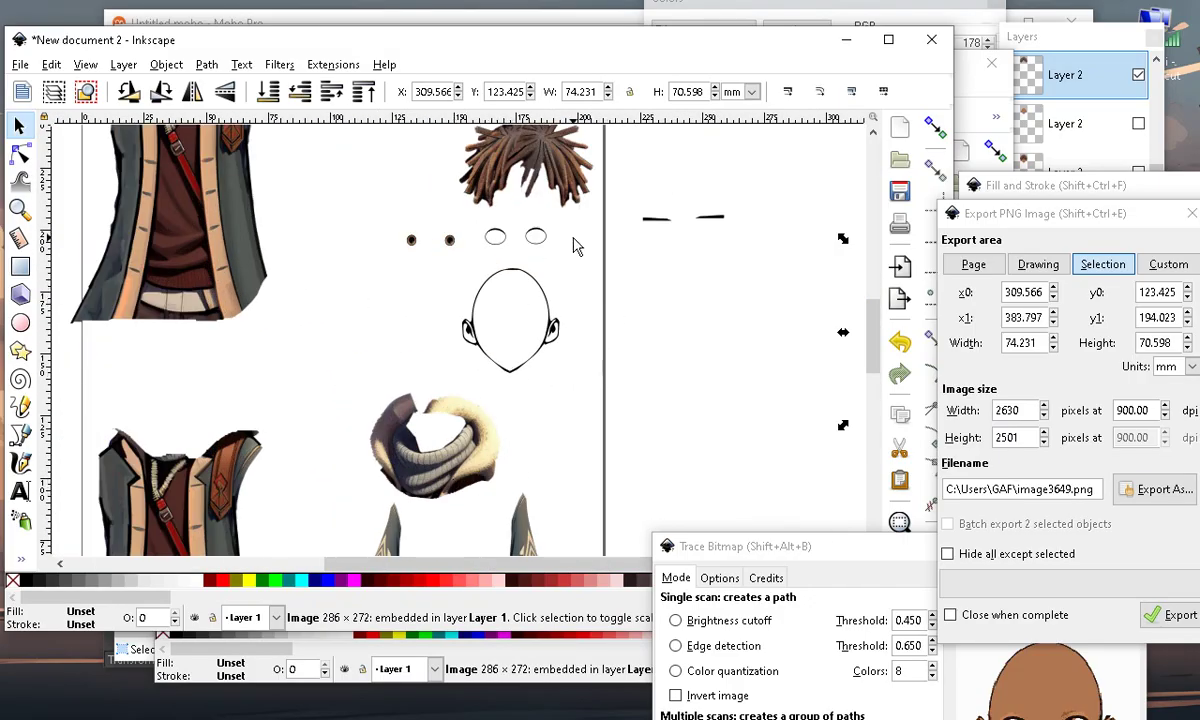
scroll(530, 265, "up", 3)
scroll(552, 195, "down", 3)
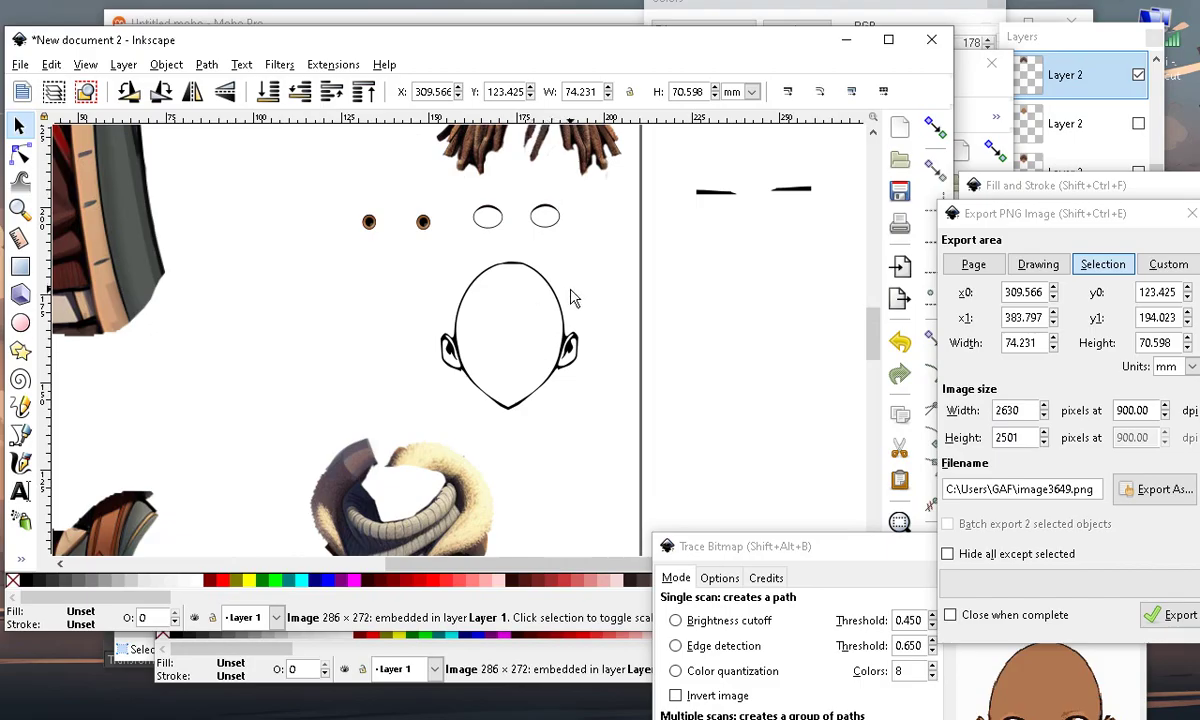
scroll(560, 323, "up", 2)
left_click_drag(740, 285, 561, 298)
scroll(561, 298, "up", 2)
scroll(530, 330, "down", 2)
scroll(588, 280, "up", 2)
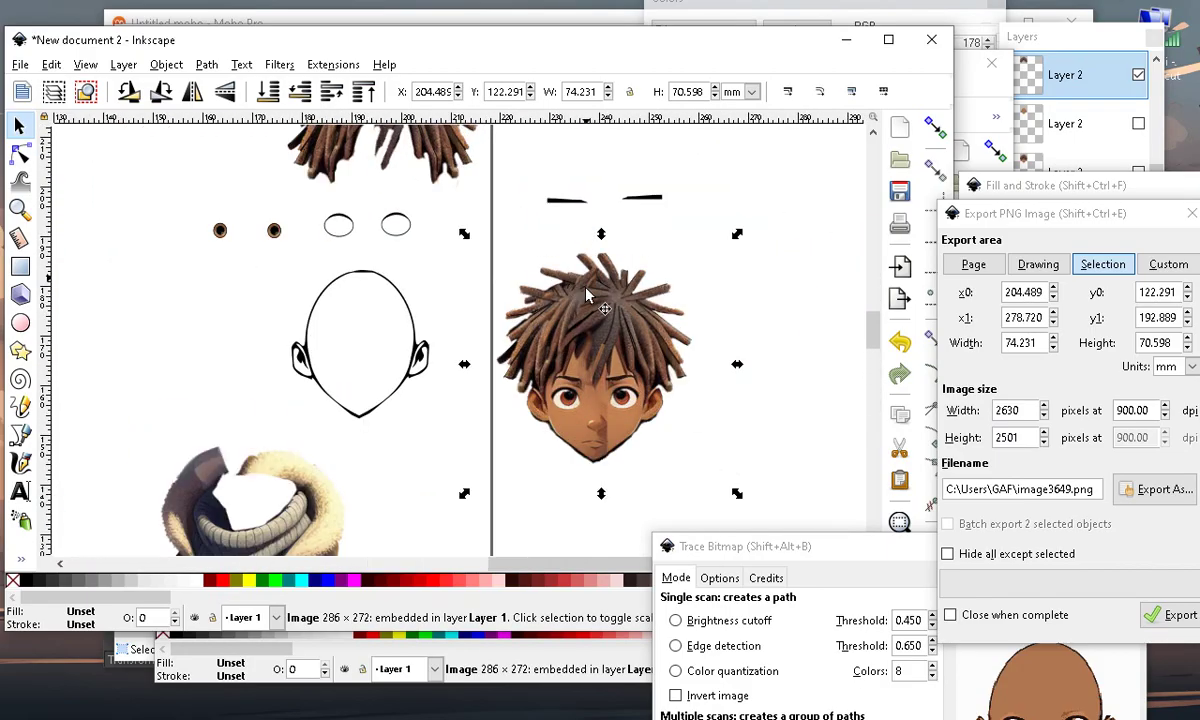
Move the two eye outlines together onto the eyes of the reference face image
mouse_move(182, 158)
left_mouse_down()
mouse_move(365, 247)
mouse_move(578, 530)
mouse_move(657, 500)
left_mouse_up()
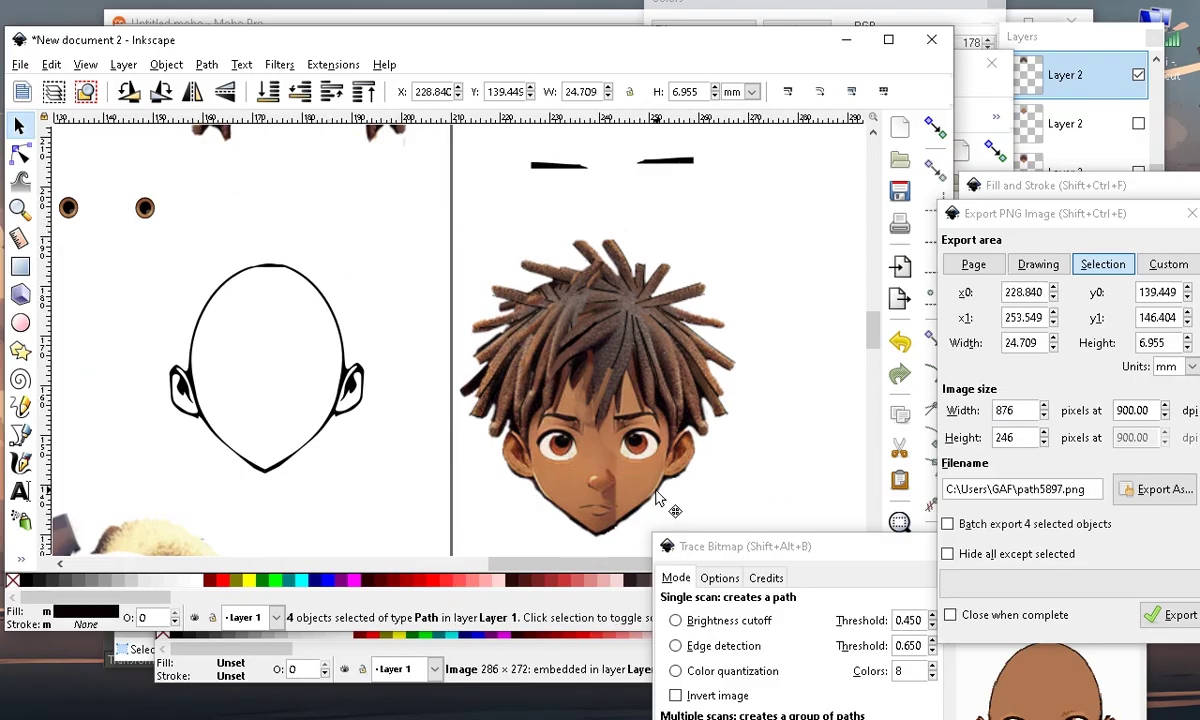
scroll(637, 477, "up", 3)
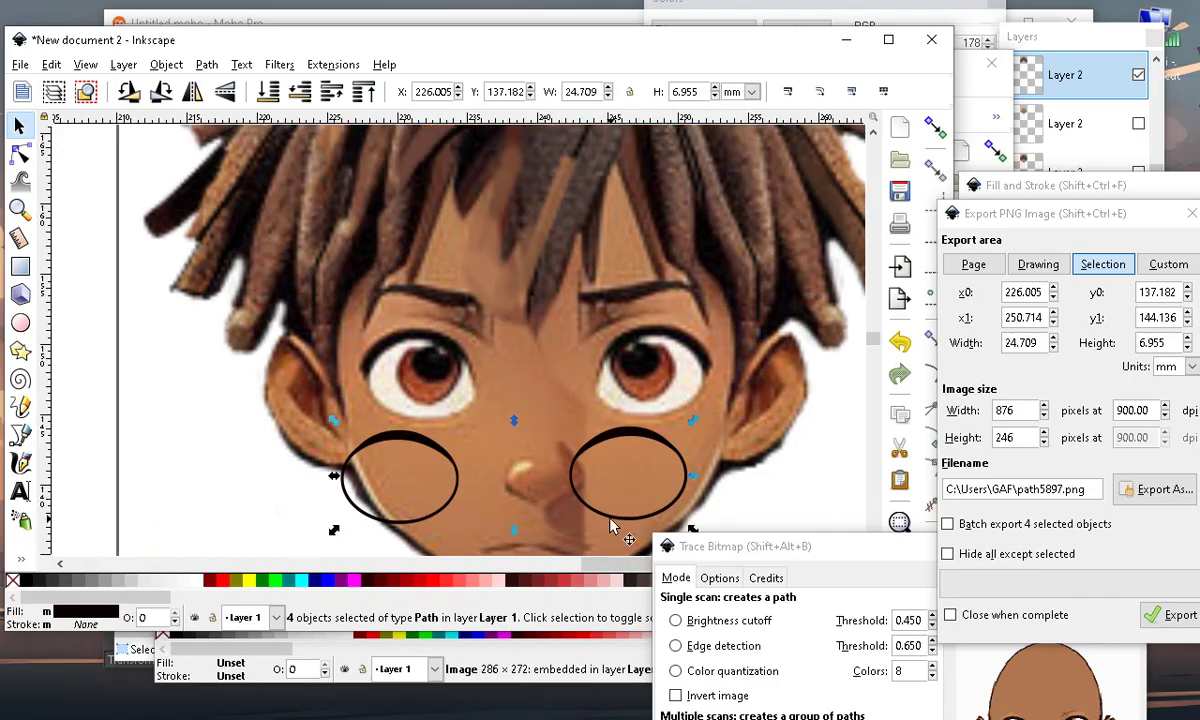
mouse_move(608, 447)
left_mouse_down()
mouse_move(640, 396)
mouse_move(636, 348)
left_mouse_up()
scroll(655, 303, "down", 3)
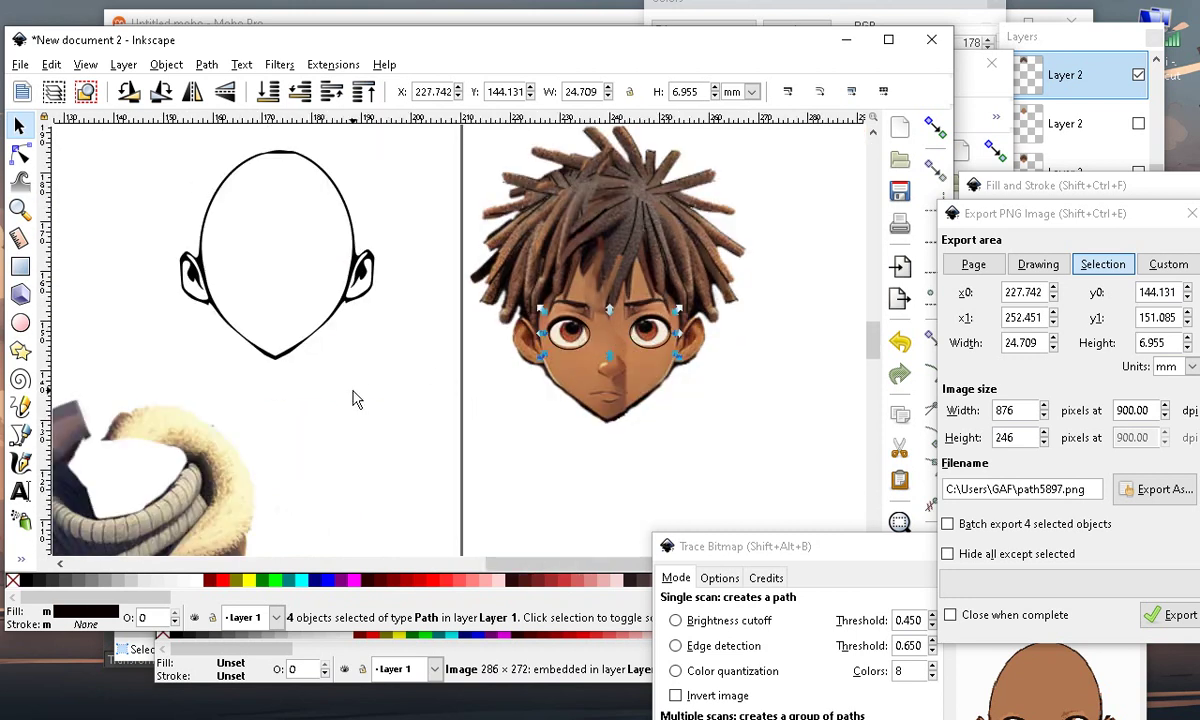
Move the head outline with its ears to the opposite side of the reference face image
left_click(356, 394)
scroll(369, 376, "down", 2)
left_click_drag(298, 342, 622, 370)
Duplicate the head outline and align the copy over the reference face
left_click(51, 64)
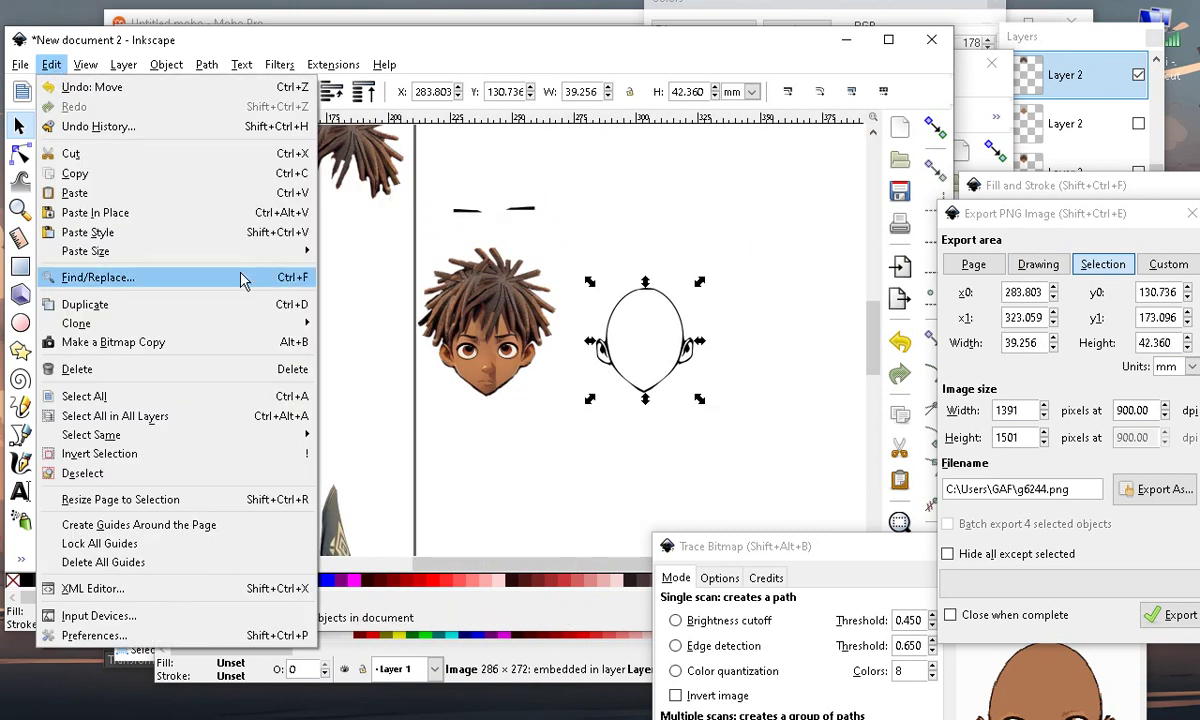
left_click(158, 305)
key("plus")
key("plus")
left_click_drag(815, 432, 479, 447)
Move the reference face image out of the way to inspect the head and eye outlines alone
scroll(481, 378, "down", 2)
left_click(530, 489)
scroll(489, 333, "up", 1)
left_click_drag(510, 280, 836, 161)
scroll(486, 410, "up", 2)
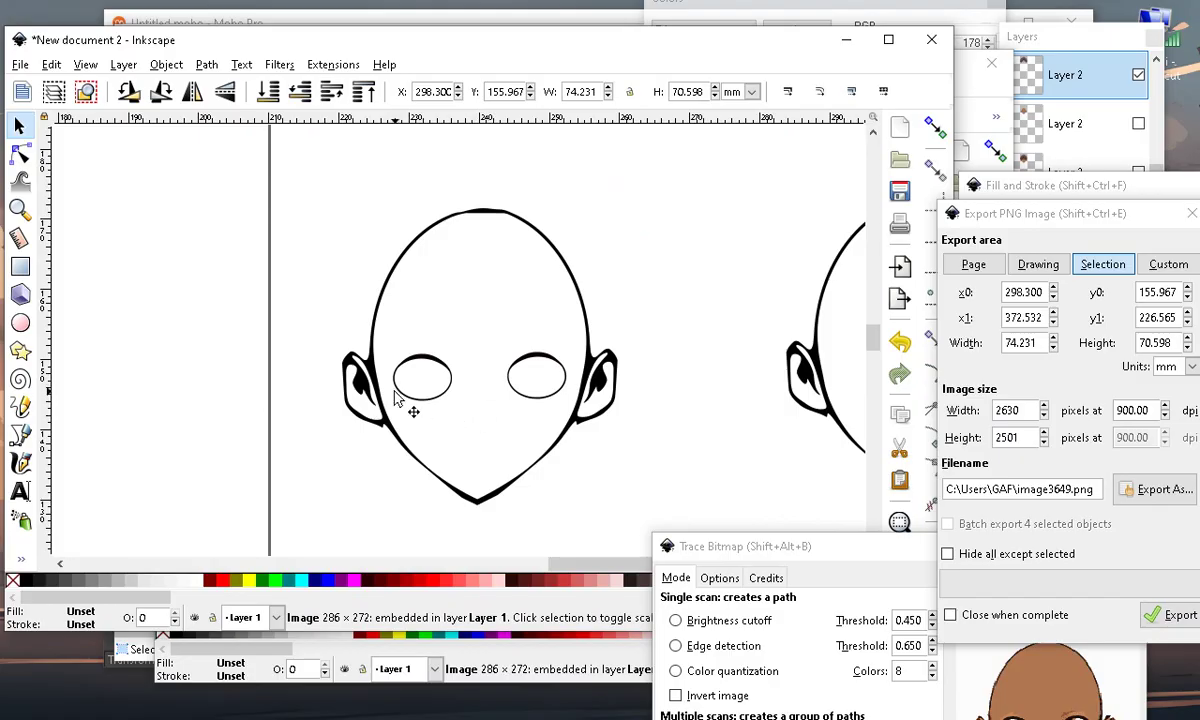
scroll(487, 381, "down", 1)
scroll(507, 407, "down", 1)
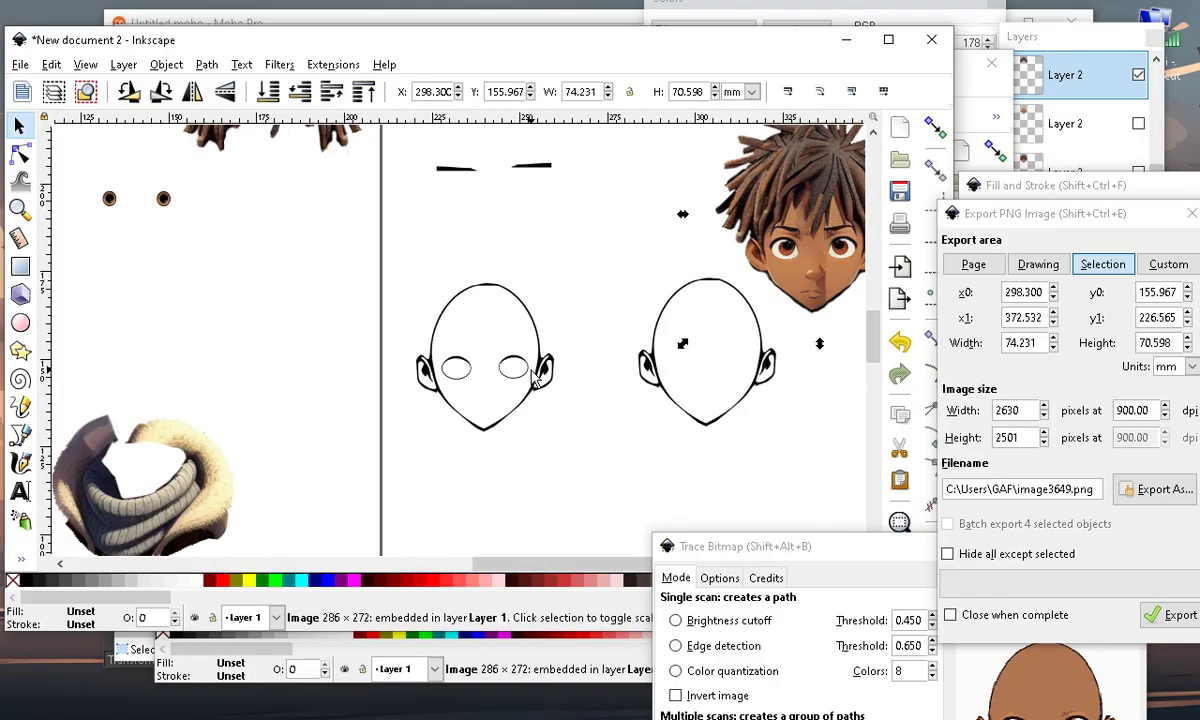
Undo the moves of the reference face image so it sits beneath the head and eye outlines
left_click_drag(800, 270, 555, 330)
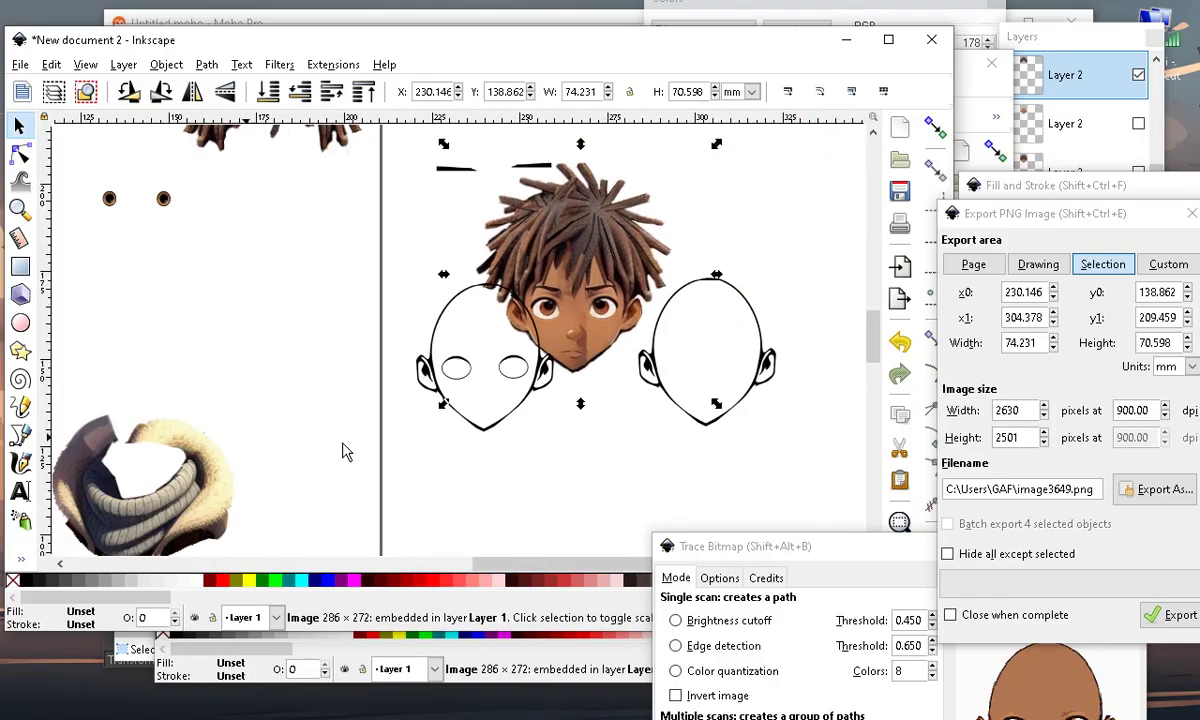
left_click(54, 64)
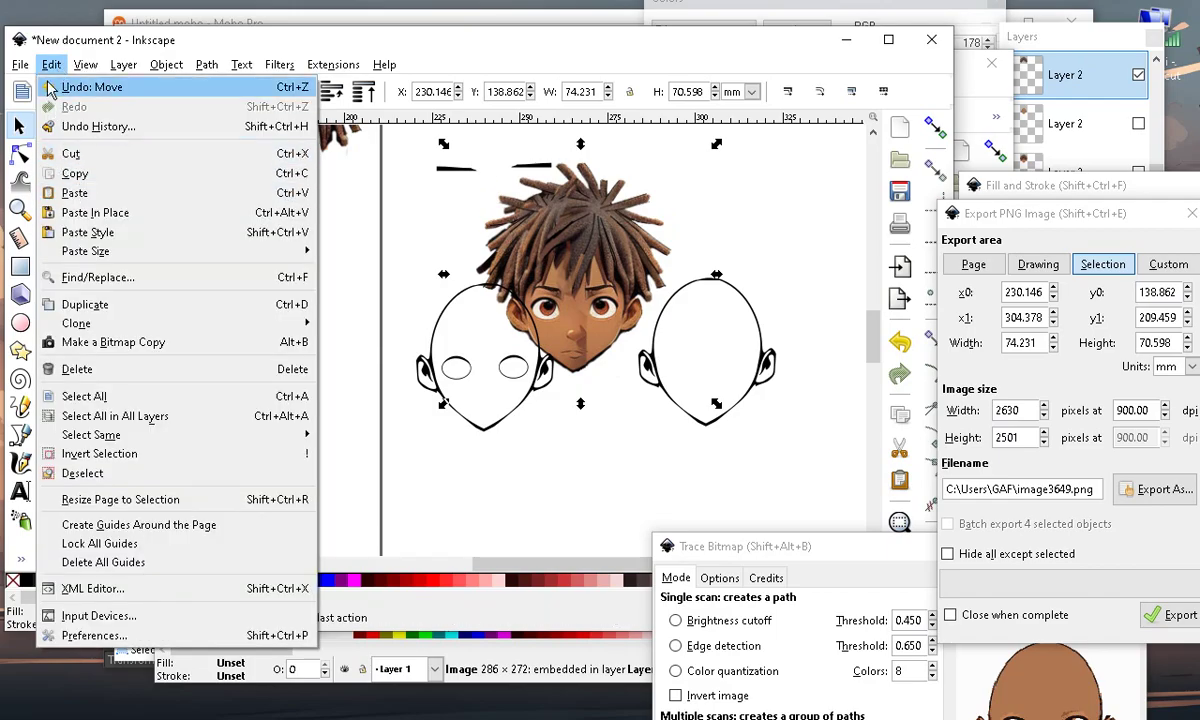
left_click(55, 82)
left_click(51, 64)
left_click(80, 104)
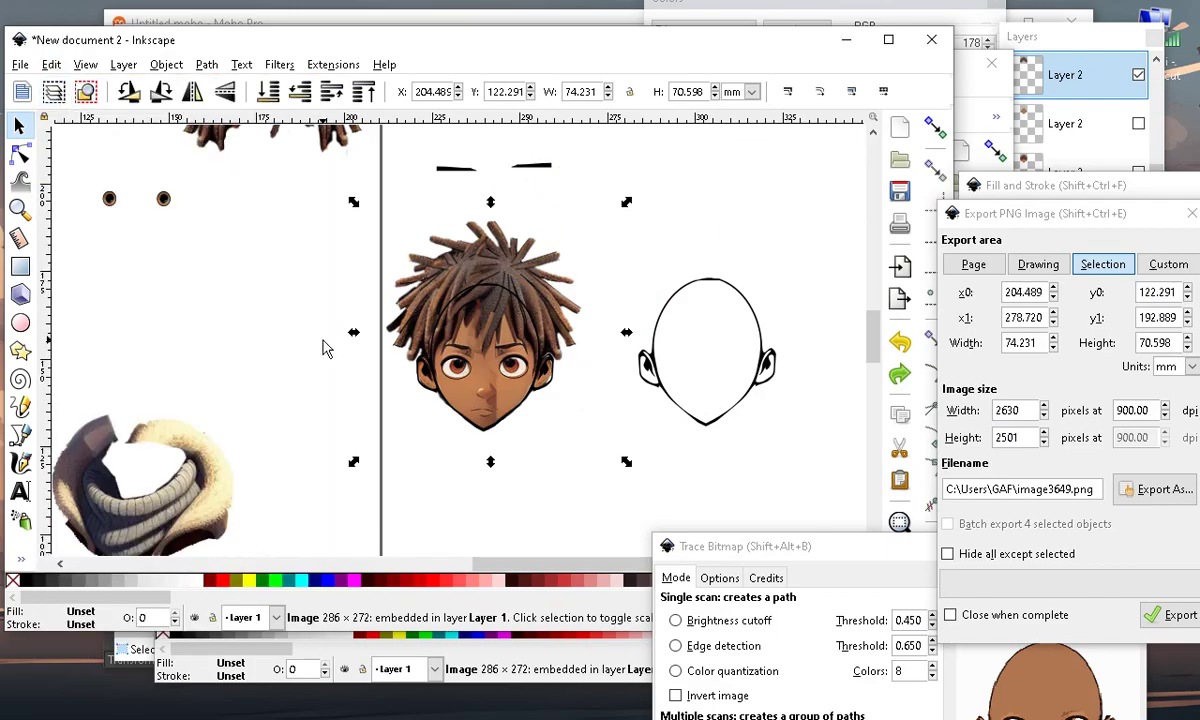
Draw a thin dark rectangle about 3.5 by 0.4 mm outside the face, beside the chin
key("3")
scroll(683, 509, "up", 5)
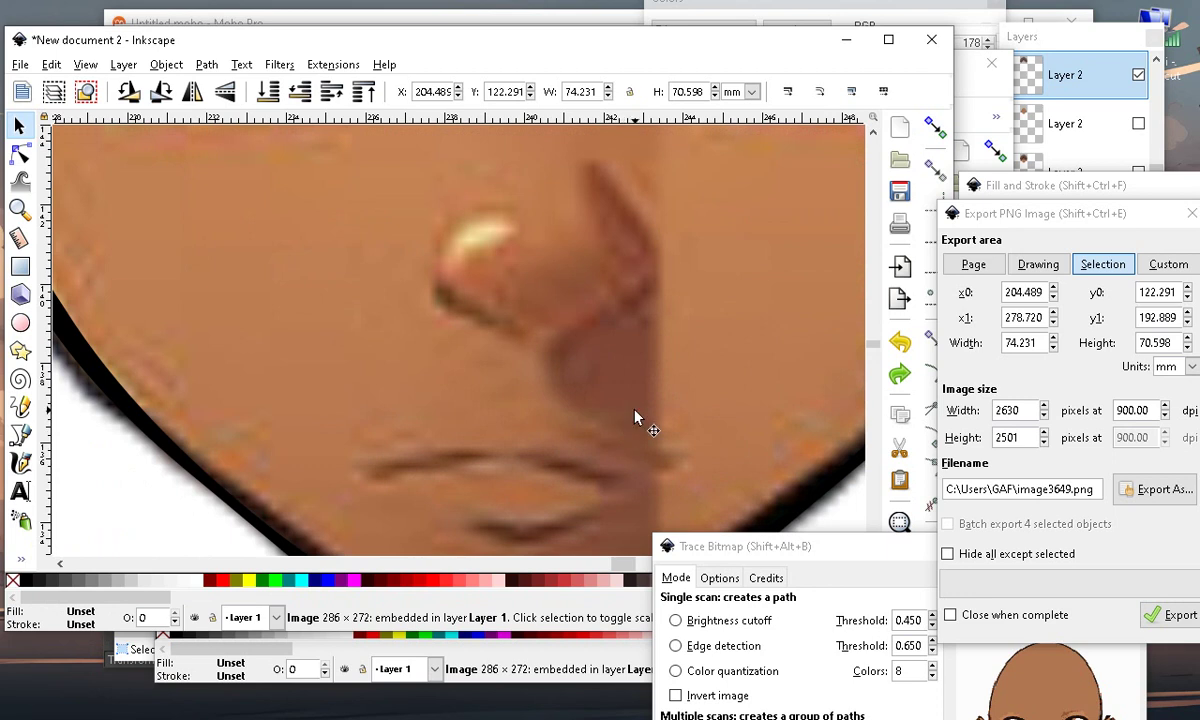
scroll(249, 305, "down", 1)
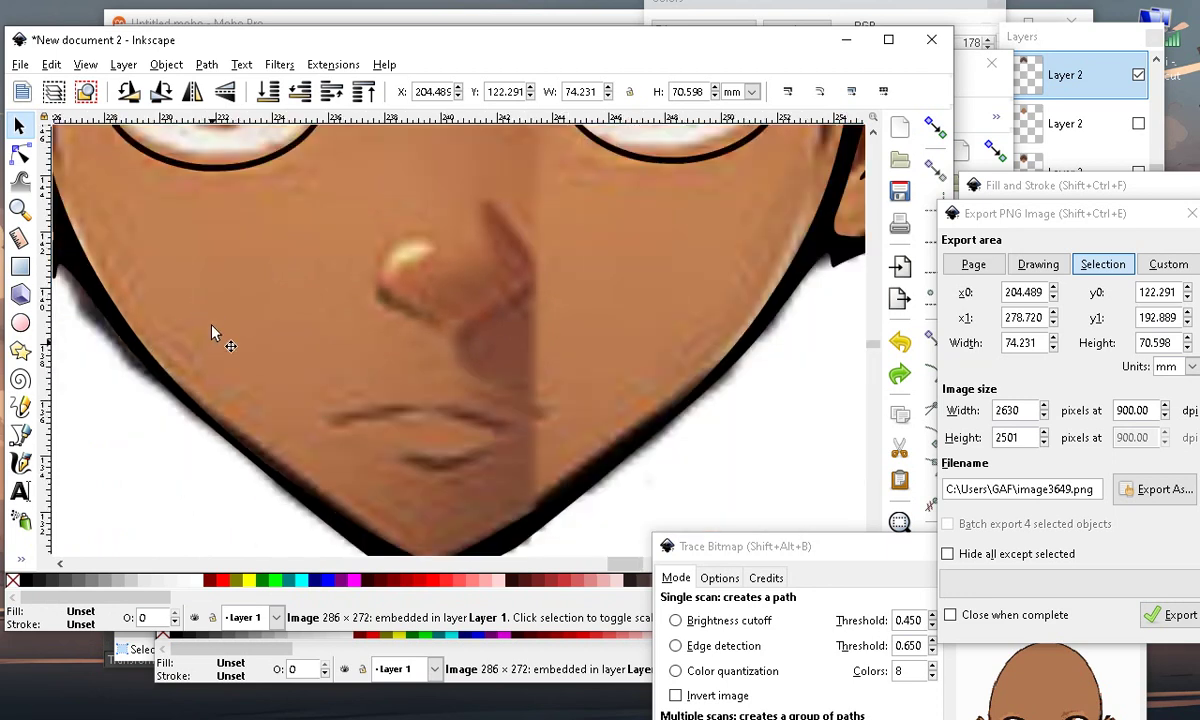
left_click(20, 265)
scroll(400, 430, "down", 2)
scroll(245, 430, "up", 1)
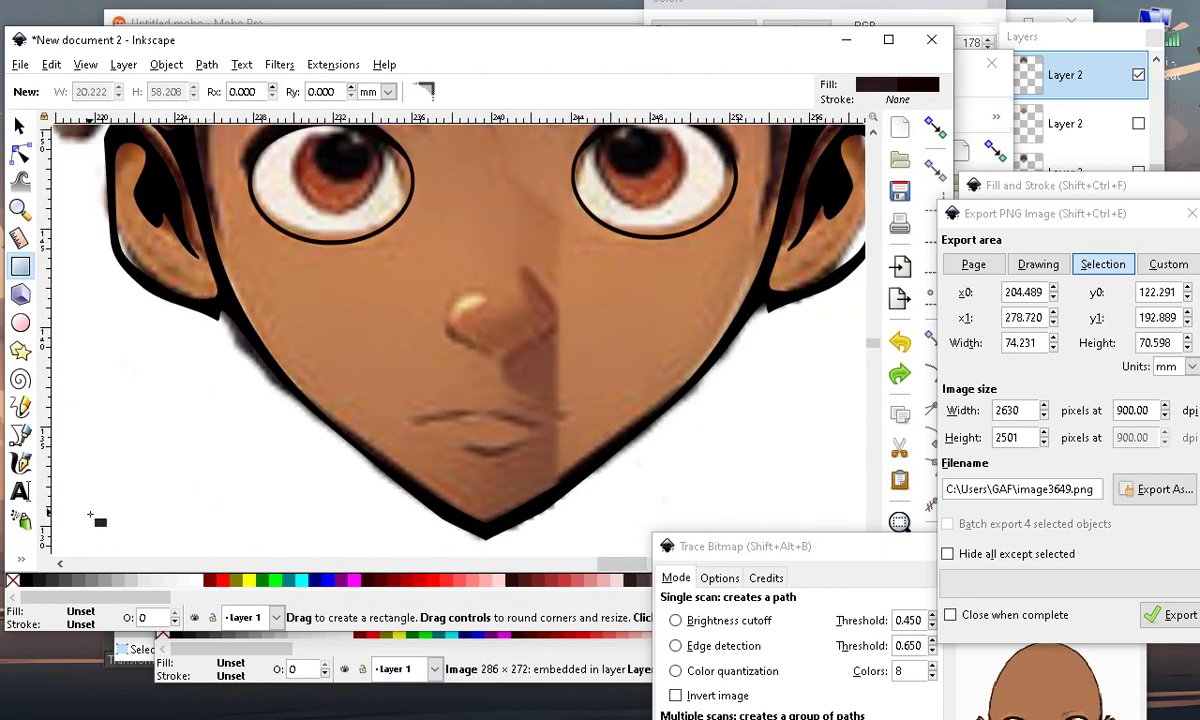
left_click_drag(127, 463, 196, 470)
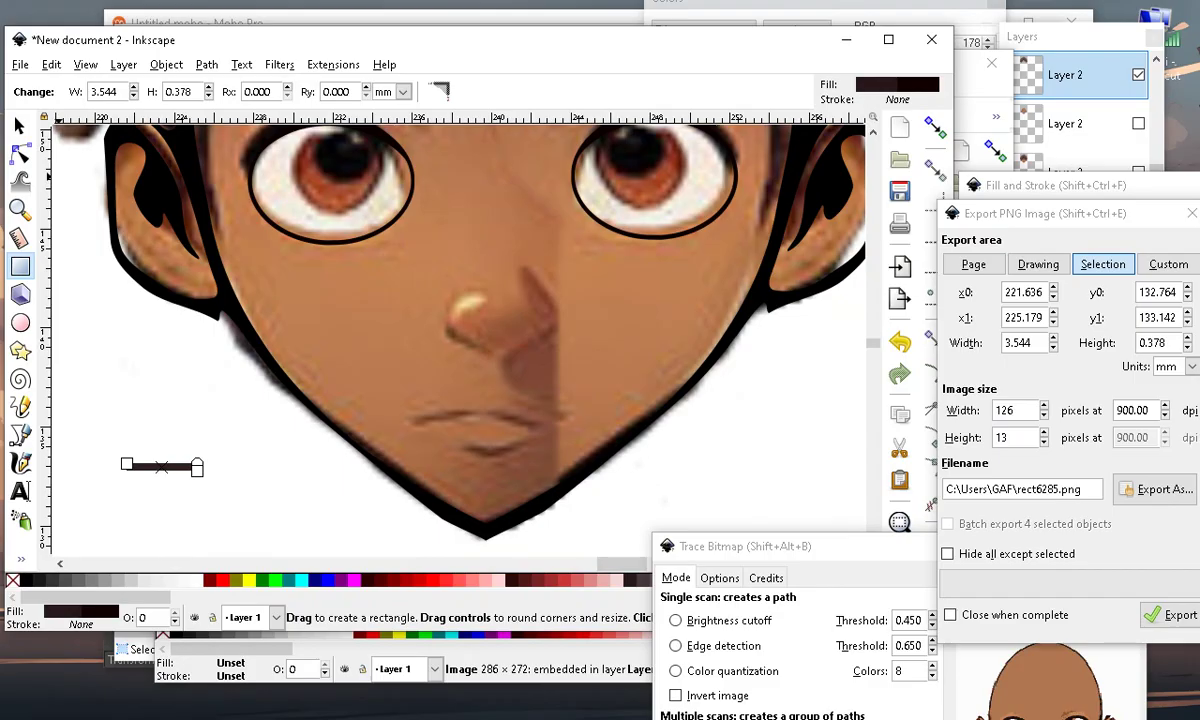
left_click(24, 127)
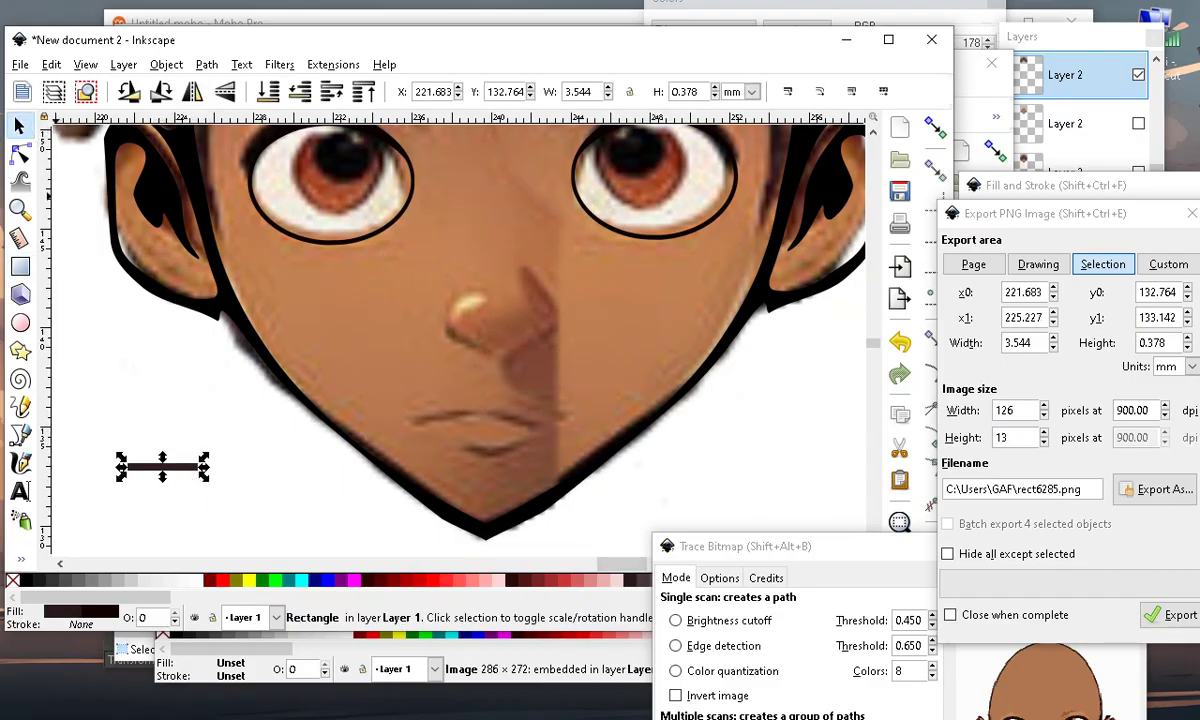
Draw a red ellipse about 7.2 by 5.5 mm below the thin dark rectangle
left_click(19, 324)
scroll(205, 400, "down", 2)
scroll(205, 420, "up", 1)
scroll(300, 290, "down", 2)
left_click_drag(225, 392, 327, 468)
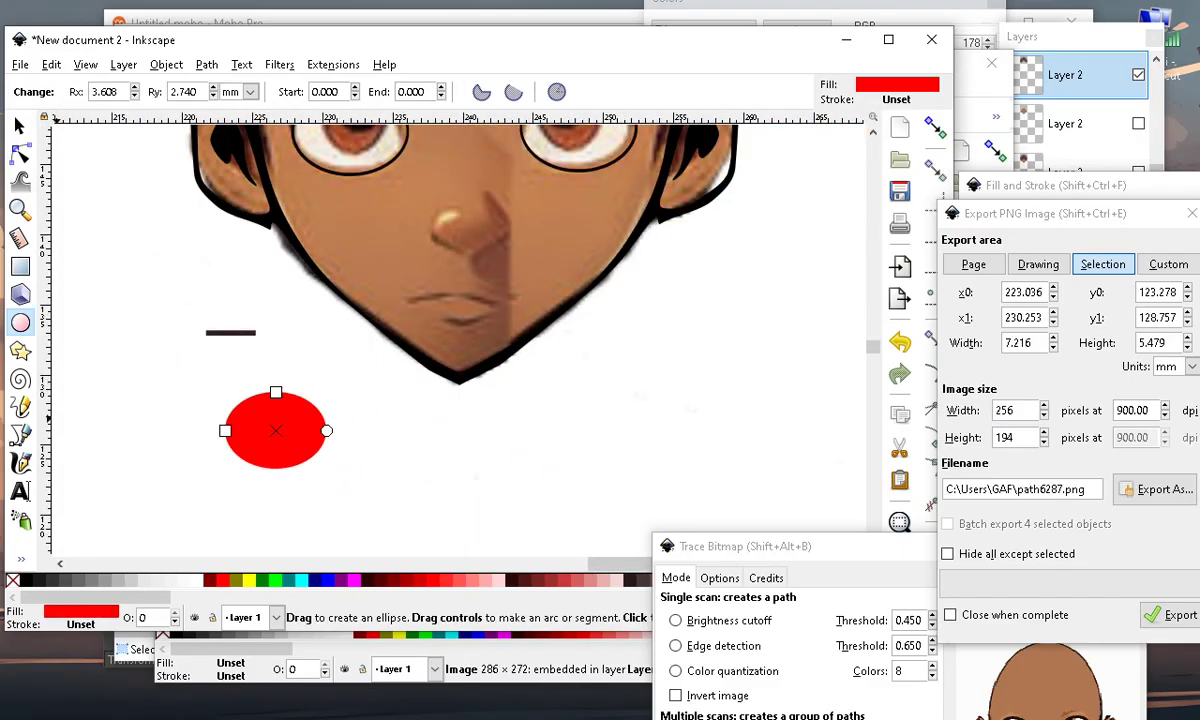
Duplicate the red ellipse, shift the copy slightly upward, and fill the copy with yellow
left_click(24, 126)
left_click(46, 63)
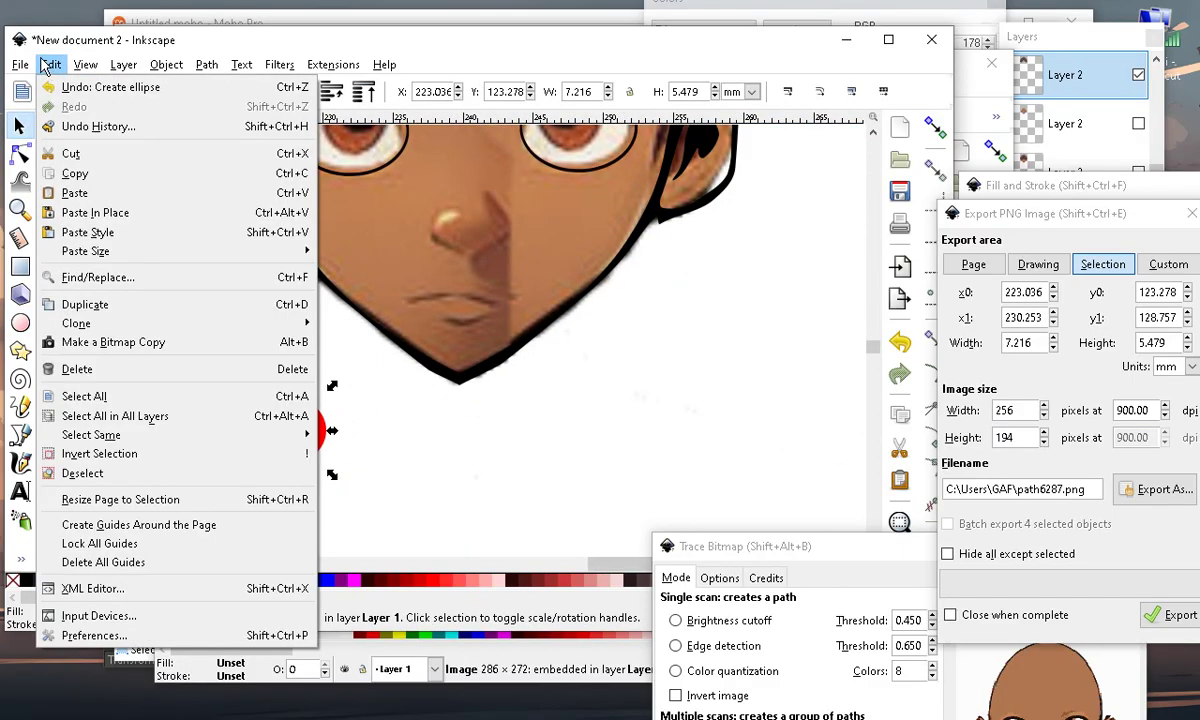
left_click(120, 287)
mouse_move(270, 480)
left_mouse_down()
mouse_move(262, 417)
mouse_move(273, 455)
left_mouse_up()
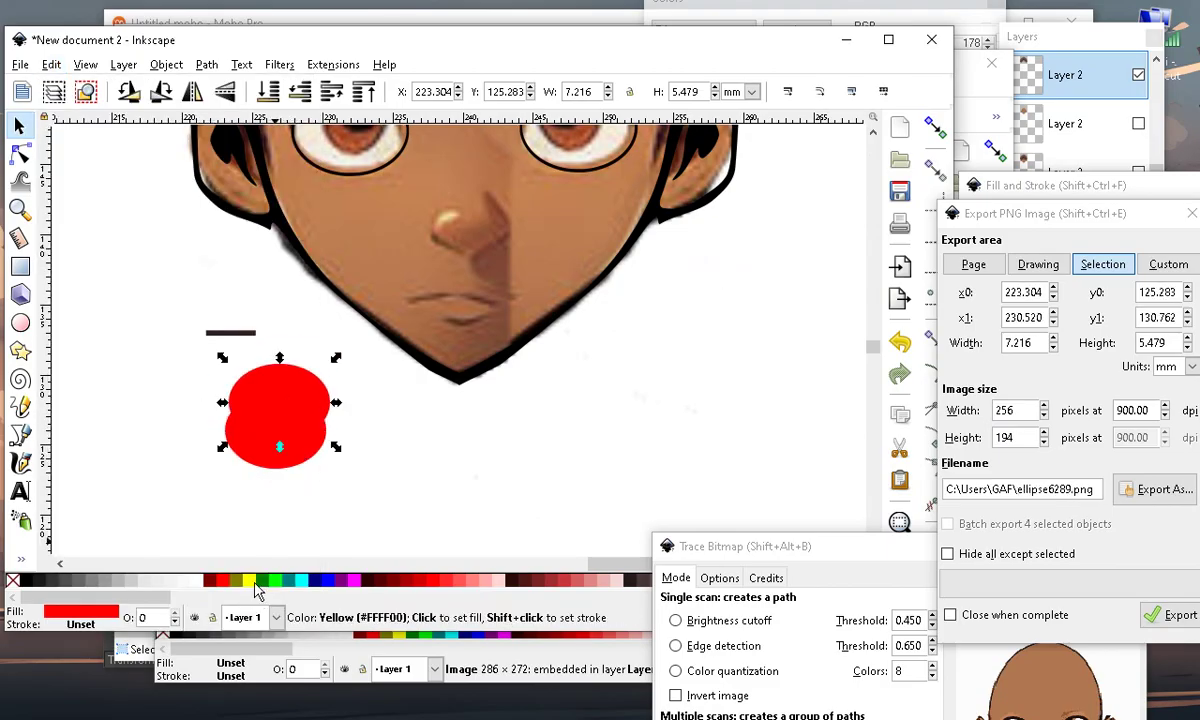
left_click(222, 580)
scroll(250, 410, "up", 2)
scroll(214, 536, "down", 2)
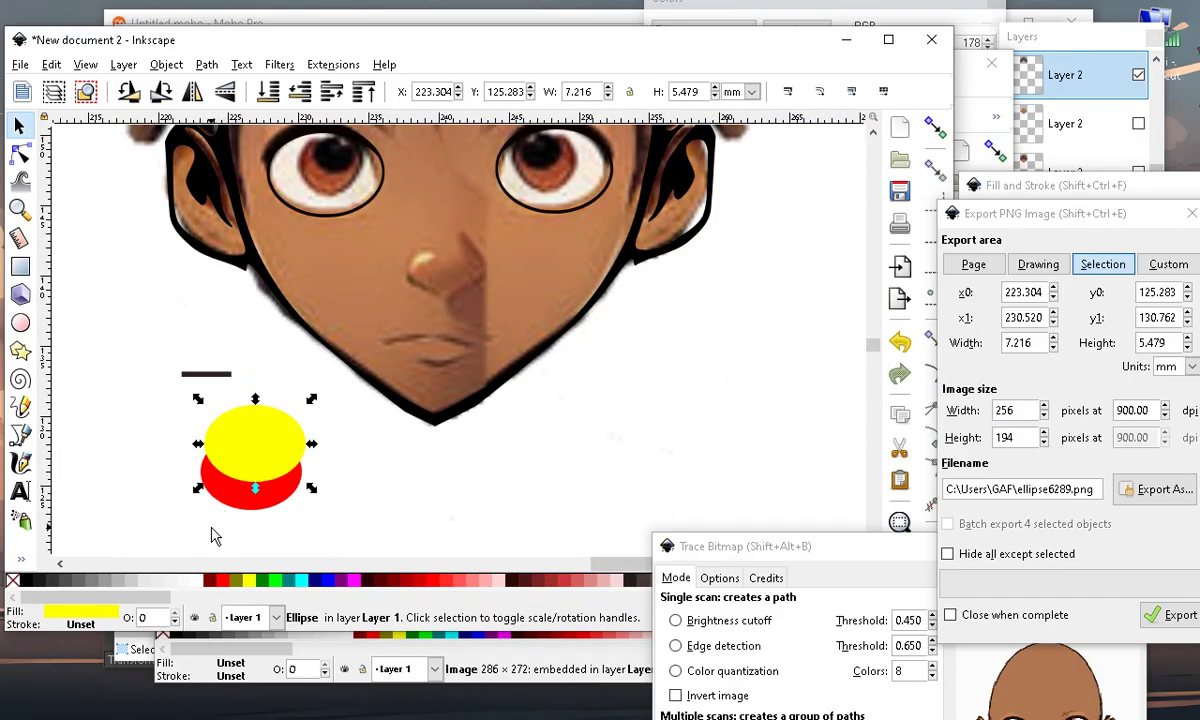
Narrow the red ellipse and reposition the yellow one over it, leaving only a red crescent exposed below
scroll(262, 503, "up", 1)
left_click(230, 512)
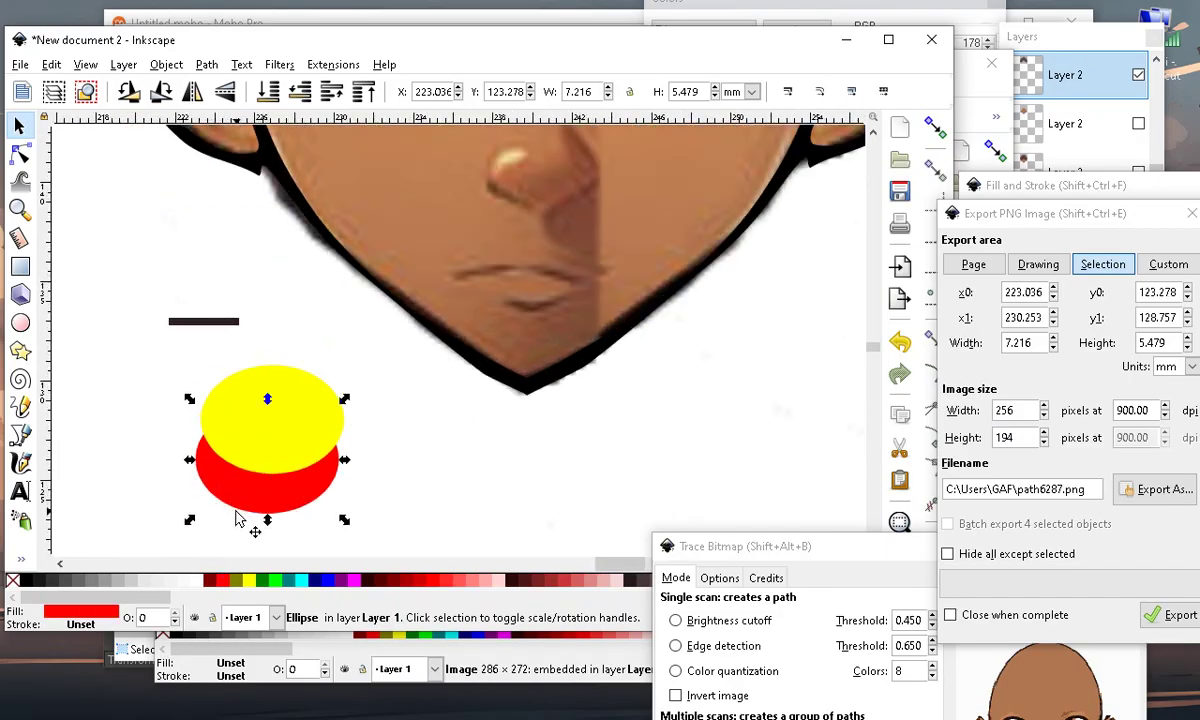
left_click_drag(192, 458, 254, 455)
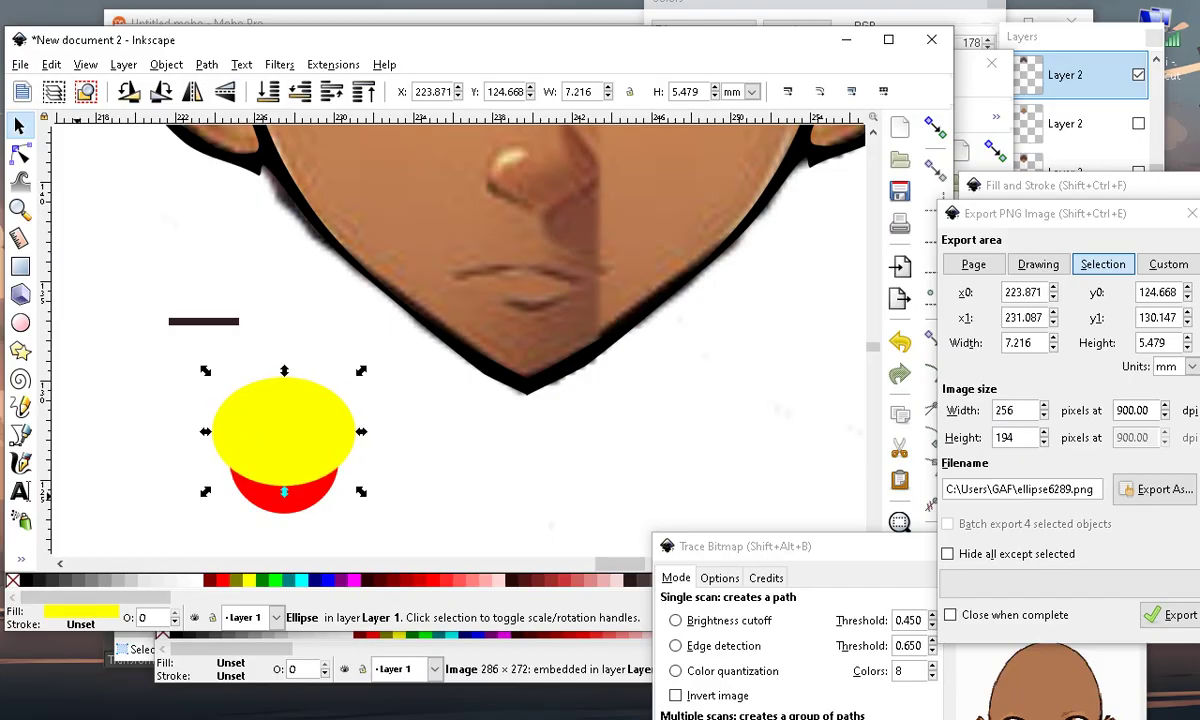
Bucket-fill the exposed red crescent to create a separate shape and move it onto the nose of the face
left_click(20, 560)
left_click(96, 542)
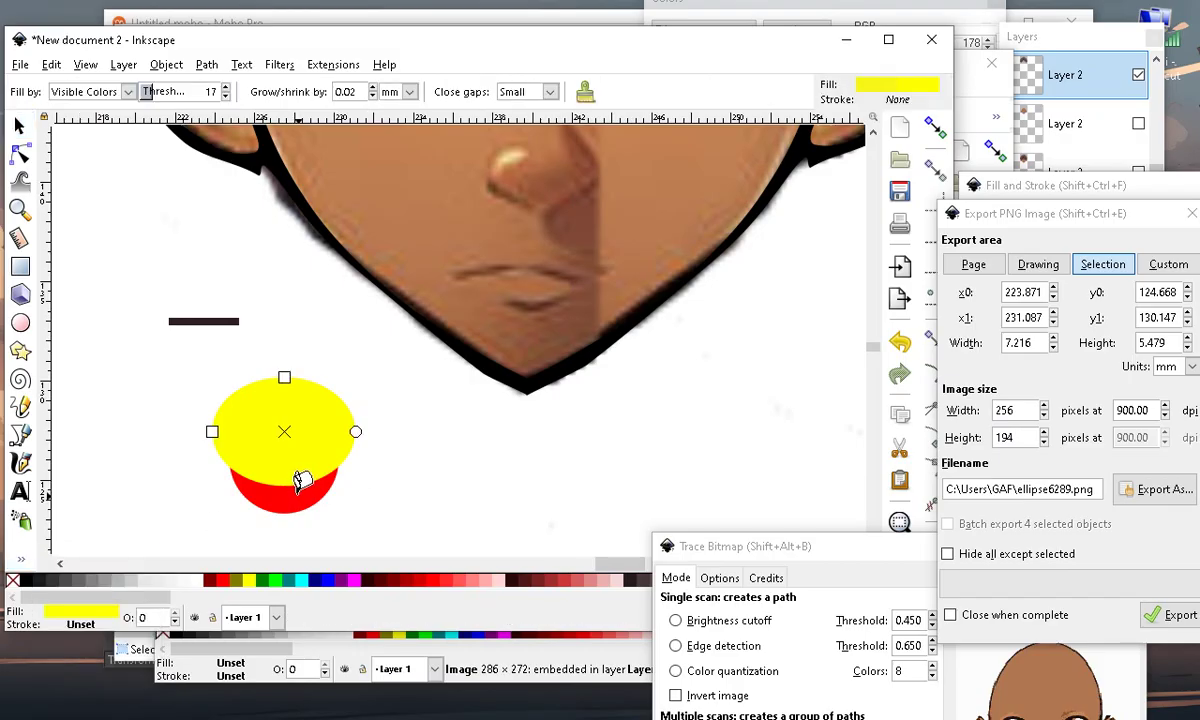
left_click(300, 482)
left_click_drag(330, 496, 575, 208)
scroll(558, 287, "down", 1)
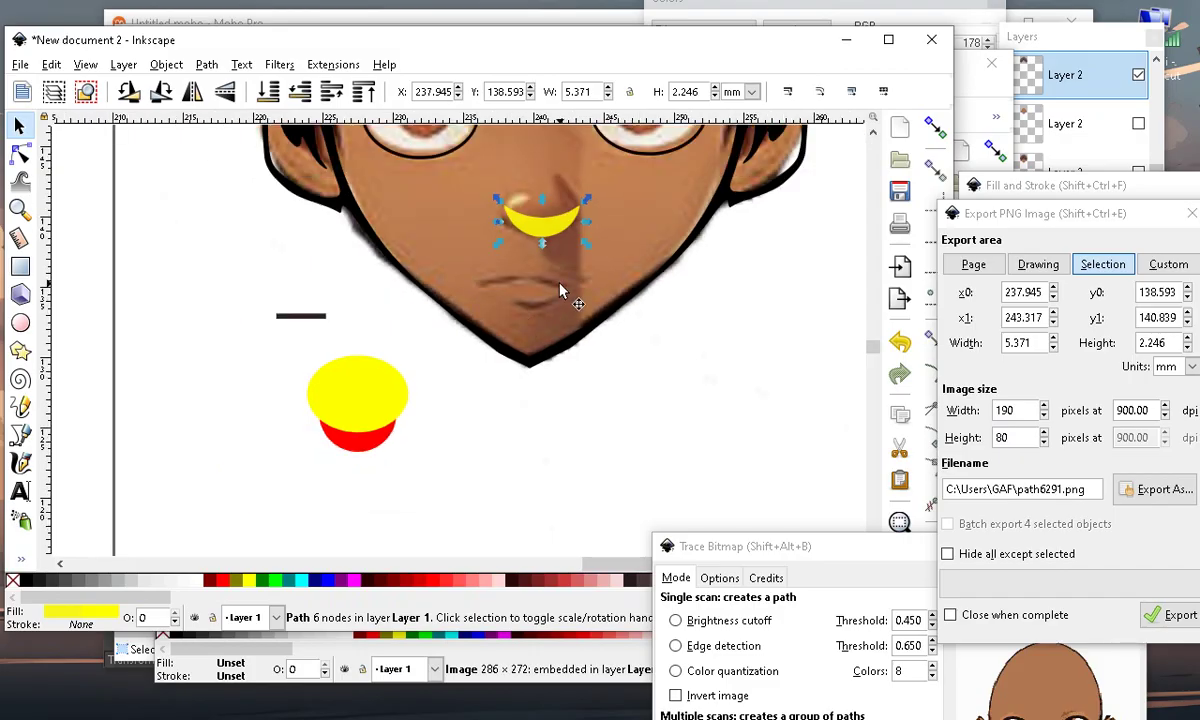
Fine-tune the crescent's position under the nose tip and fill it with black
scroll(543, 210, "up", 3)
scroll(507, 295, "down", 4)
scroll(490, 352, "up", 4)
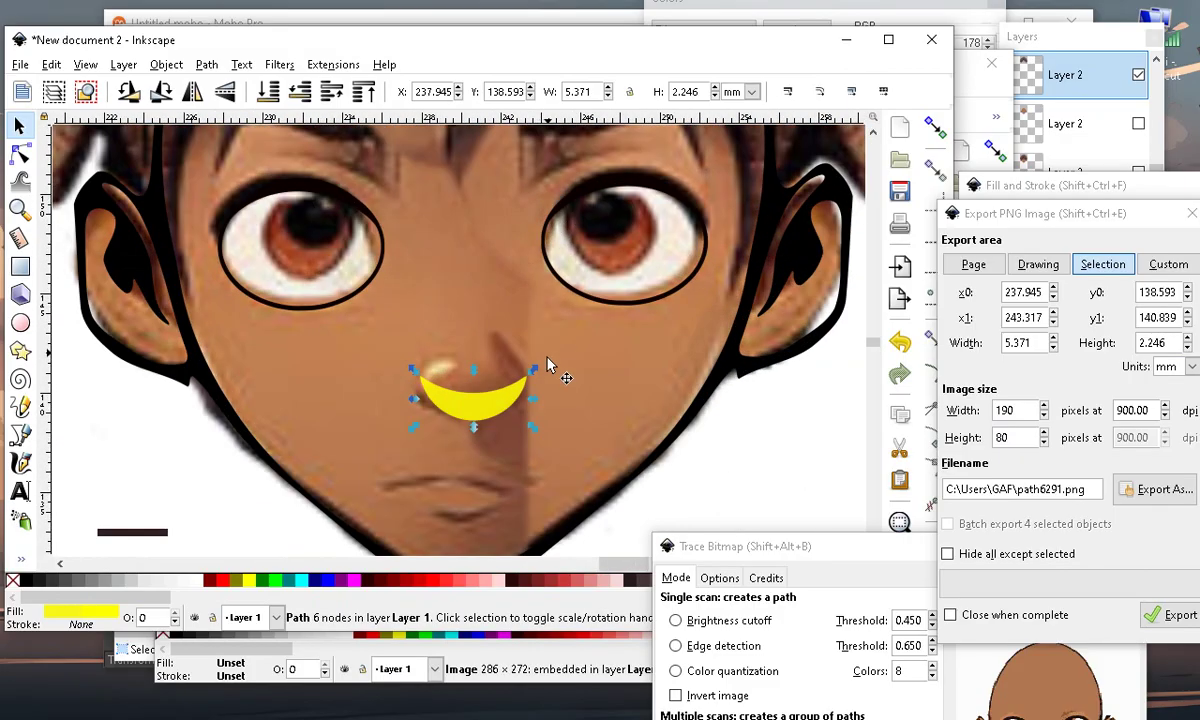
scroll(273, 351, "down", 1)
scroll(429, 359, "up", 1)
left_click_drag(400, 427, 394, 399)
scroll(385, 370, "down", 2)
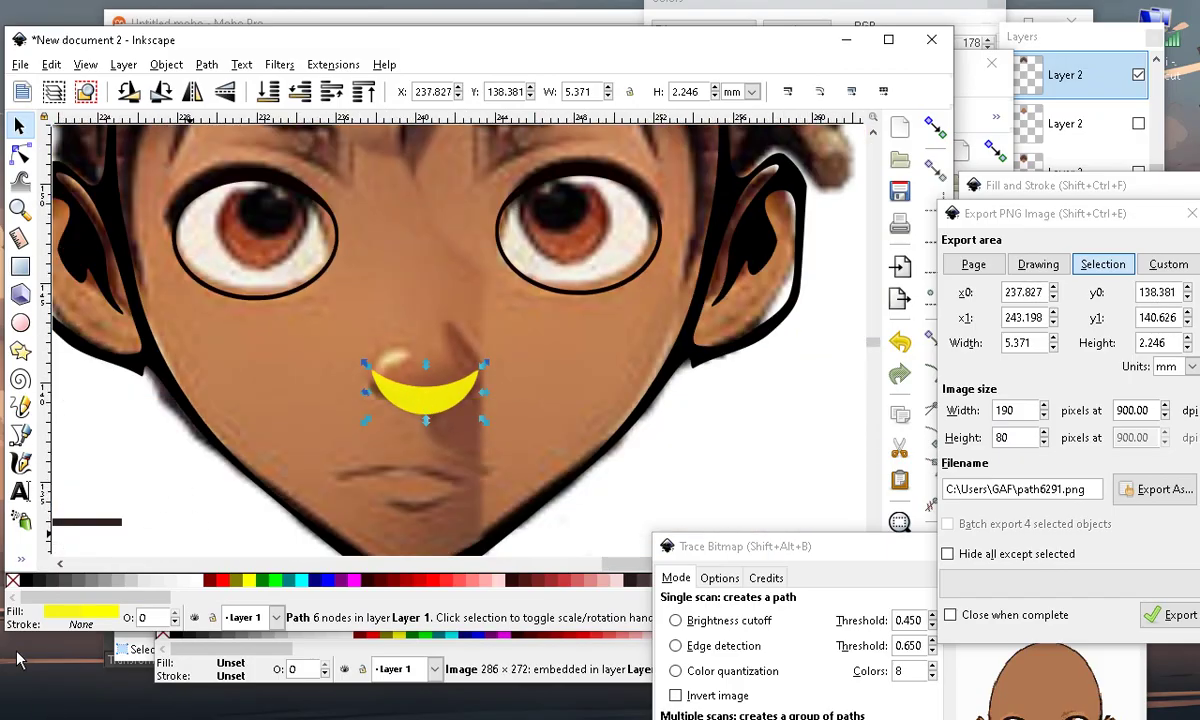
left_click(28, 581)
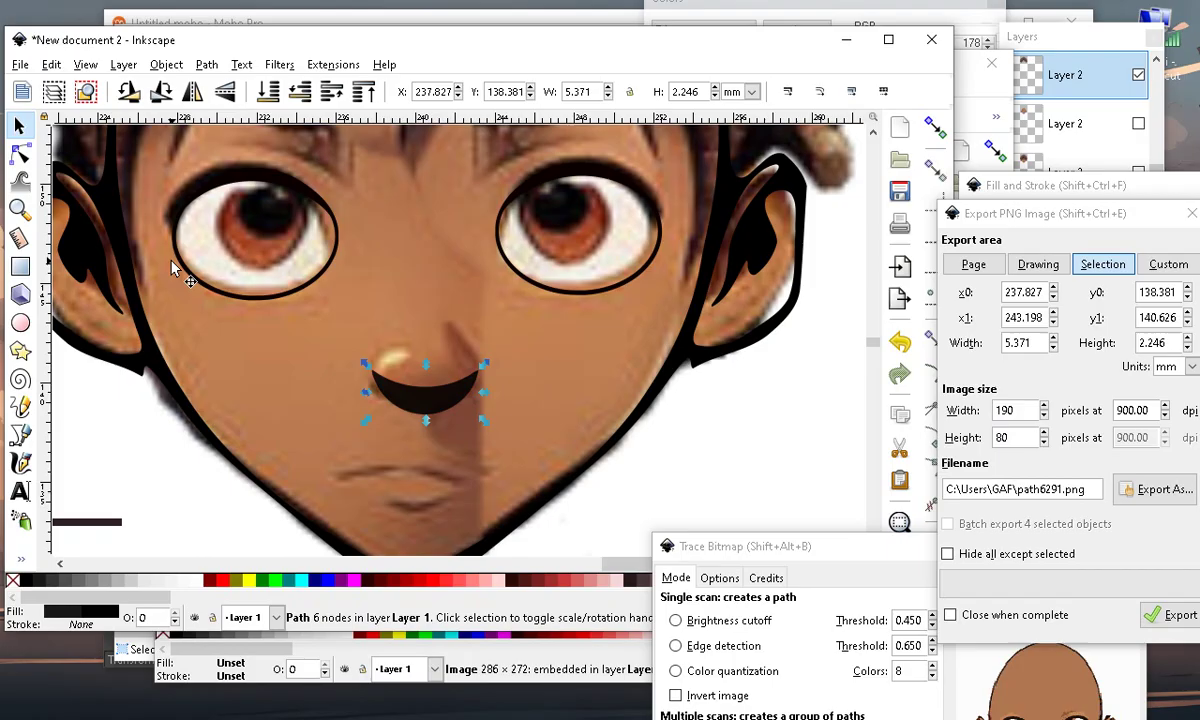
Thin the black crescent by adding two nodes on its upper edge, pulling them downward and making the left one auto-smooth
left_click(21, 151)
scroll(450, 415, "up", 3)
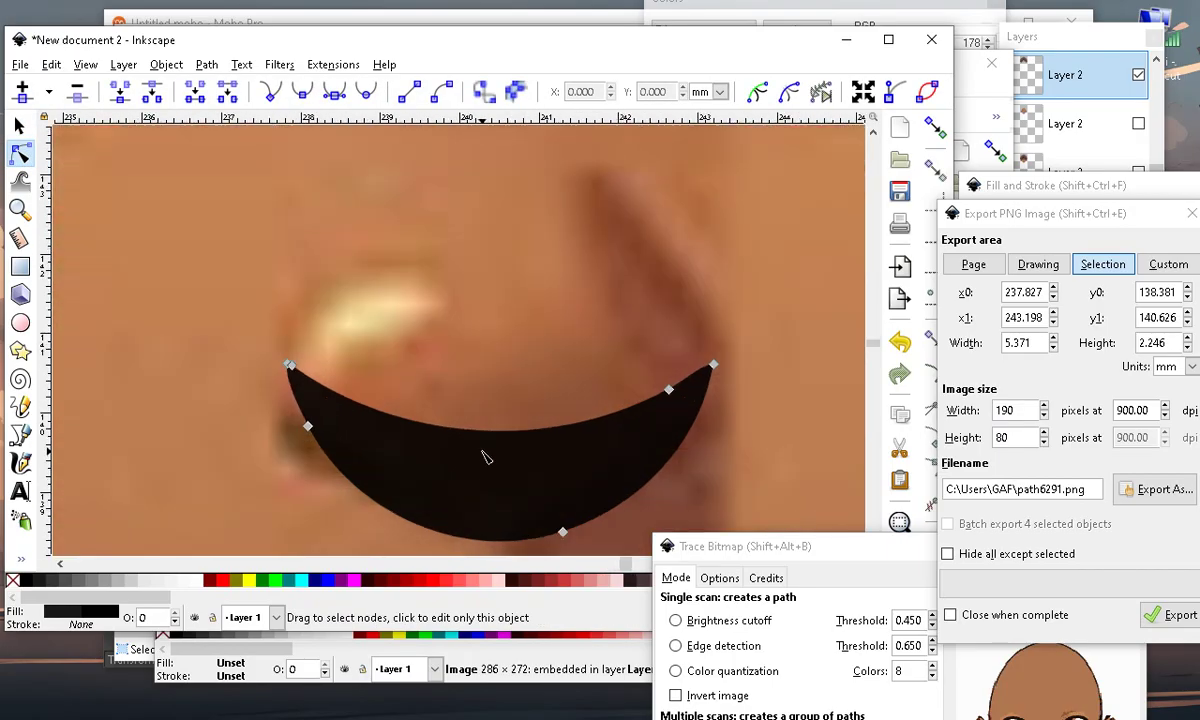
double_click(483, 435)
left_click_drag(483, 435, 518, 498)
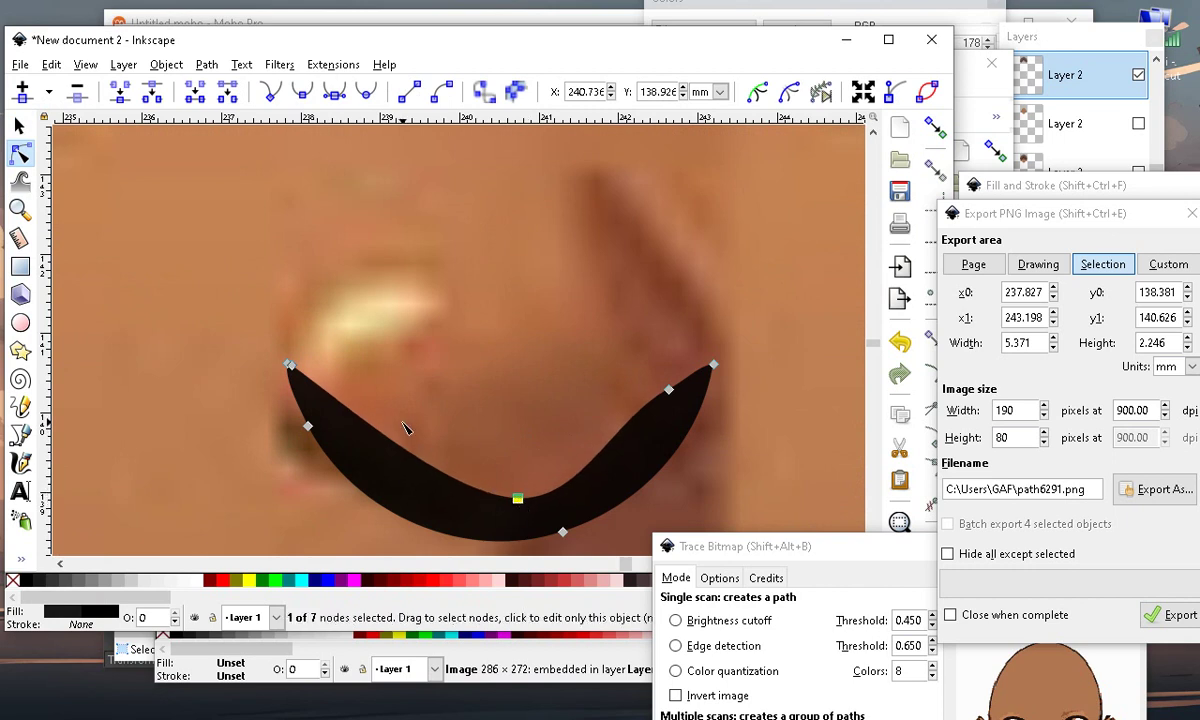
double_click(408, 451)
left_click(340, 92)
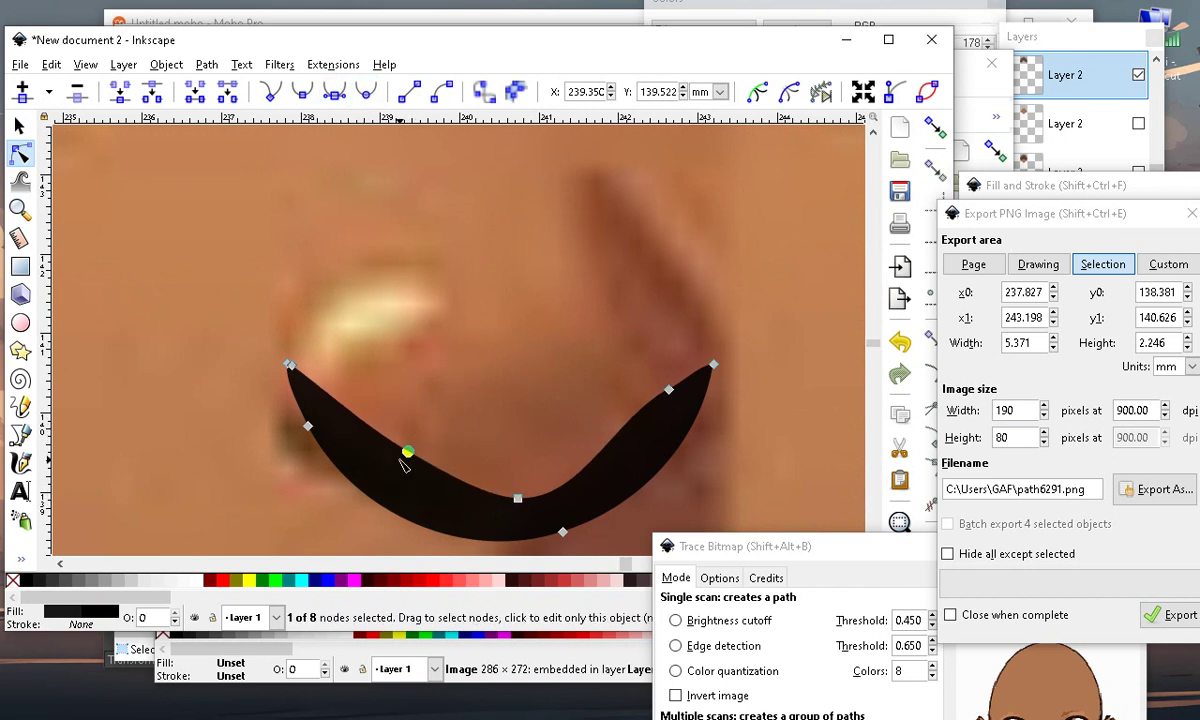
mouse_move(402, 455)
left_mouse_down()
mouse_move(394, 482)
mouse_move(407, 471)
left_mouse_up()
scroll(380, 372, "down", 4)
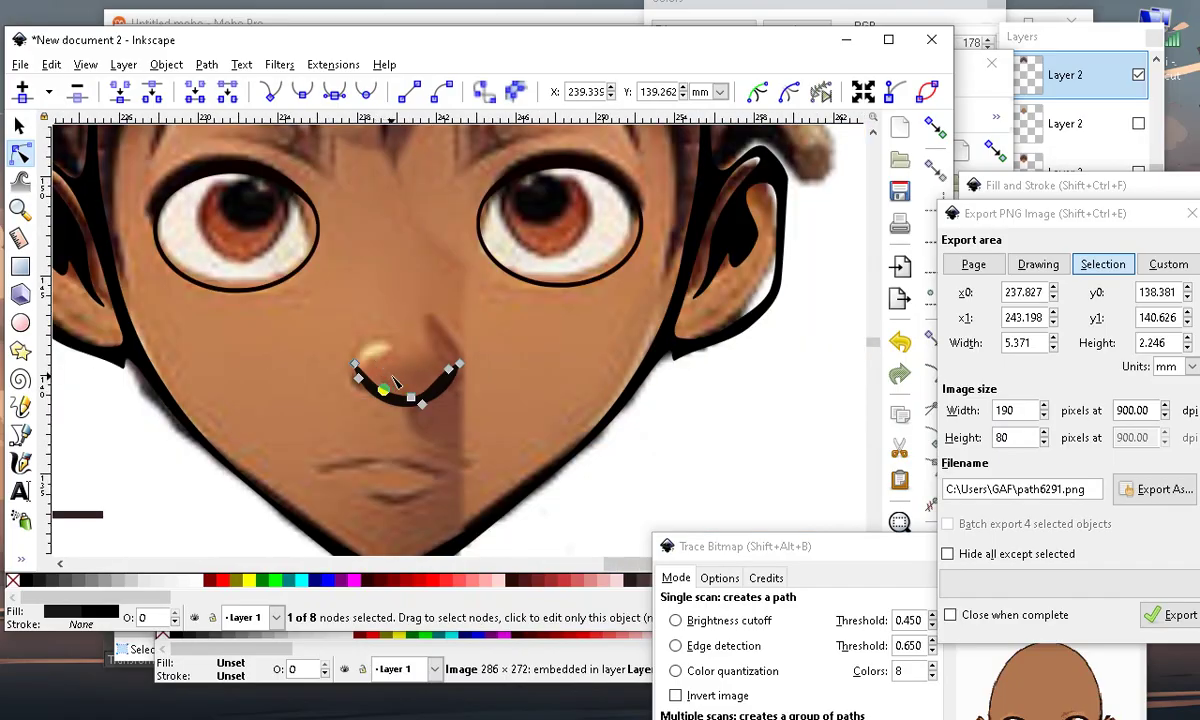
scroll(395, 380, "down", 2)
key("Escape")
Extend the crescent's left tip slightly outward and upward along the side of the nose
scroll(385, 400, "up", 4)
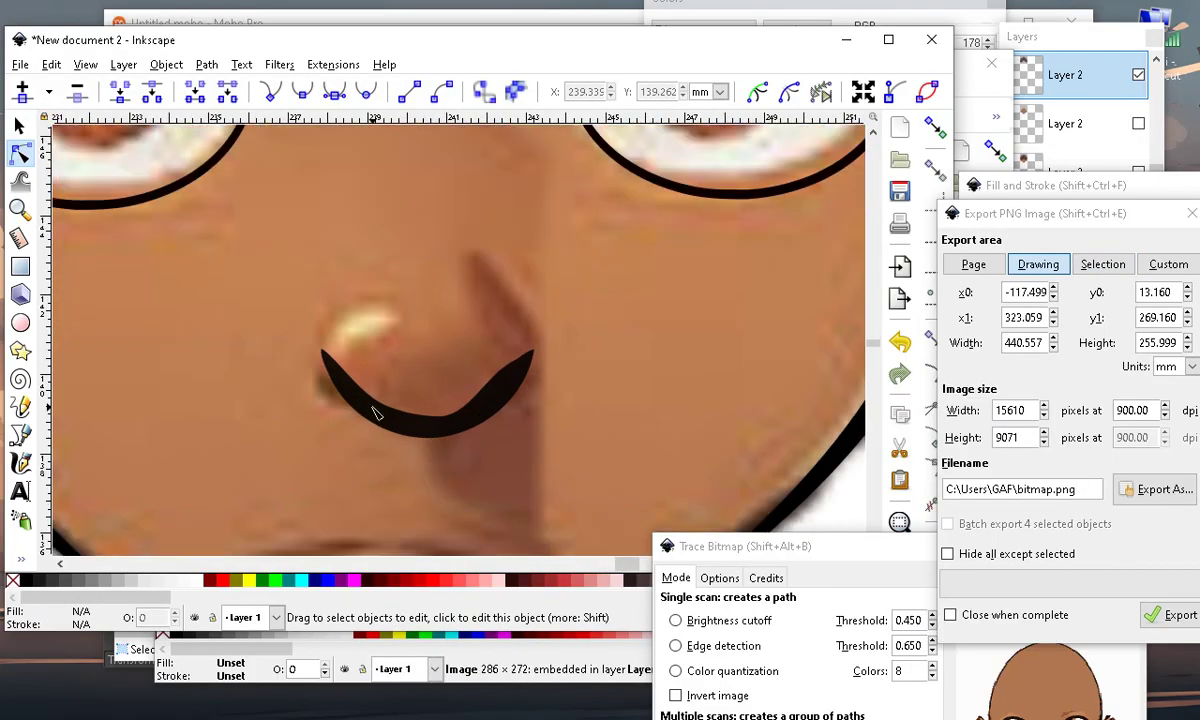
left_click(375, 413)
scroll(330, 385, "up", 2)
left_click_drag(353, 363, 327, 325)
scroll(370, 405, "down", 2)
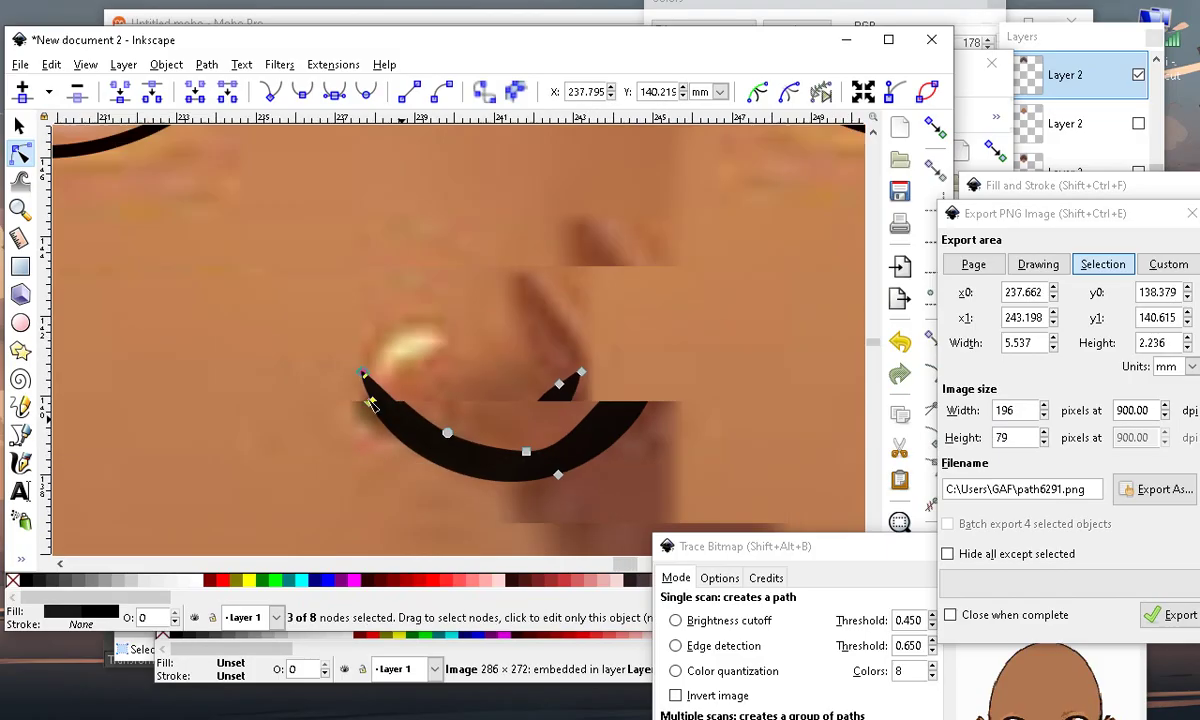
scroll(383, 398, "down", 3)
scroll(450, 408, "up", 2)
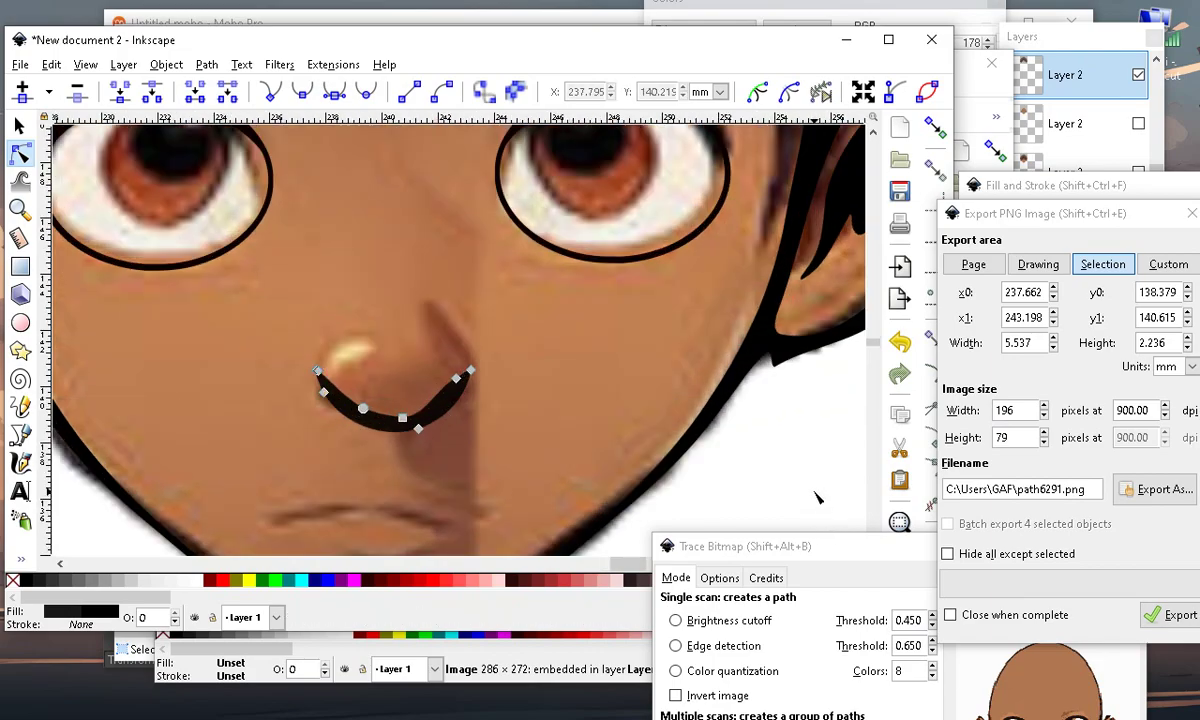
key("Escape")
Even out the crescent's thickness by adding nodes on its inner edge and shifting them toward the outer curve
scroll(670, 350, "down", 2)
scroll(549, 436, "up", 4)
left_click(519, 335)
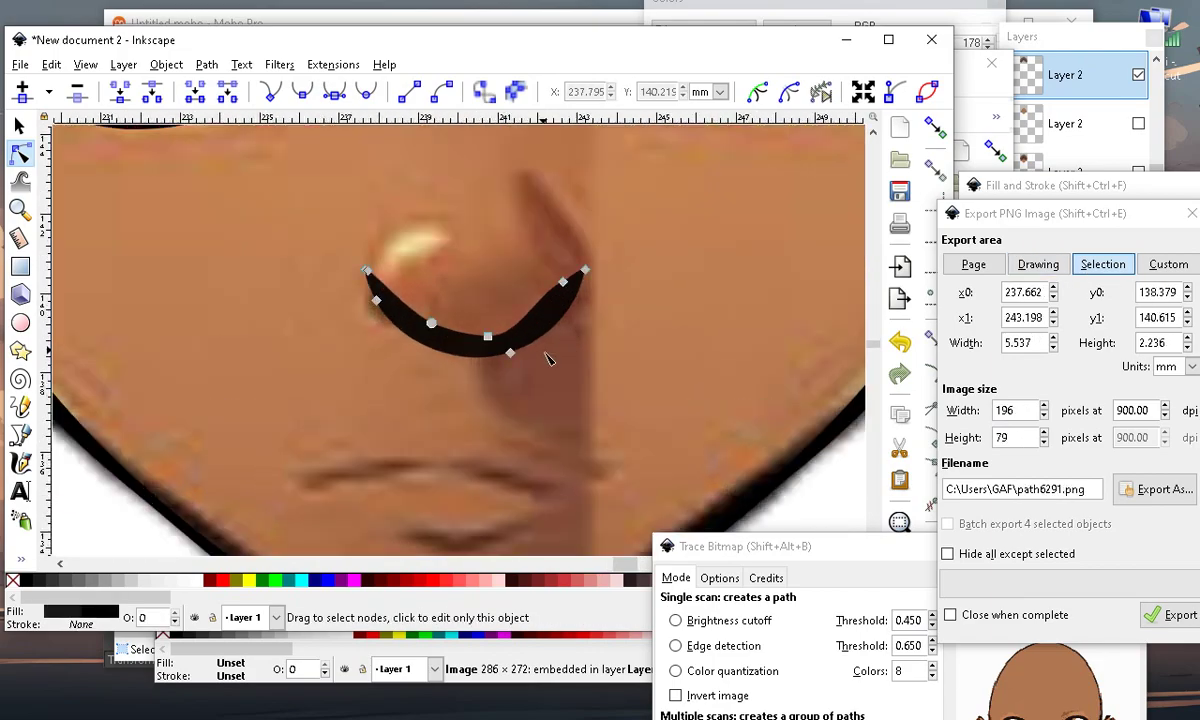
double_click(542, 310)
left_click_drag(542, 310, 576, 290)
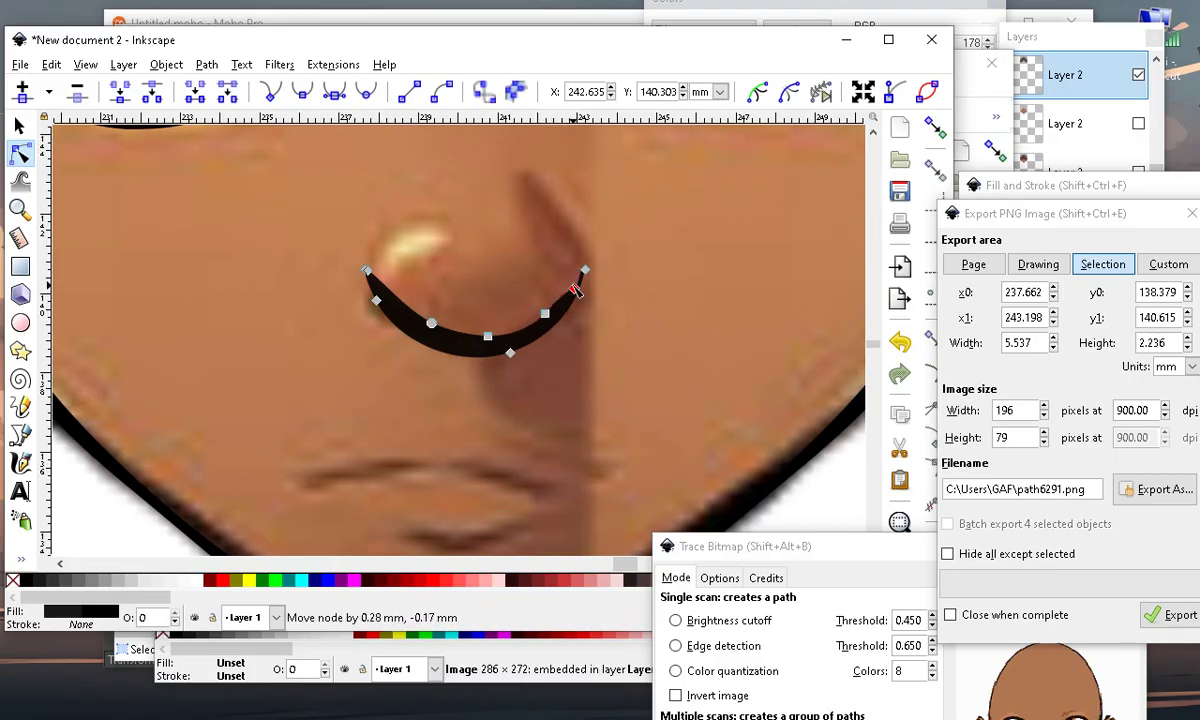
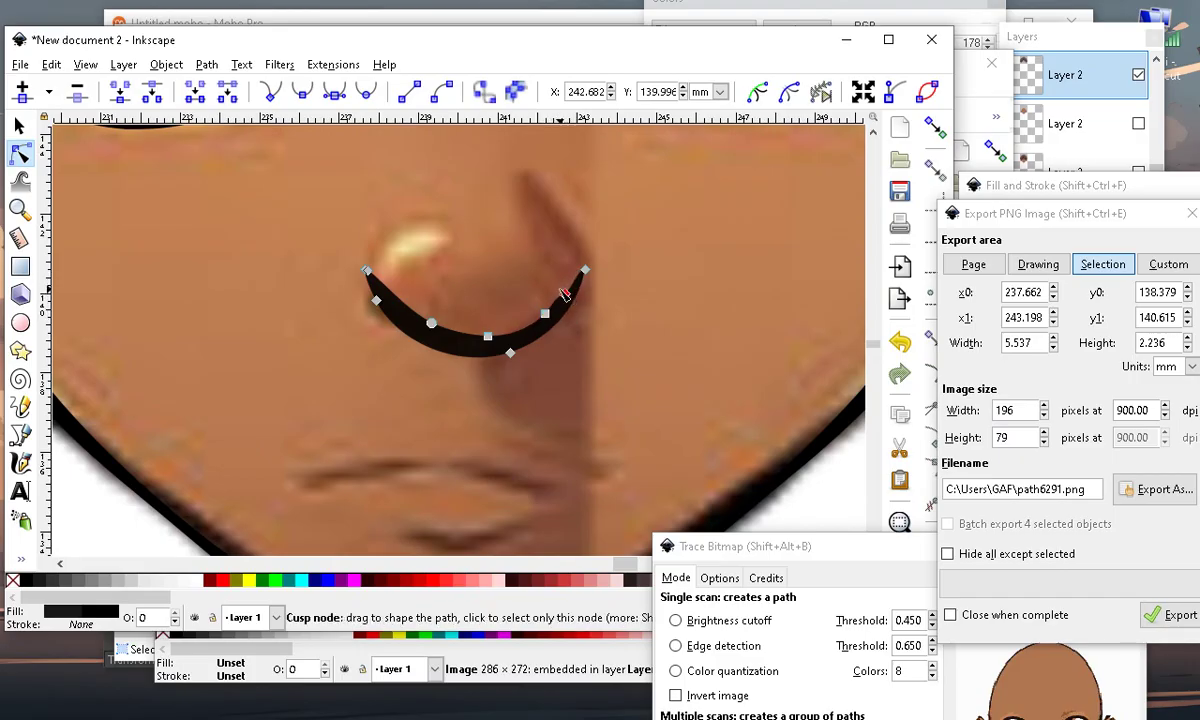
left_click_drag(487, 337, 438, 343)
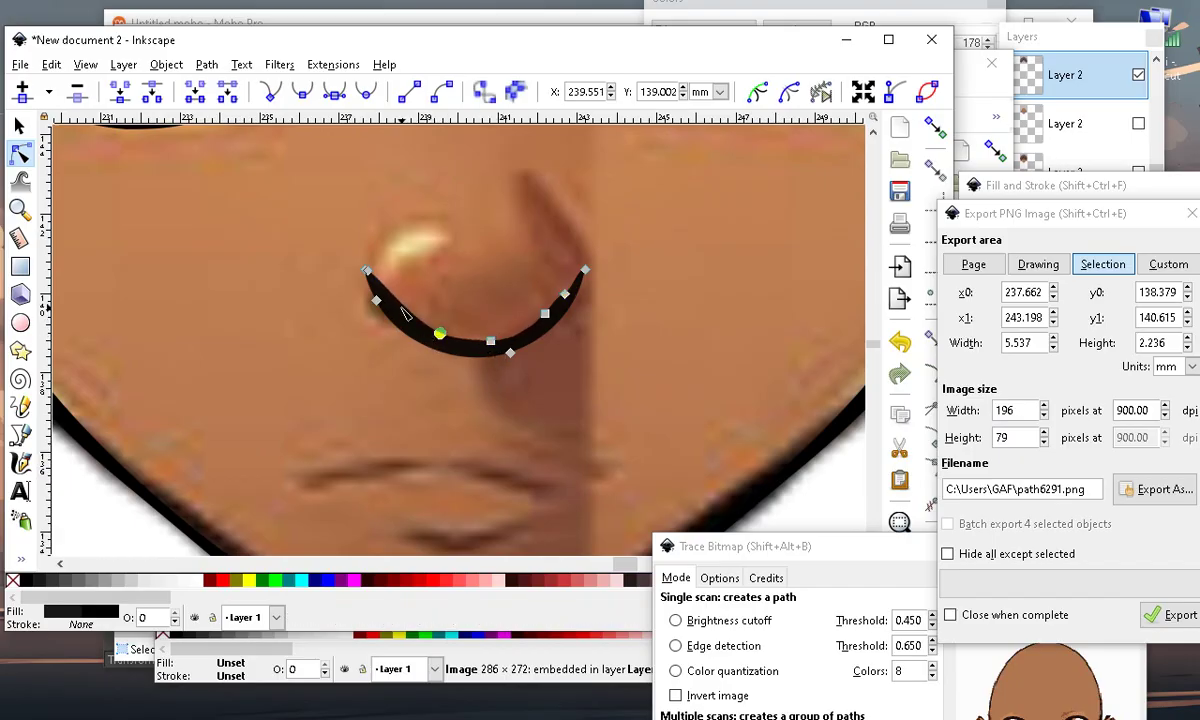
double_click(412, 314)
mouse_move(413, 315)
left_mouse_down()
mouse_move(403, 327)
mouse_move(411, 319)
left_mouse_up()
Examine the thinned nose line against the reference face from near and far
scroll(471, 373, "down", 4)
left_click(445, 497)
left_click(445, 497)
key("plus")
key("plus")
key("plus")
key("minus")
key("minus")
key("minus")
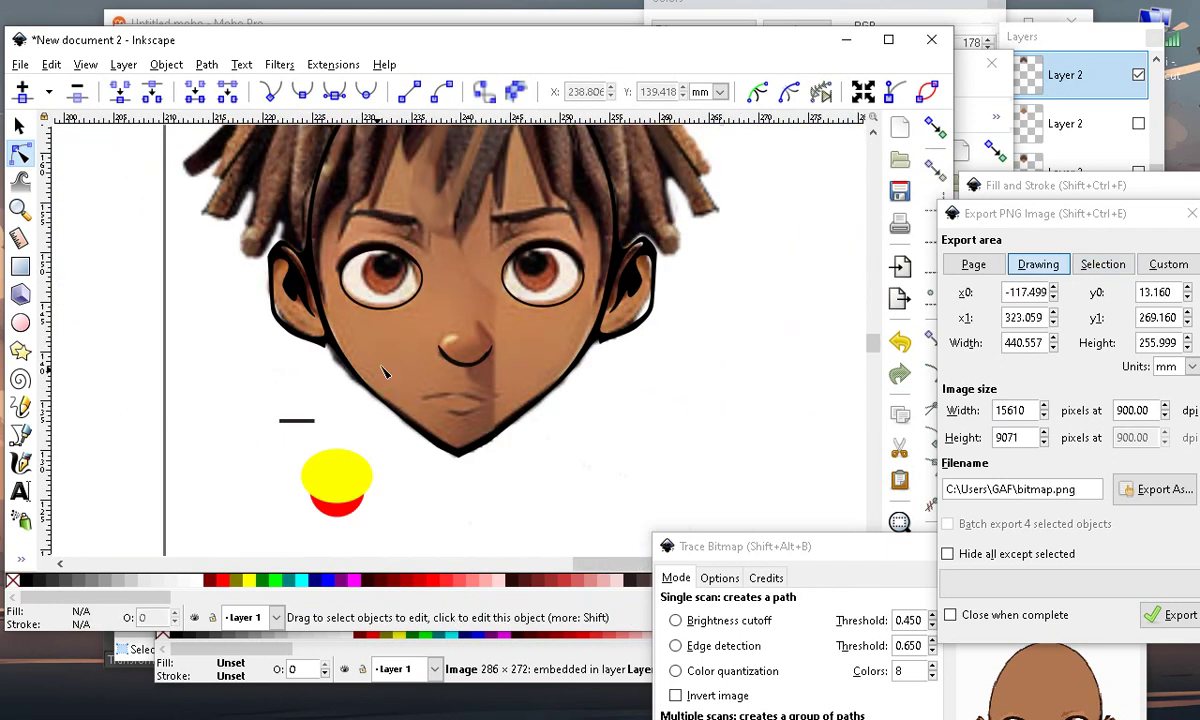
left_click(22, 127)
key("plus")
key("plus")
key("plus")
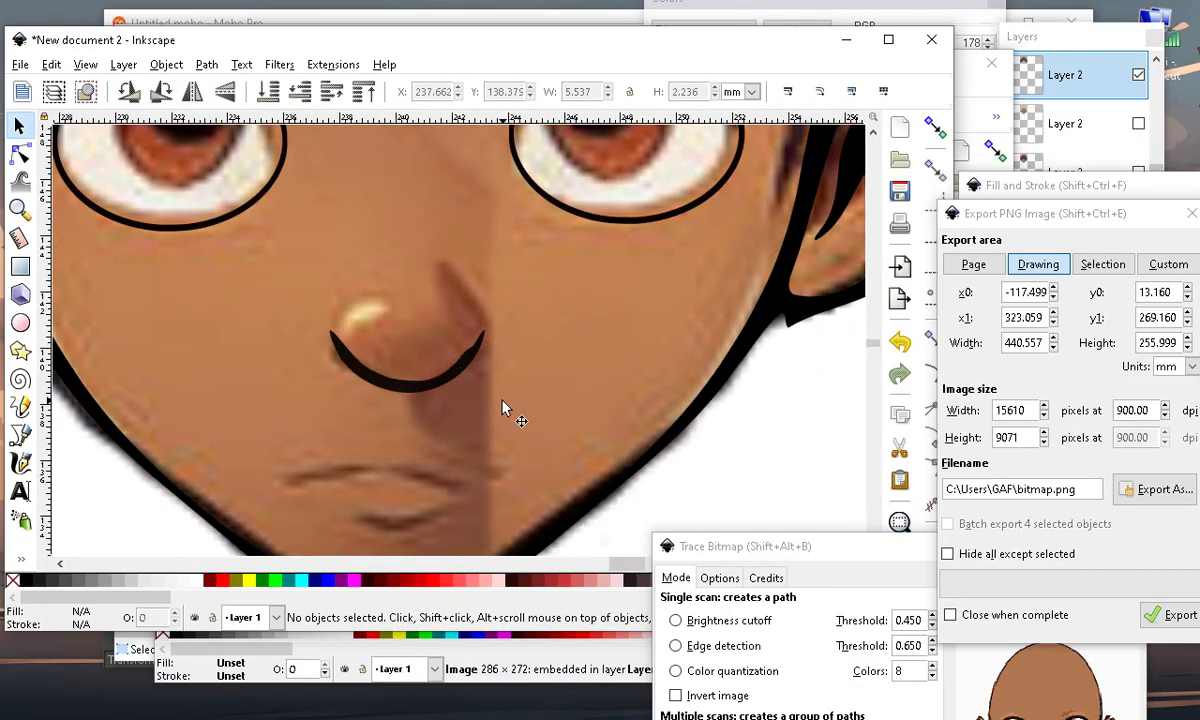
key("minus")
key("minus")
key("minus")
key("plus")
key("plus")
key("plus")
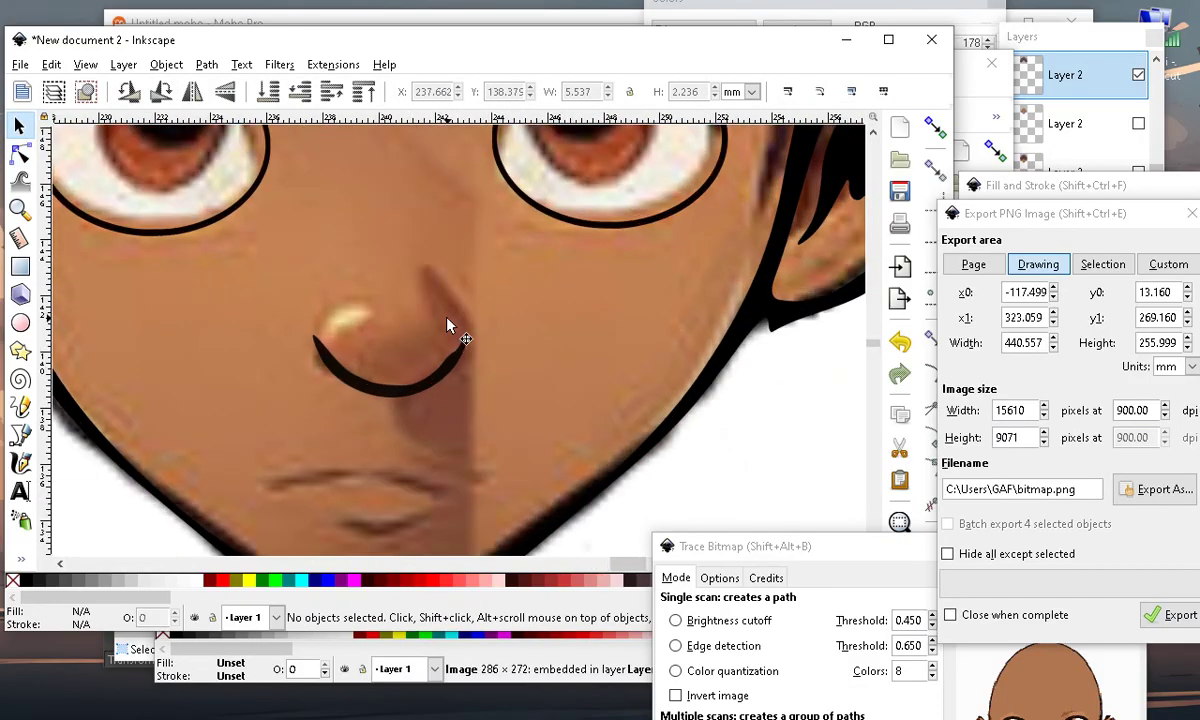
Duplicate the nose line, rotate the copy upright and place it along the right side of the nose
left_click(397, 390)
left_click(51, 64)
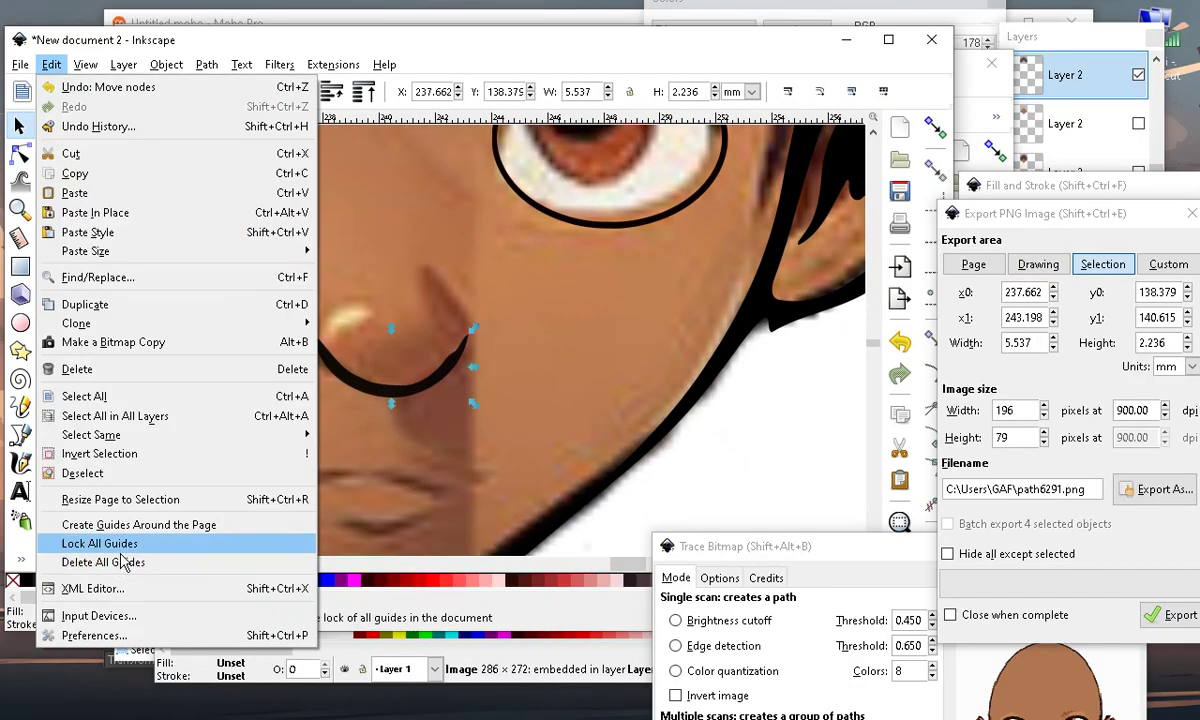
left_click(90, 304)
mouse_move(306, 331)
left_mouse_down()
mouse_move(343, 423)
mouse_move(407, 443)
mouse_move(415, 410)
left_mouse_up()
scroll(399, 350, "down", 2)
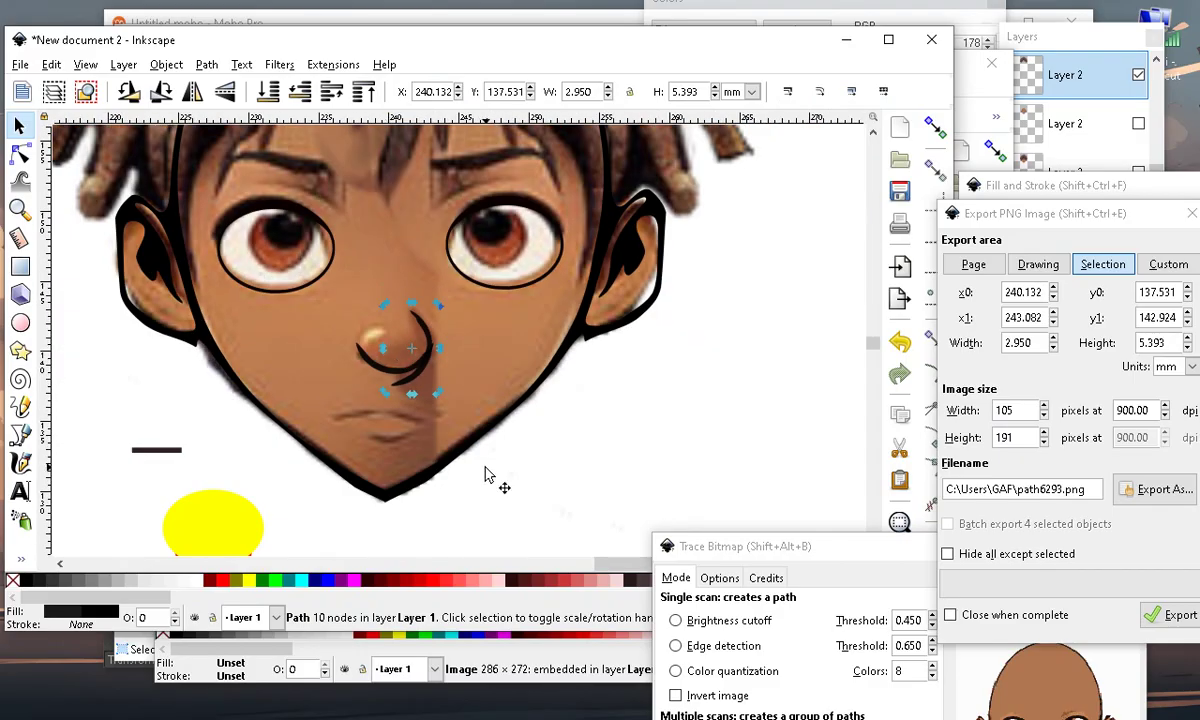
left_click(538, 488)
scroll(419, 360, "up", 2)
scroll(392, 394, "down", 2)
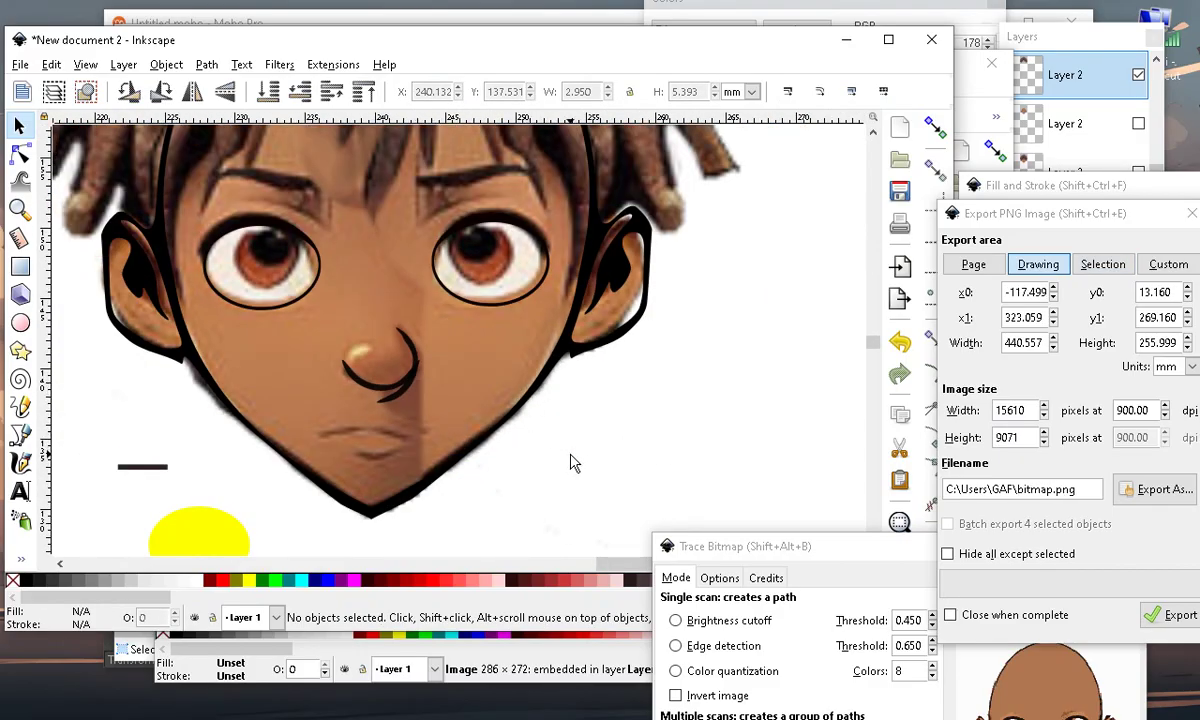
scroll(437, 412, "up", 2)
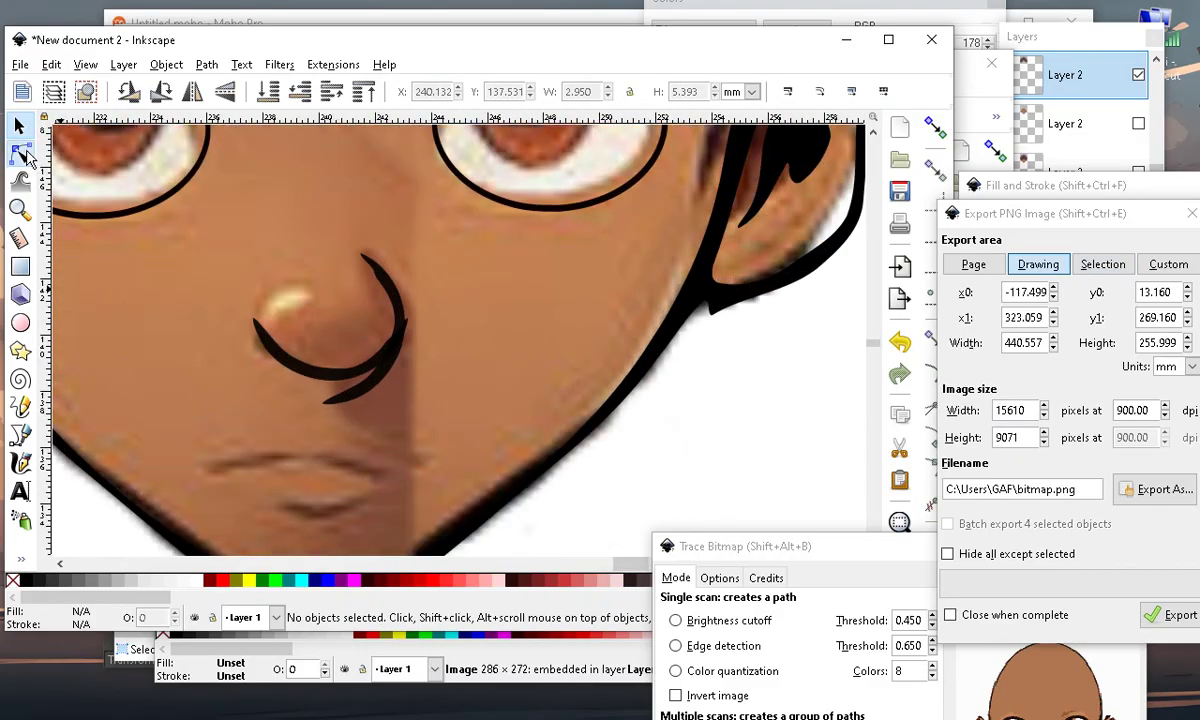
Delete the lower nodes of the rotated copy to remove the tail extending below the nose line
left_click(21, 152)
scroll(378, 337, "up", 3)
left_click(321, 505)
scroll(508, 360, "down", 2)
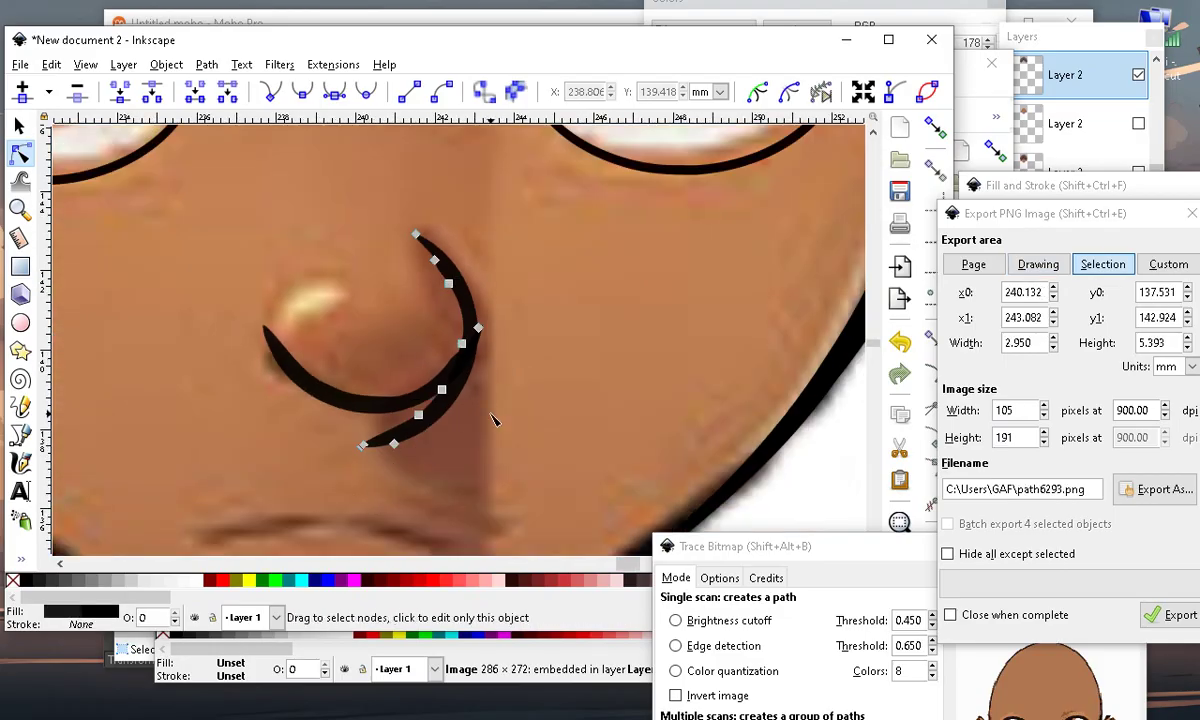
scroll(492, 420, "up", 2)
left_click_drag(113, 502, 430, 300)
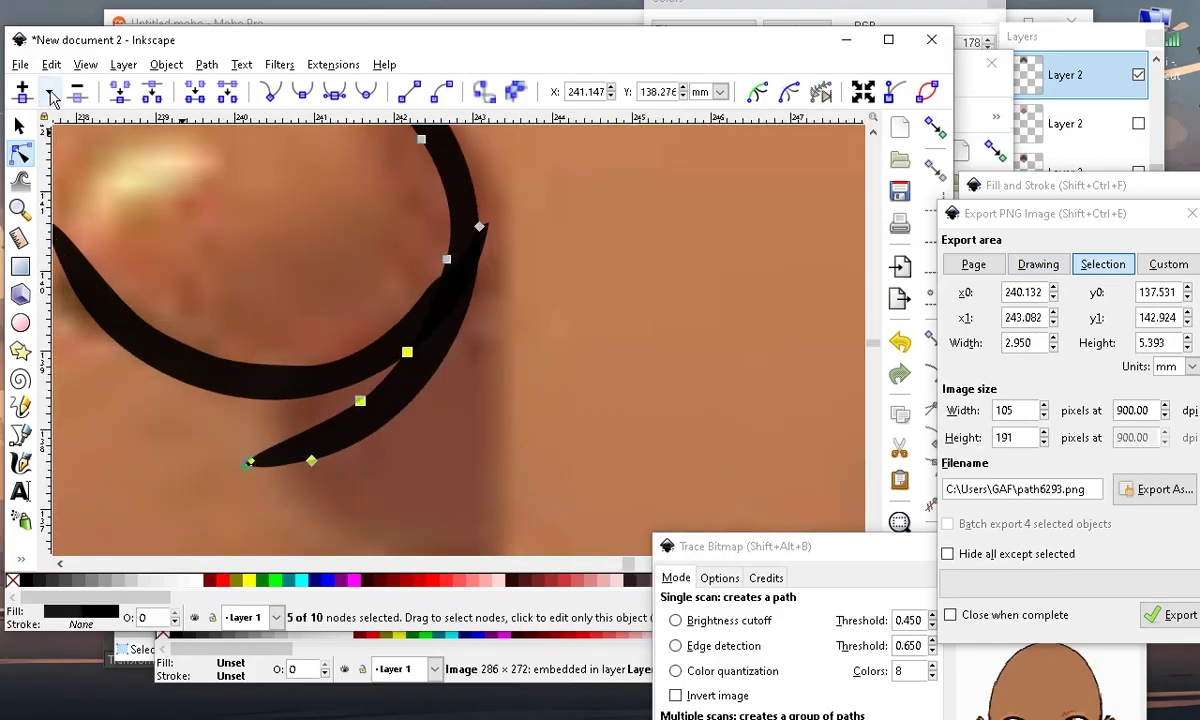
left_click(80, 93)
scroll(544, 308, "down", 5)
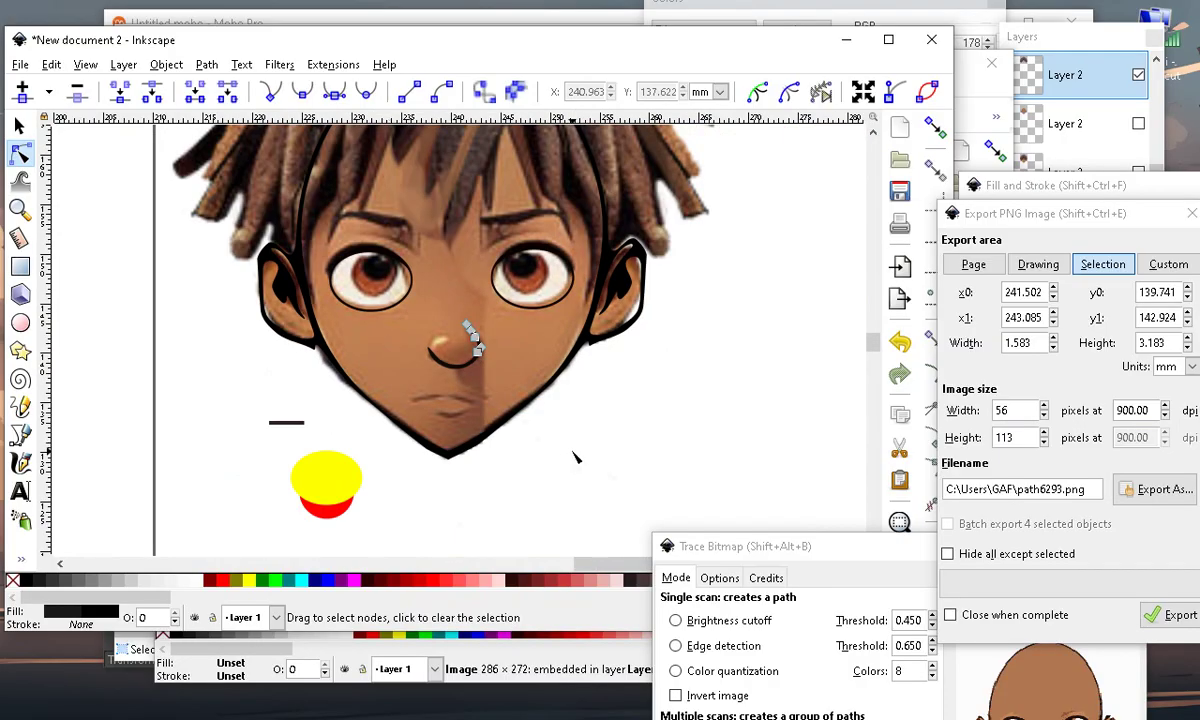
key("Escape")
Make the two lower end nodes of the nostril curve auto-smooth and move them down to overlap the nose line
scroll(477, 351, "up", 5)
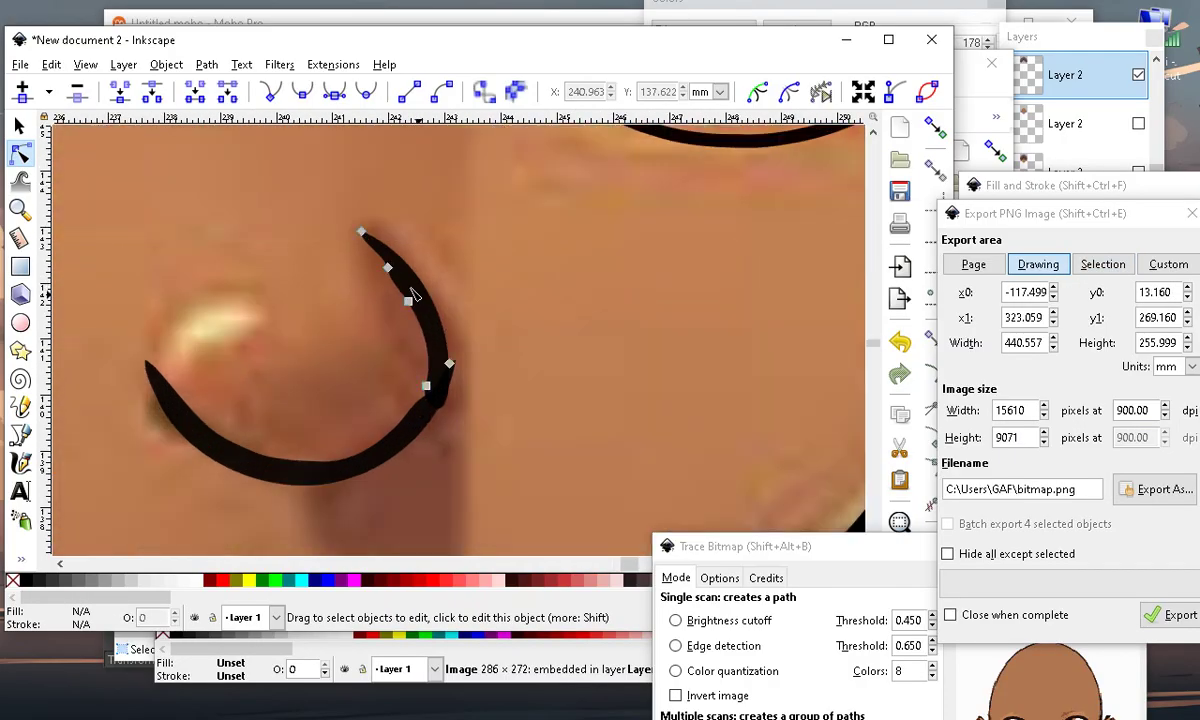
left_click(426, 385)
scroll(424, 408, "up", 1)
key("Escape")
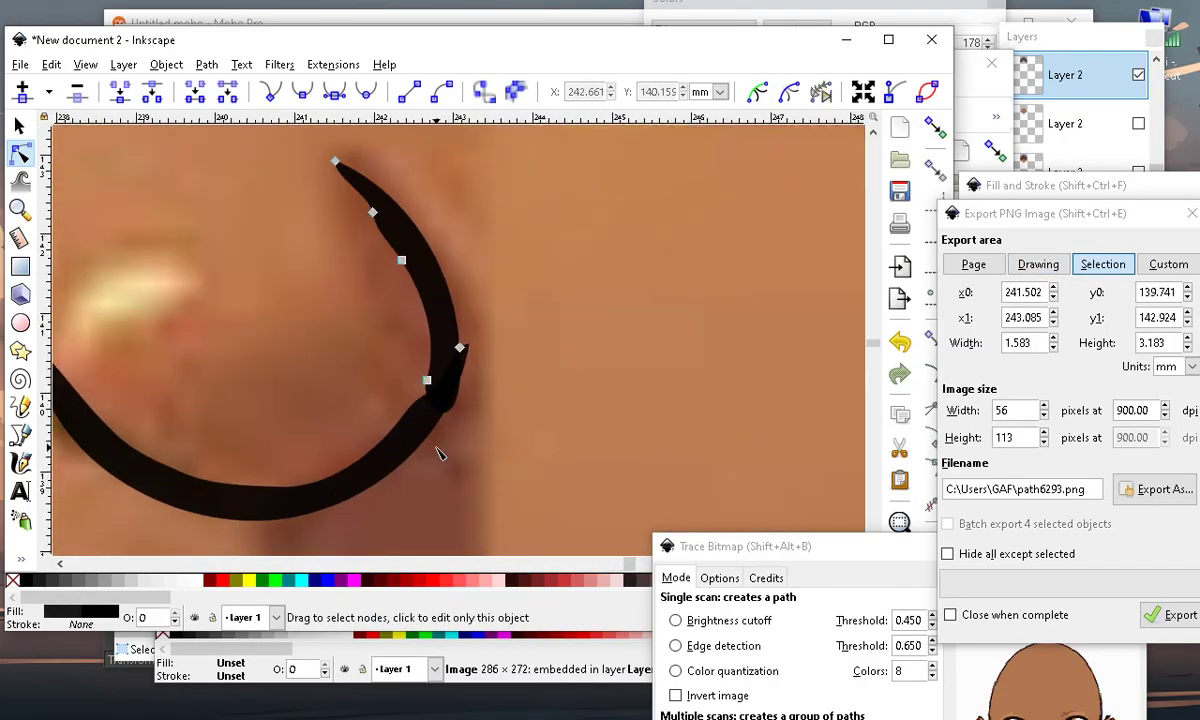
left_click_drag(547, 360, 405, 458)
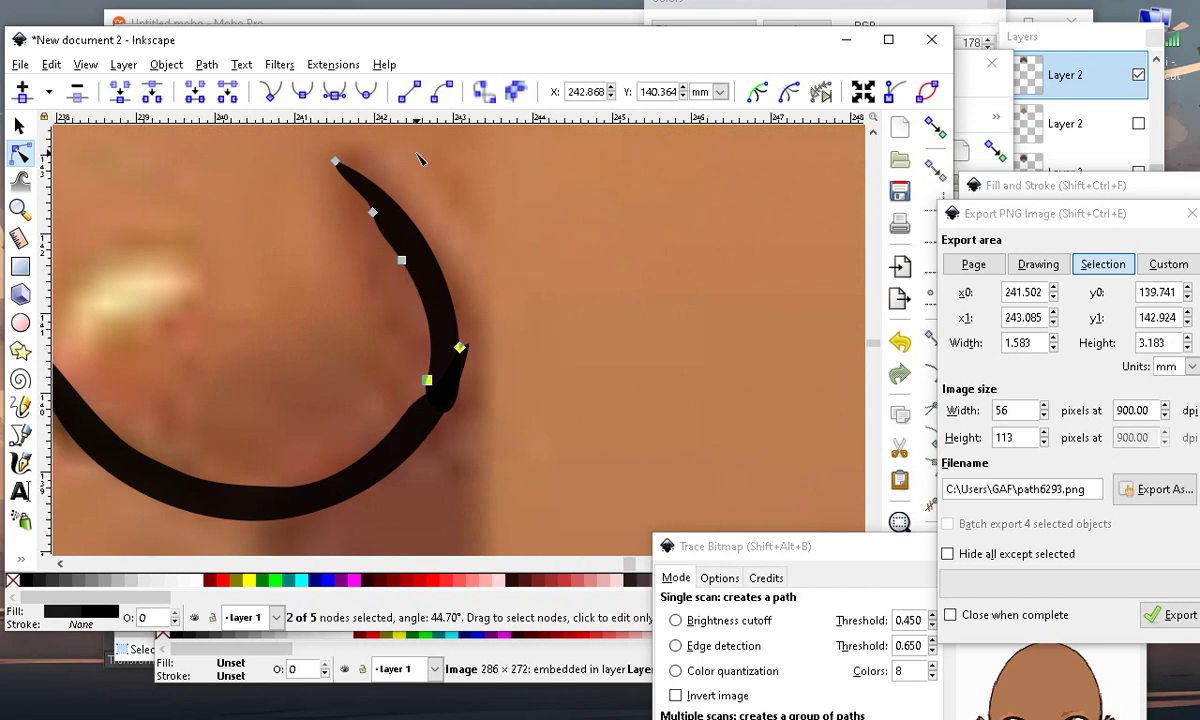
left_click(365, 92)
scroll(491, 403, "down", 1)
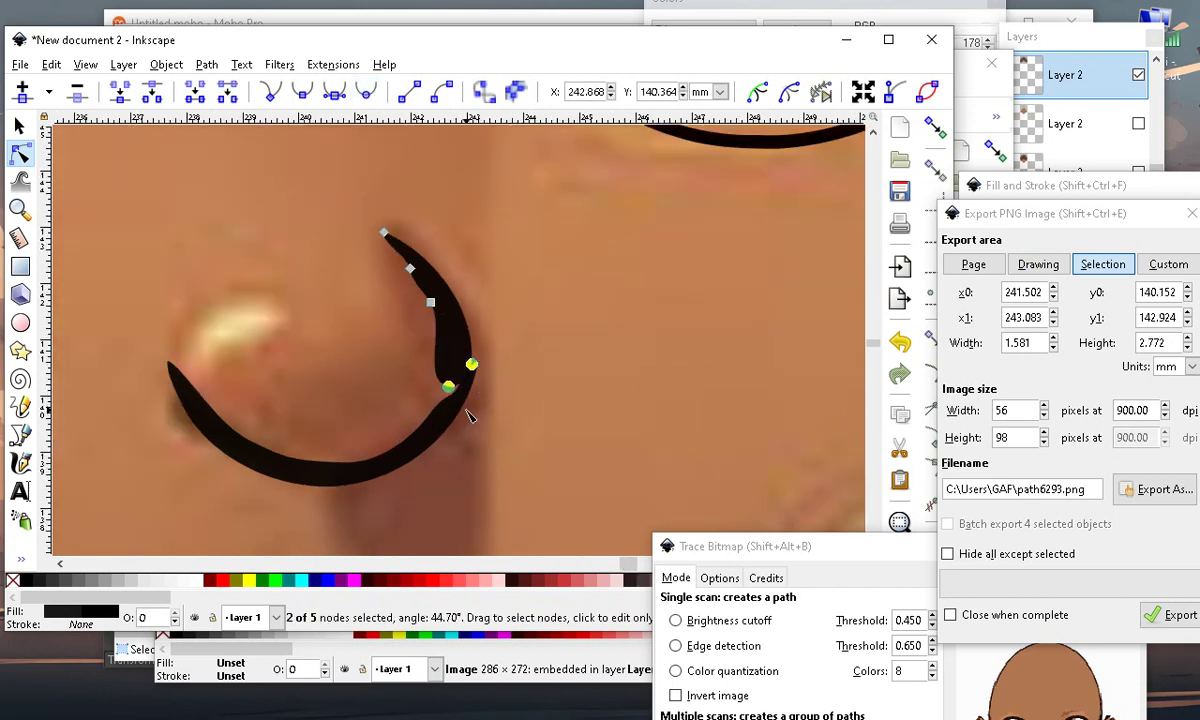
left_click_drag(450, 389, 458, 410)
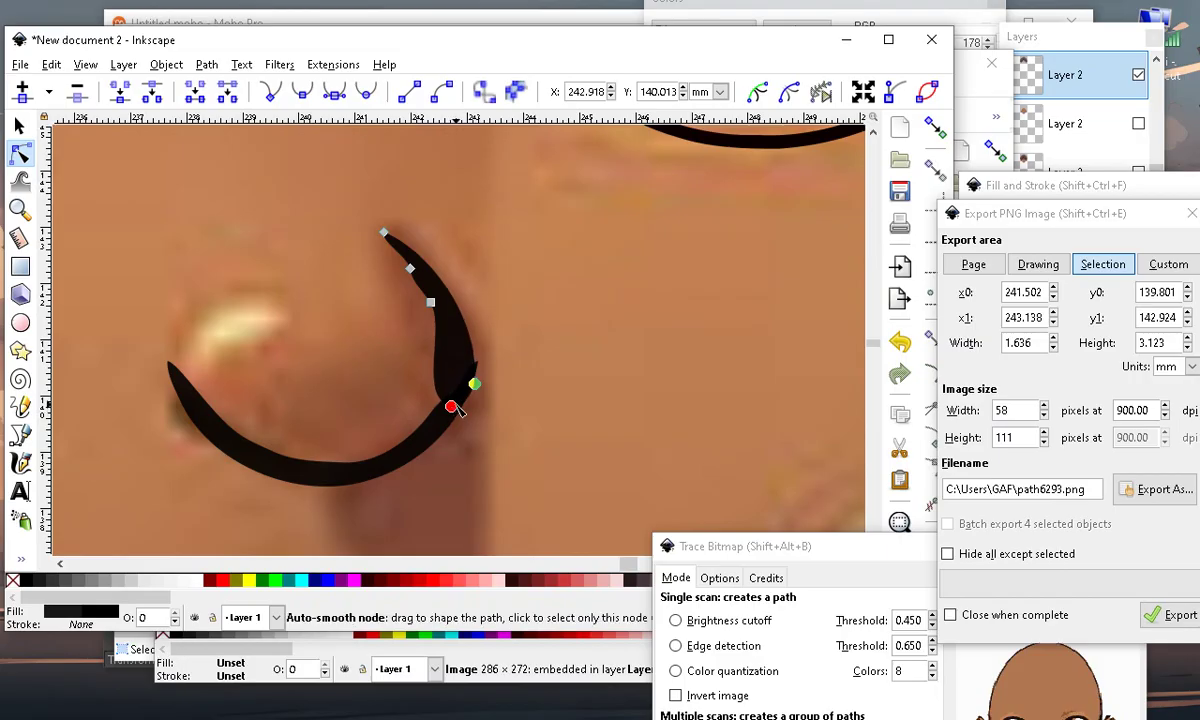
Add a node on the nostril curve's outer edge and pull it outward to round the curve
double_click(472, 344)
left_click_drag(472, 344, 490, 356)
scroll(486, 330, "down", 3)
left_click(652, 525)
scroll(497, 337, "up", 1)
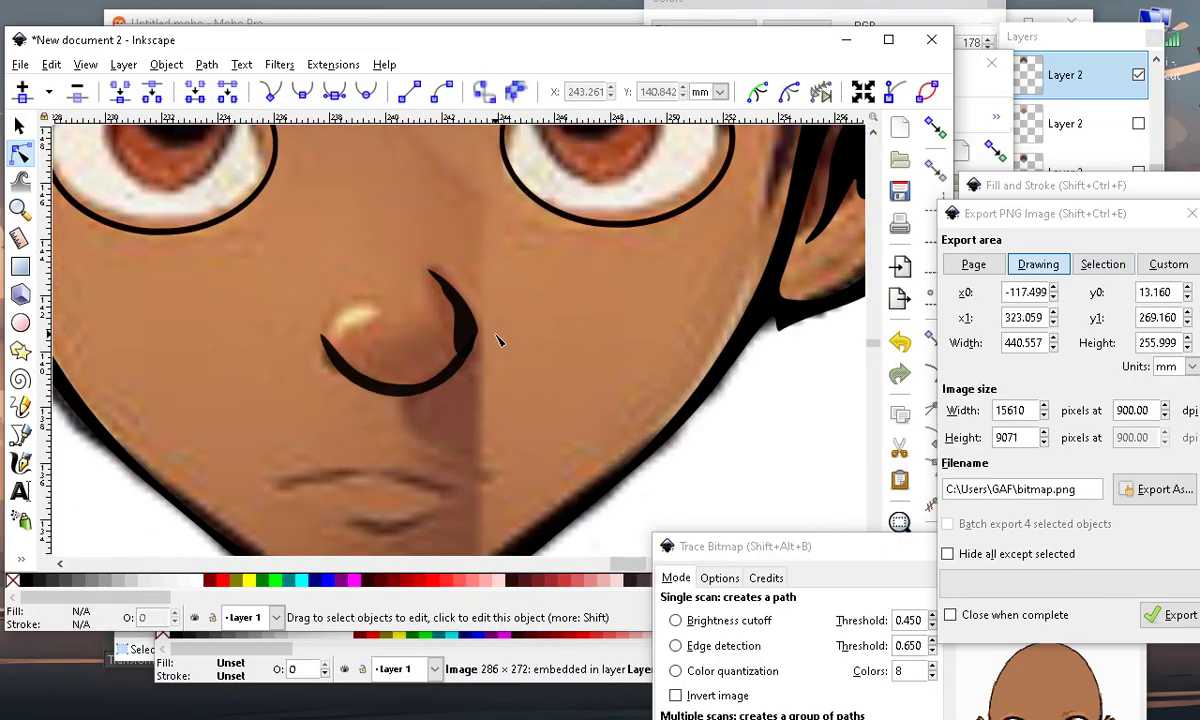
Add a node on the nostril curve's inner edge and move it outward to slim the thick lower part
scroll(470, 355, "up", 2)
left_click(474, 344)
double_click(470, 341)
left_click_drag(474, 343, 485, 350)
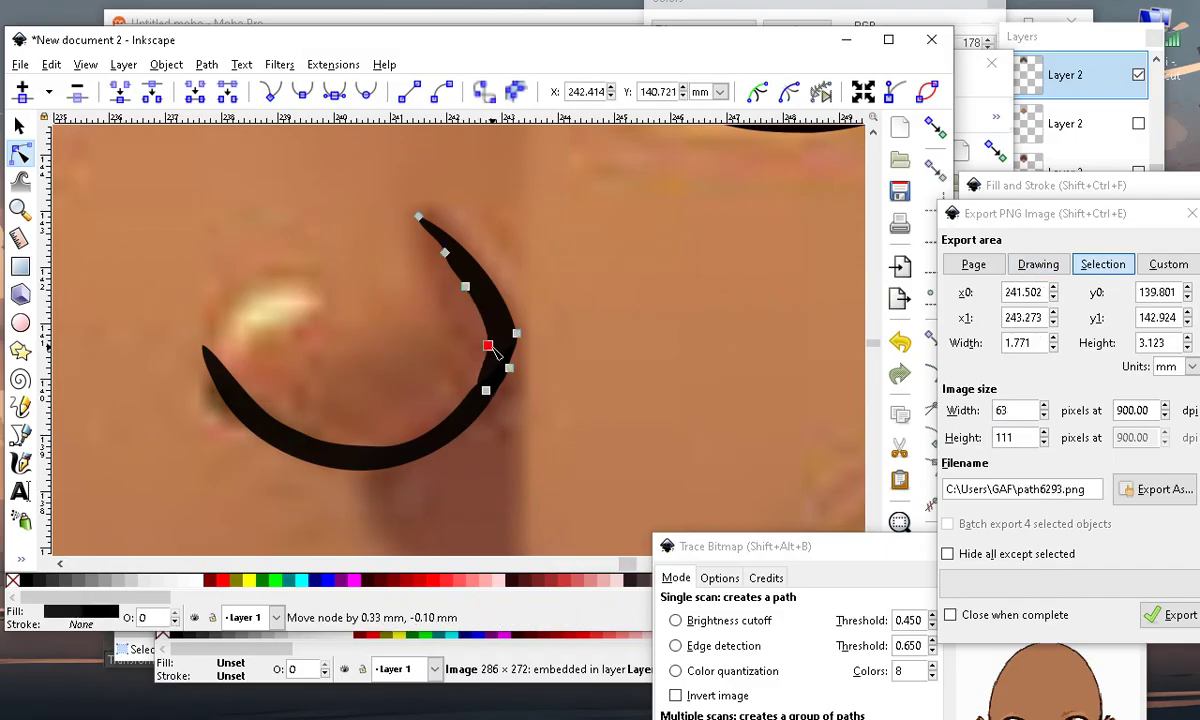
scroll(380, 352, "down", 5)
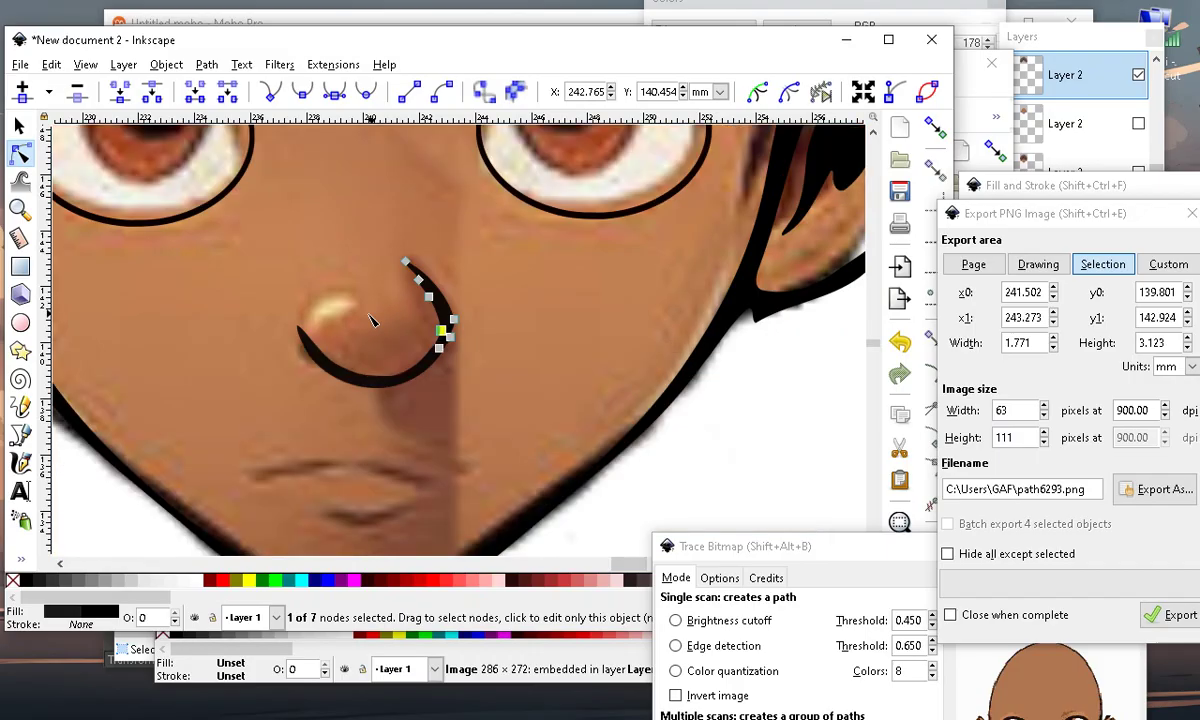
key("Escape")
Examine the joined nose outline on the whole face at different magnifications
scroll(335, 352, "down", 2)
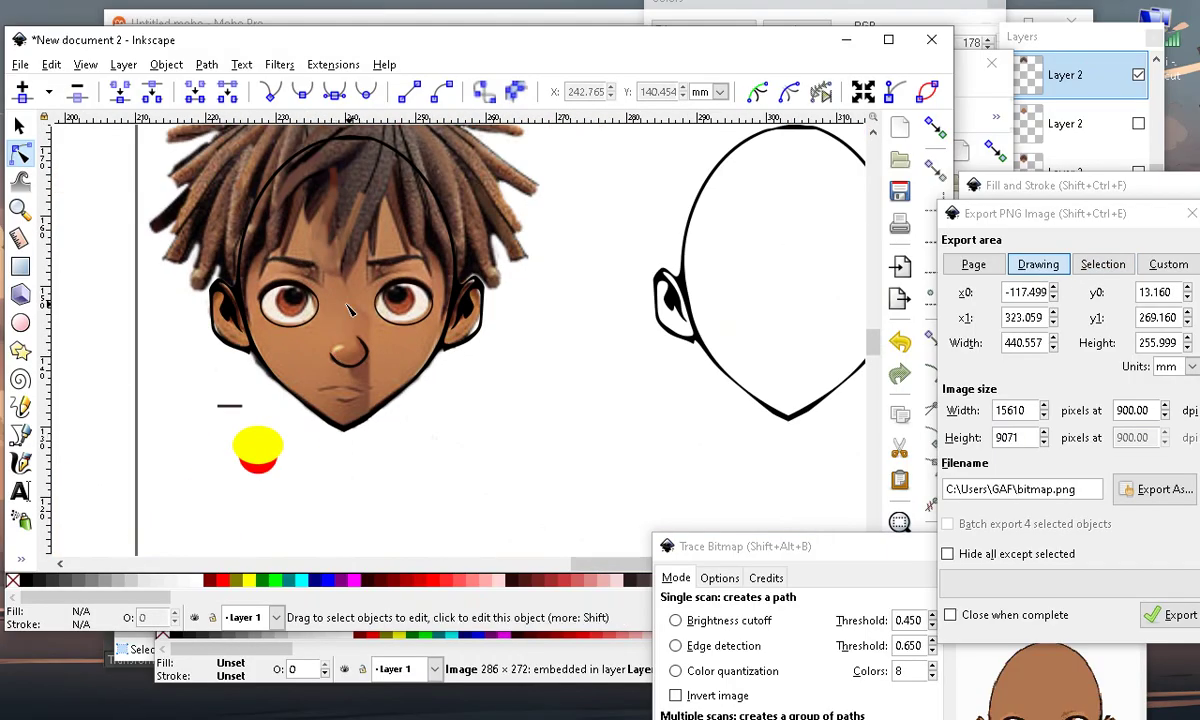
scroll(332, 501, "up", 3)
scroll(418, 370, "down", 2)
scroll(365, 466, "up", 1)
scroll(365, 466, "down", 1)
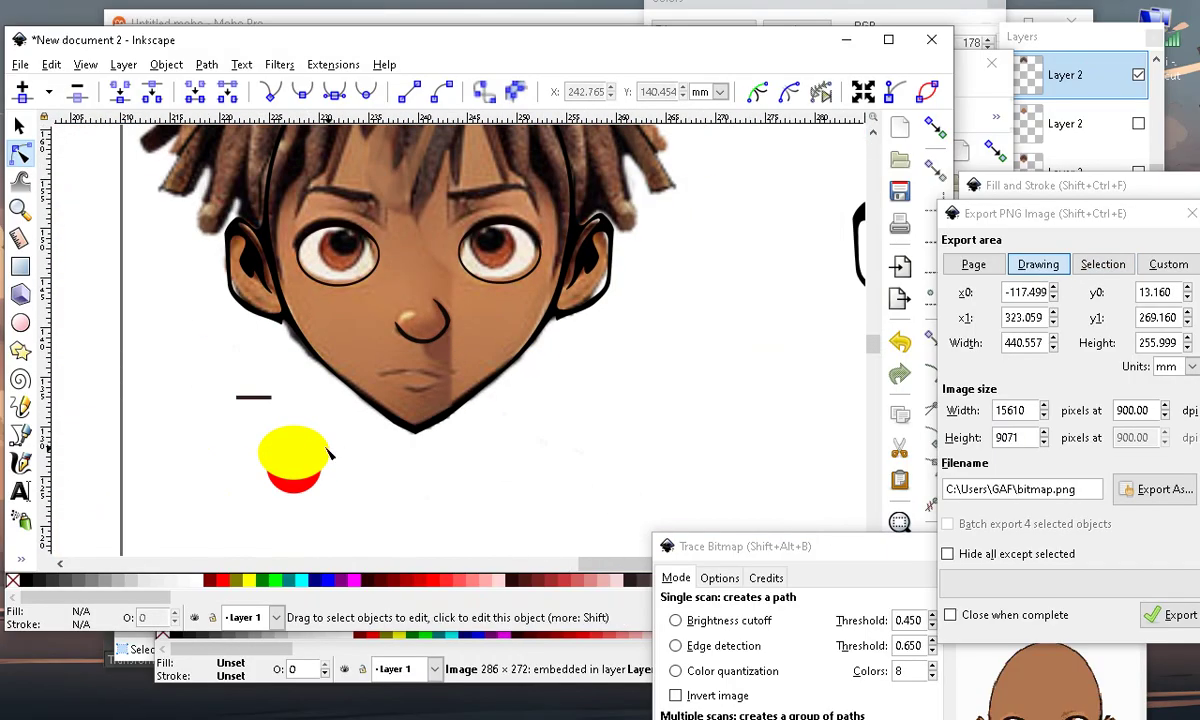
scroll(485, 271, "up", 2)
scroll(487, 267, "down", 2)
scroll(480, 285, "up", 2)
scroll(480, 285, "down", 1)
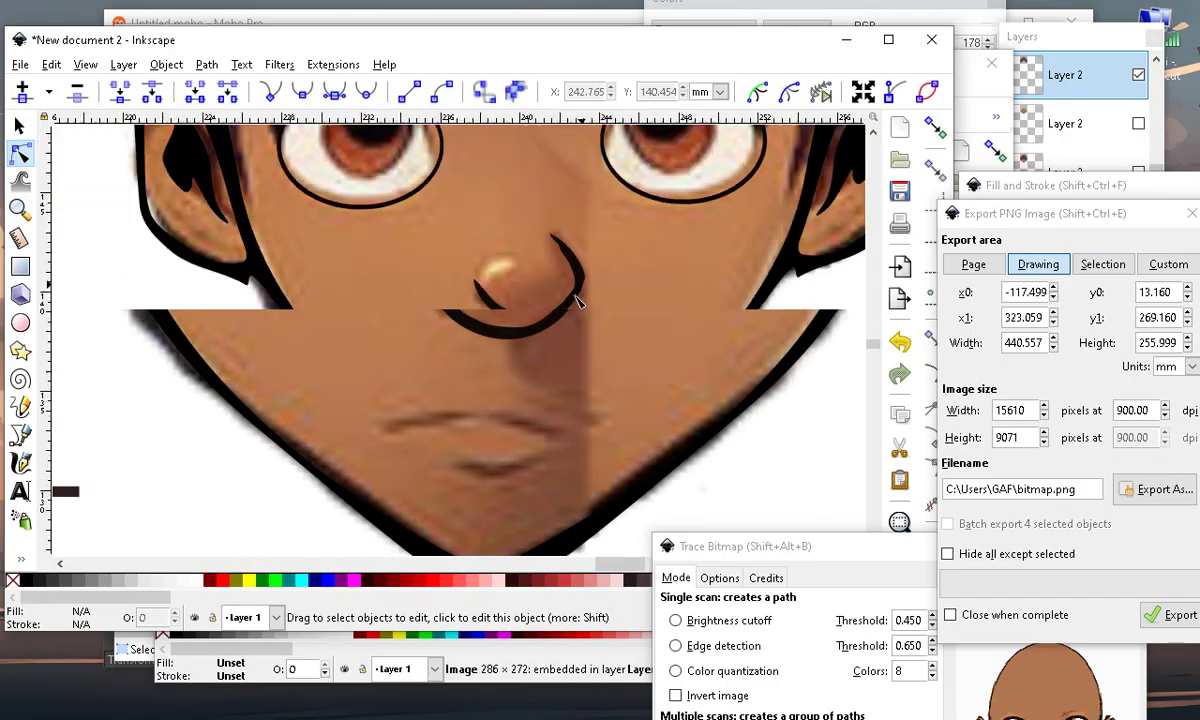
Bucket-fill the dark horizontal bar beside the chin to create a separate black shape, leaving it ready for selection and transformation
left_click(20, 558)
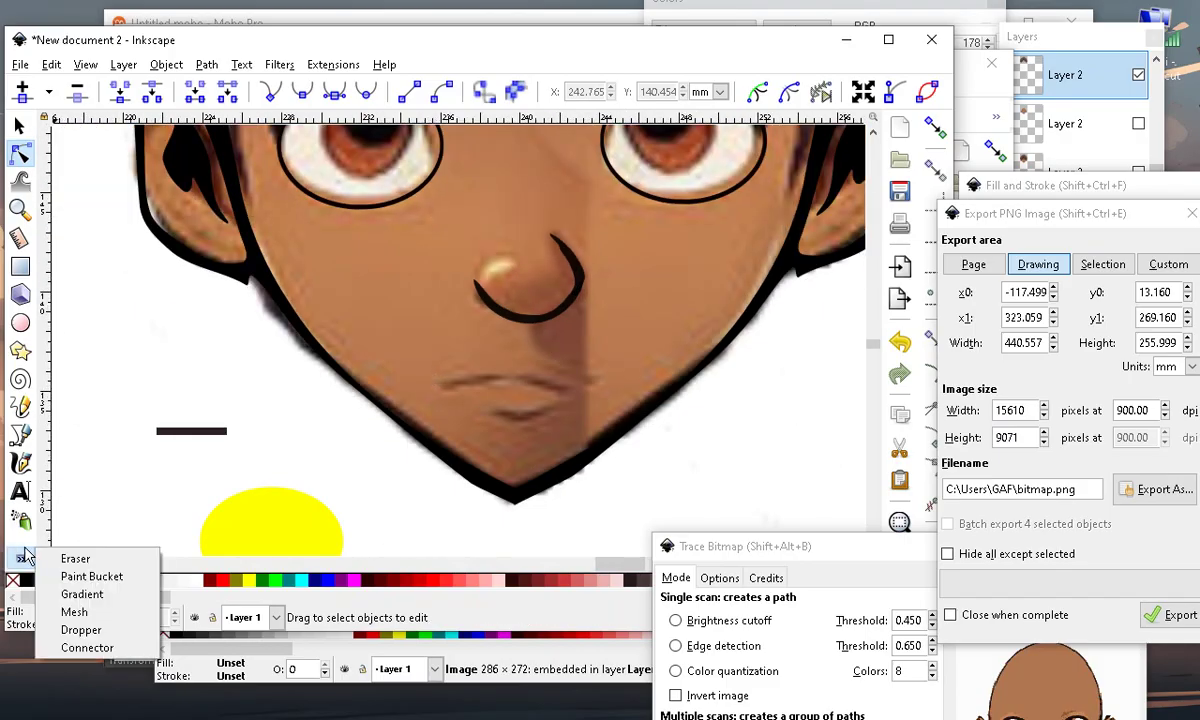
left_click(100, 540)
scroll(260, 455, "up", 1)
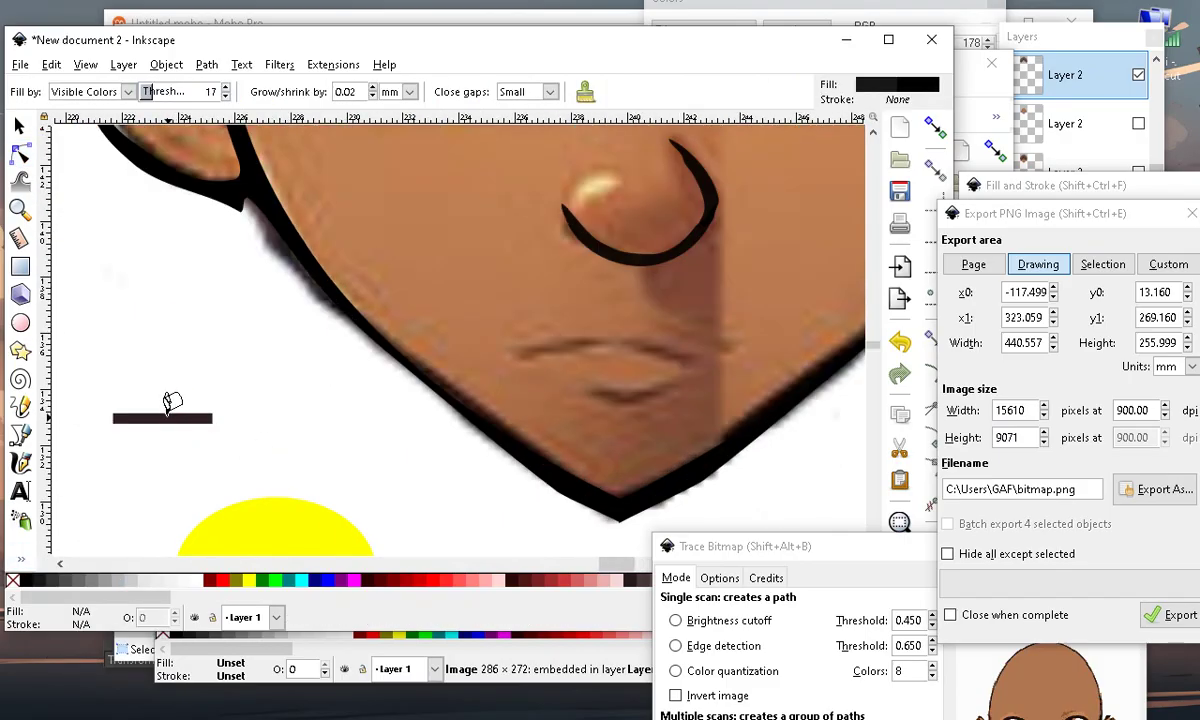
left_click(165, 416)
left_click(18, 125)
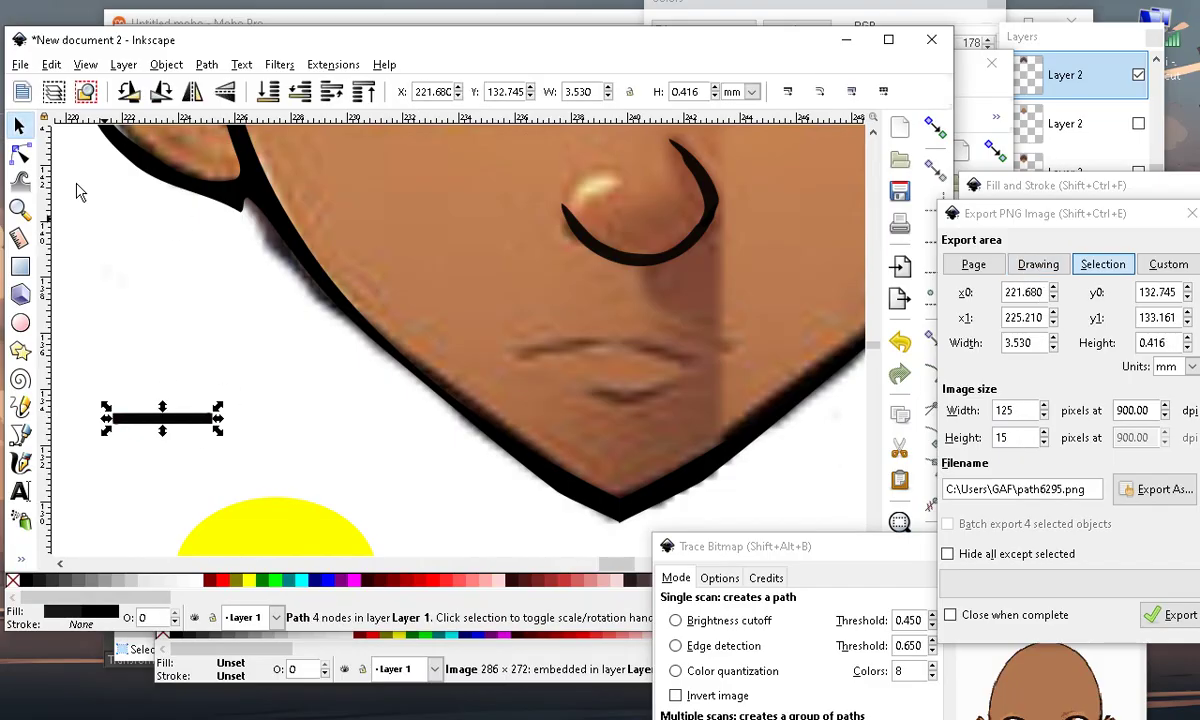
Move the separate black bar from beside the chin onto the mouth of the reference face
left_click(166, 416)
left_click_drag(142, 417, 560, 366)
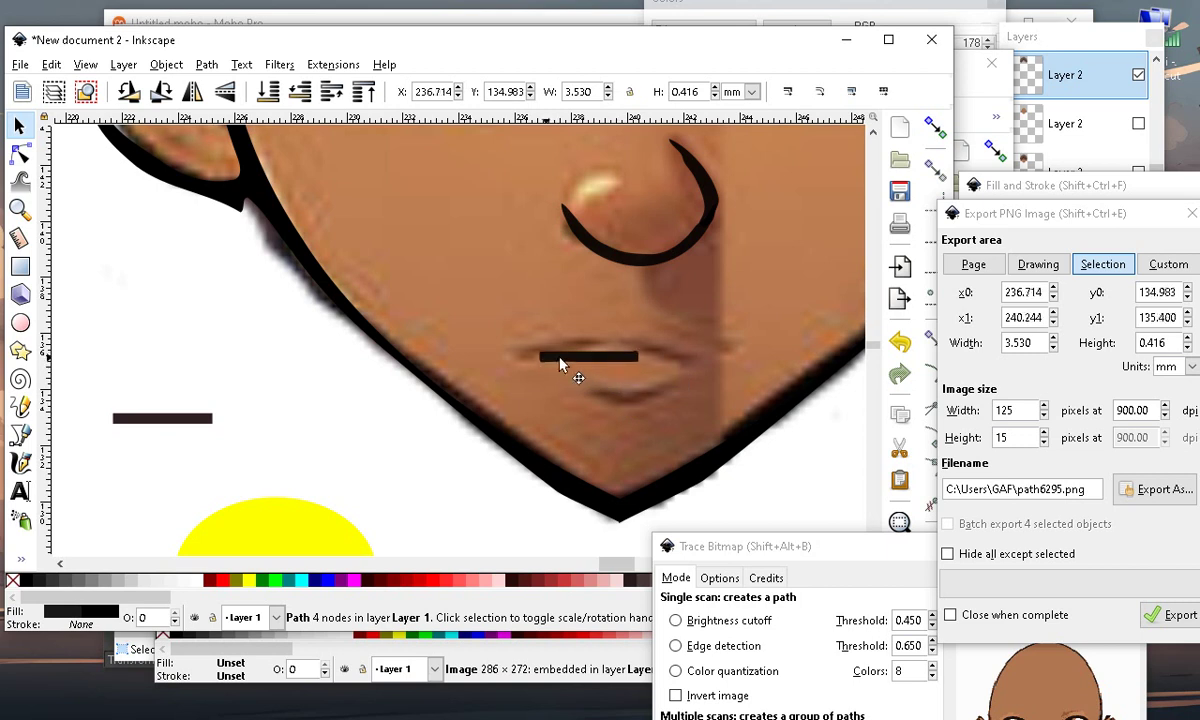
scroll(651, 350, "up", 2)
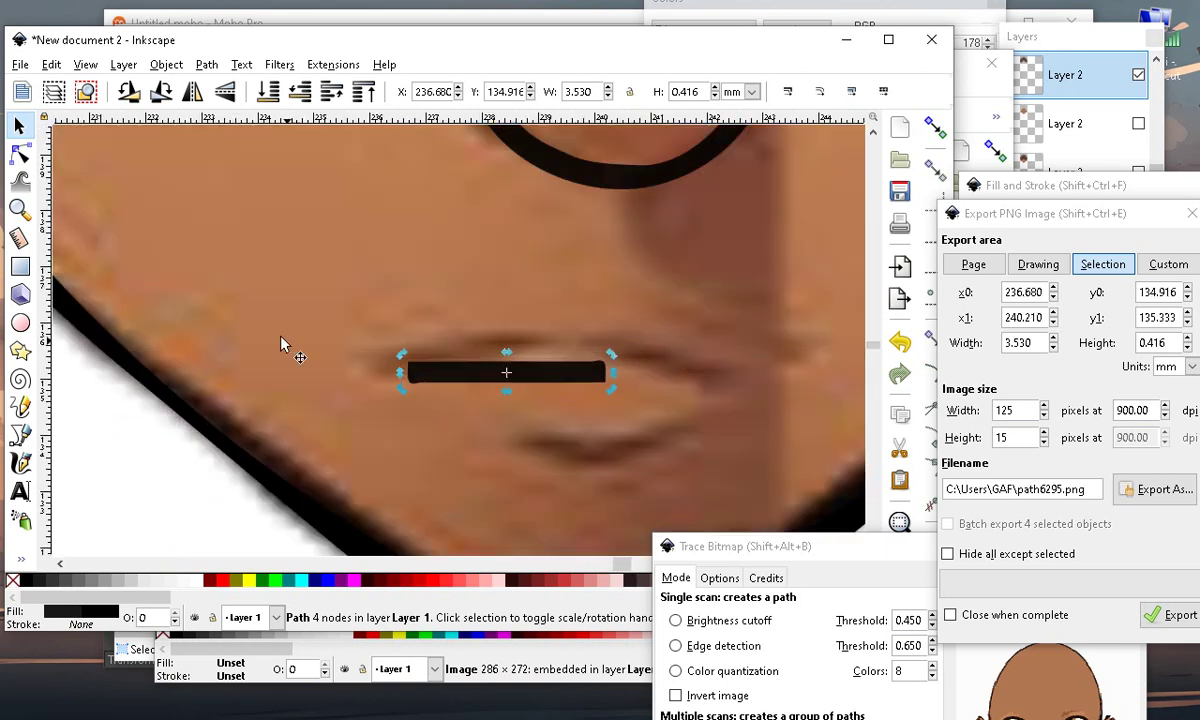
Reposition the black bar's end nodes to span the mouth and arch its upper edge along the upper lip
left_click(20, 155)
scroll(611, 300, "up", 1)
scroll(595, 351, "down", 2)
scroll(595, 428, "up", 2)
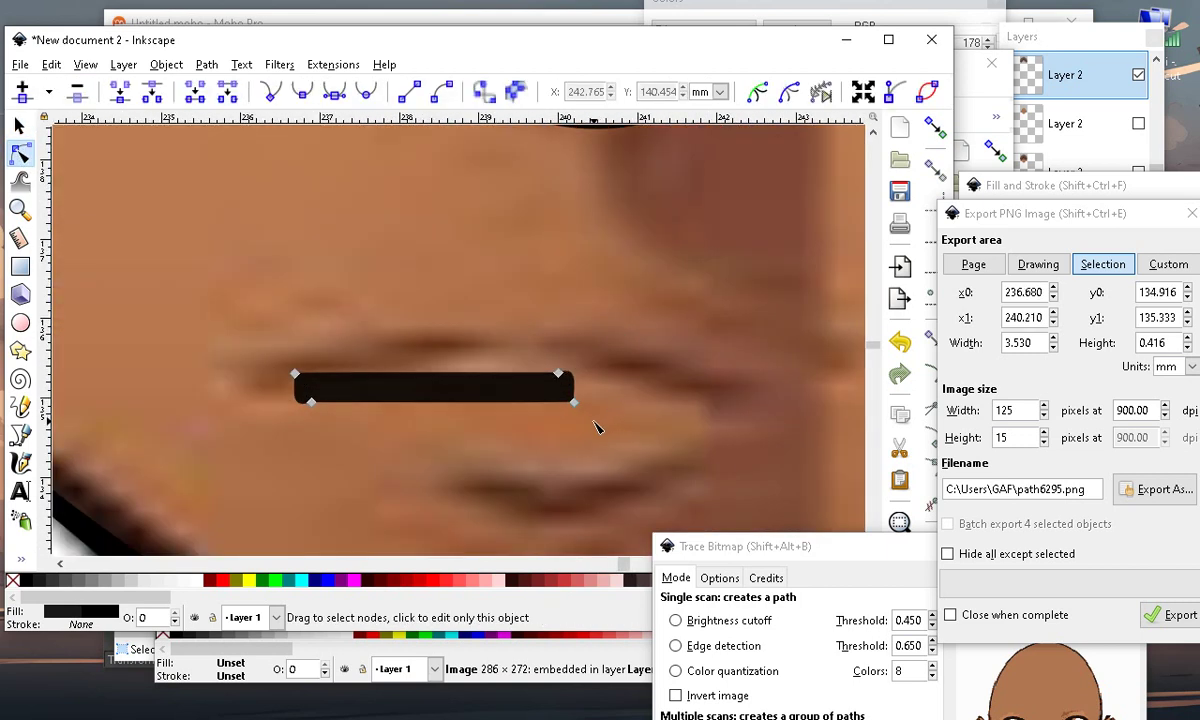
left_click_drag(573, 402, 731, 399)
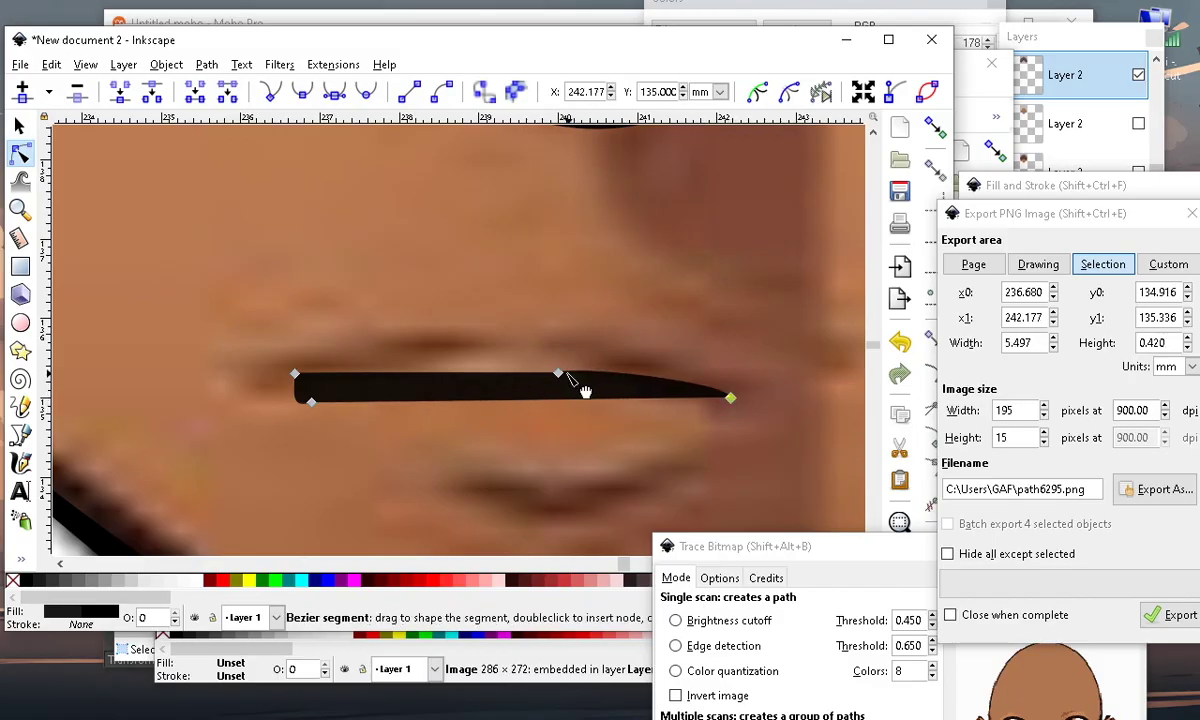
left_click_drag(562, 375, 650, 354)
left_click_drag(323, 390, 292, 406)
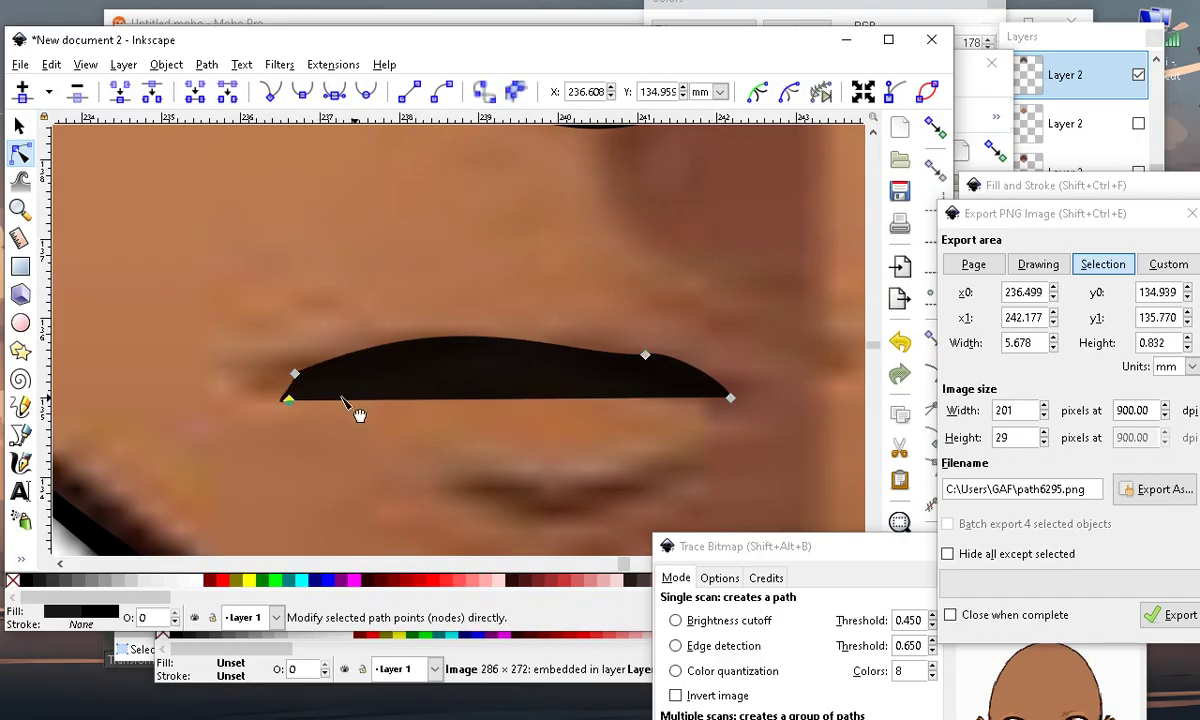
scroll(348, 410, "down", 3)
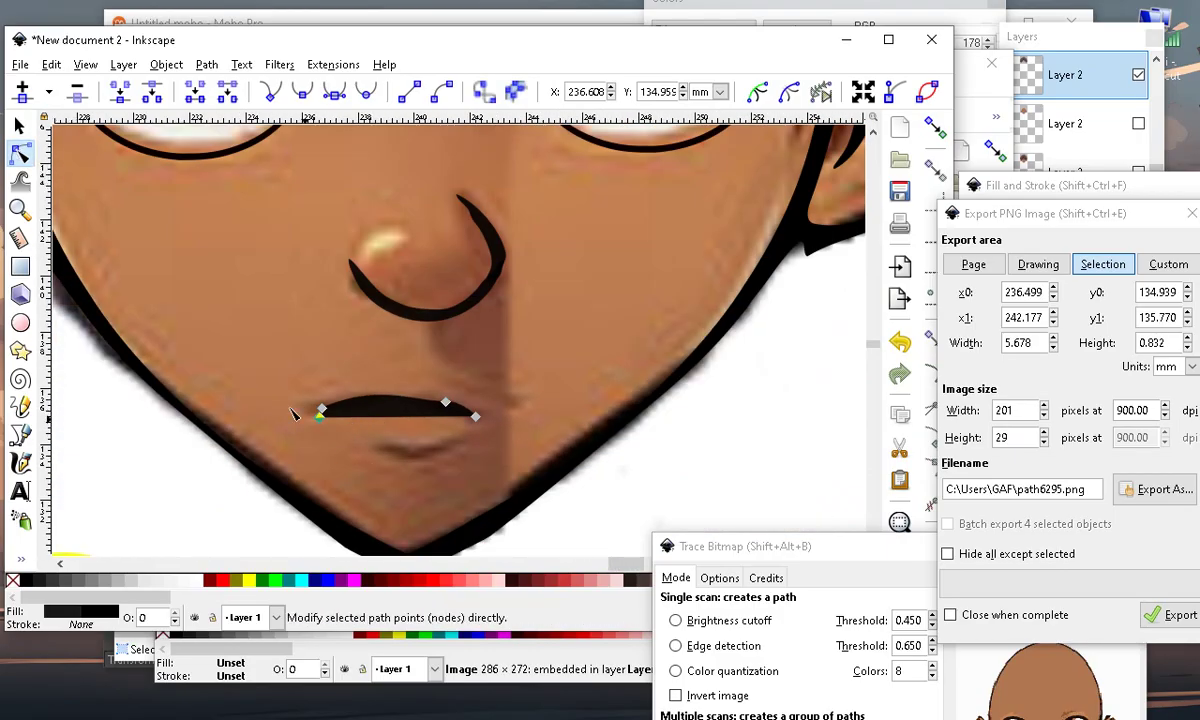
Fill the mouth shape with red so it stands out over the reference face
scroll(410, 485, "up", 1)
left_click(220, 580)
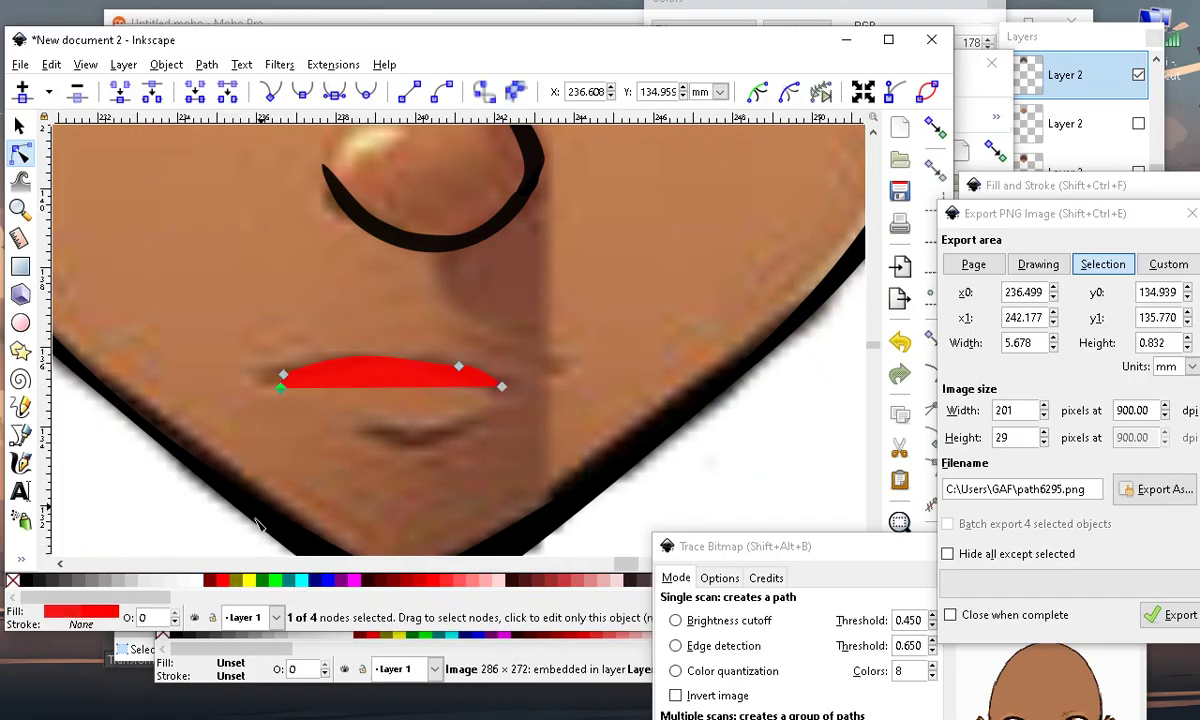
left_click(740, 557)
left_click(72, 47)
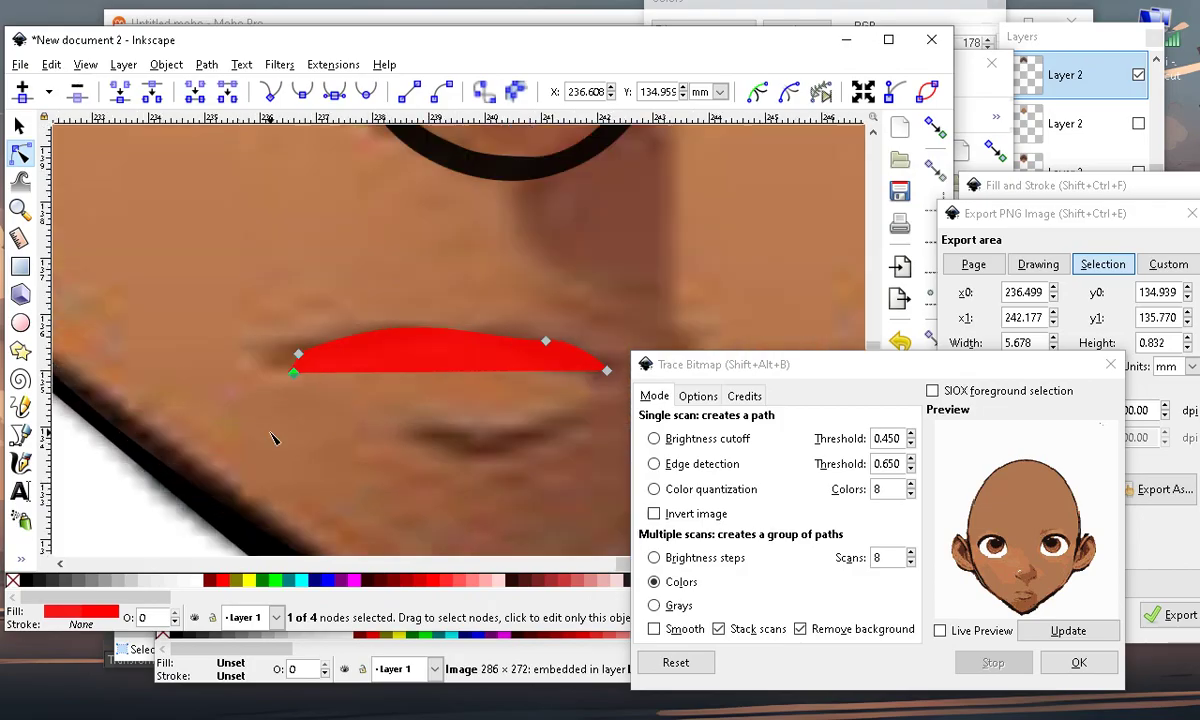
Lower the mouth shape's upper edge and add a node on its lower edge, raising it into a thin arched line
left_click_drag(423, 327, 433, 351)
double_click(350, 372)
left_click_drag(347, 372, 343, 362)
scroll(380, 380, "down", 2)
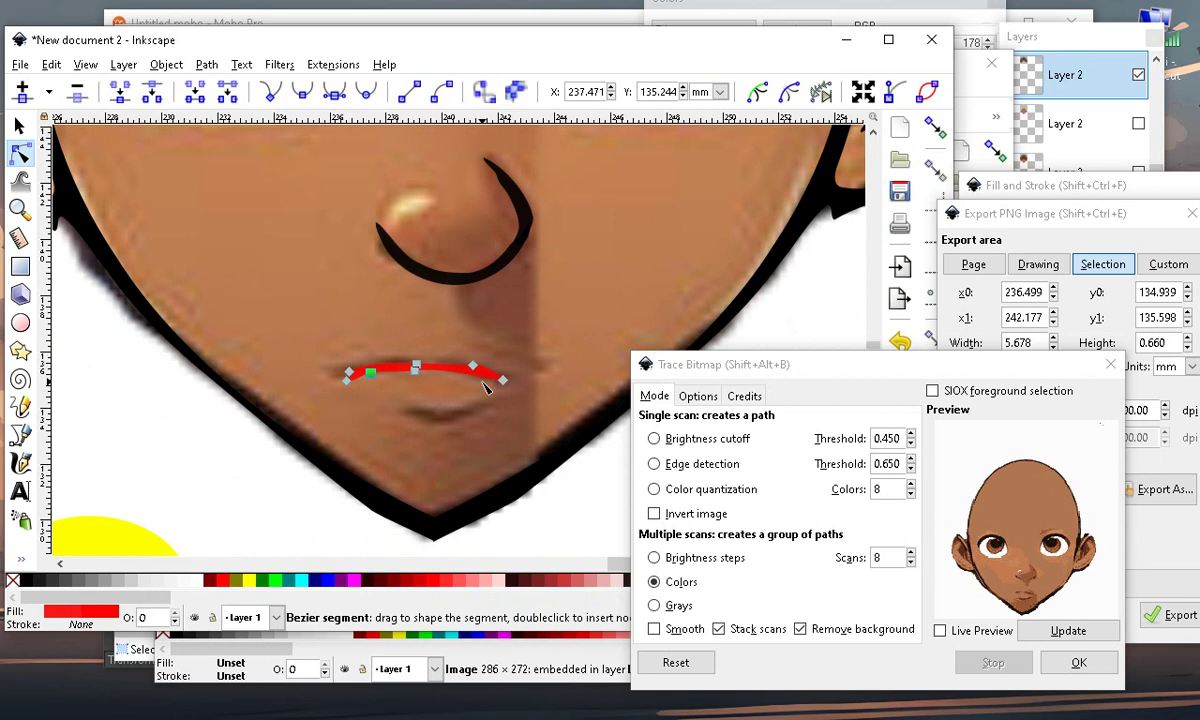
Move the upper node near the mouth line's right end outward and down to taper that end
scroll(475, 370, "up", 2)
left_click_drag(462, 346, 515, 362)
scroll(470, 368, "down", 4)
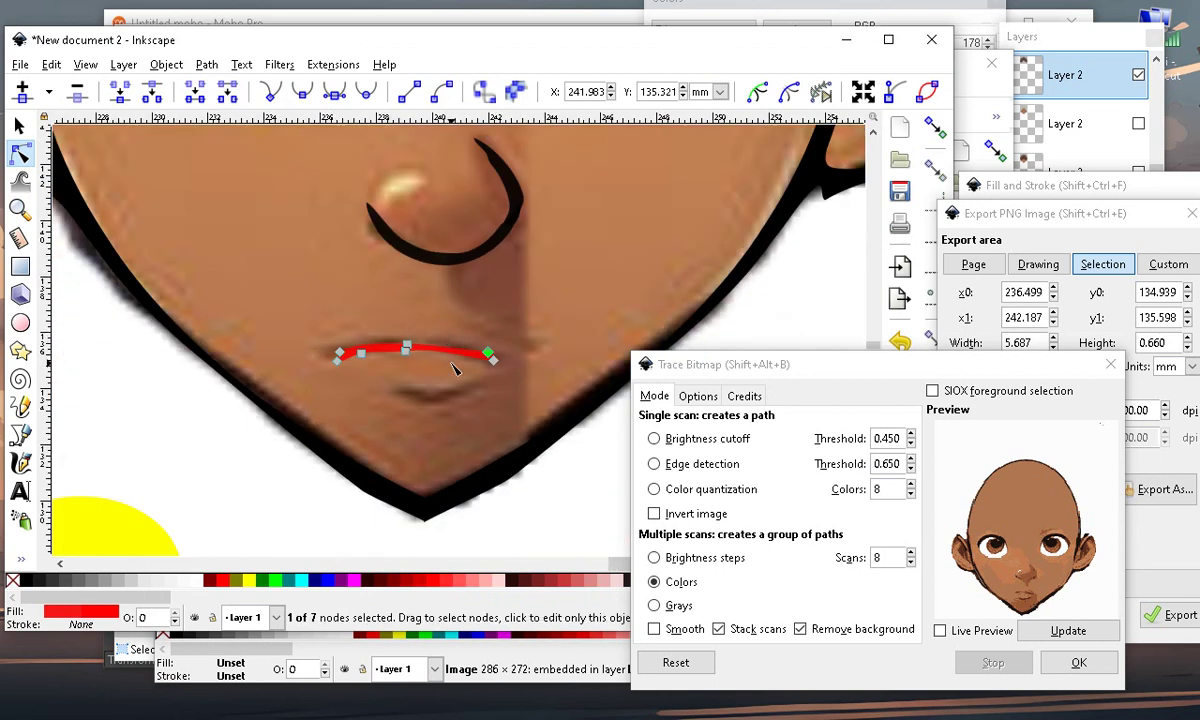
Make the three middle nodes of the red mouth line auto-smooth and clear the selection
key("Escape")
scroll(420, 407, "up", 2)
scroll(420, 383, "up", 2)
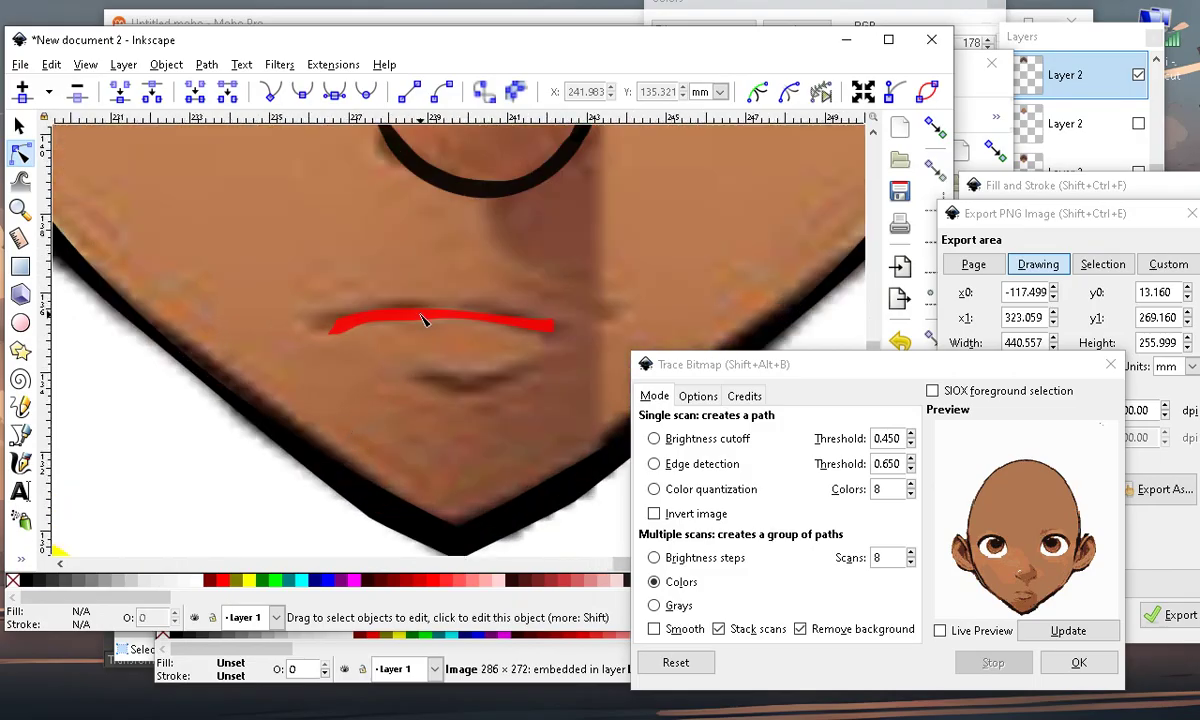
left_click(429, 315)
scroll(423, 289, "up", 2)
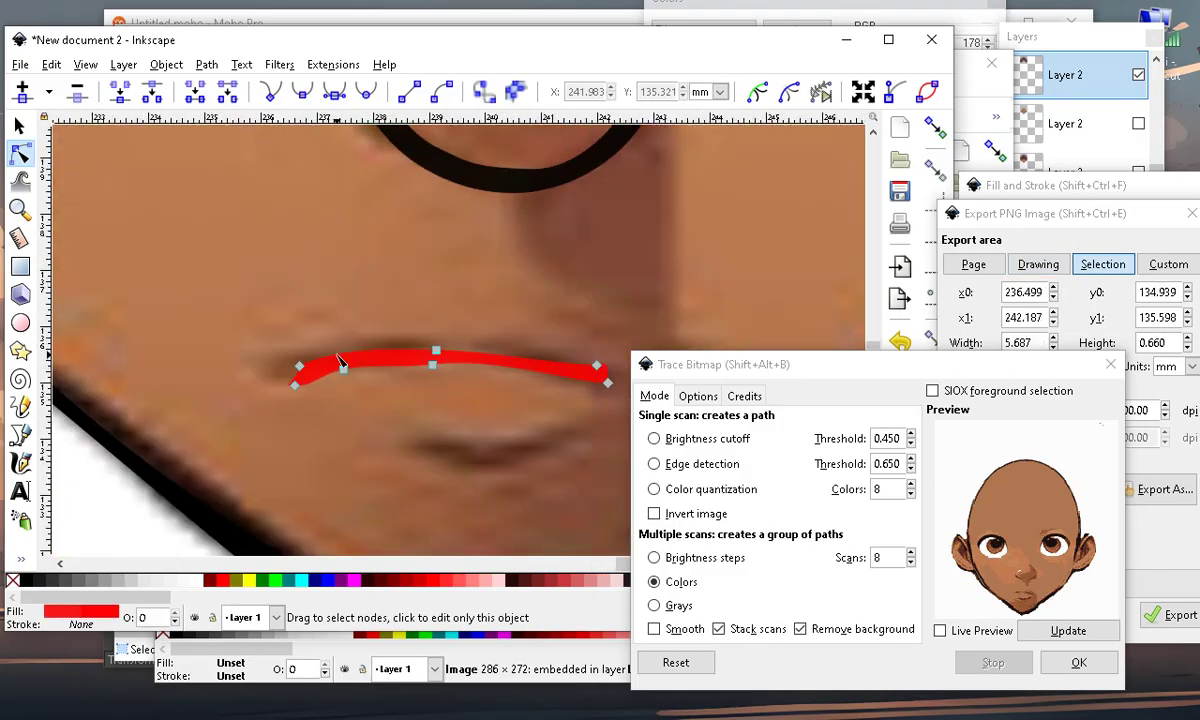
left_click_drag(462, 396, 463, 396)
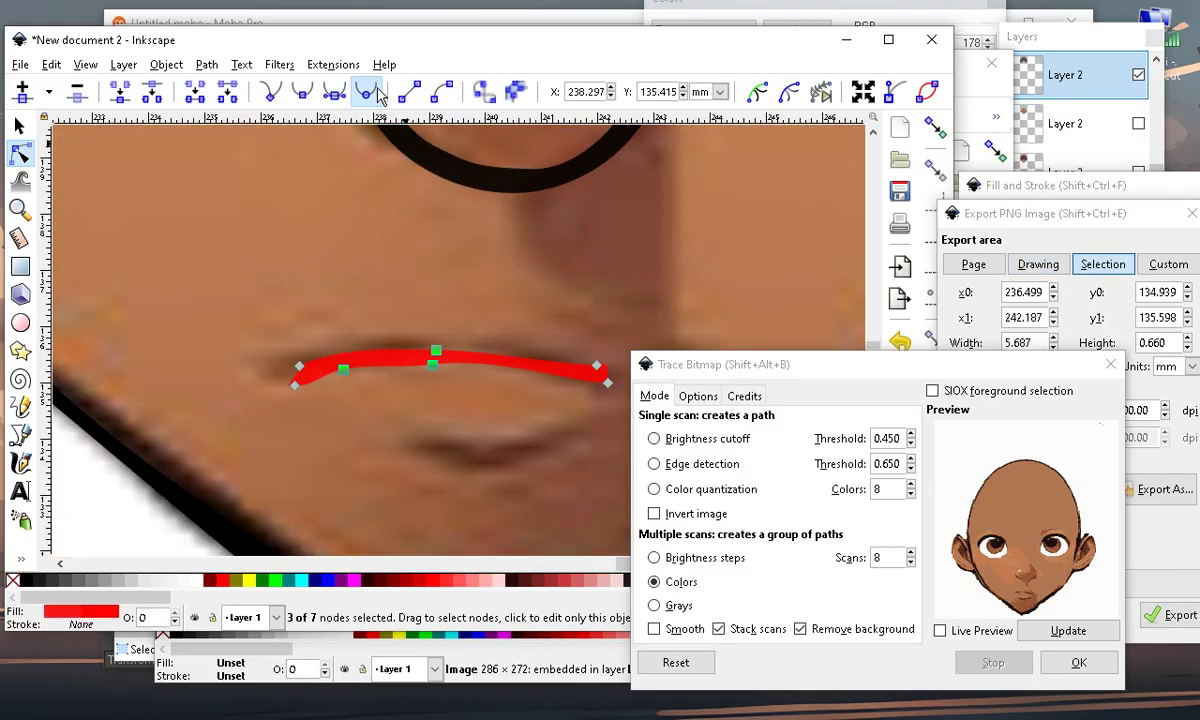
scroll(450, 365, "down", 3)
key("Escape")
key("Escape")
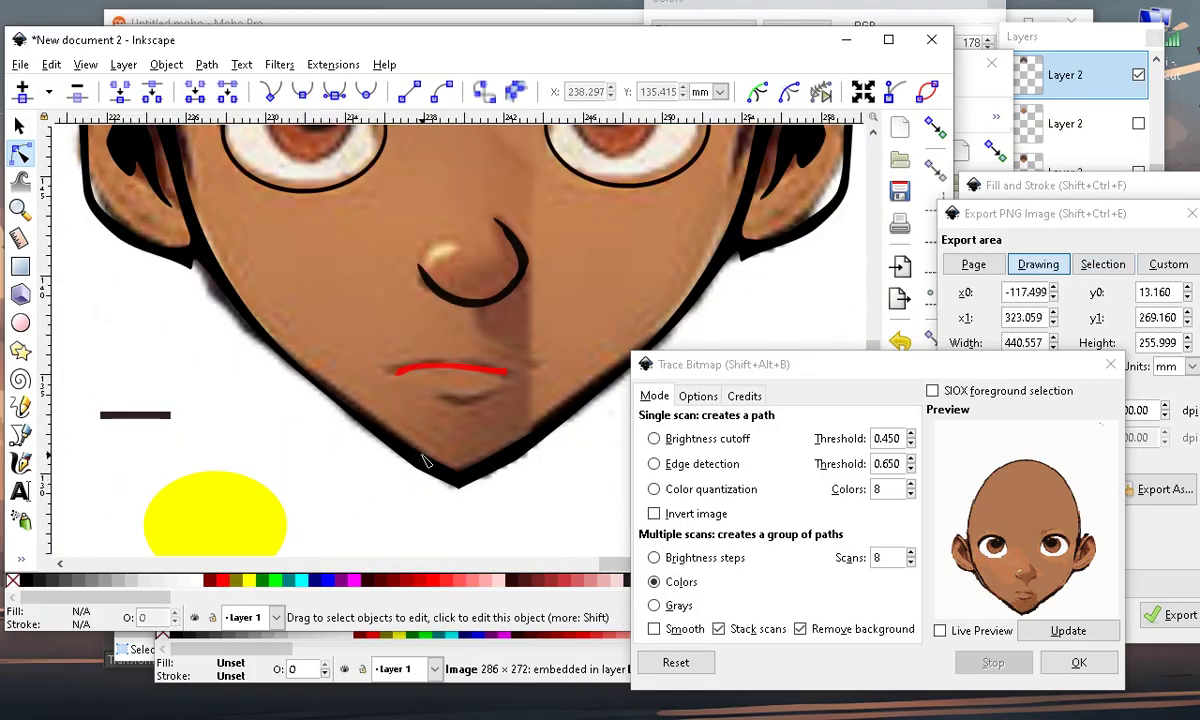
Pull the lower right corner node of the mouth line outward and down to lengthen the line
scroll(420, 390, "up", 2)
scroll(455, 351, "up", 3)
left_click(453, 362)
left_click_drag(453, 365, 473, 377)
scroll(473, 377, "down", 5)
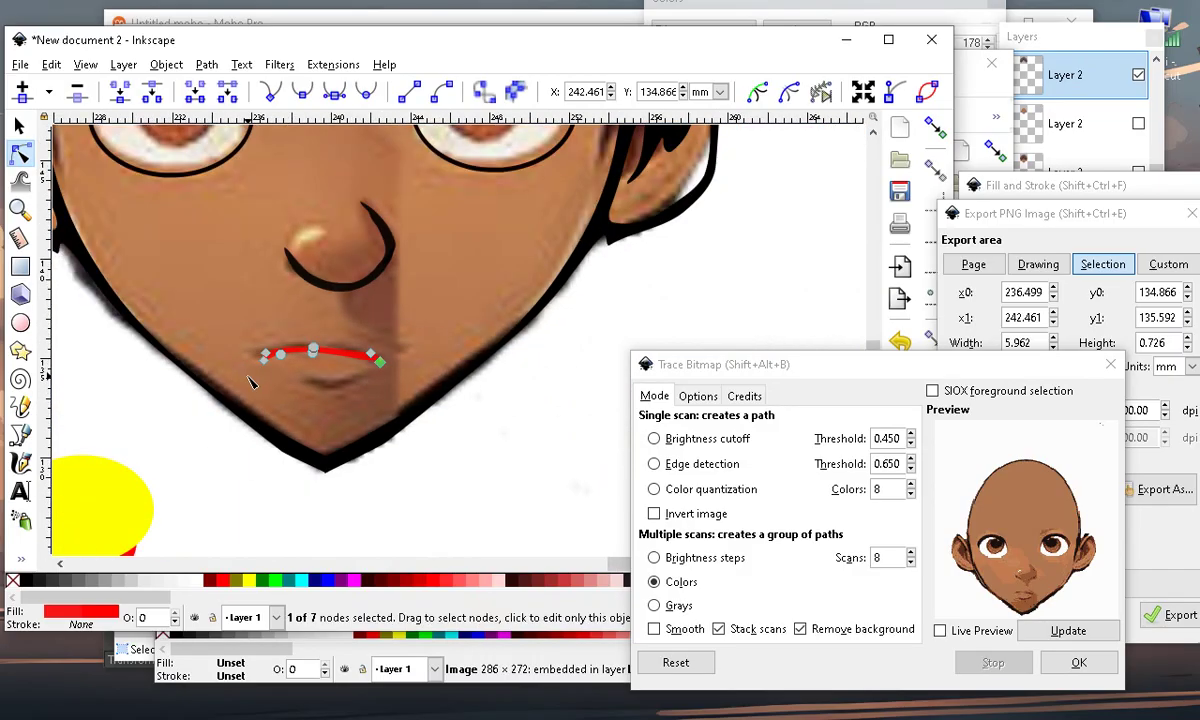
Move the dreadlocked reference image to the right, off the traced facial line art, and return to New document 2
left_click(19, 128)
scroll(104, 478, "down", 2)
left_click_drag(218, 291, 630, 318)
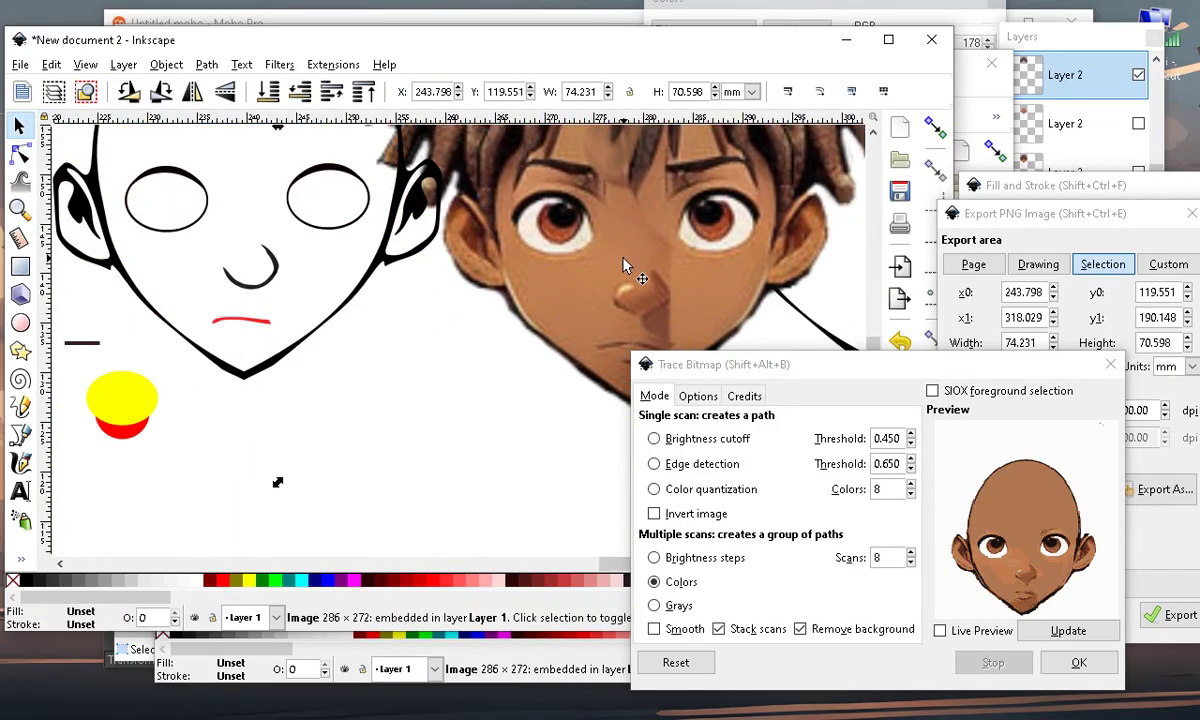
left_click_drag(658, 365, 647, 480)
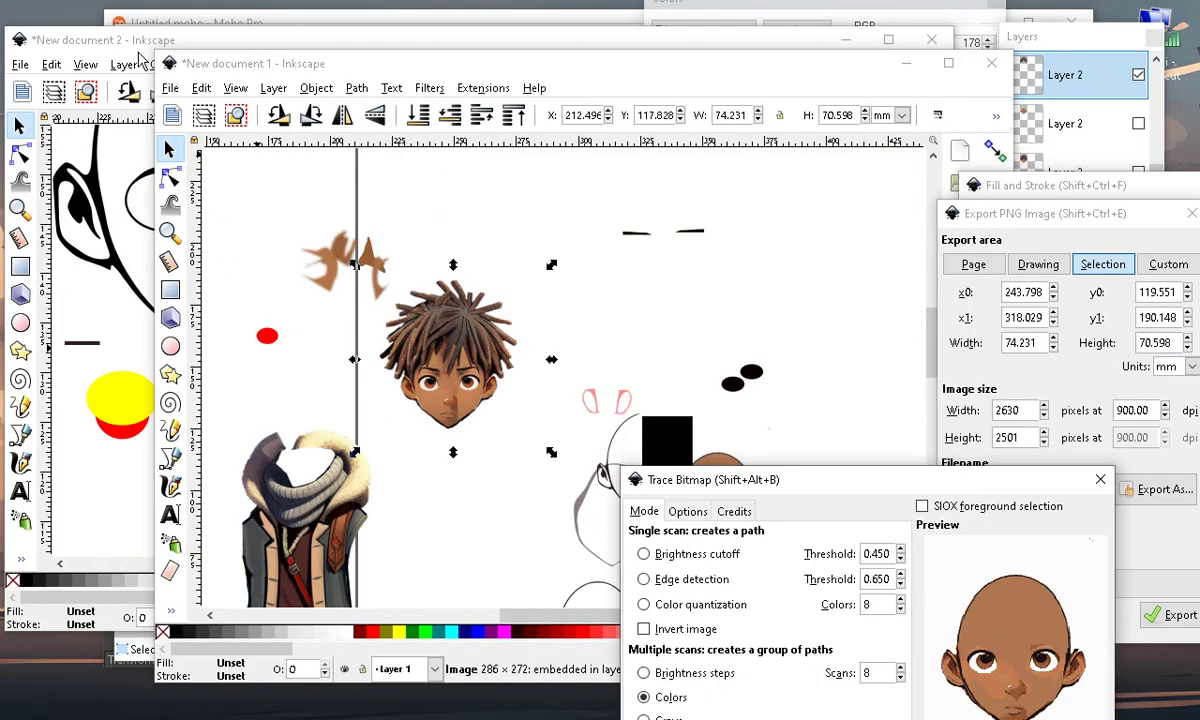
left_click(140, 62)
scroll(182, 294, "up", 4)
scroll(413, 360, "down", 2)
scroll(413, 360, "down", 2)
scroll(402, 308, "up", 3)
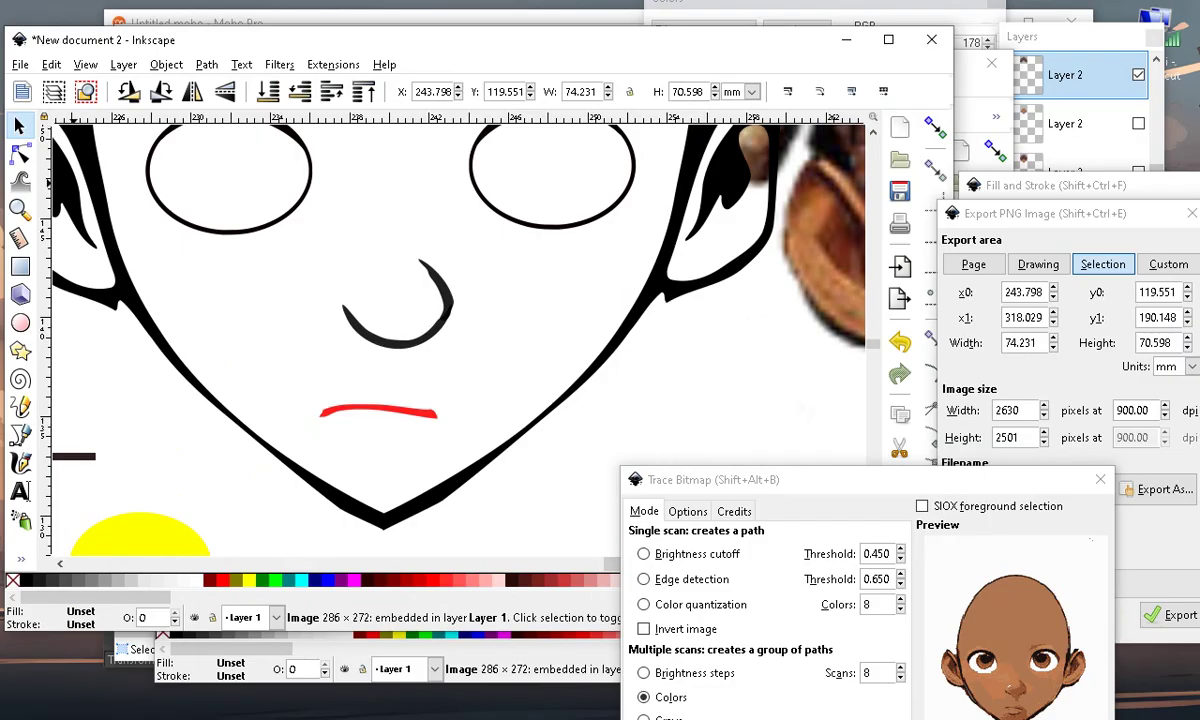
Bucket-fill the two-piece nose outline with red to create one merged nose shape
left_click(20, 152)
scroll(370, 300, "up", 2)
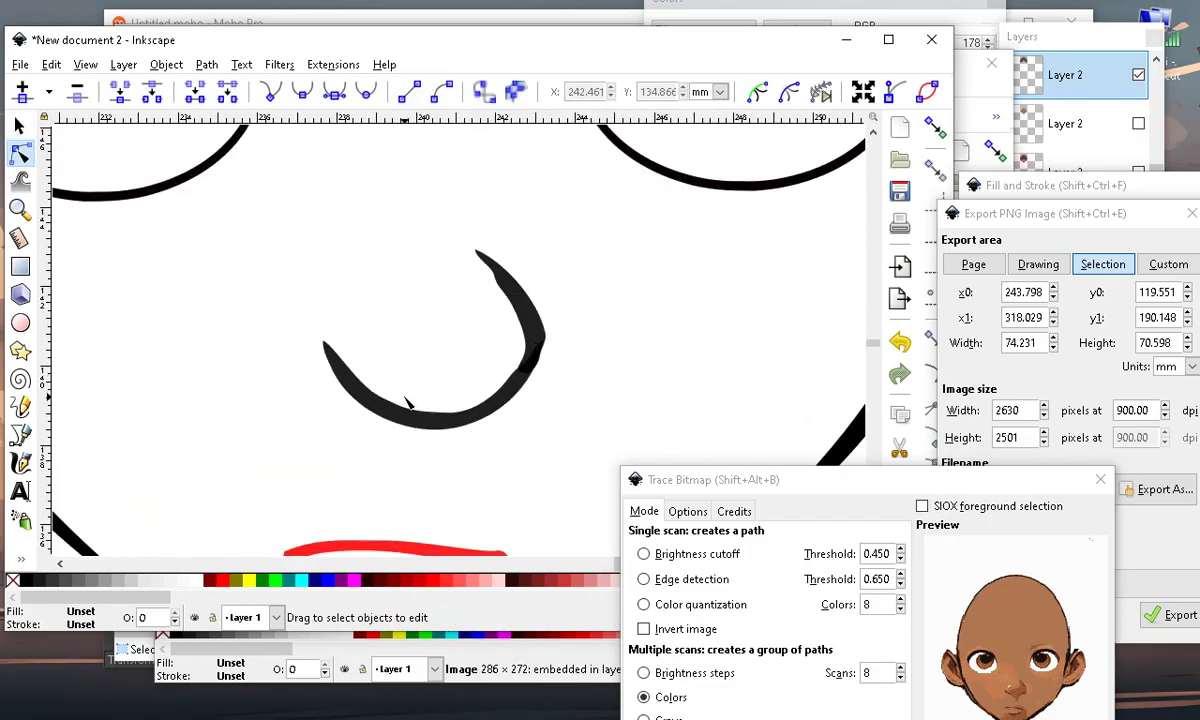
left_click(20, 528)
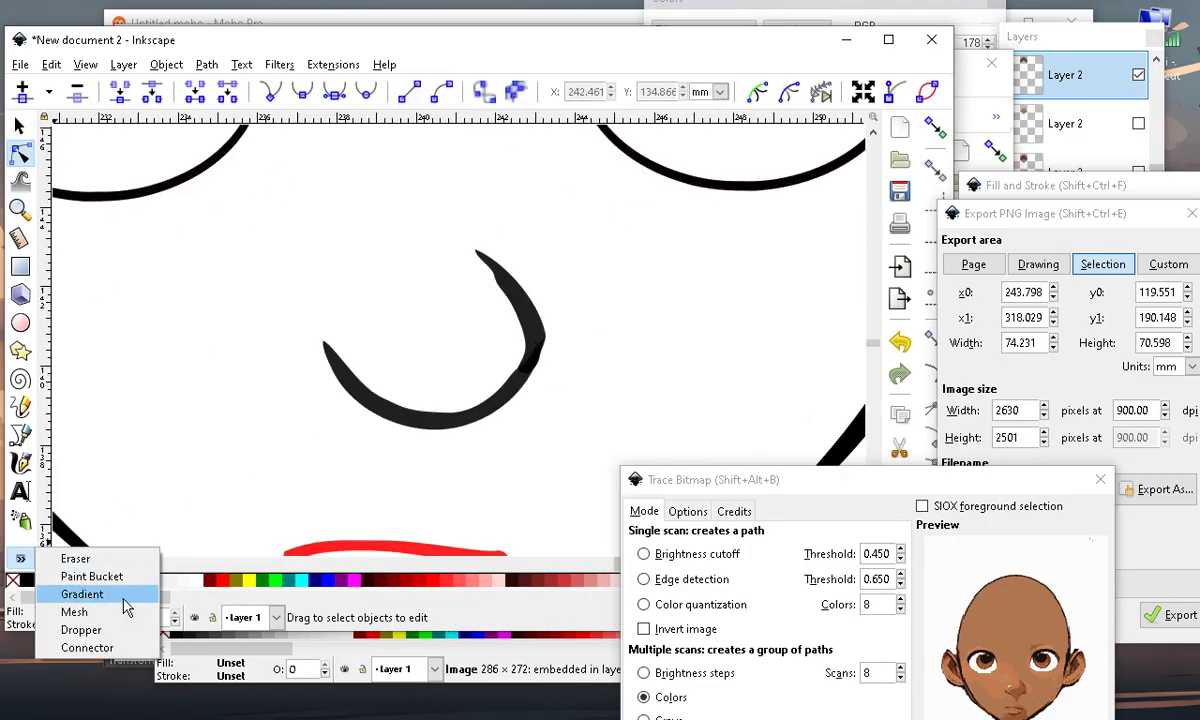
left_click(100, 566)
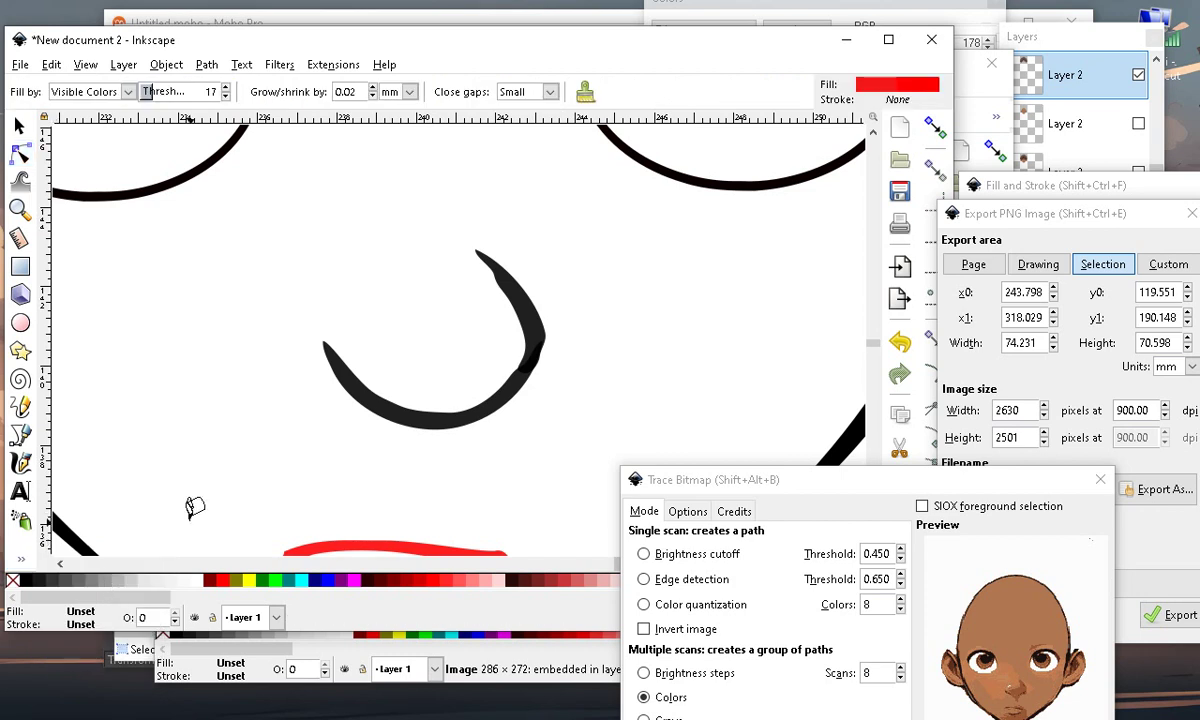
left_click(383, 392)
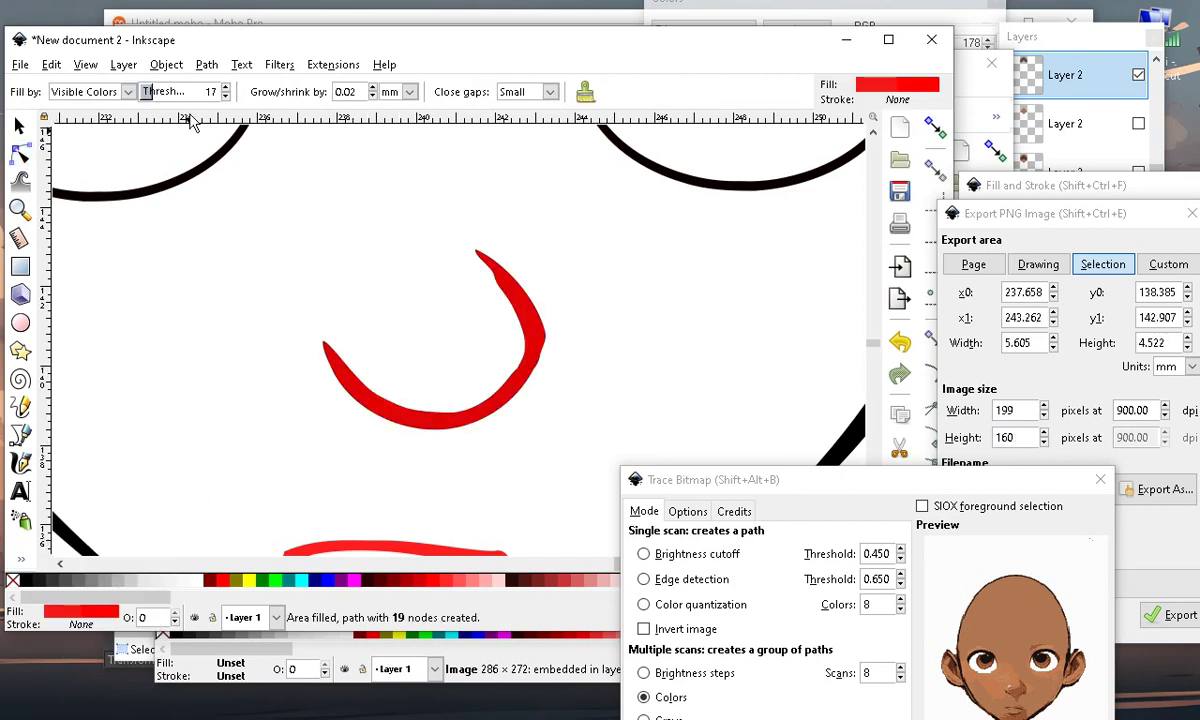
Move the red nose shape aside and cut both original black nose pieces from the face
left_click(18, 127)
scroll(520, 362, "down", 1)
mouse_move(481, 403)
left_mouse_down()
mouse_move(308, 370)
mouse_move(235, 410)
left_mouse_up()
left_click_drag(588, 258, 358, 474)
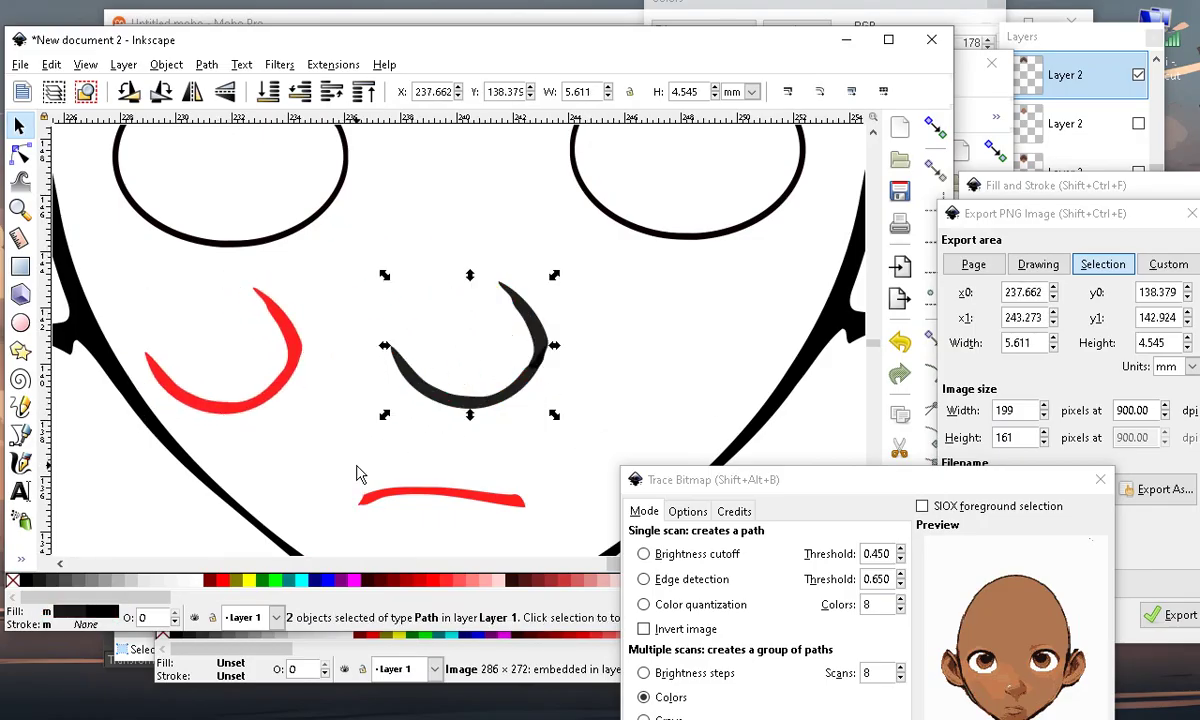
left_click(492, 440)
left_click_drag(466, 380, 428, 478)
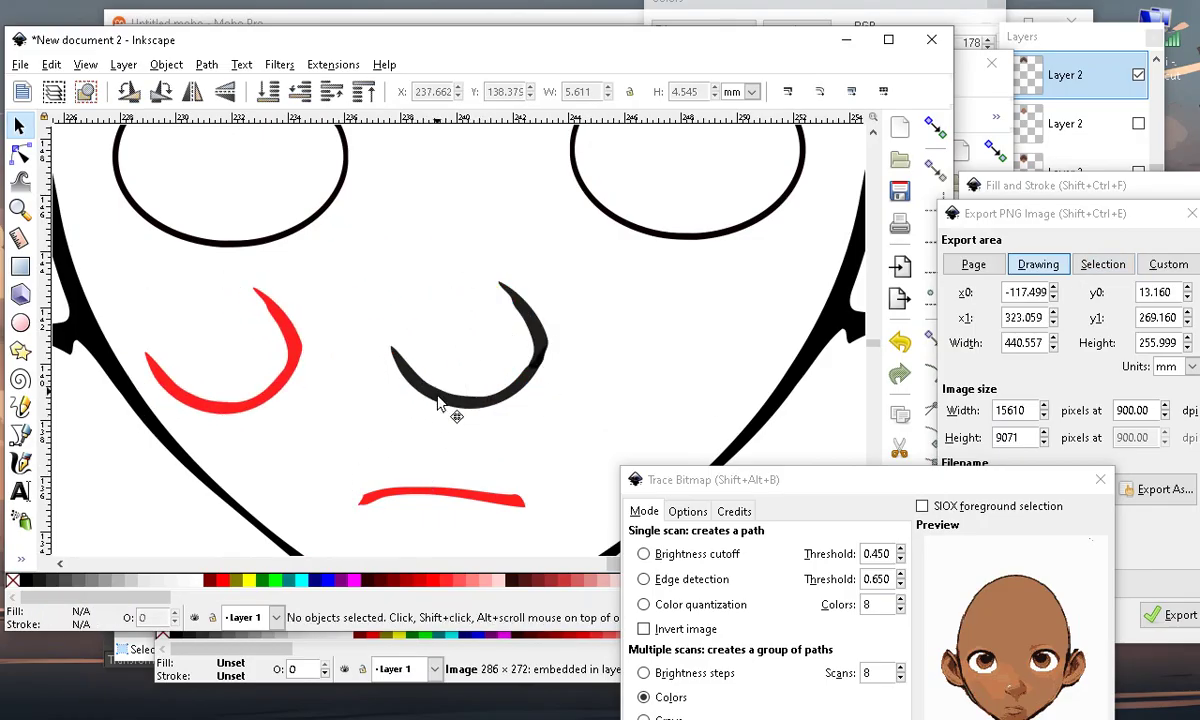
left_click_drag(425, 395, 403, 419)
left_click(381, 293)
mouse_move(343, 257)
left_mouse_down()
mouse_move(635, 509)
mouse_move(608, 448)
left_mouse_up()
left_click(52, 64)
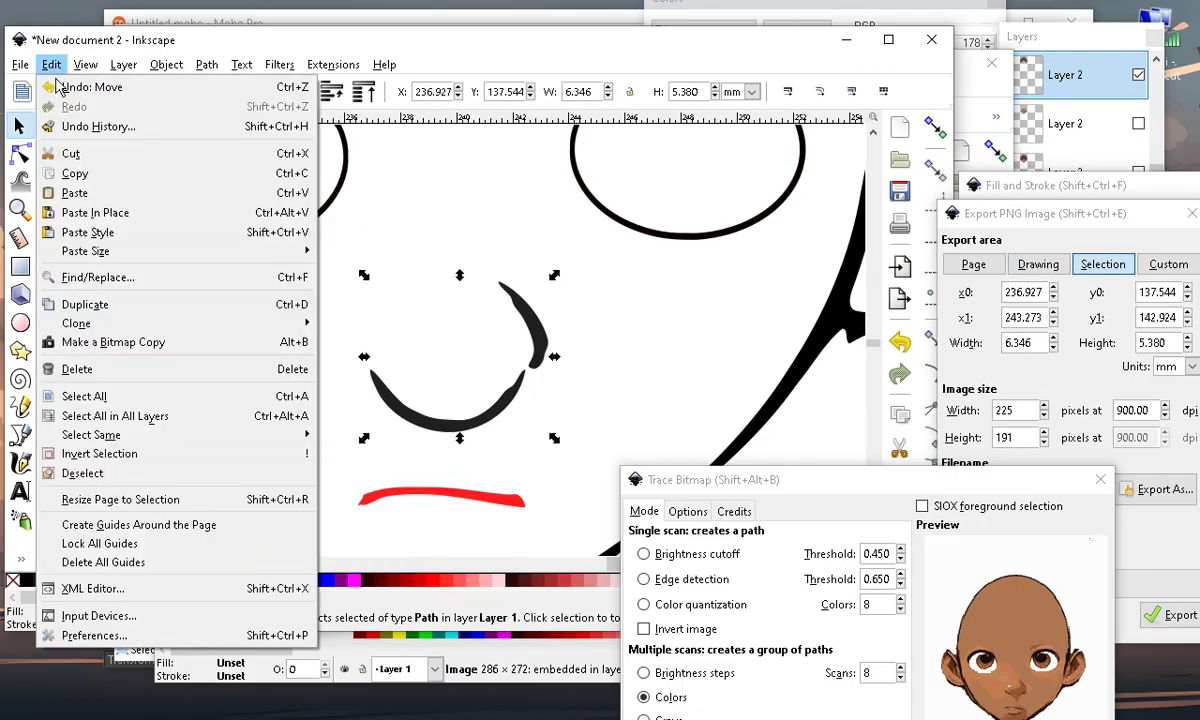
left_click(72, 153)
scroll(333, 390, "down", 4)
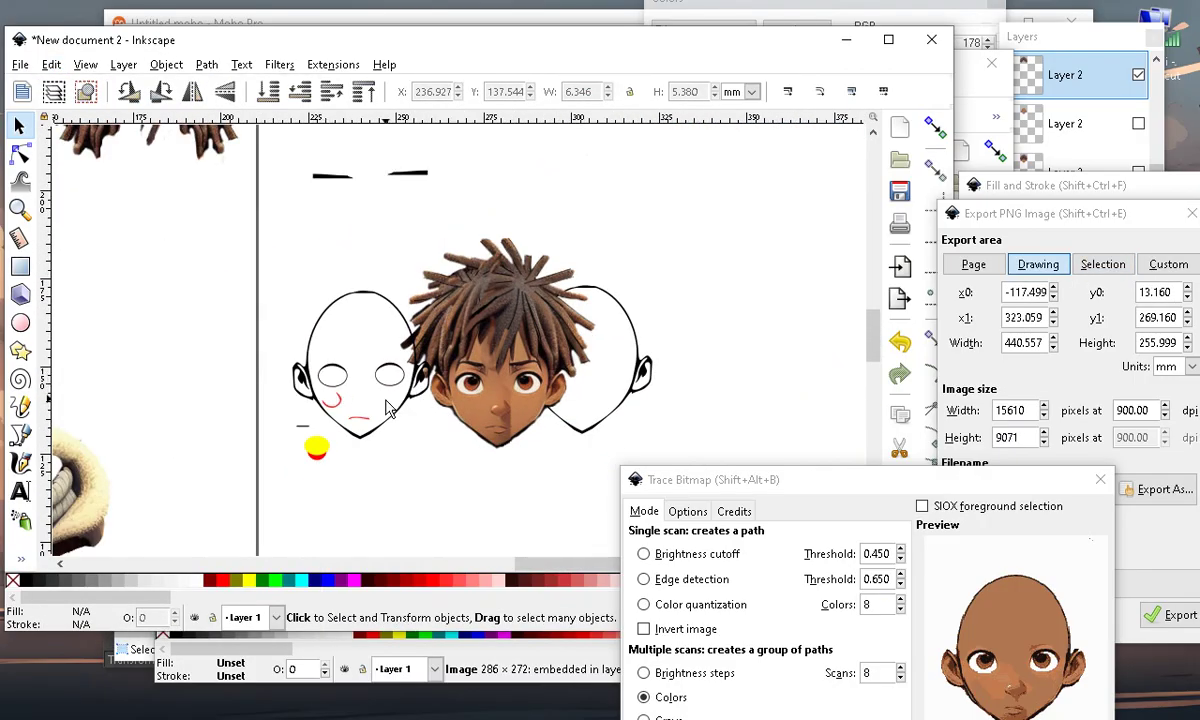
Nudge the upper node at the mouth line's right end down slightly and deselect the line
scroll(420, 470, "up", 2)
scroll(306, 385, "up", 2)
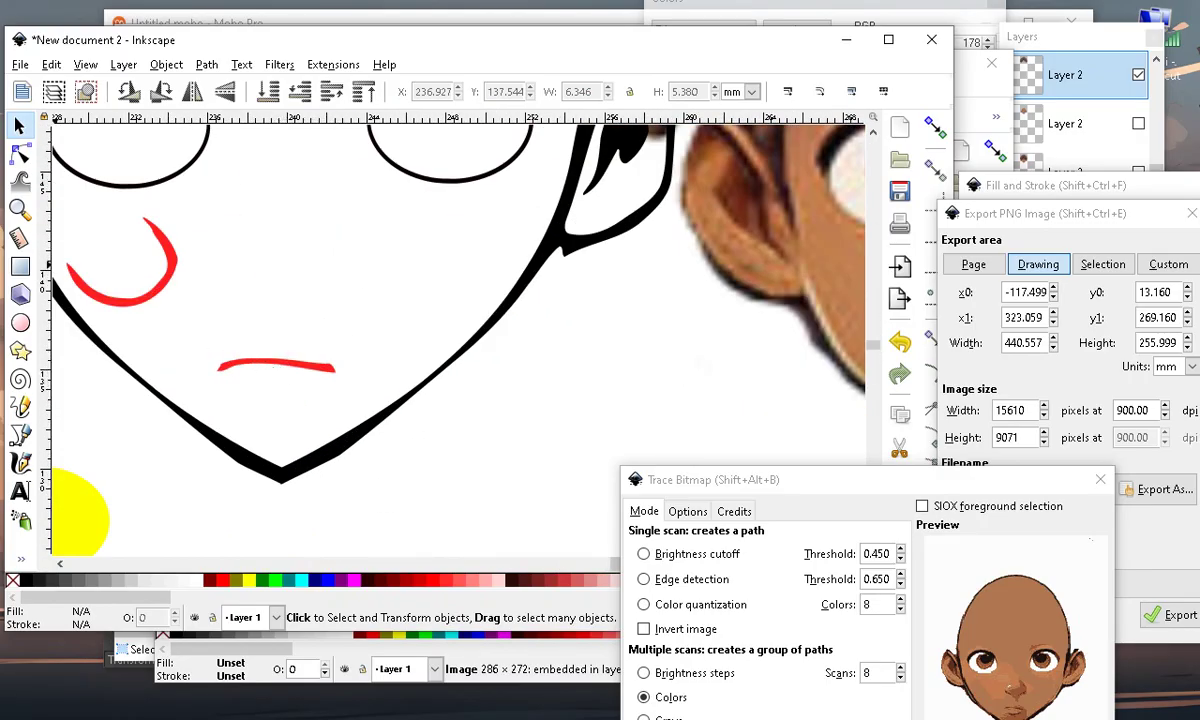
left_click(20, 152)
scroll(310, 367, "up", 2)
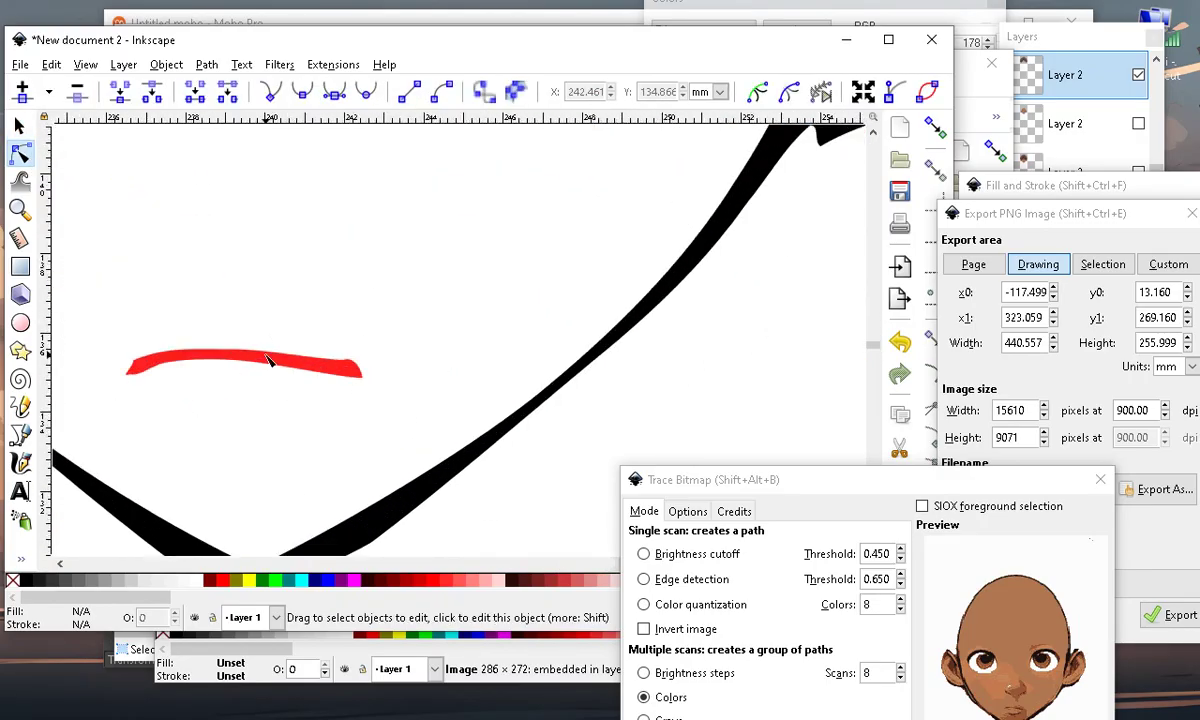
left_click(268, 360)
left_click_drag(355, 386, 358, 376)
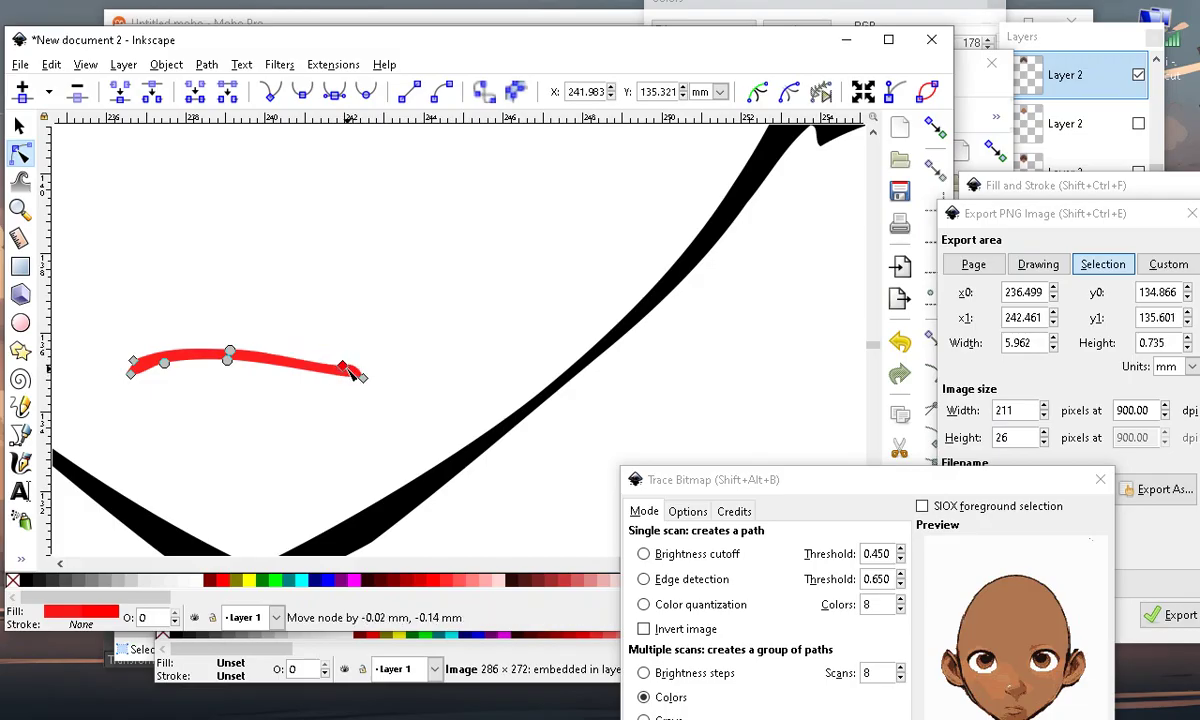
scroll(358, 376, "down", 6)
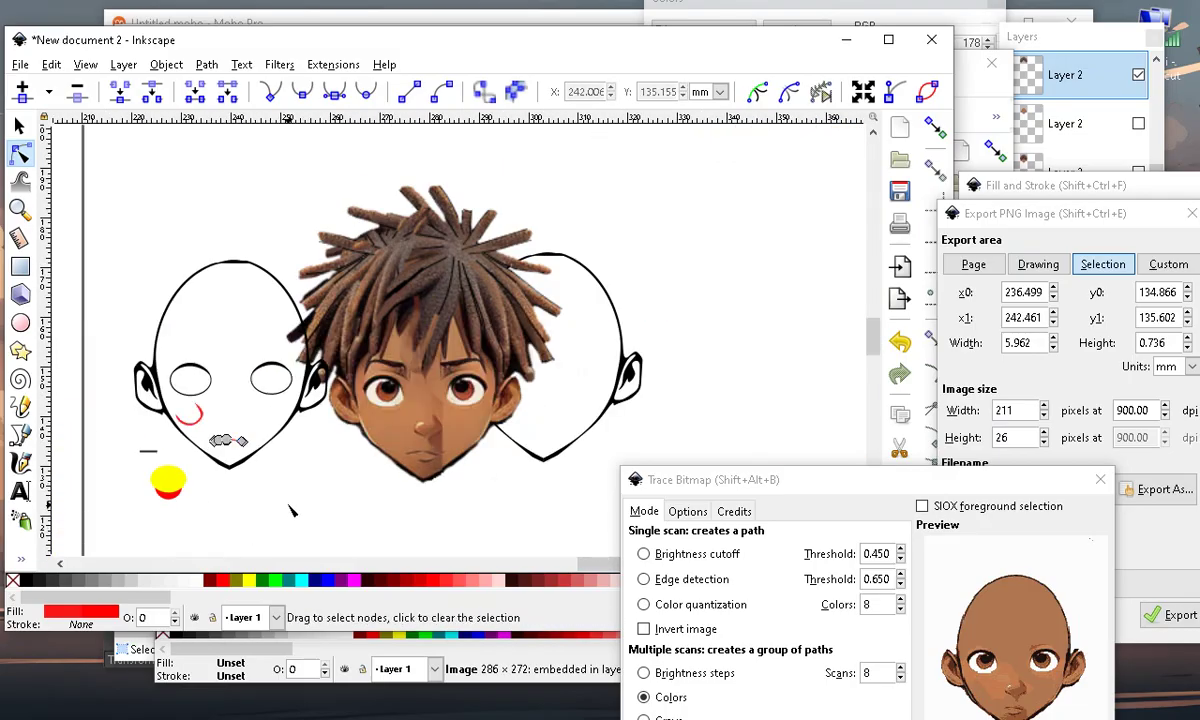
left_click(284, 510)
scroll(284, 510, "up", 1)
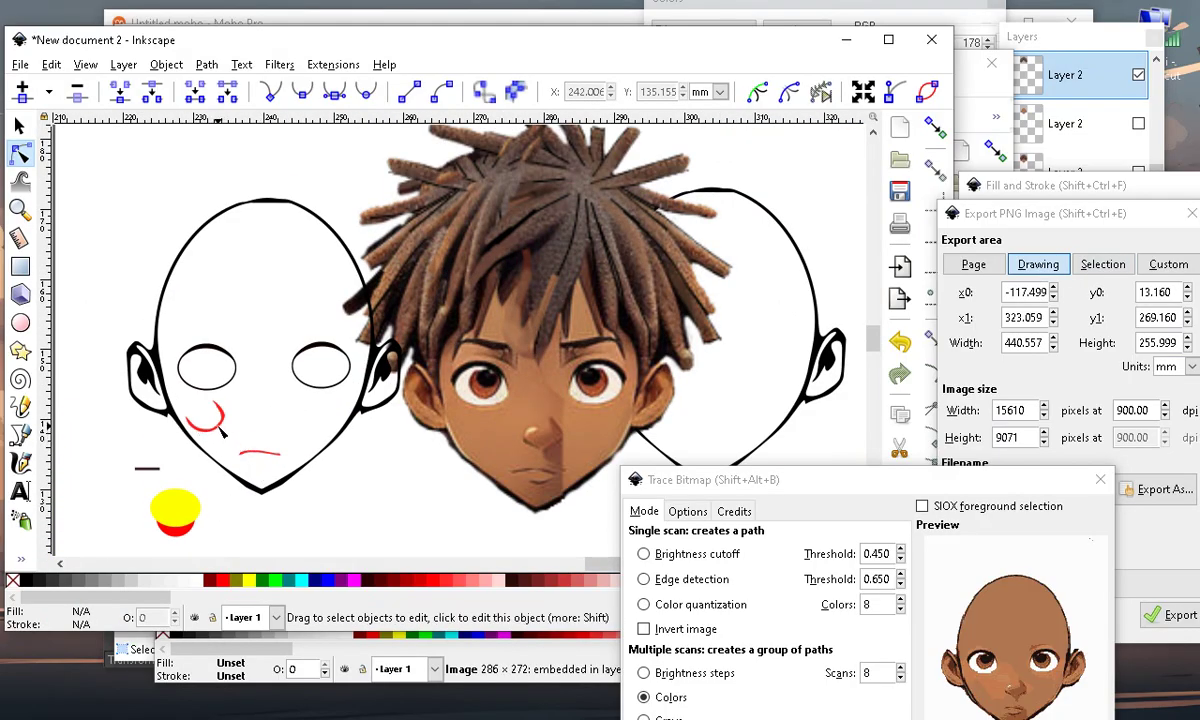
Move the red nose shape off the face to the empty area right of the chin
left_click(221, 426)
left_click(20, 127)
left_click_drag(228, 430, 398, 494)
Move the reference face upward and shift the spare featureless head outline down, separating them from each other
left_click(493, 283)
left_click_drag(604, 195, 416, 147)
scroll(416, 147, "down", 1)
scroll(521, 386, "down", 1)
scroll(594, 405, "up", 1)
left_click_drag(519, 408, 493, 441)
Place the spare featureless head outline over the head containing the eyes and mouth and fill it with red
scroll(520, 473, "up", 1)
scroll(454, 422, "down", 1)
scroll(137, 383, "up", 1)
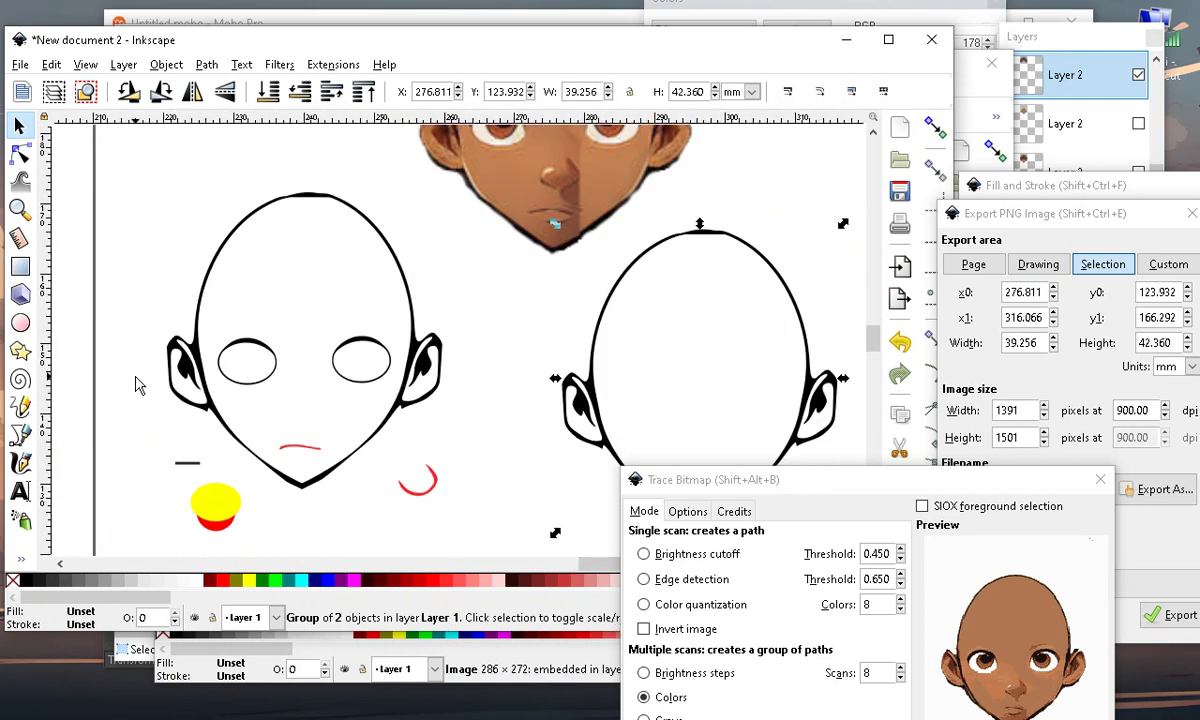
scroll(287, 327, "up", 1)
scroll(249, 343, "down", 1)
scroll(249, 343, "up", 1)
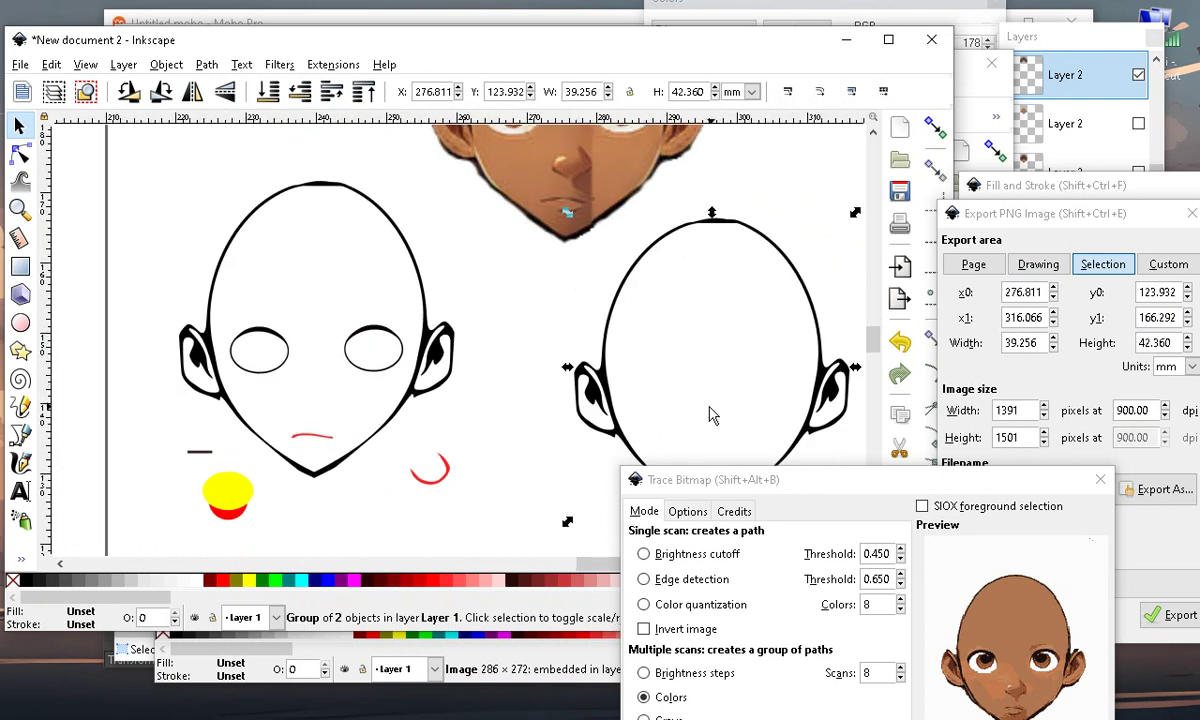
left_click_drag(620, 437, 219, 405)
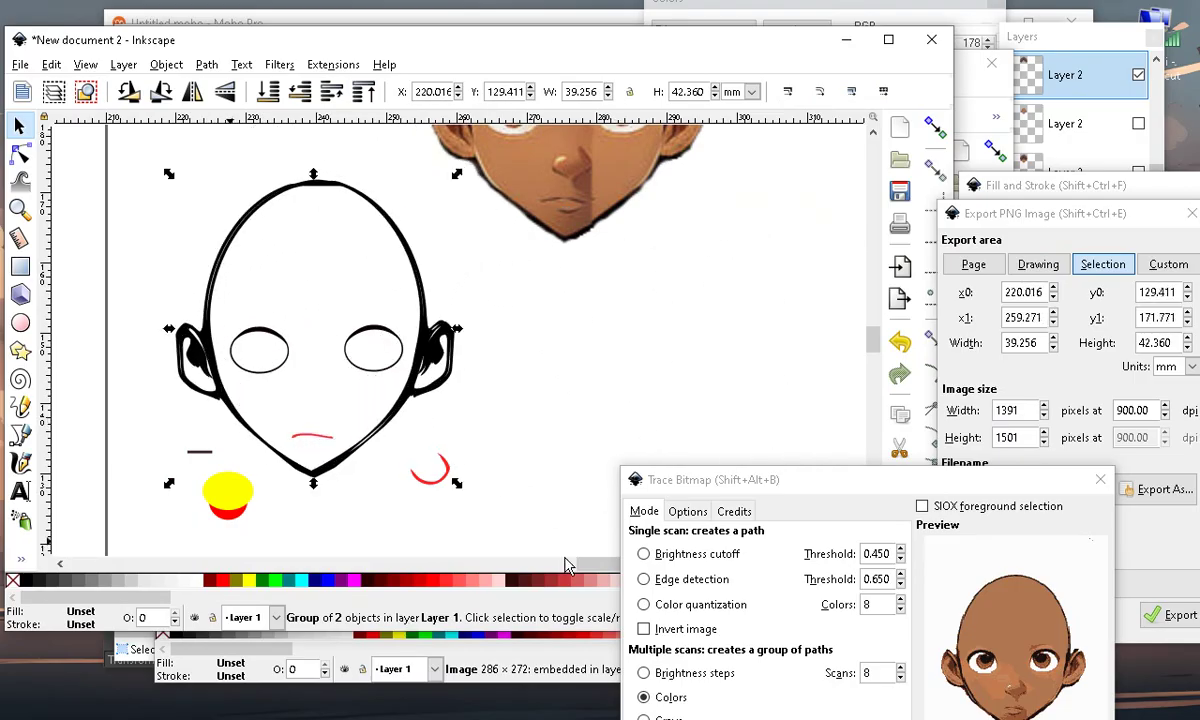
left_click(475, 580)
scroll(292, 488, "up", 3)
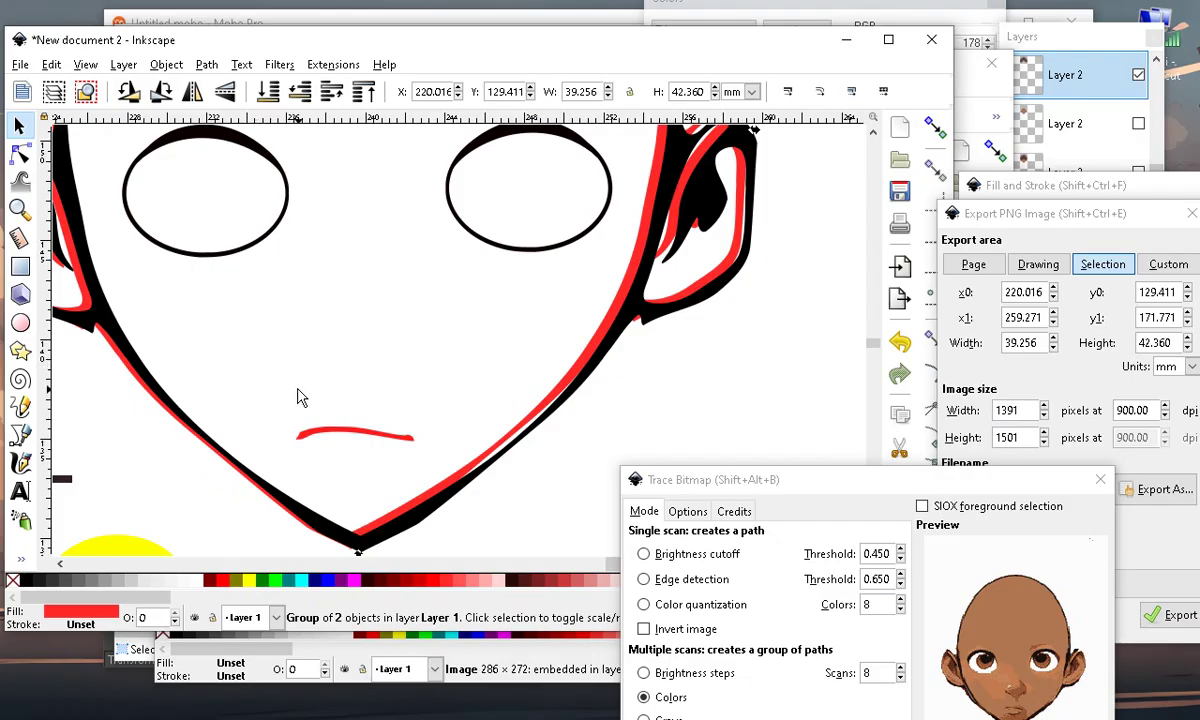
Shift the red head outline slightly right and down onto the black outline, and check the overlap around the ears and chin
scroll(383, 460, "down", 3)
scroll(364, 270, "up", 4)
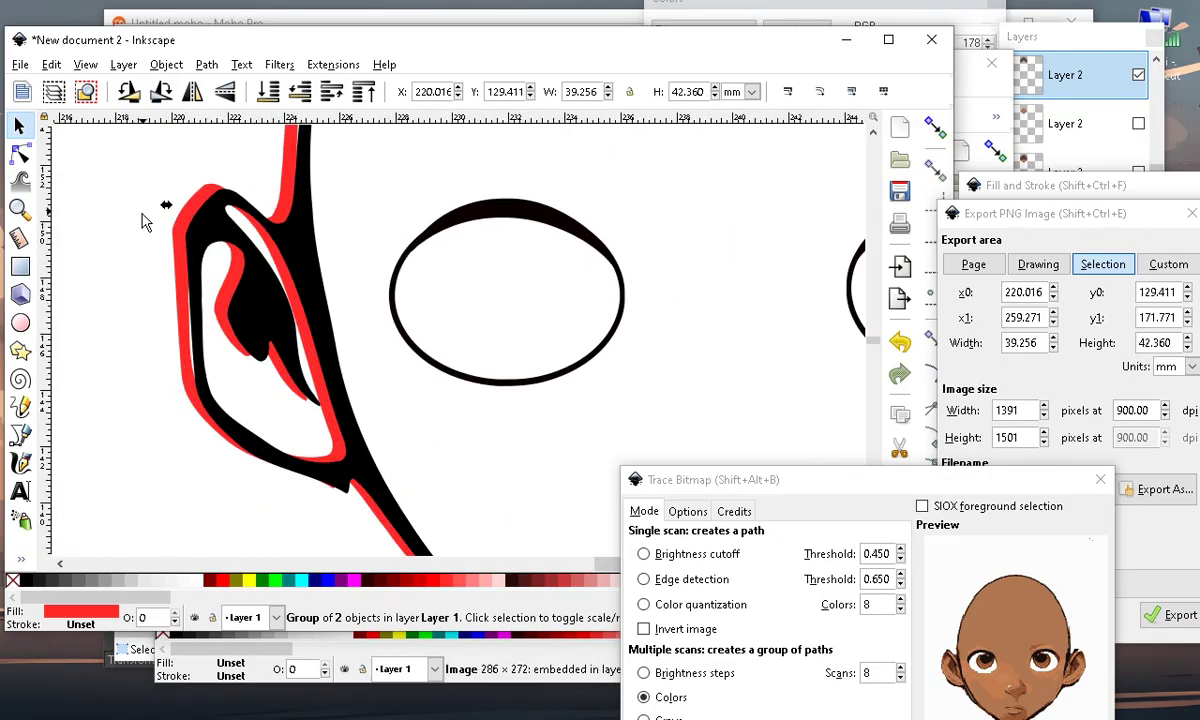
left_click_drag(178, 233, 202, 236)
scroll(202, 236, "down", 4)
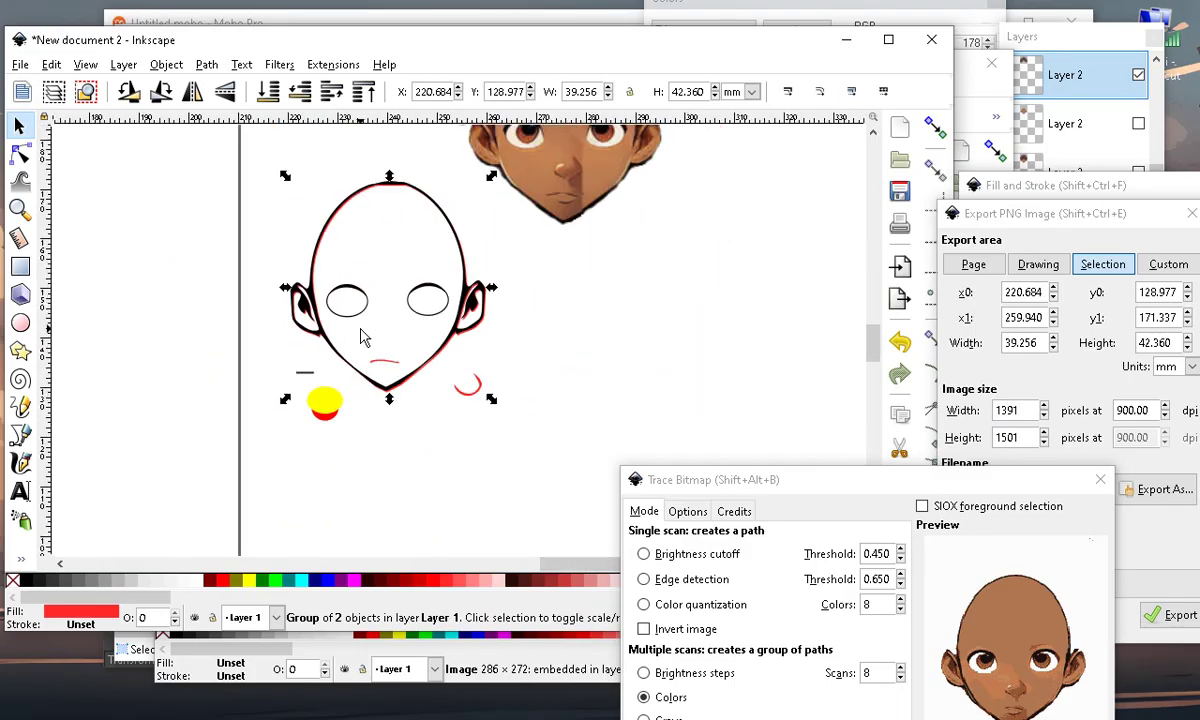
scroll(420, 297, "up", 1)
scroll(522, 249, "up", 3)
scroll(460, 308, "down", 3)
scroll(470, 497, "up", 1)
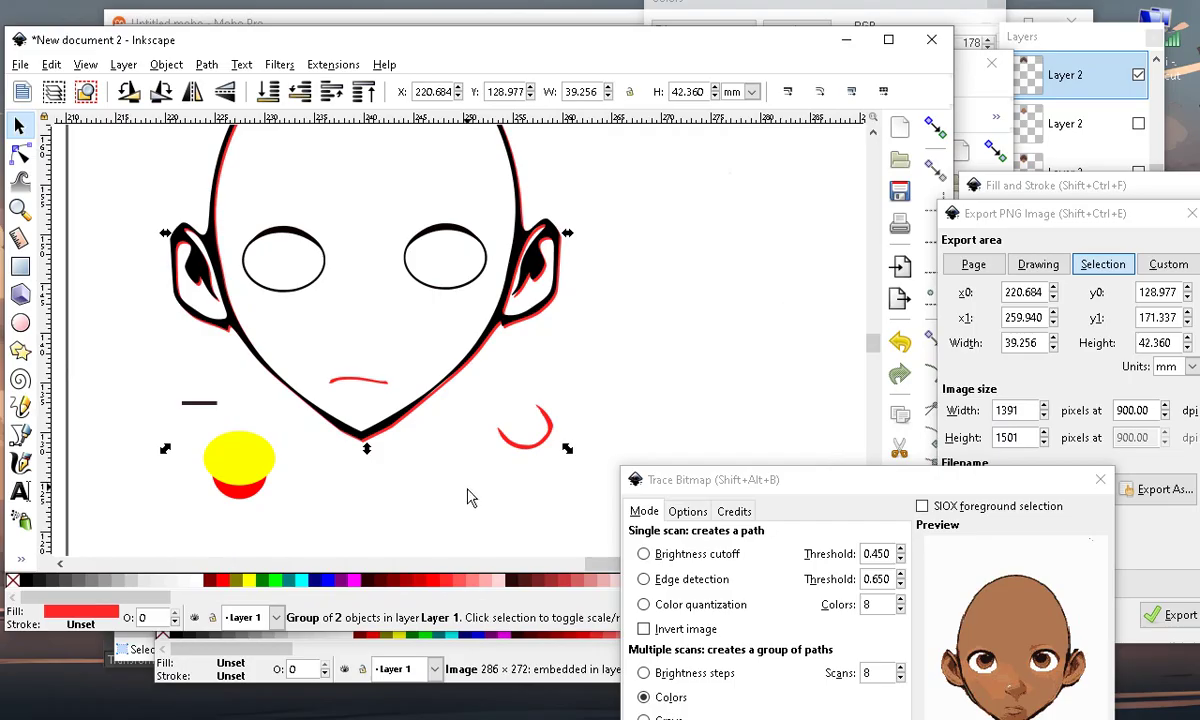
scroll(580, 297, "up", 3)
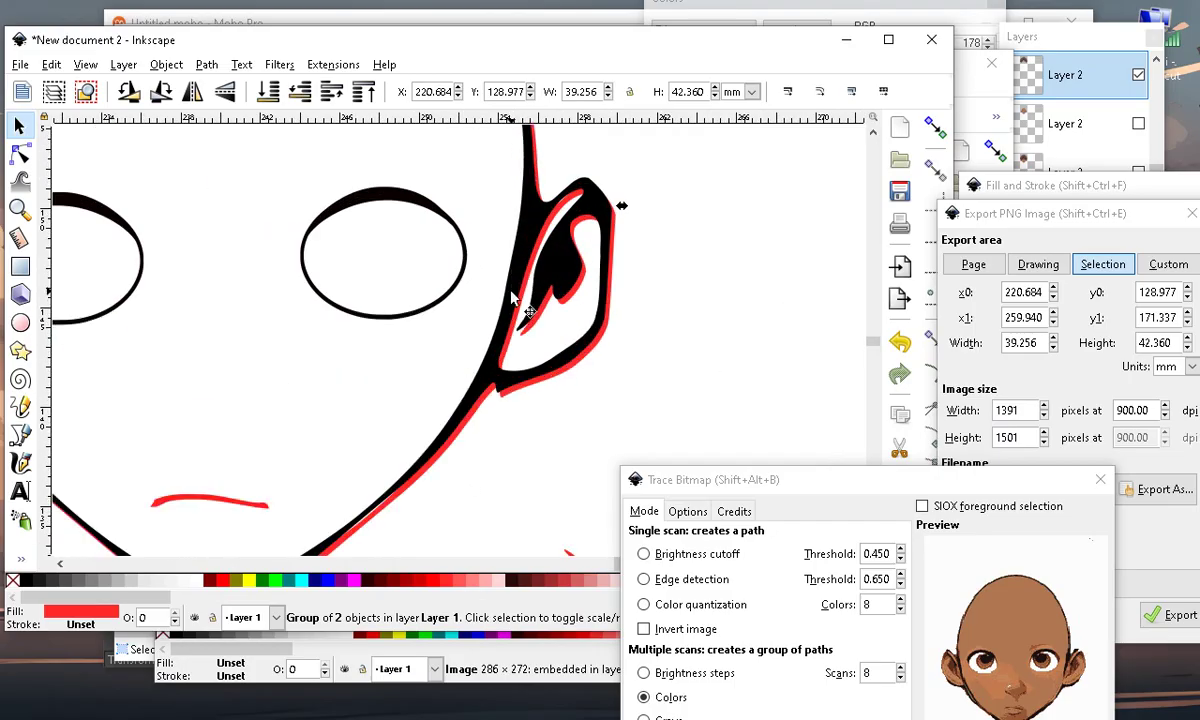
scroll(546, 287, "down", 3)
scroll(545, 287, "up", 2)
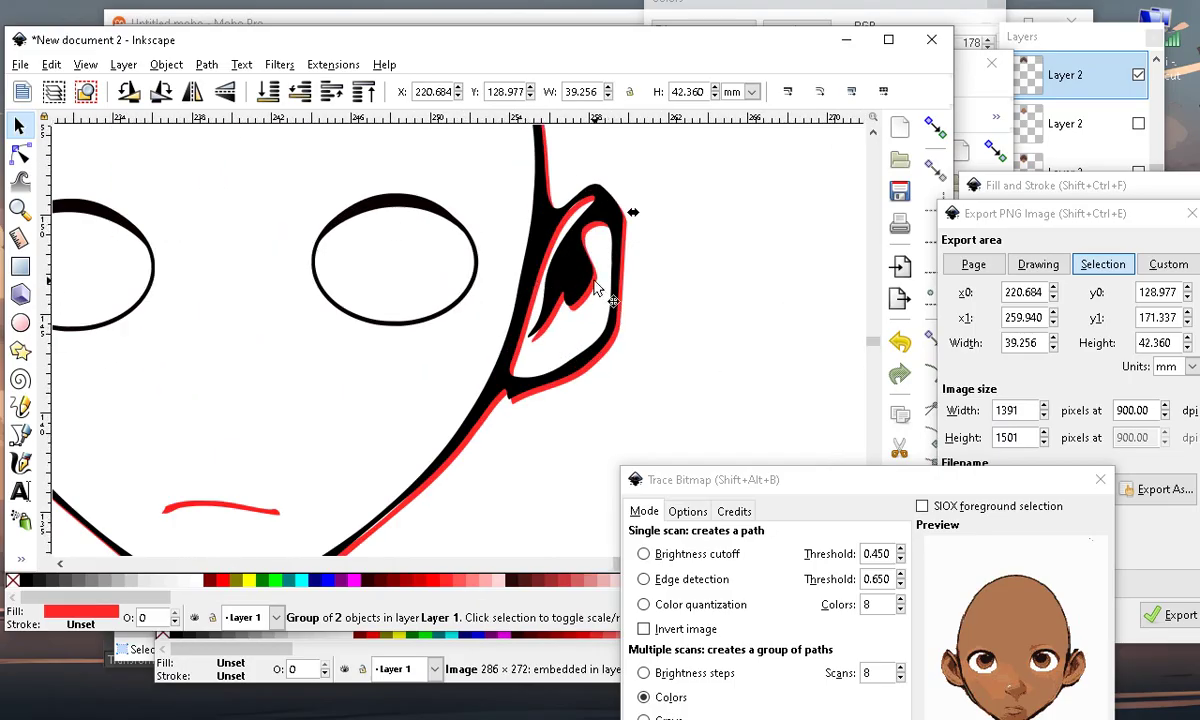
Move the black head outline out from under the red one into the empty area to its right
left_click_drag(578, 267, 782, 301)
scroll(380, 291, "down", 2)
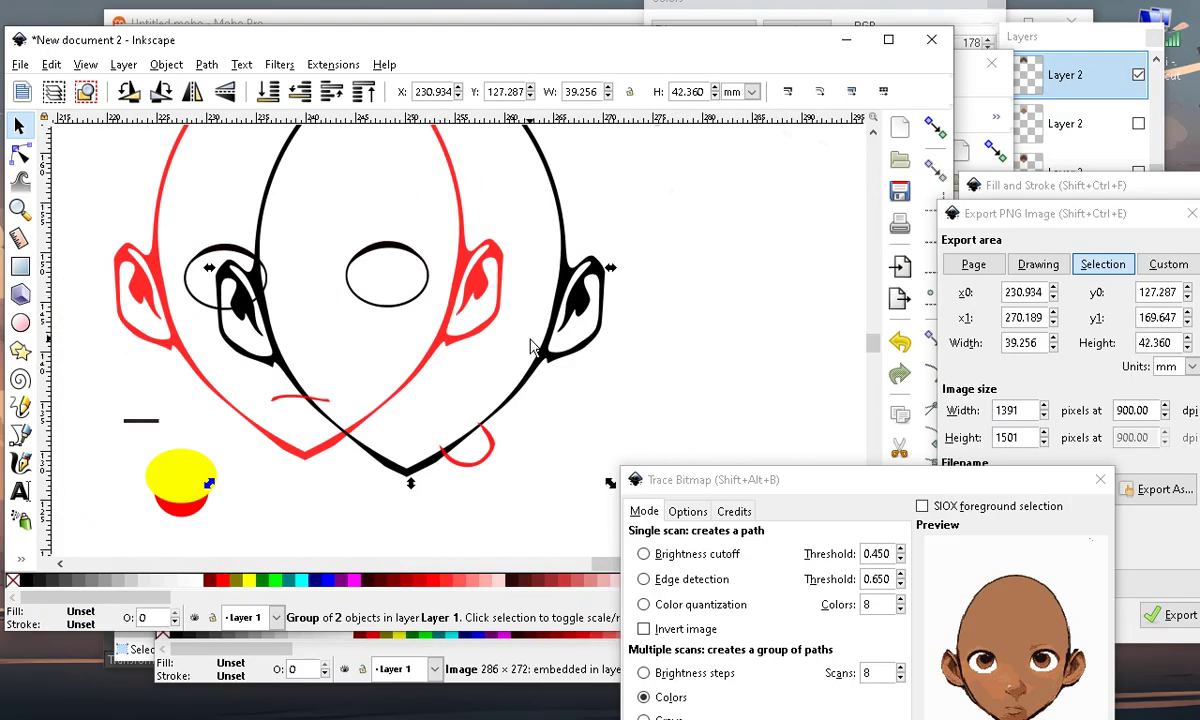
left_click_drag(565, 318, 945, 350)
scroll(540, 325, "down", 4)
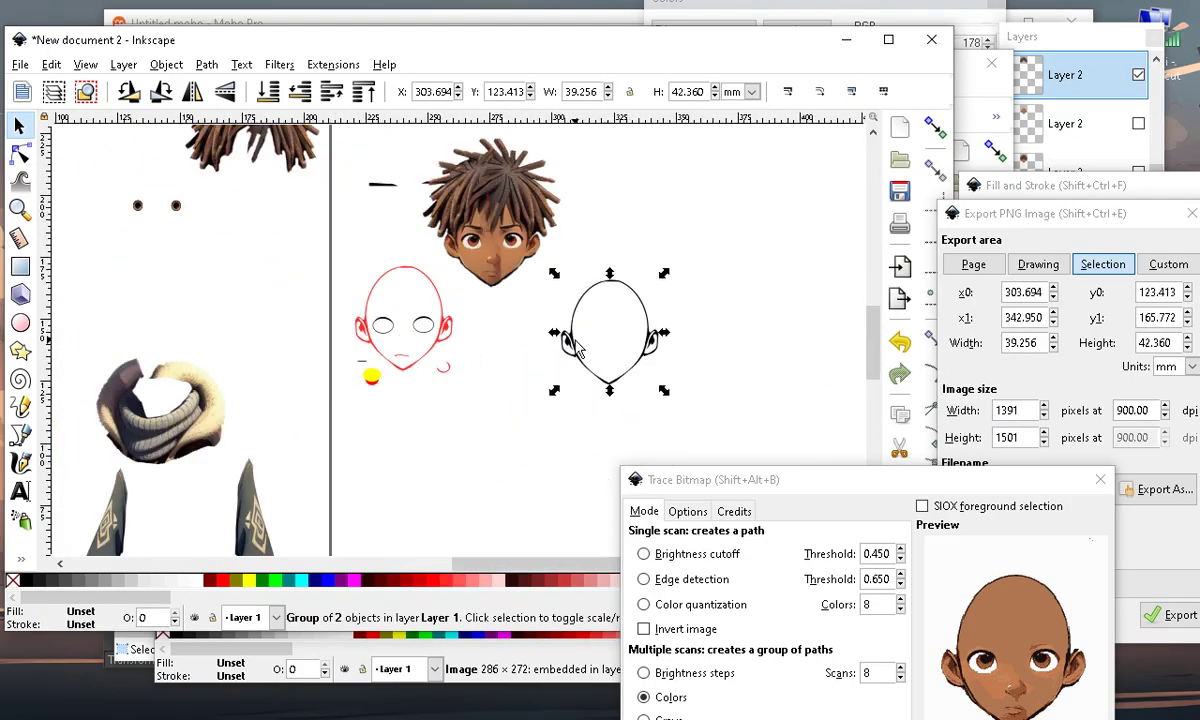
Try shifting the red head outline slightly to the right around the eyes and mouth
scroll(390, 355, "up", 2)
left_click_drag(478, 360, 496, 362)
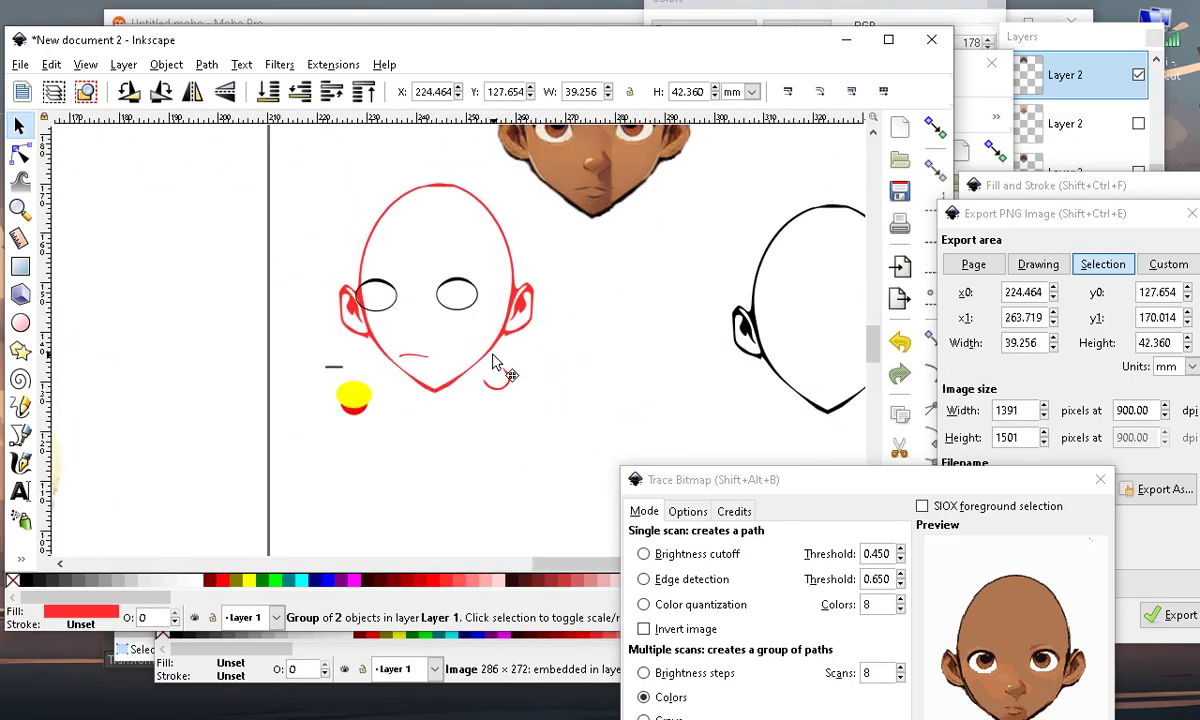
scroll(445, 192, "up", 3)
scroll(440, 192, "up", 3)
scroll(338, 262, "down", 8)
scroll(338, 281, "up", 2)
Undo the red head outline's shift and the last move of the black outline
left_click(50, 64)
left_click(70, 86)
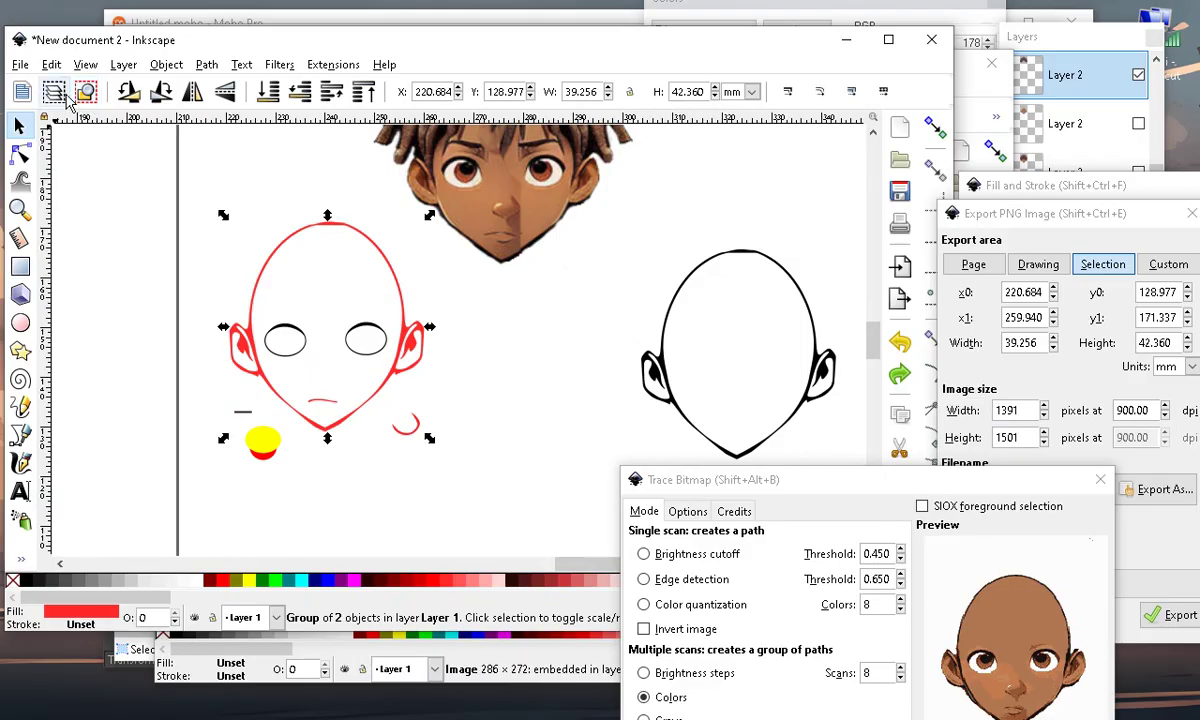
left_click(50, 64)
left_click(65, 86)
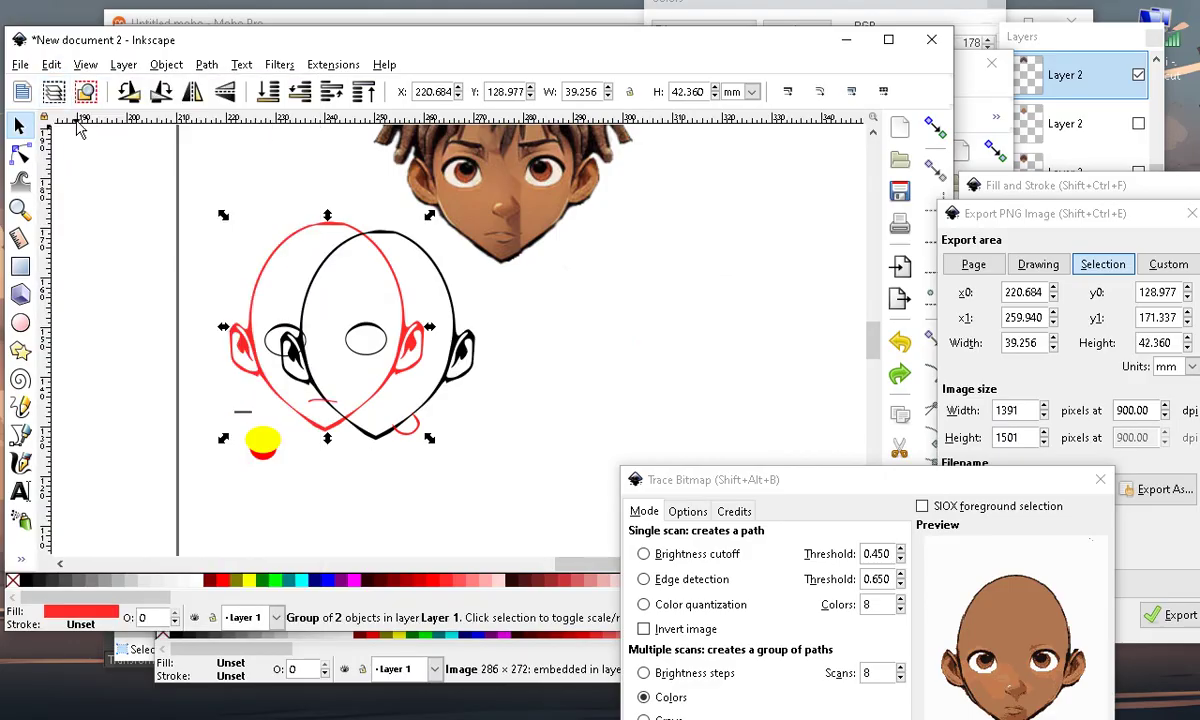
Move the overlapping black head outline clear of the red head, into the empty area on its right
scroll(463, 523, "up", 2)
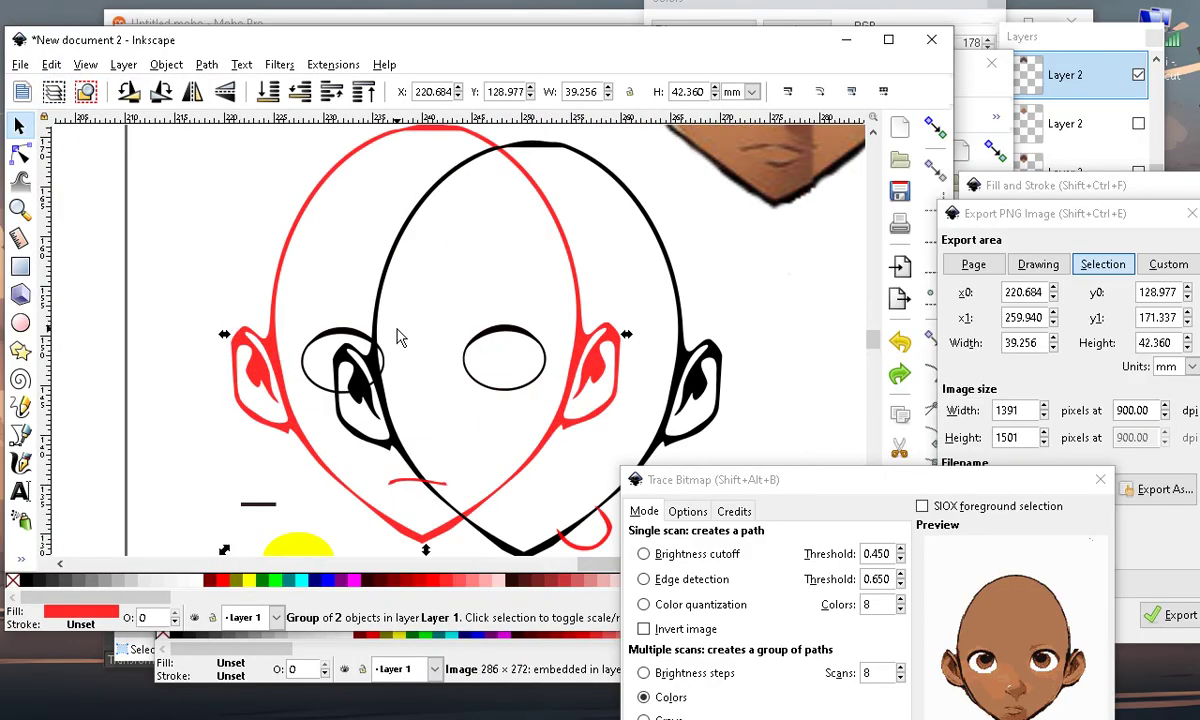
left_click_drag(383, 268, 819, 263)
scroll(126, 204, "down", 1)
scroll(296, 389, "up", 1)
scroll(303, 415, "down", 2)
scroll(333, 397, "up", 4)
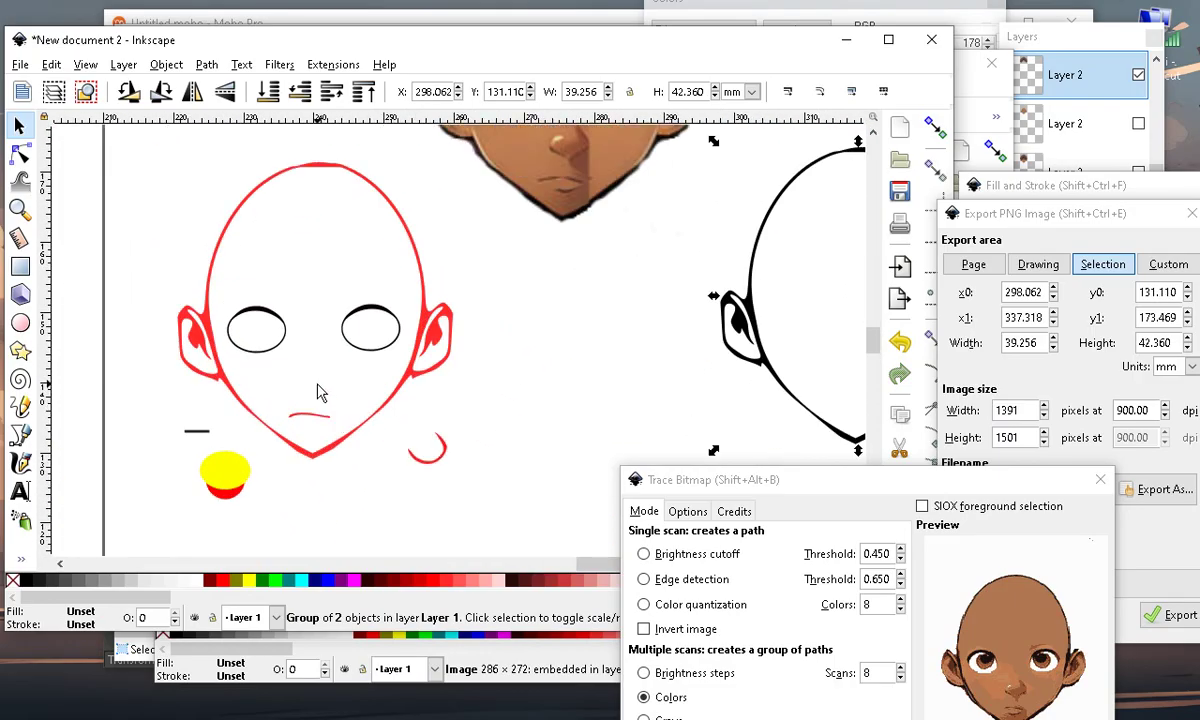
Fill the red head outline around the eyes and mouth with black and deselect it
left_click(464, 420)
scroll(464, 420, "down", 4)
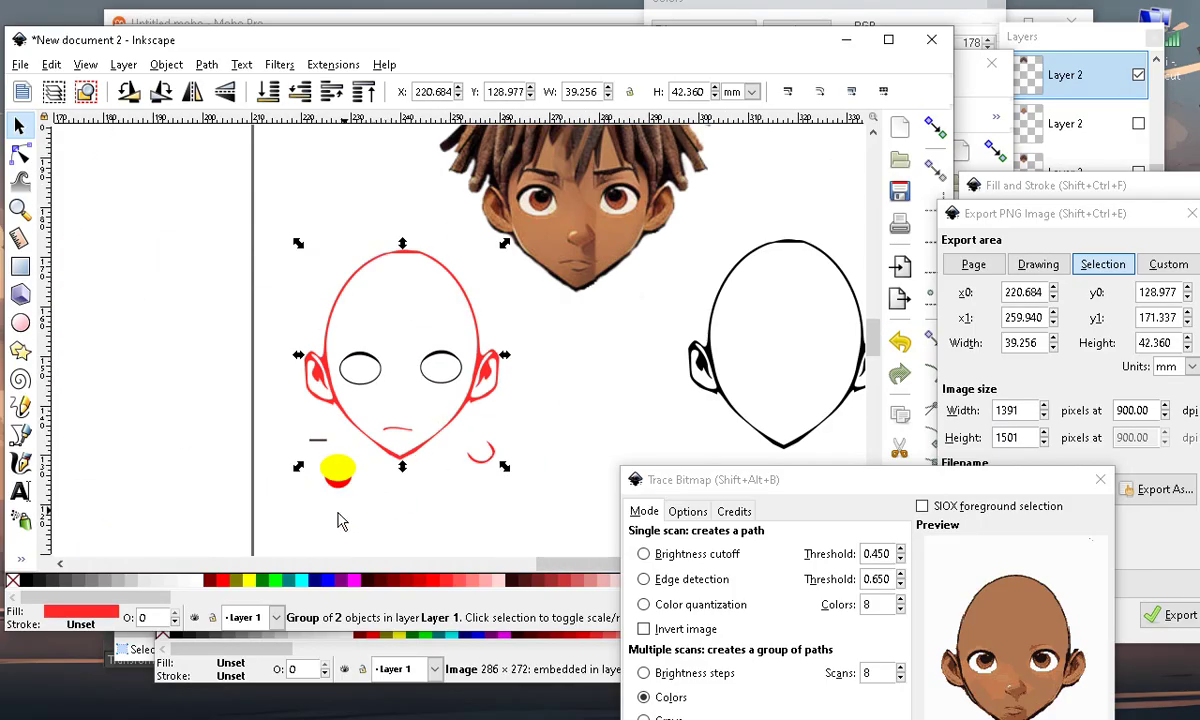
left_click(27, 582)
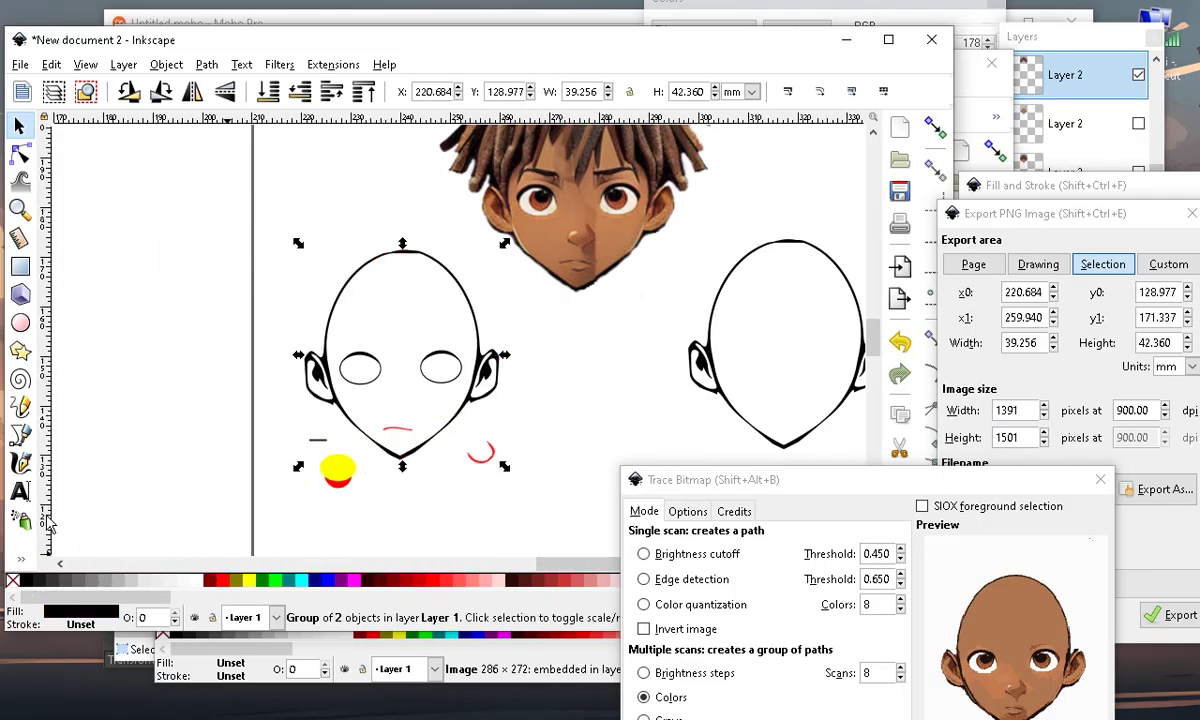
scroll(340, 431, "up", 3)
scroll(335, 455, "down", 3)
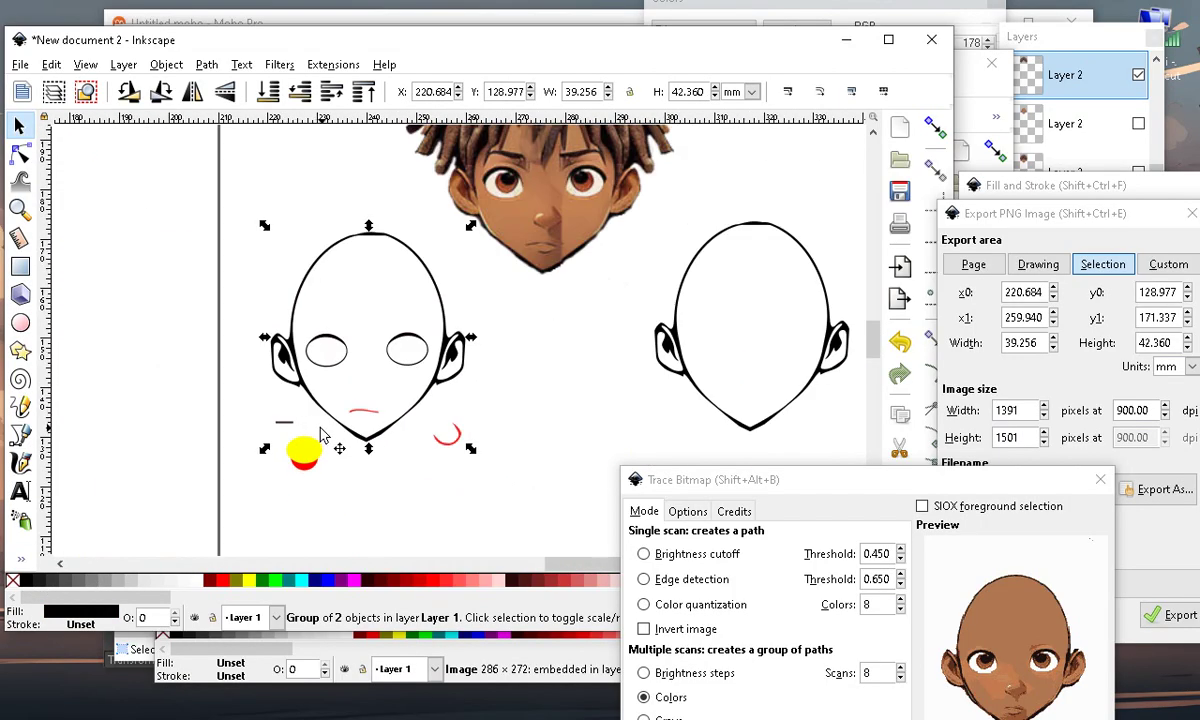
left_click(389, 503)
Examine the jaw, chin and facial features of the head with eyes, comparing it with the spare outline and reference face
scroll(320, 460, "up", 2)
scroll(350, 400, "down", 3)
scroll(368, 378, "up", 2)
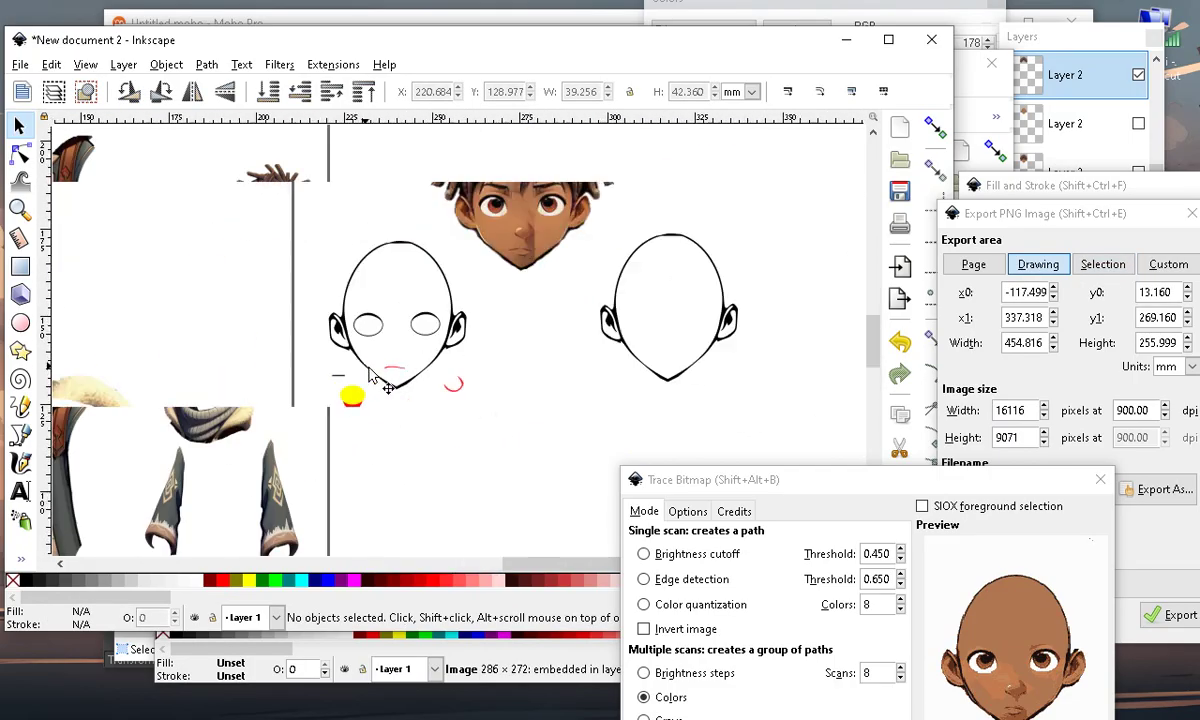
scroll(369, 376, "up", 4)
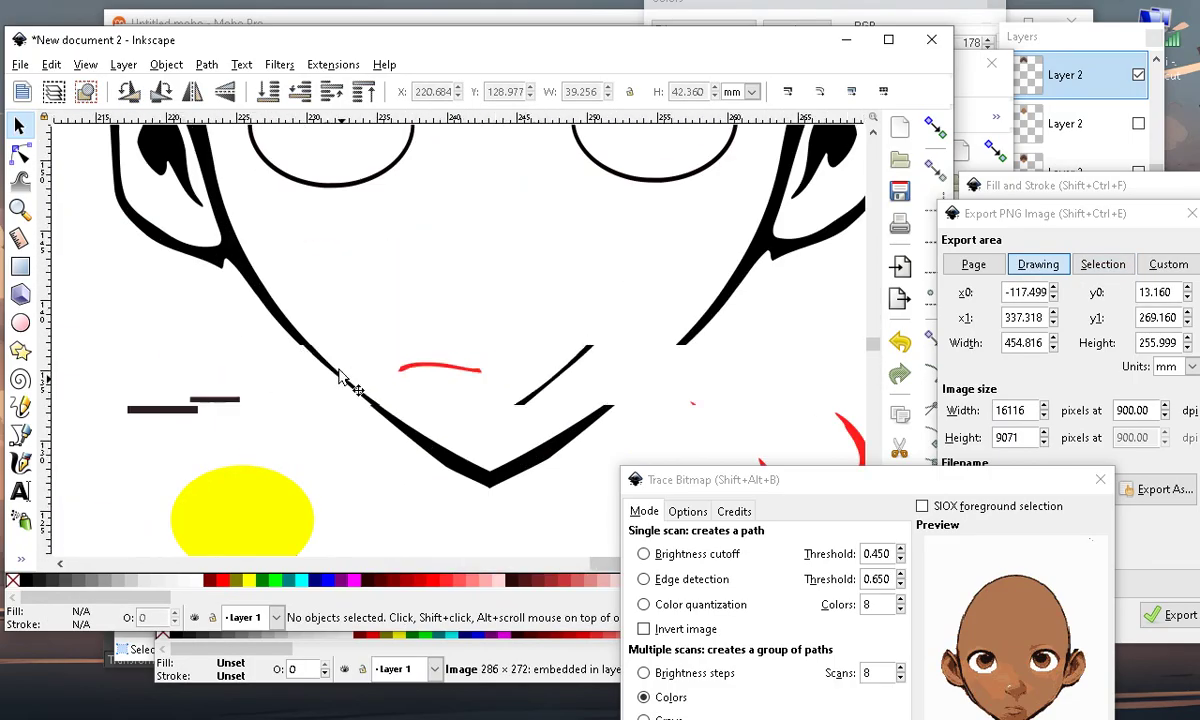
scroll(338, 440, "down", 3)
scroll(385, 380, "down", 3)
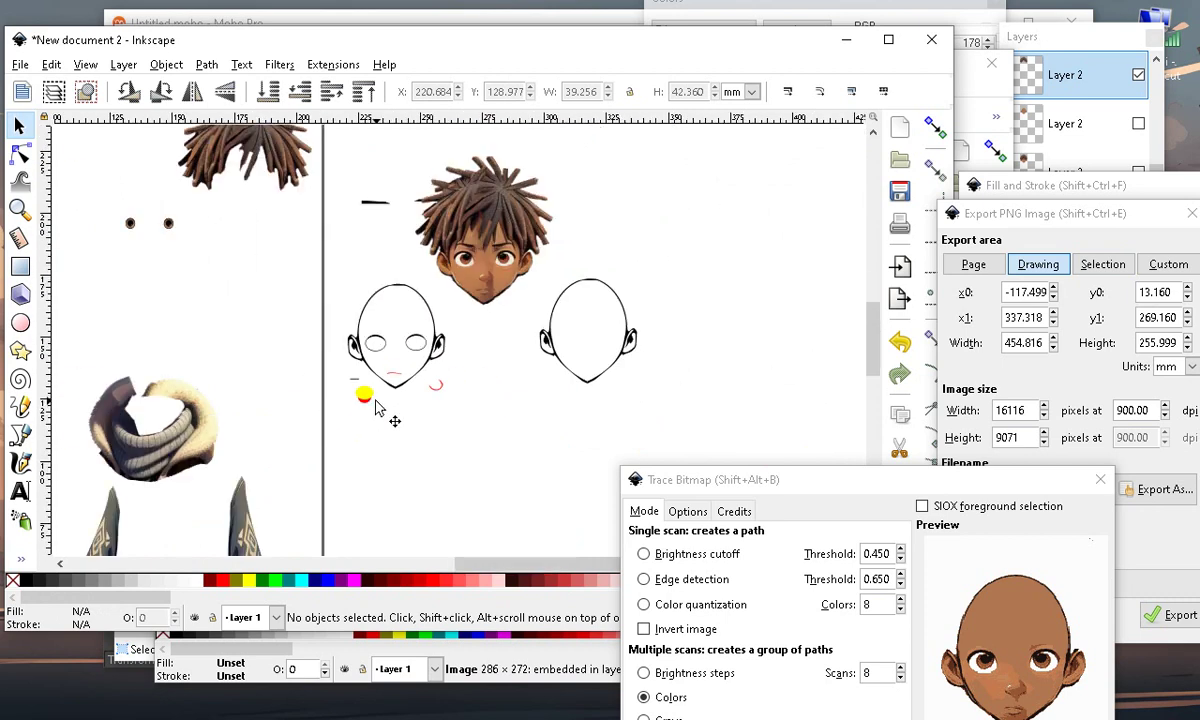
scroll(388, 380, "up", 2)
scroll(372, 345, "up", 2)
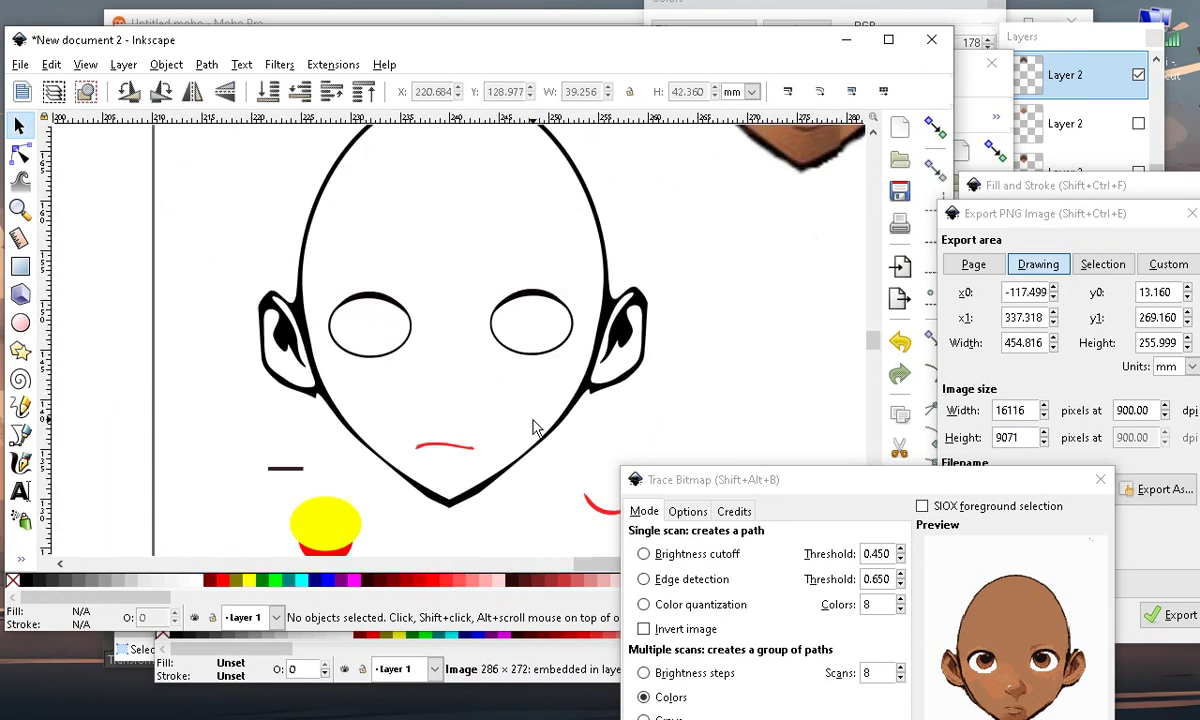
Move the head outline up and right, away from the eyes and mouth line, toward the reference face
scroll(533, 428, "up", 1)
left_click_drag(616, 429, 852, 327)
scroll(325, 400, "down", 3)
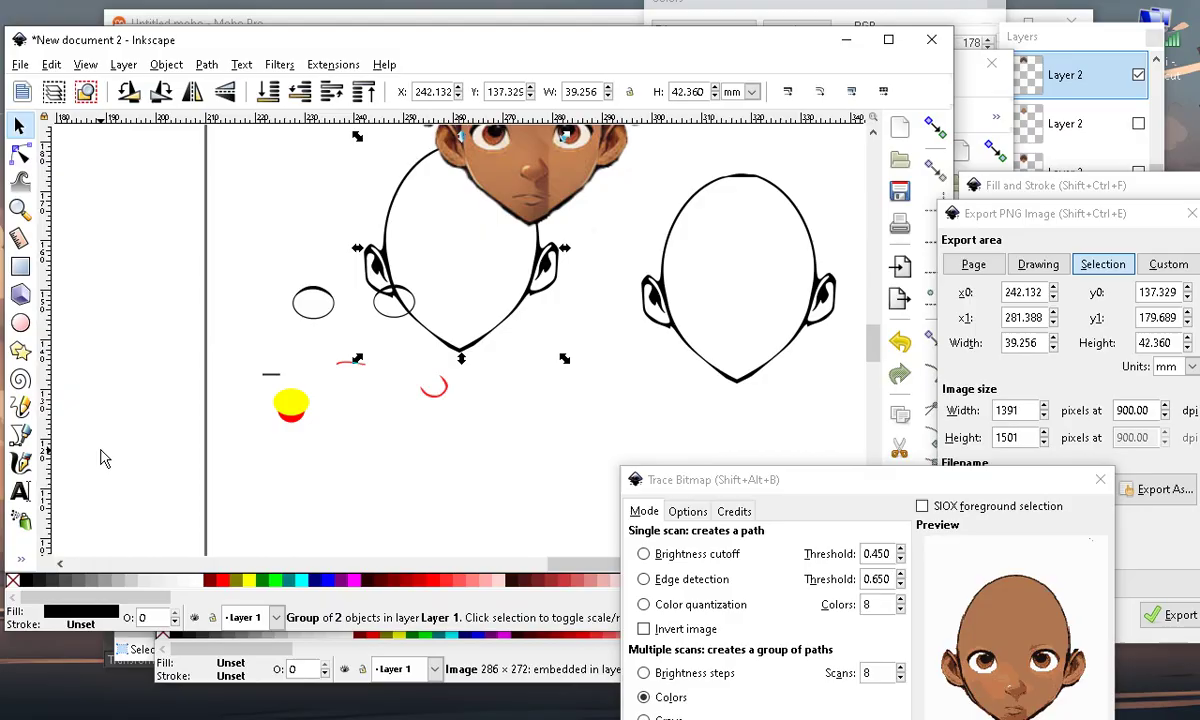
scroll(527, 340, "down", 3)
scroll(655, 342, "up", 4)
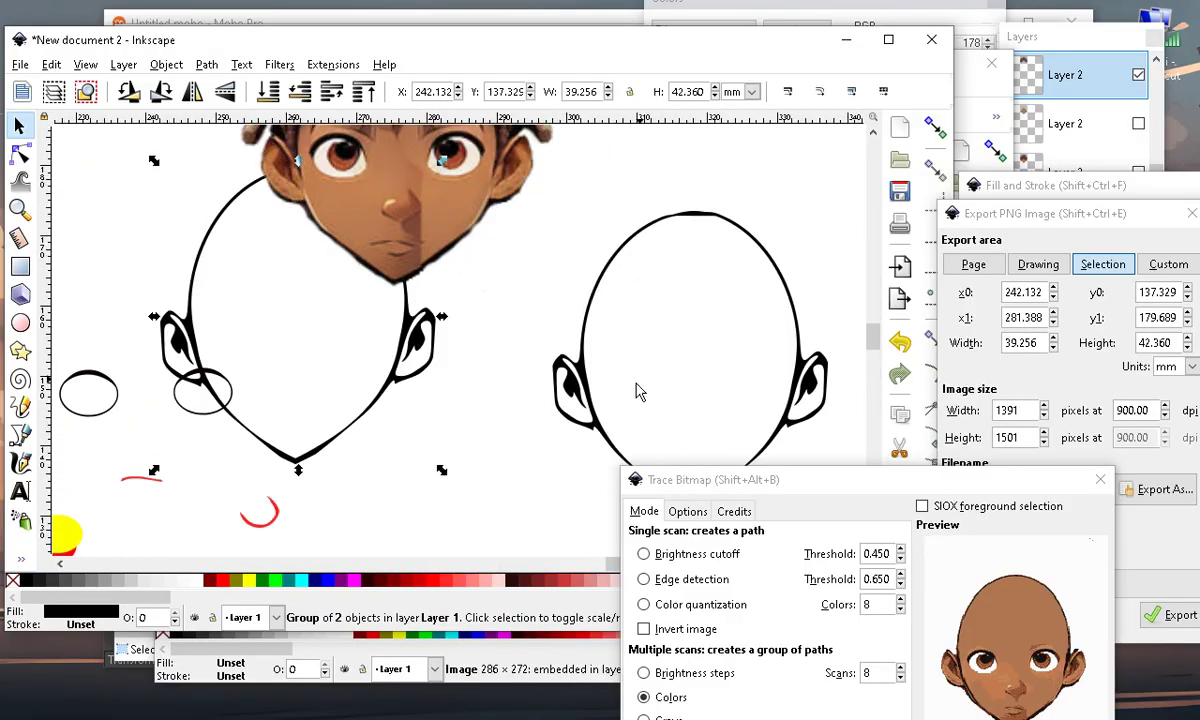
scroll(519, 370, "down", 1)
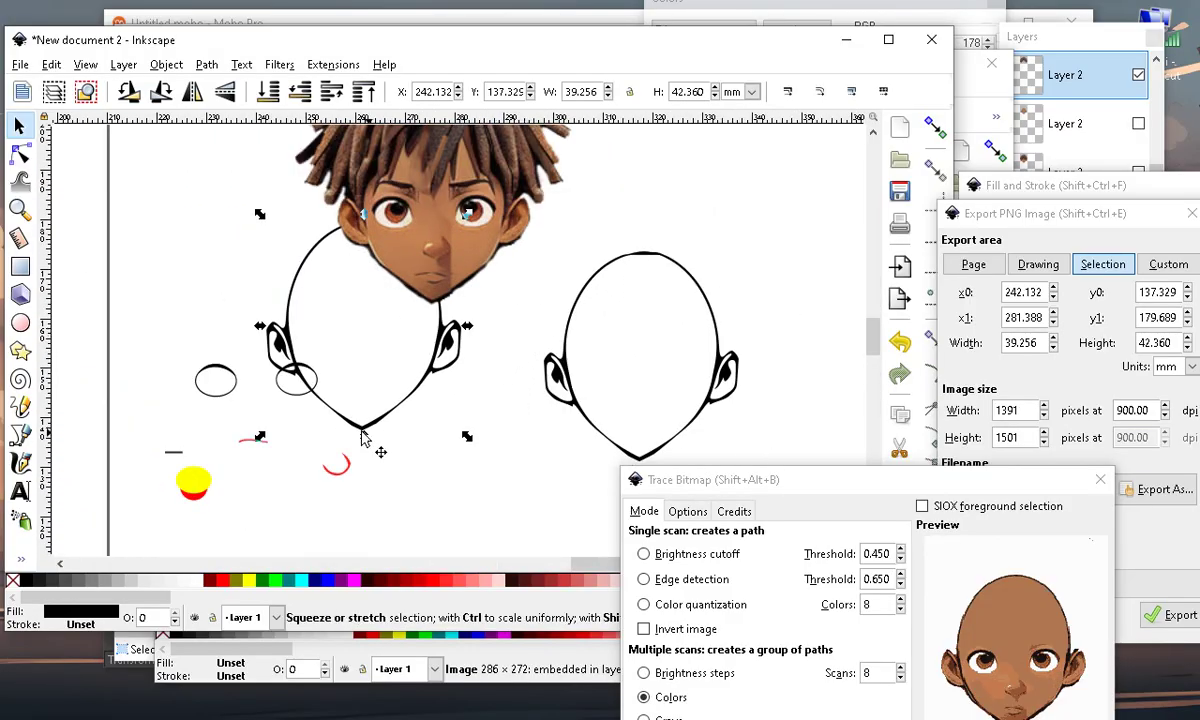
scroll(215, 488, "up", 2)
scroll(215, 488, "down", 2)
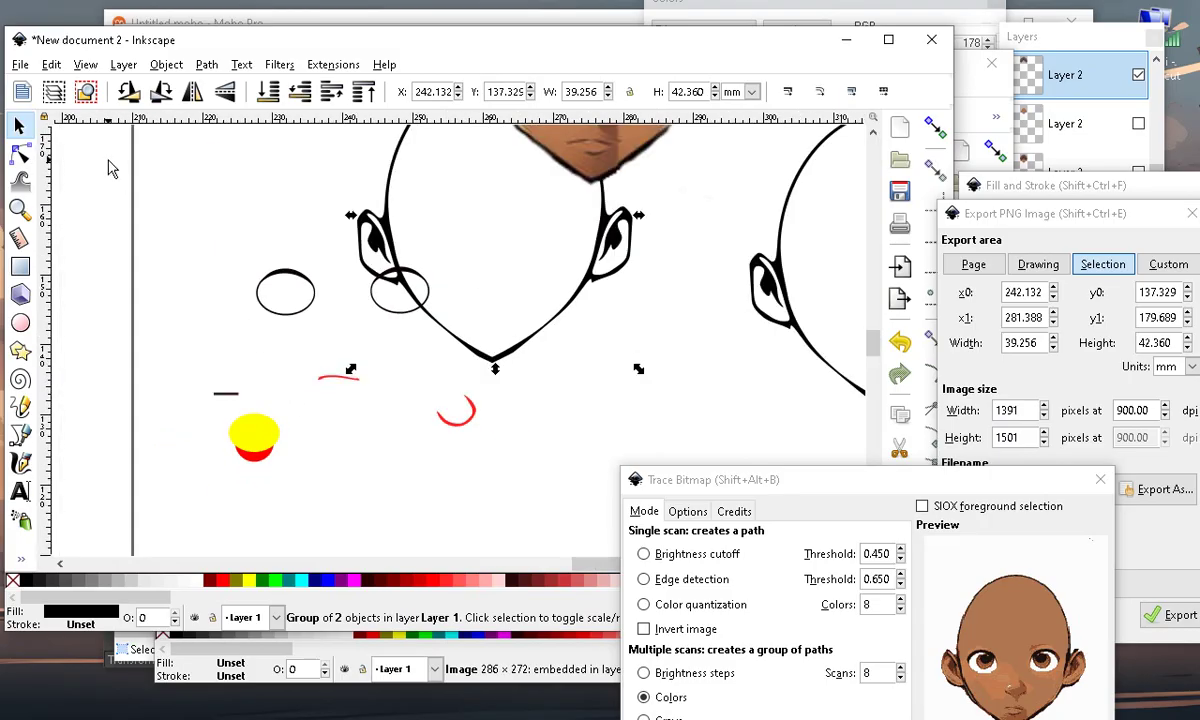
Undo the recent head outline moves and the black fill, back to before the red outline's alignment shift
left_click(51, 64)
left_click(80, 87)
left_click(51, 64)
left_click(60, 87)
left_click(51, 64)
left_click(57, 86)
left_click(51, 64)
left_click(57, 86)
left_click(51, 65)
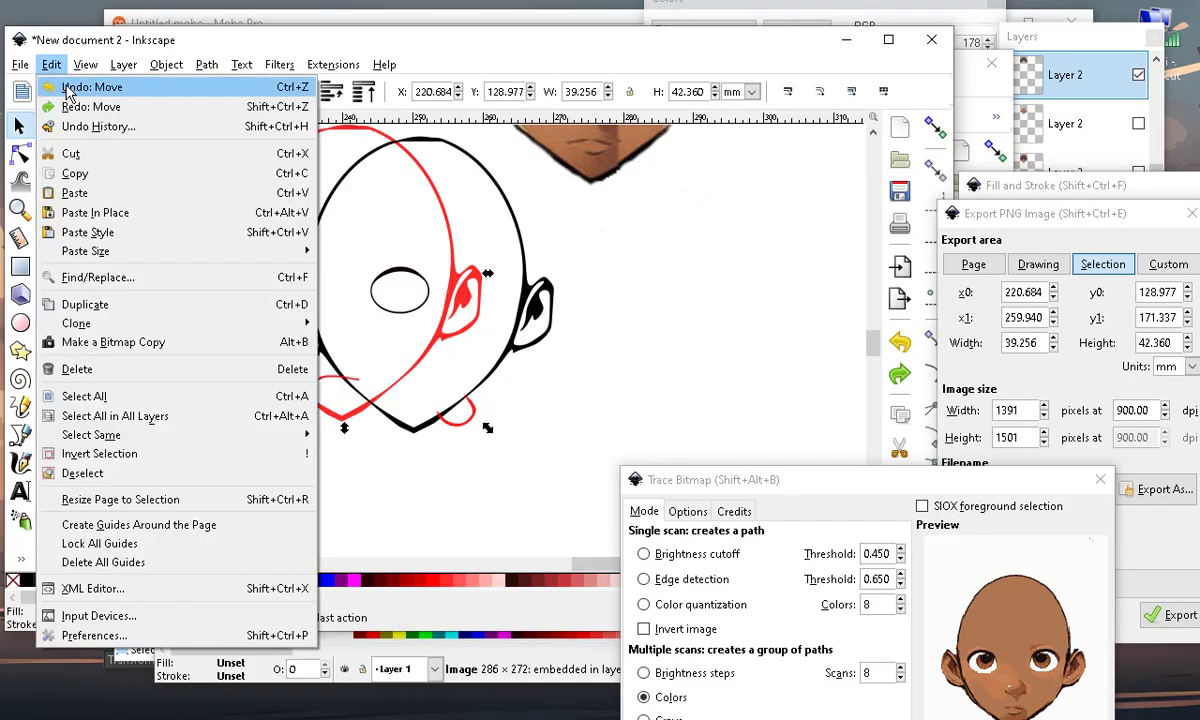
left_click(66, 86)
left_click(51, 64)
left_click(76, 86)
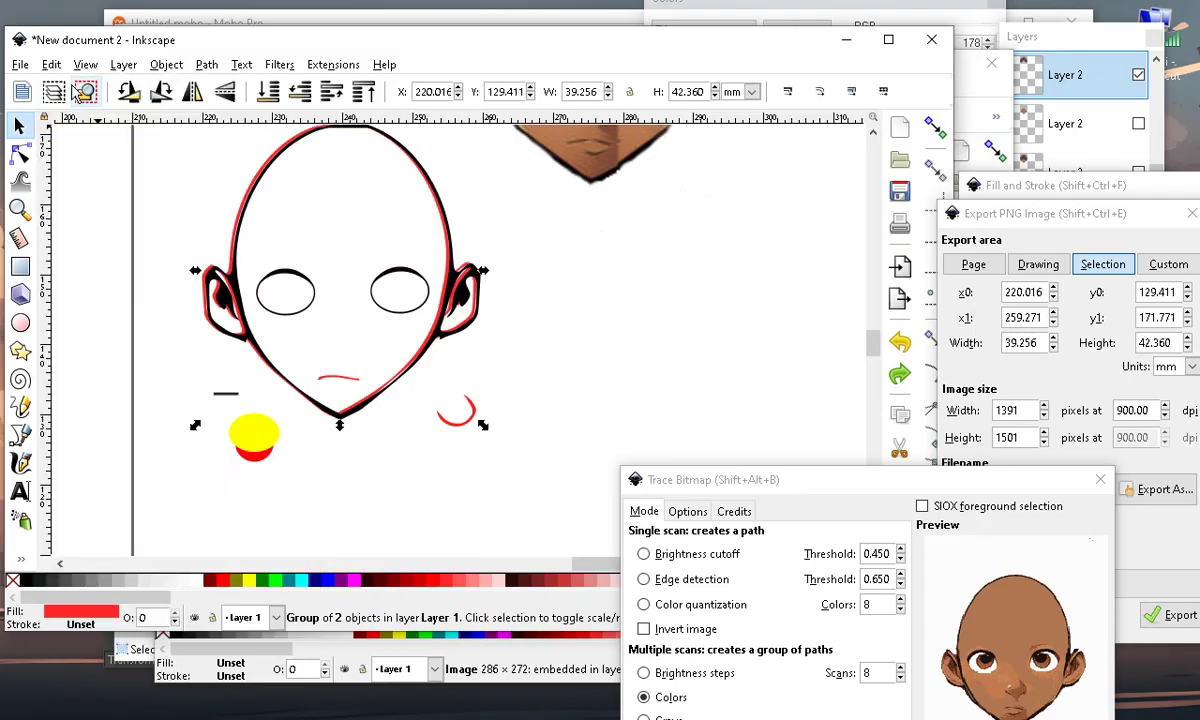
Undo the red fill and the placement of the spare featureless head outline over the face
left_click(51, 66)
left_click(70, 86)
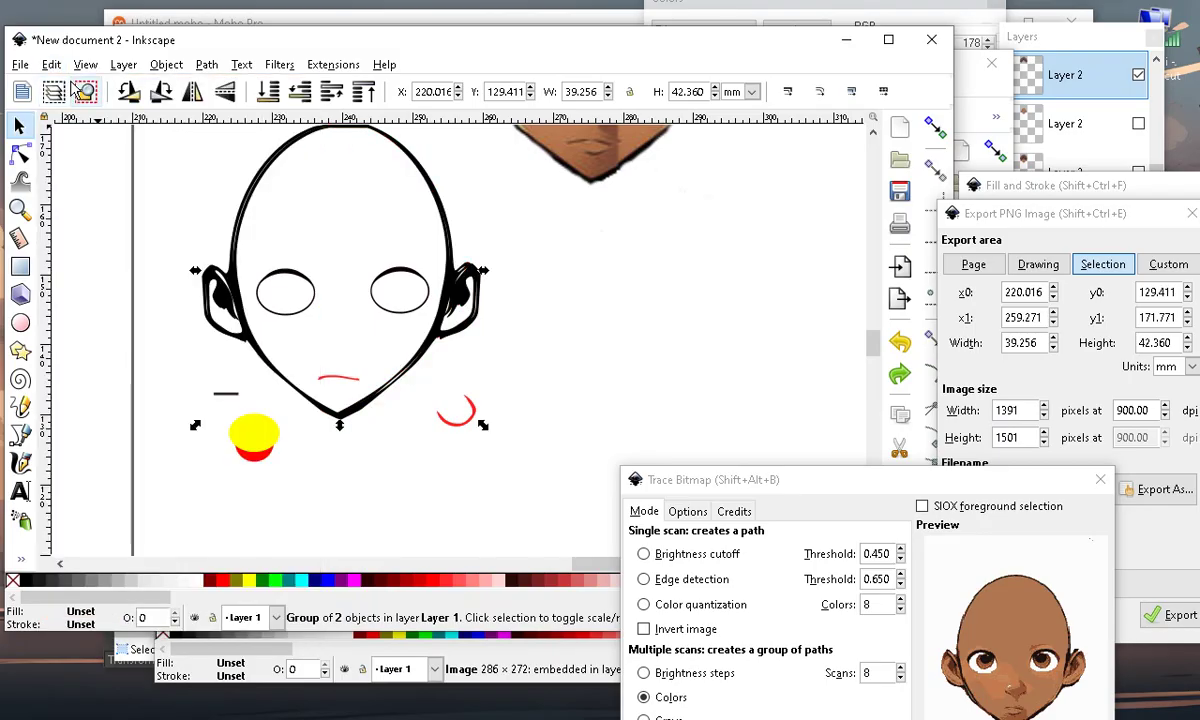
left_click(51, 64)
left_click(68, 86)
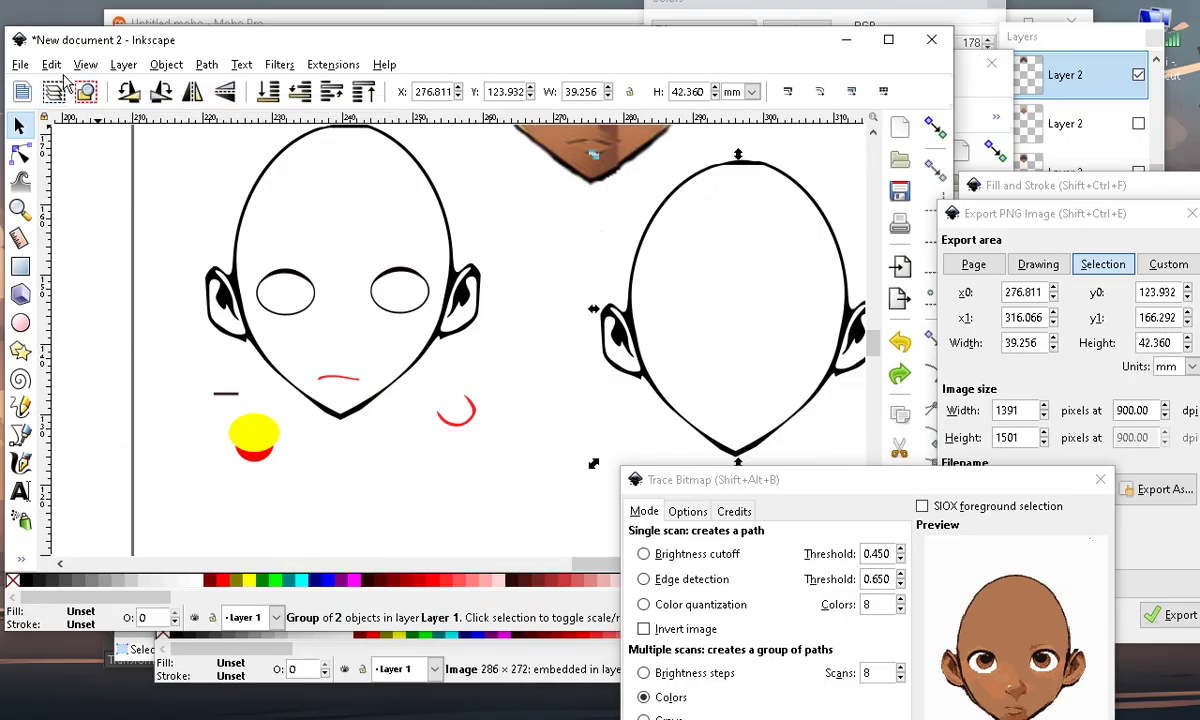
Move the red nose shape slightly right and down, farther from the head's jaw line
scroll(328, 377, "up", 1)
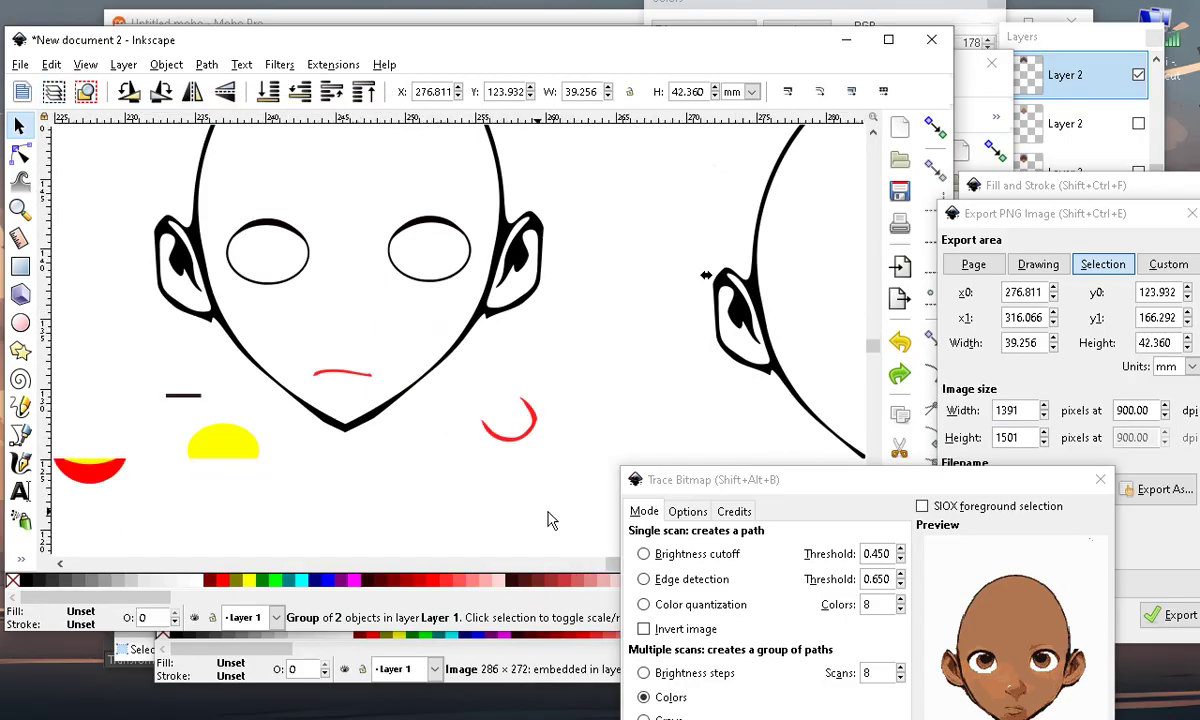
scroll(550, 521, "up", 2)
left_click(493, 348)
left_click_drag(499, 357, 517, 387)
scroll(411, 408, "down", 4)
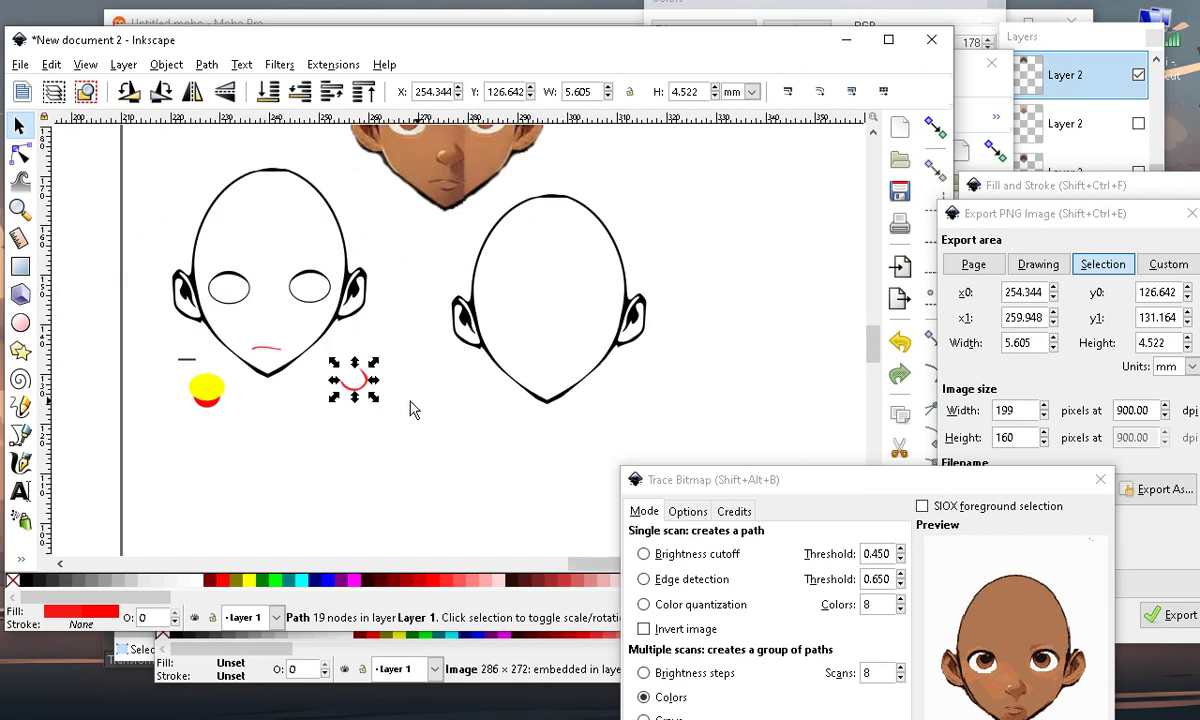
scroll(320, 362, "up", 1)
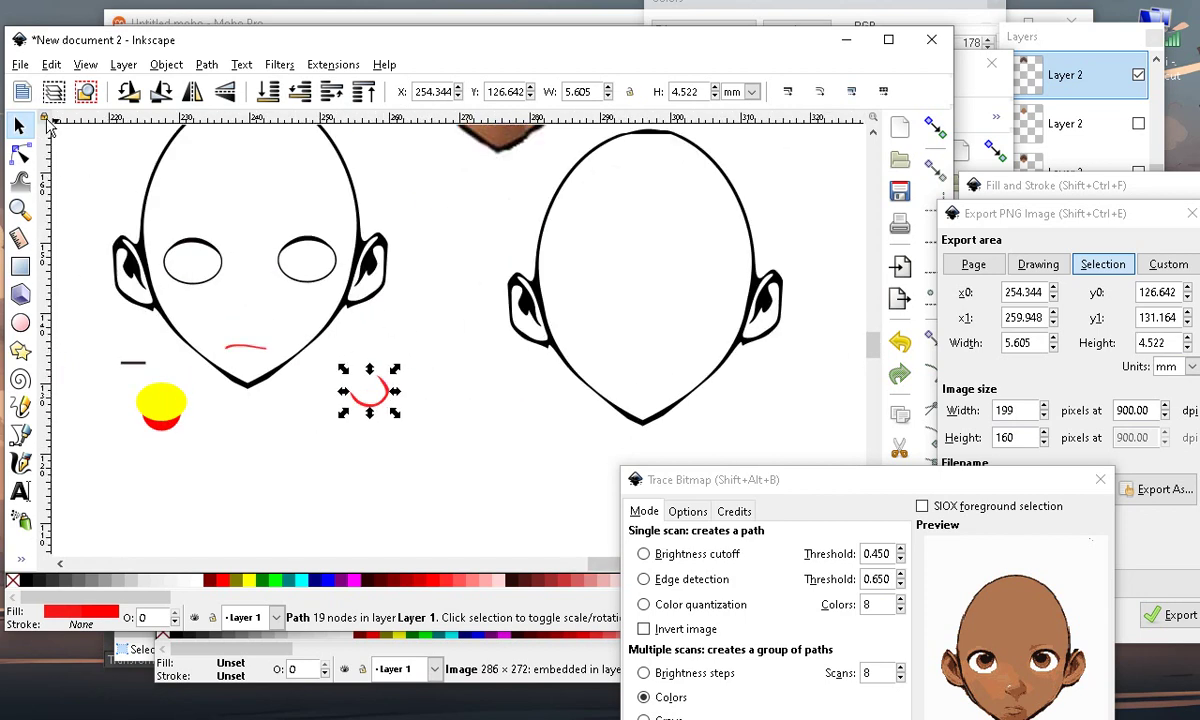
left_click(51, 65)
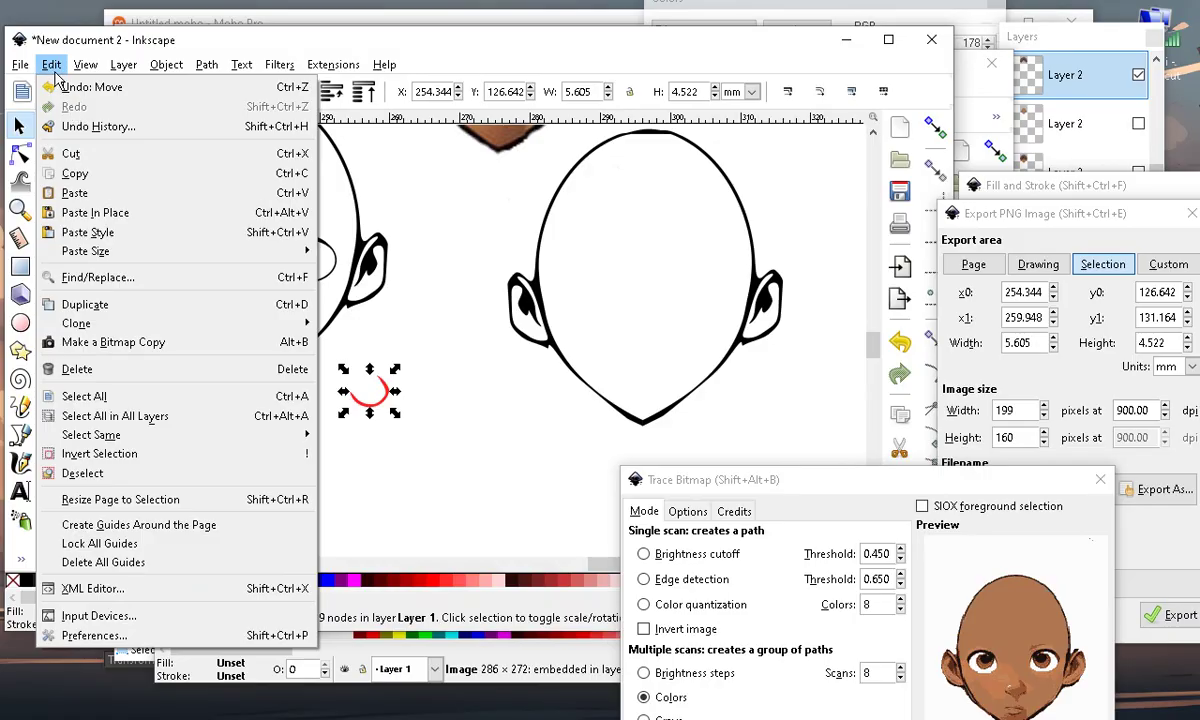
left_click(443, 391)
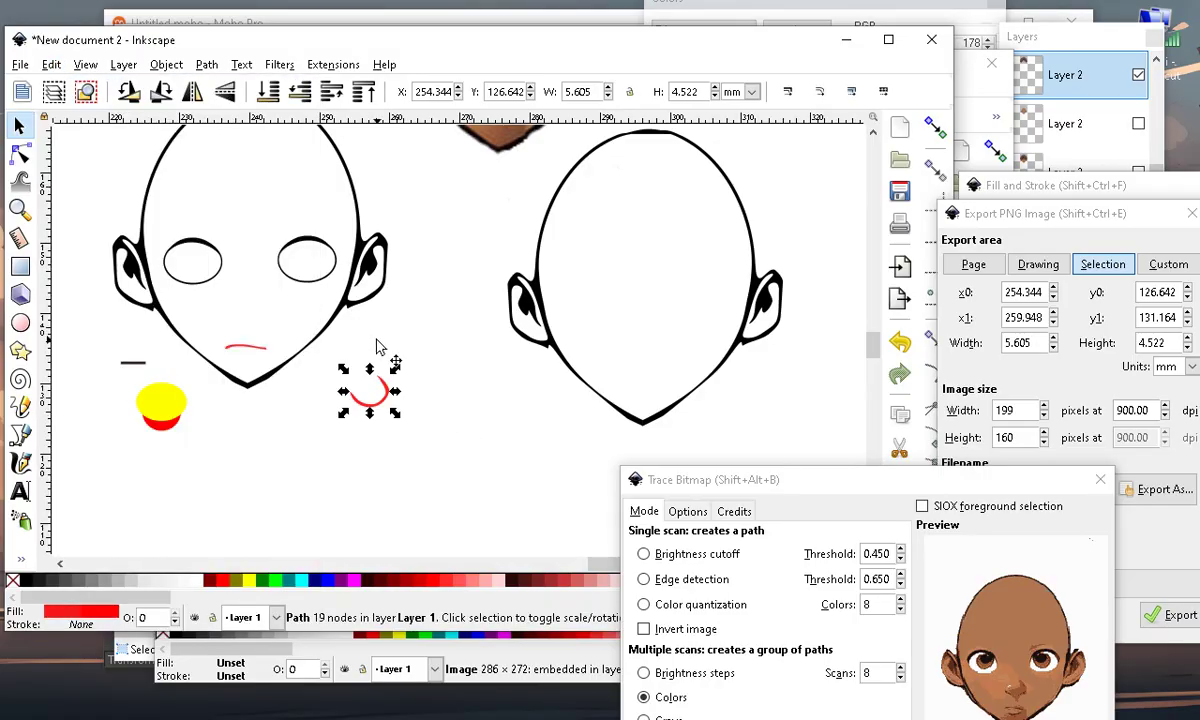
left_click(46, 66)
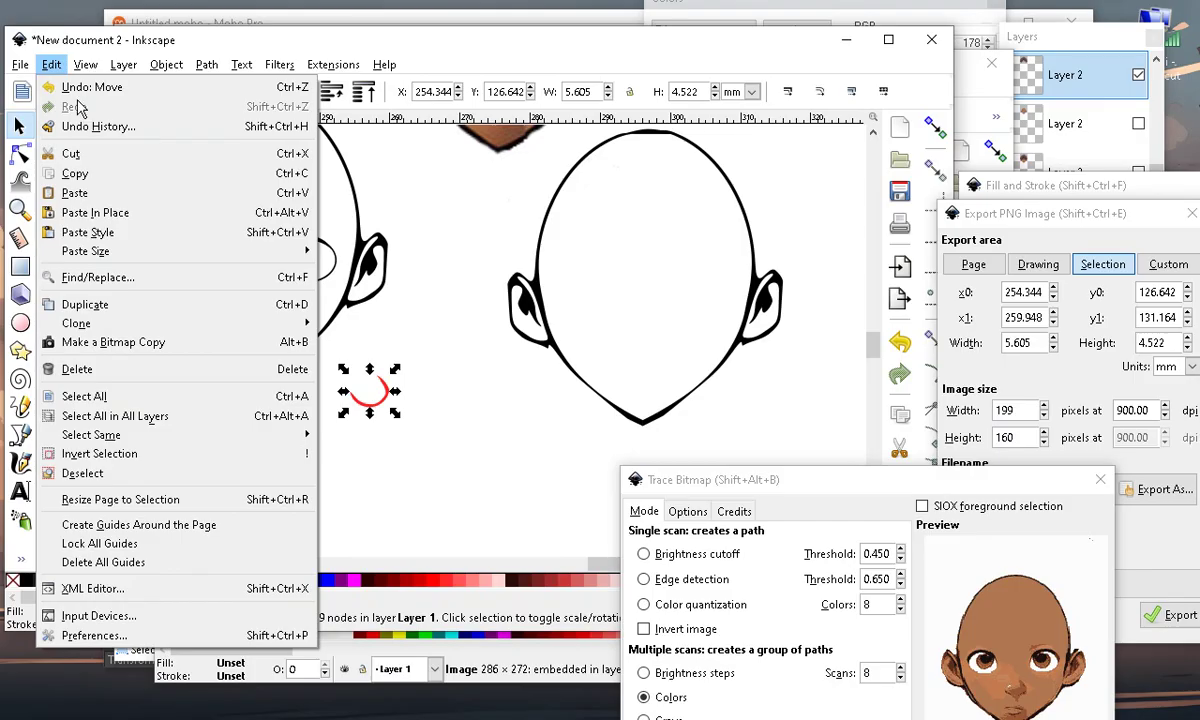
left_click(476, 466)
scroll(446, 410, "down", 3)
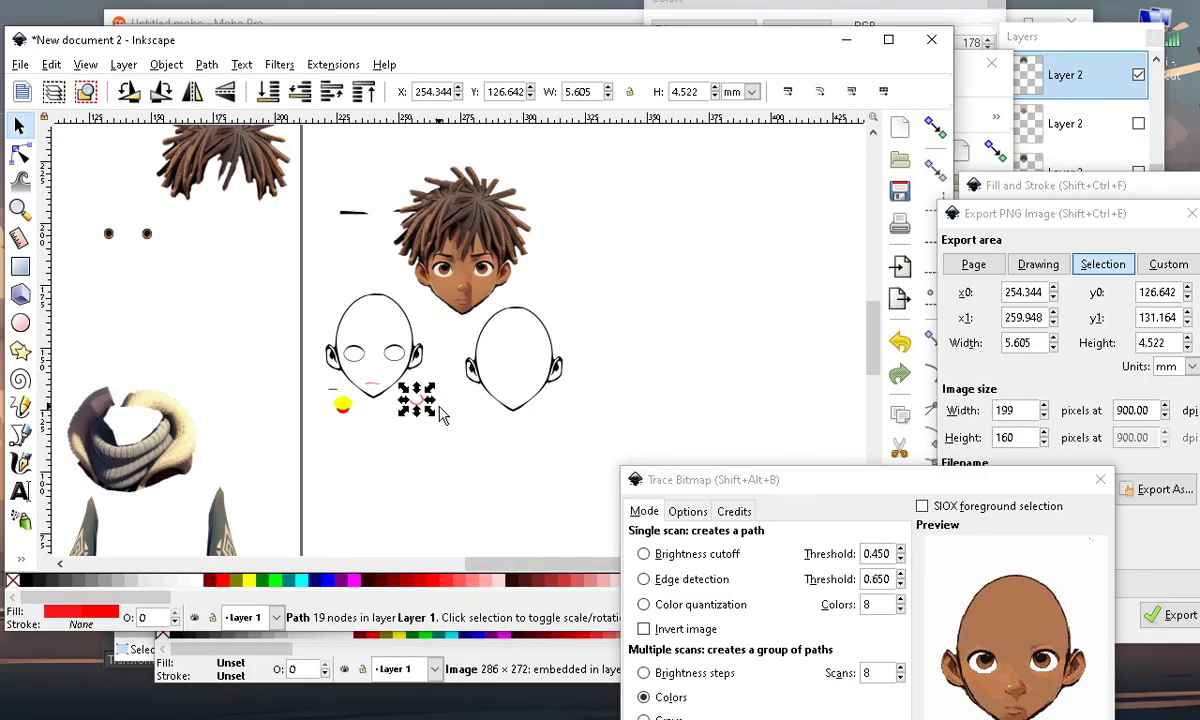
scroll(410, 390, "up", 3)
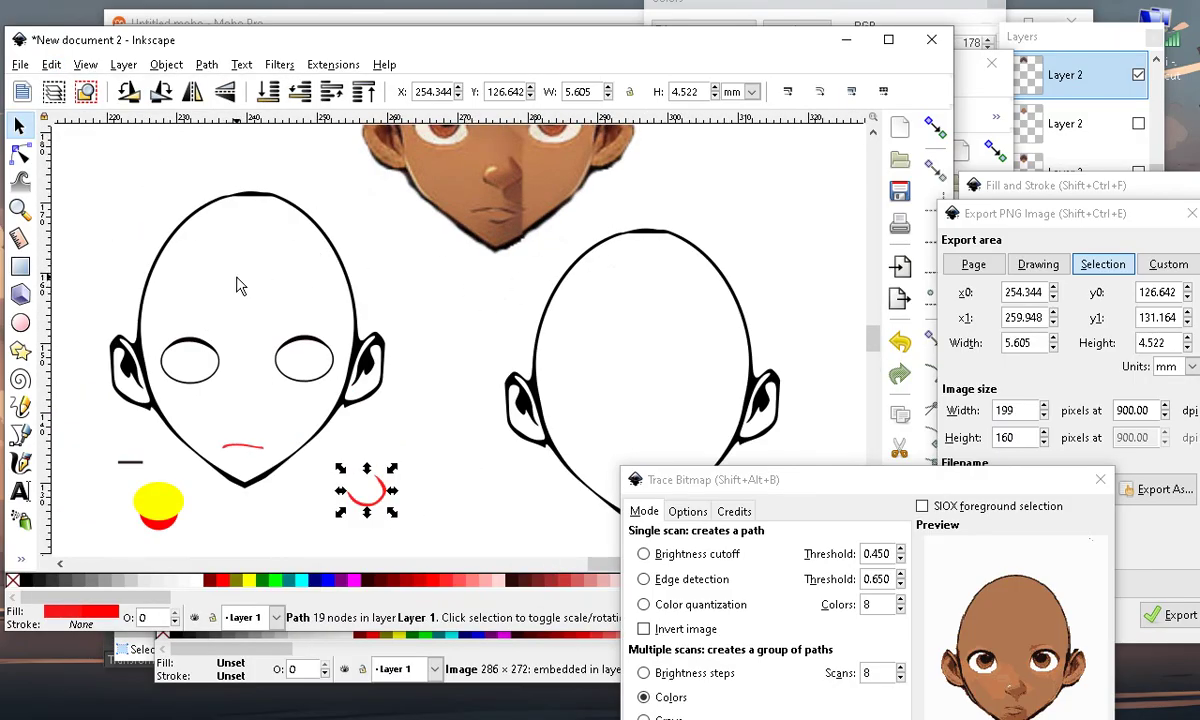
Move the reference face image down over the spare head outline and send it behind the outline
scroll(285, 400, "down", 3)
scroll(394, 268, "up", 3)
left_click_drag(394, 268, 515, 452)
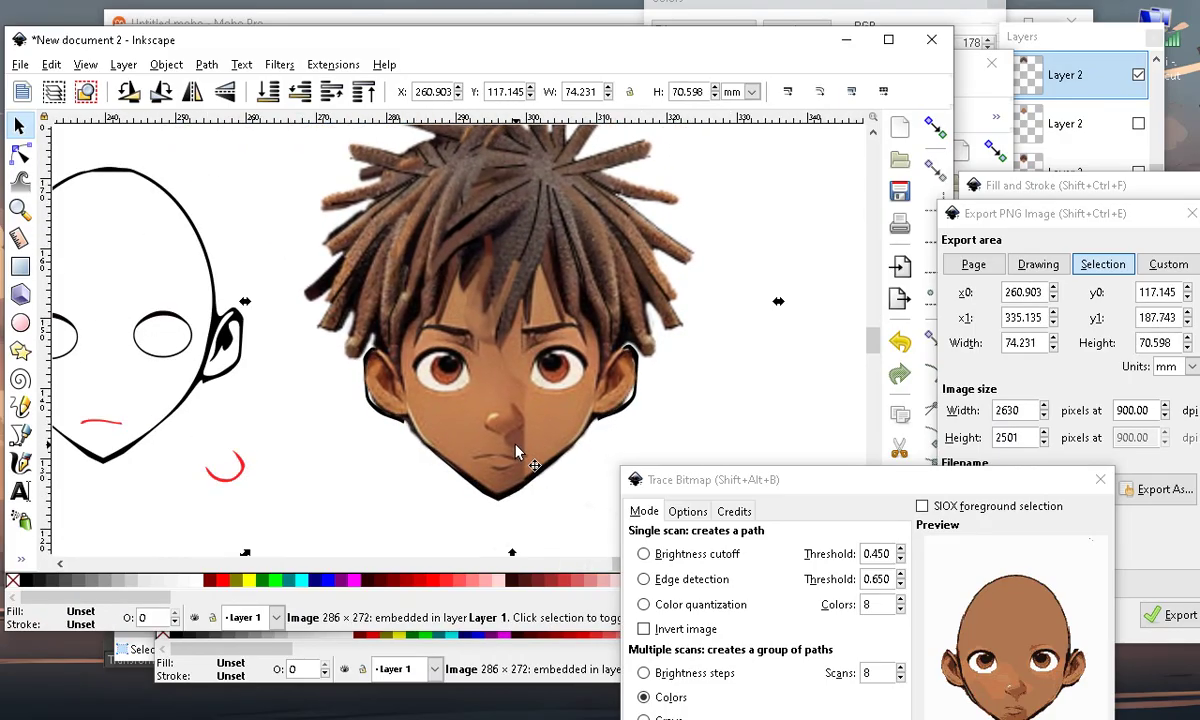
left_click(226, 584)
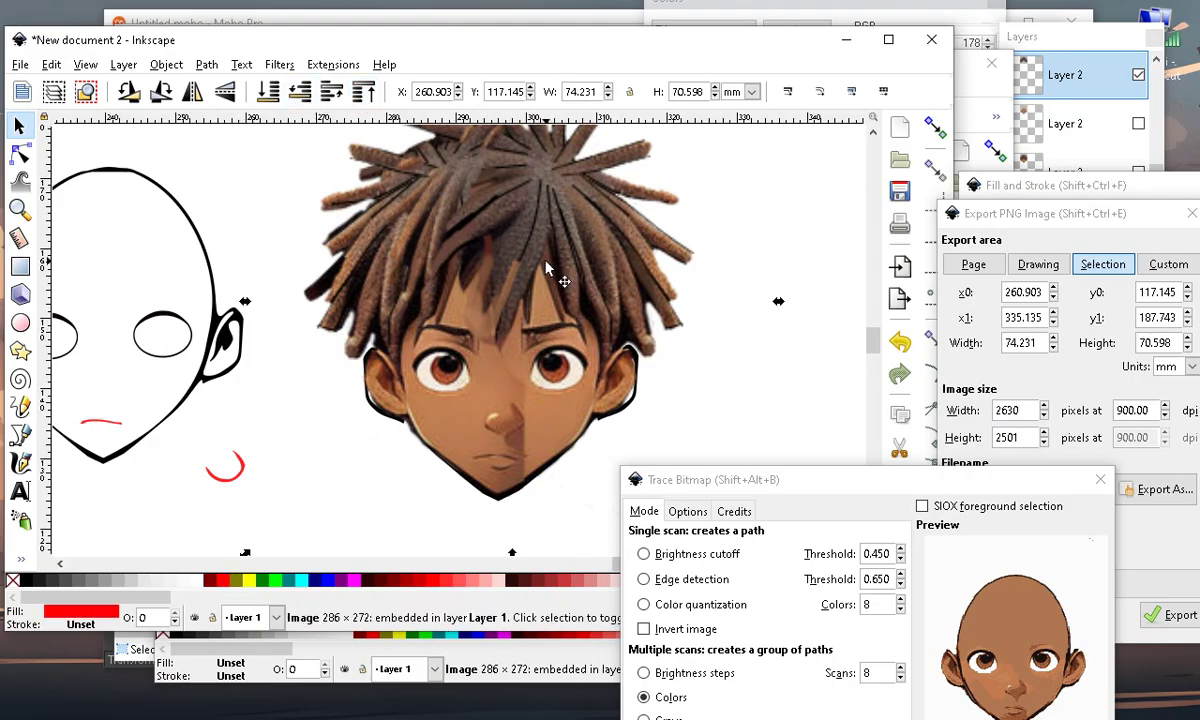
left_click(268, 92)
scroll(438, 217, "down", 1)
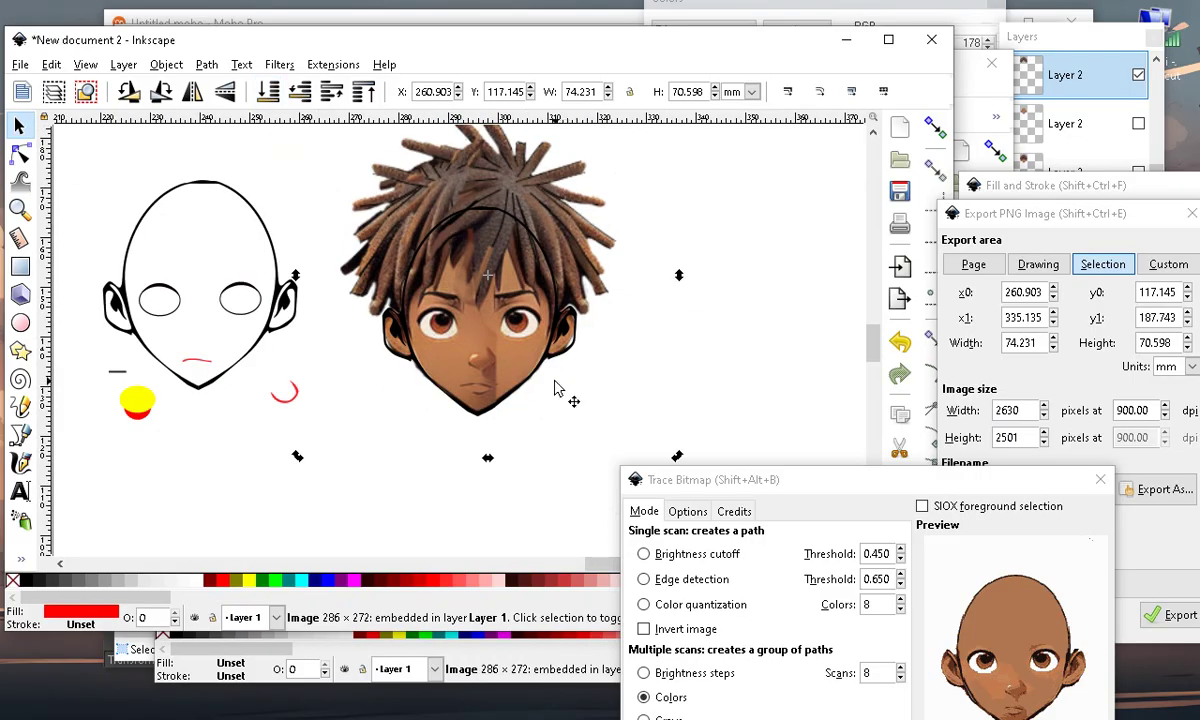
scroll(416, 373, "up", 1)
key("Escape")
scroll(413, 306, "up", 1)
Fill the head outline over the reference face with red
left_click(395, 318)
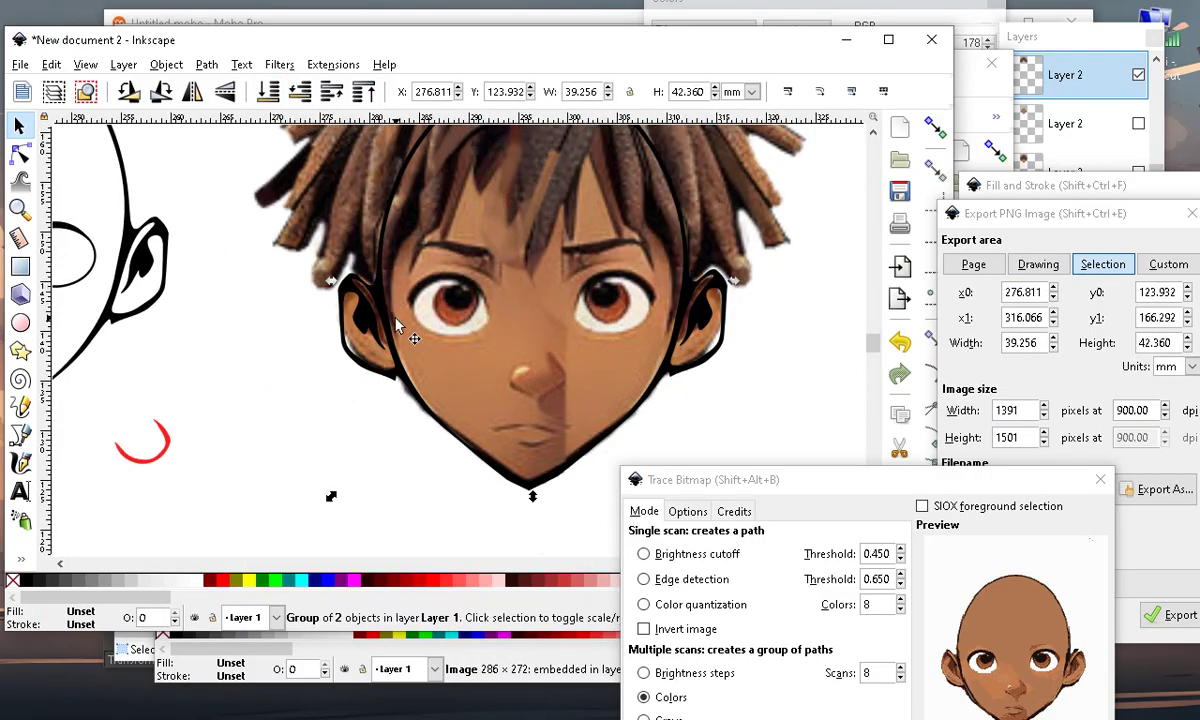
left_click(398, 564)
scroll(340, 330, "down", 4)
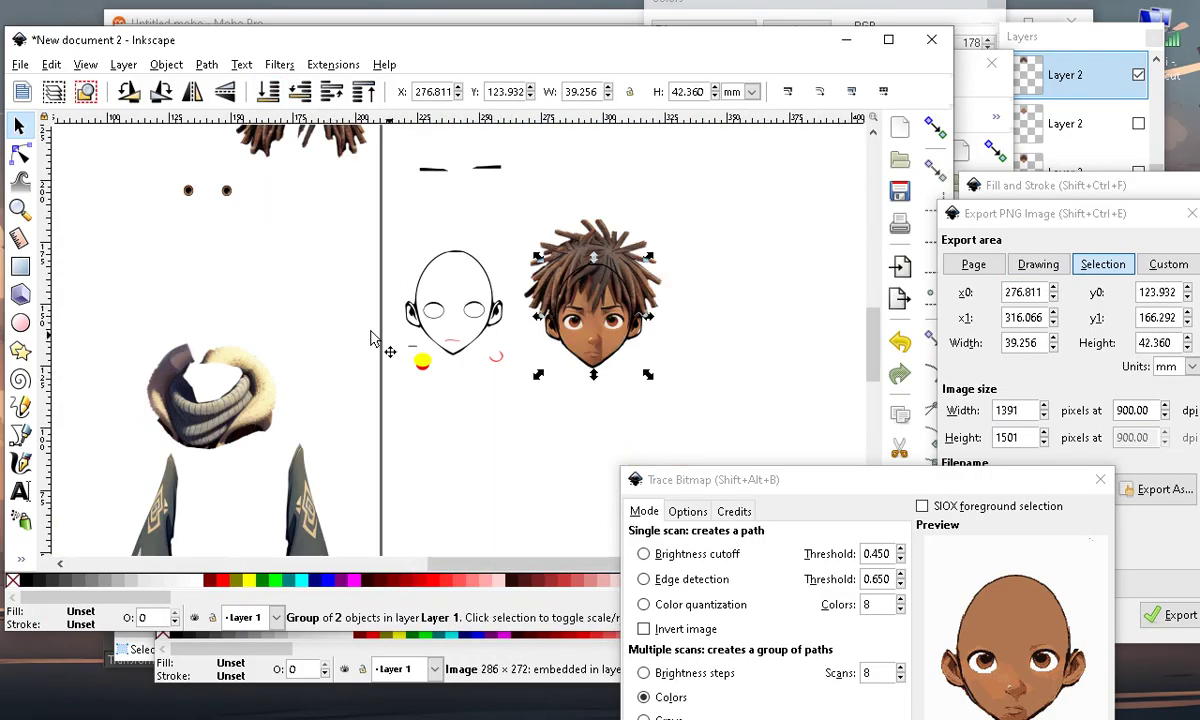
scroll(655, 352, "up", 4)
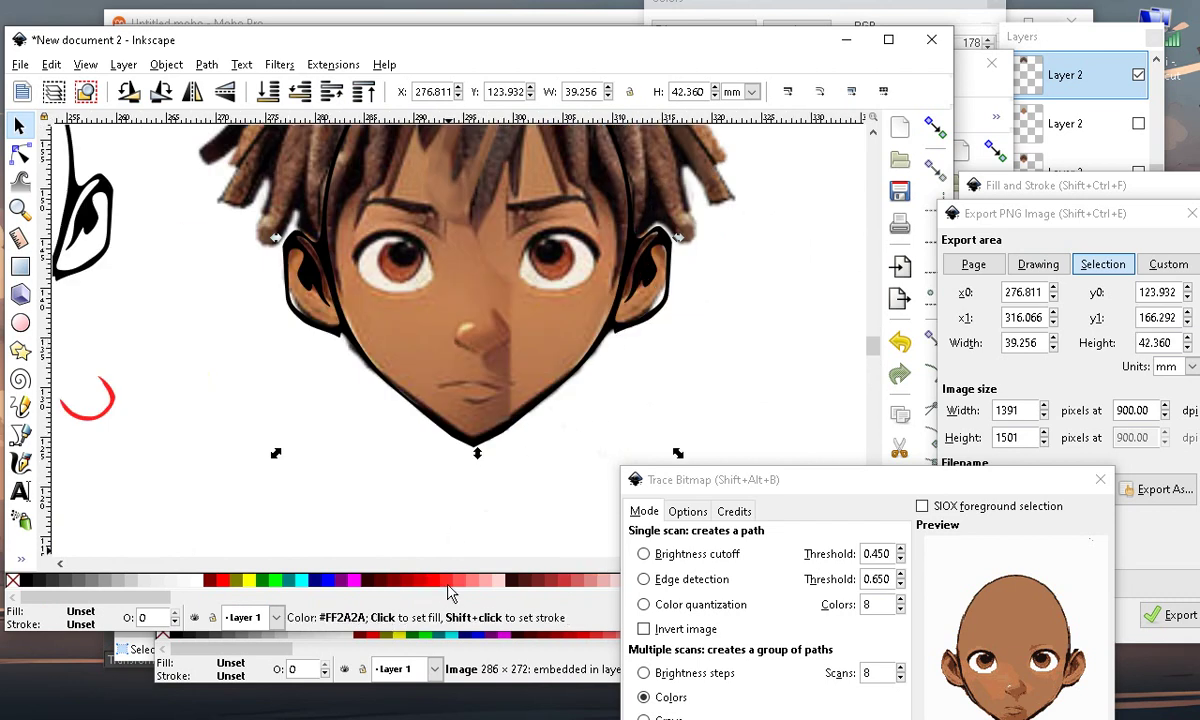
left_click(440, 582)
scroll(413, 345, "down", 2)
scroll(367, 500, "up", 3)
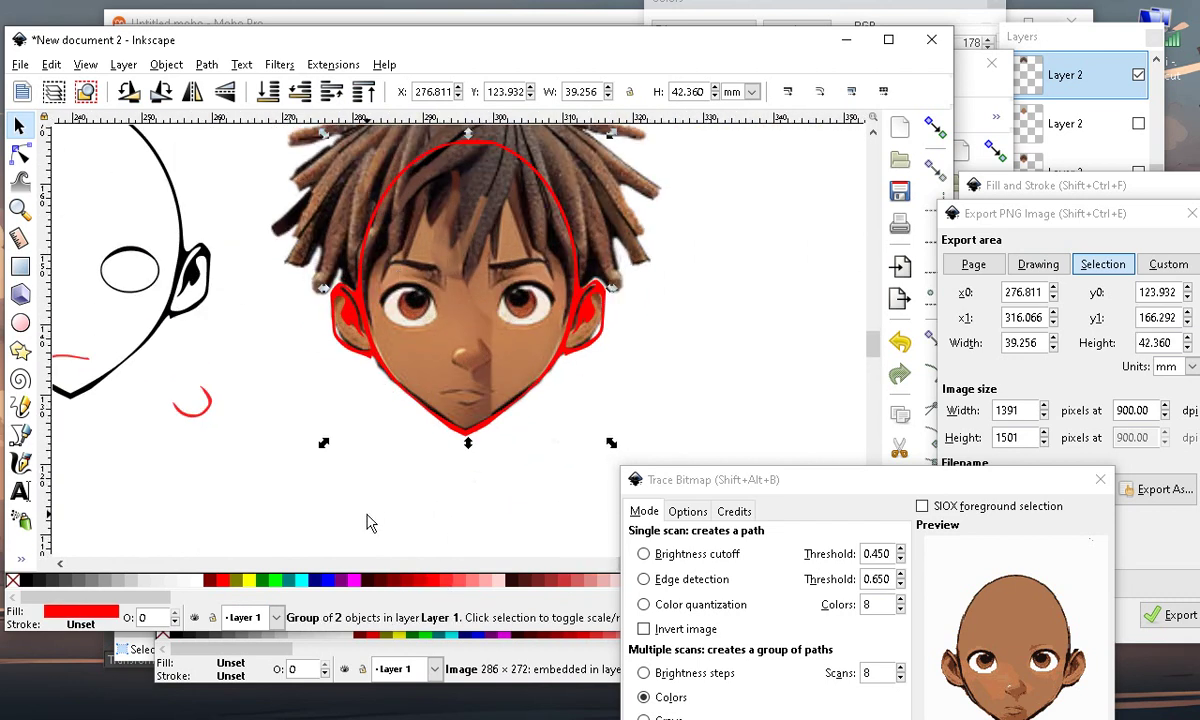
Move the red nose line onto the nose of the reference face
scroll(375, 421, "down", 3)
scroll(350, 362, "up", 1)
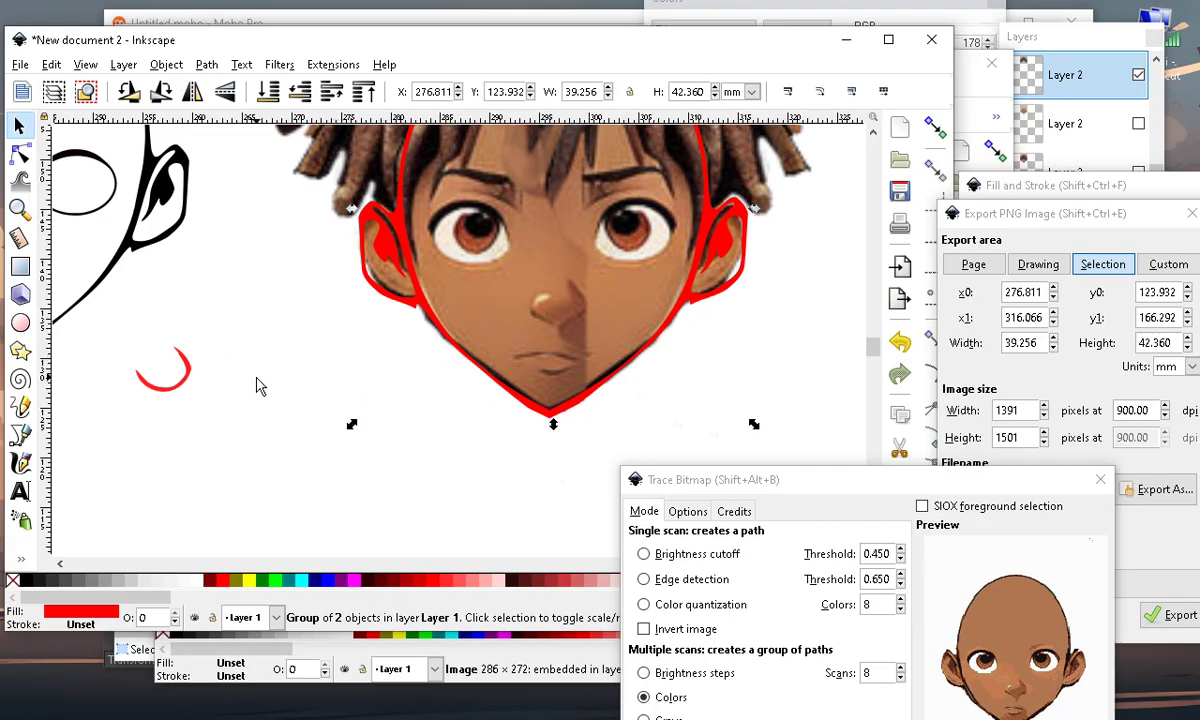
left_click(172, 398)
left_click_drag(174, 397, 546, 343)
scroll(562, 350, "up", 5)
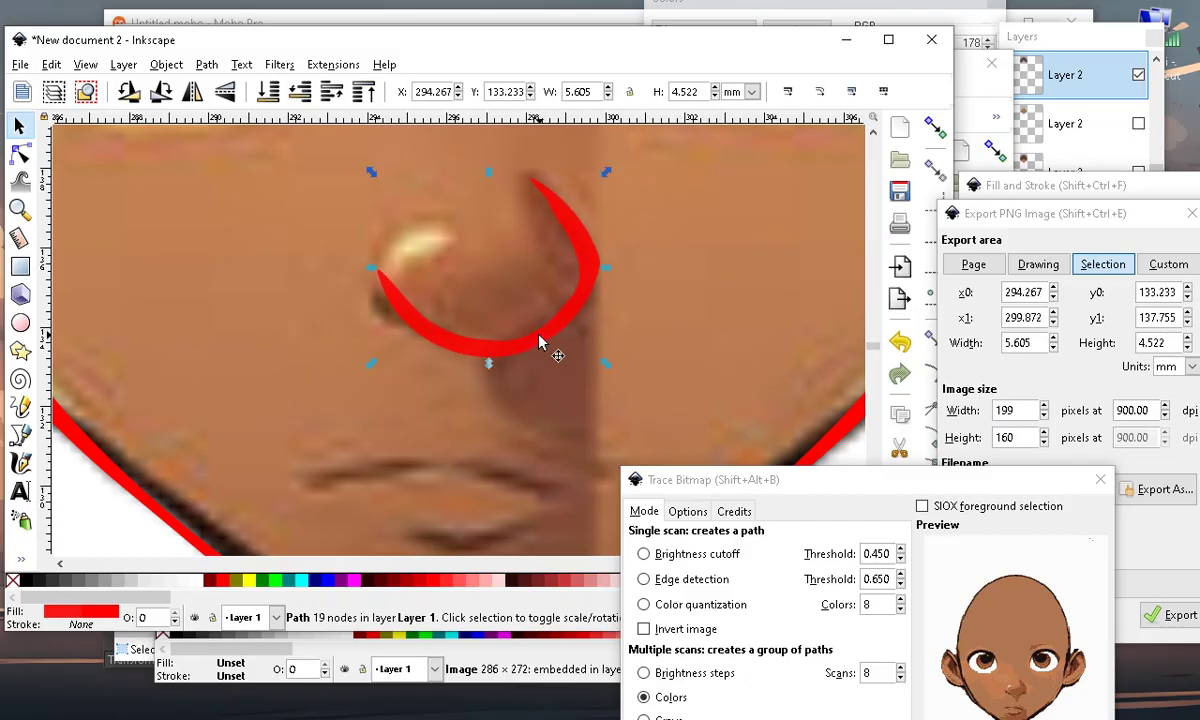
Merge the nose line's left end into a single lower tip and move the inner-curve nodes to thin the bottom stroke
left_click(19, 154)
scroll(385, 345, "up", 1)
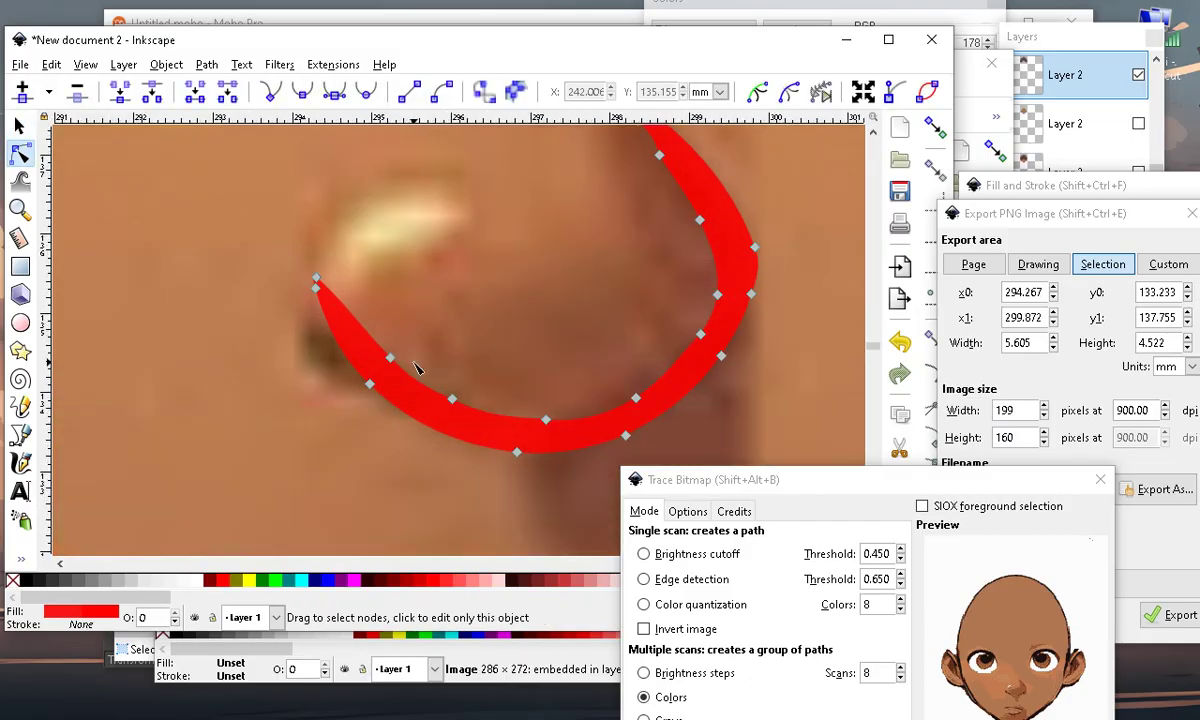
left_click_drag(326, 264, 277, 346)
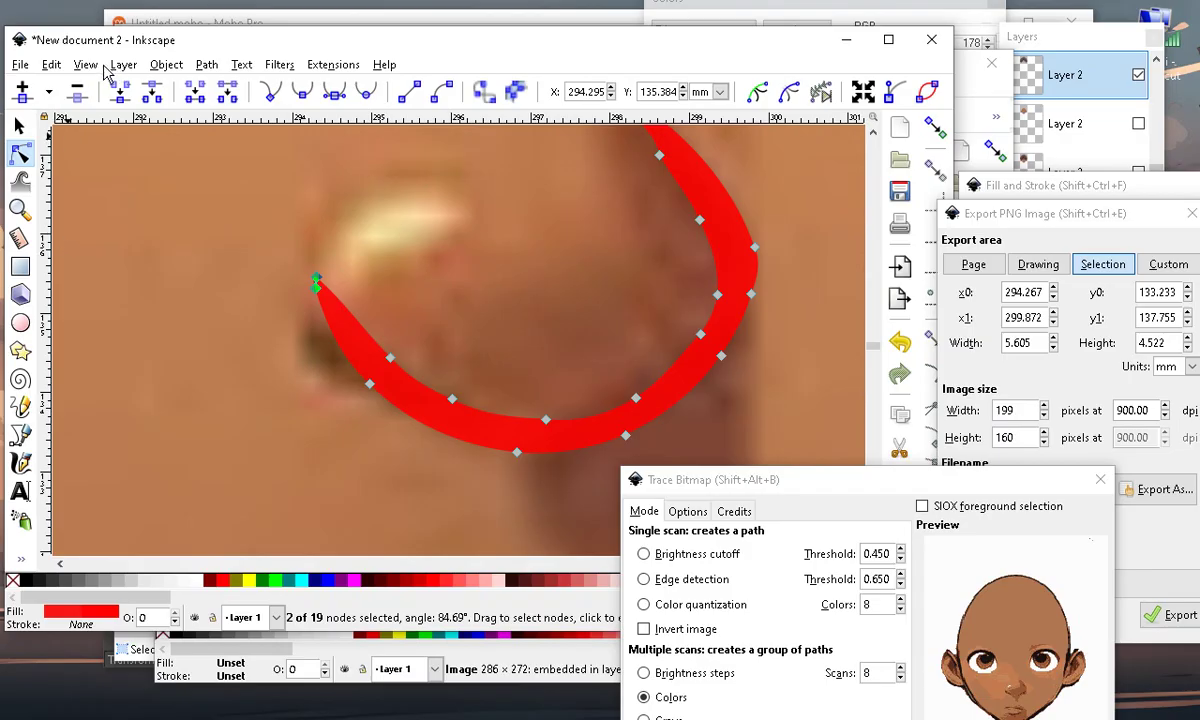
key("Delete")
left_click_drag(360, 360, 325, 335)
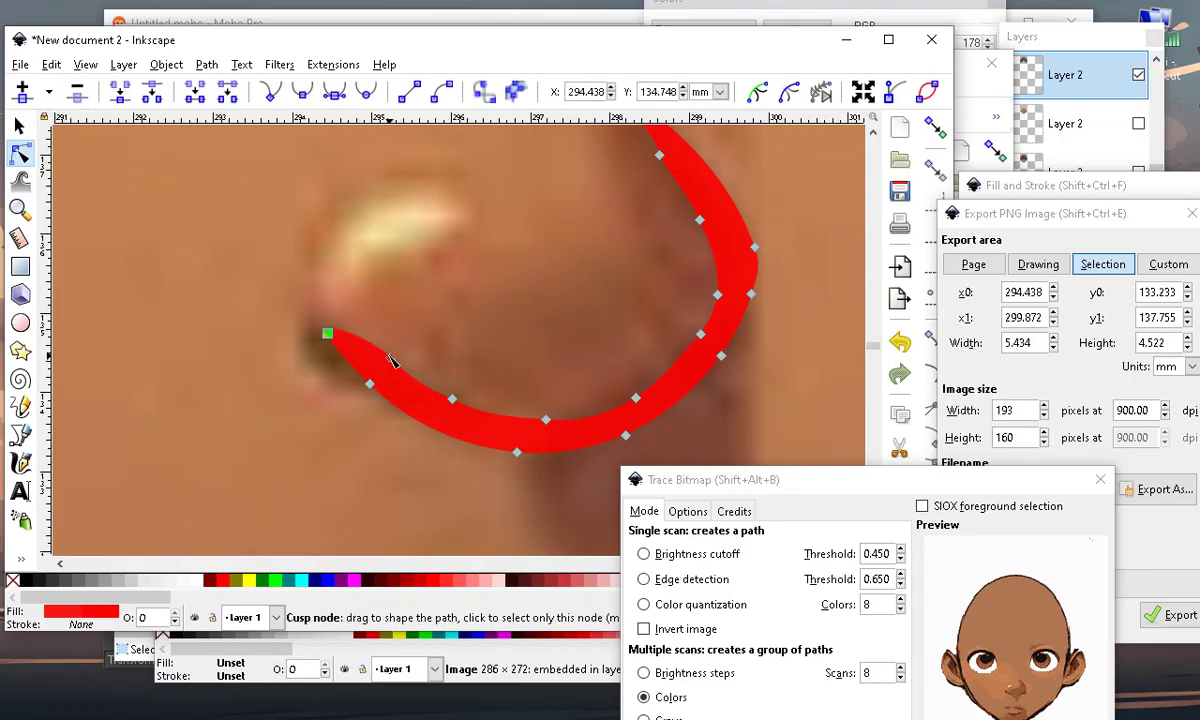
left_click_drag(390, 356, 387, 376)
left_click_drag(452, 399, 459, 415)
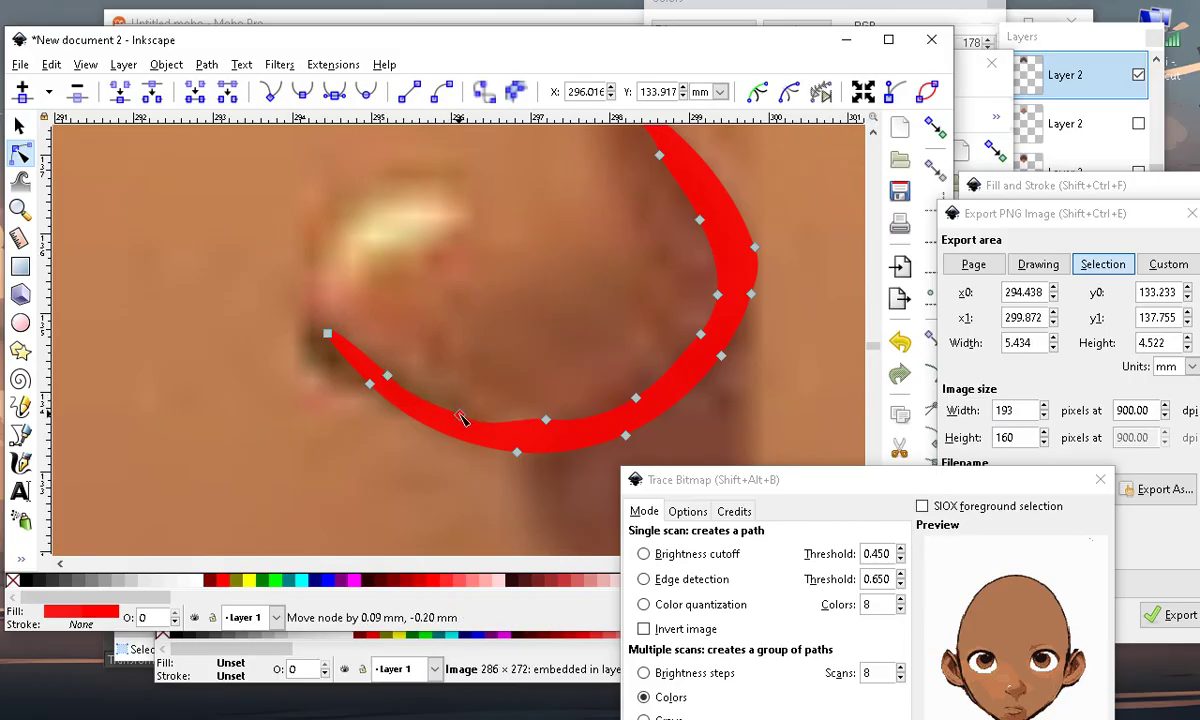
left_click_drag(551, 427, 537, 445)
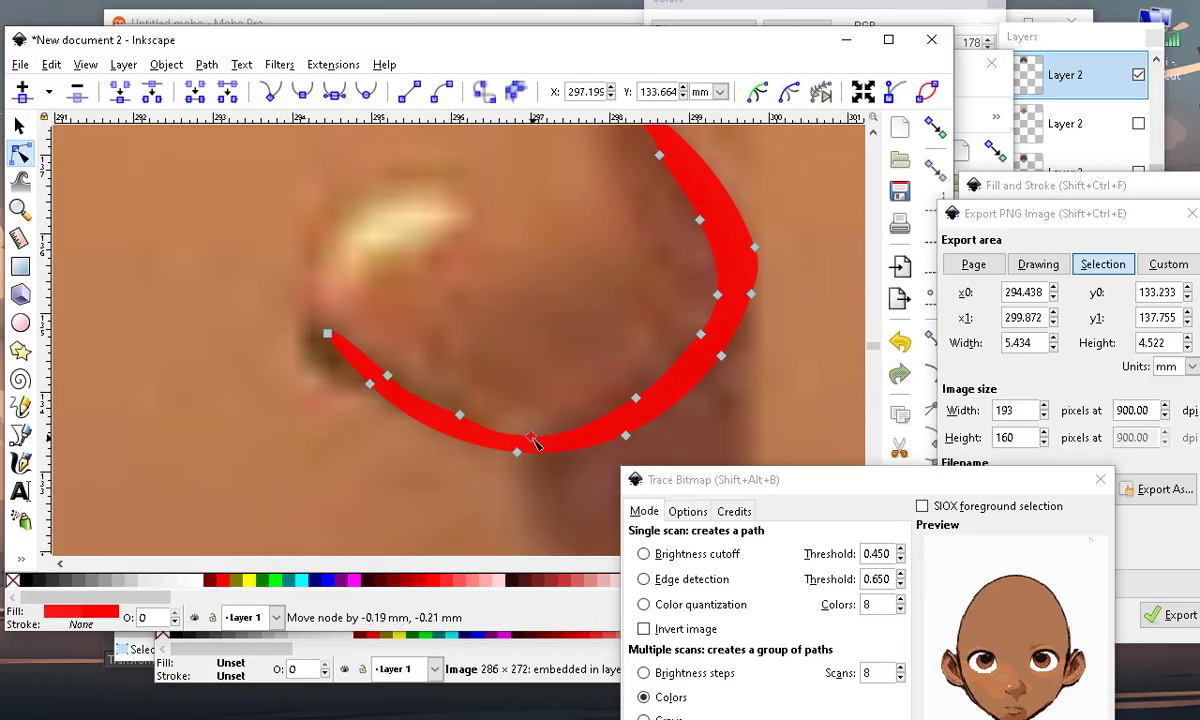
mouse_move(637, 400)
left_mouse_down()
mouse_move(637, 418)
mouse_move(622, 406)
left_mouse_up()
scroll(559, 312, "down", 7)
left_click(459, 463)
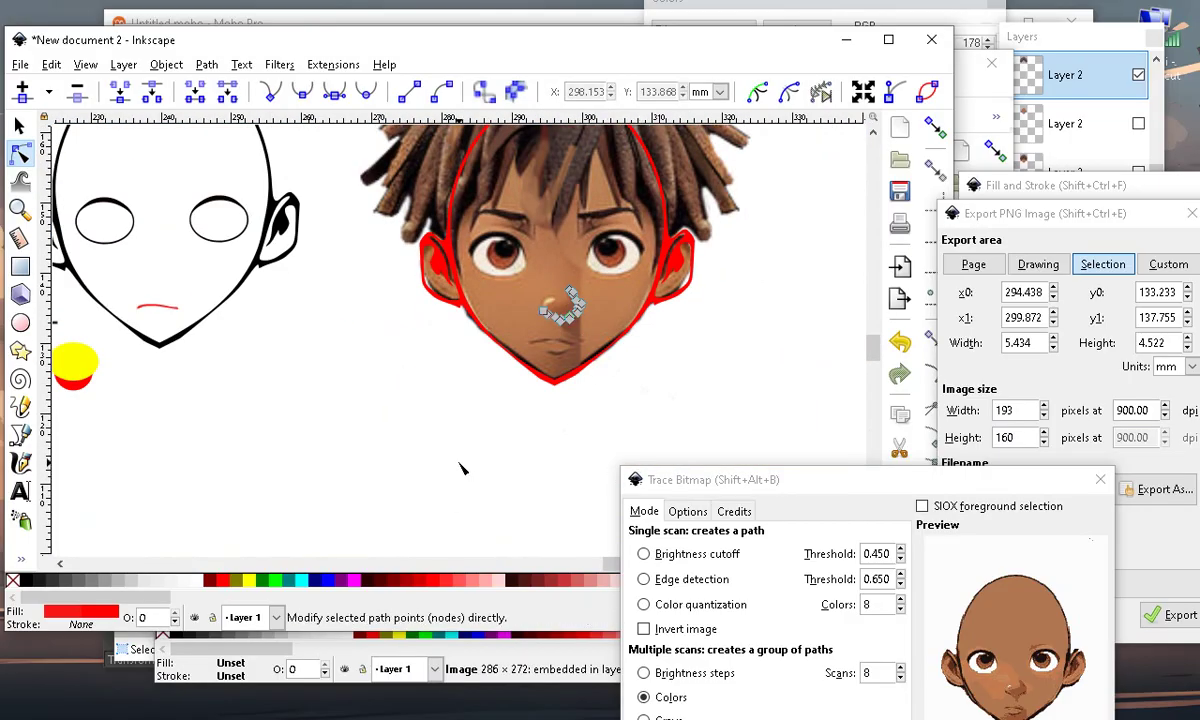
left_click(459, 466)
scroll(517, 341, "down", 1)
scroll(179, 328, "up", 2)
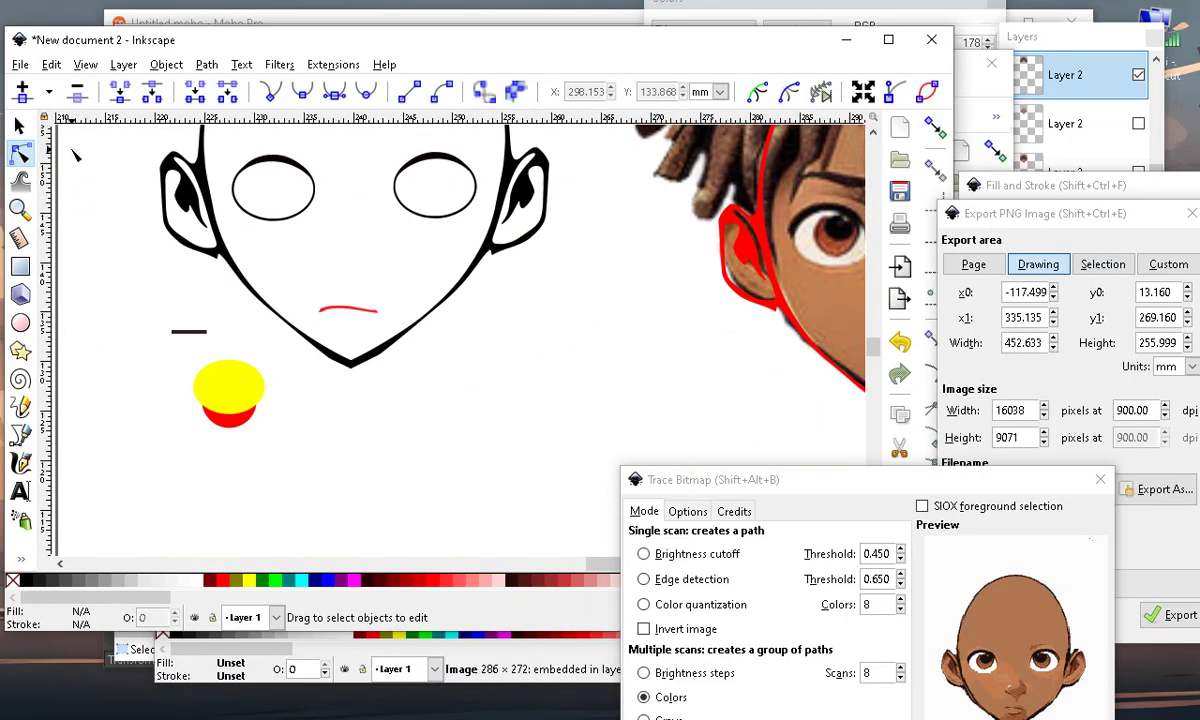
left_click(19, 125)
left_click(350, 312)
mouse_move(348, 327)
left_mouse_down()
mouse_move(514, 372)
mouse_move(505, 364)
left_mouse_up()
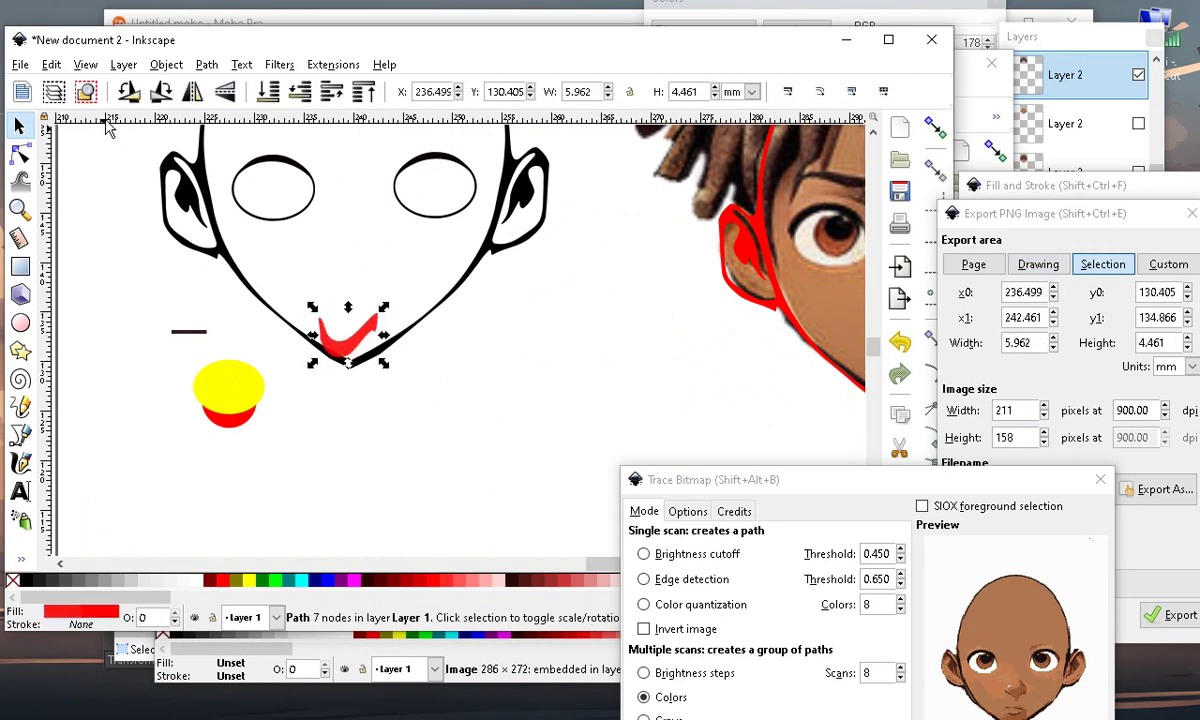
left_click(51, 64)
left_click(68, 85)
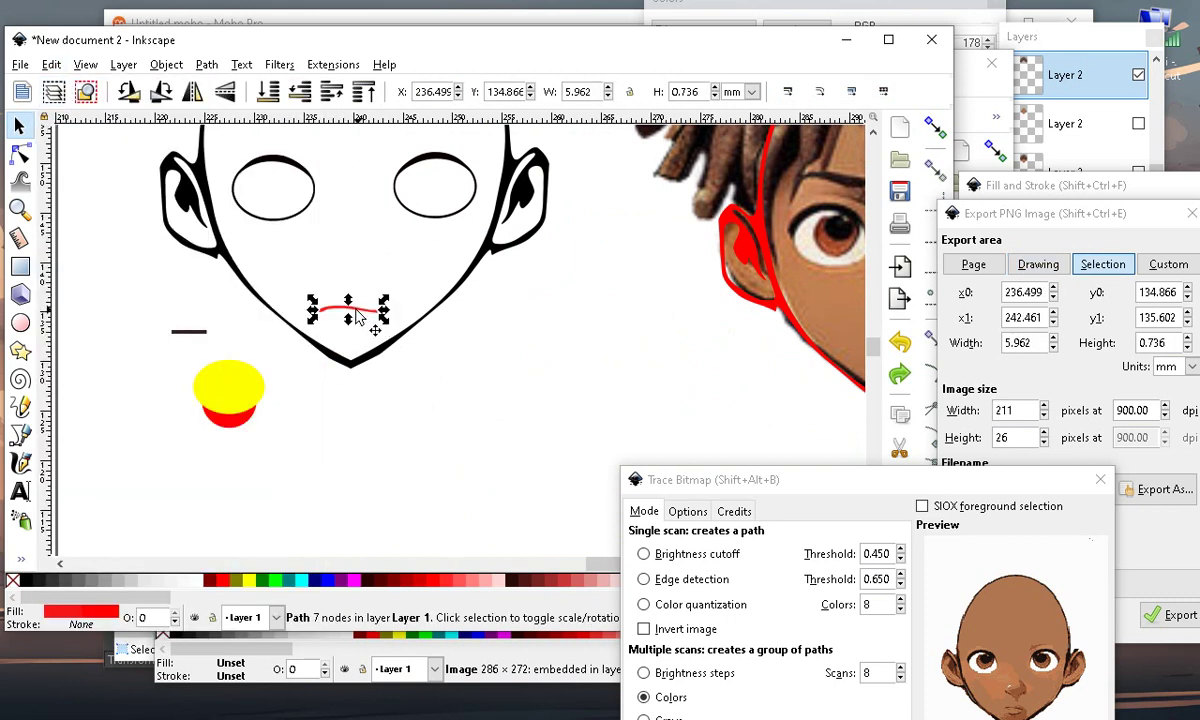
Move the red mouth line onto the reference face's mouth and widen it to about 6.26 mm
left_click_drag(340, 310, 621, 363)
scroll(340, 306, "down", 2)
scroll(640, 323, "up", 3)
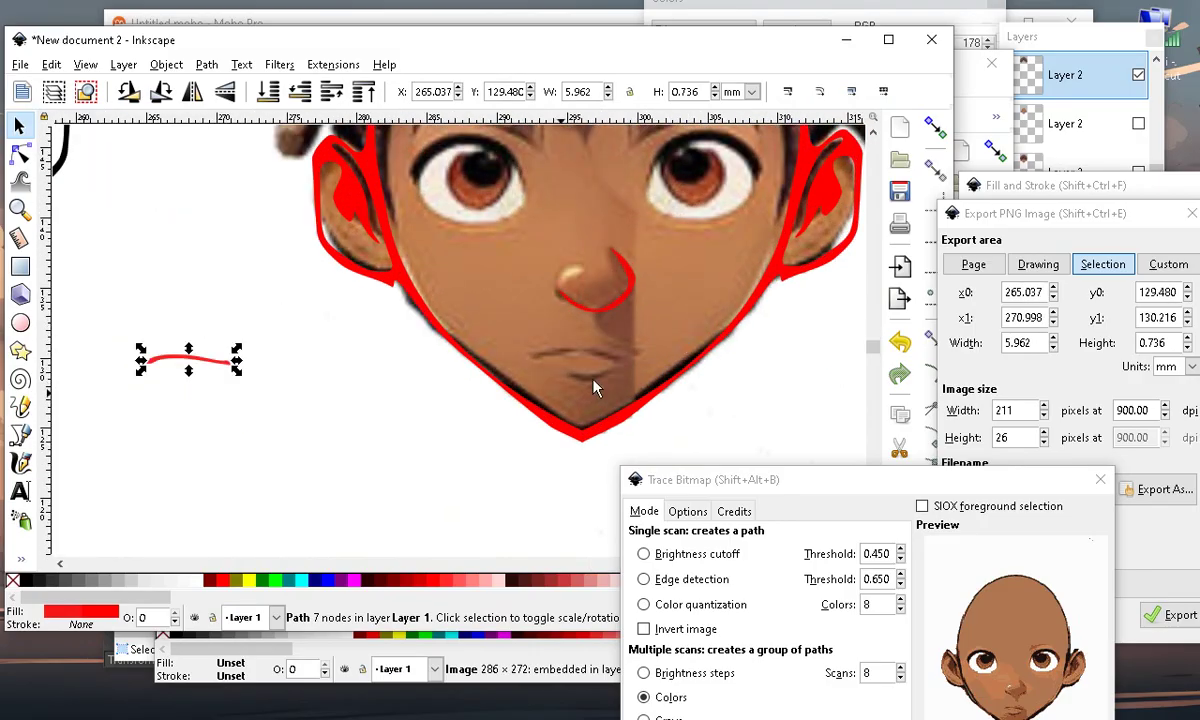
left_click_drag(160, 365, 551, 353)
scroll(581, 354, "up", 4)
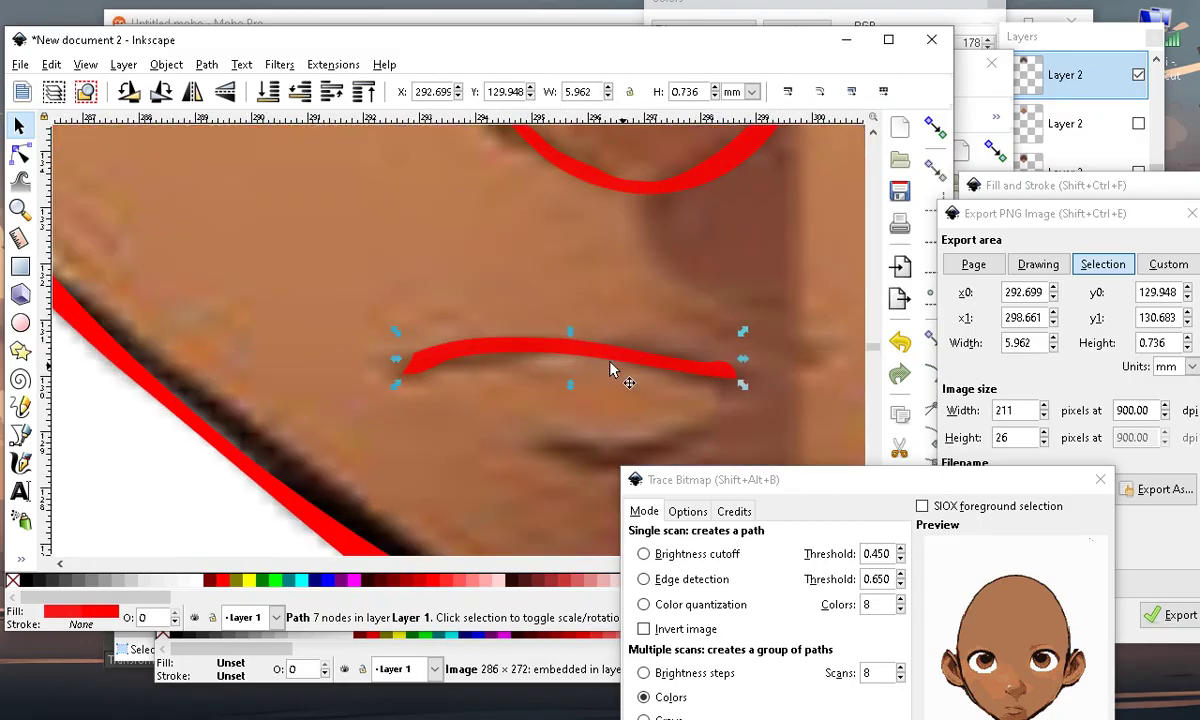
left_click_drag(744, 358, 762, 359)
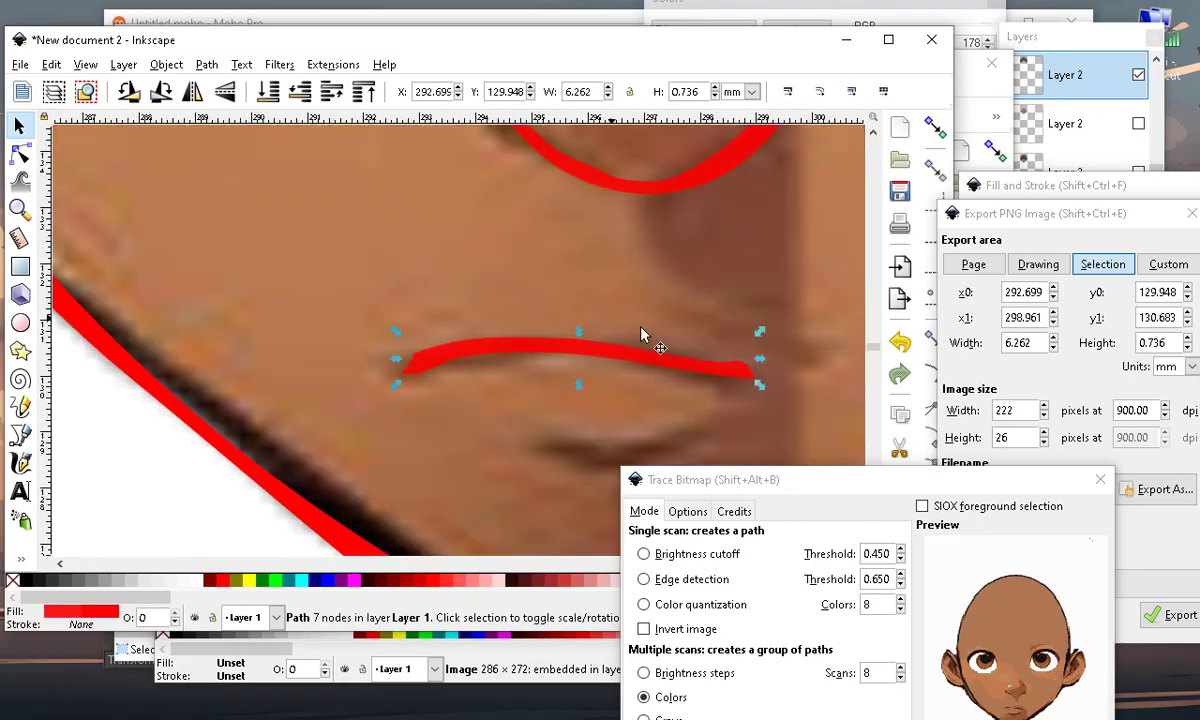
scroll(643, 334, "down", 4)
left_click(497, 469)
scroll(471, 332, "down", 3)
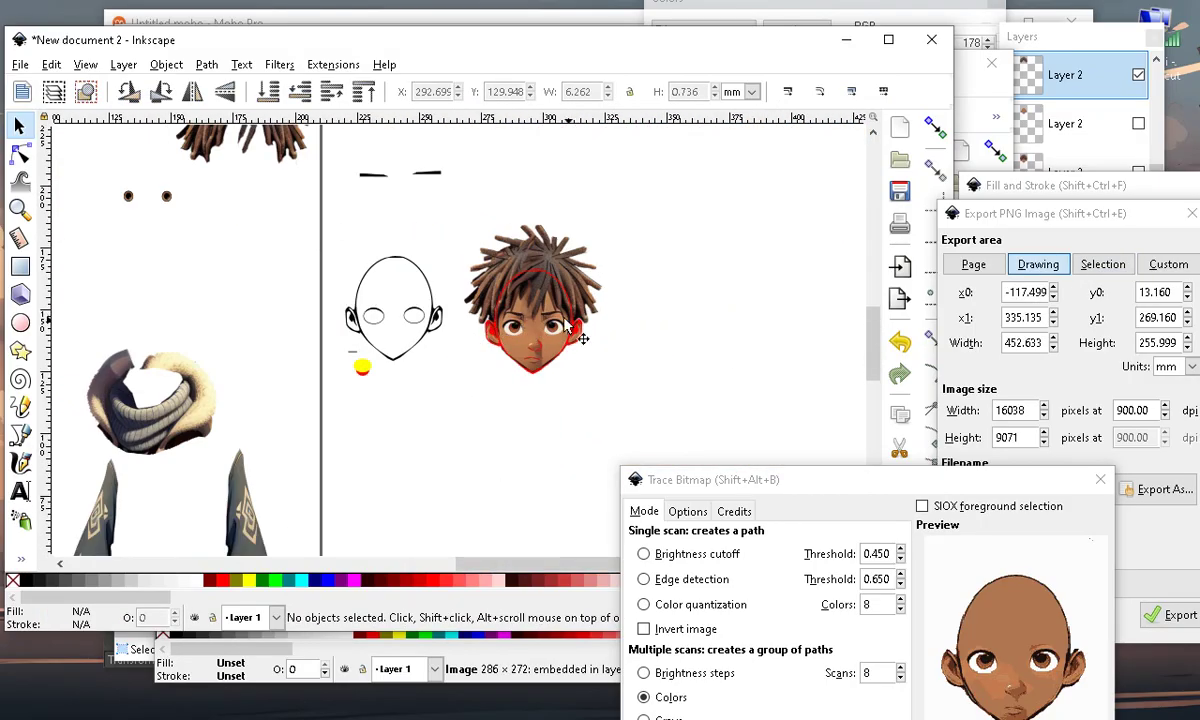
Move the reference face image right and up, clear of the red head outline, nose and mouth
scroll(555, 295, "up", 4)
left_click_drag(461, 255, 840, 246)
scroll(470, 260, "up", 1)
scroll(342, 329, "down", 2)
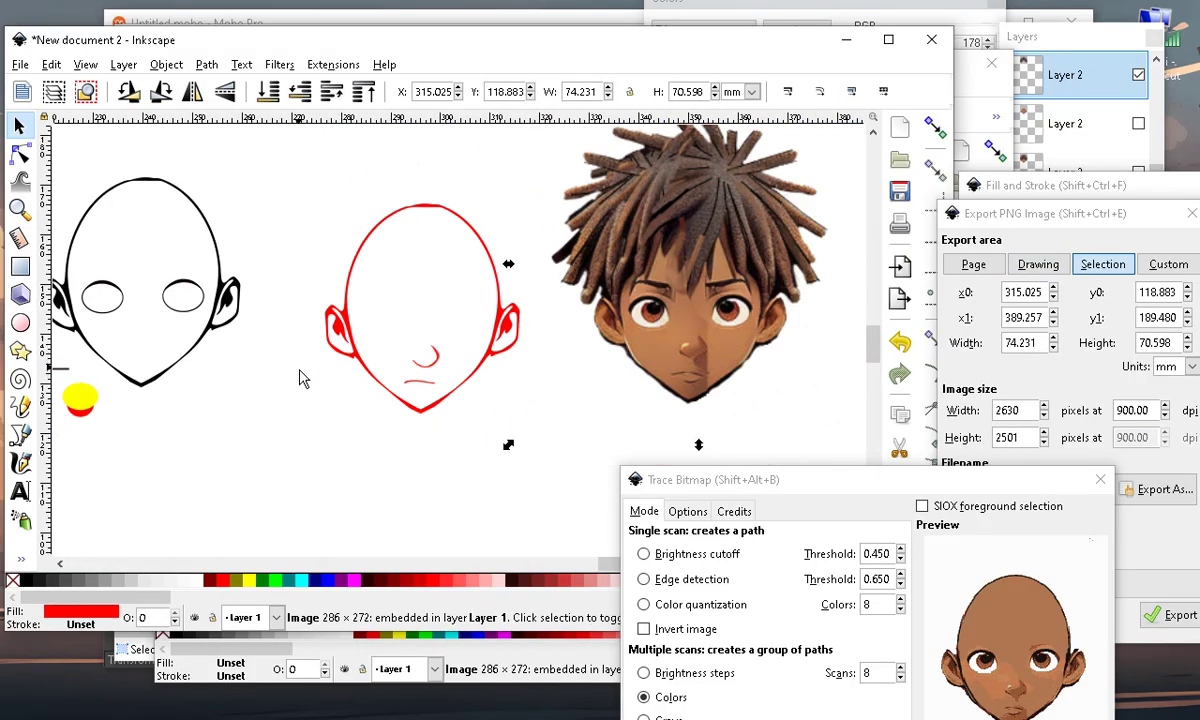
scroll(302, 378, "down", 2)
scroll(206, 300, "up", 2)
scroll(255, 370, "up", 4)
scroll(185, 398, "down", 4)
scroll(185, 398, "down", 2)
scroll(398, 398, "up", 2)
left_click_drag(668, 330, 828, 248)
scroll(233, 312, "up", 2)
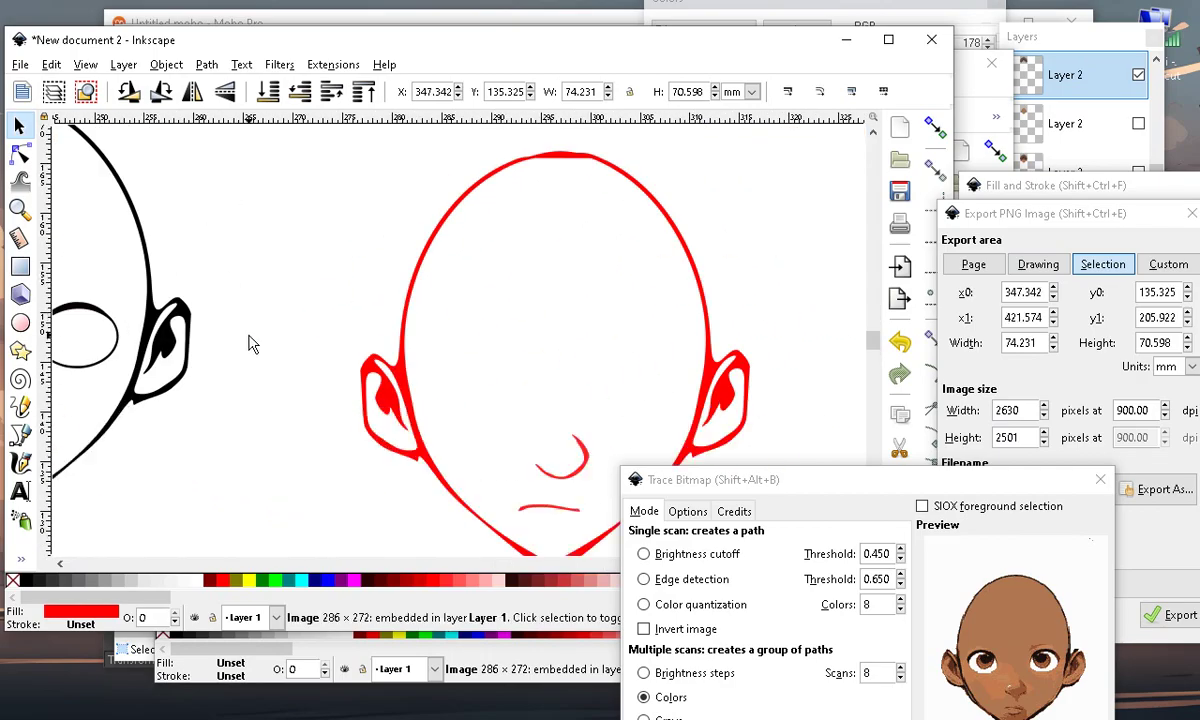
scroll(360, 215, "down", 3)
left_click_drag(305, 131, 614, 456)
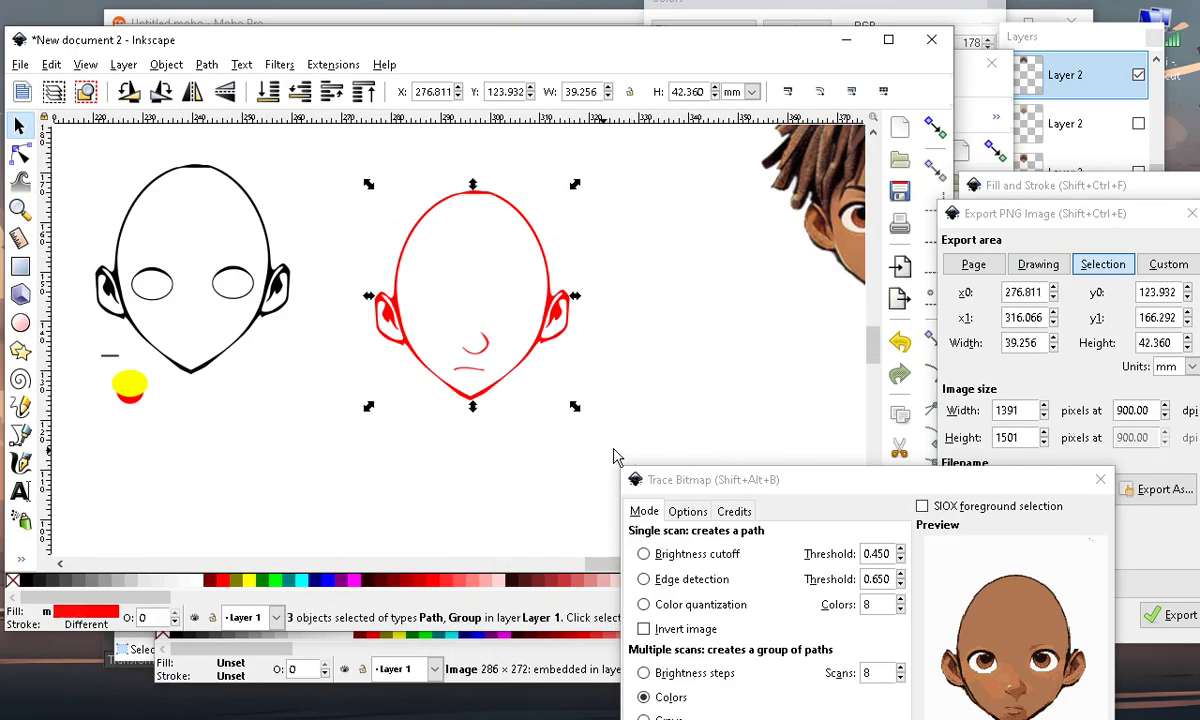
scroll(532, 328, "up", 2)
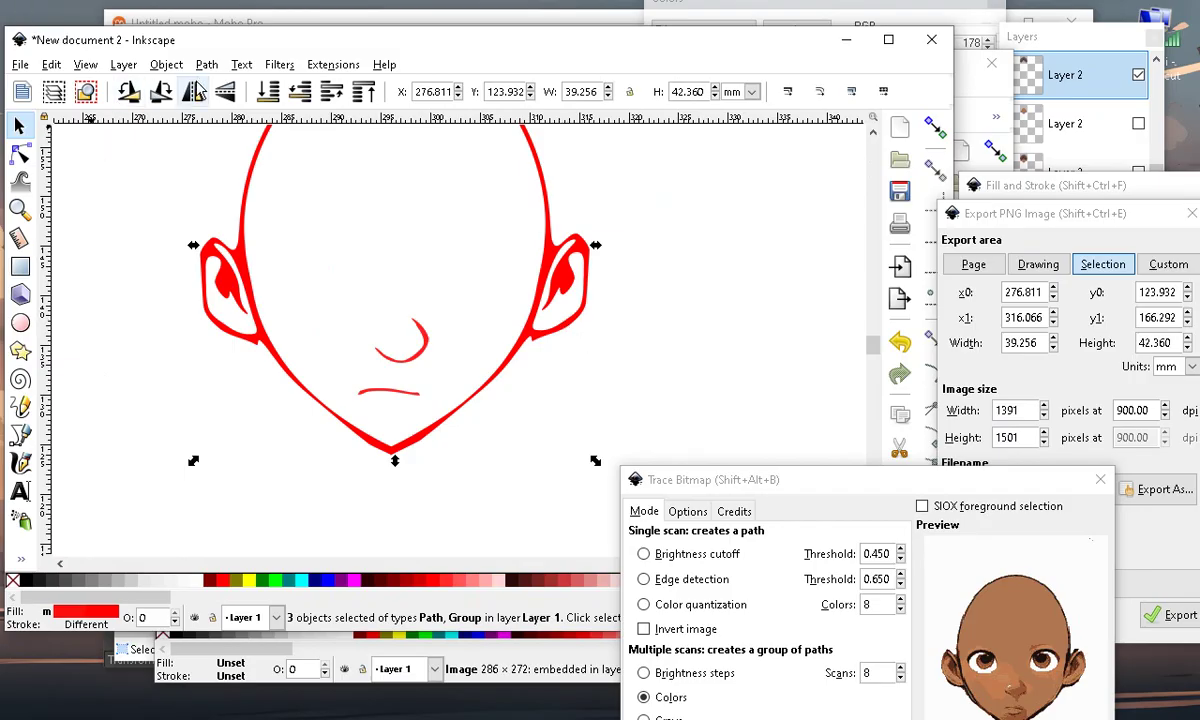
left_click(51, 65)
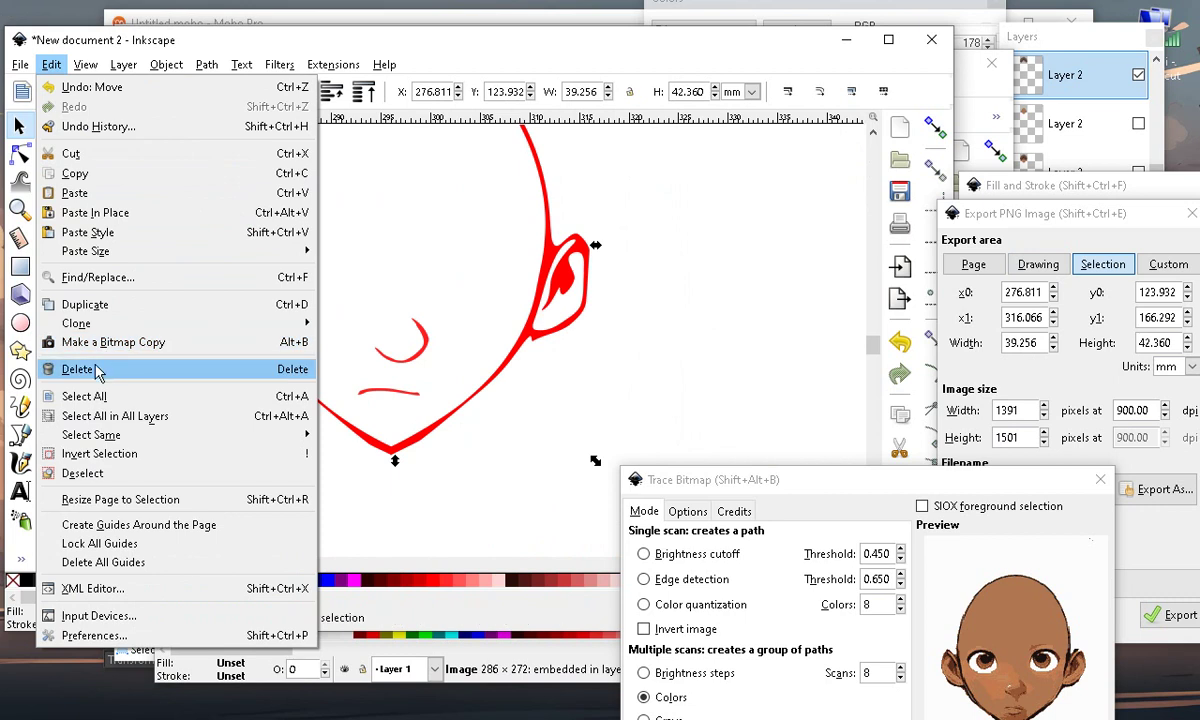
mouse_move(74, 64)
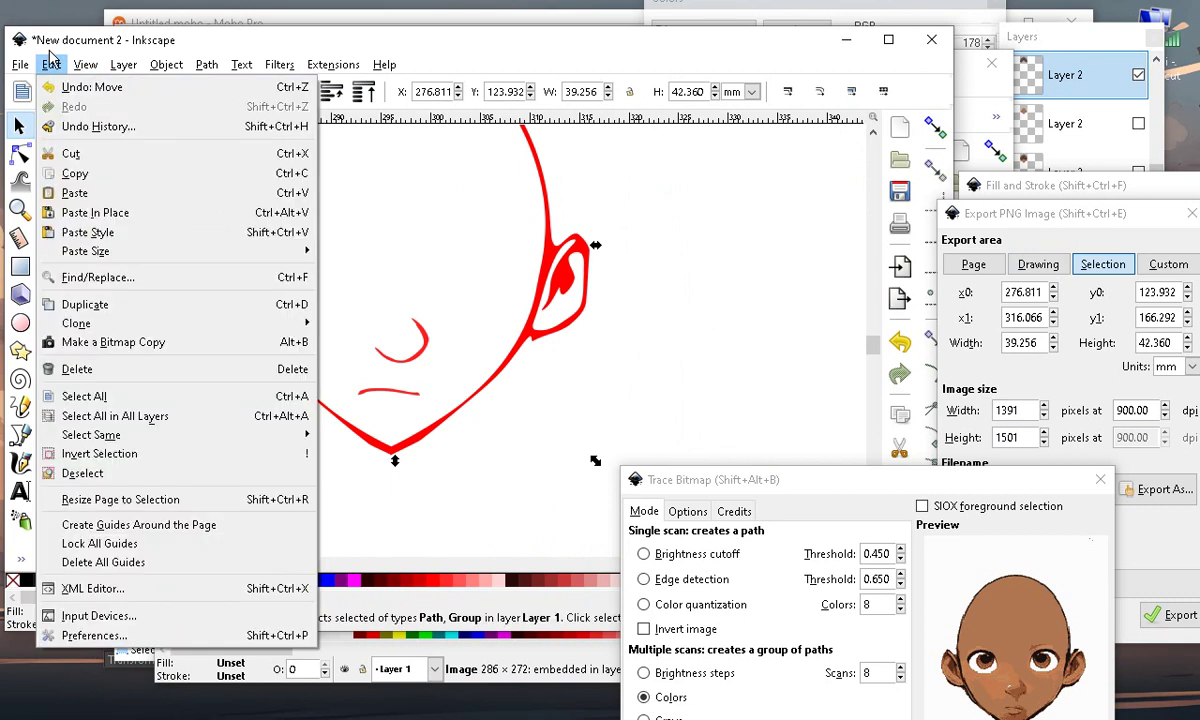
mouse_move(158, 66)
left_click(522, 440)
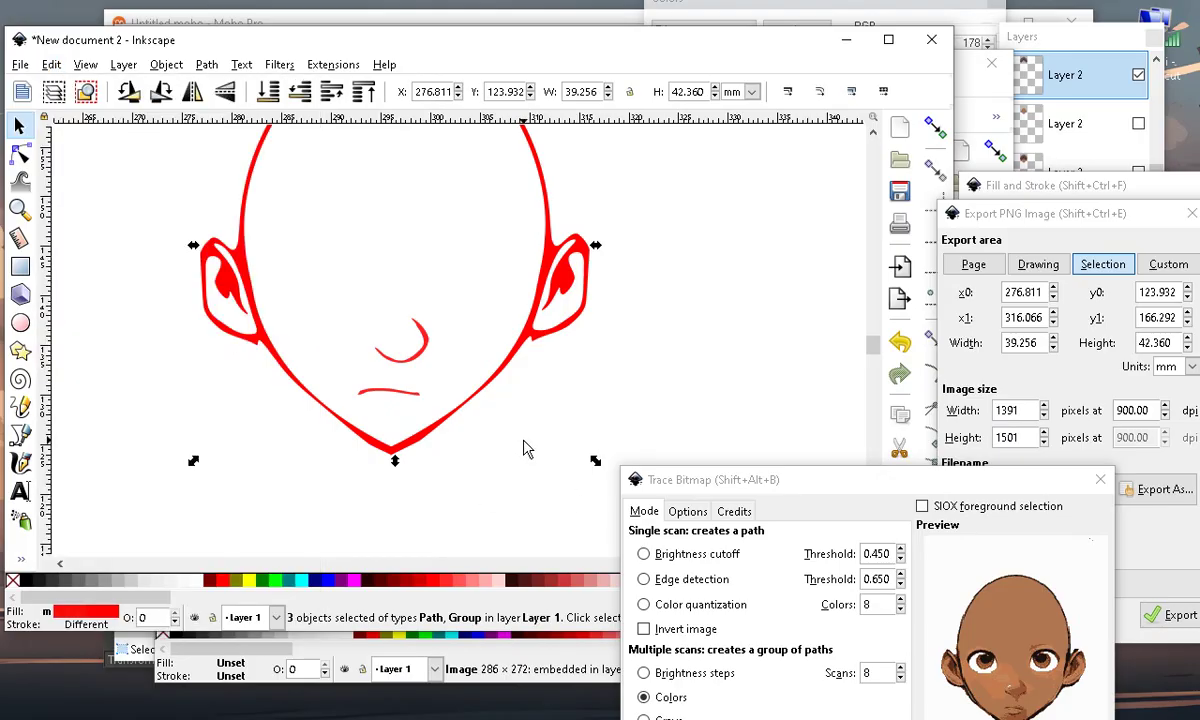
Group the red head outline, nose and mouth lines and fill the group with black
scroll(503, 414, "down", 3)
left_click(338, 247)
left_click_drag(566, 458, 566, 458)
mouse_move(519, 384)
left_mouse_down()
mouse_move(554, 421)
mouse_move(527, 390)
left_mouse_up()
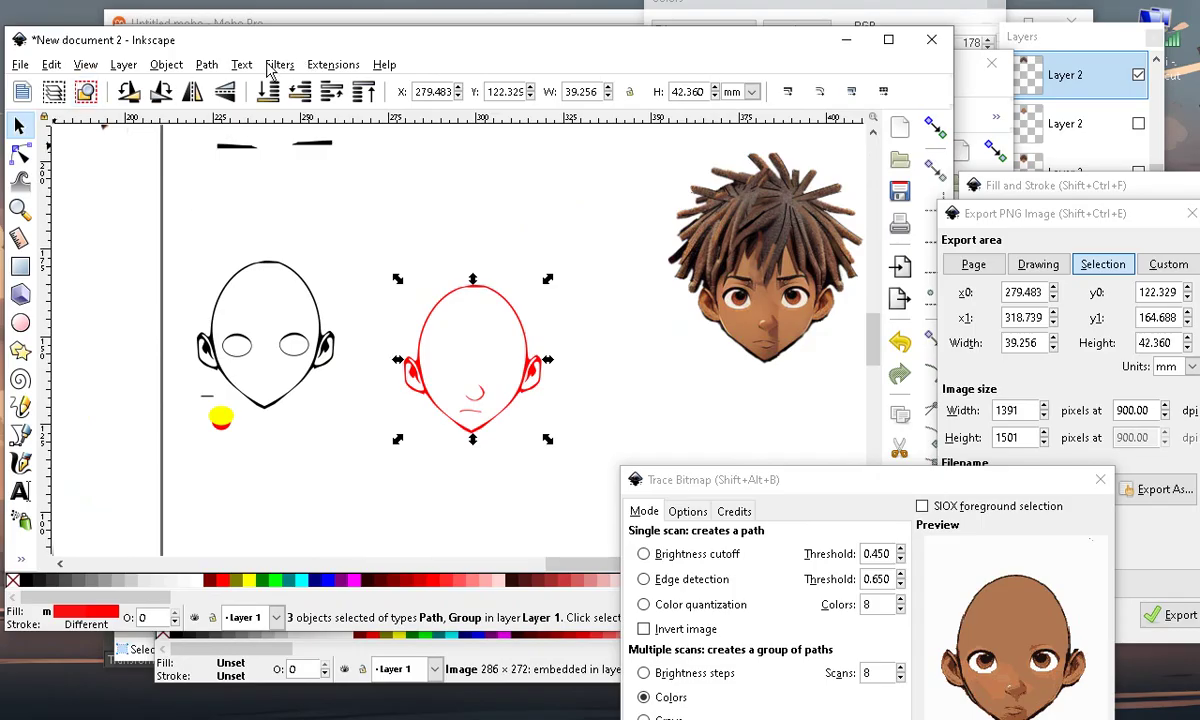
left_click(167, 68)
left_click(250, 196)
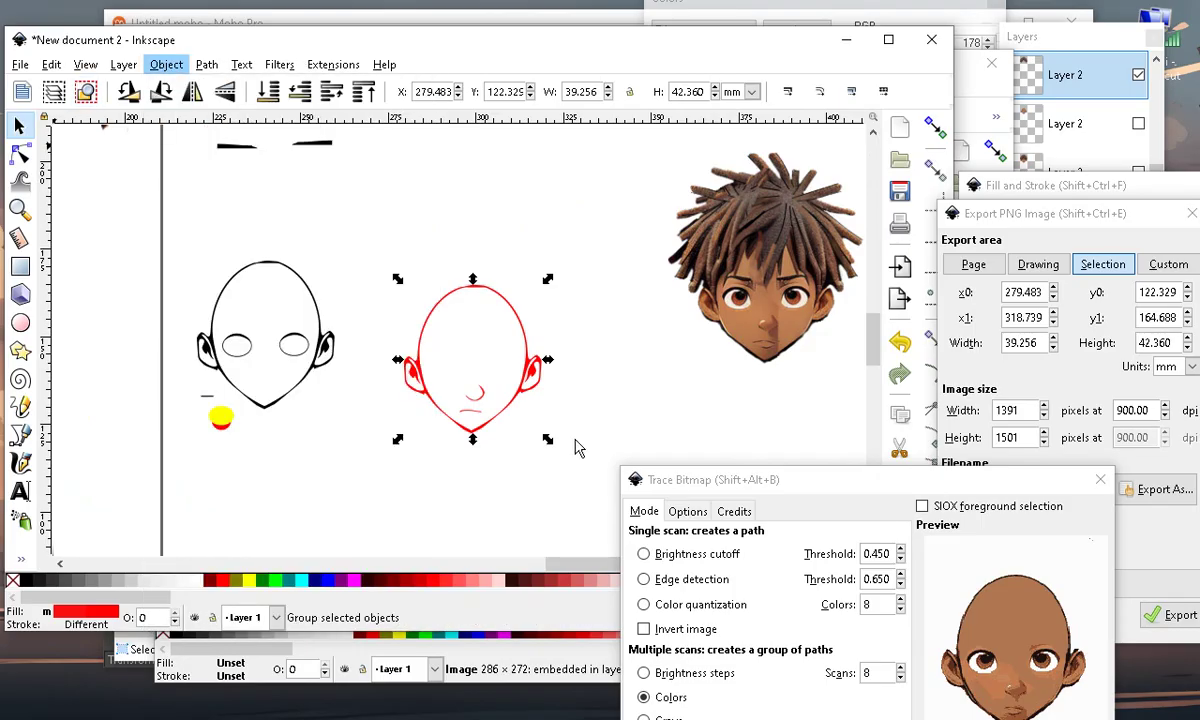
left_click(27, 589)
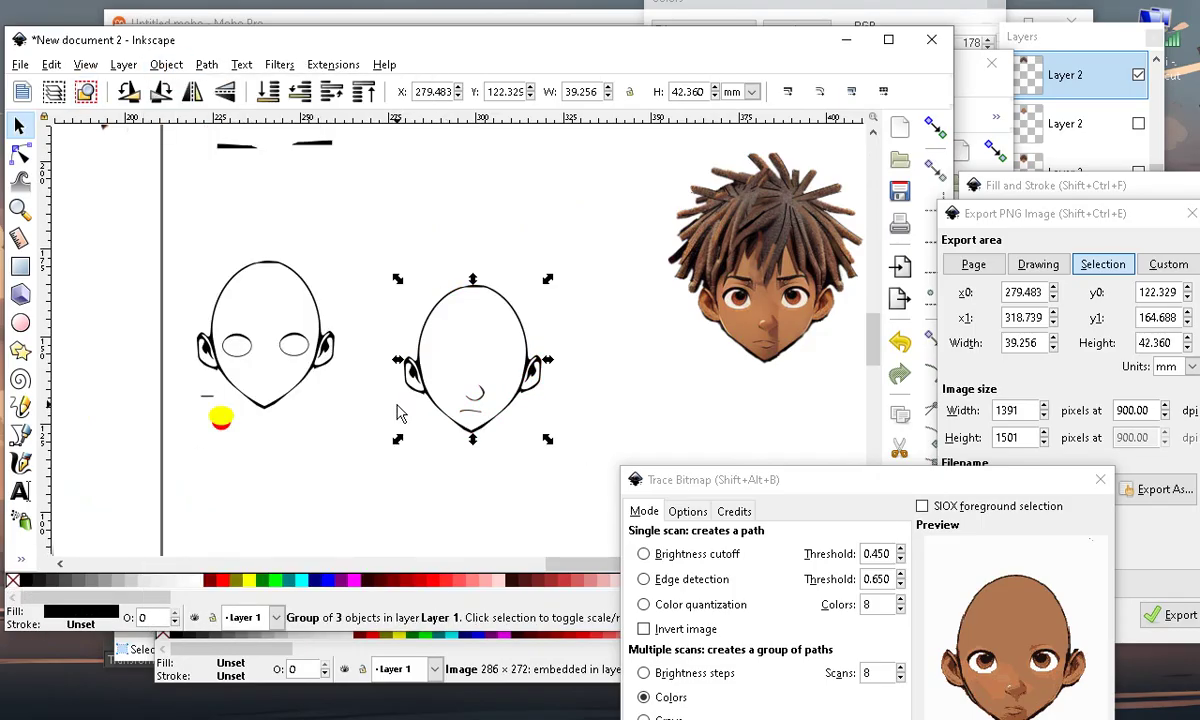
Move the reference face image back beneath the black head group, aligning the face with the outline
scroll(416, 358, "up", 2)
scroll(477, 383, "down", 3)
scroll(514, 311, "up", 1)
left_click_drag(750, 354, 457, 426)
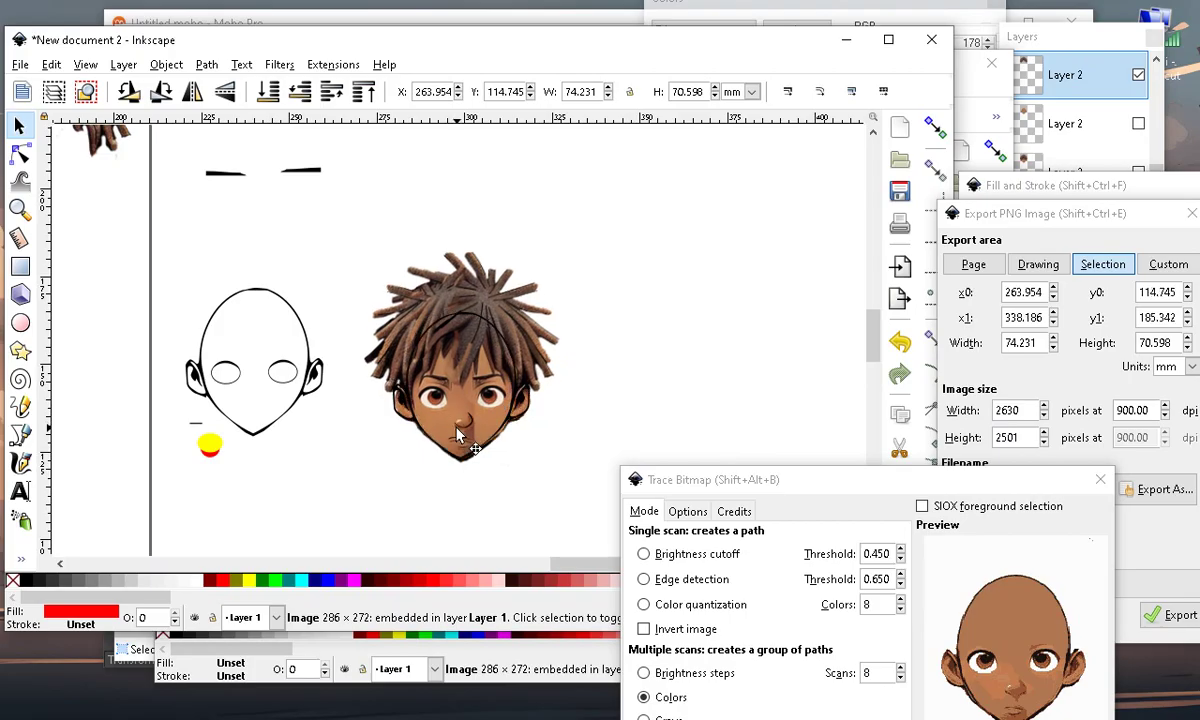
Move the left eye outline from the other head onto the reference face's left eye
scroll(210, 409, "up", 2)
mouse_move(158, 249)
left_mouse_down()
mouse_move(271, 361)
mouse_move(624, 485)
left_mouse_up()
left_click(244, 324)
scroll(700, 425, "up", 4)
left_click_drag(650, 405, 608, 246)
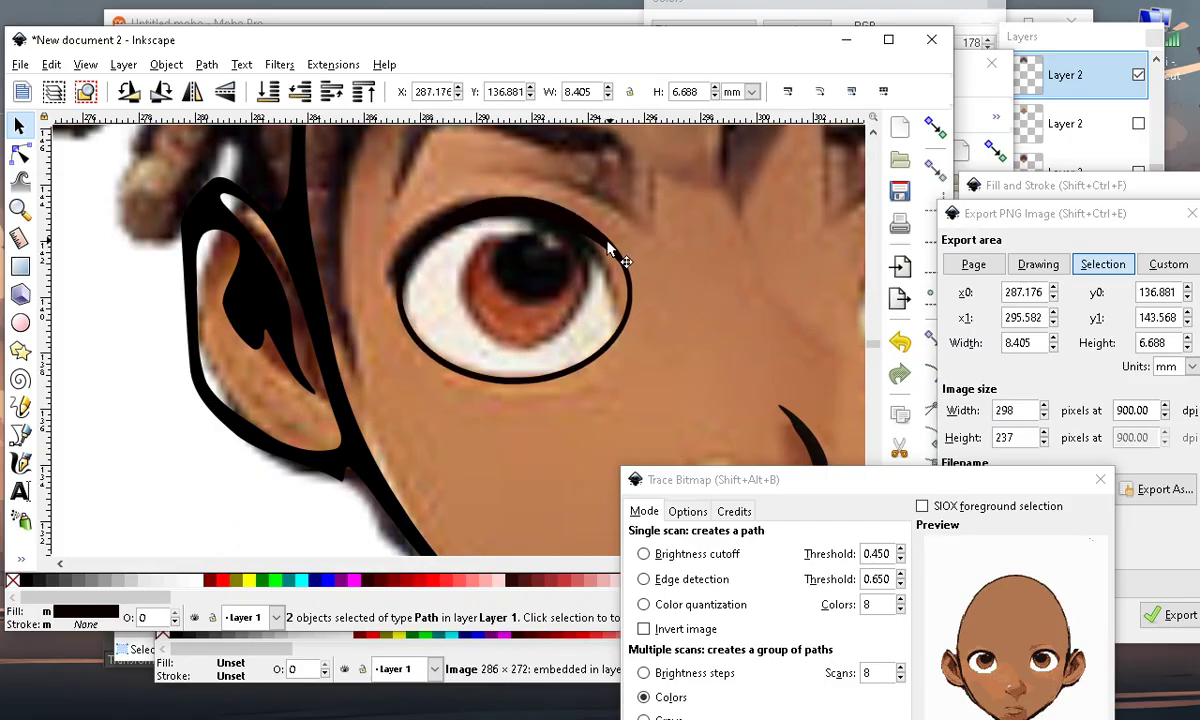
scroll(562, 318, "down", 5)
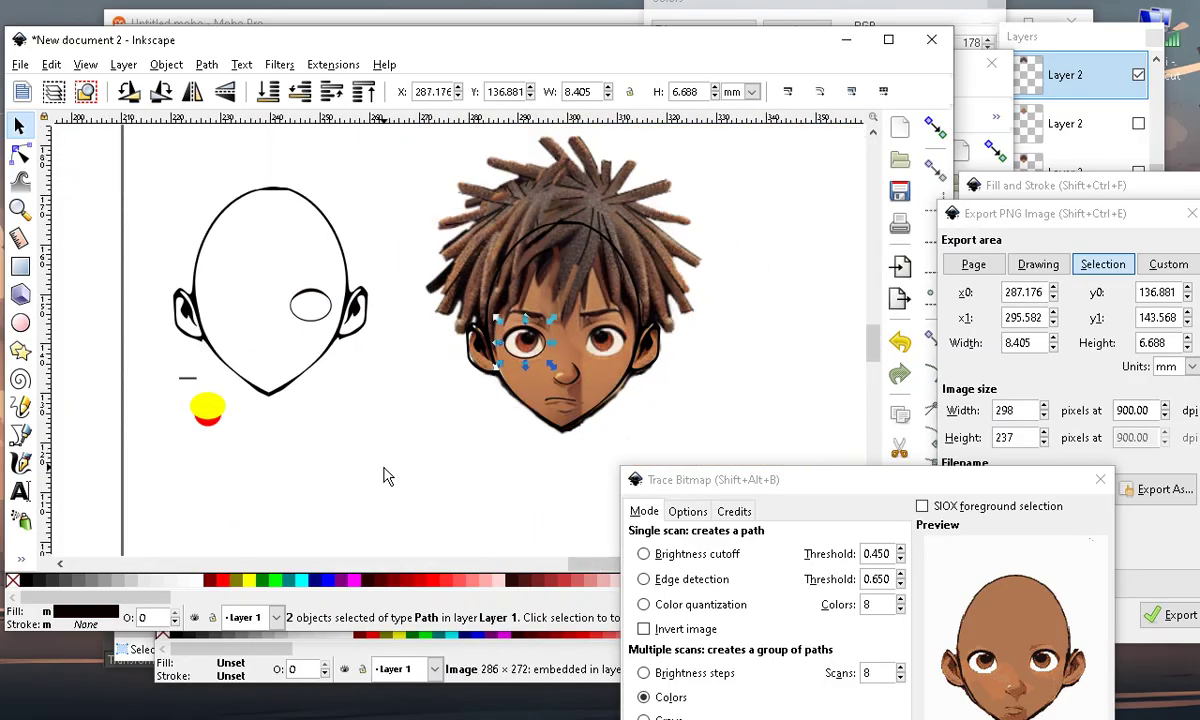
Move the right eye outline from the other head onto the reference face's right eye
scroll(332, 362, "up", 1)
left_click_drag(209, 225, 370, 358)
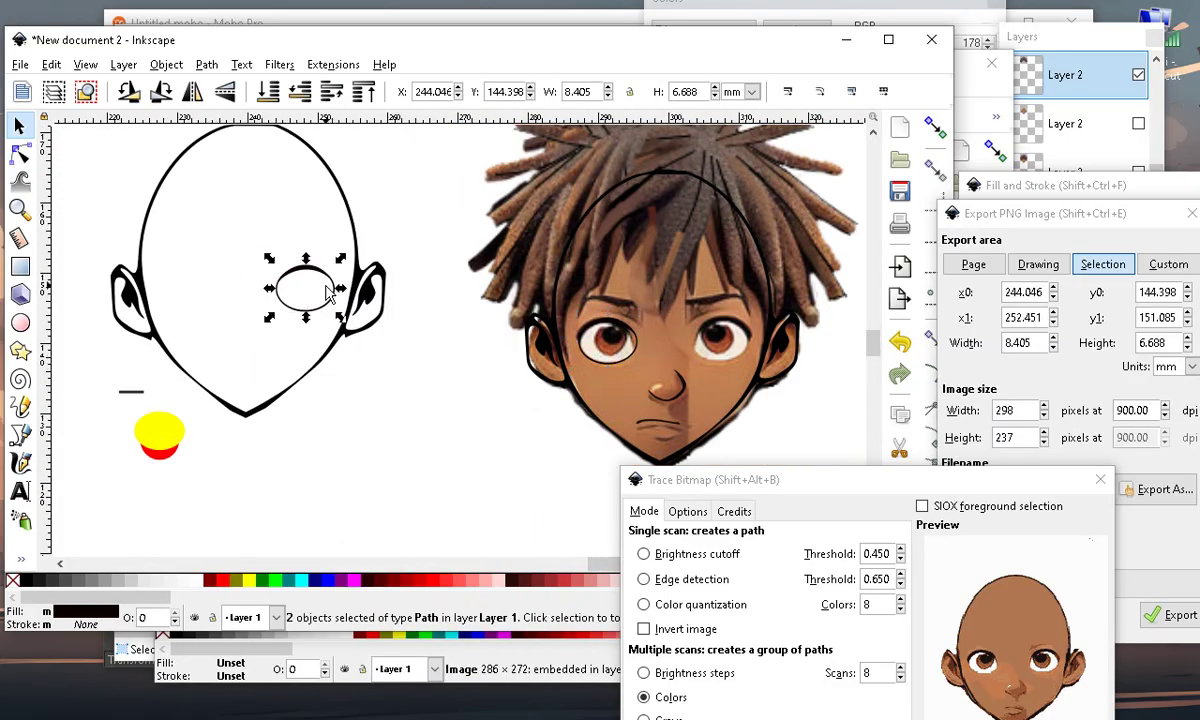
left_click_drag(329, 291, 338, 302)
scroll(731, 356, "up", 5)
left_click_drag(730, 378, 682, 152)
scroll(648, 275, "down", 6)
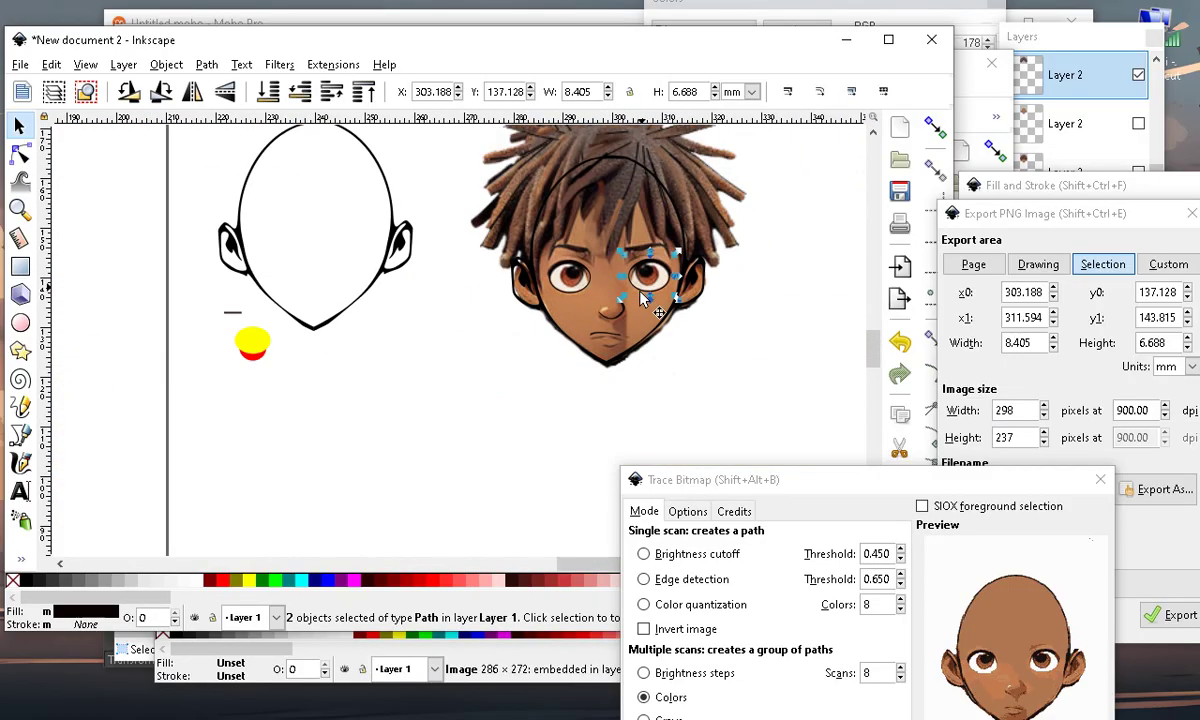
left_click(610, 441)
scroll(585, 243, "up", 1)
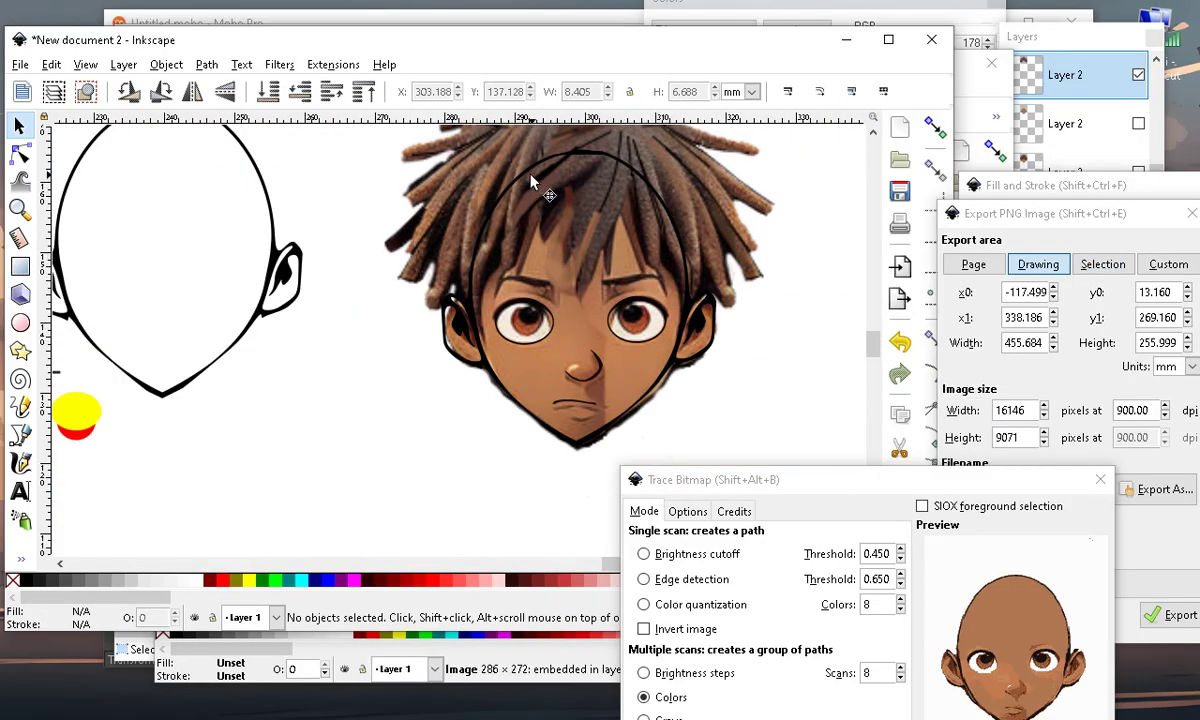
Move the dreadlocked reference face image right, clear of the black line-art head
scroll(500, 330, "down", 3)
left_click_drag(522, 243, 794, 219)
scroll(543, 333, "up", 4)
scroll(519, 333, "down", 2)
scroll(518, 340, "down", 1)
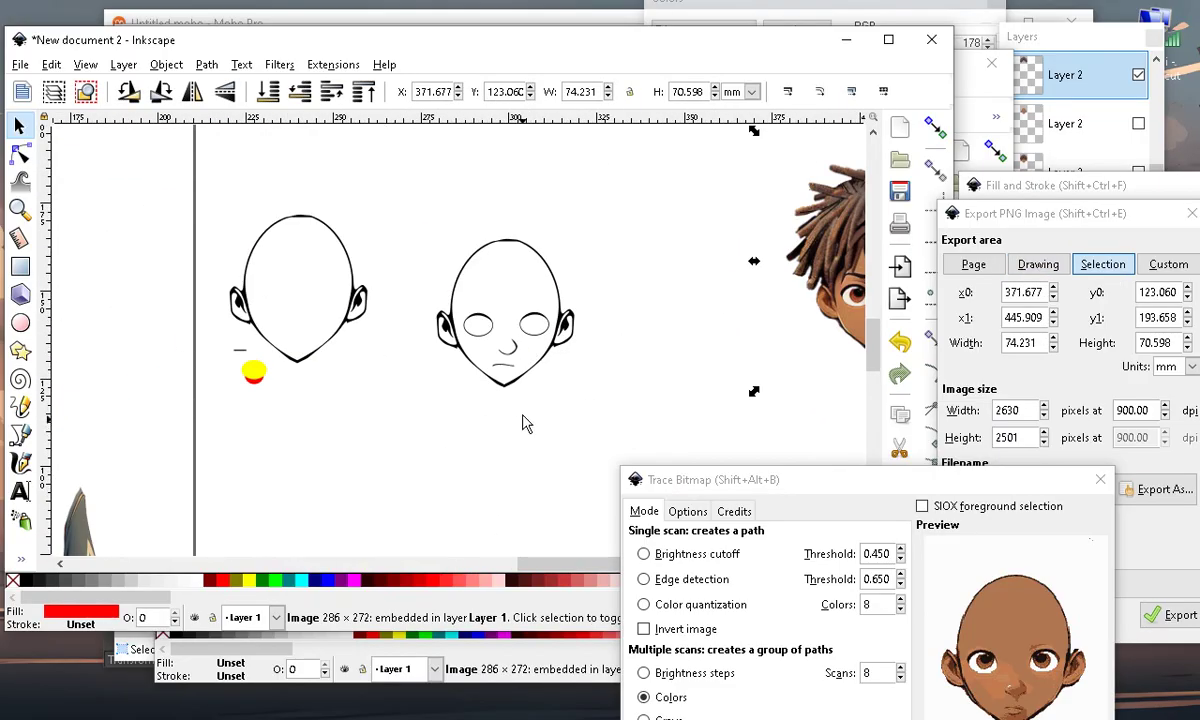
Move the separate dreadlock hair image to just above the line-art head with the eyes, nose and mouth
scroll(528, 421, "down", 2)
scroll(340, 314, "up", 1)
left_click(300, 175)
left_click(312, 190)
left_click_drag(301, 158, 598, 268)
scroll(773, 397, "up", 2)
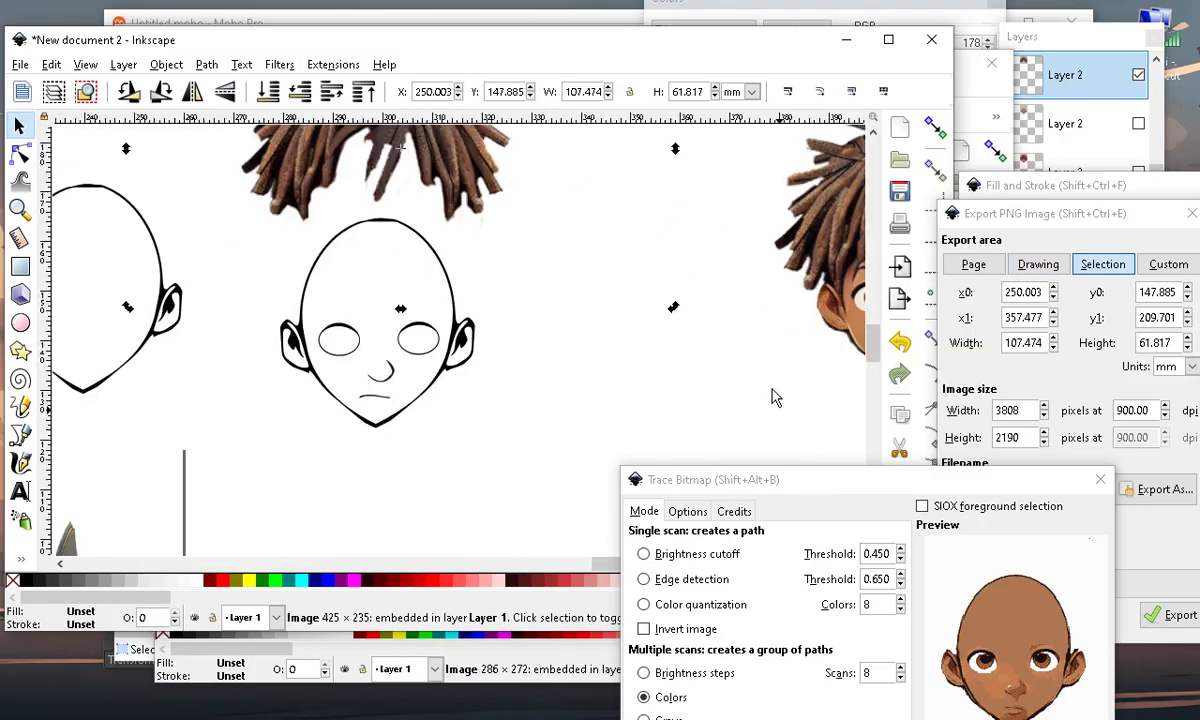
Bring the reference face image back close beside the line-art head, without overlapping it
left_click(828, 210)
left_click_drag(783, 218, 520, 271)
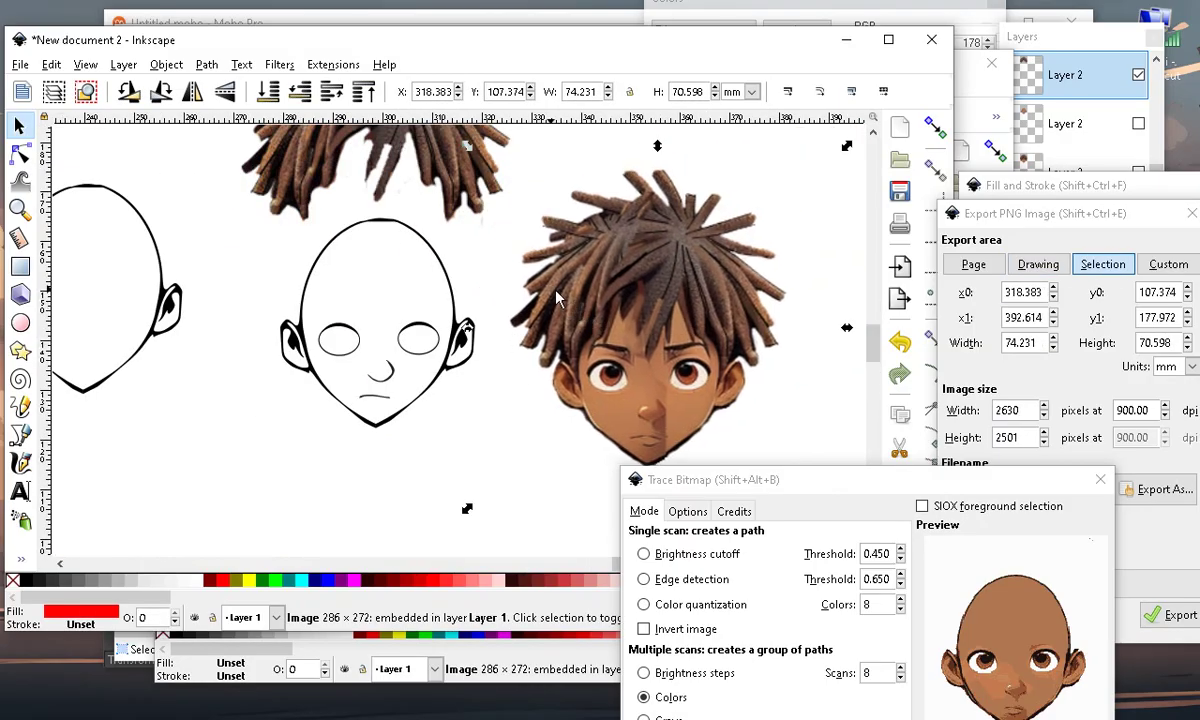
scroll(357, 338, "up", 1)
left_click_drag(677, 340, 670, 310)
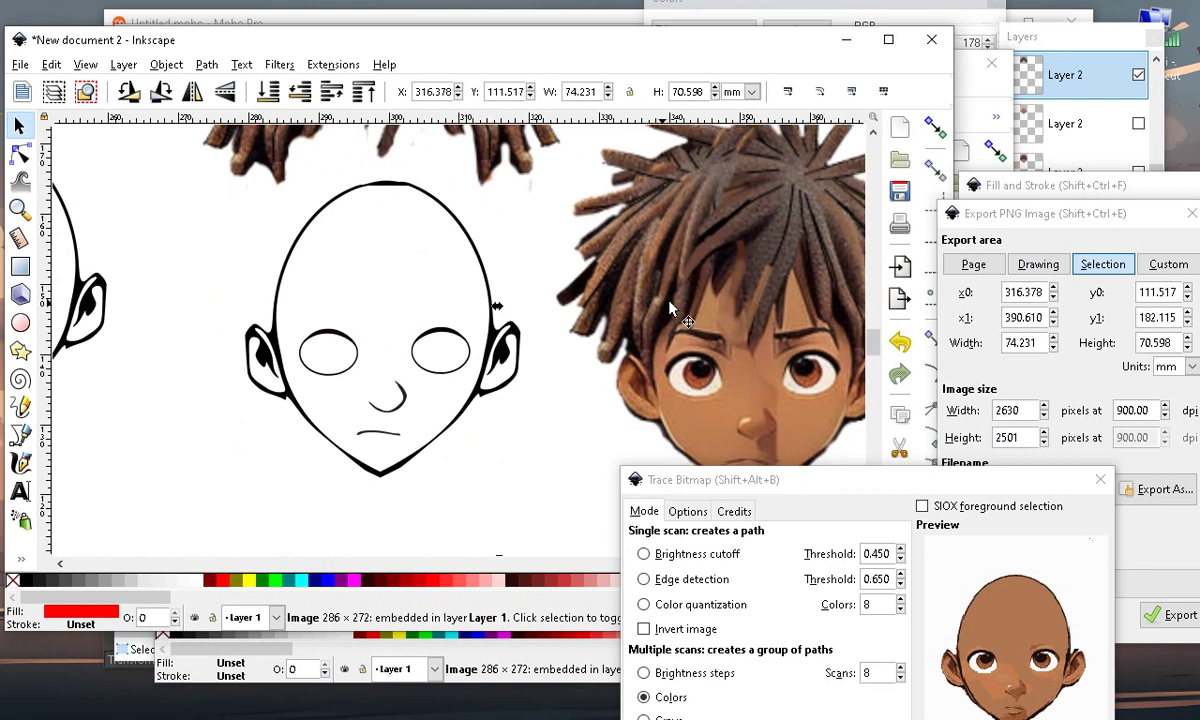
right_click(22, 520)
left_click(55, 557)
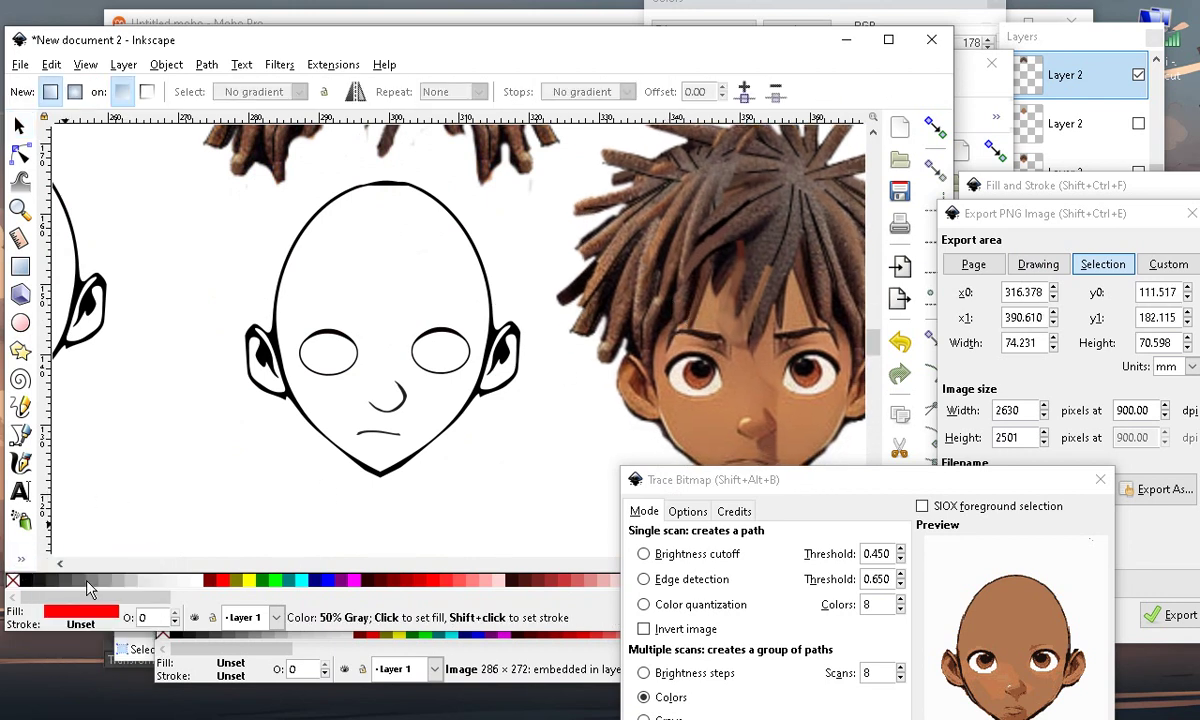
left_click(17, 560)
left_click_drag(0, 322, 10, 266)
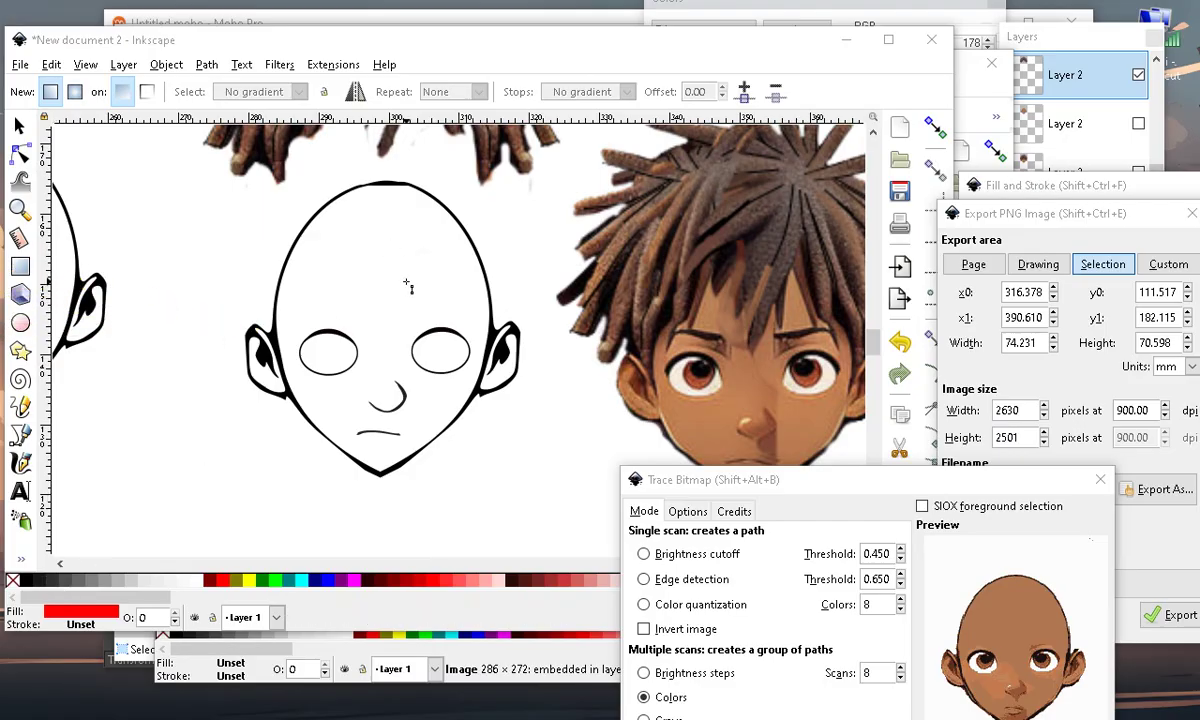
Fill the face area around the eyes, nose and mouth inside the head outline with the Paint Bucket
left_click(19, 560)
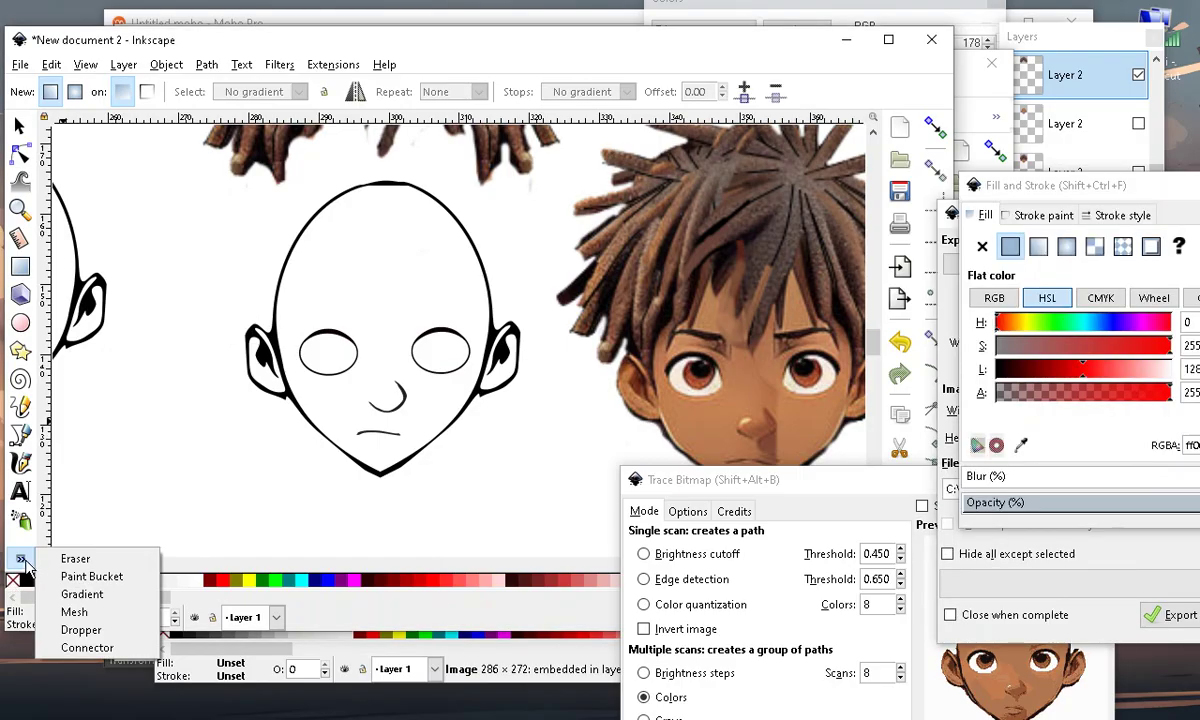
left_click(92, 577)
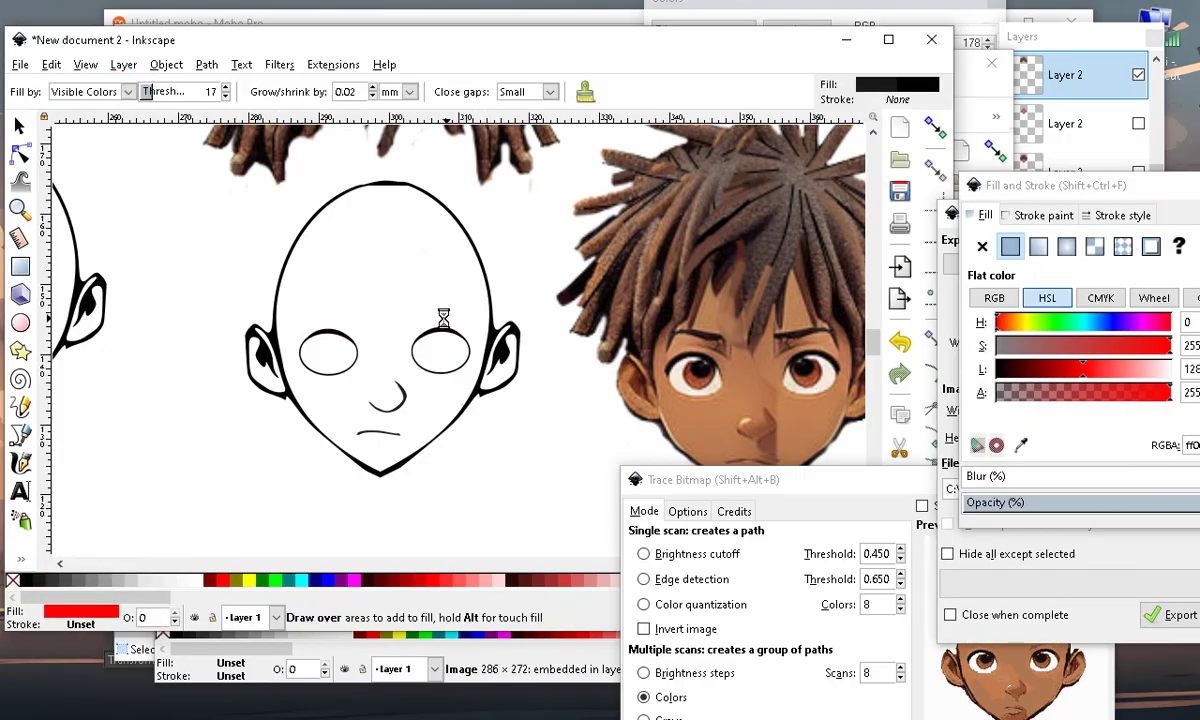
left_click(400, 380)
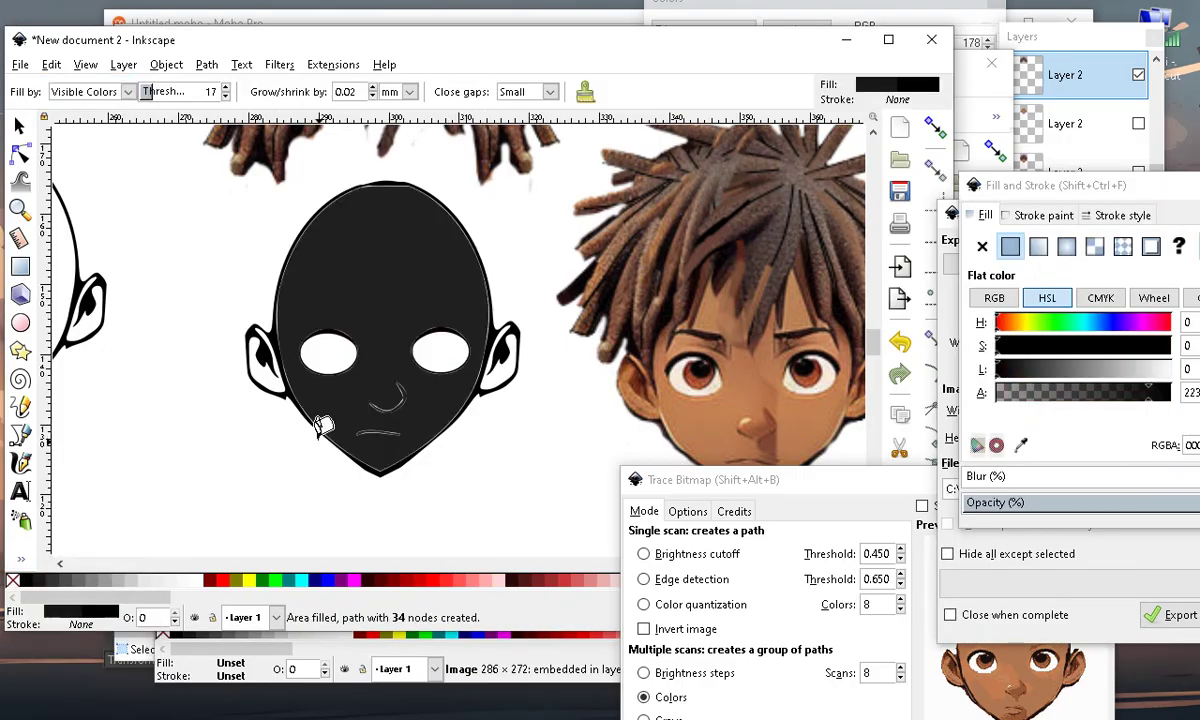
Recolour the new face fill with the brown skin tone sampled from the reference face using the Dropper
left_click(20, 558)
left_click(81, 630)
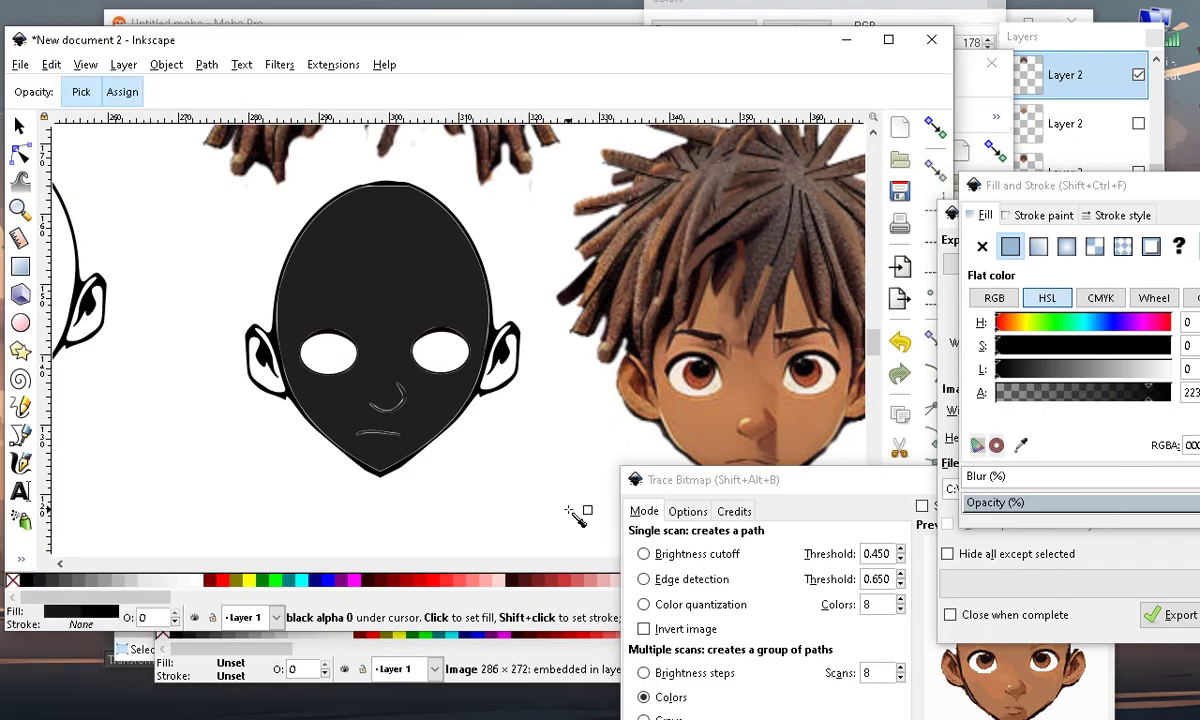
left_click(625, 446)
scroll(440, 183, "up", 1)
scroll(440, 183, "down", 2)
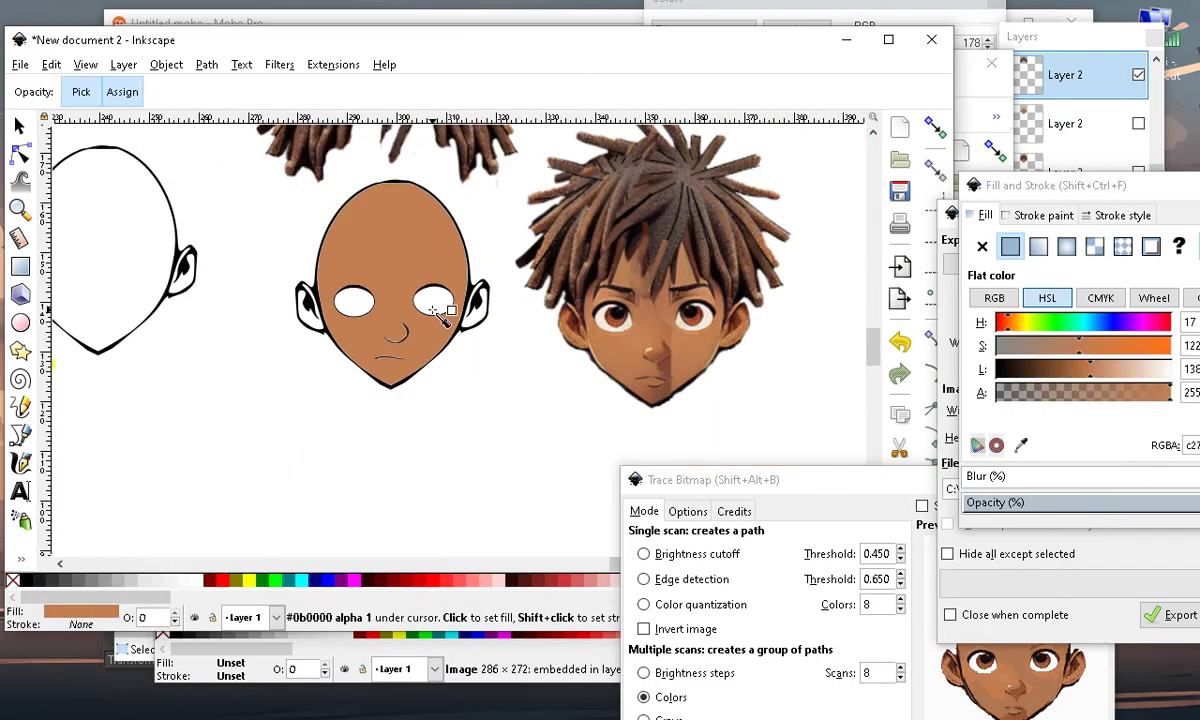
scroll(430, 313, "down", 2)
scroll(381, 172, "up", 1)
Move the dreadlock hair image down onto the brown face and raise it to the top of the stack
left_click(20, 126)
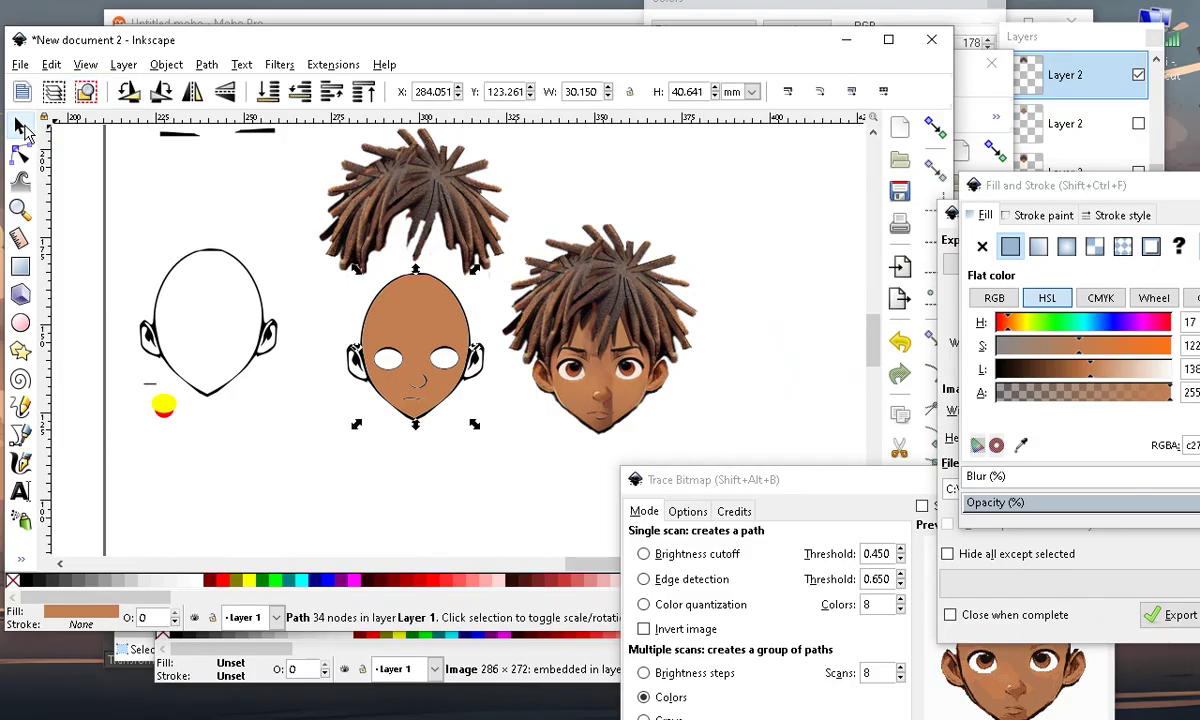
scroll(548, 279, "up", 1)
left_click(385, 184)
left_click_drag(416, 197, 422, 292)
left_click(333, 64)
left_click(270, 52)
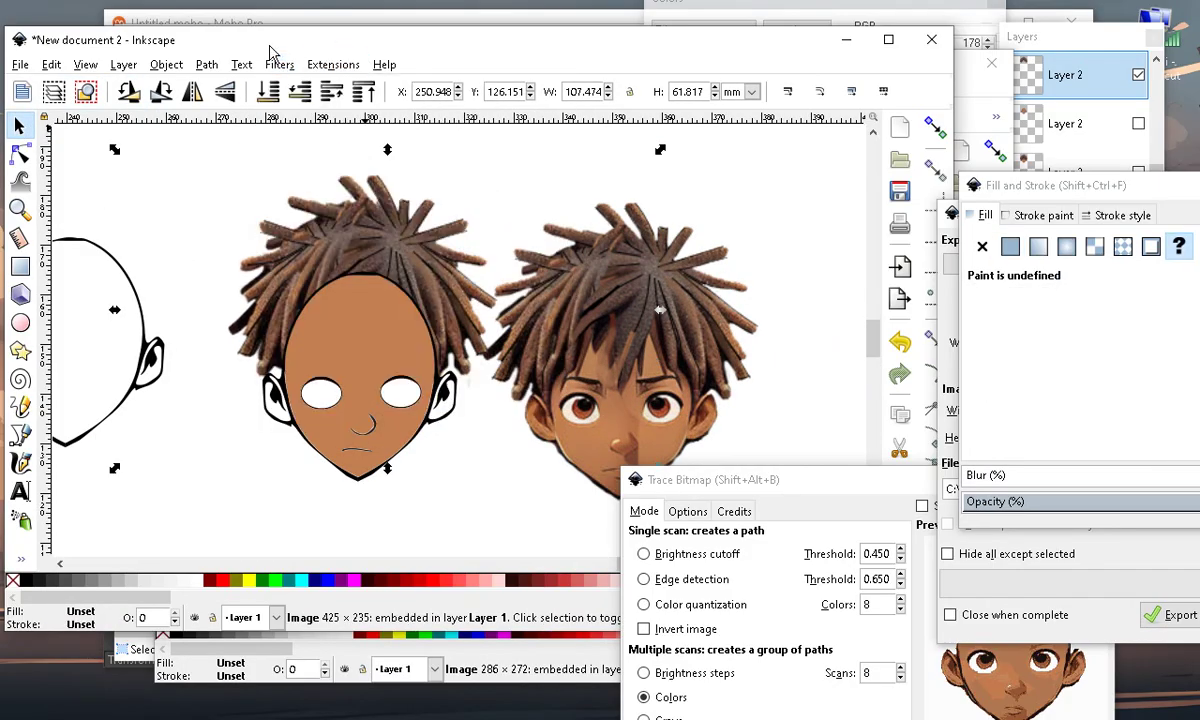
left_click(359, 98)
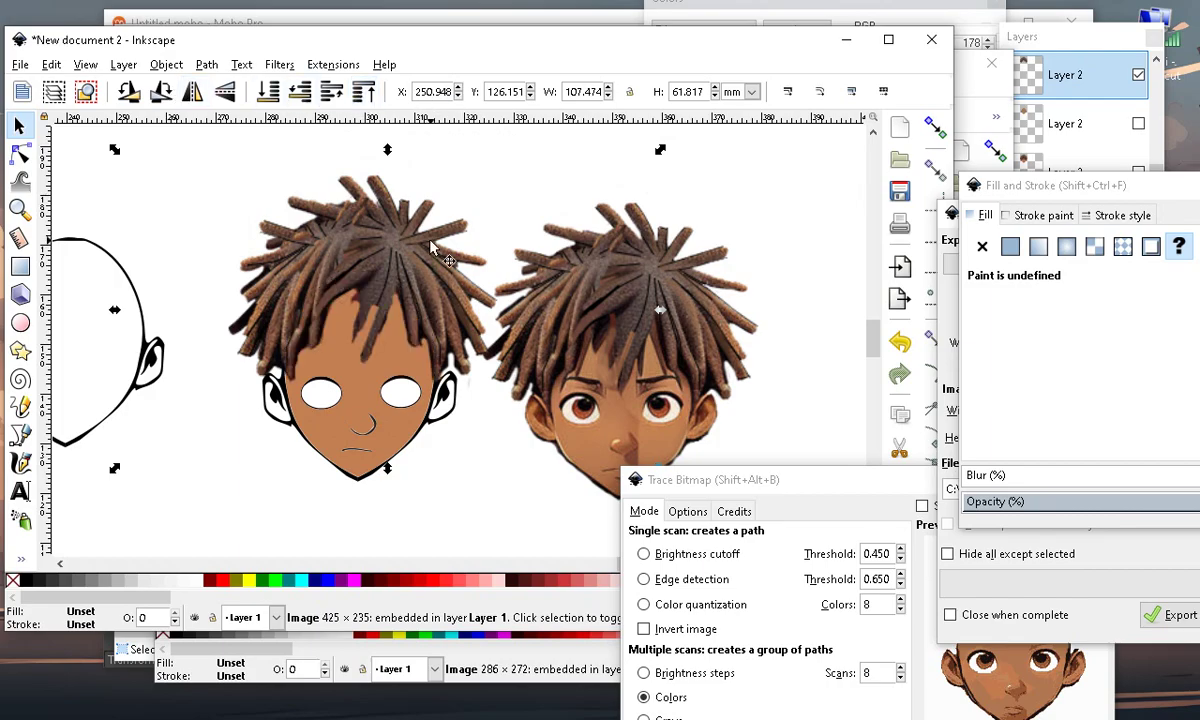
Nudge the dreadlock hair image down and slightly left so it fits the head, and deselect it
scroll(364, 314, "up", 1)
mouse_move(391, 228)
left_mouse_down()
mouse_move(407, 167)
mouse_move(405, 265)
mouse_move(388, 267)
mouse_move(391, 247)
mouse_move(379, 247)
mouse_move(394, 252)
mouse_move(381, 243)
left_mouse_up()
scroll(381, 243, "down", 1)
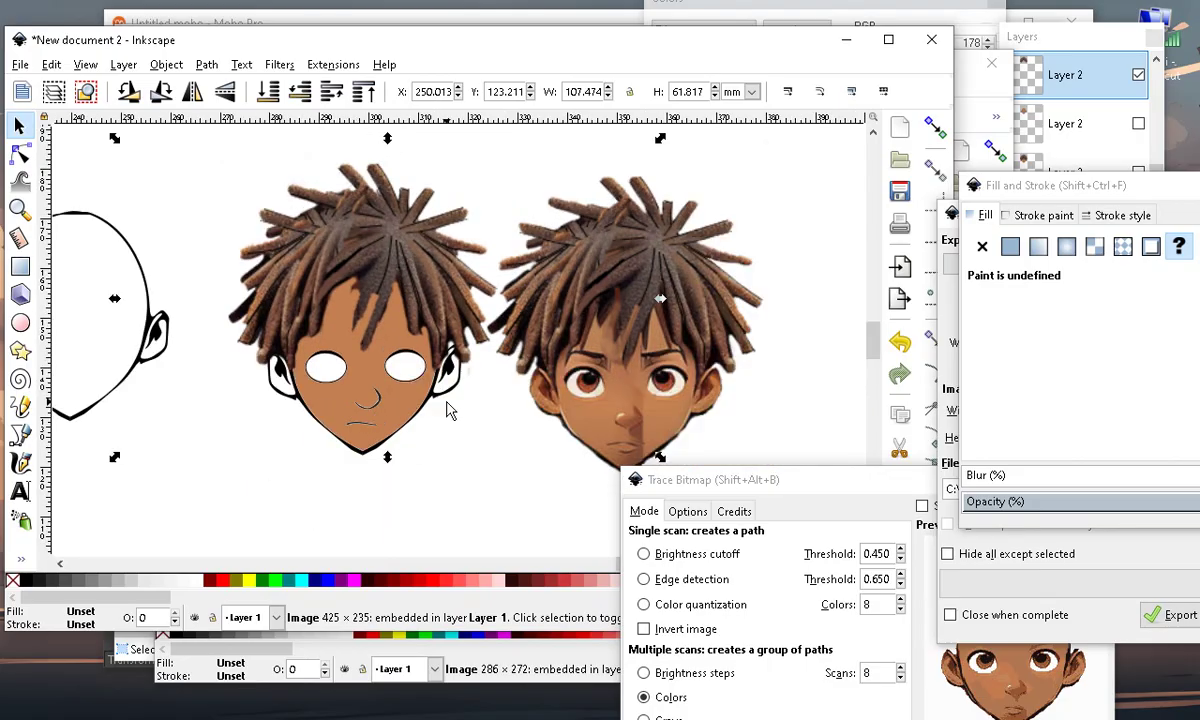
scroll(445, 406, "up", 2)
scroll(430, 415, "down", 2)
left_click(447, 490)
scroll(230, 425, "up", 2)
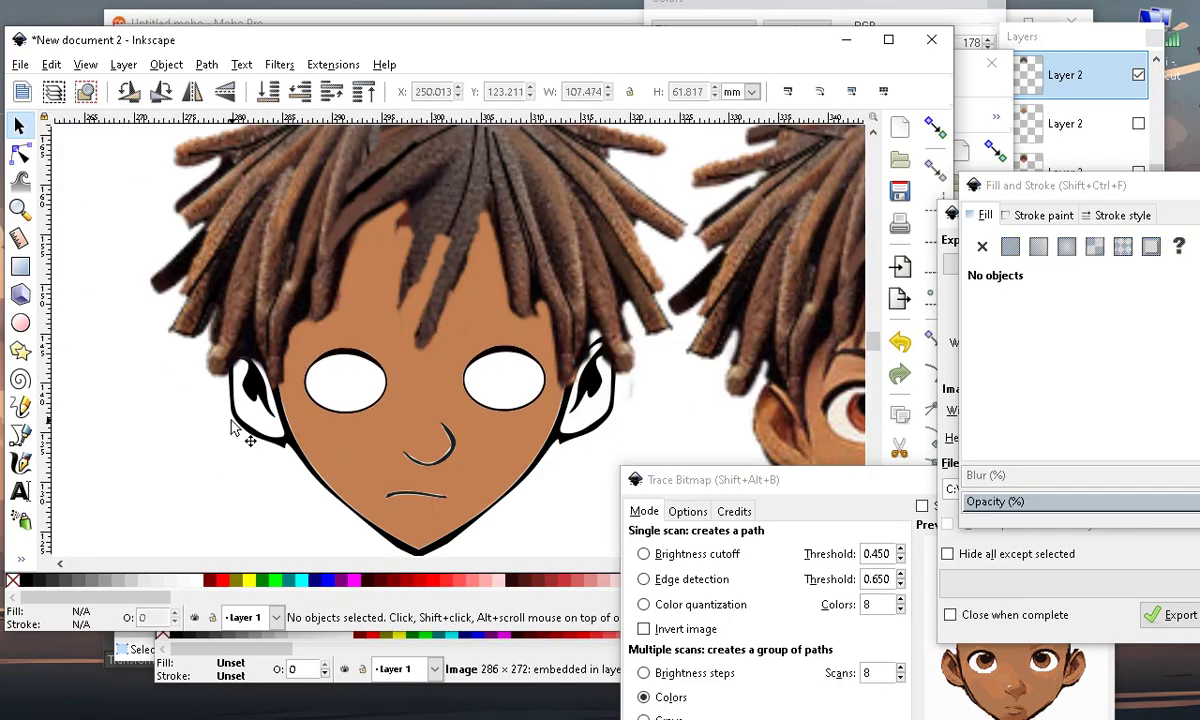
Move the brown face fill's chin node down so the fill reaches into the point of the black chin outline
left_click(20, 153)
scroll(517, 538, "up", 1)
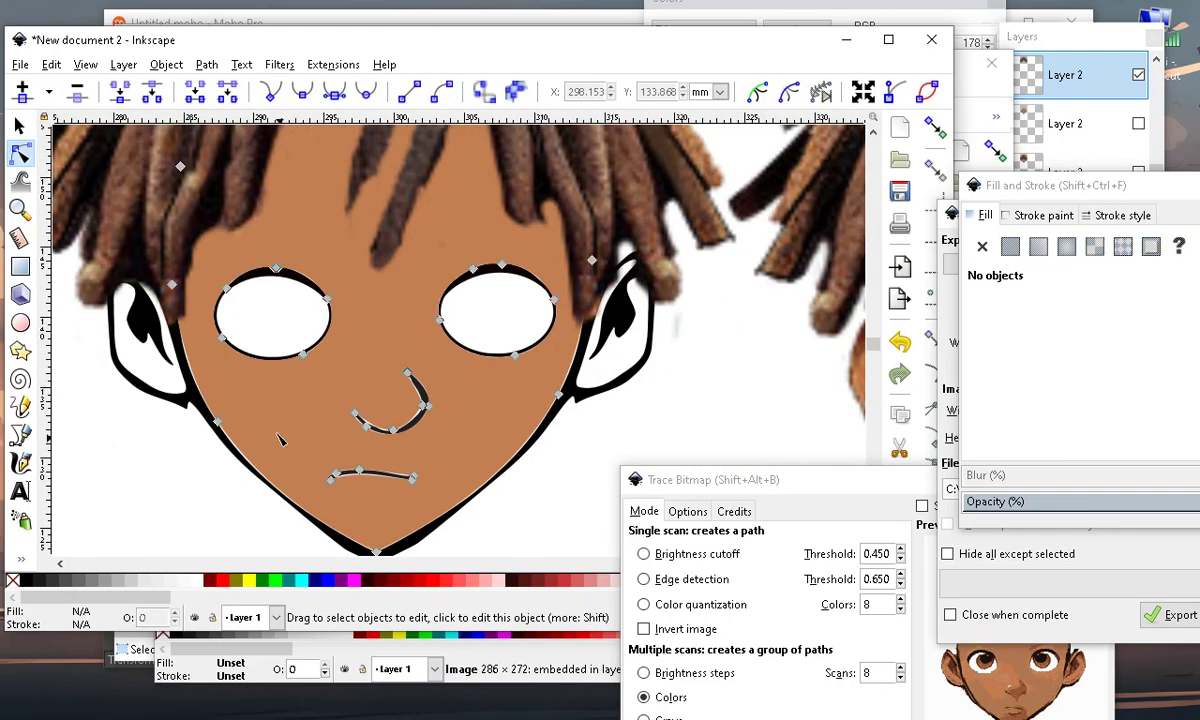
left_click(280, 440)
scroll(331, 524, "up", 3)
scroll(442, 503, "down", 2)
scroll(435, 345, "up", 2)
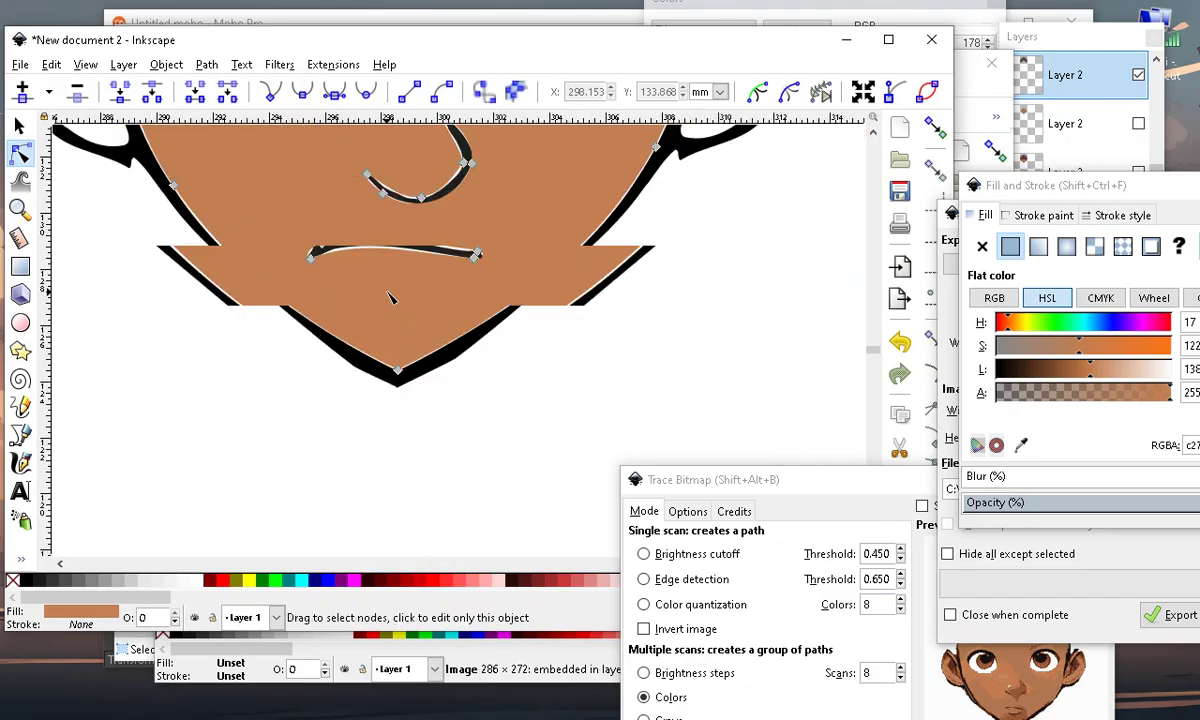
scroll(391, 297, "up", 2)
left_click_drag(392, 488, 413, 537)
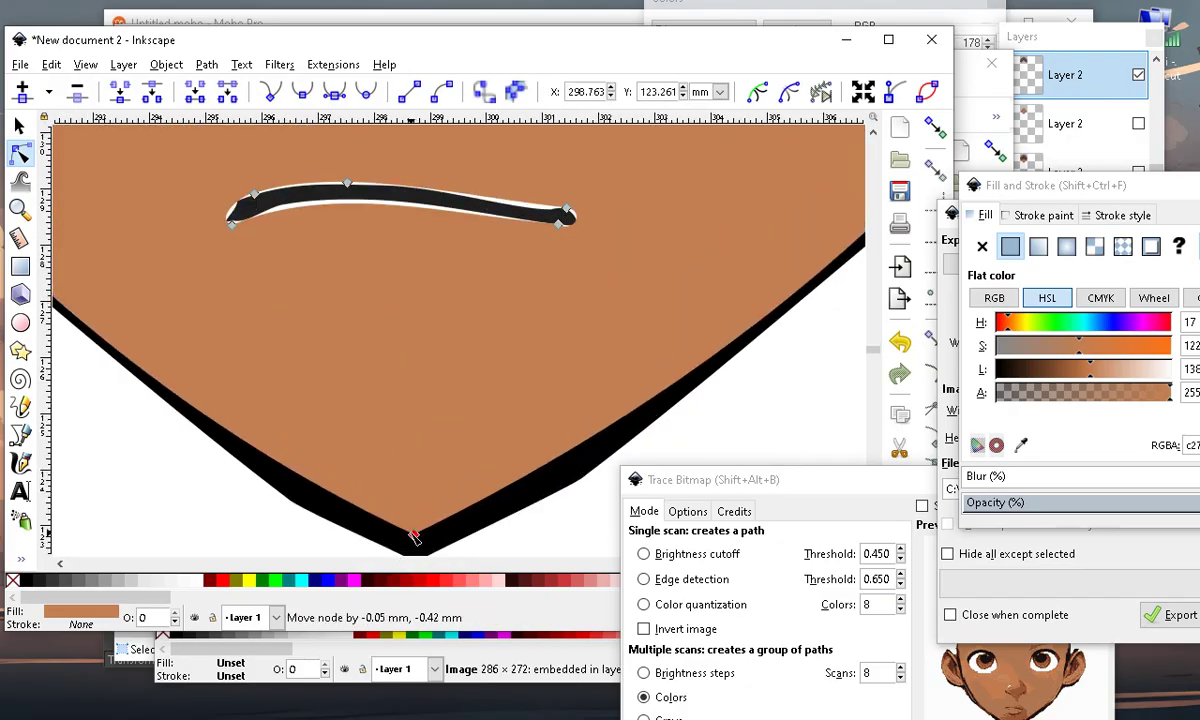
scroll(410, 528, "down", 1)
Lower the brown face fill beneath the black head outline and mouth lines
left_click(20, 128)
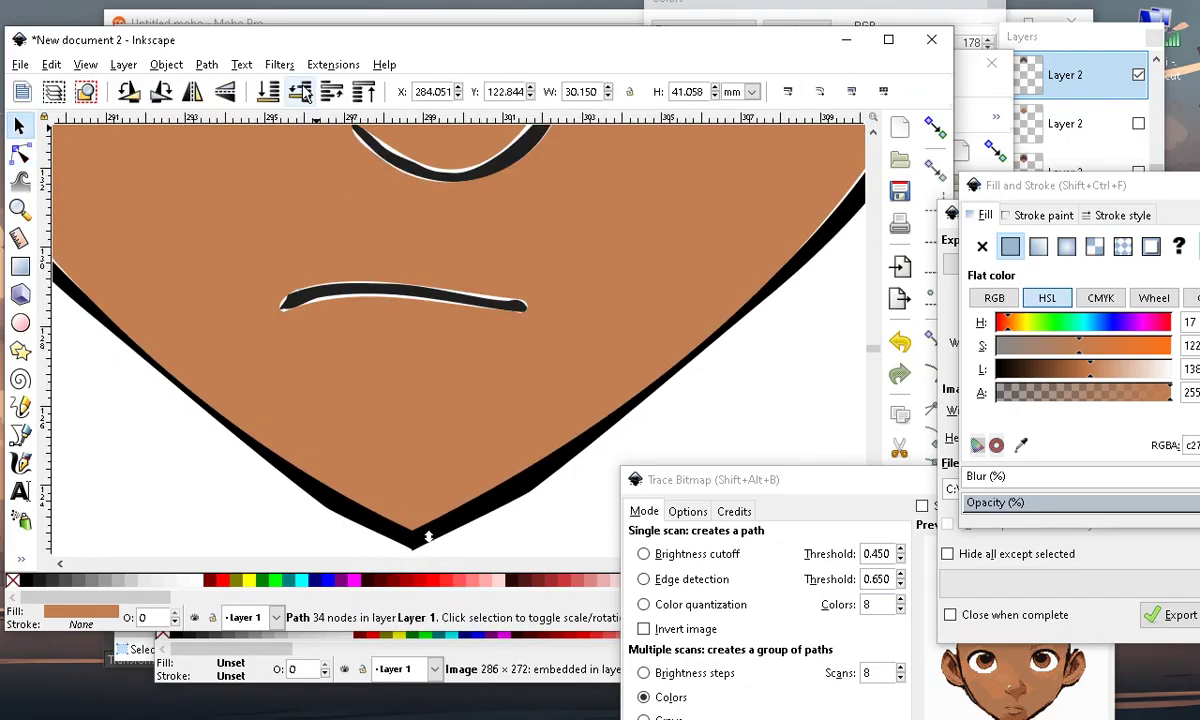
scroll(400, 410, "down", 4)
scroll(390, 414, "up", 4)
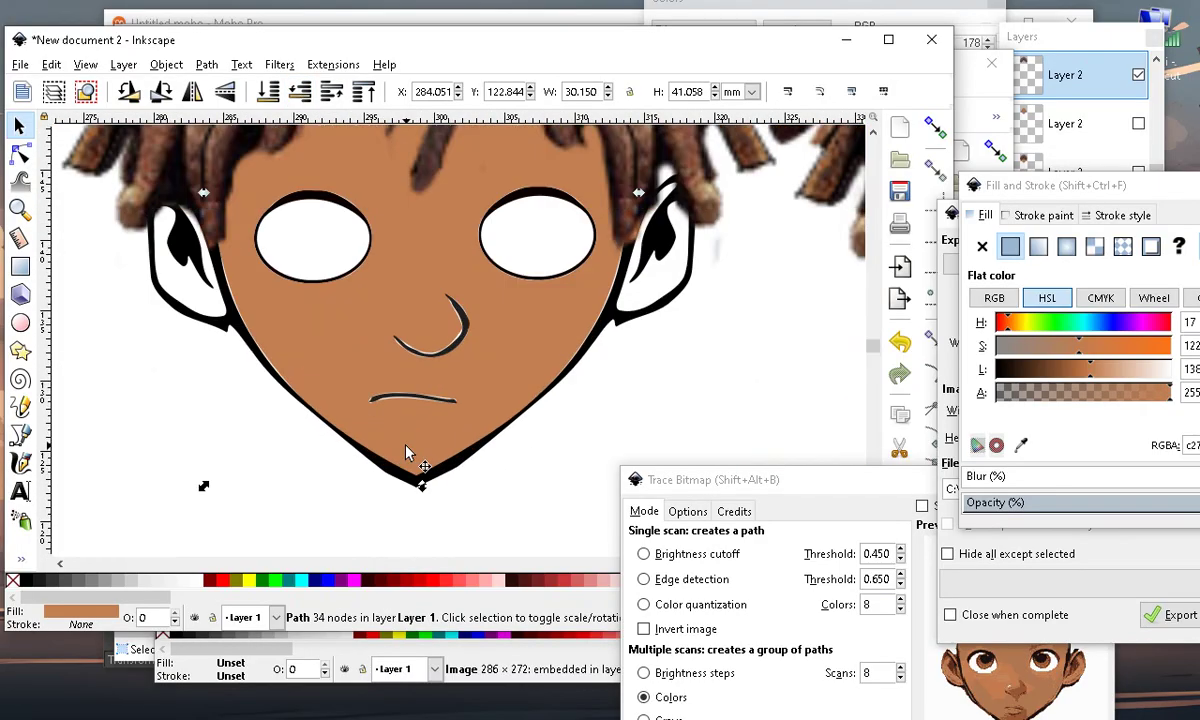
Select the face fill's five nodes around the mouth and delete them to close the gap behind the mouth line
scroll(423, 363, "up", 2)
left_click(410, 374)
double_click(332, 429)
scroll(340, 430, "down", 3)
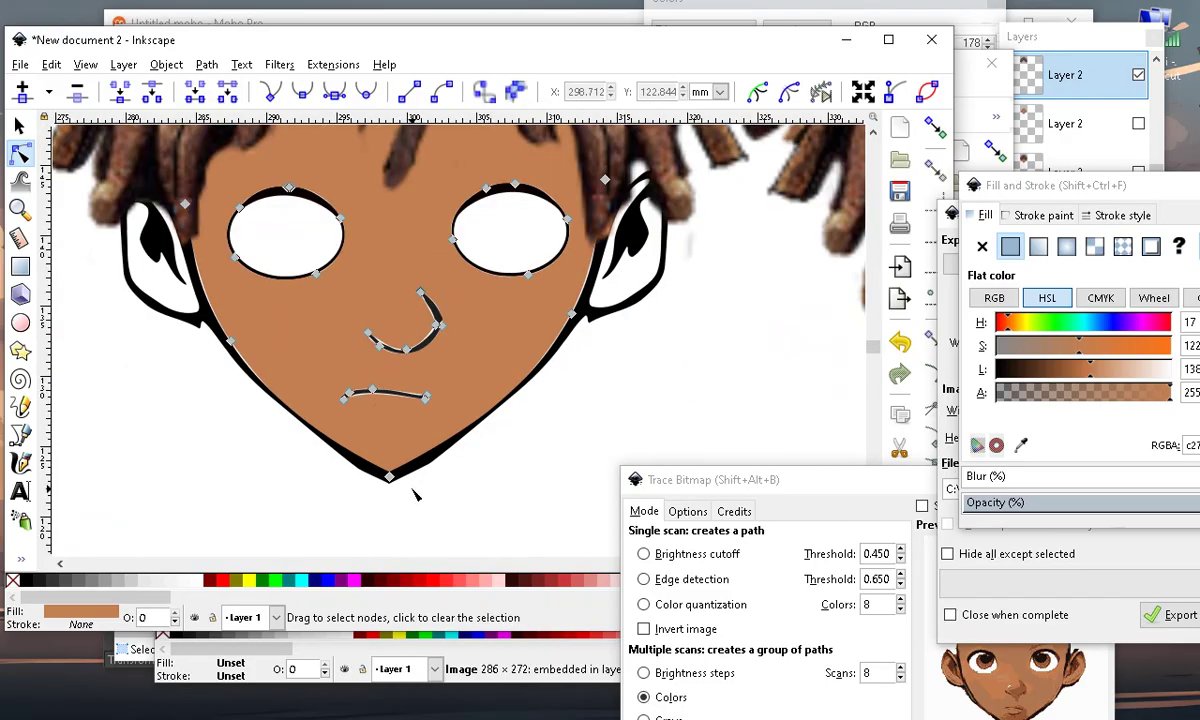
scroll(365, 447, "up", 2)
scroll(370, 467, "up", 2)
left_click_drag(205, 313, 665, 458)
scroll(415, 408, "down", 3)
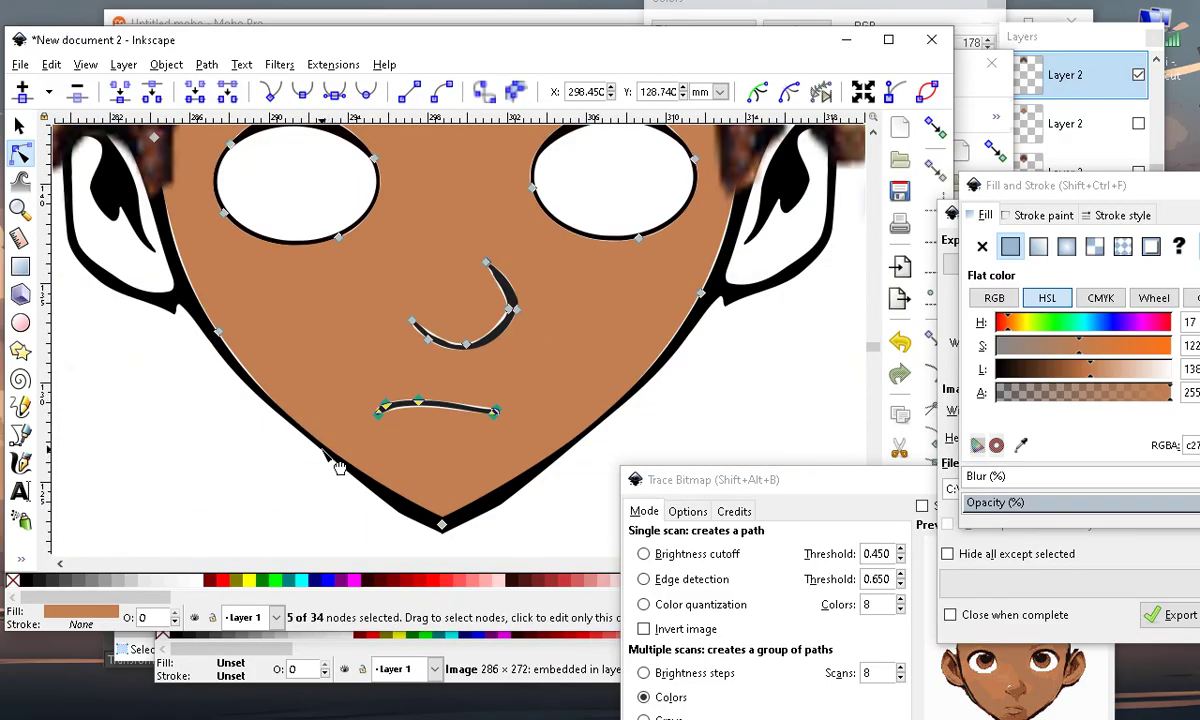
left_click(78, 92)
scroll(397, 418, "down", 4)
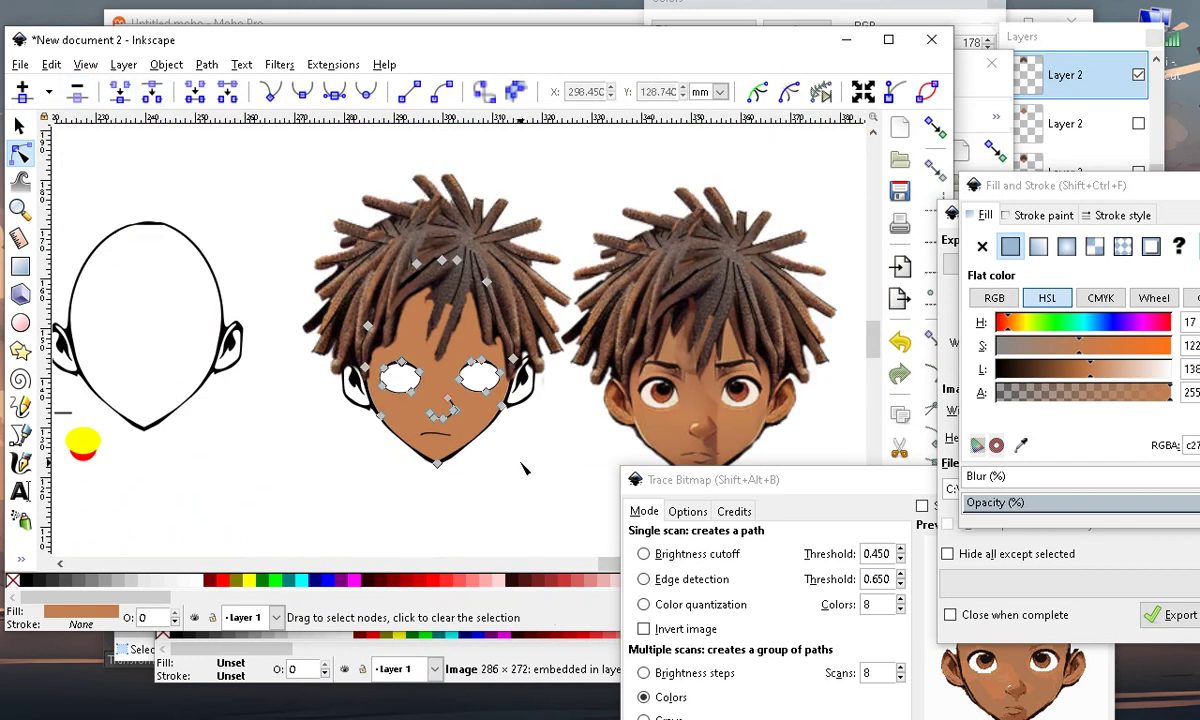
left_click(521, 468)
scroll(420, 462, "up", 5)
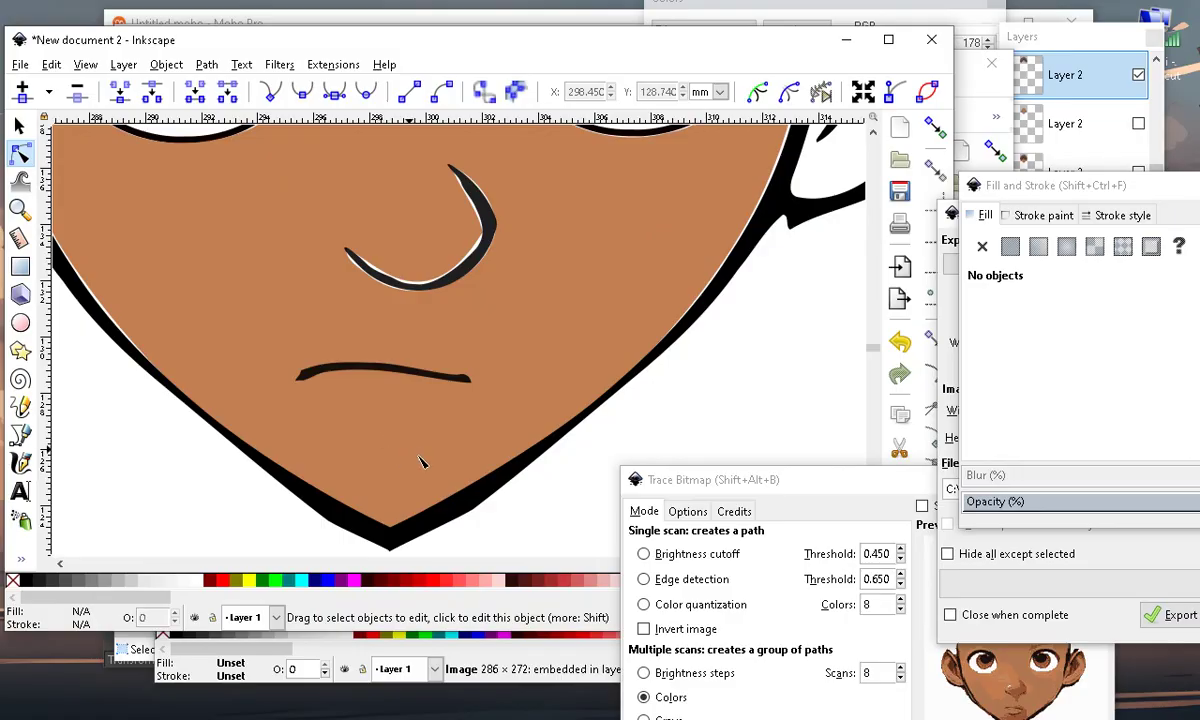
Select the face fill's seven nodes around the nose and delete them to close the gap behind the nose line
scroll(445, 447, "down", 3)
scroll(405, 490, "up", 2)
left_click(407, 498)
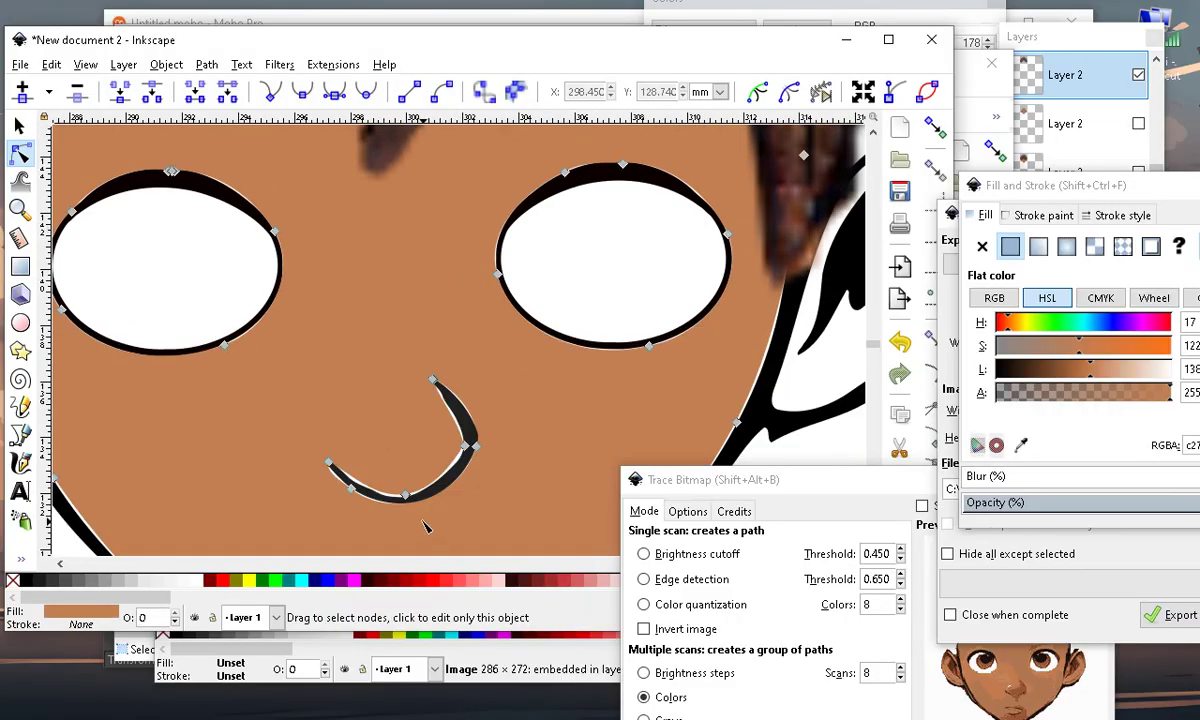
left_click_drag(407, 498, 416, 500)
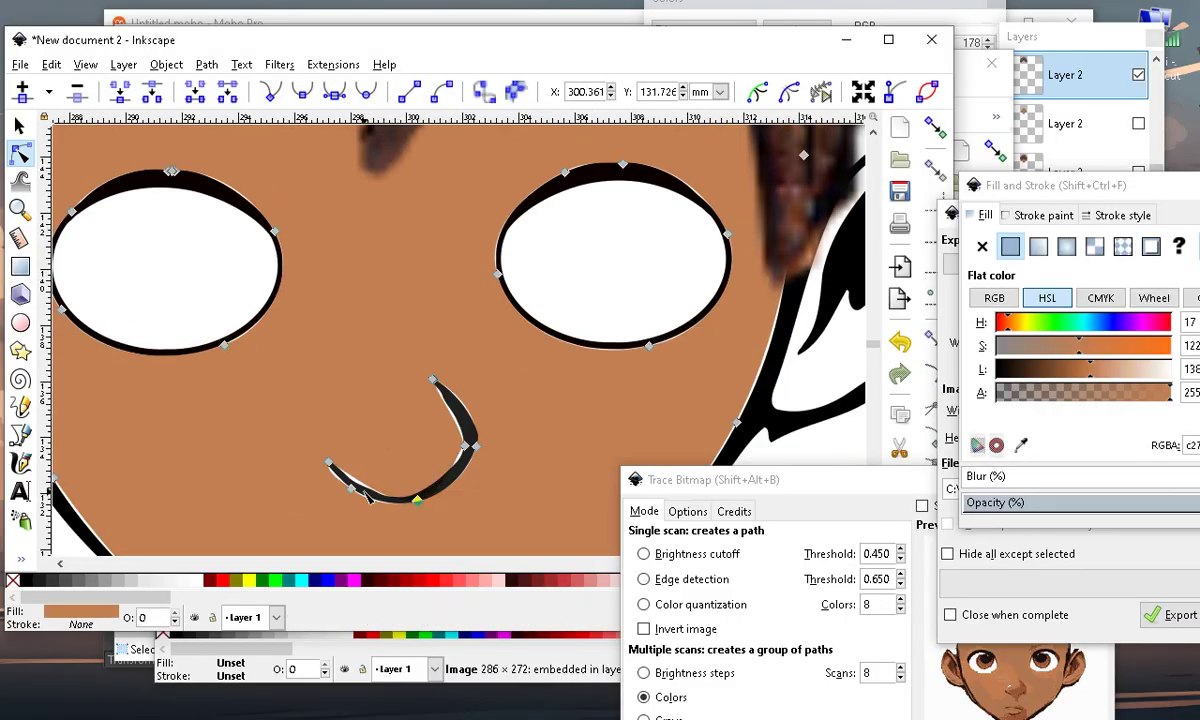
left_click_drag(326, 387, 487, 510)
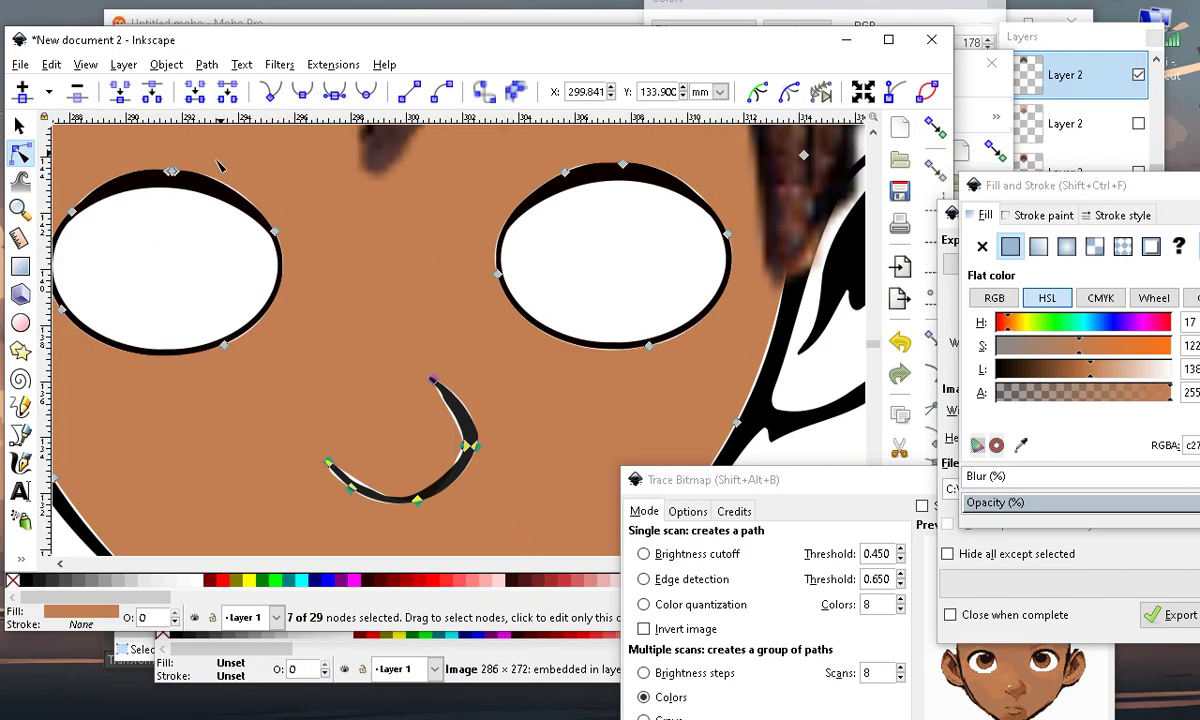
left_click(88, 90)
scroll(391, 436, "down", 4)
left_click(563, 410)
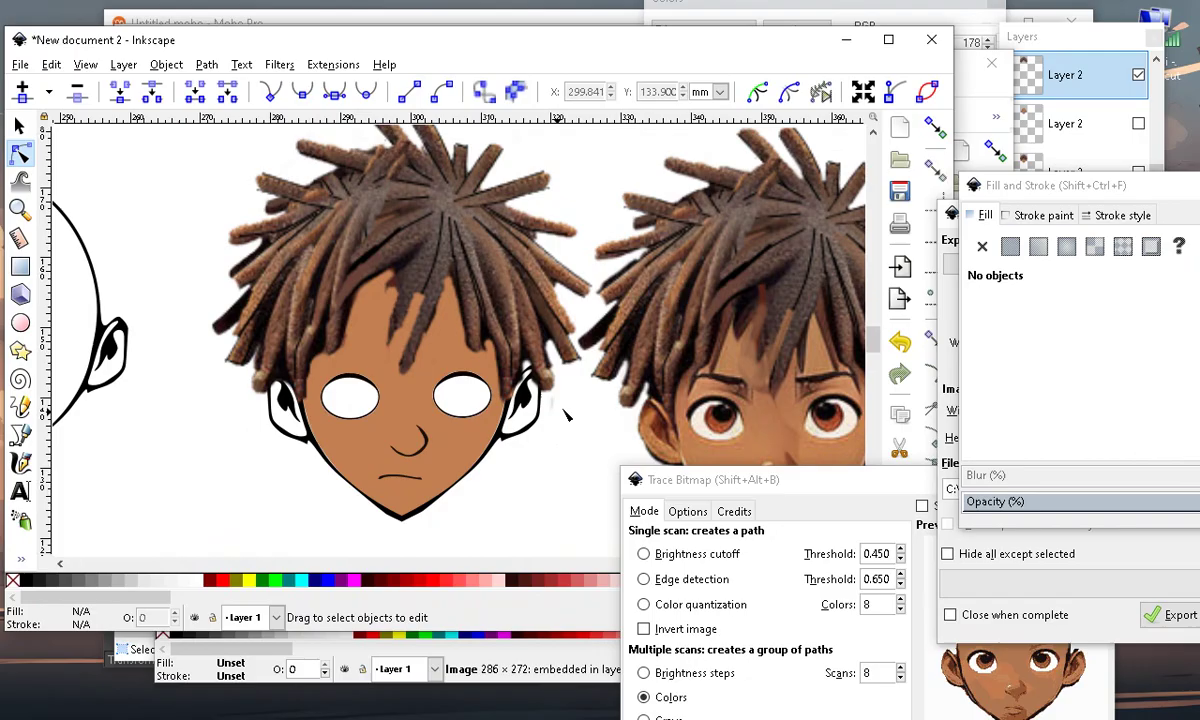
Move the face fill's upper-left node at the right eye inward and lower the fill beneath the eye outline
scroll(565, 415, "up", 5)
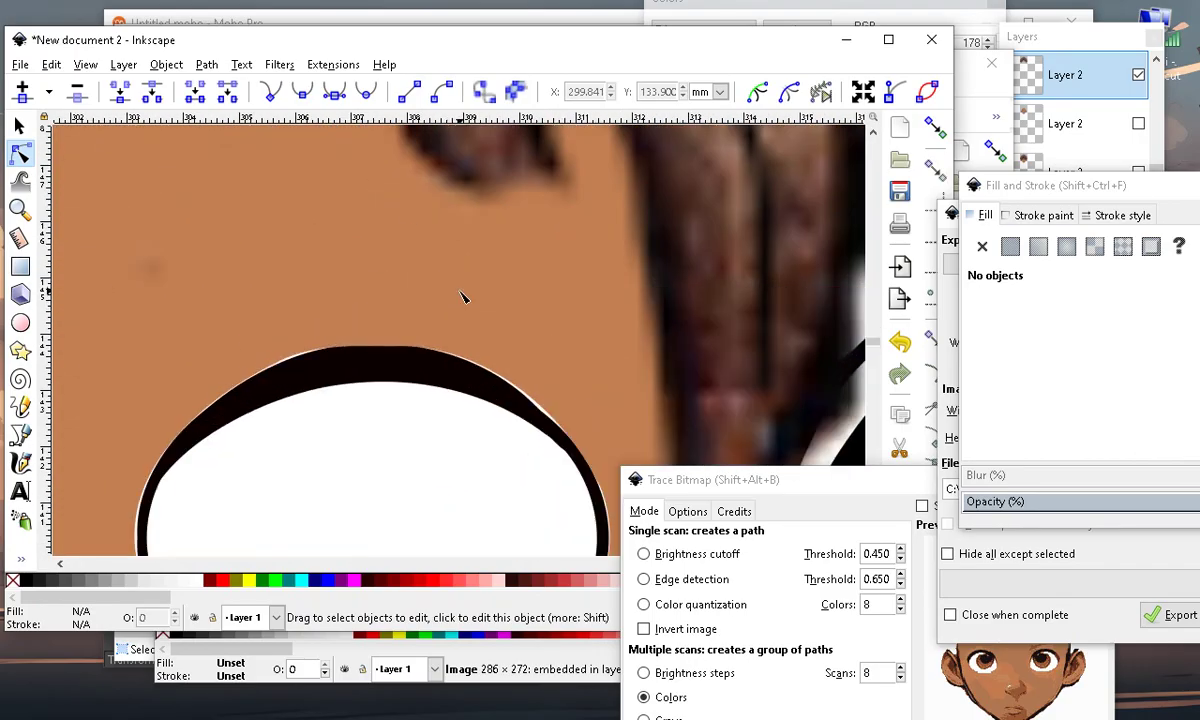
left_click(420, 264)
mouse_move(276, 372)
left_mouse_down()
mouse_move(283, 401)
mouse_move(258, 380)
mouse_move(284, 395)
left_mouse_up()
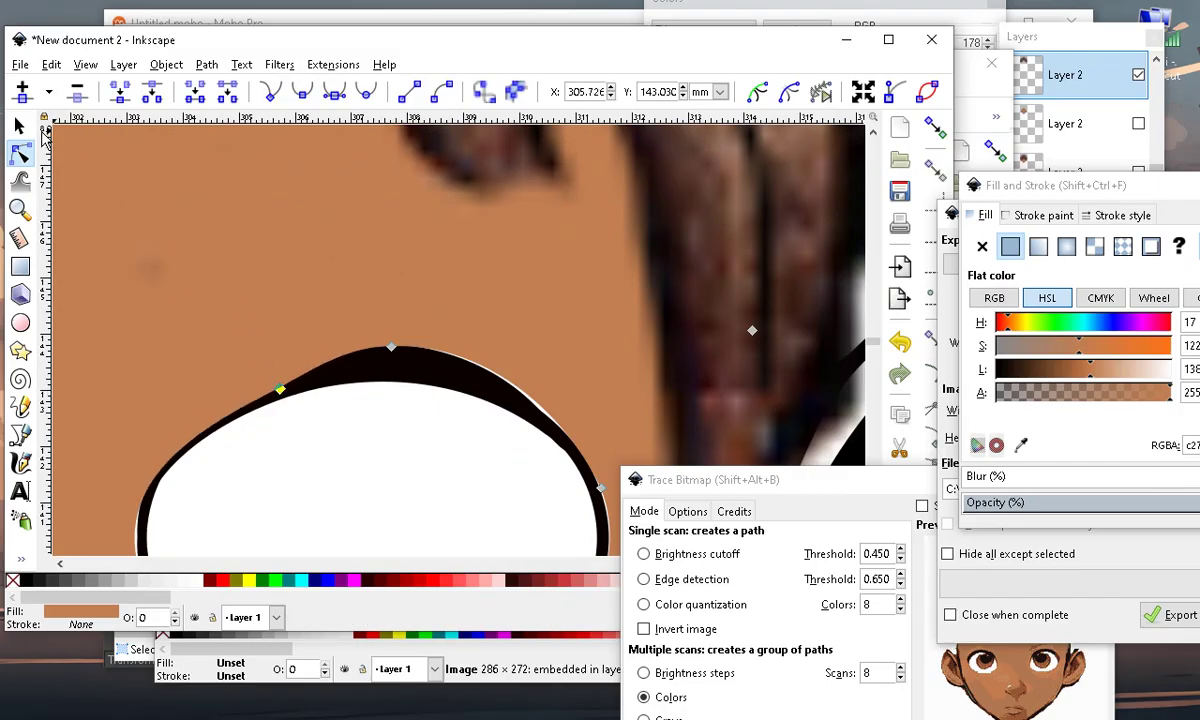
left_click(21, 127)
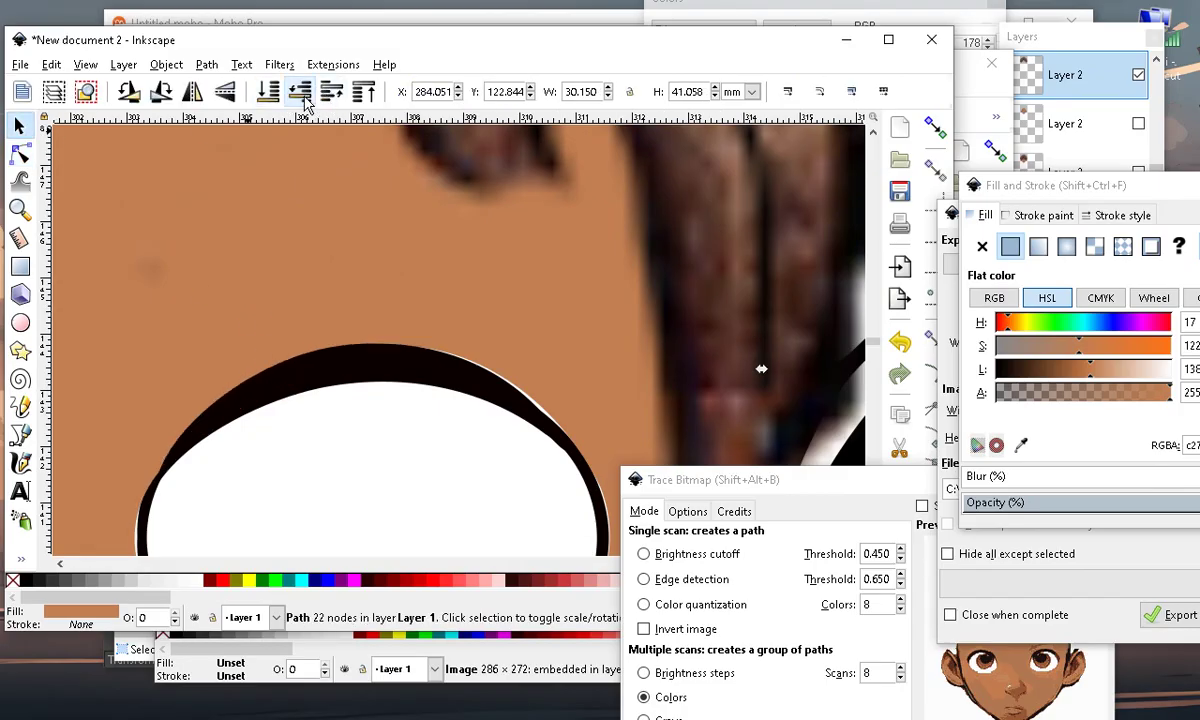
Add a node to the face fill at the right eye's upper-right edge and place it beneath the black outline to close the gap
scroll(437, 343, "down", 3)
scroll(470, 373, "up", 2)
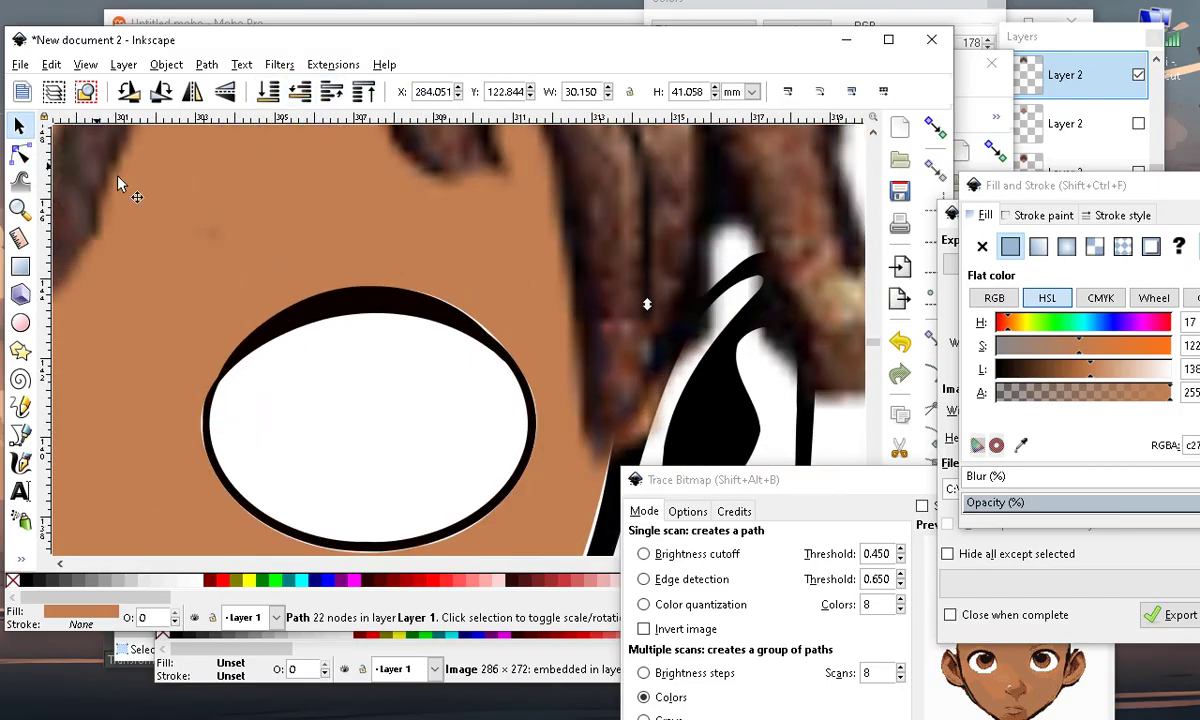
left_click(22, 152)
scroll(348, 348, "up", 4)
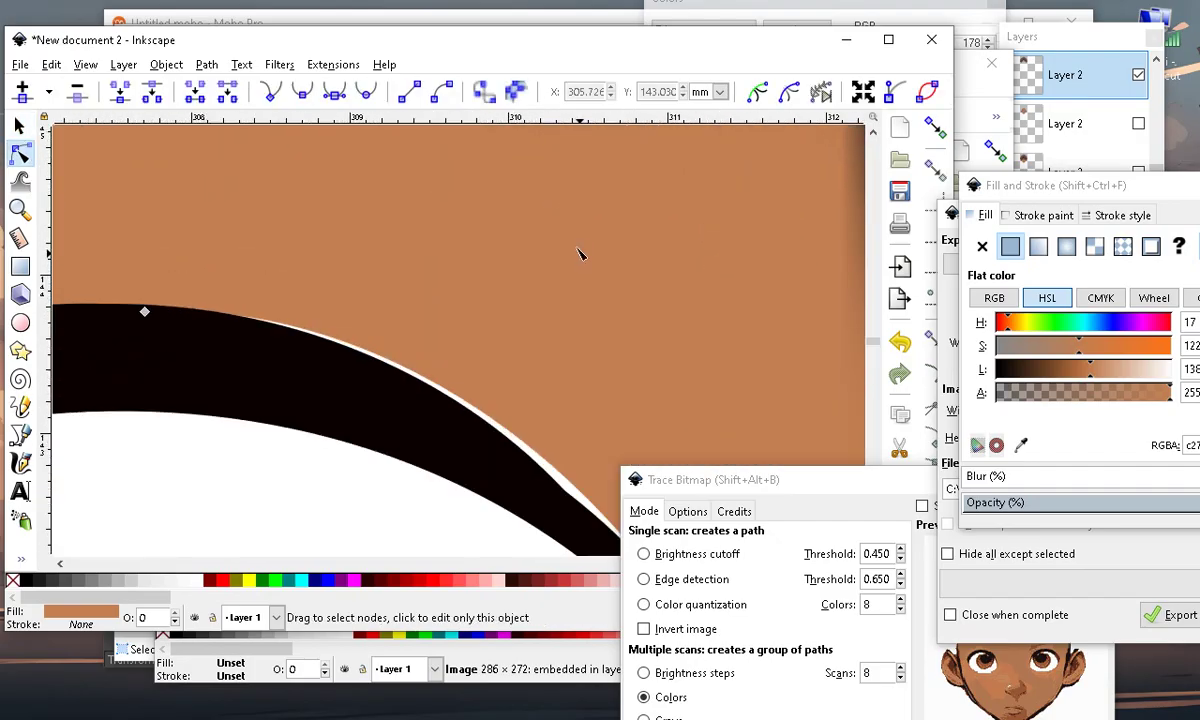
left_click(526, 493)
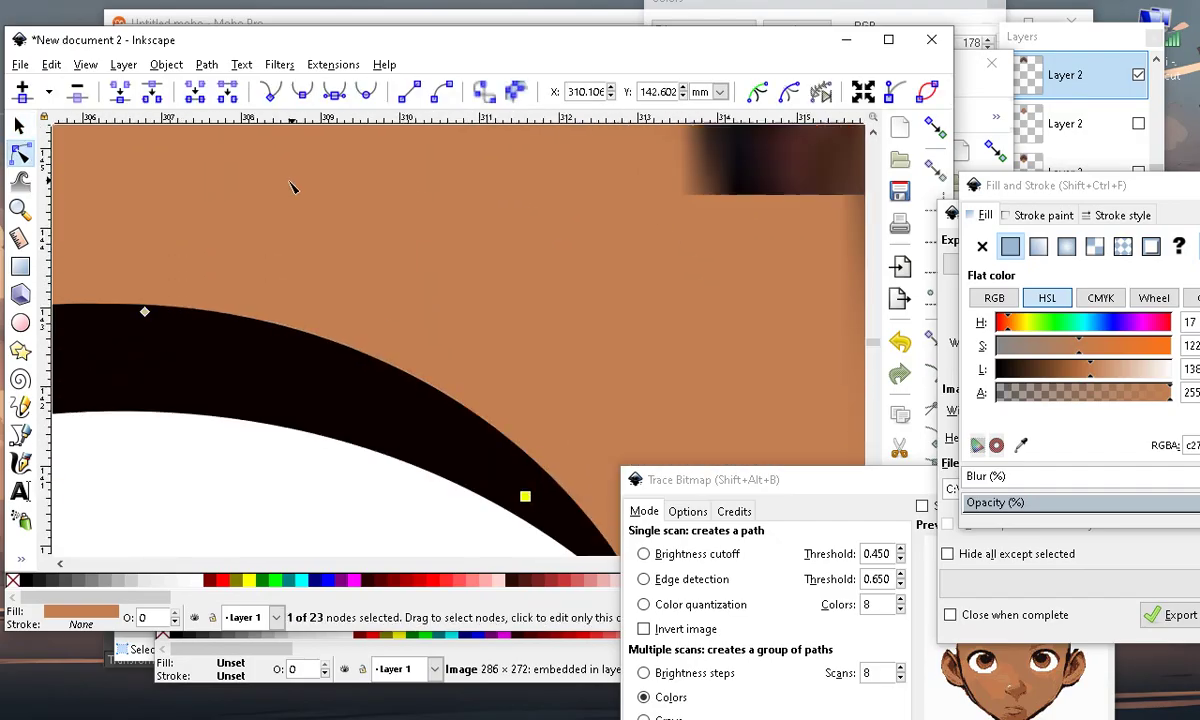
Move the face fill's nodes at the right eye's lower, left and right edges inward beneath the eye outline
scroll(430, 285, "down", 8)
scroll(493, 397, "up", 3)
left_click_drag(384, 351, 376, 356)
scroll(142, 230, "up", 1)
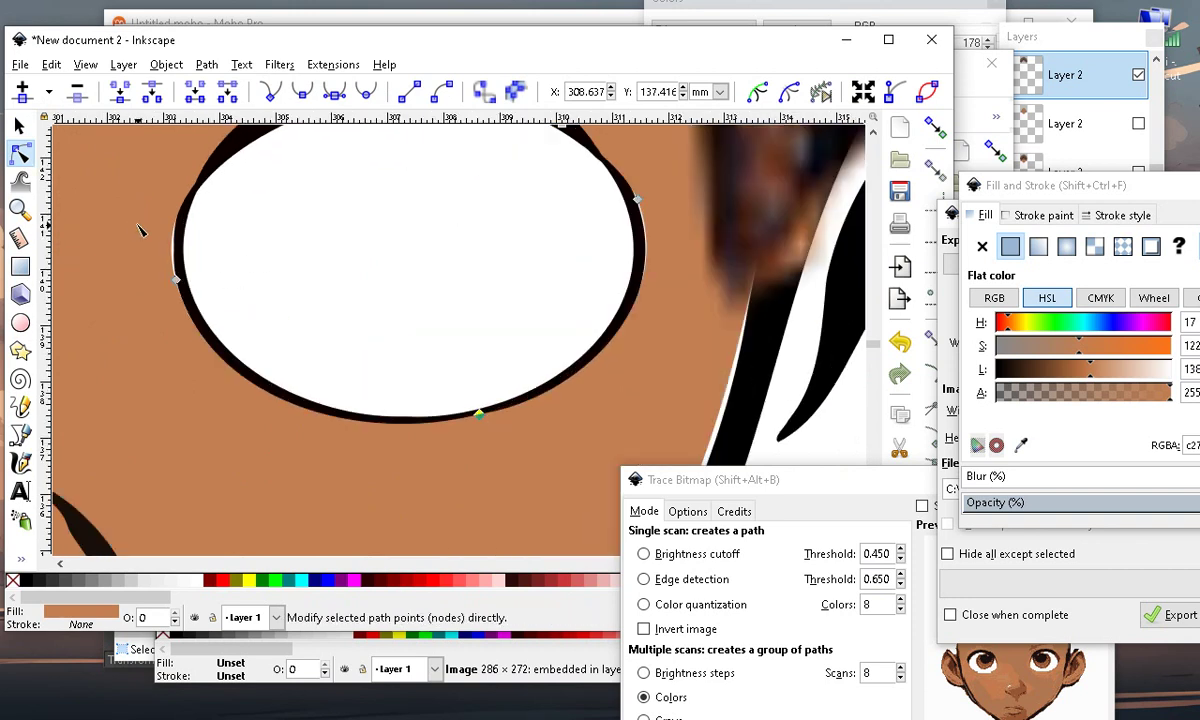
mouse_move(184, 286)
left_mouse_down()
mouse_move(202, 290)
mouse_move(193, 278)
left_mouse_up()
scroll(670, 212, "up", 2)
left_click_drag(607, 198, 590, 186)
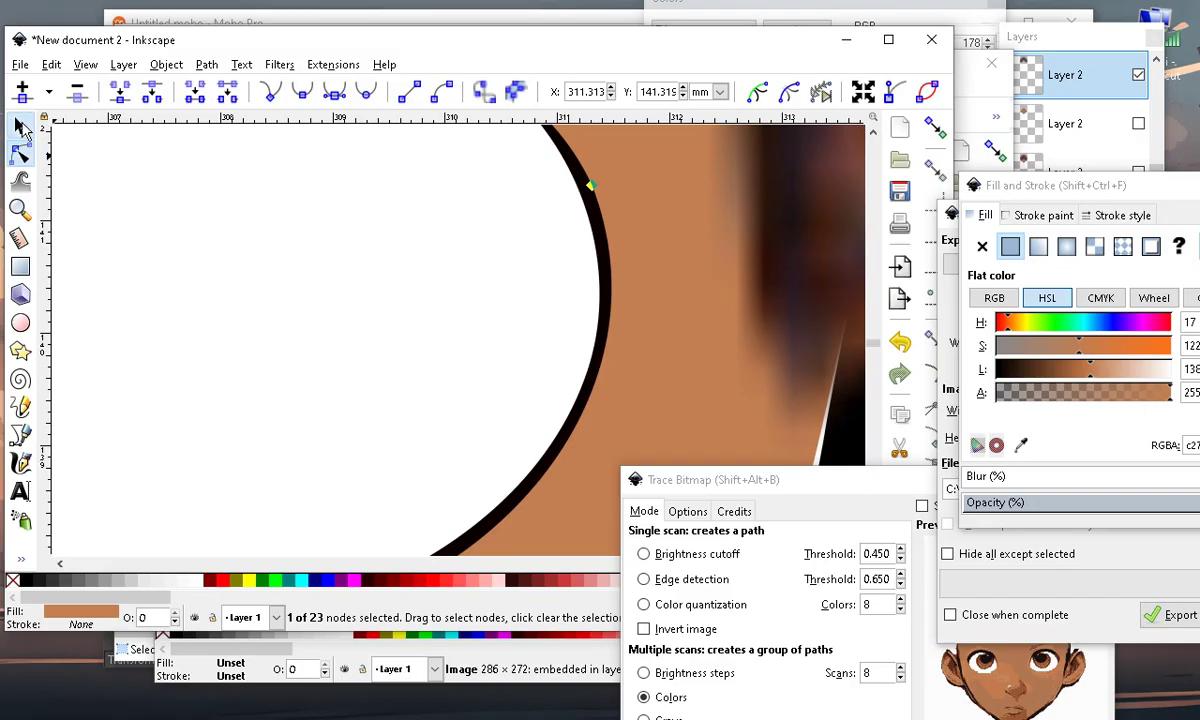
Move the face fill's right jaw node outward beneath the head outline just below the ear, then deselect the fill
left_click(20, 126)
scroll(600, 343, "down", 6)
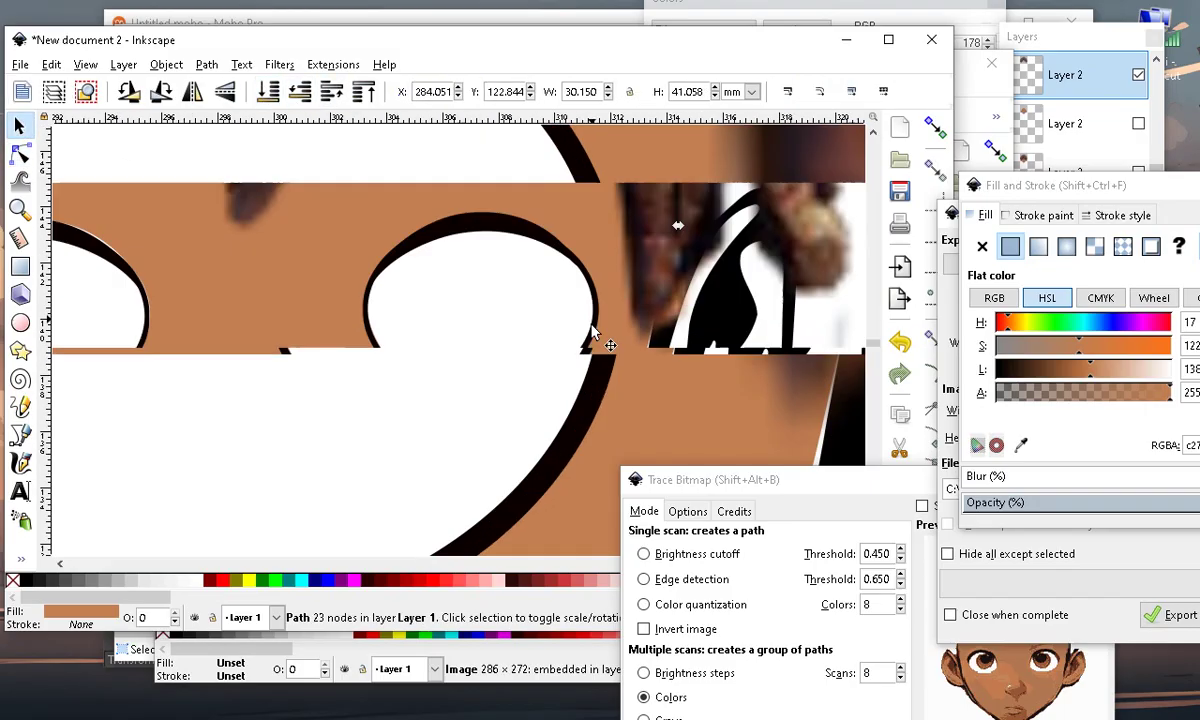
scroll(460, 270, "up", 4)
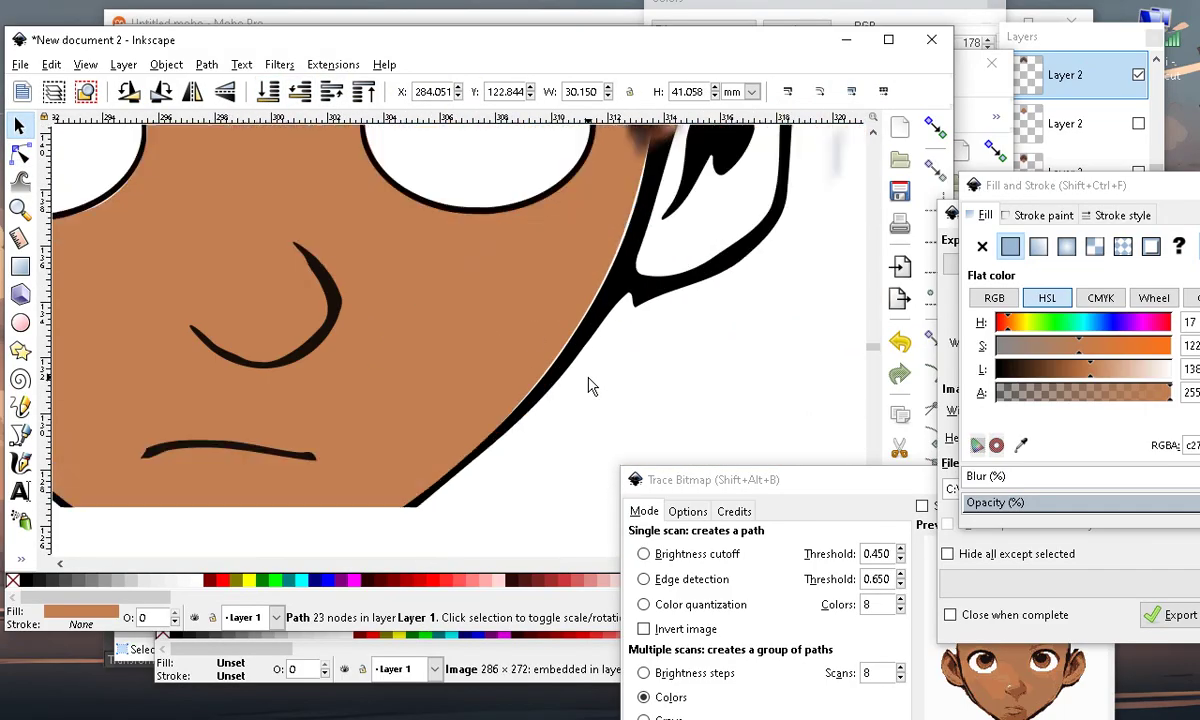
left_click(26, 154)
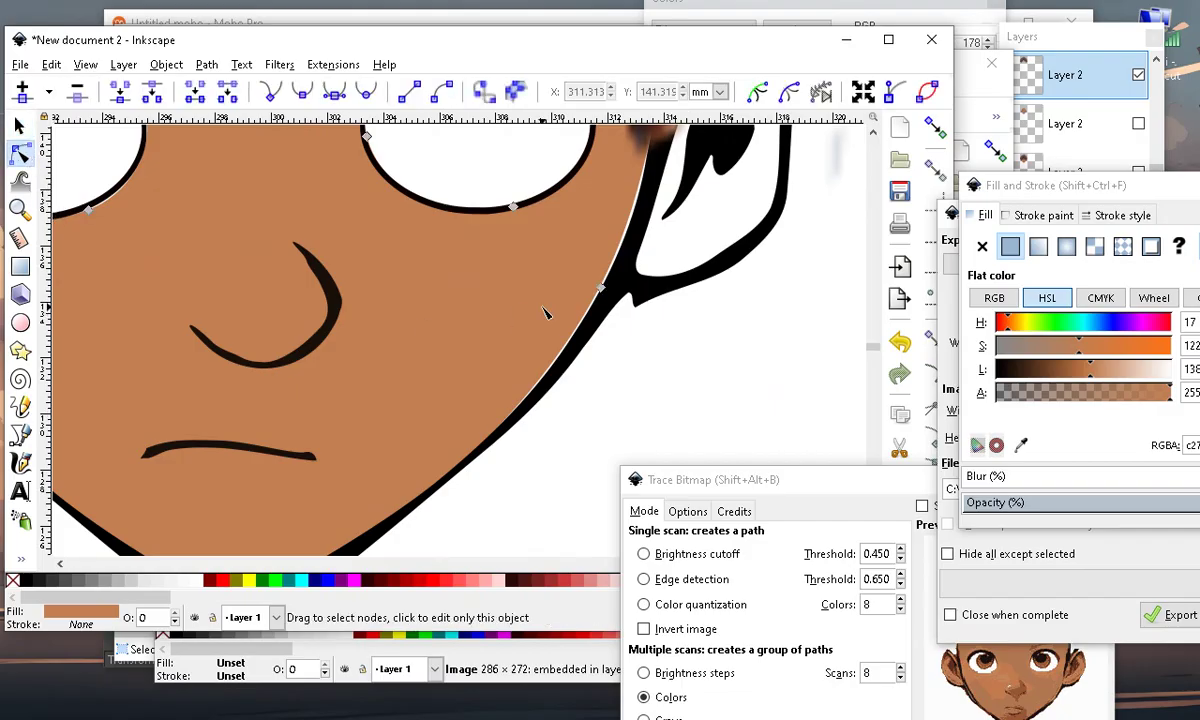
left_click_drag(600, 289, 612, 299)
scroll(586, 330, "down", 5)
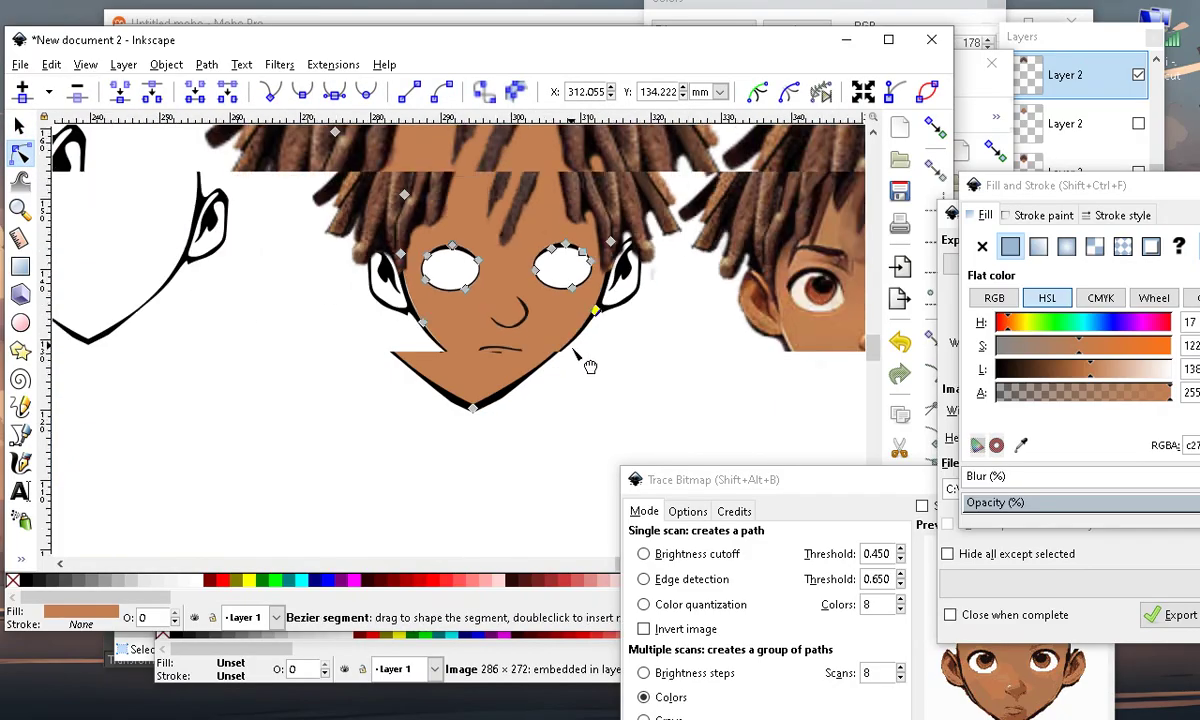
left_click(643, 364)
scroll(587, 322, "up", 3)
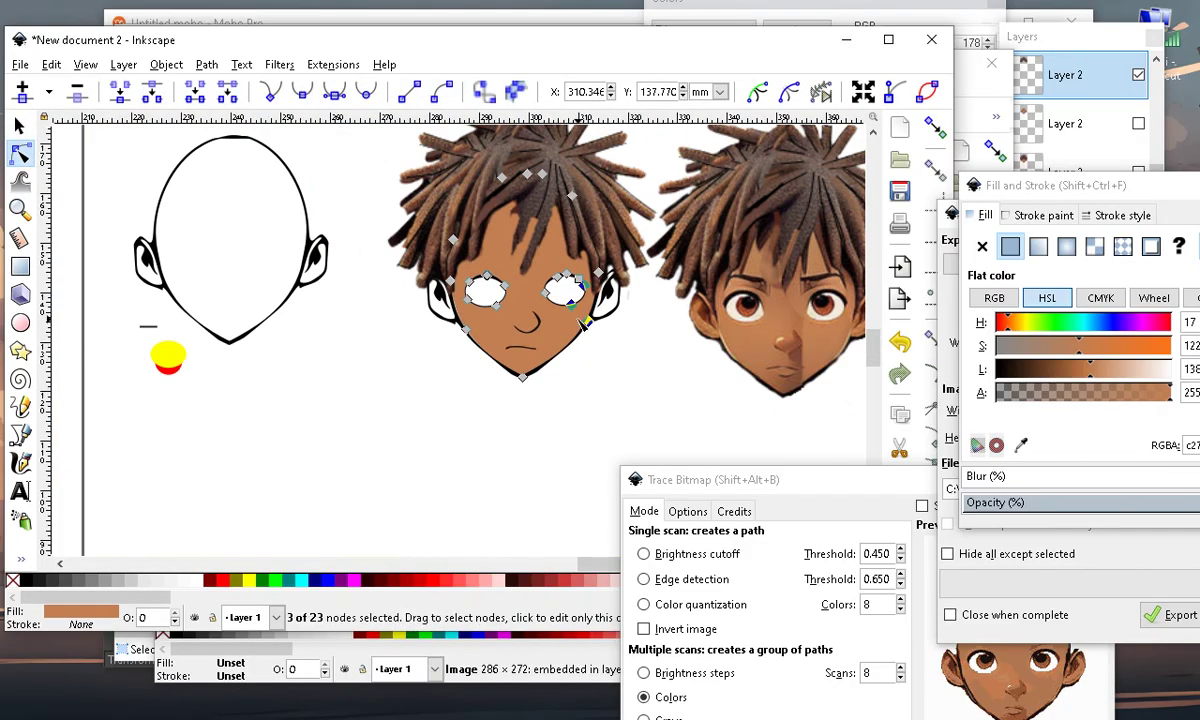
left_click(580, 375)
left_click(588, 381)
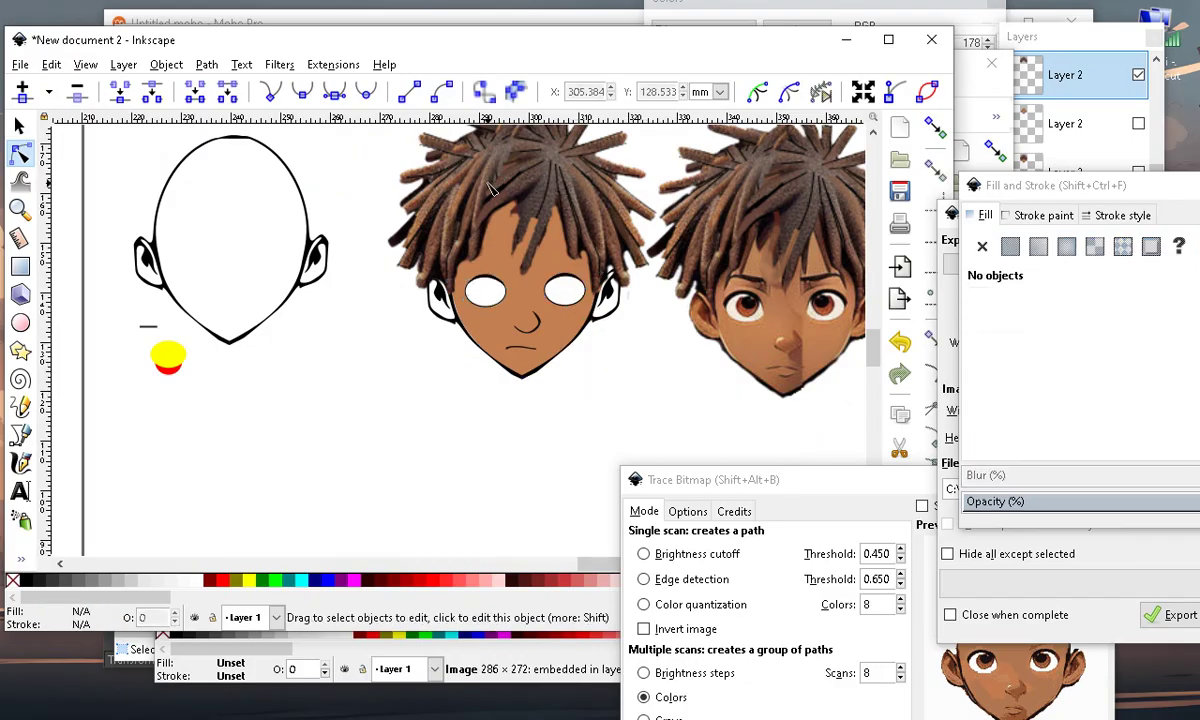
Select the two black eyebrow shapes above the heads and move them just below the filled face's chin
scroll(490, 188, "down", 5)
scroll(333, 245, "up", 3)
scroll(190, 190, "down", 3)
scroll(180, 190, "up", 1)
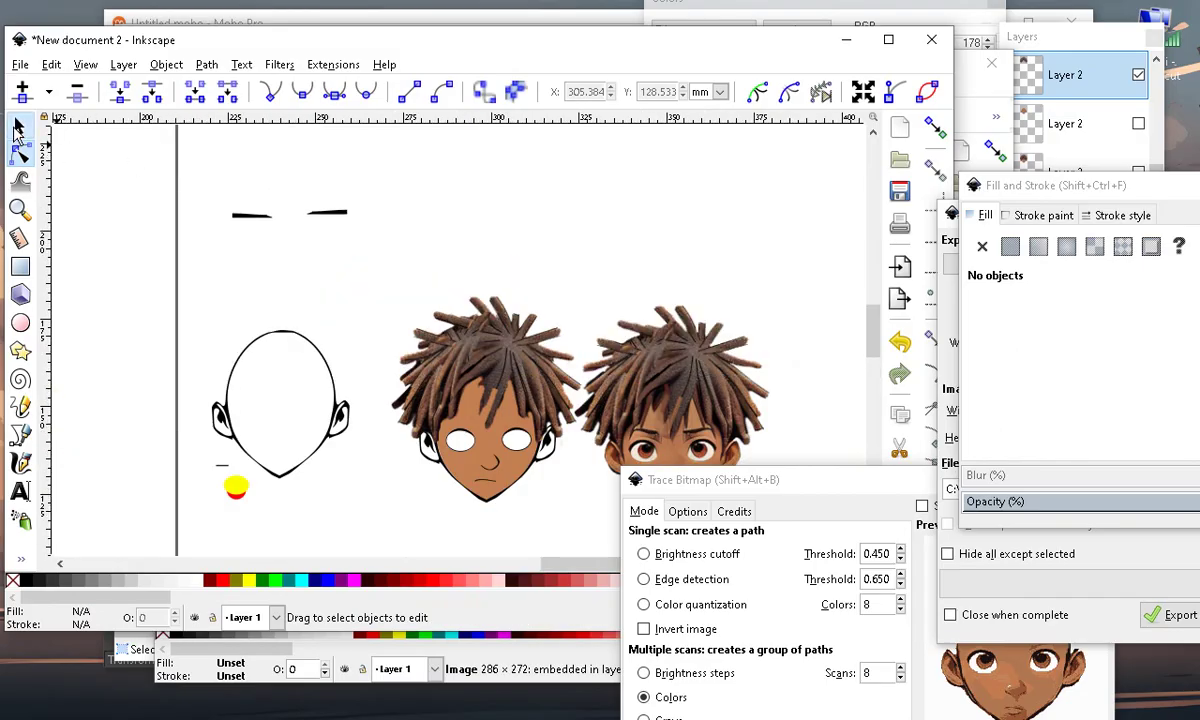
left_click(18, 128)
left_click_drag(180, 182, 450, 288)
left_click_drag(348, 232, 393, 350)
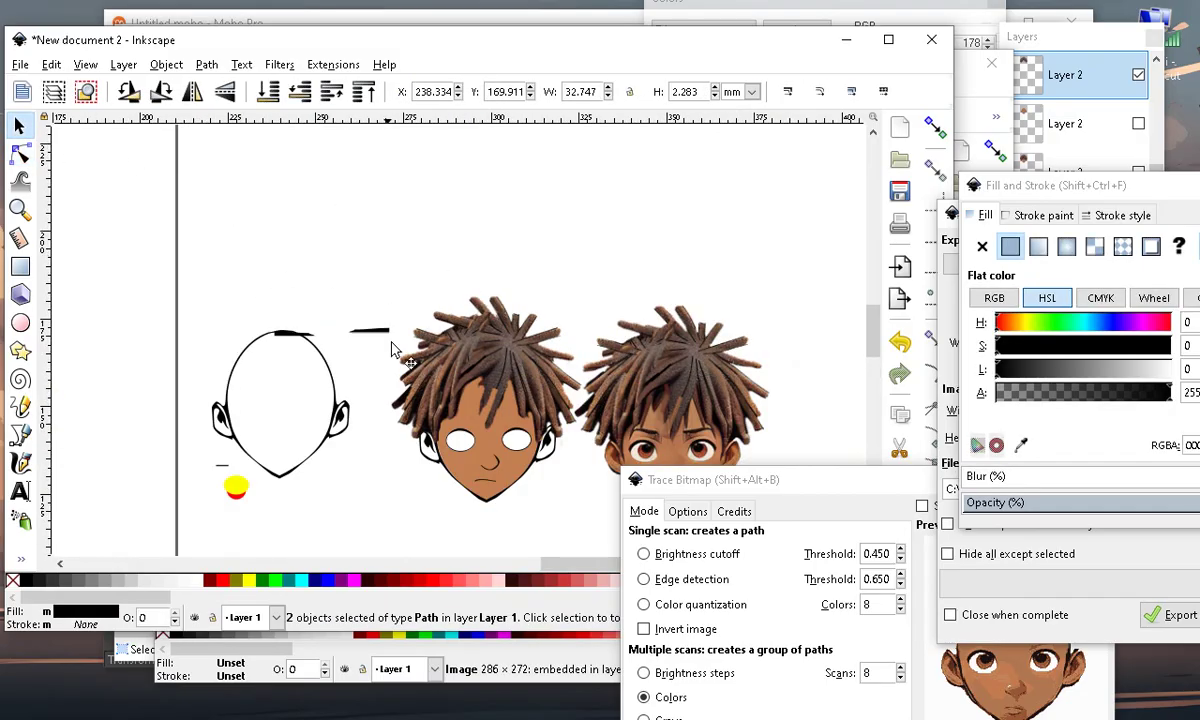
left_click_drag(521, 531, 527, 536)
scroll(527, 534, "up", 2)
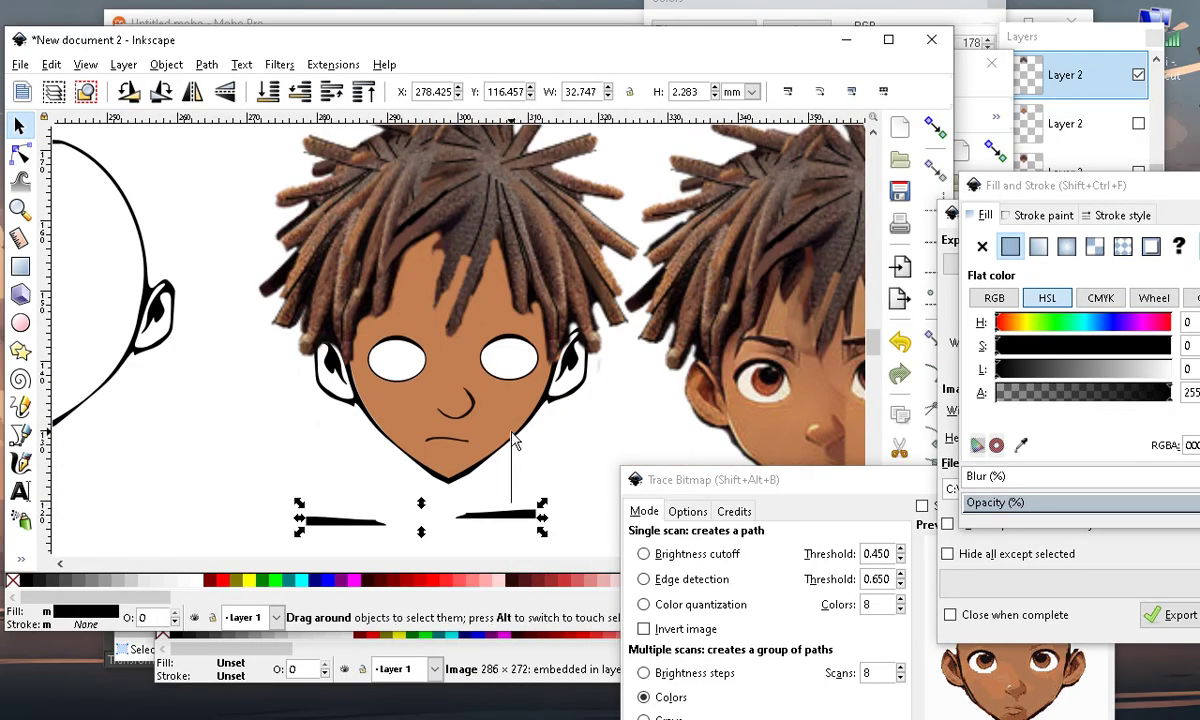
Bring the two eyebrows closer together and move the pair aside to the lower left of the face
left_click(577, 450)
scroll(270, 508, "down", 1)
left_click_drag(262, 455, 578, 527)
mouse_move(530, 490)
left_mouse_down()
mouse_move(540, 540)
mouse_move(492, 250)
mouse_move(515, 262)
mouse_move(510, 497)
left_mouse_up()
left_click_drag(269, 486, 325, 512)
left_click_drag(508, 478, 228, 533)
scroll(600, 290, "up", 1)
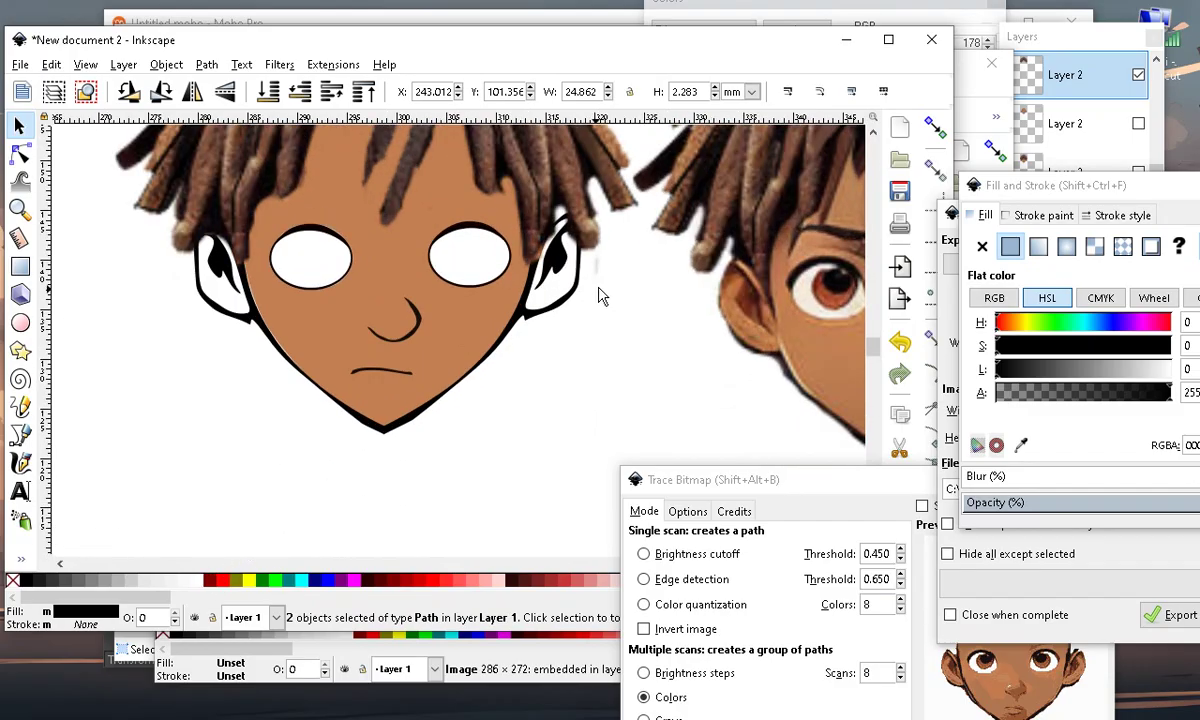
Move the reference face image closer to the right side of the drawn face
scroll(420, 362, "down", 3)
scroll(420, 239, "up", 3)
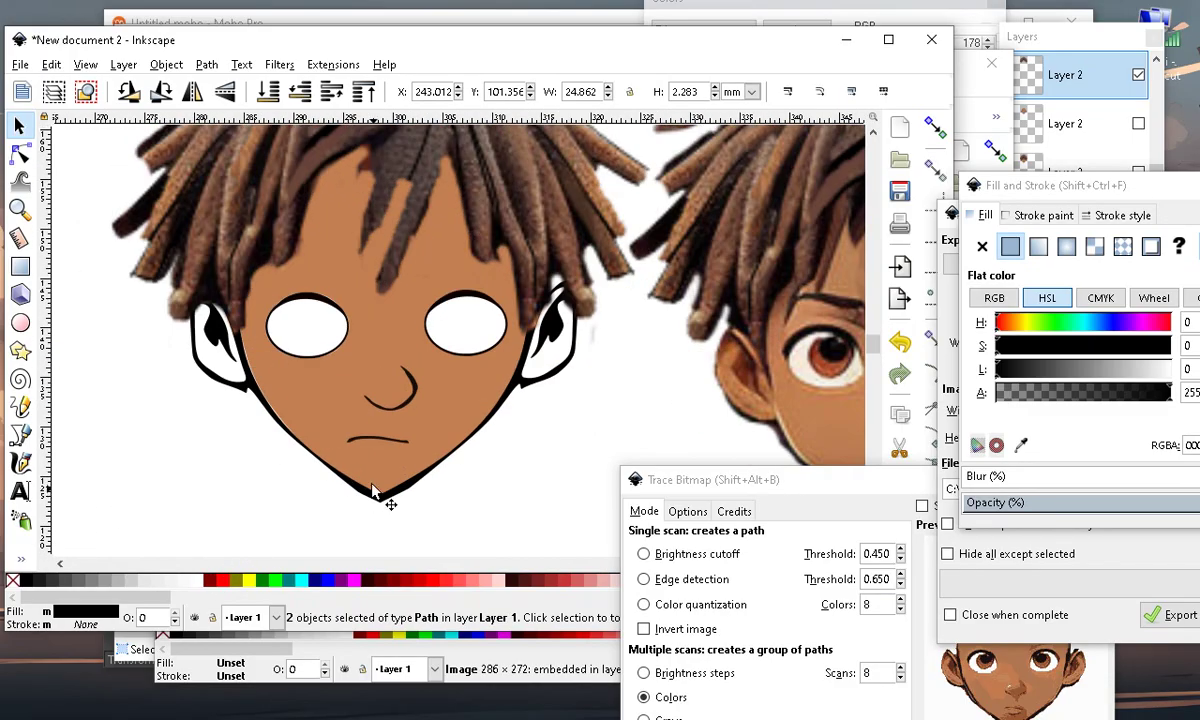
scroll(411, 398, "down", 3)
scroll(375, 379, "up", 3)
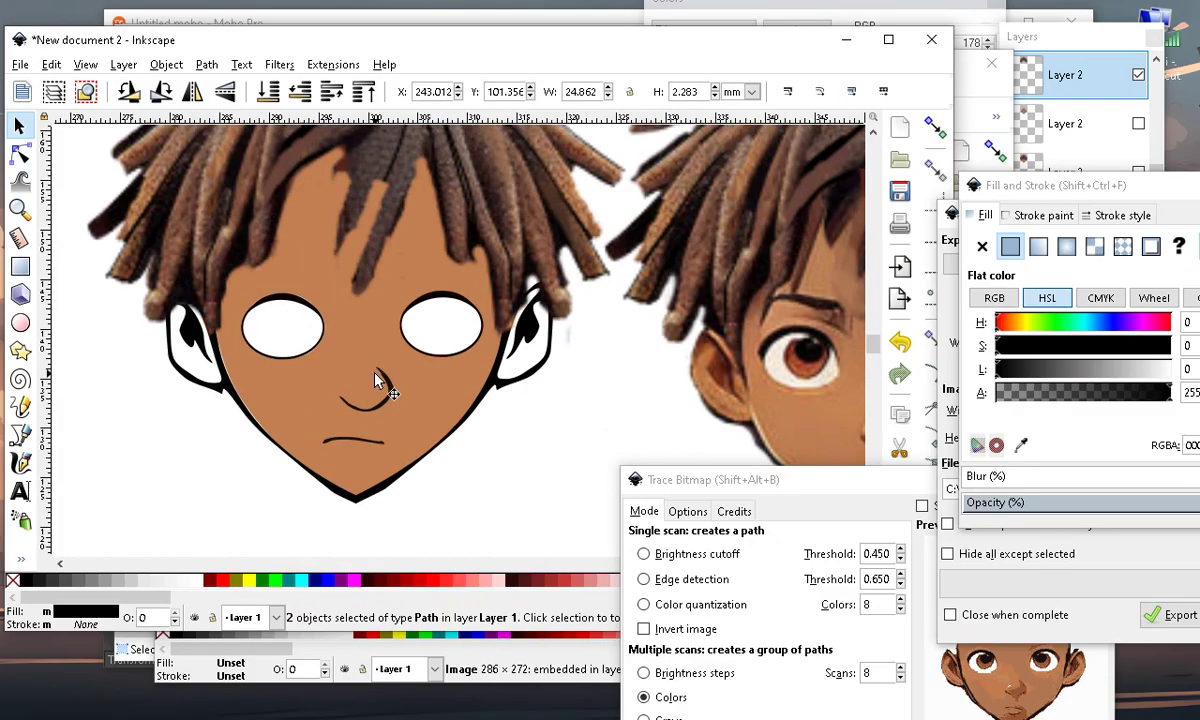
left_click_drag(827, 389, 700, 268)
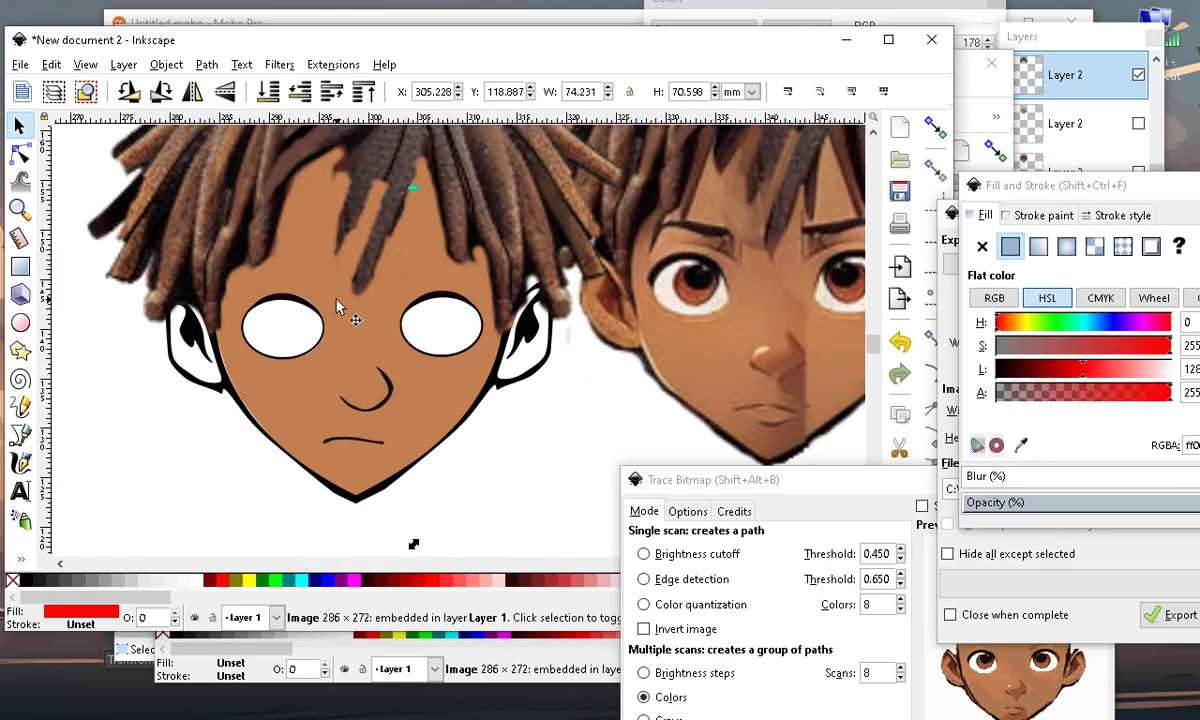
Draw a small upright ellipse between the left eye and the nose, about 1.8 mm wide and 2.7 mm high
scroll(348, 352, "up", 3)
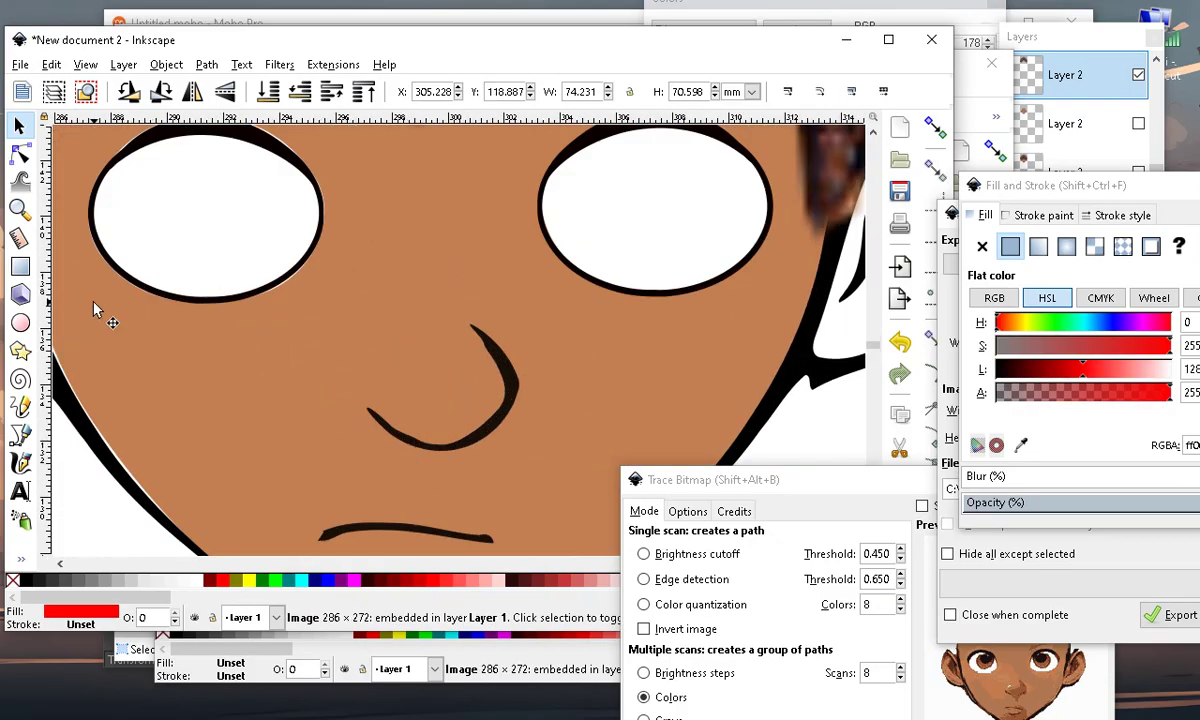
left_click(20, 322)
left_click_drag(174, 197, 155, 183)
left_click_drag(348, 289, 397, 371)
Fill the ellipse with the face's sampled skin colour and raise its lightness to about 165
left_click(20, 558)
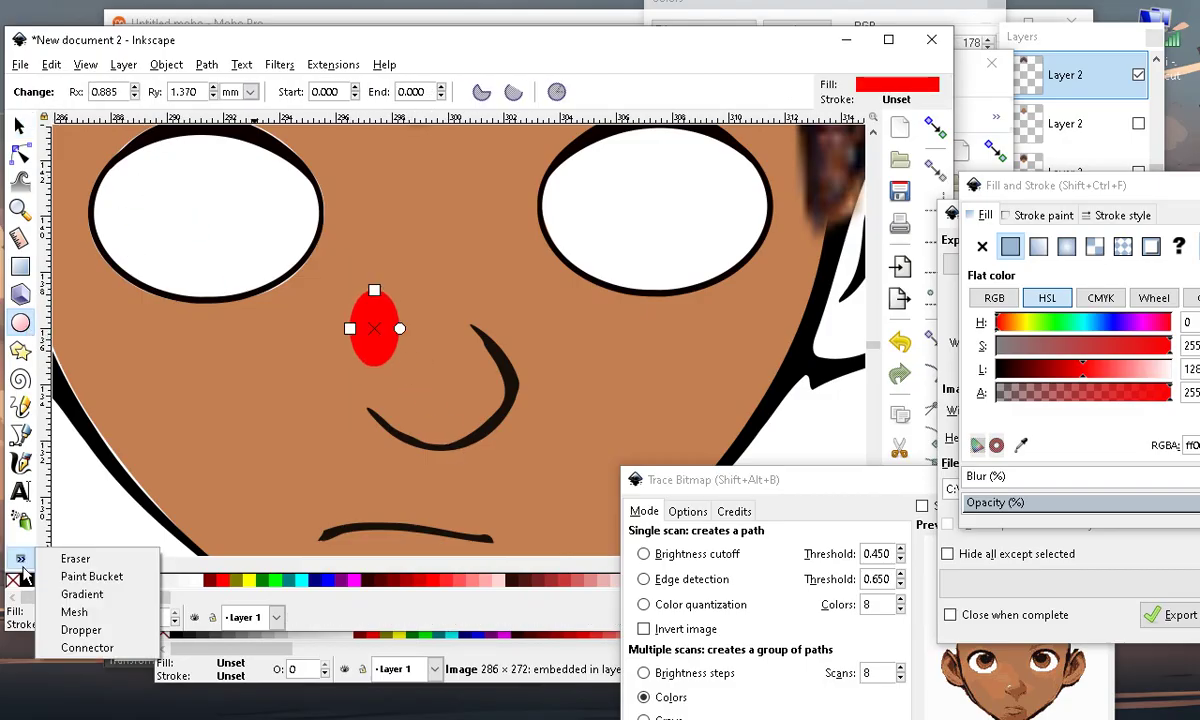
left_click(110, 630)
left_click(254, 455)
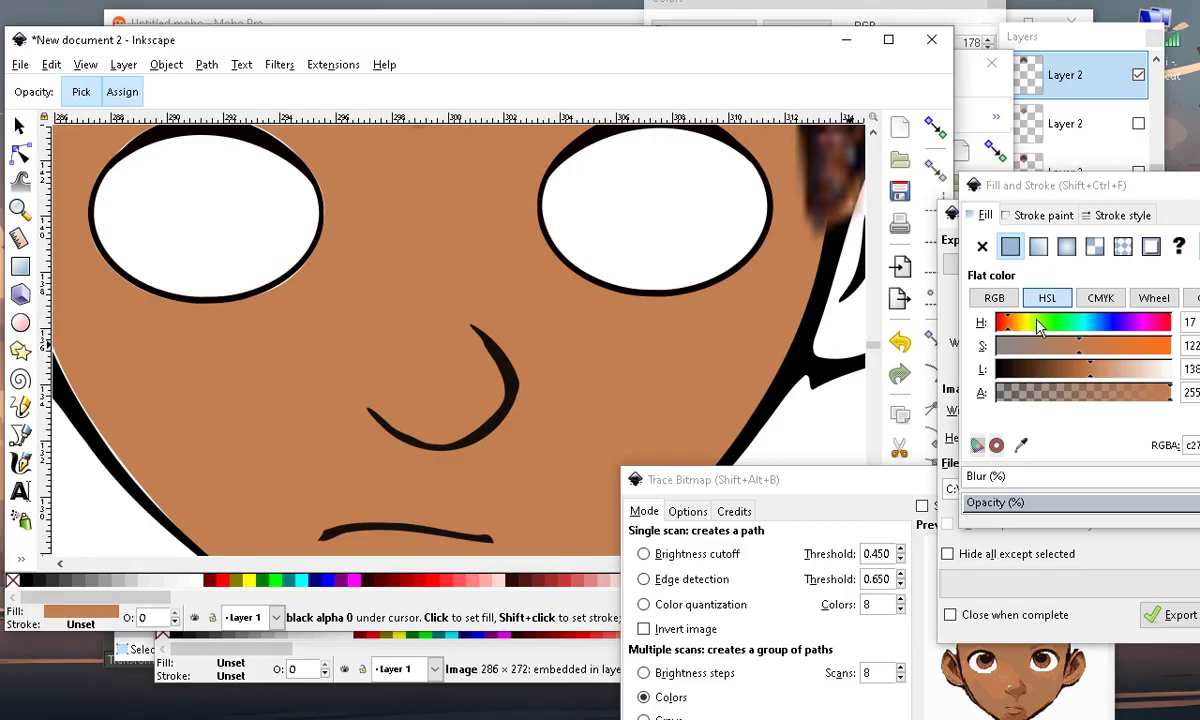
left_click(1107, 368)
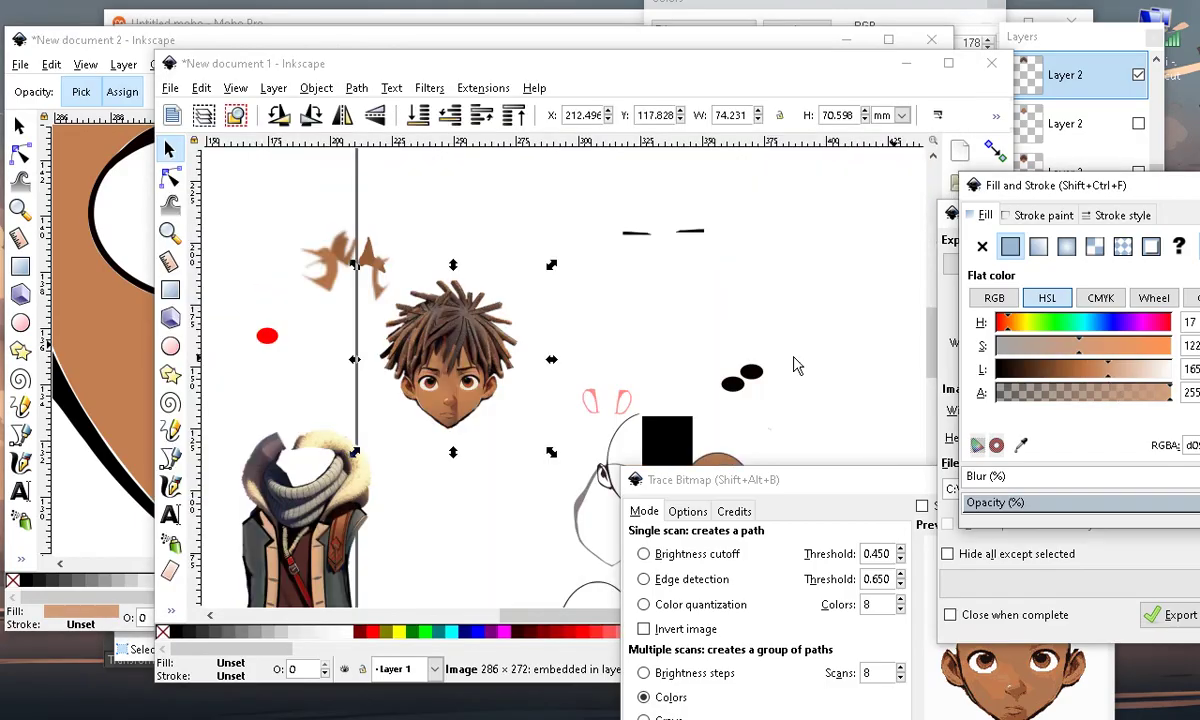
left_click(135, 47)
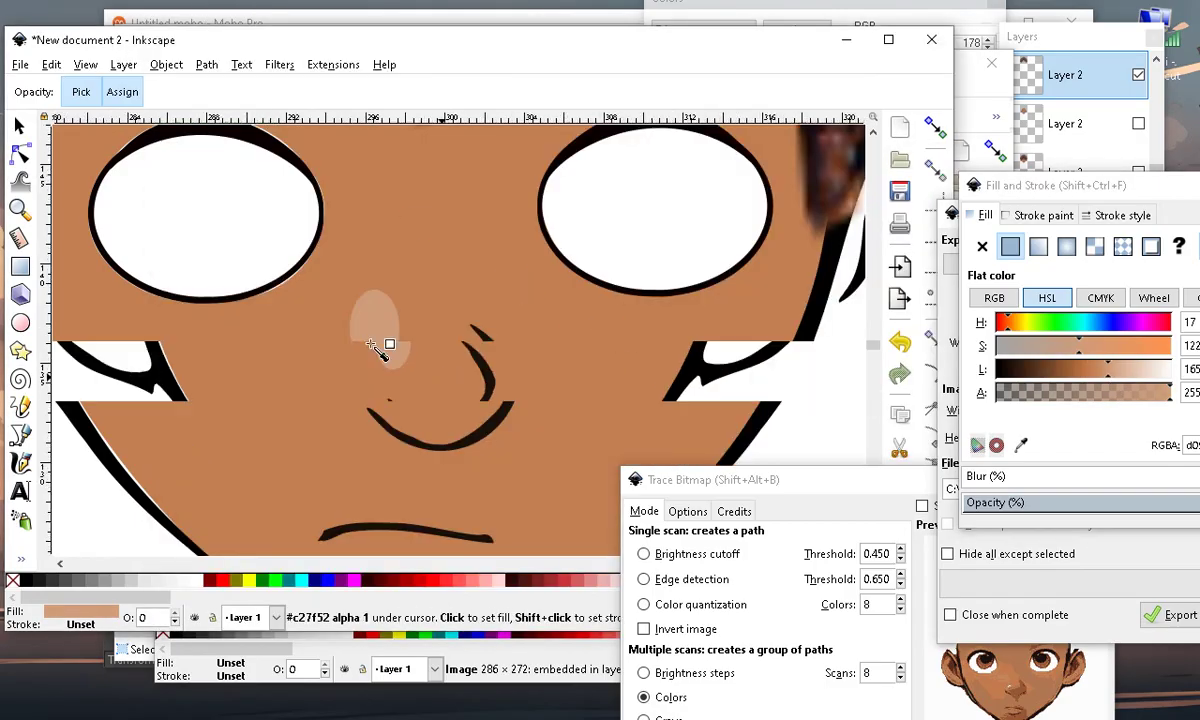
Move the light ellipse to the nose and rotate it to lie almost horizontally
scroll(388, 348, "down", 3)
scroll(348, 276, "up", 1)
left_click(17, 127)
left_click(338, 342)
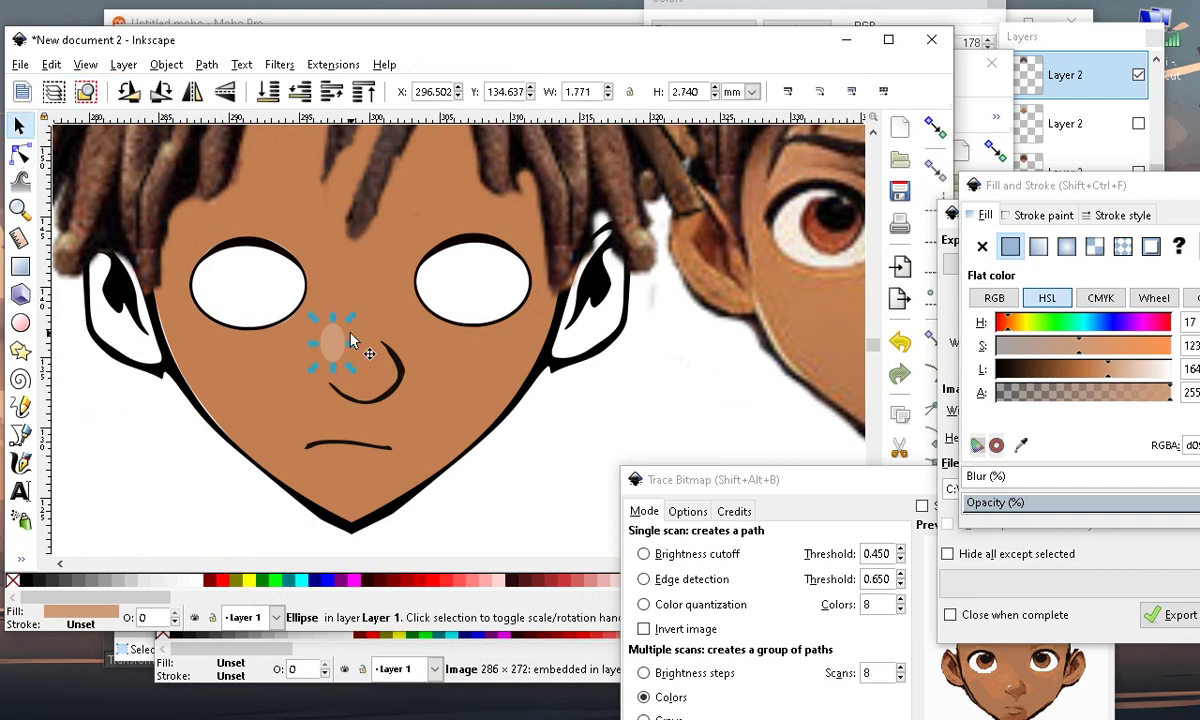
scroll(442, 415, "down", 1)
scroll(345, 440, "up", 3)
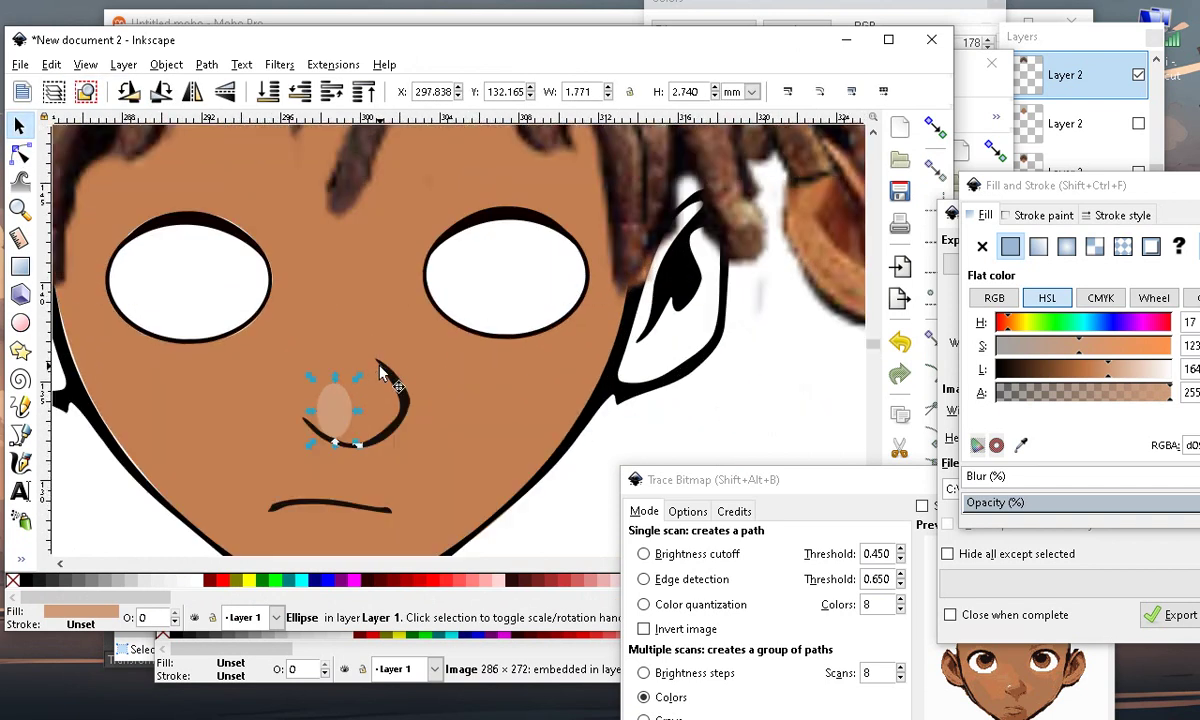
left_click_drag(360, 431, 403, 505)
left_click(316, 428)
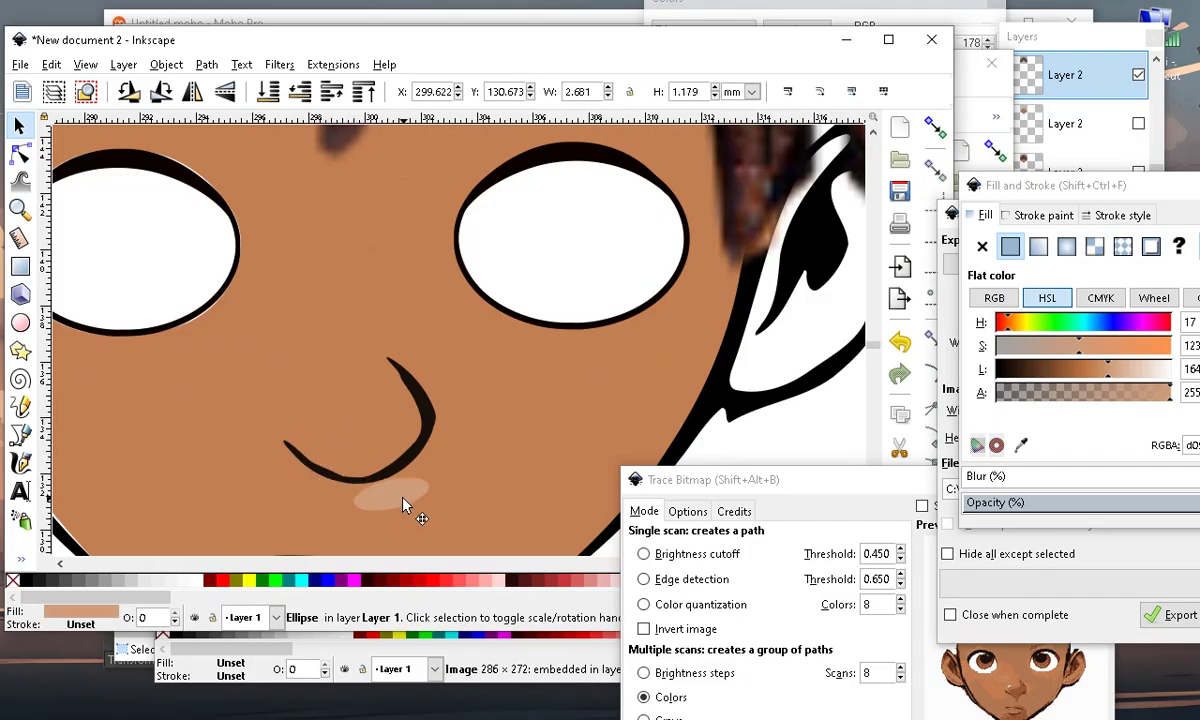
Place the light ellipse inside the nose curve, tilt it down toward the right along the nose line, and deselect it
mouse_move(360, 441)
left_mouse_down()
mouse_move(341, 452)
mouse_move(338, 440)
left_mouse_up()
scroll(362, 400, "down", 3)
scroll(358, 419, "up", 2)
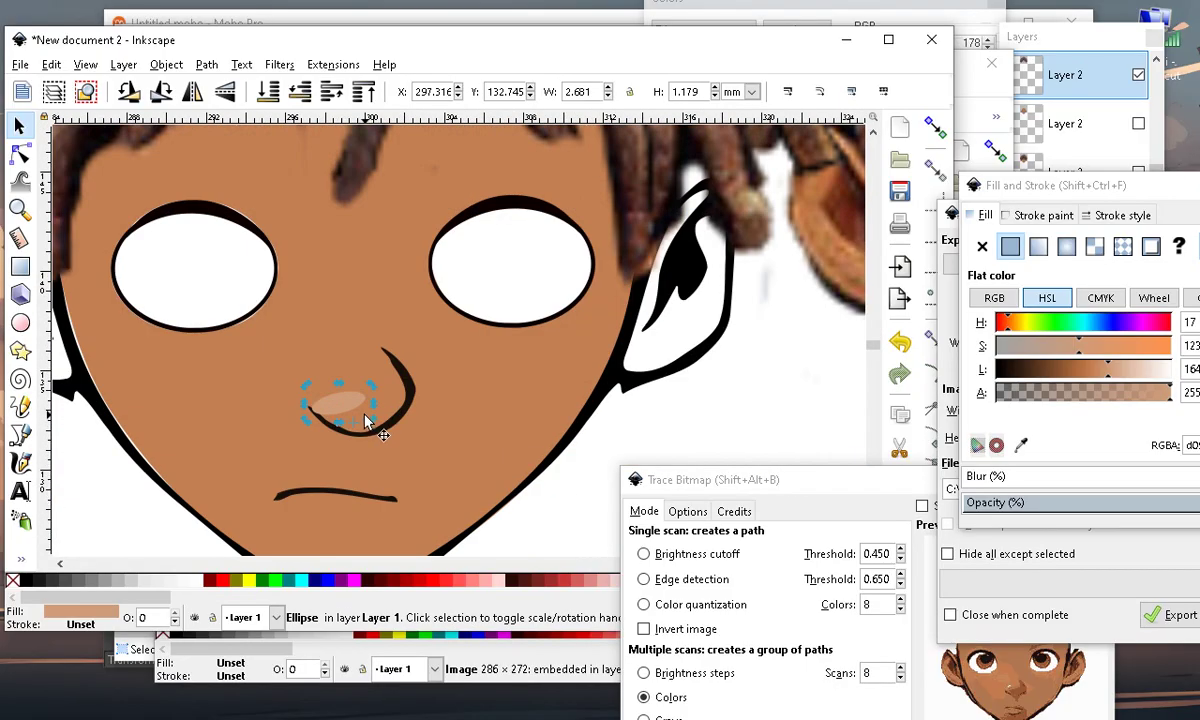
scroll(338, 418, "up", 1)
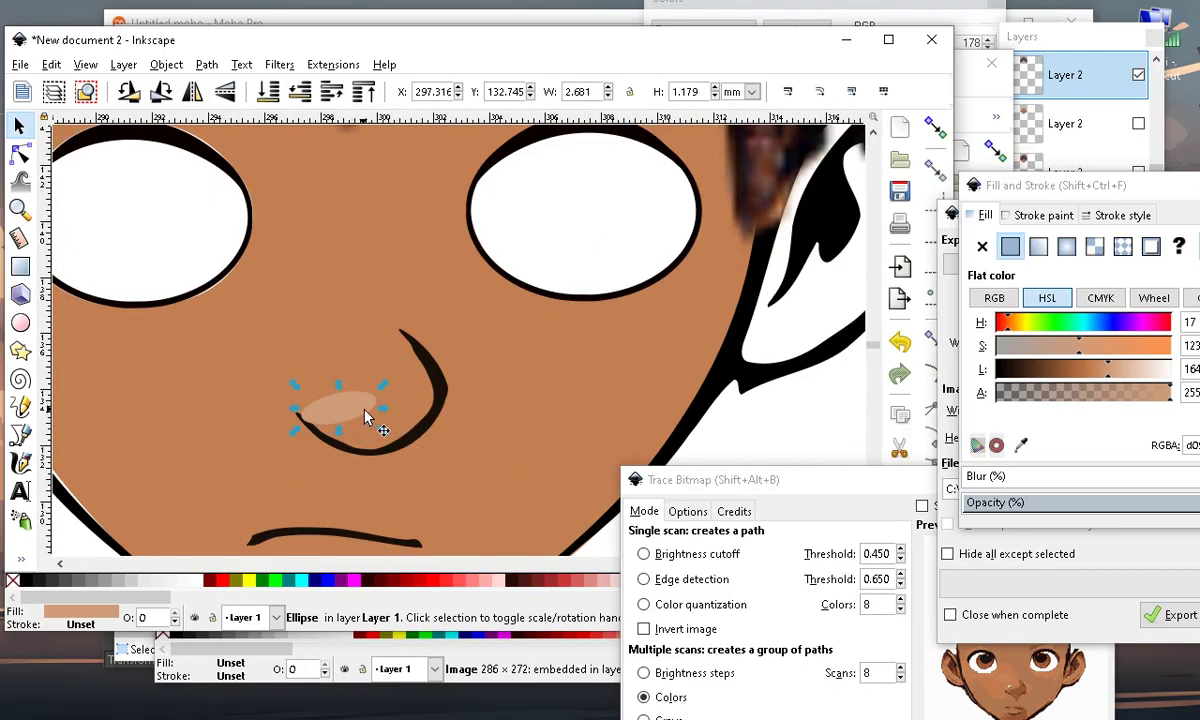
left_click_drag(382, 386, 347, 425)
scroll(182, 364, "up", 2)
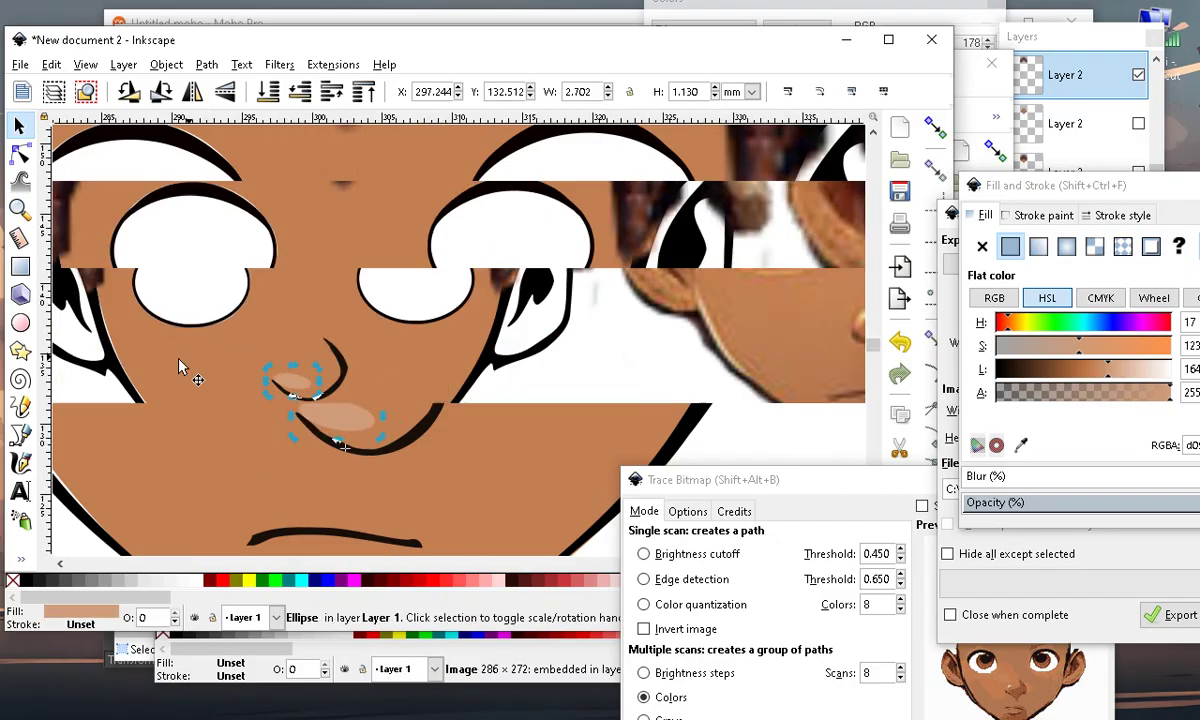
scroll(362, 403, "down", 5)
scroll(362, 405, "up", 4)
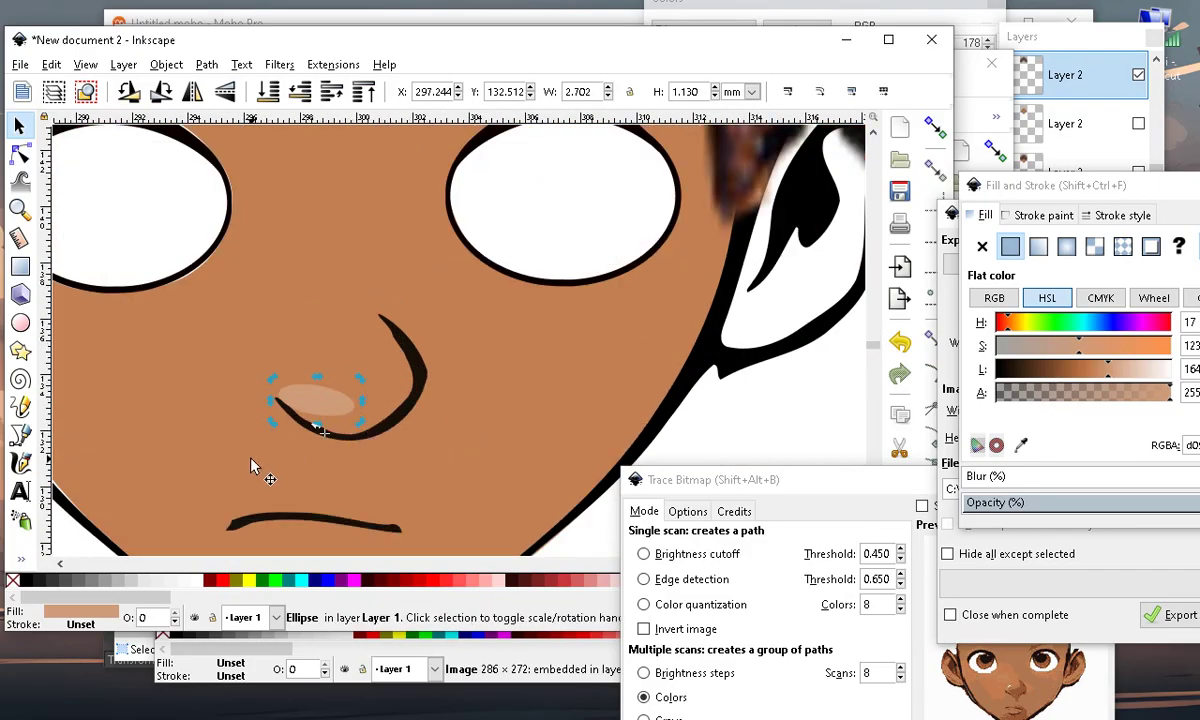
scroll(350, 428, "down", 2)
key("Escape")
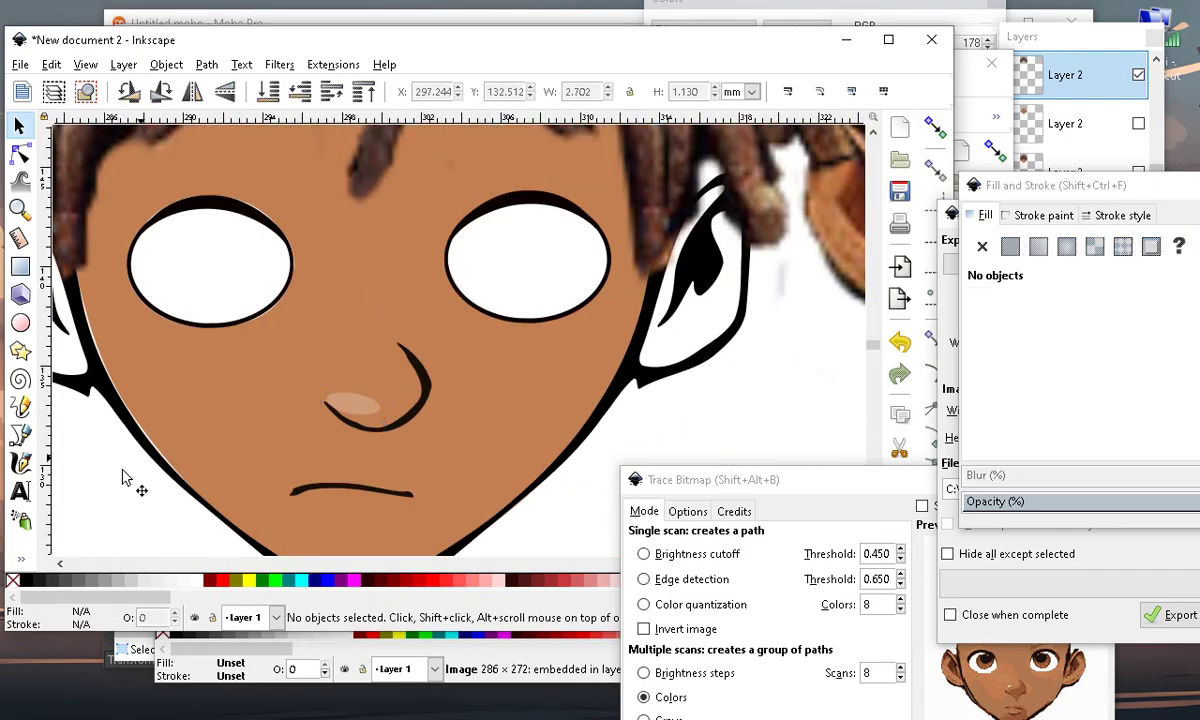
Duplicate the nose highlight ellipse, place the copy just below the nose line and lower its fill lightness to about 136
left_click(355, 418)
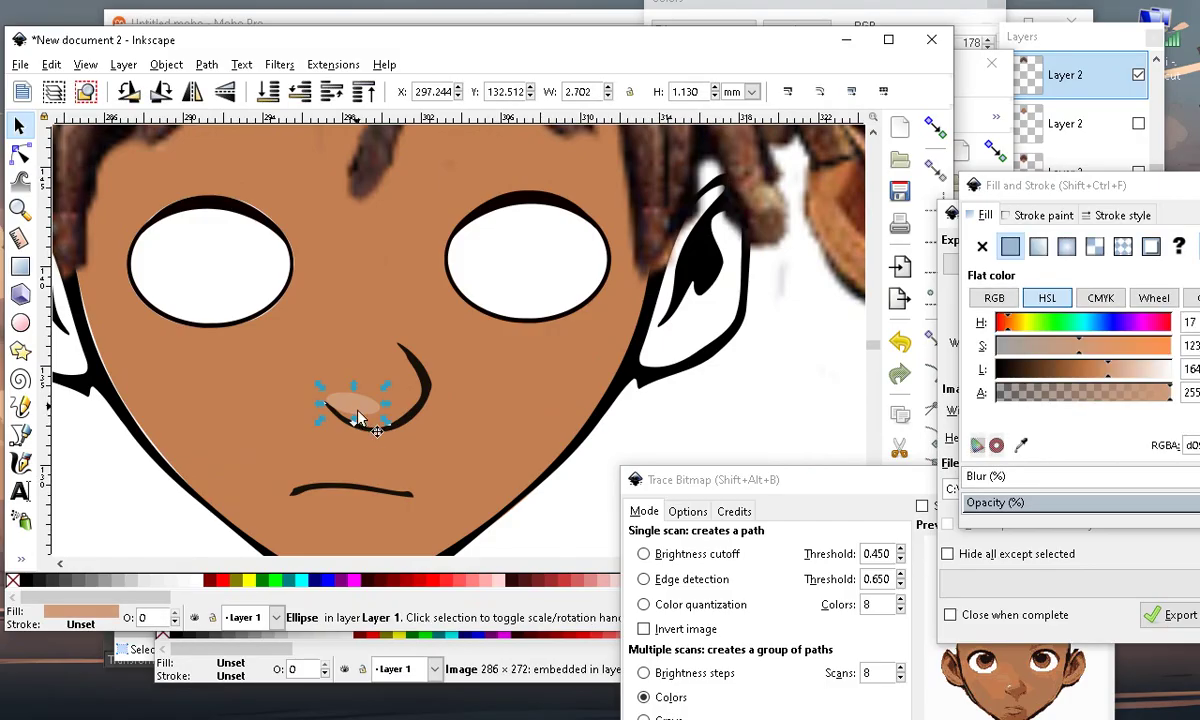
left_click(51, 64)
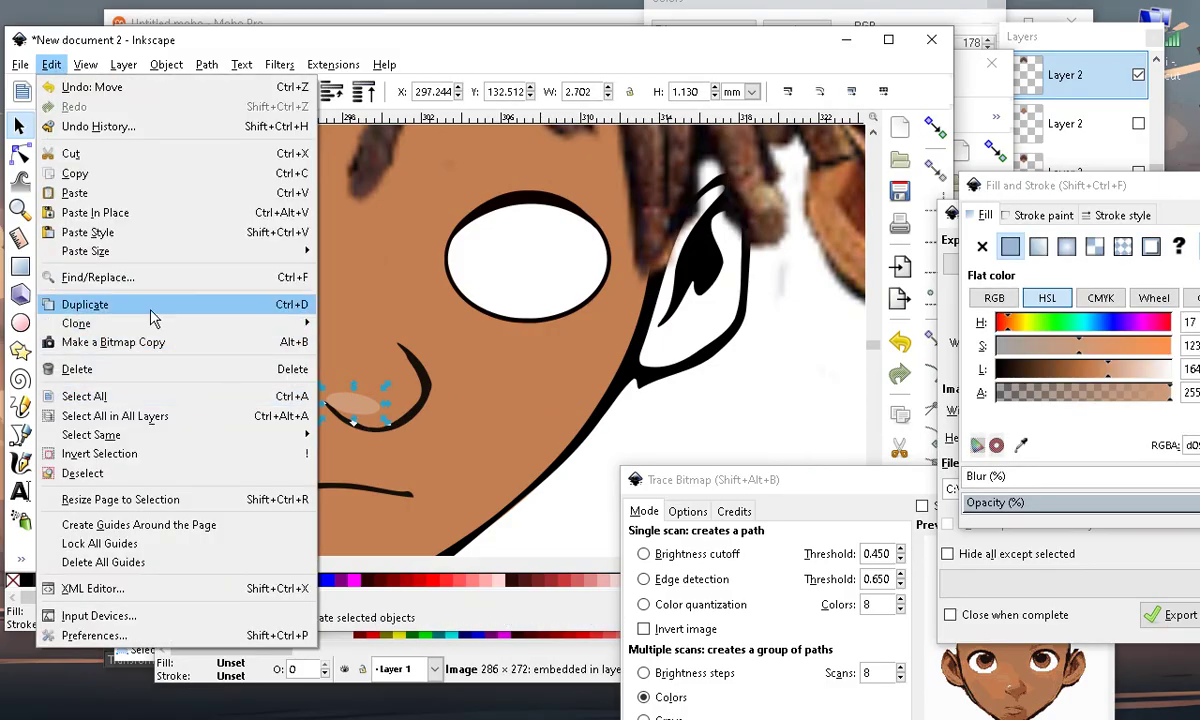
left_click(85, 304)
left_click_drag(335, 395, 375, 446)
left_click_drag(1105, 368, 1088, 375)
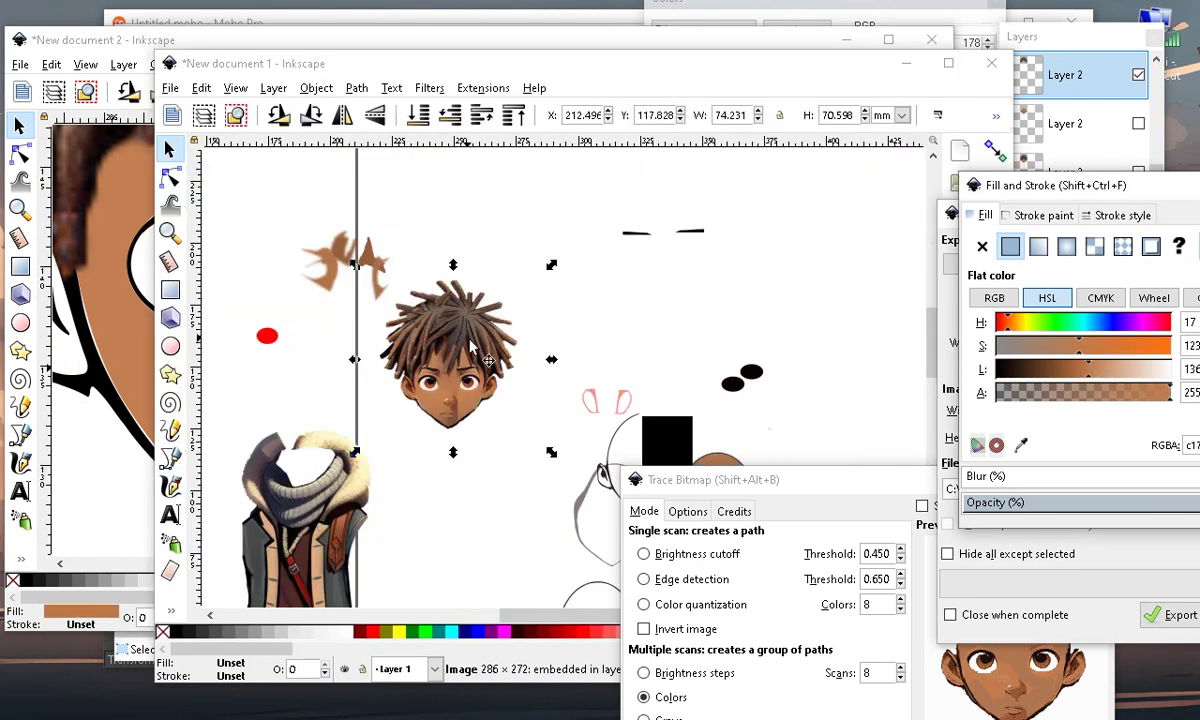
left_click(906, 63)
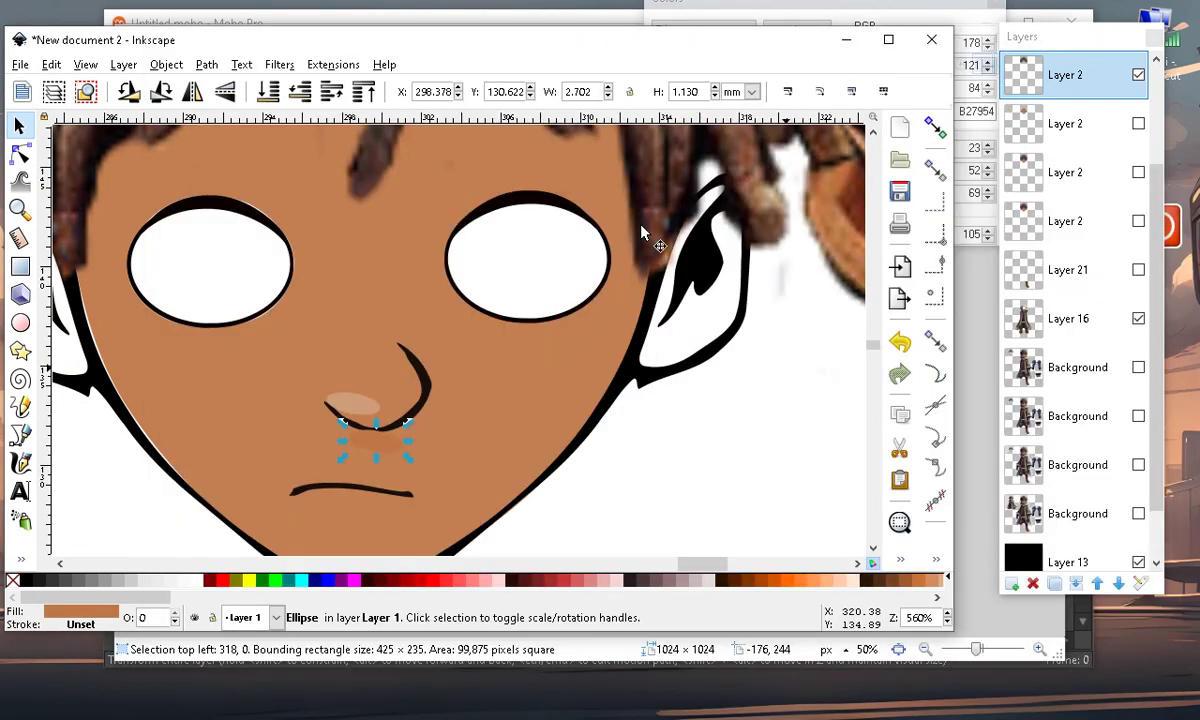
Blur the shadow ellipse below the nose by 12% and lower its fill lightness to about 116
left_click(165, 65)
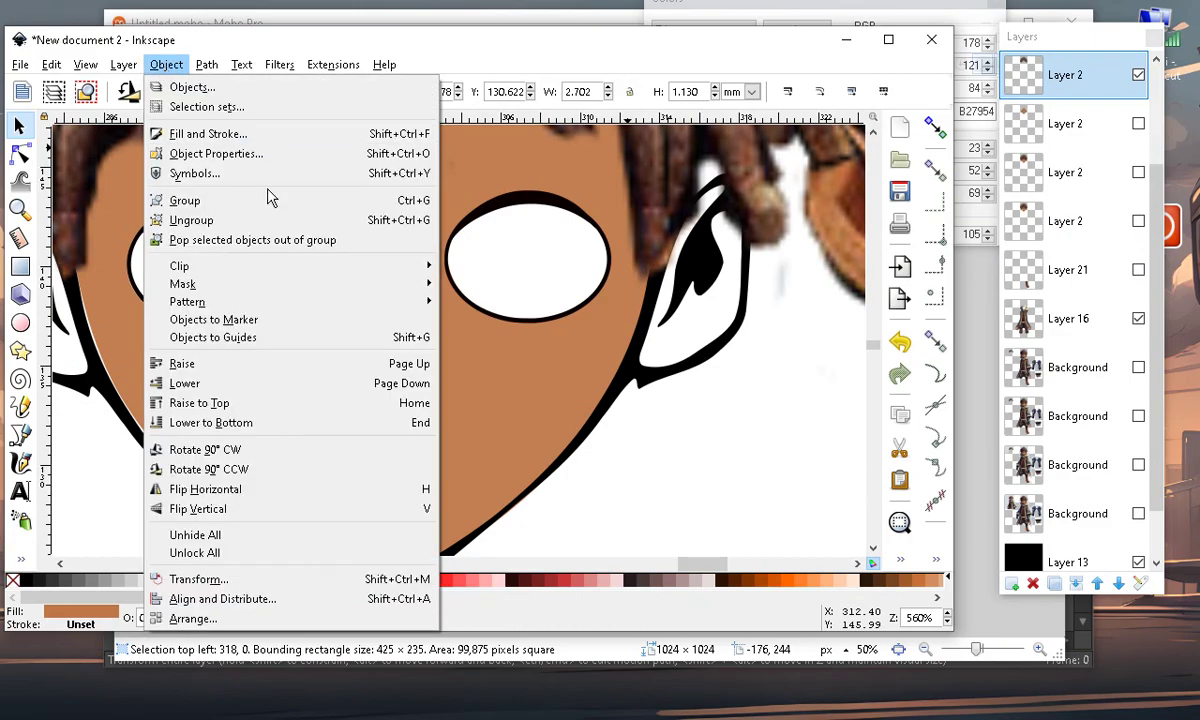
left_click(238, 131)
mouse_move(549, 201)
left_mouse_down()
mouse_move(549, 131)
mouse_move(839, 91)
left_mouse_up()
scroll(427, 320, "up", 2)
scroll(435, 430, "up", 2)
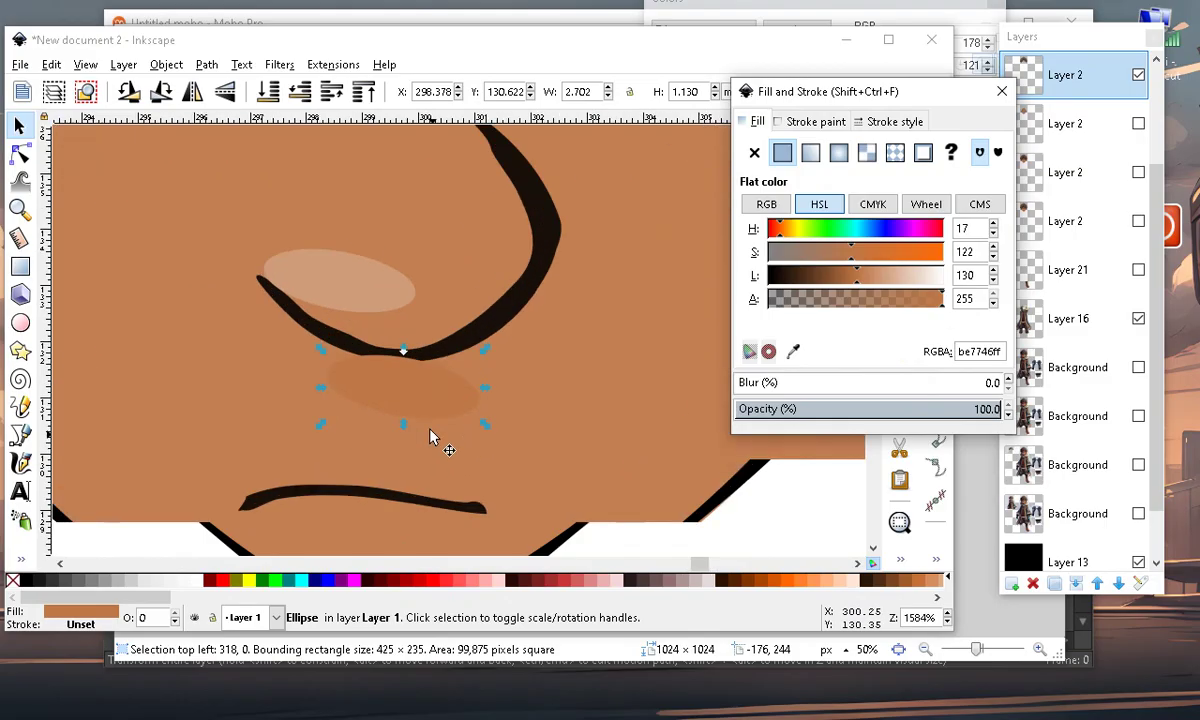
left_click_drag(752, 382, 768, 382)
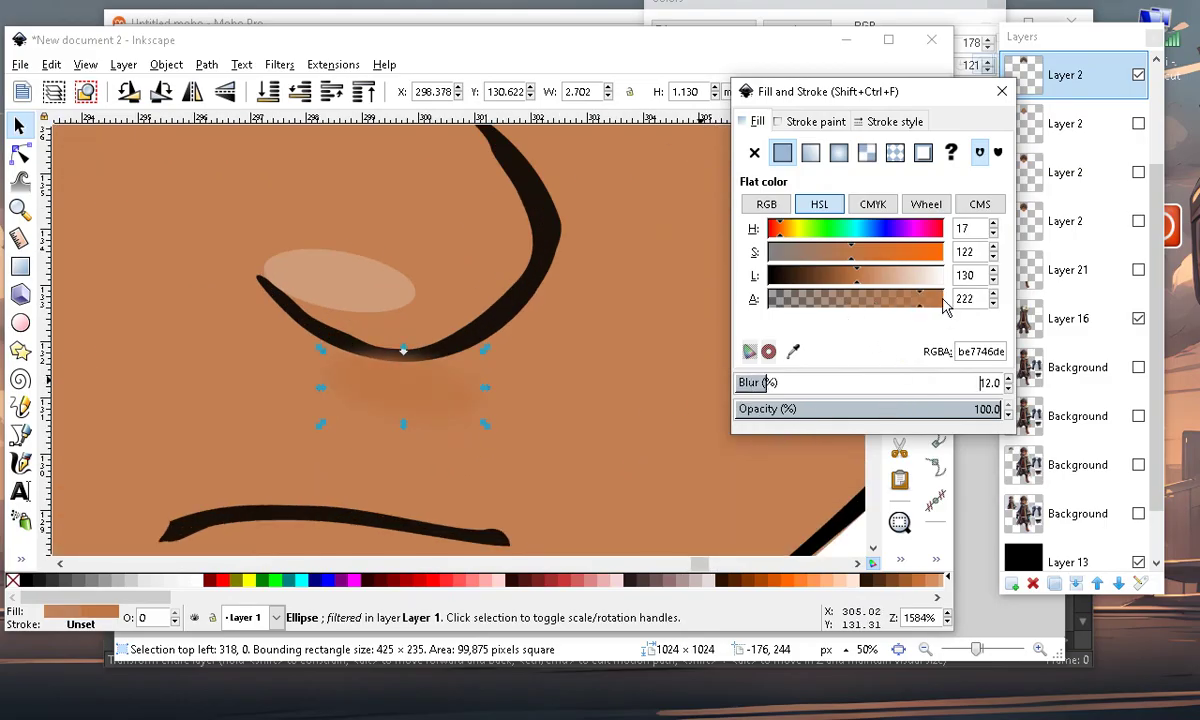
left_click_drag(853, 275, 846, 276)
scroll(472, 385, "down", 2)
scroll(355, 420, "down", 2)
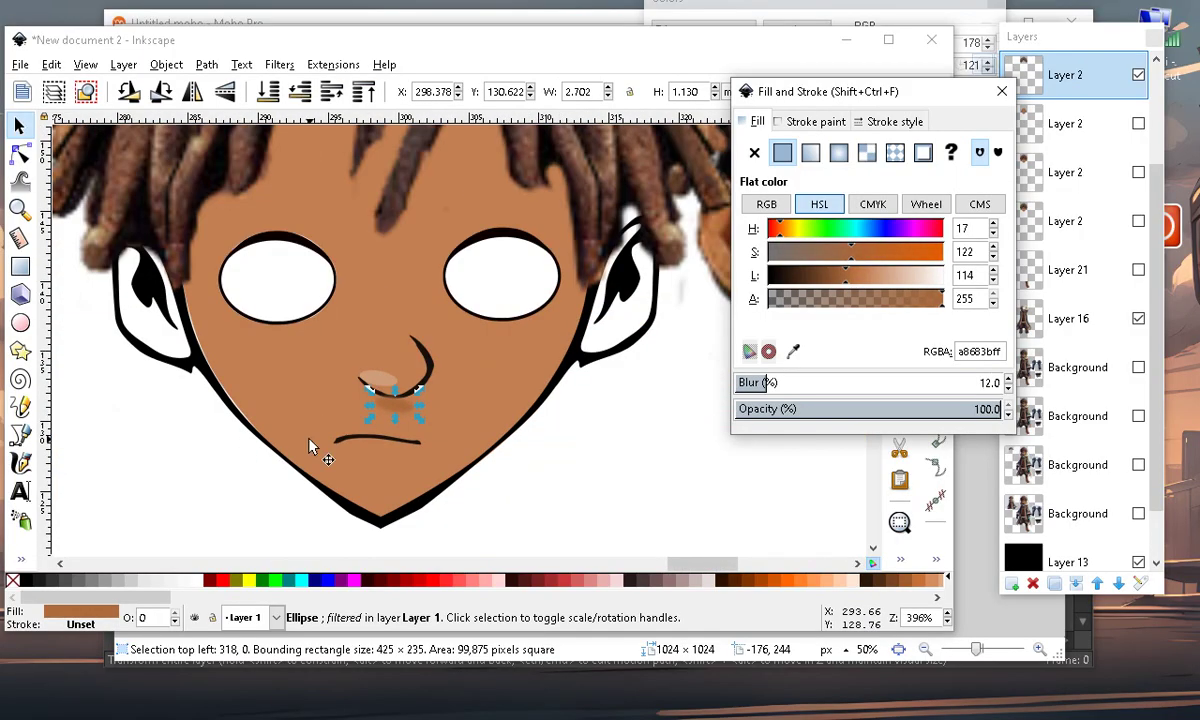
Try to fill the area of the light nose highlight with the Paint Bucket
scroll(356, 424, "up", 2)
left_click(21, 154)
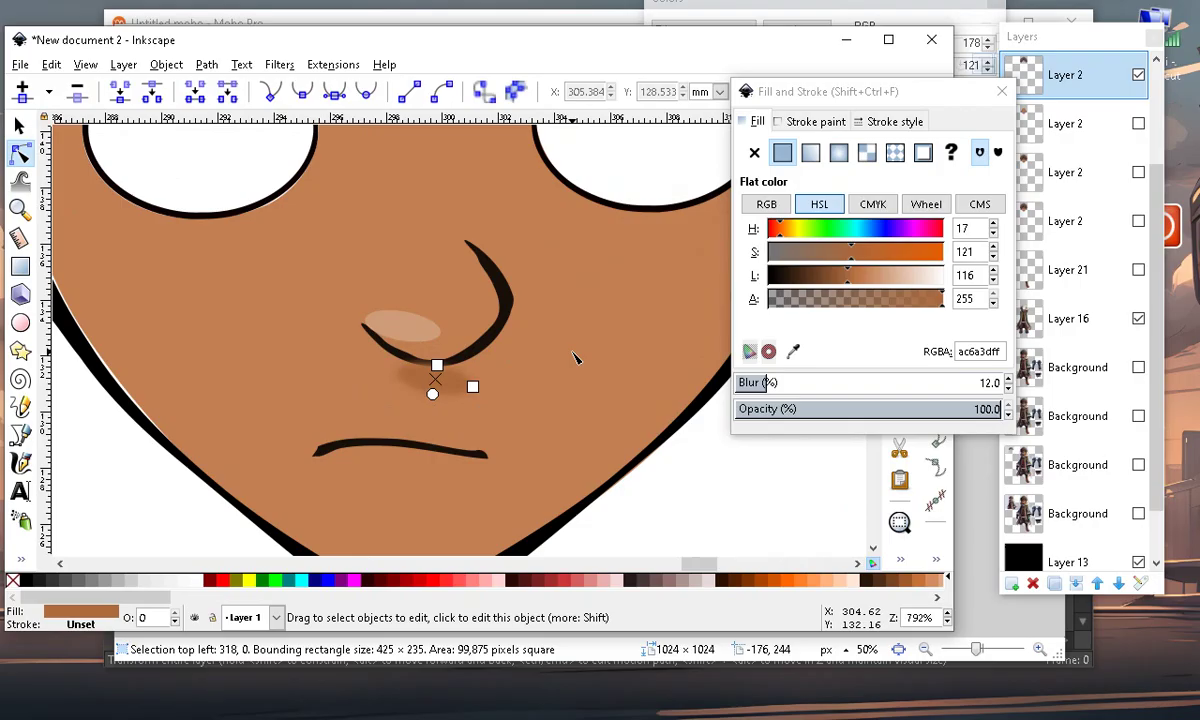
scroll(375, 428, "up", 1)
scroll(375, 428, "down", 2)
scroll(375, 400, "up", 1)
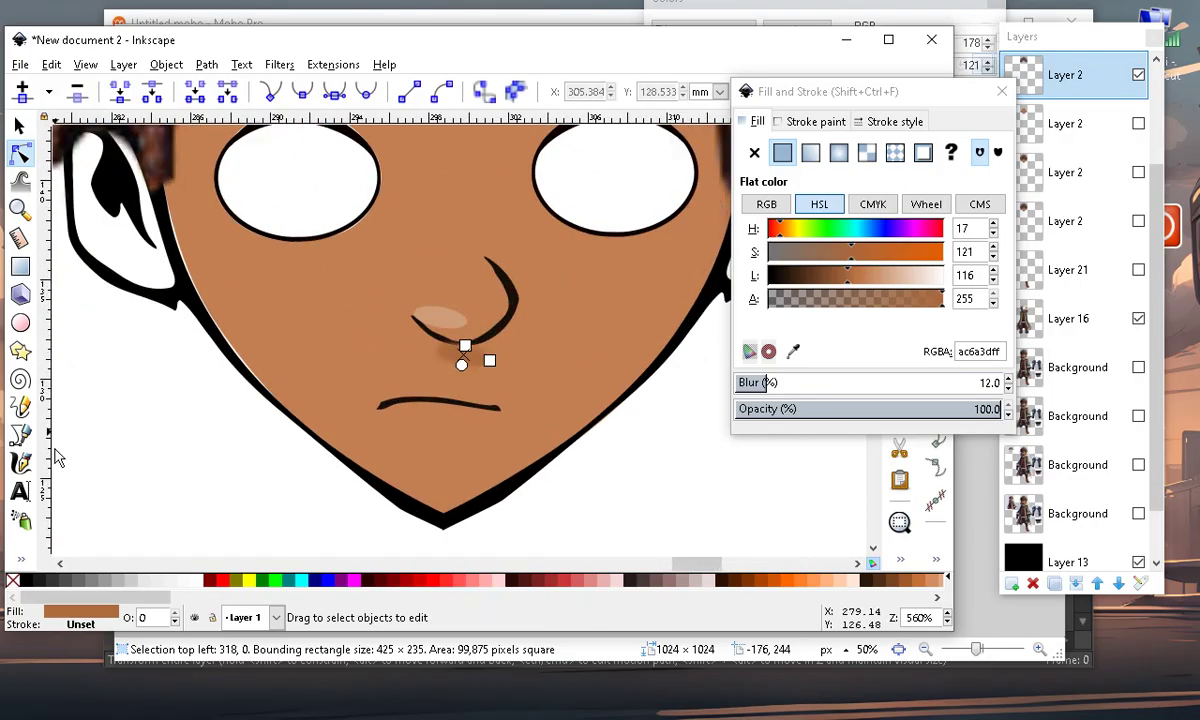
left_click(21, 559)
left_click(55, 570)
scroll(418, 390, "up", 3)
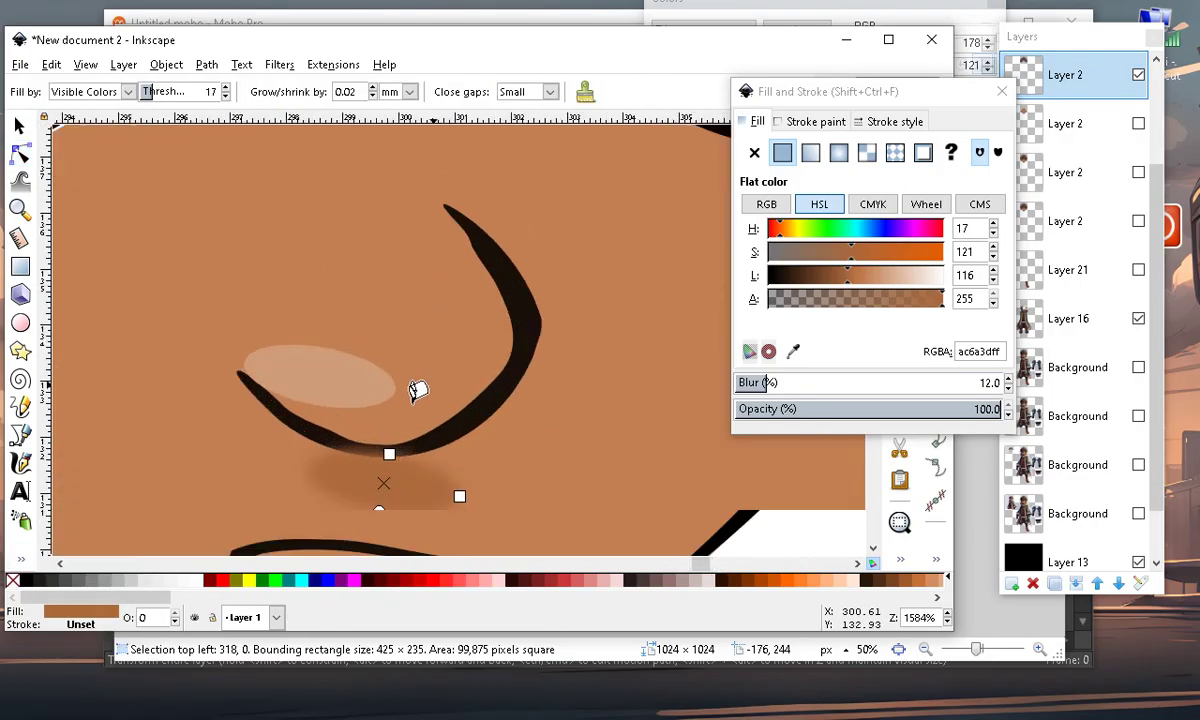
left_click(347, 363)
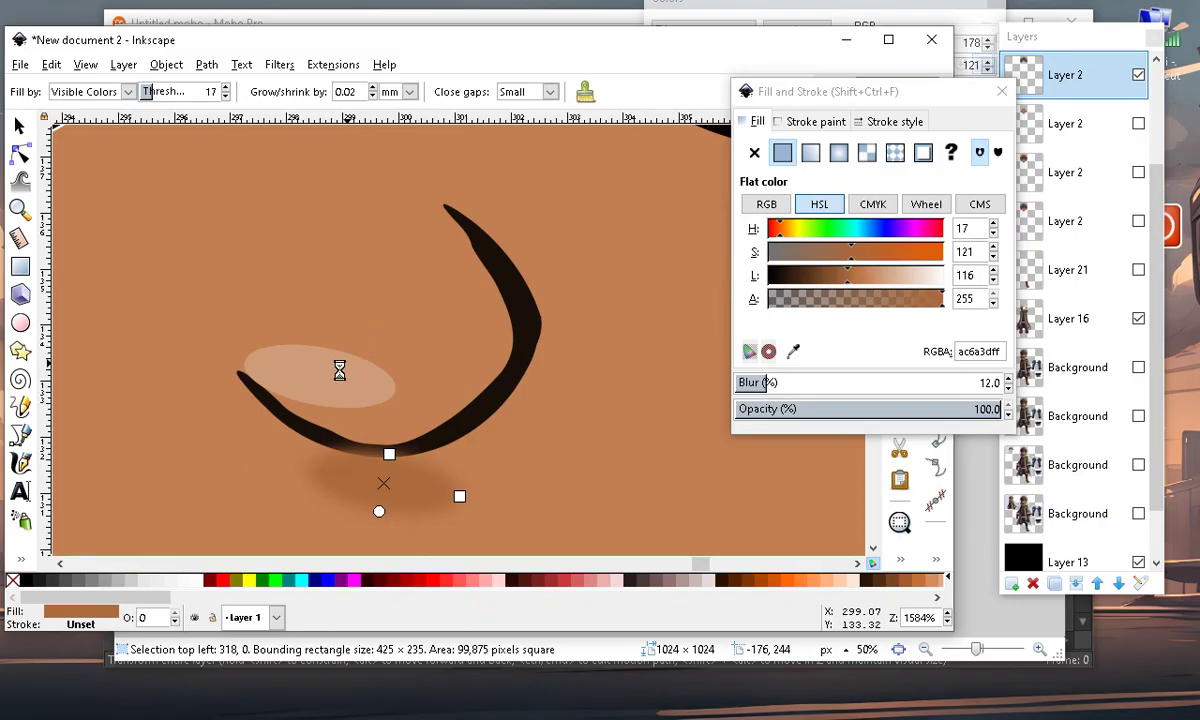
scroll(346, 360, "down", 4)
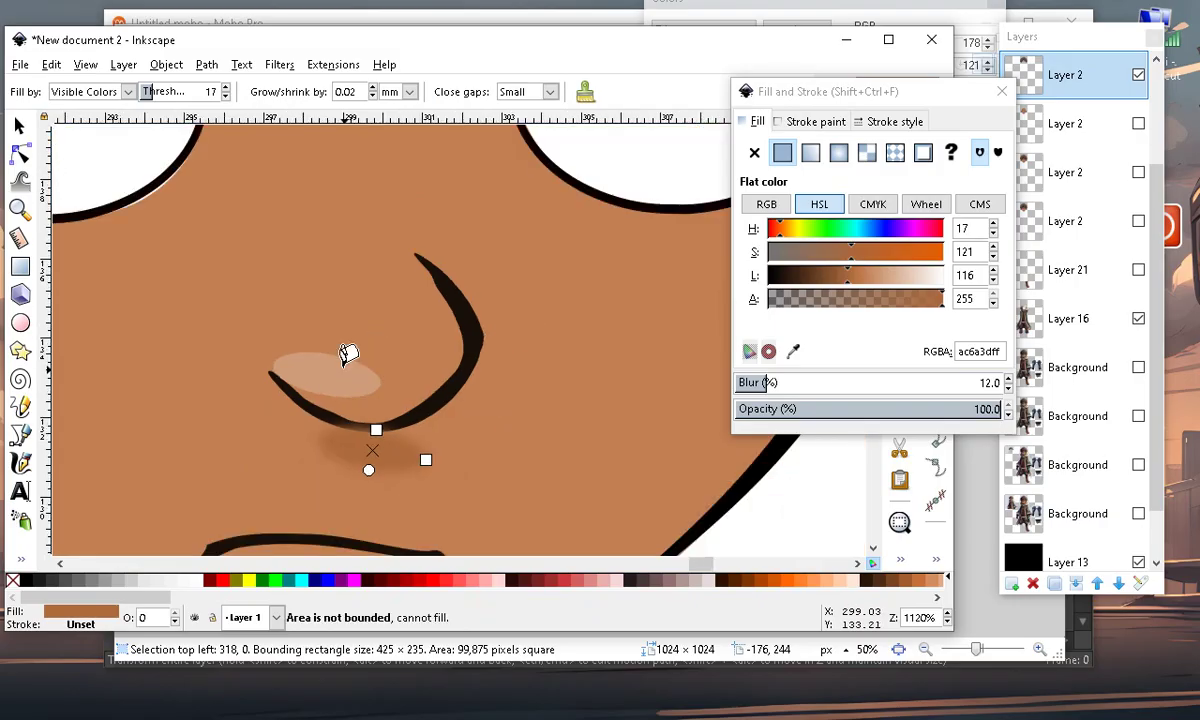
scroll(200, 420, "up", 1)
Move the light highlight ellipse off the face to the blank area beside the jaw and fill it with red (ff2a2a)
left_click(18, 125)
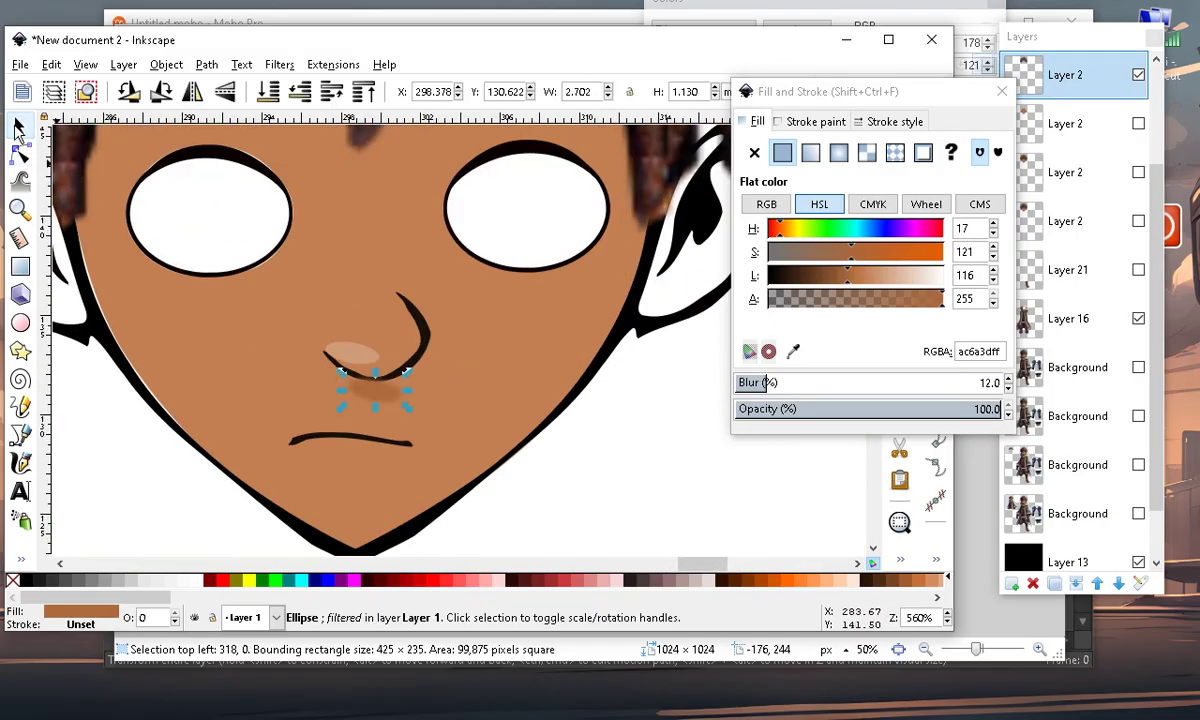
left_click(350, 352)
left_click_drag(350, 352, 648, 453)
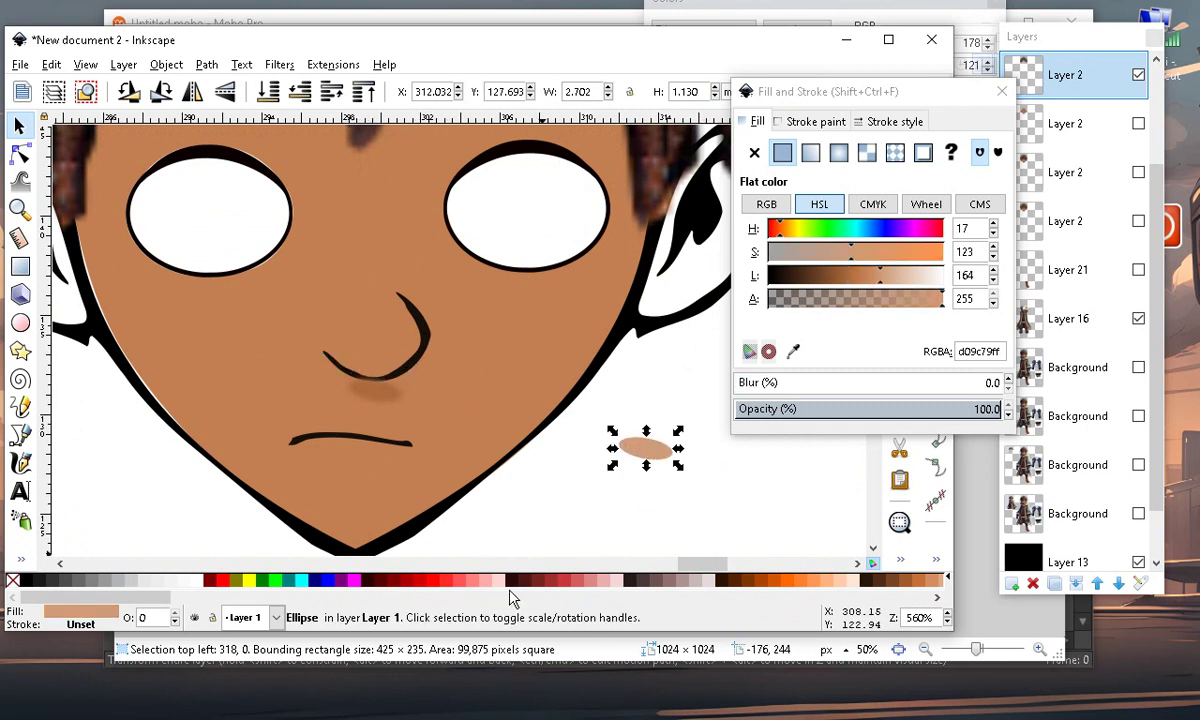
left_click(345, 580)
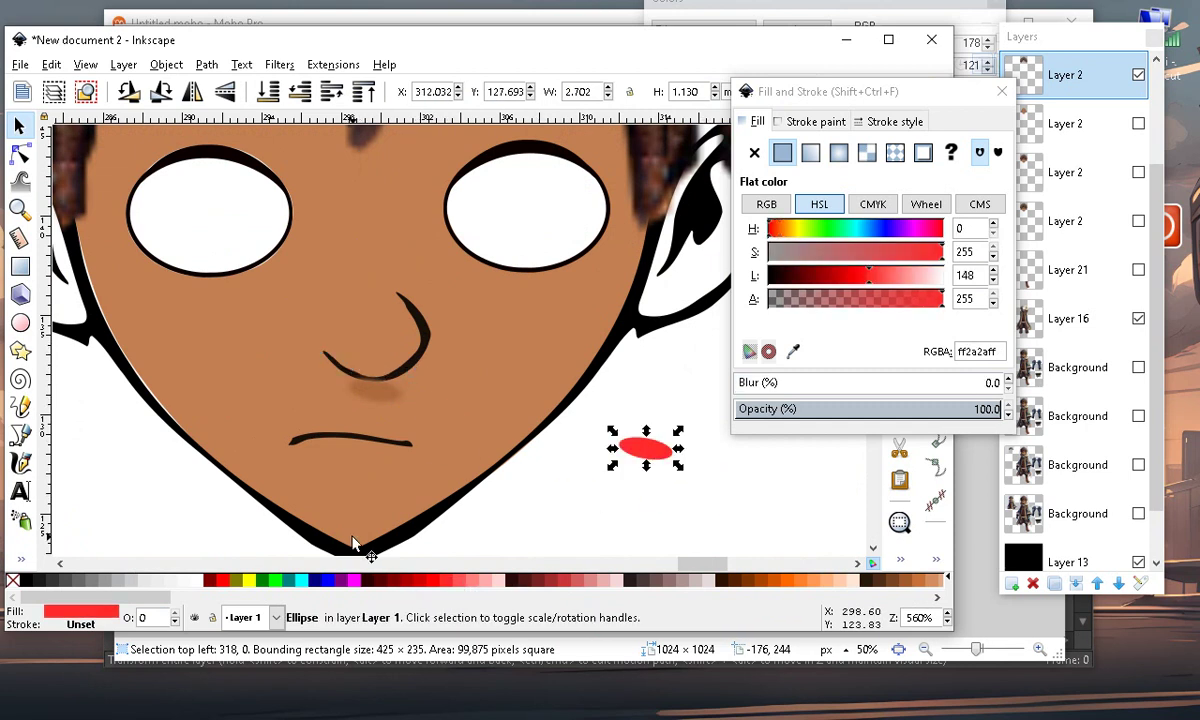
Create a filled path from the red ellipse with the Paint Bucket, then select that path
left_click(18, 540)
left_click(60, 573)
scroll(628, 466, "up", 2)
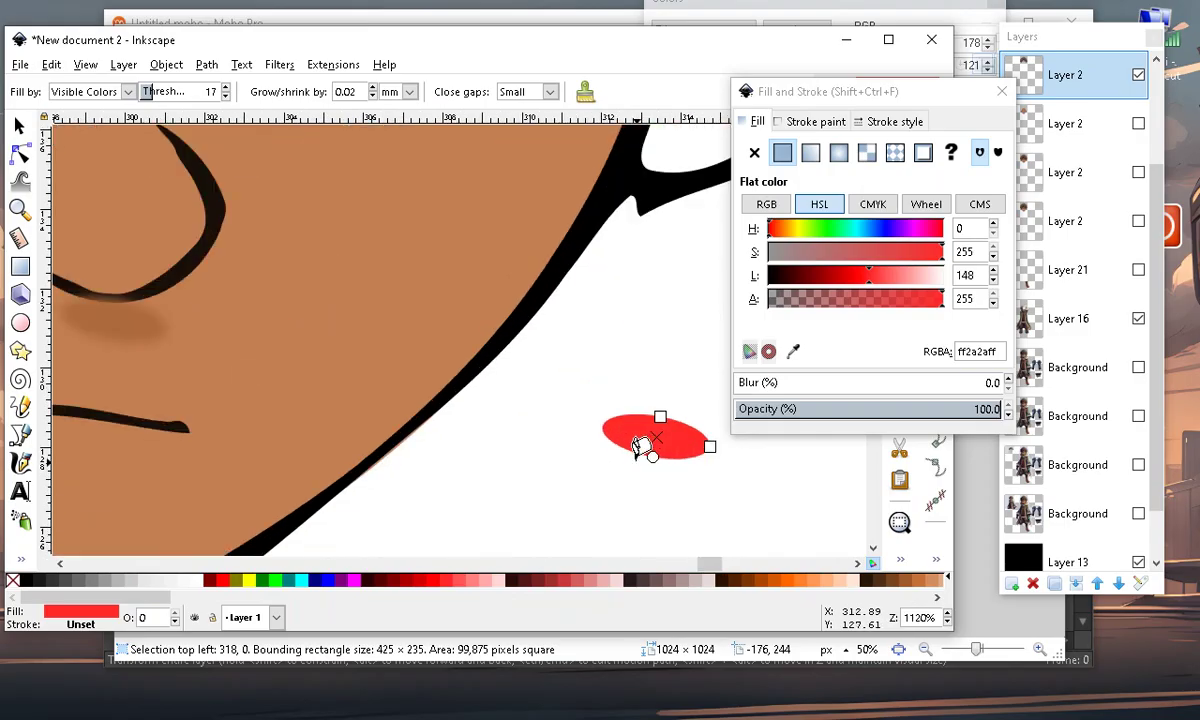
left_click(636, 416)
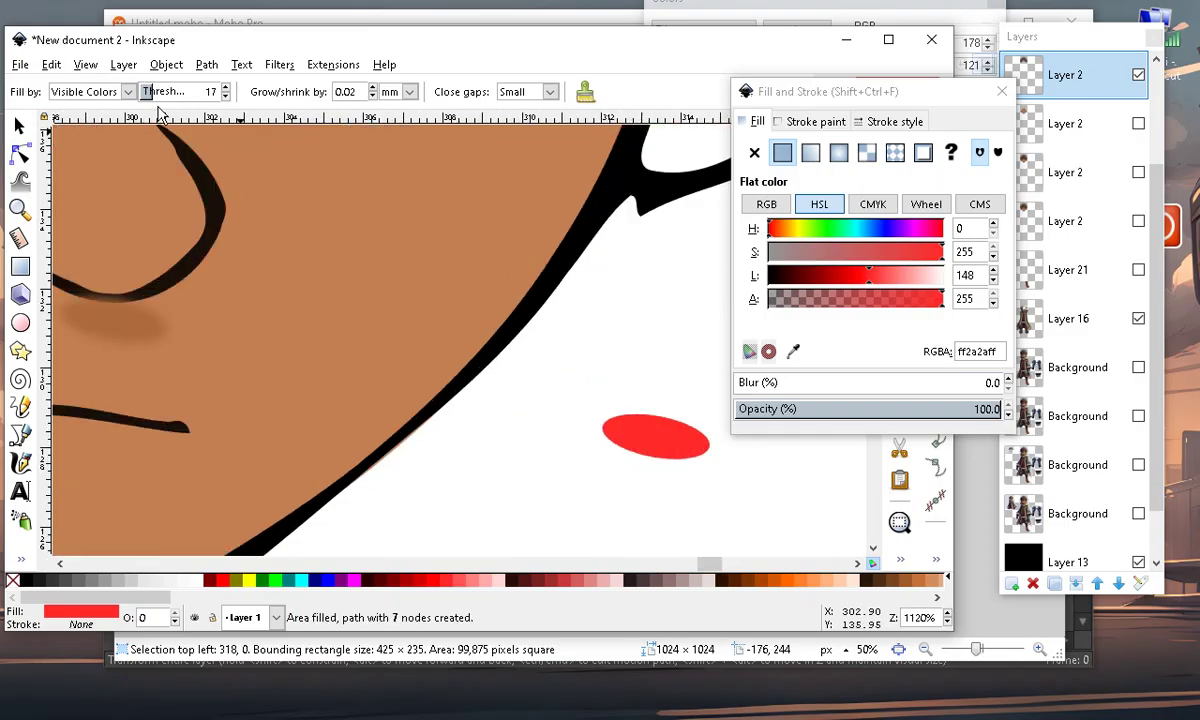
left_click(18, 125)
scroll(540, 415, "down", 3)
key("plus")
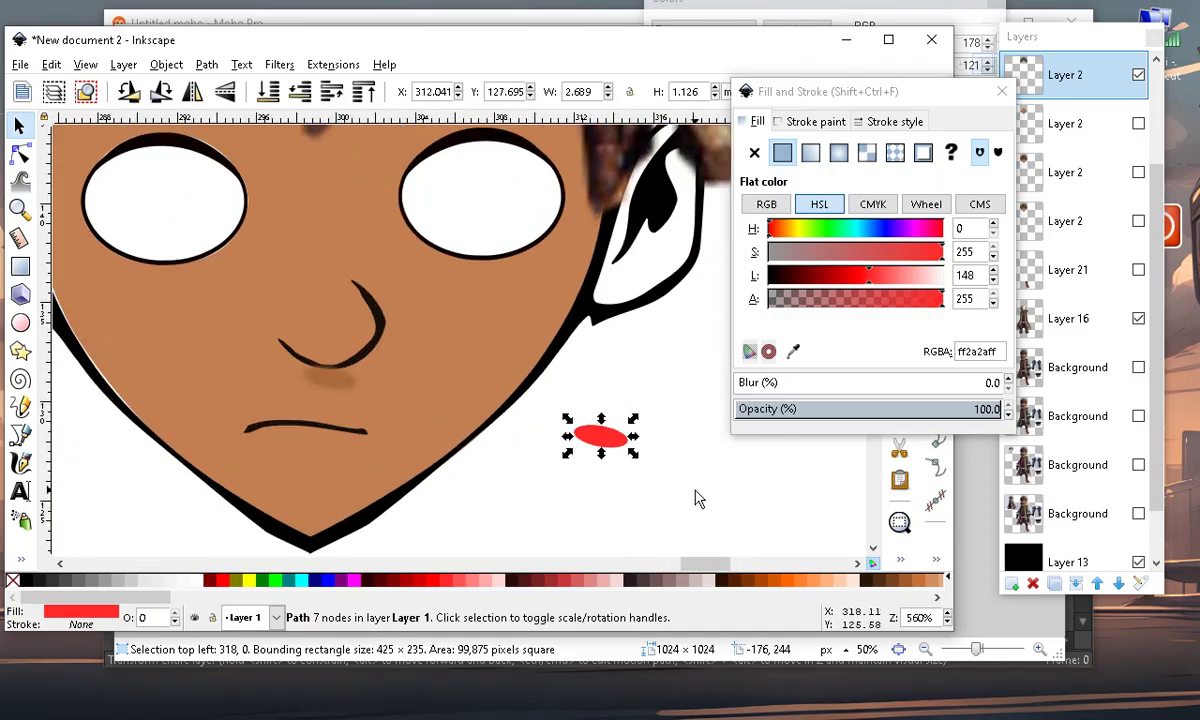
Duplicate the red path twice, placing one copy on the cheek beside the nose and the other inside the nose curve's left end
key("ctrl+d")
left_click_drag(617, 447, 457, 329)
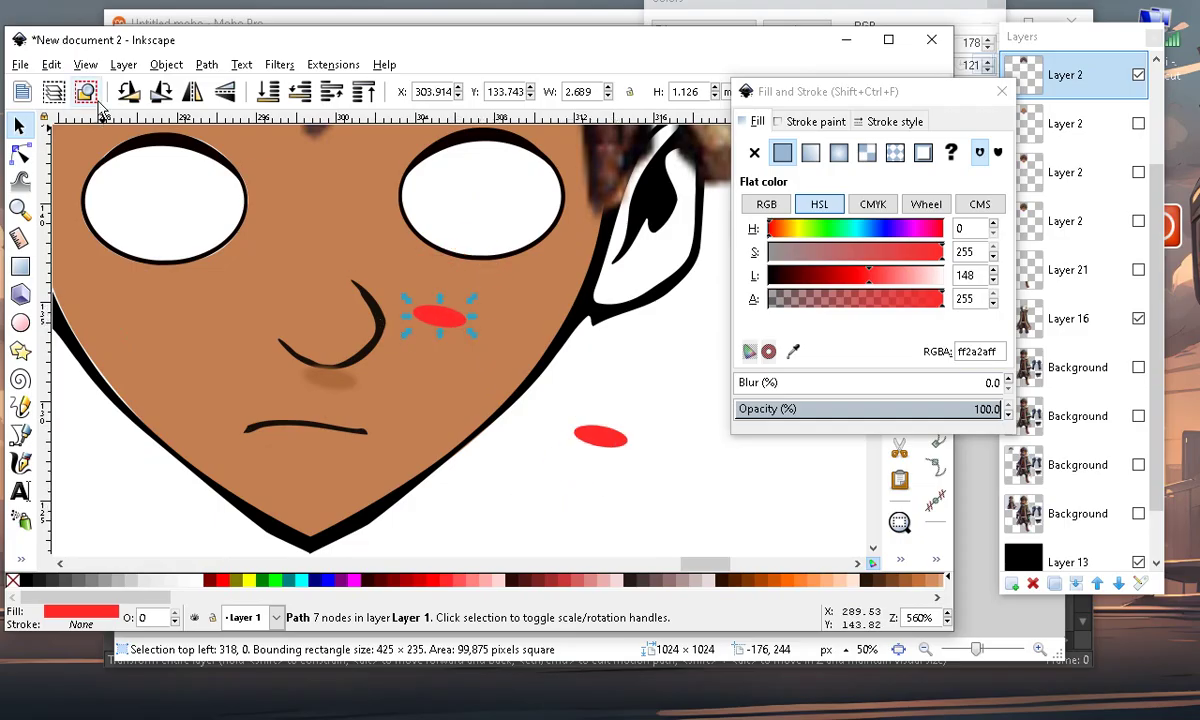
left_click(50, 64)
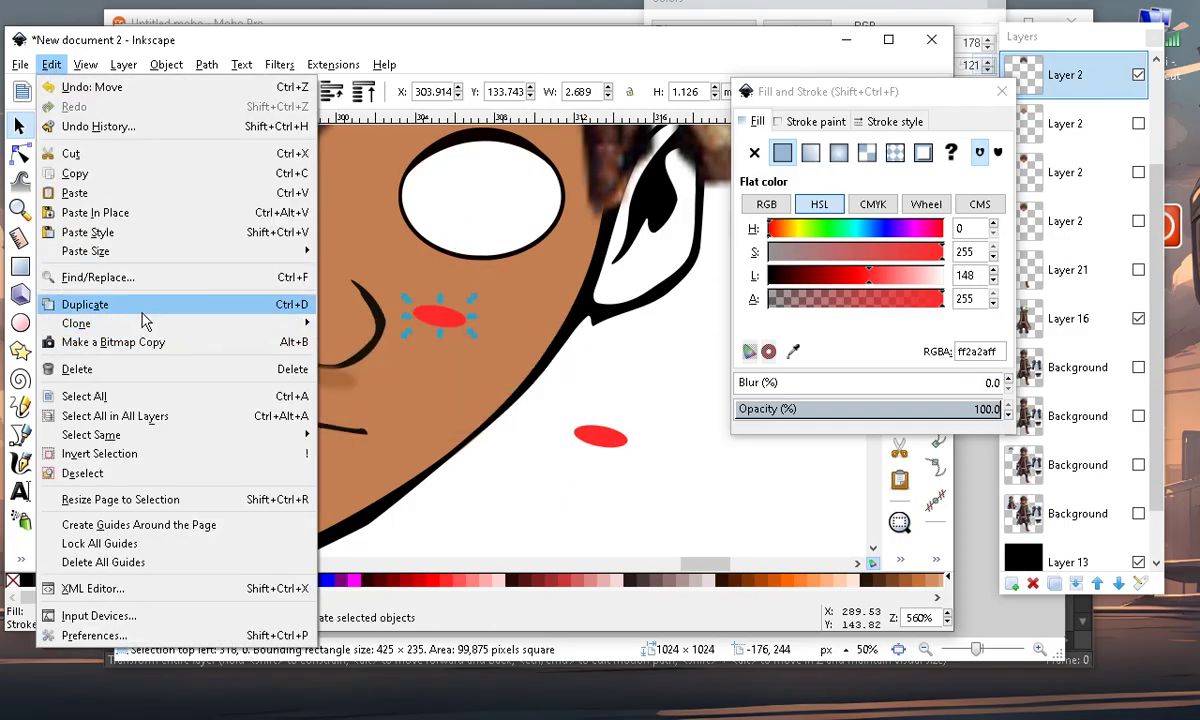
left_click(100, 305)
scroll(314, 325, "up", 2)
left_click_drag(566, 320, 305, 381)
Fill the red copy inside the nose curve with the sampled skin colour and raise its lightness to 162
left_click(20, 560)
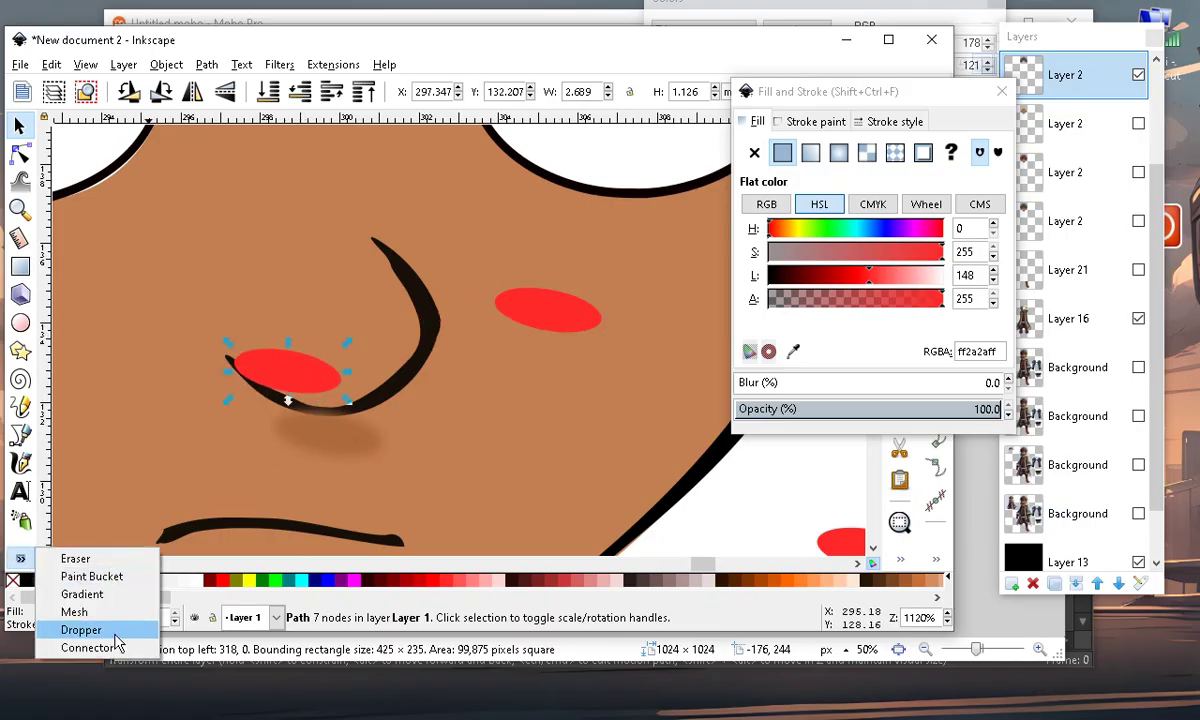
left_click(82, 630)
left_click(709, 456)
left_click_drag(862, 280, 875, 280)
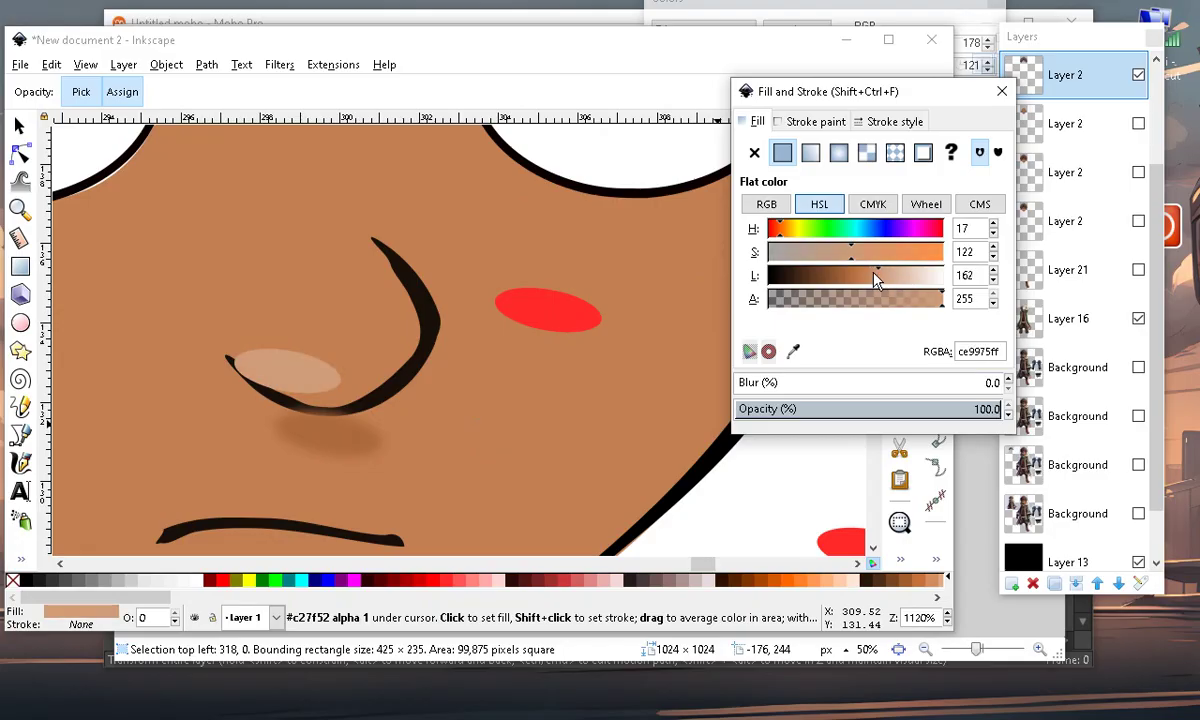
scroll(340, 487, "down", 2)
scroll(161, 356, "up", 1)
Move the blurred shadow ellipse off the face next to the red ellipse and place the cheek's red copy just below the nose line
key("s")
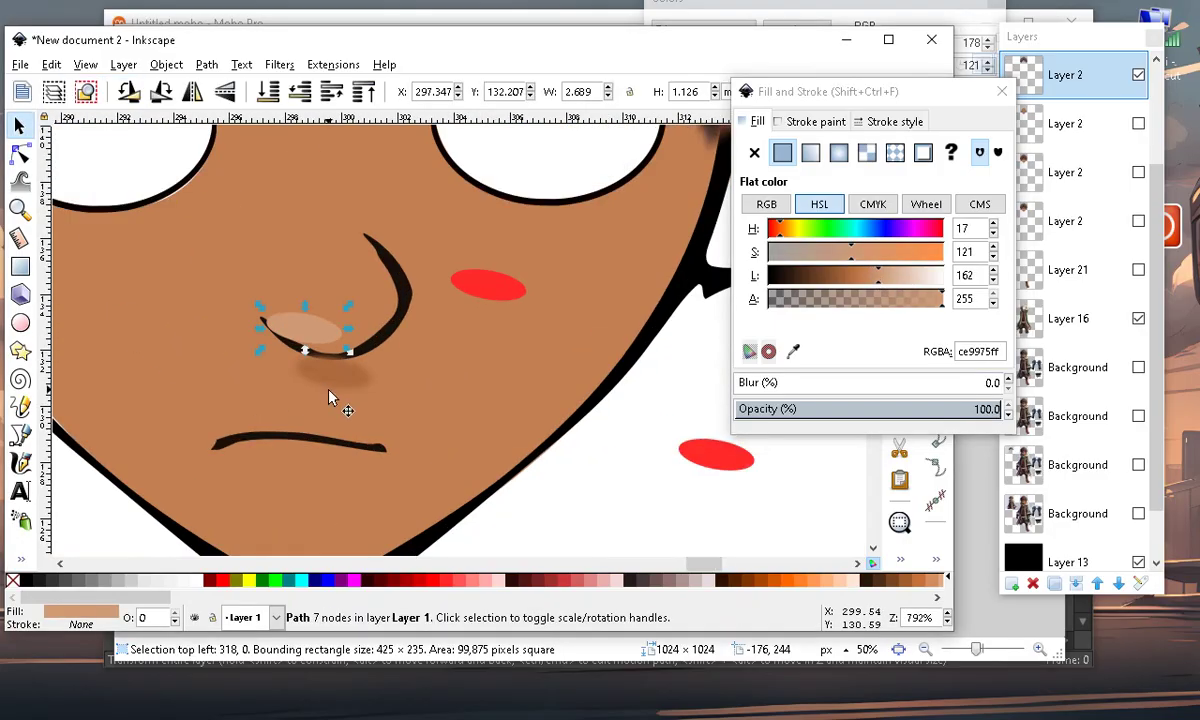
left_click(337, 384)
left_click_drag(501, 297, 343, 419)
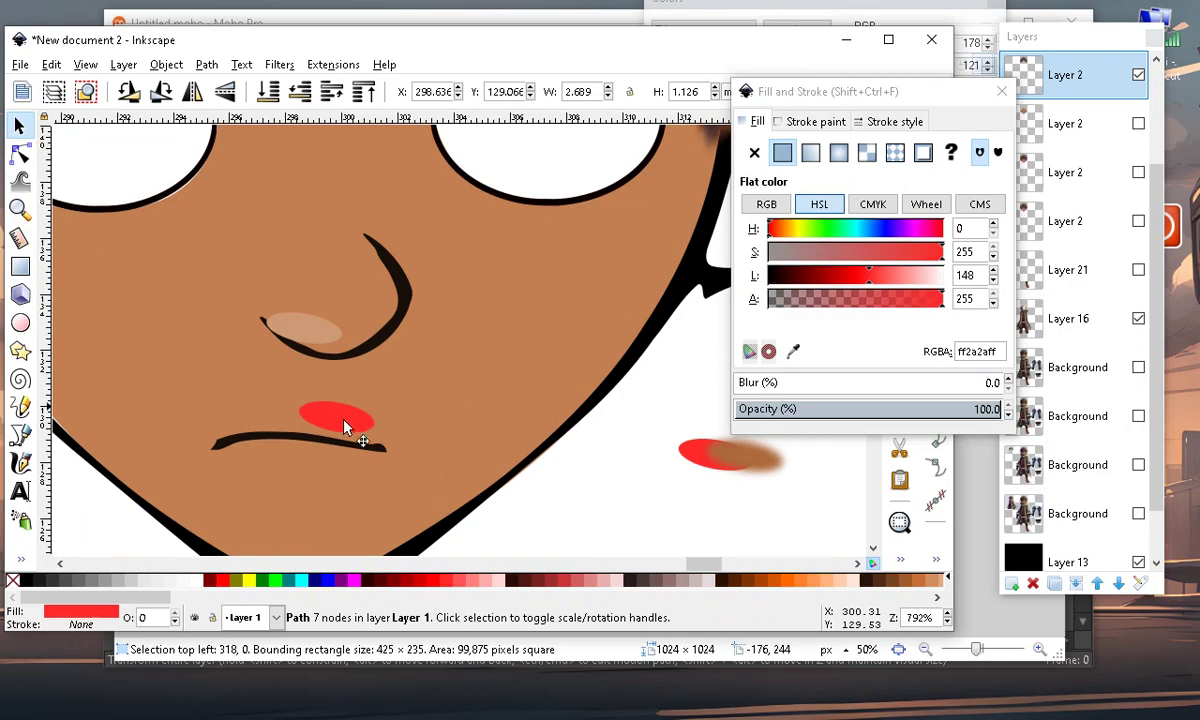
Fill the red shape below the nose with the sampled skin colour, lower its lightness to 126 and blur it about 10.6%
right_click(20, 519)
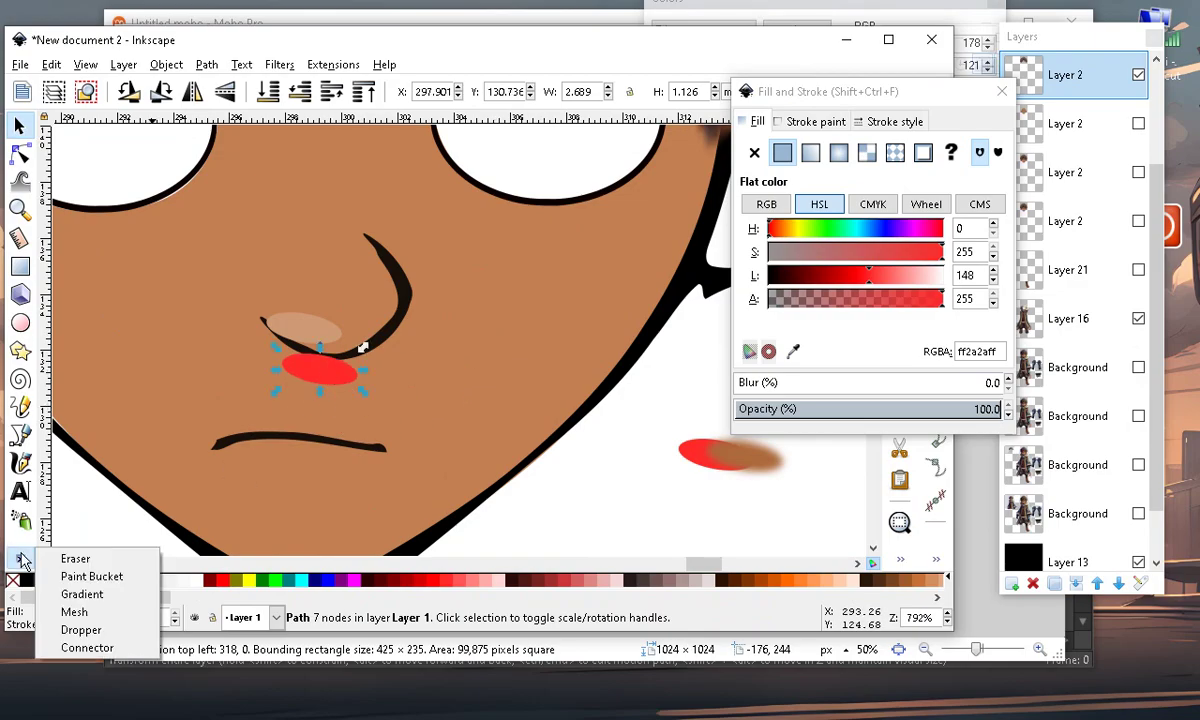
left_click(90, 592)
left_click(390, 392)
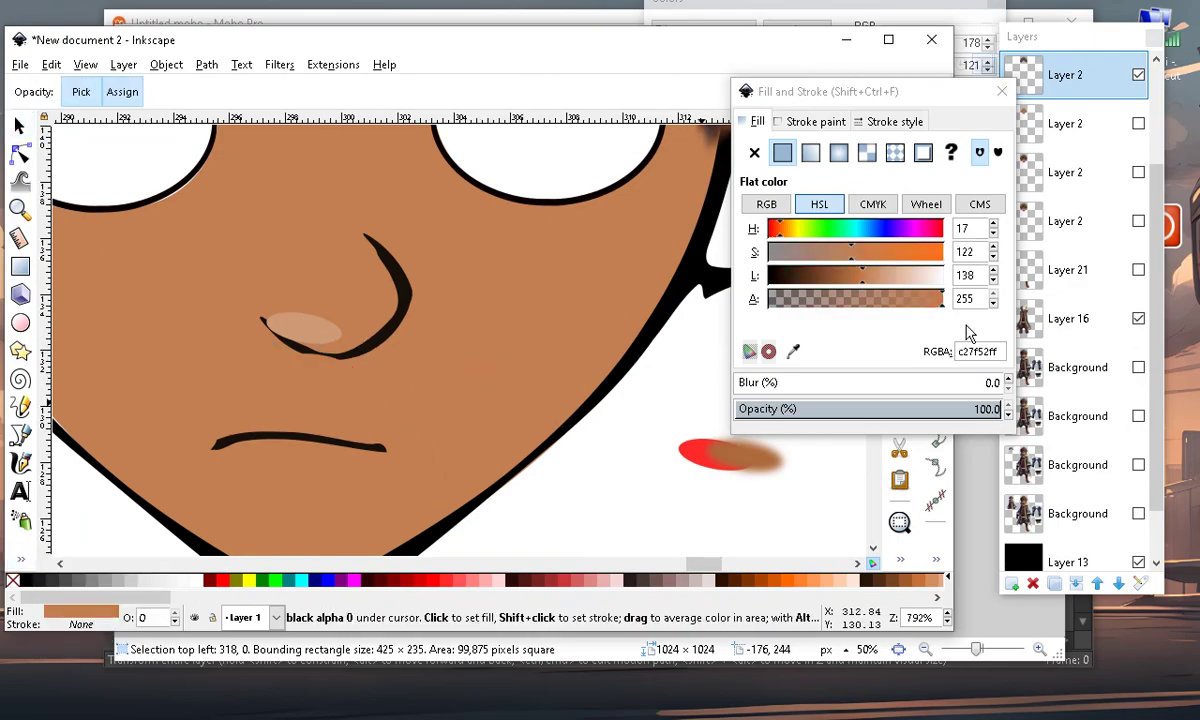
mouse_move(862, 276)
left_mouse_down()
mouse_move(846, 281)
mouse_move(855, 285)
left_mouse_up()
left_click_drag(742, 382, 766, 382)
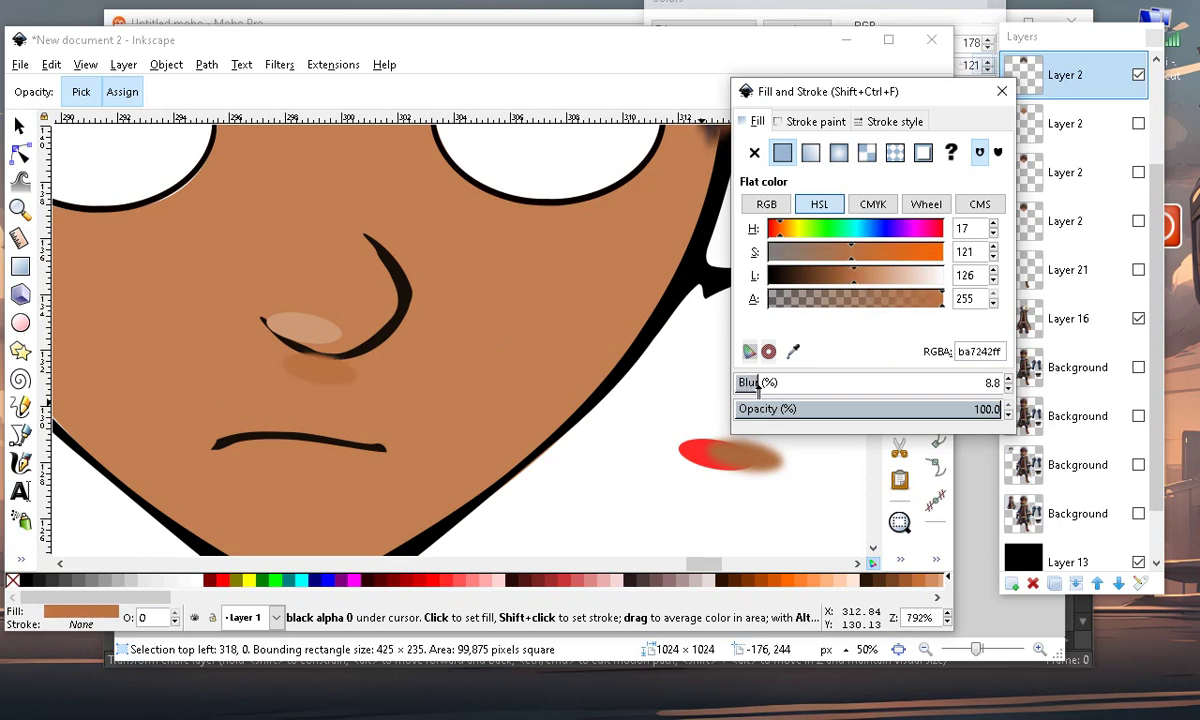
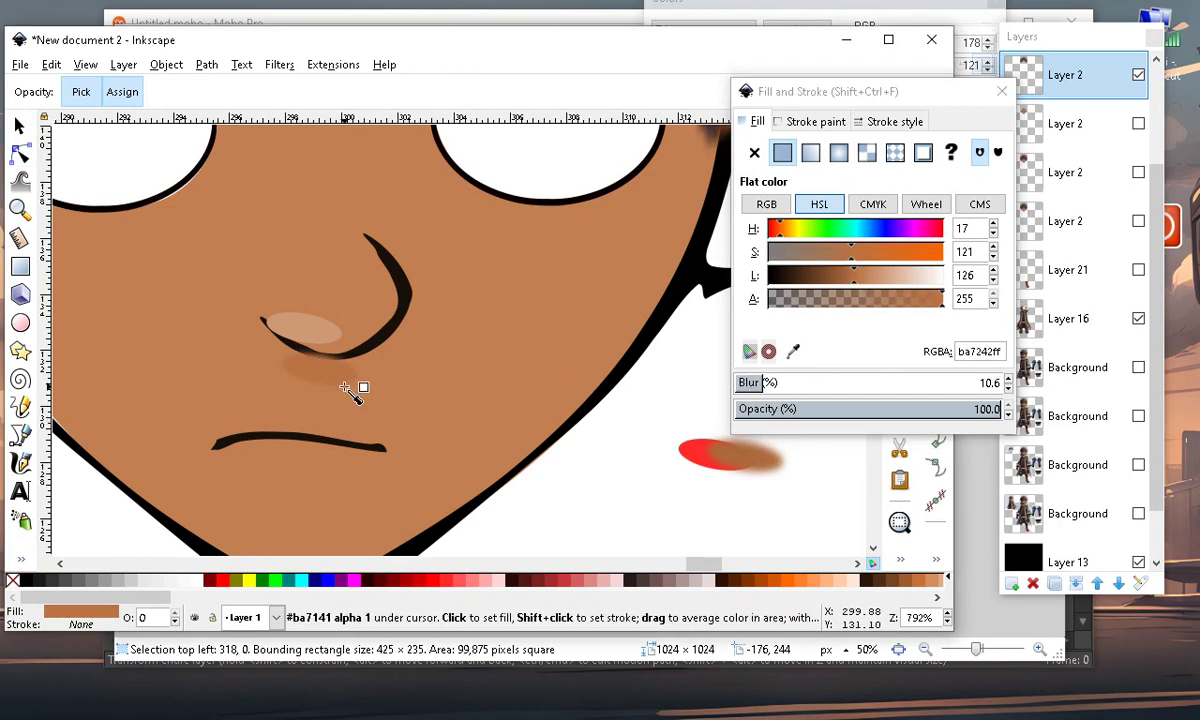
Pull the shadow's right node up beside the nose curve's right side and lower the shadow behind the nose line
scroll(80, 258, "up", 1)
left_click(20, 153)
left_click_drag(474, 428, 575, 324)
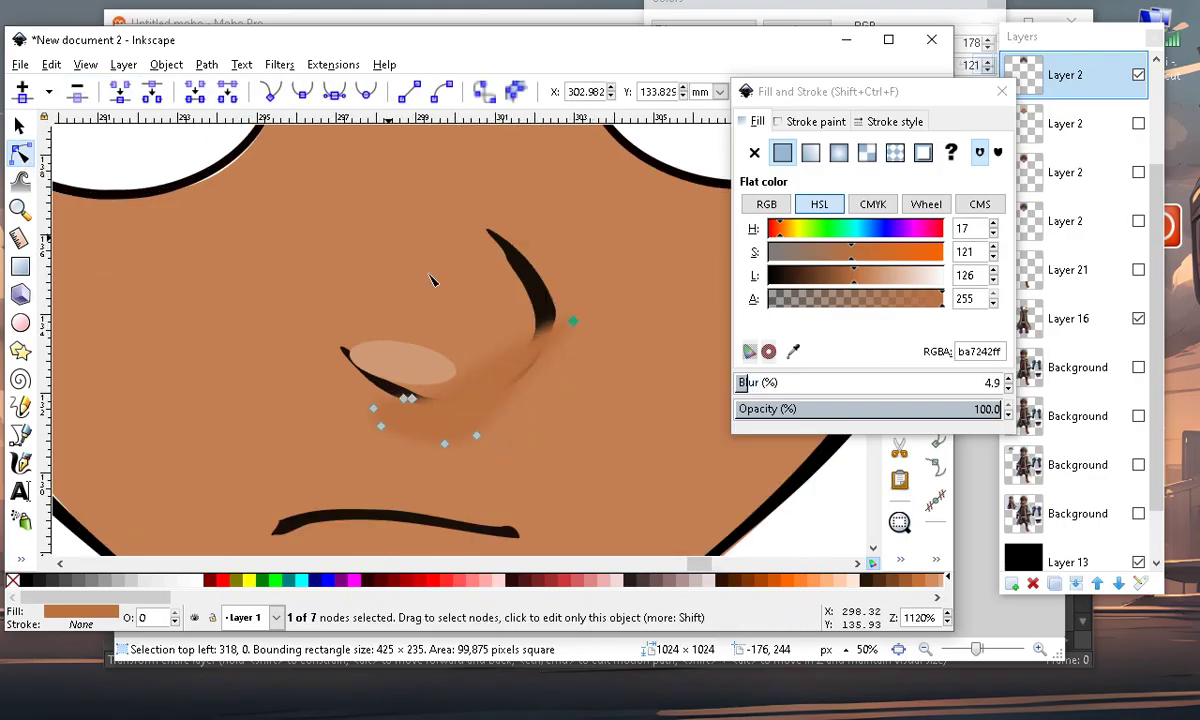
left_click(18, 126)
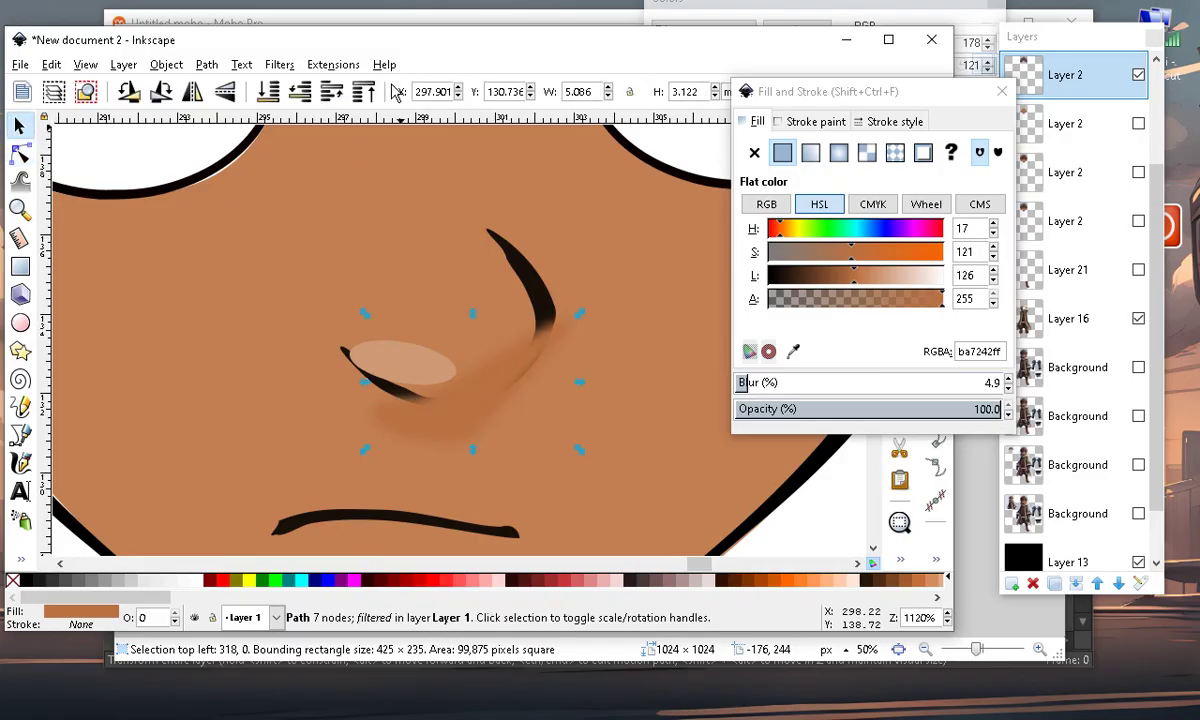
left_click(268, 91)
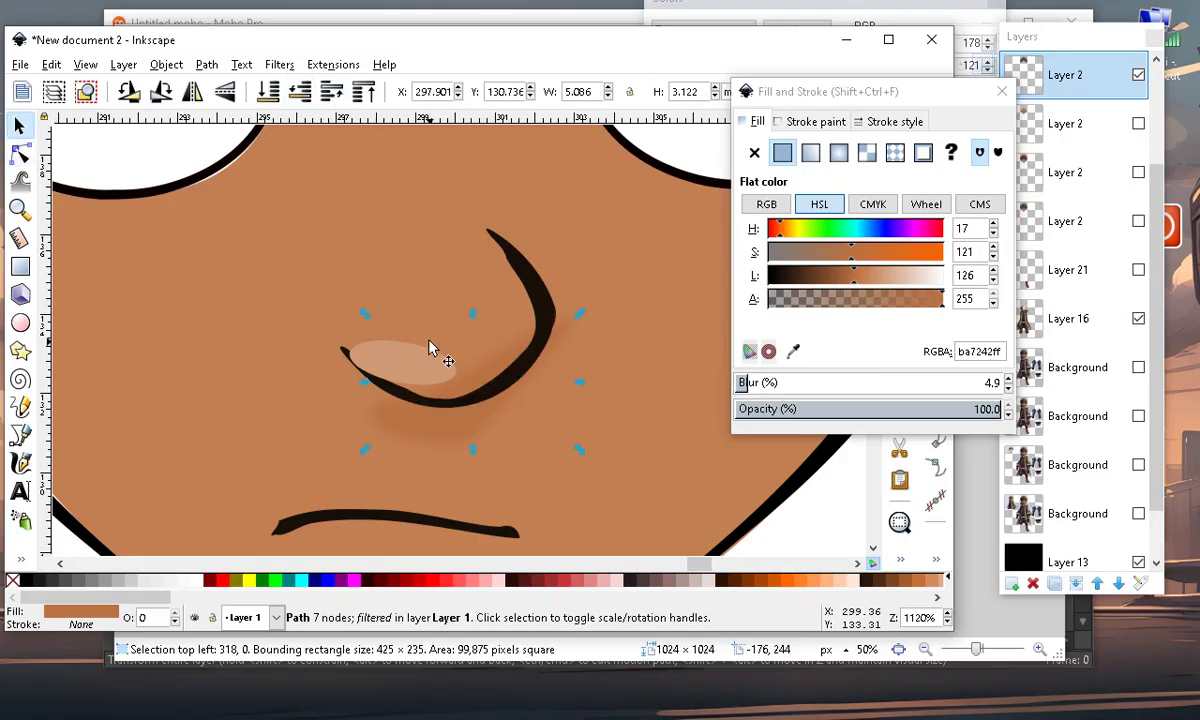
scroll(429, 341, "down", 3, "ctrl")
scroll(437, 362, "up", 3, "ctrl")
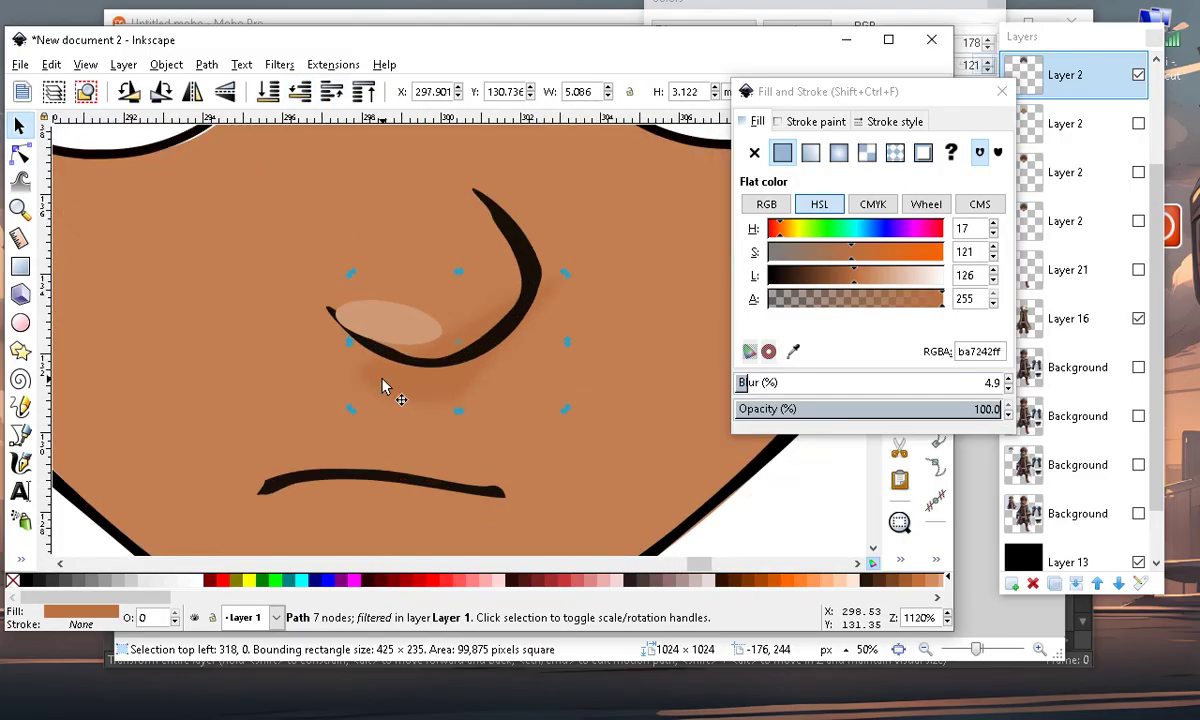
Pull the shadow's left node up to the left tip of the nose line
left_click(21, 154)
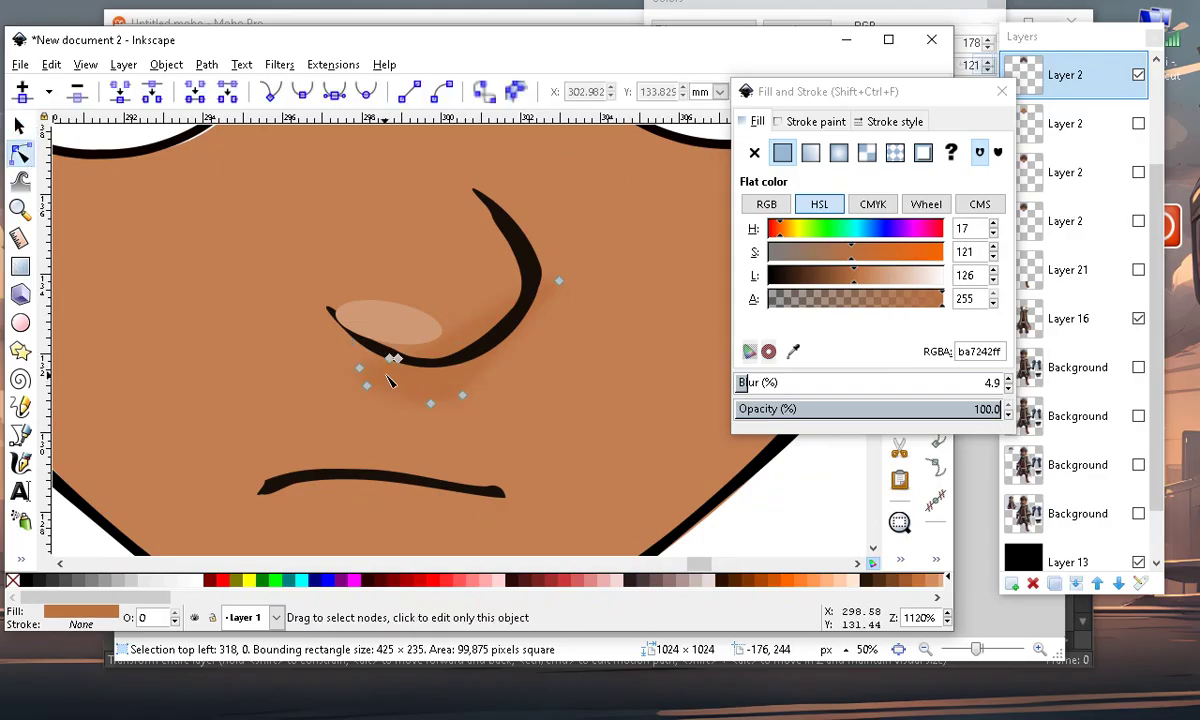
left_click_drag(359, 368, 323, 318)
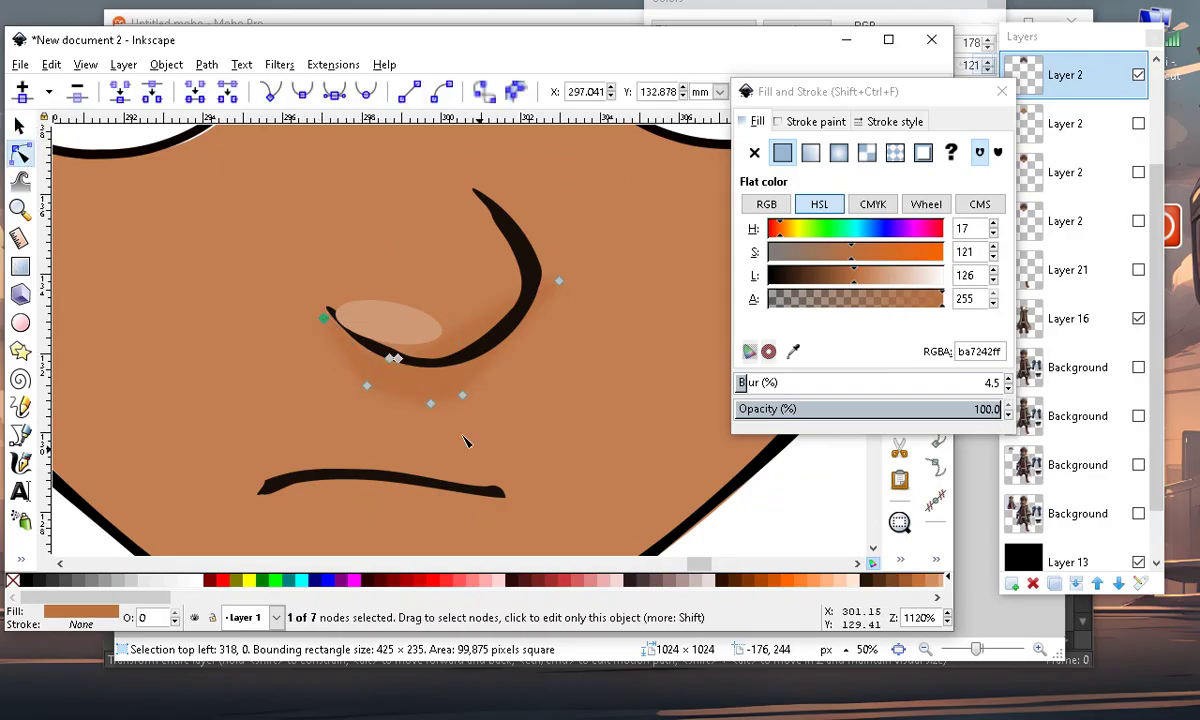
scroll(447, 419, "down", 1, "ctrl")
scroll(432, 359, "up", 1, "ctrl")
Blur the nose highlight by 12%, reduce its fill alpha to about 166 and deselect it
left_click(433, 351)
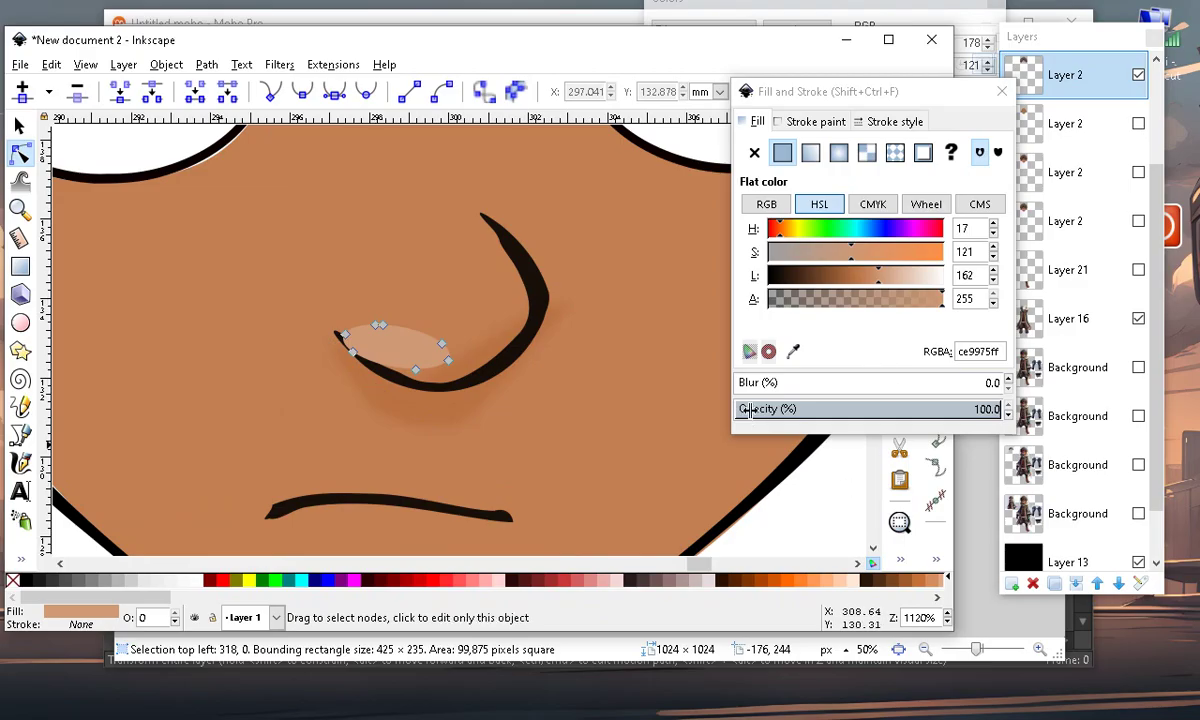
left_click_drag(748, 385, 767, 383)
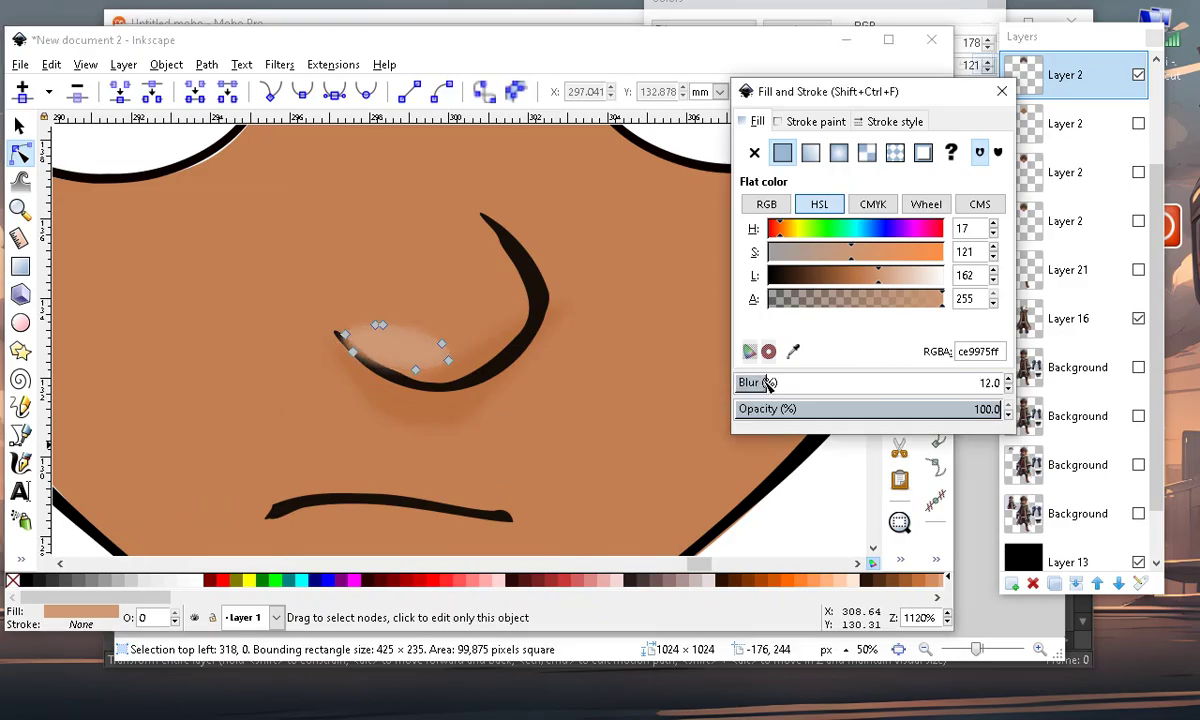
key("minus")
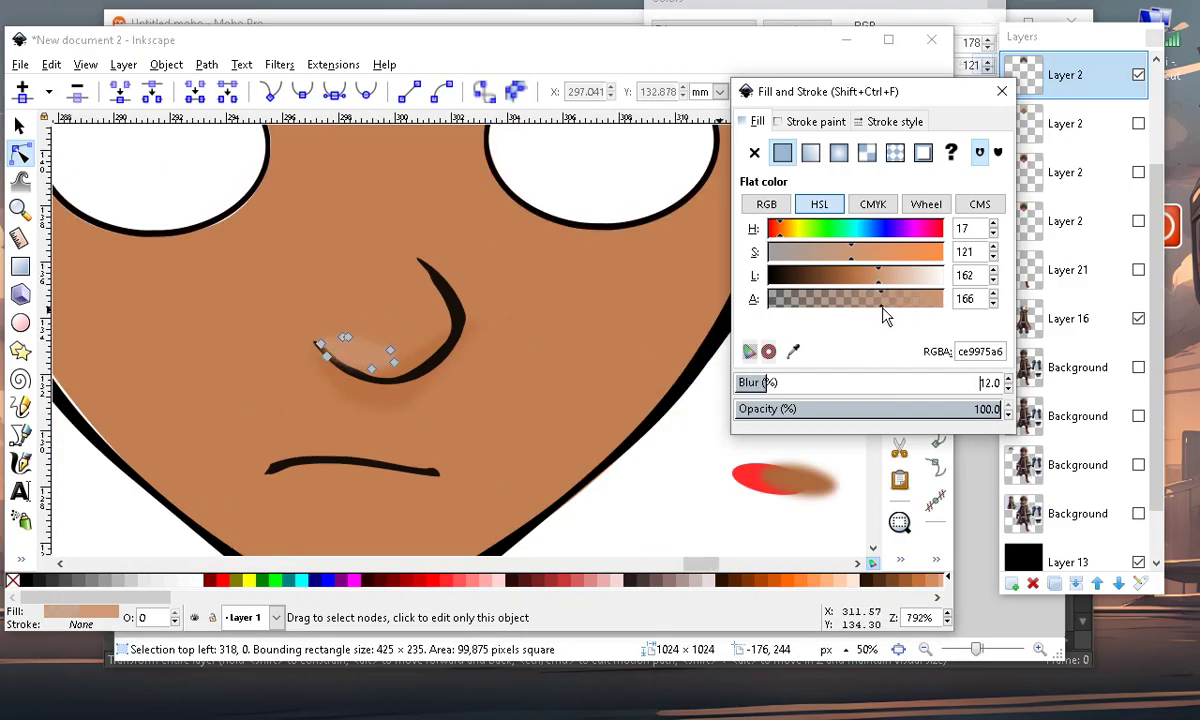
scroll(425, 319, "down", 3, "ctrl")
left_click(308, 407)
scroll(386, 336, "up", 4, "ctrl")
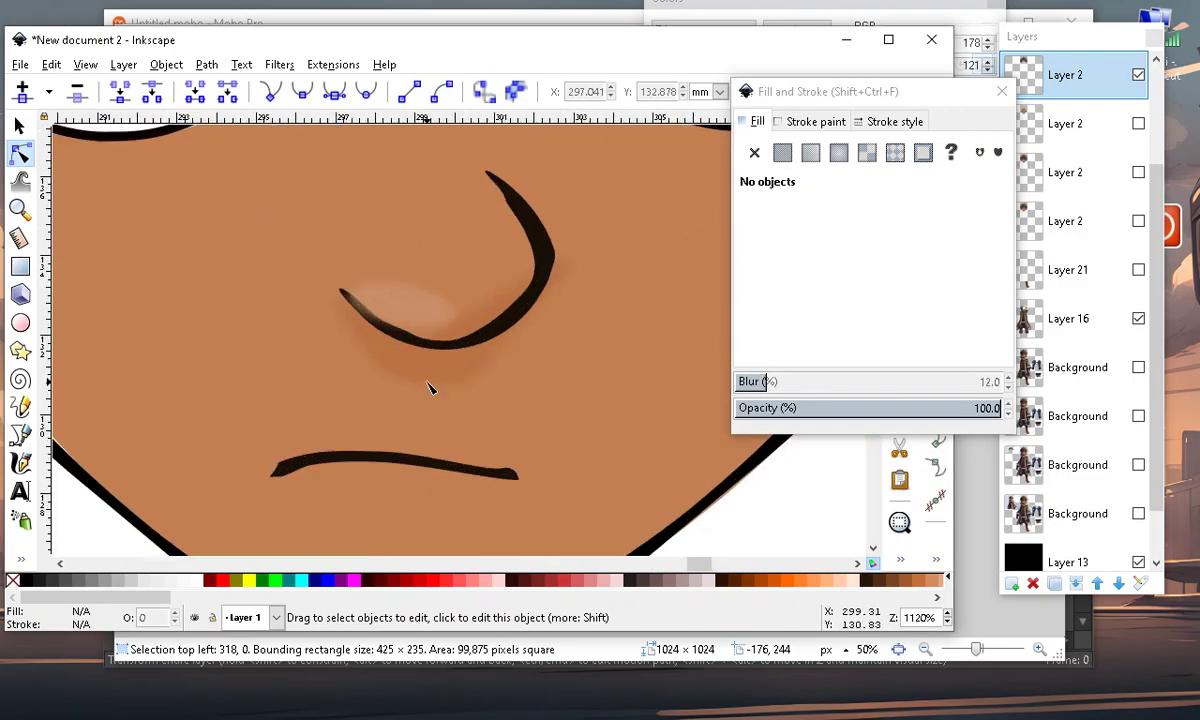
Reshape the nose shadow to follow the nose curve's right side up to its upper tip, adding one outer node
left_click(430, 388)
left_click_drag(476, 377, 558, 343)
left_click_drag(572, 263, 512, 170)
left_click_drag(466, 254, 537, 266)
left_click_drag(563, 350, 577, 299)
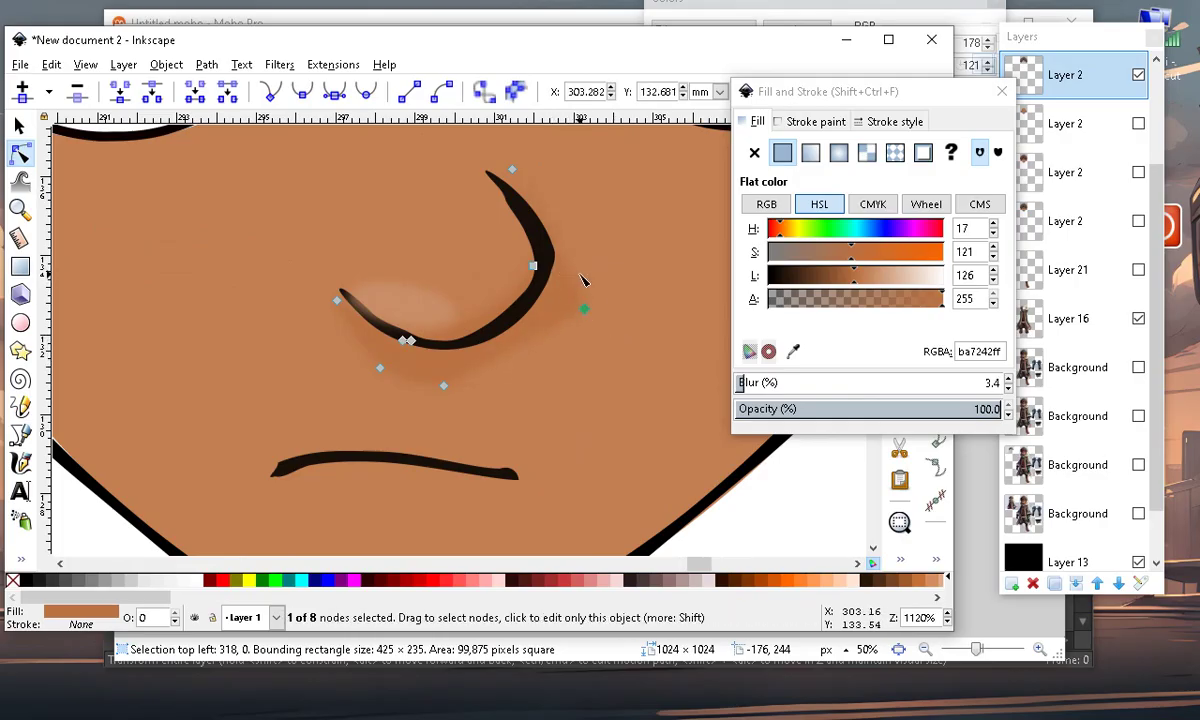
left_click_drag(577, 242, 566, 242)
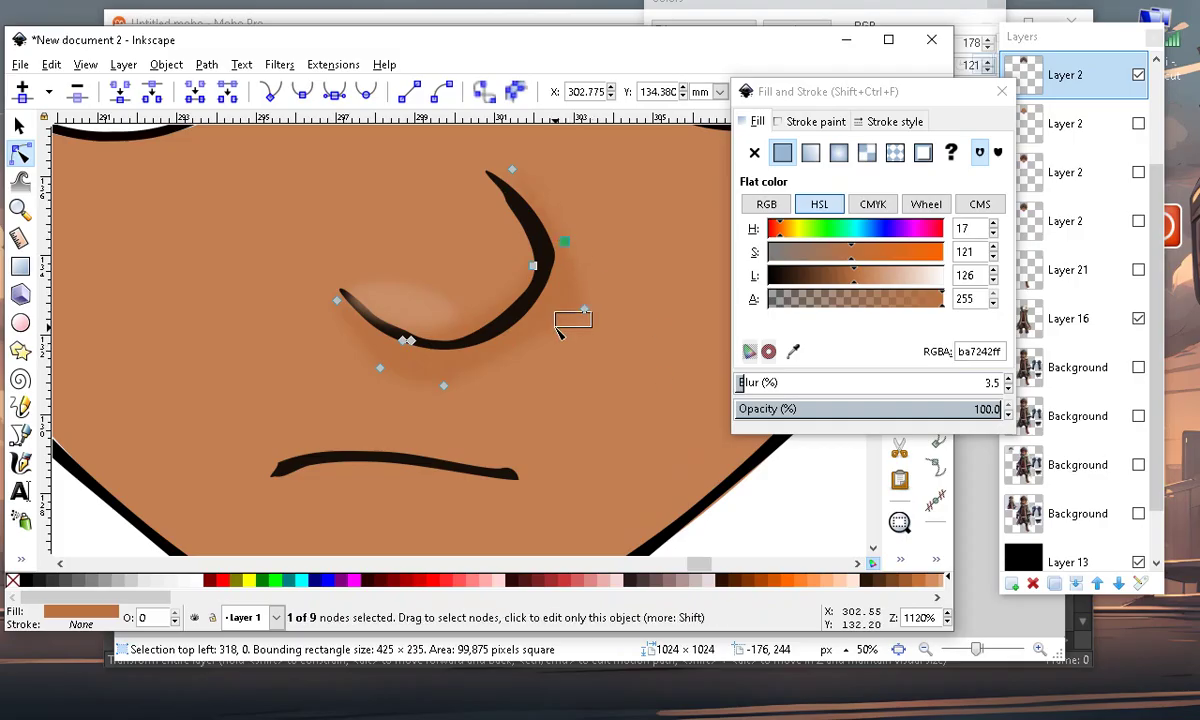
left_click_drag(556, 328, 548, 336)
scroll(498, 398, "down", 5)
scroll(450, 466, "up", 1)
left_click(492, 506)
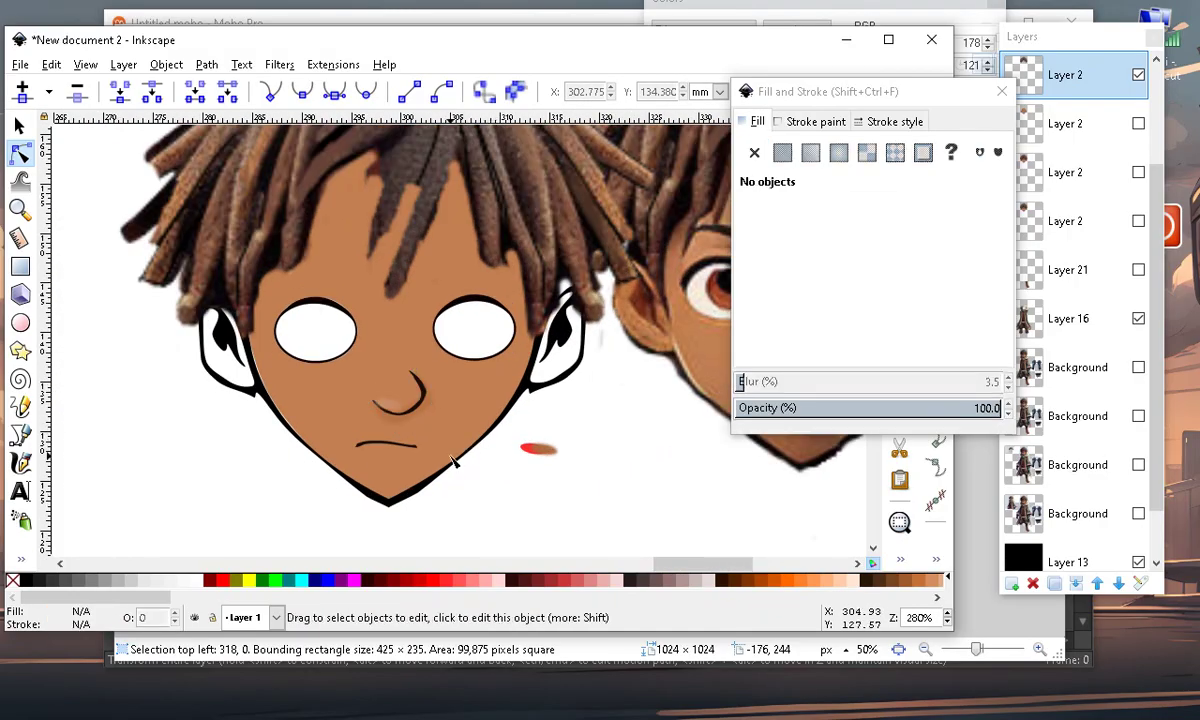
Move the Fill and Stroke dialog clear of the drawing to uncover the canvas around the face
scroll(357, 423, "down", 3)
scroll(436, 424, "up", 3)
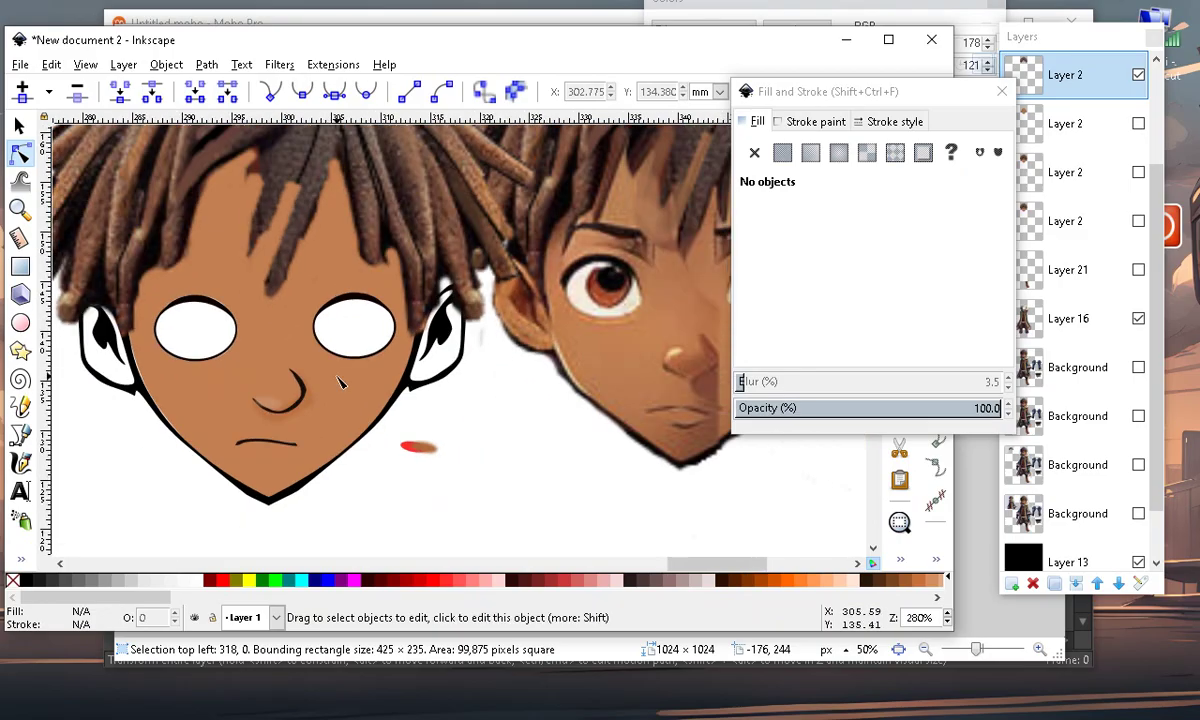
left_click_drag(785, 100, 1013, 186)
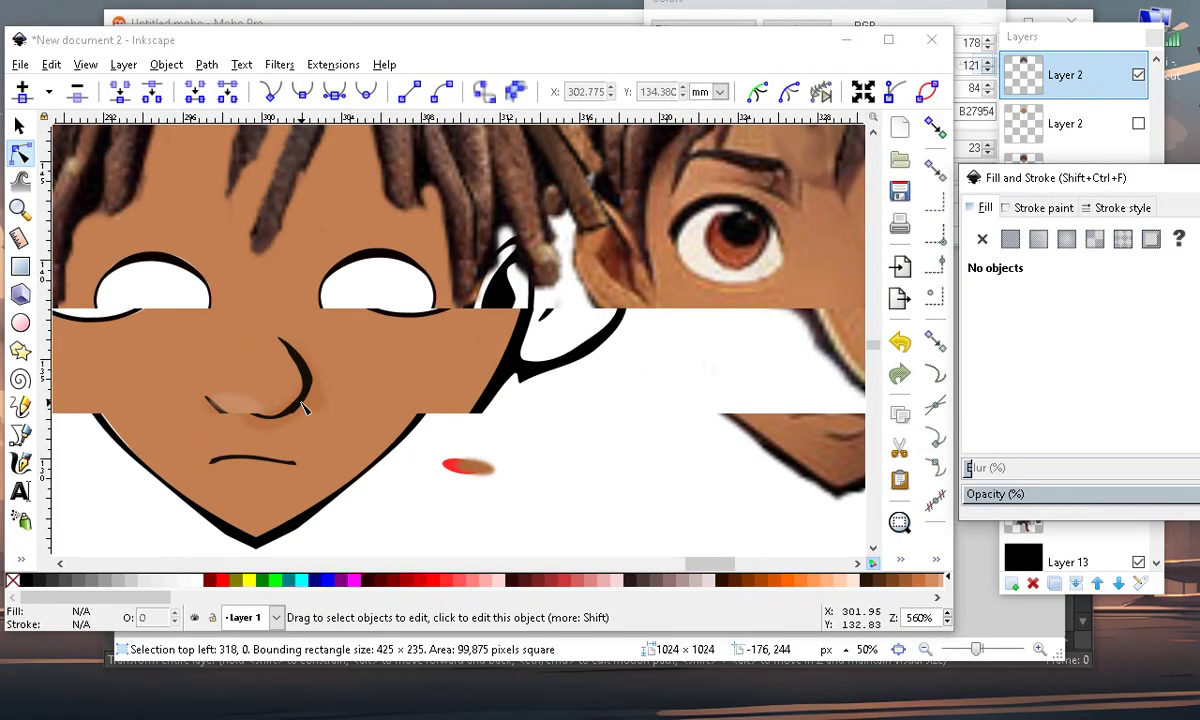
scroll(380, 347, "down", 1)
scroll(300, 420, "up", 3)
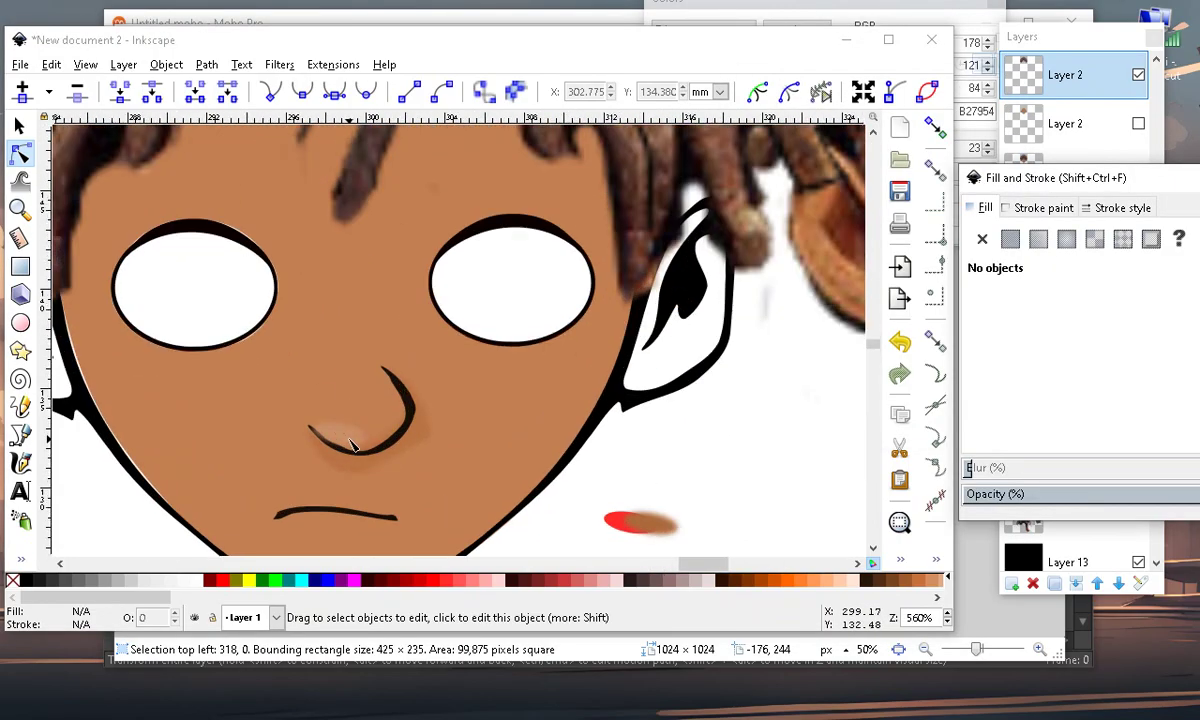
scroll(350, 480, "down", 2)
scroll(313, 444, "up", 2)
scroll(313, 444, "up", 3)
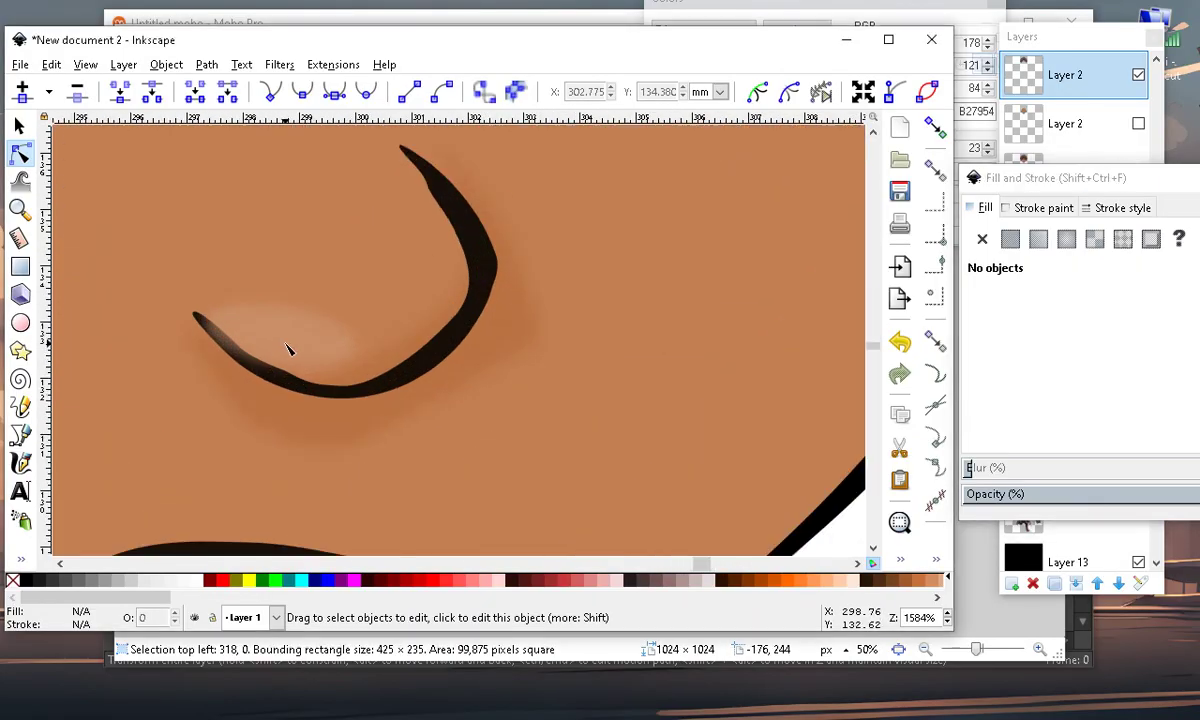
Lower the nose highlight one level behind the nose line and deselect it
left_click(289, 348)
left_click(20, 126)
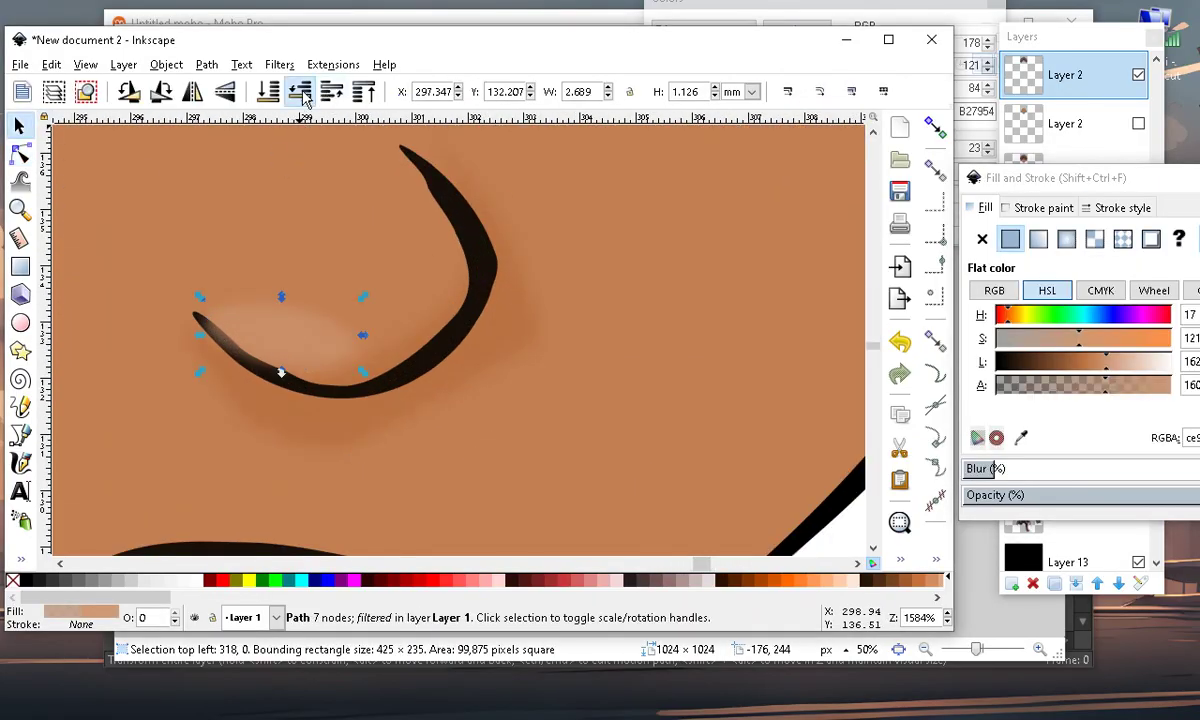
scroll(310, 342, "down", 6)
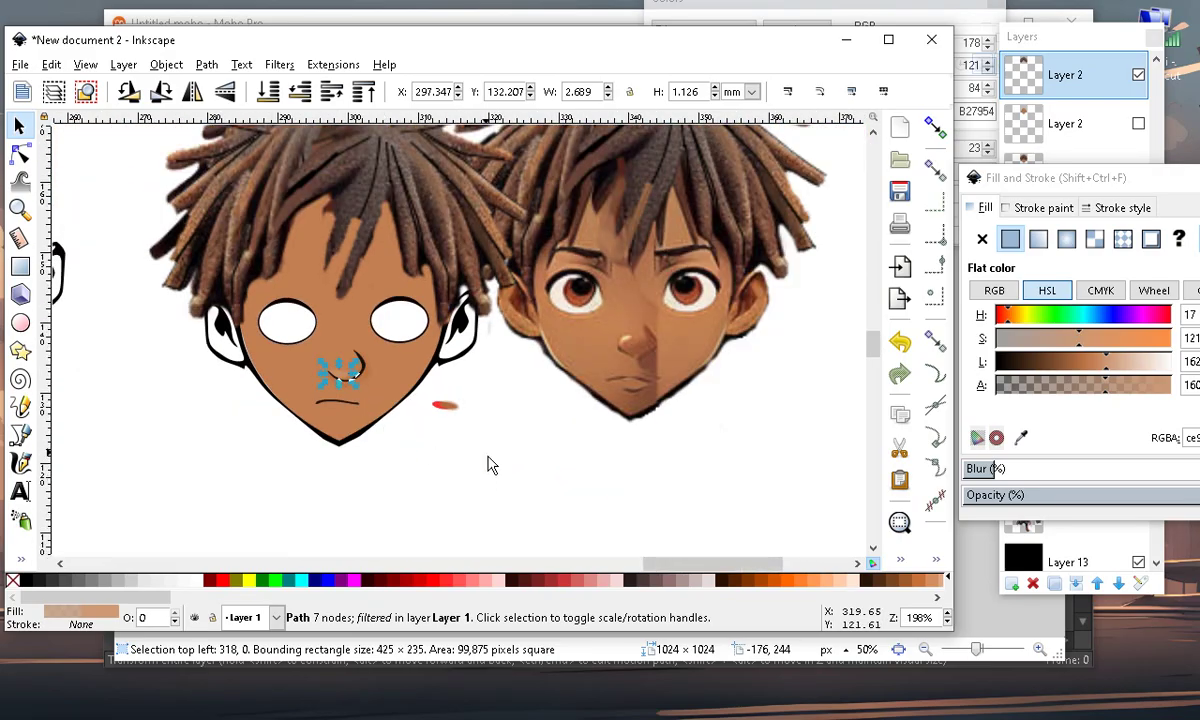
key("Escape")
Examine how the nose highlight and shadow look against the rest of the face
scroll(297, 372, "up", 2)
scroll(297, 372, "down", 2)
scroll(433, 516, "up", 4)
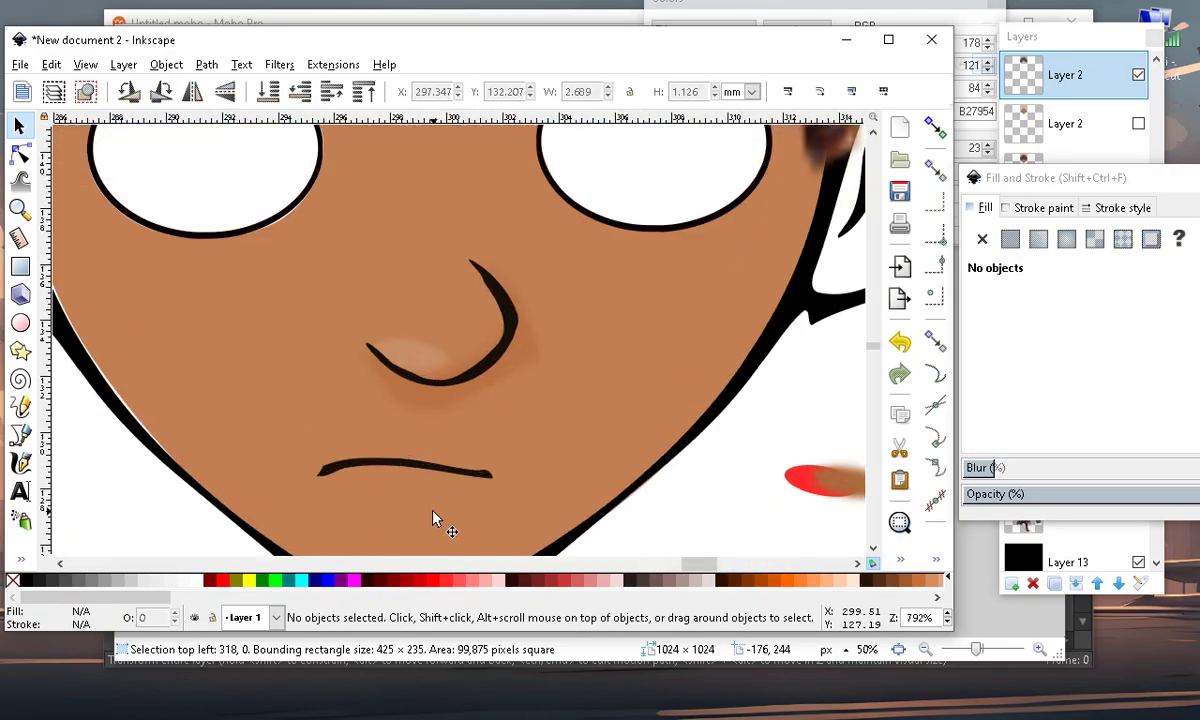
scroll(449, 357, "down", 3)
scroll(452, 388, "up", 2)
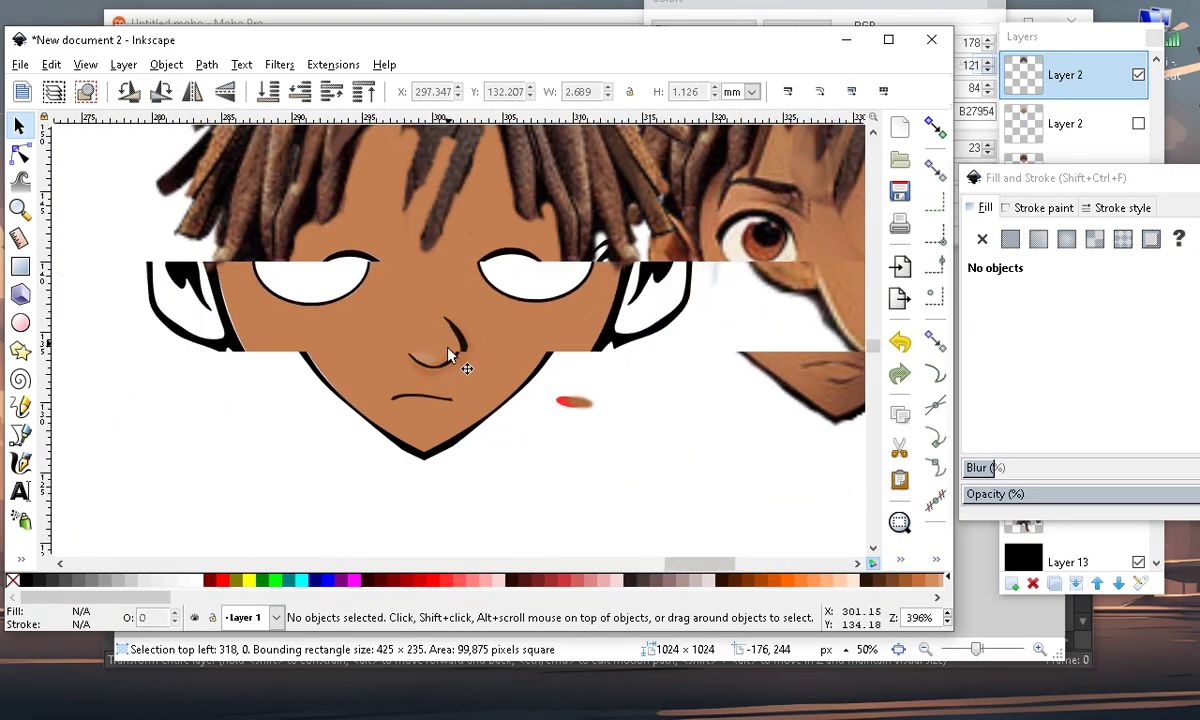
scroll(413, 345, "down", 3)
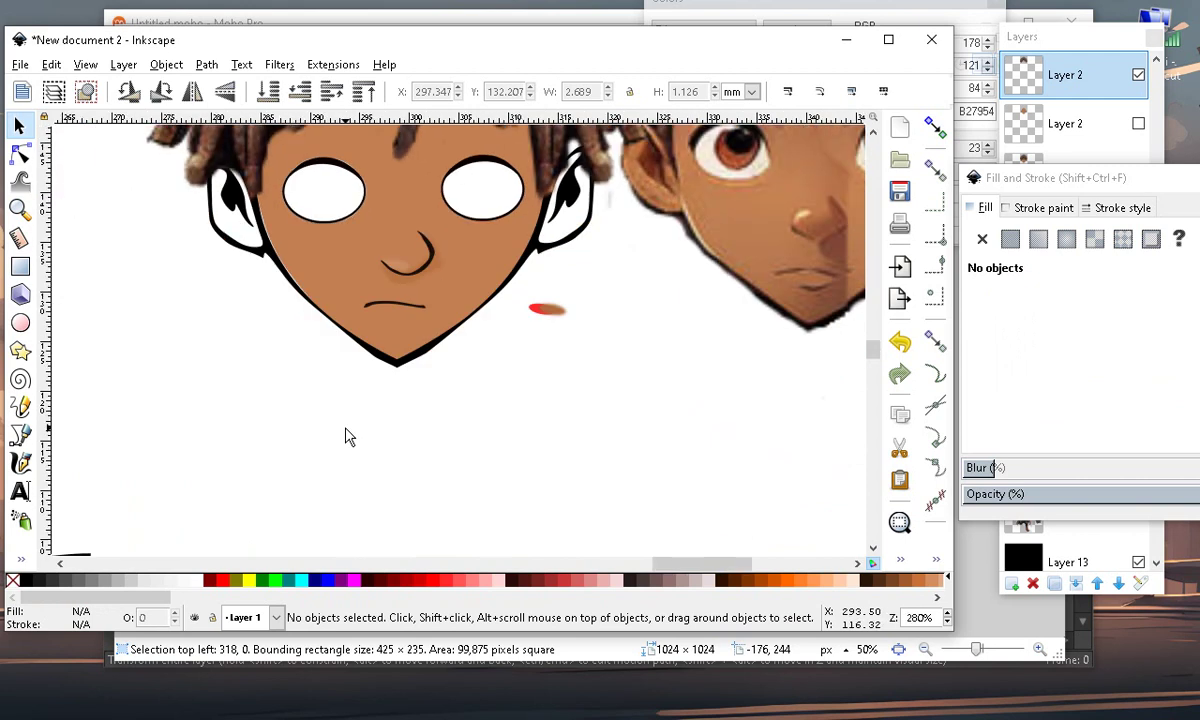
scroll(380, 240, "up", 2)
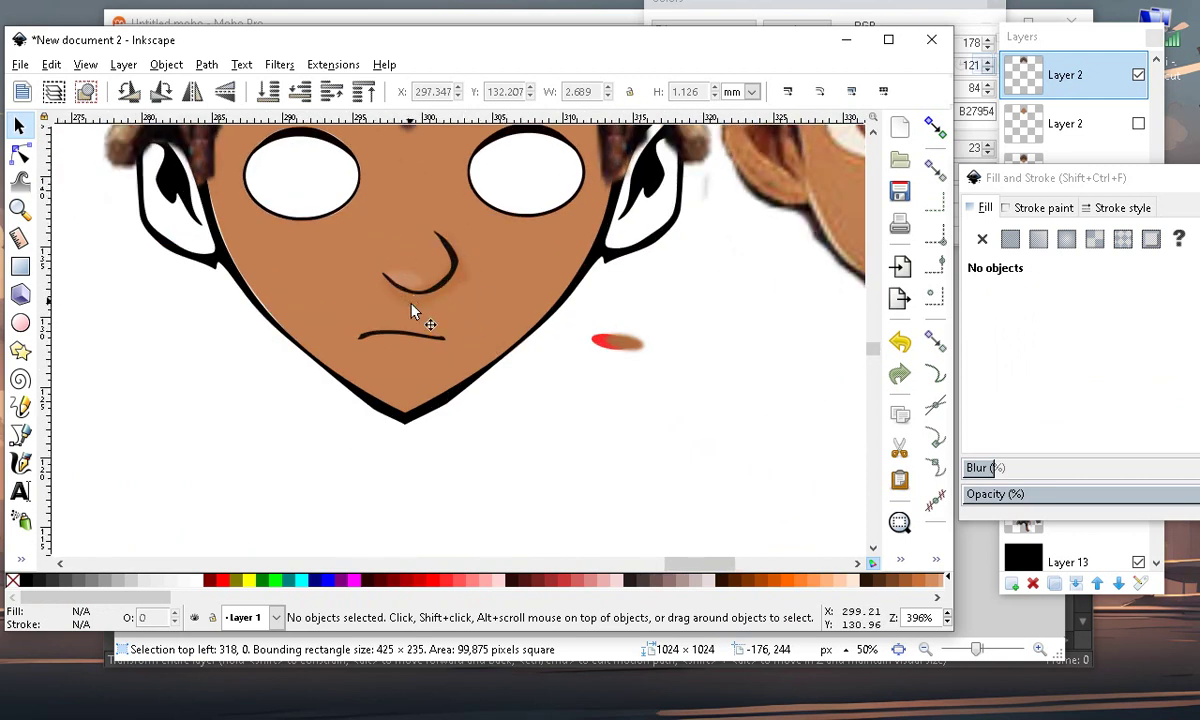
scroll(413, 312, "up", 1)
scroll(308, 490, "down", 2)
scroll(356, 348, "up", 3)
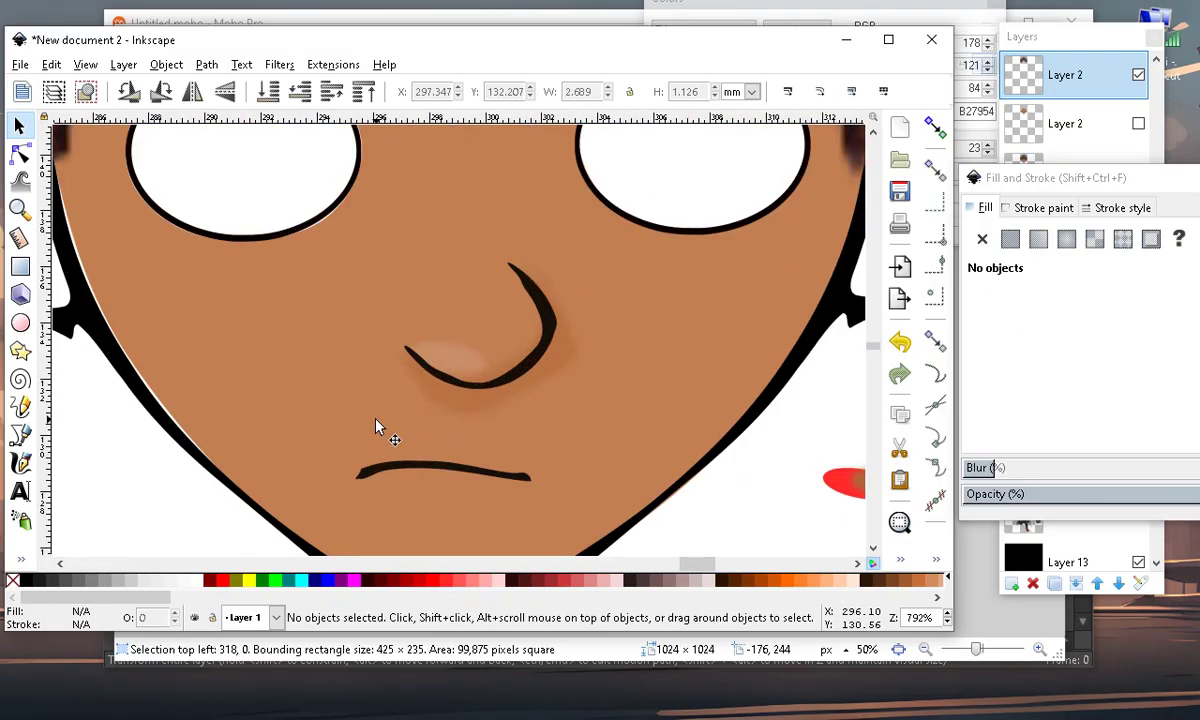
scroll(376, 427, "down", 2)
Duplicate the nose highlight, place the copy over the mouth line and widen it to about 5.36 mm
left_click(441, 349)
scroll(490, 480, "up", 1)
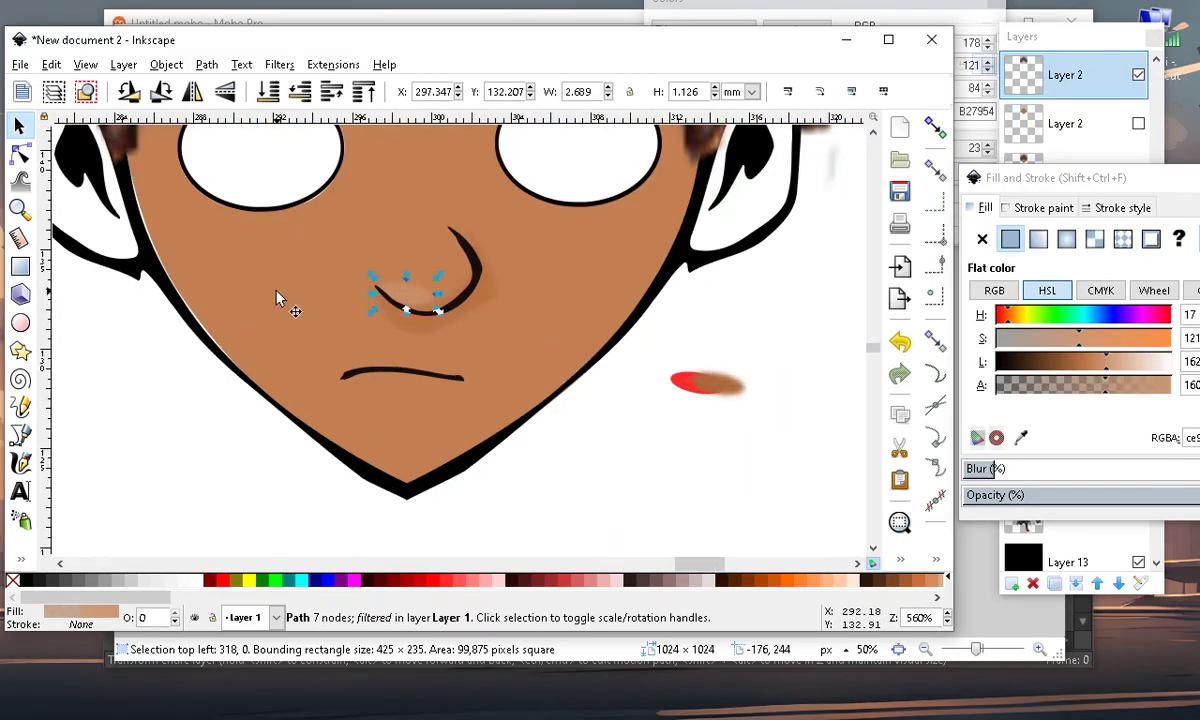
left_click(51, 64)
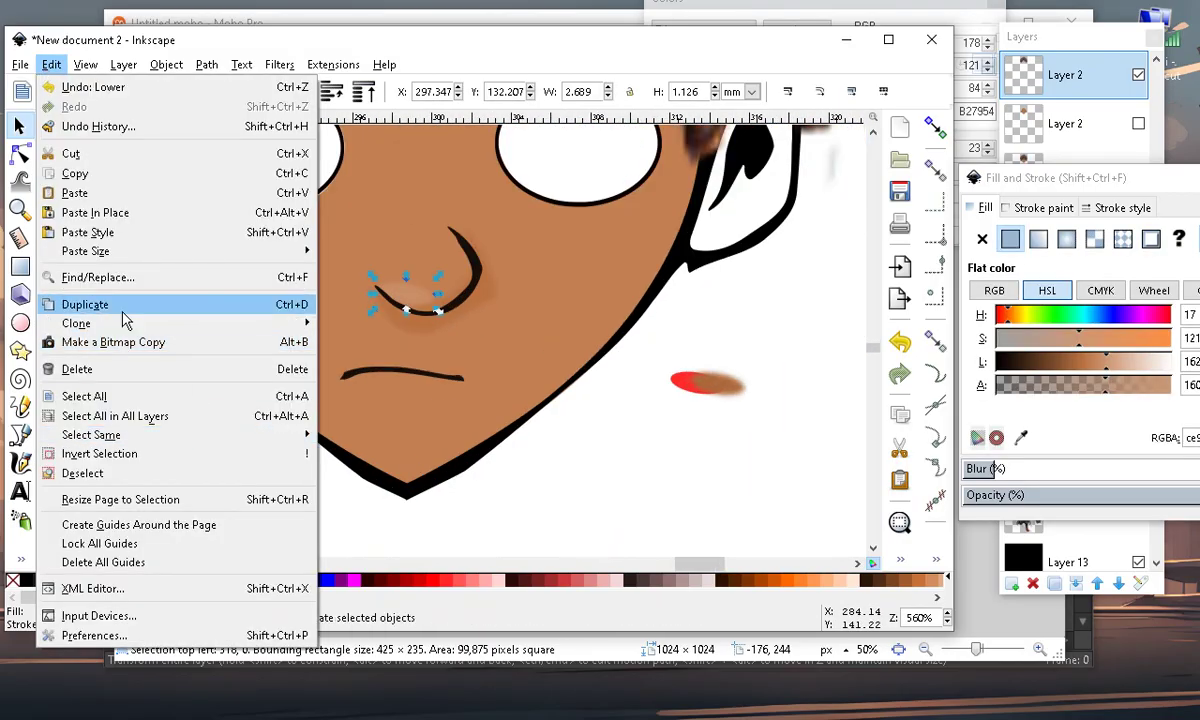
left_click(90, 304)
mouse_move(415, 297)
left_mouse_down()
mouse_move(391, 402)
mouse_move(514, 404)
left_mouse_up()
scroll(408, 390, "up", 2)
mouse_move(385, 385)
left_mouse_down()
mouse_move(393, 328)
mouse_move(396, 347)
left_mouse_up()
scroll(399, 352, "down", 3)
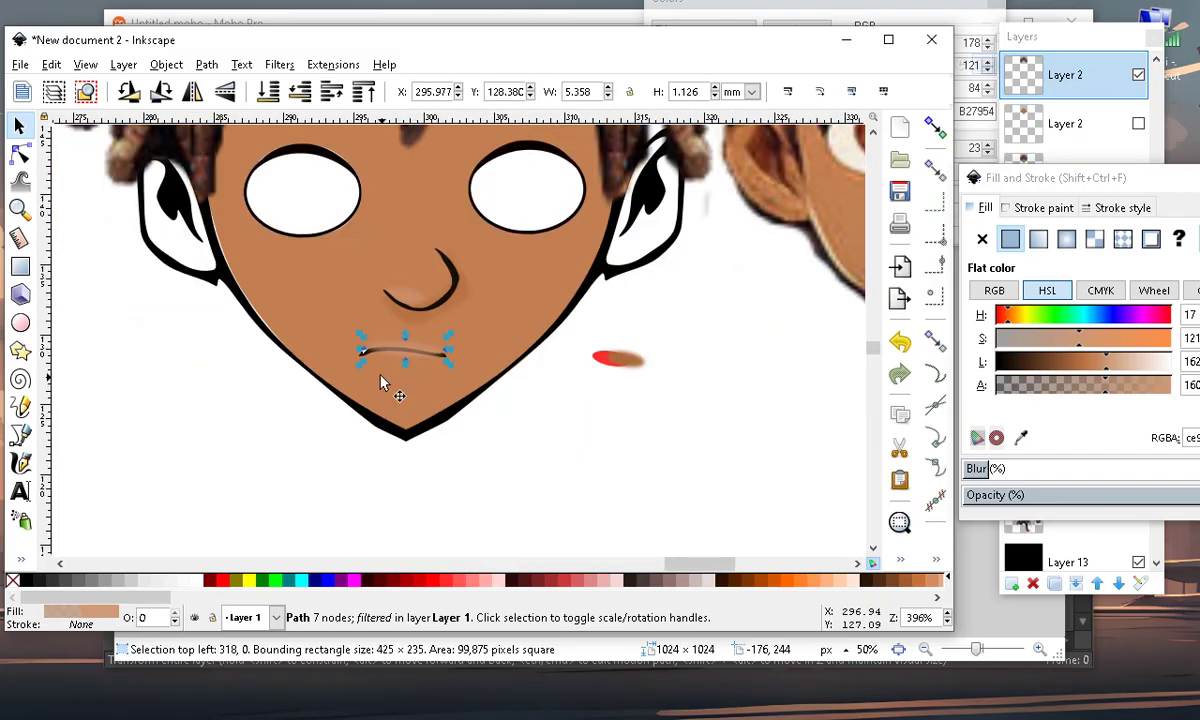
Lower the mouth highlight behind the mouth line and deselect it
scroll(388, 365, "up", 2)
left_click(300, 100)
scroll(330, 370, "down", 3)
left_click(578, 458)
scroll(788, 380, "up", 2)
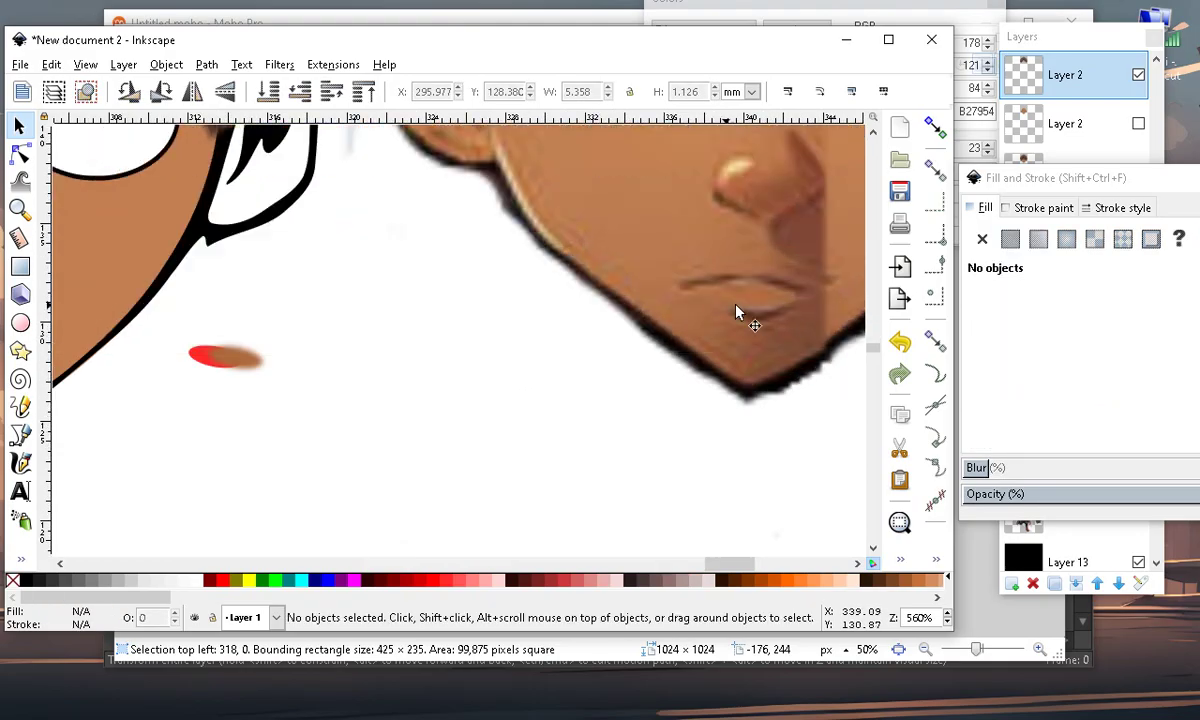
Compare with the reference portrait's lips and move the mouth highlight down to just below the mouth line
scroll(362, 461, "down", 3)
scroll(452, 370, "up", 2)
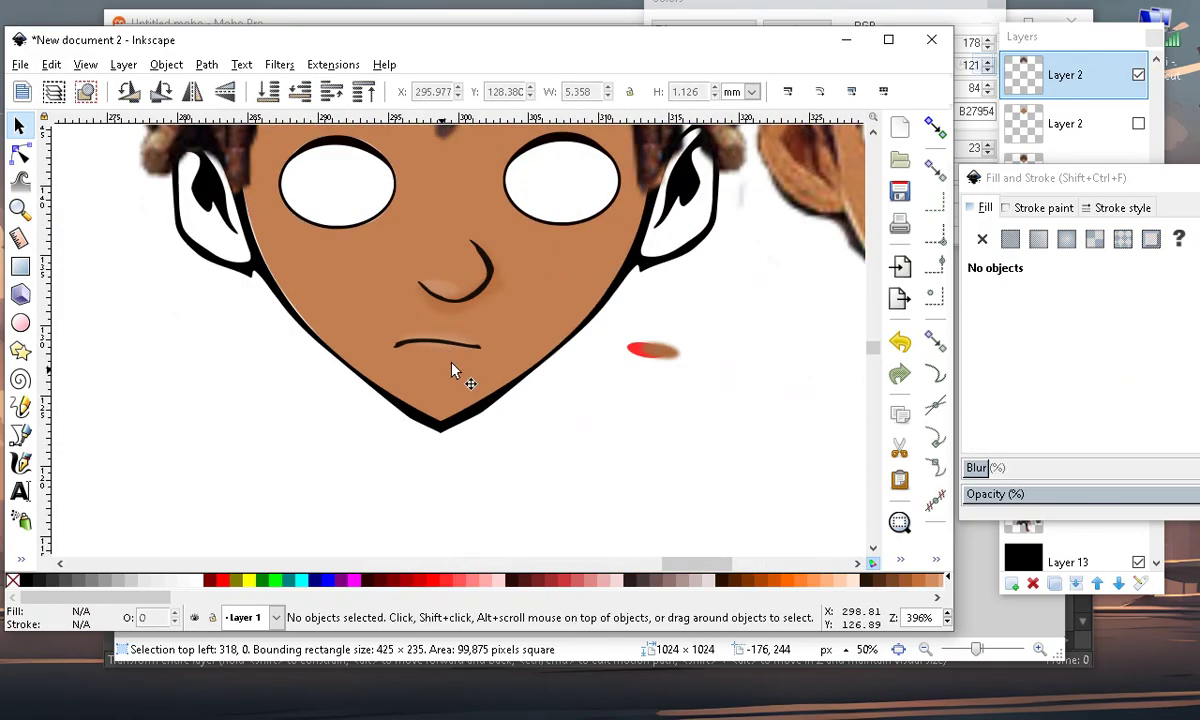
scroll(452, 370, "up", 4)
left_click_drag(430, 290, 428, 340)
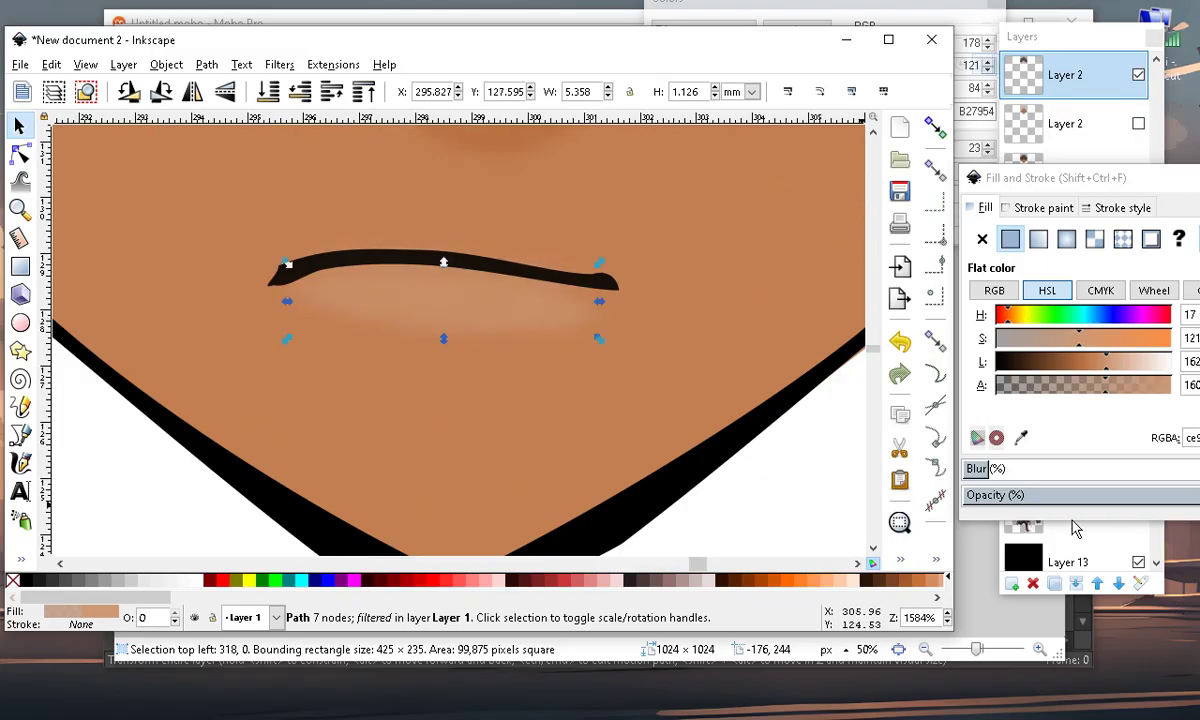
Remove the lower-lip highlight's blur, reduce its fill alpha to about 112 and deselect it
left_click_drag(1003, 477, 998, 472)
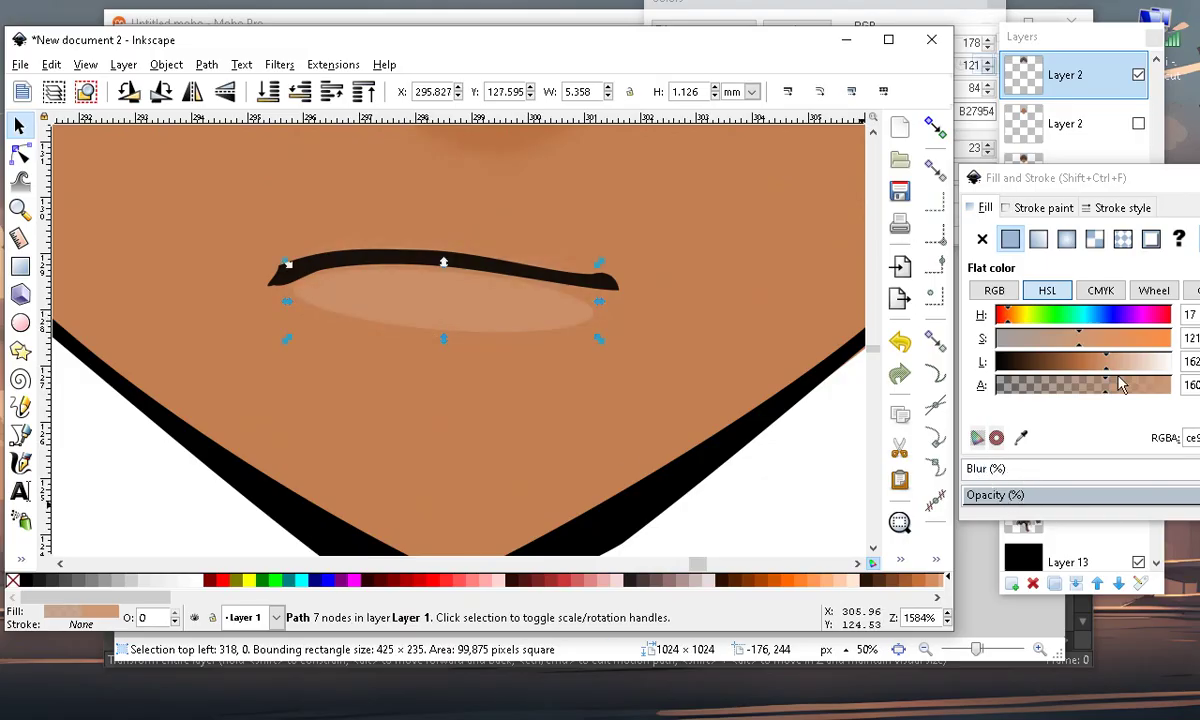
left_click_drag(1120, 390, 1082, 396)
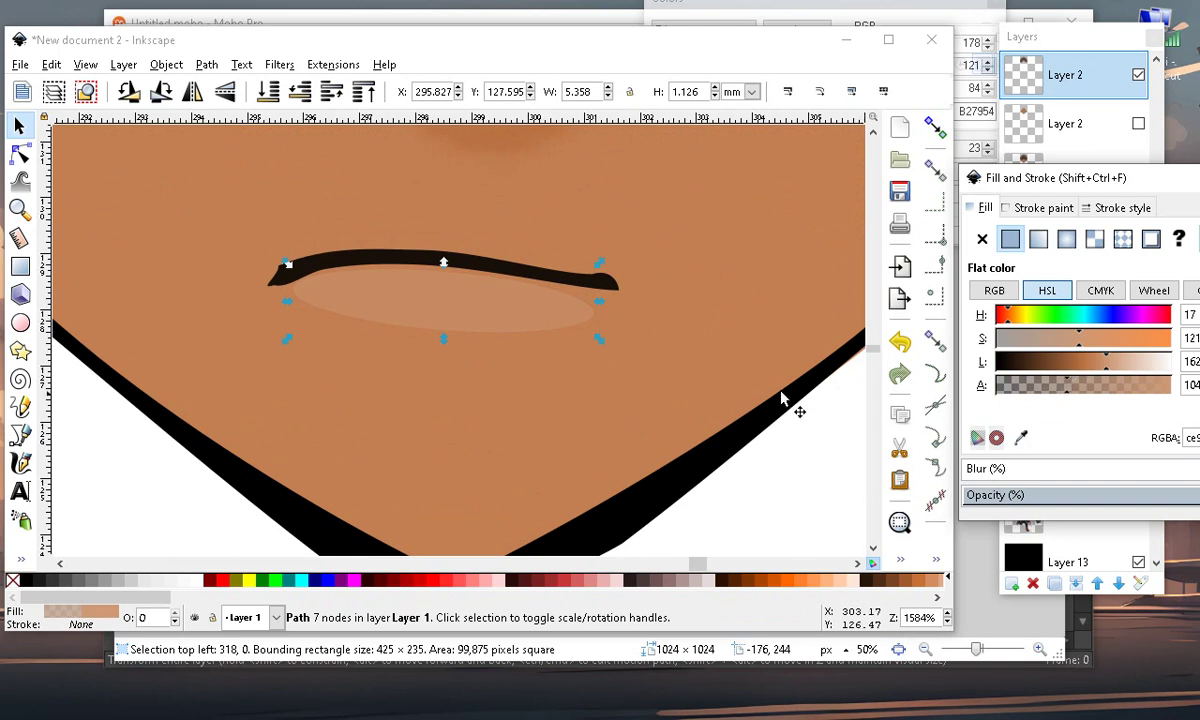
scroll(693, 393, "down", 2)
scroll(390, 436, "down", 4)
left_click(415, 468)
scroll(421, 450, "up", 3)
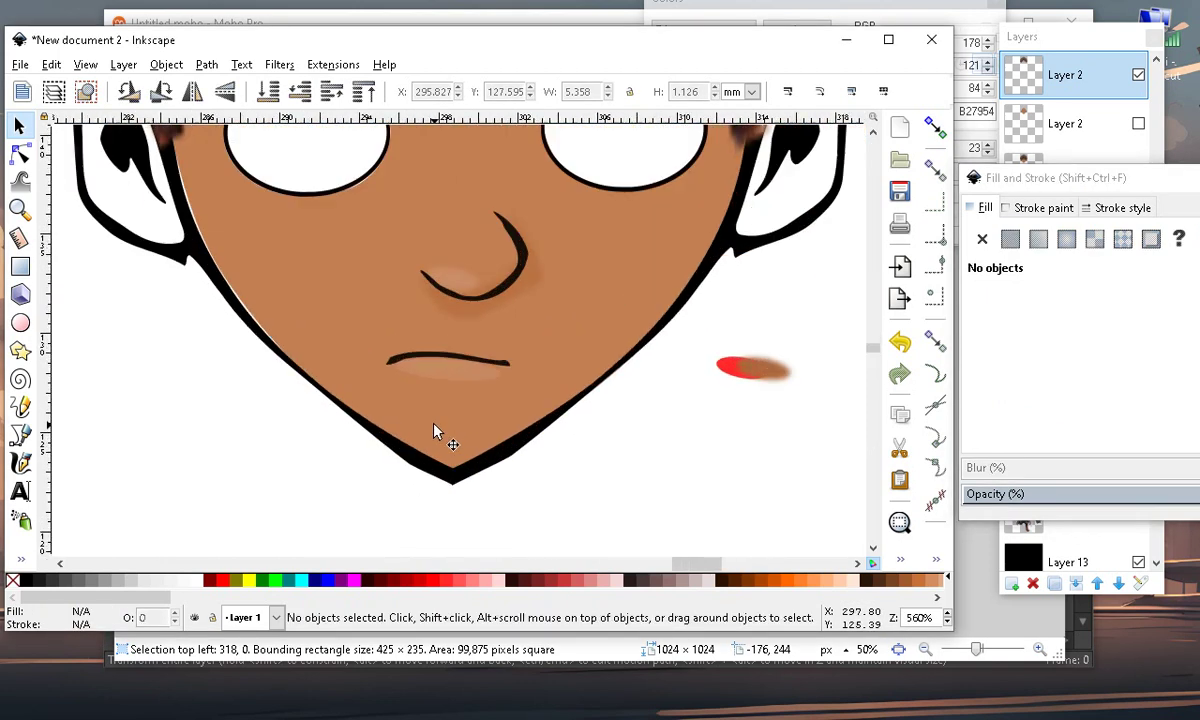
Reduce the lower-lip highlight's height to about 0.77 mm, tuck it against the underside of the mouth line and deselect it
scroll(460, 345, "up", 2)
left_click(442, 393)
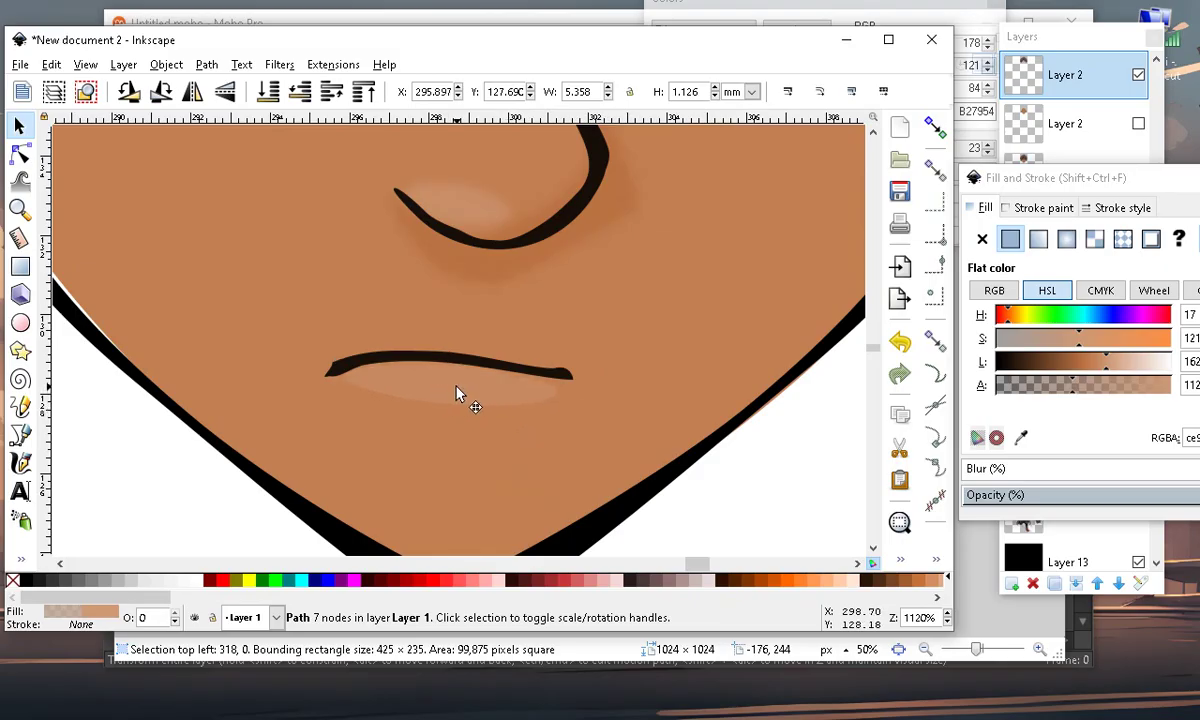
mouse_move(457, 412)
left_mouse_down()
mouse_move(431, 380)
mouse_move(441, 402)
left_mouse_up()
scroll(439, 398, "down", 2)
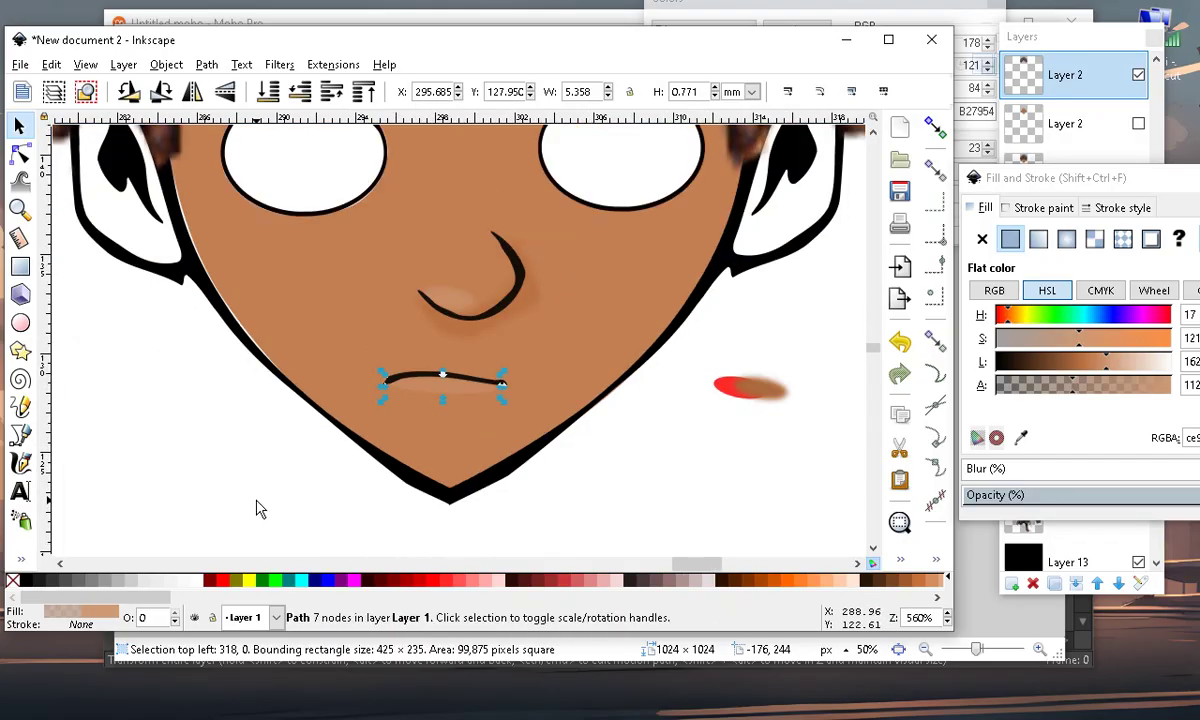
left_click(255, 501)
scroll(288, 436, "down", 2)
scroll(390, 433, "up", 1)
scroll(378, 418, "up", 1)
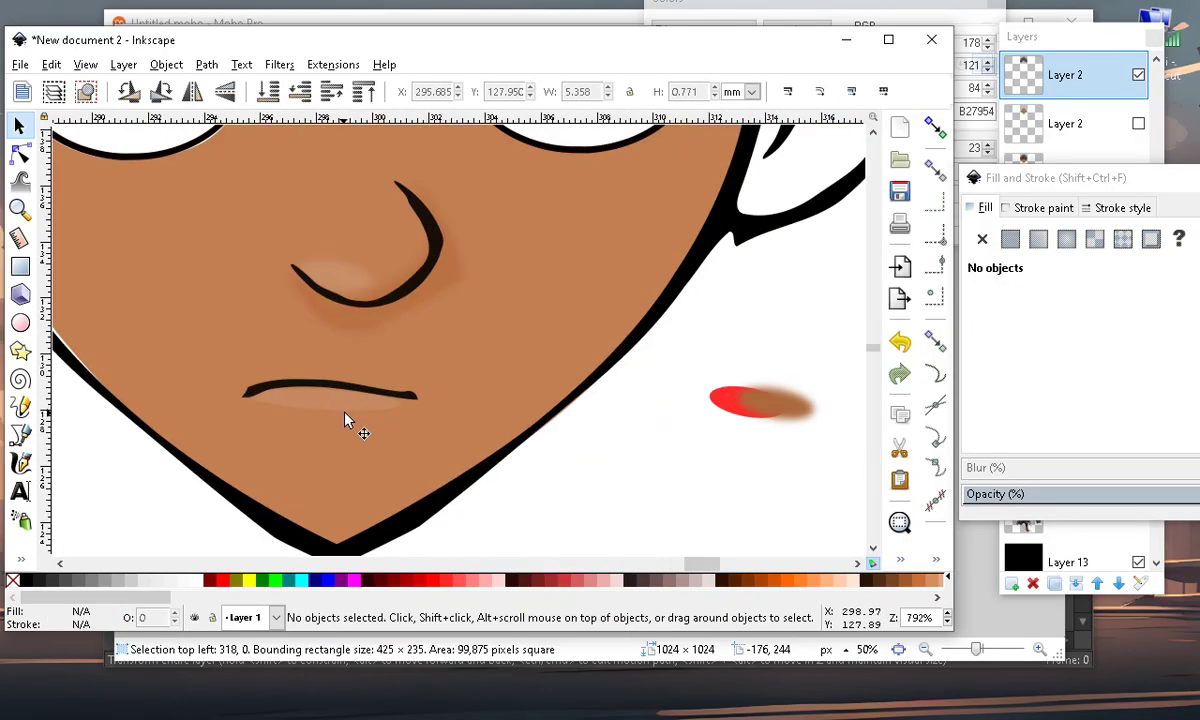
left_click(348, 410)
scroll(348, 415, "down", 2)
left_click(423, 477)
scroll(310, 420, "up", 3)
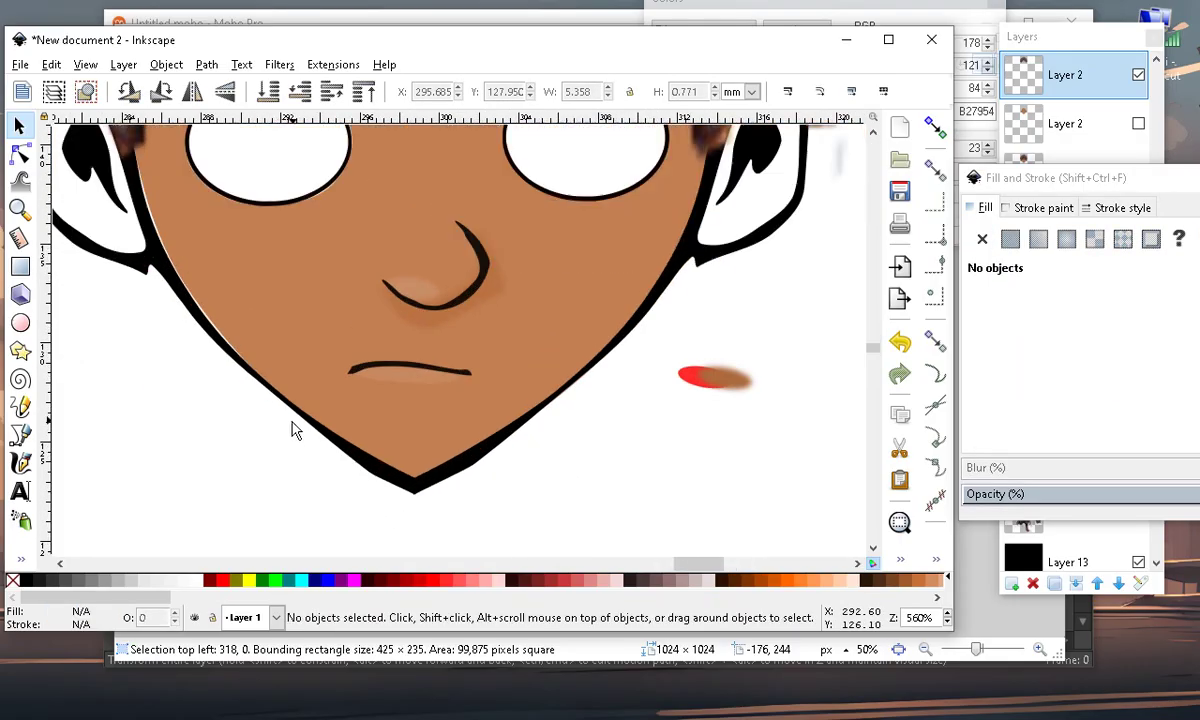
Duplicate the lower-lip highlight and move the copy up to just above the mouth line
left_click(398, 362)
scroll(435, 321, "up", 2)
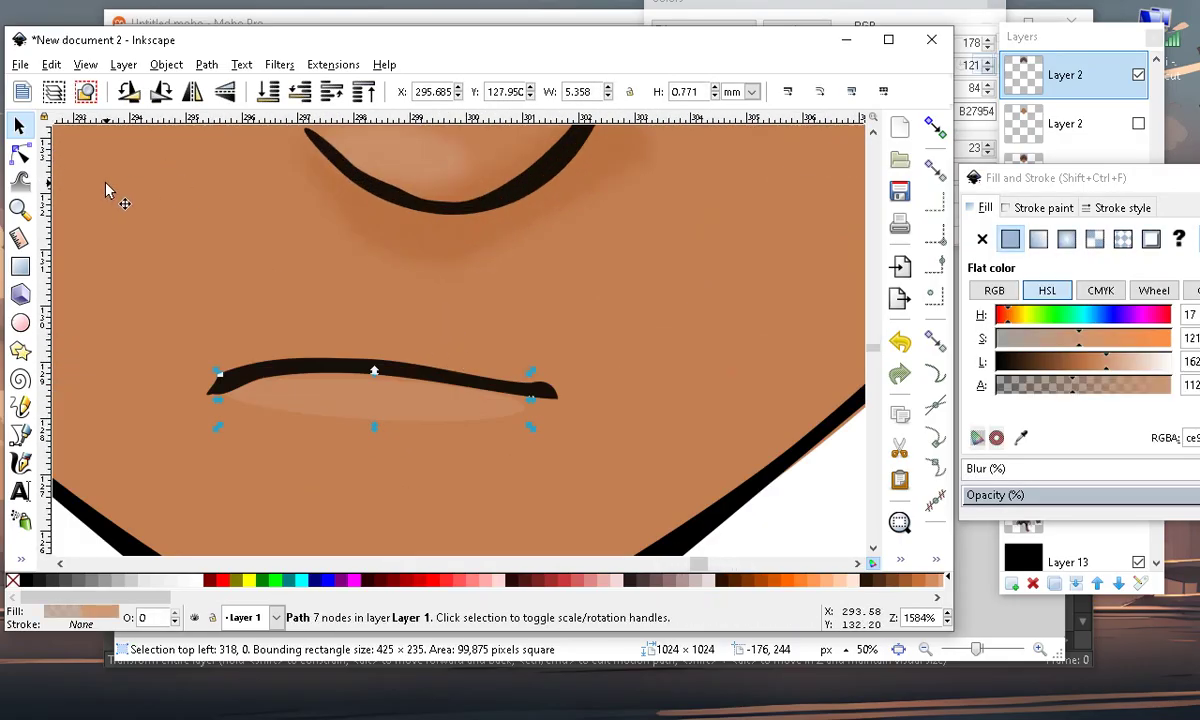
left_click(51, 64)
left_click(437, 421)
left_click(53, 65)
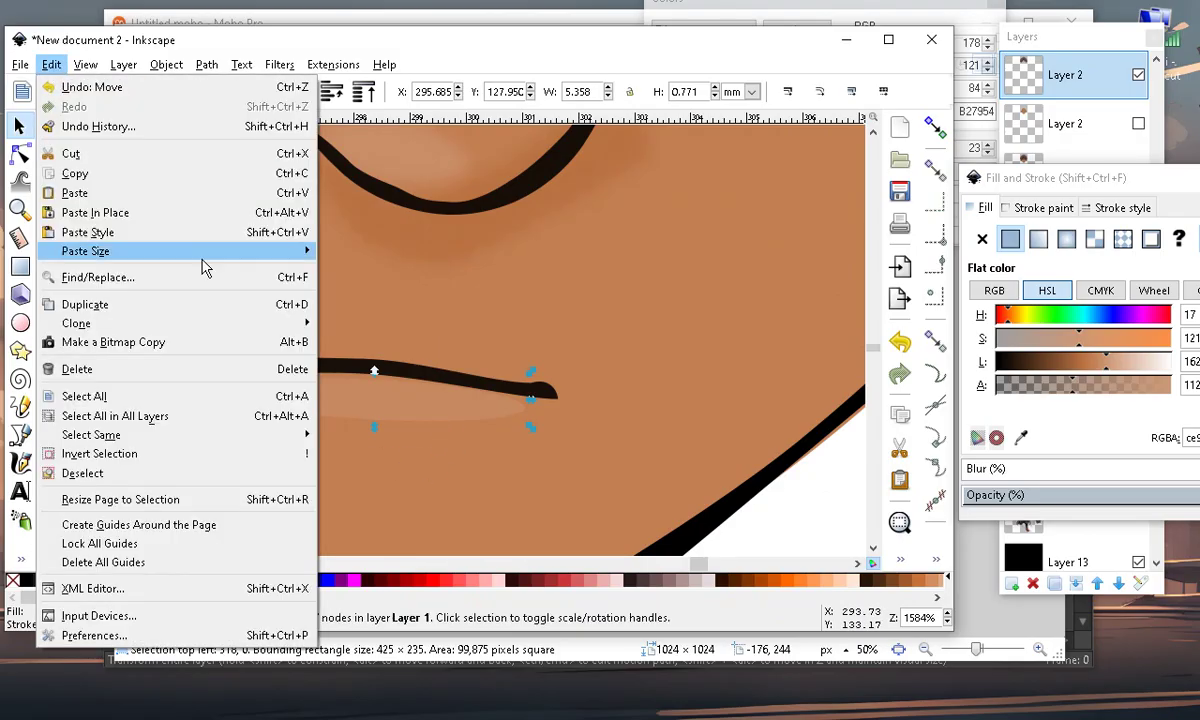
left_click(127, 314)
left_click_drag(383, 415, 392, 374)
scroll(392, 374, "down", 3)
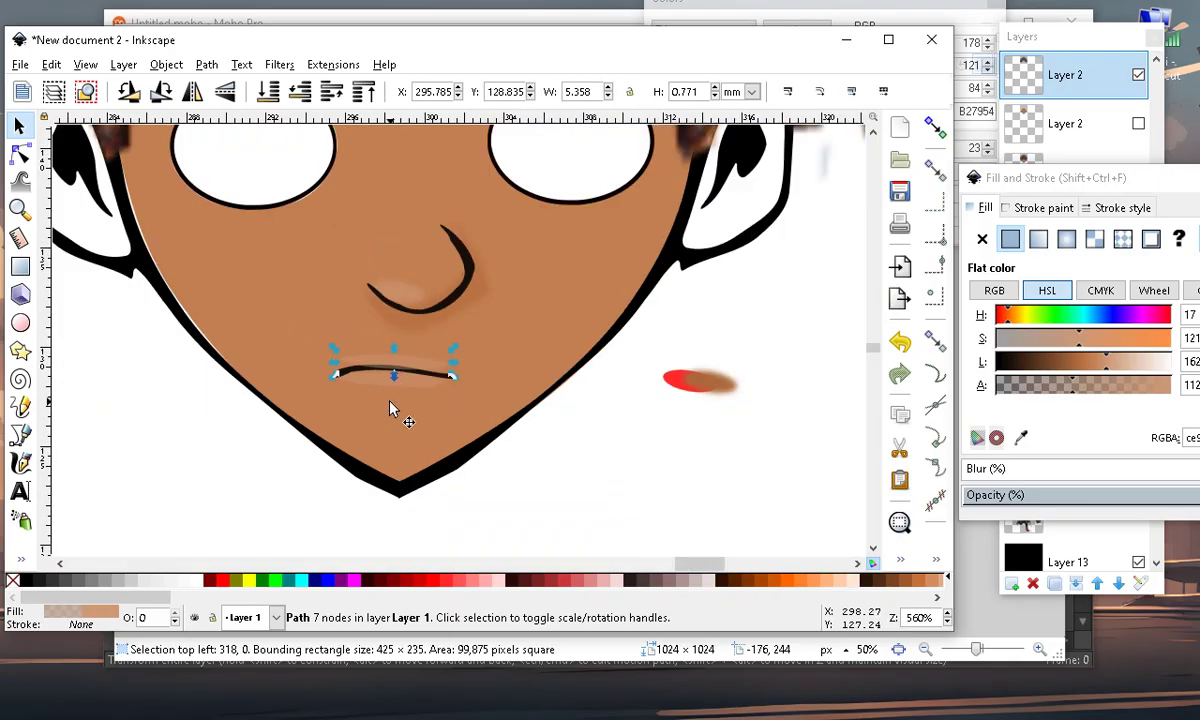
Pull the upper-lip highlight's left nodes down to the mouth line's left end and lower the shape behind the line
scroll(391, 407, "up", 1)
left_click(19, 153)
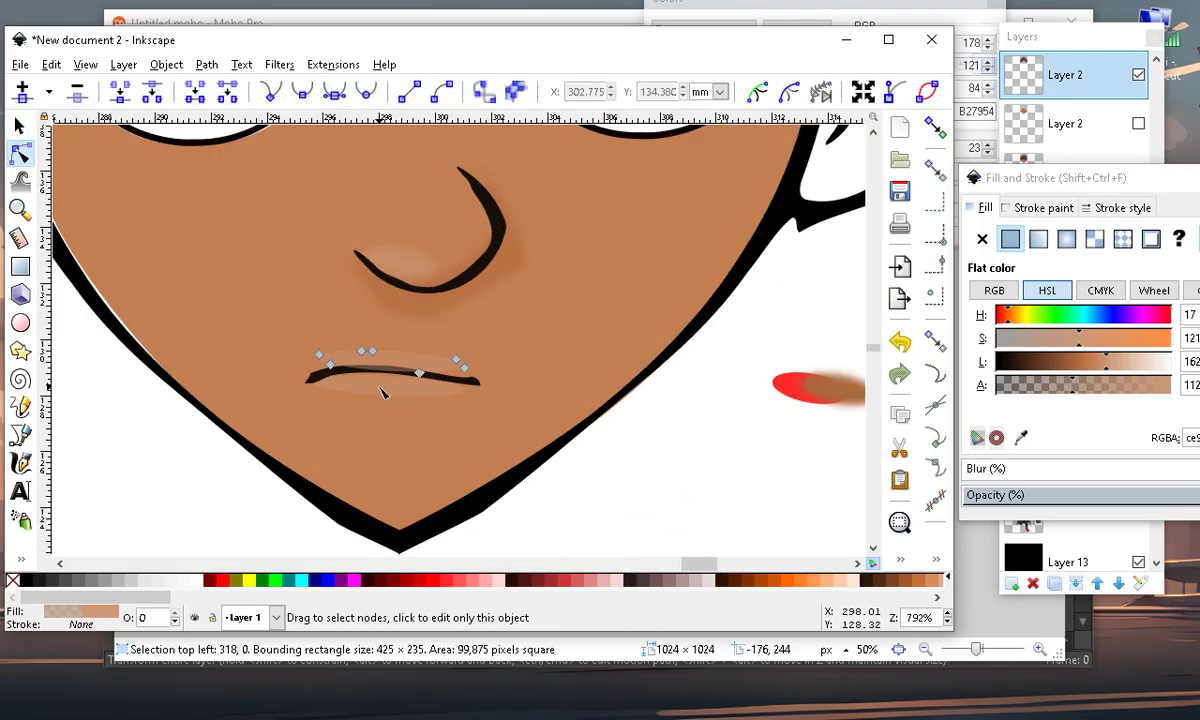
scroll(366, 367, "up", 2)
left_click_drag(277, 345, 241, 396)
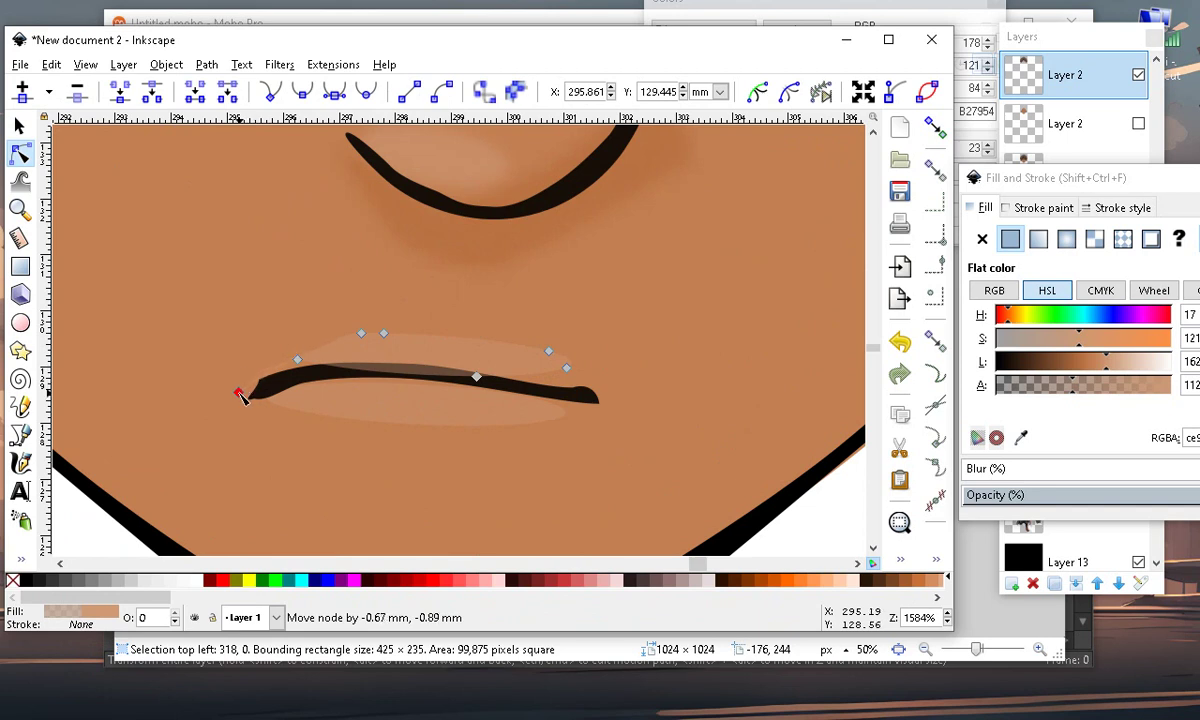
left_click_drag(296, 358, 280, 381)
left_click(19, 126)
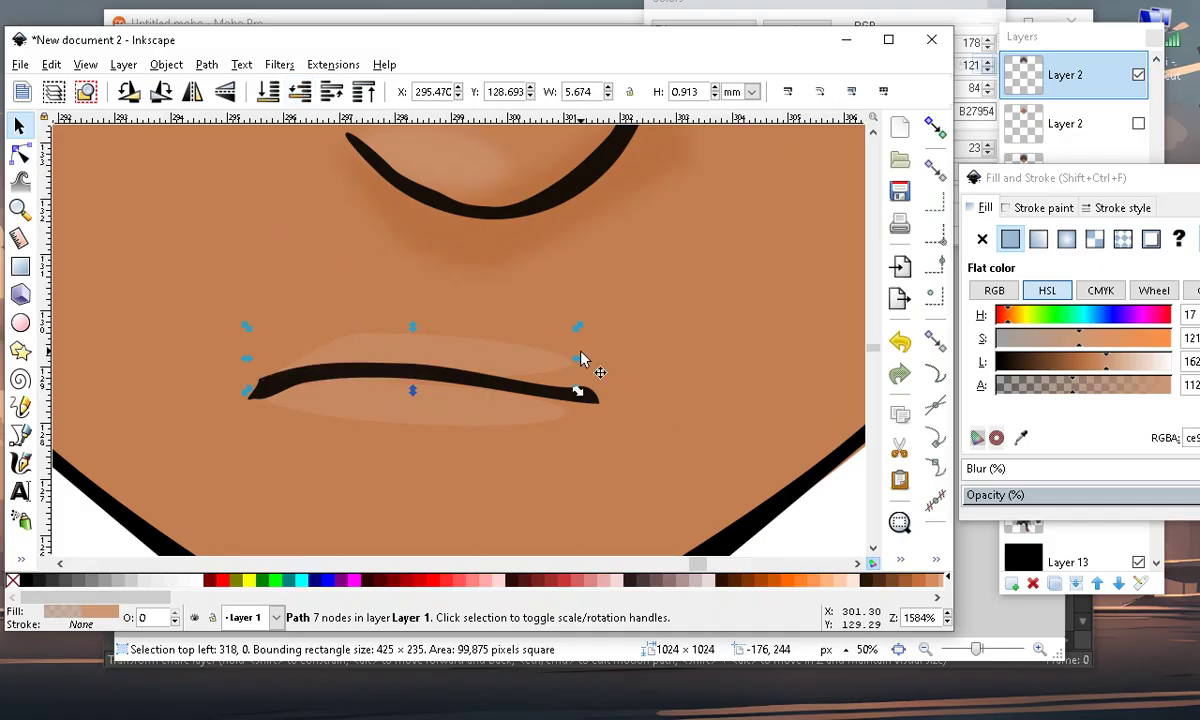
scroll(583, 360, "down", 2)
scroll(583, 360, "up", 1)
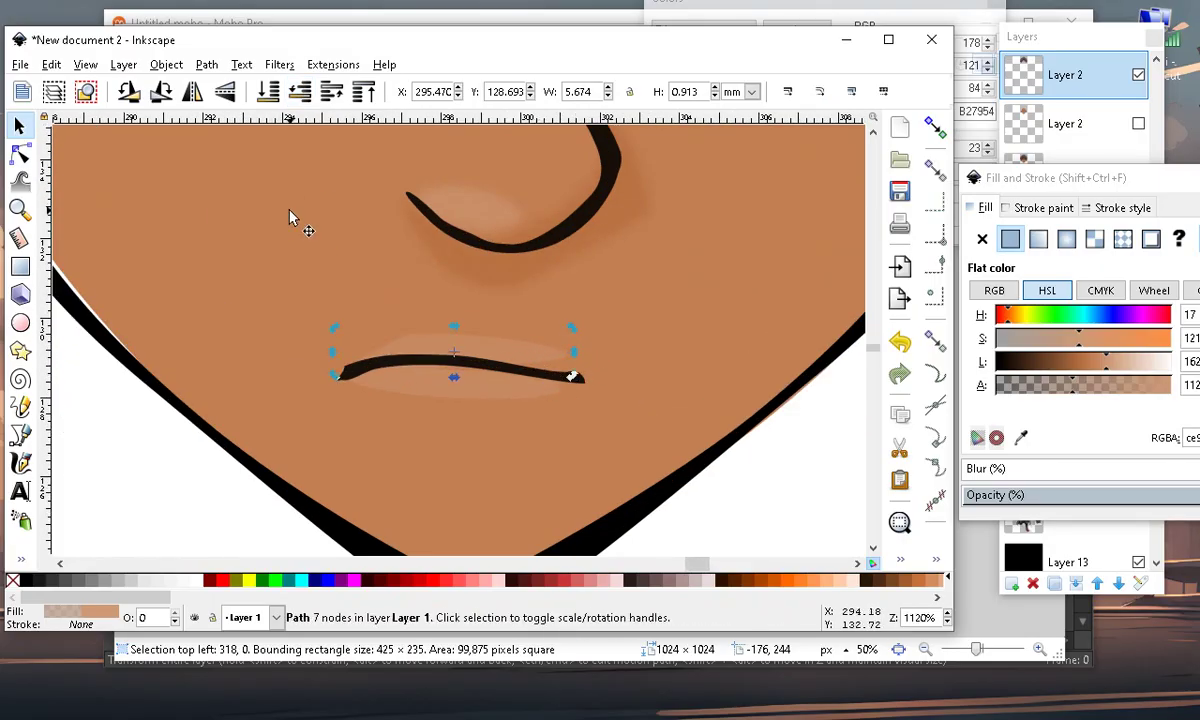
scroll(572, 376, "up", 2)
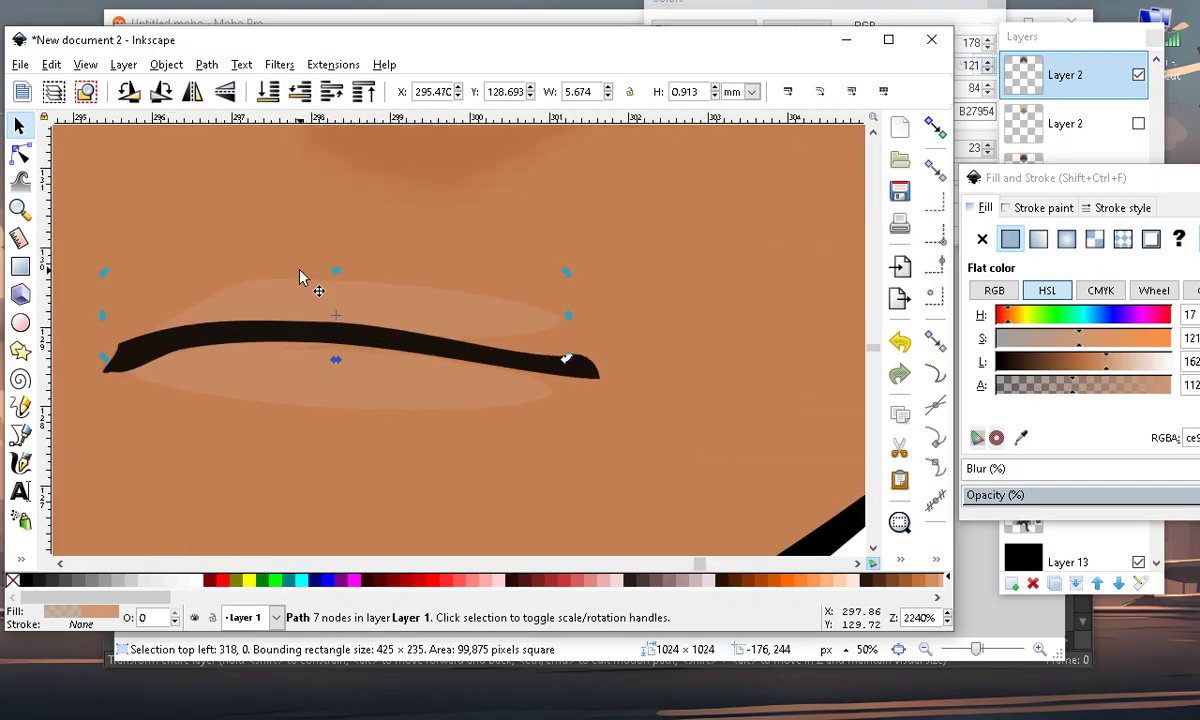
Move the upper-lip highlight's right nodes onto the mouth line's right end and lower its two top nodes into a shallow arch
left_click(20, 152)
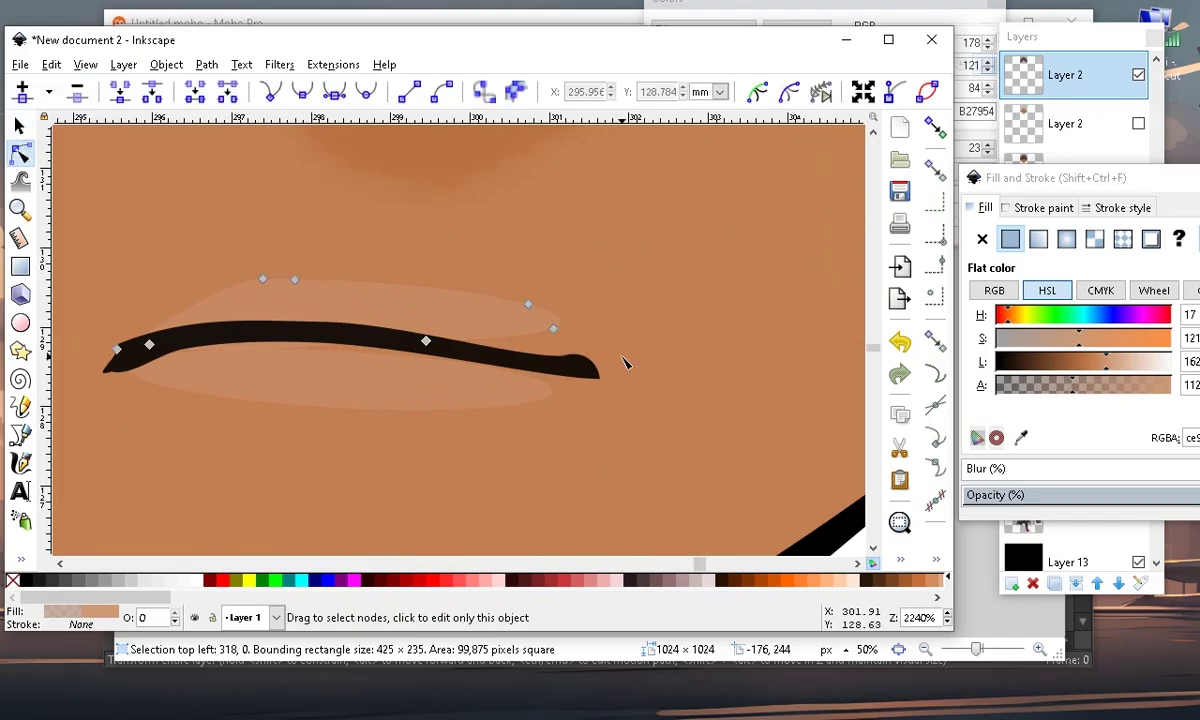
left_click_drag(554, 329, 575, 356)
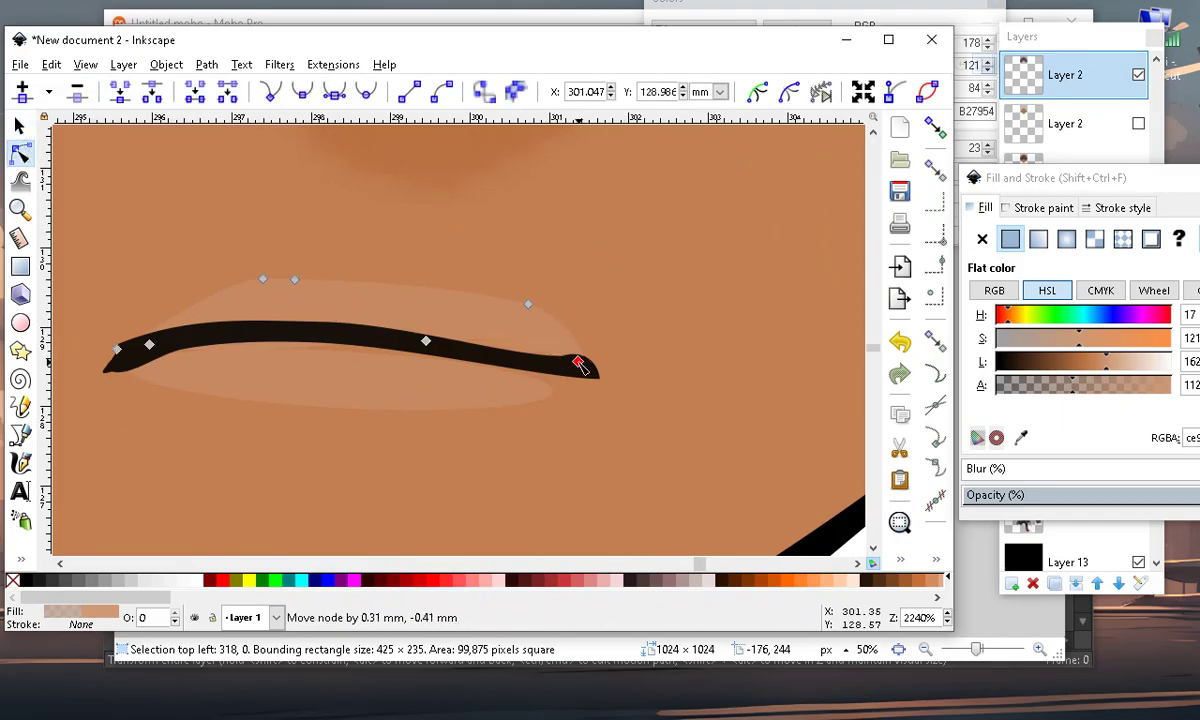
left_click_drag(529, 304, 551, 353)
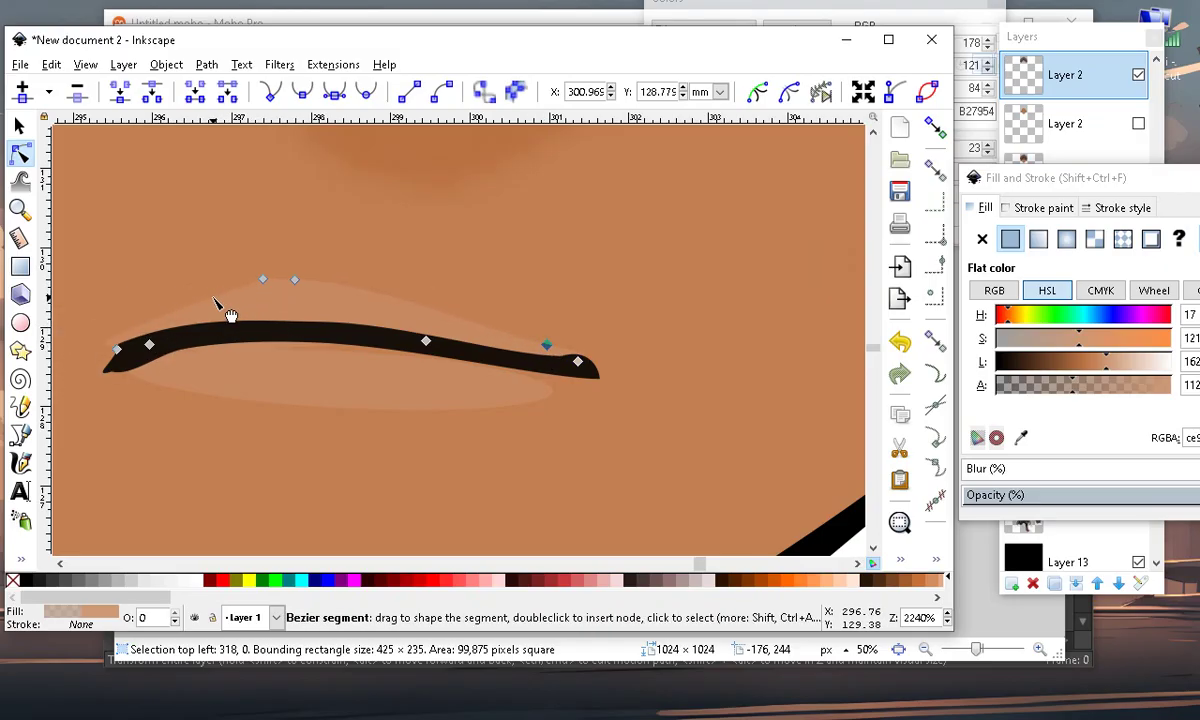
left_click_drag(265, 282, 223, 303)
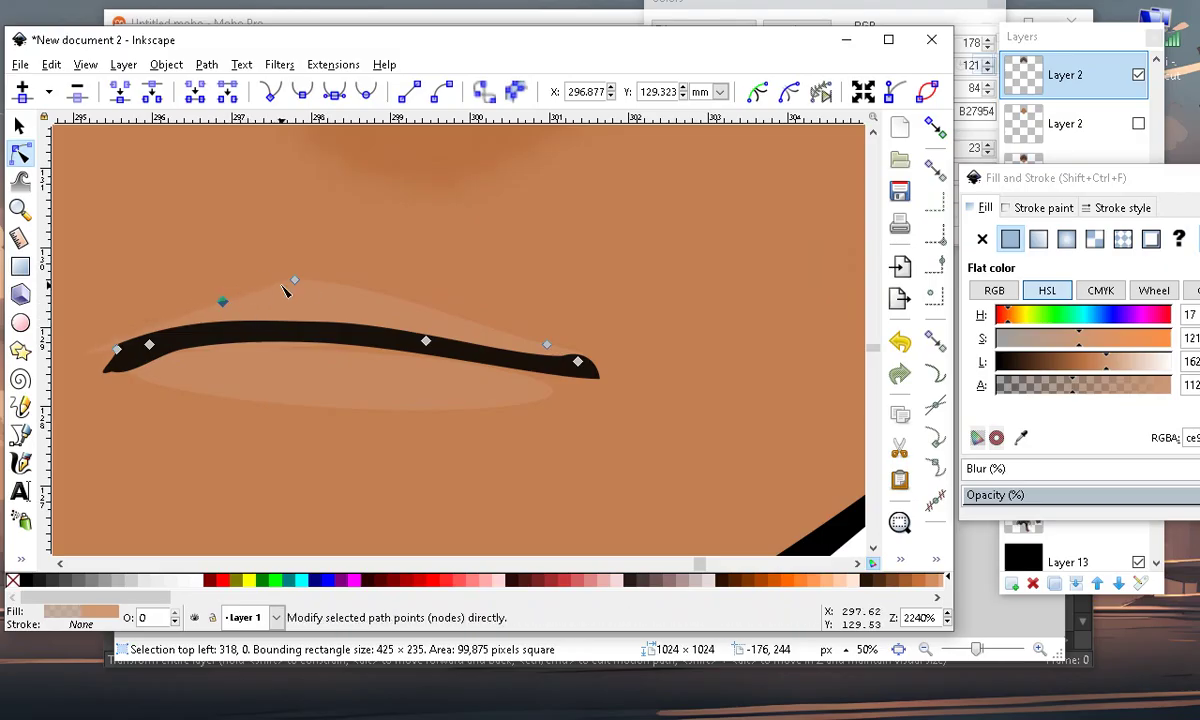
left_click_drag(297, 282, 346, 298)
scroll(376, 585, "down", 2)
scroll(443, 432, "down", 3)
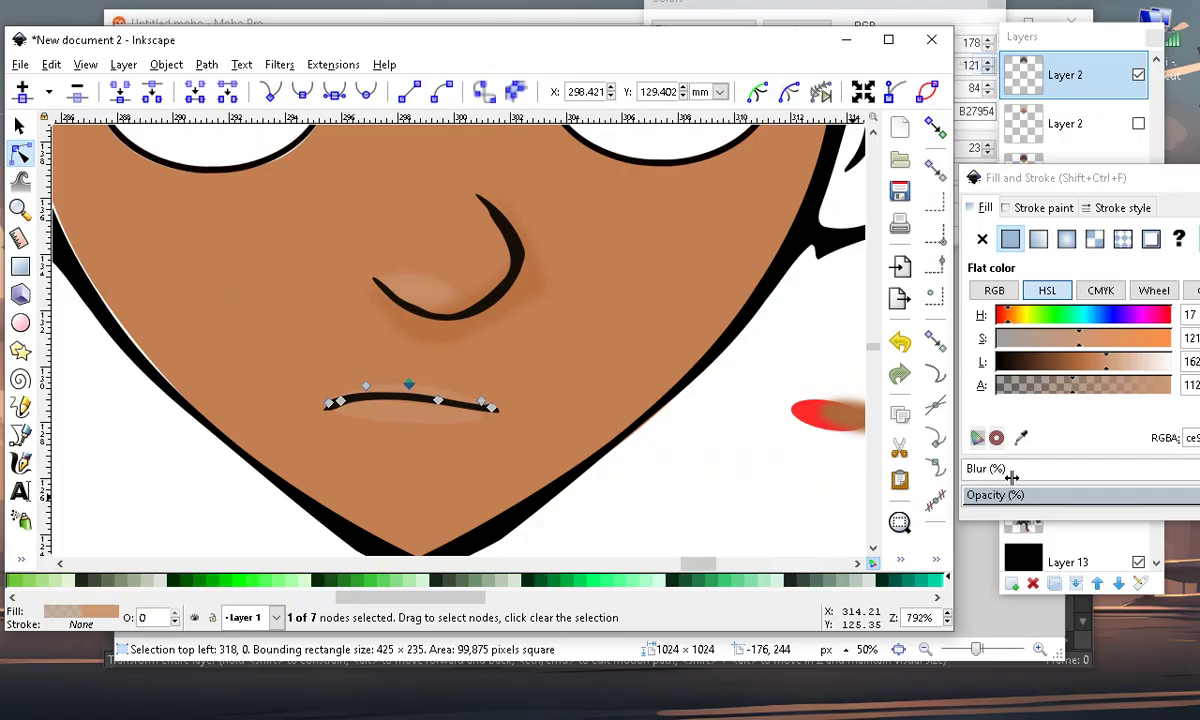
Apply a slight blur to the upper-lip highlight, deselect it and check the mouth
left_click(976, 469)
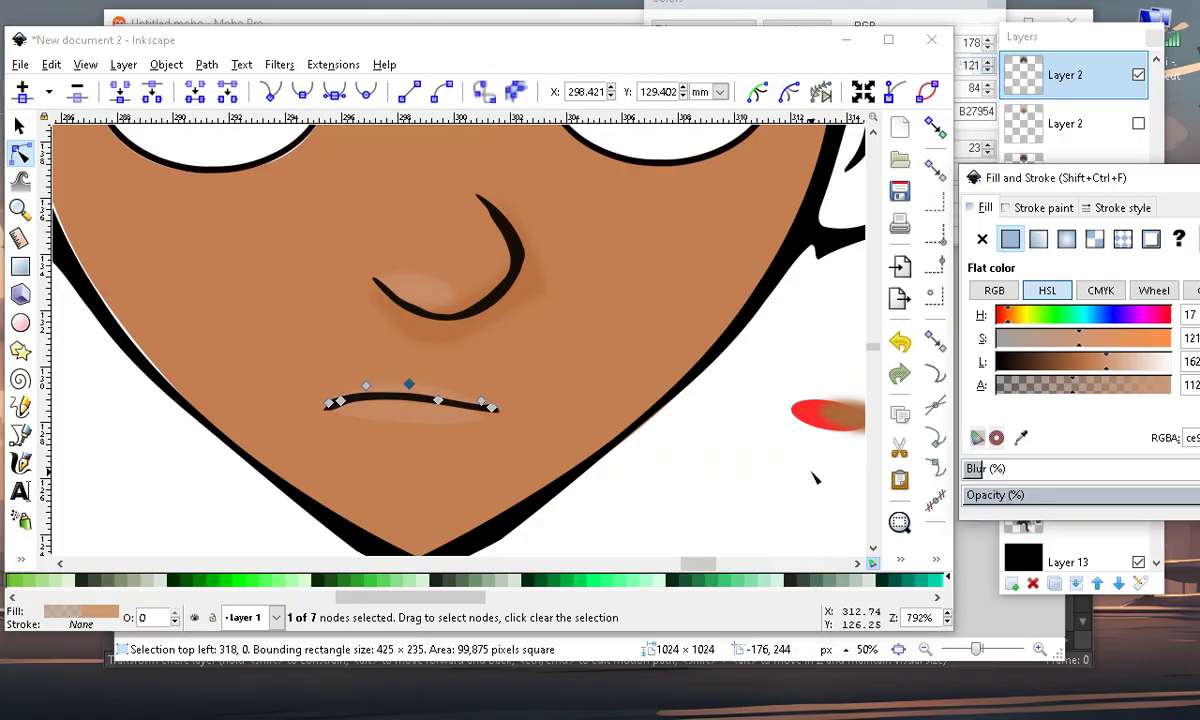
left_click(712, 461)
scroll(263, 413, "down", 2)
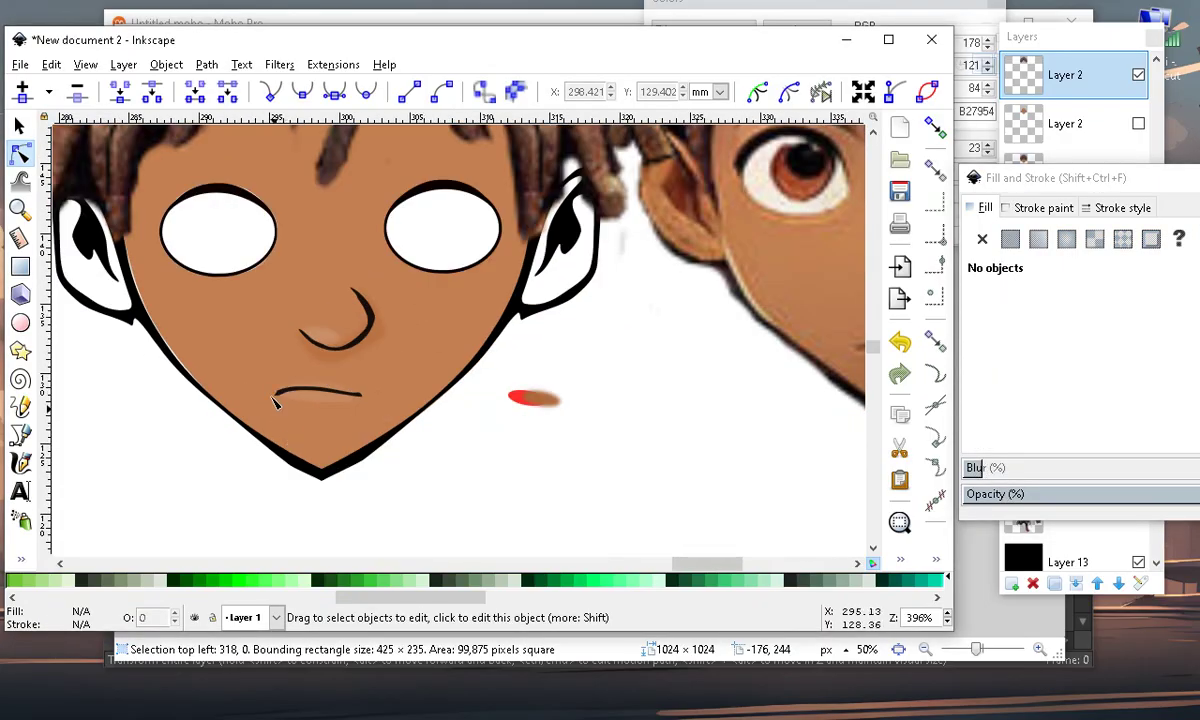
scroll(276, 401, "up", 2)
scroll(455, 386, "down", 4)
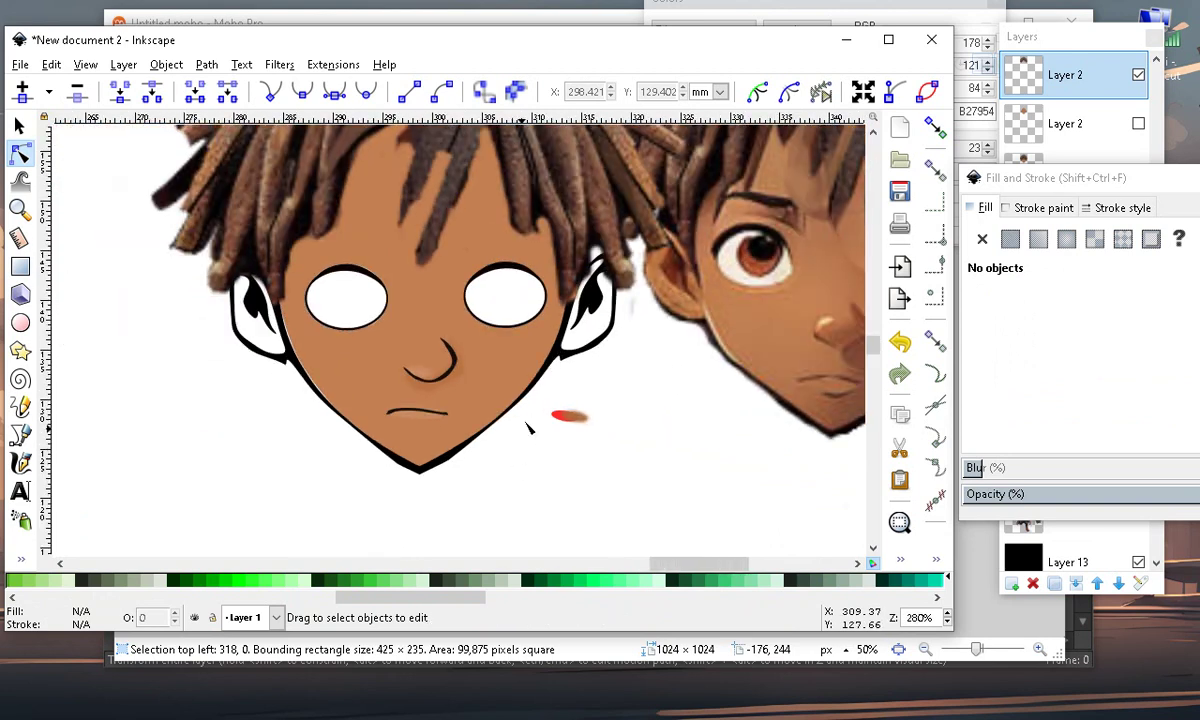
scroll(410, 430, "up", 2)
scroll(410, 432, "up", 2)
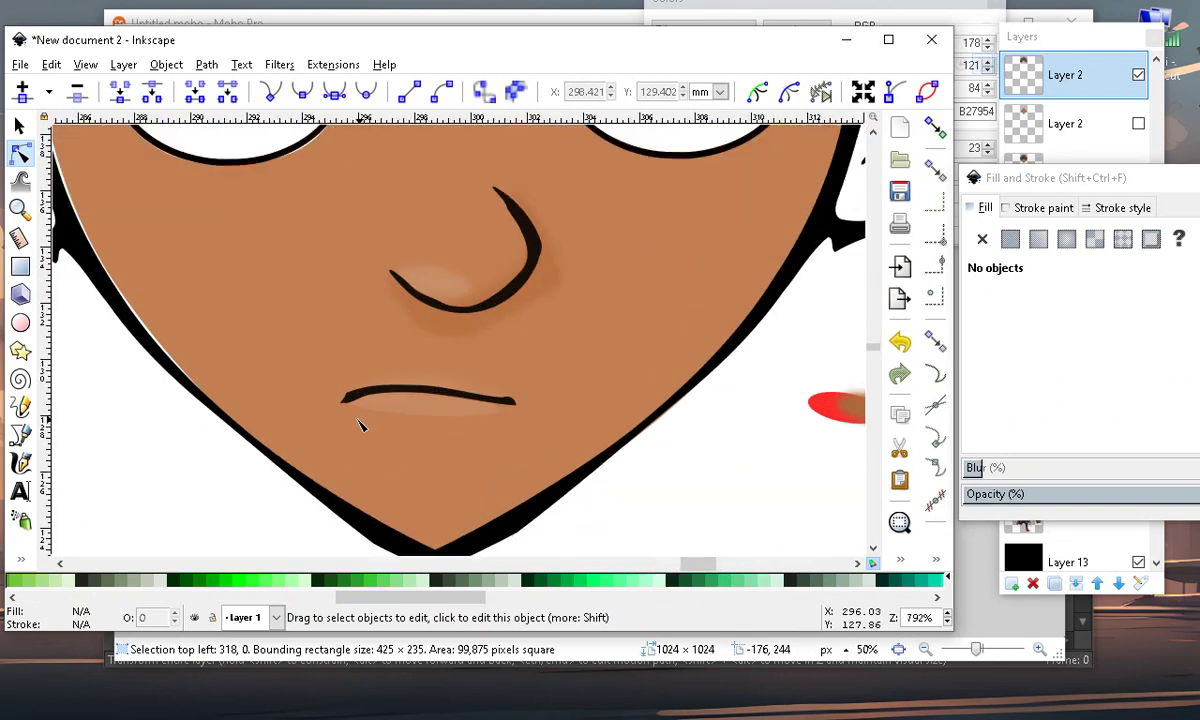
scroll(419, 427, "down", 2)
scroll(430, 445, "up", 1)
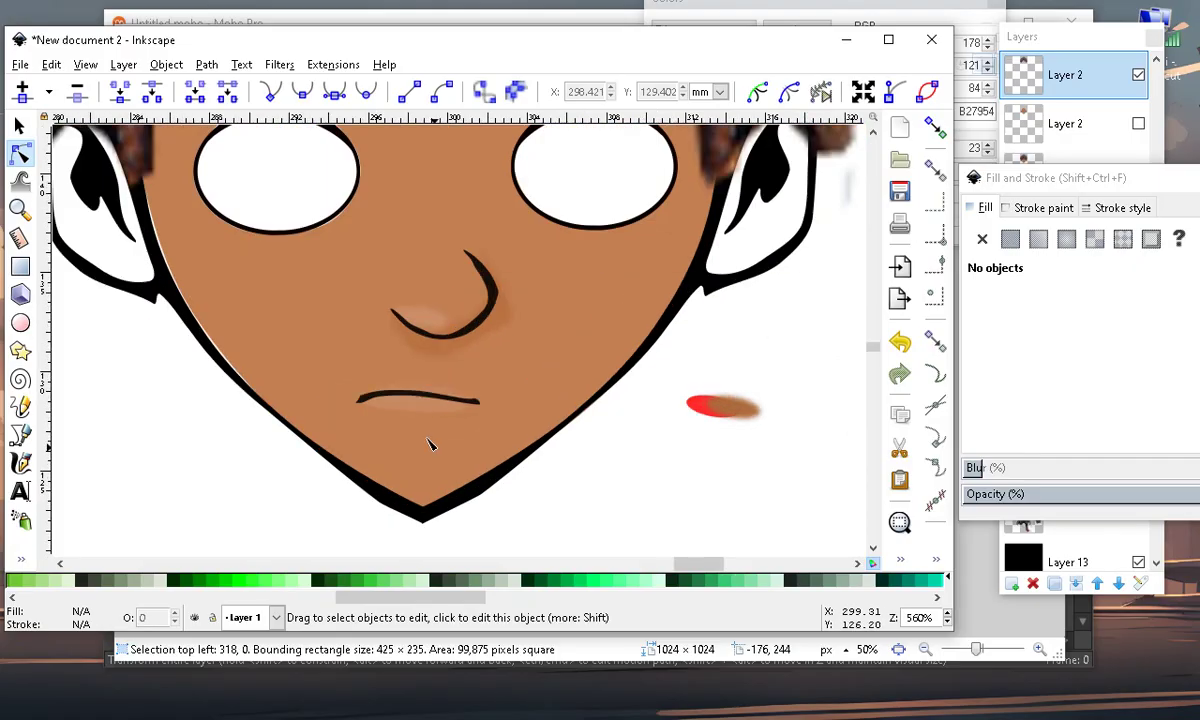
Move the skin fill's left jaw node outward under the black face outline to close the white gap, then deselect it
scroll(390, 291, "down", 4)
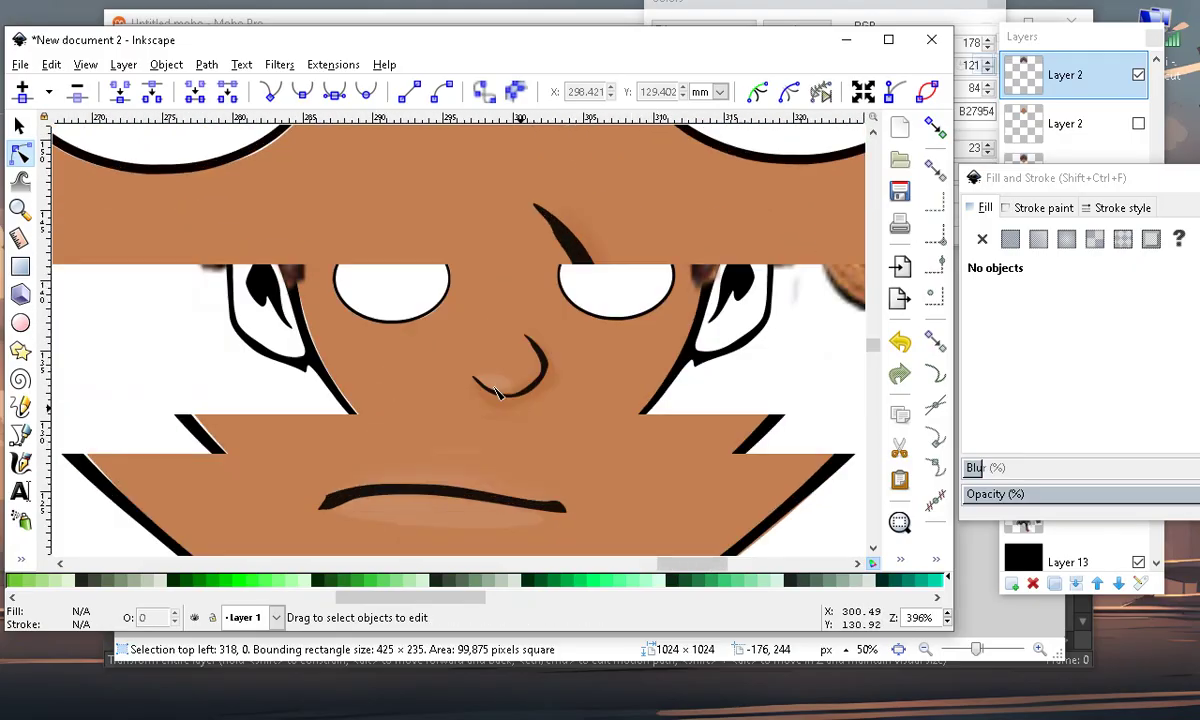
scroll(436, 374, "up", 3)
left_click(388, 345)
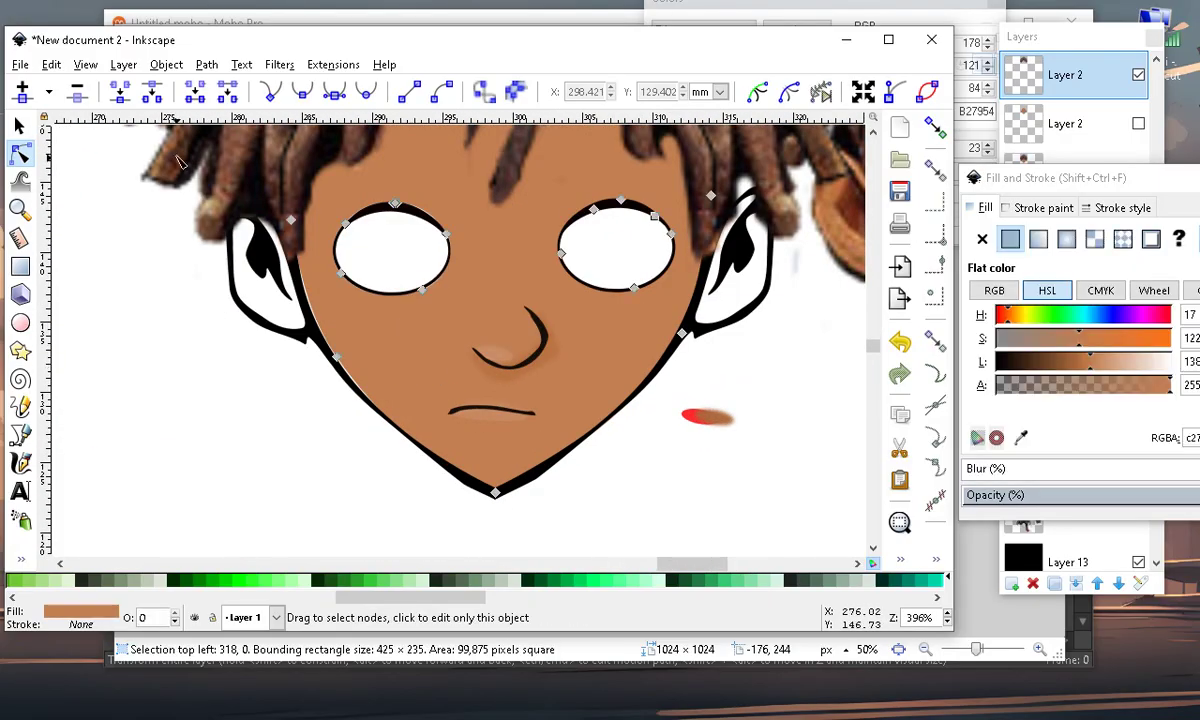
scroll(392, 295, "up", 2)
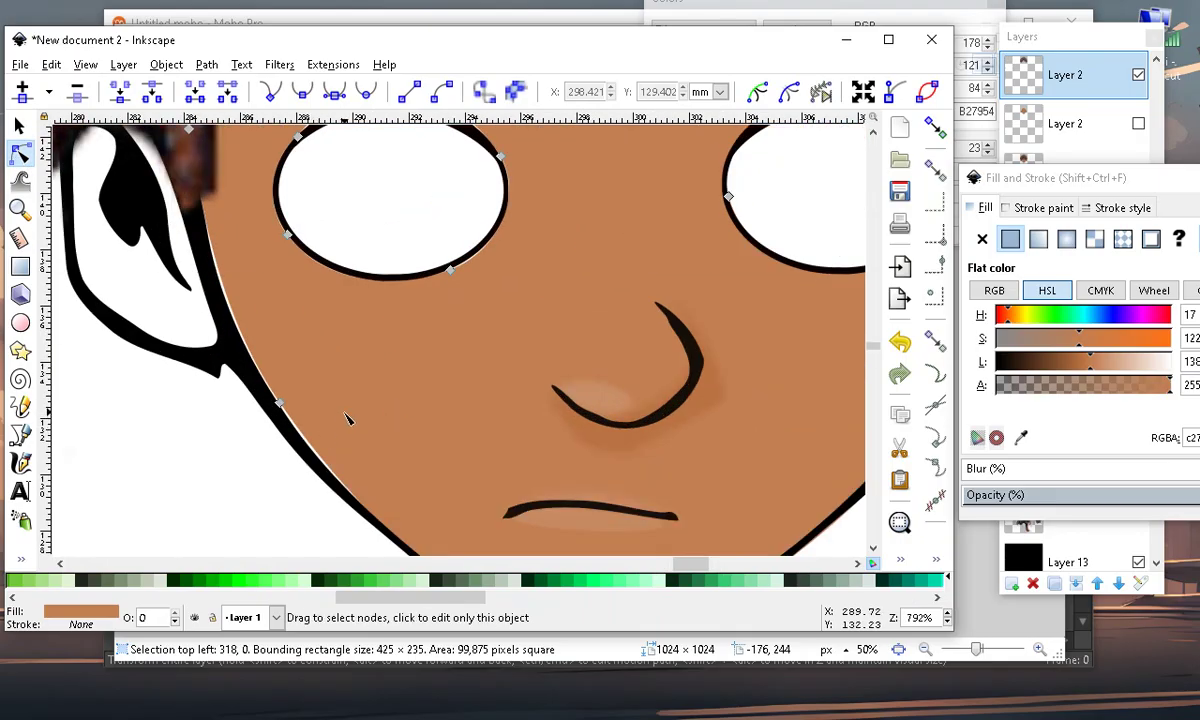
left_click_drag(281, 404, 281, 415)
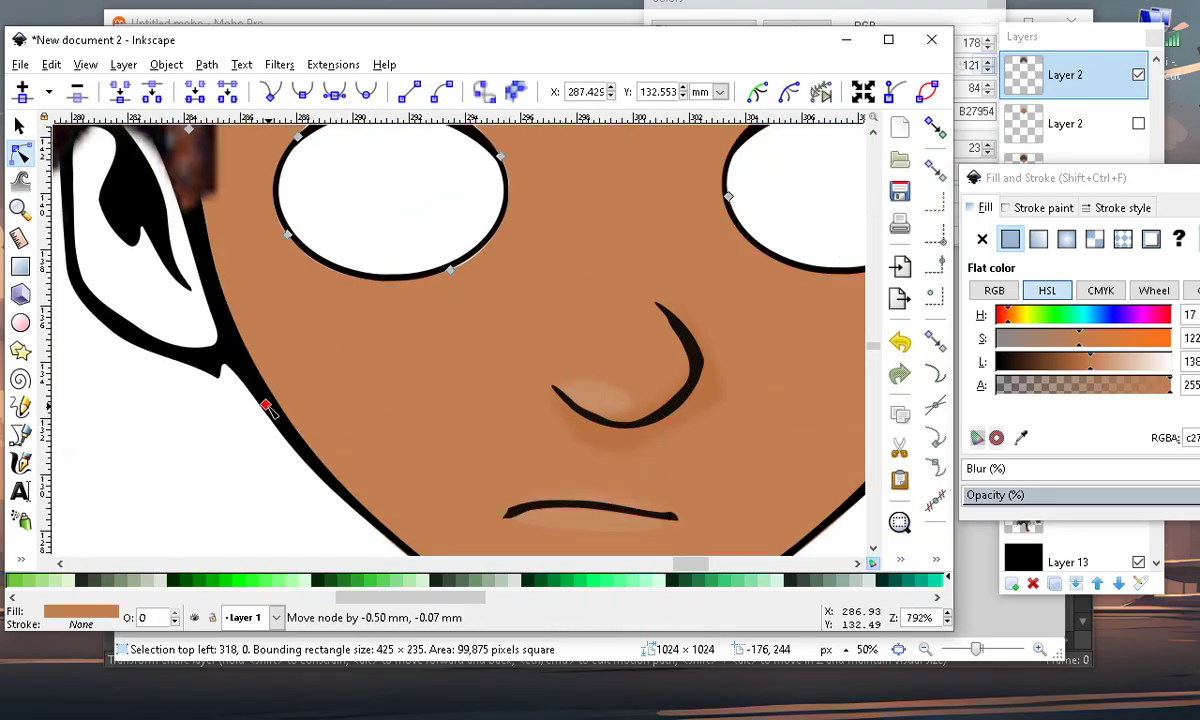
scroll(266, 405, "down", 5)
left_click(222, 522)
Lower the node on the outer right edge of the left eye's thick upper lid shape
scroll(537, 335, "up", 2)
scroll(537, 335, "down", 1)
scroll(503, 316, "up", 3)
scroll(490, 345, "down", 4)
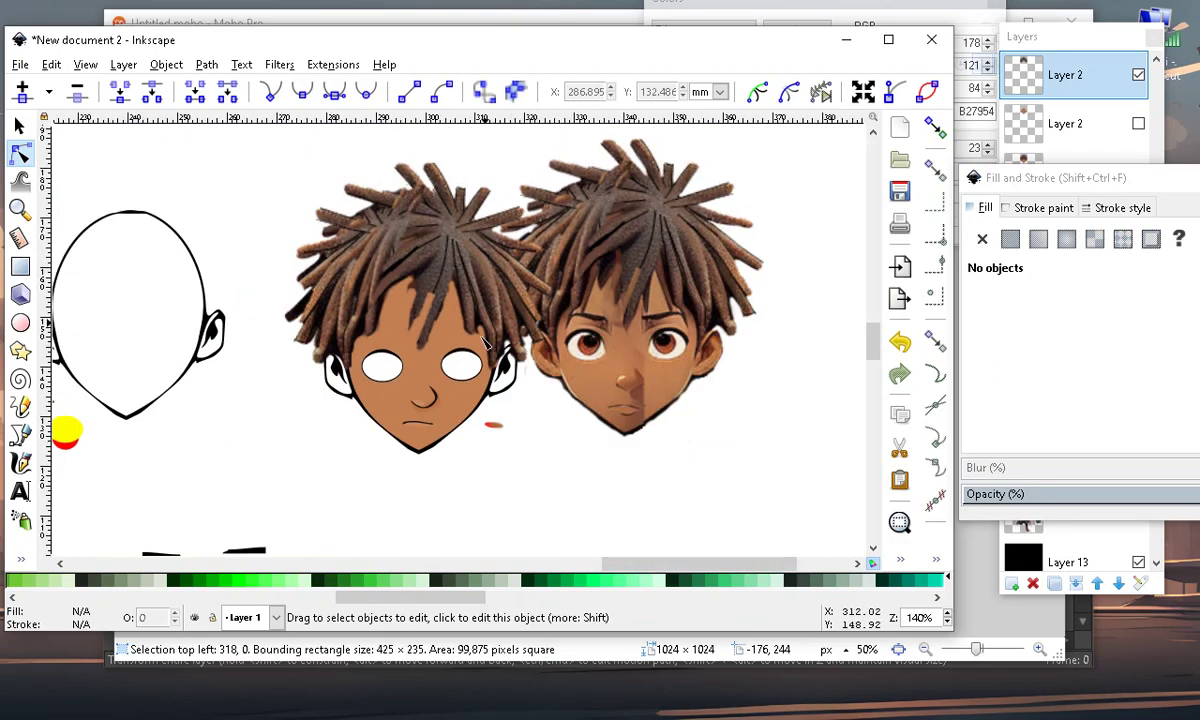
scroll(484, 342, "up", 3)
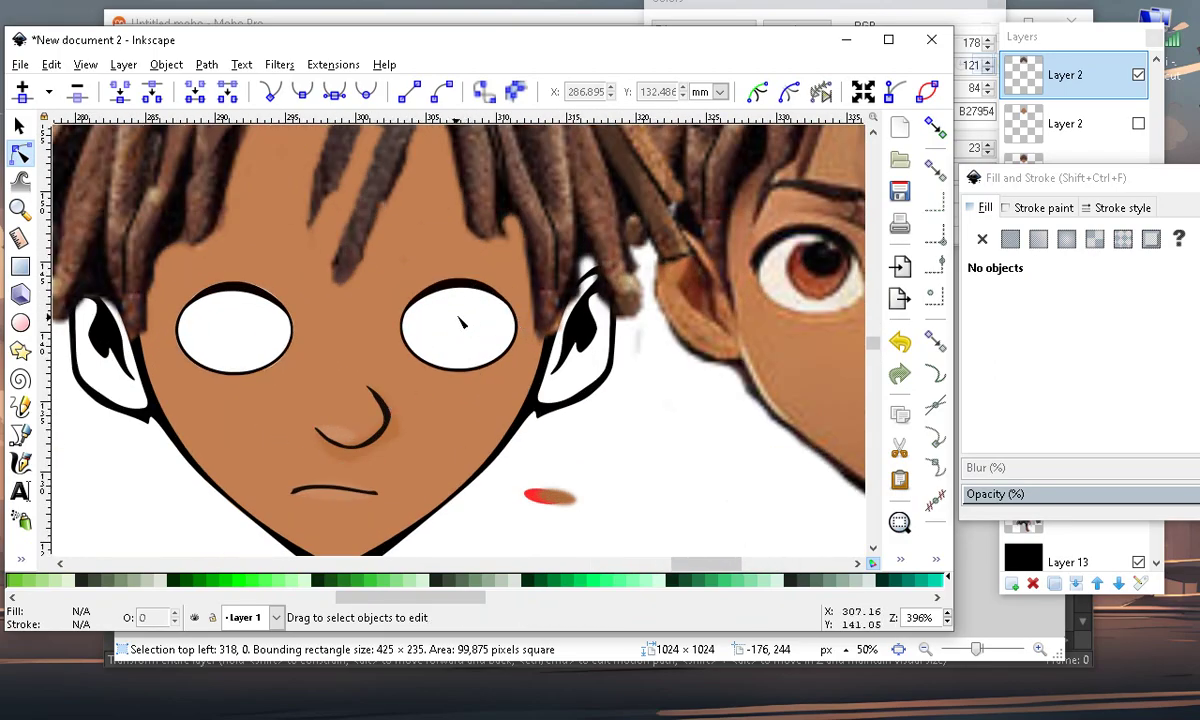
scroll(230, 270, "up", 3)
left_click(20, 152)
left_click(186, 192)
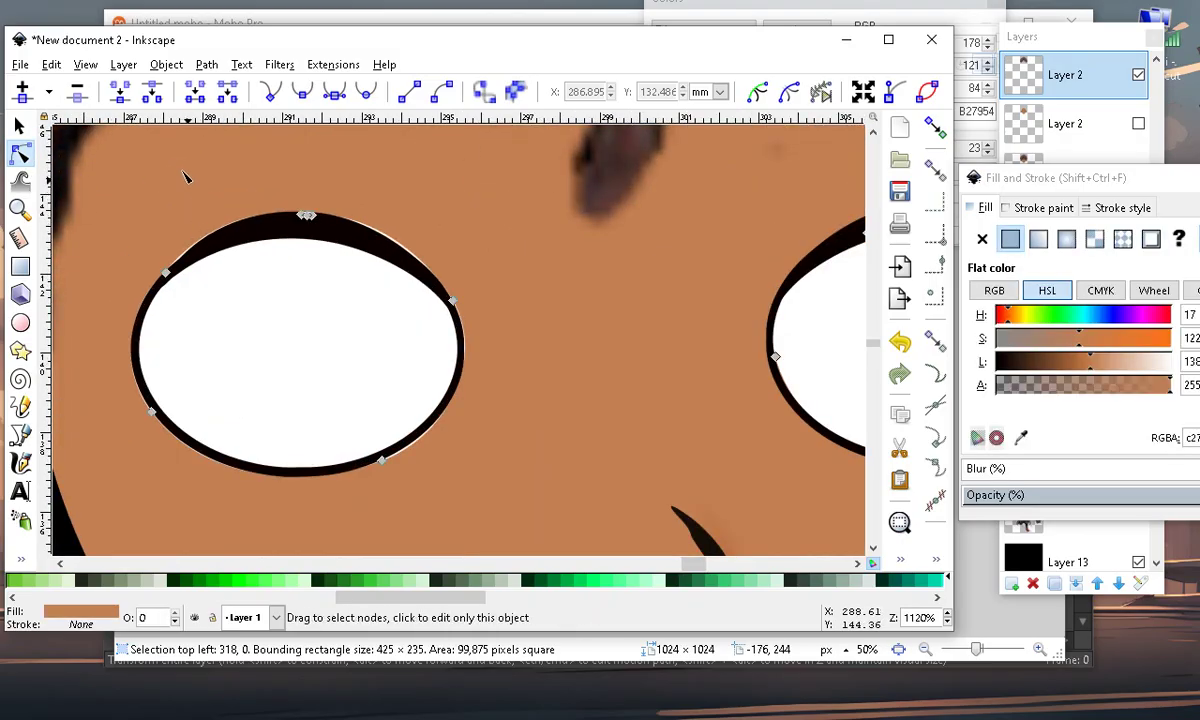
left_click(398, 240)
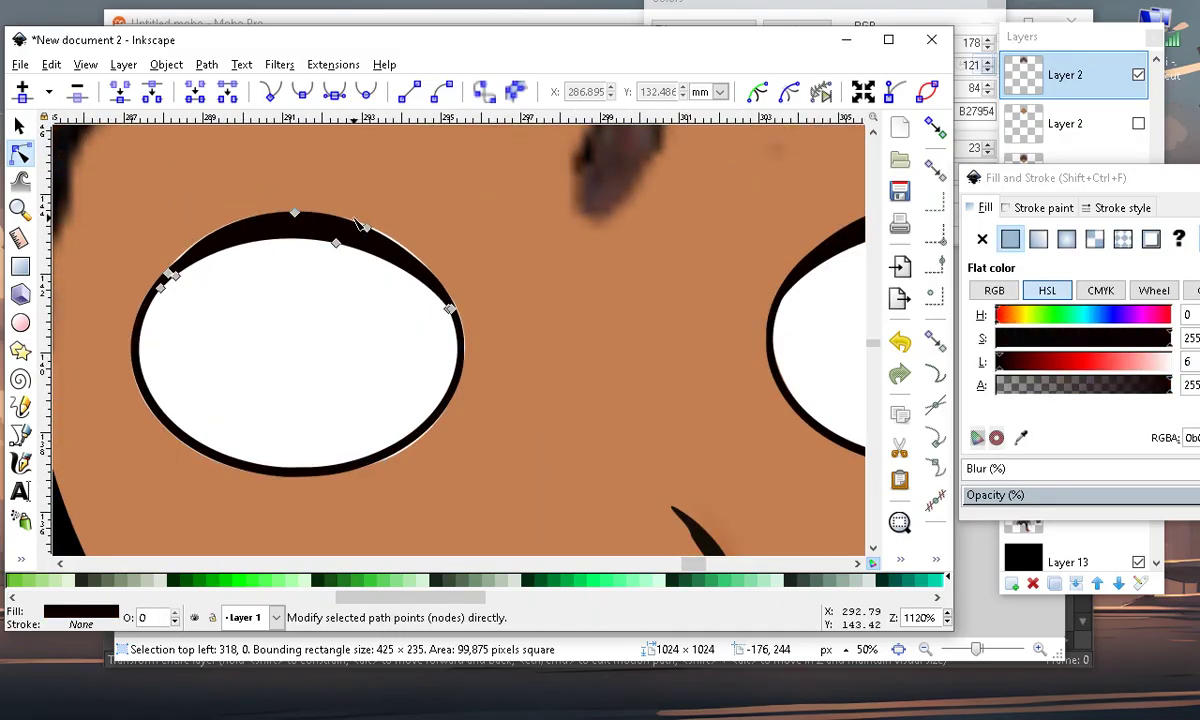
mouse_move(372, 212)
left_mouse_down()
mouse_move(363, 247)
mouse_move(374, 231)
left_mouse_up()
Pull the skin fill's nodes around the left eye opening under the black eye outline to close the white gaps, then deselect
left_click(112, 500)
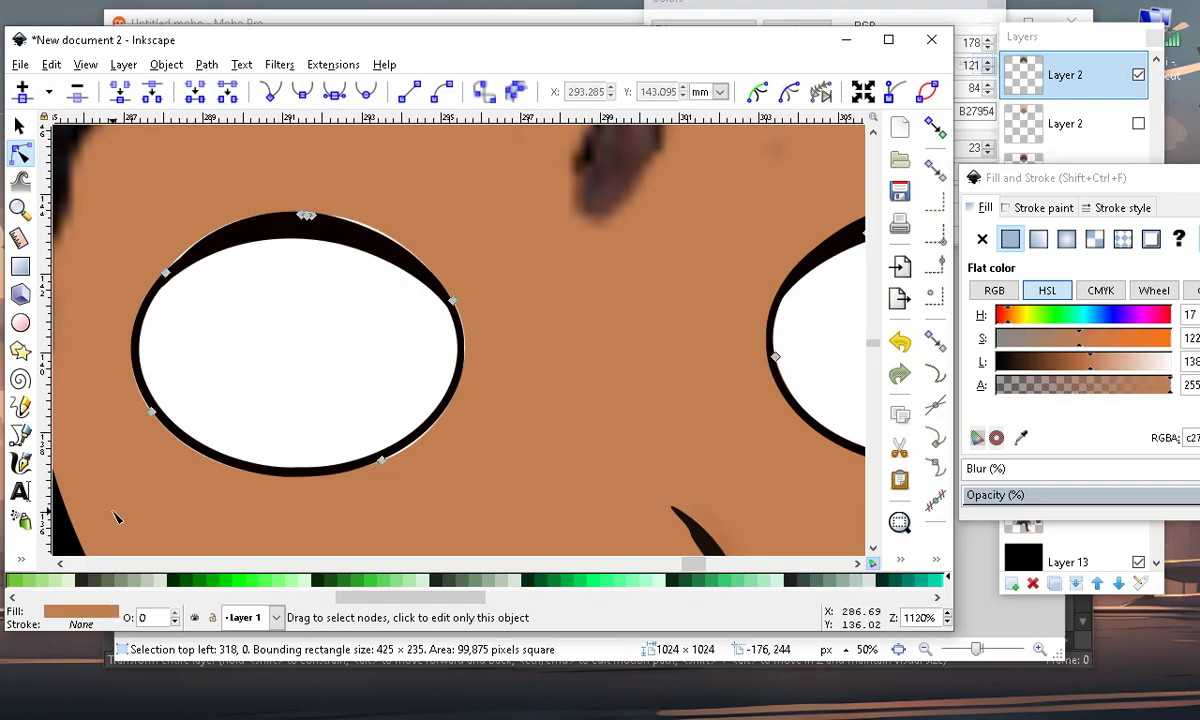
scroll(114, 325, "up", 1)
mouse_move(186, 253)
left_mouse_down()
mouse_move(206, 249)
mouse_move(174, 286)
mouse_move(201, 257)
left_mouse_up()
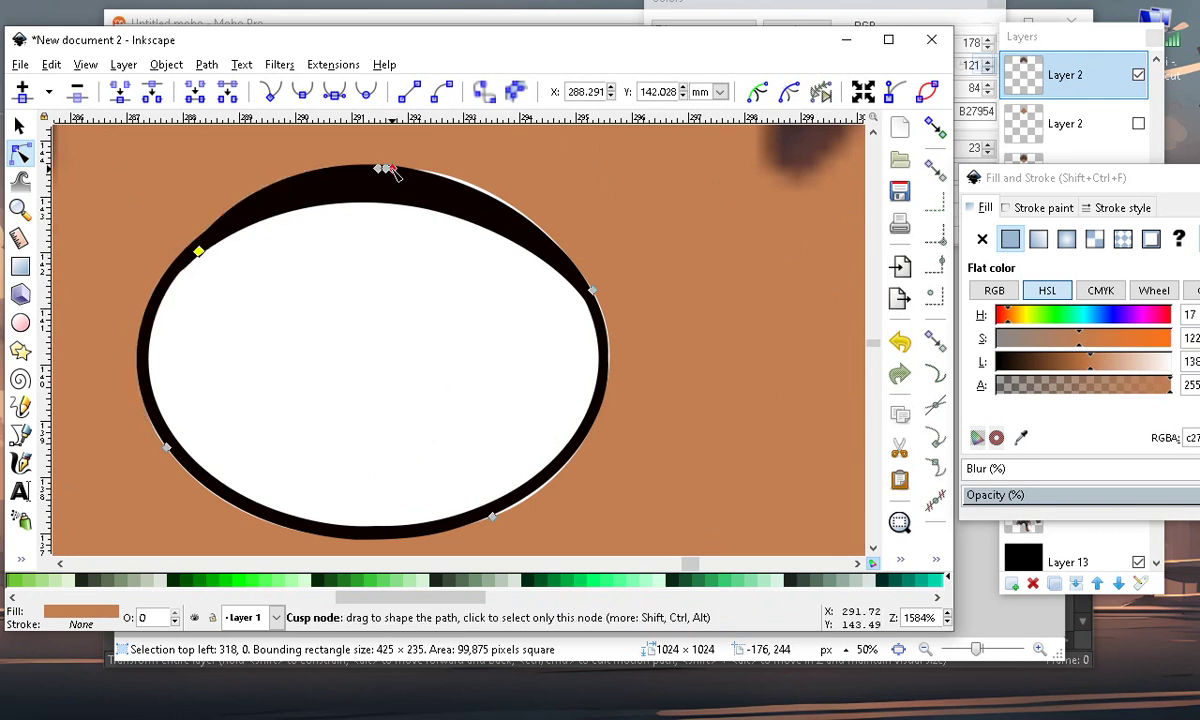
left_click_drag(397, 176, 384, 193)
left_click_drag(596, 294, 593, 300)
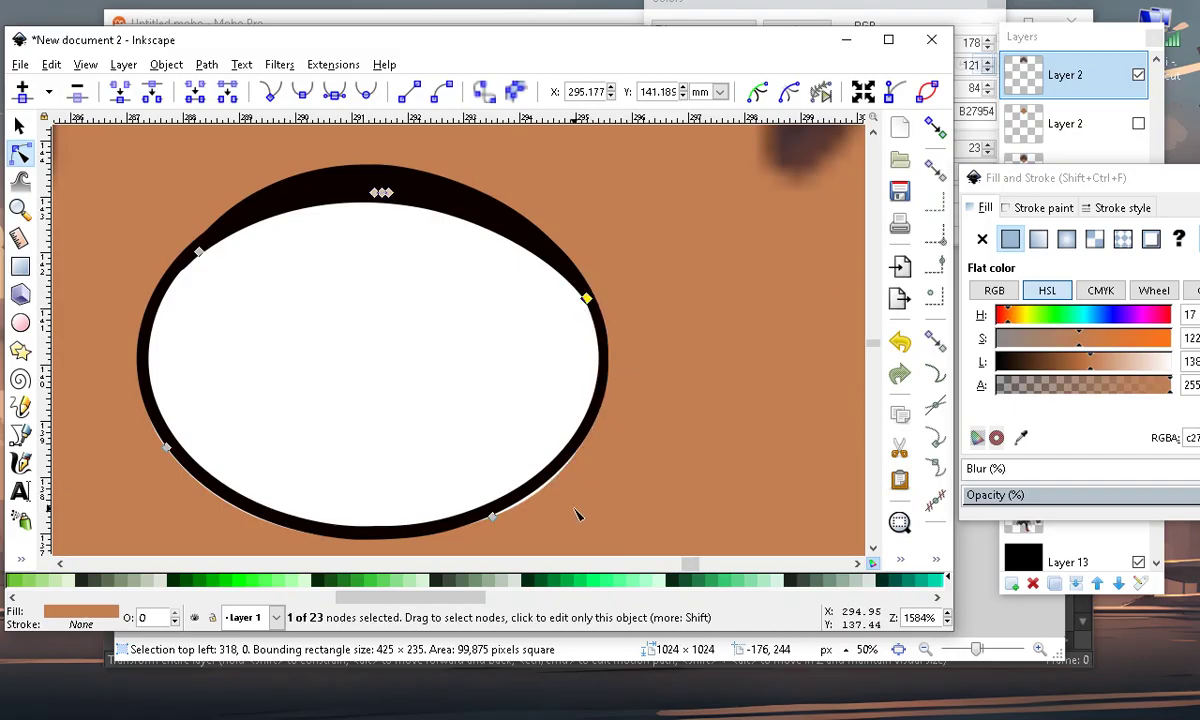
left_click_drag(492, 517, 477, 515)
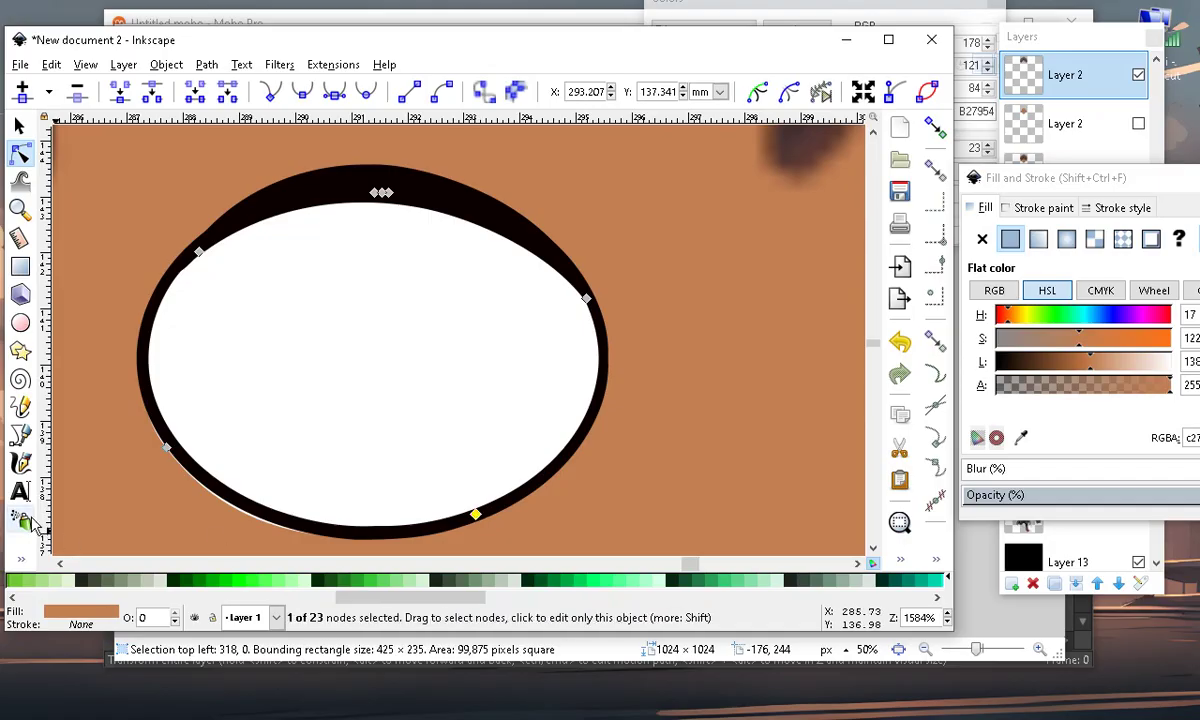
left_click_drag(166, 447, 165, 433)
scroll(262, 413, "down", 6)
double_click(207, 455)
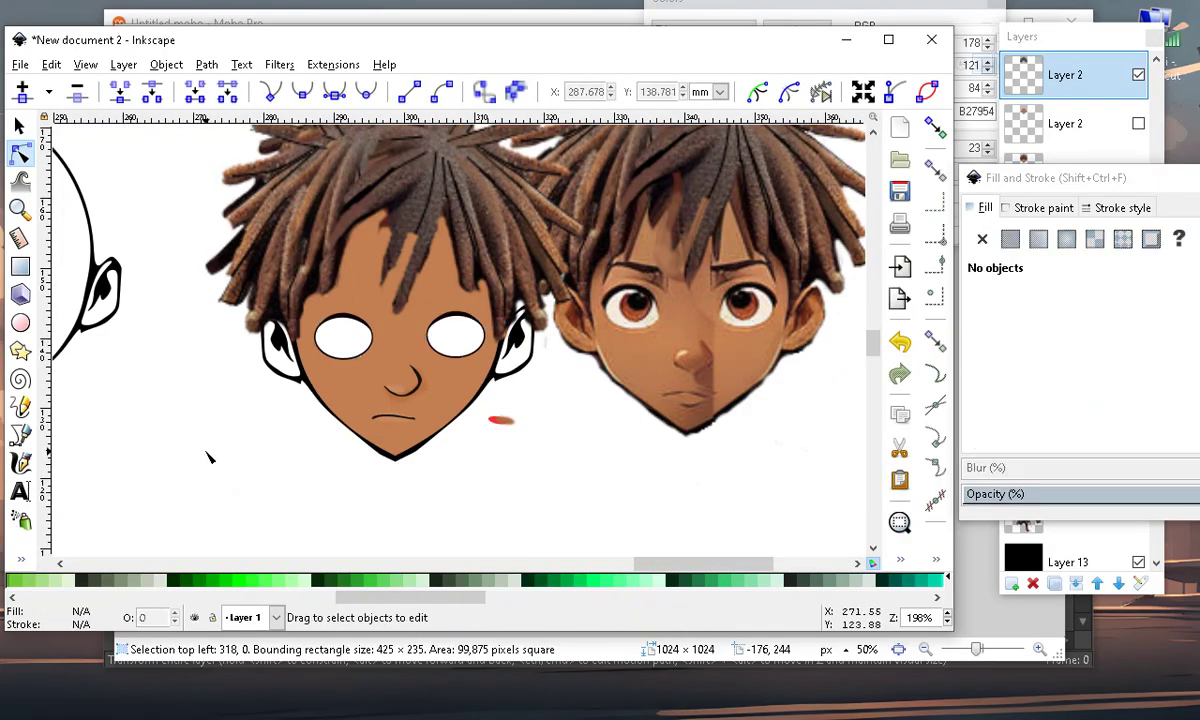
Select the left eye's upper lid shape and duplicate it
scroll(362, 321, "up", 2)
scroll(363, 323, "up", 1)
scroll(246, 421, "down", 2)
scroll(305, 312, "up", 2)
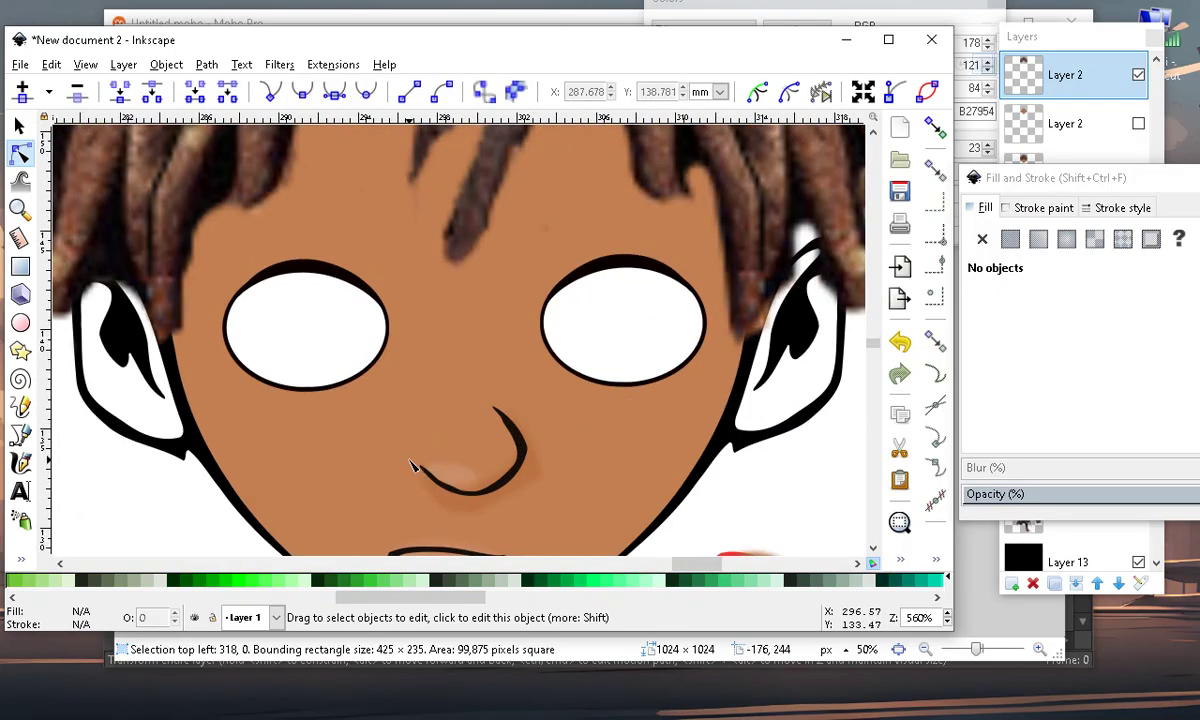
left_click(338, 272)
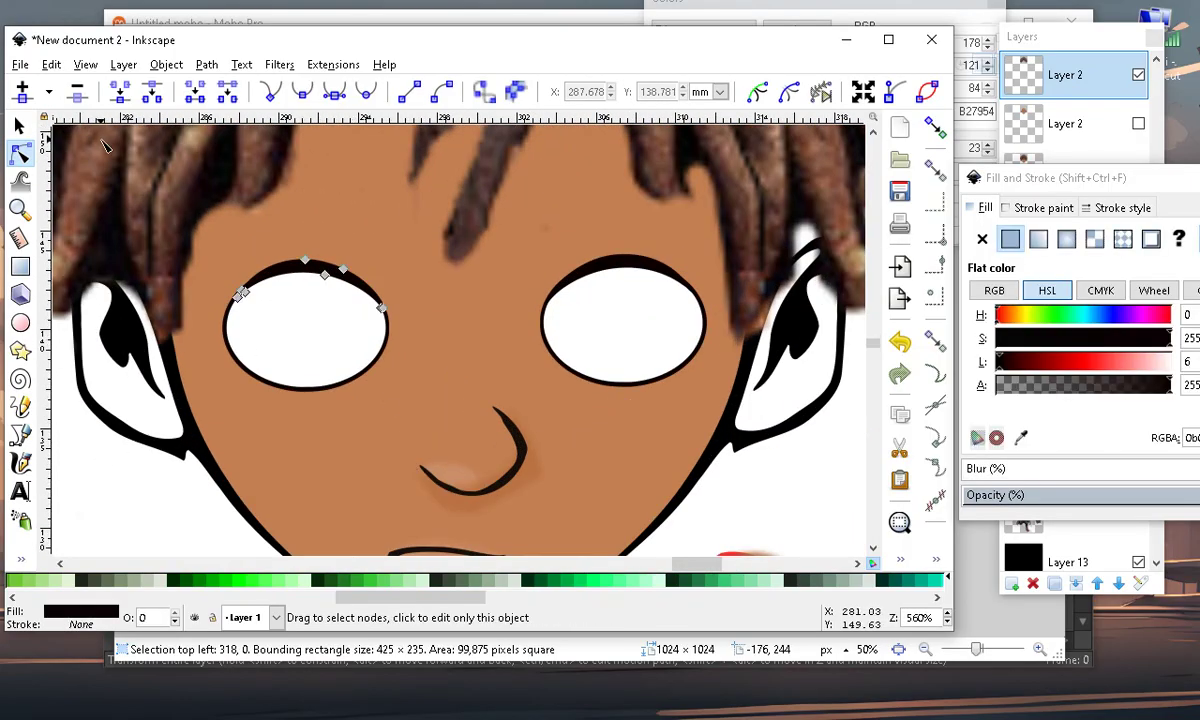
left_click(19, 127)
left_click(51, 64)
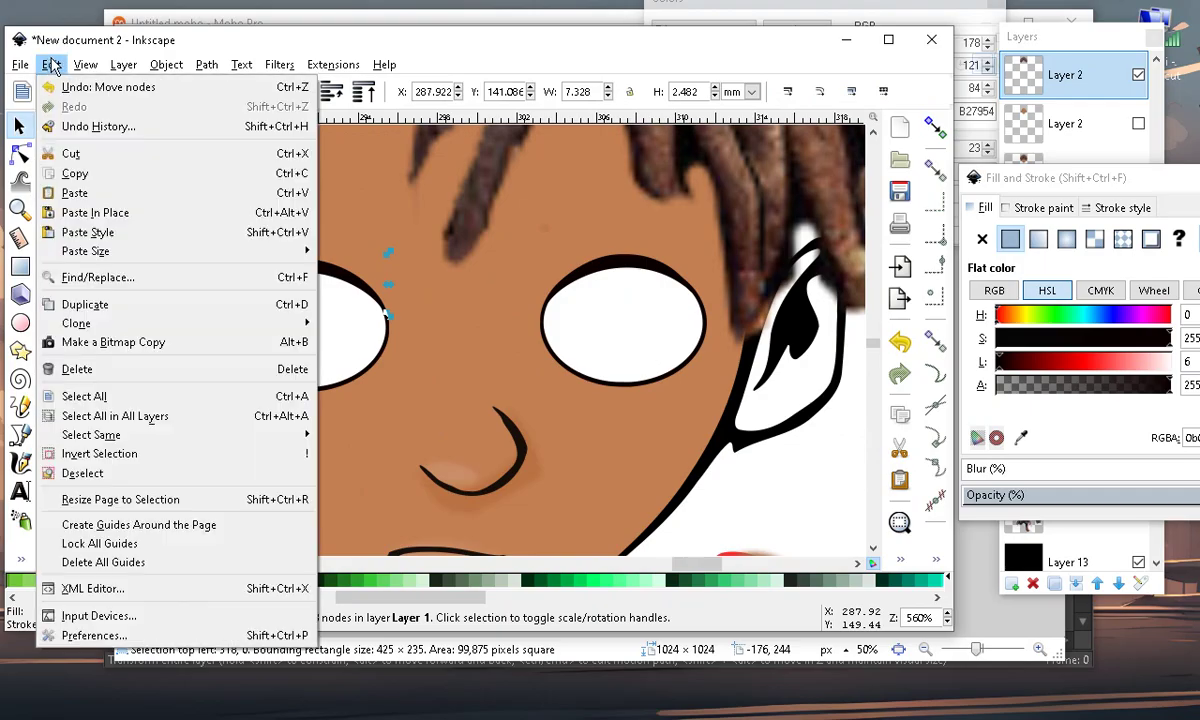
left_click(110, 309)
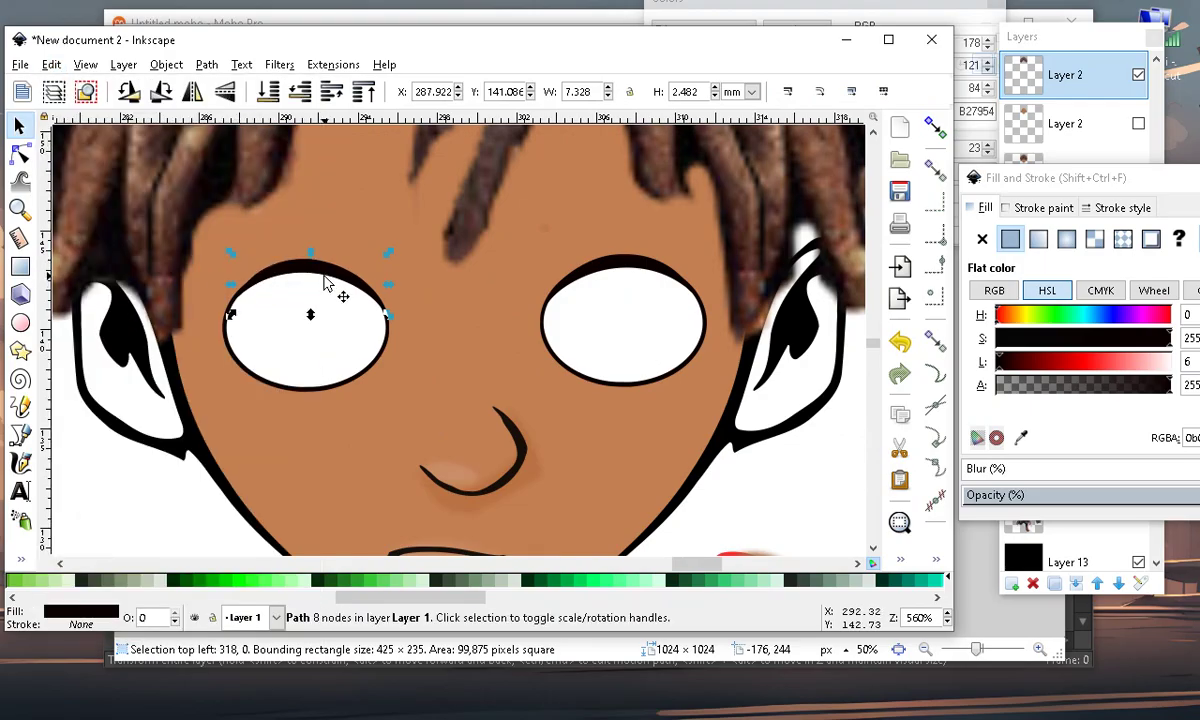
Rotate the duplicated lid shape by 180 degrees and place it just below the left eye
left_click(162, 103)
left_click_drag(325, 290, 300, 412)
left_click(160, 92)
left_click(300, 410)
scroll(330, 430, "down", 1)
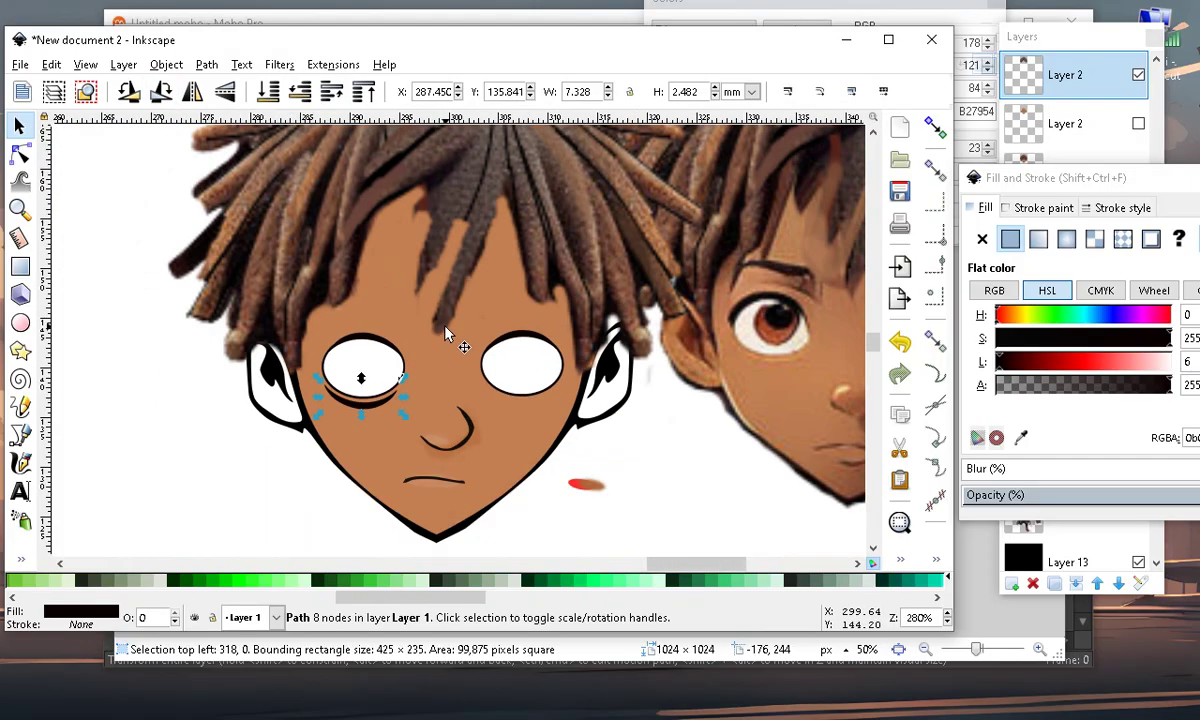
Recolor the shape under the left eye with the nose shadow's brown, #ba7142, using the Dropper
scroll(283, 506, "up", 1)
left_click(20, 560)
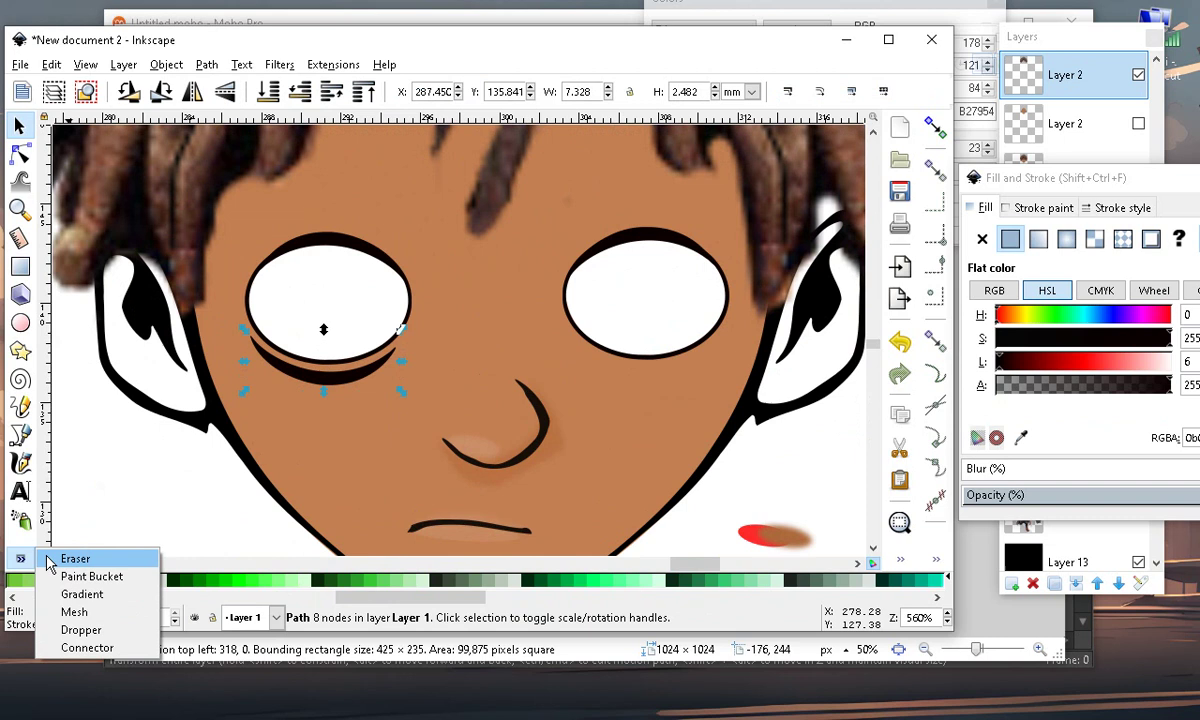
left_click(72, 632)
scroll(497, 467, "up", 1)
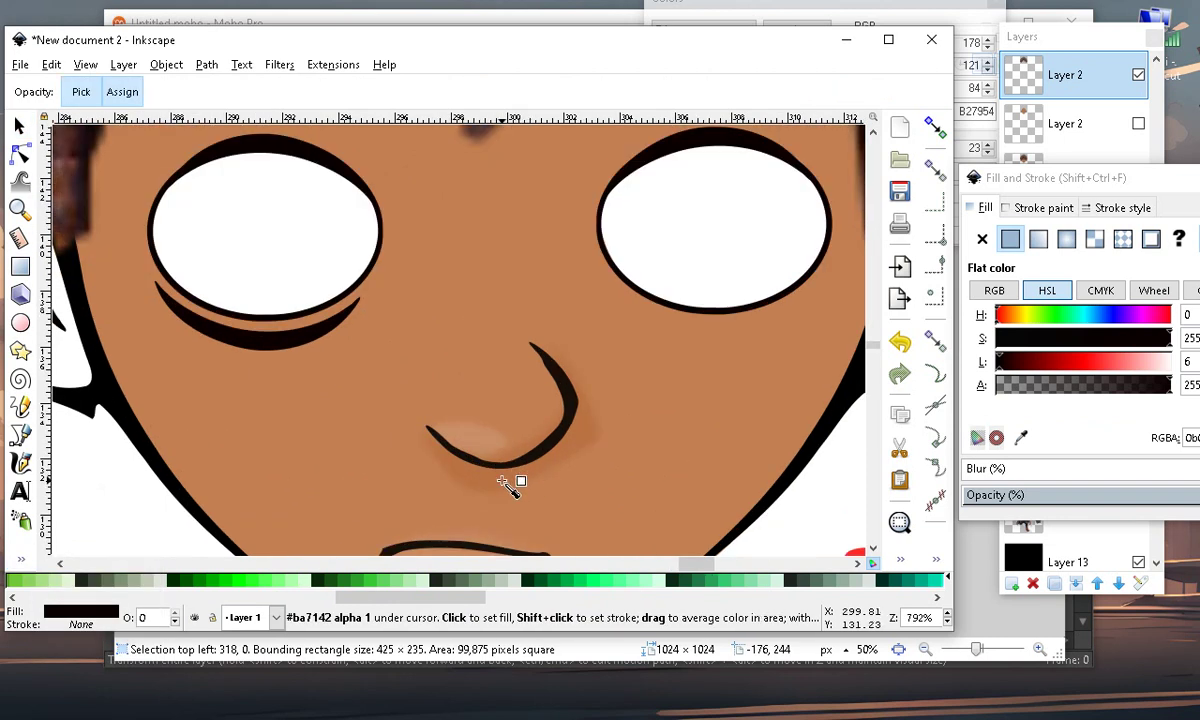
left_click(482, 402)
scroll(430, 440, "down", 4)
scroll(380, 385, "up", 2)
scroll(236, 455, "up", 1)
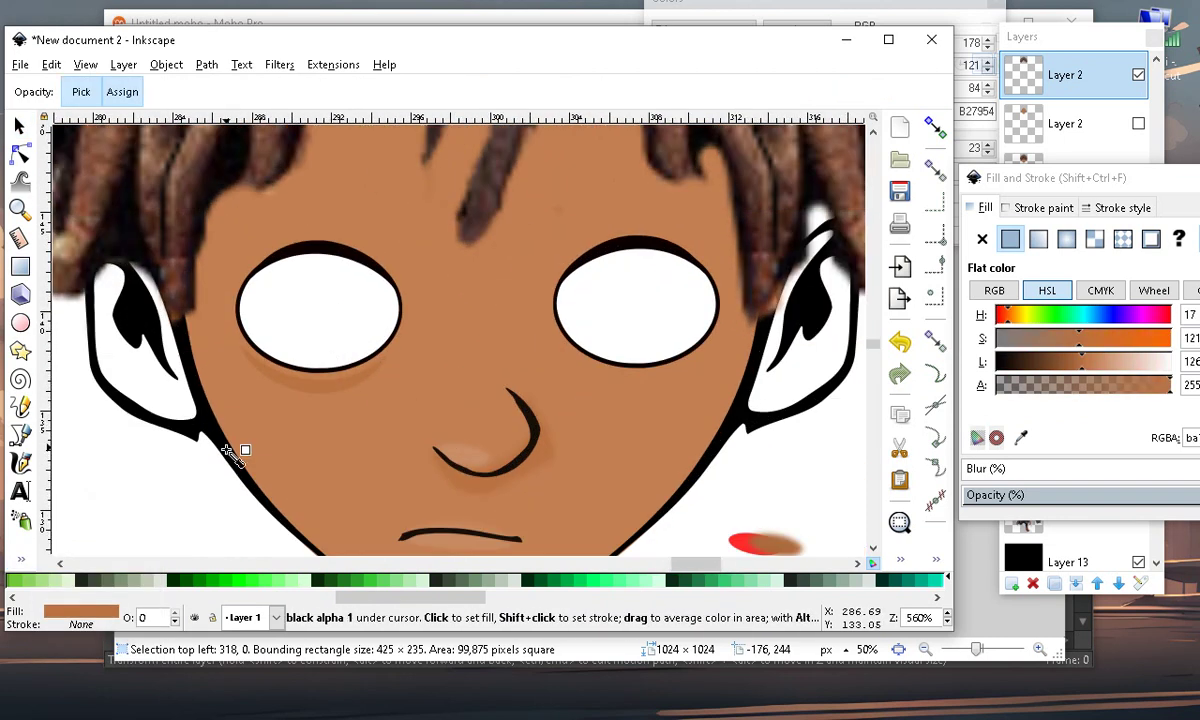
Stretch the under-eye shadow upward to a height of about 2.98 mm so it meets the eye's lower outline
key("s")
scroll(293, 318, "up", 2)
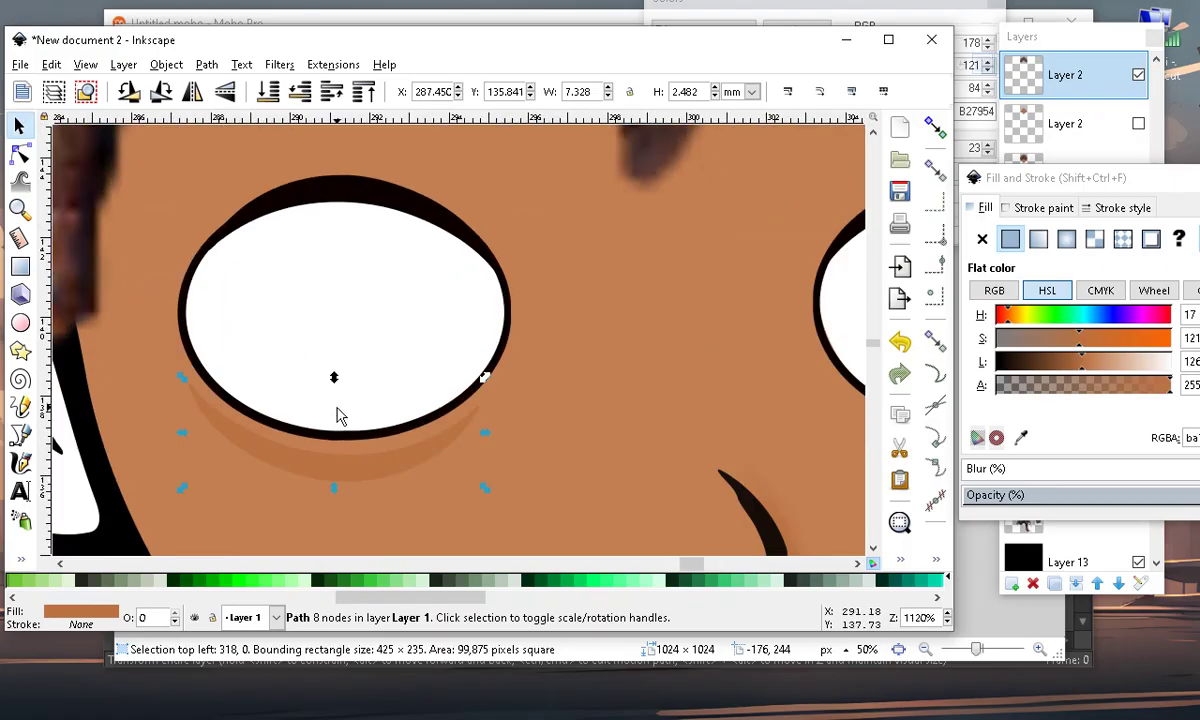
left_click_drag(334, 379, 333, 358)
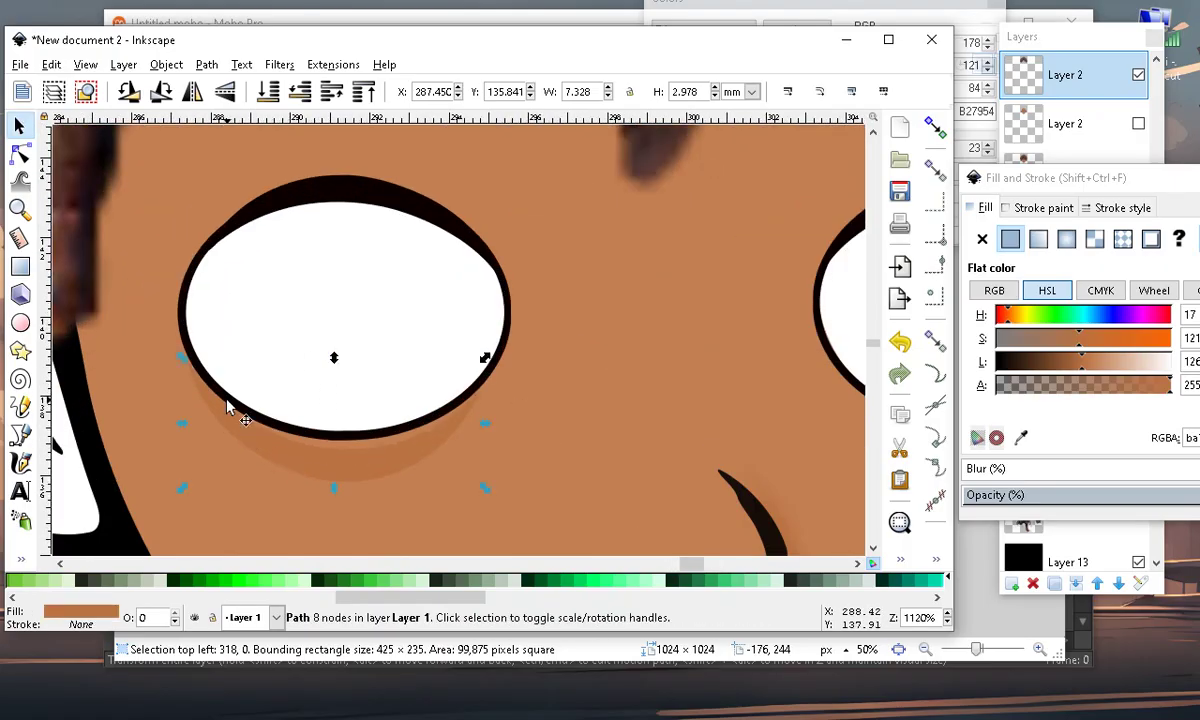
left_click_drag(187, 428, 138, 402)
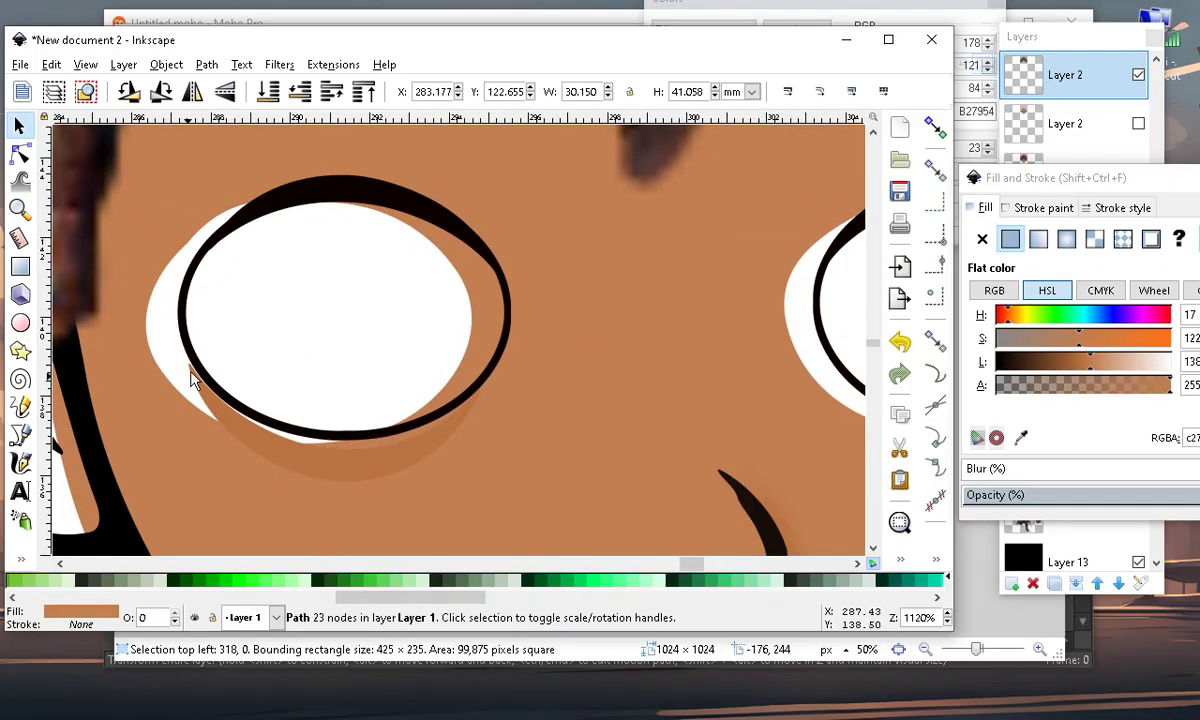
left_click(51, 64)
left_click(80, 84)
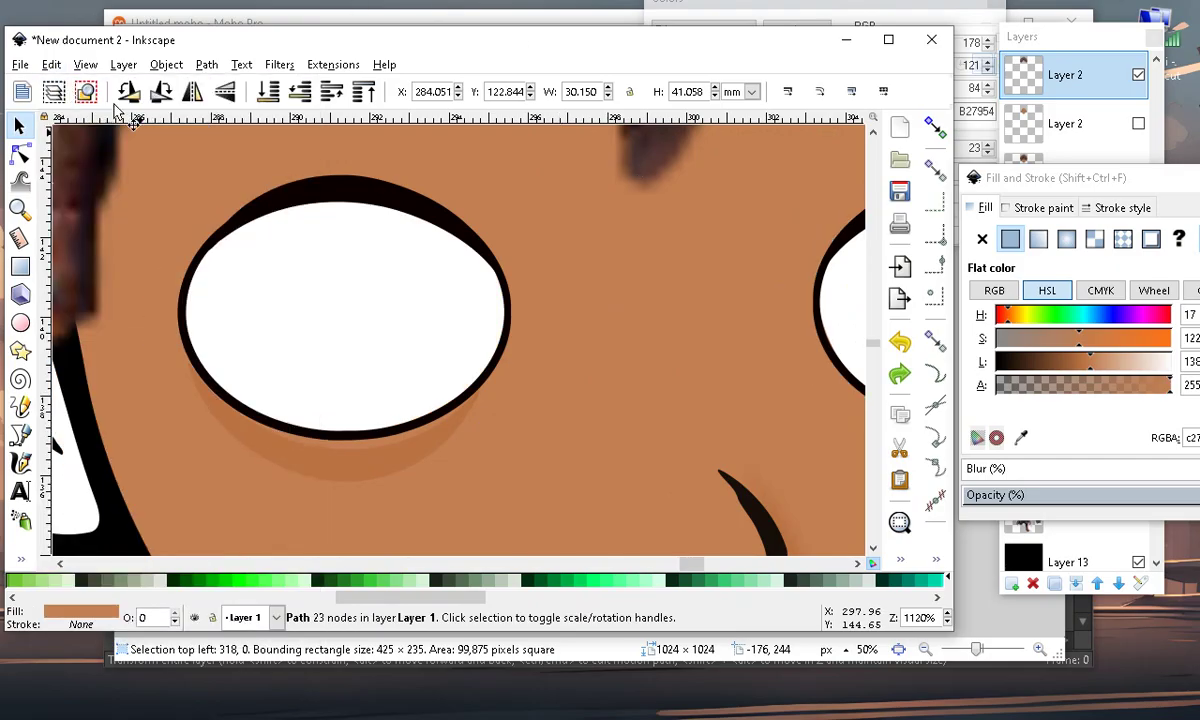
Select the shadow under the left eye and rotate it slightly so it follows the eye's lower outline, about 7.75 mm wide and 2.80 mm high
scroll(378, 368, "down", 3)
scroll(388, 442, "up", 2)
left_click(392, 436)
key("n")
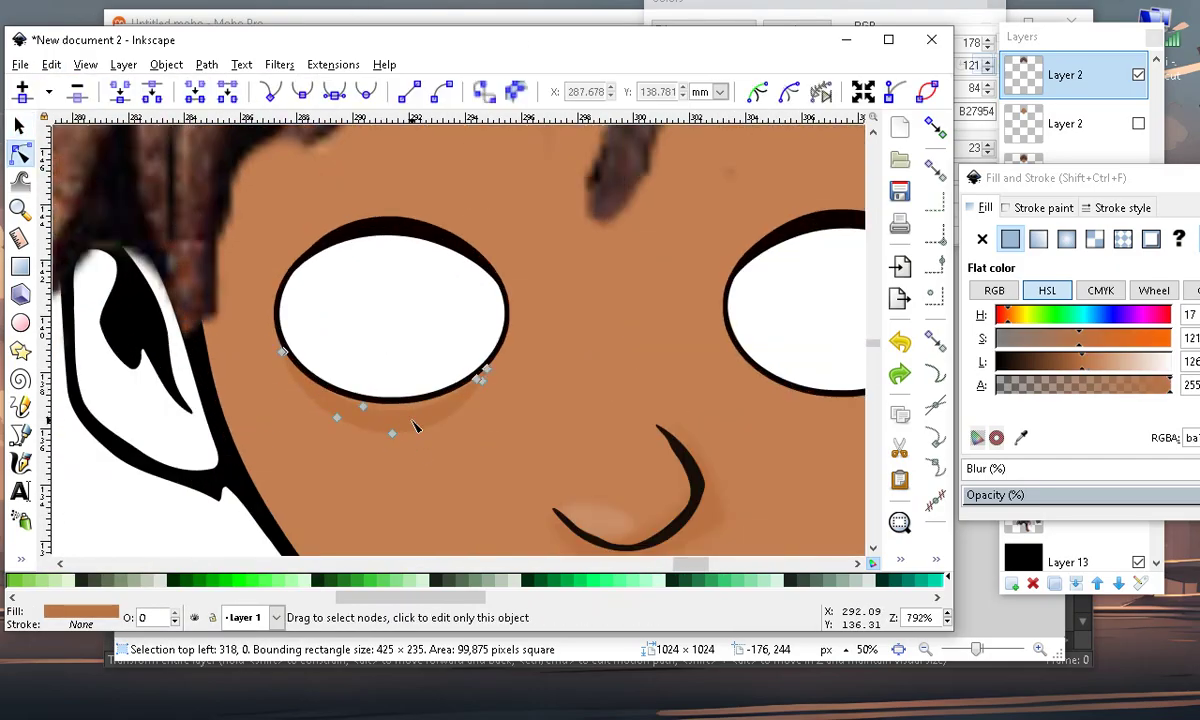
left_click(18, 125)
mouse_move(496, 388)
left_mouse_down()
mouse_move(558, 366)
mouse_move(493, 363)
mouse_move(504, 366)
left_mouse_up()
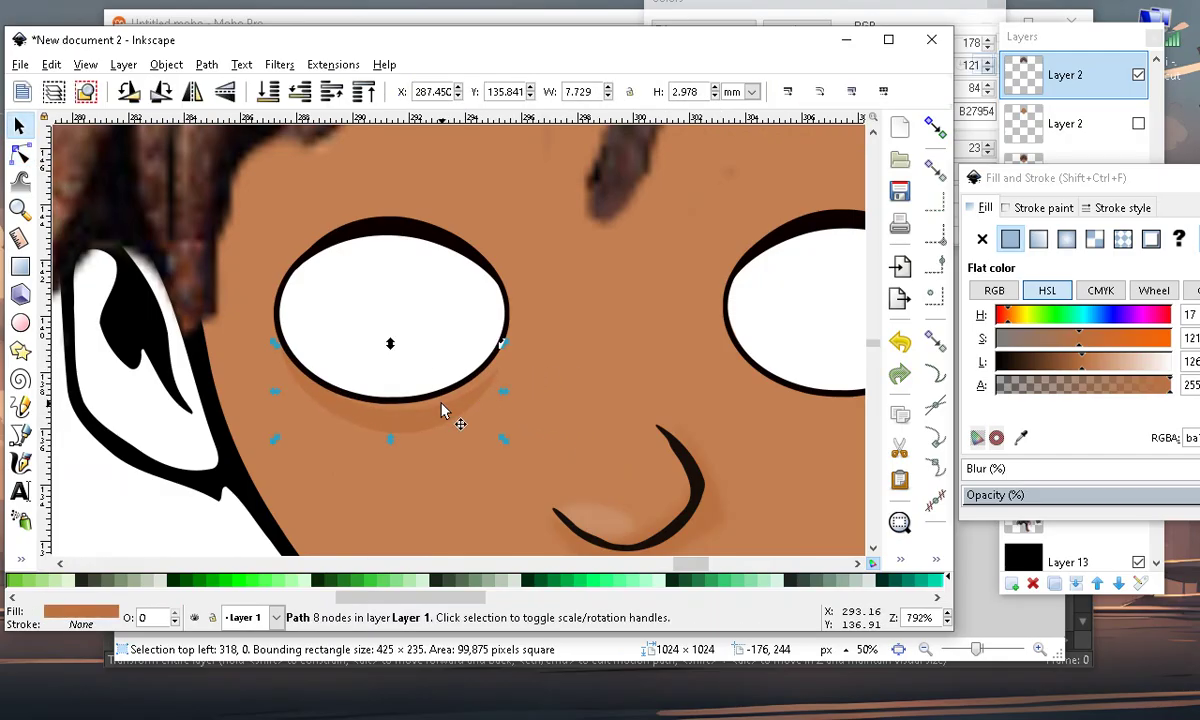
left_click(422, 412)
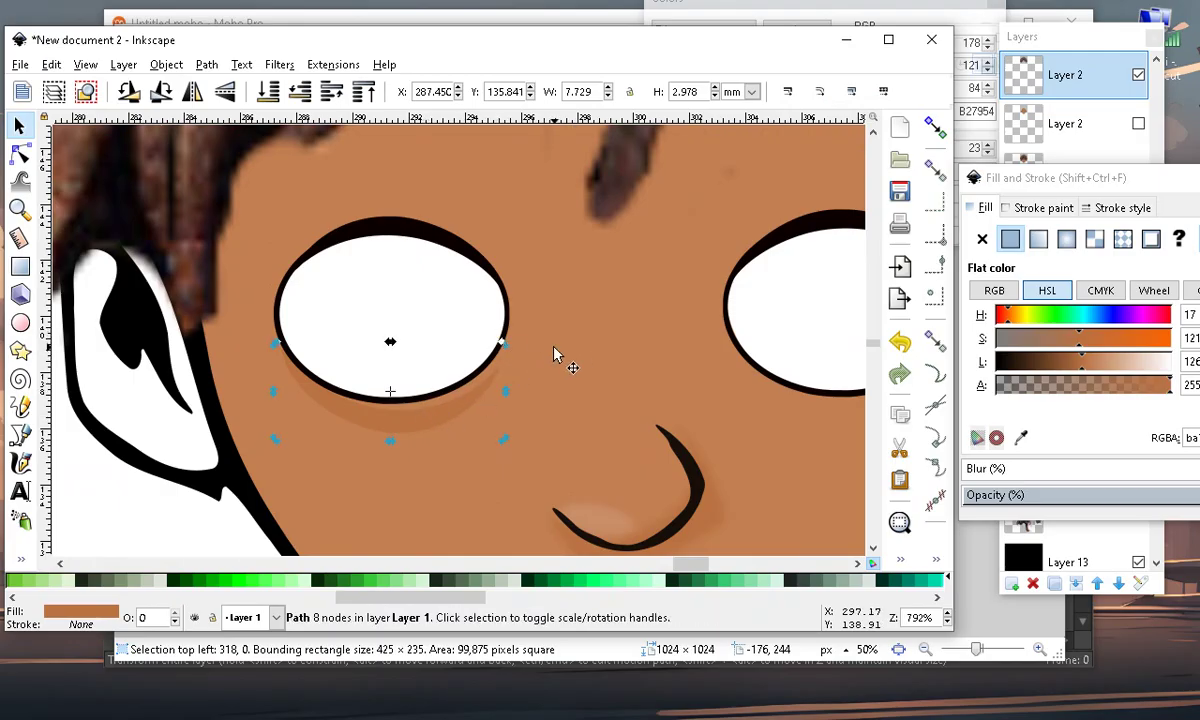
left_click_drag(503, 348, 504, 343)
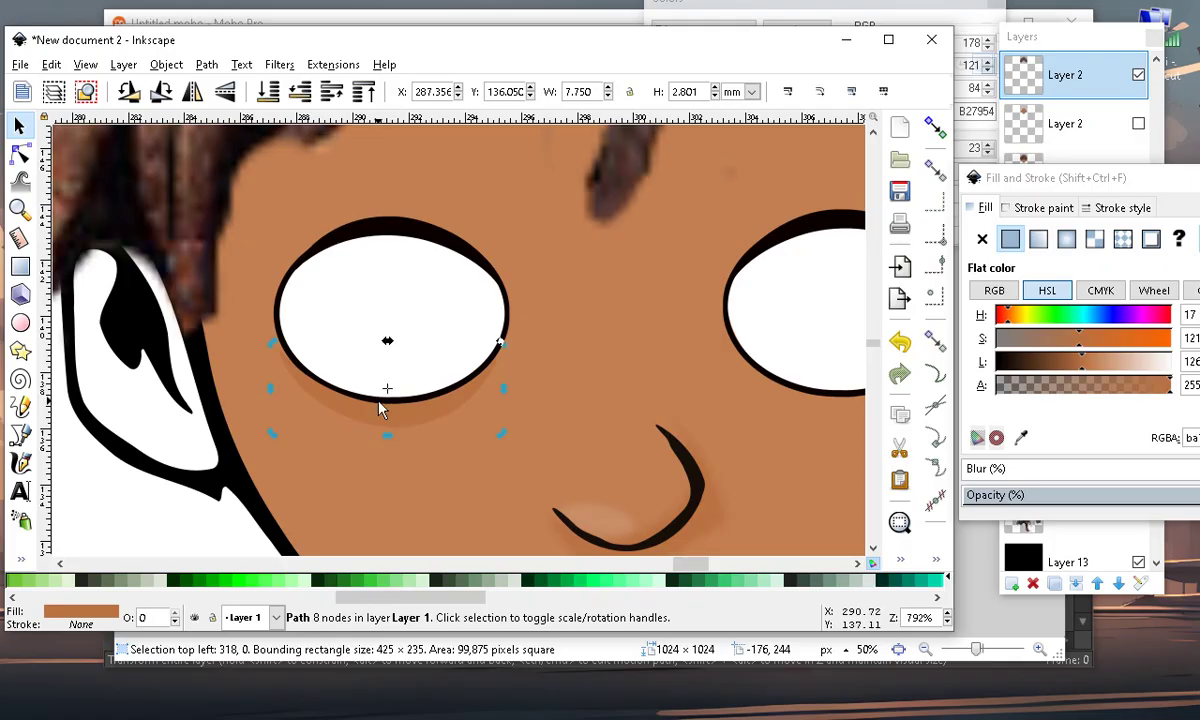
Open the left under-eye shadow's path for node editing and select two nodes at its inner end, nearest the nose
scroll(390, 420, "down", 2)
scroll(380, 430, "up", 1)
scroll(385, 430, "up", 1)
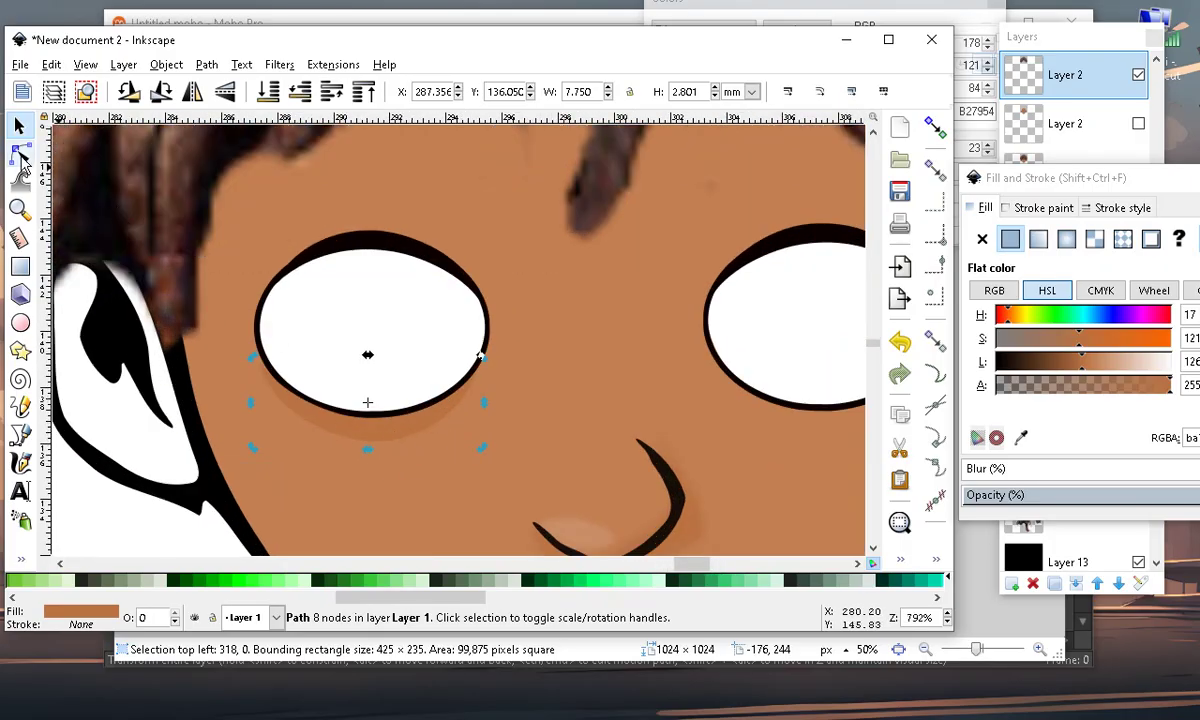
key("n")
scroll(350, 420, "down", 3)
scroll(340, 412, "up", 3)
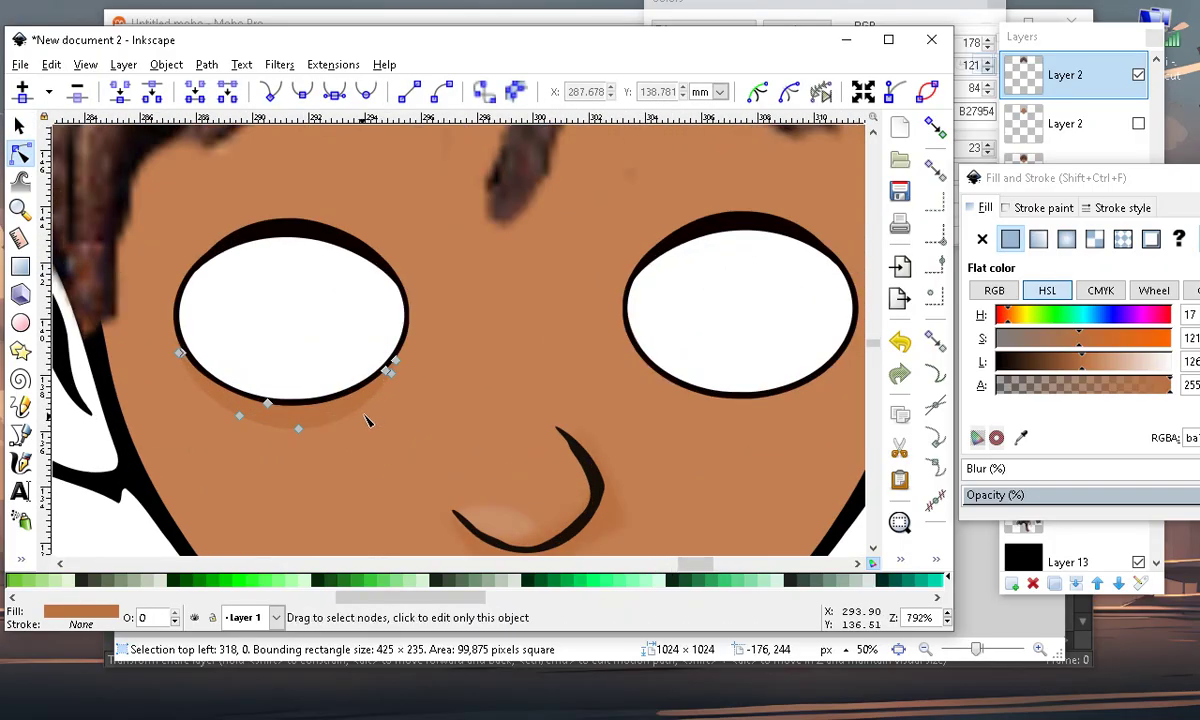
scroll(308, 435, "down", 3)
scroll(330, 440, "up", 4)
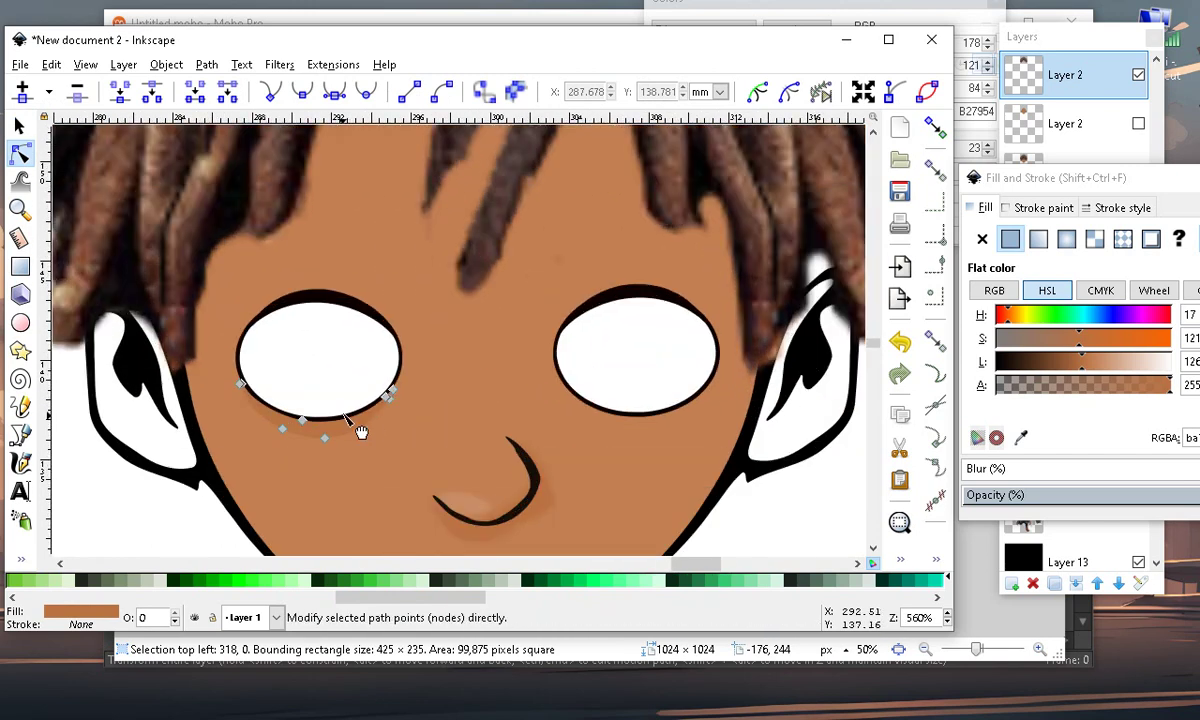
scroll(340, 437, "down", 4)
scroll(338, 400, "up", 2)
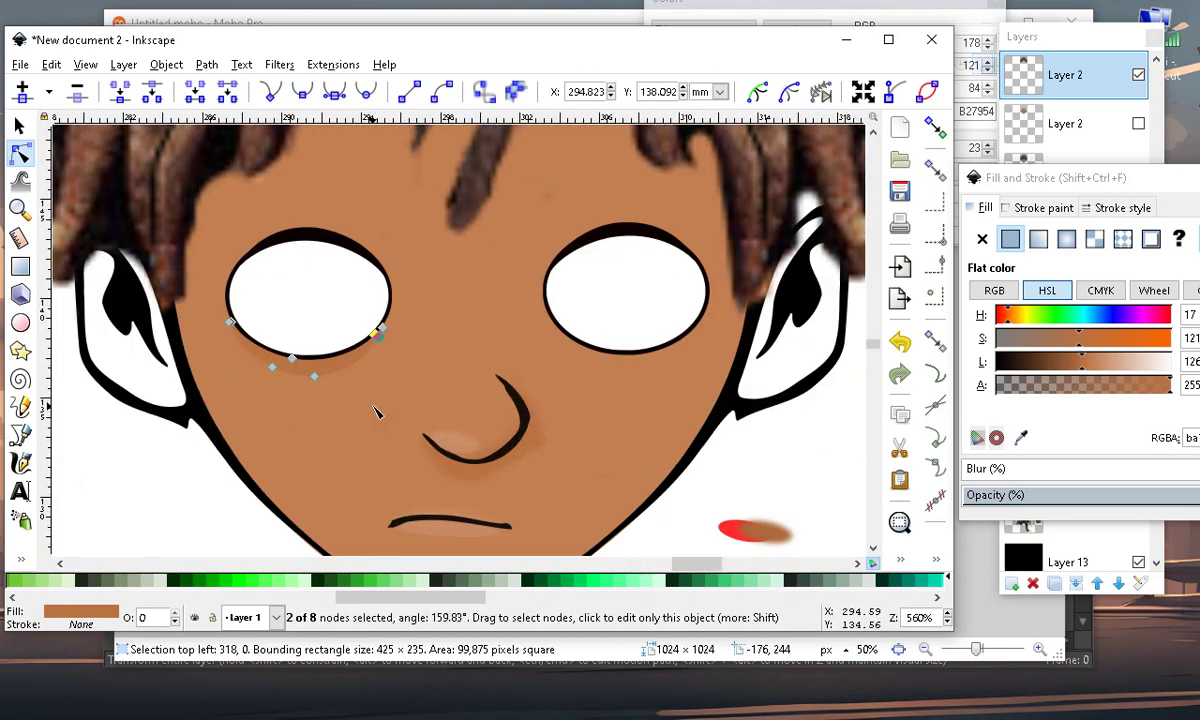
Reshape the shadow under the left eye by smoothing its lower curve and stretching its inner corner up toward the nose bridge
mouse_move(314, 377)
left_mouse_down()
mouse_move(341, 394)
mouse_move(325, 455)
mouse_move(338, 352)
mouse_move(348, 373)
left_mouse_up()
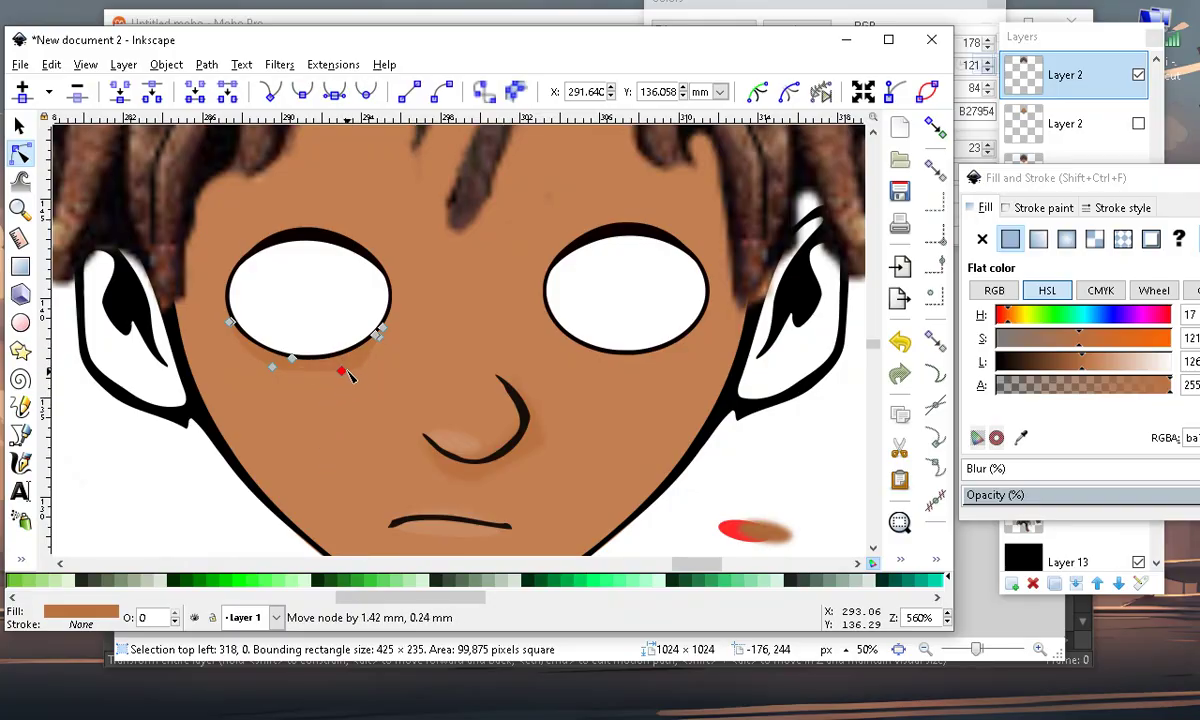
scroll(382, 320, "up", 2)
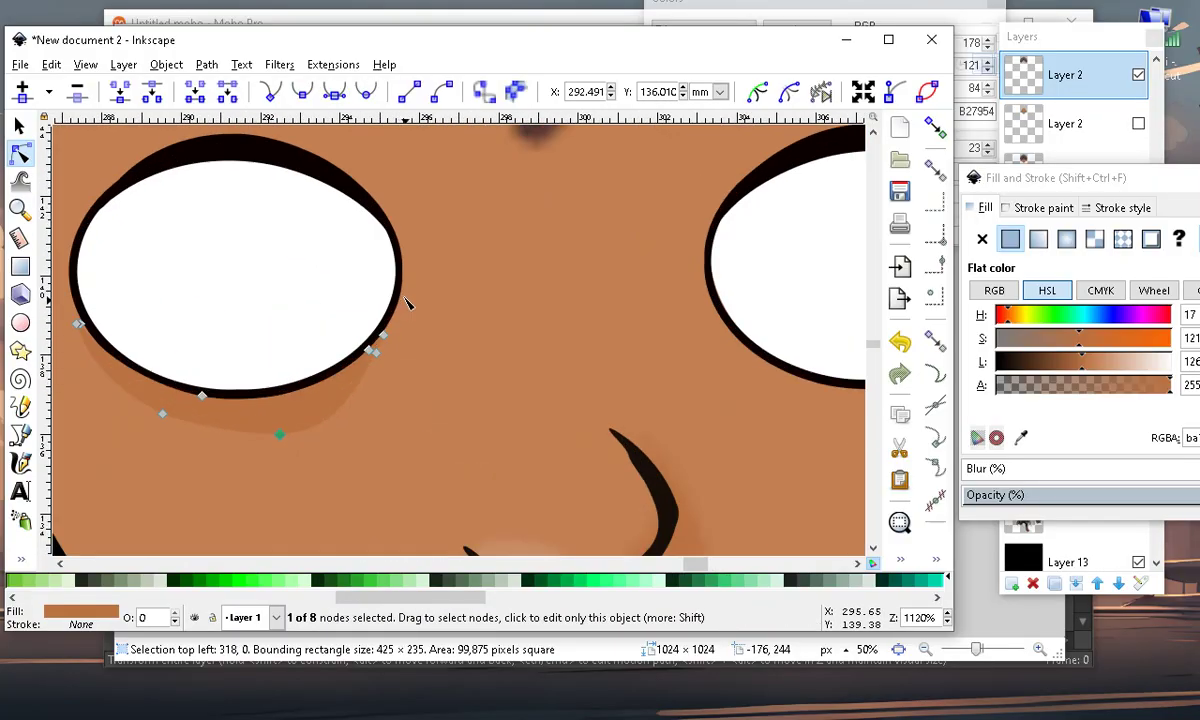
left_click_drag(390, 338, 424, 280)
left_click_drag(377, 355, 410, 368)
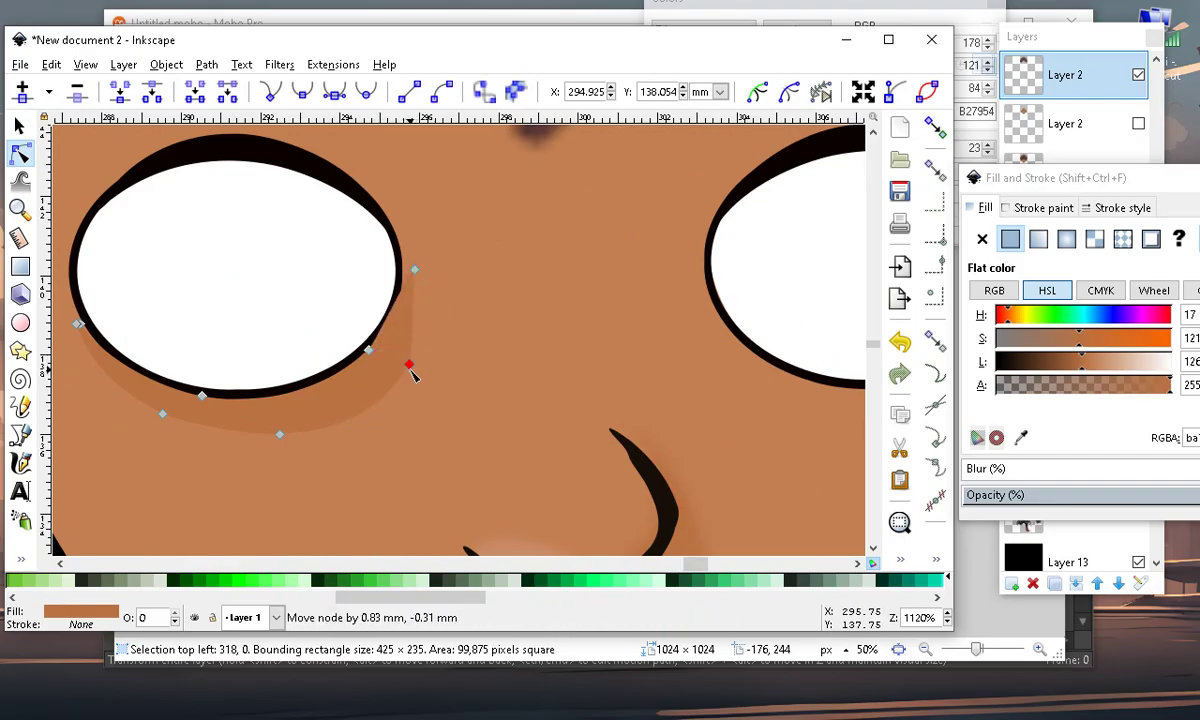
left_click_drag(415, 270, 467, 155)
scroll(401, 343, "down", 1)
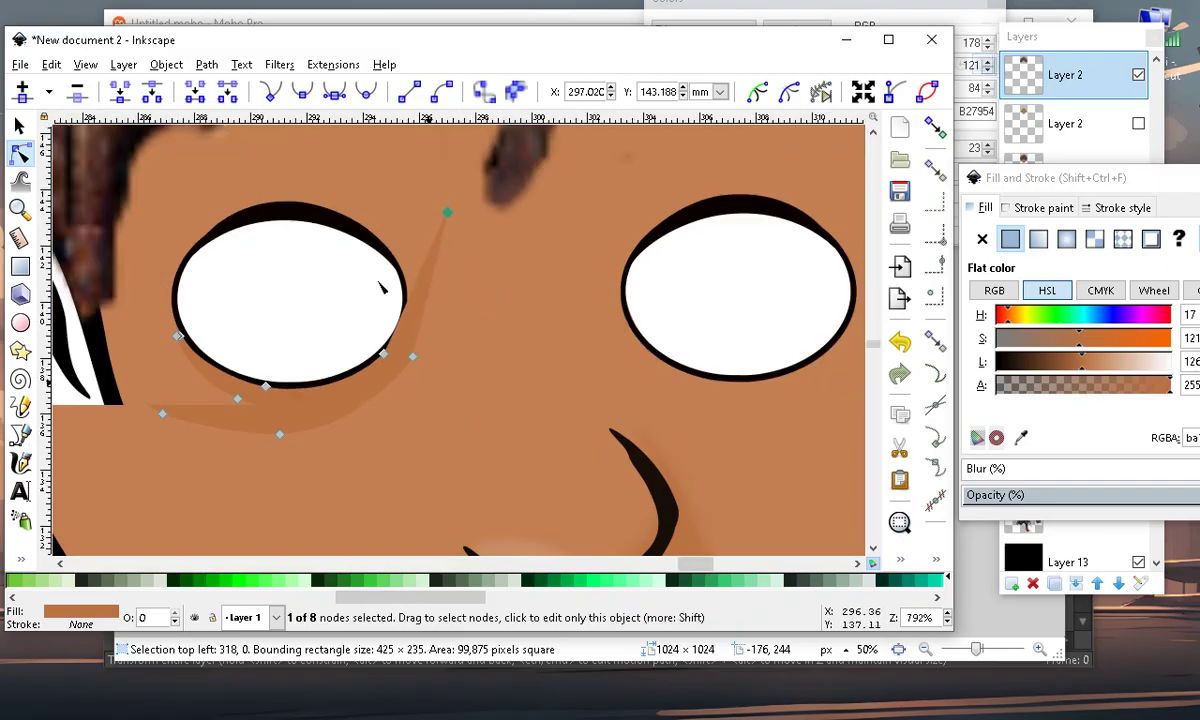
scroll(432, 350, "down", 3)
scroll(450, 290, "up", 2)
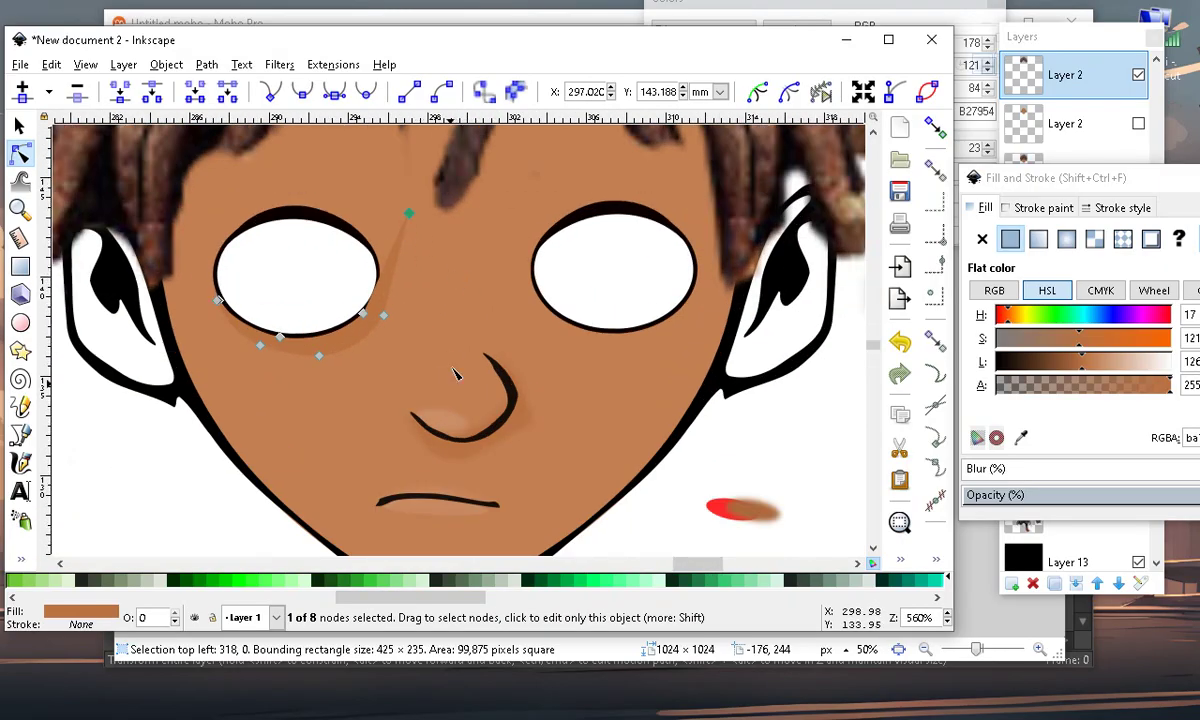
scroll(455, 373, "up", 1)
scroll(483, 342, "down", 1)
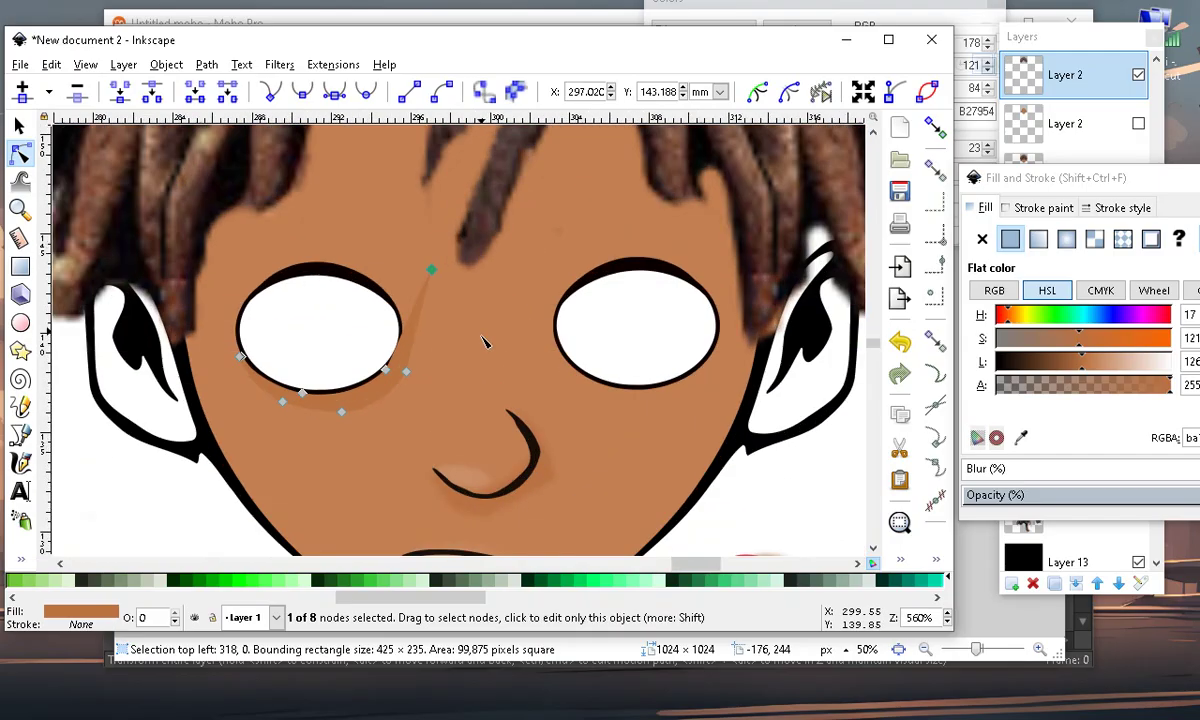
Extend the left eye's shadow down beside the nose by moving its lower inner node toward the nostril
left_click_drag(406, 373, 427, 436)
scroll(420, 512, "down", 2)
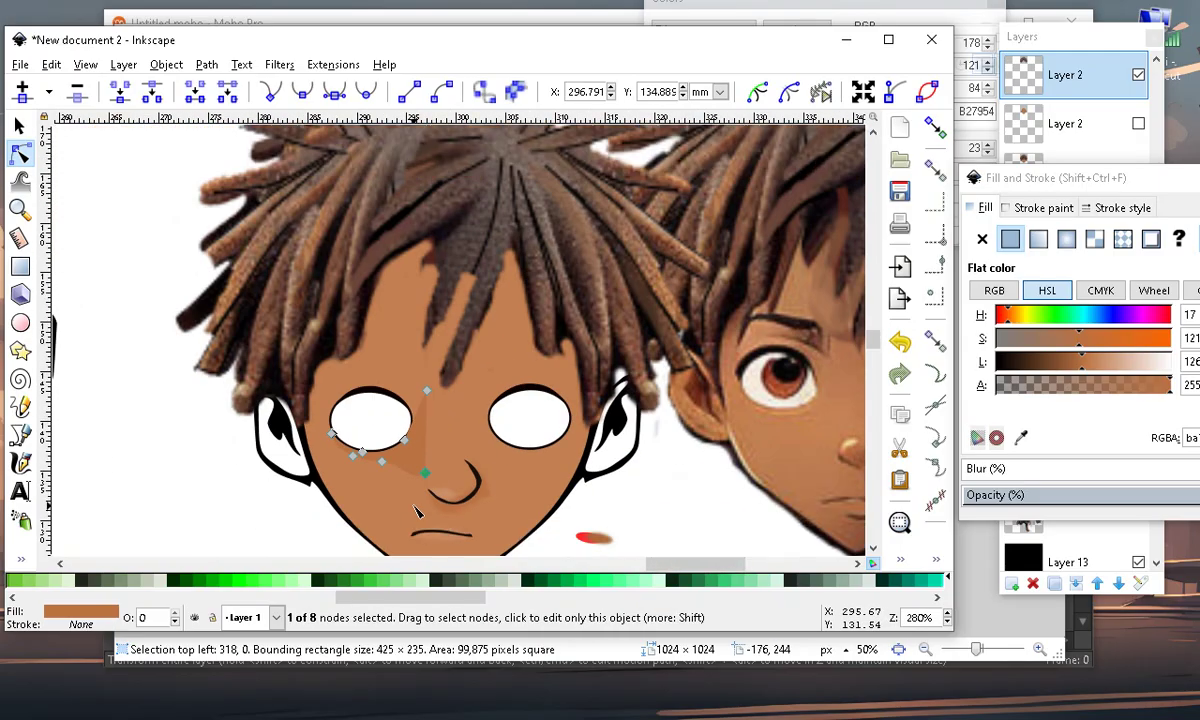
scroll(458, 414, "up", 2)
scroll(446, 350, "up", 1)
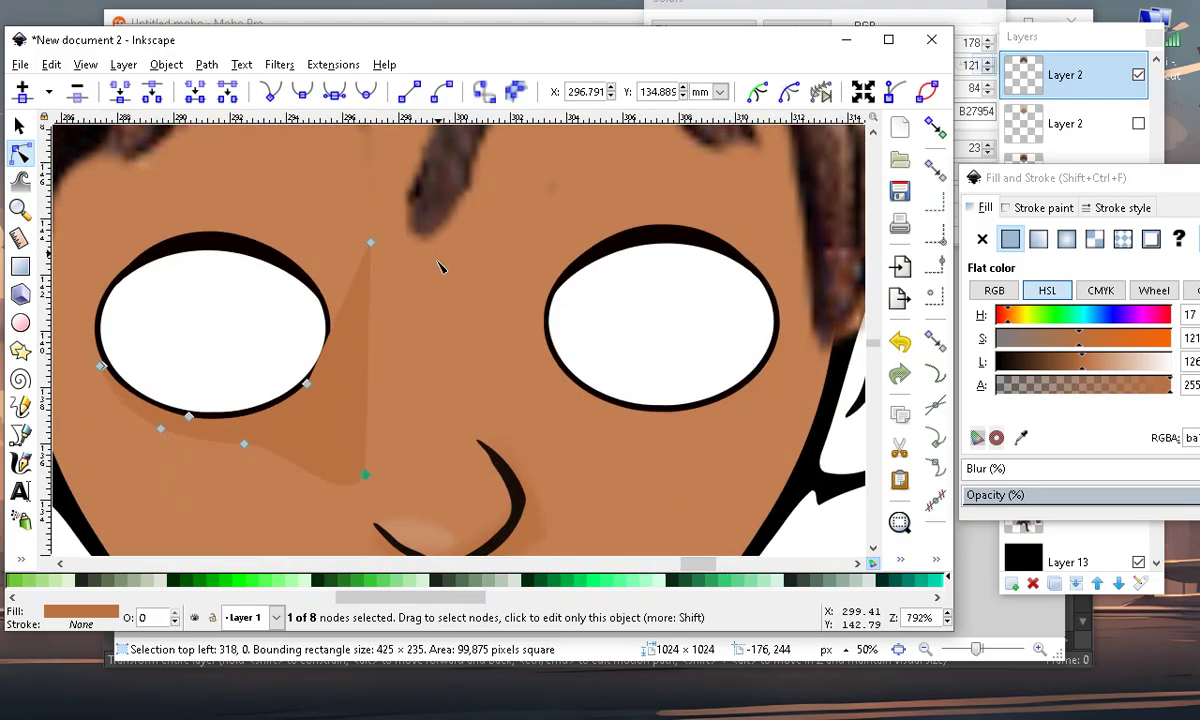
scroll(420, 330, "down", 3)
scroll(450, 310, "up", 2)
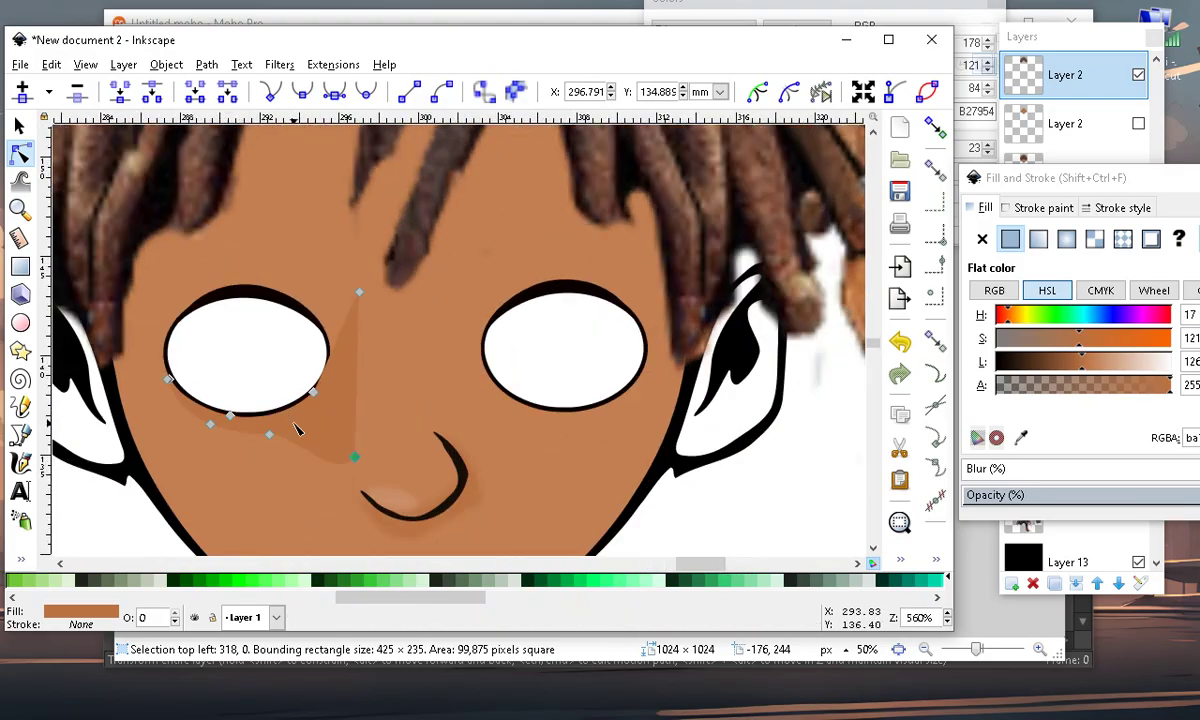
Add a node on the shadow's inner edge, pull it toward the nose bridge, and nudge the lowest inner node closer to the nose
double_click(359, 372)
left_click_drag(359, 372, 386, 314)
mouse_move(355, 458)
left_mouse_down()
mouse_move(381, 455)
mouse_move(363, 468)
left_mouse_up()
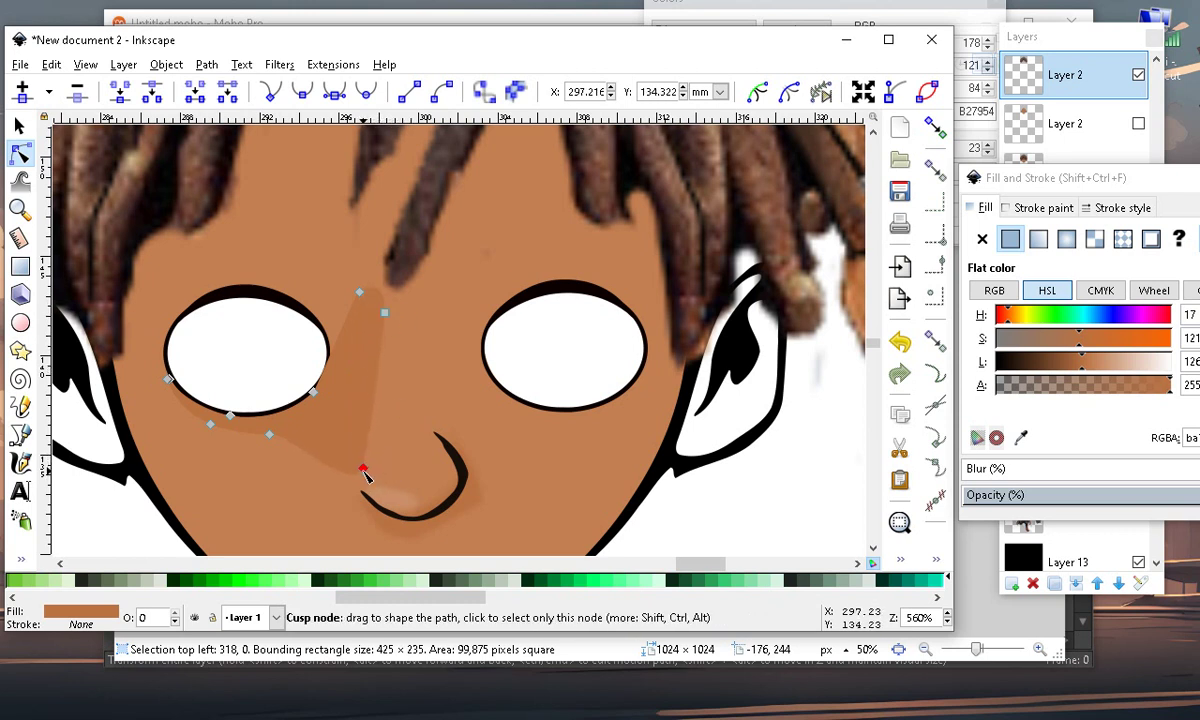
scroll(419, 356, "down", 2)
scroll(374, 376, "up", 2)
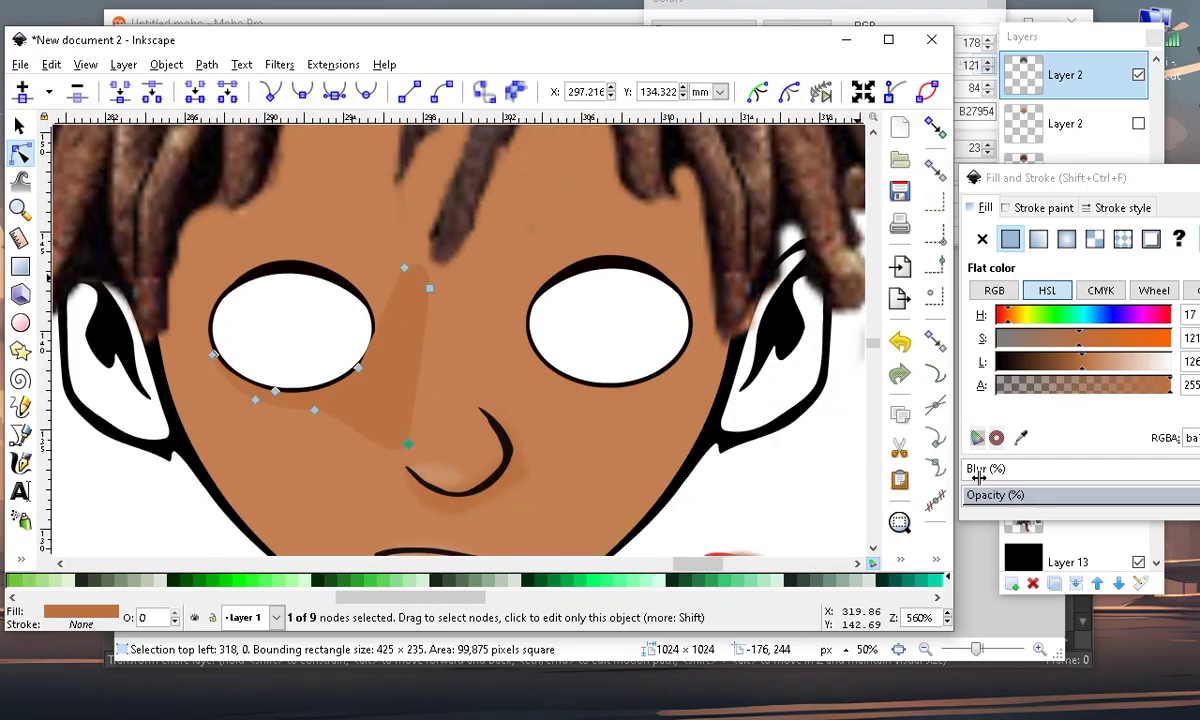
Apply a slight blur to the left eye's shadow and deselect it
left_click_drag(976, 476, 990, 476)
scroll(359, 490, "down", 3)
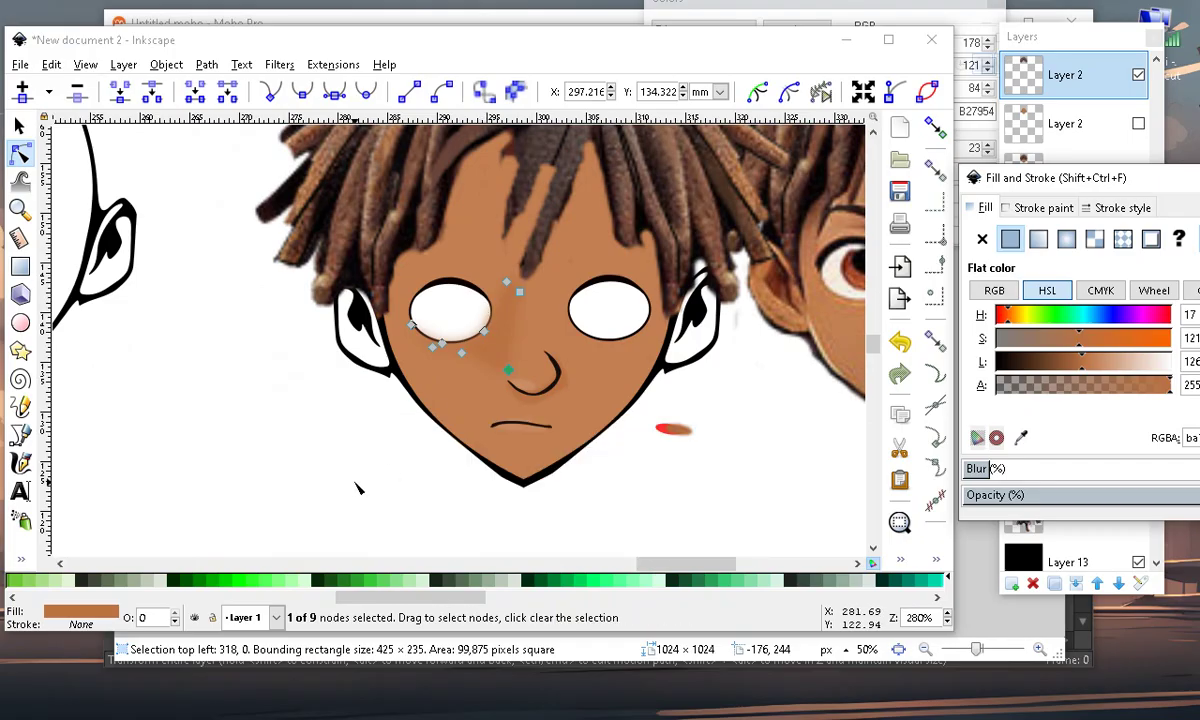
scroll(356, 474, "up", 2)
left_click(217, 495)
scroll(217, 495, "down", 1)
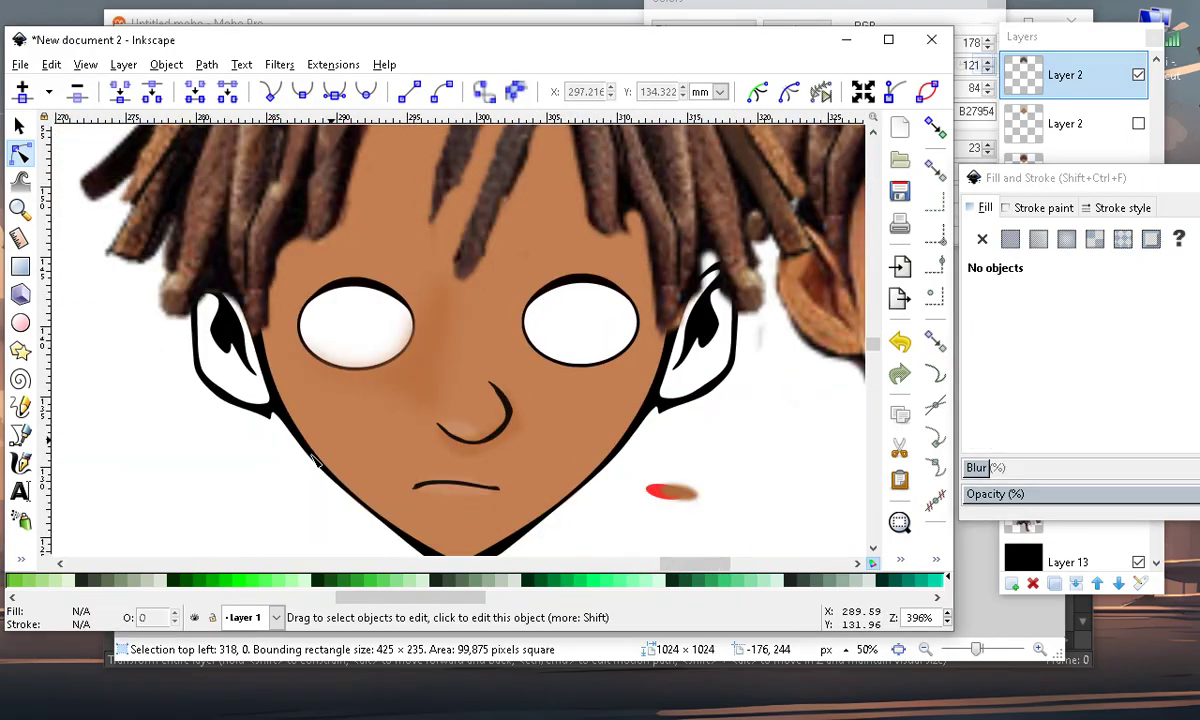
scroll(456, 313, "up", 3)
scroll(440, 340, "down", 4)
Duplicate the blurred shadow, mirror it horizontally and place the copy under the right eye beside the nose
left_click(407, 372)
scroll(450, 350, "up", 2)
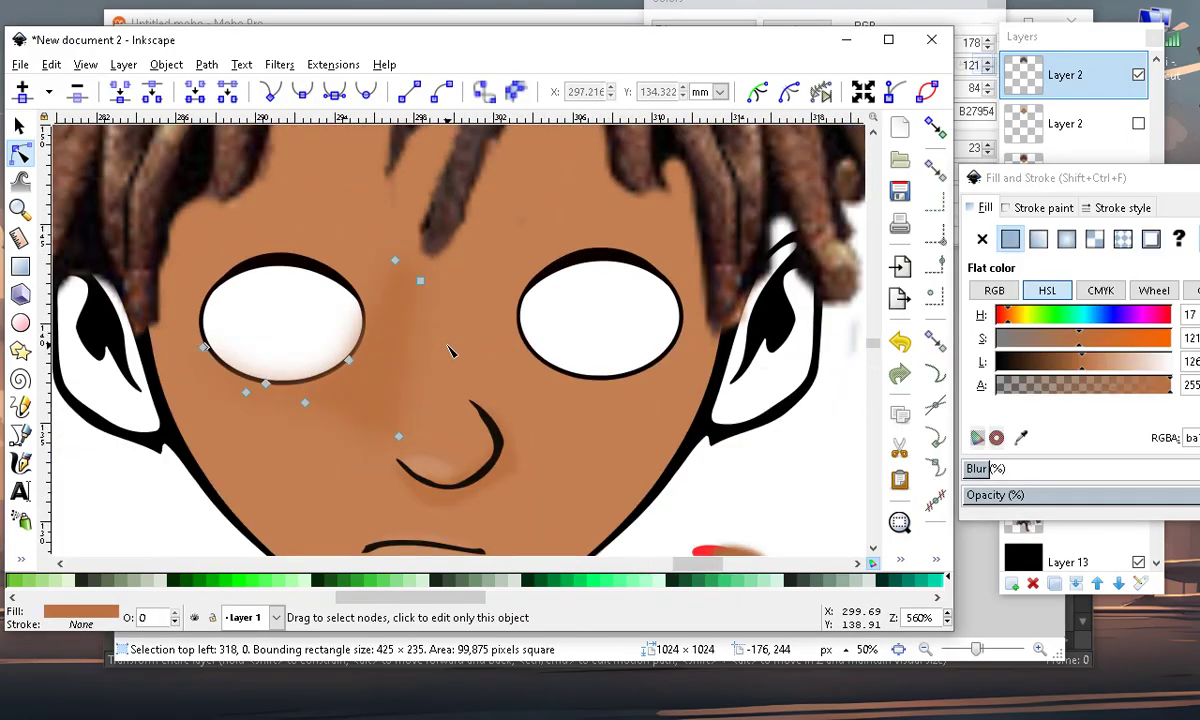
left_click(51, 64)
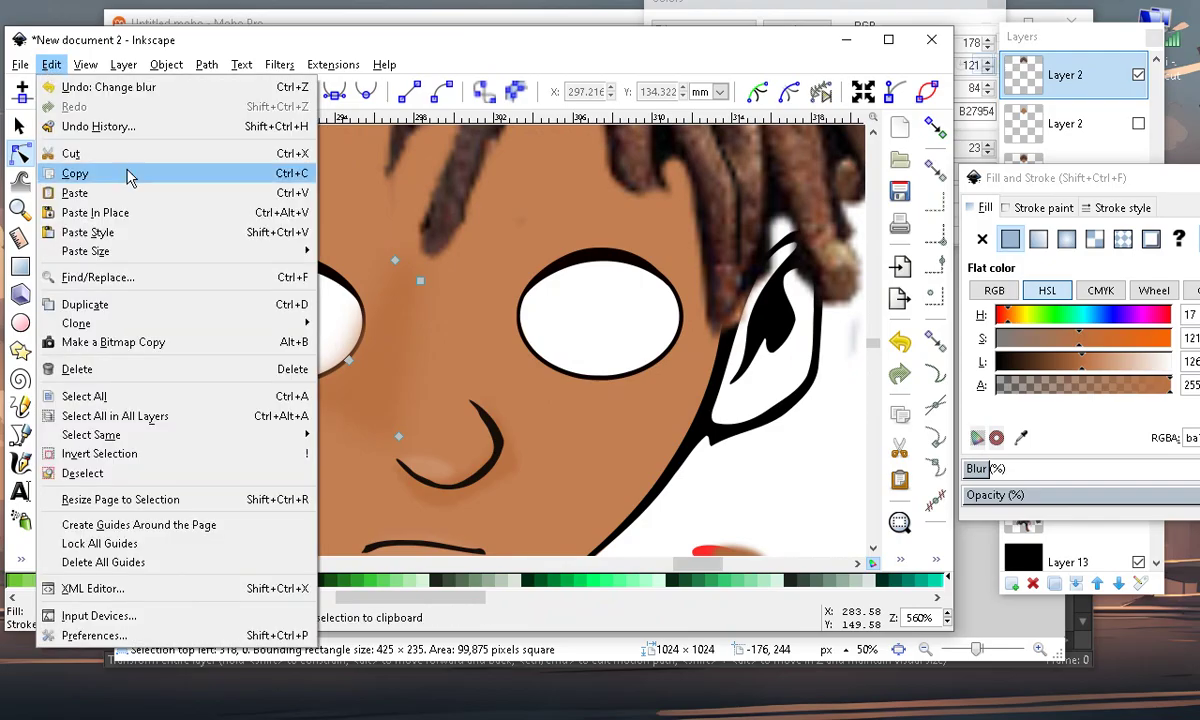
left_click(121, 305)
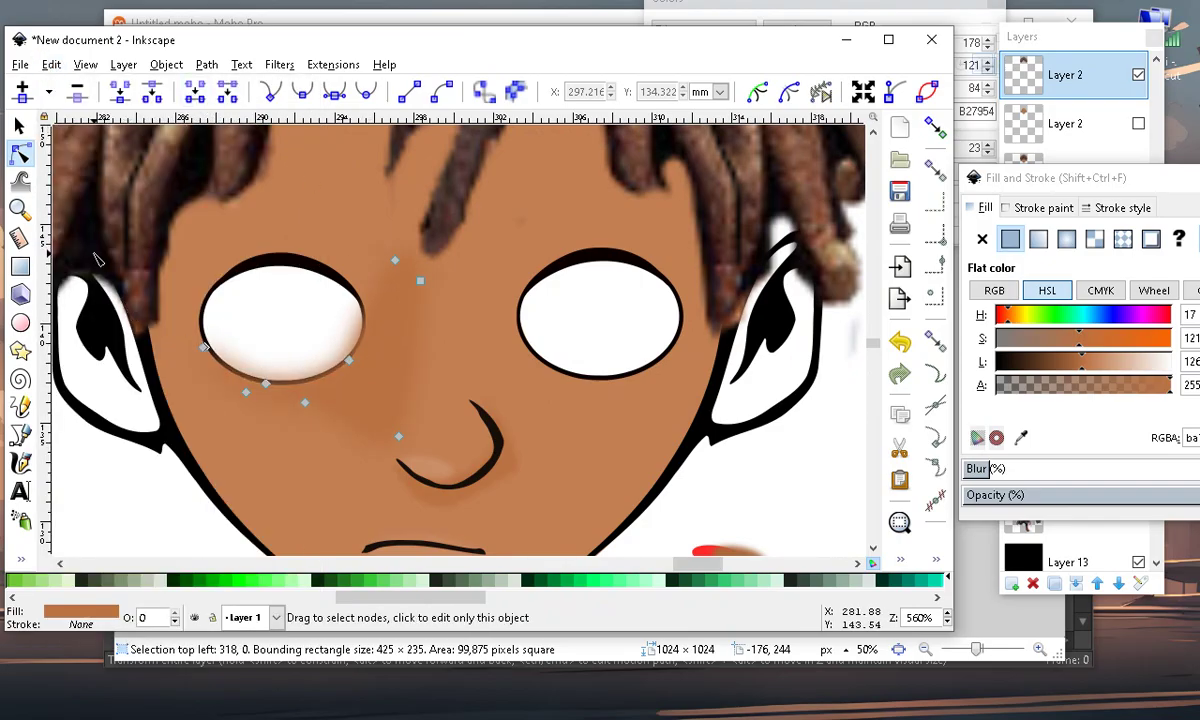
left_click(18, 126)
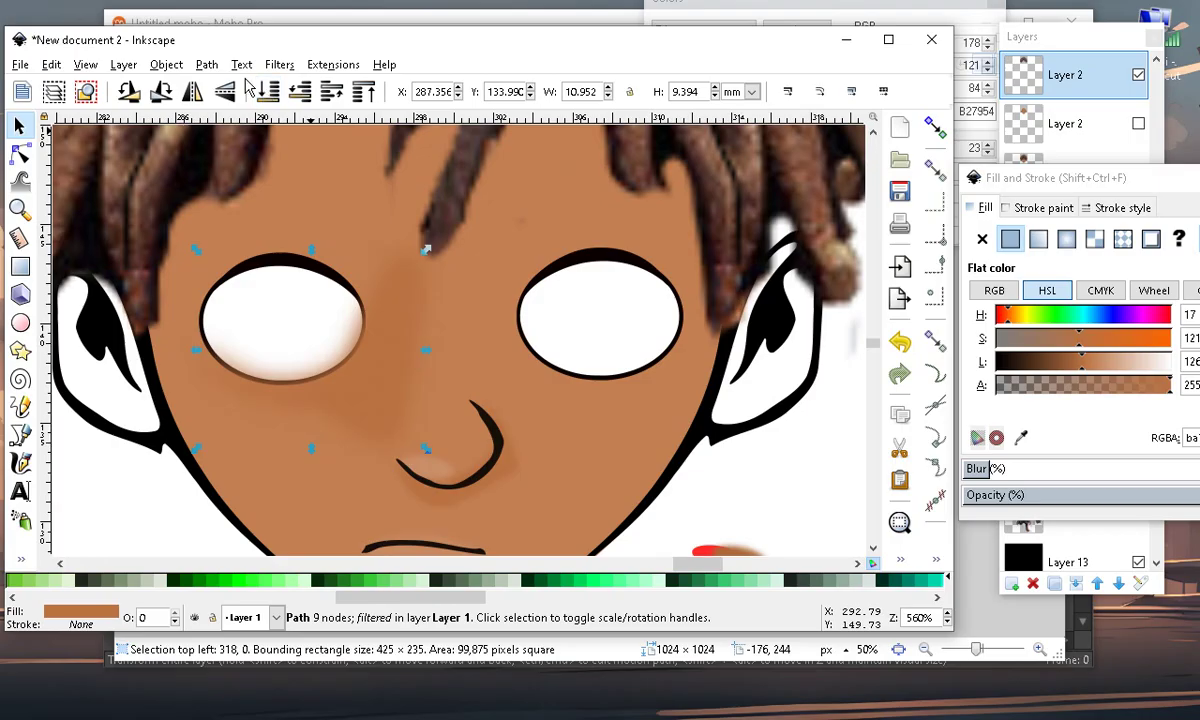
mouse_move(310, 395)
left_mouse_down()
mouse_move(260, 355)
mouse_move(572, 393)
mouse_move(522, 398)
mouse_move(512, 351)
mouse_move(508, 367)
left_mouse_up()
Lower the mirrored shadow two steps in the stacking order and deselect it
left_click(301, 94)
left_click(298, 94)
scroll(595, 330, "up", 2)
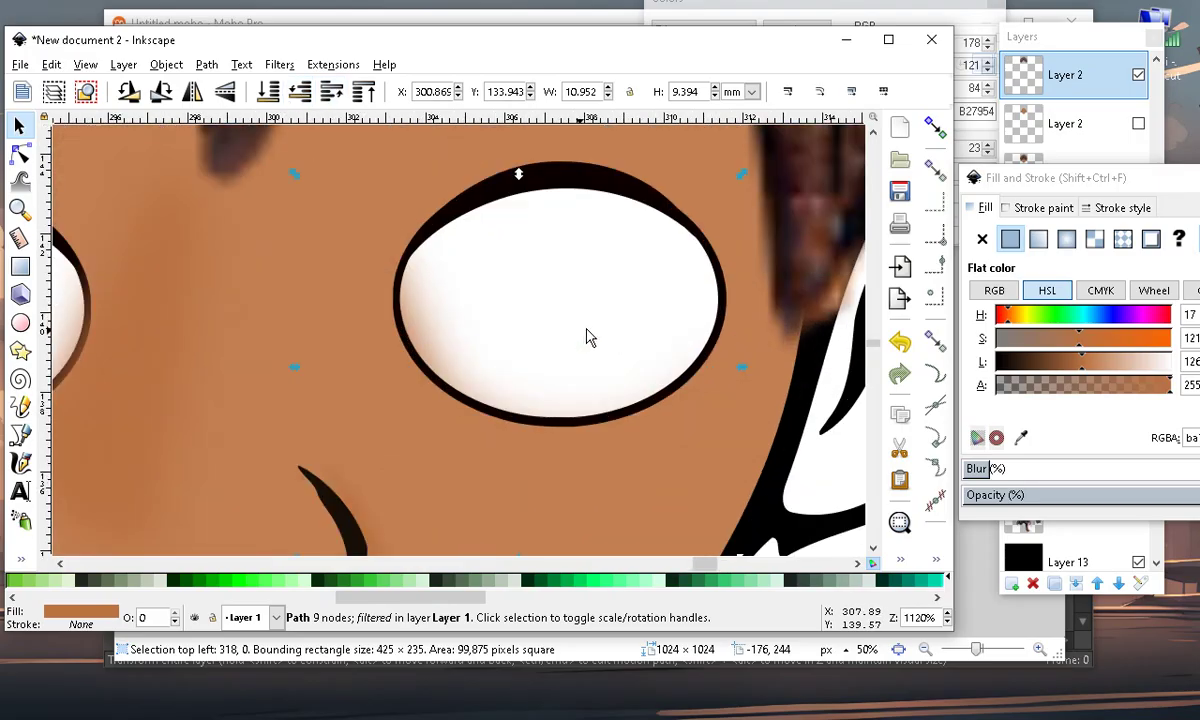
scroll(428, 347, "down", 3)
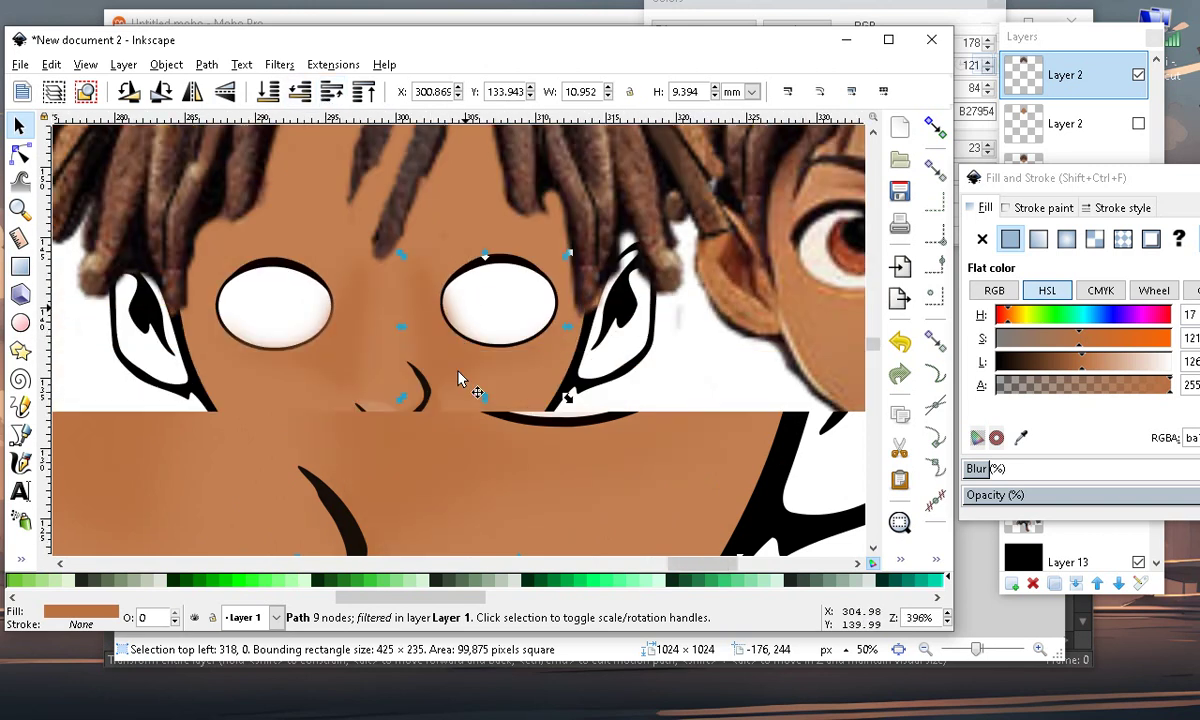
scroll(404, 328, "up", 2)
scroll(480, 320, "down", 3)
left_click(567, 472)
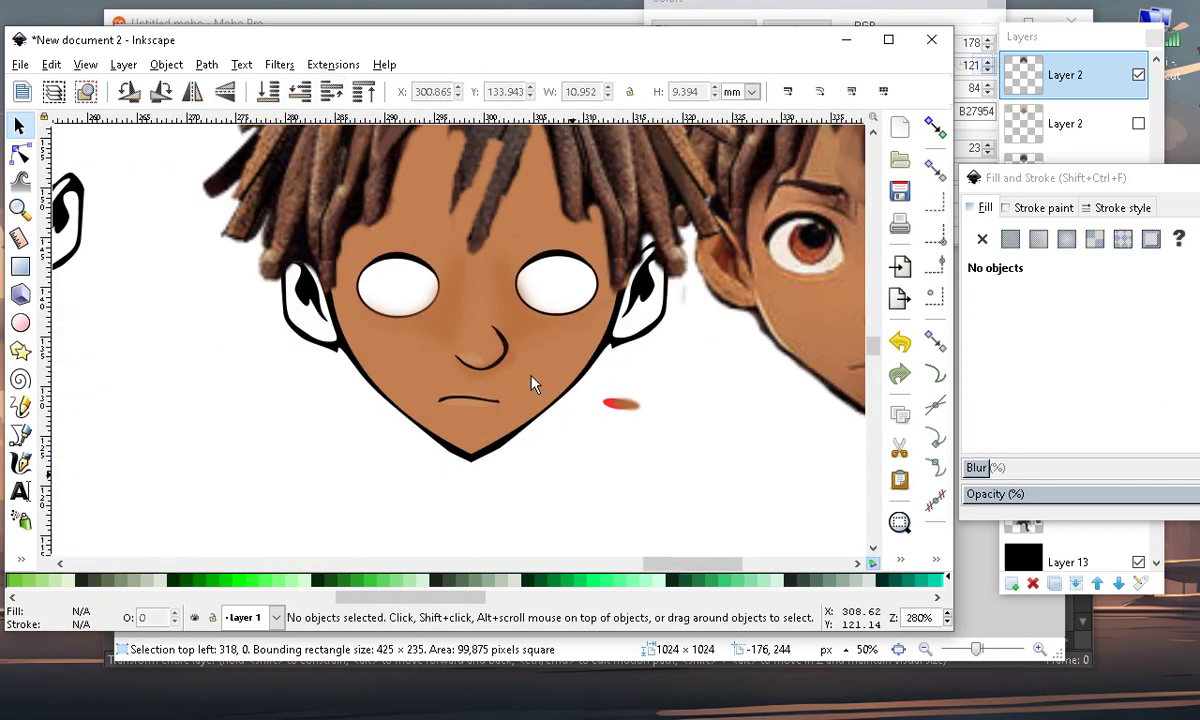
Enter the face group and shrink the nose outline from its top to about 4.7 by 2.9 mm
scroll(515, 318, "up", 1)
scroll(497, 405, "up", 1)
left_click(529, 384)
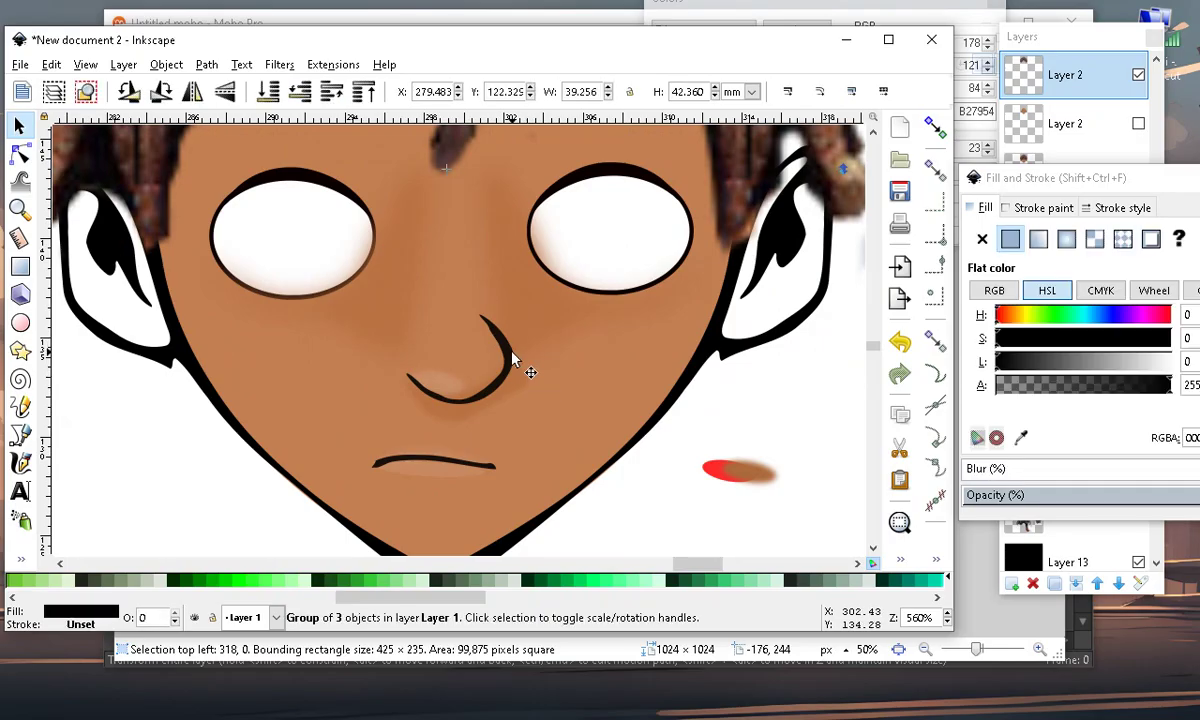
double_click(512, 353)
left_click_drag(516, 316, 507, 343)
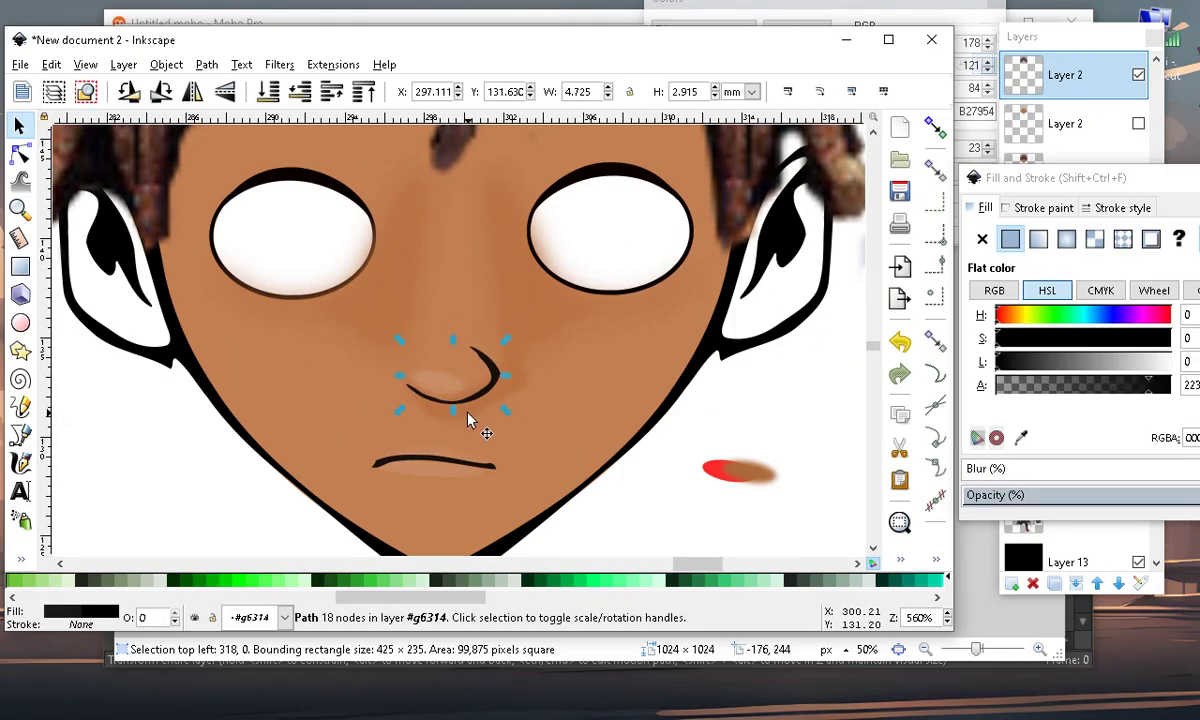
left_click(683, 525)
scroll(460, 389, "down", 4)
scroll(471, 309, "up", 4)
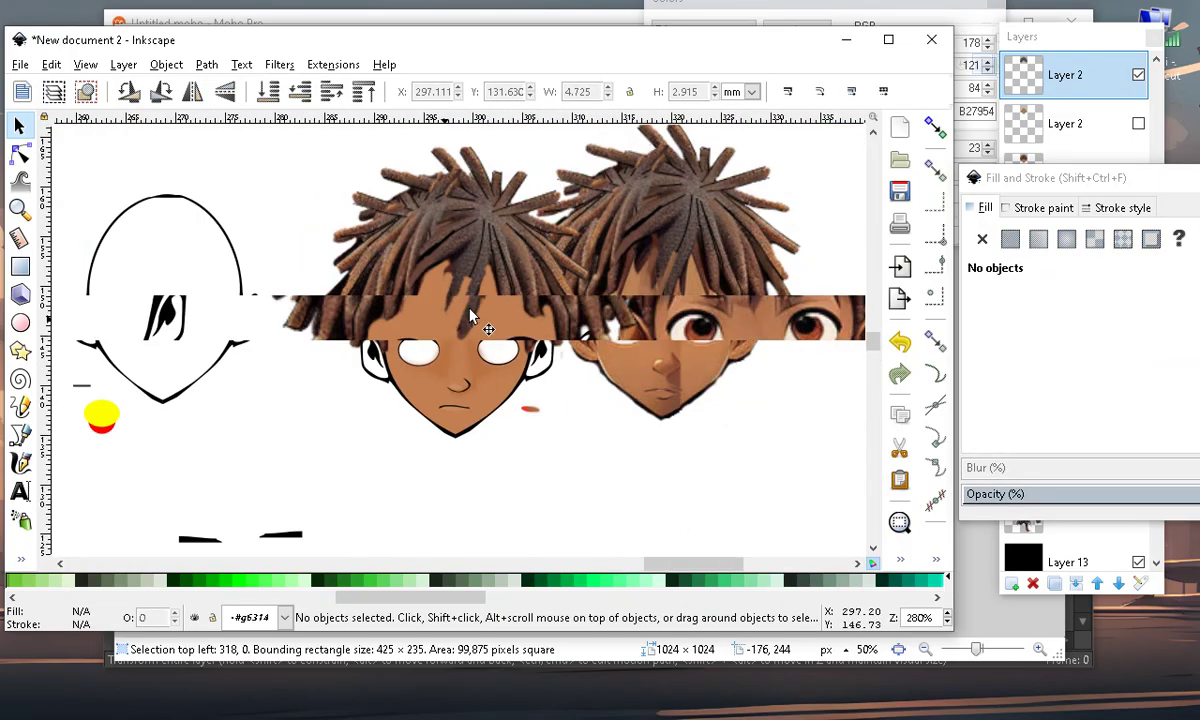
scroll(473, 398, "down", 2)
scroll(493, 474, "up", 1)
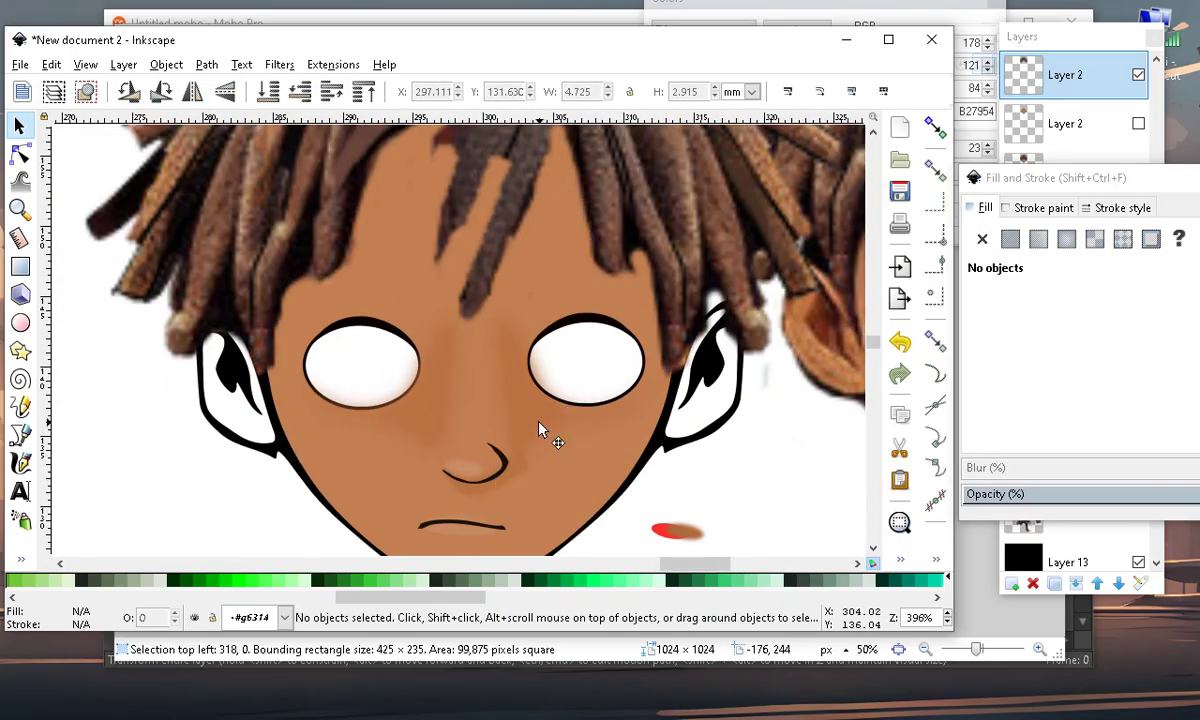
Move the right shadow's lower inner node up to the nose tip and its upper inner node closer to the nose bridge
left_click(538, 425)
scroll(517, 449, "up", 2)
left_click(19, 153)
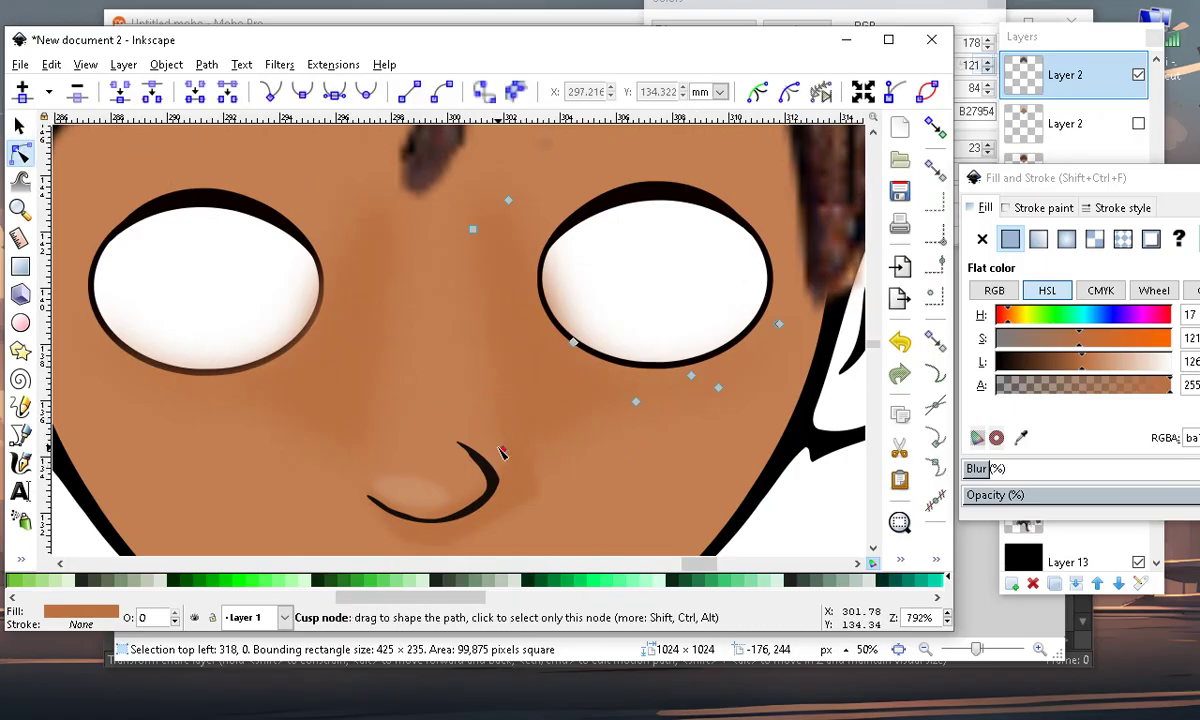
left_click_drag(503, 449, 448, 415)
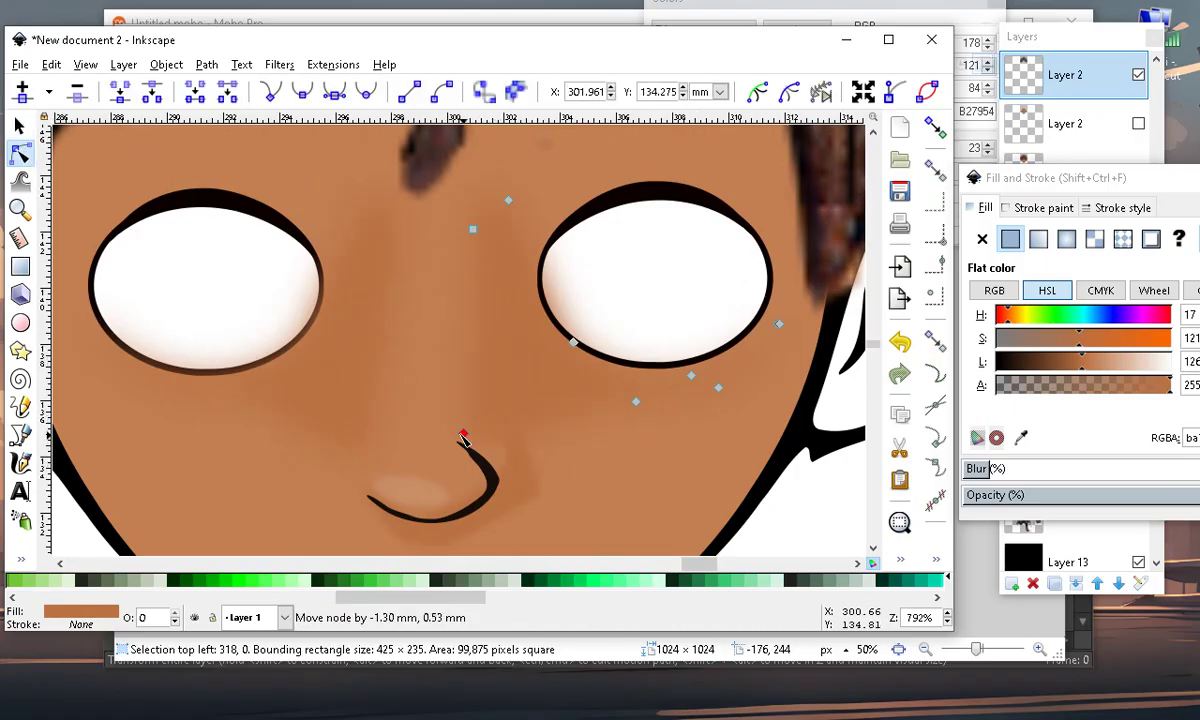
left_click_drag(470, 231, 454, 238)
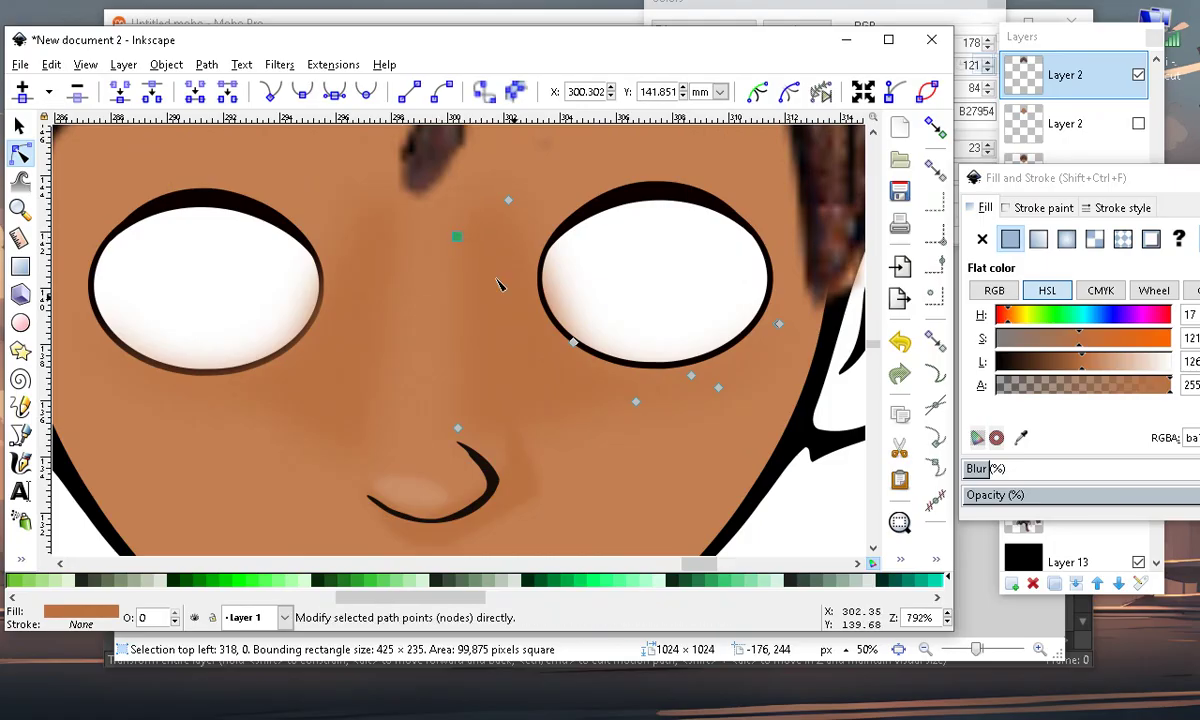
scroll(509, 364, "down", 3)
left_click(618, 519)
left_click(614, 517)
scroll(470, 388, "up", 3)
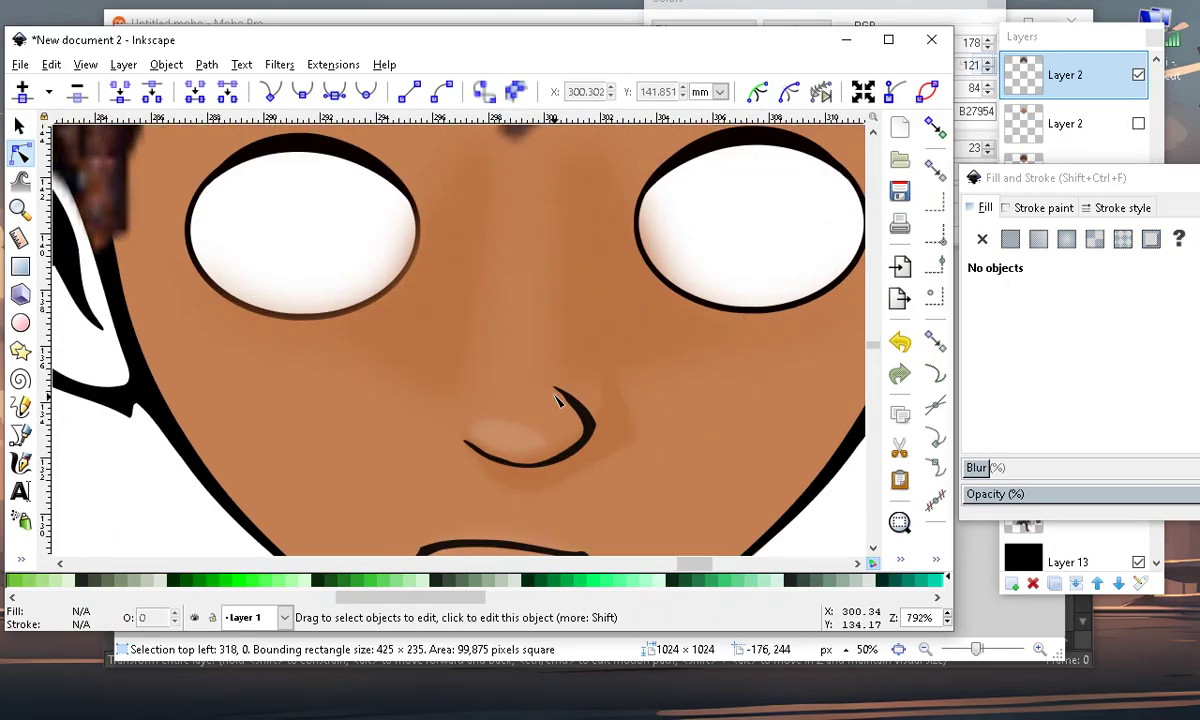
scroll(518, 375, "down", 2)
scroll(533, 331, "up", 2)
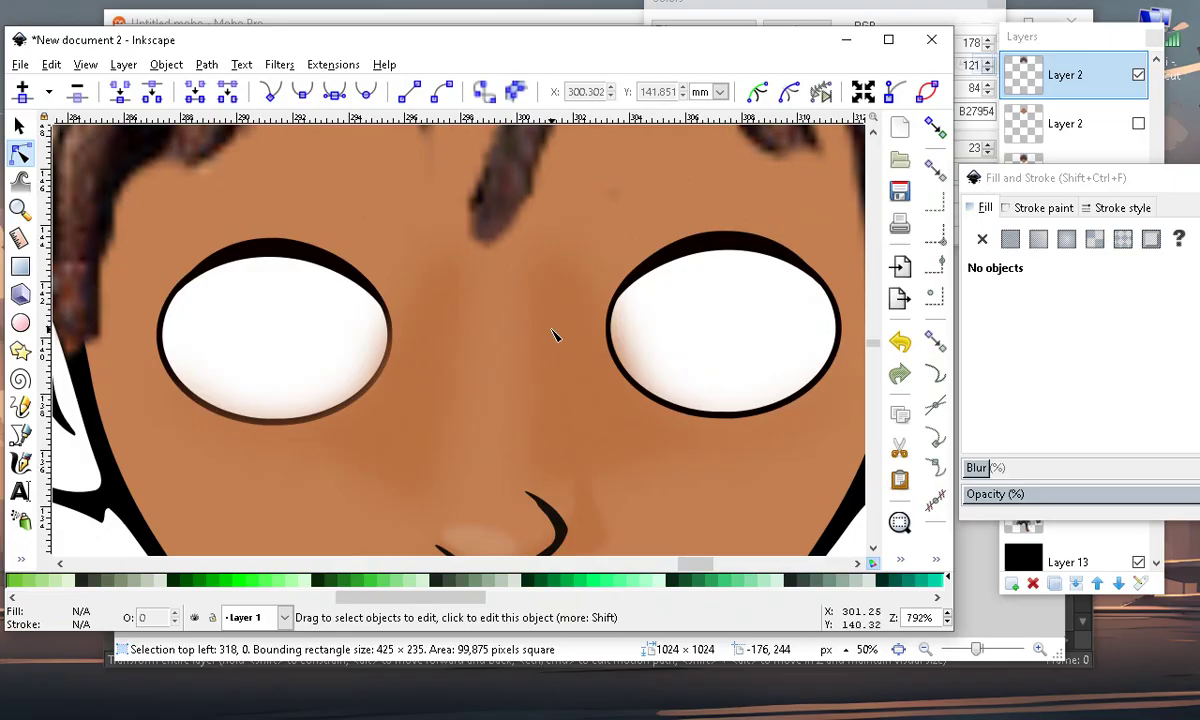
Move the right shadow's upper inner node farther across the nose bridge toward the left eye
left_click(530, 290)
left_click(478, 265)
scroll(480, 290, "down", 4)
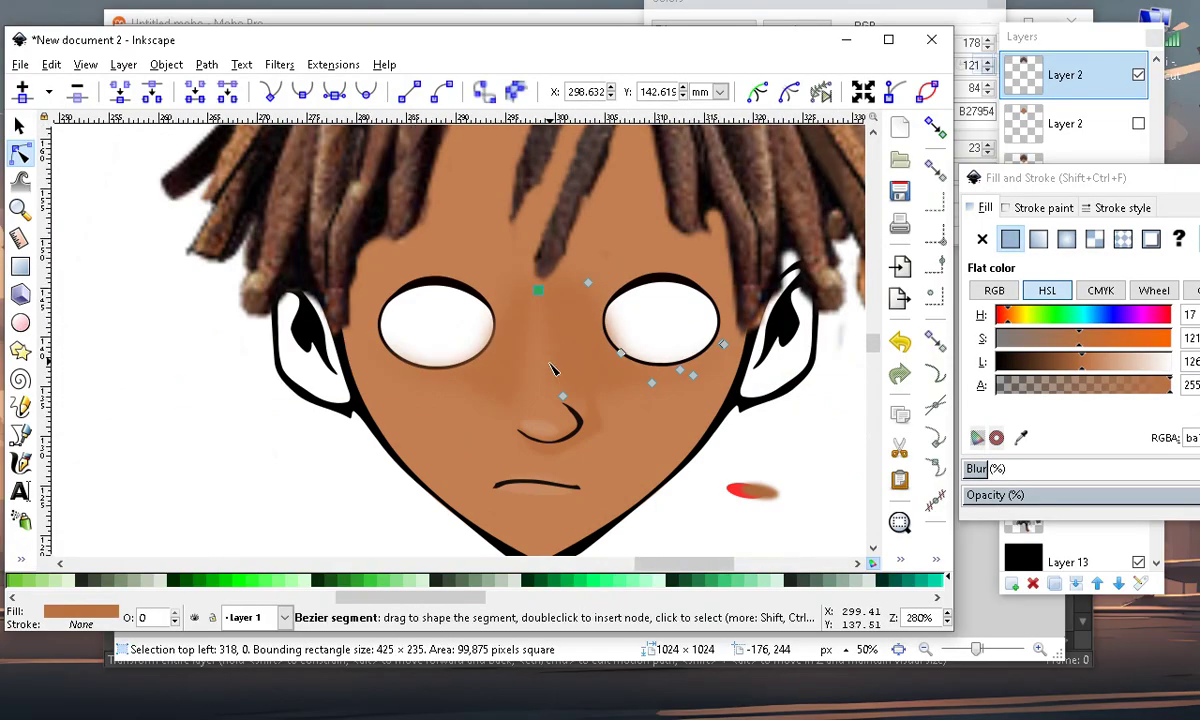
scroll(518, 421, "up", 4)
Pull the left shadow's lower middle node outward and down onto the cheek
left_click(518, 421)
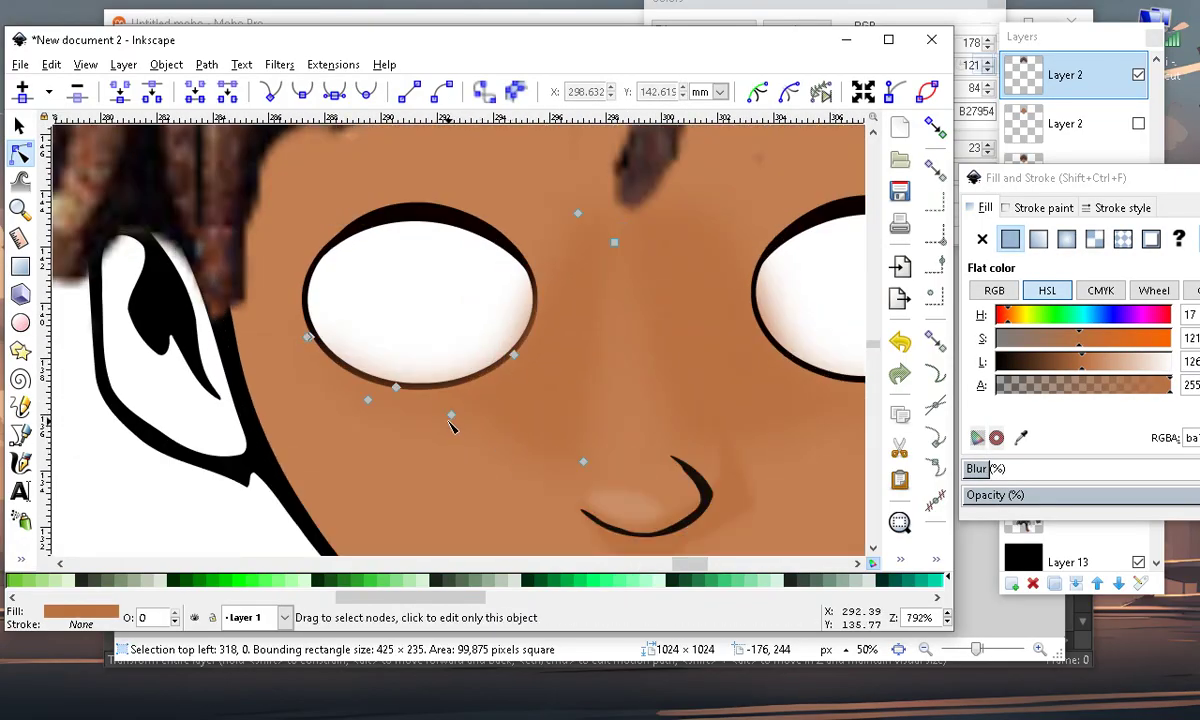
left_click_drag(451, 417, 344, 452)
scroll(346, 447, "down", 3)
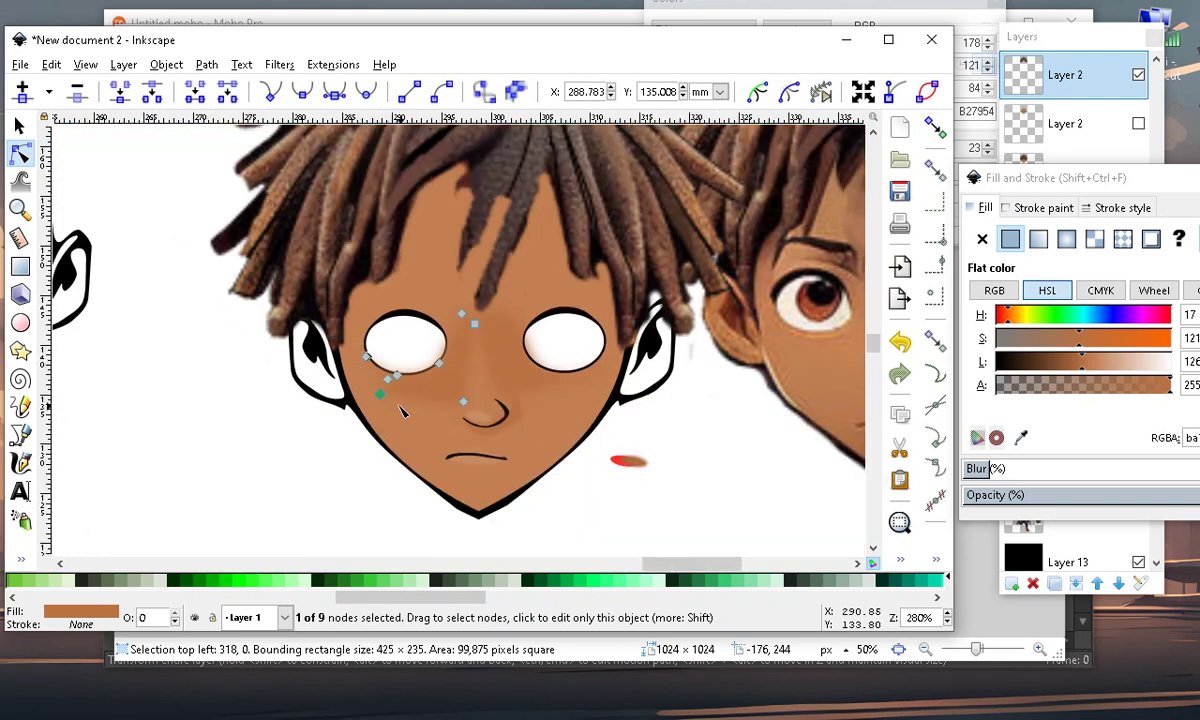
scroll(472, 368, "up", 1)
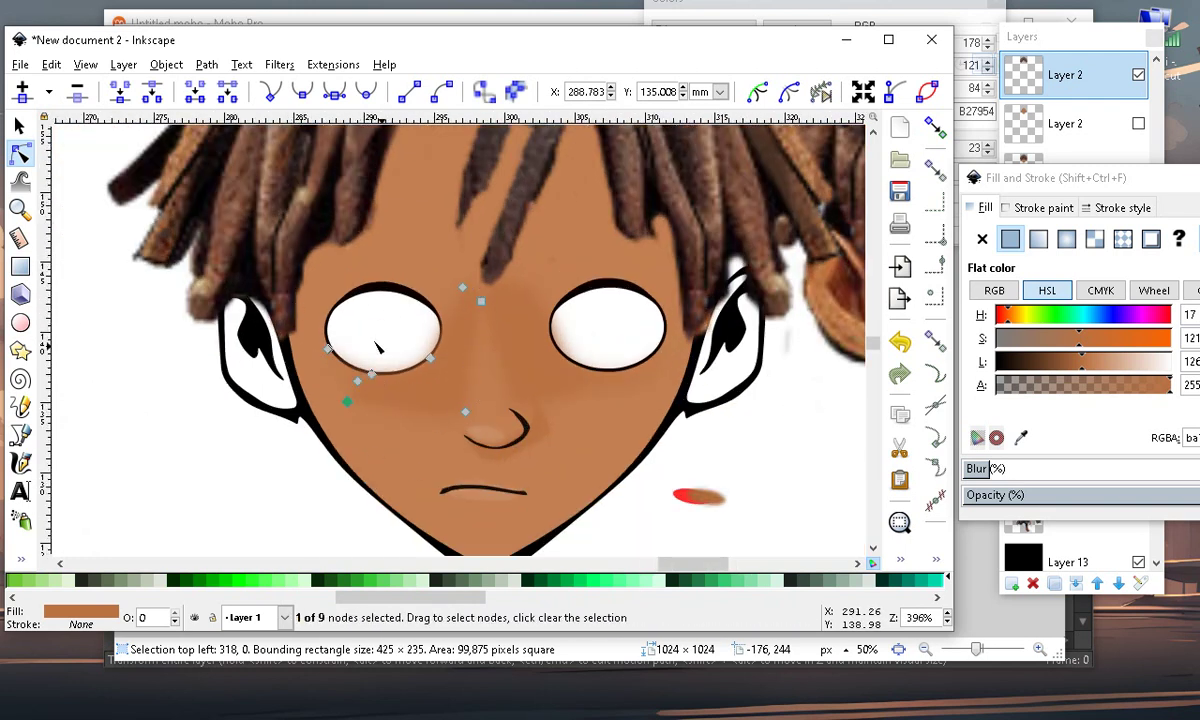
scroll(541, 396, "up", 2)
scroll(541, 396, "down", 3)
scroll(474, 315, "up", 2)
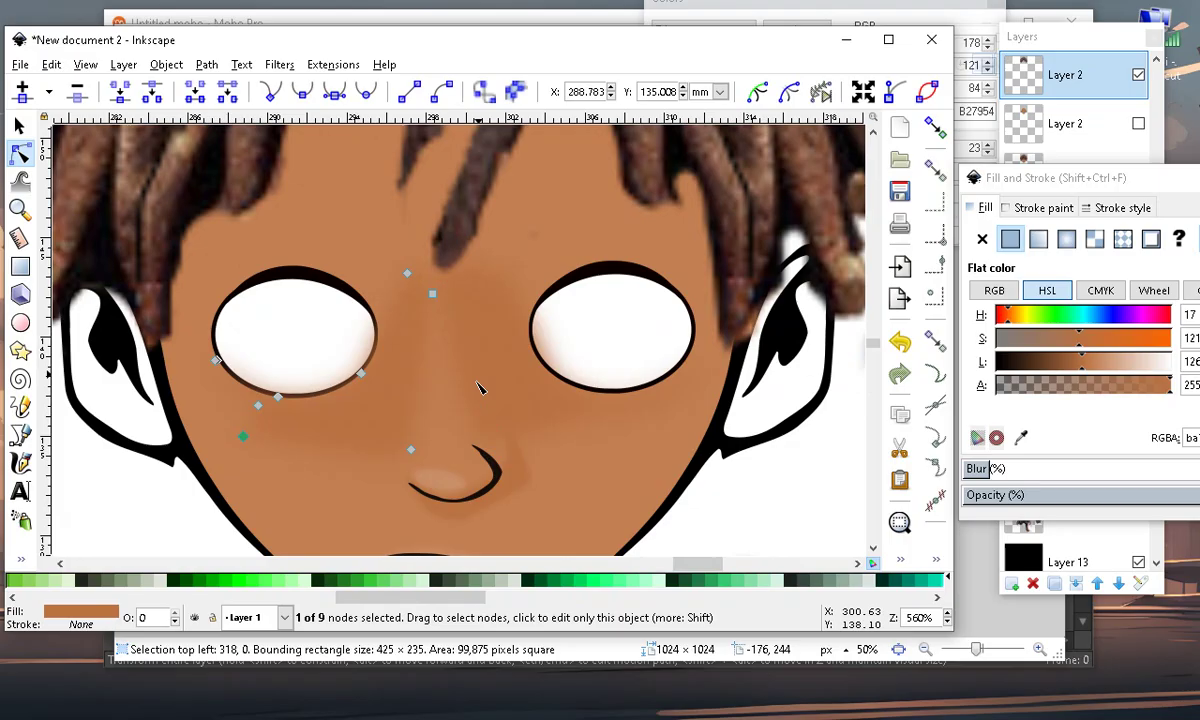
Move the right shadow's upper inner node up and toward the right eye, just below the hanging hair lock
left_click(481, 336)
left_click_drag(441, 283, 467, 271)
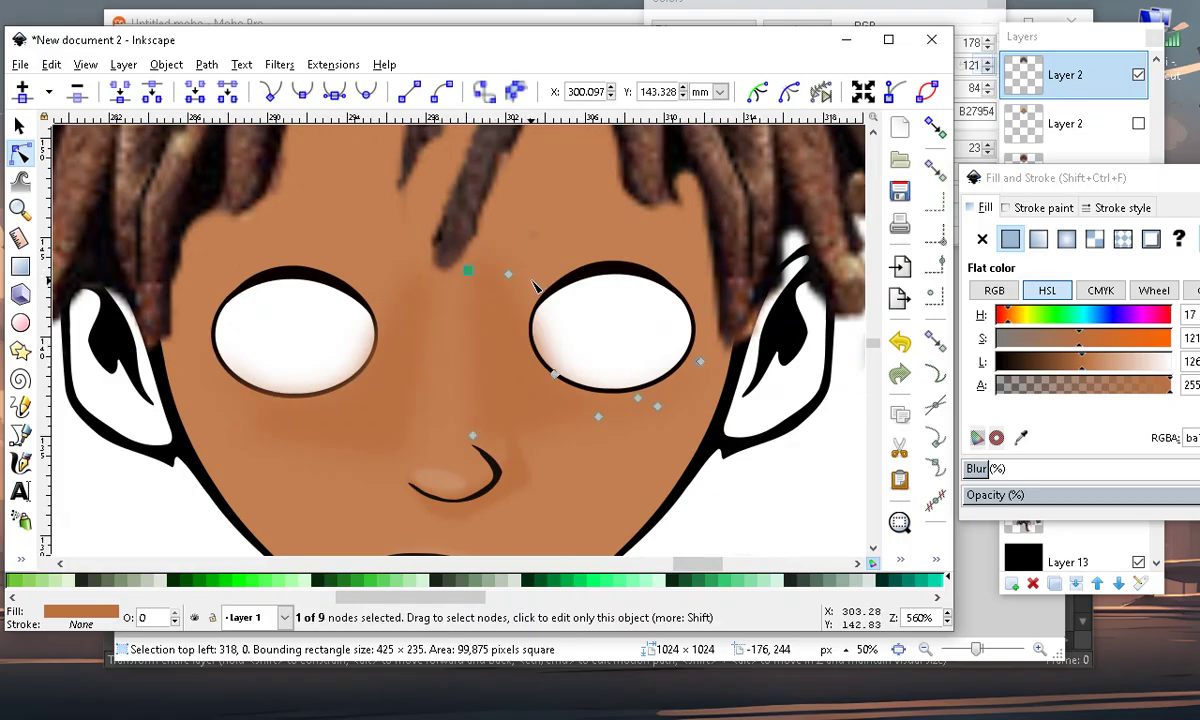
Move the right shadow's node at the right eye's inner edge out of the eye, down toward the nose
key("Escape")
key("Escape")
scroll(545, 345, "up", 2)
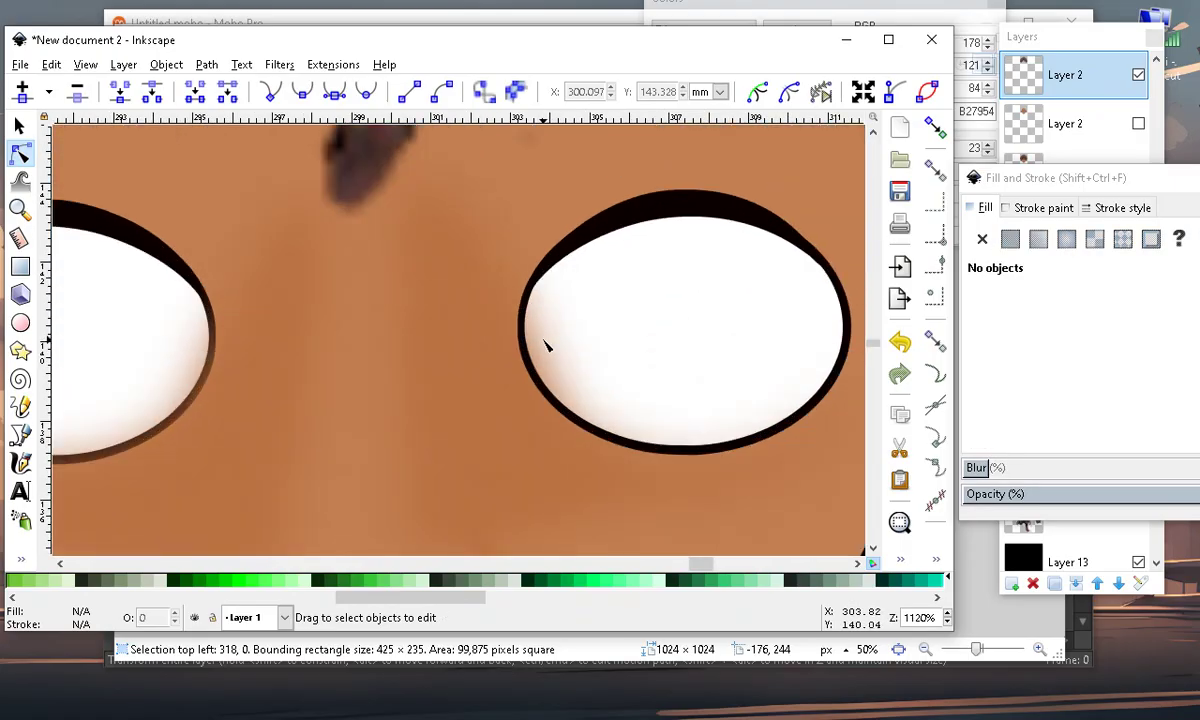
left_click(469, 343)
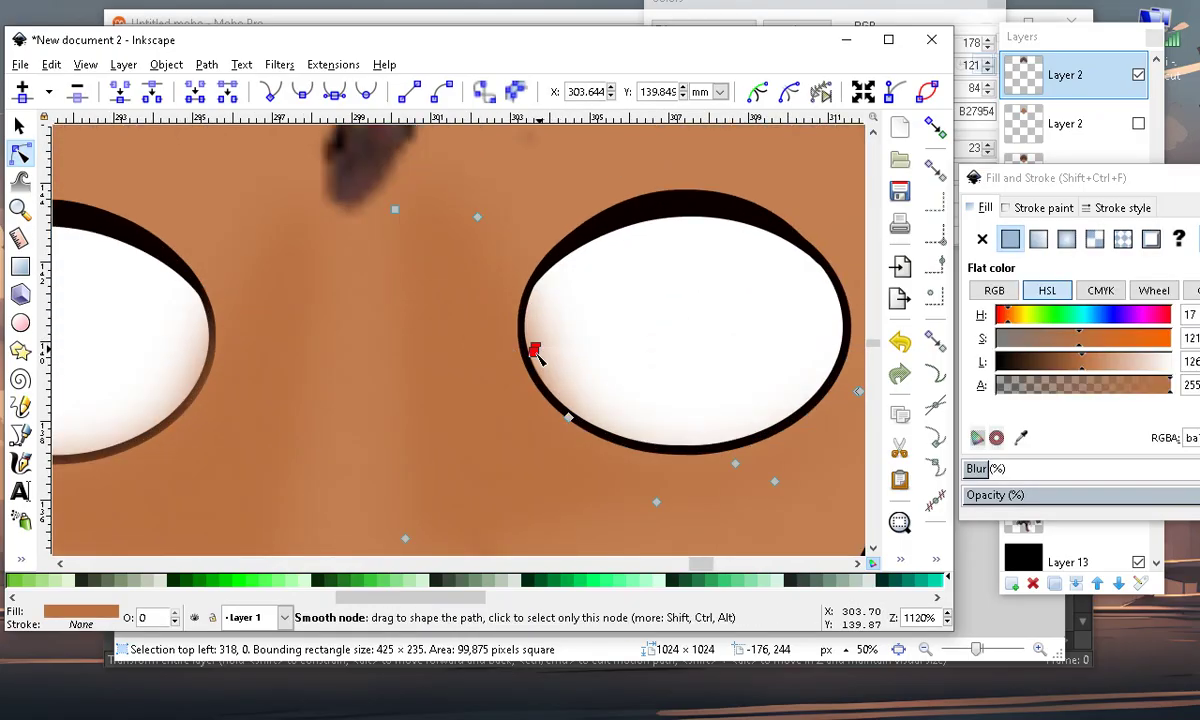
left_click_drag(538, 354, 499, 384)
scroll(499, 389, "down", 6)
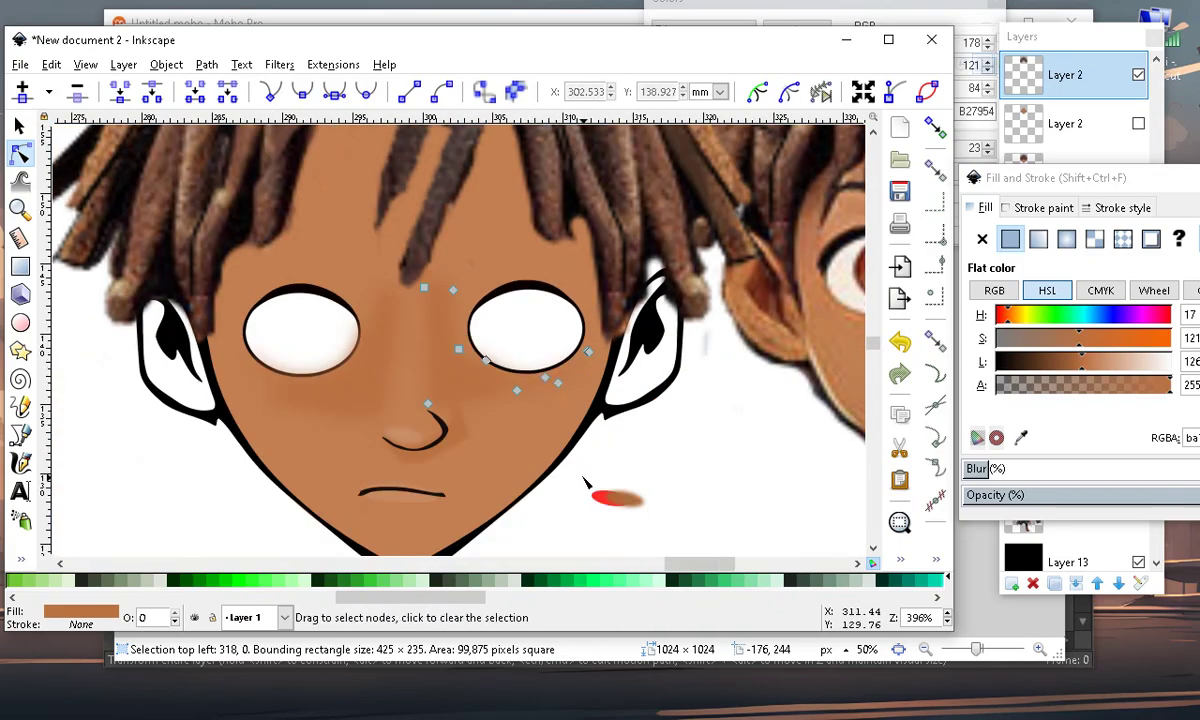
left_click(550, 455)
Move the left shadow's node at the left eye's inner corner down, out of the eye and onto the skin
scroll(492, 340, "up", 4)
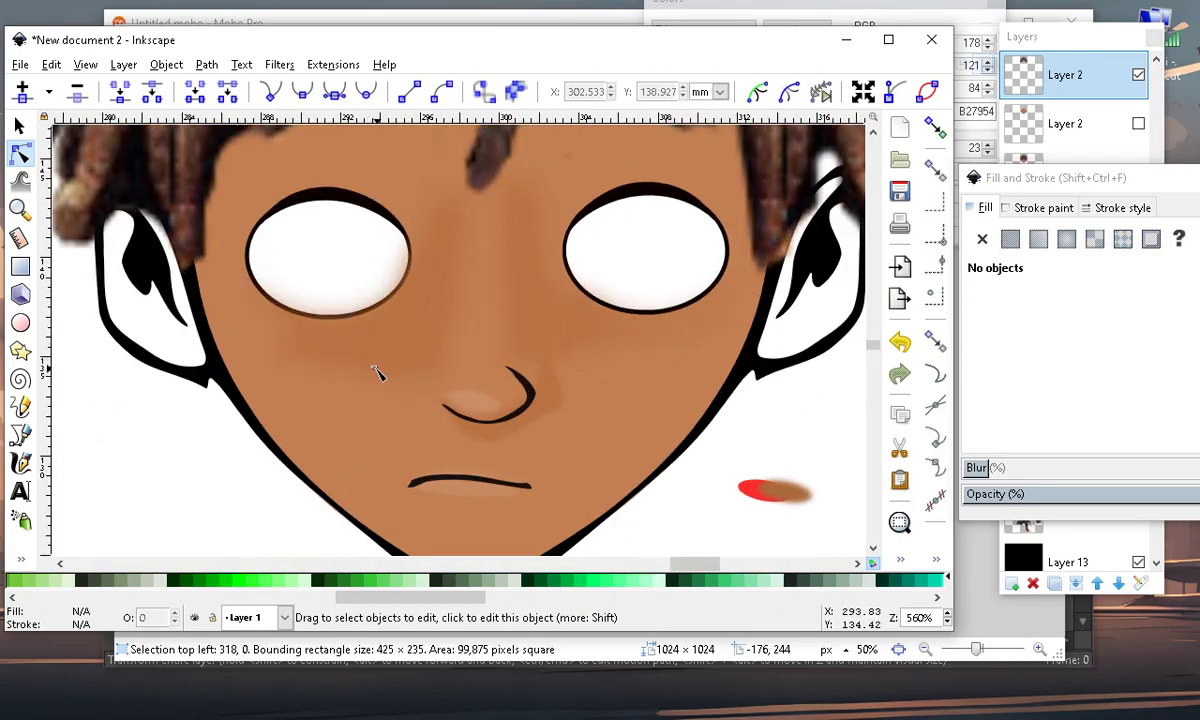
scroll(375, 372, "down", 1)
scroll(445, 353, "up", 1)
left_click(451, 349)
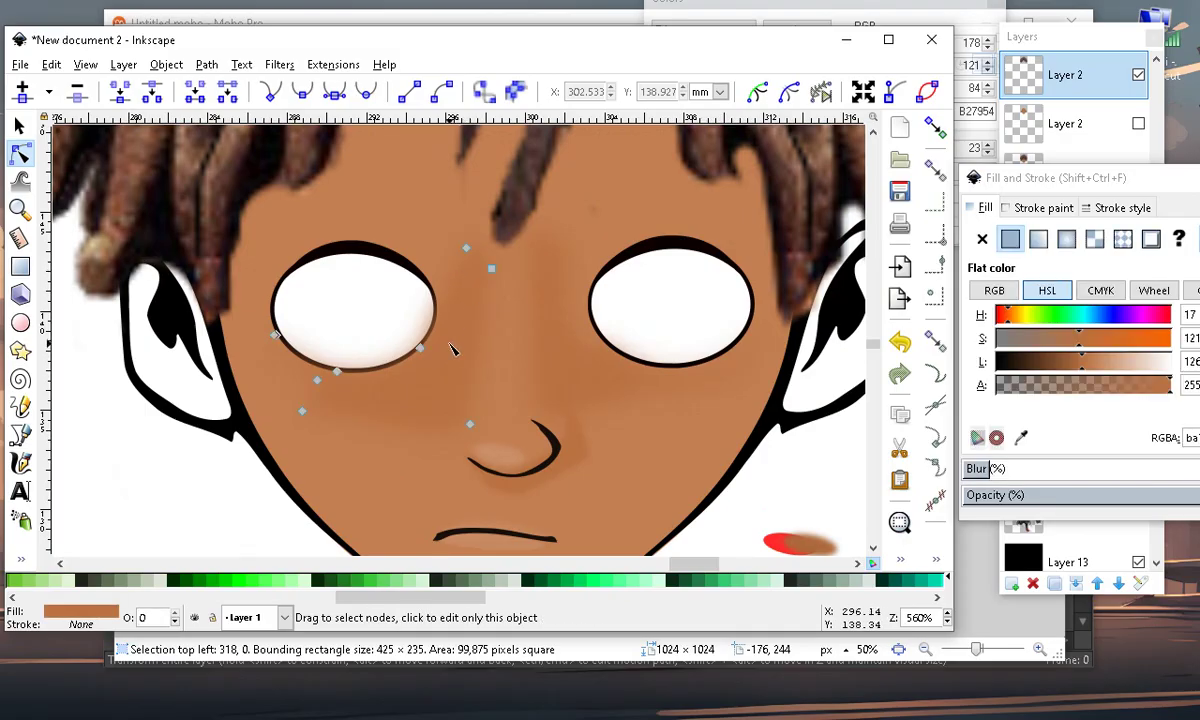
left_click_drag(420, 347, 424, 368)
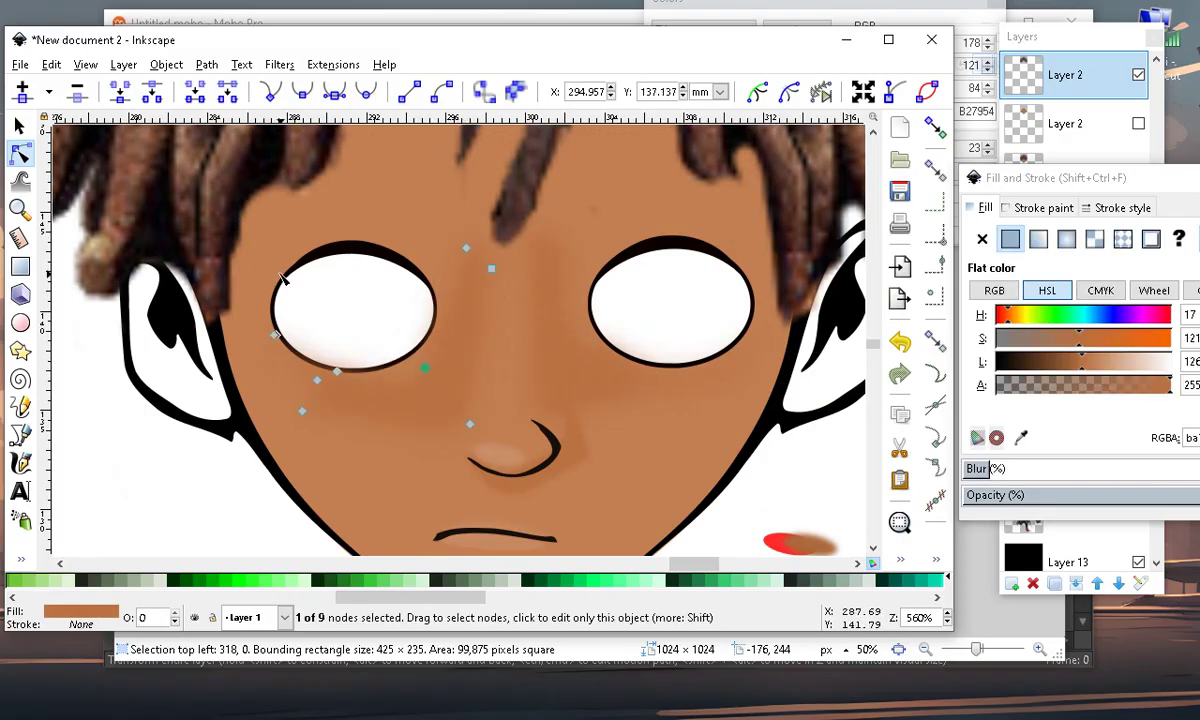
scroll(265, 241, "down", 2)
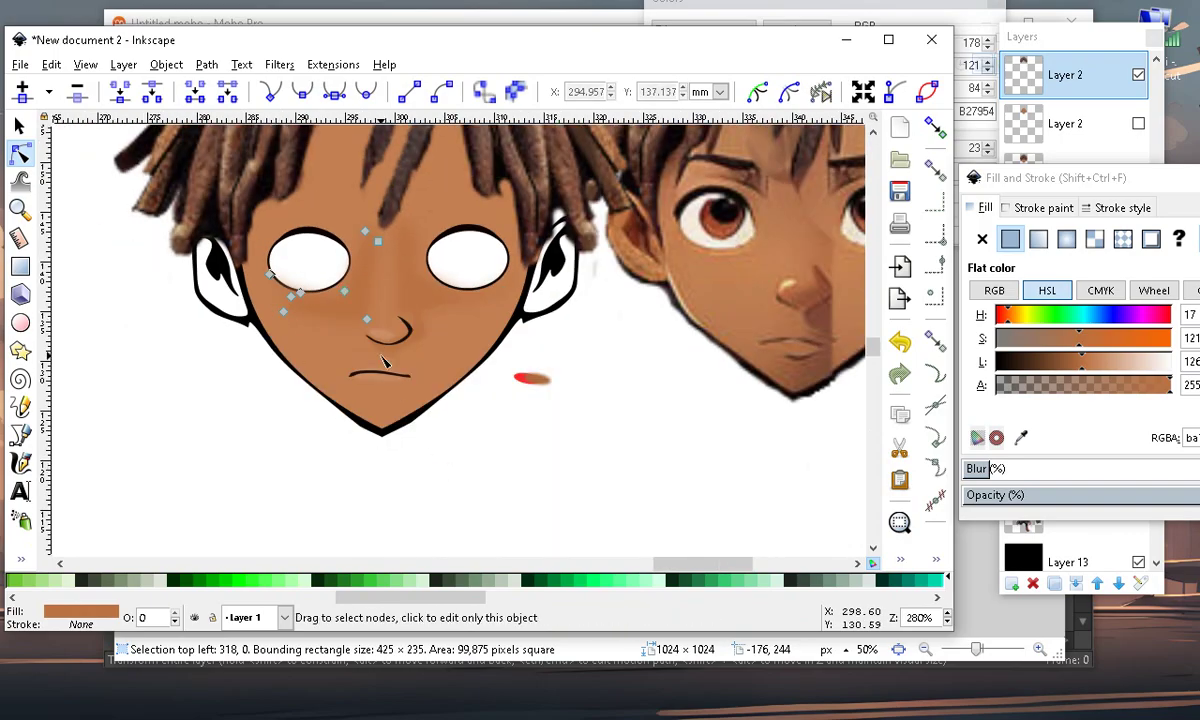
scroll(324, 315, "up", 2)
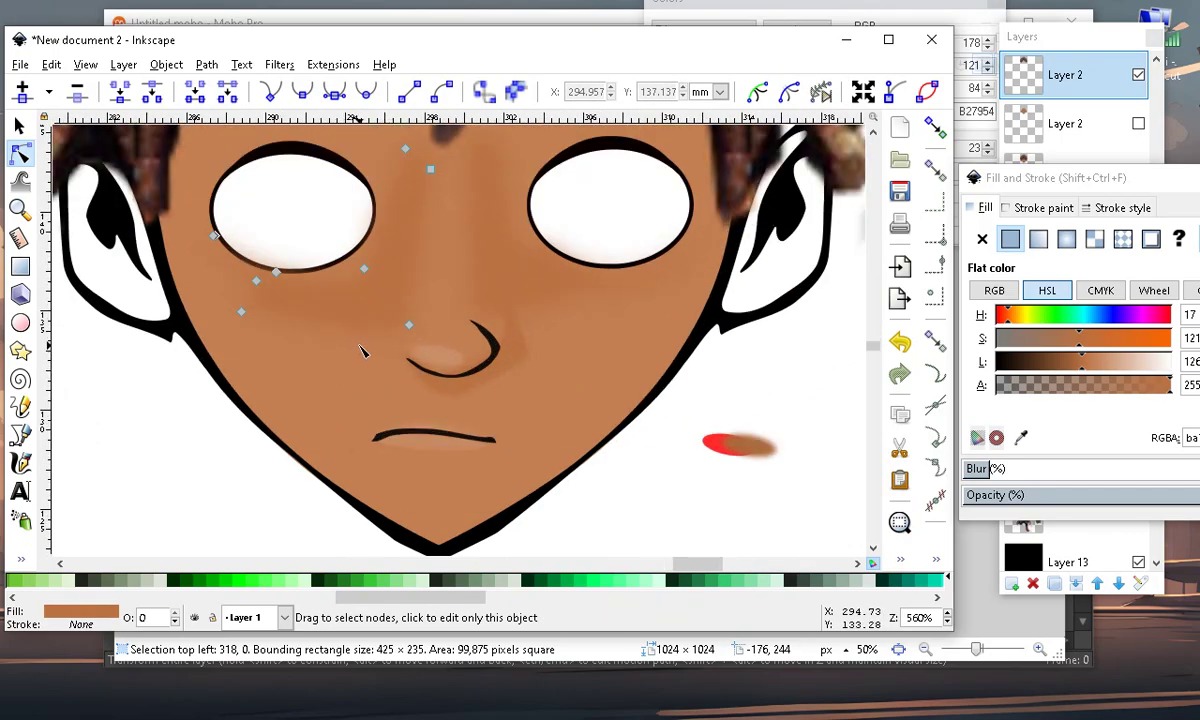
Duplicate the left eye shadow and place the rotated copy over the chin and lower jaw
left_click(19, 125)
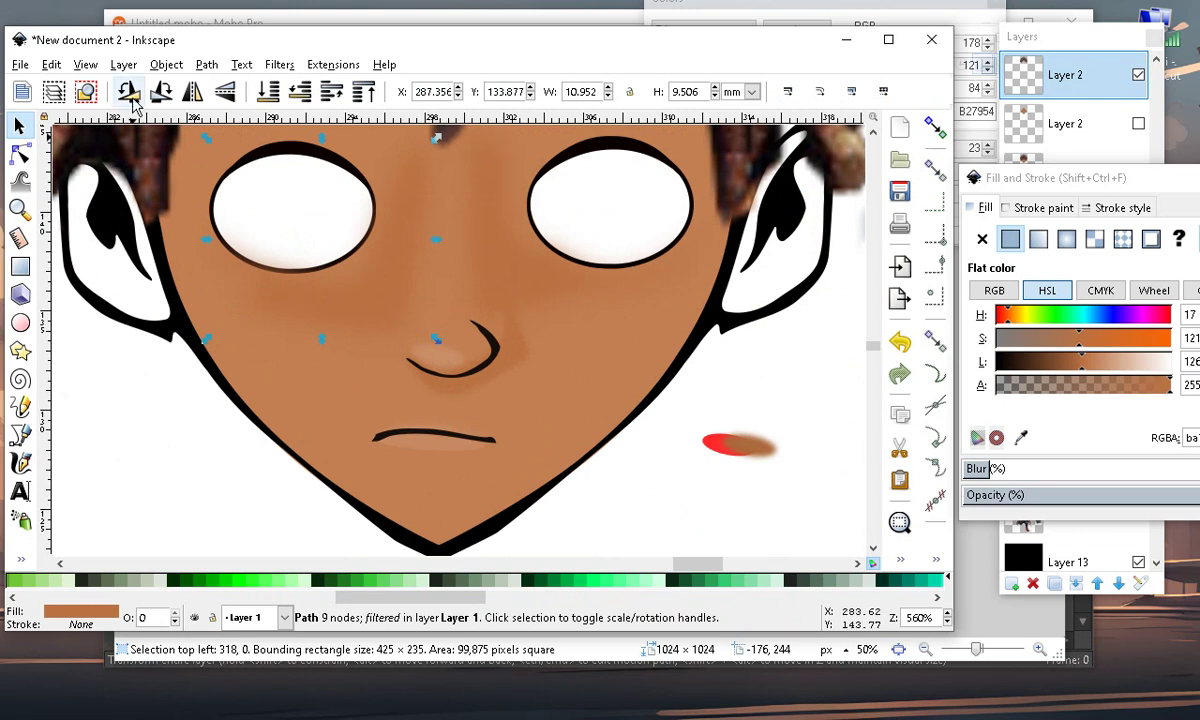
left_click(52, 64)
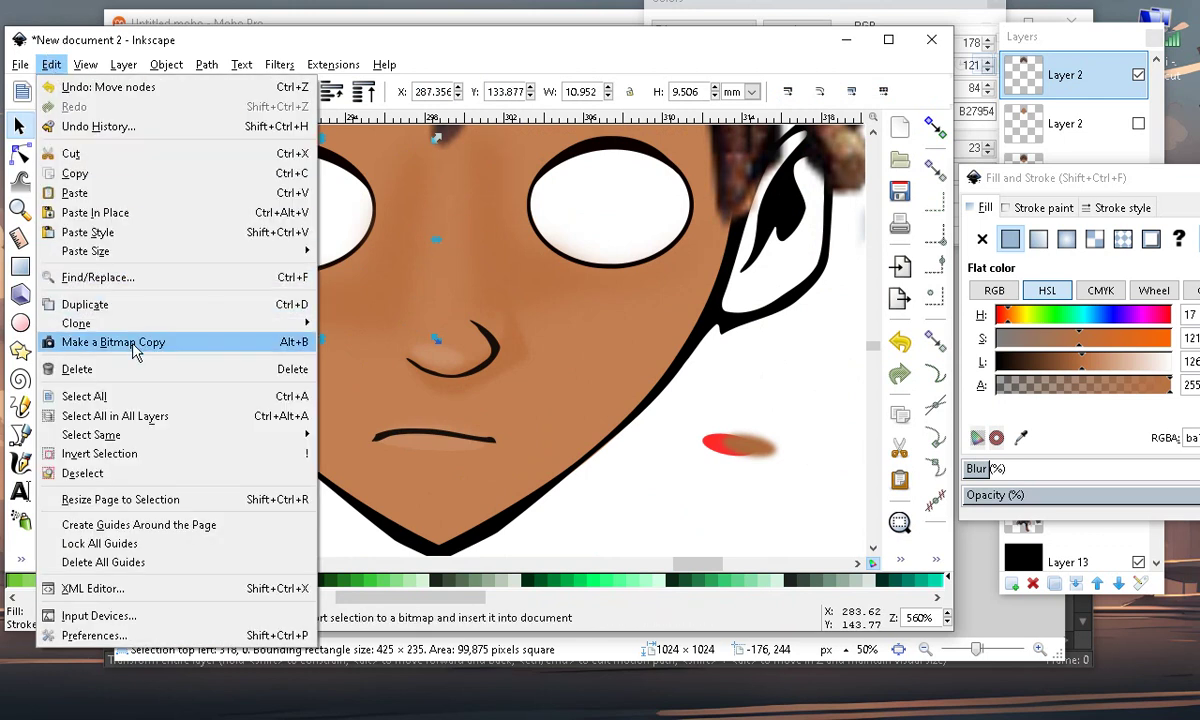
left_click(145, 304)
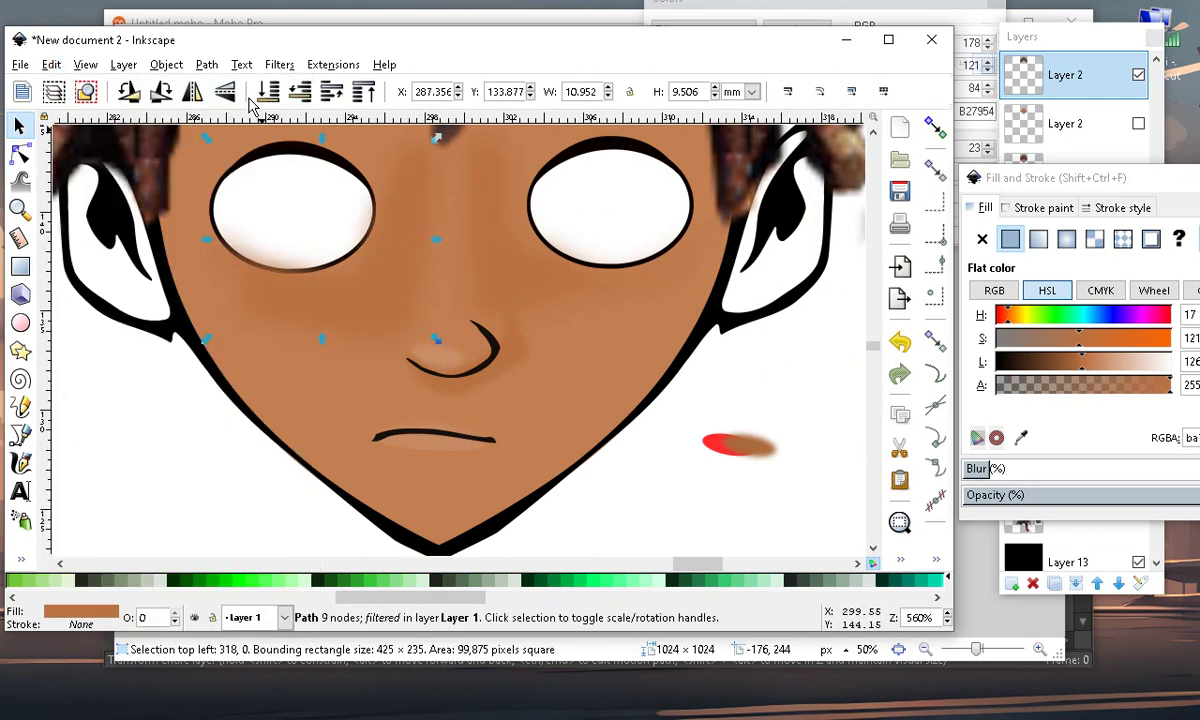
left_click(160, 91)
left_click_drag(275, 309, 459, 487)
left_click_drag(340, 308, 333, 485)
left_click(373, 484)
left_click_drag(405, 526, 437, 511)
scroll(471, 455, "down", 1)
scroll(472, 462, "up", 2, "ctrl")
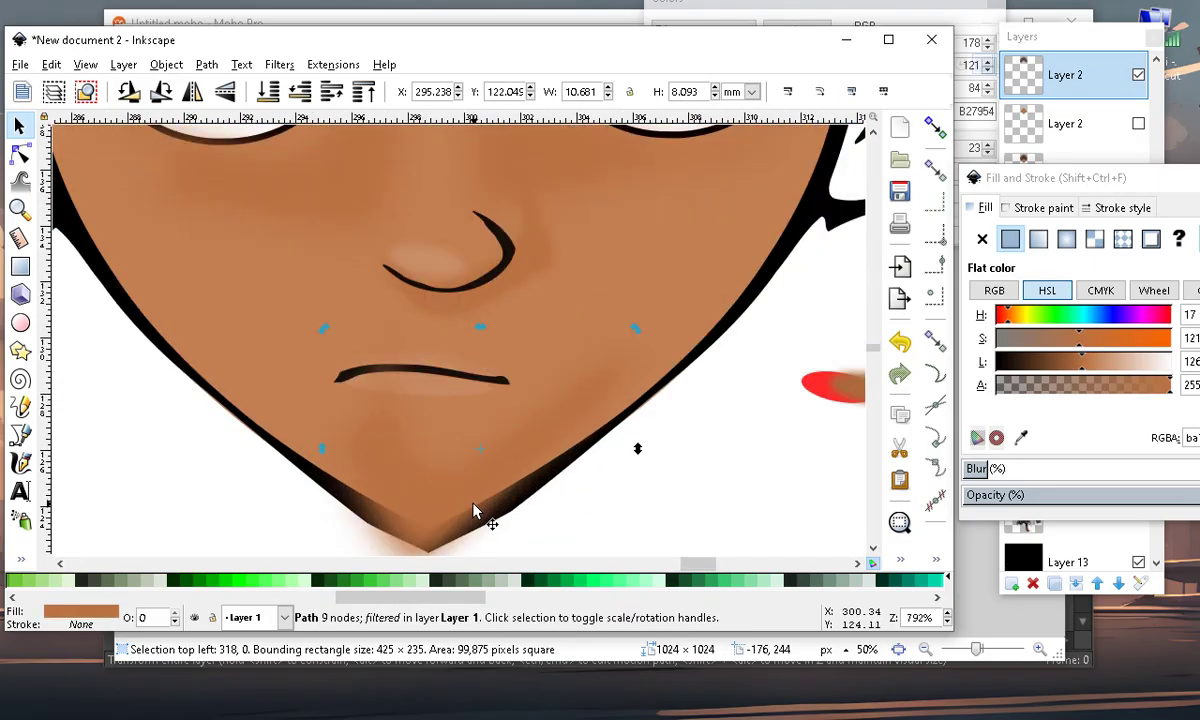
Lower the chin shadow in the stacking order so it sits behind the black face outline
left_click(297, 102)
scroll(475, 400, "down", 4, "ctrl")
left_click(498, 494)
scroll(494, 405, "up", 5, "ctrl")
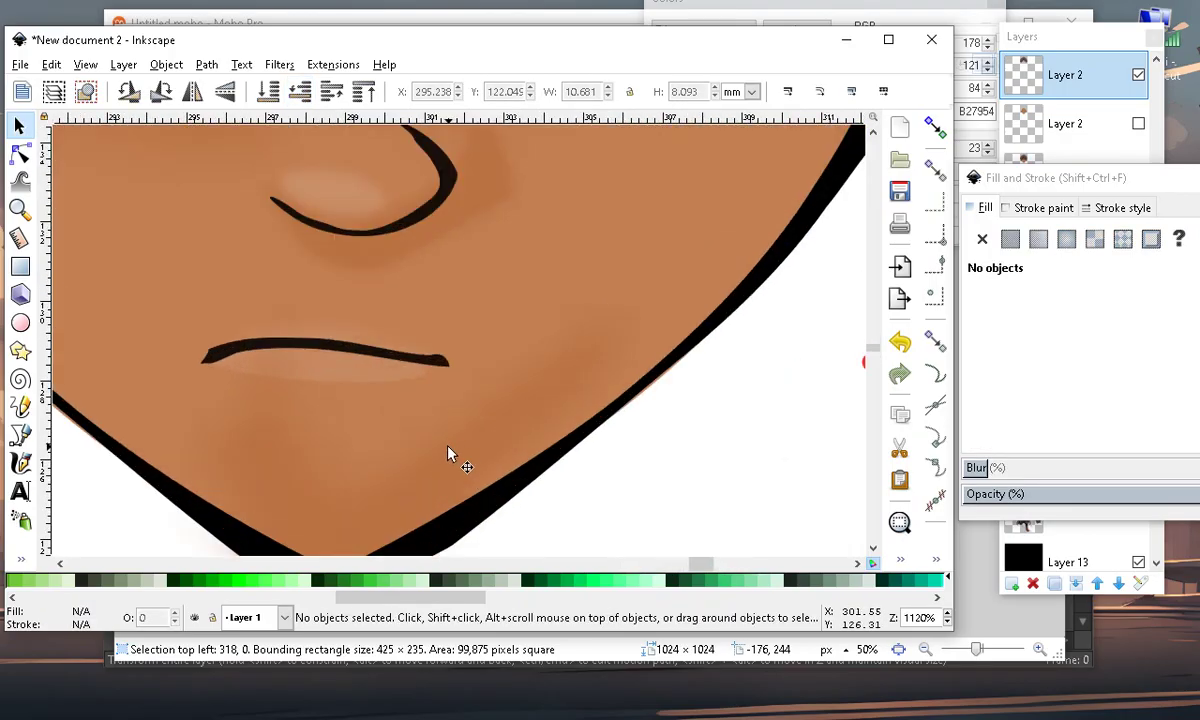
scroll(448, 454, "down", 3, "ctrl")
left_click(410, 485)
scroll(412, 490, "up", 3, "ctrl")
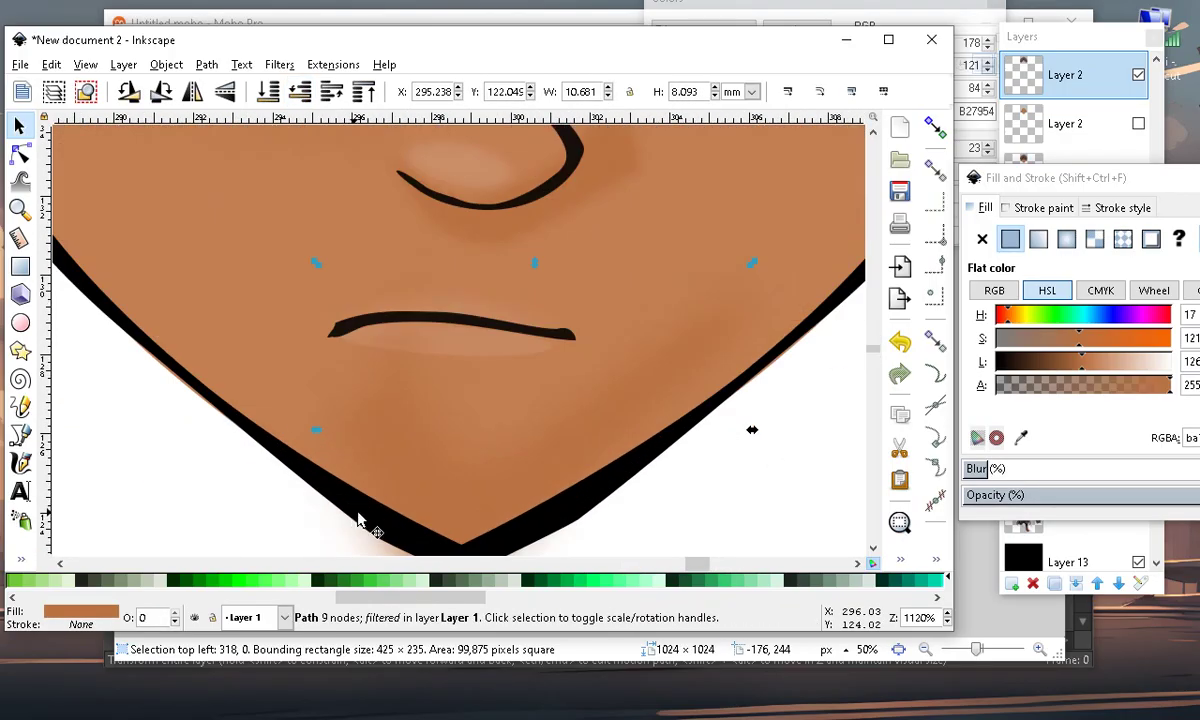
scroll(413, 495, "down", 2, "ctrl")
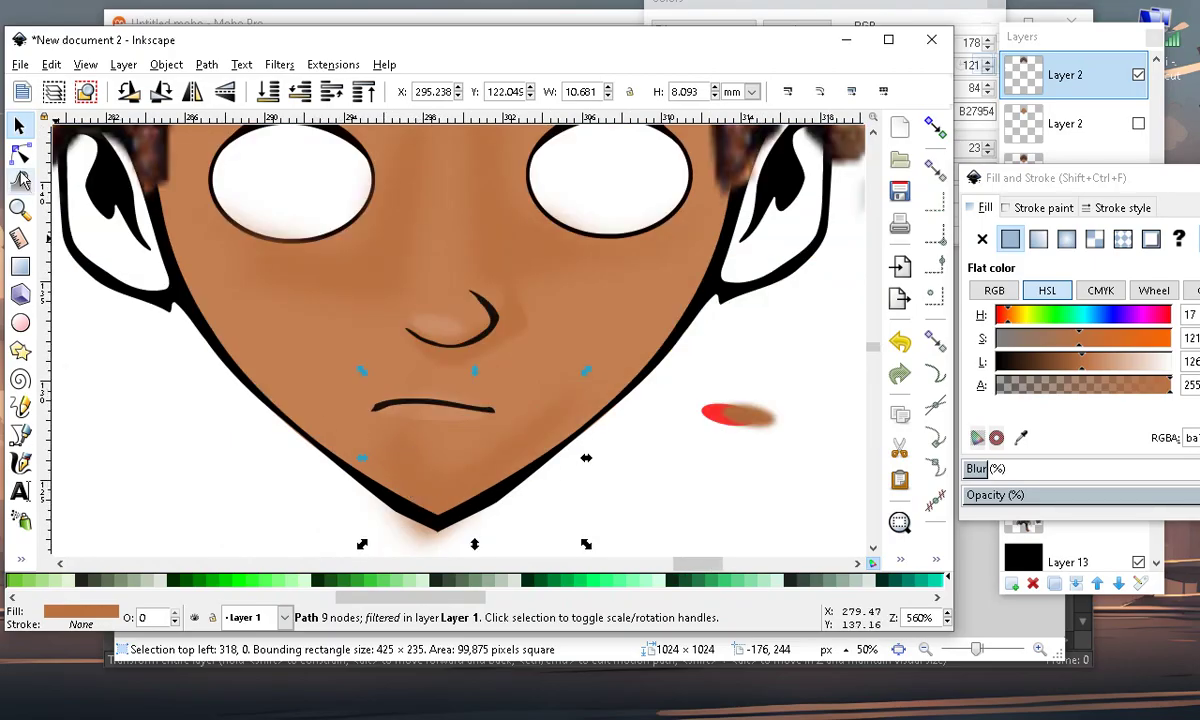
Pull the chin shadow's outermost left node up onto the left cheek, beside the jaw outline
left_click(20, 152)
scroll(283, 355, "up", 2, "ctrl")
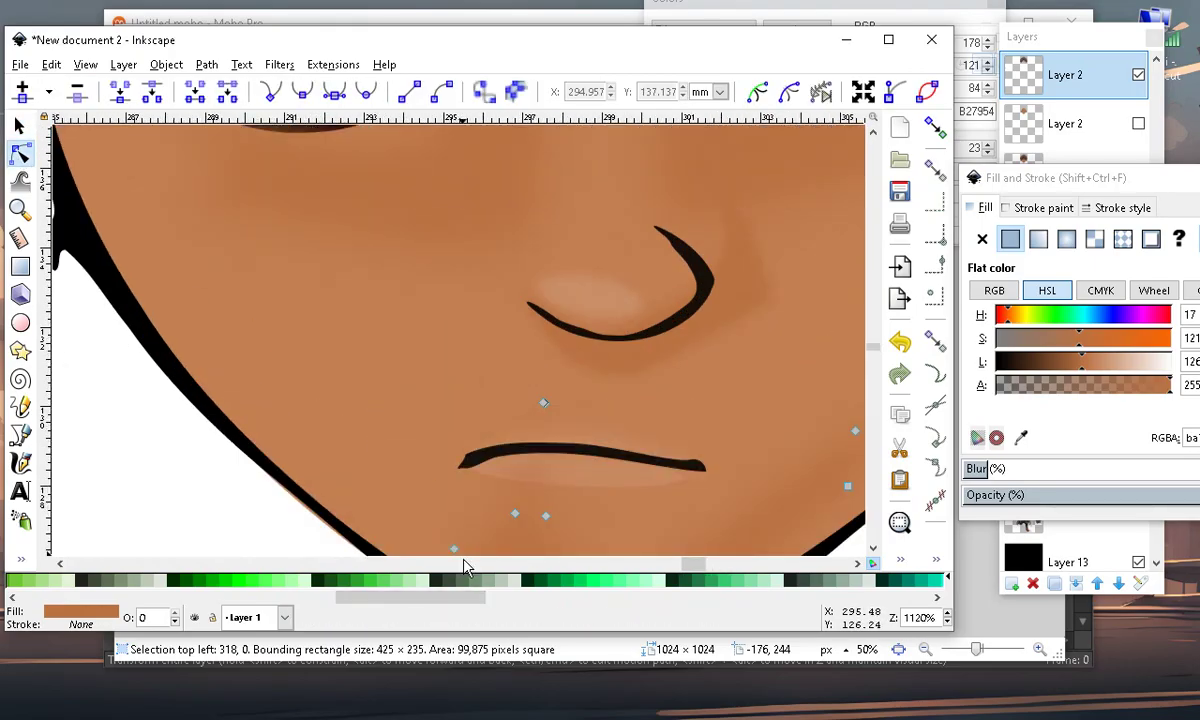
left_click_drag(455, 553, 190, 334)
scroll(190, 334, "down", 2, "ctrl")
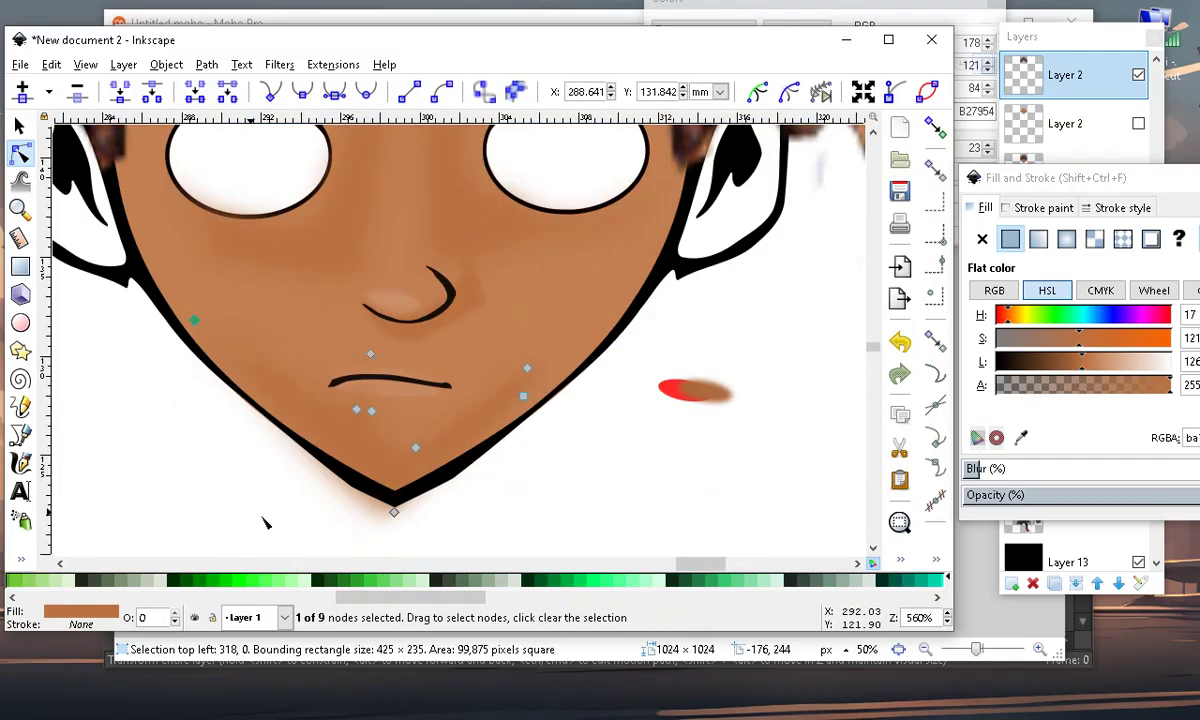
scroll(295, 426, "up", 1, "ctrl")
right_click(434, 368)
left_click(367, 389)
scroll(539, 420, "down", 4, "ctrl")
scroll(542, 418, "up", 3, "ctrl")
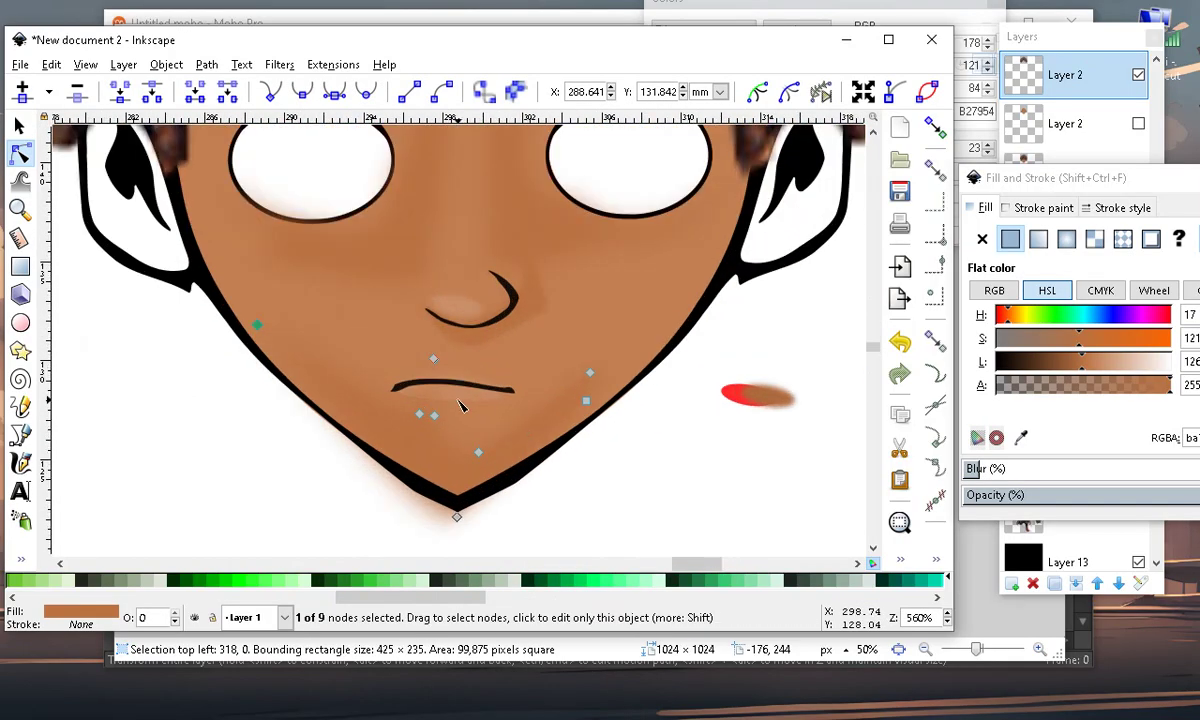
Slim the lower-lip highlight by moving its lower nodes closer to the mouth line and its left corner
scroll(461, 405, "up", 1)
left_click(438, 393)
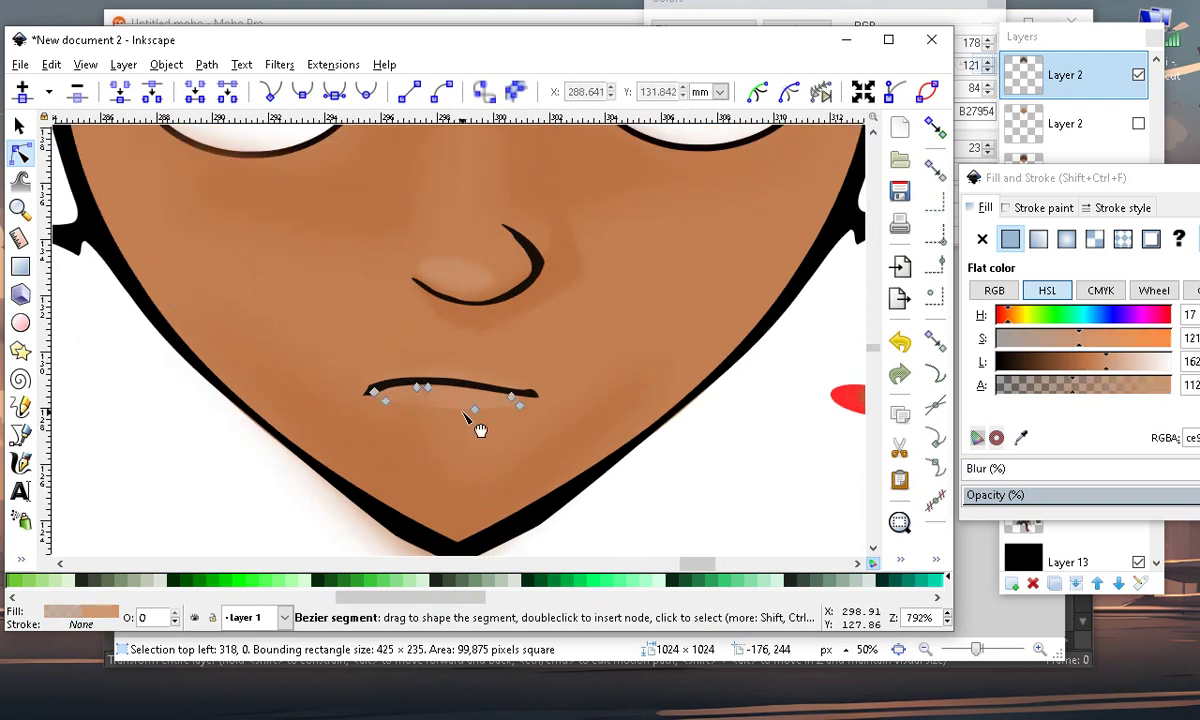
left_click_drag(475, 411, 383, 403)
scroll(460, 410, "up", 2)
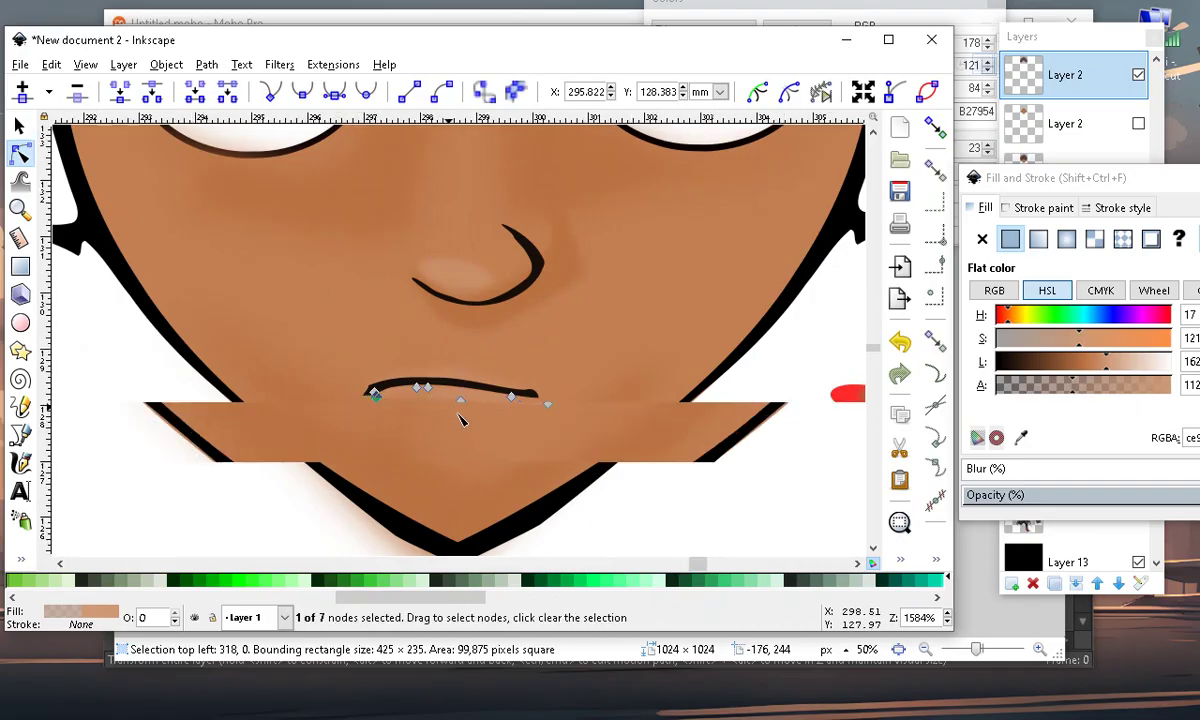
scroll(480, 404, "down", 4)
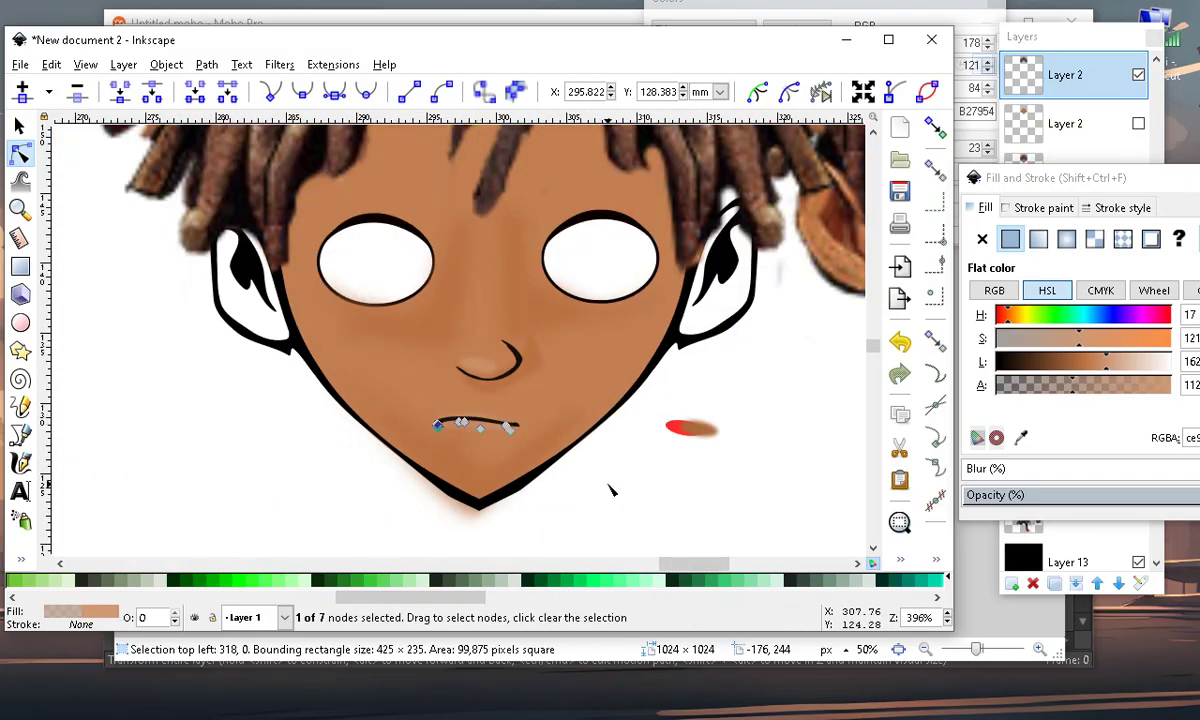
left_click(607, 492)
scroll(530, 465, "down", 1)
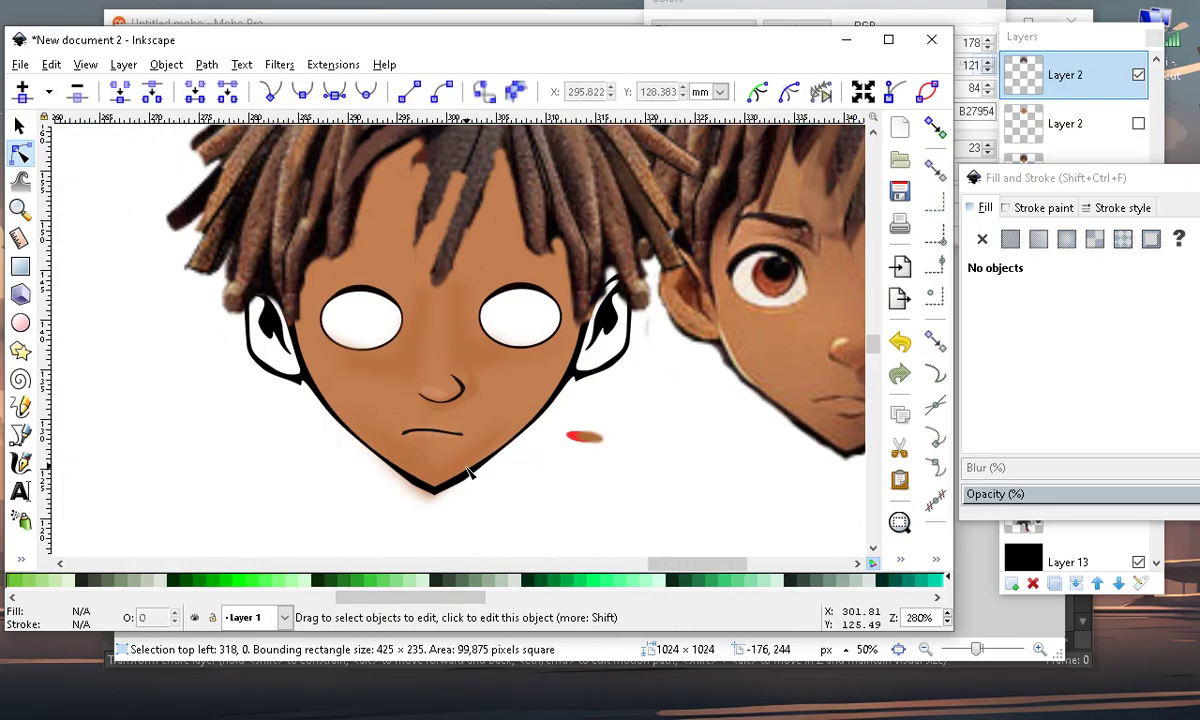
Move the chin shadow's two right nodes and its left cheek node outward to the jaw outline
scroll(470, 475, "up", 2)
left_click(520, 472)
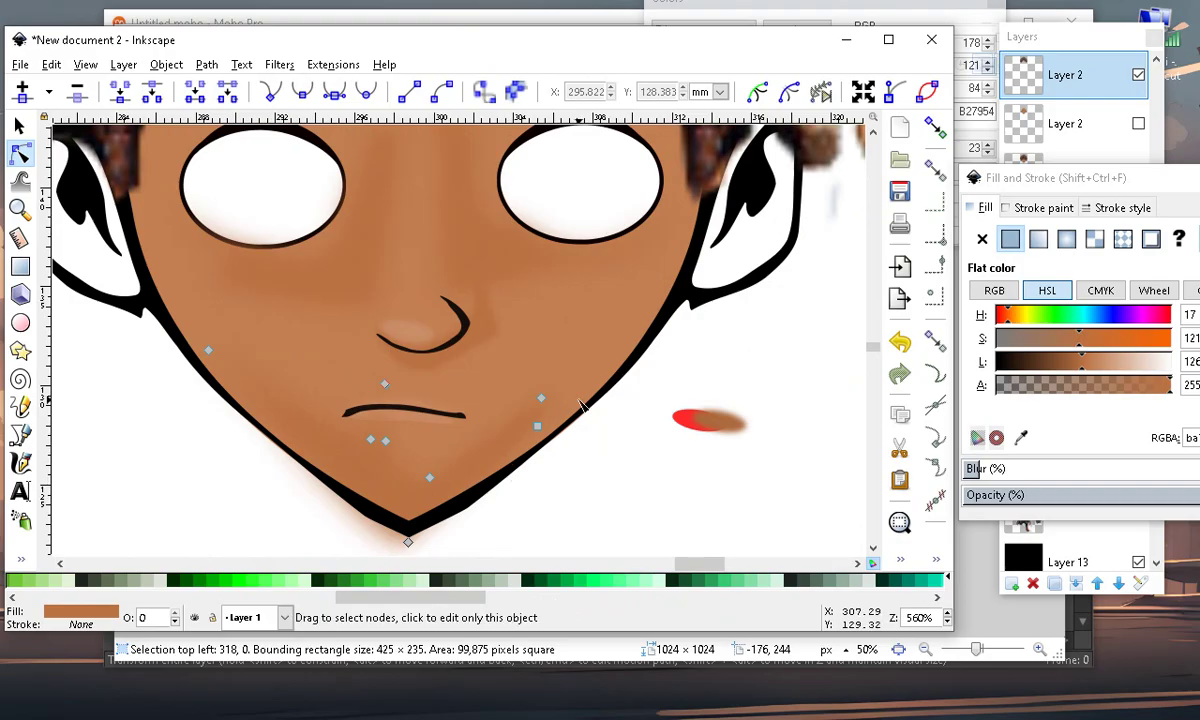
left_click_drag(570, 368, 600, 348)
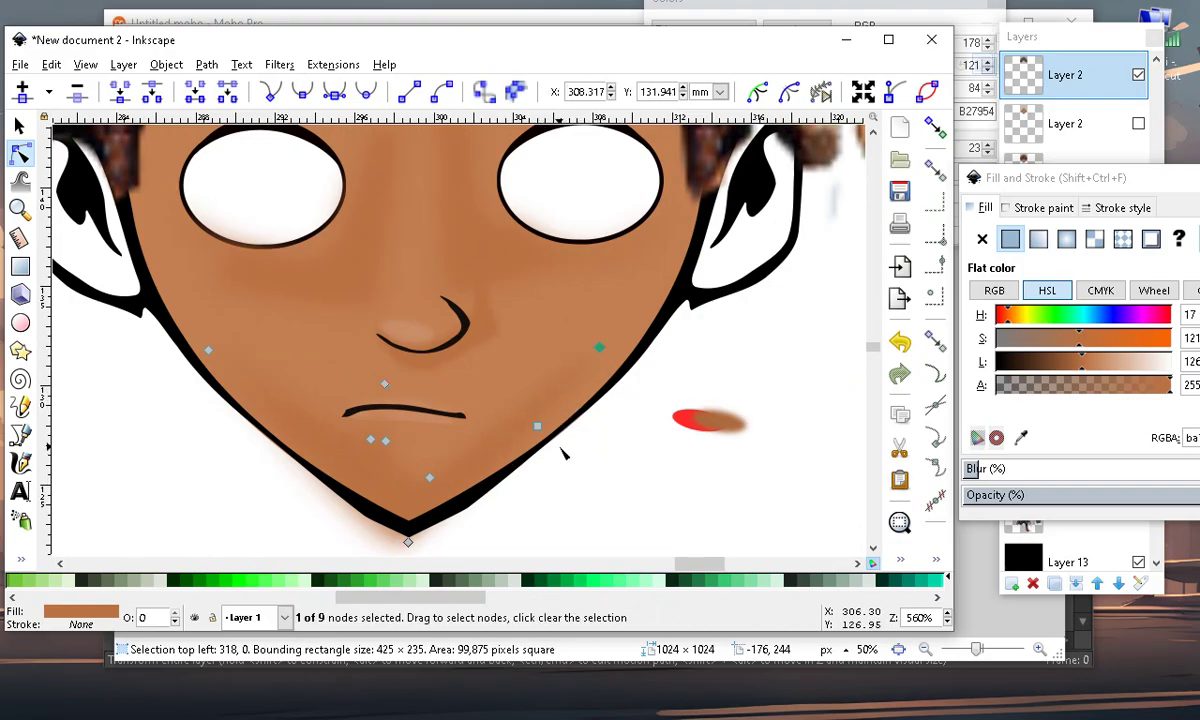
mouse_move(539, 427)
left_mouse_down()
mouse_move(563, 447)
mouse_move(560, 427)
left_mouse_up()
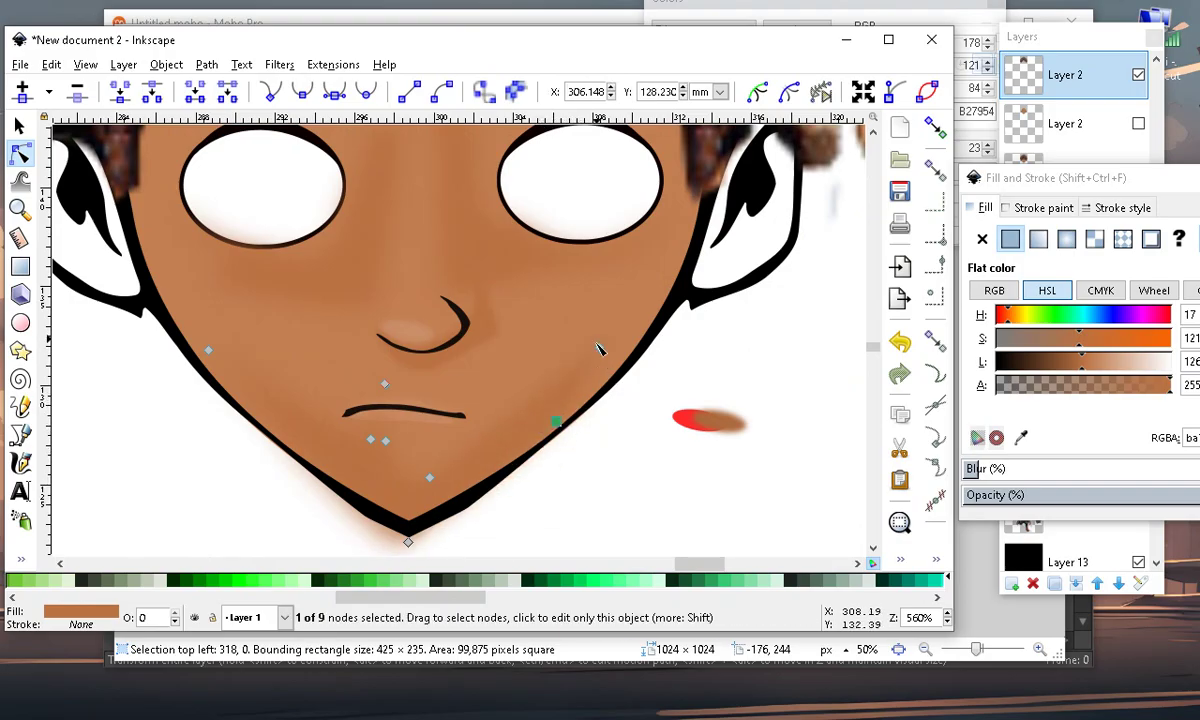
left_click_drag(603, 352, 619, 357)
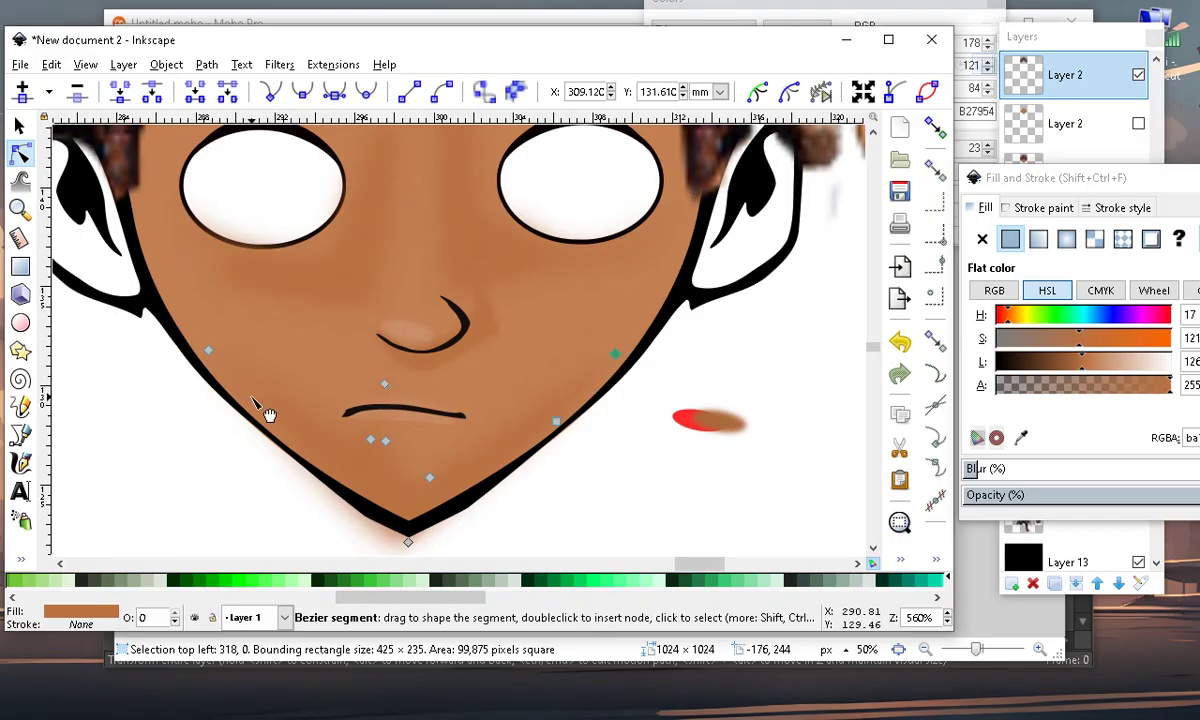
left_click_drag(208, 353, 193, 350)
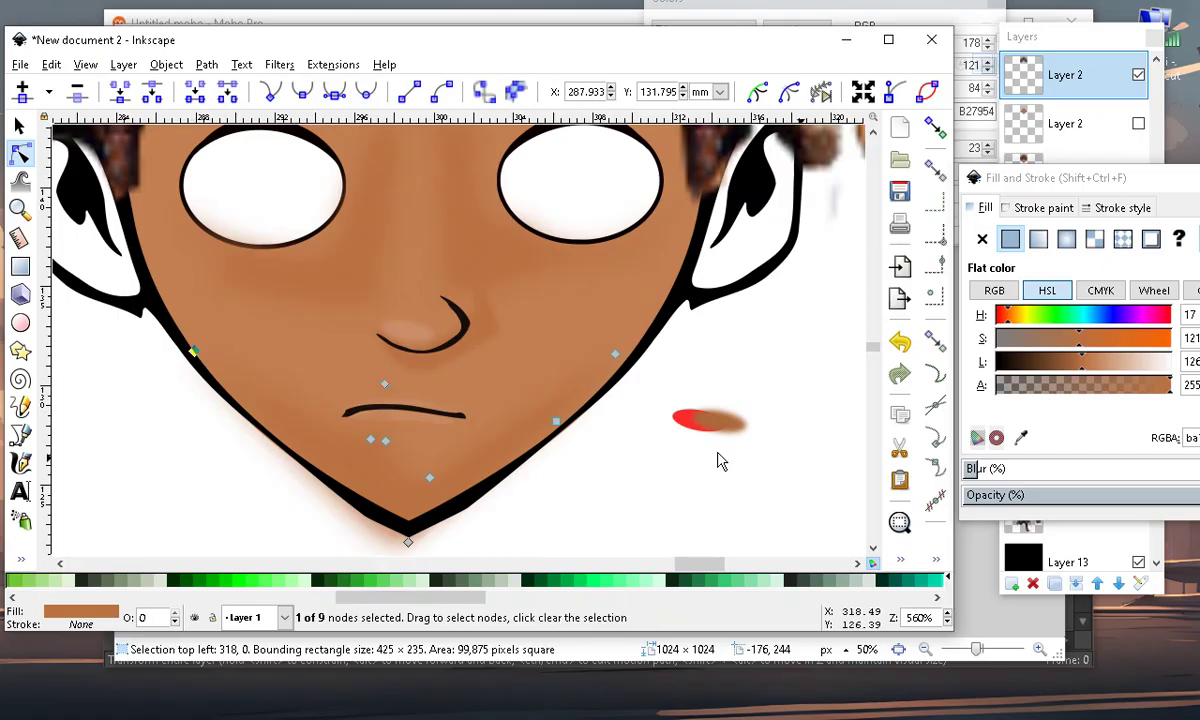
Set the chin shadow's fill saturation to 132 and its alpha to 152
left_click(1082, 339)
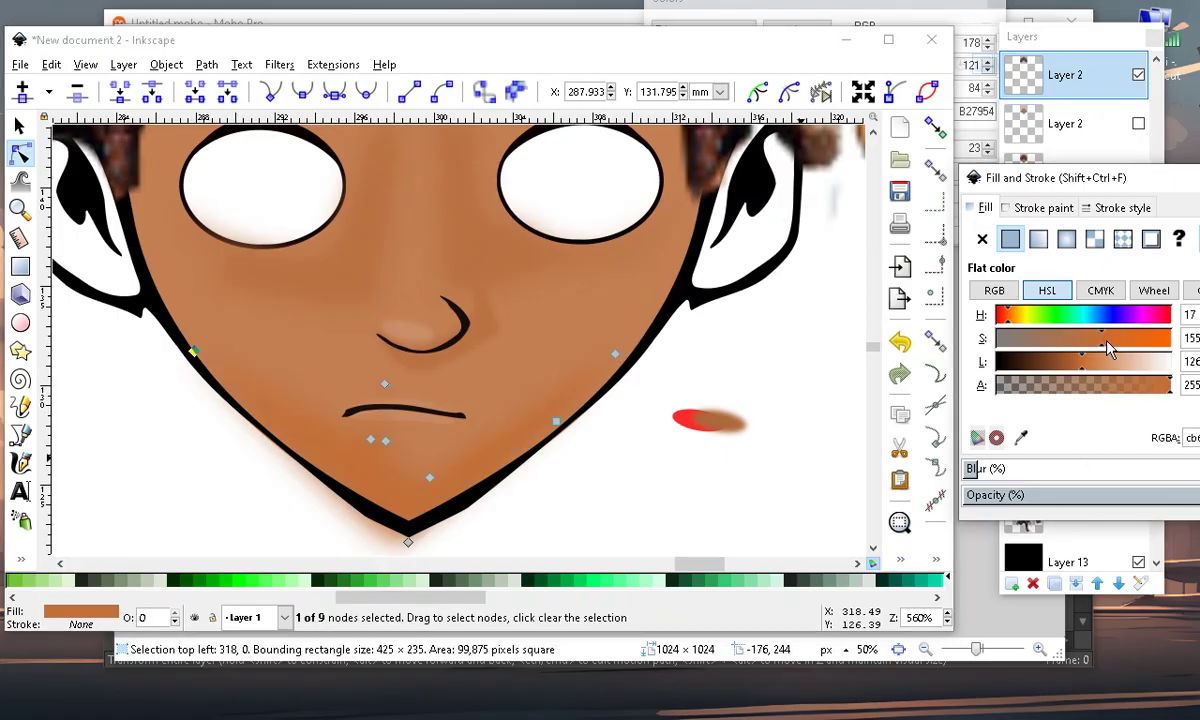
left_click_drag(1128, 396, 1077, 392)
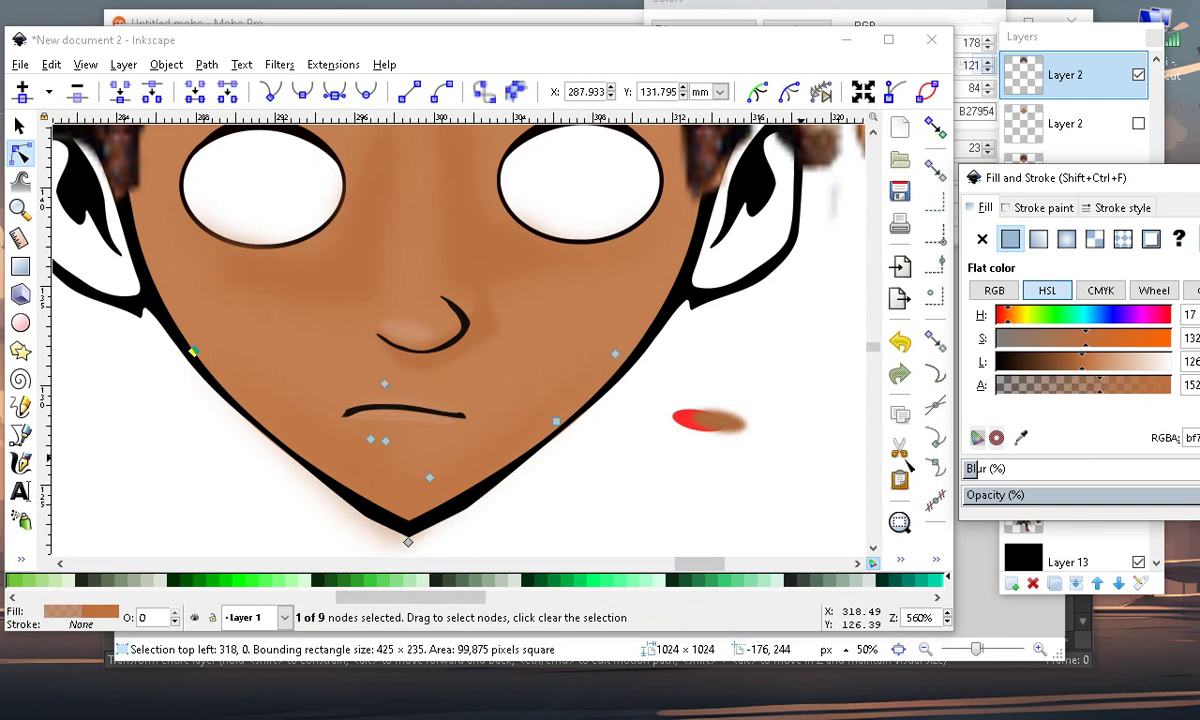
scroll(595, 482, "down", 2)
scroll(528, 402, "up", 3)
scroll(635, 498, "down", 2)
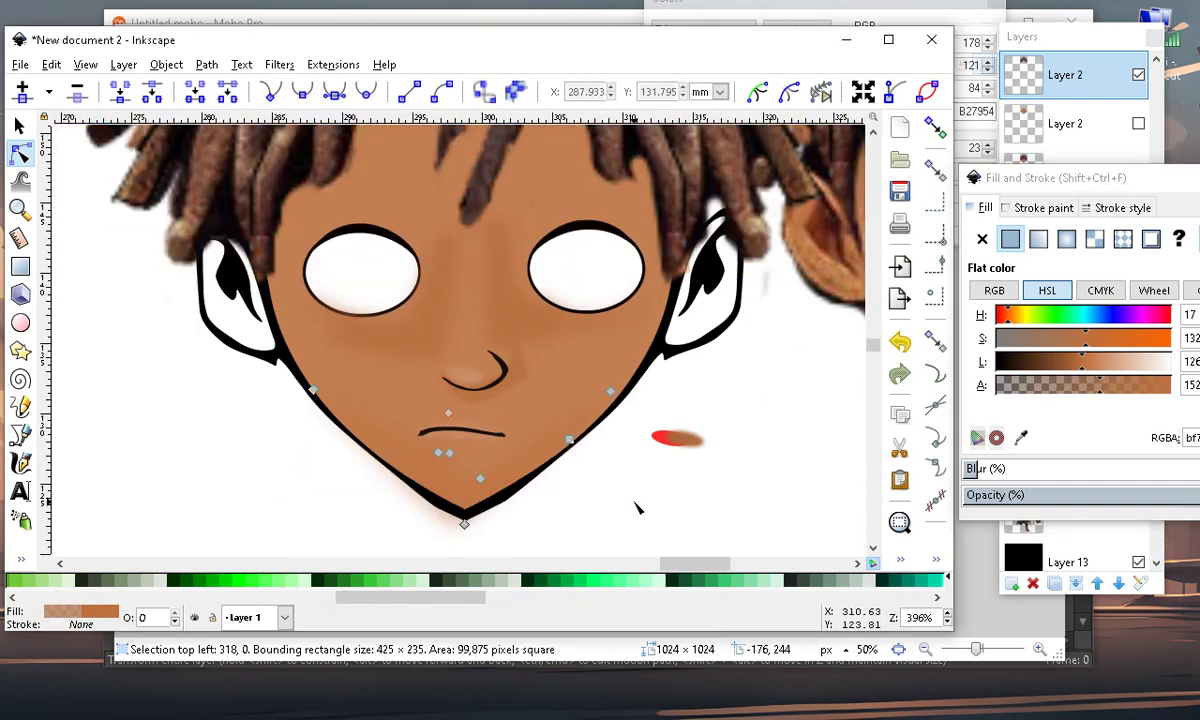
left_click(635, 508)
Examine the shaded chin, face and forehead in comparison with the reference portrait
scroll(461, 482, "up", 3)
scroll(318, 447, "down", 4)
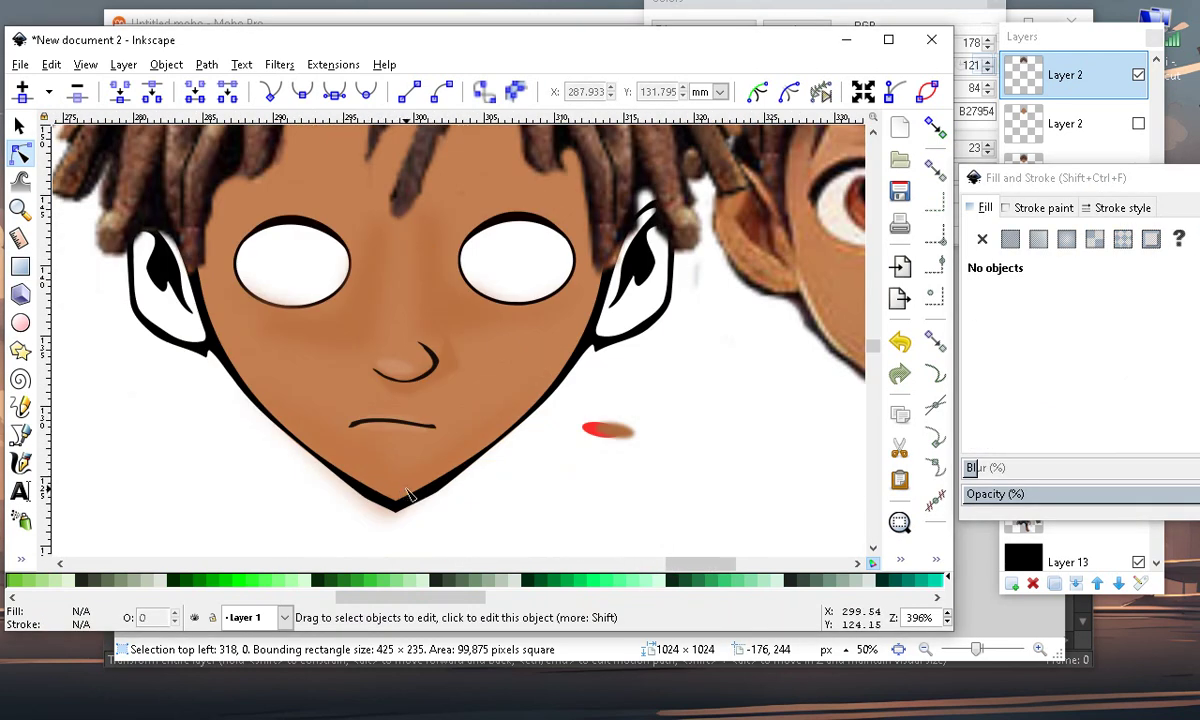
scroll(430, 440, "up", 1)
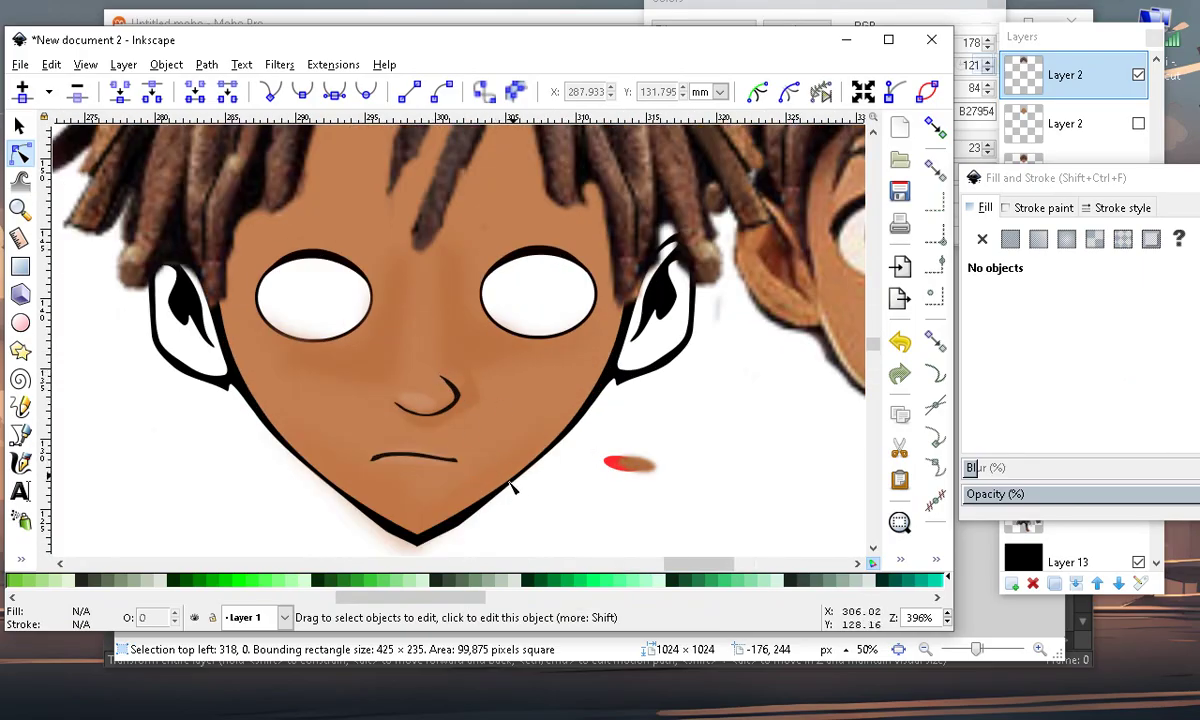
scroll(600, 260, "down", 2)
scroll(500, 380, "up", 2)
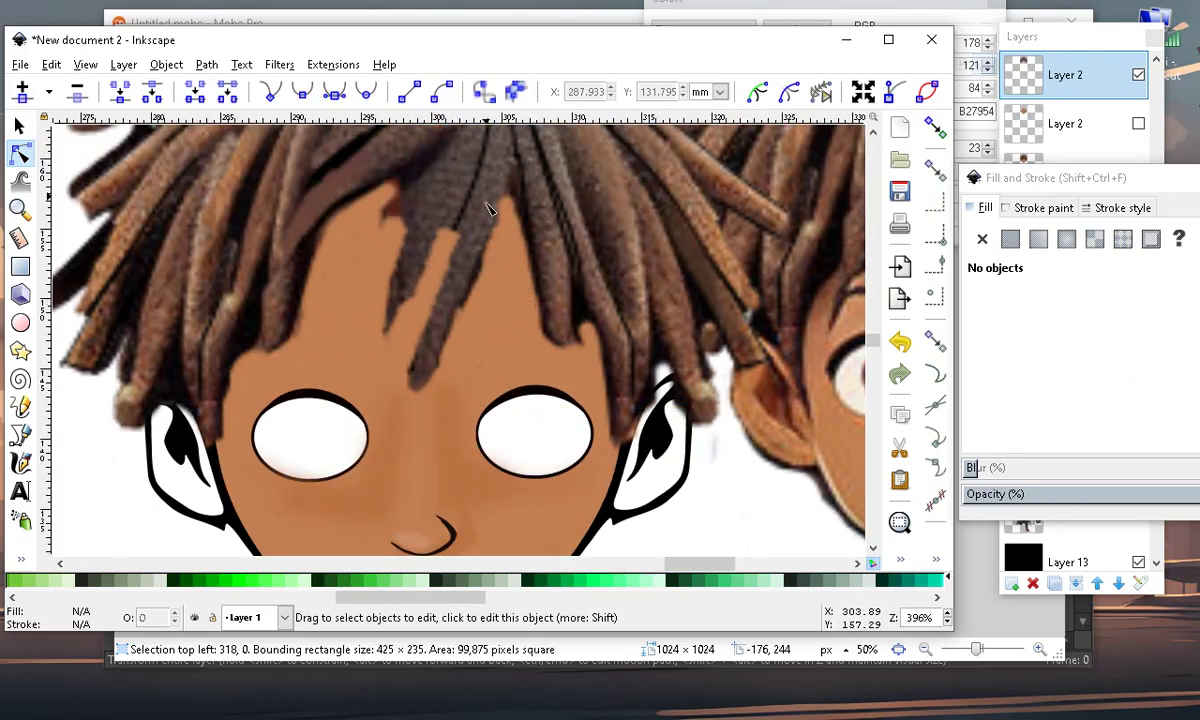
scroll(487, 357, "down", 2)
scroll(485, 362, "up", 1)
scroll(430, 302, "down", 1)
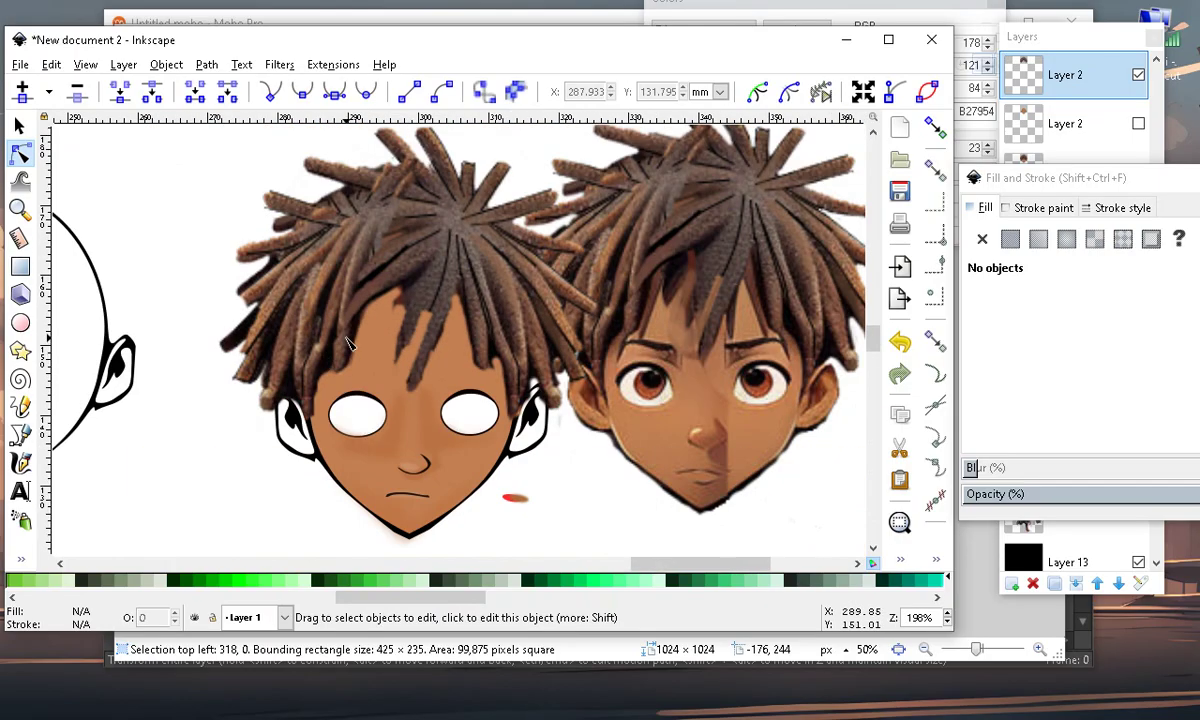
scroll(428, 328, "up", 1)
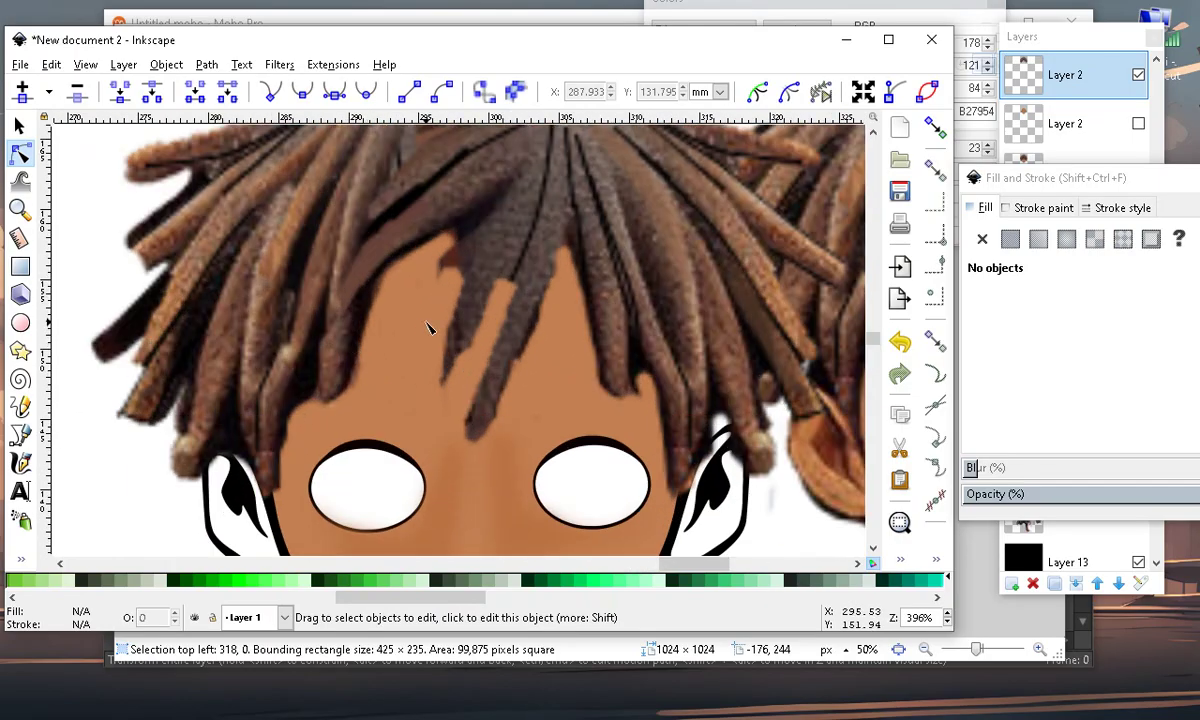
Draw an ellipse about 18.8 by 5.5 mm across the forehead's left side and bucket-fill the skin area enclosed above it
left_click(20, 322)
left_click_drag(254, 311, 516, 385)
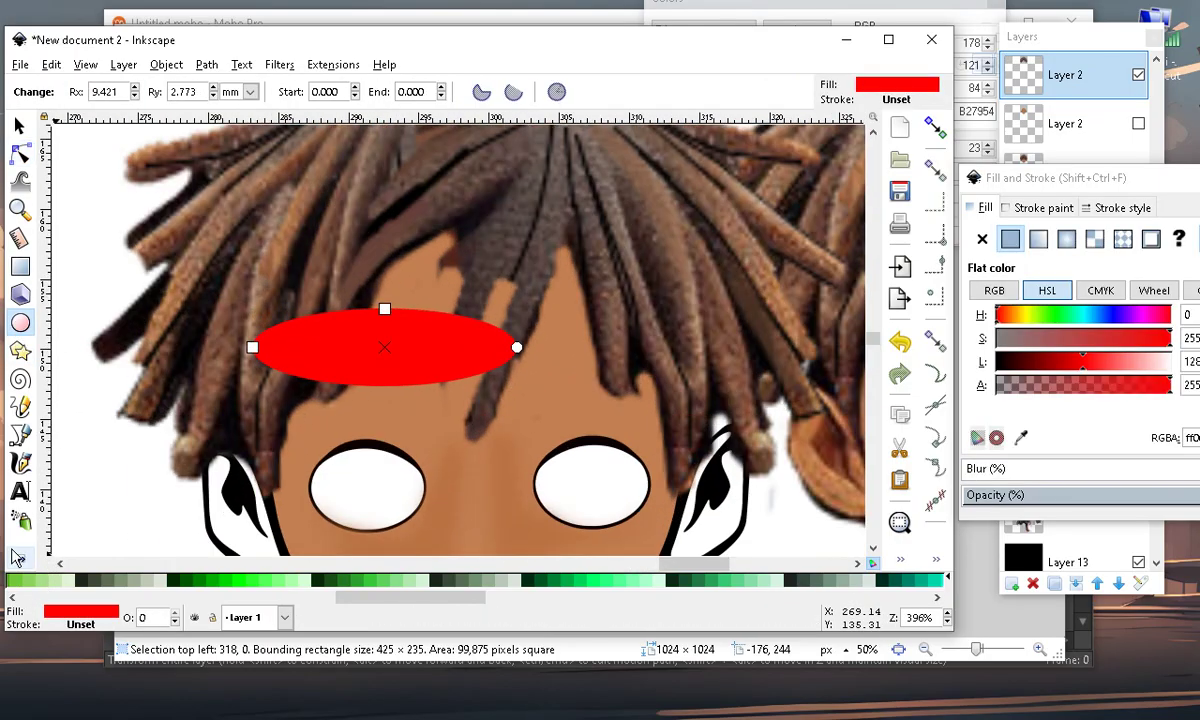
right_click(18, 558)
left_click(85, 574)
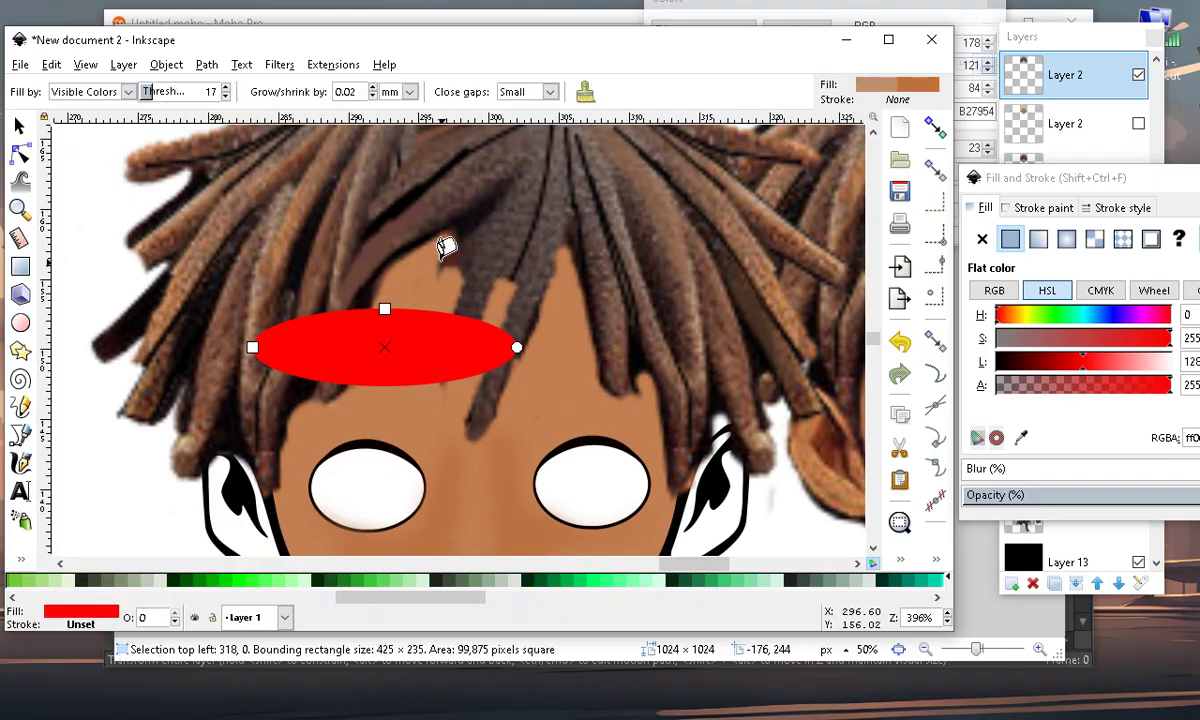
left_click(418, 280)
scroll(396, 250, "down", 3)
scroll(198, 207, "up", 1)
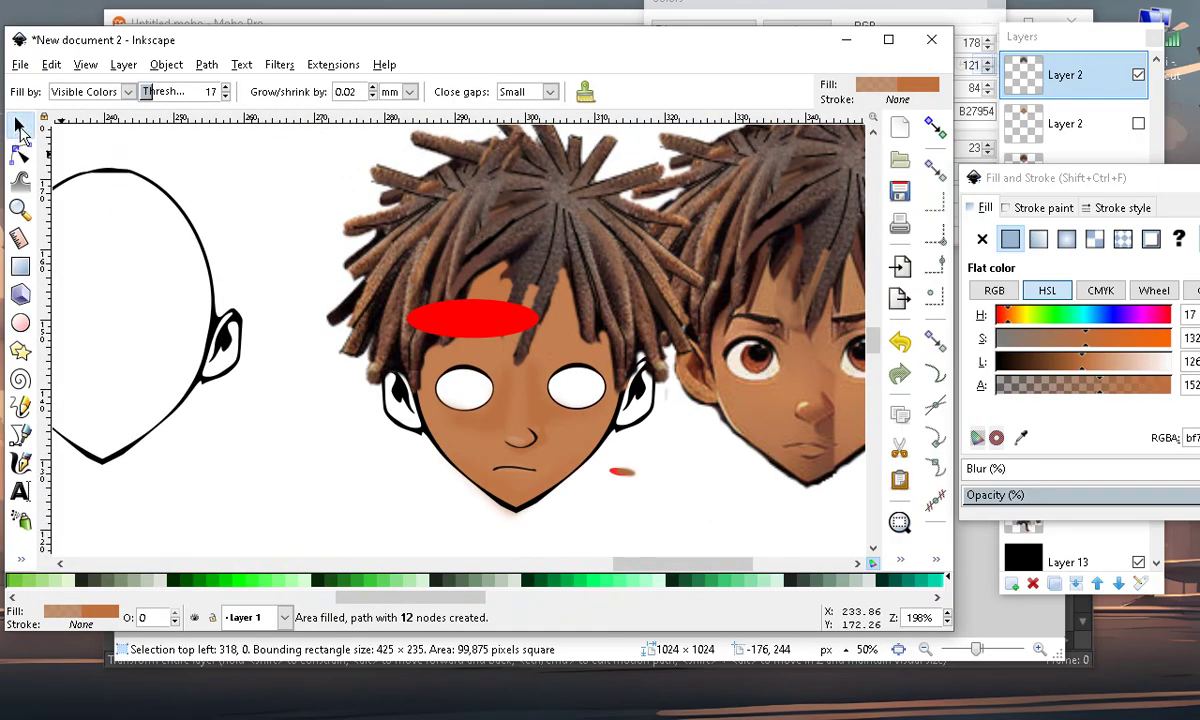
left_click(20, 130)
left_click_drag(428, 294, 352, 425)
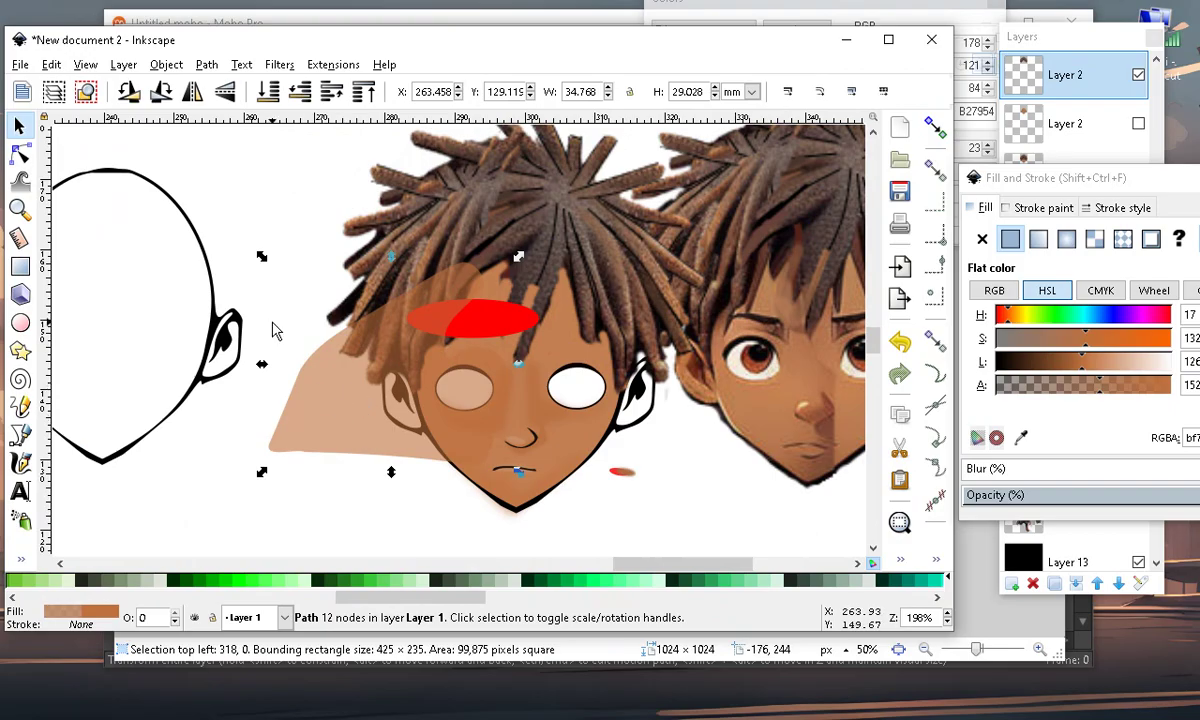
left_click(51, 66)
left_click(85, 83)
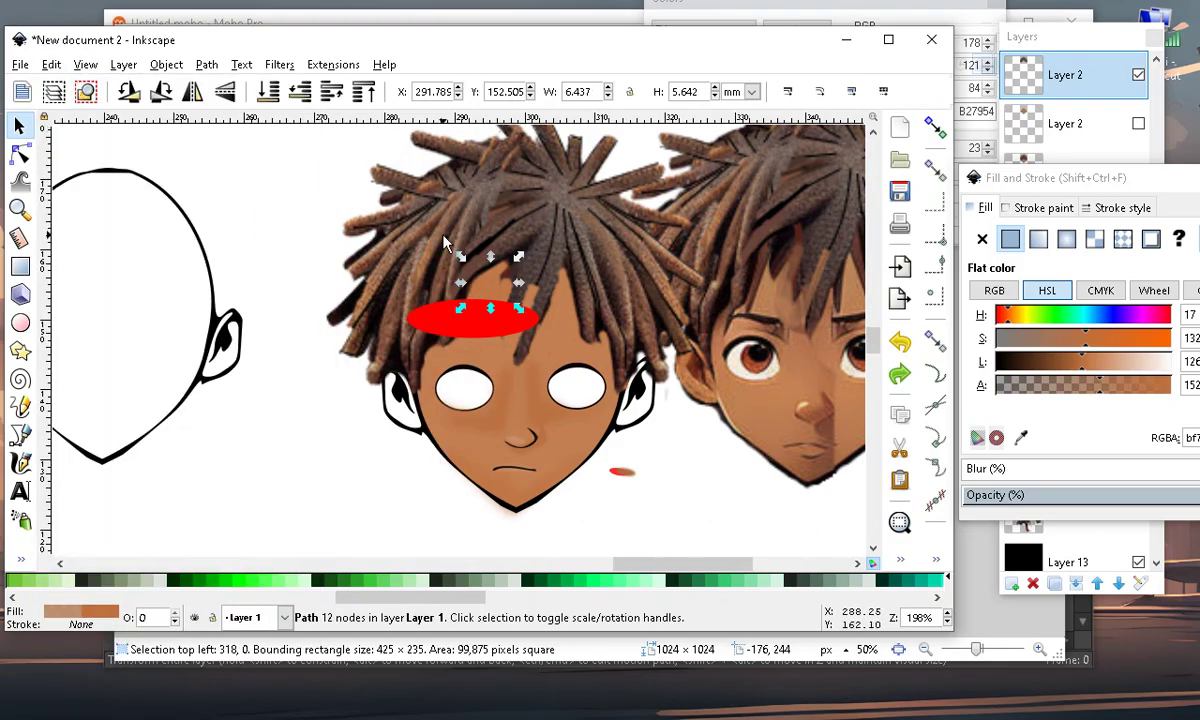
Move the red ellipse off the forehead to the blank area left of the chin
left_click(437, 330)
left_click_drag(437, 330, 224, 526)
scroll(504, 295, "up", 2)
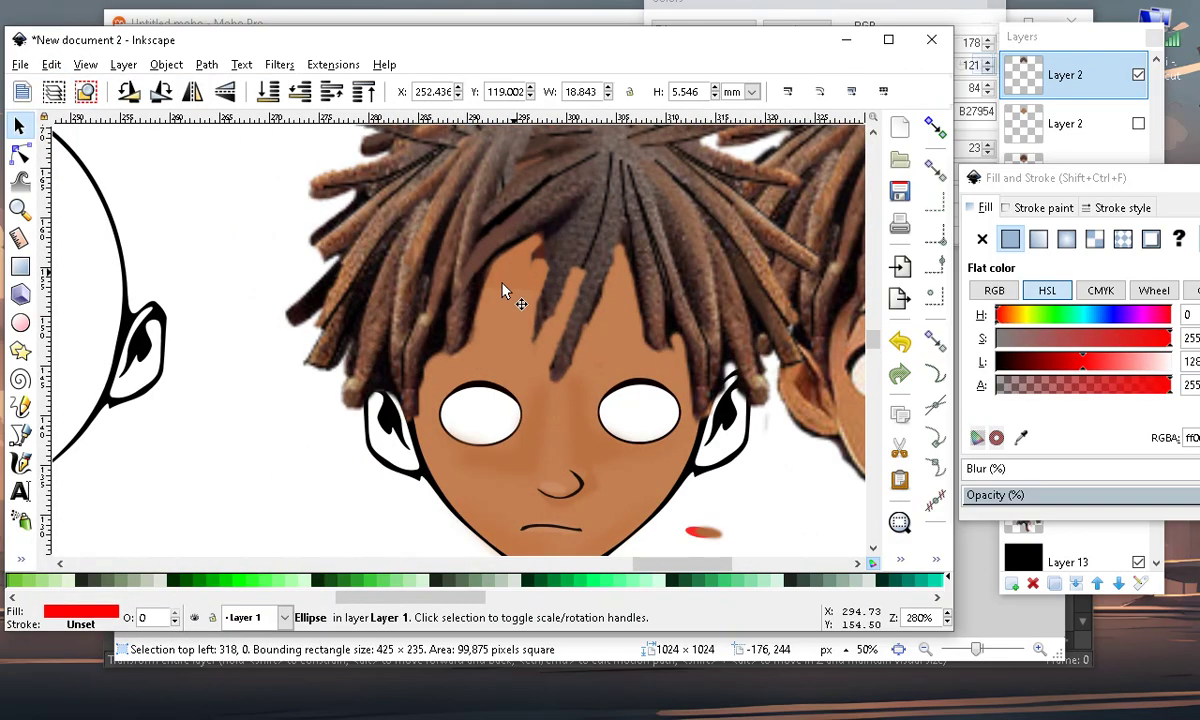
Stretch the forehead fill downward to about 7.4 by 10.3 mm
left_click(480, 254)
left_click_drag(510, 312, 485, 374)
left_click_drag(455, 298, 442, 327)
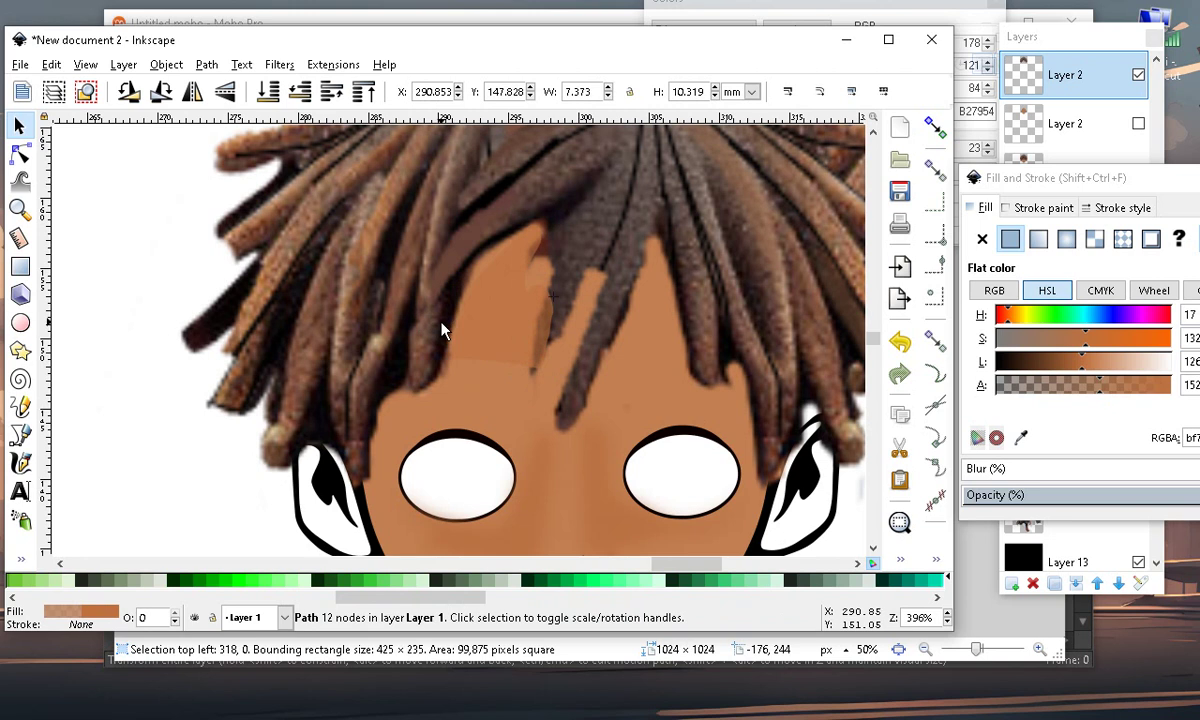
Move the forehead shadow's right-edge node down to its lower tip and place the shape behind the hair
scroll(585, 340, "up", 2)
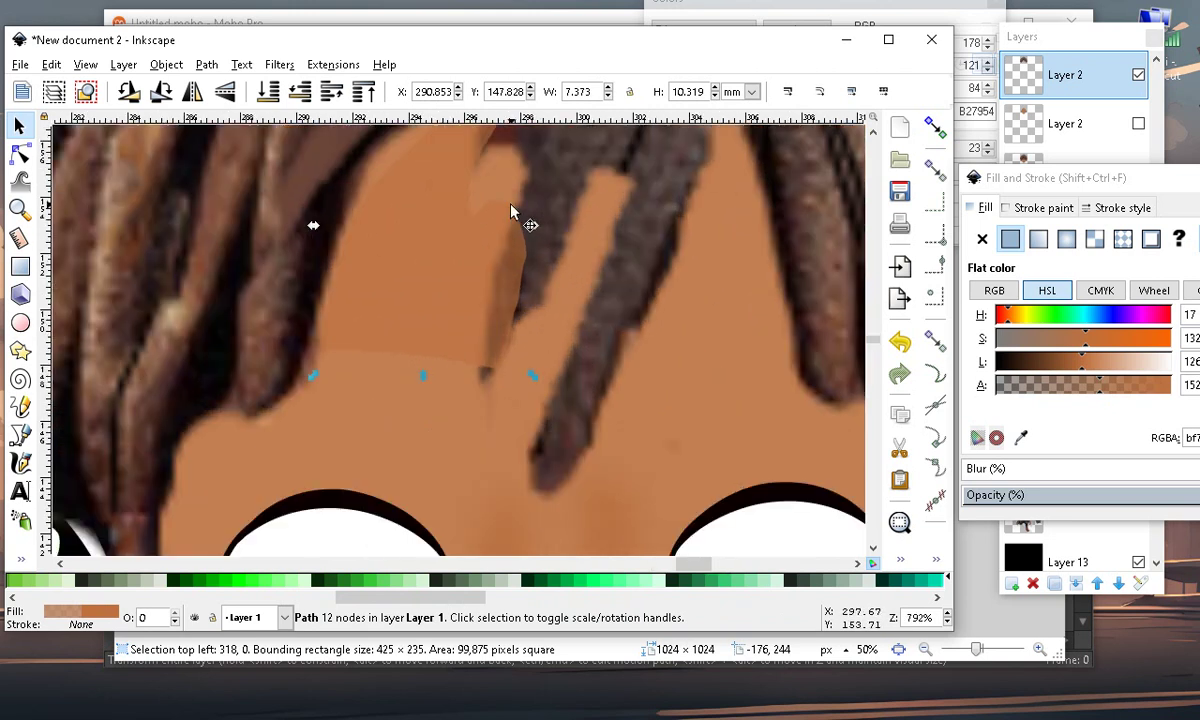
double_click(522, 293)
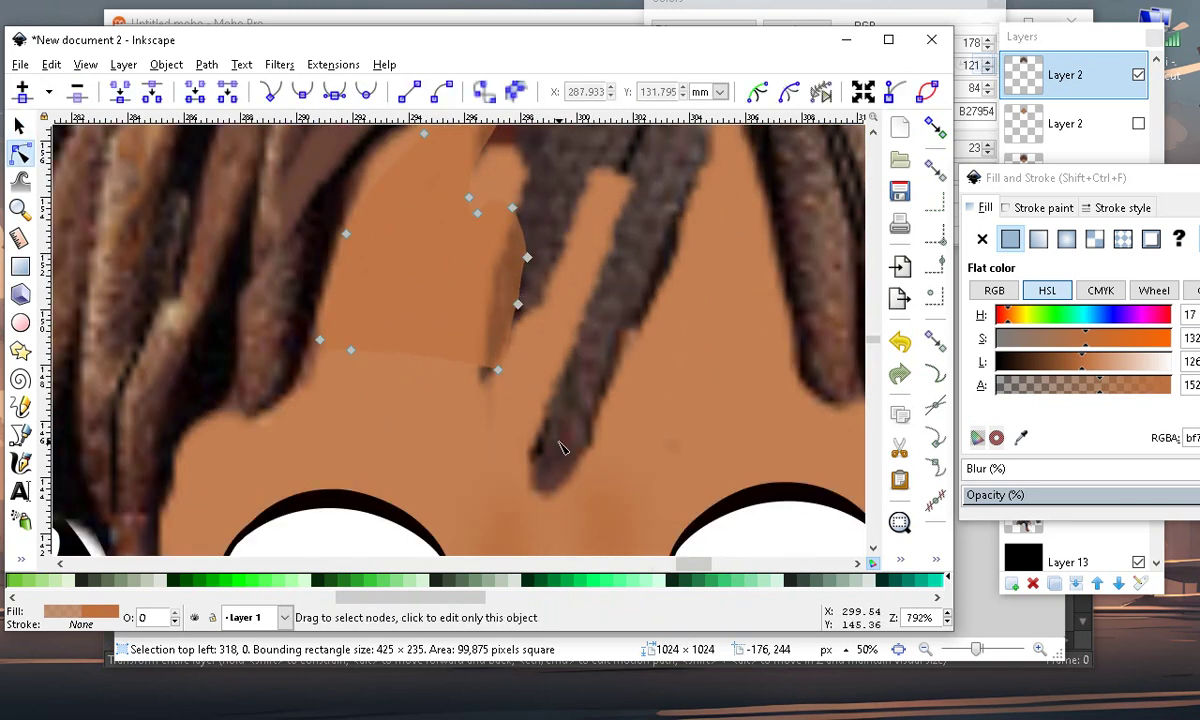
scroll(523, 356, "up", 2)
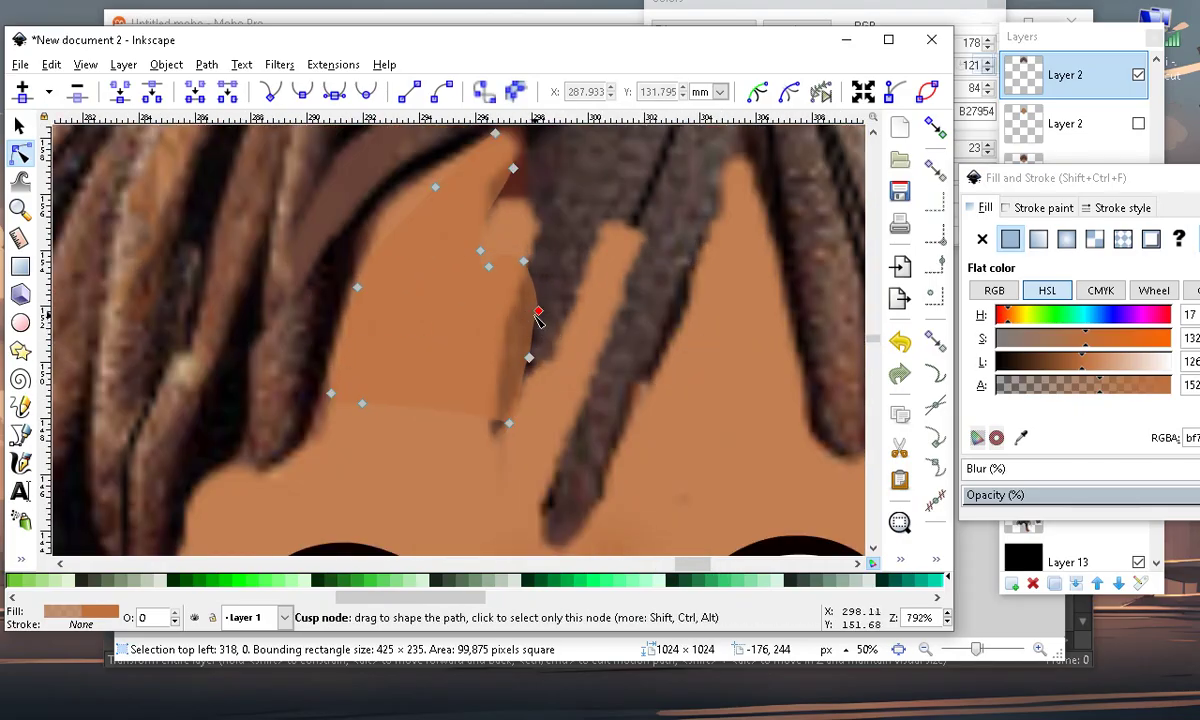
left_click_drag(538, 314, 501, 456)
scroll(382, 377, "down", 4)
scroll(396, 372, "up", 1)
left_click(19, 126)
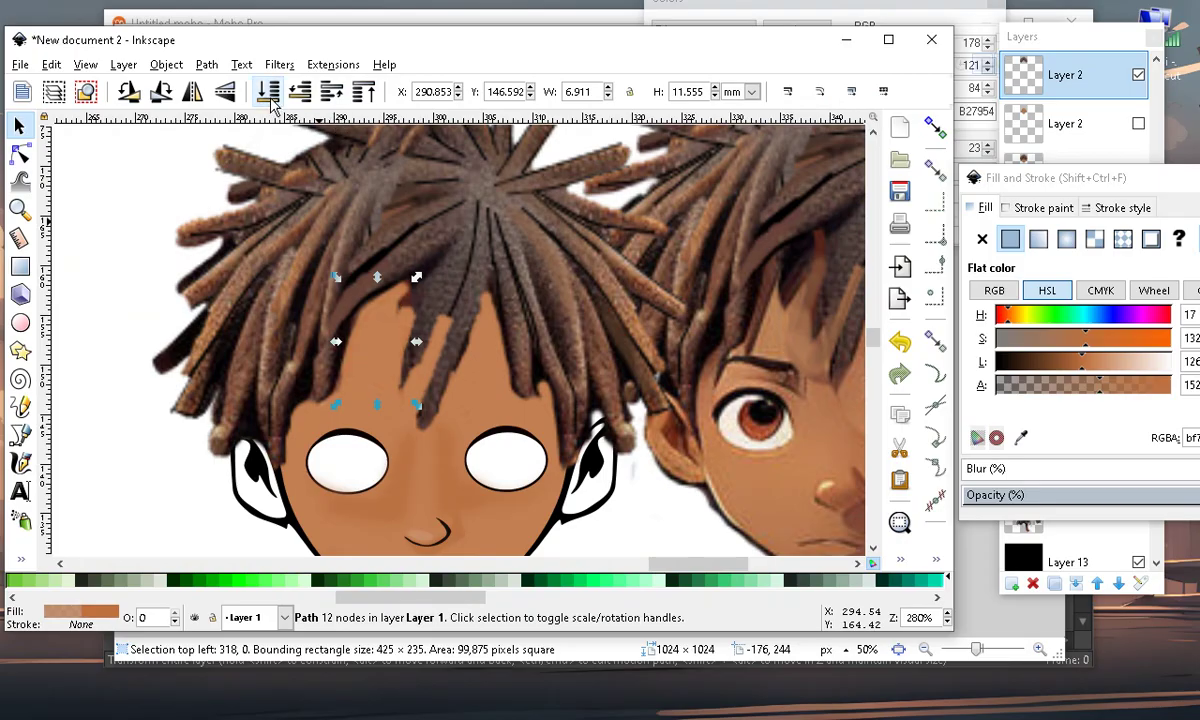
Extend the forehead shadow across to the right ear by its nodes, and insert an extra node pulled up behind the hair
scroll(404, 304, "up", 1)
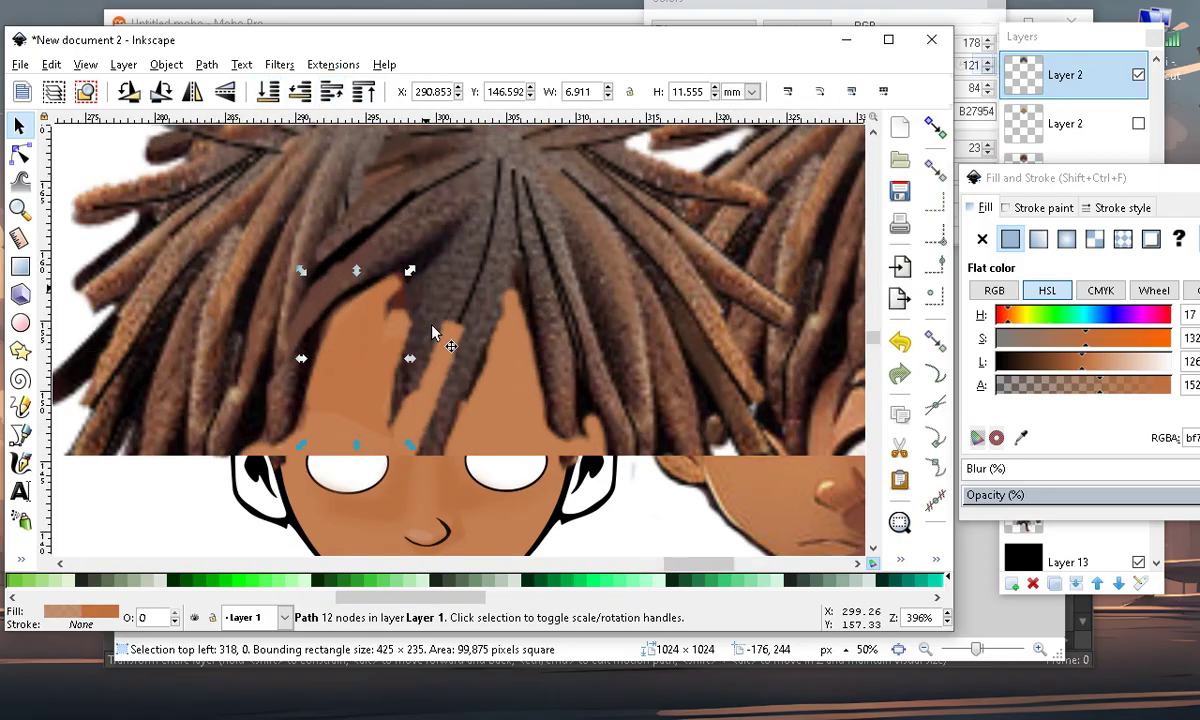
left_click(20, 153)
left_click_drag(378, 352, 510, 415)
left_click_drag(398, 372, 593, 413)
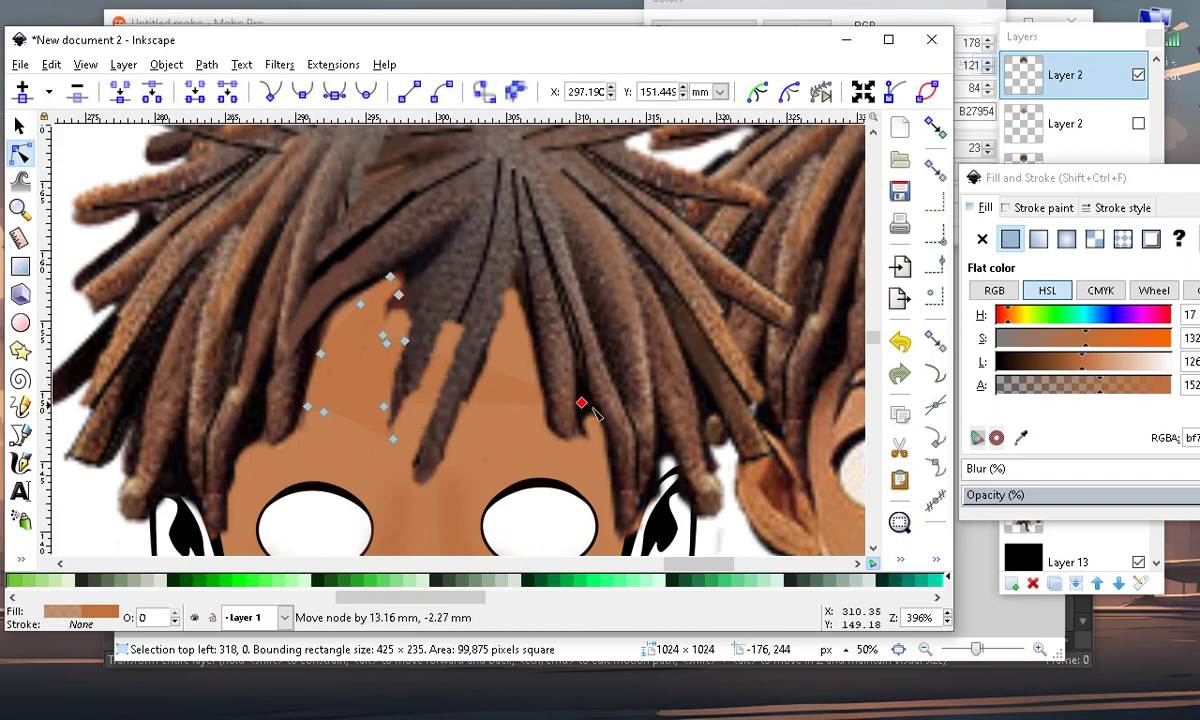
left_click_drag(625, 464, 665, 481)
double_click(499, 391)
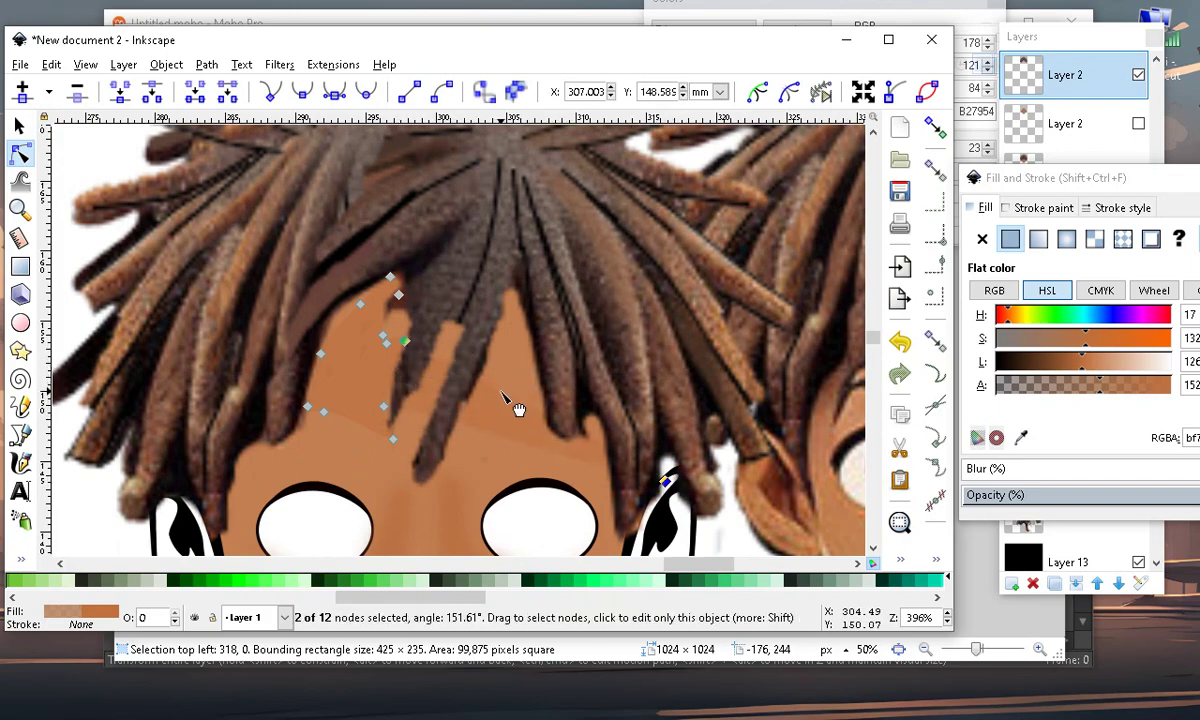
left_click_drag(499, 391, 511, 239)
Move the forehead shadow's lower-left node out to the left temple beside the ear
scroll(505, 282, "down", 3)
scroll(480, 330, "up", 4)
scroll(631, 325, "down", 1)
scroll(433, 355, "down", 3)
scroll(440, 300, "up", 2)
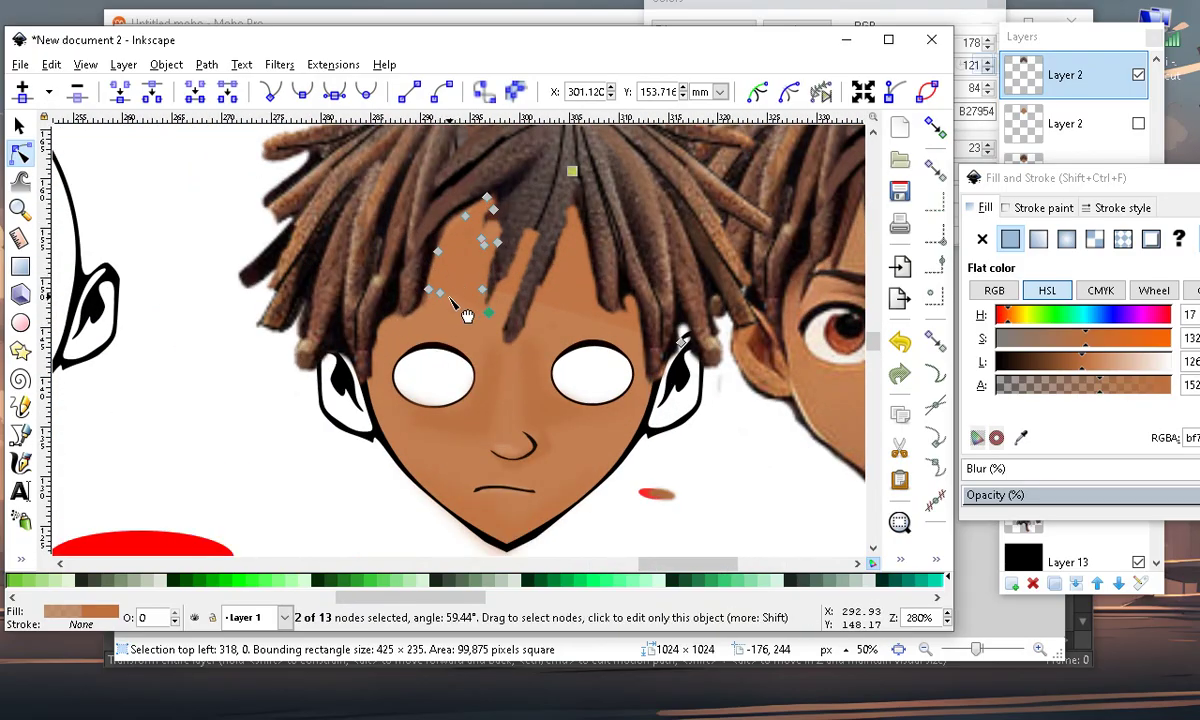
left_click_drag(442, 297, 369, 351)
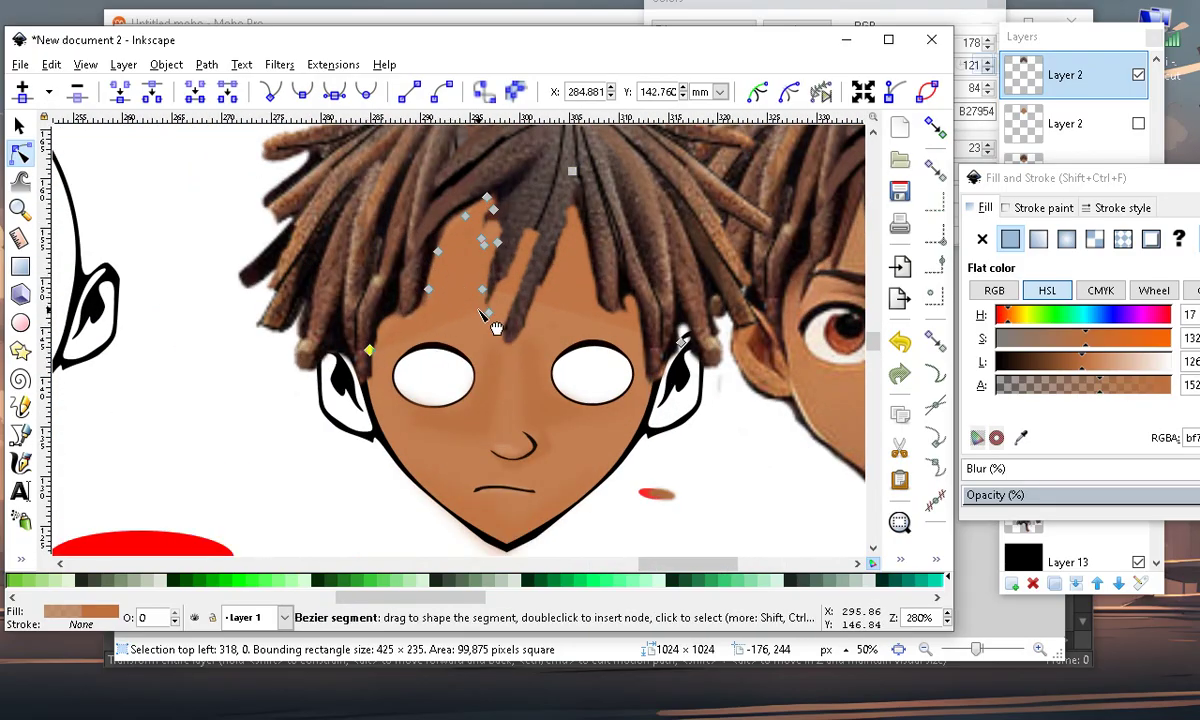
Darken the forehead shadow by setting its fill lightness to 116
left_click_drag(1085, 370, 1077, 377)
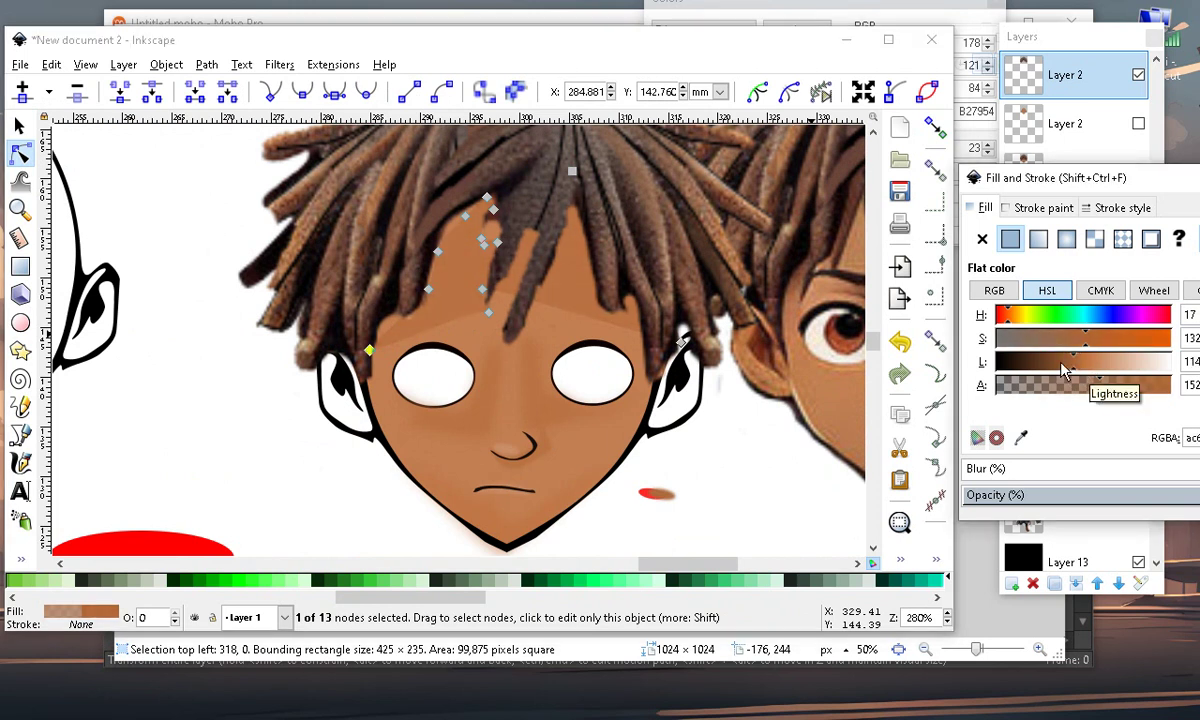
scroll(547, 223, "up", 2)
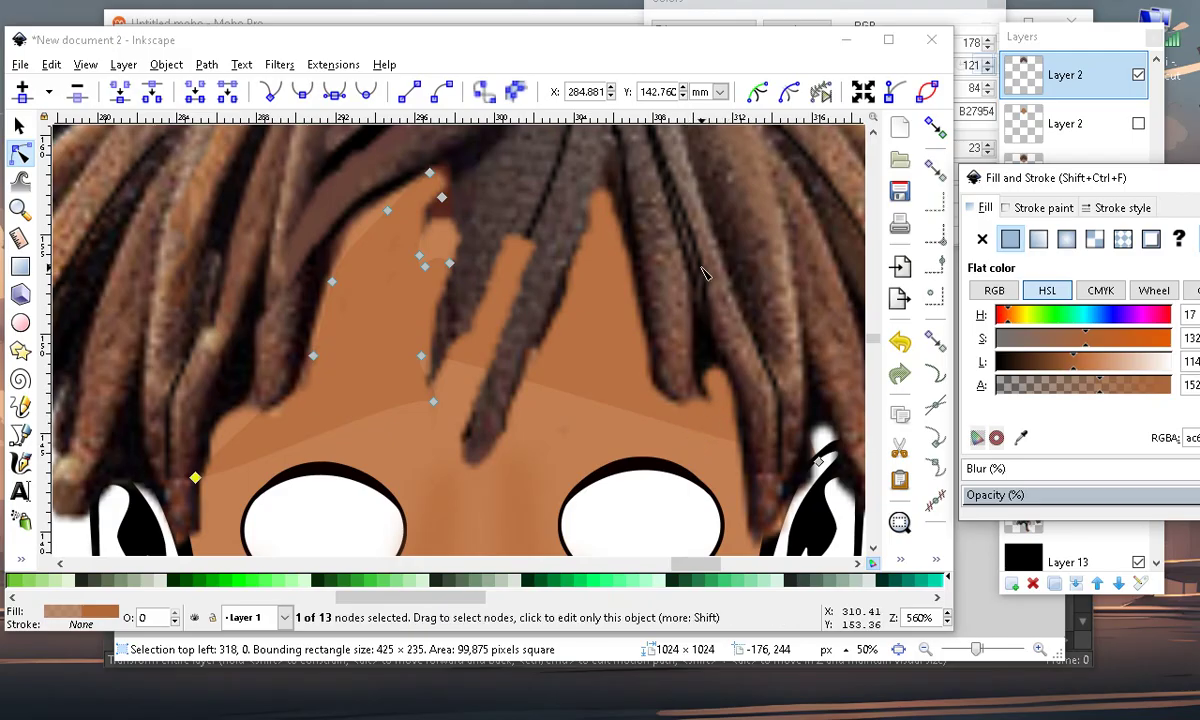
scroll(553, 160, "down", 2)
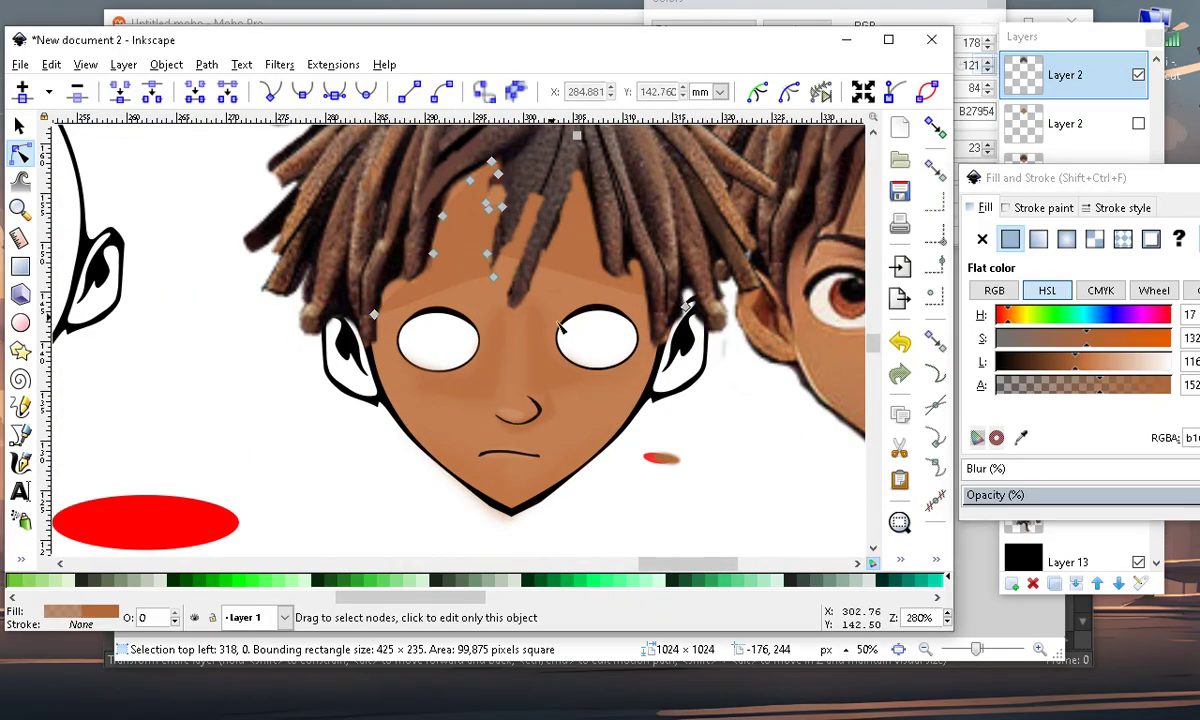
scroll(558, 300, "down", 2)
scroll(557, 230, "up", 2)
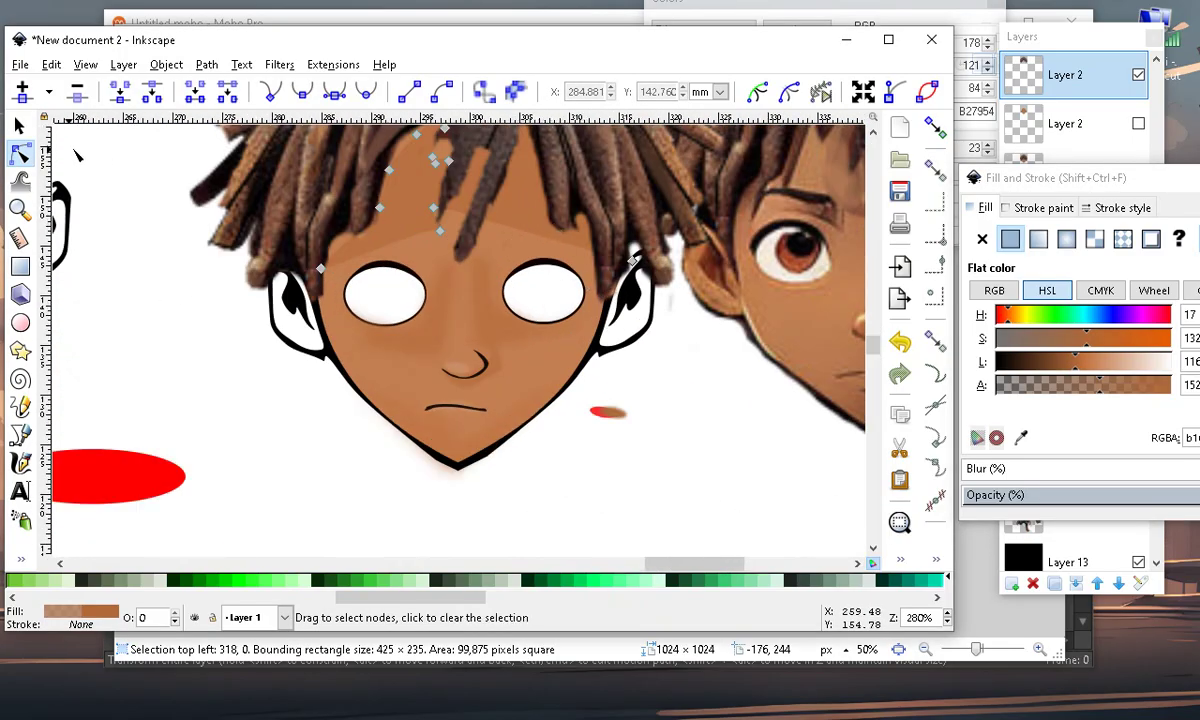
Move the forehead shadow off the face into the blank area below the chin
left_click(19, 126)
scroll(562, 283, "down", 2)
left_click_drag(549, 249, 517, 468)
scroll(487, 357, "up", 2)
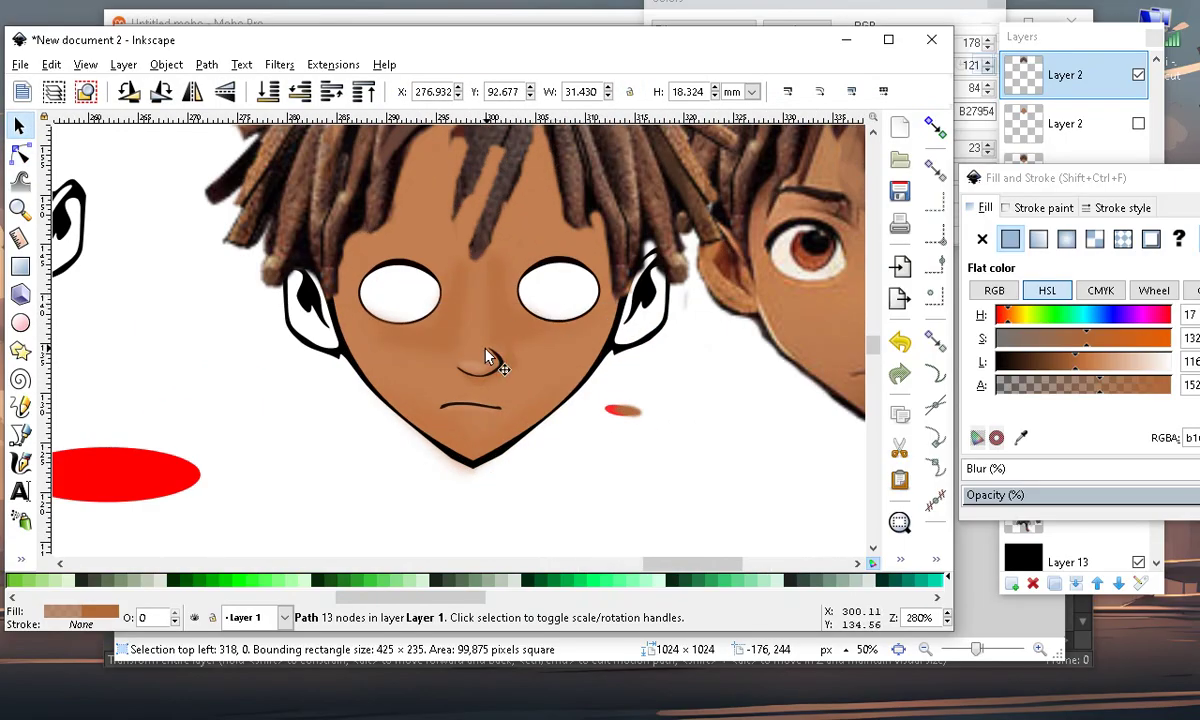
Move the dreadlock hair image off the head to the upper left, exposing the bald skull
scroll(486, 356, "up", 1)
scroll(498, 316, "up", 2)
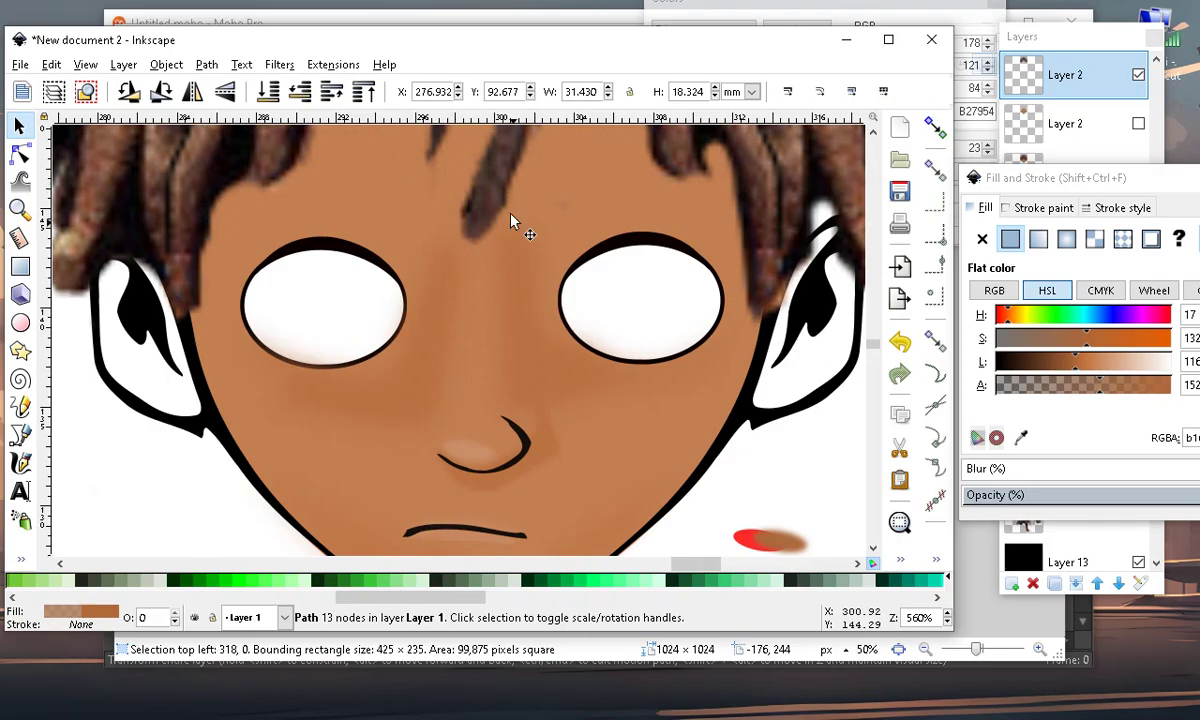
scroll(509, 220, "down", 3)
scroll(496, 321, "up", 2)
scroll(600, 358, "down", 4)
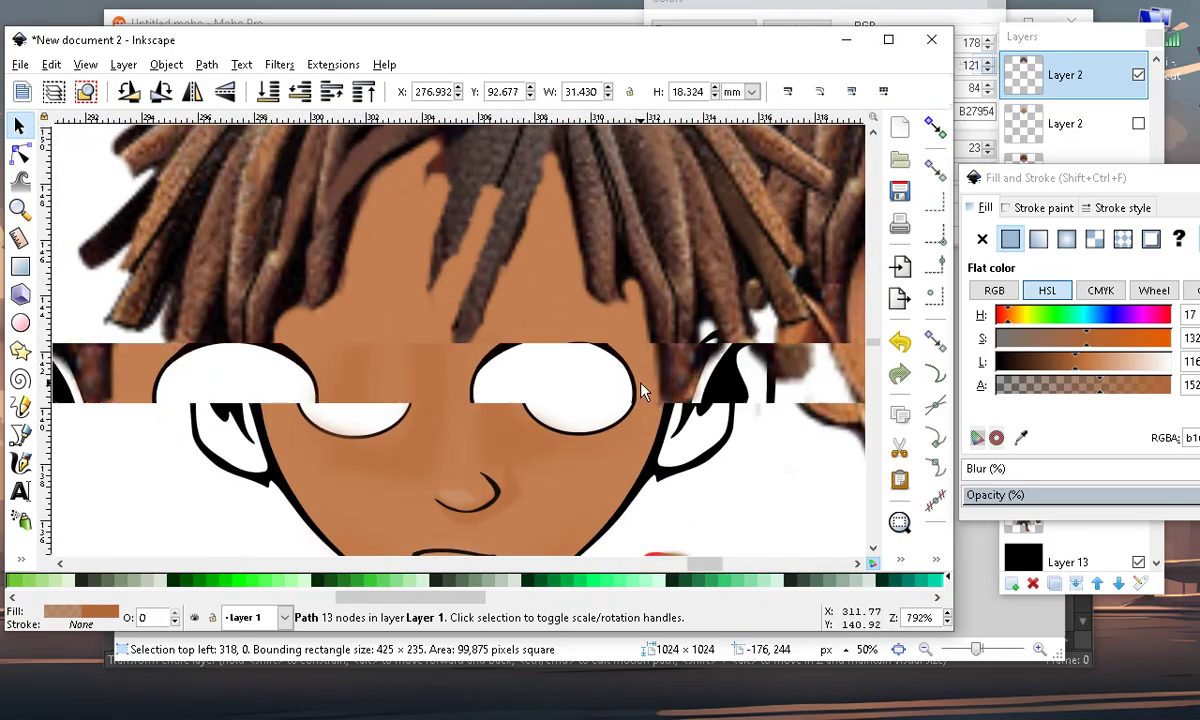
scroll(560, 310, "up", 2)
left_click(527, 273)
left_click_drag(527, 273, 230, 150)
scroll(471, 201, "down", 3)
scroll(505, 250, "up", 7)
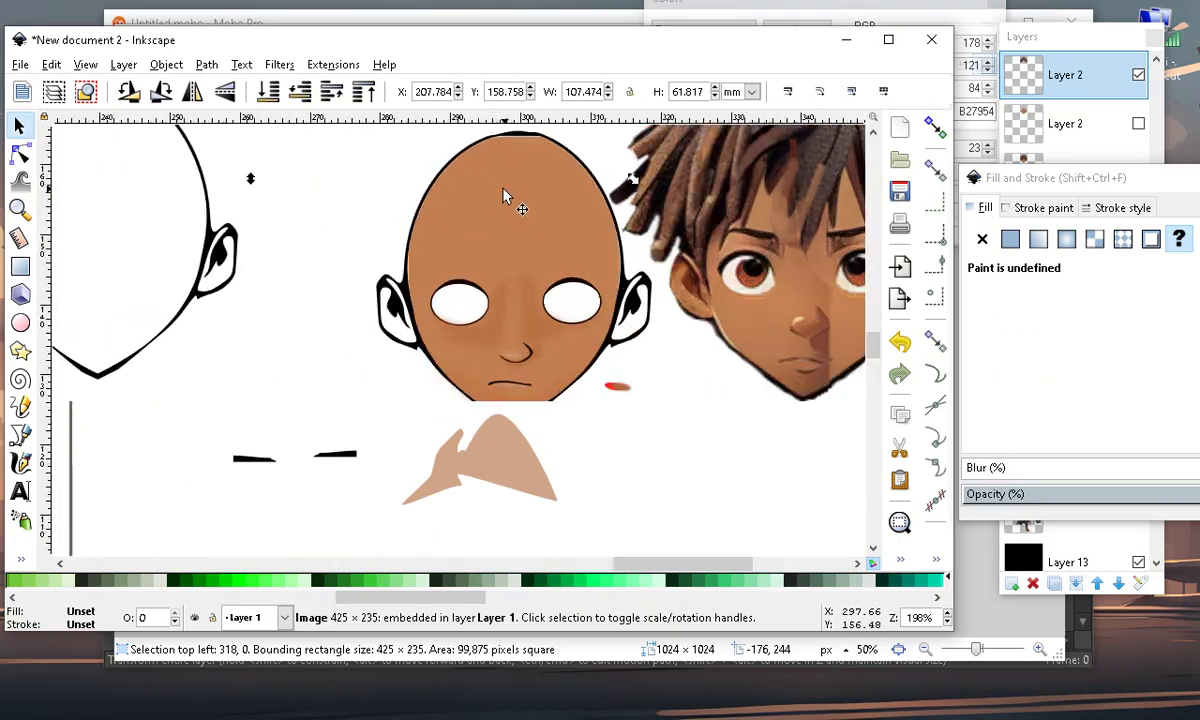
Bucket-fill the white interior of the head's right ear with the current brown
scroll(423, 265, "down", 3)
scroll(425, 328, "down", 2)
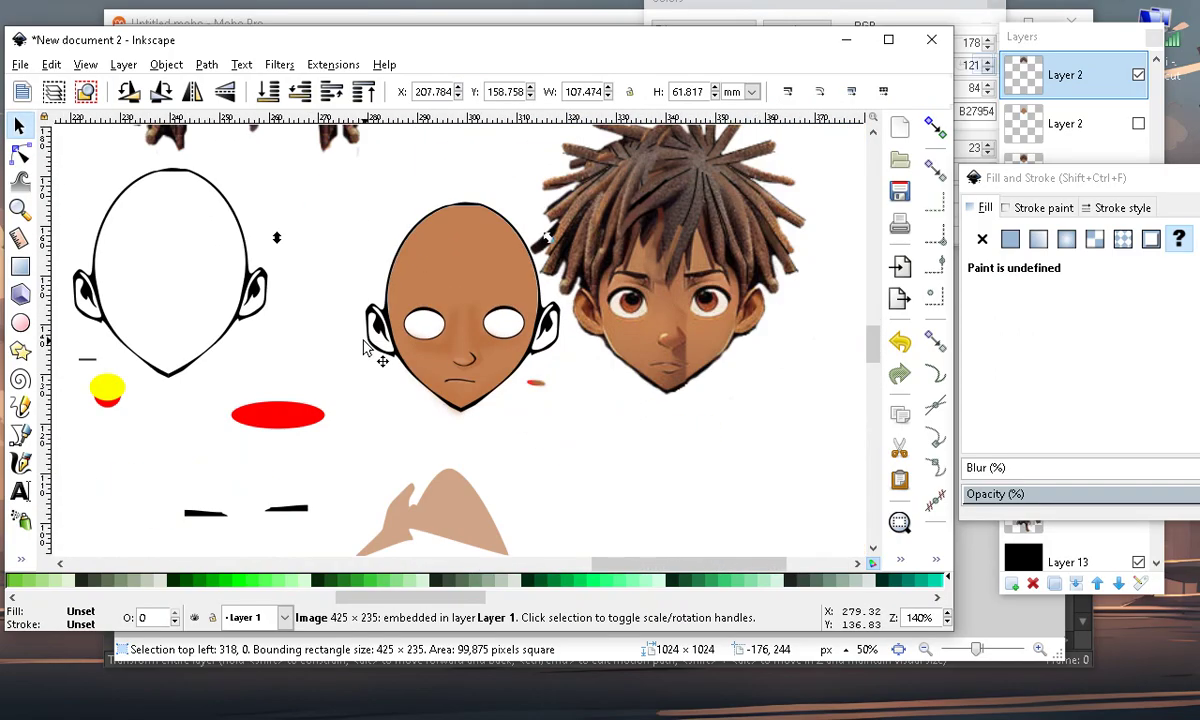
scroll(474, 332, "up", 4)
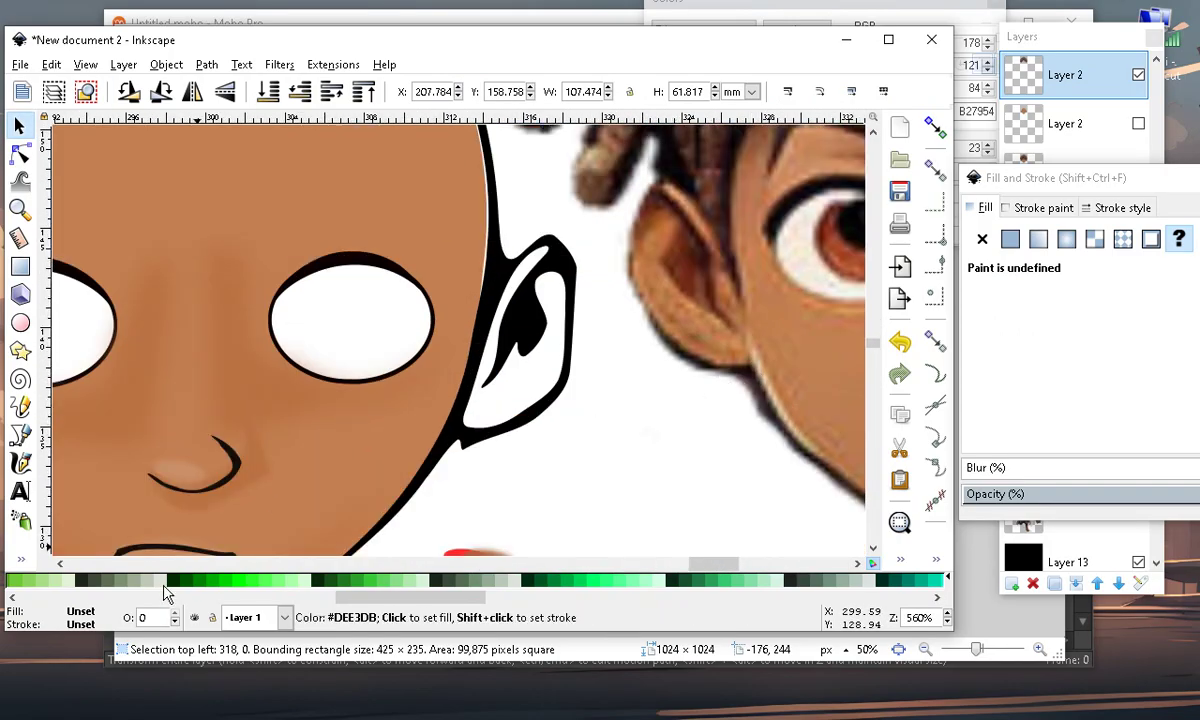
left_click(22, 559)
left_click(115, 577)
scroll(563, 320, "up", 1)
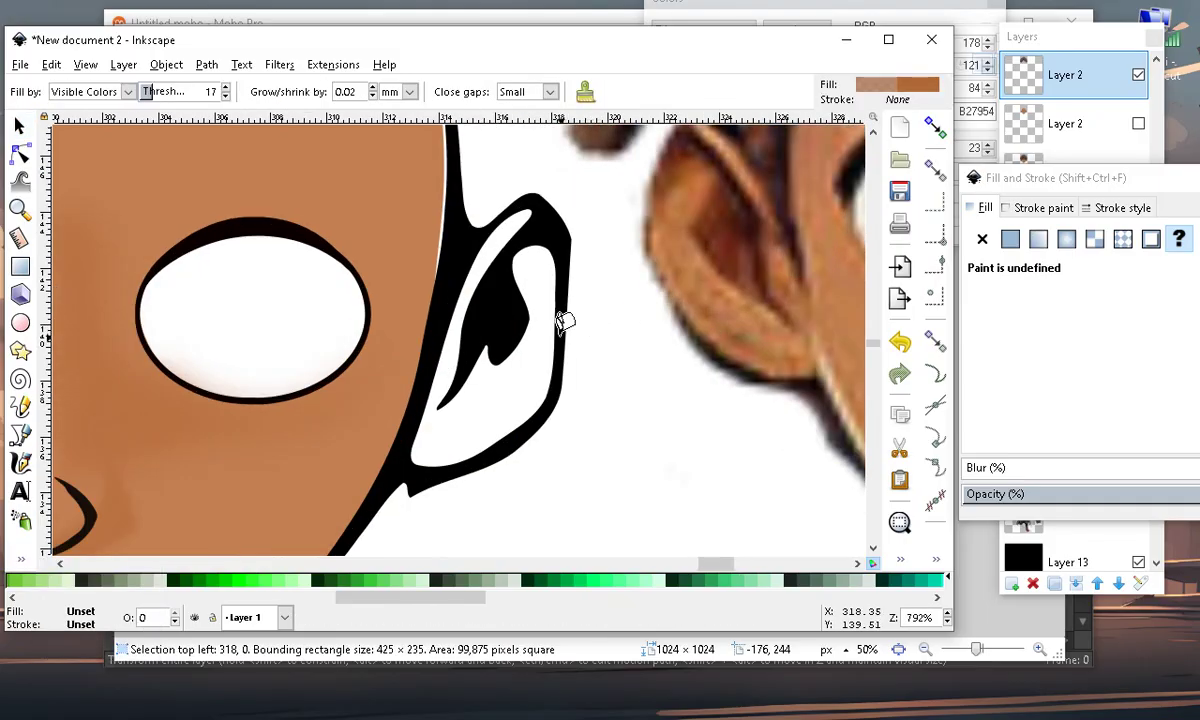
scroll(501, 268, "down", 4)
scroll(477, 343, "up", 2)
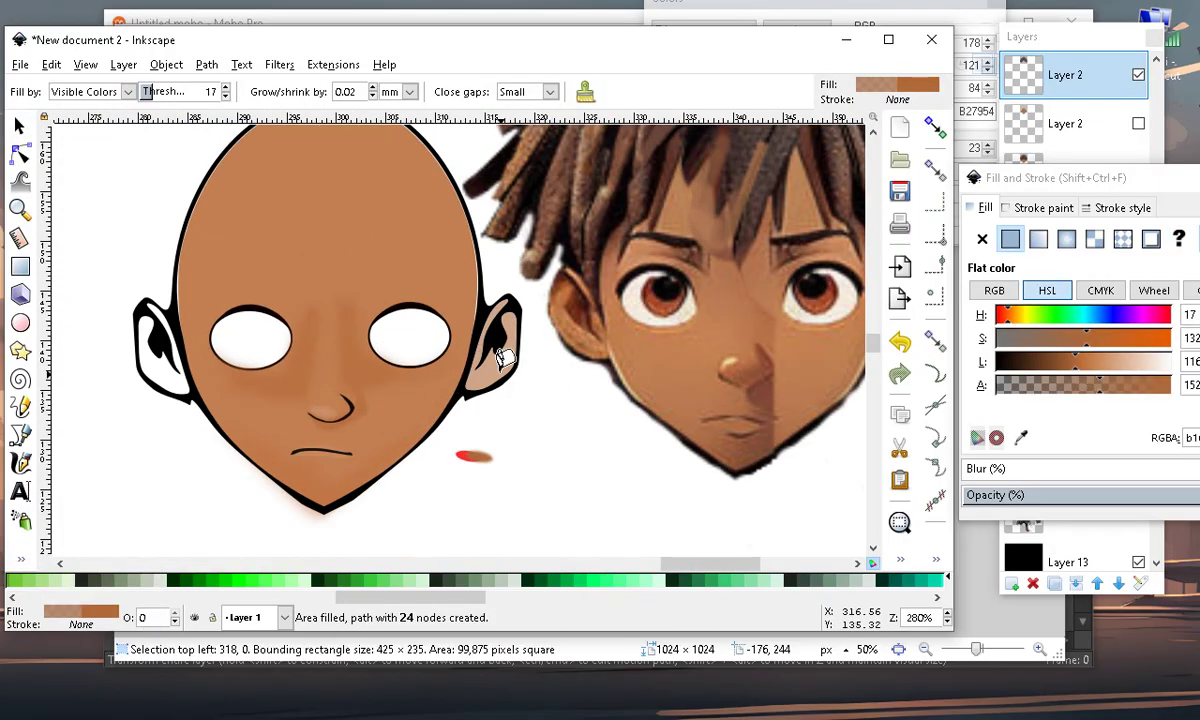
Recolour the right ear's fill with the skin tone sampled from the lower right cheek
left_click(22, 562)
left_click(95, 630)
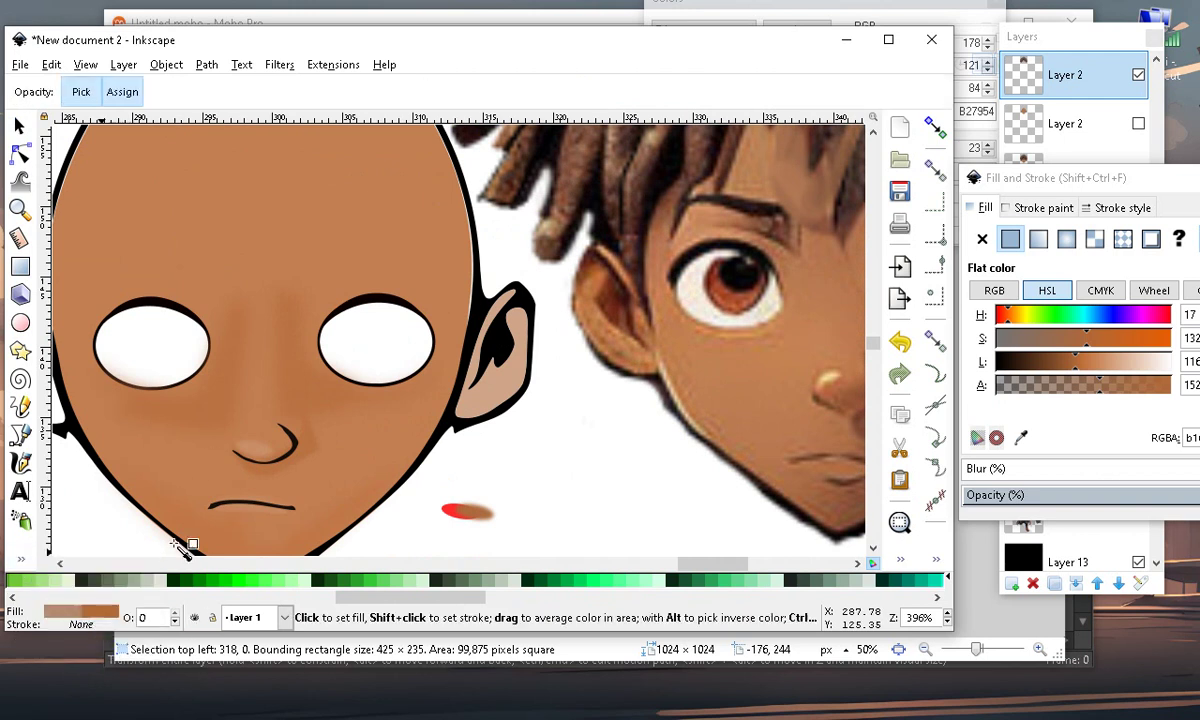
left_click(346, 459)
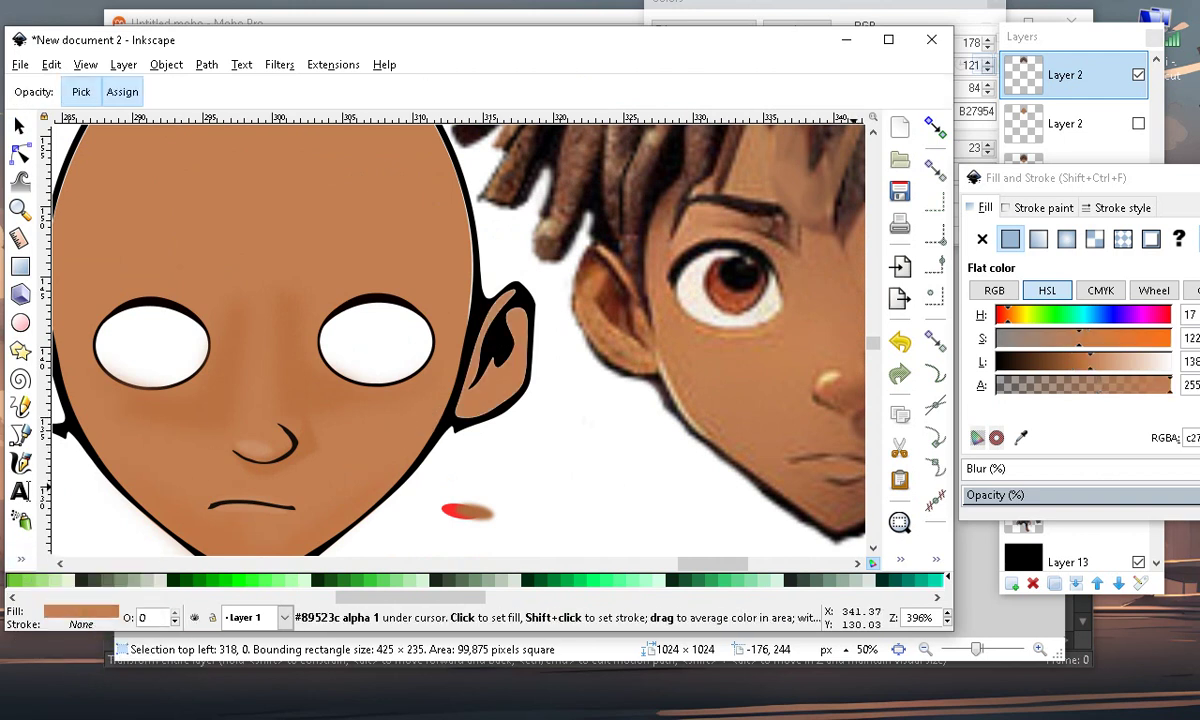
Set the right ear fill's saturation to 155 and lightness to 133, comparing it with the reference ear
left_click(1090, 345)
left_click(1104, 341)
left_click(1075, 363)
mouse_move(1075, 369)
left_mouse_down()
mouse_move(1101, 369)
mouse_move(1087, 371)
left_mouse_up()
scroll(660, 386, "down", 1)
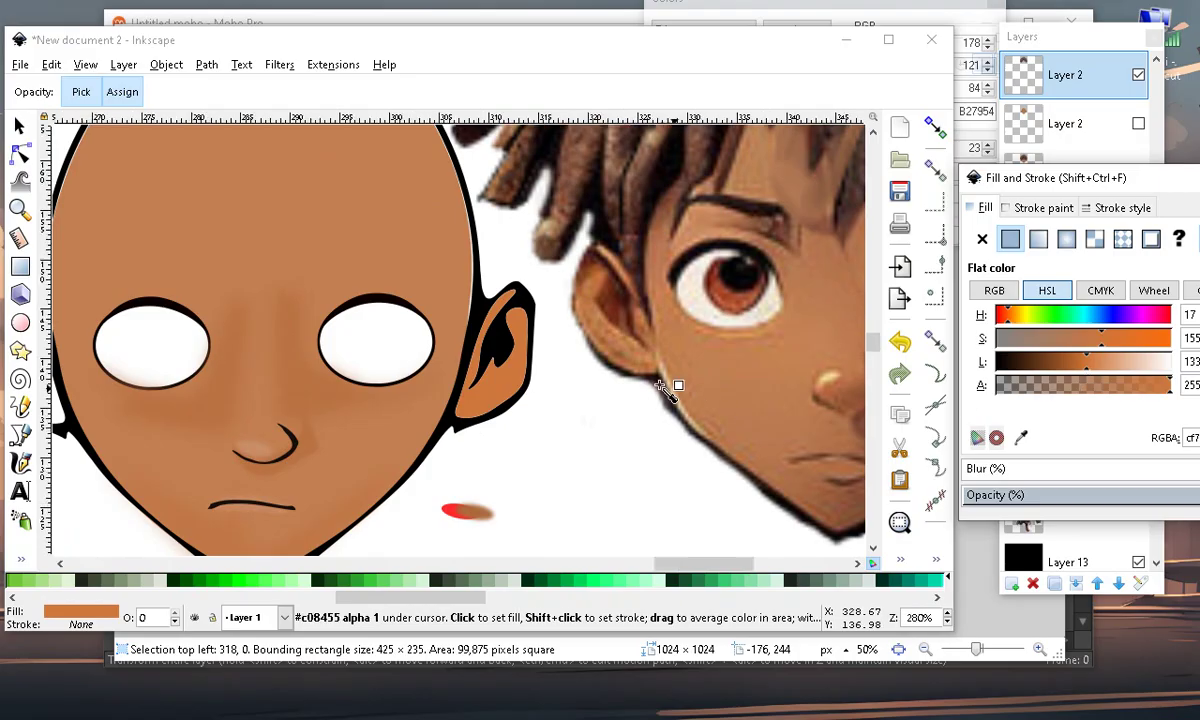
scroll(662, 388, "down", 3)
scroll(540, 360, "up", 6)
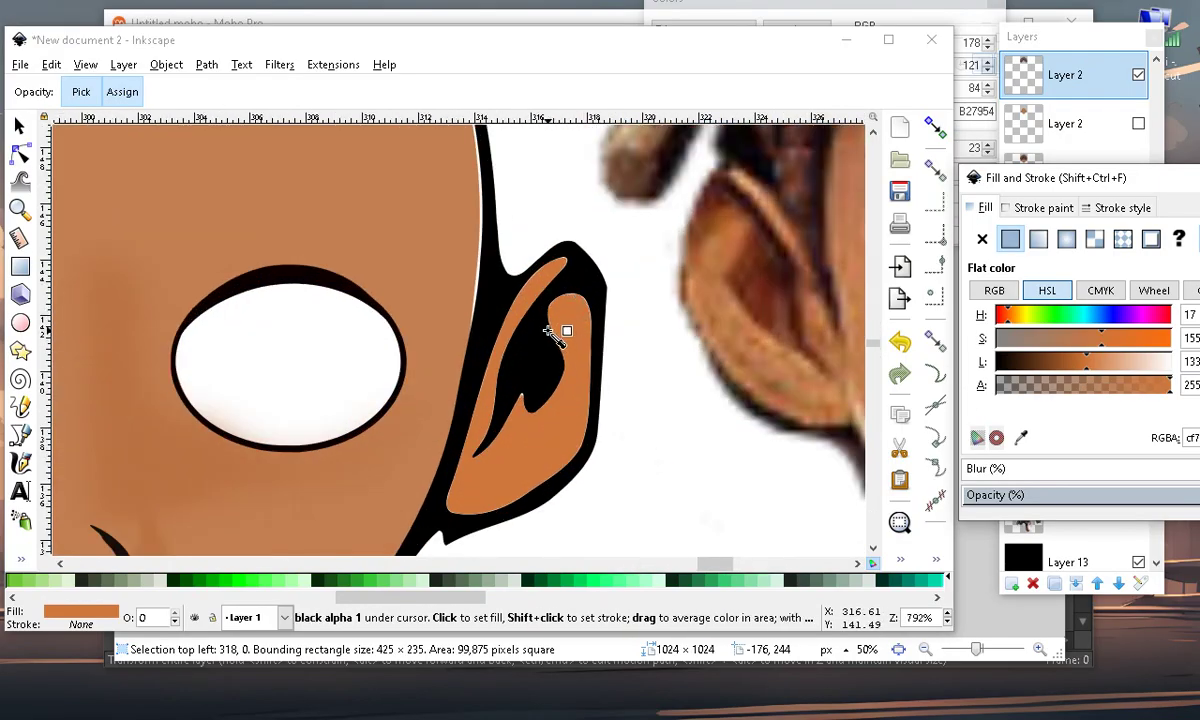
scroll(485, 520, "down", 3)
scroll(480, 470, "up", 5)
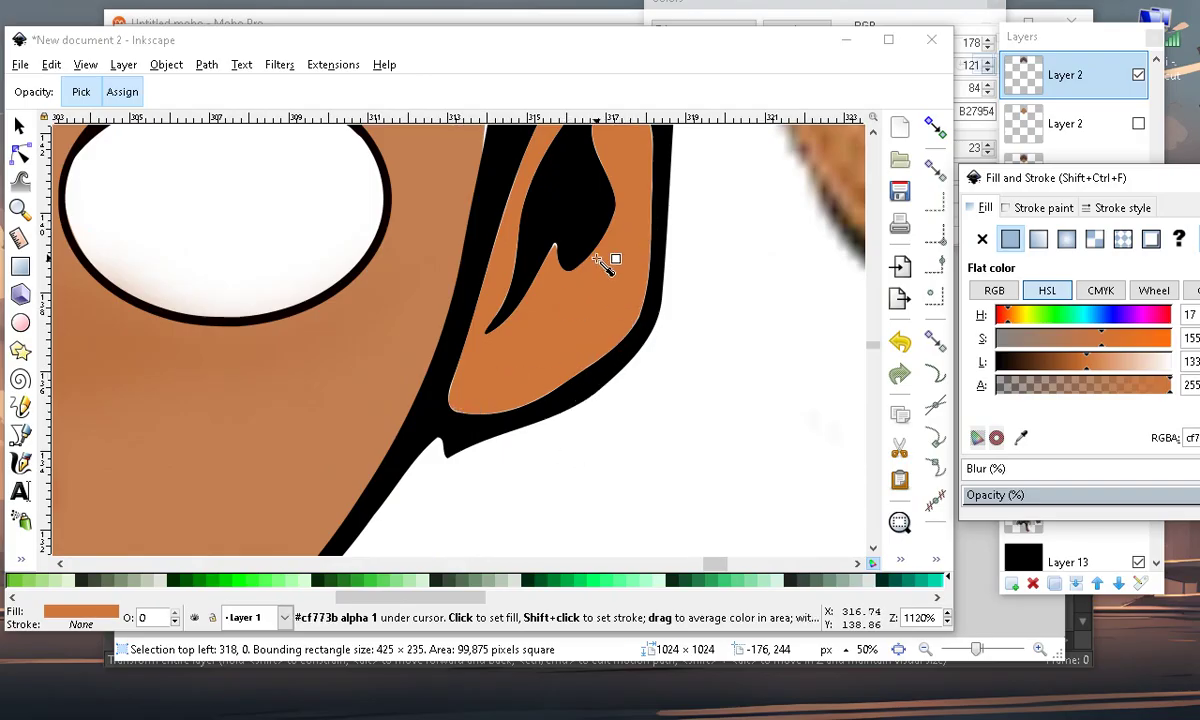
scroll(480, 430, "down", 5)
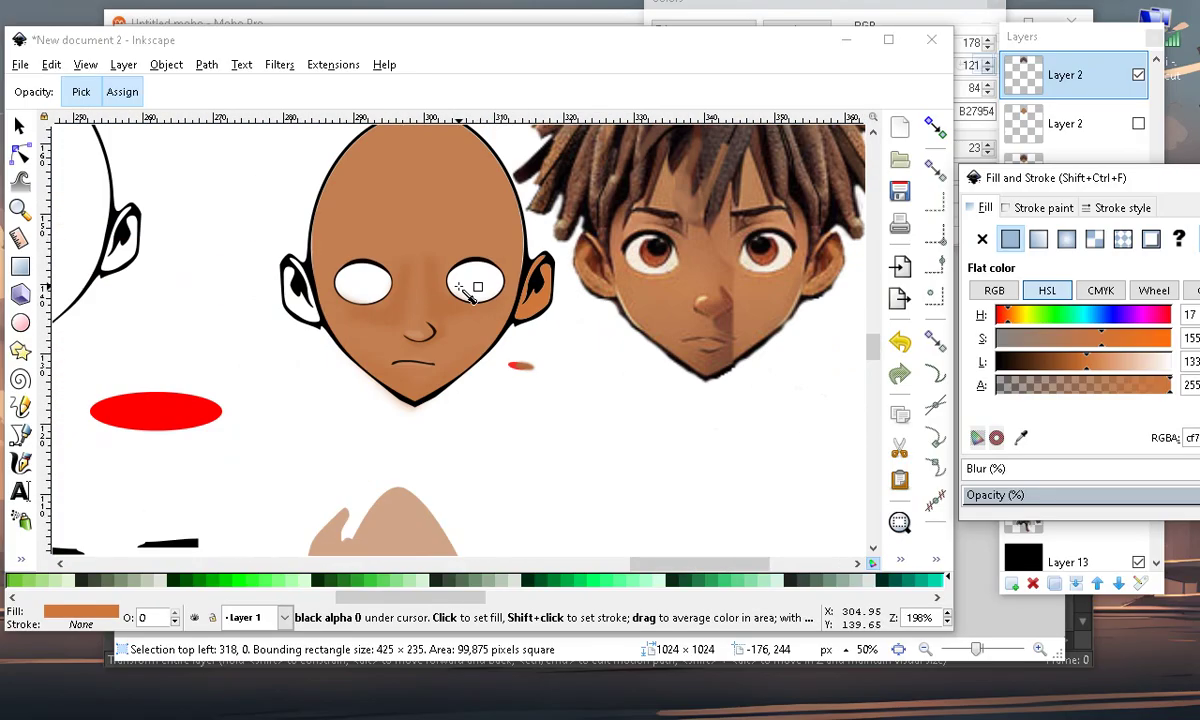
scroll(477, 276, "up", 1)
left_click(22, 128)
scroll(98, 470, "up", 1)
left_click_drag(98, 471, 297, 490)
left_click(20, 490)
left_click(120, 482)
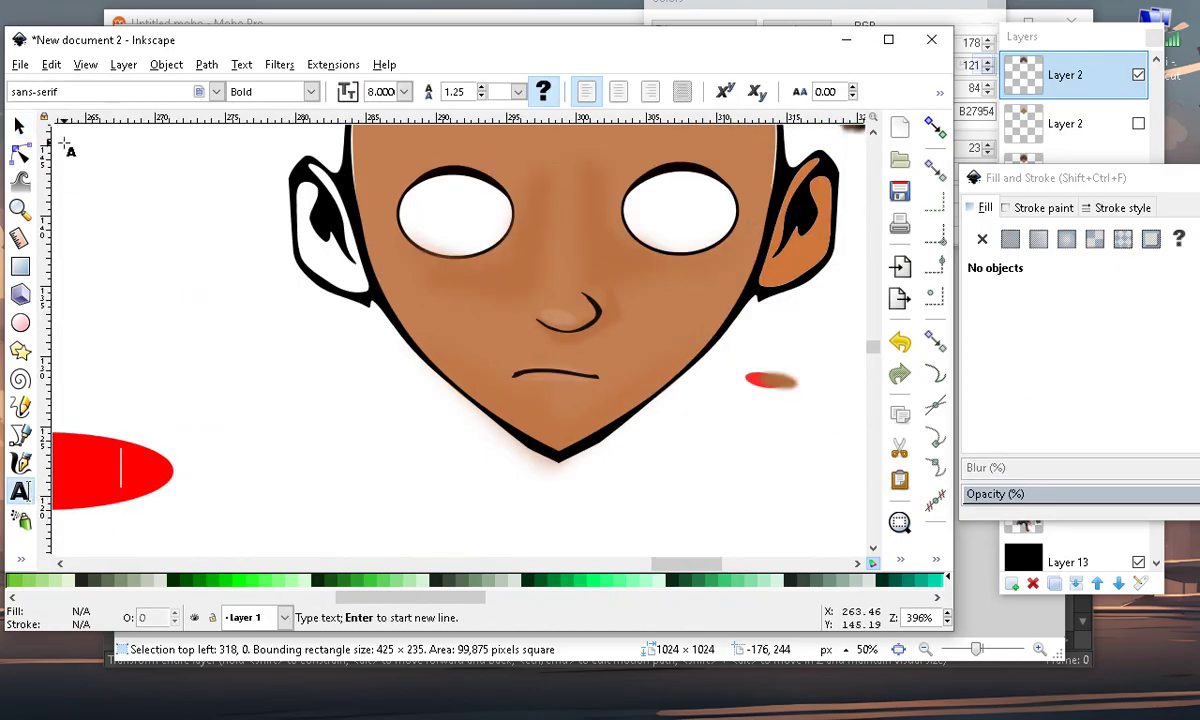
Move the red ellipse over the head's right ear and tilt it so its lower edge crosses the earlobe
left_click(20, 127)
left_click_drag(124, 488, 779, 240)
scroll(785, 238, "up", 2)
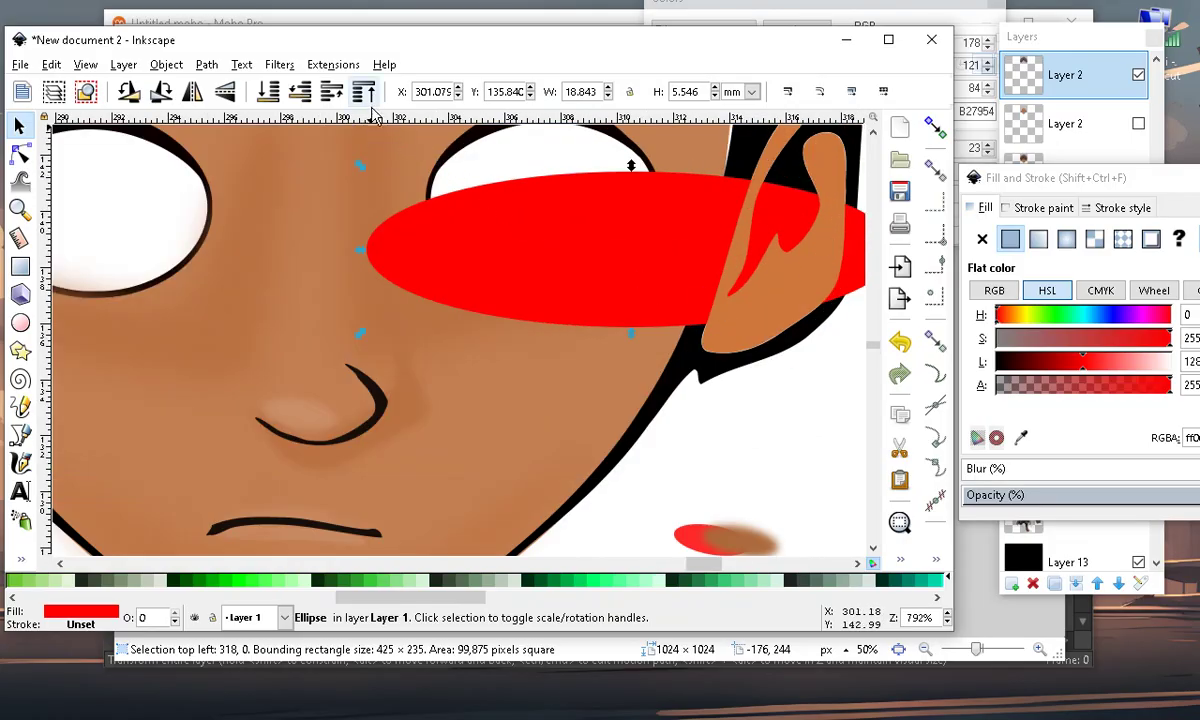
scroll(643, 402, "down", 2)
scroll(656, 367, "up", 4)
left_click_drag(565, 295, 316, 260)
scroll(507, 362, "down", 2)
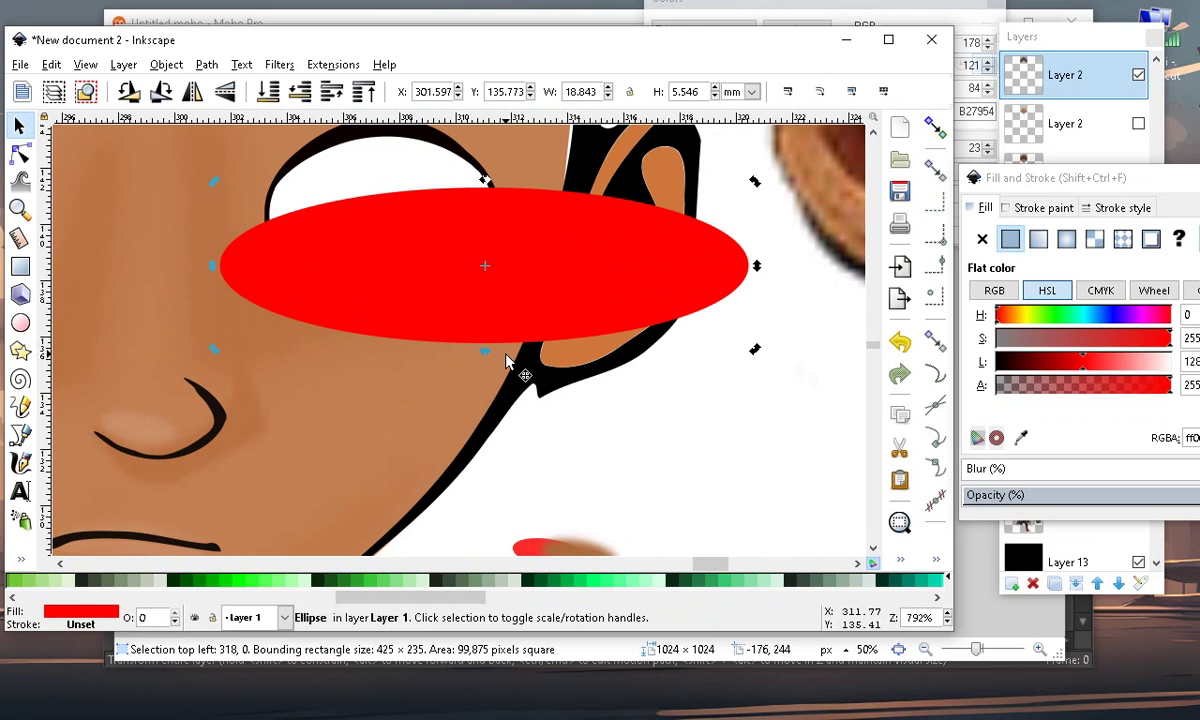
left_click_drag(215, 345, 255, 385)
left_click_drag(497, 300, 510, 287)
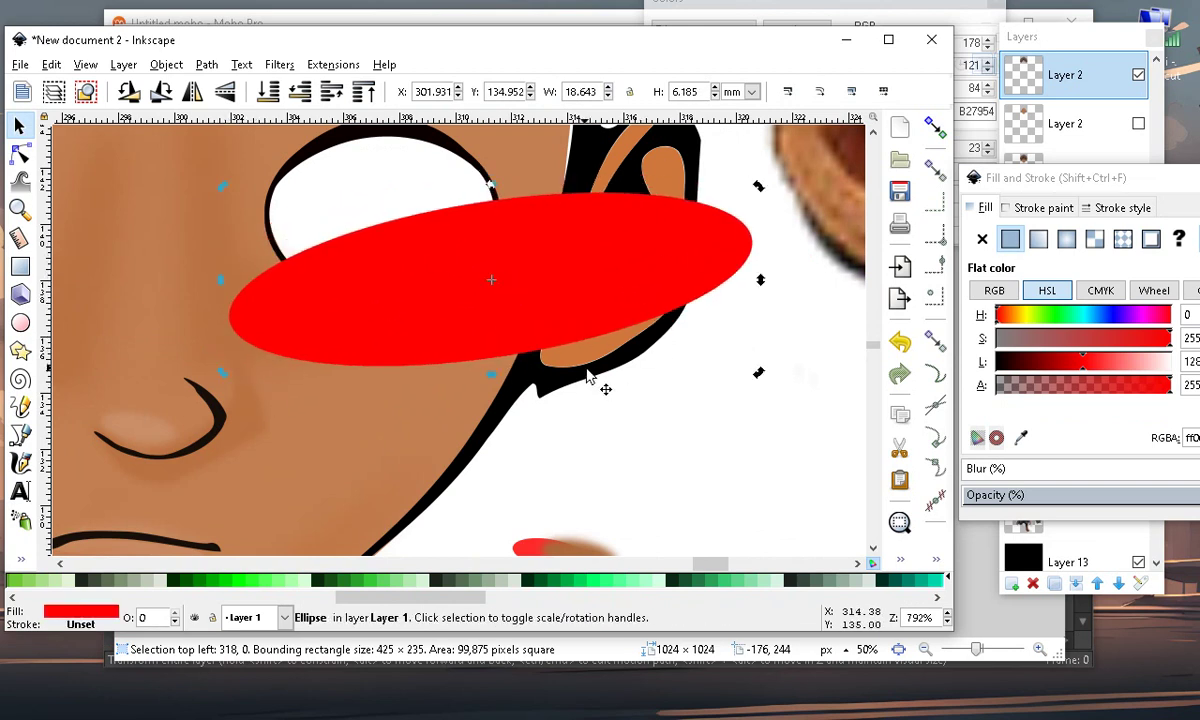
Bucket-fill the earlobe area left uncovered below the ellipse, move the ellipse away, and position the new strip in the lobe
left_click(20, 548)
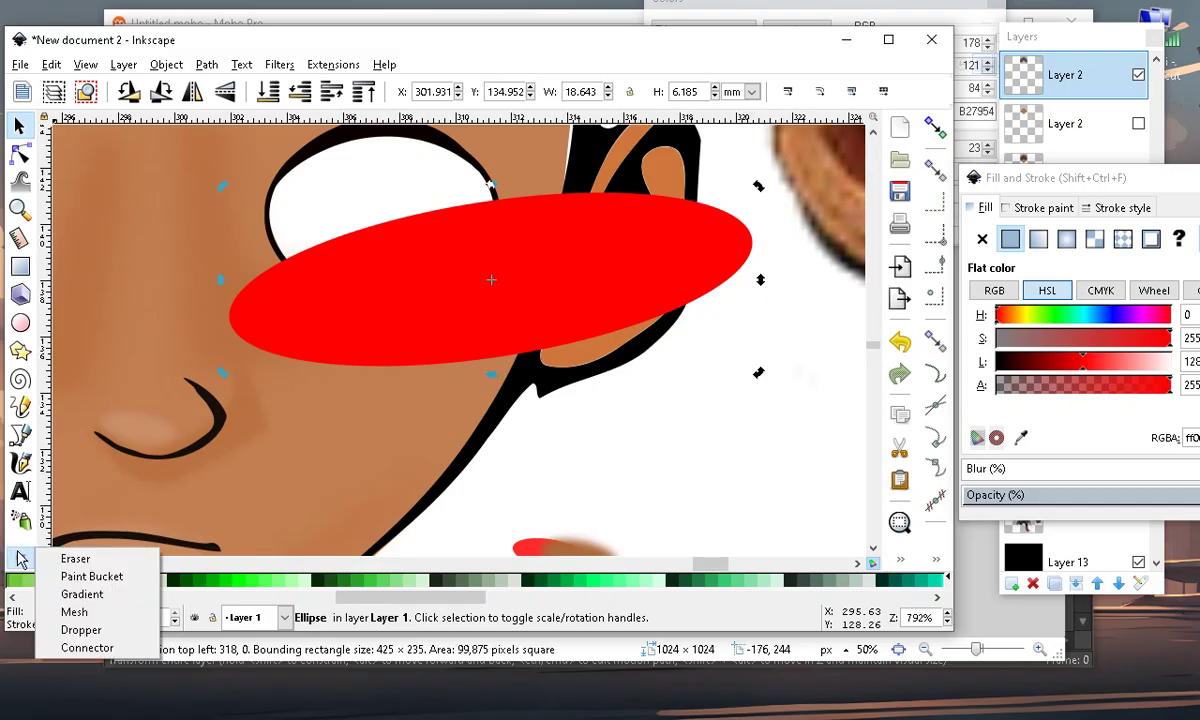
left_click(88, 575)
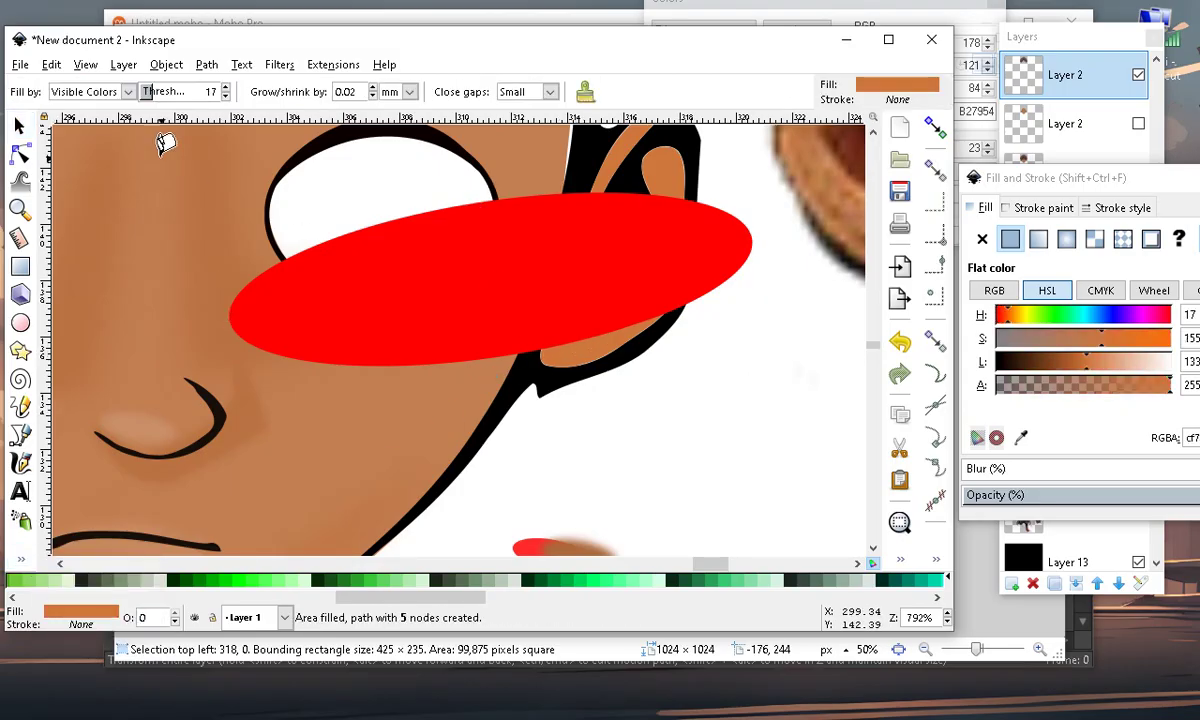
left_click(19, 126)
scroll(167, 194, "down", 2)
left_click_drag(388, 239, 560, 473)
scroll(352, 251, "up", 4)
left_click(418, 352)
left_click_drag(420, 352, 442, 340)
Lighten the earlobe strip's fill to lightness 150, comparing it with the reference ear
left_click(1124, 362)
scroll(605, 378, "down", 4)
scroll(625, 380, "up", 1)
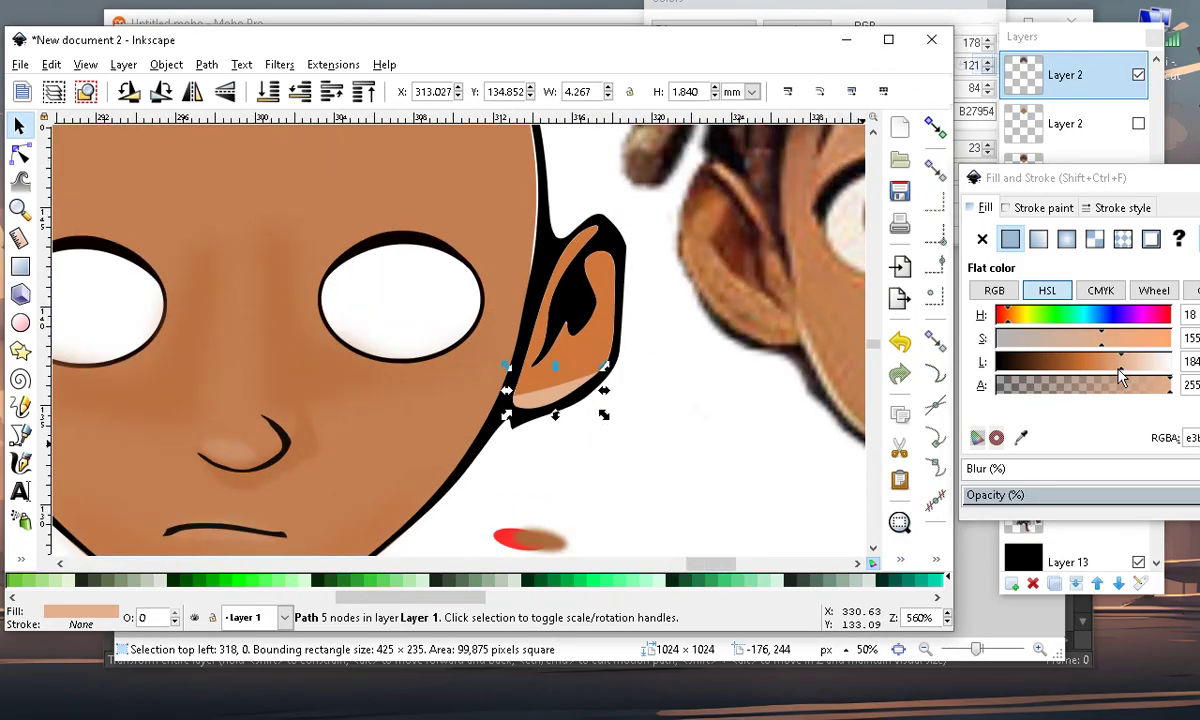
left_click_drag(1120, 376, 1100, 370)
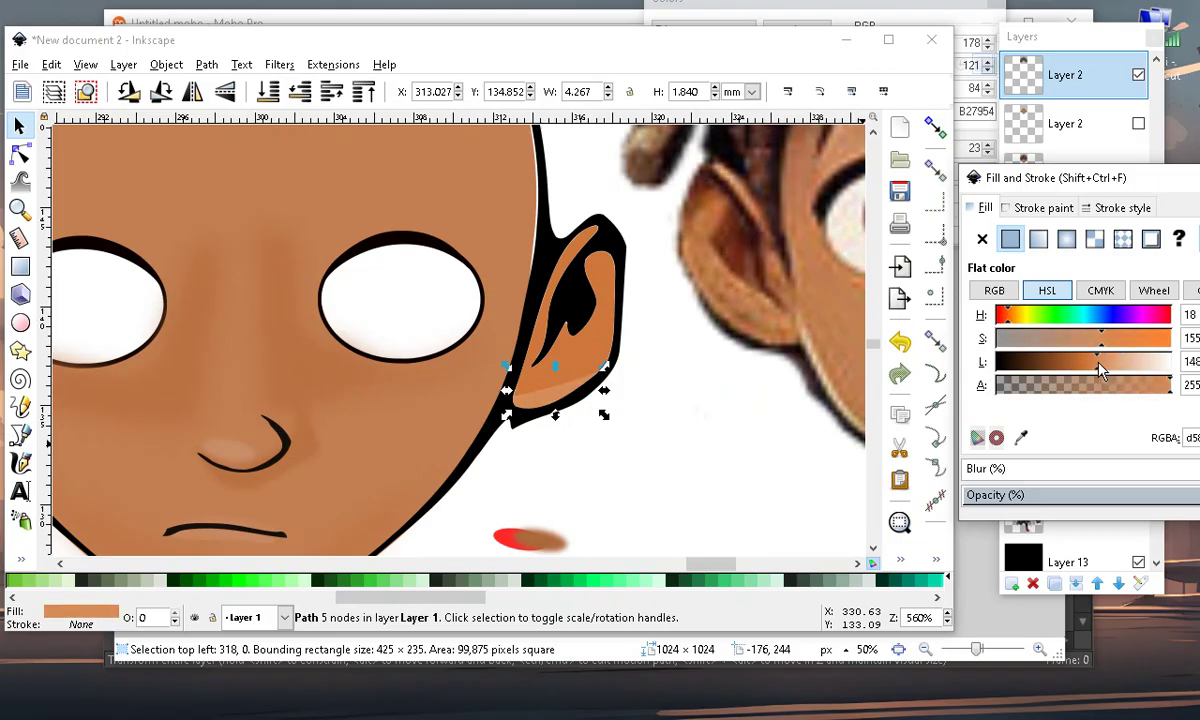
scroll(658, 290, "up", 1)
scroll(577, 397, "down", 1)
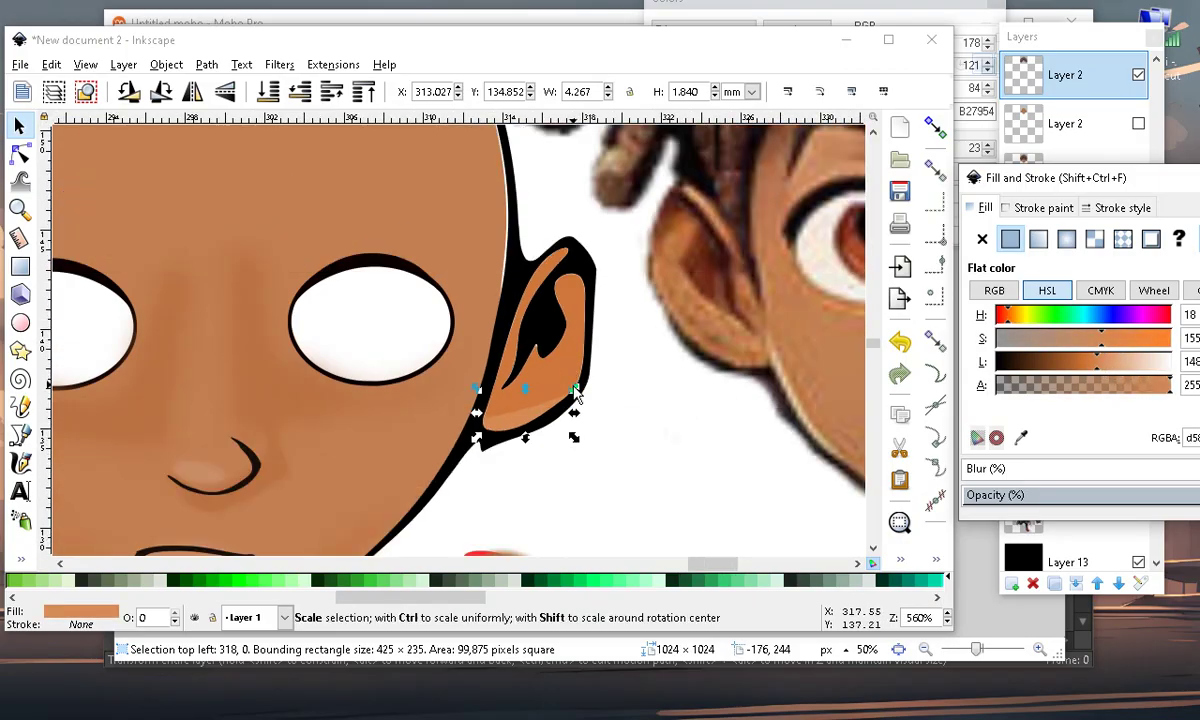
scroll(577, 397, "up", 1)
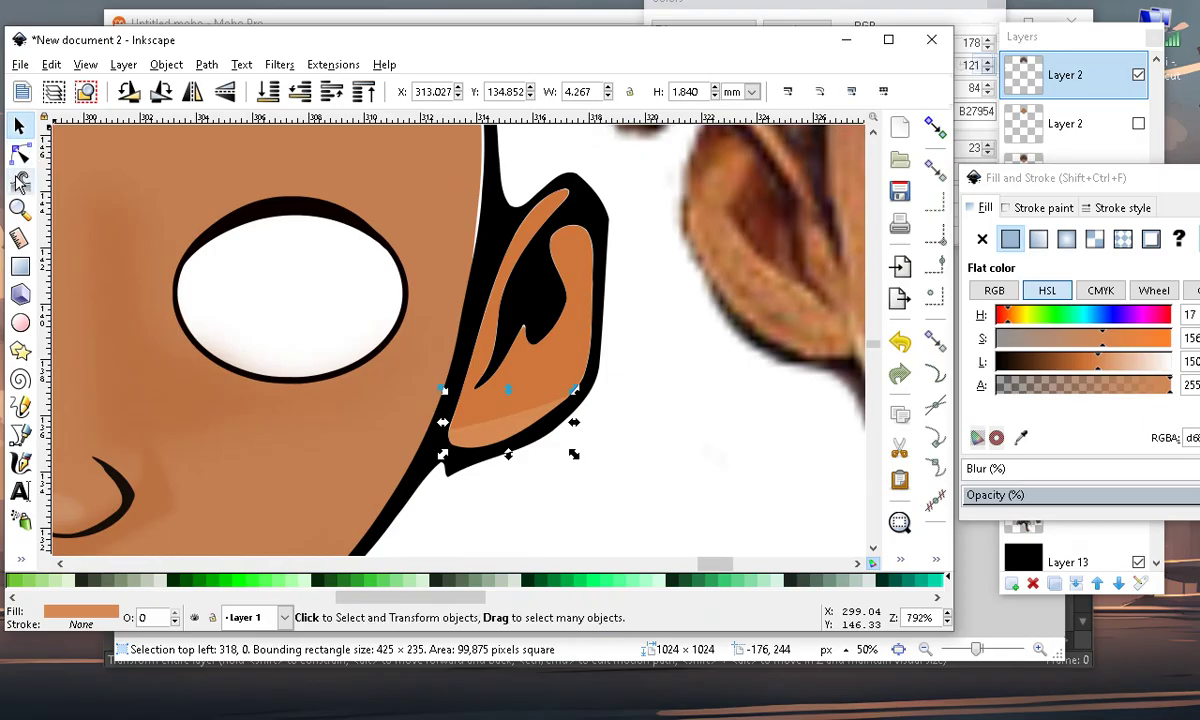
Reshape the light strip's nodes so it runs from the earlobe up along the ear's outer rim
left_click(20, 153)
scroll(585, 421, "up", 1)
left_click_drag(580, 420, 596, 172)
left_click_drag(527, 334, 617, 334)
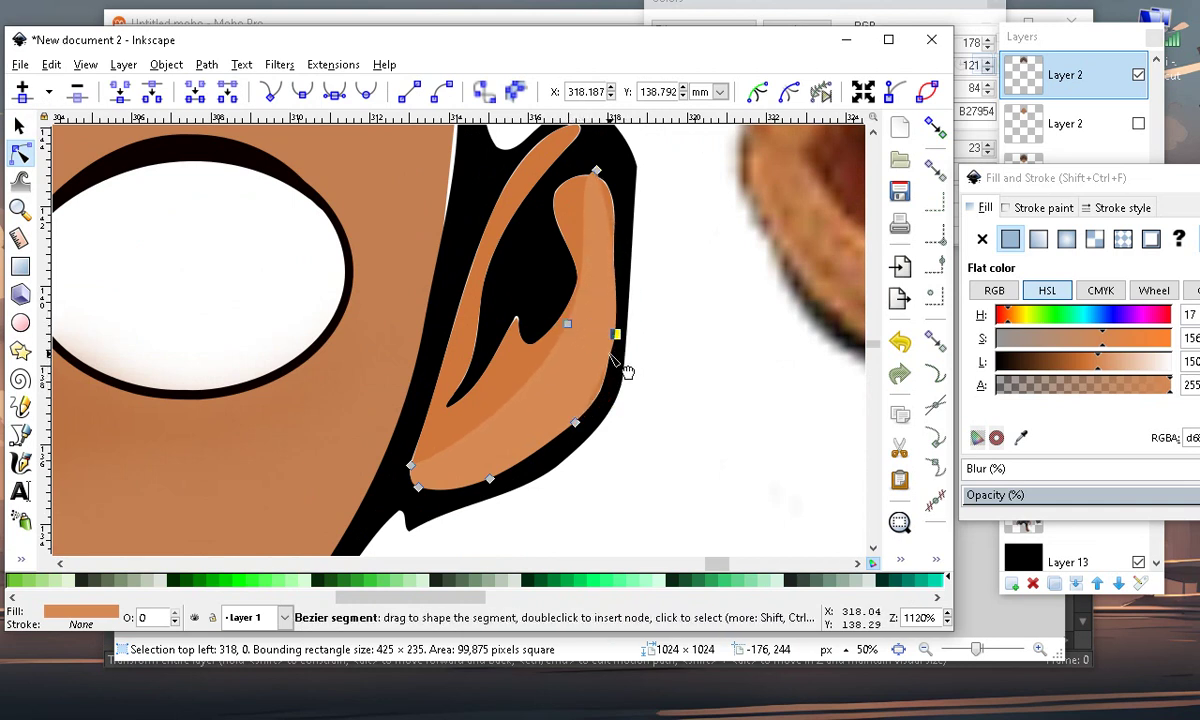
scroll(619, 360, "down", 2)
scroll(611, 318, "up", 2)
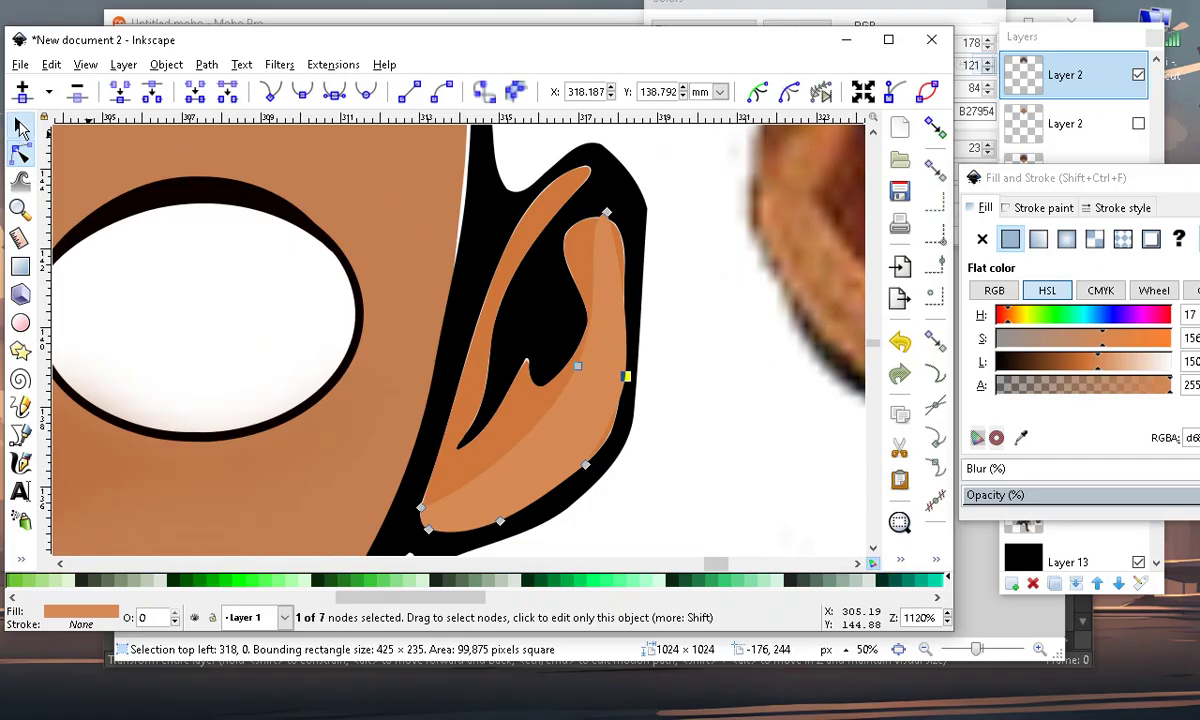
left_click(20, 127)
scroll(595, 311, "down", 2, "ctrl")
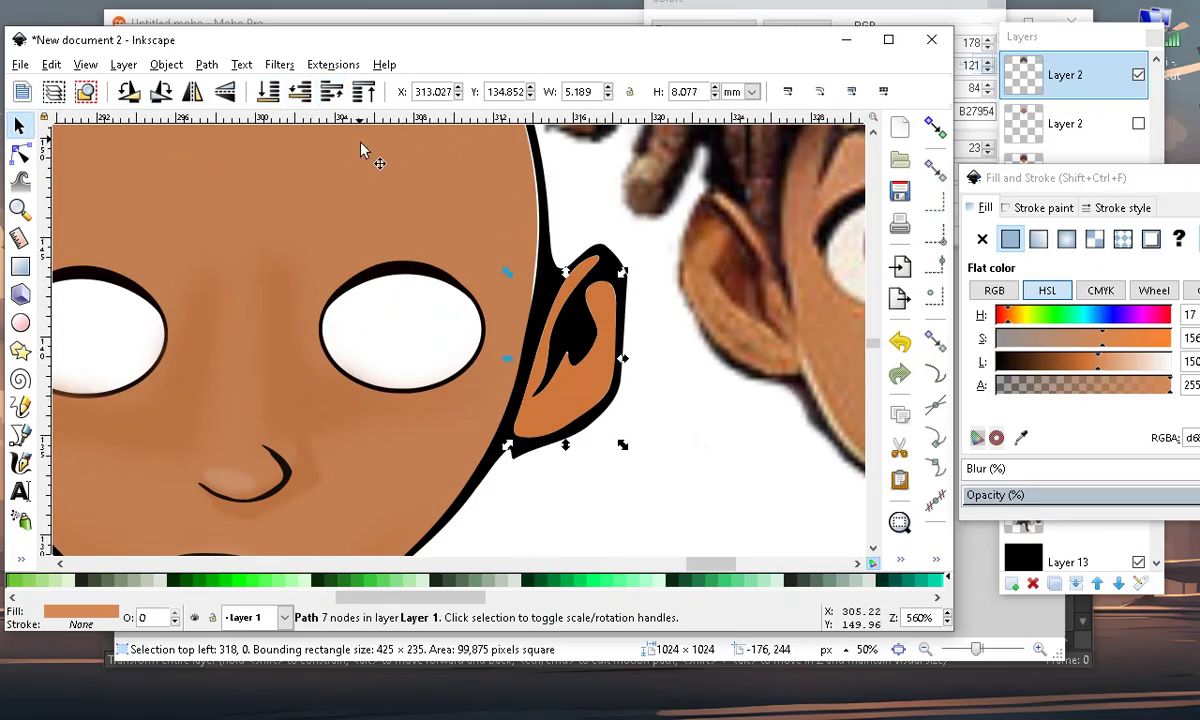
Test the light rim shape's stacking order one level down and leave it raised above the ear's base fill
left_click(332, 91)
scroll(658, 383, "up", 1, "ctrl")
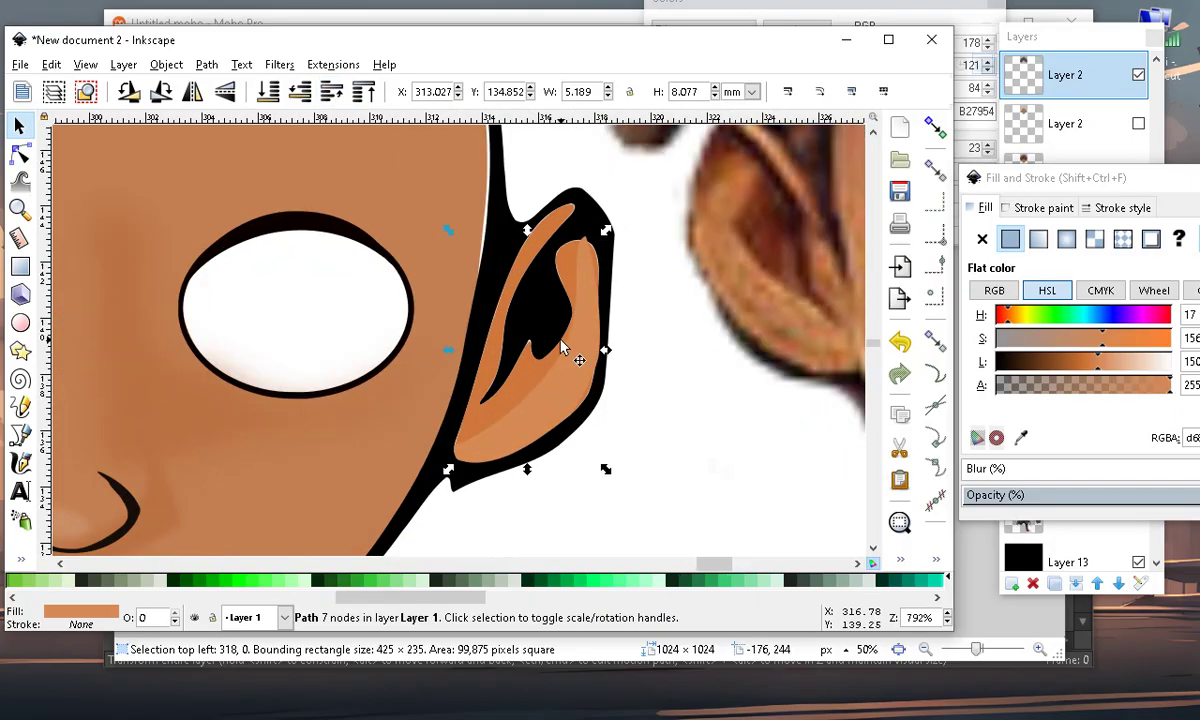
left_click(300, 92)
left_click(332, 91)
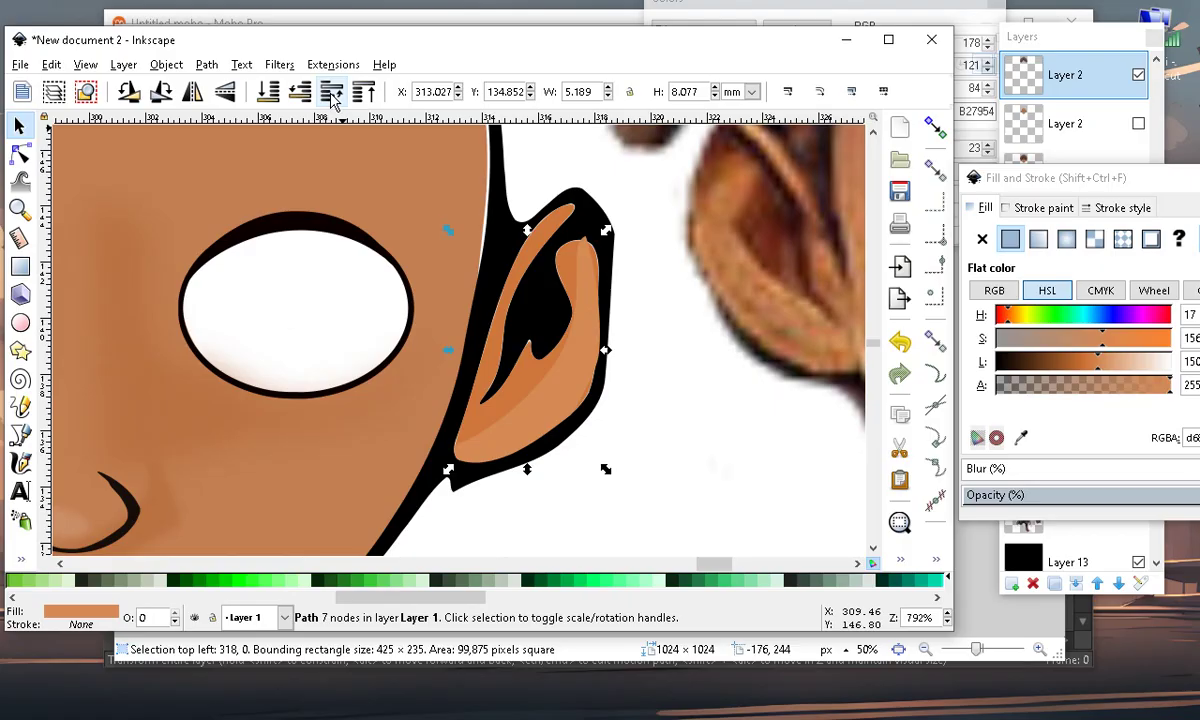
scroll(664, 337, "down", 1, "ctrl")
scroll(643, 355, "up", 1, "ctrl")
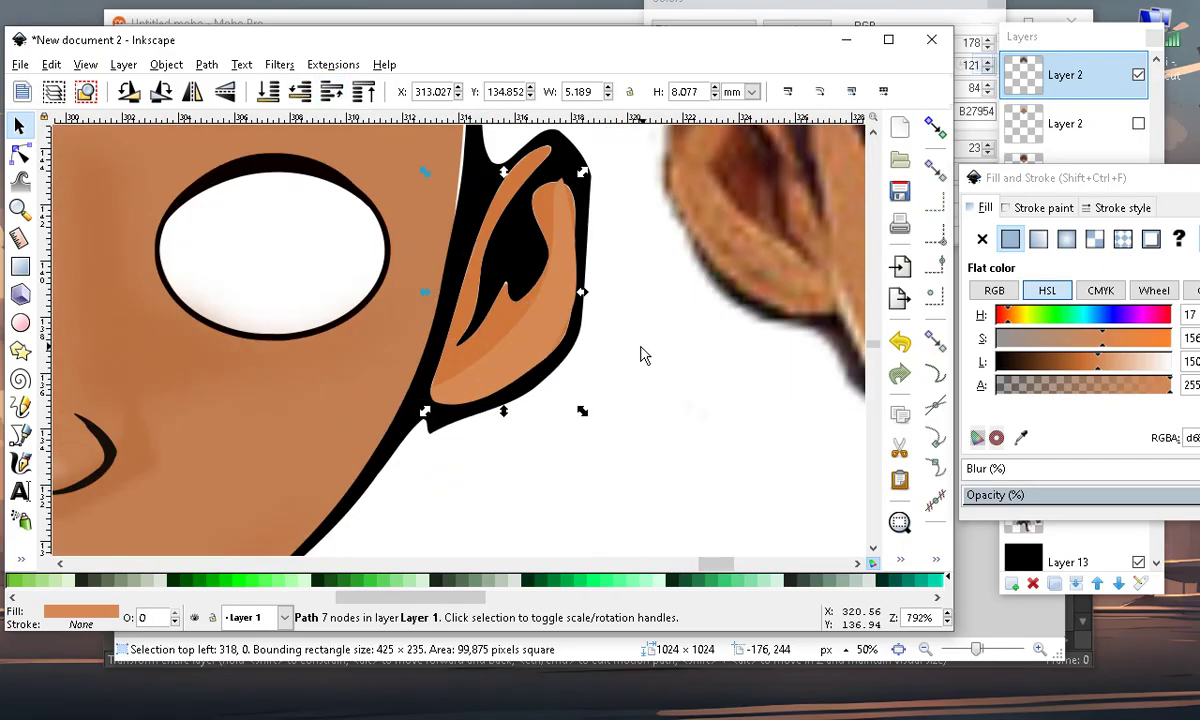
Apply a slight blur to the ear's light rim shape to soften its edge
mouse_move(976, 473)
left_mouse_down()
mouse_move(986, 473)
mouse_move(946, 473)
left_mouse_up()
left_click(984, 476)
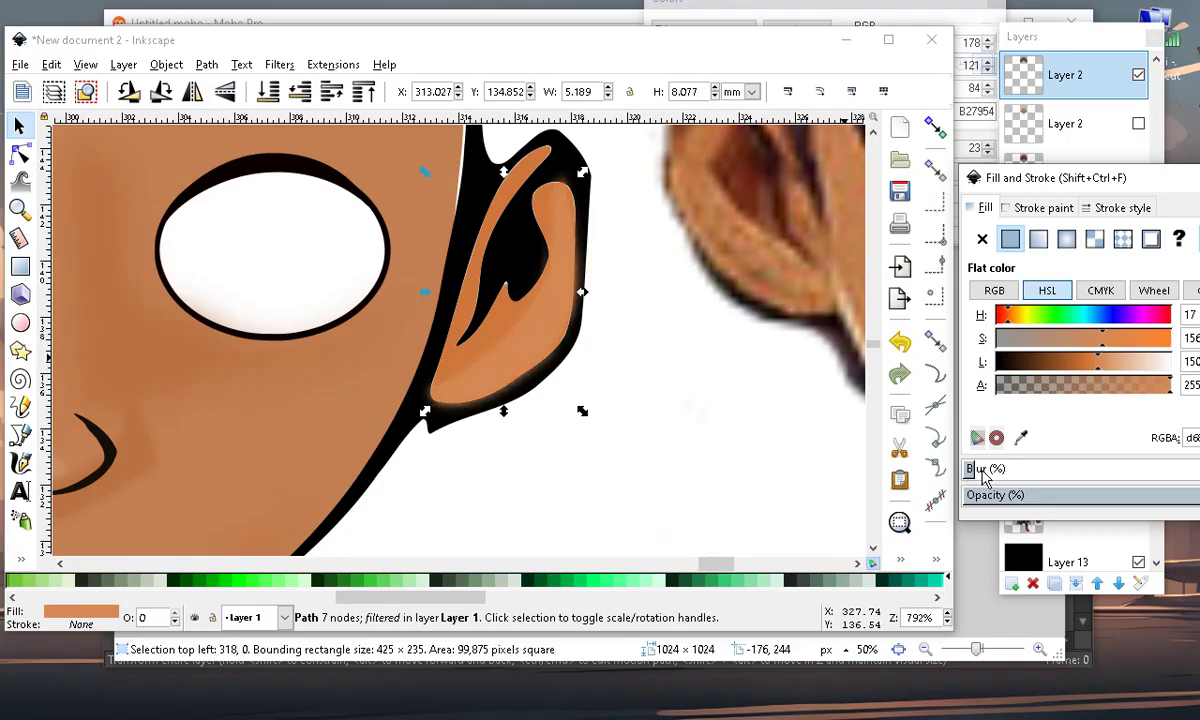
scroll(600, 340, "down", 2, "ctrl")
scroll(549, 257, "up", 3, "ctrl")
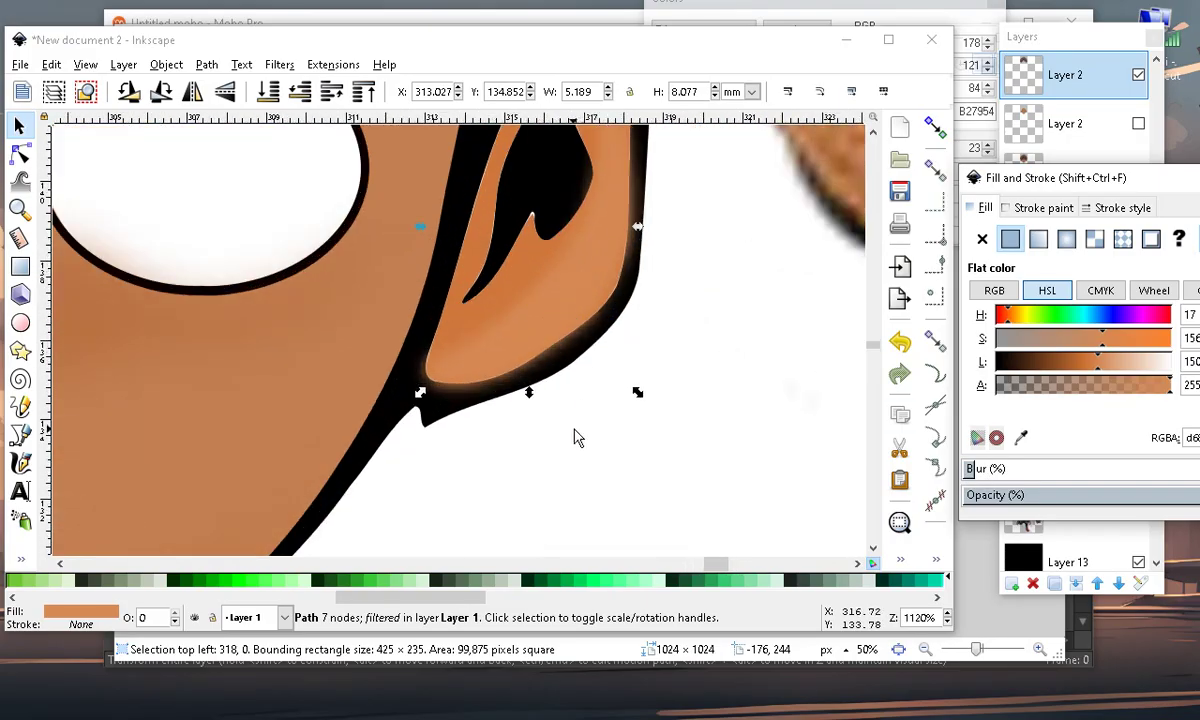
Pull an added node on the highlight's inner edge toward the rim and stretch the base fill's lower inner corner outward
left_click(22, 154)
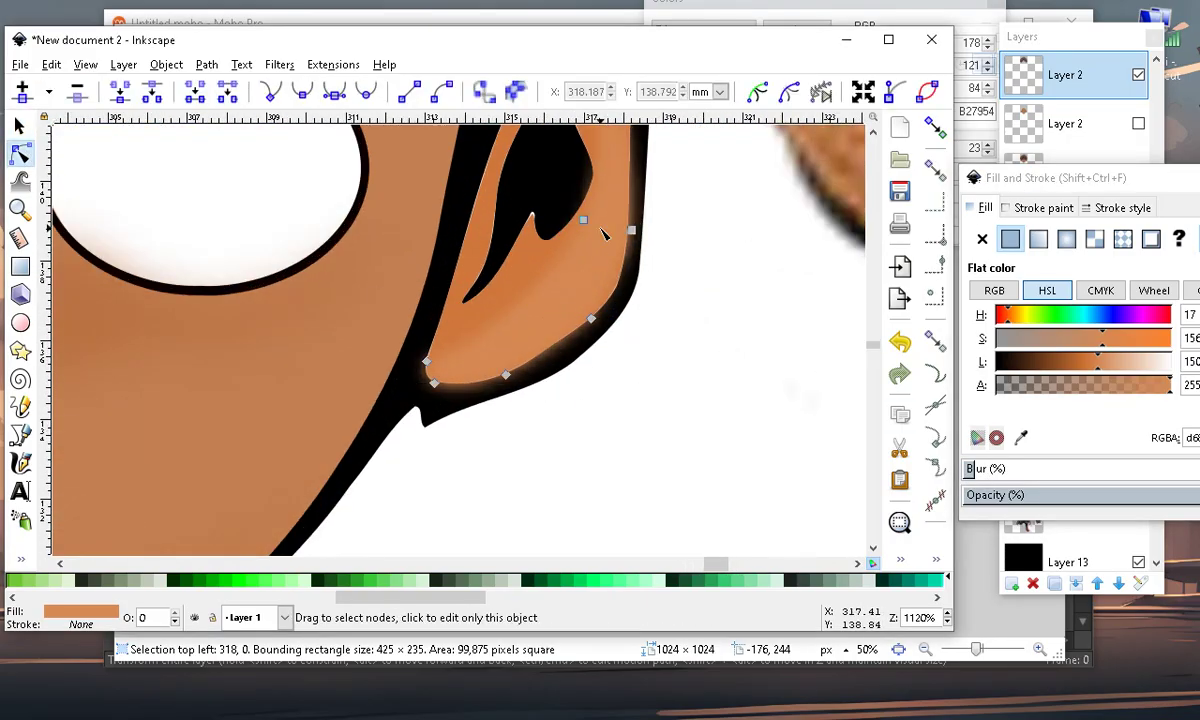
double_click(538, 303)
left_click_drag(538, 303, 534, 334)
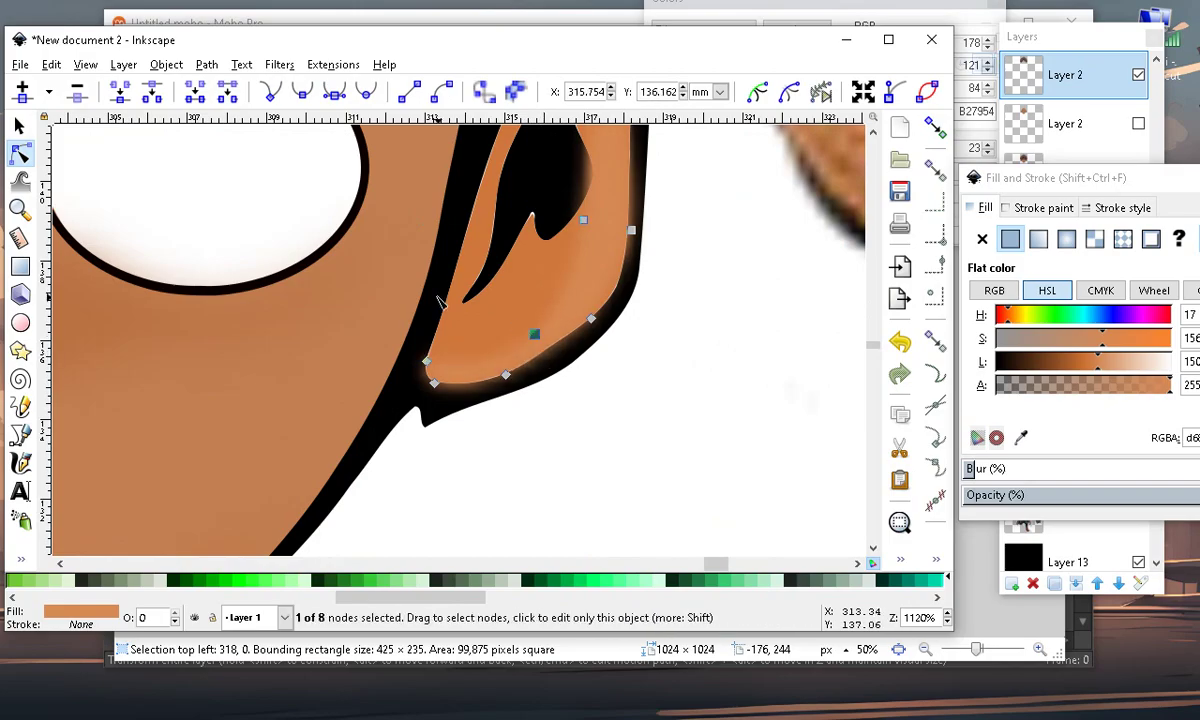
left_click(477, 334)
left_click_drag(430, 351, 405, 364)
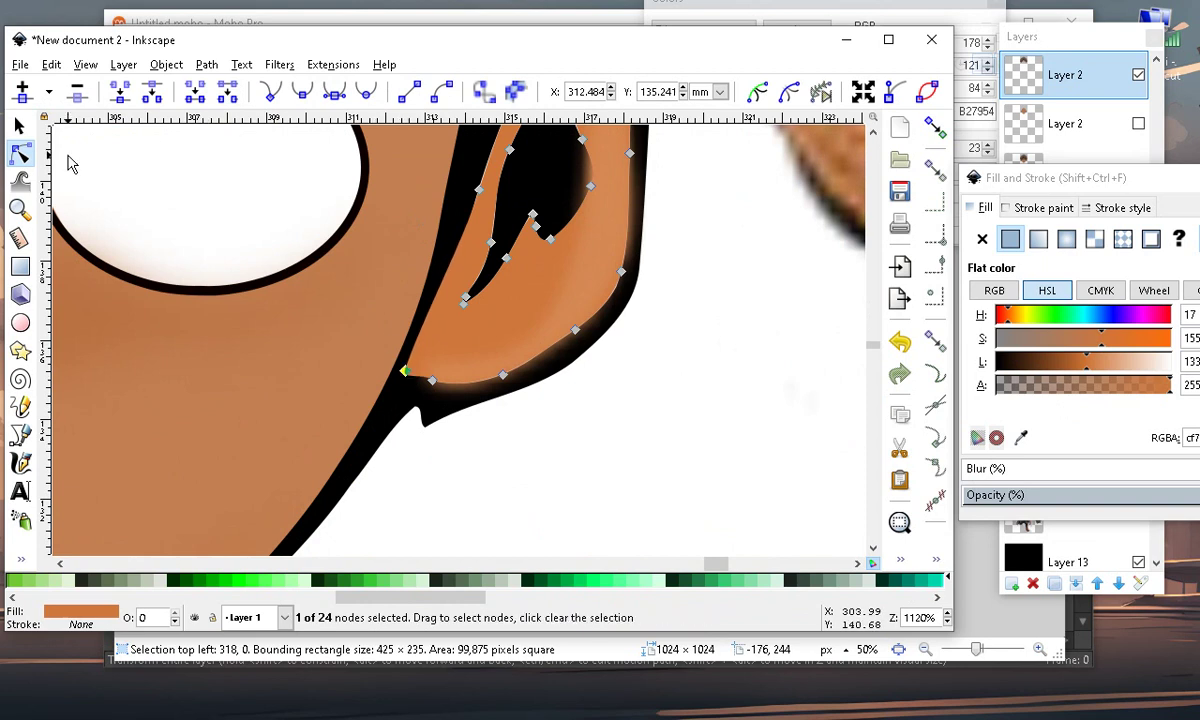
left_click(19, 125)
scroll(517, 421, "down", 3)
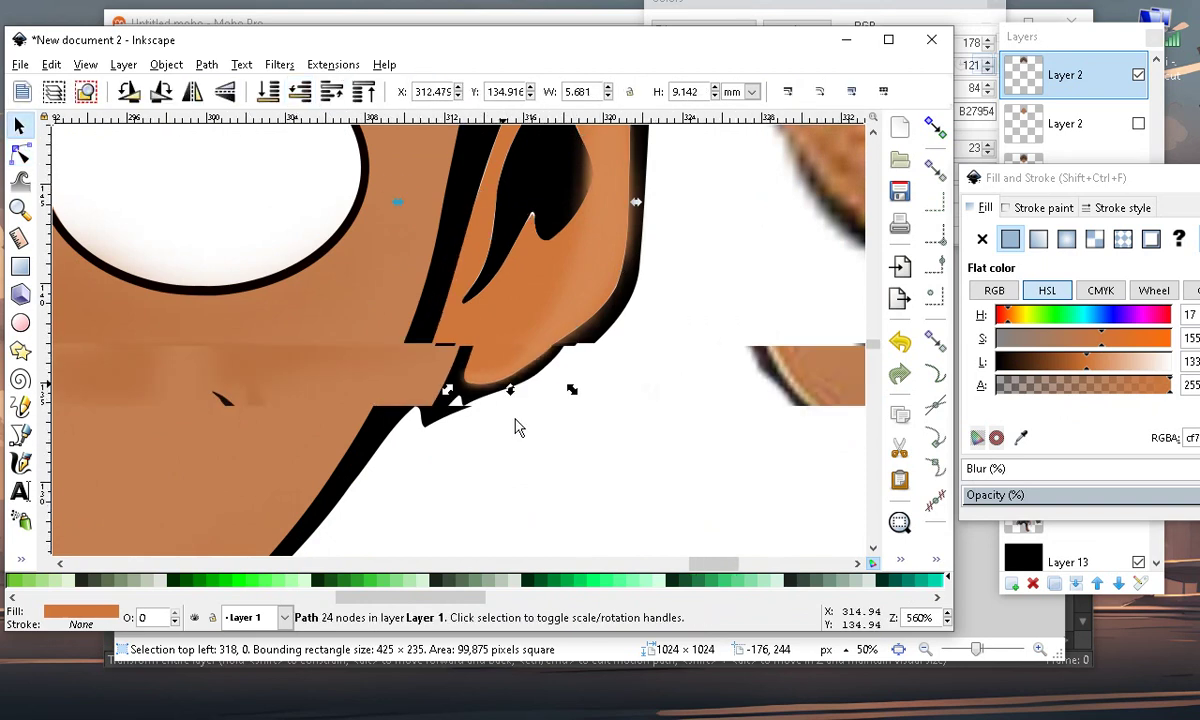
left_click(645, 432)
scroll(517, 303, "up", 3)
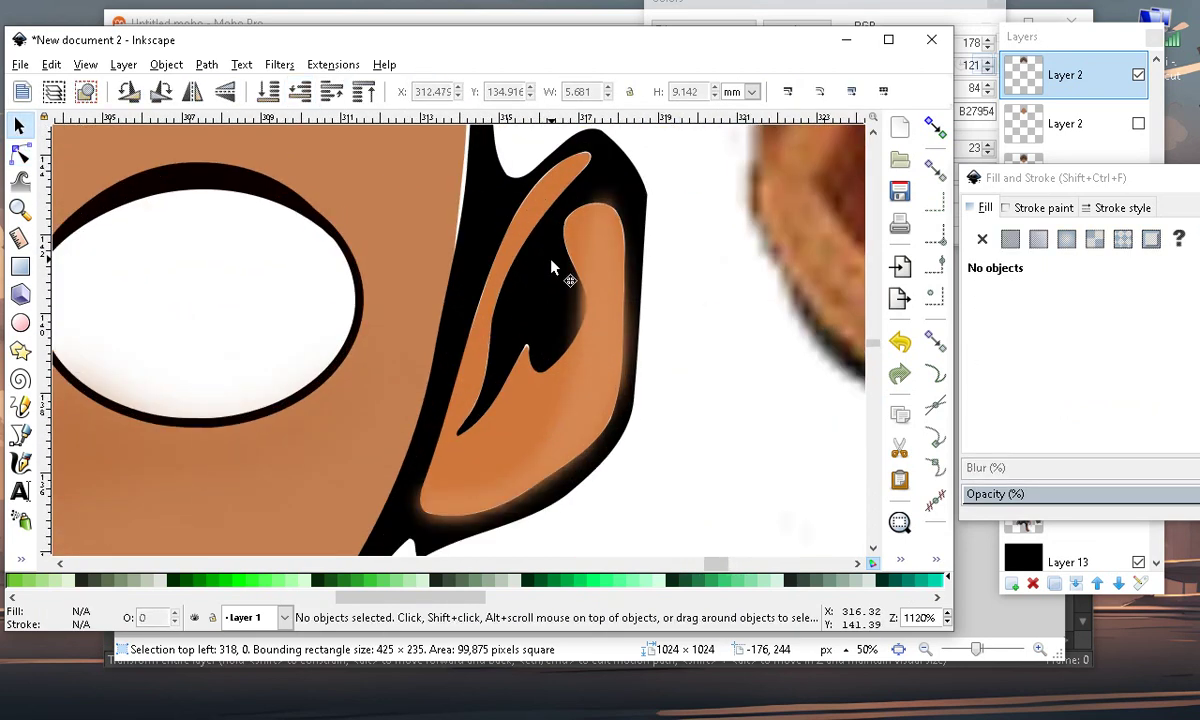
Move the blurred brown ellipse from beside the chin onto the ear's dark hollow and remove its blur
scroll(518, 433, "down", 2)
scroll(517, 433, "down", 2)
scroll(496, 402, "up", 3)
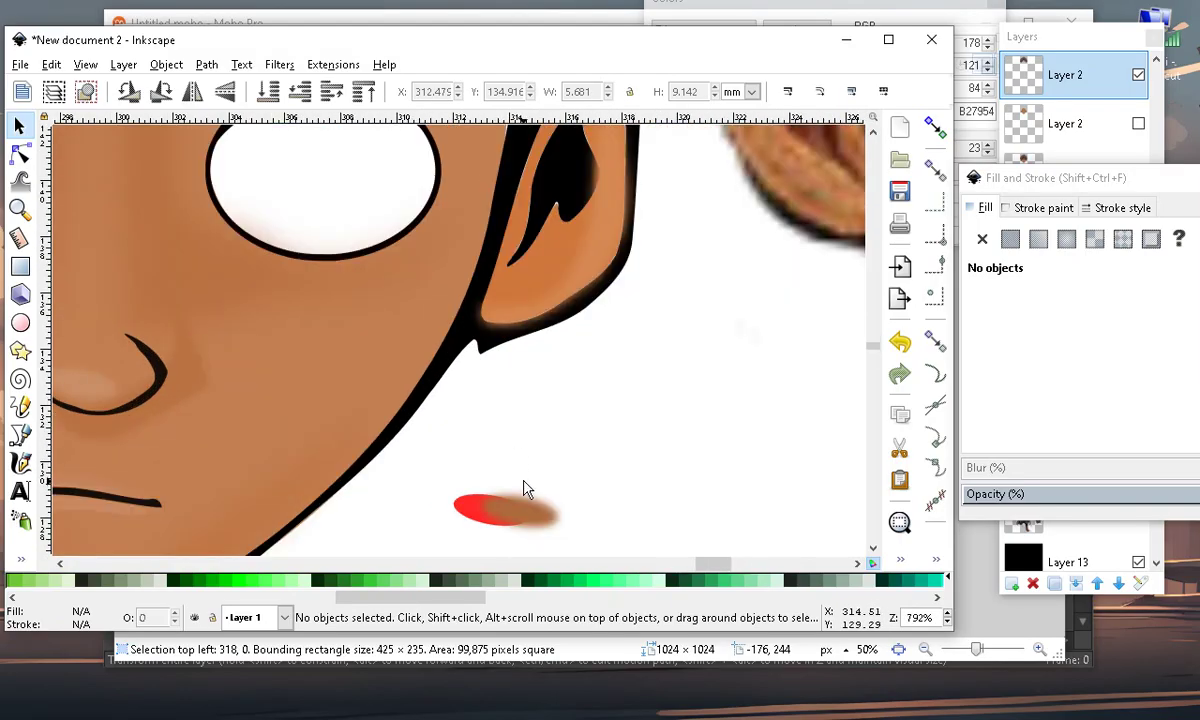
mouse_move(518, 515)
left_mouse_down()
mouse_move(745, 382)
mouse_move(571, 134)
mouse_move(603, 192)
left_mouse_up()
scroll(591, 195, "down", 2)
scroll(616, 196, "up", 3)
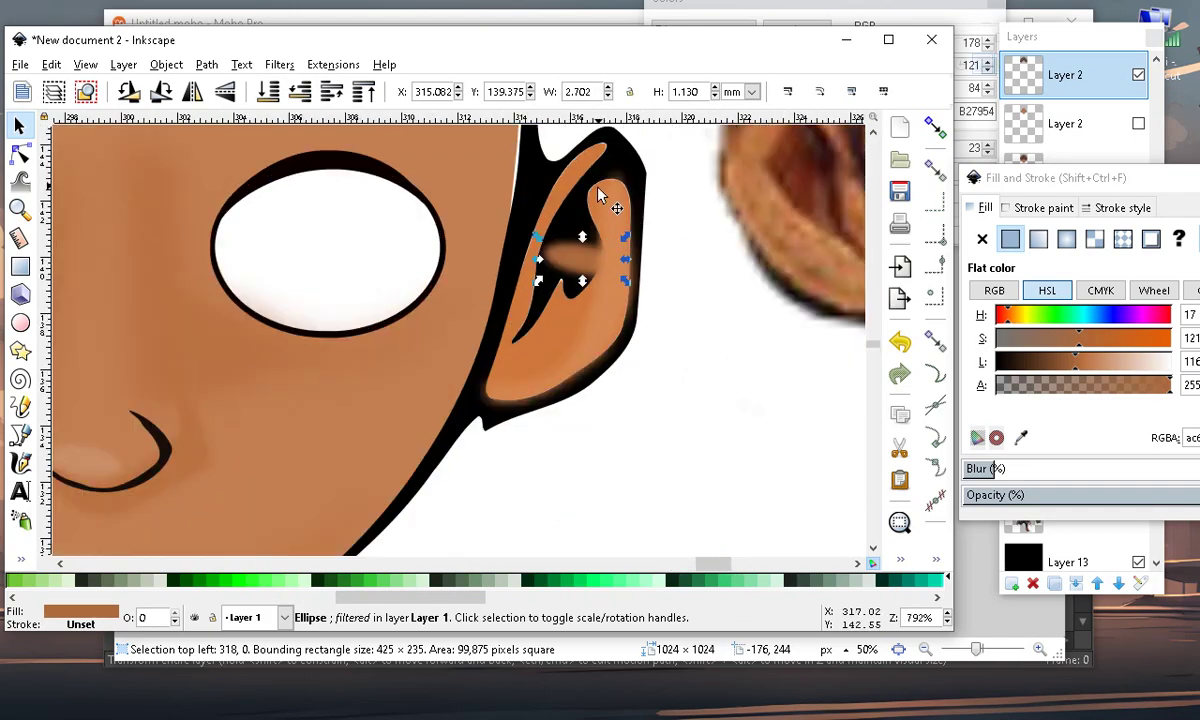
left_click_drag(1003, 474, 928, 452)
Turn and resize the brown ellipse into a tilted upright oval, about 1.17 by 2.36 mm, inside the ear's dark hollow
left_click_drag(519, 332, 577, 297)
scroll(583, 305, "down", 2)
scroll(583, 305, "up", 2)
scroll(585, 280, "up", 2)
left_click_drag(566, 240, 566, 272)
left_click_drag(571, 380, 567, 342)
left_click(567, 342)
left_click_drag(504, 430, 536, 440)
scroll(572, 342, "down", 5)
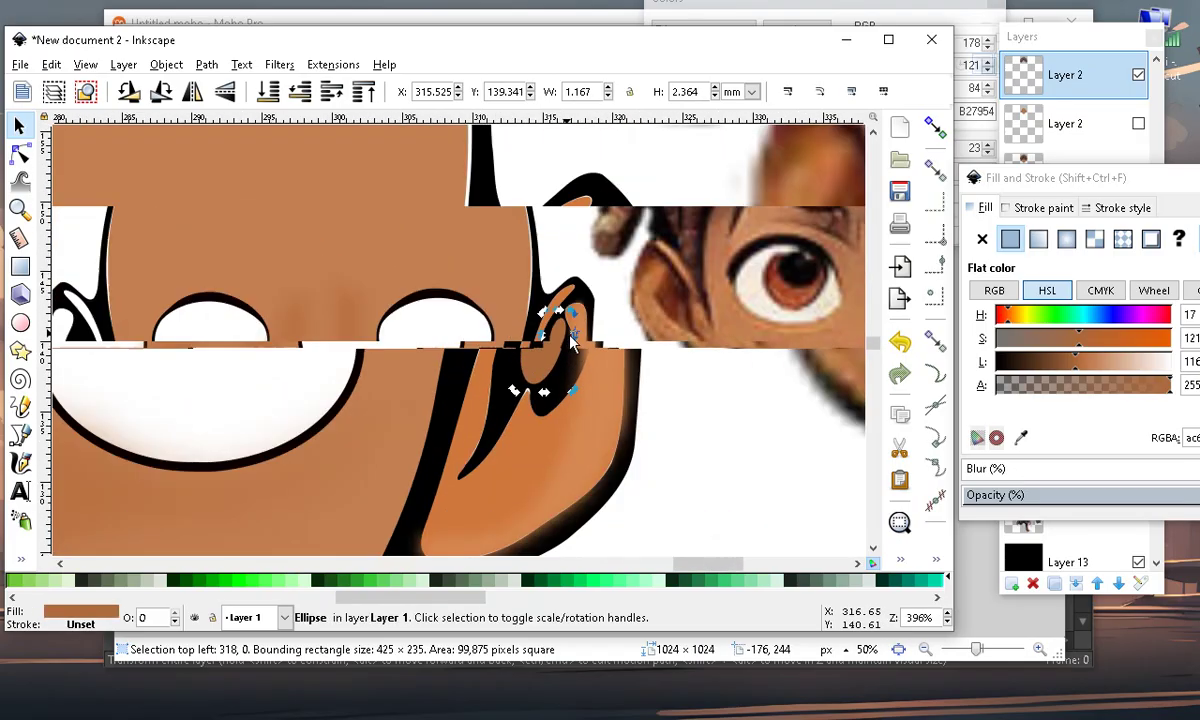
scroll(572, 342, "down", 1)
left_click(648, 434)
scroll(548, 352, "up", 3)
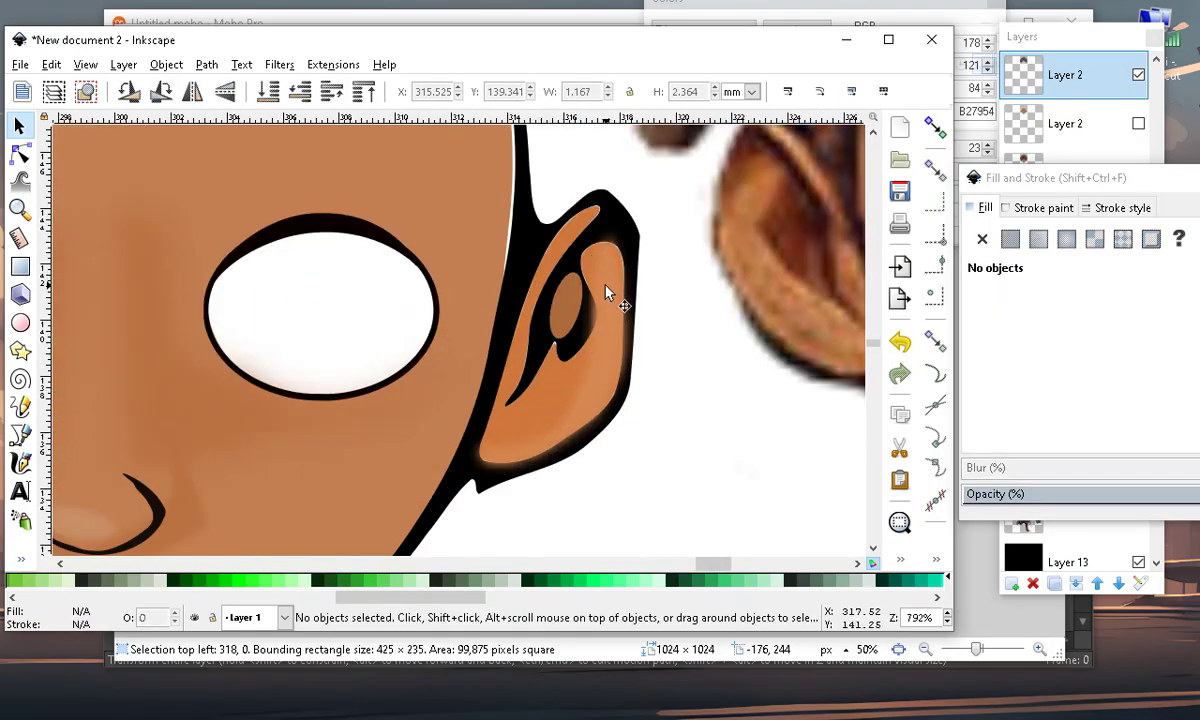
Duplicate the brown oval and move the copy onto the upper end of the ear's outer fold
scroll(602, 280, "up", 2)
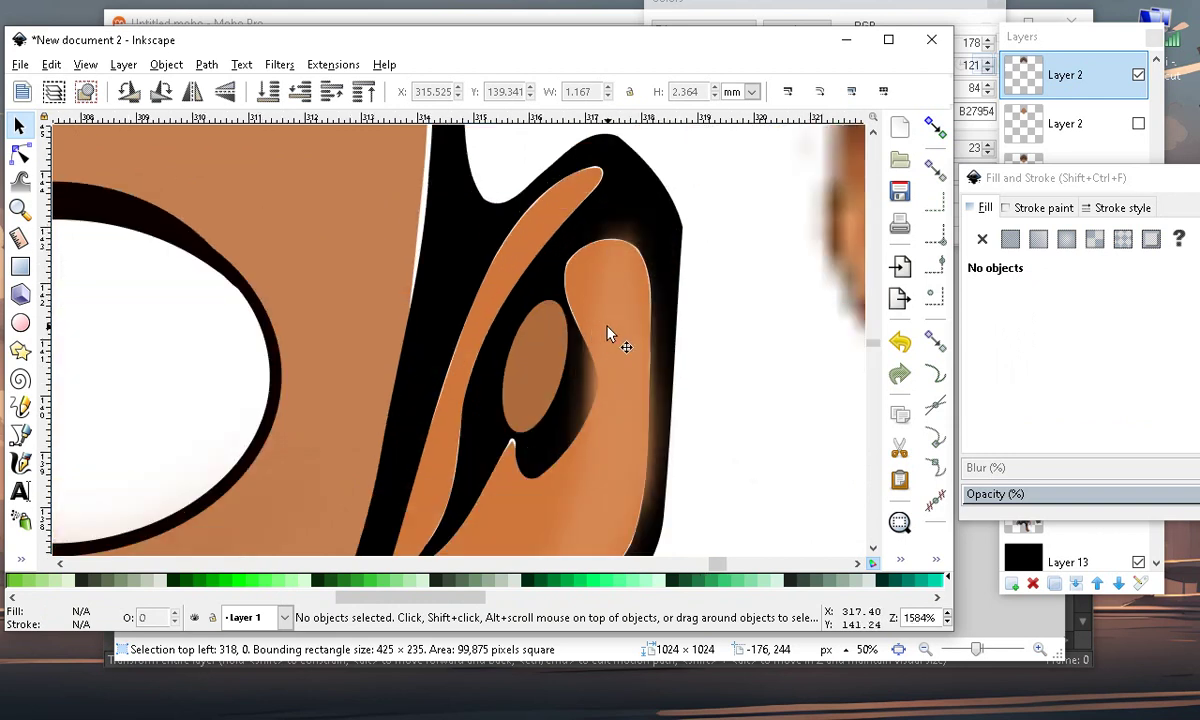
left_click(530, 392)
left_click(52, 64)
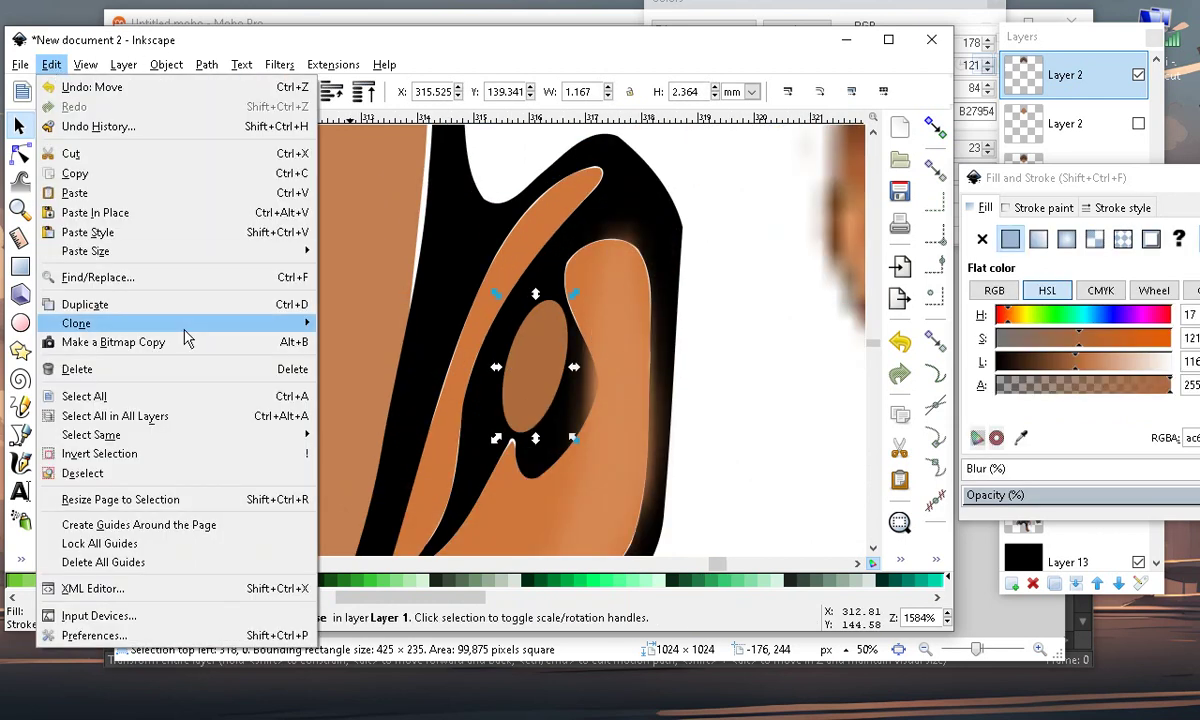
left_click(94, 305)
left_click_drag(540, 365, 605, 293)
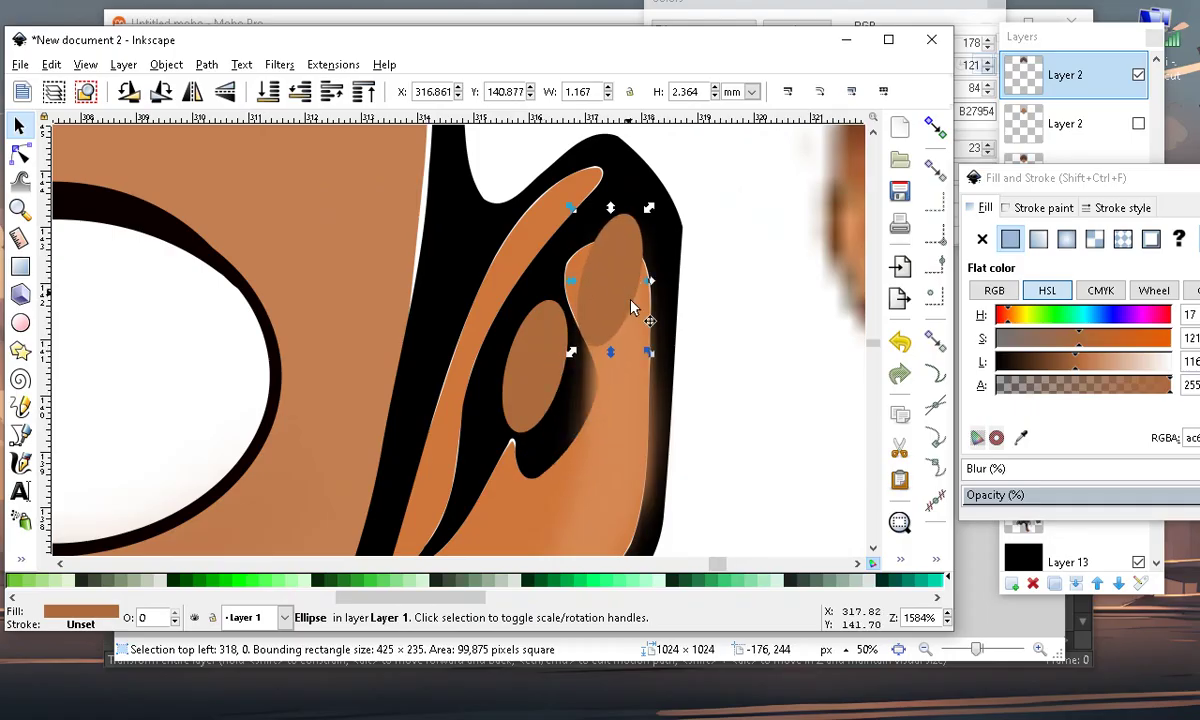
Shorten the copied oval to about 1.23 mm high and fit it within the rounded top of the ear fold
left_click_drag(612, 355, 610, 289)
left_click_drag(616, 231, 606, 256)
scroll(634, 252, "down", 2)
scroll(620, 290, "up", 2)
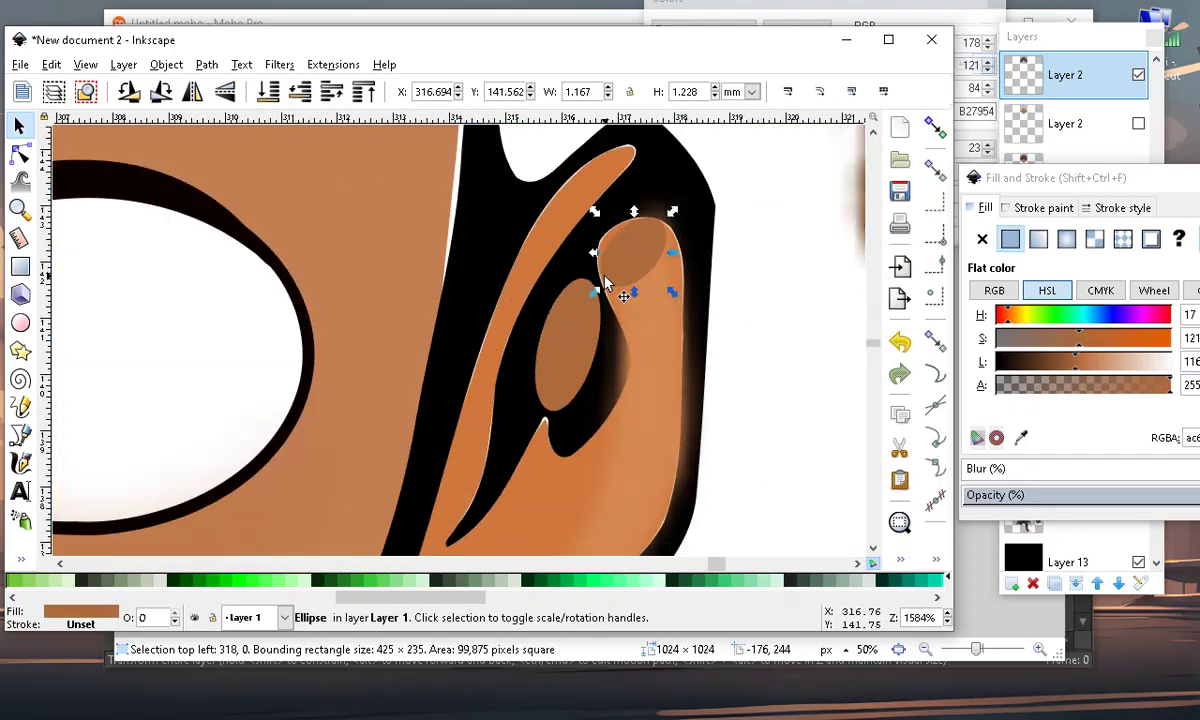
scroll(632, 300, "down", 2)
scroll(627, 250, "up", 2)
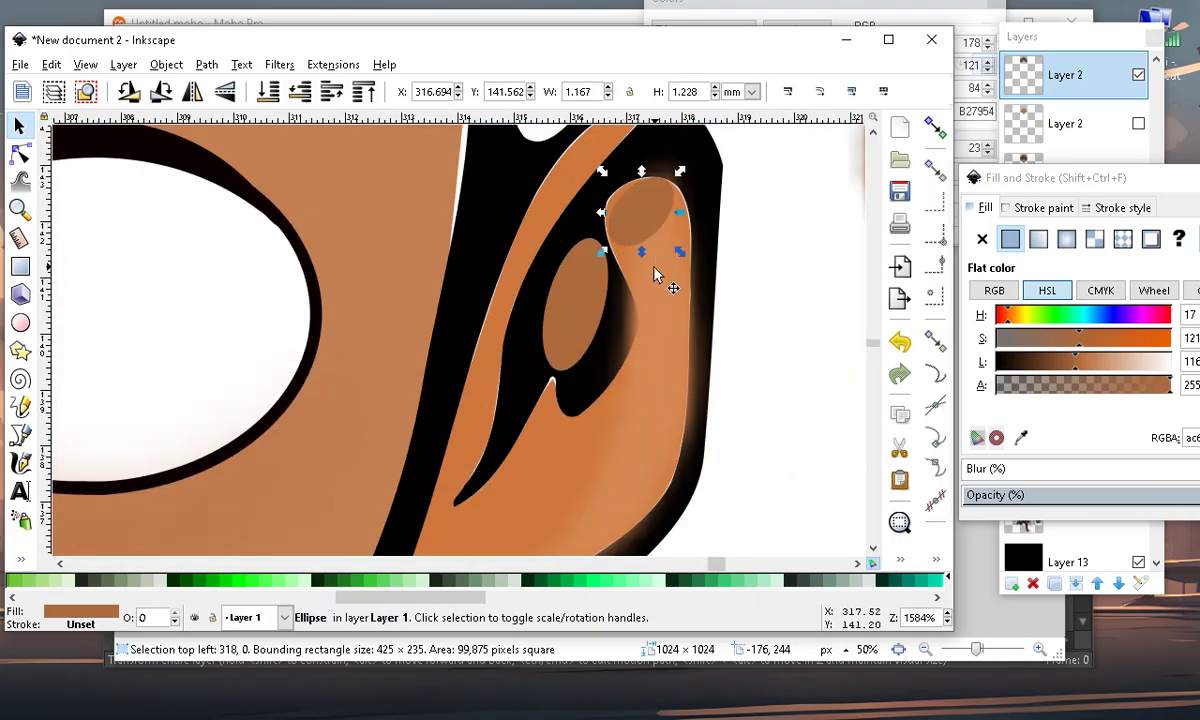
Lower the blurred ear highlight one level in the stacking order
scroll(678, 254, "down", 2)
scroll(670, 260, "up", 1)
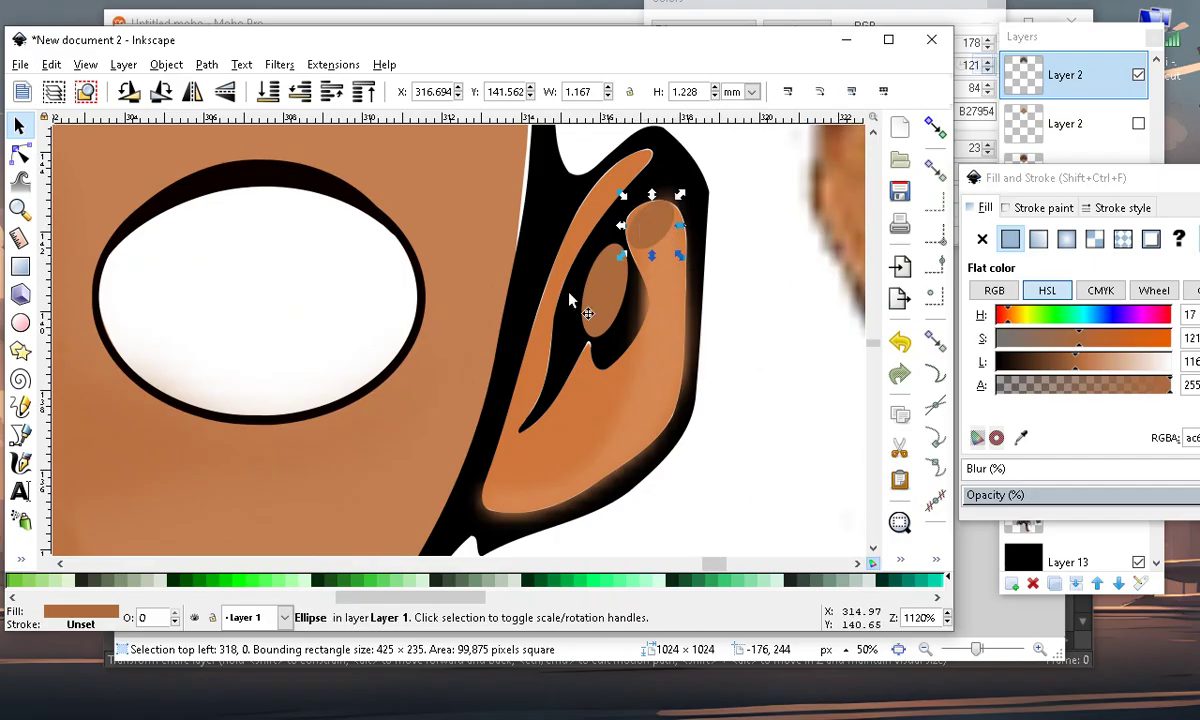
scroll(630, 245, "up", 2)
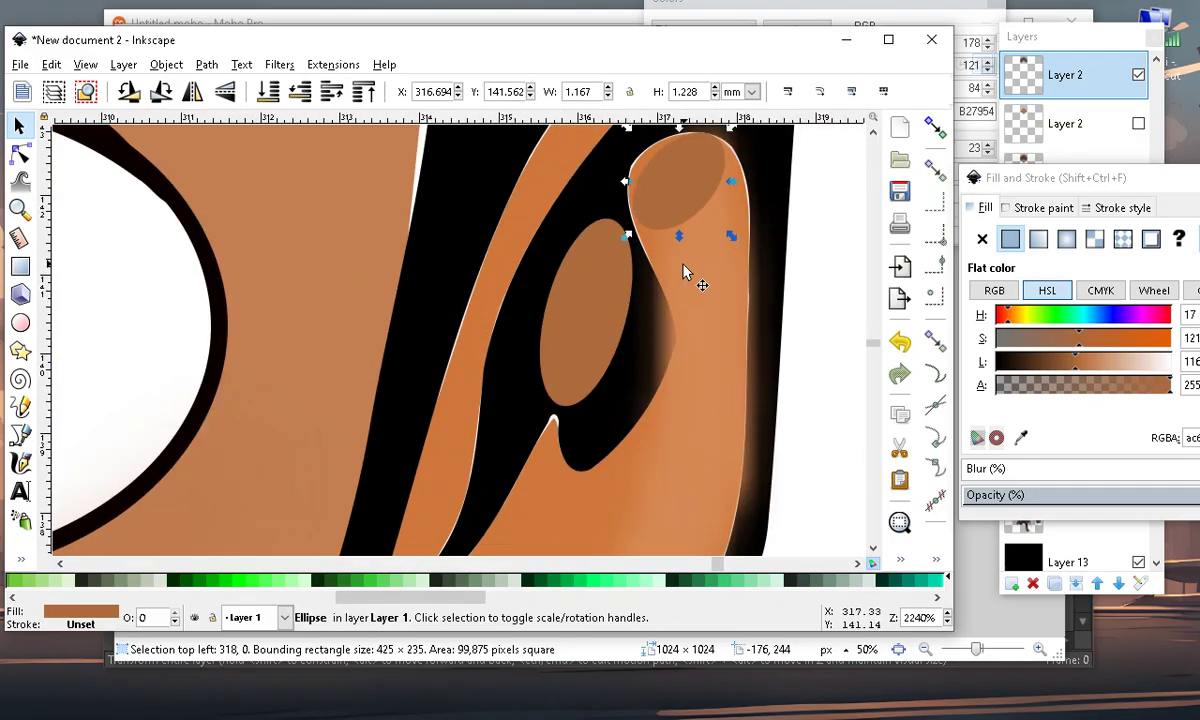
scroll(660, 330, "down", 3)
scroll(656, 356, "up", 2)
left_click(689, 320)
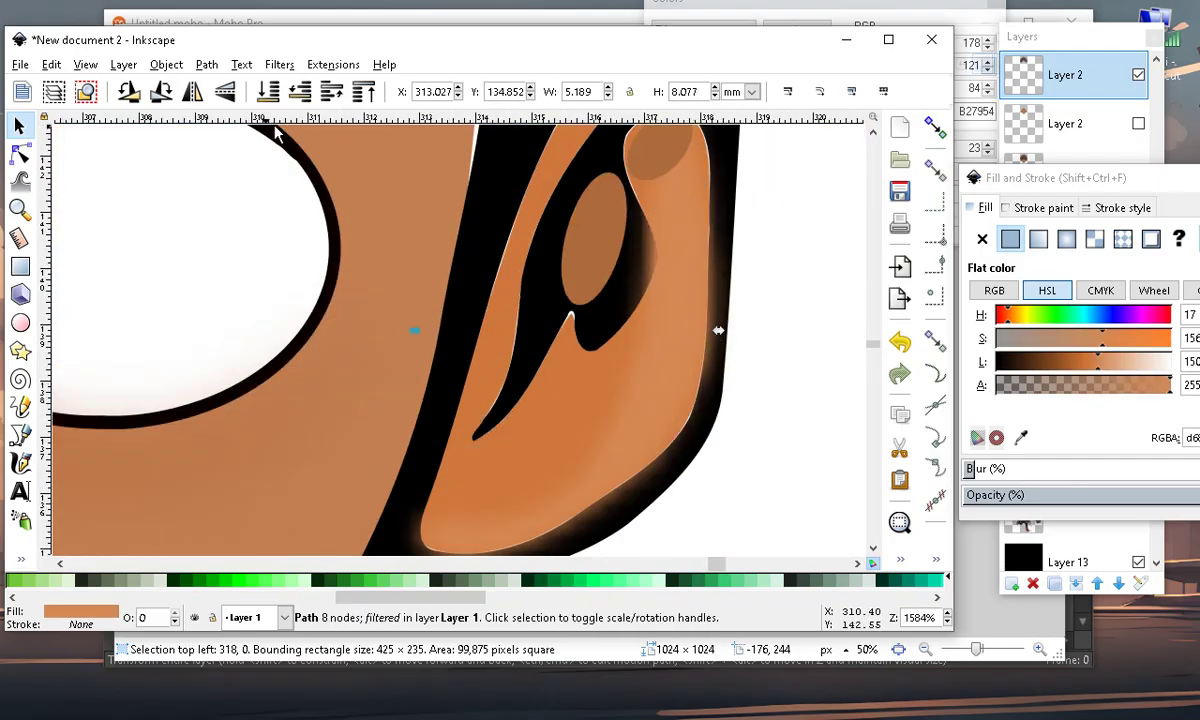
left_click(302, 94)
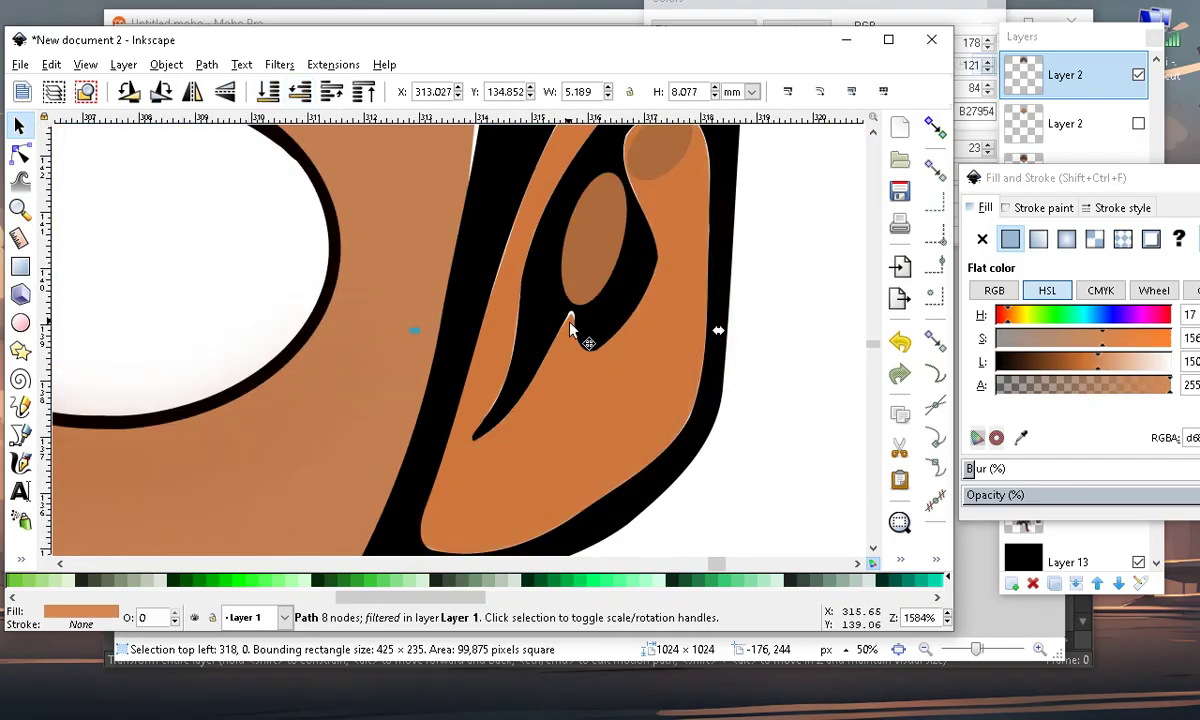
Move the node on the outer edge of the ear base's upper fold outward beneath the black outline
scroll(568, 325, "down", 2)
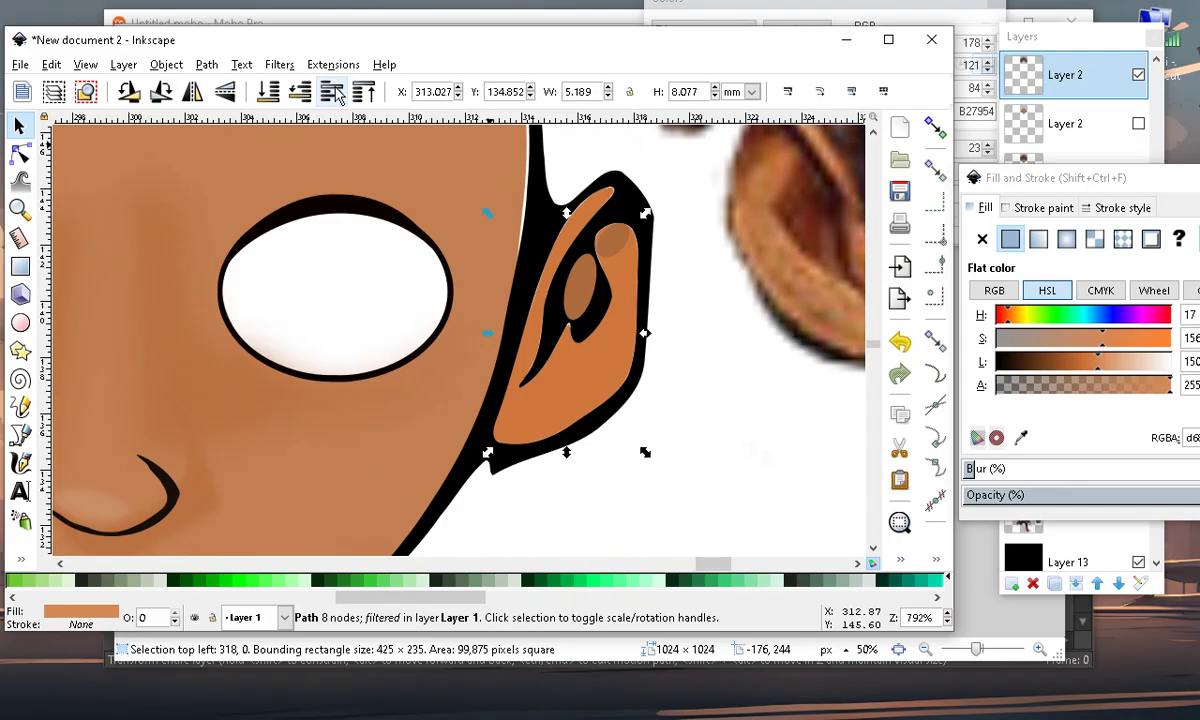
scroll(621, 343, "down", 3)
scroll(566, 274, "up", 4)
scroll(648, 294, "down", 2)
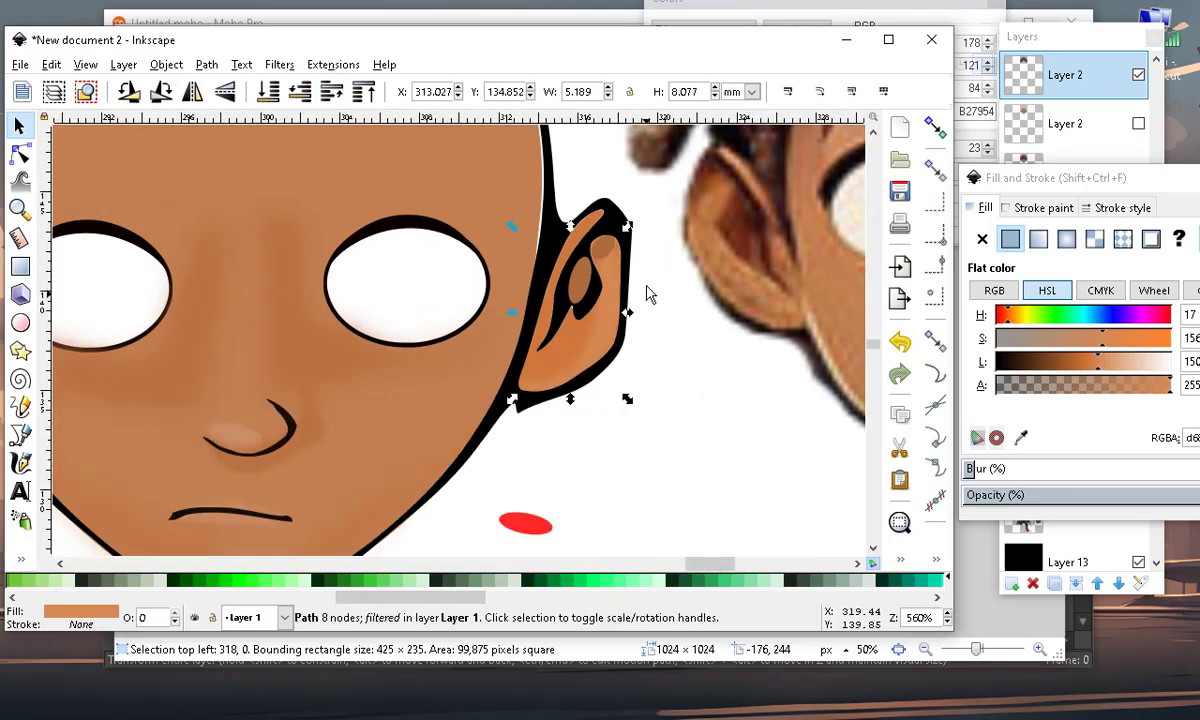
scroll(560, 196, "up", 3)
scroll(560, 196, "down", 3)
scroll(535, 226, "up", 2)
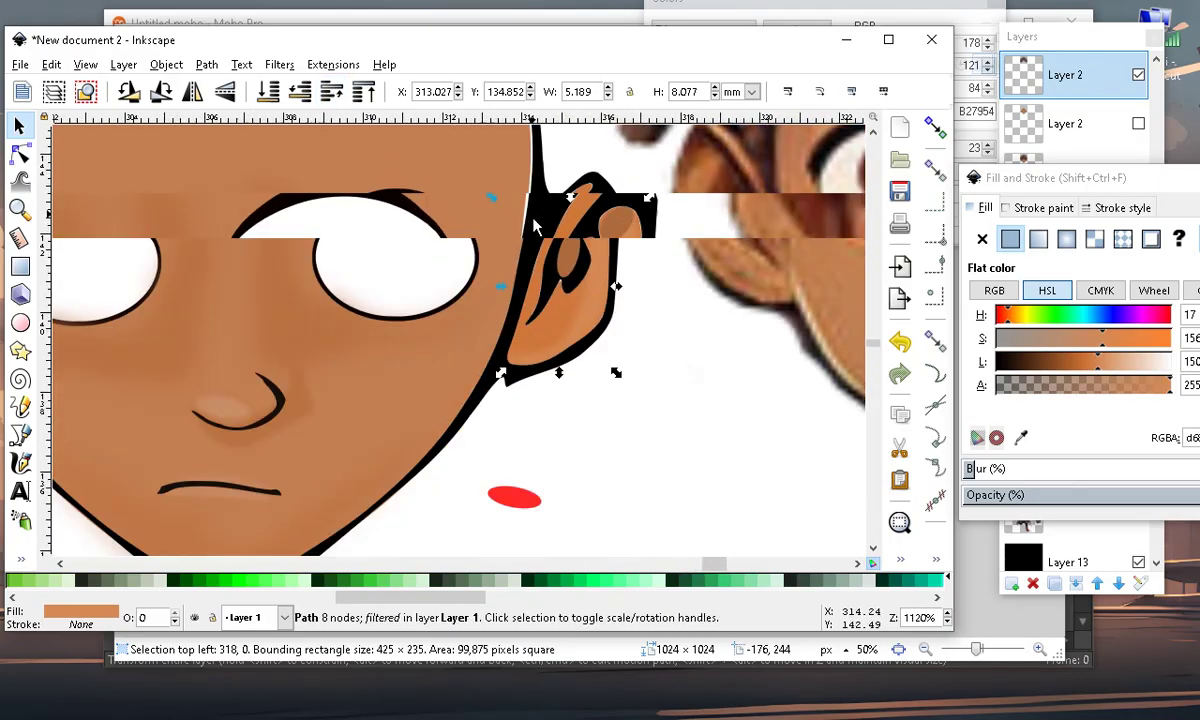
left_click(645, 197)
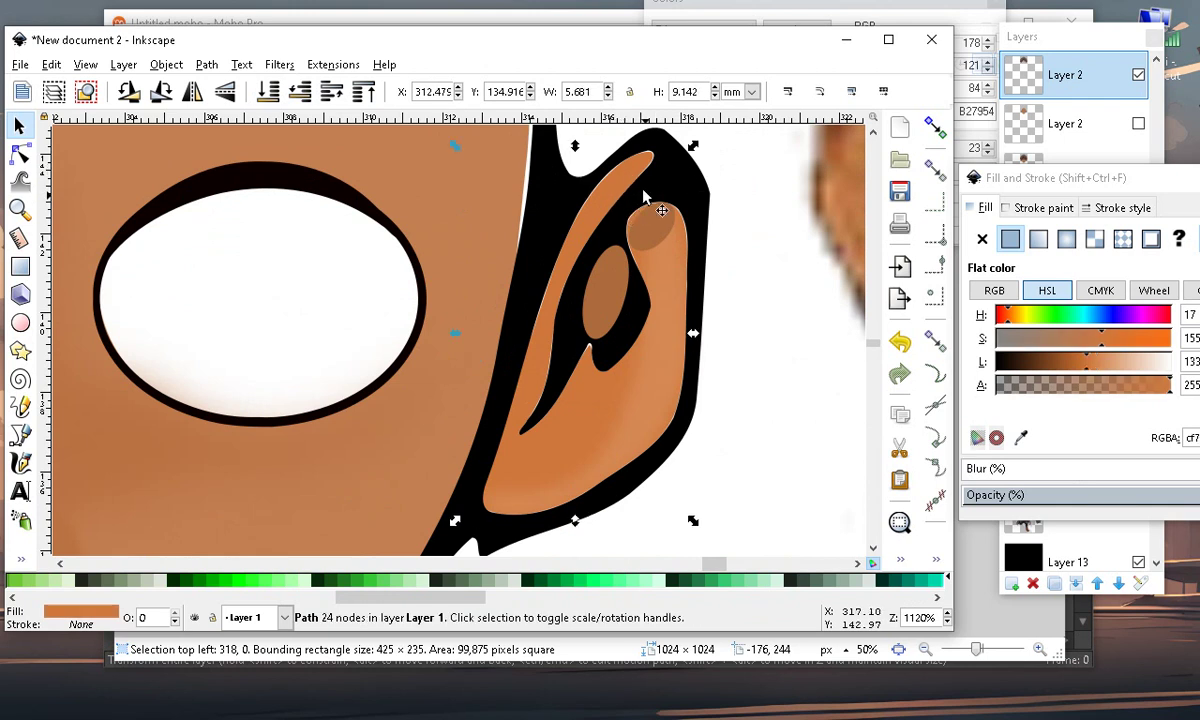
left_click(22, 152)
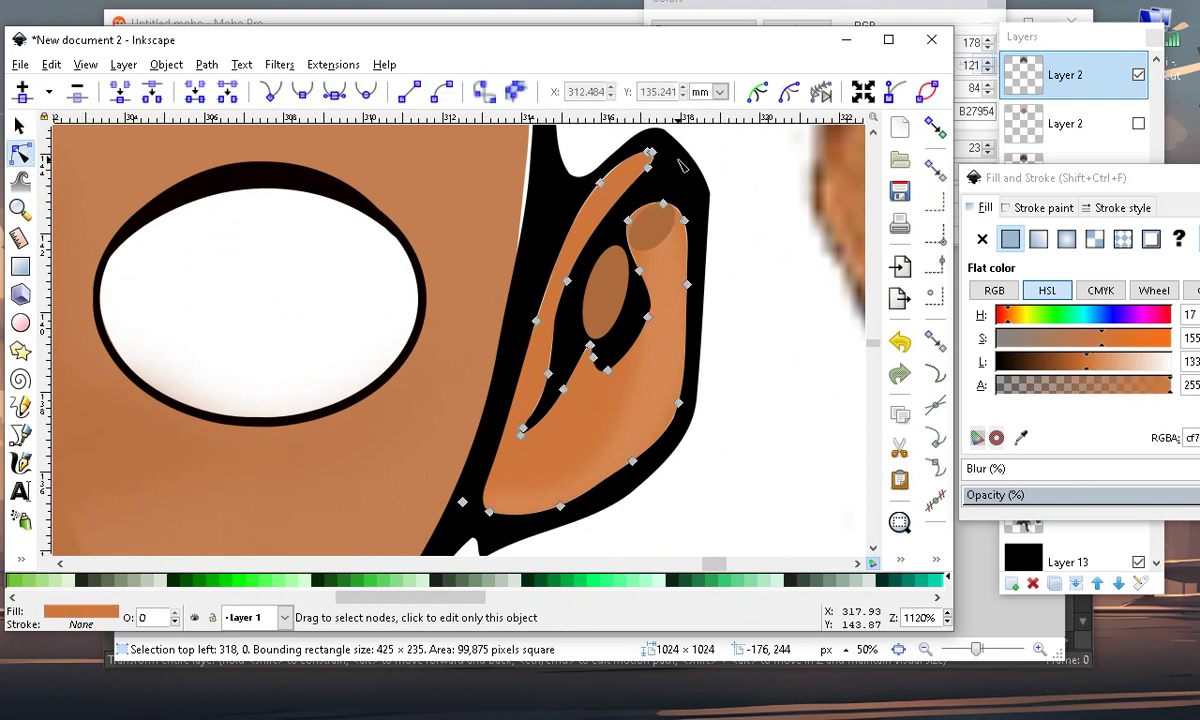
scroll(690, 213, "up", 1)
left_click_drag(568, 175, 540, 170)
scroll(540, 232, "down", 2)
scroll(488, 356, "up", 1)
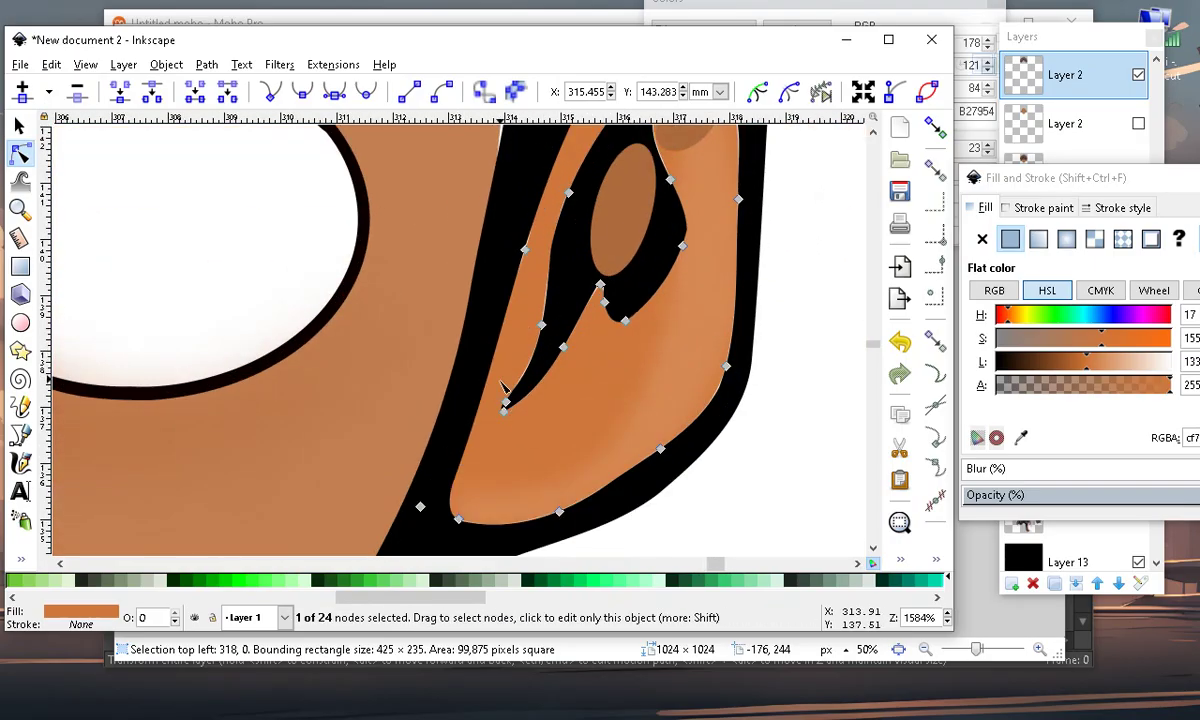
Pull the ear fold's remaining side nodes beneath the surrounding black linework, shifting the outer one about 0.30 mm outward, and deselect the path
left_click_drag(525, 246, 512, 248)
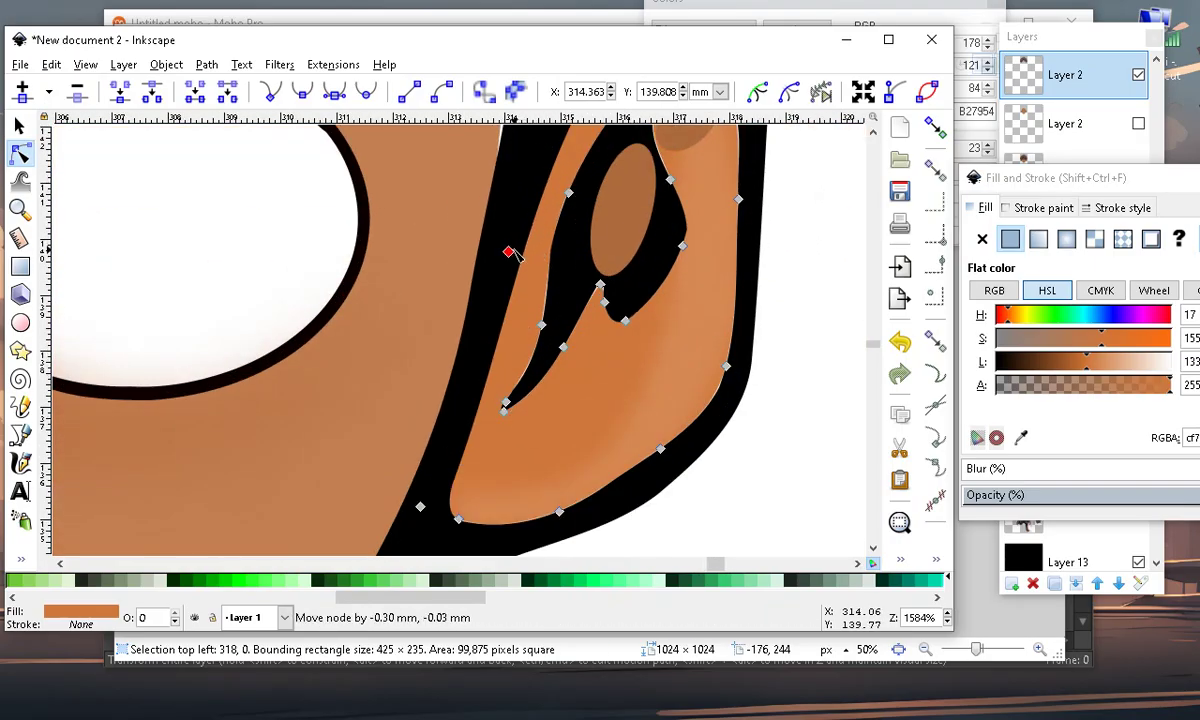
left_click_drag(542, 325, 555, 343)
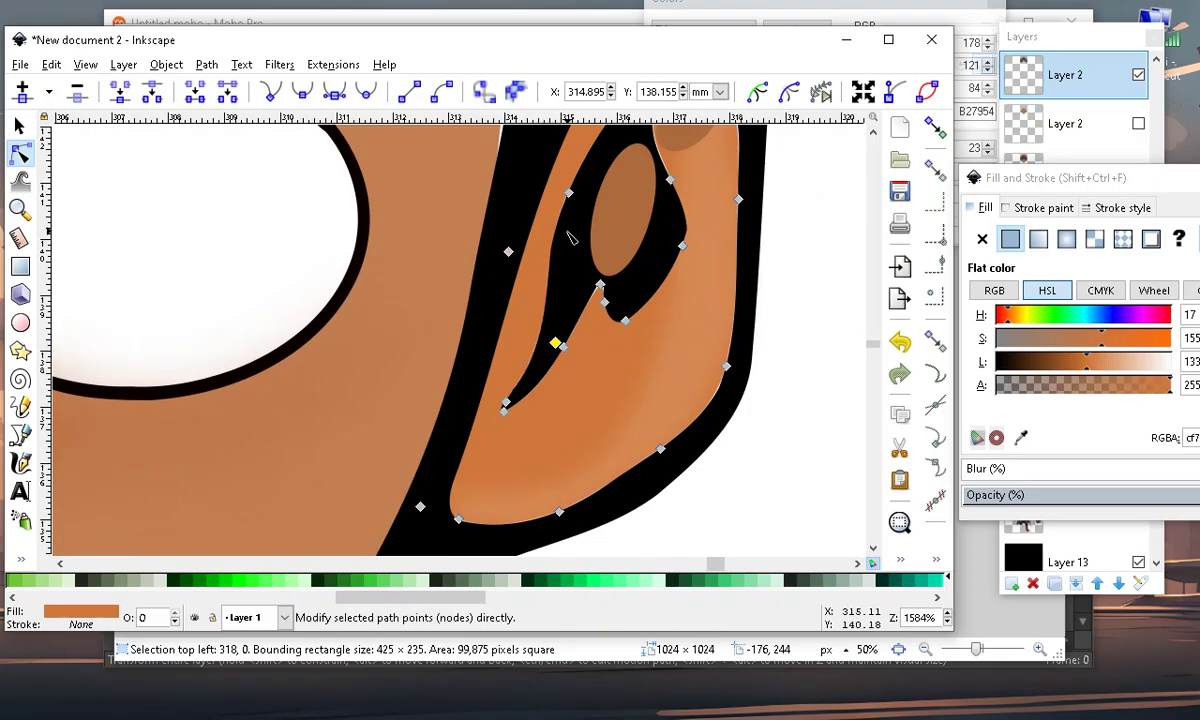
left_click_drag(568, 192, 592, 197)
scroll(625, 308, "down", 2)
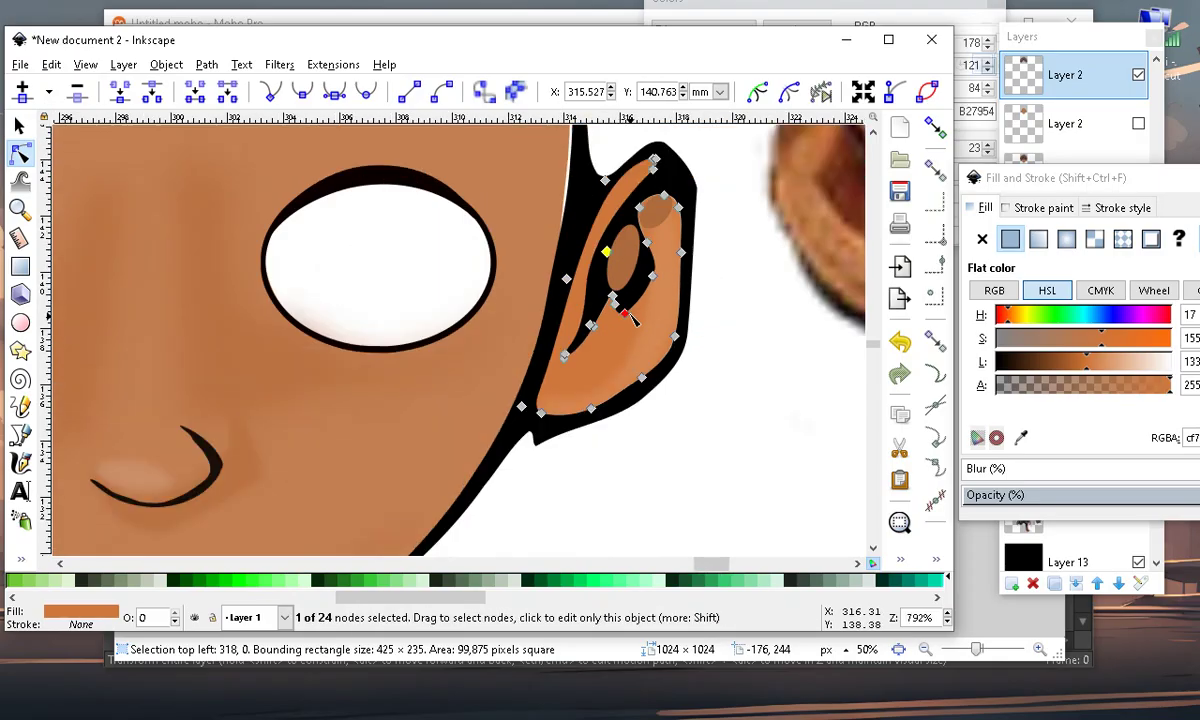
scroll(627, 212, "up", 1)
scroll(580, 388, "up", 1)
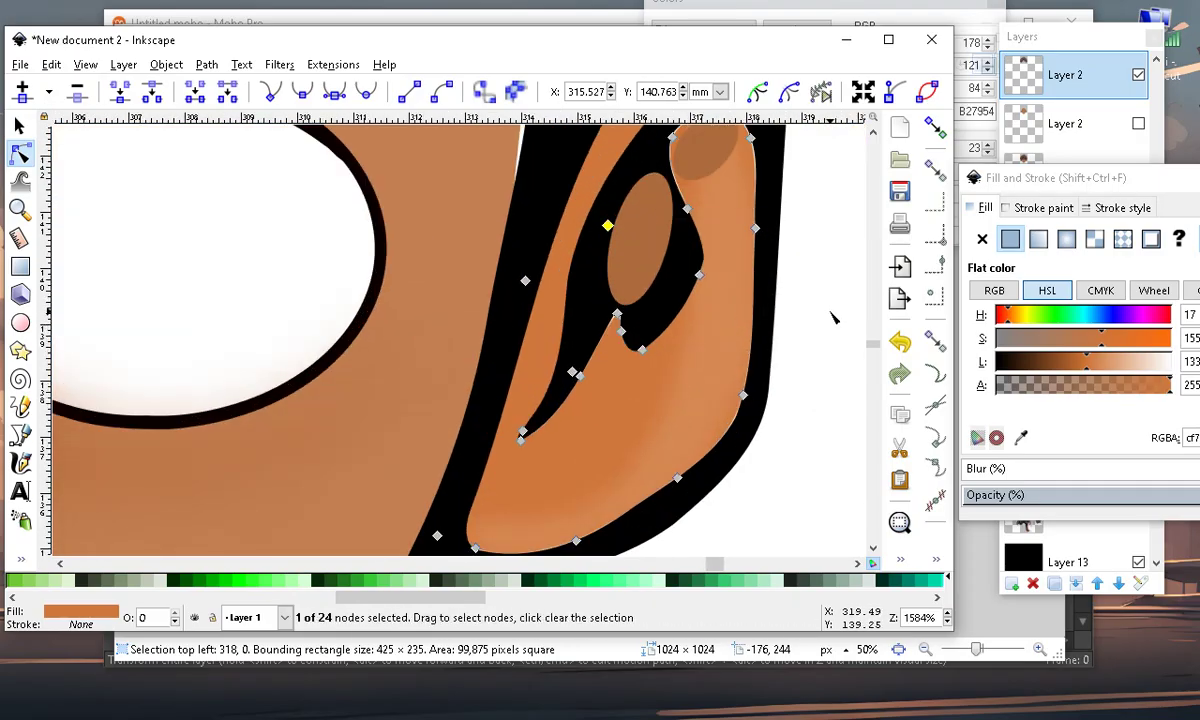
left_click(785, 300)
scroll(645, 388, "down", 4)
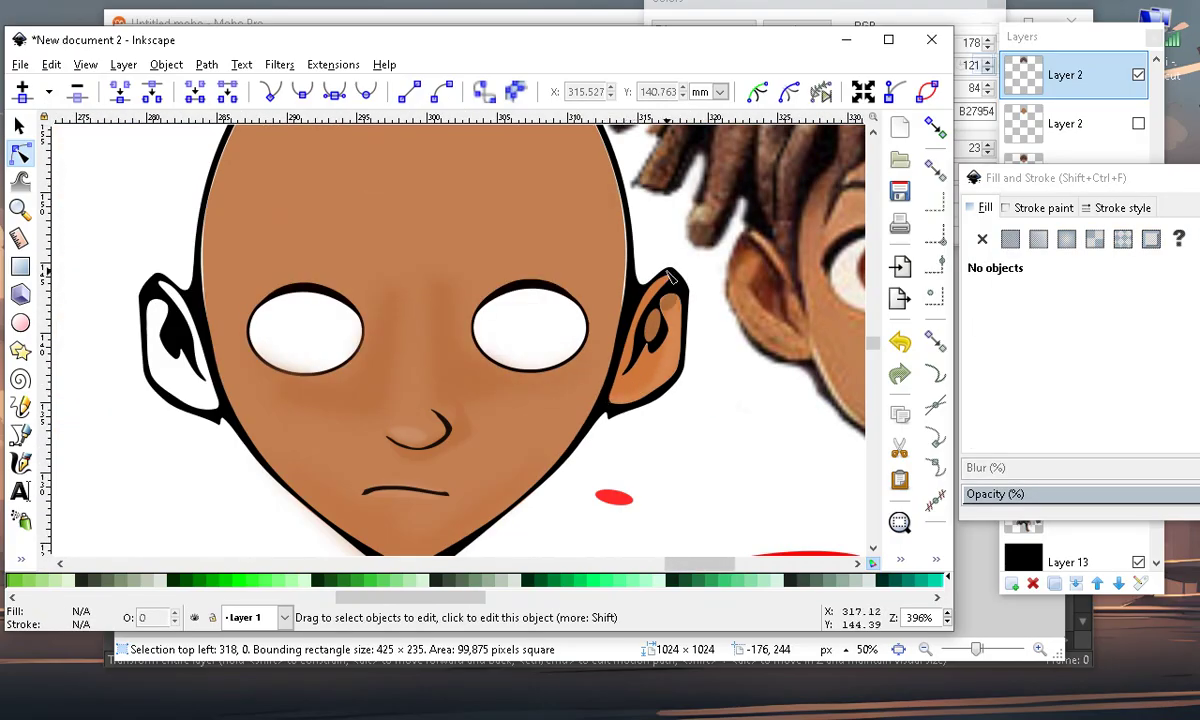
Darken the ear's orange base by lowering its fill lightness to 114
scroll(632, 385, "up", 2)
left_click(640, 418)
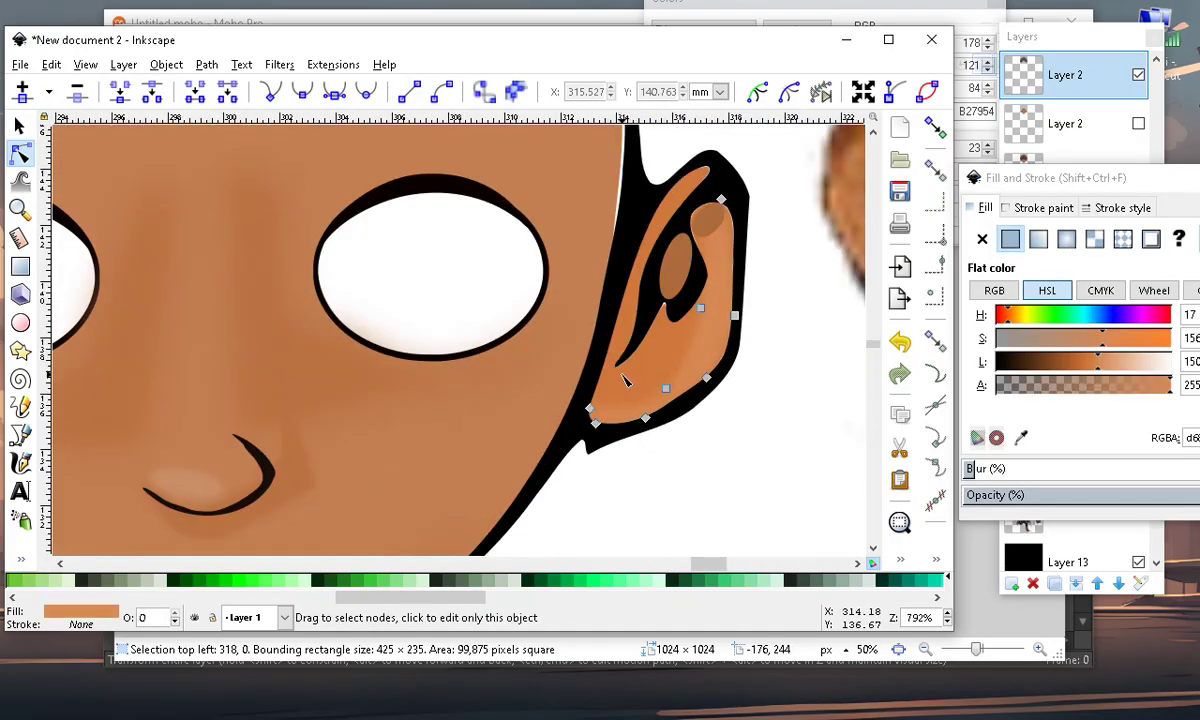
left_click(617, 365)
left_click_drag(1069, 358, 1077, 375)
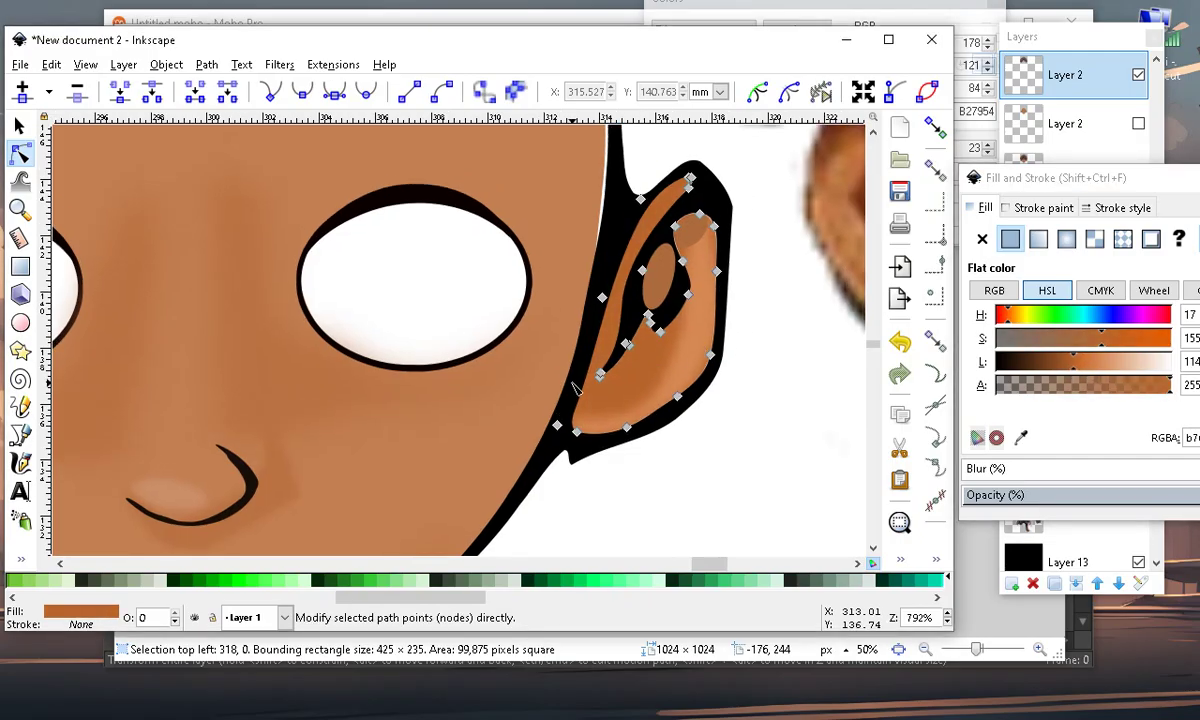
scroll(570, 386, "down", 2)
scroll(643, 440, "up", 2)
left_click(645, 464)
Lower the fill alpha of the blurred ear highlight to about 148
scroll(585, 289, "up", 2)
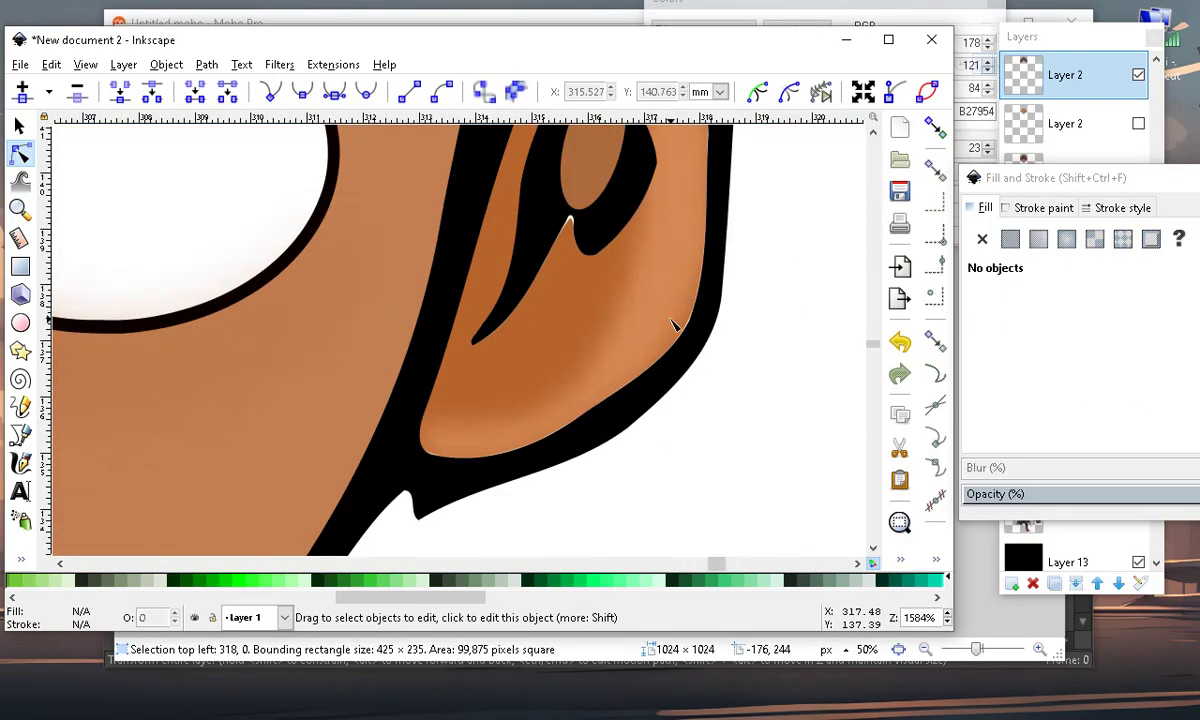
left_click(659, 321)
scroll(645, 343, "down", 3)
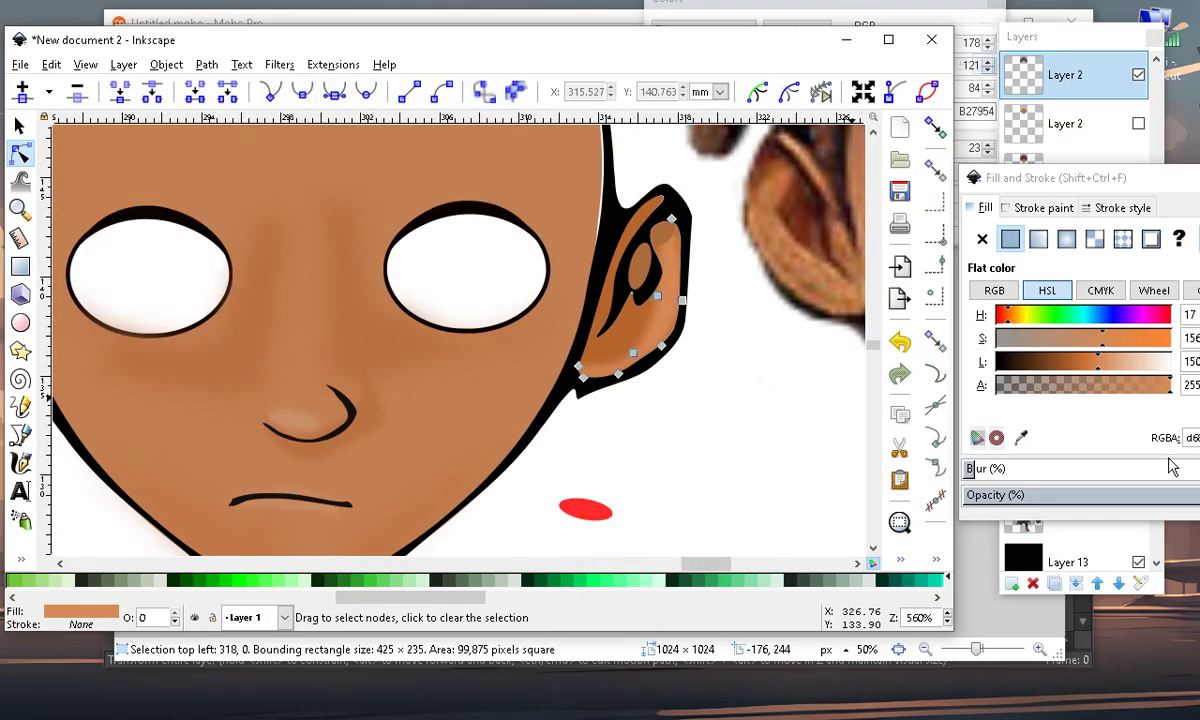
left_click_drag(1100, 390, 1079, 392)
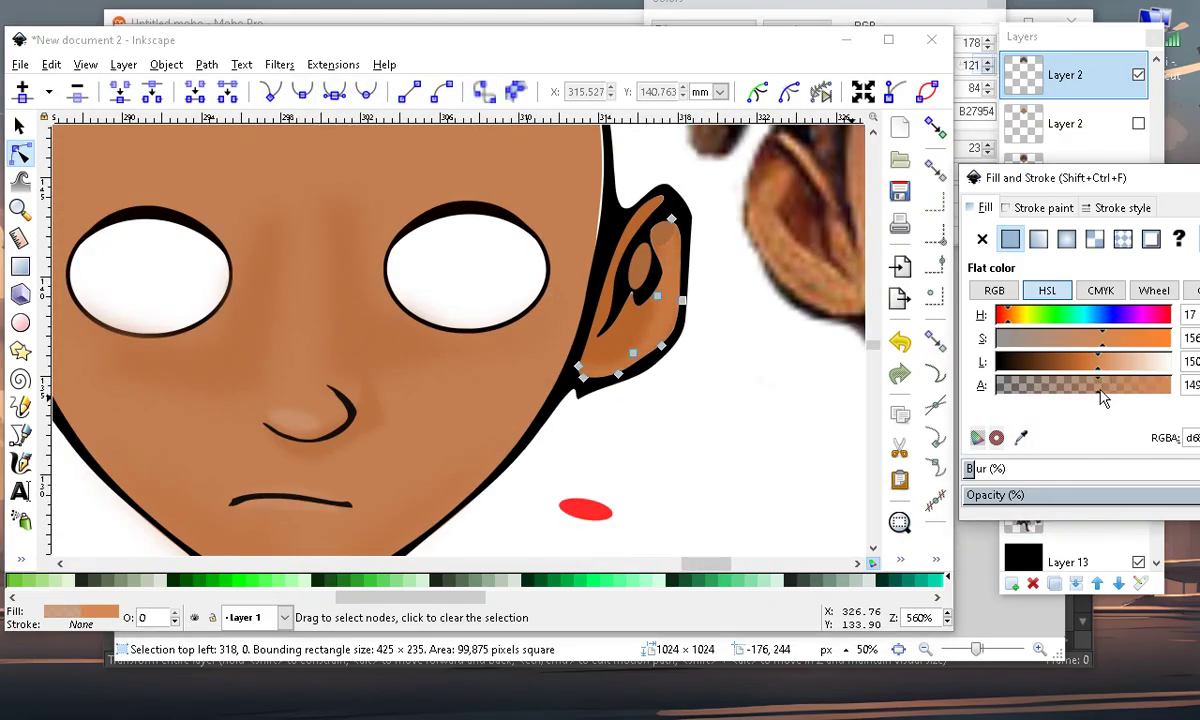
Move the separate dreadlock hair image onto the brown-skinned head and align it over the forehead and ears
scroll(446, 252, "up", 4)
scroll(451, 243, "up", 1)
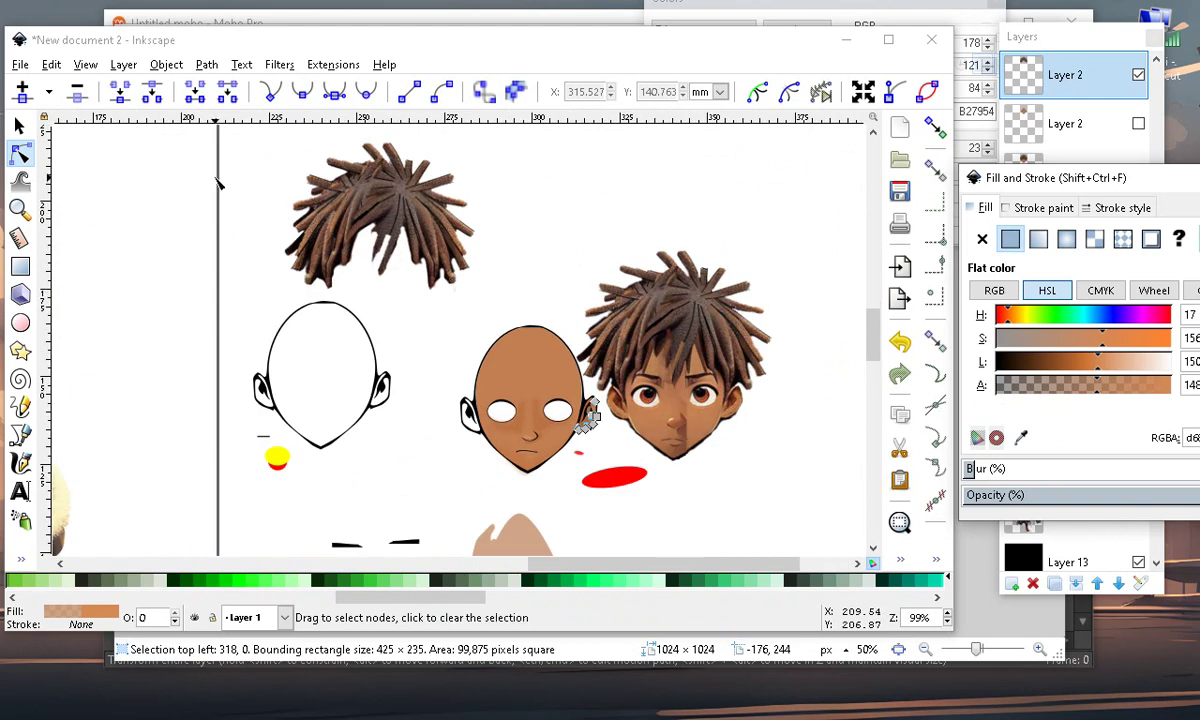
left_click(18, 126)
scroll(485, 268, "up", 1)
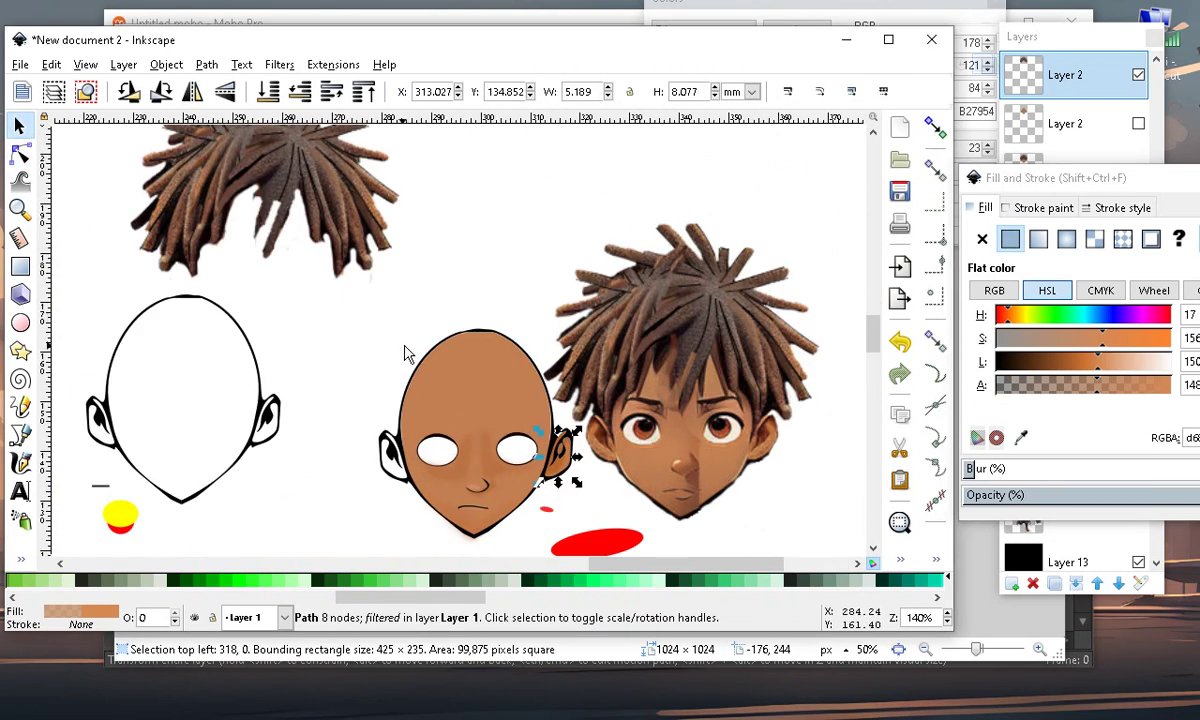
left_click(309, 199)
left_click_drag(390, 245, 510, 305)
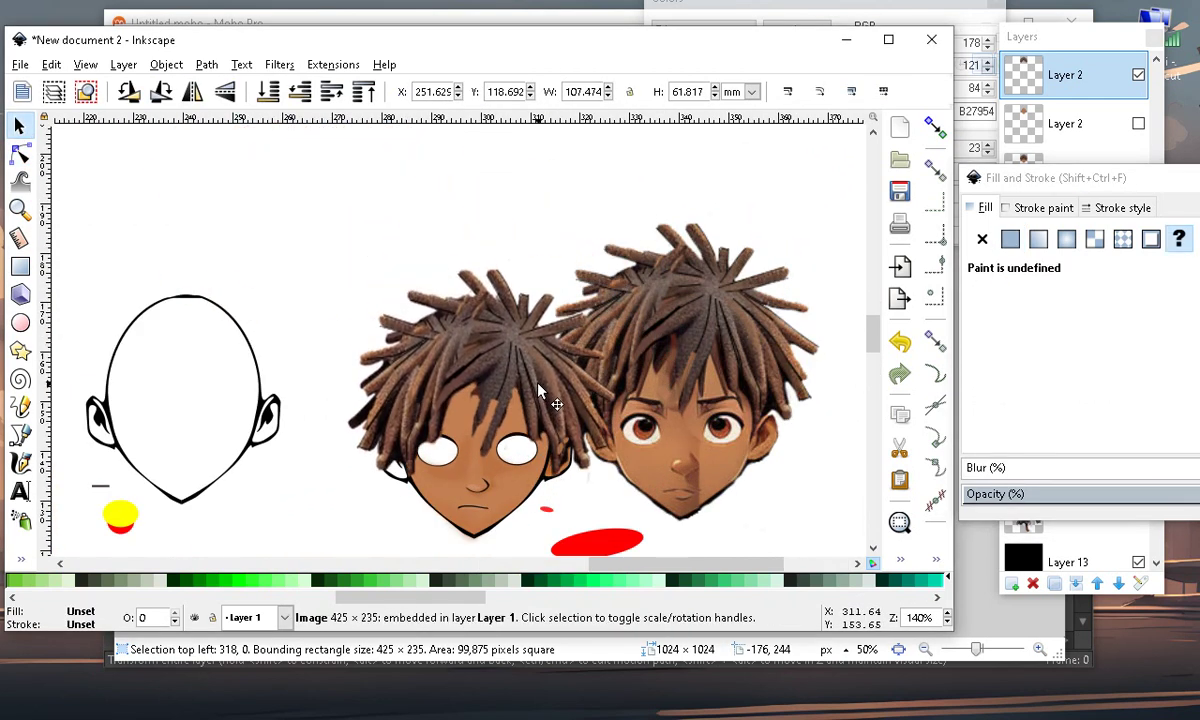
scroll(603, 483, "up", 2)
scroll(590, 473, "up", 2)
scroll(543, 432, "down", 3)
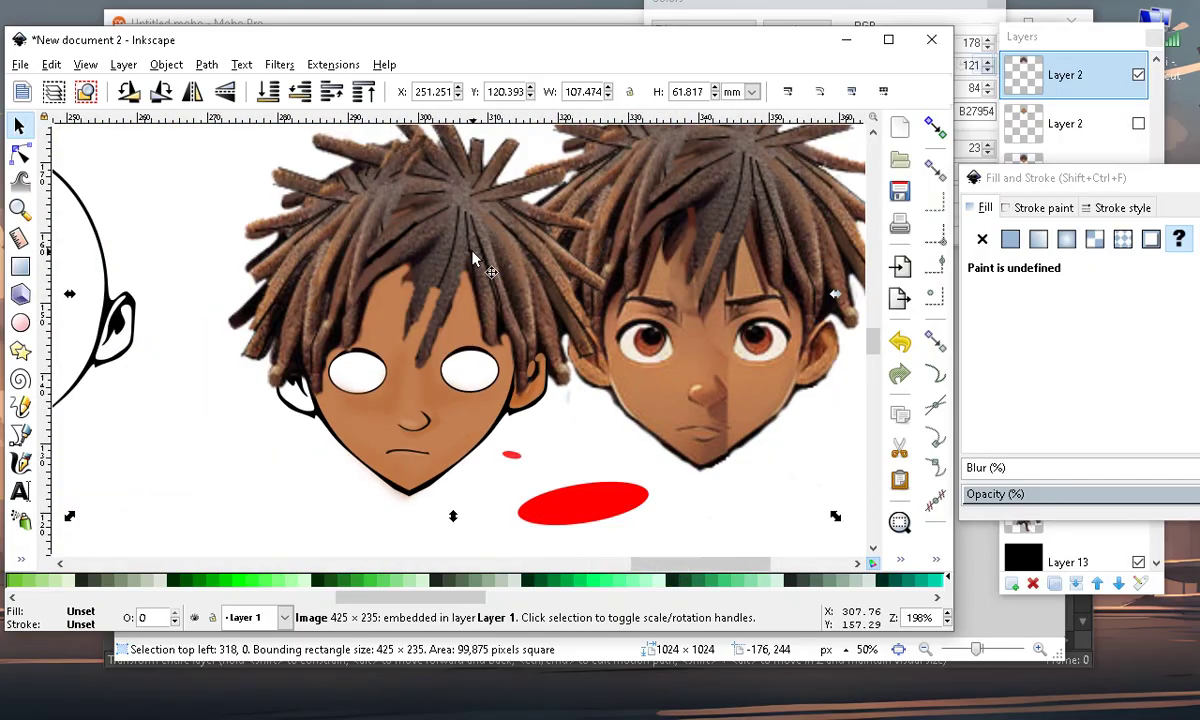
Place the two black eyebrows above the eyes of the brown-skinned face, spanning about 27.8 mm together
scroll(473, 245, "up", 1)
scroll(553, 481, "up", 1)
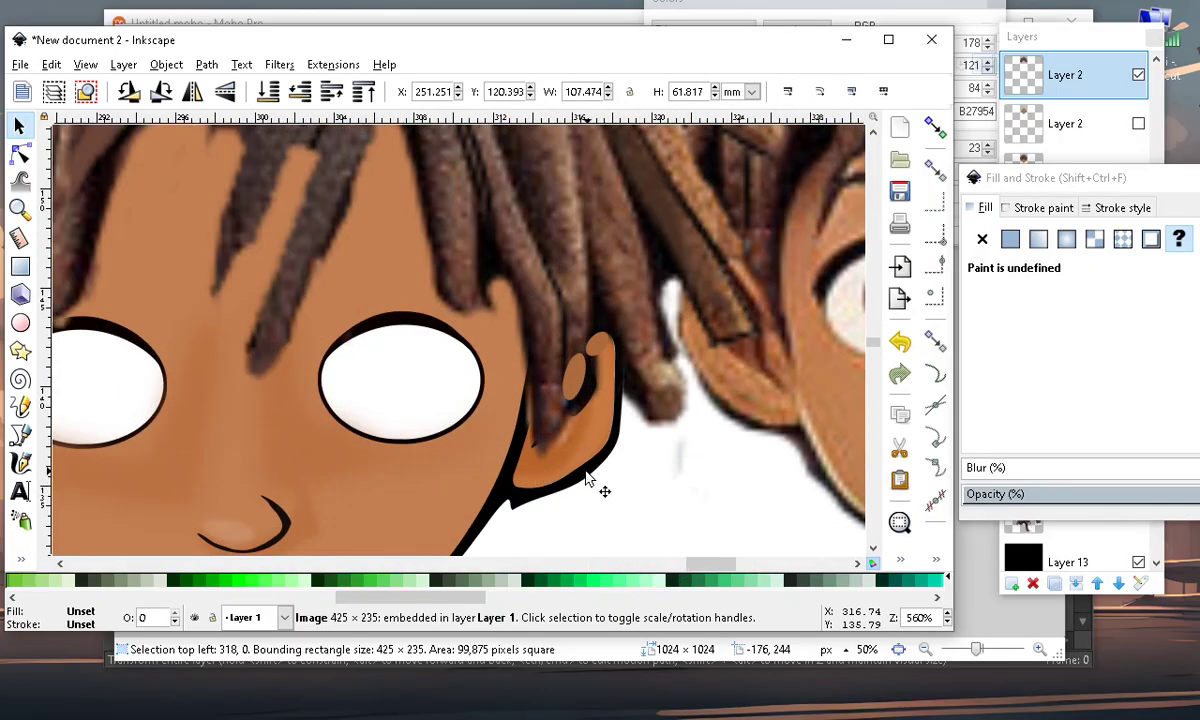
scroll(590, 485, "down", 3)
scroll(540, 432, "up", 2)
scroll(525, 465, "down", 3)
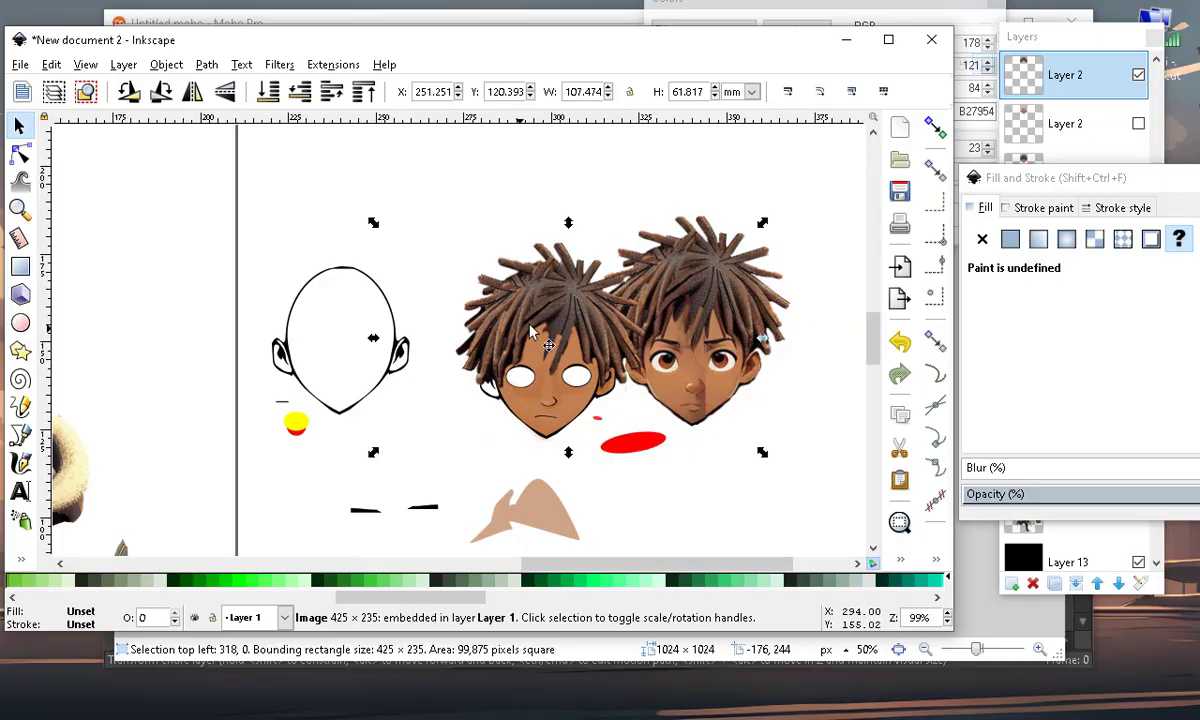
scroll(515, 495, "up", 3)
scroll(470, 398, "down", 3)
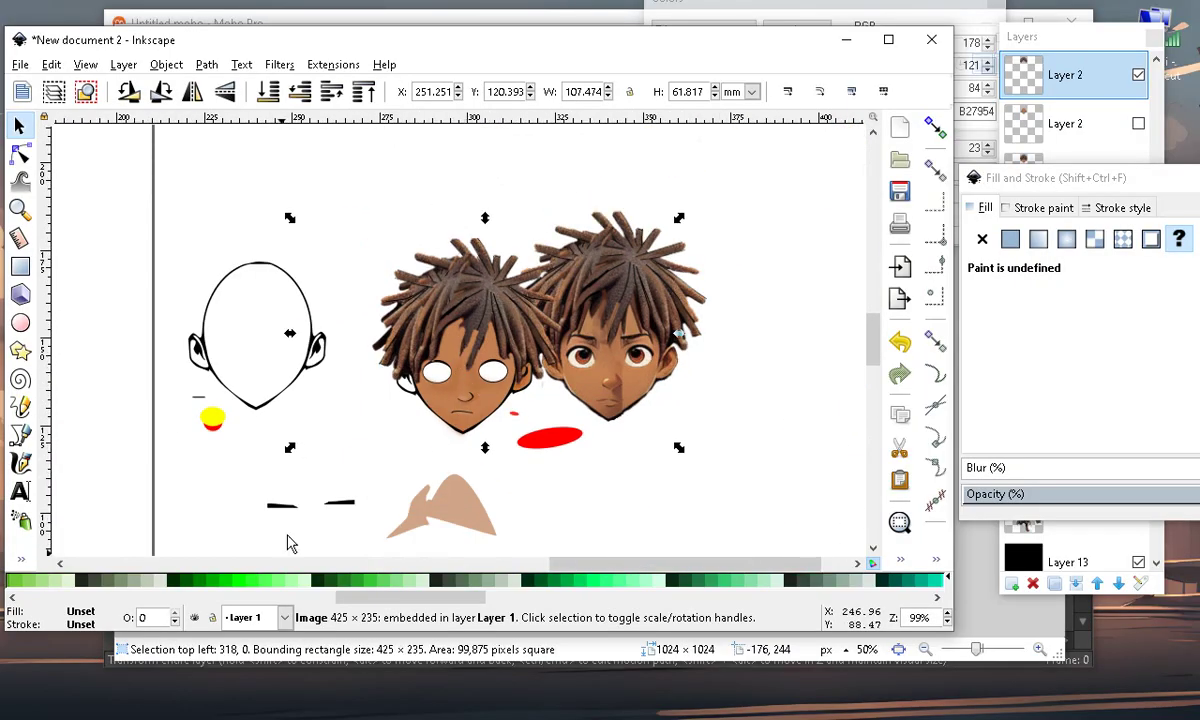
mouse_move(225, 482)
left_mouse_down()
mouse_move(308, 525)
mouse_move(370, 520)
mouse_move(450, 490)
mouse_move(367, 478)
mouse_move(473, 400)
mouse_move(503, 355)
mouse_move(499, 333)
left_mouse_up()
scroll(499, 333, "up", 4)
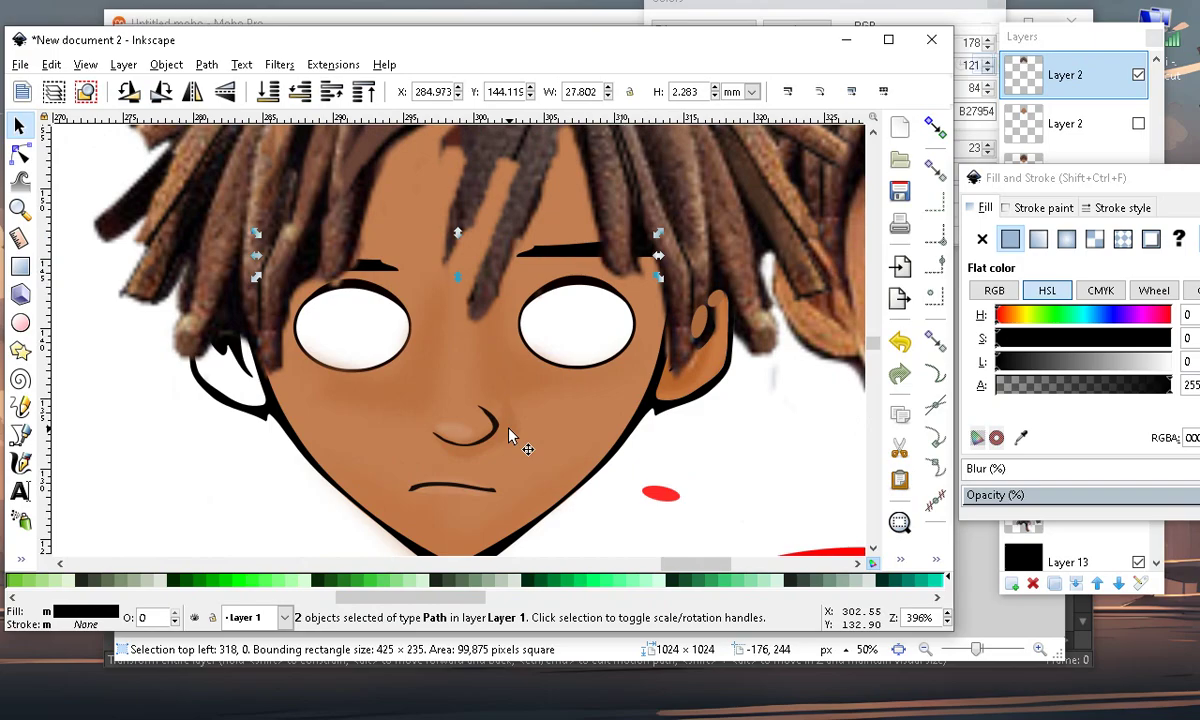
Move the small red ellipse onto the right cheek, blur it heavily and make its fill translucent
scroll(510, 437, "down", 4)
scroll(600, 400, "up", 5)
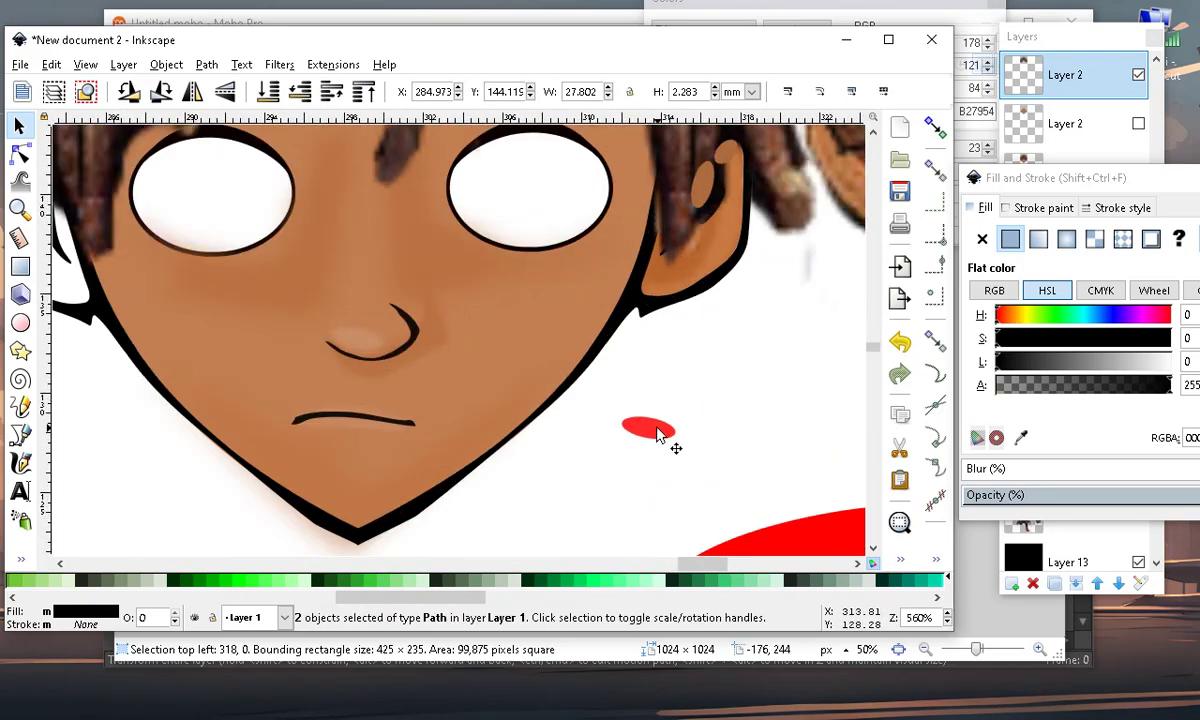
left_click(658, 435)
mouse_move(658, 435)
left_mouse_down()
mouse_move(668, 472)
mouse_move(545, 360)
mouse_move(510, 358)
left_mouse_up()
left_click_drag(999, 472, 1097, 474)
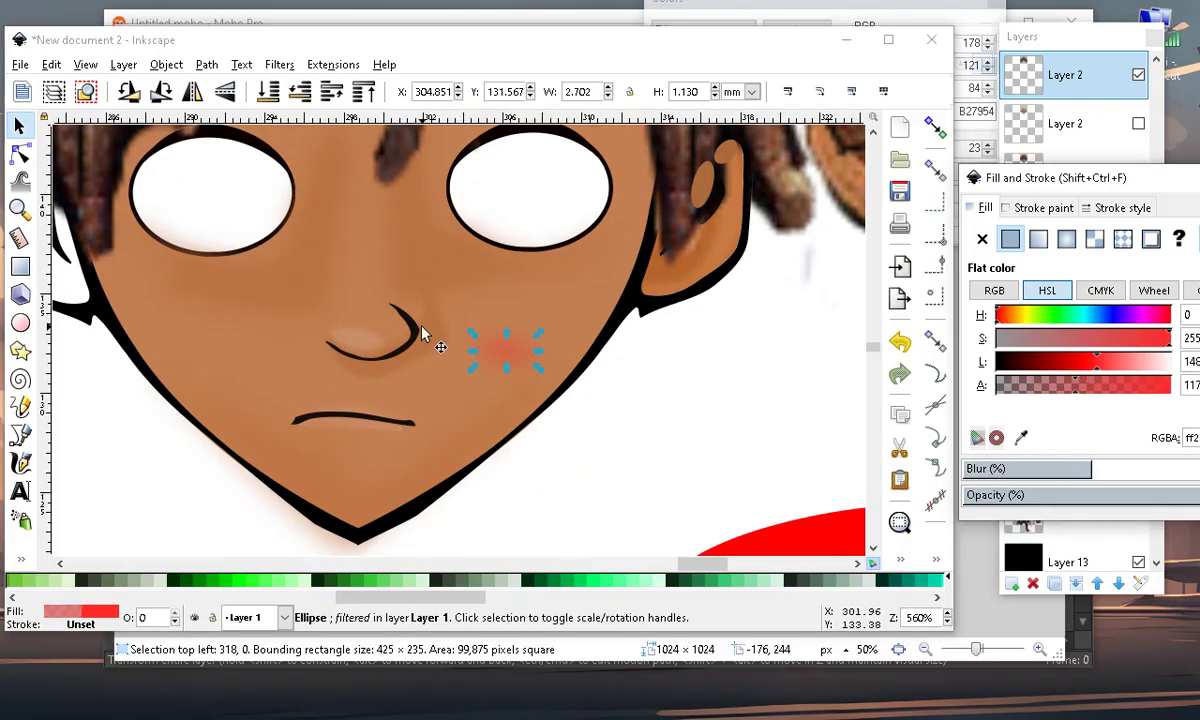
Reshape the red blush into an upright oval of about 2.45 by 3.80 mm beside the nose, with alpha 100
left_click_drag(507, 334, 503, 273)
left_click_drag(475, 330, 444, 331)
left_click_drag(491, 379, 482, 354)
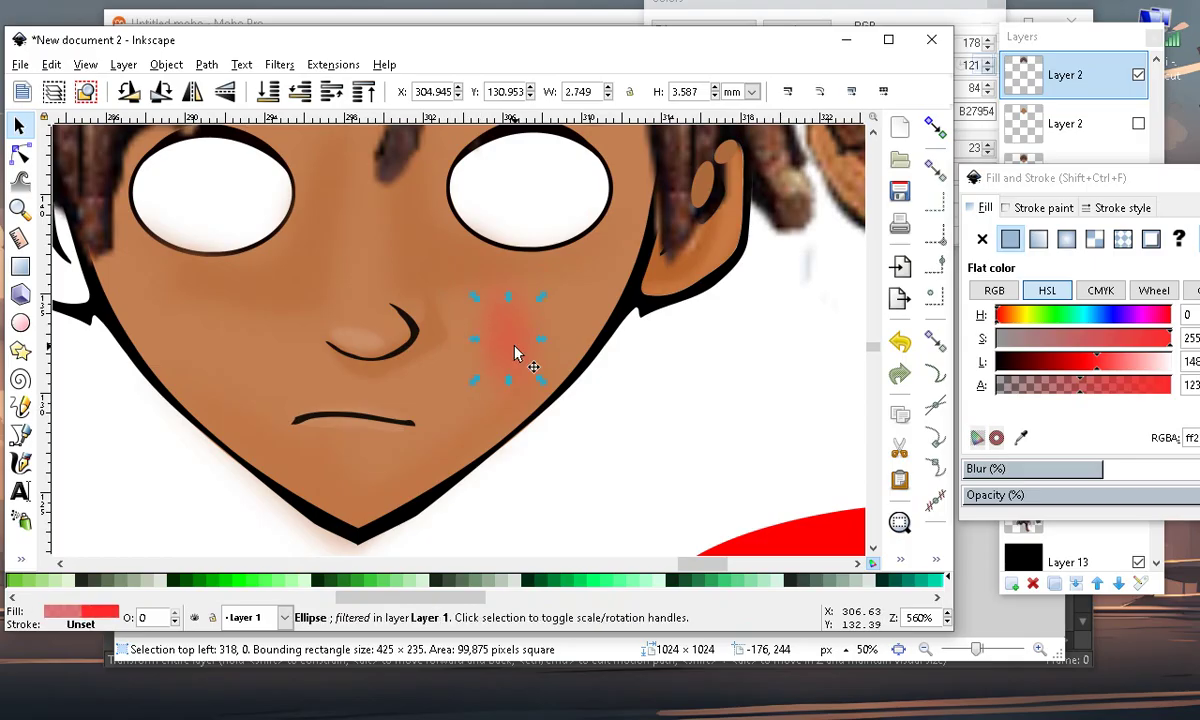
left_click(511, 331)
left_click_drag(544, 298, 506, 342)
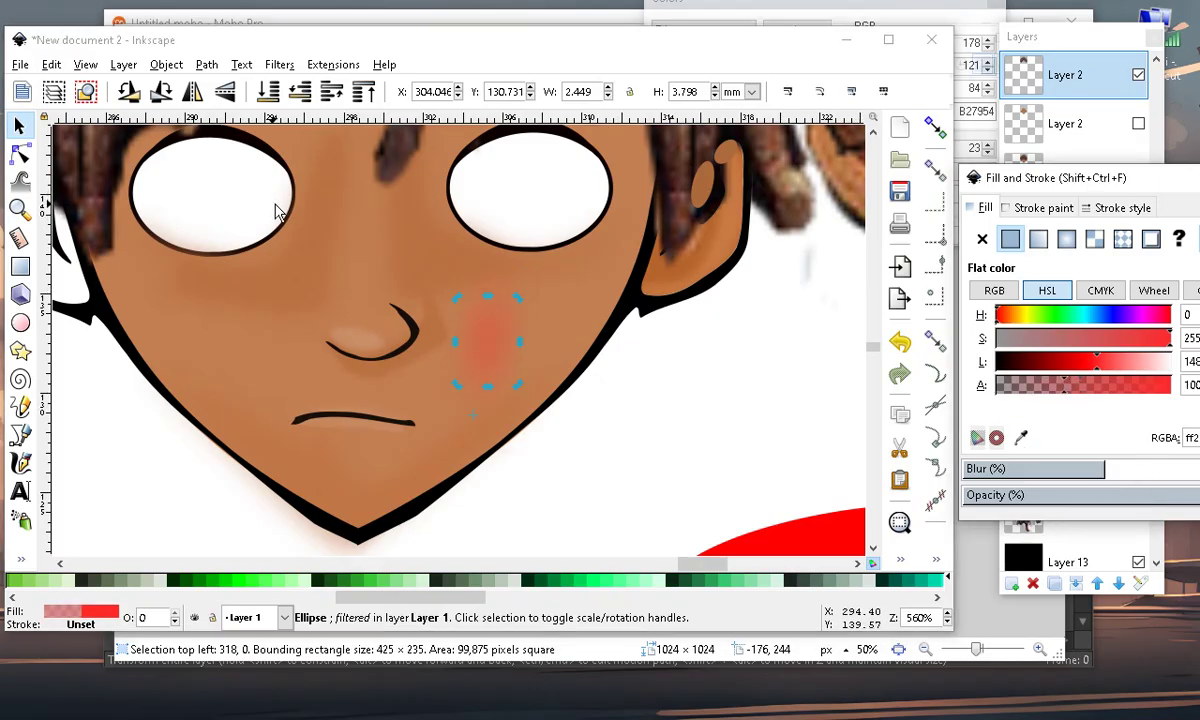
Duplicate the red blush and position the copy on the left cheek, below the eye
left_click(51, 64)
left_click(100, 303)
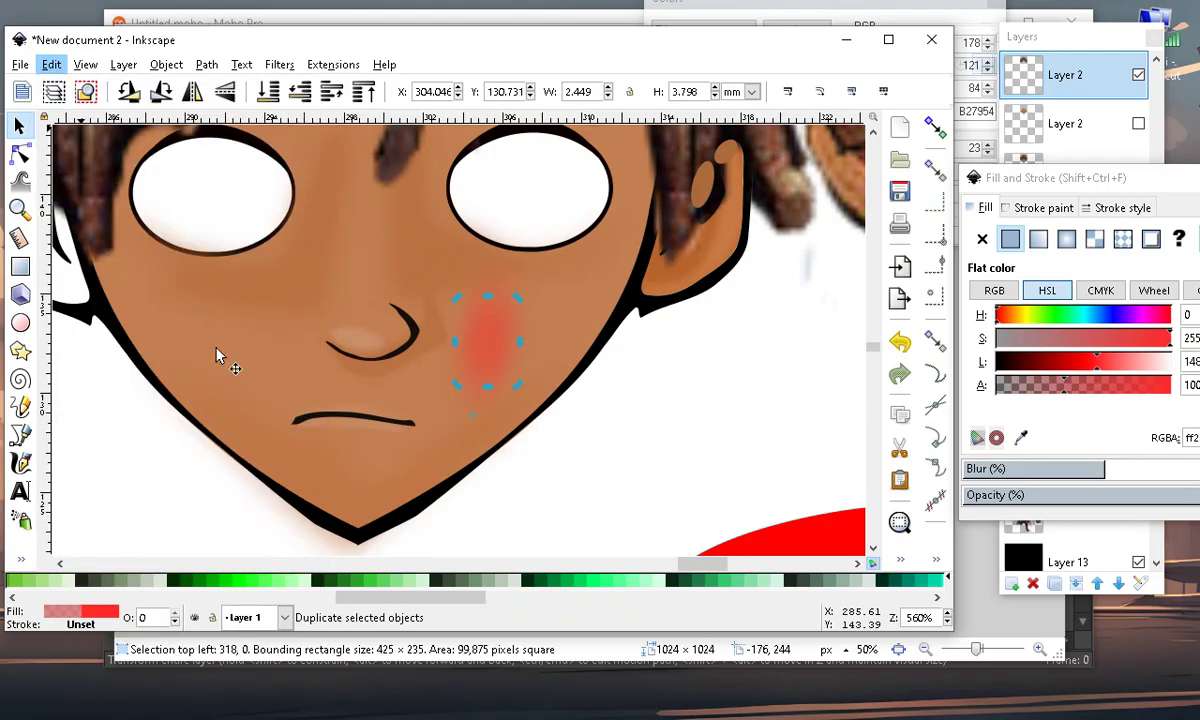
left_click_drag(490, 345, 222, 290)
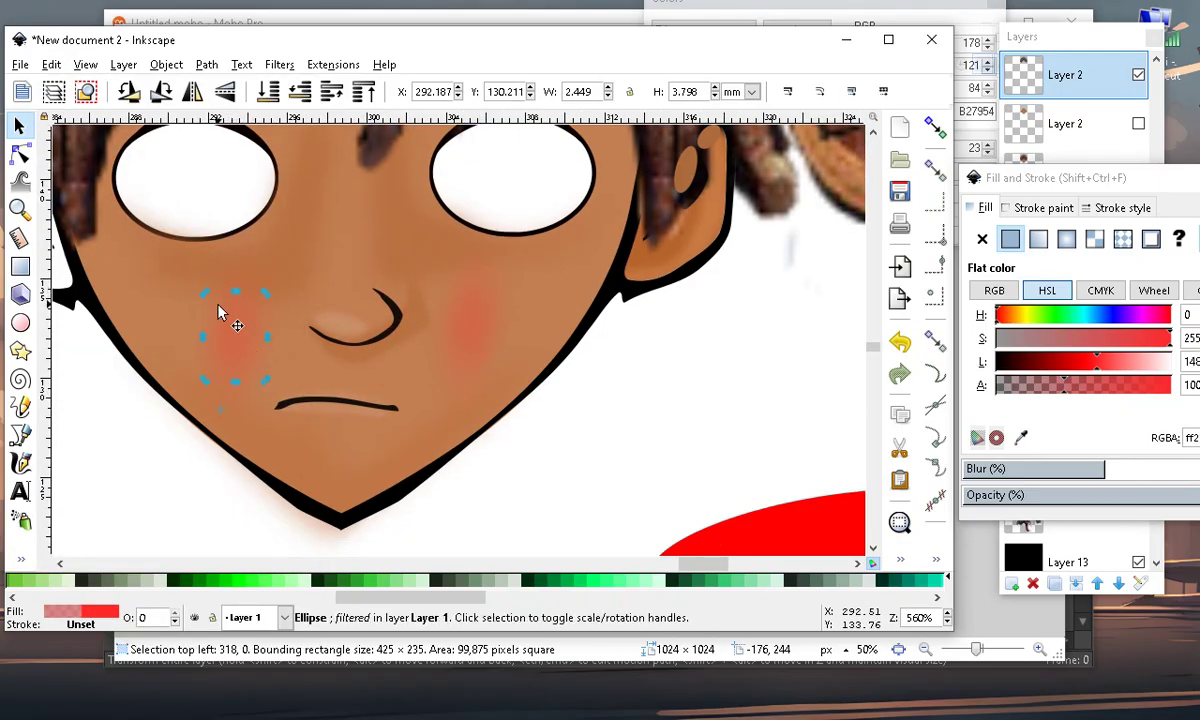
left_click(195, 320)
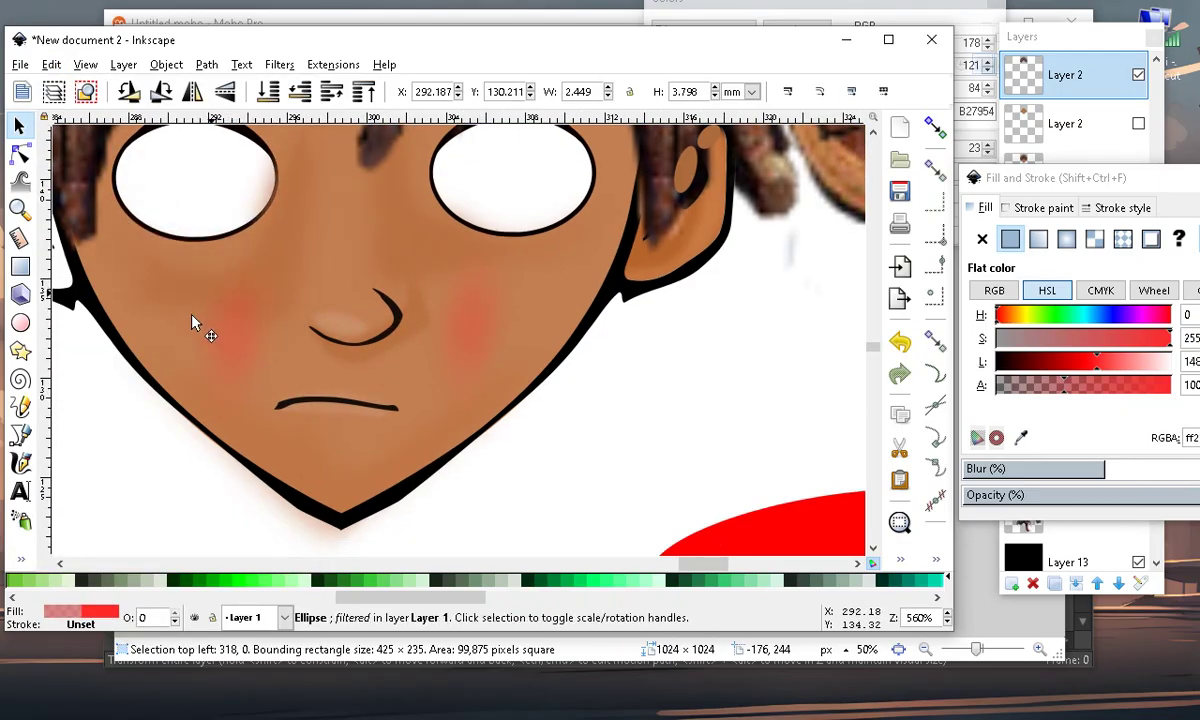
left_click(248, 352)
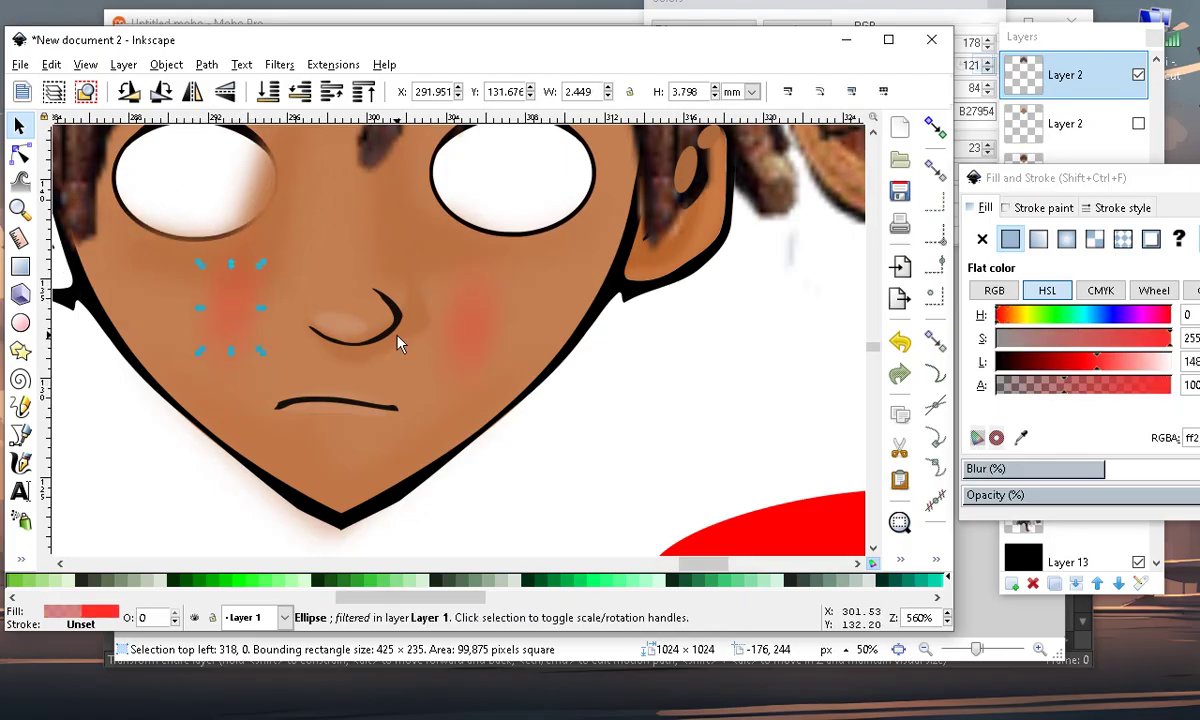
Shift the blurred brown shading around the left eye so it clears the white of the eye
scroll(396, 343, "down", 3)
scroll(396, 400, "up", 4)
scroll(461, 429, "down", 2)
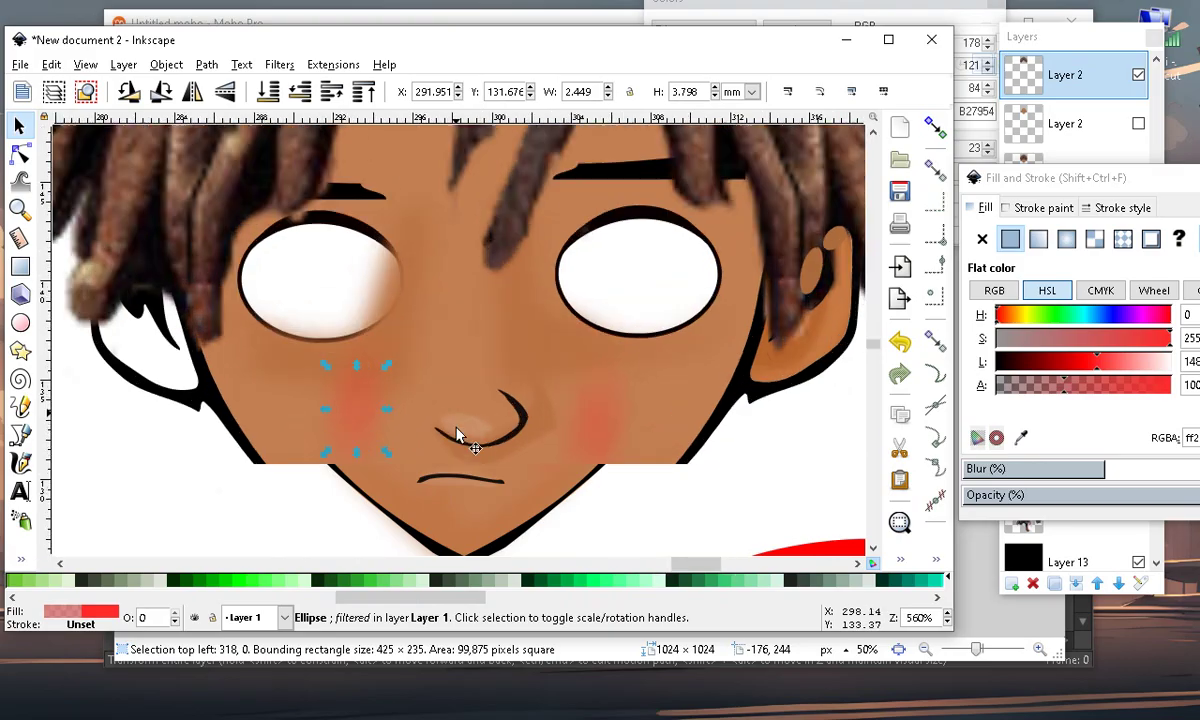
scroll(435, 440, "up", 4)
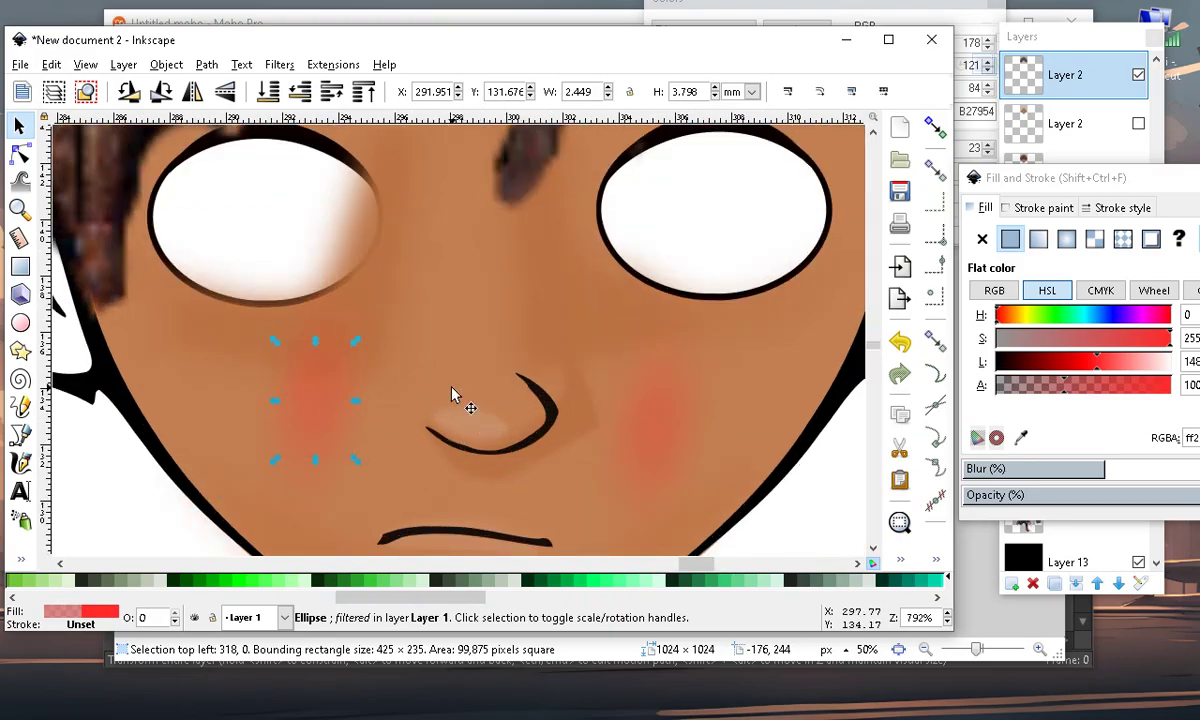
left_click(381, 284)
mouse_move(377, 308)
left_mouse_down()
mouse_move(453, 376)
mouse_move(340, 477)
mouse_move(351, 408)
mouse_move(439, 327)
mouse_move(402, 332)
mouse_move(420, 340)
left_mouse_up()
scroll(413, 367, "down", 3)
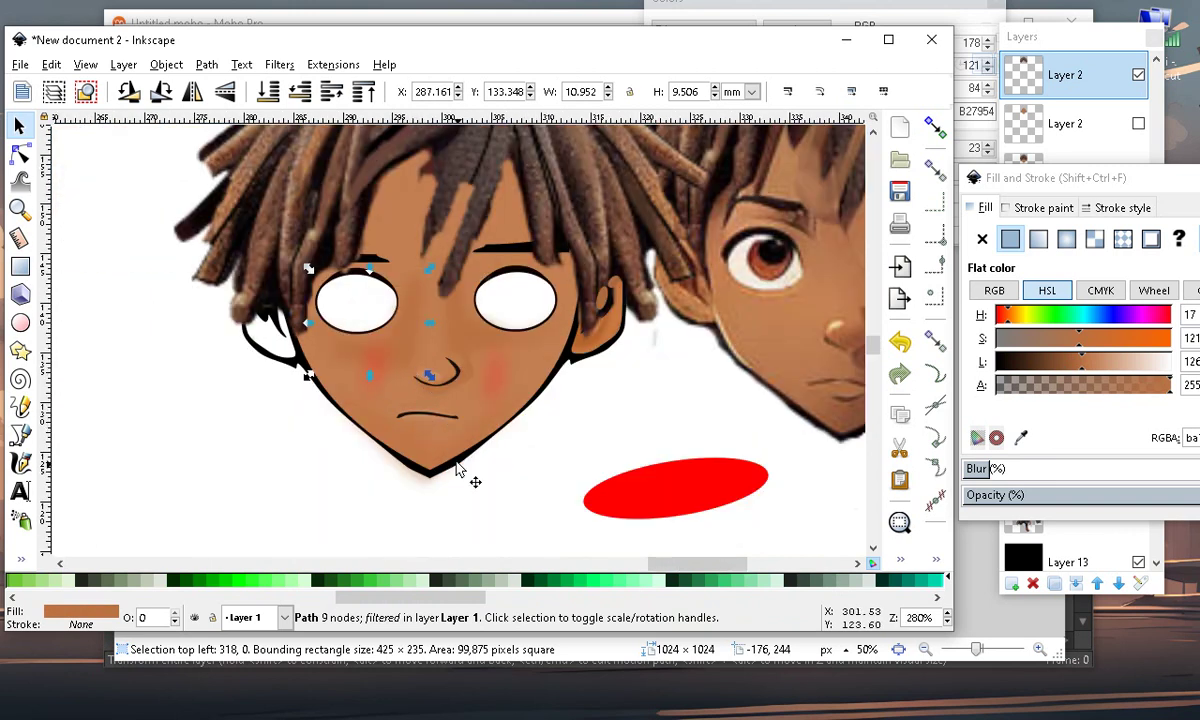
Lower the alpha of the cheek blush nearer the coloured ear to 63 and widen it to about 4.79 mm
left_click(430, 511)
scroll(429, 354, "up", 2)
scroll(262, 388, "down", 3)
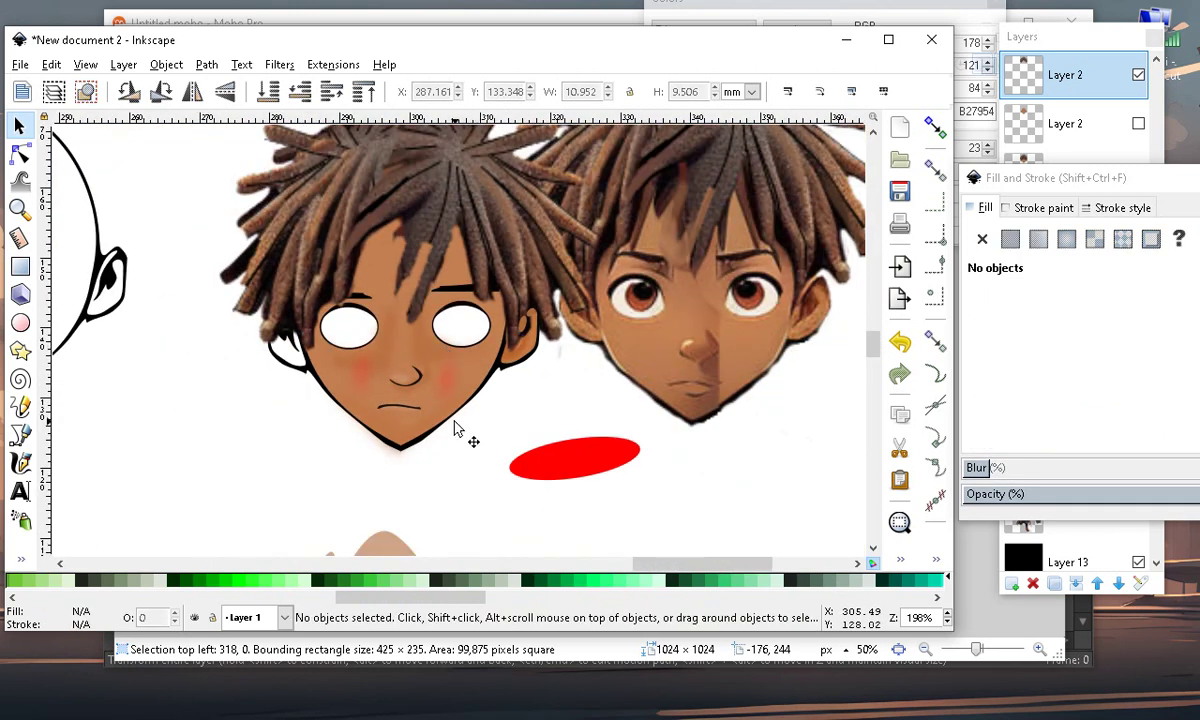
scroll(454, 410, "up", 2)
left_click(455, 404)
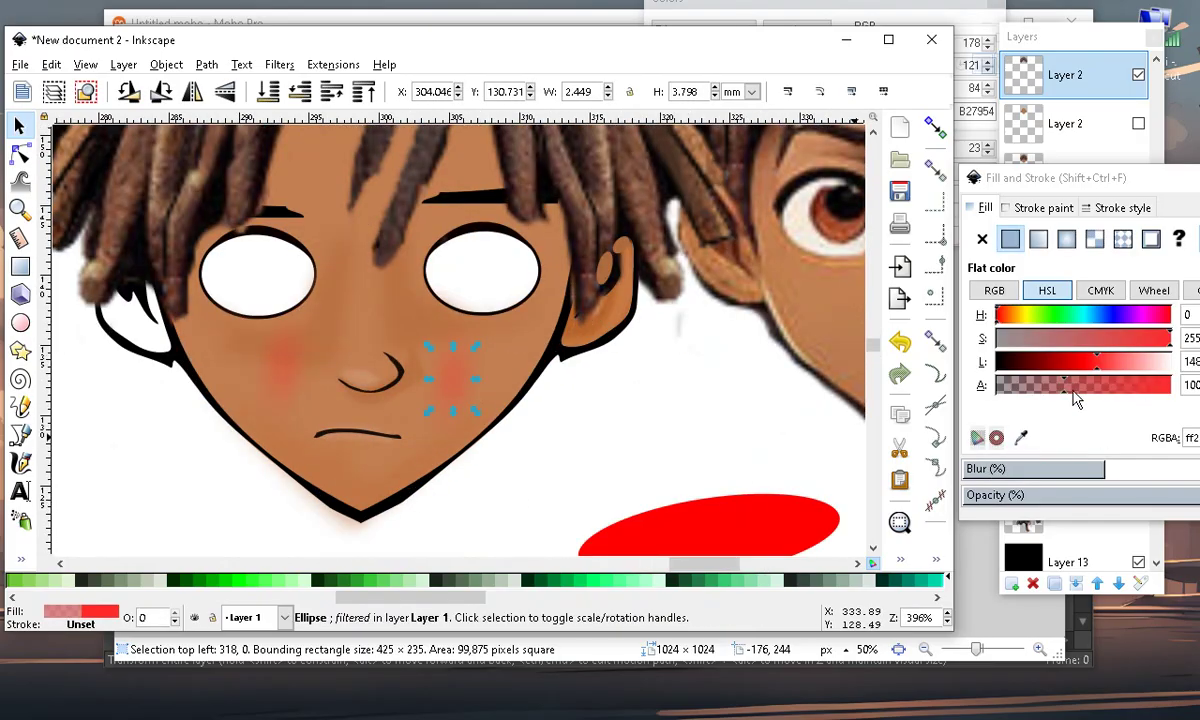
left_click_drag(1073, 394, 1023, 394)
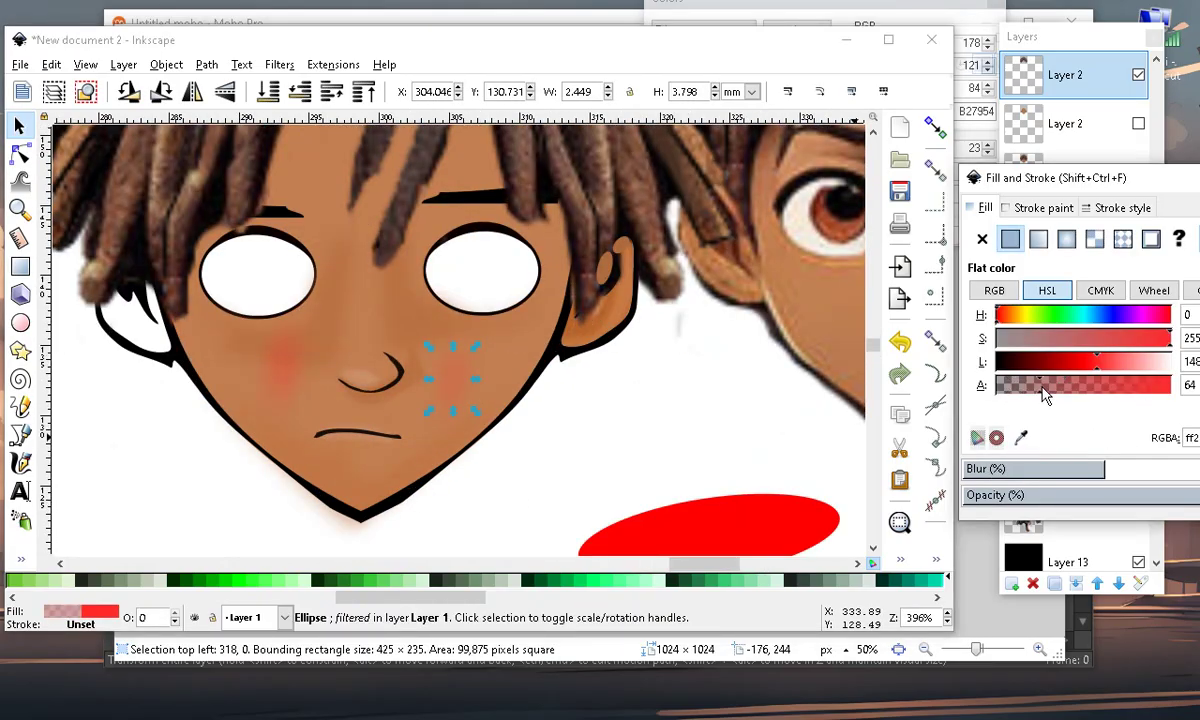
left_click_drag(477, 380, 512, 383)
Reshape the blush on the opposite cheek into a wide, flat oval of about 5.79 by 2.40 mm
left_click(264, 382)
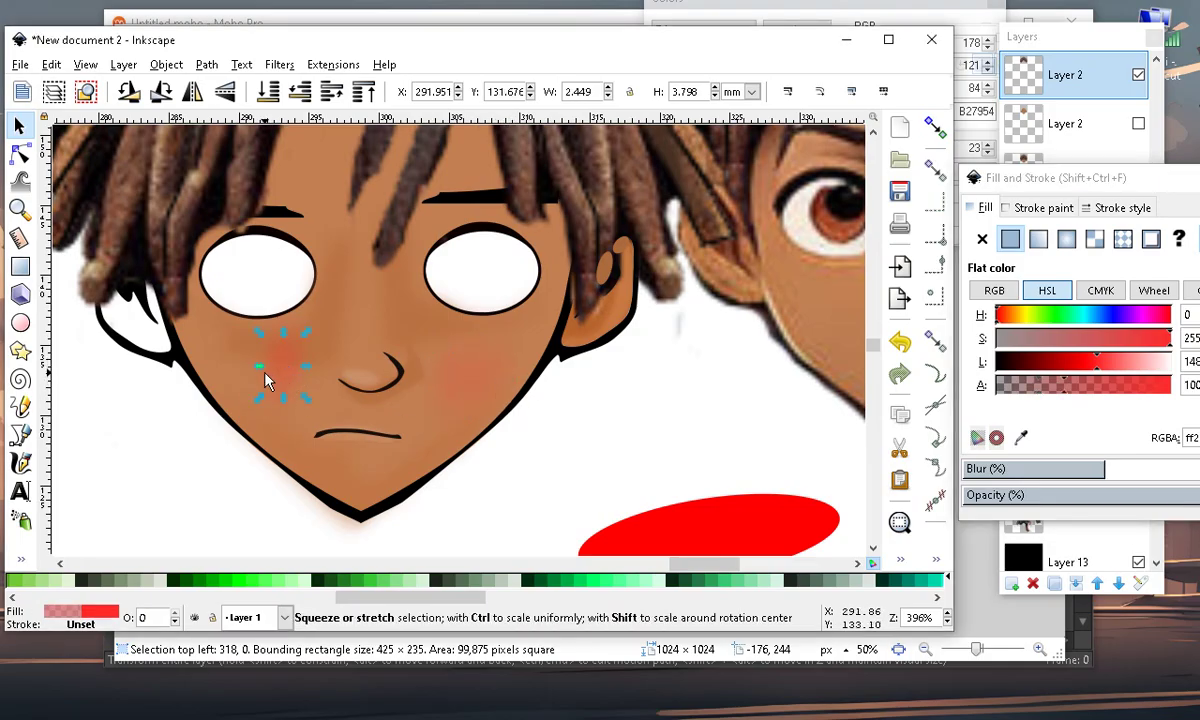
left_click_drag(260, 366, 214, 367)
left_click_drag(259, 333, 262, 350)
scroll(400, 450, "down", 3)
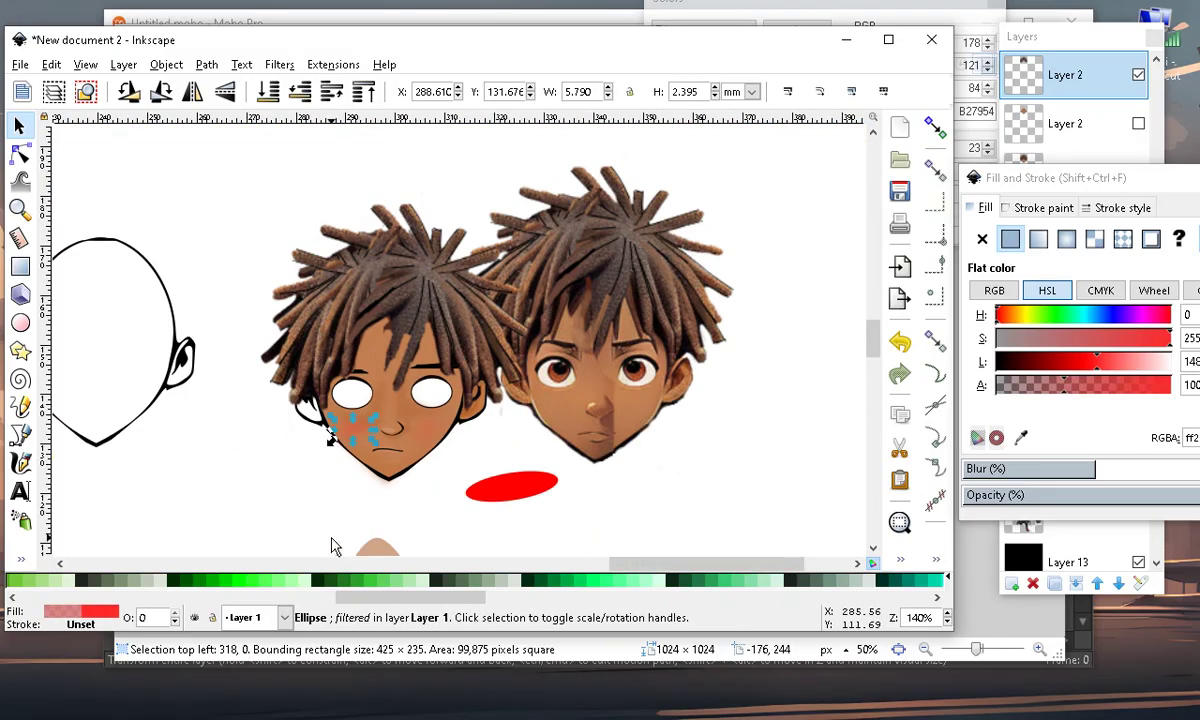
left_click(268, 470)
Examine the reshaped blush on both cheeks and compare the overall face with the reference head
scroll(284, 415, "up", 1)
scroll(390, 430, "up", 1)
scroll(405, 470, "down", 2)
scroll(367, 493, "up", 3)
scroll(372, 485, "down", 3)
scroll(330, 400, "up", 3)
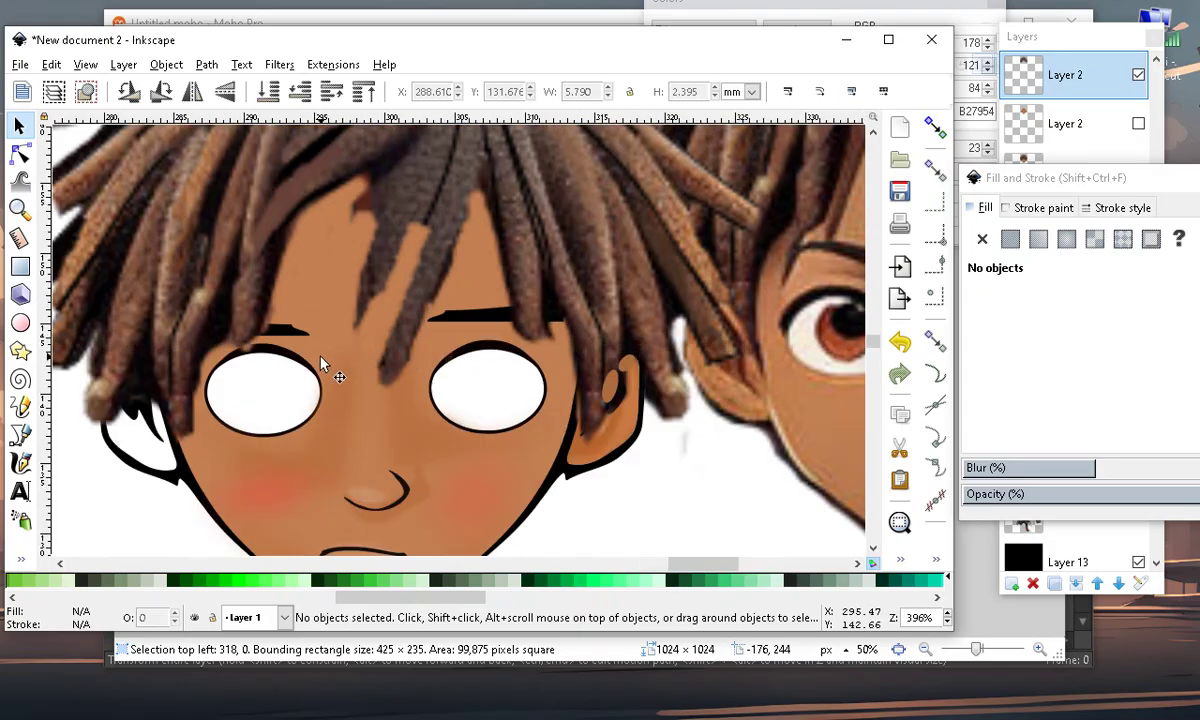
scroll(380, 375, "down", 1)
scroll(335, 380, "up", 1)
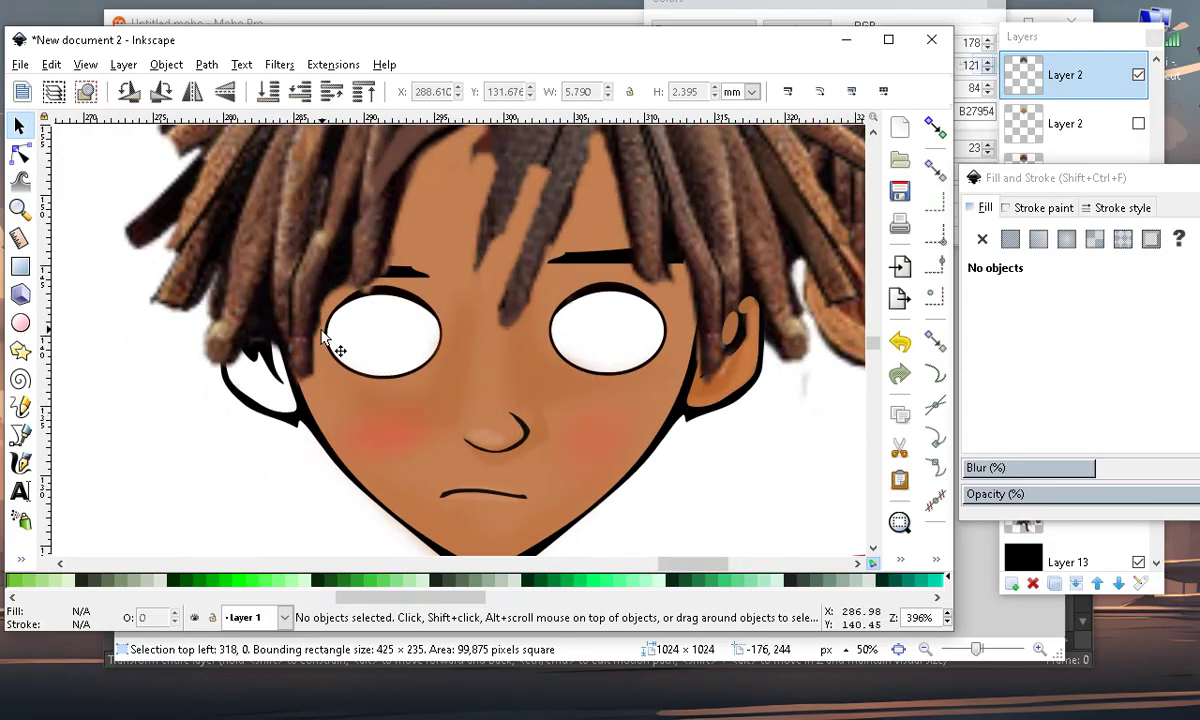
scroll(528, 536, "down", 2)
scroll(474, 327, "up", 3)
scroll(418, 293, "down", 2)
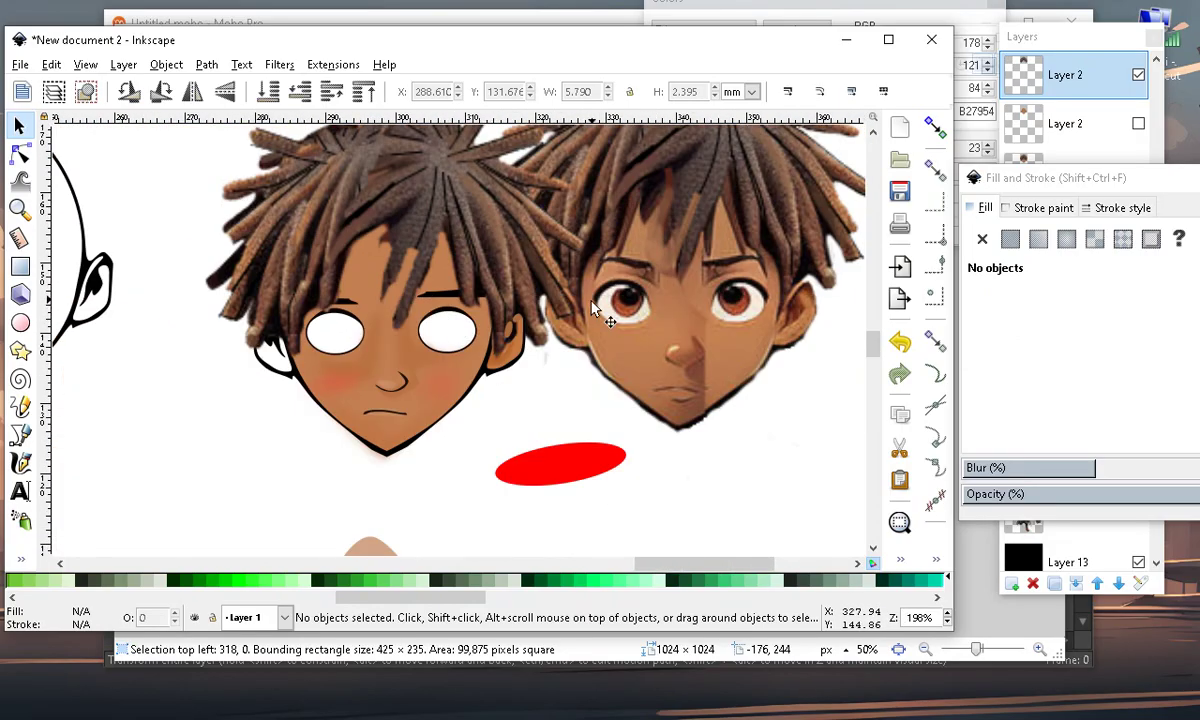
Move the reference head image up and away from the drawn face so the two no longer overlap
scroll(718, 469, "up", 2)
left_click(702, 463)
scroll(779, 387, "up", 1)
left_click_drag(779, 387, 713, 395)
scroll(533, 333, "down", 3)
scroll(509, 321, "up", 1)
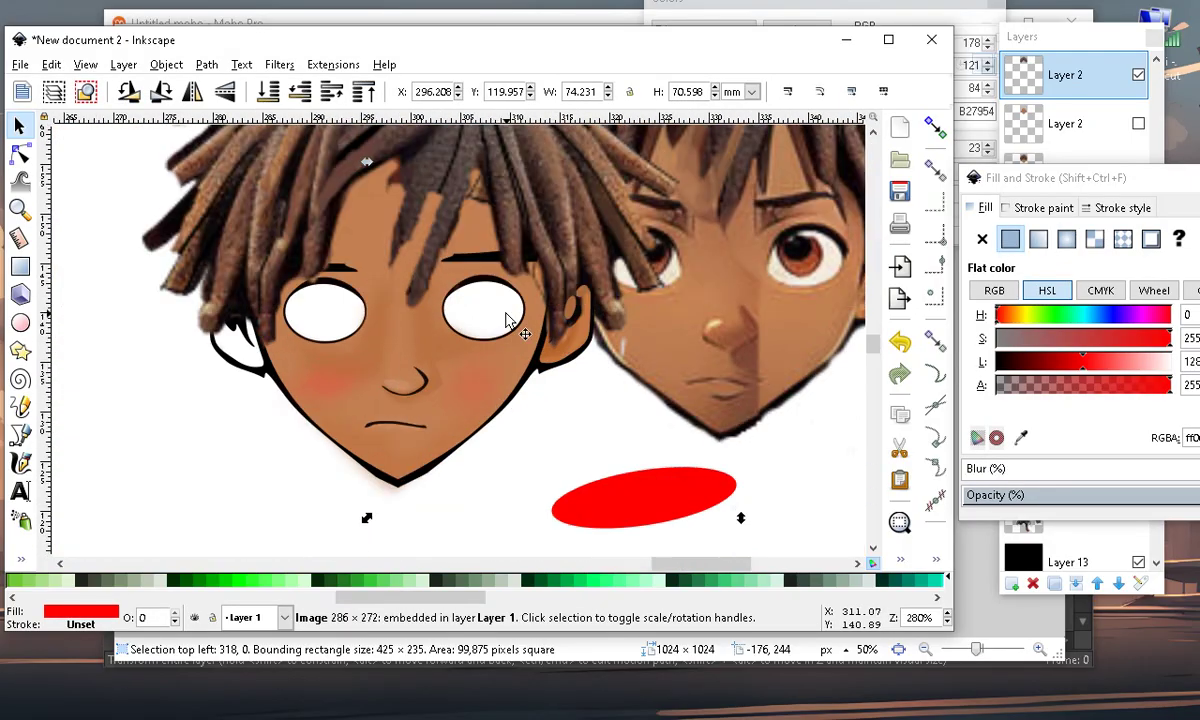
scroll(308, 428, "up", 2)
scroll(397, 398, "down", 2)
left_click_drag(527, 395, 652, 418)
scroll(541, 437, "down", 1)
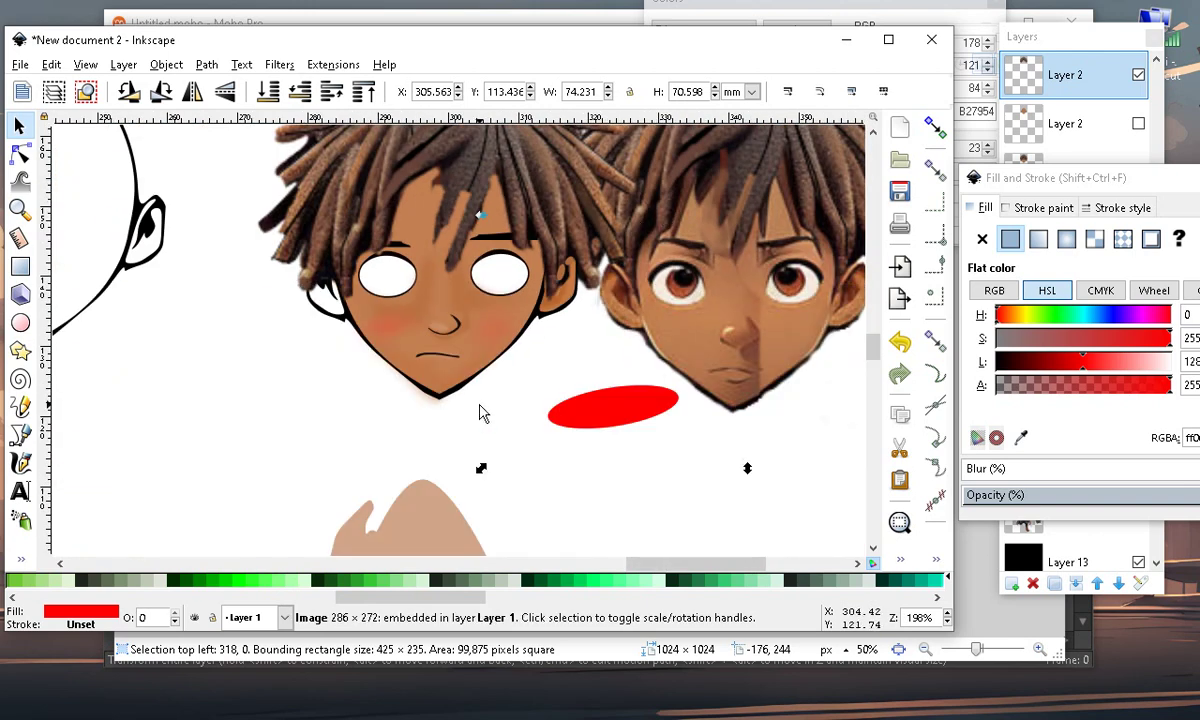
scroll(494, 193, "up", 2)
scroll(470, 378, "down", 3)
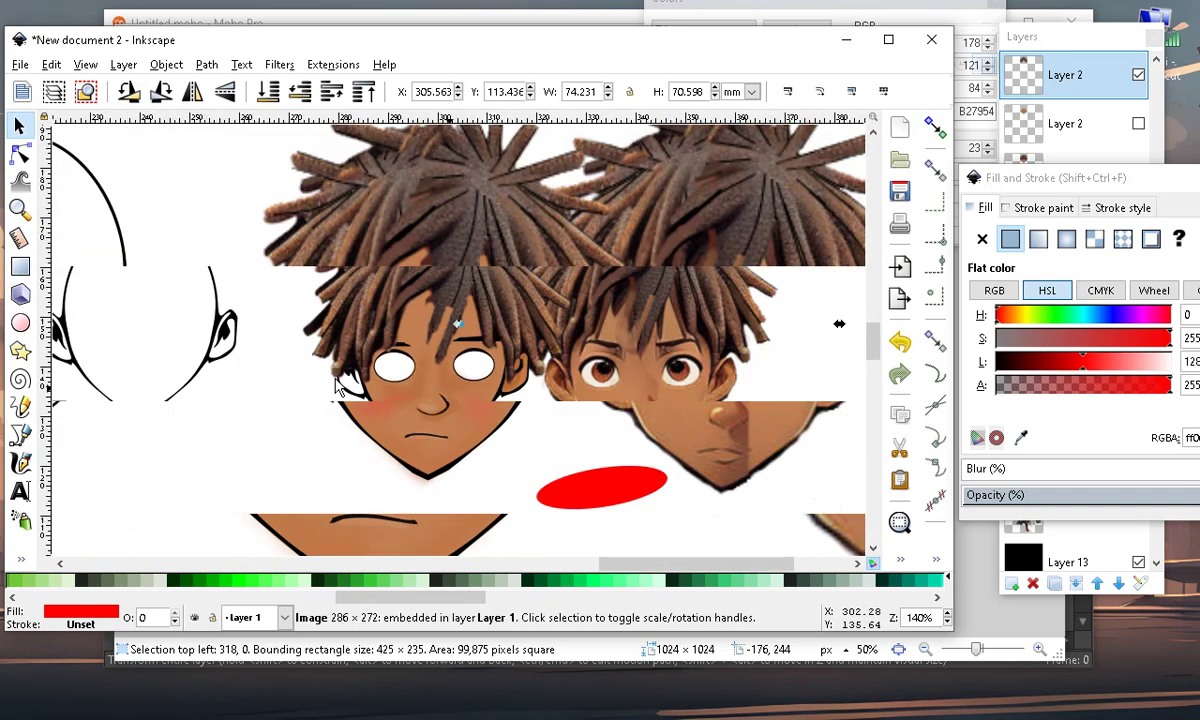
left_click_drag(650, 288, 776, 141)
scroll(480, 430, "up", 3)
scroll(517, 501, "down", 4)
scroll(560, 460, "up", 2)
scroll(612, 424, "down", 2)
left_click_drag(543, 313, 174, 257)
scroll(515, 365, "down", 2)
scroll(434, 220, "up", 1)
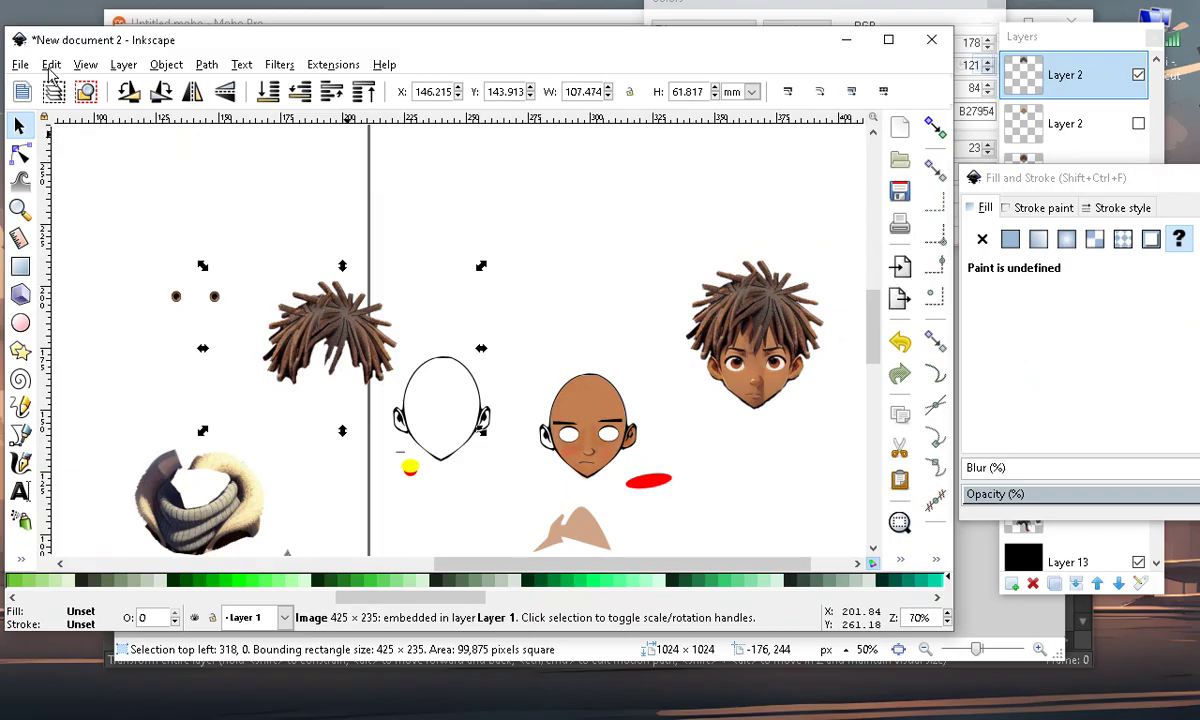
left_click(51, 64)
left_click(100, 86)
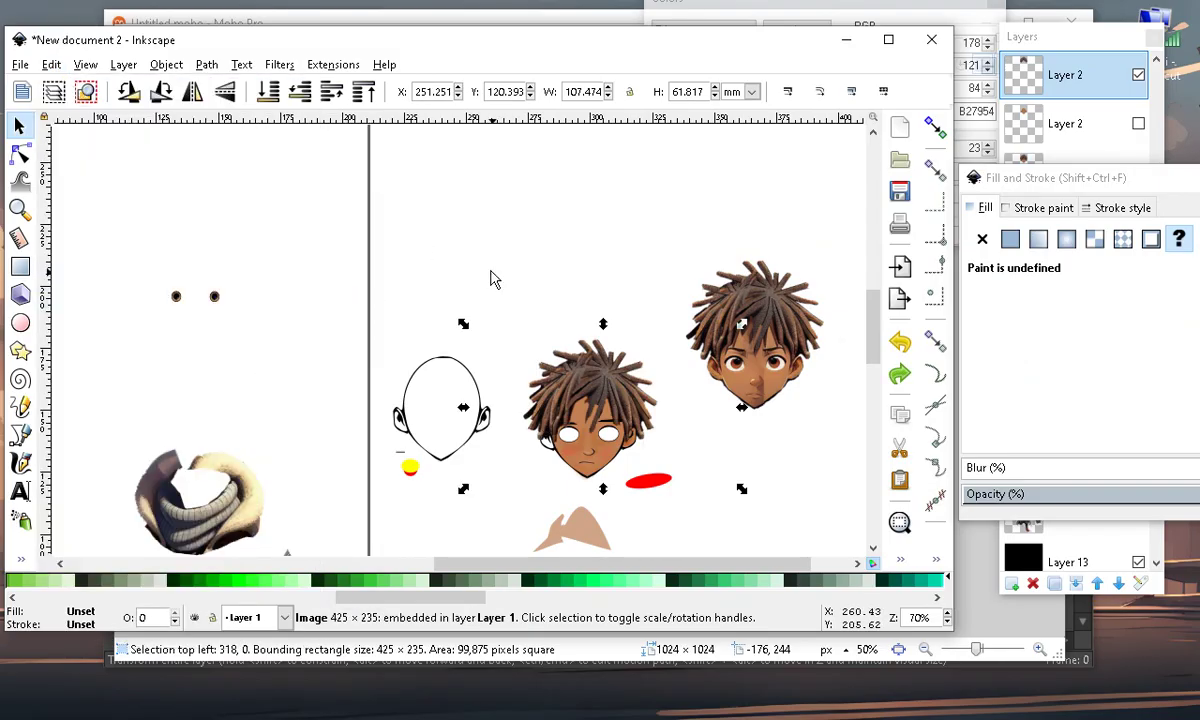
Move the tan shape, the large red ellipse and the black-outlined head away from the two coloured heads
scroll(480, 276, "down", 3)
left_click(471, 482)
scroll(418, 481, "up", 2)
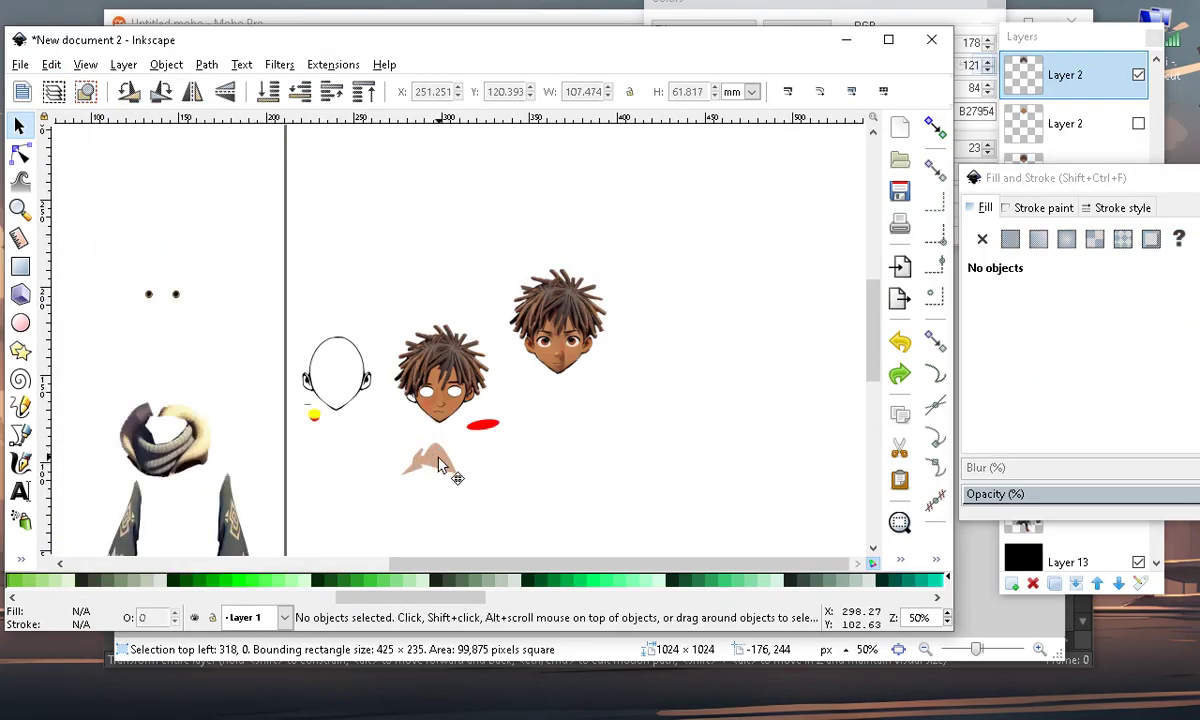
left_click_drag(438, 465, 174, 345)
scroll(517, 434, "up", 1)
left_click(441, 437)
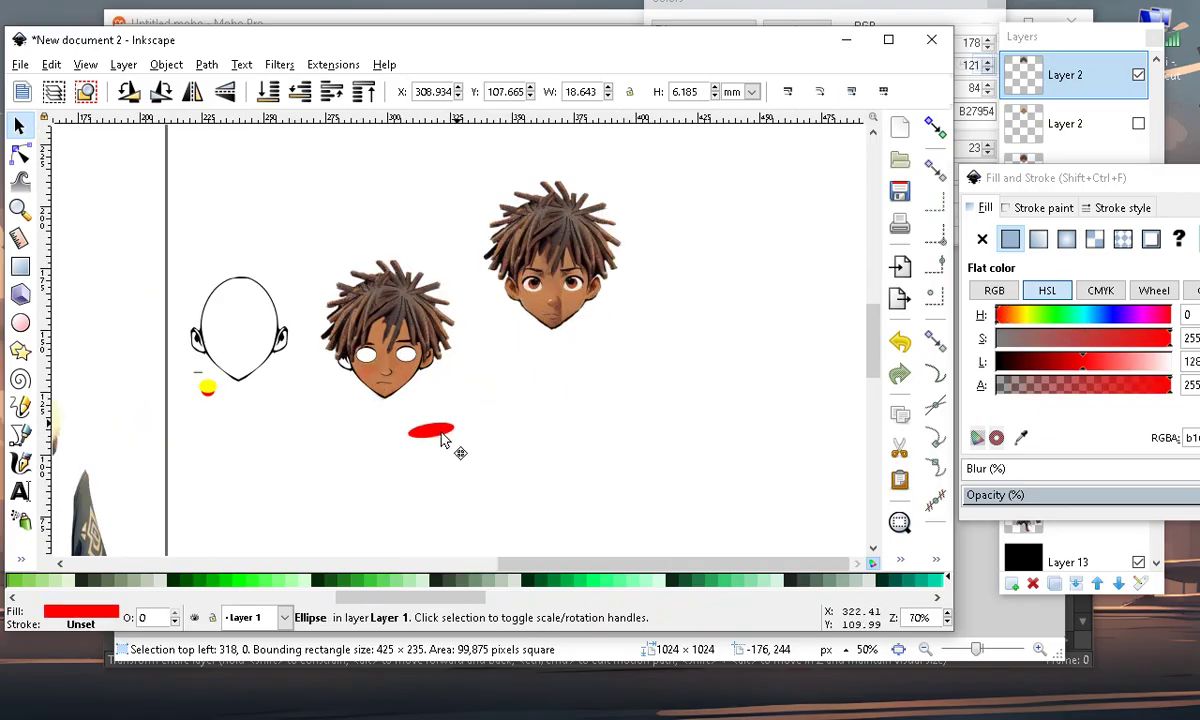
left_click_drag(441, 437, 202, 428)
left_click(272, 345)
left_click_drag(272, 345, 158, 230)
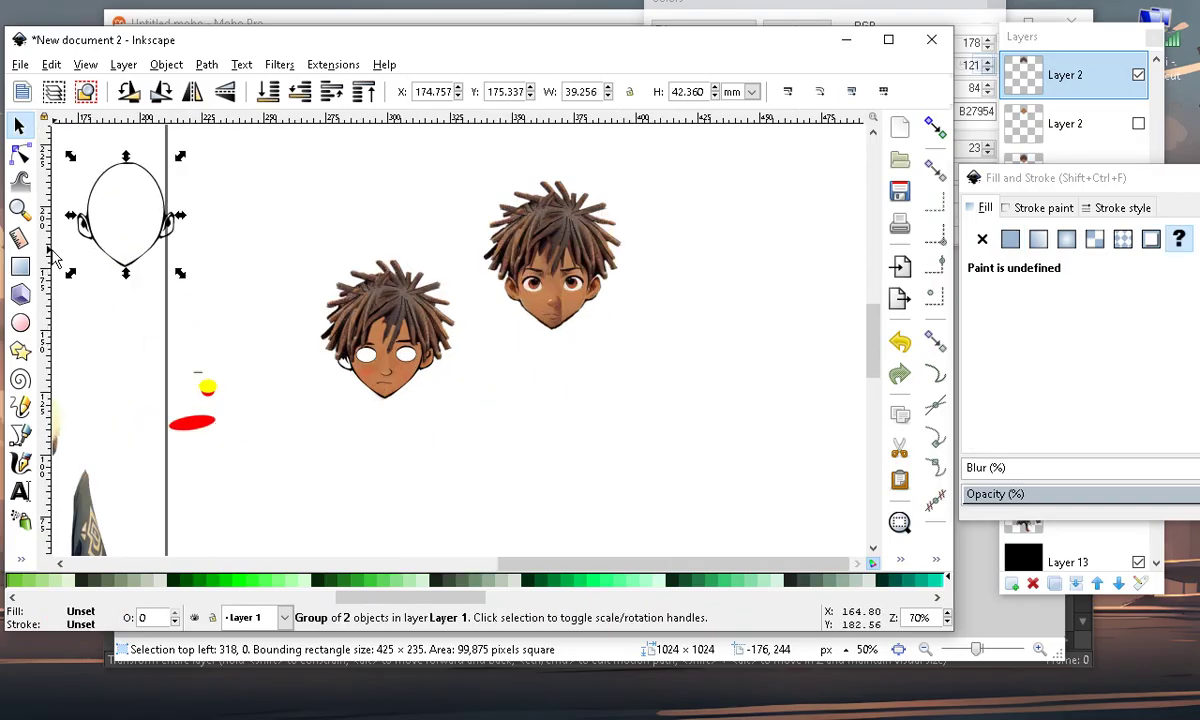
Draw an opaque black rectangle of about 212 by 135 mm over both coloured heads and lower it to the bottom
left_click(20, 266)
left_click_drag(267, 162, 790, 495)
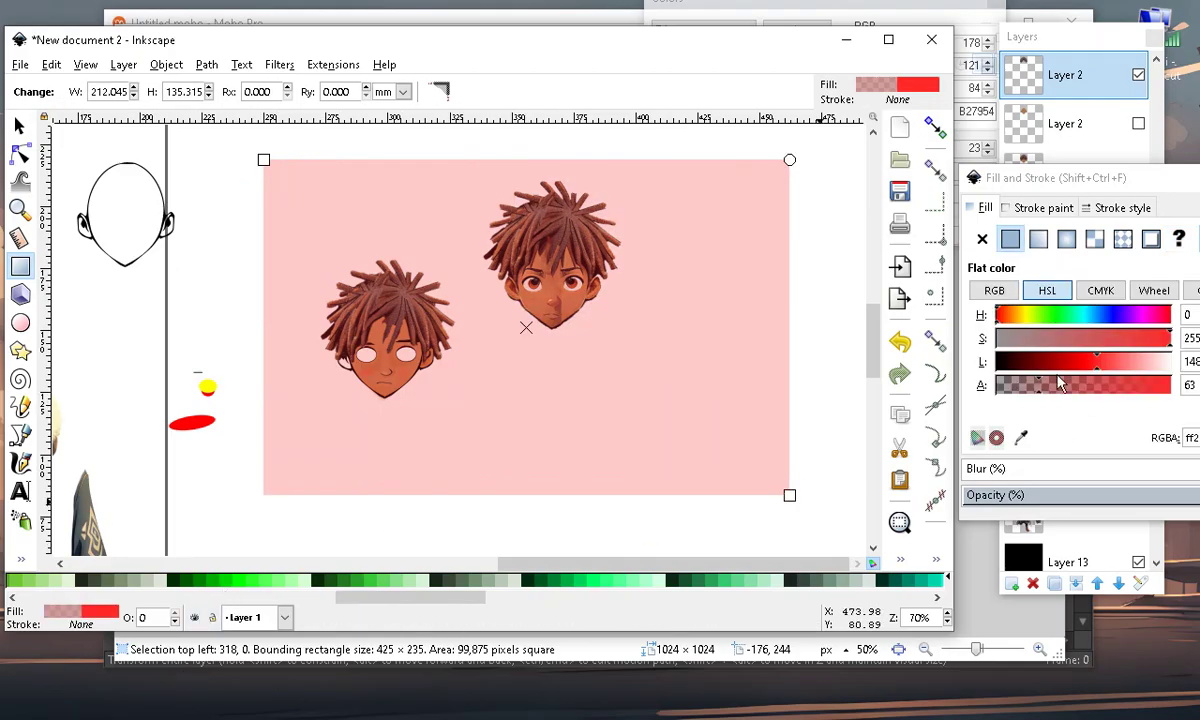
left_click(1026, 360)
left_click_drag(1022, 362, 996, 363)
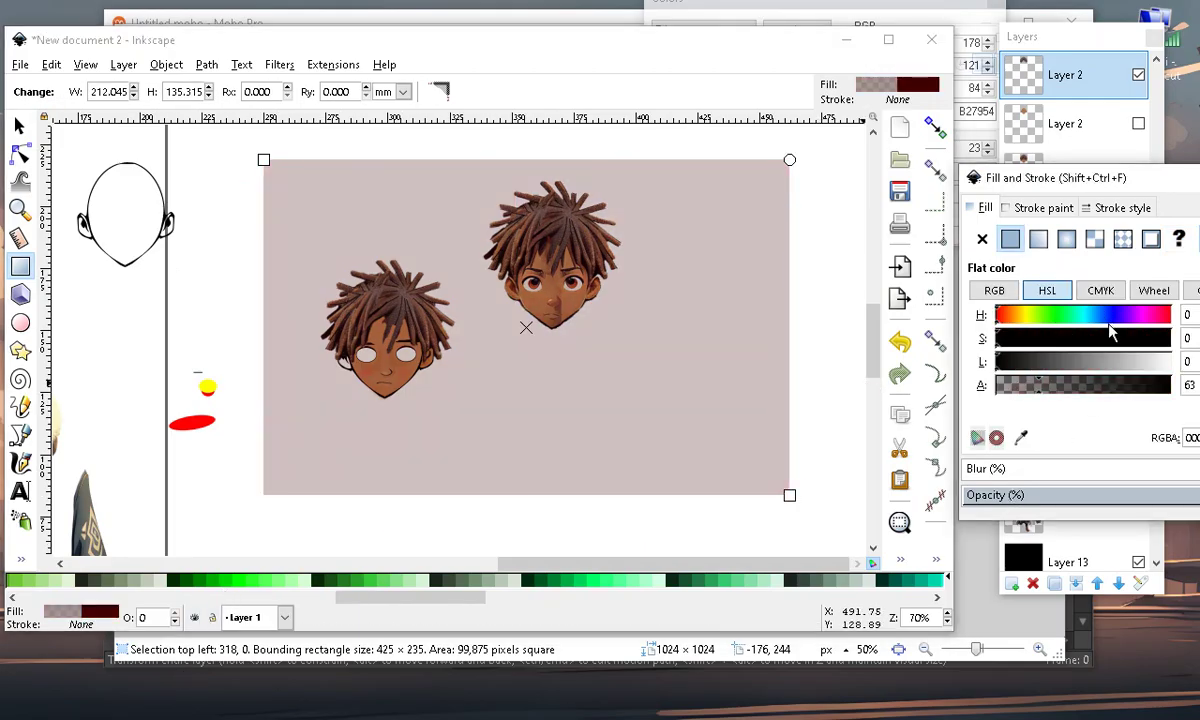
left_click_drag(1088, 390, 1196, 387)
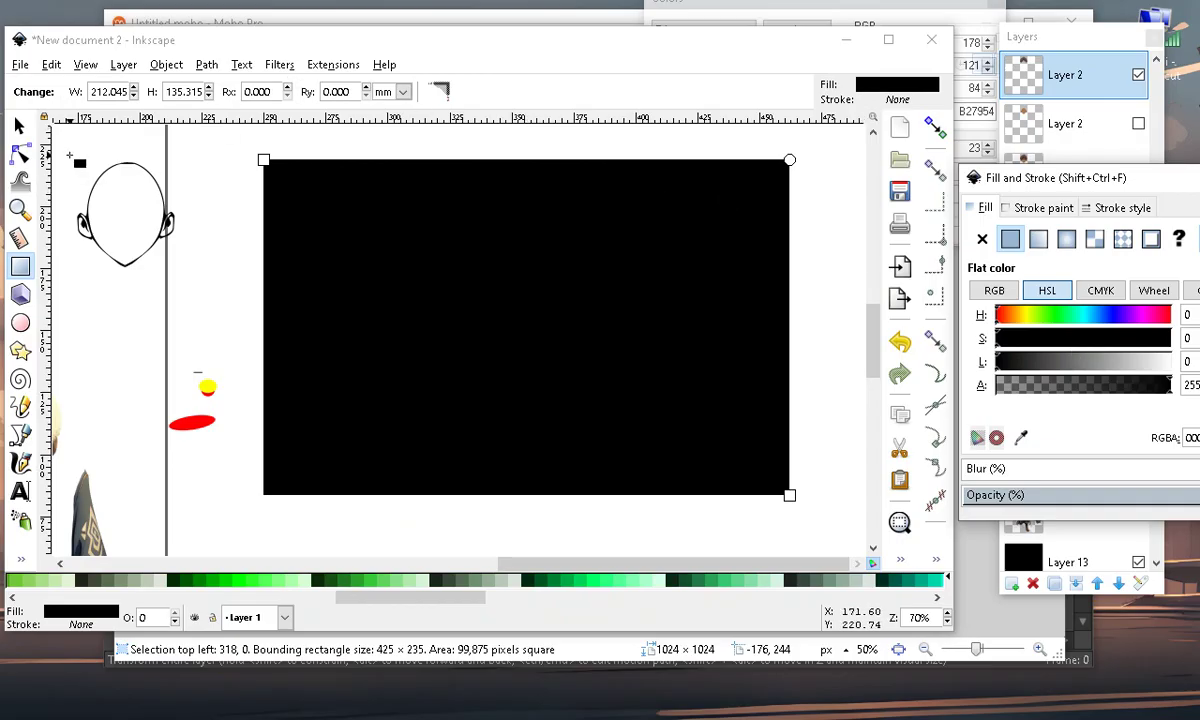
left_click(22, 130)
left_click(268, 91)
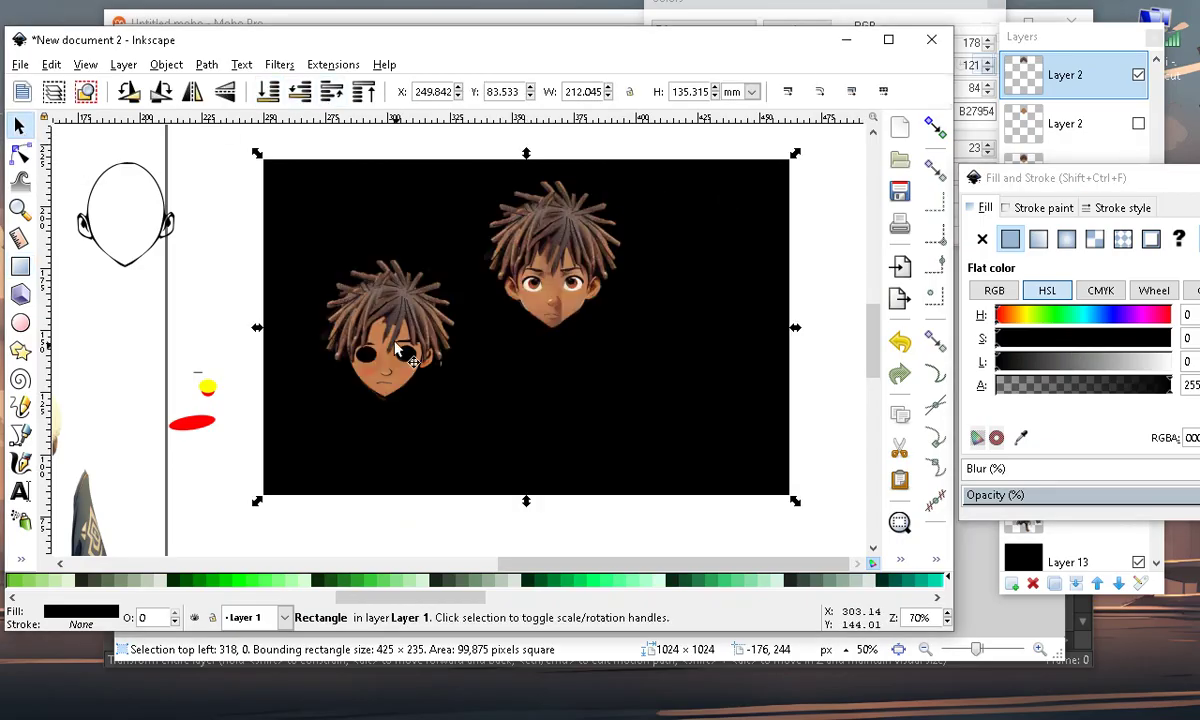
Inspect the drawn face against the black backdrop, checking its edges, eye openings and cheek shading
scroll(372, 330, "up", 3)
scroll(370, 333, "up", 1)
scroll(450, 407, "down", 3)
scroll(450, 354, "up", 3)
scroll(453, 270, "down", 1)
scroll(500, 390, "up", 1)
scroll(415, 320, "down", 3)
scroll(555, 413, "up", 3)
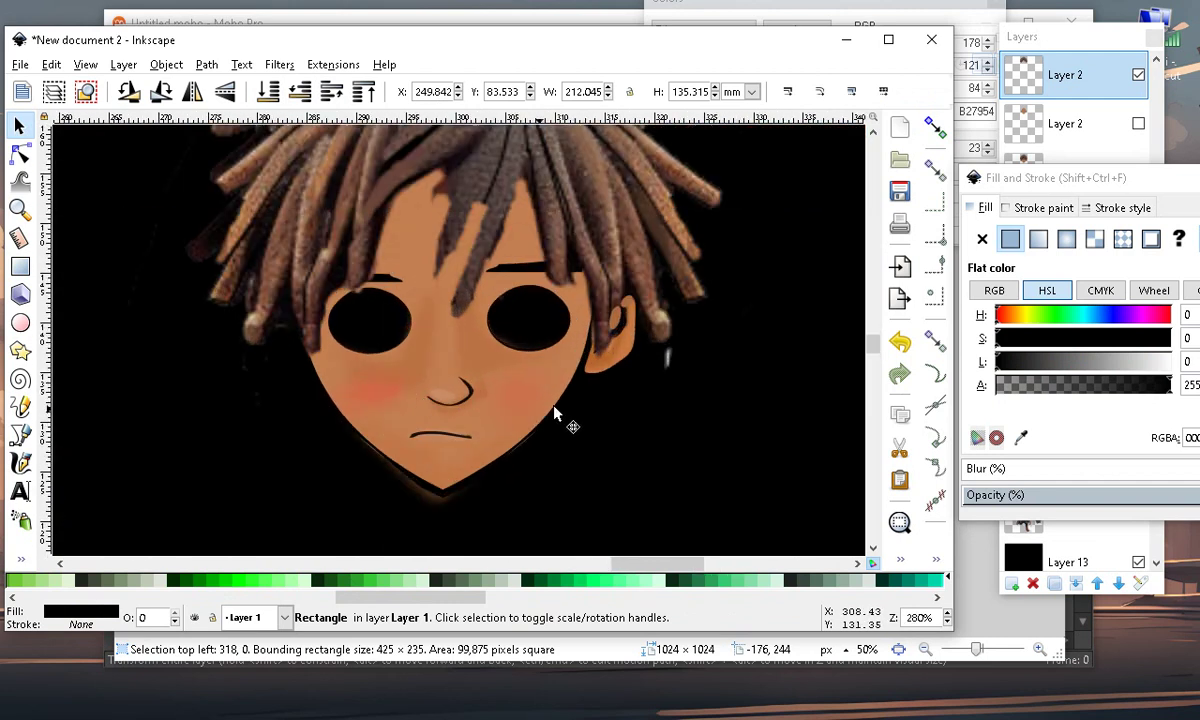
Lower the alpha of the wide, flat cheek blush to 60
scroll(375, 440, "up", 1)
left_click(370, 385)
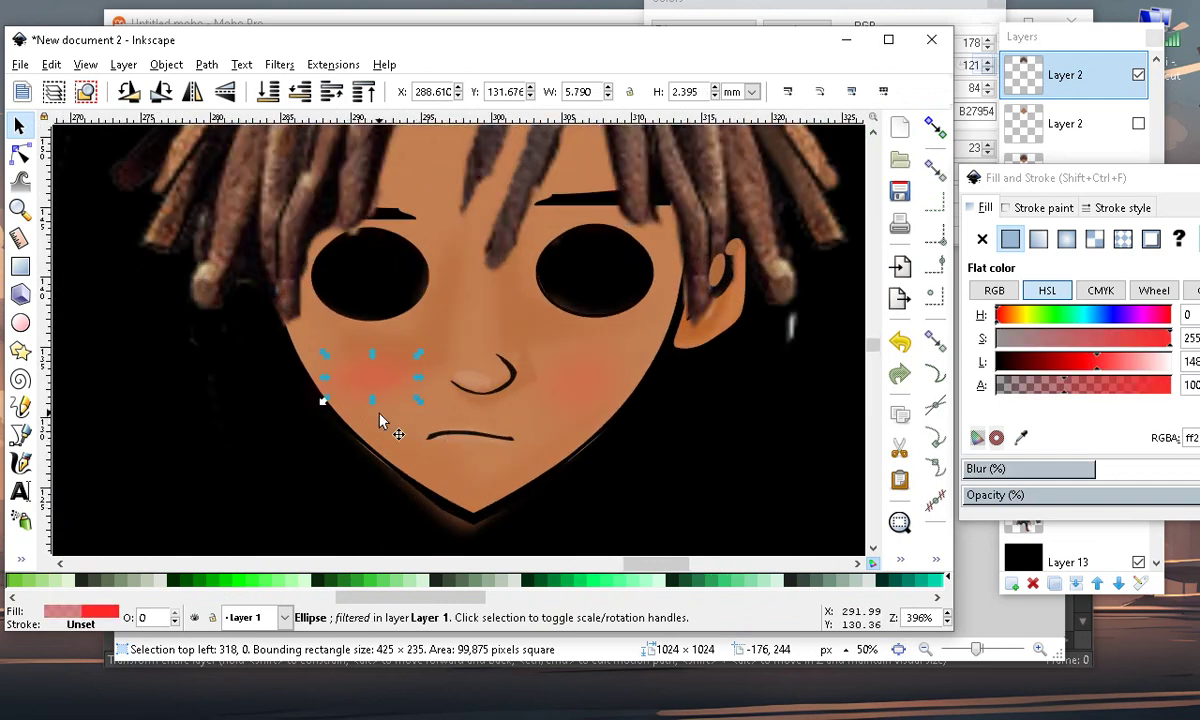
left_click(1042, 383)
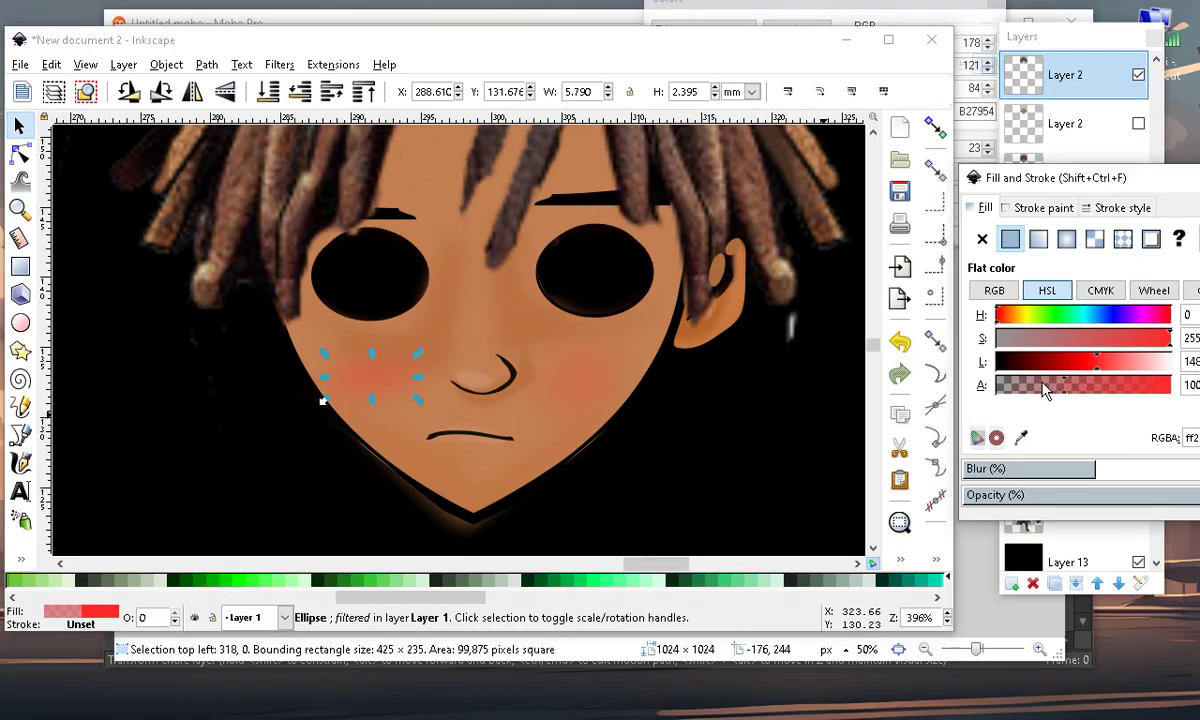
scroll(548, 380, "down", 4)
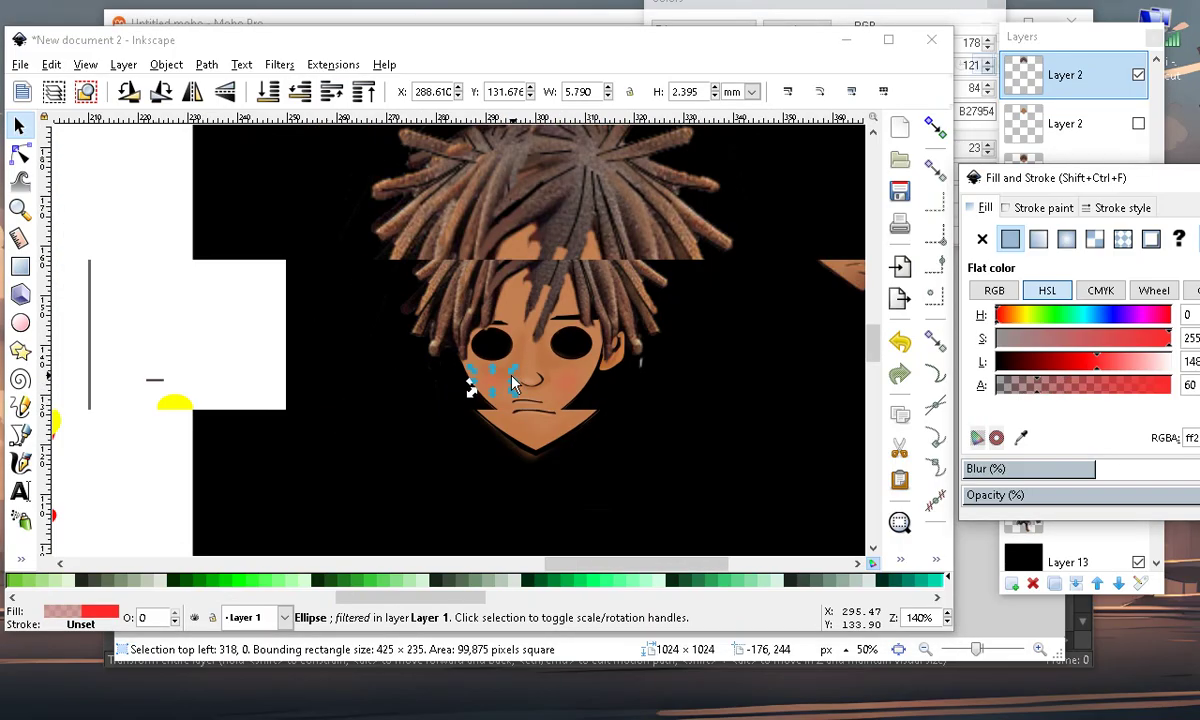
left_click(268, 302)
Check the strength of the opposite cheek's blush and compare both cheeks with the reference head
scroll(516, 378, "up", 4)
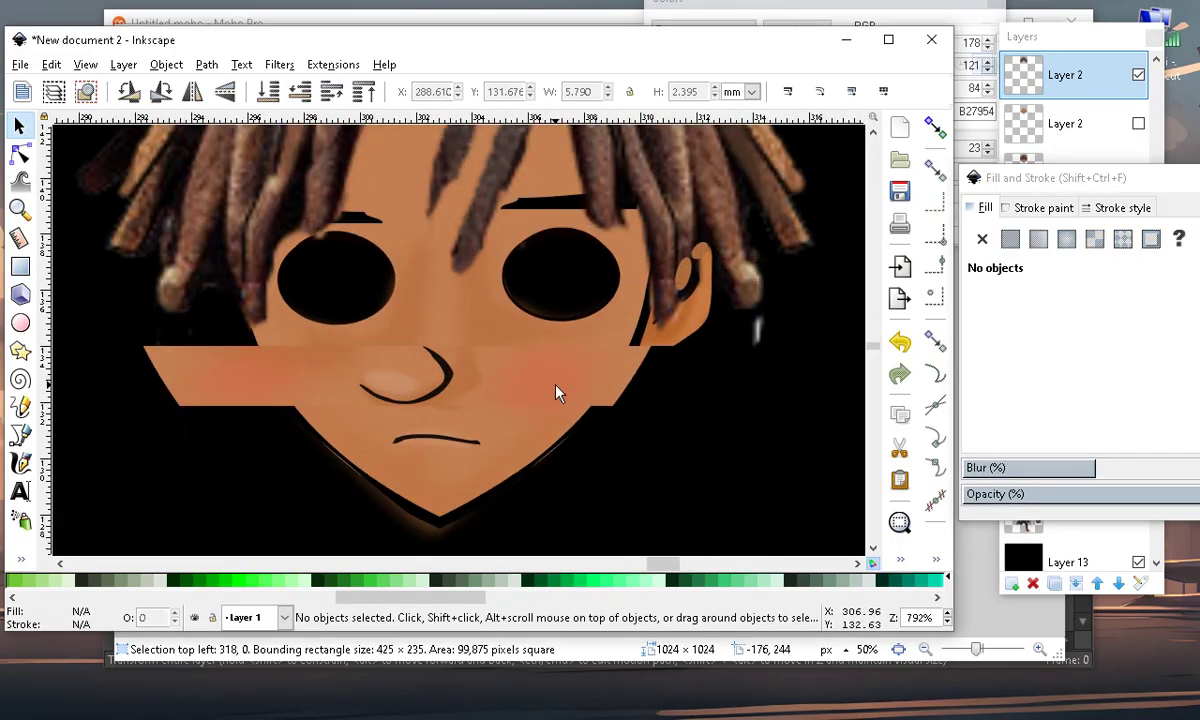
left_click(533, 435)
scroll(603, 330, "up", 1)
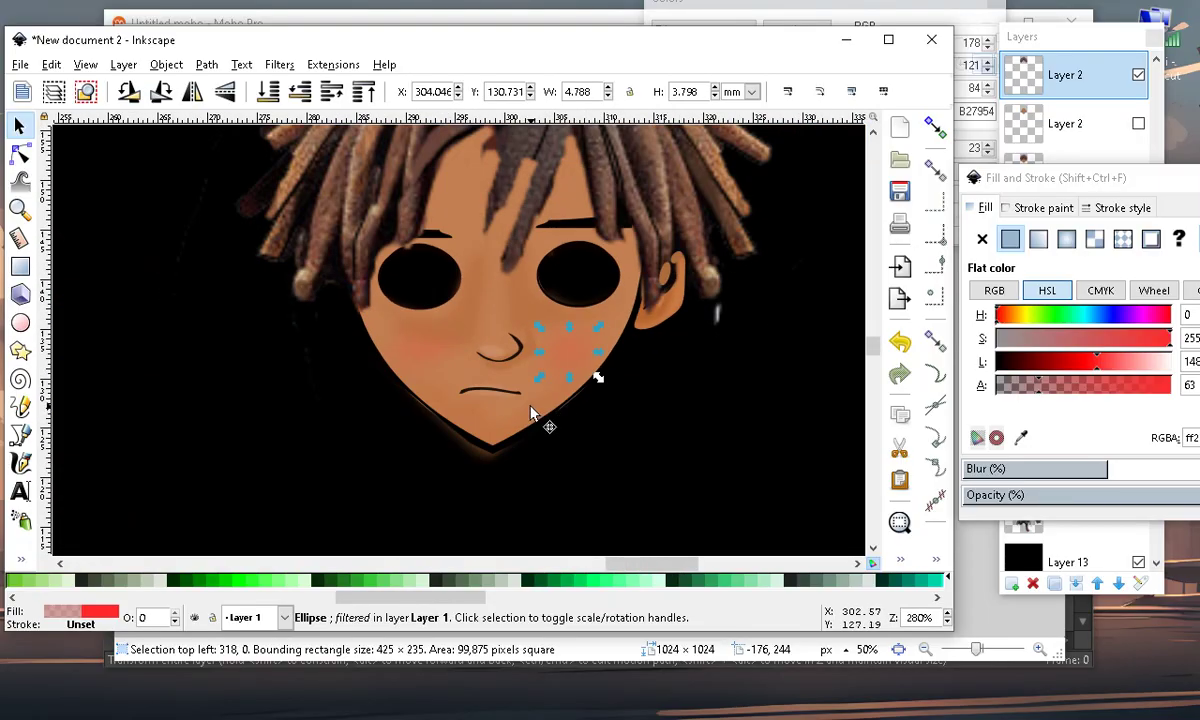
scroll(352, 462, "down", 3)
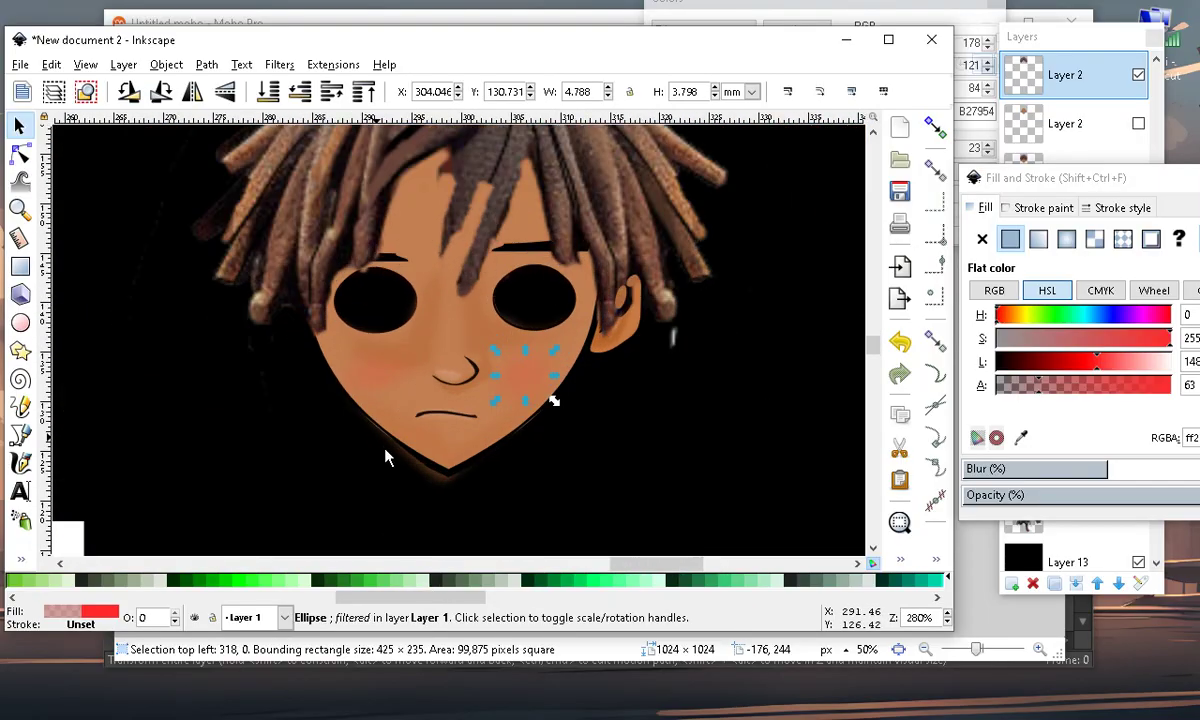
scroll(445, 462, "up", 3)
scroll(443, 462, "down", 5)
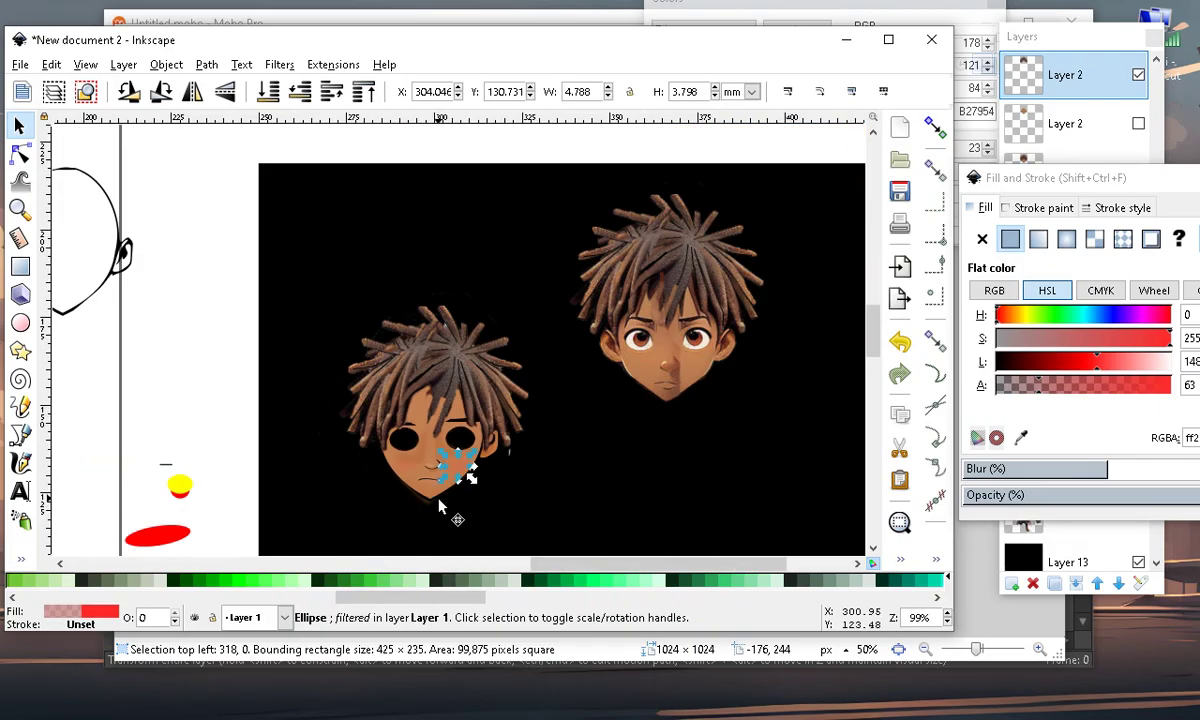
scroll(445, 501, "up", 4)
scroll(442, 490, "down", 3)
left_click(68, 541)
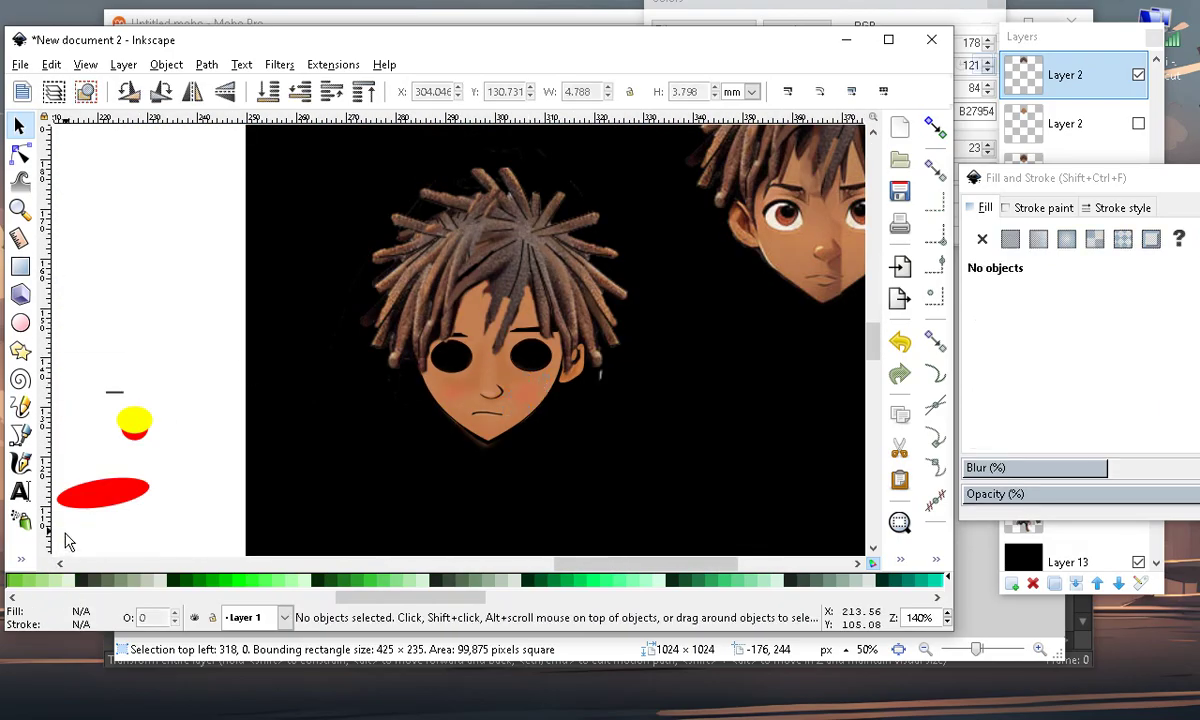
Draw an ellipse with radii of about 13.1 by 8.1 mm below the face and fill it white
left_click(22, 321)
mouse_move(317, 438)
left_mouse_down()
mouse_move(520, 512)
mouse_move(450, 515)
left_mouse_up()
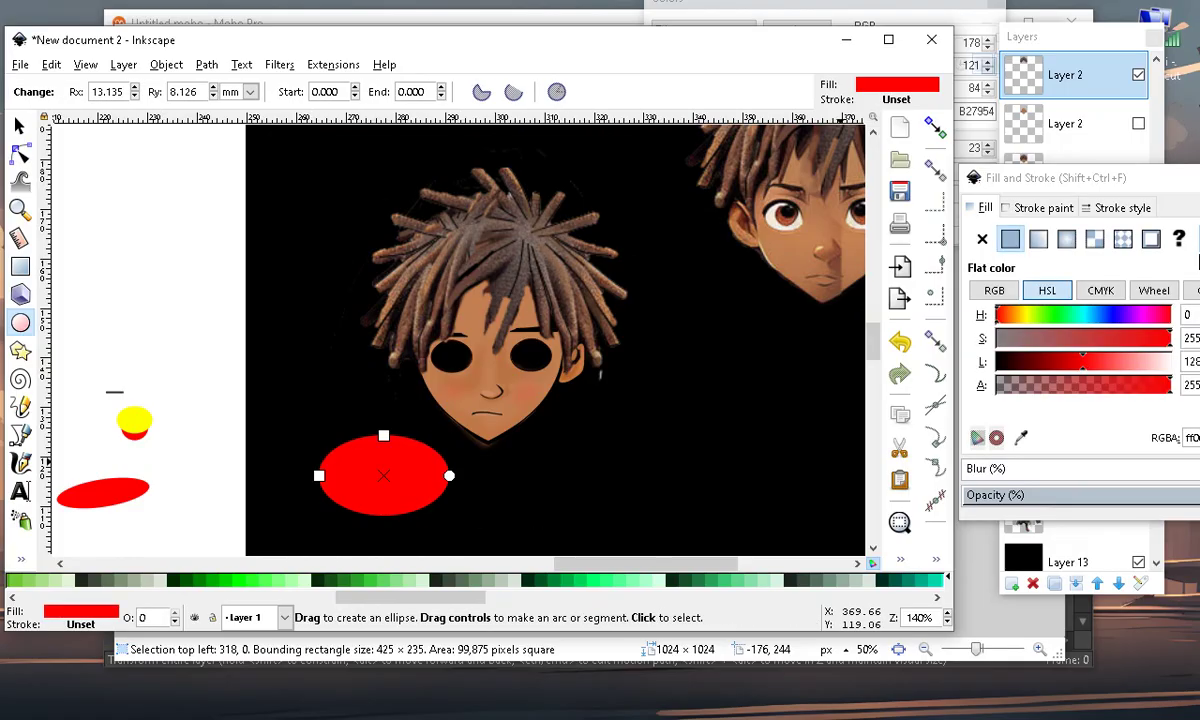
left_click_drag(1145, 362, 1172, 362)
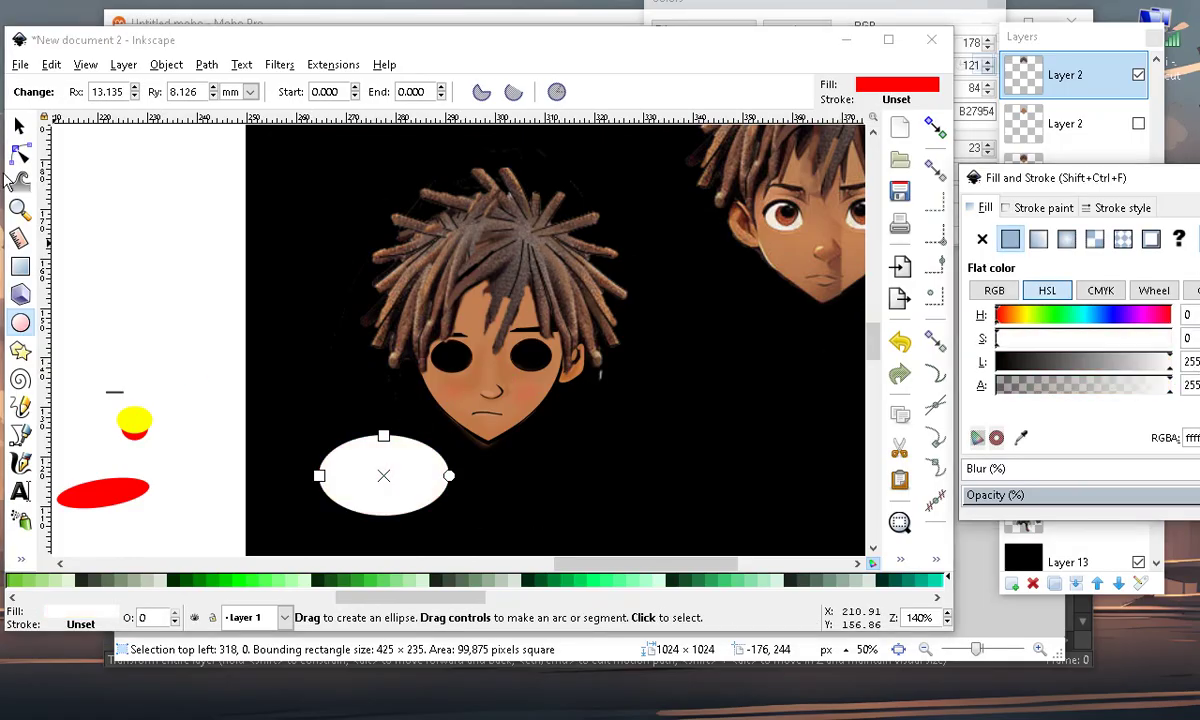
Move the white ellipse over both eye openings and stack it behind the face, just above the black rectangle
left_click(18, 125)
left_click_drag(415, 492, 528, 354)
scroll(528, 354, "up", 2)
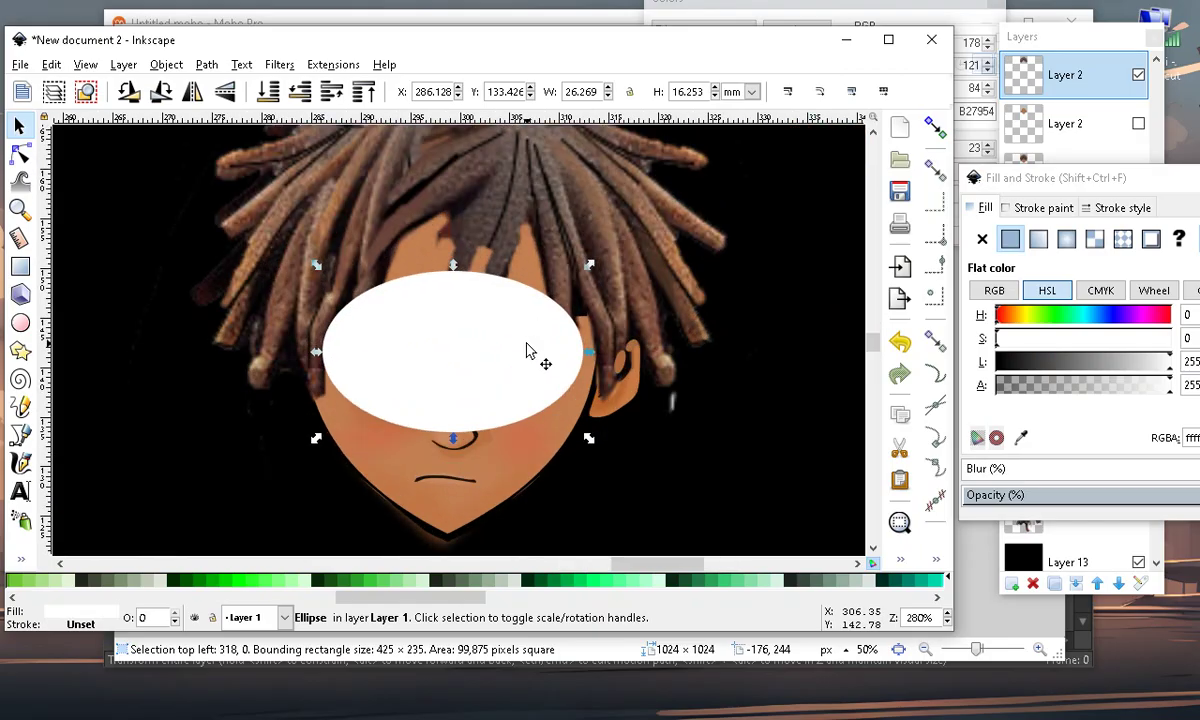
left_click(268, 93)
left_click(322, 92)
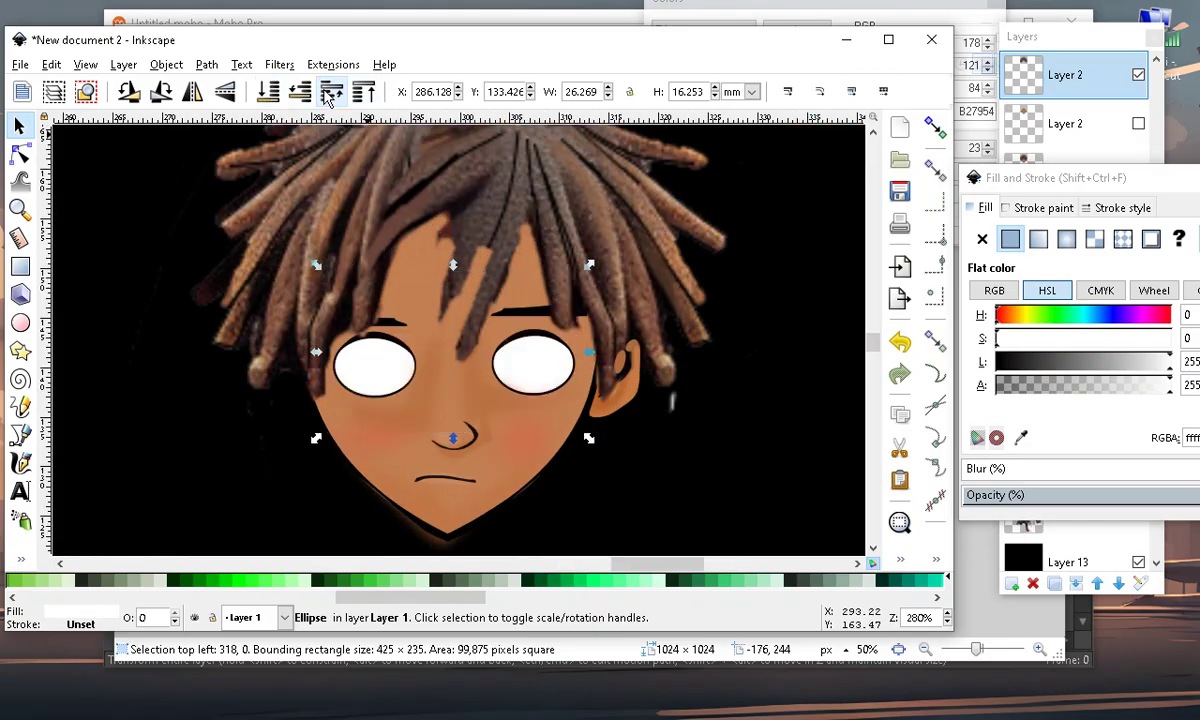
scroll(573, 330, "down", 2)
scroll(617, 288, "up", 5)
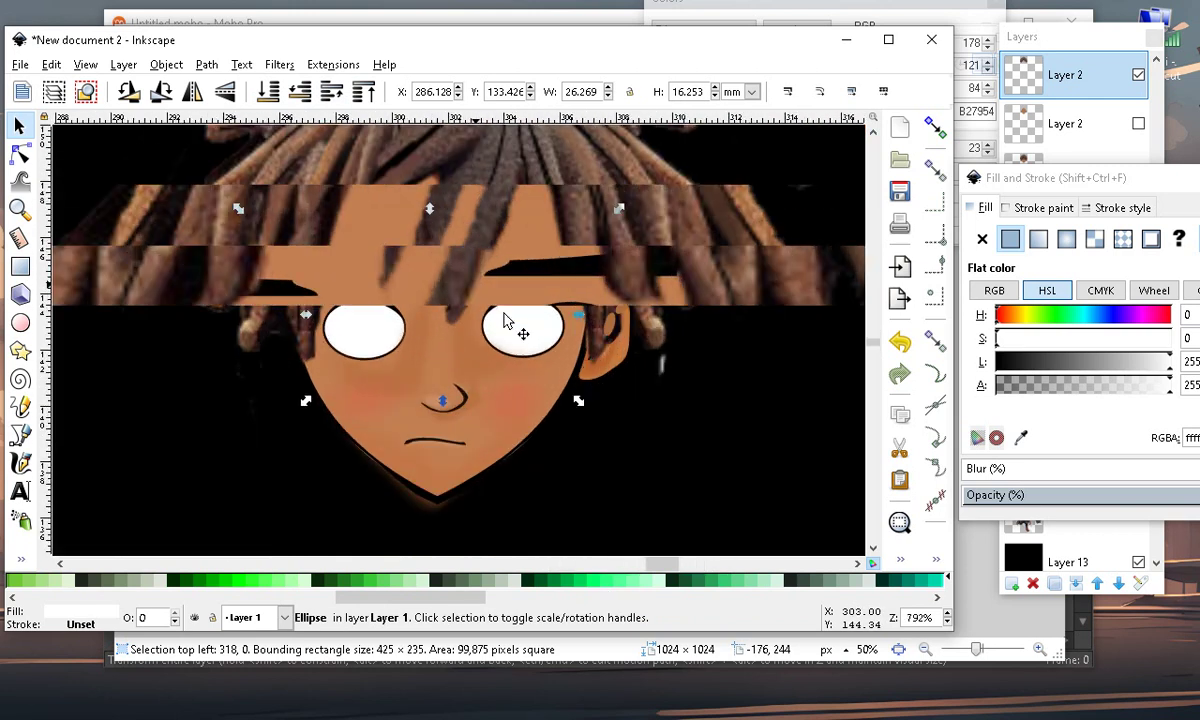
scroll(603, 356, "down", 2)
scroll(592, 390, "up", 1)
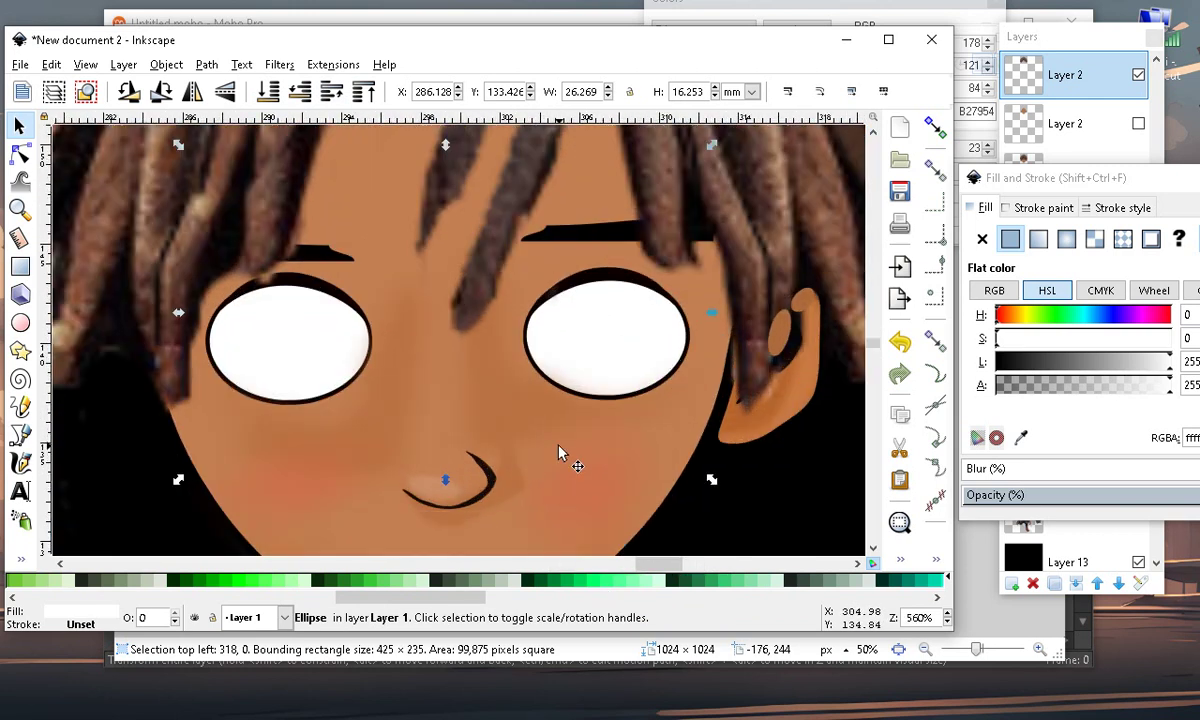
Draw a narrow red ellipse with radii of about 2.2 by 4.3 mm across the middle of the ear-side eye
left_click(20, 323)
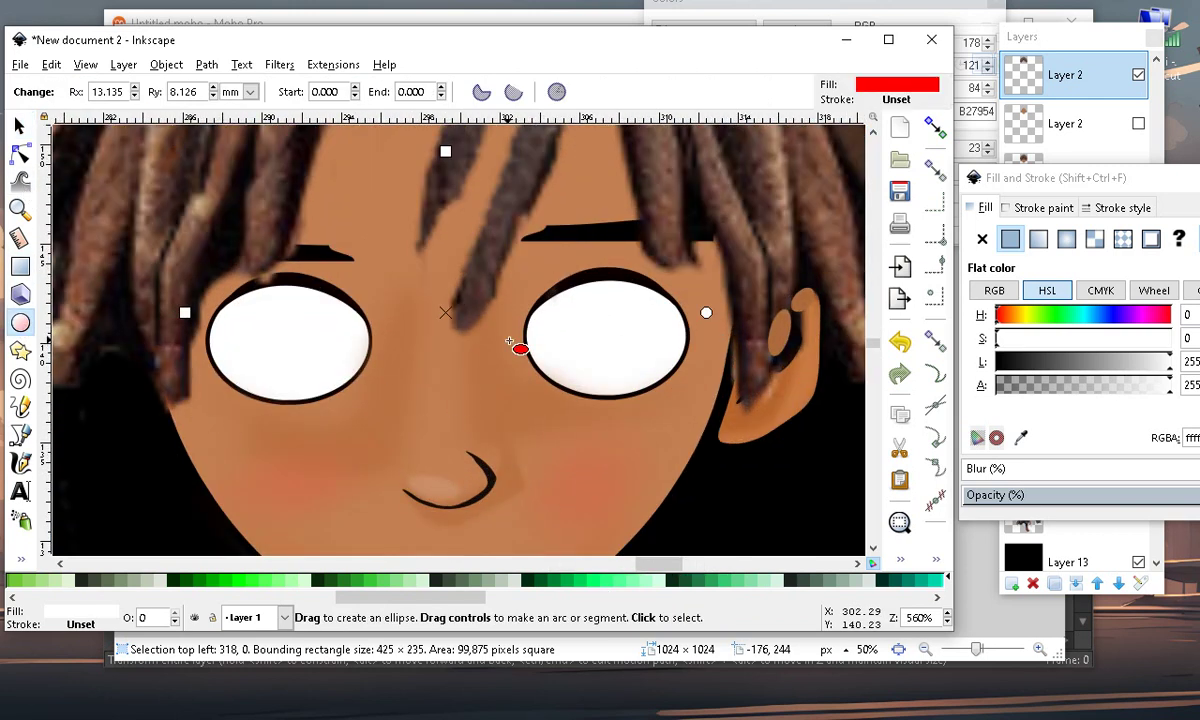
scroll(640, 275, "up", 2)
mouse_move(487, 180)
left_mouse_down()
mouse_move(652, 513)
mouse_move(663, 513)
left_mouse_up()
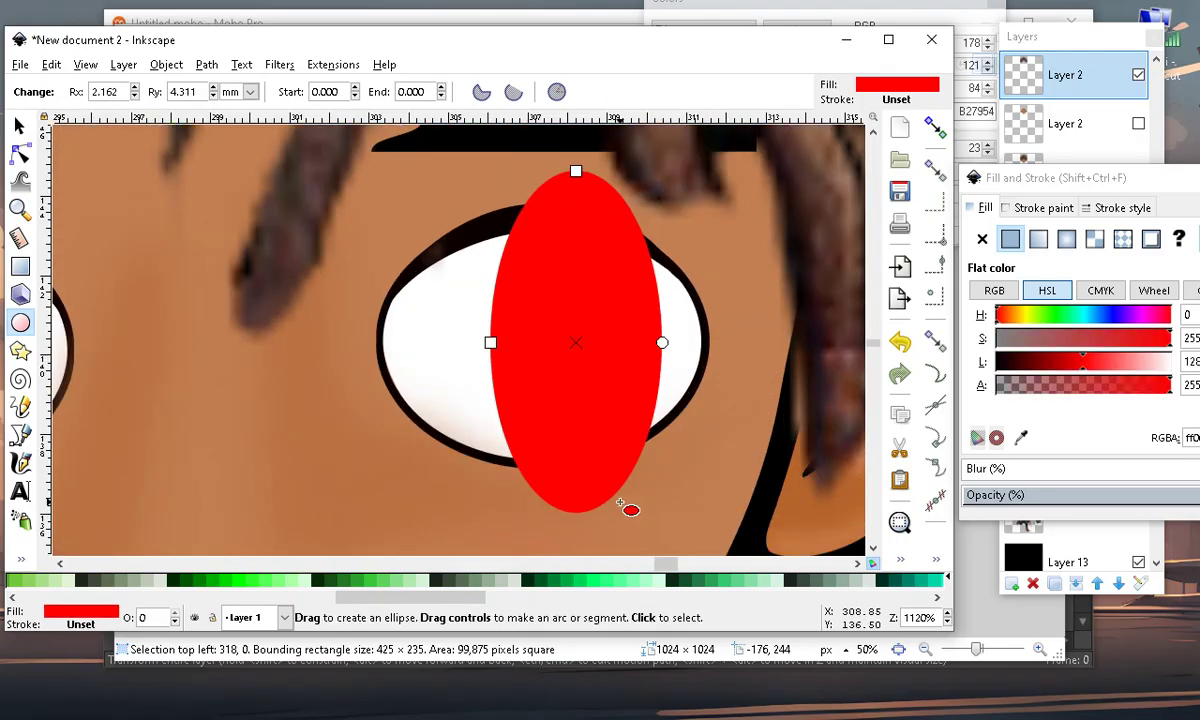
Bucket-fill the outer corner of the eye beside the red ellipse and darken the fill to light grey with lightness 218
left_click(20, 560)
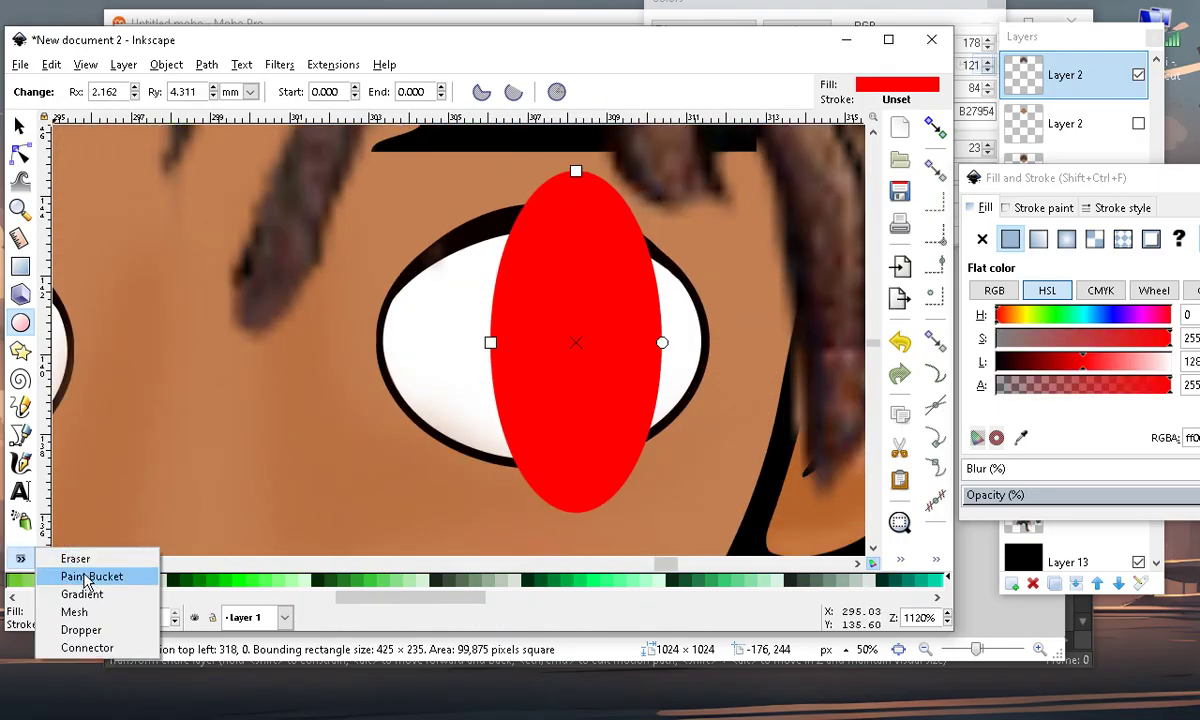
left_click(86, 576)
left_click(684, 315)
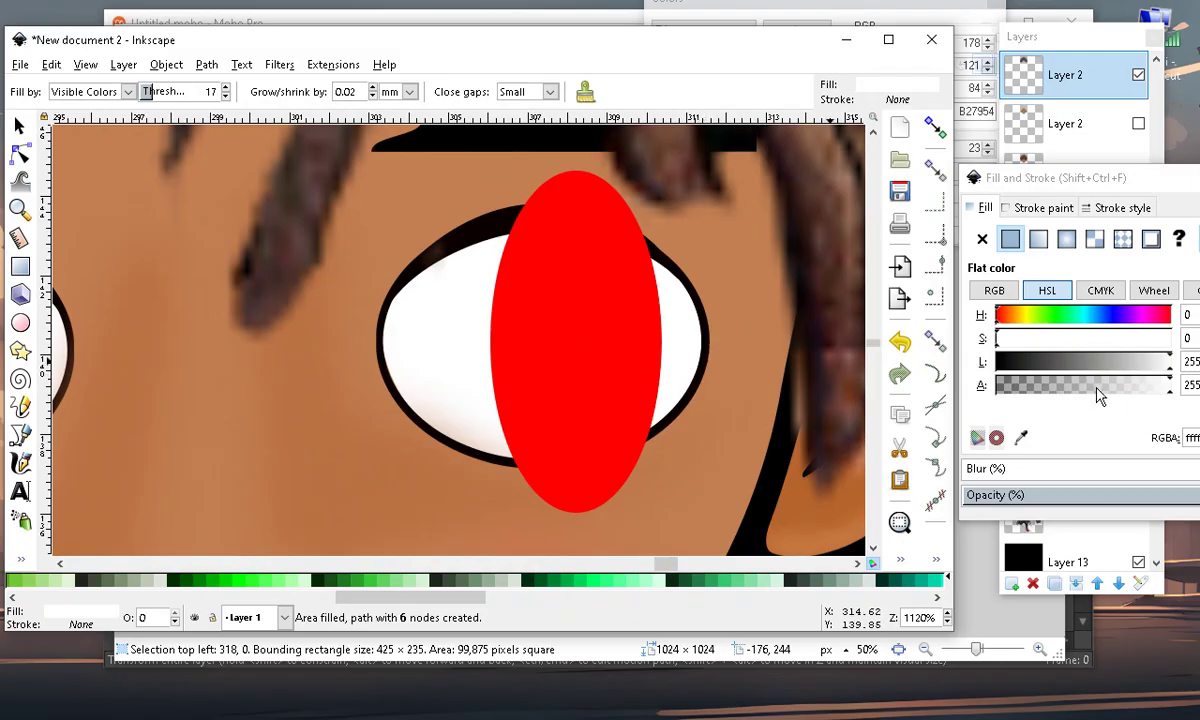
left_click_drag(1170, 373, 1140, 373)
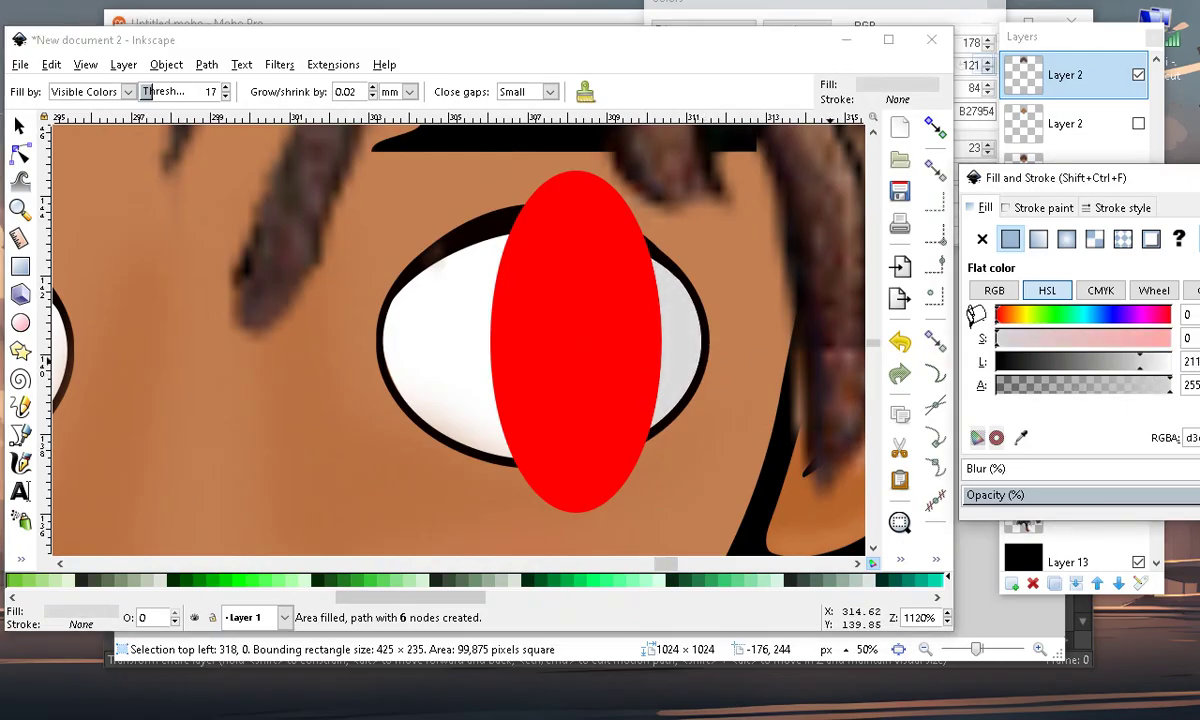
Move the red ellipse off the face and lower the alpha of the grey eye-corner crescent to 156
scroll(215, 155, "down", 2)
left_click(18, 125)
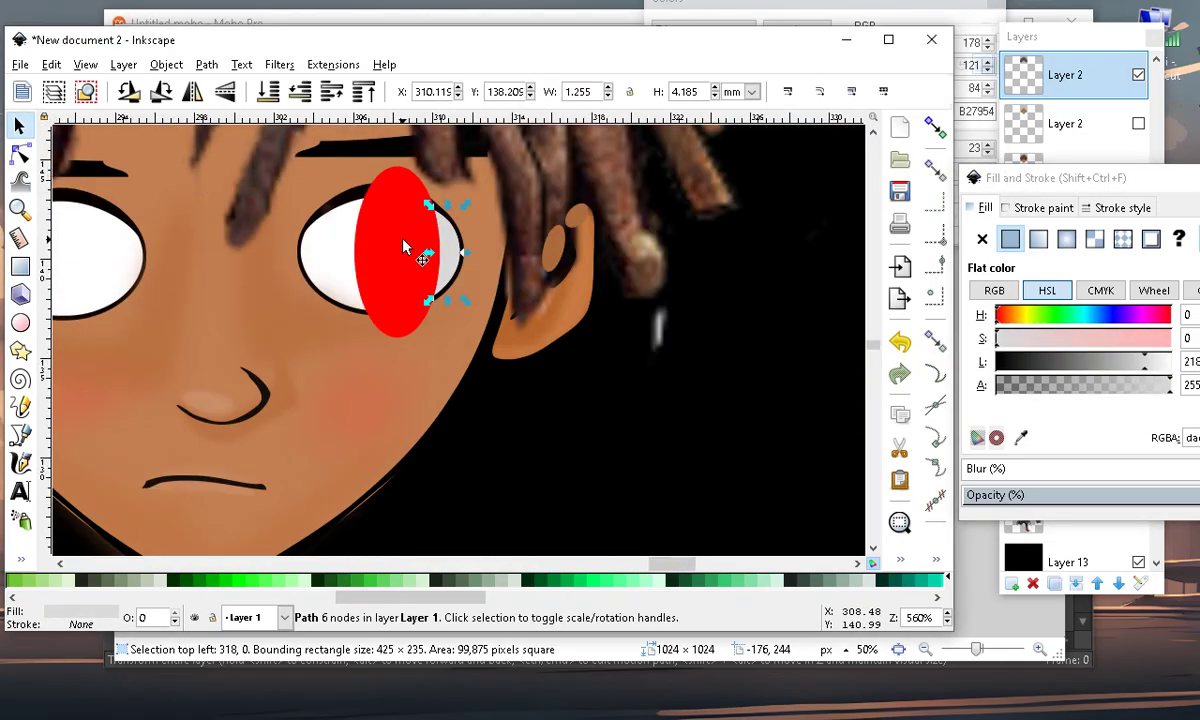
left_click_drag(405, 247, 611, 452)
scroll(433, 215, "up", 2)
left_click(500, 287)
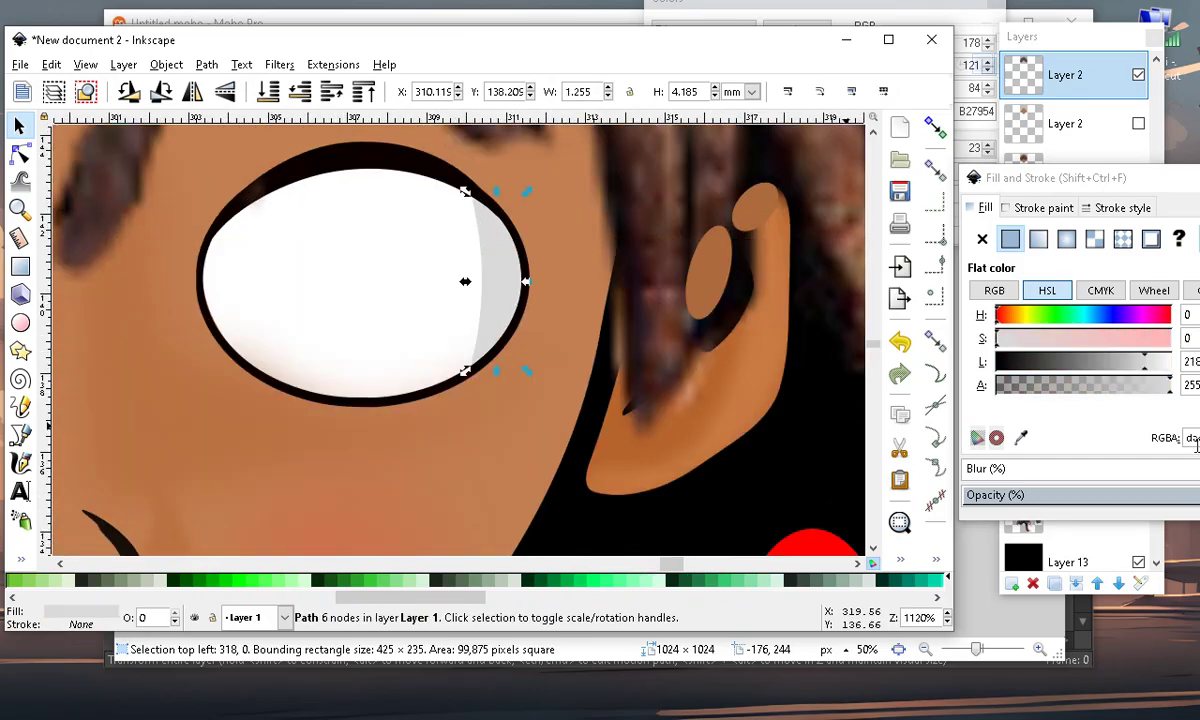
left_click_drag(1163, 393, 1096, 398)
Move the two iris groups from beside the blank head outline onto the cartoon face, just below the white eyes
scroll(530, 330, "down", 4)
left_click(480, 510)
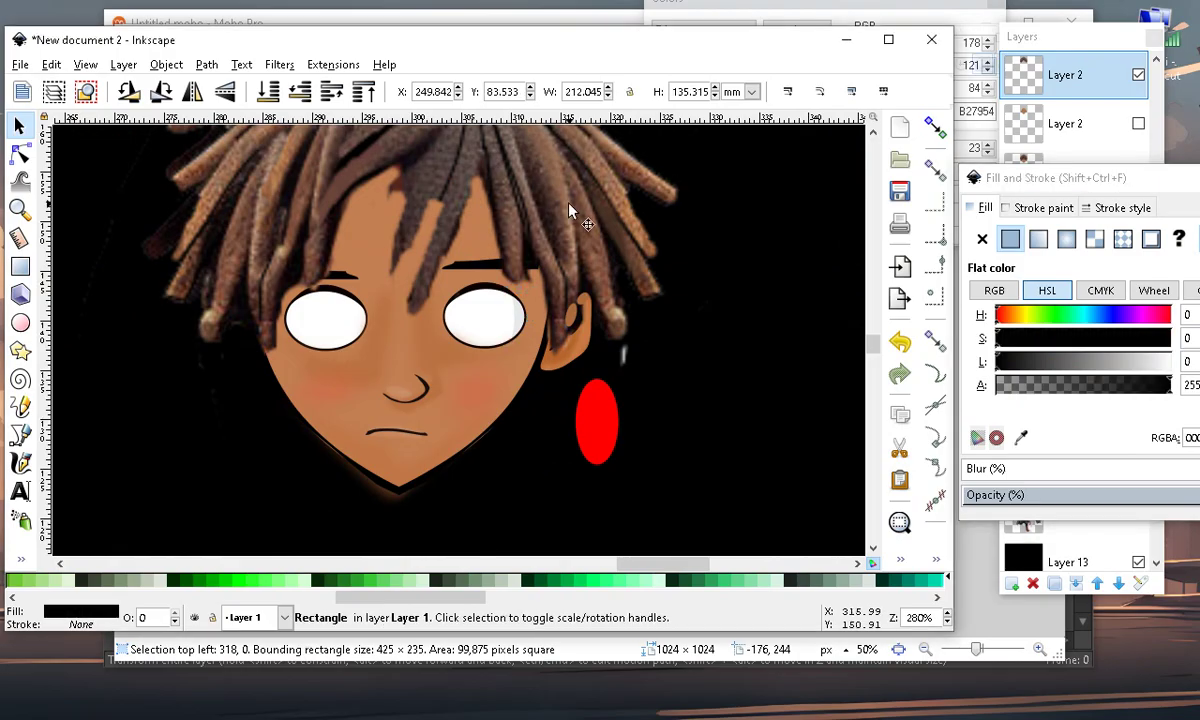
scroll(521, 322, "up", 3)
scroll(490, 310, "down", 6)
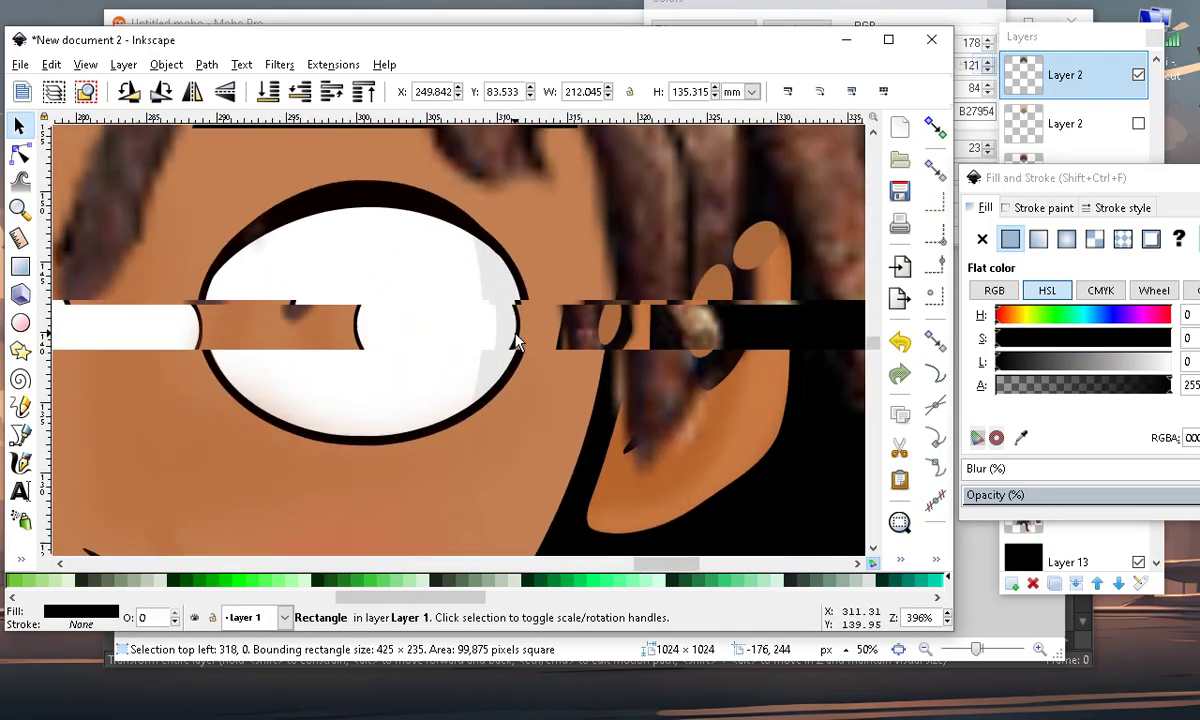
scroll(310, 374, "down", 2)
scroll(118, 153, "up", 2)
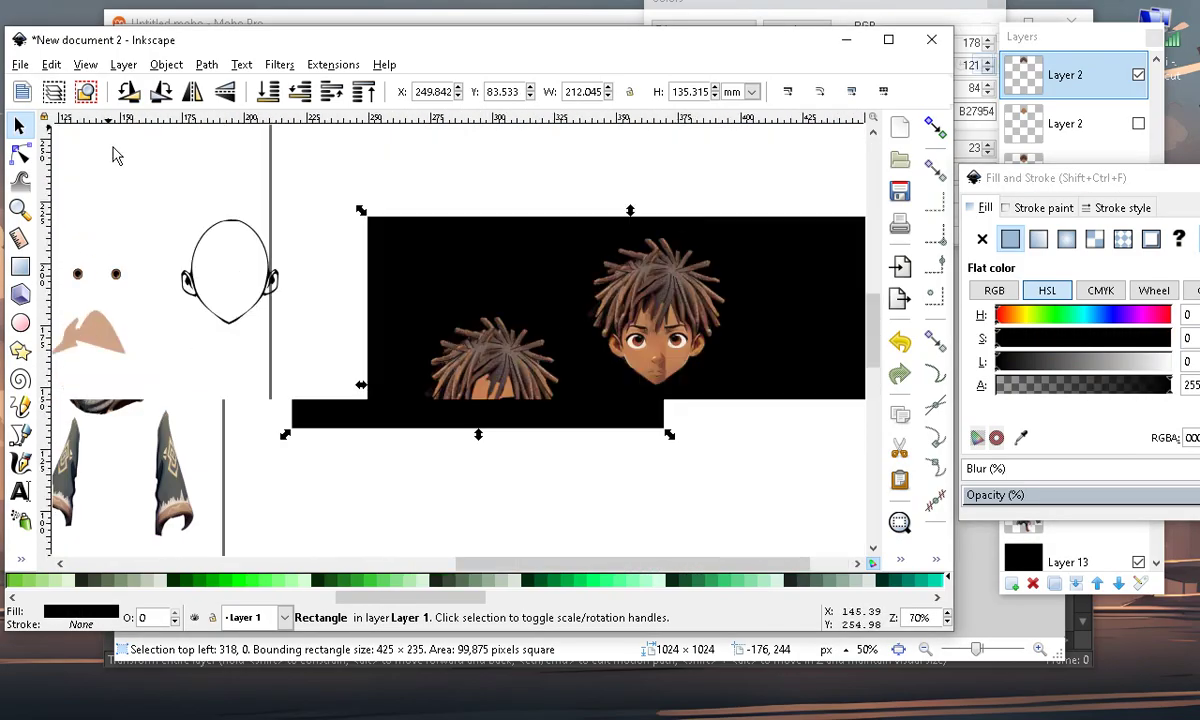
scroll(169, 340, "up", 2)
scroll(233, 308, "down", 2)
left_click_drag(125, 208, 249, 346)
left_click_drag(199, 296, 762, 518)
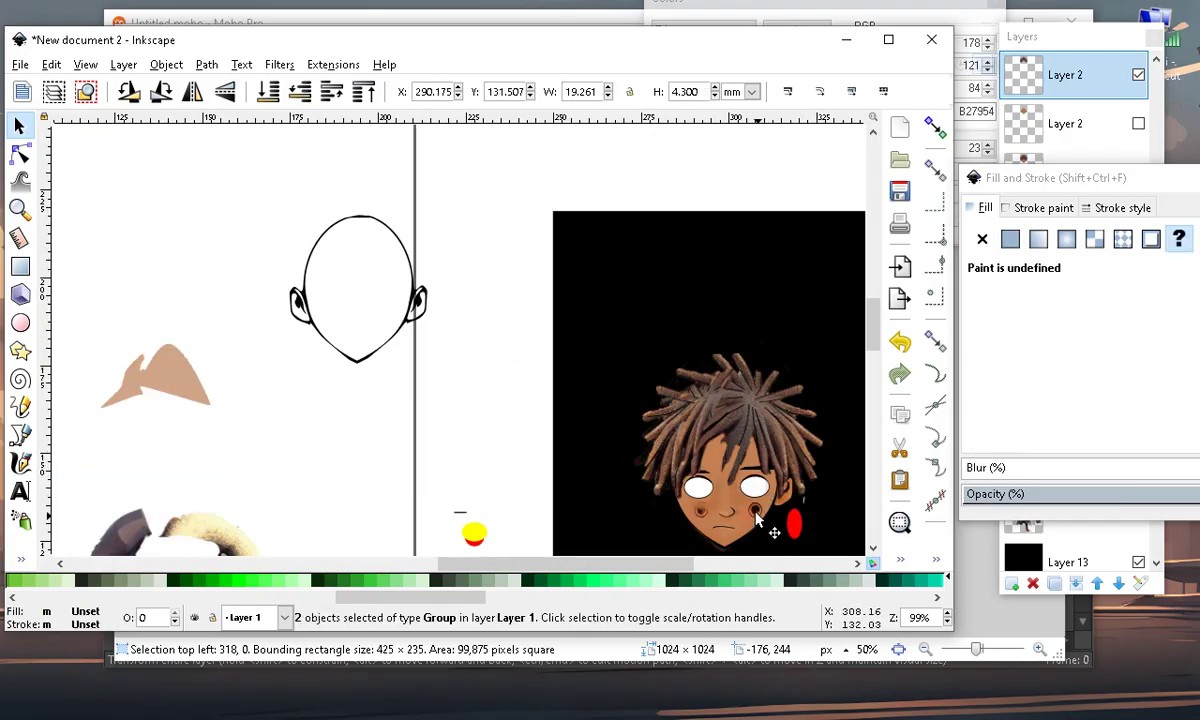
Place the fully visible iris in the ear-side eye and enlarge it to about 4.4 by 4.2 mm
scroll(757, 519, "up", 6)
left_click(697, 487)
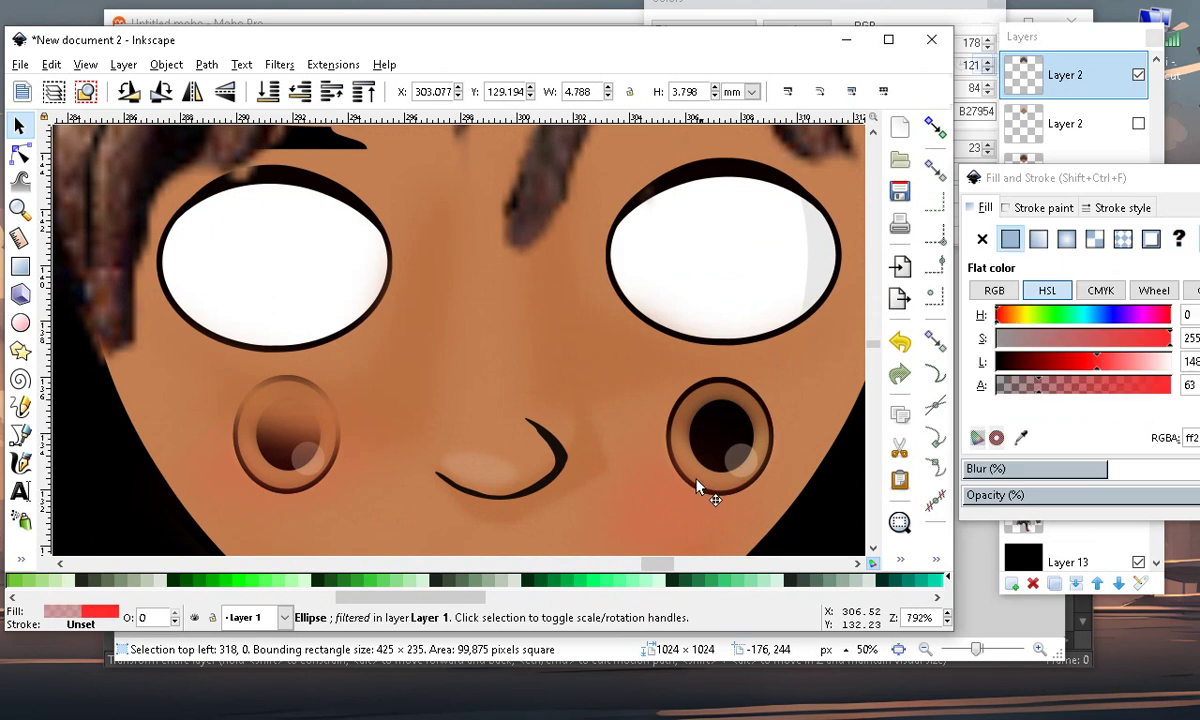
left_click(752, 455)
left_click_drag(747, 415, 740, 240)
scroll(740, 240, "down", 2)
scroll(700, 300, "up", 2)
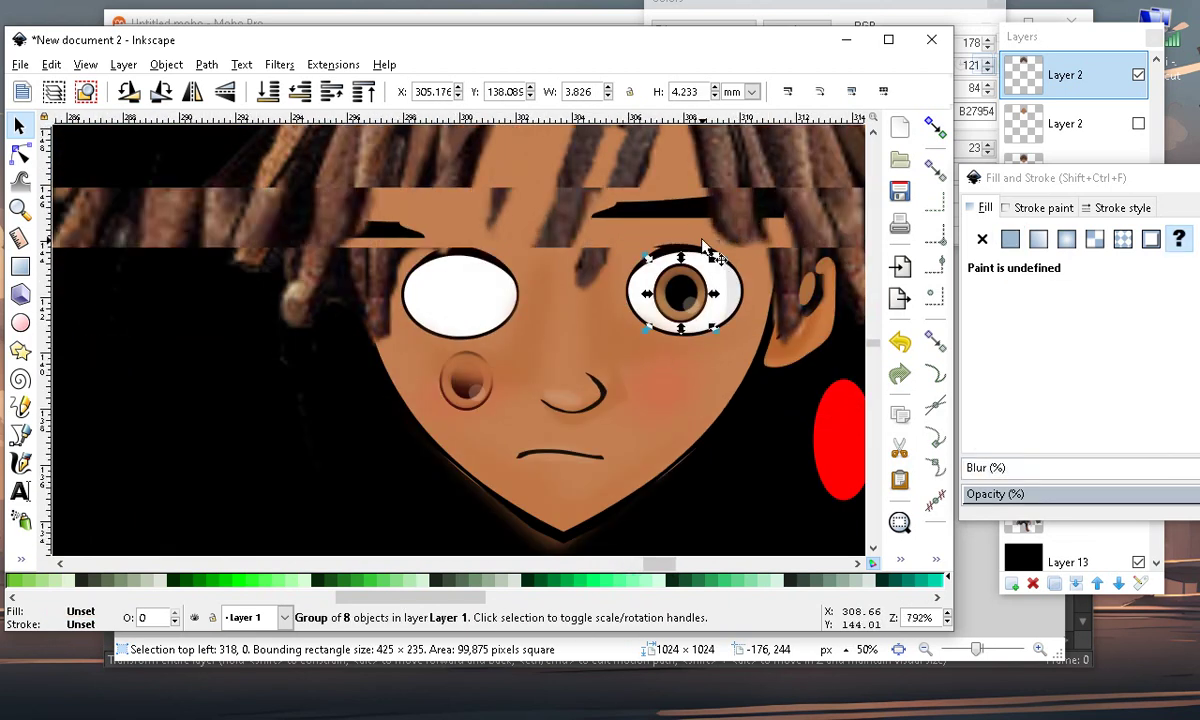
left_click_drag(665, 420, 740, 420)
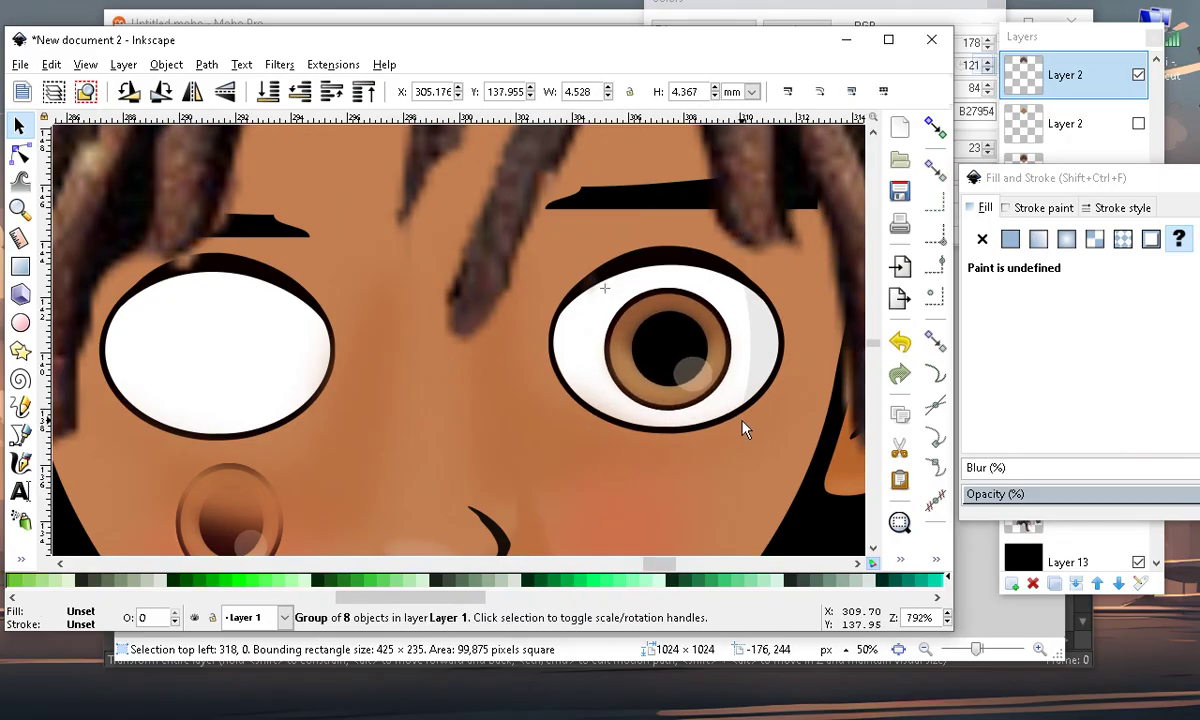
scroll(537, 362, "down", 2)
scroll(431, 498, "down", 1)
scroll(420, 483, "up", 1)
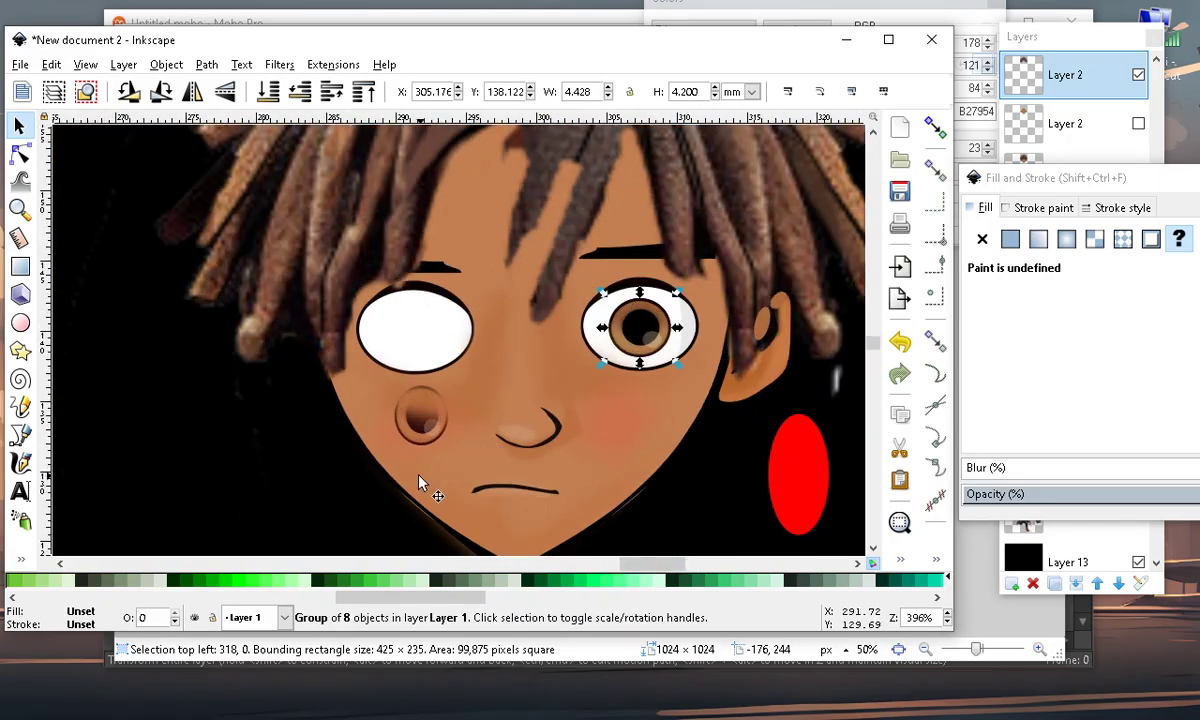
Move the blush and the spare iris from the cheek below the empty eye out onto the black backdrop
left_click(422, 433)
left_click_drag(430, 441, 272, 448)
left_click(418, 425)
left_click(418, 425)
left_click_drag(420, 430, 61, 435)
Rotate the iris group in the eye by 180 degrees to put its highlight on the upper inner side
scroll(538, 377, "up", 2)
scroll(578, 372, "up", 2)
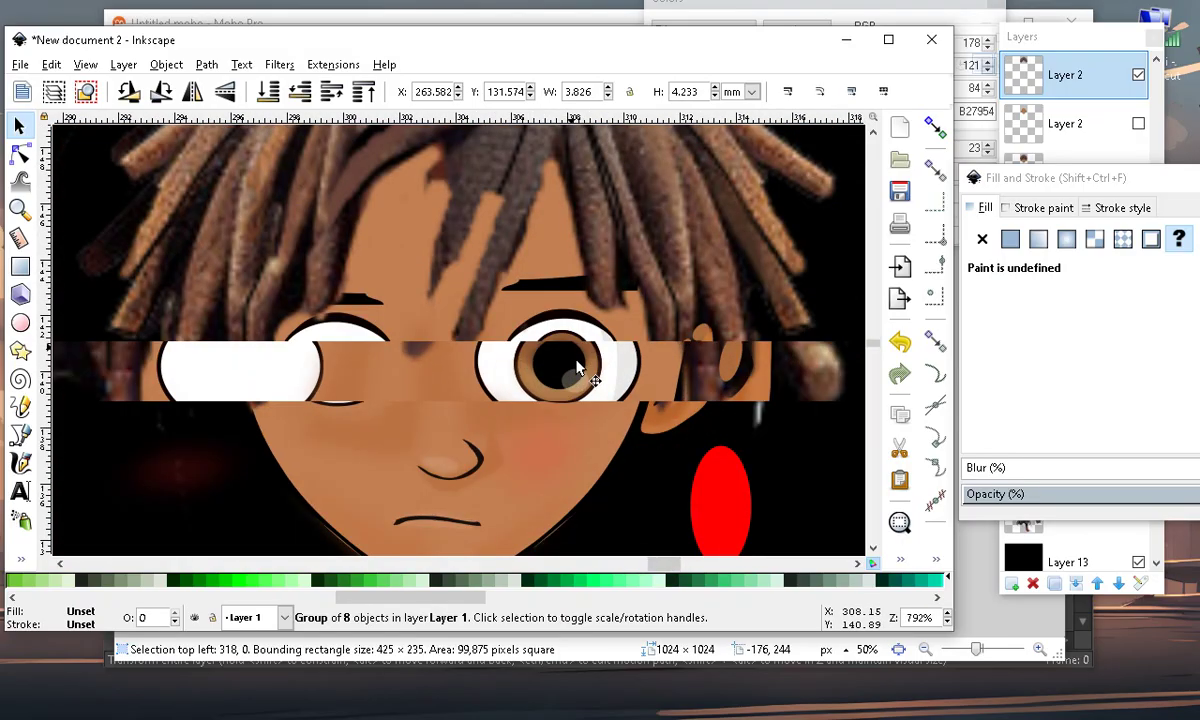
left_click(569, 378)
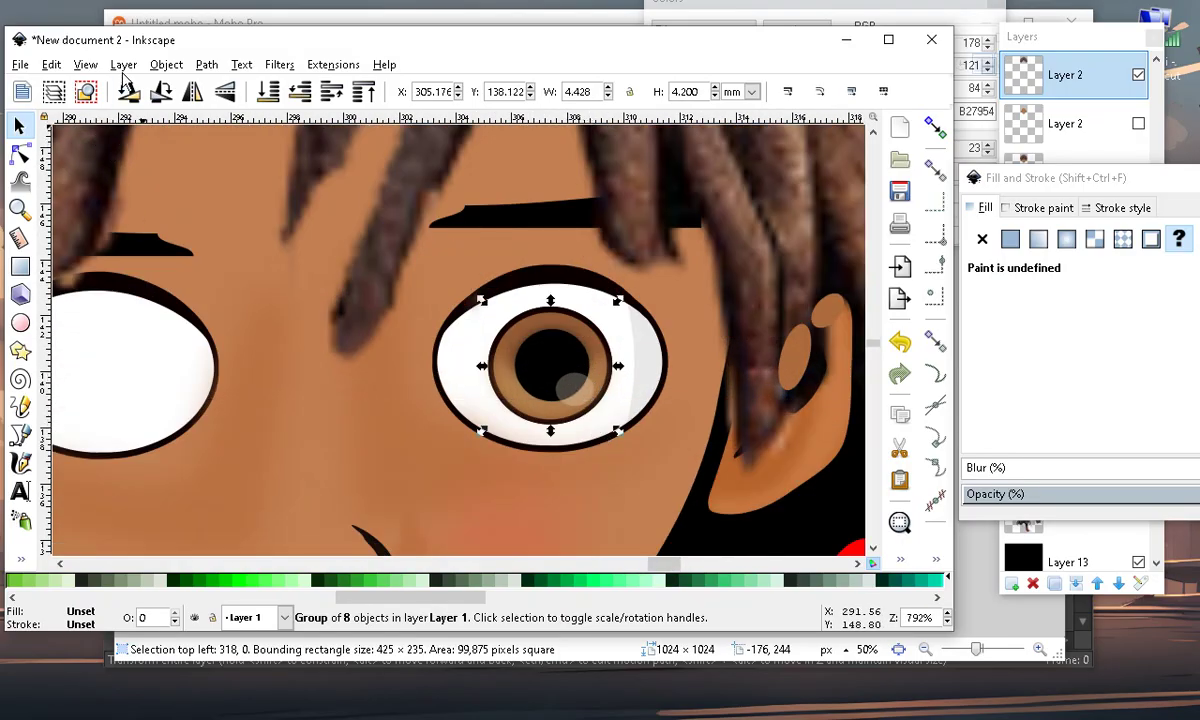
key("shift+ctrl+n")
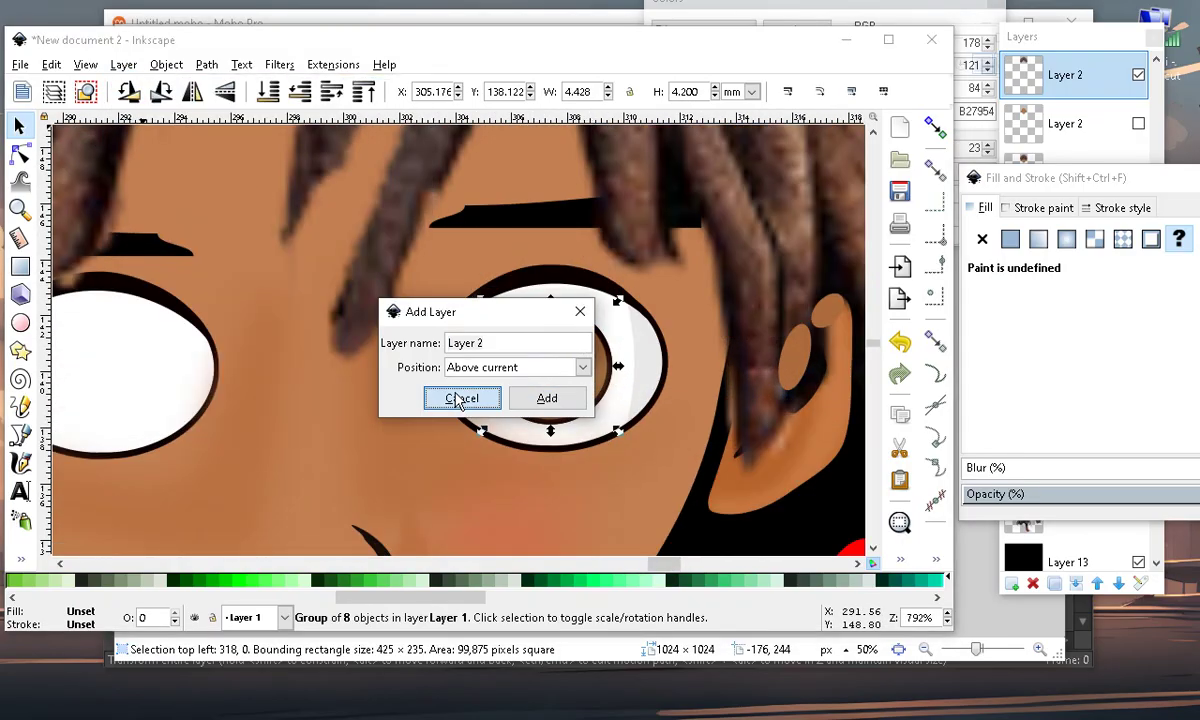
left_click(463, 396)
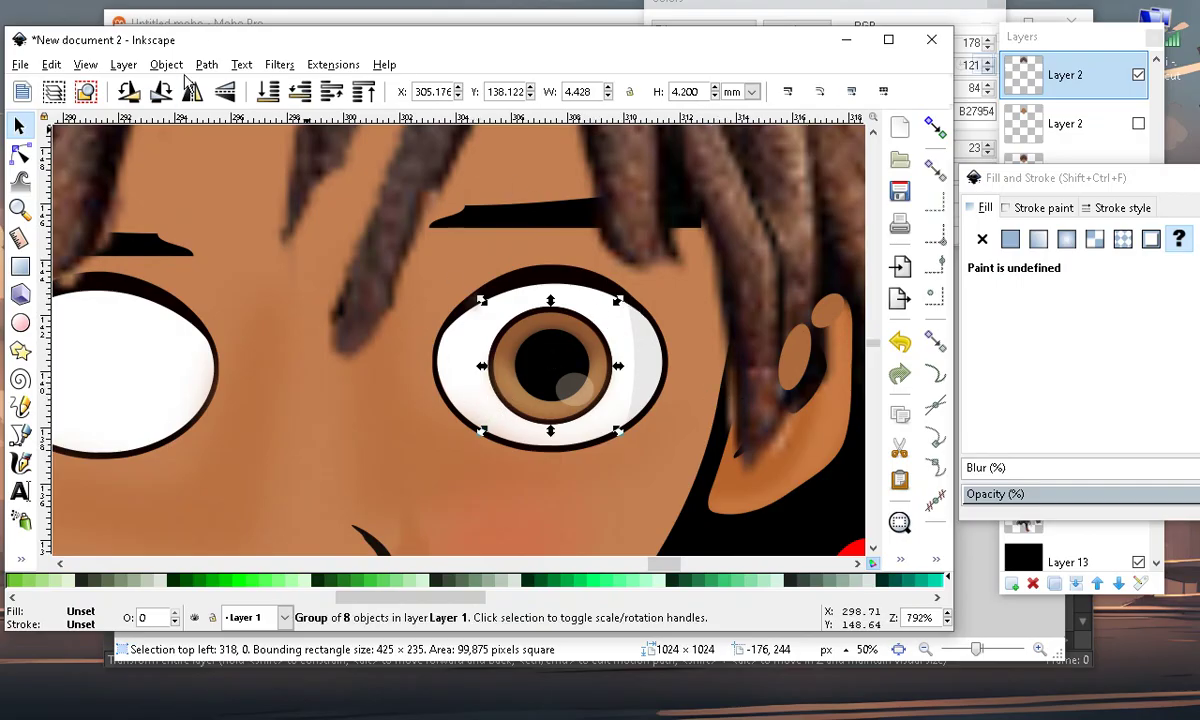
left_click(129, 92)
left_click(129, 92)
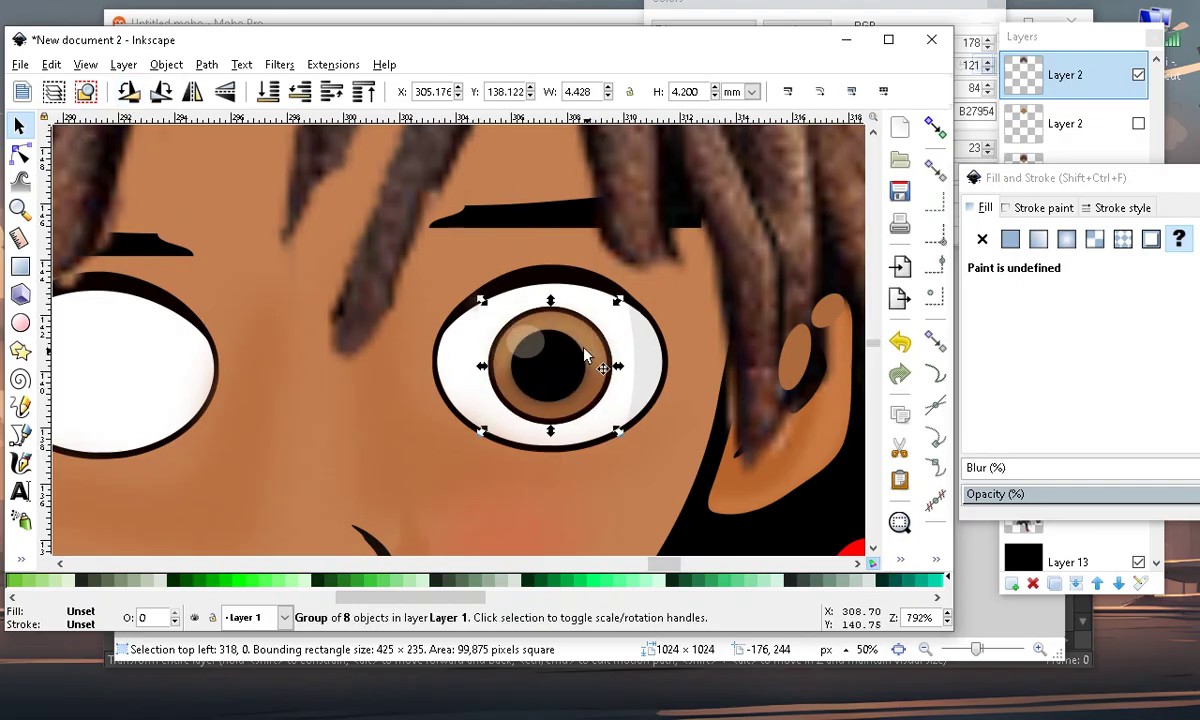
Stretch the iris slightly taller to make it nearly round within the eye
scroll(528, 310, "up", 1)
mouse_move(555, 295)
left_mouse_down()
mouse_move(554, 279)
mouse_move(556, 289)
left_mouse_up()
left_click(563, 298)
scroll(561, 310, "down", 3)
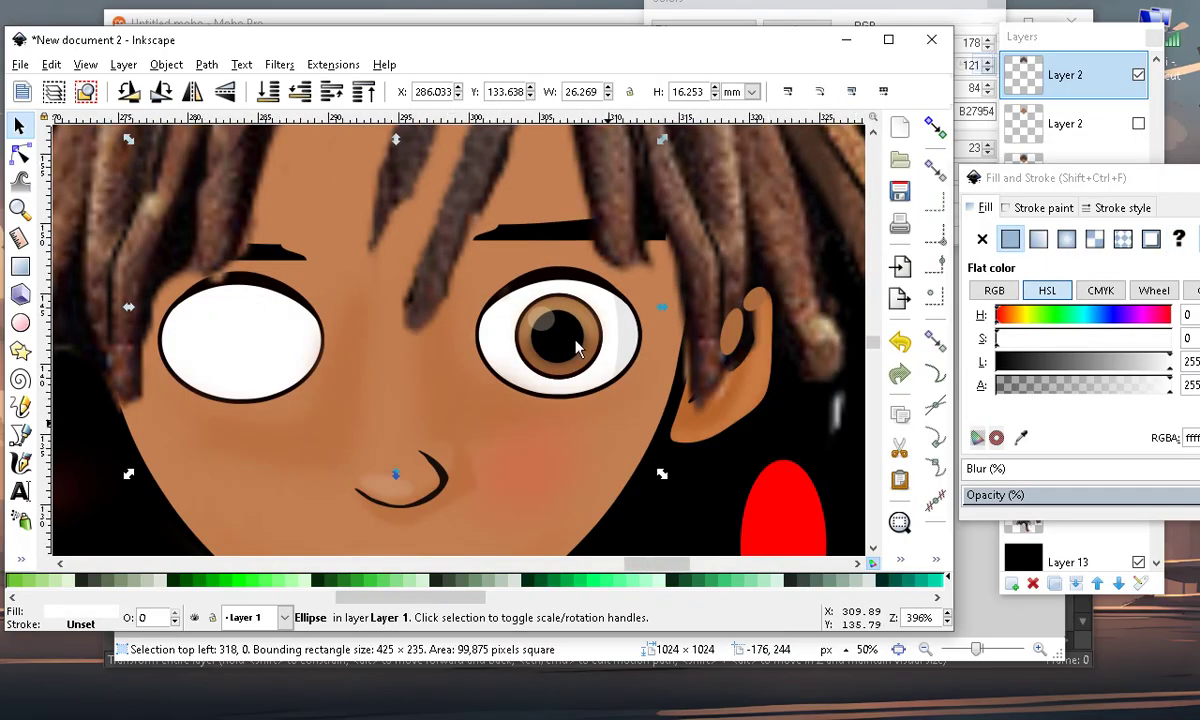
scroll(576, 346, "down", 3)
scroll(578, 360, "up", 6)
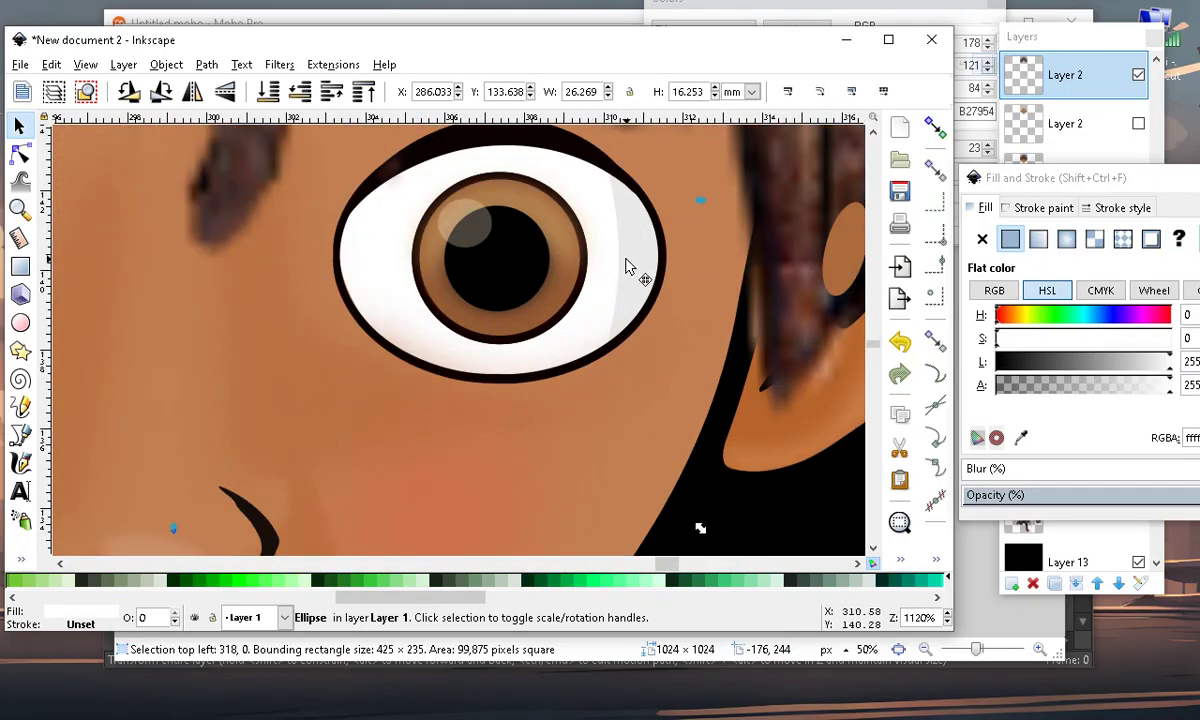
Duplicate the grey eye-corner crescent, flip the copy horizontally and place it in the inner corner of the same eye
left_click(640, 223)
left_click(51, 64)
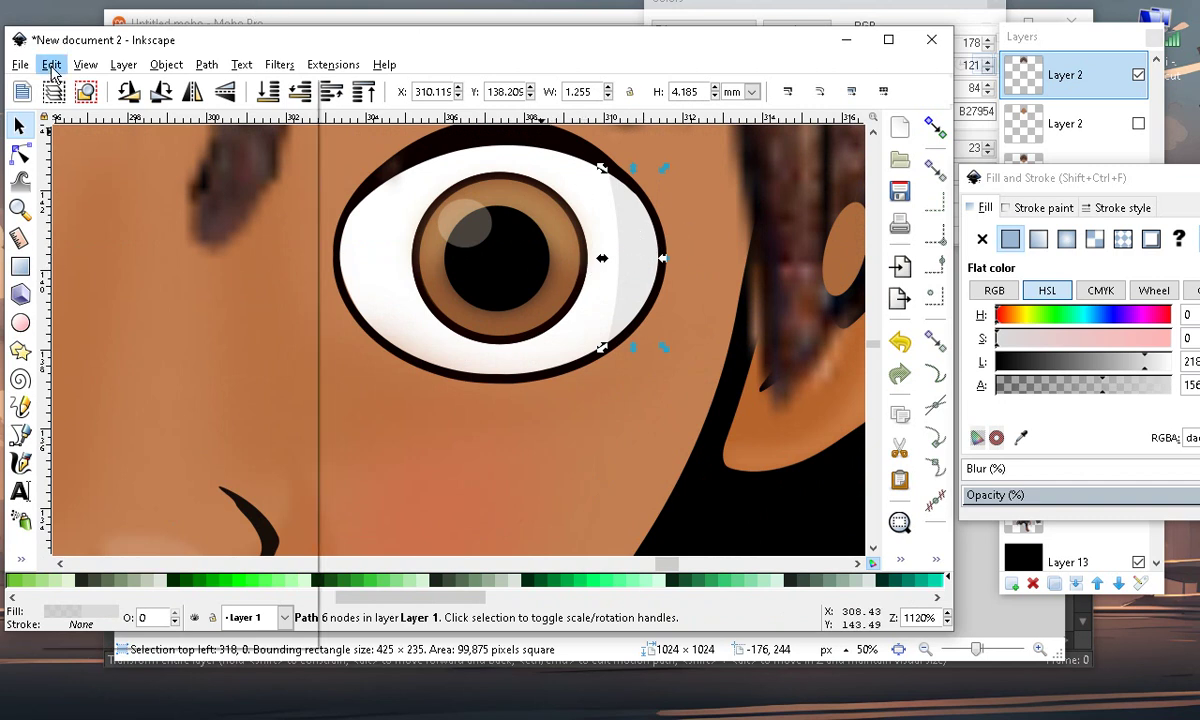
left_click(125, 301)
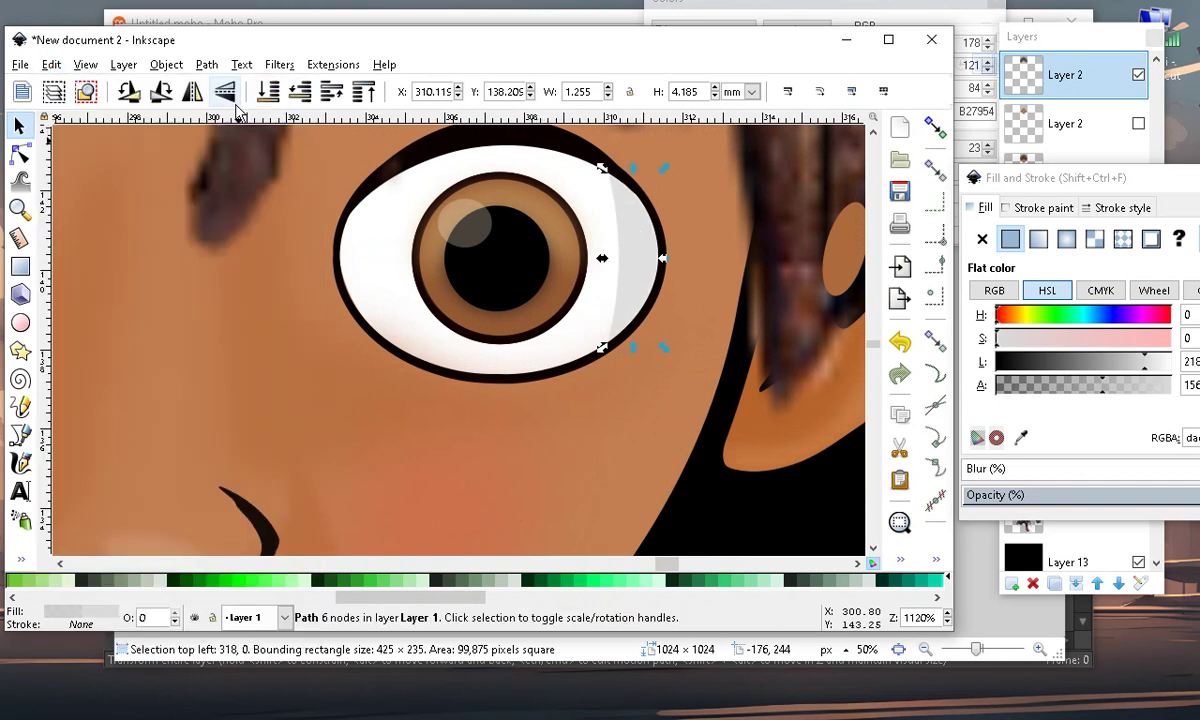
left_click(192, 91)
left_click_drag(595, 220, 355, 250)
scroll(404, 298, "down", 2)
scroll(426, 284, "up", 2)
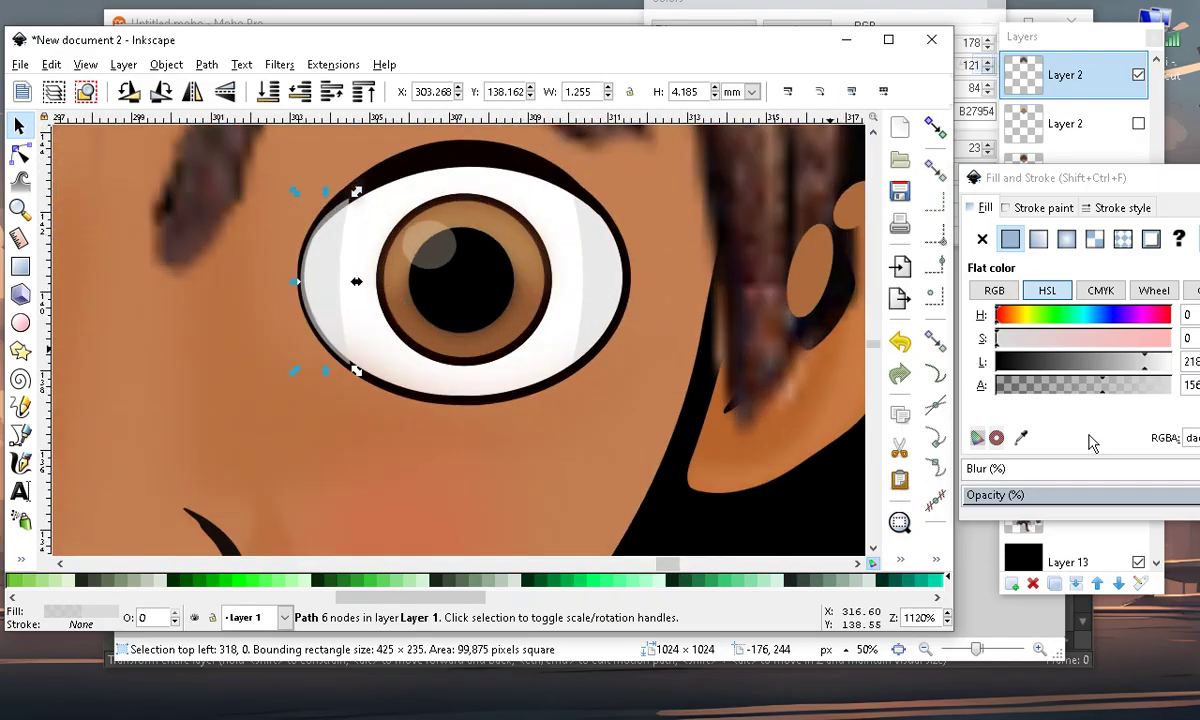
Apply a slight blur to both grey crescents at the inner and outer corners of the eye
left_click_drag(977, 471, 990, 478)
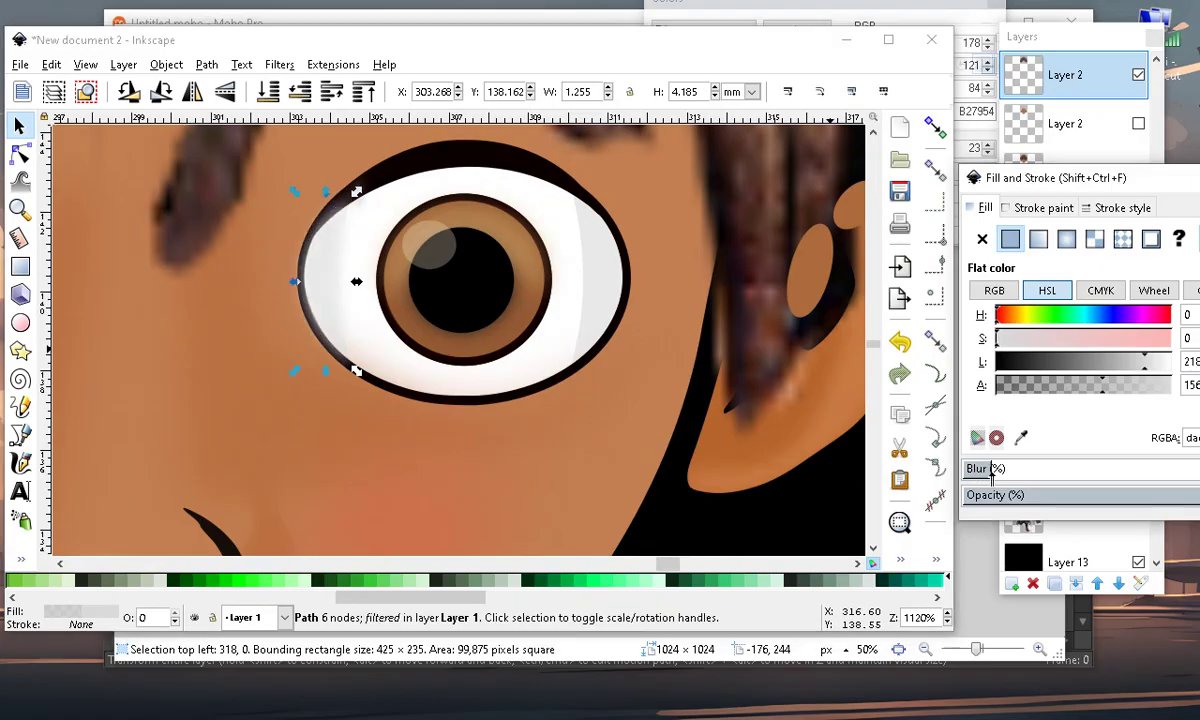
scroll(423, 281, "up", 2, "ctrl")
scroll(435, 340, "down", 4, "ctrl")
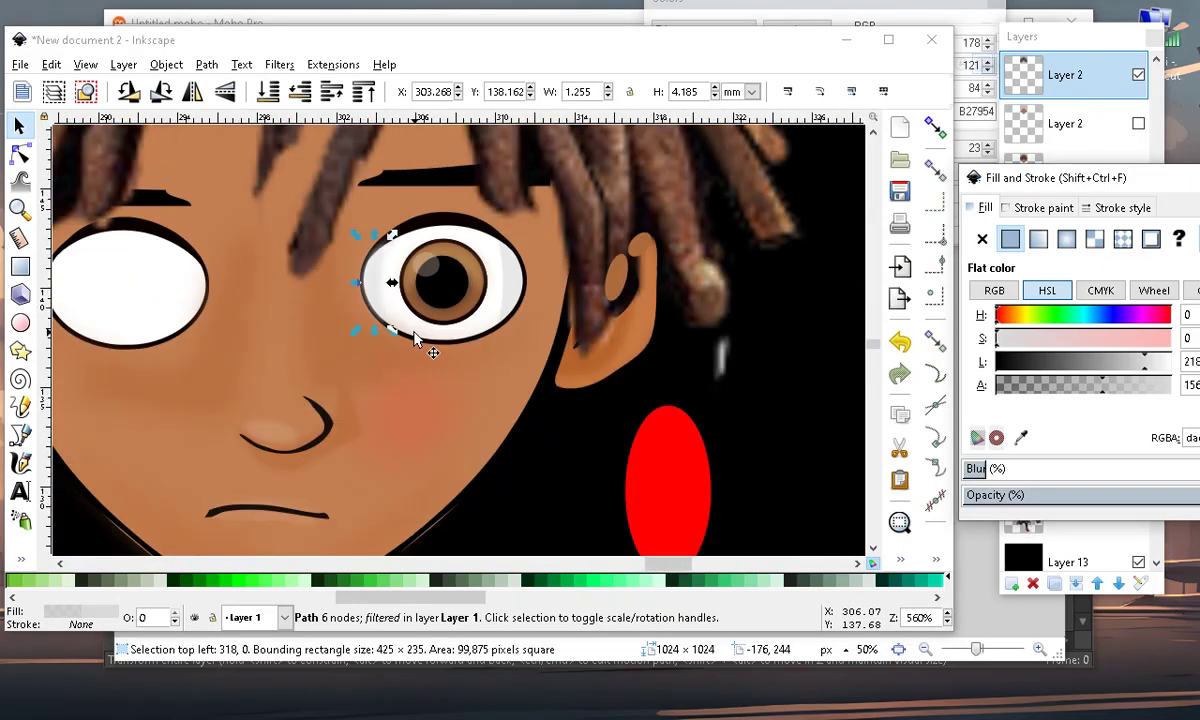
left_click(434, 292)
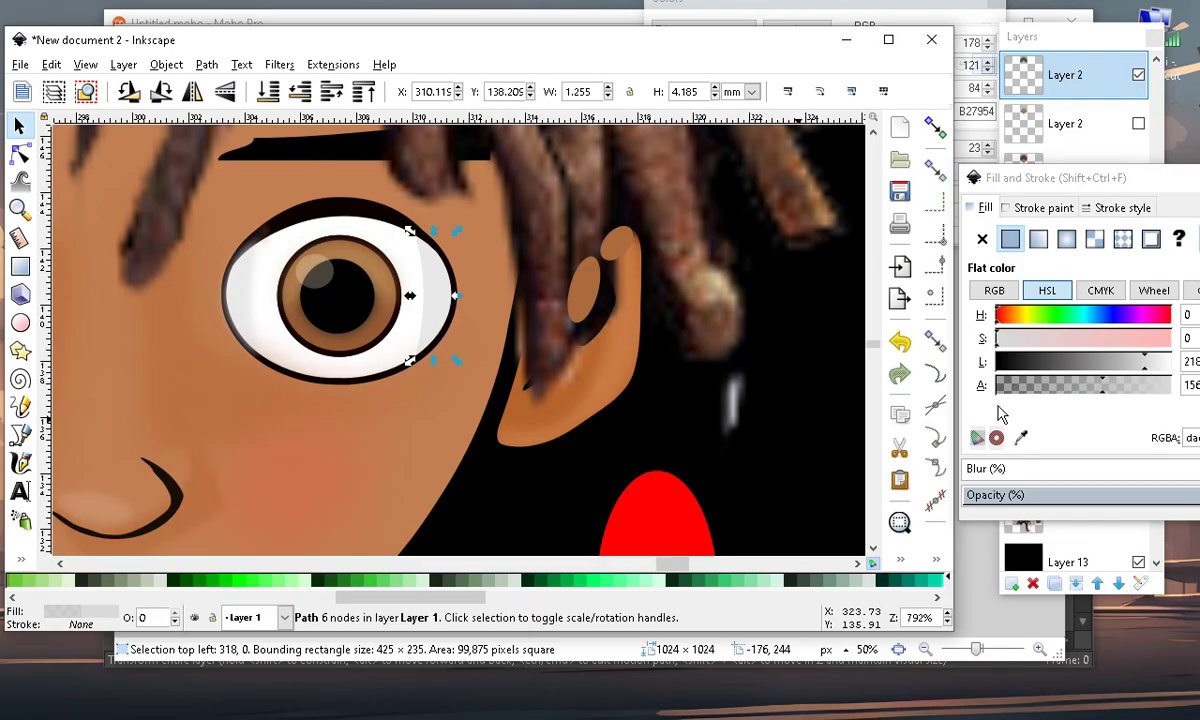
left_click(977, 471)
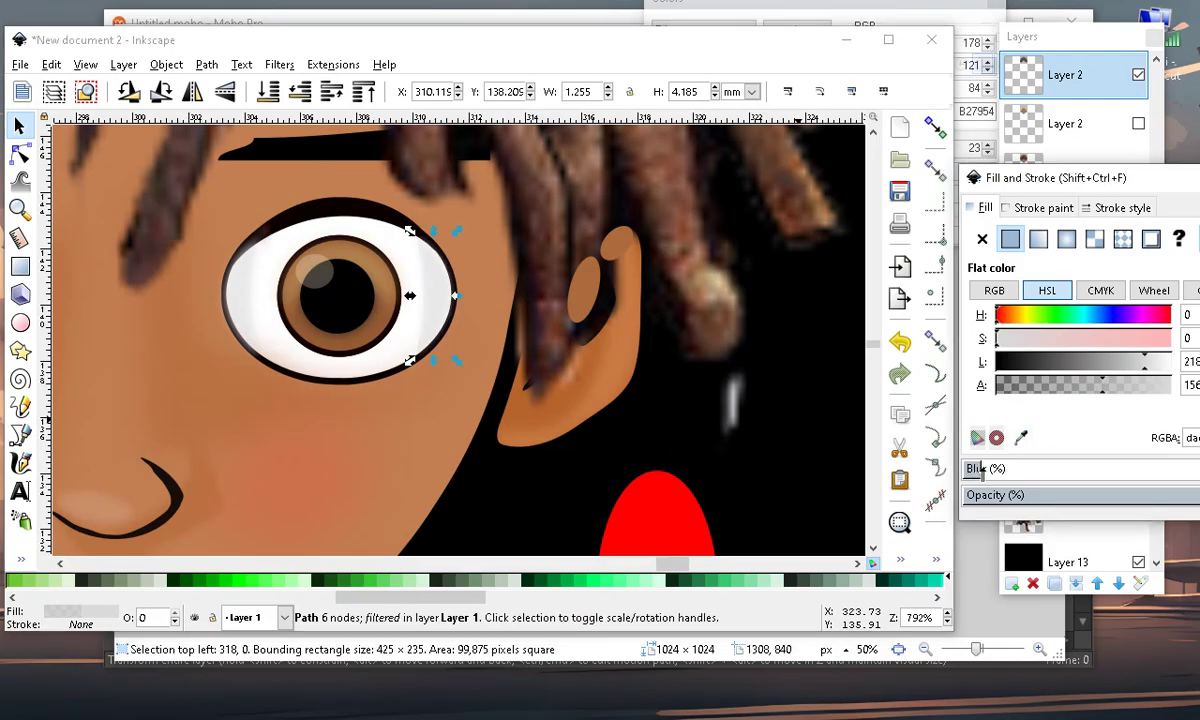
Examine the softened corner shading and iris up close and against the whole face
scroll(589, 370, "down", 3, "ctrl")
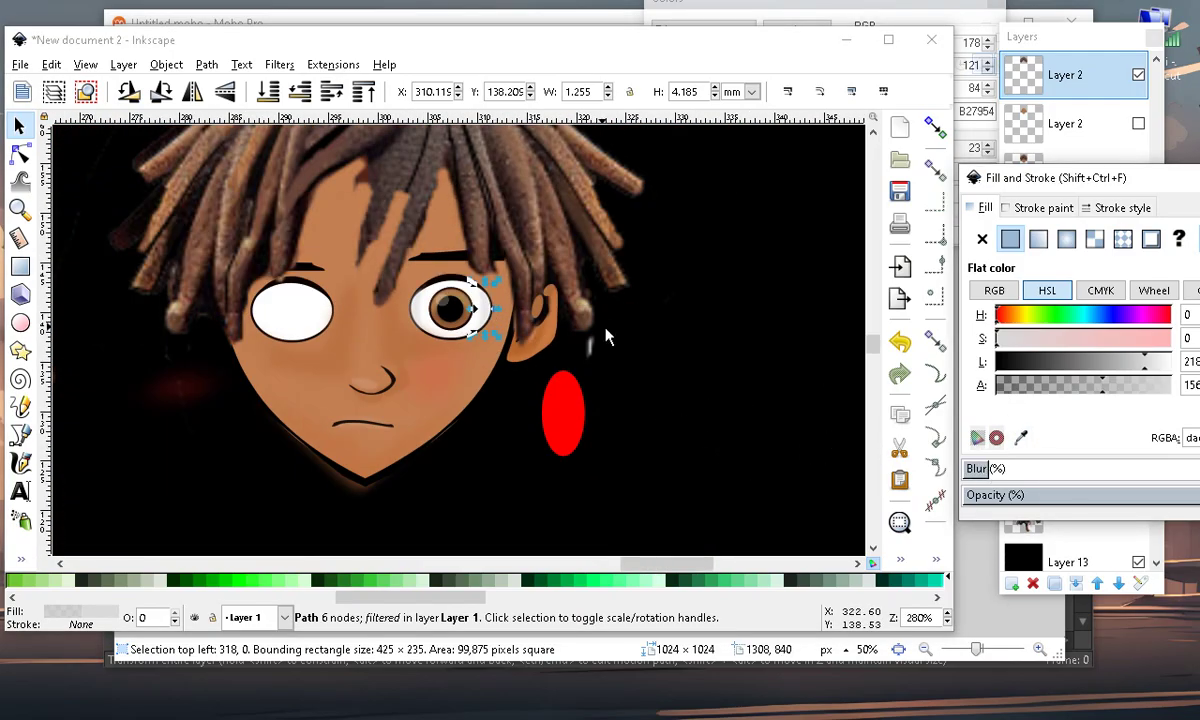
scroll(605, 335, "down", 2, "ctrl")
left_click(136, 308)
scroll(455, 320, "up", 4, "ctrl")
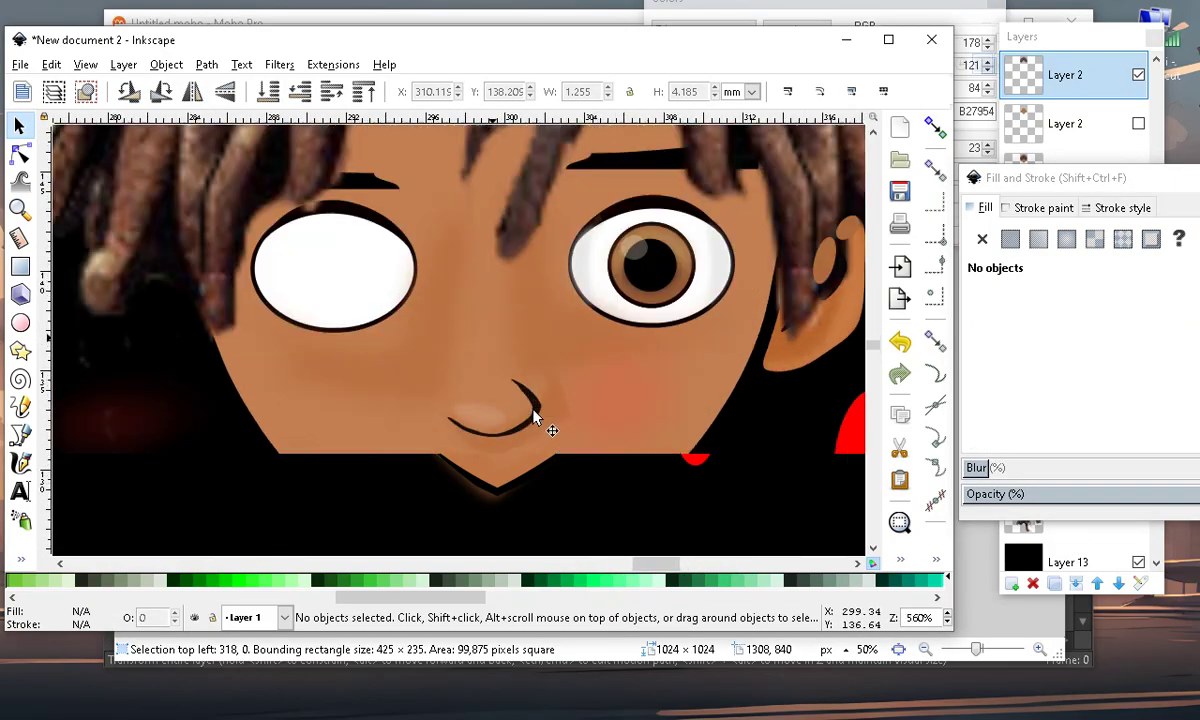
scroll(536, 322, "down", 1, "ctrl")
scroll(620, 237, "up", 2, "ctrl")
scroll(603, 268, "down", 3, "ctrl")
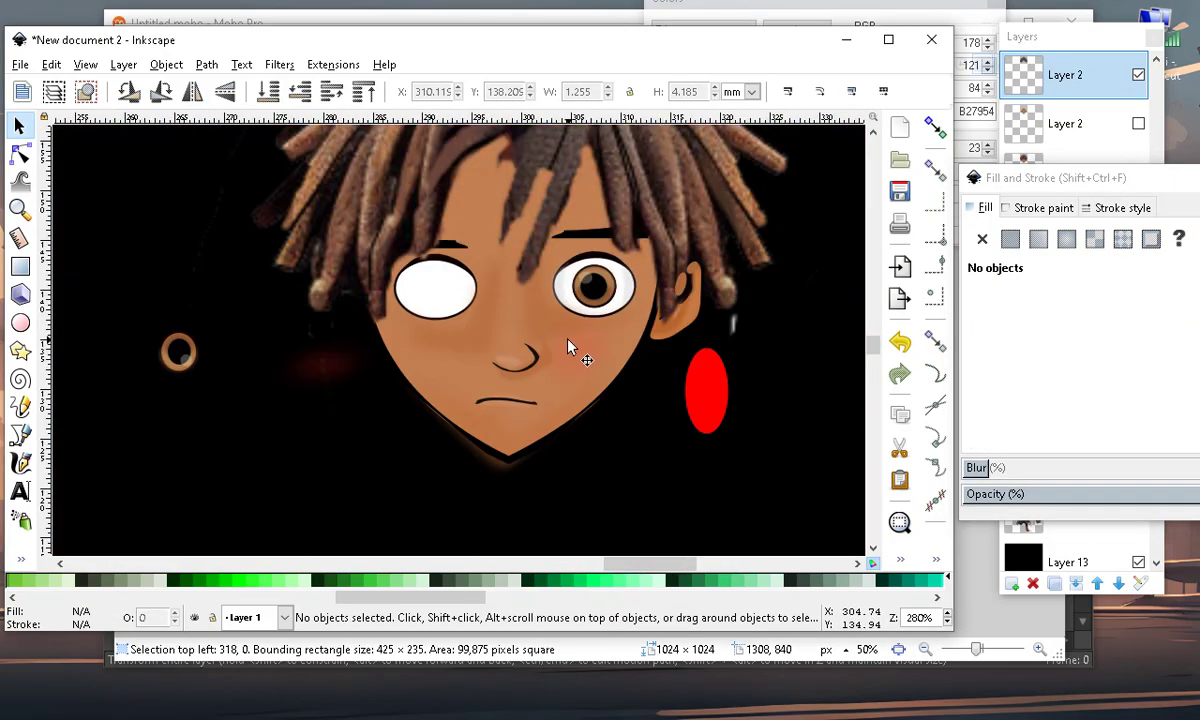
scroll(515, 289, "up", 2, "ctrl")
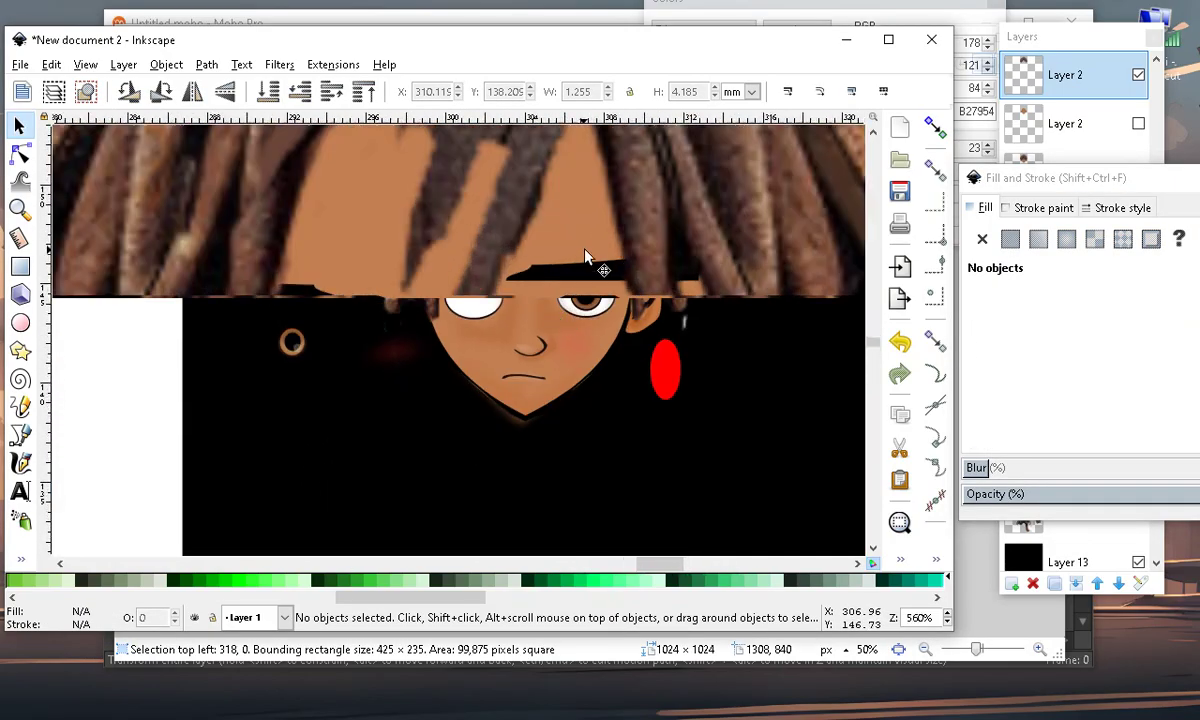
scroll(533, 343, "down", 3, "ctrl")
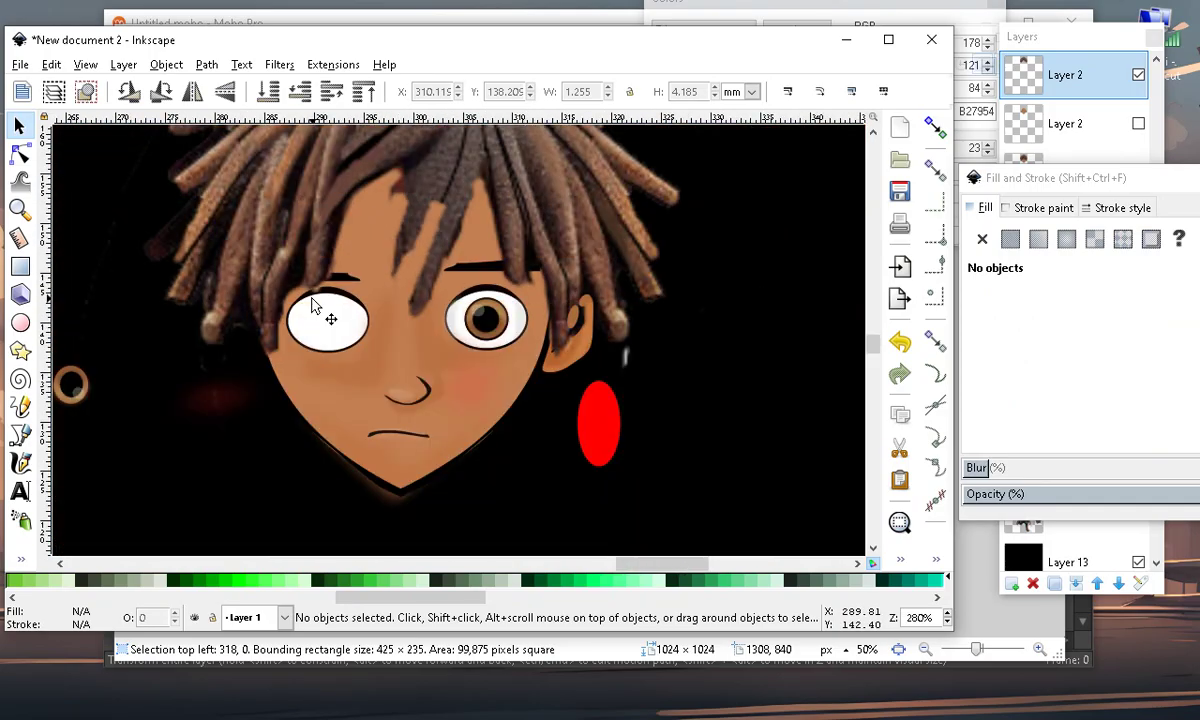
Move the reference head image down beside the cartoon face to compare the eyes
left_click(812, 183)
left_click_drag(812, 183, 705, 355)
scroll(656, 271, "up", 2, "ctrl")
scroll(658, 371, "down", 1, "ctrl")
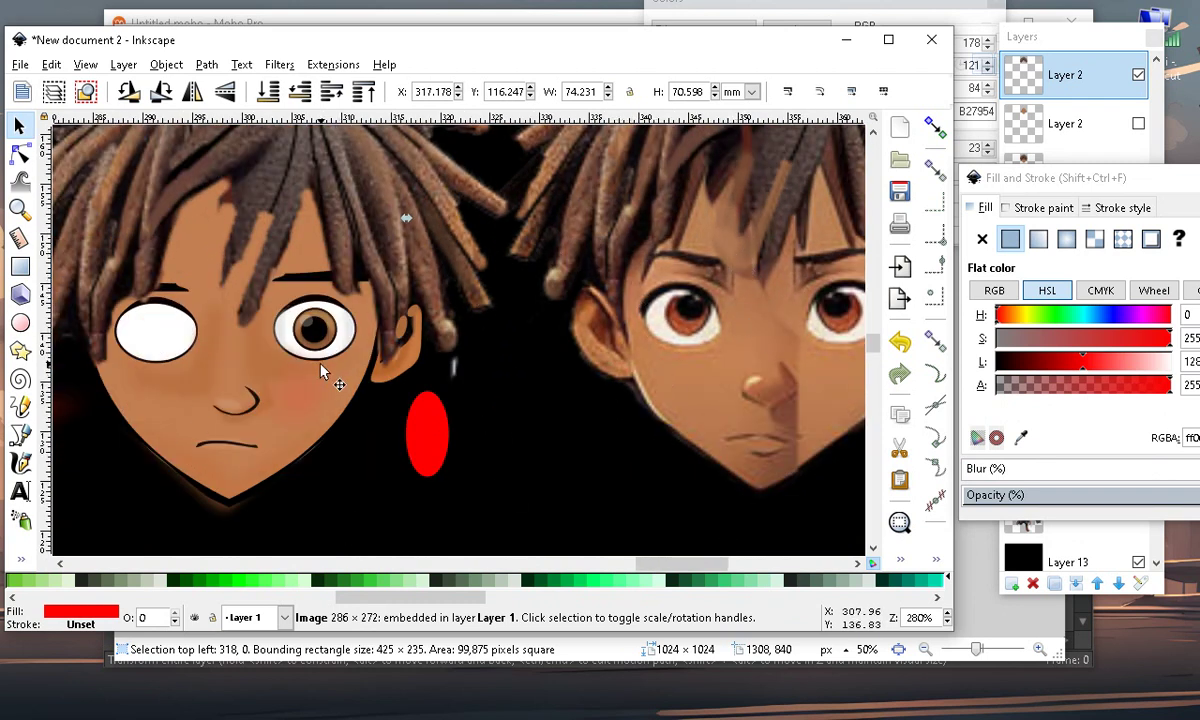
Compare the cartoon face's finished and unfinished eyes and skin shading up close and beside the reference head
scroll(683, 345, "down", 1, "ctrl")
scroll(350, 365, "up", 2, "ctrl")
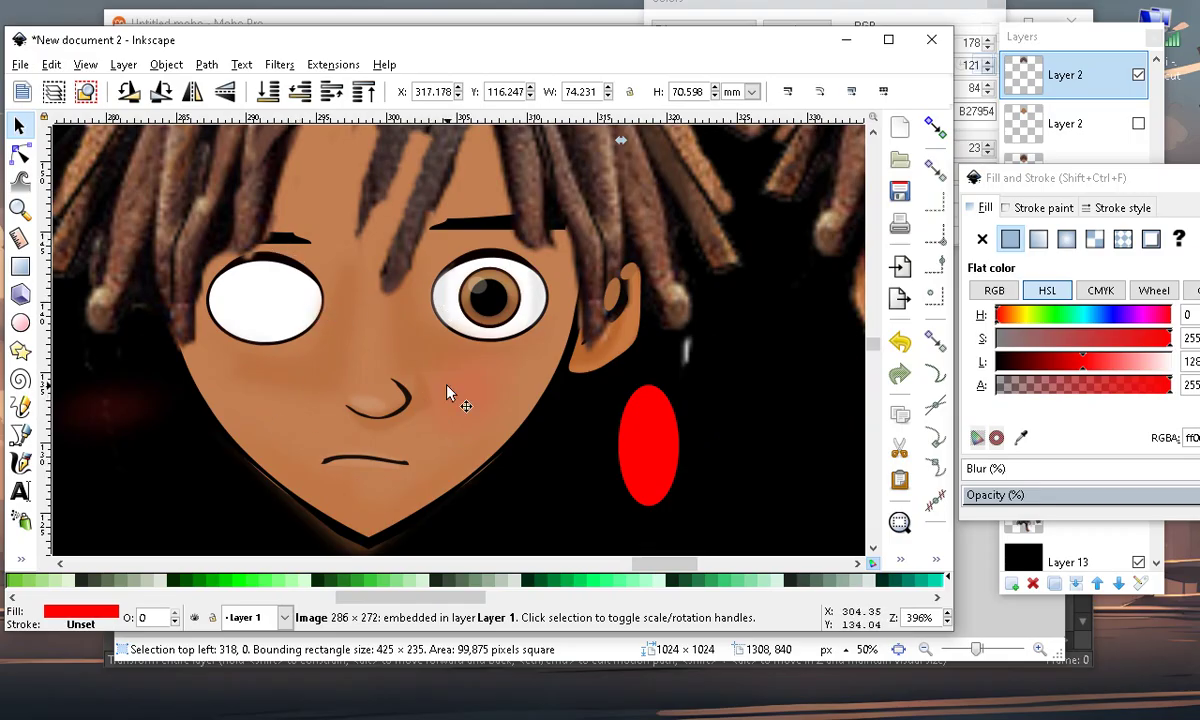
scroll(443, 342, "up", 3, "ctrl")
scroll(522, 325, "down", 3, "ctrl")
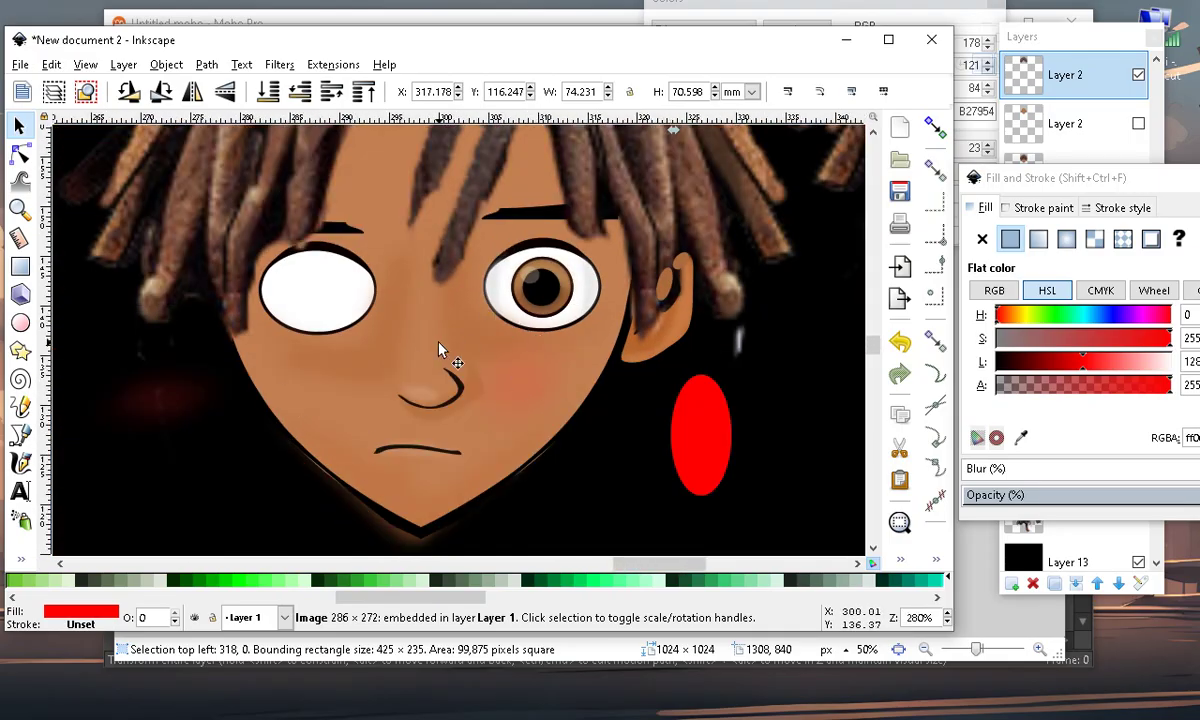
scroll(411, 320, "down", 2, "ctrl")
scroll(397, 341, "up", 2, "ctrl")
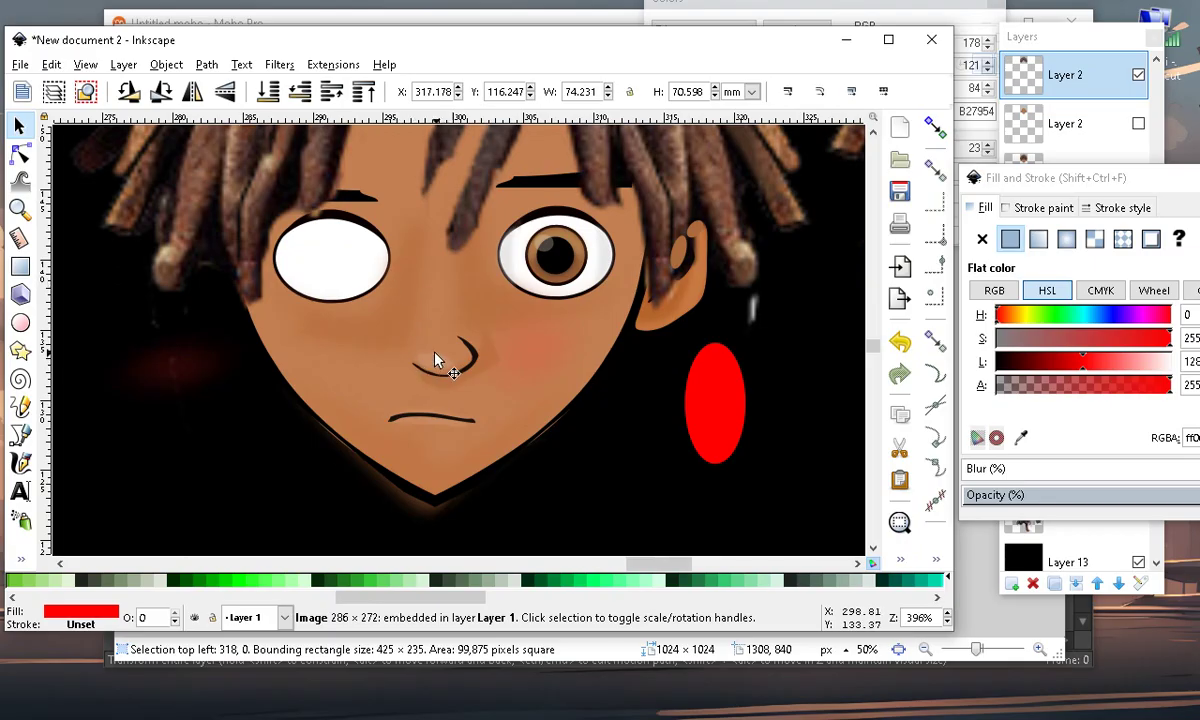
scroll(380, 348, "up", 1, "ctrl")
left_click(360, 354)
scroll(445, 420, "down", 4, "ctrl")
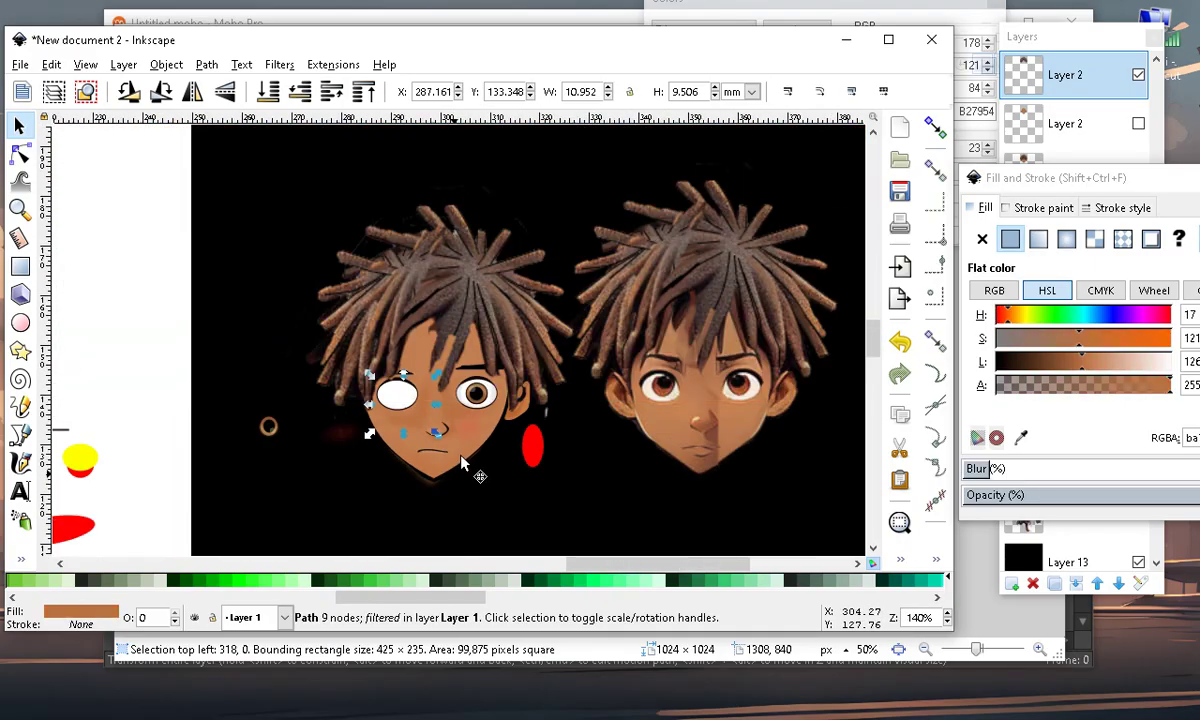
scroll(458, 453, "up", 1, "ctrl")
scroll(452, 435, "down", 1, "ctrl")
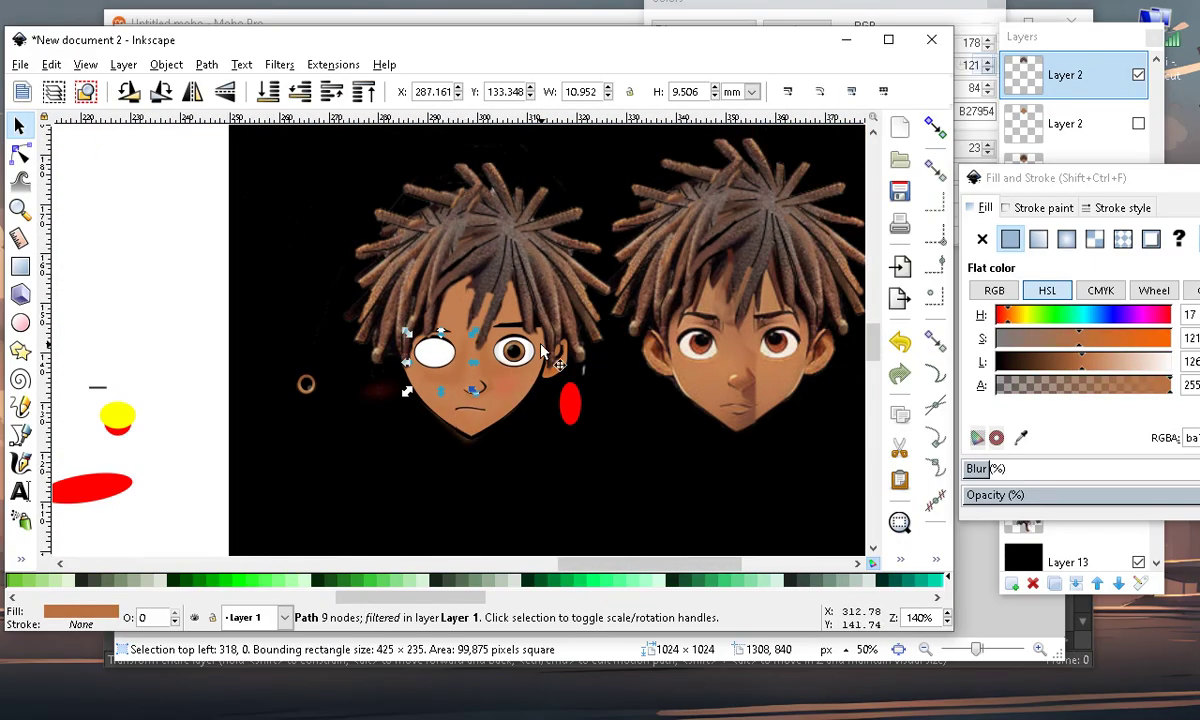
Move the finished iris out of its eye and pull the white ellipse from behind the eyes to a spot beside the hair
left_click(511, 353)
left_click_drag(511, 353, 155, 237)
left_click(437, 360)
left_click_drag(437, 358, 262, 168)
scroll(370, 295, "down", 2, "ctrl")
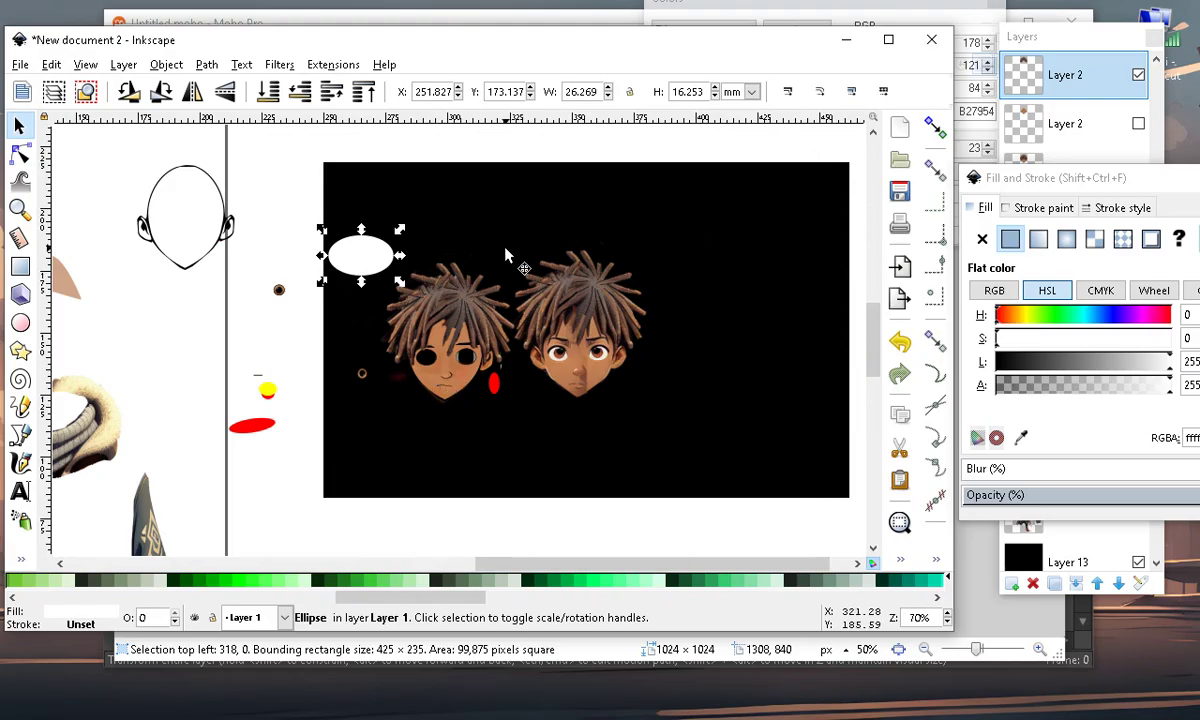
Lift the dreadlock hair off above the head and bring the loose iris beside the bald face
scroll(509, 260, "up", 2, "ctrl")
left_click_drag(430, 358, 455, 206)
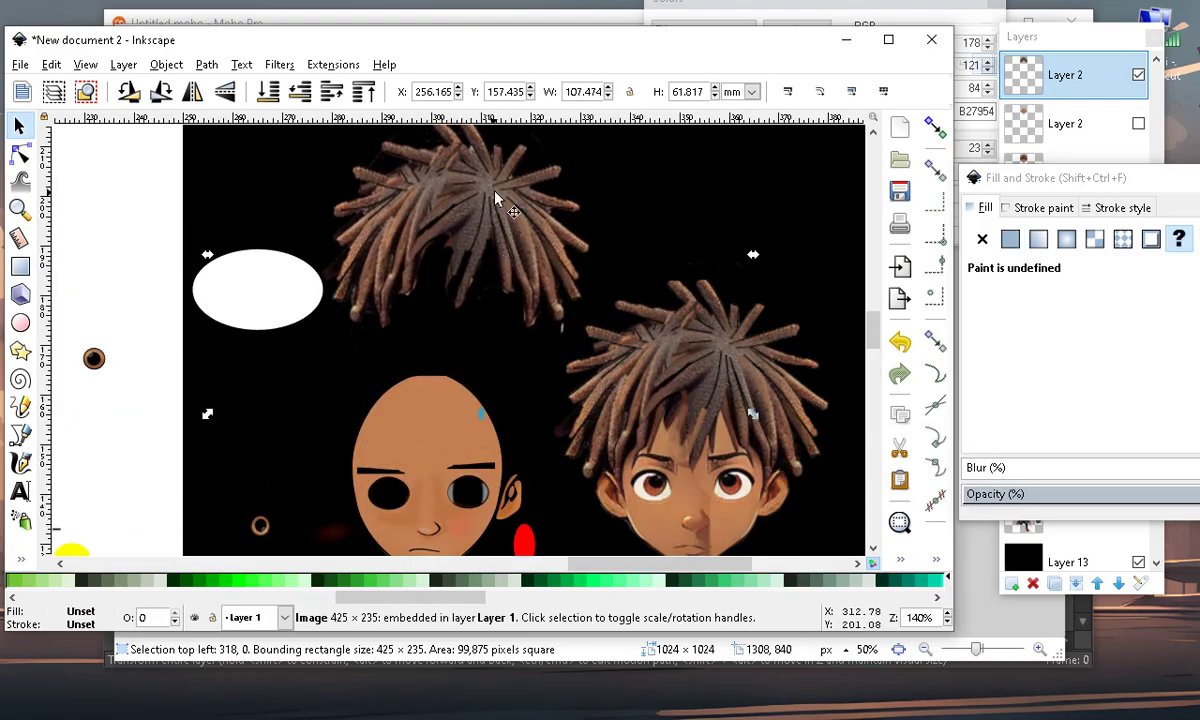
left_click_drag(88, 362, 217, 418)
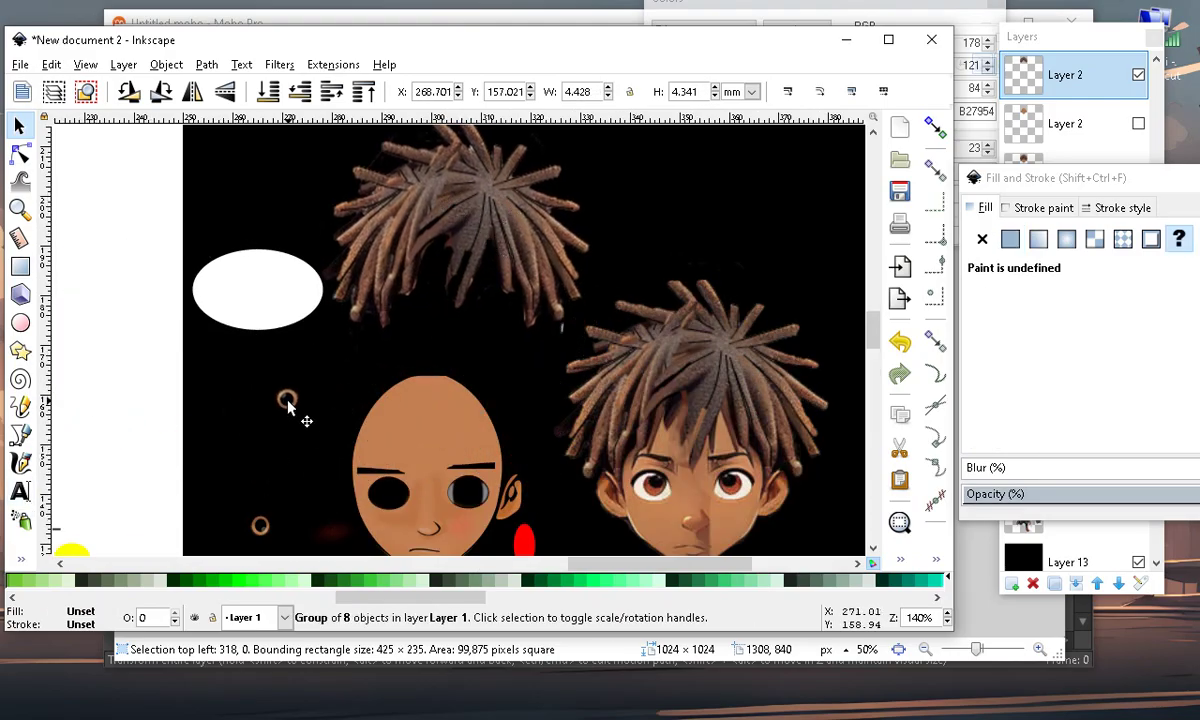
left_click_drag(280, 386, 278, 379)
scroll(445, 501, "up", 2, "ctrl")
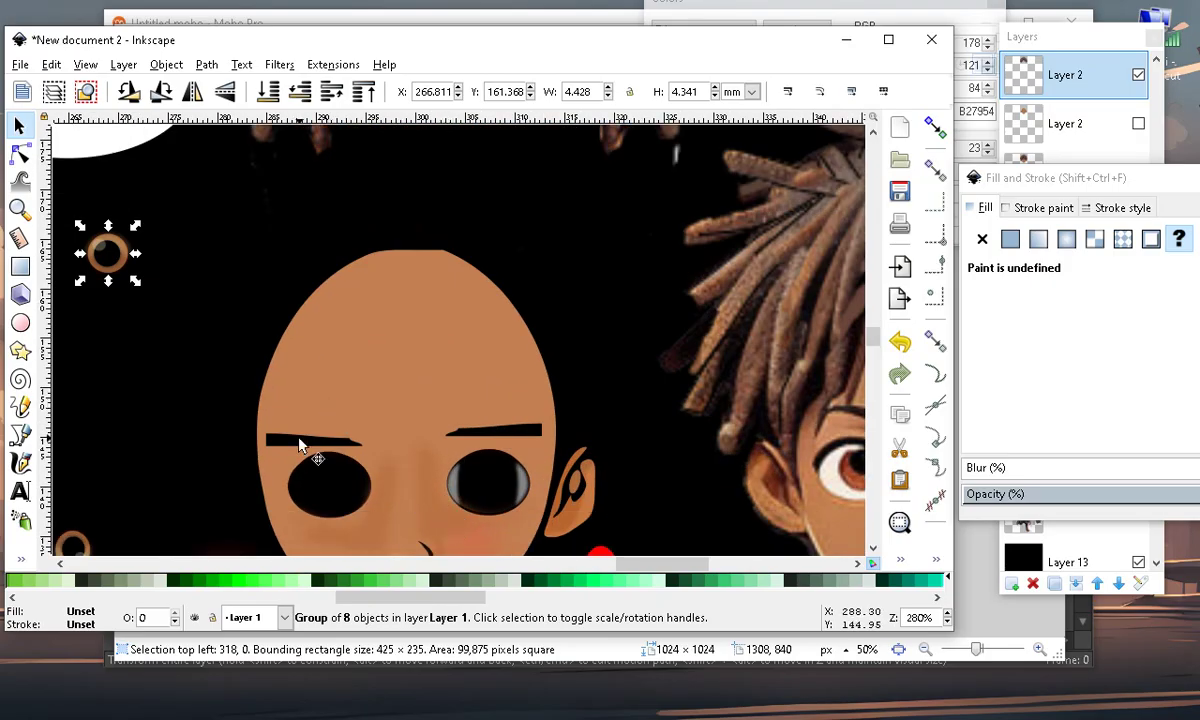
Move both black eyebrows higher up onto the bare forehead
left_click_drag(300, 445, 400, 207)
left_click_drag(303, 229, 347, 377)
left_click_drag(482, 344, 474, 333)
scroll(474, 336, "down", 2)
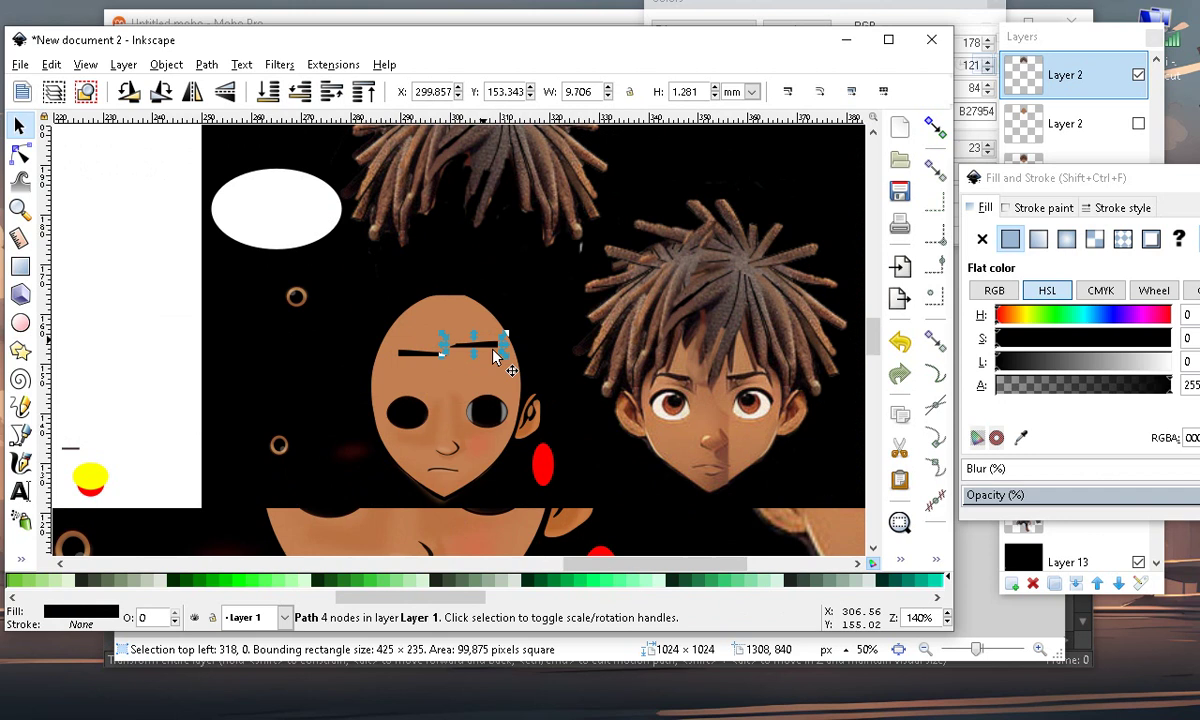
Move the red ellipse from beside the ear to the empty black area below the chin
scroll(395, 560, "up", 2)
scroll(485, 455, "up", 2)
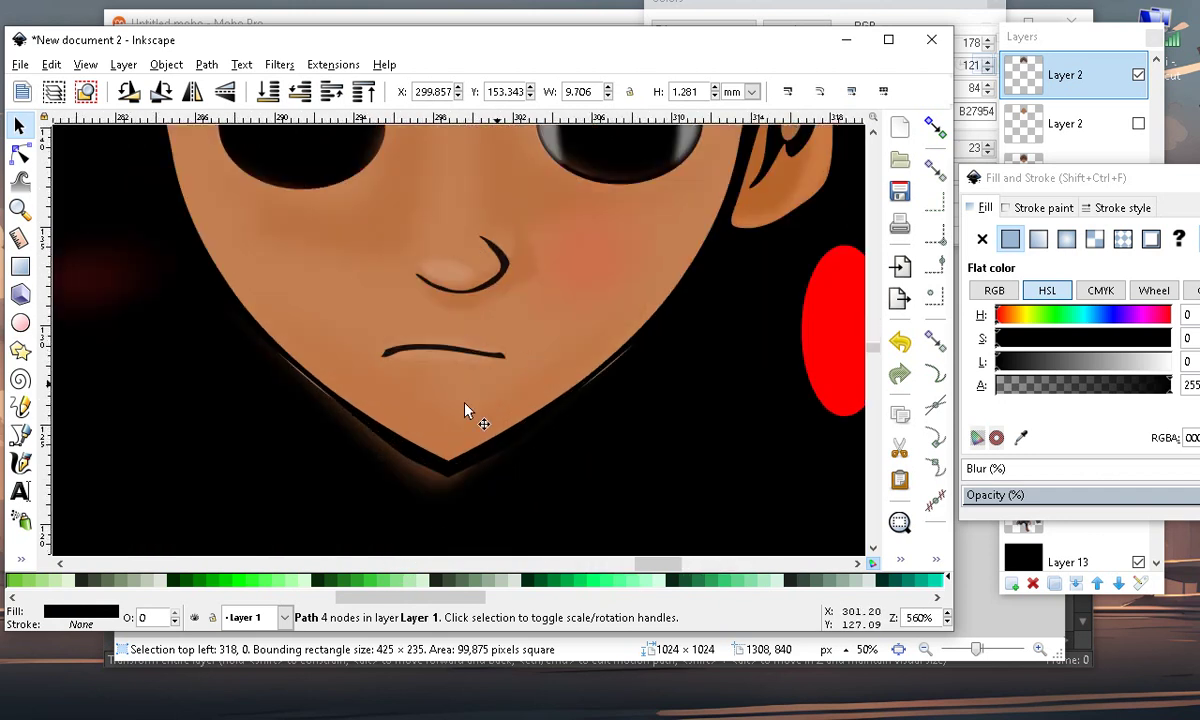
scroll(334, 477, "down", 2)
left_click(582, 404)
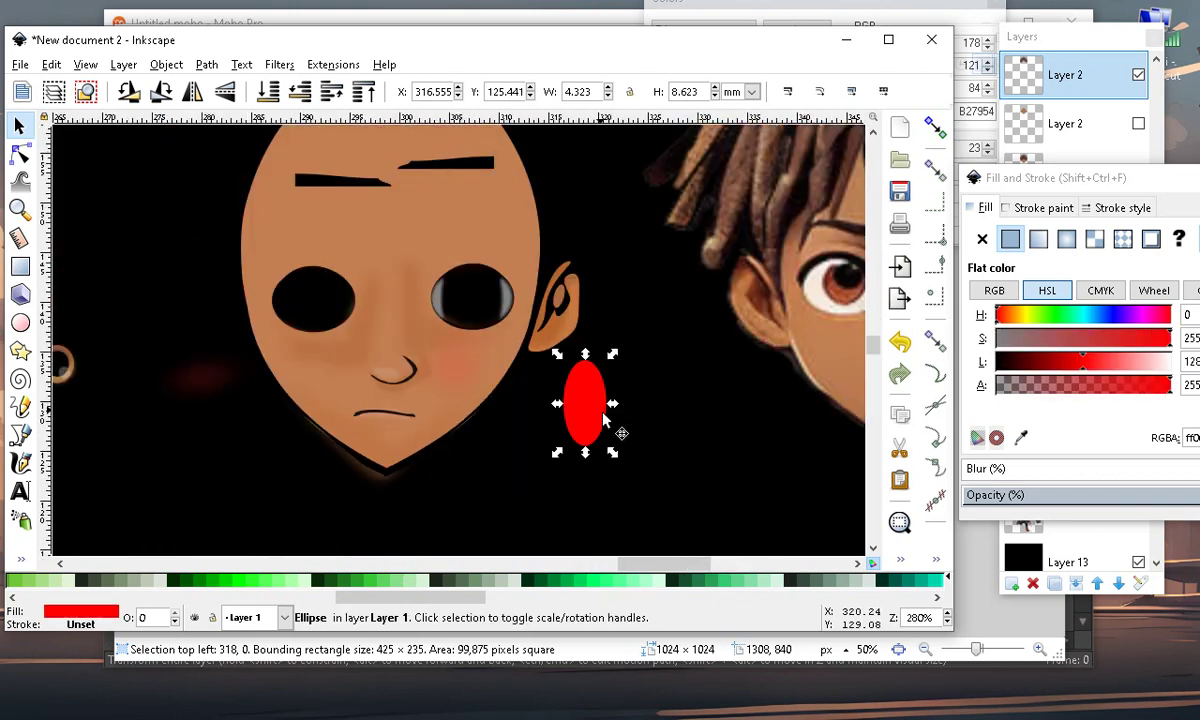
left_click_drag(598, 404, 259, 586)
scroll(378, 520, "down", 4)
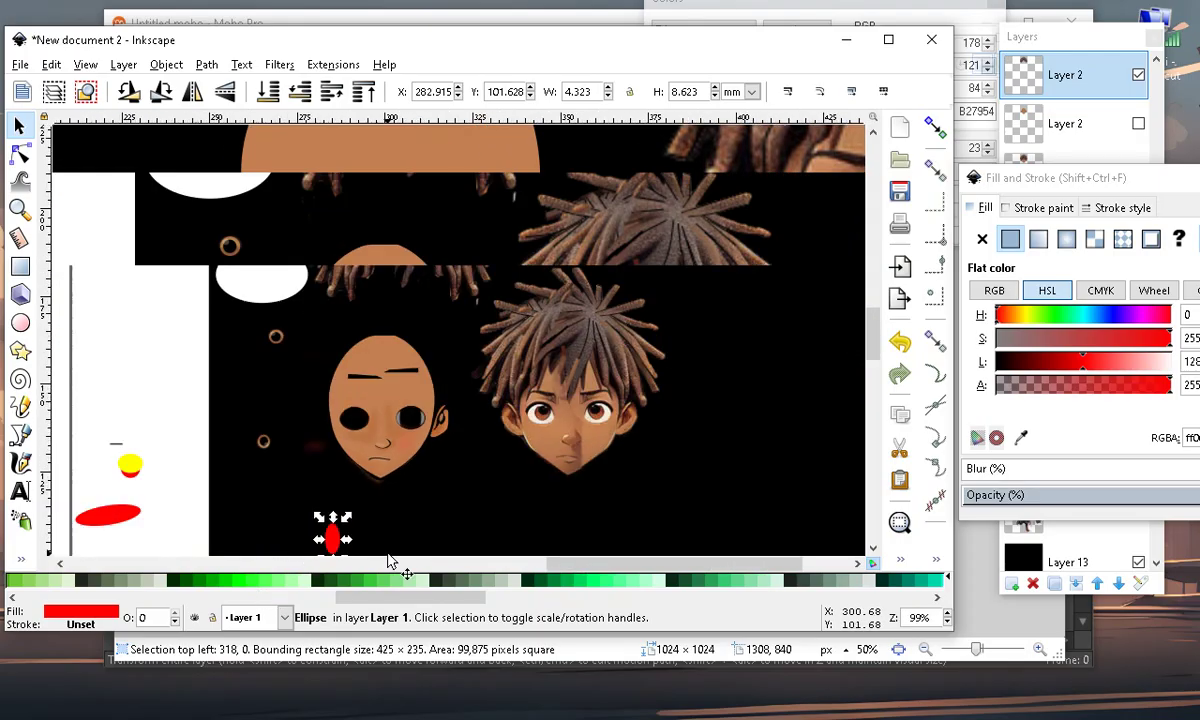
Move both eyebrows off the forehead and lay them side by side on the loose white ellipse
scroll(362, 440, "up", 2)
left_click_drag(365, 395, 187, 250)
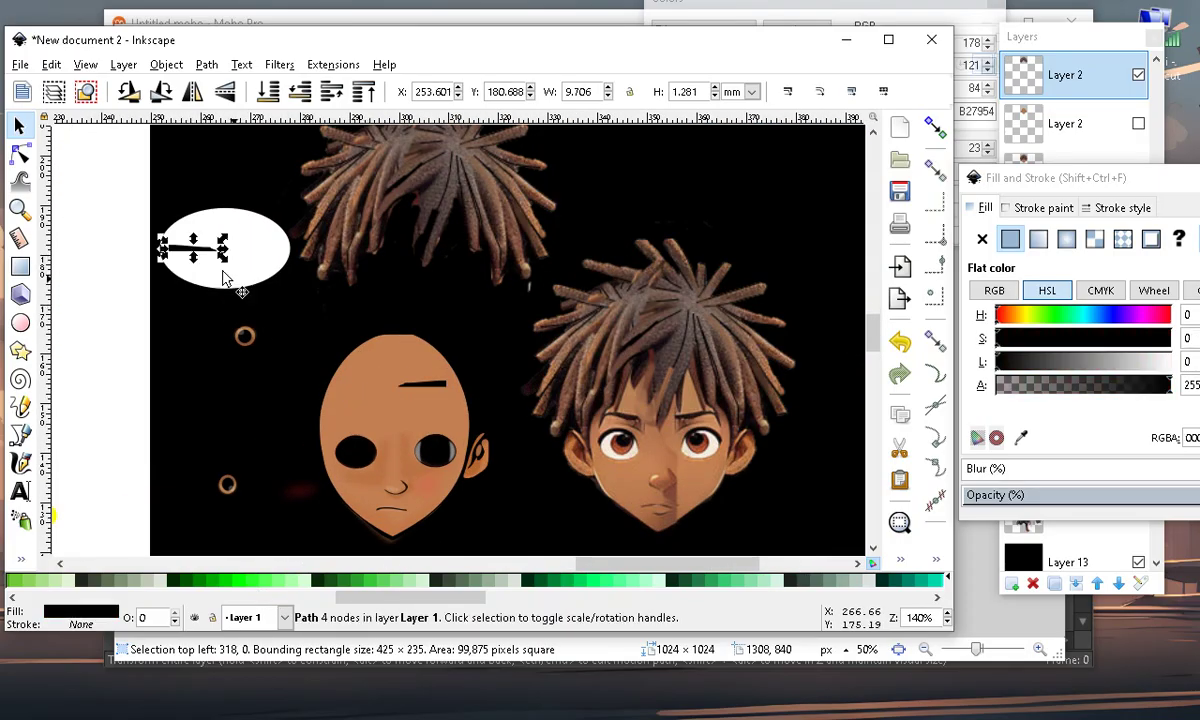
left_click_drag(247, 275, 254, 251)
scroll(363, 238, "up", 1)
scroll(364, 253, "down", 2)
scroll(367, 482, "up", 2)
scroll(440, 308, "down", 2)
scroll(426, 365, "up", 2)
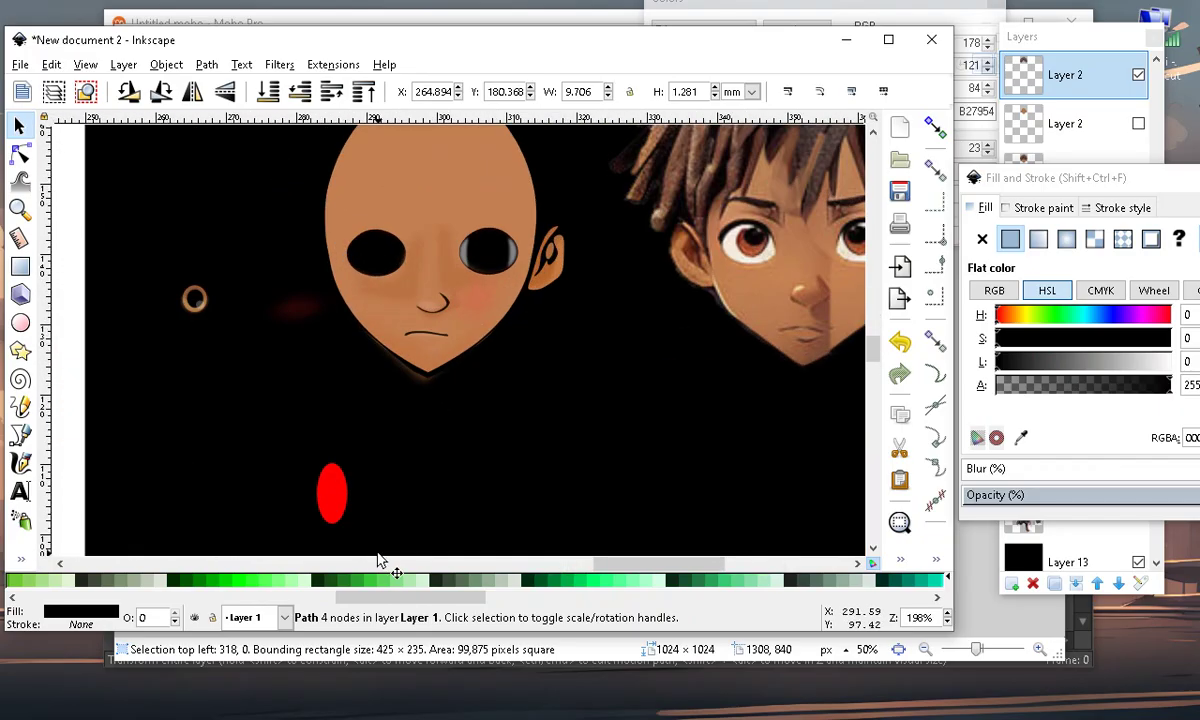
Stretch the red ellipse to about 43 mm wide and move it off the black backdrop onto the white canvas
left_click(363, 490)
scroll(440, 482, "down", 2)
left_click_drag(425, 482, 102, 383)
scroll(437, 325, "up", 1)
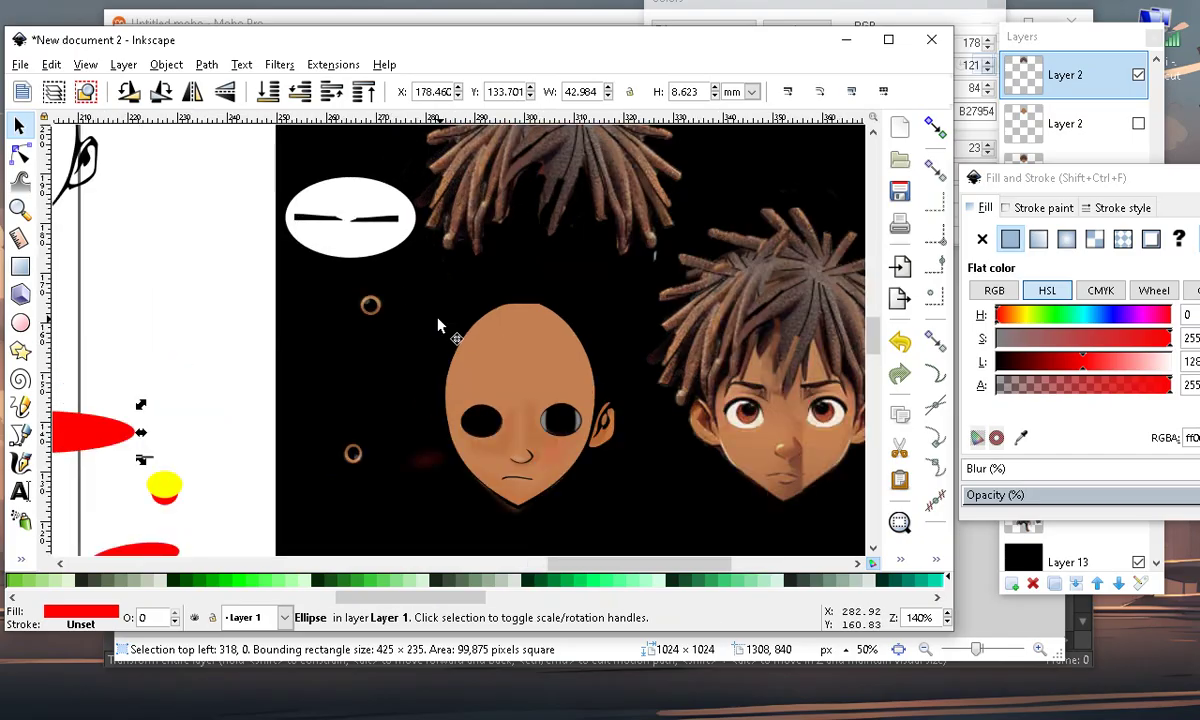
Move the white ellipse behind the loose iris and place the second iris next to it on the ellipse
left_click_drag(371, 253, 391, 342)
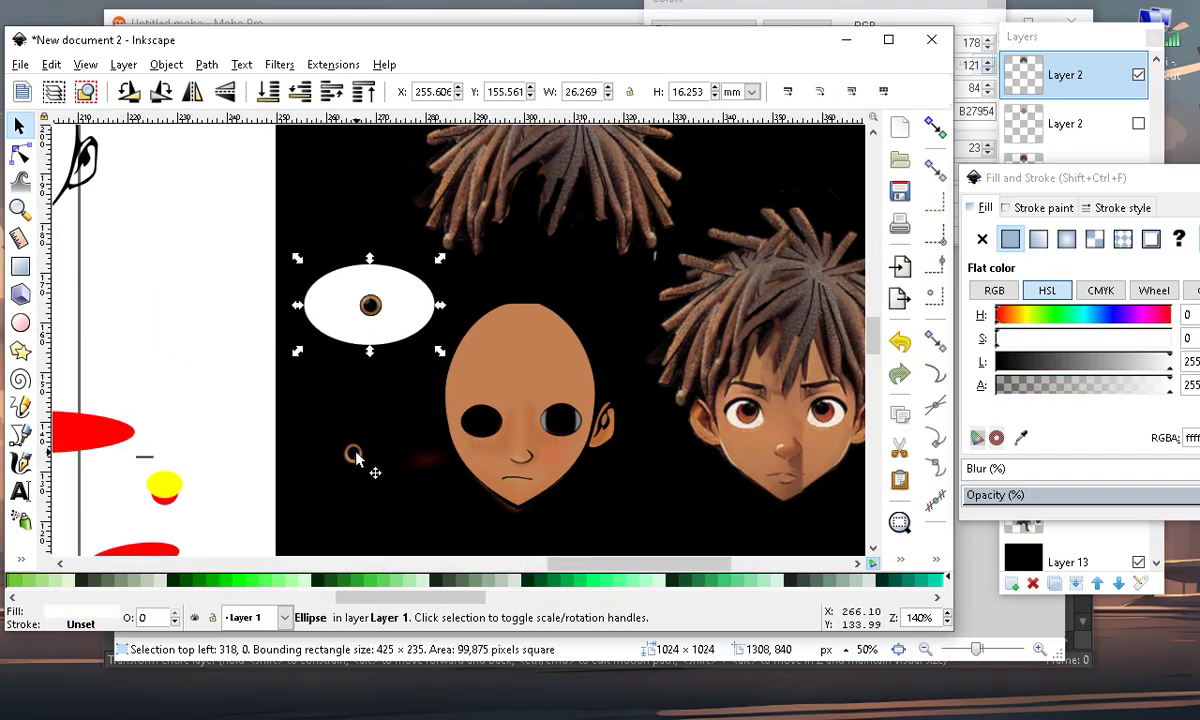
left_click(355, 457)
left_click_drag(355, 457, 342, 325)
scroll(349, 263, "up", 1)
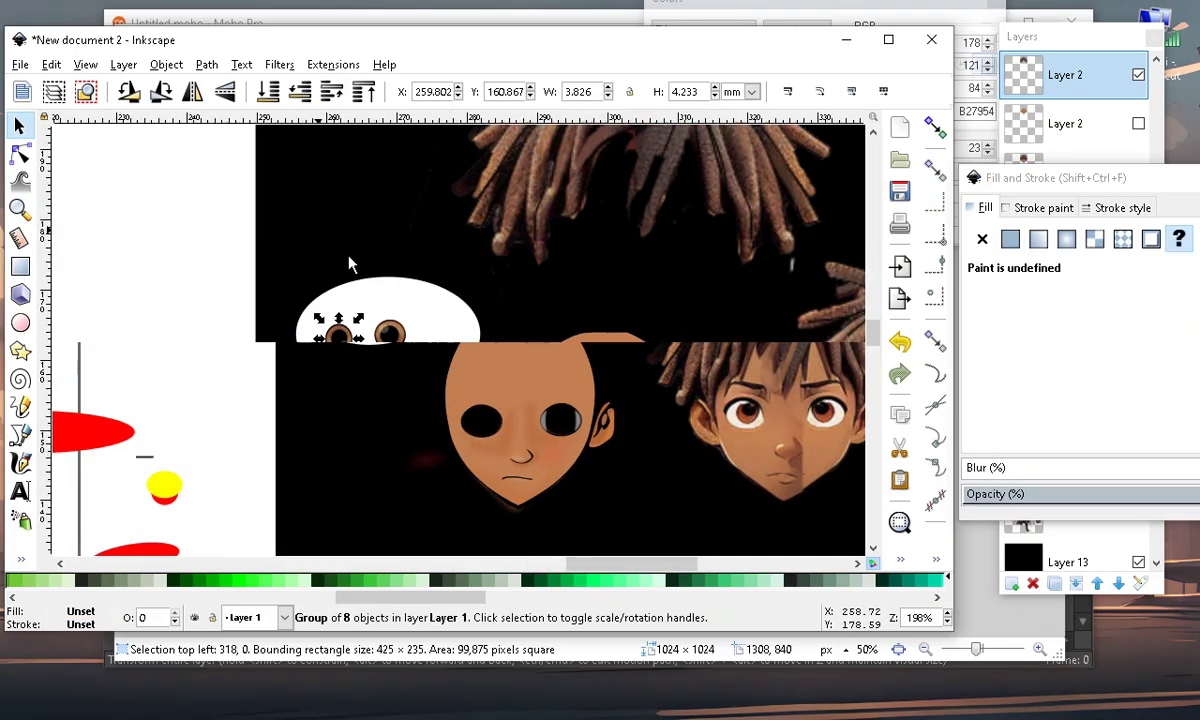
Shift the black backdrop sideways and place the two eyebrows on the white ellipse beneath the irises
scroll(349, 263, "up", 1)
left_click(388, 219)
scroll(430, 325, "down", 2)
left_click_drag(395, 450, 503, 430)
mouse_move(285, 213)
left_mouse_down()
mouse_move(494, 308)
mouse_move(466, 292)
mouse_move(415, 430)
mouse_move(577, 432)
mouse_move(370, 442)
mouse_move(355, 420)
left_mouse_up()
left_click_drag(492, 232, 265, 246)
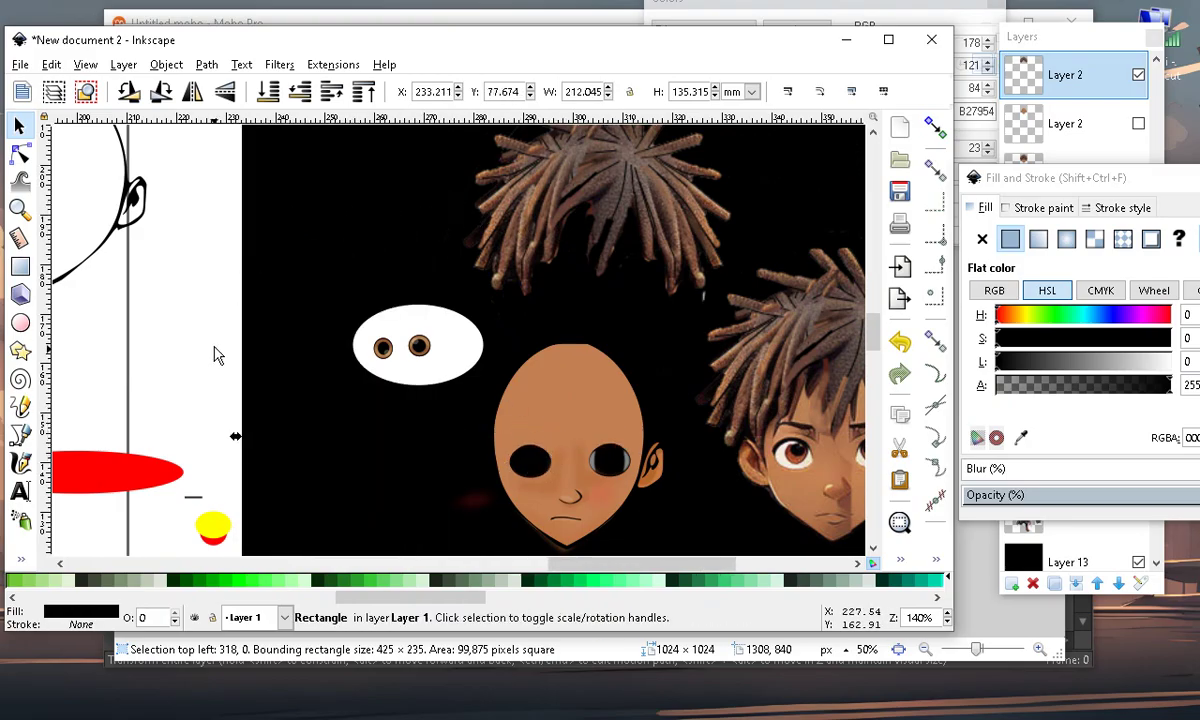
left_click(213, 408)
left_click_drag(180, 385, 385, 462)
left_click_drag(282, 416, 382, 368)
Move the reference head image up and farther away from the cartoon face
scroll(380, 362, "down", 3)
scroll(417, 313, "up", 2)
left_click_drag(647, 374, 773, 275)
Fit the dreadlock hair back over the bald head and check its alignment with the face
scroll(506, 287, "up", 2)
left_click_drag(532, 198, 492, 427)
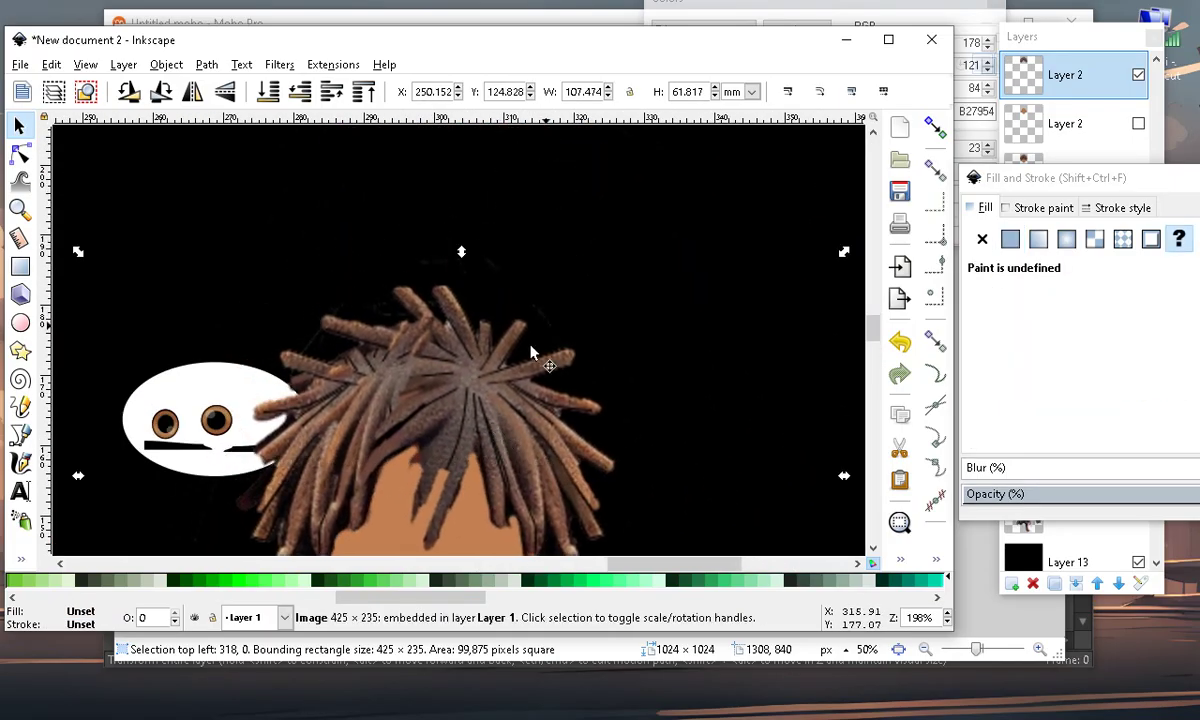
scroll(586, 236, "down", 2)
scroll(587, 406, "up", 3)
left_click_drag(549, 208, 510, 228)
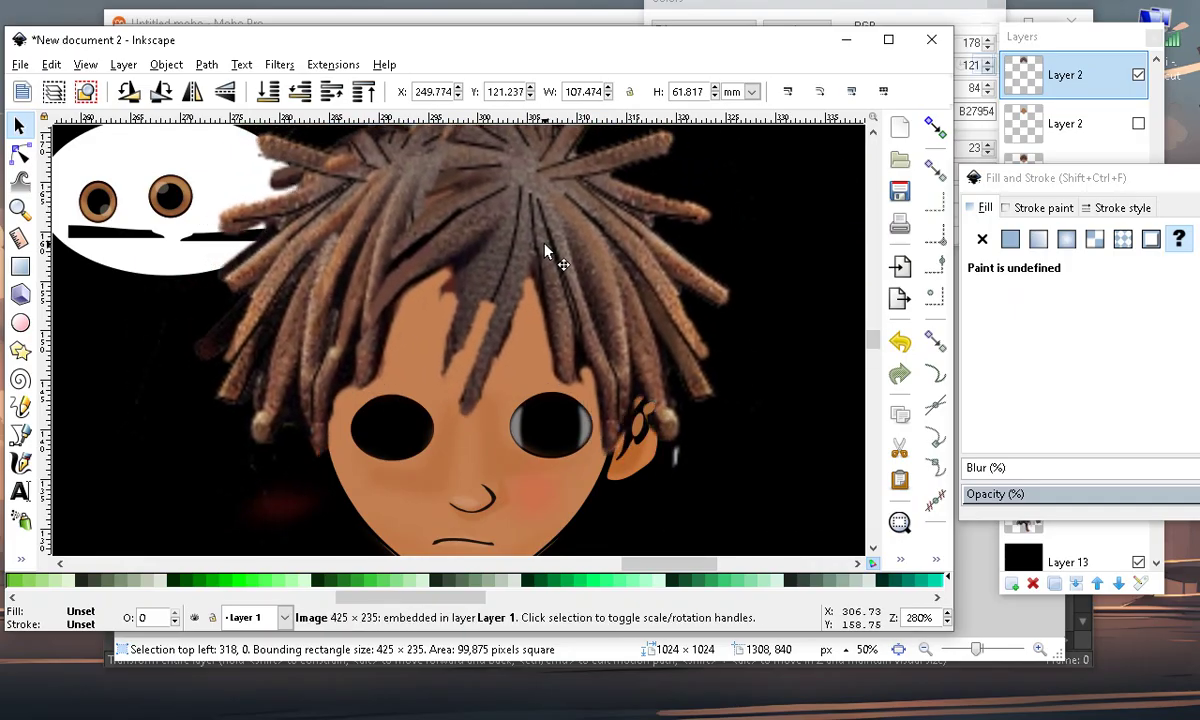
scroll(445, 300, "down", 3)
scroll(455, 290, "up", 2)
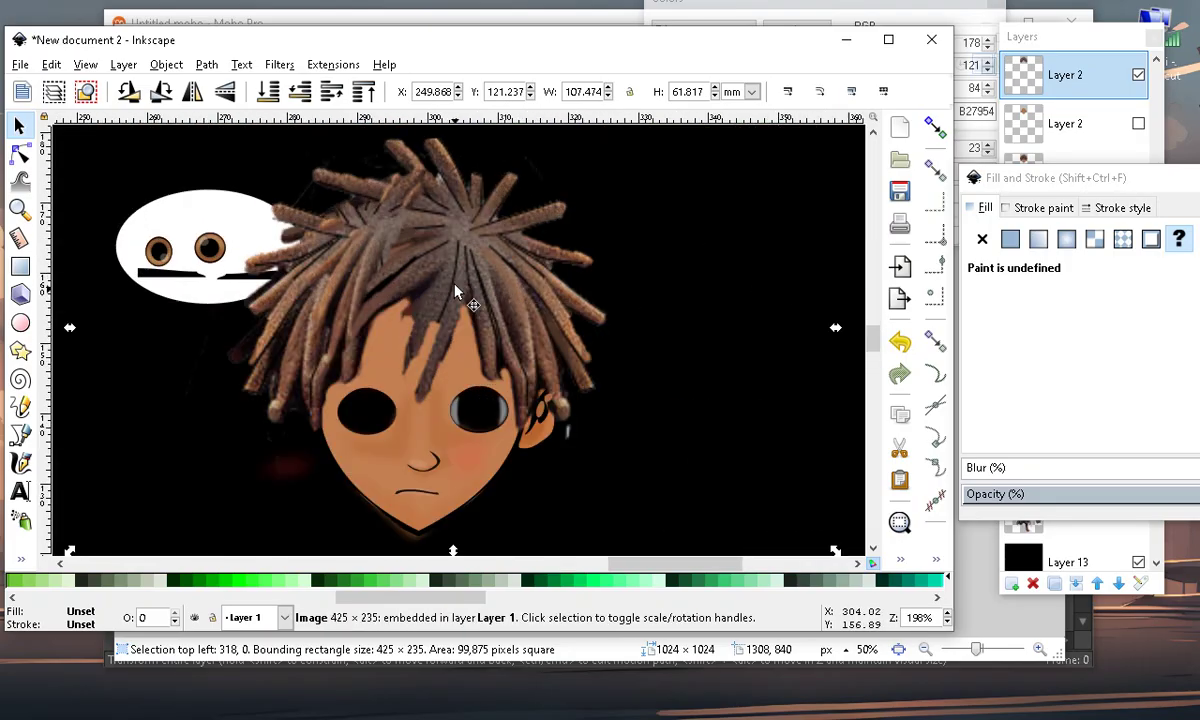
scroll(505, 350, "up", 2)
scroll(503, 376, "down", 2)
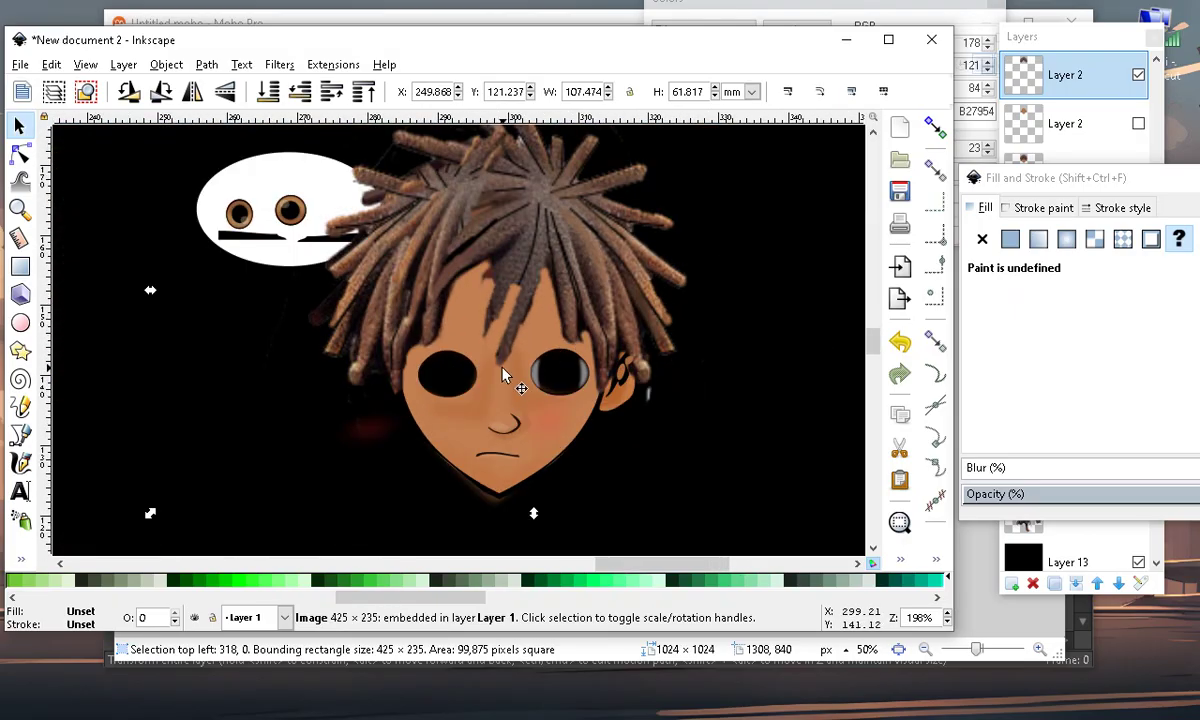
scroll(652, 372, "down", 2)
scroll(503, 224, "up", 3)
Move the dreadlock hair off the head toward the reference image and select the bare skin shape
left_click_drag(448, 273, 870, 113)
left_click_drag(82, 354, 120, 373)
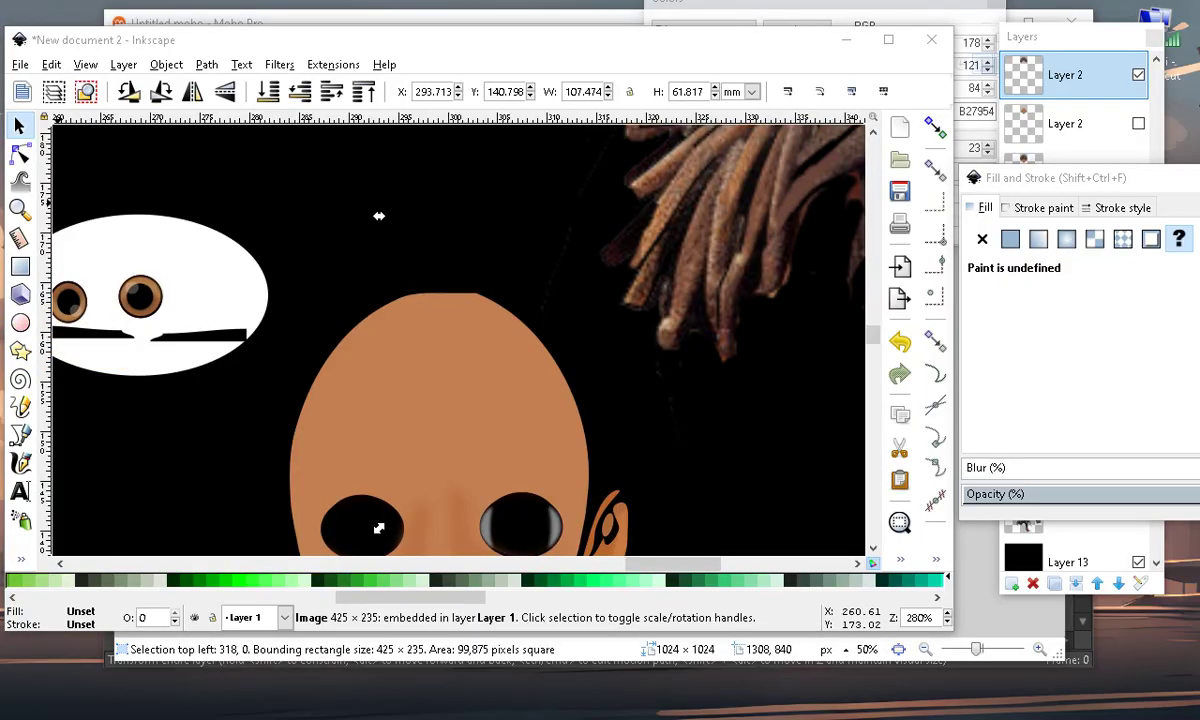
left_click(405, 390)
scroll(410, 390, "down", 5)
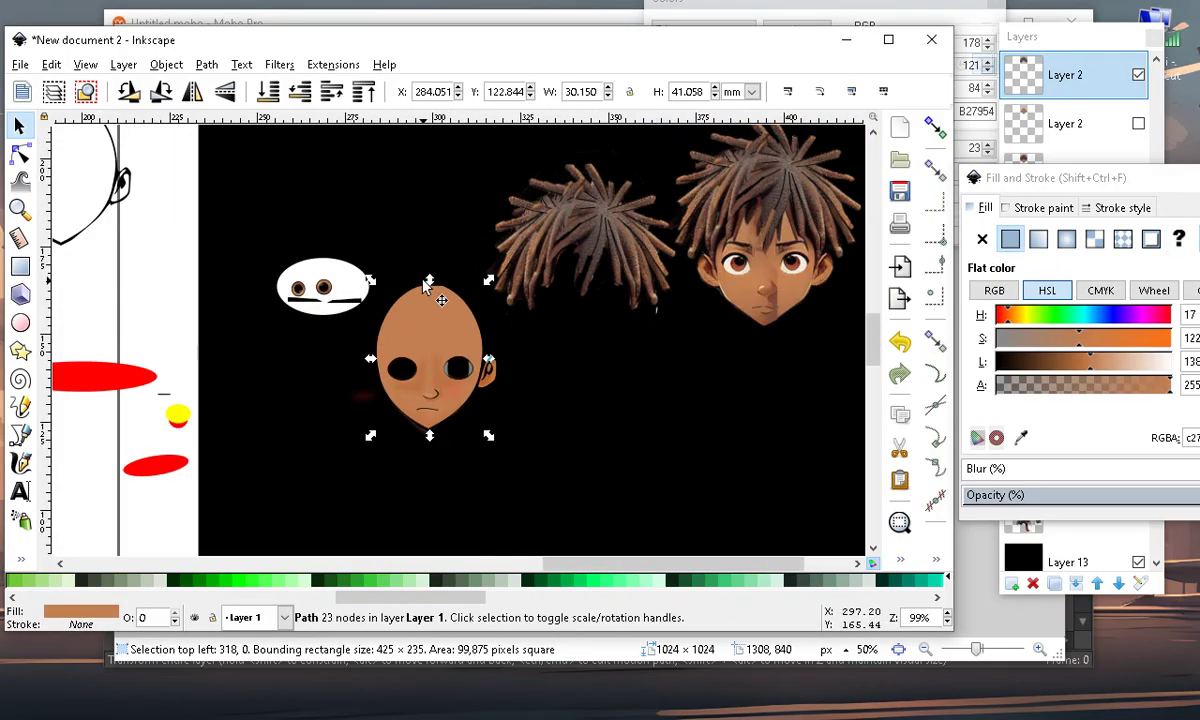
left_click(445, 530)
Place the dreadlock hair back on the head and nudge it slightly lower over the forehead
scroll(432, 400, "up", 2)
left_click_drag(545, 218, 406, 285)
scroll(408, 305, "up", 3)
left_click_drag(416, 241, 417, 254)
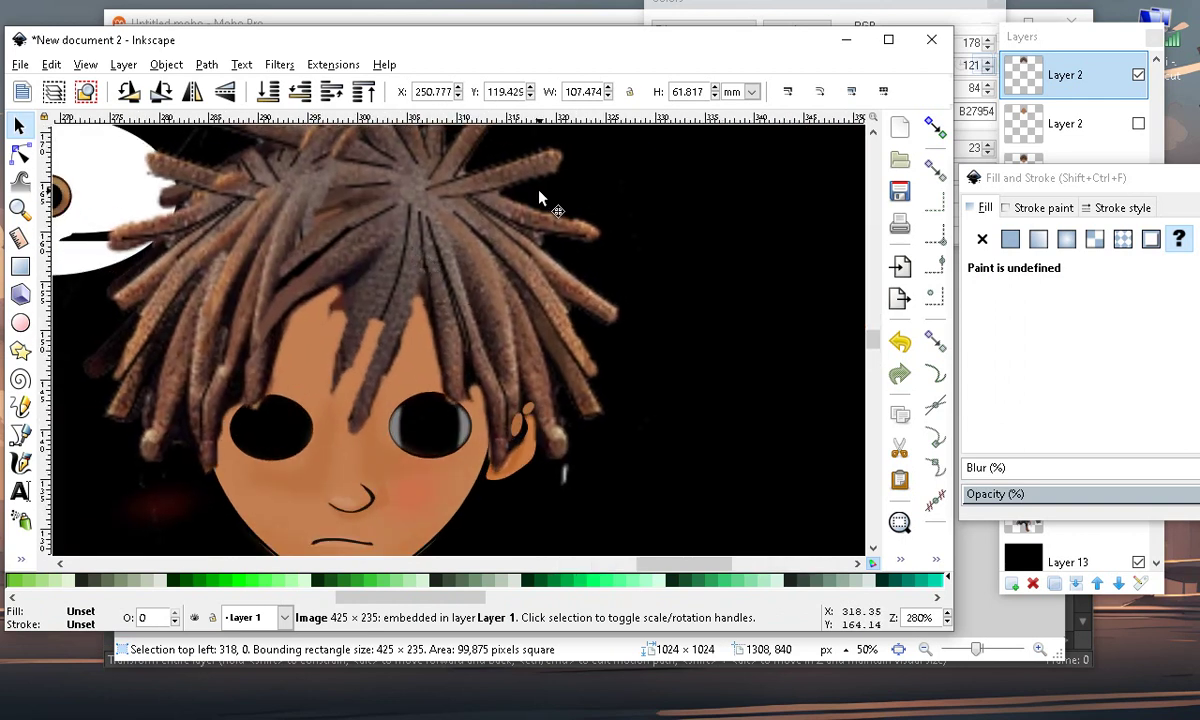
Extend the black backdrop downward to a height of about 200 mm
scroll(500, 320, "down", 5)
scroll(420, 300, "up", 1)
scroll(460, 365, "down", 2)
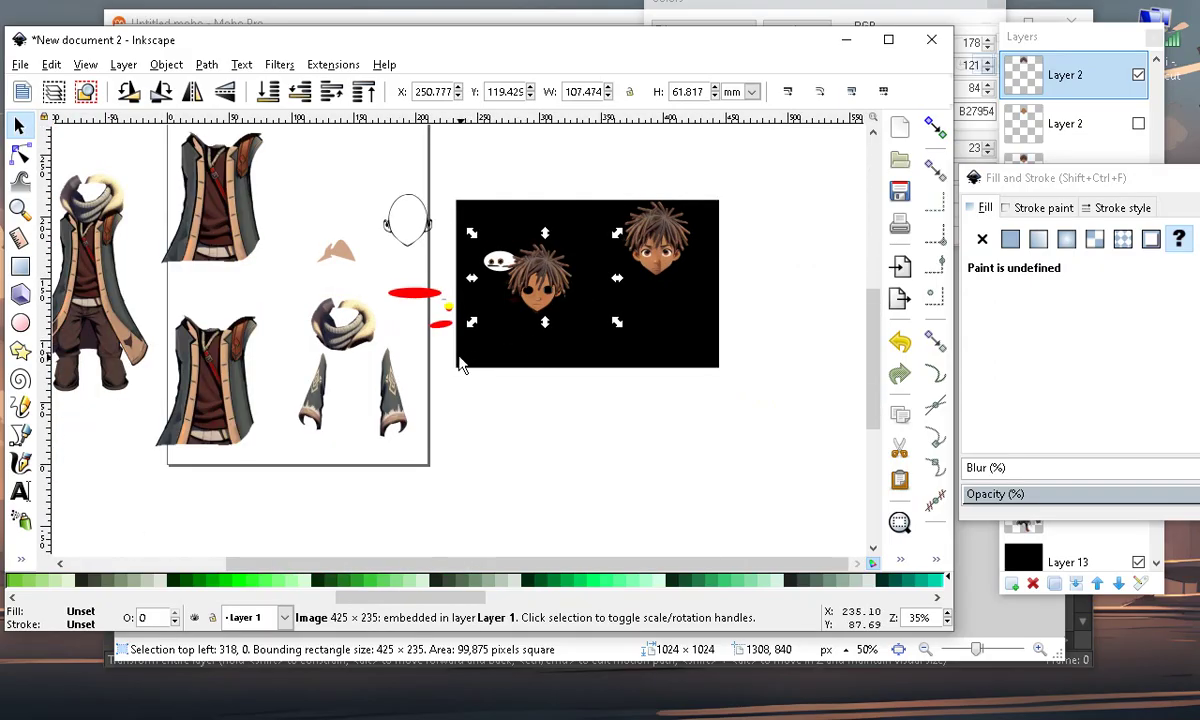
scroll(460, 365, "up", 2)
scroll(509, 393, "down", 4)
scroll(469, 367, "up", 2)
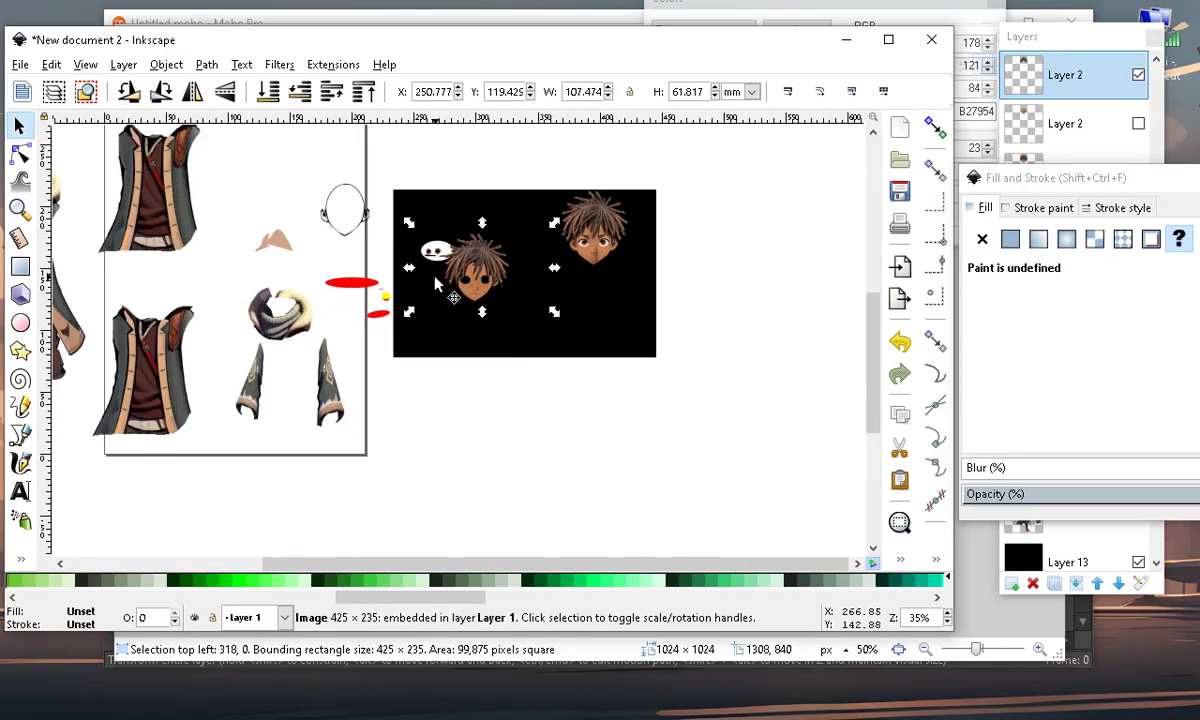
left_click(498, 354)
left_click_drag(522, 368, 527, 517)
scroll(449, 278, "up", 4)
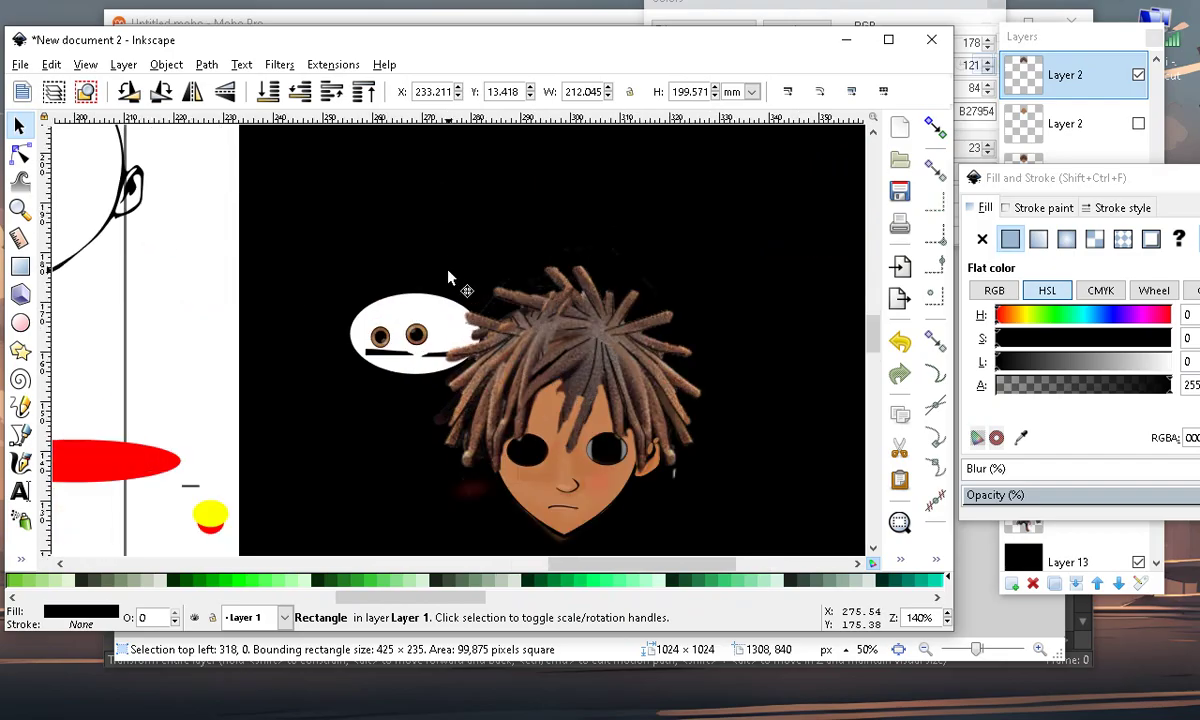
Move the white ellipse behind the eye openings, and bring the two irises with one eyebrow onto the face
left_click_drag(436, 320, 577, 430)
left_click_drag(158, 297, 440, 382)
left_click_drag(391, 320, 654, 420)
scroll(618, 464, "up", 3, "ctrl")
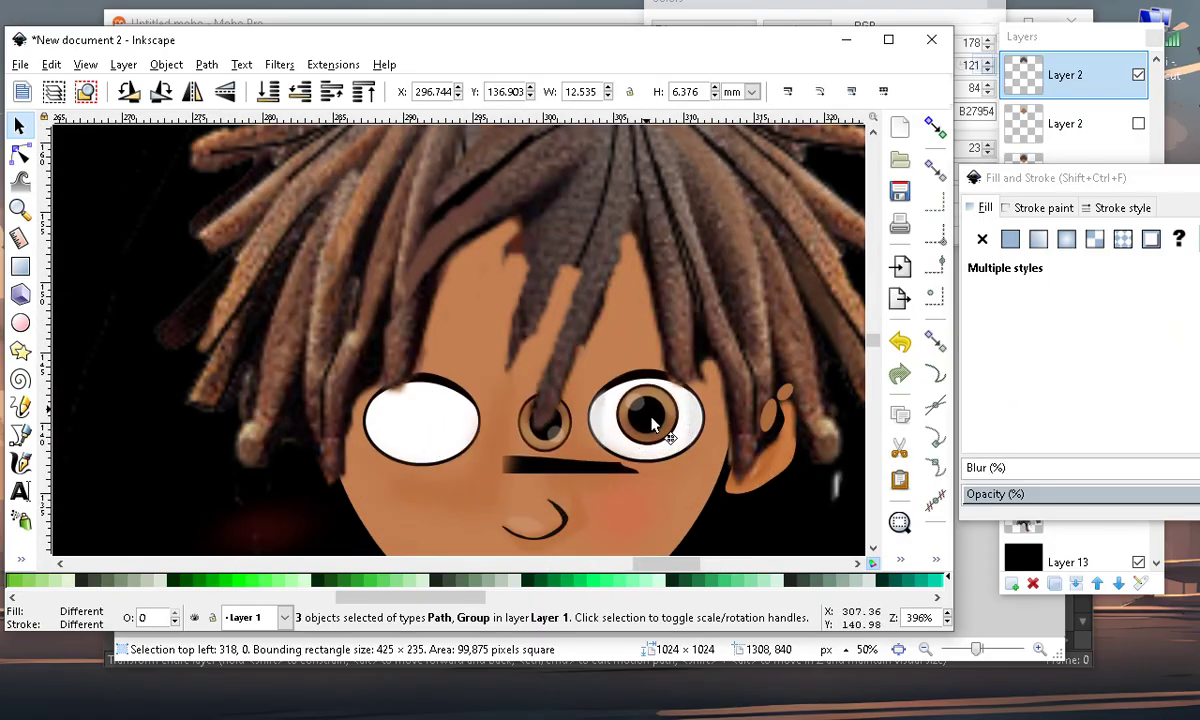
Move the two irises and the eyebrow together off the face onto the white canvas beyond the backdrop
double_click(567, 475)
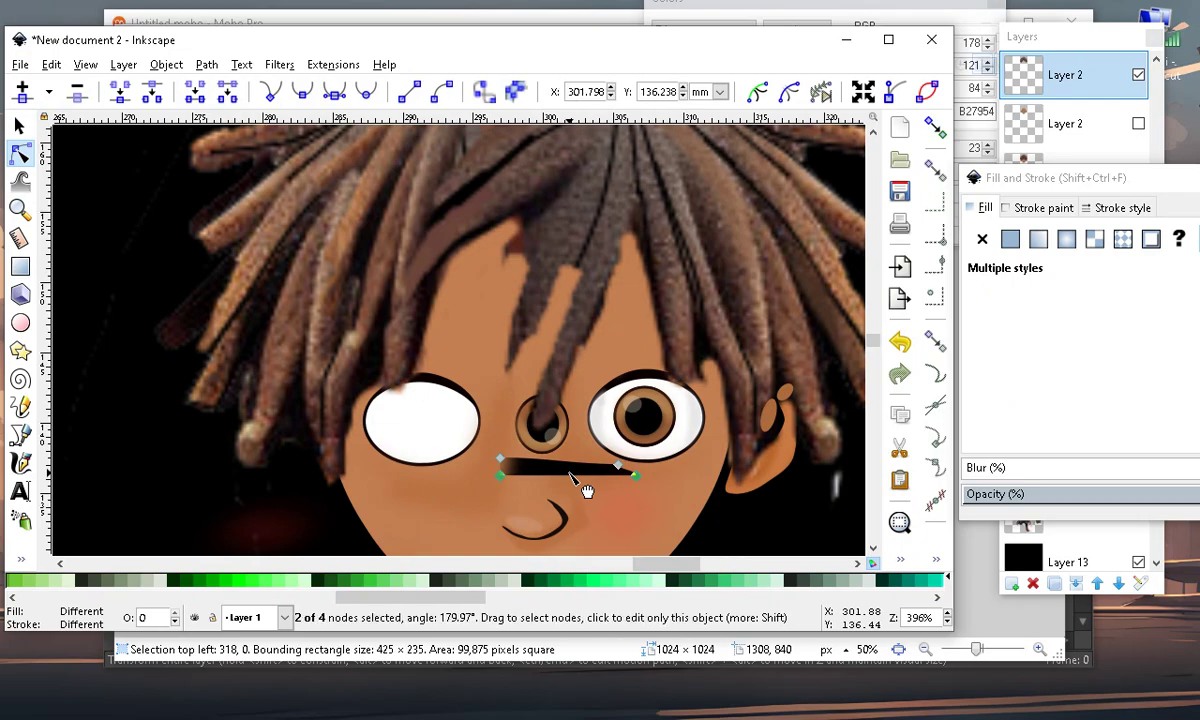
left_click(22, 128)
left_click_drag(567, 470, 287, 336)
scroll(287, 336, "down", 2)
scroll(263, 316, "down", 2)
scroll(277, 282, "up", 2)
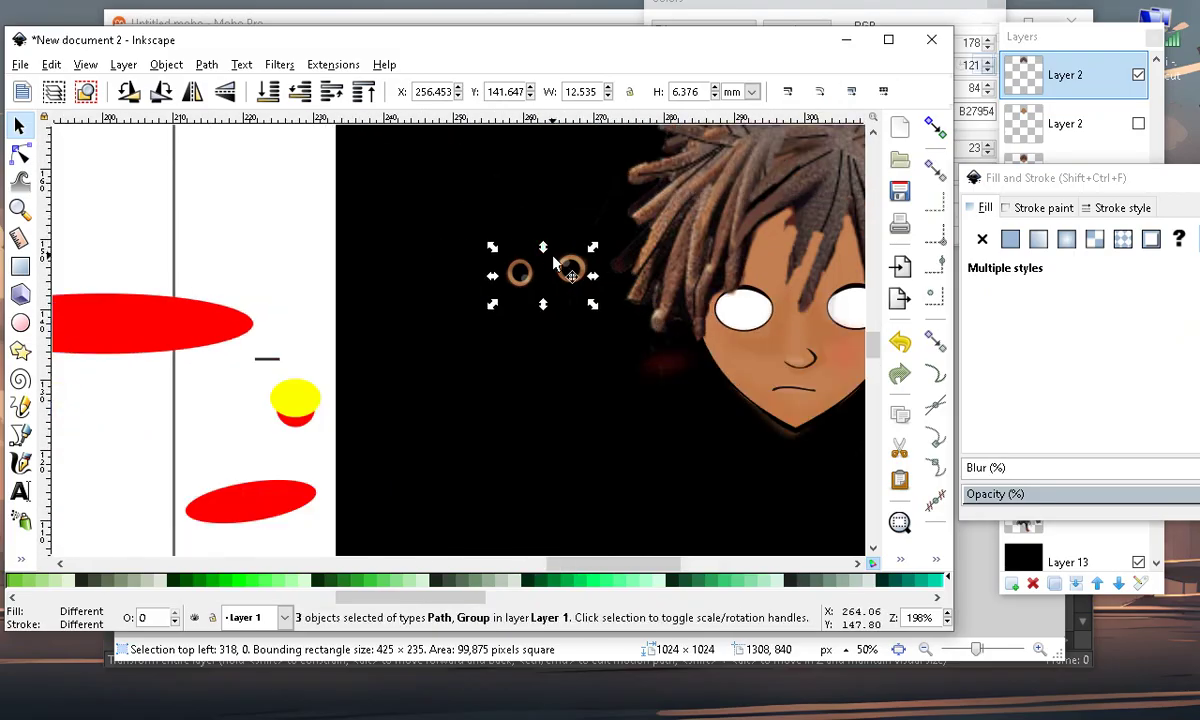
left_click_drag(523, 283, 149, 297)
Move the black backdrop and the dreadlock hair away so the bald head stands on the white canvas
left_click(228, 263)
left_click(220, 242)
scroll(340, 370, "down", 3)
left_click_drag(443, 192, 608, 463)
scroll(527, 262, "up", 2)
left_click_drag(505, 272, 624, 64)
scroll(455, 335, "down", 3)
Place the blurred red blush from outside the face onto the cheek that lacks one
scroll(420, 450, "up", 5)
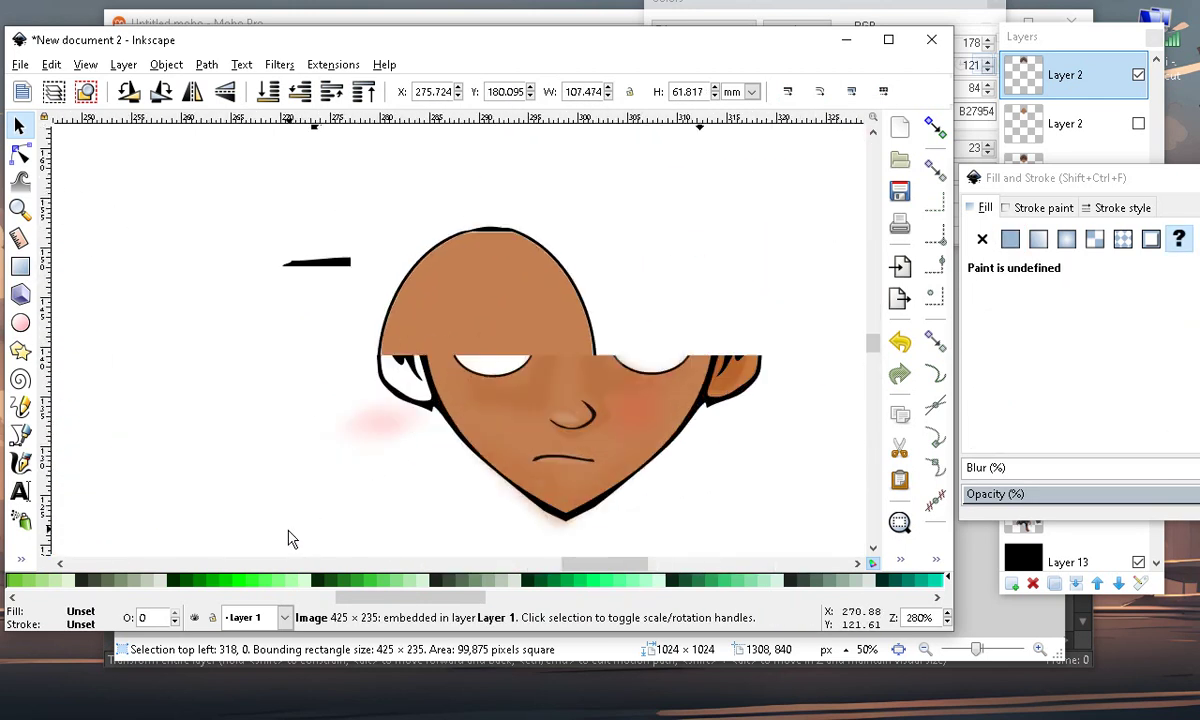
left_click(388, 440)
left_click_drag(388, 434, 512, 412)
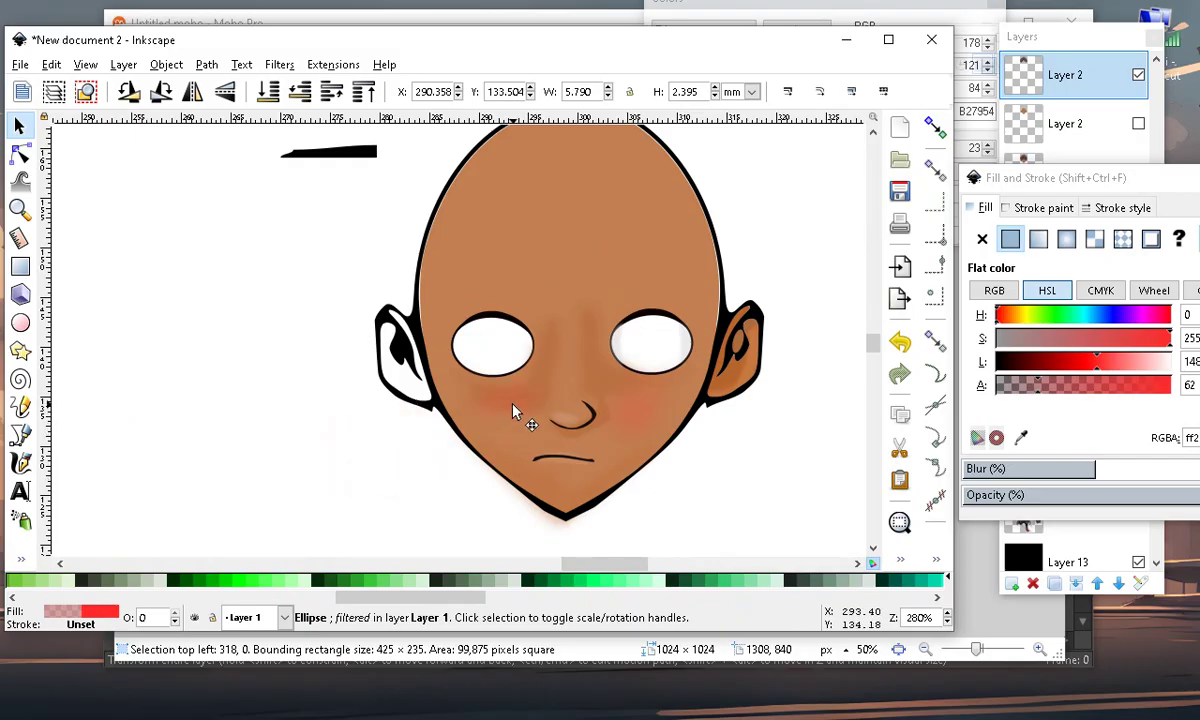
Move the skin shape's nodes beside the uncolored ear and on the temple above it outward onto the black head outline
left_click(19, 153)
left_click(423, 325)
scroll(424, 325, "up", 2)
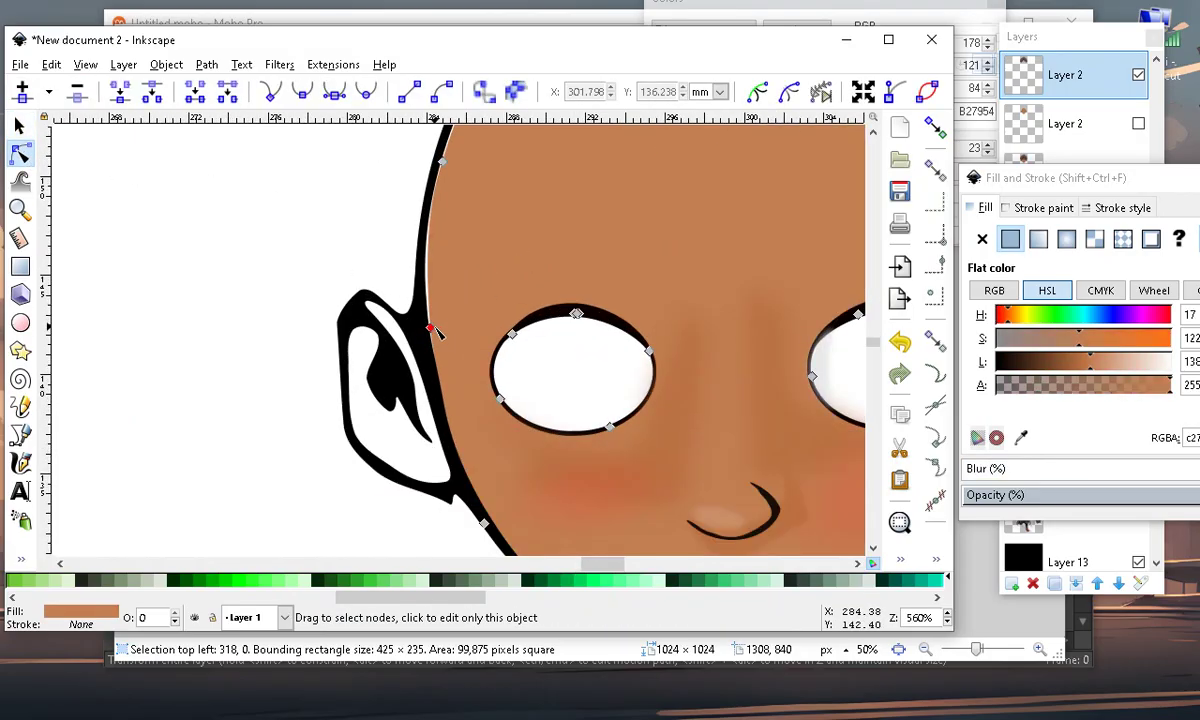
left_click_drag(431, 331, 415, 342)
scroll(380, 338, "down", 2)
scroll(410, 243, "up", 1)
left_click_drag(409, 253, 407, 246)
scroll(431, 361, "down", 1)
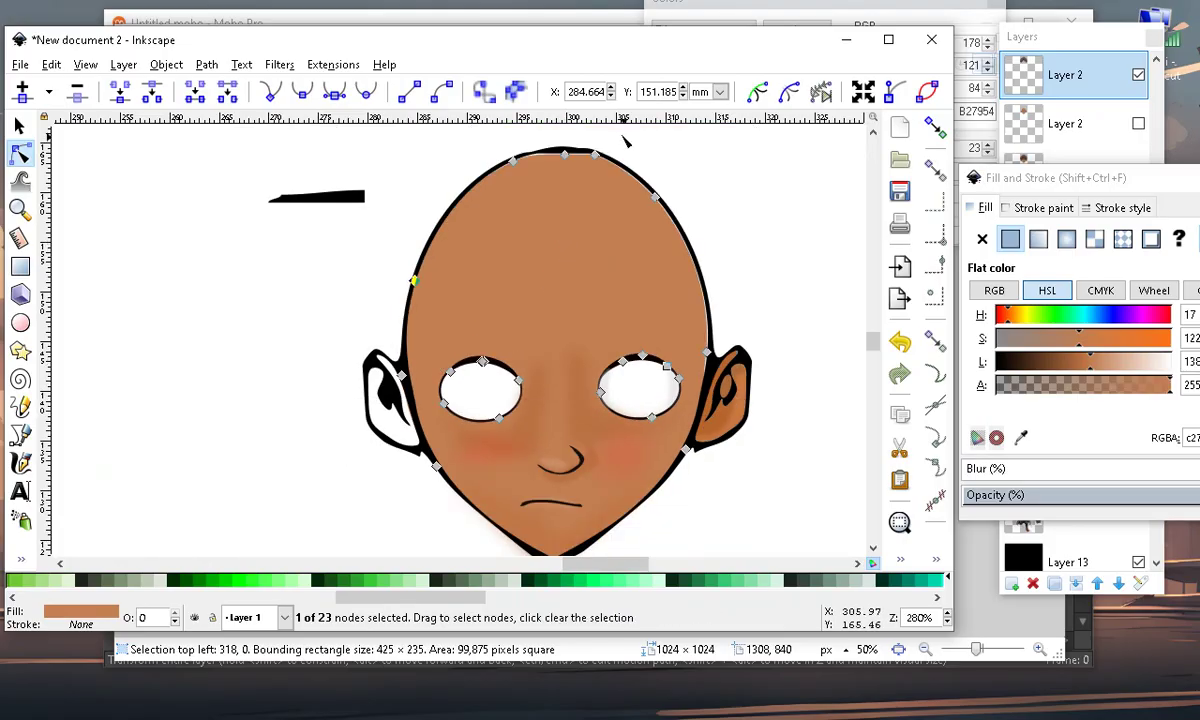
Move the skin shape's nodes on the upper skull and beside the brown ear outward to close the gaps along the outline
scroll(625, 142, "up", 1)
left_click_drag(655, 197, 665, 200)
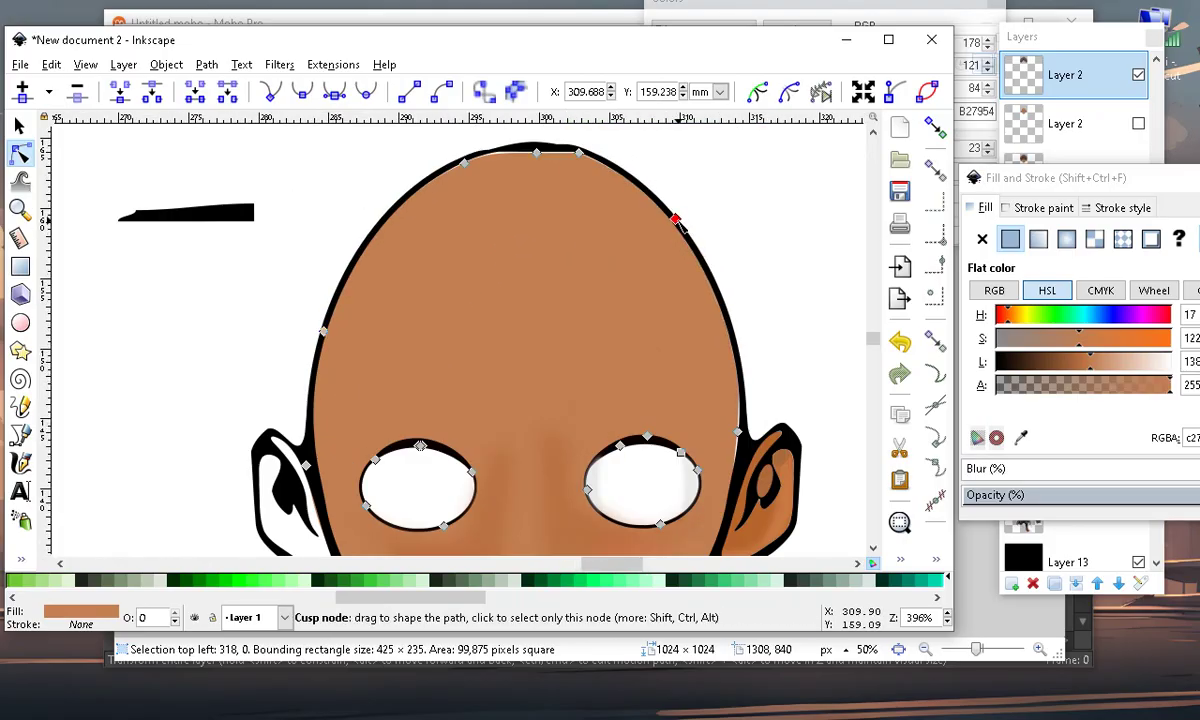
scroll(724, 357, "up", 3)
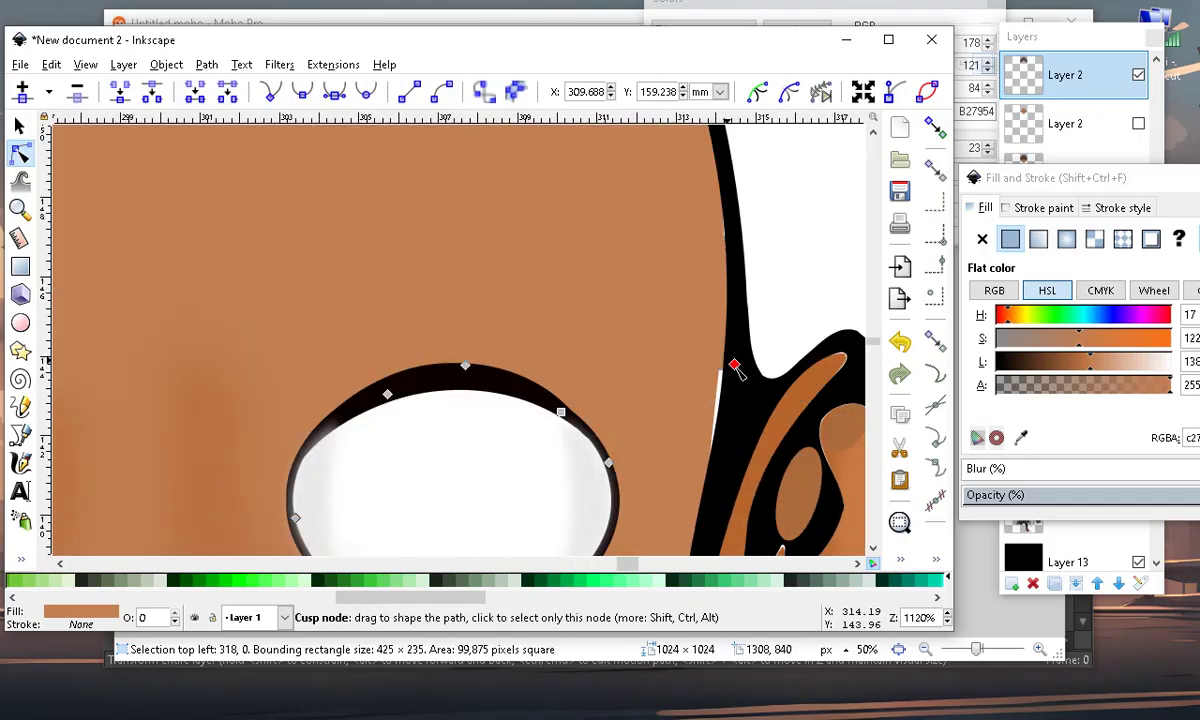
scroll(739, 378, "down", 4)
scroll(510, 362, "up", 1)
scroll(448, 480, "up", 1)
scroll(494, 474, "down", 1)
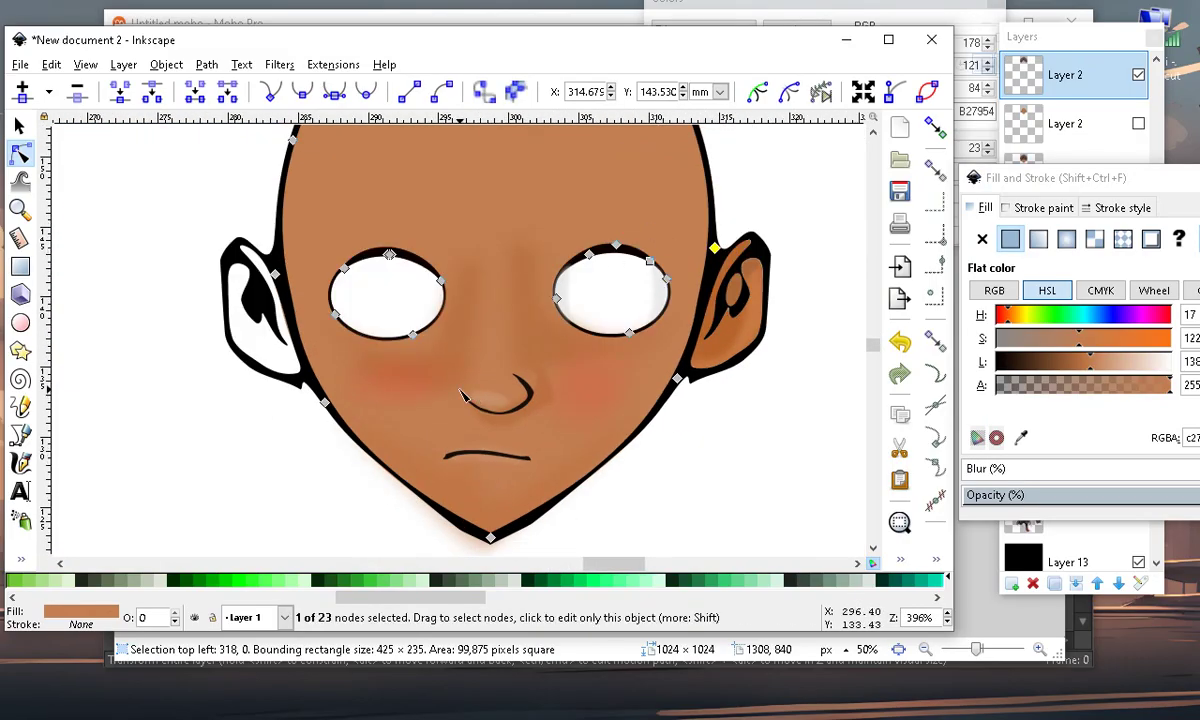
Fill the inside of the uncolored ear with the Paint Bucket tool
left_click(16, 565)
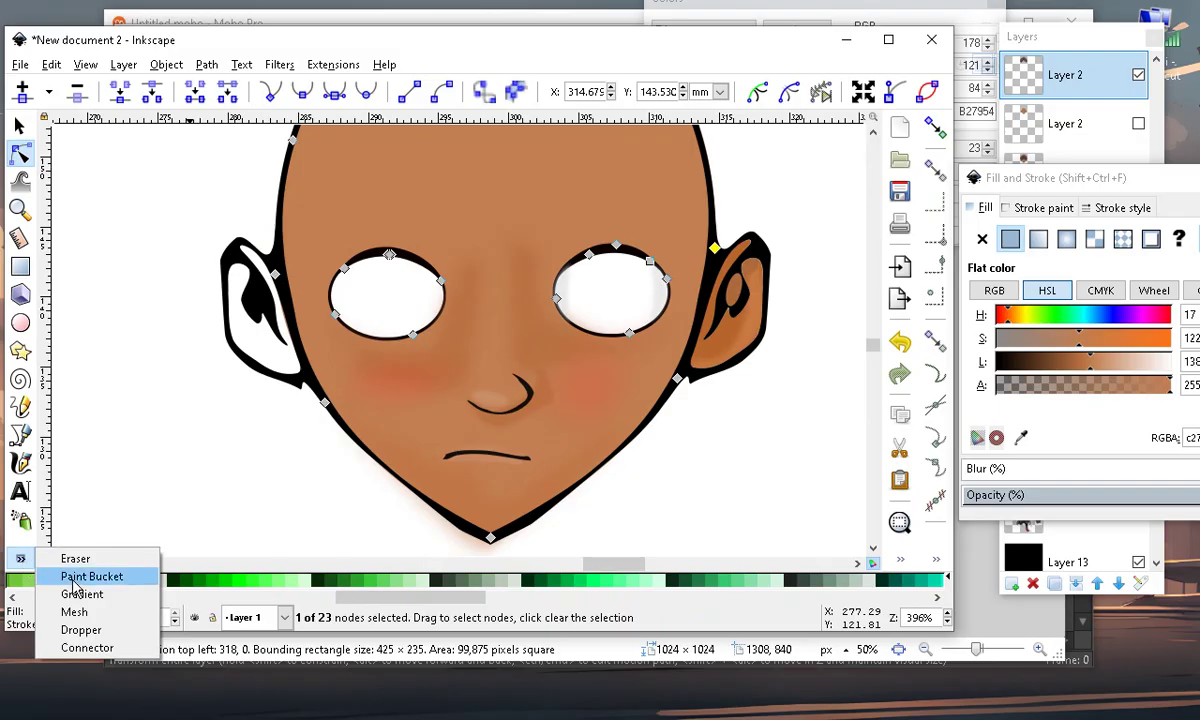
left_click(60, 571)
scroll(250, 278, "up", 1)
left_click(304, 377)
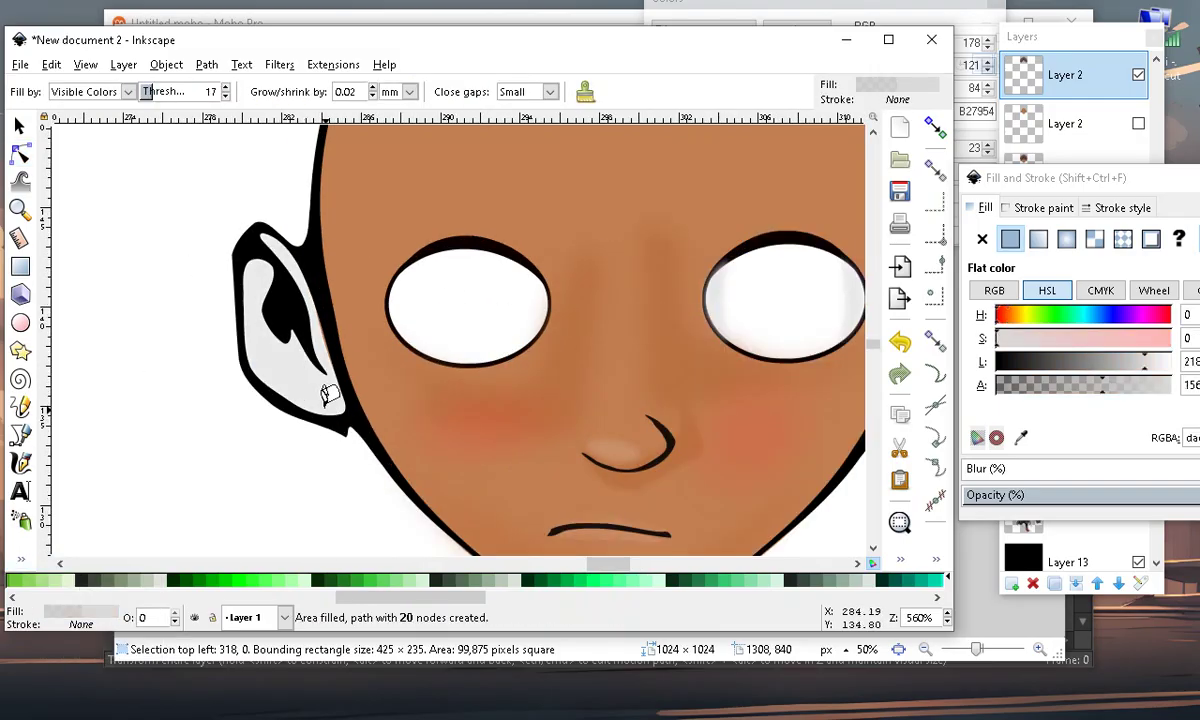
Recolor the new ear fill with the brown sampled from the opposite ear using the Dropper
scroll(206, 348, "down", 3)
left_click(21, 558)
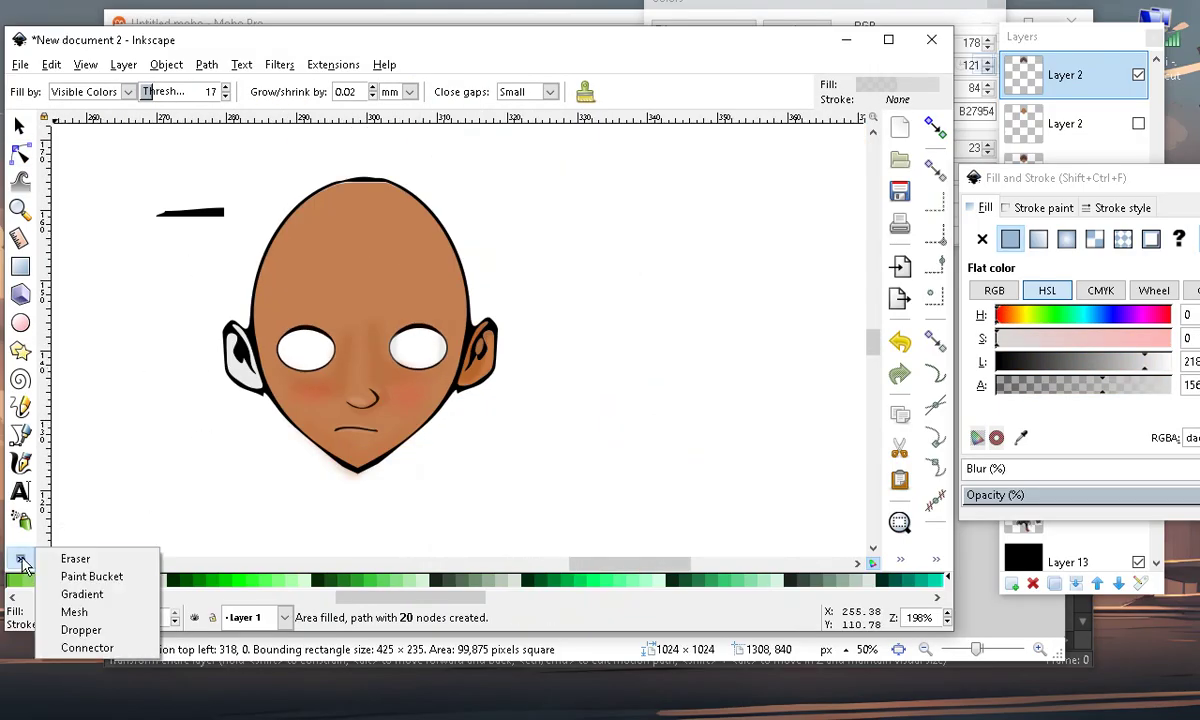
left_click(72, 630)
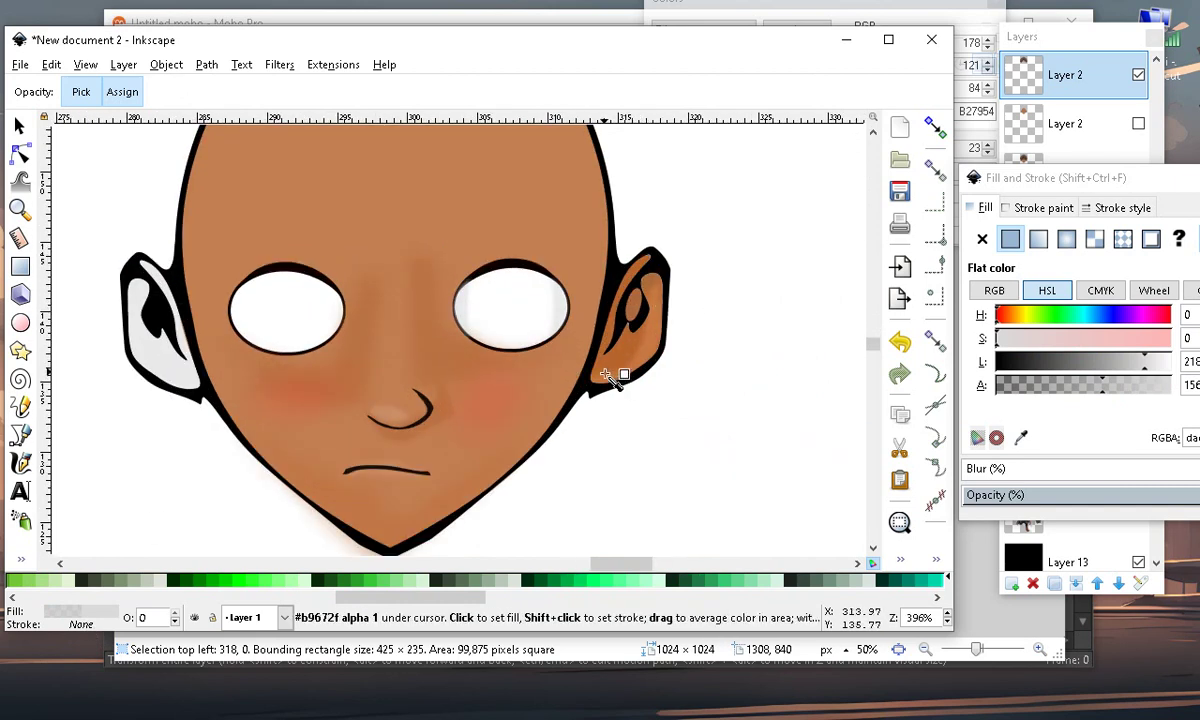
left_click(633, 347)
scroll(287, 343, "down", 2)
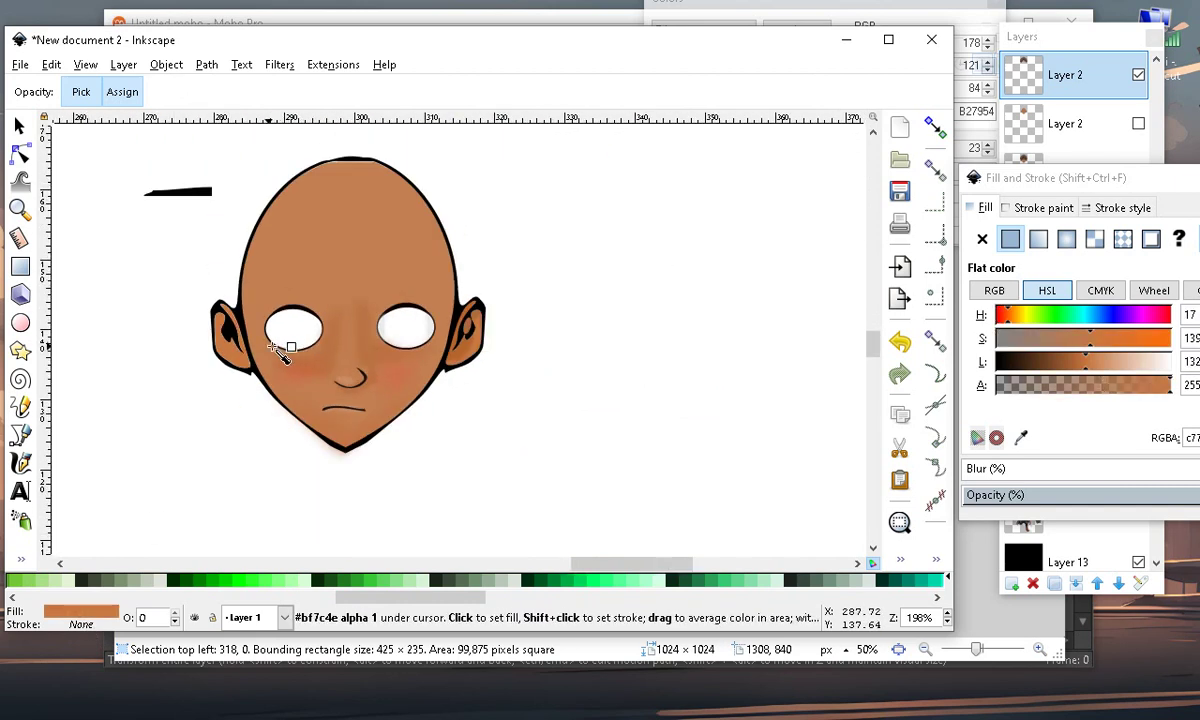
Move the outer and inner nodes of the brown ear fill under the black ear lines to remove the white gaps
scroll(228, 348, "up", 4)
left_click(20, 153)
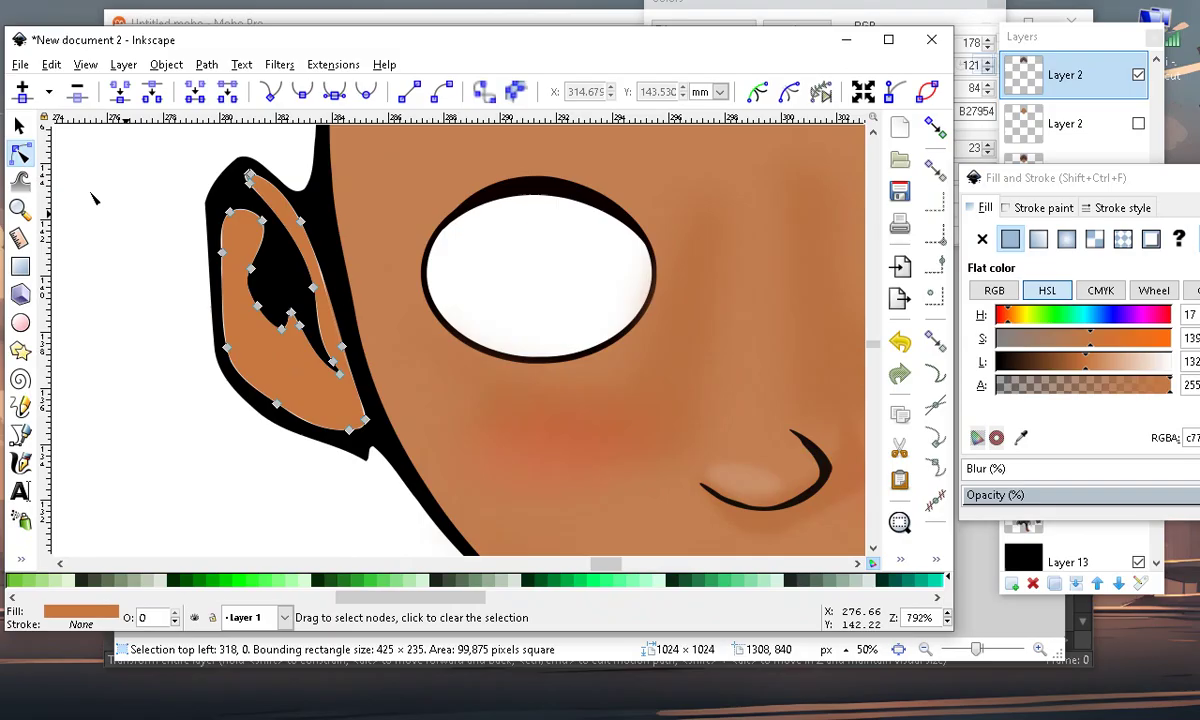
scroll(326, 325, "up", 1)
key("s")
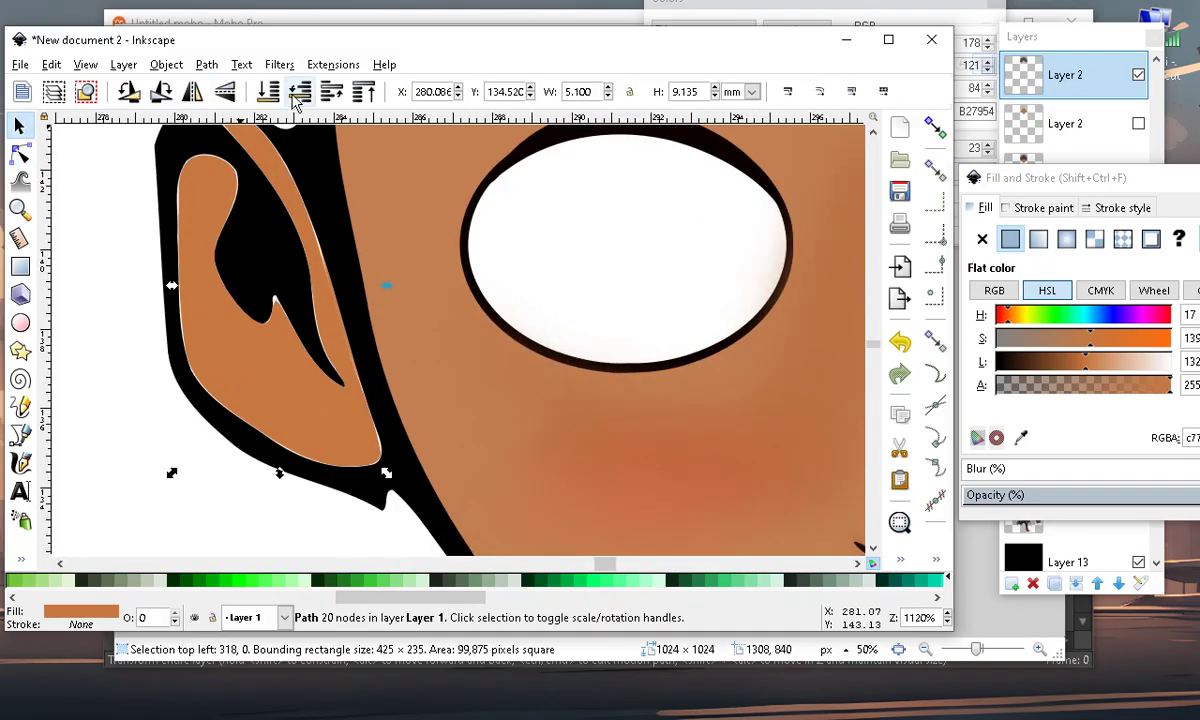
scroll(341, 342, "down", 2)
scroll(114, 207, "up", 1)
left_click(20, 153)
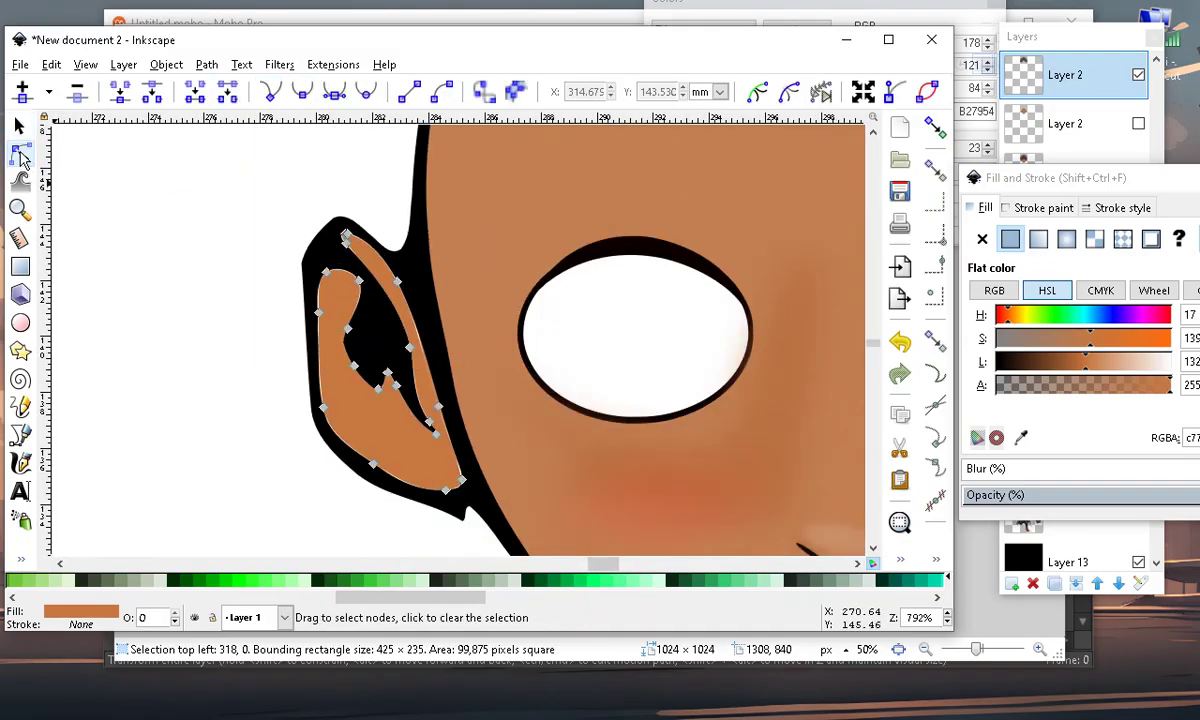
left_click_drag(318, 313, 380, 283)
scroll(382, 290, "down", 3)
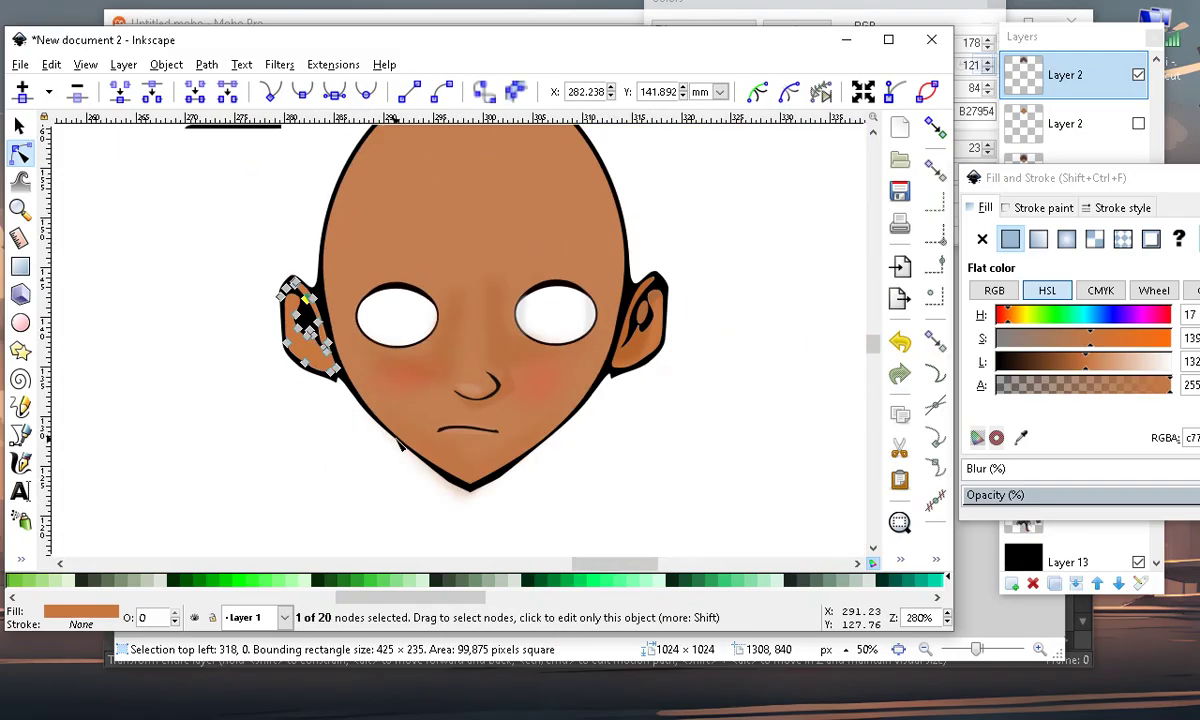
scroll(380, 436, "up", 2)
scroll(362, 410, "down", 4)
scroll(362, 395, "up", 3)
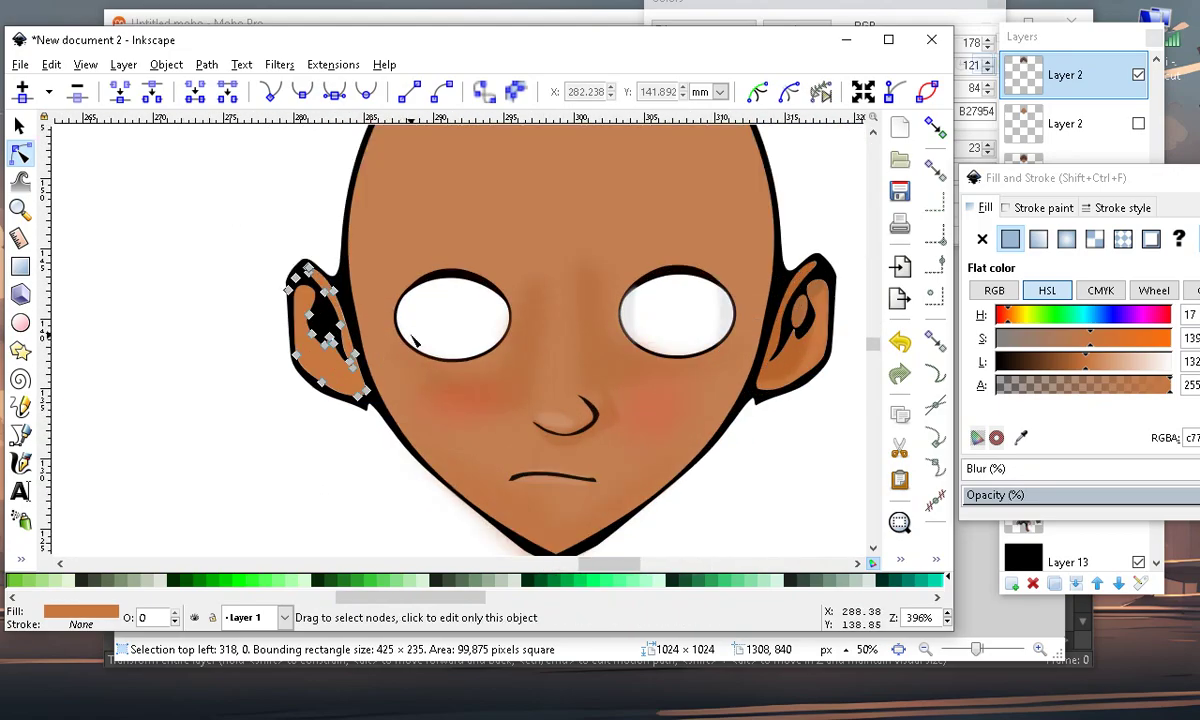
Move the separate black eyebrow farther away from the head
left_click(19, 125)
scroll(461, 343, "down", 2)
left_click(391, 279)
left_click_drag(373, 212, 170, 233)
left_click(214, 356)
Select all the pieces of the bald head, shift them slightly, and group them
scroll(385, 330, "down", 1)
mouse_move(318, 163)
left_mouse_down()
mouse_move(477, 430)
mouse_move(680, 465)
left_mouse_up()
left_click_drag(497, 281, 532, 293)
scroll(576, 338, "up", 2)
scroll(440, 311, "up", 1)
scroll(484, 308, "down", 1)
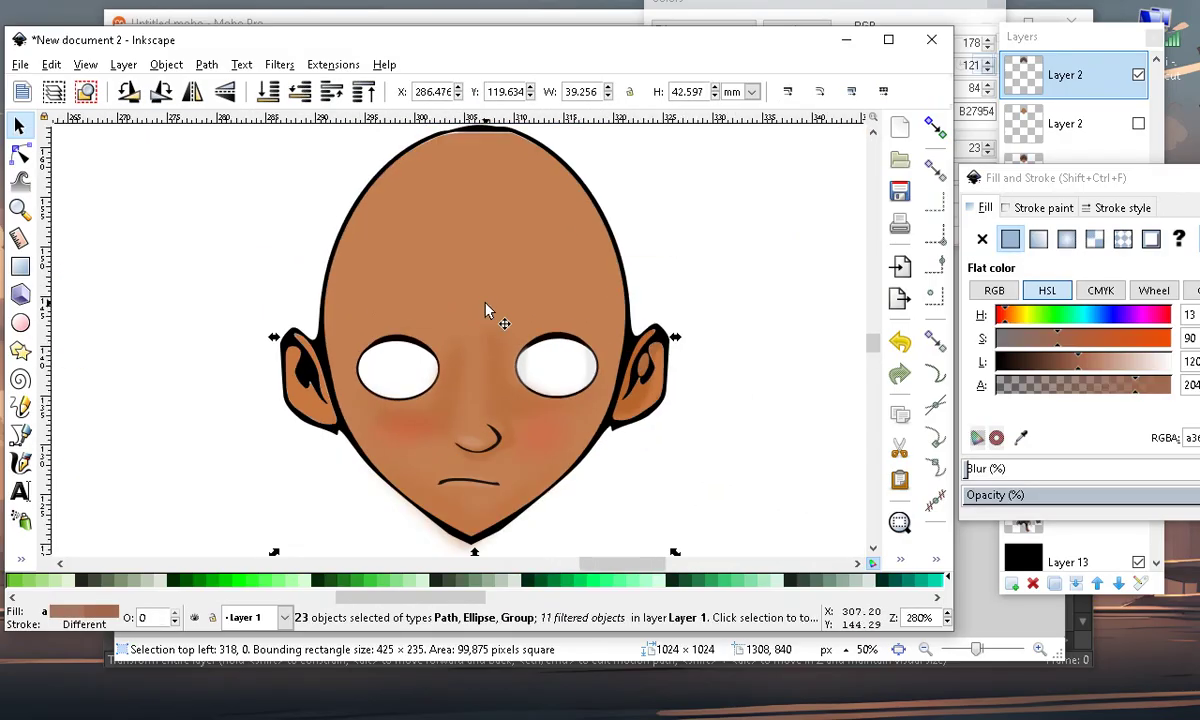
left_click(50, 66)
mouse_move(123, 72)
mouse_move(166, 66)
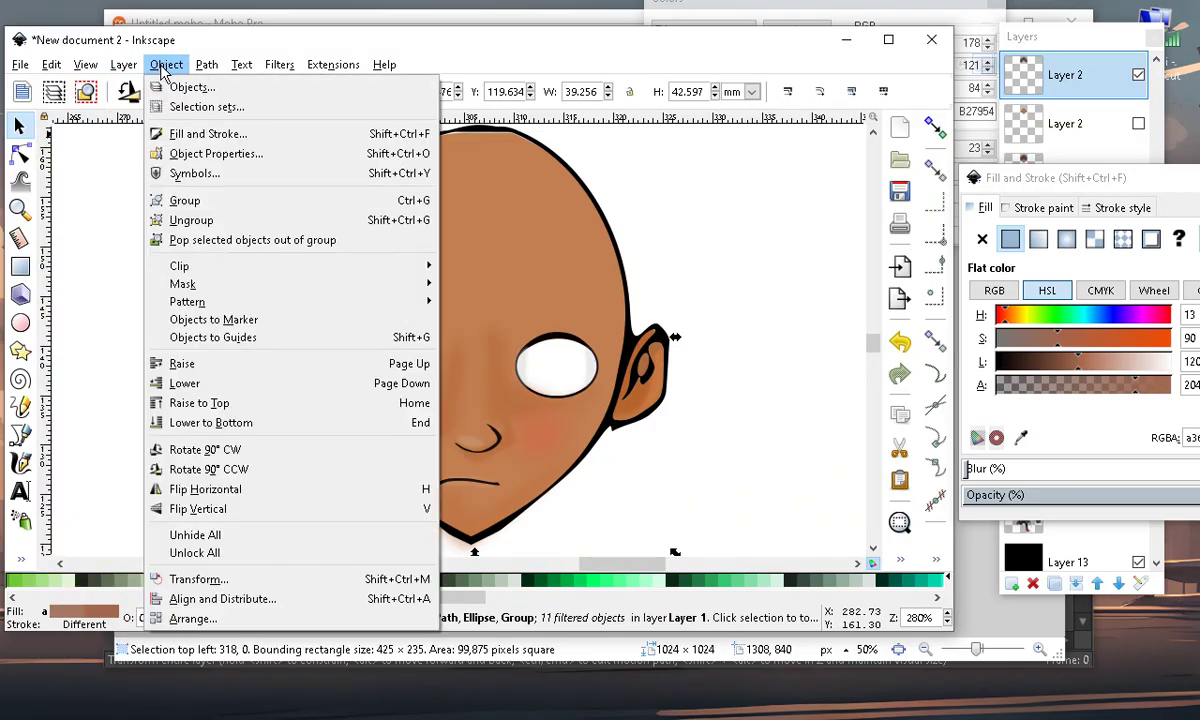
left_click(190, 196)
Nudge the grouped head and export it as a PNG at 900 dpi, leaving the export dialog beside the artwork
scroll(660, 275, "down", 2)
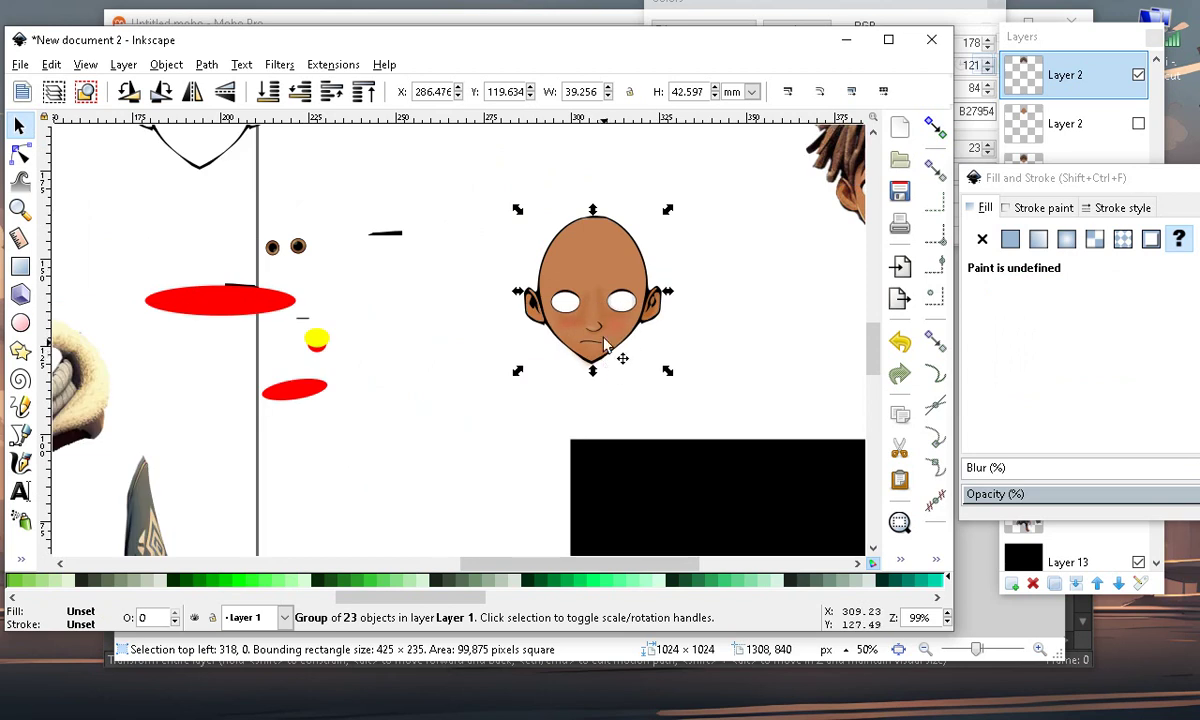
scroll(720, 258, "up", 2)
left_click_drag(483, 296, 509, 292)
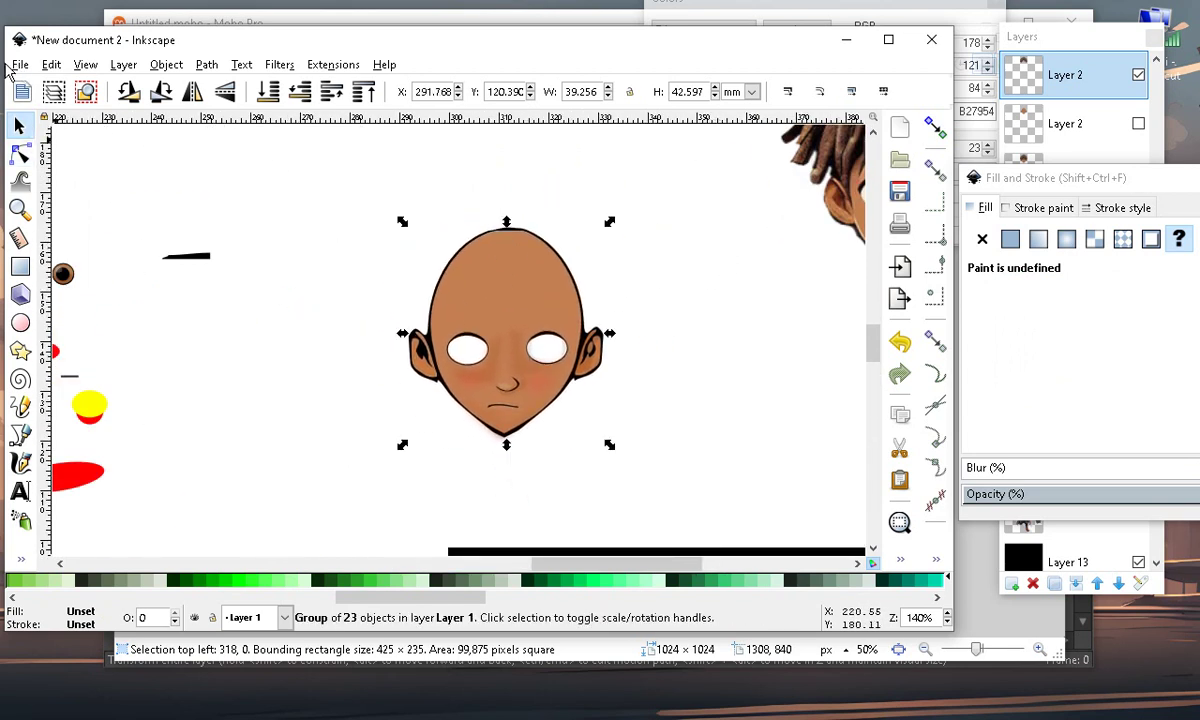
left_click(19, 65)
left_click(140, 268)
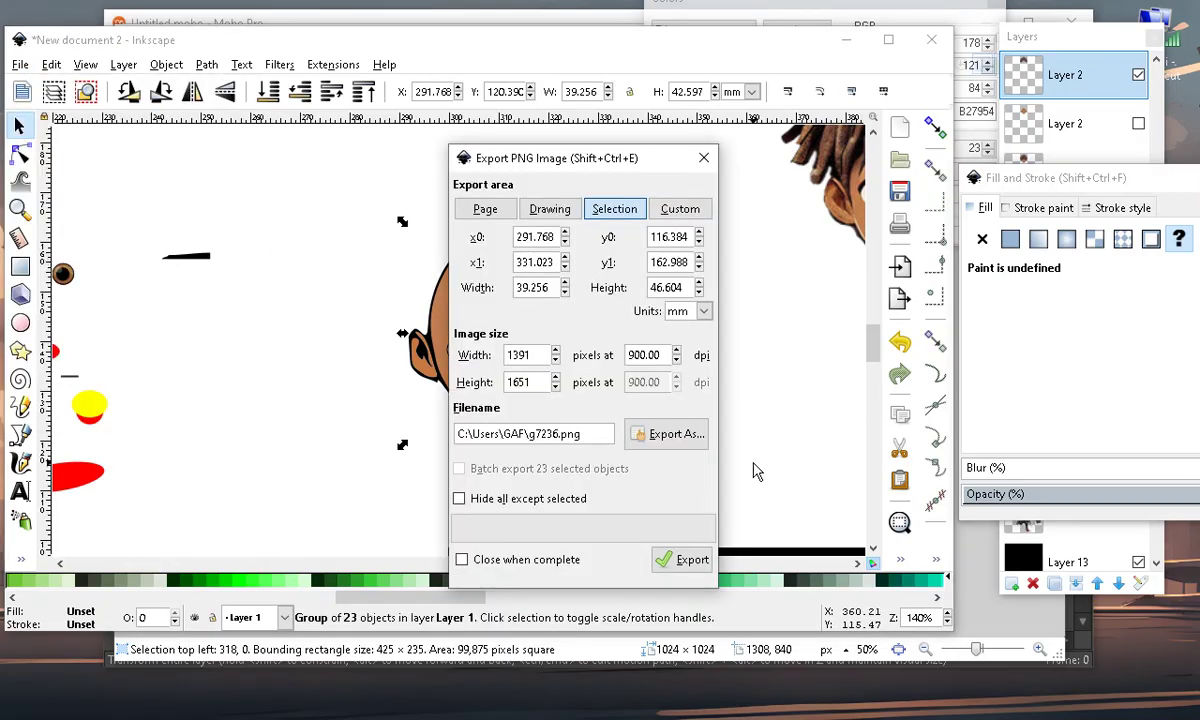
left_click(676, 633)
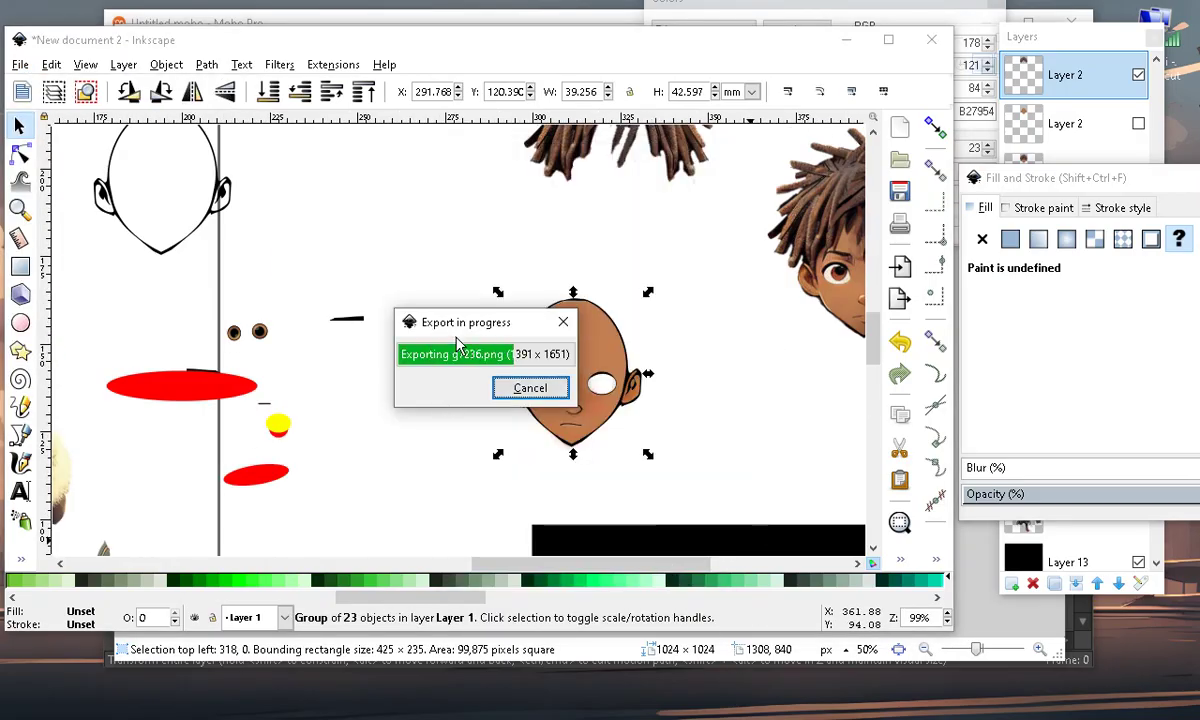
left_click_drag(525, 158, 812, 174)
Move the black backdrop behind the head and take the white ellipse out from behind the eye openings
left_click(530, 285)
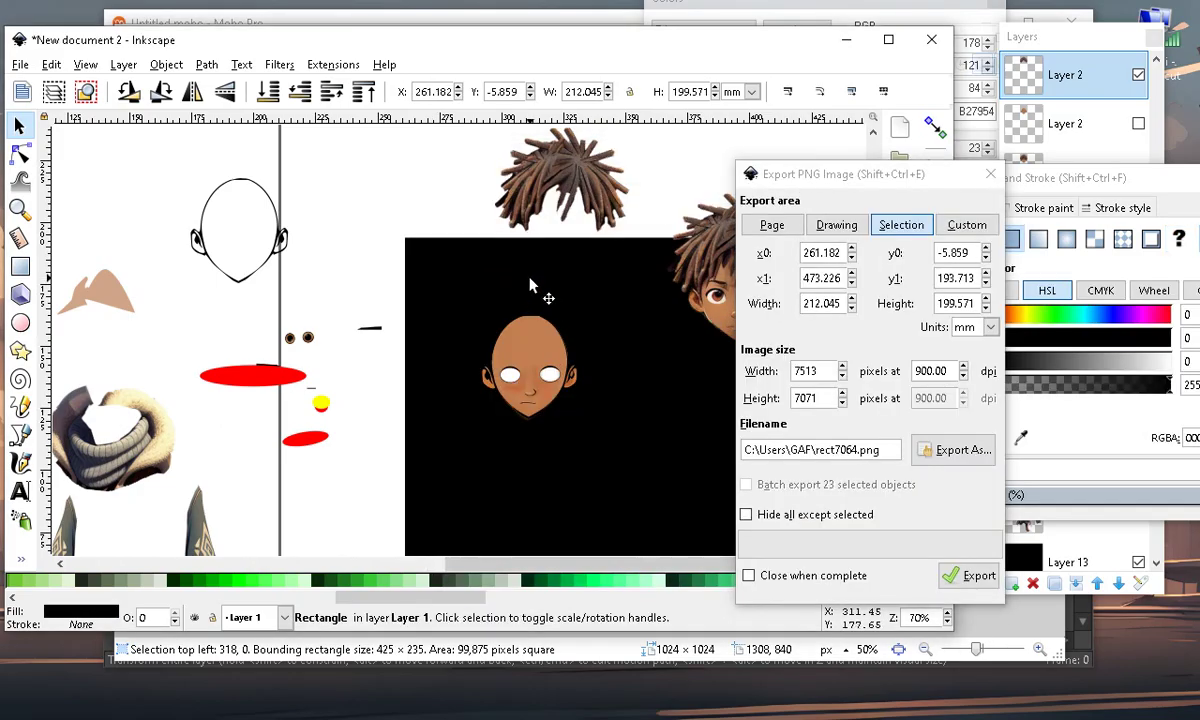
scroll(471, 399, "up", 3)
left_click(517, 337)
mouse_move(533, 298)
left_mouse_down()
mouse_move(288, 317)
mouse_move(436, 269)
left_mouse_up()
key("Escape")
left_click_drag(368, 363, 705, 168)
scroll(310, 355, "down", 2)
left_click_drag(533, 258, 97, 214)
scroll(348, 356, "up", 5)
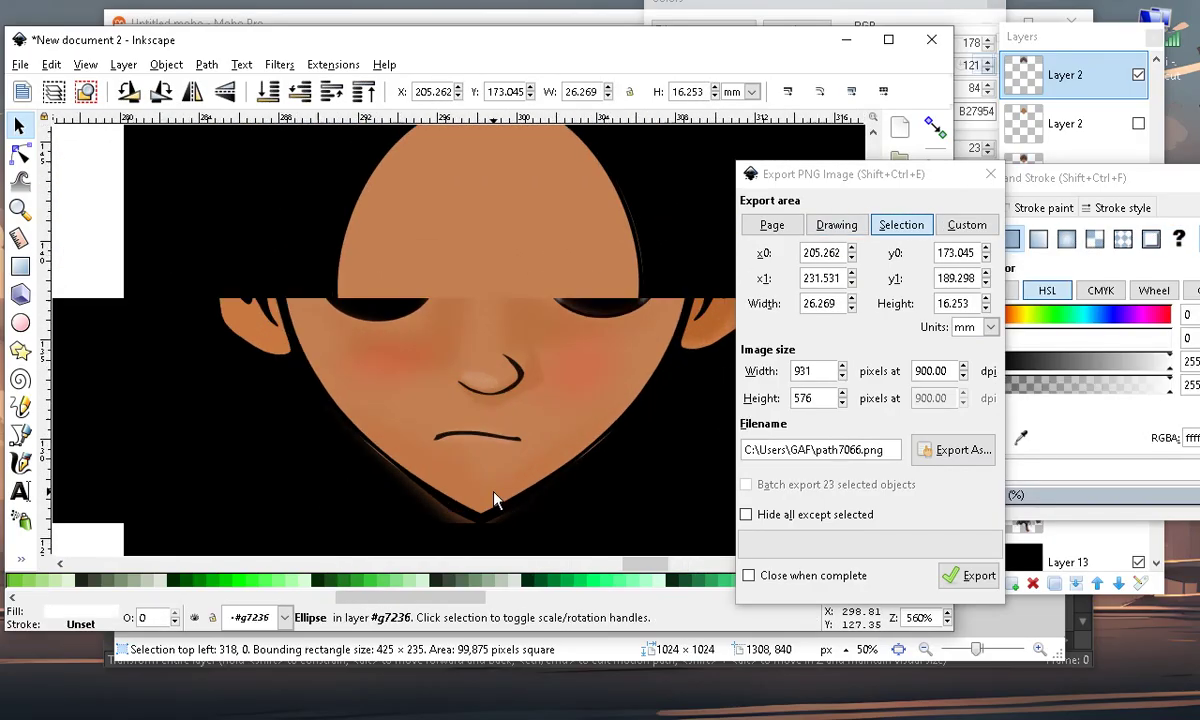
Move the black backdrop away from the head and deselect it
scroll(493, 492, "down", 7)
left_click_drag(446, 500, 701, 484)
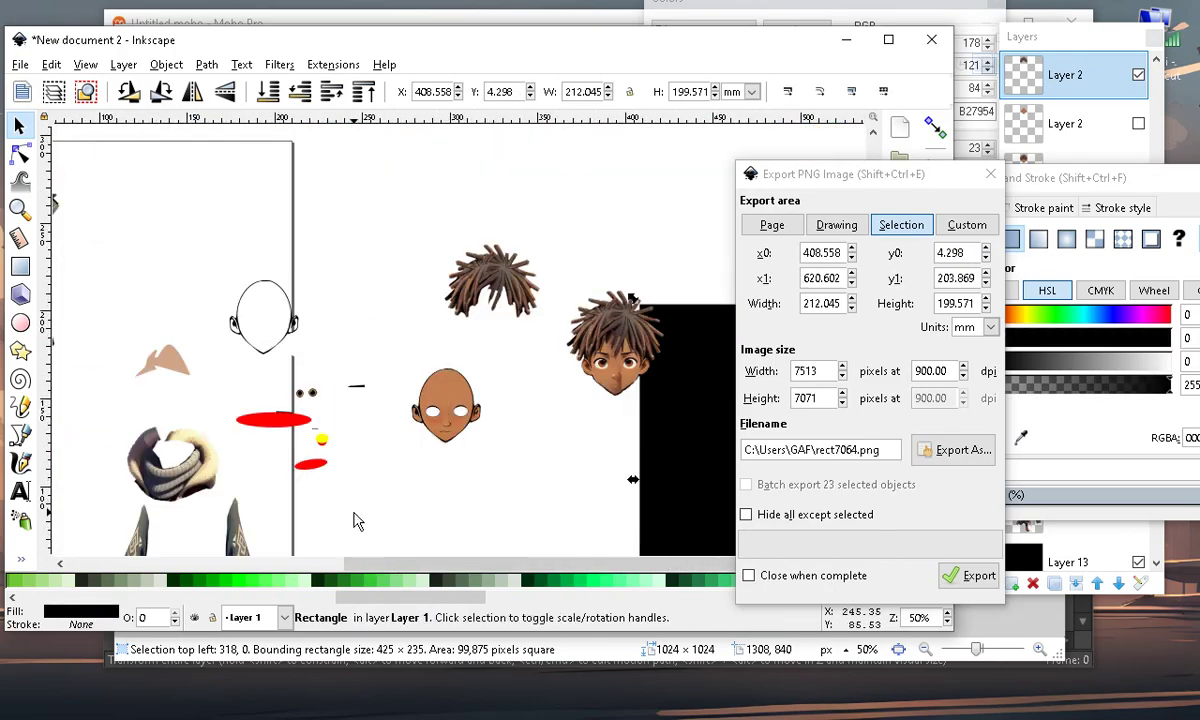
left_click(358, 521)
scroll(455, 517, "up", 2)
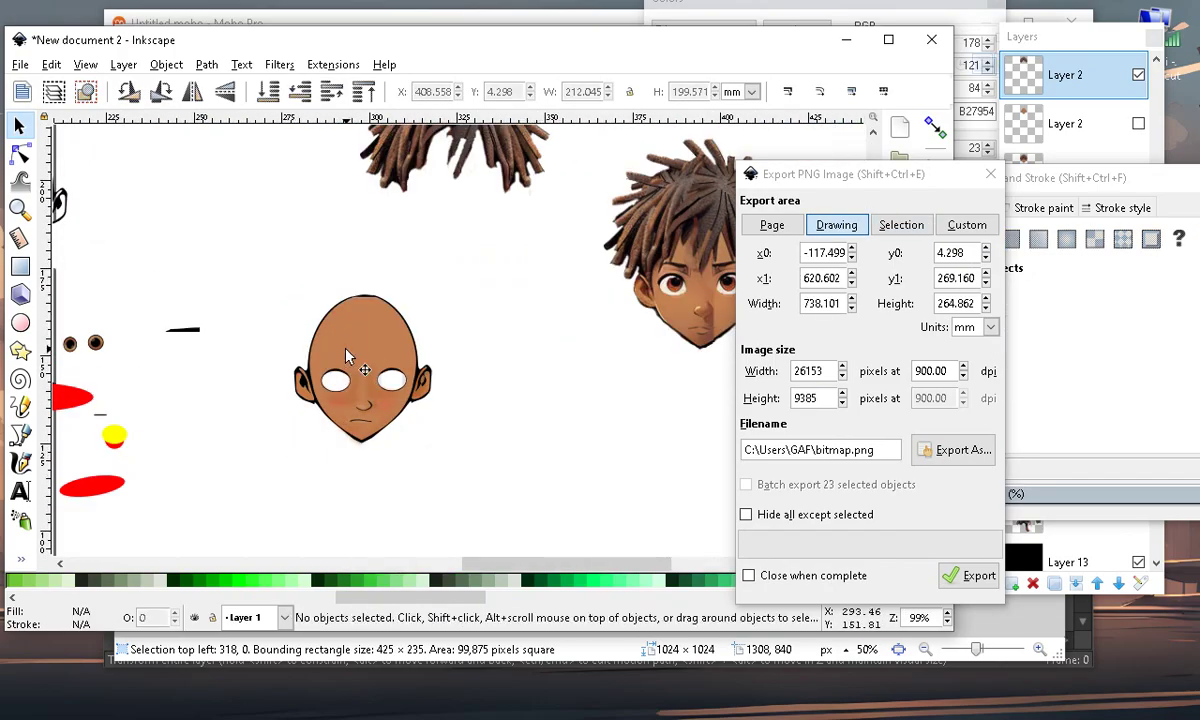
Select the remaining head pieces and move them onto empty white canvas below the reference portrait
left_click_drag(231, 246, 514, 518)
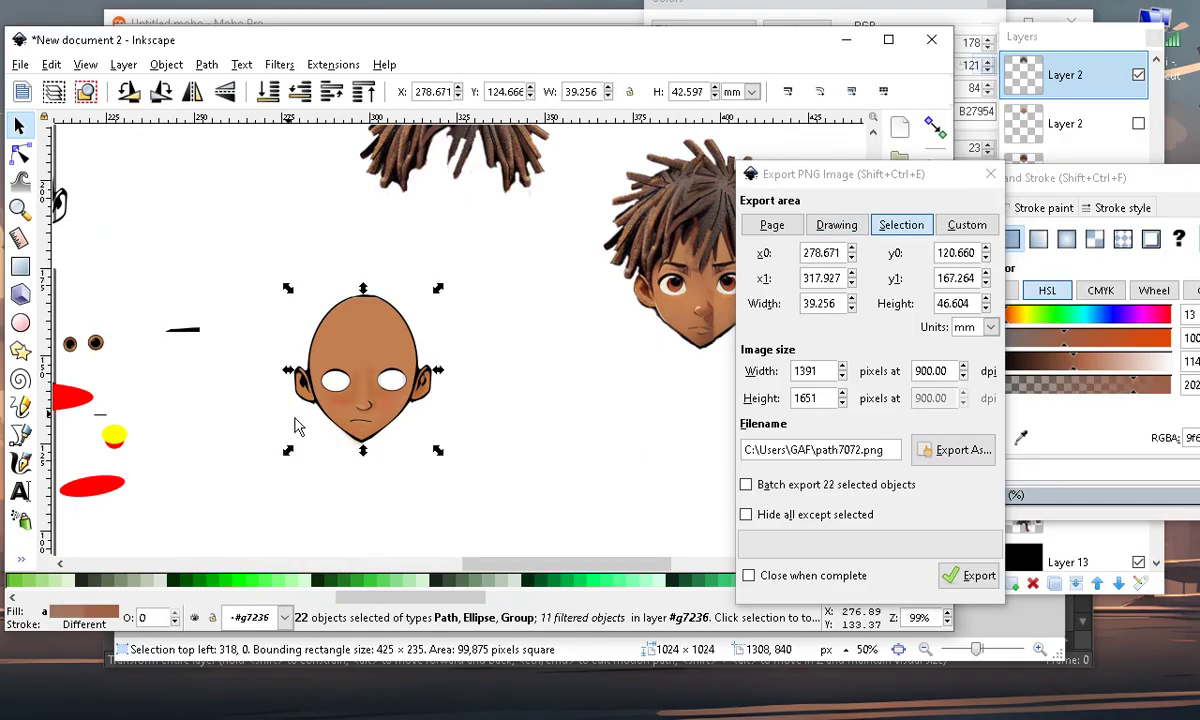
scroll(100, 325, "down", 2)
left_click_drag(243, 355, 268, 400)
scroll(443, 388, "up", 4)
scroll(443, 388, "up", 1)
scroll(555, 468, "down", 4)
scroll(265, 410, "up", 2)
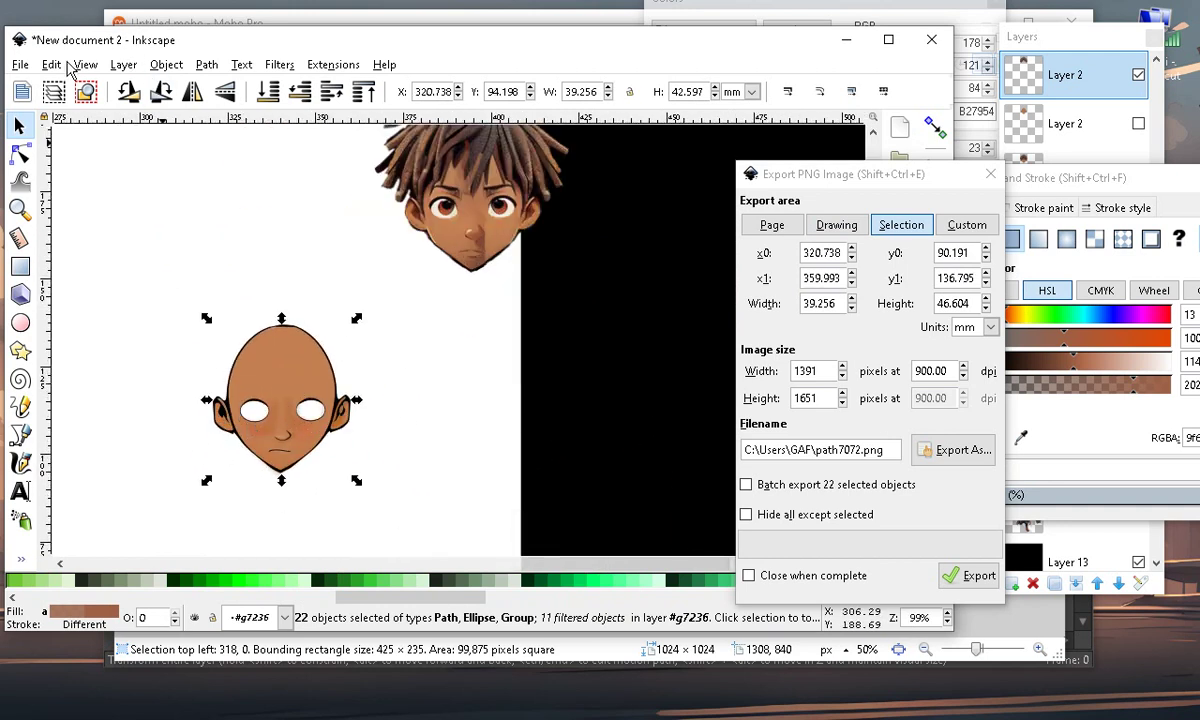
Group the selected head pieces and export them as a PNG at 900 dpi
left_click(160, 65)
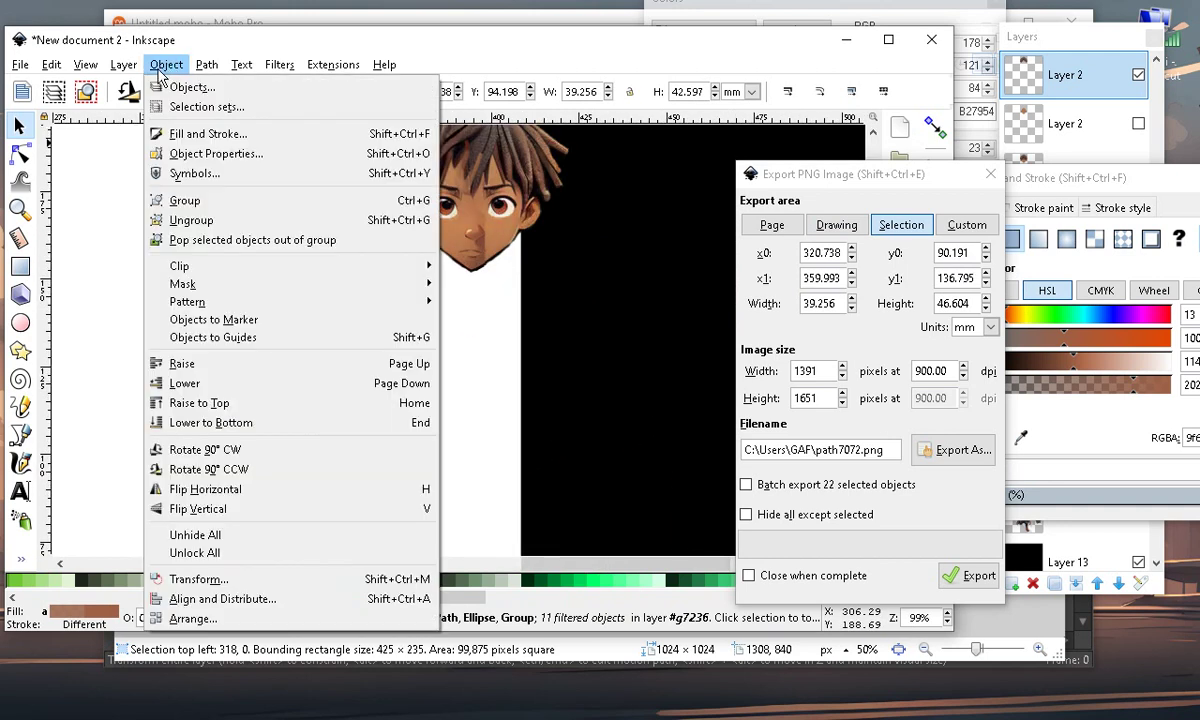
left_click(222, 200)
left_click(967, 576)
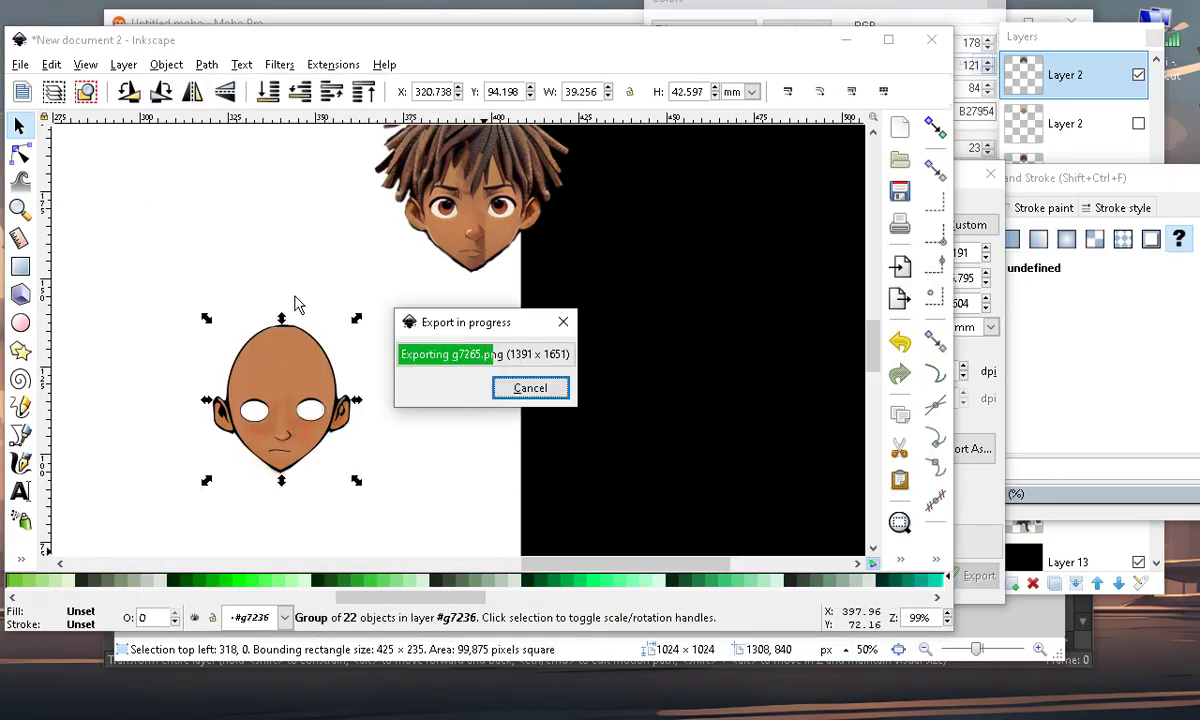
Move the reference portrait of the dreadlocked boy onto the black backdrop
scroll(581, 390, "down", 5)
scroll(608, 405, "up", 4)
left_click_drag(374, 186, 528, 284)
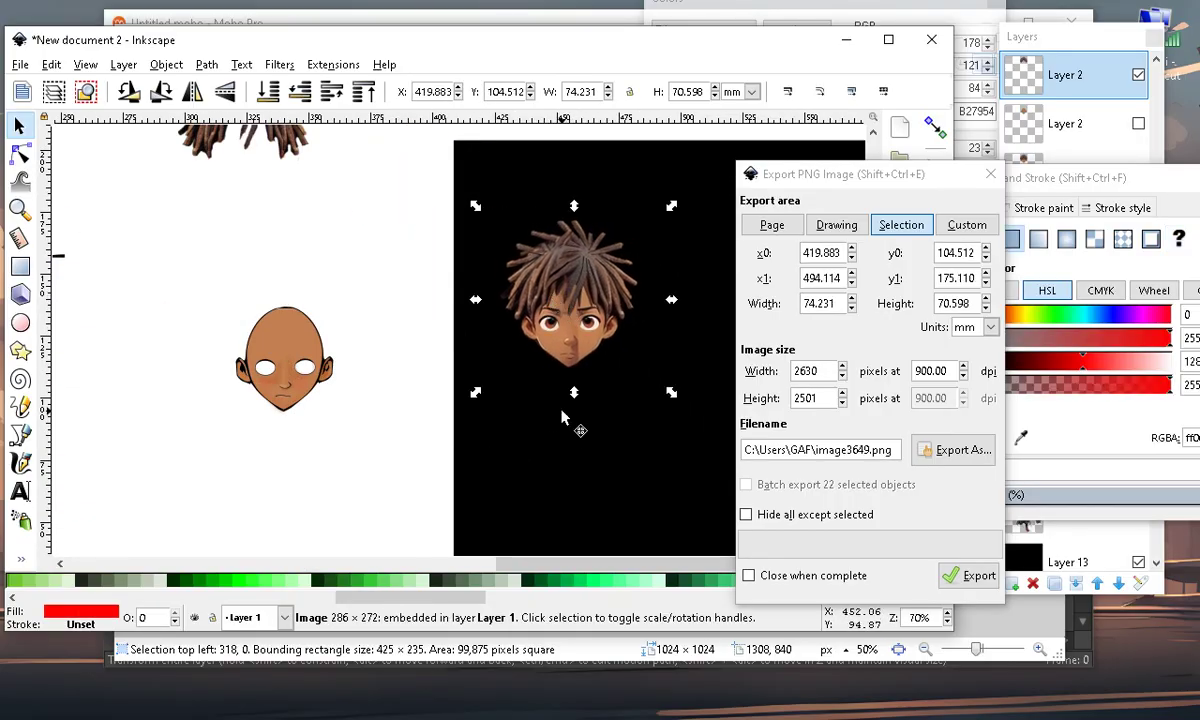
scroll(640, 388, "up", 2)
scroll(504, 402, "down", 2)
Place the bald head on the backdrop beside the reference portrait, fit the dreadlock hair to it, and compare both heads
left_click_drag(226, 410, 644, 368)
left_click_drag(213, 168, 672, 340)
scroll(612, 246, "up", 2)
scroll(611, 247, "up", 2)
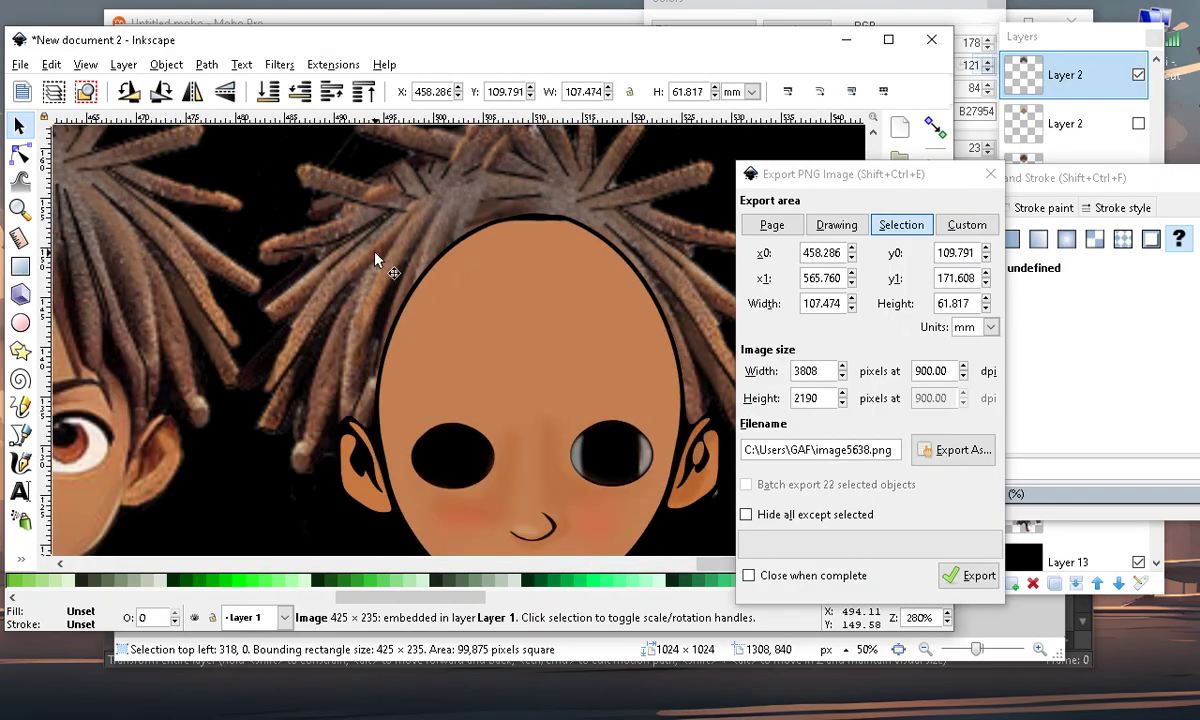
scroll(351, 235, "down", 2)
scroll(260, 325, "up", 2)
scroll(320, 338, "down", 6)
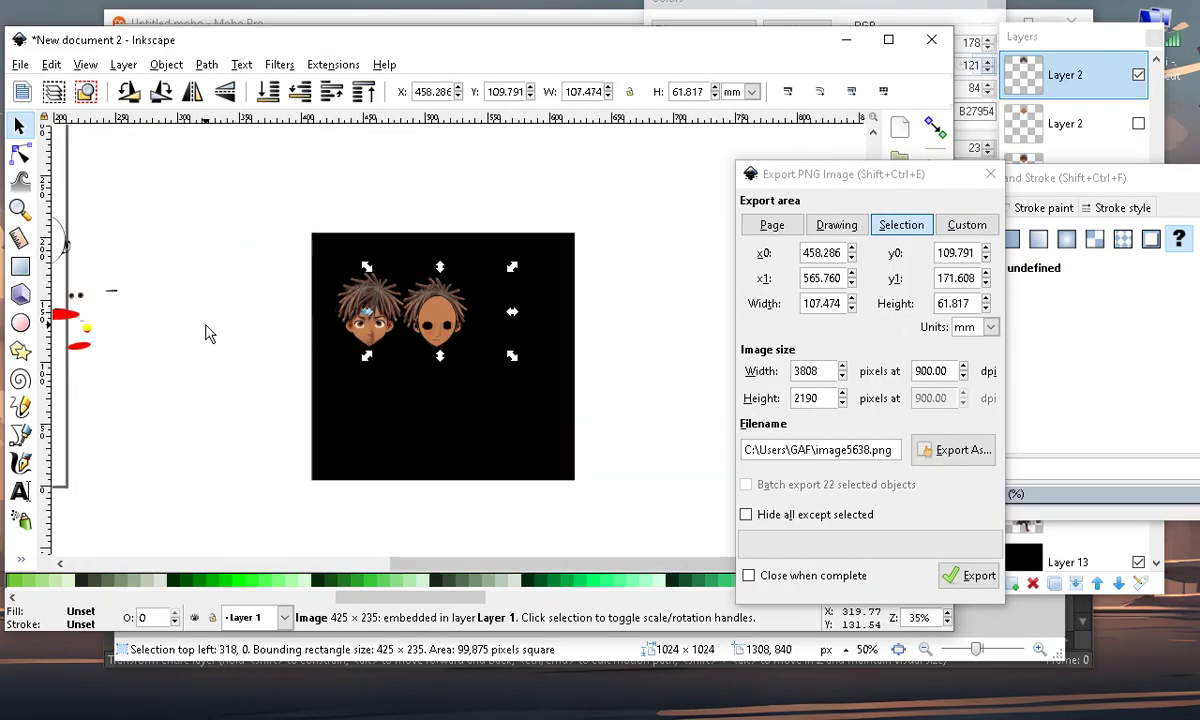
scroll(209, 332, "up", 2)
scroll(196, 477, "down", 1)
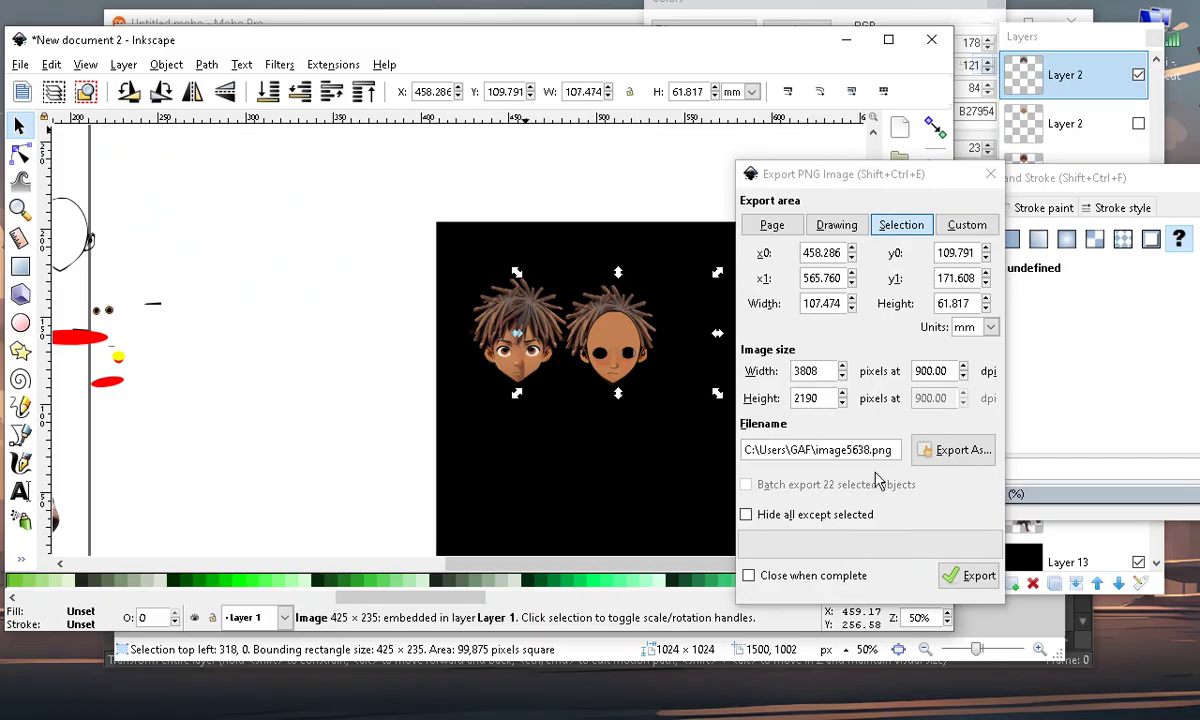
Switch to paint.net, bring up the night junkyard caravan image, and move the Colors and Layers windows off it
left_click(845, 42)
left_click_drag(995, 40, 1013, 148)
left_click(874, 66)
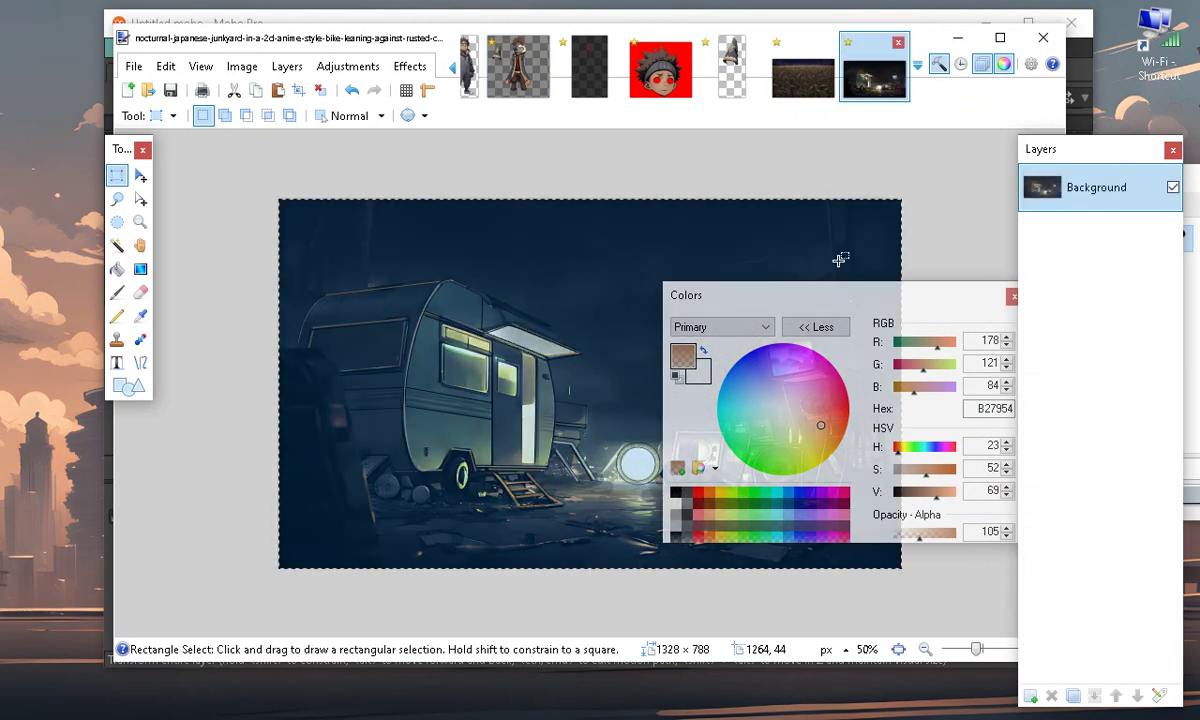
left_click_drag(739, 297, 1199, 300)
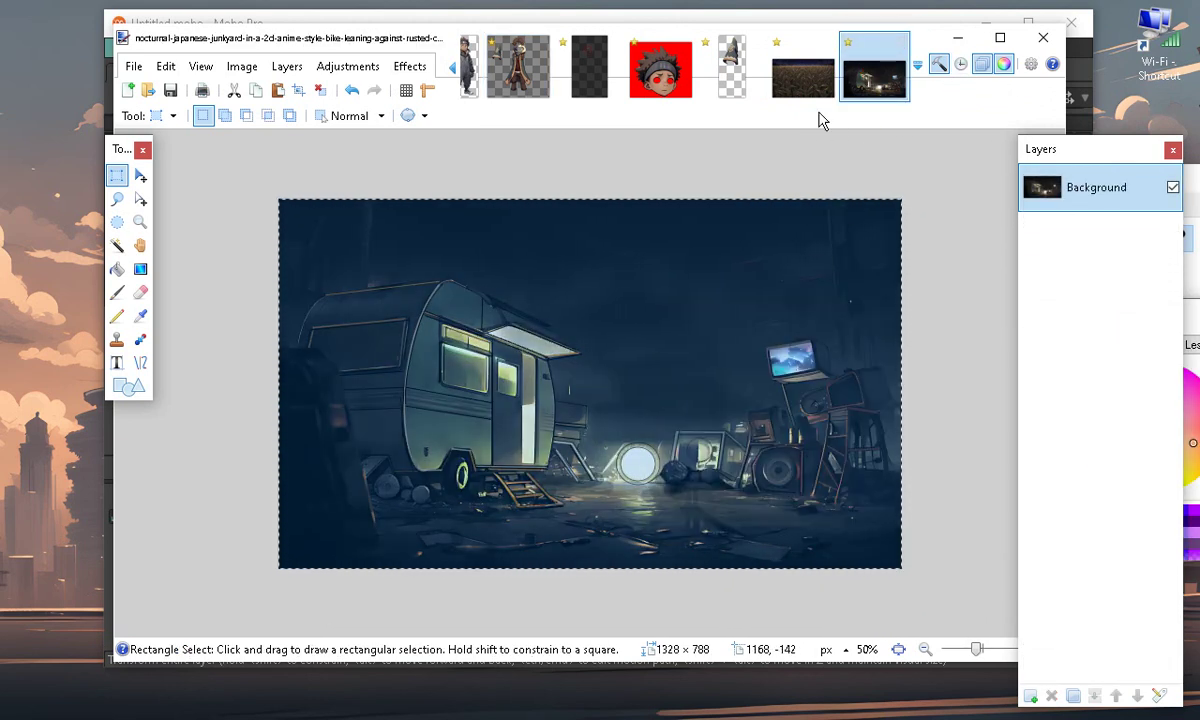
Minimize paint.net and move the Export PNG Image dialog off the Moho canvas
left_click(803, 66)
left_click(957, 38)
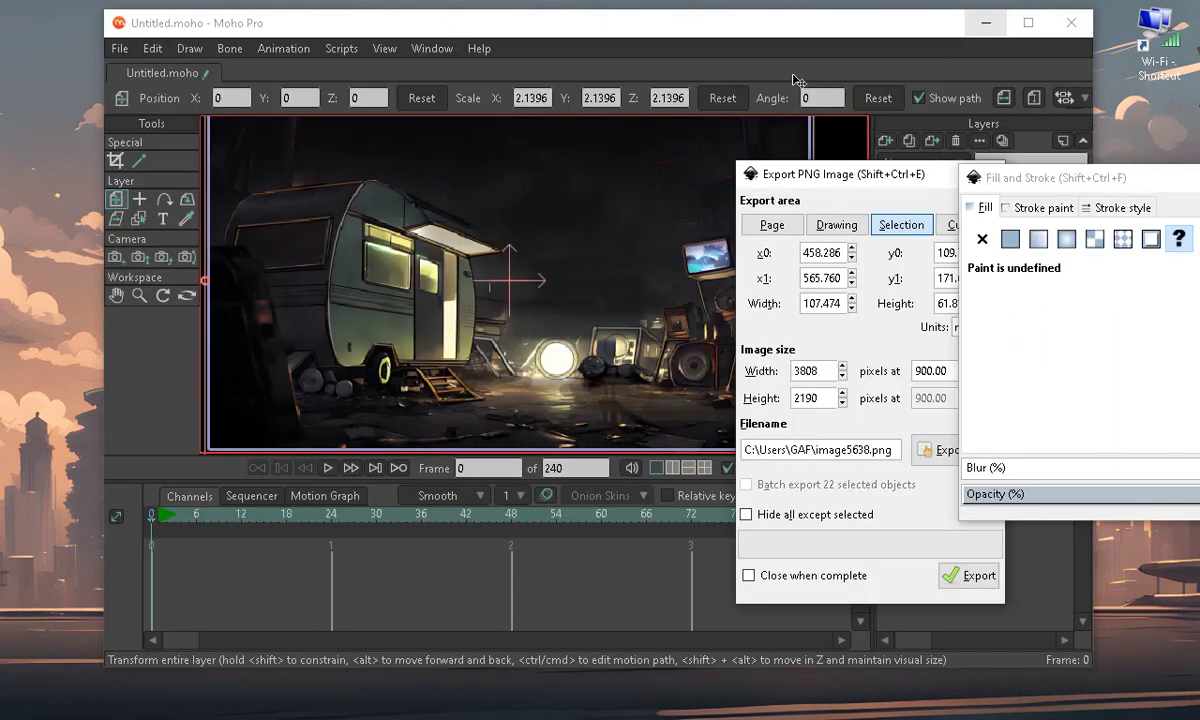
left_click_drag(776, 184, 943, 261)
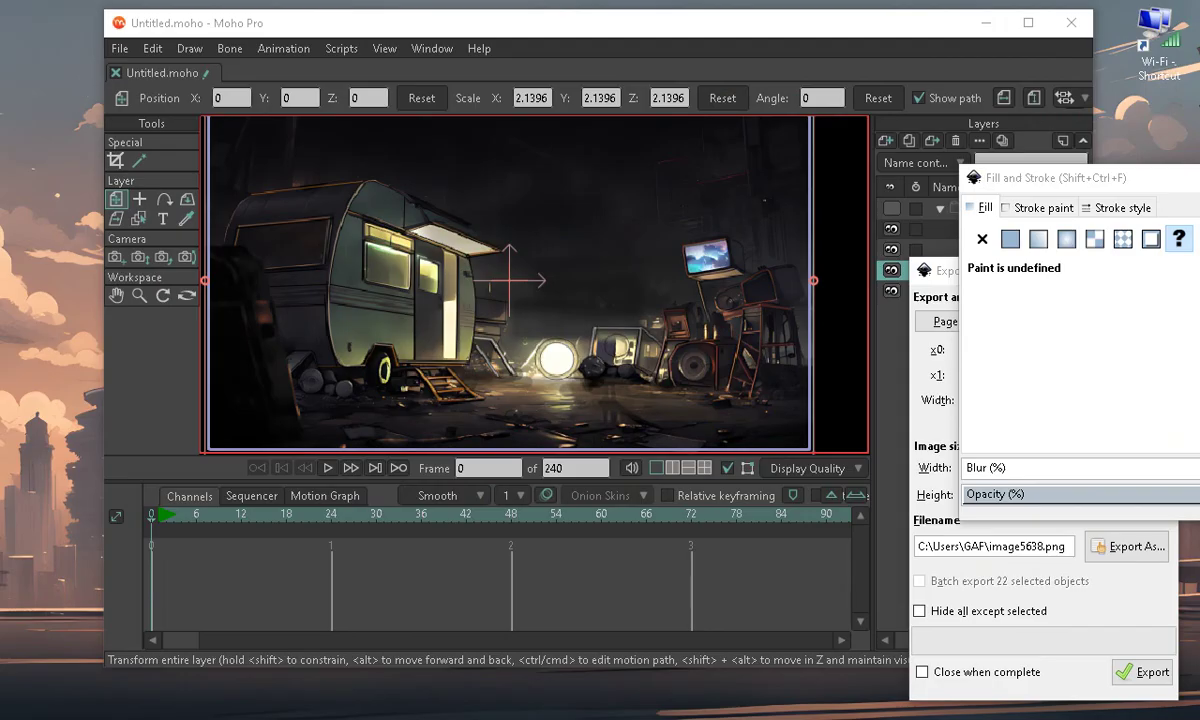
Switch to MAGIX Music Maker and look through the arrangement's tracks while the two-bar loop plays
key("alt+Tab")
left_click(453, 418)
scroll(415, 351, "down", 2)
scroll(445, 356, "up", 3)
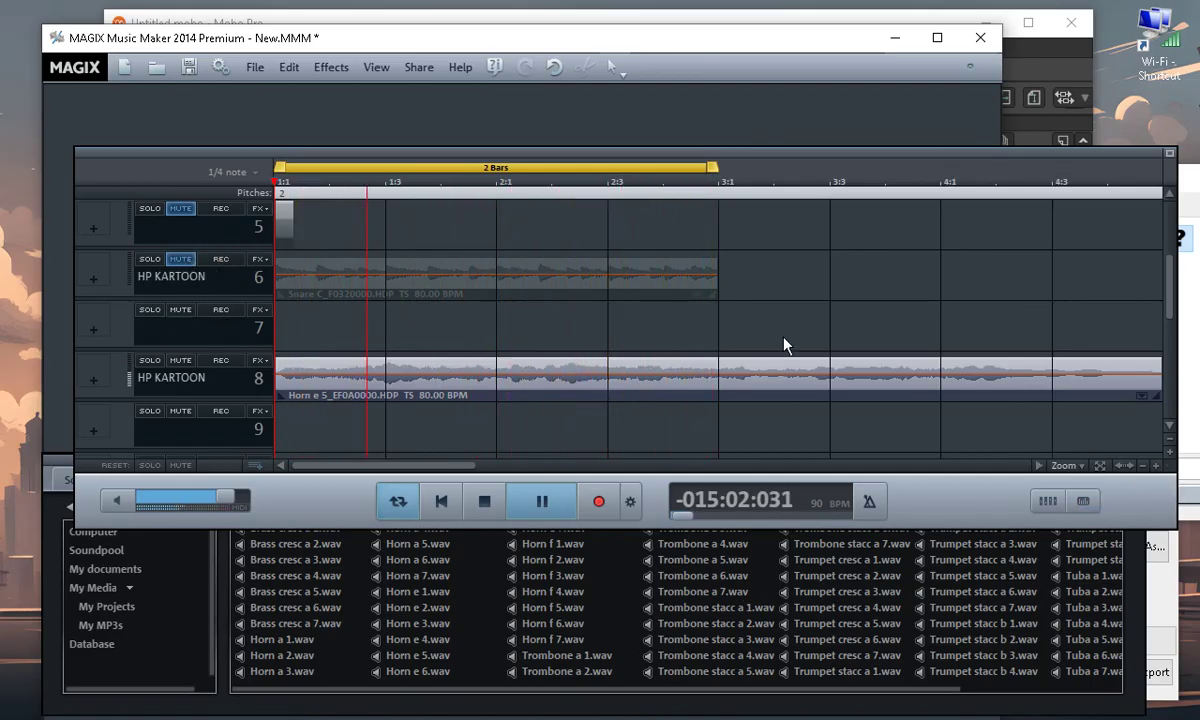
scroll(372, 327, "up", 4)
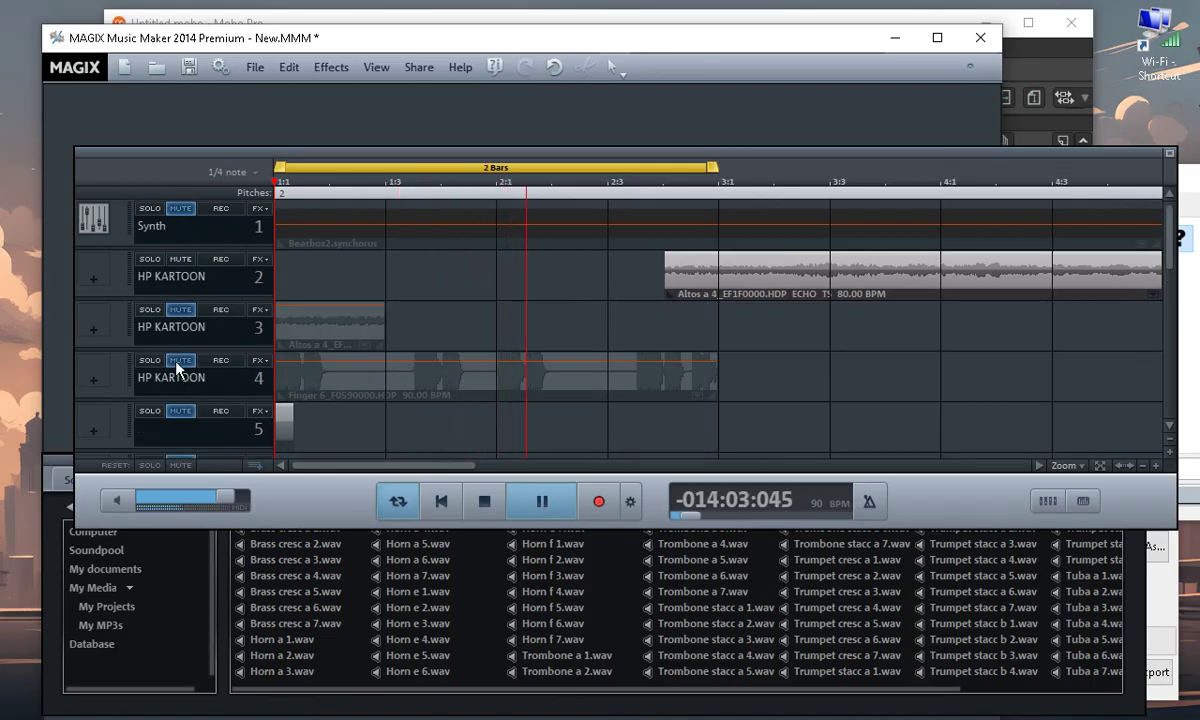
Audition the muted parts in the playing loop by unmuting and remuting track 4, then unmuting track 3
left_click(181, 360)
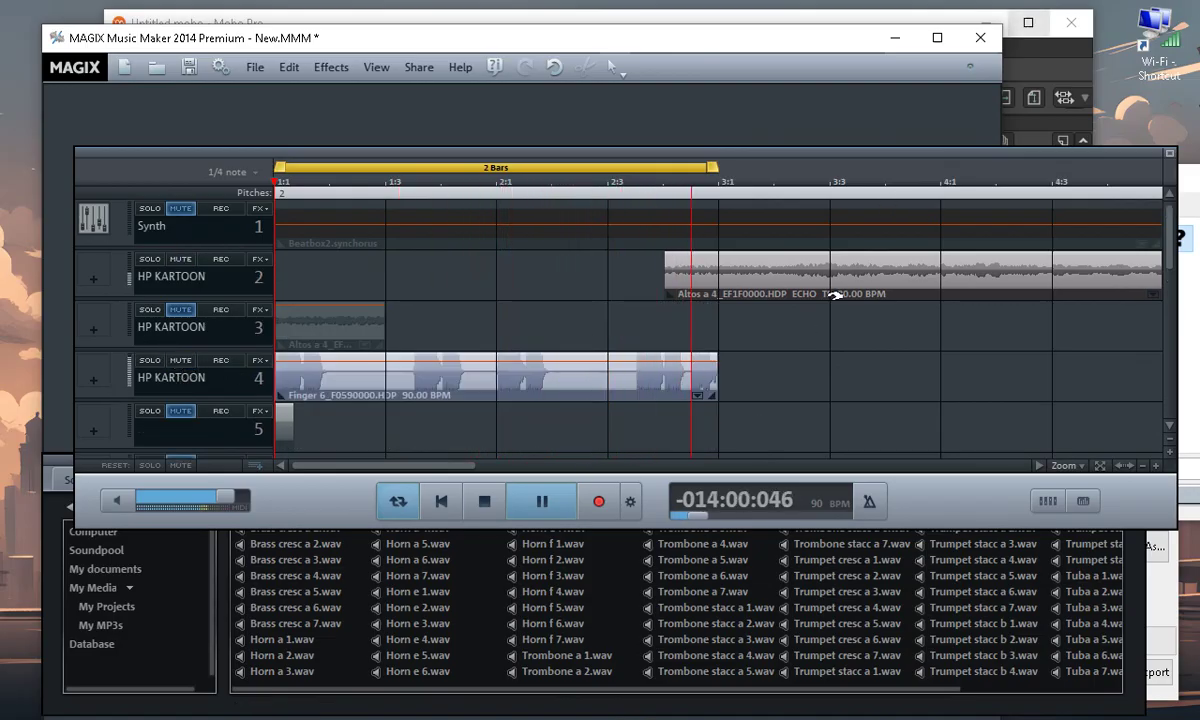
left_click(182, 361)
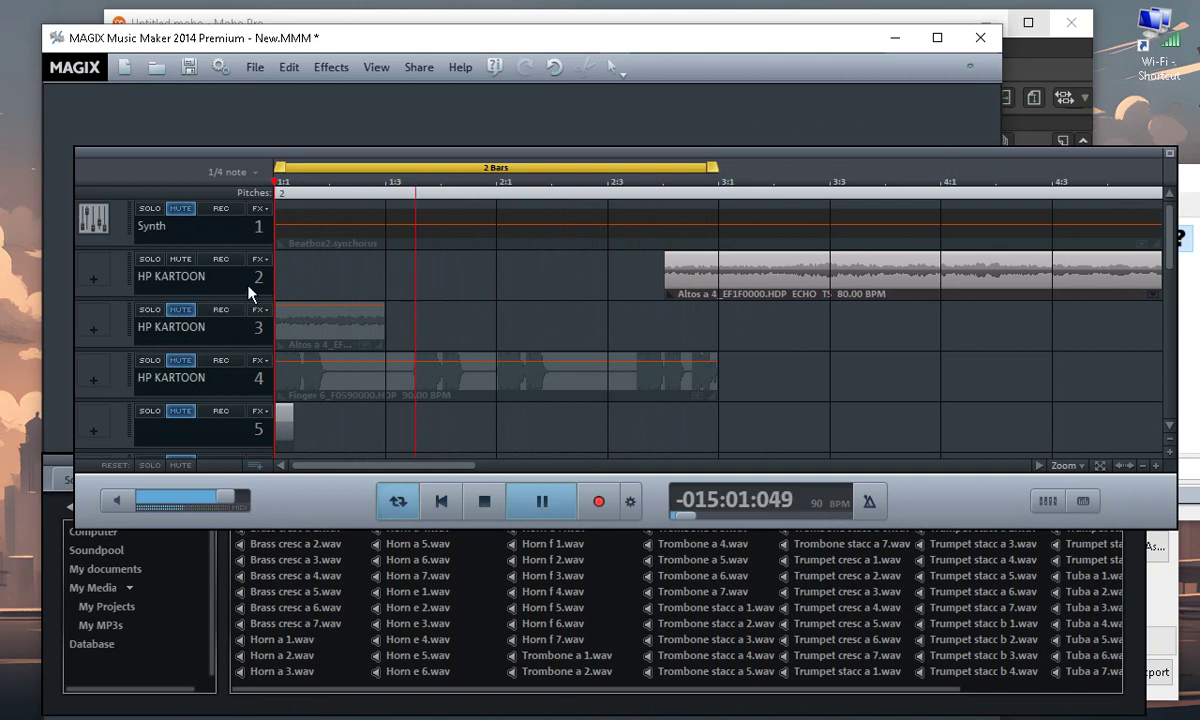
left_click(180, 309)
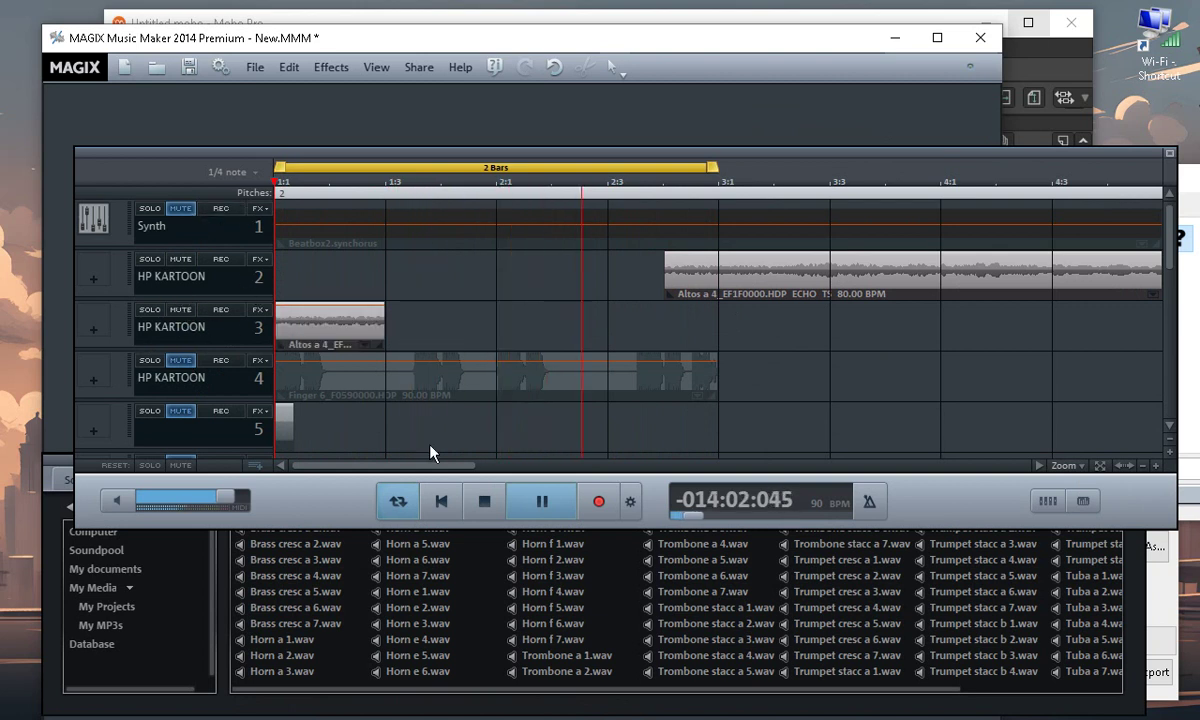
left_click(812, 285)
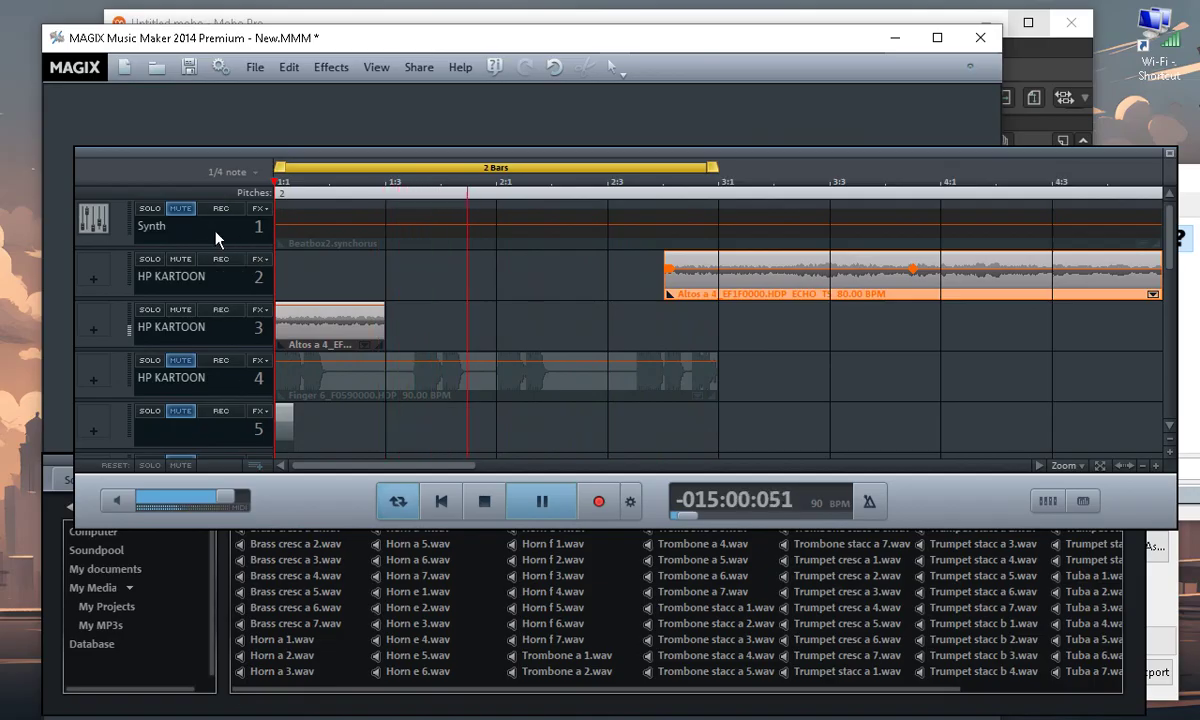
scroll(404, 333, "down", 1)
scroll(404, 333, "down", 1)
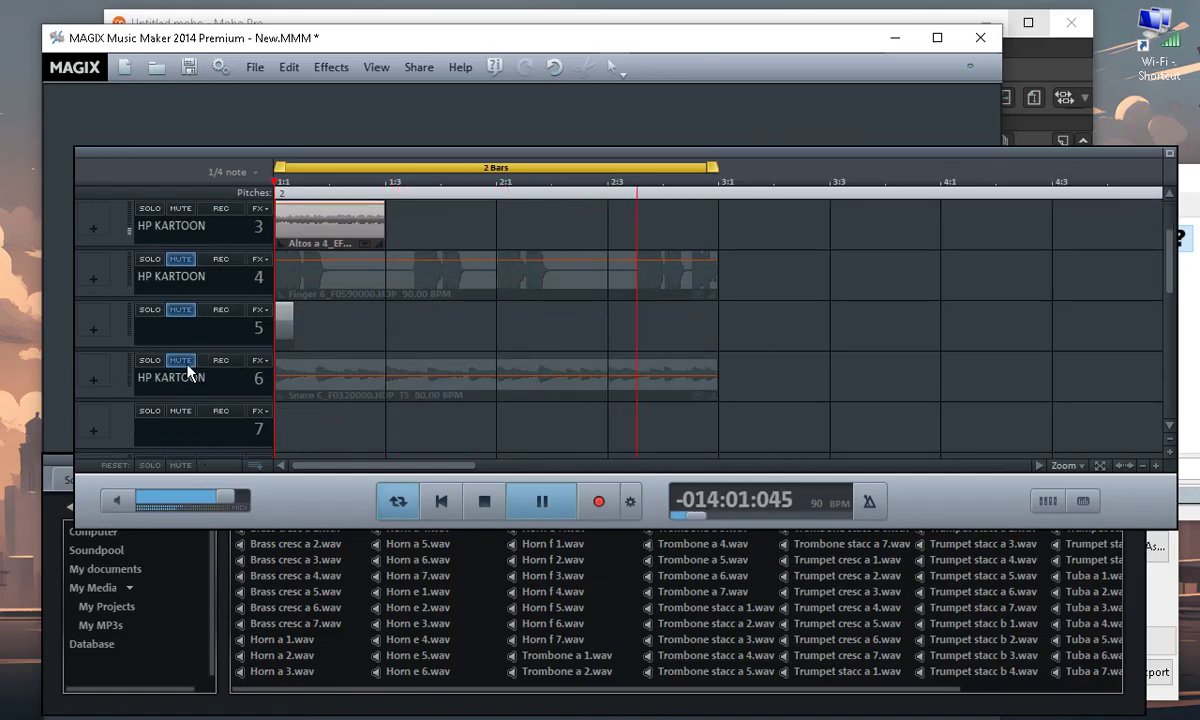
scroll(490, 335, "down", 2)
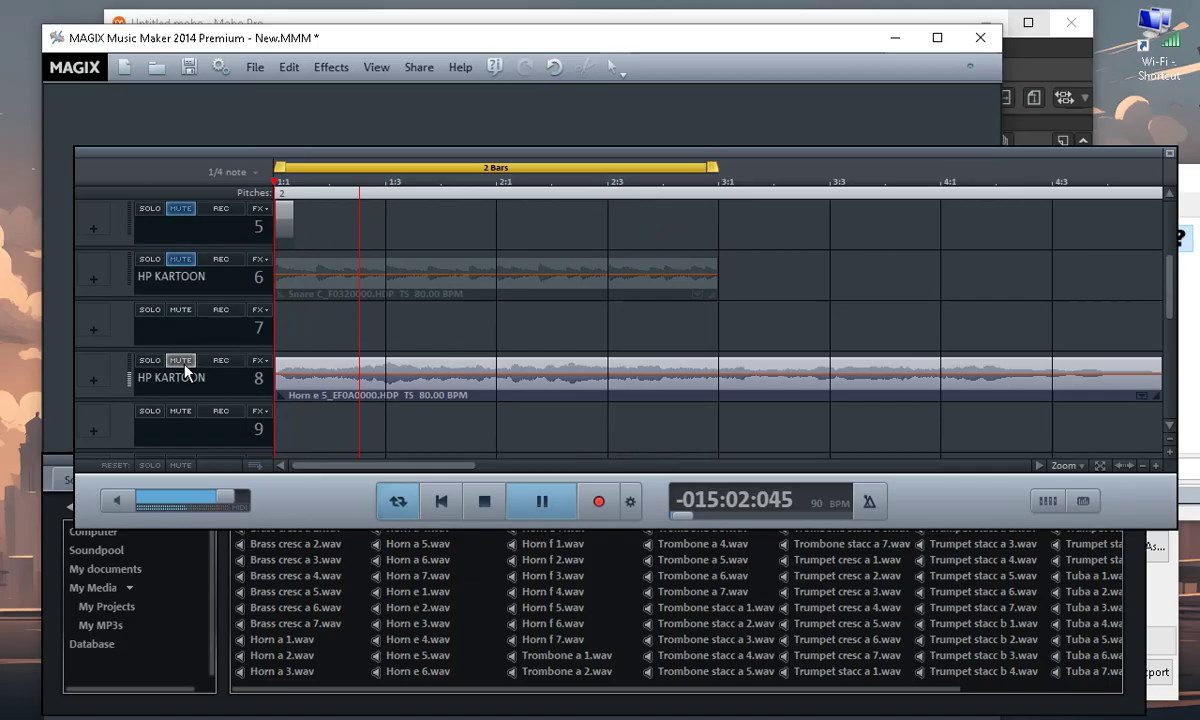
scroll(420, 440, "down", 2)
scroll(434, 335, "up", 6)
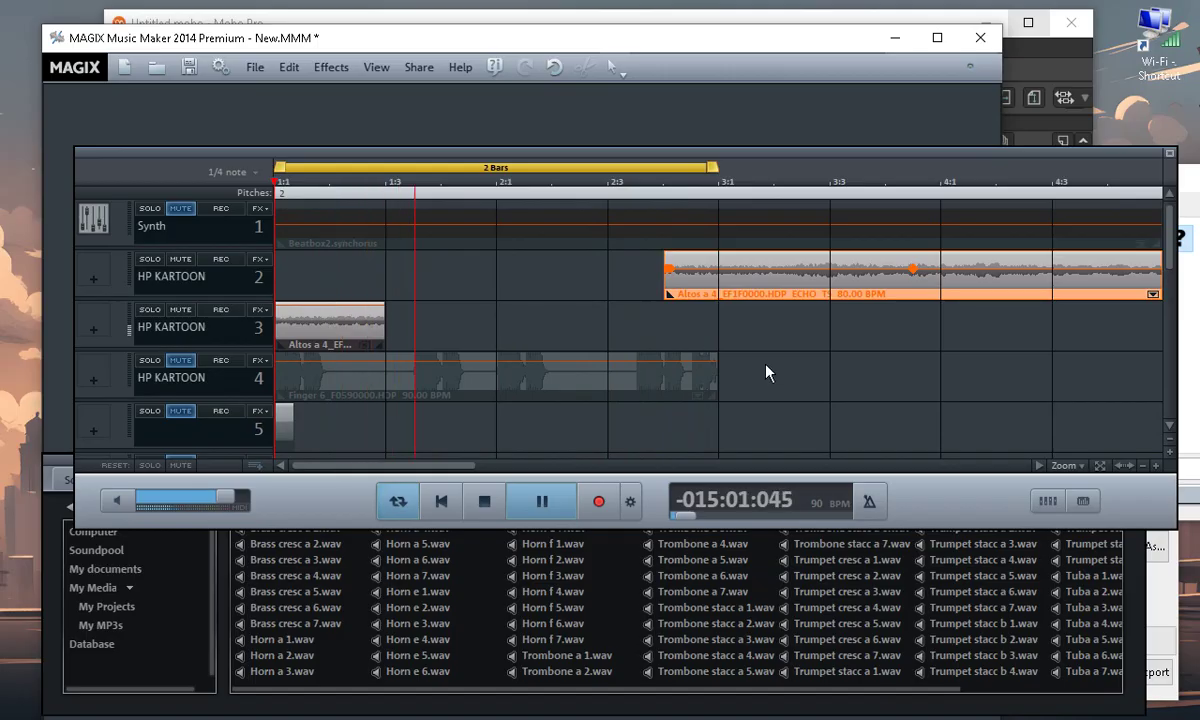
Unmute the Finger 6 clip's track 4 and mute track 3 again
left_click(180, 362)
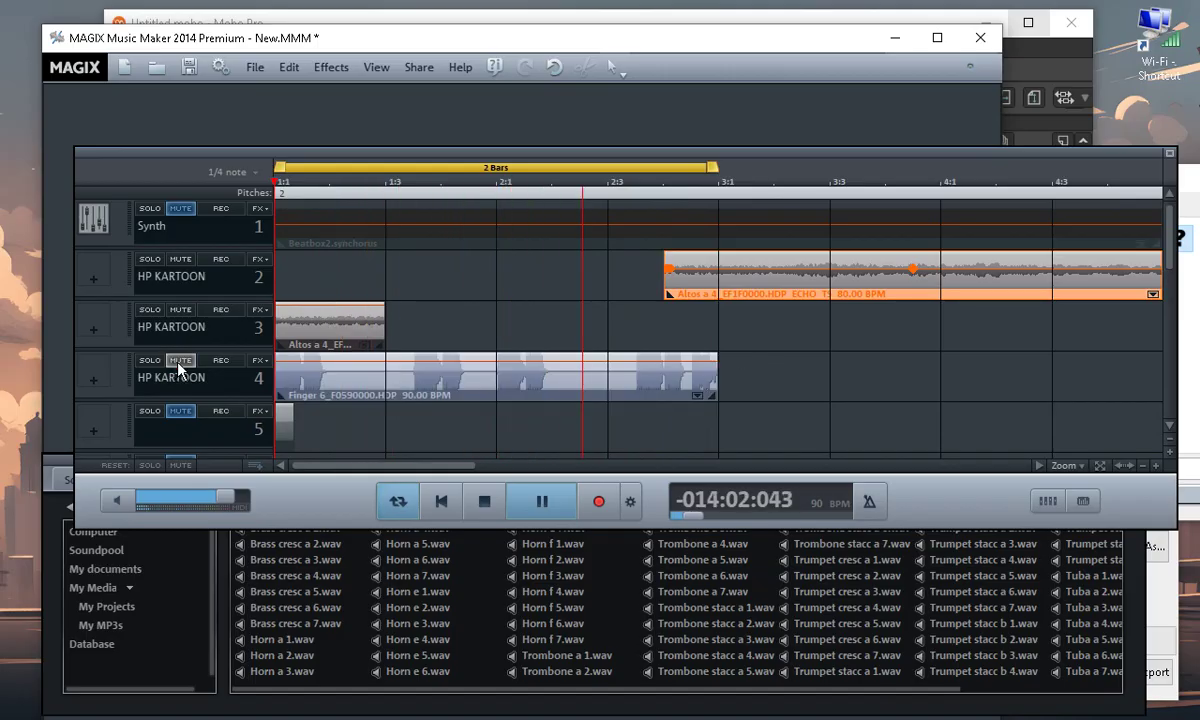
left_click(343, 362)
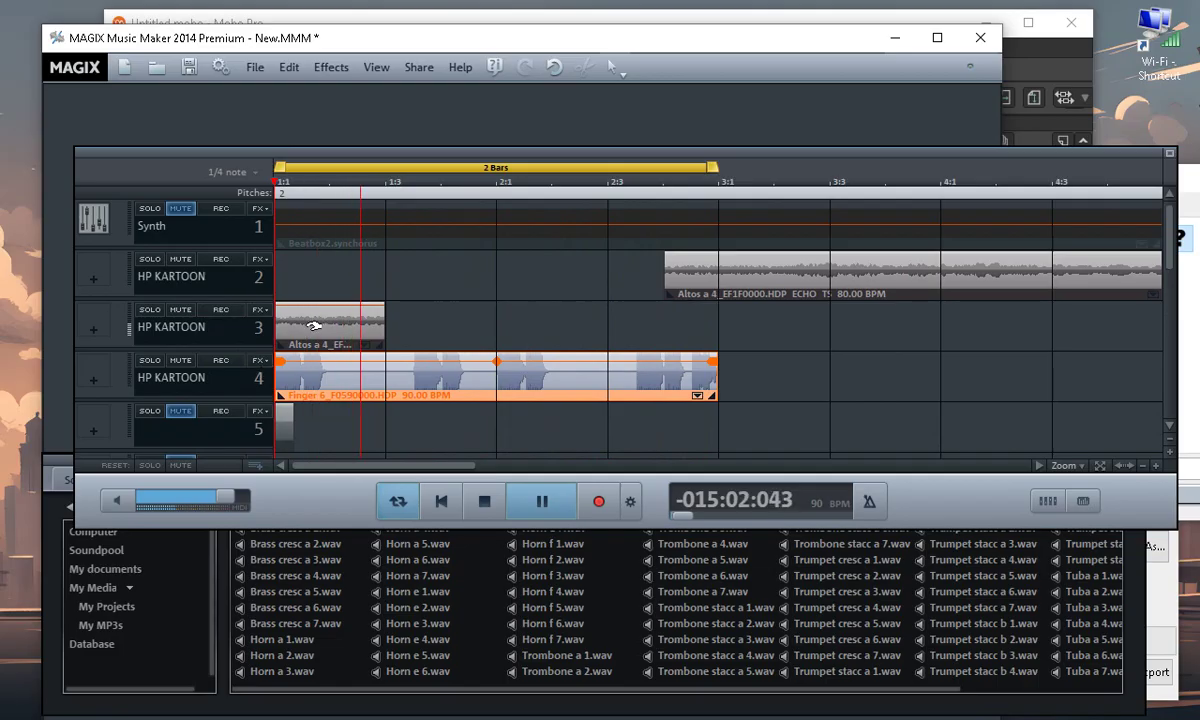
scroll(290, 335, "down", 2)
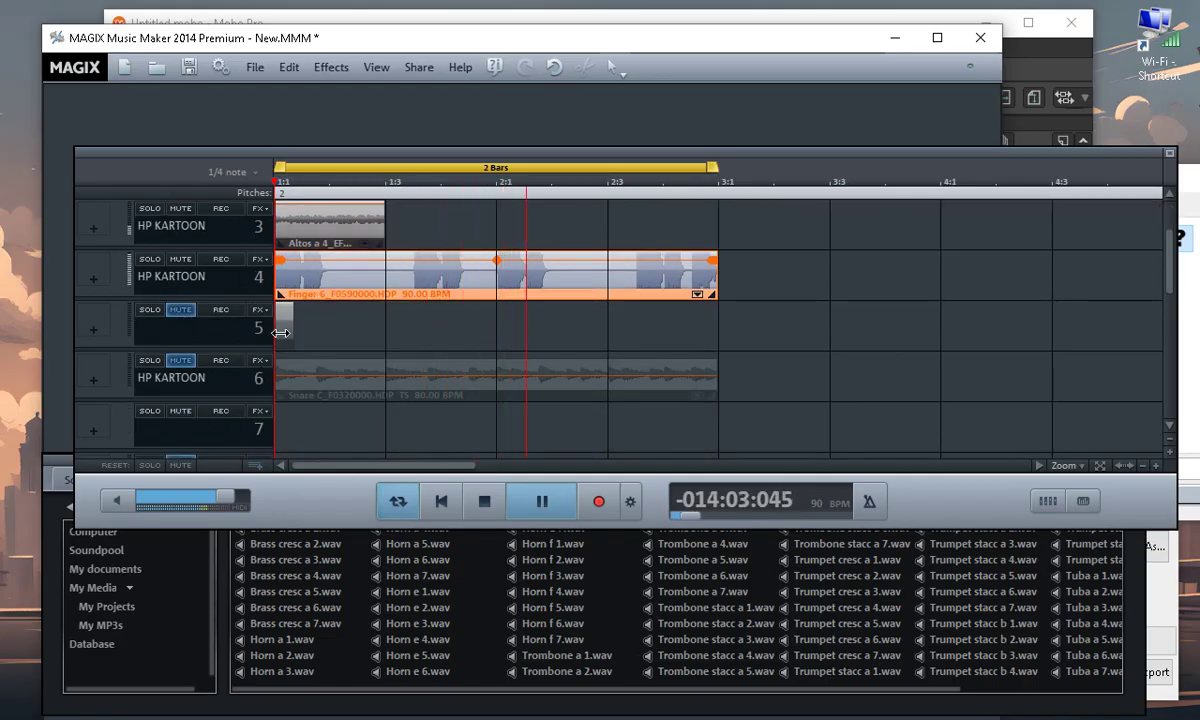
scroll(310, 291, "up", 1)
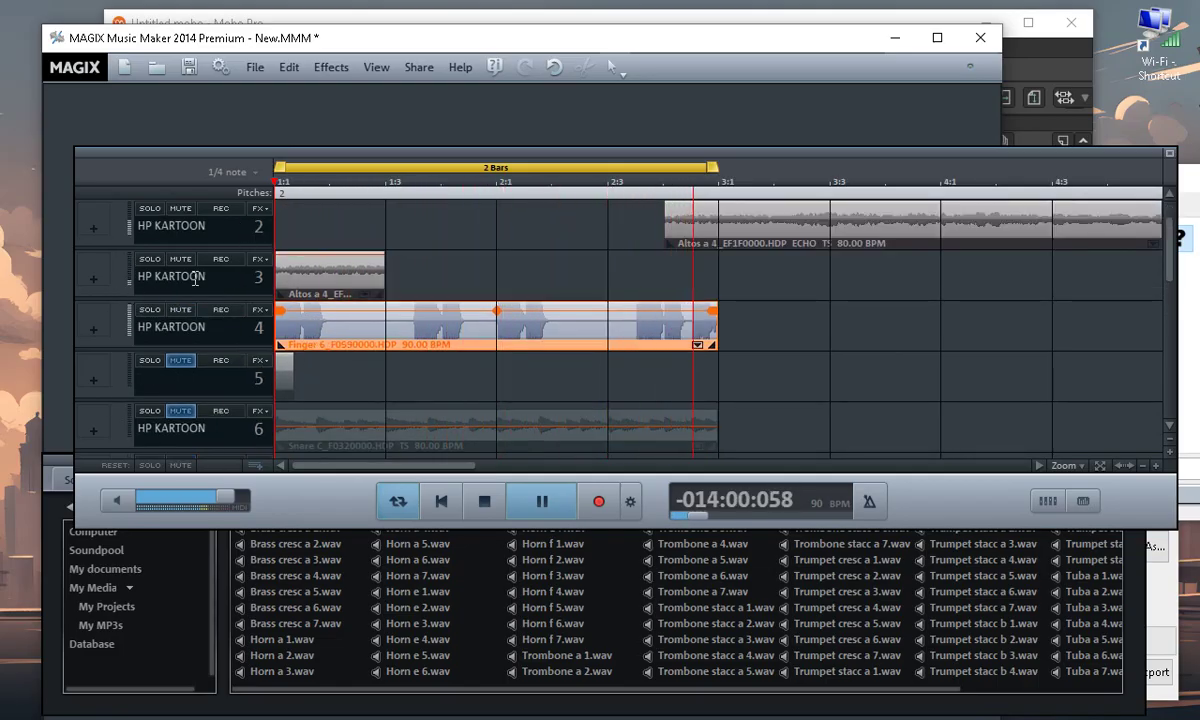
scroll(398, 334, "down", 2)
scroll(398, 334, "up", 2)
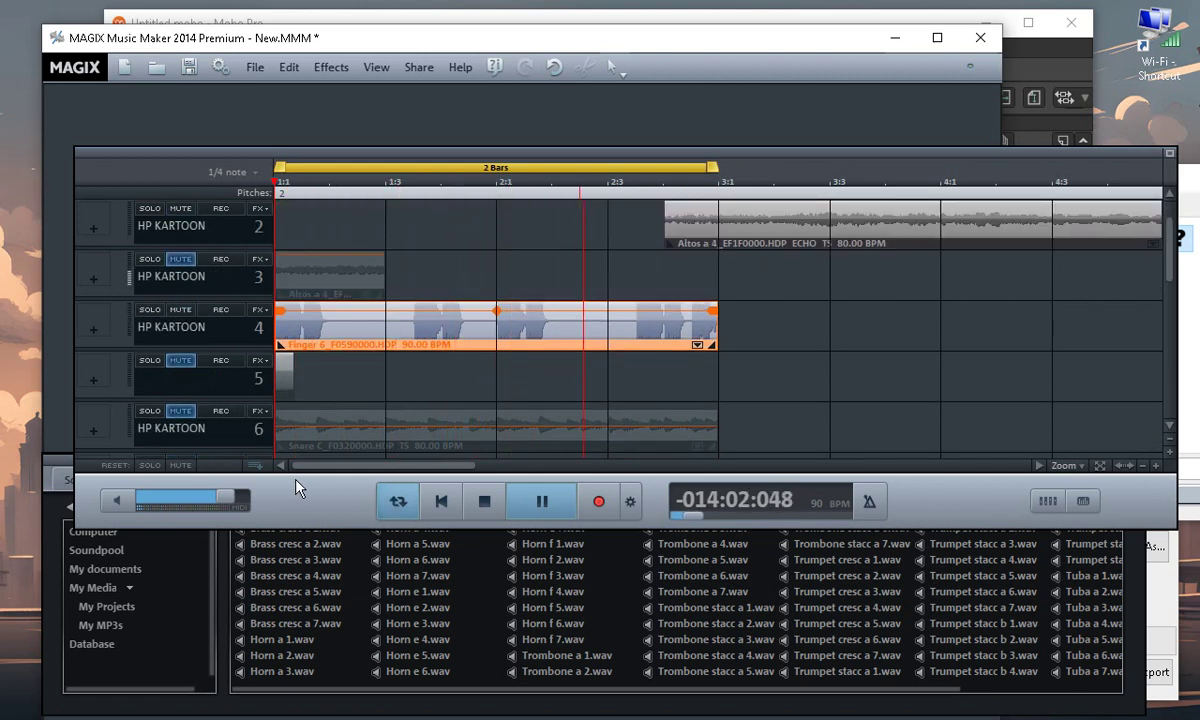
Raise the master volume to 76 dB, listen to the loop, and stop playback
left_click_drag(229, 499, 260, 508)
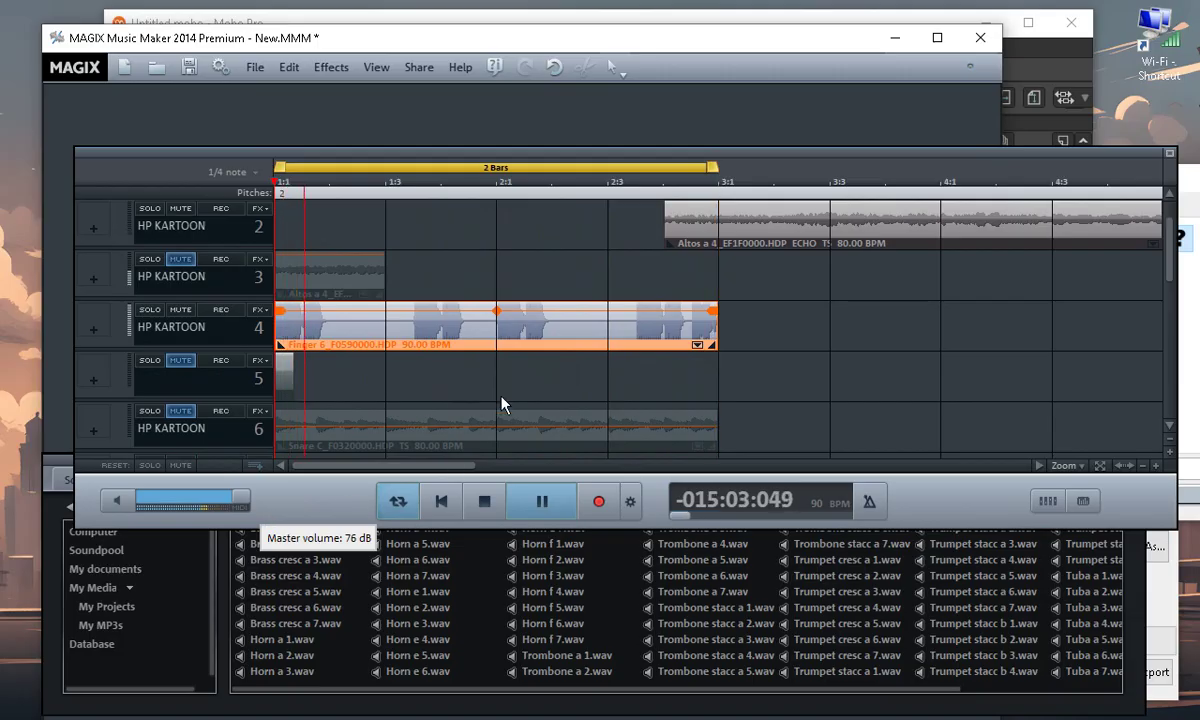
scroll(396, 370, "up", 1)
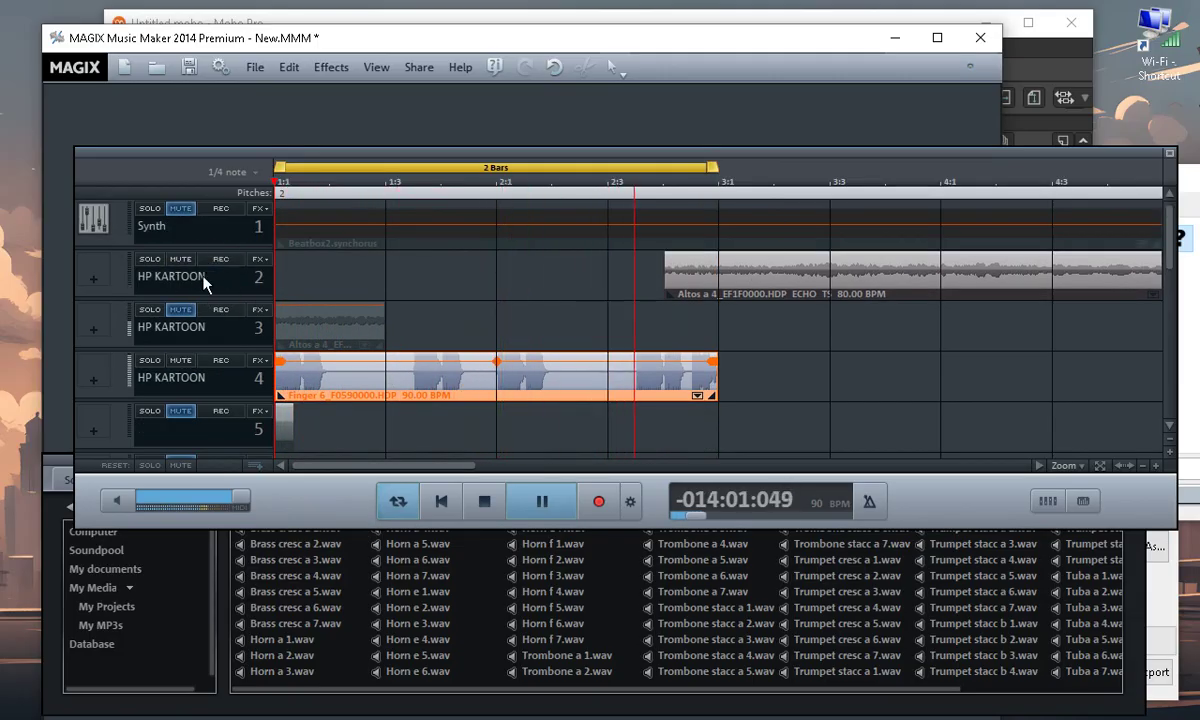
scroll(478, 296, "down", 2)
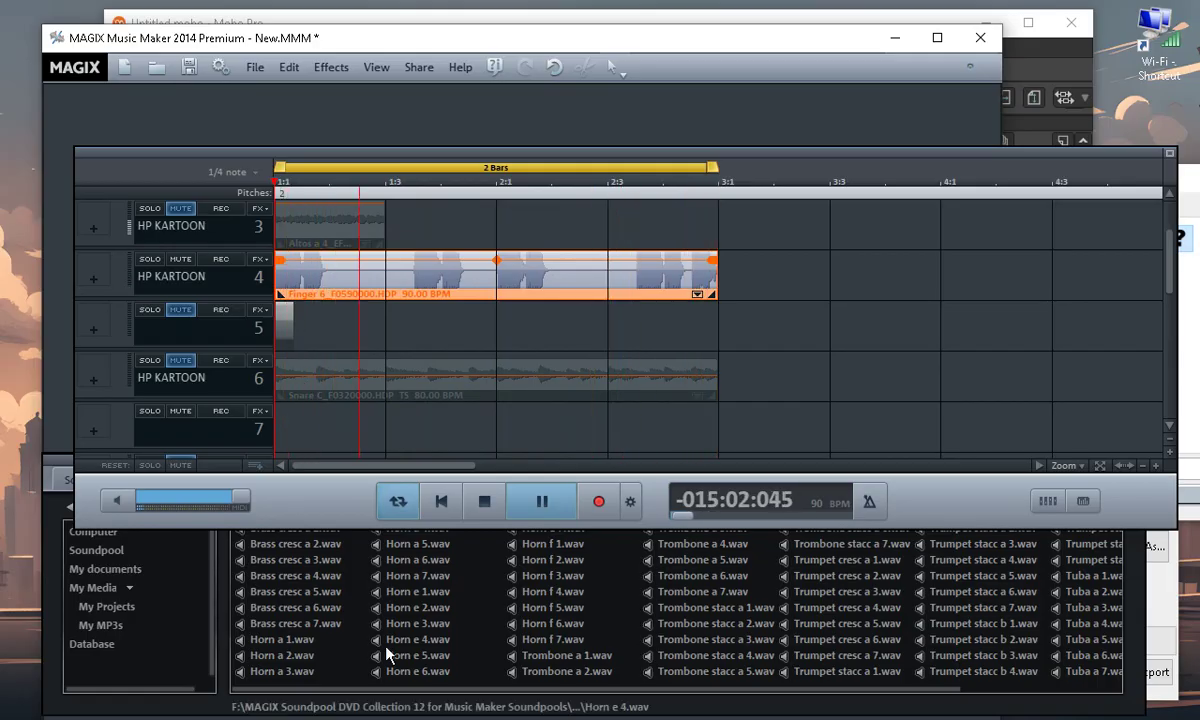
left_click(489, 508)
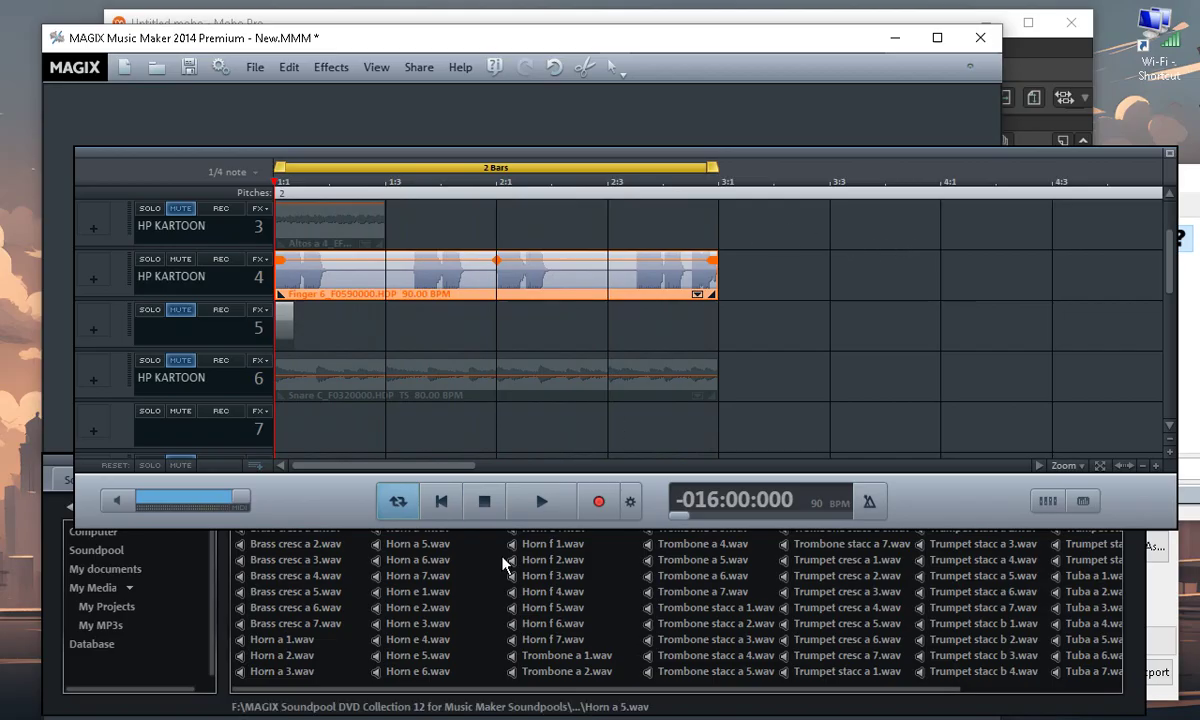
Preview brass samples including Horn f 4, Trombone stacc a 1, Trumpet cresc a 4, Brass cresc a 5, Horn a 2 and Tuba a 3
left_click(549, 592)
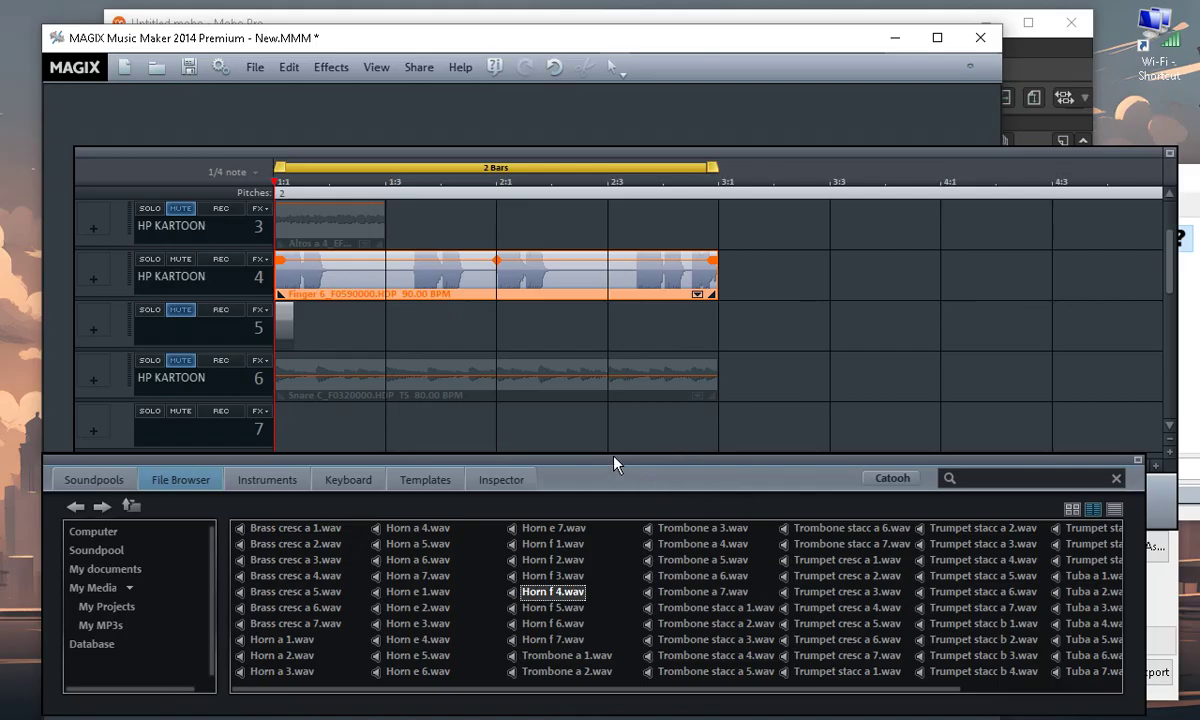
left_click(712, 607)
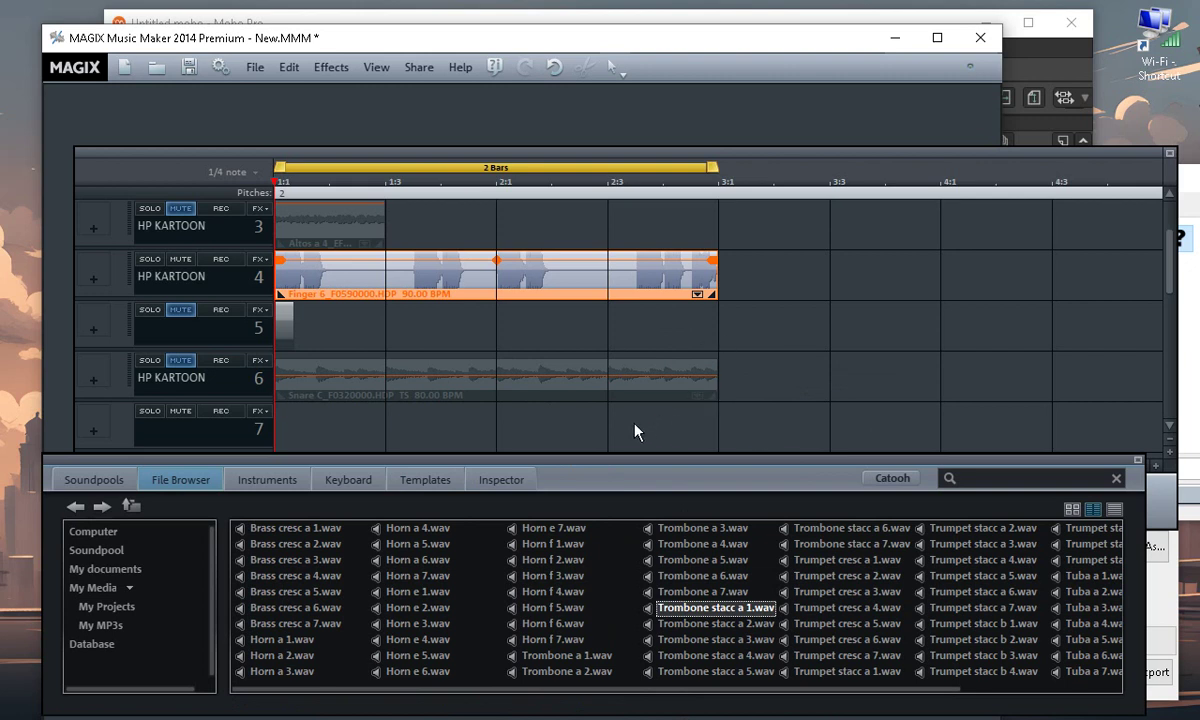
left_click(468, 271)
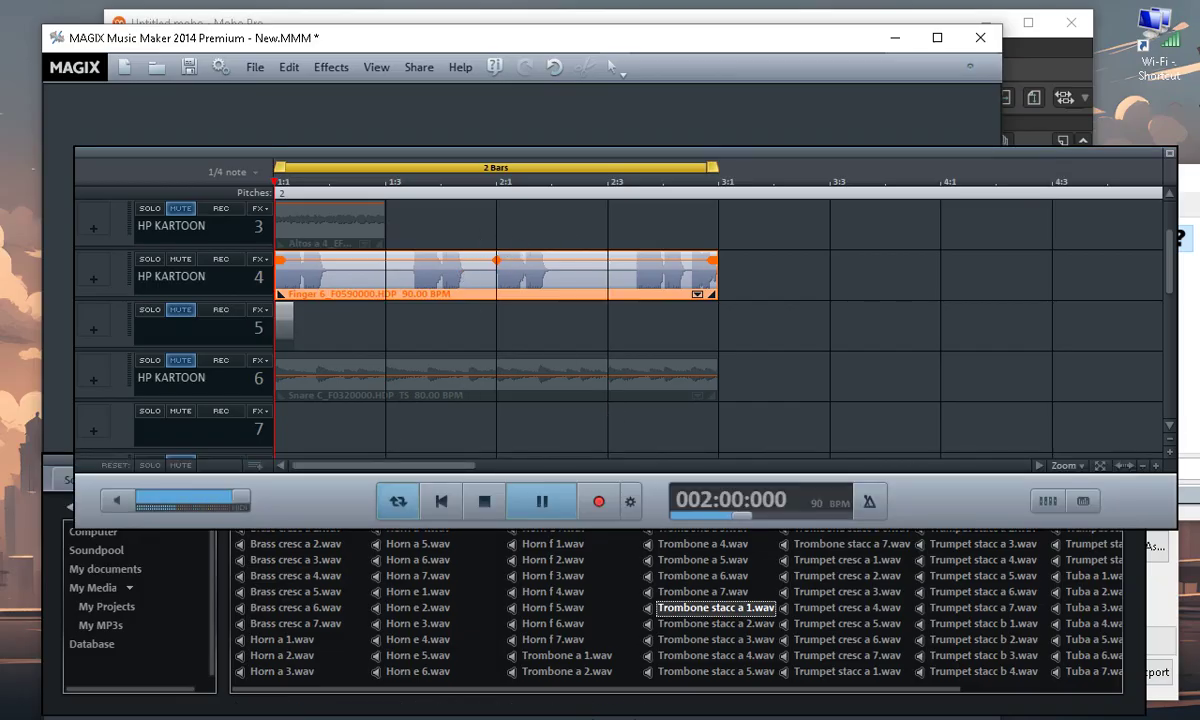
left_click(487, 503)
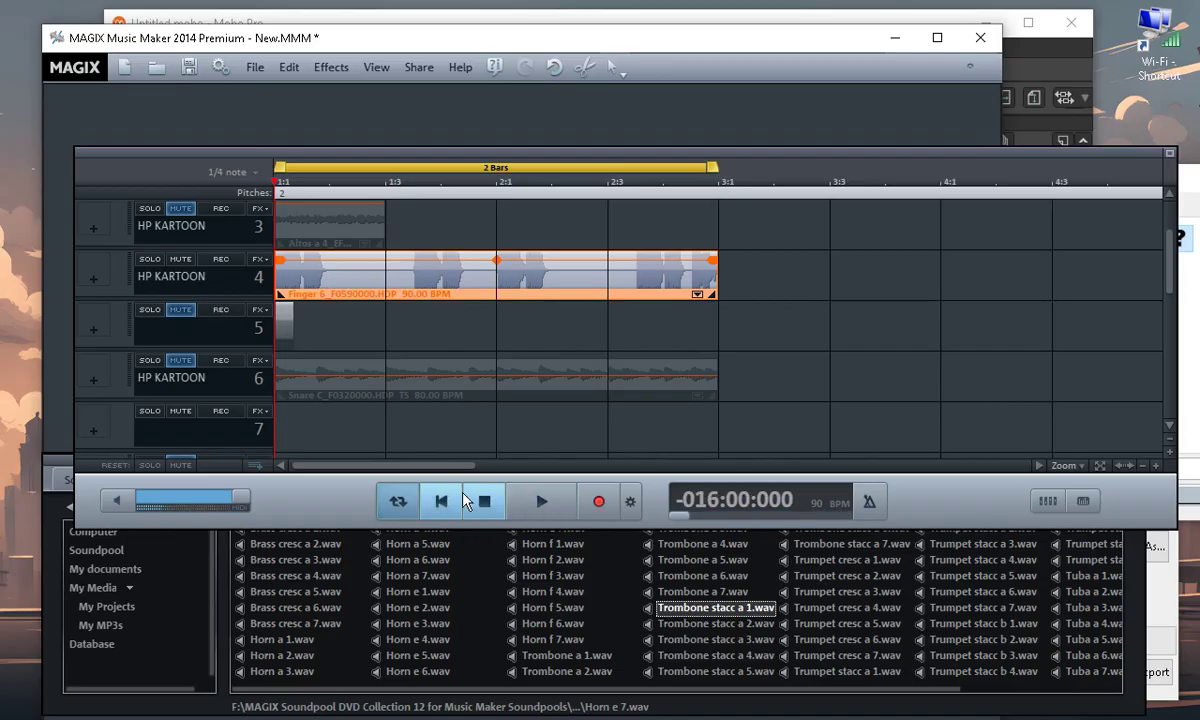
left_click(848, 607)
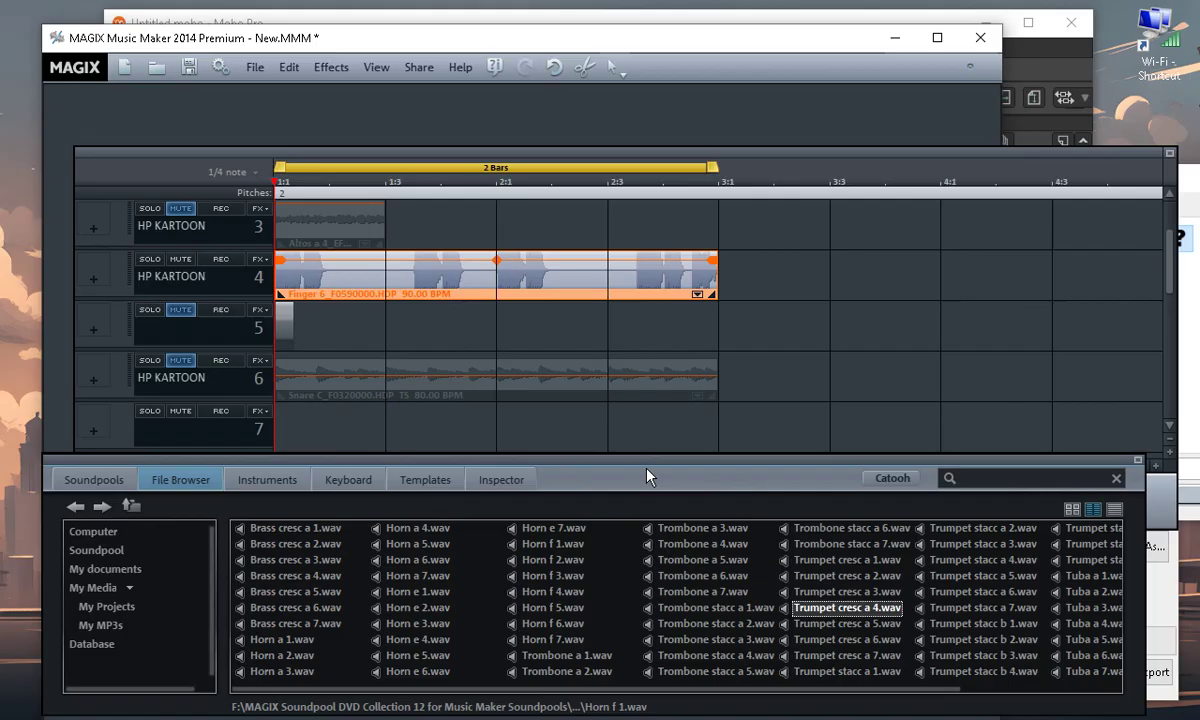
left_click(288, 595)
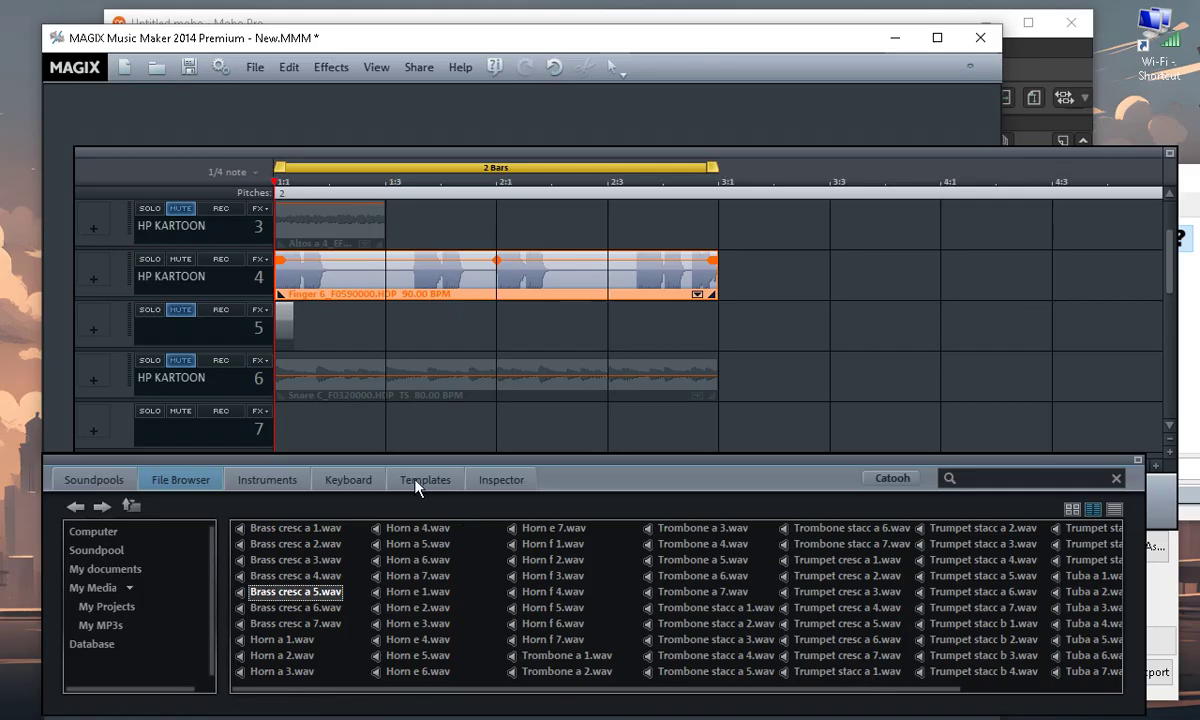
left_click(575, 368)
left_click(283, 655)
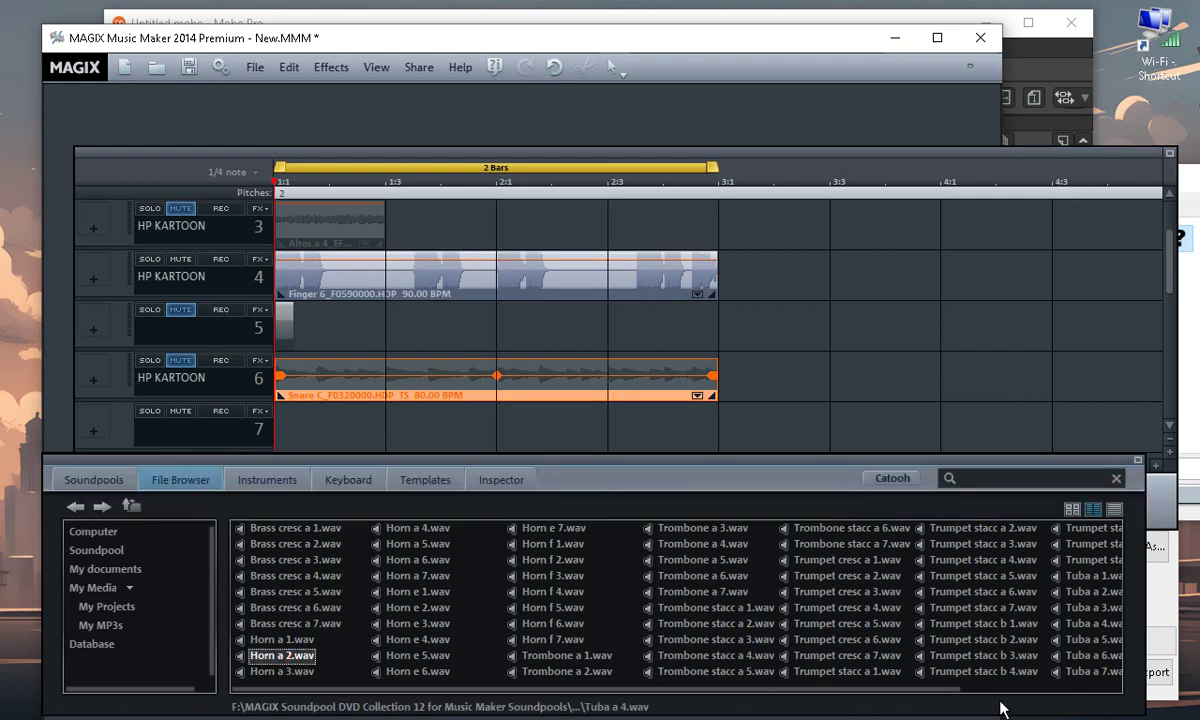
left_click(1088, 610)
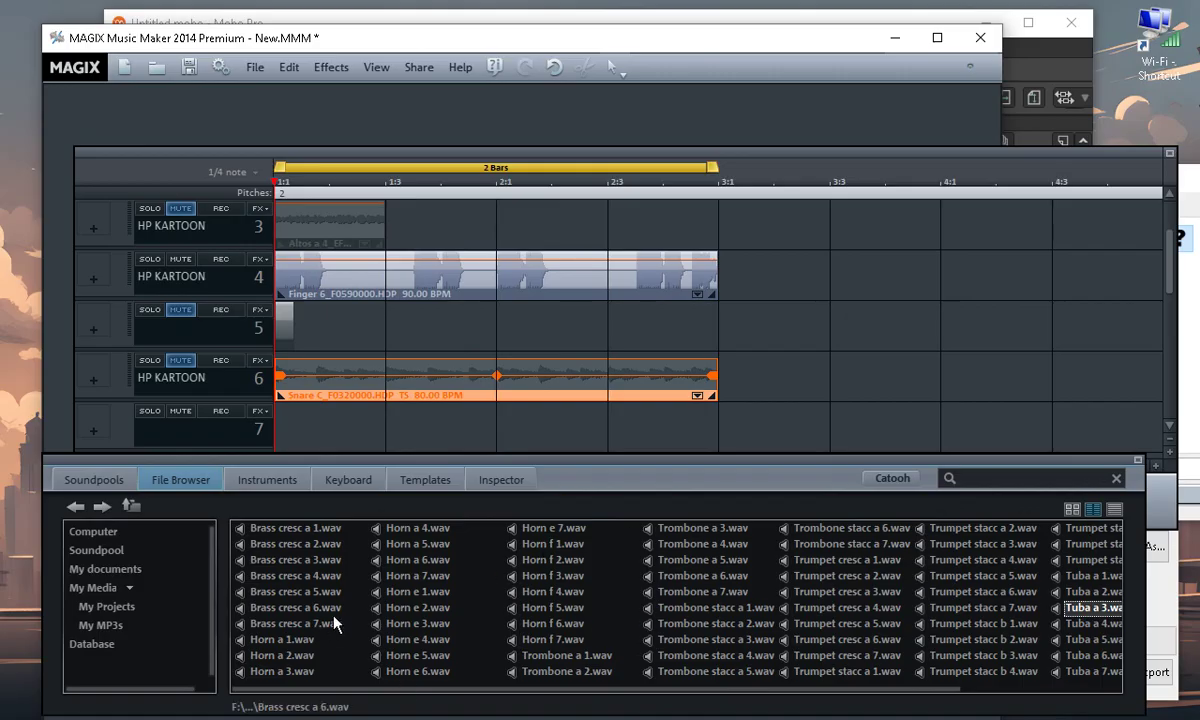
Go up to the soundpool collection's main folder and open the bass samples of World_Africa Vol.1
left_click(131, 506)
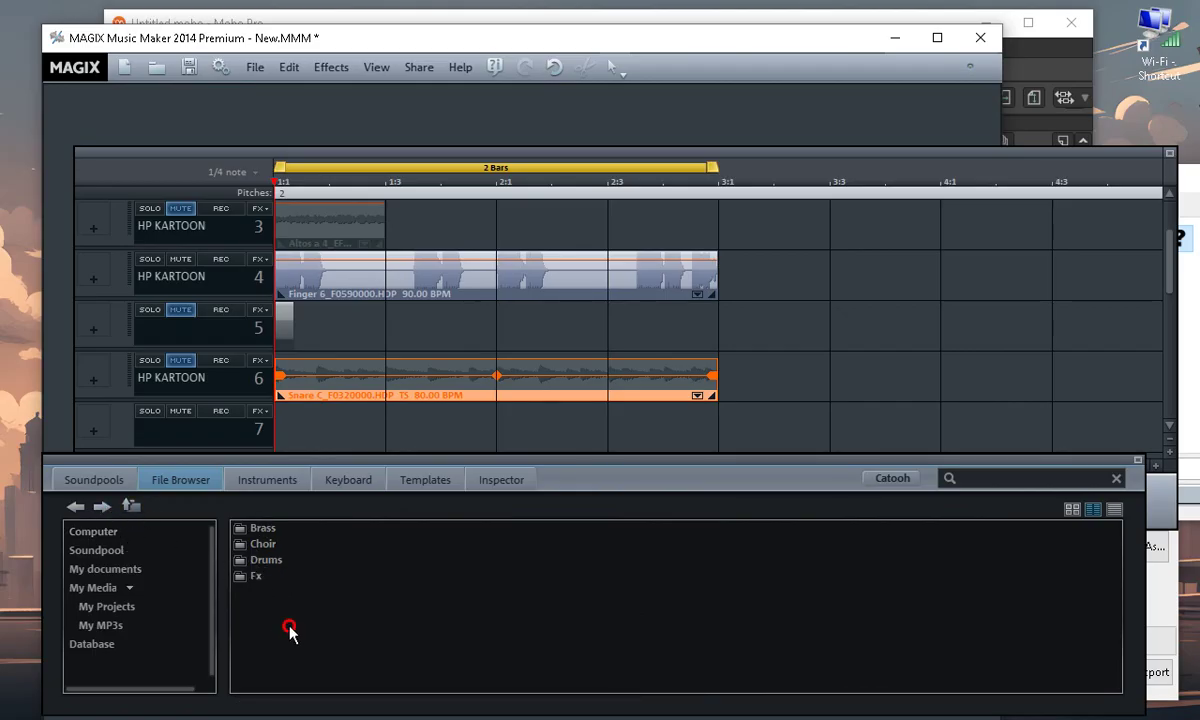
left_click(141, 677)
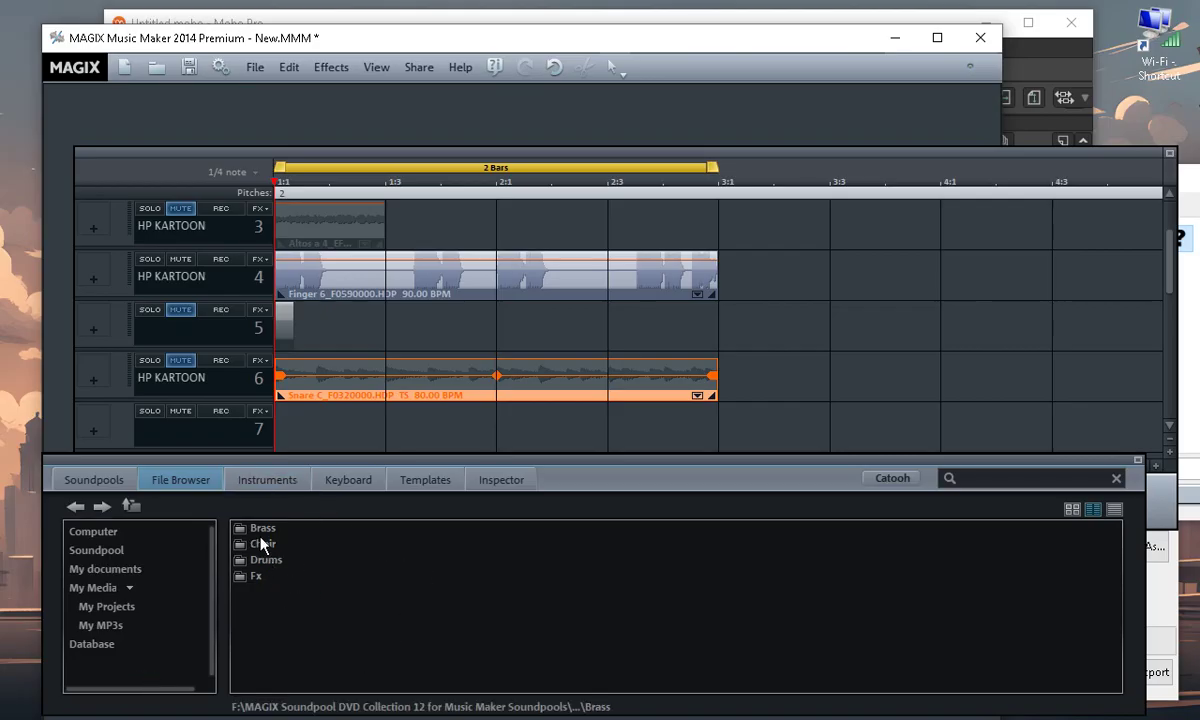
left_click(131, 507)
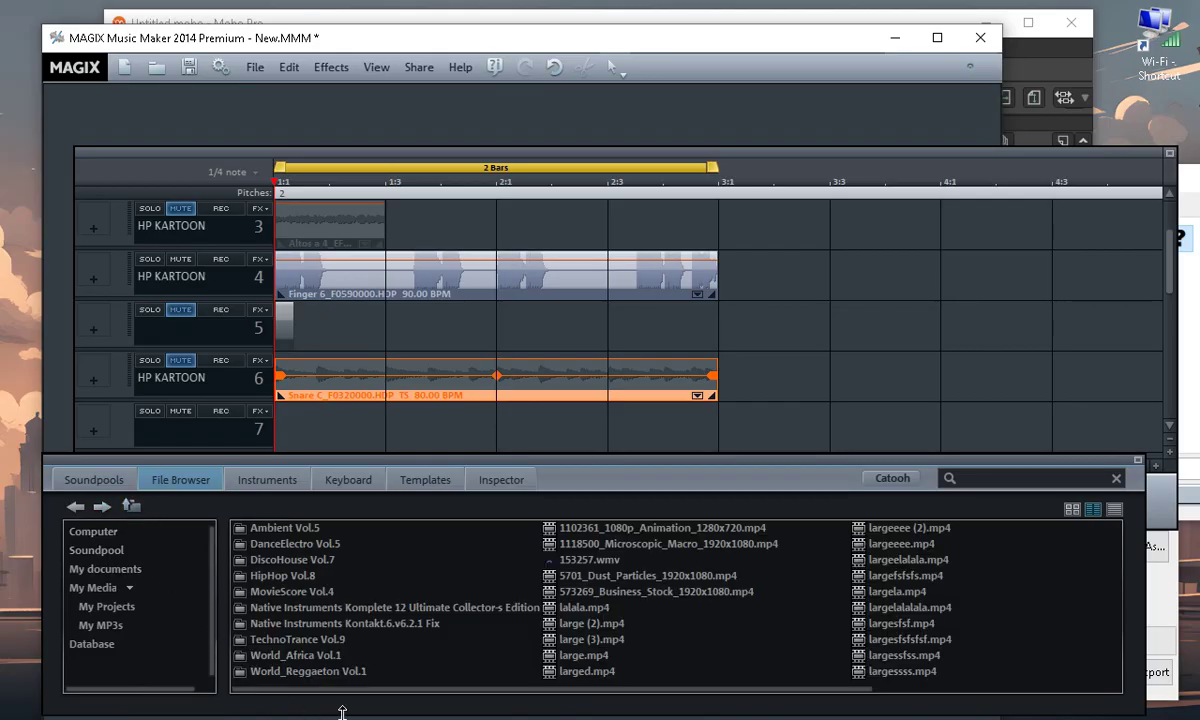
double_click(292, 655)
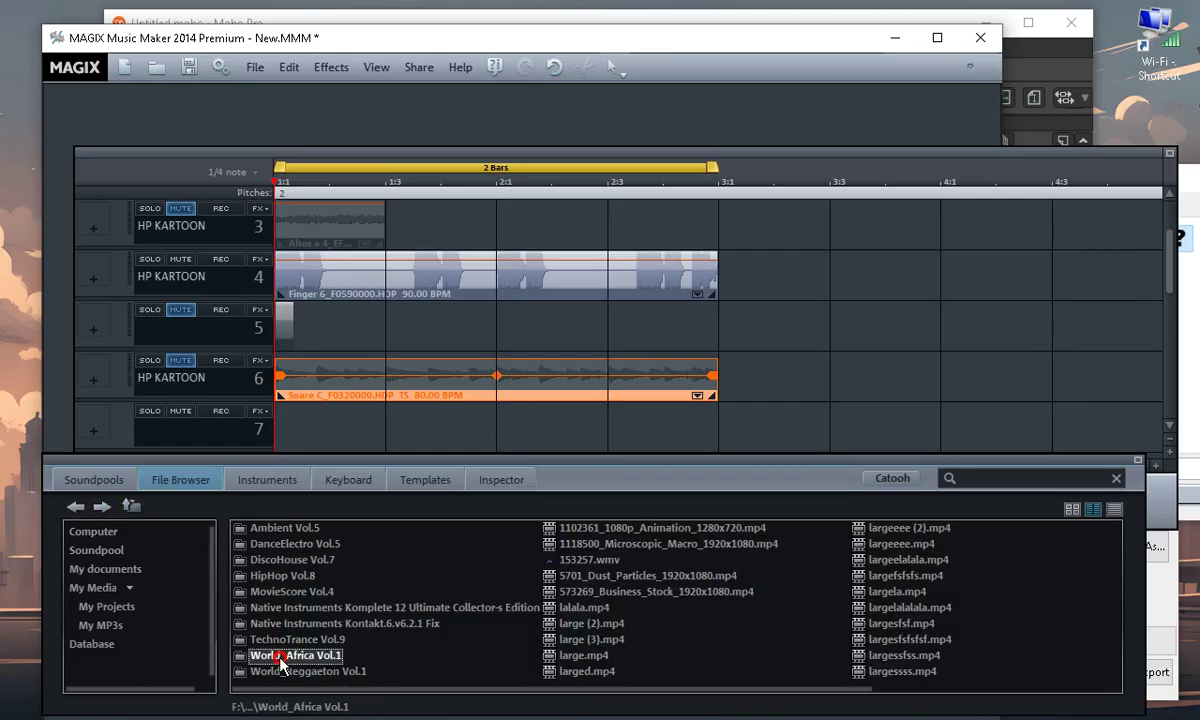
double_click(260, 528)
Preview the bass samples BassA 6, LivebassB 4 and LivebassA 4
left_click(280, 607)
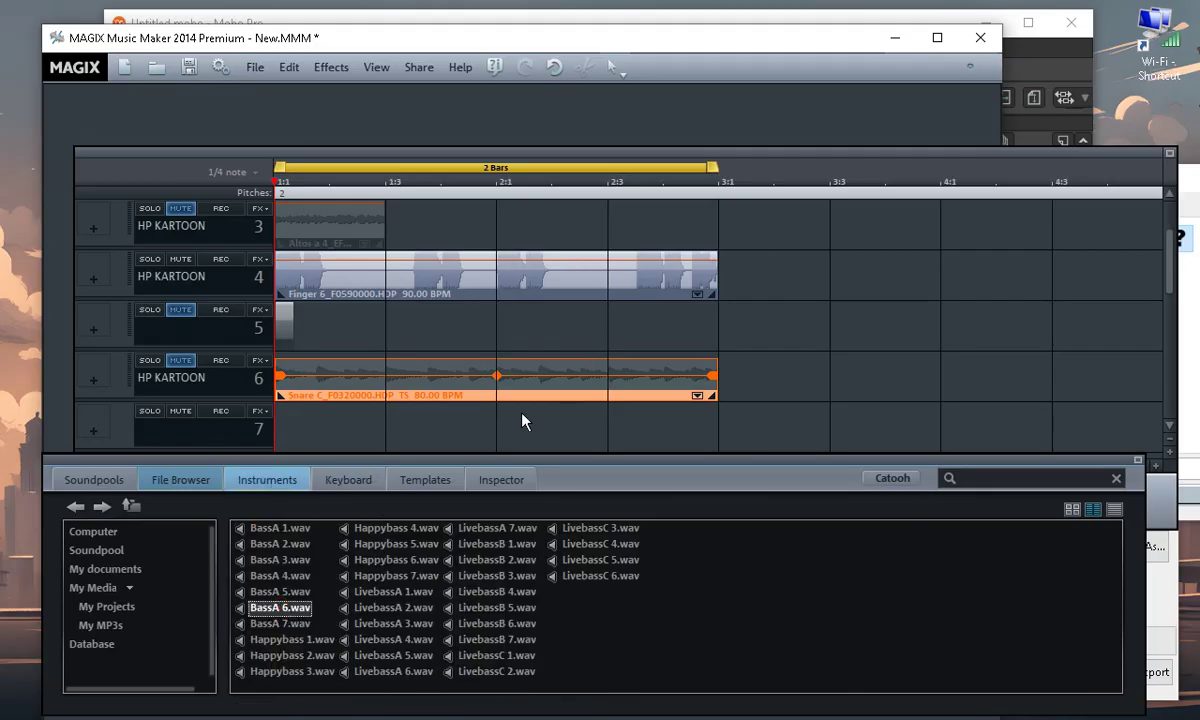
left_click(480, 590)
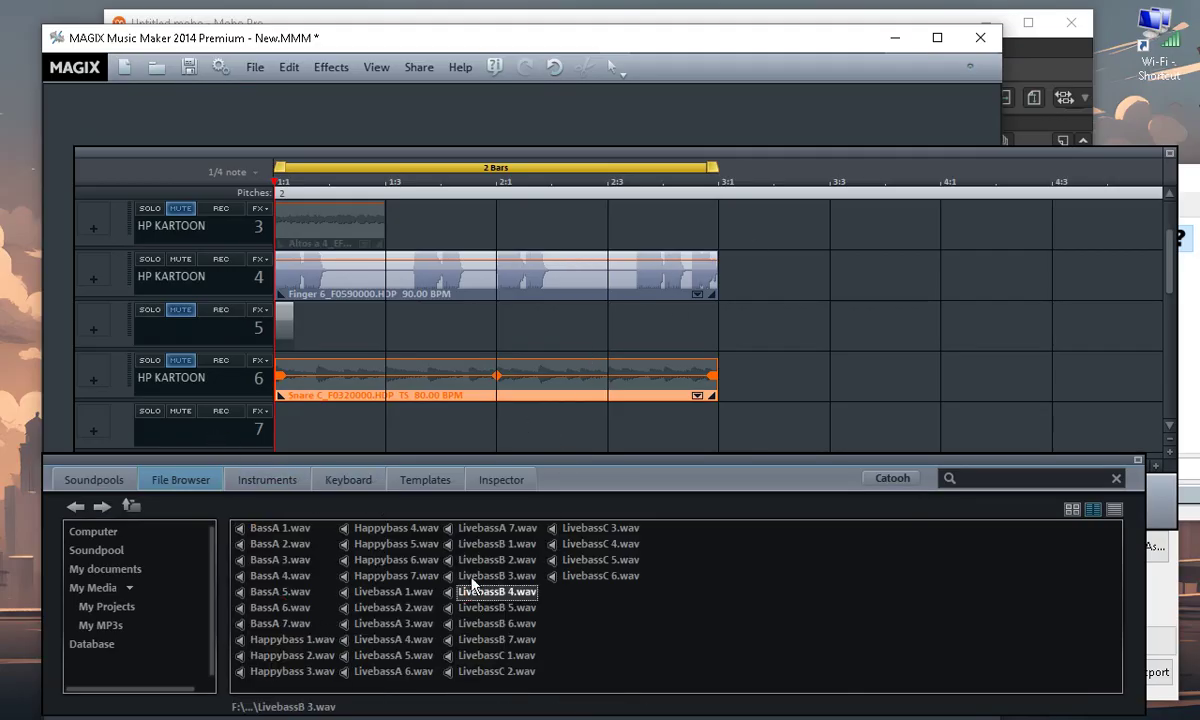
left_click(405, 639)
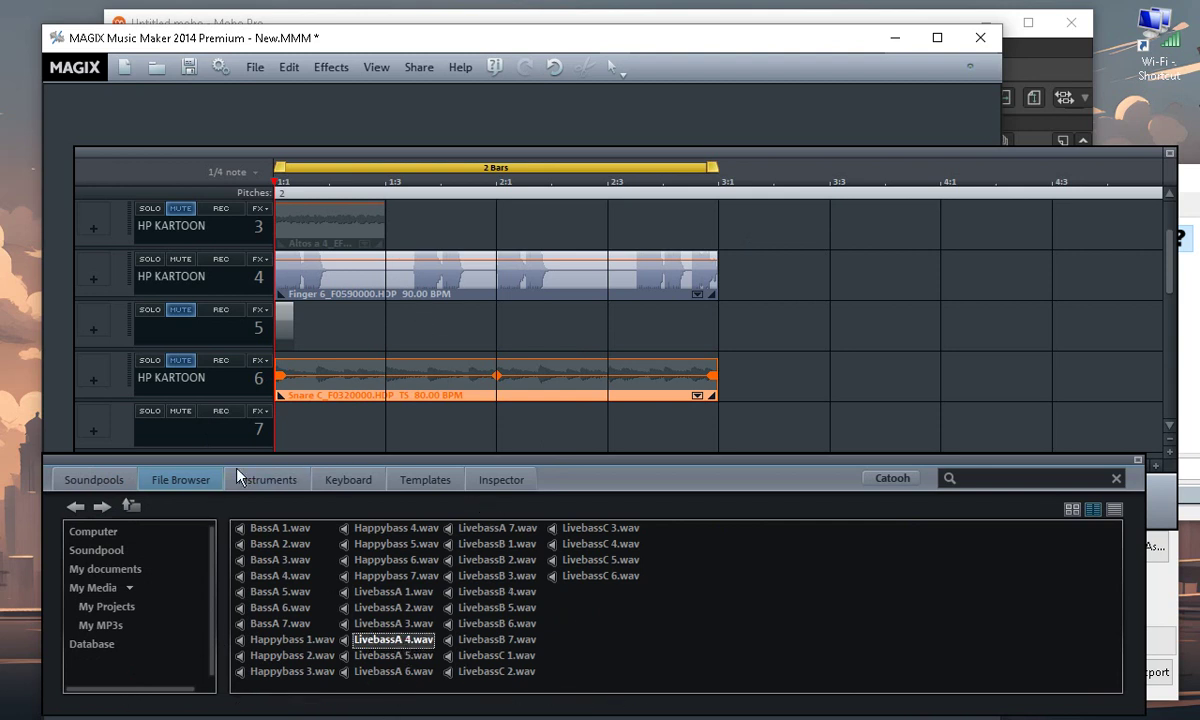
Unmute tracks 3, 5 and 6, play the two-bar loop with them, and stop playback
left_click(180, 208)
left_click(180, 309)
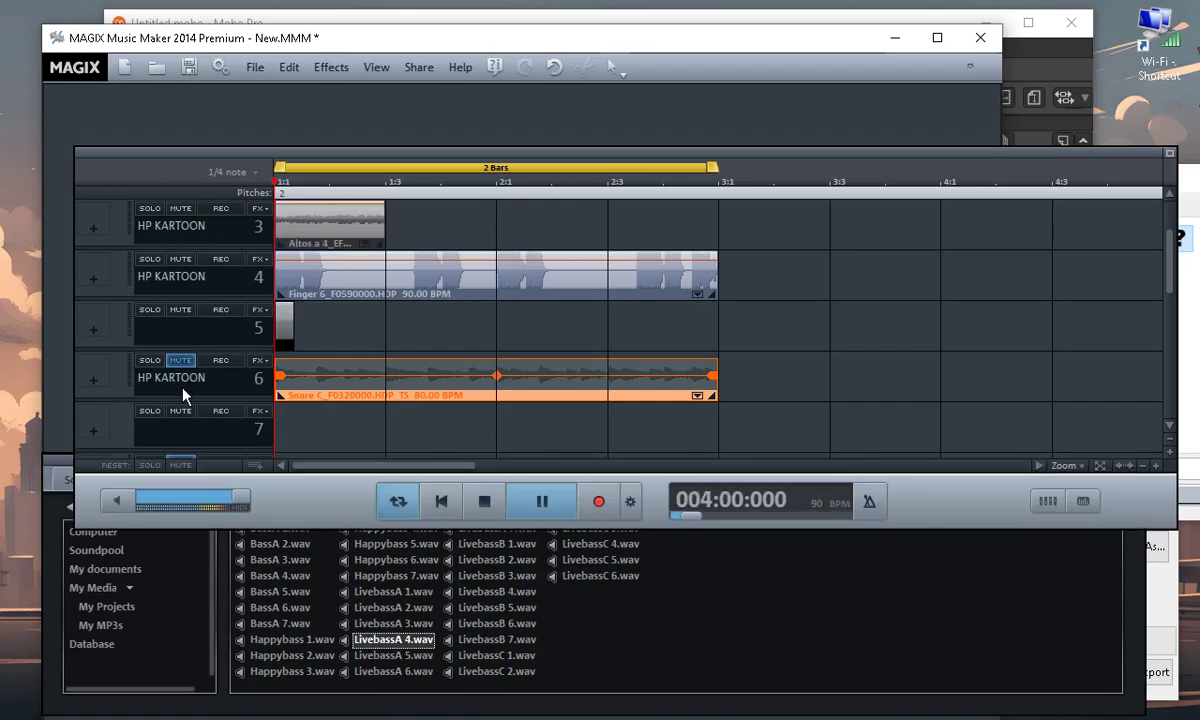
left_click(180, 360)
left_click(484, 501)
left_click(541, 501)
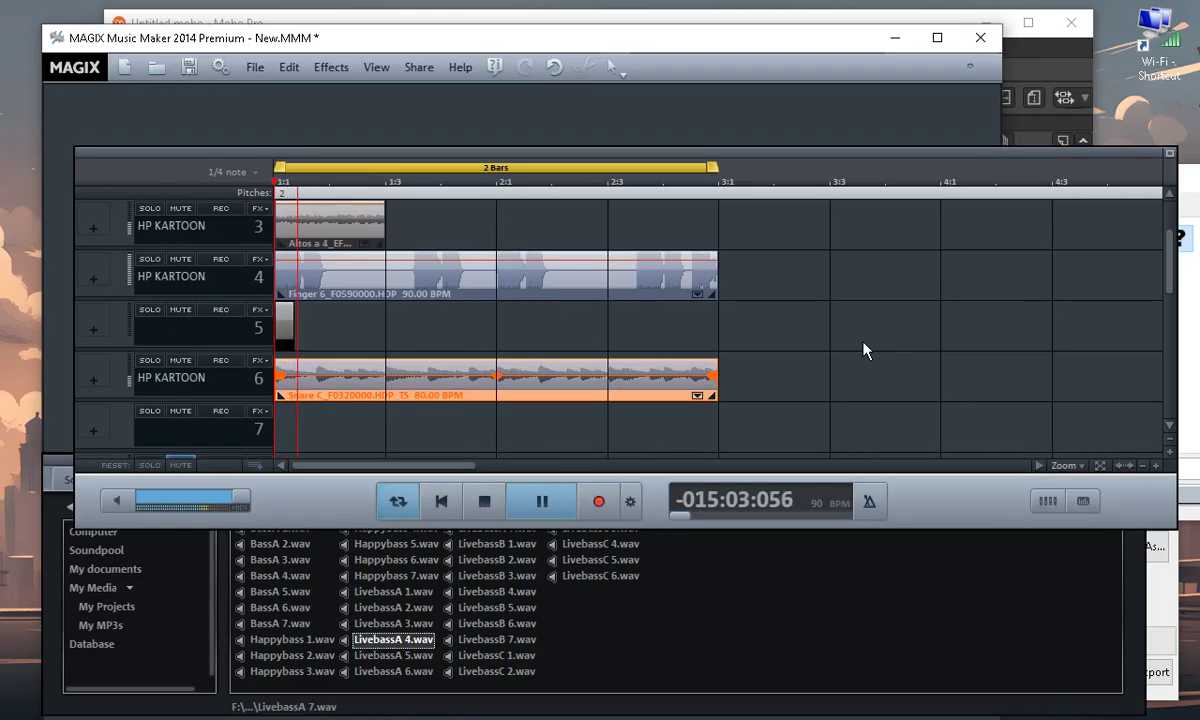
scroll(683, 313, "down", 2)
key("space")
scroll(400, 394, "down", 2)
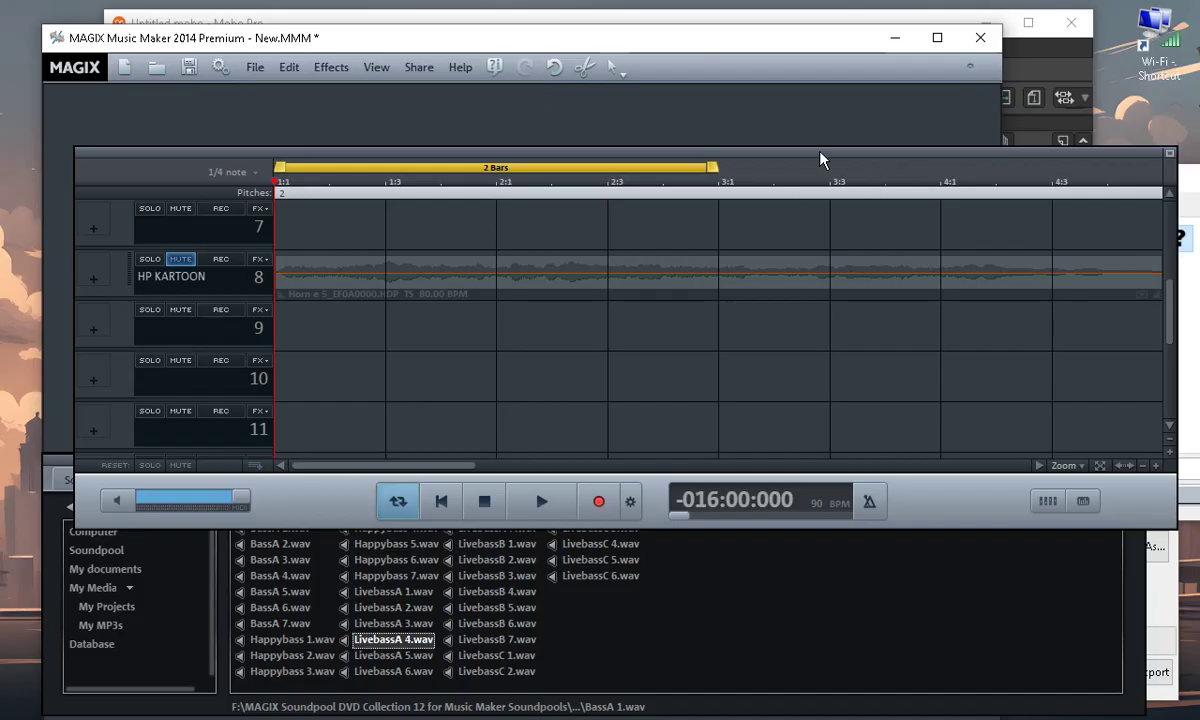
Move the arranger window back down within the main window and minimize Music Maker
mouse_move(769, 152)
left_mouse_down()
mouse_move(742, 287)
mouse_move(762, 276)
mouse_move(753, 263)
left_mouse_up()
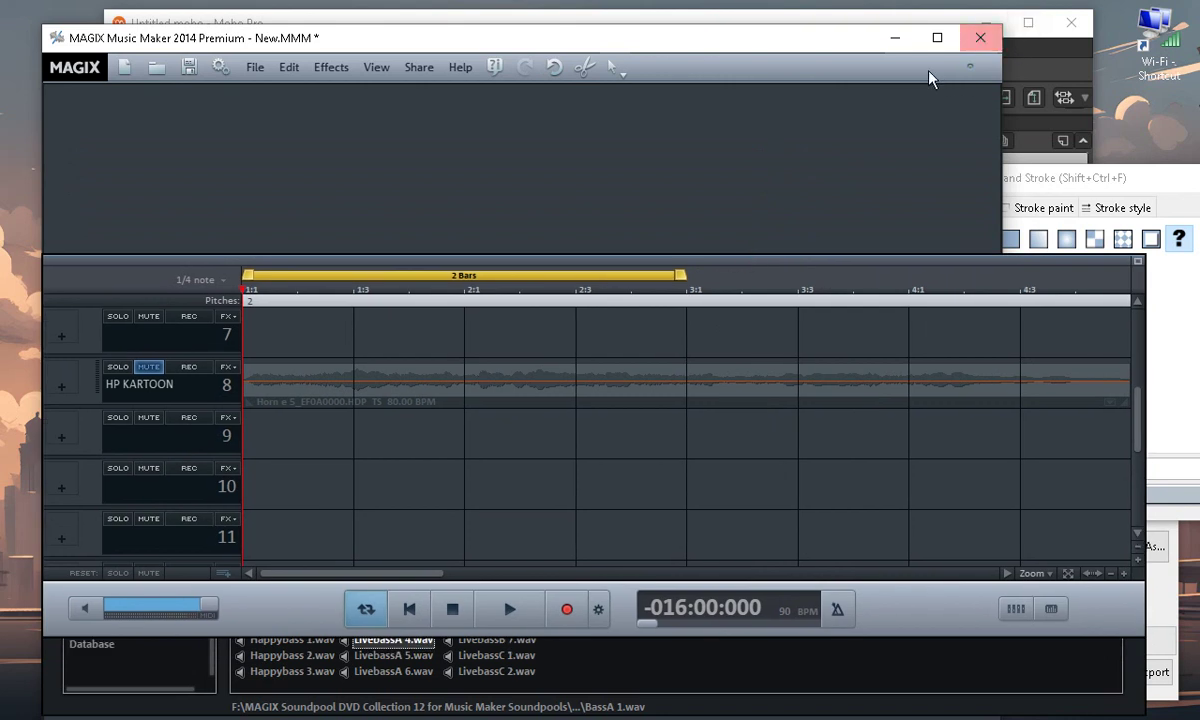
left_click(895, 38)
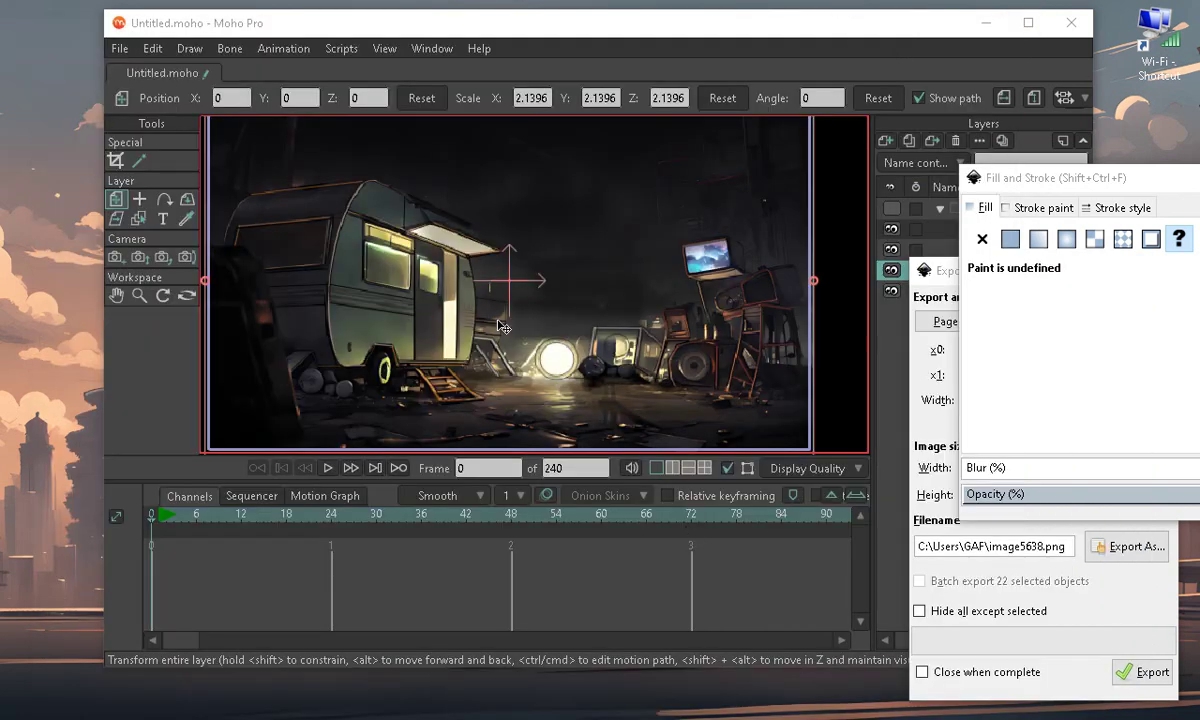
Inspect the caravan background scene in Moho Pro at different zoom levels, and minimize the program
left_click(401, 362)
scroll(430, 340, "up", 3)
scroll(467, 359, "down", 5)
scroll(480, 373, "up", 3)
scroll(389, 305, "down", 2)
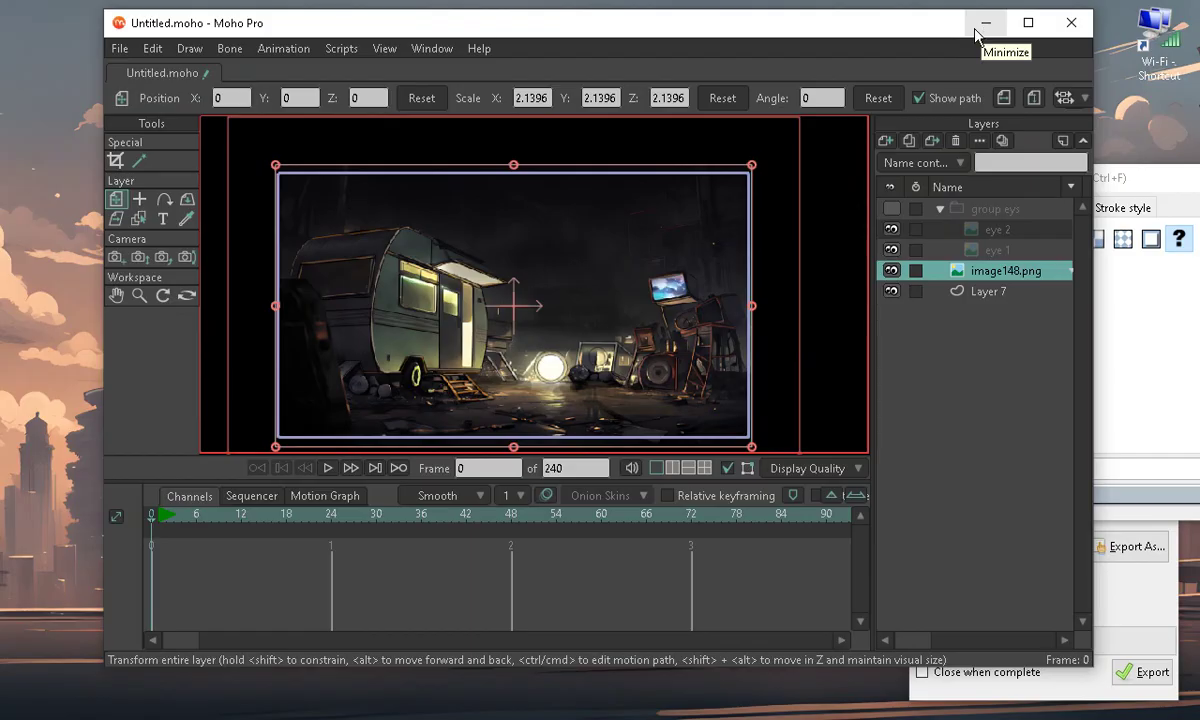
left_click(987, 24)
right_click(577, 397)
left_click(196, 320)
right_click(665, 211)
right_click(384, 325)
left_click(55, 336)
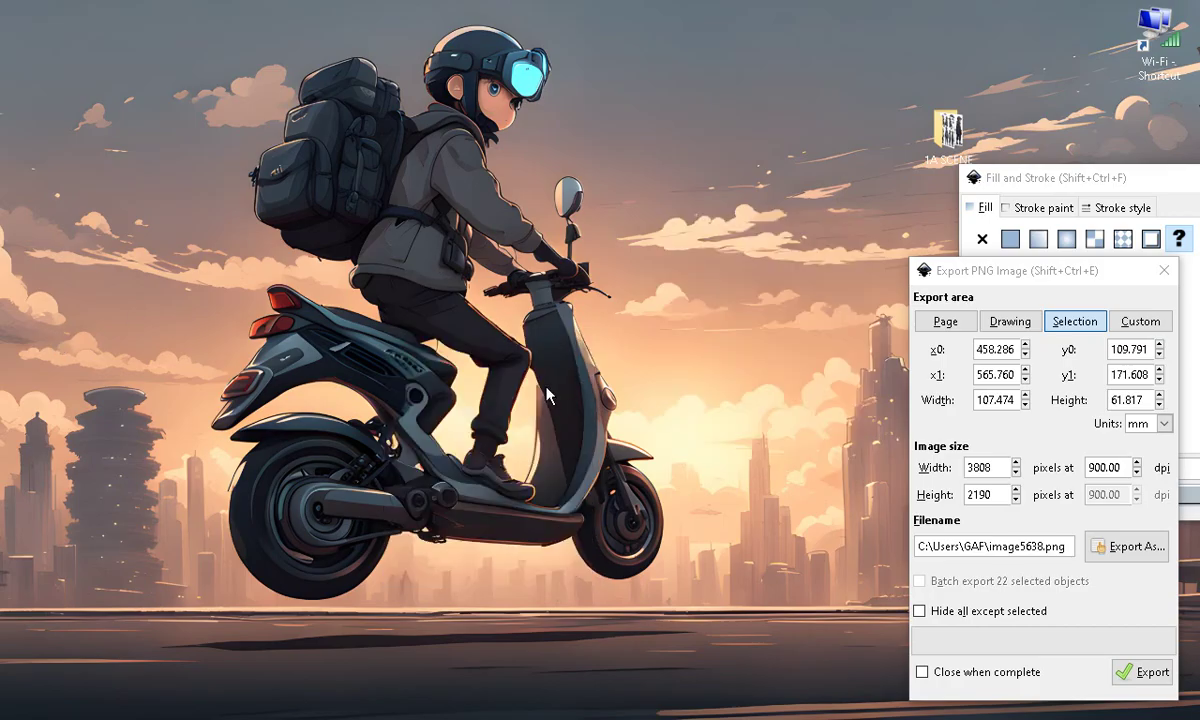
right_click(456, 209)
left_click(247, 217)
left_click_drag(367, 184, 410, 45)
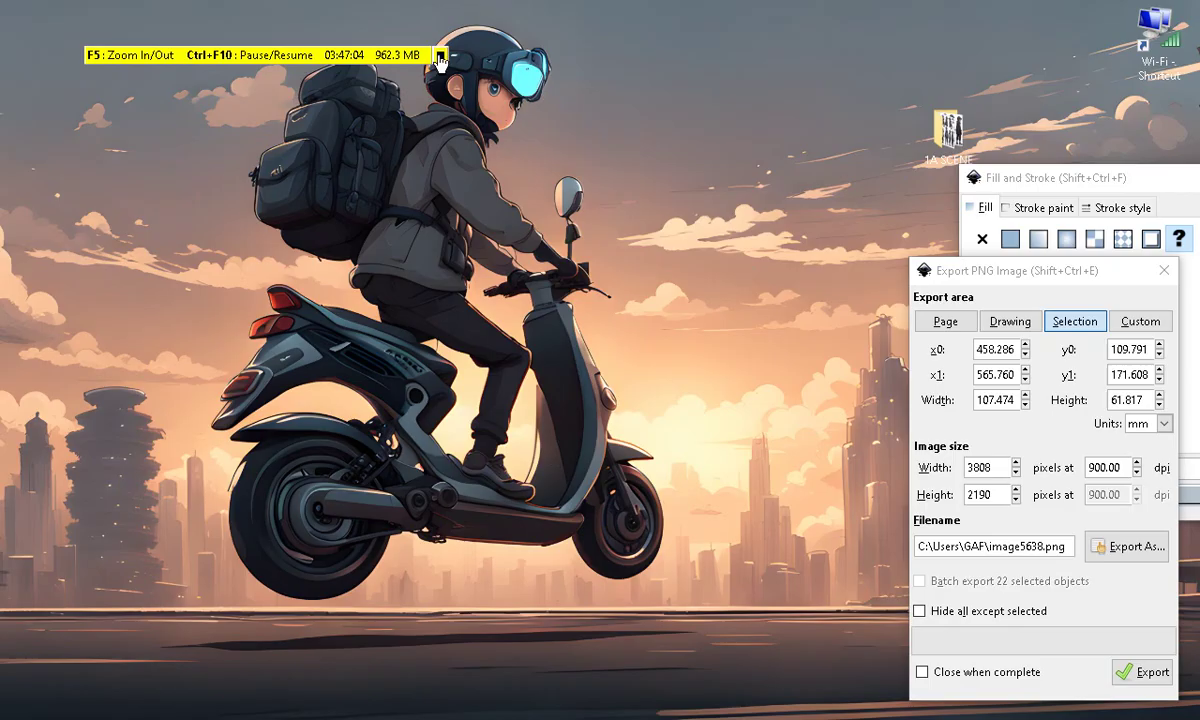